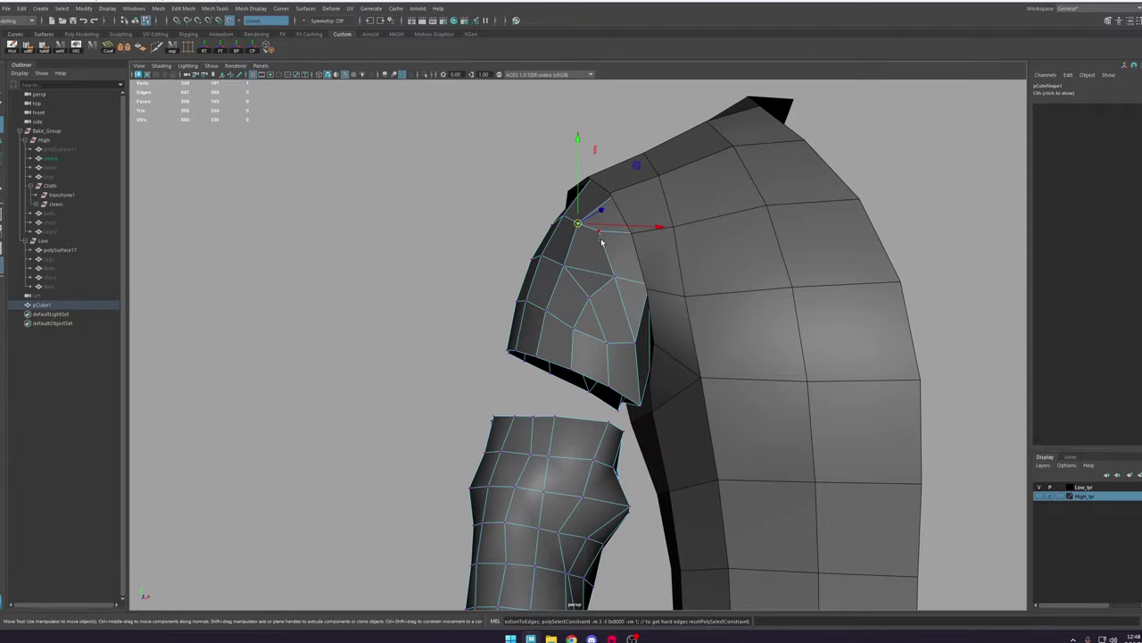
# Step: Delete a stray edge from the low-poly sleeve cap
pyautogui.keyDown('alt'); pyautogui.moveTo(652, 279); pyautogui.dragTo(739, 266); pyautogui.keyUp('alt')
pyautogui.keyDown('alt'); pyautogui.moveTo(522, 251); pyautogui.dragTo(408, 260); pyautogui.keyUp('alt')
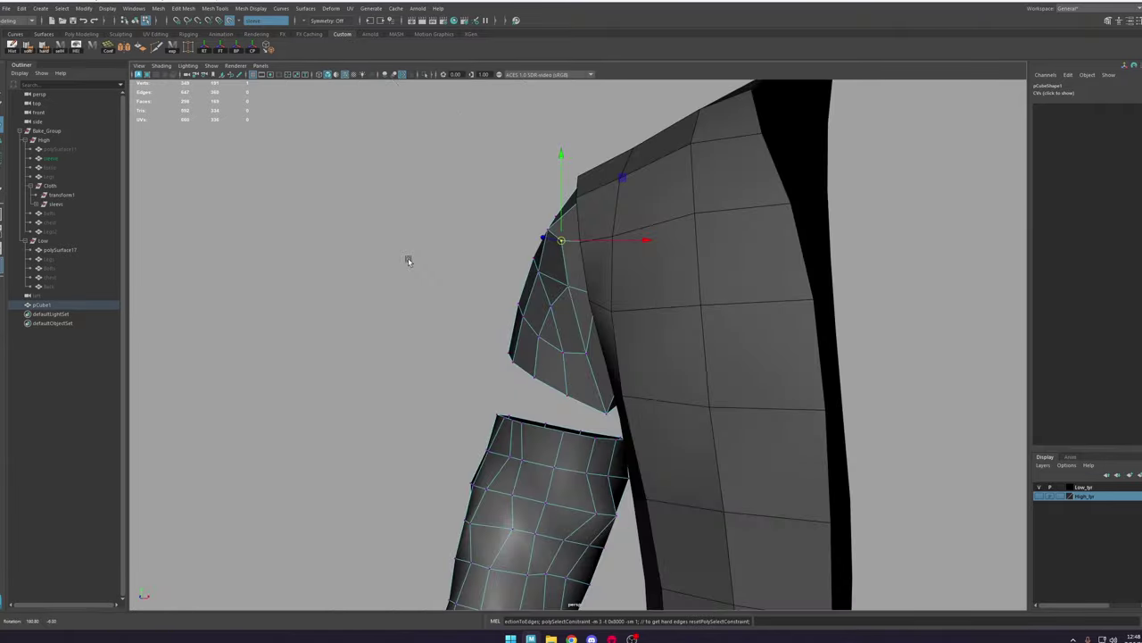
pyautogui.keyDown('alt'); pyautogui.moveTo(473, 216); pyautogui.dragTo(540, 249); pyautogui.keyUp('alt')
pyautogui.moveTo(632, 319); pyautogui.dragTo(631, 272, button='right')
pyautogui.click(597, 297)
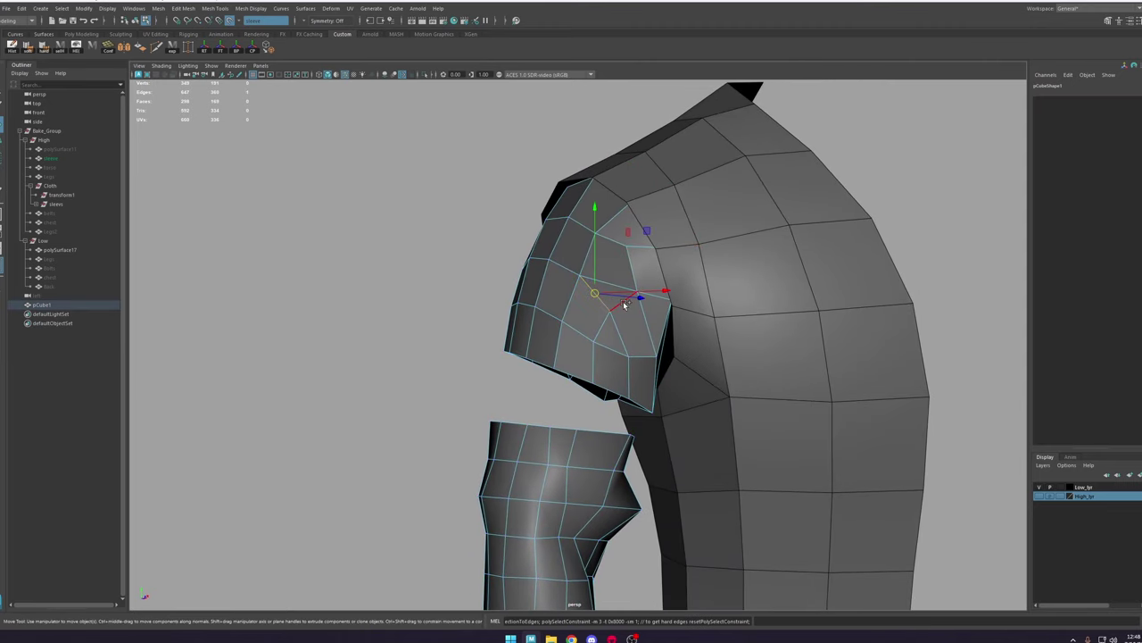
pyautogui.press('Delete')
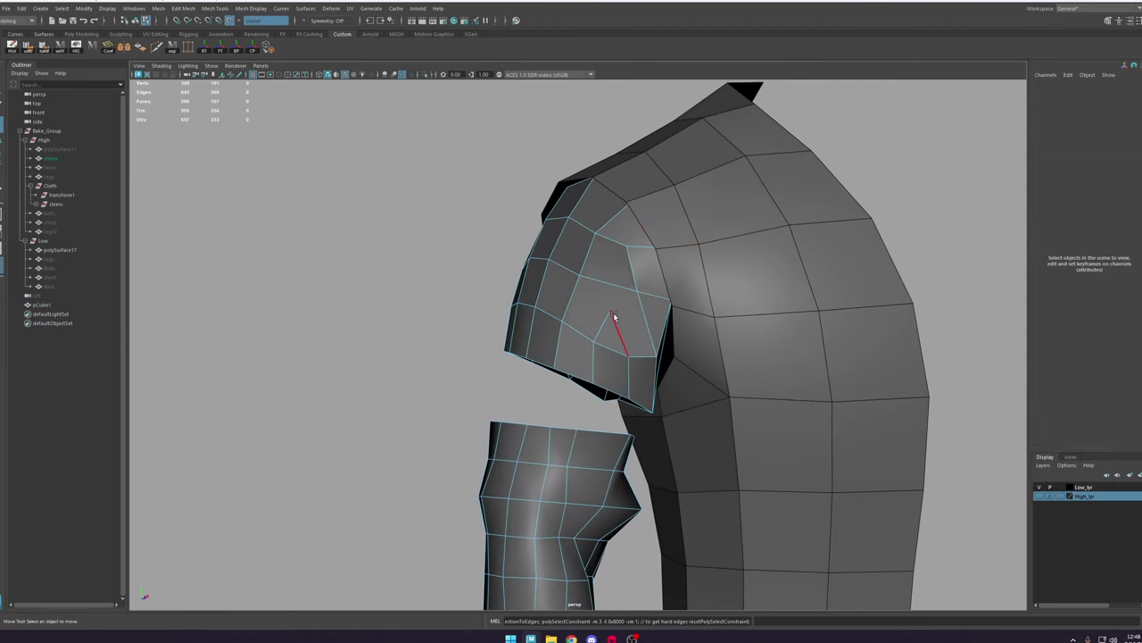
pyautogui.click(612, 329)
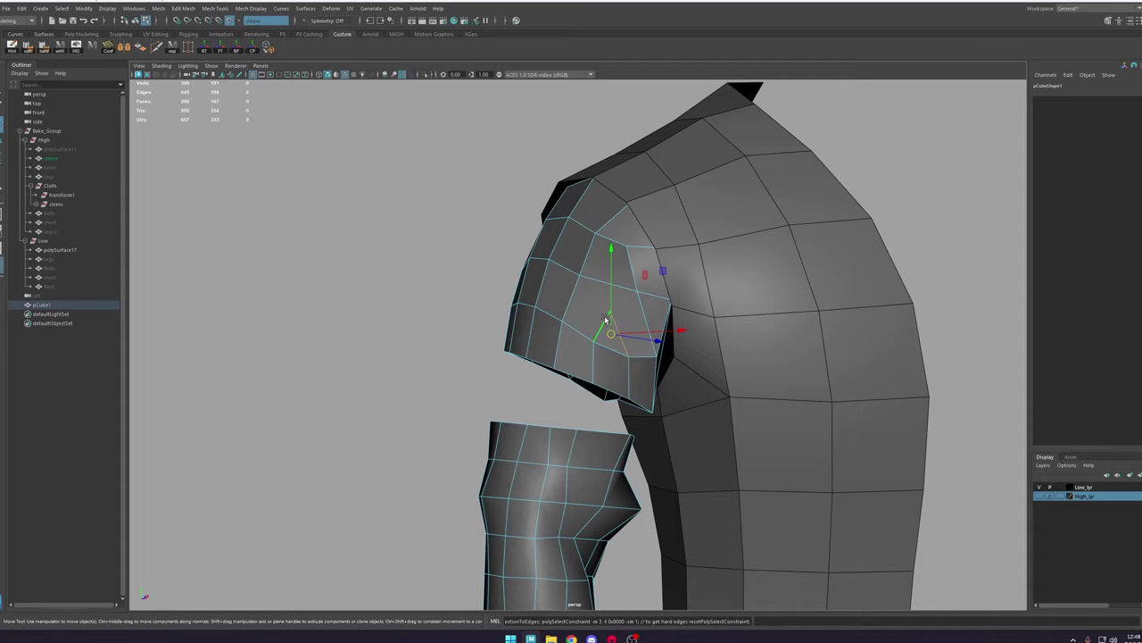
pyautogui.click(605, 320)
# Step: Slide a sleeve vertex into place, then inspect the sleeve's underside
pyautogui.keyDown('alt'); pyautogui.moveTo(615, 283); pyautogui.dragTo(598, 300); pyautogui.keyUp('alt')
pyautogui.moveTo(605, 257); pyautogui.dragTo(573, 255, button='right')
pyautogui.click(611, 254)
pyautogui.keyDown('ctrl'); pyautogui.keyDown('shift'); pyautogui.moveTo(611, 254); pyautogui.dragTo(613, 257); pyautogui.keyUp('shift'); pyautogui.keyUp('ctrl')
pyautogui.keyDown('alt'); pyautogui.moveTo(636, 293); pyautogui.dragTo(654, 286); pyautogui.keyUp('alt')
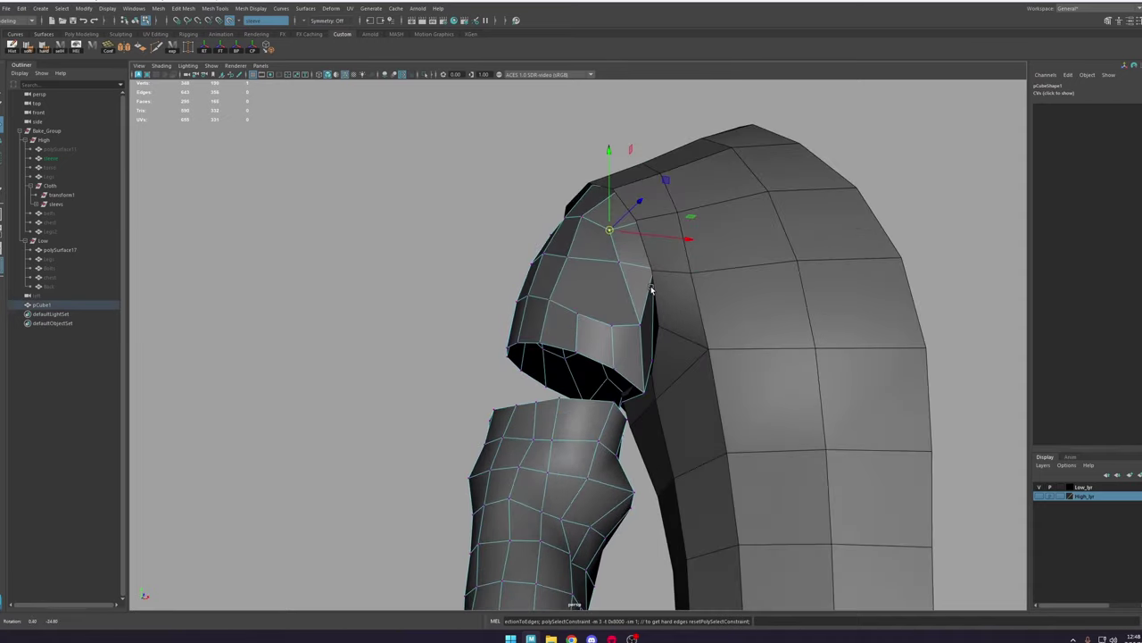
pyautogui.keyDown('alt'); pyautogui.moveTo(655, 286); pyautogui.dragTo(711, 348, button='right'); pyautogui.keyUp('alt')
pyautogui.keyDown('alt'); pyautogui.moveTo(711, 348); pyautogui.dragTo(696, 321); pyautogui.keyUp('alt')
pyautogui.keyDown('alt'); pyautogui.moveTo(696, 321); pyautogui.dragTo(692, 285, button='right'); pyautogui.keyUp('alt')
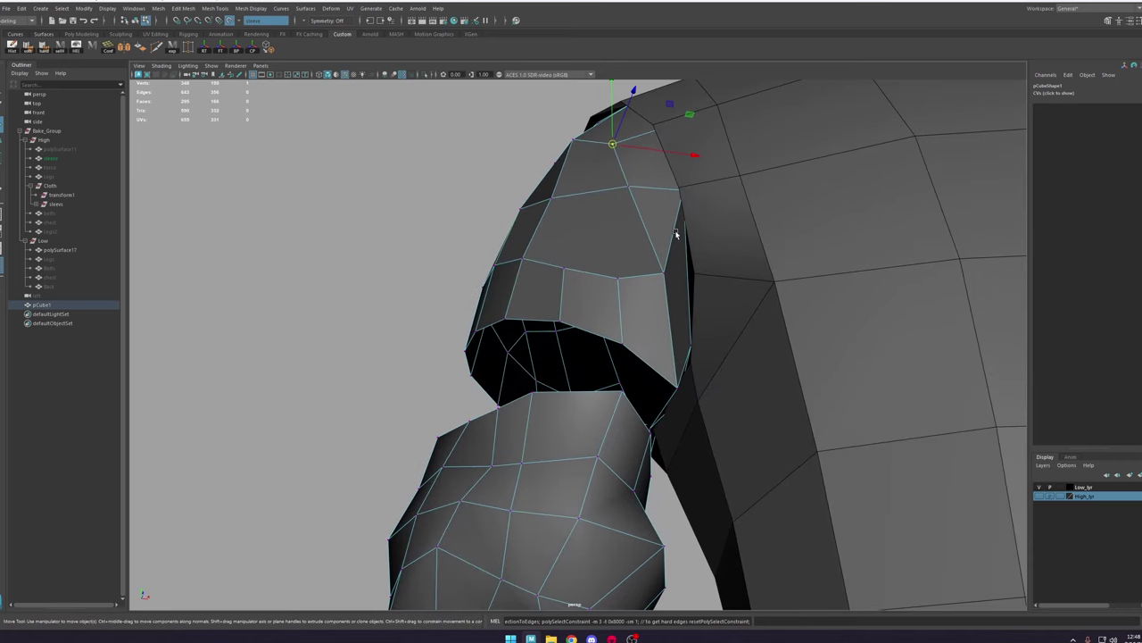
# Step: Multi-Cut a new edge across the sleeve cap and delete a boundary edge
pyautogui.click(162, 55)
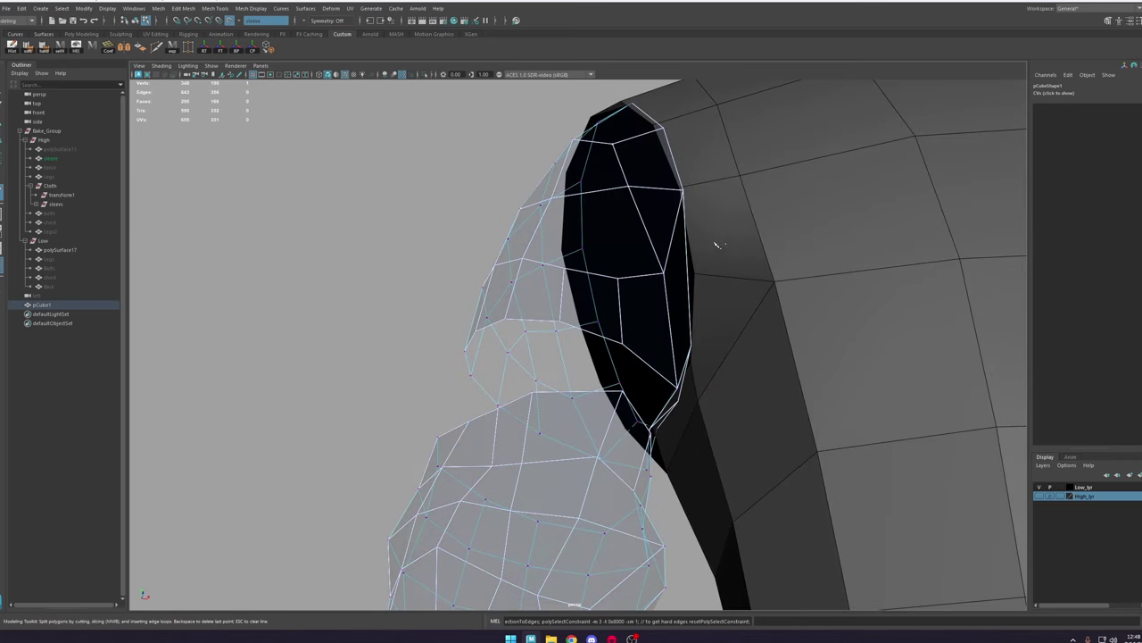
pyautogui.click(693, 275)
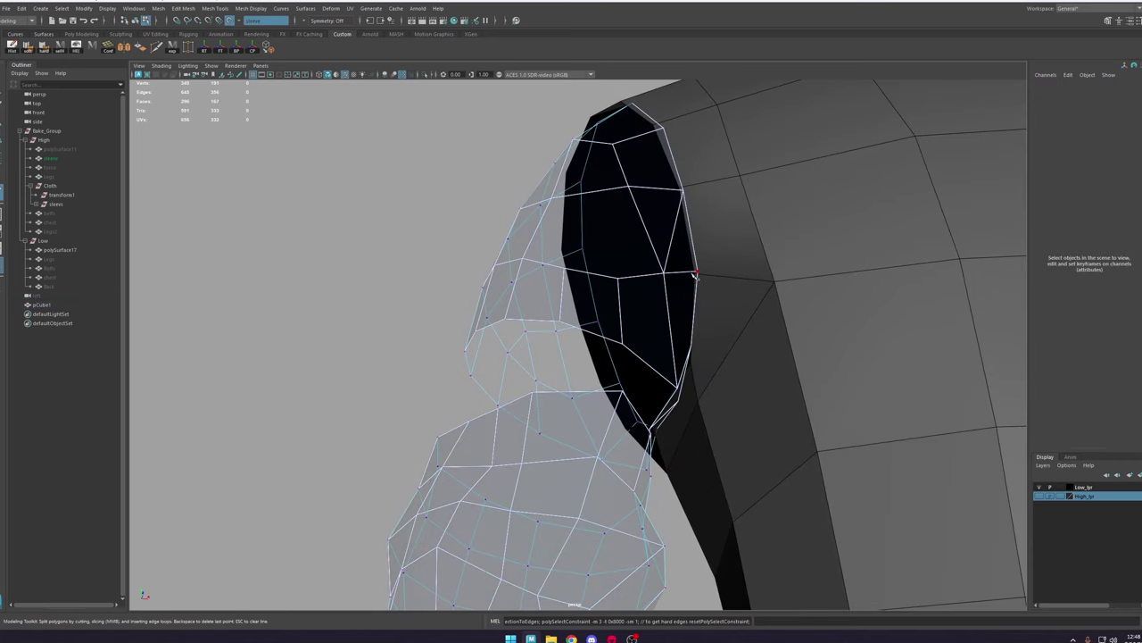
pyautogui.press('w')
pyautogui.click(677, 219)
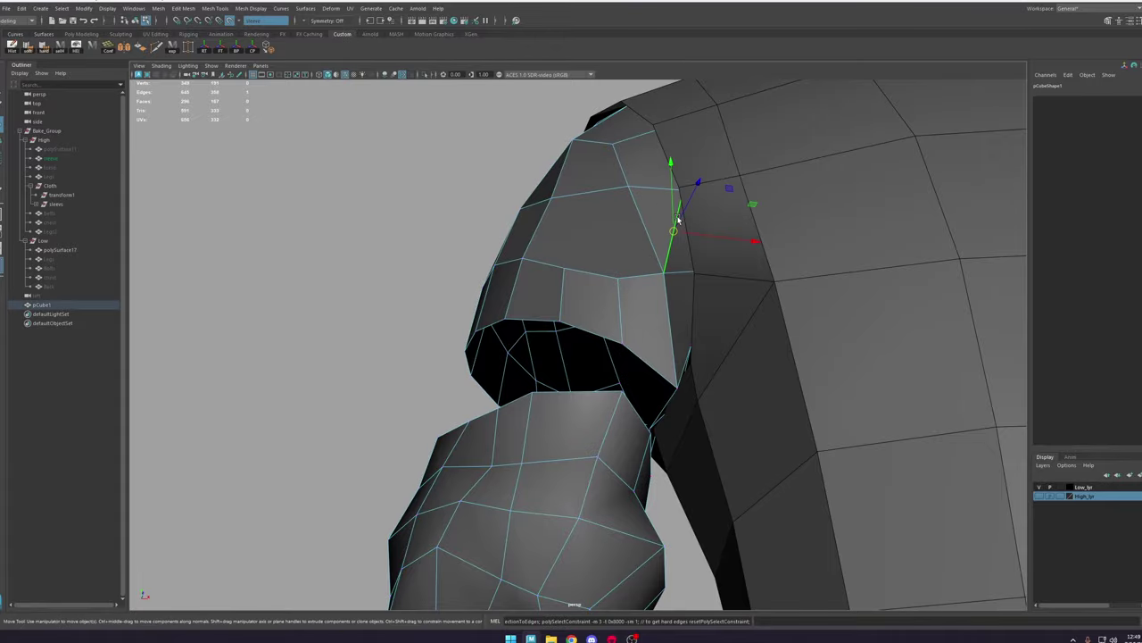
pyautogui.press('Delete')
# Step: Nudge the sleeve's lower-corner vertex left and delete two sleeve edges
pyautogui.keyDown('alt'); pyautogui.moveTo(679, 220); pyautogui.dragTo(562, 76, button='right'); pyautogui.keyUp('alt')
pyautogui.keyDown('alt'); pyautogui.moveTo(561, 77); pyautogui.dragTo(640, 312); pyautogui.keyUp('alt')
pyautogui.click(619, 292)
pyautogui.keyDown('alt'); pyautogui.moveTo(640, 312); pyautogui.dragTo(651, 346, button='right'); pyautogui.keyUp('alt')
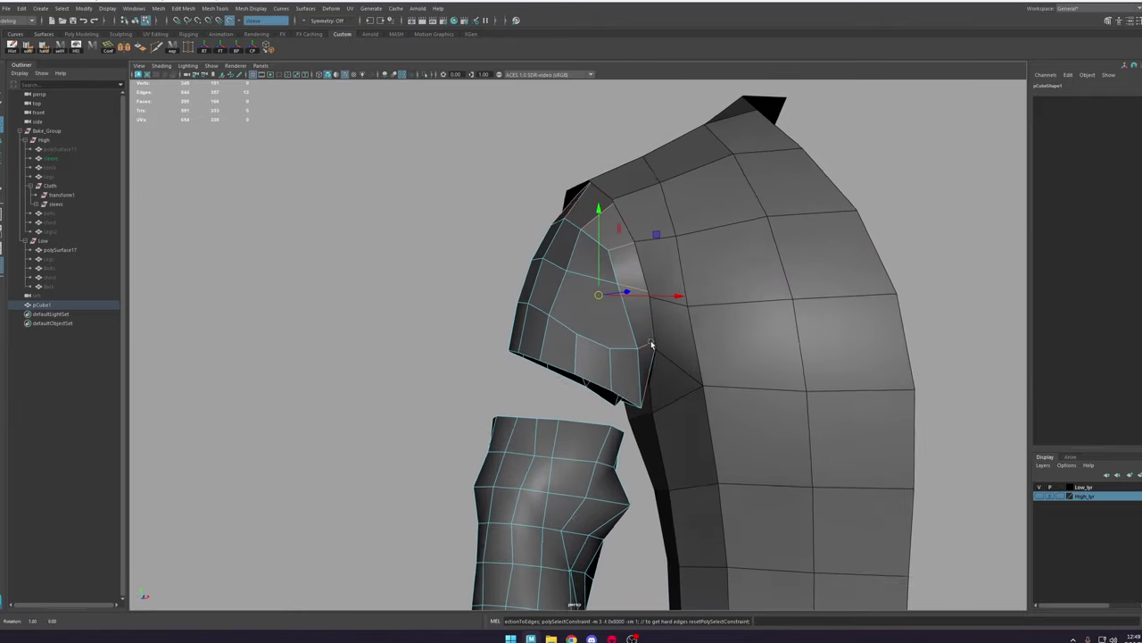
pyautogui.keyDown('alt'); pyautogui.moveTo(651, 346); pyautogui.dragTo(629, 324); pyautogui.keyUp('alt')
pyautogui.moveTo(628, 324); pyautogui.dragTo(589, 326, button='right')
pyautogui.click(625, 351)
pyautogui.moveTo(625, 352); pyautogui.dragTo(617, 350)
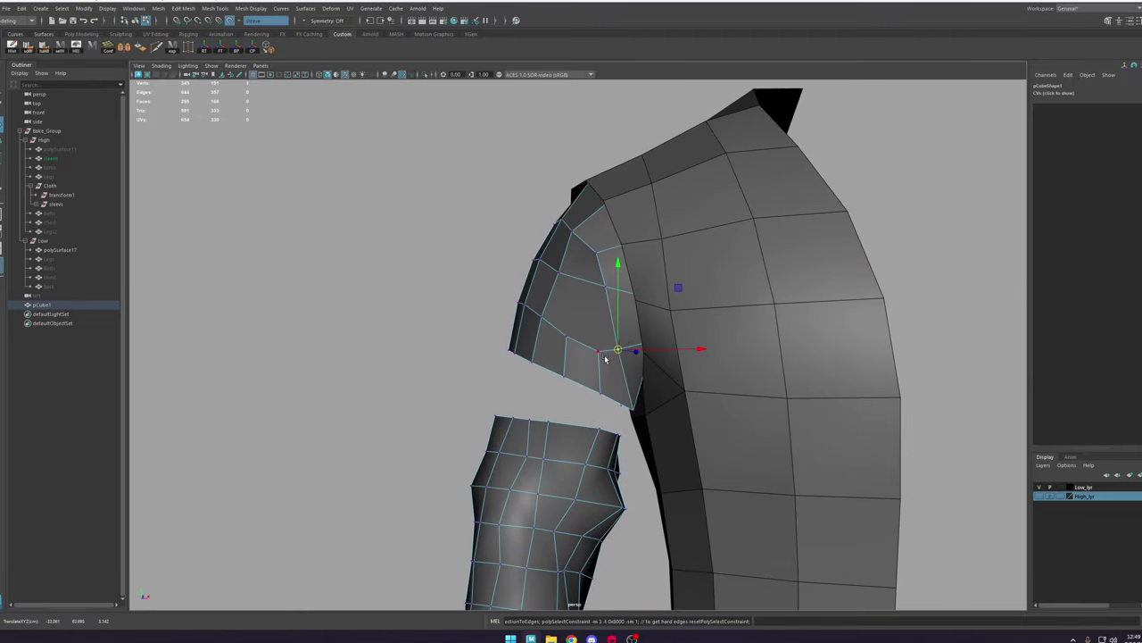
pyautogui.moveTo(602, 362); pyautogui.dragTo(602, 334, button='right')
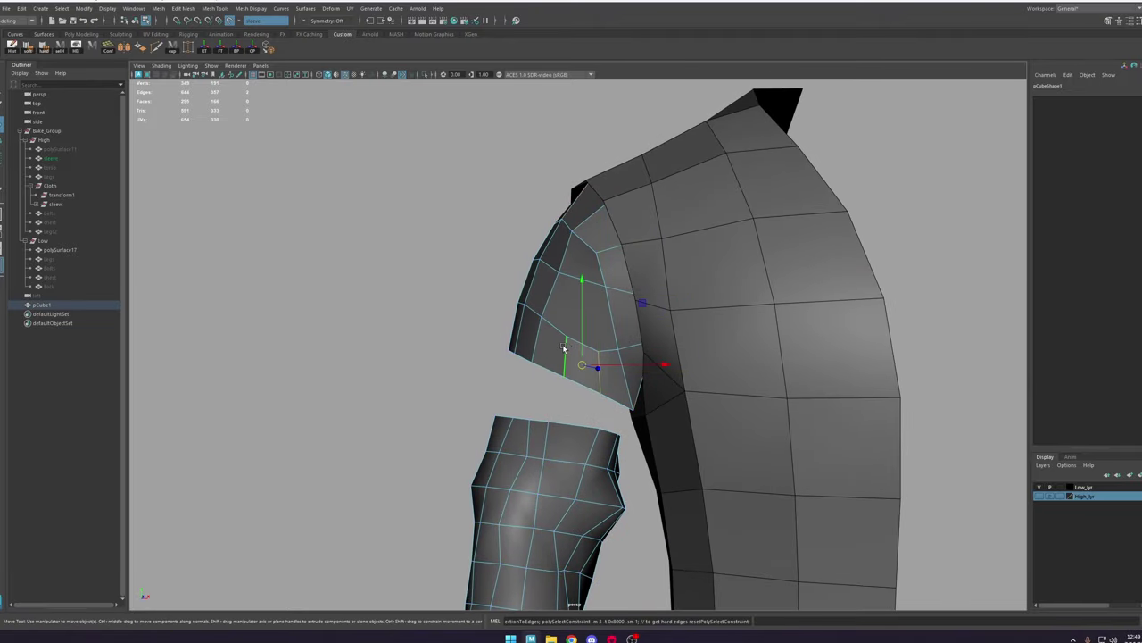
pyautogui.hotkey('ctrl', 'Delete')
# Step: Move a top sleeve vertex up toward the shoulder seam
pyautogui.keyDown('alt'); pyautogui.moveTo(567, 380); pyautogui.dragTo(620, 337); pyautogui.keyUp('alt')
pyautogui.click(611, 362)
pyautogui.click(594, 259)
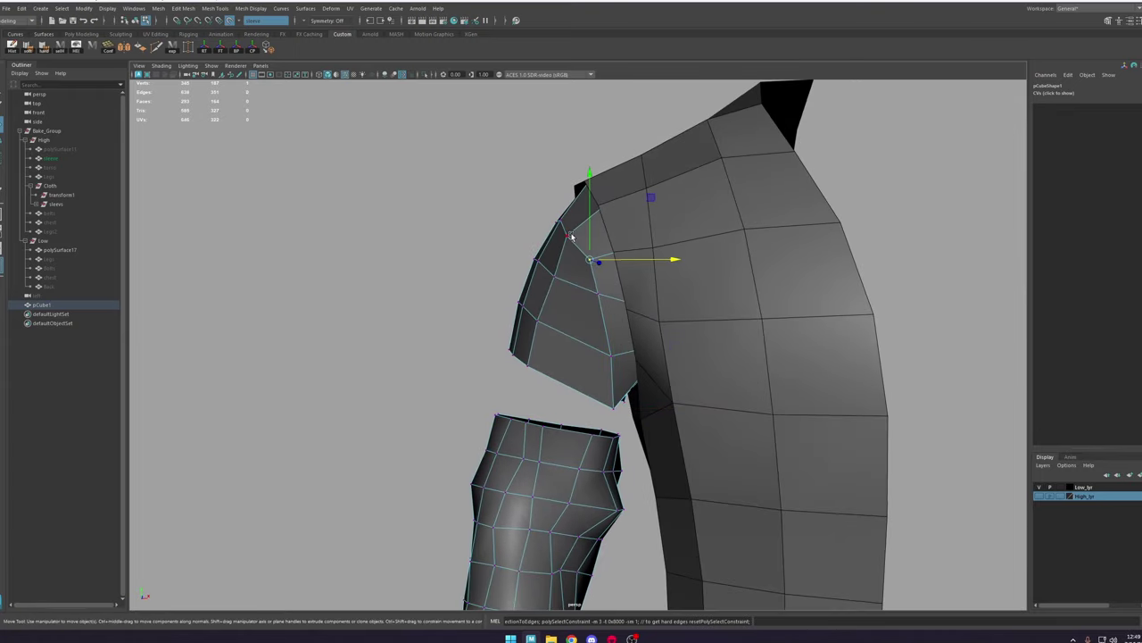
pyautogui.moveTo(594, 258); pyautogui.dragTo(517, 235)
pyautogui.click(579, 227)
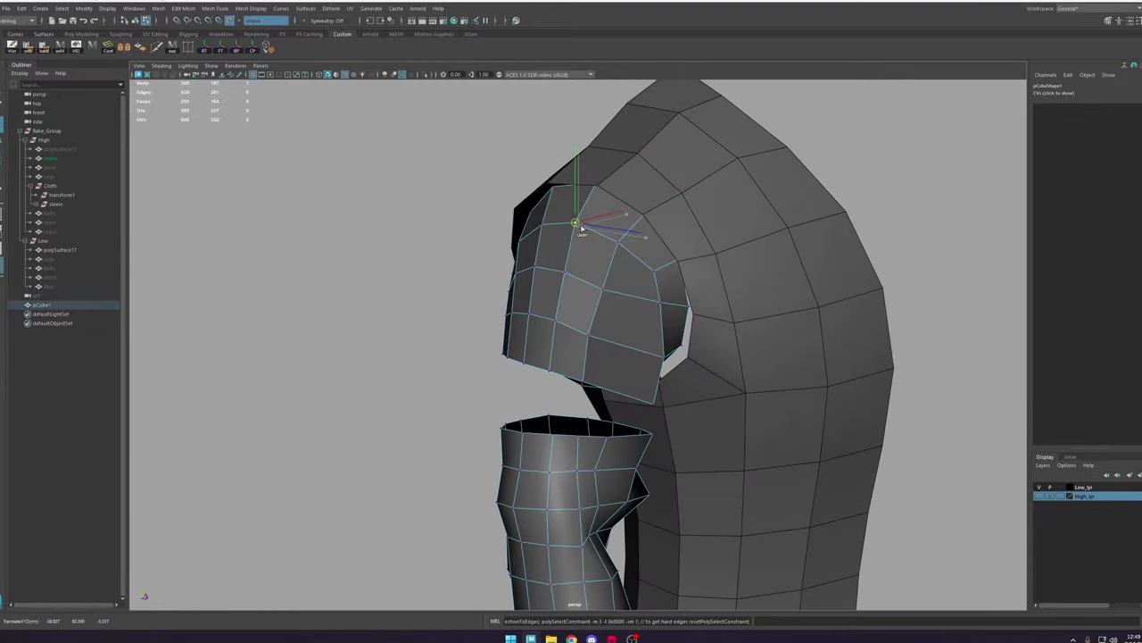
pyautogui.keyDown('alt'); pyautogui.moveTo(582, 264); pyautogui.dragTo(612, 317); pyautogui.keyUp('alt')
# Step: Select an edge on the front of the sleeve cap in edge mode
pyautogui.moveTo(589, 312); pyautogui.dragTo(590, 269, button='right')
pyautogui.keyDown('alt'); pyautogui.moveTo(567, 309); pyautogui.dragTo(556, 316); pyautogui.keyUp('alt')
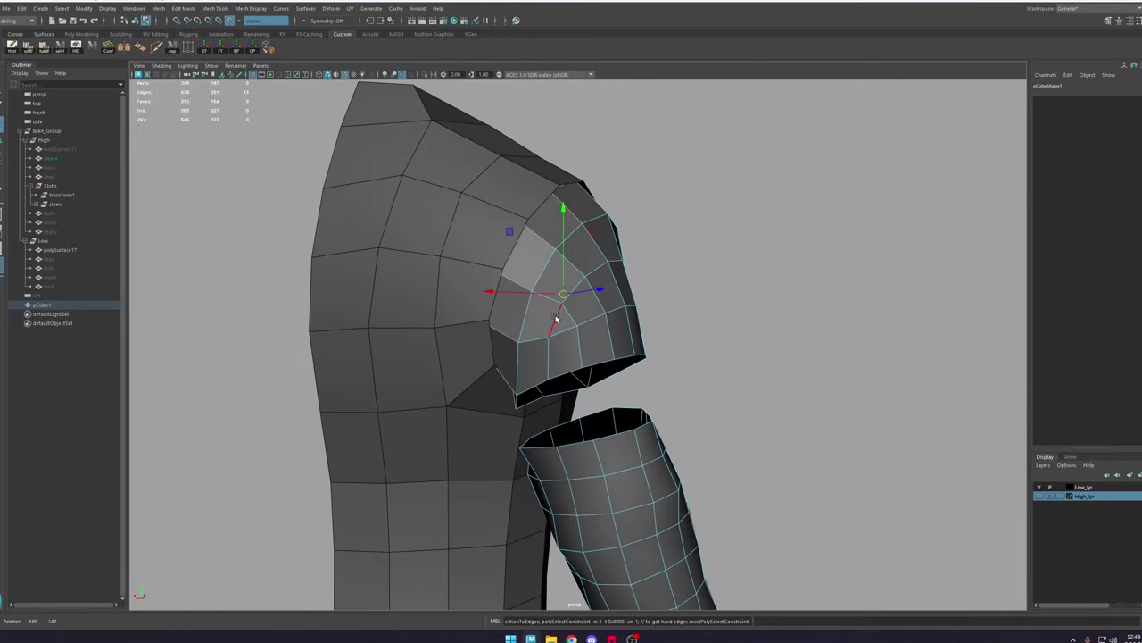
pyautogui.click(681, 298)
pyautogui.keyDown('alt'); pyautogui.moveTo(681, 298); pyautogui.dragTo(546, 251); pyautogui.keyUp('alt')
pyautogui.click(648, 279)
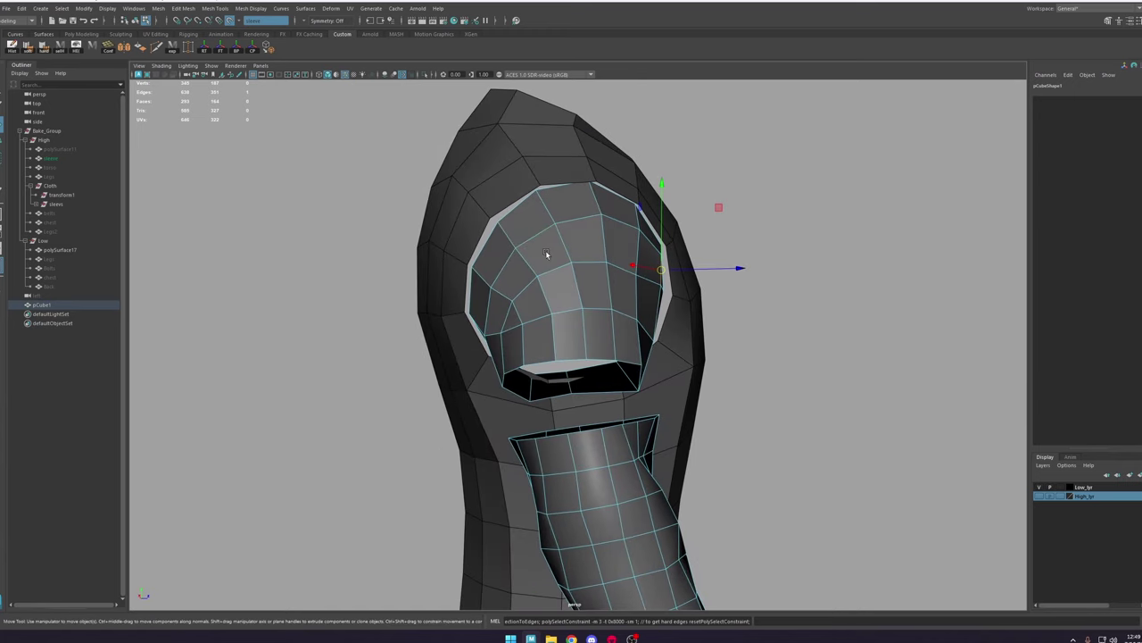
# Step: Multi-Cut a new edge across the sleeve cap toward the shoulder
pyautogui.click(159, 48)
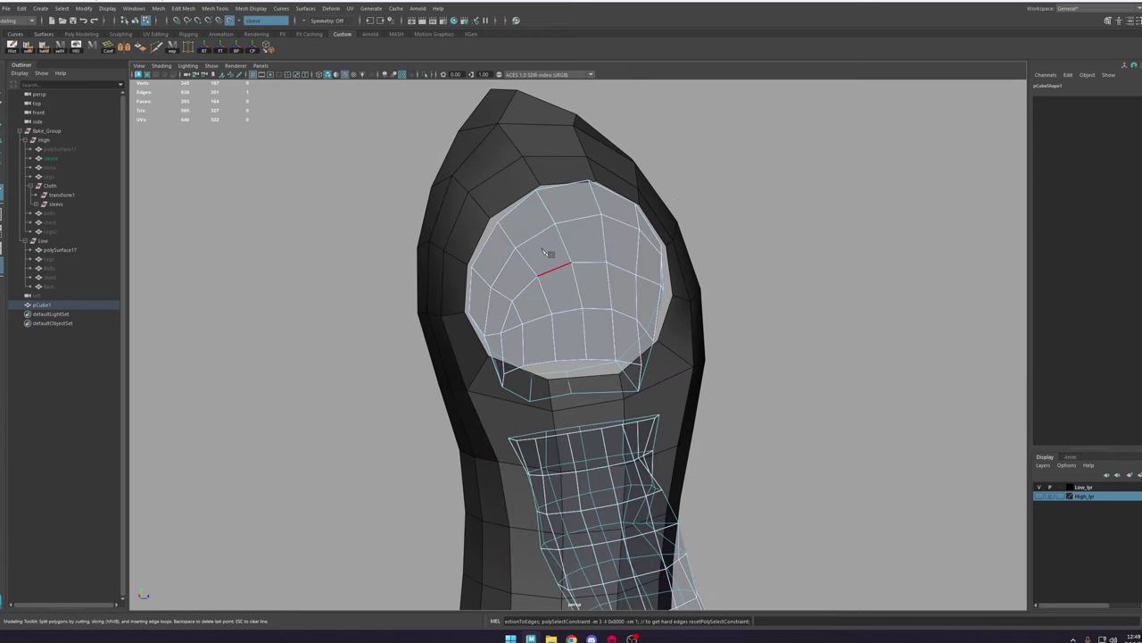
pyautogui.keyDown('alt'); pyautogui.moveTo(651, 279); pyautogui.dragTo(711, 276); pyautogui.keyUp('alt')
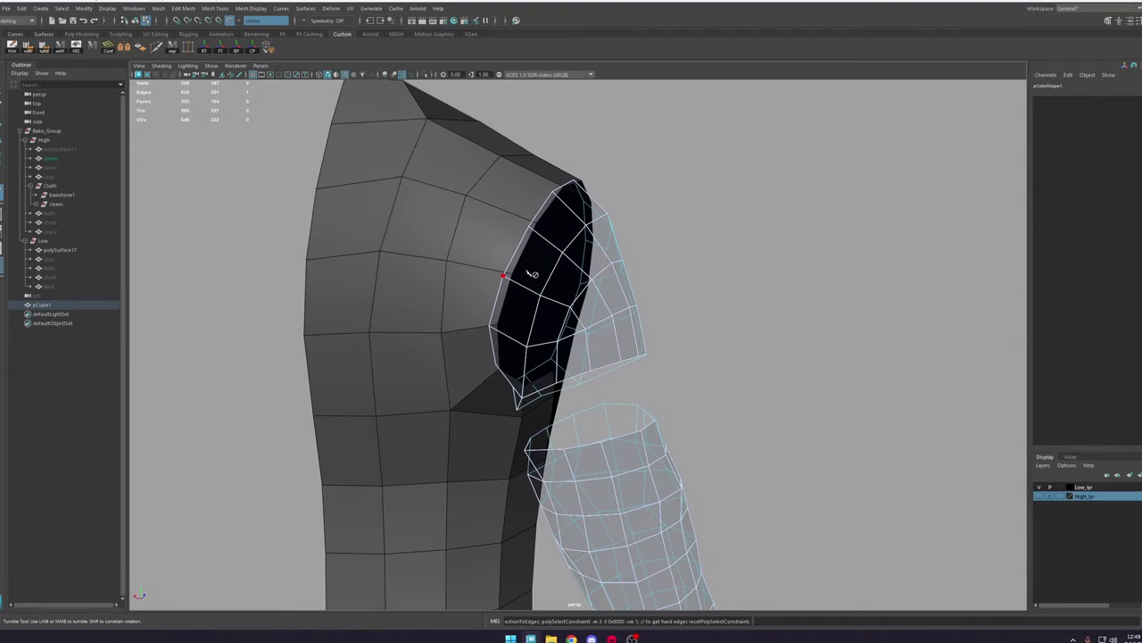
pyautogui.click(591, 280)
pyautogui.rightClick(591, 280)
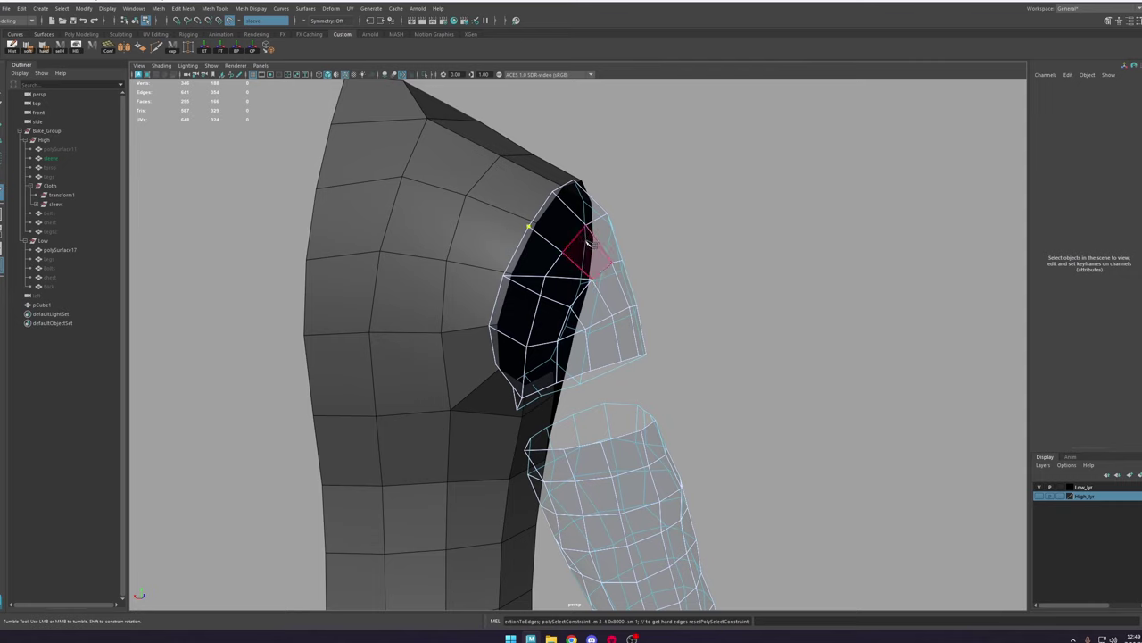
pyautogui.click(574, 239)
pyautogui.press('w')
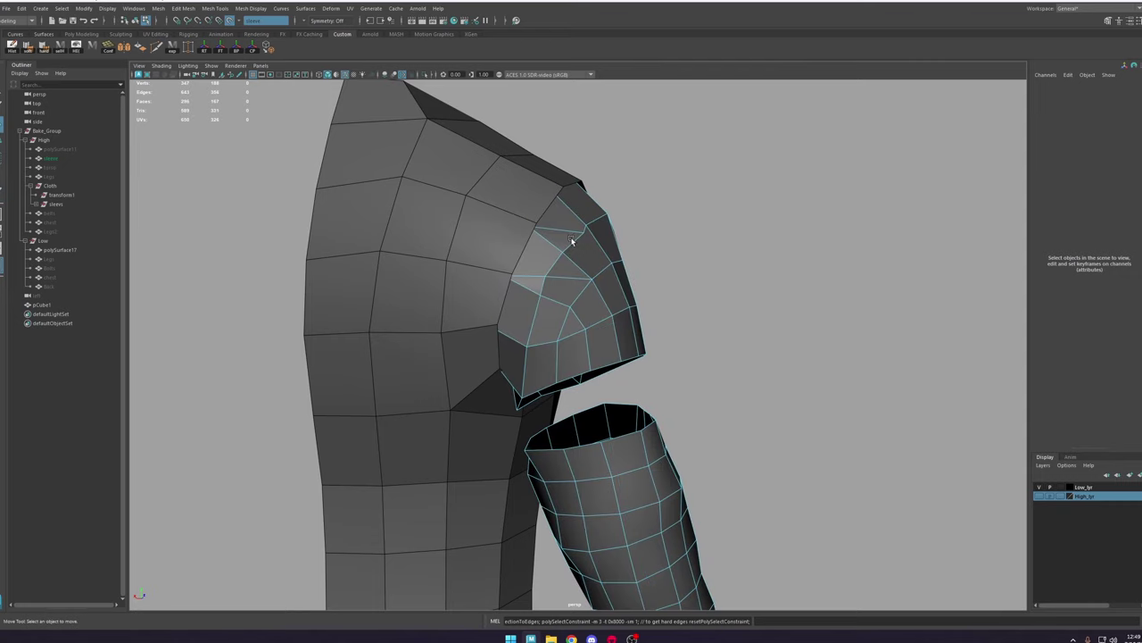
# Step: Delete the diagonal shoulder edge
pyautogui.moveTo(566, 238); pyautogui.dragTo(566, 217, button='right')
pyautogui.click(549, 242)
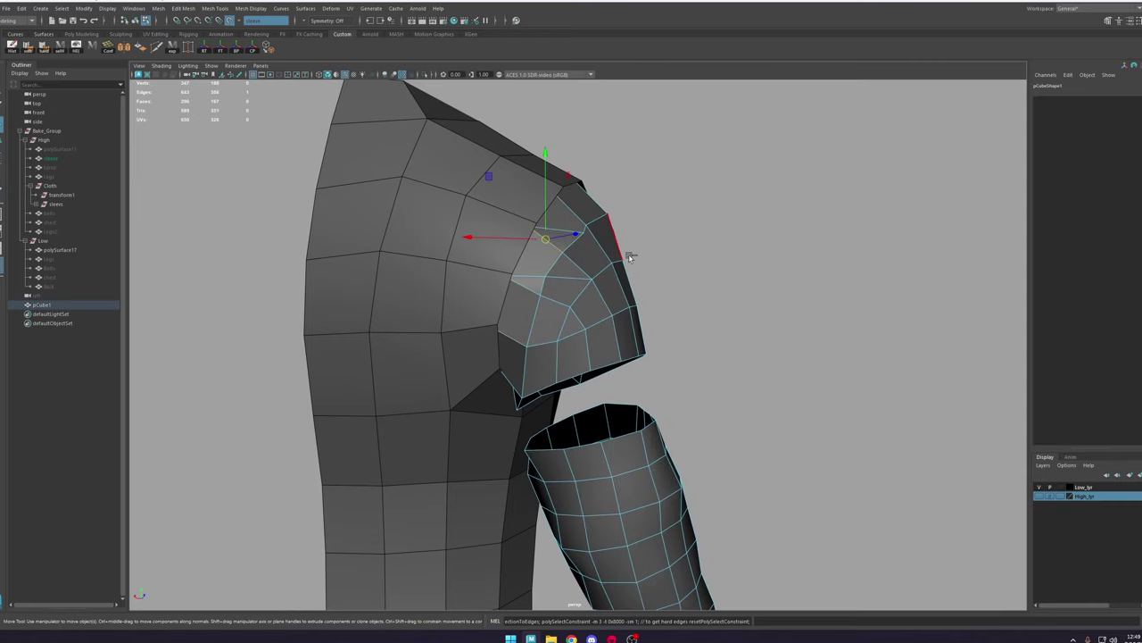
pyautogui.press('Delete')
pyautogui.keyDown('alt'); pyautogui.moveTo(592, 255); pyautogui.dragTo(566, 273); pyautogui.keyUp('alt')
pyautogui.moveTo(658, 245); pyautogui.dragTo(632, 243, button='right')
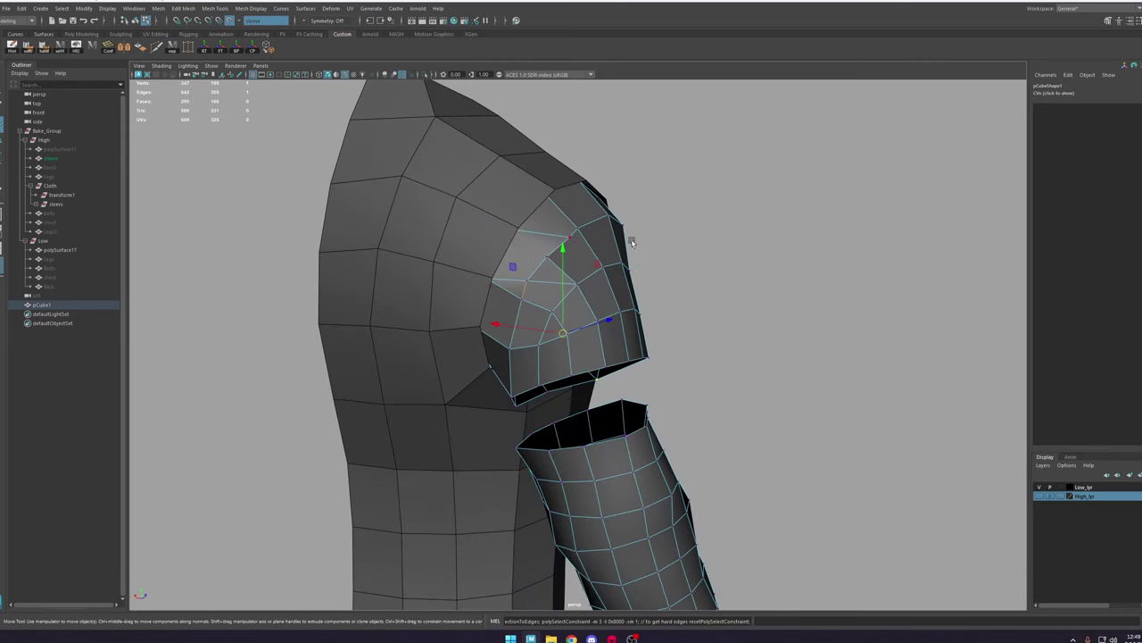
pyautogui.click(786, 208)
# Step: Target Weld two sleeve vertices together and move two sleeve vertices
pyautogui.click(123, 47)
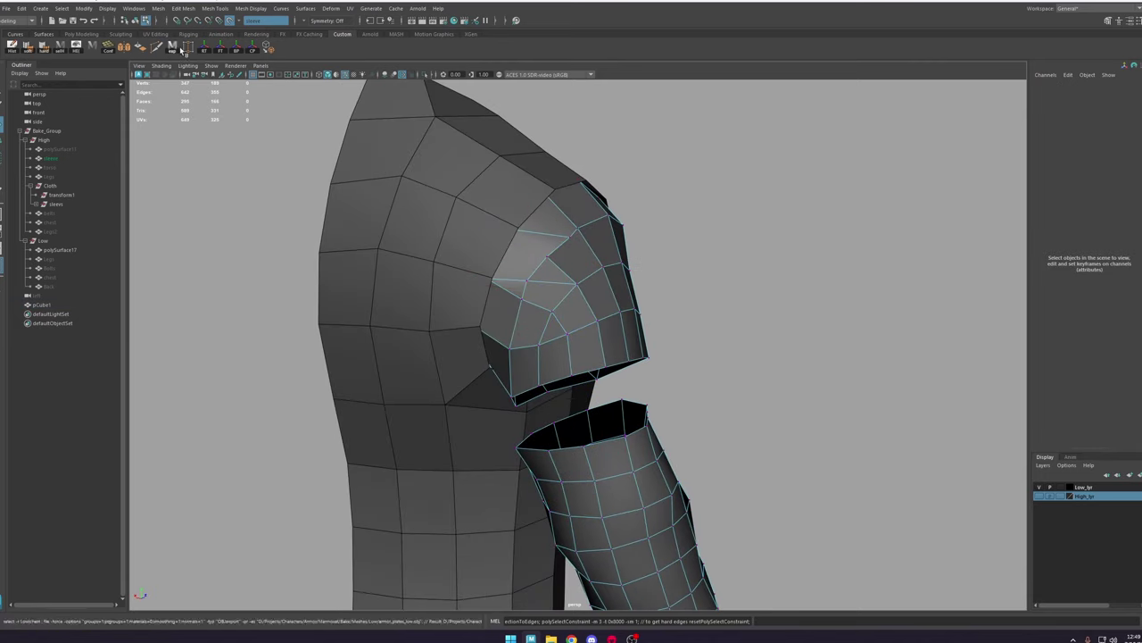
pyautogui.keyDown('alt'); pyautogui.moveTo(543, 299); pyautogui.dragTo(555, 275); pyautogui.keyUp('alt')
pyautogui.keyDown('alt'); pyautogui.moveTo(614, 302); pyautogui.dragTo(509, 307); pyautogui.keyUp('alt')
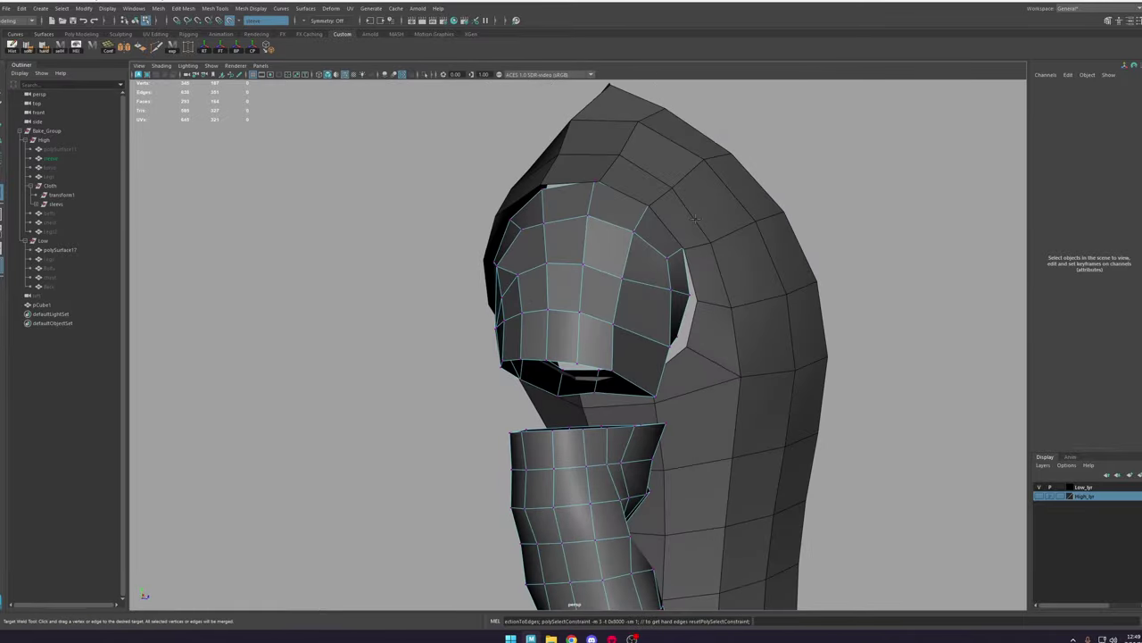
pyautogui.keyDown('alt'); pyautogui.moveTo(692, 269); pyautogui.dragTo(515, 279); pyautogui.keyUp('alt')
pyautogui.click(513, 275)
pyautogui.click(555, 233)
pyautogui.moveTo(555, 233); pyautogui.dragTo(535, 236)
# Step: Delete an edge on the sleeve cap
pyautogui.keyDown('alt'); pyautogui.moveTo(576, 286); pyautogui.dragTo(553, 291); pyautogui.keyUp('alt')
pyautogui.moveTo(553, 291); pyautogui.dragTo(552, 260, button='right')
pyautogui.click(536, 286)
pyautogui.press('Delete')
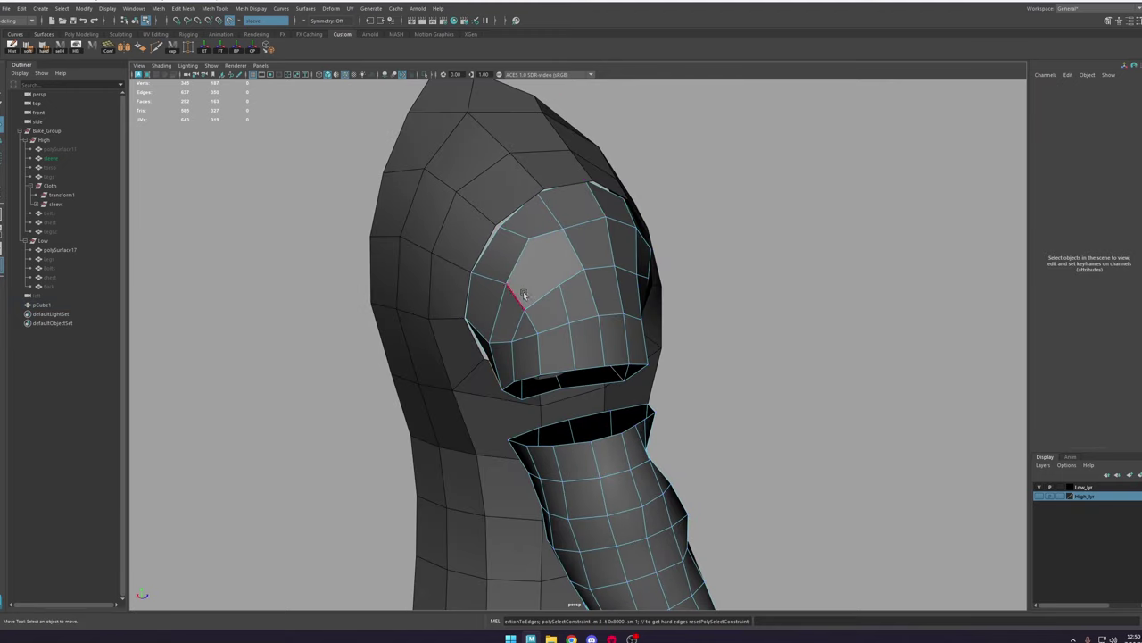
# Step: Multi-Cut new edges across the sleeve cap to its upper edge
pyautogui.click(524, 296)
pyautogui.moveTo(524, 295)
pyautogui.keyDown('alt'); pyautogui.mouseDown()
pyautogui.moveTo(546, 263)
pyautogui.moveTo(522, 276)
pyautogui.mouseUp(); pyautogui.keyUp('alt')
pyautogui.hotkey('ctrl', 'shift', 'x')
pyautogui.click(501, 284)
pyautogui.click(551, 288)
pyautogui.rightClick(551, 286)
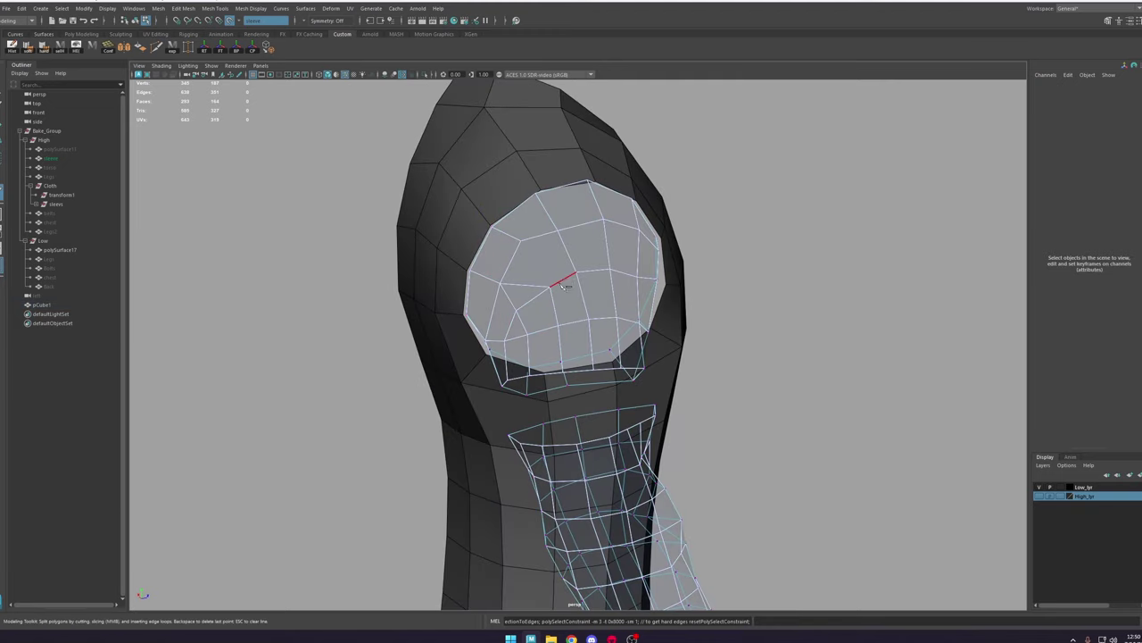
pyautogui.click(538, 237)
pyautogui.press('w')
# Step: Nudge a shoulder vertex into place and reselect the edge loop
pyautogui.keyDown('alt'); pyautogui.moveTo(538, 219); pyautogui.dragTo(562, 218); pyautogui.keyUp('alt')
pyautogui.keyDown('alt'); pyautogui.moveTo(645, 297); pyautogui.dragTo(615, 295); pyautogui.keyUp('alt')
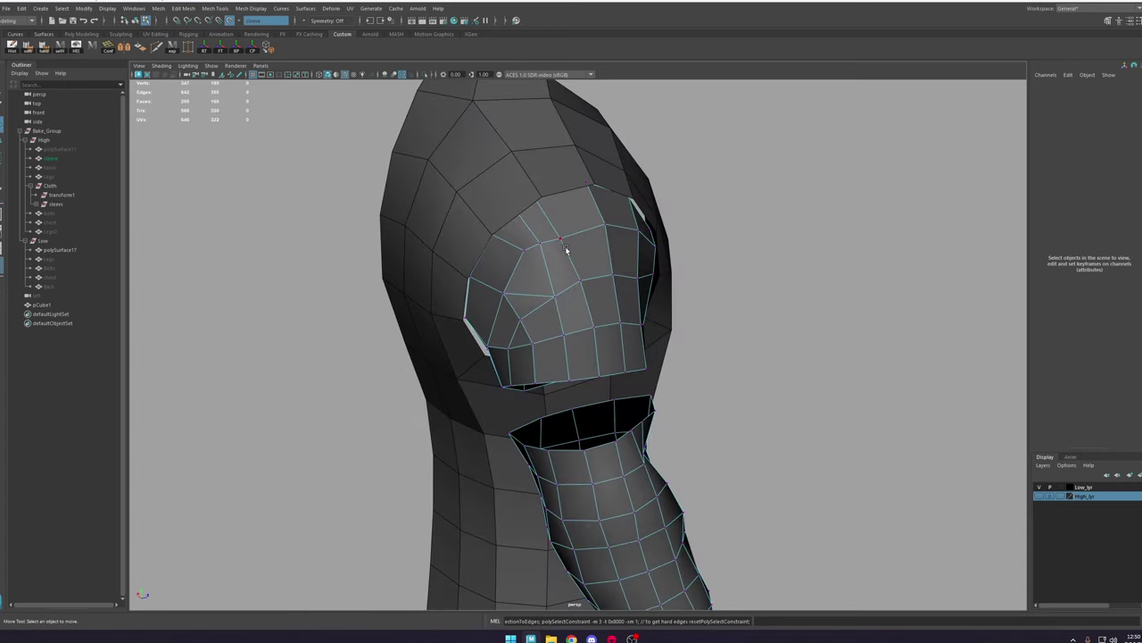
pyautogui.click(527, 249)
pyautogui.moveTo(525, 250); pyautogui.dragTo(554, 193)
pyautogui.keyDown('alt'); pyautogui.moveTo(588, 260); pyautogui.dragTo(571, 256); pyautogui.keyUp('alt')
pyautogui.moveTo(571, 256); pyautogui.dragTo(571, 217, button='right')
pyautogui.keyDown('shift'); pyautogui.rightClick(563, 243); pyautogui.keyUp('shift')
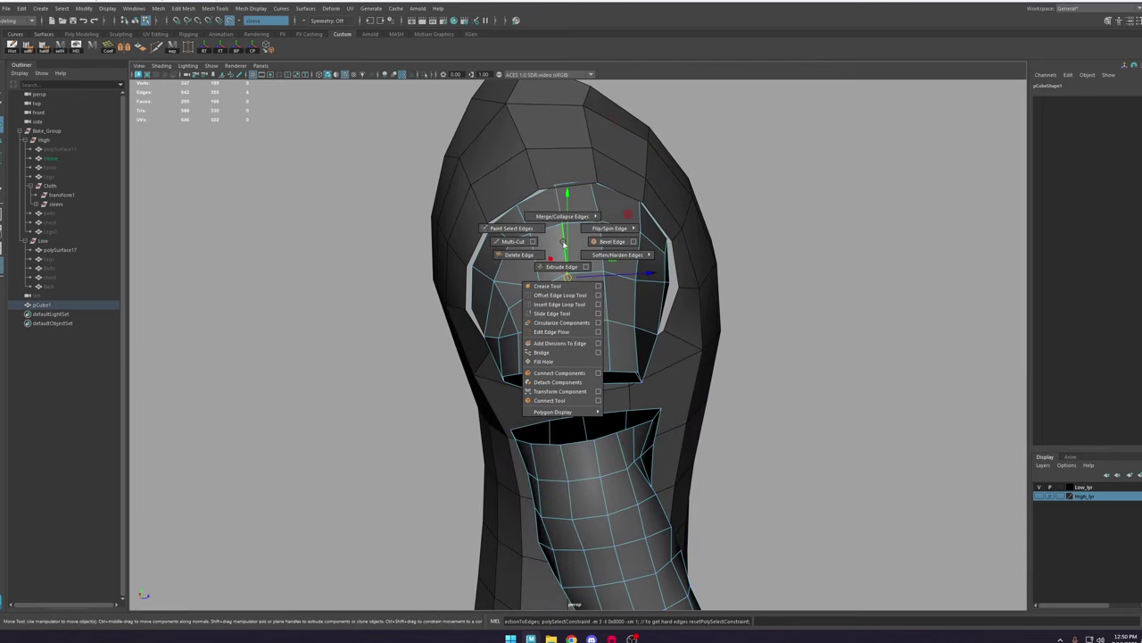
pyautogui.click(548, 332)
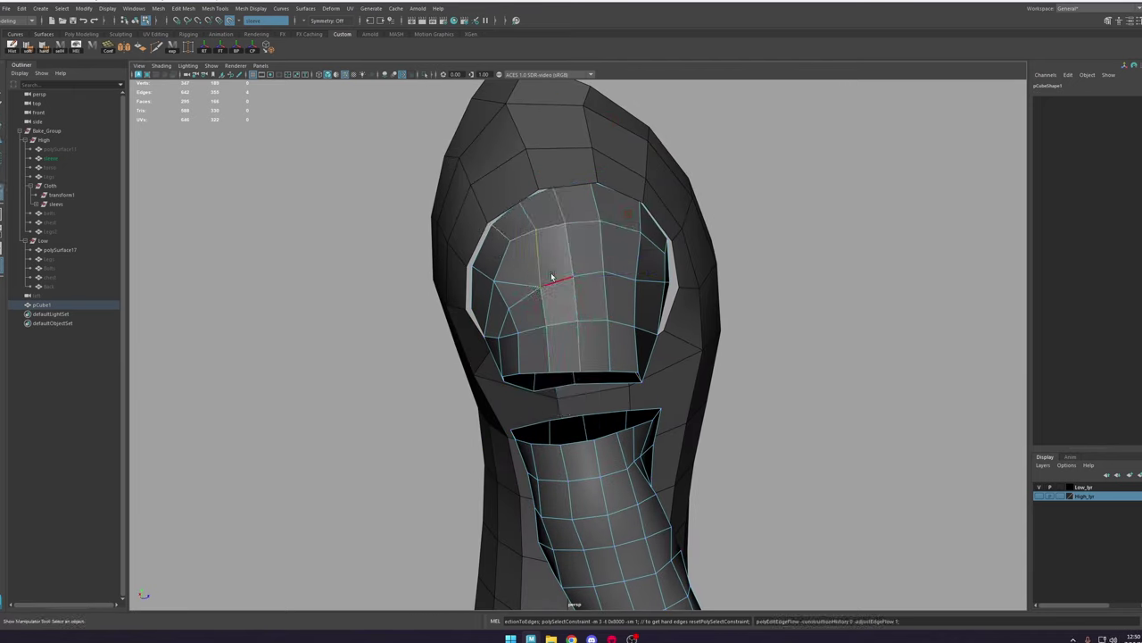
pyautogui.hotkey('ctrl', 'z')
pyautogui.moveTo(582, 267)
pyautogui.keyDown('alt'); pyautogui.mouseDown()
pyautogui.moveTo(564, 264)
pyautogui.moveTo(579, 260)
pyautogui.mouseUp(); pyautogui.keyUp('alt')
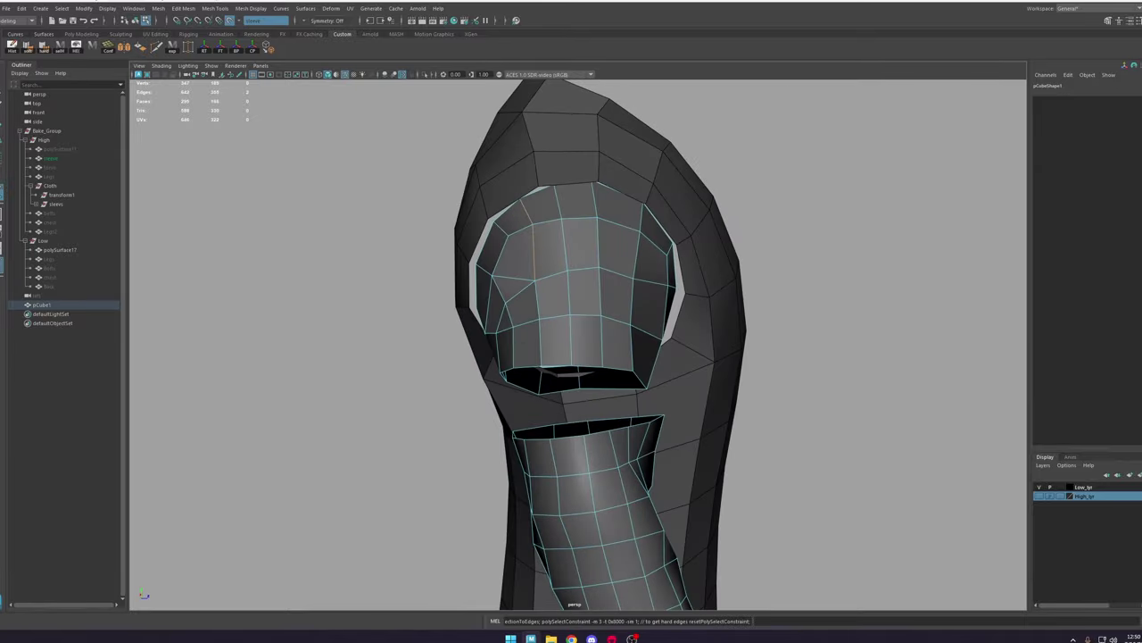
pyautogui.keyDown('alt'); pyautogui.moveTo(554, 273); pyautogui.dragTo(532, 133, button='right'); pyautogui.keyUp('alt')
pyautogui.keyDown('alt'); pyautogui.moveTo(607, 286); pyautogui.dragTo(803, 323); pyautogui.keyUp('alt')
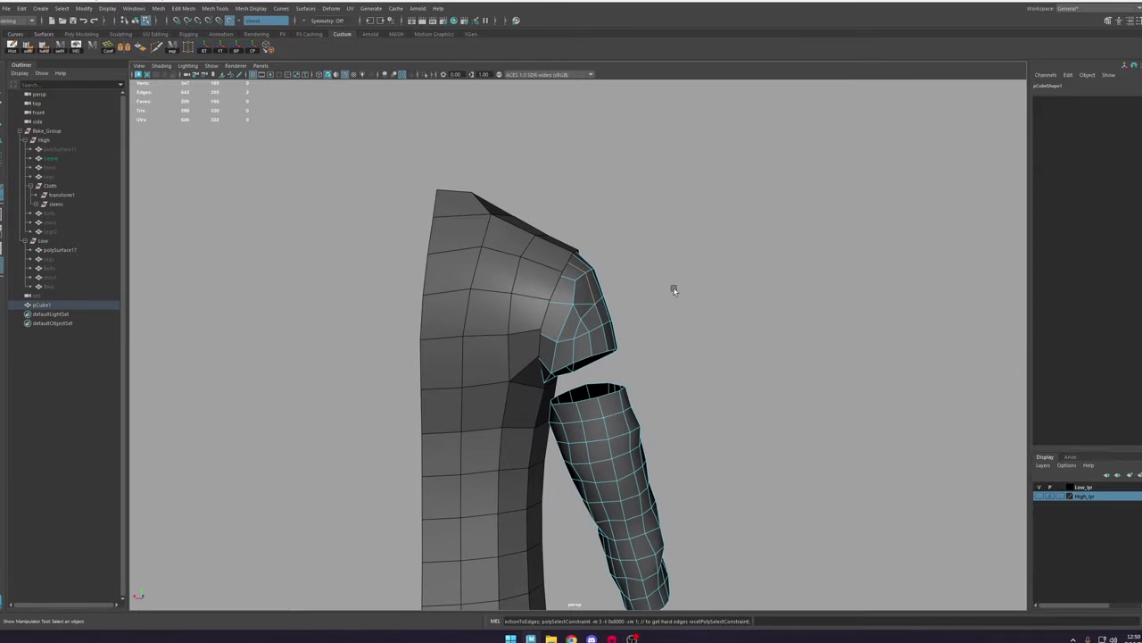
pyautogui.keyDown('alt'); pyautogui.moveTo(571, 277); pyautogui.dragTo(596, 298, button='right'); pyautogui.keyUp('alt')
pyautogui.keyDown('alt'); pyautogui.moveTo(597, 298); pyautogui.dragTo(720, 273); pyautogui.keyUp('alt')
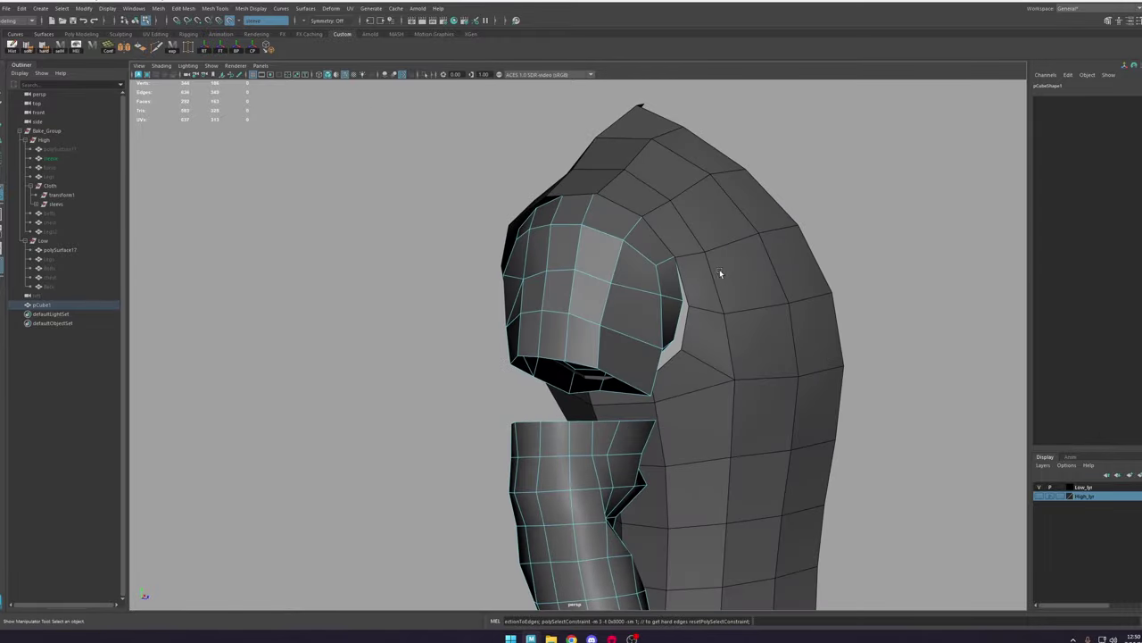
pyautogui.keyDown('alt'); pyautogui.moveTo(690, 309); pyautogui.dragTo(664, 299); pyautogui.keyUp('alt')
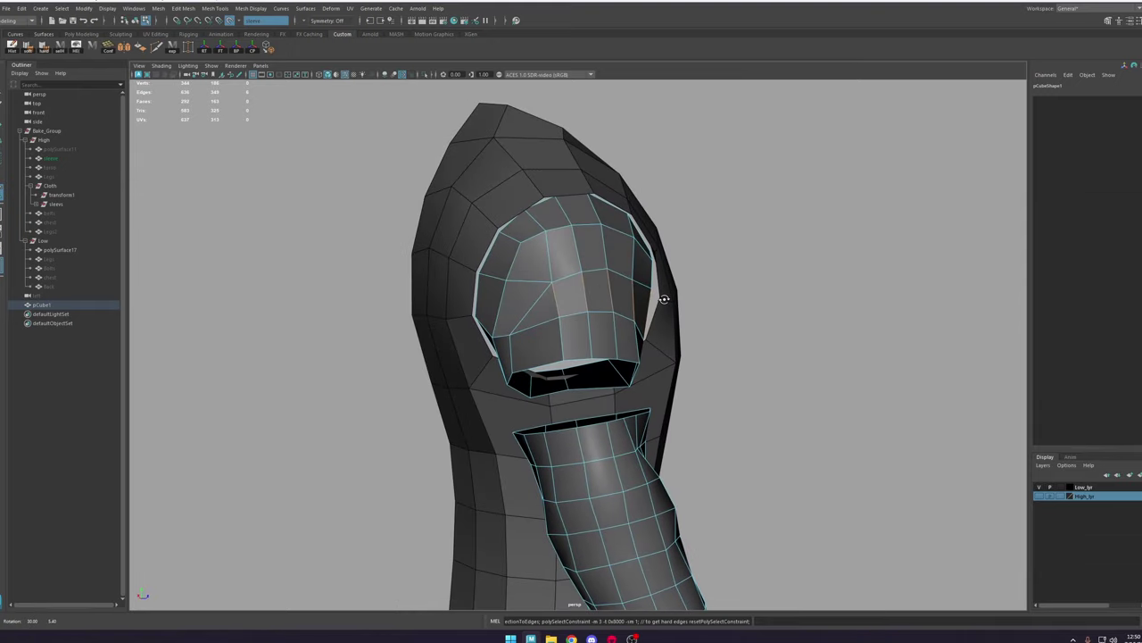
pyautogui.press('Print')
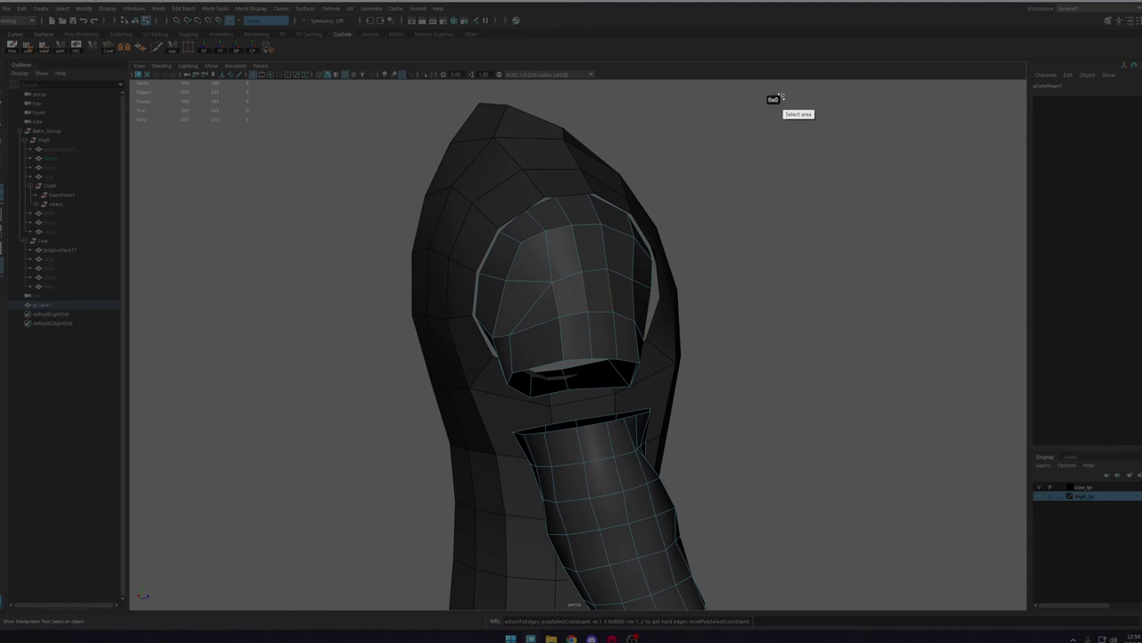
pyautogui.moveTo(782, 95); pyautogui.dragTo(214, 492)
pyautogui.moveTo(412, 286); pyautogui.dragTo(411, 286)
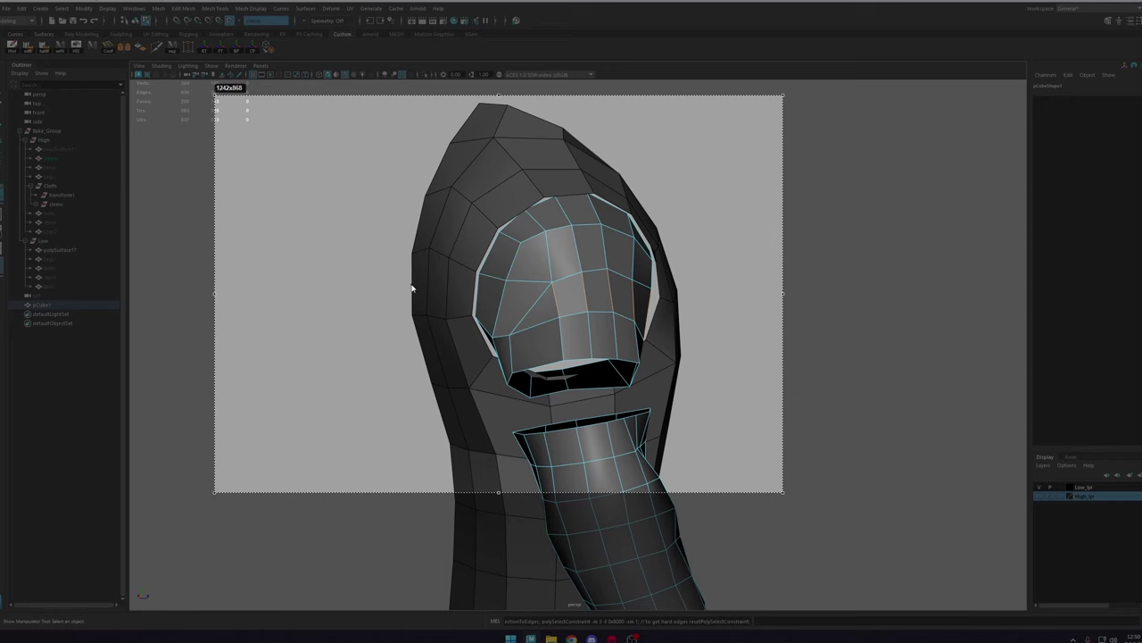
pyautogui.moveTo(680, 290); pyautogui.dragTo(682, 280)
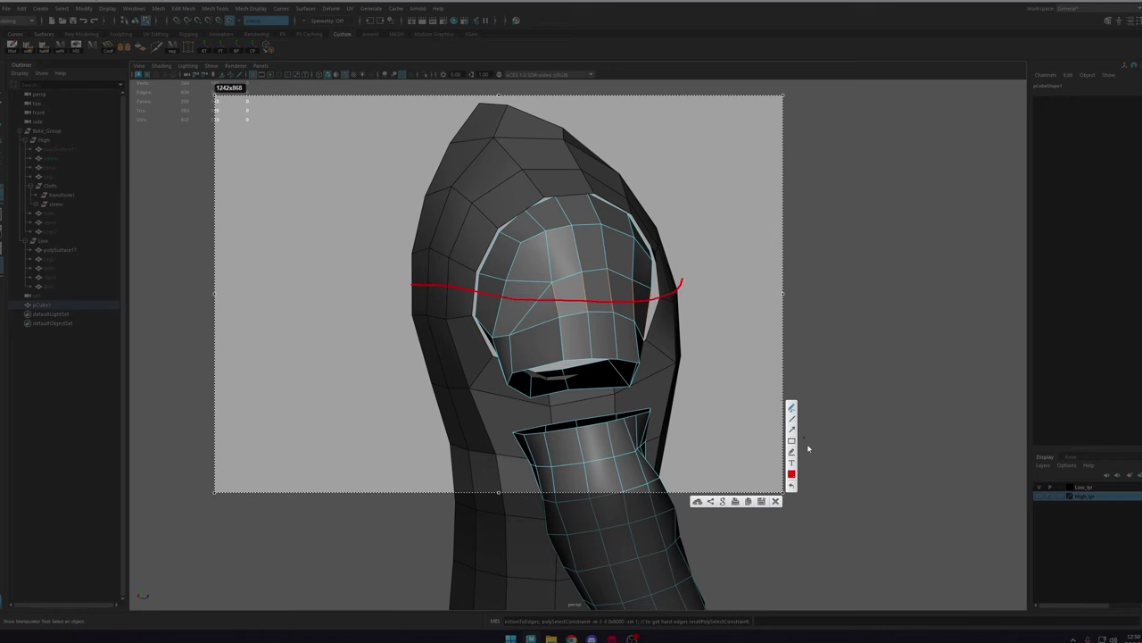
pyautogui.click(777, 503)
pyautogui.keyDown('alt'); pyautogui.moveTo(591, 323); pyautogui.dragTo(526, 300); pyautogui.keyUp('alt')
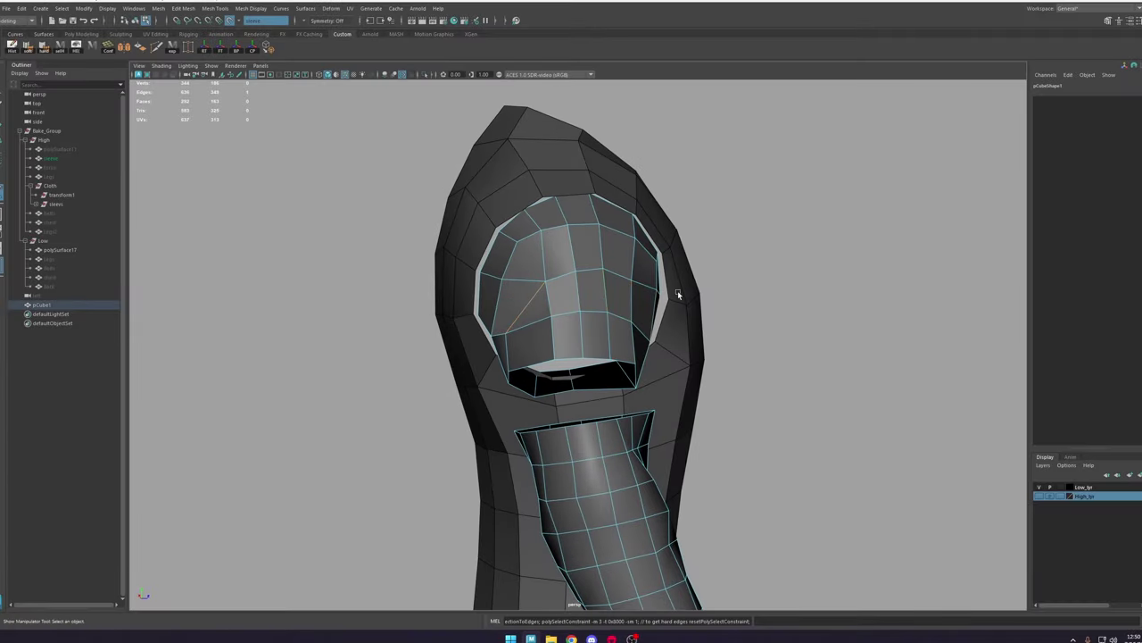
# Step: Delete the extra hood edge and apply edge flow to a sleeve-cap edge
pyautogui.press('Delete')
pyautogui.keyDown('alt'); pyautogui.moveTo(679, 295); pyautogui.dragTo(690, 269); pyautogui.keyUp('alt')
pyautogui.click(566, 349)
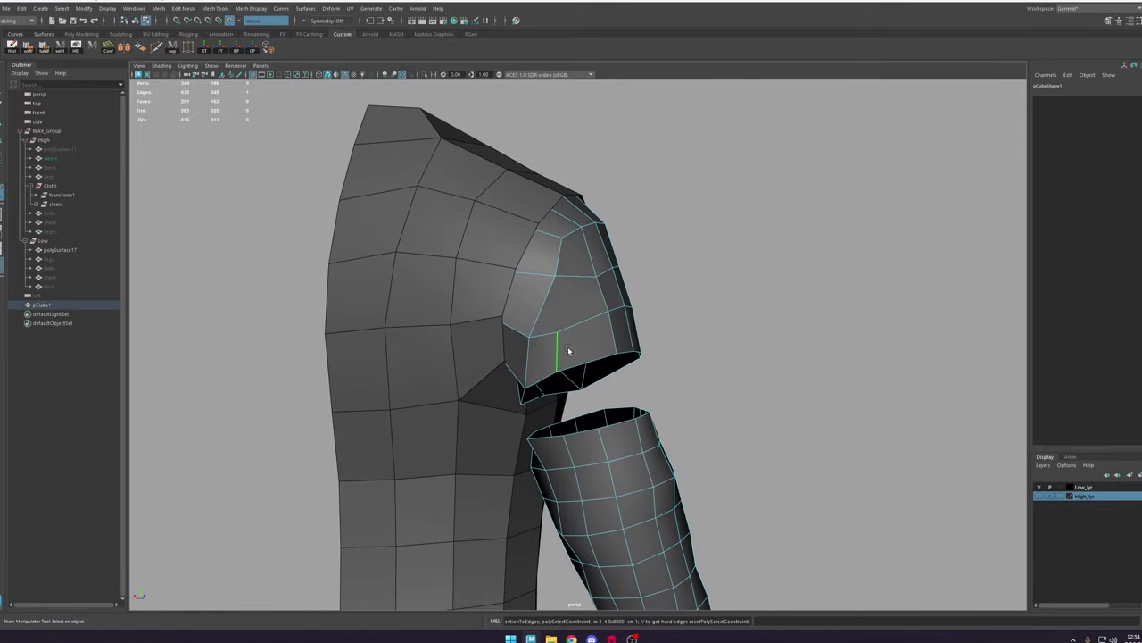
pyautogui.keyDown('shift'); pyautogui.moveTo(573, 341); pyautogui.dragTo(564, 432, button='right'); pyautogui.keyUp('shift')
pyautogui.keyDown('alt'); pyautogui.moveTo(618, 362); pyautogui.dragTo(601, 347); pyautogui.keyUp('alt')
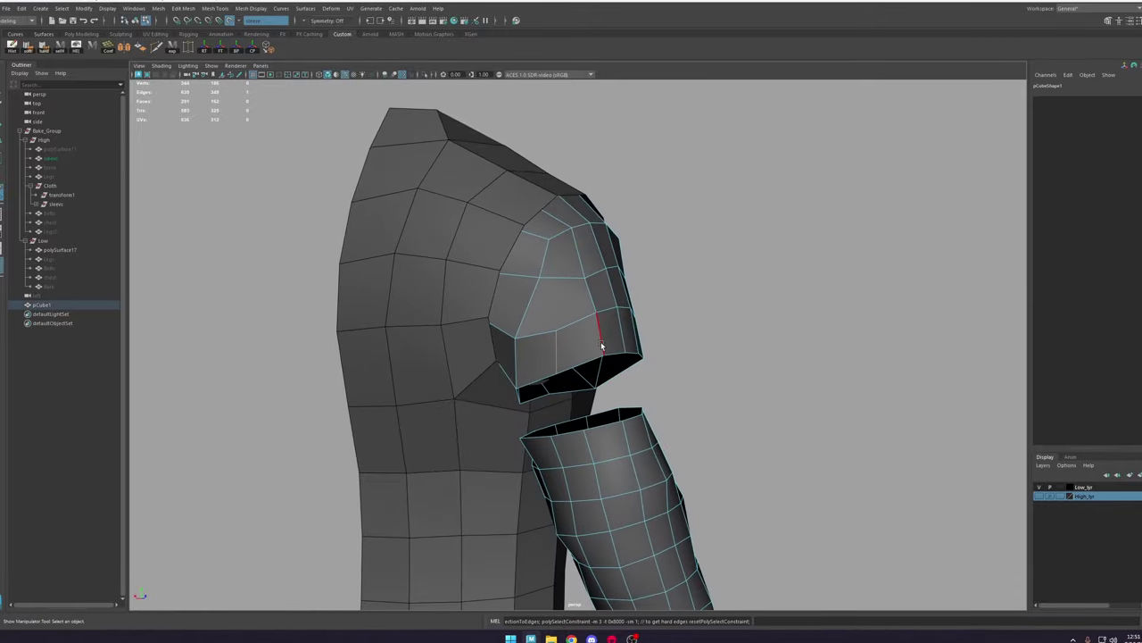
# Step: Delete the extra edge loop on the shoulder cap
pyautogui.click(158, 47)
pyautogui.click(557, 332)
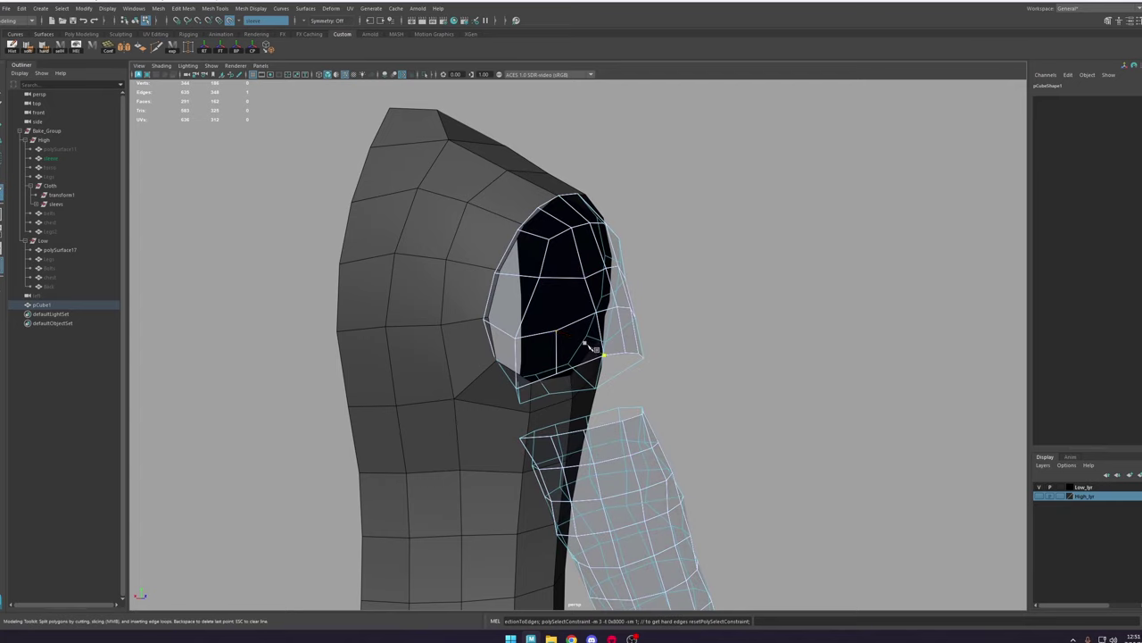
pyautogui.press('w')
pyautogui.moveTo(560, 349); pyautogui.dragTo(560, 323, button='right')
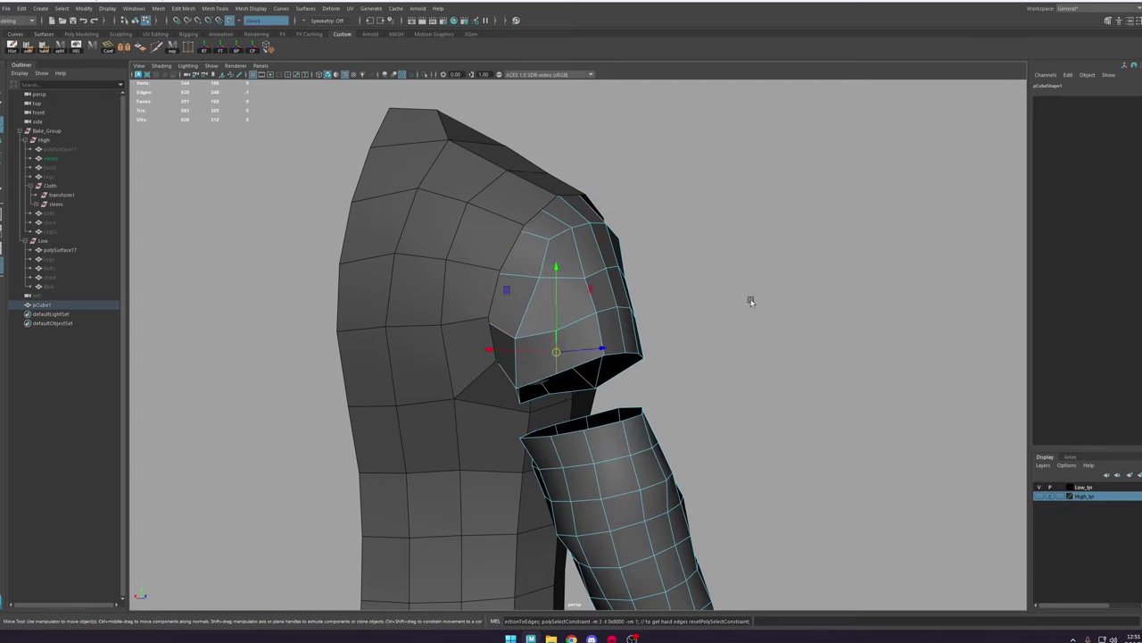
pyautogui.press('Delete')
pyautogui.keyDown('alt'); pyautogui.moveTo(556, 314); pyautogui.dragTo(603, 322); pyautogui.keyUp('alt')
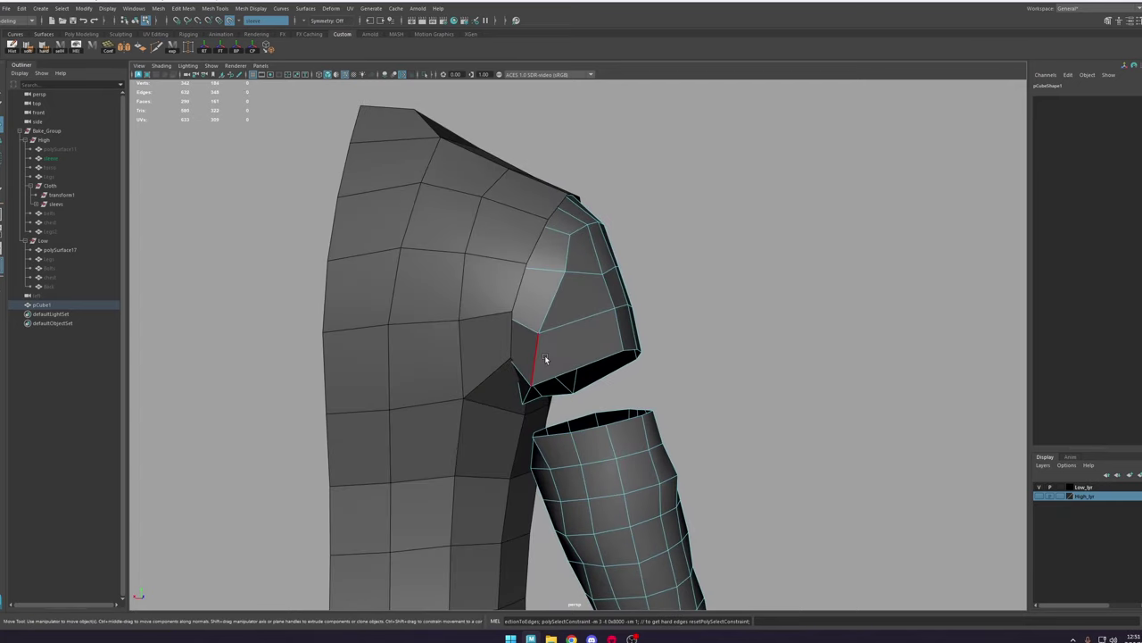
pyautogui.keyDown('ctrl'); pyautogui.keyDown('shift'); pyautogui.moveTo(542, 361); pyautogui.dragTo(564, 355); pyautogui.keyUp('shift'); pyautogui.keyUp('ctrl')
pyautogui.hotkey('ctrl', 'z')
# Step: Turn off live-surface snapping and move a sleeve-cap vertex up and right
pyautogui.moveTo(581, 342); pyautogui.dragTo(548, 332, button='right')
pyautogui.click(539, 333)
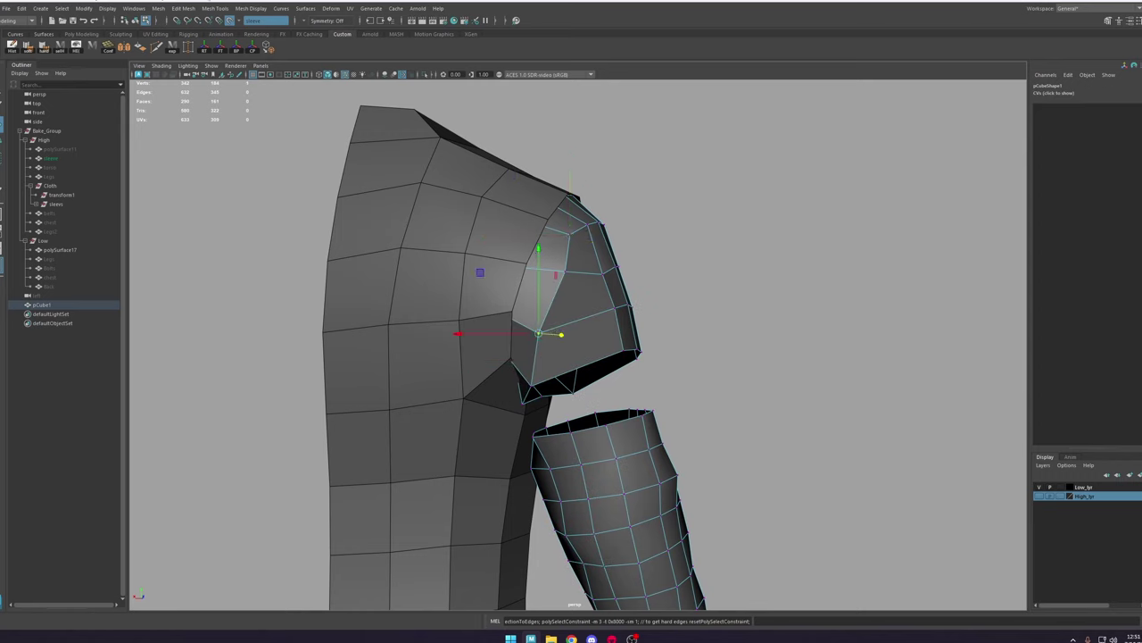
pyautogui.click(228, 22)
pyautogui.moveTo(540, 334); pyautogui.dragTo(564, 326)
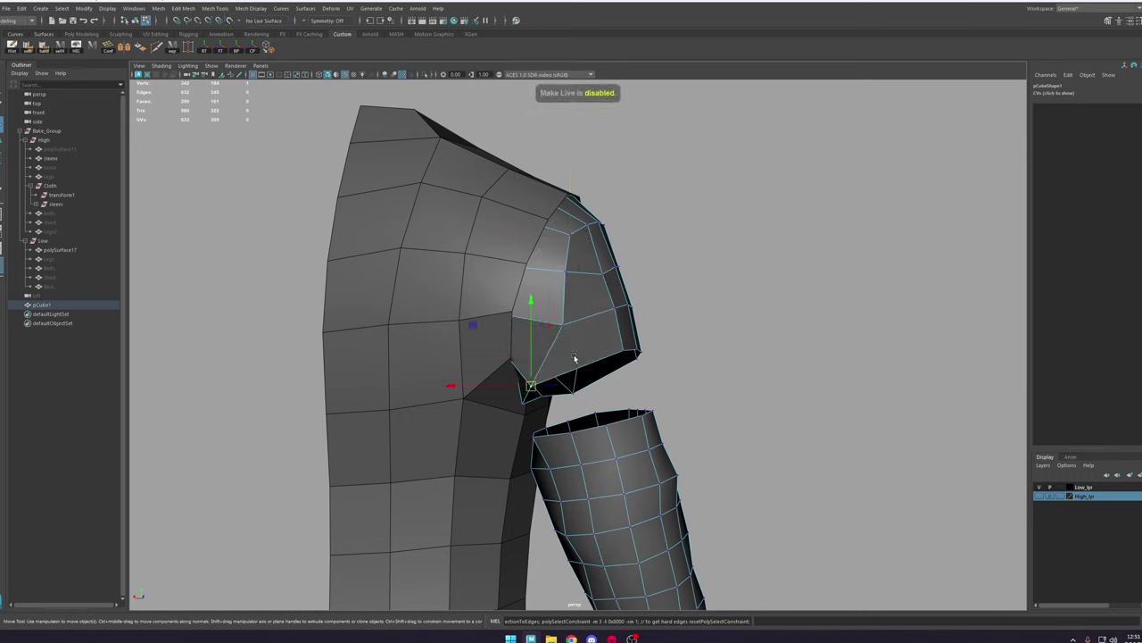
# Step: Delete a face on the sleeve cap, leaving a hole
pyautogui.moveTo(586, 318); pyautogui.dragTo(586, 344, button='right')
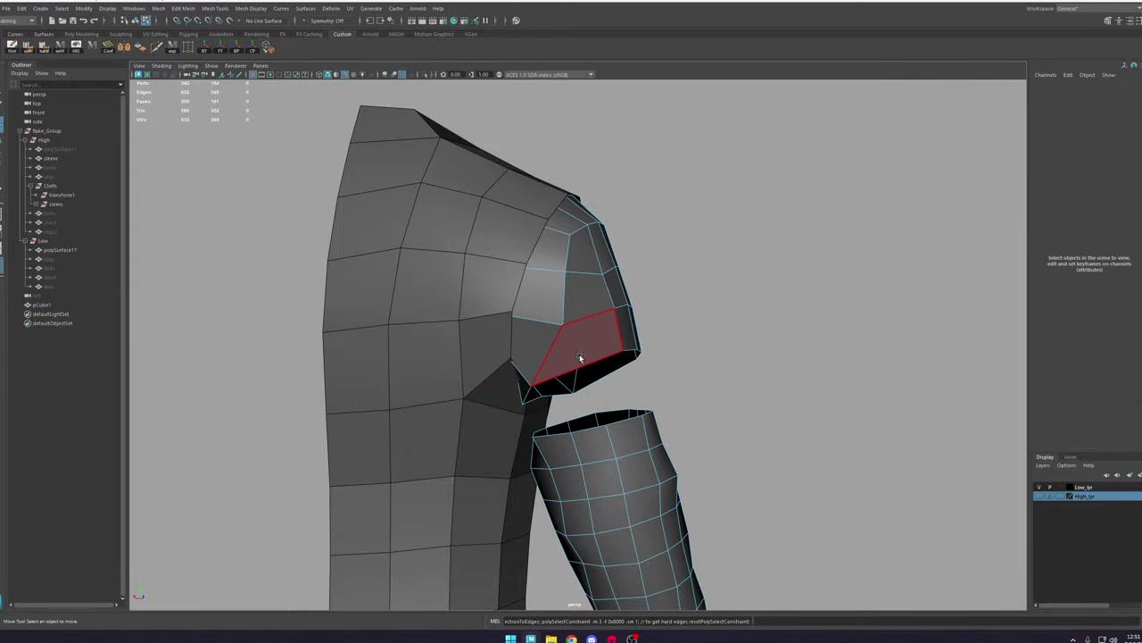
pyautogui.click(582, 358)
pyautogui.press('Delete')
pyautogui.keyDown('alt'); pyautogui.moveTo(583, 372); pyautogui.dragTo(520, 373); pyautogui.keyUp('alt')
# Step: Nudge a sleeve vertex upward
pyautogui.rightClick(582, 279)
pyautogui.moveTo(581, 279); pyautogui.dragTo(539, 278, button='right')
pyautogui.click(507, 330)
pyautogui.moveTo(506, 300); pyautogui.dragTo(627, 299)
pyautogui.moveTo(626, 298); pyautogui.dragTo(618, 275, button='right')
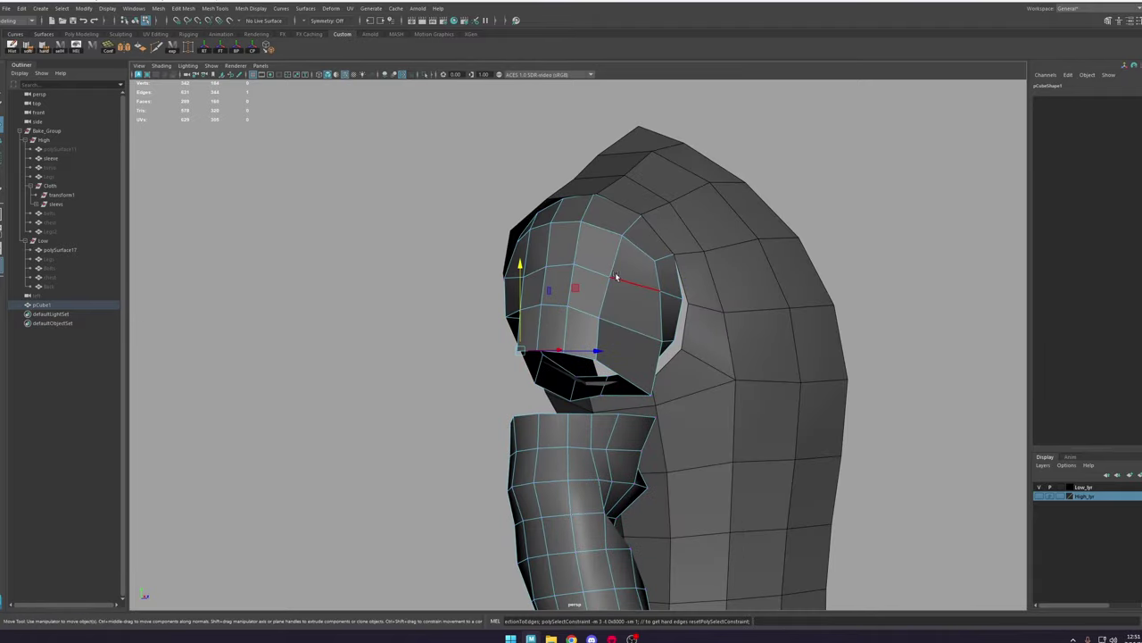
# Step: Extrude the sleeve cap's border edge outward and merge a corner vertex
pyautogui.keyDown('shift'); pyautogui.rightClick(632, 227); pyautogui.keyUp('shift')
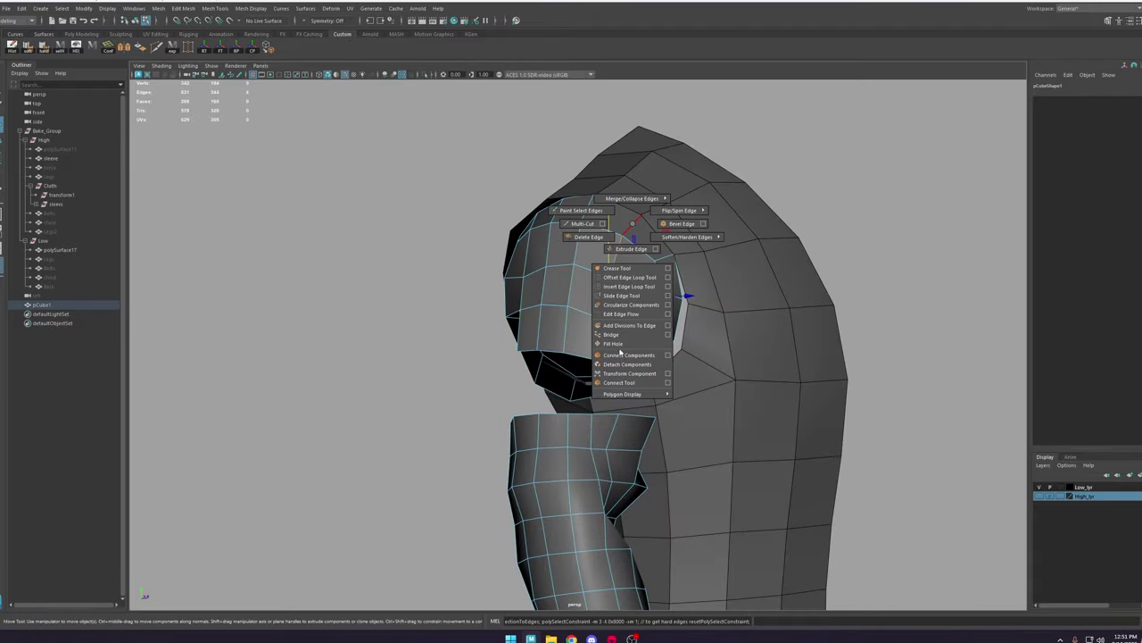
pyautogui.keyDown('shift'); pyautogui.moveTo(620, 357); pyautogui.dragTo(616, 335, button='right'); pyautogui.keyUp('shift')
pyautogui.keyDown('alt'); pyautogui.moveTo(589, 330); pyautogui.dragTo(640, 318); pyautogui.keyUp('alt')
pyautogui.click(558, 274)
pyautogui.keyDown('alt'); pyautogui.moveTo(559, 268); pyautogui.dragTo(705, 228); pyautogui.keyUp('alt')
pyautogui.click(574, 318)
pyautogui.keyDown('shift'); pyautogui.moveTo(574, 319); pyautogui.dragTo(577, 344); pyautogui.keyUp('shift')
pyautogui.moveTo(578, 345); pyautogui.dragTo(552, 344, button='right')
# Step: Snap four sleeve-cap border vertices onto the matching robe body vertices
pyautogui.click(607, 338)
pyautogui.scroll(4, 615, 345)
pyautogui.keyDown('alt'); pyautogui.moveTo(628, 423); pyautogui.dragTo(699, 369); pyautogui.keyUp('alt')
pyautogui.scroll(-3, 648, 401)
pyautogui.scroll(4, 699, 369)
pyautogui.click(712, 408)
pyautogui.moveTo(711, 409); pyautogui.dragTo(714, 413)
pyautogui.click(719, 343)
pyautogui.moveTo(719, 343); pyautogui.dragTo(722, 346)
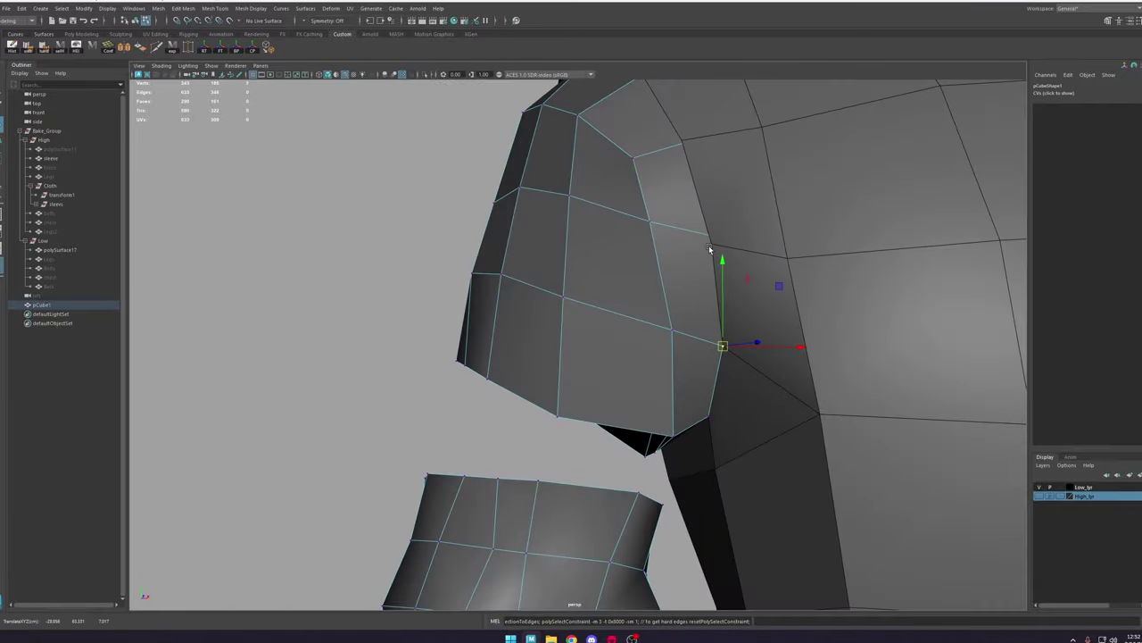
pyautogui.click(714, 237)
pyautogui.moveTo(714, 236); pyautogui.dragTo(712, 238)
pyautogui.click(681, 145)
pyautogui.moveTo(681, 145); pyautogui.dragTo(687, 141)
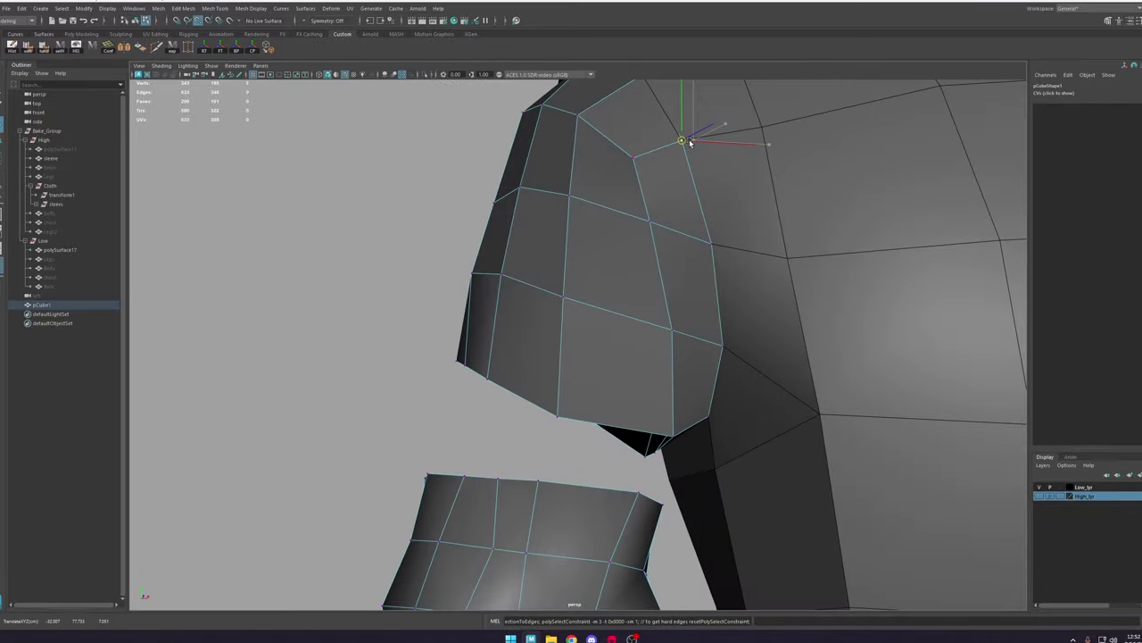
# Step: Snap two more border vertices onto the body mesh
pyautogui.scroll(-5, 686, 143)
pyautogui.keyDown('alt'); pyautogui.moveTo(645, 225); pyautogui.dragTo(566, 271); pyautogui.keyUp('alt')
pyautogui.click(591, 227)
pyautogui.hotkey('ctrl', 'z')
pyautogui.click(513, 244)
pyautogui.click(498, 288)
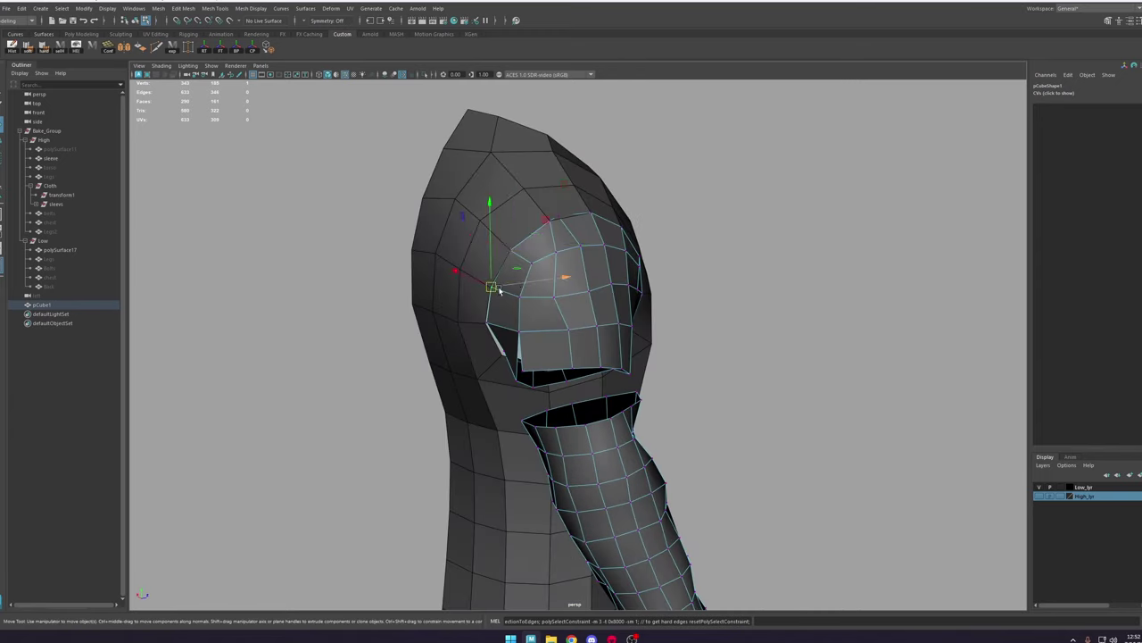
pyautogui.moveTo(498, 289); pyautogui.dragTo(578, 357)
# Step: Merge two sleeve-cap vertices into one
pyautogui.click(504, 355)
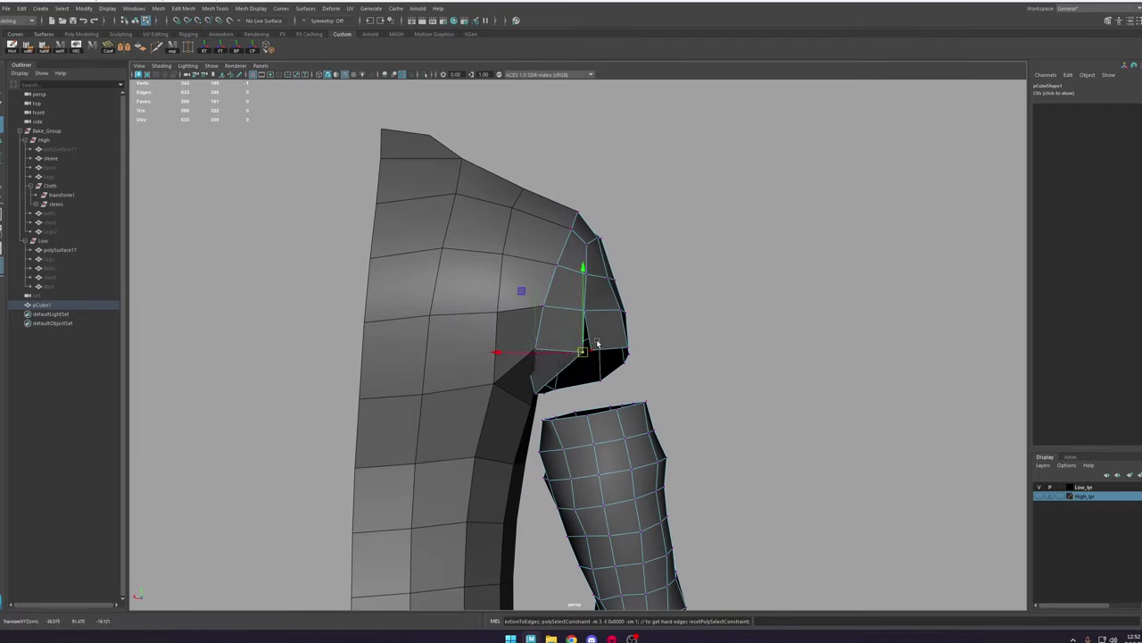
pyautogui.keyDown('shift'); pyautogui.click(594, 347); pyautogui.keyUp('shift')
pyautogui.keyDown('alt'); pyautogui.moveTo(665, 370); pyautogui.dragTo(628, 375); pyautogui.keyUp('alt')
pyautogui.keyDown('shift'); pyautogui.moveTo(588, 337); pyautogui.dragTo(590, 232, button='right'); pyautogui.keyUp('shift')
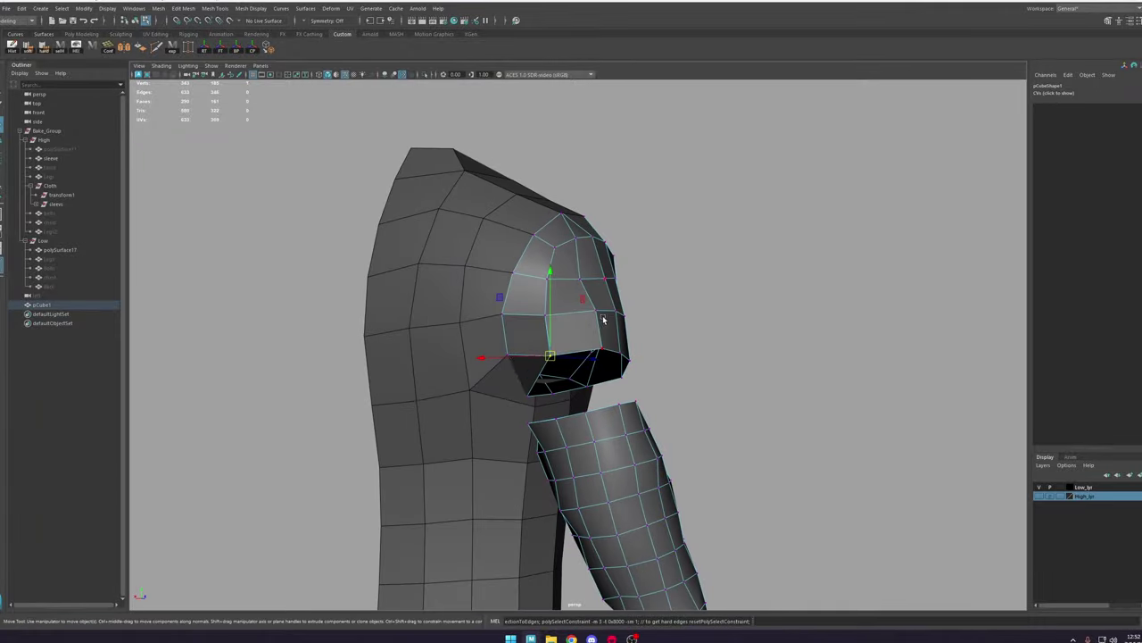
pyautogui.keyDown('alt'); pyautogui.moveTo(635, 321); pyautogui.dragTo(473, 323); pyautogui.keyUp('alt')
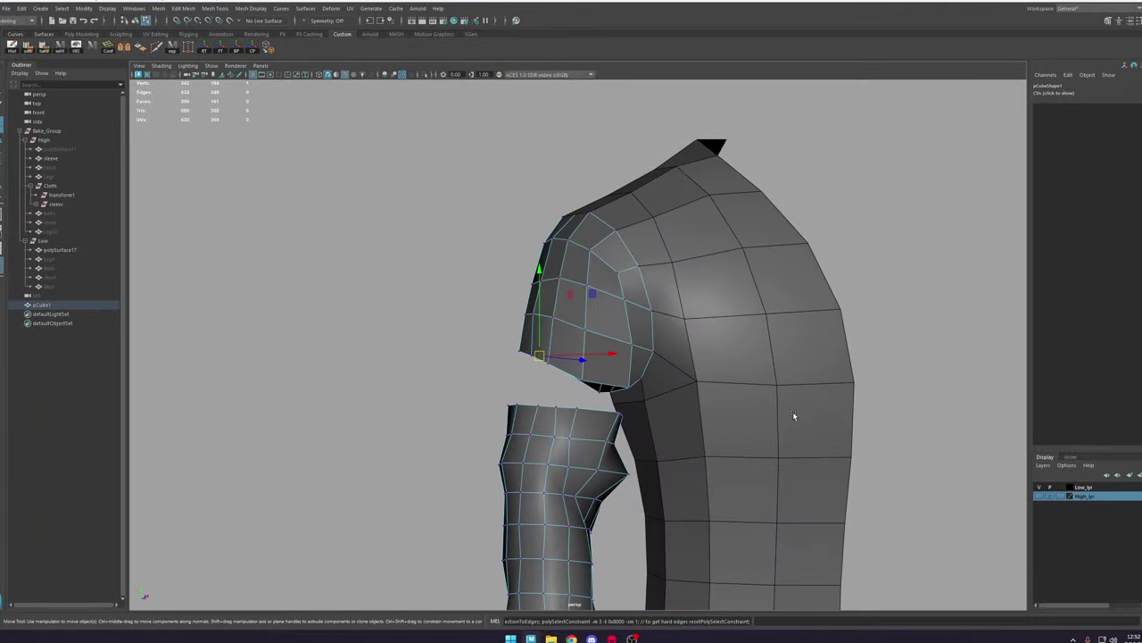
pyautogui.keyDown('alt'); pyautogui.moveTo(793, 415); pyautogui.dragTo(654, 338); pyautogui.keyUp('alt')
# Step: Capture a screenshot of the sleeve and mark it with two red strokes
pyautogui.press('Print')
pyautogui.moveTo(851, 153); pyautogui.dragTo(342, 526)
pyautogui.moveTo(622, 343); pyautogui.dragTo(470, 292)
pyautogui.moveTo(613, 307); pyautogui.dragTo(463, 252)
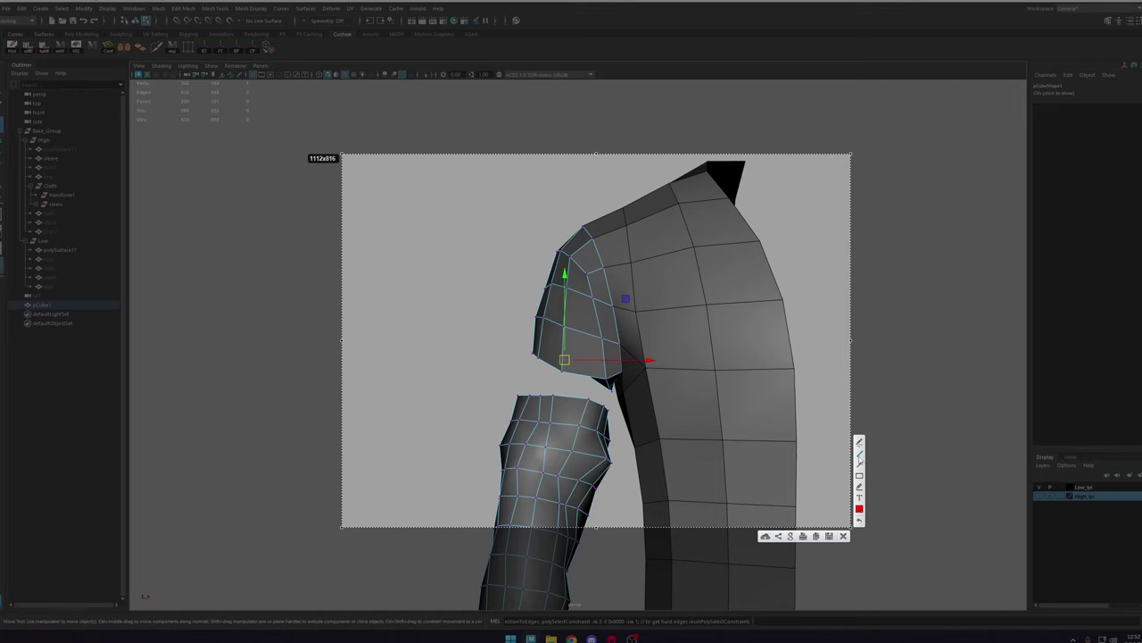
# Step: Draw two more red lines on the screenshot and close it
pyautogui.moveTo(619, 342); pyautogui.dragTo(511, 341)
pyautogui.moveTo(612, 305); pyautogui.dragTo(323, 275)
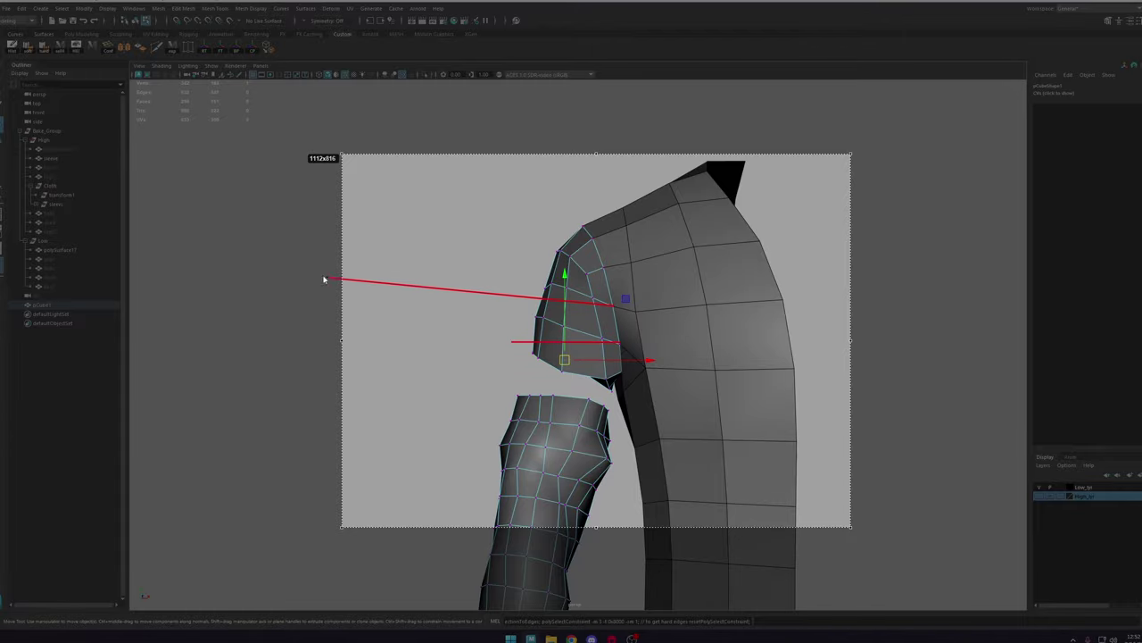
pyautogui.click(843, 538)
pyautogui.keyDown('alt'); pyautogui.moveTo(494, 339); pyautogui.dragTo(593, 343); pyautogui.keyUp('alt')
pyautogui.moveTo(721, 329); pyautogui.dragTo(706, 327, button='right')
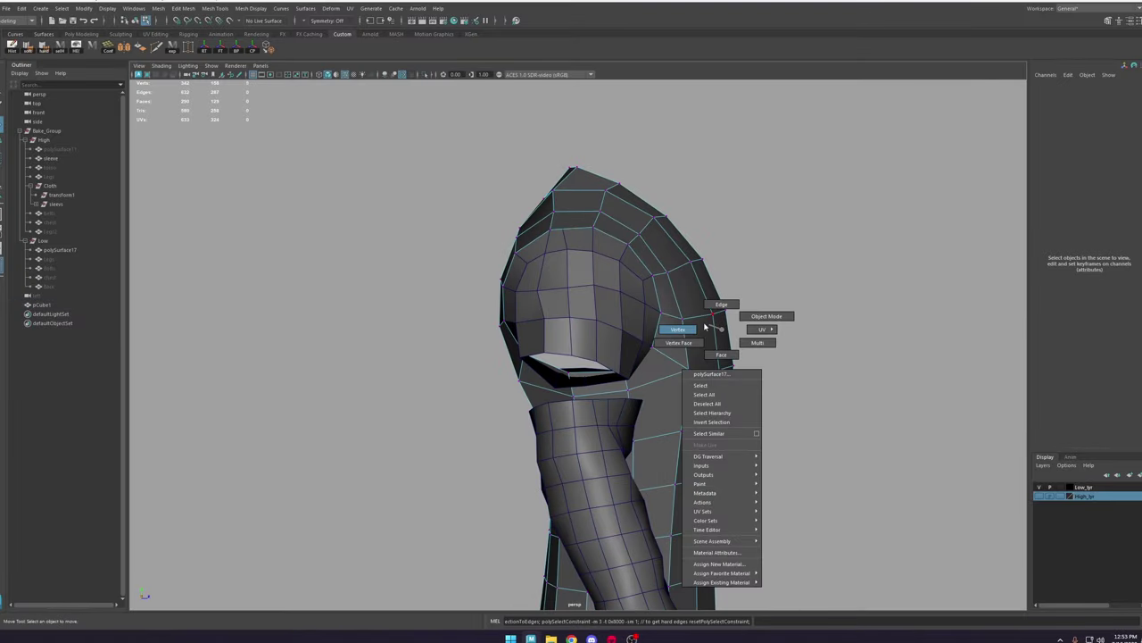
# Step: Nudge a robe vertex near the shoulder slightly down and left
pyautogui.keyDown('alt'); pyautogui.moveTo(700, 331); pyautogui.dragTo(651, 358); pyautogui.keyUp('alt')
pyautogui.click(657, 349)
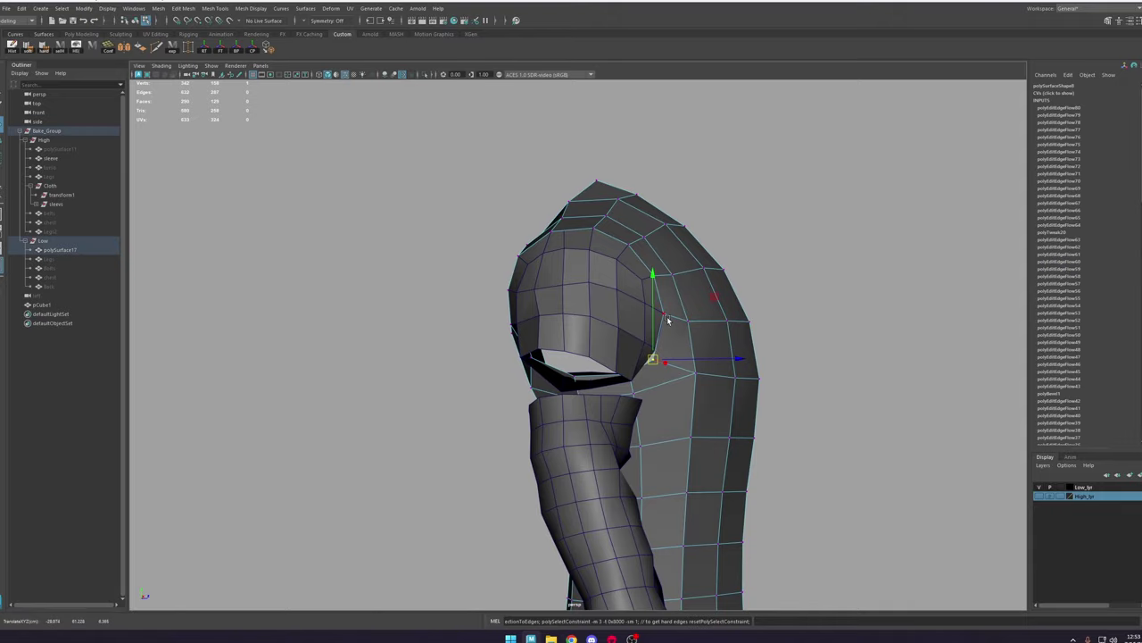
pyautogui.click(667, 318)
pyautogui.moveTo(668, 318); pyautogui.dragTo(647, 339)
pyautogui.press('F8')
# Step: Select pCube1 and snap one of its vertices onto a body vertex
pyautogui.click(599, 304)
pyautogui.scroll(2, 626, 309)
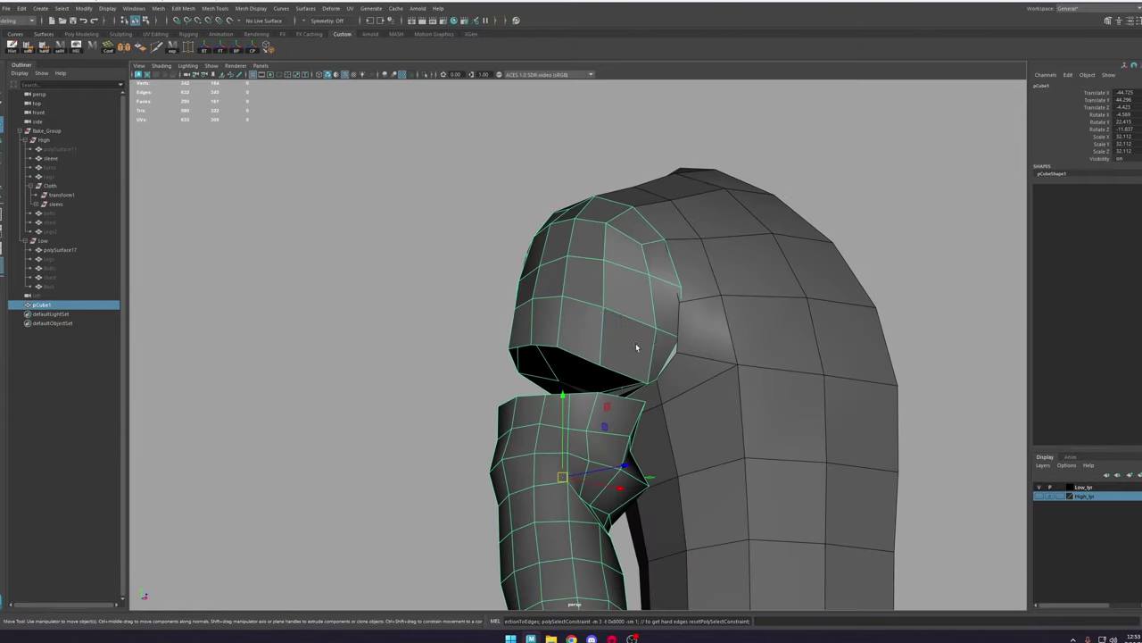
pyautogui.press('F9')
pyautogui.click(657, 379)
pyautogui.press('d')
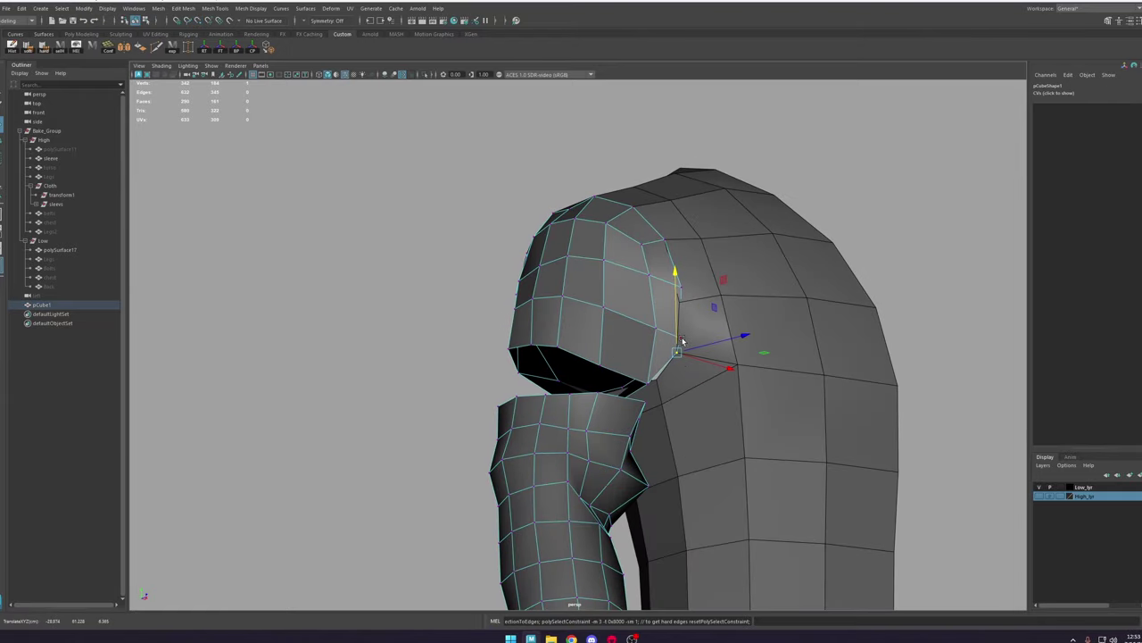
pyautogui.moveTo(686, 314); pyautogui.dragTo(685, 317)
# Step: Move the remaining shoulder-cap vertices upward toward the seam
pyautogui.keyDown('alt'); pyautogui.moveTo(684, 355); pyautogui.dragTo(631, 321); pyautogui.keyUp('alt')
pyautogui.click(636, 337)
pyautogui.click(634, 389)
pyautogui.moveTo(633, 389); pyautogui.dragTo(579, 362)
pyautogui.click(581, 319)
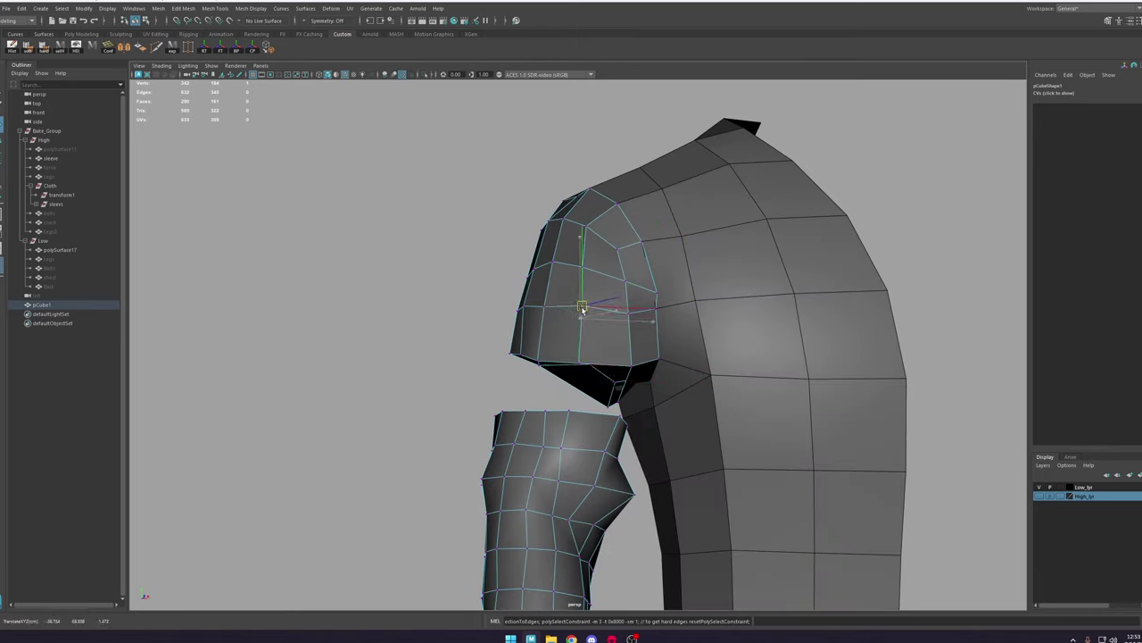
pyautogui.moveTo(581, 309); pyautogui.dragTo(582, 308)
# Step: Apply Edit Edge Flow to the shoulder-cap edges so they follow the curvature
pyautogui.keyDown('alt'); pyautogui.moveTo(582, 307); pyautogui.dragTo(595, 323); pyautogui.keyUp('alt')
pyautogui.moveTo(595, 335); pyautogui.dragTo(591, 322, button='right')
pyautogui.keyDown('alt'); pyautogui.moveTo(595, 318); pyautogui.dragTo(636, 332); pyautogui.keyUp('alt')
pyautogui.keyDown('shift'); pyautogui.moveTo(642, 337); pyautogui.dragTo(632, 429, button='right'); pyautogui.keyUp('shift')
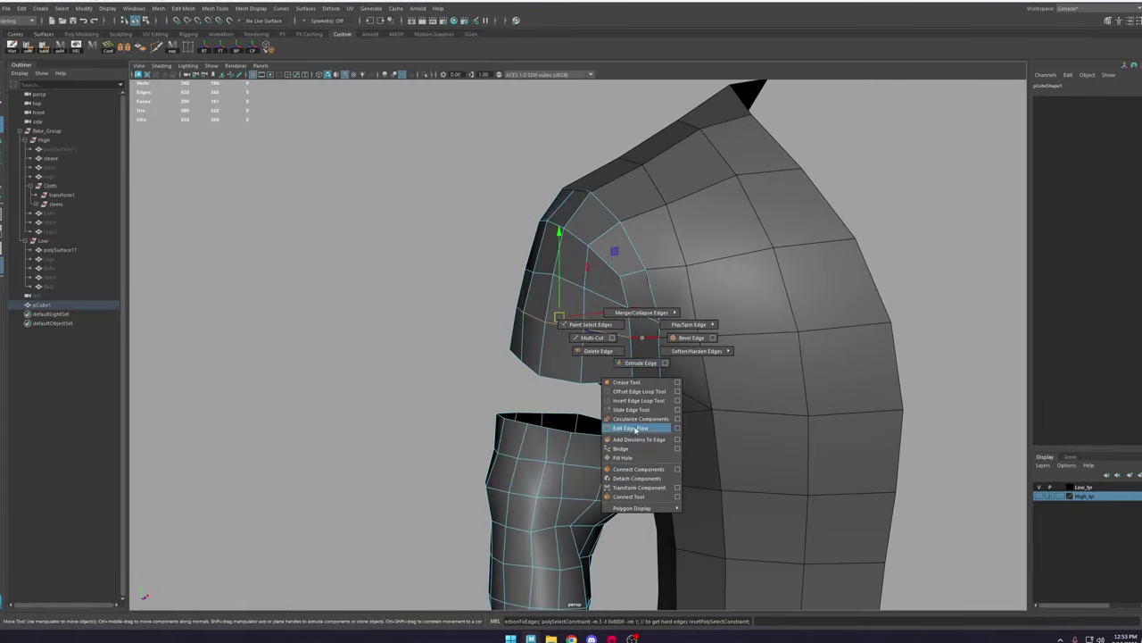
pyautogui.click(618, 327)
# Step: Select the low-poly torso, then return to a single shoulder-cap vertex
pyautogui.keyDown('alt'); pyautogui.moveTo(607, 335); pyautogui.dragTo(735, 254); pyautogui.keyUp('alt')
pyautogui.click(734, 248)
pyautogui.moveTo(616, 255); pyautogui.dragTo(580, 253, button='right')
pyautogui.keyDown('alt'); pyautogui.moveTo(580, 252); pyautogui.dragTo(648, 230); pyautogui.keyUp('alt')
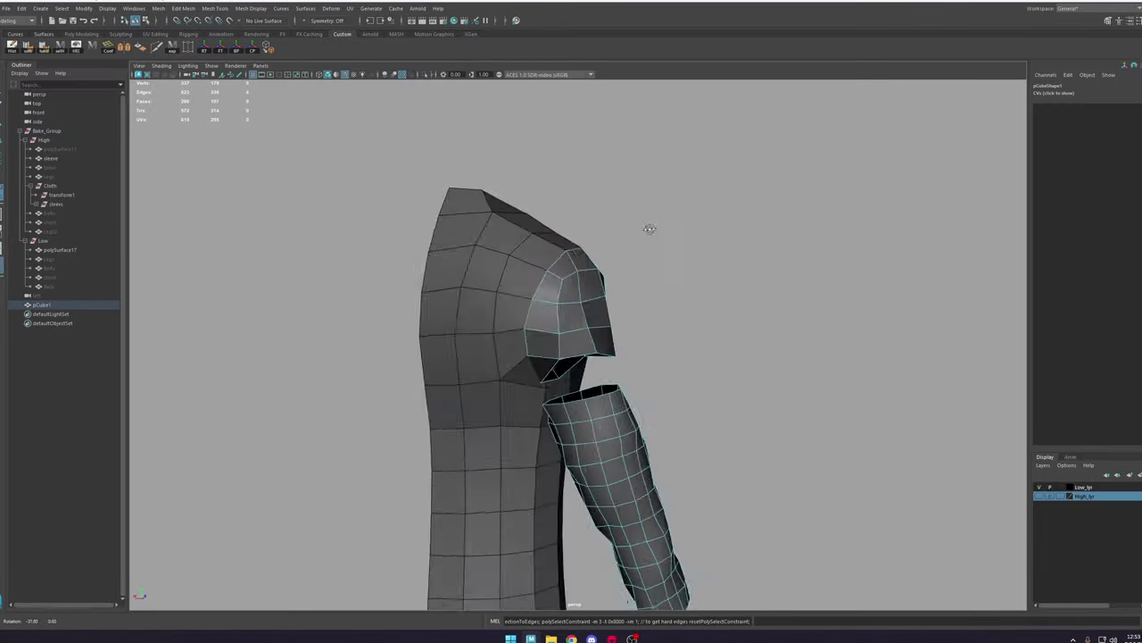
pyautogui.click(568, 324)
pyautogui.moveTo(571, 325)
pyautogui.keyDown('alt'); pyautogui.mouseDown()
pyautogui.moveTo(589, 328)
pyautogui.moveTo(584, 339)
pyautogui.mouseUp(); pyautogui.keyUp('alt')
pyautogui.click(589, 347)
# Step: Select the low-poly torso again and frame the shoulder cap
pyautogui.keyDown('alt'); pyautogui.moveTo(678, 319); pyautogui.dragTo(615, 308); pyautogui.keyUp('alt')
pyautogui.moveTo(589, 254); pyautogui.dragTo(587, 223, button='right')
pyautogui.click(571, 230)
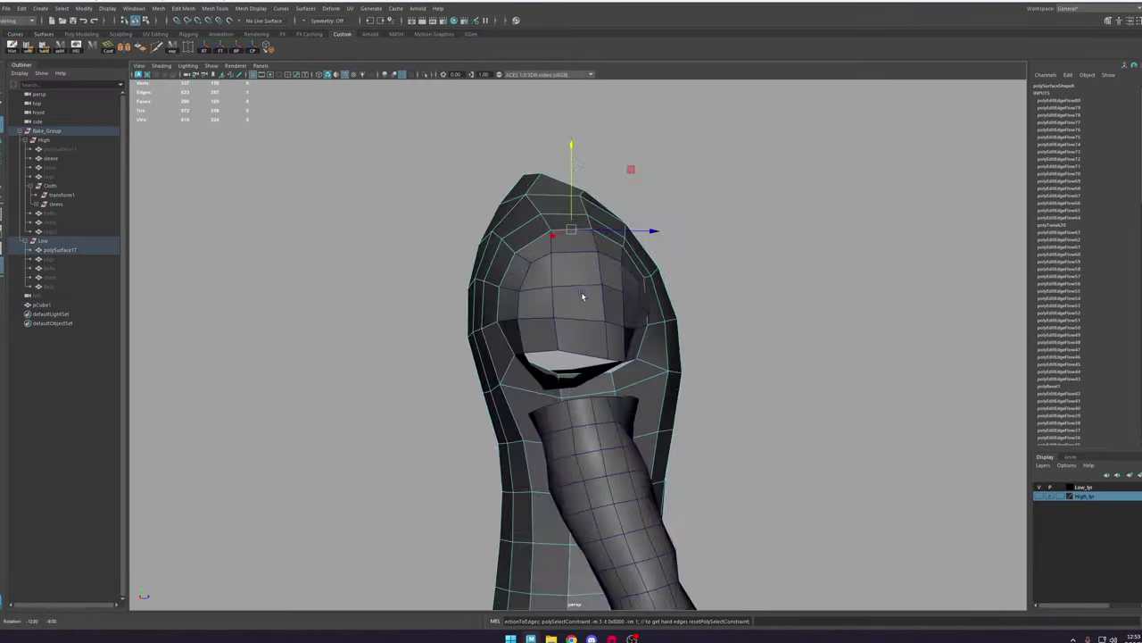
pyautogui.keyDown('alt'); pyautogui.moveTo(584, 295); pyautogui.dragTo(616, 293); pyautogui.keyUp('alt')
pyautogui.moveTo(585, 294); pyautogui.dragTo(600, 279, button='right')
pyautogui.keyDown('alt'); pyautogui.moveTo(599, 279); pyautogui.dragTo(566, 254); pyautogui.keyUp('alt')
pyautogui.scroll(3, 622, 305)
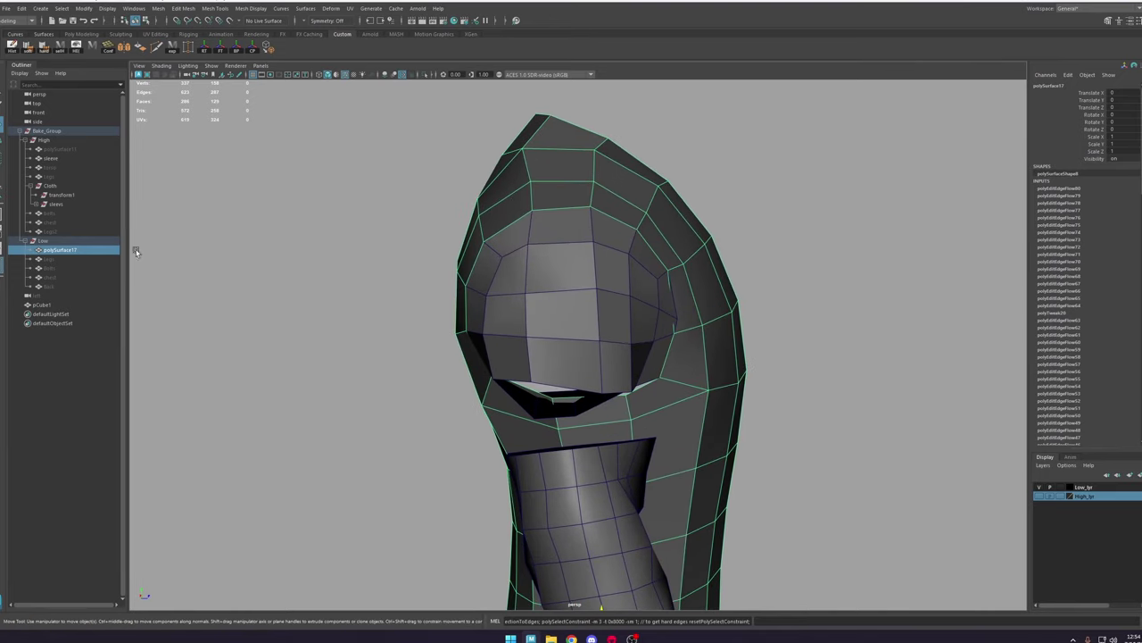
# Step: Unhide polySurface11 with Show Hidden and toggle isolation to check the fit
pyautogui.click(59, 150)
pyautogui.hotkey('shift', 'h')
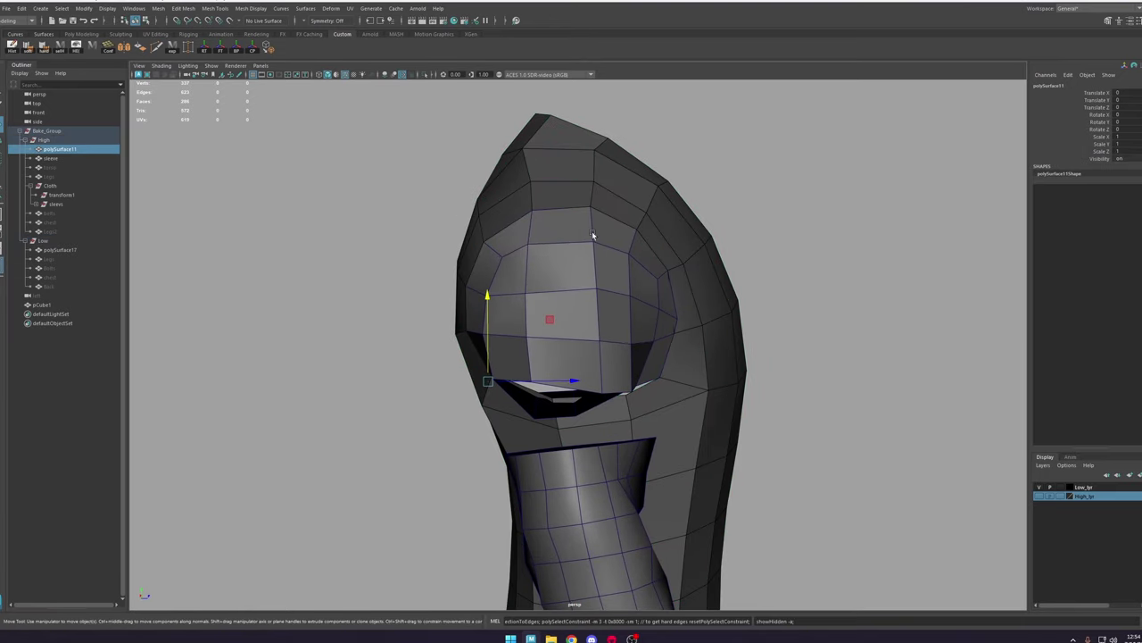
pyautogui.click(403, 74)
pyautogui.click(403, 74)
pyautogui.keyDown('alt'); pyautogui.moveTo(676, 235); pyautogui.dragTo(580, 285); pyautogui.keyUp('alt')
pyautogui.keyDown('alt'); pyautogui.moveTo(786, 397); pyautogui.dragTo(725, 312, button='right'); pyautogui.keyUp('alt')
pyautogui.keyDown('alt'); pyautogui.moveTo(724, 312); pyautogui.dragTo(659, 327); pyautogui.keyUp('alt')
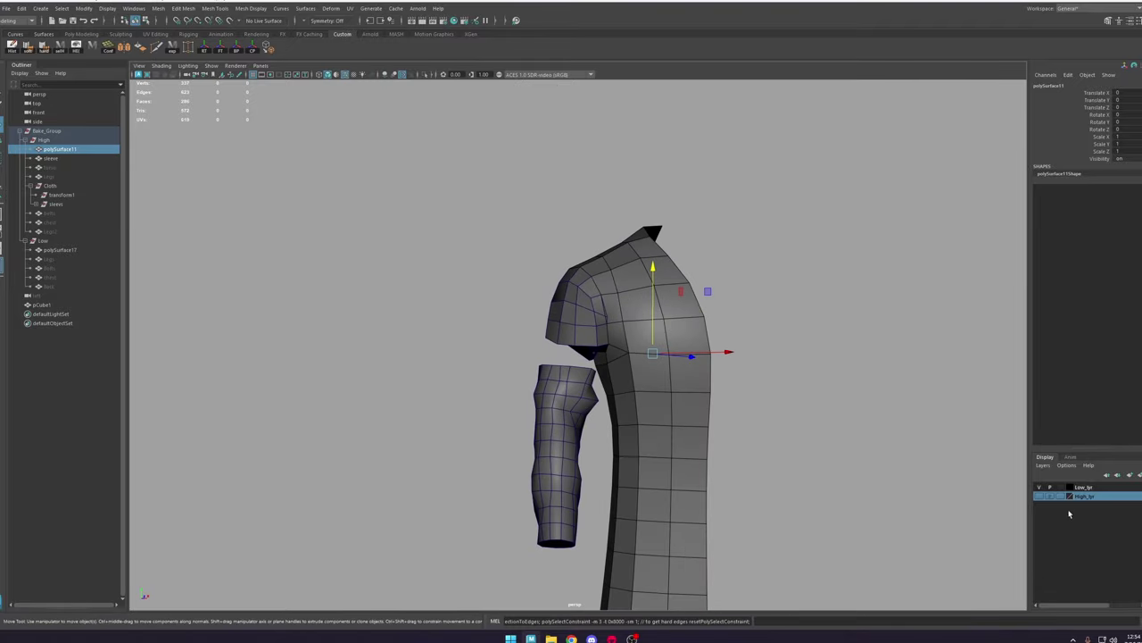
# Step: Show the High_lyr layer and hide the hood mesh to expose the arm
pyautogui.click(1040, 498)
pyautogui.keyDown('alt'); pyautogui.moveTo(794, 430); pyautogui.dragTo(875, 460, button='right'); pyautogui.keyUp('alt')
pyautogui.keyDown('alt'); pyautogui.moveTo(737, 143); pyautogui.dragTo(792, 196); pyautogui.keyUp('alt')
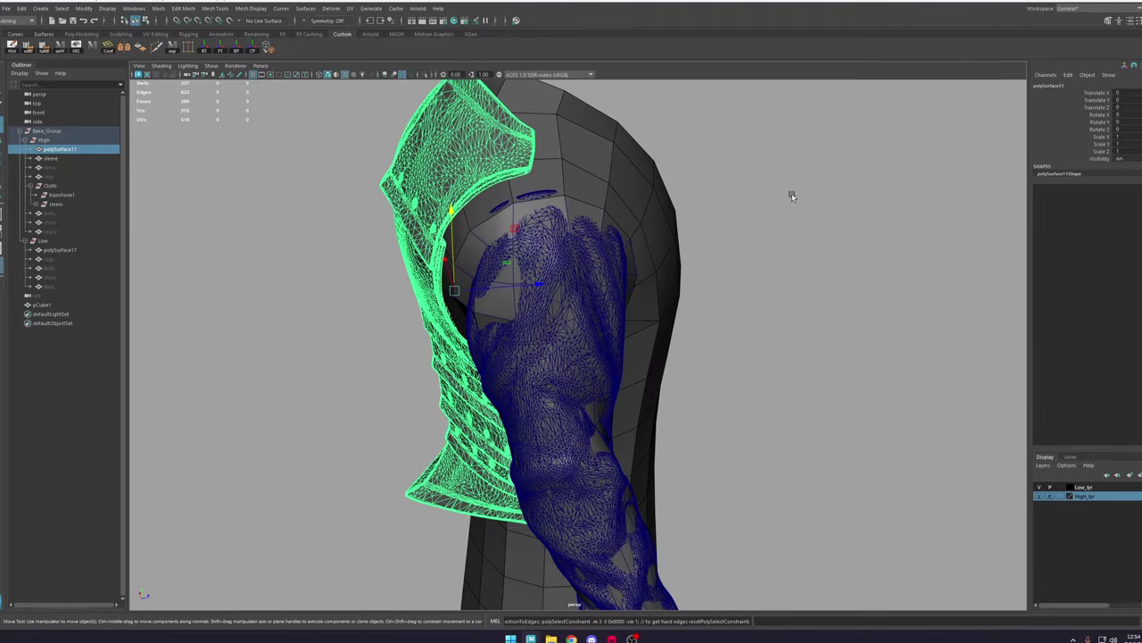
pyautogui.hotkey('ctrl', 'h')
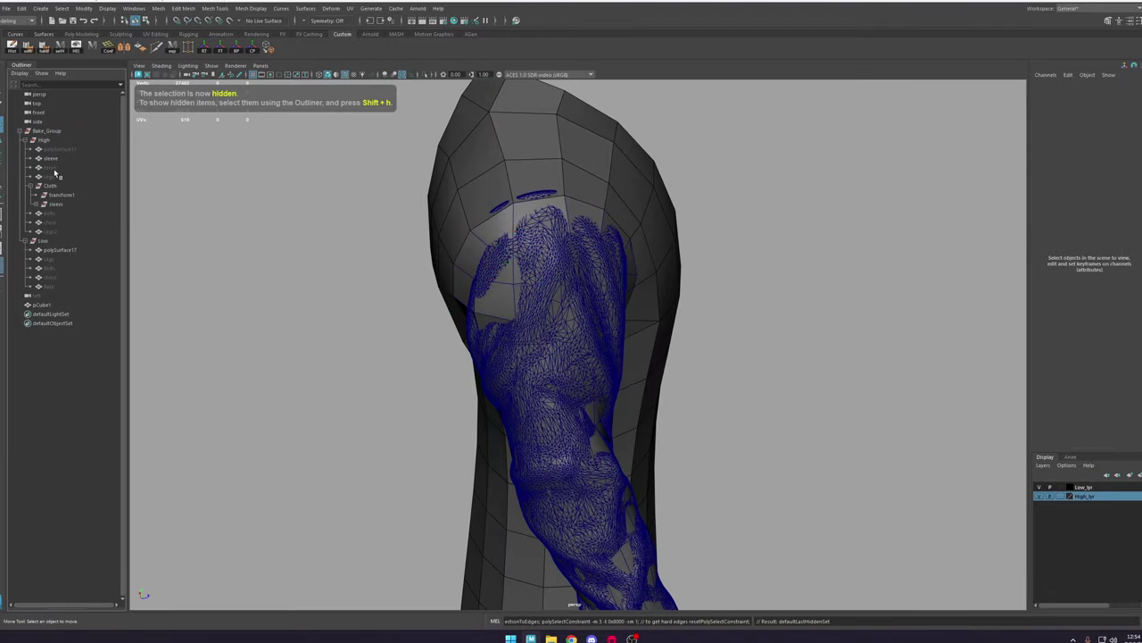
# Step: Hide the high-poly sleeve so the high-poly torso sits behind the arm
pyautogui.click(50, 167)
pyautogui.keyDown('alt'); pyautogui.moveTo(729, 239); pyautogui.dragTo(663, 228); pyautogui.keyUp('alt')
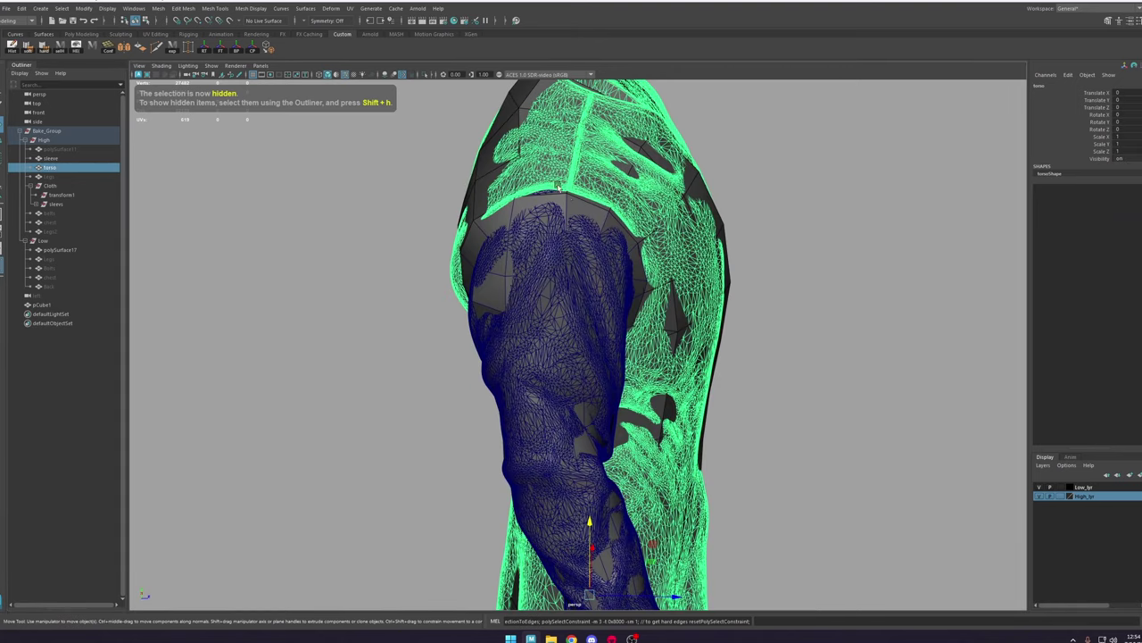
pyautogui.keyDown('shift'); pyautogui.click(572, 206); pyautogui.keyUp('shift')
pyautogui.hotkey('ctrl', 'z')
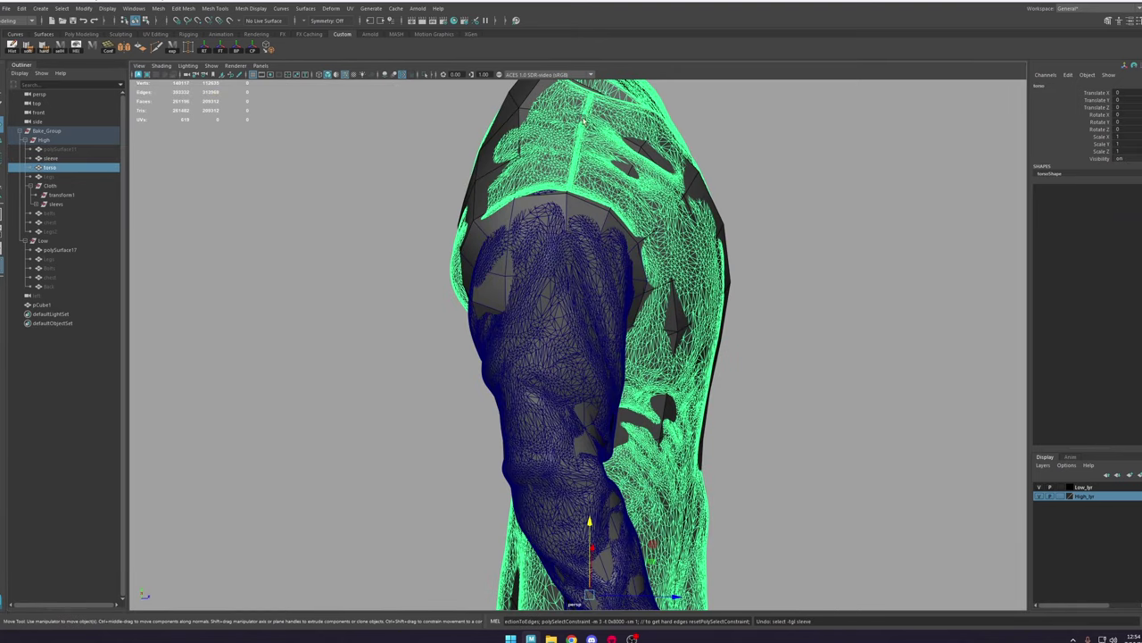
pyautogui.click(566, 200)
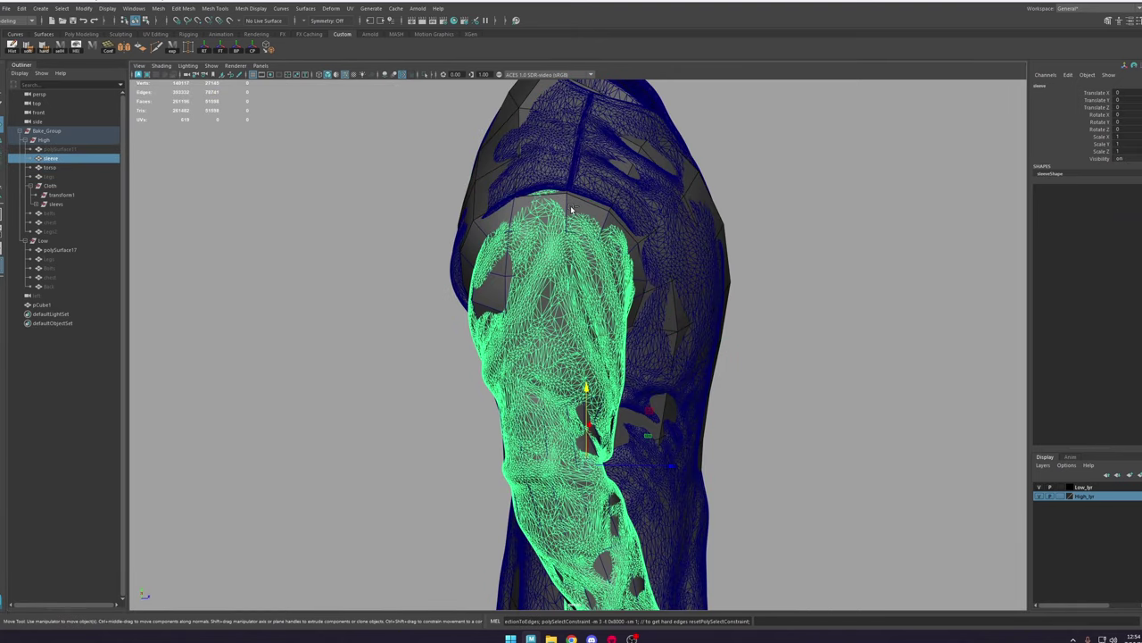
pyautogui.hotkey('ctrl', 'h')
# Step: Select the low-poly shoulder cap in vertex mode and nudge its first rim vertices
pyautogui.click(572, 213)
pyautogui.keyDown('alt'); pyautogui.moveTo(572, 224); pyautogui.dragTo(584, 212); pyautogui.keyUp('alt')
pyautogui.moveTo(584, 241); pyautogui.dragTo(585, 258, button='right')
pyautogui.click(587, 213)
pyautogui.keyDown('shift'); pyautogui.doubleClick(588, 245); pyautogui.keyUp('shift')
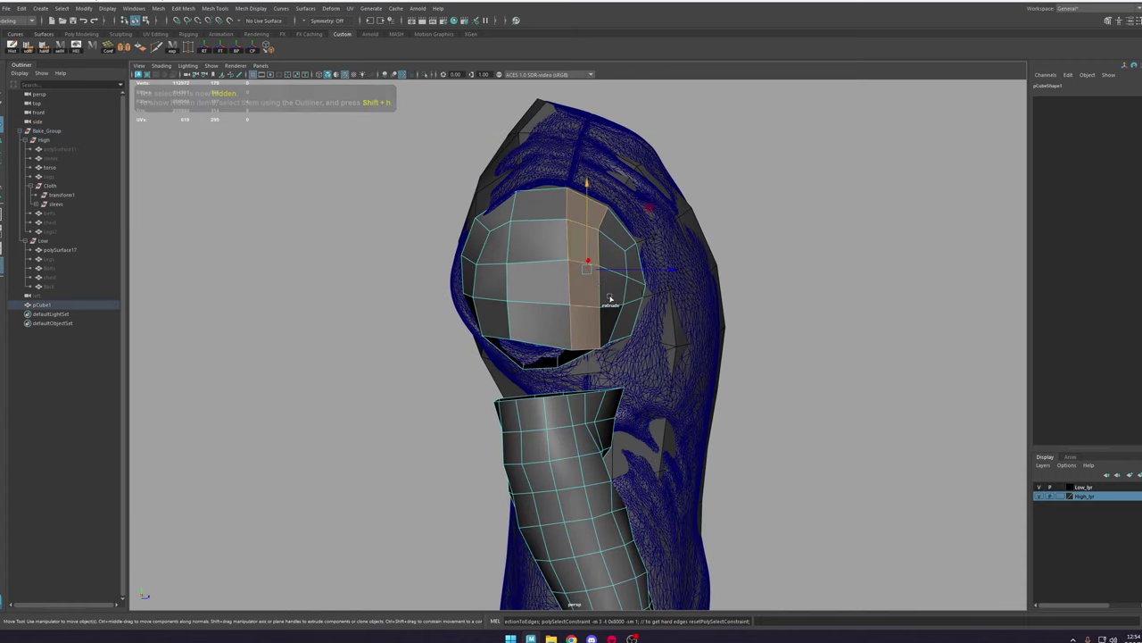
pyautogui.keyDown('alt'); pyautogui.moveTo(610, 296); pyautogui.dragTo(613, 257); pyautogui.keyUp('alt')
pyautogui.press('space')
pyautogui.moveTo(583, 238); pyautogui.dragTo(546, 219, button='right')
pyautogui.click(568, 220)
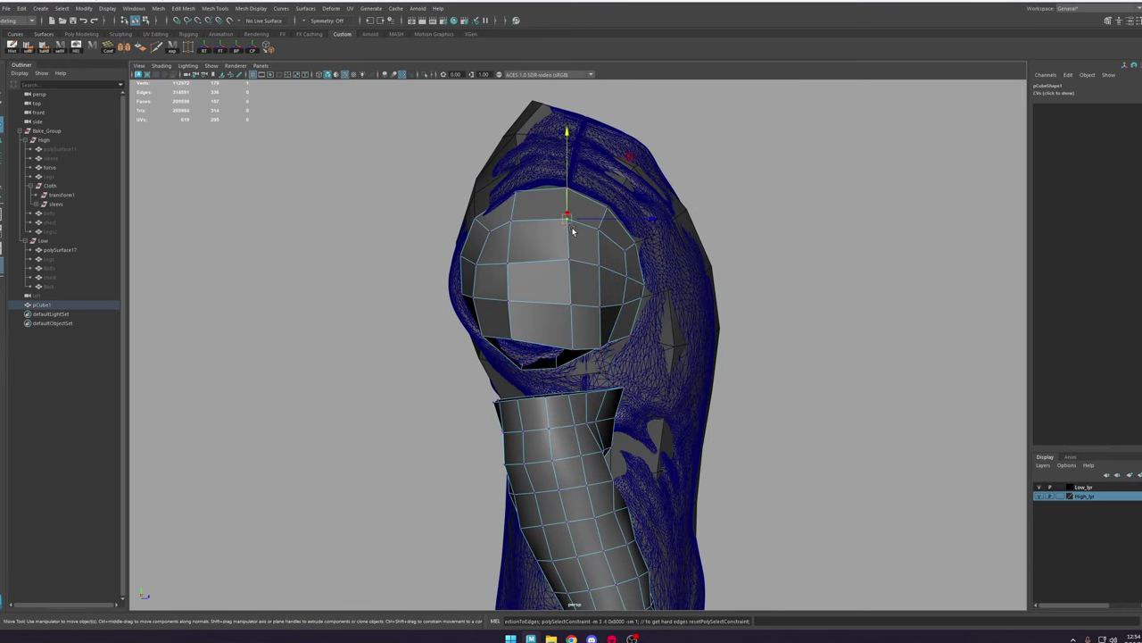
pyautogui.moveTo(582, 220); pyautogui.dragTo(576, 220)
pyautogui.click(572, 259)
# Step: Set the Move constraint to Edge Slide and slide the cap's rim vertices against the torso
pyautogui.keyDown('ctrl'); pyautogui.keyDown('shift'); pyautogui.moveTo(603, 263); pyautogui.dragTo(611, 316, button='right'); pyautogui.keyUp('shift'); pyautogui.keyUp('ctrl')
pyautogui.moveTo(610, 317); pyautogui.dragTo(663, 325)
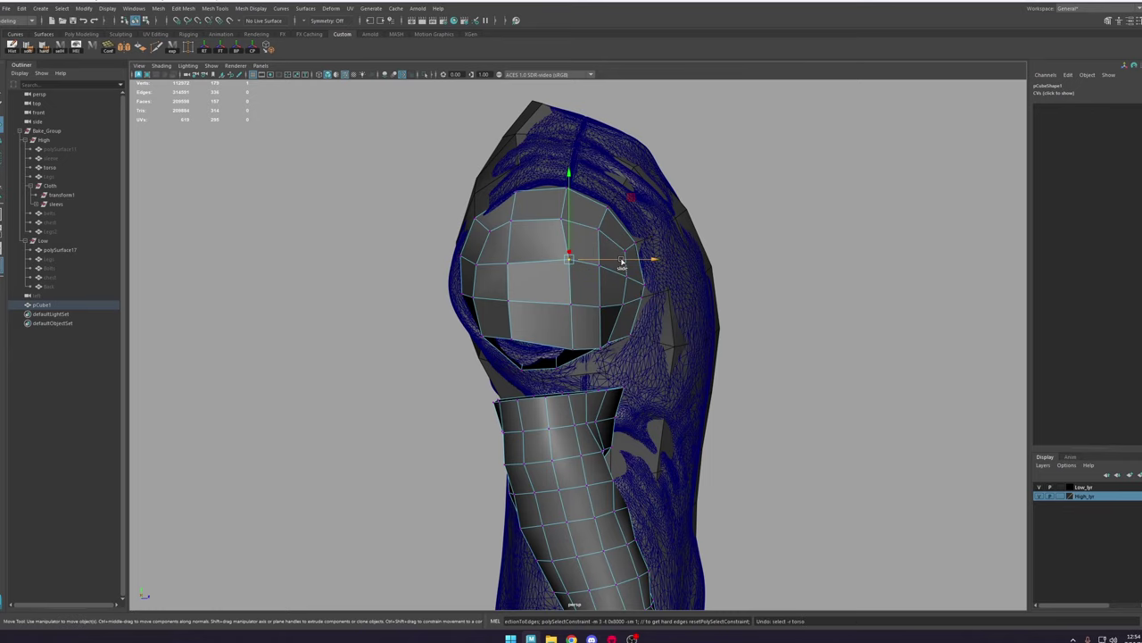
pyautogui.moveTo(609, 260); pyautogui.dragTo(601, 308)
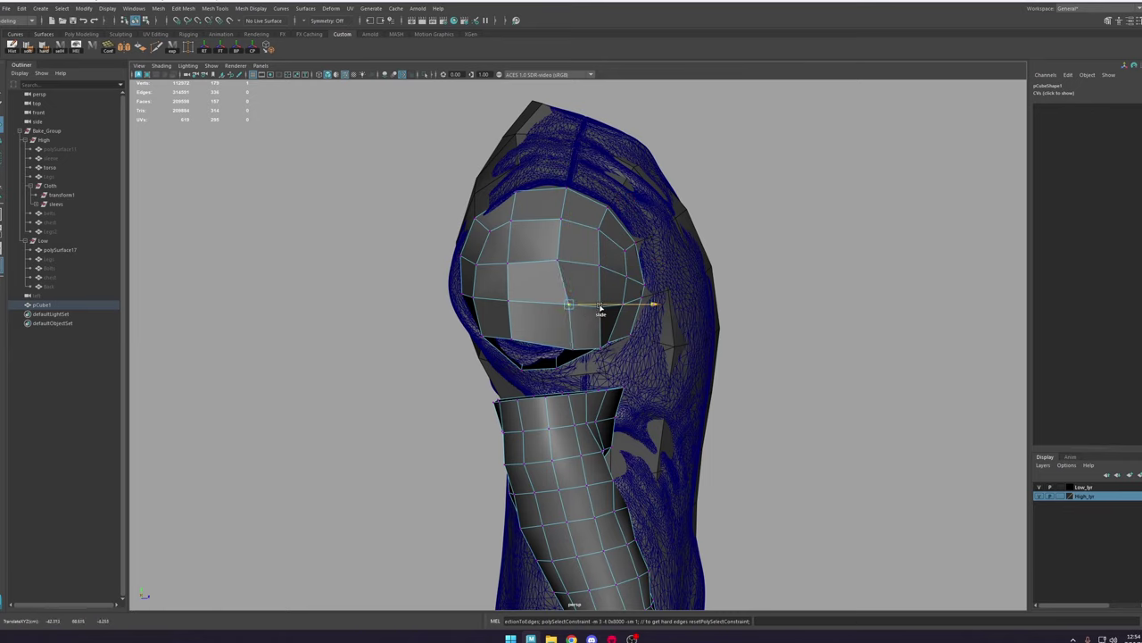
pyautogui.click(574, 348)
pyautogui.moveTo(620, 354); pyautogui.dragTo(596, 353)
pyautogui.keyDown('alt'); pyautogui.moveTo(596, 353); pyautogui.dragTo(571, 288, button='right'); pyautogui.keyUp('alt')
pyautogui.click(555, 284)
pyautogui.click(502, 327)
pyautogui.moveTo(542, 326); pyautogui.dragTo(537, 325)
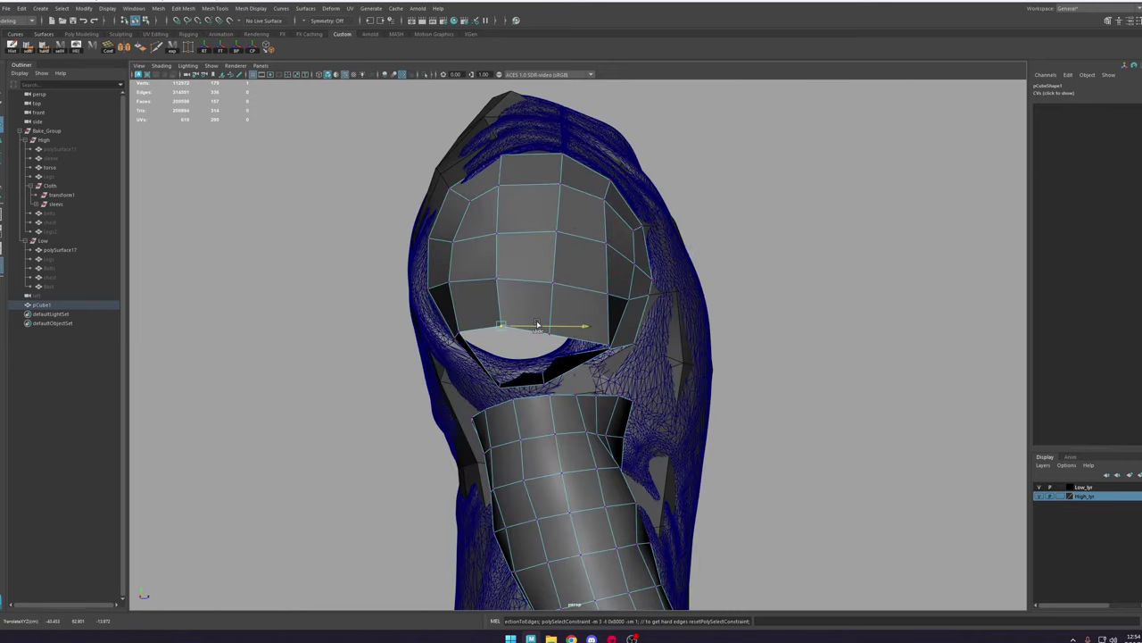
# Step: Hide the High_lyr layer and slide a few more rim vertices along their edges
pyautogui.click(1040, 497)
pyautogui.moveTo(581, 229); pyautogui.dragTo(541, 229, button='right')
pyautogui.keyDown('alt'); pyautogui.moveTo(581, 268); pyautogui.dragTo(660, 268); pyautogui.keyUp('alt')
pyautogui.moveTo(625, 347); pyautogui.dragTo(535, 308)
pyautogui.click(584, 271)
# Step: Take a screen capture of the hood and mark the mesh's left and right sides in red
pyautogui.click(739, 310)
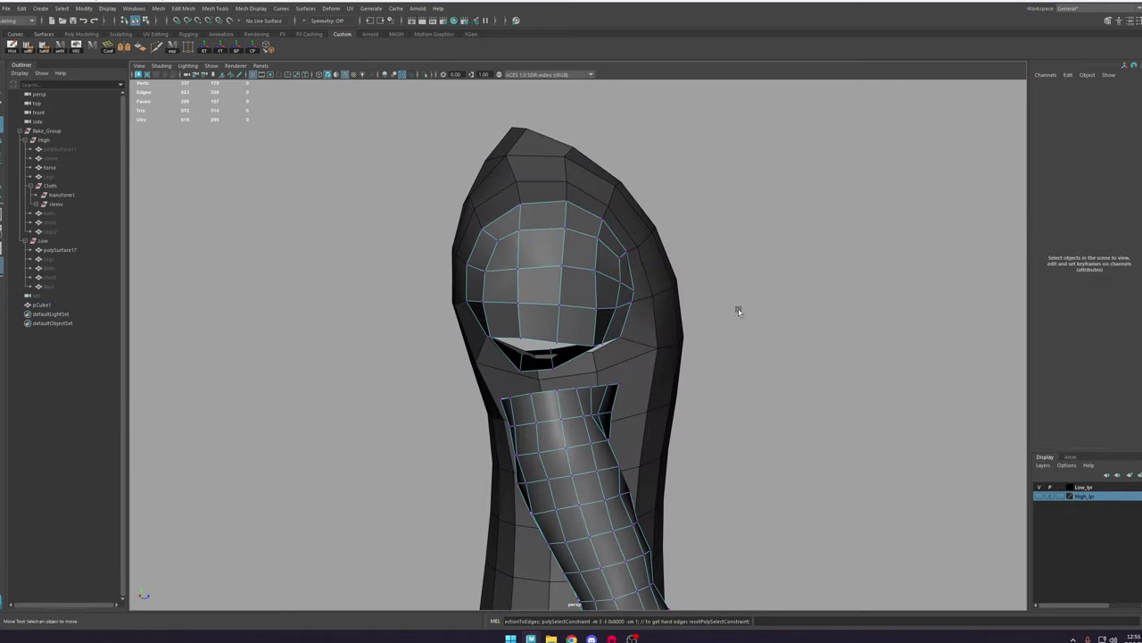
pyautogui.keyDown('alt'); pyautogui.moveTo(739, 310); pyautogui.dragTo(753, 299); pyautogui.keyUp('alt')
pyautogui.press('Print')
pyautogui.moveTo(779, 120); pyautogui.dragTo(271, 422)
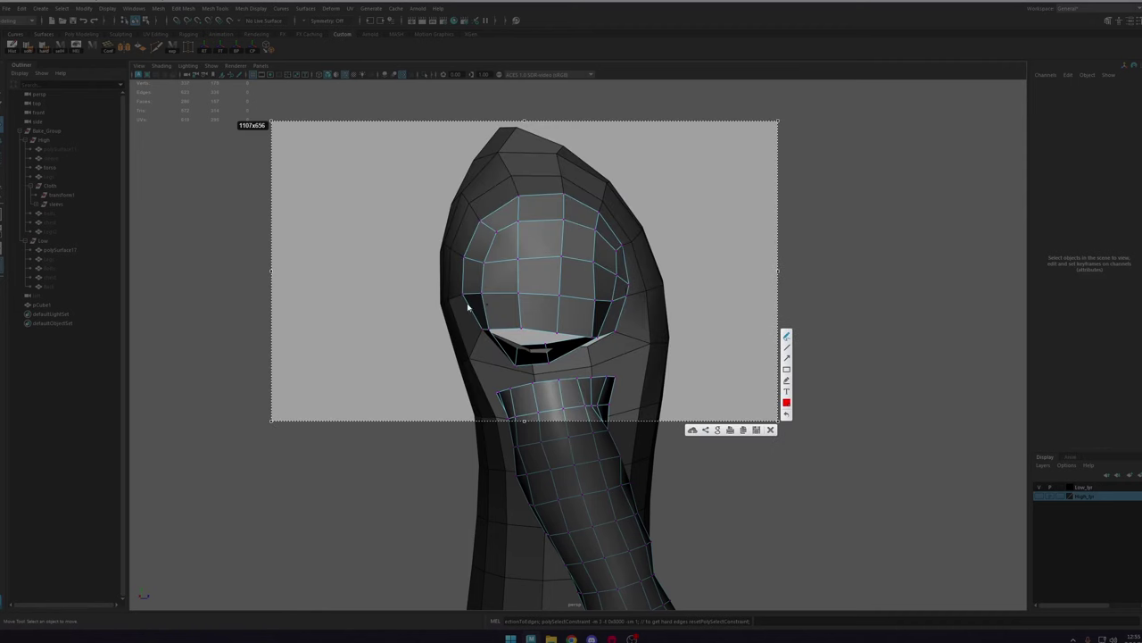
pyautogui.moveTo(439, 304); pyautogui.dragTo(464, 299)
pyautogui.moveTo(630, 297); pyautogui.dragTo(658, 283)
pyautogui.moveTo(446, 247); pyautogui.dragTo(465, 258)
pyautogui.moveTo(626, 252); pyautogui.dragTo(657, 233)
pyautogui.click(771, 430)
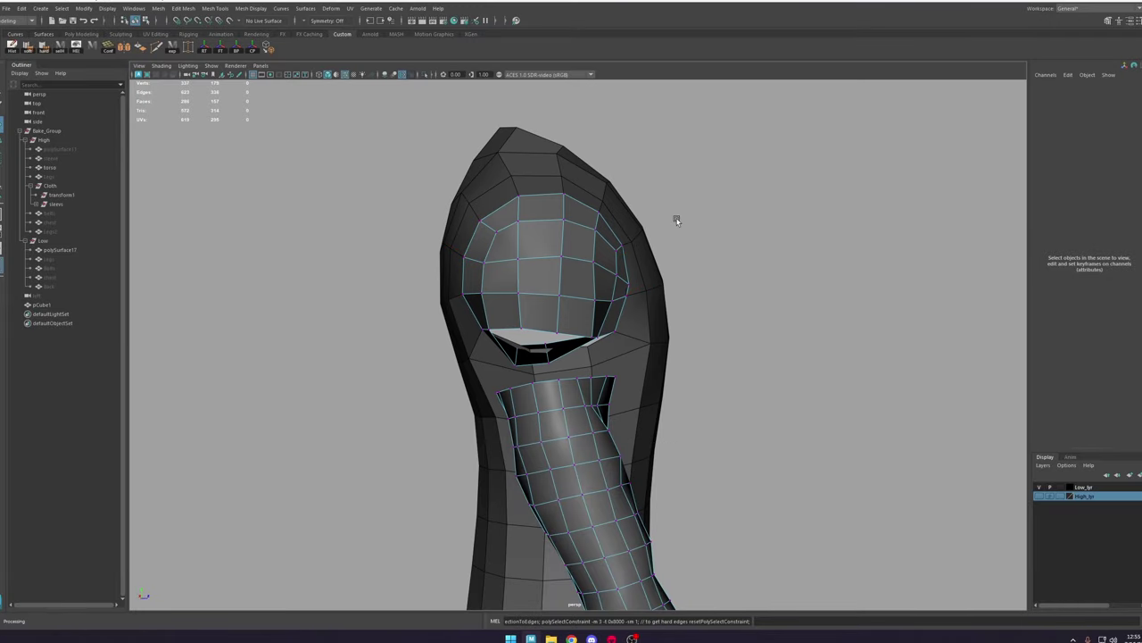
# Step: On the low-poly torso, connect the chosen edges with new edges and smooth them with edge flow
pyautogui.click(650, 251)
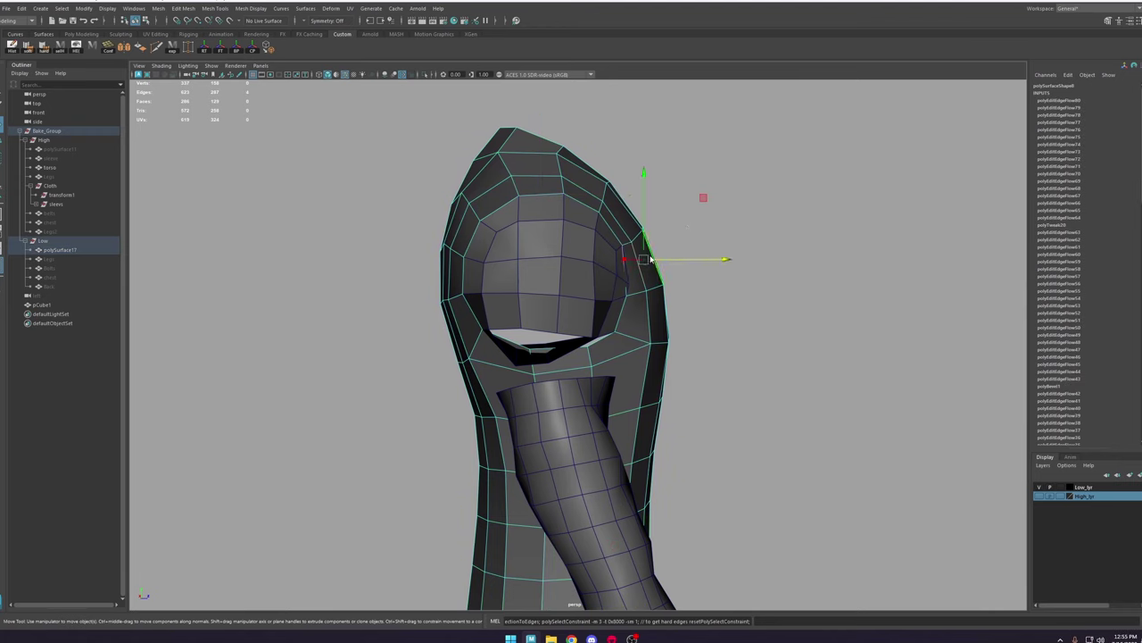
pyautogui.keyDown('shift'); pyautogui.moveTo(650, 260); pyautogui.dragTo(646, 347, button='right'); pyautogui.keyUp('shift')
pyautogui.hotkey('ctrl', 'z')
pyautogui.keyDown('shift'); pyautogui.moveTo(656, 283); pyautogui.dragTo(650, 407, button='right'); pyautogui.keyUp('shift')
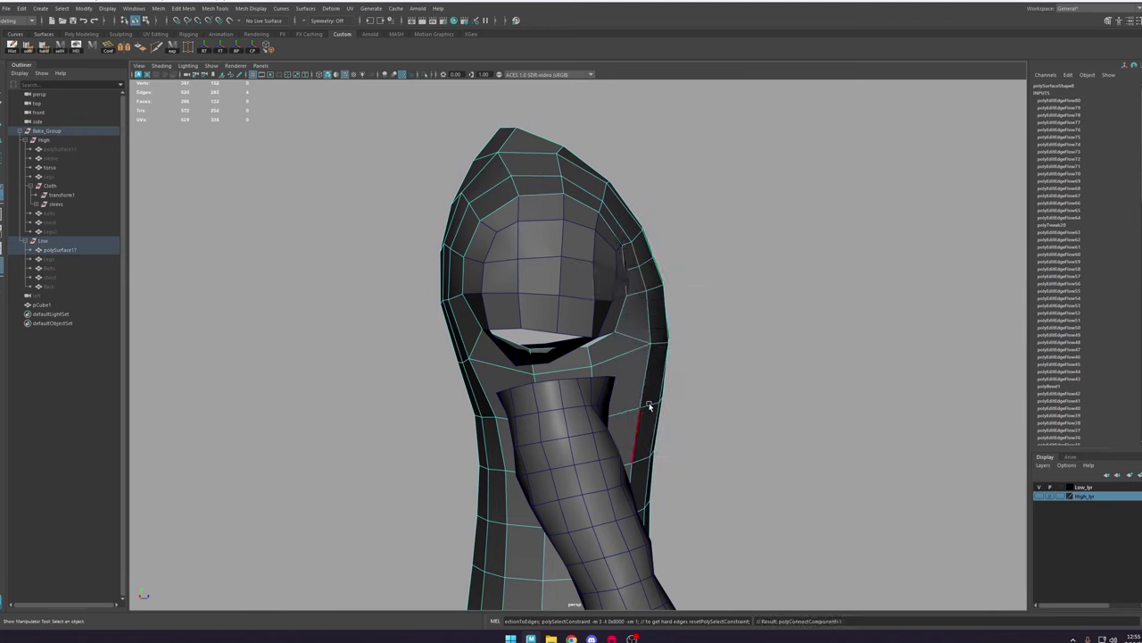
pyautogui.keyDown('shift'); pyautogui.moveTo(637, 266); pyautogui.dragTo(637, 292, button='right'); pyautogui.keyUp('shift')
pyautogui.keyDown('shift'); pyautogui.moveTo(636, 358); pyautogui.dragTo(636, 358, button='right'); pyautogui.keyUp('shift')
# Step: Apply Edit Edge Flow (G) to five radial edge loops on the hood
pyautogui.doubleClick(630, 240)
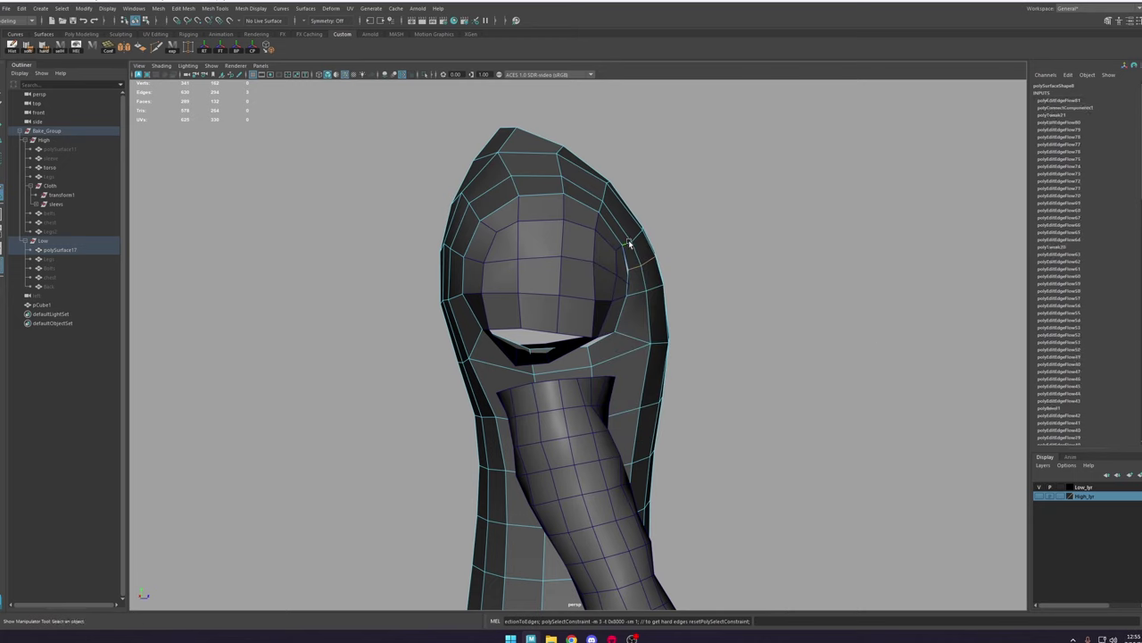
pyautogui.press('h')
pyautogui.hotkey('ctrl', 'z')
pyautogui.press('g')
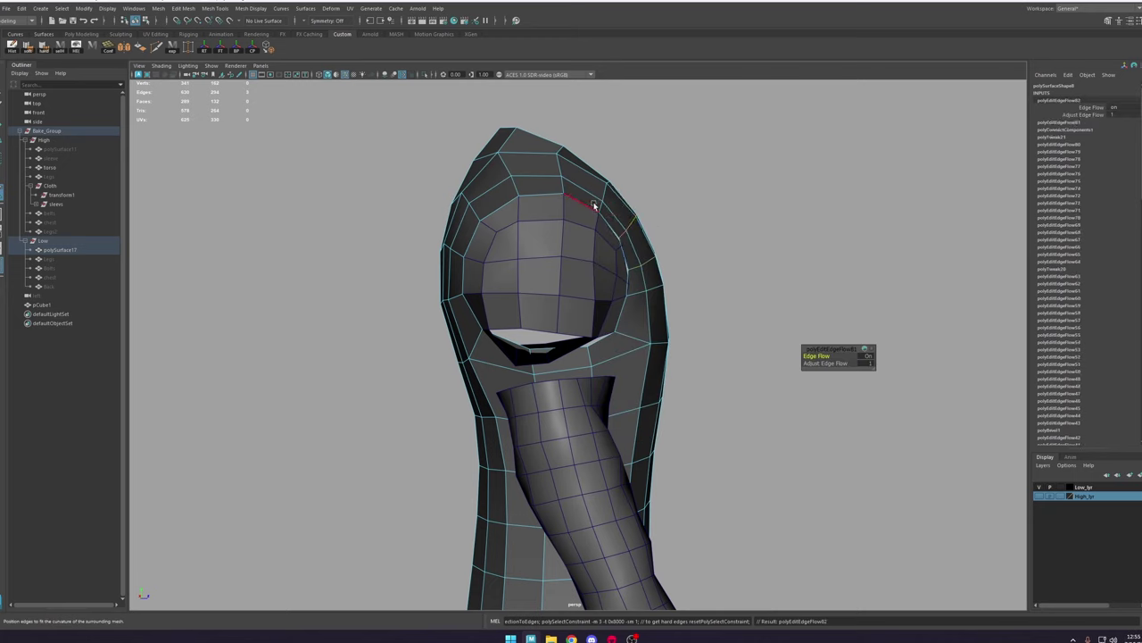
pyautogui.doubleClick(604, 206)
pyautogui.press('g')
pyautogui.doubleClick(625, 233)
pyautogui.press('g')
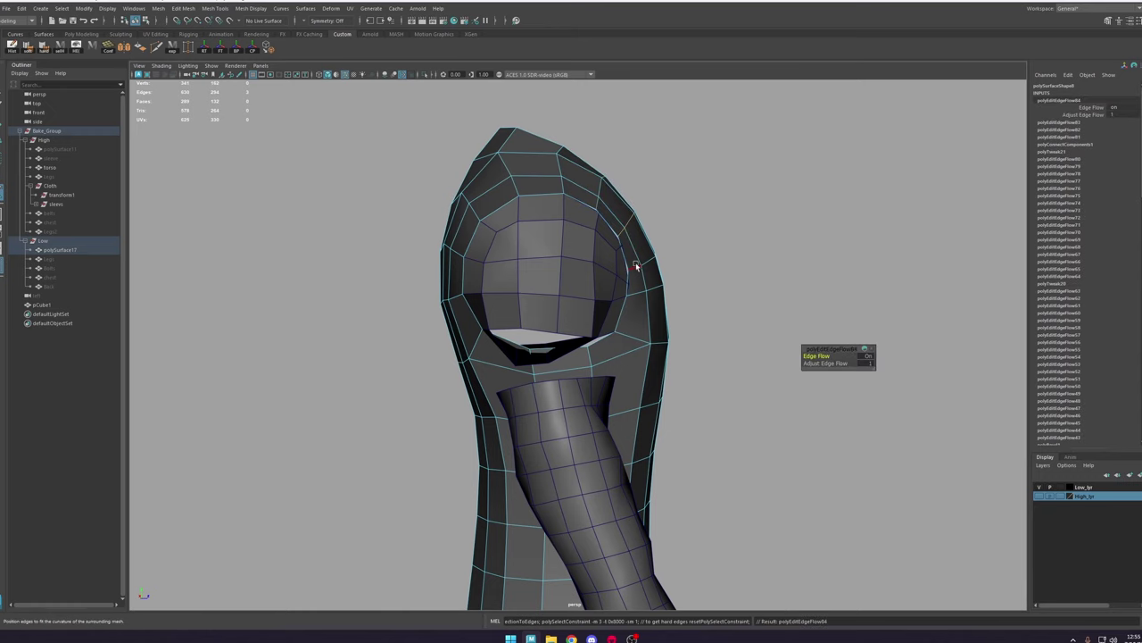
pyautogui.doubleClick(636, 266)
pyautogui.press('g')
pyautogui.doubleClick(640, 296)
pyautogui.press('g')
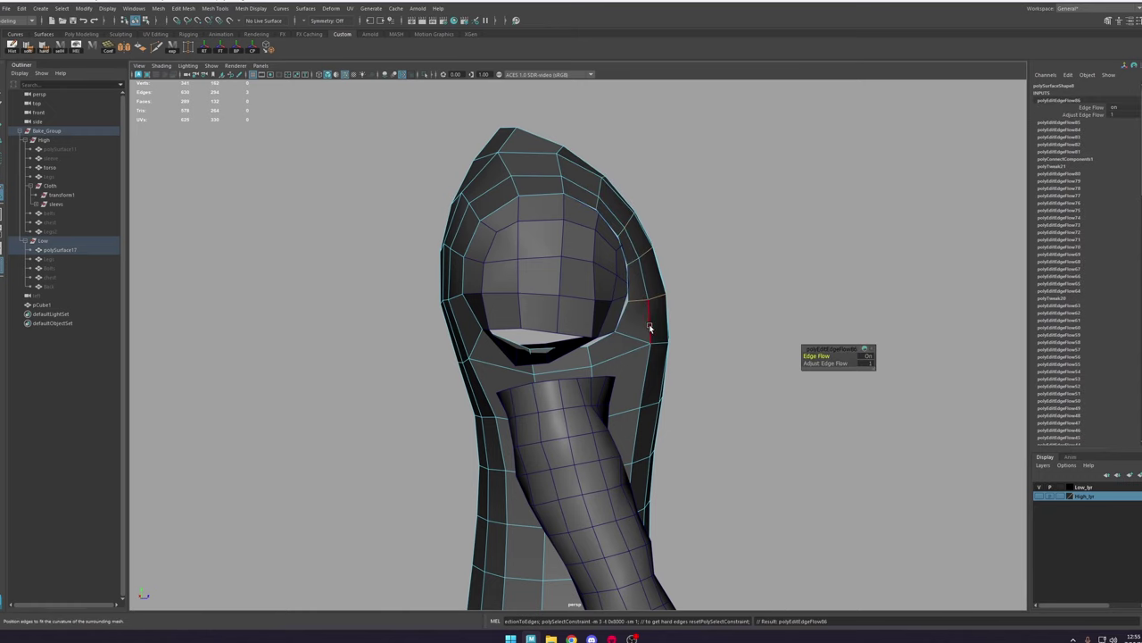
pyautogui.keyDown('alt'); pyautogui.moveTo(650, 327); pyautogui.dragTo(602, 308); pyautogui.keyUp('alt')
# Step: Snap the shoulder cap's edge vertices onto torso points using point snapping
pyautogui.click(605, 276)
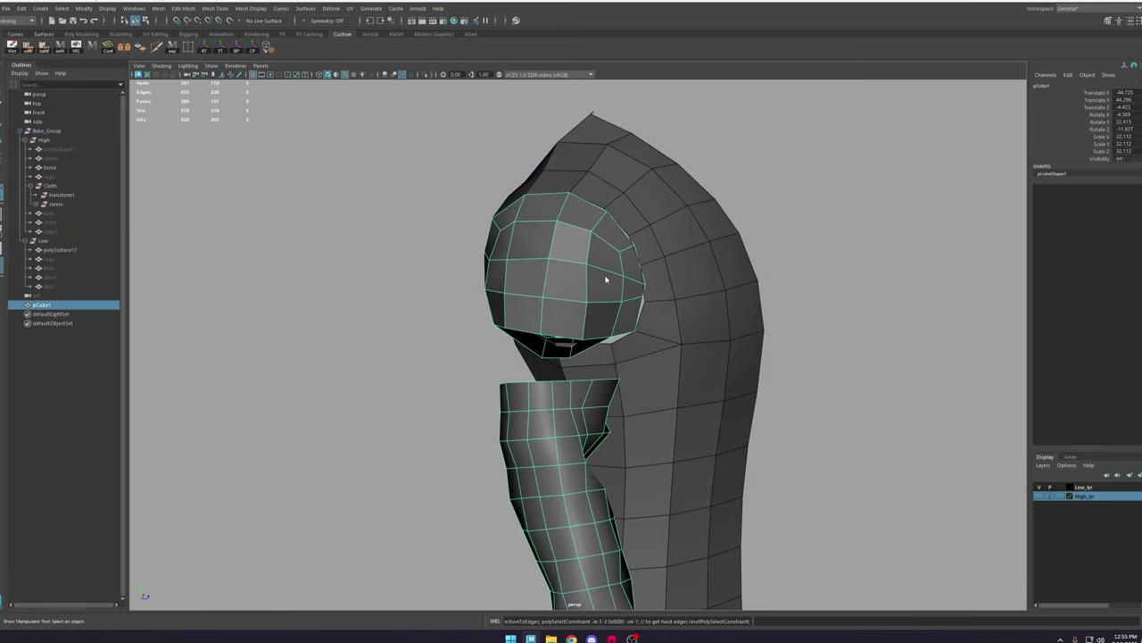
pyautogui.press('F9')
pyautogui.click(647, 286)
pyautogui.press('w')
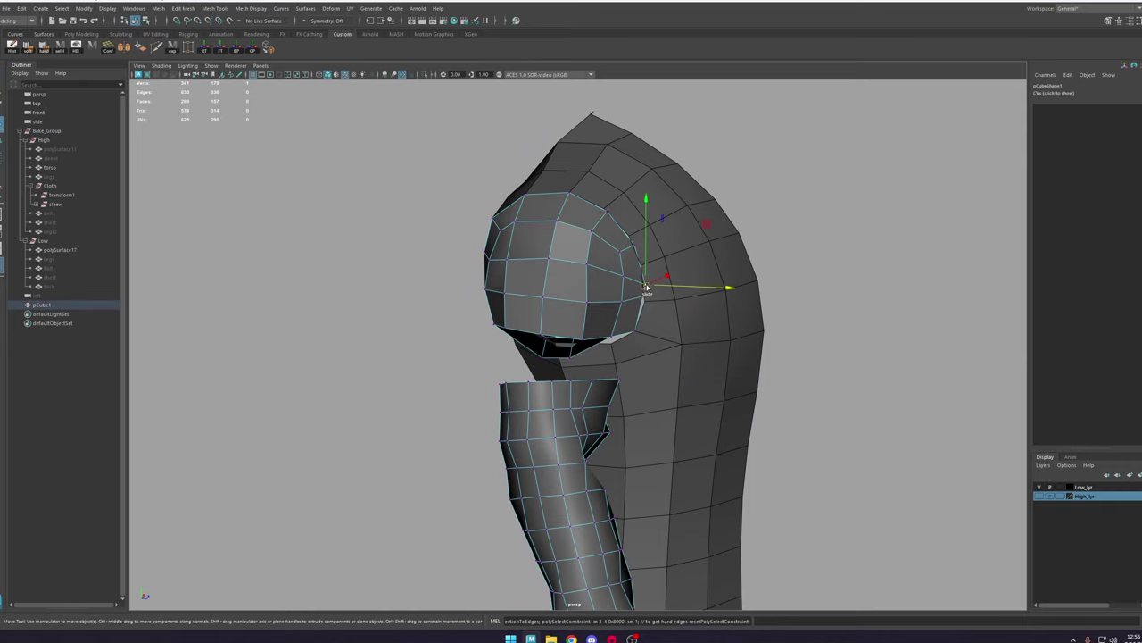
pyautogui.press('v')
pyautogui.moveTo(647, 286); pyautogui.dragTo(597, 251)
pyautogui.click(633, 246)
pyautogui.press('v')
pyautogui.click(620, 252)
pyautogui.click(606, 211)
pyautogui.press('v')
pyautogui.click(591, 231)
# Step: Connect the selected torso edges near the hood with a new edge instead of edge flow
pyautogui.scroll(-4, 597, 252)
pyautogui.scroll(5, 596, 268)
pyautogui.moveTo(597, 282); pyautogui.dragTo(786, 170, button='right')
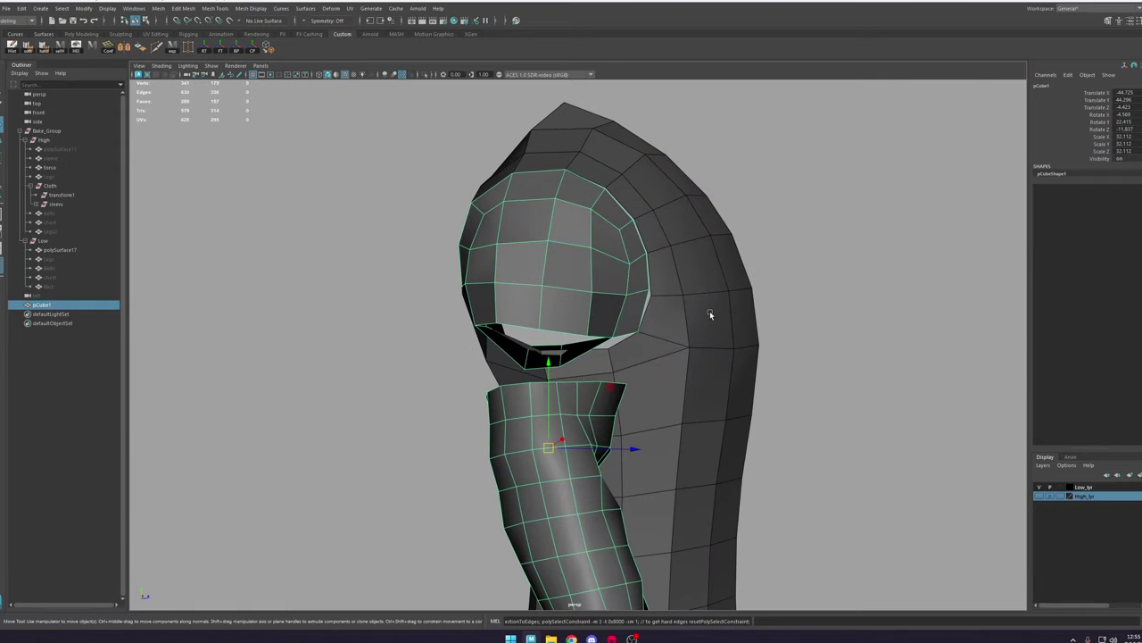
pyautogui.click(711, 312)
pyautogui.moveTo(706, 269); pyautogui.dragTo(708, 217, button='right')
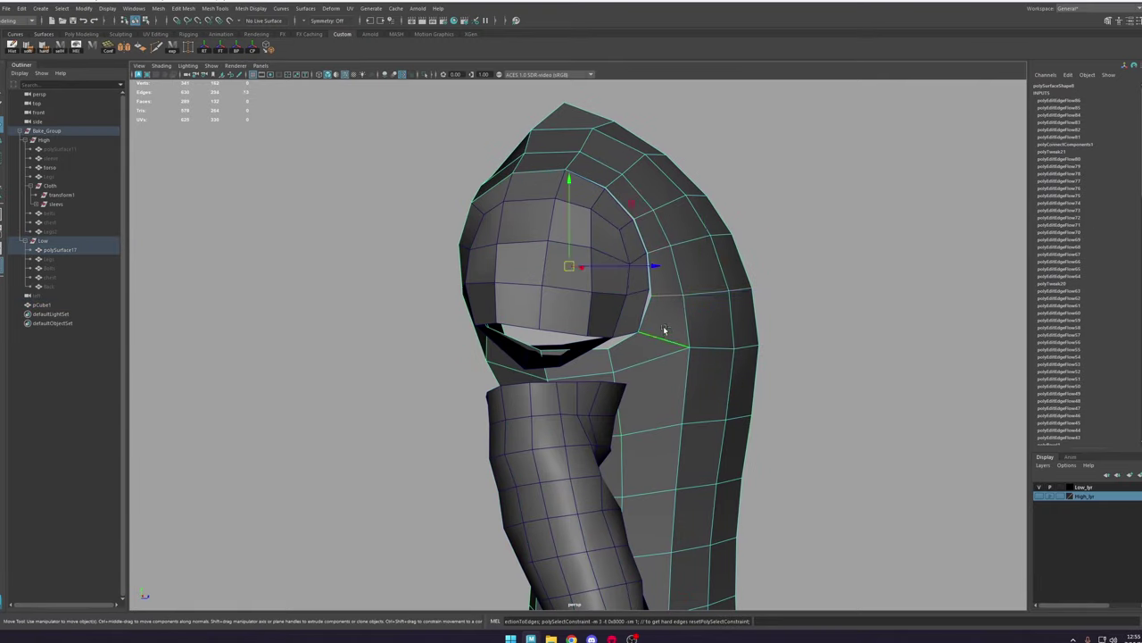
pyautogui.moveTo(662, 302)
pyautogui.keyDown('alt'); pyautogui.mouseDown()
pyautogui.moveTo(663, 285)
pyautogui.moveTo(711, 293)
pyautogui.moveTo(676, 291)
pyautogui.mouseUp(); pyautogui.keyUp('alt')
pyautogui.scroll(-2, 640, 318)
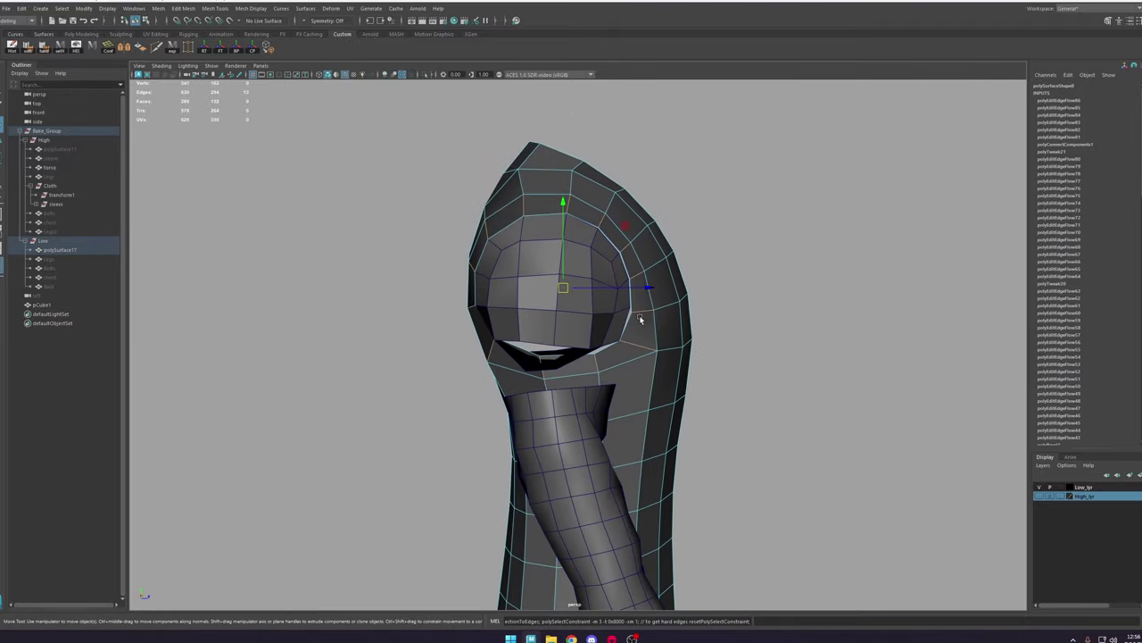
pyautogui.keyDown('alt'); pyautogui.moveTo(640, 318); pyautogui.dragTo(627, 277, button='middle'); pyautogui.keyUp('alt')
pyautogui.scroll(-3, 553, 240)
pyautogui.keyDown('alt'); pyautogui.moveTo(627, 277); pyautogui.dragTo(548, 295); pyautogui.keyUp('alt')
pyautogui.scroll(-3, 569, 302)
pyautogui.scroll(3, 612, 301)
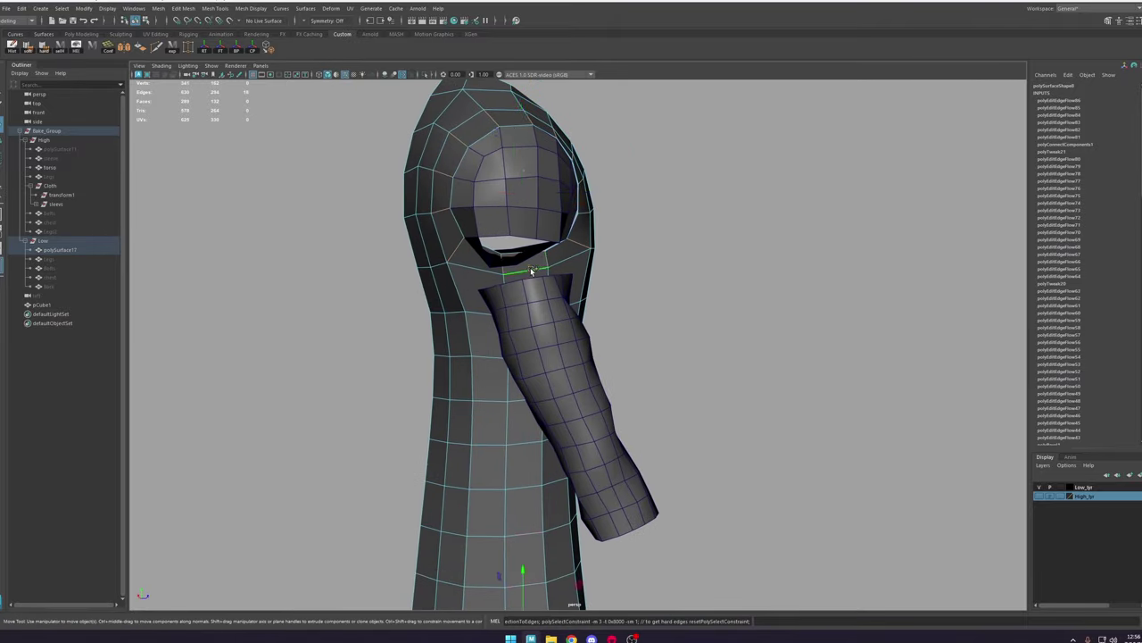
pyautogui.keyDown('shift'); pyautogui.moveTo(530, 268); pyautogui.dragTo(515, 359, button='right'); pyautogui.keyUp('shift')
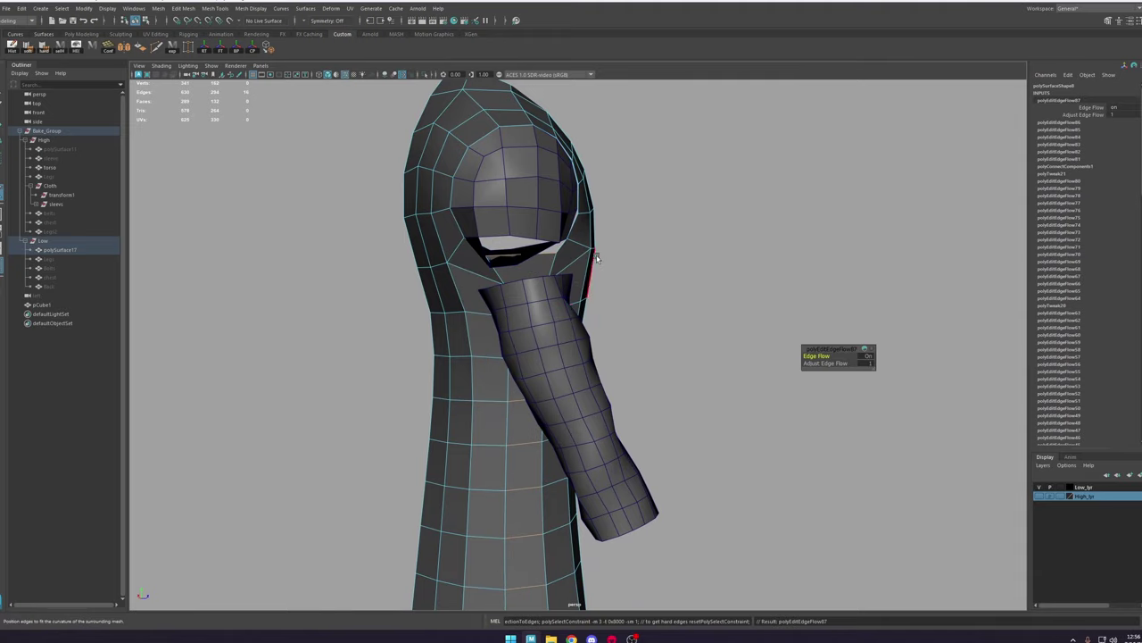
pyautogui.hotkey('ctrl', 'z')
pyautogui.keyDown('shift'); pyautogui.moveTo(560, 257); pyautogui.dragTo(560, 391, button='right'); pyautogui.keyUp('shift')
pyautogui.click(635, 327)
# Step: Isolate Select the low-poly robe mesh polySurface17 and switch to edge selection
pyautogui.keyDown('alt'); pyautogui.moveTo(656, 312); pyautogui.dragTo(601, 266); pyautogui.keyUp('alt')
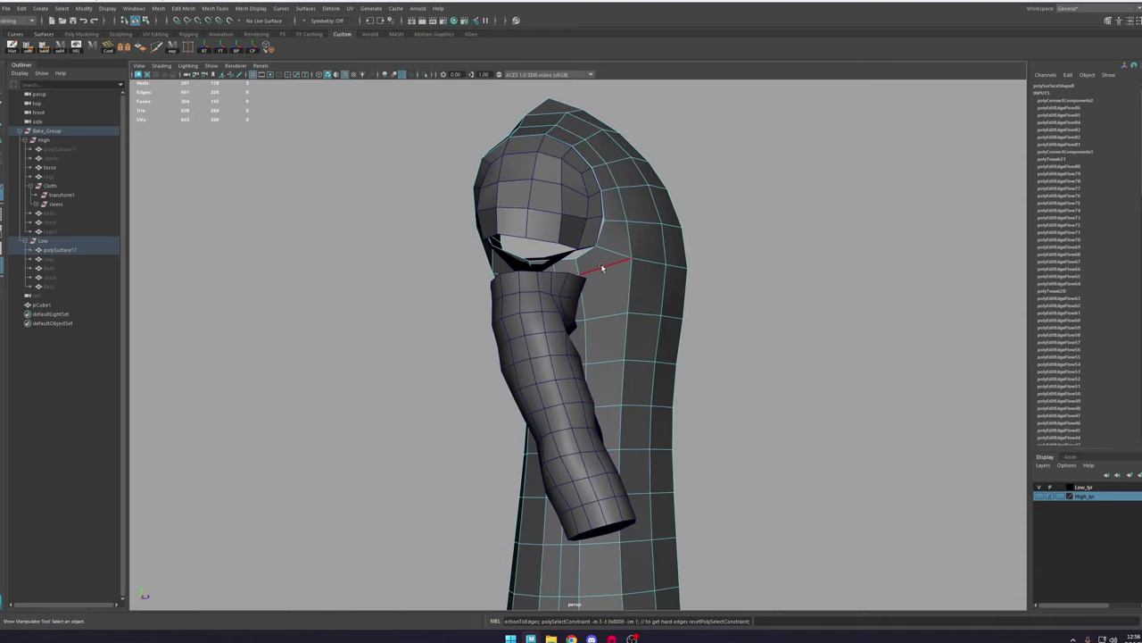
pyautogui.moveTo(638, 200); pyautogui.dragTo(675, 141, button='right')
pyautogui.keyDown('alt'); pyautogui.moveTo(671, 150); pyautogui.dragTo(466, 214); pyautogui.keyUp('alt')
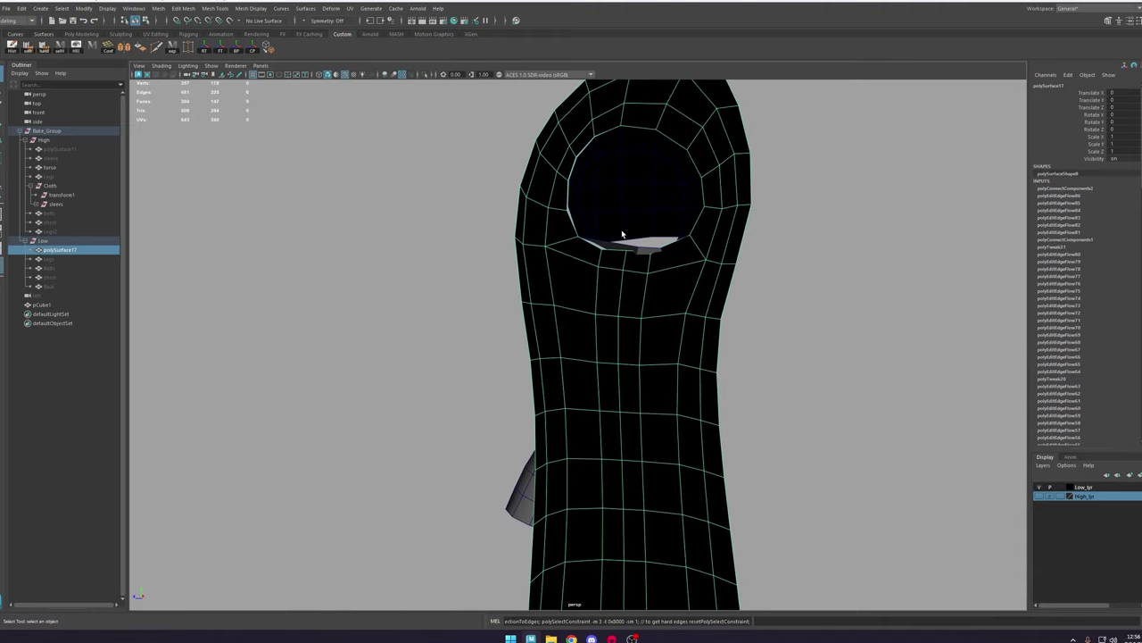
pyautogui.click(622, 234)
pyautogui.keyDown('alt'); pyautogui.moveTo(622, 234); pyautogui.dragTo(584, 330); pyautogui.keyUp('alt')
pyautogui.keyDown('alt'); pyautogui.moveTo(710, 337); pyautogui.dragTo(426, 327); pyautogui.keyUp('alt')
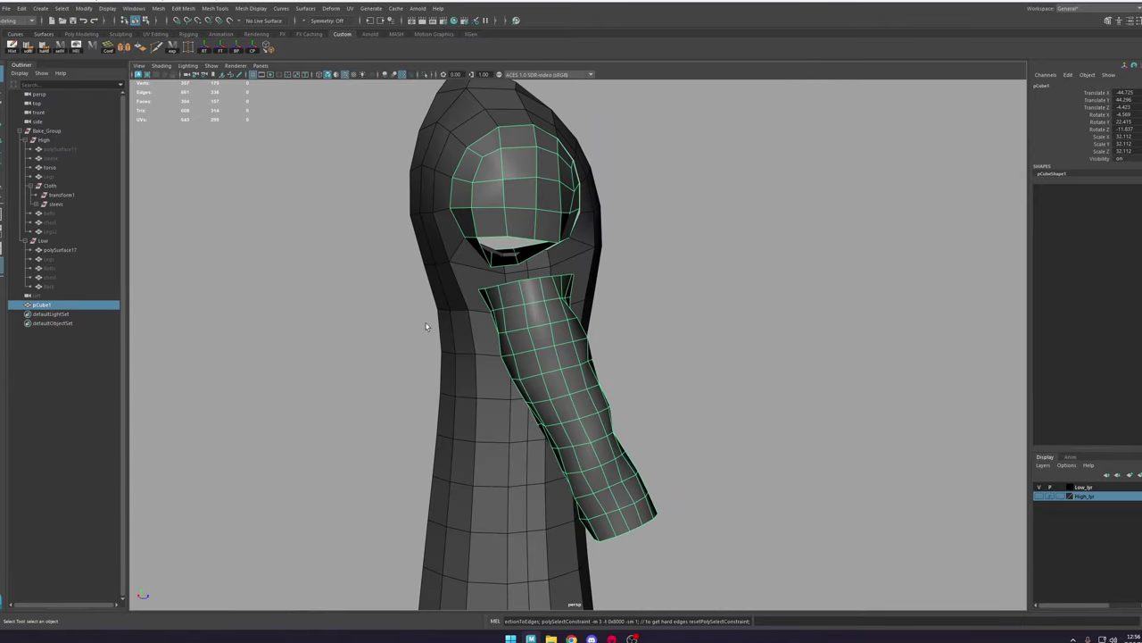
pyautogui.click(477, 300)
pyautogui.click(424, 75)
pyautogui.keyDown('alt'); pyautogui.moveTo(521, 209); pyautogui.dragTo(547, 286); pyautogui.keyUp('alt')
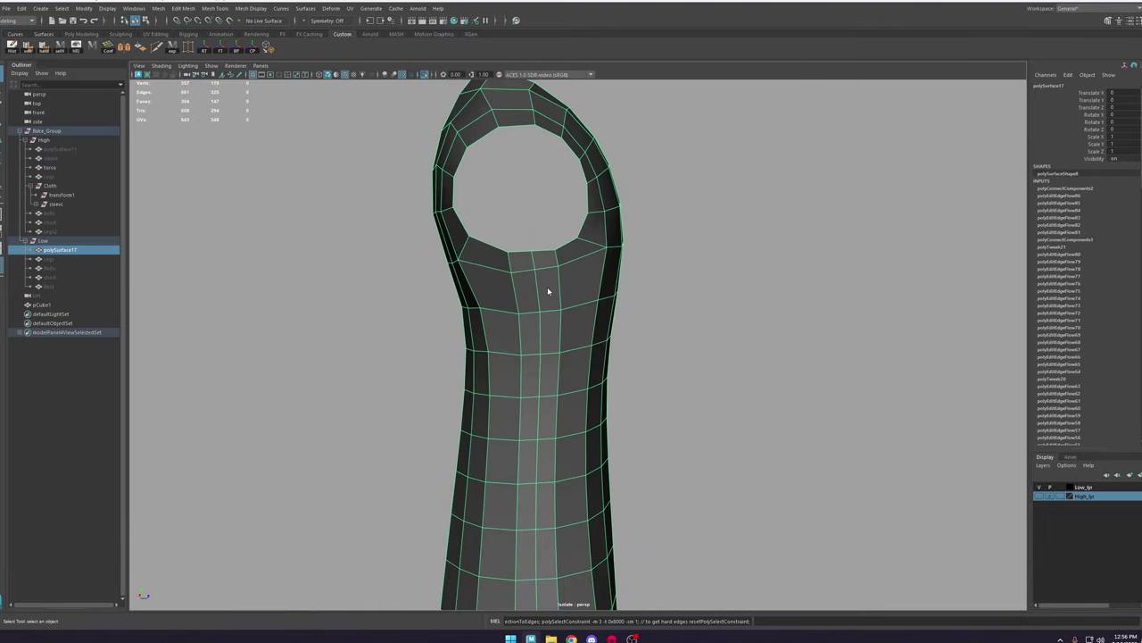
pyautogui.moveTo(547, 286); pyautogui.dragTo(544, 239, button='right')
# Step: Apply edge flow to the vertical edge loops just below the armhole
pyautogui.doubleClick(520, 303)
pyautogui.keyDown('shift'); pyautogui.moveTo(523, 301); pyautogui.dragTo(502, 388, button='right'); pyautogui.keyUp('shift')
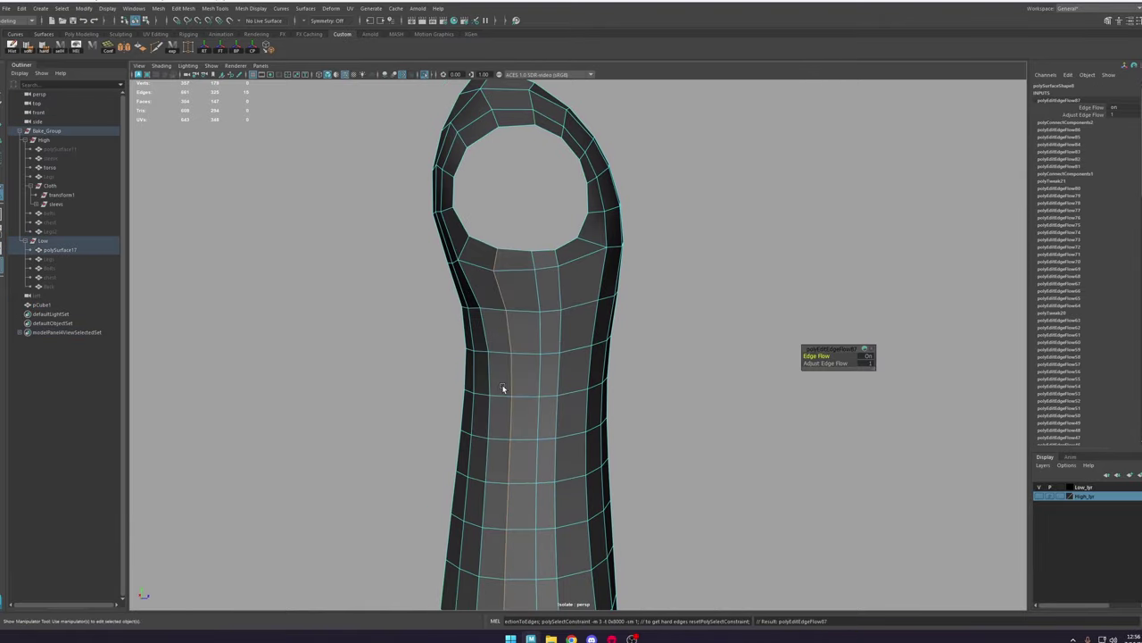
pyautogui.doubleClick(560, 299)
pyautogui.press('g')
pyautogui.click(543, 304)
pyautogui.doubleClick(542, 303)
pyautogui.press('g')
pyautogui.doubleClick(509, 303)
pyautogui.press('g')
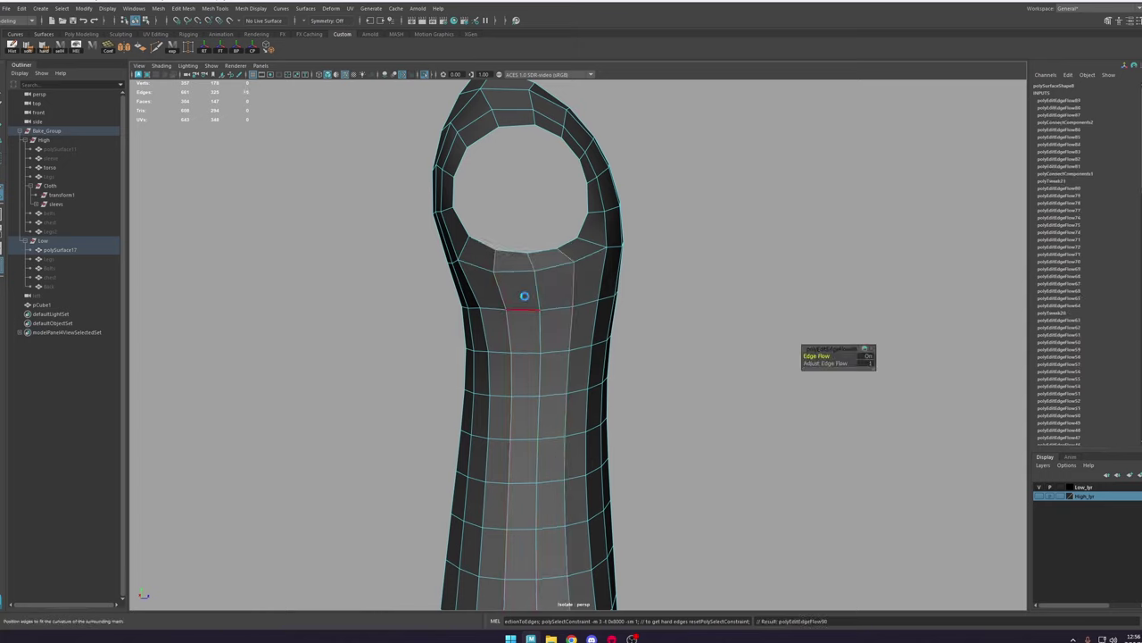
pyautogui.doubleClick(541, 293)
pyautogui.press('g')
pyautogui.click(563, 287)
pyautogui.press('g')
pyautogui.keyDown('alt'); pyautogui.moveTo(610, 283); pyautogui.dragTo(600, 278); pyautogui.keyUp('alt')
# Step: Even out six more vertical loops lower on the robe front with edge flow
pyautogui.click(601, 307)
pyautogui.moveTo(606, 371)
pyautogui.keyDown('alt'); pyautogui.mouseDown()
pyautogui.moveTo(655, 395)
pyautogui.moveTo(620, 372)
pyautogui.moveTo(605, 382)
pyautogui.mouseUp(); pyautogui.keyUp('alt')
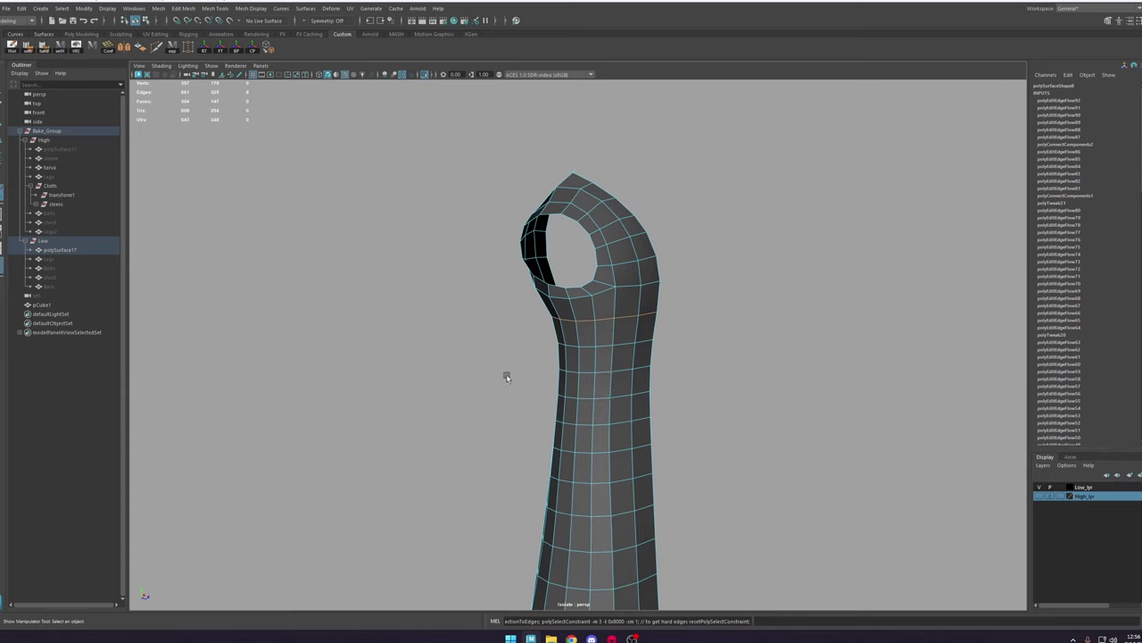
pyautogui.press('g')
pyautogui.doubleClick(613, 435)
pyautogui.press('g')
pyautogui.doubleClick(634, 436)
pyautogui.press('g')
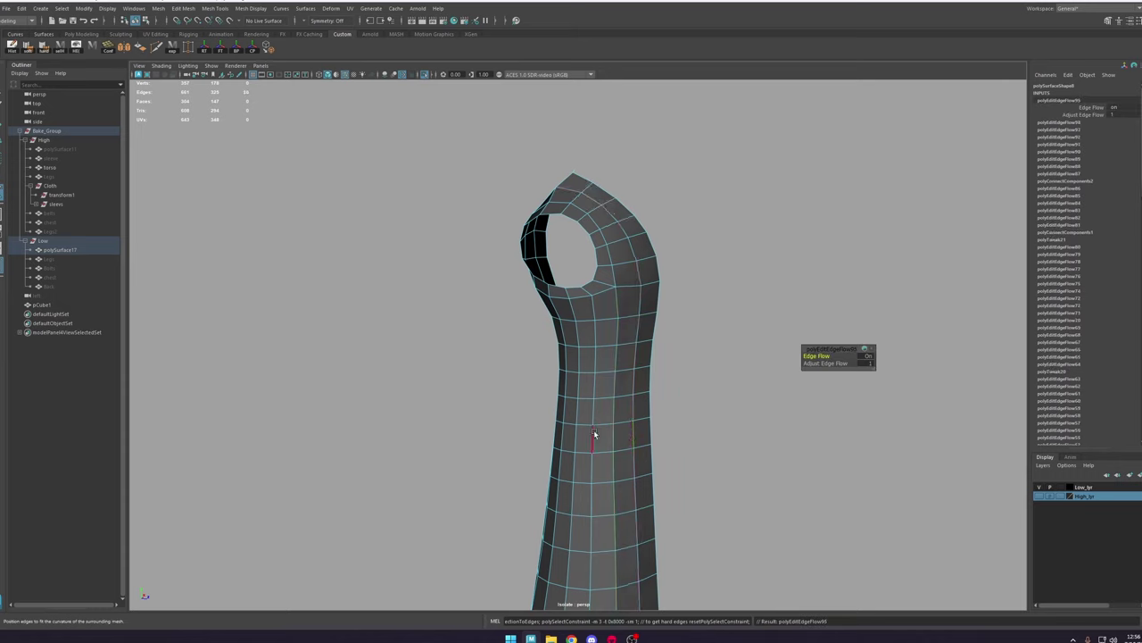
pyautogui.doubleClick(592, 434)
pyautogui.press('g')
pyautogui.doubleClick(573, 437)
pyautogui.press('g')
pyautogui.doubleClick(564, 436)
pyautogui.press('g')
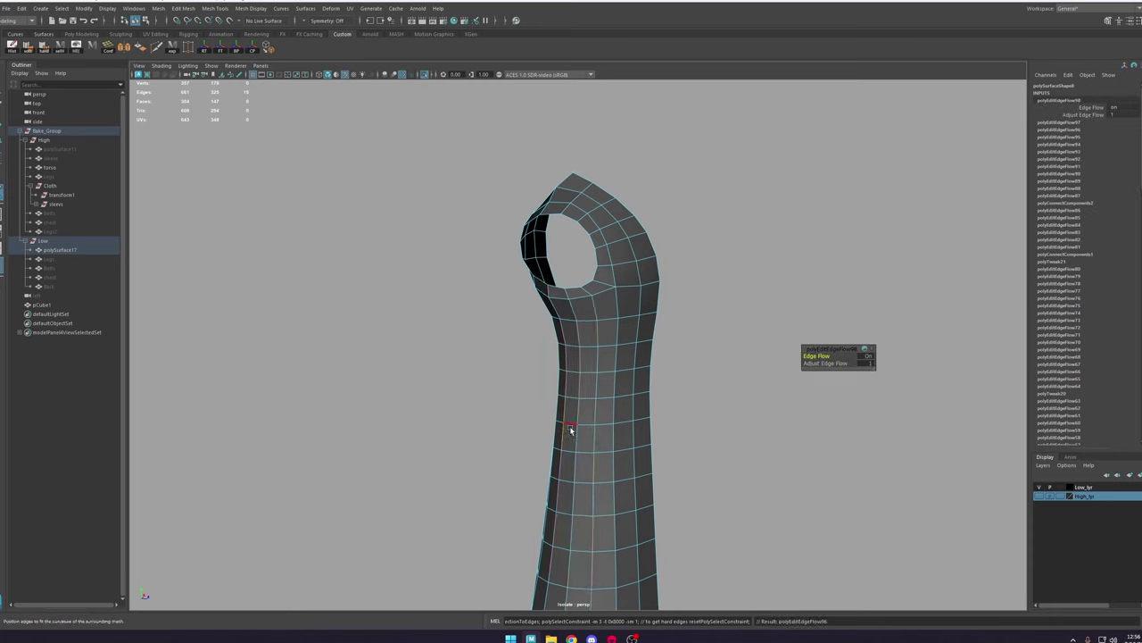
# Step: Apply edge flow to vertical loops on the robe's other side and beside the armhole
pyautogui.keyDown('alt'); pyautogui.moveTo(571, 431); pyautogui.dragTo(650, 437); pyautogui.keyUp('alt')
pyautogui.doubleClick(509, 447)
pyautogui.press('g')
pyautogui.doubleClick(487, 449)
pyautogui.press('g')
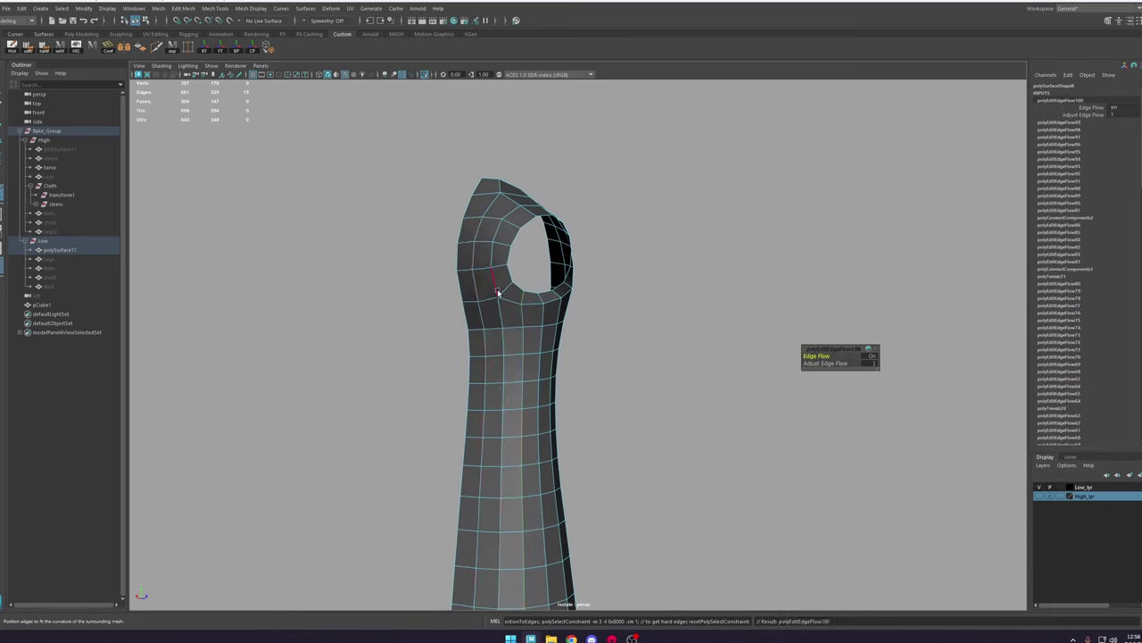
pyautogui.doubleClick(503, 293)
pyautogui.press('g')
pyautogui.doubleClick(500, 268)
pyautogui.press('g')
pyautogui.doubleClick(500, 248)
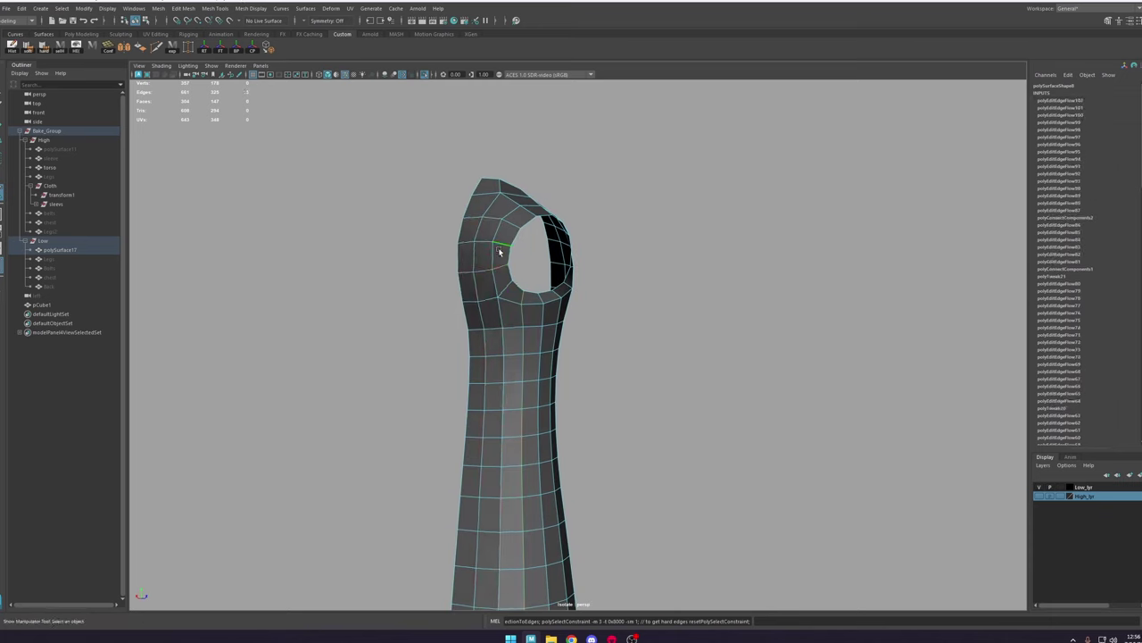
pyautogui.click(499, 251)
pyautogui.keyDown('alt'); pyautogui.moveTo(540, 291); pyautogui.dragTo(406, 164); pyautogui.keyUp('alt')
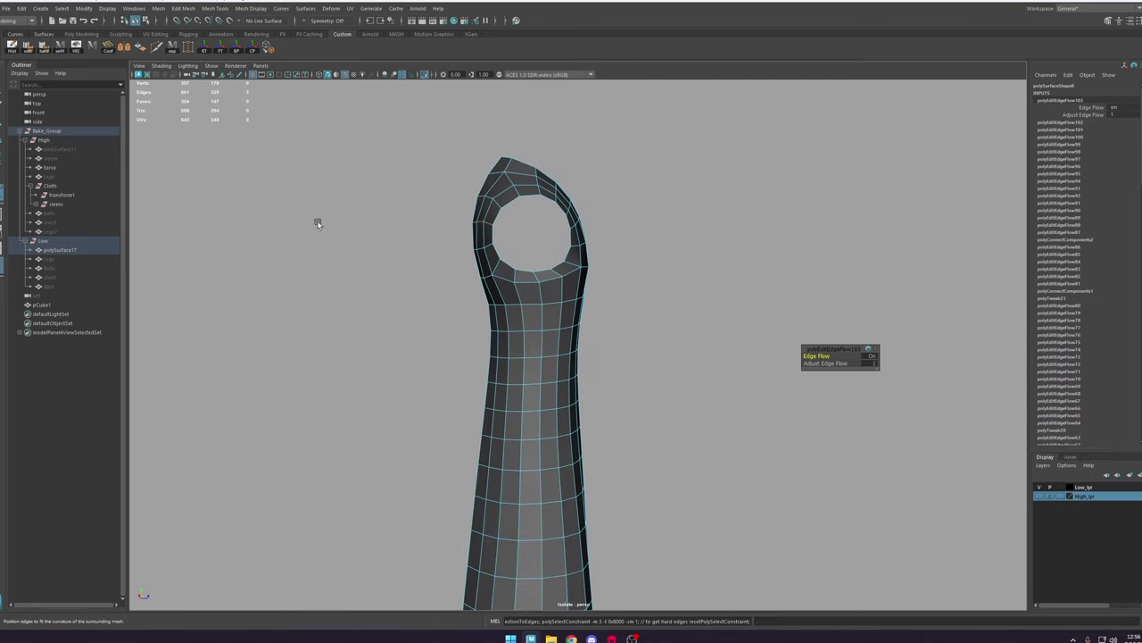
pyautogui.keyDown('alt'); pyautogui.moveTo(318, 224); pyautogui.dragTo(304, 152, button='middle'); pyautogui.keyUp('alt')
pyautogui.hotkey('ctrl', 'shift', 'x')
# Step: Insert two edge loops across the robe body with Multi-Cut
pyautogui.keyDown('ctrl'); pyautogui.click(536, 450); pyautogui.keyUp('ctrl')
pyautogui.scroll(-3, 539, 499)
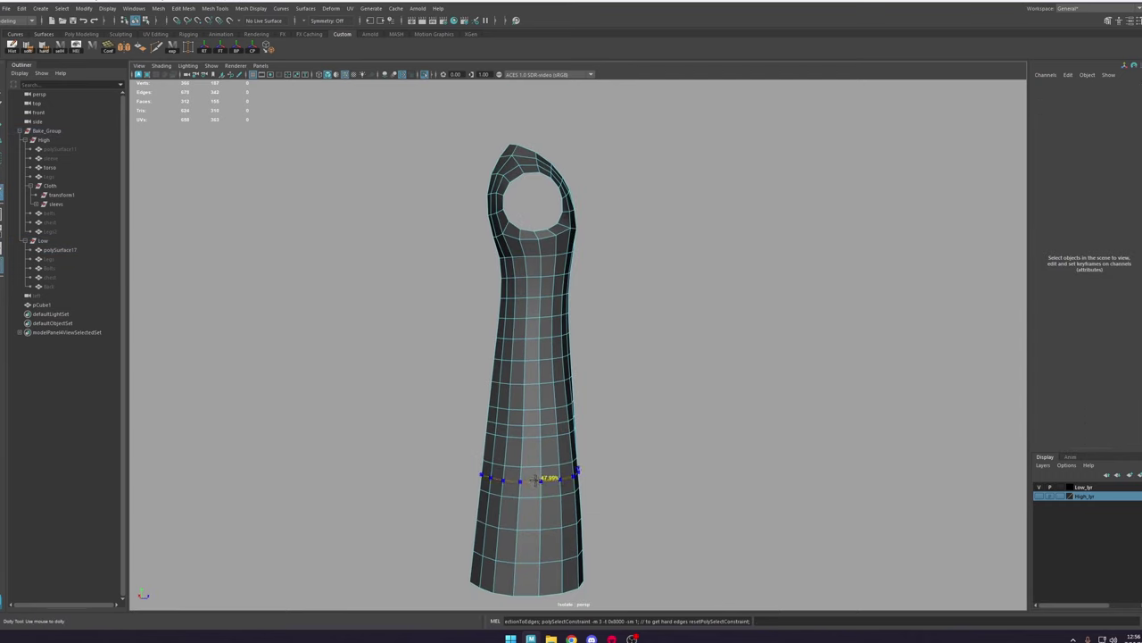
pyautogui.click(535, 479)
pyautogui.press('w')
# Step: Apply Edit Edge Flow to each horizontal loop from the lower robe up the arm
pyautogui.moveTo(542, 368); pyautogui.dragTo(556, 279, button='right')
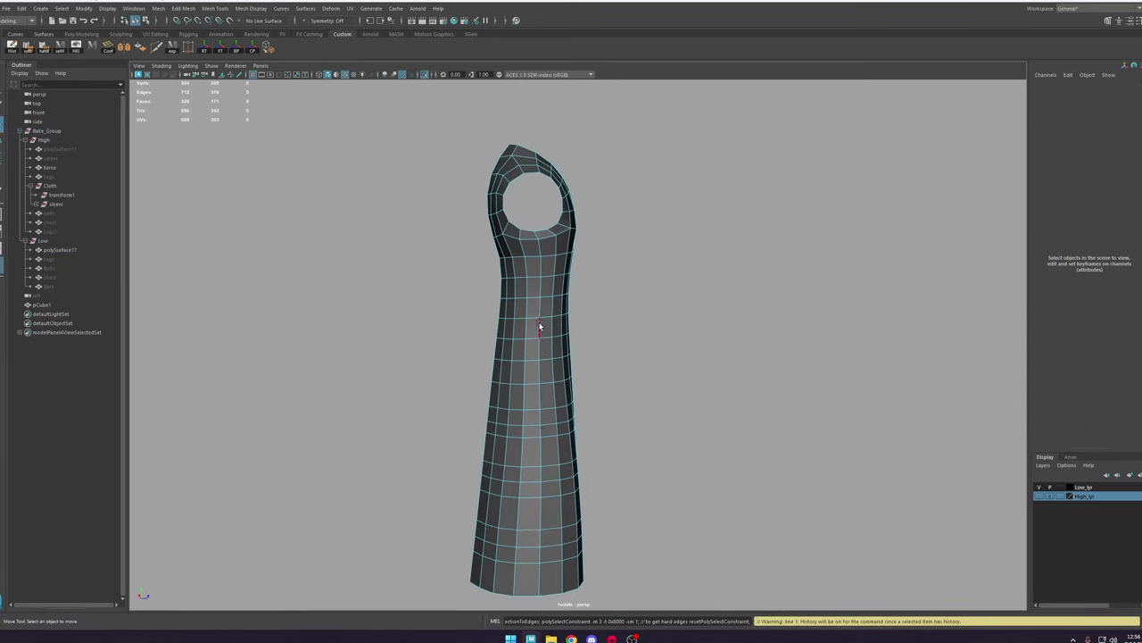
pyautogui.doubleClick(530, 561)
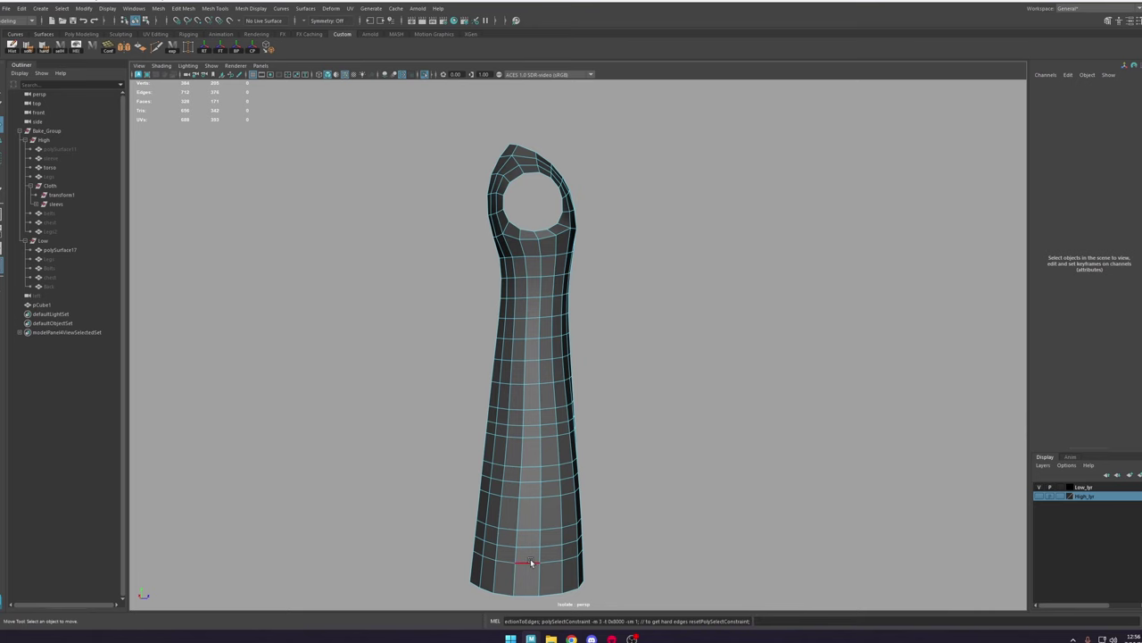
pyautogui.keyDown('shift'); pyautogui.moveTo(531, 563); pyautogui.dragTo(522, 541, button='right'); pyautogui.keyUp('shift')
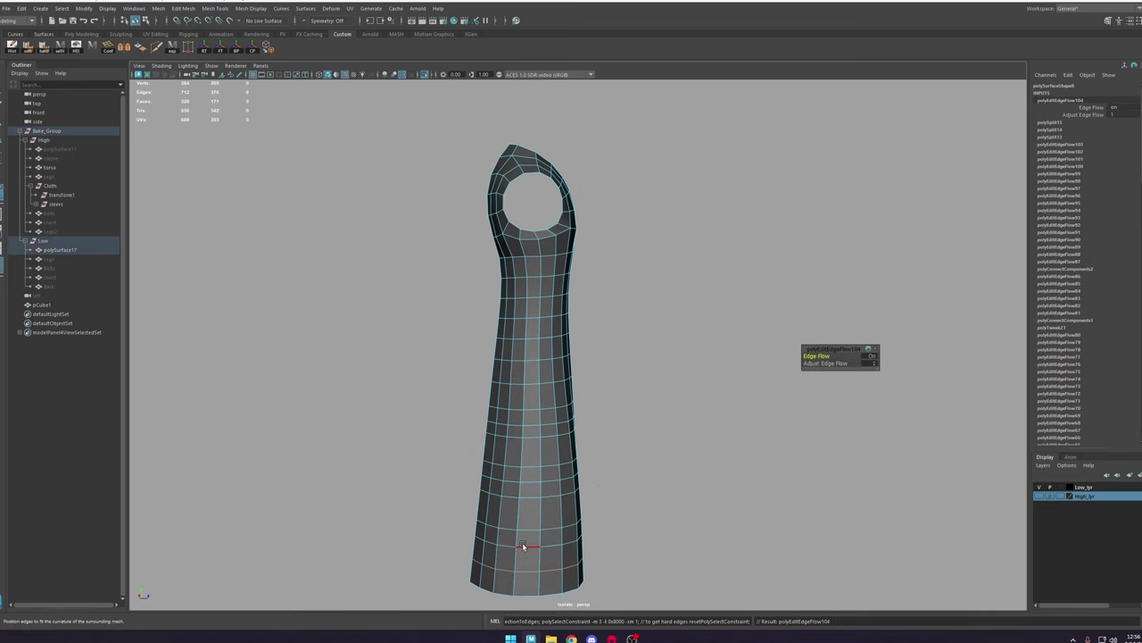
pyautogui.doubleClick(523, 546)
pyautogui.press('g')
pyautogui.doubleClick(530, 529)
pyautogui.press('g')
pyautogui.doubleClick(531, 499)
pyautogui.press('g')
pyautogui.doubleClick(531, 483)
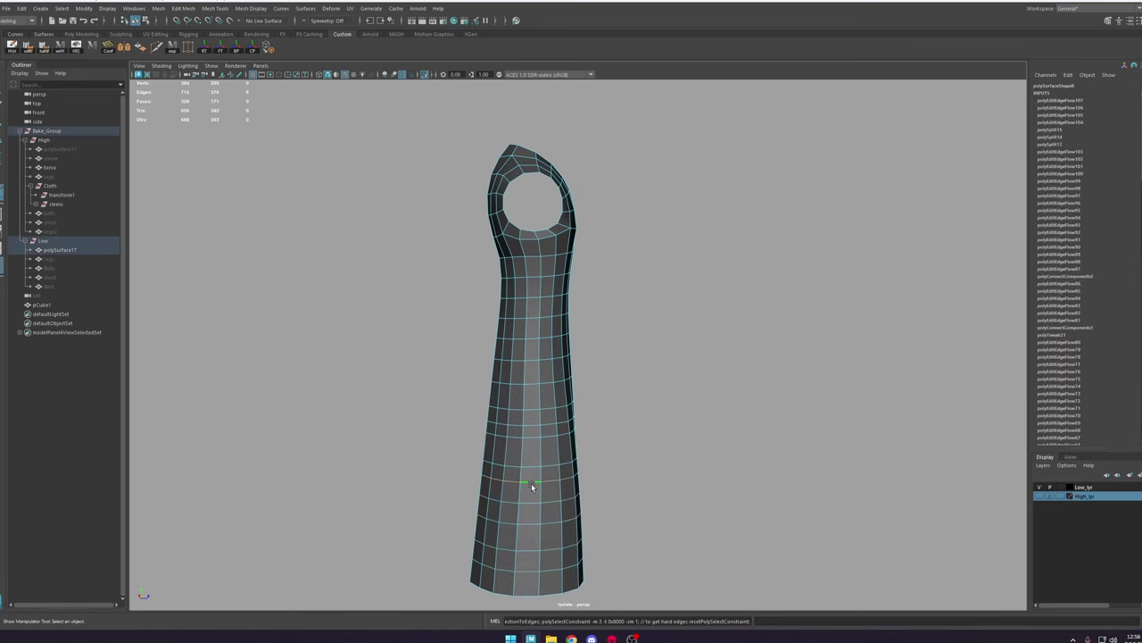
pyautogui.press('g')
pyautogui.doubleClick(531, 468)
pyautogui.press('g')
pyautogui.doubleClick(529, 438)
pyautogui.press('g')
pyautogui.doubleClick(531, 426)
pyautogui.press('g')
pyautogui.doubleClick(531, 406)
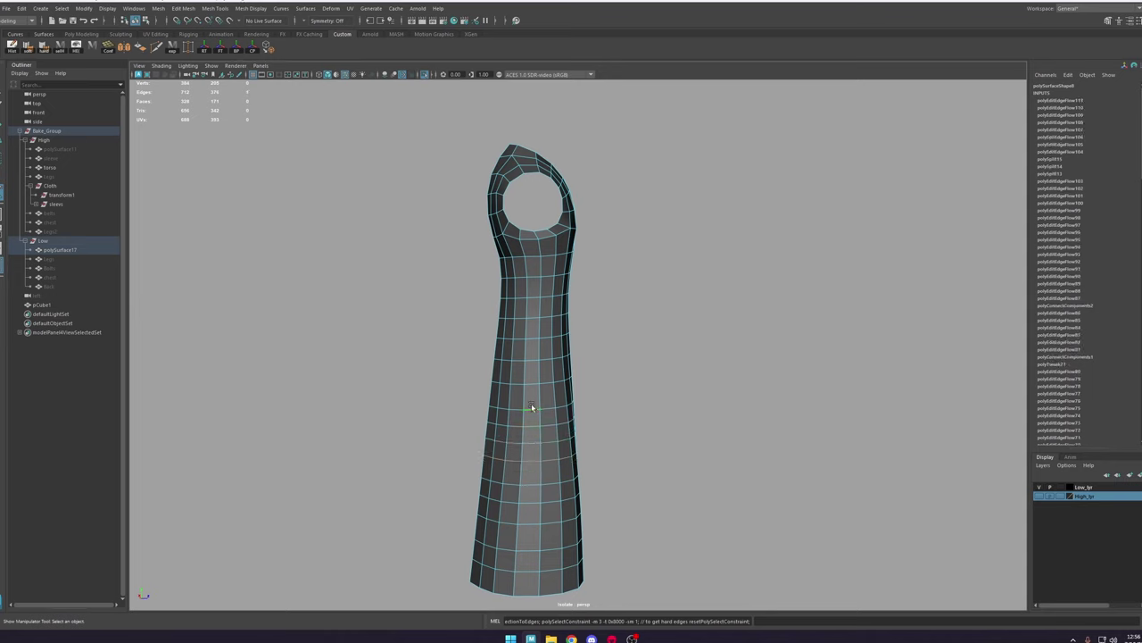
pyautogui.press('g')
pyautogui.doubleClick(531, 383)
pyautogui.press('g')
pyautogui.doubleClick(531, 360)
pyautogui.press('g')
pyautogui.click(533, 327)
pyautogui.press('g')
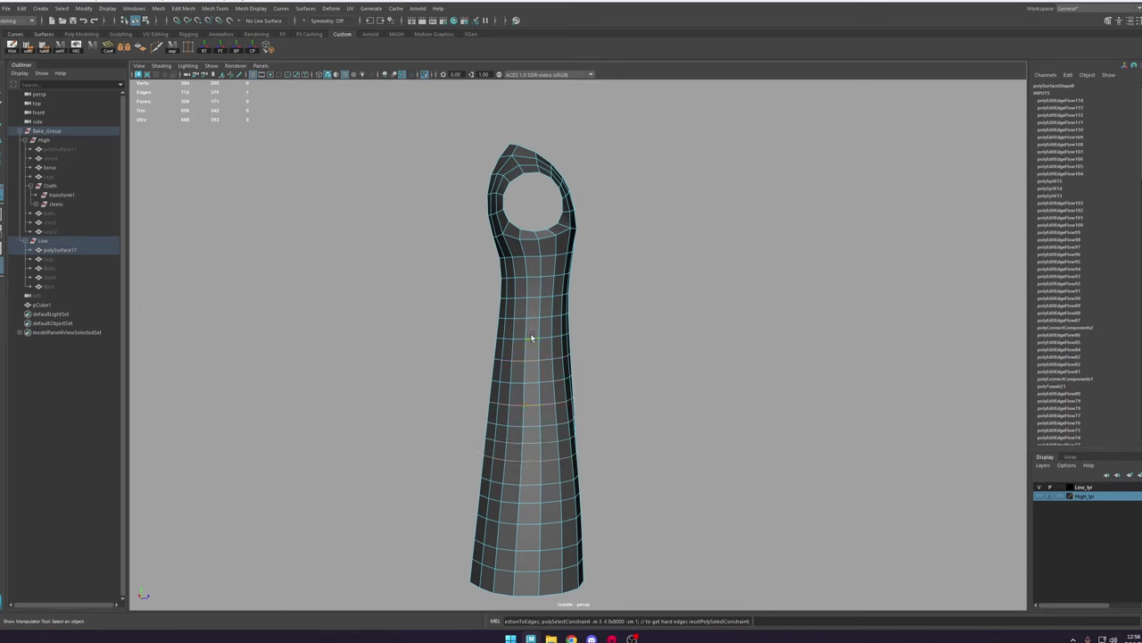
pyautogui.click(531, 314)
pyautogui.press('g')
# Step: Bevel one loop into two, then edge-flow the new loops and their neighbours
pyautogui.keyDown('shift'); pyautogui.moveTo(533, 317); pyautogui.dragTo(562, 330, button='right'); pyautogui.keyUp('shift')
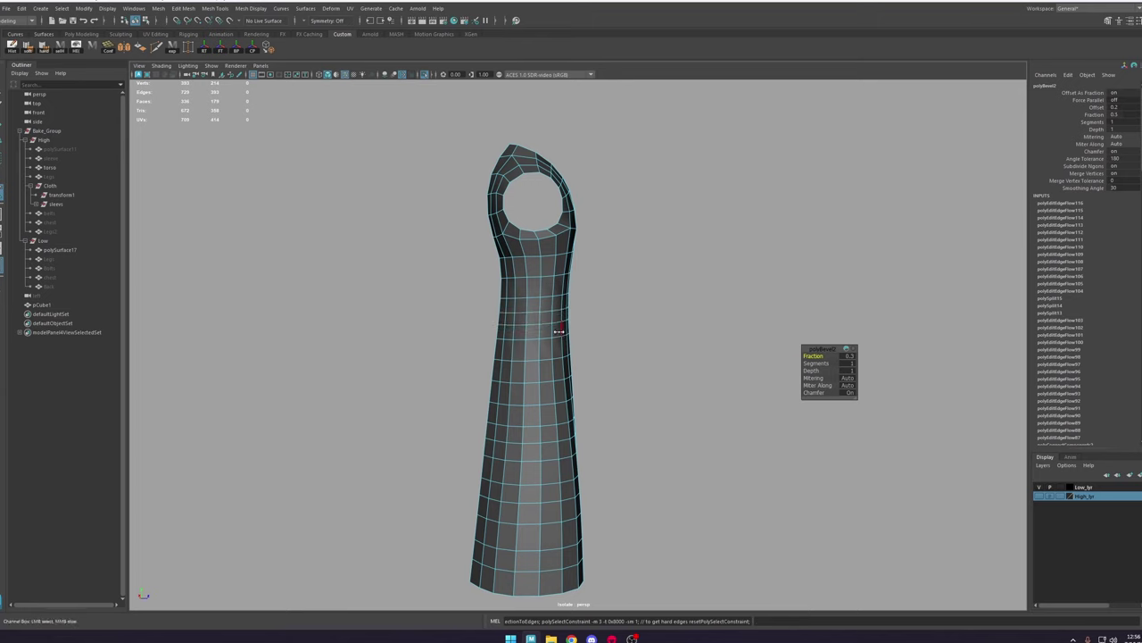
pyautogui.keyDown('shift'); pyautogui.moveTo(536, 326); pyautogui.dragTo(532, 421, button='right'); pyautogui.keyUp('shift')
pyautogui.doubleClick(537, 297)
pyautogui.press('g')
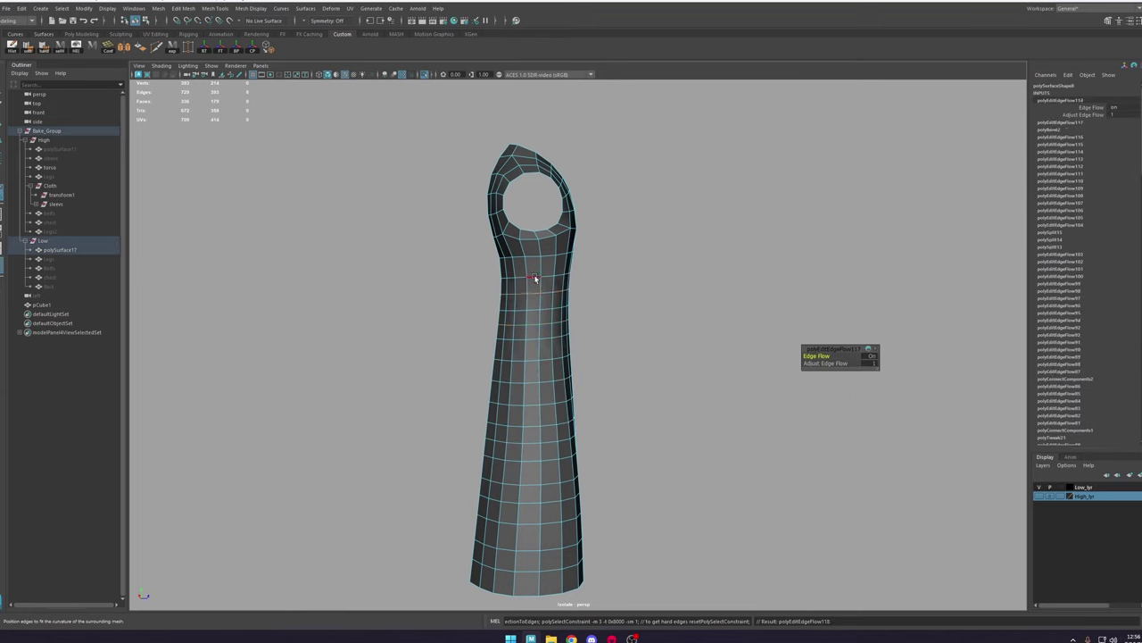
pyautogui.doubleClick(537, 277)
pyautogui.press('g')
pyautogui.doubleClick(537, 293)
pyautogui.press('g')
pyautogui.doubleClick(533, 309)
pyautogui.press('g')
# Step: From the side, apply edge flow to the loops running down the sleeve
pyautogui.keyDown('alt'); pyautogui.moveTo(616, 321); pyautogui.dragTo(567, 322); pyautogui.keyUp('alt')
pyautogui.doubleClick(610, 324)
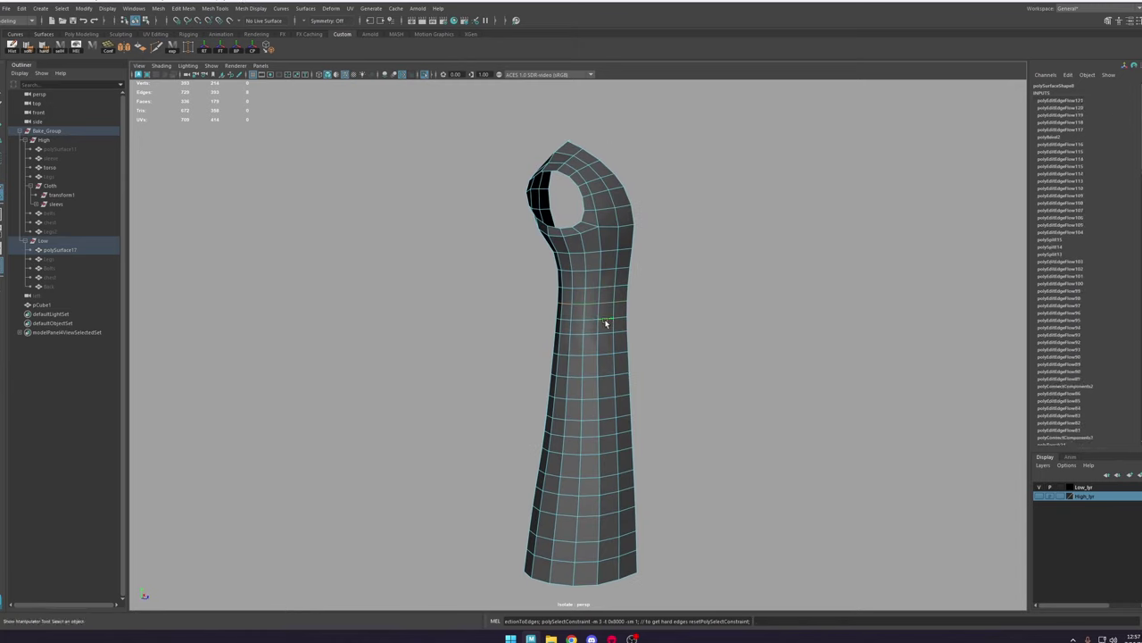
pyautogui.press('g')
pyautogui.doubleClick(606, 332)
pyautogui.press('g')
pyautogui.doubleClick(608, 357)
pyautogui.press('g')
pyautogui.doubleClick(610, 424)
pyautogui.press('g')
pyautogui.doubleClick(610, 513)
pyautogui.press('g')
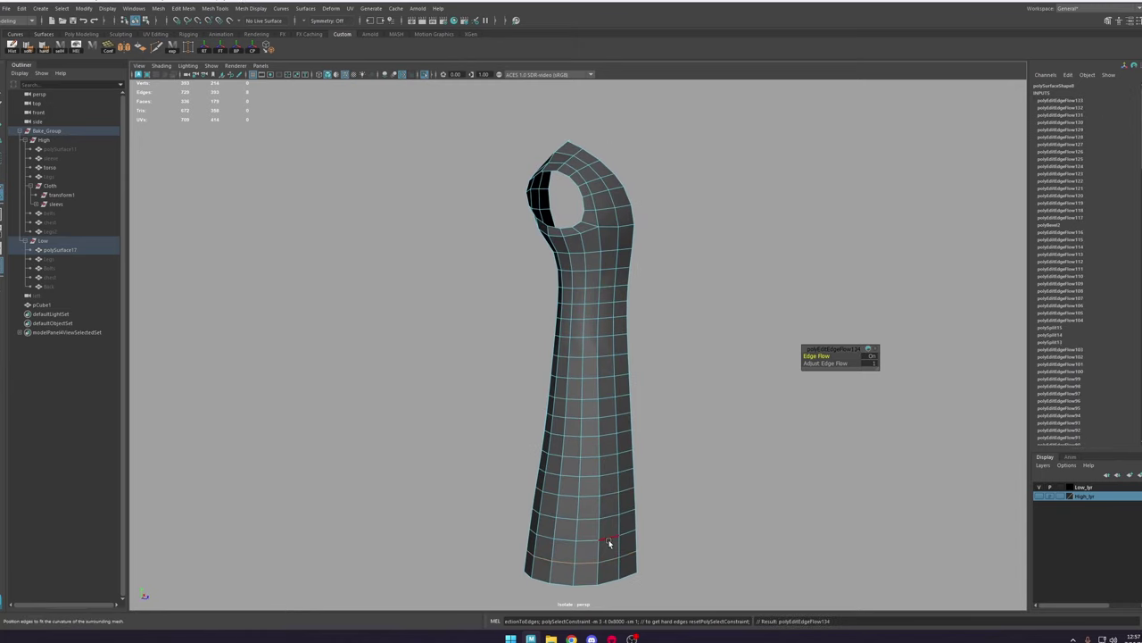
pyautogui.doubleClick(611, 475)
pyautogui.press('g')
pyautogui.doubleClick(610, 357)
pyautogui.press('g')
# Step: Even out the short loops around the armhole with edge flow, then check the sleeve's side and back
pyautogui.press('g')
pyautogui.doubleClick(604, 287)
pyautogui.press('g')
pyautogui.doubleClick(610, 394)
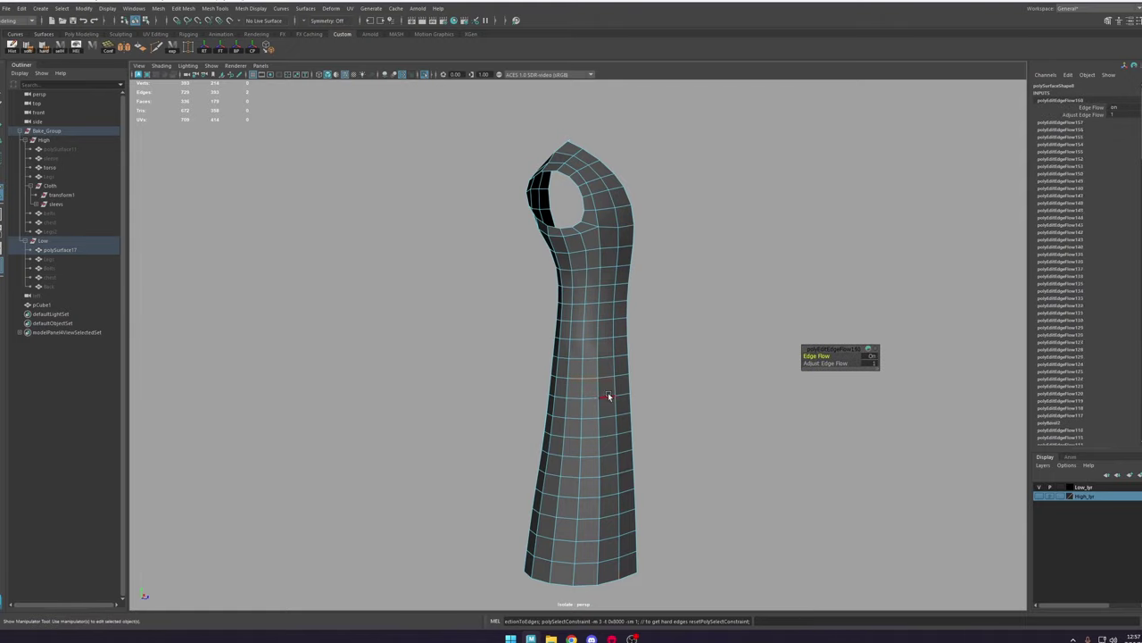
pyautogui.press('g')
pyautogui.doubleClick(612, 531)
pyautogui.press('g')
pyautogui.moveTo(544, 303)
pyautogui.keyDown('alt'); pyautogui.mouseDown()
pyautogui.moveTo(615, 301)
pyautogui.moveTo(549, 299)
pyautogui.mouseUp(); pyautogui.keyUp('alt')
pyautogui.doubleClick(576, 215)
pyautogui.press('g')
pyautogui.keyDown('alt'); pyautogui.moveTo(590, 236); pyautogui.dragTo(774, 312); pyautogui.keyUp('alt')
pyautogui.doubleClick(502, 311)
pyautogui.press('g')
pyautogui.keyDown('alt'); pyautogui.moveTo(557, 318); pyautogui.dragTo(530, 293); pyautogui.keyUp('alt')
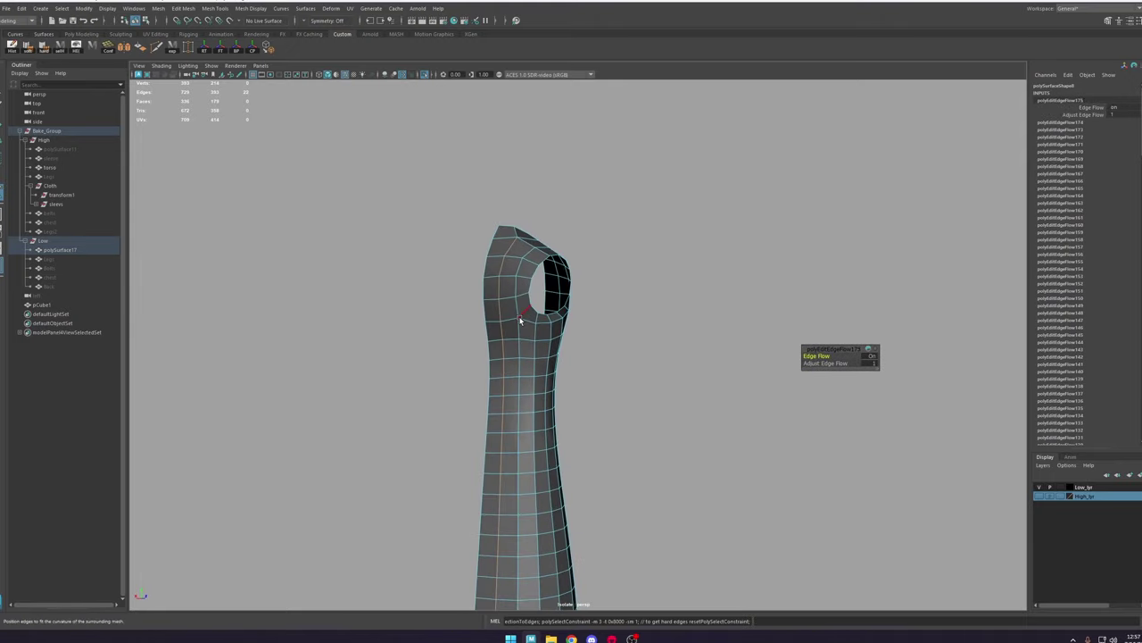
pyautogui.doubleClick(509, 321)
pyautogui.press('g')
pyautogui.doubleClick(503, 302)
pyautogui.press('g')
pyautogui.doubleClick(508, 279)
pyautogui.press('g')
pyautogui.doubleClick(512, 261)
pyautogui.press('g')
pyautogui.keyDown('alt'); pyautogui.moveTo(580, 285); pyautogui.dragTo(515, 299); pyautogui.keyUp('alt')
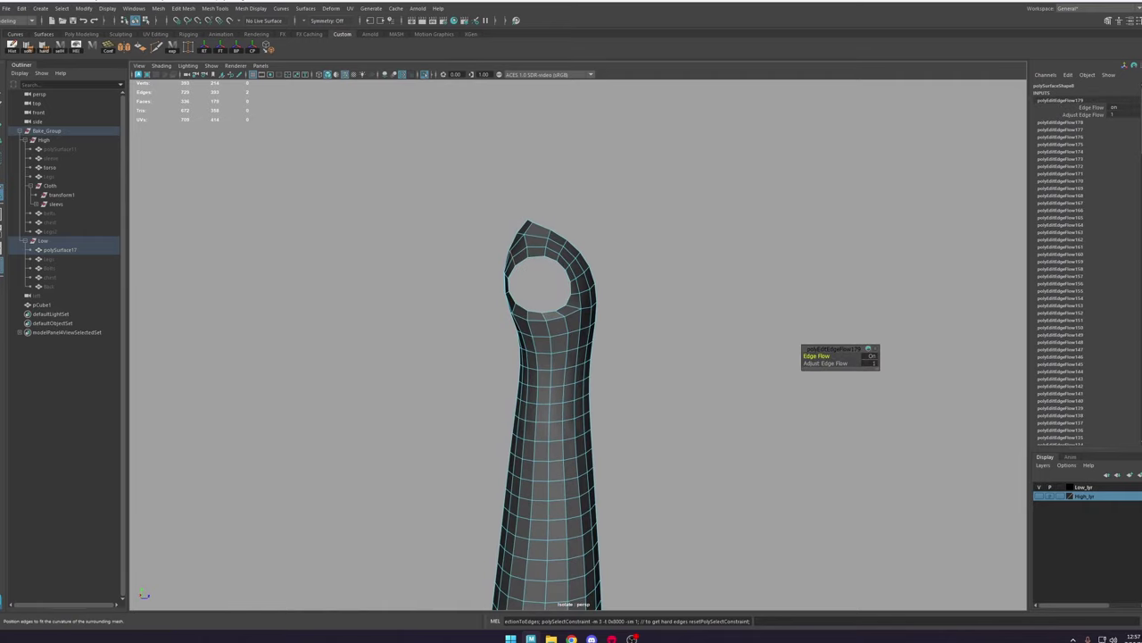
pyautogui.scroll(3, 632, 321)
pyautogui.keyDown('alt'); pyautogui.moveTo(638, 342); pyautogui.dragTo(618, 299); pyautogui.keyUp('alt')
# Step: Return to object mode and toggle the robe's smooth preview off and back on
pyautogui.moveTo(597, 264); pyautogui.dragTo(693, 198, button='right')
pyautogui.press('3')
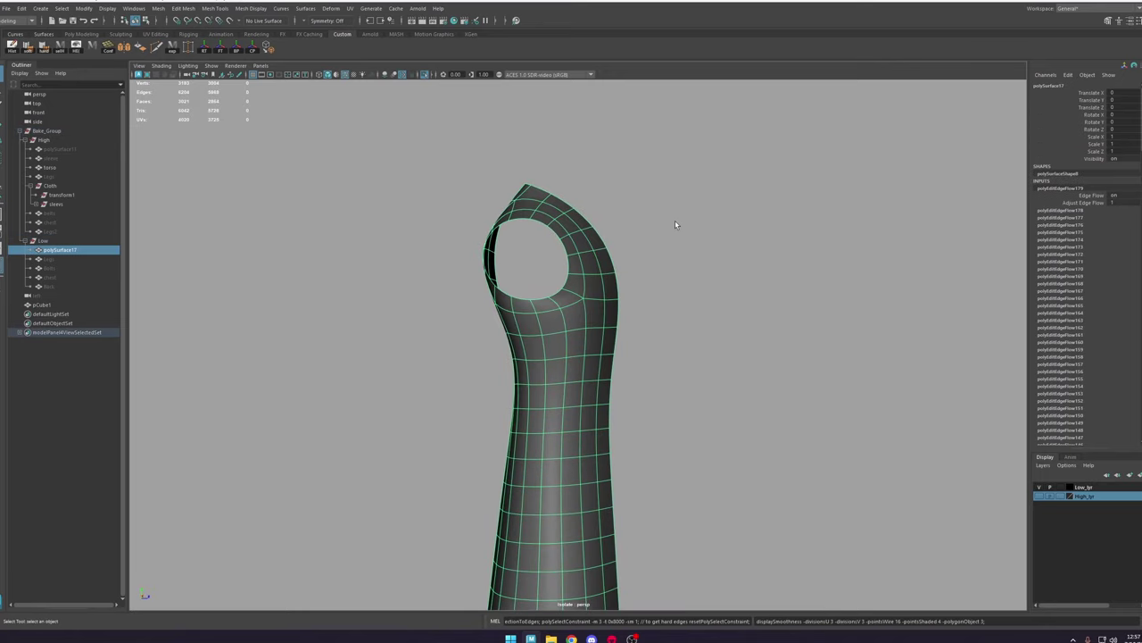
pyautogui.press('1')
pyautogui.press('3')
# Step: Convert the smooth preview to real polygons and orbit around the sleeve and shoulder to inspect
pyautogui.click(265, 52)
pyautogui.click(655, 259)
pyautogui.click(606, 322)
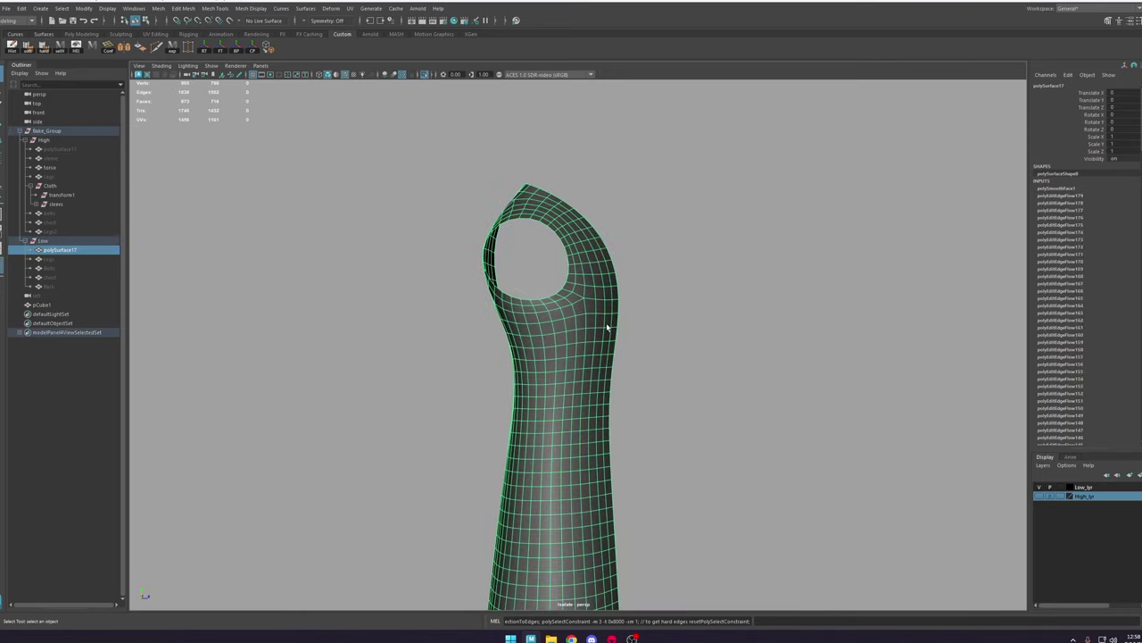
pyautogui.keyDown('alt'); pyautogui.moveTo(606, 322); pyautogui.dragTo(564, 338); pyautogui.keyUp('alt')
pyautogui.keyDown('alt'); pyautogui.moveTo(564, 339); pyautogui.dragTo(565, 303, button='right'); pyautogui.keyUp('alt')
pyautogui.keyDown('alt'); pyautogui.moveTo(565, 303); pyautogui.dragTo(592, 323); pyautogui.keyUp('alt')
pyautogui.keyDown('alt'); pyautogui.moveTo(593, 323); pyautogui.dragTo(635, 390, button='right'); pyautogui.keyUp('alt')
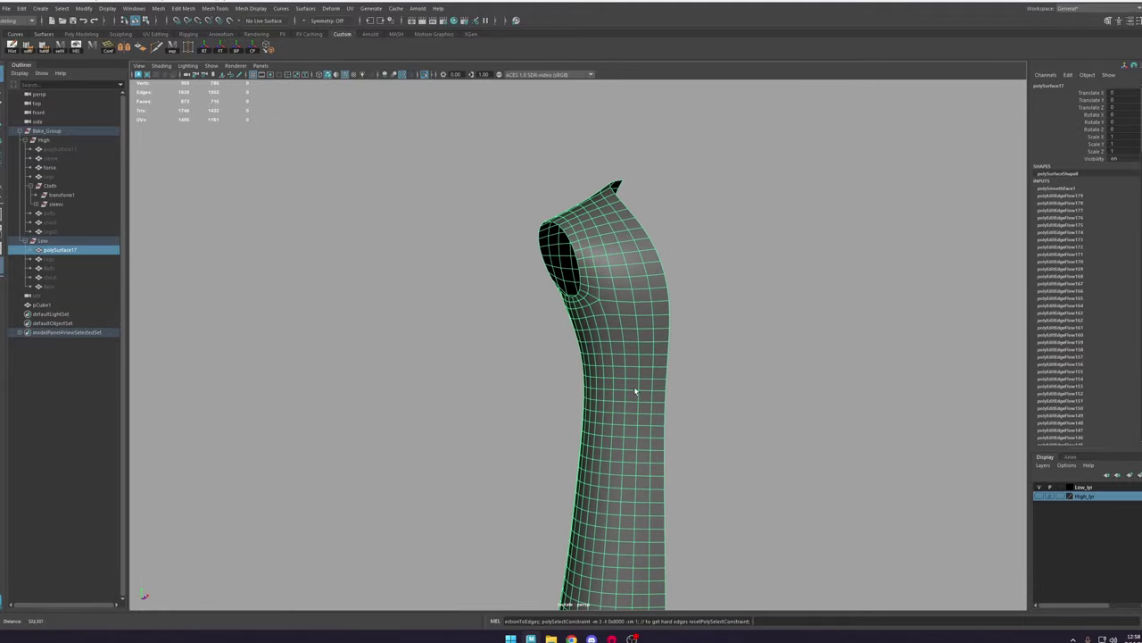
pyautogui.keyDown('alt'); pyautogui.moveTo(635, 390); pyautogui.dragTo(596, 337); pyautogui.keyUp('alt')
pyautogui.keyDown('alt'); pyautogui.moveTo(566, 290); pyautogui.dragTo(422, 309); pyautogui.keyUp('alt')
pyautogui.keyDown('alt'); pyautogui.moveTo(421, 308); pyautogui.dragTo(783, 465, button='right'); pyautogui.keyUp('alt')
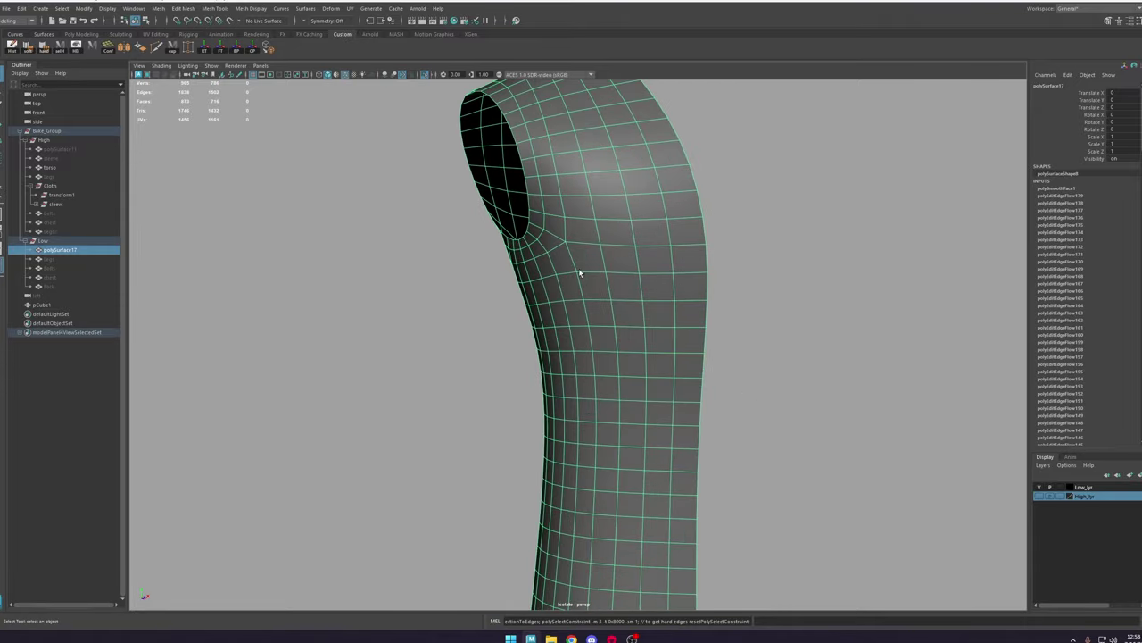
pyautogui.keyDown('alt'); pyautogui.moveTo(576, 236); pyautogui.dragTo(612, 281); pyautogui.keyUp('alt')
pyautogui.keyDown('alt'); pyautogui.moveTo(613, 280); pyautogui.dragTo(585, 233, button='right'); pyautogui.keyUp('alt')
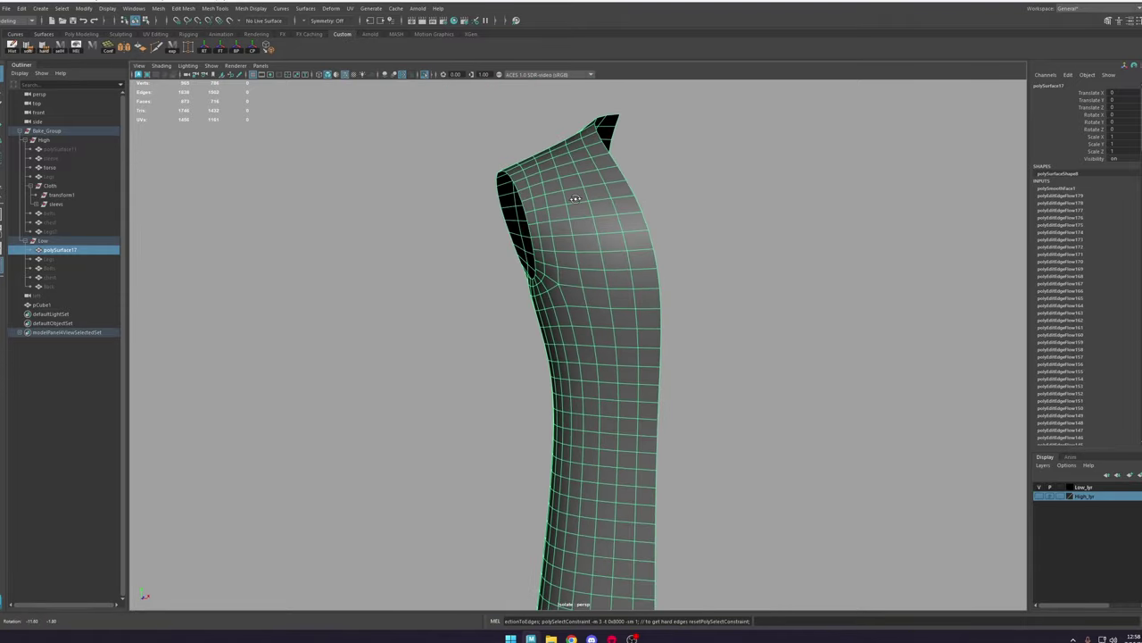
pyautogui.keyDown('alt'); pyautogui.moveTo(585, 234); pyautogui.dragTo(572, 265); pyautogui.keyUp('alt')
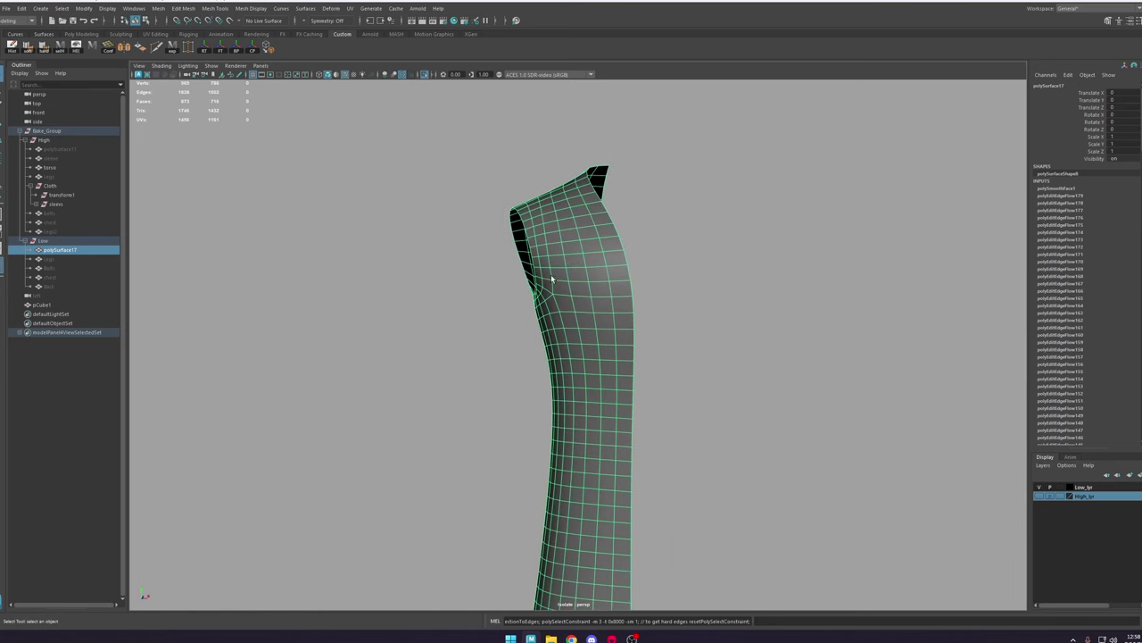
# Step: Take a Lightshot capture of the robe and mark it with two red lines
pyautogui.press('Print')
pyautogui.moveTo(444, 148); pyautogui.dragTo(738, 512)
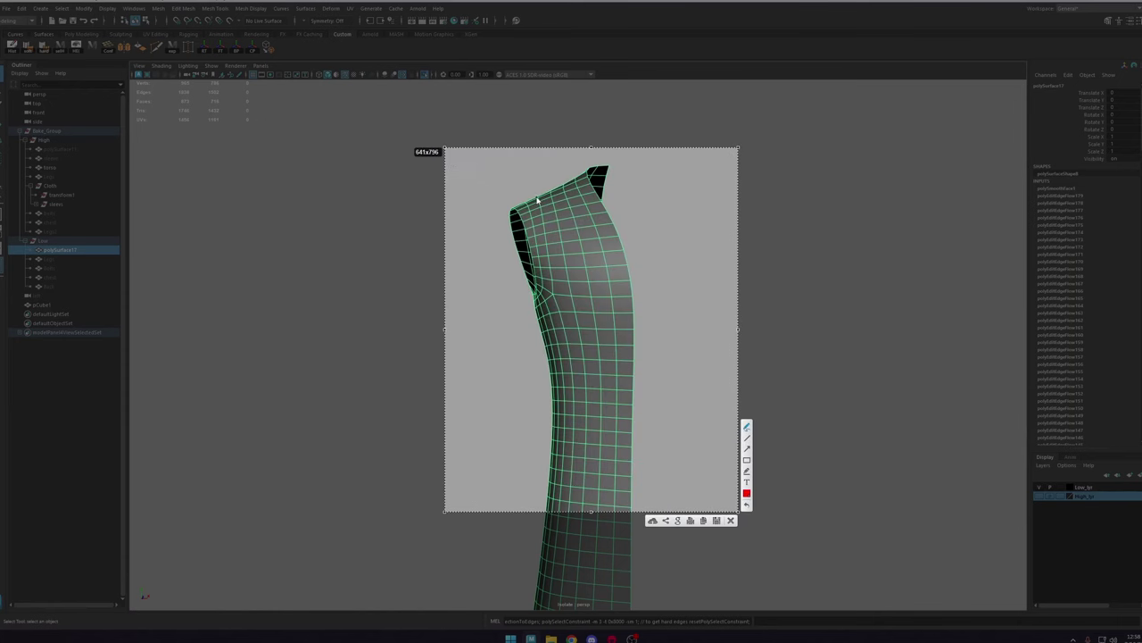
pyautogui.moveTo(538, 199); pyautogui.dragTo(539, 202)
pyautogui.moveTo(561, 350); pyautogui.dragTo(560, 458)
pyautogui.moveTo(564, 188)
pyautogui.mouseDown()
pyautogui.moveTo(595, 301)
pyautogui.moveTo(599, 399)
pyautogui.mouseUp()
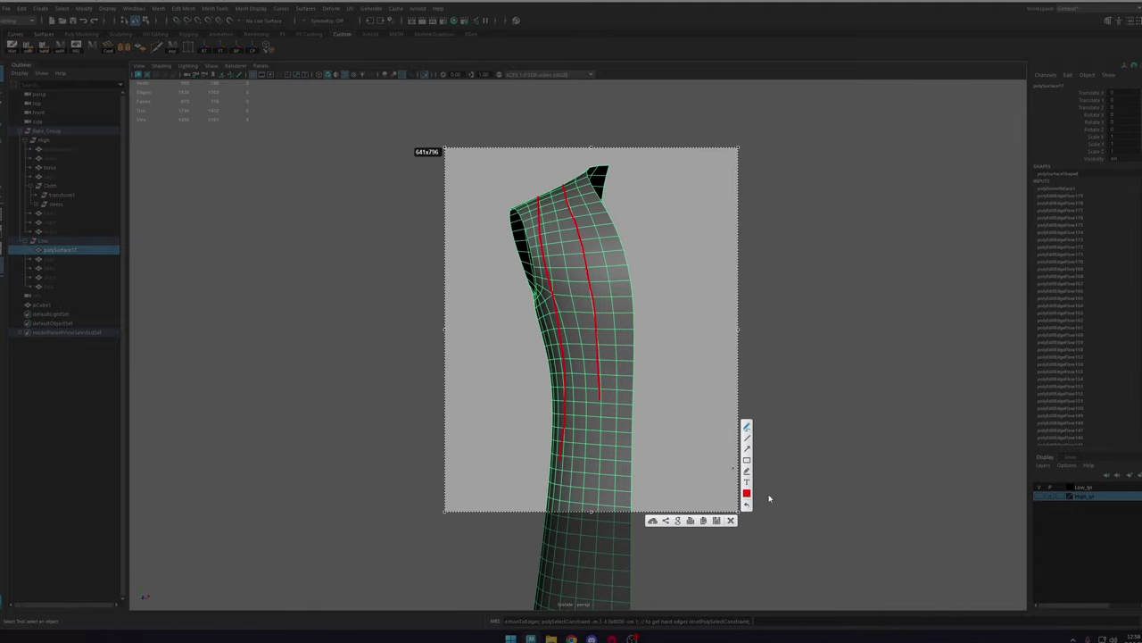
pyautogui.click(732, 521)
# Step: Orbit toward the armhole and undo the smoothing back to the low-poly mesh
pyautogui.keyDown('alt'); pyautogui.moveTo(630, 518); pyautogui.dragTo(591, 518, button='right'); pyautogui.keyUp('alt')
pyautogui.keyDown('alt'); pyautogui.moveTo(596, 308); pyautogui.dragTo(652, 274); pyautogui.keyUp('alt')
pyautogui.keyDown('alt'); pyautogui.moveTo(599, 392); pyautogui.dragTo(835, 492, button='right'); pyautogui.keyUp('alt')
pyautogui.hotkey('ctrl', 'z')
pyautogui.hotkey('ctrl', 'z')
pyautogui.hotkey('ctrl', 'z')
pyautogui.hotkey('ctrl', 'z')
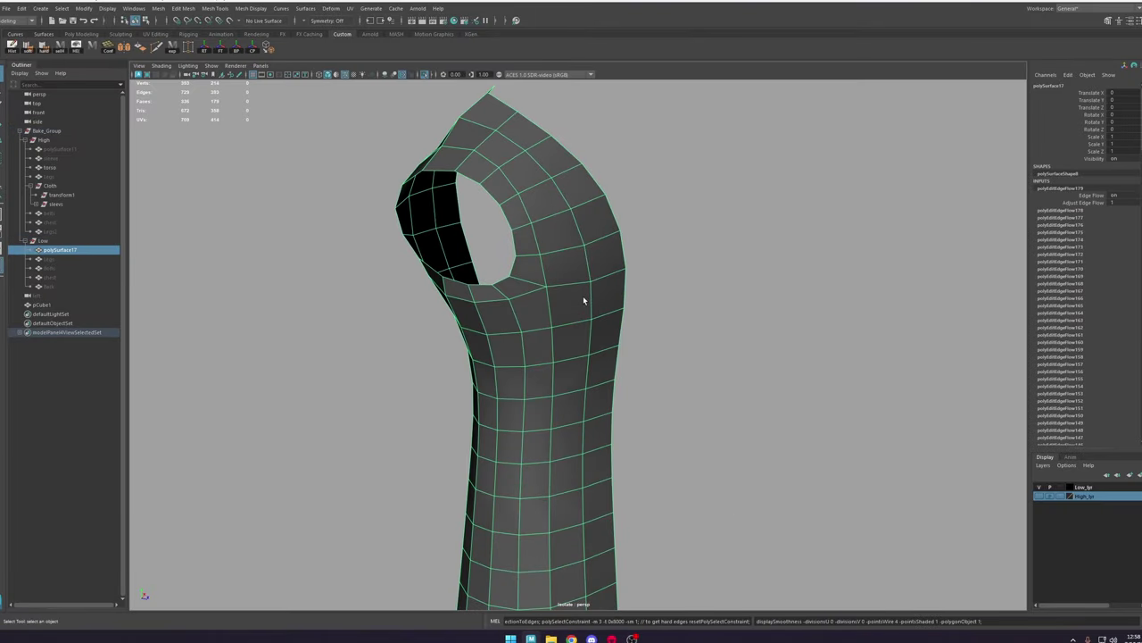
# Step: Reposition the armhole vertices and the ones below it with the Move tool
pyautogui.keyDown('alt'); pyautogui.moveTo(585, 300); pyautogui.dragTo(649, 293); pyautogui.keyUp('alt')
pyautogui.press('F9')
pyautogui.keyDown('alt'); pyautogui.moveTo(574, 281); pyautogui.dragTo(568, 309); pyautogui.keyUp('alt')
pyautogui.click(561, 284)
pyautogui.click(552, 282)
pyautogui.press('w')
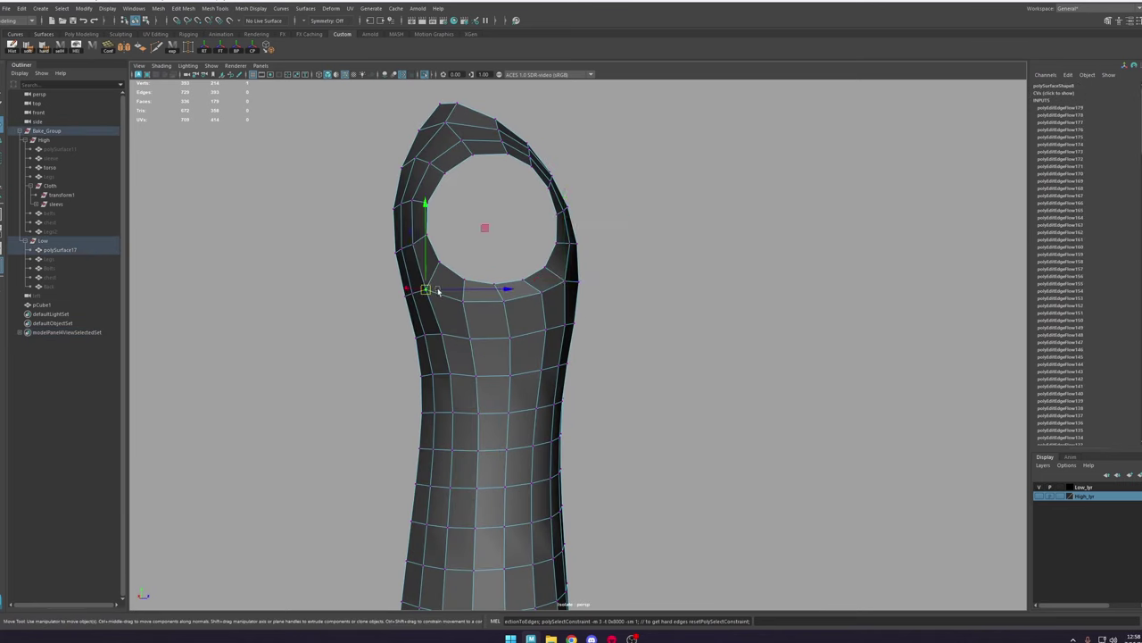
pyautogui.click(540, 270)
pyautogui.click(527, 281)
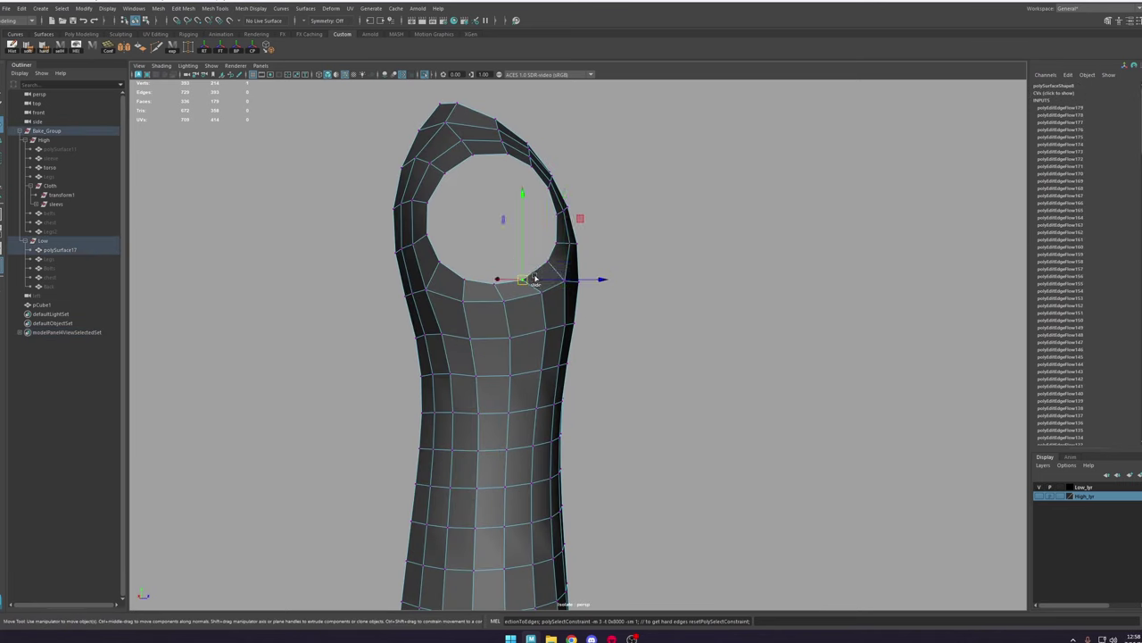
pyautogui.moveTo(526, 281); pyautogui.dragTo(551, 339)
pyautogui.click(505, 301)
pyautogui.click(511, 339)
pyautogui.keyDown('alt'); pyautogui.moveTo(585, 312); pyautogui.dragTo(533, 309); pyautogui.keyUp('alt')
# Step: Apply Edit Edge Flow to the edge loop and row across the shoulder
pyautogui.keyDown('ctrl'); pyautogui.keyDown('shift'); pyautogui.moveTo(524, 220); pyautogui.dragTo(526, 216); pyautogui.keyUp('shift'); pyautogui.keyUp('ctrl')
pyautogui.moveTo(556, 238); pyautogui.dragTo(560, 190, button='right')
pyautogui.doubleClick(564, 245)
pyautogui.keyDown('shift'); pyautogui.rightClick(564, 256); pyautogui.keyUp('shift')
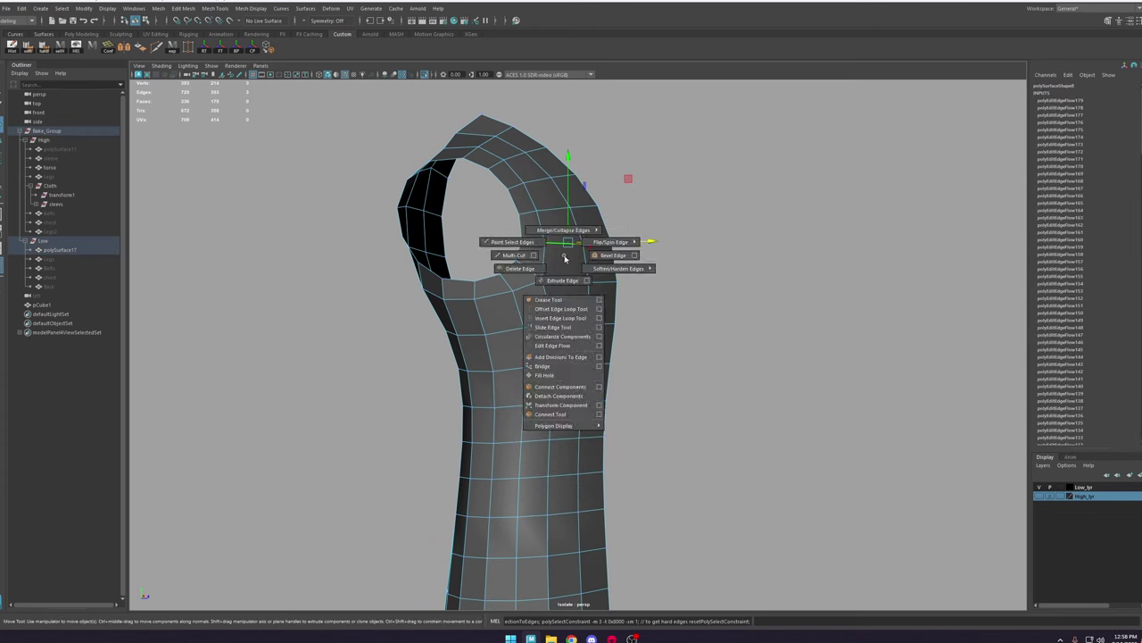
pyautogui.click(560, 345)
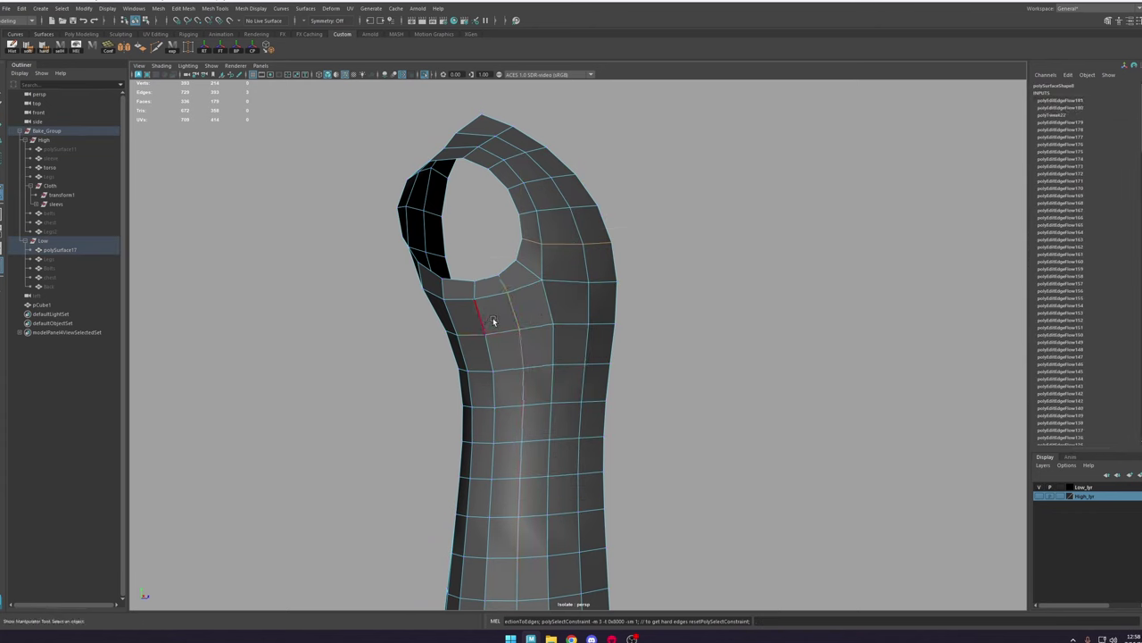
pyautogui.press('g')
pyautogui.doubleClick(568, 249)
pyautogui.press('g')
# Step: Exit Isolate Select so the shoulder and arm meshes show again
pyautogui.keyDown('alt'); pyautogui.moveTo(612, 274); pyautogui.dragTo(571, 280); pyautogui.keyUp('alt')
pyautogui.keyDown('alt'); pyautogui.moveTo(591, 273); pyautogui.dragTo(603, 296, button='right'); pyautogui.keyUp('alt')
pyautogui.keyDown('alt'); pyautogui.moveTo(603, 295); pyautogui.dragTo(622, 306); pyautogui.keyUp('alt')
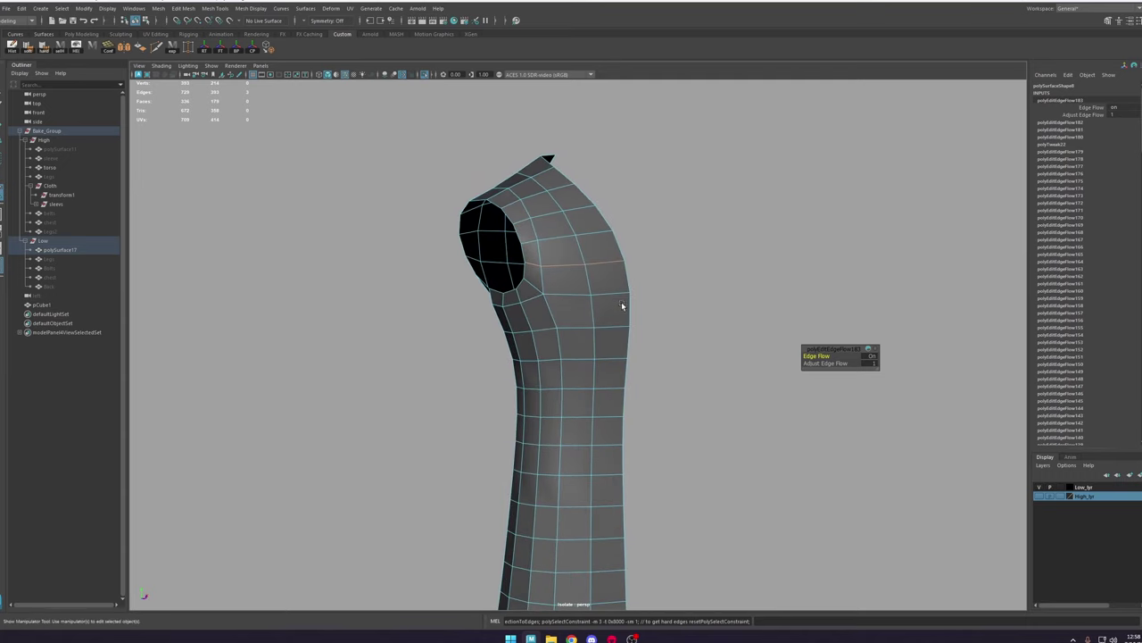
pyautogui.keyDown('alt'); pyautogui.moveTo(622, 305); pyautogui.dragTo(582, 324, button='right'); pyautogui.keyUp('alt')
pyautogui.keyDown('alt'); pyautogui.moveTo(593, 325); pyautogui.dragTo(583, 256, button='middle'); pyautogui.keyUp('alt')
pyautogui.keyDown('alt'); pyautogui.moveTo(582, 255); pyautogui.dragTo(583, 311); pyautogui.keyUp('alt')
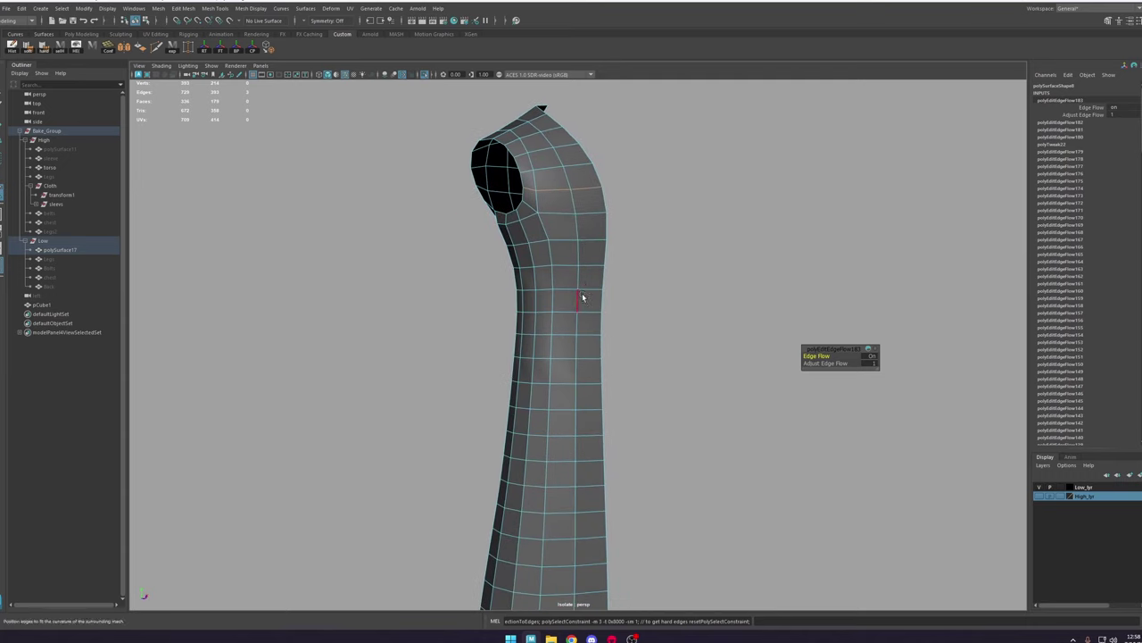
pyautogui.click(426, 75)
pyautogui.keyDown('alt'); pyautogui.moveTo(596, 249); pyautogui.dragTo(584, 253); pyautogui.keyUp('alt')
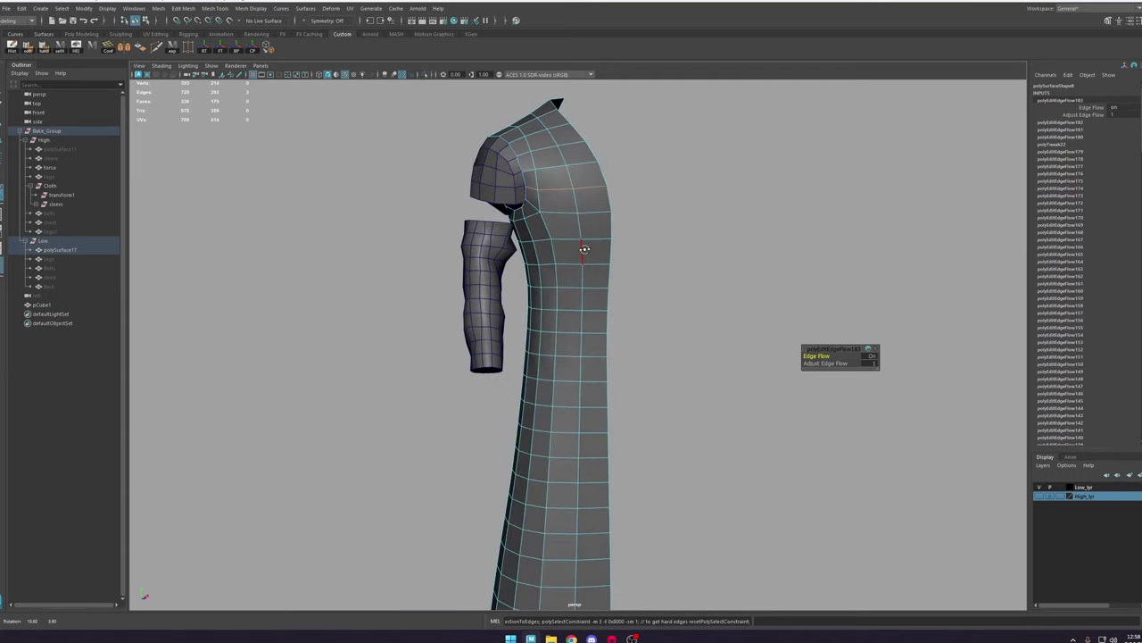
pyautogui.moveTo(584, 252)
pyautogui.keyDown('alt'); pyautogui.mouseDown(button='right')
pyautogui.moveTo(562, 256)
pyautogui.moveTo(546, 219)
pyautogui.moveTo(574, 266)
pyautogui.mouseUp(button='right'); pyautogui.keyUp('alt')
pyautogui.keyDown('alt'); pyautogui.moveTo(573, 265); pyautogui.dragTo(548, 308); pyautogui.keyUp('alt')
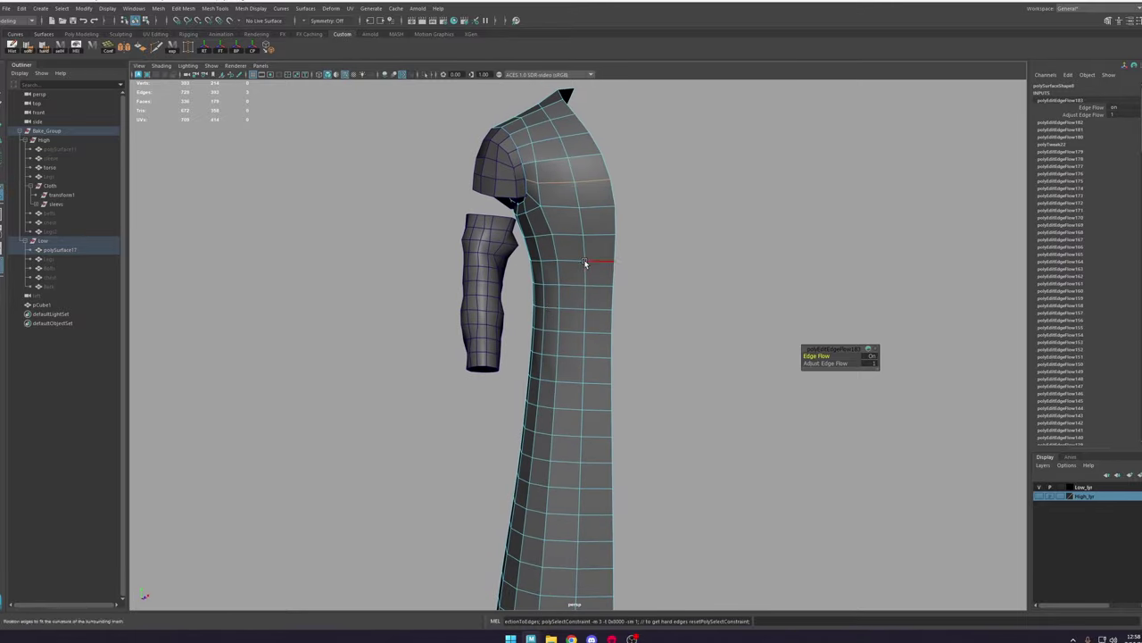
# Step: Bevel a vertical edge loop on the robe with fraction 0.4 and 1 segment
pyautogui.doubleClick(585, 243)
pyautogui.keyDown('shift'); pyautogui.moveTo(585, 242); pyautogui.dragTo(614, 238, button='right'); pyautogui.keyUp('shift')
pyautogui.keyDown('alt'); pyautogui.moveTo(611, 229); pyautogui.dragTo(501, 233); pyautogui.keyUp('alt')
pyautogui.scroll(-3, 561, 291)
# Step: Inspect the sleeve and shoulder from the opposite side, then undo the edge-loop bevel
pyautogui.keyDown('alt'); pyautogui.moveTo(589, 360); pyautogui.dragTo(581, 326, button='middle'); pyautogui.keyUp('alt')
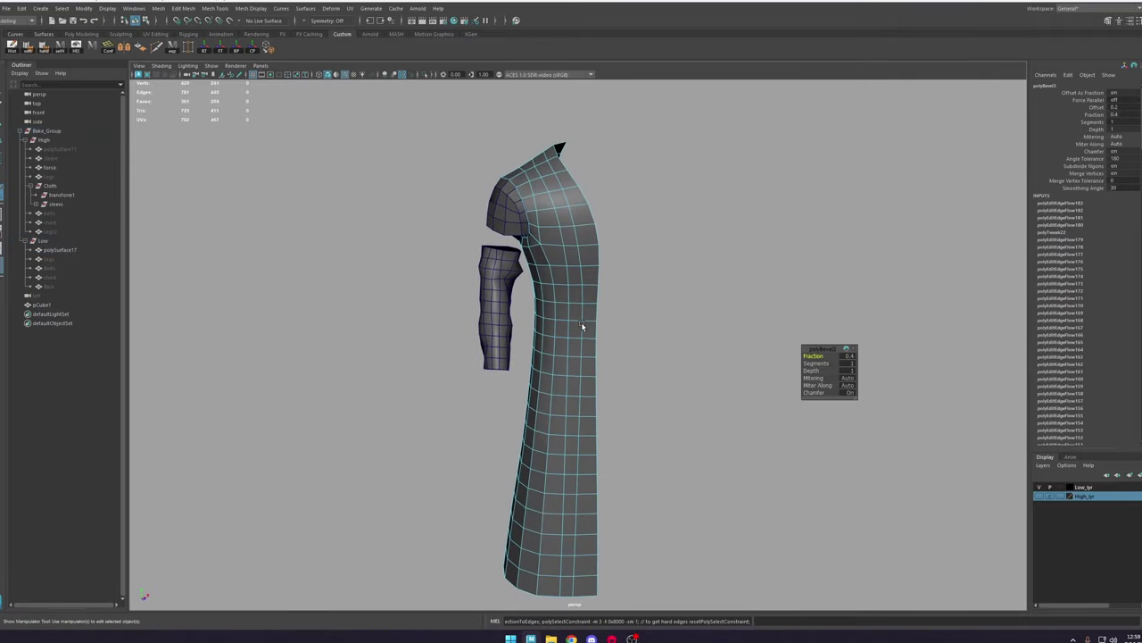
pyautogui.keyDown('alt'); pyautogui.moveTo(582, 327); pyautogui.dragTo(555, 290); pyautogui.keyUp('alt')
pyautogui.keyDown('alt'); pyautogui.moveTo(526, 237); pyautogui.dragTo(541, 291, button='middle'); pyautogui.keyUp('alt')
pyautogui.keyDown('alt'); pyautogui.moveTo(541, 291); pyautogui.dragTo(669, 571, button='right'); pyautogui.keyUp('alt')
pyautogui.scroll(-3, 486, 327)
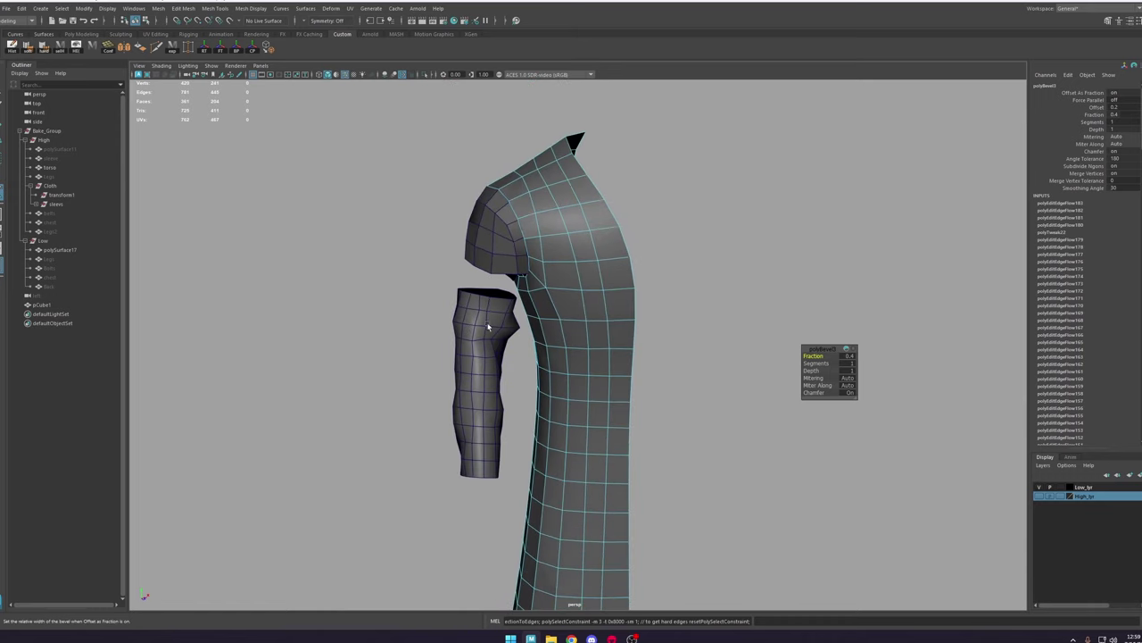
pyautogui.keyDown('alt'); pyautogui.moveTo(543, 315); pyautogui.dragTo(578, 284); pyautogui.keyUp('alt')
pyautogui.hotkey('ctrl', 'z')
pyautogui.hotkey('ctrl', 'z')
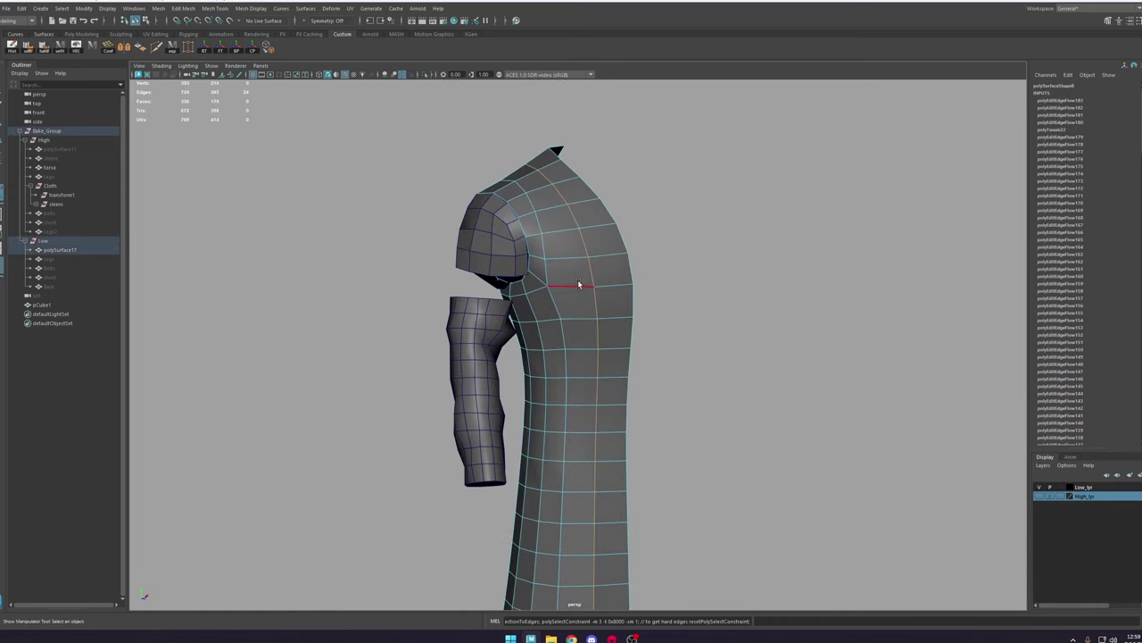
# Step: Capture the robe and arm in Lightshot and mark the shoulder with red pen lines
pyautogui.press('Print')
pyautogui.moveTo(621, 243); pyautogui.dragTo(502, 306)
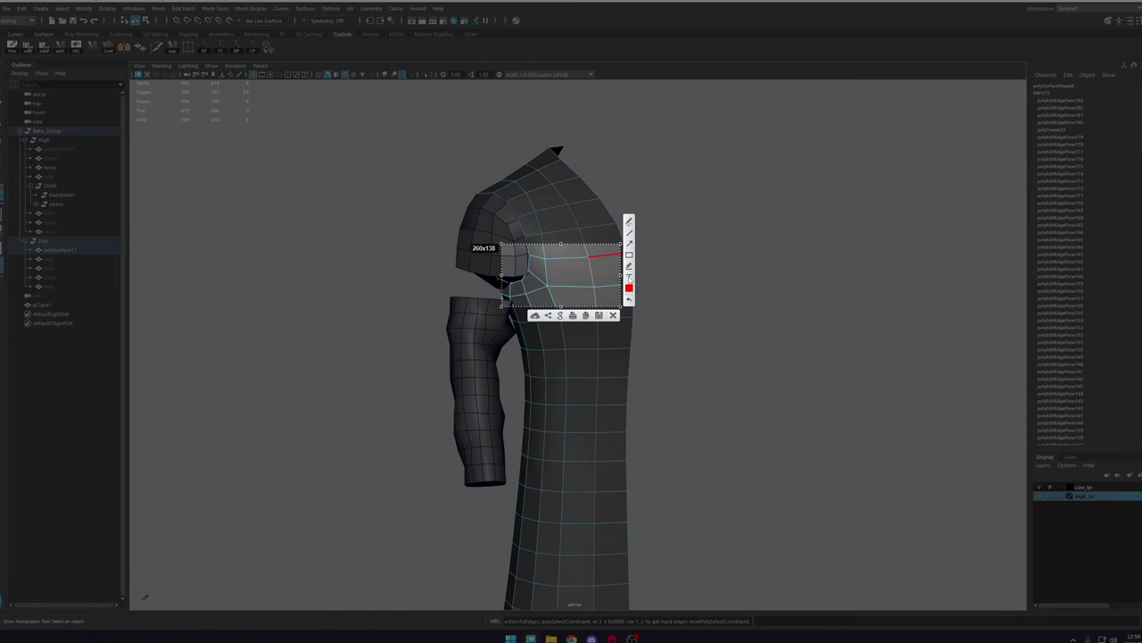
pyautogui.click(612, 317)
pyautogui.press('Print')
pyautogui.moveTo(731, 130); pyautogui.dragTo(284, 539)
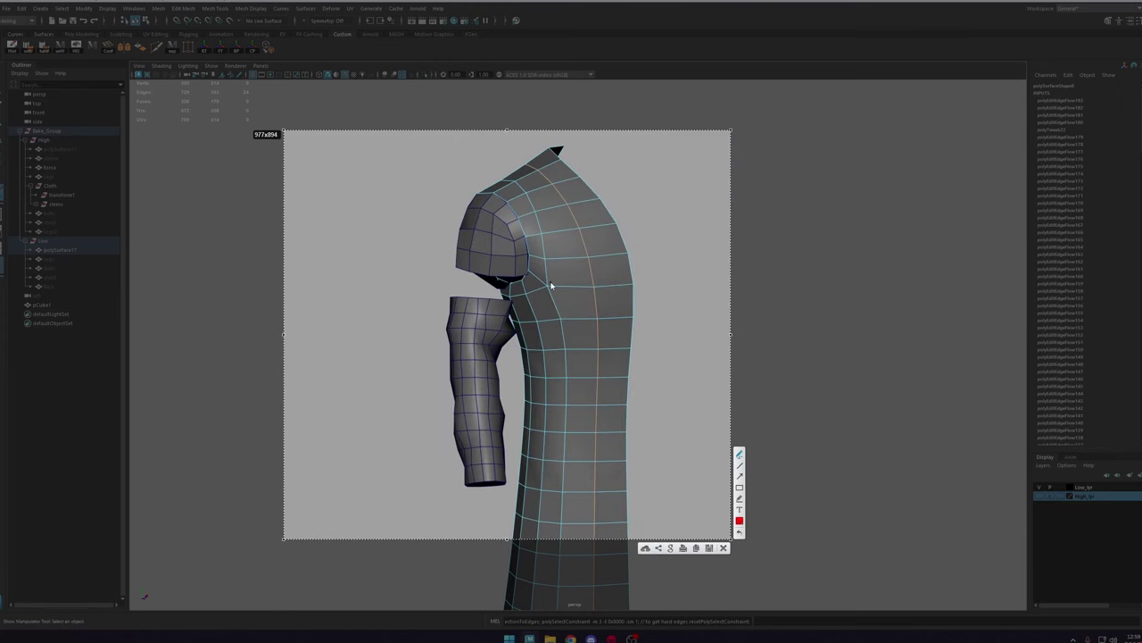
pyautogui.moveTo(552, 286)
pyautogui.mouseDown()
pyautogui.moveTo(560, 309)
pyautogui.moveTo(546, 291)
pyautogui.mouseUp()
pyautogui.moveTo(473, 331)
pyautogui.mouseDown()
pyautogui.moveTo(475, 358)
pyautogui.moveTo(470, 328)
pyautogui.mouseUp()
pyautogui.click(725, 550)
# Step: Bevel the vertical edge loop again with fraction 0.5 and one segment
pyautogui.keyDown('shift'); pyautogui.moveTo(593, 277); pyautogui.dragTo(627, 276, button='right'); pyautogui.keyUp('shift')
pyautogui.moveTo(627, 276)
pyautogui.keyDown('alt'); pyautogui.mouseDown()
pyautogui.moveTo(574, 254)
pyautogui.moveTo(635, 263)
pyautogui.mouseUp(); pyautogui.keyUp('alt')
pyautogui.keyDown('alt'); pyautogui.moveTo(534, 242); pyautogui.dragTo(585, 259); pyautogui.keyUp('alt')
# Step: Multi-Cut a new edge loop across the shoulder top and apply Edit Edge Flow to it
pyautogui.click(157, 47)
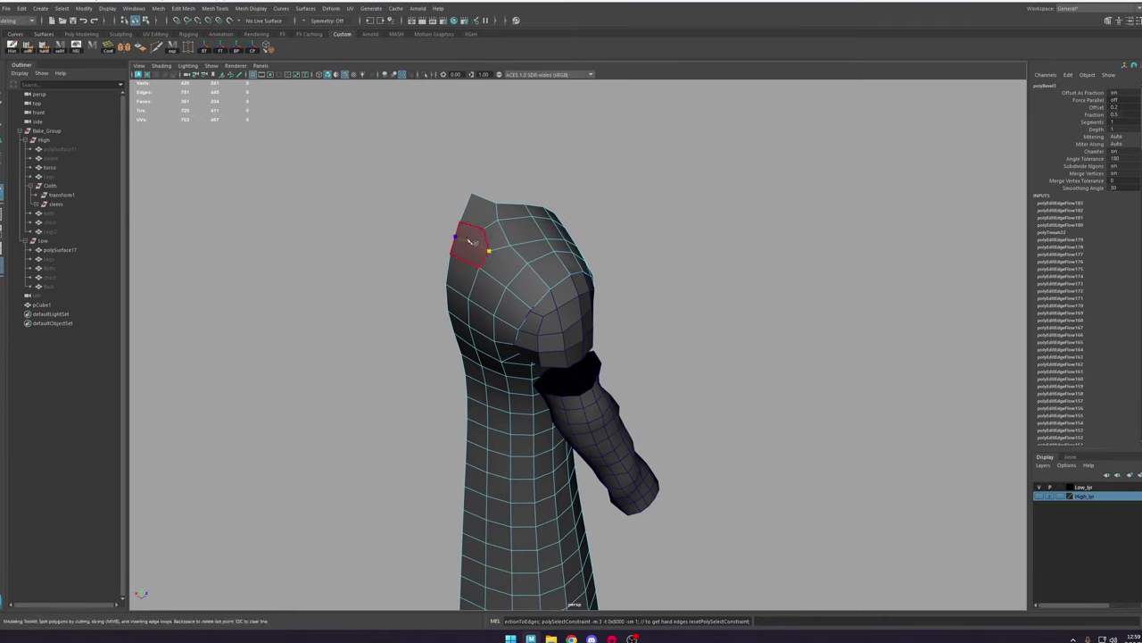
pyautogui.rightClick(468, 241)
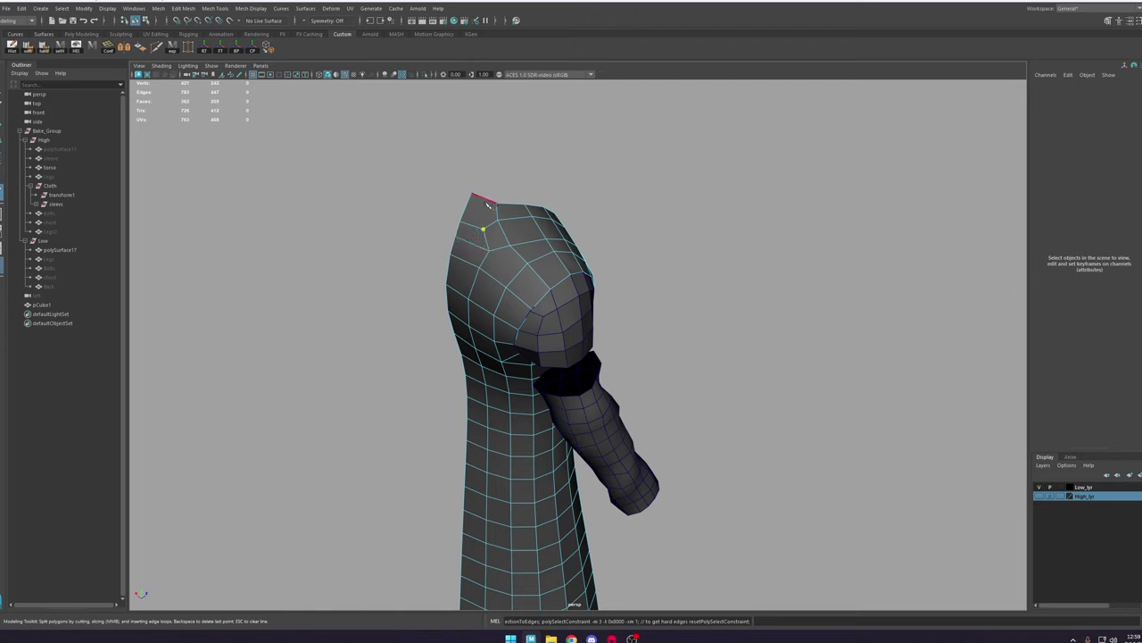
pyautogui.keyDown('alt'); pyautogui.moveTo(604, 212); pyautogui.dragTo(550, 242); pyautogui.keyUp('alt')
pyautogui.press('w')
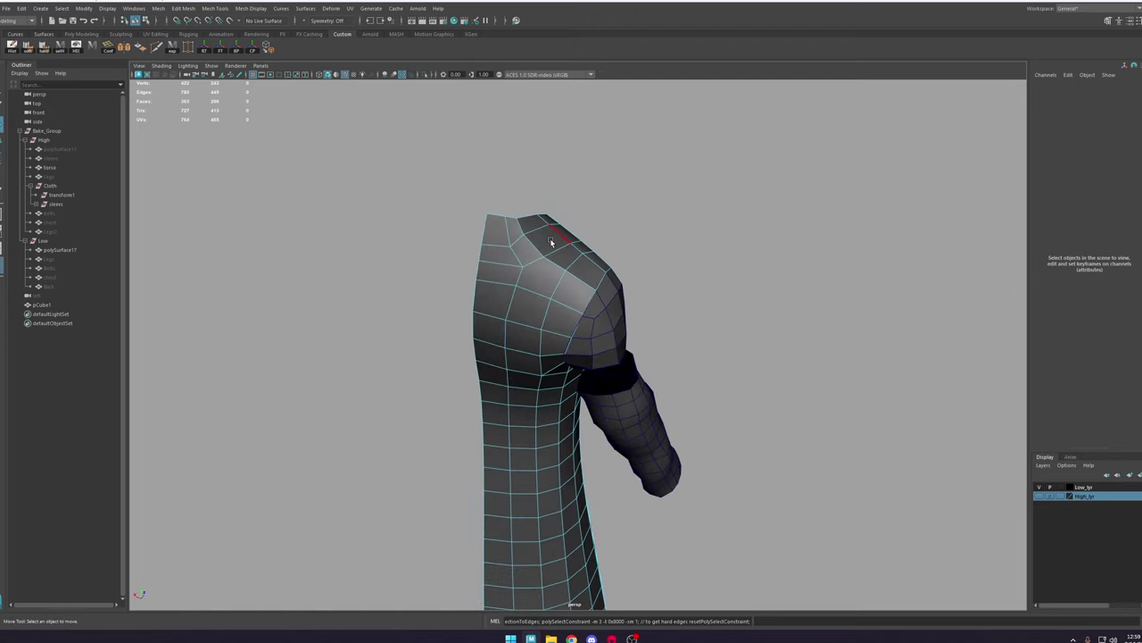
pyautogui.doubleClick(551, 242)
pyautogui.press('g')
pyautogui.keyDown('alt'); pyautogui.moveTo(548, 318); pyautogui.dragTo(661, 229); pyautogui.keyUp('alt')
pyautogui.click(509, 196)
# Step: Select the robe mesh and delete its construction history
pyautogui.scroll(3, 660, 230)
pyautogui.moveTo(571, 267); pyautogui.dragTo(616, 223, button='right')
pyautogui.click(13, 48)
pyautogui.keyDown('alt'); pyautogui.moveTo(464, 294); pyautogui.dragTo(548, 281); pyautogui.keyUp('alt')
pyautogui.click(155, 49)
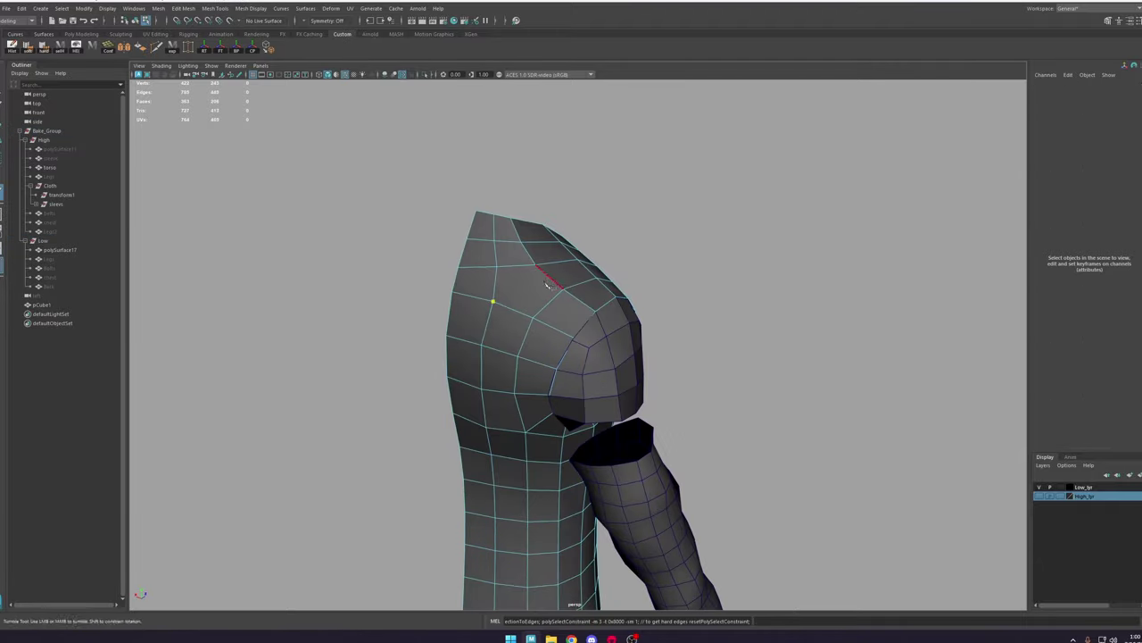
pyautogui.press('w')
pyautogui.moveTo(577, 276); pyautogui.dragTo(533, 276, button='right')
# Step: Select shoulder vertices and raise one to round out the shoulder
pyautogui.click(591, 346)
pyautogui.keyDown('alt'); pyautogui.moveTo(669, 286); pyautogui.dragTo(625, 307); pyautogui.keyUp('alt')
pyautogui.click(542, 407)
pyautogui.keyDown('alt'); pyautogui.moveTo(542, 389); pyautogui.dragTo(502, 310); pyautogui.keyUp('alt')
pyautogui.keyDown('alt'); pyautogui.moveTo(502, 310); pyautogui.dragTo(486, 314); pyautogui.keyUp('alt')
pyautogui.moveTo(486, 321); pyautogui.dragTo(484, 313)
pyautogui.keyDown('alt'); pyautogui.moveTo(597, 308); pyautogui.dragTo(718, 306); pyautogui.keyUp('alt')
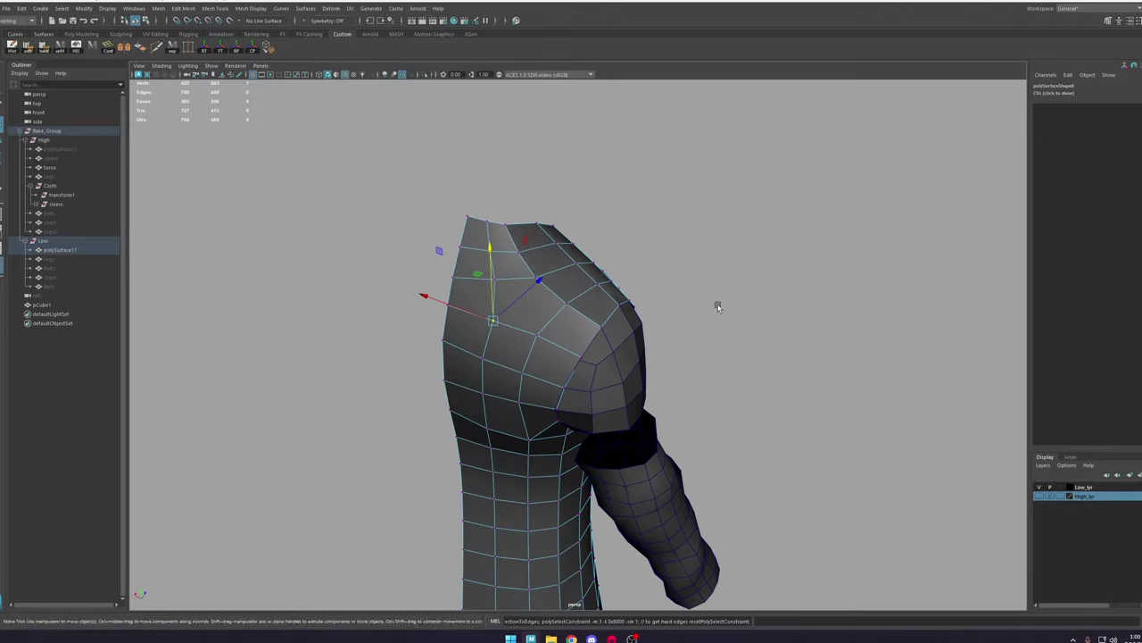
# Step: Cut another edge over the shoulder and apply Edit Edge Flow to the new edge rows
pyautogui.click(497, 225)
pyautogui.press('q')
pyautogui.doubleClick(518, 293)
pyautogui.keyDown('alt'); pyautogui.moveTo(518, 293); pyautogui.dragTo(599, 359); pyautogui.keyUp('alt')
pyautogui.press('g')
pyautogui.doubleClick(634, 384)
pyautogui.press('g')
pyautogui.doubleClick(523, 368)
pyautogui.keyDown('alt'); pyautogui.moveTo(599, 359); pyautogui.dragTo(677, 408, button='right'); pyautogui.keyUp('alt')
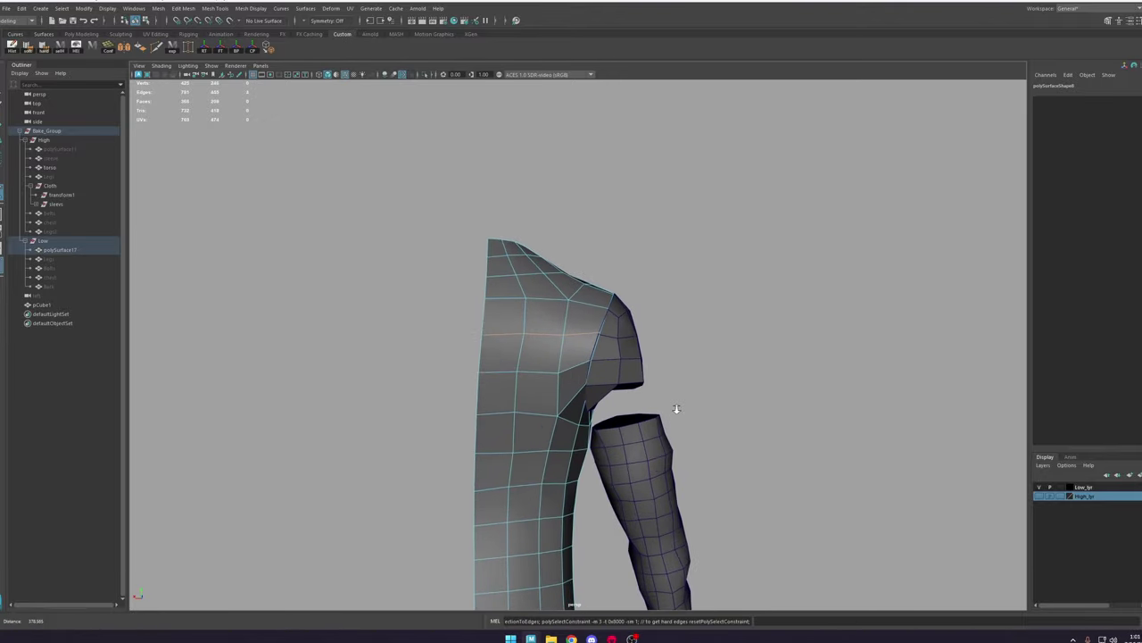
pyautogui.keyDown('alt'); pyautogui.moveTo(582, 386); pyautogui.dragTo(563, 408); pyautogui.keyUp('alt')
pyautogui.keyDown('alt'); pyautogui.moveTo(563, 408); pyautogui.dragTo(612, 314, button='right'); pyautogui.keyUp('alt')
pyautogui.keyDown('alt'); pyautogui.moveTo(612, 315); pyautogui.dragTo(631, 312); pyautogui.keyUp('alt')
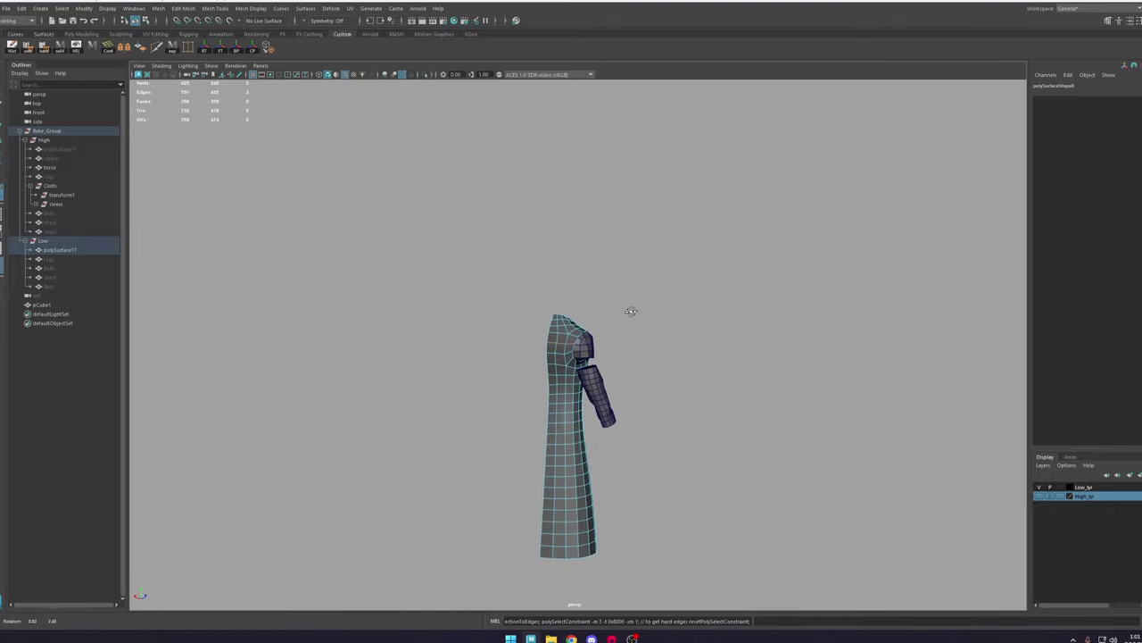
pyautogui.keyDown('alt'); pyautogui.moveTo(631, 312); pyautogui.dragTo(874, 427, button='right'); pyautogui.keyUp('alt')
pyautogui.keyDown('alt'); pyautogui.moveTo(607, 355); pyautogui.dragTo(611, 318, button='middle'); pyautogui.keyUp('alt')
pyautogui.keyDown('alt'); pyautogui.moveTo(612, 317); pyautogui.dragTo(616, 328); pyautogui.keyUp('alt')
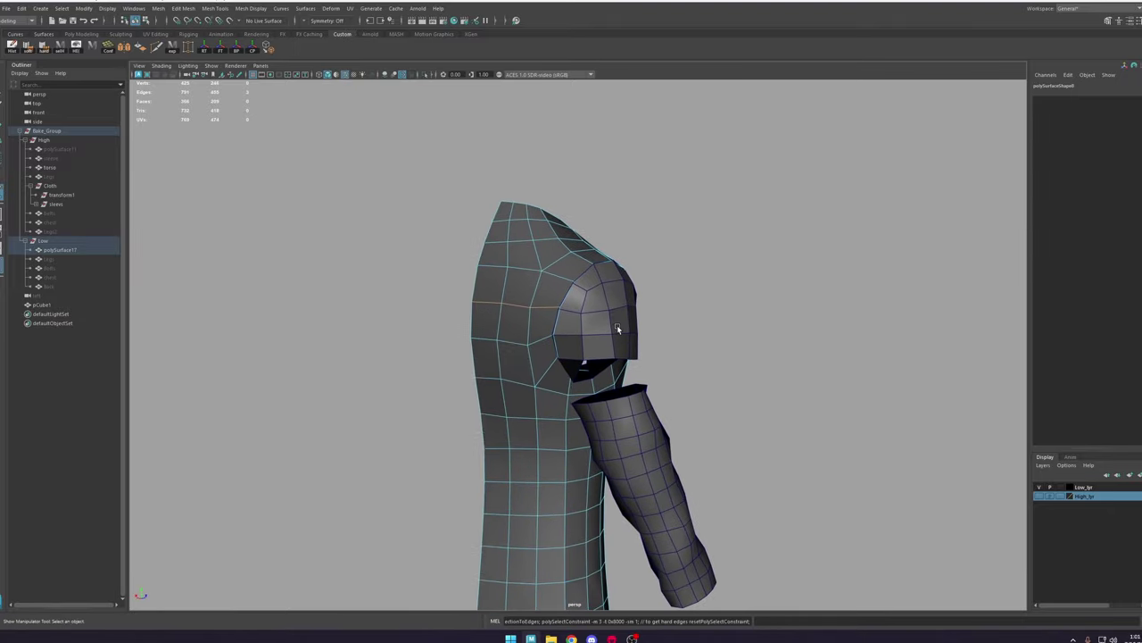
# Step: Capture the shoulder and sleeve, sketch red cut lines toward the armpit, and close it
pyautogui.press('Print')
pyautogui.moveTo(716, 204); pyautogui.dragTo(357, 515)
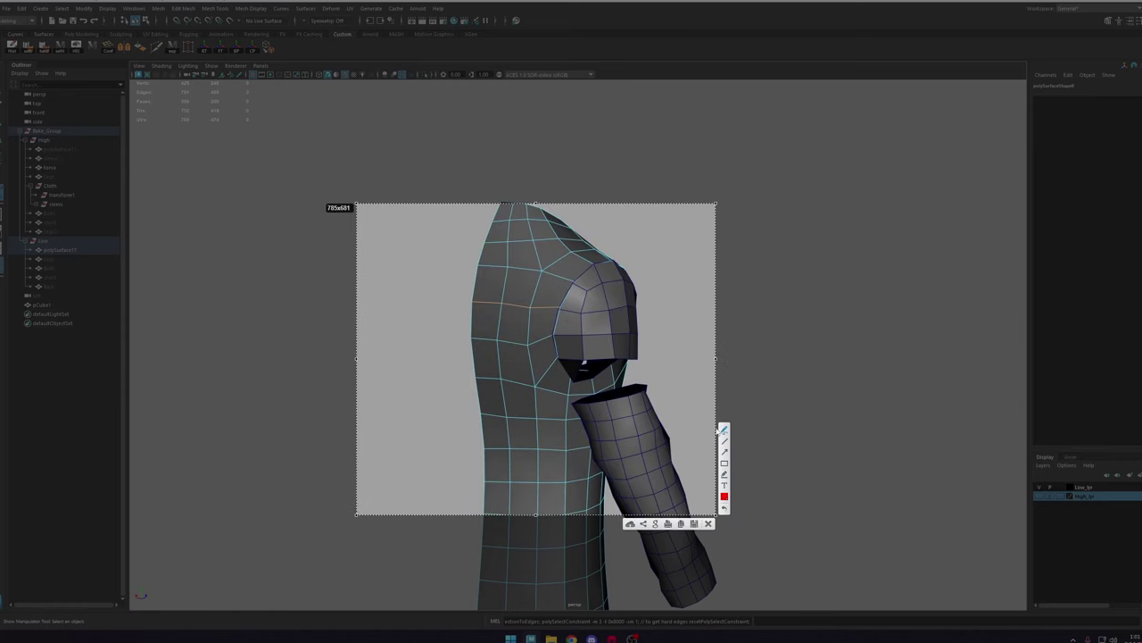
pyautogui.moveTo(481, 382); pyautogui.dragTo(495, 382)
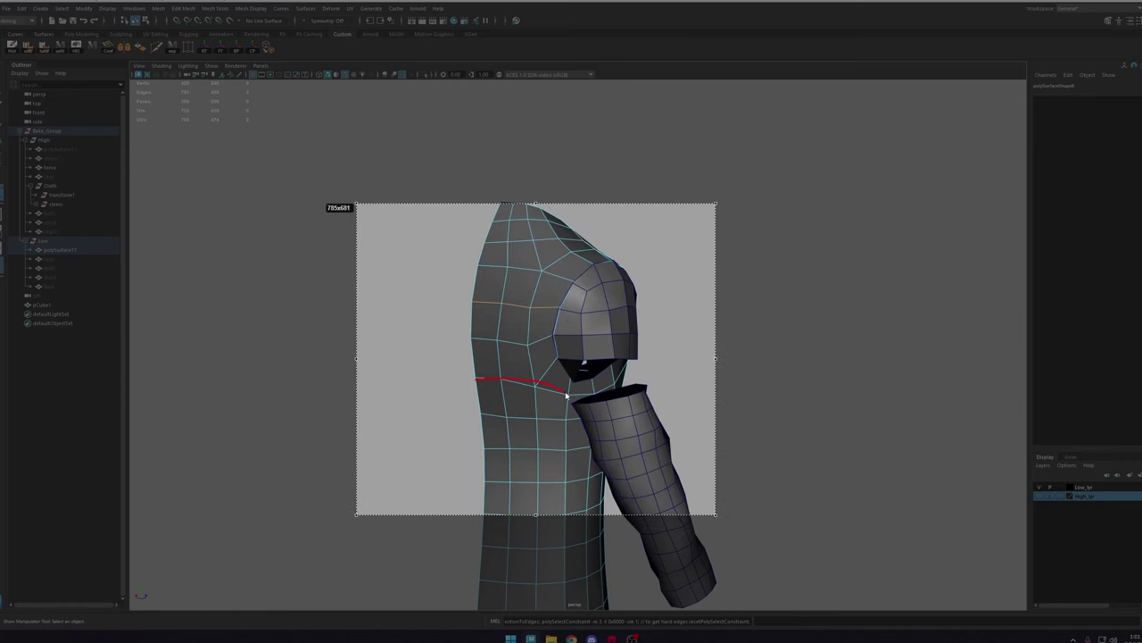
pyautogui.moveTo(566, 394)
pyautogui.mouseDown()
pyautogui.moveTo(593, 396)
pyautogui.moveTo(561, 356)
pyautogui.moveTo(527, 345)
pyautogui.moveTo(547, 335)
pyautogui.moveTo(520, 353)
pyautogui.moveTo(533, 384)
pyautogui.mouseUp()
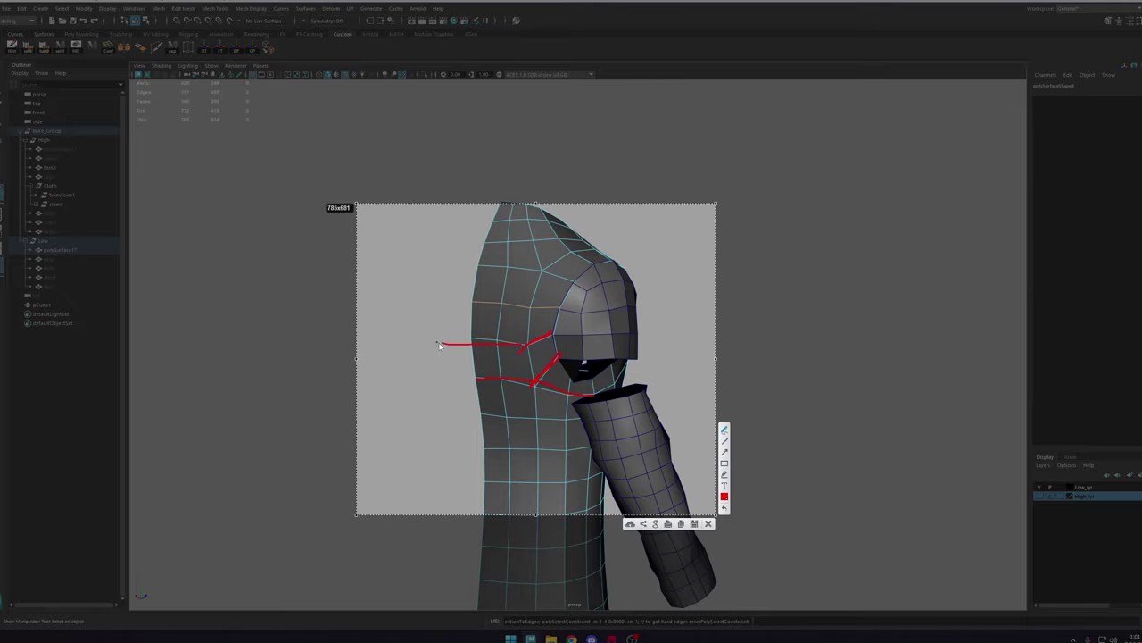
pyautogui.click(708, 524)
# Step: Capture the whole robe and outline its upper body, side and hood in red
pyautogui.moveTo(670, 482)
pyautogui.keyDown('alt'); pyautogui.mouseDown(button='right')
pyautogui.moveTo(525, 295)
pyautogui.moveTo(645, 377)
pyautogui.mouseUp(button='right'); pyautogui.keyUp('alt')
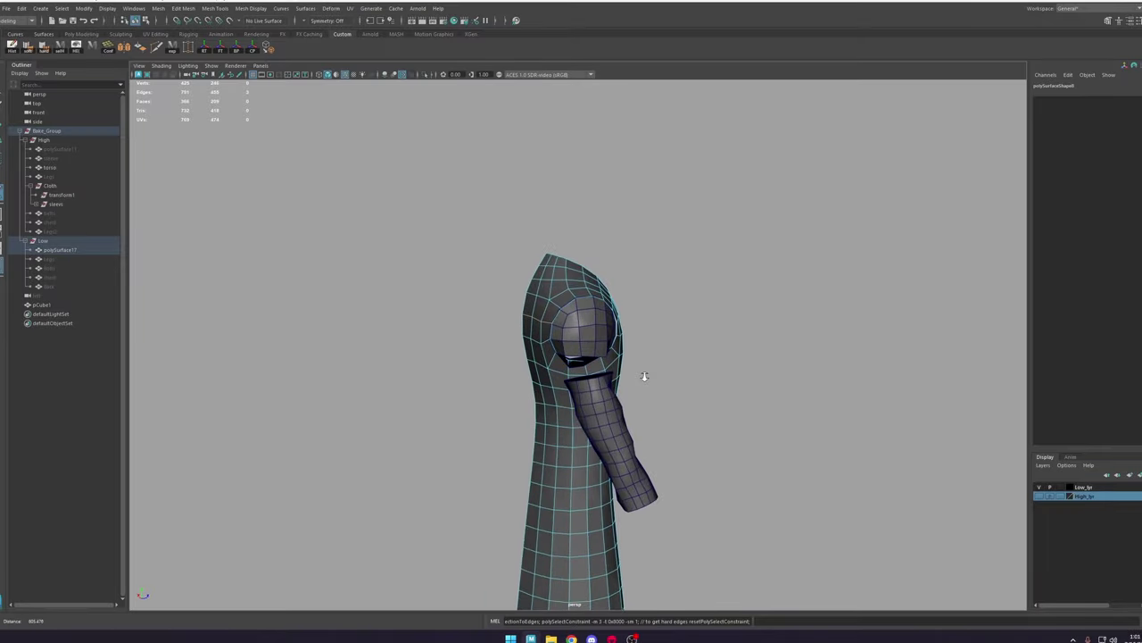
pyautogui.moveTo(645, 378)
pyautogui.keyDown('alt'); pyautogui.mouseDown()
pyautogui.moveTo(588, 361)
pyautogui.moveTo(638, 340)
pyautogui.moveTo(558, 265)
pyautogui.moveTo(550, 279)
pyautogui.mouseUp(); pyautogui.keyUp('alt')
pyautogui.press('Print')
pyautogui.moveTo(647, 185)
pyautogui.mouseDown()
pyautogui.moveTo(556, 278)
pyautogui.moveTo(303, 489)
pyautogui.moveTo(316, 607)
pyautogui.mouseUp()
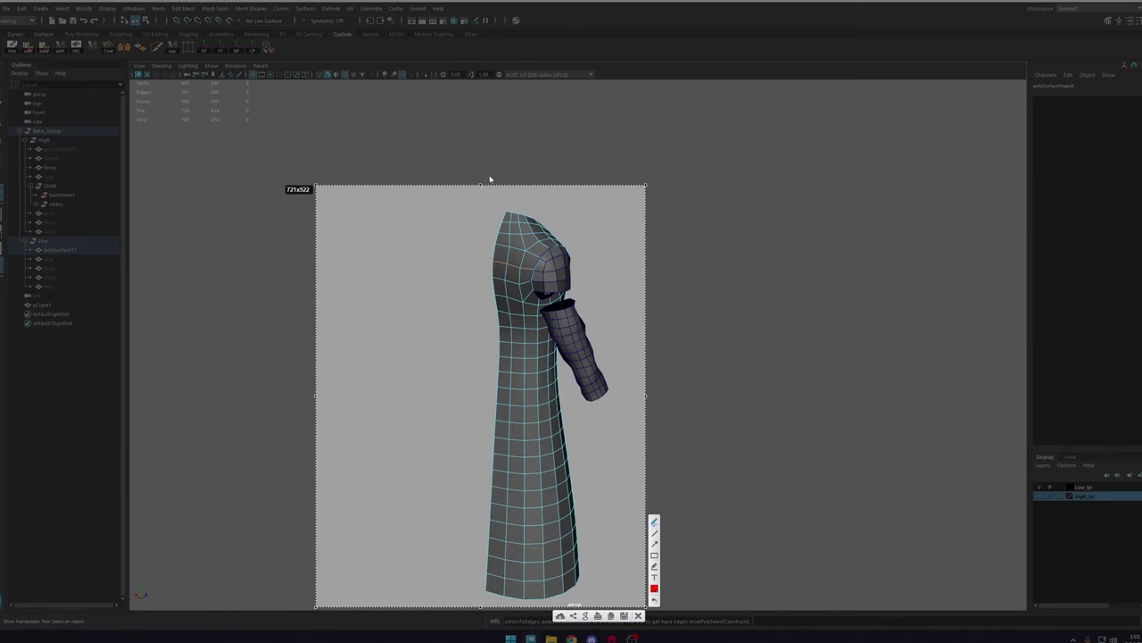
pyautogui.moveTo(520, 220); pyautogui.dragTo(552, 195)
pyautogui.moveTo(558, 360); pyautogui.dragTo(592, 503)
pyautogui.moveTo(531, 313); pyautogui.dragTo(544, 281)
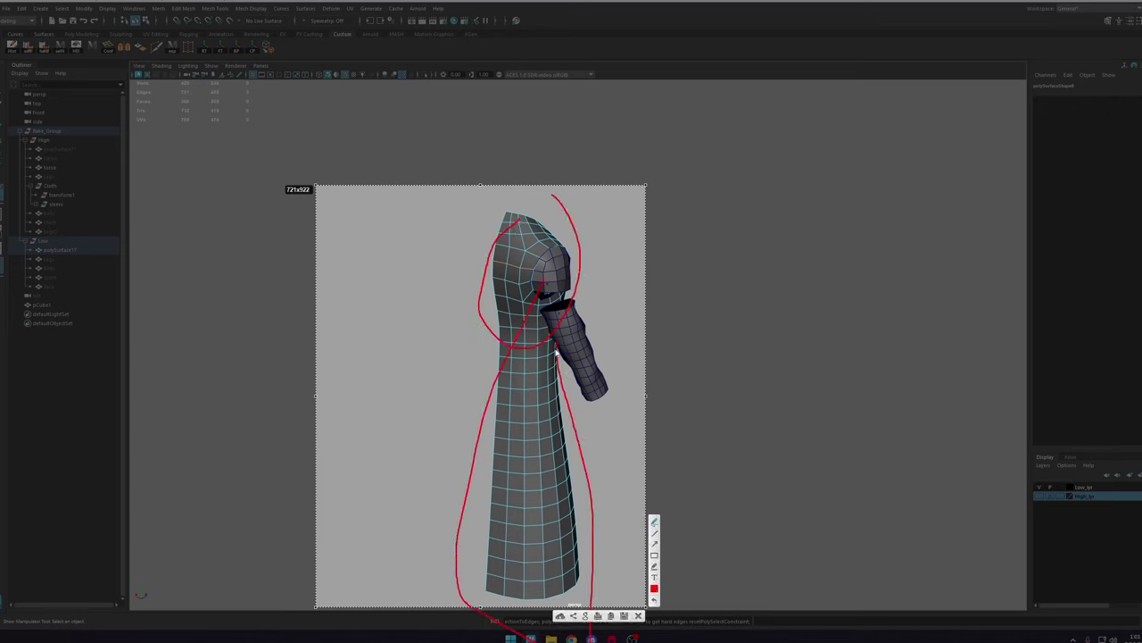
pyautogui.moveTo(524, 232); pyautogui.dragTo(495, 244)
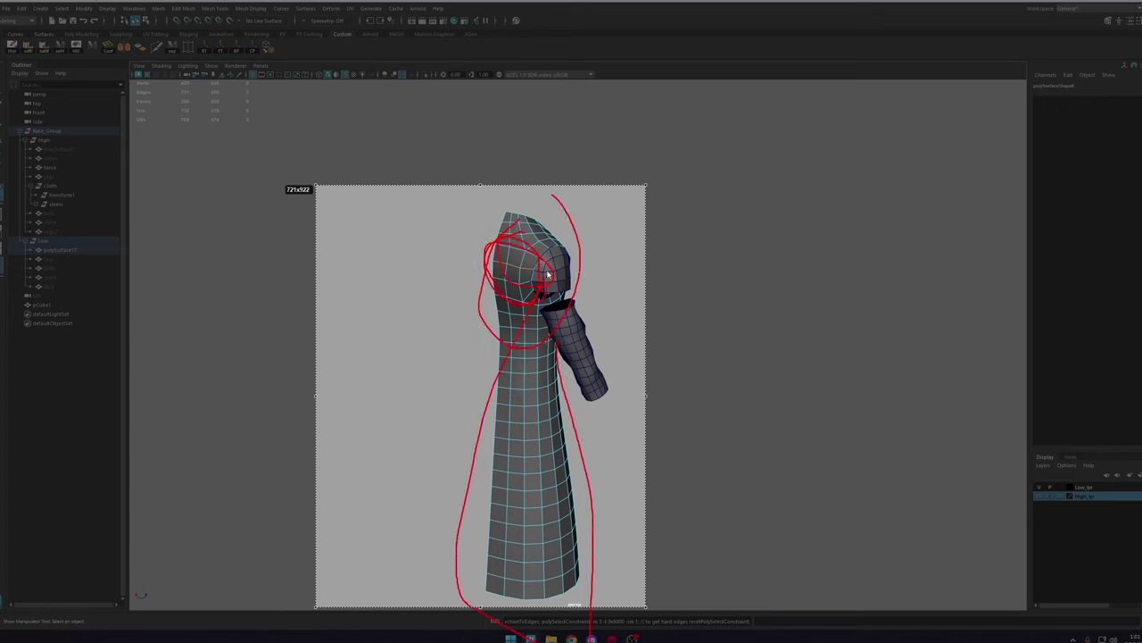
pyautogui.moveTo(548, 276); pyautogui.dragTo(461, 247)
pyautogui.press('Escape')
pyautogui.keyDown('alt'); pyautogui.moveTo(648, 252); pyautogui.dragTo(612, 247); pyautogui.keyUp('alt')
pyautogui.keyDown('alt'); pyautogui.moveTo(613, 246); pyautogui.dragTo(727, 403, button='right'); pyautogui.keyUp('alt')
pyautogui.keyDown('alt'); pyautogui.moveTo(665, 223); pyautogui.dragTo(670, 288, button='middle'); pyautogui.keyUp('alt')
pyautogui.moveTo(670, 288)
pyautogui.keyDown('alt'); pyautogui.mouseDown()
pyautogui.moveTo(641, 275)
pyautogui.moveTo(669, 278)
pyautogui.mouseUp(); pyautogui.keyUp('alt')
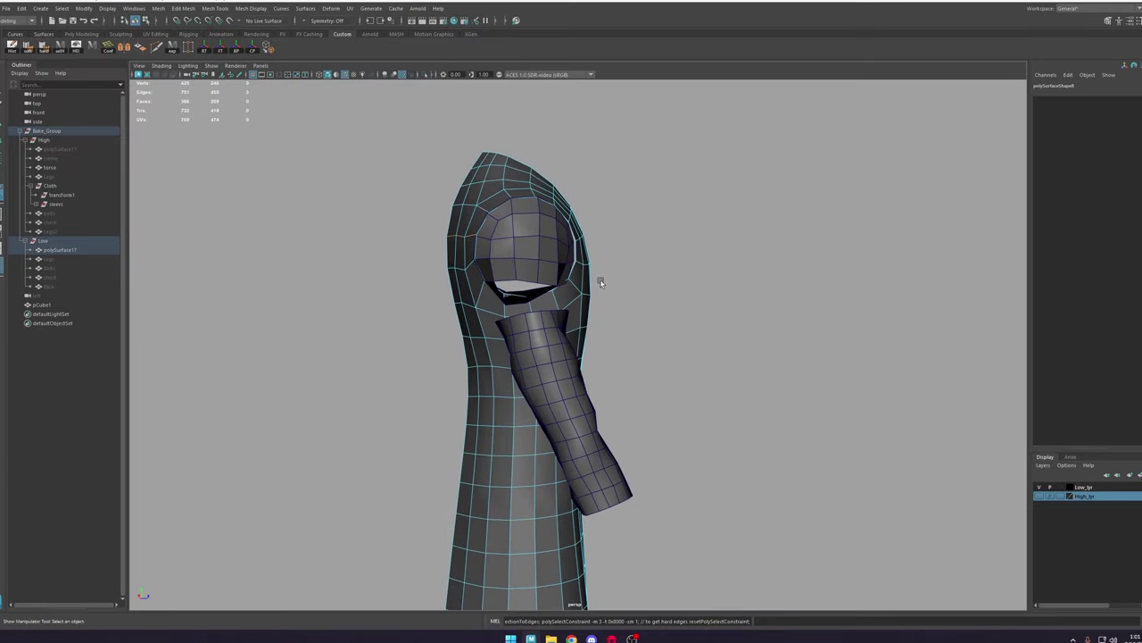
# Step: Select the robe's torso mesh and frame the shoulder above the armpit
pyautogui.press('w')
pyautogui.moveTo(601, 283); pyautogui.dragTo(691, 187, button='right')
pyautogui.click(692, 189)
pyautogui.keyDown('alt'); pyautogui.moveTo(710, 219); pyautogui.dragTo(670, 273); pyautogui.keyUp('alt')
pyautogui.keyDown('alt'); pyautogui.moveTo(671, 273); pyautogui.dragTo(653, 310, button='right'); pyautogui.keyUp('alt')
pyautogui.click(609, 246)
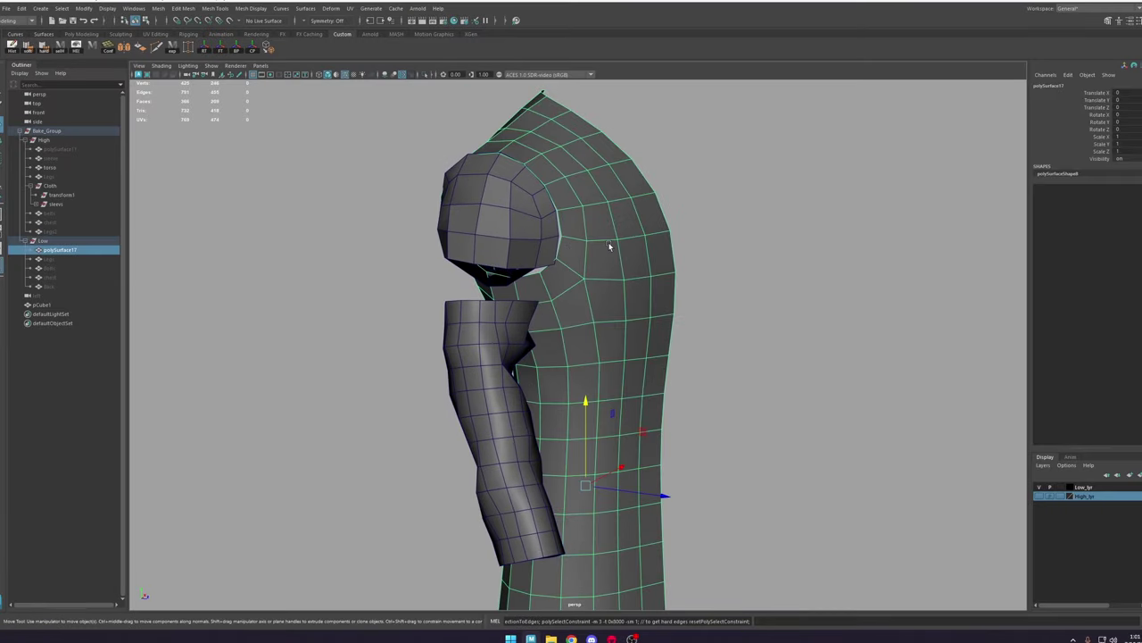
pyautogui.keyDown('alt'); pyautogui.moveTo(609, 247); pyautogui.dragTo(589, 227); pyautogui.keyUp('alt')
pyautogui.keyDown('shift'); pyautogui.click(520, 248); pyautogui.keyUp('shift')
pyautogui.keyDown('alt'); pyautogui.moveTo(581, 265); pyautogui.dragTo(612, 313, button='middle'); pyautogui.keyUp('alt')
pyautogui.keyDown('alt'); pyautogui.moveTo(613, 314); pyautogui.dragTo(652, 308, button='right'); pyautogui.keyUp('alt')
pyautogui.keyDown('alt'); pyautogui.moveTo(651, 308); pyautogui.dragTo(604, 324); pyautogui.keyUp('alt')
pyautogui.click(472, 322)
# Step: Scale the short edge loop above the armpit flat in Y and nudge the loop above it up
pyautogui.press('F10')
pyautogui.doubleClick(486, 331)
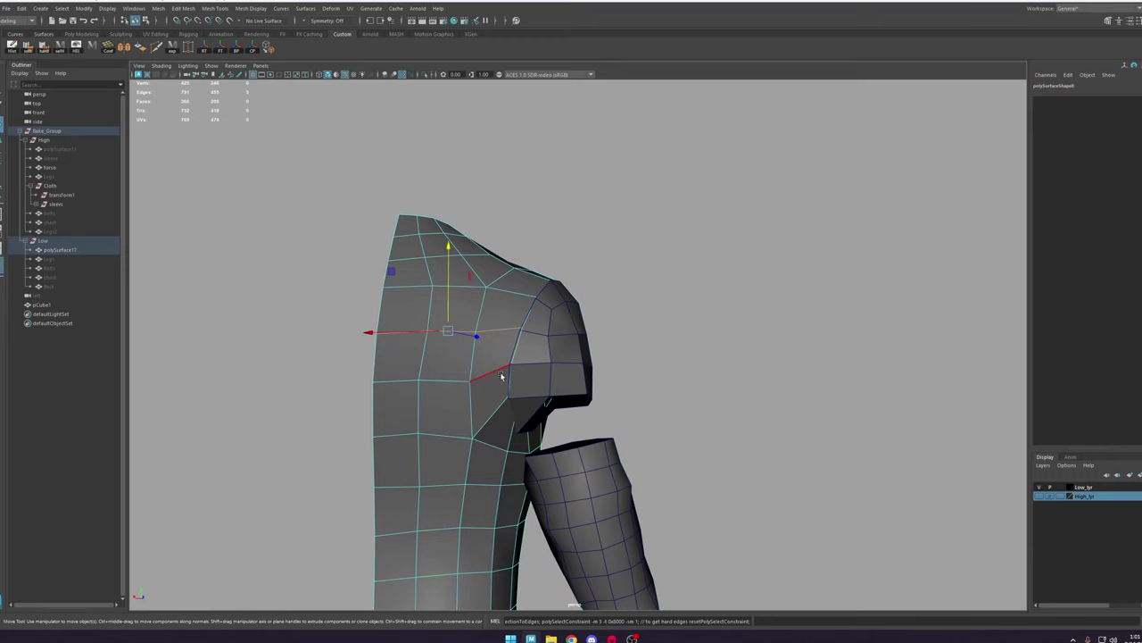
pyautogui.moveTo(442, 328); pyautogui.dragTo(449, 305)
pyautogui.press('w')
pyautogui.doubleClick(485, 332)
pyautogui.press('r')
pyautogui.press('w')
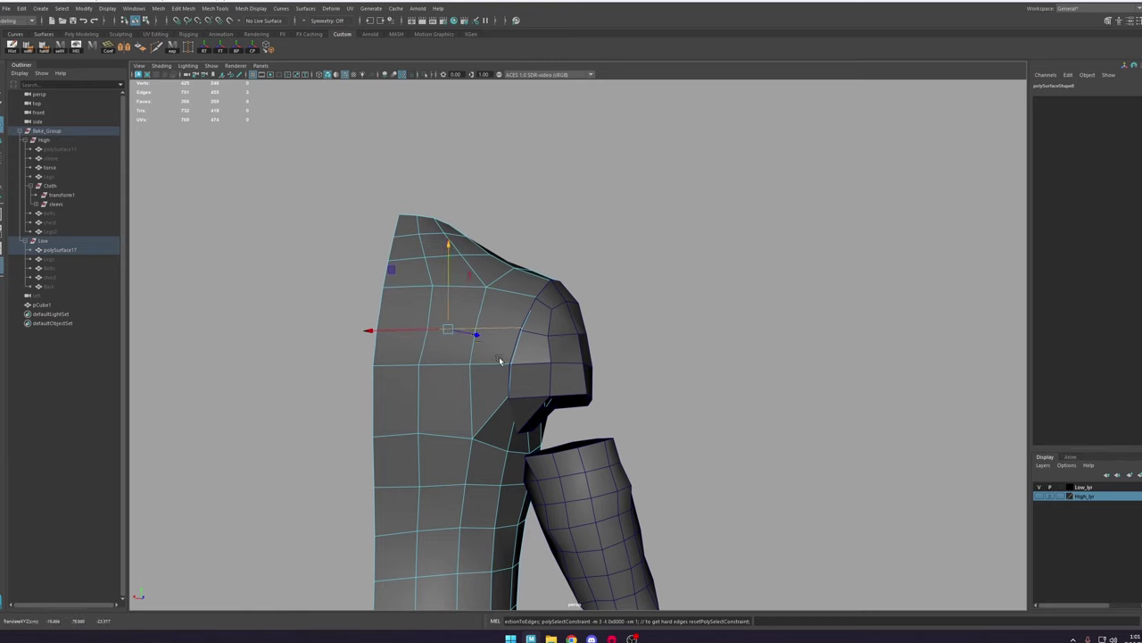
pyautogui.keyDown('alt'); pyautogui.moveTo(500, 362); pyautogui.dragTo(496, 288); pyautogui.keyUp('alt')
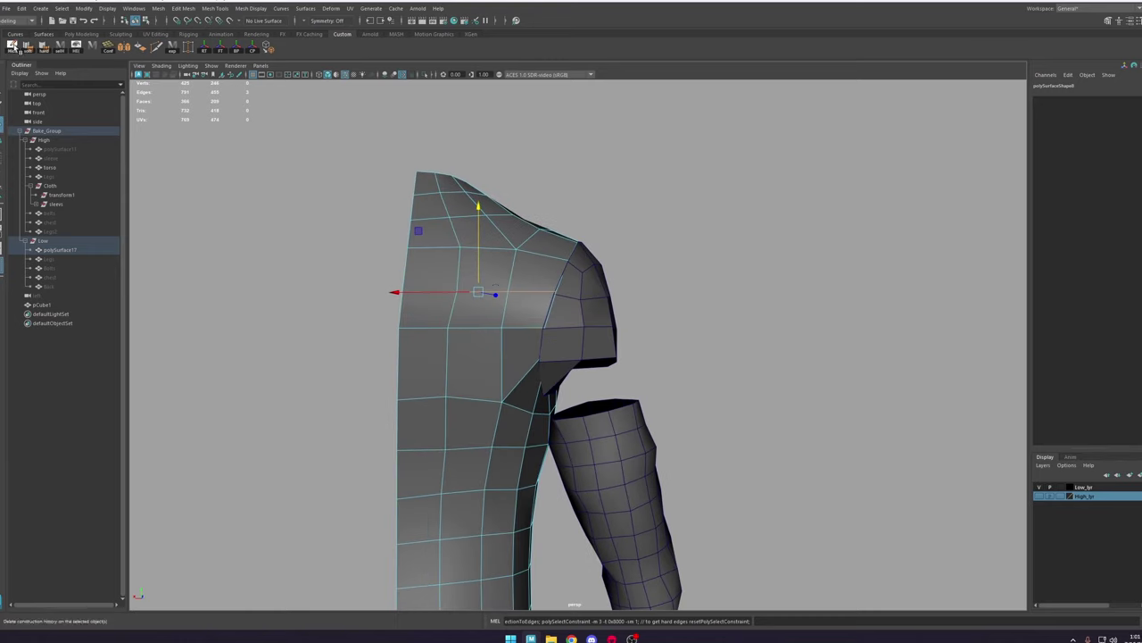
# Step: Multi-Cut a new edge near the armpit and delete the stray diagonal edge
pyautogui.click(161, 51)
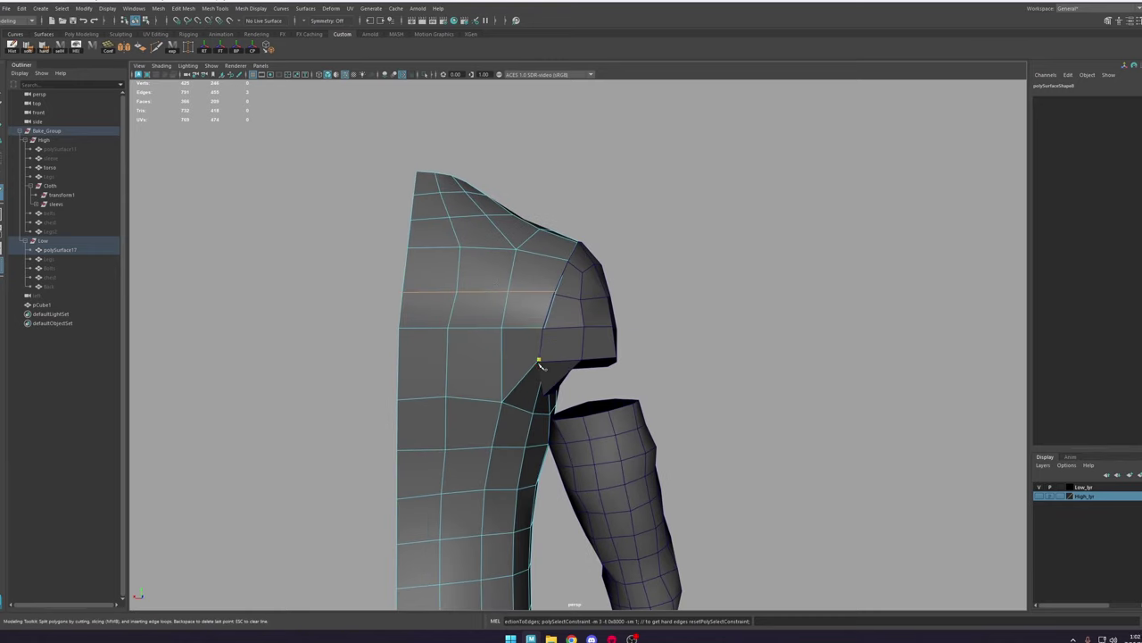
pyautogui.rightClick(491, 360)
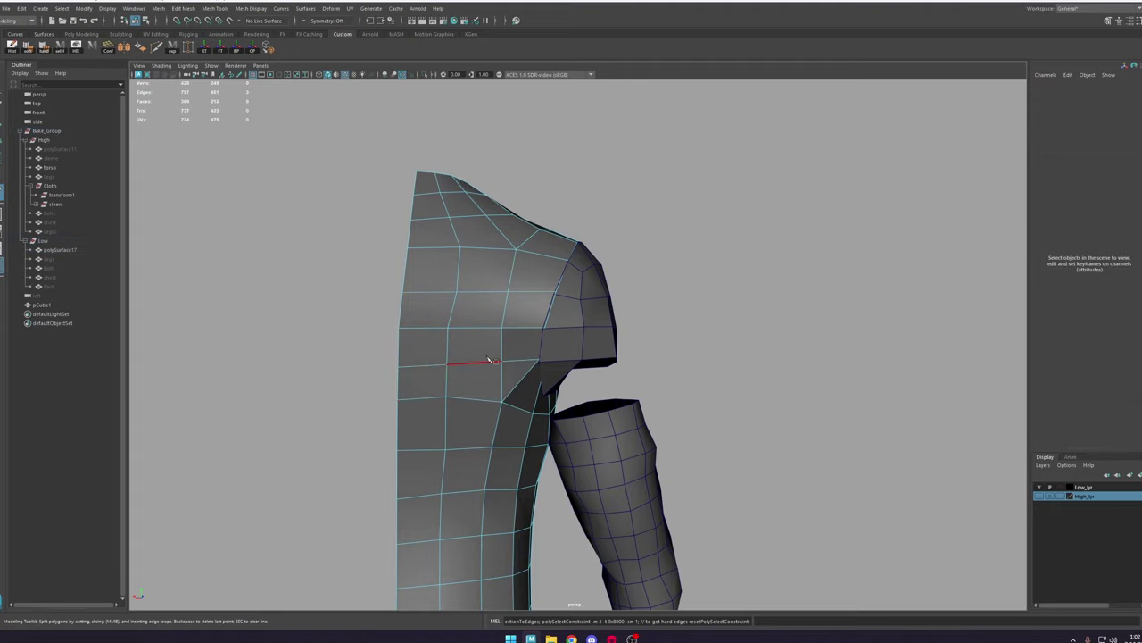
pyautogui.keyDown('alt'); pyautogui.moveTo(516, 377); pyautogui.dragTo(478, 318); pyautogui.keyUp('alt')
pyautogui.keyDown('alt'); pyautogui.moveTo(479, 318); pyautogui.dragTo(480, 294, button='right'); pyautogui.keyUp('alt')
pyautogui.press('w')
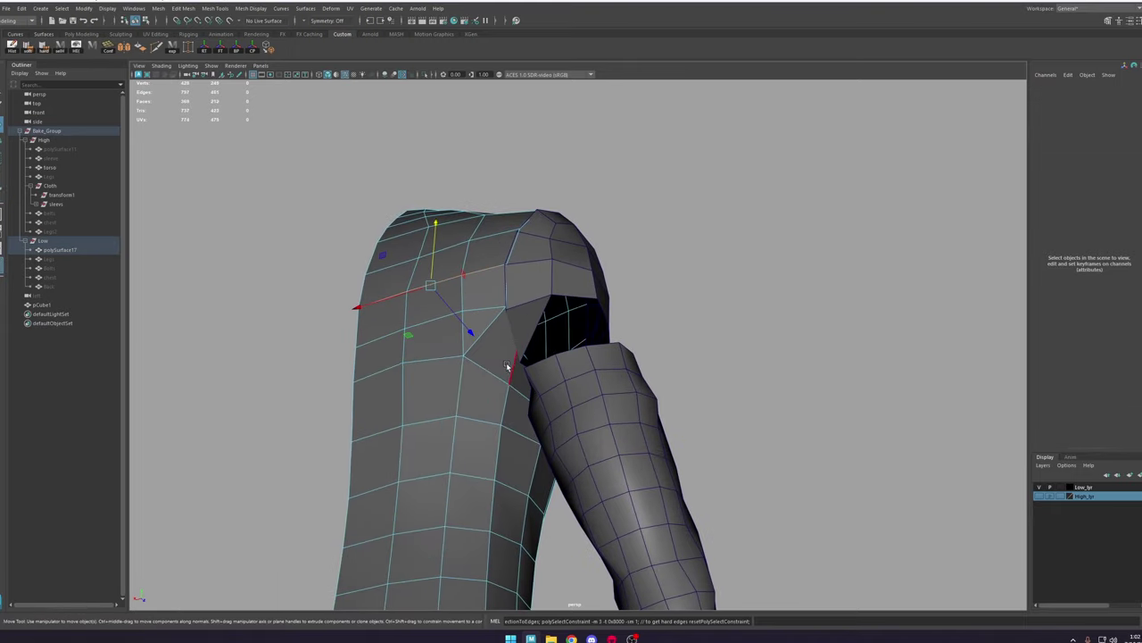
pyautogui.click(487, 331)
pyautogui.press('Delete')
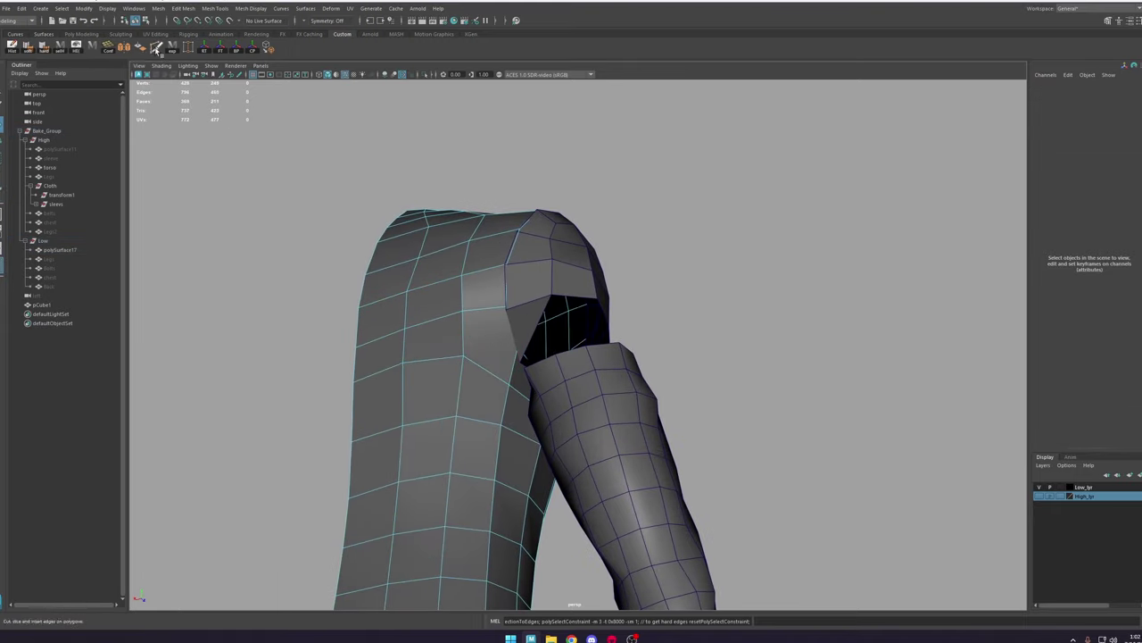
# Step: Cut another edge toward the armhole corner, then select the whole torso mesh
pyautogui.rightClick(538, 326)
pyautogui.keyDown('alt'); pyautogui.moveTo(538, 326); pyautogui.dragTo(541, 273); pyautogui.keyUp('alt')
pyautogui.keyDown('alt'); pyautogui.moveTo(541, 273); pyautogui.dragTo(556, 207, button='right'); pyautogui.keyUp('alt')
pyautogui.keyDown('alt'); pyautogui.moveTo(692, 363); pyautogui.dragTo(658, 367); pyautogui.keyUp('alt')
pyautogui.keyDown('alt'); pyautogui.moveTo(560, 345); pyautogui.dragTo(742, 541, button='right'); pyautogui.keyUp('alt')
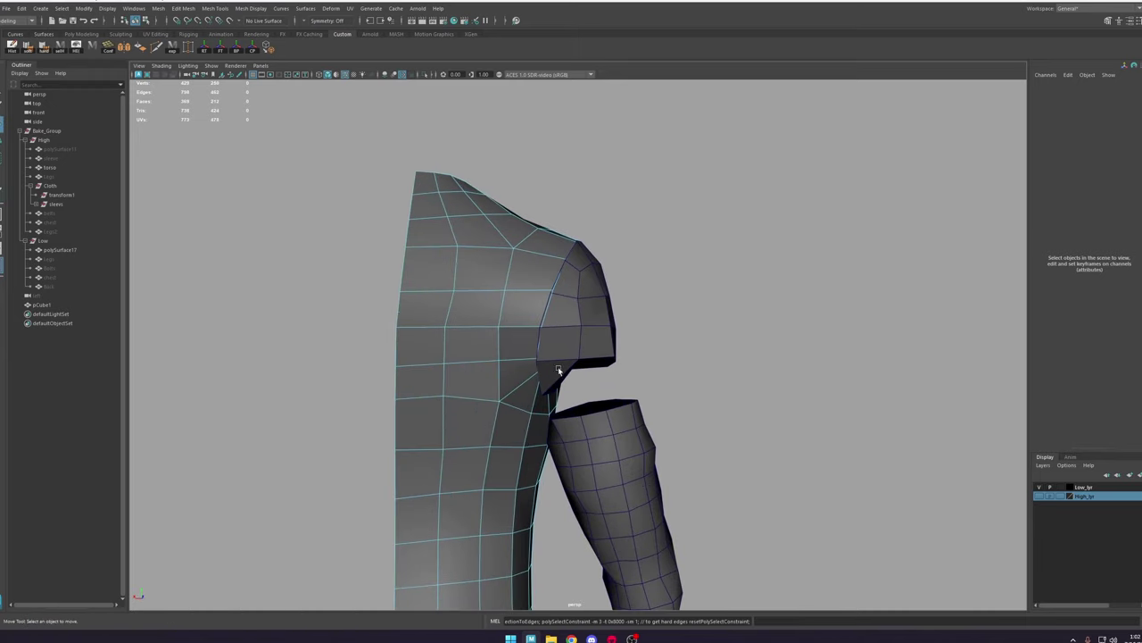
pyautogui.press('w')
pyautogui.moveTo(506, 345); pyautogui.dragTo(634, 224, button='right')
# Step: Isolate the torso mesh and inspect the edges around the armhole
pyautogui.click(424, 75)
pyautogui.keyDown('alt'); pyautogui.moveTo(510, 237); pyautogui.dragTo(477, 347); pyautogui.keyUp('alt')
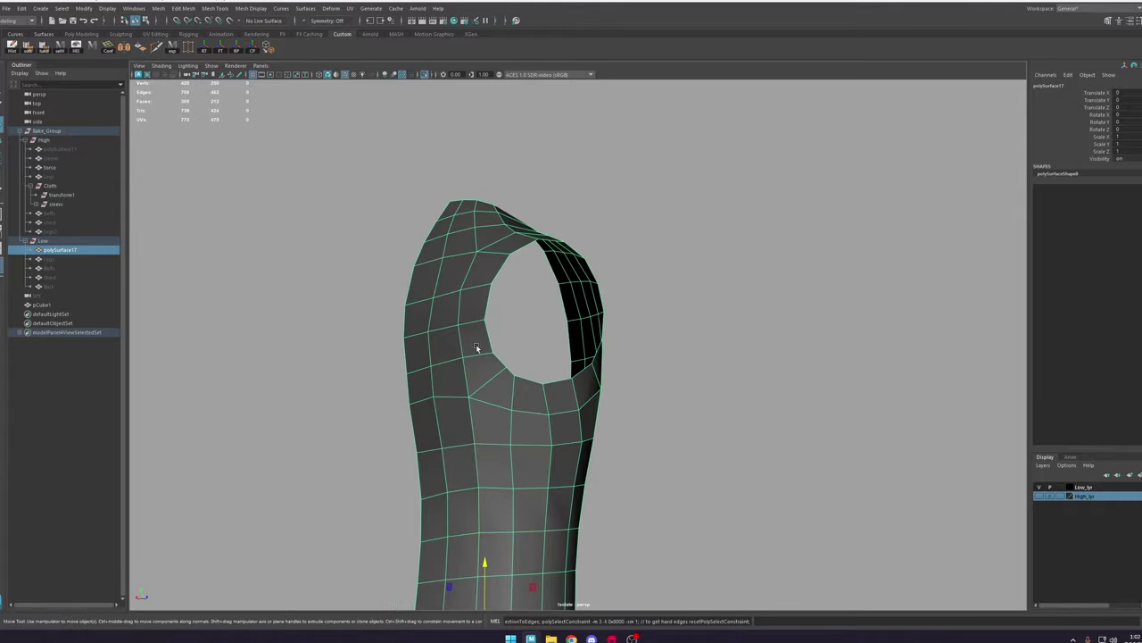
pyautogui.moveTo(475, 350); pyautogui.dragTo(475, 325, button='right')
pyautogui.click(496, 376)
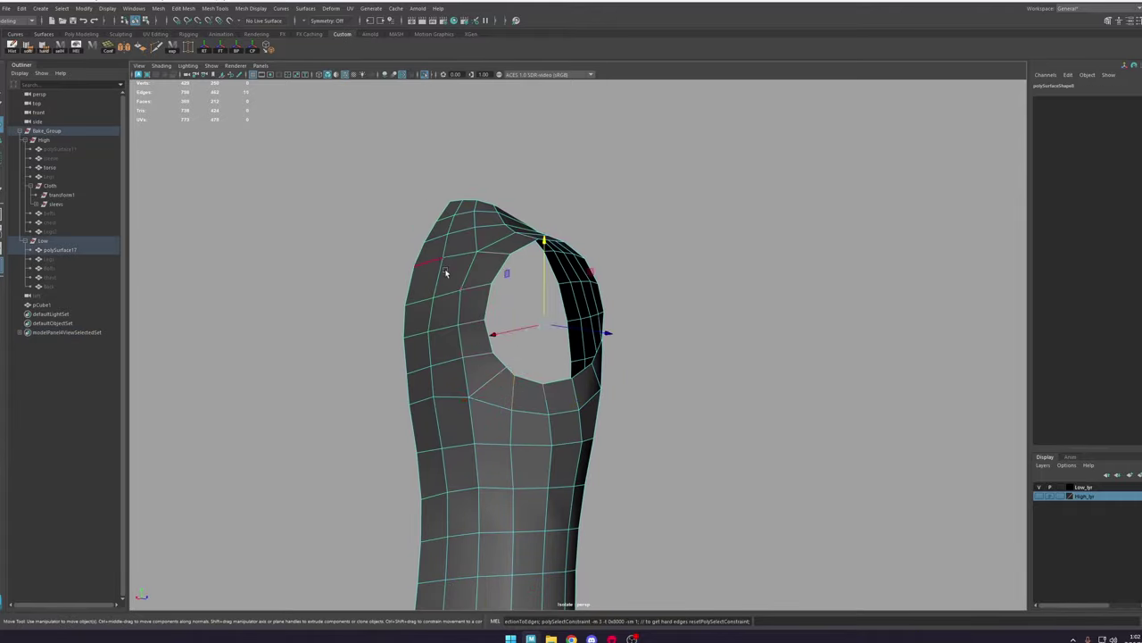
pyautogui.keyDown('alt'); pyautogui.moveTo(714, 385); pyautogui.dragTo(625, 399); pyautogui.keyUp('alt')
pyautogui.click(886, 376)
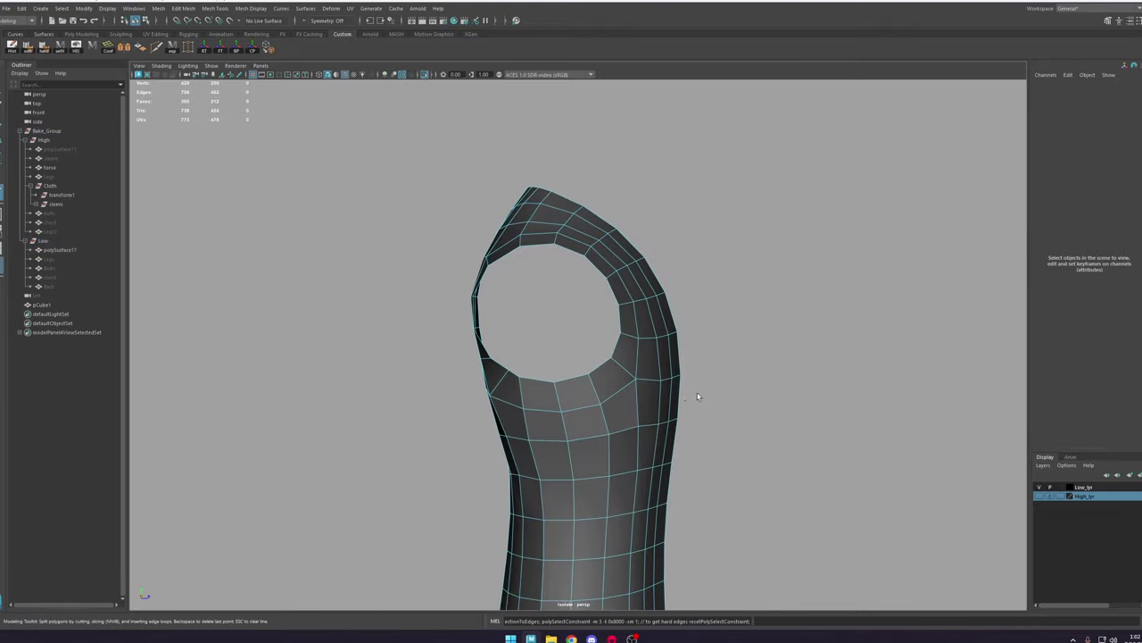
pyautogui.moveTo(671, 389)
pyautogui.keyDown('alt'); pyautogui.mouseDown()
pyautogui.moveTo(685, 383)
pyautogui.moveTo(652, 380)
pyautogui.mouseUp(); pyautogui.keyUp('alt')
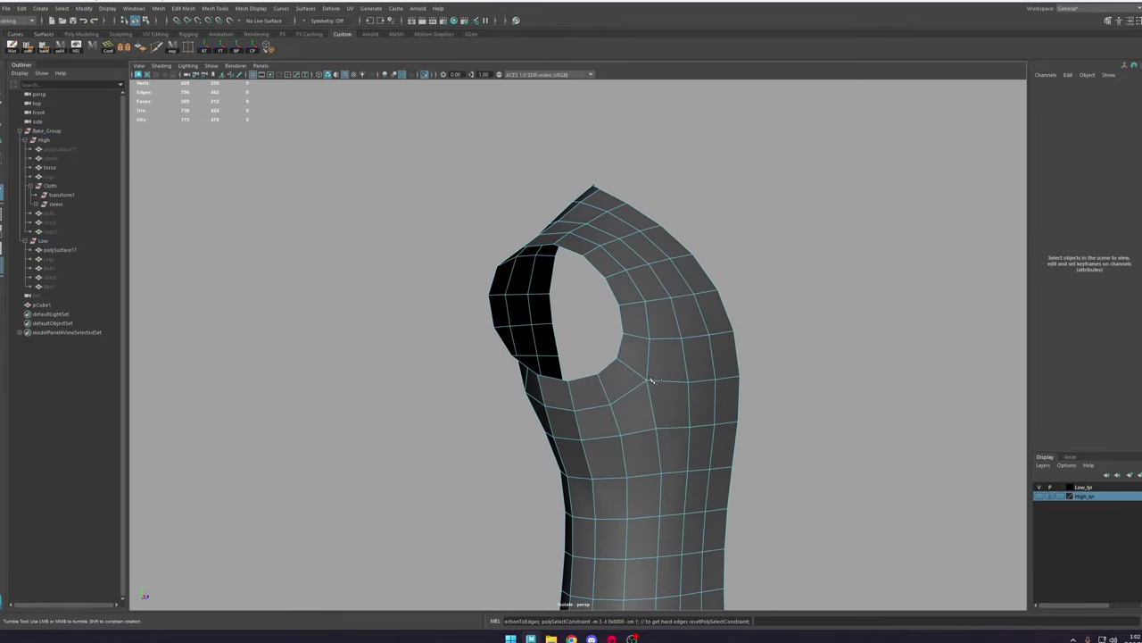
pyautogui.moveTo(685, 360)
pyautogui.keyDown('alt'); pyautogui.mouseDown()
pyautogui.moveTo(653, 380)
pyautogui.moveTo(691, 361)
pyautogui.mouseUp(); pyautogui.keyUp('alt')
# Step: Insert a new edge loop beside the armhole and check it with the arm pieces shown and hidden
pyautogui.keyDown('ctrl'); pyautogui.click(693, 358); pyautogui.keyUp('ctrl')
pyautogui.keyDown('alt'); pyautogui.moveTo(671, 373); pyautogui.dragTo(659, 333, button='right'); pyautogui.keyUp('alt')
pyautogui.press('q')
pyautogui.click(632, 353)
pyautogui.click(13, 49)
pyautogui.keyDown('shift'); pyautogui.moveTo(556, 292); pyautogui.dragTo(548, 375, button='right'); pyautogui.keyUp('shift')
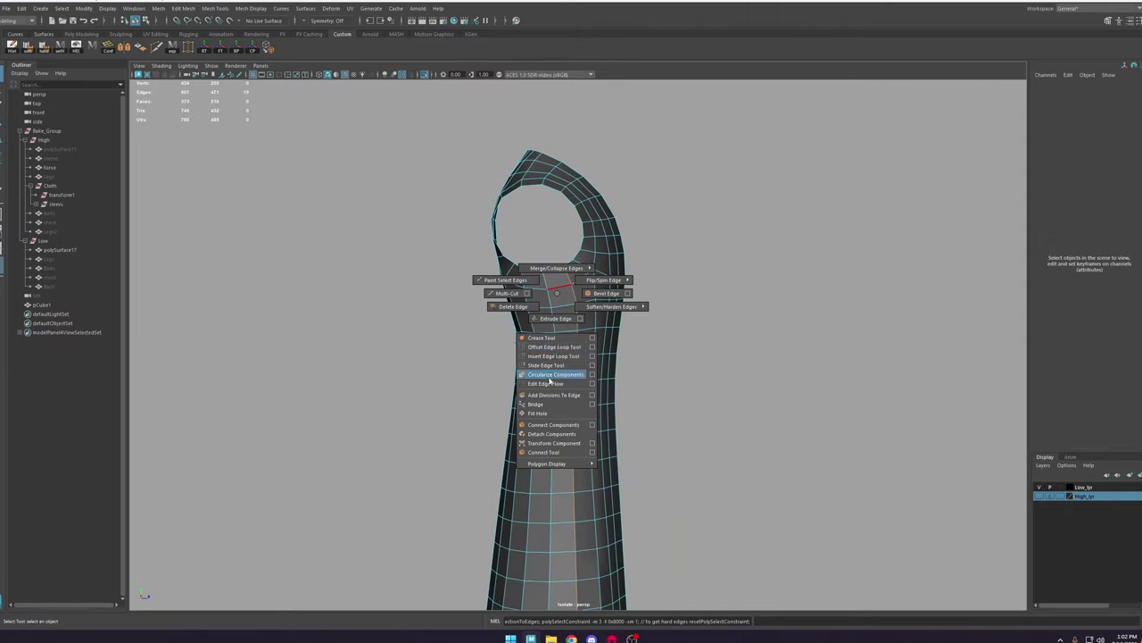
pyautogui.click(425, 75)
pyautogui.keyDown('alt'); pyautogui.moveTo(580, 303); pyautogui.dragTo(618, 297); pyautogui.keyUp('alt')
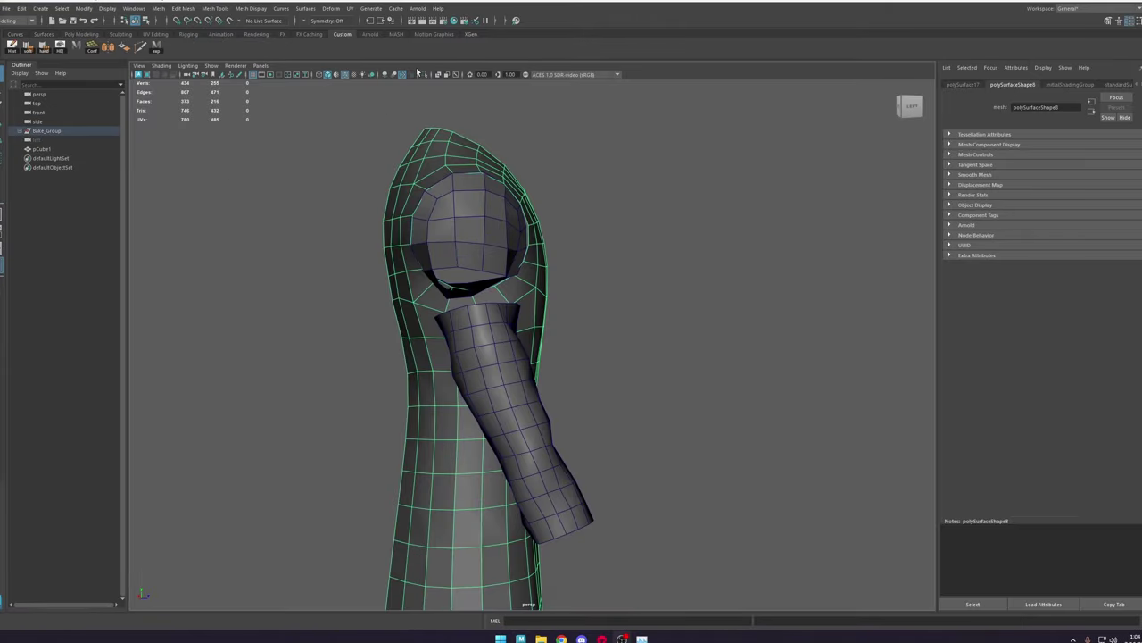
pyautogui.click(428, 75)
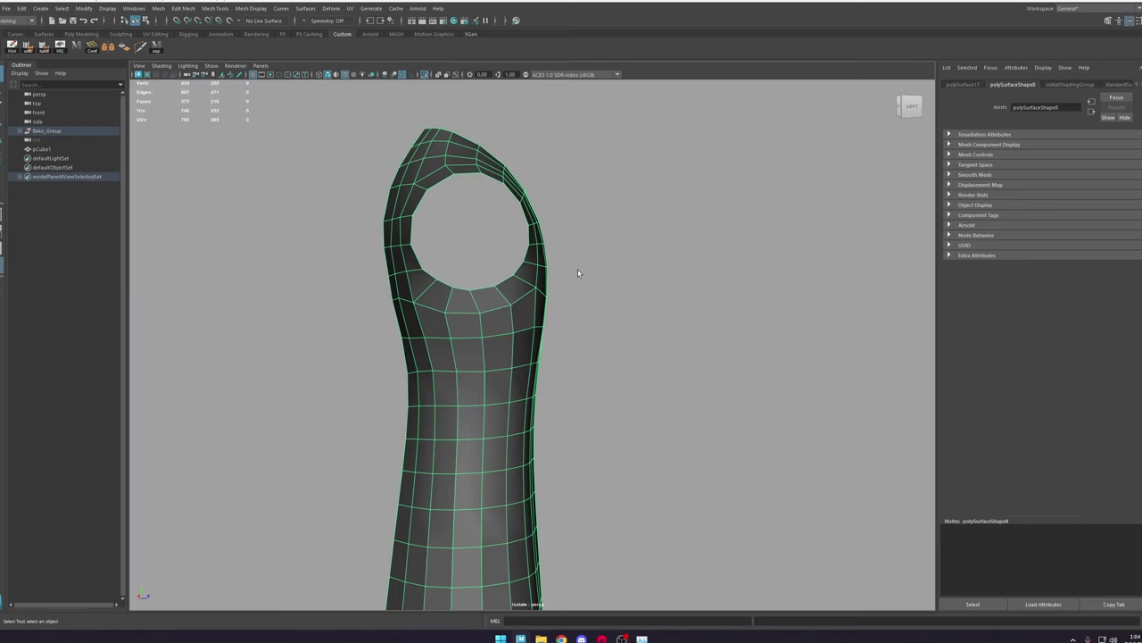
pyautogui.keyDown('alt'); pyautogui.moveTo(578, 271); pyautogui.dragTo(509, 266); pyautogui.keyUp('alt')
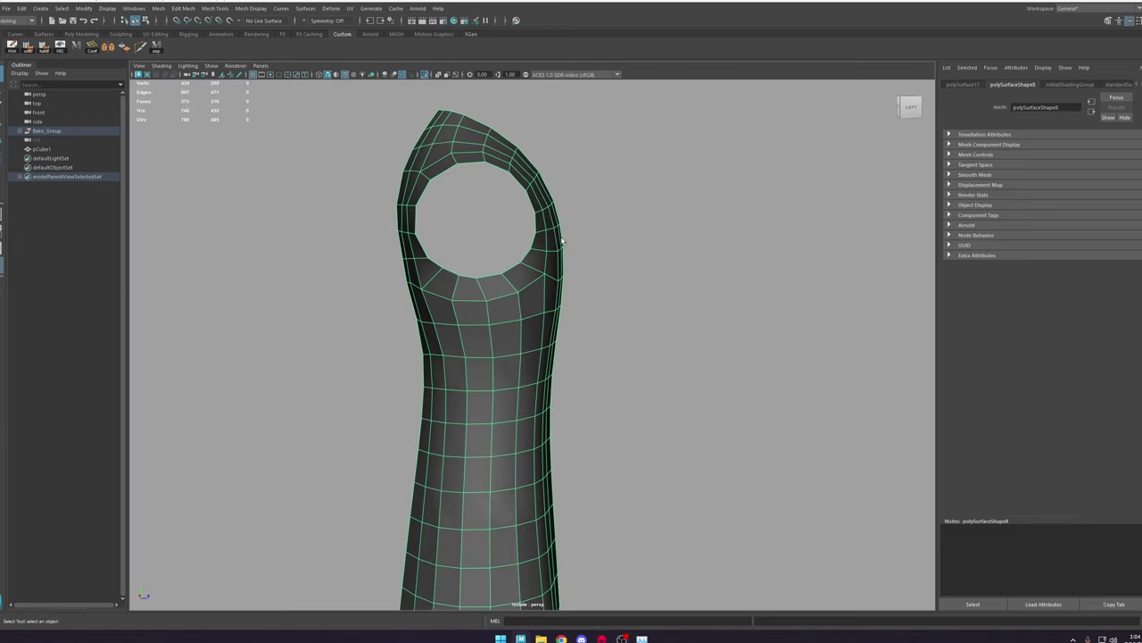
# Step: Capture the armhole area and mark the next cut with a red line and arrow
pyautogui.press('Print')
pyautogui.moveTo(671, 85); pyautogui.dragTo(199, 506)
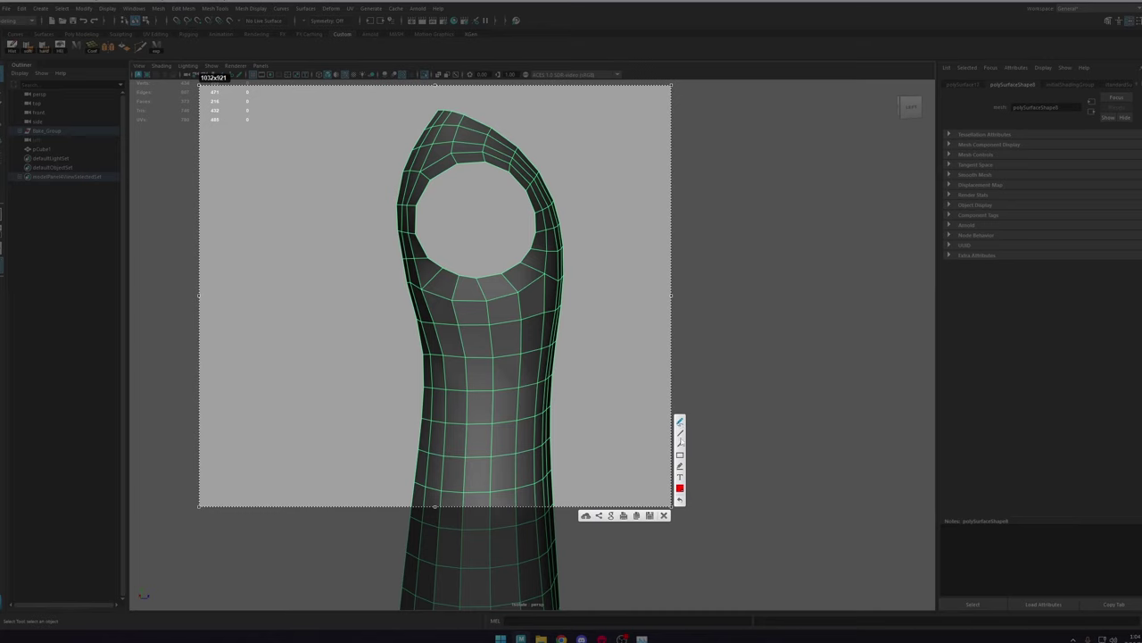
pyautogui.moveTo(407, 286); pyautogui.dragTo(623, 286)
pyautogui.moveTo(542, 274); pyautogui.dragTo(543, 281)
# Step: Delete the three faces beside the robe's armhole
pyautogui.click(665, 516)
pyautogui.moveTo(550, 268); pyautogui.dragTo(557, 279, button='right')
pyautogui.click(538, 263)
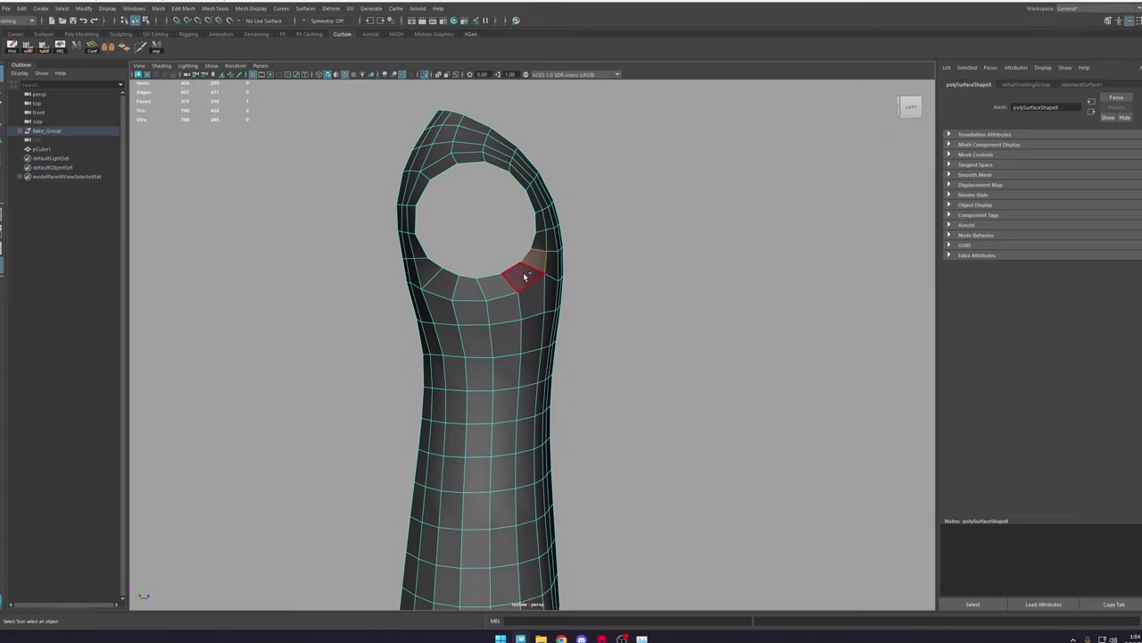
pyautogui.keyDown('shift'); pyautogui.click(525, 276); pyautogui.keyUp('shift')
pyautogui.keyDown('shift'); pyautogui.click(534, 295); pyautogui.keyUp('shift')
pyautogui.press('Delete')
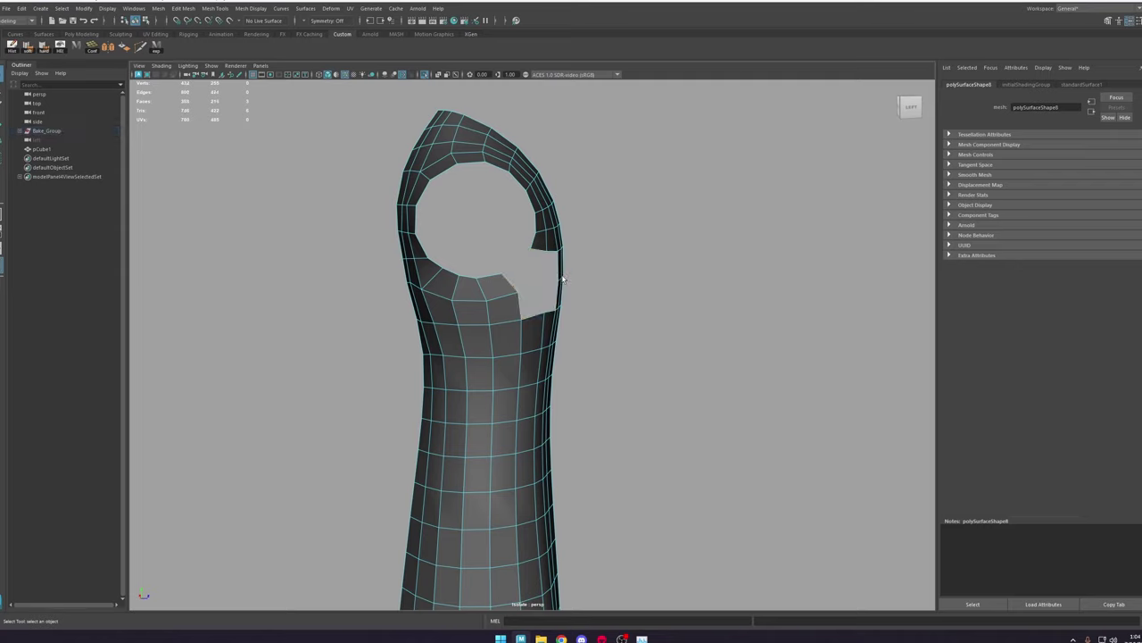
# Step: Switch the robe to edge mode and select its vertical edge loop
pyautogui.keyDown('alt'); pyautogui.moveTo(570, 271); pyautogui.dragTo(549, 272); pyautogui.keyUp('alt')
pyautogui.scroll(-3, 500, 306)
pyautogui.keyDown('alt'); pyautogui.moveTo(500, 306); pyautogui.dragTo(487, 318); pyautogui.keyUp('alt')
pyautogui.rightClick(486, 326)
pyautogui.moveTo(487, 326); pyautogui.dragTo(486, 300, button='right')
pyautogui.moveTo(486, 300)
pyautogui.keyDown('alt'); pyautogui.mouseDown()
pyautogui.moveTo(500, 291)
pyautogui.moveTo(474, 247)
pyautogui.moveTo(503, 290)
pyautogui.mouseUp(); pyautogui.keyUp('alt')
pyautogui.scroll(-4, 482, 259)
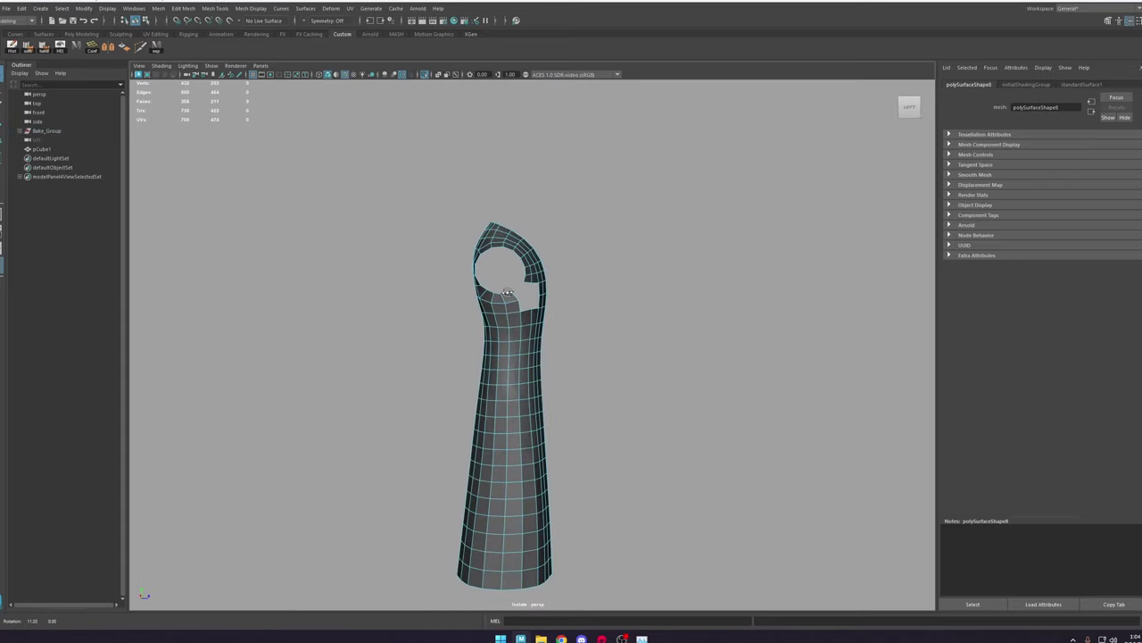
pyautogui.scroll(3, 501, 302)
pyautogui.doubleClick(497, 298)
# Step: Flatten the vertical edge loop sideways by scaling, then nudge it along its depth axis
pyautogui.press('r')
pyautogui.moveTo(528, 365)
pyautogui.keyDown('alt'); pyautogui.mouseDown()
pyautogui.moveTo(555, 423)
pyautogui.moveTo(513, 364)
pyautogui.mouseUp(); pyautogui.keyUp('alt')
pyautogui.scroll(-4, 486, 345)
pyautogui.scroll(3, 485, 344)
pyautogui.keyDown('ctrl'); pyautogui.keyDown('shift'); pyautogui.moveTo(555, 447); pyautogui.dragTo(606, 506, button='right'); pyautogui.keyUp('shift'); pyautogui.keyUp('ctrl')
pyautogui.moveTo(580, 464); pyautogui.dragTo(372, 460)
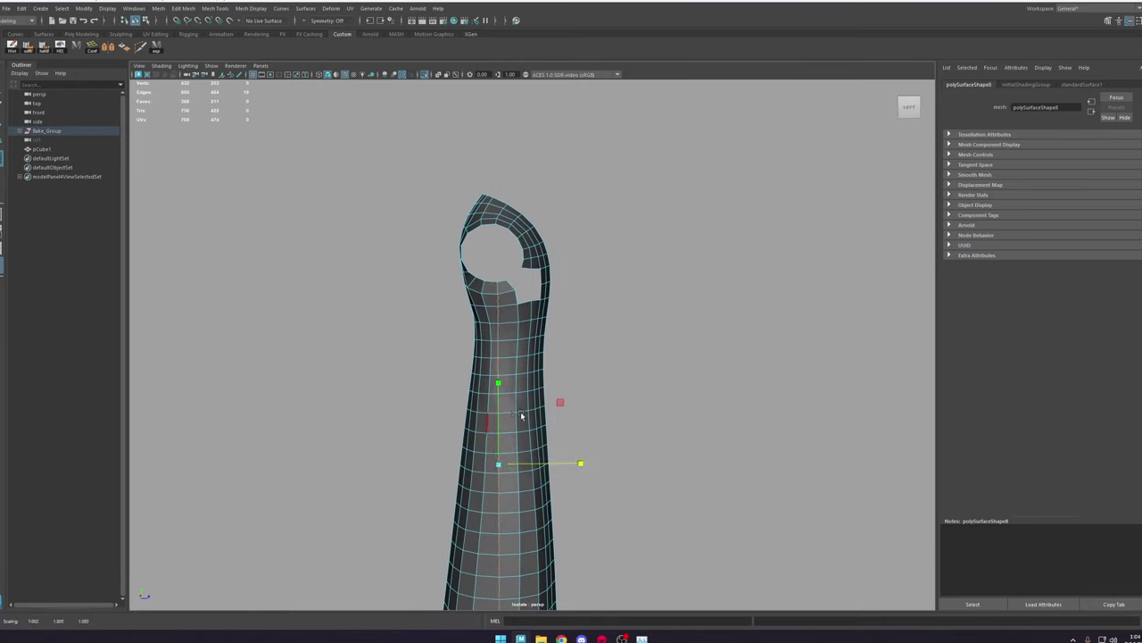
pyautogui.keyDown('alt'); pyautogui.moveTo(523, 416); pyautogui.dragTo(533, 414); pyautogui.keyUp('alt')
pyautogui.press('w')
pyautogui.moveTo(585, 450); pyautogui.dragTo(587, 449)
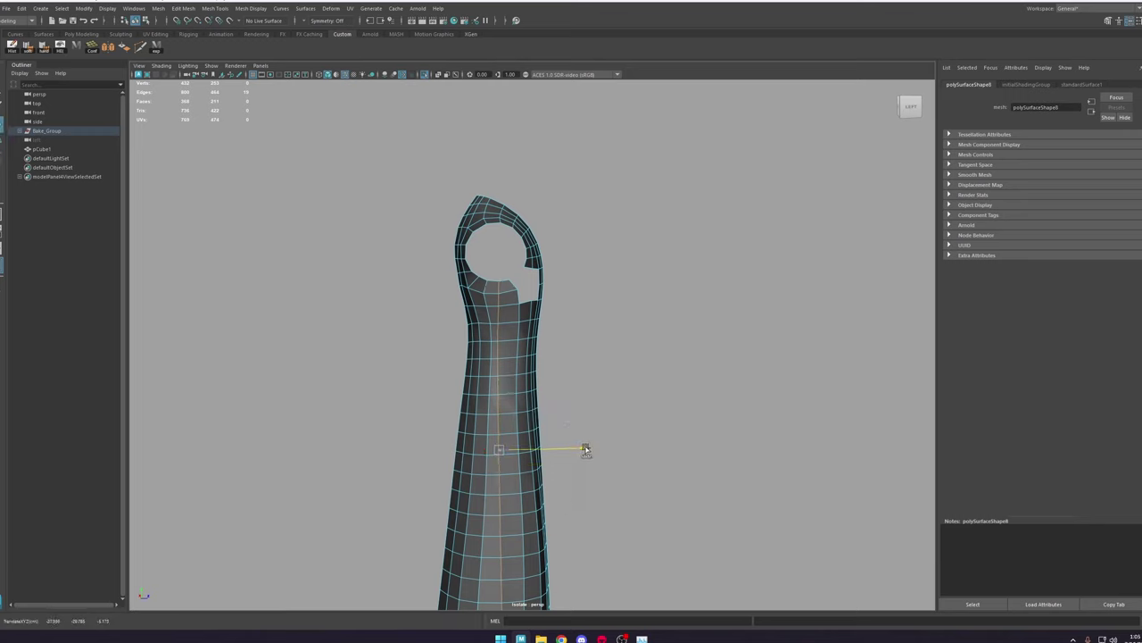
# Step: Apply Edit Edge Flow to the edge loop left of centre on the robe
pyautogui.doubleClick(490, 384)
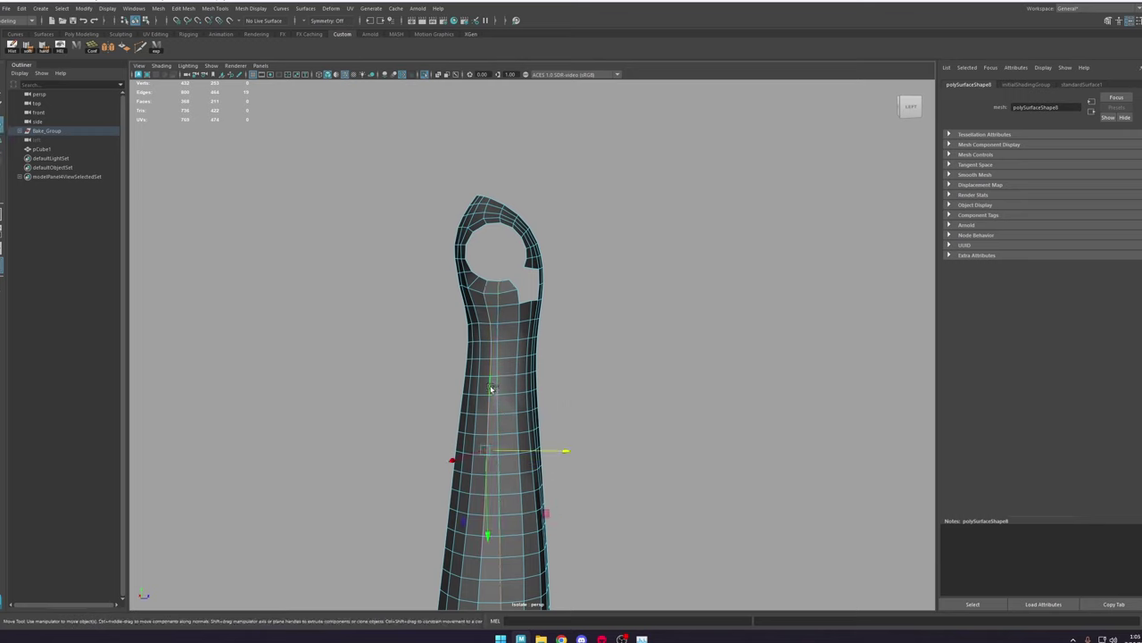
pyautogui.keyDown('shift'); pyautogui.moveTo(490, 384); pyautogui.dragTo(490, 479, button='right'); pyautogui.keyUp('shift')
pyautogui.keyDown('alt'); pyautogui.moveTo(525, 336); pyautogui.dragTo(521, 332); pyautogui.keyUp('alt')
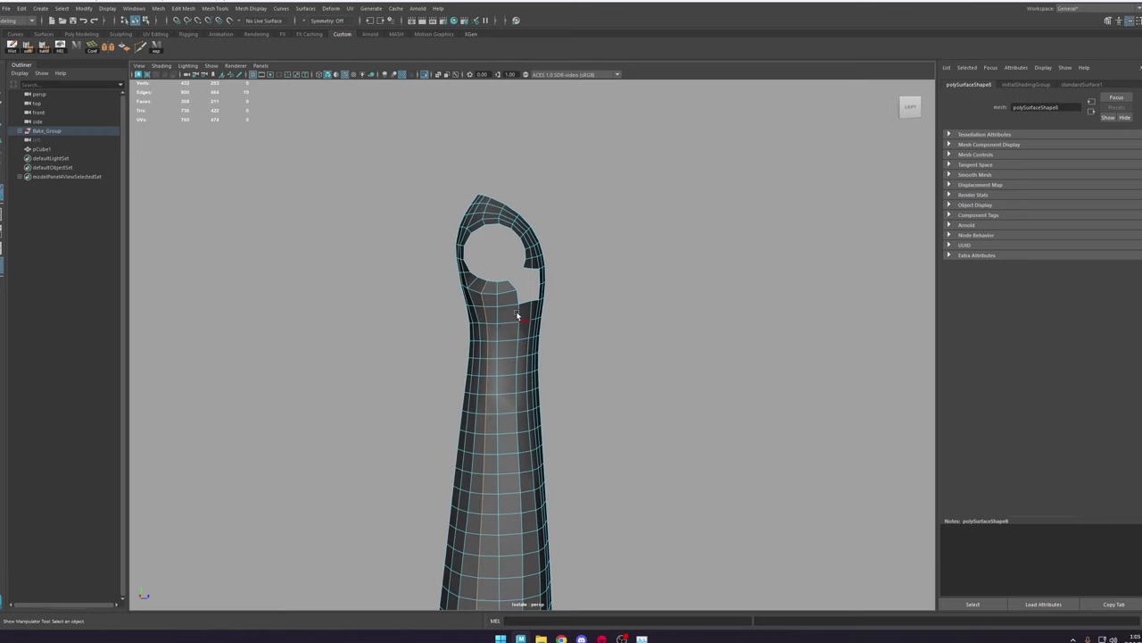
# Step: Return to object mode and turn off Isolate Select to show the head and arms
pyautogui.press('q')
pyautogui.moveTo(498, 293); pyautogui.dragTo(527, 267, button='right')
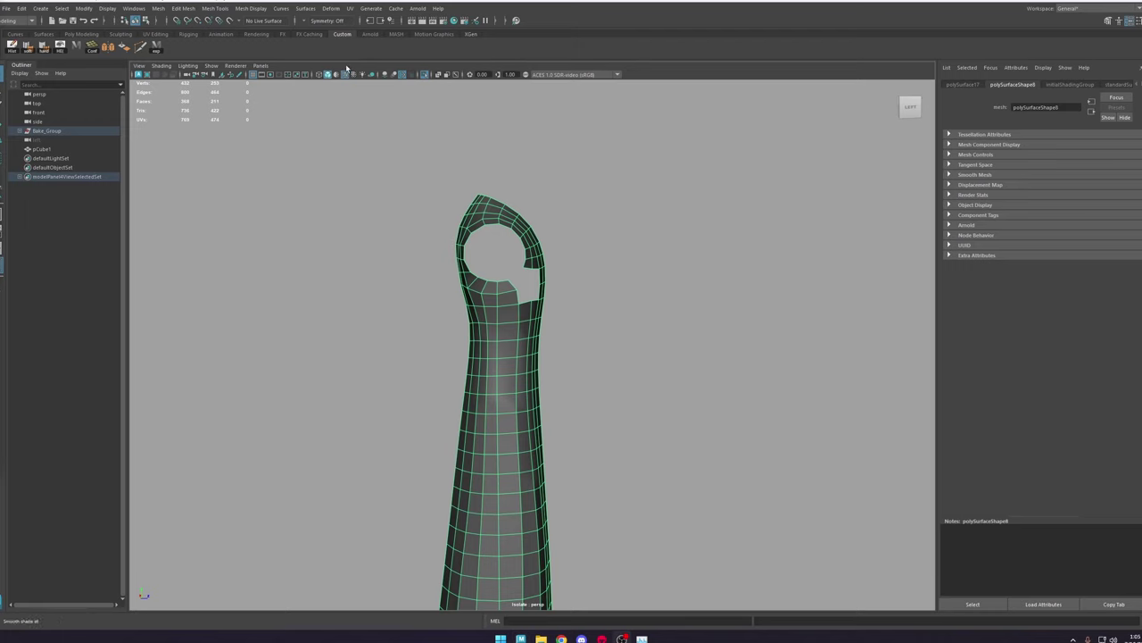
pyautogui.click(427, 74)
pyautogui.scroll(4, 477, 258)
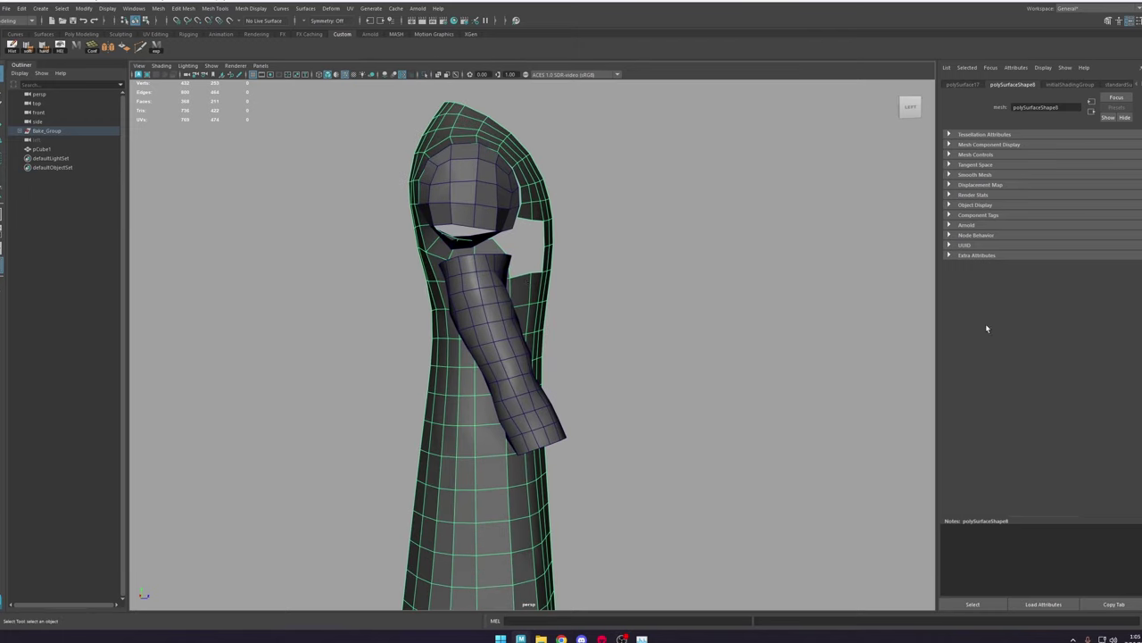
# Step: Show the high-poly layer, make the high-poly torso live, and activate Quad Draw
pyautogui.hotkey('ctrl', 'a')
pyautogui.click(1040, 497)
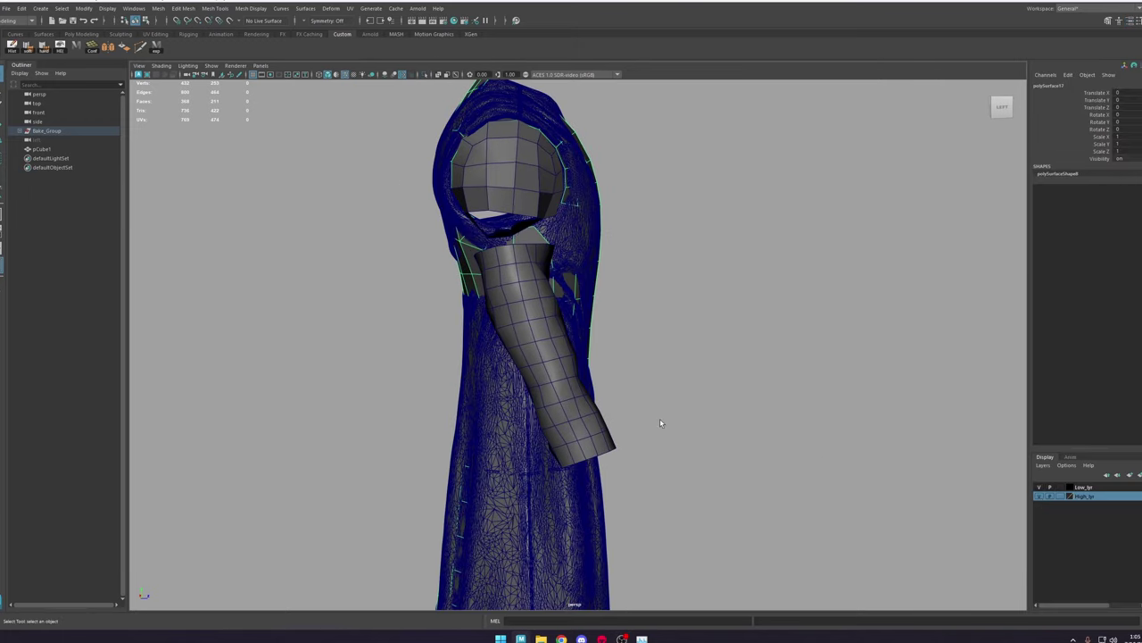
pyautogui.keyDown('alt'); pyautogui.moveTo(604, 417); pyautogui.dragTo(601, 383, button='middle'); pyautogui.keyUp('alt')
pyautogui.click(528, 391)
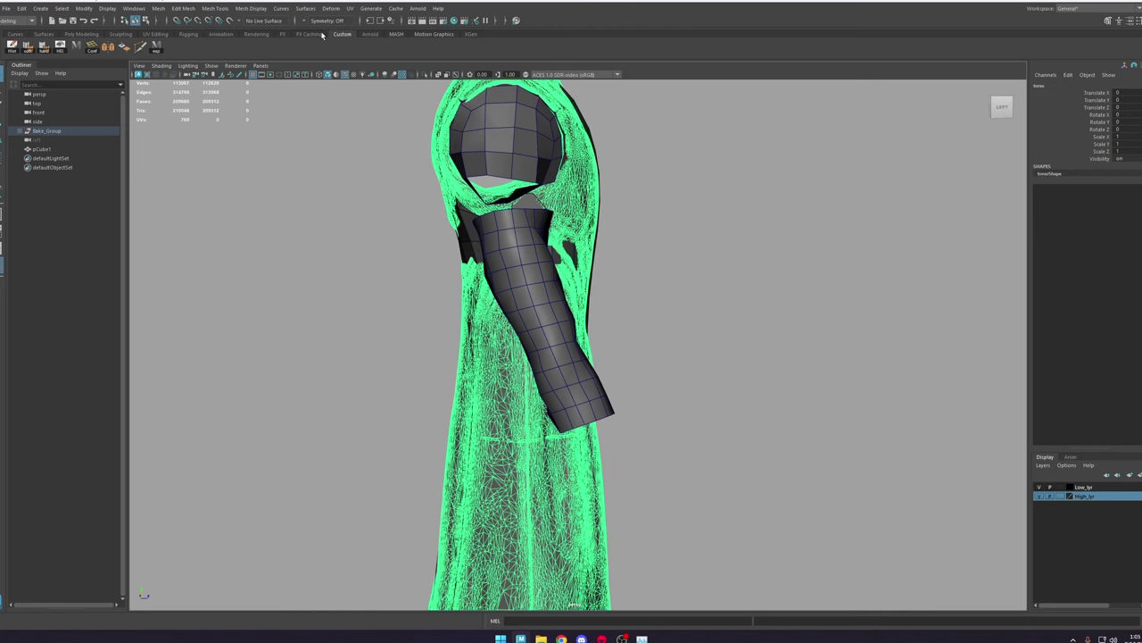
pyautogui.click(228, 21)
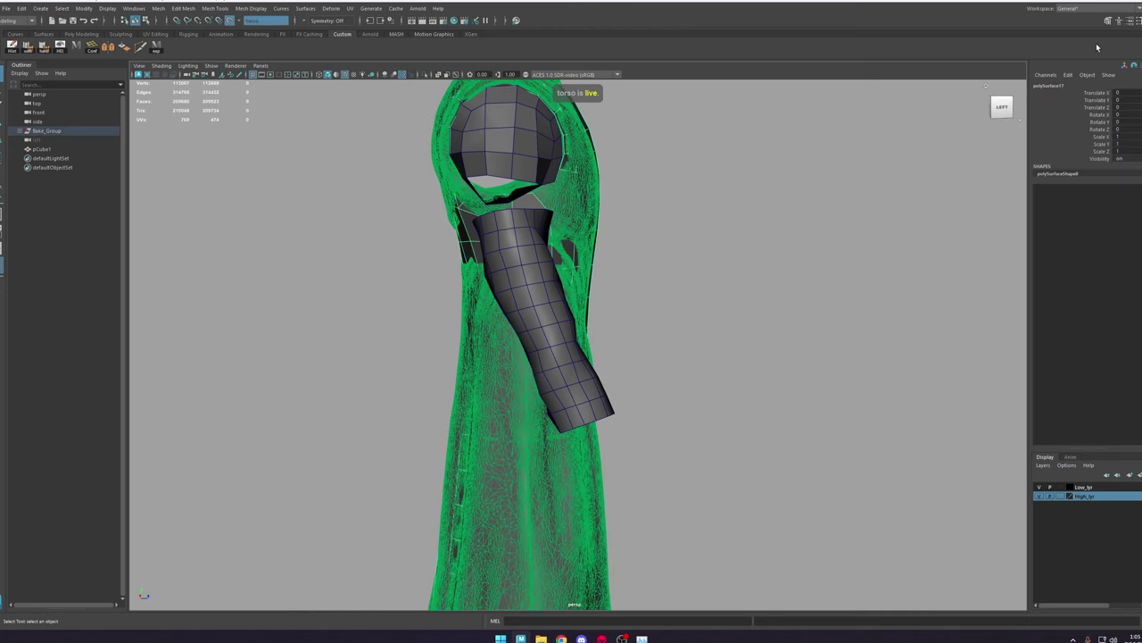
pyautogui.click(1111, 20)
pyautogui.click(1109, 349)
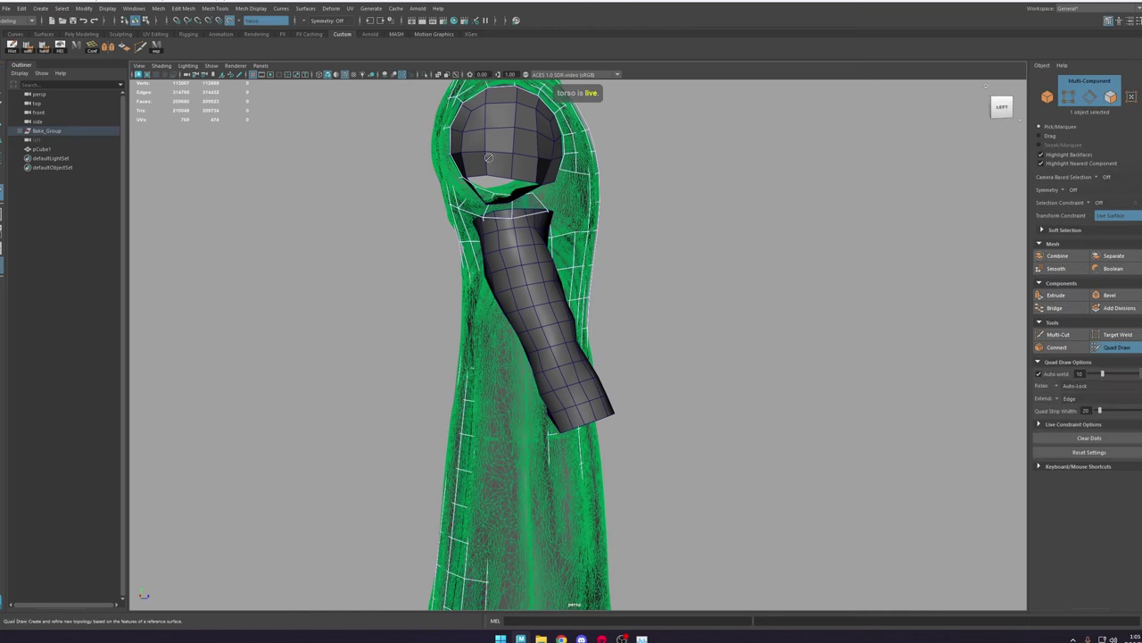
# Step: Toggle the wireframe display and open the display colour preferences
pyautogui.click(346, 75)
pyautogui.click(345, 75)
pyautogui.keyDown('alt'); pyautogui.moveTo(423, 186); pyautogui.dragTo(446, 188); pyautogui.keyUp('alt')
pyautogui.click(134, 8)
pyautogui.moveTo(158, 104)
pyautogui.click(257, 134)
pyautogui.click(447, 236)
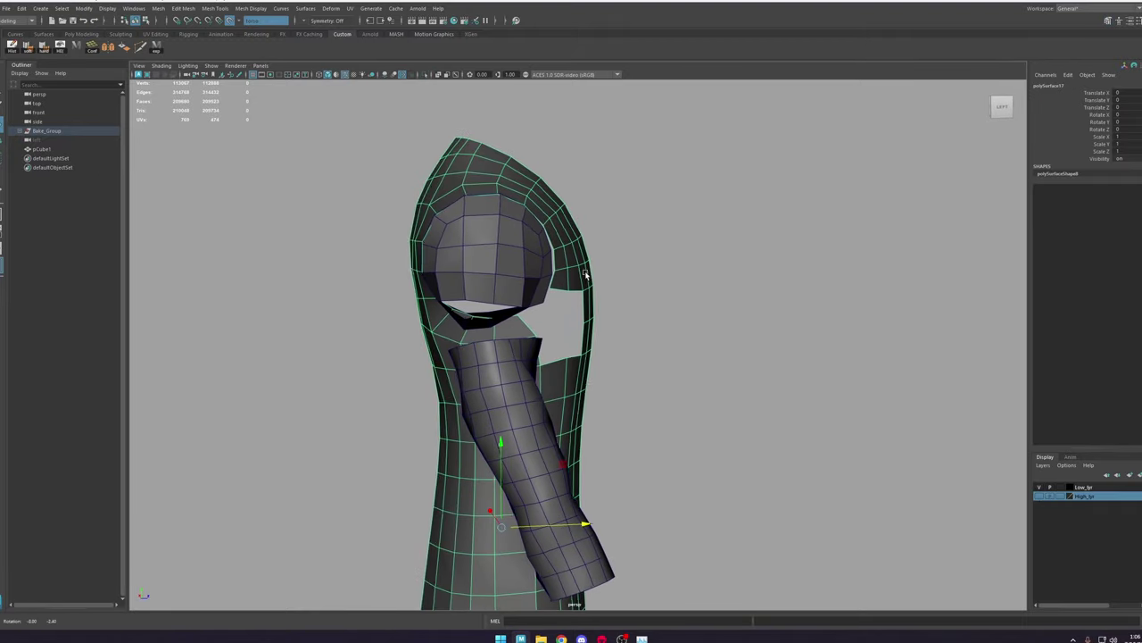
# Step: Select a short edge at the top of the hood and undo a trial vertical scale
pyautogui.moveTo(570, 242); pyautogui.dragTo(565, 212, button='right')
pyautogui.click(569, 249)
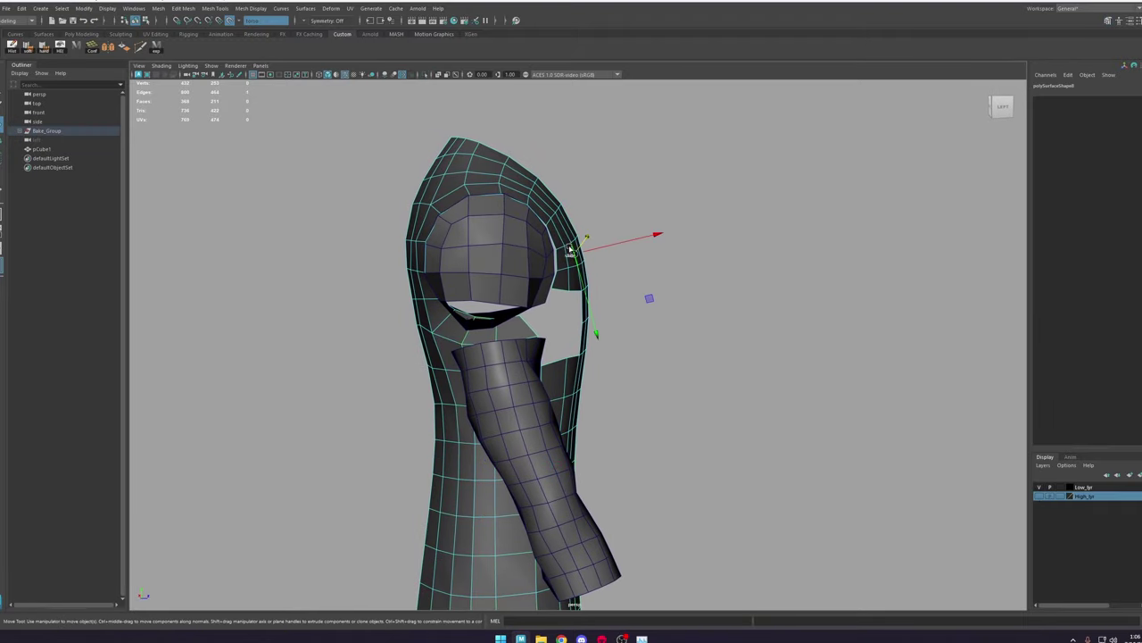
pyautogui.click(561, 251)
pyautogui.click(451, 201)
pyautogui.press('r')
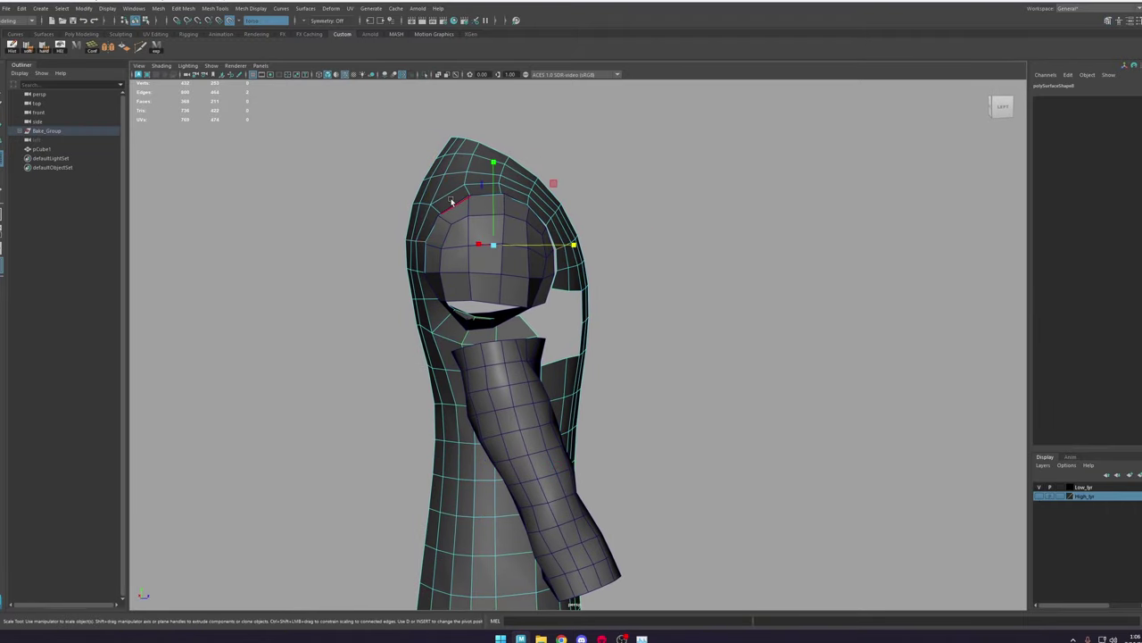
pyautogui.moveTo(493, 205); pyautogui.dragTo(518, 281)
pyautogui.hotkey('ctrl', 'z')
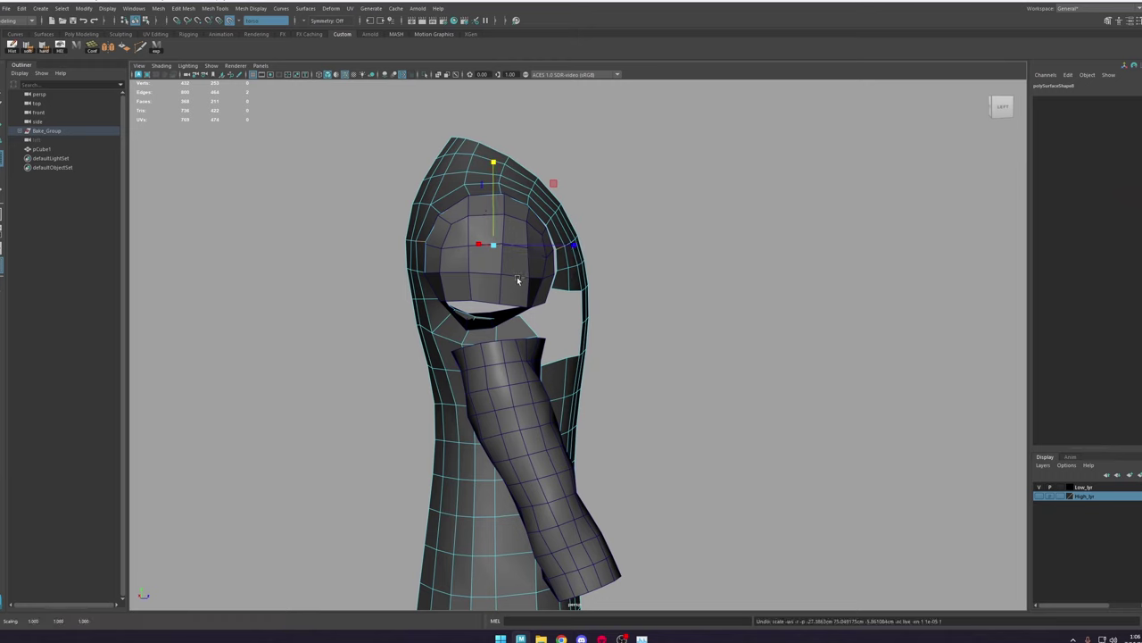
# Step: Turn off the live surface and flatten the hood edge with the Edge transform constraint
pyautogui.click(234, 19)
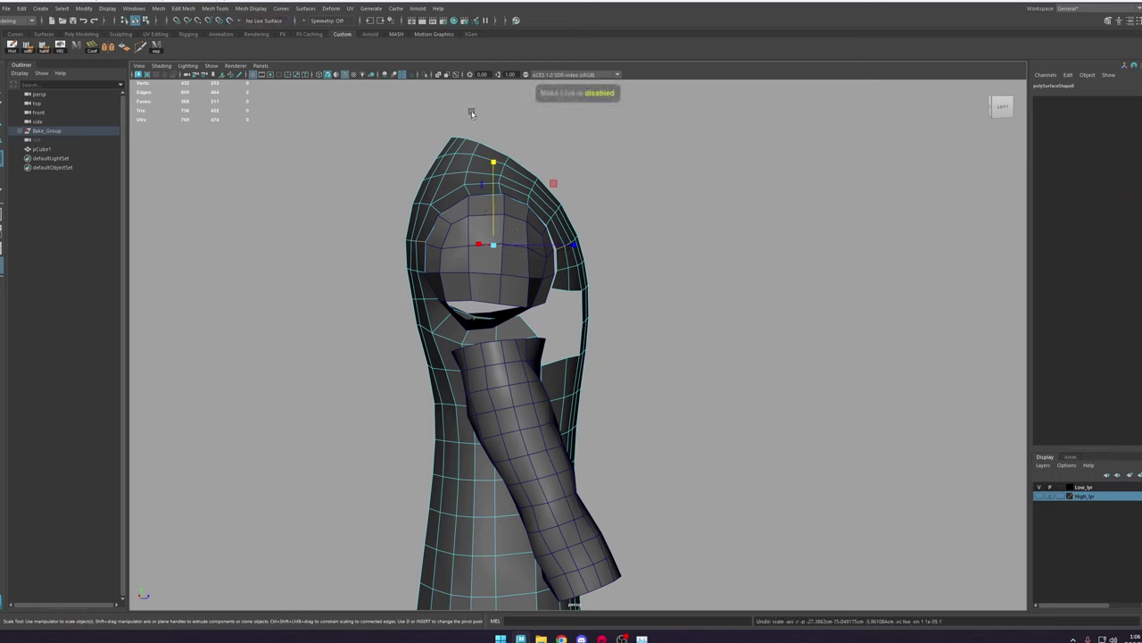
pyautogui.press('t')
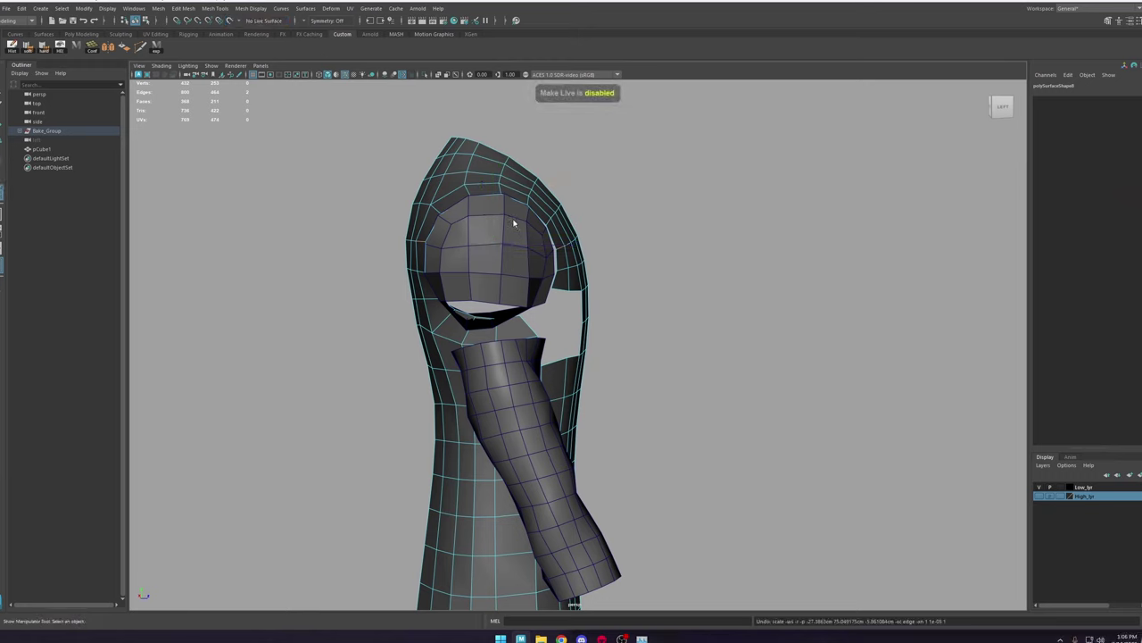
pyautogui.keyDown('ctrl'); pyautogui.keyDown('shift'); pyautogui.moveTo(513, 219); pyautogui.dragTo(573, 280, button='right'); pyautogui.keyUp('shift'); pyautogui.keyUp('ctrl')
pyautogui.moveTo(573, 280); pyautogui.dragTo(566, 276)
pyautogui.moveTo(492, 197); pyautogui.dragTo(502, 268)
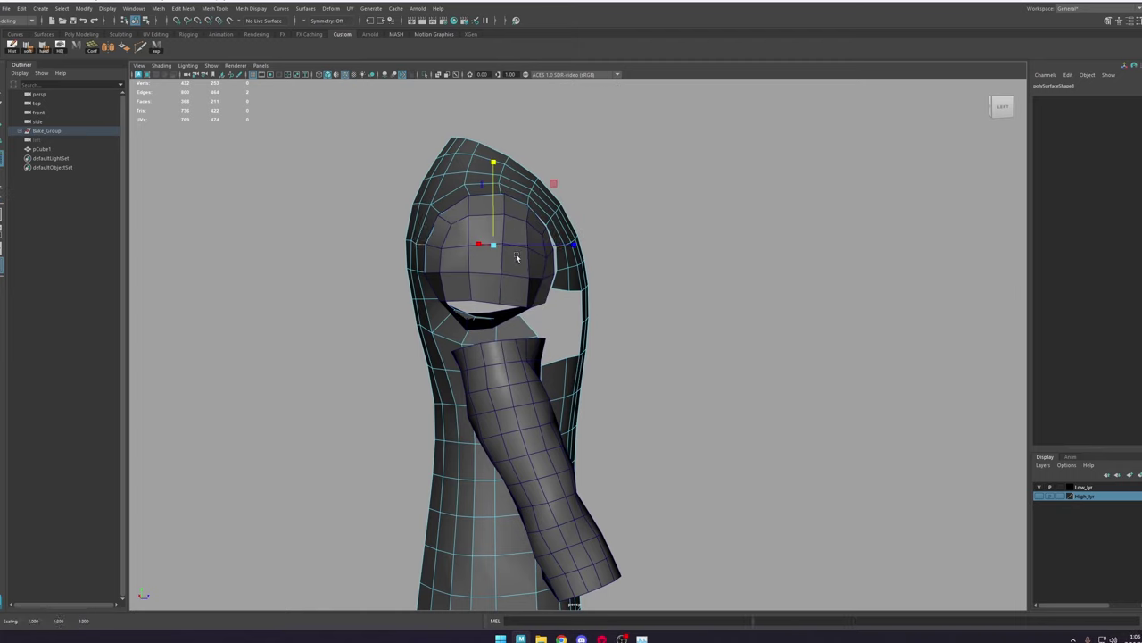
# Step: Add a second hood edge and flatten both vertically, then select pCube1's vertices
pyautogui.keyDown('alt'); pyautogui.moveTo(557, 222); pyautogui.dragTo(544, 225); pyautogui.keyUp('alt')
pyautogui.keyDown('alt'); pyautogui.moveTo(435, 204); pyautogui.dragTo(454, 210); pyautogui.keyUp('alt')
pyautogui.keyDown('shift'); pyautogui.click(441, 211); pyautogui.keyUp('shift')
pyautogui.moveTo(499, 172); pyautogui.dragTo(501, 246)
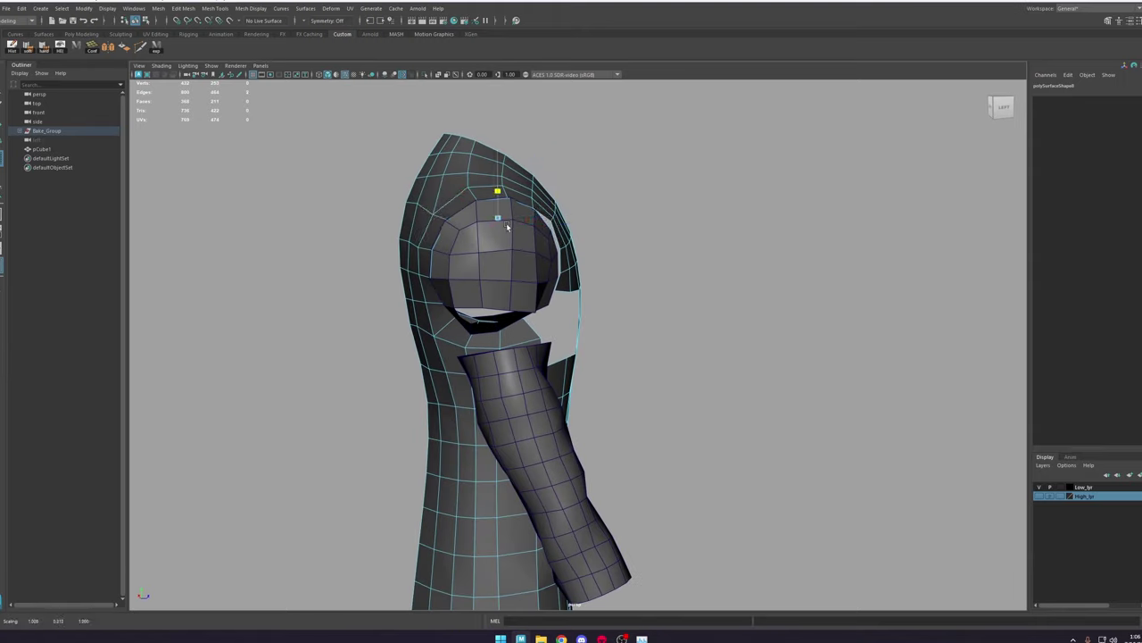
pyautogui.moveTo(511, 198); pyautogui.dragTo(511, 197)
pyautogui.keyDown('alt'); pyautogui.moveTo(603, 213); pyautogui.dragTo(599, 212); pyautogui.keyUp('alt')
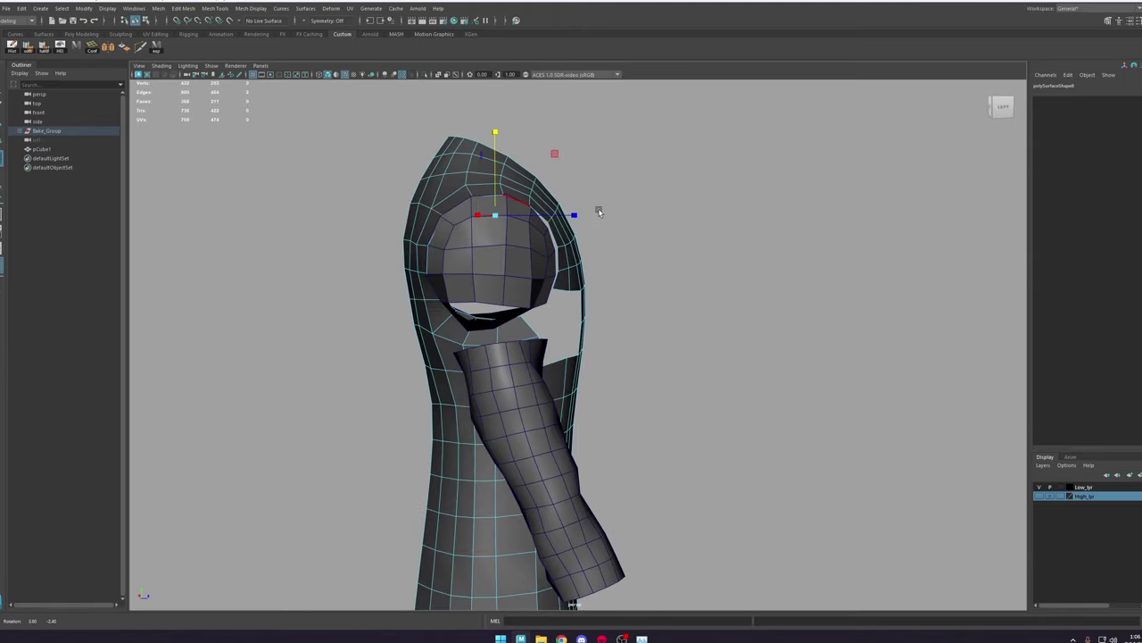
pyautogui.doubleClick(538, 232)
pyautogui.moveTo(538, 232); pyautogui.dragTo(500, 231, button='right')
# Step: With soft selection on, nudge a vertex at the head's edge upward
pyautogui.click(555, 250)
pyautogui.press('b')
pyautogui.press('w')
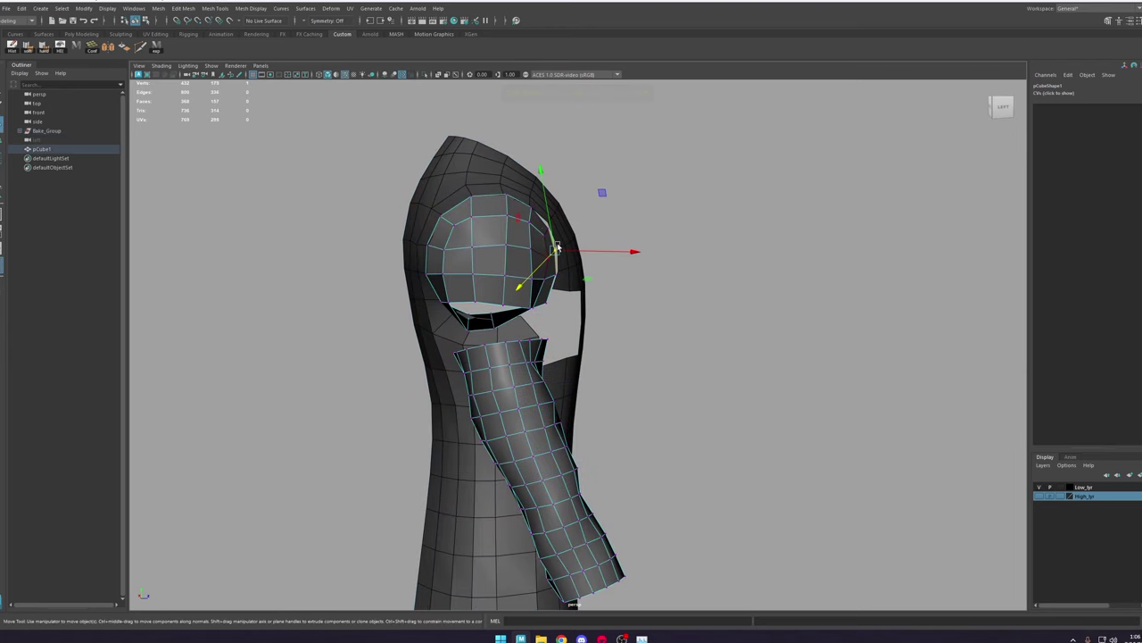
pyautogui.moveTo(555, 251); pyautogui.dragTo(544, 255)
pyautogui.scroll(-2, 547, 245)
pyautogui.keyDown('alt'); pyautogui.moveTo(544, 239); pyautogui.dragTo(568, 235); pyautogui.keyUp('alt')
# Step: Select edges and sleeve-rim vertices on pCube1 while inspecting the body mesh
pyautogui.moveTo(456, 255); pyautogui.dragTo(457, 236, button='right')
pyautogui.click(456, 263)
pyautogui.keyDown('alt'); pyautogui.moveTo(549, 269); pyautogui.dragTo(529, 271); pyautogui.keyUp('alt')
pyautogui.click(554, 278)
pyautogui.moveTo(532, 270)
pyautogui.mouseDown(button='right')
pyautogui.moveTo(532, 249)
pyautogui.moveTo(547, 273)
pyautogui.mouseUp(button='right')
pyautogui.press('e')
pyautogui.press('w')
pyautogui.click(552, 256)
pyautogui.keyDown('alt'); pyautogui.moveTo(536, 268); pyautogui.dragTo(572, 275); pyautogui.keyUp('alt')
pyautogui.click(503, 287)
pyautogui.keyDown('shift'); pyautogui.moveTo(503, 288); pyautogui.dragTo(493, 348, button='right'); pyautogui.keyUp('shift')
pyautogui.click(542, 308)
pyautogui.keyDown('alt'); pyautogui.moveTo(518, 339); pyautogui.dragTo(580, 268); pyautogui.keyUp('alt')
# Step: Snap a pCube1 sleeve-rim vertex into place, then return to object mode
pyautogui.click(597, 241)
pyautogui.scroll(-2, 597, 242)
pyautogui.scroll(3, 596, 242)
pyautogui.moveTo(571, 303); pyautogui.dragTo(542, 302, button='right')
pyautogui.click(542, 303)
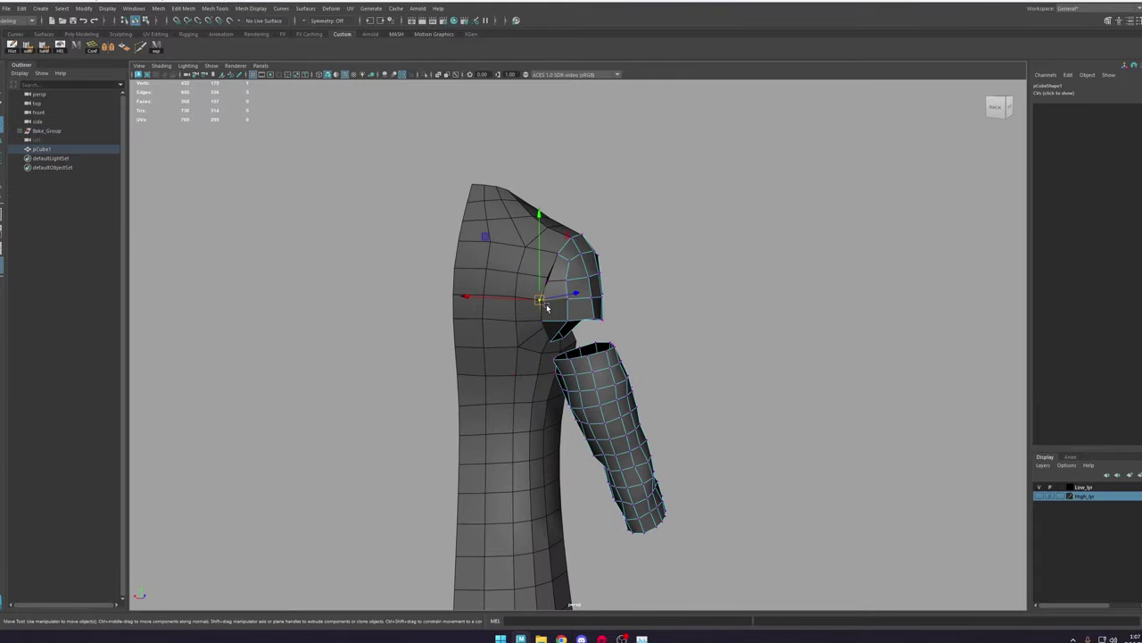
pyautogui.moveTo(545, 308); pyautogui.dragTo(509, 308)
pyautogui.moveTo(517, 308); pyautogui.dragTo(508, 290)
pyautogui.moveTo(509, 272); pyautogui.dragTo(525, 282)
pyautogui.moveTo(525, 281); pyautogui.dragTo(555, 257, button='right')
pyautogui.keyDown('alt'); pyautogui.moveTo(555, 268); pyautogui.dragTo(542, 250); pyautogui.keyUp('alt')
pyautogui.scroll(-3, 543, 259)
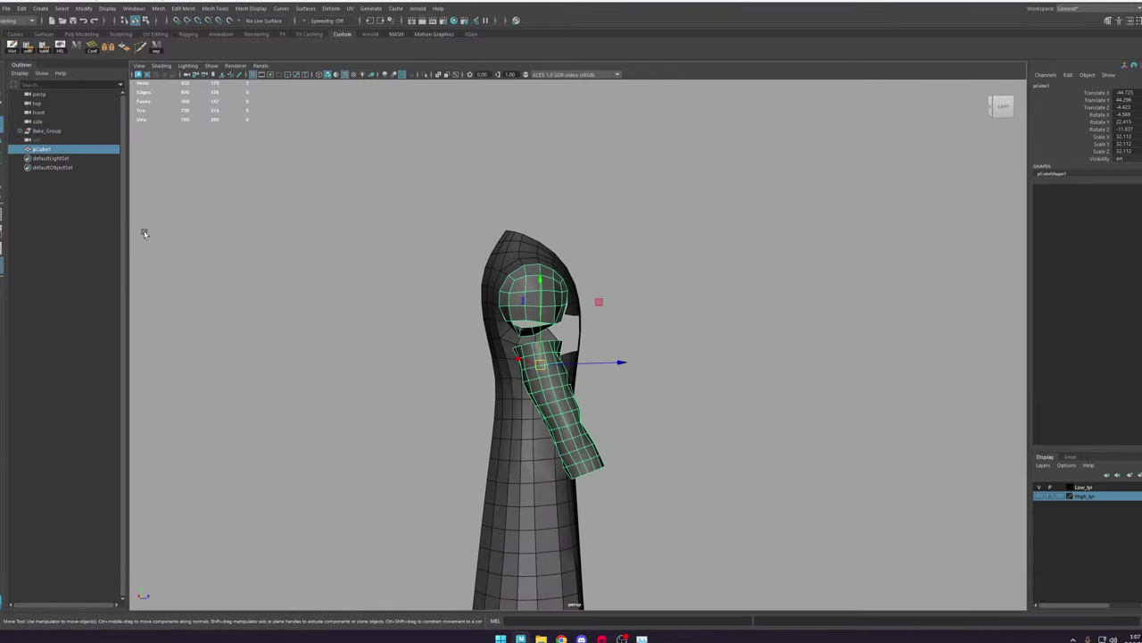
# Step: Move pCube1 into the Low group under Bake_Group in the Outliner
pyautogui.click(19, 131)
pyautogui.click(25, 148)
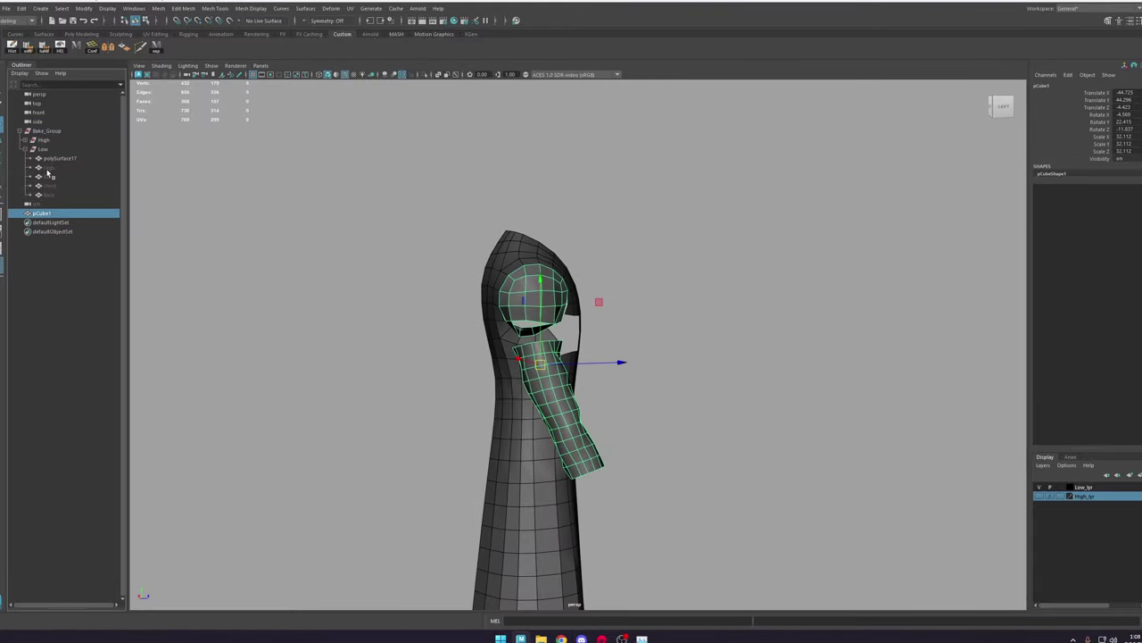
pyautogui.moveTo(55, 159); pyautogui.dragTo(47, 151, button='middle')
# Step: Move a vertex on the head's right edge of pCube1
pyautogui.click(635, 184)
pyautogui.scroll(3, 636, 185)
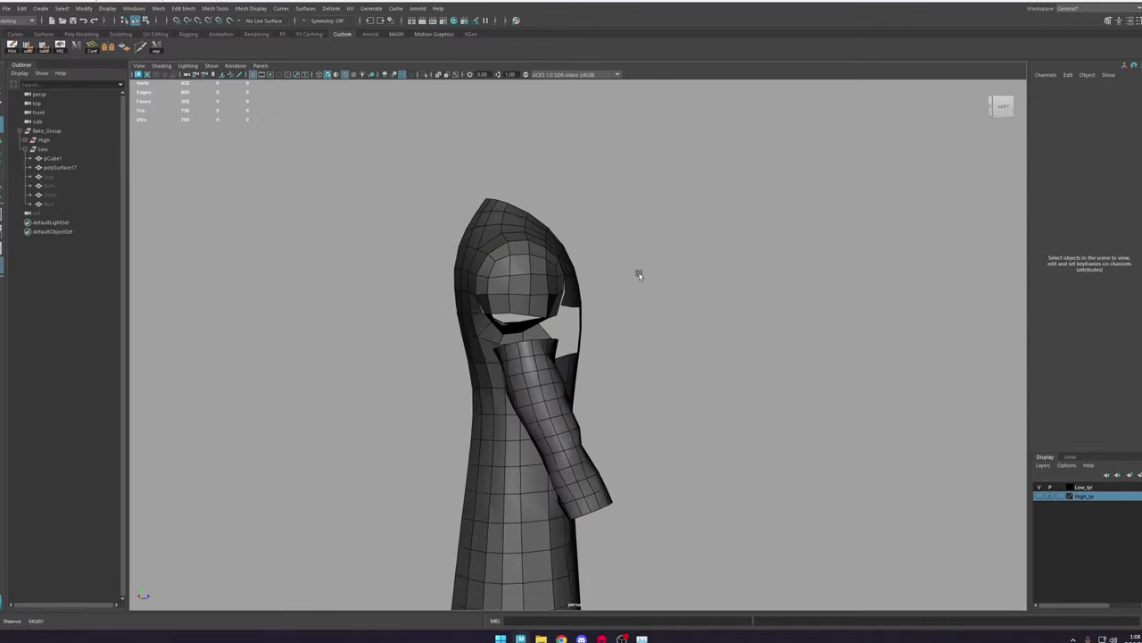
pyautogui.keyDown('alt'); pyautogui.moveTo(640, 274); pyautogui.dragTo(610, 283); pyautogui.keyUp('alt')
pyautogui.click(515, 267)
pyautogui.moveTo(515, 268); pyautogui.dragTo(493, 269, button='right')
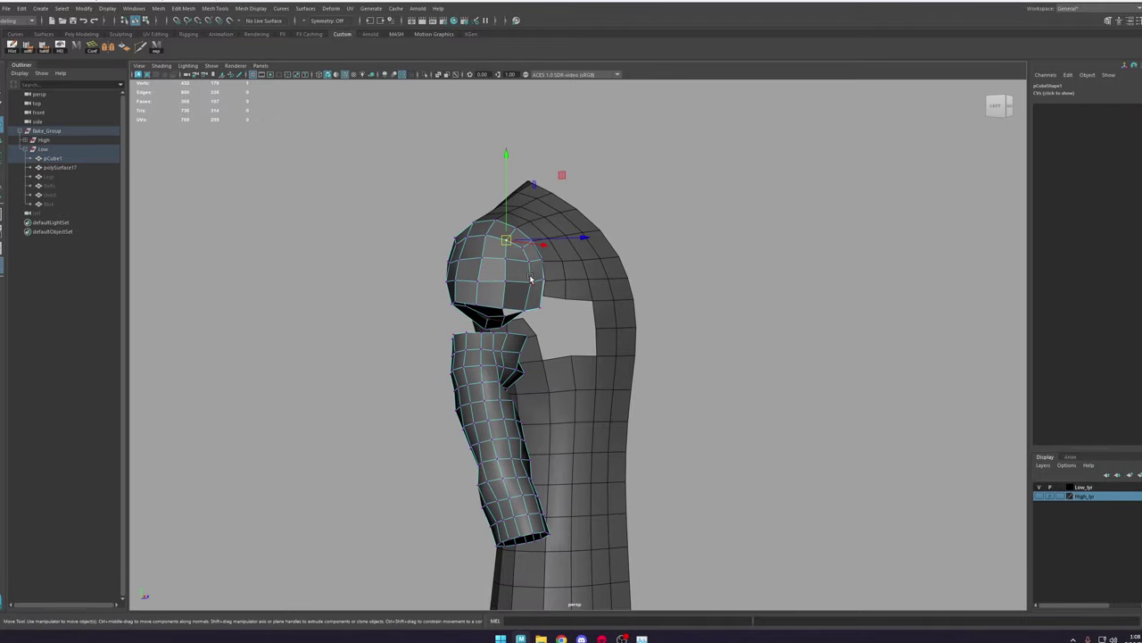
pyautogui.click(545, 281)
pyautogui.moveTo(547, 282); pyautogui.dragTo(602, 291)
pyautogui.moveTo(502, 255); pyautogui.dragTo(526, 236, button='right')
pyautogui.click(688, 304)
# Step: Adjust the soft-selection falloff around a pCube1 vertex near the armpit
pyautogui.scroll(-4, 612, 245)
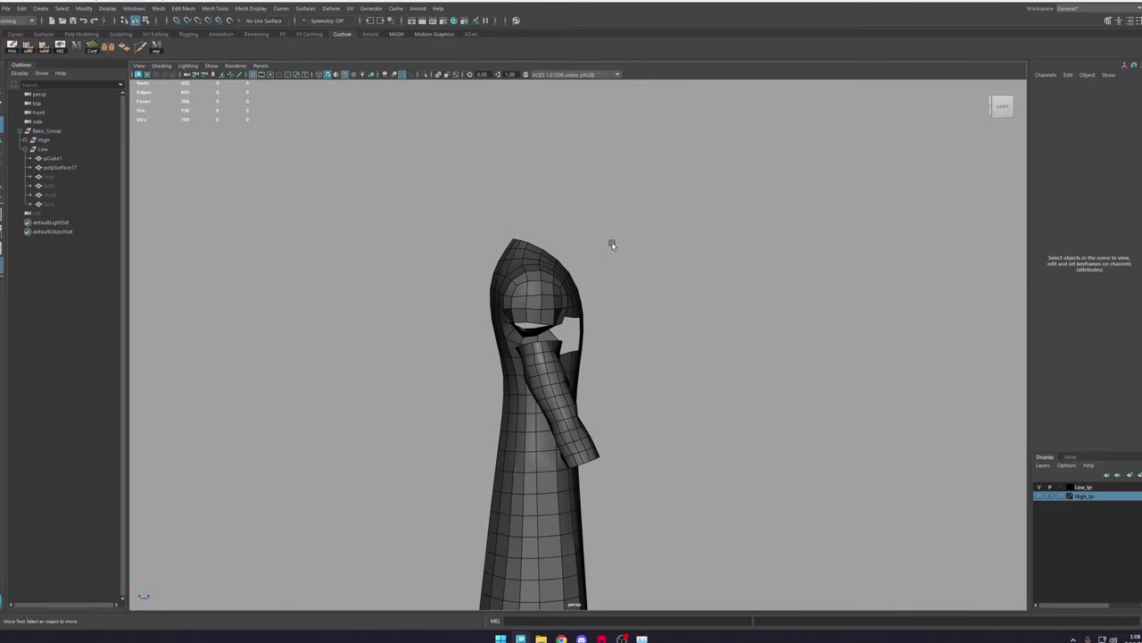
pyautogui.keyDown('alt'); pyautogui.moveTo(612, 245); pyautogui.dragTo(489, 311); pyautogui.keyUp('alt')
pyautogui.keyDown('alt'); pyautogui.moveTo(551, 294); pyautogui.dragTo(588, 309); pyautogui.keyUp('alt')
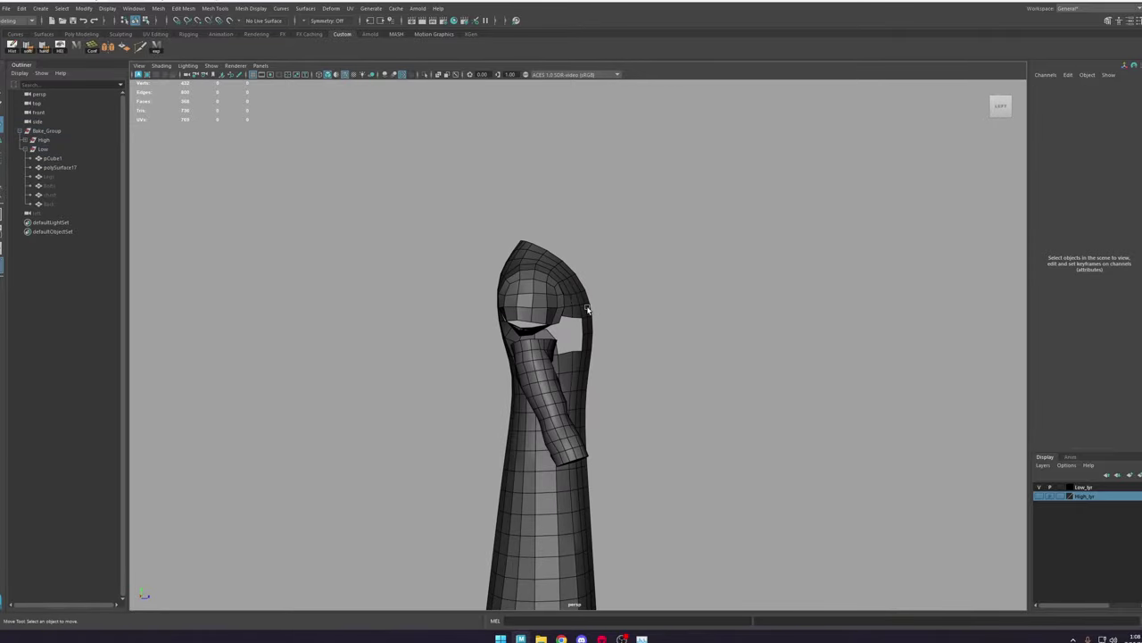
pyautogui.keyDown('alt'); pyautogui.moveTo(489, 296); pyautogui.dragTo(545, 294); pyautogui.keyUp('alt')
pyautogui.keyDown('alt'); pyautogui.moveTo(642, 361); pyautogui.dragTo(808, 442, button='right'); pyautogui.keyUp('alt')
pyautogui.keyDown('alt'); pyautogui.moveTo(603, 277); pyautogui.dragTo(689, 269); pyautogui.keyUp('alt')
pyautogui.click(711, 258)
pyautogui.moveTo(711, 257); pyautogui.dragTo(679, 251, button='right')
pyautogui.click(677, 251)
pyautogui.keyDown('alt'); pyautogui.moveTo(692, 257); pyautogui.dragTo(561, 271); pyautogui.keyUp('alt')
pyautogui.click(657, 288)
pyautogui.press('b')
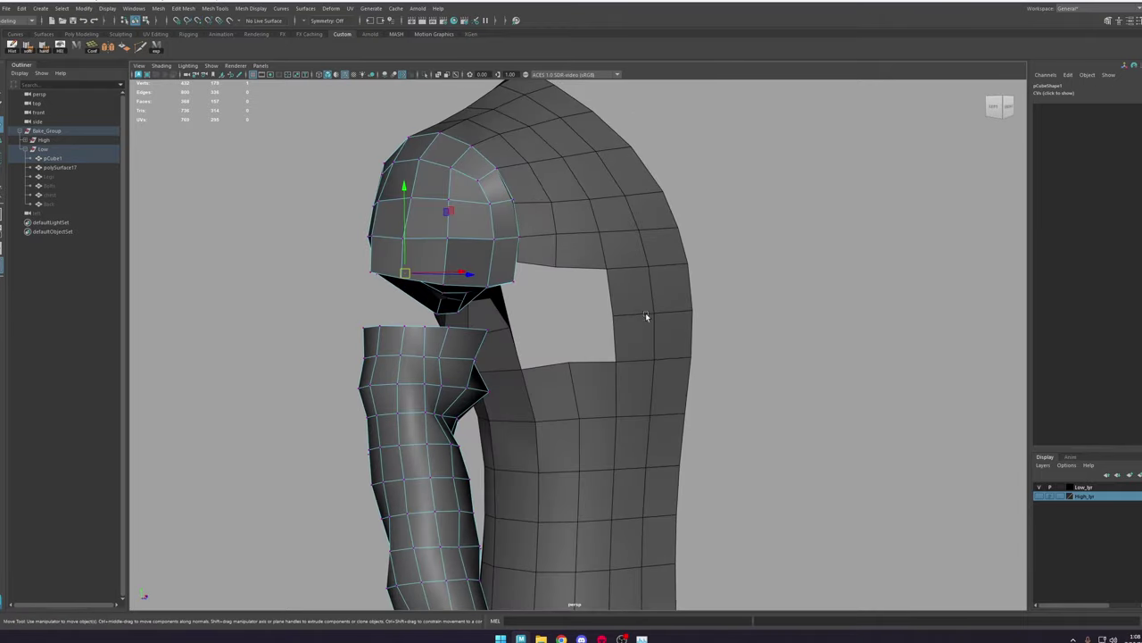
pyautogui.keyDown('alt'); pyautogui.moveTo(646, 314); pyautogui.dragTo(712, 309); pyautogui.keyUp('alt')
pyautogui.moveTo(551, 245); pyautogui.dragTo(576, 221, button='right')
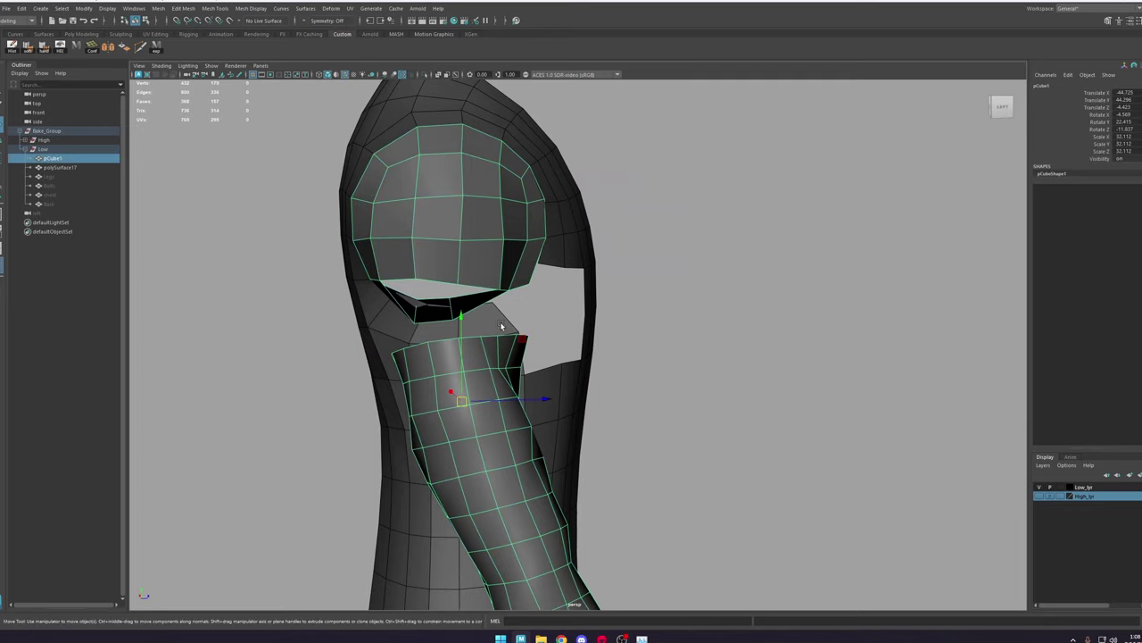
# Step: Isolate the head and arm mesh and select edges on the head
pyautogui.click(424, 75)
pyautogui.moveTo(512, 175); pyautogui.dragTo(512, 149, button='right')
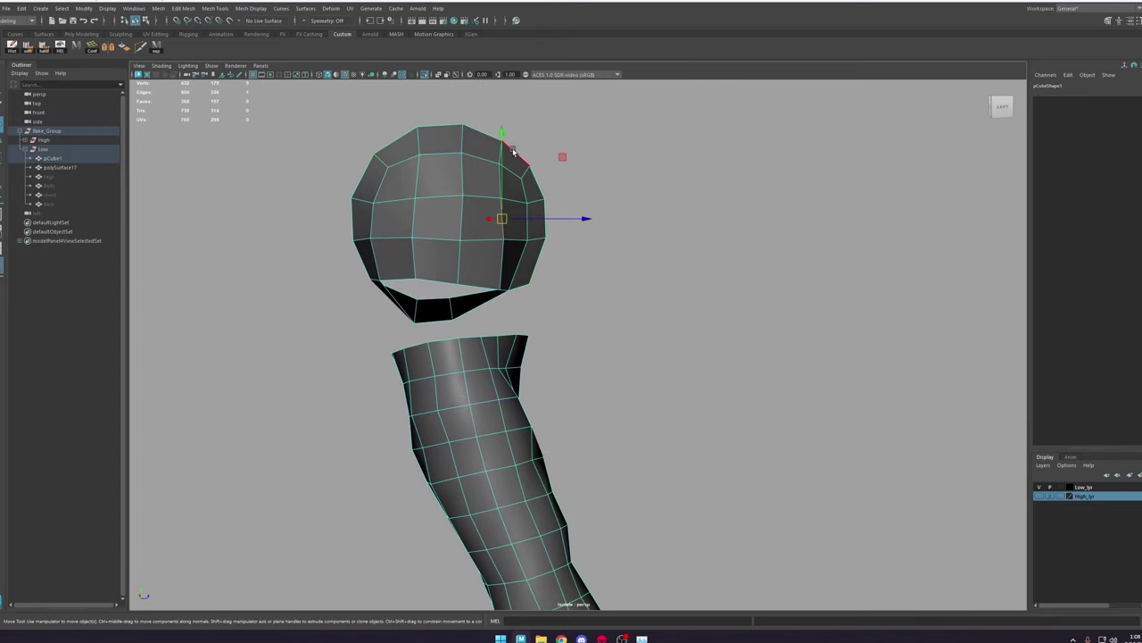
pyautogui.click(524, 171)
pyautogui.keyDown('alt'); pyautogui.moveTo(522, 183); pyautogui.dragTo(559, 266); pyautogui.keyUp('alt')
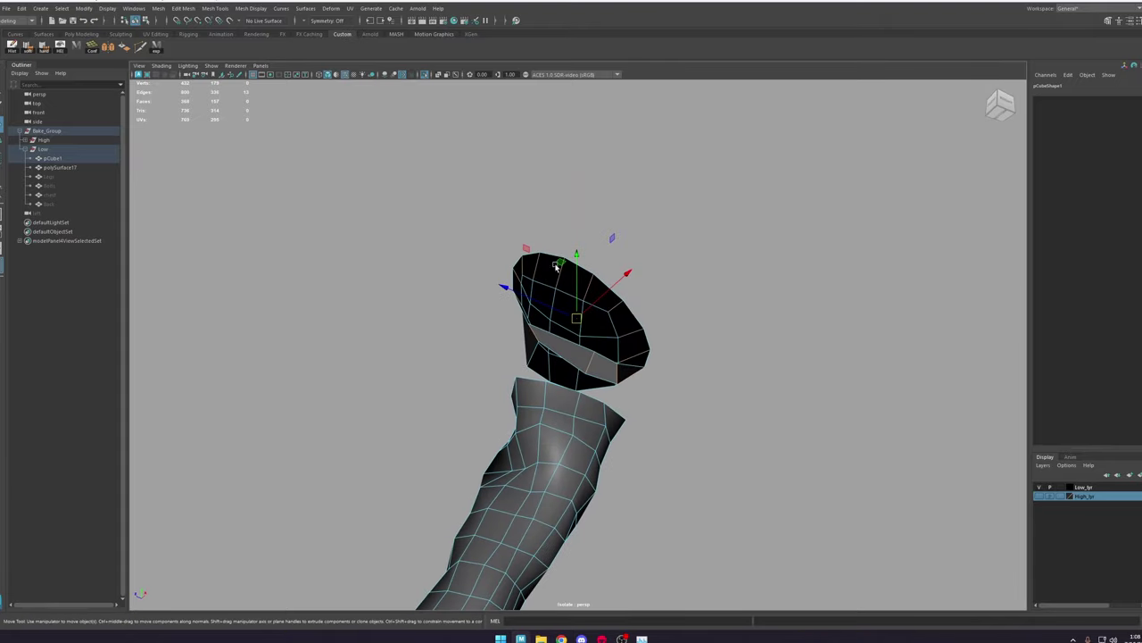
pyautogui.scroll(4, 559, 266)
# Step: Multi-Cut a new edge across the face
pyautogui.hotkey('ctrl', 'shift', 'x')
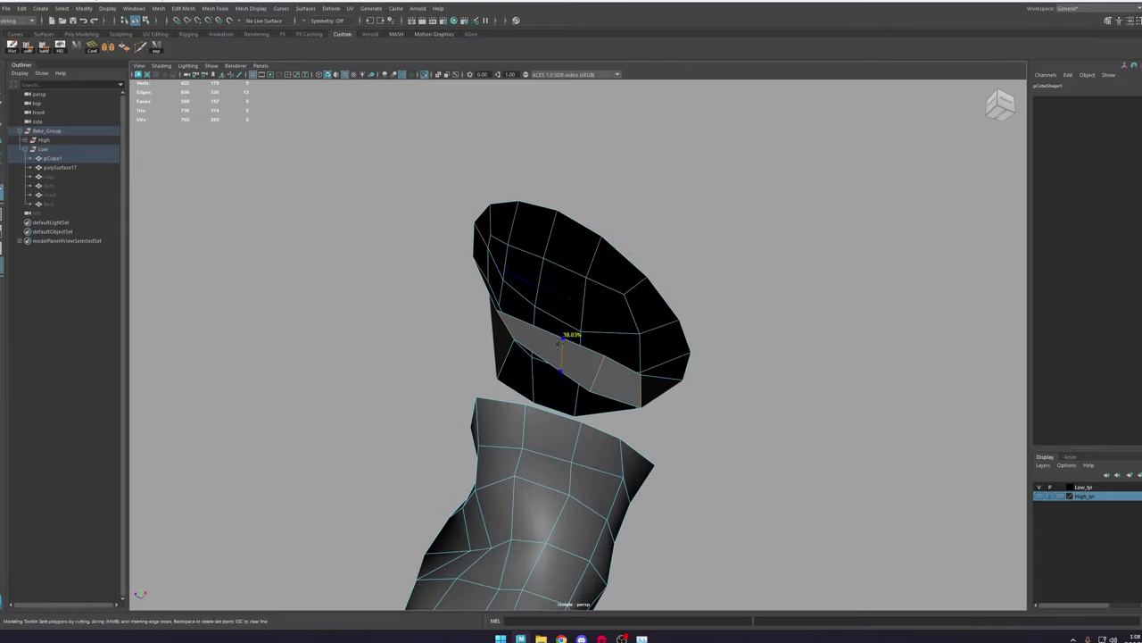
pyautogui.keyDown('ctrl'); pyautogui.click(547, 340); pyautogui.keyUp('ctrl')
pyautogui.press('w')
# Step: Apply Edit Edge Flow to the first strap edges of the hood
pyautogui.click(559, 353)
pyautogui.keyDown('shift'); pyautogui.rightClick(560, 352); pyautogui.keyUp('shift')
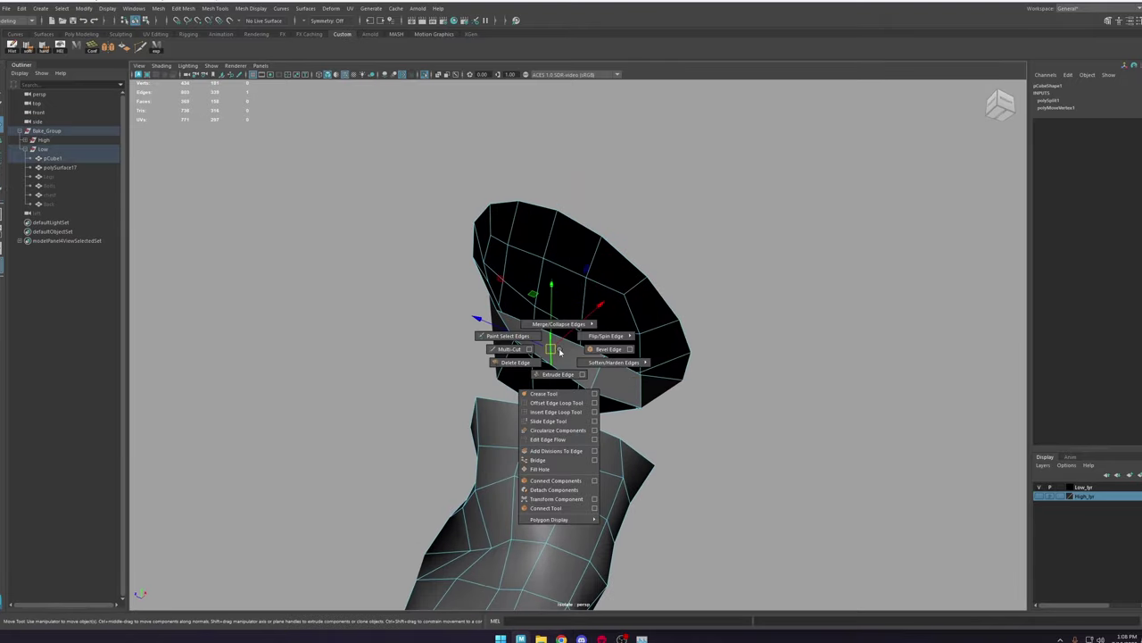
pyautogui.keyDown('shift'); pyautogui.moveTo(554, 463); pyautogui.dragTo(548, 440, button='right'); pyautogui.keyUp('shift')
pyautogui.keyDown('alt'); pyautogui.moveTo(610, 387); pyautogui.dragTo(619, 352); pyautogui.keyUp('alt')
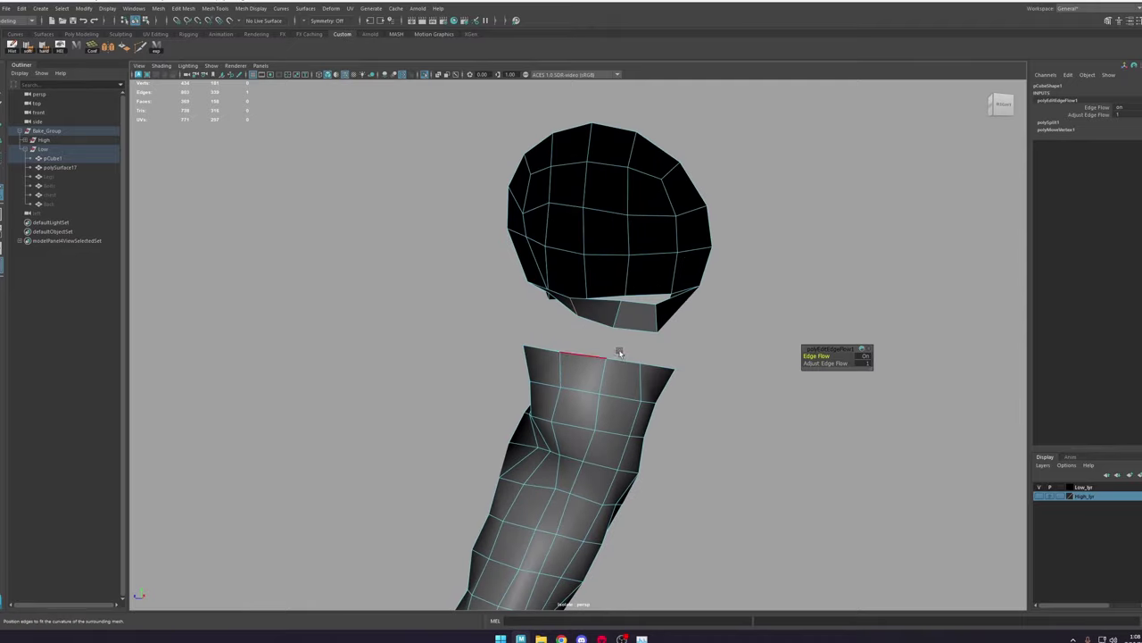
pyautogui.click(627, 318)
pyautogui.press('g')
pyautogui.click(656, 319)
pyautogui.press('g')
pyautogui.click(621, 323)
pyautogui.press('g')
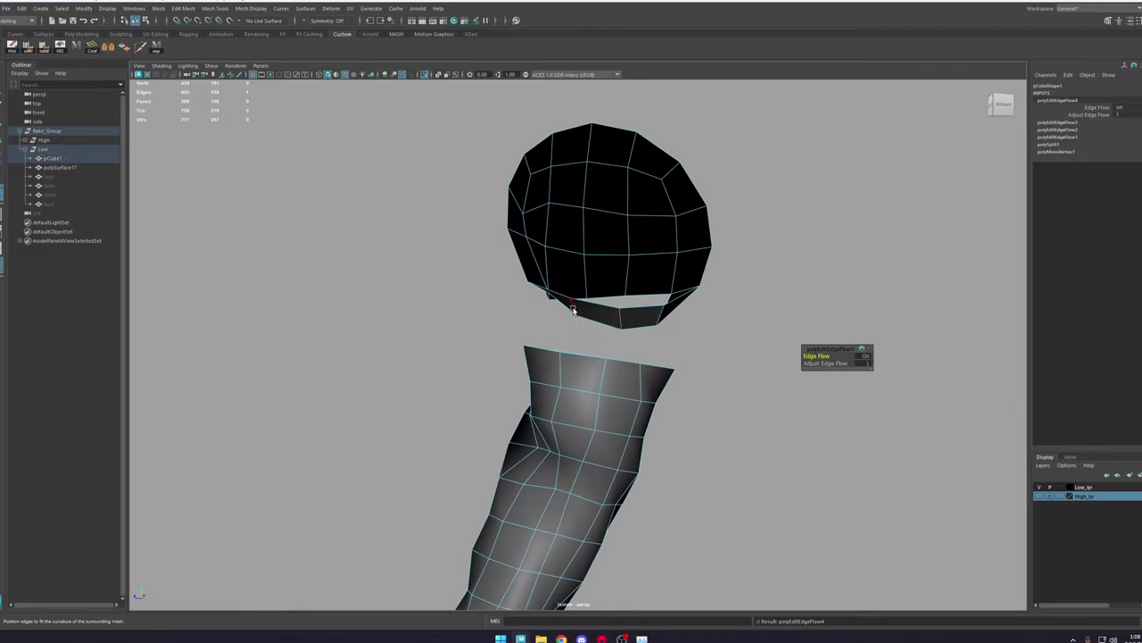
# Step: Repeat edge flow with G on the remaining strap edges
pyautogui.click(576, 310)
pyautogui.press('g')
pyautogui.keyDown('alt'); pyautogui.moveTo(650, 323); pyautogui.dragTo(597, 268); pyautogui.keyUp('alt')
pyautogui.click(595, 271)
pyautogui.press('g')
pyautogui.keyDown('alt'); pyautogui.moveTo(625, 308); pyautogui.dragTo(571, 308); pyautogui.keyUp('alt')
pyautogui.press('g')
pyautogui.moveTo(558, 293); pyautogui.dragTo(527, 294, button='right')
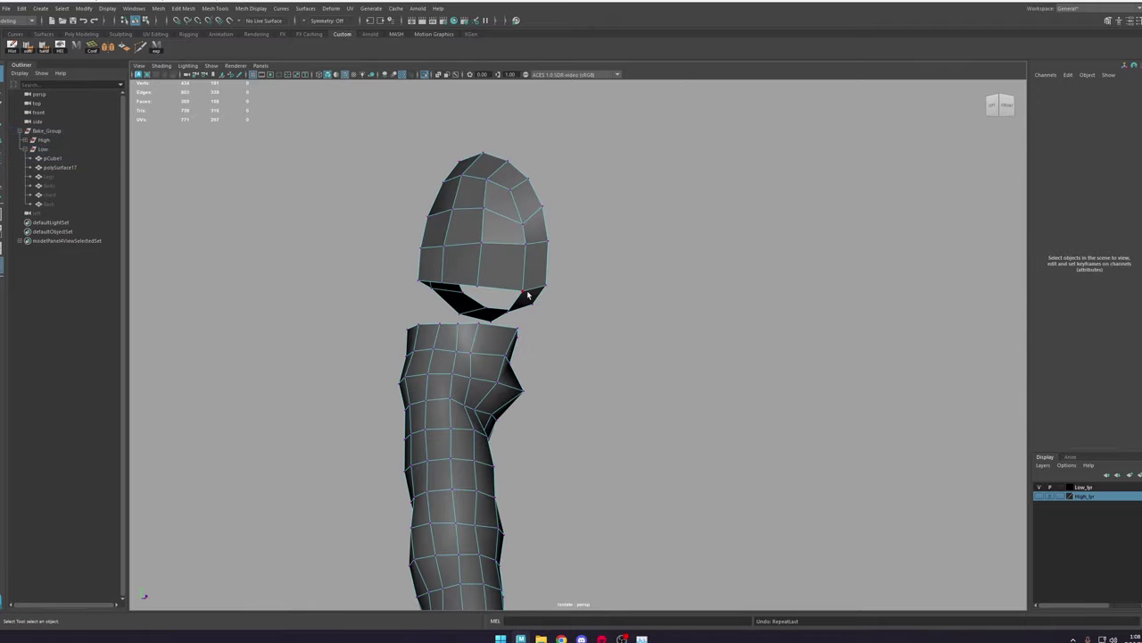
pyautogui.click(529, 291)
# Step: Exit isolate to show the whole scene and deselect the hood piece
pyautogui.hotkey('ctrl', '1')
pyautogui.scroll(-6, 529, 271)
pyautogui.moveTo(585, 239); pyautogui.dragTo(653, 184, button='right')
pyautogui.click(653, 184)
pyautogui.scroll(7, 627, 303)
pyautogui.keyDown('alt'); pyautogui.moveTo(627, 303); pyautogui.dragTo(581, 262); pyautogui.keyUp('alt')
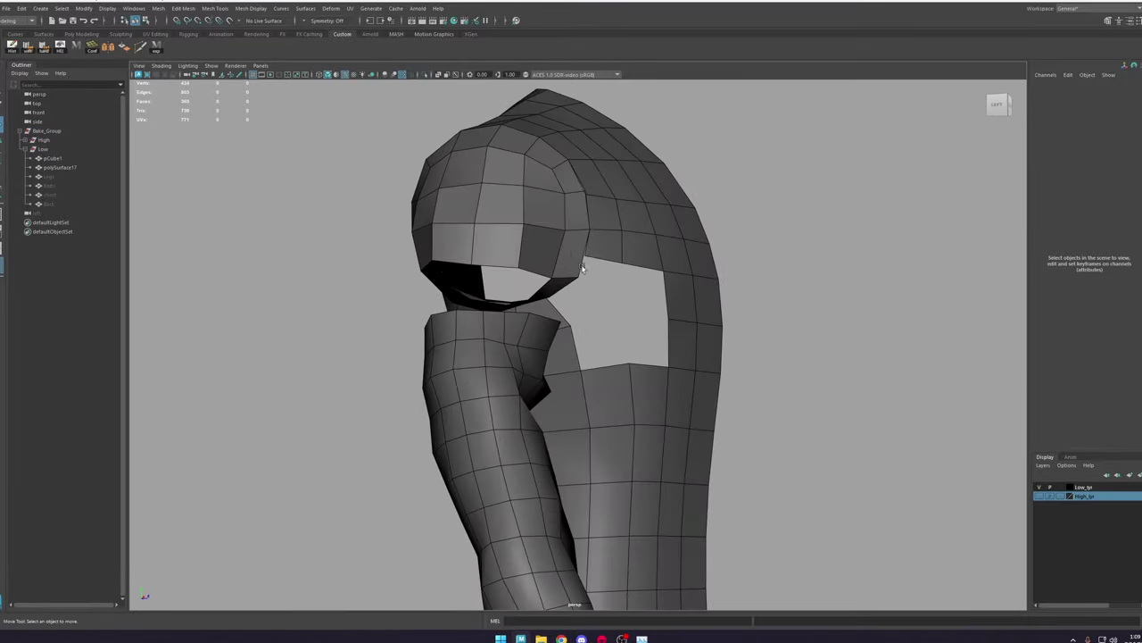
# Step: Select the robe's gap border edges and Fill Hole on the left side
pyautogui.click(650, 247)
pyautogui.moveTo(652, 247); pyautogui.dragTo(649, 192, button='right')
pyautogui.click(604, 260)
pyautogui.keyDown('shift'); pyautogui.click(560, 313); pyautogui.keyUp('shift')
pyautogui.keyDown('shift'); pyautogui.moveTo(595, 273); pyautogui.dragTo(630, 287, button='right'); pyautogui.keyUp('shift')
pyautogui.click(627, 302)
pyautogui.keyDown('alt'); pyautogui.moveTo(546, 308); pyautogui.dragTo(571, 303); pyautogui.keyUp('alt')
pyautogui.keyDown('shift'); pyautogui.moveTo(594, 286); pyautogui.dragTo(631, 302, button='right'); pyautogui.keyUp('shift')
# Step: Bridge the border edges of the robe's remaining gap with faces
pyautogui.keyDown('shift'); pyautogui.click(657, 336); pyautogui.keyUp('shift')
pyautogui.press('g')
pyautogui.click(654, 306)
pyautogui.keyDown('shift'); pyautogui.click(616, 302); pyautogui.keyUp('shift')
pyautogui.press('g')
pyautogui.scroll(-6, 638, 319)
pyautogui.keyDown('alt'); pyautogui.moveTo(634, 324); pyautogui.dragTo(689, 384); pyautogui.keyUp('alt')
pyautogui.keyDown('alt'); pyautogui.moveTo(691, 399); pyautogui.dragTo(775, 461, button='right'); pyautogui.keyUp('alt')
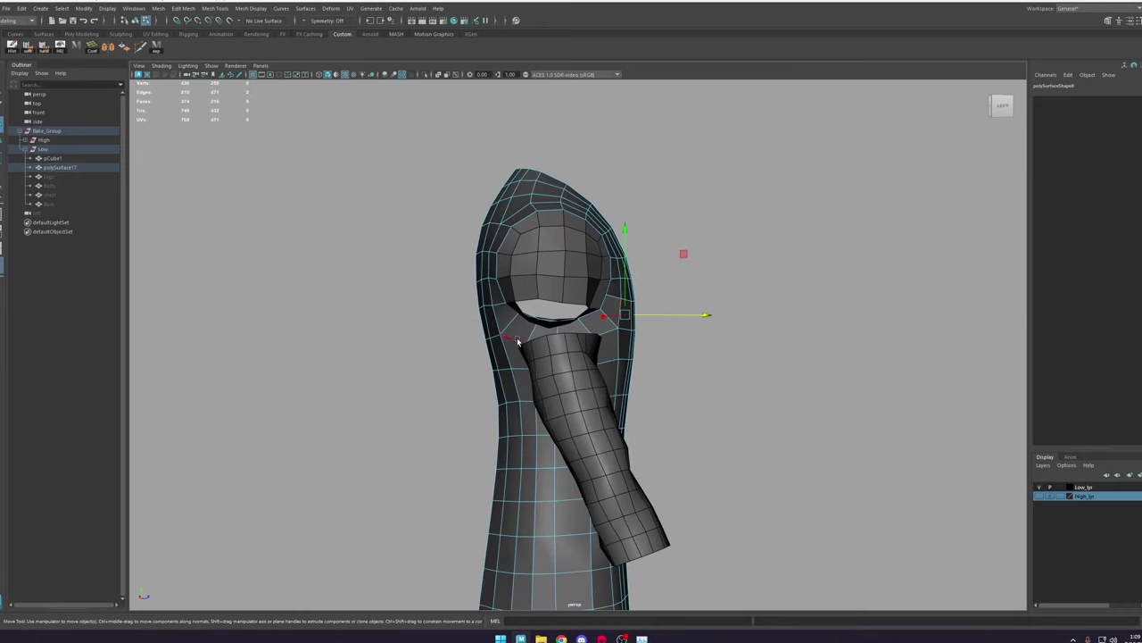
# Step: Scale the new left and right edges flat in Y so they sit level
pyautogui.click(496, 335)
pyautogui.keyDown('shift'); pyautogui.click(626, 330); pyautogui.keyUp('shift')
pyautogui.press('r')
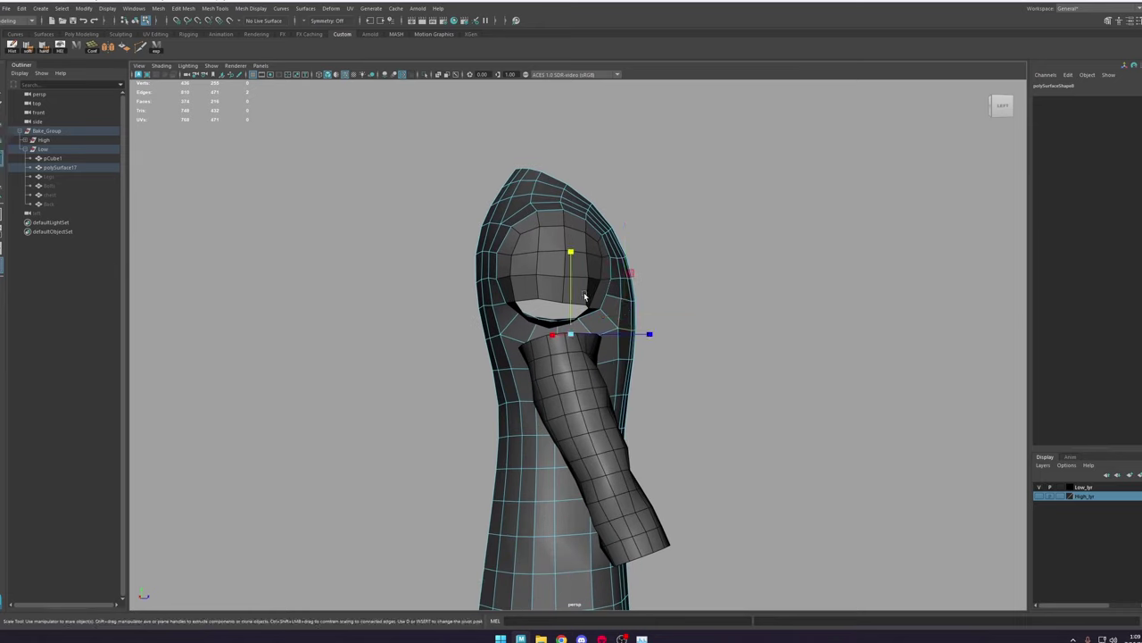
pyautogui.moveTo(572, 284); pyautogui.dragTo(570, 292)
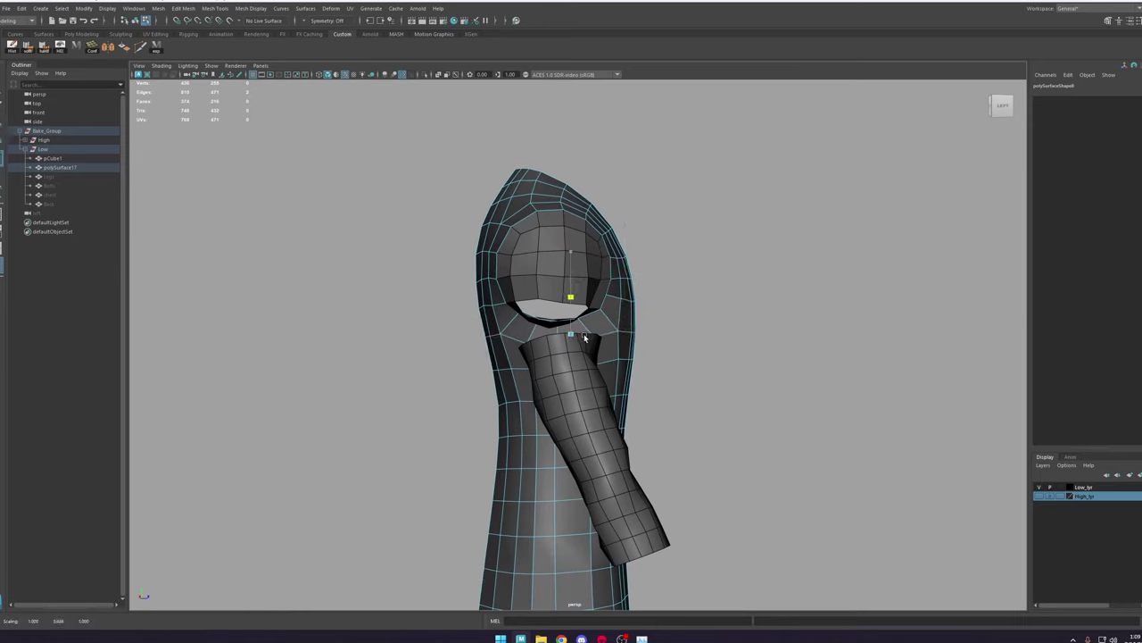
pyautogui.moveTo(585, 336); pyautogui.dragTo(586, 570)
pyautogui.click(587, 402)
pyautogui.click(608, 397)
pyautogui.keyDown('alt'); pyautogui.moveTo(648, 427); pyautogui.dragTo(592, 451); pyautogui.keyUp('alt')
# Step: Flatten the next two horizontal edge loops below level in Y
pyautogui.click(595, 430)
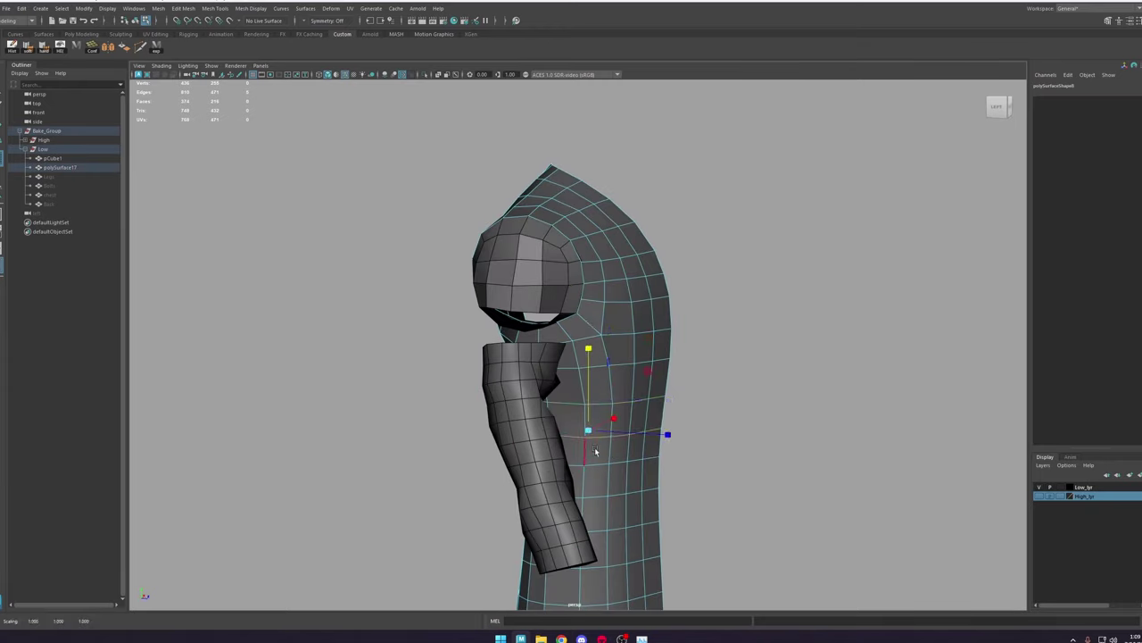
pyautogui.doubleClick(599, 461)
pyautogui.moveTo(587, 382); pyautogui.dragTo(599, 576)
pyautogui.doubleClick(593, 498)
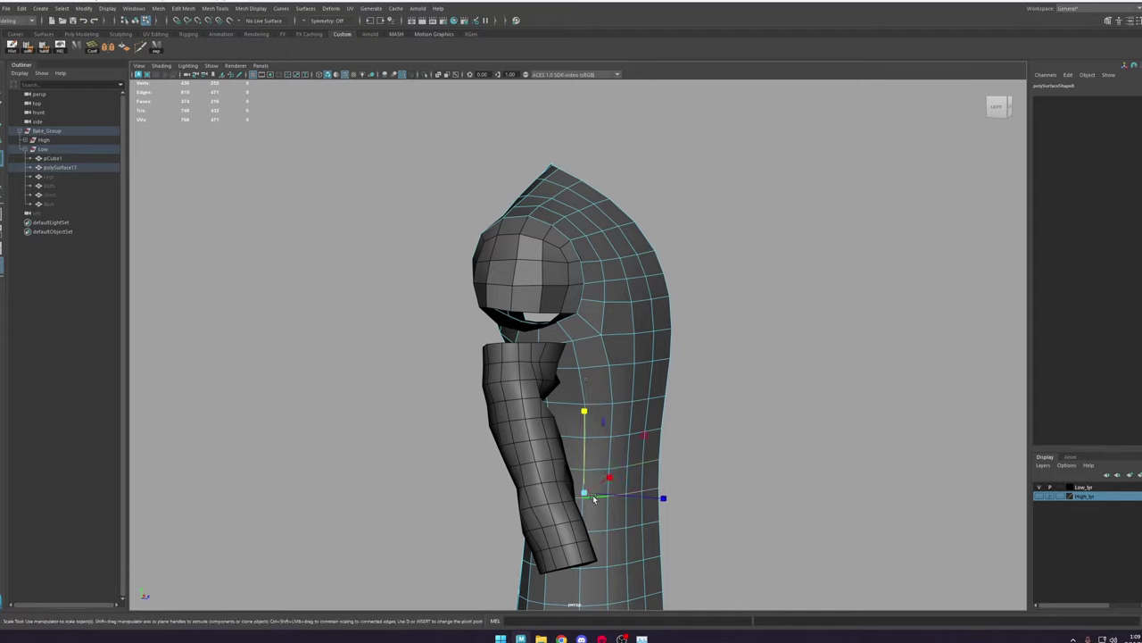
pyautogui.moveTo(589, 448); pyautogui.dragTo(589, 592)
pyautogui.hotkey('ctrl', 'z')
pyautogui.moveTo(586, 412); pyautogui.dragTo(589, 535)
pyautogui.click(786, 424)
# Step: Apply Edit Edge Flow to an edge loop on the robe's side
pyautogui.keyDown('alt'); pyautogui.moveTo(786, 424); pyautogui.dragTo(636, 335, button='right'); pyautogui.keyUp('alt')
pyautogui.keyDown('alt'); pyautogui.moveTo(636, 335); pyautogui.dragTo(663, 318); pyautogui.keyUp('alt')
pyautogui.keyDown('alt'); pyautogui.moveTo(663, 319); pyautogui.dragTo(778, 504, button='right'); pyautogui.keyUp('alt')
pyautogui.keyDown('alt'); pyautogui.moveTo(711, 370); pyautogui.dragTo(654, 375); pyautogui.keyUp('alt')
pyautogui.doubleClick(609, 363)
pyautogui.keyDown('shift'); pyautogui.rightClick(610, 365); pyautogui.keyUp('shift')
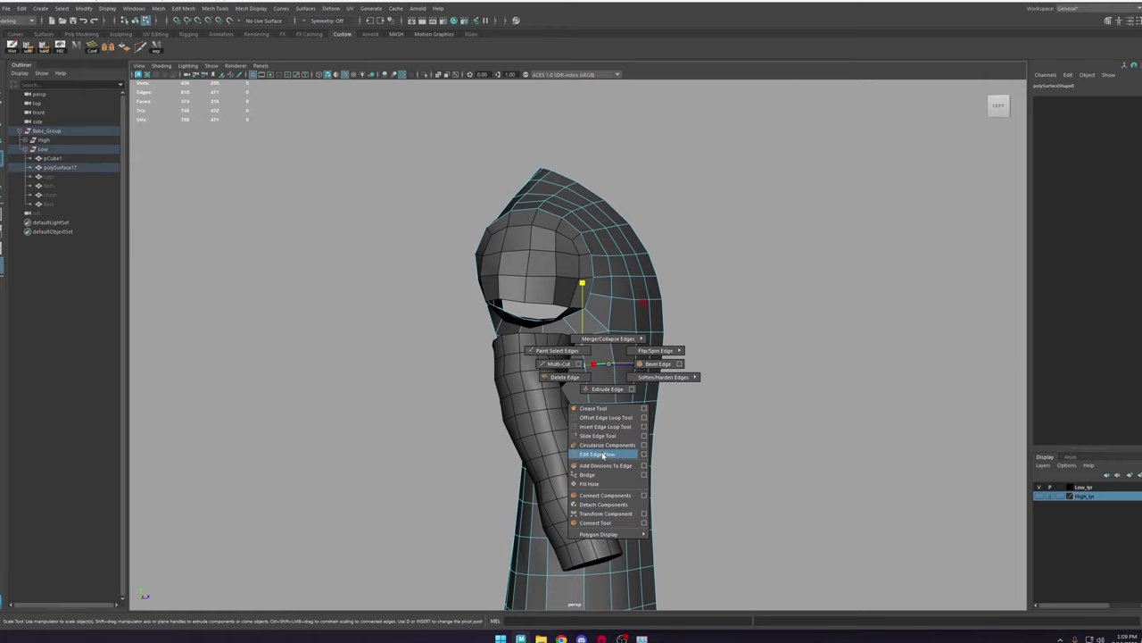
pyautogui.click(604, 454)
# Step: Level the upper horizontal loops on the robe's front by scaling them flat in Y
pyautogui.keyDown('alt'); pyautogui.moveTo(607, 445); pyautogui.dragTo(589, 295, button='middle'); pyautogui.keyUp('alt')
pyautogui.keyDown('alt'); pyautogui.moveTo(589, 294); pyautogui.dragTo(656, 299); pyautogui.keyUp('alt')
pyautogui.click(578, 389)
pyautogui.press('r')
pyautogui.doubleClick(561, 364)
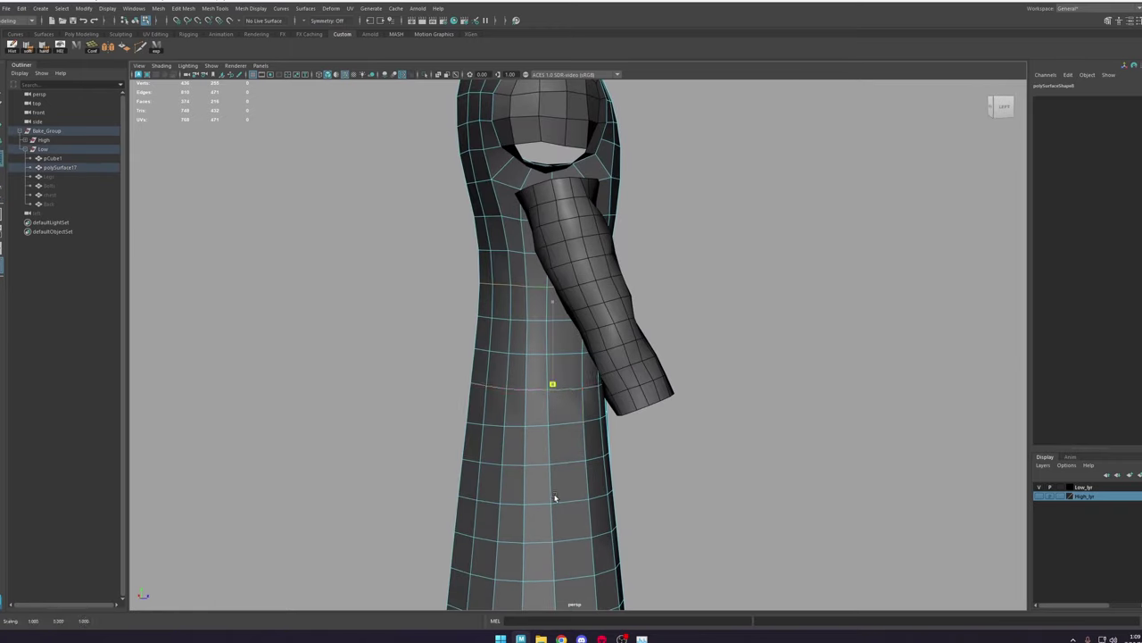
pyautogui.doubleClick(570, 430)
pyautogui.moveTo(551, 338); pyautogui.dragTo(550, 471)
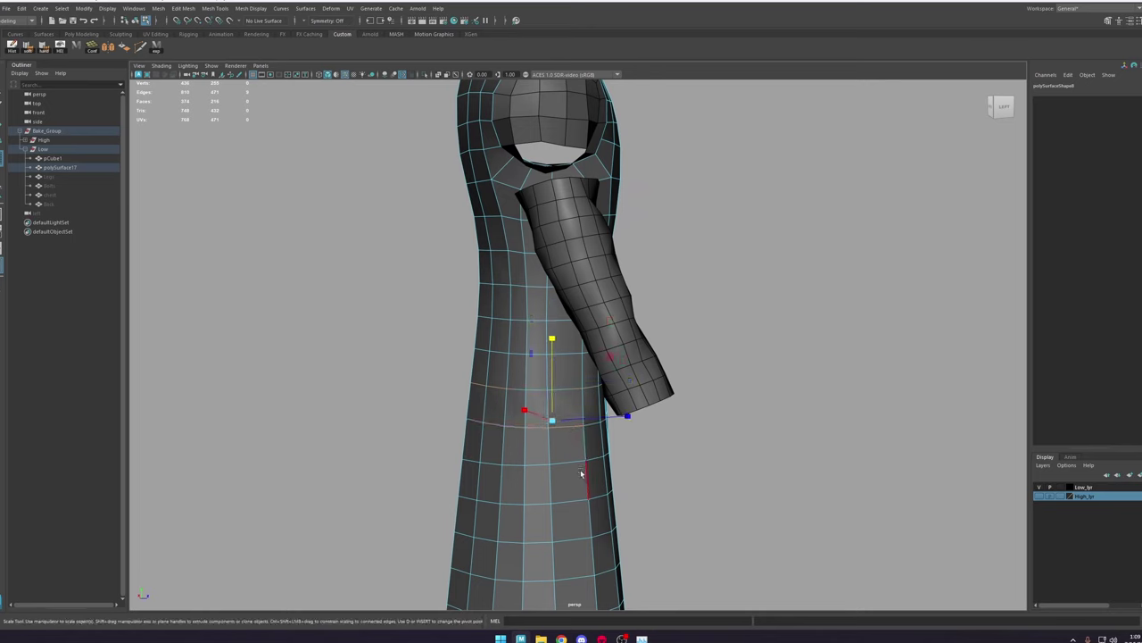
pyautogui.doubleClick(574, 469)
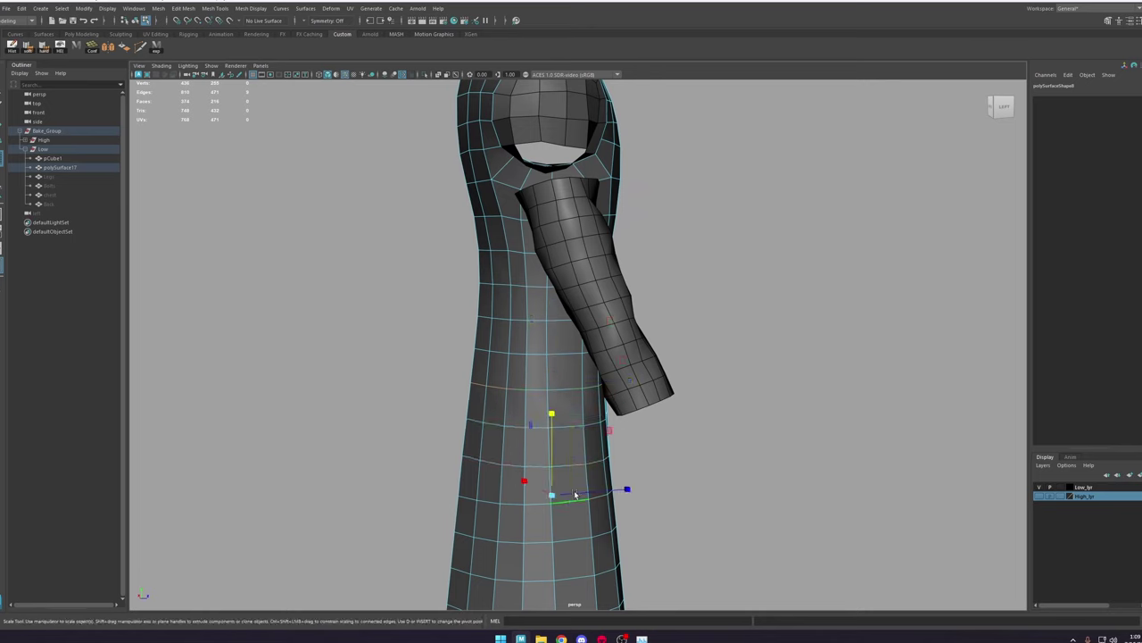
pyautogui.moveTo(552, 413); pyautogui.dragTo(555, 493)
# Step: Scale the middle horizontal loops of the lower robe flat in Y
pyautogui.click(578, 529)
pyautogui.doubleClick(576, 541)
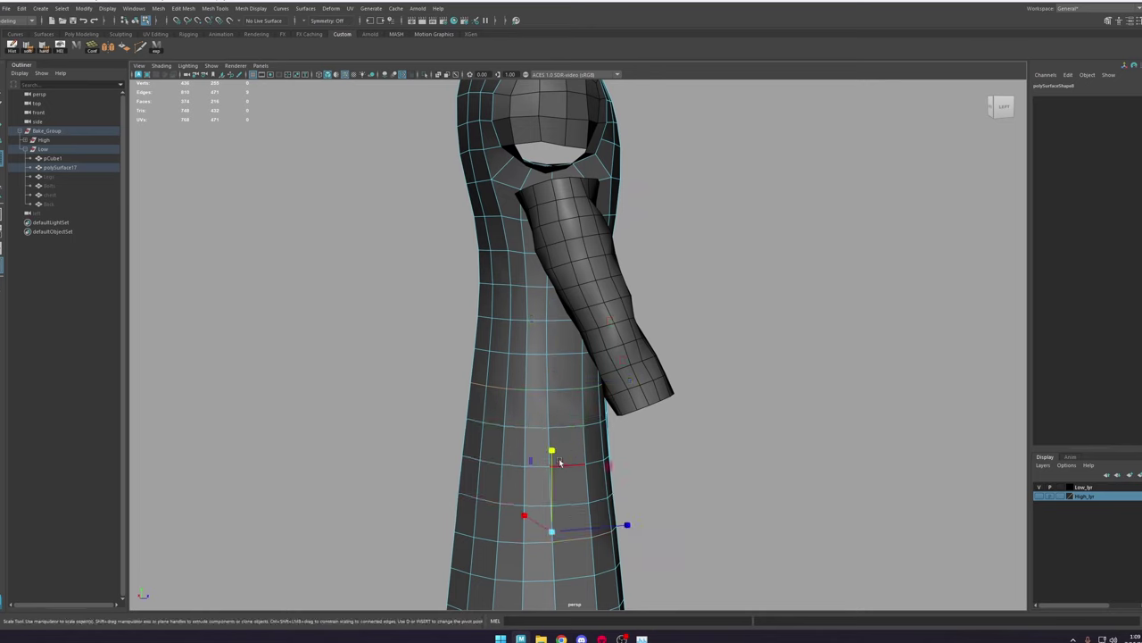
pyautogui.moveTo(552, 451); pyautogui.dragTo(562, 612)
pyautogui.keyDown('alt'); pyautogui.moveTo(572, 525); pyautogui.dragTo(562, 402, button='middle'); pyautogui.keyUp('alt')
pyautogui.click(565, 454)
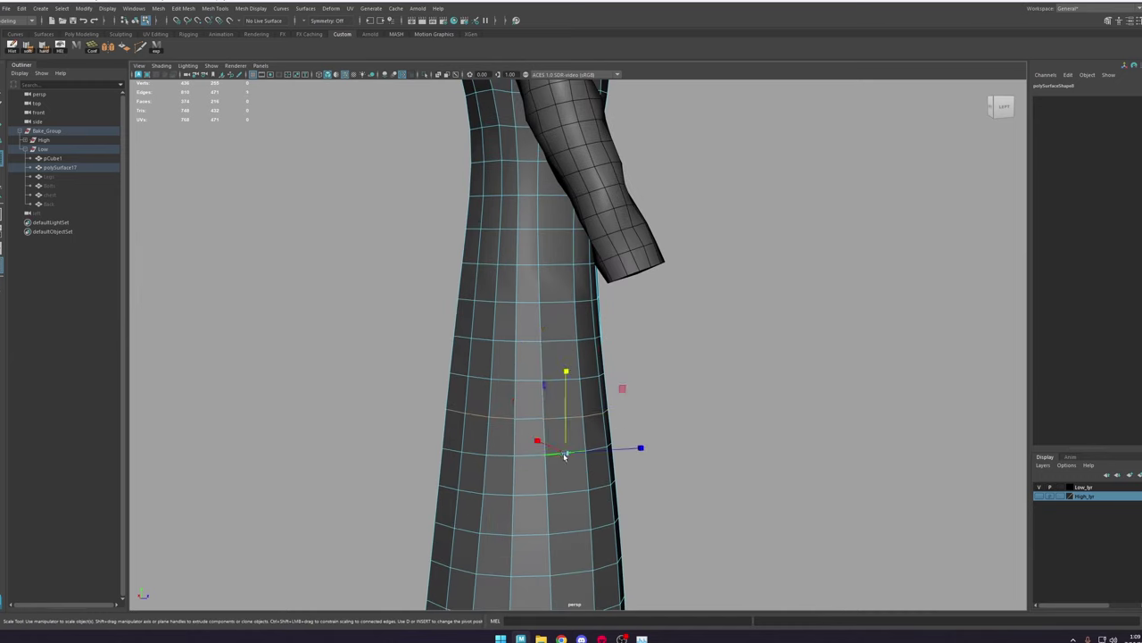
pyautogui.doubleClick(565, 456)
pyautogui.moveTo(543, 363); pyautogui.dragTo(544, 451)
pyautogui.scroll(-4, 562, 457)
pyautogui.click(566, 436)
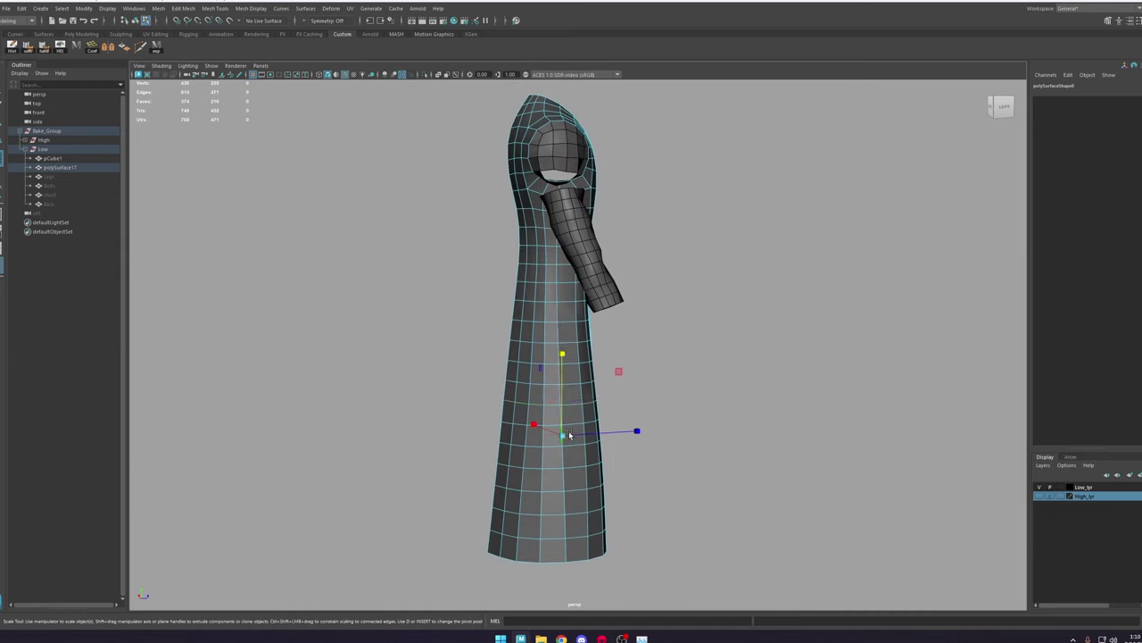
pyautogui.doubleClick(572, 423)
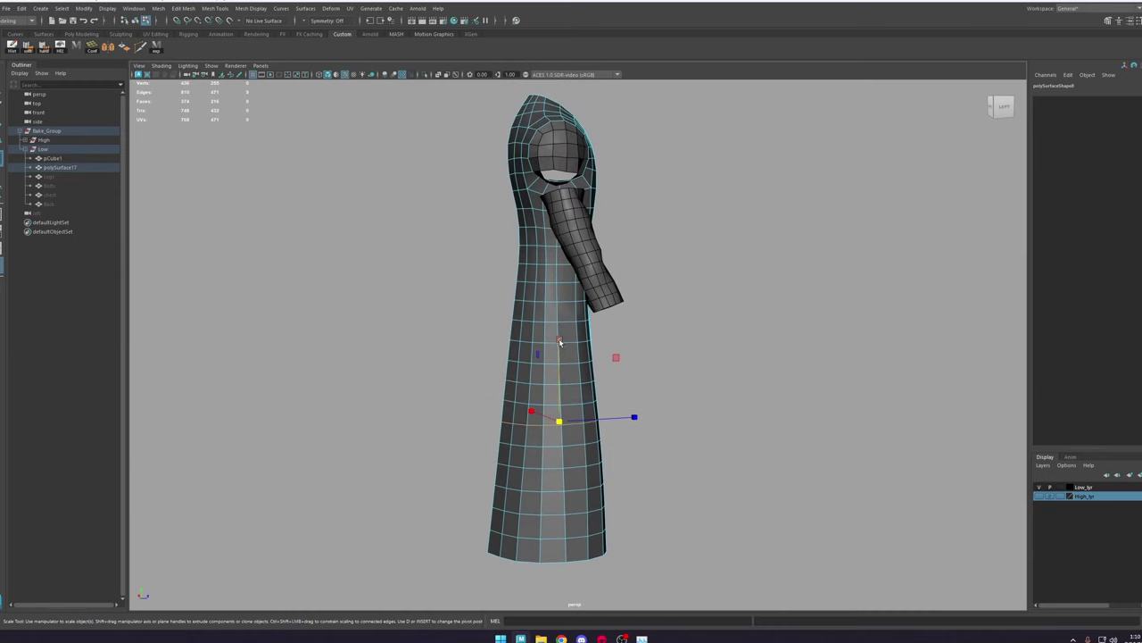
pyautogui.moveTo(560, 341); pyautogui.dragTo(562, 428)
# Step: Flatten the remaining lower horizontal loops down to the hem in Y
pyautogui.moveTo(559, 362); pyautogui.dragTo(564, 525)
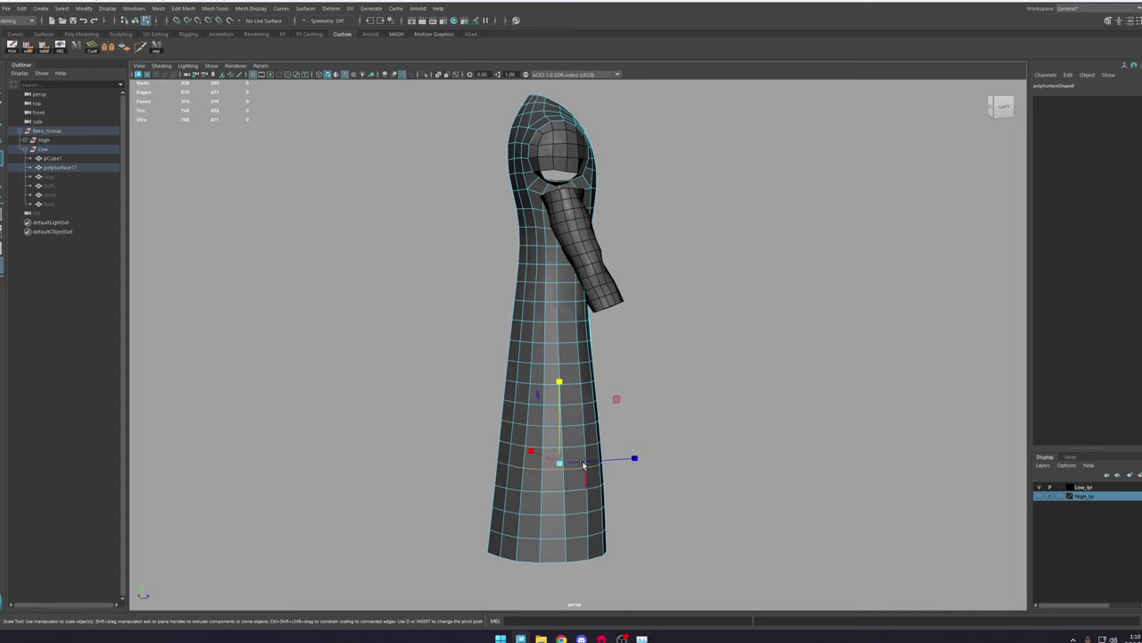
pyautogui.doubleClick(578, 494)
pyautogui.moveTo(560, 404); pyautogui.dragTo(575, 569)
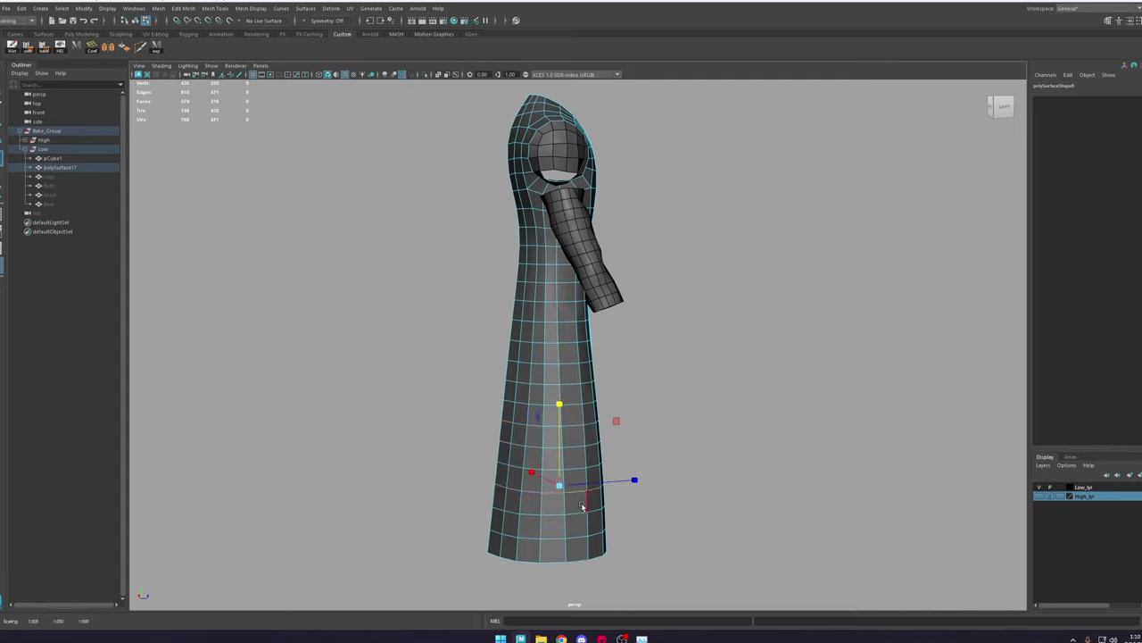
pyautogui.doubleClick(582, 508)
pyautogui.doubleClick(580, 510)
pyautogui.moveTo(561, 425); pyautogui.dragTo(584, 613)
pyautogui.doubleClick(578, 537)
pyautogui.moveTo(560, 450); pyautogui.dragTo(566, 537)
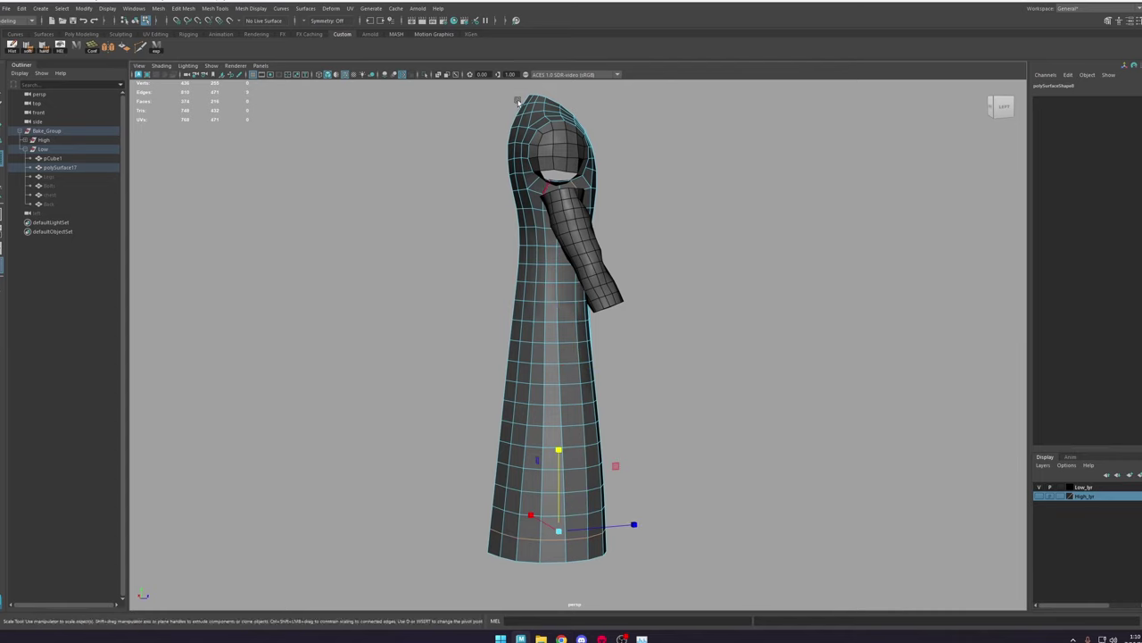
# Step: Smooth the edge flow of two neighbouring vertical loops on the robe's back
pyautogui.keyDown('alt'); pyautogui.moveTo(646, 121); pyautogui.dragTo(542, 204); pyautogui.keyUp('alt')
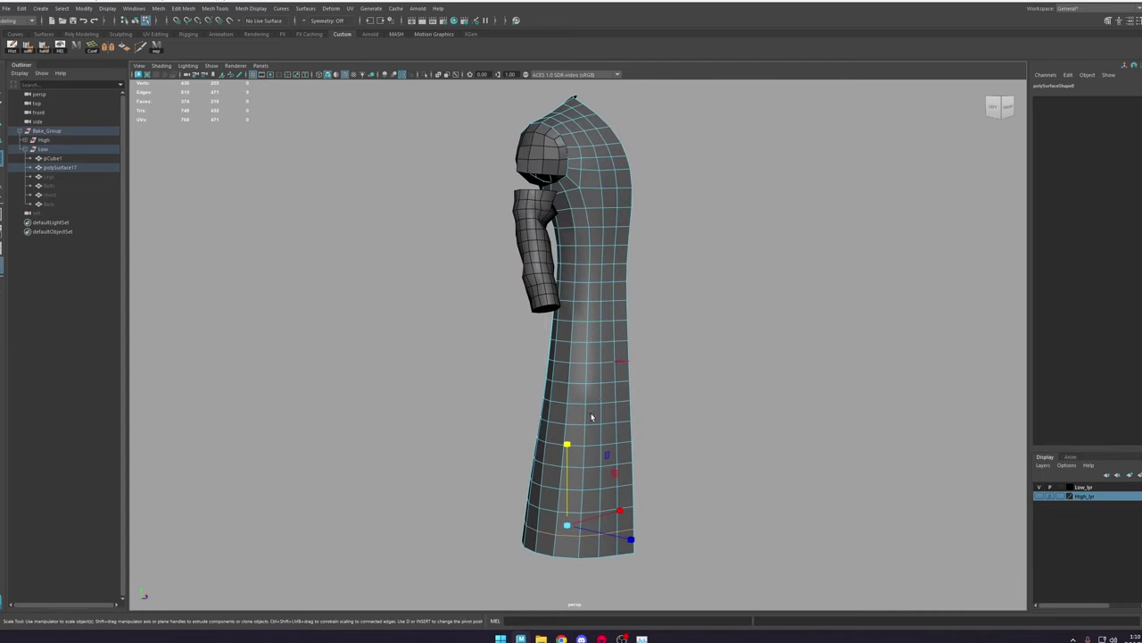
pyautogui.keyDown('alt'); pyautogui.moveTo(560, 159); pyautogui.dragTo(616, 312); pyautogui.keyUp('alt')
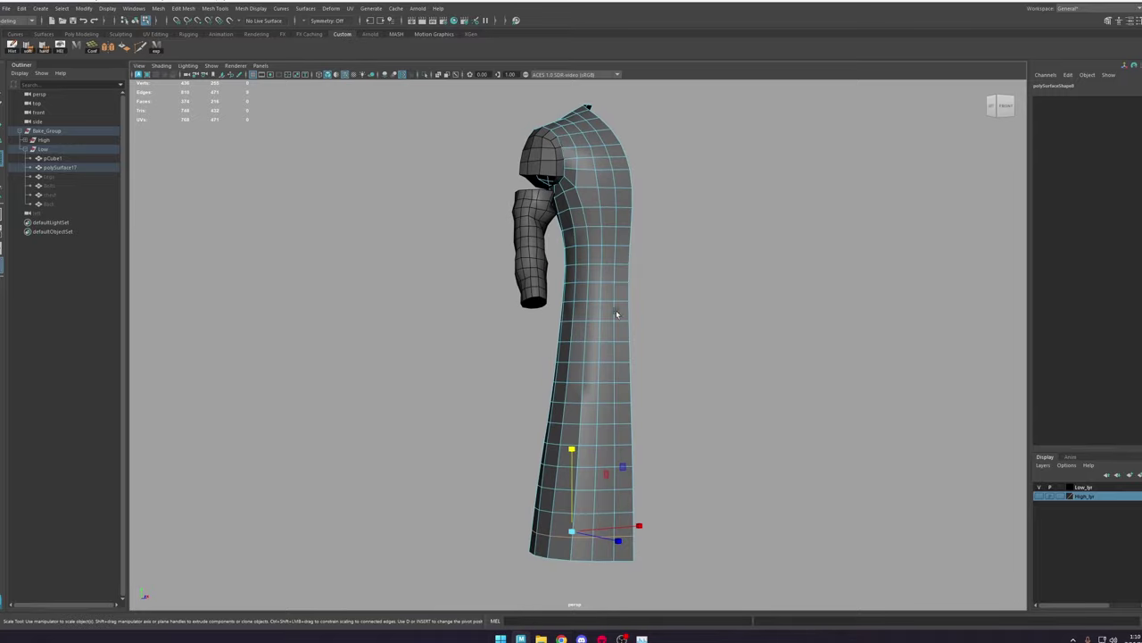
pyautogui.keyDown('alt'); pyautogui.moveTo(594, 390); pyautogui.dragTo(582, 284); pyautogui.keyUp('alt')
pyautogui.keyDown('alt'); pyautogui.moveTo(582, 283); pyautogui.dragTo(628, 279, button='right'); pyautogui.keyUp('alt')
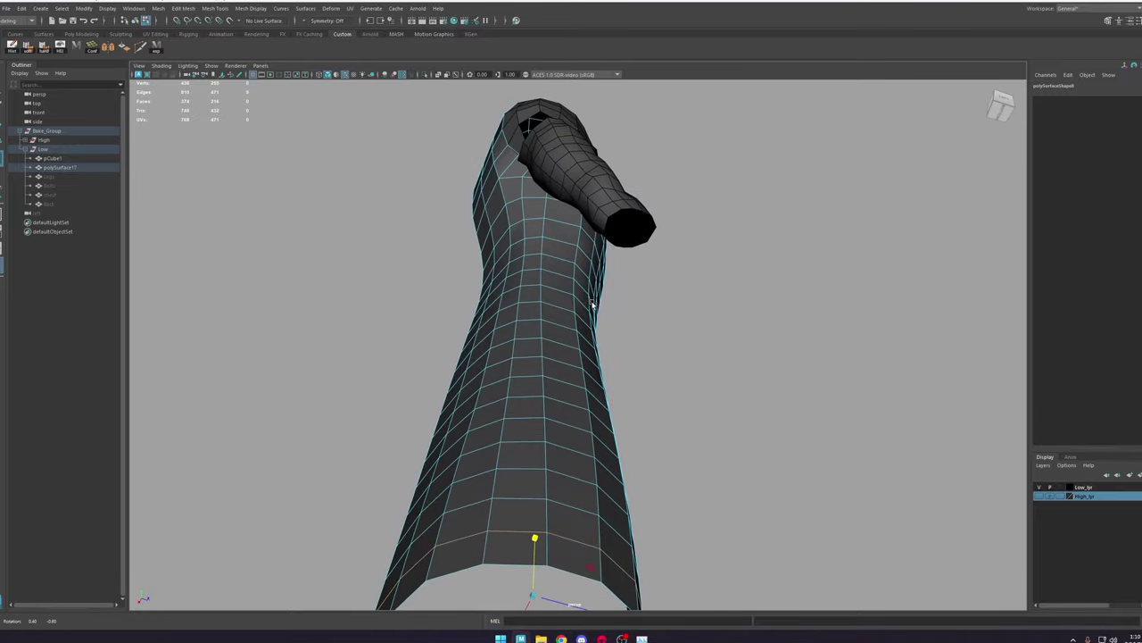
pyautogui.click(541, 219)
pyautogui.click(542, 227)
pyautogui.doubleClick(544, 236)
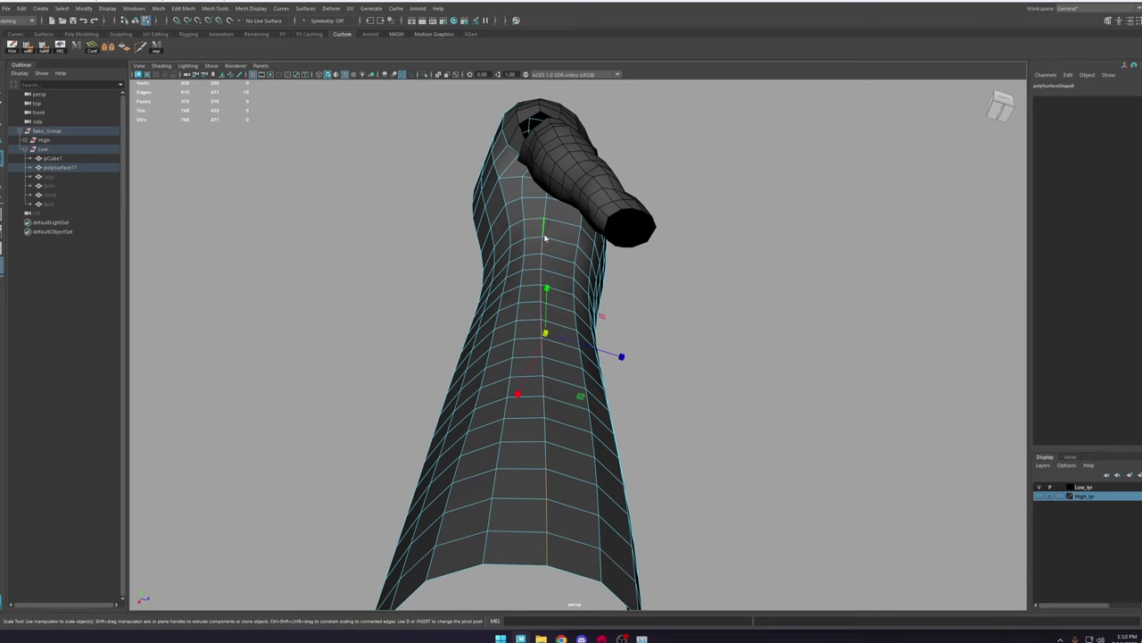
pyautogui.keyDown('shift'); pyautogui.moveTo(545, 235); pyautogui.dragTo(527, 325, button='right'); pyautogui.keyUp('shift')
pyautogui.keyDown('shift'); pyautogui.doubleClick(577, 239); pyautogui.keyUp('shift')
pyautogui.press('g')
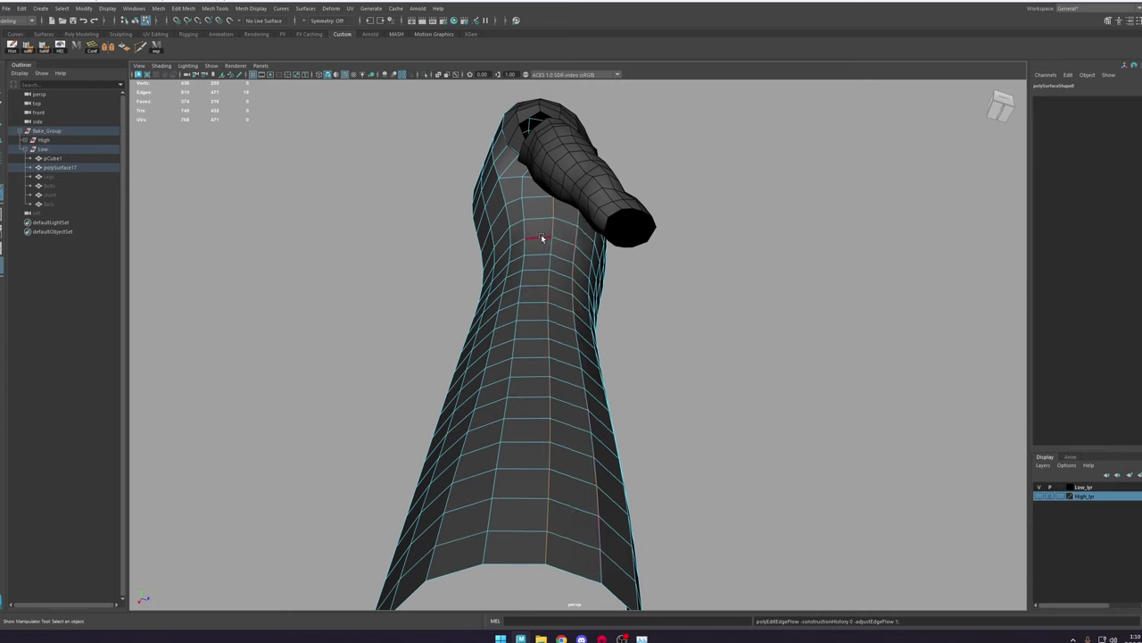
# Step: Apply edge flow to another vertical loop on the robe's side
pyautogui.keyDown('alt'); pyautogui.moveTo(656, 366); pyautogui.dragTo(573, 334); pyautogui.keyUp('alt')
pyautogui.keyDown('alt'); pyautogui.moveTo(625, 304); pyautogui.dragTo(568, 293); pyautogui.keyUp('alt')
pyautogui.doubleClick(587, 314)
pyautogui.press('g')
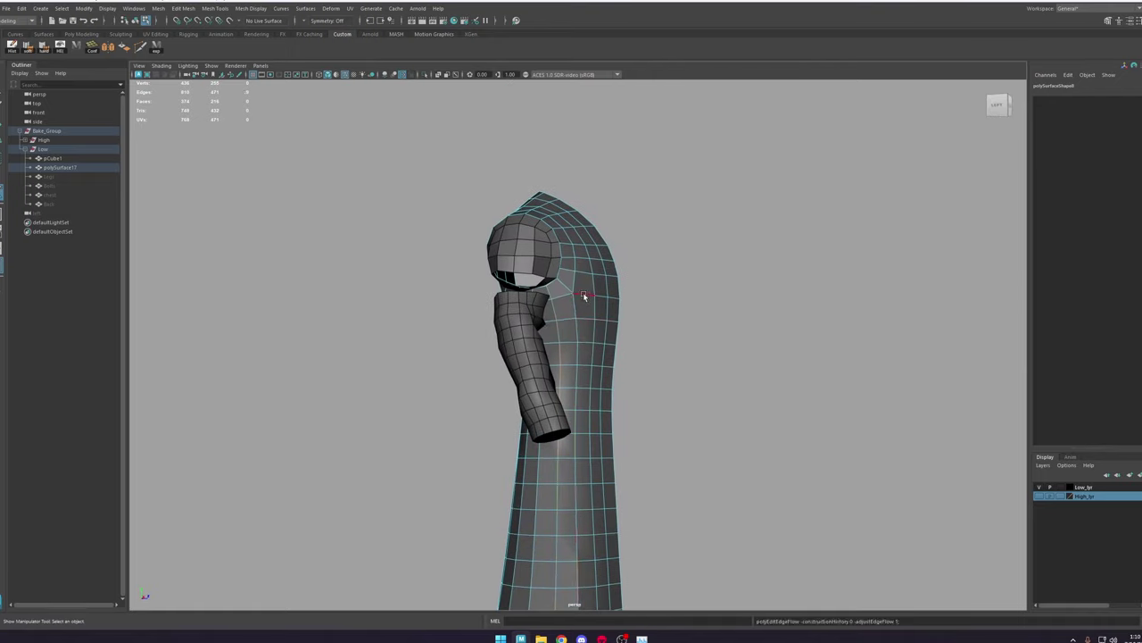
# Step: Repeat edge flow on three stacked edges around the armhole
pyautogui.keyDown('alt'); pyautogui.moveTo(587, 306); pyautogui.dragTo(655, 311); pyautogui.keyUp('alt')
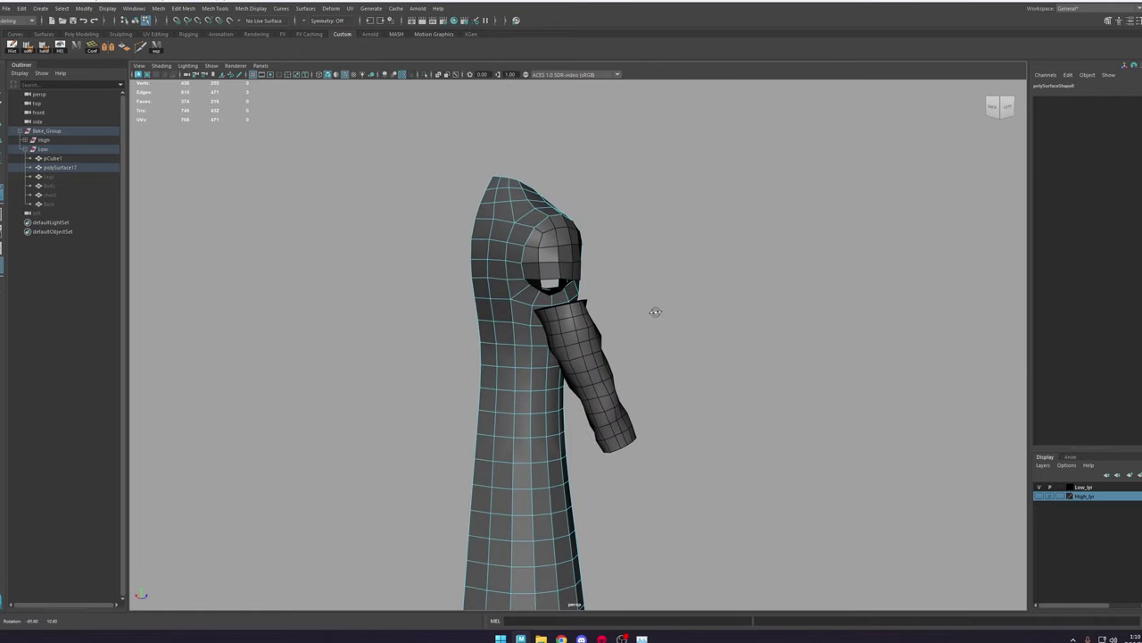
pyautogui.doubleClick(501, 299)
pyautogui.press('g')
pyautogui.doubleClick(498, 279)
pyautogui.press('g')
pyautogui.doubleClick(496, 262)
pyautogui.press('g')
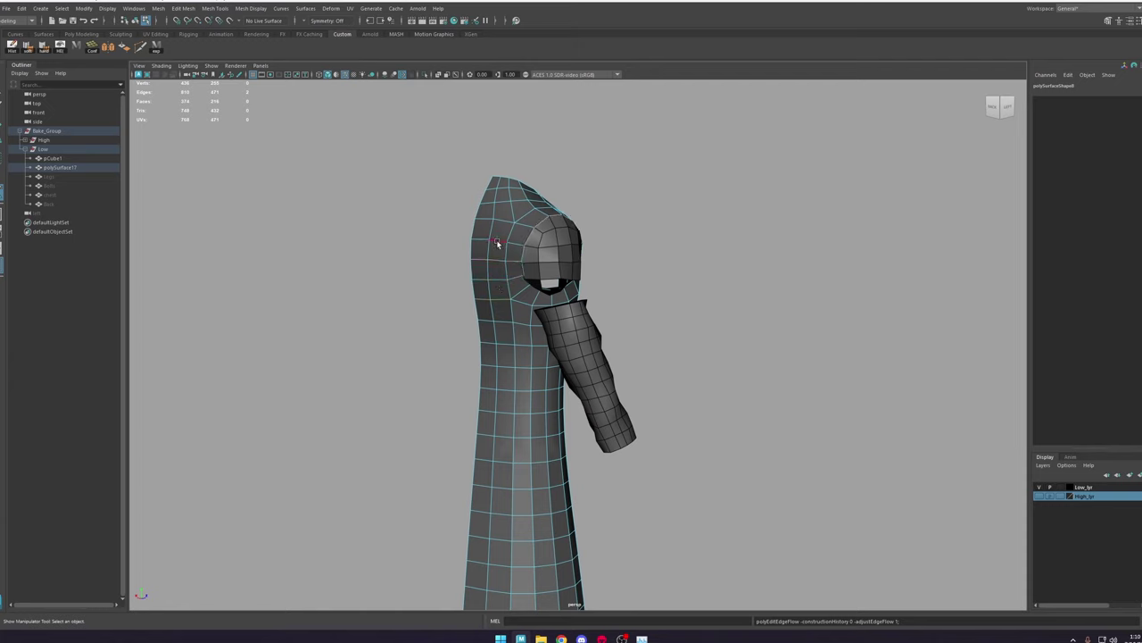
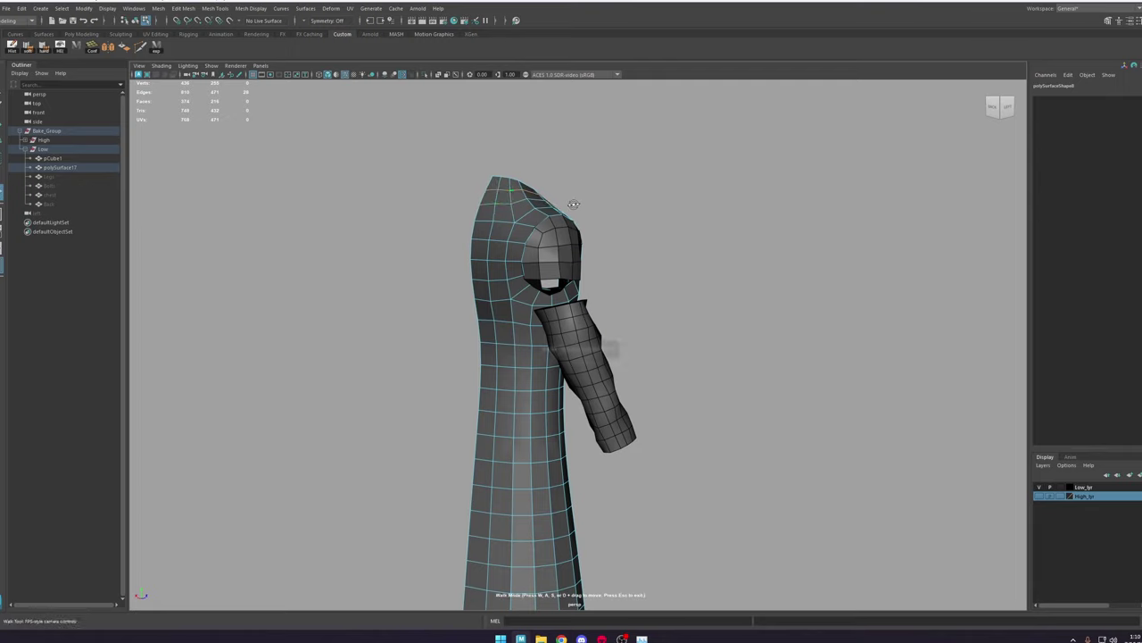
# Step: Orbit and zoom the view around to the front of the robe's armpit area
pyautogui.keyDown('alt'); pyautogui.moveTo(574, 204); pyautogui.dragTo(524, 212); pyautogui.keyUp('alt')
pyautogui.press('q')
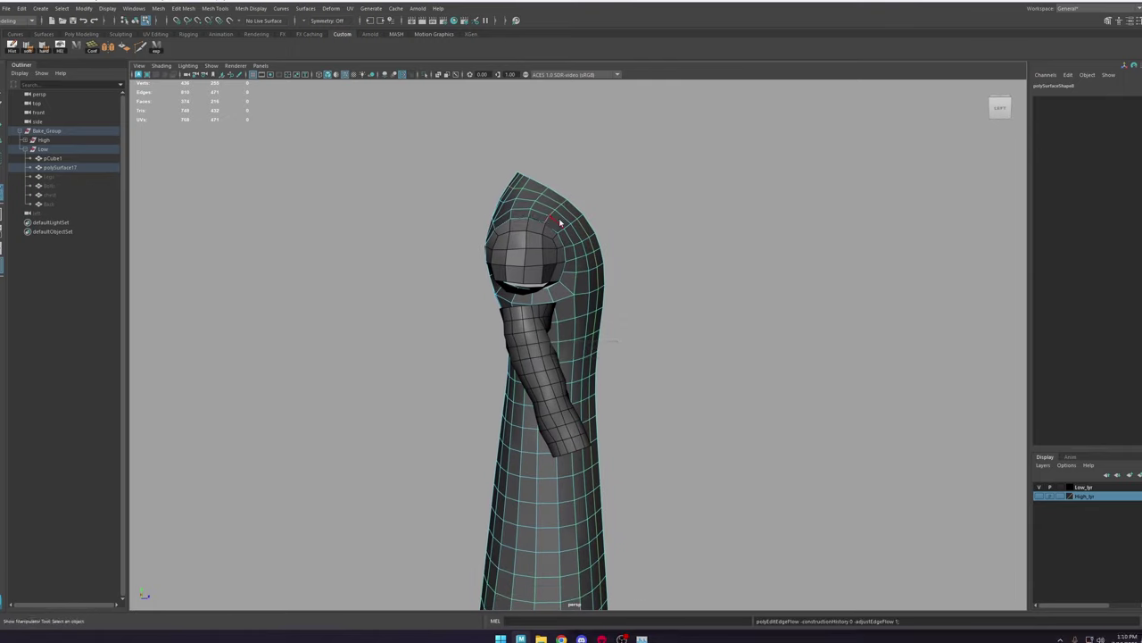
pyautogui.moveTo(562, 224); pyautogui.dragTo(615, 189, button='right')
pyautogui.click(676, 291)
pyautogui.scroll(-3, 665, 284)
pyautogui.keyDown('alt'); pyautogui.moveTo(621, 254); pyautogui.dragTo(565, 252); pyautogui.keyUp('alt')
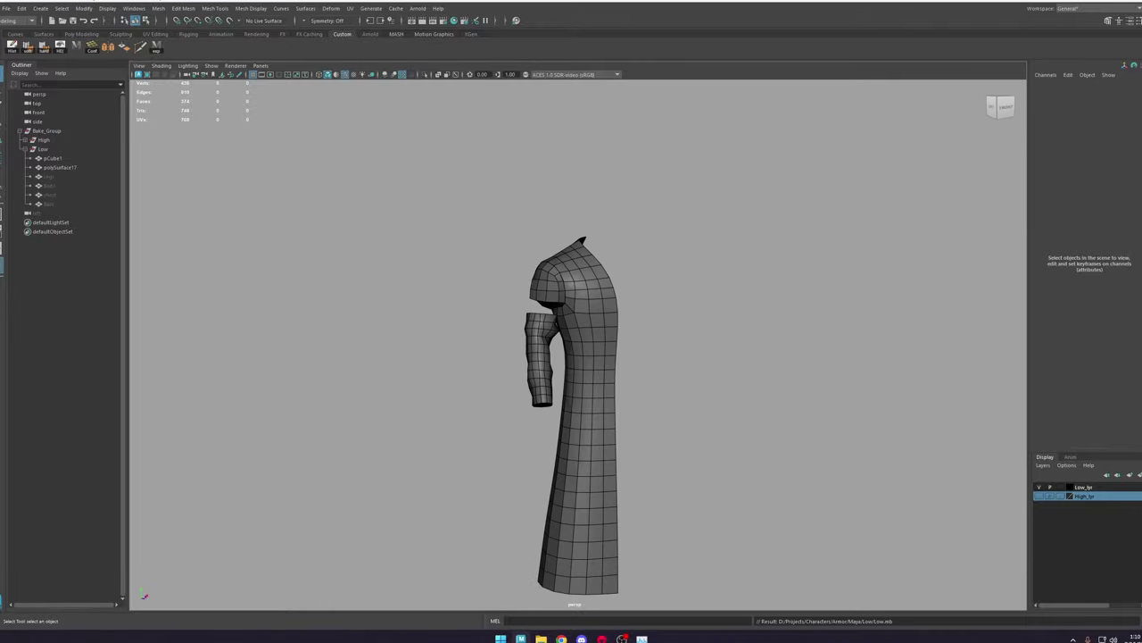
pyautogui.scroll(5, 536, 346)
pyautogui.keyDown('alt'); pyautogui.moveTo(618, 272); pyautogui.dragTo(661, 302); pyautogui.keyUp('alt')
pyautogui.scroll(4, 574, 244)
pyautogui.scroll(-4, 574, 243)
pyautogui.scroll(3, 493, 269)
pyautogui.moveTo(495, 270)
pyautogui.keyDown('alt'); pyautogui.mouseDown()
pyautogui.moveTo(551, 291)
pyautogui.moveTo(496, 276)
pyautogui.moveTo(503, 286)
pyautogui.mouseUp(); pyautogui.keyUp('alt')
# Step: Select pCube1 and point-snap its armpit vertex onto the robe body's vertex
pyautogui.click(552, 292)
pyautogui.moveTo(503, 287); pyautogui.dragTo(482, 293, button='right')
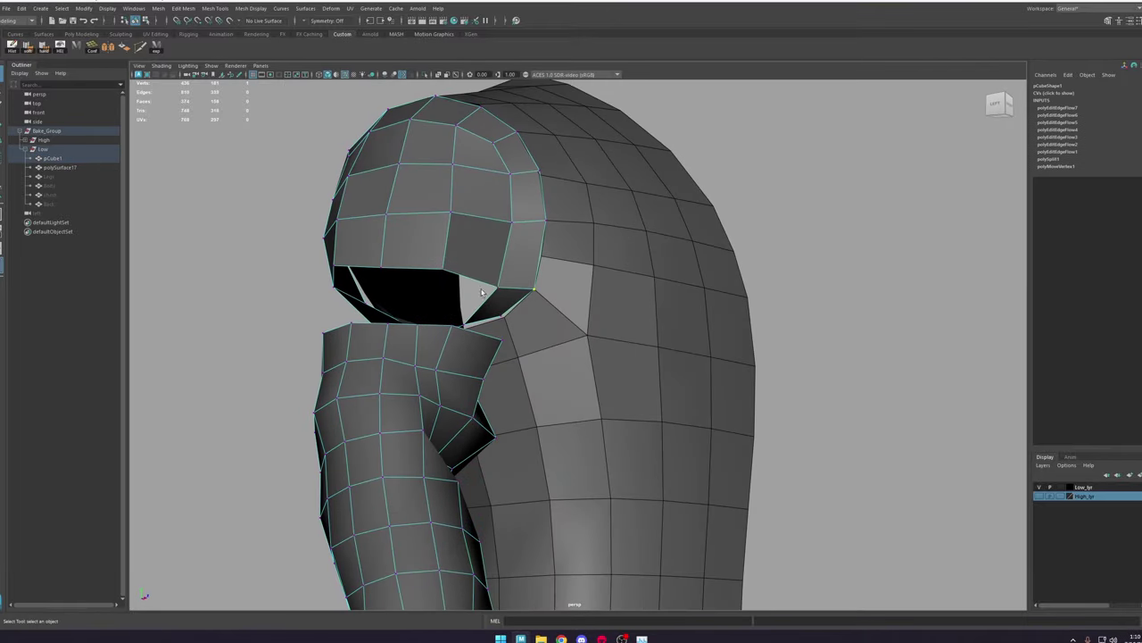
pyautogui.press('w')
pyautogui.press('v')
pyautogui.moveTo(502, 314); pyautogui.dragTo(503, 316)
# Step: Return pCube1 to object mode and bring up the hotbox Mesh menu
pyautogui.press('F8')
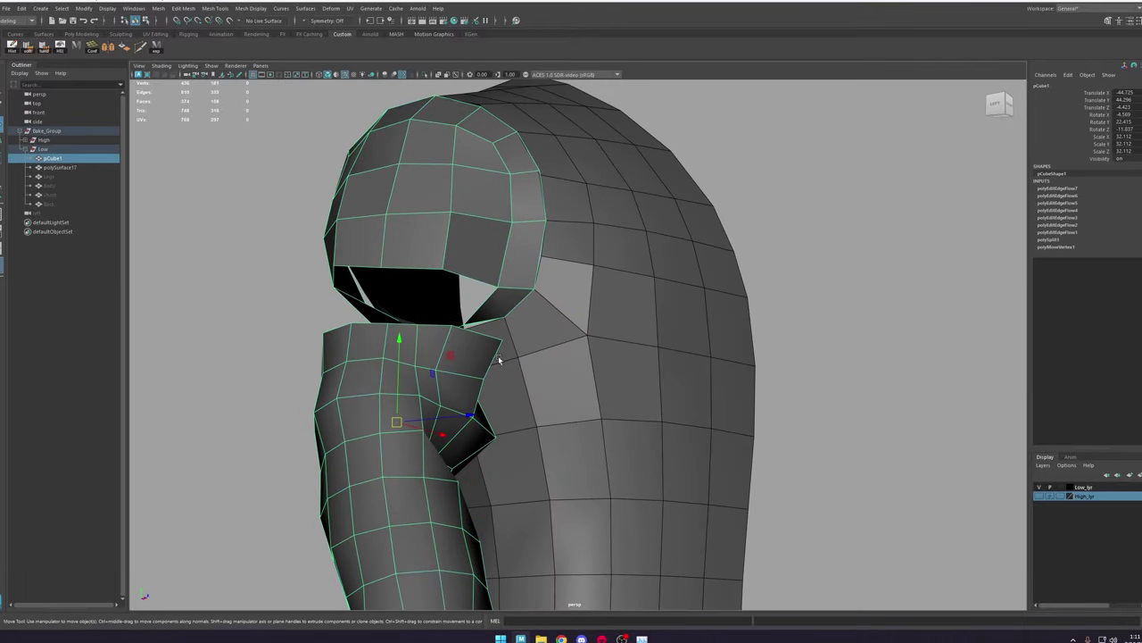
pyautogui.press('space')
pyautogui.click(331, 308)
# Step: Separate the sleeve mesh into pieces and hide the detached arm piece
pyautogui.click(340, 304)
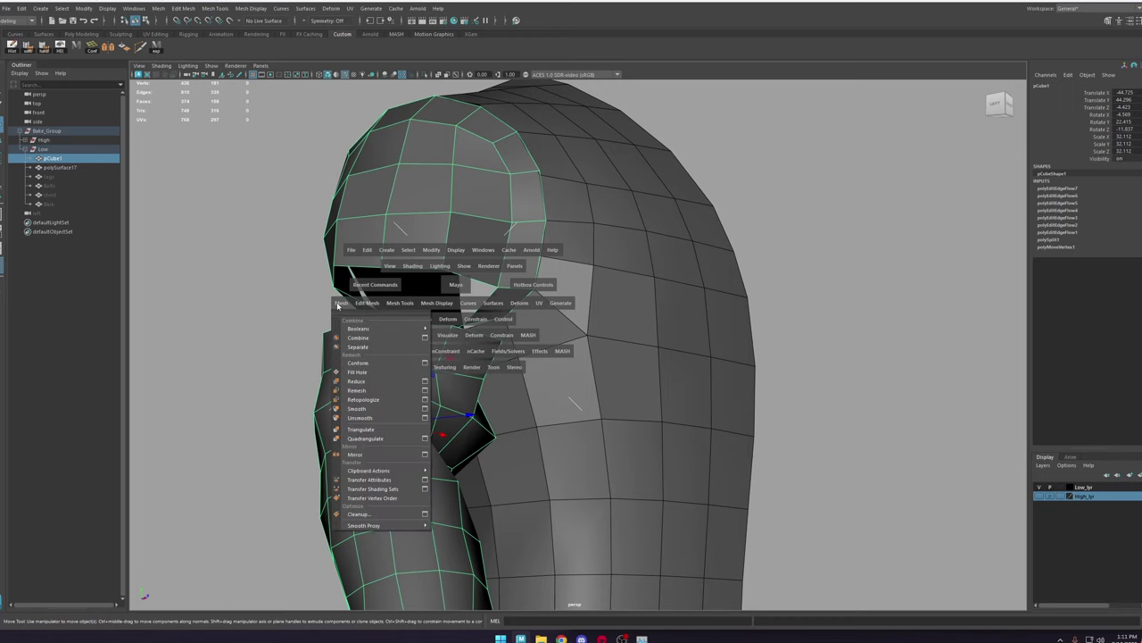
pyautogui.click(367, 348)
pyautogui.click(423, 339)
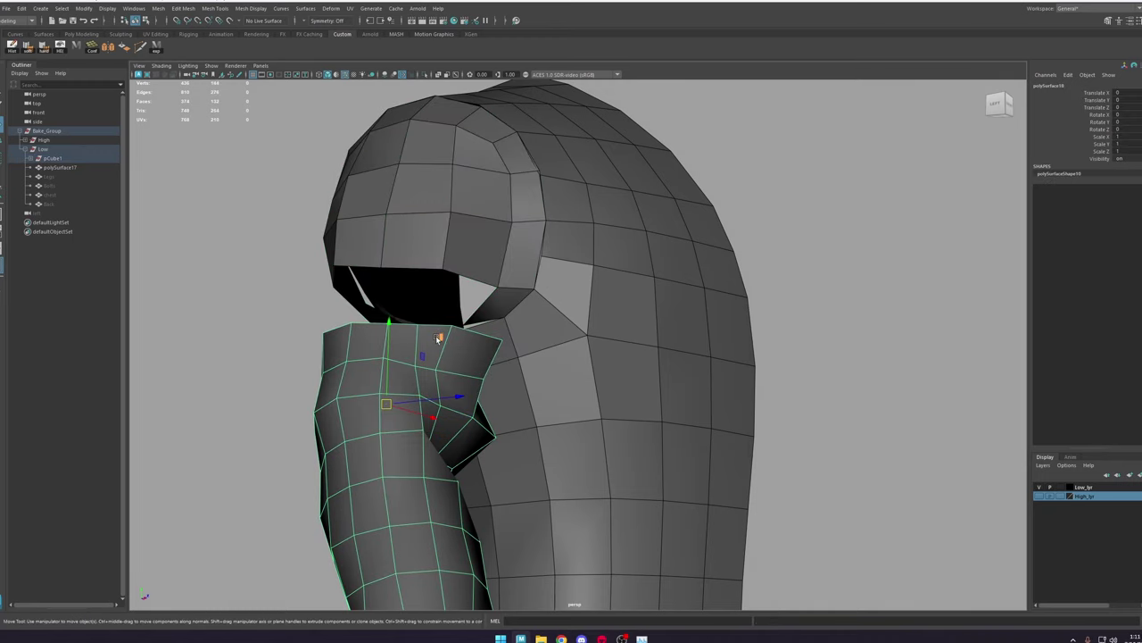
pyautogui.hotkey('ctrl', 'h')
# Step: Show vertices on the shoulder cap and robe body, and move an inner rim vertex
pyautogui.click(505, 308)
pyautogui.keyDown('alt'); pyautogui.moveTo(505, 309); pyautogui.dragTo(538, 272); pyautogui.keyUp('alt')
pyautogui.keyDown('alt'); pyautogui.moveTo(538, 272); pyautogui.dragTo(645, 307, button='middle'); pyautogui.keyUp('alt')
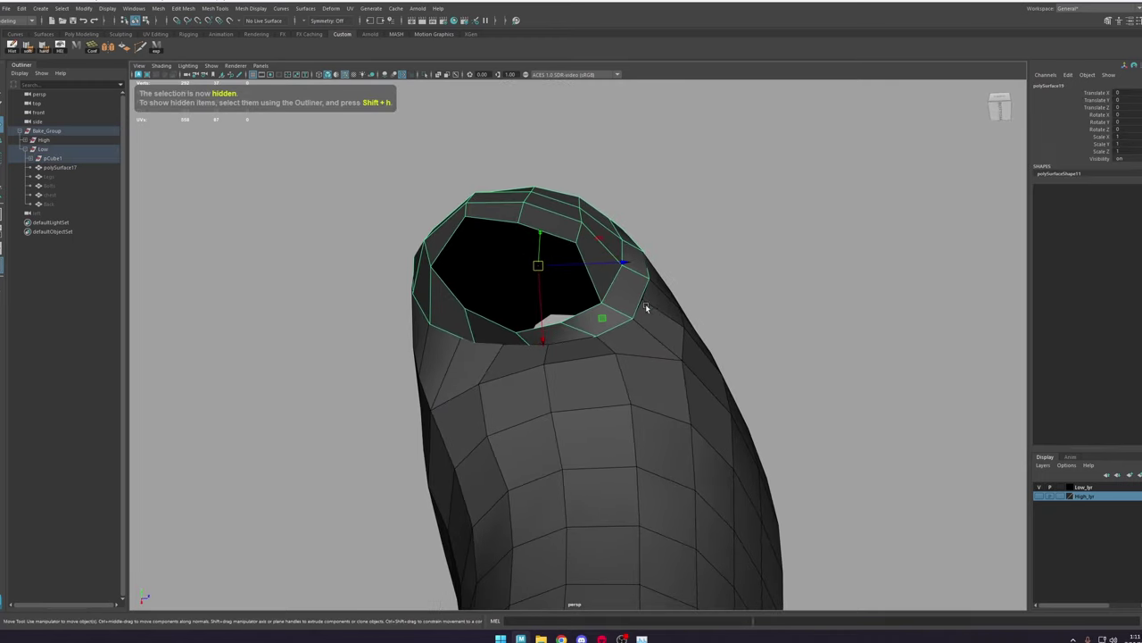
pyautogui.scroll(3, 645, 307)
pyautogui.keyDown('shift'); pyautogui.click(558, 317); pyautogui.keyUp('shift')
pyautogui.press('F9')
pyautogui.click(635, 286)
pyautogui.moveTo(637, 286); pyautogui.dragTo(619, 290, button='right')
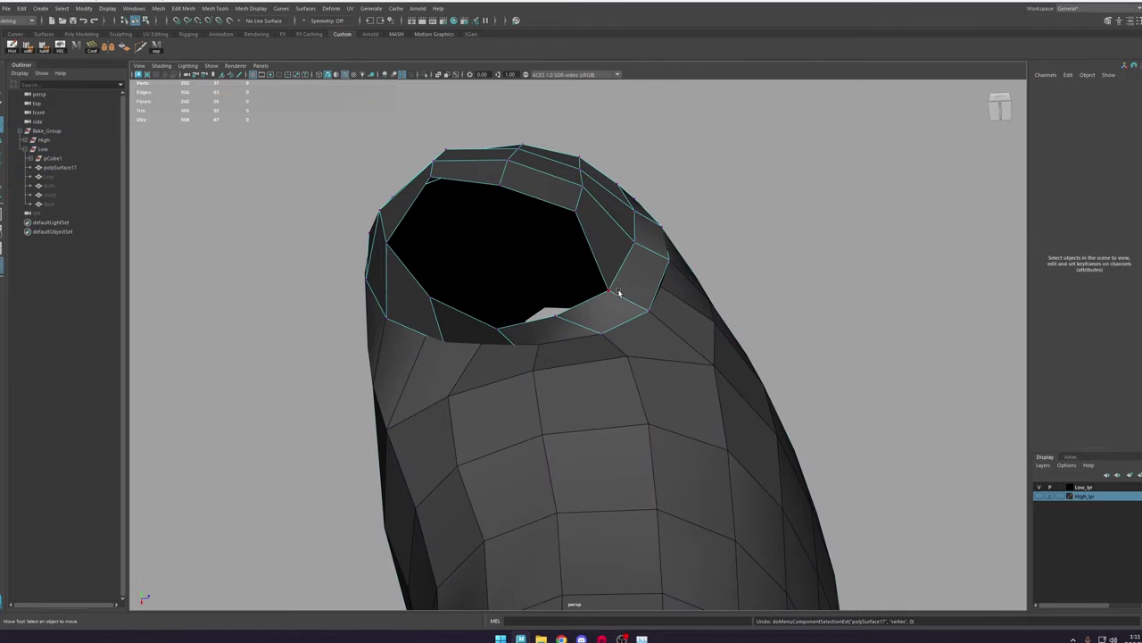
pyautogui.click(613, 291)
pyautogui.moveTo(609, 291); pyautogui.dragTo(579, 319)
# Step: Line up the cap's lower rim vertices with the robe body's armhole vertices
pyautogui.click(549, 324)
pyautogui.click(602, 312)
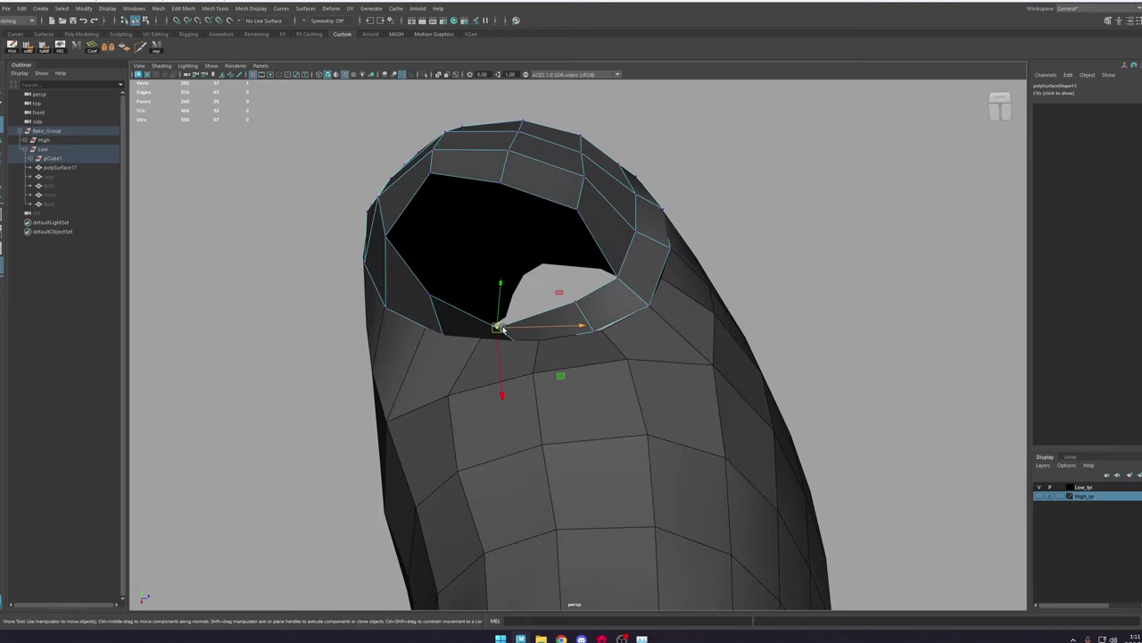
pyautogui.moveTo(503, 329); pyautogui.dragTo(533, 329)
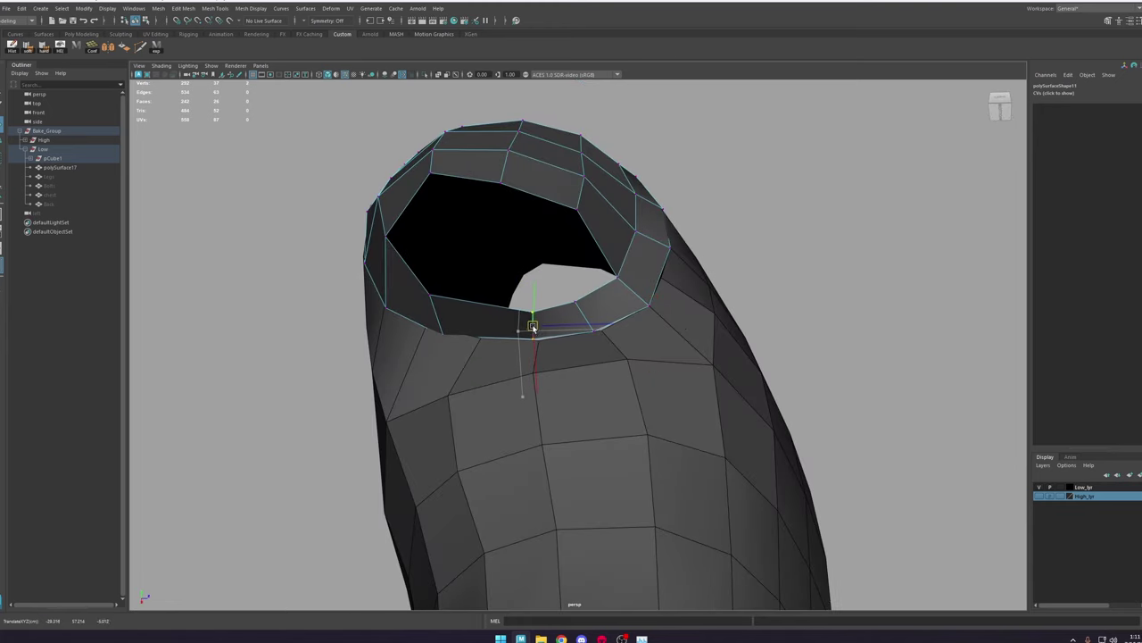
pyautogui.moveTo(579, 356); pyautogui.dragTo(522, 343, button='right')
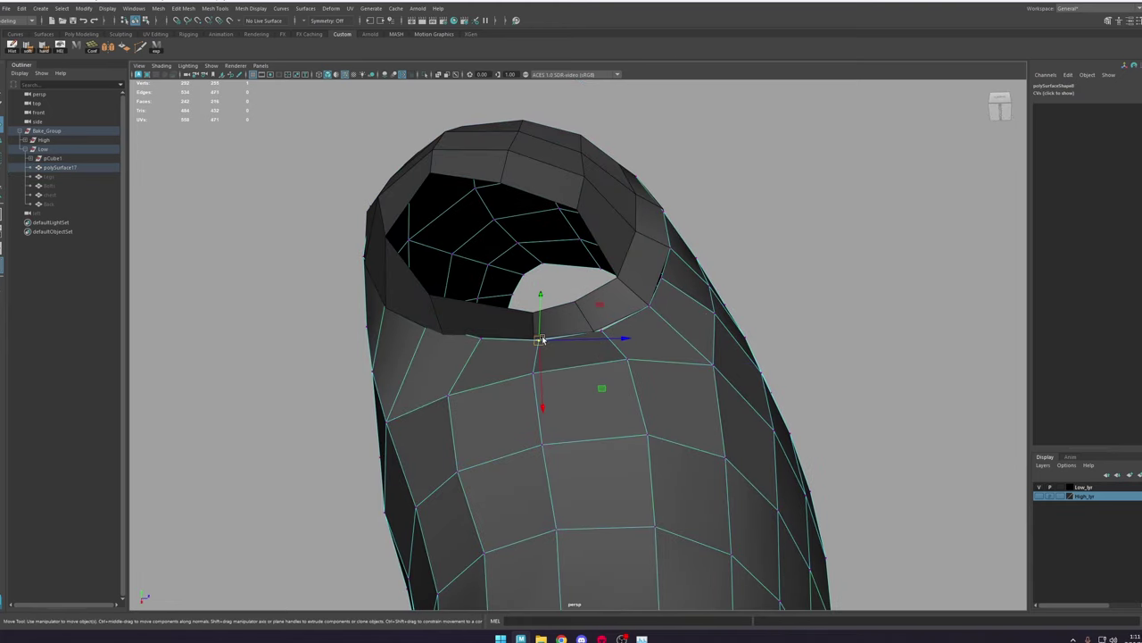
pyautogui.moveTo(540, 339); pyautogui.dragTo(532, 340)
# Step: Nudge more rim and armhole vertices so the cap rim matches the armhole
pyautogui.click(608, 321)
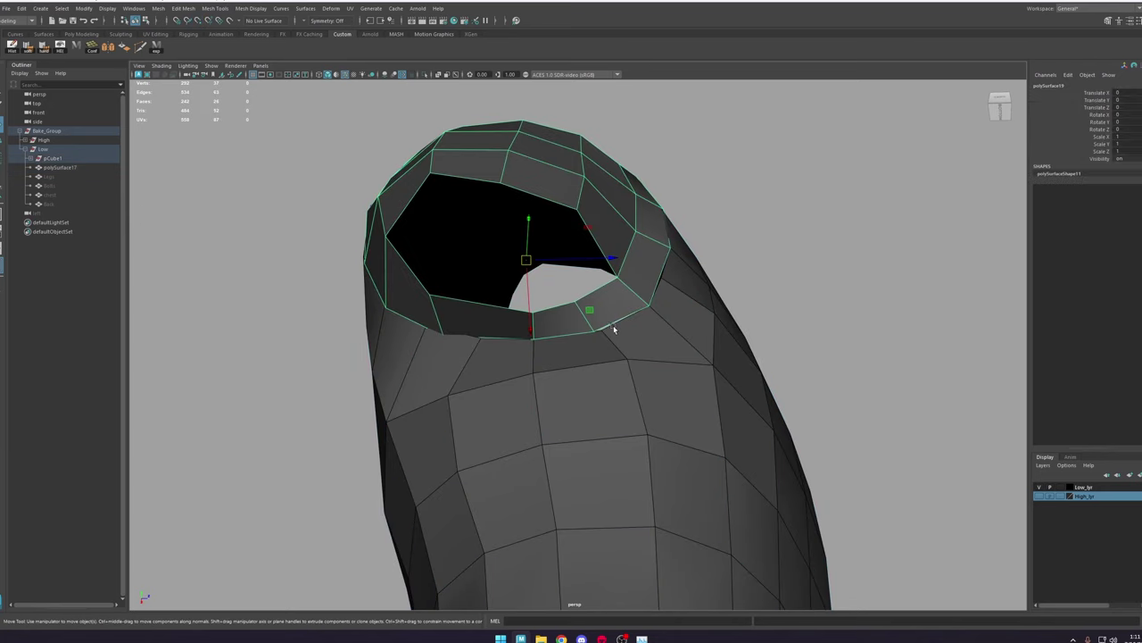
pyautogui.moveTo(616, 316); pyautogui.dragTo(564, 312, button='right')
pyautogui.moveTo(515, 355); pyautogui.dragTo(592, 314)
pyautogui.click(661, 344)
pyautogui.moveTo(663, 344); pyautogui.dragTo(615, 349, button='right')
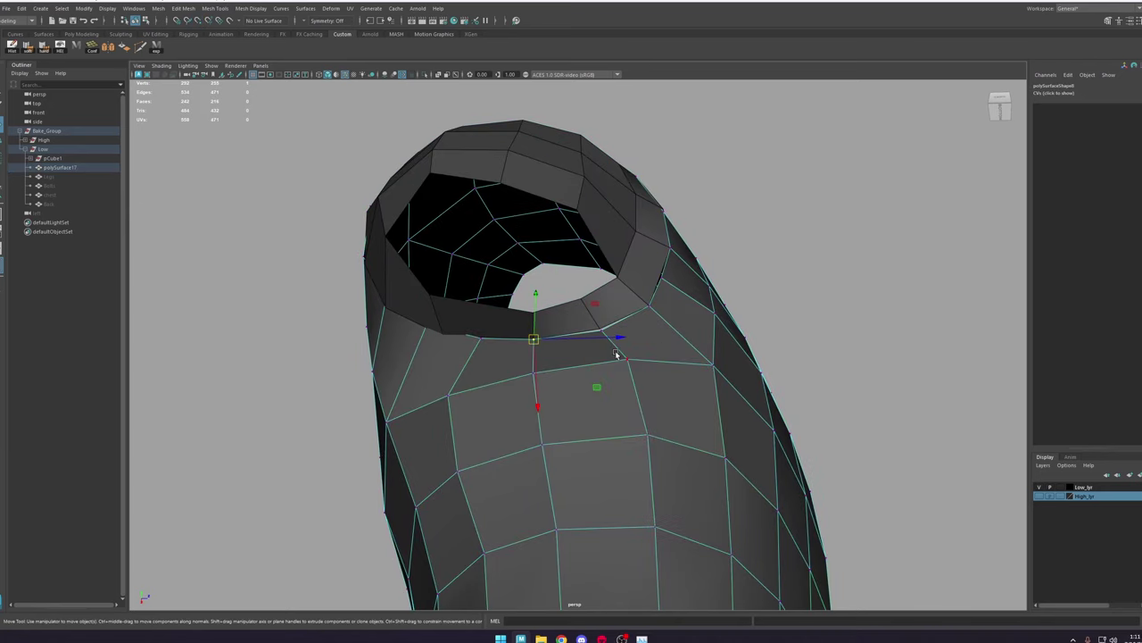
pyautogui.click(606, 331)
pyautogui.moveTo(600, 333); pyautogui.dragTo(621, 362)
pyautogui.click(648, 434)
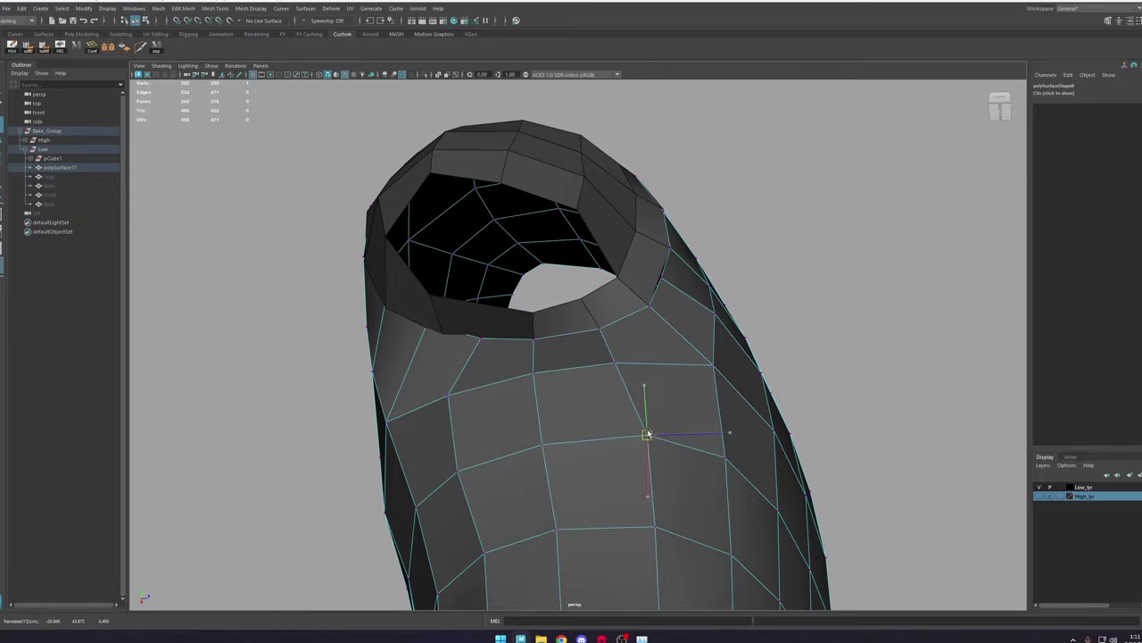
pyautogui.moveTo(649, 435); pyautogui.dragTo(638, 430)
pyautogui.keyDown('alt'); pyautogui.moveTo(640, 419); pyautogui.dragTo(607, 330, button='right'); pyautogui.keyUp('alt')
pyautogui.keyDown('alt'); pyautogui.moveTo(697, 361); pyautogui.dragTo(727, 408); pyautogui.keyUp('alt')
pyautogui.keyDown('alt'); pyautogui.moveTo(535, 357); pyautogui.dragTo(553, 368, button='right'); pyautogui.keyUp('alt')
pyautogui.keyDown('alt'); pyautogui.moveTo(553, 368); pyautogui.dragTo(497, 267); pyautogui.keyUp('alt')
# Step: With soft selection on, raise and adjust a vertex to round the shoulder faces
pyautogui.press('b')
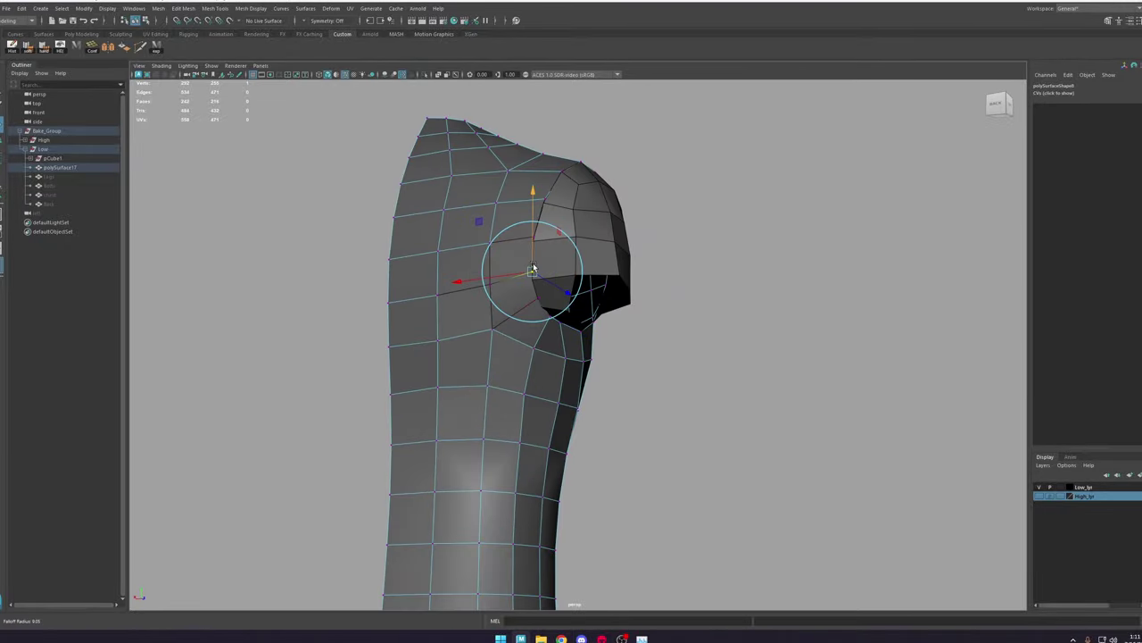
pyautogui.moveTo(534, 255); pyautogui.dragTo(530, 259)
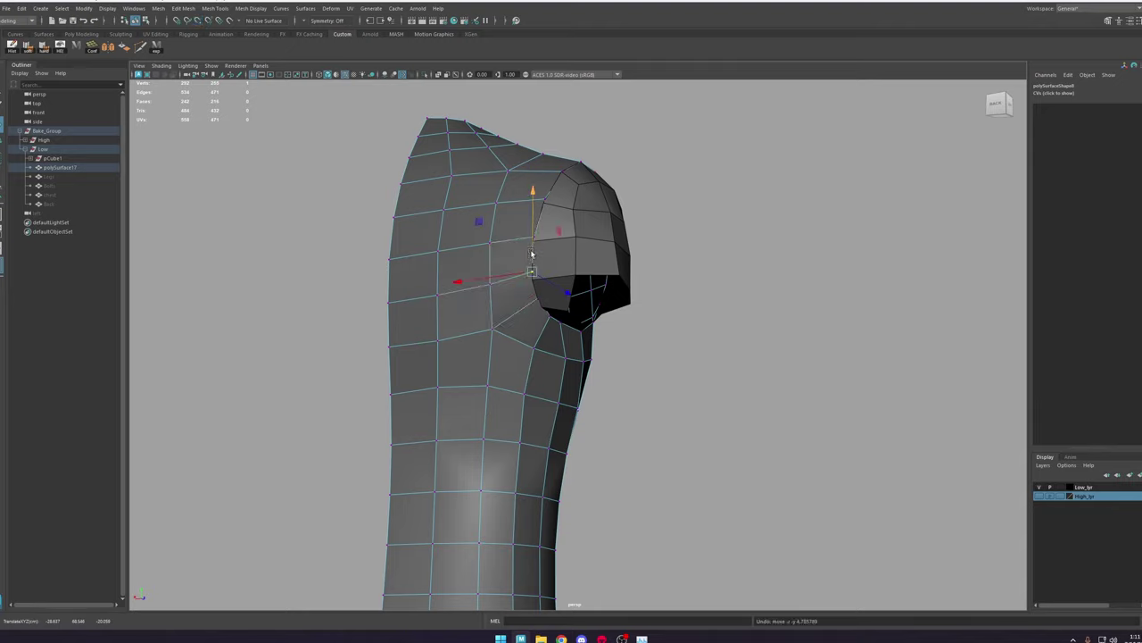
pyautogui.keyDown('alt'); pyautogui.moveTo(536, 282); pyautogui.dragTo(513, 306); pyautogui.keyUp('alt')
pyautogui.keyDown('alt'); pyautogui.moveTo(513, 306); pyautogui.dragTo(563, 360, button='right'); pyautogui.keyUp('alt')
pyautogui.keyDown('alt'); pyautogui.moveTo(563, 360); pyautogui.dragTo(514, 320); pyautogui.keyUp('alt')
pyautogui.keyDown('alt'); pyautogui.moveTo(515, 320); pyautogui.dragTo(581, 360, button='right'); pyautogui.keyUp('alt')
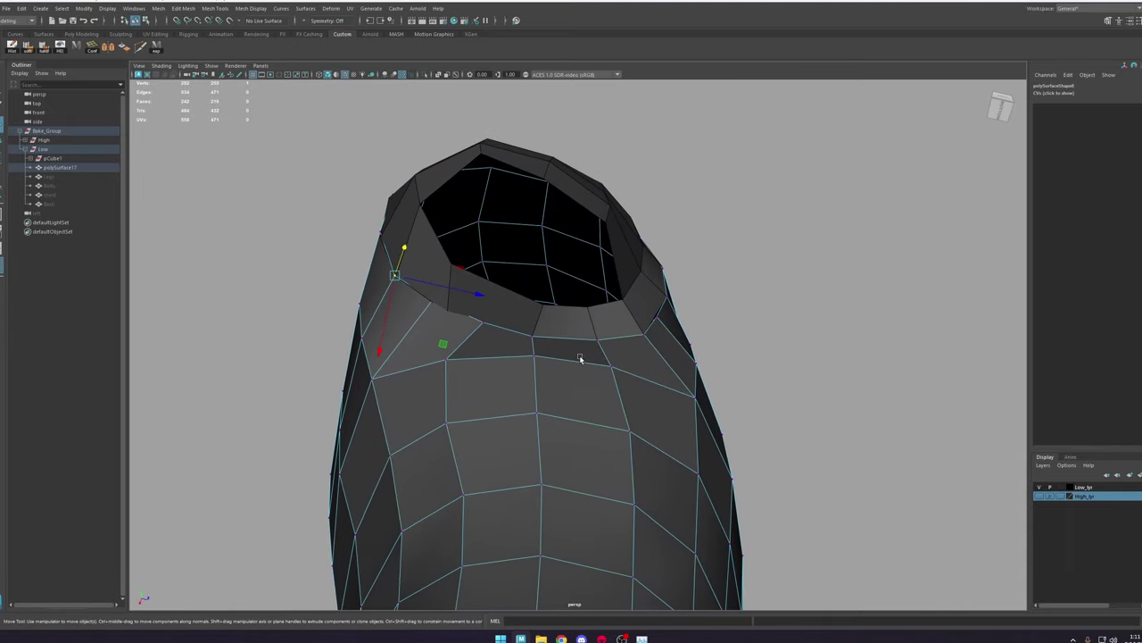
pyautogui.keyDown('alt'); pyautogui.moveTo(581, 359); pyautogui.dragTo(572, 357); pyautogui.keyUp('alt')
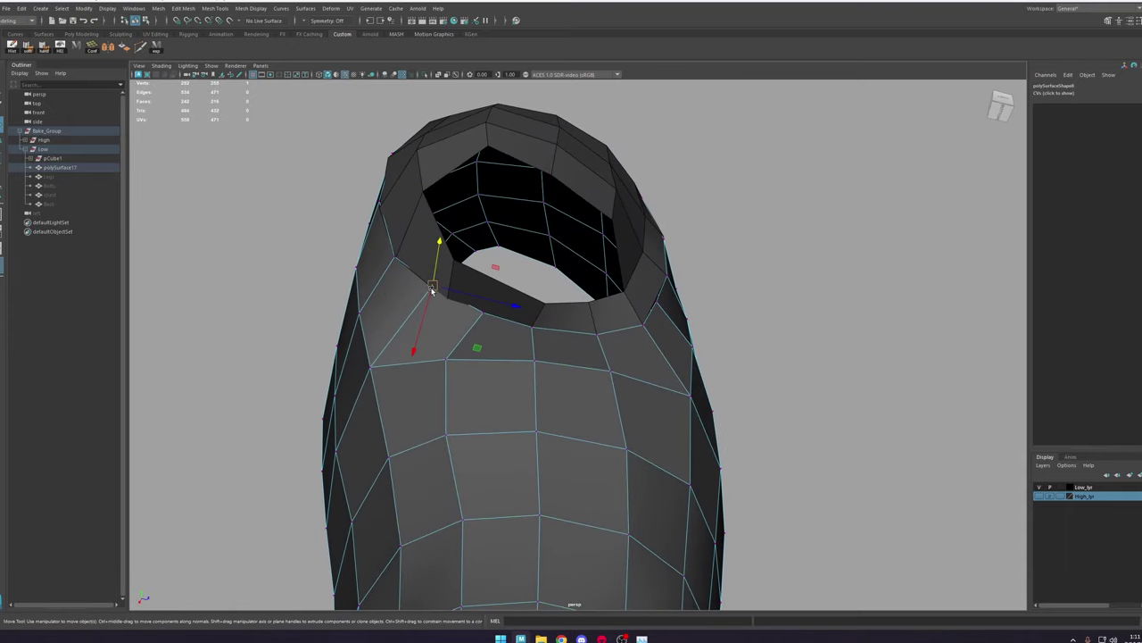
pyautogui.moveTo(432, 288); pyautogui.dragTo(426, 295)
# Step: Shift shoulder cap ring vertices left to sit over the robe's shoulder opening
pyautogui.click(558, 310)
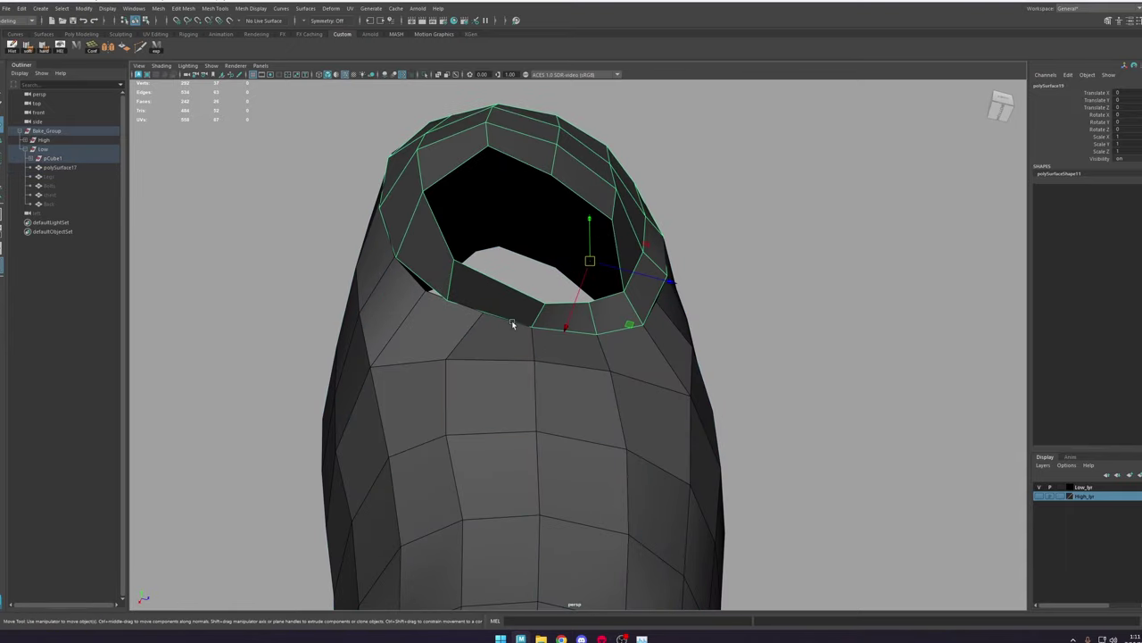
pyautogui.moveTo(563, 325); pyautogui.dragTo(532, 310, button='right')
pyautogui.moveTo(570, 309); pyautogui.dragTo(468, 312)
pyautogui.click(468, 313)
pyautogui.click(496, 268)
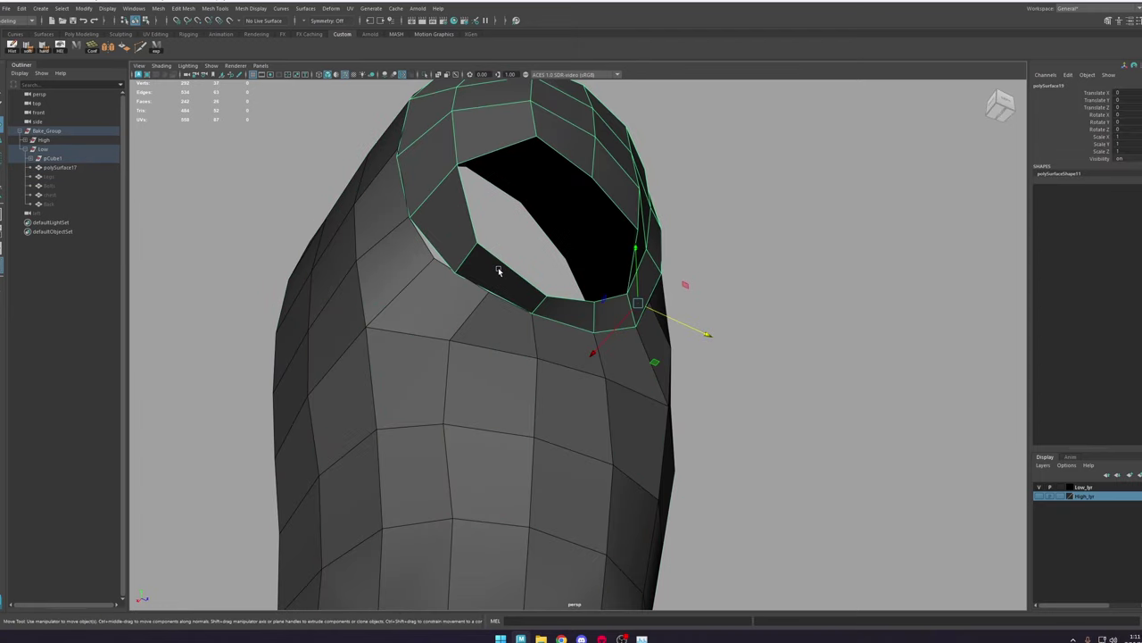
pyautogui.moveTo(498, 267); pyautogui.dragTo(450, 258, button='right')
pyautogui.click(454, 271)
pyautogui.keyDown('shift'); pyautogui.click(476, 245); pyautogui.keyUp('shift')
pyautogui.keyDown('alt'); pyautogui.moveTo(476, 248); pyautogui.dragTo(481, 273); pyautogui.keyUp('alt')
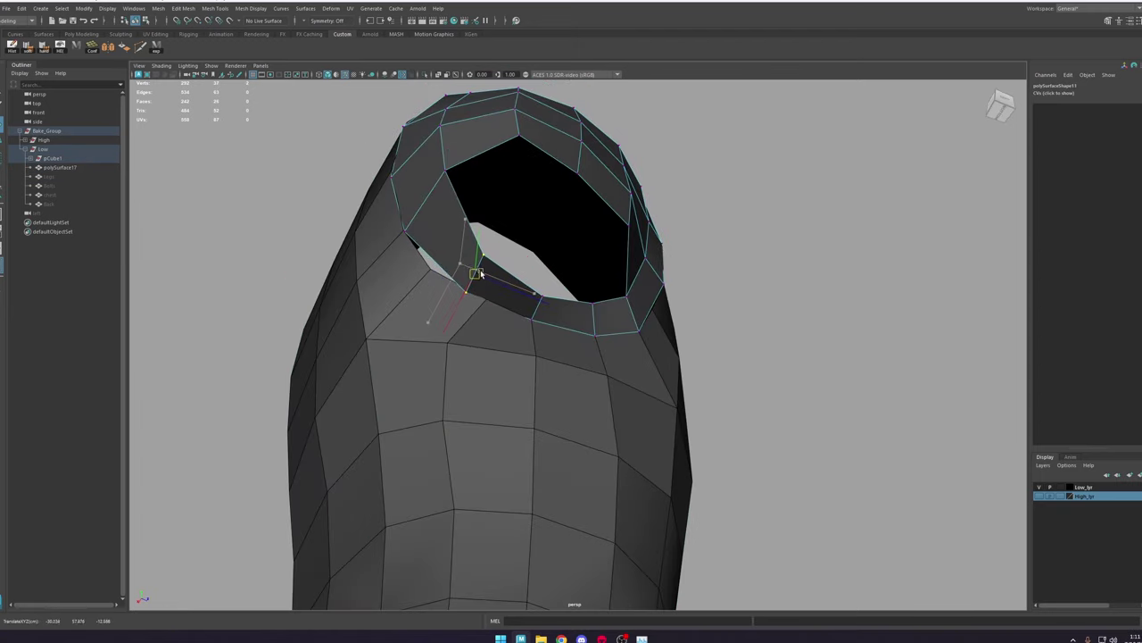
# Step: Pull a robe armhole vertex left toward the cap ring
pyautogui.click(489, 324)
pyautogui.moveTo(492, 323); pyautogui.dragTo(437, 309, button='right')
pyautogui.click(490, 302)
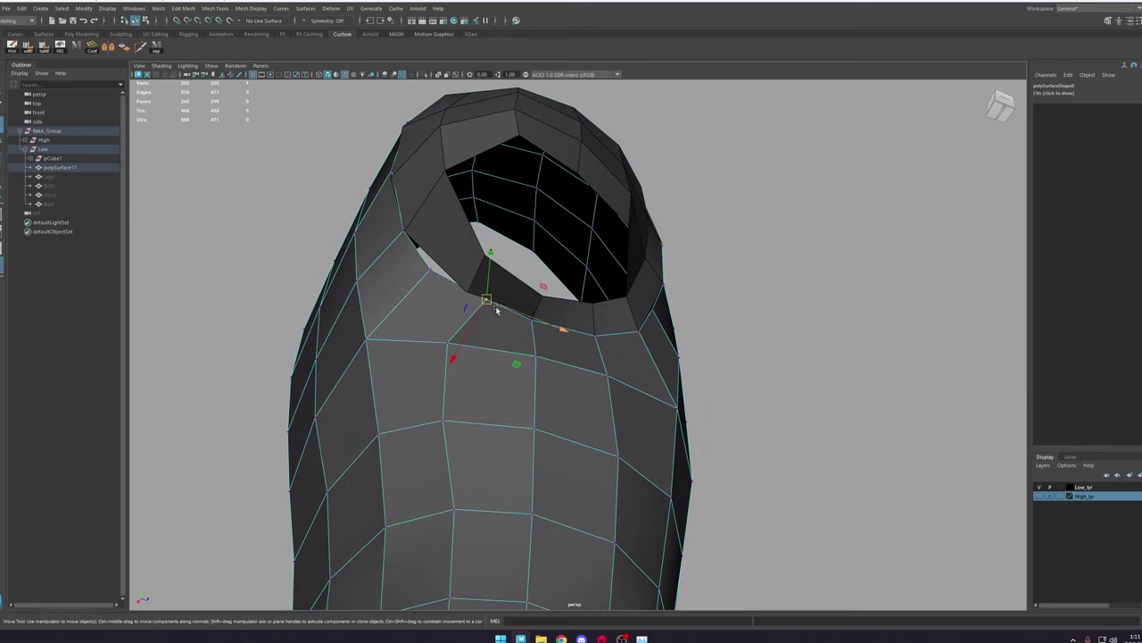
pyautogui.moveTo(488, 301); pyautogui.dragTo(471, 297)
pyautogui.scroll(-2, 482, 315)
# Step: Cut a new edge across the cap and move rim vertices onto the body, closing the gap
pyautogui.click(466, 241)
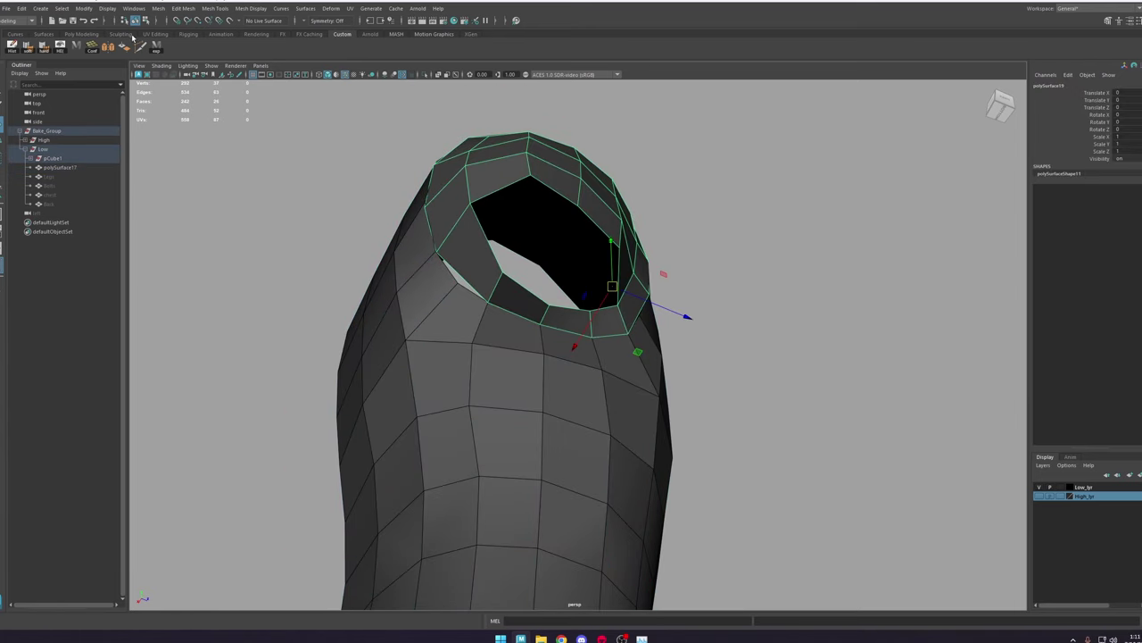
pyautogui.hotkey('ctrl', 'shift', 'x')
pyautogui.click(483, 232)
pyautogui.press('w')
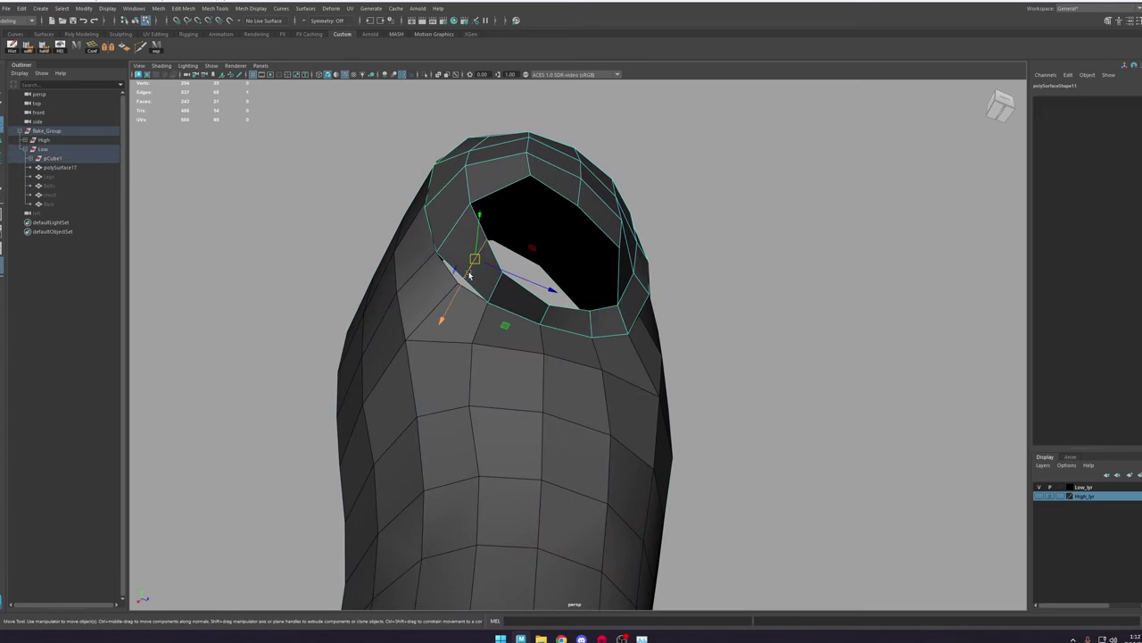
pyautogui.moveTo(497, 277); pyautogui.dragTo(457, 275, button='right')
pyautogui.click(468, 279)
pyautogui.moveTo(464, 281); pyautogui.dragTo(457, 285)
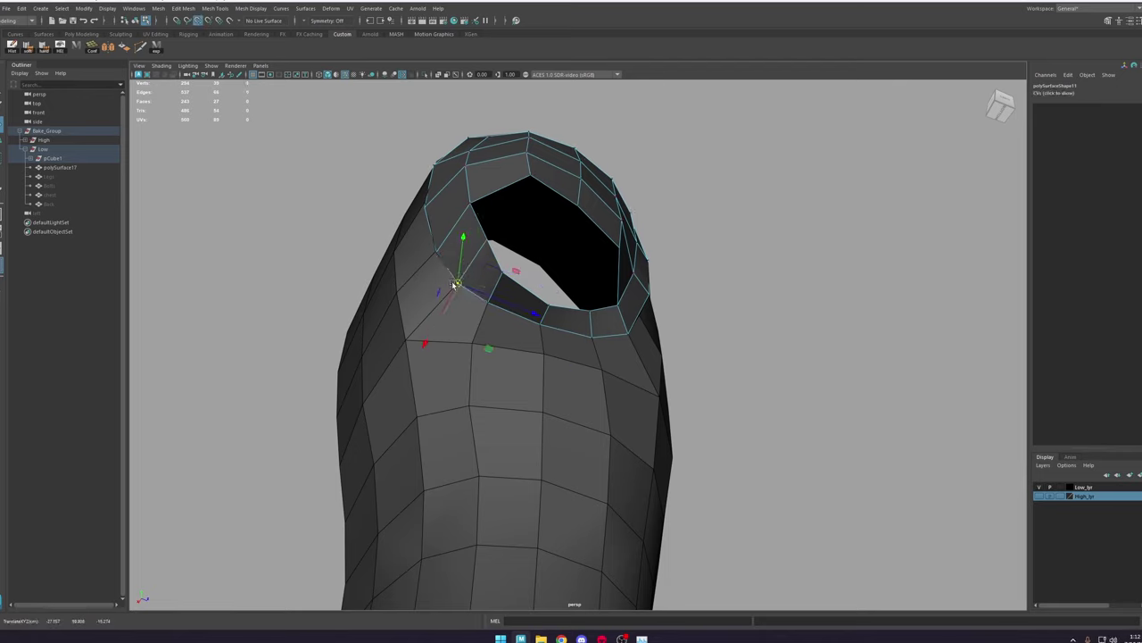
pyautogui.click(488, 241)
pyautogui.keyDown('alt'); pyautogui.moveTo(489, 242); pyautogui.dragTo(540, 314); pyautogui.keyUp('alt')
pyautogui.click(484, 309)
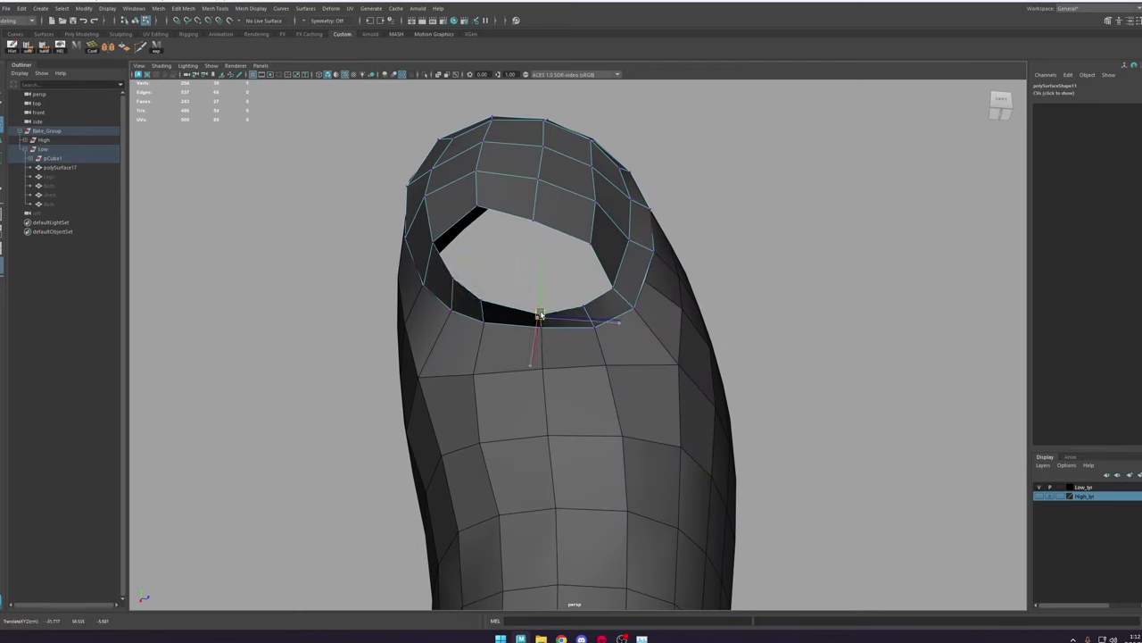
pyautogui.keyDown('alt'); pyautogui.moveTo(540, 314); pyautogui.dragTo(515, 301, button='right'); pyautogui.keyUp('alt')
# Step: Inspect the shoulder opening from several angles, then select the robe body and inner cap faces
pyautogui.keyDown('alt'); pyautogui.moveTo(544, 297); pyautogui.dragTo(599, 283); pyautogui.keyUp('alt')
pyautogui.moveTo(609, 288); pyautogui.dragTo(610, 266, button='right')
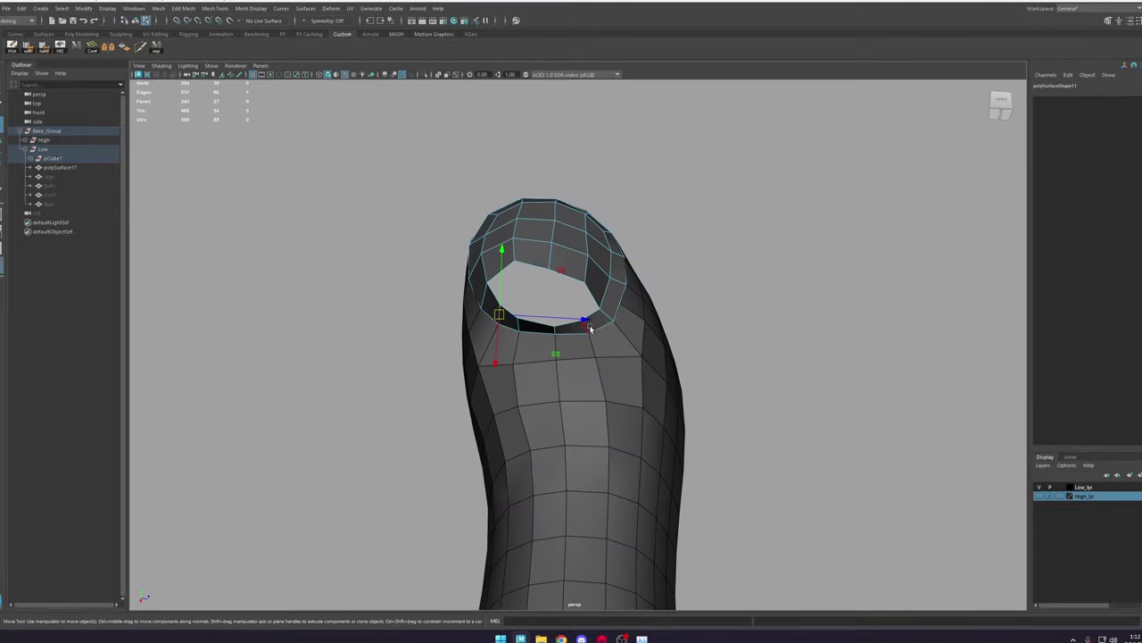
pyautogui.keyDown('alt'); pyautogui.moveTo(639, 313); pyautogui.dragTo(633, 310); pyautogui.keyUp('alt')
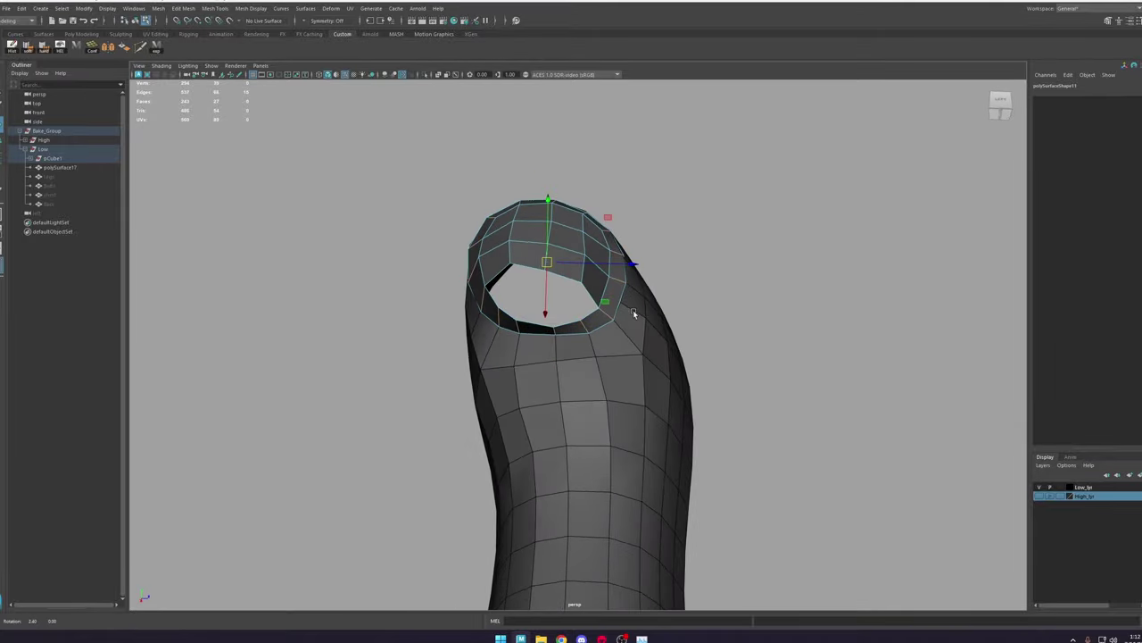
pyautogui.keyDown('alt'); pyautogui.moveTo(633, 310); pyautogui.dragTo(740, 398, button='right'); pyautogui.keyUp('alt')
pyautogui.keyDown('alt'); pyautogui.moveTo(525, 296); pyautogui.dragTo(500, 327); pyautogui.keyUp('alt')
pyautogui.keyDown('alt'); pyautogui.moveTo(500, 327); pyautogui.dragTo(591, 205, button='right'); pyautogui.keyUp('alt')
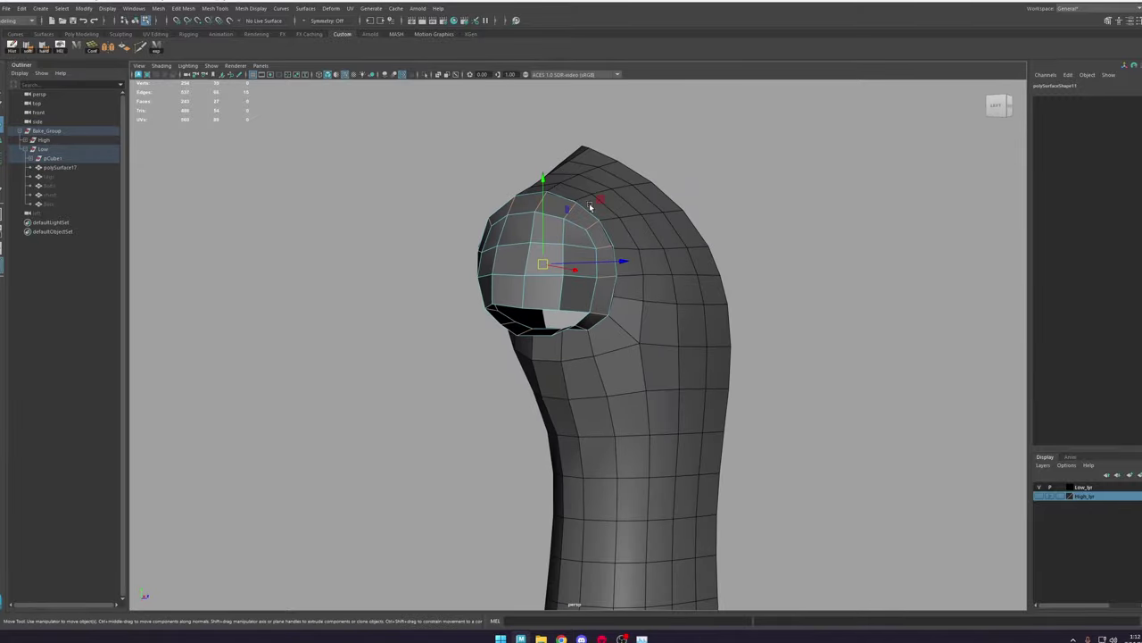
pyautogui.moveTo(597, 239)
pyautogui.keyDown('alt'); pyautogui.mouseDown()
pyautogui.moveTo(671, 245)
pyautogui.moveTo(605, 236)
pyautogui.mouseUp(); pyautogui.keyUp('alt')
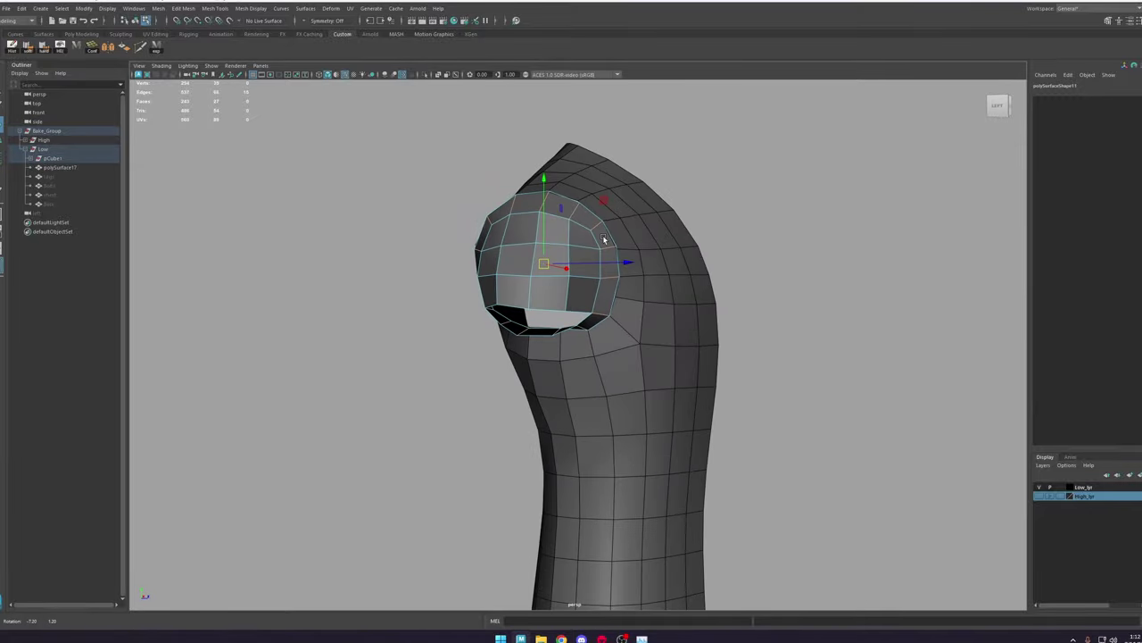
pyautogui.keyDown('alt'); pyautogui.moveTo(604, 236); pyautogui.dragTo(633, 306, button='right'); pyautogui.keyUp('alt')
pyautogui.keyDown('alt'); pyautogui.moveTo(602, 284); pyautogui.dragTo(646, 245); pyautogui.keyUp('alt')
pyautogui.click(635, 306)
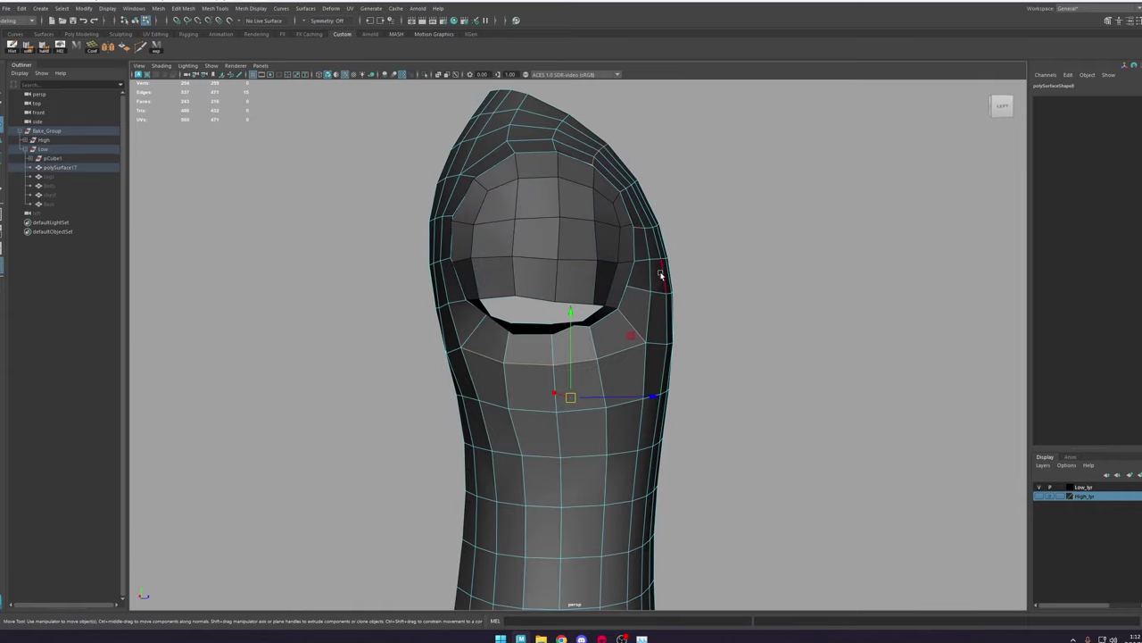
pyautogui.keyDown('alt'); pyautogui.moveTo(614, 256); pyautogui.dragTo(589, 246); pyautogui.keyUp('alt')
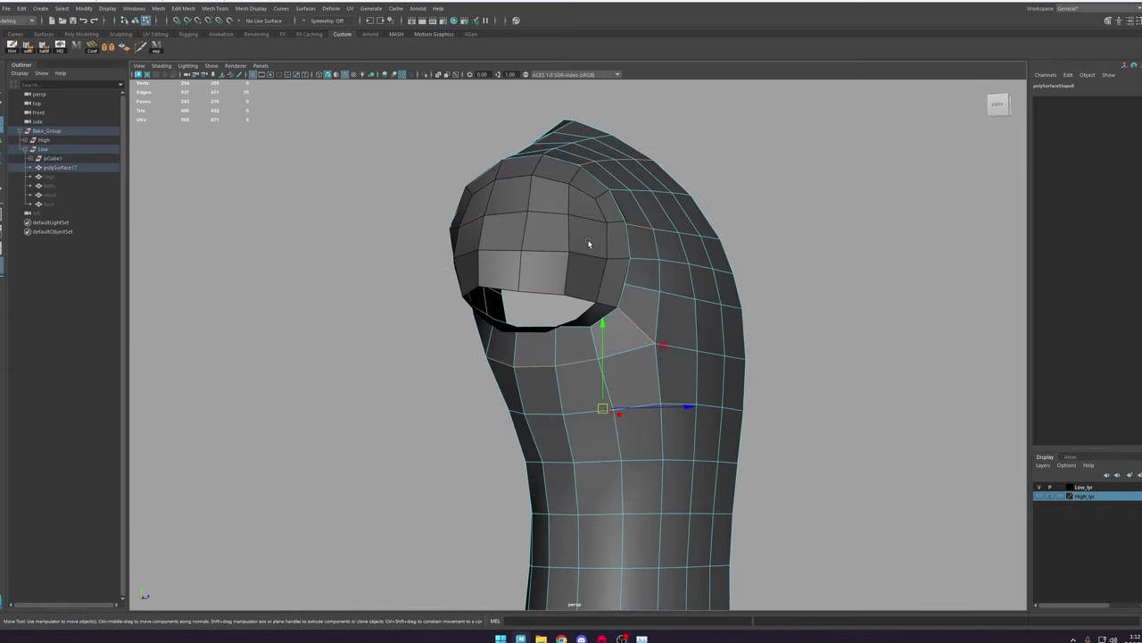
pyautogui.click(591, 246)
pyautogui.moveTo(592, 248); pyautogui.dragTo(618, 201, button='right')
pyautogui.click(609, 278)
# Step: Delete the three lower faces of the sleeve cap
pyautogui.press('Delete')
pyautogui.click(586, 277)
pyautogui.press('Delete')
pyautogui.click(546, 274)
pyautogui.press('Delete')
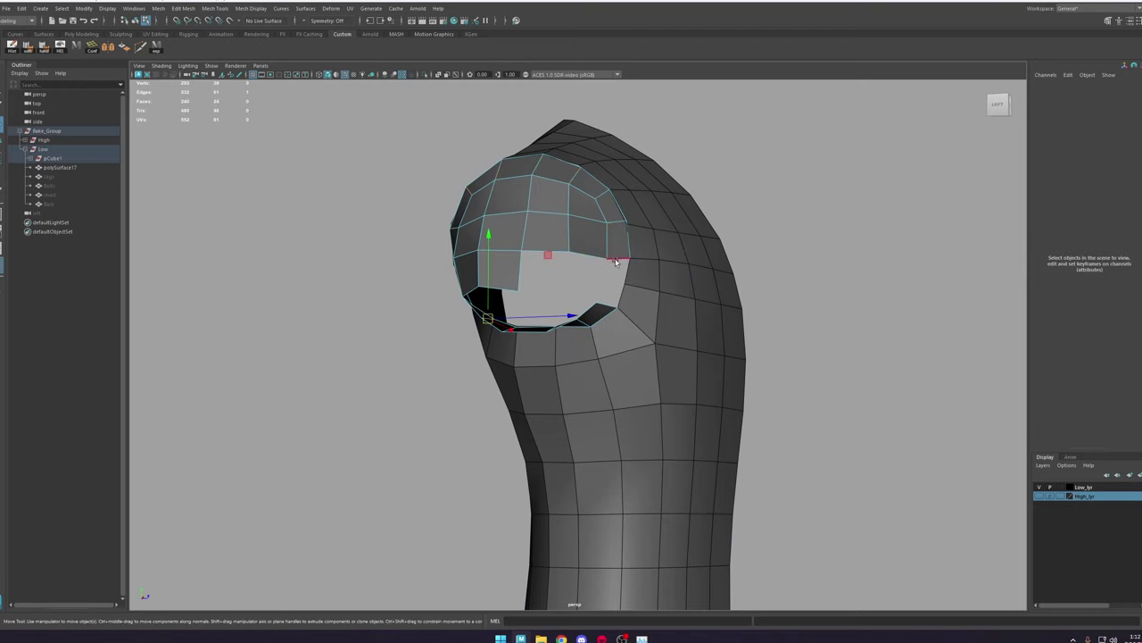
# Step: Select the cap's rim edge loop and extrude it slightly downward
pyautogui.click(564, 254)
pyautogui.keyDown('shift'); pyautogui.doubleClick(566, 253); pyautogui.keyUp('shift')
pyautogui.keyDown('shift'); pyautogui.moveTo(577, 237); pyautogui.dragTo(579, 242); pyautogui.keyUp('shift')
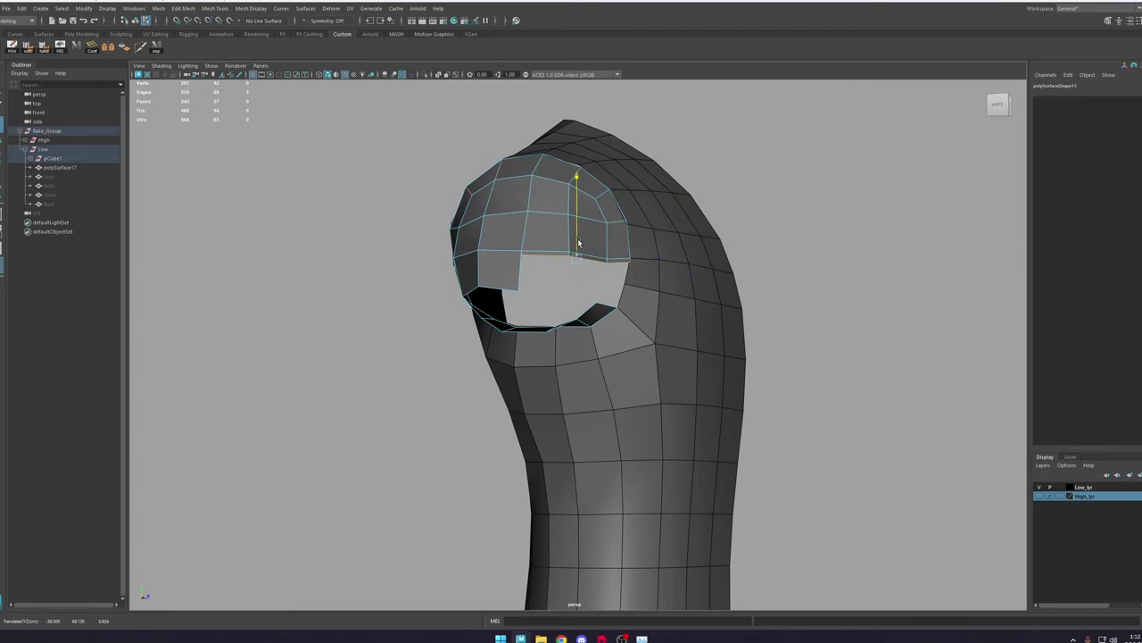
# Step: Bridge the two opposite edges of the hole to close it, then inspect it from below
pyautogui.click(612, 287)
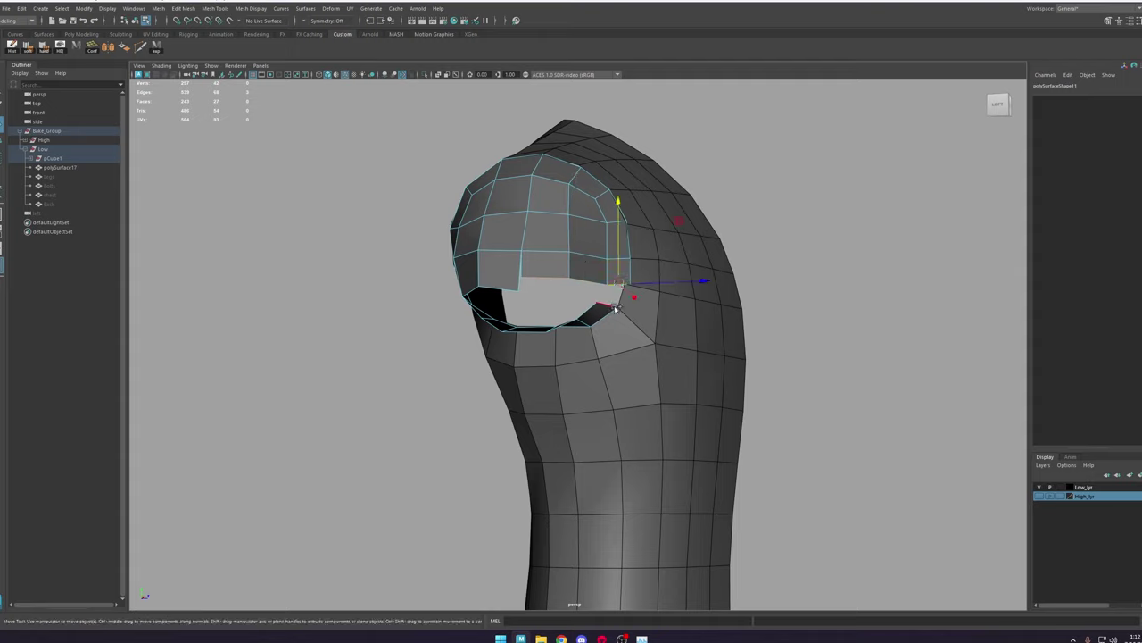
pyautogui.keyDown('shift'); pyautogui.click(611, 307); pyautogui.keyUp('shift')
pyautogui.keyDown('shift'); pyautogui.rightClick(612, 307); pyautogui.keyUp('shift')
pyautogui.click(590, 417)
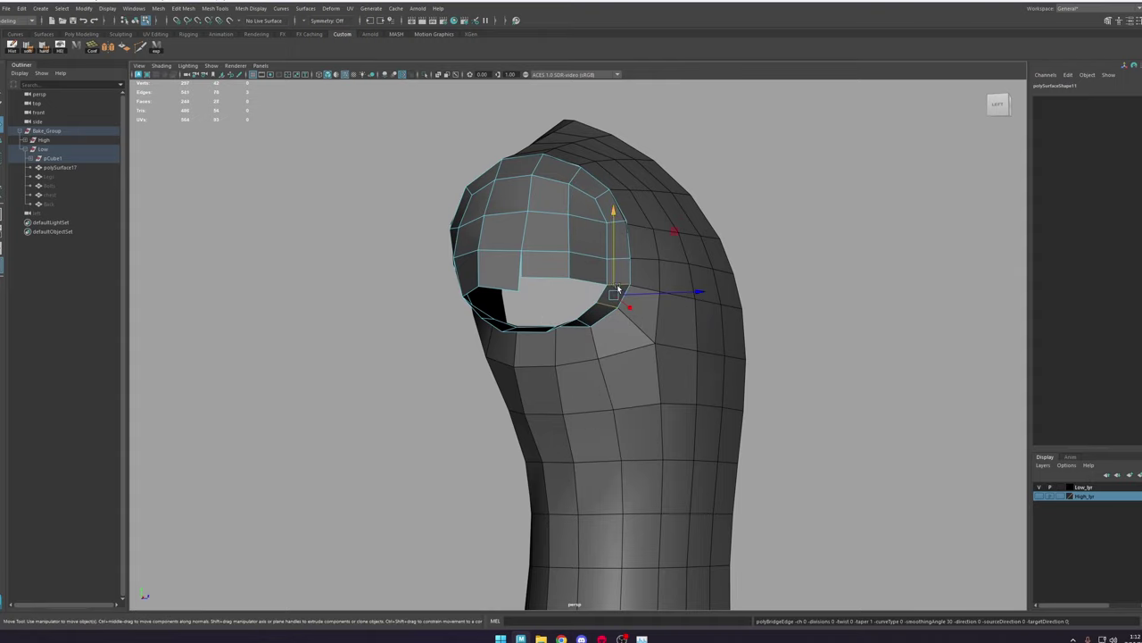
pyautogui.keyDown('alt'); pyautogui.moveTo(610, 261); pyautogui.dragTo(585, 197); pyautogui.keyUp('alt')
pyautogui.keyDown('alt'); pyautogui.moveTo(585, 197); pyautogui.dragTo(521, 291, button='right'); pyautogui.keyUp('alt')
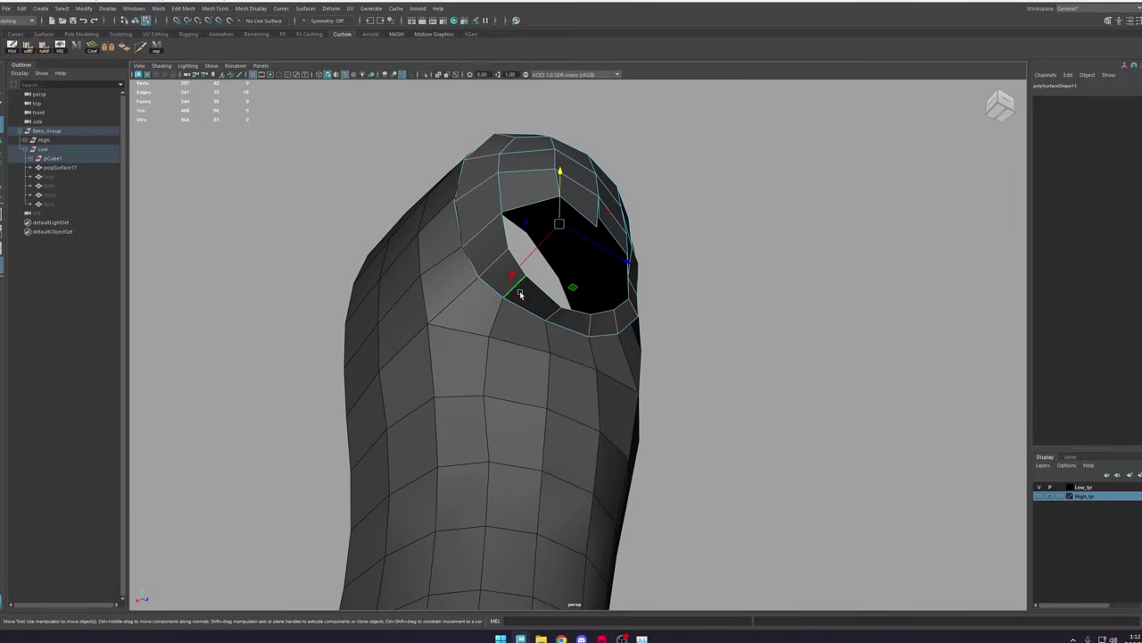
pyautogui.keyDown('alt'); pyautogui.moveTo(510, 331); pyautogui.dragTo(625, 339); pyautogui.keyUp('alt')
pyautogui.keyDown('alt'); pyautogui.moveTo(625, 339); pyautogui.dragTo(614, 252, button='right'); pyautogui.keyUp('alt')
pyautogui.keyDown('alt'); pyautogui.moveTo(681, 299); pyautogui.dragTo(660, 308); pyautogui.keyUp('alt')
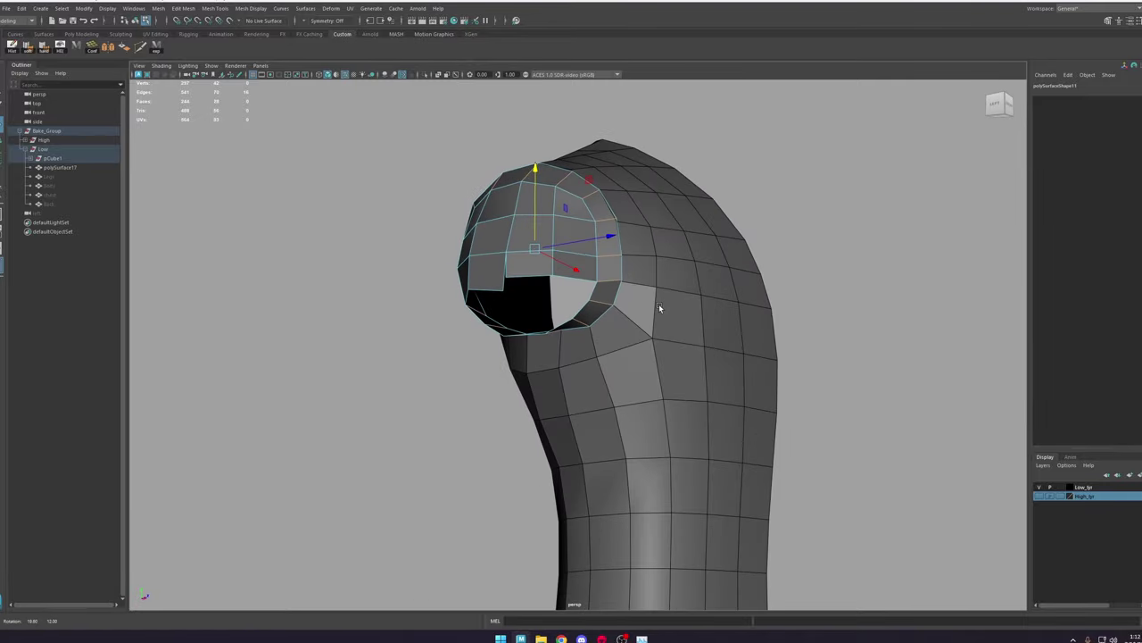
pyautogui.moveTo(637, 265); pyautogui.dragTo(803, 170, button='right')
# Step: Inspect the cap's rim vertices on polySurface19, switching between the cap and the robe body polySurface17
pyautogui.click(770, 201)
pyautogui.click(605, 252)
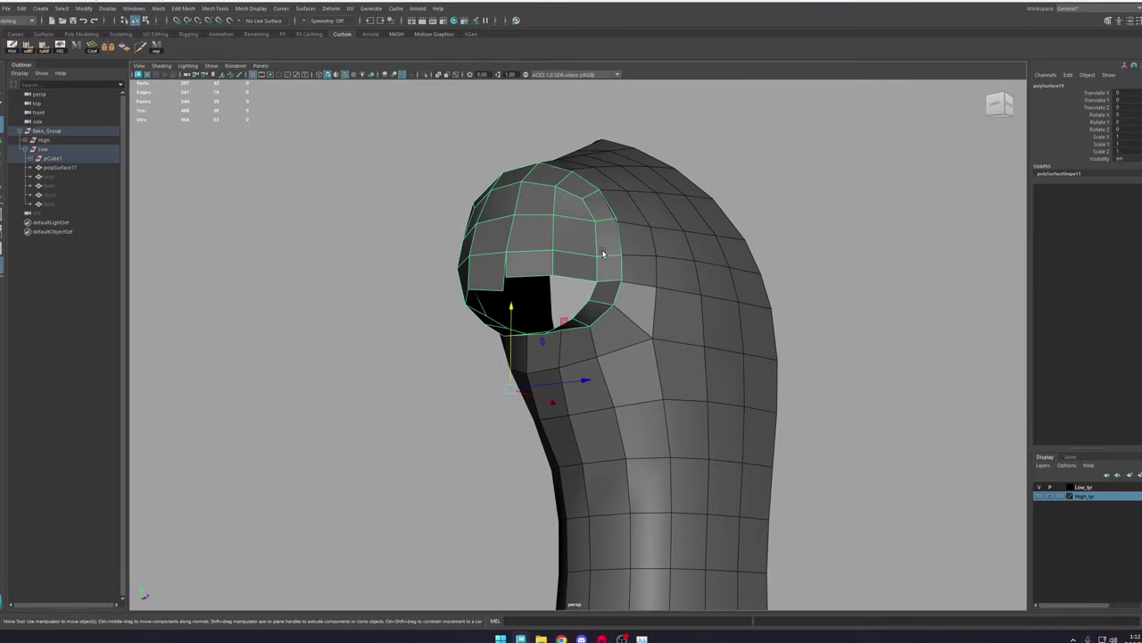
pyautogui.keyDown('alt'); pyautogui.moveTo(604, 252); pyautogui.dragTo(658, 284); pyautogui.keyUp('alt')
pyautogui.moveTo(572, 238); pyautogui.dragTo(553, 238, button='right')
pyautogui.click(539, 276)
pyautogui.keyDown('alt'); pyautogui.moveTo(538, 279); pyautogui.dragTo(675, 268); pyautogui.keyUp('alt')
pyautogui.click(488, 240)
pyautogui.keyDown('alt'); pyautogui.moveTo(752, 348); pyautogui.dragTo(652, 306); pyautogui.keyUp('alt')
pyautogui.click(654, 306)
pyautogui.moveTo(617, 280); pyautogui.dragTo(689, 265, button='right')
pyautogui.keyDown('alt'); pyautogui.moveTo(707, 223); pyautogui.dragTo(678, 242); pyautogui.keyUp('alt')
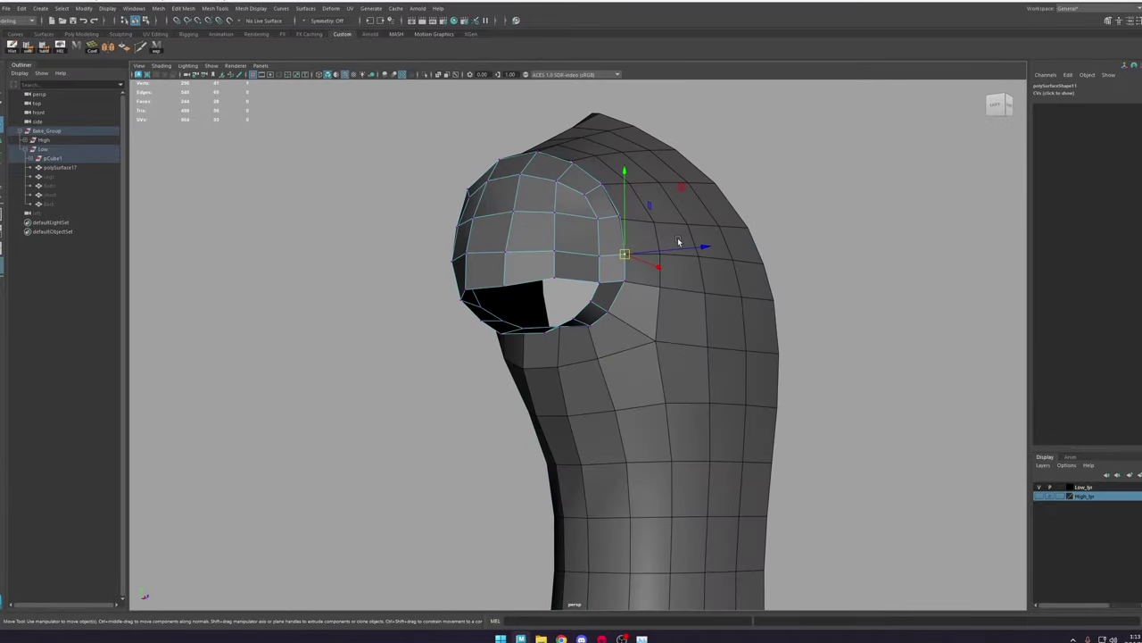
pyautogui.click(675, 243)
pyautogui.keyDown('shift'); pyautogui.moveTo(640, 248); pyautogui.dragTo(638, 222, button='right'); pyautogui.keyUp('shift')
pyautogui.click(612, 257)
pyautogui.press('w')
pyautogui.keyDown('alt'); pyautogui.moveTo(607, 258); pyautogui.dragTo(686, 212); pyautogui.keyUp('alt')
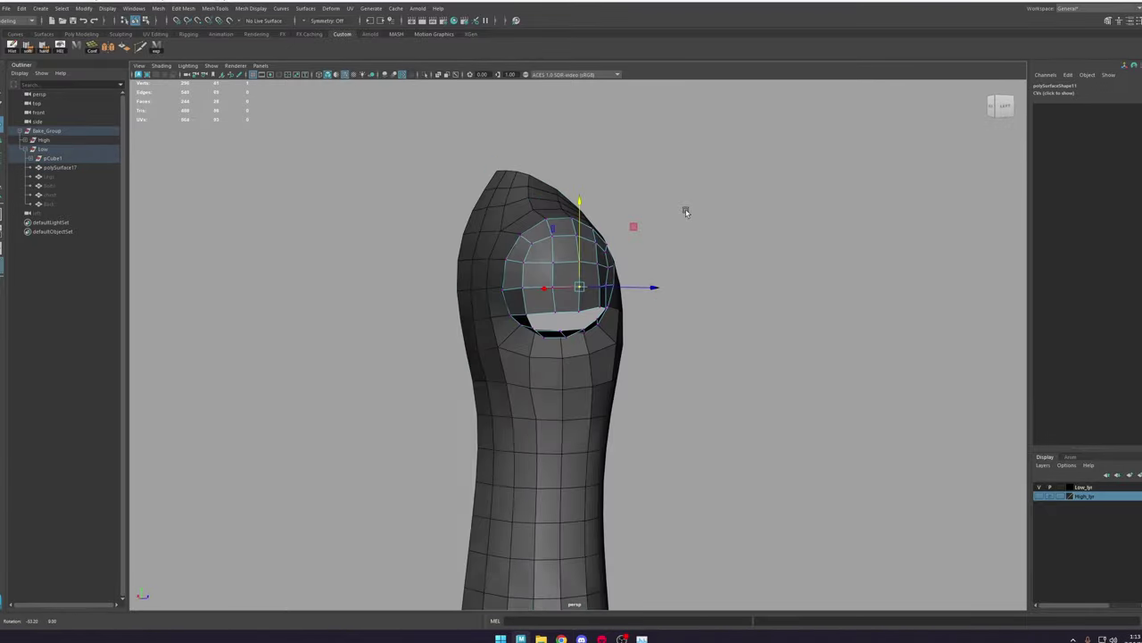
pyautogui.click(687, 212)
pyautogui.scroll(-5, 561, 293)
pyautogui.scroll(8, 562, 294)
pyautogui.click(589, 274)
pyautogui.keyDown('shift'); pyautogui.moveTo(590, 272); pyautogui.dragTo(585, 336, button='right'); pyautogui.keyUp('shift')
# Step: Try a collar edge loop selection, undo it, then reselect the cap and robe body polySurface17
pyautogui.keyDown('alt'); pyautogui.moveTo(585, 336); pyautogui.dragTo(562, 350); pyautogui.keyUp('alt')
pyautogui.click(551, 324)
pyautogui.click(488, 330)
pyautogui.doubleClick(488, 331)
pyautogui.hotkey('ctrl', 'z')
pyautogui.hotkey('ctrl', 'z')
pyautogui.hotkey('ctrl', 'z')
pyautogui.hotkey('ctrl', 'z')
pyautogui.hotkey('ctrl', 'z')
pyautogui.hotkey('ctrl', 'z')
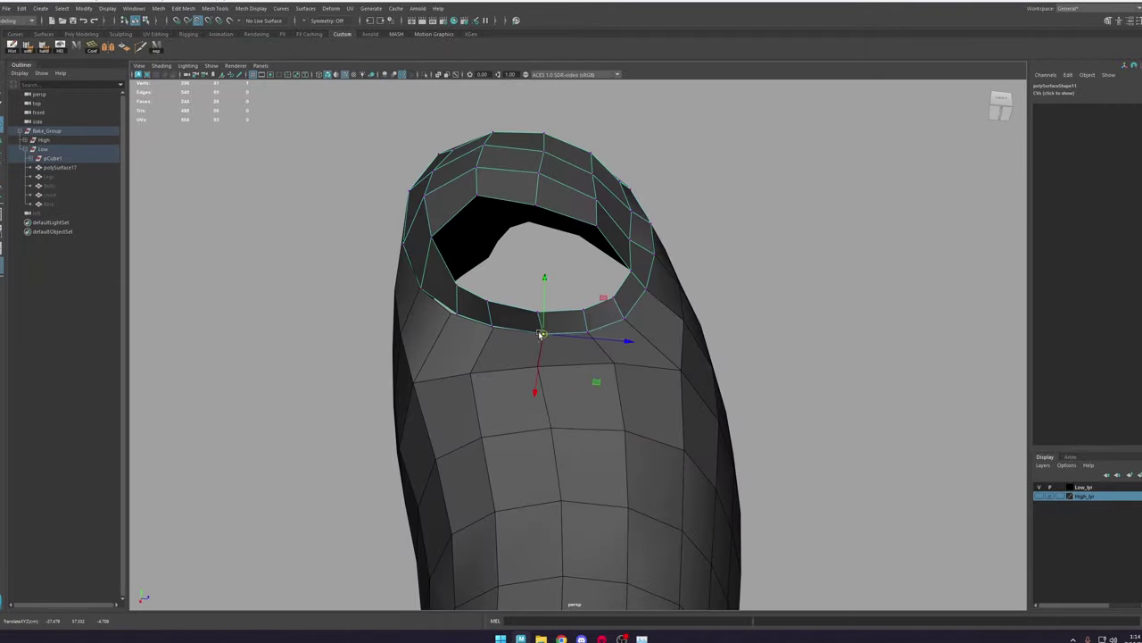
pyautogui.click(616, 308)
pyautogui.keyDown('alt'); pyautogui.moveTo(616, 308); pyautogui.dragTo(571, 343); pyautogui.keyUp('alt')
pyautogui.scroll(-5, 571, 344)
pyautogui.click(854, 509)
pyautogui.scroll(5, 854, 510)
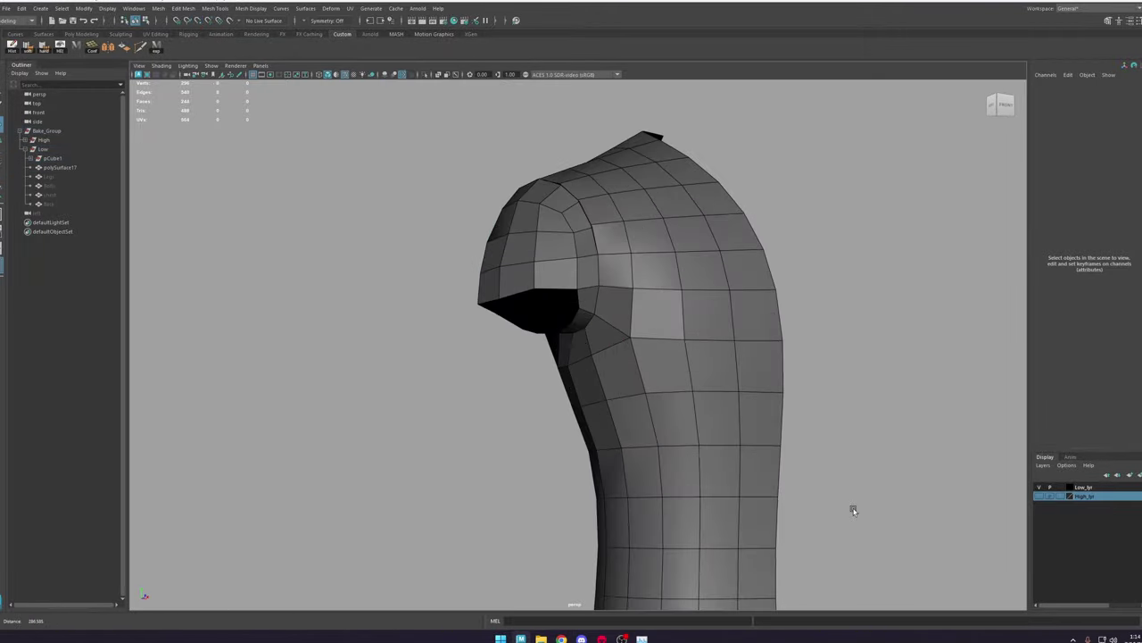
pyautogui.keyDown('alt'); pyautogui.moveTo(854, 509); pyautogui.dragTo(752, 259); pyautogui.keyUp('alt')
pyautogui.click(592, 266)
pyautogui.scroll(-5, 601, 240)
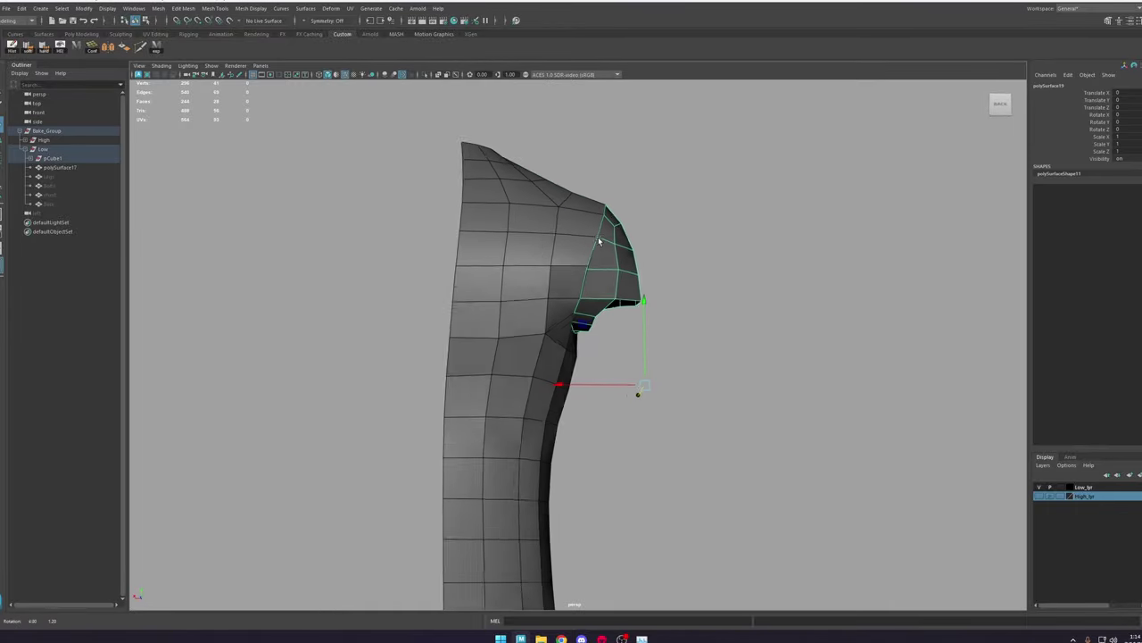
pyautogui.scroll(5, 420, 111)
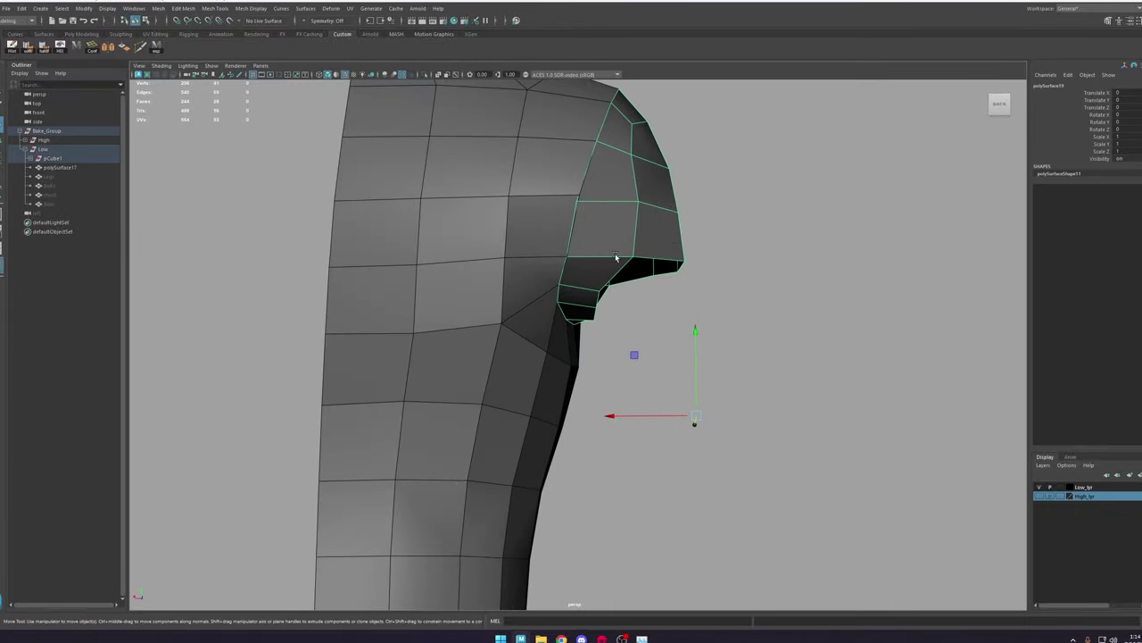
pyautogui.click(523, 306)
# Step: Hide the robe body polySurface17 and inspect the isolated sleeve cap's edges
pyautogui.hotkey('ctrl', 'h')
pyautogui.click(612, 253)
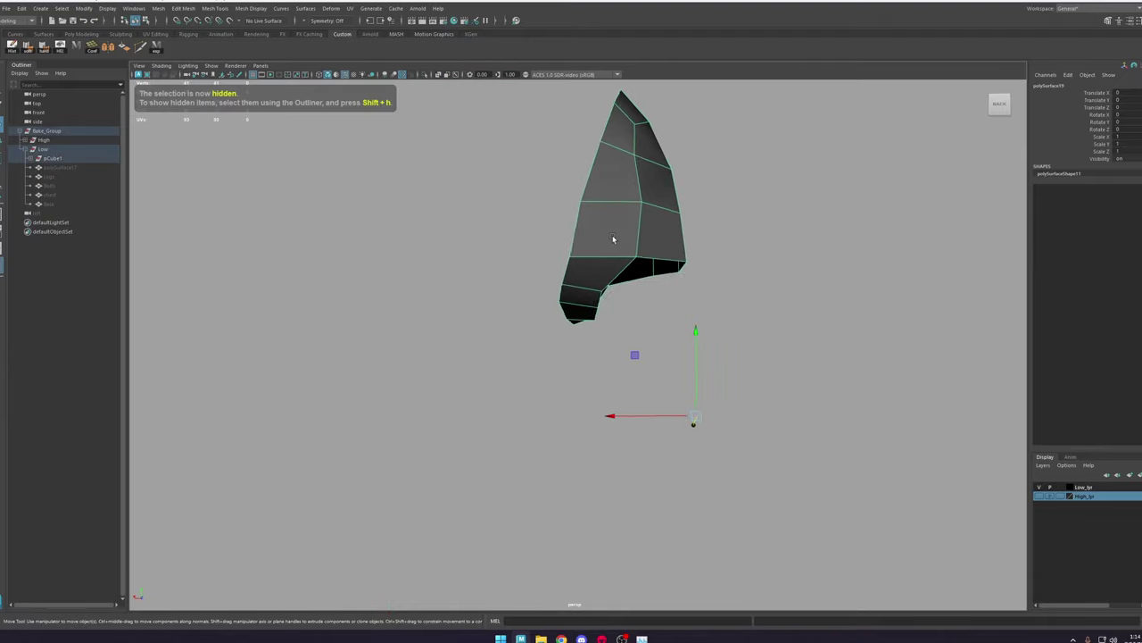
pyautogui.keyDown('alt'); pyautogui.moveTo(612, 238); pyautogui.dragTo(571, 390); pyautogui.keyUp('alt')
pyautogui.moveTo(585, 350); pyautogui.dragTo(586, 324, button='right')
pyautogui.doubleClick(582, 337)
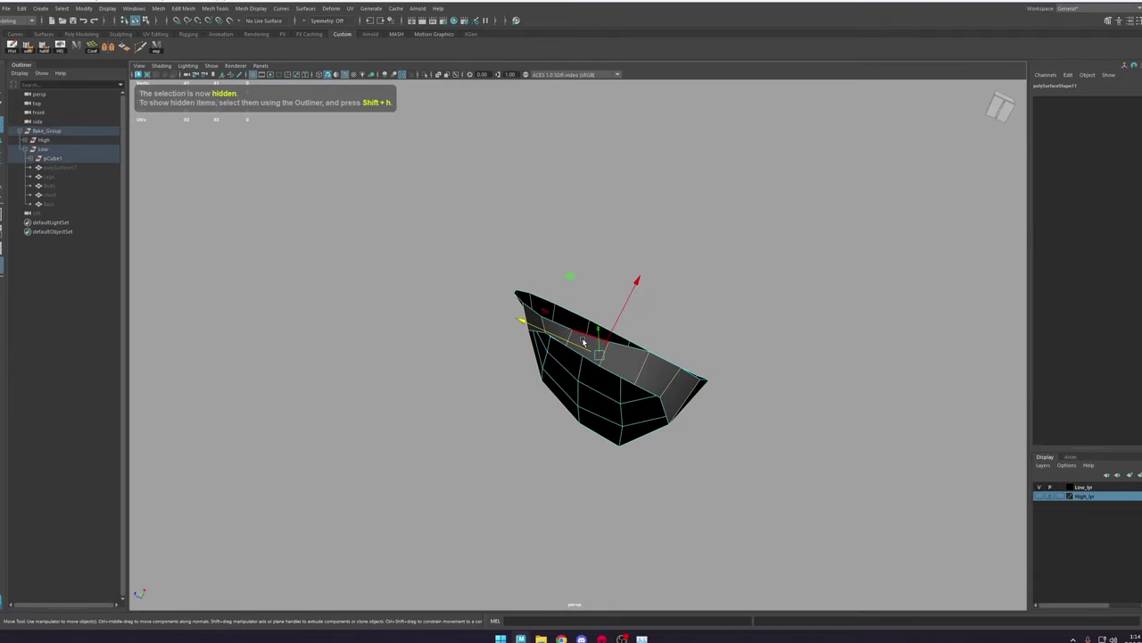
pyautogui.keyDown('alt'); pyautogui.moveTo(582, 337); pyautogui.dragTo(709, 389); pyautogui.keyUp('alt')
pyautogui.moveTo(580, 243); pyautogui.dragTo(645, 193, button='right')
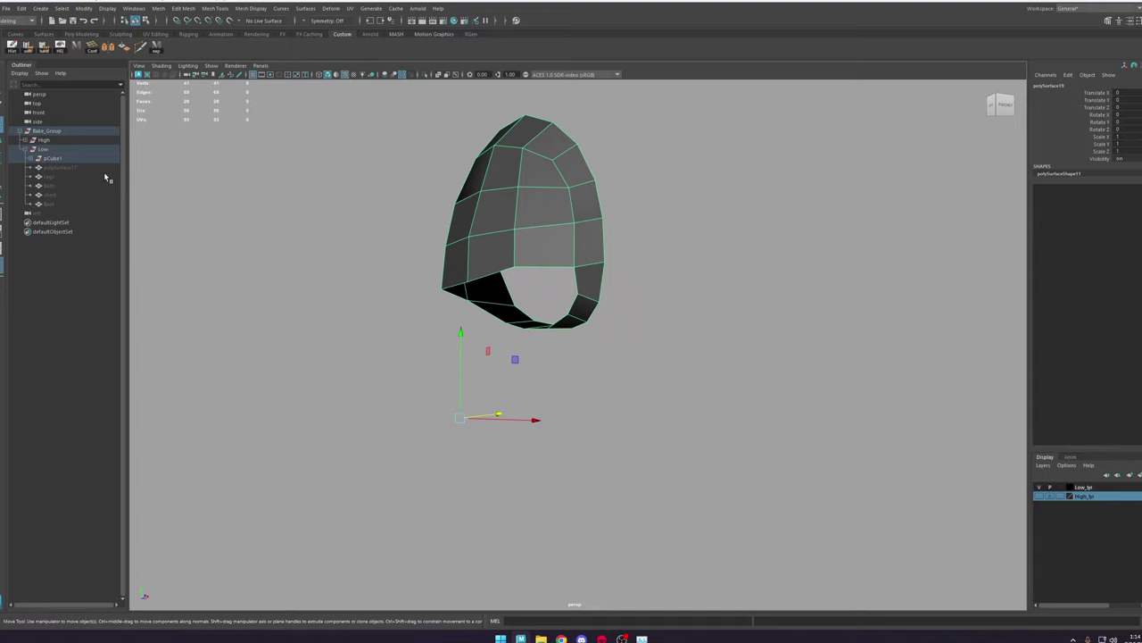
# Step: Turn on High_lyr, hide the high-poly torso and unhide the sleeve mesh
pyautogui.click(1040, 497)
pyautogui.click(731, 313)
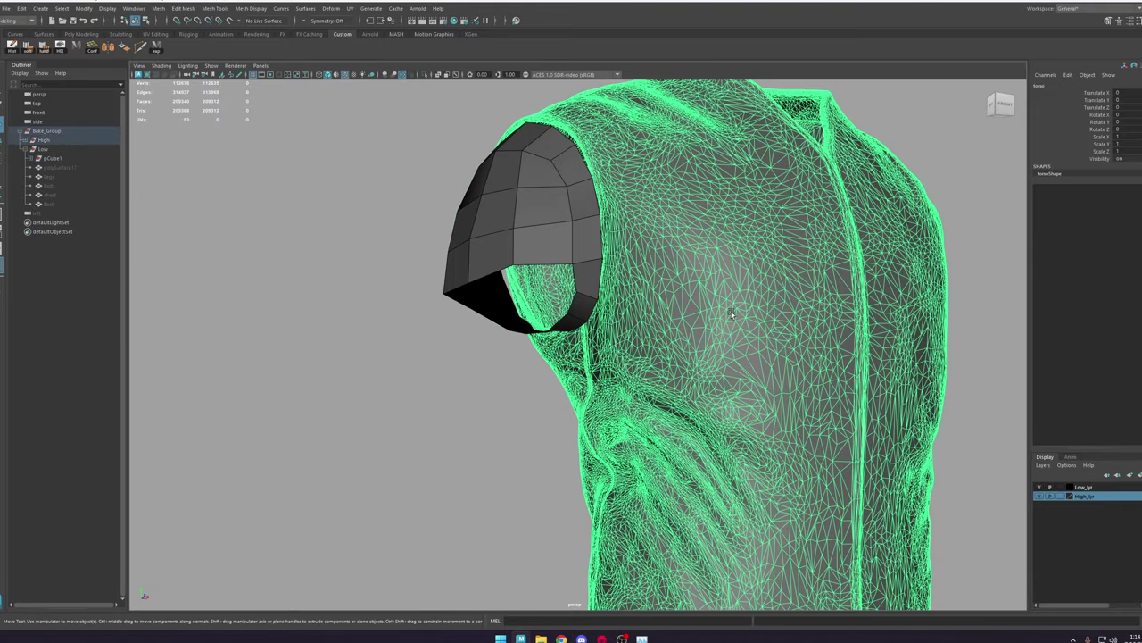
pyautogui.click(31, 140)
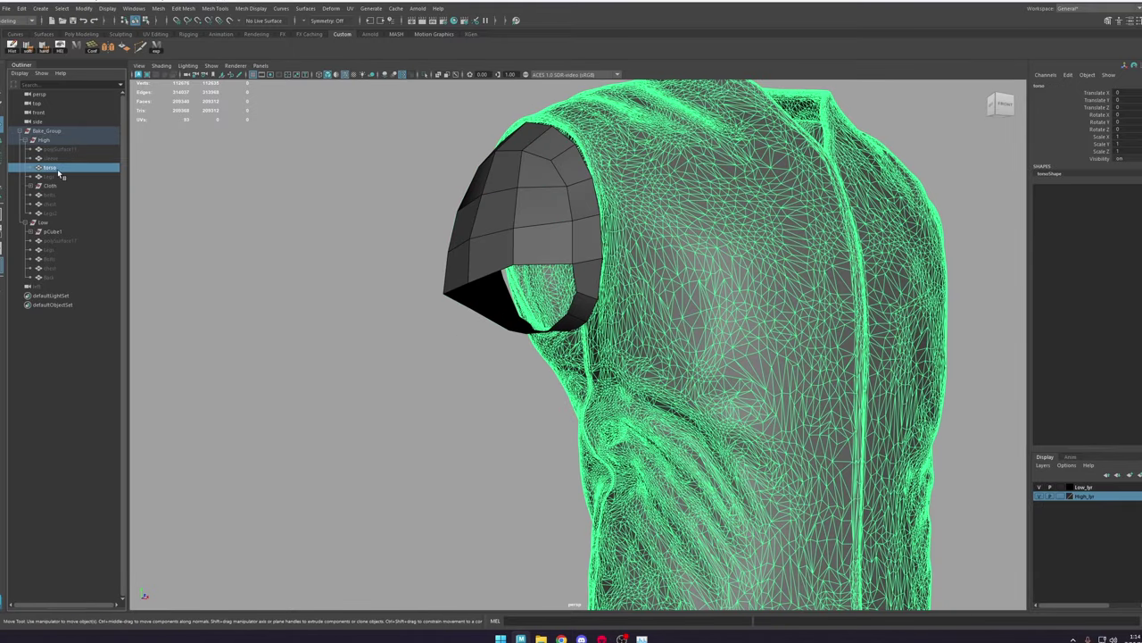
pyautogui.hotkey('ctrl', 'h')
pyautogui.click(54, 159)
pyautogui.hotkey('shift', 'h')
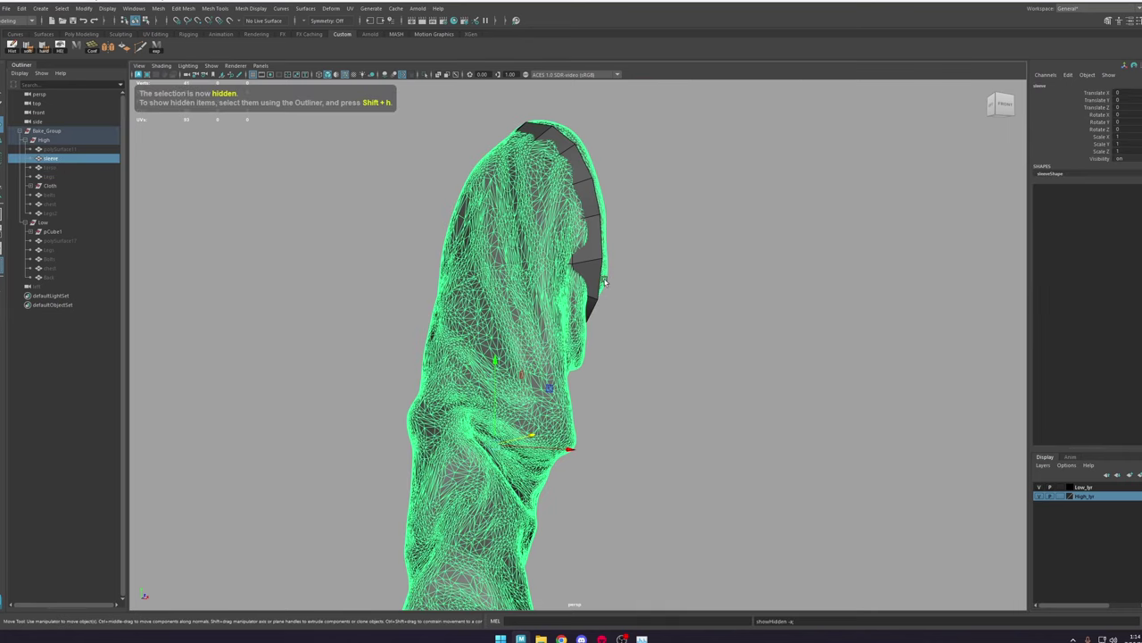
# Step: Make the high-poly sleeve the live snapping surface
pyautogui.click(596, 269)
pyautogui.keyDown('alt'); pyautogui.moveTo(596, 269); pyautogui.dragTo(563, 275); pyautogui.keyUp('alt')
pyautogui.scroll(3, 564, 334)
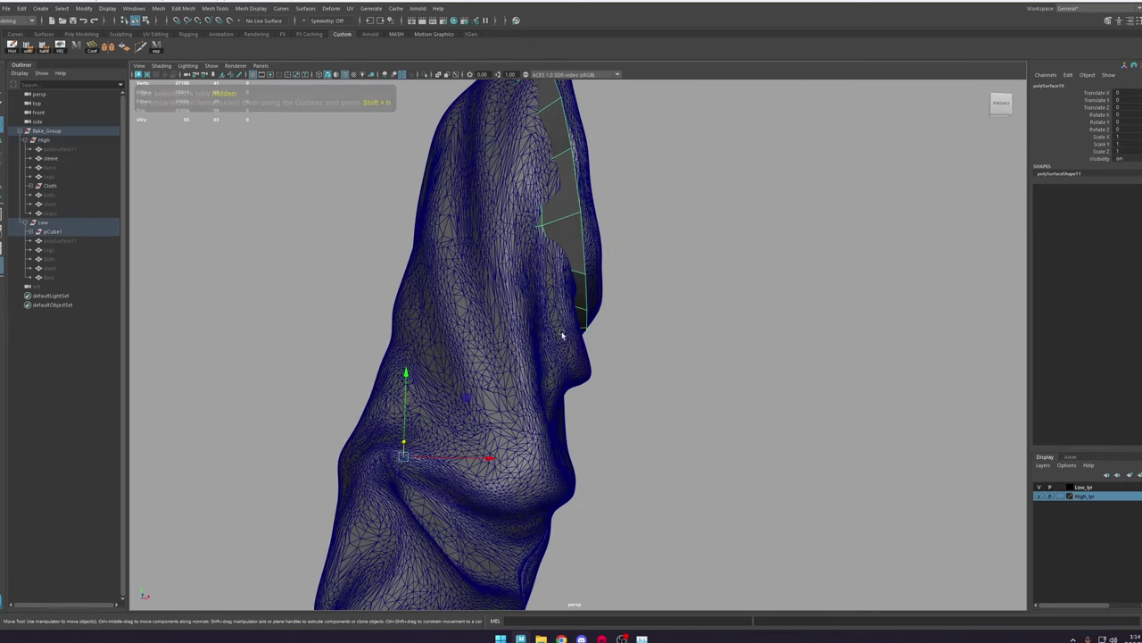
pyautogui.click(528, 327)
pyautogui.click(230, 20)
# Step: Marquee-select all of the low-poly cap's vertices
pyautogui.click(571, 193)
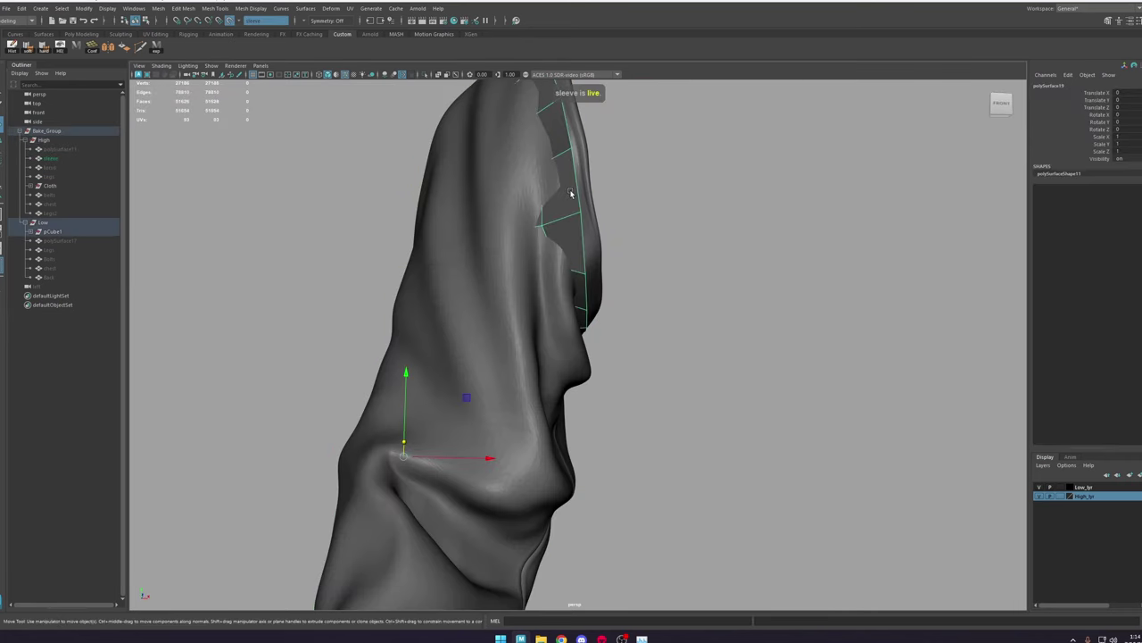
pyautogui.keyDown('alt'); pyautogui.moveTo(501, 256); pyautogui.dragTo(508, 328, button='middle'); pyautogui.keyUp('alt')
pyautogui.moveTo(542, 224); pyautogui.dragTo(507, 224, button='right')
pyautogui.scroll(-5, 607, 223)
pyautogui.moveTo(633, 200); pyautogui.dragTo(428, 429)
pyautogui.scroll(5, 500, 348)
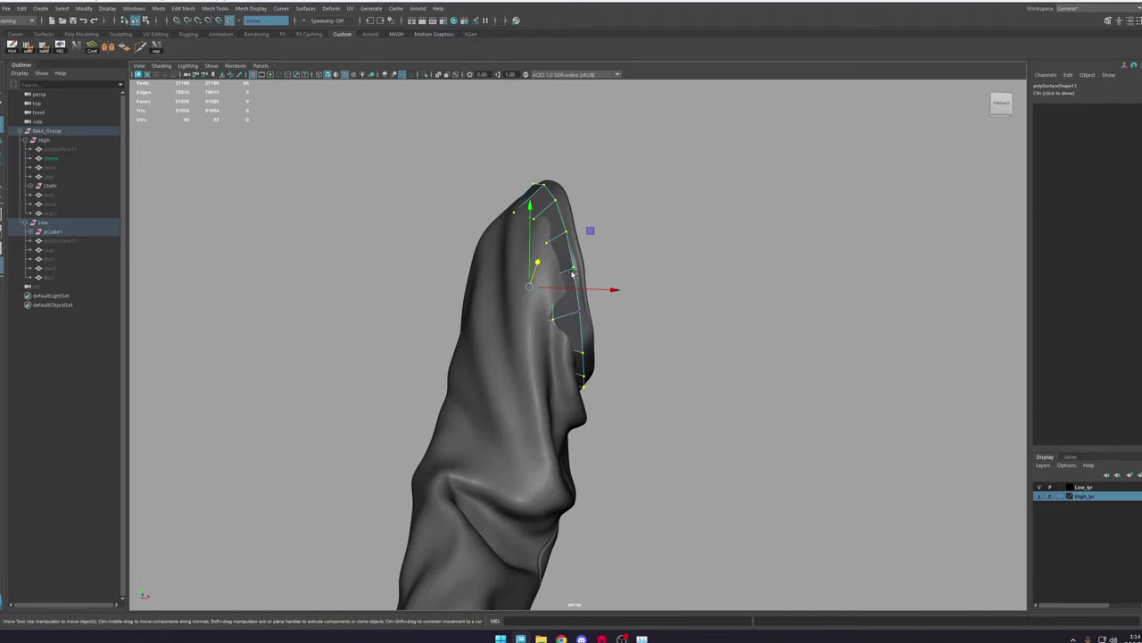
# Step: Snap the selected cap vertices onto the live sleeve surface
pyautogui.keyDown('alt'); pyautogui.moveTo(594, 292); pyautogui.dragTo(636, 356); pyautogui.keyUp('alt')
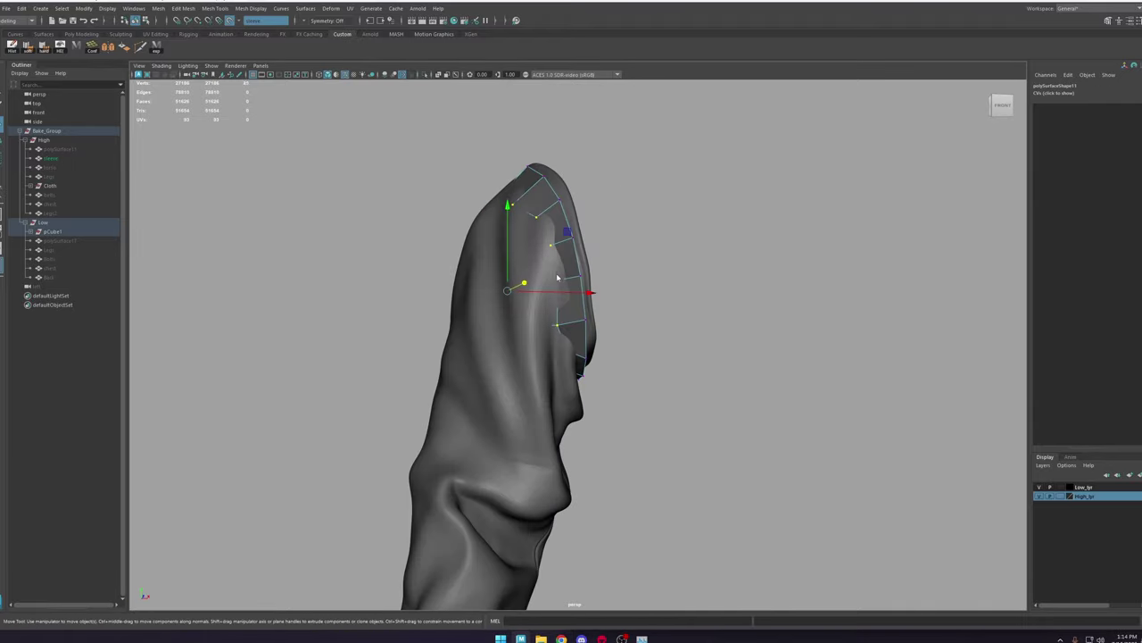
pyautogui.moveTo(557, 274); pyautogui.dragTo(658, 341)
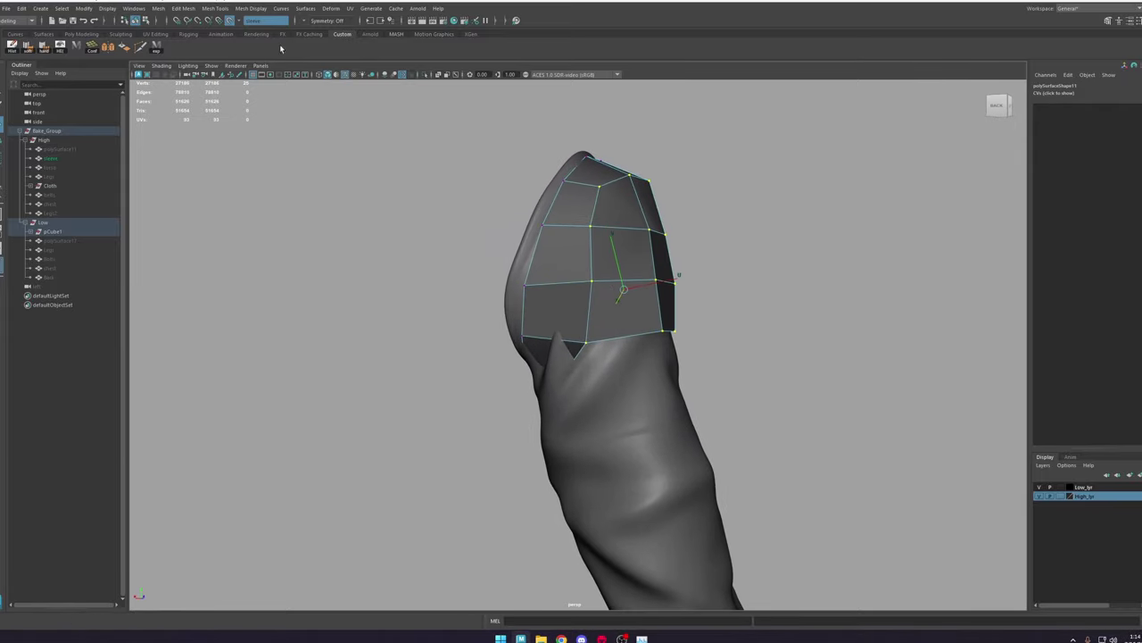
pyautogui.click(89, 50)
pyautogui.keyDown('alt'); pyautogui.moveTo(617, 193); pyautogui.dragTo(769, 301); pyautogui.keyUp('alt')
pyautogui.scroll(2, 769, 301)
pyautogui.keyDown('alt'); pyautogui.moveTo(699, 375); pyautogui.dragTo(642, 319); pyautogui.keyUp('alt')
# Step: Activate Quad Draw from the Modeling Toolkit, then select the cap's bottom edge loop
pyautogui.click(1112, 22)
pyautogui.click(1116, 346)
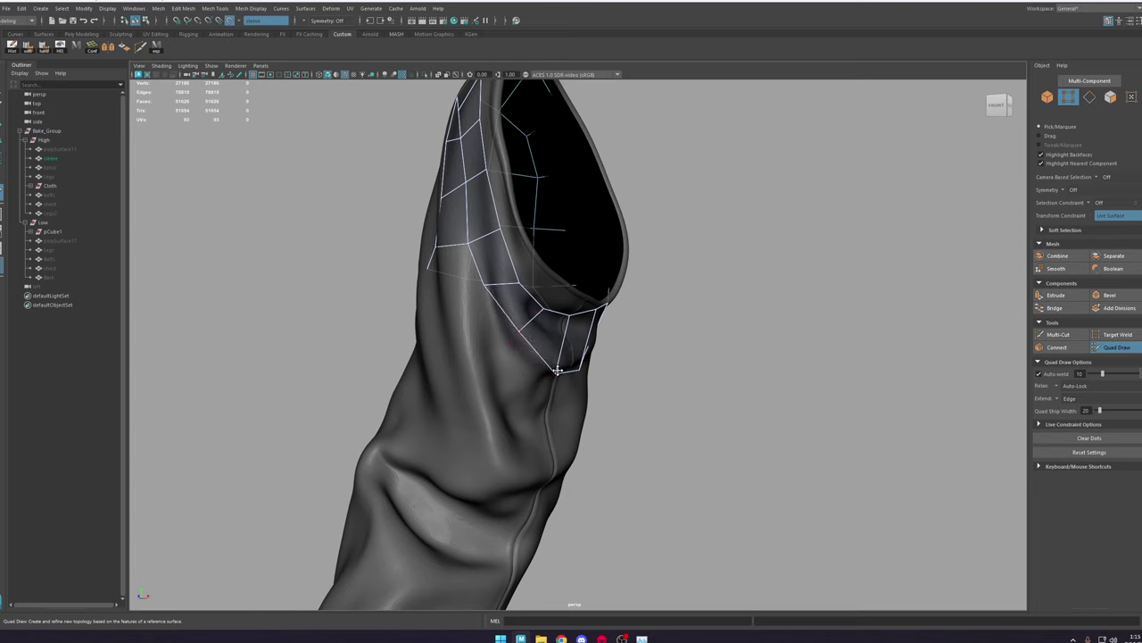
pyautogui.keyDown('alt'); pyautogui.moveTo(492, 280); pyautogui.dragTo(407, 335); pyautogui.keyUp('alt')
pyautogui.keyDown('alt'); pyautogui.moveTo(424, 348); pyautogui.dragTo(495, 368, button='right'); pyautogui.keyUp('alt')
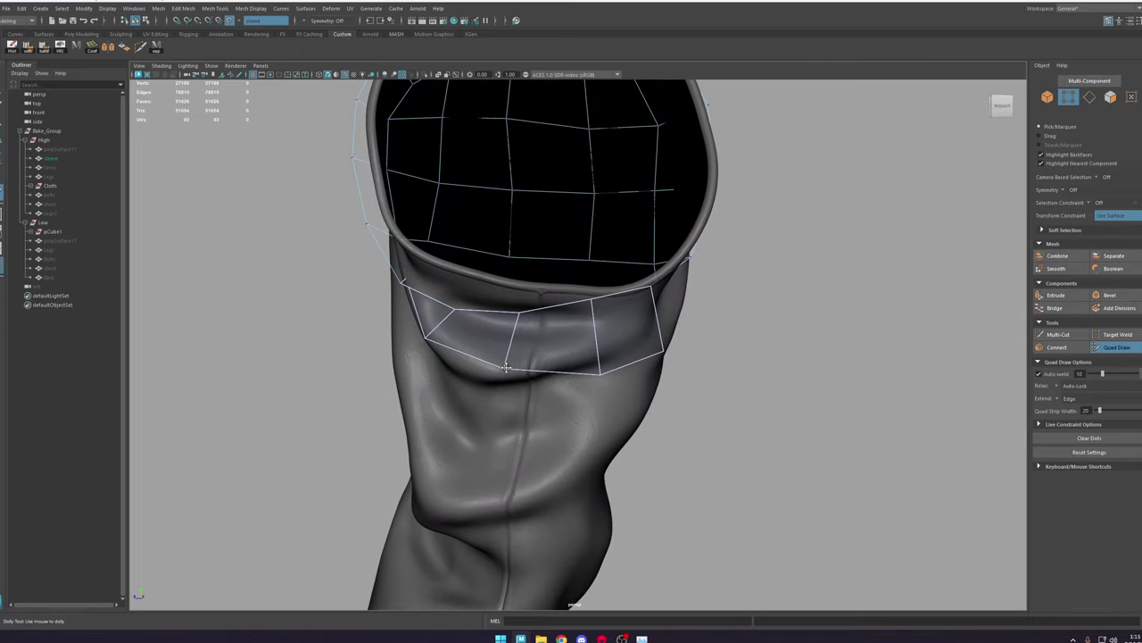
pyautogui.keyDown('alt'); pyautogui.moveTo(595, 359); pyautogui.dragTo(630, 300); pyautogui.keyUp('alt')
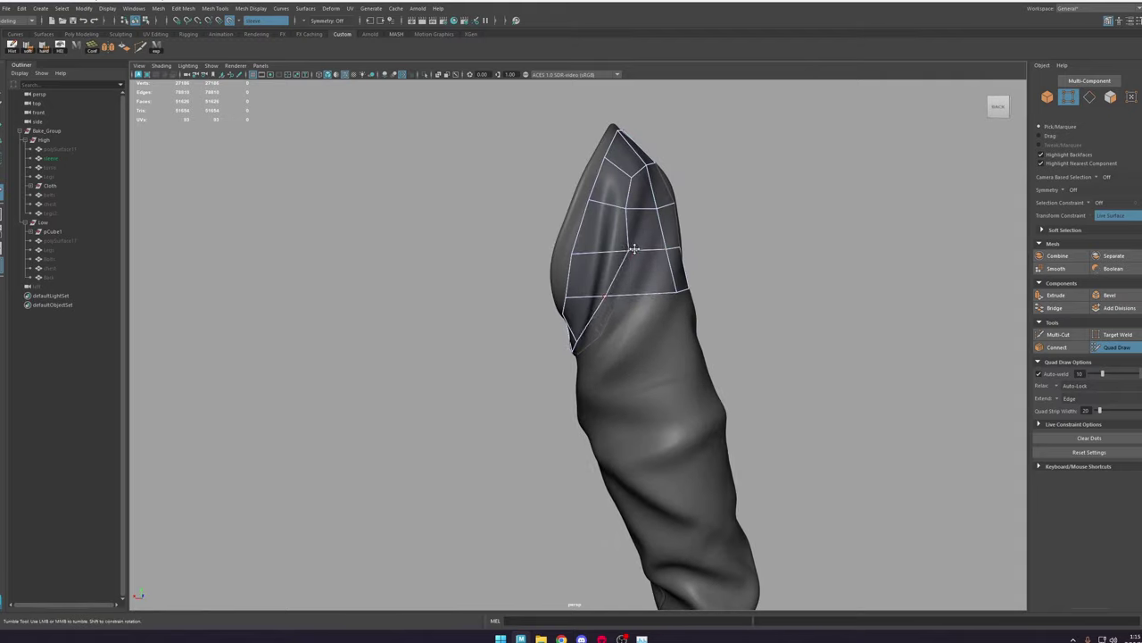
pyautogui.keyDown('alt'); pyautogui.moveTo(617, 250); pyautogui.dragTo(661, 292); pyautogui.keyUp('alt')
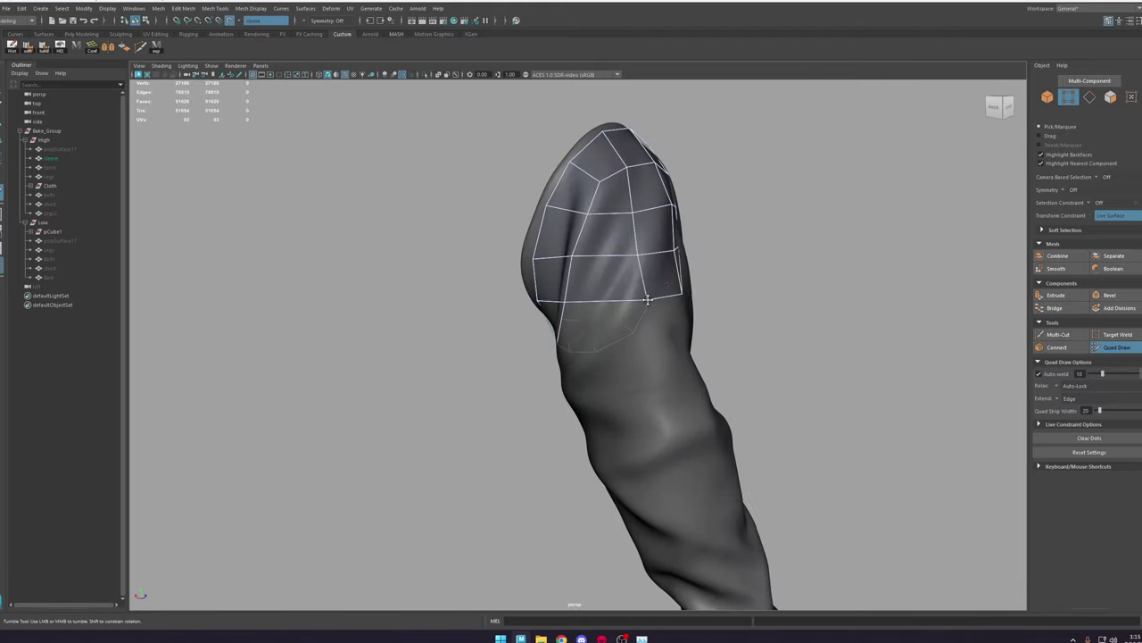
pyautogui.press('w')
pyautogui.doubleClick(616, 297)
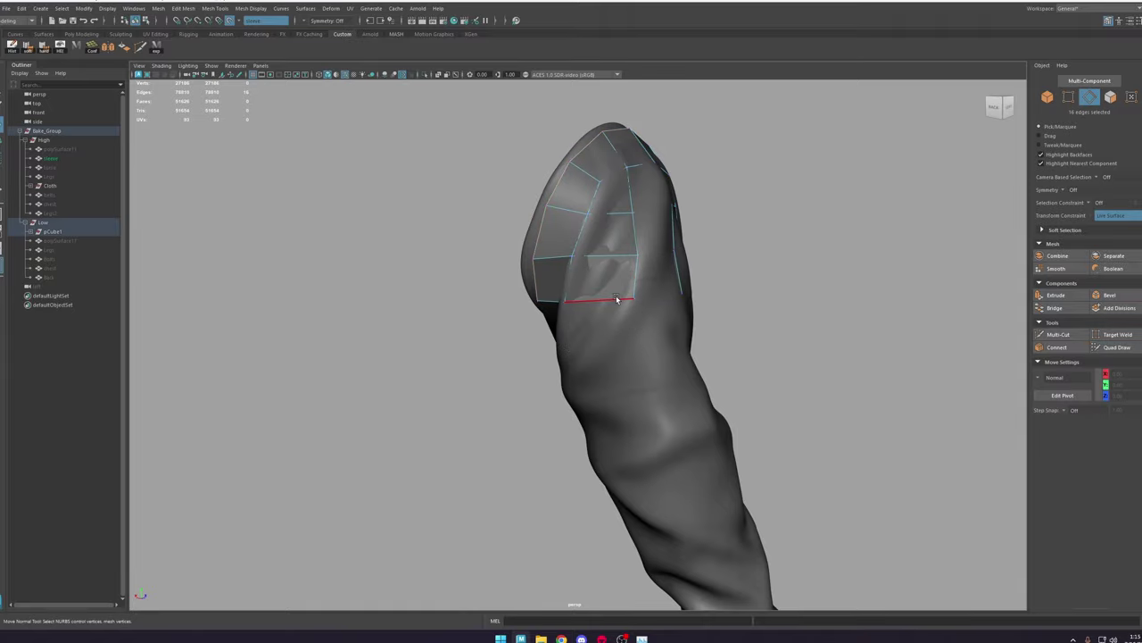
pyautogui.moveTo(622, 305)
pyautogui.keyDown('alt'); pyautogui.mouseDown()
pyautogui.moveTo(923, 298)
pyautogui.moveTo(949, 304)
pyautogui.moveTo(959, 358)
pyautogui.moveTo(758, 281)
pyautogui.moveTo(423, 223)
pyautogui.mouseUp(); pyautogui.keyUp('alt')
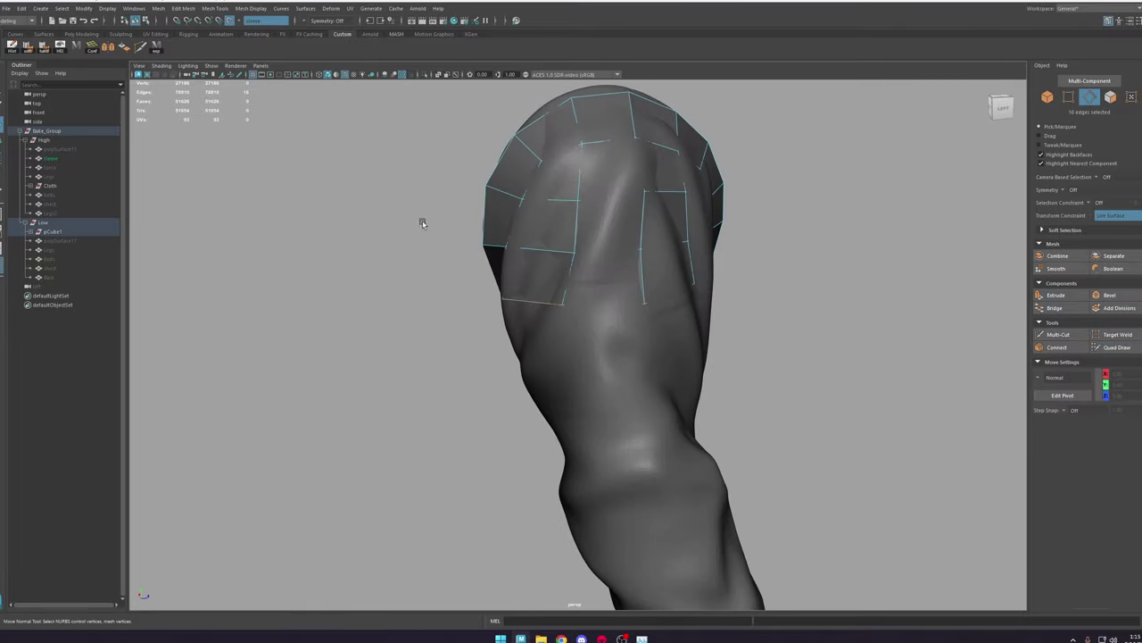
# Step: Multi-Cut a vertical edge down the shoulder cap
pyautogui.click(1053, 338)
pyautogui.click(643, 191)
pyautogui.keyDown('alt'); pyautogui.moveTo(580, 260); pyautogui.dragTo(551, 290, button='middle'); pyautogui.keyUp('alt')
pyautogui.moveTo(551, 290)
pyautogui.keyDown('alt'); pyautogui.mouseDown()
pyautogui.moveTo(612, 274)
pyautogui.moveTo(558, 276)
pyautogui.mouseUp(); pyautogui.keyUp('alt')
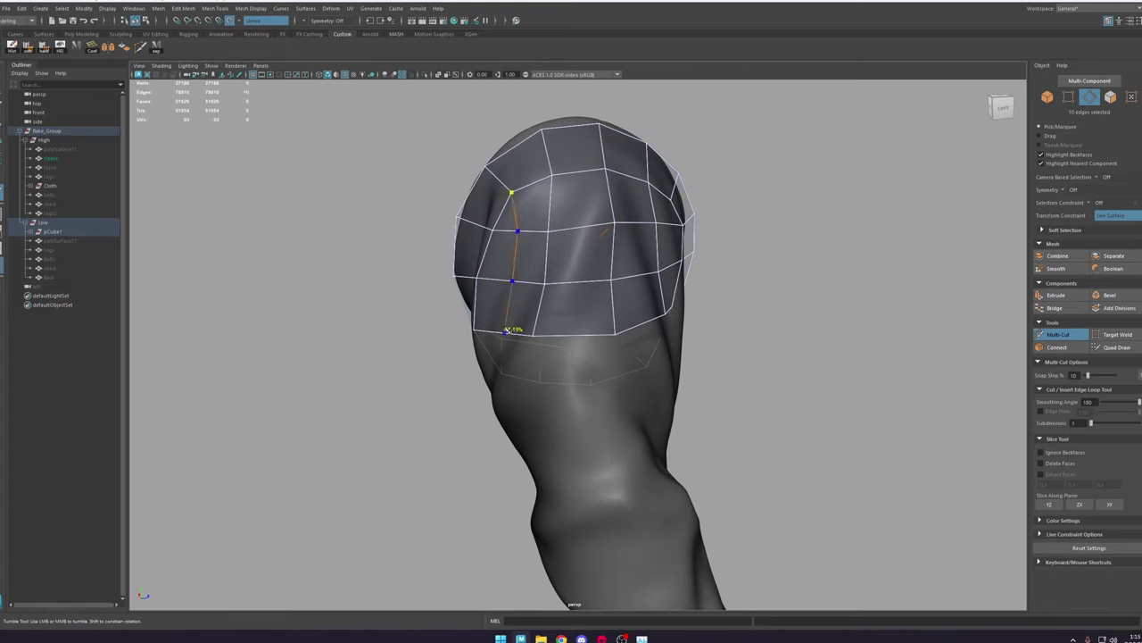
pyautogui.rightClick(596, 316)
pyautogui.keyDown('alt'); pyautogui.moveTo(676, 202); pyautogui.dragTo(616, 196); pyautogui.keyUp('alt')
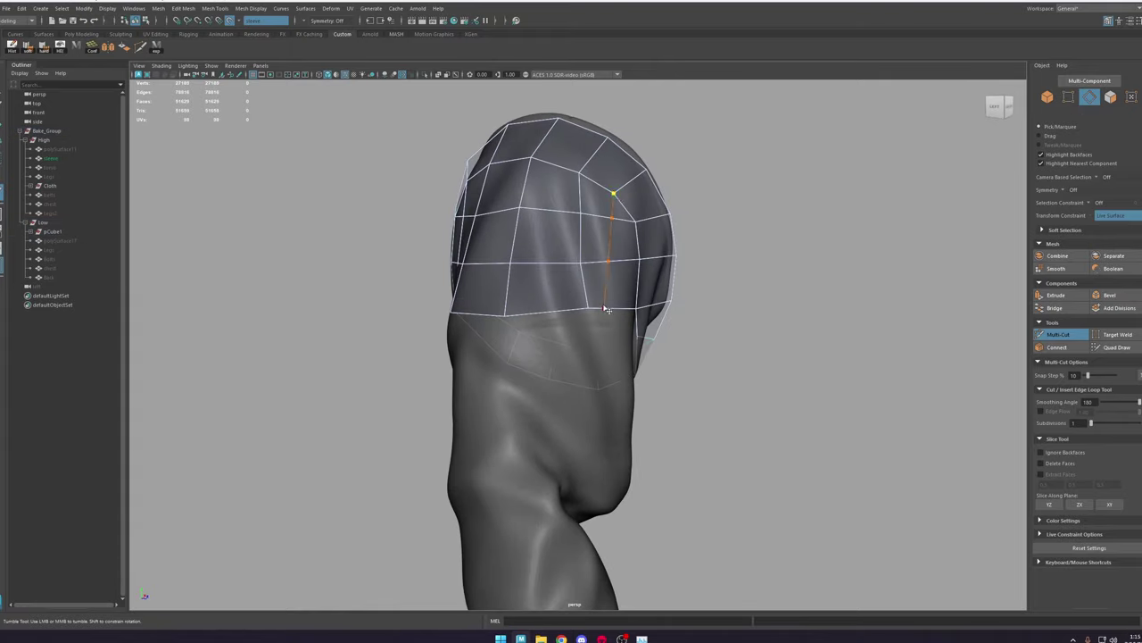
pyautogui.scroll(-4, 558, 211)
pyautogui.keyDown('alt'); pyautogui.moveTo(558, 211); pyautogui.dragTo(973, 288); pyautogui.keyUp('alt')
pyautogui.scroll(4, 574, 292)
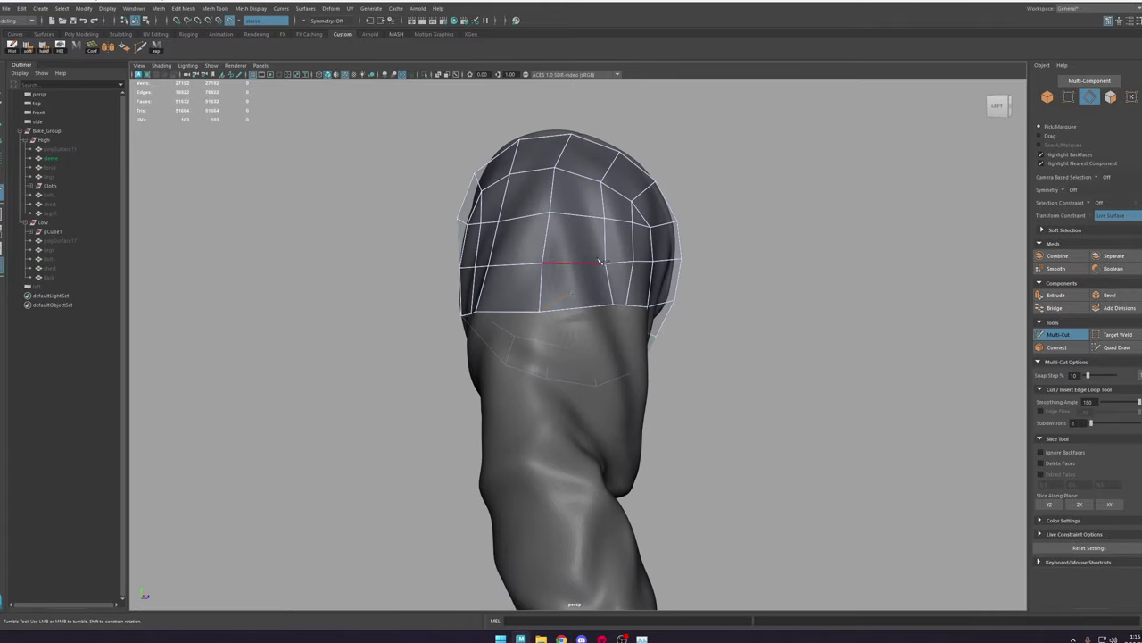
pyautogui.press('w')
# Step: Isolate the shoulder piece and apply Edit Edge Flow to a horizontal edge loop
pyautogui.click(425, 75)
pyautogui.moveTo(568, 237); pyautogui.dragTo(574, 309, button='right')
pyautogui.click(595, 206)
pyautogui.keyDown('alt'); pyautogui.moveTo(546, 289); pyautogui.dragTo(583, 277); pyautogui.keyUp('alt')
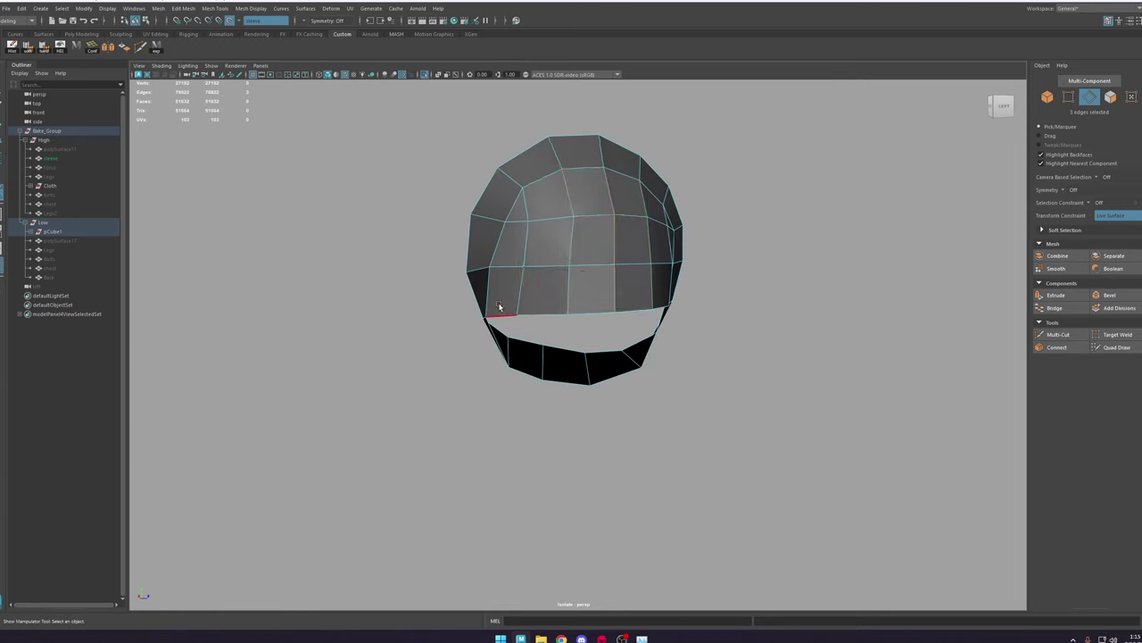
pyautogui.press('g')
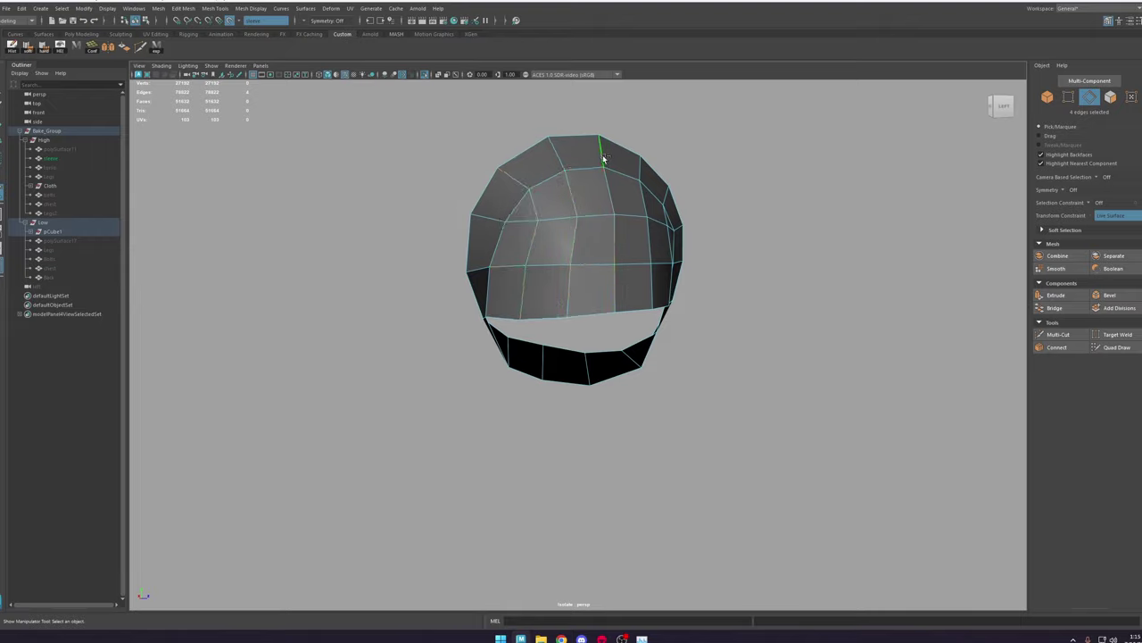
pyautogui.moveTo(603, 158)
pyautogui.keyDown('alt'); pyautogui.mouseDown()
pyautogui.moveTo(650, 166)
pyautogui.moveTo(558, 196)
pyautogui.moveTo(616, 210)
pyautogui.mouseUp(); pyautogui.keyUp('alt')
pyautogui.press('F8')
# Step: Fill three new Quad Draw quads under the shoulder piece on the sleeve
pyautogui.hotkey('ctrl', '1')
pyautogui.click(1117, 347)
pyautogui.click(649, 354)
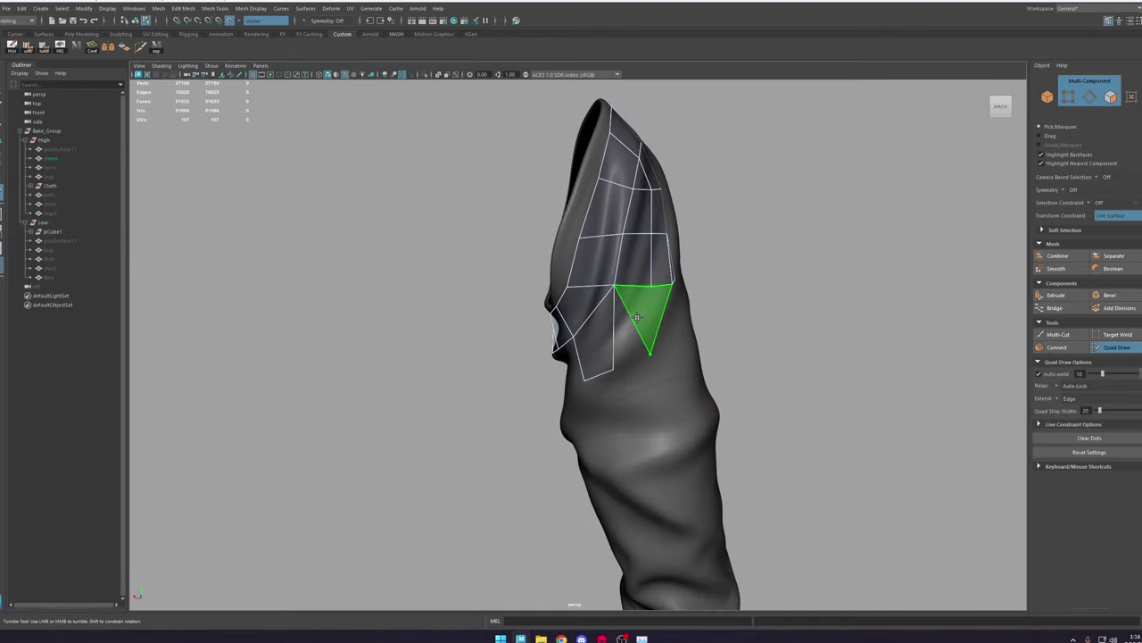
pyautogui.moveTo(637, 317)
pyautogui.keyDown('alt'); pyautogui.mouseDown()
pyautogui.moveTo(616, 375)
pyautogui.moveTo(555, 362)
pyautogui.moveTo(532, 318)
pyautogui.moveTo(541, 301)
pyautogui.moveTo(558, 383)
pyautogui.moveTo(604, 349)
pyautogui.moveTo(562, 282)
pyautogui.moveTo(576, 313)
pyautogui.moveTo(709, 293)
pyautogui.mouseUp(); pyautogui.keyUp('alt')
pyautogui.keyDown('shift'); pyautogui.click(600, 360); pyautogui.keyUp('shift')
pyautogui.keyDown('shift'); pyautogui.click(532, 317); pyautogui.keyUp('shift')
pyautogui.keyDown('shift'); pyautogui.click(543, 313); pyautogui.keyUp('shift')
pyautogui.keyDown('ctrl'); pyautogui.keyDown('shift'); pyautogui.click(605, 349); pyautogui.keyUp('shift'); pyautogui.keyUp('ctrl')
pyautogui.scroll(-3, 562, 282)
pyautogui.scroll(2, 571, 318)
# Step: Isolate the low-poly piece and select its bottom border edge loop
pyautogui.press('w')
pyautogui.moveTo(650, 273); pyautogui.dragTo(775, 182, button='right')
pyautogui.click(425, 75)
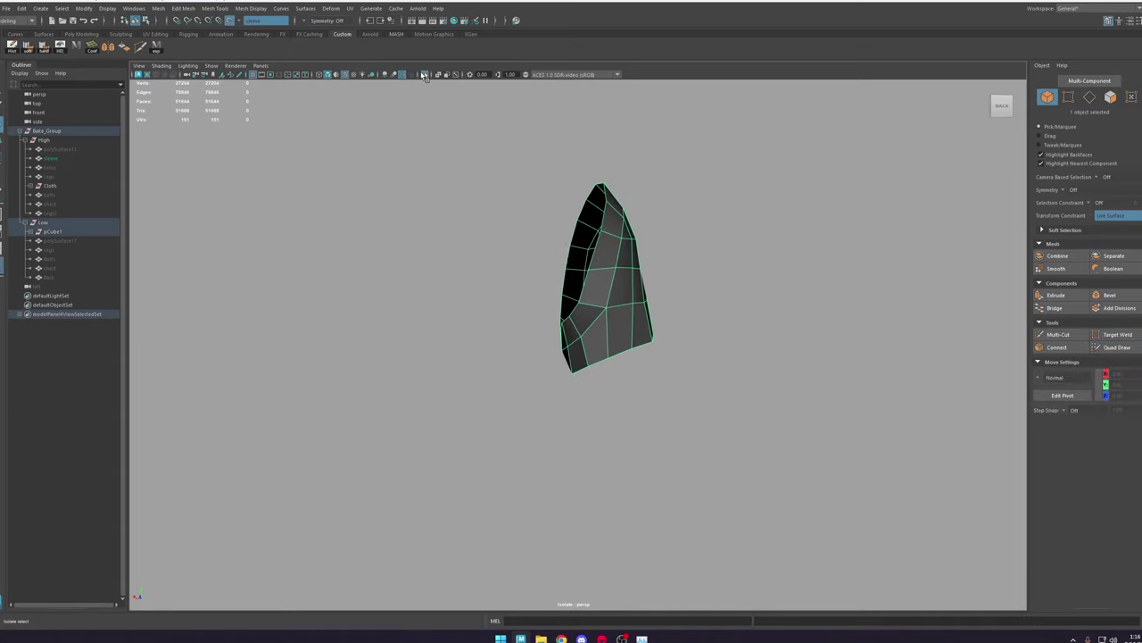
pyautogui.moveTo(579, 227); pyautogui.dragTo(577, 169, button='right')
pyautogui.doubleClick(620, 350)
pyautogui.keyDown('alt'); pyautogui.moveTo(711, 359); pyautogui.dragTo(648, 293); pyautogui.keyUp('alt')
pyautogui.scroll(3, 676, 419)
pyautogui.click(527, 357)
pyautogui.keyDown('alt'); pyautogui.moveTo(525, 350); pyautogui.dragTo(512, 209, button='right'); pyautogui.keyUp('alt')
# Step: Apply Edit Edge Flow to a vertical edge loop, then bring the sleeve back into view
pyautogui.doubleClick(549, 230)
pyautogui.keyDown('shift'); pyautogui.moveTo(597, 256); pyautogui.dragTo(587, 343, button='right'); pyautogui.keyUp('shift')
pyautogui.keyDown('shift'); pyautogui.click(543, 156); pyautogui.keyUp('shift')
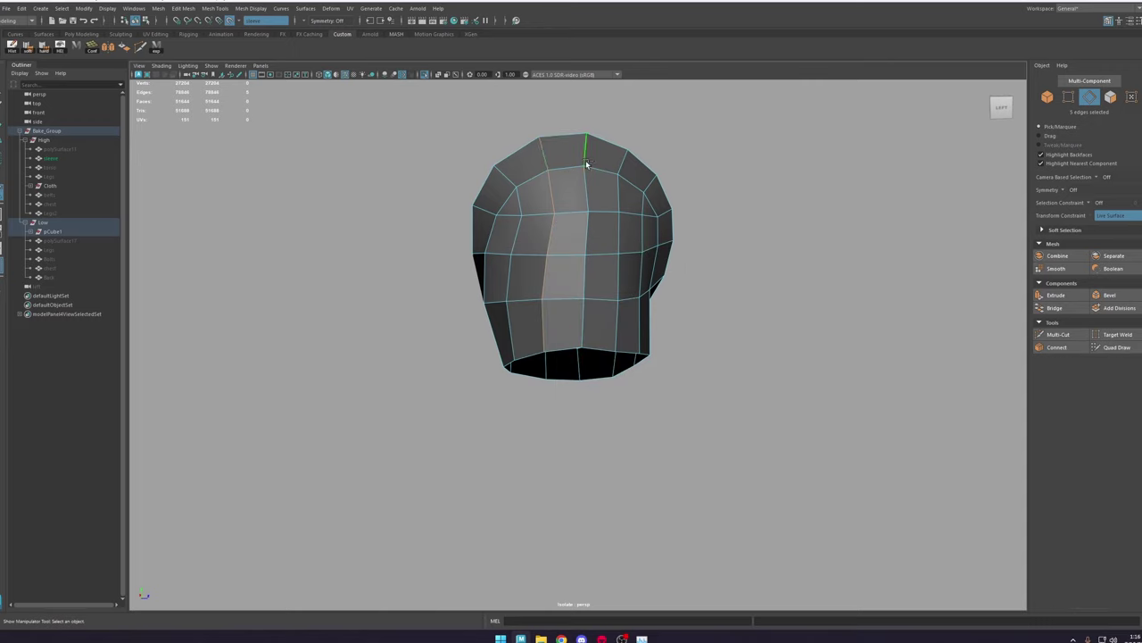
pyautogui.keyDown('alt'); pyautogui.moveTo(626, 178); pyautogui.dragTo(589, 290); pyautogui.keyUp('alt')
pyautogui.click(602, 349)
pyautogui.press('F8')
pyautogui.hotkey('ctrl', '1')
pyautogui.keyDown('alt'); pyautogui.moveTo(678, 304); pyautogui.dragTo(623, 257); pyautogui.keyUp('alt')
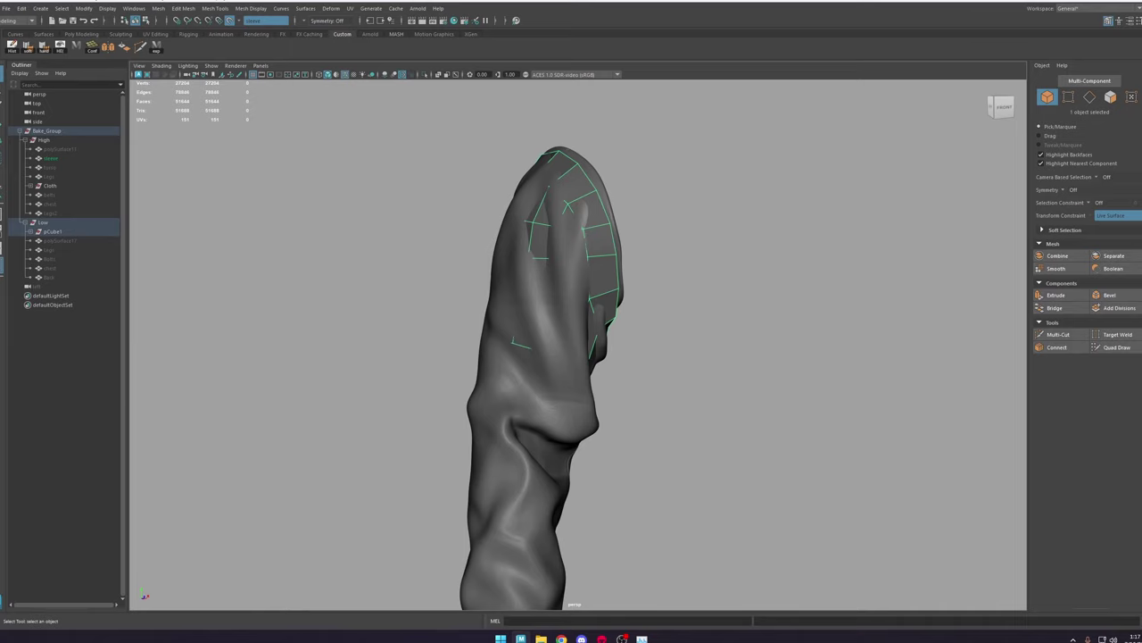
# Step: Unhide the lower sleeve mesh and isolate it with the shoulder cap piece polySurface18
pyautogui.click(30, 232)
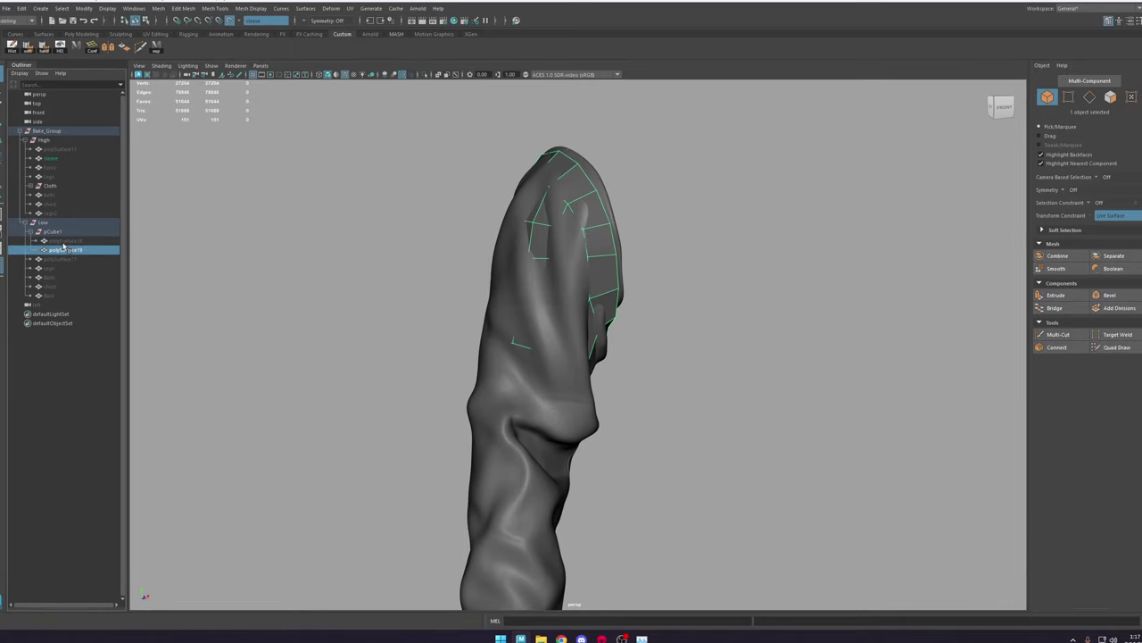
pyautogui.click(79, 241)
pyautogui.hotkey('shift', 'h')
pyautogui.keyDown('shift'); pyautogui.click(605, 239); pyautogui.keyUp('shift')
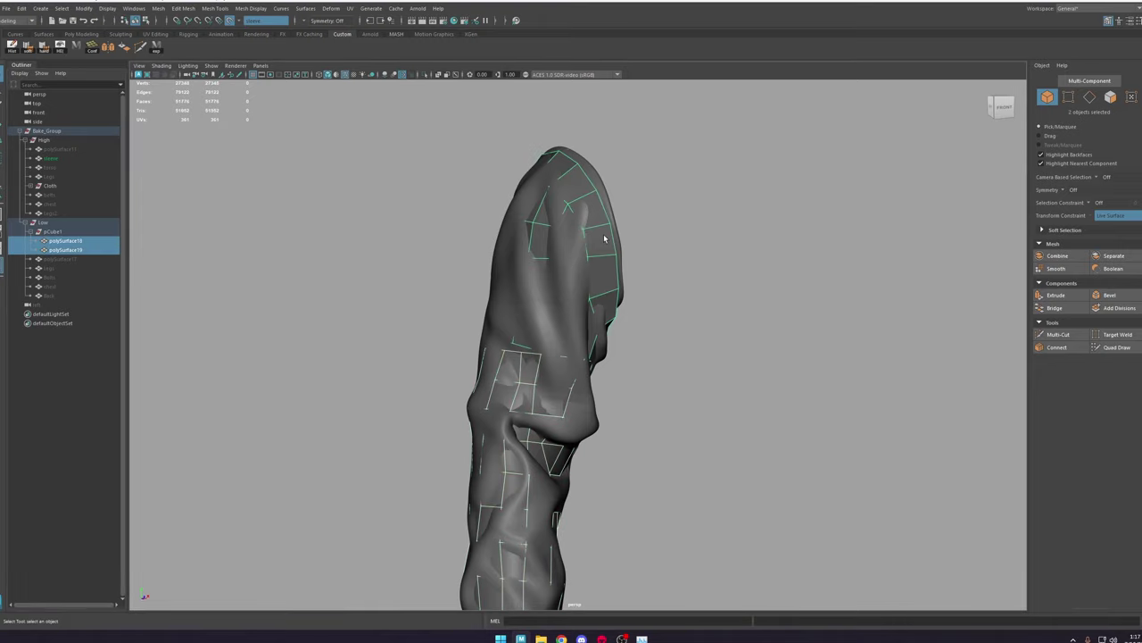
pyautogui.click(424, 75)
# Step: Select and inspect the open border edges where the two sleeve pieces meet
pyautogui.scroll(4, 458, 414)
pyautogui.moveTo(458, 414); pyautogui.dragTo(493, 326, button='right')
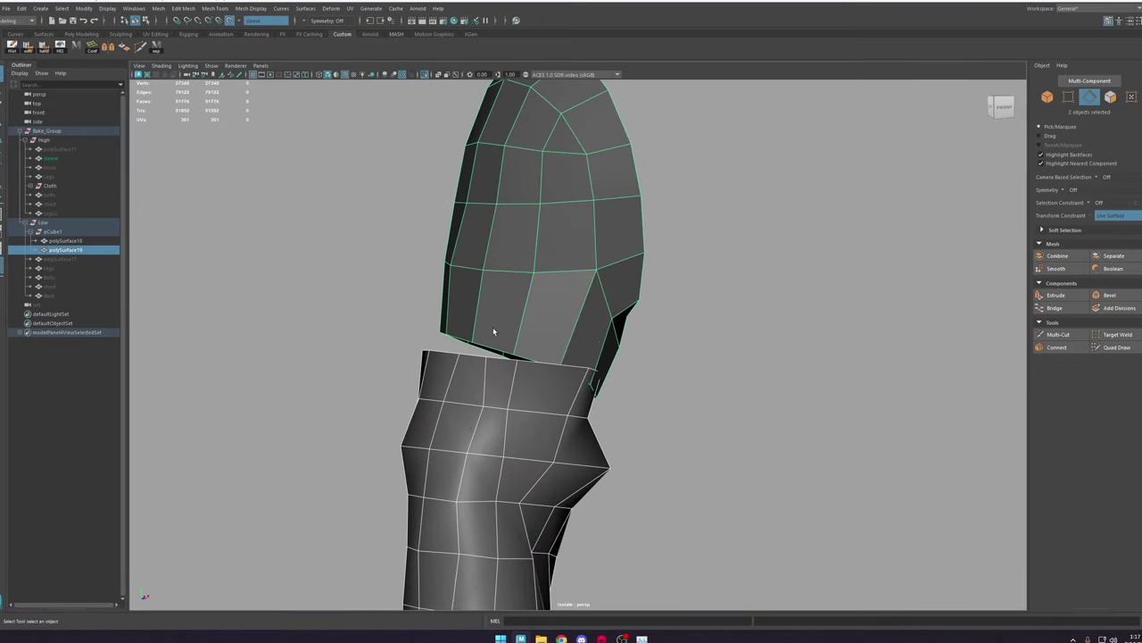
pyautogui.click(493, 359)
pyautogui.keyDown('shift'); pyautogui.click(566, 373); pyautogui.keyUp('shift')
pyautogui.keyDown('alt'); pyautogui.moveTo(566, 377); pyautogui.dragTo(541, 304); pyautogui.keyUp('alt')
pyautogui.moveTo(541, 303); pyautogui.dragTo(539, 238, button='right')
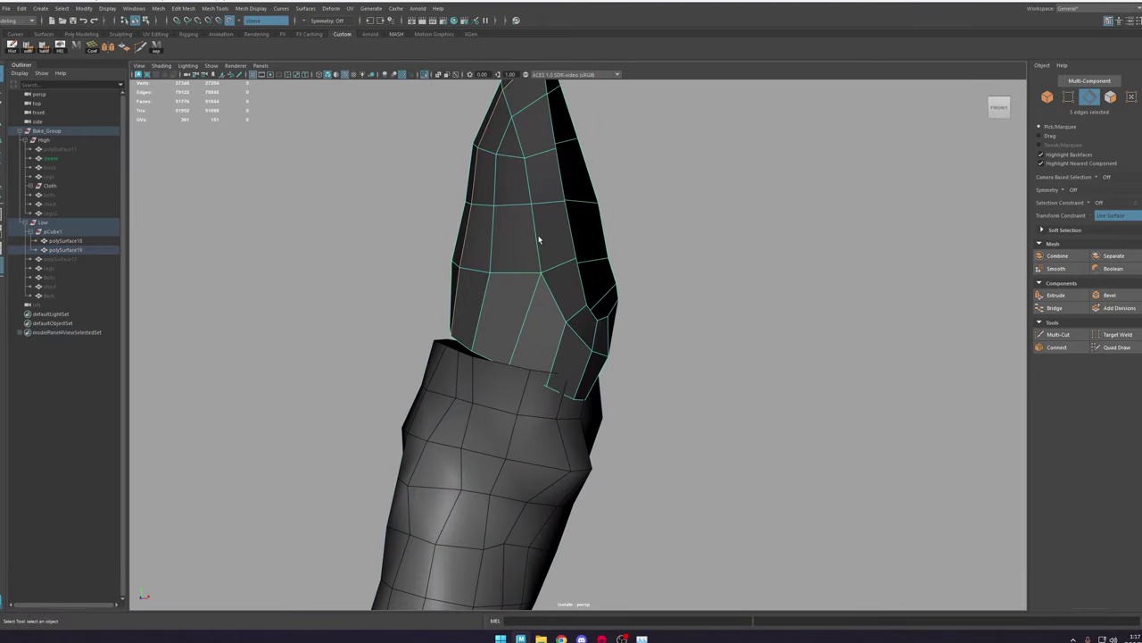
pyautogui.click(483, 357)
pyautogui.keyDown('alt'); pyautogui.moveTo(493, 355); pyautogui.dragTo(574, 275); pyautogui.keyUp('alt')
pyautogui.moveTo(574, 273); pyautogui.dragTo(728, 194, button='right')
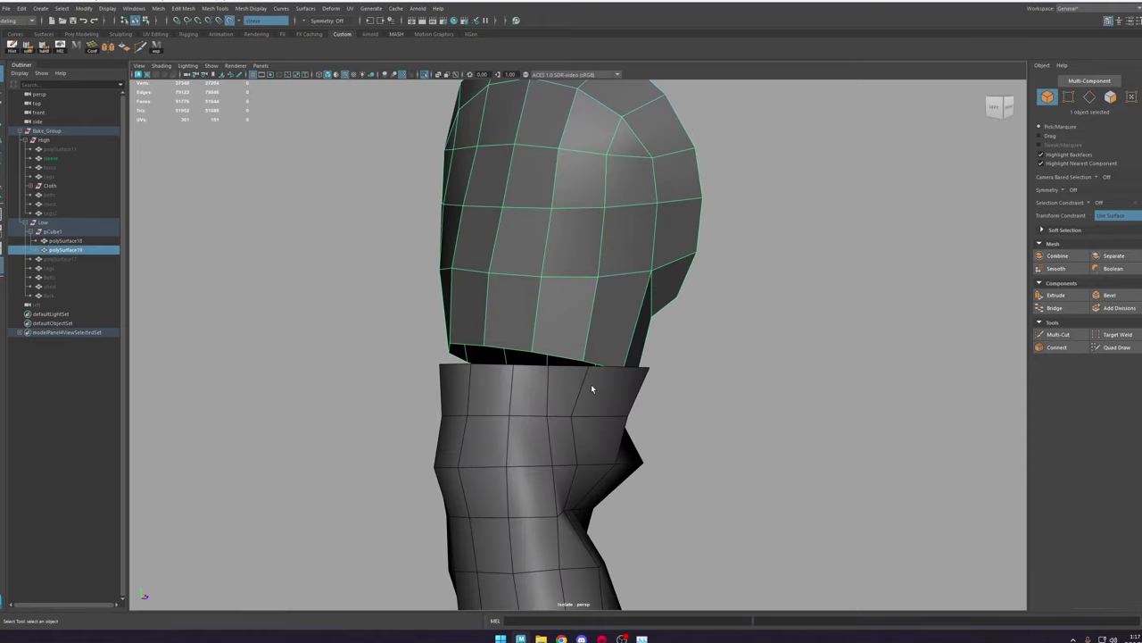
# Step: Combine the lower sleeve and the shoulder cap into one mesh
pyautogui.keyDown('shift'); pyautogui.click(595, 387); pyautogui.keyUp('shift')
pyautogui.keyDown('alt'); pyautogui.moveTo(614, 395); pyautogui.dragTo(548, 376); pyautogui.keyUp('alt')
pyautogui.press('space')
pyautogui.click(432, 393)
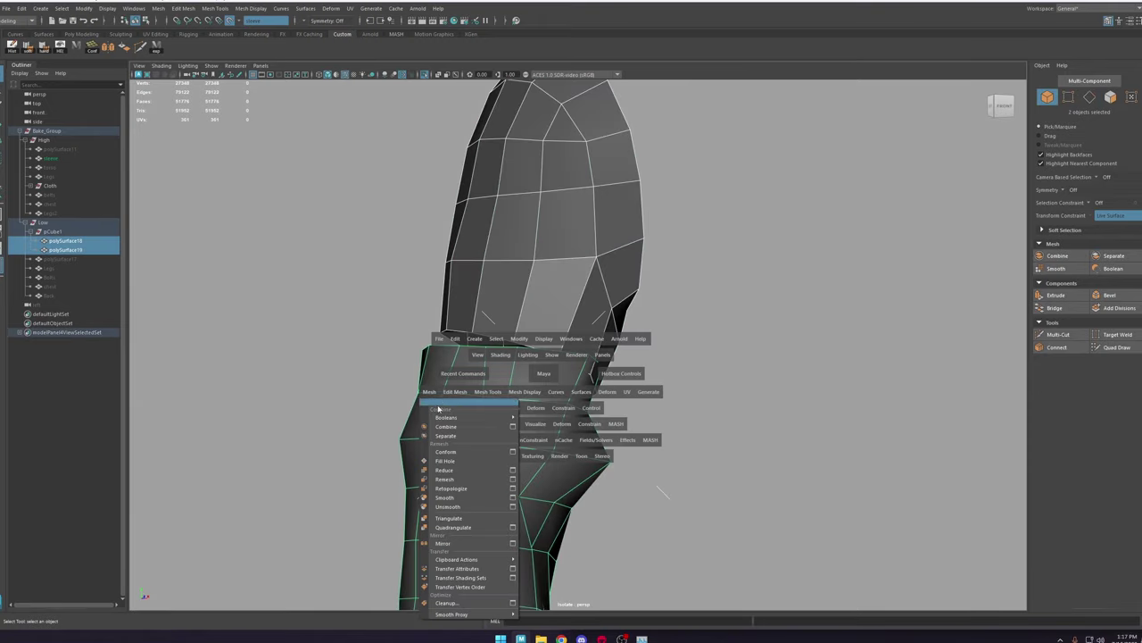
pyautogui.moveTo(444, 436); pyautogui.dragTo(445, 435)
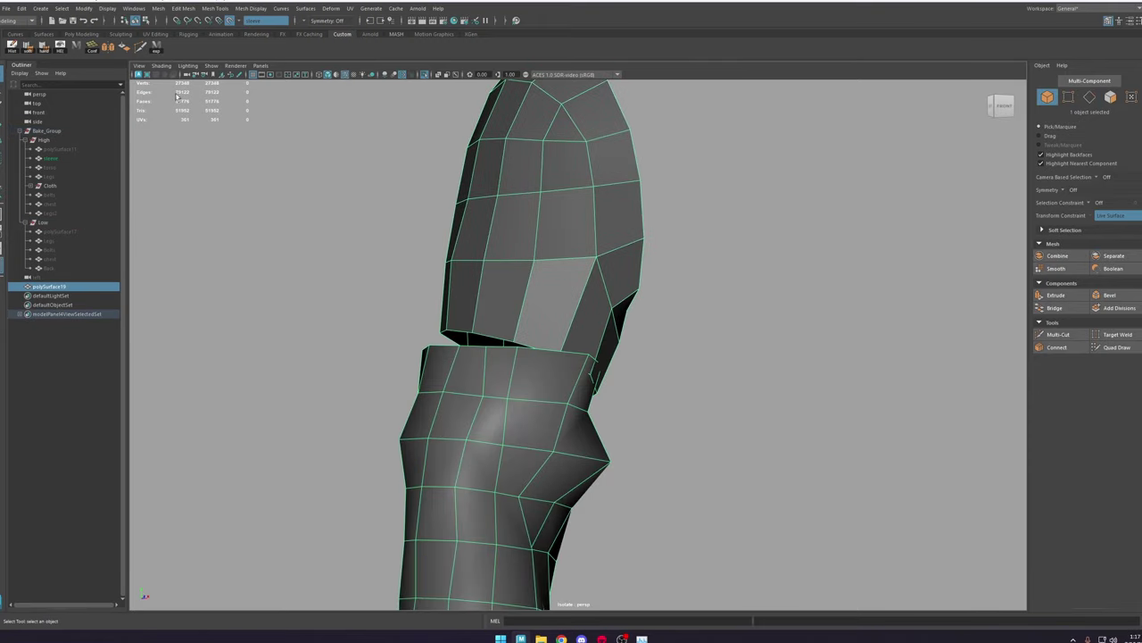
# Step: Bridge the gap between the two border loops and collapse the bridged edges to join them
pyautogui.keyDown('alt'); pyautogui.moveTo(541, 336); pyautogui.dragTo(643, 397); pyautogui.keyUp('alt')
pyautogui.moveTo(642, 367); pyautogui.dragTo(610, 450, button='right')
pyautogui.doubleClick(619, 374)
pyautogui.keyDown('shift'); pyautogui.doubleClick(617, 345); pyautogui.keyUp('shift')
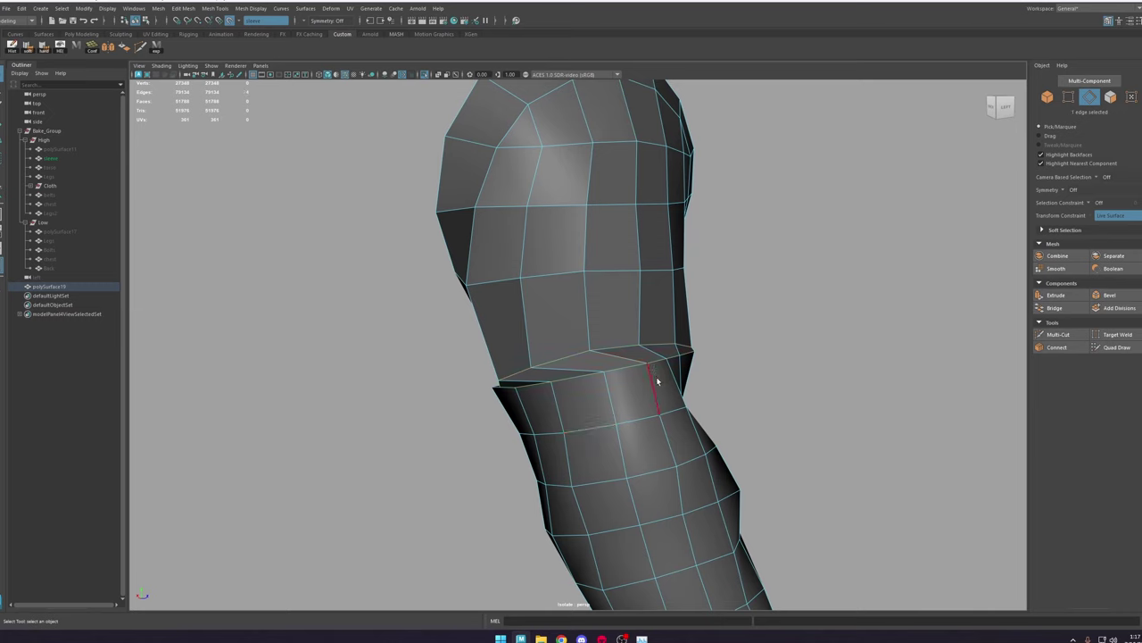
pyautogui.hotkey('ctrl', 'z')
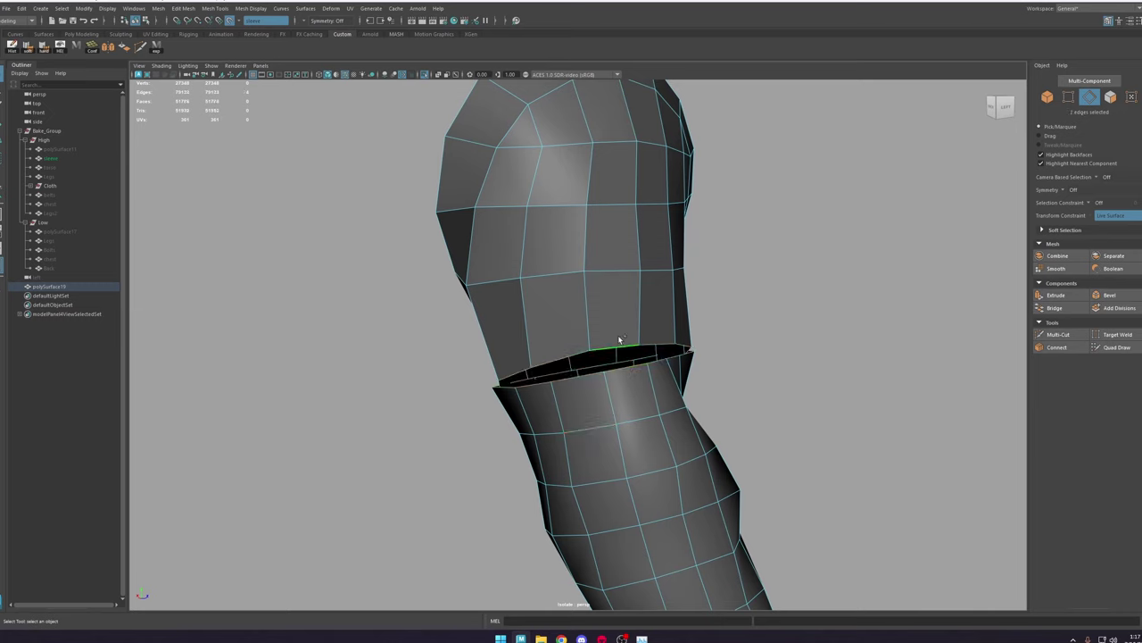
pyautogui.press('g')
pyautogui.doubleClick(603, 365)
pyautogui.keyDown('ctrl'); pyautogui.click(643, 357); pyautogui.keyUp('ctrl')
pyautogui.press('g')
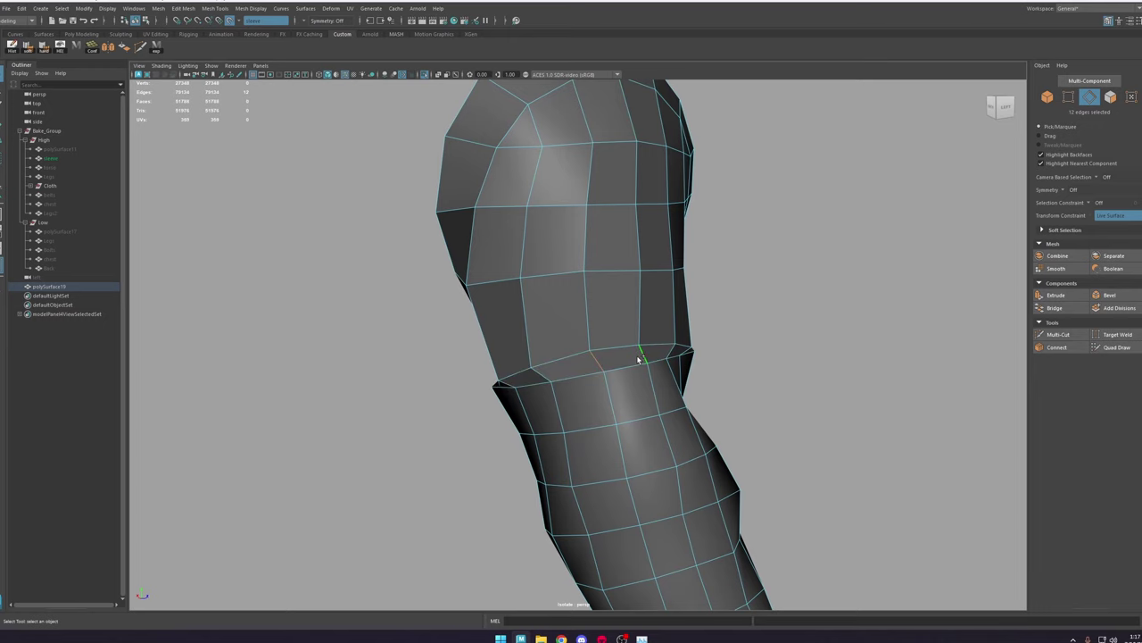
pyautogui.keyDown('shift'); pyautogui.moveTo(639, 360); pyautogui.dragTo(675, 311, button='right'); pyautogui.keyUp('shift')
# Step: Smooth the edge flow of the horizontal loops around the back of the arm
pyautogui.scroll(-4, 651, 390)
pyautogui.keyDown('alt'); pyautogui.moveTo(607, 357); pyautogui.dragTo(692, 317); pyautogui.keyUp('alt')
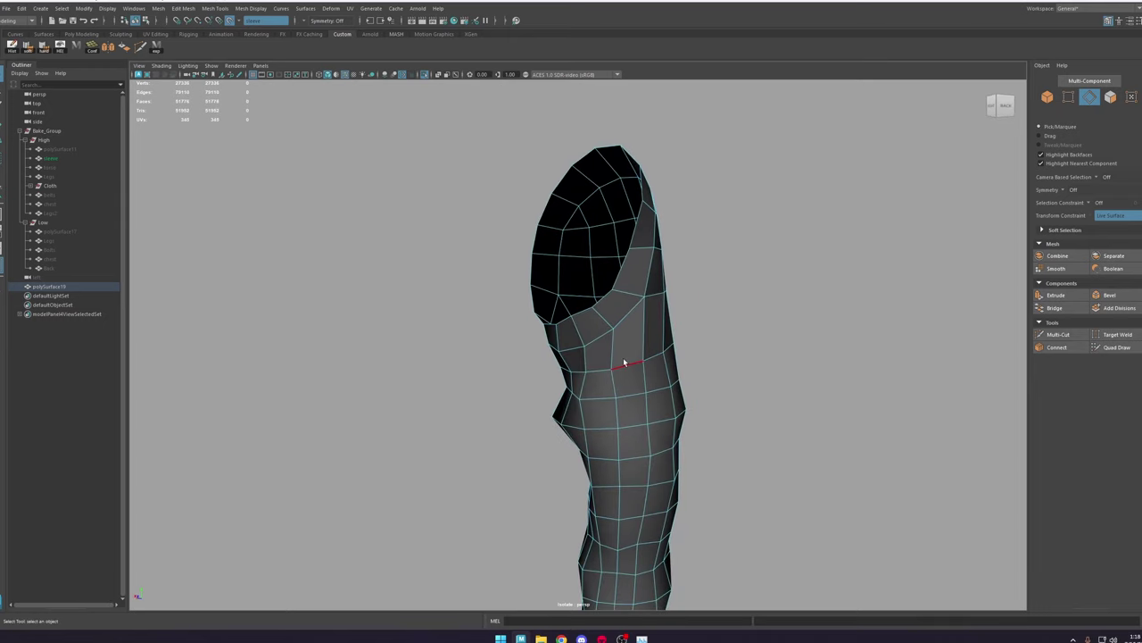
pyautogui.doubleClick(625, 362)
pyautogui.keyDown('shift'); pyautogui.moveTo(625, 361); pyautogui.dragTo(615, 449, button='right'); pyautogui.keyUp('shift')
pyautogui.doubleClick(631, 394)
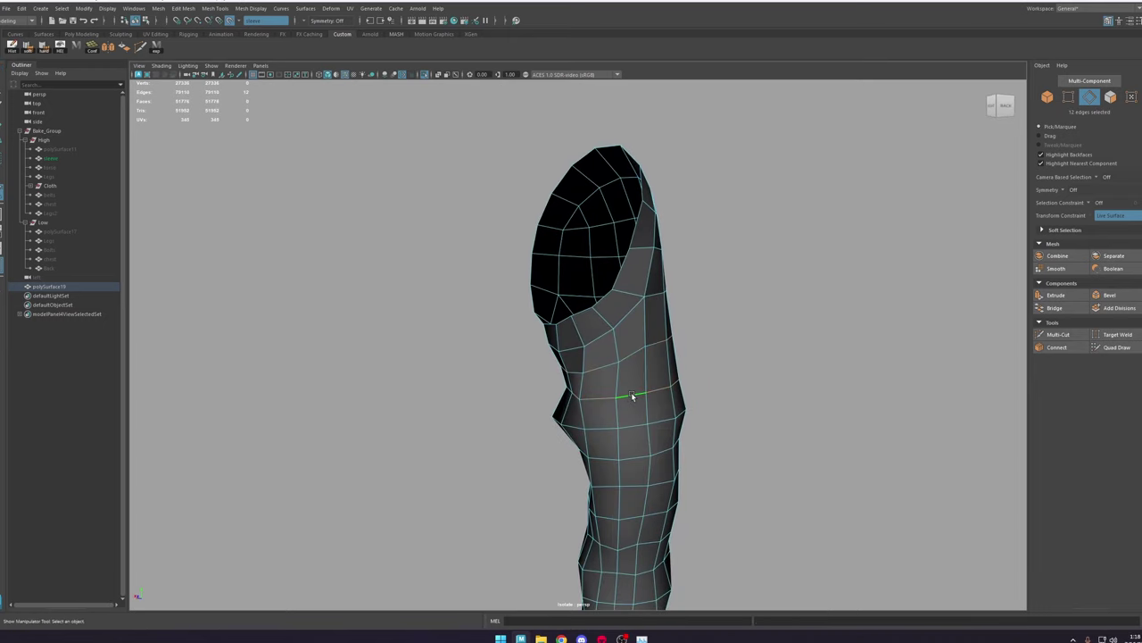
pyautogui.press('g')
pyautogui.keyDown('alt'); pyautogui.moveTo(613, 387); pyautogui.dragTo(708, 370); pyautogui.keyUp('alt')
pyautogui.doubleClick(626, 366)
pyautogui.press('g')
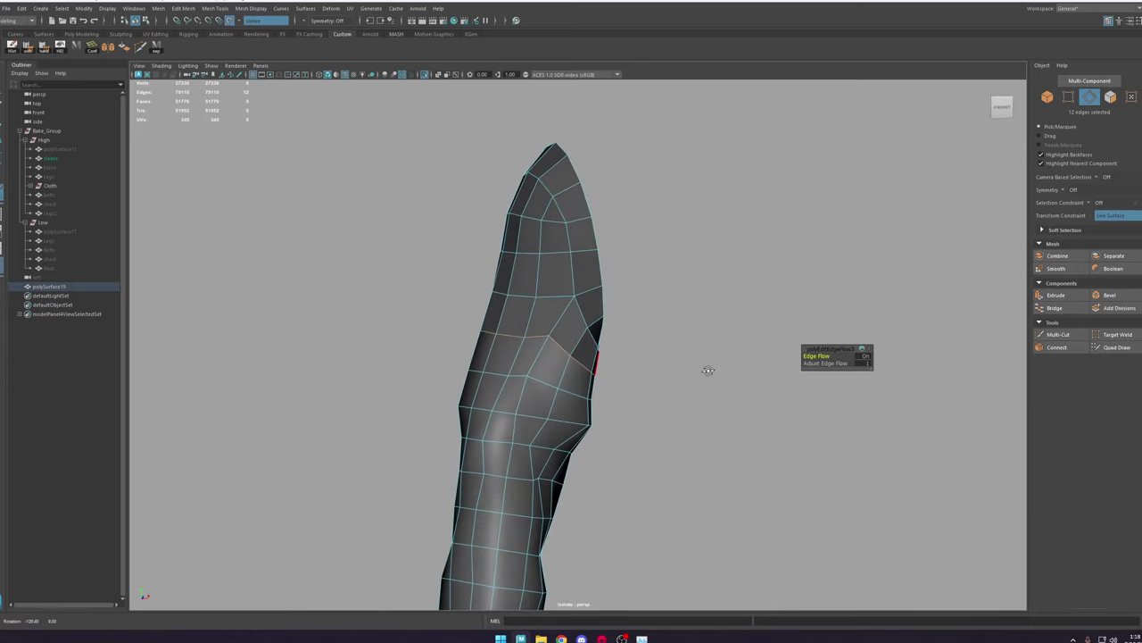
# Step: Apply edge flow to the lengthwise loops running down the sleeve
pyautogui.doubleClick(528, 360)
pyautogui.press('g')
pyautogui.doubleClick(560, 387)
pyautogui.press('g')
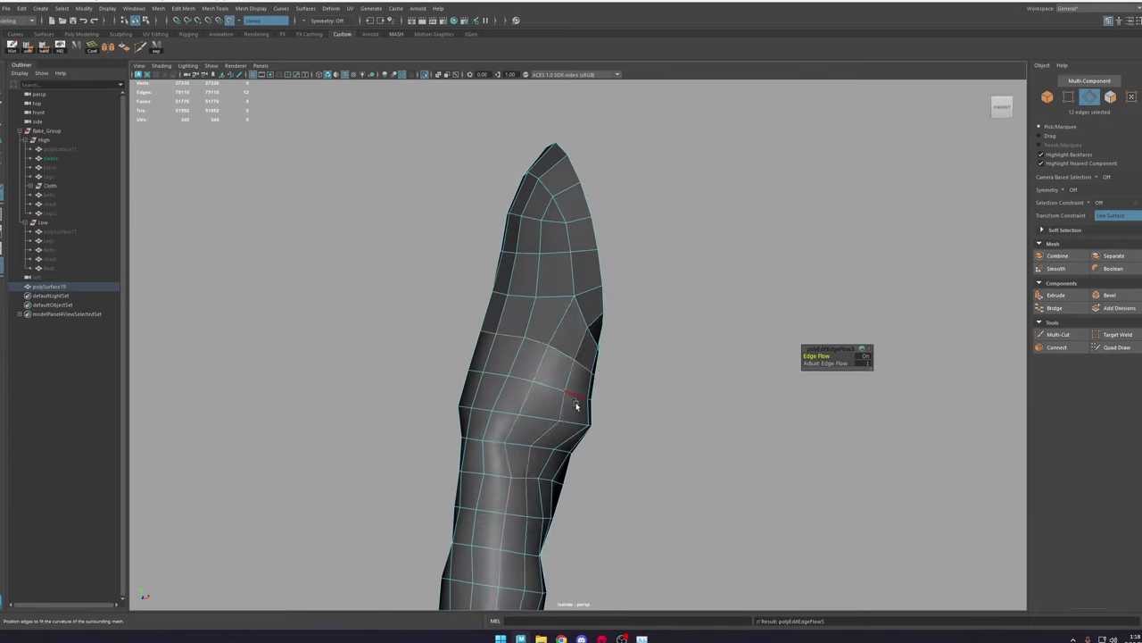
pyautogui.keyDown('alt'); pyautogui.moveTo(602, 411); pyautogui.dragTo(562, 394); pyautogui.keyUp('alt')
pyautogui.hotkey('ctrl', 'z')
pyautogui.press('g')
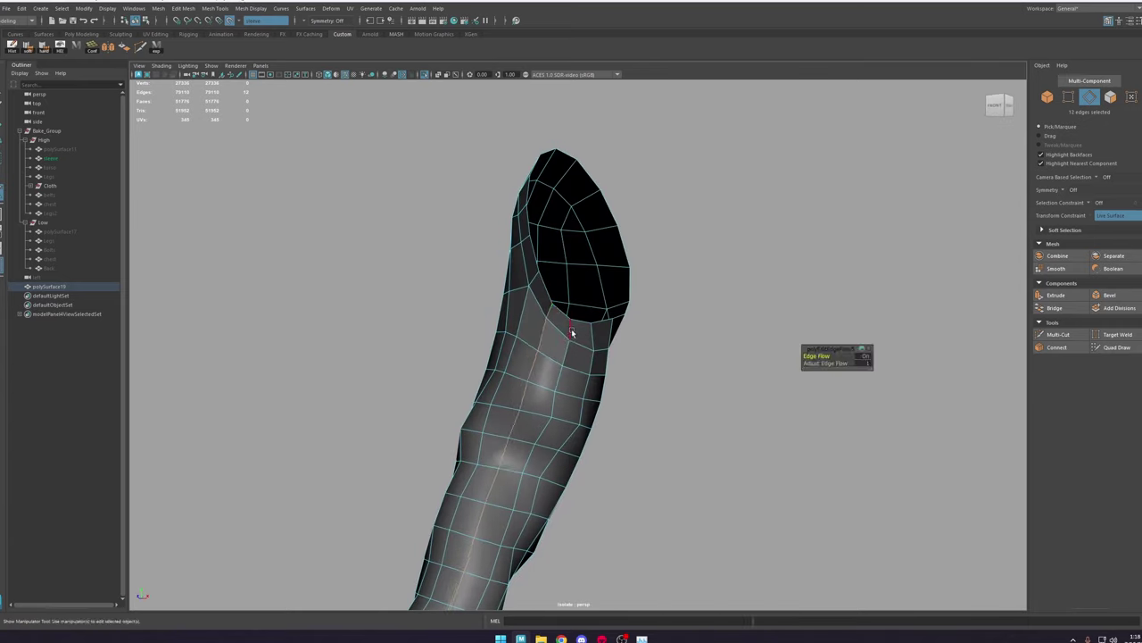
pyautogui.doubleClick(571, 330)
pyautogui.press('g')
pyautogui.doubleClick(594, 339)
pyautogui.press('g')
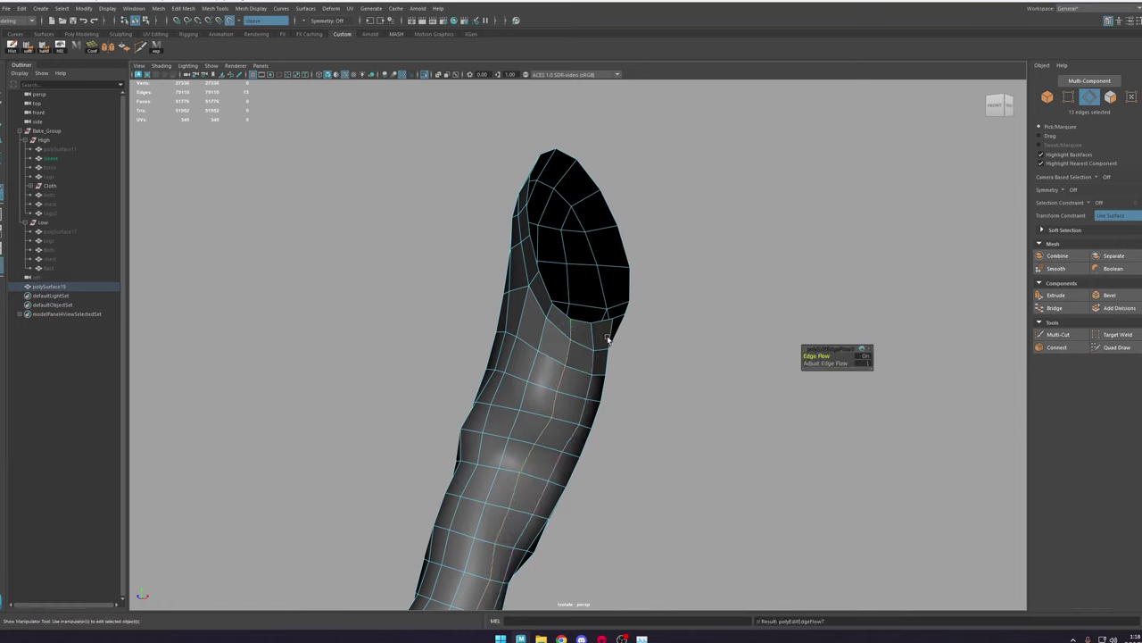
# Step: Apply edge flow to the remaining loops, including the 12-edge loops, around the arm
pyautogui.keyDown('alt'); pyautogui.moveTo(643, 358); pyautogui.dragTo(574, 357); pyautogui.keyUp('alt')
pyautogui.doubleClick(611, 330)
pyautogui.press('g')
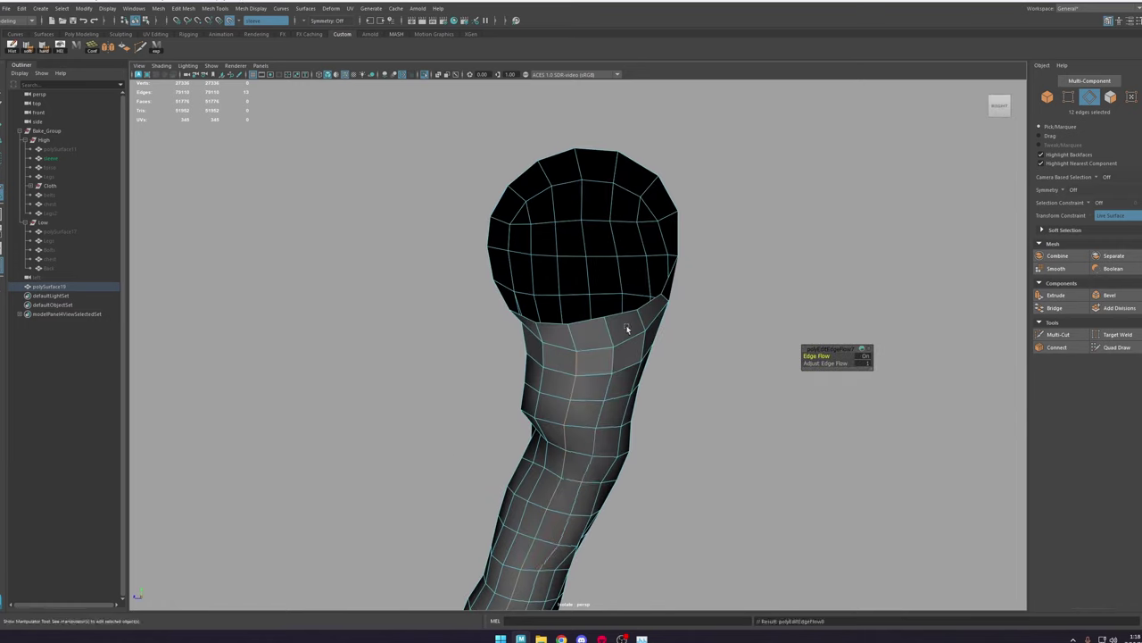
pyautogui.click(648, 328)
pyautogui.doubleClick(654, 314)
pyautogui.press('g')
pyautogui.keyDown('alt'); pyautogui.moveTo(653, 332); pyautogui.dragTo(582, 346); pyautogui.keyUp('alt')
pyautogui.doubleClick(581, 314)
pyautogui.press('g')
pyautogui.click(608, 309)
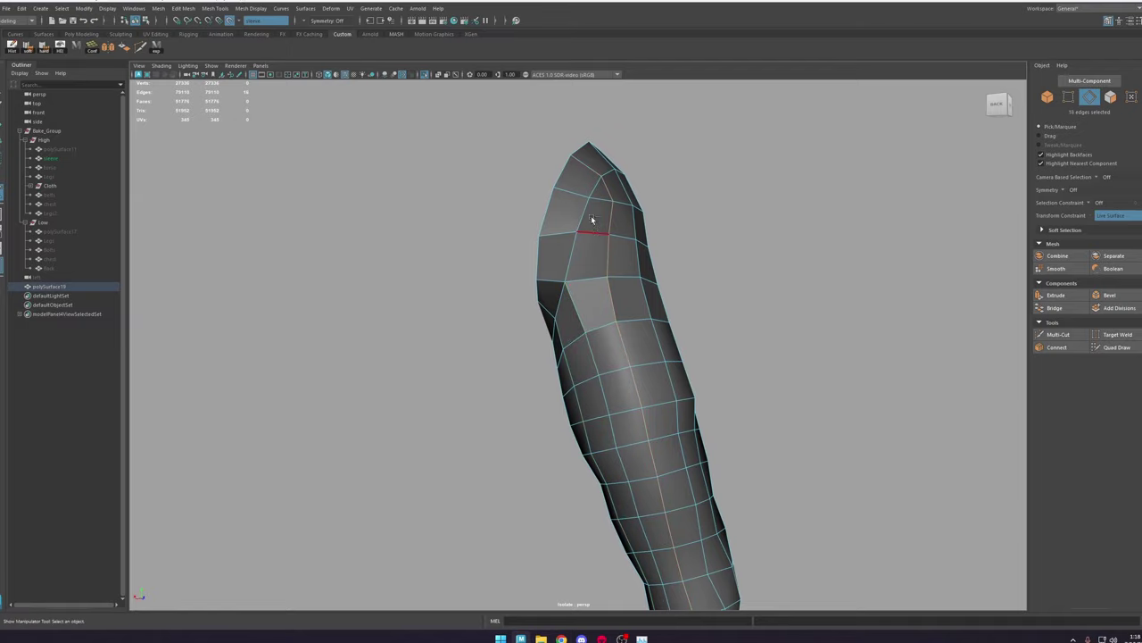
pyautogui.press('g')
pyautogui.keyDown('alt'); pyautogui.moveTo(673, 335); pyautogui.dragTo(555, 259); pyautogui.keyUp('alt')
pyautogui.doubleClick(556, 338)
pyautogui.press('g')
pyautogui.keyDown('alt'); pyautogui.moveTo(555, 337); pyautogui.dragTo(593, 339); pyautogui.keyUp('alt')
pyautogui.scroll(-4, 593, 338)
pyautogui.moveTo(596, 332); pyautogui.dragTo(670, 279, button='right')
# Step: Soften the edge shading of the robe mesh
pyautogui.click(681, 273)
pyautogui.keyDown('alt'); pyautogui.moveTo(681, 273); pyautogui.dragTo(668, 344); pyautogui.keyUp('alt')
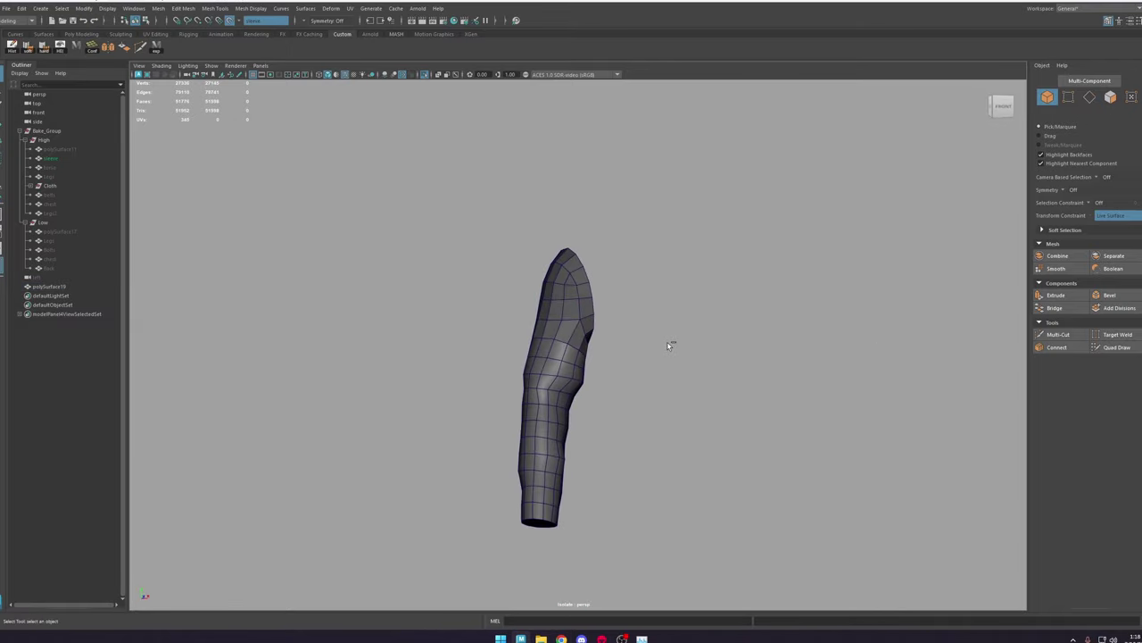
pyautogui.moveTo(558, 320)
pyautogui.keyDown('alt'); pyautogui.mouseDown()
pyautogui.moveTo(637, 318)
pyautogui.moveTo(724, 379)
pyautogui.moveTo(561, 300)
pyautogui.mouseUp(); pyautogui.keyUp('alt')
pyautogui.scroll(4, 725, 380)
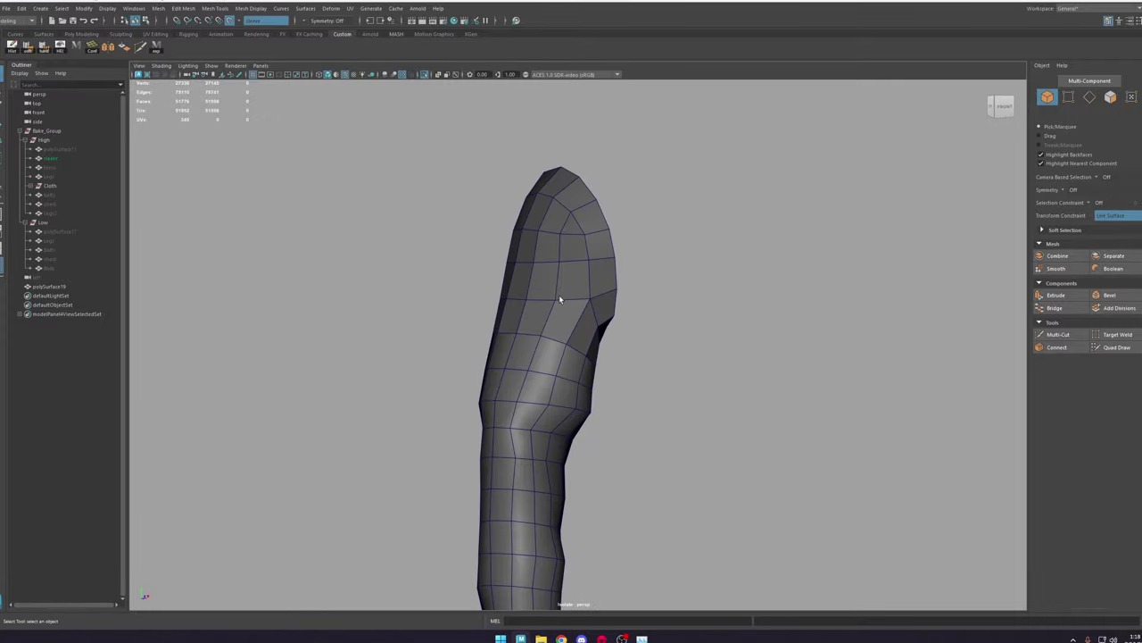
pyautogui.click(562, 299)
pyautogui.click(25, 54)
# Step: Show the high-poly sleeve again and orbit along it to the open cuff
pyautogui.keyDown('alt'); pyautogui.moveTo(521, 214); pyautogui.dragTo(671, 274); pyautogui.keyUp('alt')
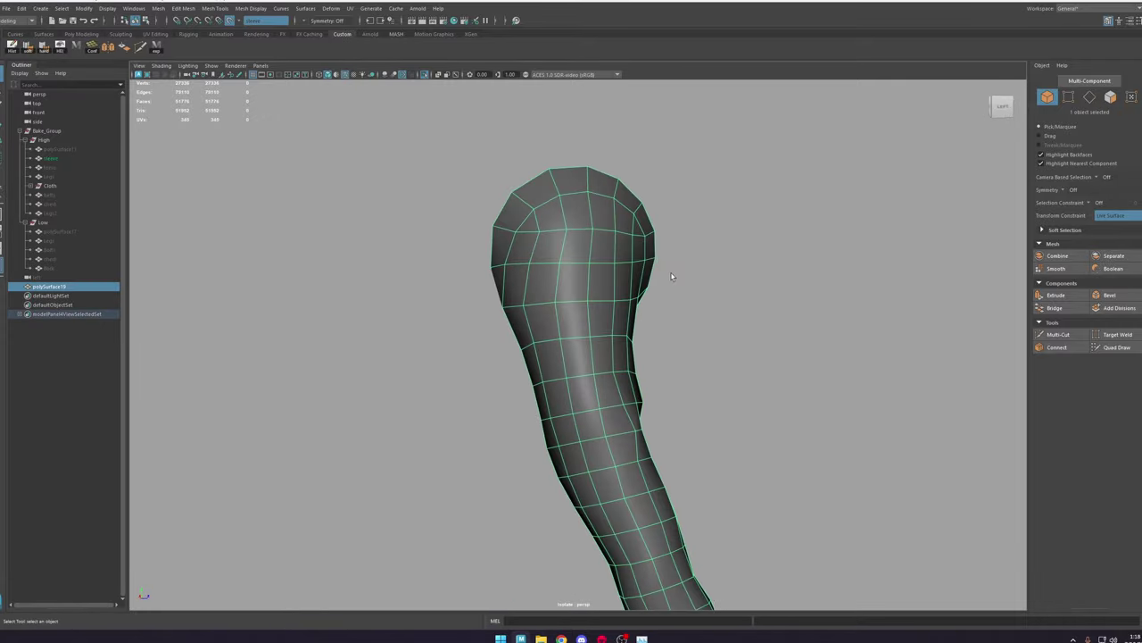
pyautogui.scroll(-5, 671, 274)
pyautogui.click(425, 75)
pyautogui.scroll(4, 702, 327)
pyautogui.keyDown('alt'); pyautogui.moveTo(701, 327); pyautogui.dragTo(315, 335); pyautogui.keyUp('alt')
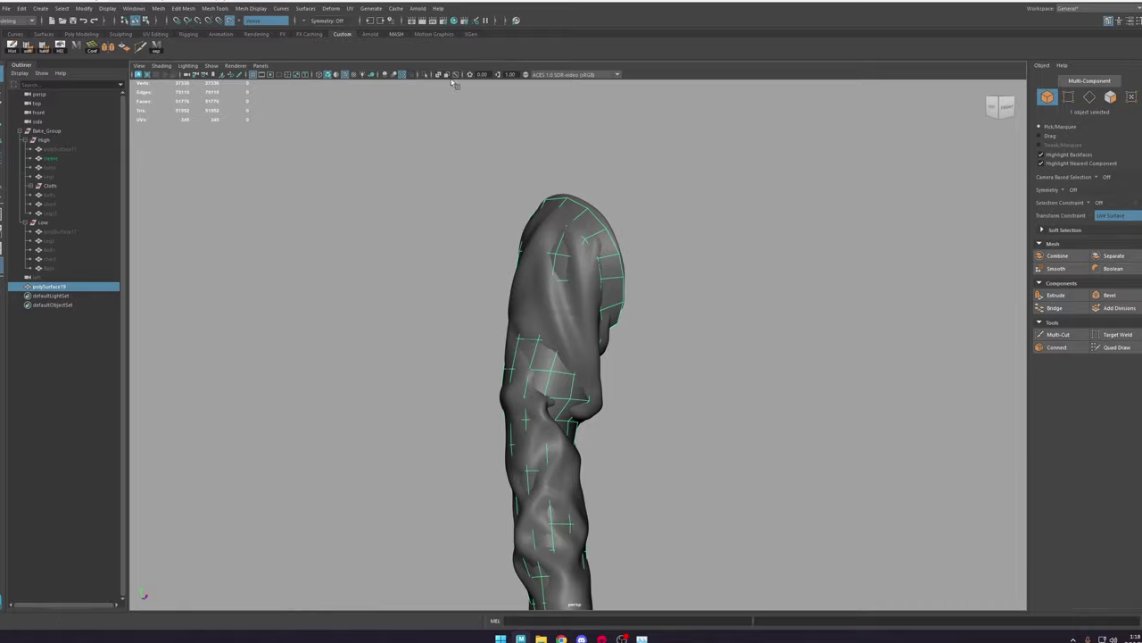
pyautogui.keyDown('alt'); pyautogui.moveTo(593, 234); pyautogui.dragTo(555, 246); pyautogui.keyUp('alt')
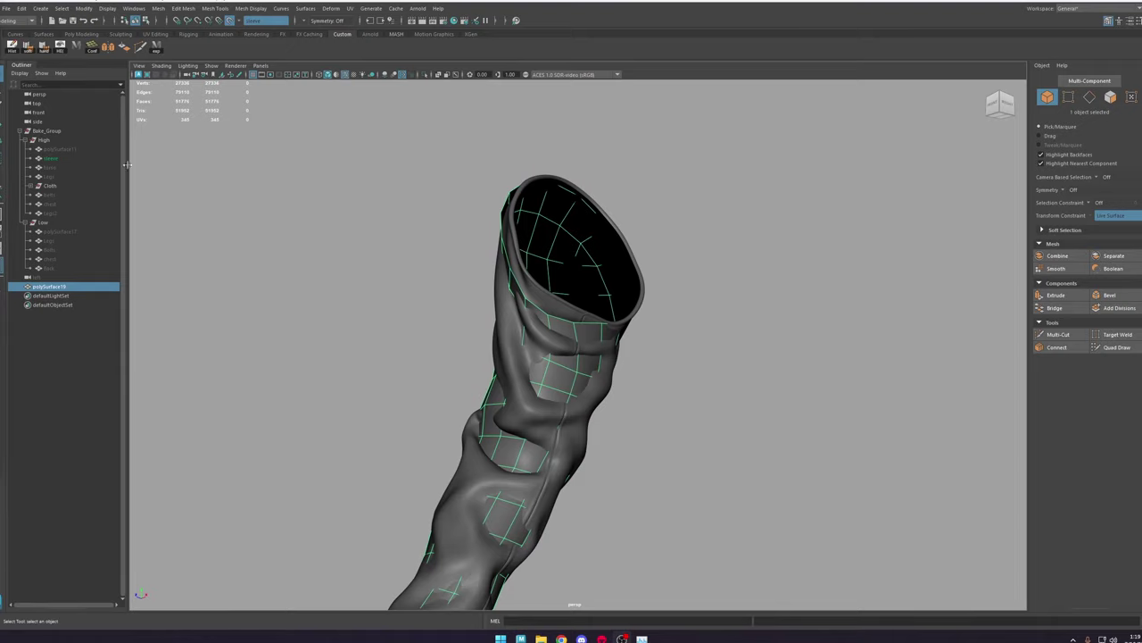
pyautogui.keyDown('alt'); pyautogui.moveTo(256, 187); pyautogui.dragTo(252, 224, button='middle'); pyautogui.keyUp('alt')
pyautogui.scroll(3, 252, 224)
# Step: Isolate torso polySurface17 with sleeve polySurface19, inspect the armhole, then keep only the sleeve selected
pyautogui.click(54, 232)
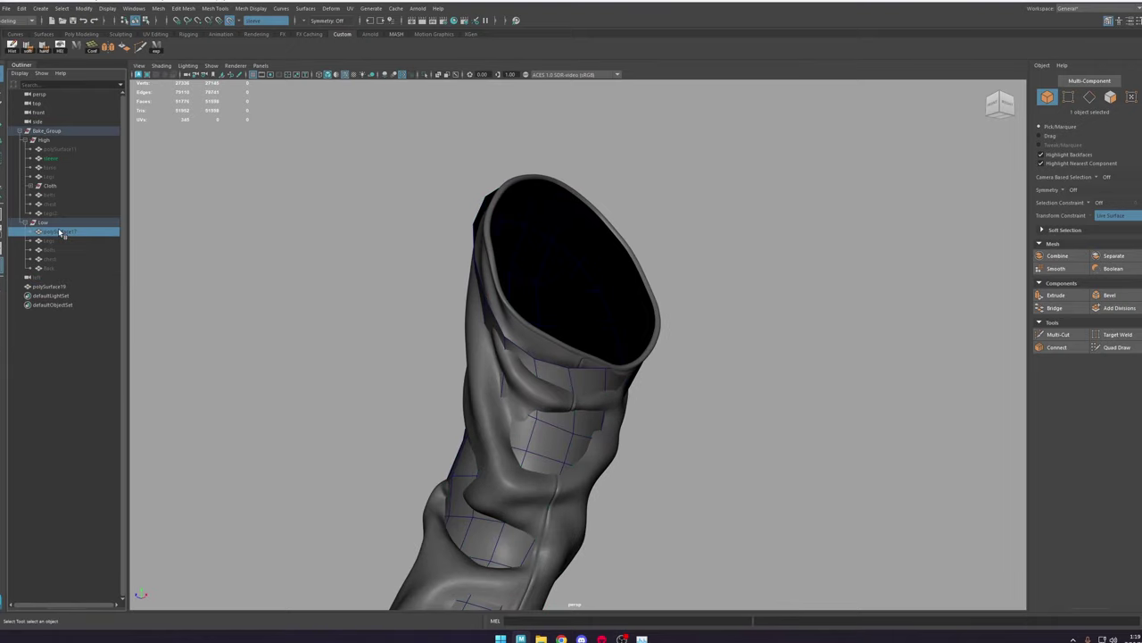
pyautogui.press('f')
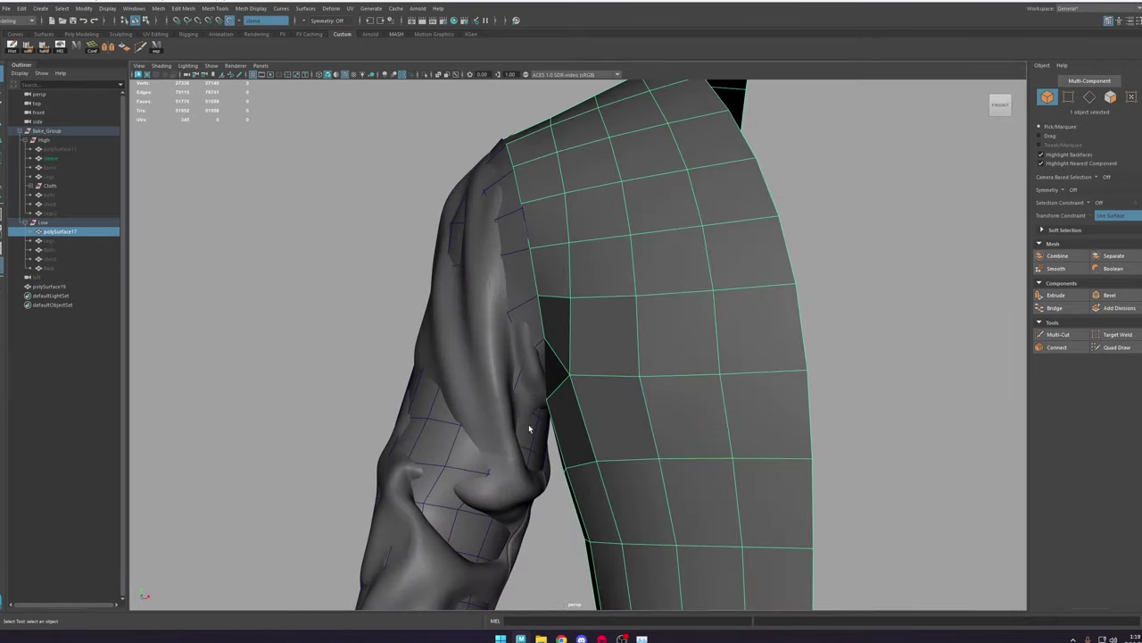
pyautogui.keyDown('shift'); pyautogui.click(529, 429); pyautogui.keyUp('shift')
pyautogui.click(425, 75)
pyautogui.keyDown('alt'); pyautogui.moveTo(552, 266); pyautogui.dragTo(671, 262); pyautogui.keyUp('alt')
pyautogui.scroll(-4, 601, 272)
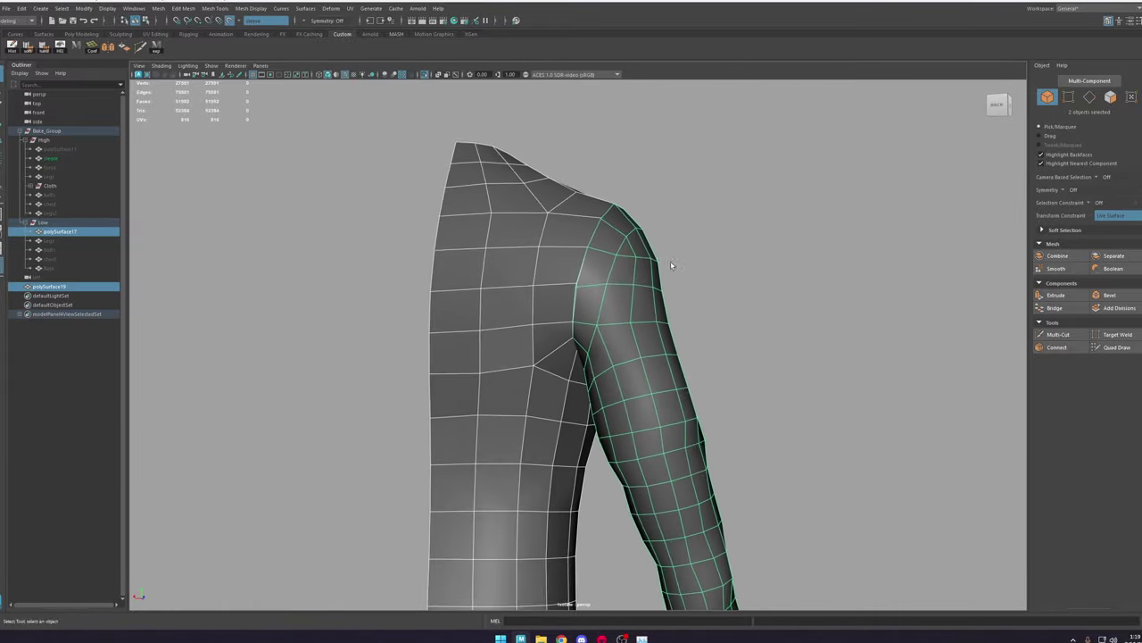
pyautogui.scroll(3, 661, 290)
pyautogui.keyDown('alt'); pyautogui.moveTo(637, 336); pyautogui.dragTo(652, 371); pyautogui.keyUp('alt')
pyautogui.scroll(3, 640, 375)
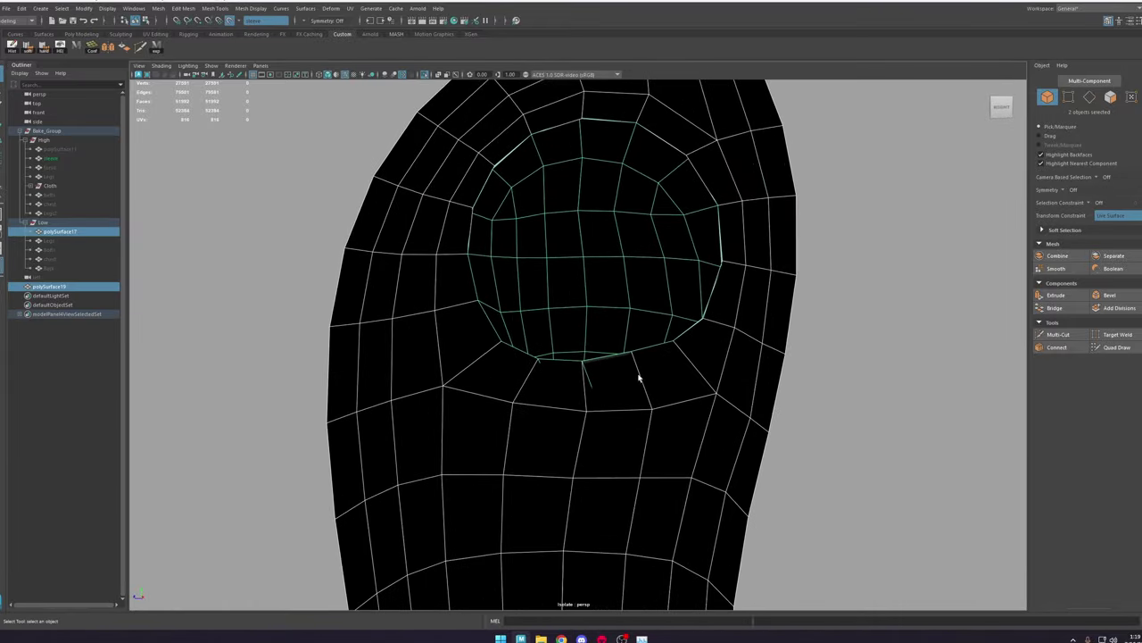
pyautogui.moveTo(638, 369); pyautogui.dragTo(660, 339, button='right')
pyautogui.keyDown('shift'); pyautogui.click(639, 392); pyautogui.keyUp('shift')
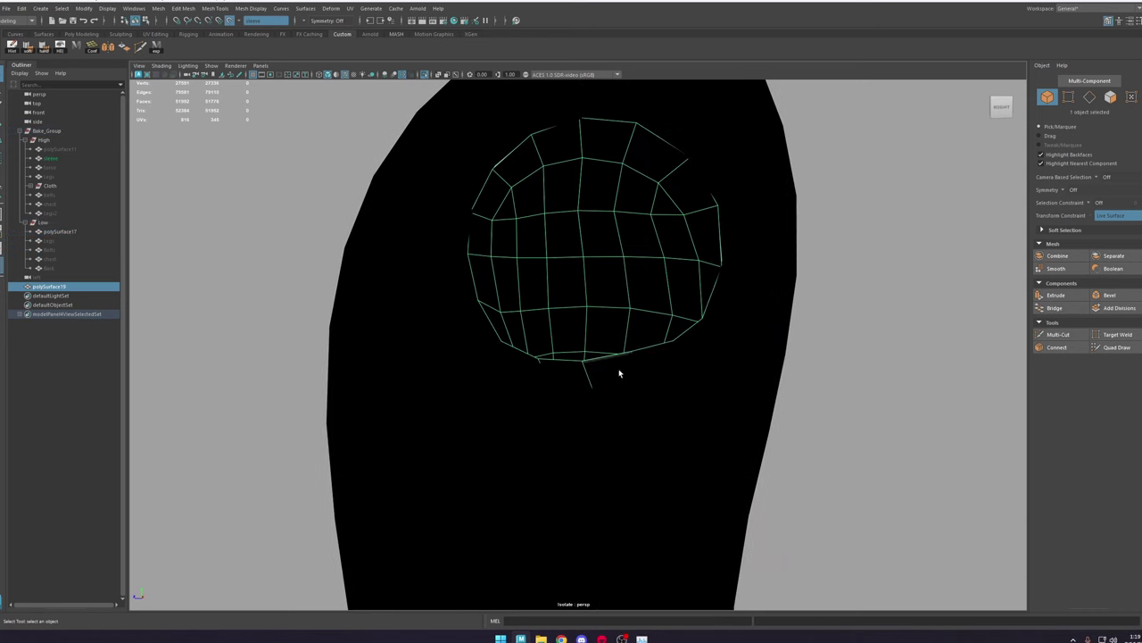
pyautogui.scroll(-5, 620, 372)
pyautogui.keyDown('alt'); pyautogui.moveTo(660, 293); pyautogui.dragTo(609, 379); pyautogui.keyUp('alt')
# Step: In the UV Editor, automatic-map all of the sleeve's faces
pyautogui.click(350, 9)
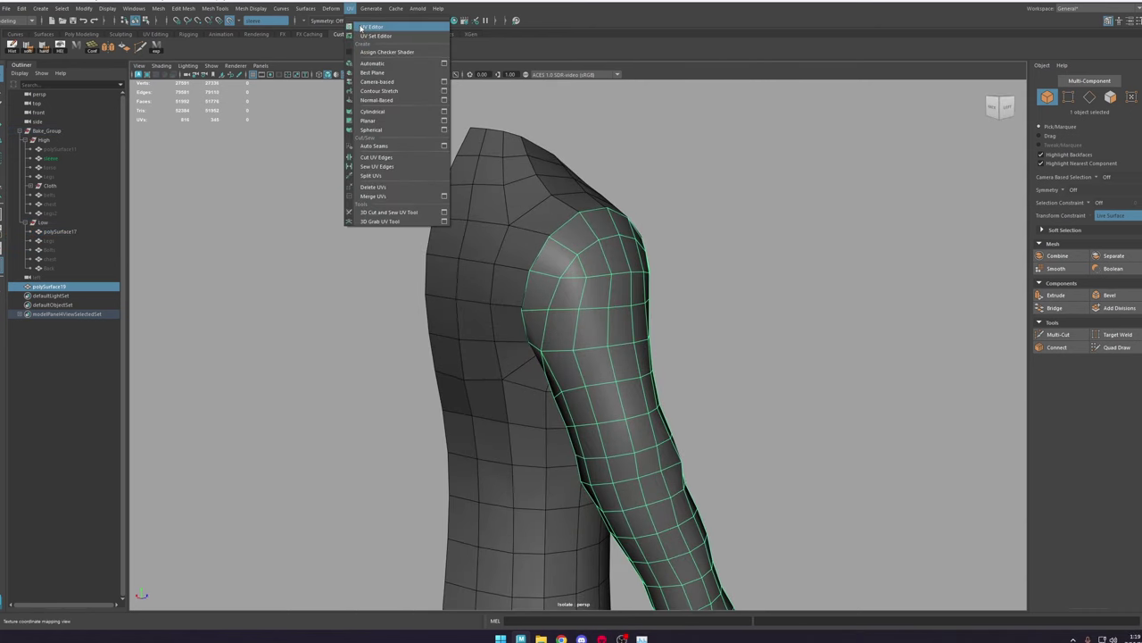
pyautogui.click(355, 27)
pyautogui.moveTo(480, 147); pyautogui.dragTo(887, 162)
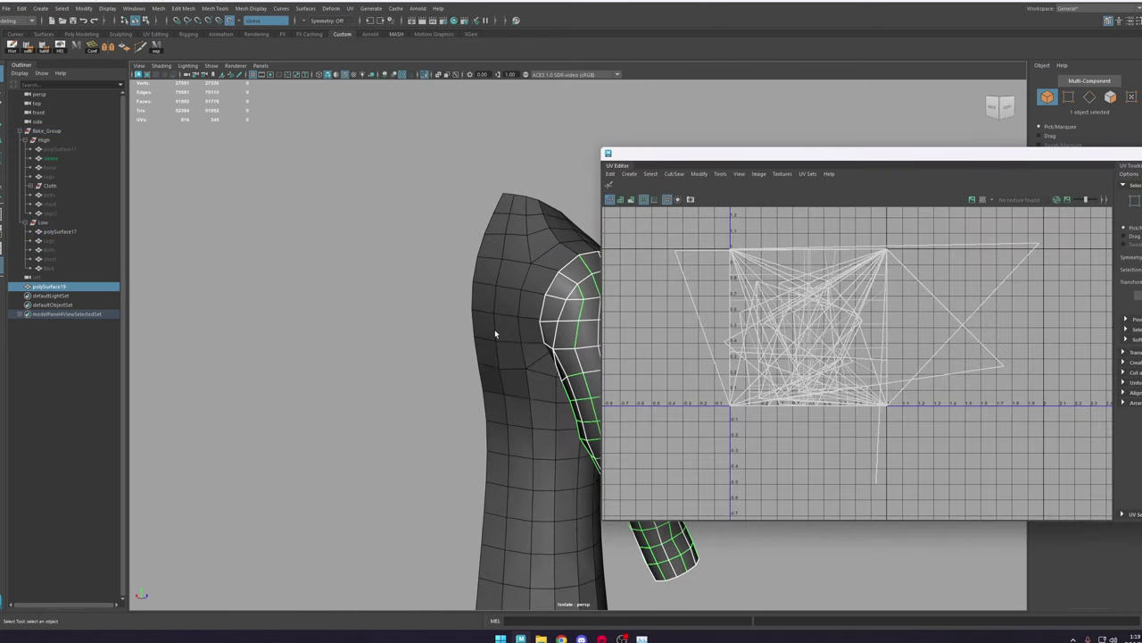
pyautogui.moveTo(549, 304); pyautogui.dragTo(554, 328, button='right')
pyautogui.doubleClick(564, 328)
pyautogui.keyDown('shift'); pyautogui.moveTo(782, 303); pyautogui.dragTo(778, 274, button='right'); pyautogui.keyUp('shift')
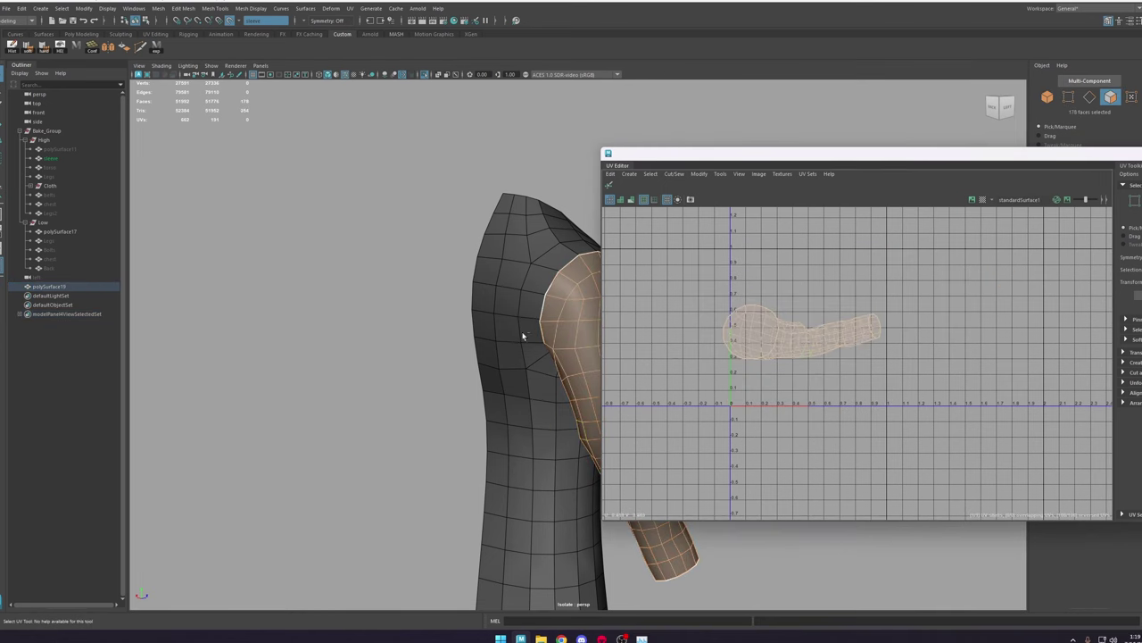
# Step: Automatic-map all of the torso's faces, then close the UV Editor
pyautogui.click(529, 432)
pyautogui.moveTo(815, 282); pyautogui.dragTo(825, 310, button='right')
pyautogui.moveTo(924, 436); pyautogui.dragTo(597, 165)
pyautogui.keyDown('shift'); pyautogui.moveTo(823, 350); pyautogui.dragTo(823, 314, button='right'); pyautogui.keyUp('shift')
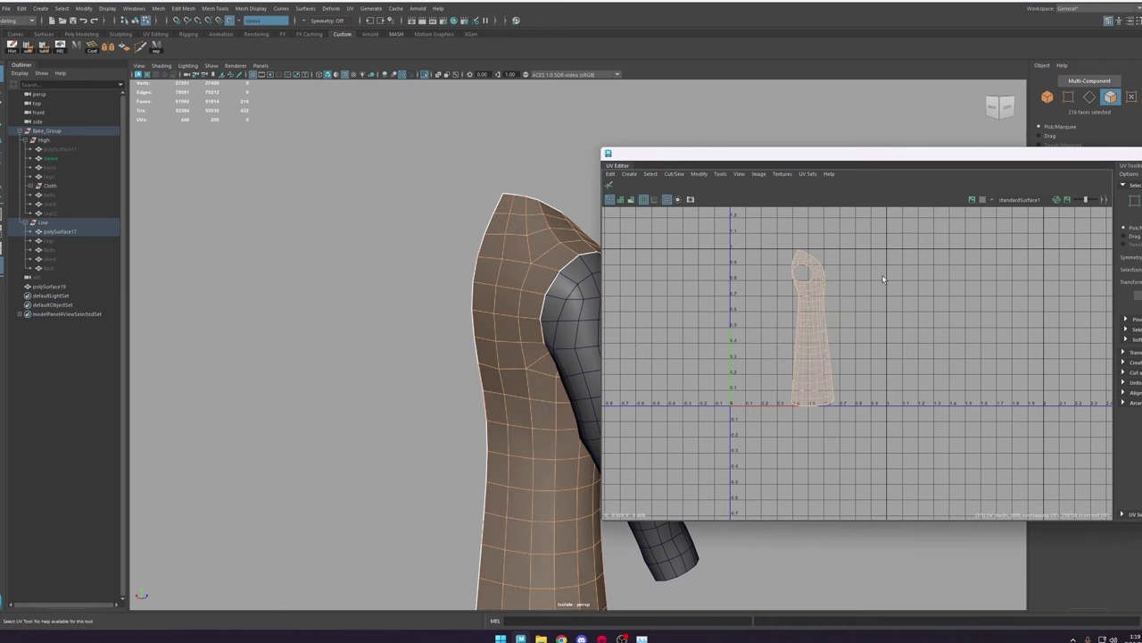
pyautogui.keyDown('alt'); pyautogui.moveTo(564, 306); pyautogui.dragTo(473, 313, button='middle'); pyautogui.keyUp('alt')
pyautogui.moveTo(452, 246); pyautogui.dragTo(528, 196, button='right')
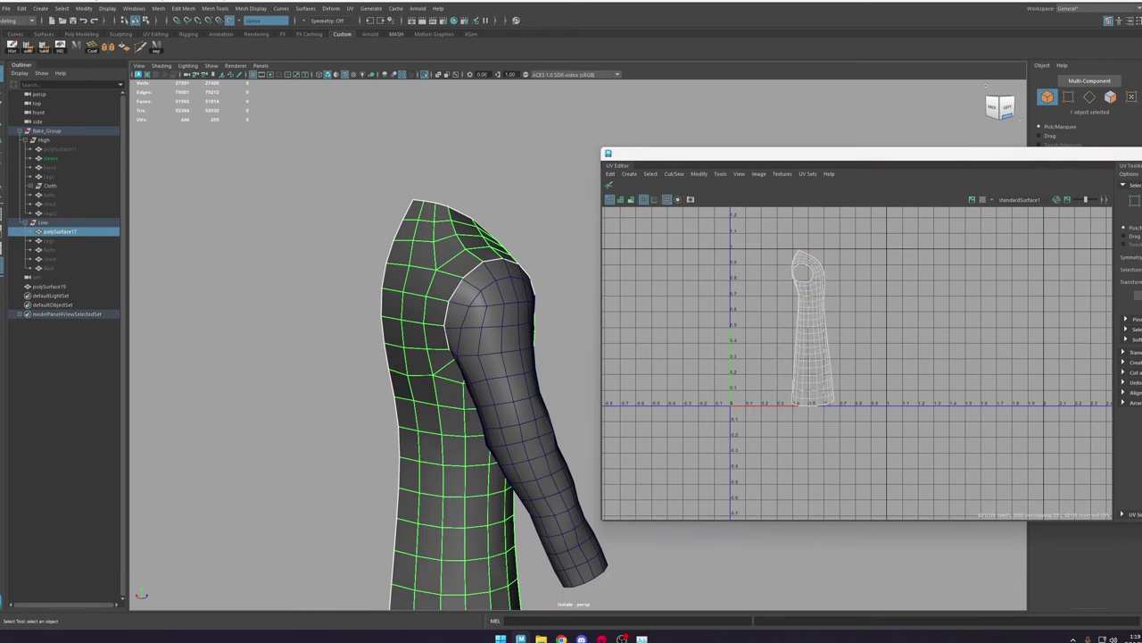
pyautogui.moveTo(1128, 155); pyautogui.dragTo(1001, 147)
pyautogui.click(1108, 145)
# Step: Combine the sleeve and torso into a single mesh
pyautogui.keyDown('shift'); pyautogui.click(496, 325); pyautogui.keyUp('shift')
pyautogui.press('space')
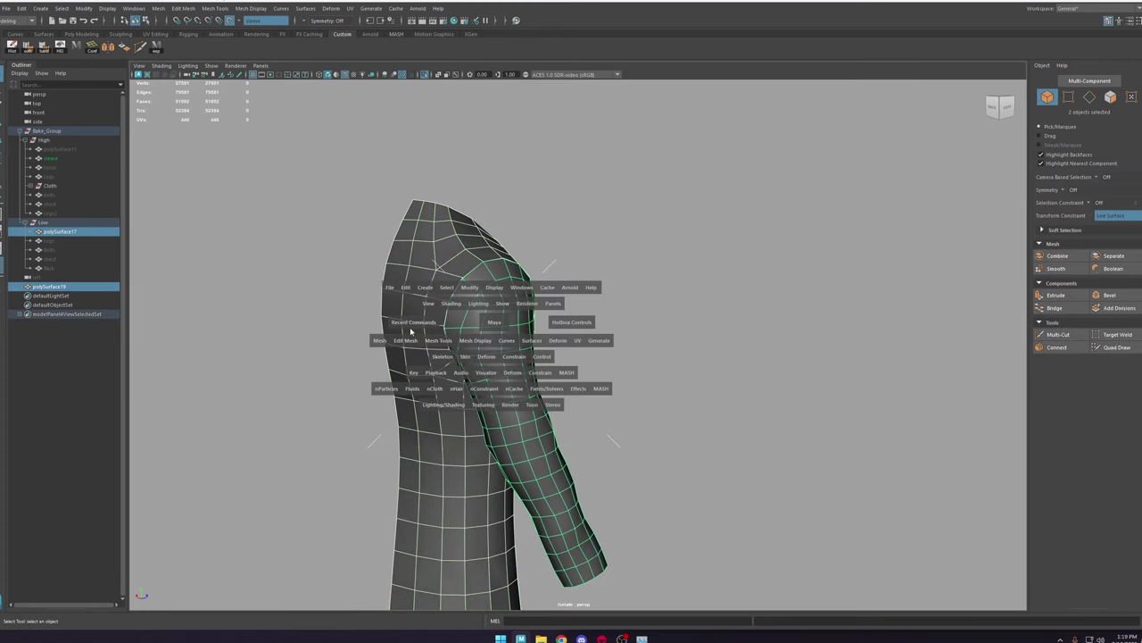
pyautogui.click(381, 341)
pyautogui.click(399, 376)
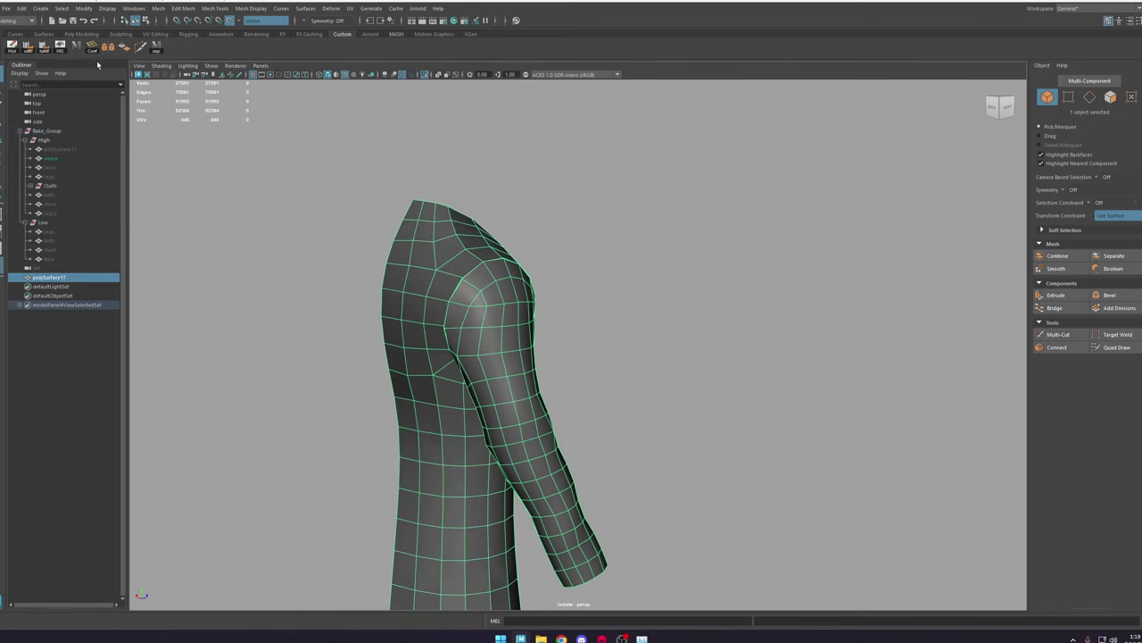
pyautogui.keyDown('alt'); pyautogui.moveTo(424, 275); pyautogui.dragTo(535, 301); pyautogui.keyUp('alt')
# Step: Select two shoulder seam vertices and merge them into one at their center
pyautogui.keyDown('alt'); pyautogui.moveTo(536, 301); pyautogui.dragTo(559, 312, button='right'); pyautogui.keyUp('alt')
pyautogui.moveTo(559, 311); pyautogui.dragTo(518, 308, button='right')
pyautogui.press('f')
pyautogui.scroll(-6, 580, 316)
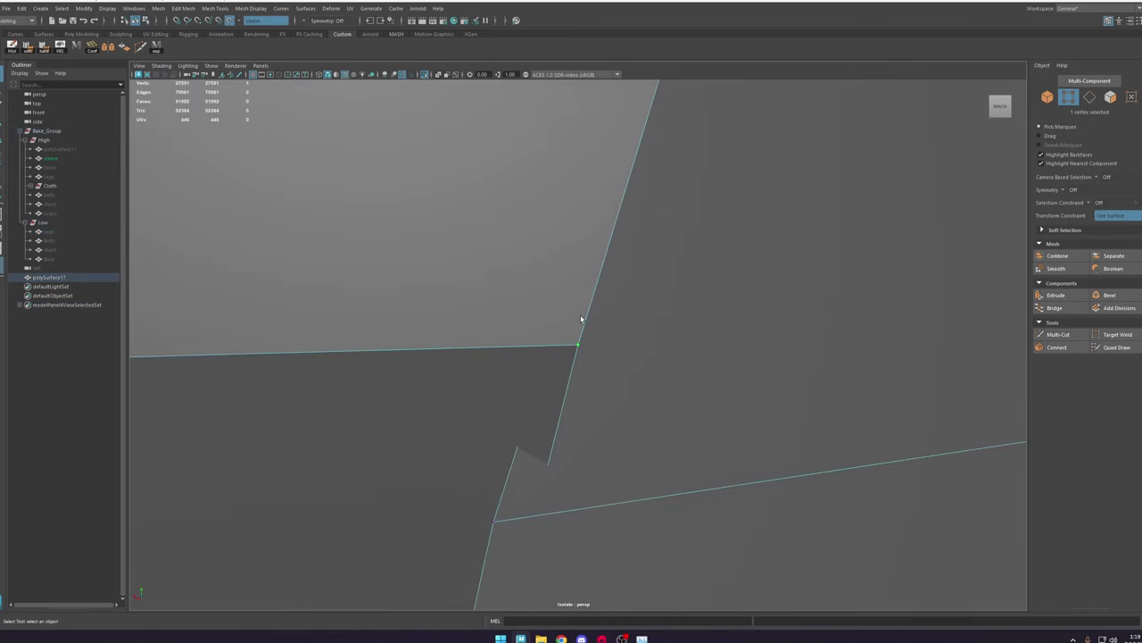
pyautogui.keyDown('shift'); pyautogui.click(555, 403); pyautogui.keyUp('shift')
pyautogui.keyDown('shift'); pyautogui.moveTo(554, 402); pyautogui.dragTo(554, 312, button='right'); pyautogui.keyUp('shift')
# Step: In wireframe, merge the armhole seam vertices with a Merge Vertices threshold of 0.31
pyautogui.keyDown('alt'); pyautogui.moveTo(642, 473); pyautogui.dragTo(526, 86, button='right'); pyautogui.keyUp('alt')
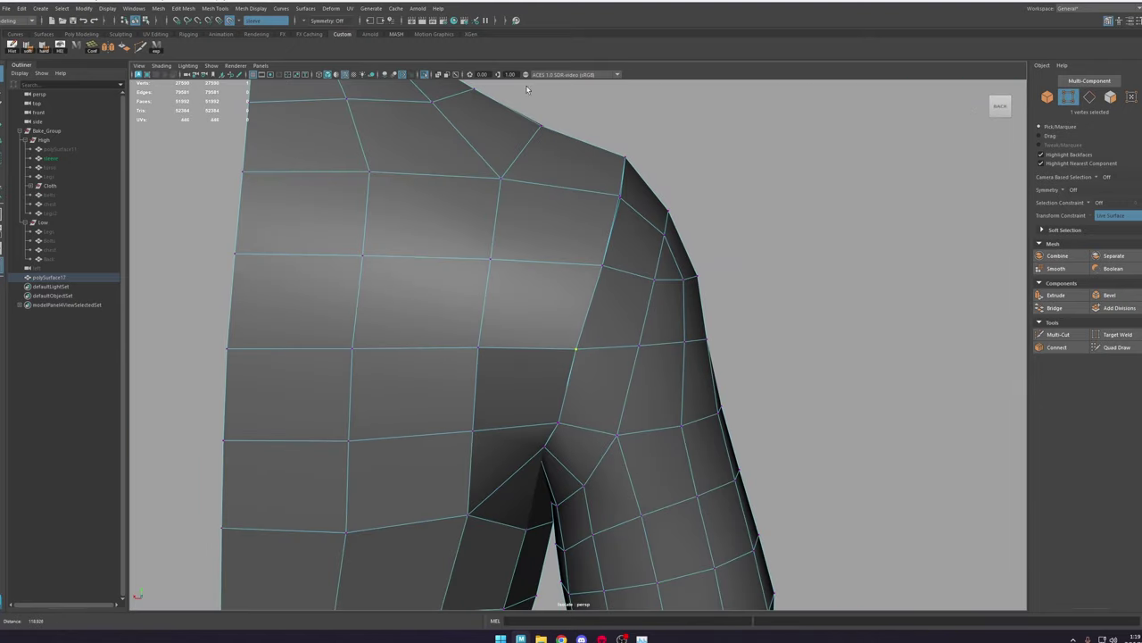
pyautogui.press('4')
pyautogui.moveTo(603, 266)
pyautogui.keyDown('alt'); pyautogui.mouseDown()
pyautogui.moveTo(578, 274)
pyautogui.moveTo(646, 208)
pyautogui.moveTo(625, 186)
pyautogui.mouseUp(); pyautogui.keyUp('alt')
pyautogui.hotkey('alt', 'x')
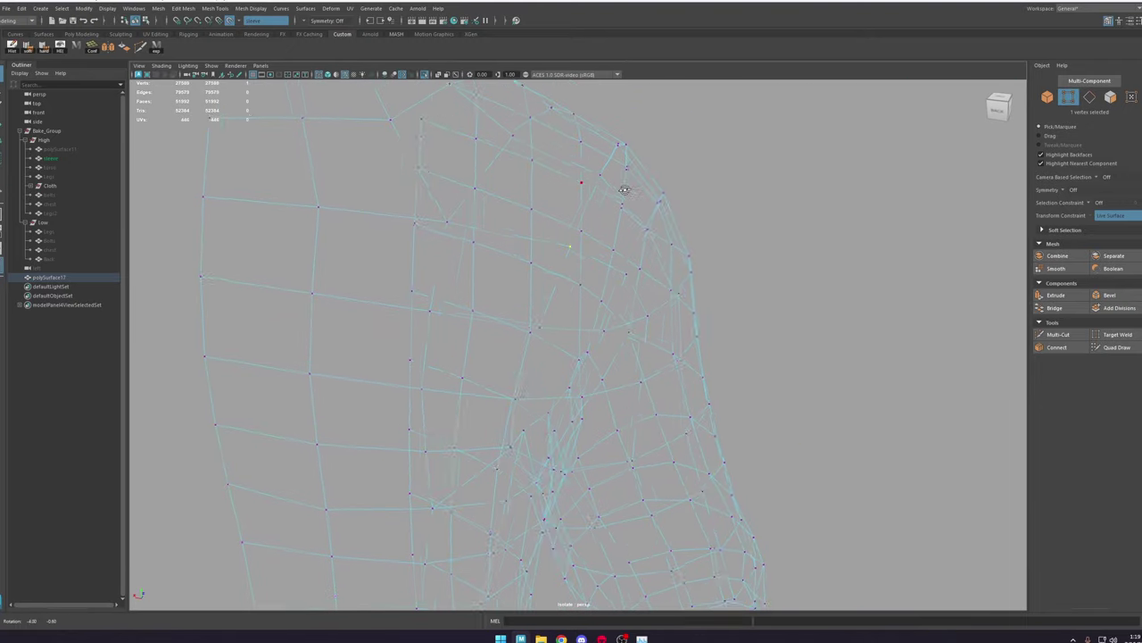
pyautogui.scroll(-2, 596, 239)
pyautogui.scroll(4, 596, 239)
pyautogui.keyDown('shift'); pyautogui.moveTo(586, 313); pyautogui.dragTo(629, 265, button='right'); pyautogui.keyUp('shift')
pyautogui.scroll(-3, 583, 268)
pyautogui.keyDown('shift'); pyautogui.moveTo(582, 265); pyautogui.dragTo(619, 186, button='right'); pyautogui.keyUp('shift')
pyautogui.moveTo(810, 356); pyautogui.dragTo(817, 357)
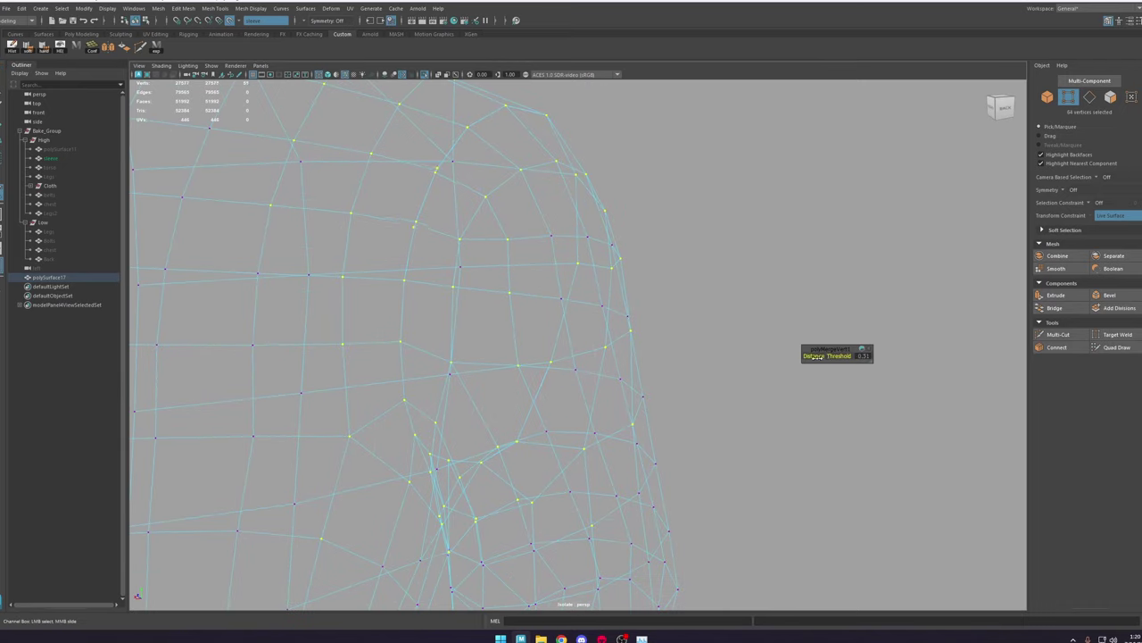
# Step: Check the welded seam in shaded smooth preview from several angles around the robe
pyautogui.scroll(-5, 589, 268)
pyautogui.keyDown('alt'); pyautogui.moveTo(569, 266); pyautogui.dragTo(530, 283); pyautogui.keyUp('alt')
pyautogui.moveTo(533, 281); pyautogui.dragTo(660, 171, button='right')
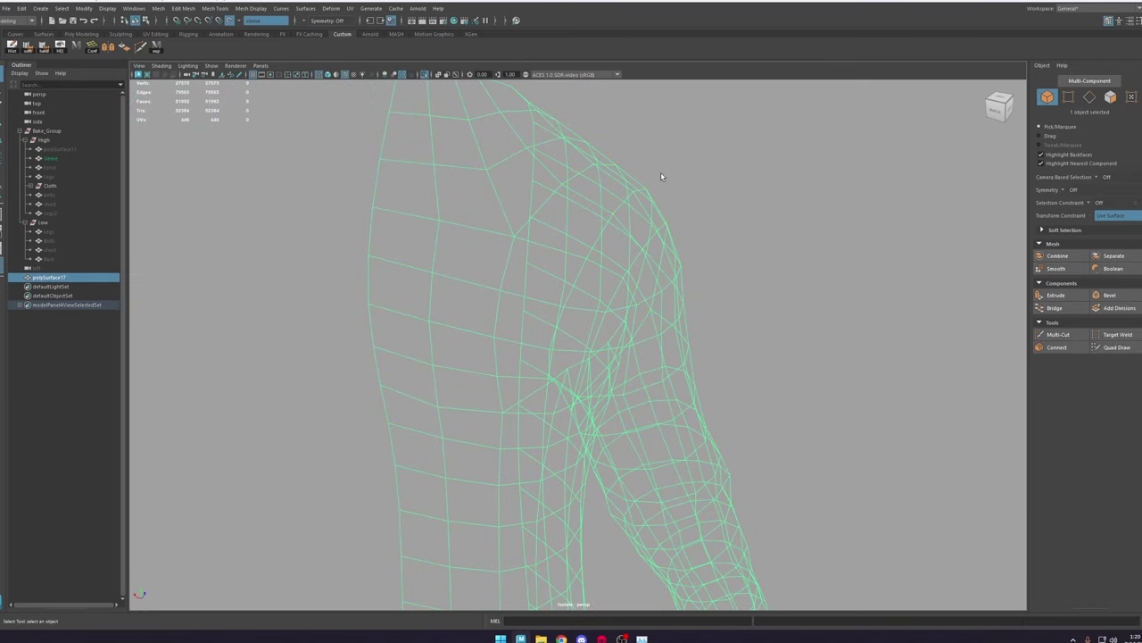
pyautogui.press('5')
pyautogui.keyDown('alt'); pyautogui.moveTo(610, 326); pyautogui.dragTo(616, 304); pyautogui.keyUp('alt')
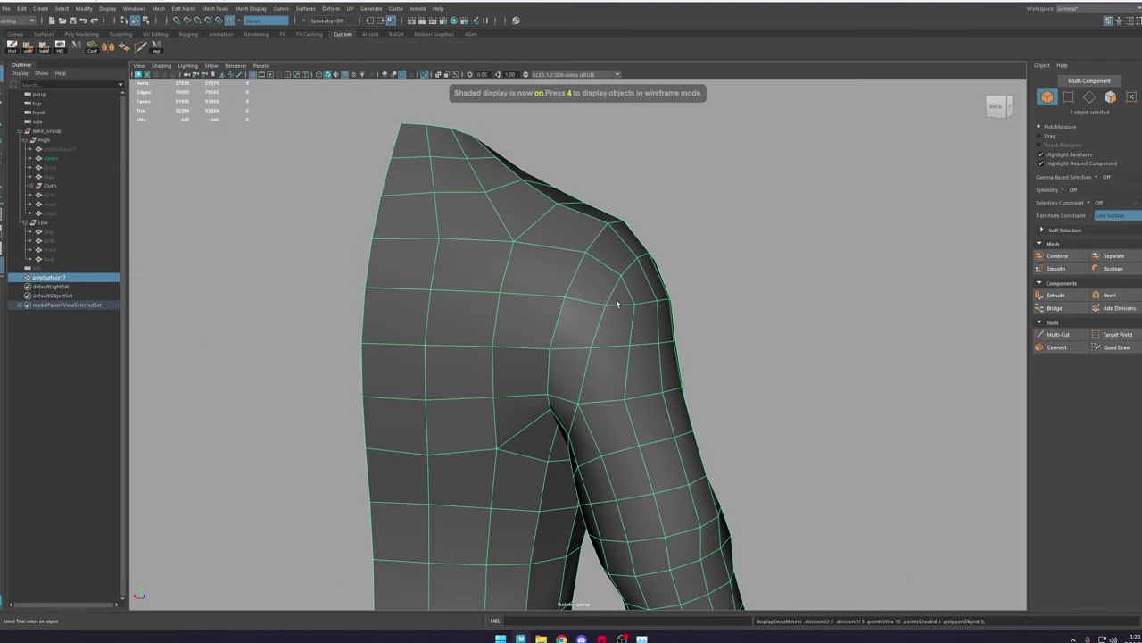
pyautogui.press('3')
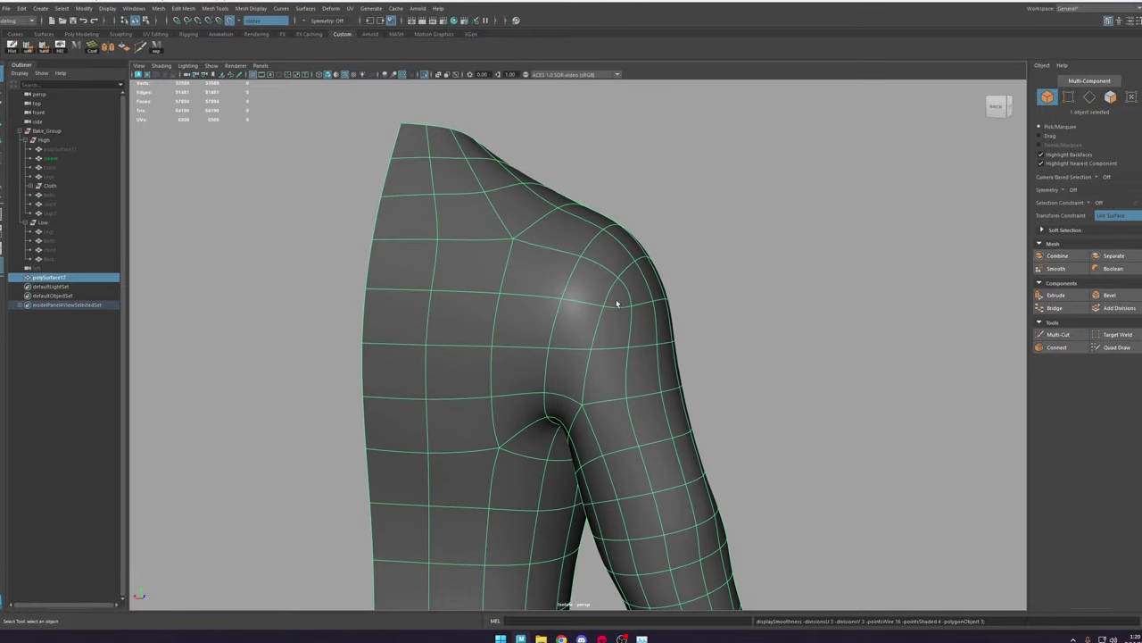
pyautogui.keyDown('alt'); pyautogui.moveTo(611, 362); pyautogui.dragTo(503, 434); pyautogui.keyUp('alt')
pyautogui.keyDown('alt'); pyautogui.moveTo(503, 434); pyautogui.dragTo(581, 335, button='middle'); pyautogui.keyUp('alt')
pyautogui.keyDown('alt'); pyautogui.moveTo(538, 333); pyautogui.dragTo(593, 342); pyautogui.keyUp('alt')
pyautogui.keyDown('alt'); pyautogui.moveTo(596, 343); pyautogui.dragTo(676, 347, button='right'); pyautogui.keyUp('alt')
pyautogui.keyDown('alt'); pyautogui.moveTo(680, 342); pyautogui.dragTo(824, 354); pyautogui.keyUp('alt')
pyautogui.keyDown('alt'); pyautogui.moveTo(824, 353); pyautogui.dragTo(863, 351, button='right'); pyautogui.keyUp('alt')
pyautogui.keyDown('alt'); pyautogui.moveTo(883, 294); pyautogui.dragTo(703, 408, button='middle'); pyautogui.keyUp('alt')
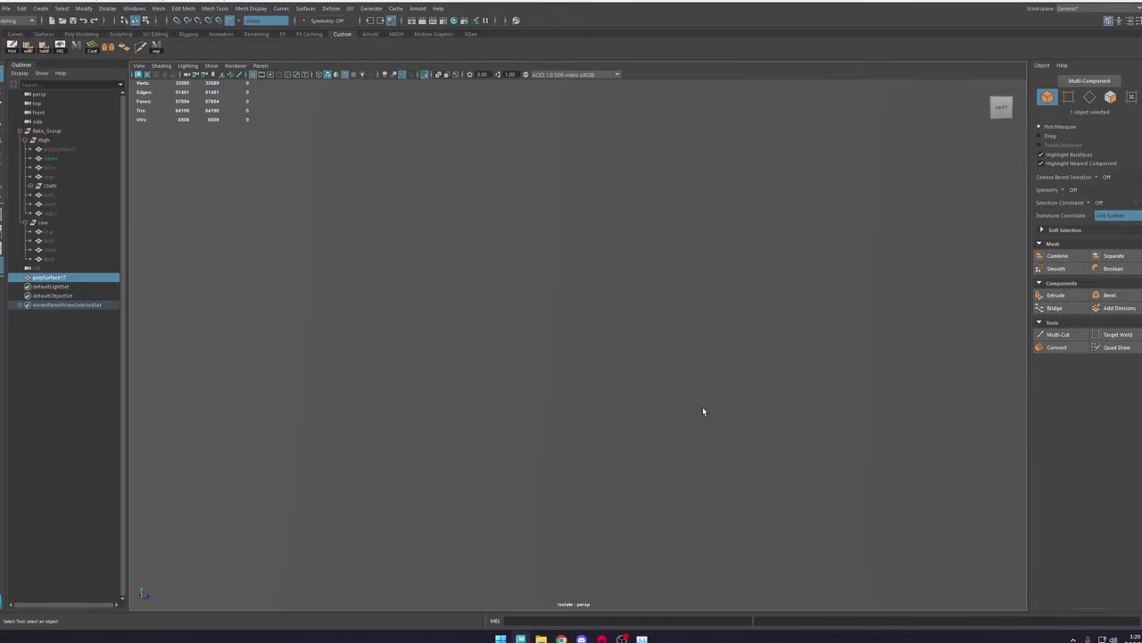
pyautogui.keyDown('alt'); pyautogui.moveTo(703, 408); pyautogui.dragTo(542, 387); pyautogui.keyUp('alt')
# Step: Back in the unsmoothed display, try moving a shoulder vertex along world Z, then undo
pyautogui.moveTo(542, 387); pyautogui.dragTo(541, 343, button='right')
pyautogui.doubleClick(409, 467)
pyautogui.keyDown('alt'); pyautogui.moveTo(410, 467); pyautogui.dragTo(561, 472); pyautogui.keyUp('alt')
pyautogui.press('1')
pyautogui.moveTo(509, 367); pyautogui.dragTo(479, 369, button='right')
pyautogui.click(507, 394)
pyautogui.press('w')
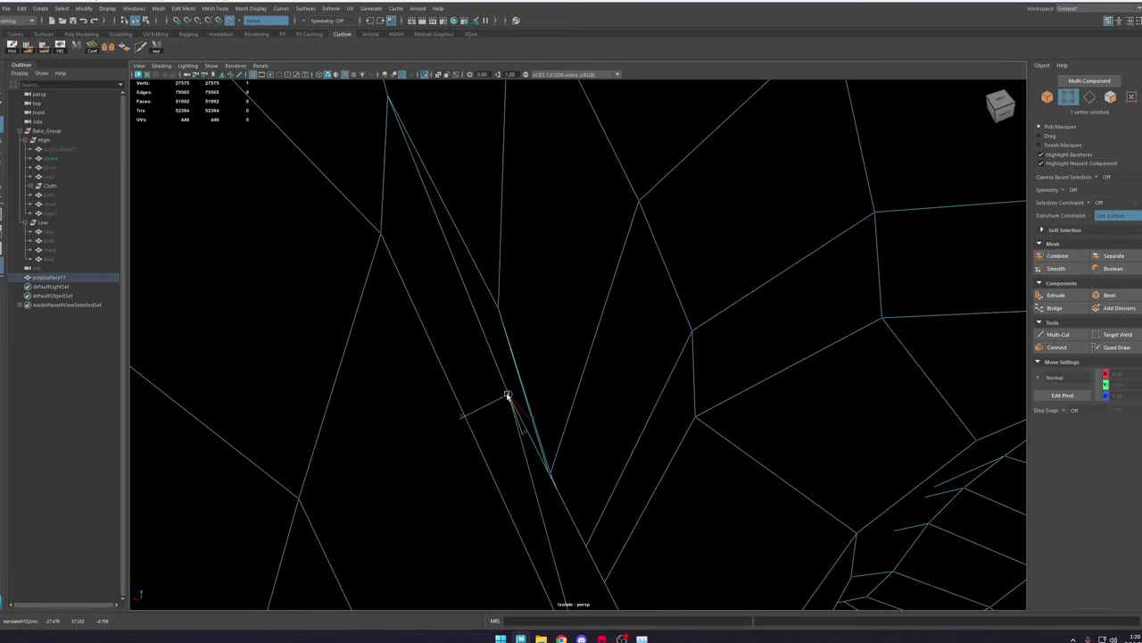
pyautogui.moveTo(519, 407); pyautogui.dragTo(504, 413)
pyautogui.moveTo(490, 368); pyautogui.dragTo(538, 463)
pyautogui.keyDown('alt'); pyautogui.moveTo(538, 462); pyautogui.dragTo(531, 400); pyautogui.keyUp('alt')
pyautogui.hotkey('ctrl', 'z')
# Step: Turn off snapping to the sculpted surface and retry nudging the vertex along Z, then undo
pyautogui.click(230, 21)
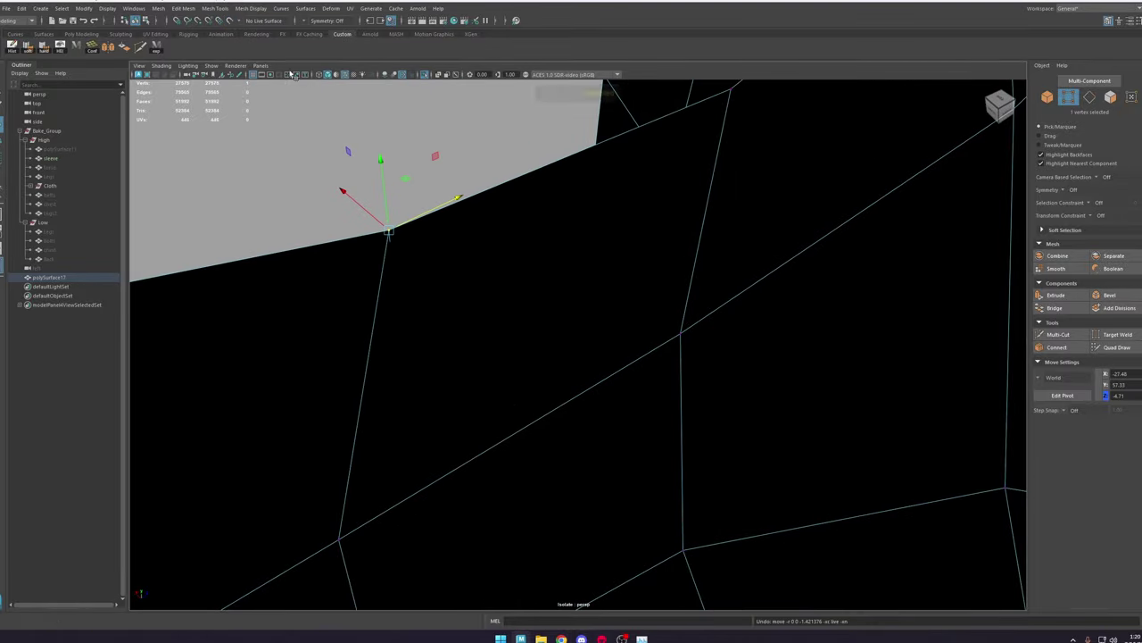
pyautogui.moveTo(439, 207); pyautogui.dragTo(500, 306)
pyautogui.hotkey('ctrl', 'z')
pyautogui.scroll(-3, 578, 340)
pyautogui.scroll(-8, 578, 340)
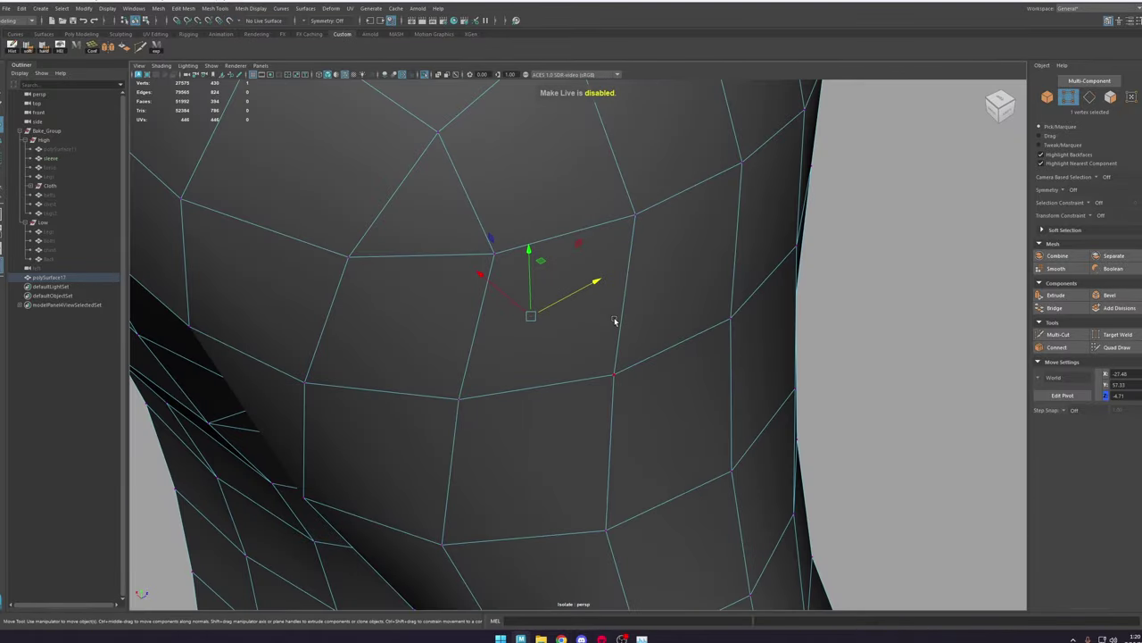
# Step: Review the sleeve wireframe, then apply Edit Edge Flow to the armhole edges
pyautogui.press('4')
pyautogui.keyDown('alt'); pyautogui.moveTo(605, 336); pyautogui.dragTo(491, 305); pyautogui.keyUp('alt')
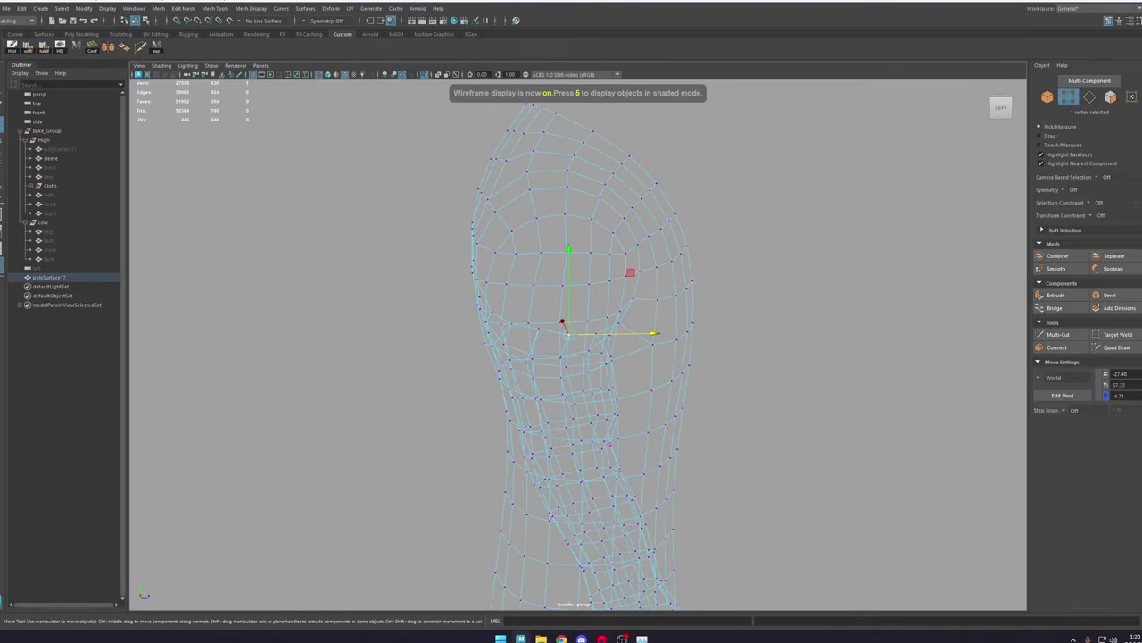
pyautogui.keyDown('alt'); pyautogui.moveTo(510, 244); pyautogui.dragTo(612, 359, button='right'); pyautogui.keyUp('alt')
pyautogui.keyDown('alt'); pyautogui.moveTo(612, 359); pyautogui.dragTo(750, 367); pyautogui.keyUp('alt')
pyautogui.press('5')
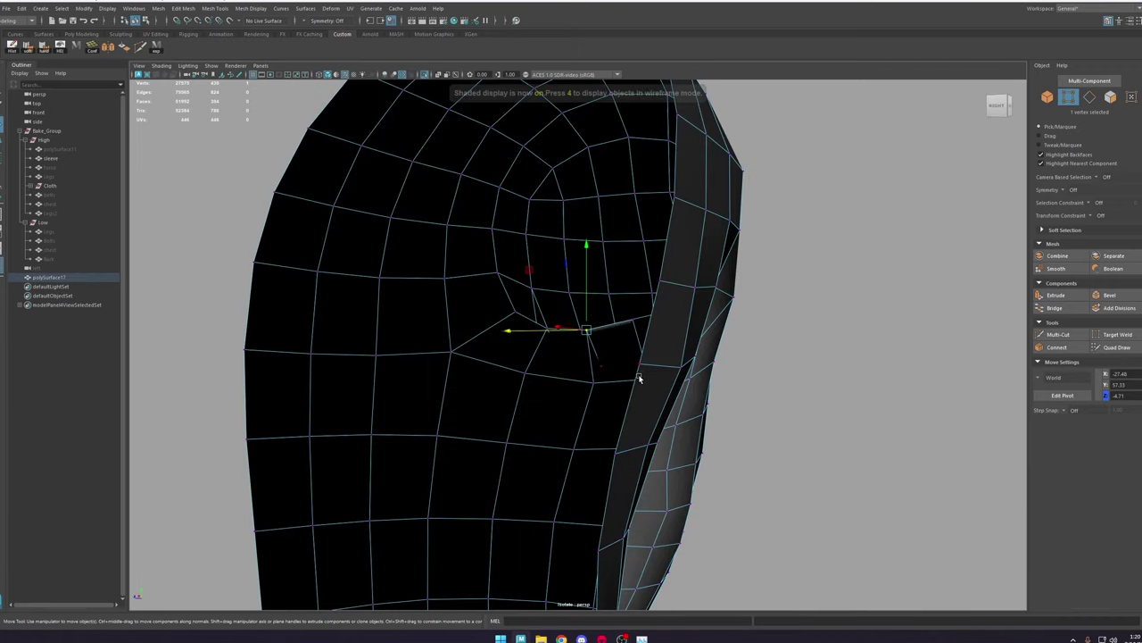
pyautogui.keyDown('alt'); pyautogui.moveTo(599, 390); pyautogui.dragTo(635, 405); pyautogui.keyUp('alt')
pyautogui.moveTo(635, 405); pyautogui.dragTo(625, 286, button='right')
pyautogui.keyDown('shift'); pyautogui.moveTo(598, 366); pyautogui.dragTo(594, 451, button='right'); pyautogui.keyUp('shift')
# Step: Relax six edge loops around the armhole and shoulder by repeating Edit Edge Flow with G
pyautogui.doubleClick(656, 404)
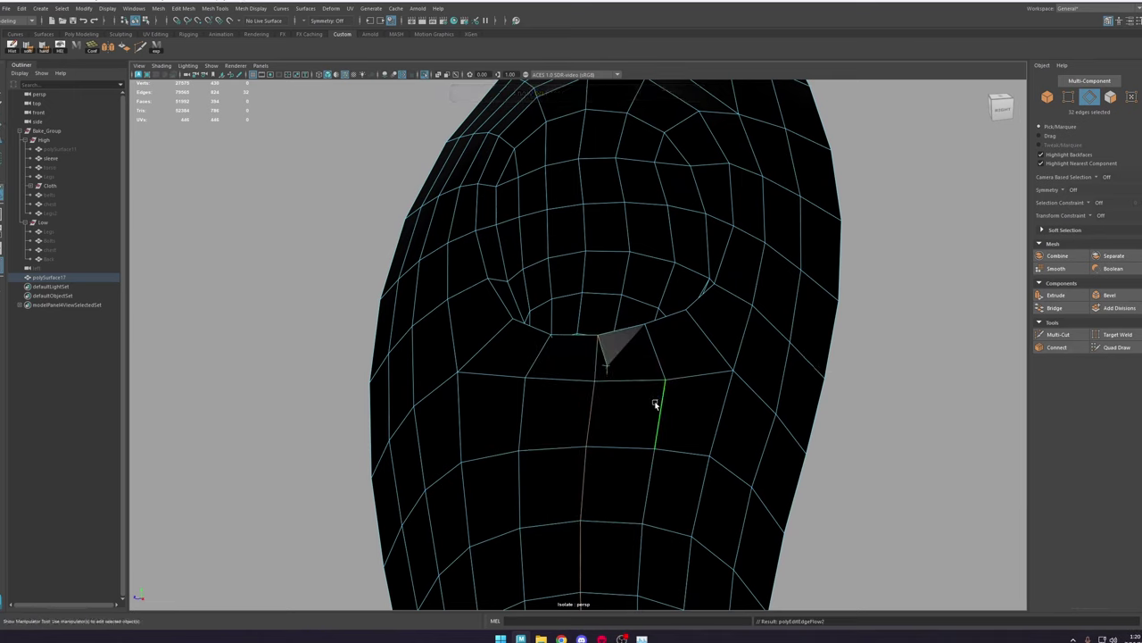
pyautogui.press('g')
pyautogui.doubleClick(591, 410)
pyautogui.press('g')
pyautogui.doubleClick(536, 405)
pyautogui.press('g')
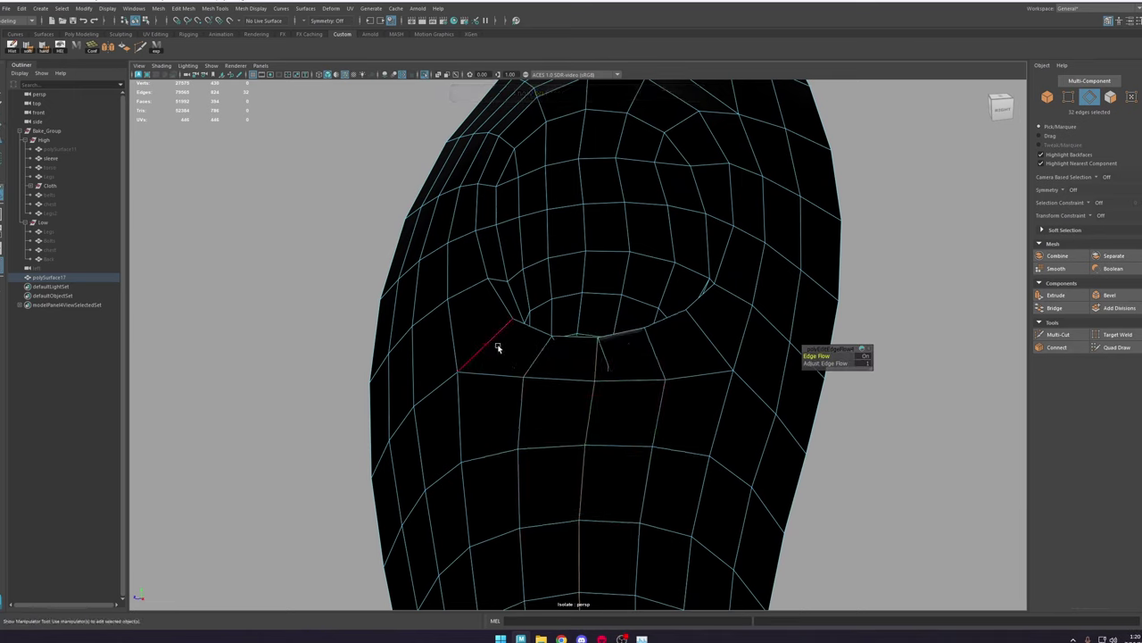
pyautogui.doubleClick(498, 348)
pyautogui.press('g')
pyautogui.doubleClick(725, 298)
pyautogui.press('g')
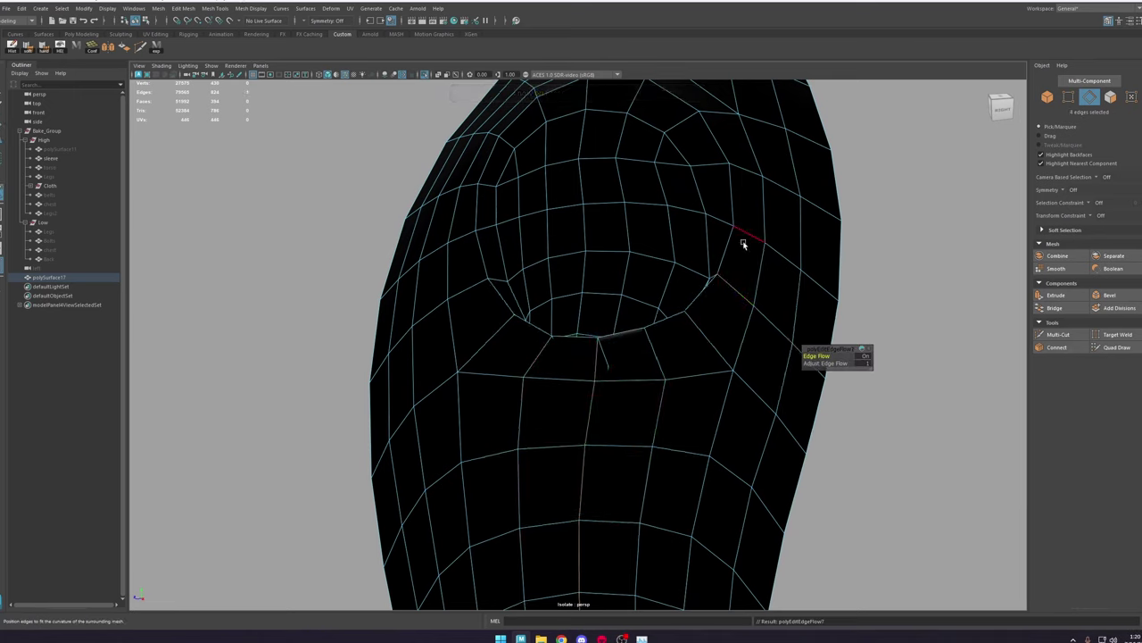
pyautogui.doubleClick(743, 236)
pyautogui.press('g')
# Step: Move a shoulder vertex to refine the shoulder shape
pyautogui.keyDown('alt'); pyautogui.moveTo(745, 159); pyautogui.dragTo(581, 259); pyautogui.keyUp('alt')
pyautogui.scroll(-5, 580, 259)
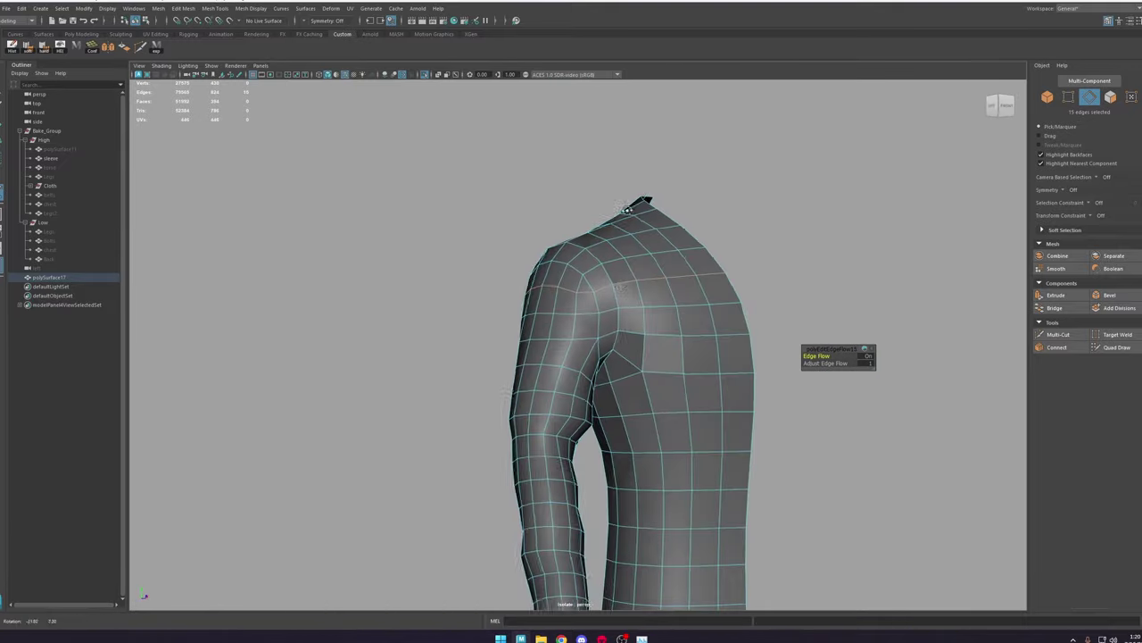
pyautogui.scroll(3, 581, 261)
pyautogui.press('w')
pyautogui.moveTo(581, 261); pyautogui.dragTo(536, 261, button='right')
pyautogui.click(584, 309)
pyautogui.scroll(-5, 597, 294)
pyautogui.moveTo(586, 304)
pyautogui.keyDown('alt'); pyautogui.mouseDown()
pyautogui.moveTo(604, 303)
pyautogui.moveTo(581, 284)
pyautogui.mouseUp(); pyautogui.keyUp('alt')
# Step: Shift an edge near the armpit along X
pyautogui.doubleClick(603, 304)
pyautogui.scroll(4, 604, 303)
pyautogui.click(581, 195)
pyautogui.keyDown('alt'); pyautogui.moveTo(581, 195); pyautogui.dragTo(639, 322); pyautogui.keyUp('alt')
pyautogui.click(582, 288)
pyautogui.moveTo(589, 289)
pyautogui.mouseDown()
pyautogui.moveTo(614, 297)
pyautogui.moveTo(597, 290)
pyautogui.moveTo(601, 299)
pyautogui.mouseUp()
# Step: Capture a screenshot of the robe, marking armpit-to-sleeve and torso-to-sleeve edge flow with red lines
pyautogui.keyDown('alt'); pyautogui.moveTo(600, 299); pyautogui.dragTo(564, 257); pyautogui.keyUp('alt')
pyautogui.scroll(-3, 564, 256)
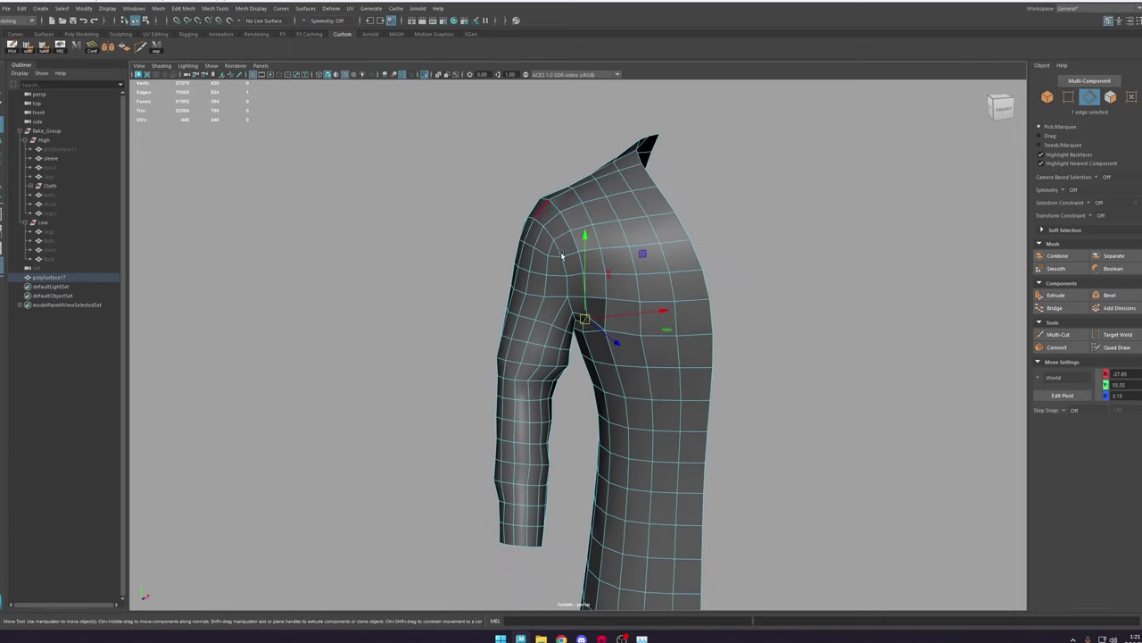
pyautogui.doubleClick(770, 183)
pyautogui.keyDown('alt'); pyautogui.moveTo(582, 319); pyautogui.dragTo(558, 327); pyautogui.keyUp('alt')
pyautogui.keyDown('alt'); pyautogui.moveTo(639, 277); pyautogui.dragTo(662, 280); pyautogui.keyUp('alt')
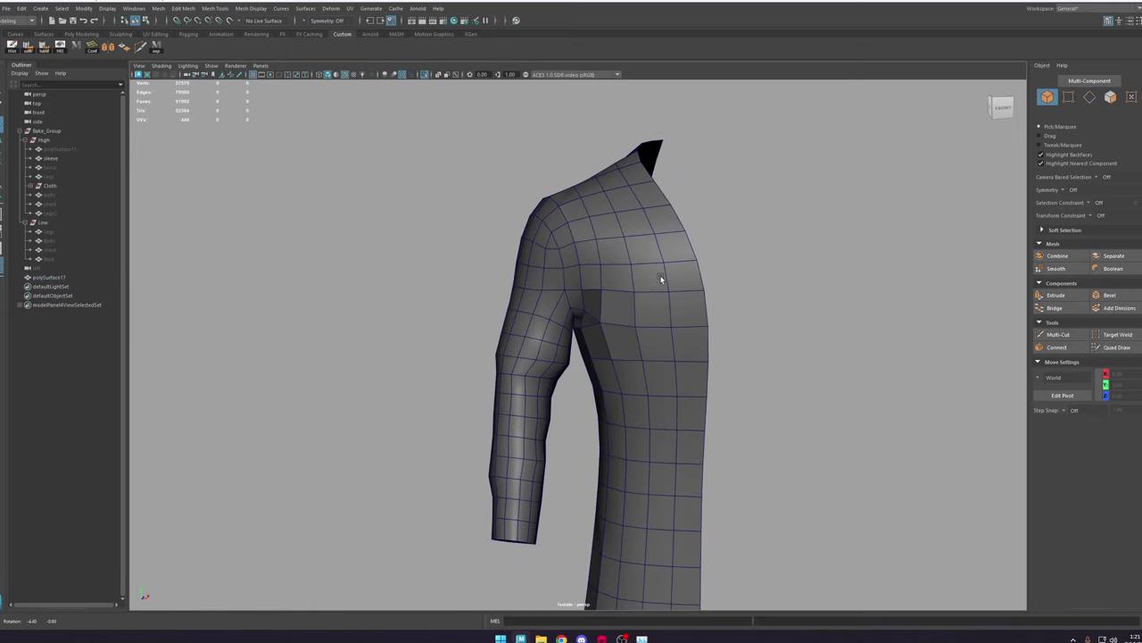
pyautogui.press('Print')
pyautogui.moveTo(770, 133); pyautogui.dragTo(378, 582)
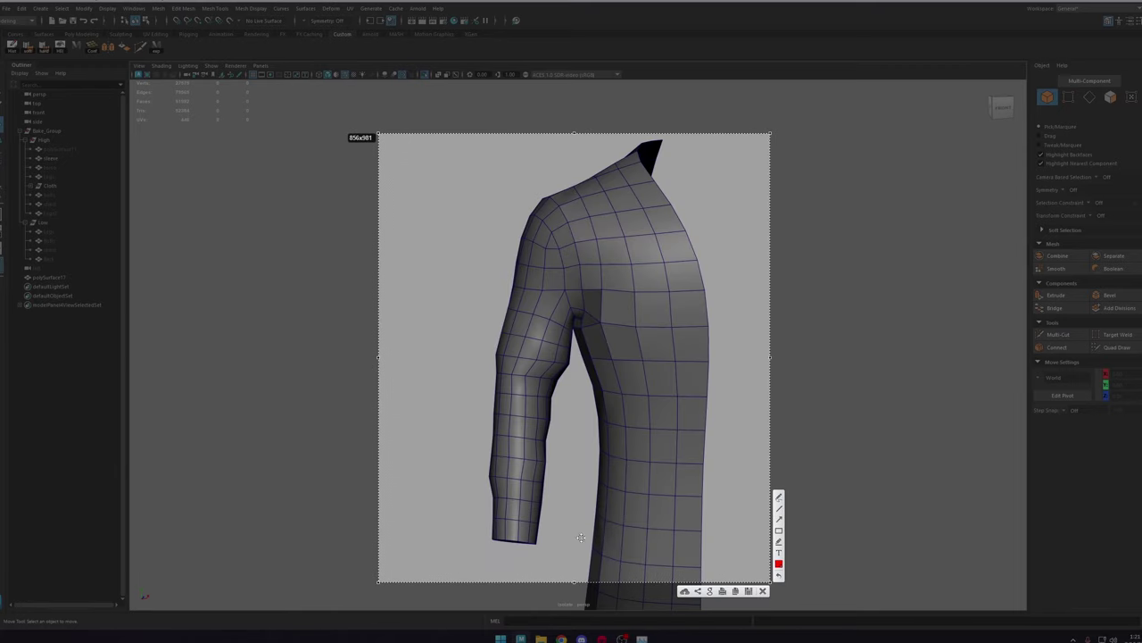
pyautogui.moveTo(576, 309); pyautogui.dragTo(398, 278)
pyautogui.moveTo(705, 327)
pyautogui.mouseDown()
pyautogui.moveTo(540, 326)
pyautogui.moveTo(488, 308)
pyautogui.moveTo(597, 319)
pyautogui.moveTo(724, 311)
pyautogui.moveTo(689, 308)
pyautogui.mouseUp()
pyautogui.click(763, 591)
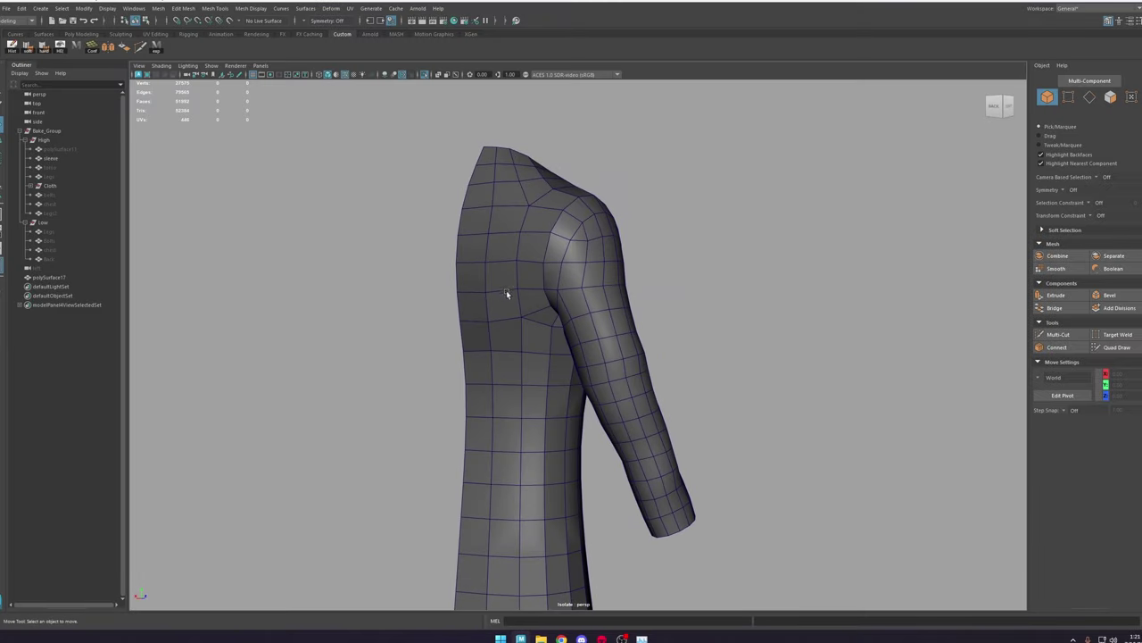
# Step: Apply Edit Edge Flow to a chest loop and the short loops near the armpit and chest
pyautogui.click(507, 292)
pyautogui.moveTo(519, 295); pyautogui.dragTo(520, 268, button='right')
pyautogui.doubleClick(547, 347)
pyautogui.keyDown('shift'); pyautogui.moveTo(547, 347); pyautogui.dragTo(555, 438, button='right'); pyautogui.keyUp('shift')
pyautogui.keyDown('alt'); pyautogui.moveTo(578, 373); pyautogui.dragTo(467, 366); pyautogui.keyUp('alt')
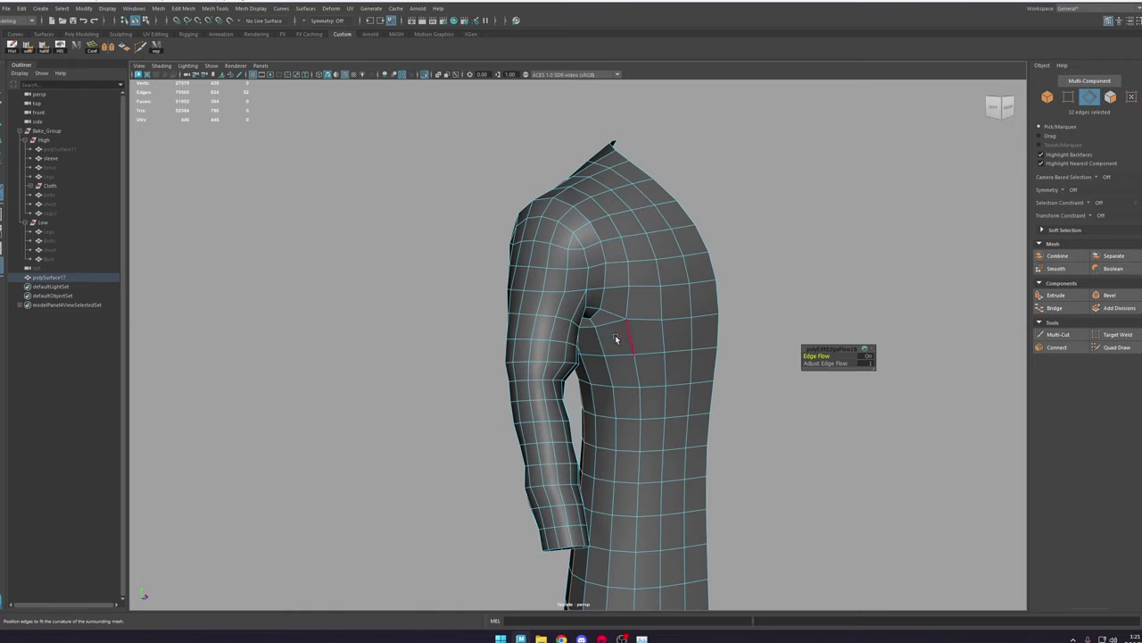
pyautogui.press('g')
pyautogui.keyDown('alt'); pyautogui.moveTo(599, 327); pyautogui.dragTo(582, 311); pyautogui.keyUp('alt')
pyautogui.hotkey('ctrl', 'z')
pyautogui.doubleClick(581, 302)
pyautogui.press('g')
pyautogui.doubleClick(582, 277)
pyautogui.press('g')
# Step: Review the whole robe from several angles and select the low-poly robe polySurface17
pyautogui.keyDown('alt'); pyautogui.moveTo(582, 311); pyautogui.dragTo(543, 233, button='right'); pyautogui.keyUp('alt')
pyautogui.press('q')
pyautogui.click(684, 247)
pyautogui.keyDown('alt'); pyautogui.moveTo(684, 247); pyautogui.dragTo(616, 299, button='right'); pyautogui.keyUp('alt')
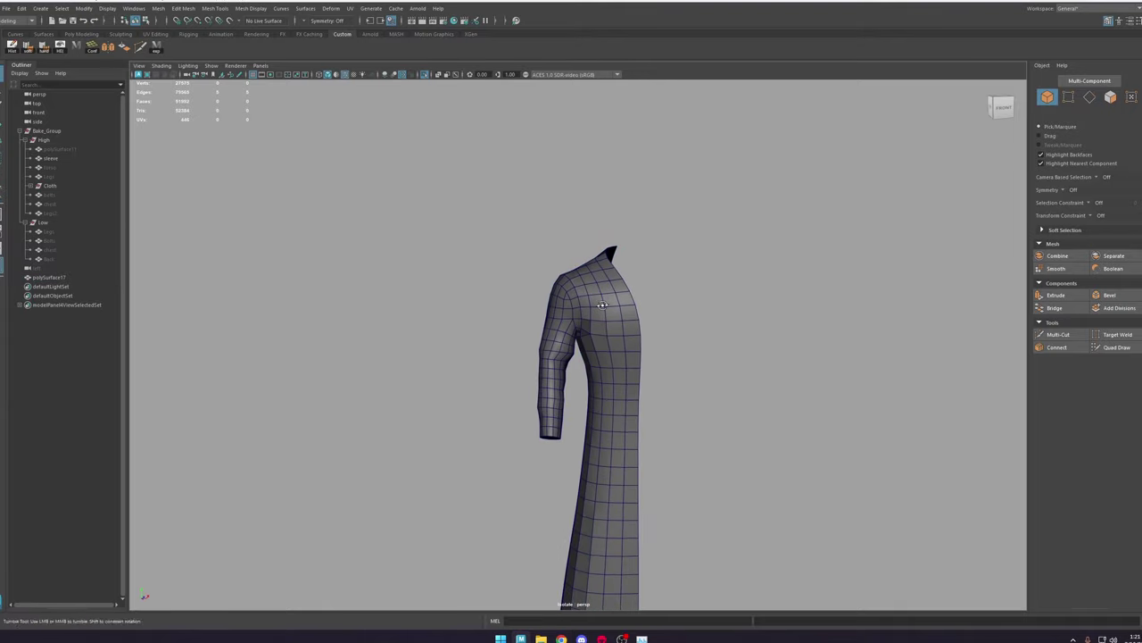
pyautogui.keyDown('alt'); pyautogui.moveTo(610, 305); pyautogui.dragTo(673, 303); pyautogui.keyUp('alt')
pyautogui.keyDown('alt'); pyautogui.moveTo(634, 299); pyautogui.dragTo(662, 337, button='right'); pyautogui.keyUp('alt')
pyautogui.keyDown('alt'); pyautogui.moveTo(663, 337); pyautogui.dragTo(595, 290); pyautogui.keyUp('alt')
pyautogui.click(596, 292)
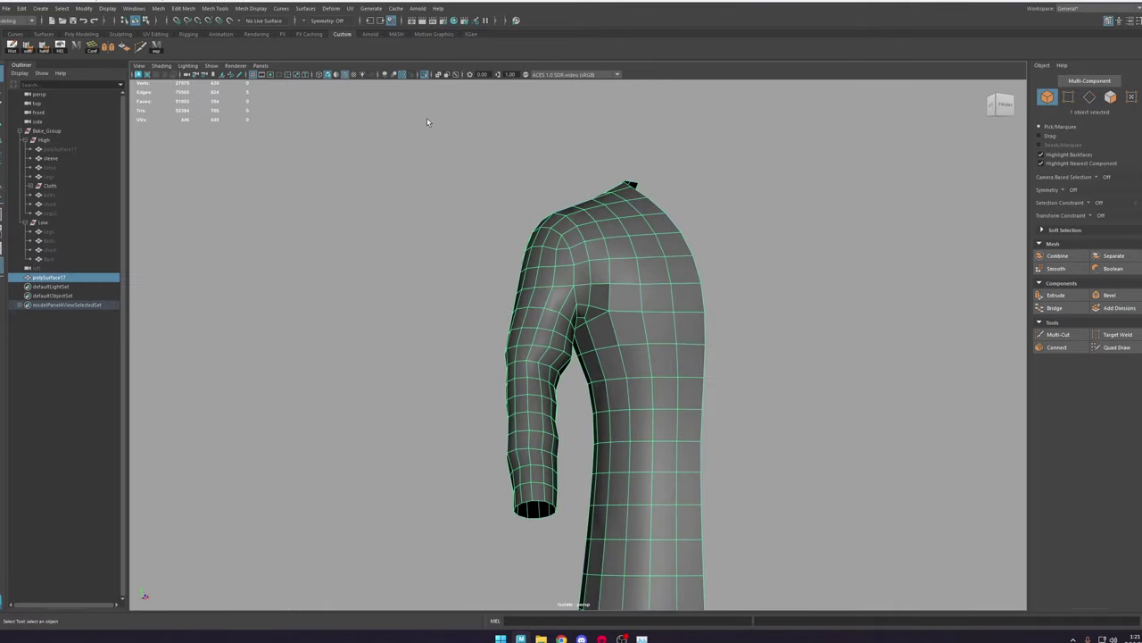
# Step: Unhide the high-res meshes and make the torso the live snapping surface instead of the sleeve
pyautogui.click(427, 77)
pyautogui.keyDown('alt'); pyautogui.moveTo(589, 351); pyautogui.dragTo(631, 386, button='right'); pyautogui.keyUp('alt')
pyautogui.keyDown('alt'); pyautogui.moveTo(627, 362); pyautogui.dragTo(655, 361); pyautogui.keyUp('alt')
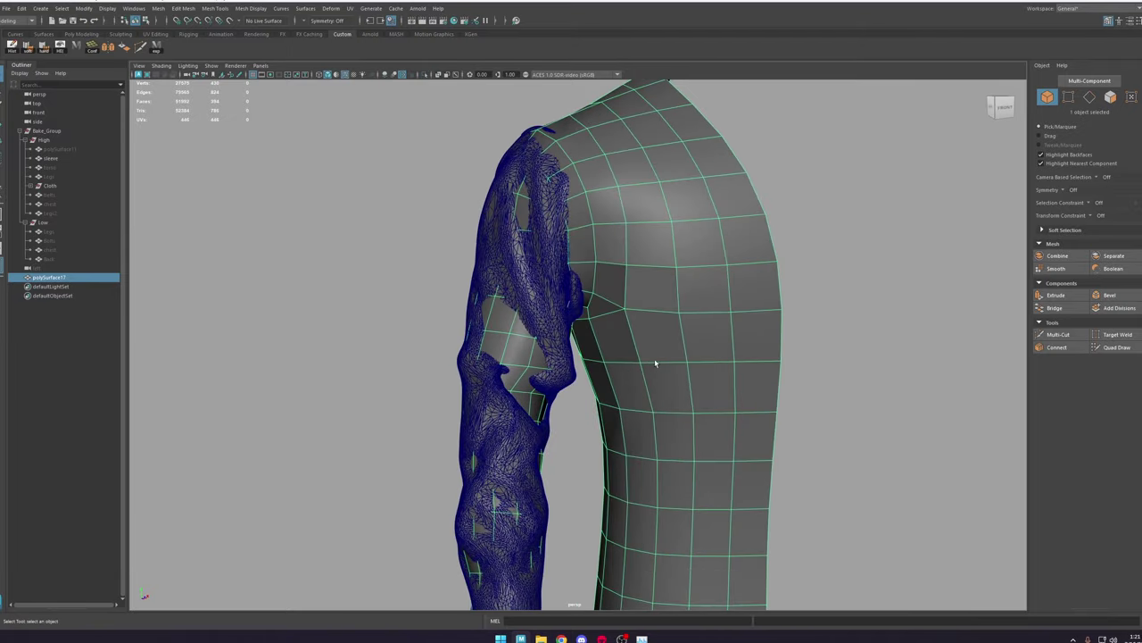
pyautogui.click(570, 276)
pyautogui.click(229, 21)
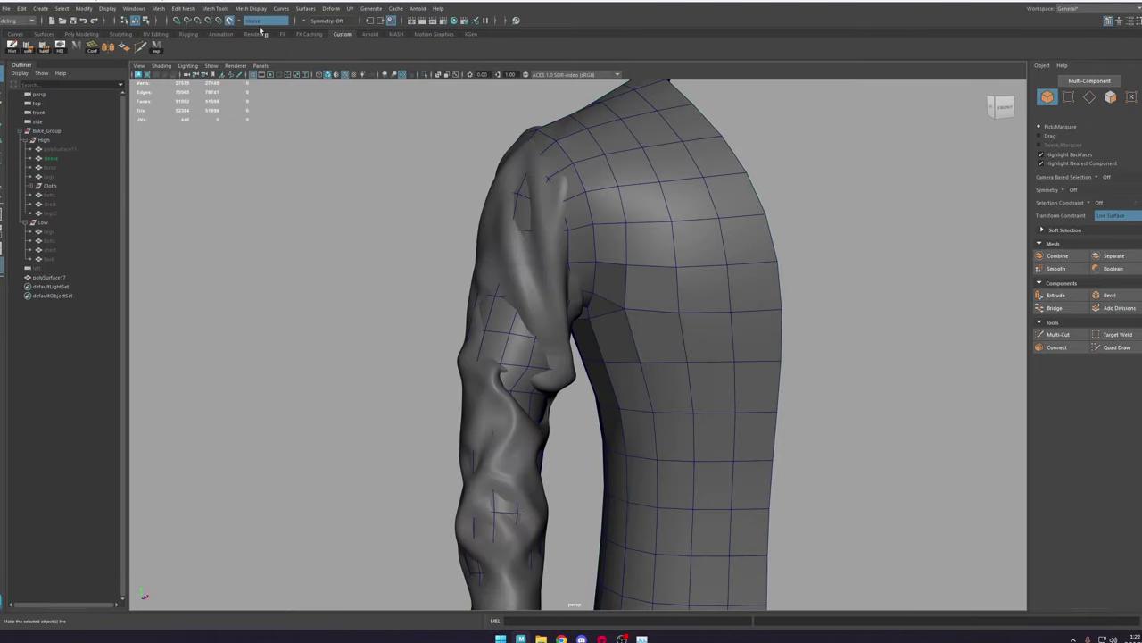
pyautogui.click(705, 192)
pyautogui.click(229, 21)
pyautogui.click(53, 149)
pyautogui.click(52, 167)
pyautogui.press('h')
pyautogui.click(229, 20)
pyautogui.click(714, 196)
# Step: Activate Quad Draw on polySurface17 and inspect the shoulder and armpit from several angles
pyautogui.click(1118, 347)
pyautogui.keyDown('alt'); pyautogui.moveTo(571, 294); pyautogui.dragTo(656, 332); pyautogui.keyUp('alt')
pyautogui.keyDown('alt'); pyautogui.moveTo(554, 223); pyautogui.dragTo(545, 344, button='middle'); pyautogui.keyUp('alt')
pyautogui.keyDown('alt'); pyautogui.moveTo(509, 330); pyautogui.dragTo(577, 361, button='right'); pyautogui.keyUp('alt')
pyautogui.moveTo(558, 344)
pyautogui.keyDown('alt'); pyautogui.mouseDown()
pyautogui.moveTo(500, 307)
pyautogui.moveTo(579, 357)
pyautogui.moveTo(646, 305)
pyautogui.moveTo(609, 268)
pyautogui.mouseUp(); pyautogui.keyUp('alt')
pyautogui.keyDown('alt'); pyautogui.moveTo(596, 296); pyautogui.dragTo(637, 299, button='right'); pyautogui.keyUp('alt')
pyautogui.keyDown('alt'); pyautogui.moveTo(637, 321); pyautogui.dragTo(605, 294, button='middle'); pyautogui.keyUp('alt')
pyautogui.moveTo(604, 293)
pyautogui.keyDown('alt'); pyautogui.mouseDown()
pyautogui.moveTo(533, 306)
pyautogui.moveTo(553, 321)
pyautogui.moveTo(906, 274)
pyautogui.mouseUp(); pyautogui.keyUp('alt')
# Step: Select the armhole vertices in wireframe and move them into place on the torso
pyautogui.press('w')
pyautogui.click(464, 357)
pyautogui.hotkey('ctrl', 'h')
pyautogui.click(510, 344)
pyautogui.press('5')
pyautogui.press('4')
pyautogui.press('F9')
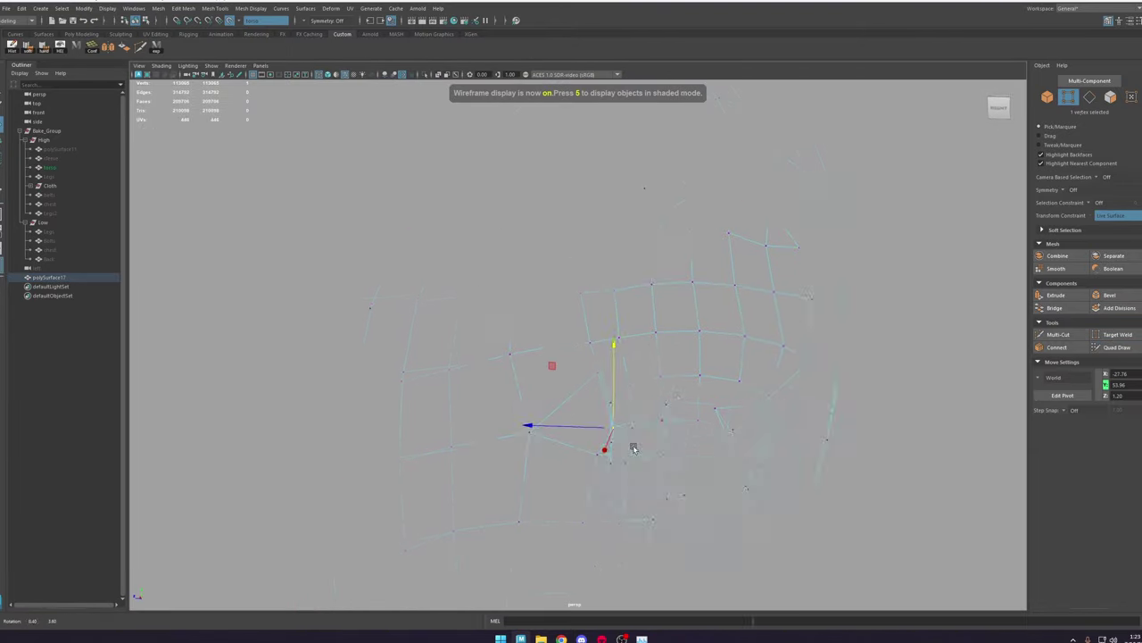
pyautogui.moveTo(613, 426); pyautogui.dragTo(675, 354)
pyautogui.press('5')
pyautogui.press('F8')
pyautogui.keyDown('alt'); pyautogui.moveTo(676, 355); pyautogui.dragTo(571, 294, button='right'); pyautogui.keyUp('alt')
pyautogui.moveTo(572, 294)
pyautogui.keyDown('alt'); pyautogui.mouseDown()
pyautogui.moveTo(492, 186)
pyautogui.moveTo(791, 316)
pyautogui.mouseUp(); pyautogui.keyUp('alt')
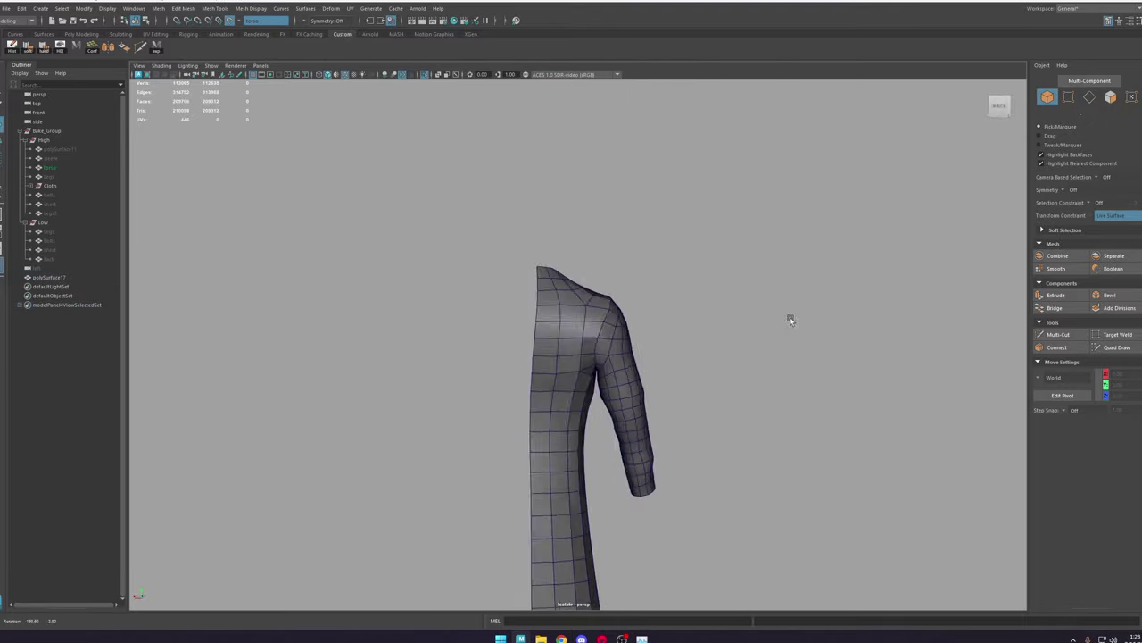
pyautogui.keyDown('alt'); pyautogui.moveTo(791, 315); pyautogui.dragTo(837, 342, button='right'); pyautogui.keyUp('alt')
# Step: Raise and fine-tune a shoulder vertex so it sits on the torso surface
pyautogui.press('F9')
pyautogui.moveTo(836, 341)
pyautogui.keyDown('alt'); pyautogui.mouseDown()
pyautogui.moveTo(490, 186)
pyautogui.moveTo(536, 192)
pyautogui.mouseUp(); pyautogui.keyUp('alt')
pyautogui.click(545, 166)
pyautogui.moveTo(544, 146); pyautogui.dragTo(621, 189)
pyautogui.press('y')
pyautogui.keyDown('alt'); pyautogui.moveTo(621, 189); pyautogui.dragTo(533, 216); pyautogui.keyUp('alt')
pyautogui.keyDown('alt'); pyautogui.moveTo(456, 338); pyautogui.dragTo(548, 235); pyautogui.keyUp('alt')
pyautogui.press('w')
# Step: Run Edit Edge Flow on a shoulder edge loop so it follows the curvature
pyautogui.hotkey('ctrl', '1')
pyautogui.press('F10')
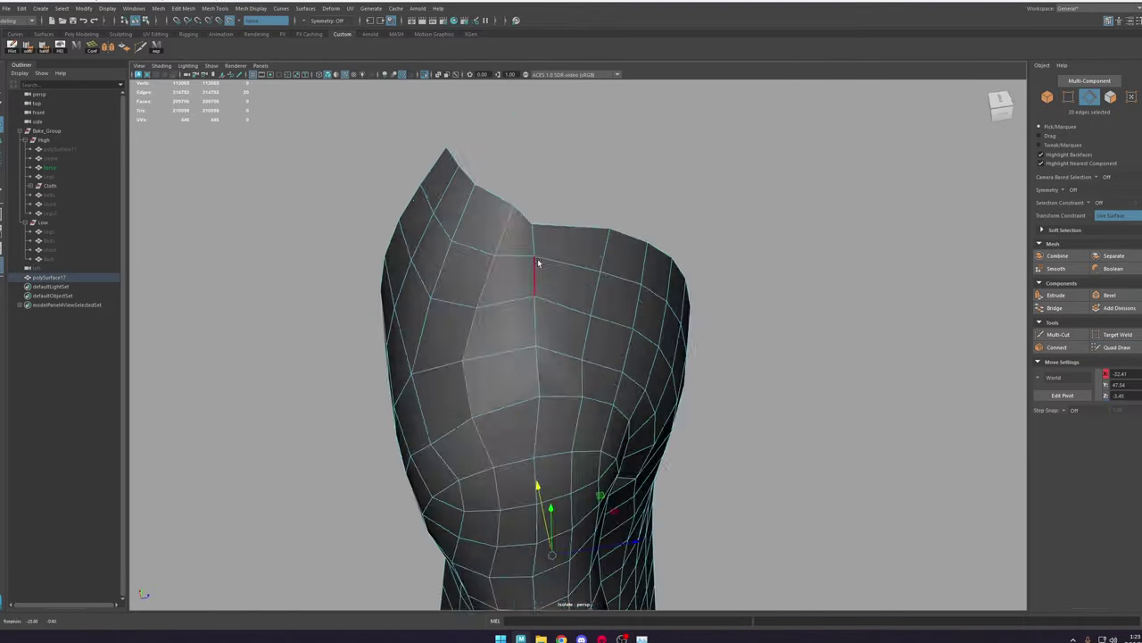
pyautogui.keyDown('alt'); pyautogui.moveTo(538, 262); pyautogui.dragTo(619, 324, button='right'); pyautogui.keyUp('alt')
pyautogui.doubleClick(600, 362)
pyautogui.press('g')
pyautogui.moveTo(620, 324)
pyautogui.keyDown('alt'); pyautogui.mouseDown()
pyautogui.moveTo(601, 362)
pyautogui.moveTo(490, 423)
pyautogui.moveTo(595, 423)
pyautogui.mouseUp(); pyautogui.keyUp('alt')
pyautogui.click(539, 423)
# Step: Reselect polySurface17 and relax a second shoulder edge loop with edge flow
pyautogui.press('F8')
pyautogui.click(767, 357)
pyautogui.keyDown('alt'); pyautogui.moveTo(767, 357); pyautogui.dragTo(702, 314, button='right'); pyautogui.keyUp('alt')
pyautogui.keyDown('alt'); pyautogui.moveTo(701, 313); pyautogui.dragTo(759, 307); pyautogui.keyUp('alt')
pyautogui.keyDown('alt'); pyautogui.moveTo(678, 304); pyautogui.dragTo(750, 294, button='right'); pyautogui.keyUp('alt')
pyautogui.keyDown('alt'); pyautogui.moveTo(749, 295); pyautogui.dragTo(598, 269); pyautogui.keyUp('alt')
pyautogui.click(619, 268)
pyautogui.moveTo(544, 271); pyautogui.dragTo(552, 217, button='right')
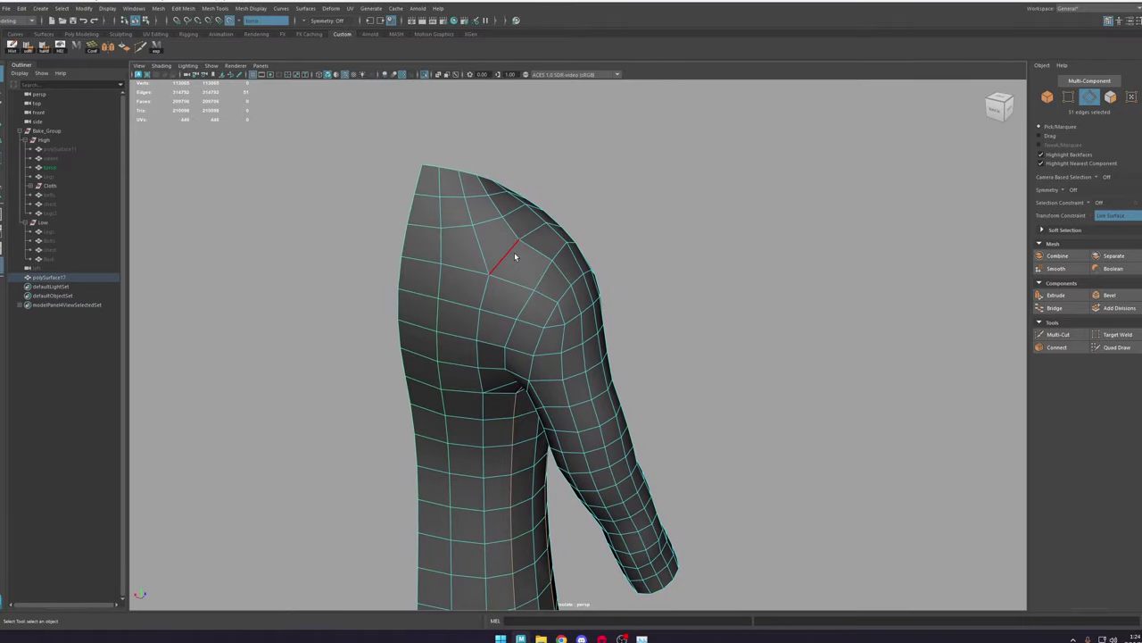
pyautogui.doubleClick(515, 254)
pyautogui.keyDown('shift'); pyautogui.moveTo(515, 254); pyautogui.dragTo(516, 345, button='right'); pyautogui.keyUp('shift')
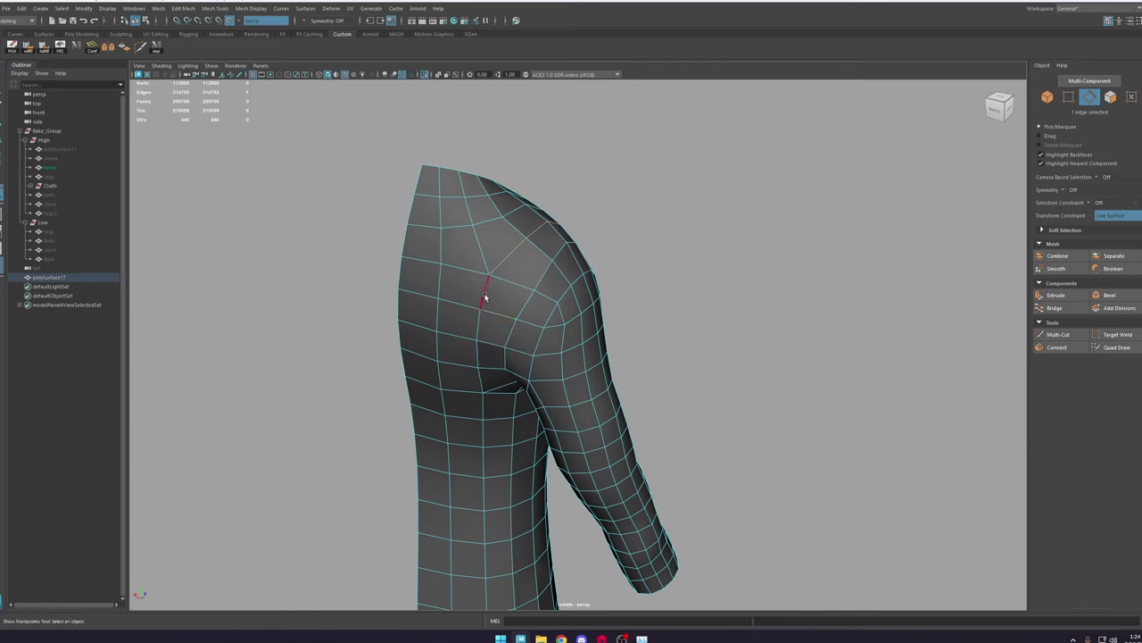
# Step: Preview polySurface17 with smoothing (3) and lower the smooth subdivision level
pyautogui.keyDown('alt'); pyautogui.moveTo(595, 292); pyautogui.dragTo(582, 273); pyautogui.keyUp('alt')
pyautogui.moveTo(582, 273); pyautogui.dragTo(693, 147, button='right')
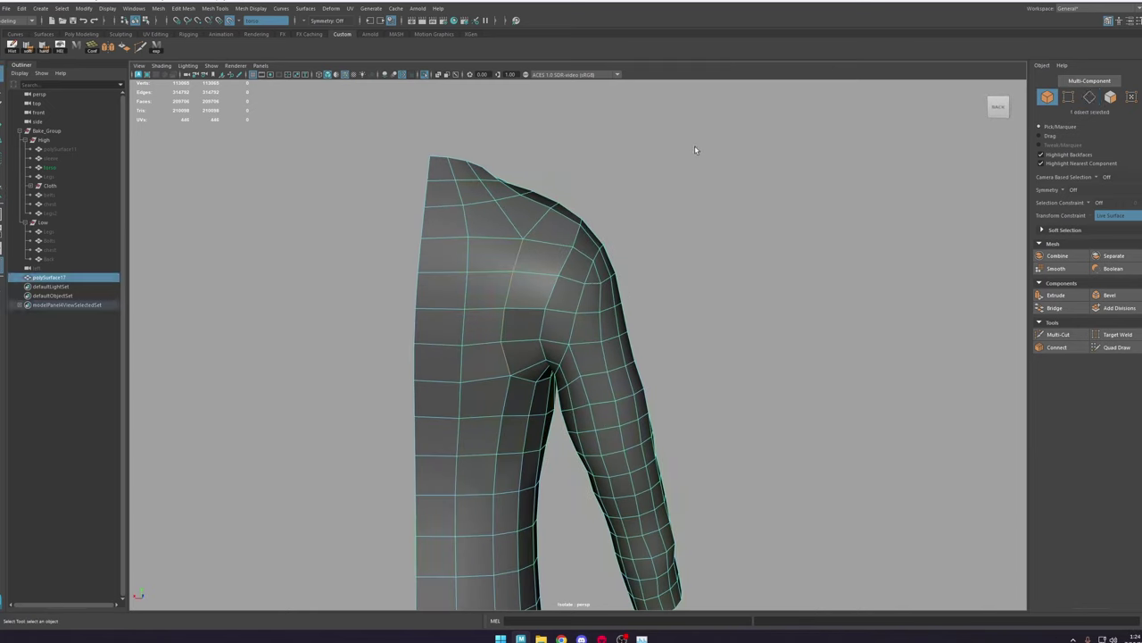
pyautogui.click(694, 145)
pyautogui.click(530, 262)
pyautogui.press('3')
pyautogui.press('pagedown')
pyautogui.press('pagedown')
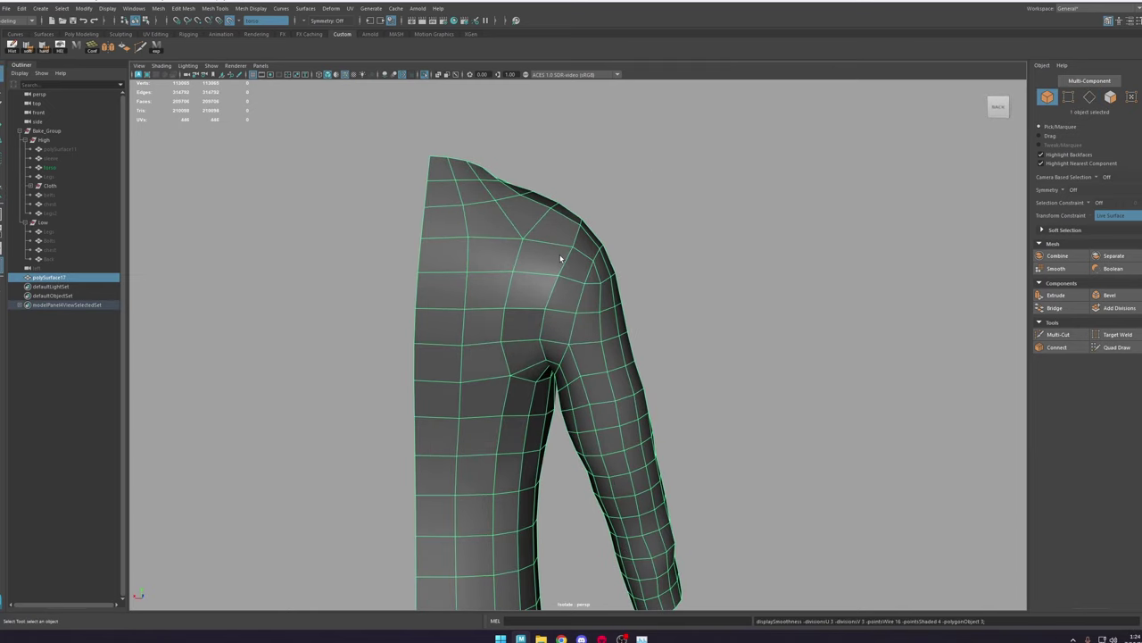
pyautogui.press('pageup')
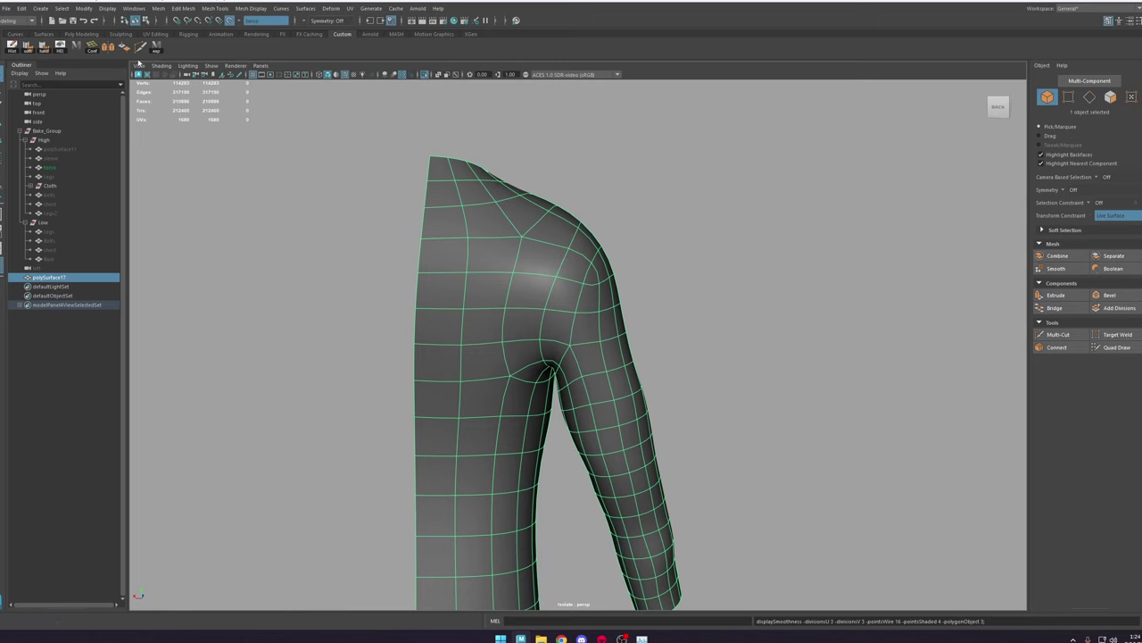
# Step: Convert the smooth mesh preview to polygons via Modify > Convert and inspect the dense robe
pyautogui.click(101, 11)
pyautogui.moveTo(85, 9)
pyautogui.moveTo(170, 248)
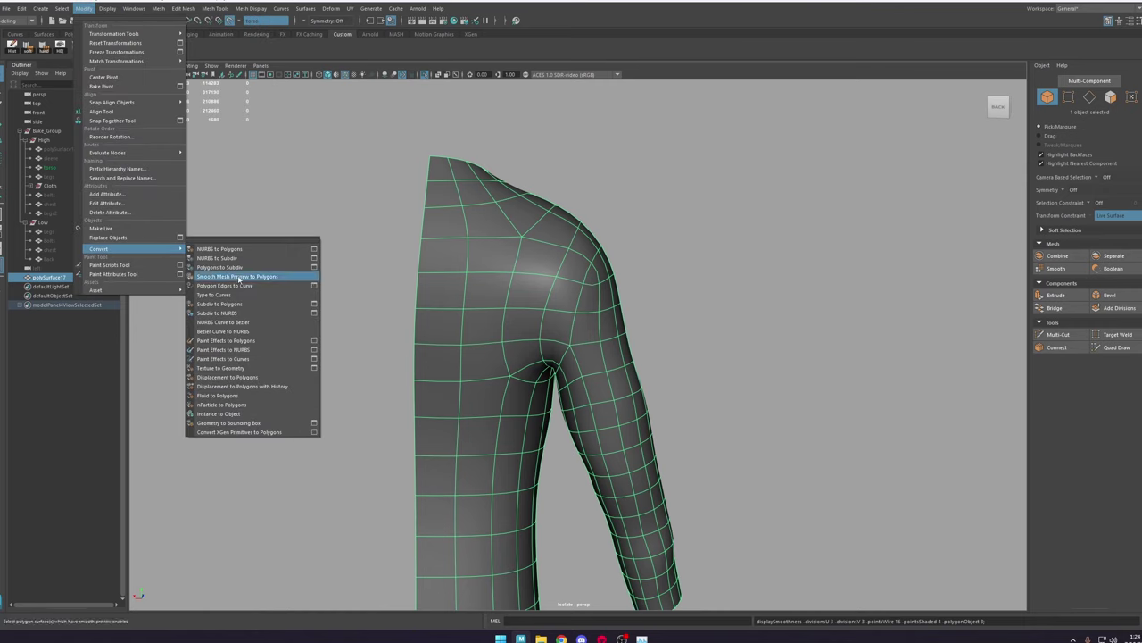
pyautogui.keyDown('alt'); pyautogui.moveTo(258, 158); pyautogui.dragTo(242, 168, button='middle'); pyautogui.keyUp('alt')
pyautogui.click(171, 48)
pyautogui.click(642, 327)
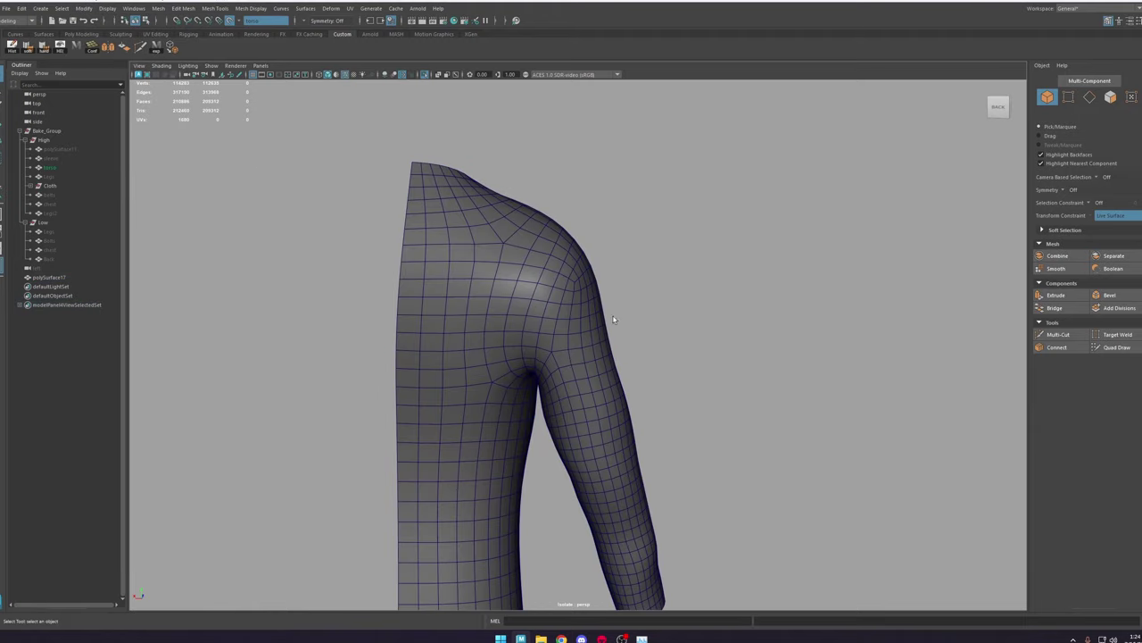
pyautogui.keyDown('alt'); pyautogui.moveTo(614, 317); pyautogui.dragTo(658, 351); pyautogui.keyUp('alt')
pyautogui.scroll(-4, 656, 351)
pyautogui.scroll(2, 642, 347)
pyautogui.keyDown('alt'); pyautogui.moveTo(641, 347); pyautogui.dragTo(592, 321, button='middle'); pyautogui.keyUp('alt')
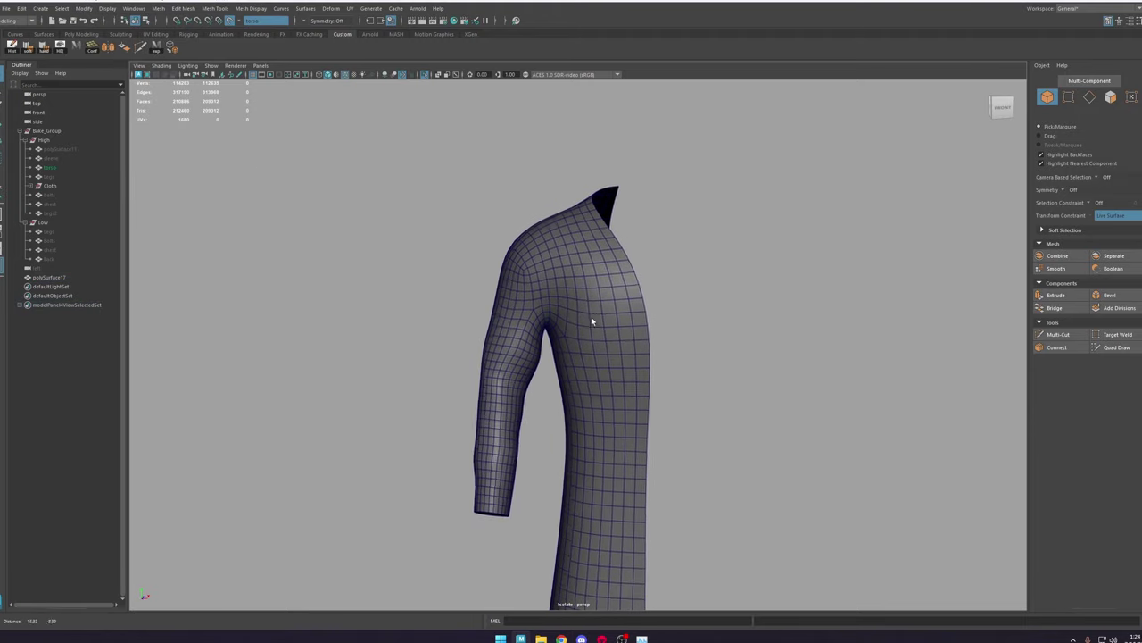
pyautogui.keyDown('alt'); pyautogui.moveTo(591, 321); pyautogui.dragTo(564, 322); pyautogui.keyUp('alt')
pyautogui.scroll(3, 577, 296)
# Step: Select an armpit edge and lower it with soft selection falloff
pyautogui.click(509, 290)
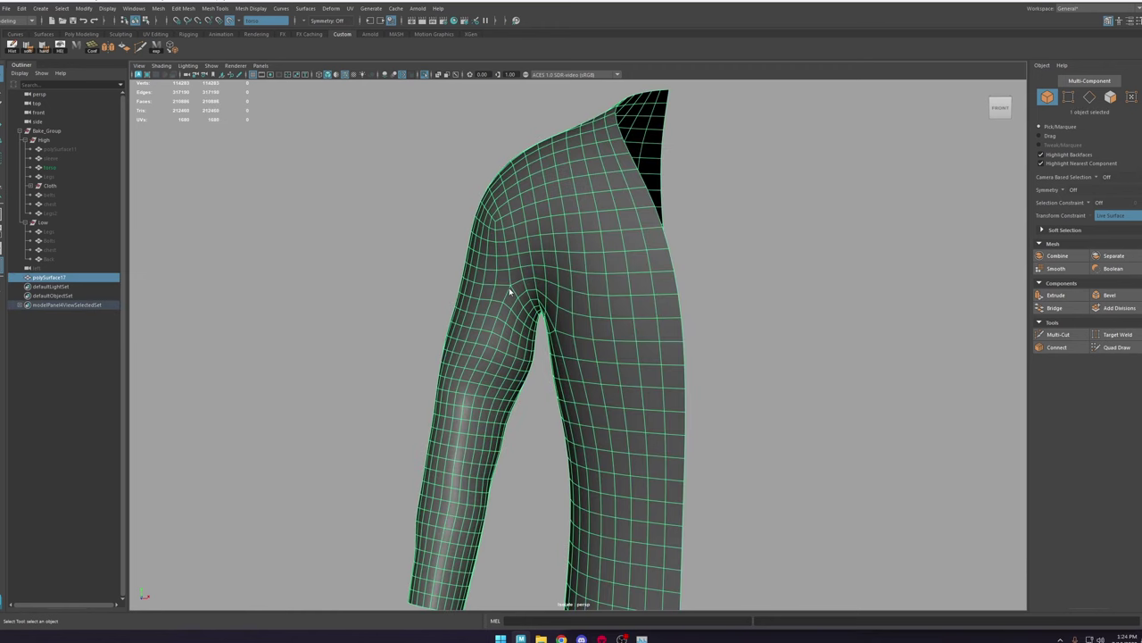
pyautogui.press('F10')
pyautogui.click(506, 295)
pyautogui.press('w')
pyautogui.press('b')
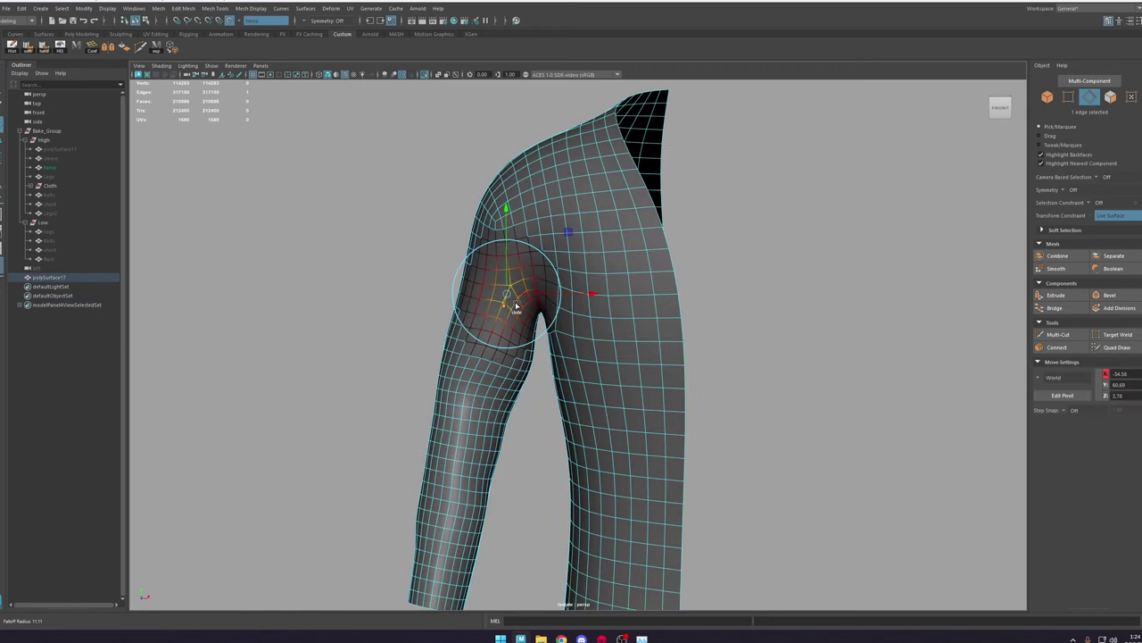
pyautogui.press('w')
pyautogui.moveTo(510, 297); pyautogui.dragTo(534, 322)
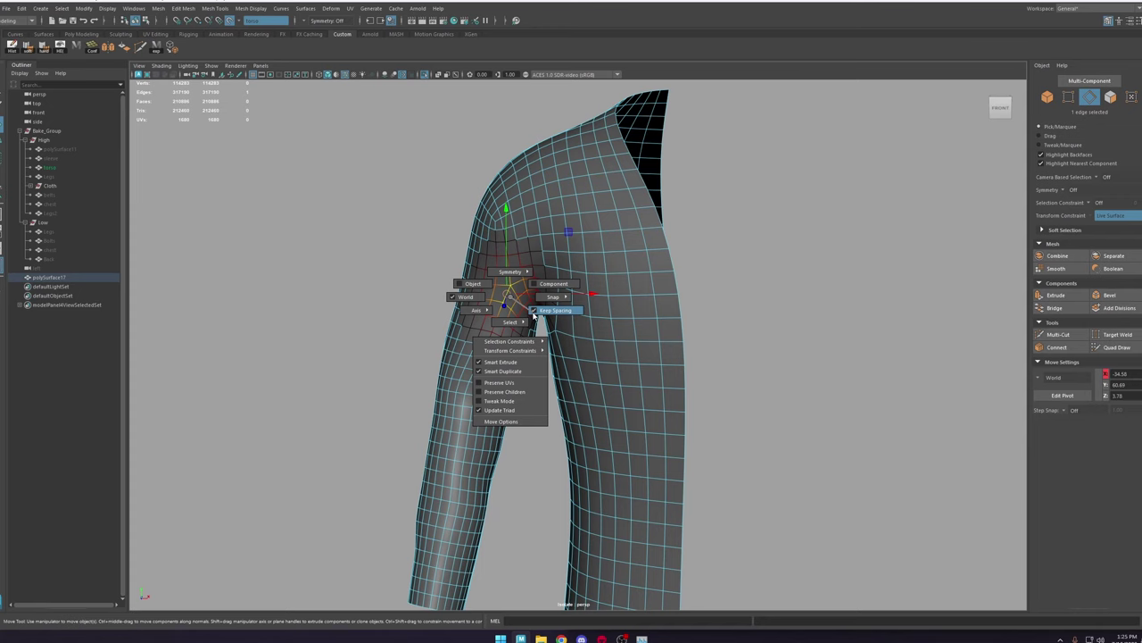
pyautogui.moveTo(513, 300); pyautogui.dragTo(511, 297)
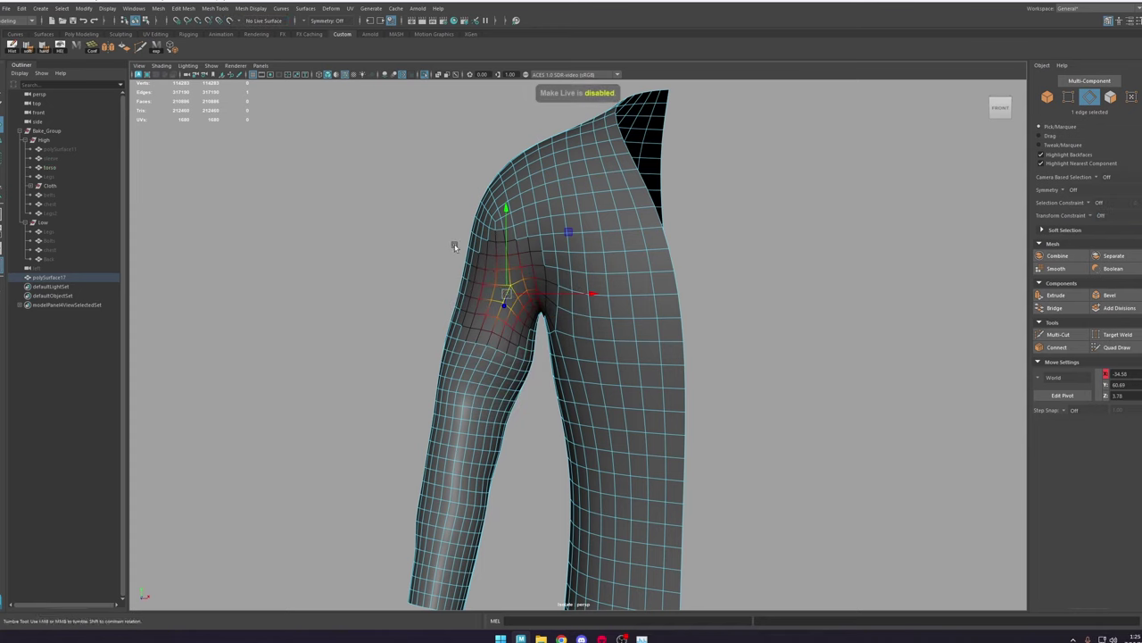
pyautogui.keyDown('alt'); pyautogui.moveTo(454, 246); pyautogui.dragTo(456, 237); pyautogui.keyUp('alt')
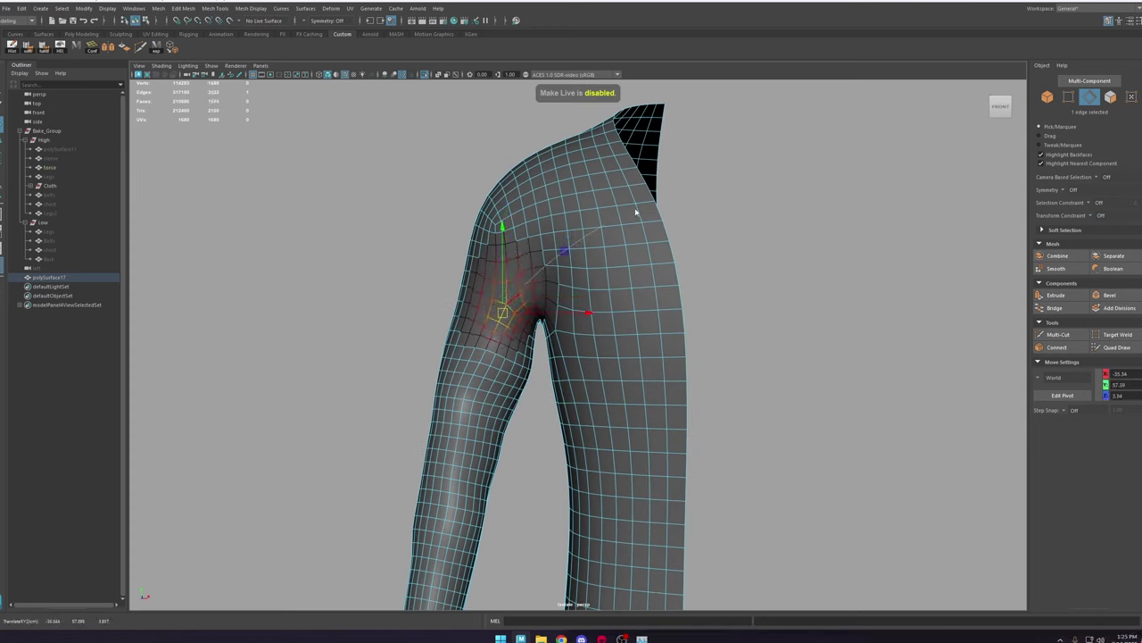
# Step: Deselect the robe and zoom in to inspect the softened armpit crease
pyautogui.moveTo(638, 211); pyautogui.dragTo(686, 186, button='right')
pyautogui.click(705, 189)
pyautogui.scroll(-4, 624, 259)
pyautogui.keyDown('alt'); pyautogui.moveTo(617, 266); pyautogui.dragTo(571, 281); pyautogui.keyUp('alt')
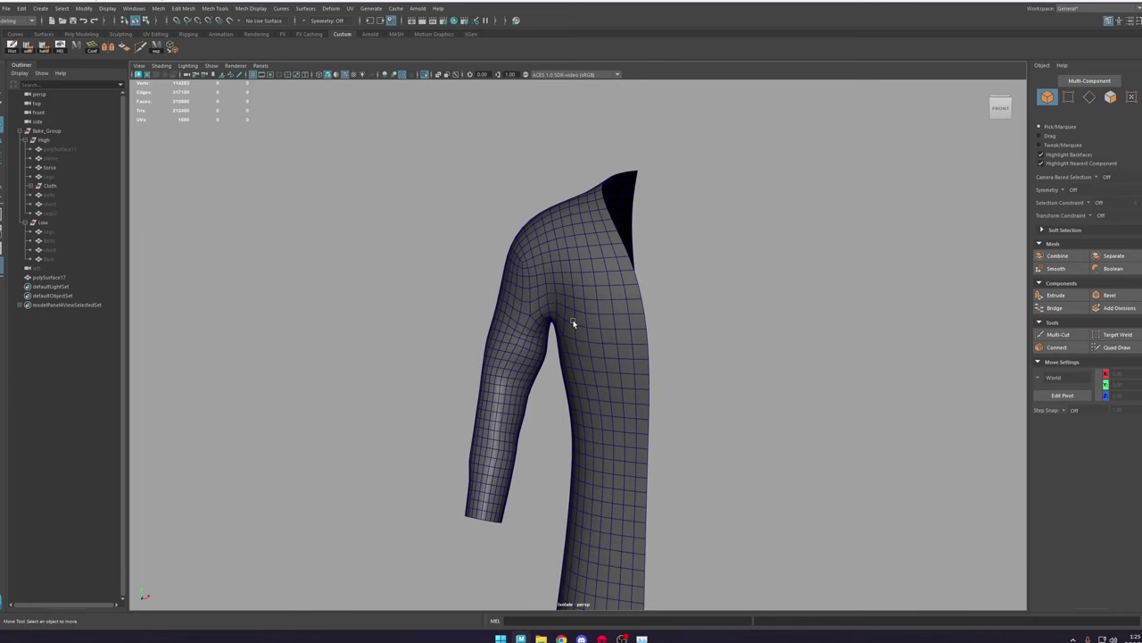
pyautogui.hotkey('ctrl', 'z')
pyautogui.hotkey('ctrl', 'z')
pyautogui.moveTo(569, 297); pyautogui.dragTo(617, 271, button='right')
pyautogui.click(702, 271)
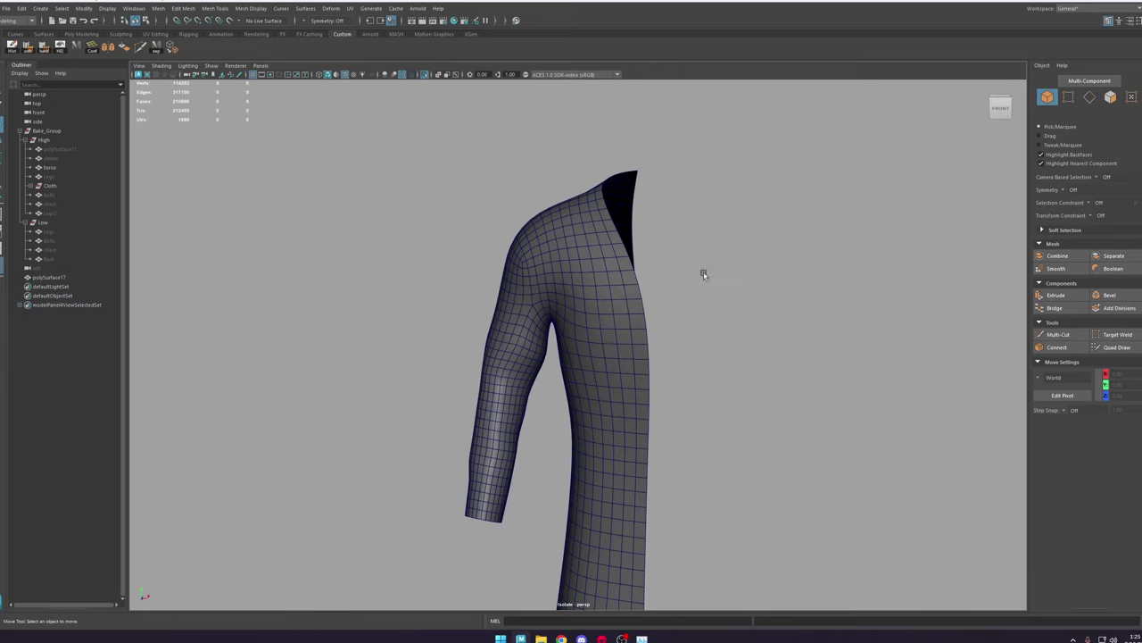
pyautogui.moveTo(702, 271)
pyautogui.keyDown('alt'); pyautogui.mouseDown()
pyautogui.moveTo(742, 277)
pyautogui.moveTo(684, 279)
pyautogui.mouseUp(); pyautogui.keyUp('alt')
pyautogui.keyDown('alt'); pyautogui.moveTo(569, 329); pyautogui.dragTo(617, 425, button='right'); pyautogui.keyUp('alt')
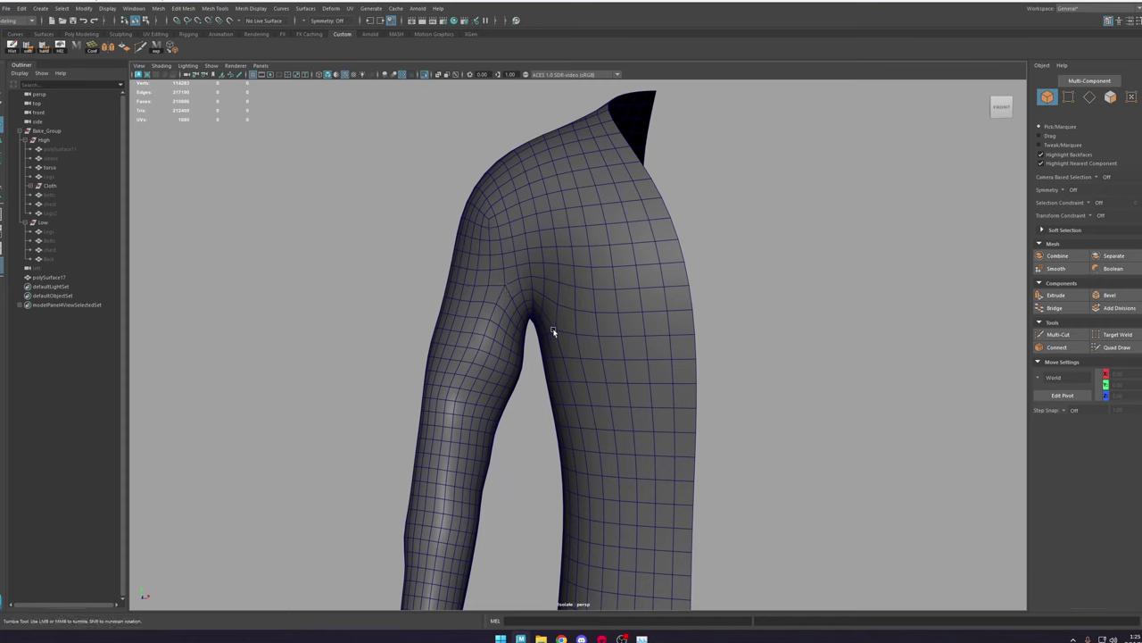
pyautogui.keyDown('alt'); pyautogui.moveTo(553, 331); pyautogui.dragTo(556, 328); pyautogui.keyUp('alt')
# Step: Annotate a shoulder screenshot with red arrows at the armpit, then reselect the robe mesh
pyautogui.press('Print')
pyautogui.moveTo(698, 172); pyautogui.dragTo(331, 492)
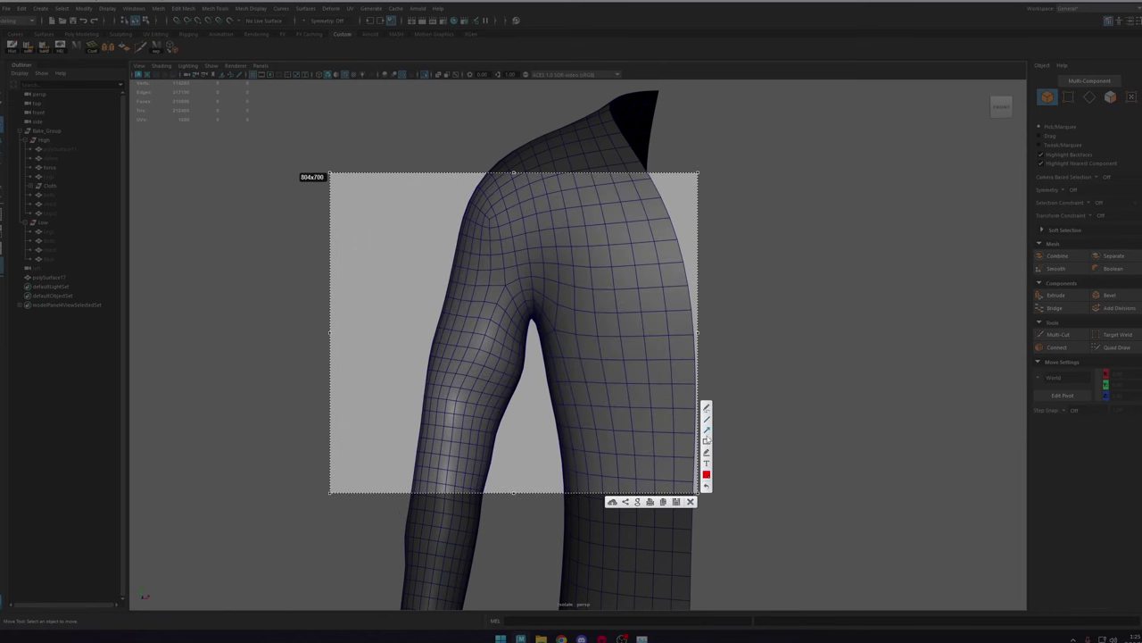
pyautogui.moveTo(554, 334); pyautogui.dragTo(507, 335)
pyautogui.moveTo(524, 331); pyautogui.dragTo(482, 322)
pyautogui.click(690, 503)
pyautogui.keyDown('alt'); pyautogui.moveTo(580, 352); pyautogui.dragTo(490, 300); pyautogui.keyUp('alt')
pyautogui.keyDown('alt'); pyautogui.moveTo(490, 301); pyautogui.dragTo(622, 418, button='right'); pyautogui.keyUp('alt')
pyautogui.keyDown('alt'); pyautogui.moveTo(554, 335); pyautogui.dragTo(527, 298); pyautogui.keyUp('alt')
pyautogui.click(552, 299)
# Step: Turn off smoothing, undo back to low-poly polySurface17, and select a shoulder vertex to move
pyautogui.press('1')
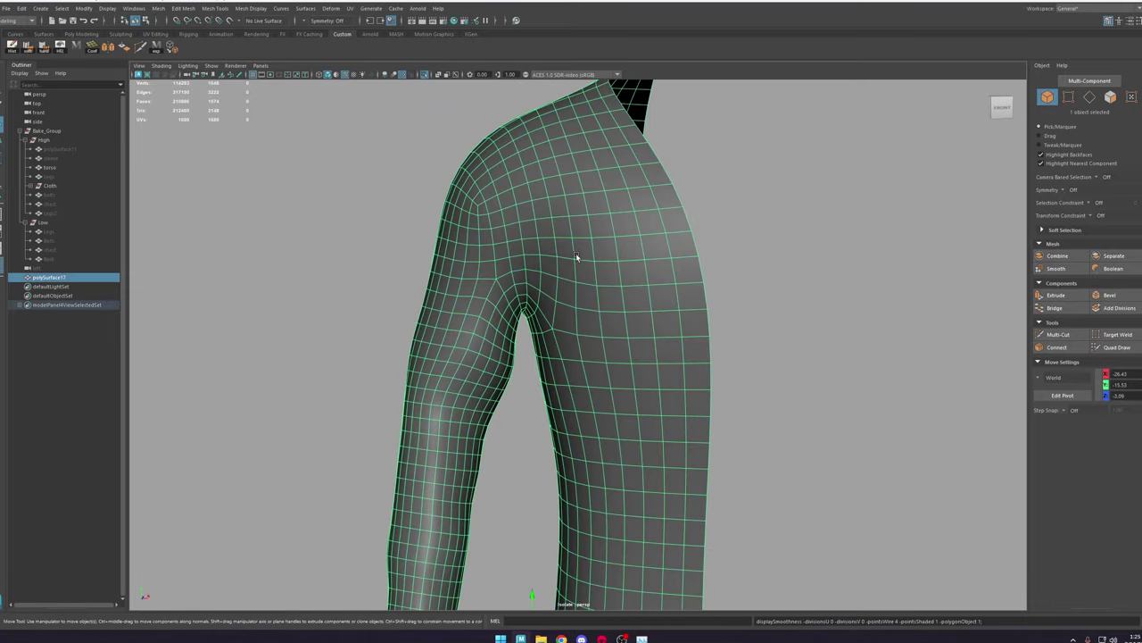
pyautogui.hotkey('ctrl', 'z')
pyautogui.hotkey('ctrl', 'z')
pyautogui.hotkey('ctrl', 'z')
pyautogui.hotkey('ctrl', 'z')
pyautogui.hotkey('ctrl', 'z')
pyautogui.hotkey('ctrl', 'z')
pyautogui.hotkey('ctrl', 'z')
pyautogui.hotkey('ctrl', 'z')
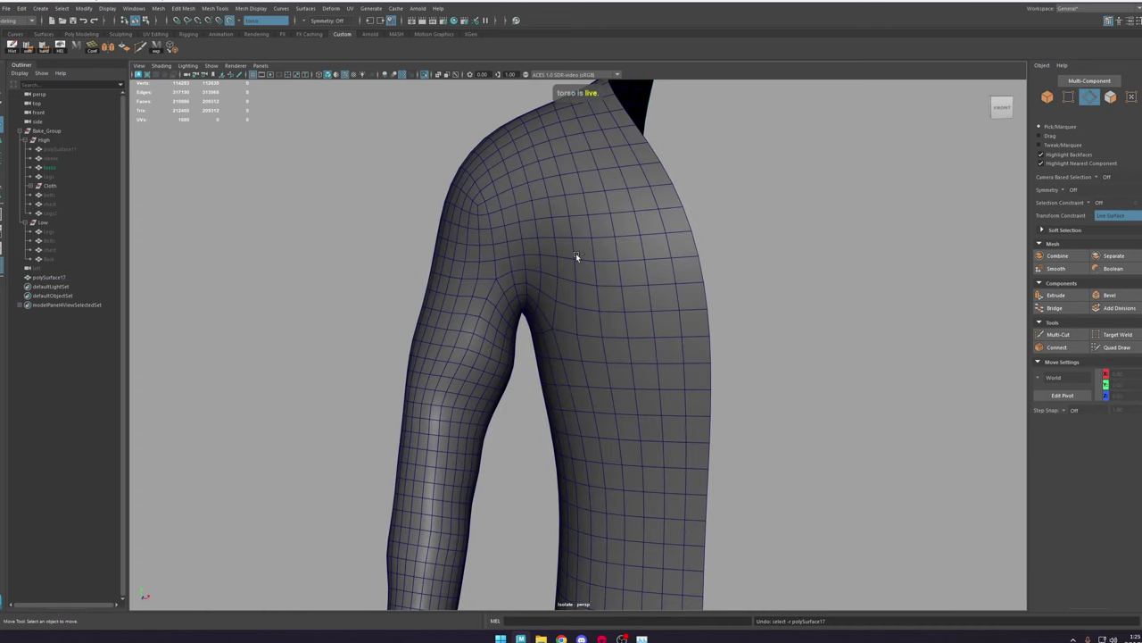
pyautogui.click(576, 256)
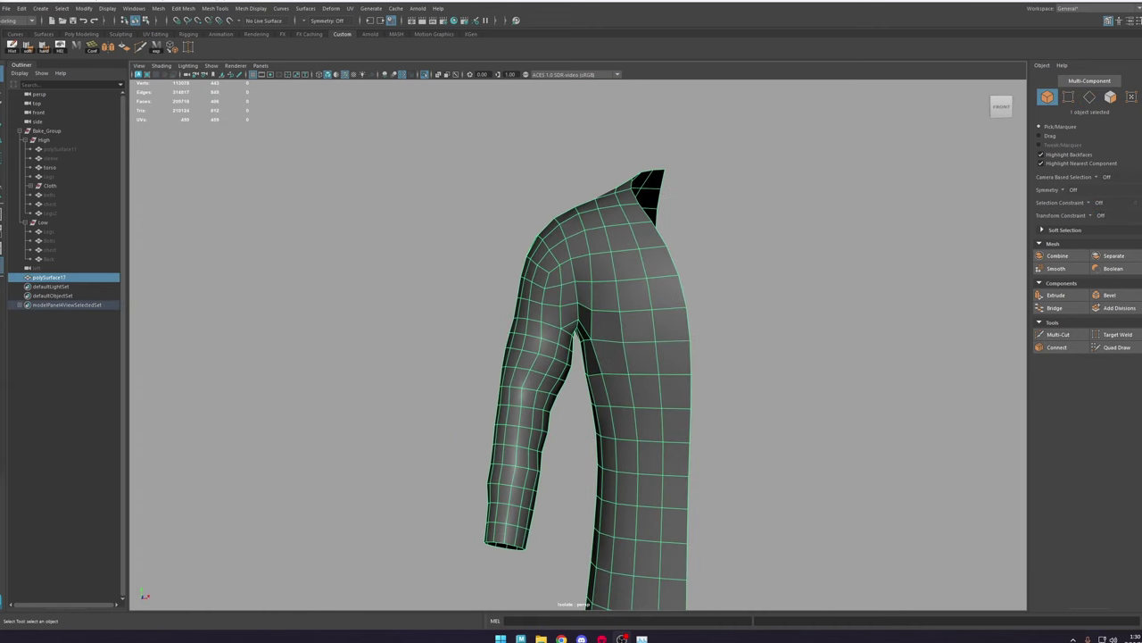
pyautogui.keyDown('alt'); pyautogui.moveTo(326, 331); pyautogui.dragTo(429, 275, button='right'); pyautogui.keyUp('alt')
pyautogui.click(428, 276)
pyautogui.keyDown('alt'); pyautogui.moveTo(536, 235); pyautogui.dragTo(532, 256, button='middle'); pyautogui.keyUp('alt')
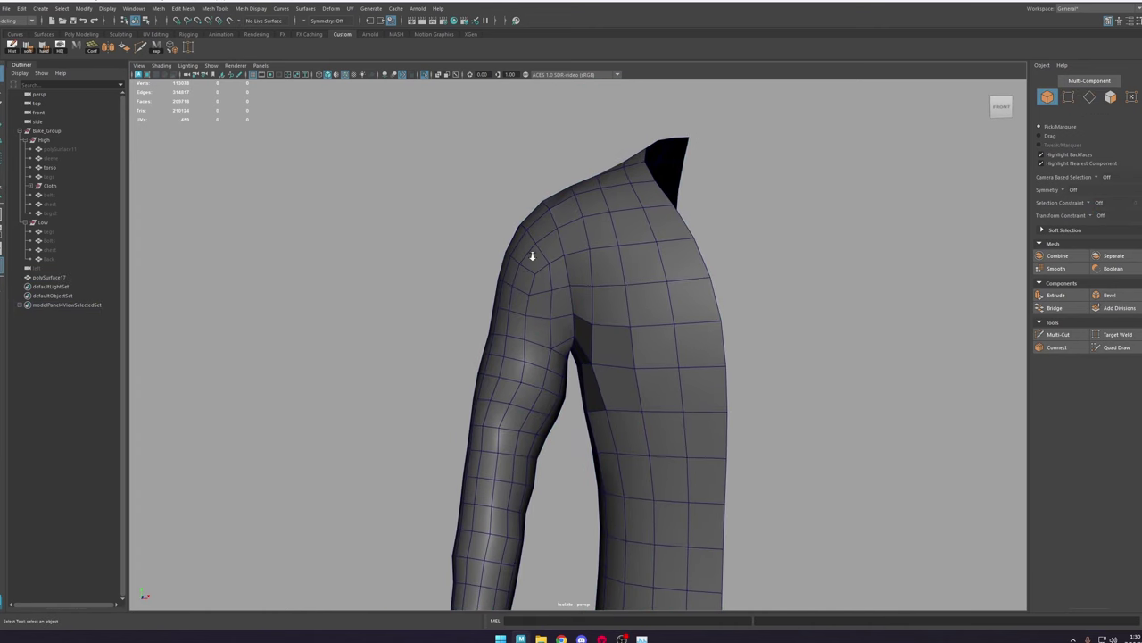
pyautogui.keyDown('alt'); pyautogui.moveTo(533, 256); pyautogui.dragTo(571, 308, button='right'); pyautogui.keyUp('alt')
pyautogui.keyDown('alt'); pyautogui.moveTo(571, 308); pyautogui.dragTo(601, 304); pyautogui.keyUp('alt')
pyautogui.click(582, 314)
pyautogui.moveTo(600, 304); pyautogui.dragTo(576, 315, button='right')
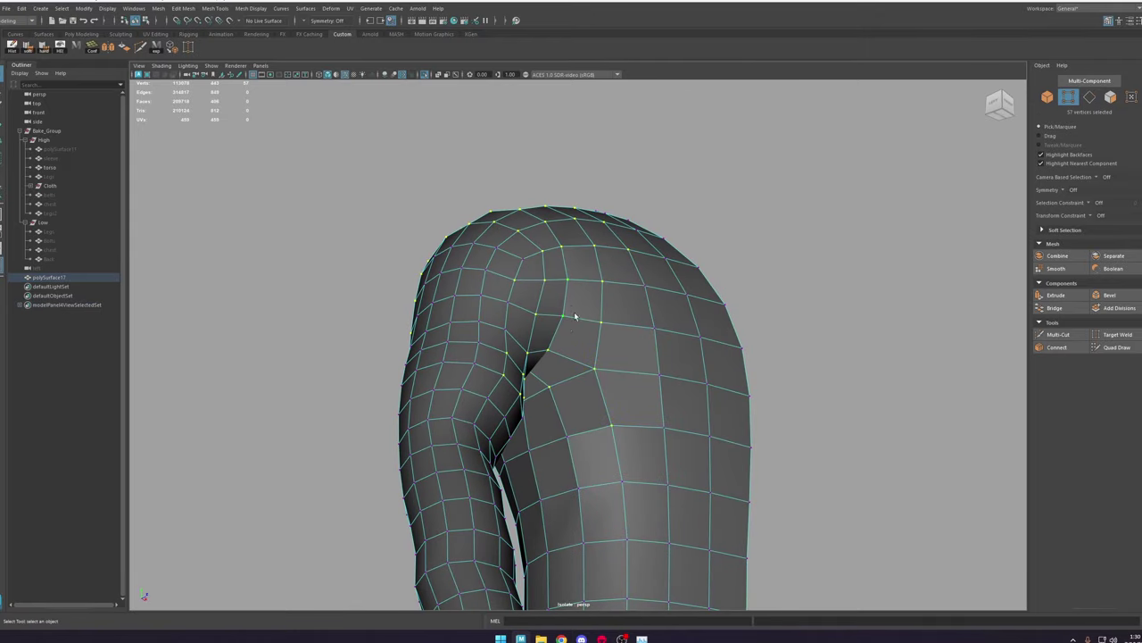
pyautogui.press('w')
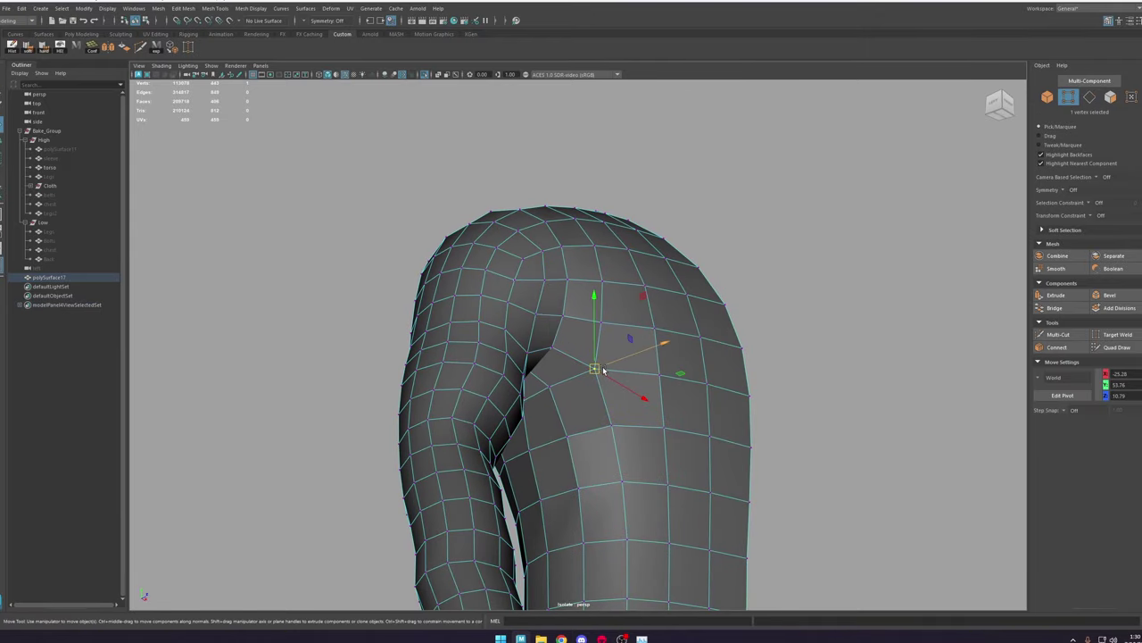
# Step: Preview the mesh smoothed and convert it to polygons to check the shoulder
pyautogui.moveTo(557, 388)
pyautogui.keyDown('alt'); pyautogui.mouseDown()
pyautogui.moveTo(569, 387)
pyautogui.moveTo(537, 397)
pyautogui.mouseUp(); pyautogui.keyUp('alt')
pyautogui.moveTo(599, 378); pyautogui.dragTo(814, 299, button='right')
pyautogui.click(853, 296)
pyautogui.click(615, 378)
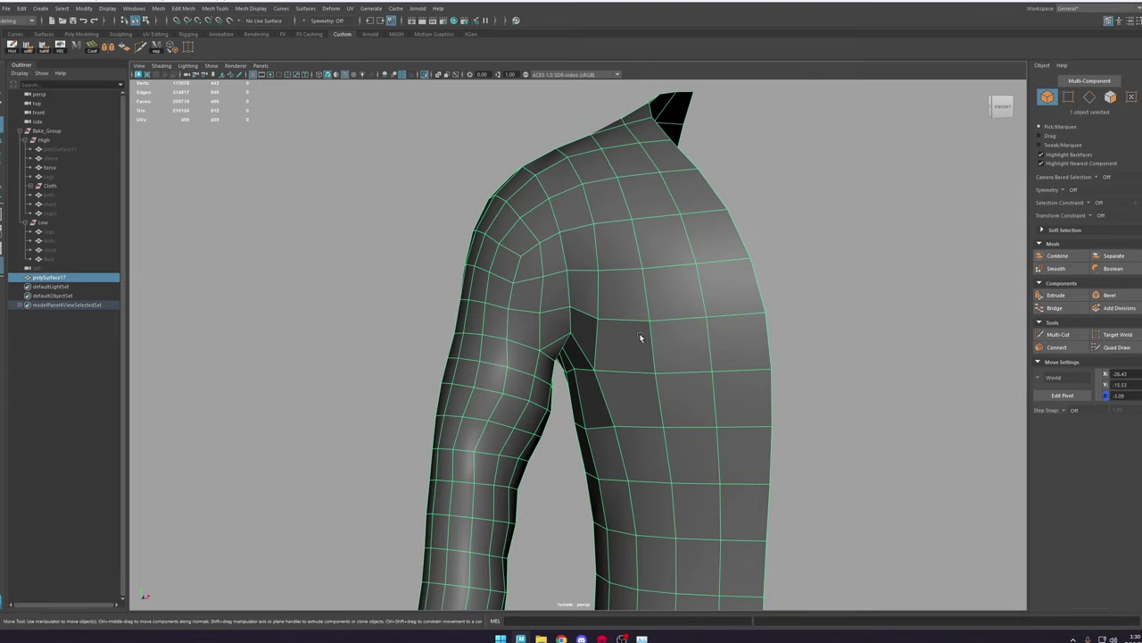
pyautogui.press('3')
pyautogui.click(173, 49)
pyautogui.click(392, 183)
# Step: Inspect the smoothed shoulder and armpit, then undo the conversion and turn off the preview
pyautogui.scroll(-6, 529, 252)
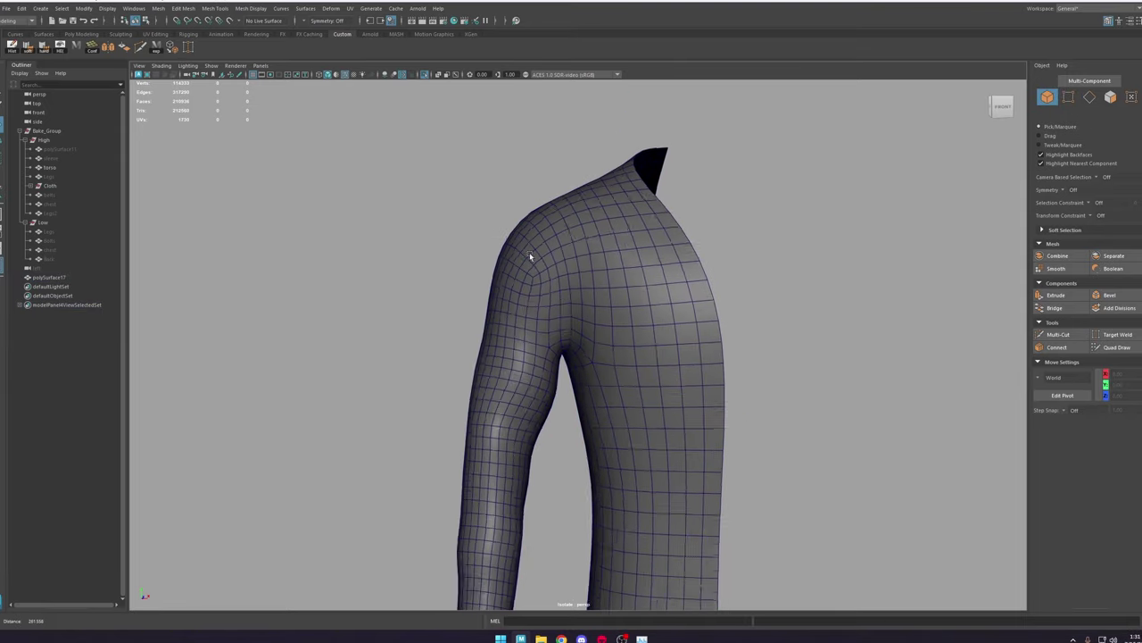
pyautogui.scroll(5, 643, 428)
pyautogui.keyDown('alt'); pyautogui.moveTo(648, 437); pyautogui.dragTo(607, 313); pyautogui.keyUp('alt')
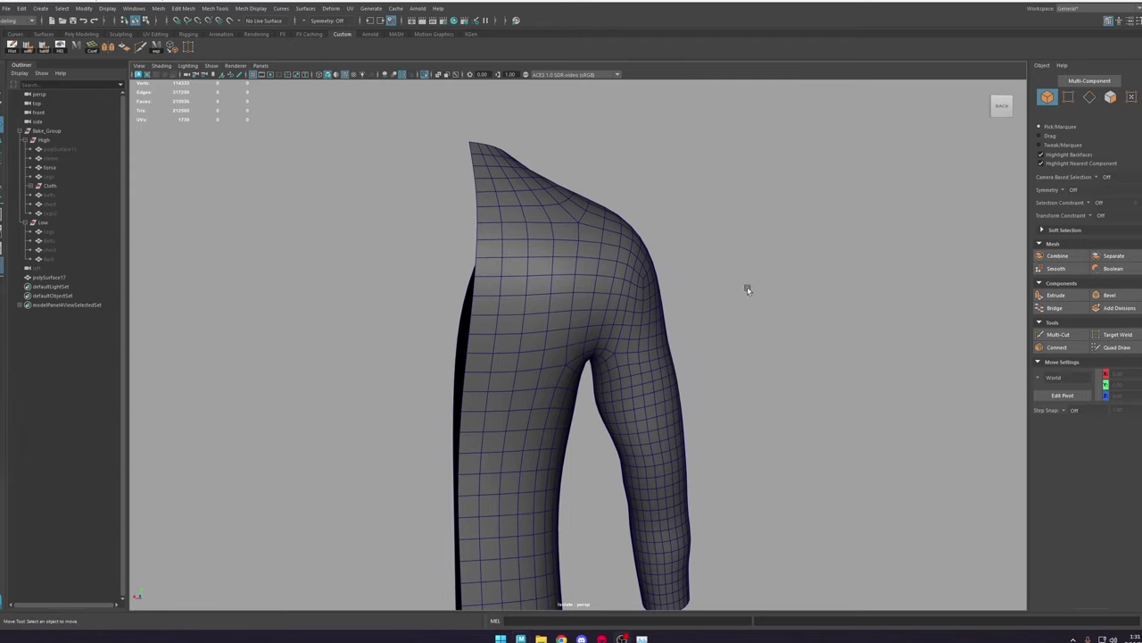
pyautogui.keyDown('alt'); pyautogui.moveTo(747, 289); pyautogui.dragTo(485, 309); pyautogui.keyUp('alt')
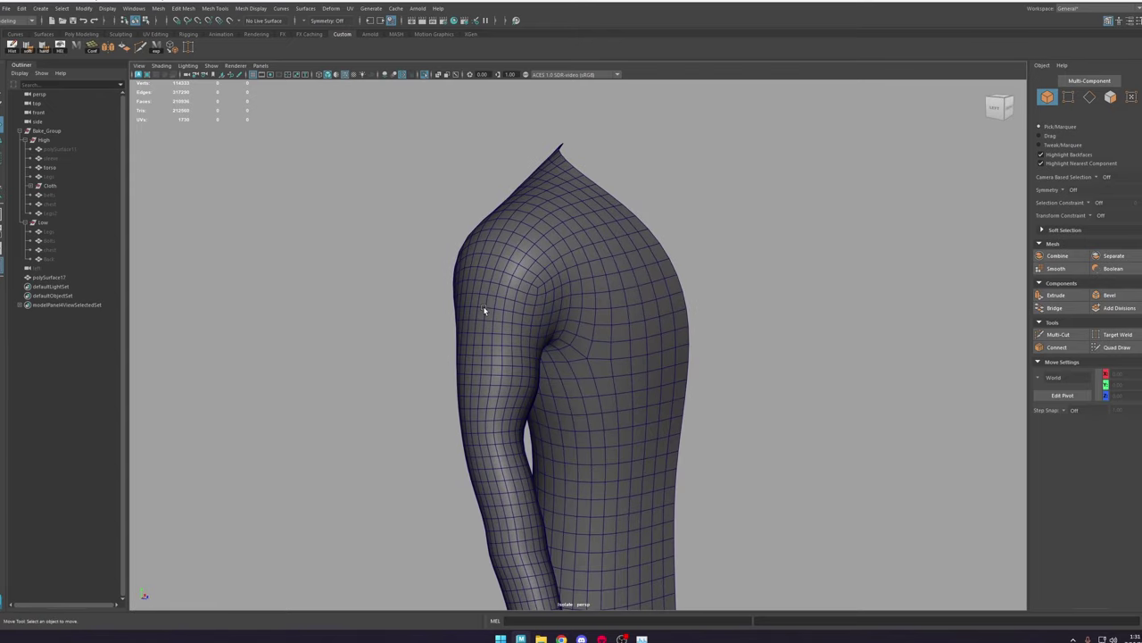
pyautogui.keyDown('alt'); pyautogui.moveTo(800, 330); pyautogui.dragTo(682, 285); pyautogui.keyUp('alt')
pyautogui.keyDown('alt'); pyautogui.moveTo(372, 289); pyautogui.dragTo(602, 296); pyautogui.keyUp('alt')
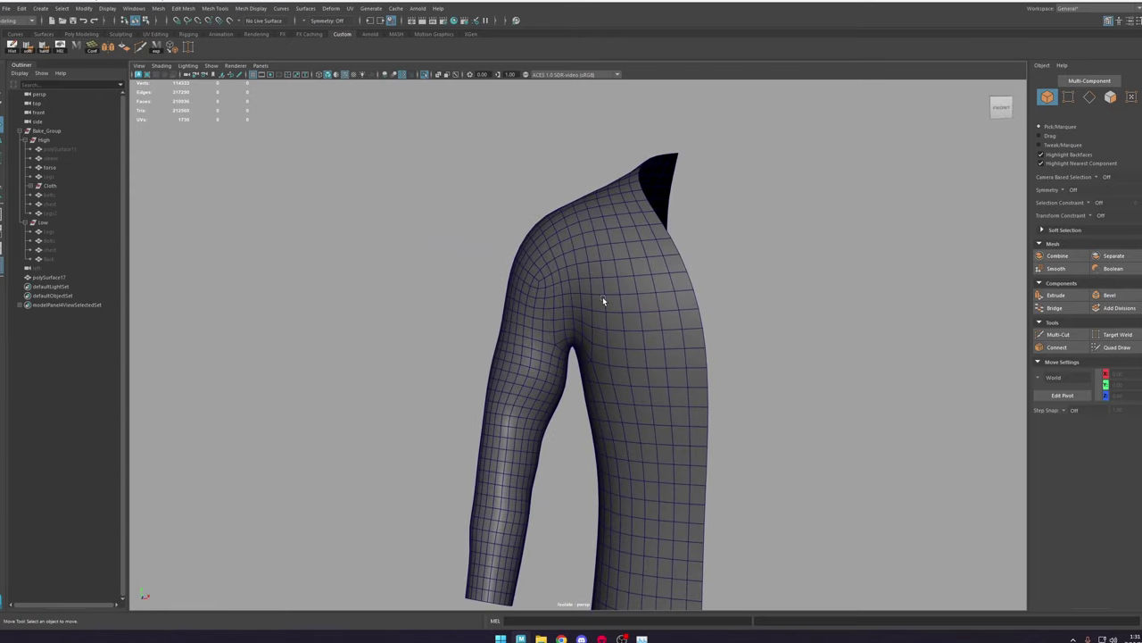
pyautogui.keyDown('alt'); pyautogui.moveTo(651, 321); pyautogui.dragTo(951, 610, button='right'); pyautogui.keyUp('alt')
pyautogui.hotkey('ctrl', 'z')
pyautogui.hotkey('ctrl', 'z')
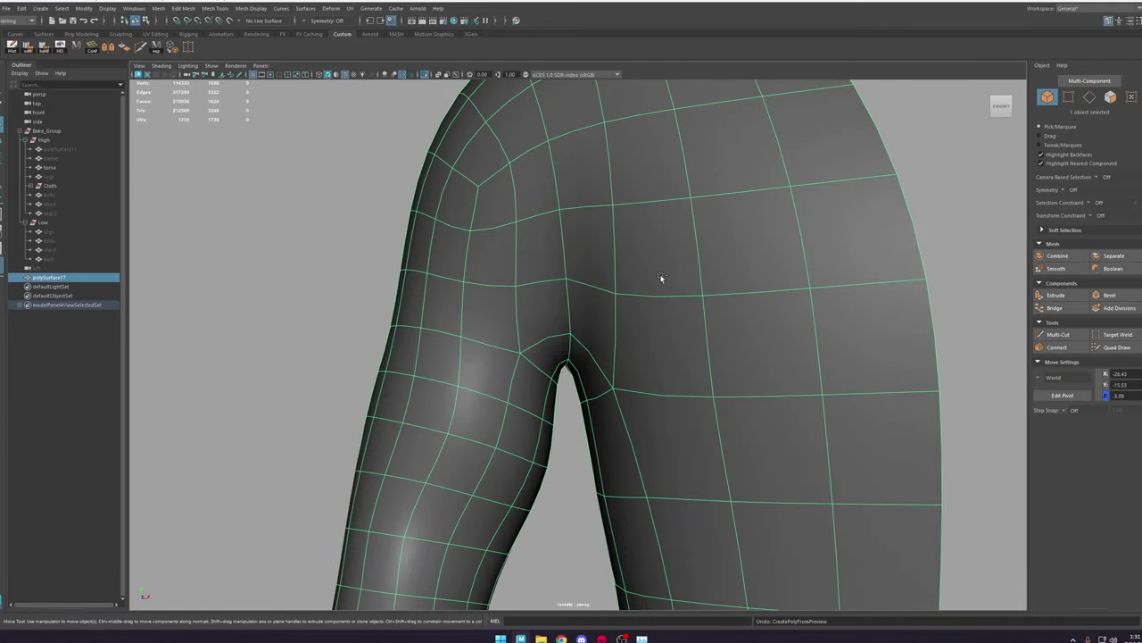
pyautogui.press('1')
# Step: Nudge a shoulder vertex to even out the edge flow
pyautogui.keyDown('alt'); pyautogui.moveTo(653, 275); pyautogui.dragTo(605, 273, button='right'); pyautogui.keyUp('alt')
pyautogui.keyDown('alt'); pyautogui.moveTo(604, 273); pyautogui.dragTo(585, 269); pyautogui.keyUp('alt')
pyautogui.moveTo(571, 265); pyautogui.dragTo(511, 256, button='right')
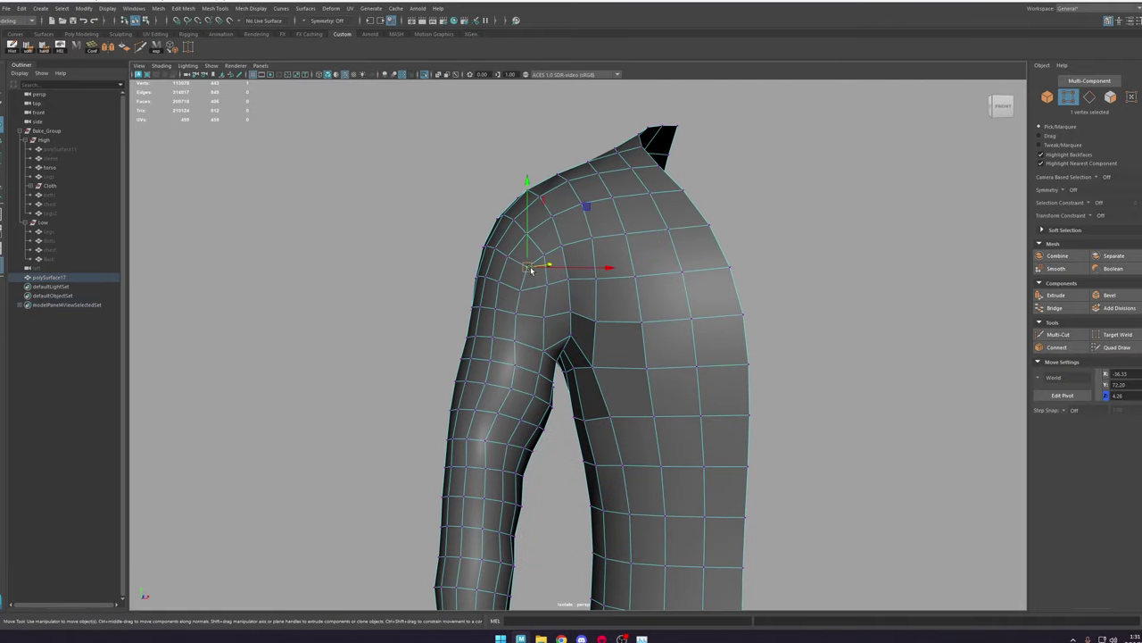
pyautogui.keyDown('alt'); pyautogui.moveTo(551, 265); pyautogui.dragTo(688, 271); pyautogui.keyUp('alt')
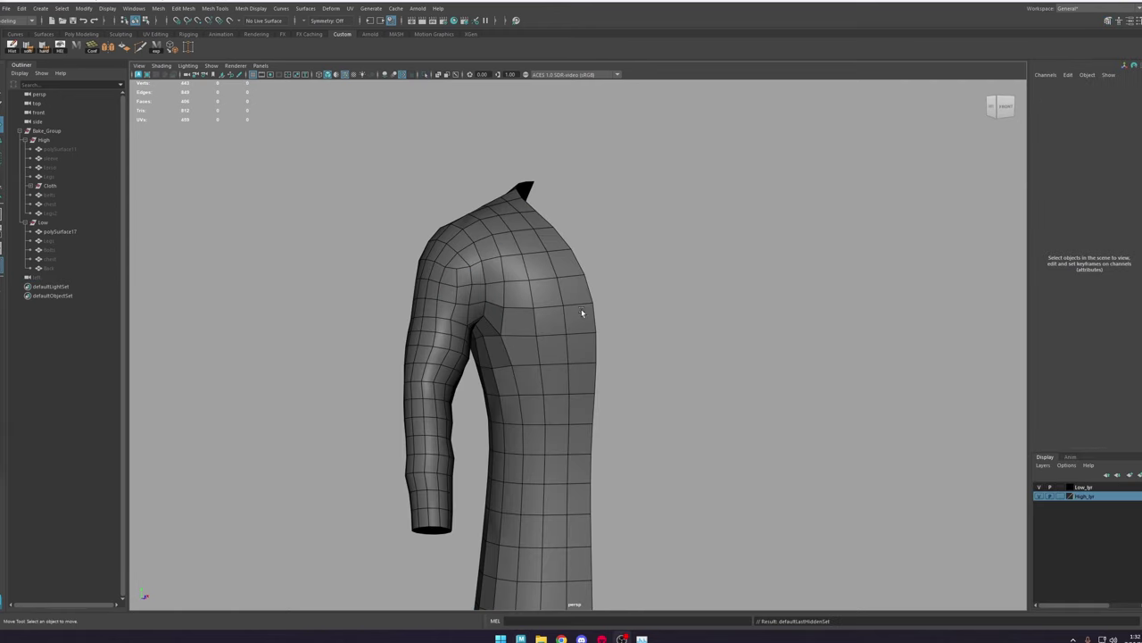
# Step: Select the robe mesh polySurface17 and open the UV Editor, moving it aside
pyautogui.click(581, 312)
pyautogui.keyDown('alt'); pyautogui.moveTo(589, 273); pyautogui.dragTo(530, 277); pyautogui.keyUp('alt')
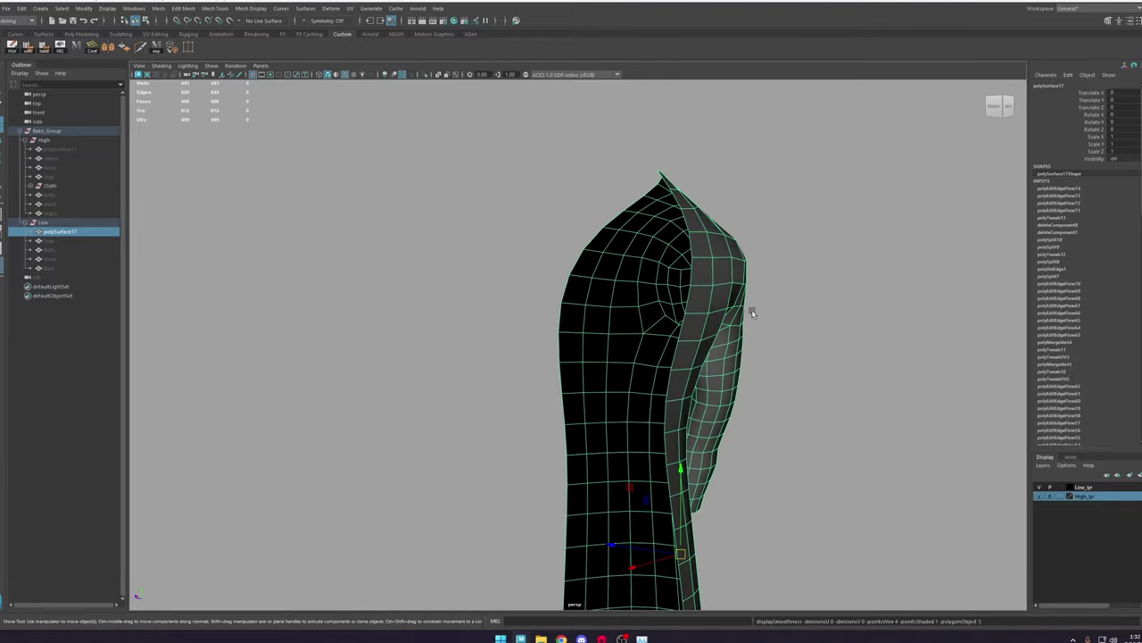
pyautogui.keyDown('alt'); pyautogui.moveTo(752, 312); pyautogui.dragTo(470, 145); pyautogui.keyUp('alt')
pyautogui.click(366, 9)
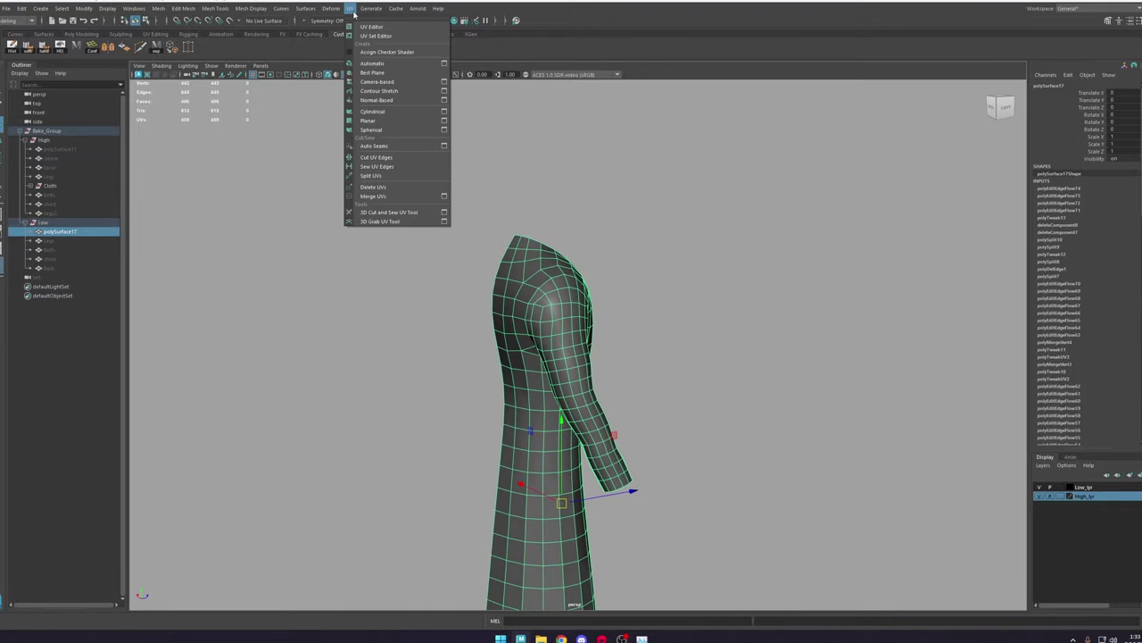
pyautogui.click(380, 29)
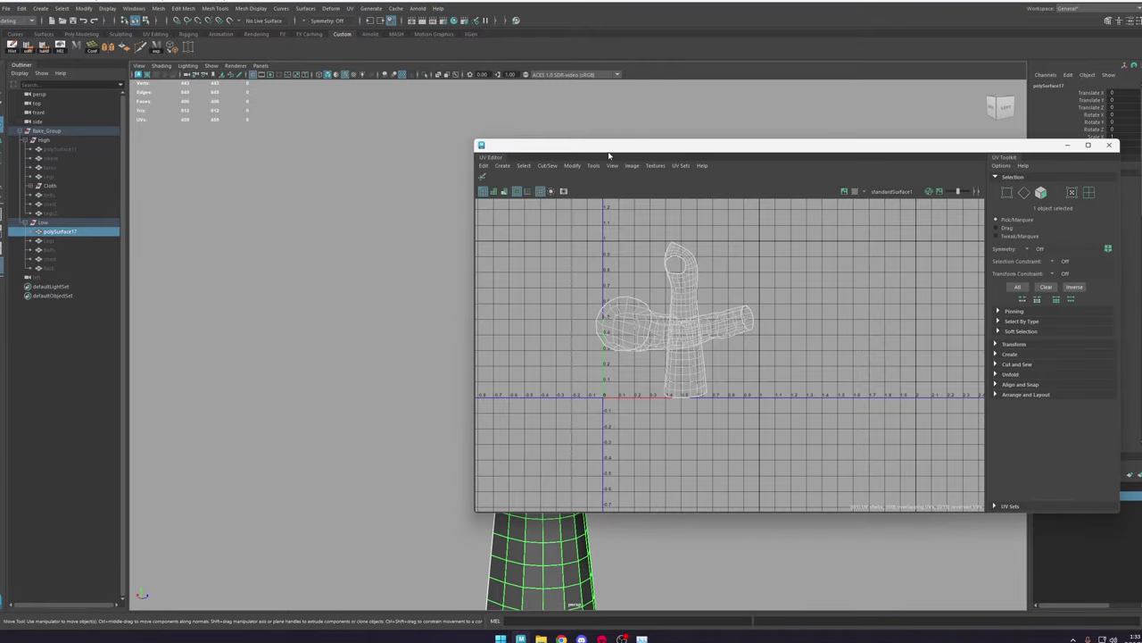
pyautogui.moveTo(610, 149); pyautogui.dragTo(667, 141)
# Step: Select and frame an edge loop around the sleeve, viewing it from a low back angle
pyautogui.keyDown('alt'); pyautogui.moveTo(515, 311); pyautogui.dragTo(378, 292, button='middle'); pyautogui.keyUp('alt')
pyautogui.keyDown('alt'); pyautogui.moveTo(383, 292); pyautogui.dragTo(435, 291); pyautogui.keyUp('alt')
pyautogui.moveTo(436, 290); pyautogui.dragTo(440, 238, button='right')
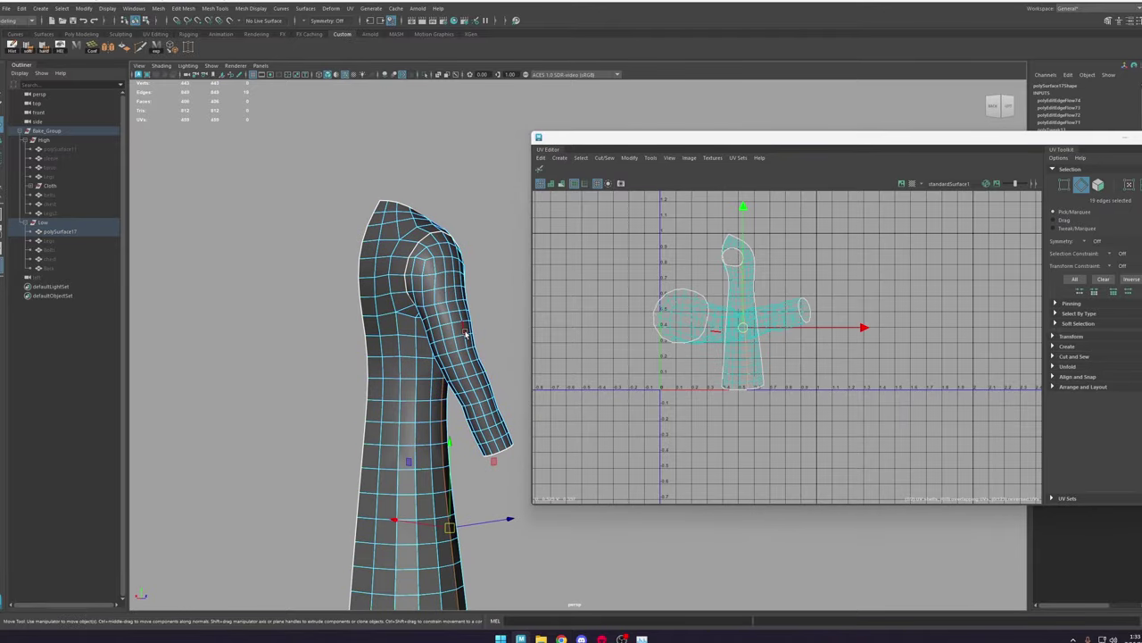
pyautogui.doubleClick(467, 334)
pyautogui.press('f')
pyautogui.keyDown('alt'); pyautogui.moveTo(467, 333); pyautogui.dragTo(400, 304, button='right'); pyautogui.keyUp('alt')
pyautogui.keyDown('alt'); pyautogui.moveTo(400, 304); pyautogui.dragTo(527, 308); pyautogui.keyUp('alt')
pyautogui.keyDown('alt'); pyautogui.moveTo(526, 308); pyautogui.dragTo(375, 335, button='middle'); pyautogui.keyUp('alt')
pyautogui.keyDown('alt'); pyautogui.moveTo(375, 335); pyautogui.dragTo(420, 345); pyautogui.keyUp('alt')
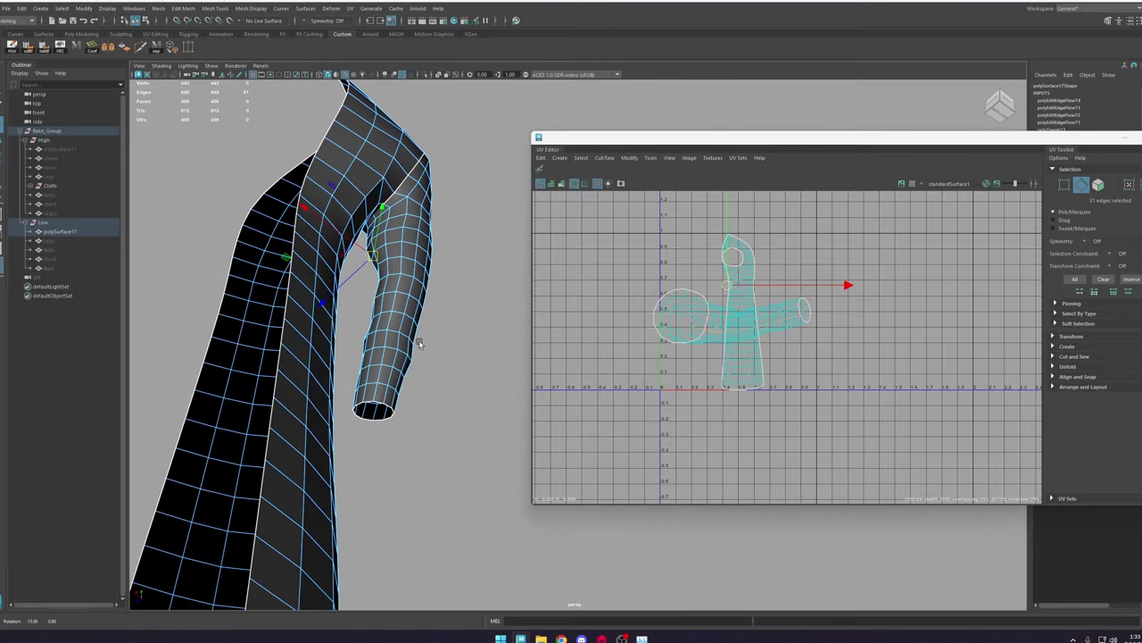
# Step: Frame a single sleeve edge, check it in wireframe, then shrink the UV Editor and move it aside
pyautogui.click(394, 275)
pyautogui.press('f')
pyautogui.scroll(-12, 415, 314)
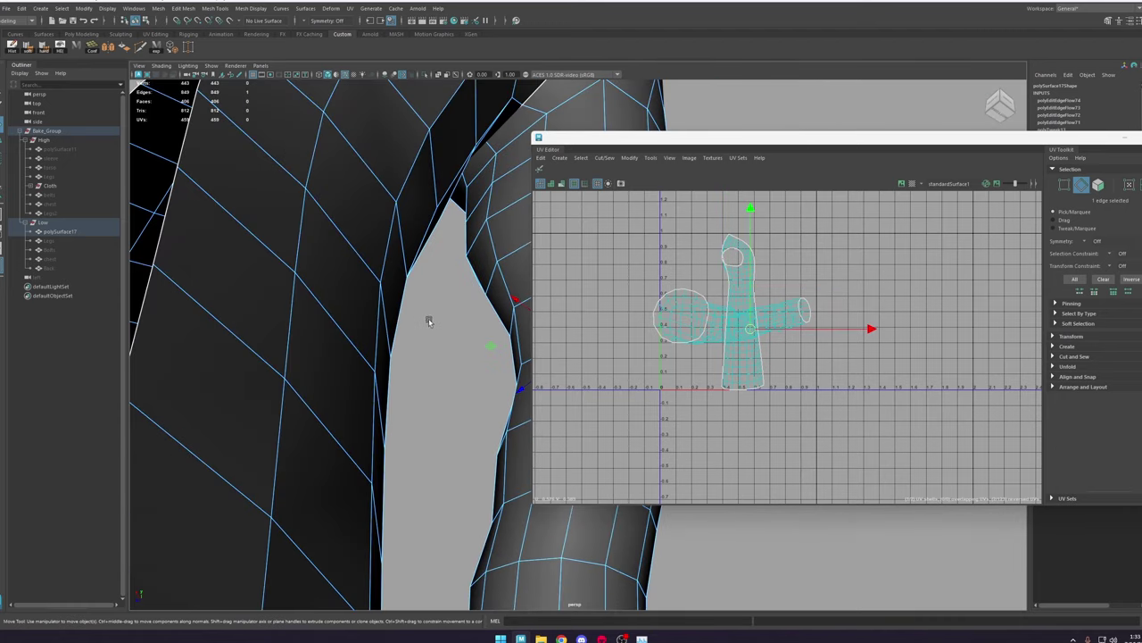
pyautogui.press('4')
pyautogui.keyDown('alt'); pyautogui.moveTo(434, 327); pyautogui.dragTo(465, 346); pyautogui.keyUp('alt')
pyautogui.keyDown('alt'); pyautogui.moveTo(466, 346); pyautogui.dragTo(346, 310, button='middle'); pyautogui.keyUp('alt')
pyautogui.keyDown('alt'); pyautogui.moveTo(346, 310); pyautogui.dragTo(387, 338); pyautogui.keyUp('alt')
pyautogui.press('5')
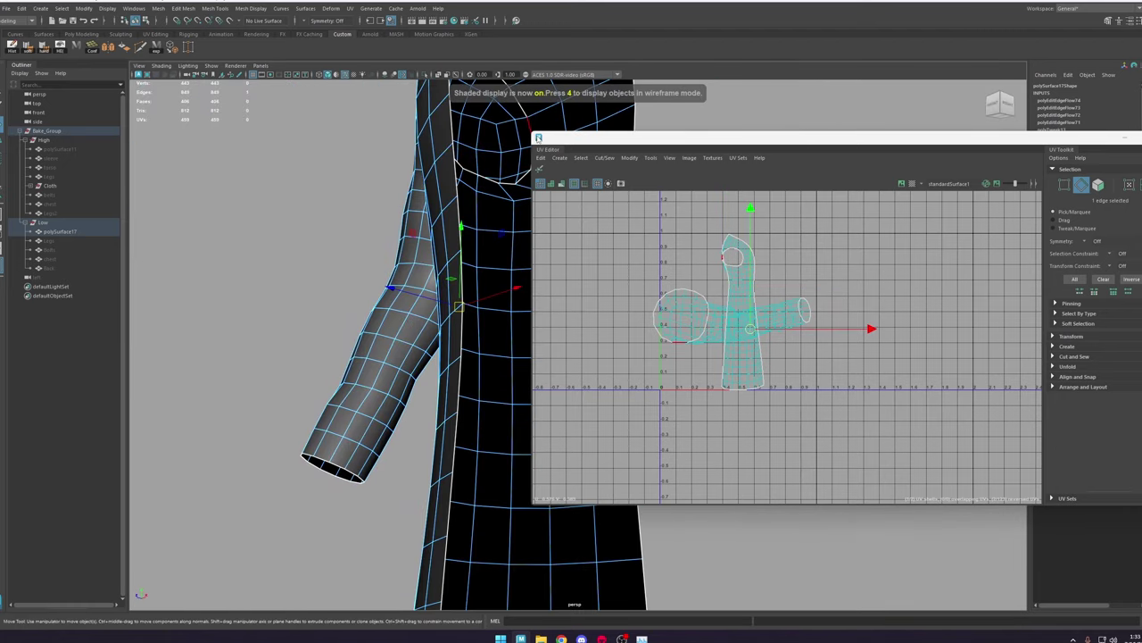
pyautogui.moveTo(533, 134); pyautogui.dragTo(762, 266)
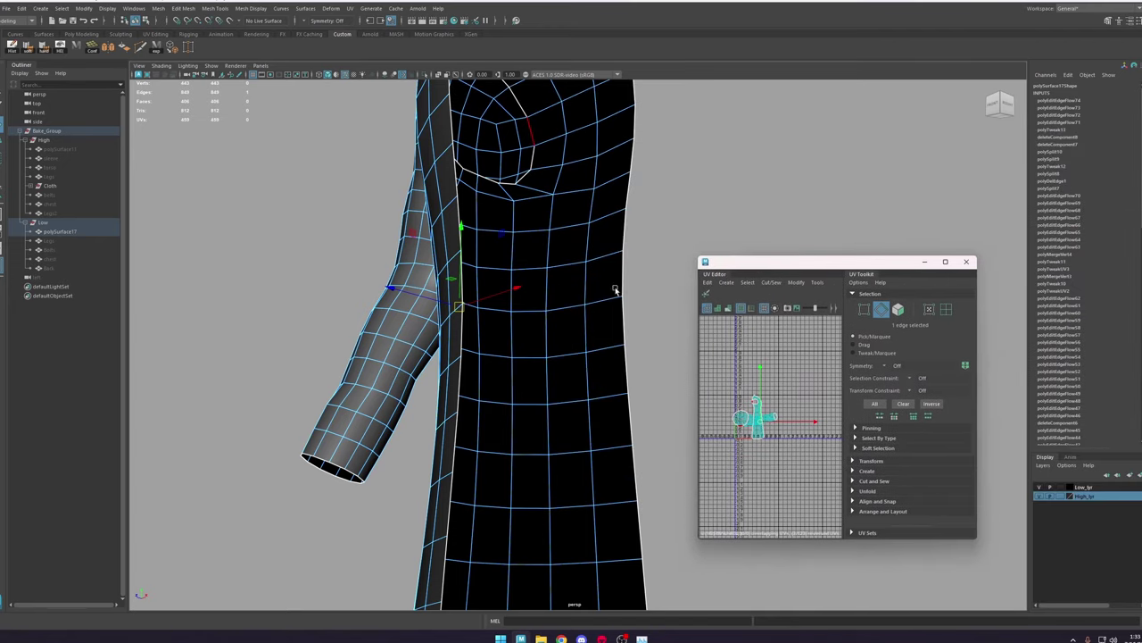
pyautogui.keyDown('alt'); pyautogui.moveTo(579, 291); pyautogui.dragTo(478, 261); pyautogui.keyUp('alt')
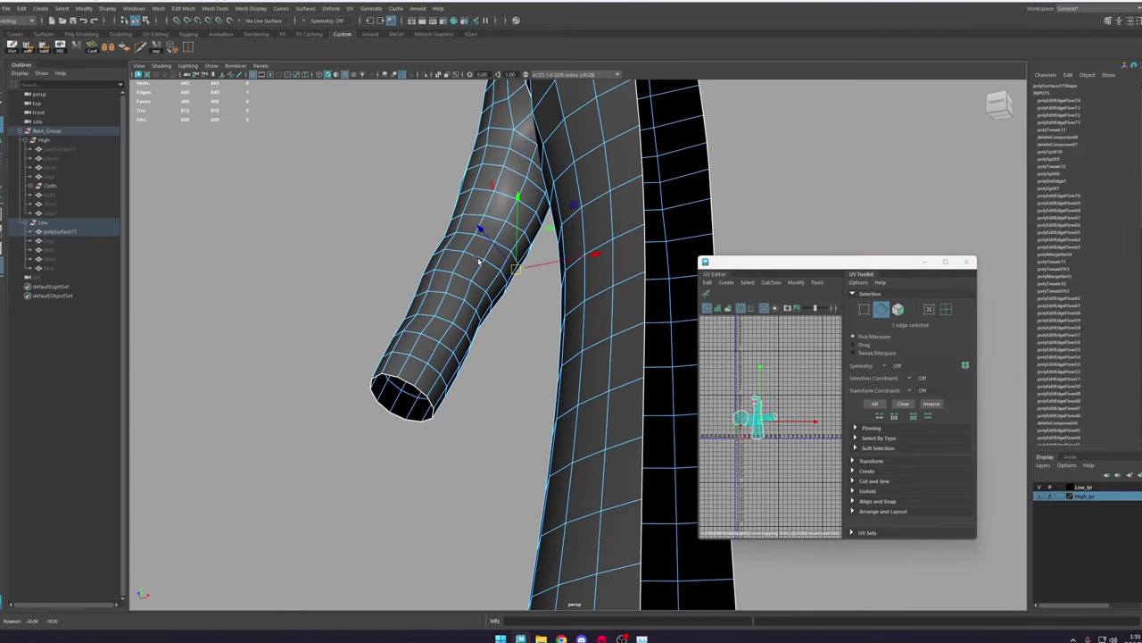
# Step: Unhide the high-poly sleeve from the Outliner and zoom in on it
pyautogui.click(54, 150)
pyautogui.click(62, 161)
pyautogui.press('h')
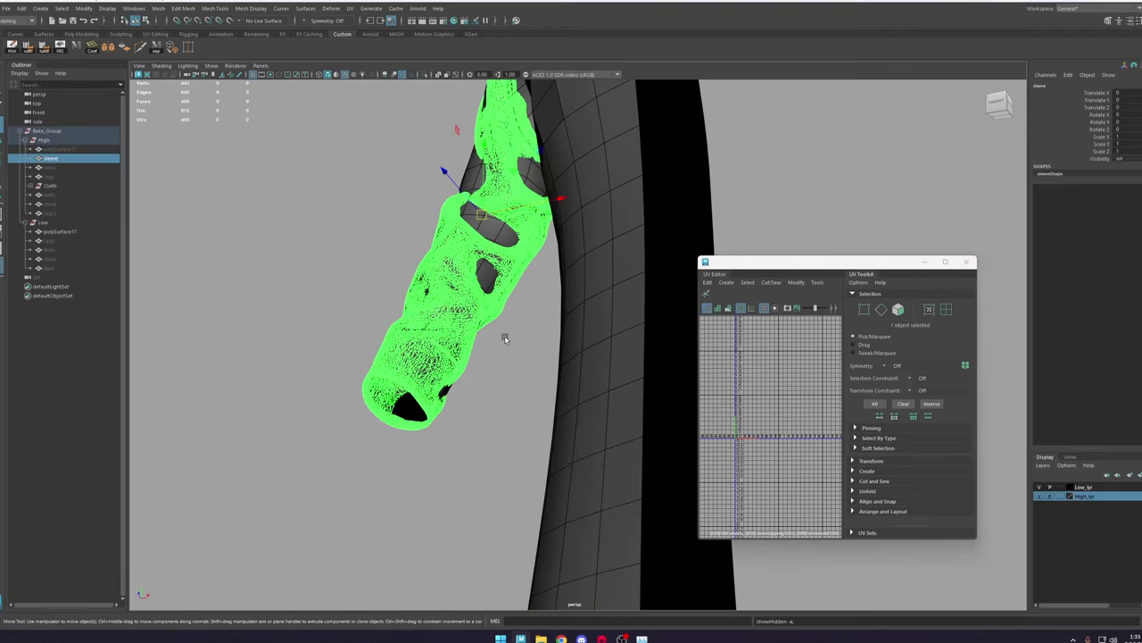
pyautogui.click(516, 331)
pyautogui.click(492, 277)
pyautogui.keyDown('alt'); pyautogui.moveTo(495, 277); pyautogui.dragTo(548, 325, button='middle'); pyautogui.keyUp('alt')
pyautogui.keyDown('alt'); pyautogui.moveTo(548, 325); pyautogui.dragTo(691, 597, button='right'); pyautogui.keyUp('alt')
pyautogui.keyDown('alt'); pyautogui.moveTo(690, 597); pyautogui.dragTo(523, 359); pyautogui.keyUp('alt')
pyautogui.click(523, 359)
# Step: On the low-poly mesh, select the edge loop around the sleeve using wireframe view
pyautogui.click(395, 230)
pyautogui.moveTo(395, 181); pyautogui.dragTo(397, 147, button='right')
pyautogui.press('4')
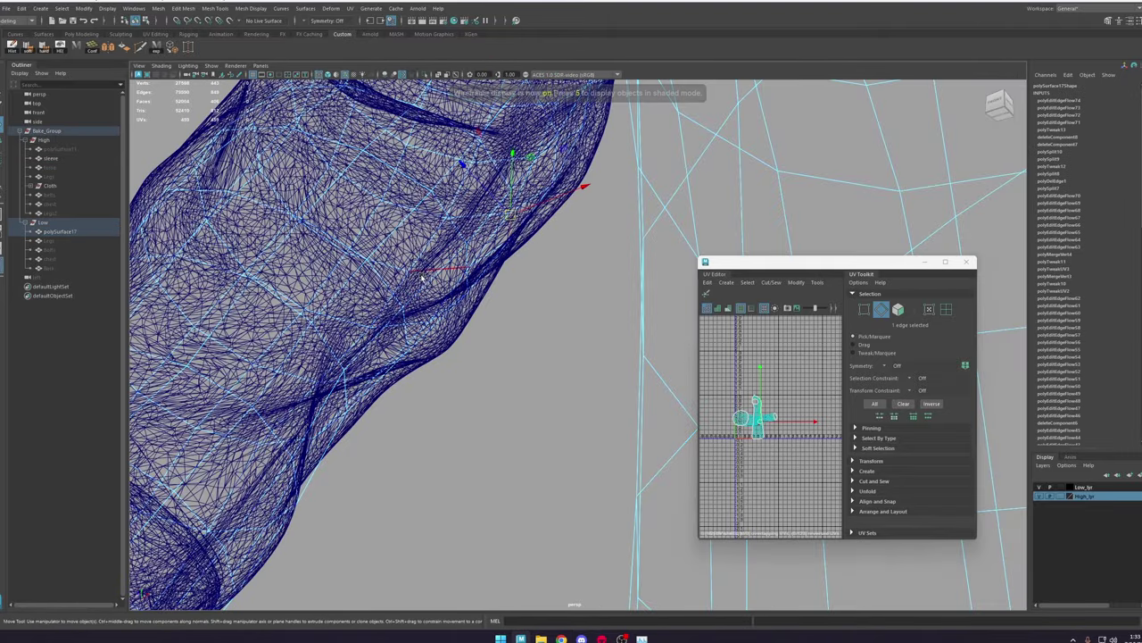
pyautogui.keyDown('alt'); pyautogui.moveTo(425, 312); pyautogui.dragTo(439, 247); pyautogui.keyUp('alt')
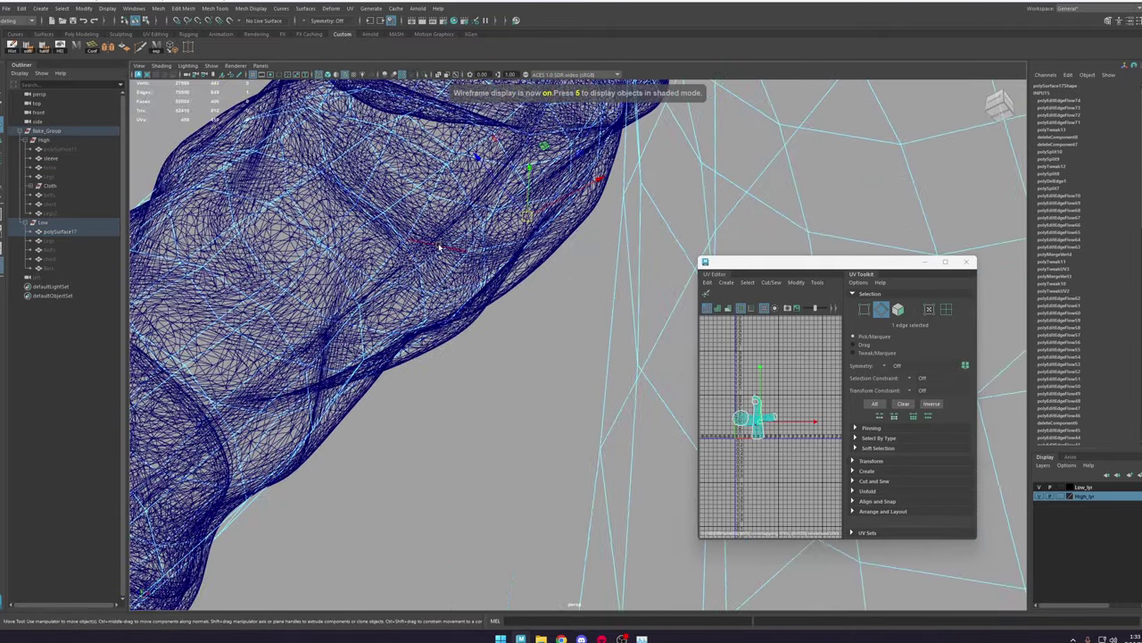
pyautogui.doubleClick(427, 261)
pyautogui.press('5')
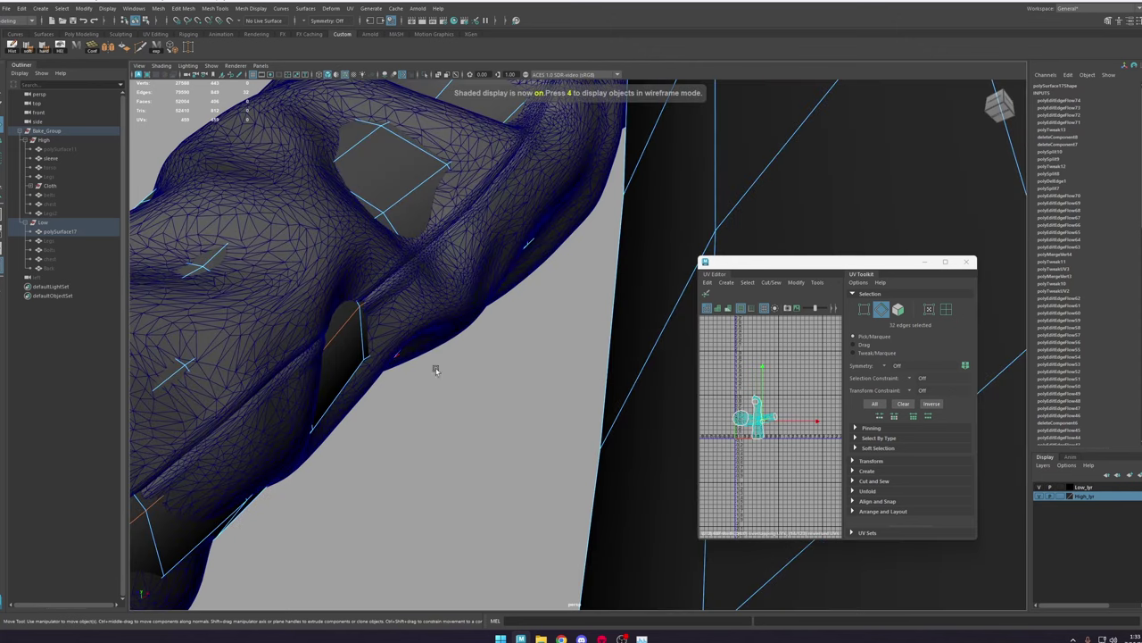
pyautogui.scroll(-5, 436, 370)
pyautogui.keyDown('alt'); pyautogui.moveTo(518, 257); pyautogui.dragTo(539, 297); pyautogui.keyUp('alt')
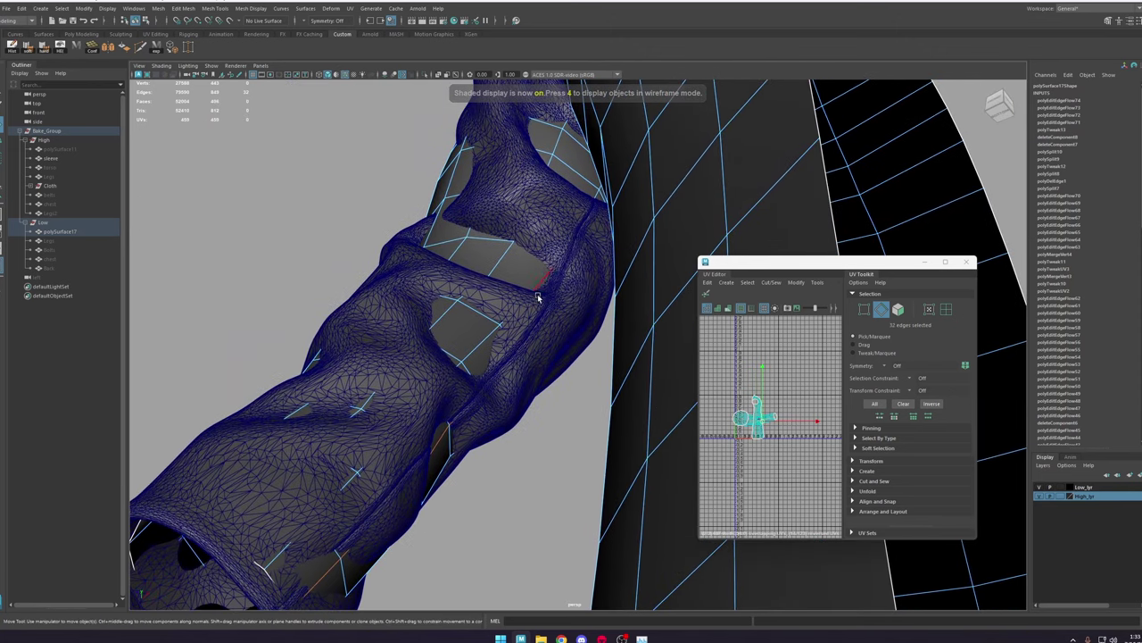
pyautogui.moveTo(538, 298); pyautogui.dragTo(492, 213, button='right')
# Step: Make the high-poly sleeve live and start Quad Draw on the low-poly robe from the Modeling Toolkit
pyautogui.click(507, 355)
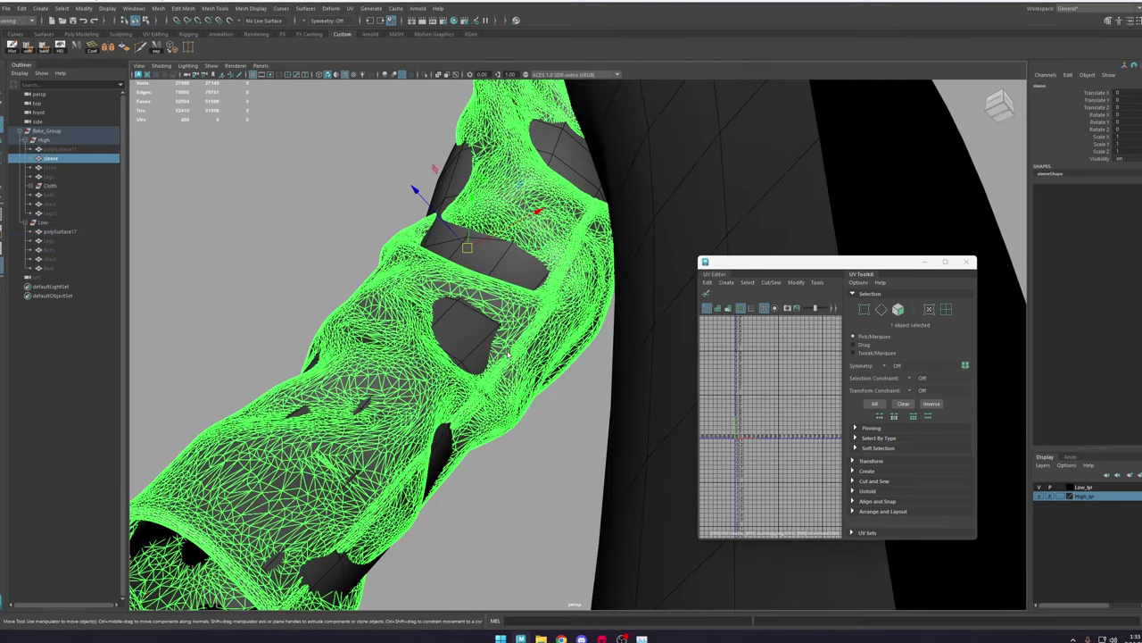
pyautogui.click(464, 336)
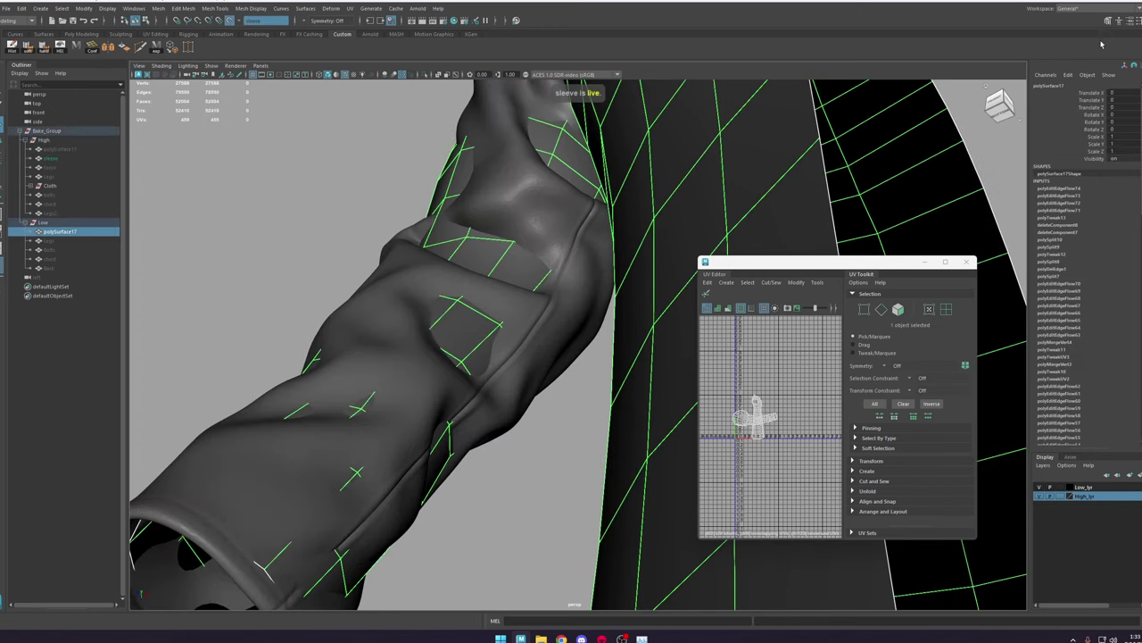
pyautogui.click(1109, 20)
pyautogui.click(1116, 347)
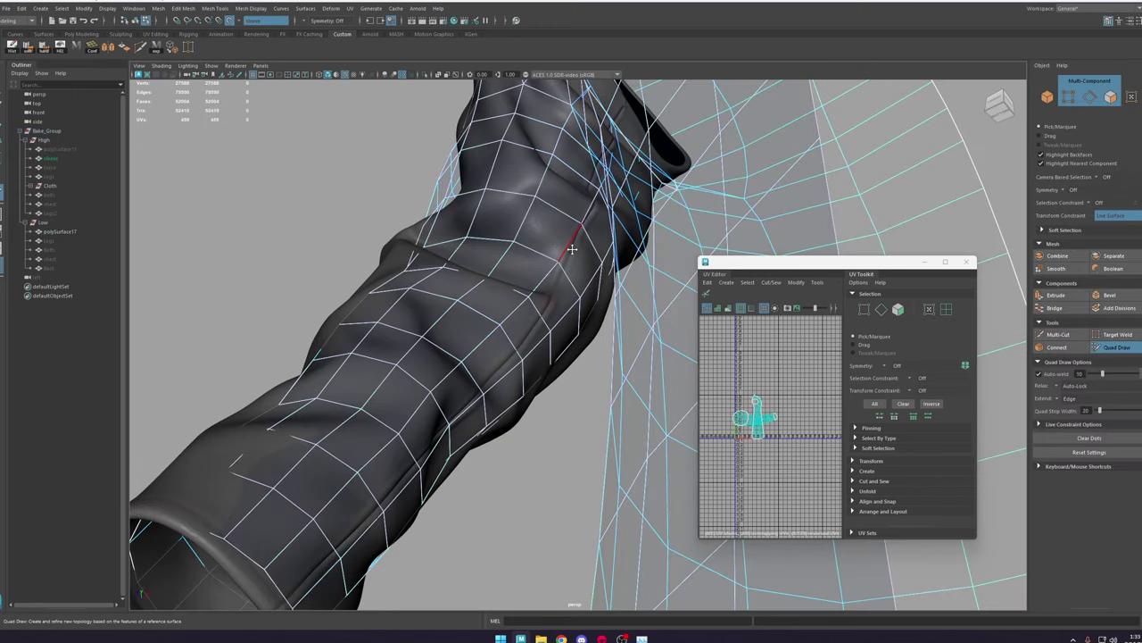
pyautogui.keyDown('alt'); pyautogui.moveTo(572, 249); pyautogui.dragTo(535, 277, button='right'); pyautogui.keyUp('alt')
# Step: Isolate the low-poly robe, hiding the sleeve, and switch to edge editing
pyautogui.keyDown('alt'); pyautogui.moveTo(536, 276); pyautogui.dragTo(505, 316); pyautogui.keyUp('alt')
pyautogui.press('w')
pyautogui.moveTo(505, 316); pyautogui.dragTo(571, 245, button='right')
pyautogui.keyDown('alt'); pyautogui.moveTo(572, 244); pyautogui.dragTo(600, 159); pyautogui.keyUp('alt')
pyautogui.keyDown('alt'); pyautogui.moveTo(600, 159); pyautogui.dragTo(578, 151, button='right'); pyautogui.keyUp('alt')
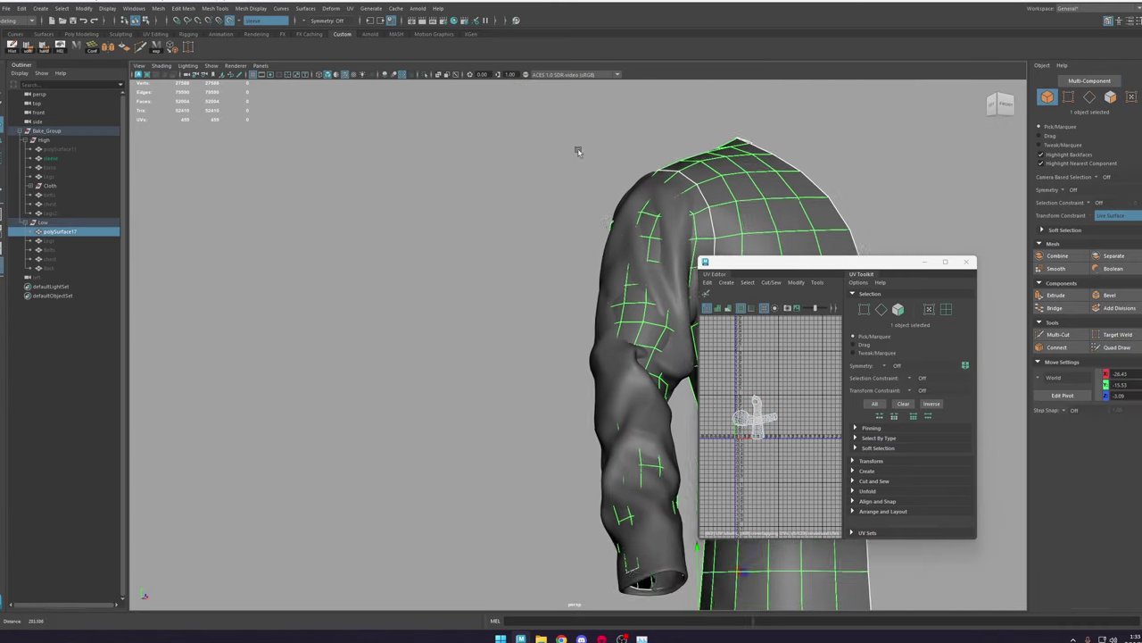
pyautogui.keyDown('alt'); pyautogui.moveTo(577, 152); pyautogui.dragTo(490, 94); pyautogui.keyUp('alt')
pyautogui.click(424, 76)
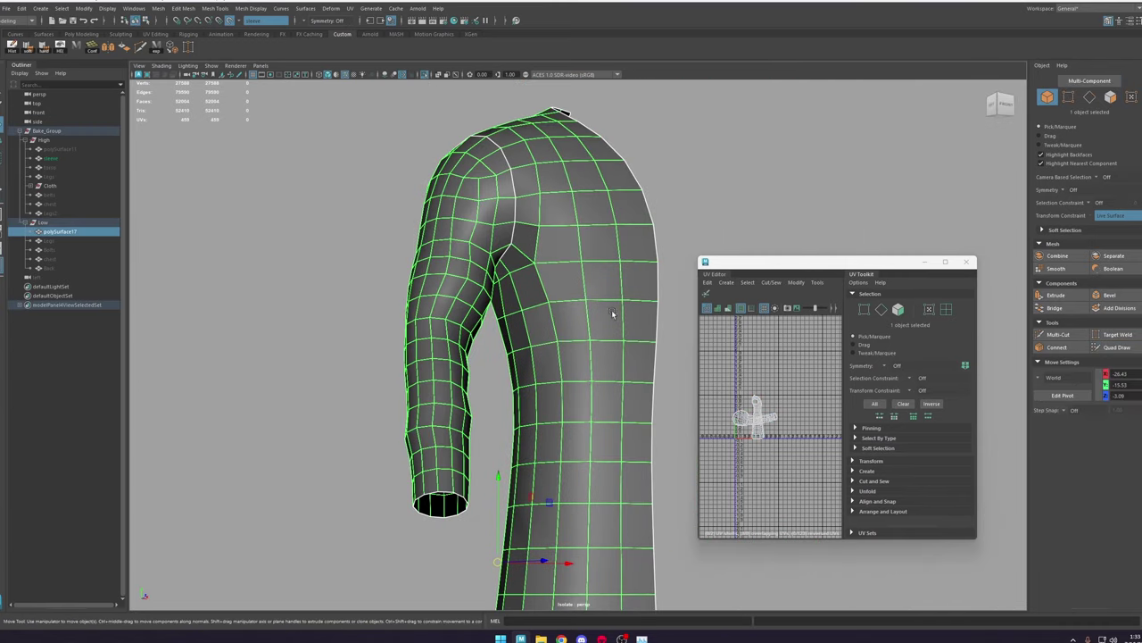
pyautogui.keyDown('alt'); pyautogui.moveTo(613, 314); pyautogui.dragTo(510, 280, button='middle'); pyautogui.keyUp('alt')
pyautogui.keyDown('alt'); pyautogui.moveTo(509, 281); pyautogui.dragTo(473, 286); pyautogui.keyUp('alt')
pyautogui.keyDown('alt'); pyautogui.moveTo(544, 291); pyautogui.dragTo(507, 293, button='right'); pyautogui.keyUp('alt')
pyautogui.moveTo(507, 294); pyautogui.dragTo(515, 261, button='right')
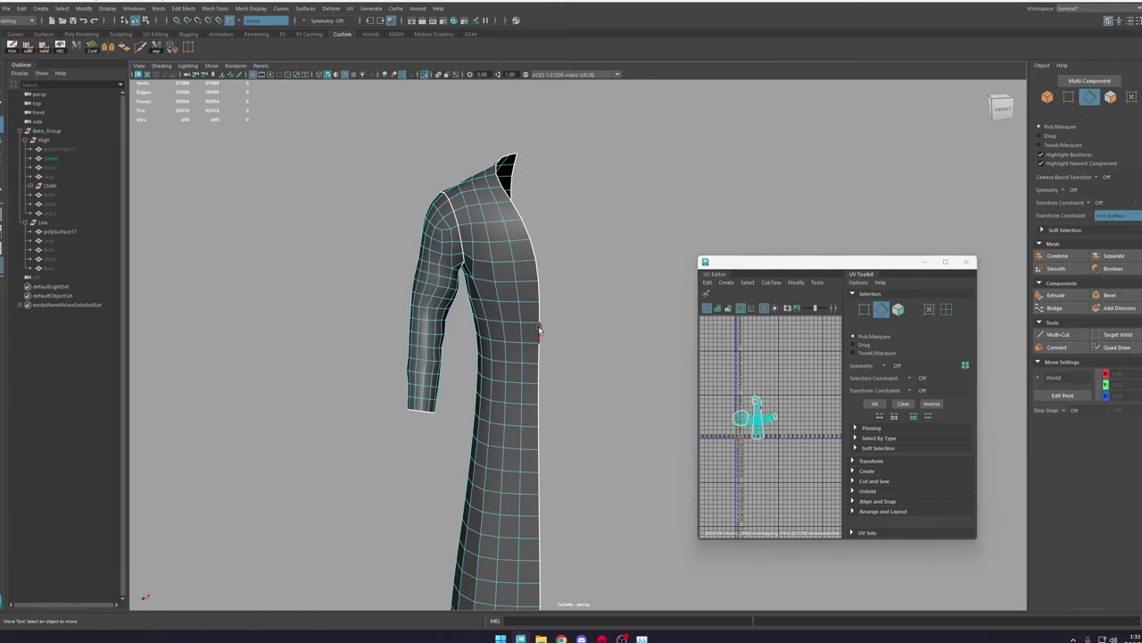
# Step: Select the front and back center border edge loops of the robe
pyautogui.click(539, 329)
pyautogui.keyDown('alt'); pyautogui.moveTo(520, 553); pyautogui.dragTo(483, 383, button='middle'); pyautogui.keyUp('alt')
pyautogui.keyDown('shift'); pyautogui.doubleClick(504, 515); pyautogui.keyUp('shift')
pyautogui.keyDown('alt'); pyautogui.moveTo(505, 513); pyautogui.dragTo(600, 431); pyautogui.keyUp('alt')
pyautogui.press('5')
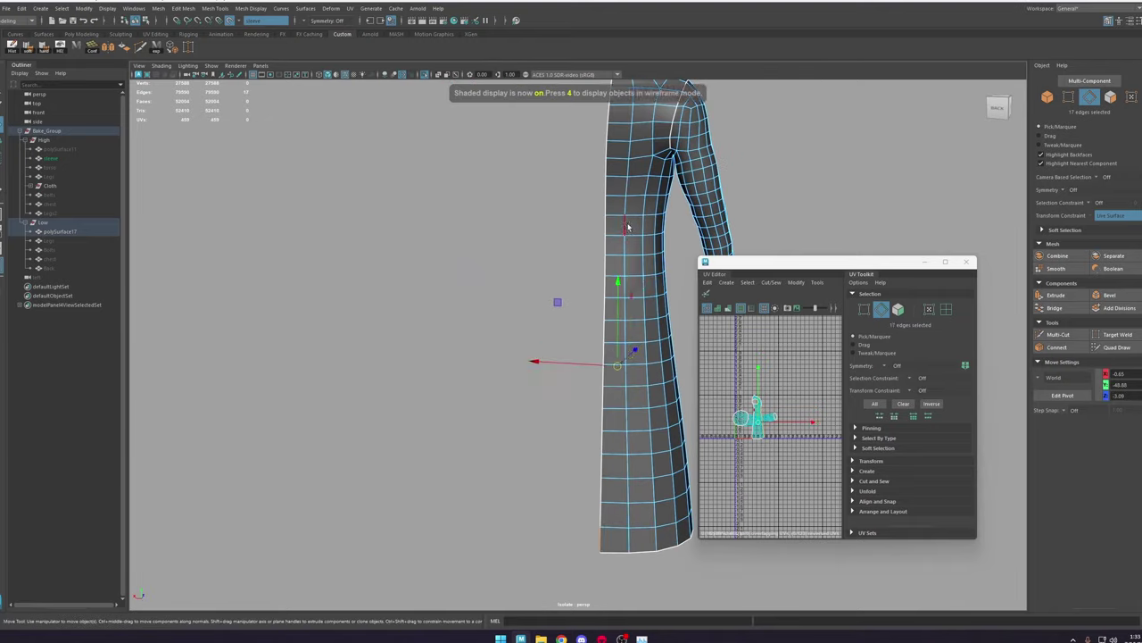
pyautogui.keyDown('alt'); pyautogui.moveTo(628, 227); pyautogui.dragTo(597, 329, button='middle'); pyautogui.keyUp('alt')
pyautogui.keyDown('shift'); pyautogui.doubleClick(583, 164); pyautogui.keyUp('shift')
pyautogui.keyDown('alt'); pyautogui.moveTo(566, 189); pyautogui.dragTo(619, 298); pyautogui.keyUp('alt')
# Step: Turn off live-surface snapping and scale the center edges flat in X
pyautogui.press('r')
pyautogui.moveTo(571, 434); pyautogui.dragTo(525, 435)
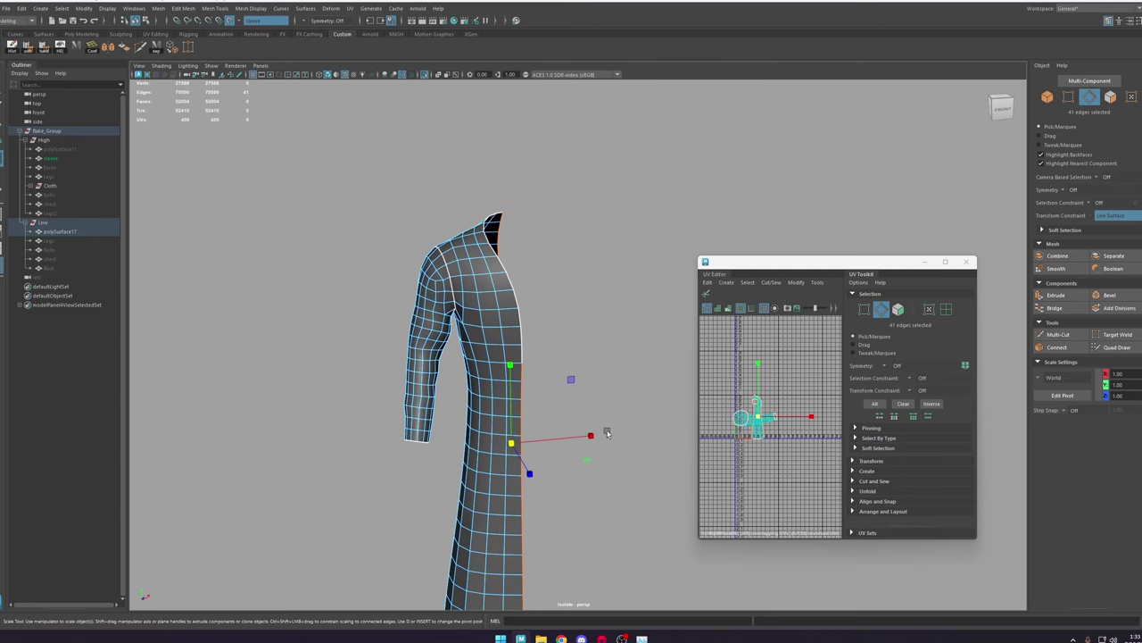
pyautogui.click(230, 21)
pyautogui.keyDown('alt'); pyautogui.moveTo(572, 361); pyautogui.dragTo(568, 363); pyautogui.keyUp('alt')
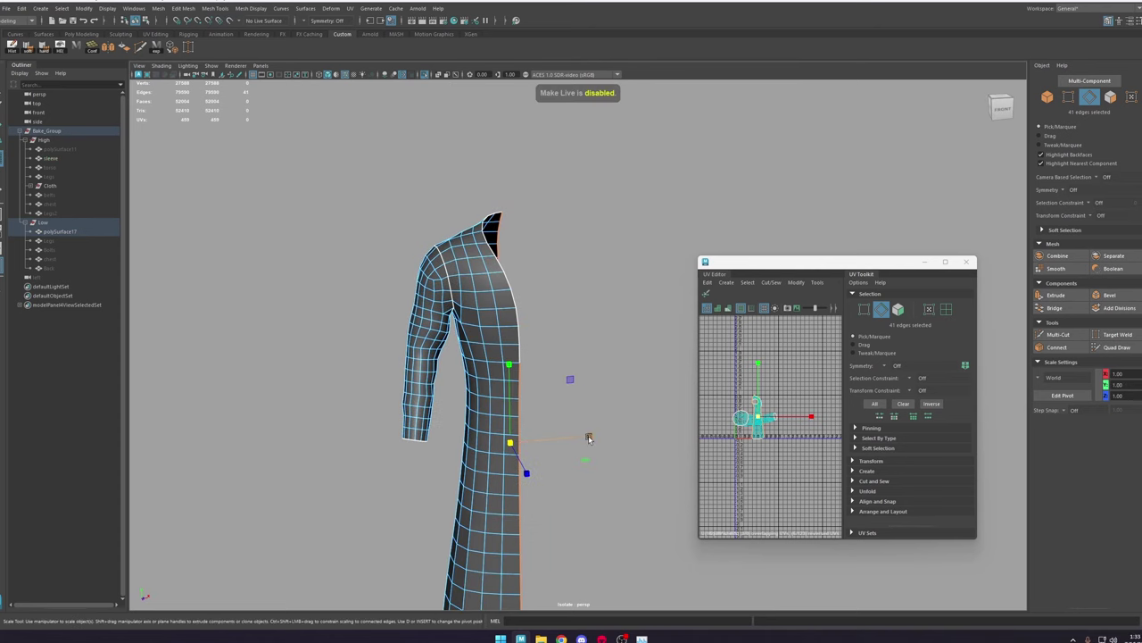
pyautogui.moveTo(590, 435); pyautogui.dragTo(352, 426)
# Step: Switch to the front orthographic view with the grid turned on
pyautogui.press('w')
pyautogui.press('space')
pyautogui.moveTo(536, 307); pyautogui.dragTo(535, 336)
pyautogui.click(535, 337)
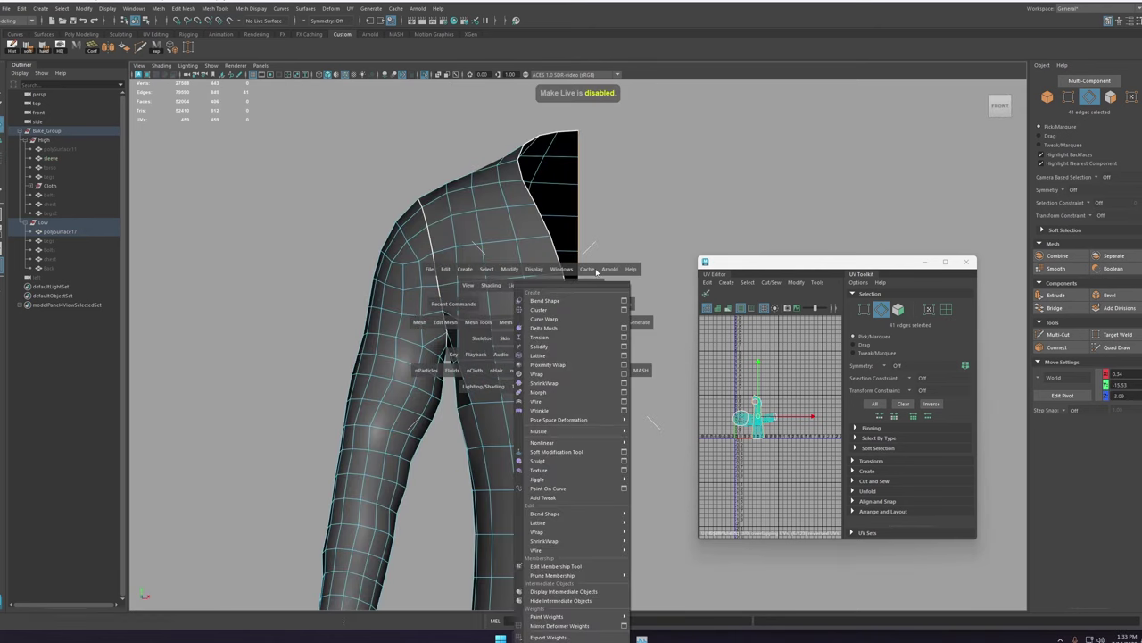
pyautogui.click(594, 270)
pyautogui.keyDown('alt'); pyautogui.moveTo(609, 244); pyautogui.dragTo(612, 458, button='right'); pyautogui.keyUp('alt')
pyautogui.press('space')
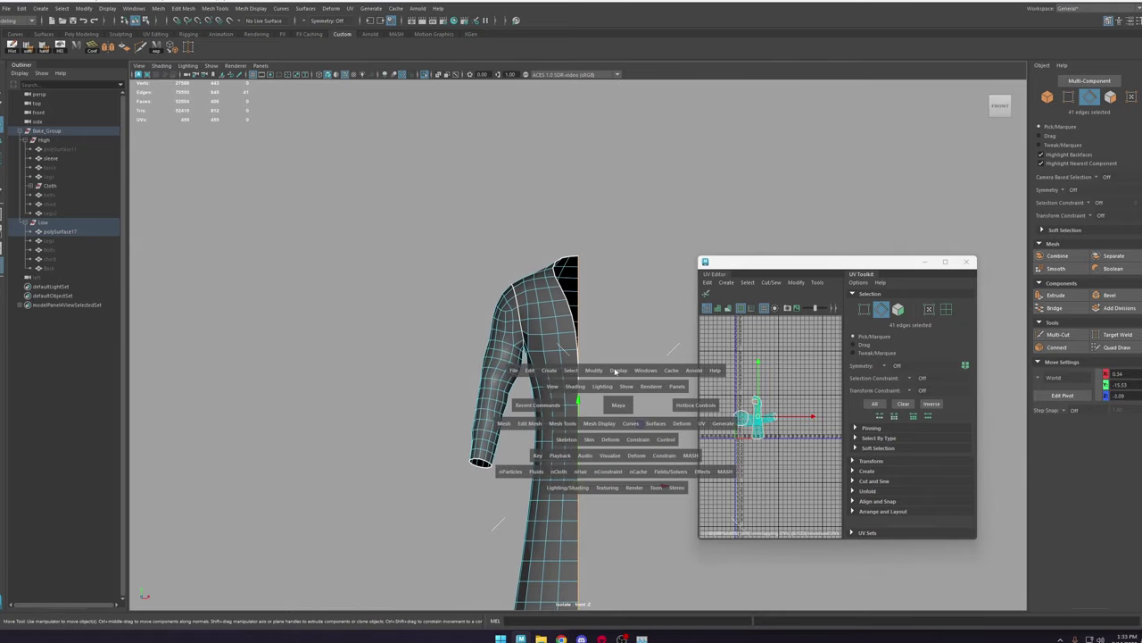
pyautogui.click(617, 372)
pyautogui.click(638, 396)
pyautogui.keyDown('alt'); pyautogui.moveTo(591, 431); pyautogui.dragTo(553, 337, button='middle'); pyautogui.keyUp('alt')
pyautogui.keyDown('alt'); pyautogui.moveTo(553, 337); pyautogui.dragTo(637, 477, button='right'); pyautogui.keyUp('alt')
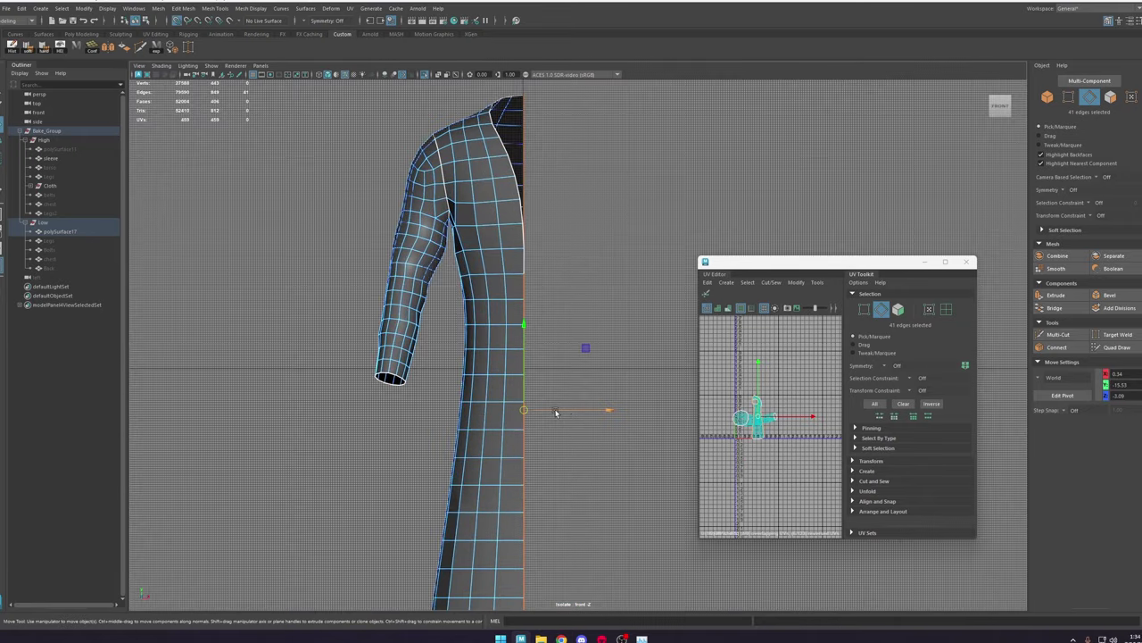
# Step: Move the center edges onto the X=0 mirror line as a straight vertical edge
pyautogui.moveTo(555, 413); pyautogui.dragTo(523, 412)
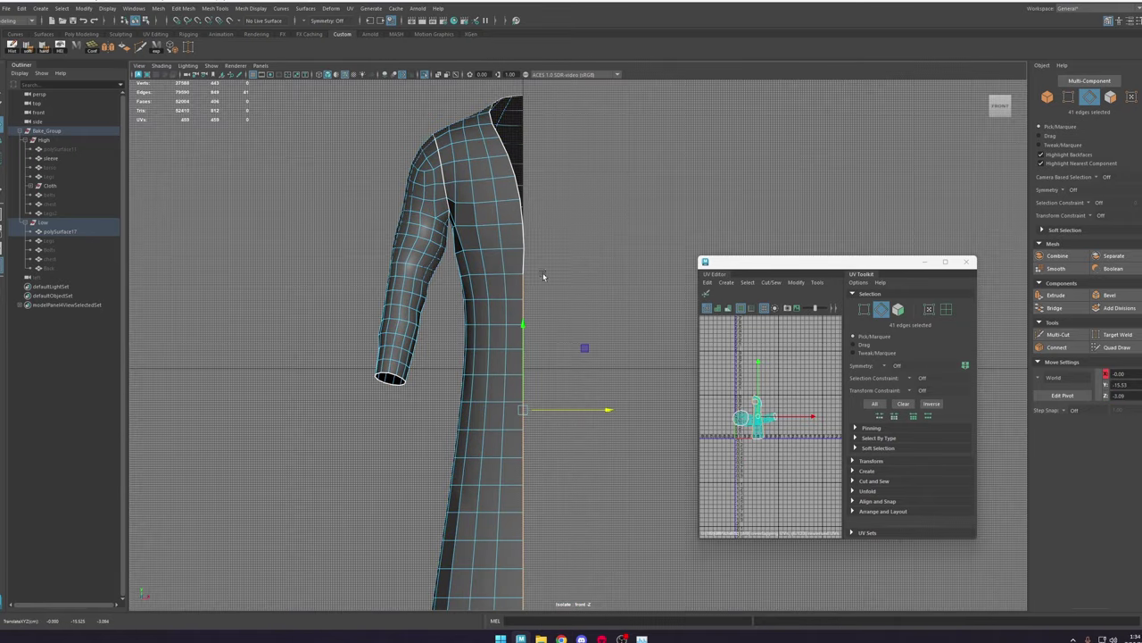
pyautogui.scroll(2, 535, 272)
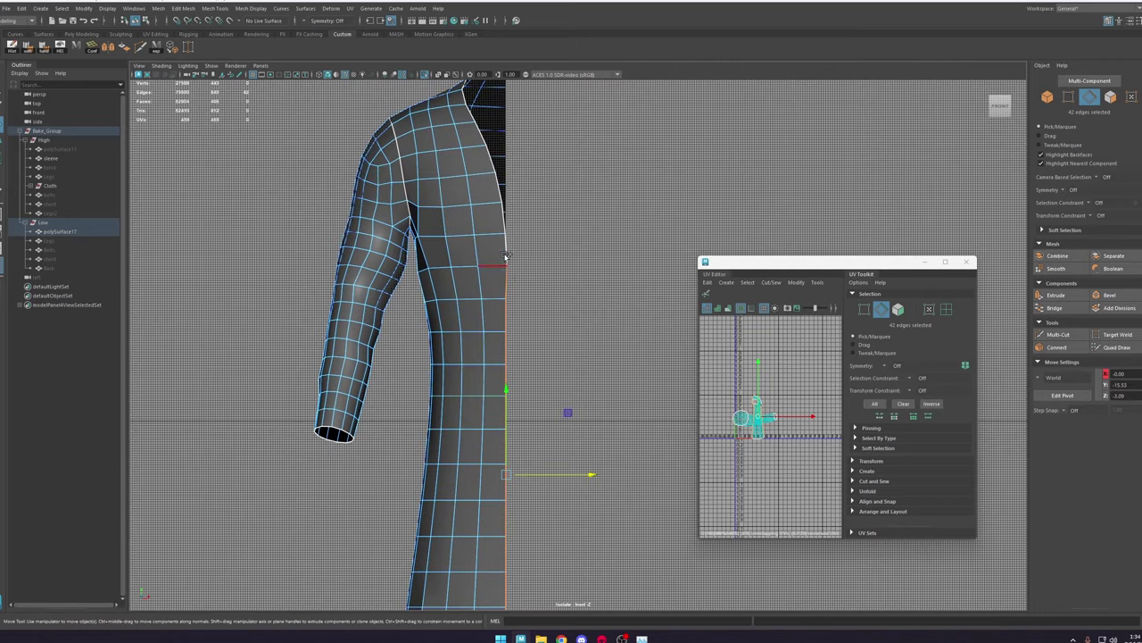
pyautogui.moveTo(589, 474); pyautogui.dragTo(507, 477)
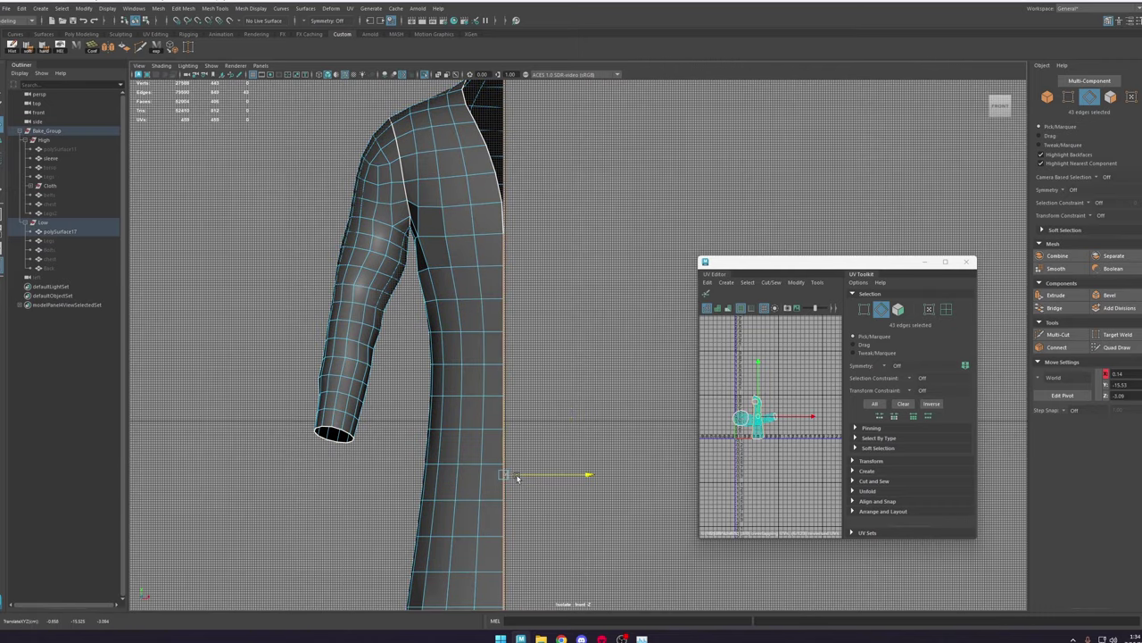
pyautogui.scroll(2, 475, 502)
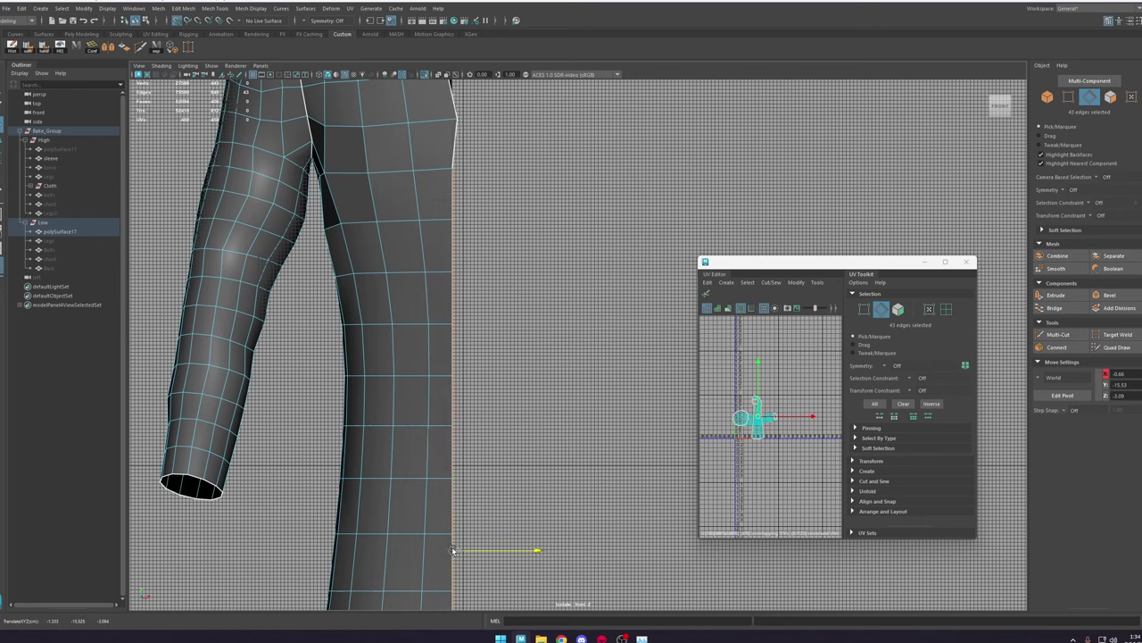
pyautogui.scroll(-2, 506, 413)
pyautogui.scroll(-2, 505, 412)
# Step: Select the low-poly robe and snap its pivot onto a center seam vertex
pyautogui.moveTo(502, 260); pyautogui.dragTo(604, 184, button='right')
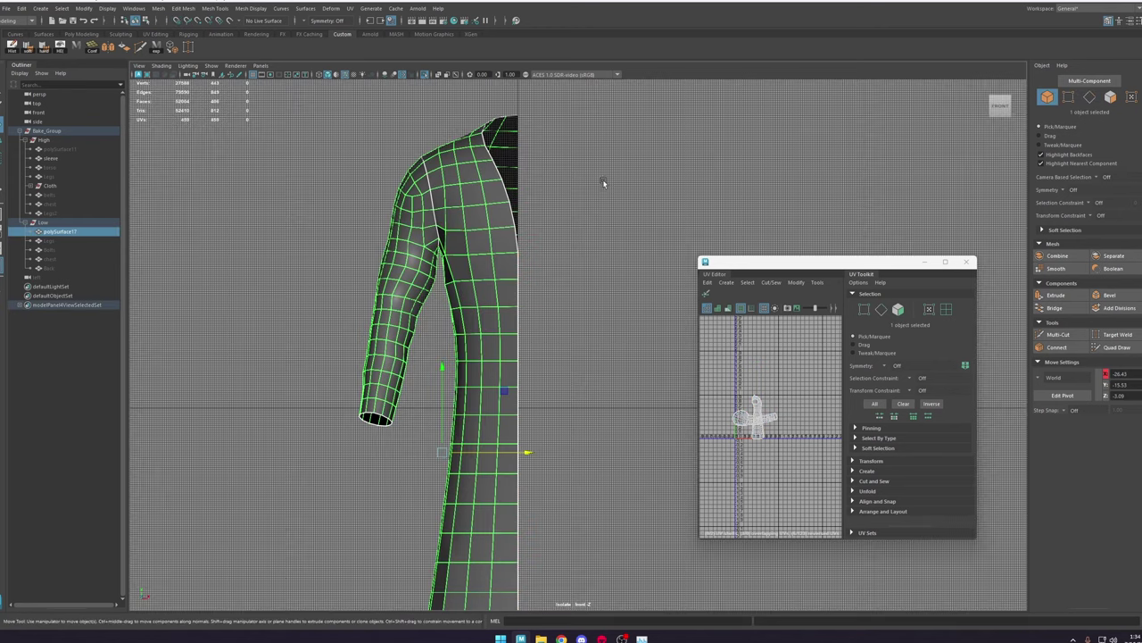
pyautogui.click(605, 183)
pyautogui.click(480, 361)
pyautogui.scroll(-2, 497, 432)
pyautogui.scroll(-1, 497, 432)
pyautogui.press('d')
pyautogui.press('v')
pyautogui.moveTo(477, 426); pyautogui.dragTo(520, 338)
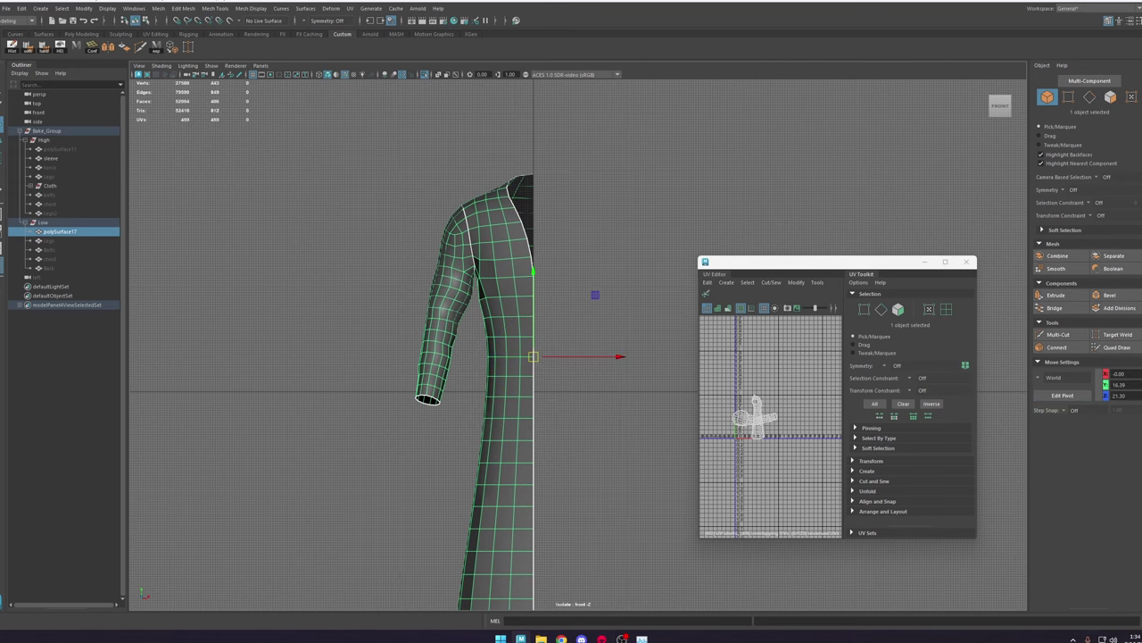
pyautogui.keyDown('alt'); pyautogui.moveTo(558, 259); pyautogui.dragTo(539, 255, button='middle'); pyautogui.keyUp('alt')
pyautogui.keyDown('alt'); pyautogui.moveTo(539, 255); pyautogui.dragTo(577, 278, button='right'); pyautogui.keyUp('alt')
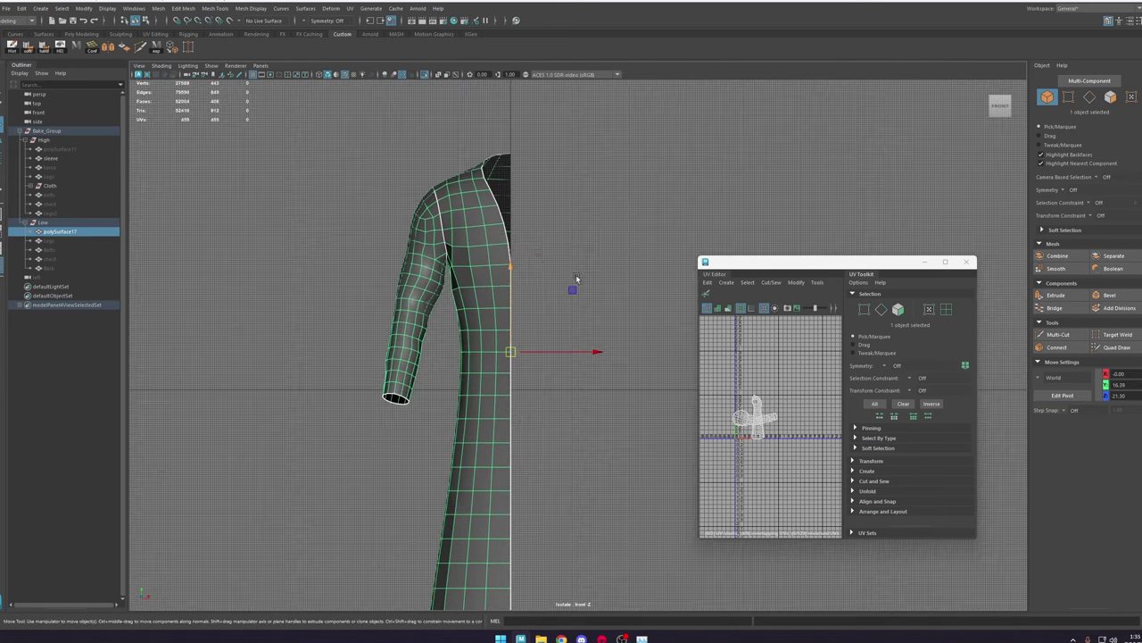
# Step: Mirror the half robe with Border set to Do not merge borders, then select the high-poly sleeve
pyautogui.click(107, 47)
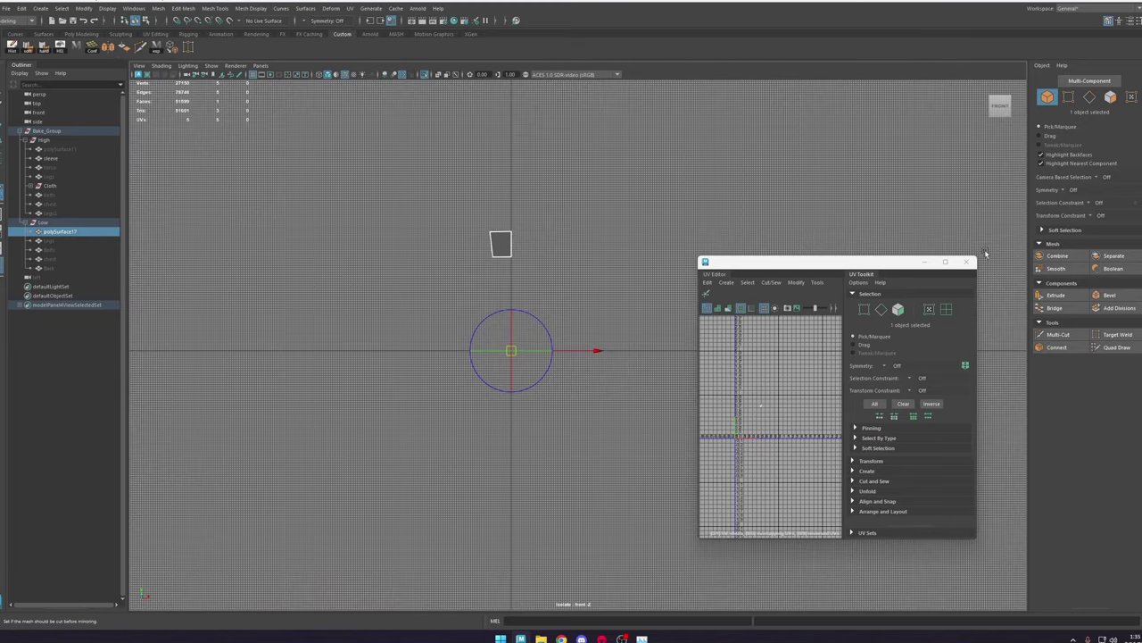
pyautogui.click(972, 266)
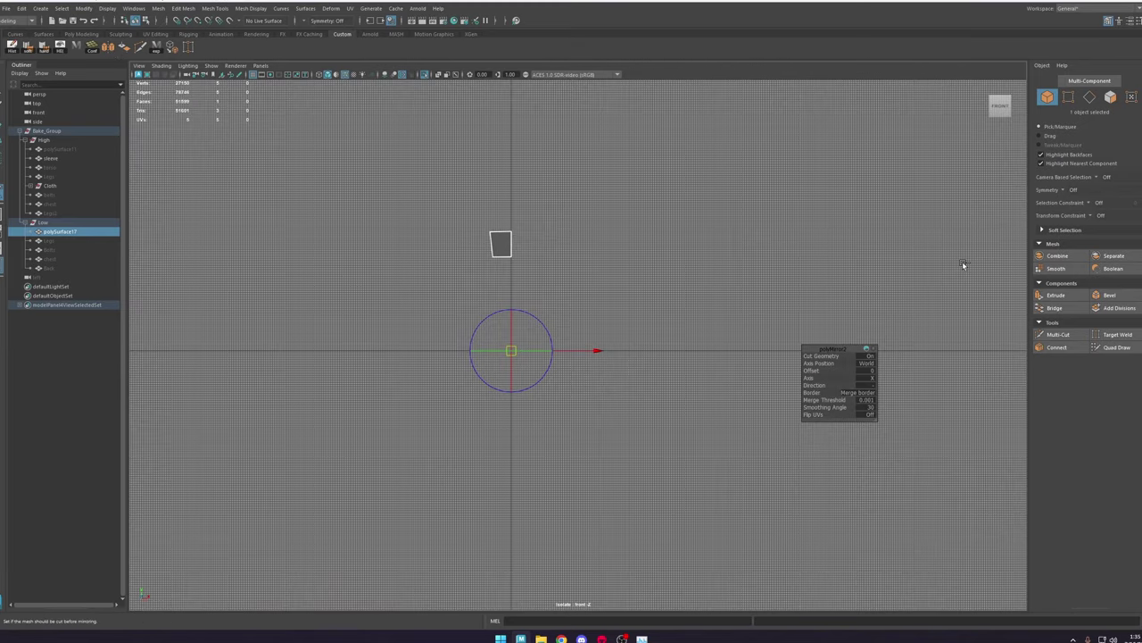
pyautogui.hotkey('ctrl', 'a')
pyautogui.hotkey('ctrl', 'a')
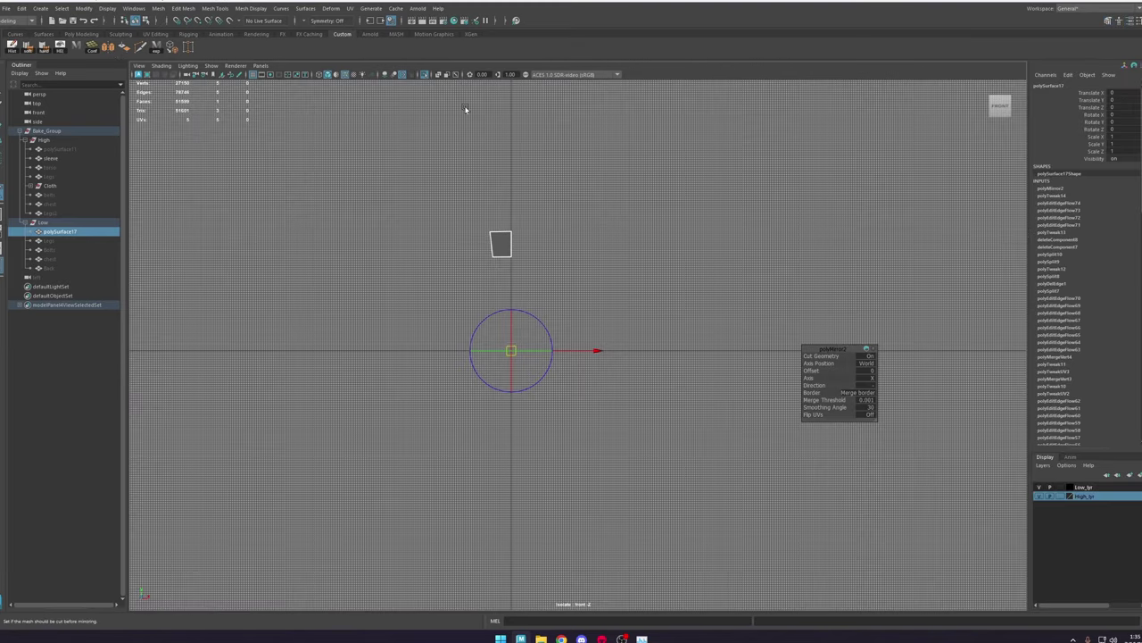
pyautogui.click(867, 393)
pyautogui.click(883, 414)
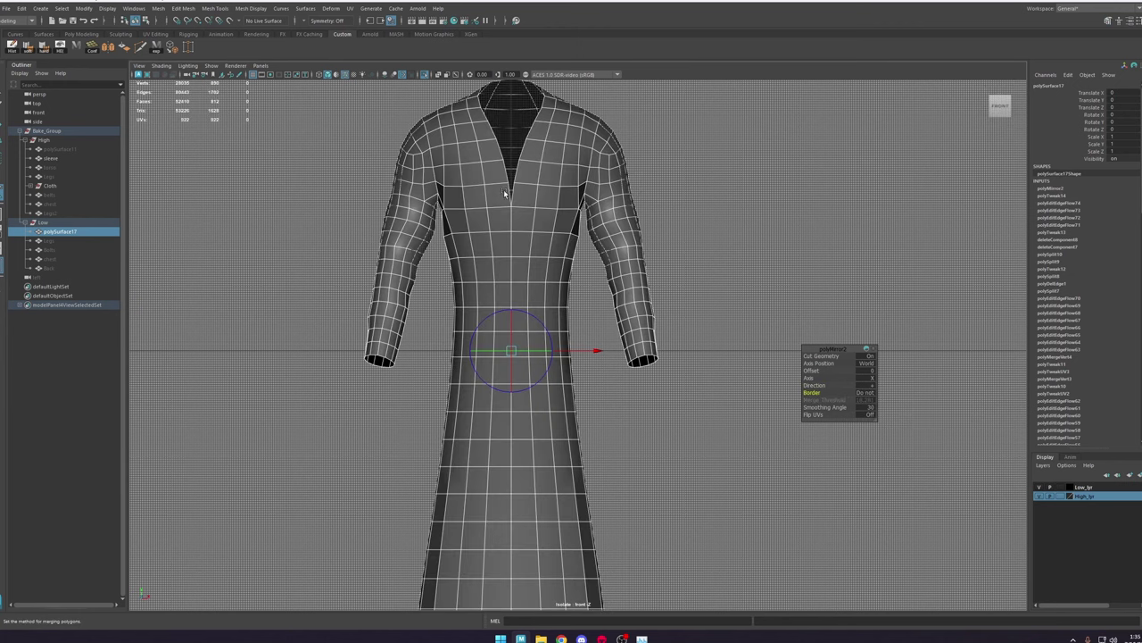
pyautogui.rightClick(518, 183)
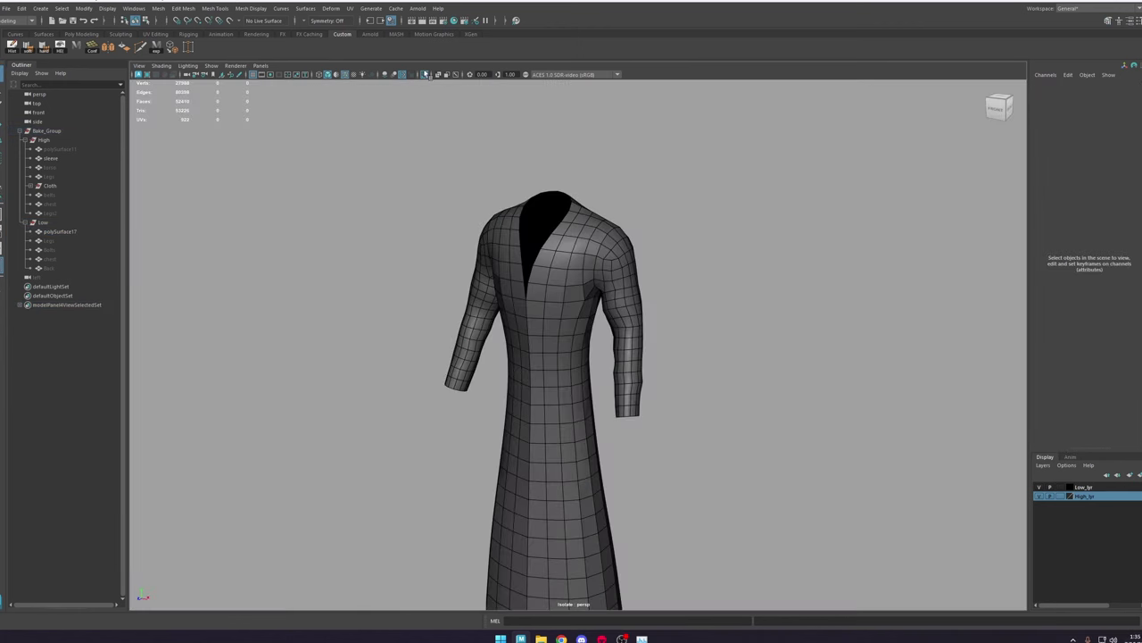
pyautogui.click(85, 160)
# Step: Hide the high-poly sleeve and select the low-poly robe from a back view
pyautogui.hotkey('ctrl', 'h')
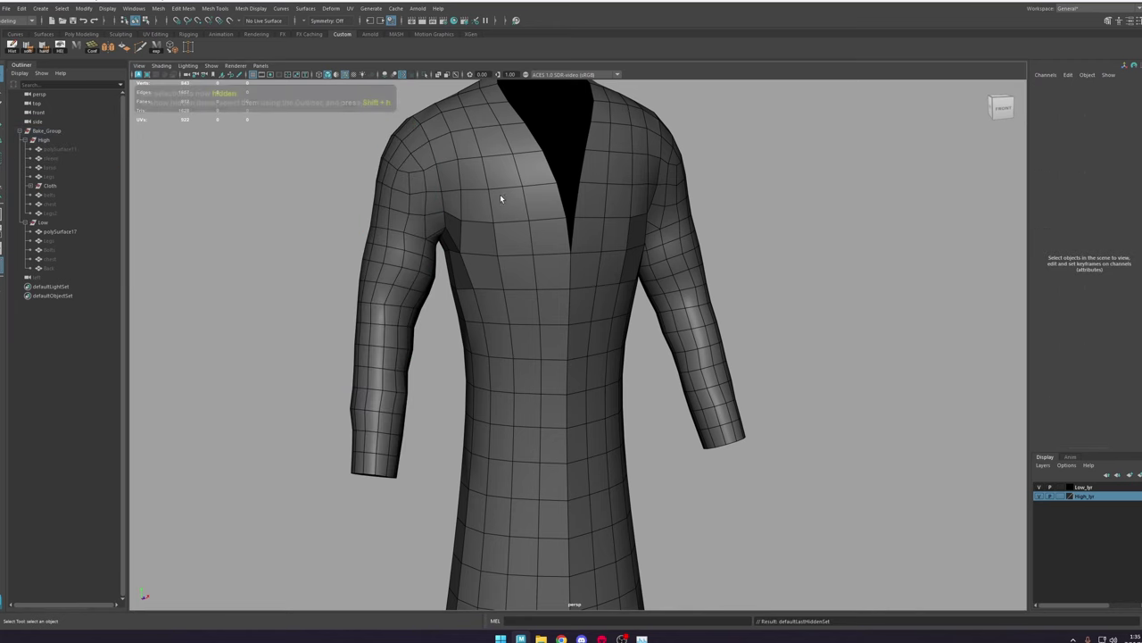
pyautogui.click(476, 191)
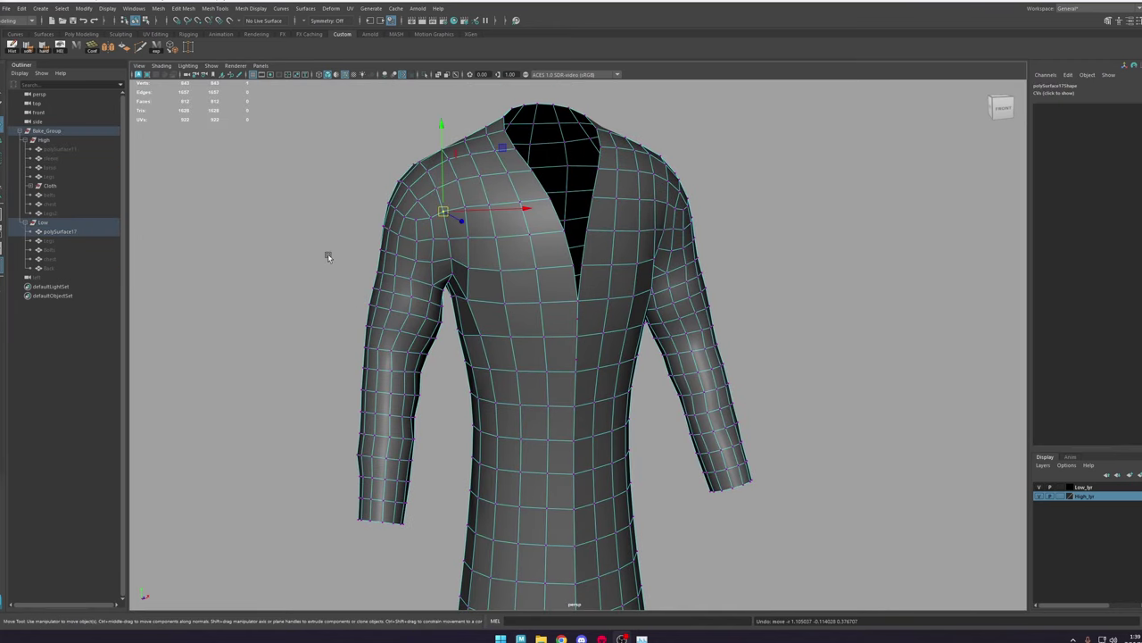
pyautogui.keyDown('alt'); pyautogui.moveTo(513, 259); pyautogui.dragTo(494, 262); pyautogui.keyUp('alt')
pyautogui.moveTo(494, 263); pyautogui.dragTo(558, 219, button='right')
pyautogui.click(724, 153)
pyautogui.keyDown('alt'); pyautogui.moveTo(757, 268); pyautogui.dragTo(670, 271); pyautogui.keyUp('alt')
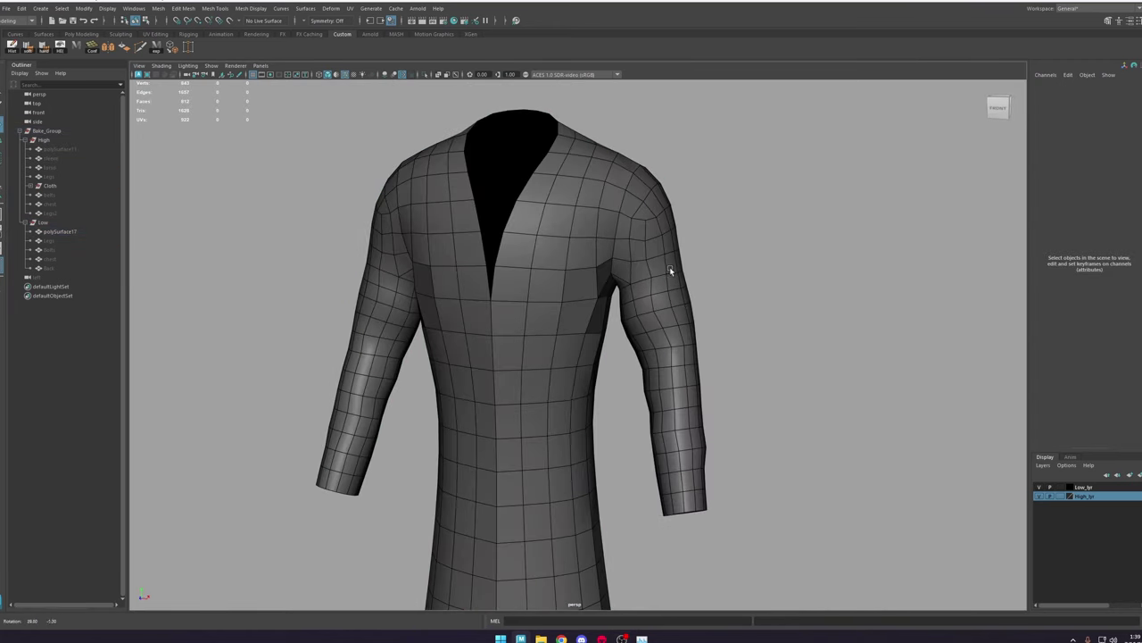
pyautogui.scroll(2, 586, 207)
pyautogui.keyDown('alt'); pyautogui.moveTo(589, 208); pyautogui.dragTo(374, 246); pyautogui.keyUp('alt')
pyautogui.scroll(2, 639, 187)
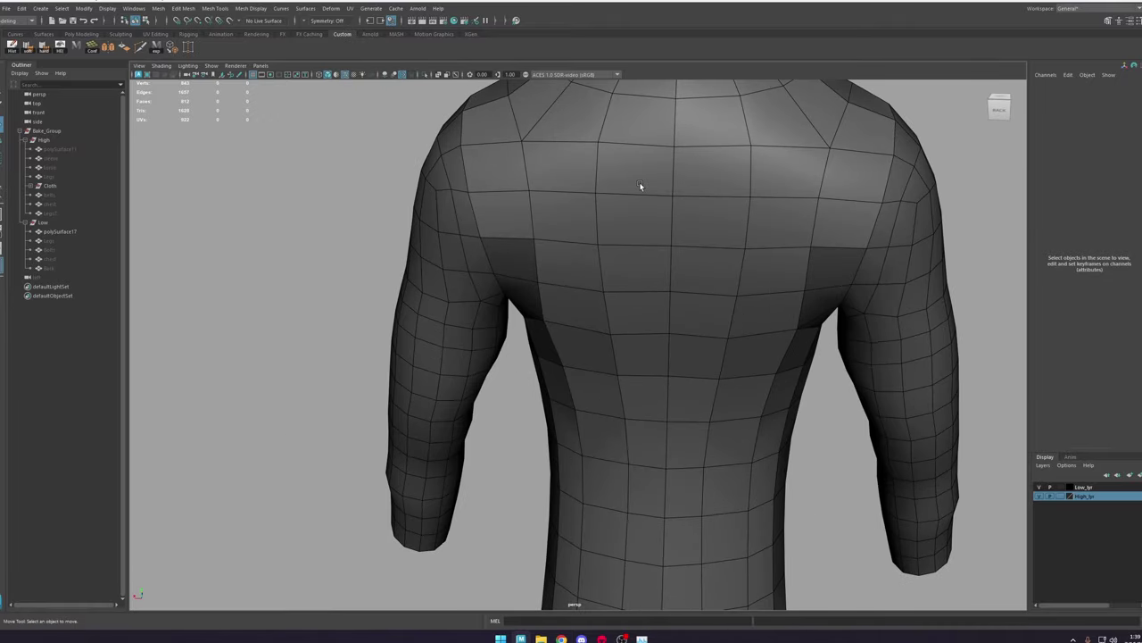
pyautogui.keyDown('alt'); pyautogui.moveTo(640, 186); pyautogui.dragTo(475, 191, button='right'); pyautogui.keyUp('alt')
pyautogui.click(475, 191)
# Step: Pick and frame a vertex on the robe's shoulder
pyautogui.keyDown('alt'); pyautogui.moveTo(467, 196); pyautogui.dragTo(530, 190); pyautogui.keyUp('alt')
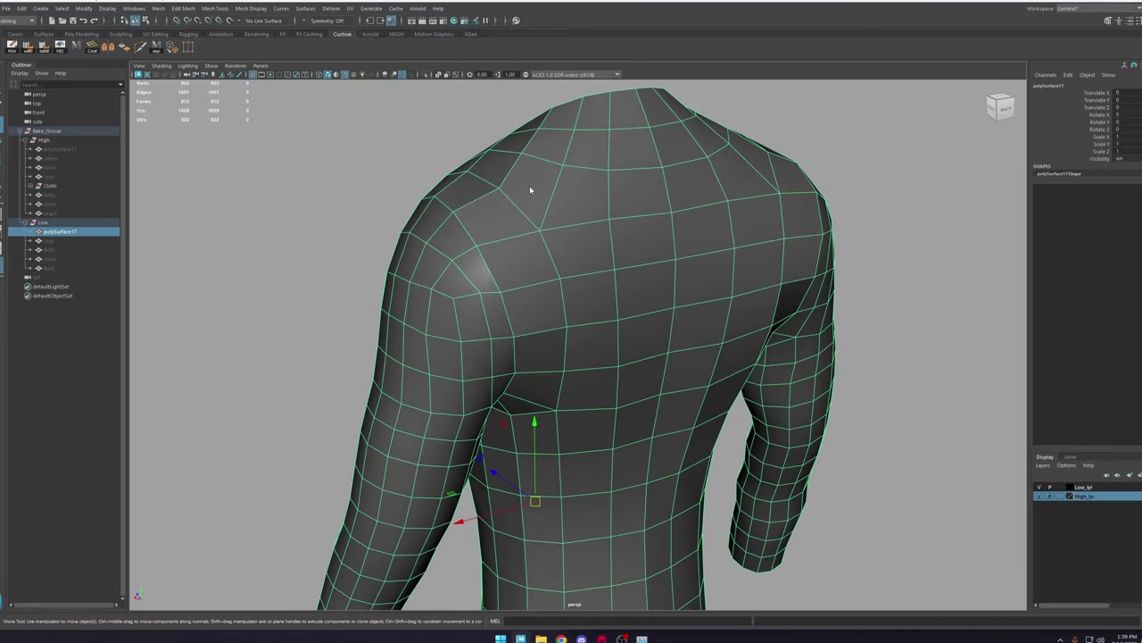
pyautogui.moveTo(530, 190); pyautogui.dragTo(482, 191, button='right')
pyautogui.click(456, 212)
pyautogui.press('f')
pyautogui.keyDown('alt'); pyautogui.moveTo(636, 234); pyautogui.dragTo(477, 209, button='right'); pyautogui.keyUp('alt')
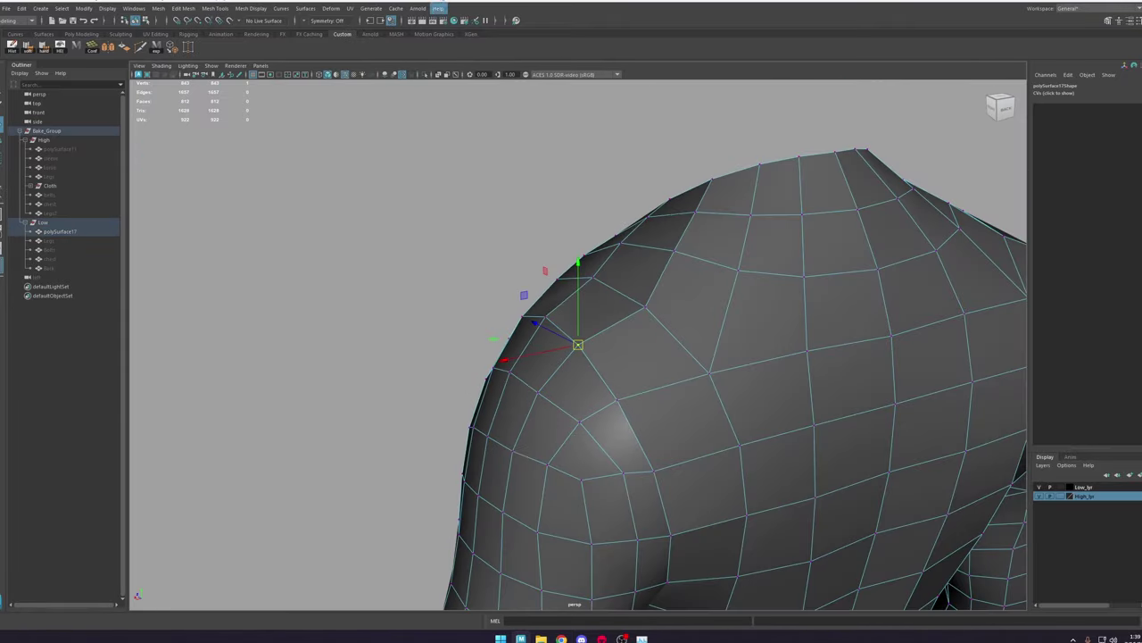
pyautogui.keyDown('alt'); pyautogui.moveTo(492, 225); pyautogui.dragTo(661, 253); pyautogui.keyUp('alt')
pyautogui.keyDown('alt'); pyautogui.moveTo(661, 253); pyautogui.dragTo(577, 201, button='right'); pyautogui.keyUp('alt')
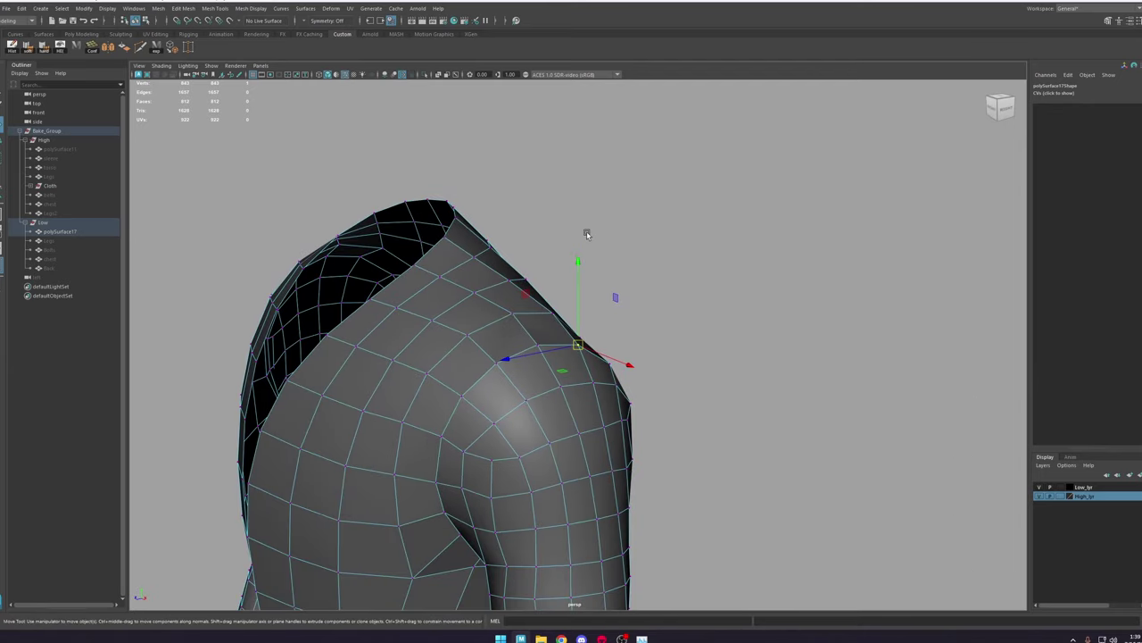
pyautogui.keyDown('alt'); pyautogui.moveTo(319, 188); pyautogui.dragTo(173, 209); pyautogui.keyUp('alt')
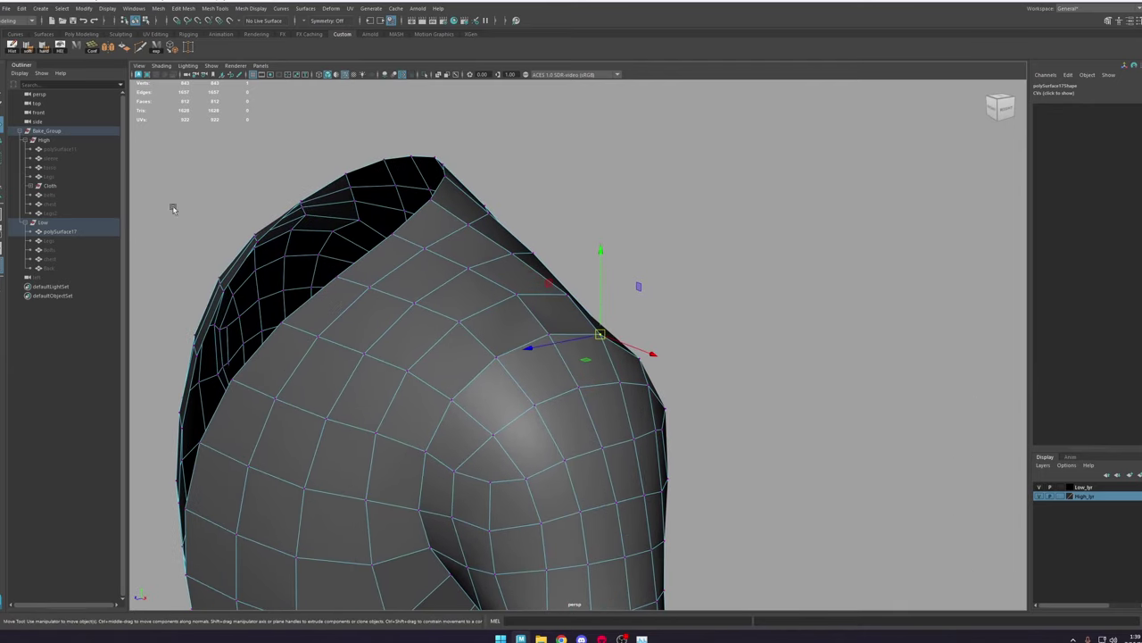
# Step: Unhide the high-poly torso polySurface11 as reference and reselect the low-poly robe
pyautogui.click(66, 149)
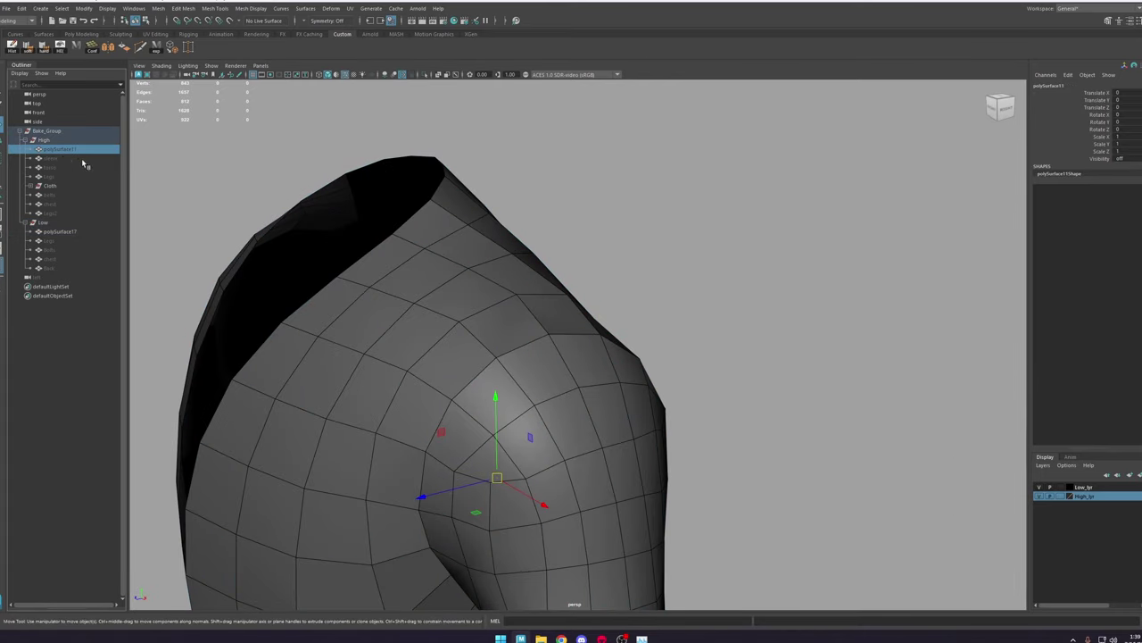
pyautogui.hotkey('shift', 'h')
pyautogui.hotkey('ctrl', 'z')
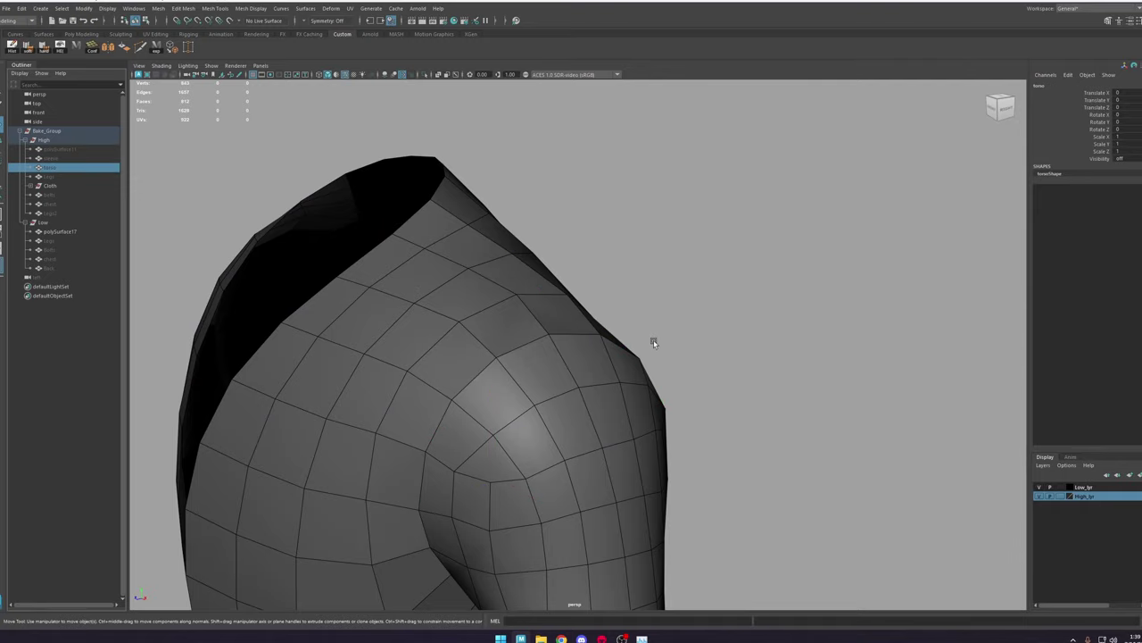
pyautogui.hotkey('shift', 'h')
pyautogui.click(664, 362)
pyautogui.click(584, 373)
pyautogui.keyDown('alt'); pyautogui.moveTo(584, 373); pyautogui.dragTo(655, 315); pyautogui.keyUp('alt')
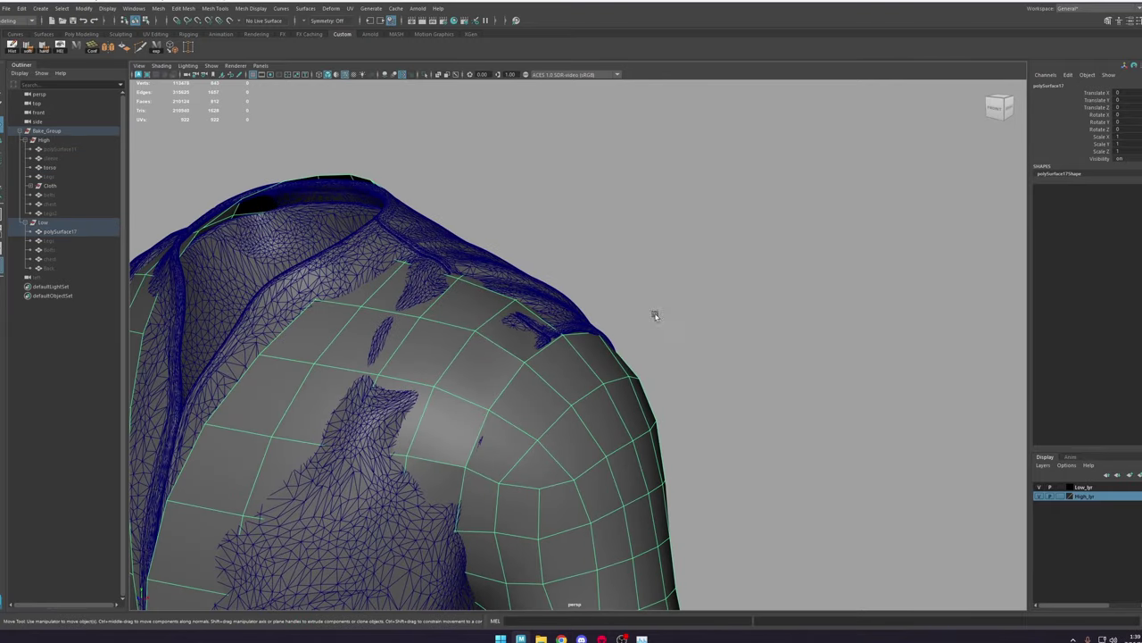
# Step: Nudge the shoulder vertex upward and make the high-poly torso the live surface
pyautogui.press('F9')
pyautogui.keyDown('alt'); pyautogui.moveTo(655, 315); pyautogui.dragTo(705, 407, button='right'); pyautogui.keyUp('alt')
pyautogui.moveTo(555, 316); pyautogui.dragTo(554, 309)
pyautogui.keyDown('alt'); pyautogui.moveTo(555, 309); pyautogui.dragTo(512, 357); pyautogui.keyUp('alt')
pyautogui.click(572, 292)
pyautogui.click(229, 21)
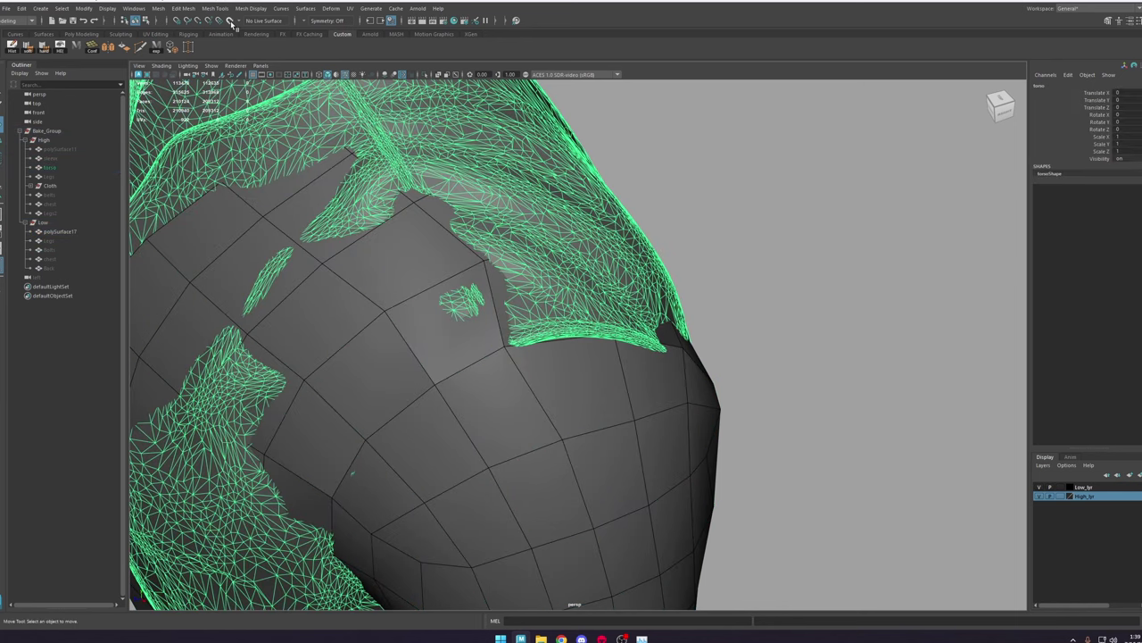
# Step: Make the torso live and pull a shoulder vertex and an armhole vertex onto it
pyautogui.click(479, 293)
pyautogui.click(1107, 22)
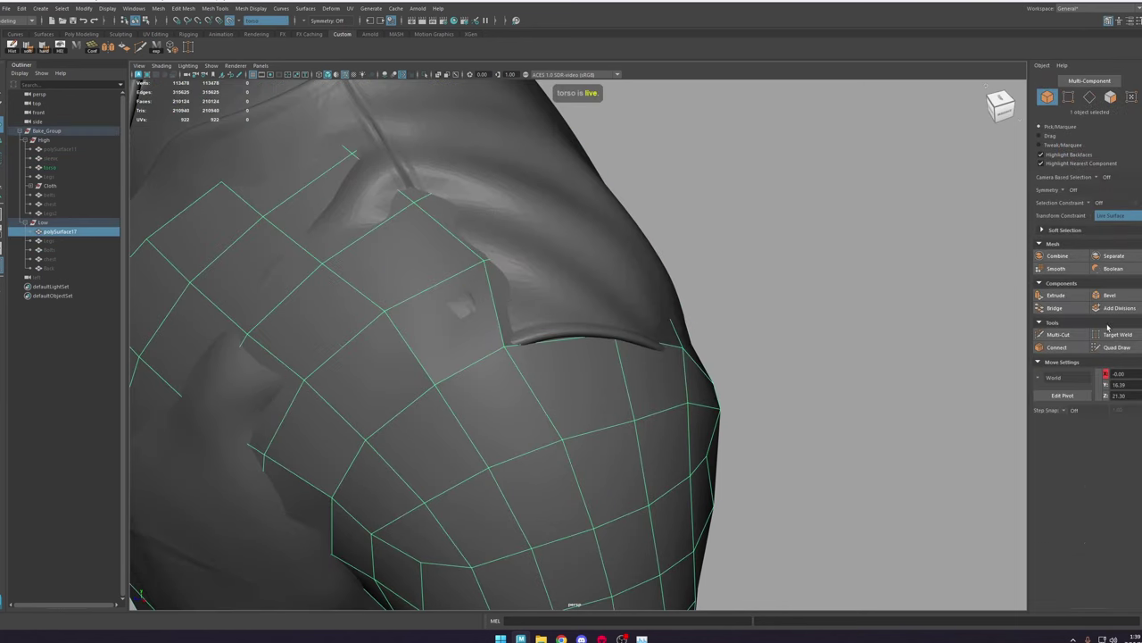
pyautogui.moveTo(484, 261); pyautogui.dragTo(458, 271)
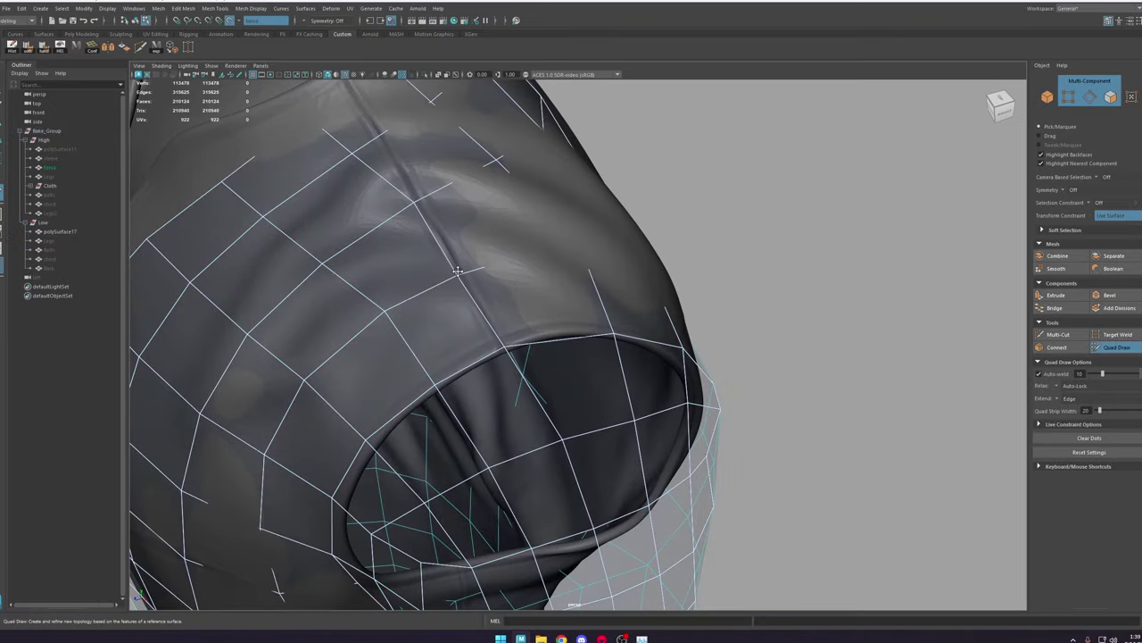
pyautogui.keyDown('alt'); pyautogui.moveTo(533, 330); pyautogui.dragTo(595, 343); pyautogui.keyUp('alt')
pyautogui.keyDown('alt'); pyautogui.moveTo(690, 410); pyautogui.dragTo(628, 415); pyautogui.keyUp('alt')
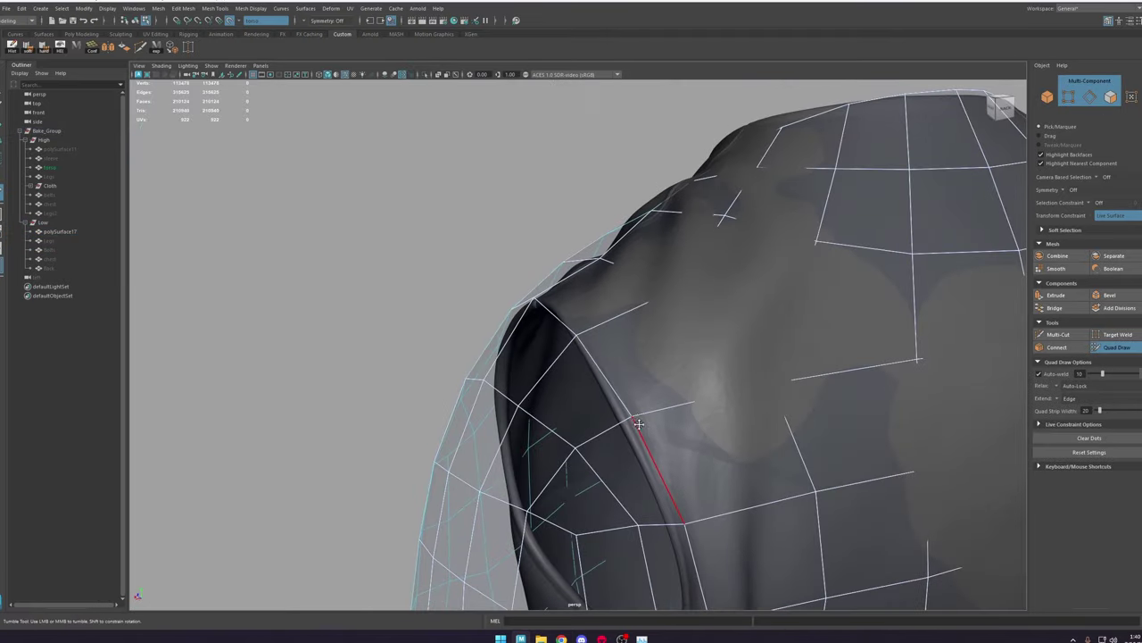
pyautogui.keyDown('alt'); pyautogui.moveTo(686, 459); pyautogui.dragTo(588, 321); pyautogui.keyUp('alt')
pyautogui.scroll(2, 636, 356)
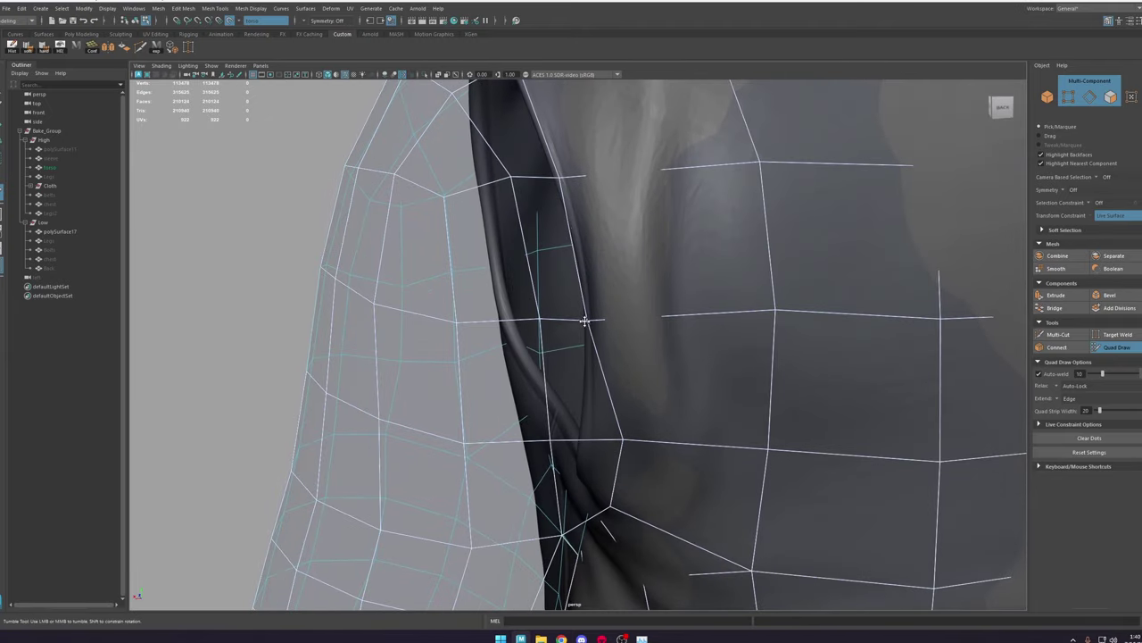
# Step: Move another armhole vertex left and bring the armhole bottom closer to the torso
pyautogui.keyDown('alt'); pyautogui.moveTo(636, 383); pyautogui.dragTo(658, 377); pyautogui.keyUp('alt')
pyautogui.moveTo(637, 430); pyautogui.dragTo(596, 424)
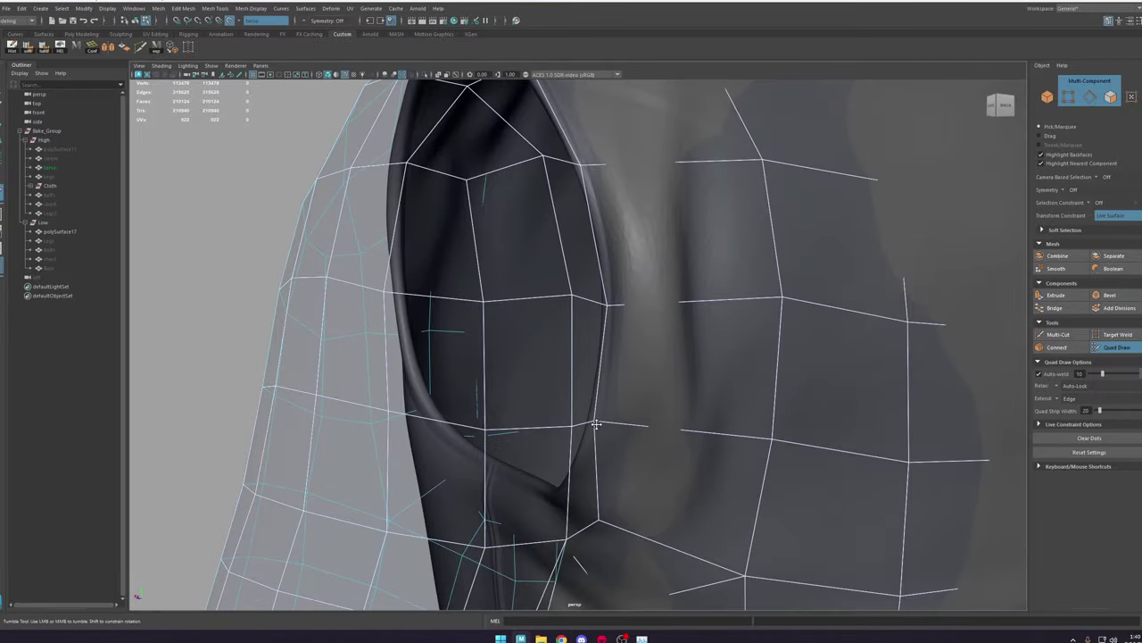
pyautogui.keyDown('alt'); pyautogui.moveTo(615, 457); pyautogui.dragTo(619, 299, button='middle'); pyautogui.keyUp('alt')
pyautogui.keyDown('alt'); pyautogui.moveTo(619, 299); pyautogui.dragTo(647, 348, button='right'); pyautogui.keyUp('alt')
pyautogui.moveTo(647, 348)
pyautogui.keyDown('alt'); pyautogui.mouseDown()
pyautogui.moveTo(600, 354)
pyautogui.moveTo(640, 357)
pyautogui.mouseUp(); pyautogui.keyUp('alt')
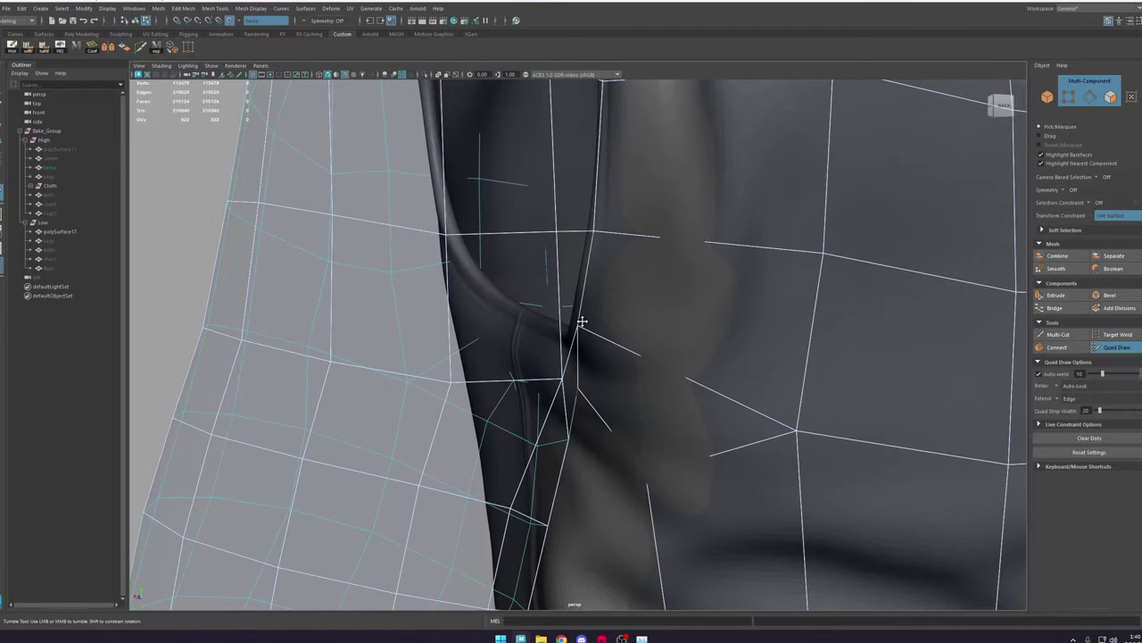
pyautogui.keyDown('alt'); pyautogui.moveTo(581, 322); pyautogui.dragTo(662, 344); pyautogui.keyUp('alt')
pyautogui.keyDown('alt'); pyautogui.moveTo(510, 351); pyautogui.dragTo(669, 387); pyautogui.keyUp('alt')
pyautogui.keyDown('alt'); pyautogui.moveTo(464, 273); pyautogui.dragTo(522, 280); pyautogui.keyUp('alt')
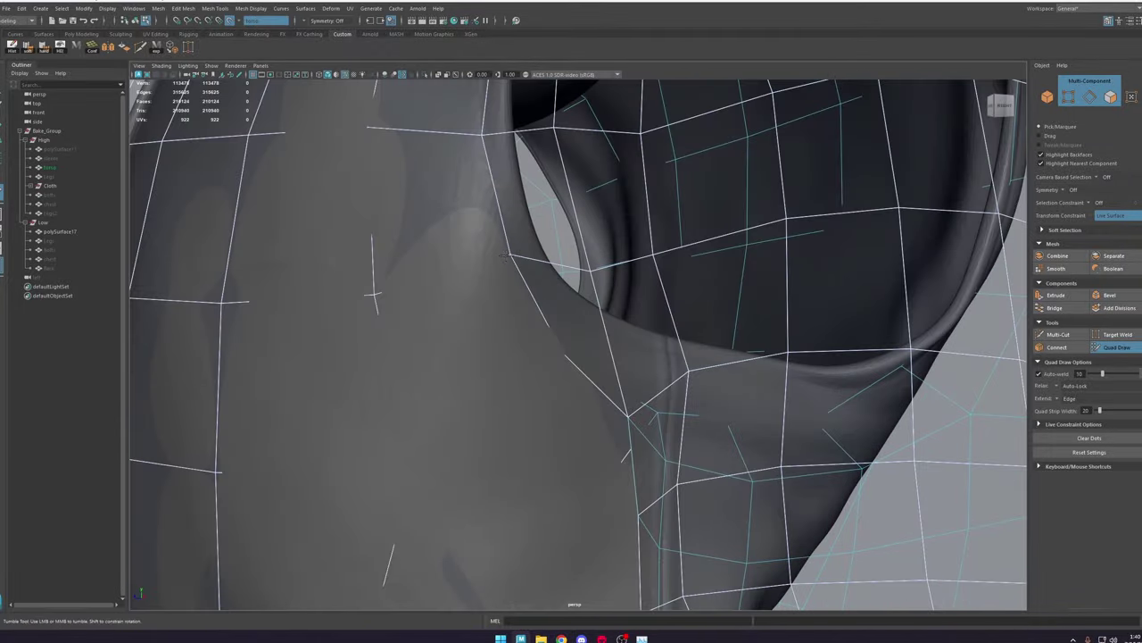
# Step: Slide an armhole border vertex along its edge and nudge the upper border vertex right
pyautogui.press('w')
pyautogui.click(510, 257)
pyautogui.moveTo(510, 256); pyautogui.dragTo(468, 256, button='right')
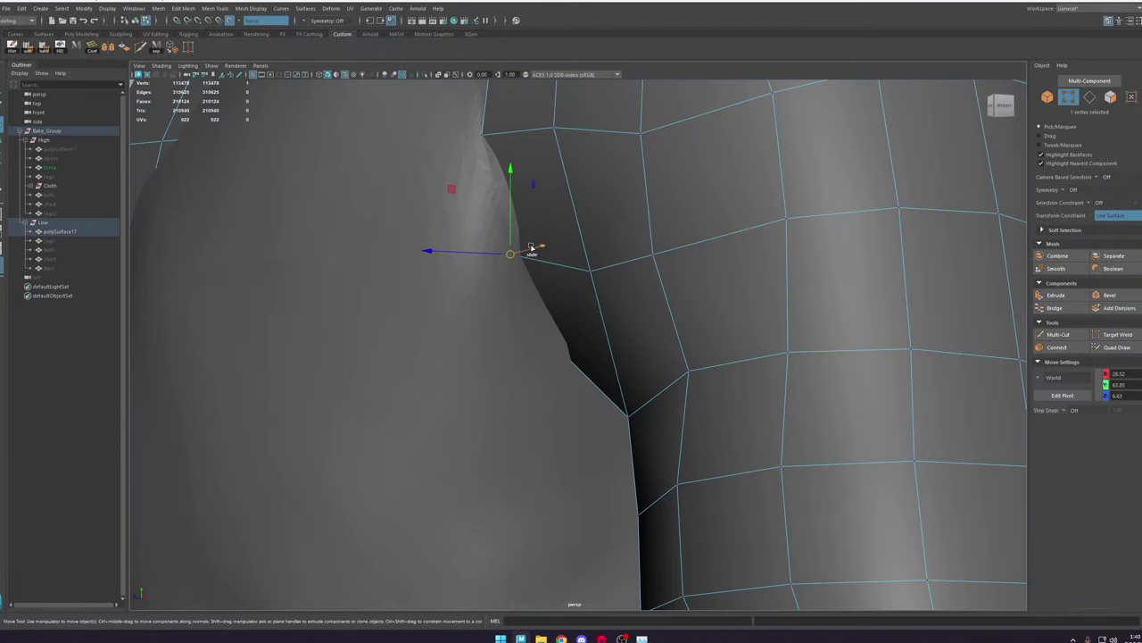
pyautogui.keyDown('ctrl'); pyautogui.keyDown('shift'); pyautogui.moveTo(531, 248); pyautogui.dragTo(541, 249); pyautogui.keyUp('shift'); pyautogui.keyUp('ctrl')
pyautogui.click(480, 138)
pyautogui.moveTo(504, 125); pyautogui.dragTo(510, 123)
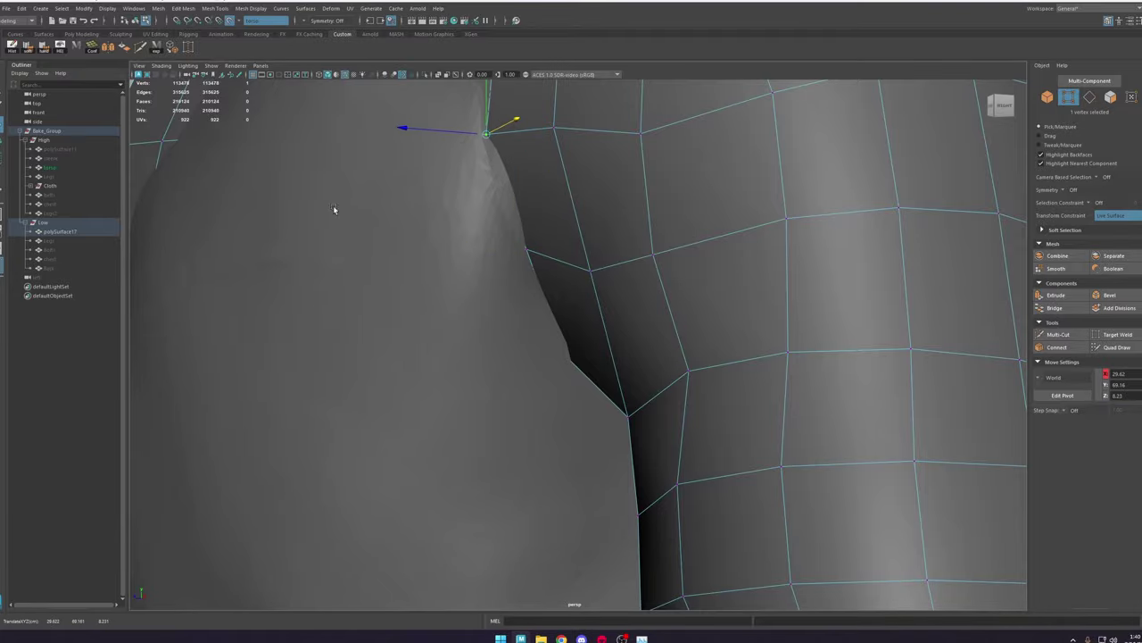
pyautogui.keyDown('alt'); pyautogui.moveTo(680, 274); pyautogui.dragTo(684, 329, button='middle'); pyautogui.keyUp('alt')
pyautogui.press('y')
pyautogui.moveTo(683, 330)
pyautogui.keyDown('alt'); pyautogui.mouseDown()
pyautogui.moveTo(540, 196)
pyautogui.moveTo(663, 230)
pyautogui.moveTo(500, 268)
pyautogui.moveTo(415, 229)
pyautogui.mouseUp(); pyautogui.keyUp('alt')
pyautogui.press('w')
pyautogui.click(483, 275)
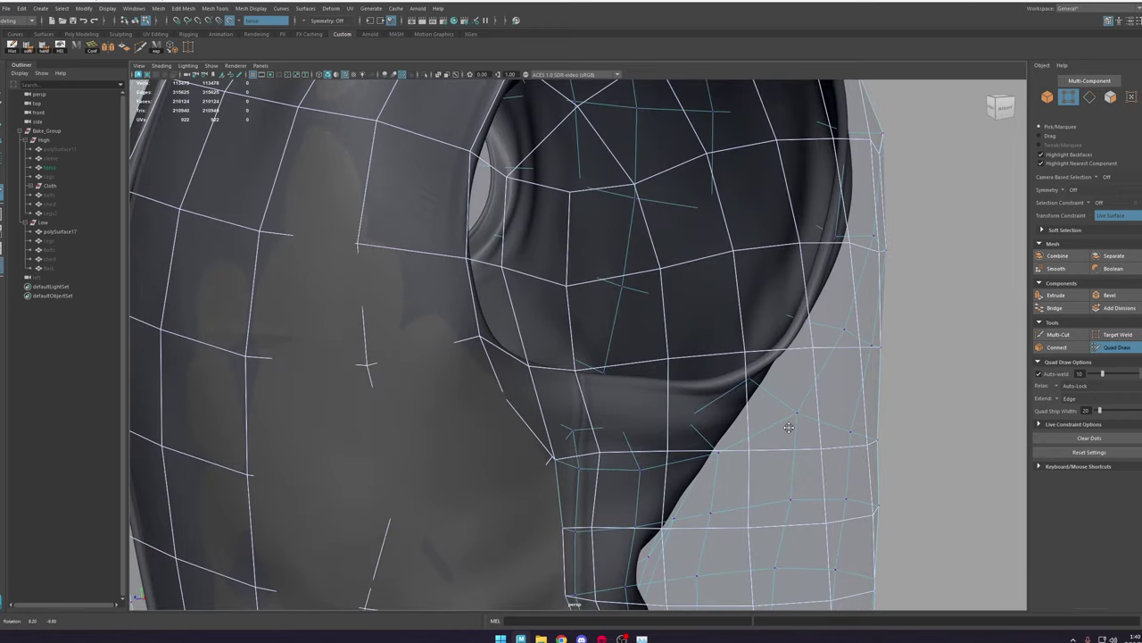
# Step: Shift a vertex beside the armhole and move one below it vertically, checking in wireframe
pyautogui.keyDown('alt'); pyautogui.moveTo(789, 427); pyautogui.dragTo(817, 426); pyautogui.keyUp('alt')
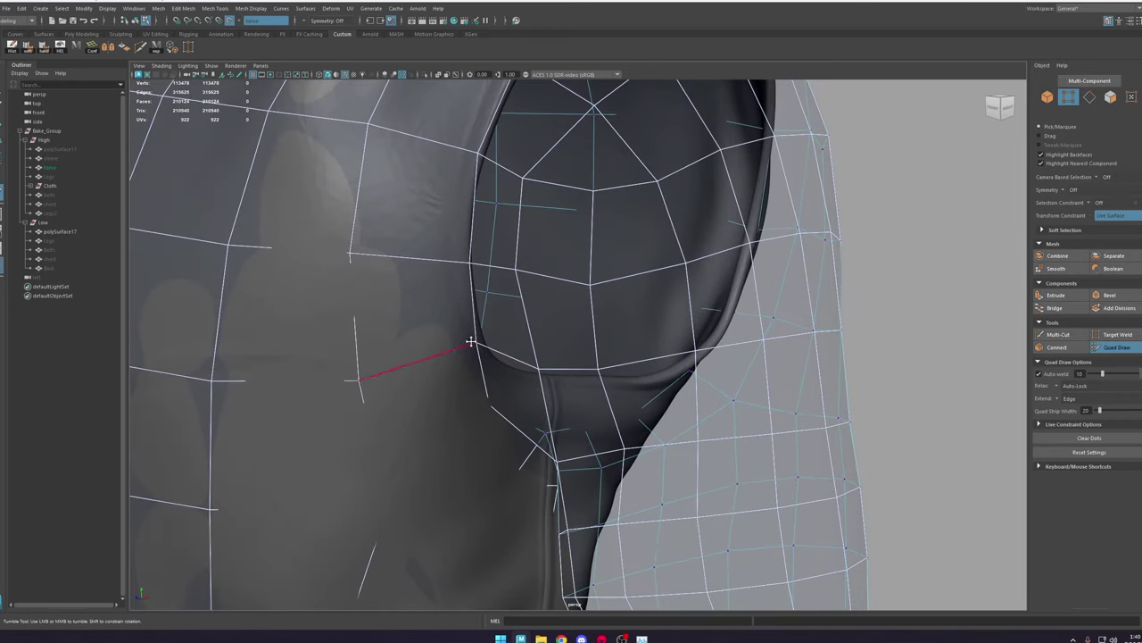
pyautogui.press('w')
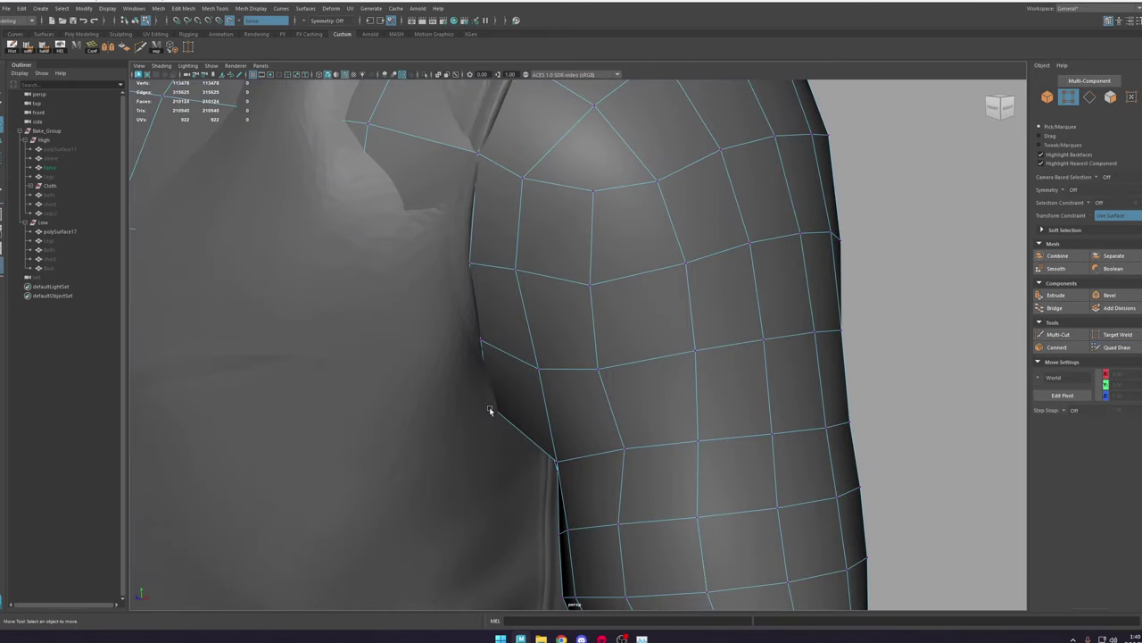
pyautogui.click(489, 406)
pyautogui.moveTo(512, 413); pyautogui.dragTo(461, 382)
pyautogui.click(1109, 349)
pyautogui.keyDown('alt'); pyautogui.moveTo(607, 377); pyautogui.dragTo(556, 372); pyautogui.keyUp('alt')
pyautogui.keyDown('alt'); pyautogui.moveTo(671, 387); pyautogui.dragTo(618, 377, button='middle'); pyautogui.keyUp('alt')
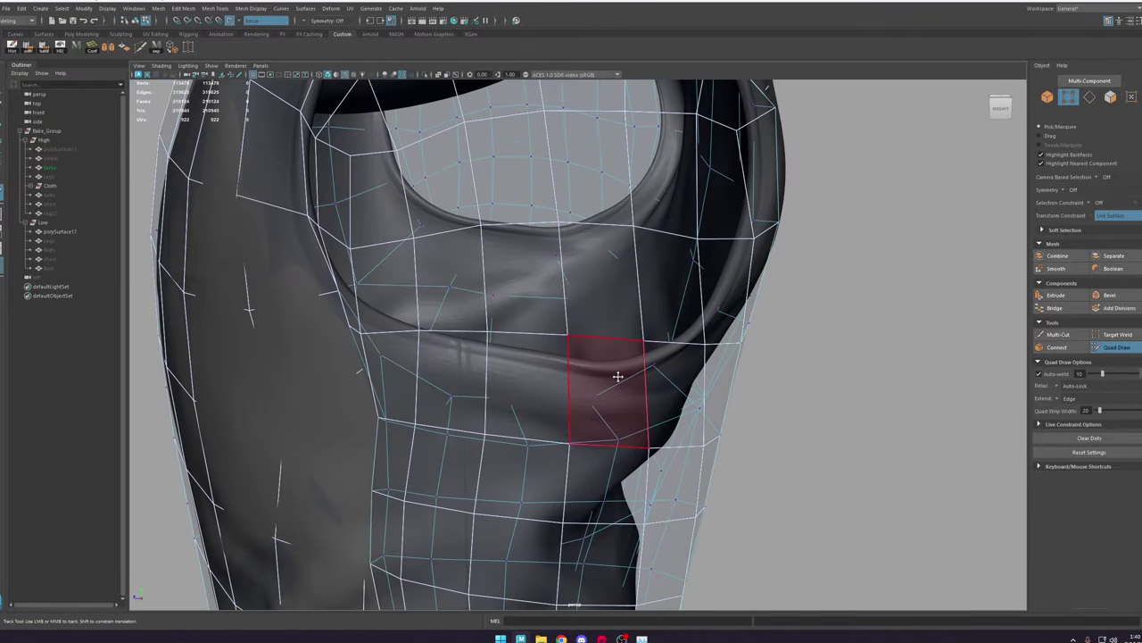
pyautogui.press('w')
pyautogui.press('4')
pyautogui.click(591, 401)
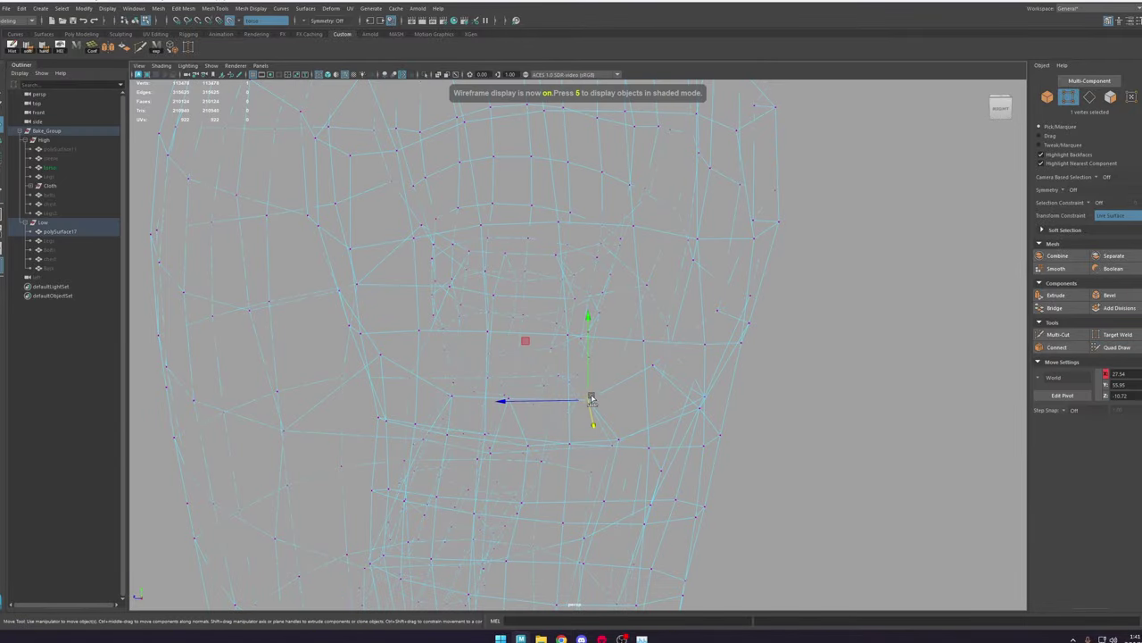
pyautogui.moveTo(589, 382); pyautogui.dragTo(587, 373)
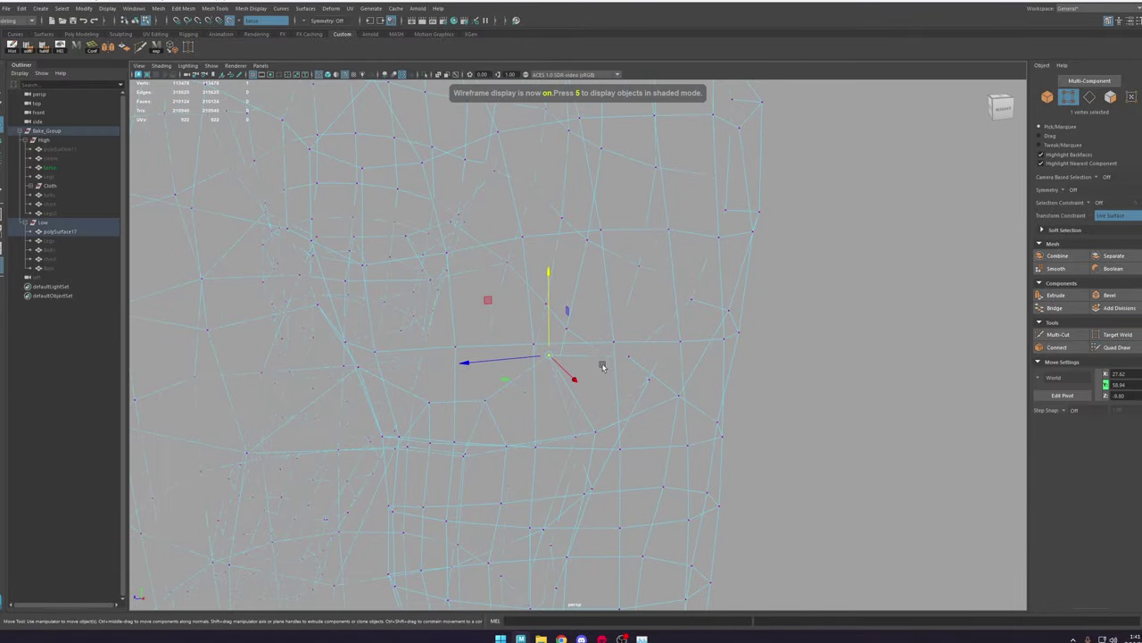
pyautogui.press('5')
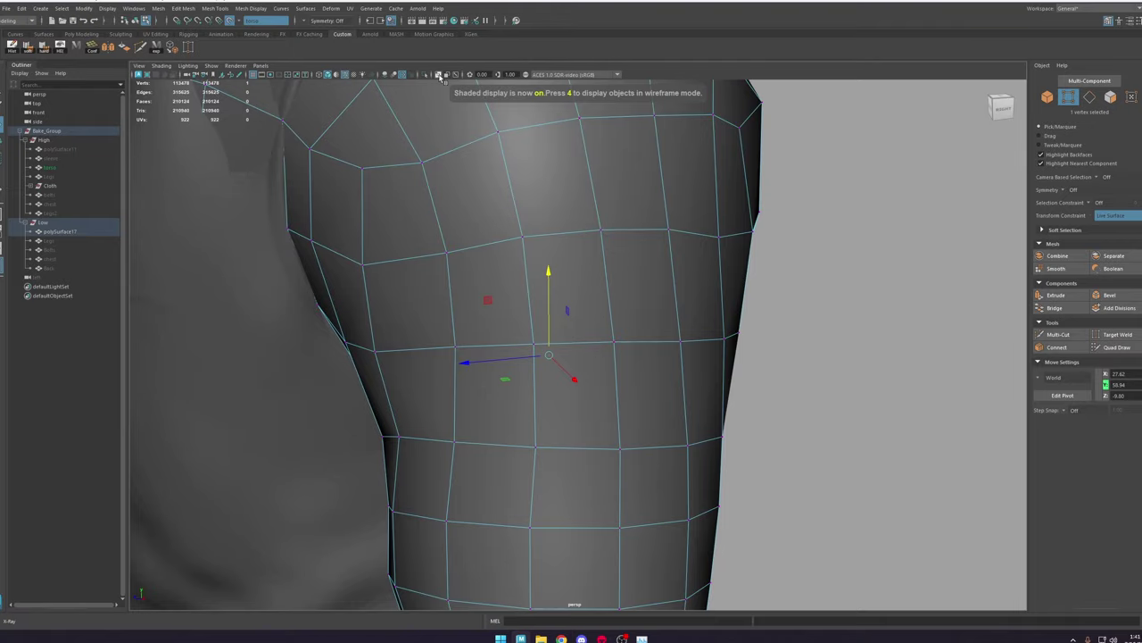
# Step: Turn on X-Ray, stop snapping to the torso, and raise the vertex under the armhole
pyautogui.click(438, 75)
pyautogui.keyDown('alt'); pyautogui.moveTo(628, 329); pyautogui.dragTo(580, 336); pyautogui.keyUp('alt')
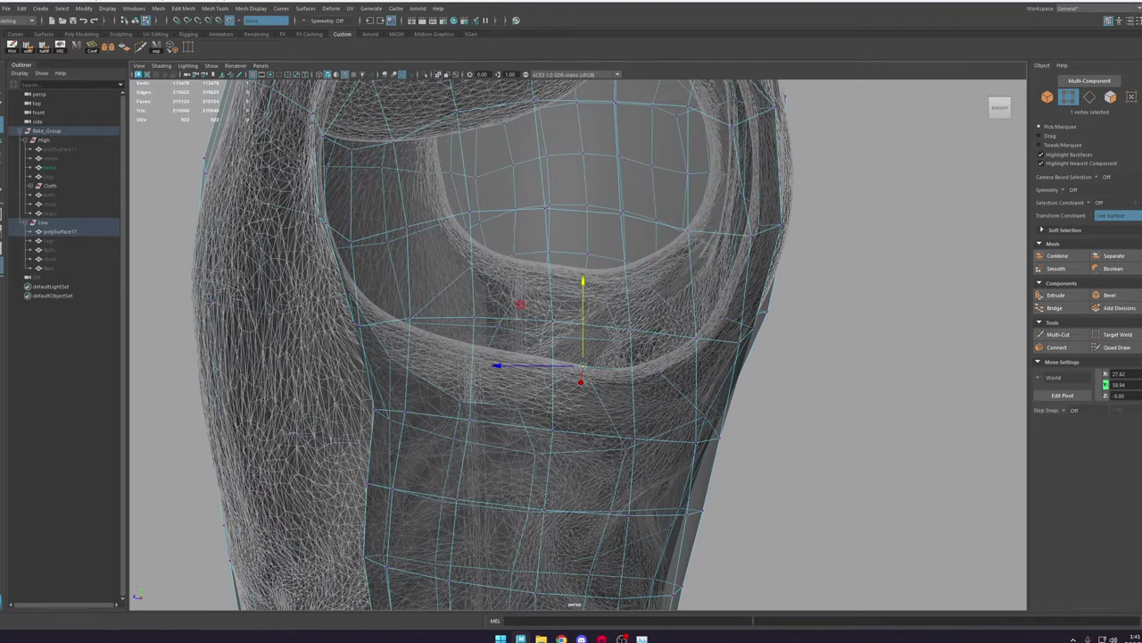
pyautogui.keyDown('alt'); pyautogui.moveTo(595, 399); pyautogui.dragTo(570, 407); pyautogui.keyUp('alt')
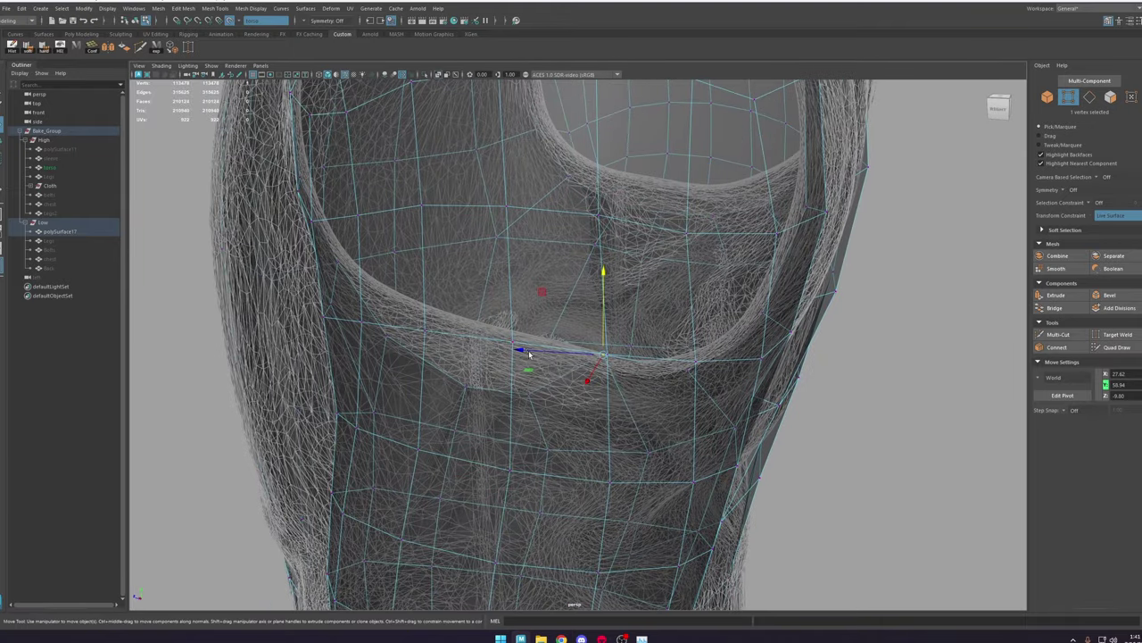
pyautogui.click(231, 22)
pyautogui.moveTo(515, 343)
pyautogui.keyDown('alt'); pyautogui.mouseDown()
pyautogui.moveTo(538, 421)
pyautogui.moveTo(521, 344)
pyautogui.mouseUp(); pyautogui.keyUp('alt')
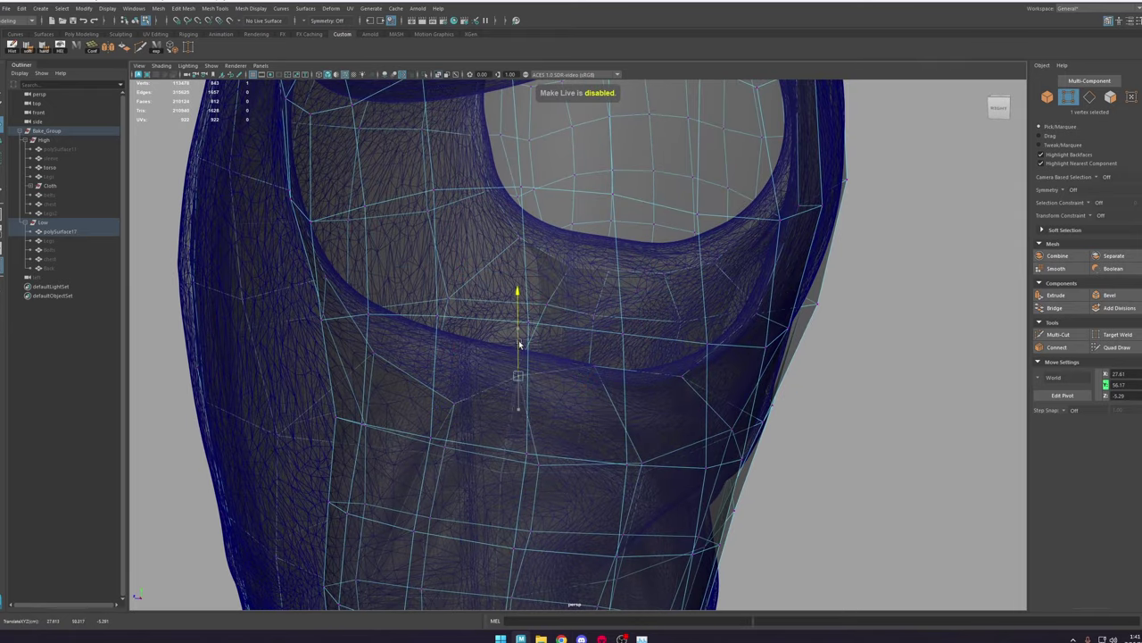
pyautogui.moveTo(451, 389); pyautogui.dragTo(459, 323)
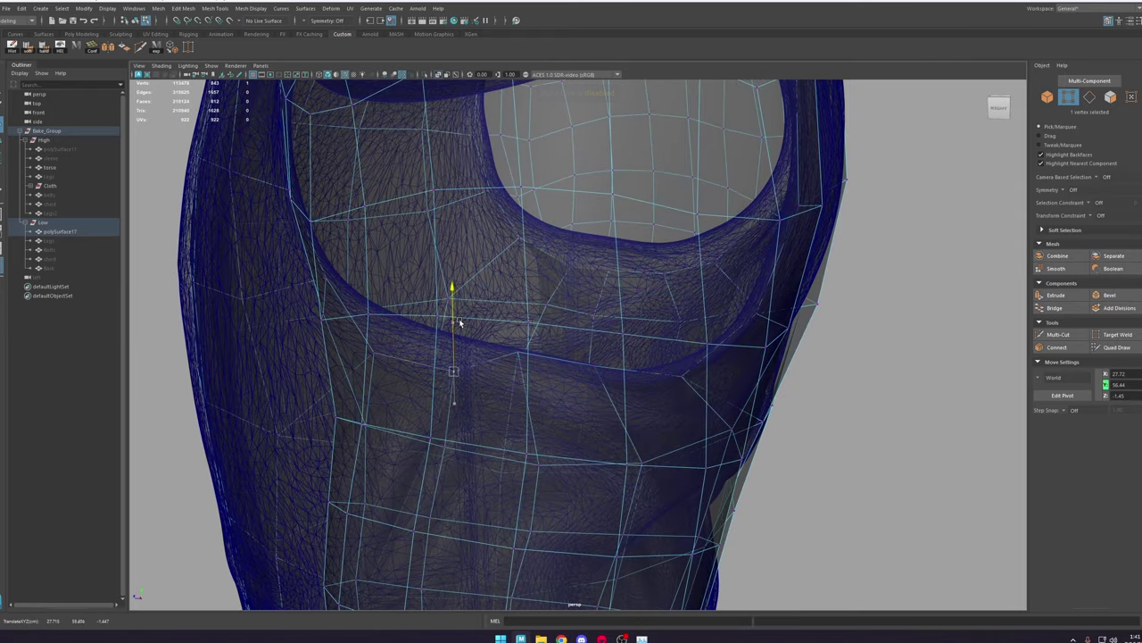
pyautogui.click(383, 358)
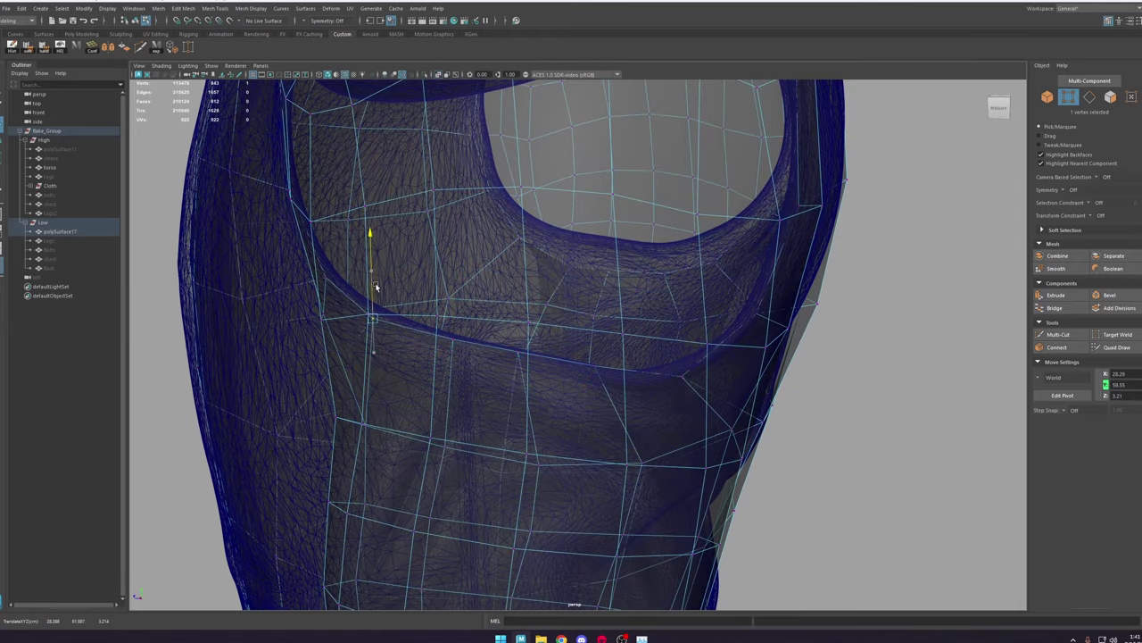
pyautogui.keyDown('alt'); pyautogui.moveTo(794, 339); pyautogui.dragTo(681, 383, button='right'); pyautogui.keyUp('alt')
pyautogui.keyDown('alt'); pyautogui.moveTo(681, 383); pyautogui.dragTo(656, 384); pyautogui.keyUp('alt')
pyautogui.keyDown('alt'); pyautogui.moveTo(656, 384); pyautogui.dragTo(805, 497, button='right'); pyautogui.keyUp('alt')
pyautogui.keyDown('alt'); pyautogui.moveTo(805, 496); pyautogui.dragTo(663, 384); pyautogui.keyUp('alt')
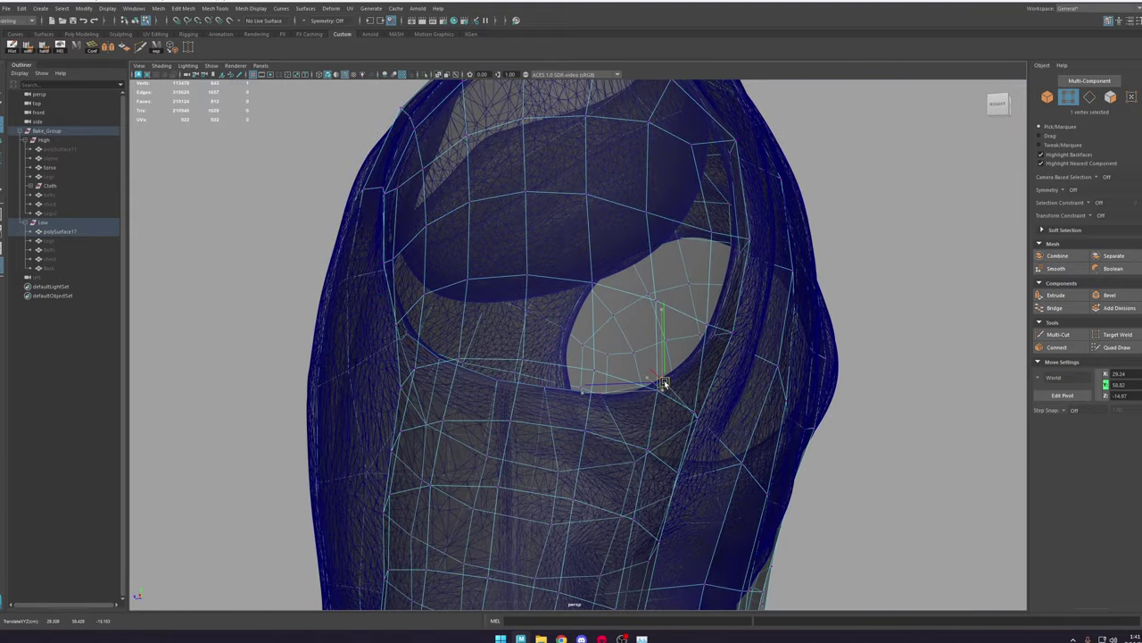
pyautogui.keyDown('alt'); pyautogui.moveTo(708, 422); pyautogui.dragTo(773, 412); pyautogui.keyUp('alt')
# Step: Reposition an armhole edge vertex in depth and sideways to fit the torso
pyautogui.click(605, 395)
pyautogui.click(786, 411)
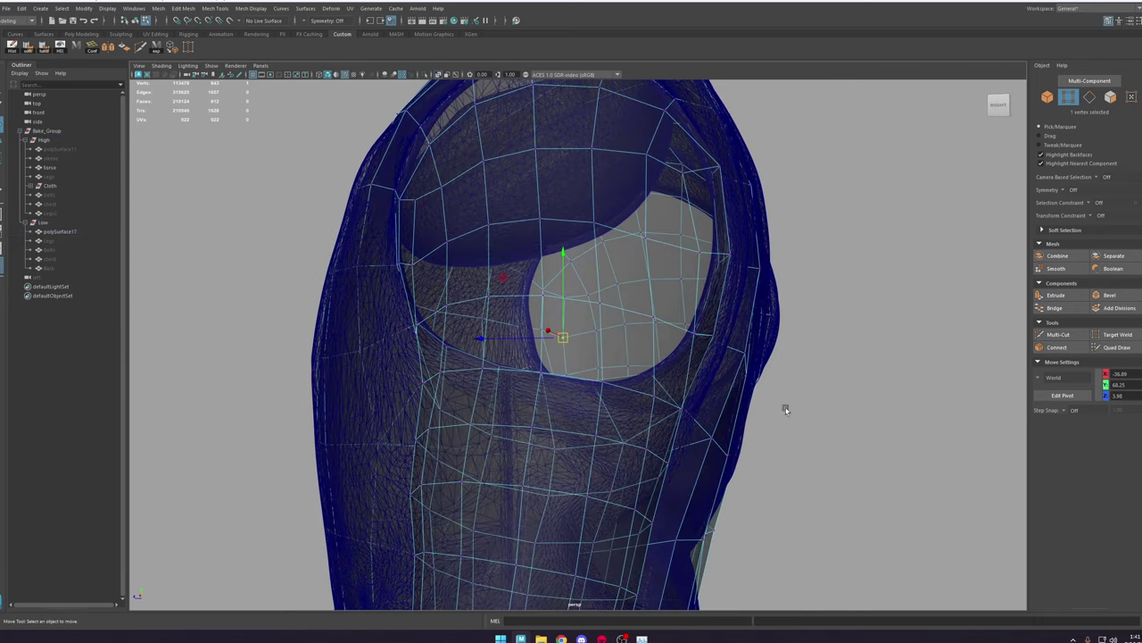
pyautogui.click(595, 380)
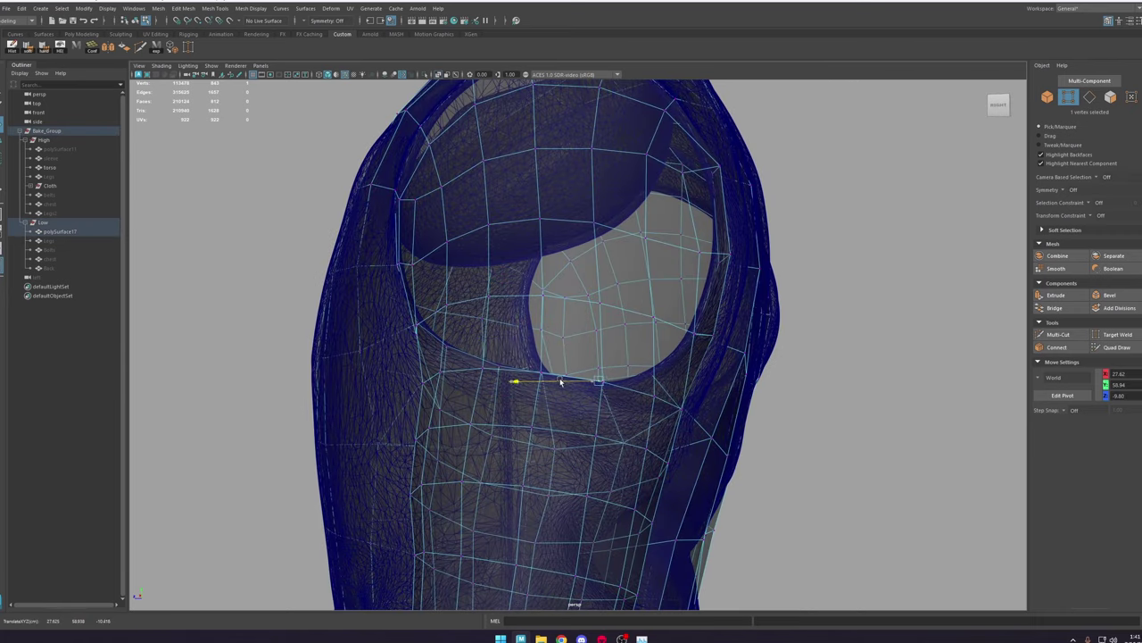
pyautogui.moveTo(569, 381)
pyautogui.keyDown('alt'); pyautogui.mouseDown()
pyautogui.moveTo(658, 378)
pyautogui.moveTo(560, 390)
pyautogui.mouseUp(); pyautogui.keyUp('alt')
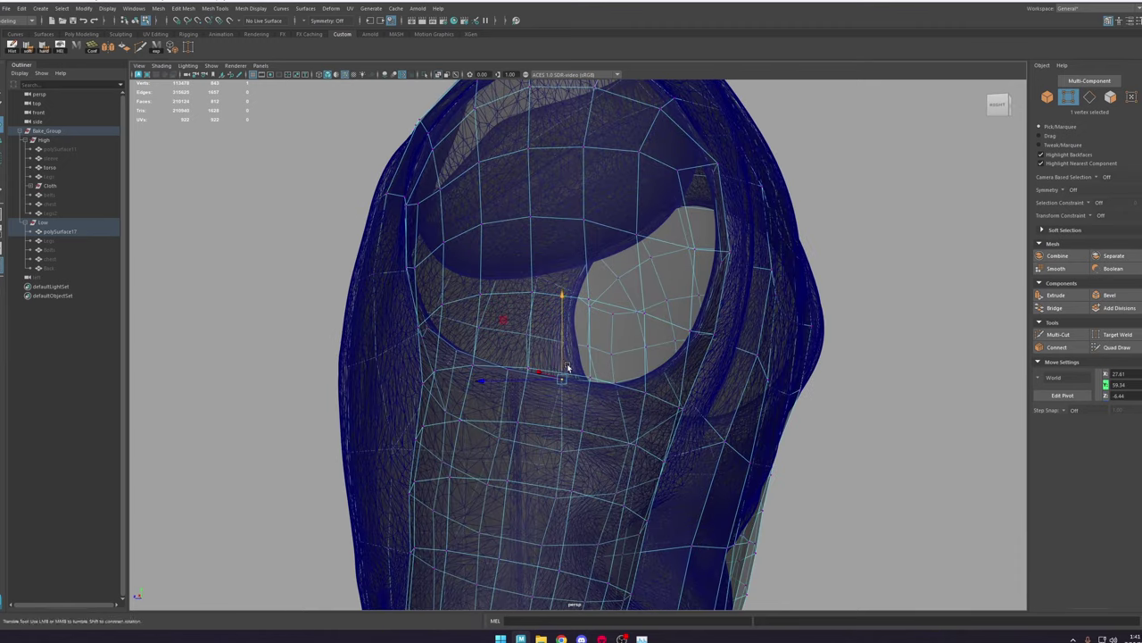
pyautogui.moveTo(568, 368)
pyautogui.keyDown('alt'); pyautogui.mouseDown()
pyautogui.moveTo(551, 377)
pyautogui.moveTo(564, 378)
pyautogui.mouseUp(); pyautogui.keyUp('alt')
pyautogui.moveTo(514, 348); pyautogui.dragTo(512, 348)
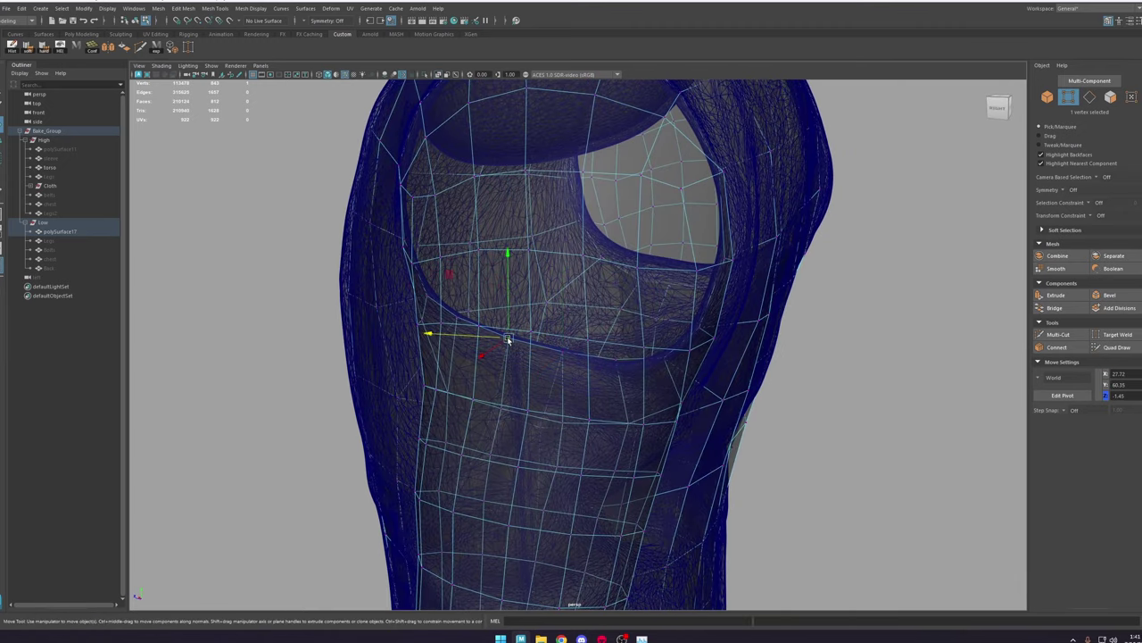
pyautogui.keyDown('alt'); pyautogui.moveTo(498, 340); pyautogui.dragTo(559, 367, button='middle'); pyautogui.keyUp('alt')
pyautogui.moveTo(503, 344)
pyautogui.keyDown('alt'); pyautogui.mouseDown()
pyautogui.moveTo(530, 352)
pyautogui.moveTo(506, 337)
pyautogui.mouseUp(); pyautogui.keyUp('alt')
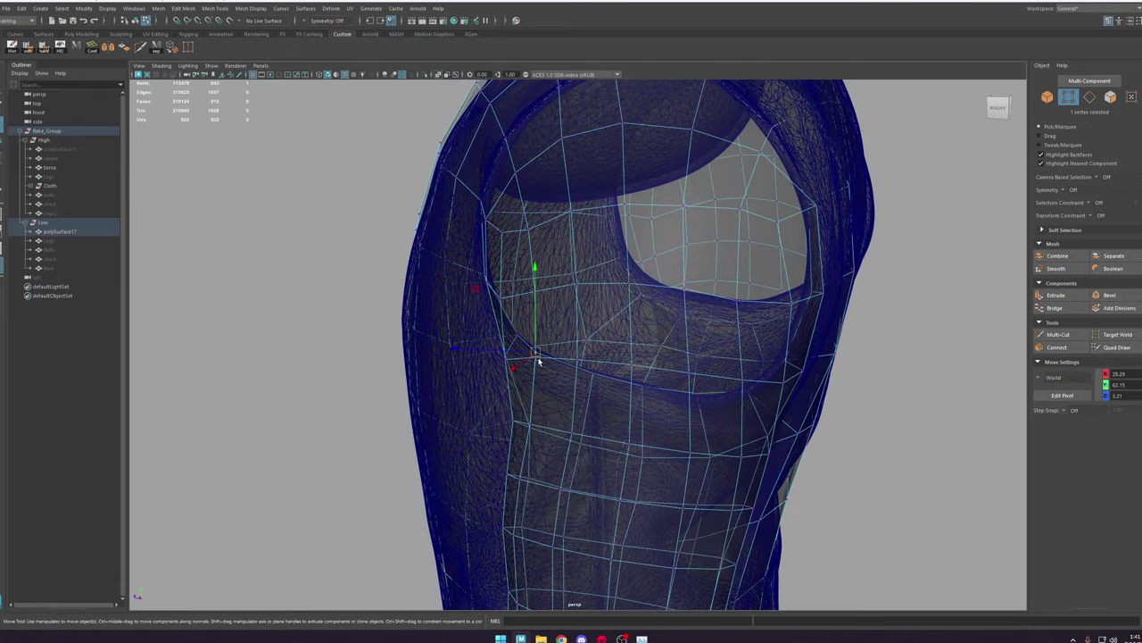
pyautogui.keyDown('alt'); pyautogui.moveTo(546, 360); pyautogui.dragTo(533, 399); pyautogui.keyUp('alt')
pyautogui.moveTo(625, 355); pyautogui.dragTo(632, 356)
pyautogui.moveTo(632, 355)
pyautogui.keyDown('alt'); pyautogui.mouseDown()
pyautogui.moveTo(714, 398)
pyautogui.moveTo(687, 369)
pyautogui.moveTo(586, 449)
pyautogui.moveTo(569, 301)
pyautogui.moveTo(535, 348)
pyautogui.moveTo(401, 409)
pyautogui.moveTo(401, 383)
pyautogui.mouseUp(); pyautogui.keyUp('alt')
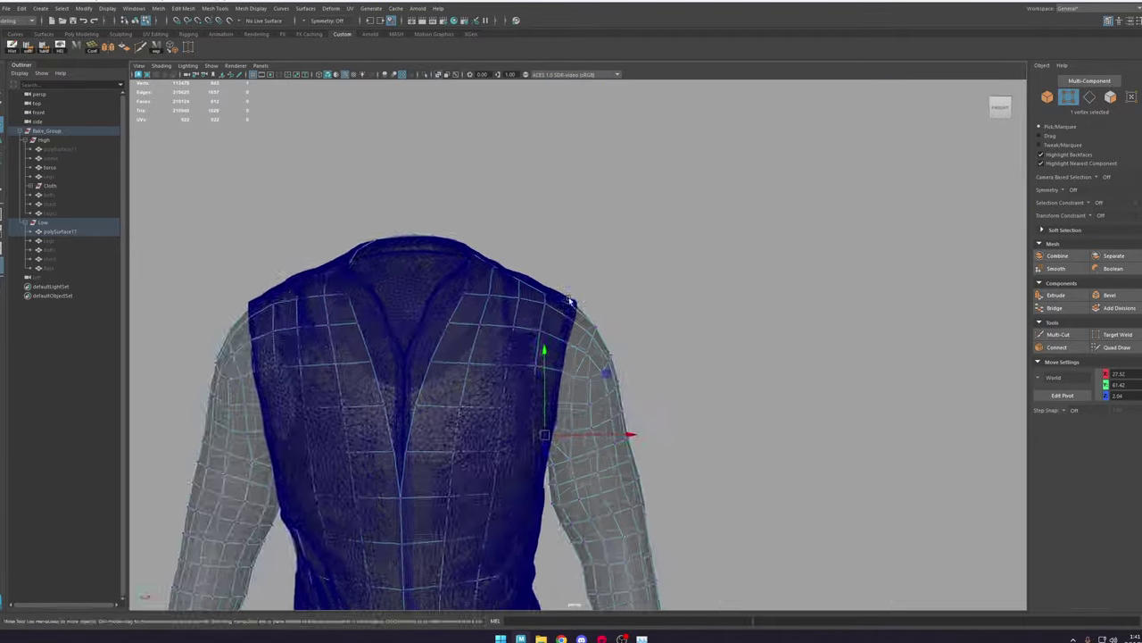
# Step: Turn off X-Ray and make the torso the live snapping surface again for Quad Draw
pyautogui.press('5')
pyautogui.click(437, 75)
pyautogui.click(50, 168)
pyautogui.click(229, 20)
pyautogui.click(1118, 346)
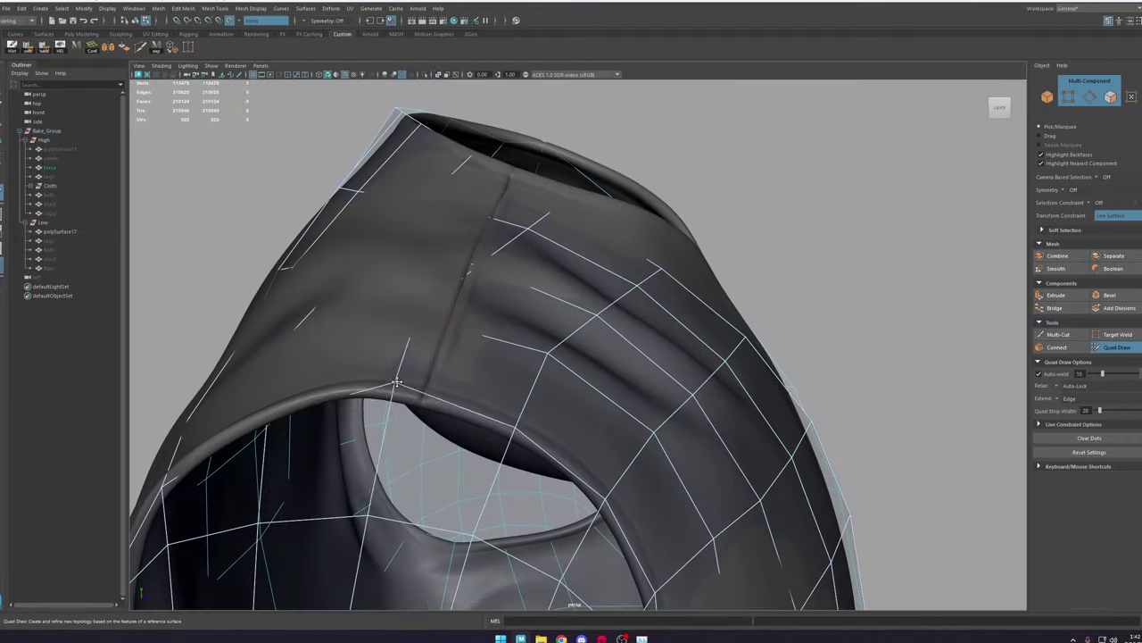
pyautogui.press('w')
pyautogui.press('F9')
# Step: Nudge the shoulder vertices into place and slide a shoulder vertex along its edge
pyautogui.moveTo(393, 321); pyautogui.dragTo(540, 209)
pyautogui.moveTo(464, 242); pyautogui.dragTo(475, 234)
pyautogui.press('y')
pyautogui.moveTo(568, 273)
pyautogui.keyDown('alt'); pyautogui.mouseDown()
pyautogui.moveTo(485, 250)
pyautogui.moveTo(673, 434)
pyautogui.moveTo(705, 357)
pyautogui.moveTo(712, 419)
pyautogui.mouseUp(); pyautogui.keyUp('alt')
pyautogui.press('w')
pyautogui.click(711, 447)
pyautogui.keyDown('ctrl'); pyautogui.keyDown('shift'); pyautogui.moveTo(487, 382); pyautogui.dragTo(493, 382, button='middle'); pyautogui.keyUp('shift'); pyautogui.keyUp('ctrl')
pyautogui.press('y')
pyautogui.moveTo(493, 382)
pyautogui.keyDown('alt'); pyautogui.mouseDown()
pyautogui.moveTo(571, 357)
pyautogui.moveTo(536, 420)
pyautogui.moveTo(602, 396)
pyautogui.moveTo(740, 470)
pyautogui.moveTo(530, 401)
pyautogui.moveTo(563, 419)
pyautogui.moveTo(532, 438)
pyautogui.moveTo(500, 419)
pyautogui.mouseUp(); pyautogui.keyUp('alt')
# Step: Adjust the armhole rim vertices in wireframe, then stop snapping and return to object selection
pyautogui.press('w')
pyautogui.click(554, 459)
pyautogui.press('y')
pyautogui.press('4')
pyautogui.press('w')
pyautogui.click(482, 433)
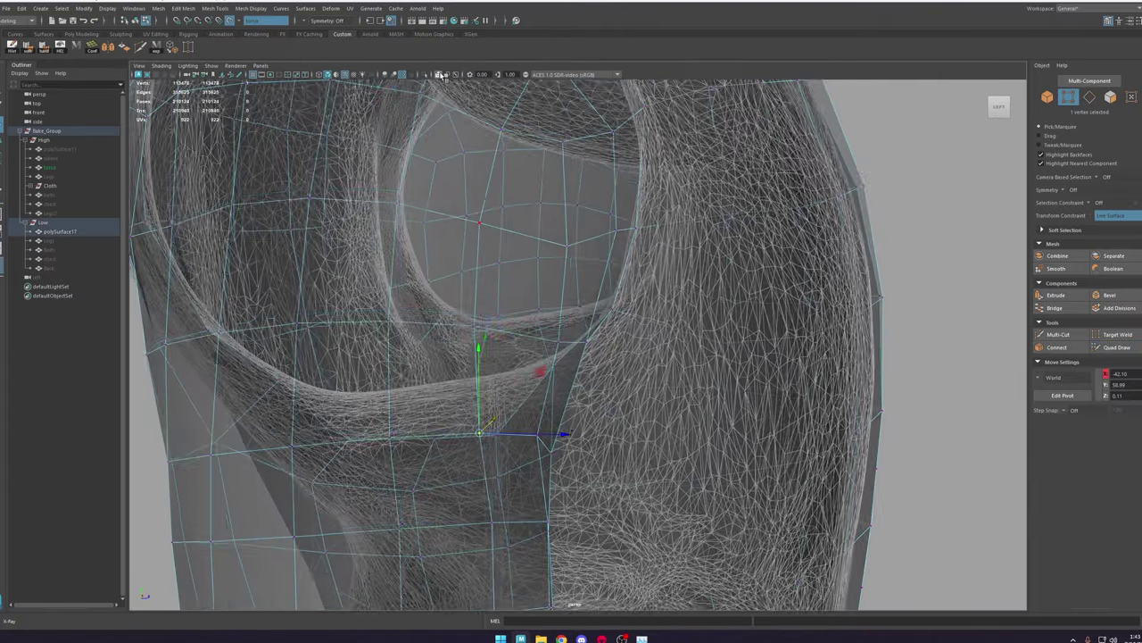
pyautogui.click(498, 299)
pyautogui.click(229, 20)
pyautogui.moveTo(536, 360)
pyautogui.keyDown('alt'); pyautogui.mouseDown()
pyautogui.moveTo(680, 378)
pyautogui.moveTo(700, 366)
pyautogui.mouseUp(); pyautogui.keyUp('alt')
pyautogui.click(525, 350)
pyautogui.keyDown('alt'); pyautogui.moveTo(629, 357); pyautogui.dragTo(668, 252); pyautogui.keyUp('alt')
pyautogui.press('F8')
pyautogui.scroll(-6, 625, 268)
# Step: Show only the low-poly robe shaded and try Edit Edge Flow on the armhole, then undo it
pyautogui.press('6')
pyautogui.click(423, 76)
pyautogui.moveTo(486, 259)
pyautogui.keyDown('alt'); pyautogui.mouseDown()
pyautogui.moveTo(668, 292)
pyautogui.moveTo(617, 281)
pyautogui.mouseUp(); pyautogui.keyUp('alt')
pyautogui.keyDown('alt'); pyautogui.moveTo(720, 253); pyautogui.dragTo(760, 292); pyautogui.keyUp('alt')
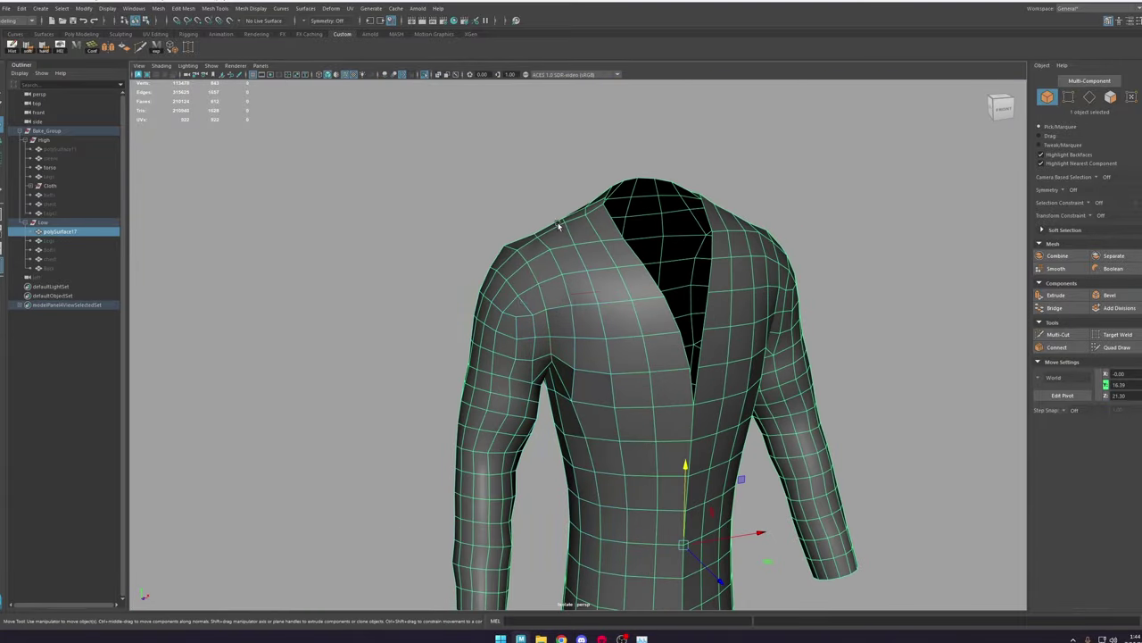
pyautogui.press('F8')
pyautogui.keyDown('shift'); pyautogui.moveTo(548, 283); pyautogui.dragTo(549, 311, button='right'); pyautogui.keyUp('shift')
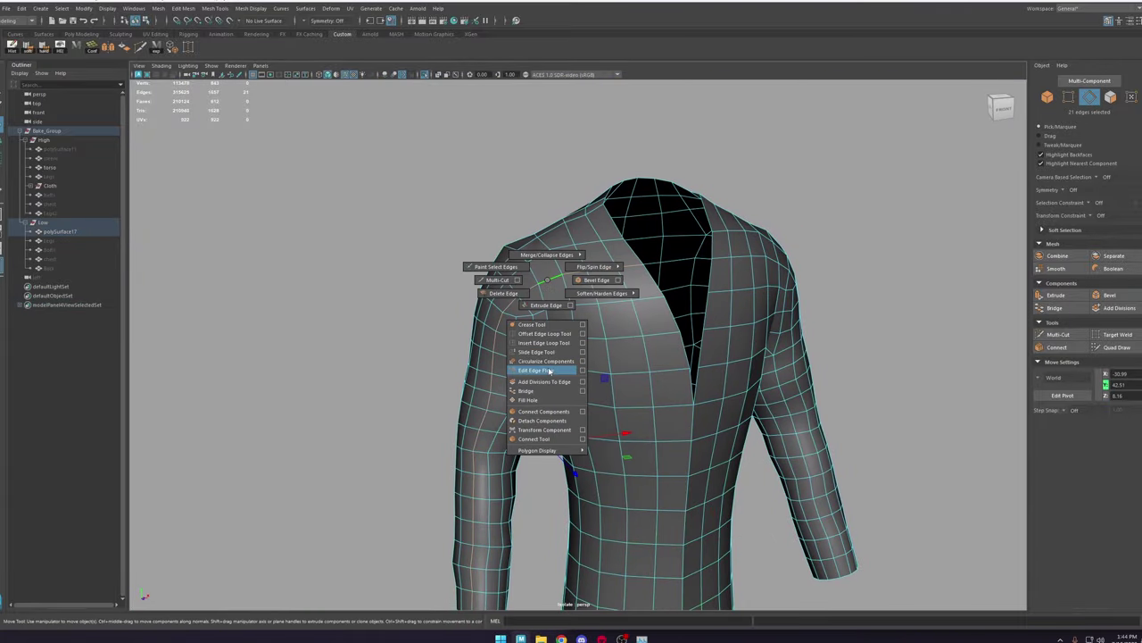
pyautogui.keyDown('shift'); pyautogui.moveTo(550, 370); pyautogui.dragTo(550, 370, button='right'); pyautogui.keyUp('shift')
pyautogui.keyDown('alt'); pyautogui.moveTo(551, 368); pyautogui.dragTo(645, 357); pyautogui.keyUp('alt')
pyautogui.hotkey('ctrl', 'z')
# Step: Select both armhole vertex loops of the low-poly robe
pyautogui.doubleClick(593, 256)
pyautogui.scroll(3, 645, 357)
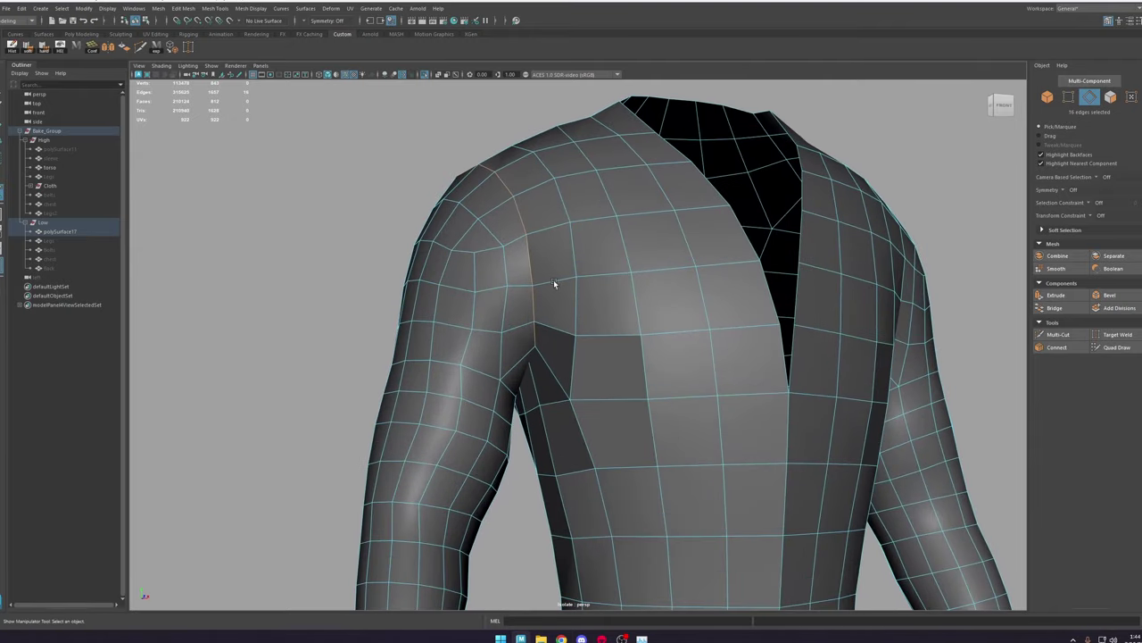
pyautogui.keyDown('alt'); pyautogui.moveTo(556, 283); pyautogui.dragTo(554, 287); pyautogui.keyUp('alt')
pyautogui.moveTo(525, 222); pyautogui.dragTo(490, 223, button='right')
pyautogui.click(510, 213)
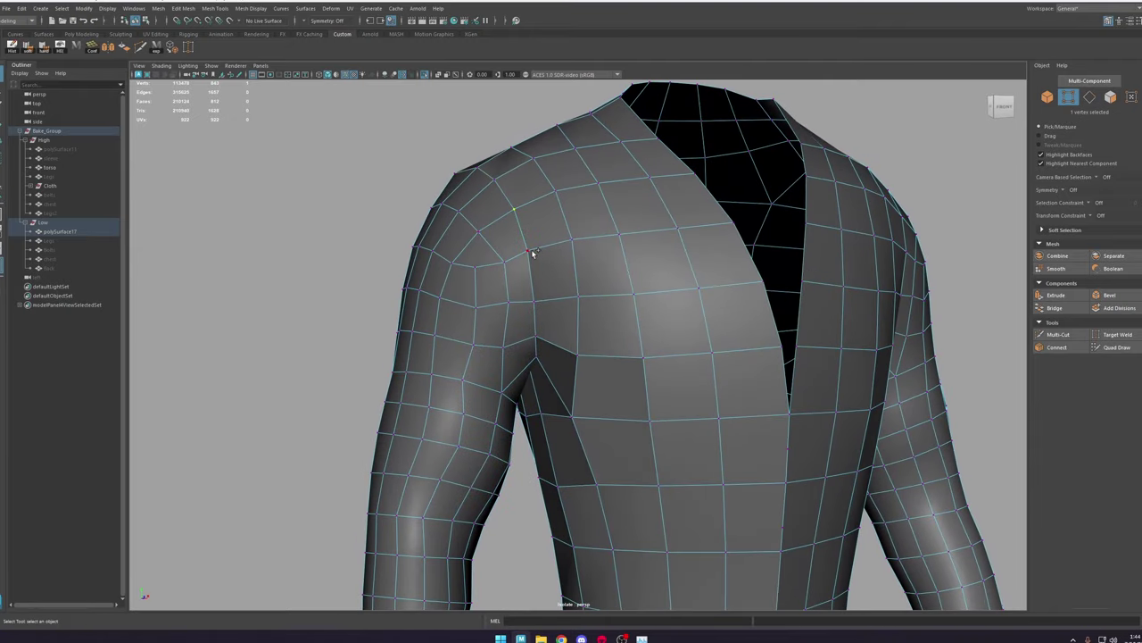
pyautogui.keyDown('shift'); pyautogui.doubleClick(530, 252); pyautogui.keyUp('shift')
pyautogui.scroll(-4, 666, 333)
pyautogui.keyDown('alt'); pyautogui.moveTo(666, 334); pyautogui.dragTo(600, 323); pyautogui.keyUp('alt')
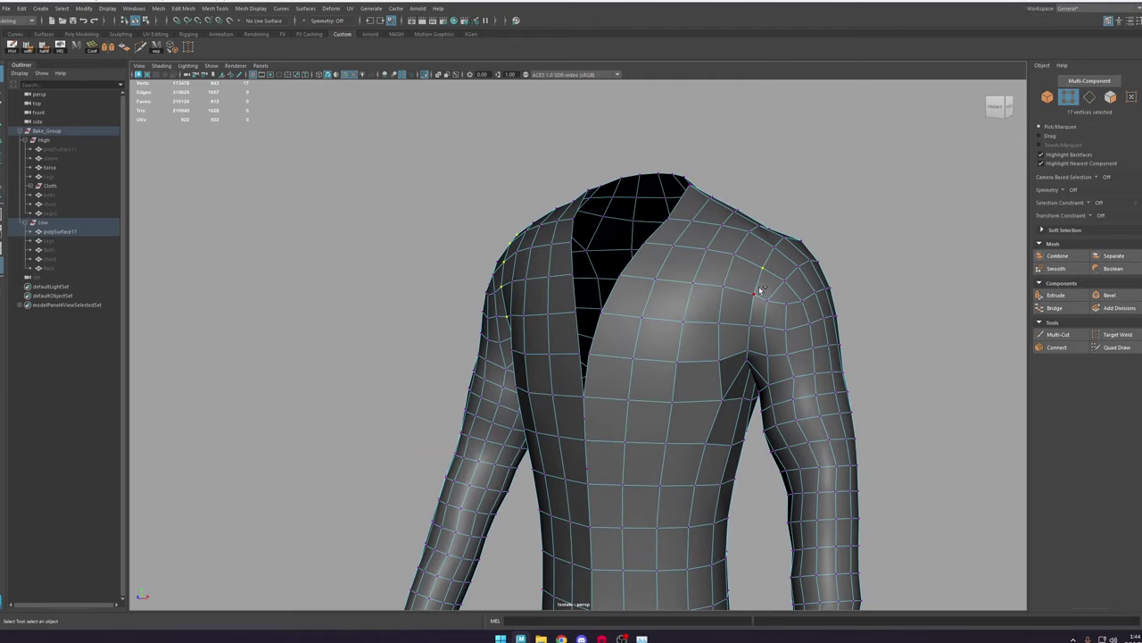
pyautogui.keyDown('alt'); pyautogui.moveTo(751, 311); pyautogui.dragTo(795, 306); pyautogui.keyUp('alt')
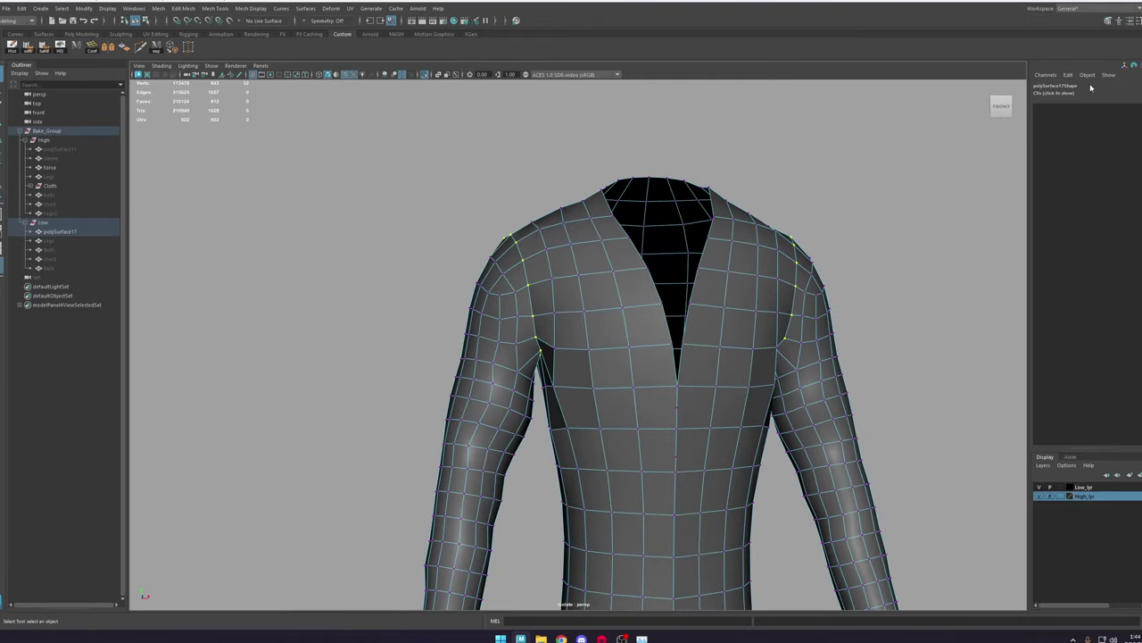
# Step: Show the CVs in the Channel Box, select all rows and Lock Selected
pyautogui.click(1063, 94)
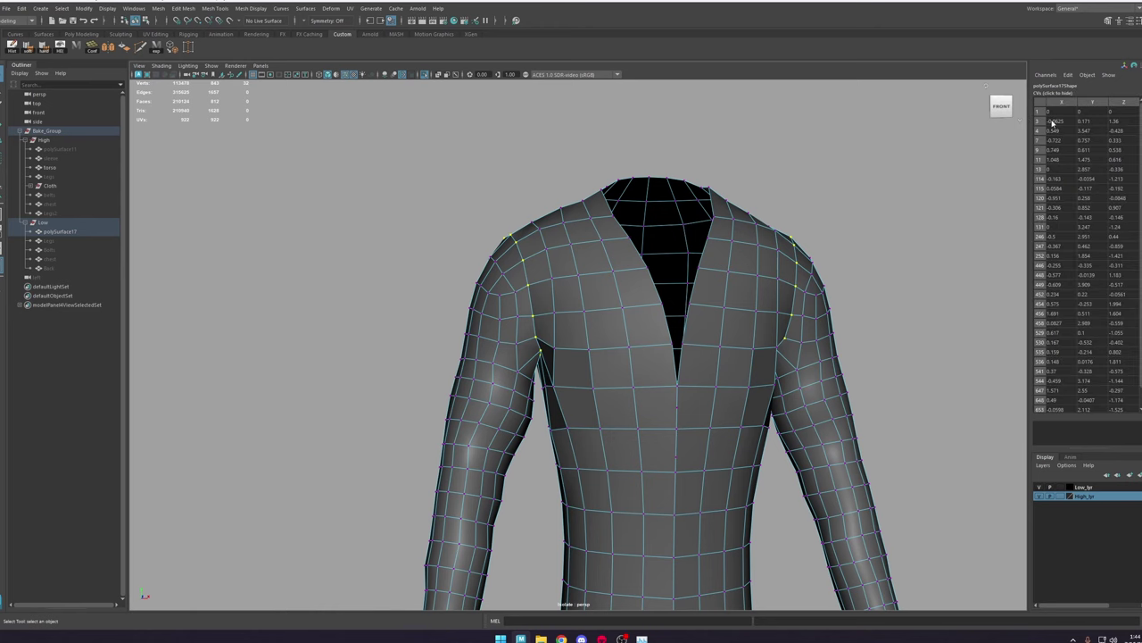
pyautogui.scroll(-1, 1062, 390)
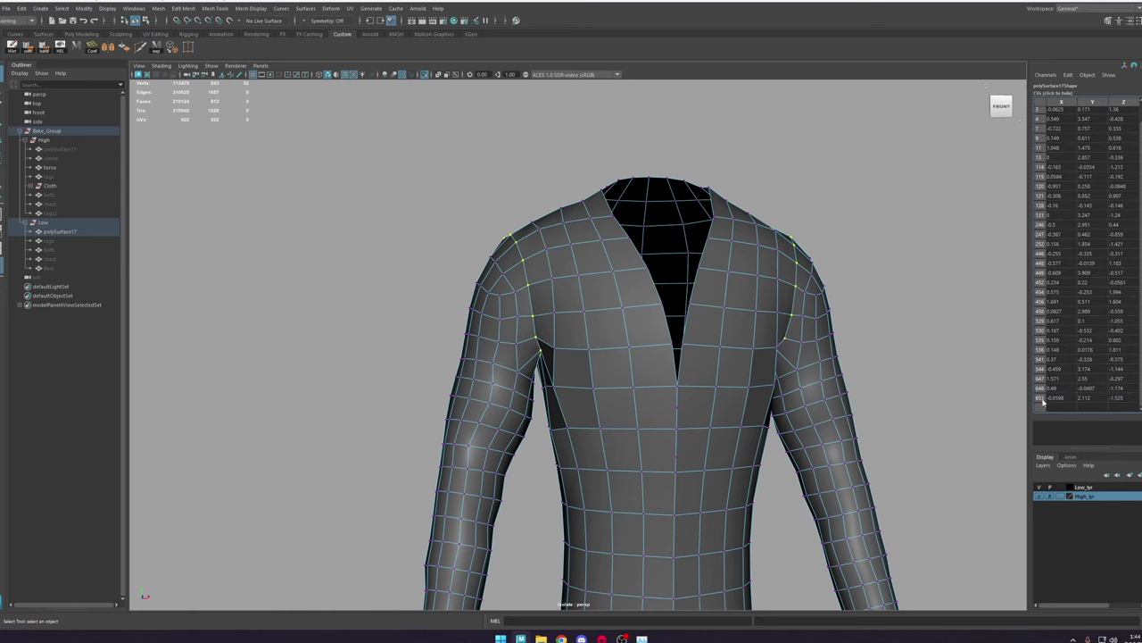
pyautogui.keyDown('shift'); pyautogui.click(1045, 400); pyautogui.keyUp('shift')
pyautogui.keyDown('alt'); pyautogui.moveTo(662, 279); pyautogui.dragTo(739, 284); pyautogui.keyUp('alt')
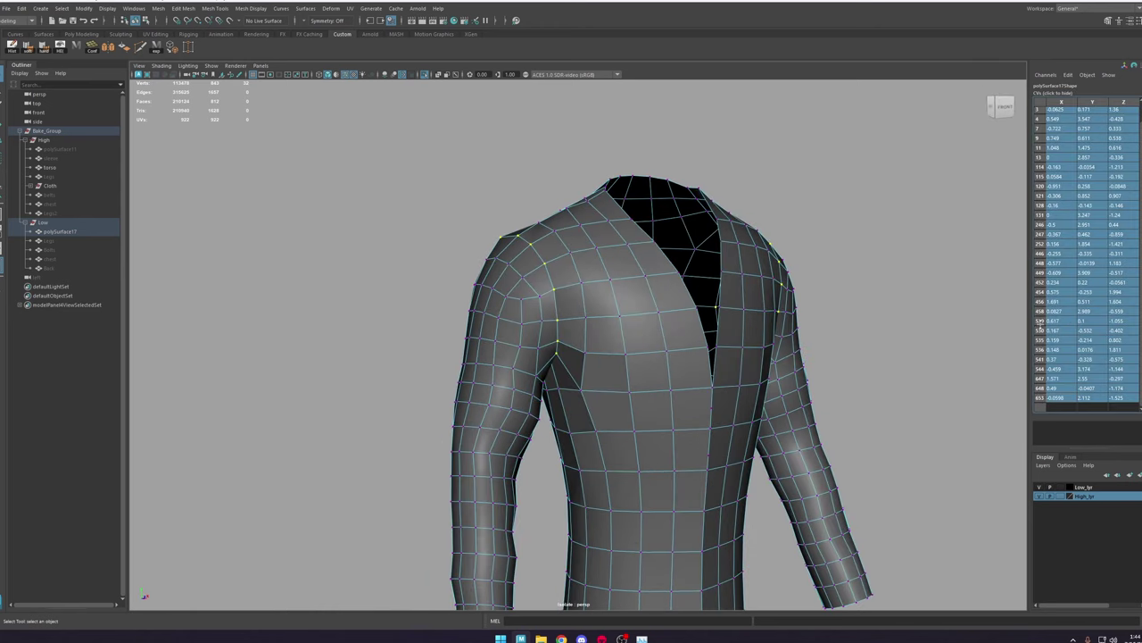
pyautogui.rightClick(1051, 322)
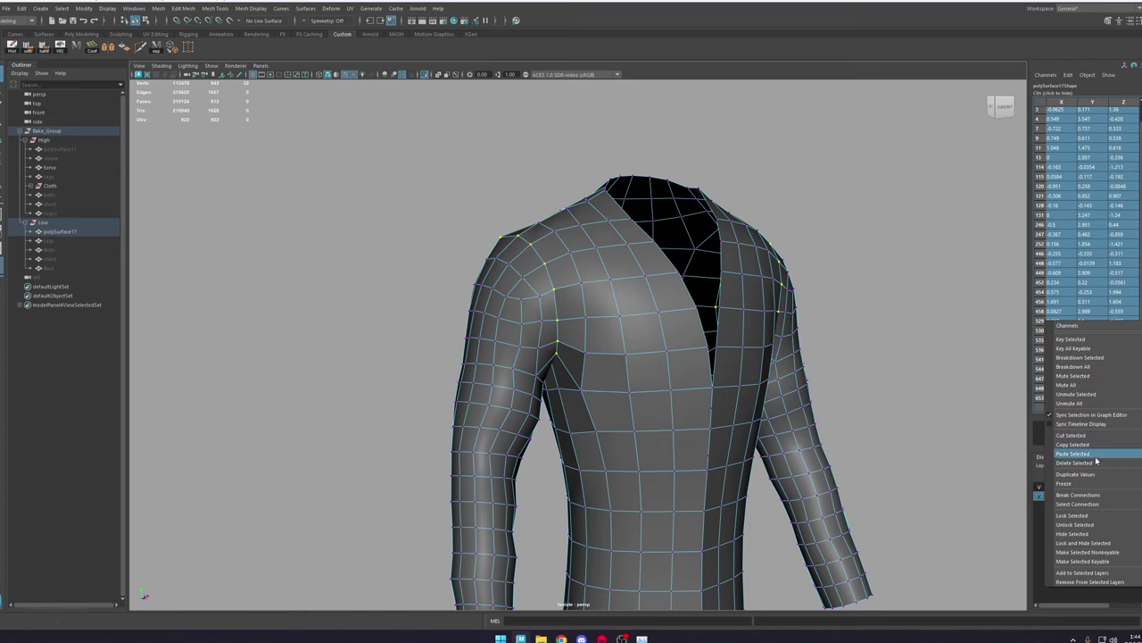
pyautogui.click(1082, 517)
# Step: Test that the locked shoulder vertices no longer move, undoing the nudge
pyautogui.click(839, 225)
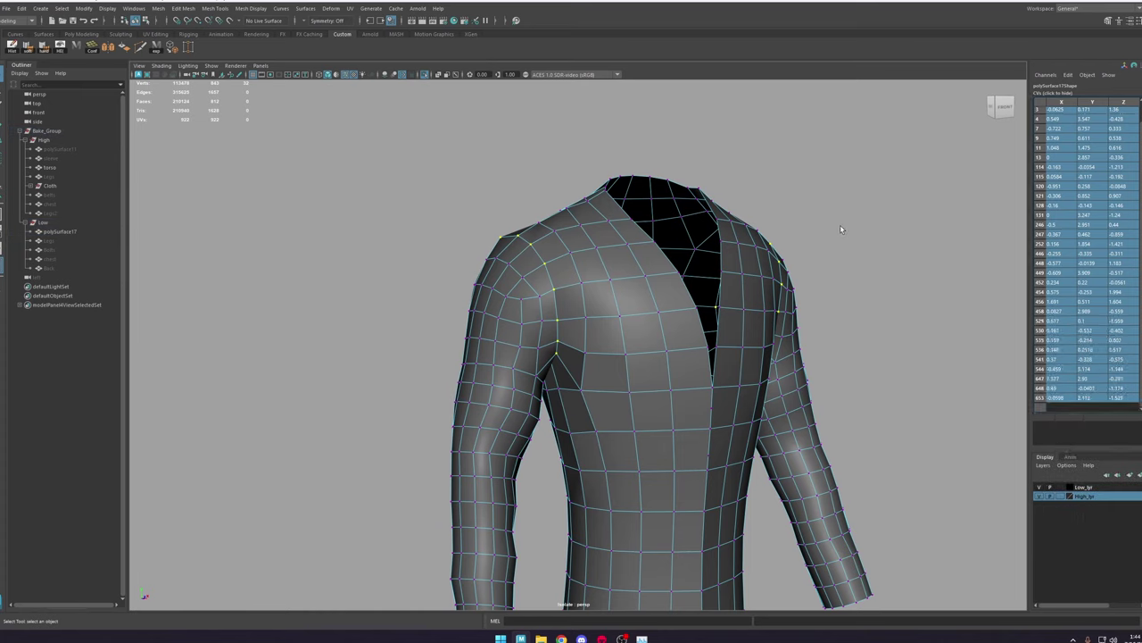
pyautogui.click(546, 264)
pyautogui.press('w')
pyautogui.moveTo(544, 219); pyautogui.dragTo(554, 312)
pyautogui.click(554, 290)
pyautogui.click(583, 283)
pyautogui.click(542, 297)
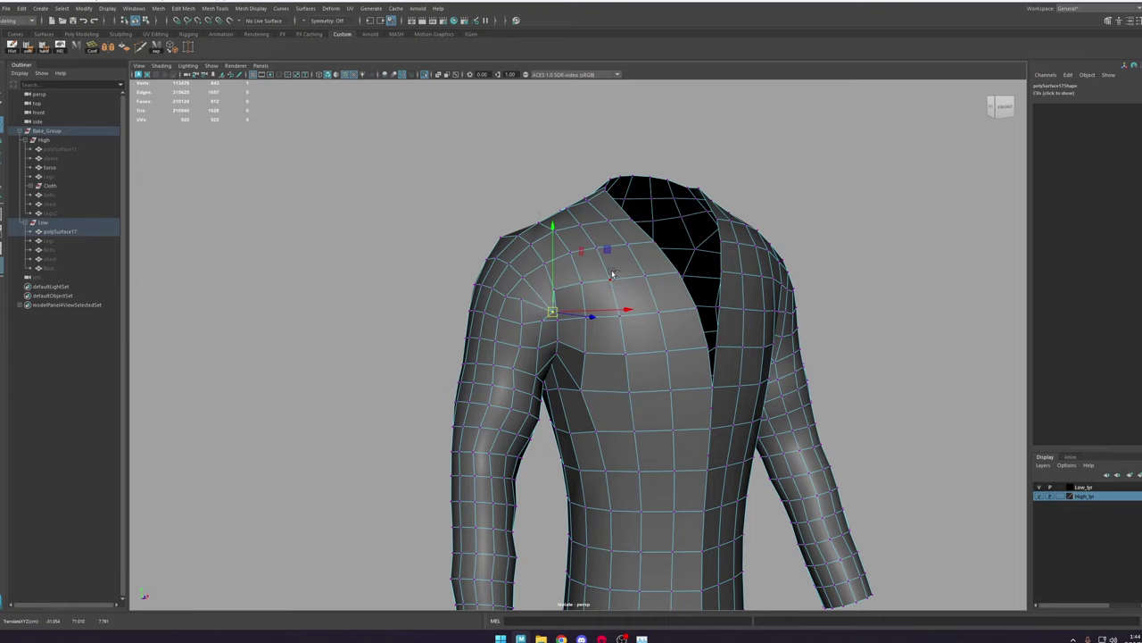
pyautogui.hotkey('ctrl', 'z')
# Step: Apply Edit Edge Flow twice to the edge loop across the shoulder and check the rounding
pyautogui.moveTo(568, 283); pyautogui.dragTo(845, 490, button='right')
pyautogui.doubleClick(559, 258)
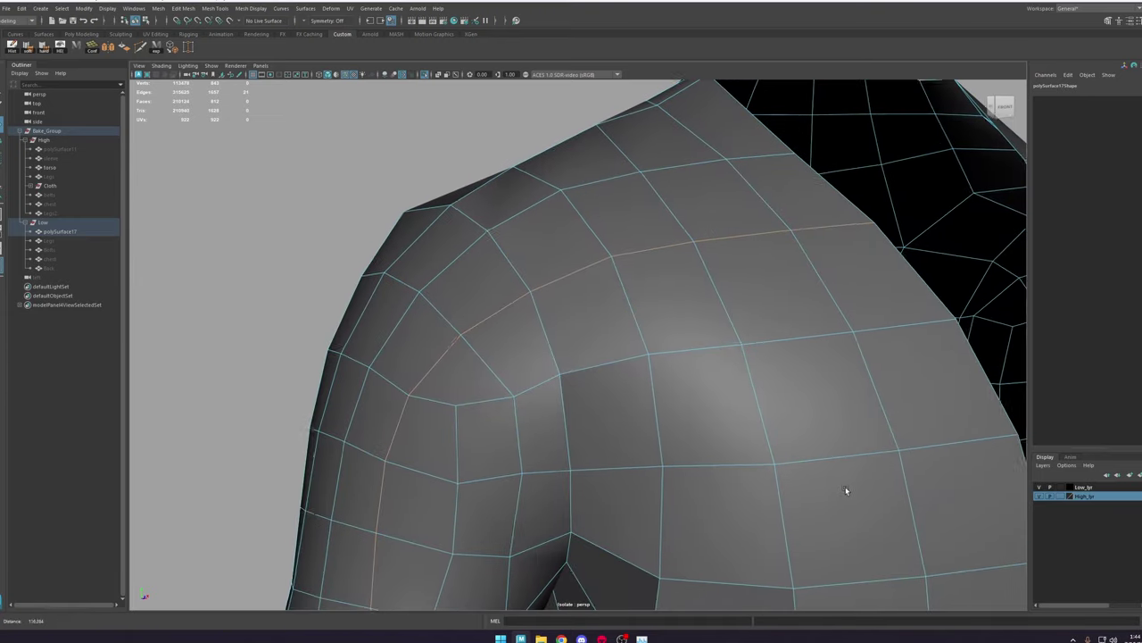
pyautogui.keyDown('alt'); pyautogui.moveTo(583, 290); pyautogui.dragTo(660, 269); pyautogui.keyUp('alt')
pyautogui.keyDown('alt'); pyautogui.moveTo(658, 268); pyautogui.dragTo(743, 393, button='right'); pyautogui.keyUp('alt')
pyautogui.keyDown('shift'); pyautogui.rightClick(712, 261); pyautogui.keyUp('shift')
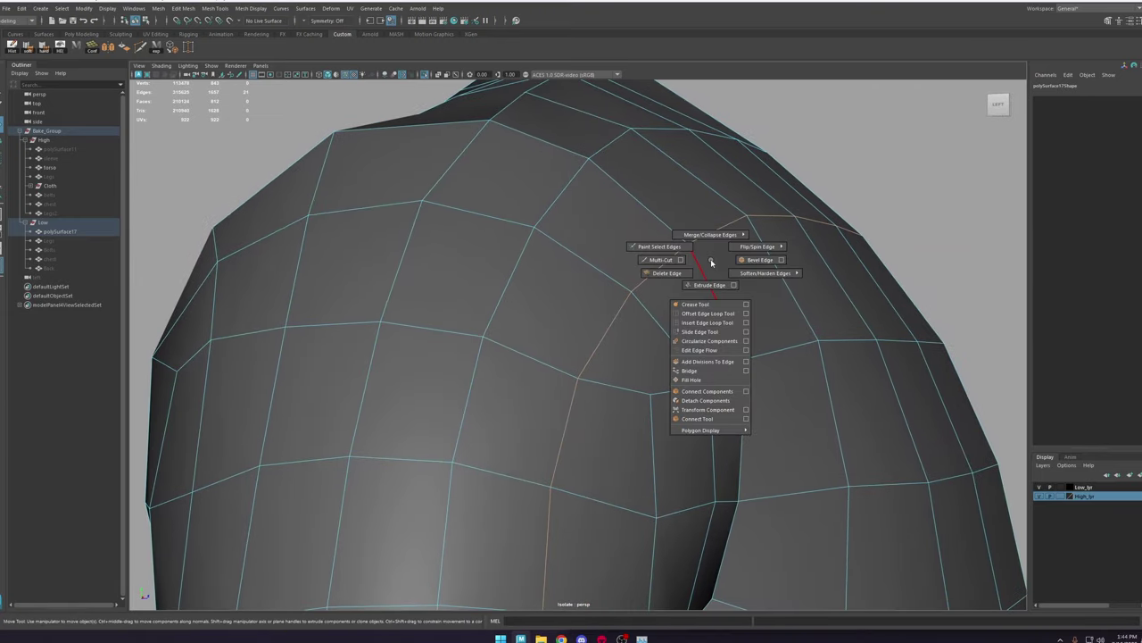
pyautogui.click(704, 350)
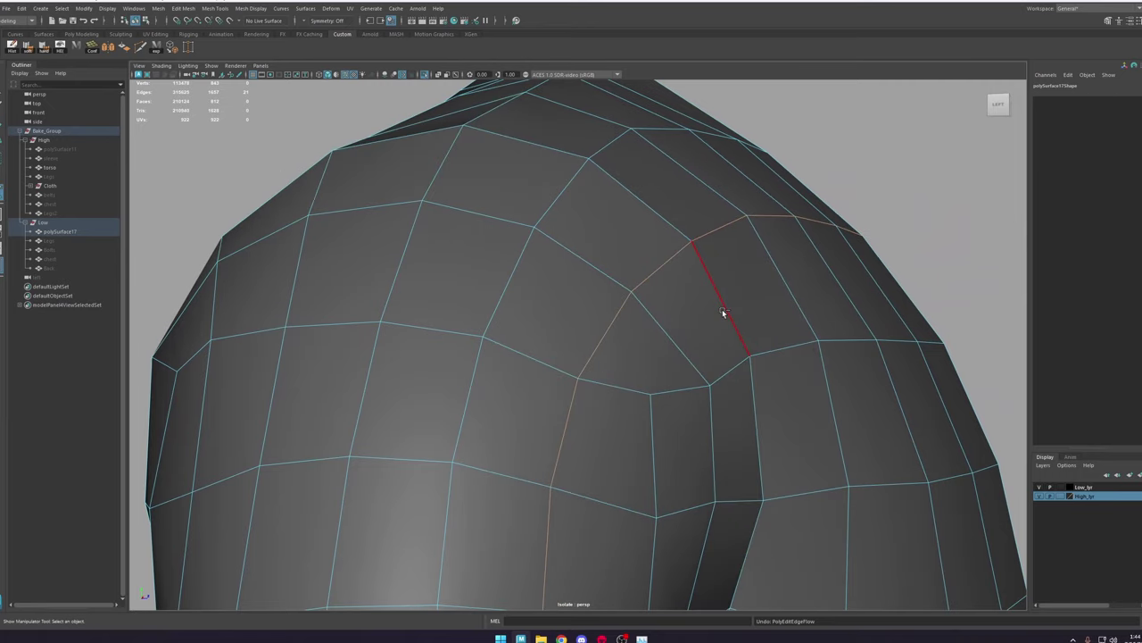
pyautogui.keyDown('alt'); pyautogui.moveTo(724, 311); pyautogui.dragTo(682, 251, button='right'); pyautogui.keyUp('alt')
pyautogui.press('g')
pyautogui.keyDown('alt'); pyautogui.moveTo(715, 310); pyautogui.dragTo(667, 291); pyautogui.keyUp('alt')
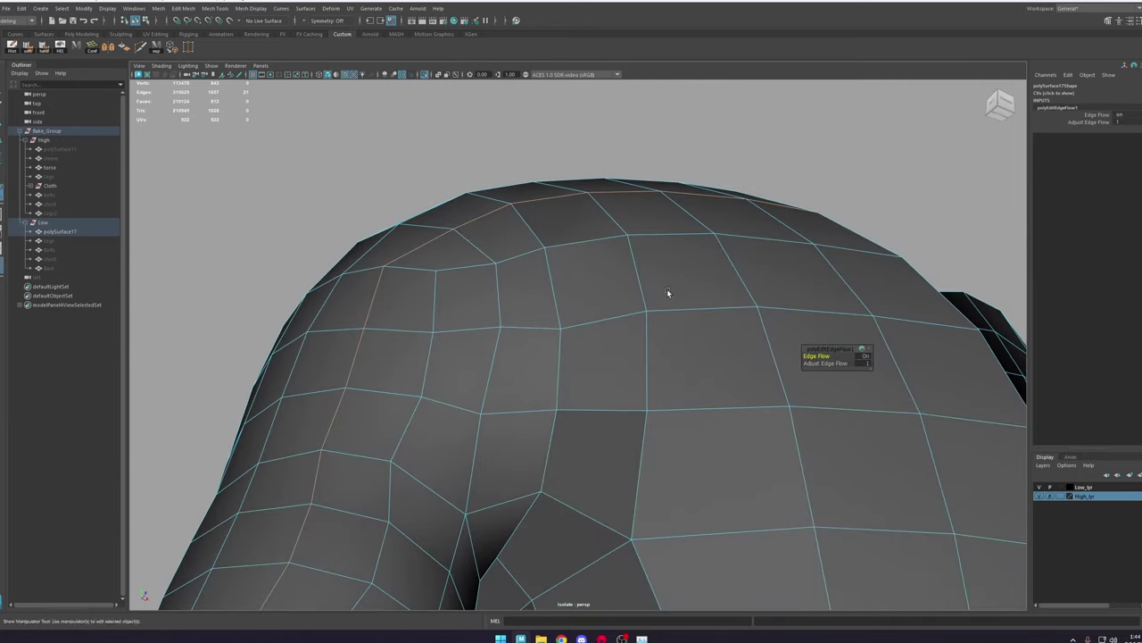
pyautogui.click(666, 290)
pyautogui.keyDown('alt'); pyautogui.moveTo(639, 319); pyautogui.dragTo(581, 215, button='right'); pyautogui.keyUp('alt')
pyautogui.keyDown('alt'); pyautogui.moveTo(581, 215); pyautogui.dragTo(557, 288); pyautogui.keyUp('alt')
# Step: Show the high-poly robe again and test a Quad Draw relax on the shoulder, then undo it
pyautogui.moveTo(557, 287); pyautogui.dragTo(588, 138, button='right')
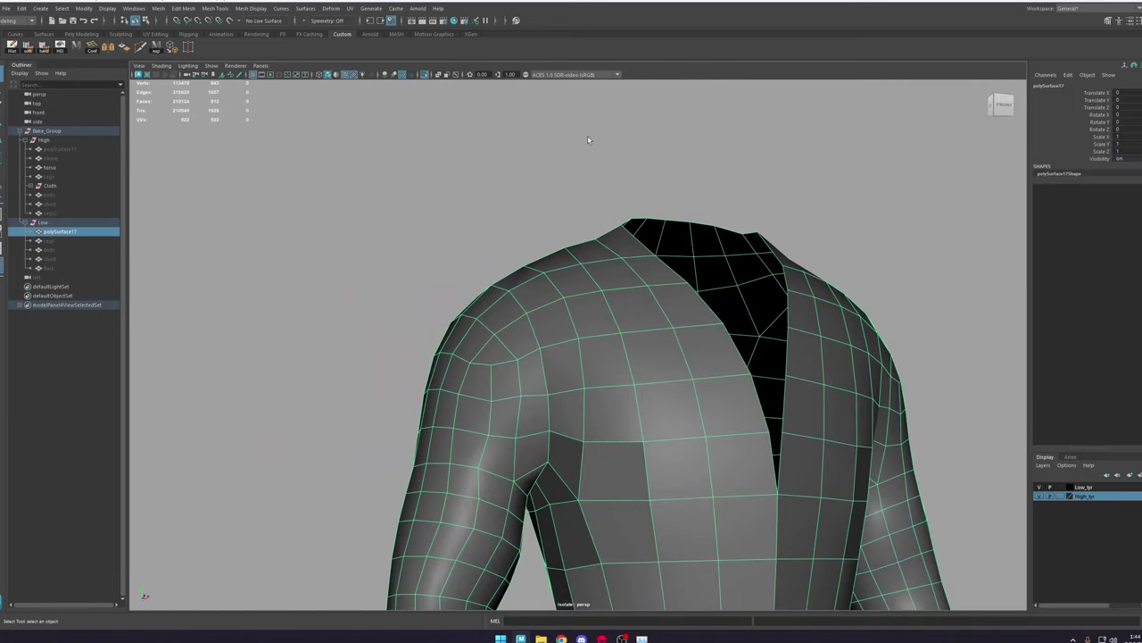
pyautogui.click(426, 75)
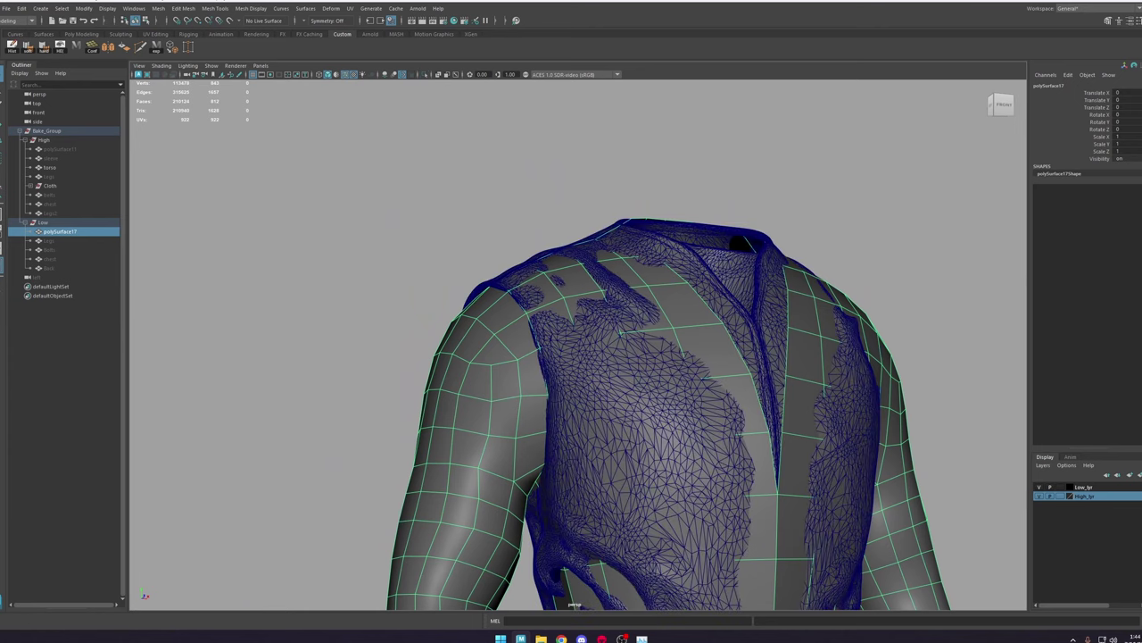
pyautogui.click(1108, 18)
pyautogui.click(1120, 347)
pyautogui.keyDown('alt'); pyautogui.moveTo(614, 326); pyautogui.dragTo(658, 312, button='right'); pyautogui.keyUp('alt')
pyautogui.keyDown('shift'); pyautogui.moveTo(625, 299); pyautogui.dragTo(535, 319); pyautogui.keyUp('shift')
pyautogui.hotkey('ctrl', 'z')
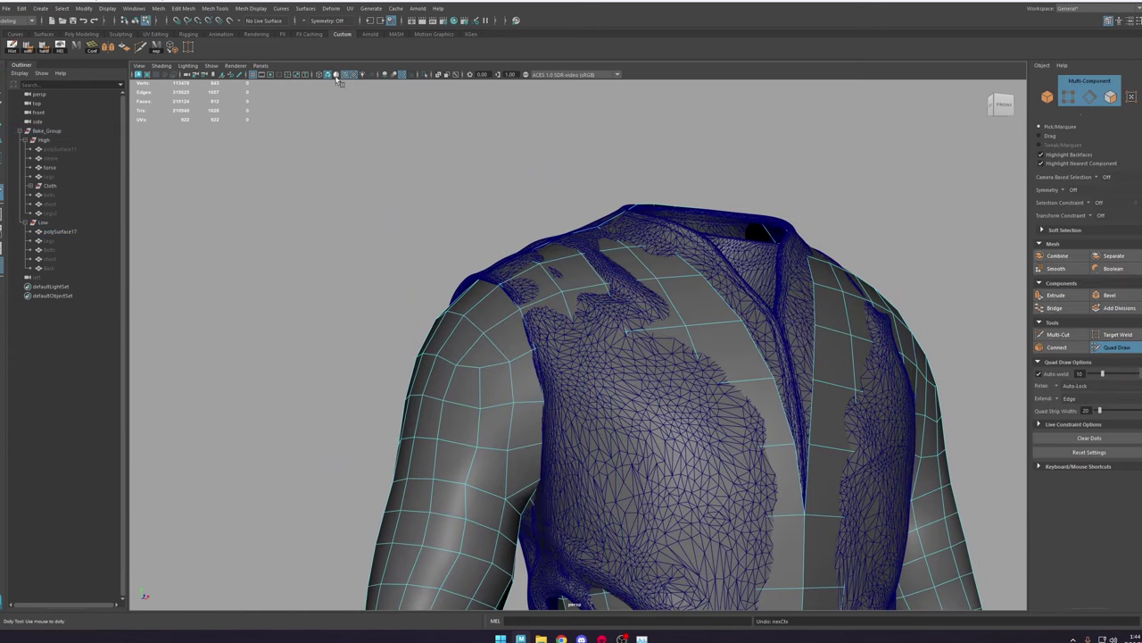
# Step: Make the high-poly torso live, try Quad Draw on polySurface17, then undo both
pyautogui.press('w')
pyautogui.click(552, 312)
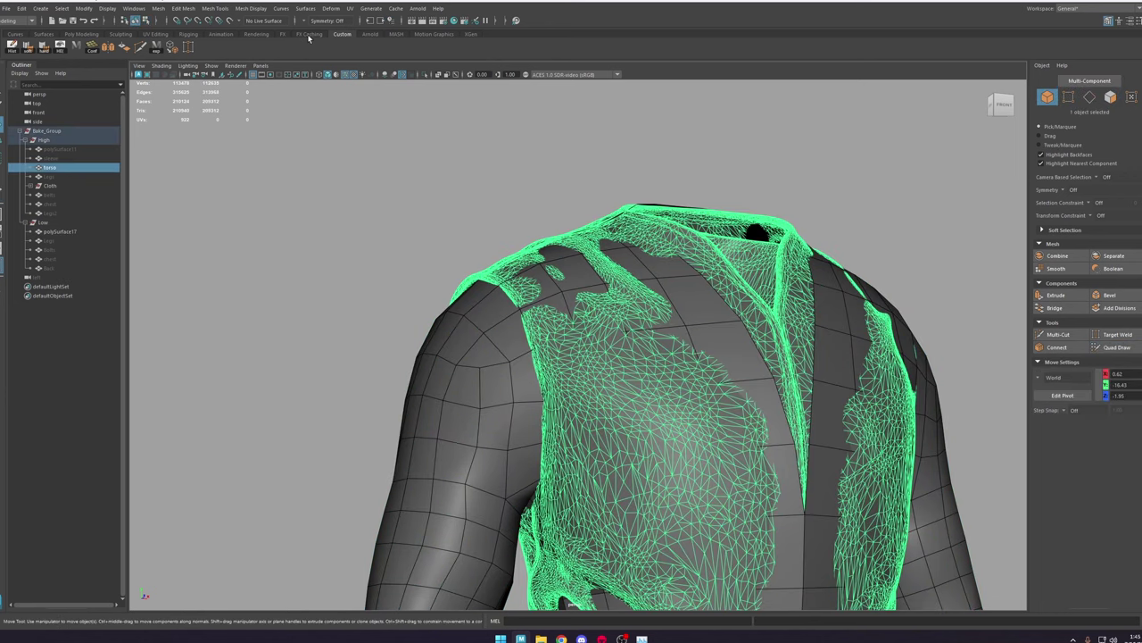
pyautogui.click(229, 21)
pyautogui.click(561, 272)
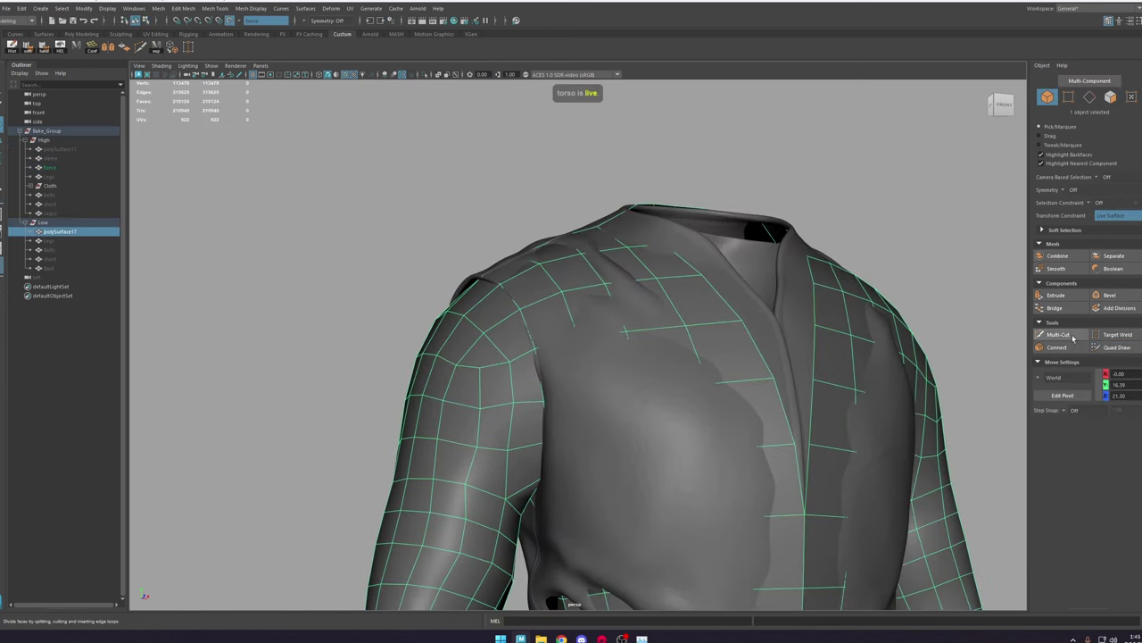
pyautogui.click(1105, 347)
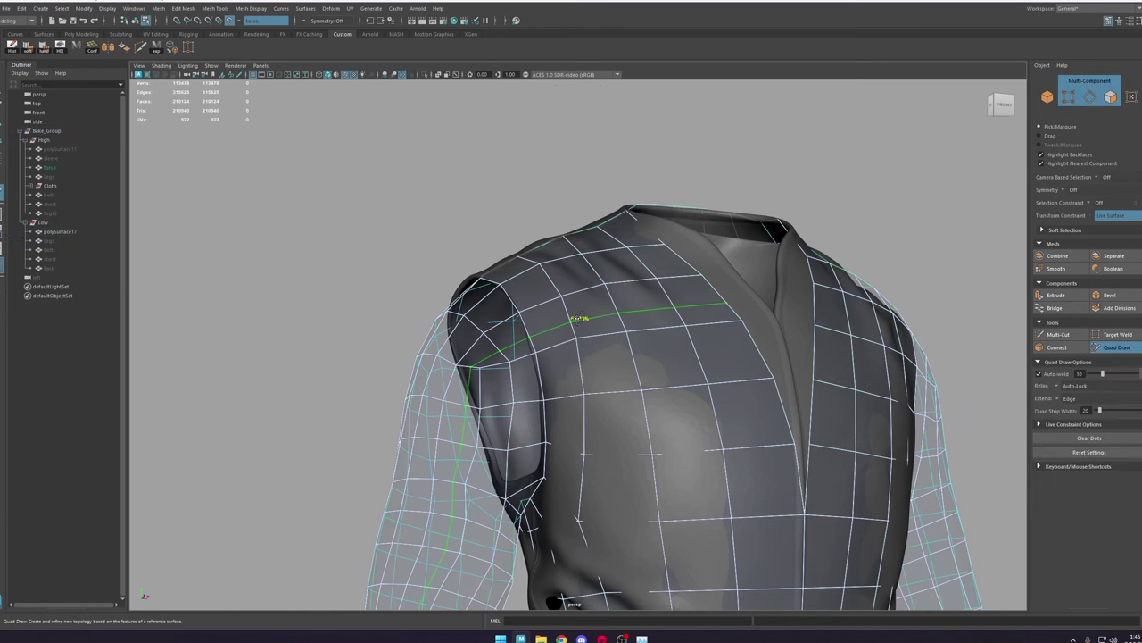
pyautogui.hotkey('ctrl', 'z')
pyautogui.hotkey('ctrl', 'z')
pyautogui.press('w')
# Step: Try moving a locked shoulder vertex and briefly check the mesh attribute settings
pyautogui.click(578, 337)
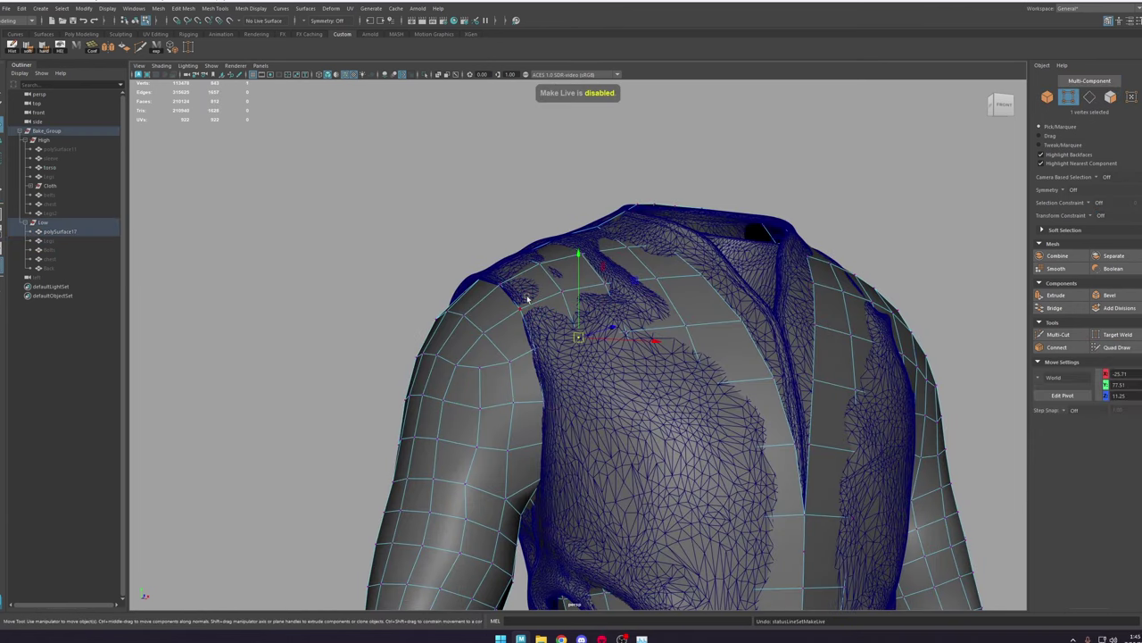
pyautogui.moveTo(521, 309); pyautogui.dragTo(547, 301)
pyautogui.hotkey('ctrl', 'a')
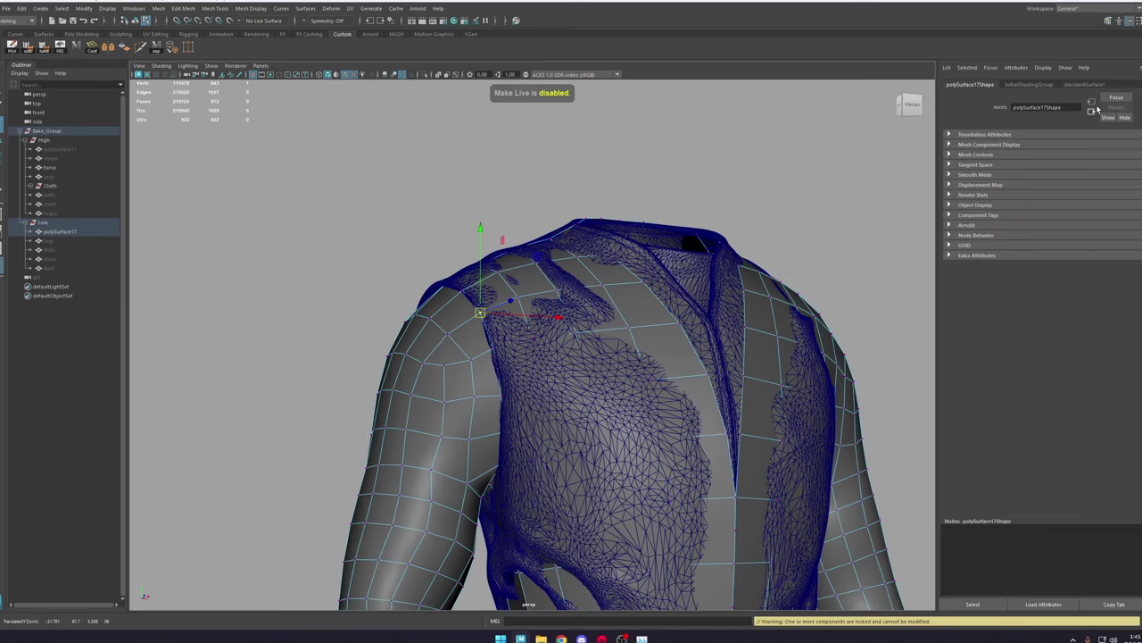
pyautogui.hotkey('ctrl', 'a')
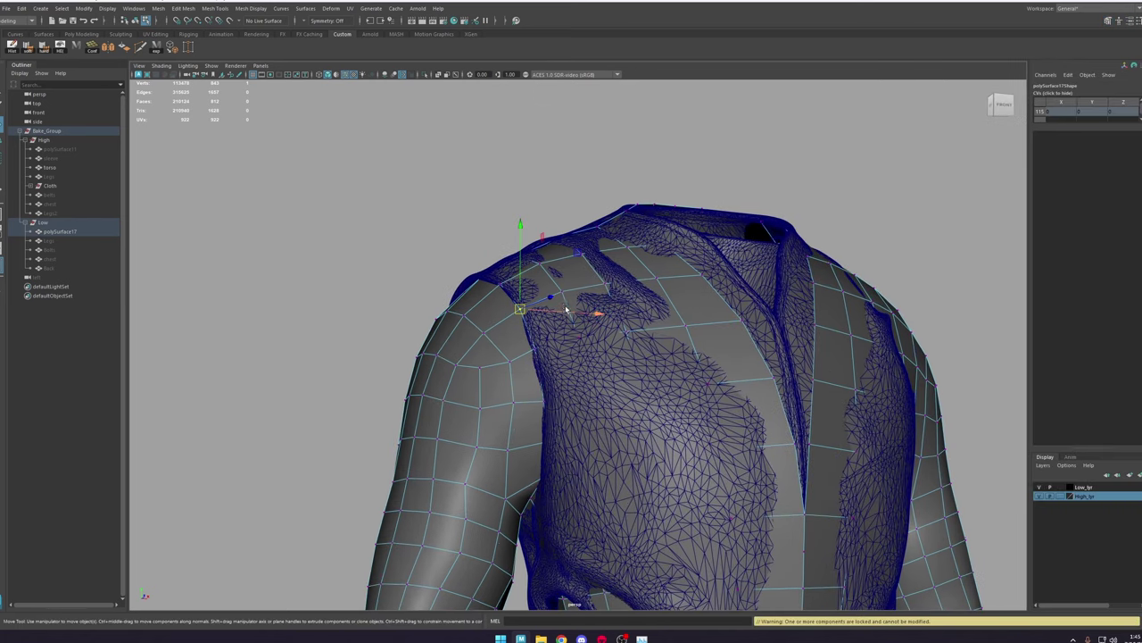
# Step: Select the vertex loops around both armholes
pyautogui.keyDown('shift'); pyautogui.doubleClick(530, 341); pyautogui.keyUp('shift')
pyautogui.keyDown('alt'); pyautogui.moveTo(789, 289); pyautogui.dragTo(778, 332); pyautogui.keyUp('alt')
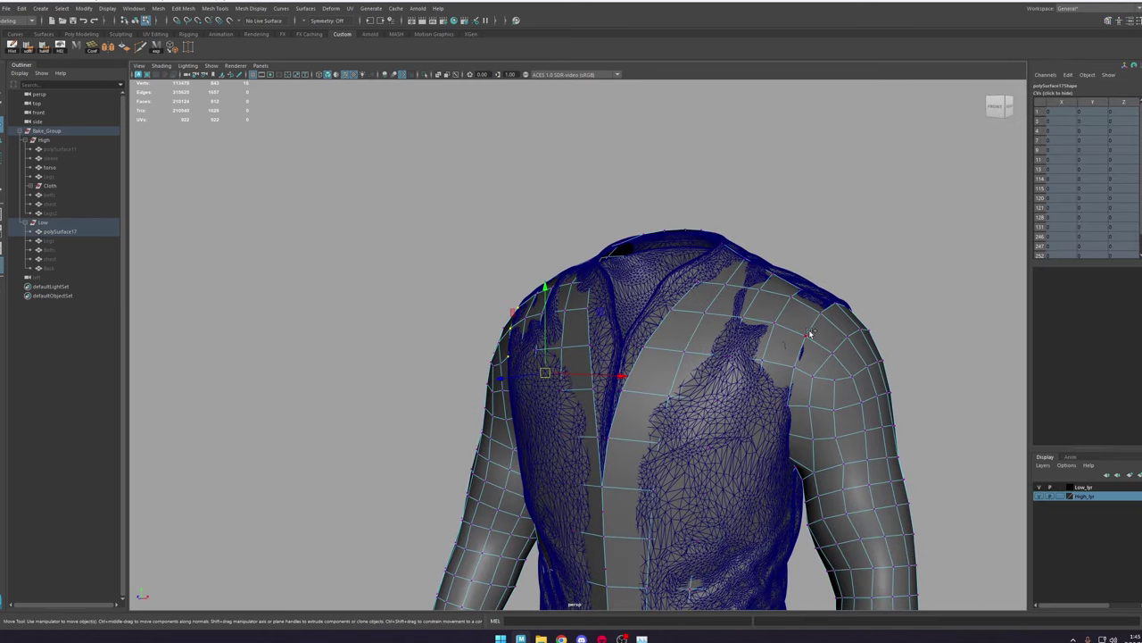
pyautogui.keyDown('shift'); pyautogui.click(810, 334); pyautogui.keyUp('shift')
pyautogui.keyDown('shift'); pyautogui.doubleClick(817, 317); pyautogui.keyUp('shift')
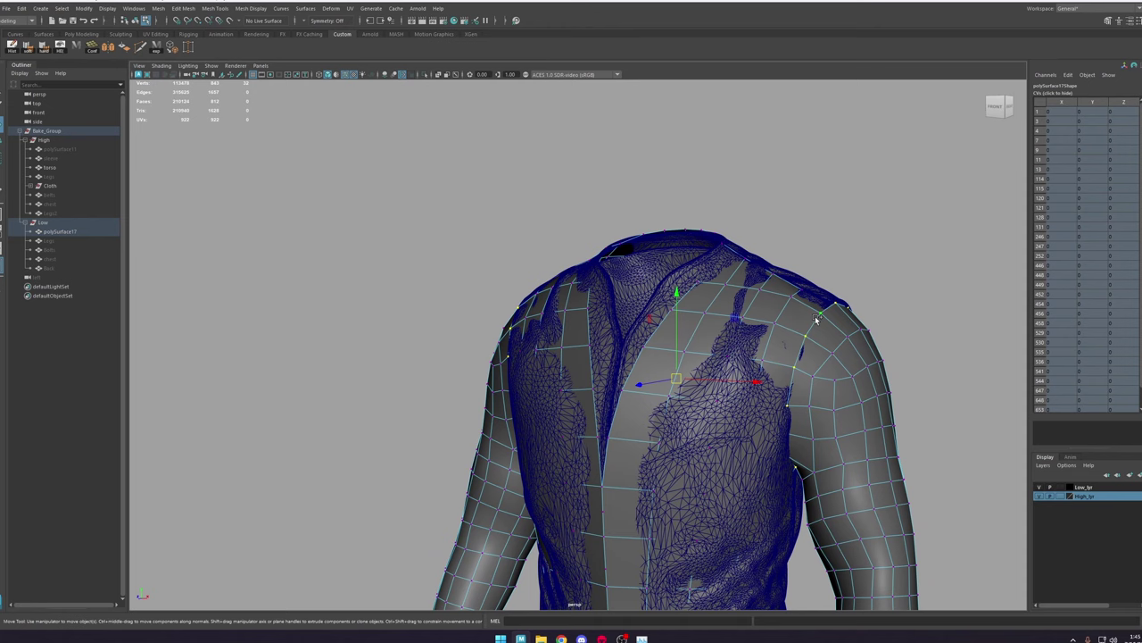
# Step: Select all vertex coordinate rows in the Channel Box and bring up its channel options
pyautogui.click(1044, 111)
pyautogui.scroll(-2, 1058, 385)
pyautogui.keyDown('shift'); pyautogui.click(1044, 400); pyautogui.keyUp('shift')
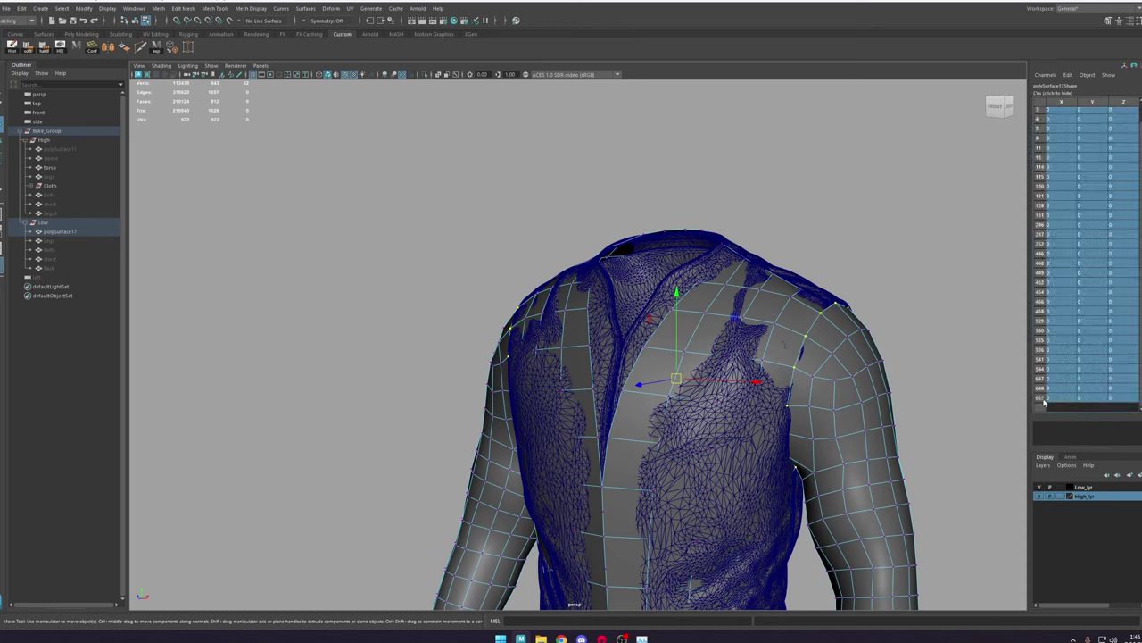
pyautogui.rightClick(1046, 402)
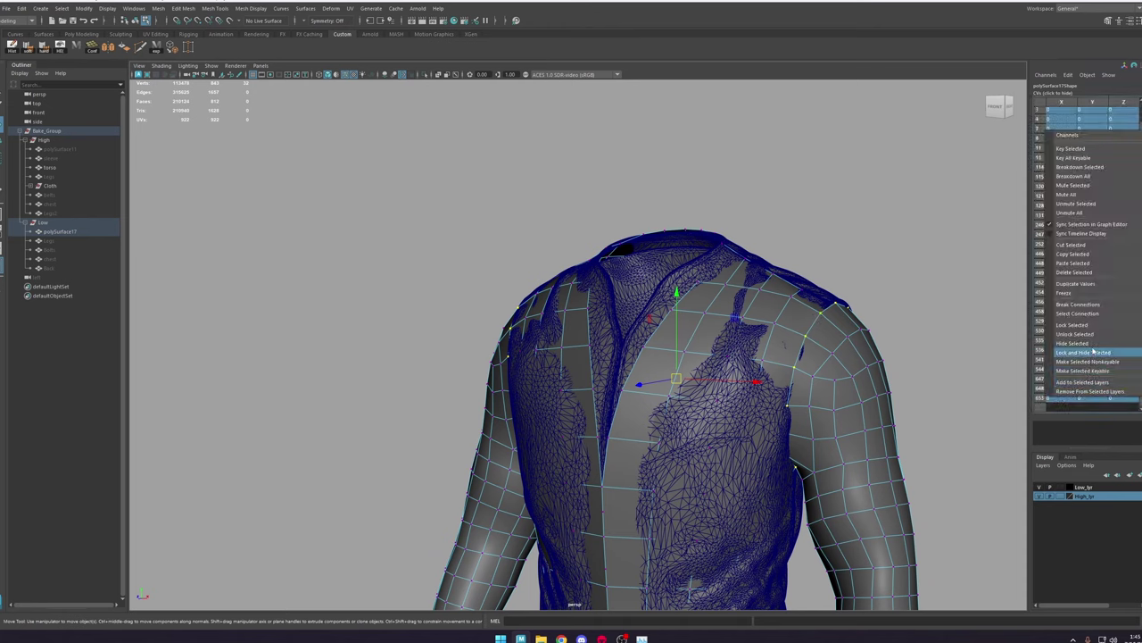
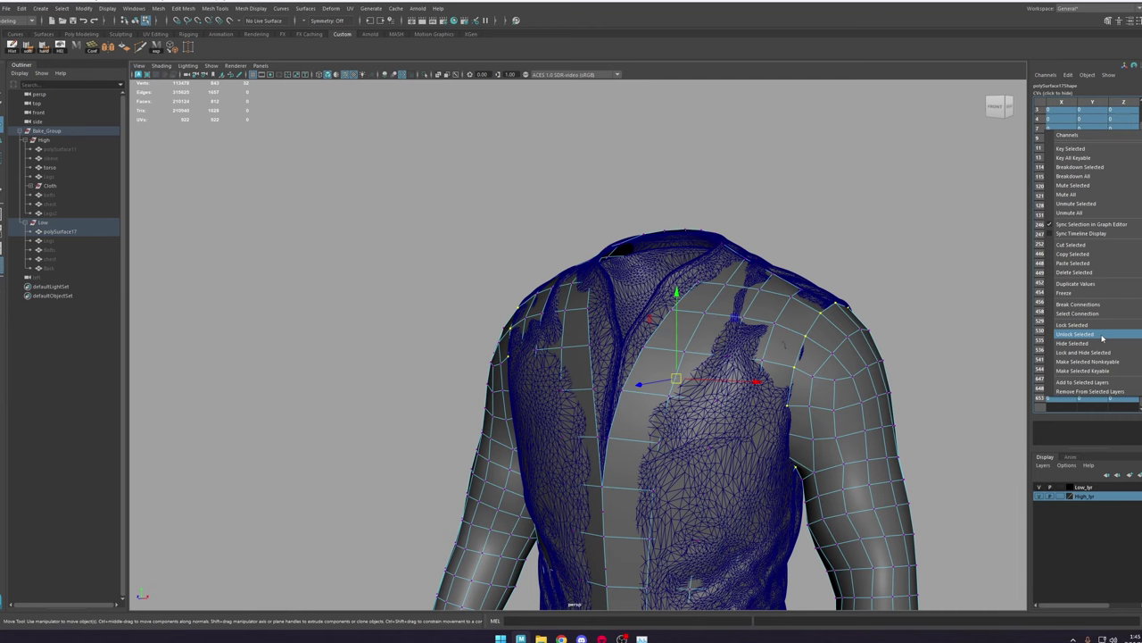
# Step: Unlock the selected vertex channels in the Channel Box
pyautogui.click(1103, 334)
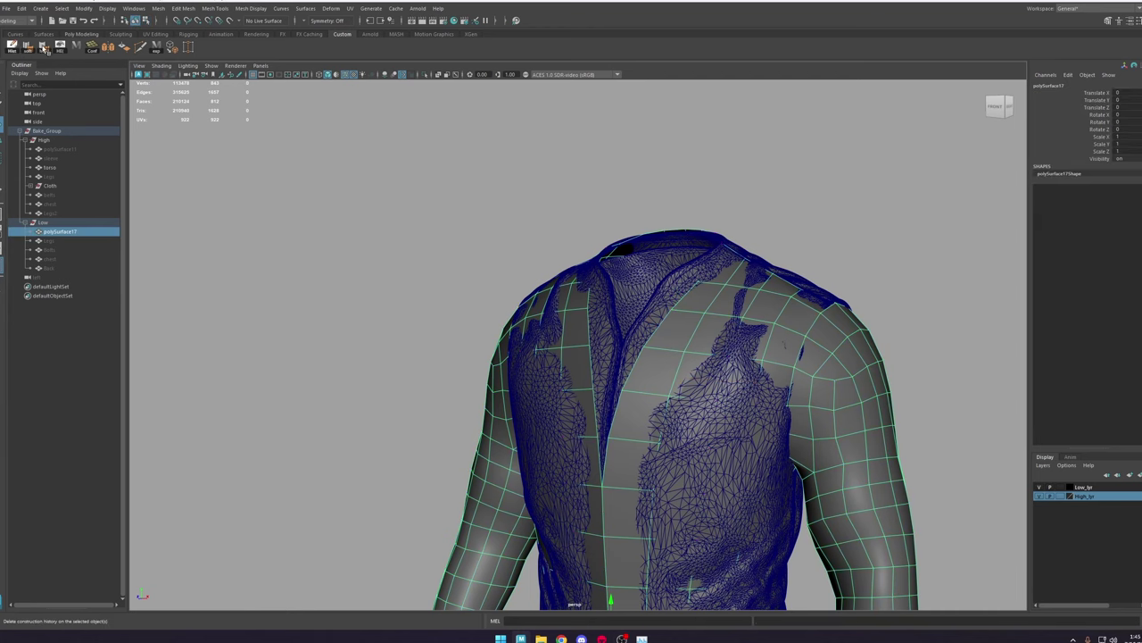
pyautogui.keyDown('alt'); pyautogui.moveTo(685, 199); pyautogui.dragTo(788, 191); pyautogui.keyUp('alt')
pyautogui.click(788, 191)
pyautogui.keyDown('alt'); pyautogui.moveTo(534, 271); pyautogui.dragTo(520, 220, button='middle'); pyautogui.keyUp('alt')
pyautogui.keyDown('alt'); pyautogui.moveTo(520, 219); pyautogui.dragTo(600, 236); pyautogui.keyUp('alt')
# Step: In vertex mode on the low-poly robe, raise one shoulder vertex slightly along Y
pyautogui.click(548, 272)
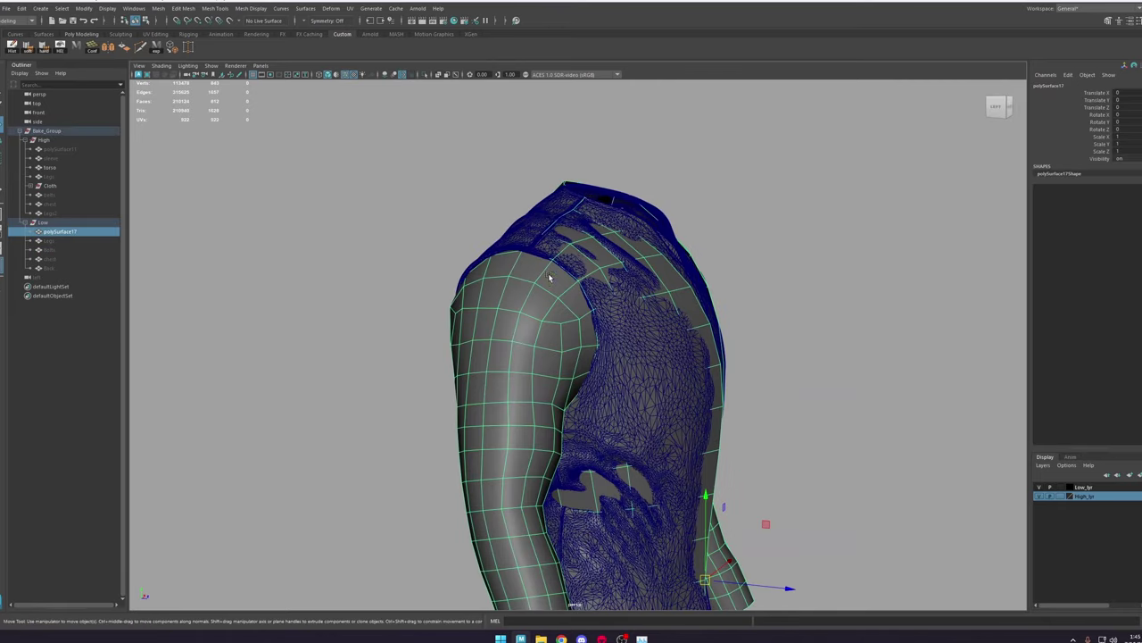
pyautogui.moveTo(320, 204)
pyautogui.keyDown('alt'); pyautogui.mouseDown(button='right')
pyautogui.moveTo(365, 255)
pyautogui.moveTo(332, 202)
pyautogui.mouseUp(button='right'); pyautogui.keyUp('alt')
pyautogui.press('f')
pyautogui.scroll(-10, 598, 284)
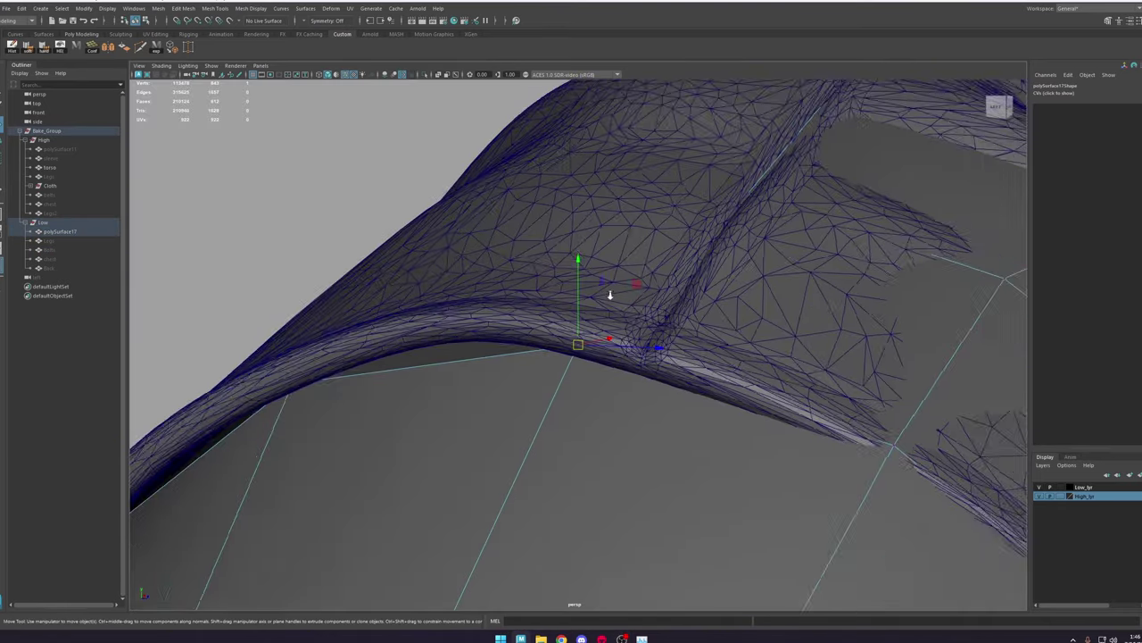
pyautogui.keyDown('alt'); pyautogui.moveTo(609, 294); pyautogui.dragTo(644, 334); pyautogui.keyUp('alt')
pyautogui.moveTo(465, 349); pyautogui.dragTo(465, 327)
# Step: Return to object mode and select the high-poly torso
pyautogui.keyDown('alt'); pyautogui.moveTo(467, 330); pyautogui.dragTo(564, 368); pyautogui.keyUp('alt')
pyautogui.keyDown('alt'); pyautogui.moveTo(564, 375); pyautogui.dragTo(569, 300, button='middle'); pyautogui.keyUp('alt')
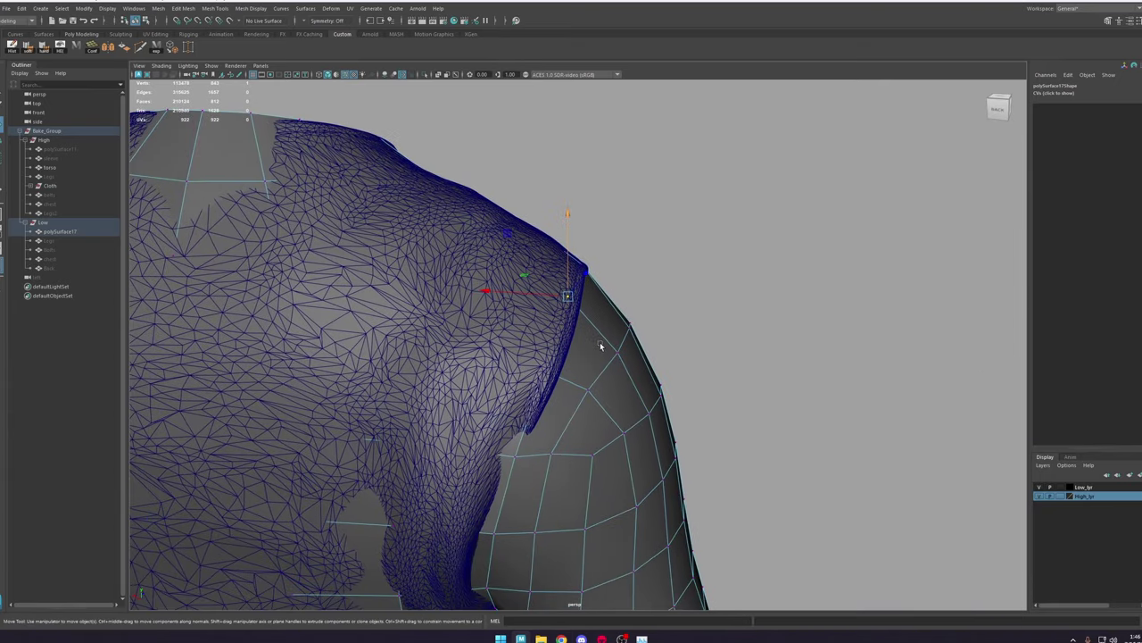
pyautogui.moveTo(537, 338); pyautogui.dragTo(636, 247, button='right')
pyautogui.click(504, 328)
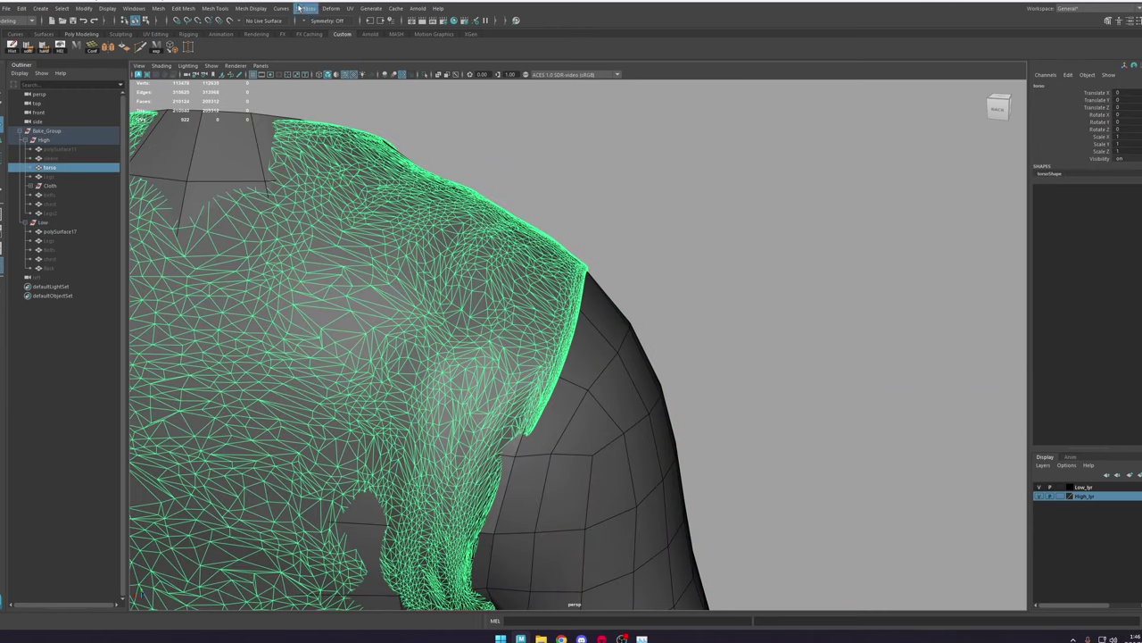
# Step: Make the torso the live surface and start Quad Draw on the low-poly robe
pyautogui.click(230, 20)
pyautogui.click(607, 373)
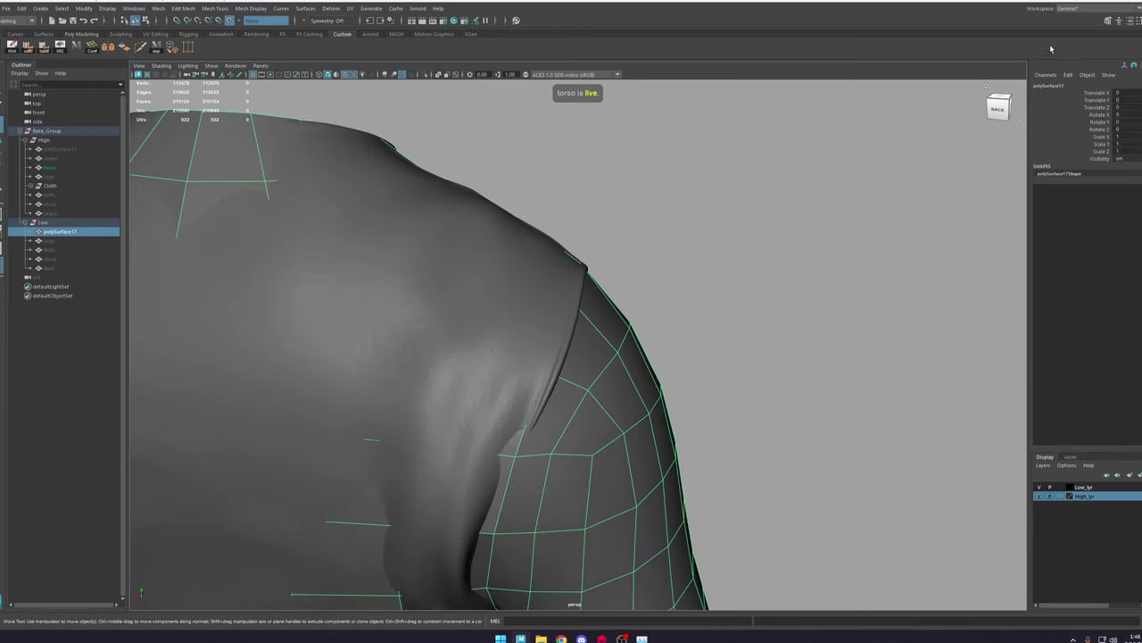
pyautogui.click(1114, 19)
pyautogui.click(1116, 346)
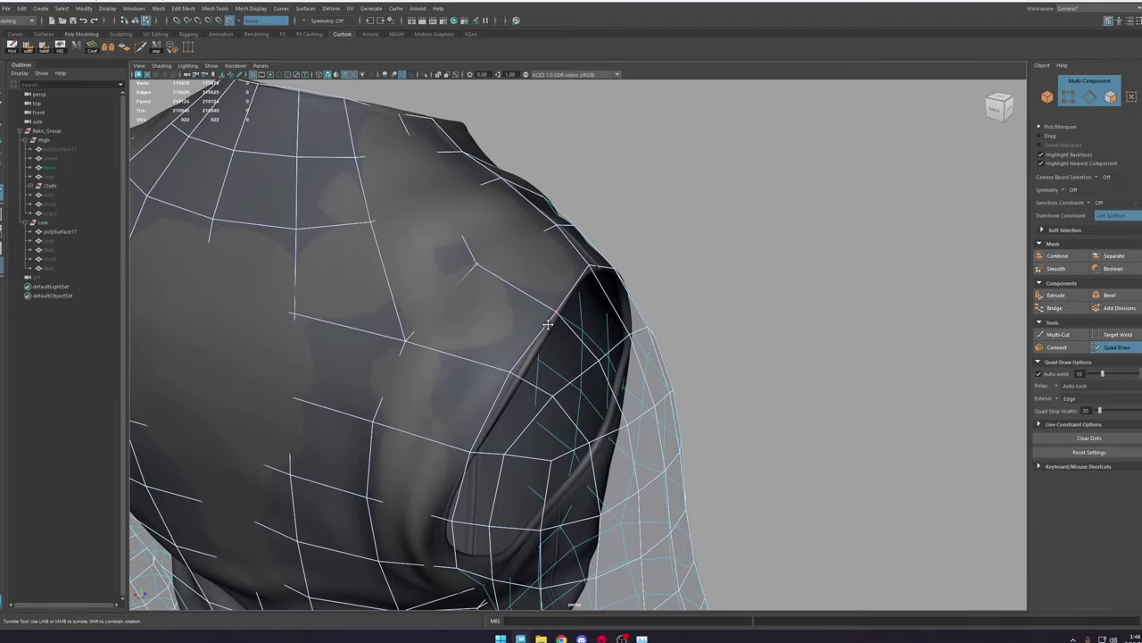
pyautogui.scroll(-5, 561, 337)
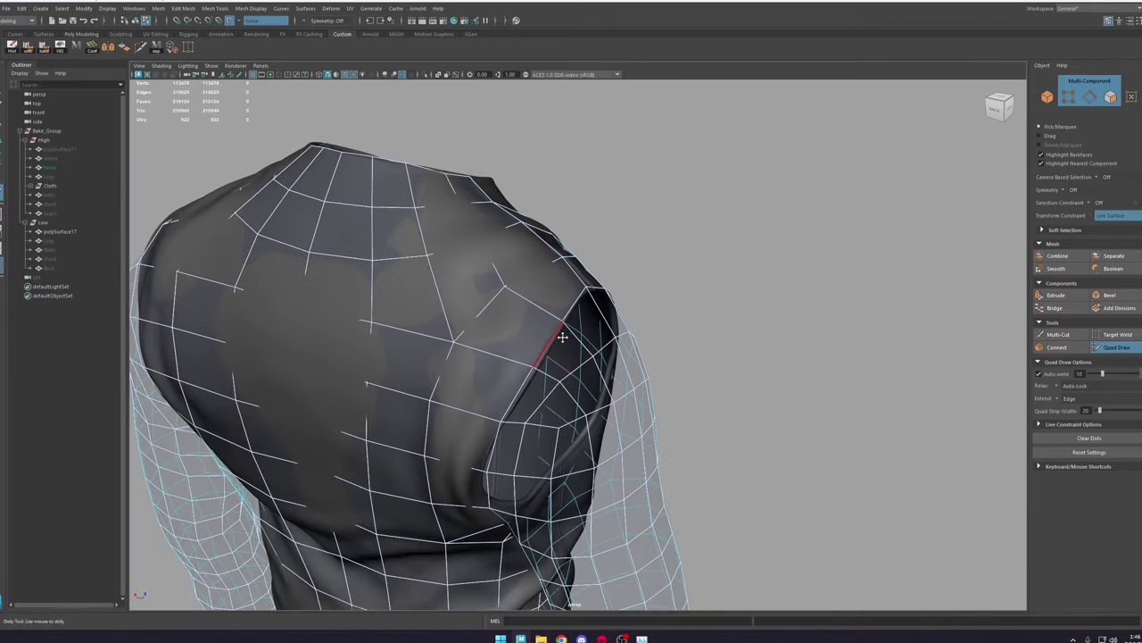
pyautogui.keyDown('alt'); pyautogui.moveTo(561, 337); pyautogui.dragTo(567, 284); pyautogui.keyUp('alt')
pyautogui.scroll(-3, 554, 289)
pyautogui.keyDown('alt'); pyautogui.moveTo(431, 301); pyautogui.dragTo(527, 294, button='middle'); pyautogui.keyUp('alt')
pyautogui.keyDown('alt'); pyautogui.moveTo(525, 301); pyautogui.dragTo(246, 297); pyautogui.keyUp('alt')
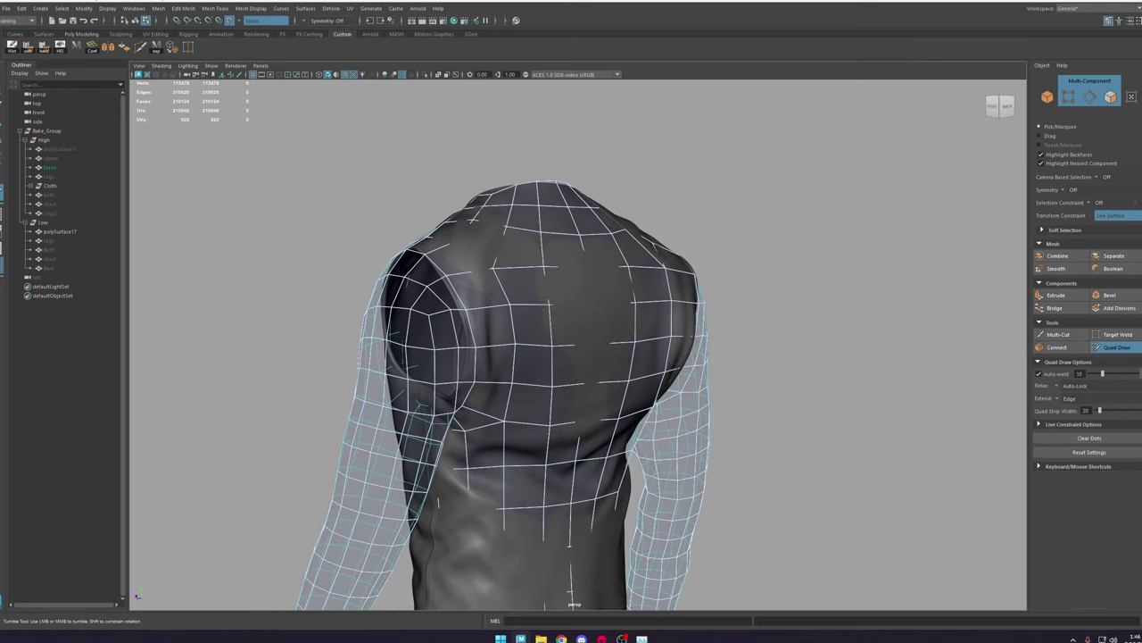
# Step: Undo the live-surface setup with three undos
pyautogui.hotkey('ctrl', 'z')
pyautogui.hotkey('ctrl', 'z')
pyautogui.hotkey('ctrl', 'z')
pyautogui.hotkey('ctrl', 'z')
pyautogui.hotkey('ctrl', 'z')
pyautogui.hotkey('ctrl', 'z')
pyautogui.hotkey('ctrl', 'z')
pyautogui.hotkey('ctrl', 'z')
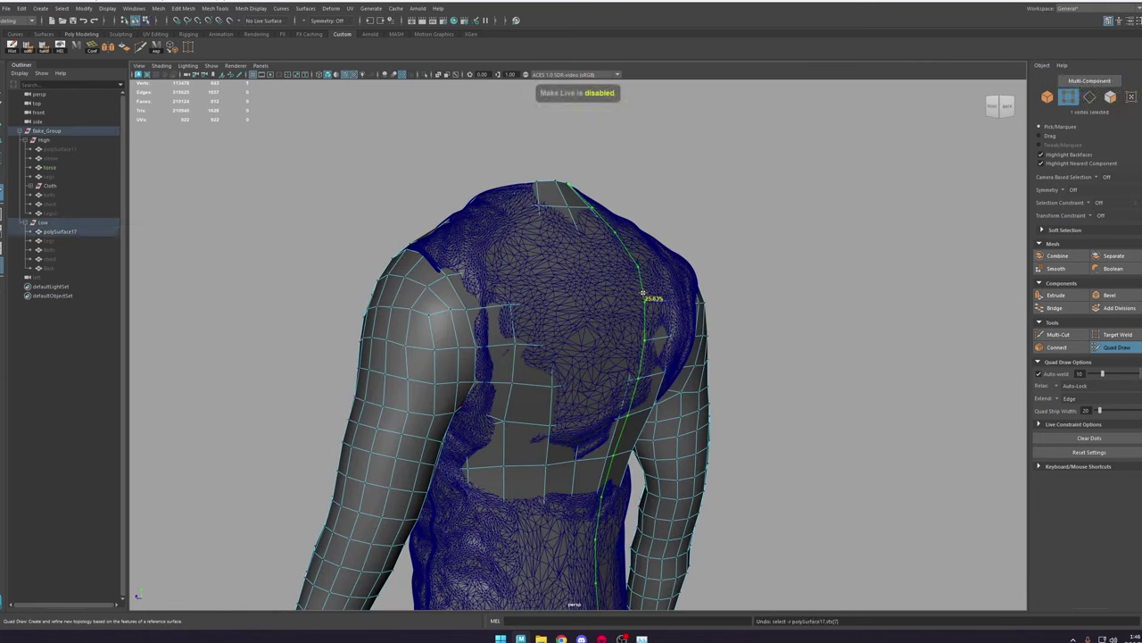
pyautogui.hotkey('ctrl', 'z')
pyautogui.hotkey('ctrl', 'z')
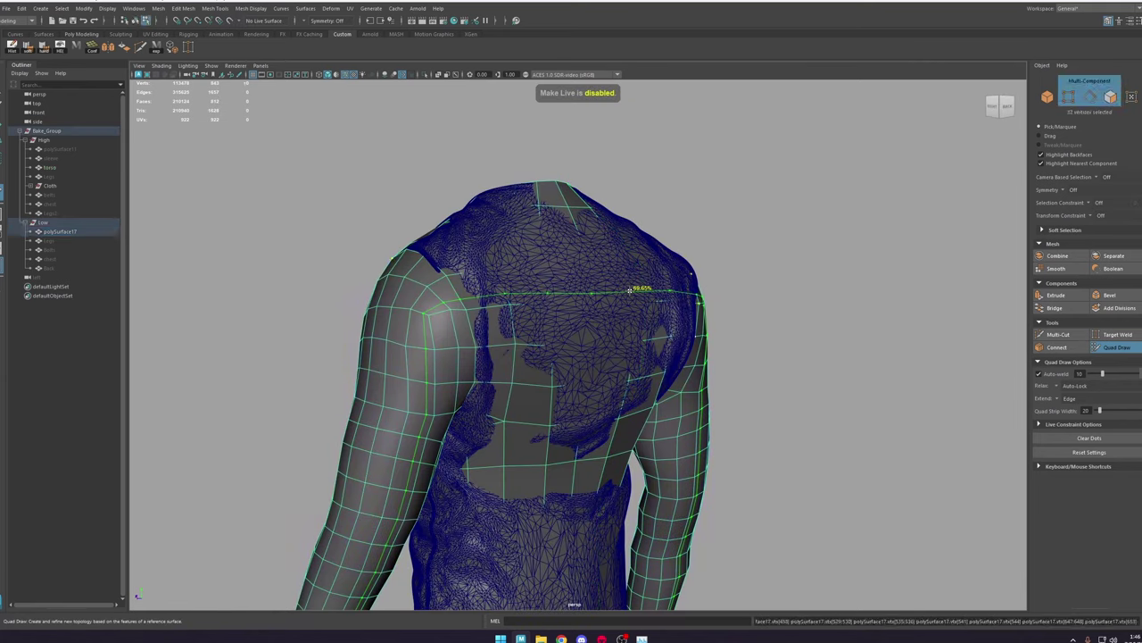
pyautogui.hotkey('ctrl', 'z')
pyautogui.hotkey('ctrl', 'z')
pyautogui.hotkey('ctrl', 'z')
pyautogui.hotkey('ctrl', 'z')
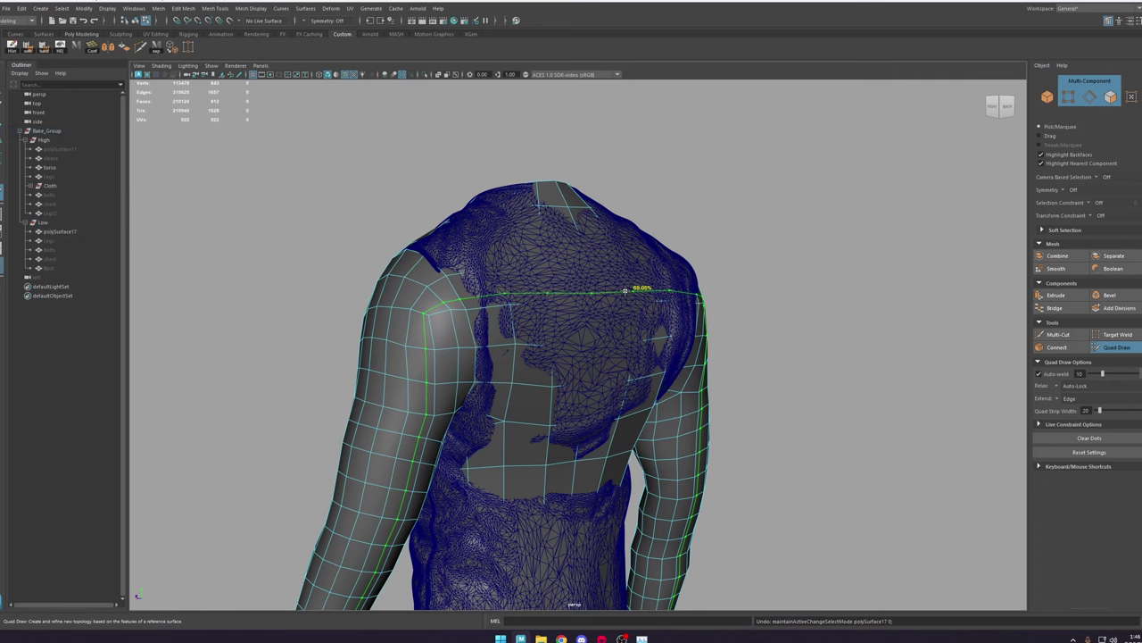
pyautogui.keyDown('alt'); pyautogui.moveTo(605, 289); pyautogui.dragTo(527, 294); pyautogui.keyUp('alt')
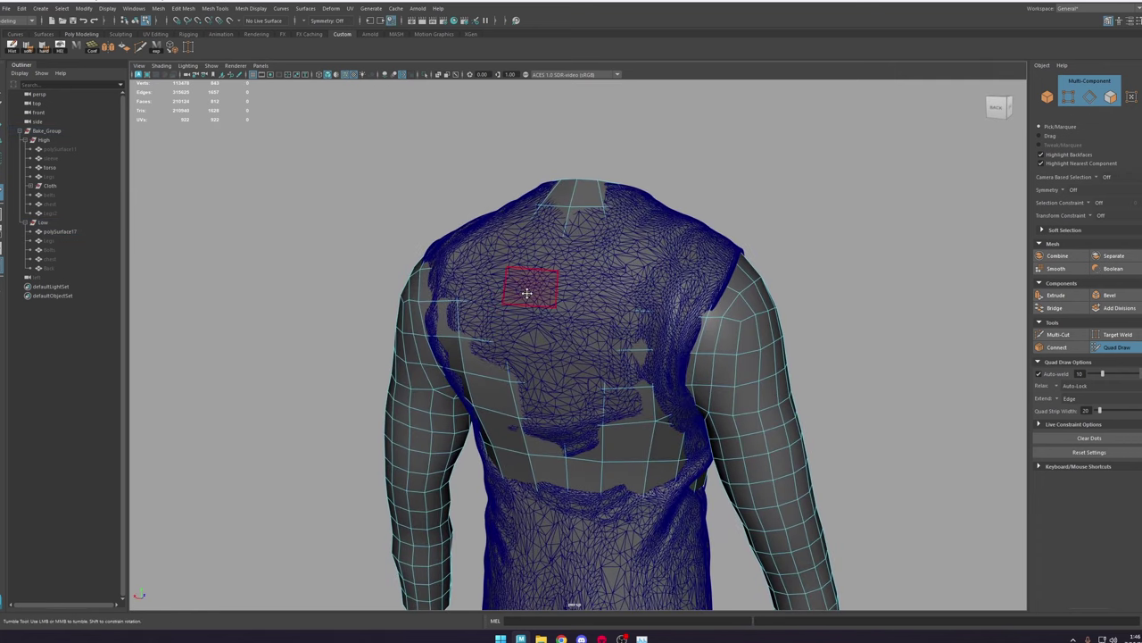
# Step: Hide the high-poly torso, unhide the sleeve, and switch to shaded display
pyautogui.press('w')
pyautogui.click(482, 269)
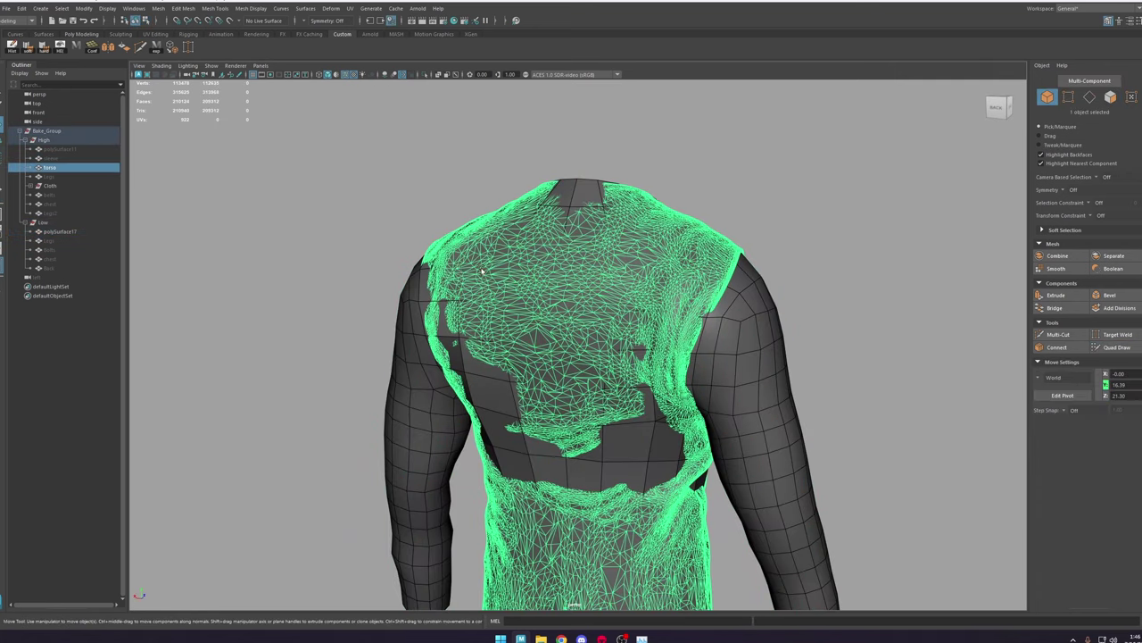
pyautogui.hotkey('ctrl', 'h')
pyautogui.click(55, 158)
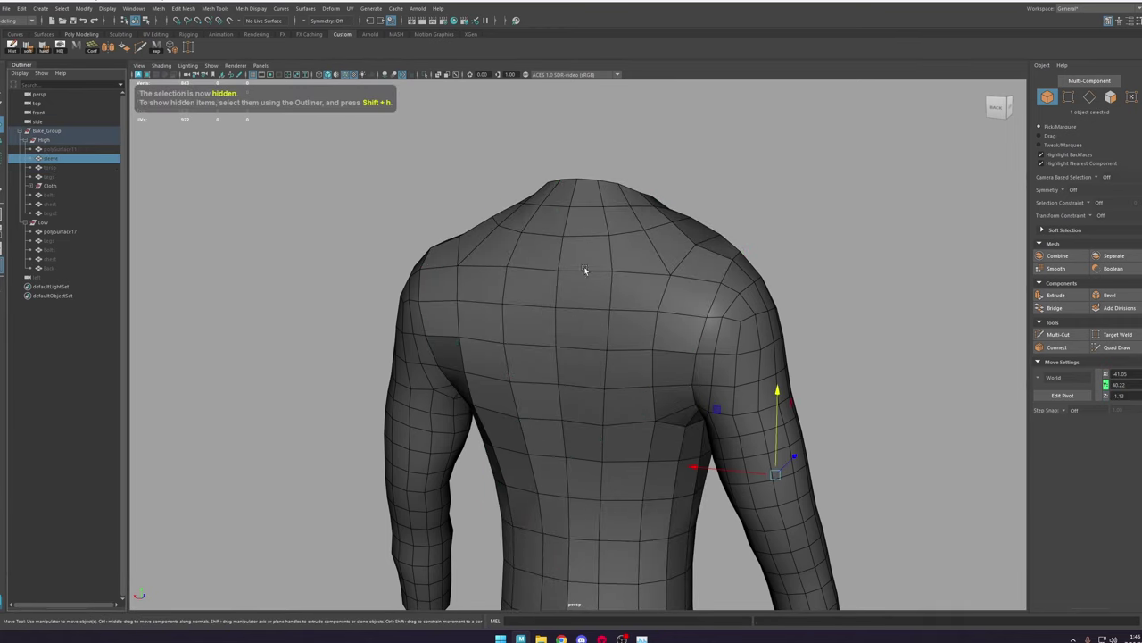
pyautogui.hotkey('shift', 'h')
pyautogui.press('5')
# Step: Select the low-poly robe, then undo the torso hiding
pyautogui.click(692, 319)
pyautogui.keyDown('alt'); pyautogui.moveTo(754, 323); pyautogui.dragTo(632, 331); pyautogui.keyUp('alt')
pyautogui.hotkey('ctrl', 'z')
pyautogui.hotkey('ctrl', 'z')
pyautogui.hotkey('ctrl', 'z')
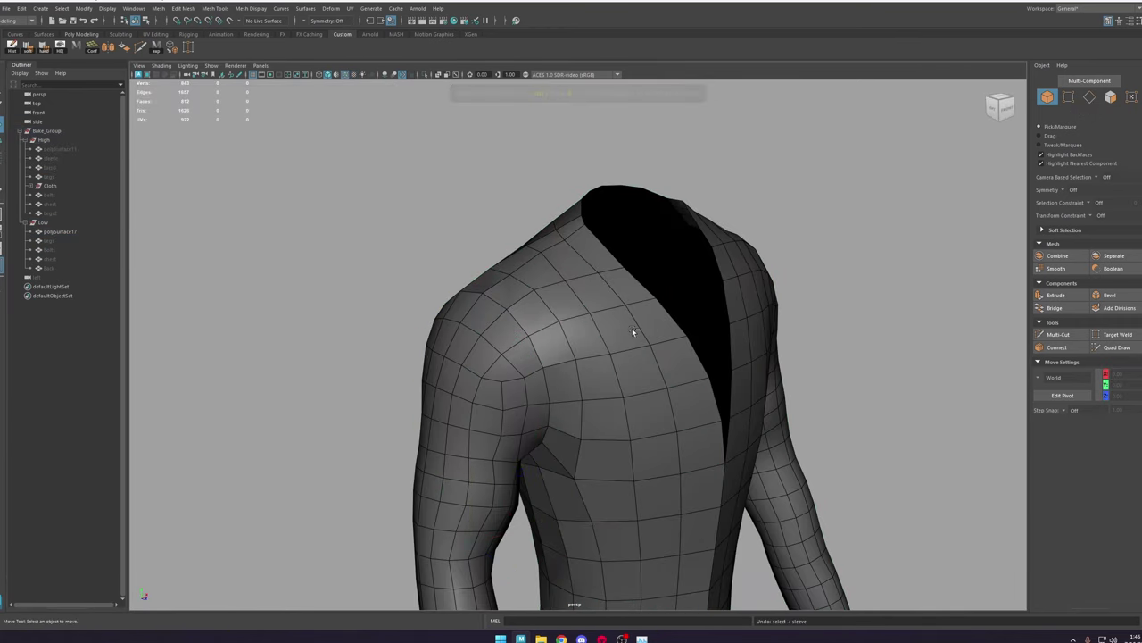
pyautogui.hotkey('ctrl', 'z')
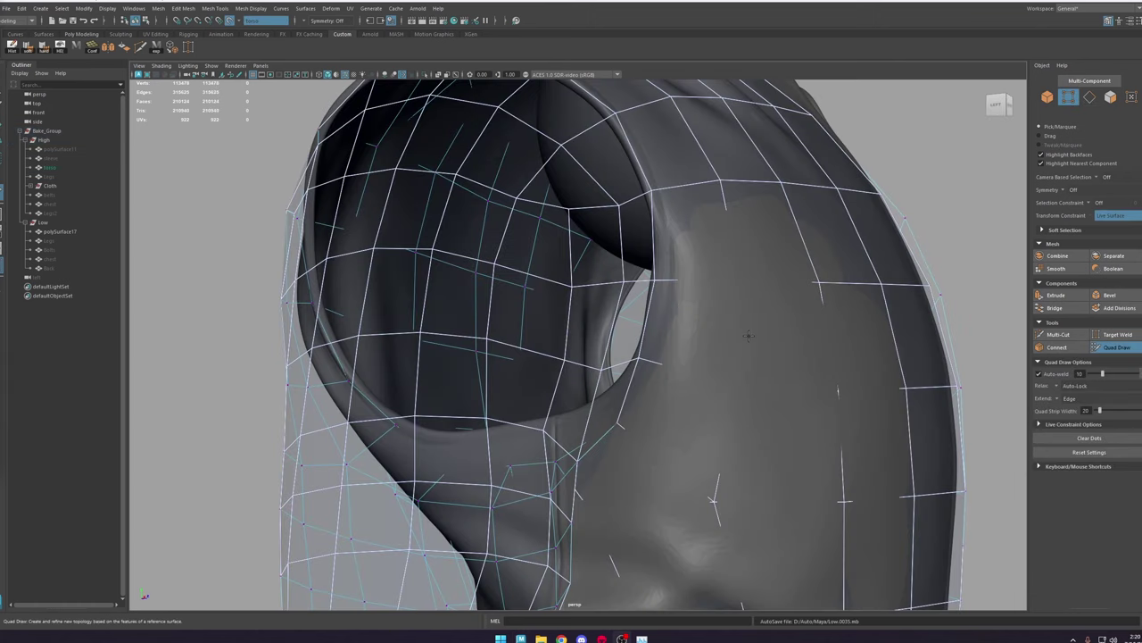
# Step: Orbit and zoom around the armhole and hood opening to inspect the robe
pyautogui.keyDown('alt'); pyautogui.moveTo(749, 335); pyautogui.dragTo(658, 312); pyautogui.keyUp('alt')
pyautogui.keyDown('alt'); pyautogui.moveTo(584, 314); pyautogui.dragTo(598, 356, button='right'); pyautogui.keyUp('alt')
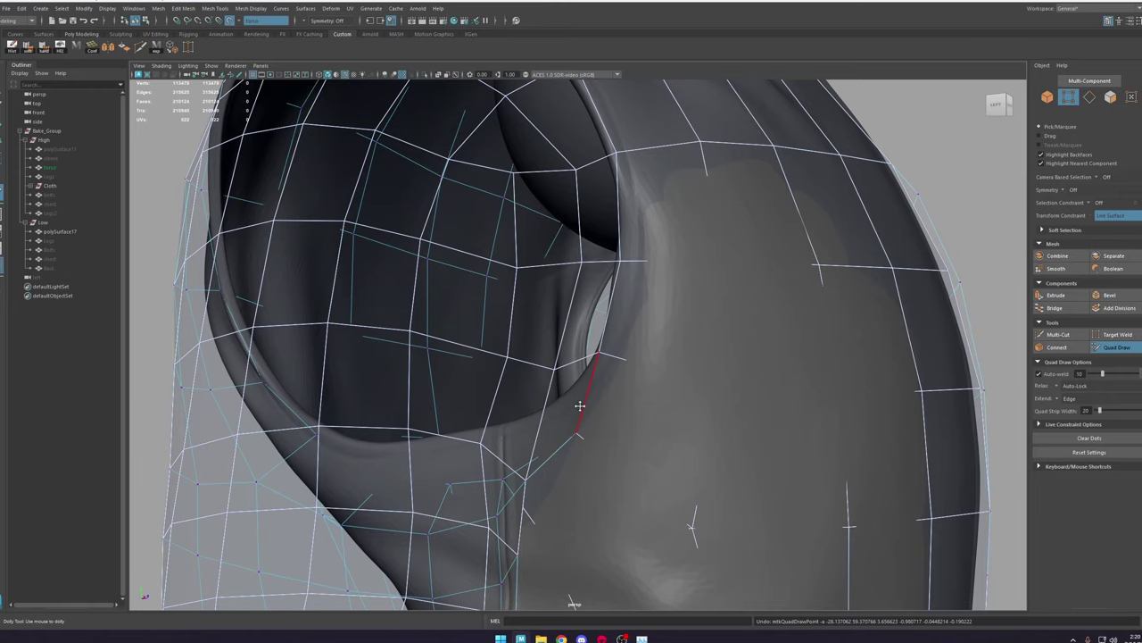
pyautogui.keyDown('alt'); pyautogui.moveTo(609, 119); pyautogui.dragTo(602, 272, button='middle'); pyautogui.keyUp('alt')
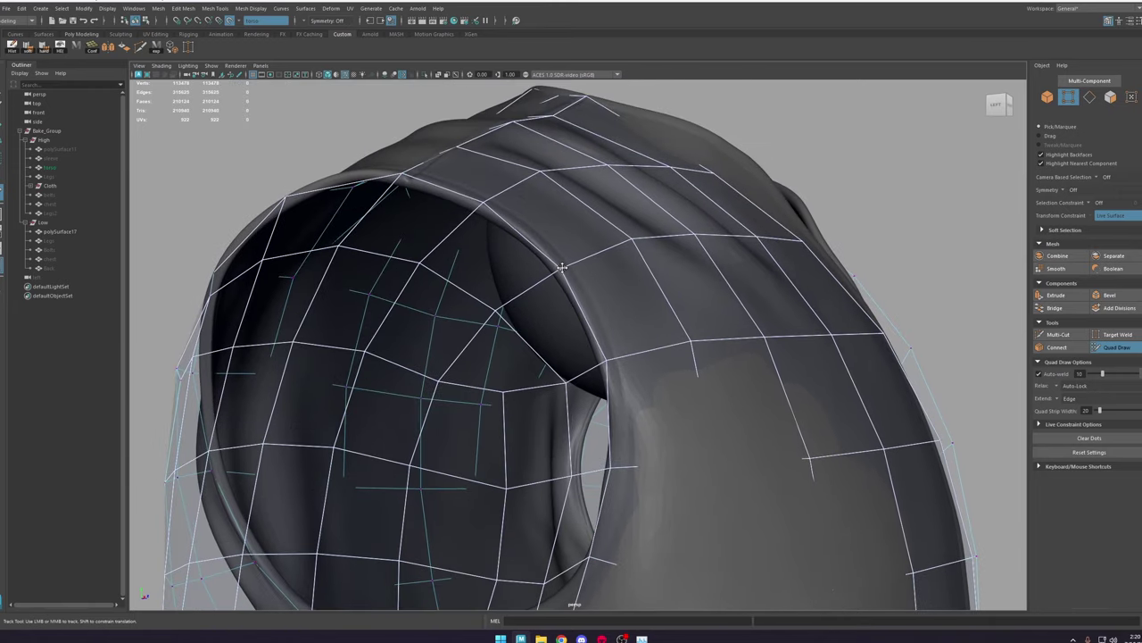
pyautogui.moveTo(562, 266)
pyautogui.keyDown('alt'); pyautogui.mouseDown()
pyautogui.moveTo(538, 235)
pyautogui.moveTo(580, 253)
pyautogui.mouseUp(); pyautogui.keyUp('alt')
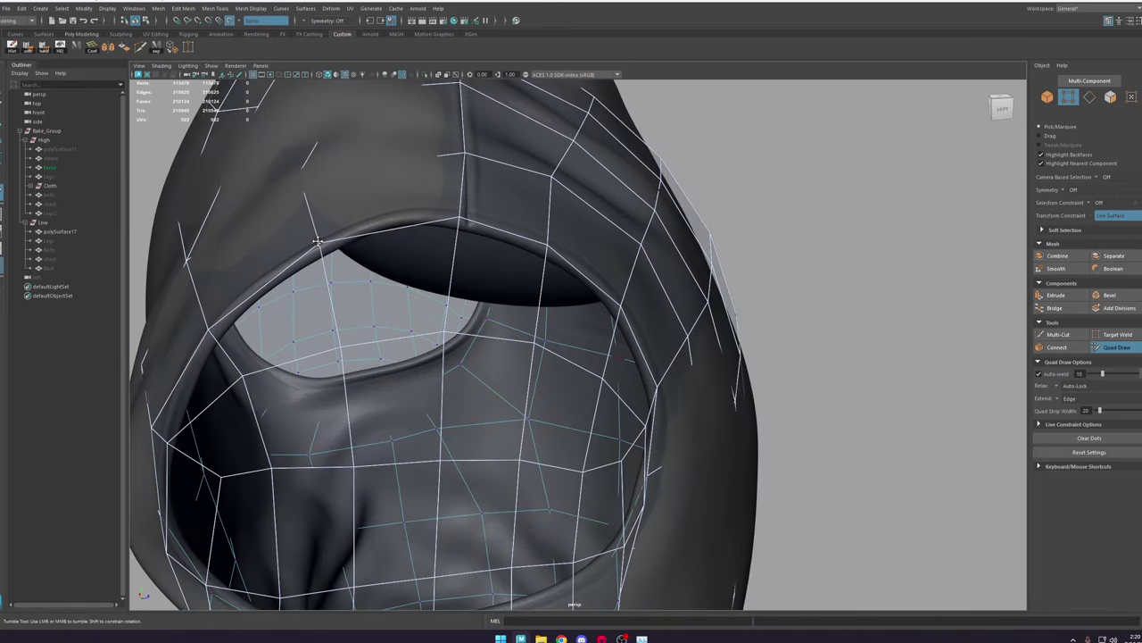
pyautogui.keyDown('alt'); pyautogui.moveTo(459, 214); pyautogui.dragTo(511, 242); pyautogui.keyUp('alt')
pyautogui.keyDown('alt'); pyautogui.moveTo(511, 242); pyautogui.dragTo(464, 236, button='right'); pyautogui.keyUp('alt')
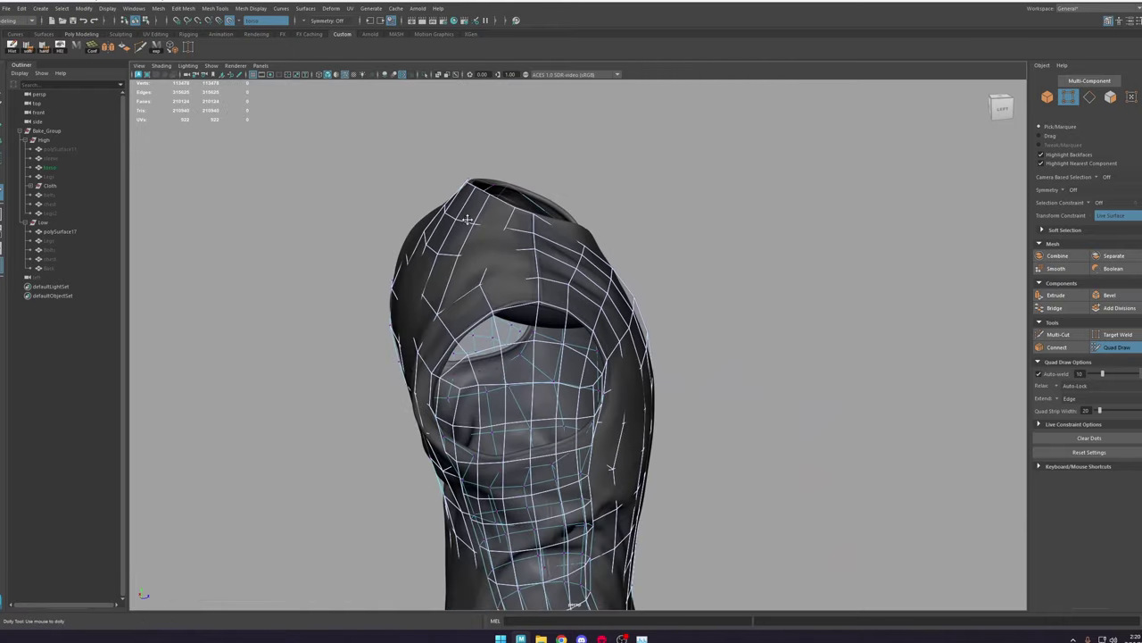
pyautogui.moveTo(501, 262)
pyautogui.keyDown('alt'); pyautogui.mouseDown()
pyautogui.moveTo(571, 264)
pyautogui.moveTo(535, 268)
pyautogui.moveTo(526, 340)
pyautogui.mouseUp(); pyautogui.keyUp('alt')
# Step: Turn off the live surface and select vertices around the armhole and back shoulder
pyautogui.press('w')
pyautogui.click(500, 270)
pyautogui.keyDown('alt'); pyautogui.moveTo(527, 339); pyautogui.dragTo(549, 402, button='right'); pyautogui.keyUp('alt')
pyautogui.click(529, 379)
pyautogui.click(230, 20)
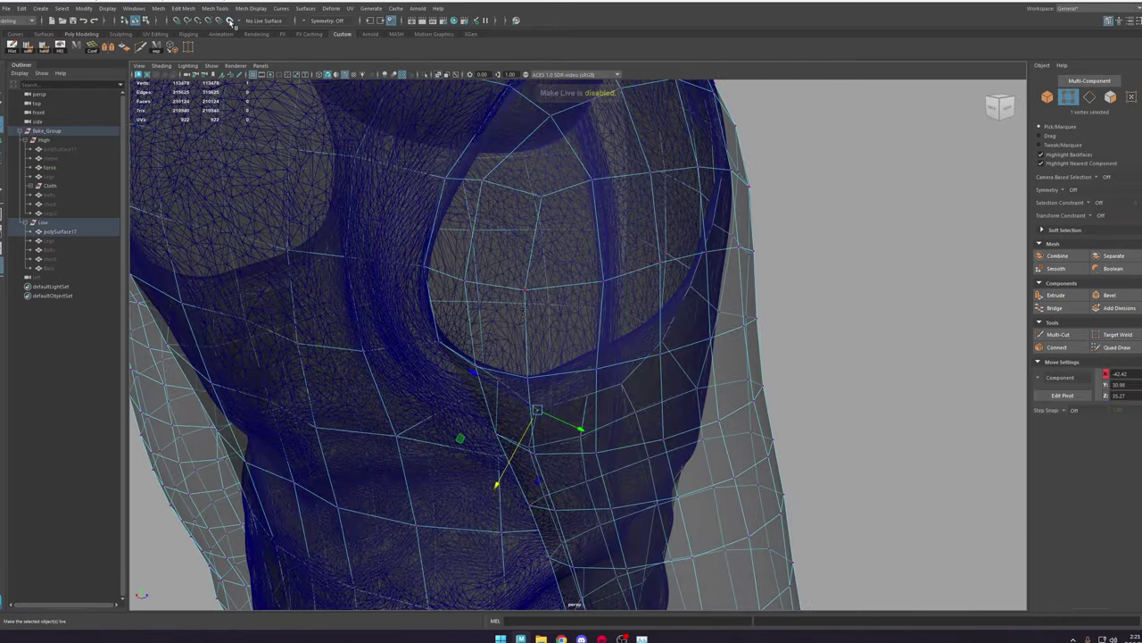
pyautogui.keyDown('alt'); pyautogui.moveTo(536, 408); pyautogui.dragTo(503, 316); pyautogui.keyUp('alt')
pyautogui.click(740, 388)
pyautogui.click(697, 281)
pyautogui.click(540, 306)
# Step: Select and frame vertices around the other armhole
pyautogui.keyDown('alt'); pyautogui.moveTo(708, 338); pyautogui.dragTo(582, 374); pyautogui.keyUp('alt')
pyautogui.press('f')
pyautogui.click(543, 382)
pyautogui.click(589, 354)
pyautogui.press('f')
pyautogui.click(678, 419)
# Step: Slide several armhole vertices along one axis with the Move tool
pyautogui.moveTo(595, 418); pyautogui.dragTo(585, 417)
pyautogui.click(569, 352)
pyautogui.keyDown('alt'); pyautogui.moveTo(584, 417); pyautogui.dragTo(607, 225); pyautogui.keyUp('alt')
pyautogui.press('f')
pyautogui.click(607, 225)
pyautogui.moveTo(589, 230)
pyautogui.mouseDown()
pyautogui.moveTo(579, 232)
pyautogui.moveTo(579, 452)
pyautogui.moveTo(612, 331)
pyautogui.moveTo(642, 288)
pyautogui.moveTo(776, 286)
pyautogui.mouseUp()
pyautogui.click(612, 331)
pyautogui.click(643, 288)
# Step: Back in shaded object mode, make the torso live again and resume Quad Draw
pyautogui.press('F8')
pyautogui.press('5')
pyautogui.click(49, 167)
pyautogui.click(229, 20)
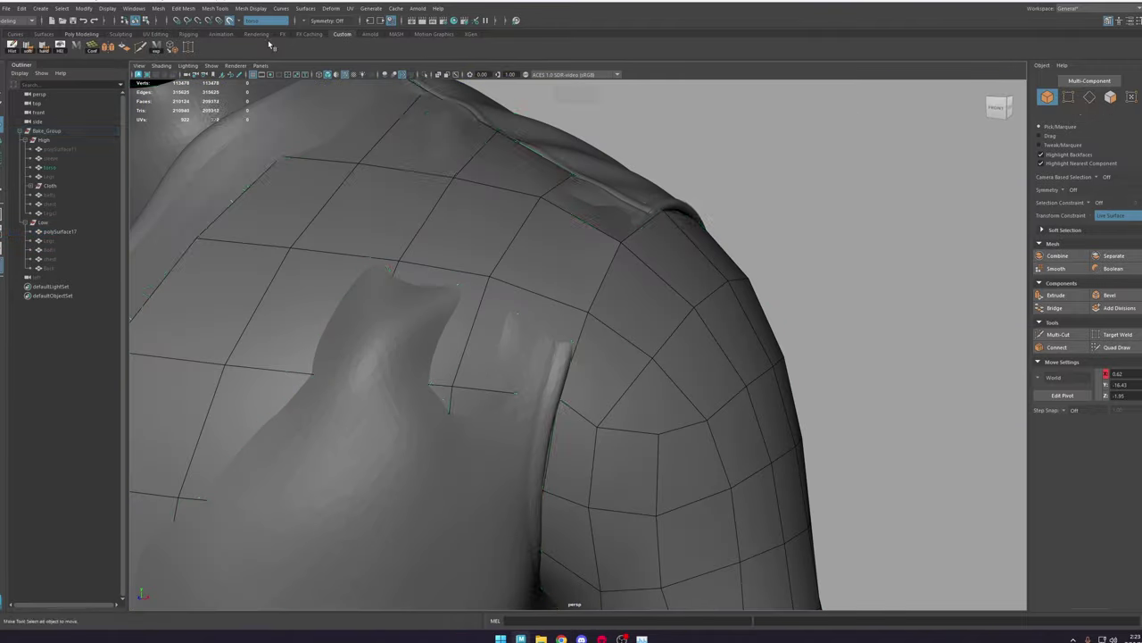
pyautogui.click(1117, 347)
# Step: Select a vertex on the hood ridge, then return to Quad Draw on the torso
pyautogui.moveTo(640, 301)
pyautogui.keyDown('alt'); pyautogui.mouseDown()
pyautogui.moveTo(696, 346)
pyautogui.moveTo(628, 335)
pyautogui.mouseUp(); pyautogui.keyUp('alt')
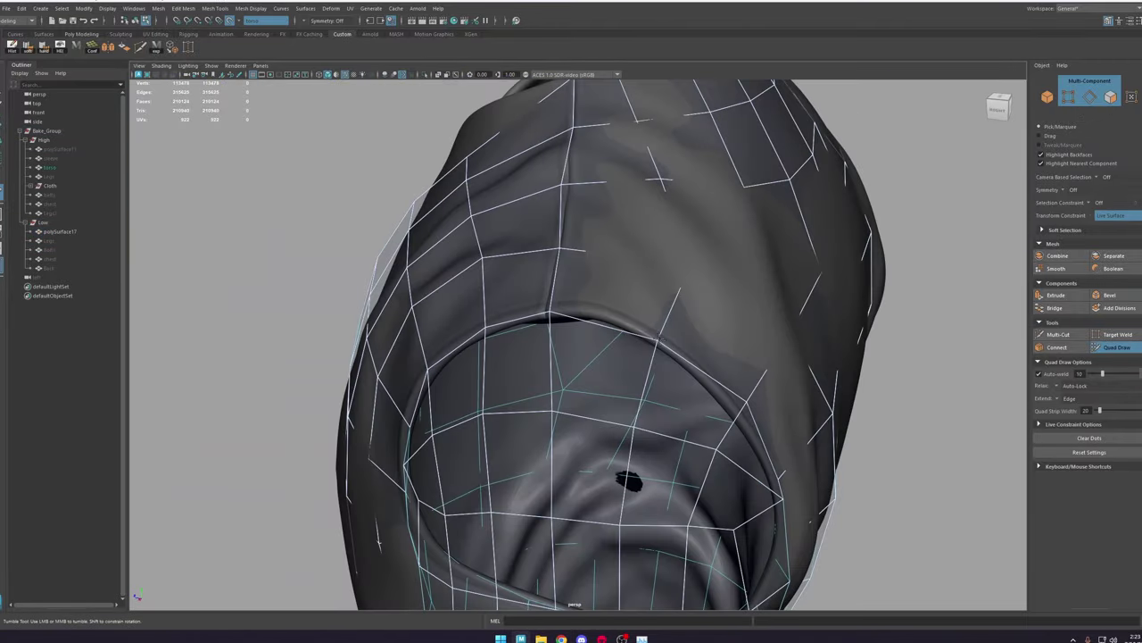
pyautogui.press('w')
pyautogui.click(667, 331)
pyautogui.moveTo(696, 330); pyautogui.dragTo(659, 334, button='right')
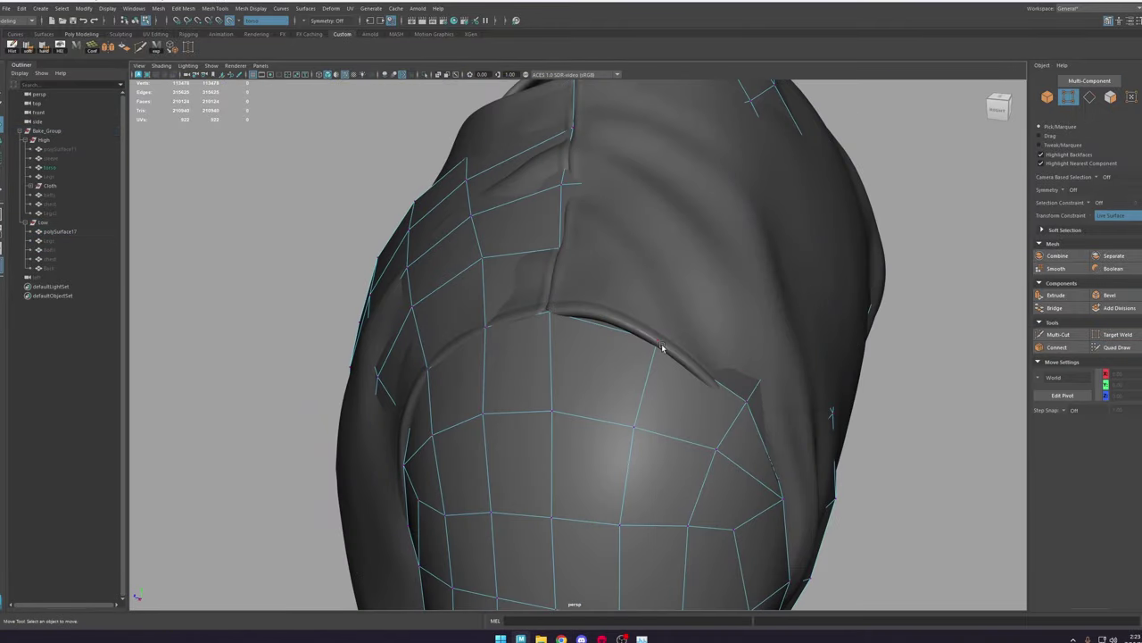
pyautogui.click(658, 336)
pyautogui.click(1127, 346)
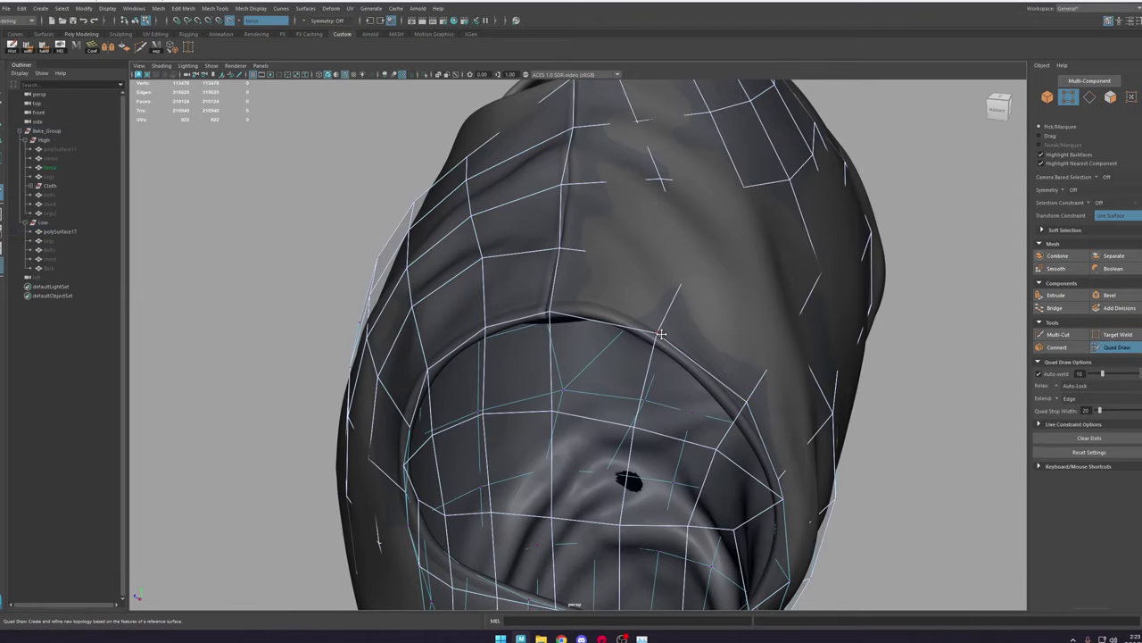
pyautogui.scroll(-3, 644, 330)
pyautogui.keyDown('alt'); pyautogui.moveTo(732, 361); pyautogui.dragTo(625, 310); pyautogui.keyUp('alt')
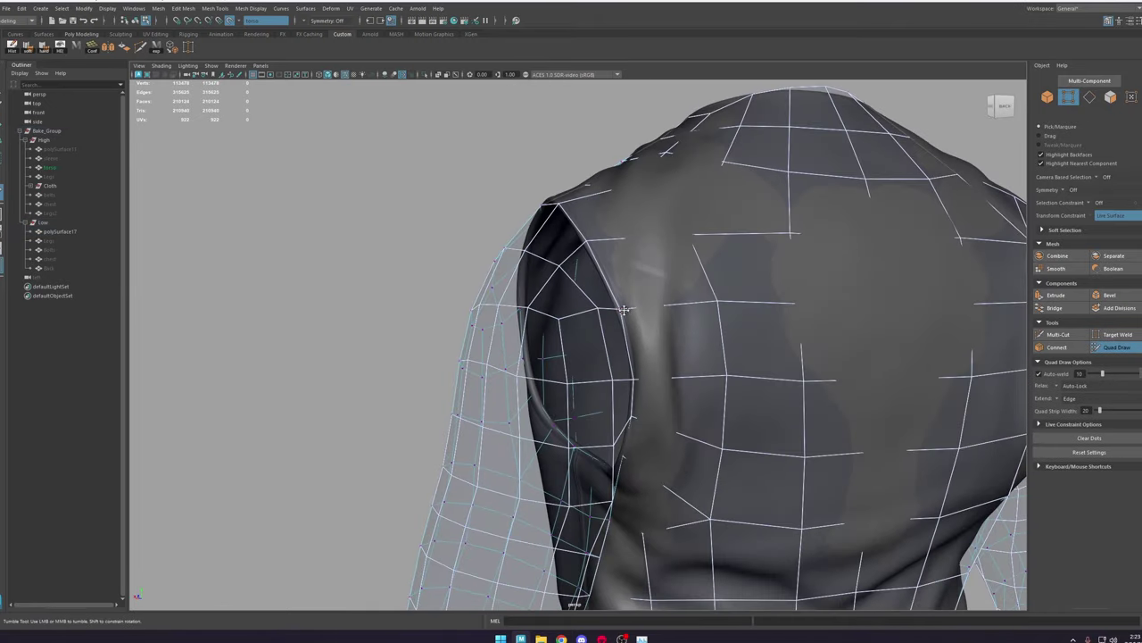
# Step: From the coat's front-left, enter vertex mode with Move and select a robe side vertex
pyautogui.scroll(-6, 619, 310)
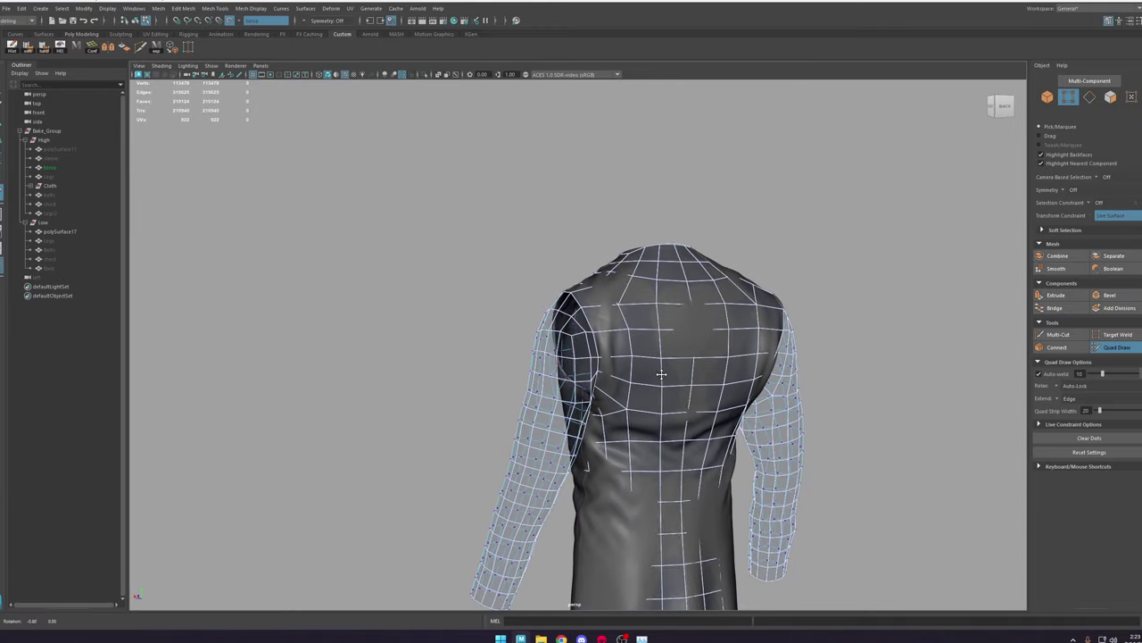
pyautogui.keyDown('alt'); pyautogui.moveTo(663, 375); pyautogui.dragTo(607, 380); pyautogui.keyUp('alt')
pyautogui.keyDown('alt'); pyautogui.moveTo(607, 380); pyautogui.dragTo(596, 324, button='middle'); pyautogui.keyUp('alt')
pyautogui.keyDown('alt'); pyautogui.moveTo(596, 325); pyautogui.dragTo(632, 326); pyautogui.keyUp('alt')
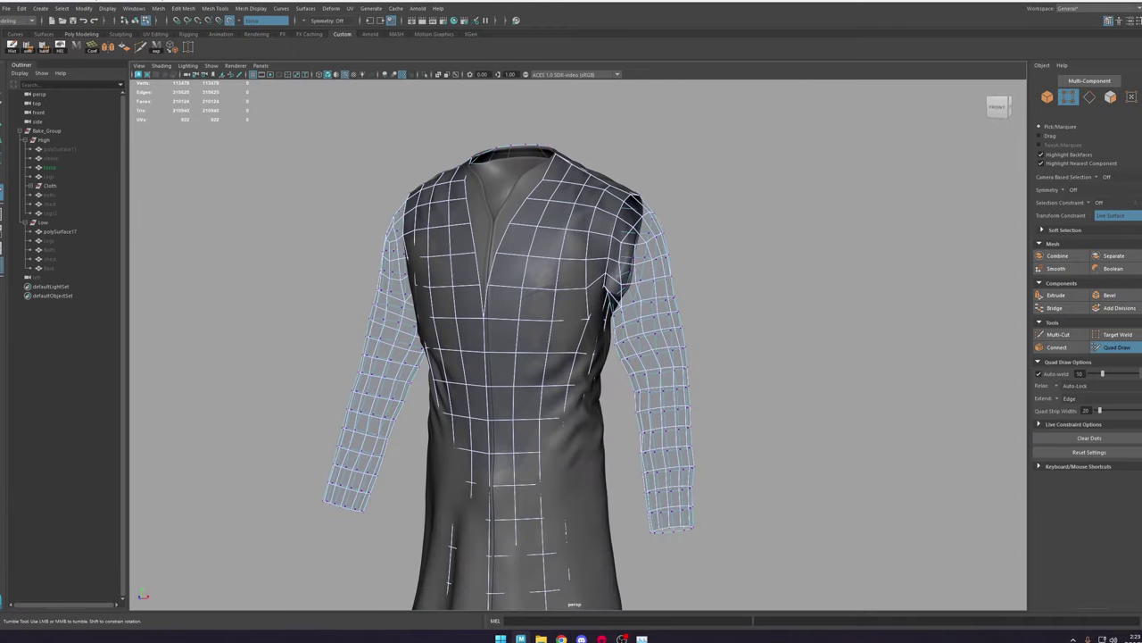
pyautogui.keyDown('alt'); pyautogui.moveTo(630, 327); pyautogui.dragTo(625, 223, button='middle'); pyautogui.keyUp('alt')
pyautogui.keyDown('alt'); pyautogui.moveTo(589, 375); pyautogui.dragTo(616, 380); pyautogui.keyUp('alt')
pyautogui.scroll(3, 613, 380)
pyautogui.press('w')
pyautogui.moveTo(538, 280); pyautogui.dragTo(497, 281, button='right')
pyautogui.moveTo(557, 346)
pyautogui.keyDown('alt'); pyautogui.mouseDown()
pyautogui.moveTo(542, 361)
pyautogui.moveTo(632, 355)
pyautogui.mouseUp(); pyautogui.keyUp('alt')
pyautogui.click(572, 359)
# Step: Slide the lower robe and skirt vertices along the surface to fit the coat
pyautogui.press('b')
pyautogui.click(578, 463)
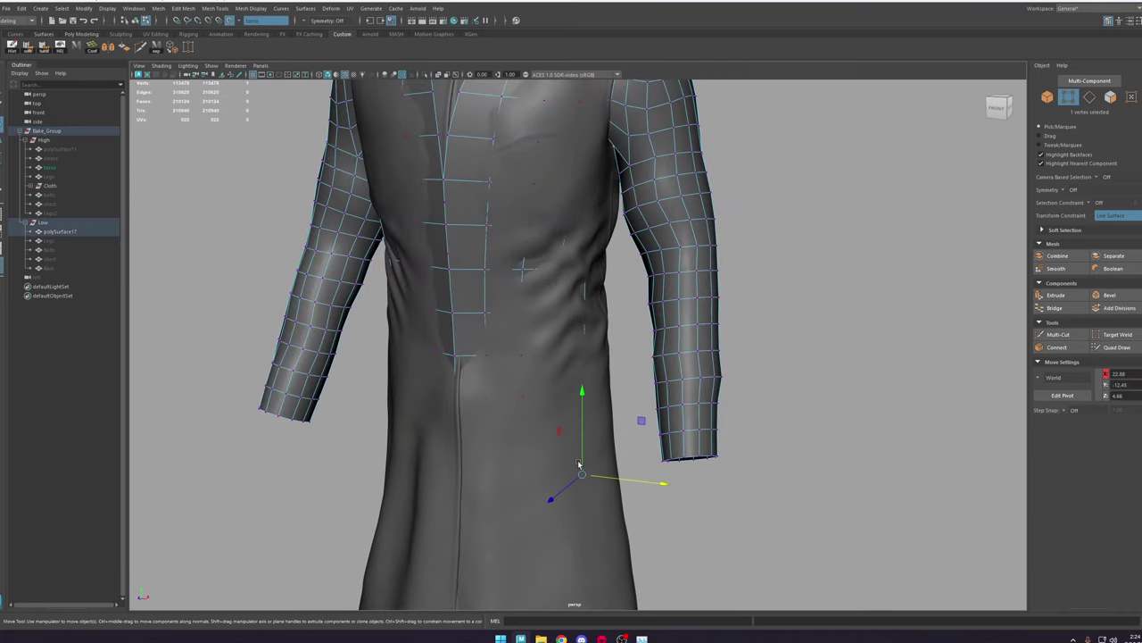
pyautogui.keyDown('ctrl'); pyautogui.keyDown('shift'); pyautogui.moveTo(606, 465); pyautogui.dragTo(629, 453, button='right'); pyautogui.keyUp('shift'); pyautogui.keyUp('ctrl')
pyautogui.keyDown('alt'); pyautogui.moveTo(601, 451); pyautogui.dragTo(573, 382, button='middle'); pyautogui.keyUp('alt')
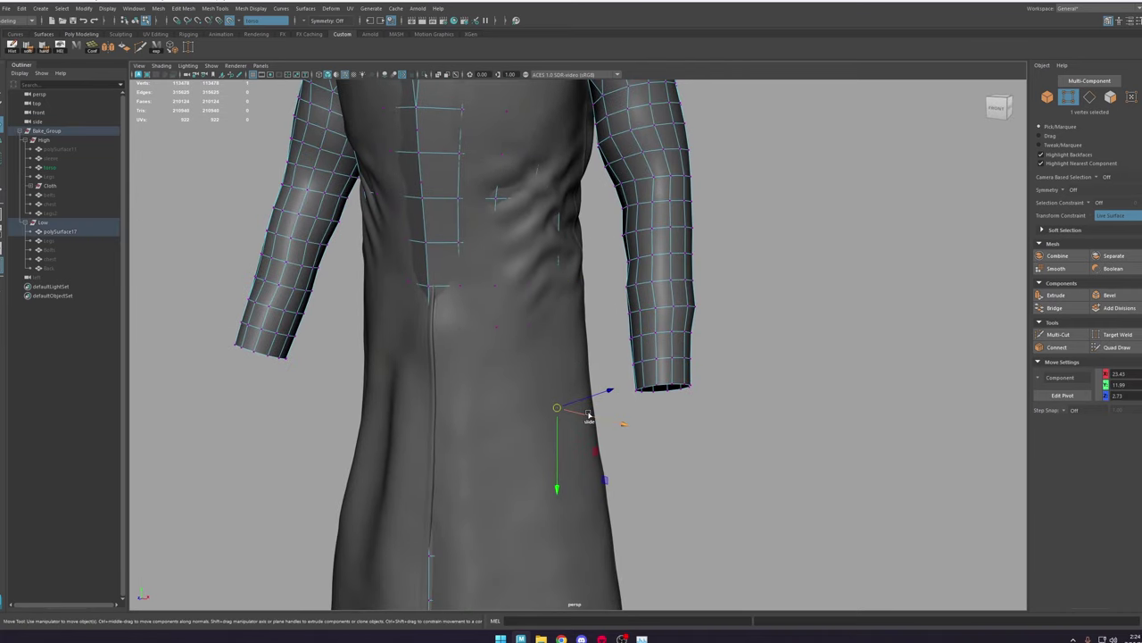
pyautogui.moveTo(588, 416); pyautogui.dragTo(595, 417)
pyautogui.click(543, 492)
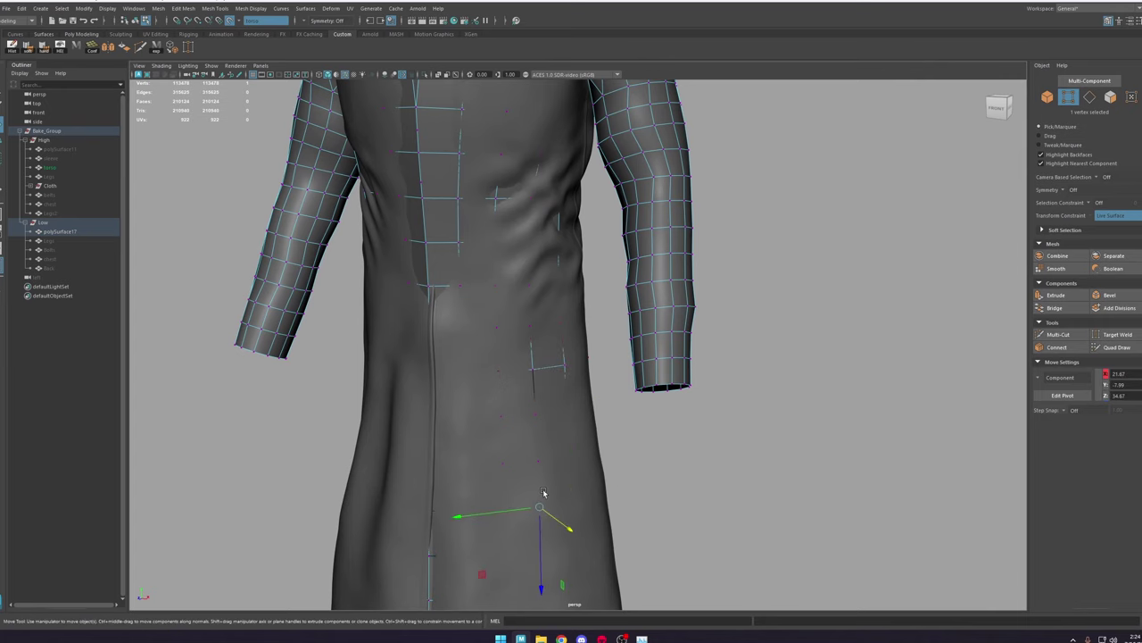
pyautogui.moveTo(565, 527); pyautogui.dragTo(570, 529)
# Step: Push the left-side and higher skirt vertices outward to match the coat's edge
pyautogui.click(372, 438)
pyautogui.keyDown('alt'); pyautogui.moveTo(390, 449); pyautogui.dragTo(500, 416, button='middle'); pyautogui.keyUp('alt')
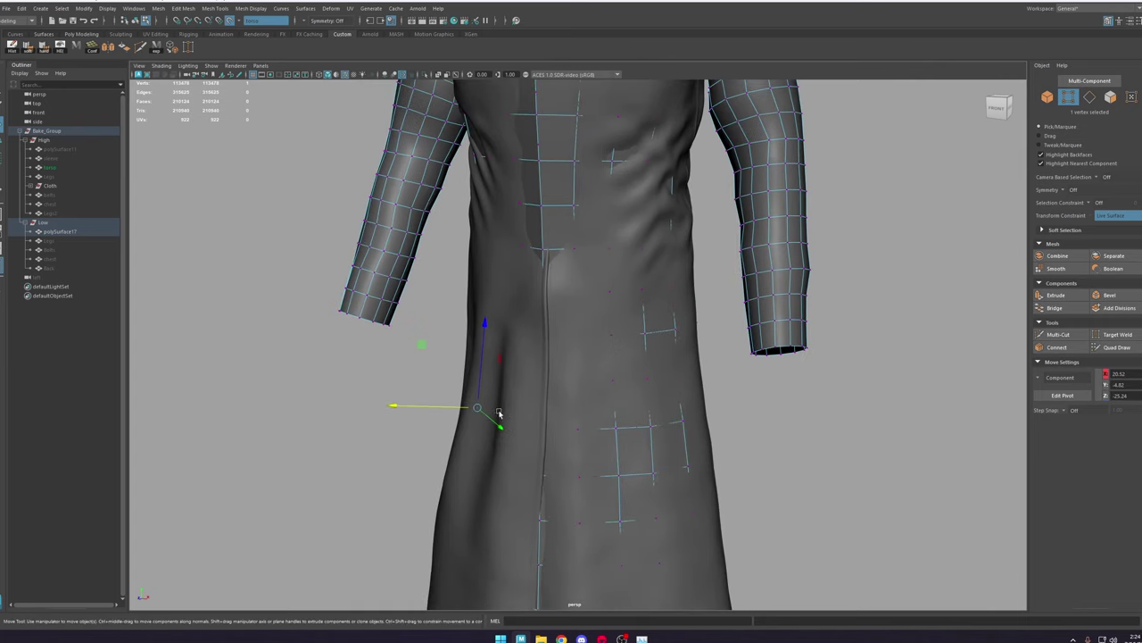
pyautogui.keyDown('alt'); pyautogui.moveTo(500, 416); pyautogui.dragTo(534, 417); pyautogui.keyUp('alt')
pyautogui.moveTo(418, 427); pyautogui.dragTo(410, 425)
pyautogui.click(466, 294)
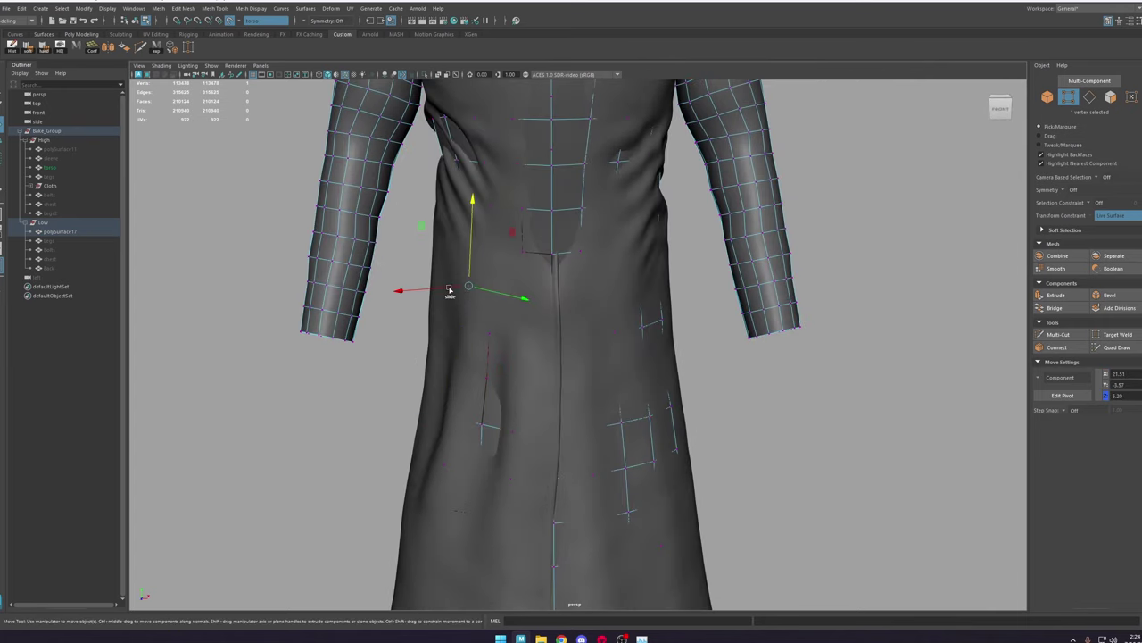
pyautogui.moveTo(449, 291); pyautogui.dragTo(444, 292)
pyautogui.keyDown('alt'); pyautogui.moveTo(432, 519); pyautogui.dragTo(473, 323, button='middle'); pyautogui.keyUp('alt')
pyautogui.moveTo(443, 421); pyautogui.dragTo(464, 473)
pyautogui.scroll(-2, 438, 408)
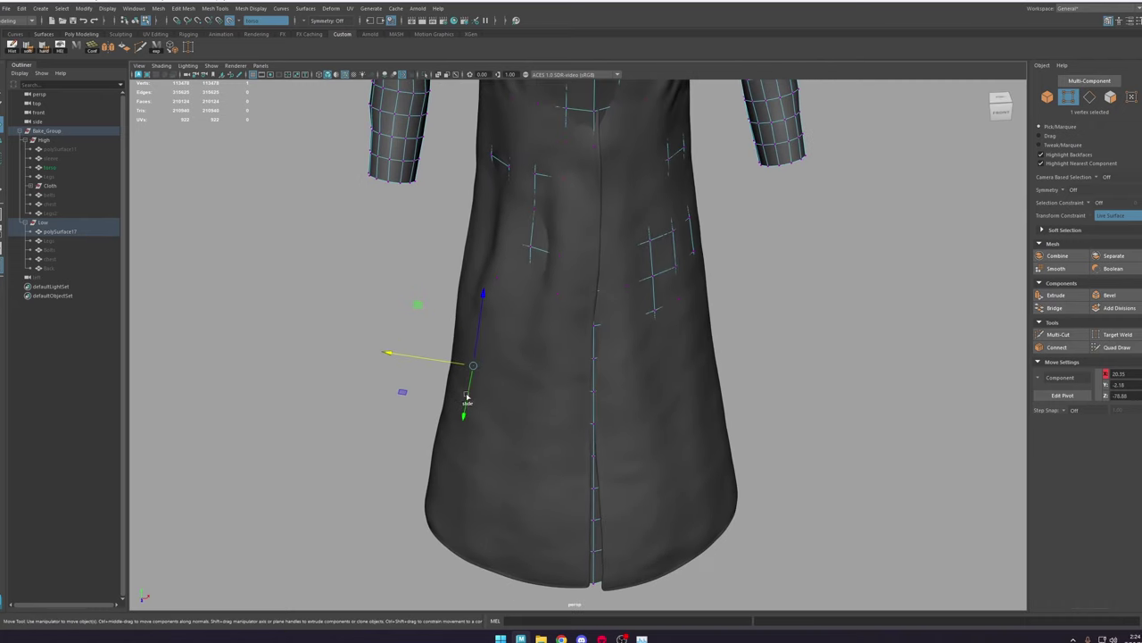
pyautogui.moveTo(443, 360); pyautogui.dragTo(430, 358)
# Step: Fit the right-side hem vertices, average the hem, and move a vertex toward the seam
pyautogui.click(656, 390)
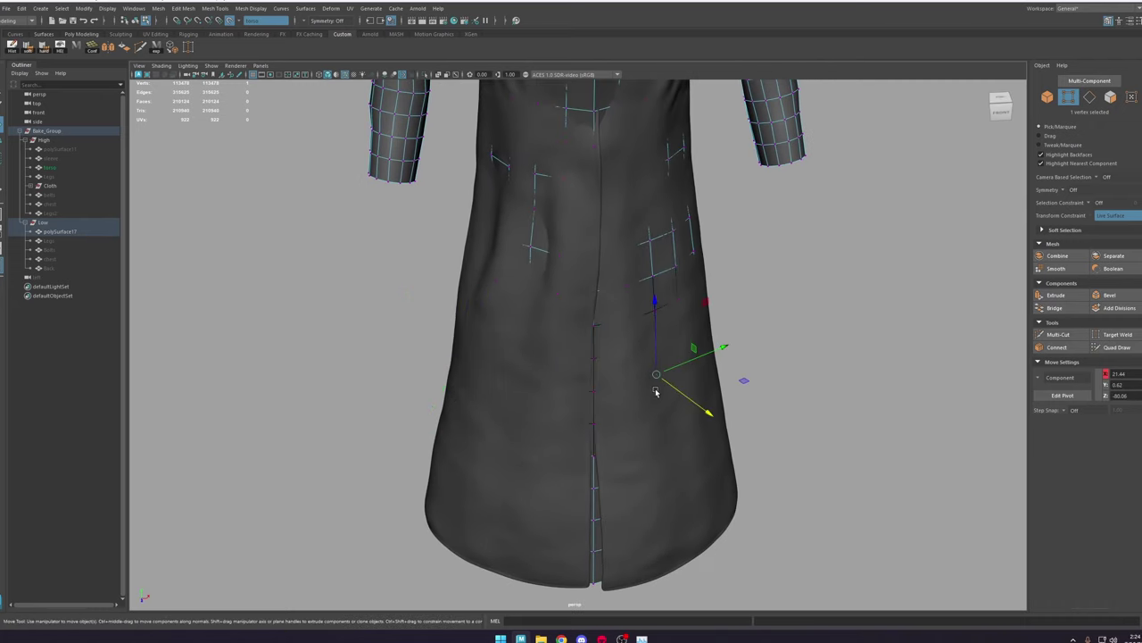
pyautogui.moveTo(692, 400); pyautogui.dragTo(695, 403)
pyautogui.click(523, 520)
pyautogui.press('4')
pyautogui.keyDown('alt'); pyautogui.moveTo(490, 559); pyautogui.dragTo(657, 316); pyautogui.keyUp('alt')
pyautogui.press('g')
pyautogui.press('5')
pyautogui.click(469, 336)
pyautogui.click(581, 449)
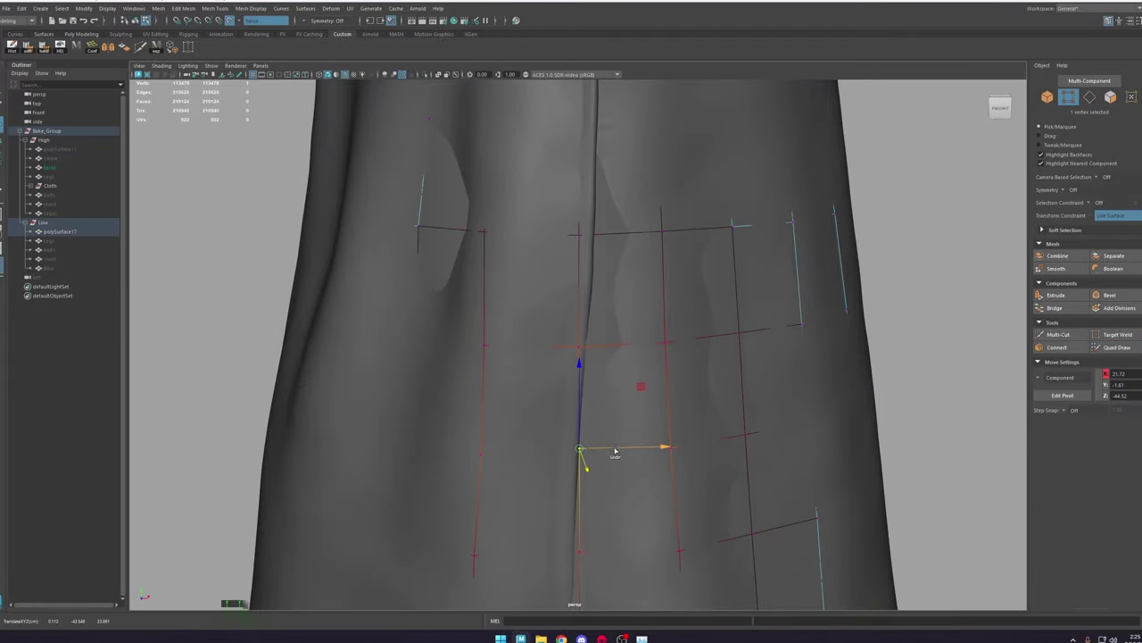
pyautogui.moveTo(615, 454); pyautogui.dragTo(609, 454)
# Step: Multi-Cut a new edge line down the robe's centre seam and check it in wireframe
pyautogui.hotkey('ctrl', 'shift', 'x')
pyautogui.keyDown('alt'); pyautogui.moveTo(610, 454); pyautogui.dragTo(630, 327); pyautogui.keyUp('alt')
pyautogui.click(1117, 347)
pyautogui.hotkey('ctrl', 'shift', 'x')
pyautogui.click(602, 309)
pyautogui.click(592, 374)
pyautogui.click(592, 441)
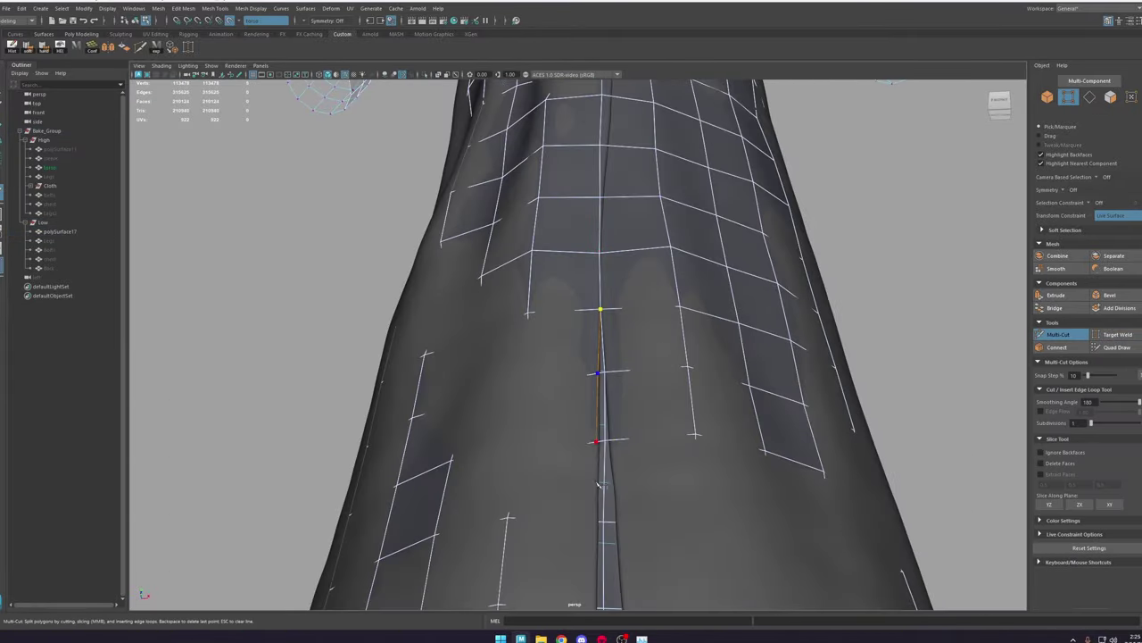
pyautogui.click(618, 344)
pyautogui.click(616, 439)
pyautogui.press('w')
pyautogui.keyDown('alt'); pyautogui.moveTo(616, 459); pyautogui.dragTo(655, 364, button='middle'); pyautogui.keyUp('alt')
pyautogui.press('4')
pyautogui.press('5')
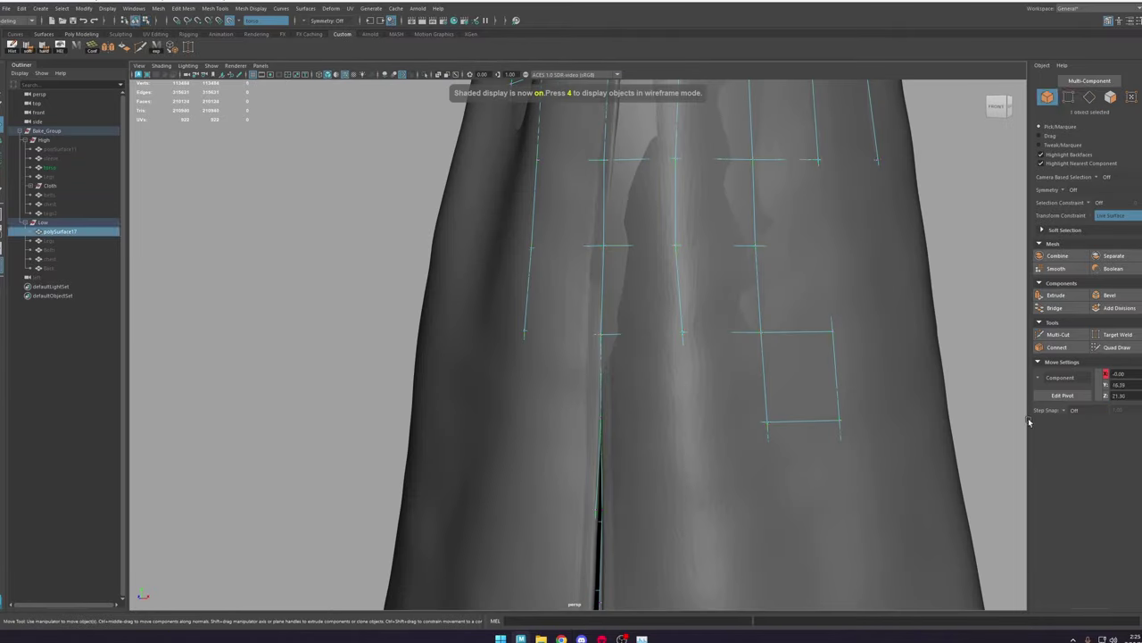
# Step: Slide the hem vertices and an edge above the hem outward to the coat
pyautogui.click(1117, 347)
pyautogui.moveTo(826, 330)
pyautogui.keyDown('alt'); pyautogui.mouseDown()
pyautogui.moveTo(621, 298)
pyautogui.moveTo(538, 395)
pyautogui.mouseUp(); pyautogui.keyUp('alt')
pyautogui.press('w')
pyautogui.click(476, 505)
pyautogui.moveTo(541, 523)
pyautogui.keyDown('alt'); pyautogui.mouseDown()
pyautogui.moveTo(596, 502)
pyautogui.moveTo(623, 534)
pyautogui.mouseUp(); pyautogui.keyUp('alt')
pyautogui.click(598, 508)
pyautogui.click(637, 472)
pyautogui.moveTo(669, 475); pyautogui.dragTo(682, 477)
pyautogui.keyDown('alt'); pyautogui.moveTo(681, 477); pyautogui.dragTo(538, 460); pyautogui.keyUp('alt')
pyautogui.click(562, 382)
pyautogui.moveTo(573, 367); pyautogui.dragTo(541, 389, button='right')
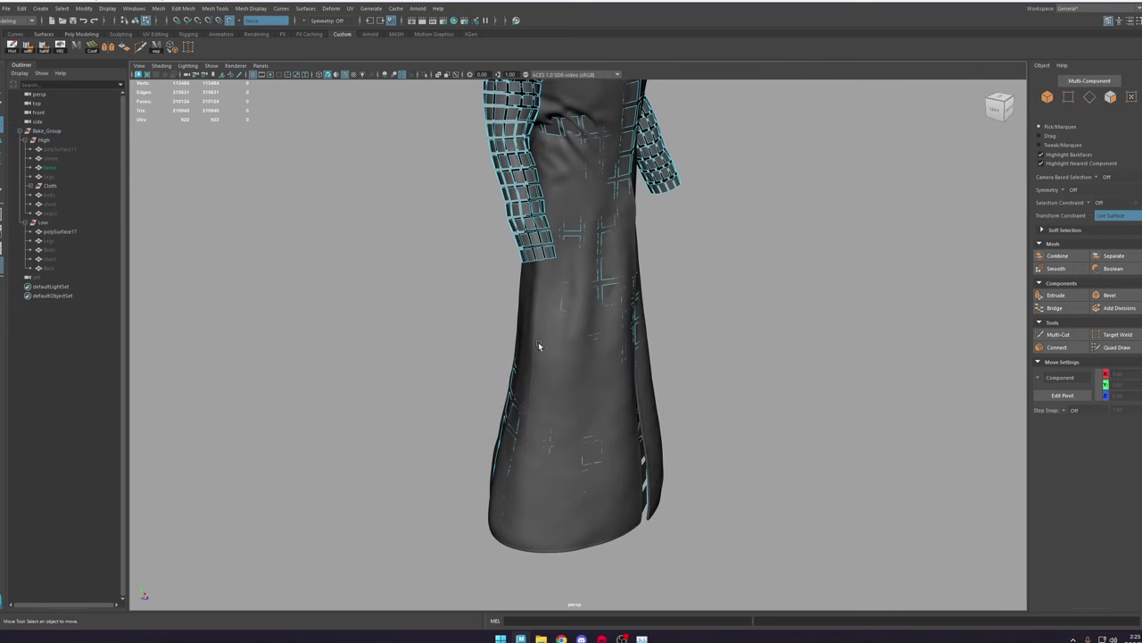
# Step: Switch to vertex mode and select the skirt's hem vertices
pyautogui.rightClick(544, 335)
pyautogui.moveTo(544, 335); pyautogui.dragTo(507, 335, button='right')
pyautogui.click(538, 332)
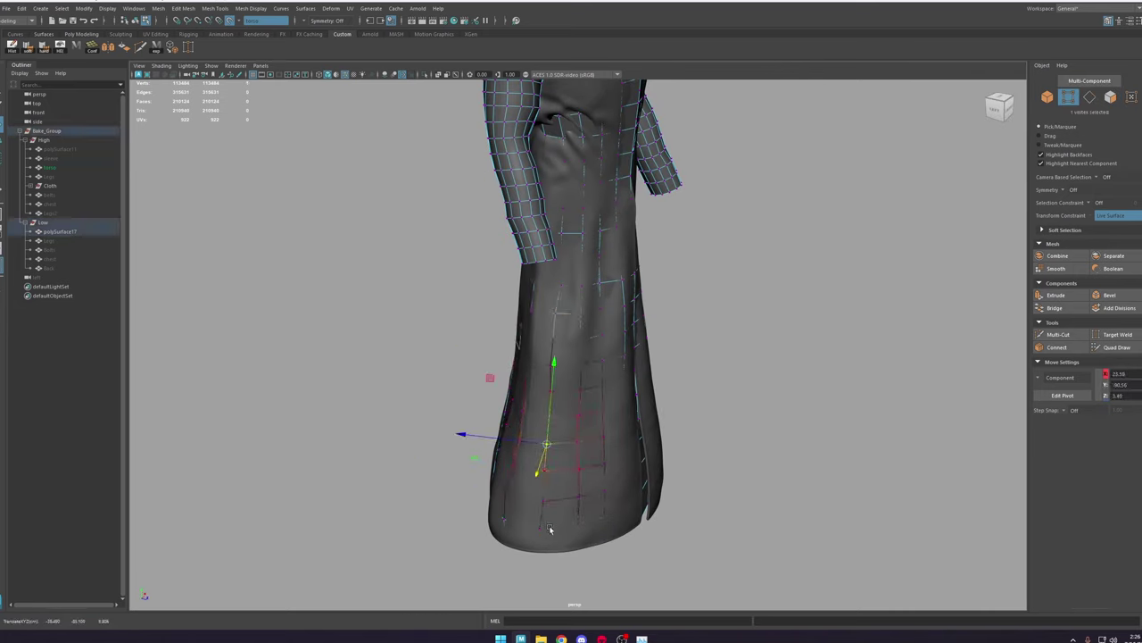
pyautogui.click(507, 520)
pyautogui.click(483, 537)
pyautogui.click(515, 537)
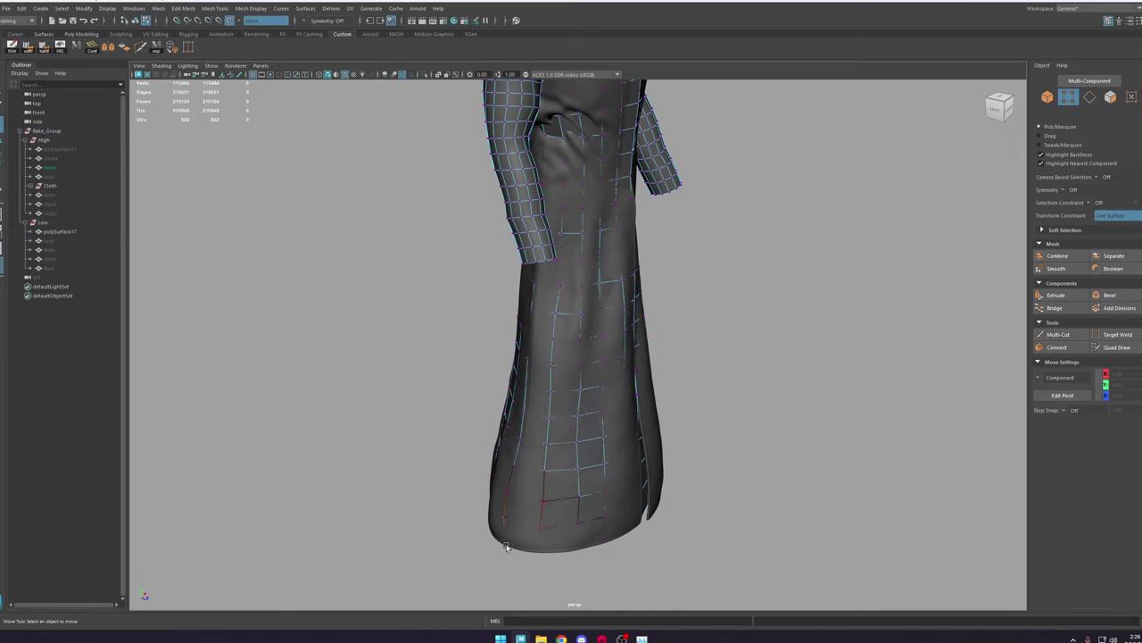
pyautogui.click(501, 546)
pyautogui.keyDown('alt'); pyautogui.moveTo(552, 462); pyautogui.dragTo(484, 449); pyautogui.keyUp('alt')
# Step: Select the hem vertex at the slit and turn off Make Live snapping
pyautogui.press('w')
pyautogui.press('f')
pyautogui.scroll(-3, 579, 433)
pyautogui.scroll(-8, 579, 432)
pyautogui.hotkey('ctrl', 'z')
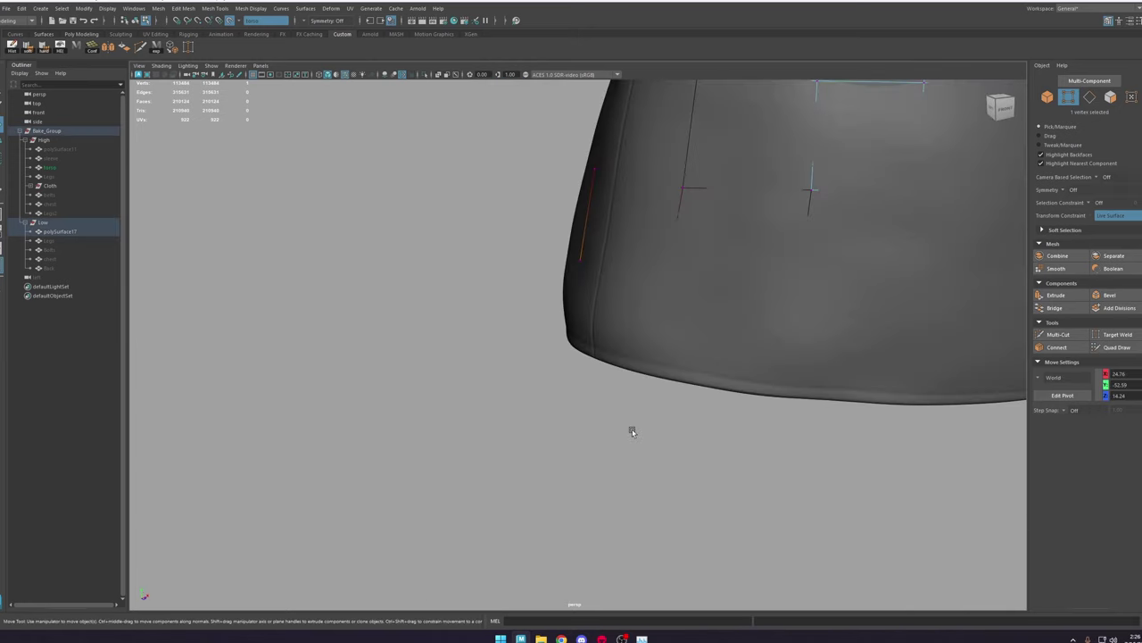
pyautogui.scroll(-5, 720, 363)
pyautogui.keyDown('alt'); pyautogui.moveTo(714, 362); pyautogui.dragTo(655, 398, button='middle'); pyautogui.keyUp('alt')
pyautogui.keyDown('alt'); pyautogui.moveTo(656, 398); pyautogui.dragTo(674, 457); pyautogui.keyUp('alt')
pyautogui.click(650, 419)
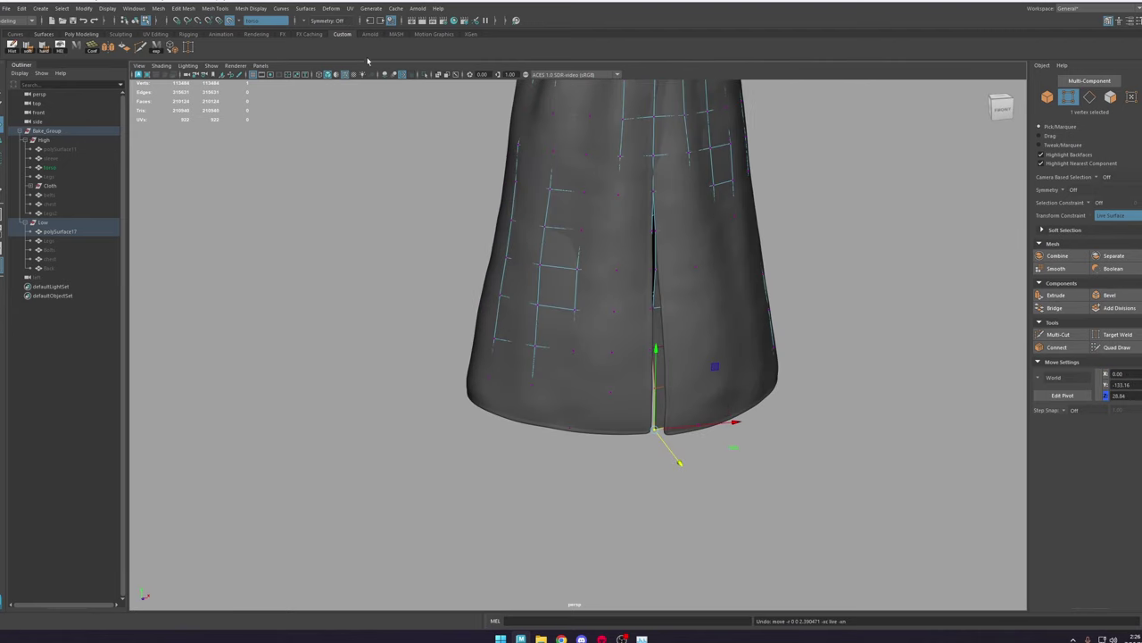
pyautogui.click(231, 20)
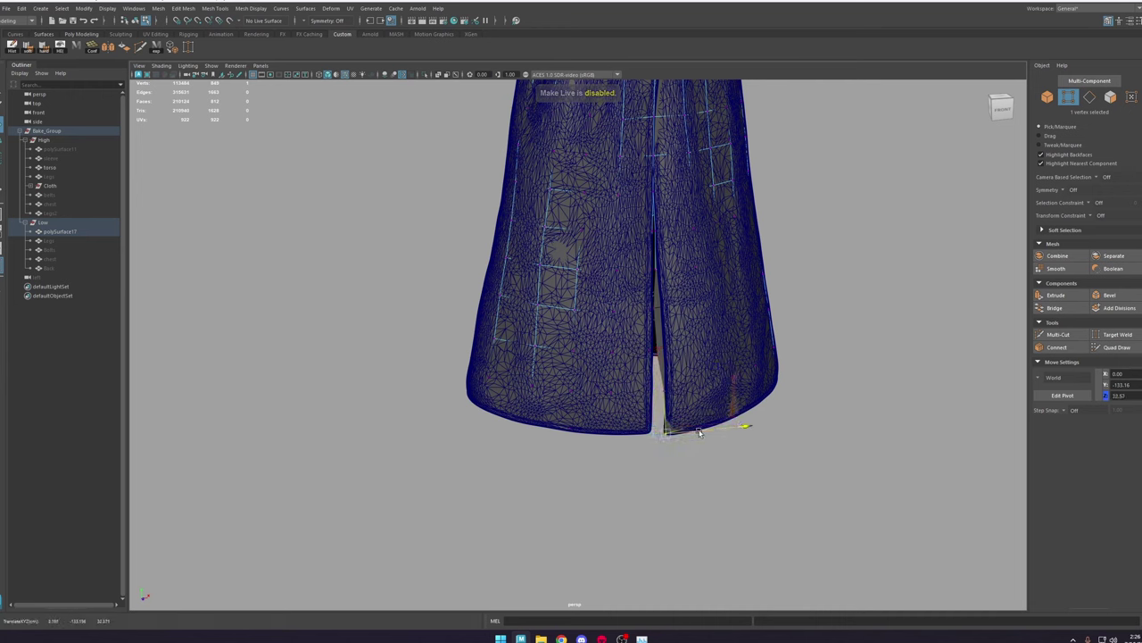
# Step: Slide the slit vertex and a right-hand hem vertex in depth to hug the coat
pyautogui.click(659, 313)
pyautogui.moveTo(683, 333); pyautogui.dragTo(748, 358)
pyautogui.click(724, 338)
pyautogui.keyDown('alt'); pyautogui.moveTo(722, 300); pyautogui.dragTo(714, 423, button='middle'); pyautogui.keyUp('alt')
# Step: Select the torso mesh and make it the live surface again
pyautogui.keyDown('alt'); pyautogui.moveTo(714, 423); pyautogui.dragTo(670, 255, button='right'); pyautogui.keyUp('alt')
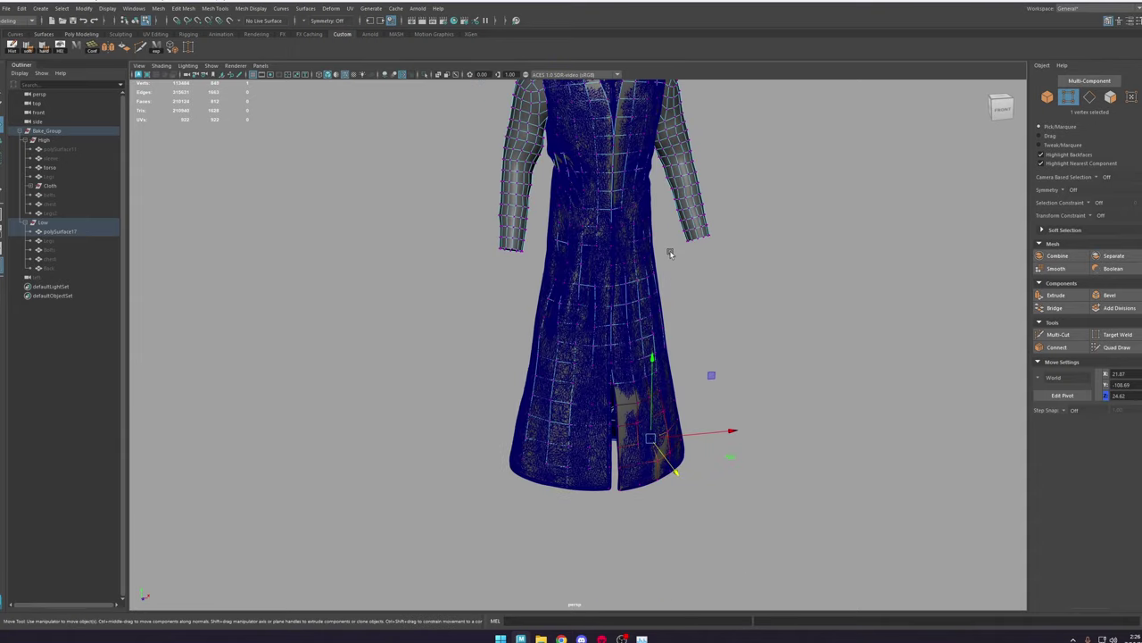
pyautogui.keyDown('alt'); pyautogui.moveTo(670, 254); pyautogui.dragTo(656, 384, button='middle'); pyautogui.keyUp('alt')
pyautogui.keyDown('alt'); pyautogui.moveTo(656, 384); pyautogui.dragTo(615, 309); pyautogui.keyUp('alt')
pyautogui.keyDown('alt'); pyautogui.moveTo(615, 309); pyautogui.dragTo(612, 213, button='right'); pyautogui.keyUp('alt')
pyautogui.scroll(-4, 583, 193)
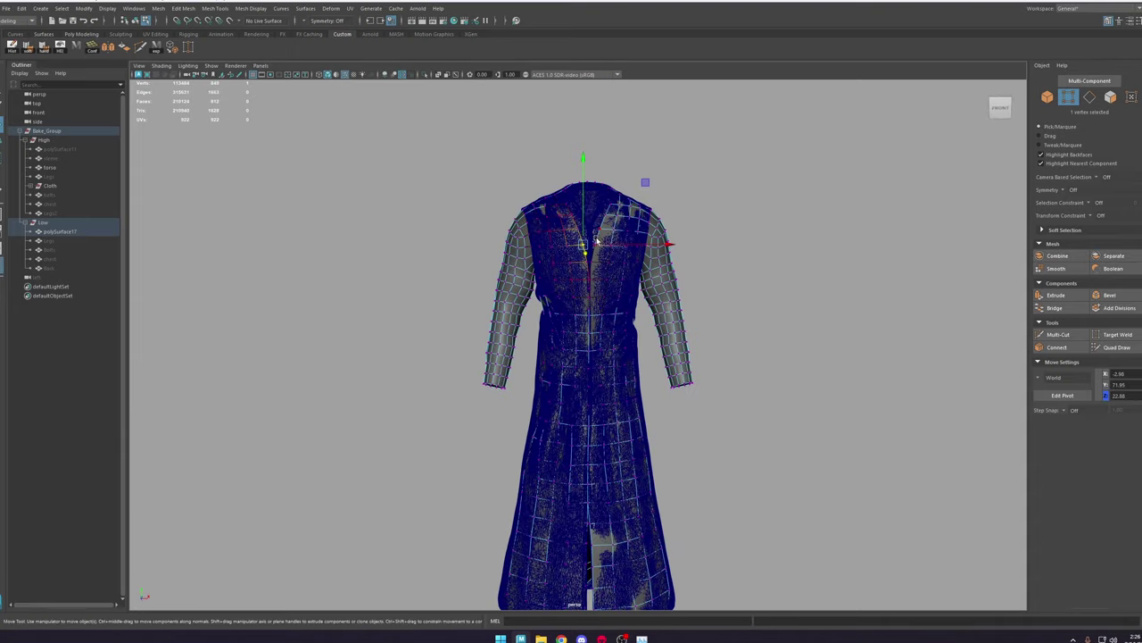
pyautogui.scroll(6, 604, 250)
pyautogui.keyDown('alt'); pyautogui.moveTo(604, 250); pyautogui.dragTo(565, 491, button='middle'); pyautogui.keyUp('alt')
pyautogui.scroll(3, 576, 490)
pyautogui.moveTo(538, 398); pyautogui.dragTo(556, 372, button='right')
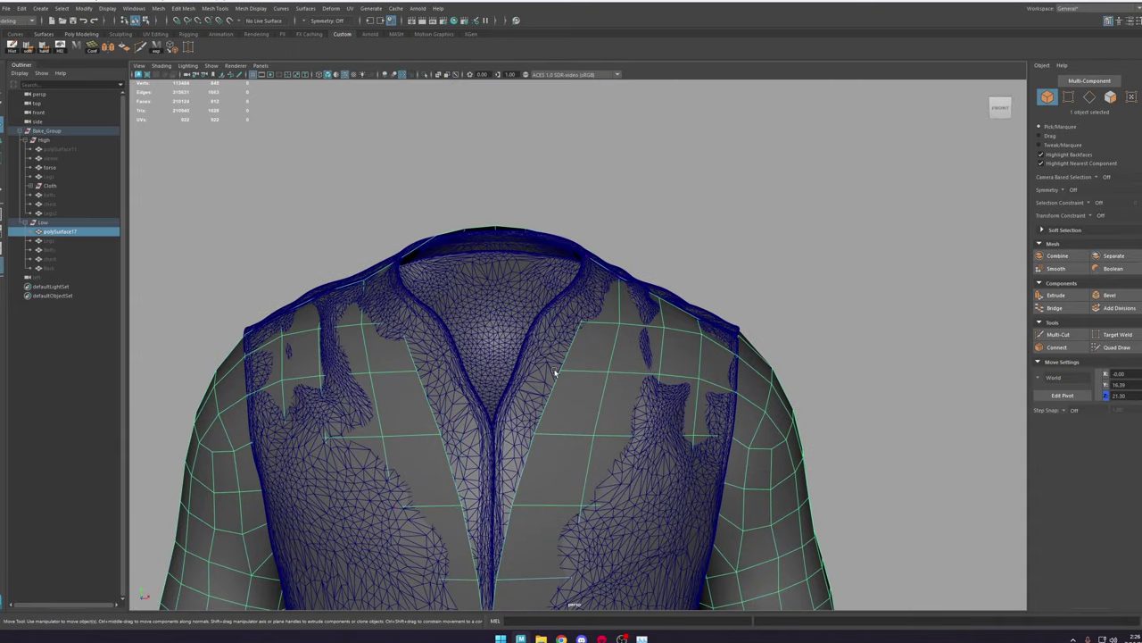
pyautogui.click(489, 395)
pyautogui.click(230, 20)
# Step: Weld the chest's centre vertices onto the seam with Quad Draw
pyautogui.click(60, 231)
pyautogui.scroll(-4, 571, 357)
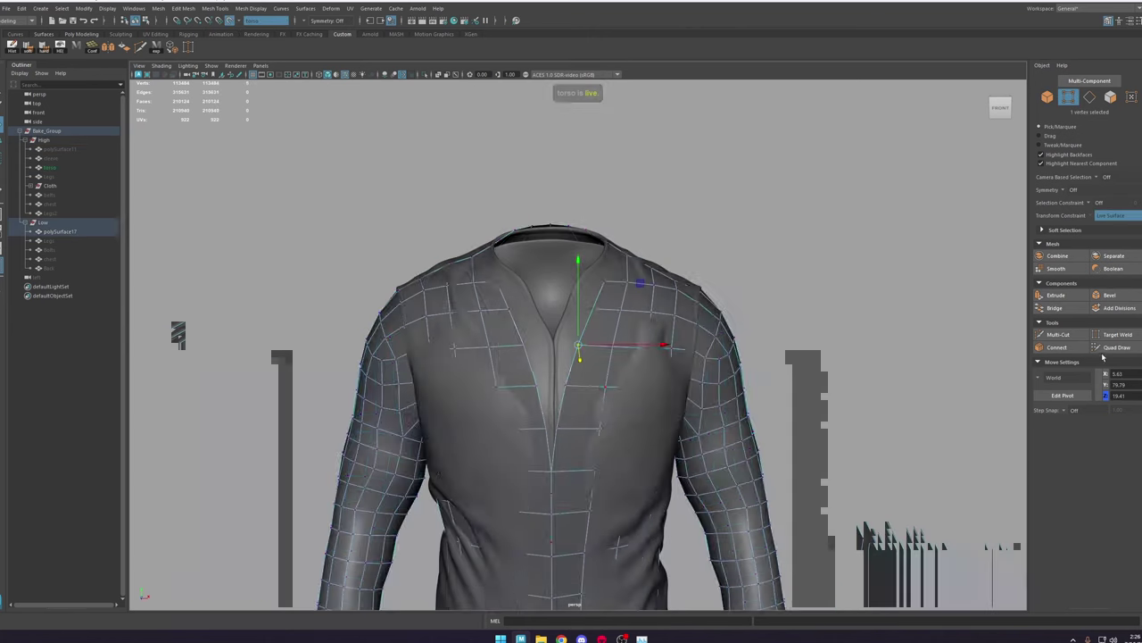
pyautogui.click(1116, 347)
pyautogui.keyDown('alt'); pyautogui.moveTo(589, 357); pyautogui.dragTo(597, 304); pyautogui.keyUp('alt')
pyautogui.moveTo(569, 254); pyautogui.dragTo(587, 252)
pyautogui.moveTo(557, 210); pyautogui.dragTo(584, 203)
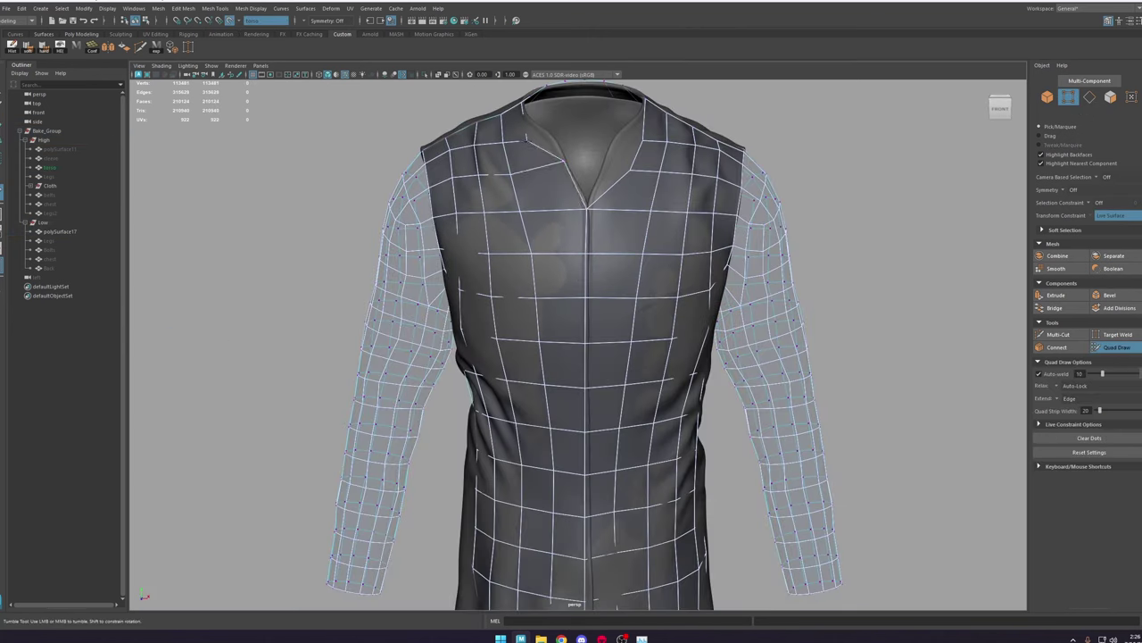
pyautogui.moveTo(526, 179)
pyautogui.keyDown('alt'); pyautogui.mouseDown()
pyautogui.moveTo(515, 252)
pyautogui.moveTo(617, 268)
pyautogui.mouseUp(); pyautogui.keyUp('alt')
pyautogui.moveTo(732, 294)
pyautogui.keyDown('alt'); pyautogui.mouseDown()
pyautogui.moveTo(629, 246)
pyautogui.moveTo(566, 382)
pyautogui.mouseUp(); pyautogui.keyUp('alt')
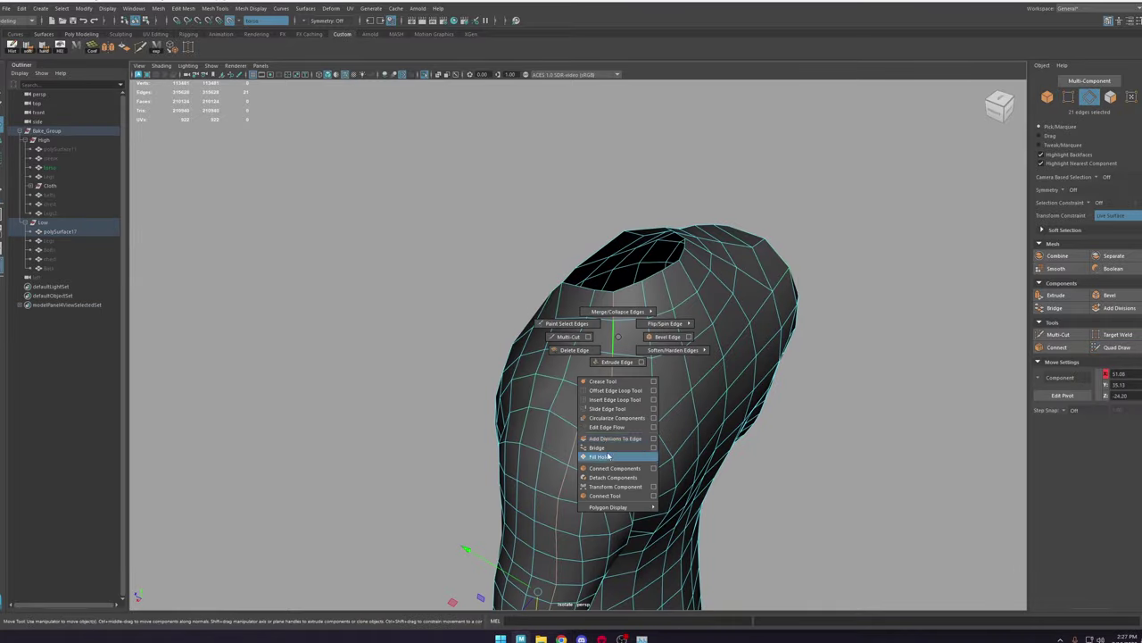
# Step: Select the spiked vertex on the sleeve and average it into the mesh
pyautogui.keyDown('shift'); pyautogui.moveTo(612, 454); pyautogui.dragTo(612, 454, button='right'); pyautogui.keyUp('shift')
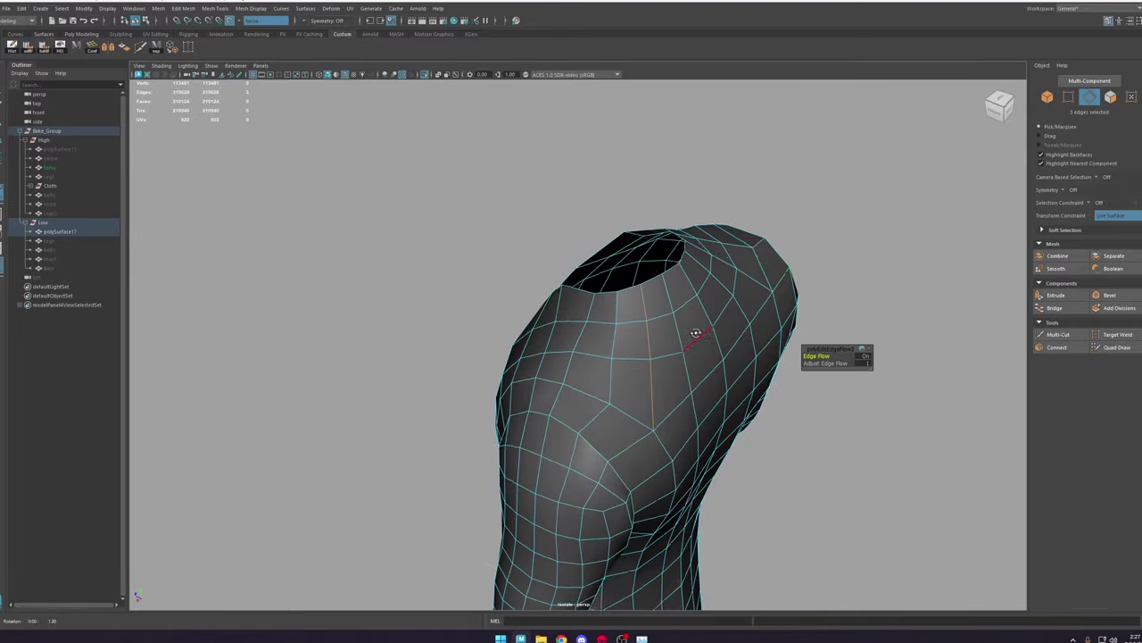
pyautogui.keyDown('alt'); pyautogui.moveTo(695, 333); pyautogui.dragTo(545, 390); pyautogui.keyUp('alt')
pyautogui.scroll(-6, 571, 370)
pyautogui.keyDown('alt'); pyautogui.moveTo(585, 415); pyautogui.dragTo(601, 321, button='middle'); pyautogui.keyUp('alt')
pyautogui.keyDown('alt'); pyautogui.moveTo(601, 321); pyautogui.dragTo(660, 330); pyautogui.keyUp('alt')
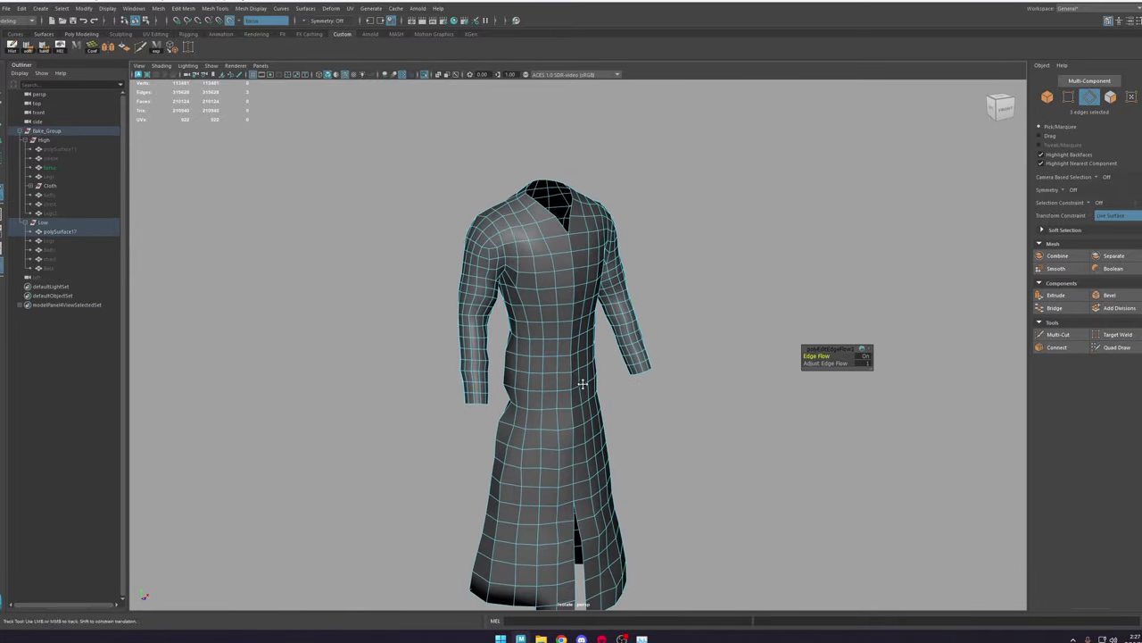
pyautogui.keyDown('alt'); pyautogui.moveTo(582, 384); pyautogui.dragTo(564, 293, button='middle'); pyautogui.keyUp('alt')
pyautogui.keyDown('alt'); pyautogui.moveTo(564, 293); pyautogui.dragTo(668, 257); pyautogui.keyUp('alt')
pyautogui.moveTo(446, 367); pyautogui.dragTo(413, 366, button='right')
pyautogui.keyDown('alt'); pyautogui.moveTo(490, 504); pyautogui.dragTo(606, 374, button='middle'); pyautogui.keyUp('alt')
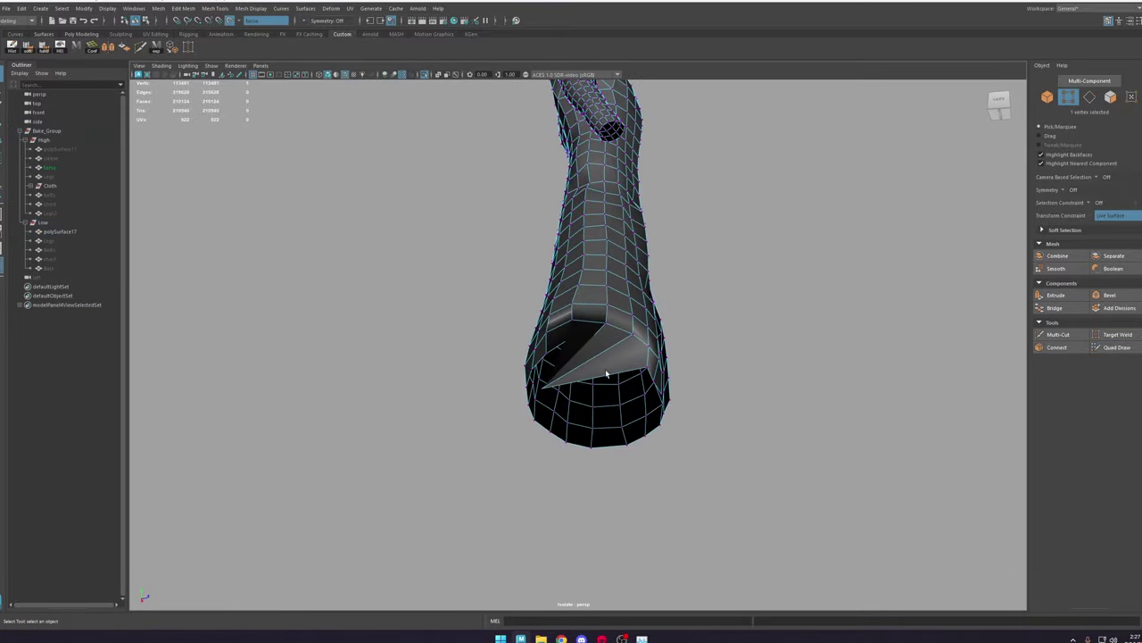
pyautogui.keyDown('alt'); pyautogui.moveTo(606, 375); pyautogui.dragTo(573, 386); pyautogui.keyUp('alt')
pyautogui.click(546, 391)
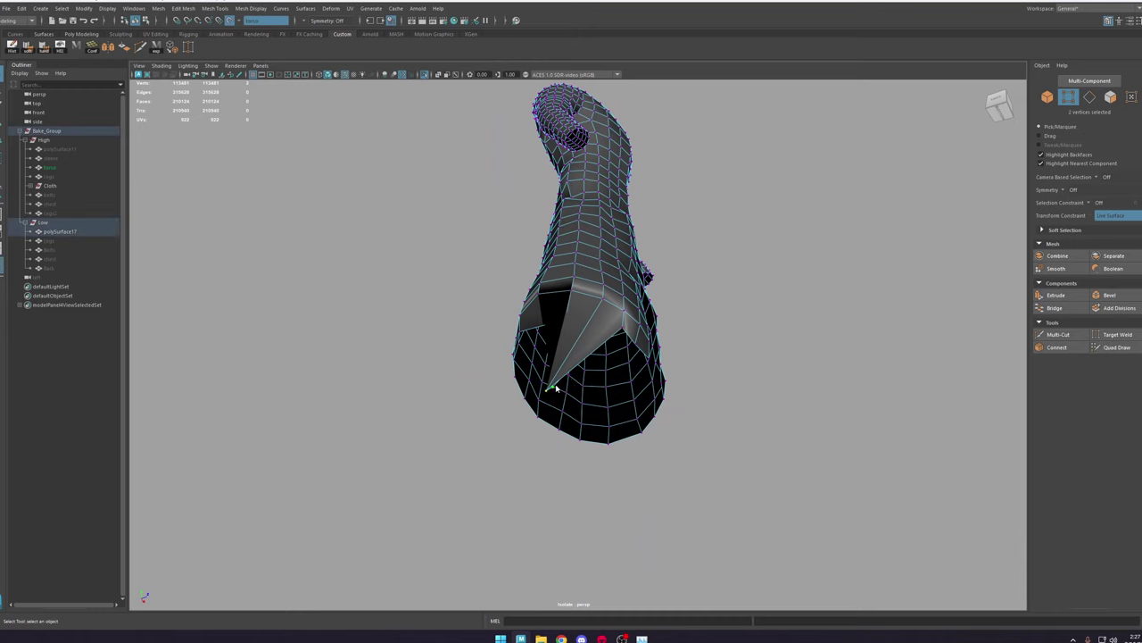
pyautogui.keyDown('shift'); pyautogui.moveTo(555, 388); pyautogui.dragTo(577, 373, button='right'); pyautogui.keyUp('shift')
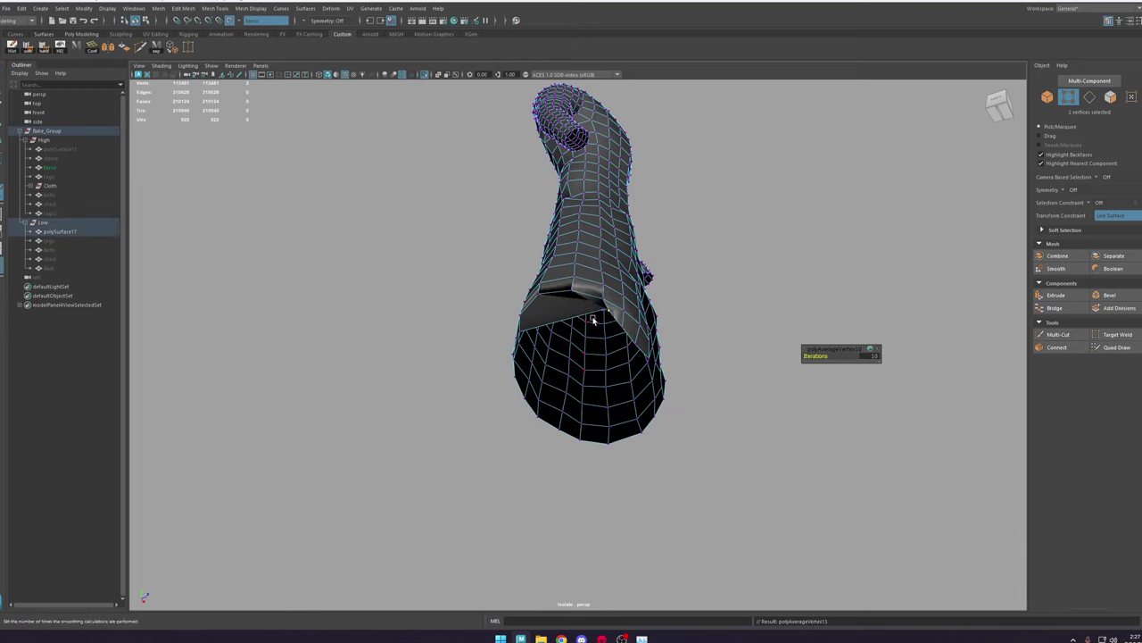
# Step: Smooth the spike and stray rim vertices around the opening with repeated Average Vertices
pyautogui.keyDown('alt'); pyautogui.moveTo(592, 319); pyautogui.dragTo(631, 351); pyautogui.keyUp('alt')
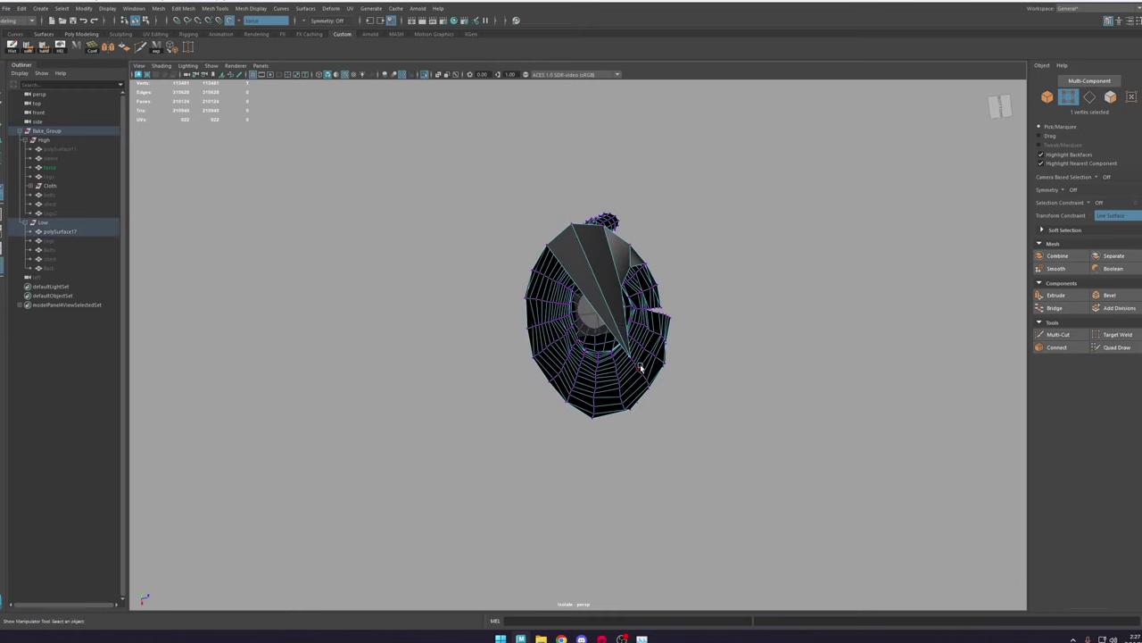
pyautogui.keyDown('shift'); pyautogui.moveTo(630, 360); pyautogui.dragTo(681, 370, button='right'); pyautogui.keyUp('shift')
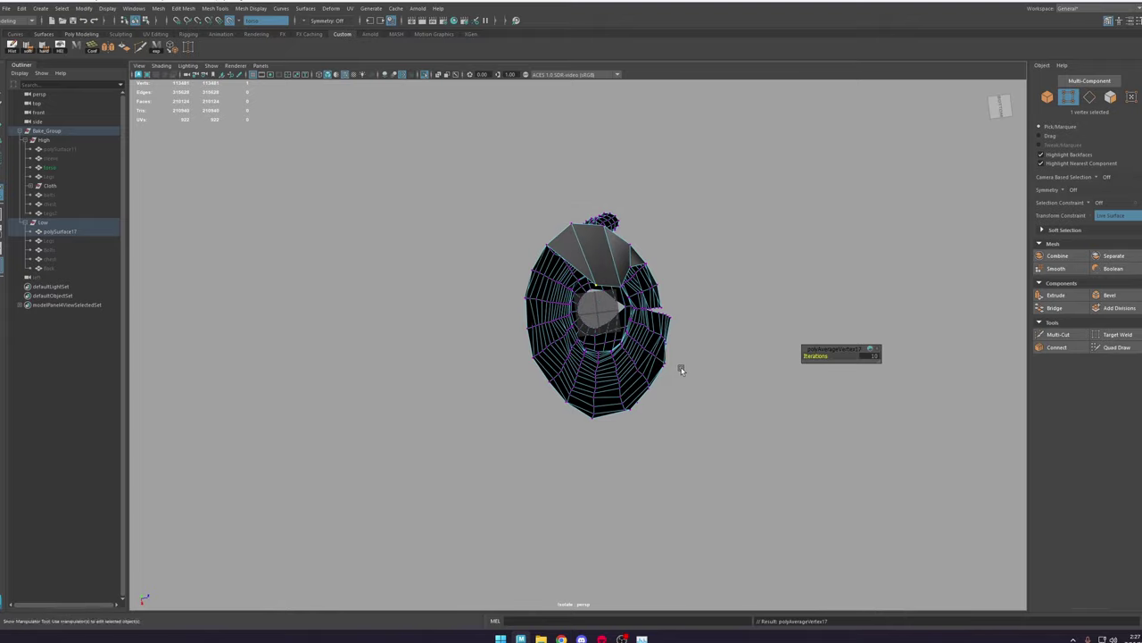
pyautogui.click(620, 284)
pyautogui.press('g')
pyautogui.click(617, 285)
pyautogui.press('g')
pyautogui.press('g')
pyautogui.press('g')
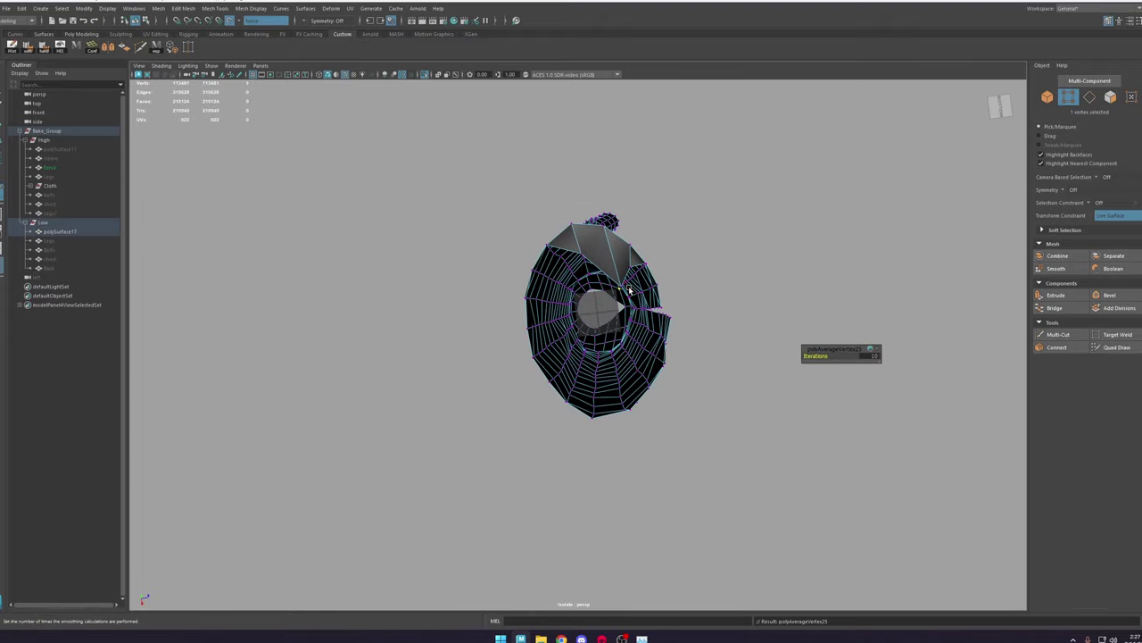
pyautogui.press('g')
pyautogui.keyDown('alt'); pyautogui.moveTo(629, 289); pyautogui.dragTo(607, 344); pyautogui.keyUp('alt')
pyautogui.click(563, 280)
# Step: Average the hem vertices once more and show the whole robe over the coat
pyautogui.press('g')
pyautogui.keyDown('alt'); pyautogui.moveTo(571, 290); pyautogui.dragTo(544, 357); pyautogui.keyUp('alt')
pyautogui.keyDown('alt'); pyautogui.moveTo(490, 438); pyautogui.dragTo(554, 446); pyautogui.keyUp('alt')
pyautogui.press('g')
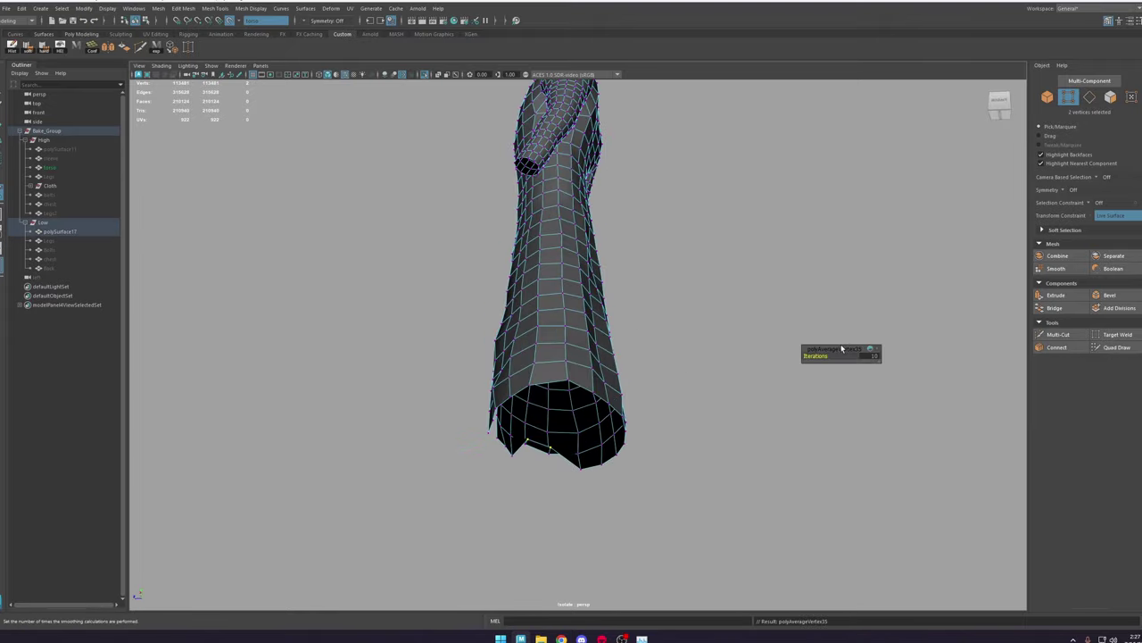
pyautogui.keyDown('alt'); pyautogui.moveTo(535, 419); pyautogui.dragTo(584, 390, button='right'); pyautogui.keyUp('alt')
pyautogui.press('w')
pyautogui.keyDown('alt'); pyautogui.moveTo(584, 390); pyautogui.dragTo(625, 402); pyautogui.keyUp('alt')
pyautogui.click(539, 408)
# Step: Pull the armpit vertex into a better position in wireframe view
pyautogui.hotkey('ctrl', '1')
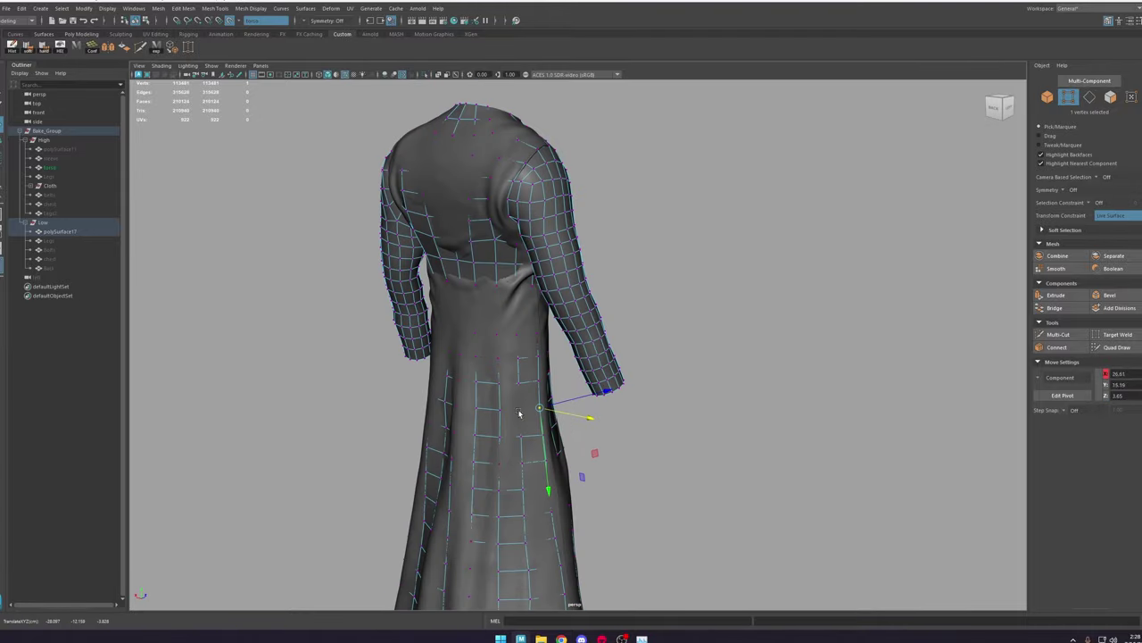
pyautogui.keyDown('alt'); pyautogui.moveTo(519, 413); pyautogui.dragTo(402, 428); pyautogui.keyUp('alt')
pyautogui.moveTo(679, 245); pyautogui.dragTo(740, 187, button='right')
pyautogui.keyDown('alt'); pyautogui.moveTo(553, 384); pyautogui.dragTo(714, 384, button='right'); pyautogui.keyUp('alt')
pyautogui.click(544, 384)
pyautogui.press('4')
pyautogui.keyDown('alt'); pyautogui.moveTo(545, 384); pyautogui.dragTo(512, 346); pyautogui.keyUp('alt')
# Step: Adjust a chest vertex, then review the whole robe and deselect it
pyautogui.click(604, 287)
pyautogui.keyDown('alt'); pyautogui.moveTo(581, 299); pyautogui.dragTo(608, 346); pyautogui.keyUp('alt')
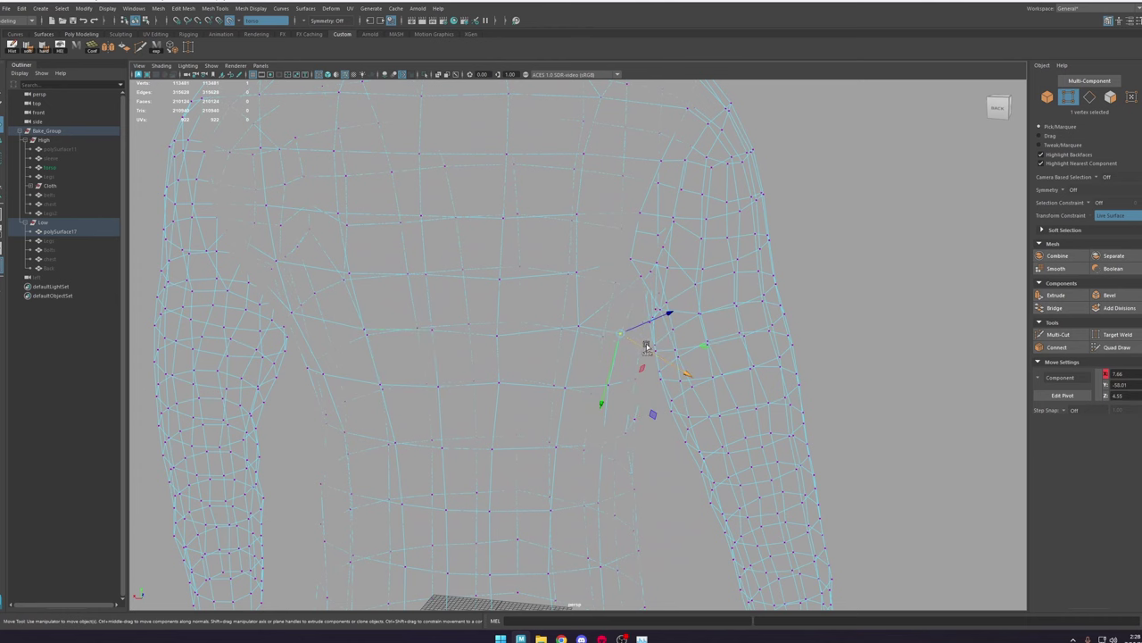
pyautogui.keyDown('alt'); pyautogui.moveTo(660, 343); pyautogui.dragTo(585, 348, button='right'); pyautogui.keyUp('alt')
pyautogui.moveTo(683, 312); pyautogui.dragTo(765, 247, button='right')
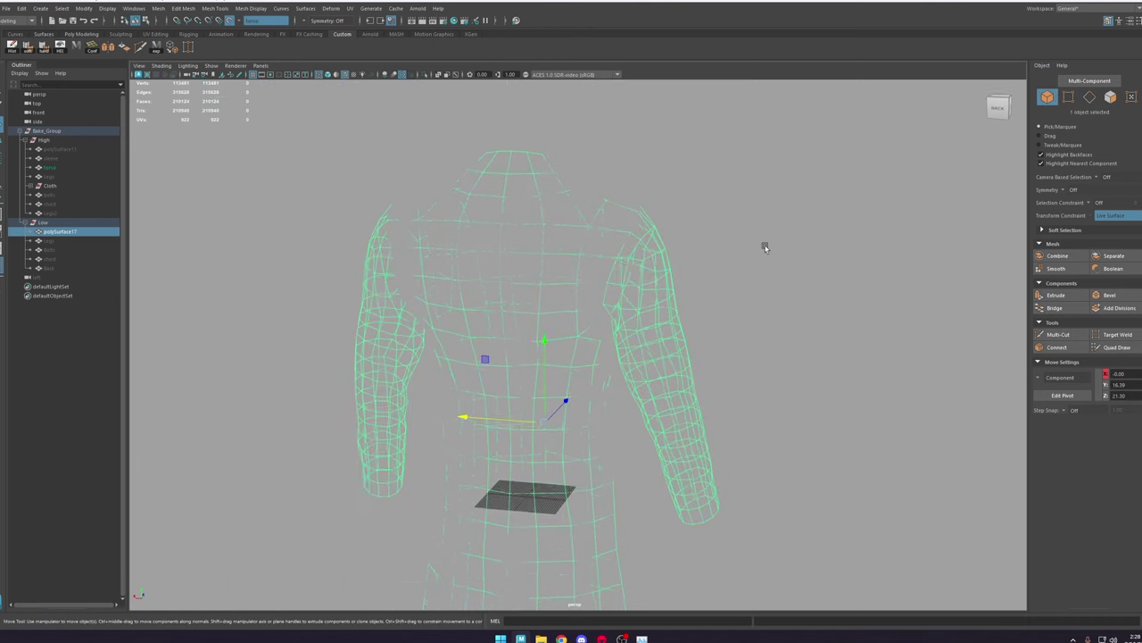
pyautogui.keyDown('alt'); pyautogui.moveTo(765, 247); pyautogui.dragTo(162, 188); pyautogui.keyUp('alt')
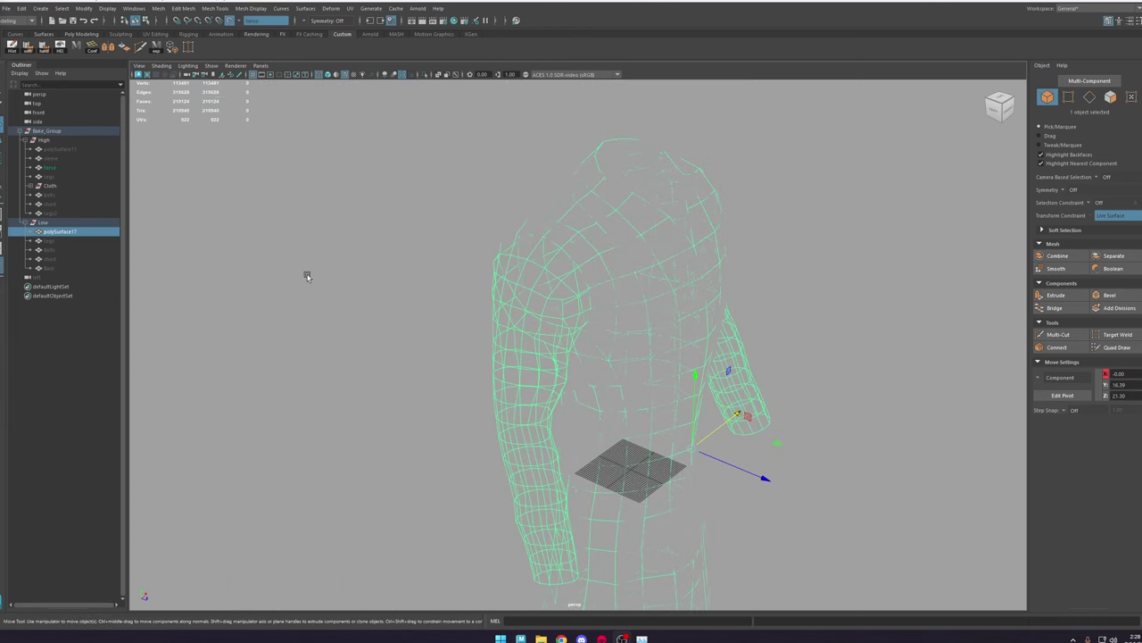
pyautogui.click(307, 277)
# Step: Hide the viewport grid and switch to textured shaded display
pyautogui.press('space')
pyautogui.click(317, 241)
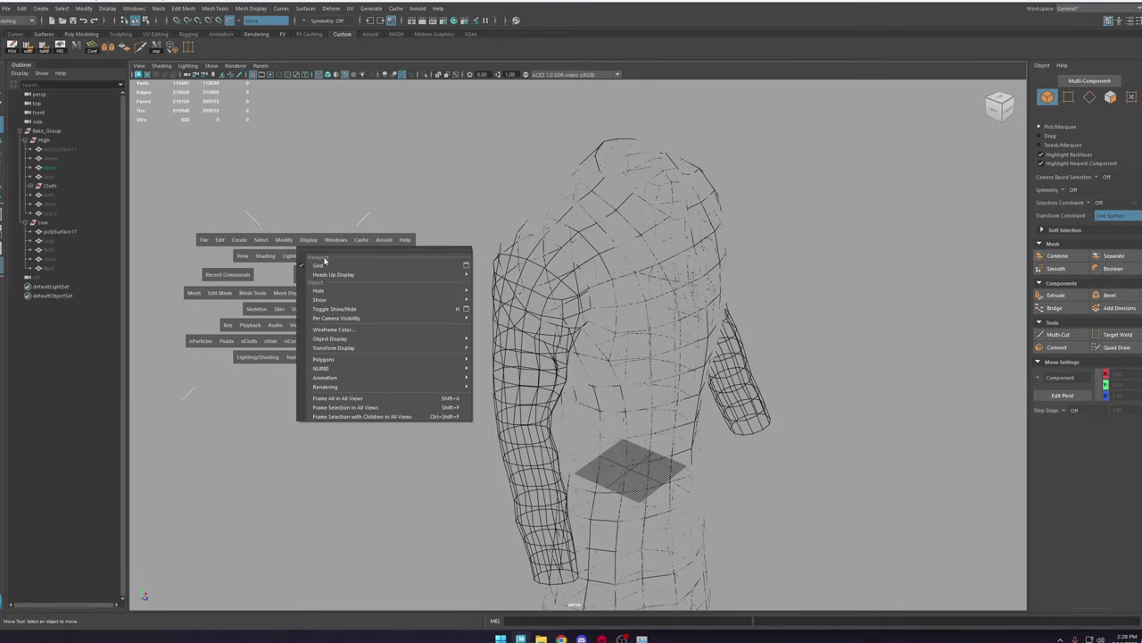
pyautogui.click(324, 263)
pyautogui.keyDown('alt'); pyautogui.moveTo(394, 293); pyautogui.dragTo(351, 280); pyautogui.keyUp('alt')
pyautogui.keyDown('alt'); pyautogui.moveTo(352, 280); pyautogui.dragTo(596, 363, button='right'); pyautogui.keyUp('alt')
pyautogui.press('6')
# Step: Isolate the low-poly robe polySurface17 so it shows on its own
pyautogui.click(787, 369)
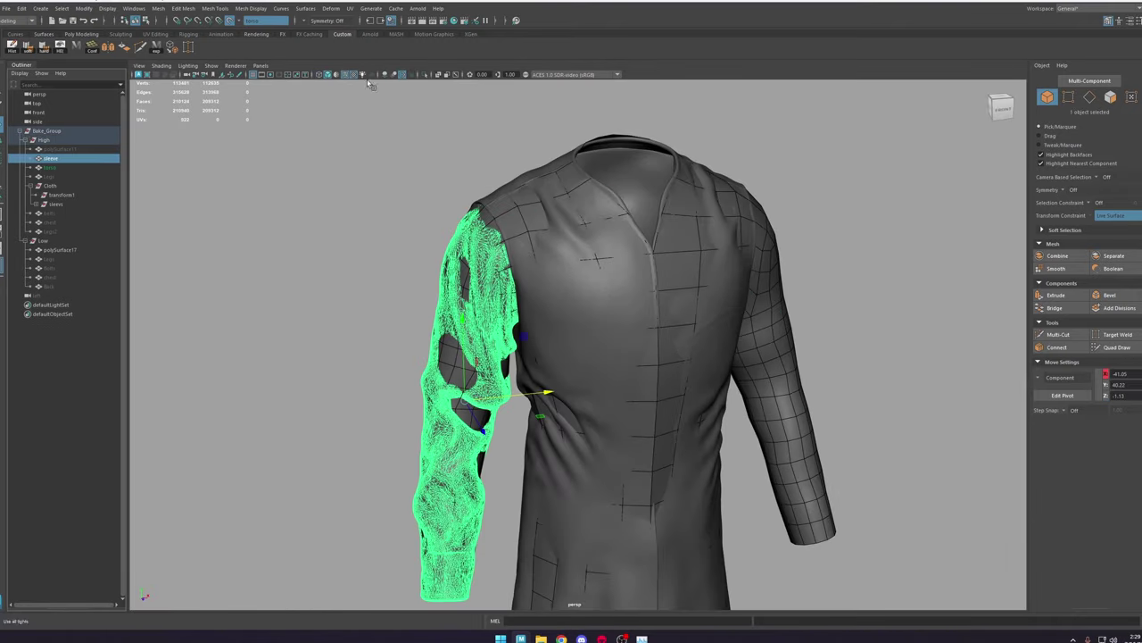
pyautogui.keyDown('ctrl'); pyautogui.click(106, 162); pyautogui.keyUp('ctrl')
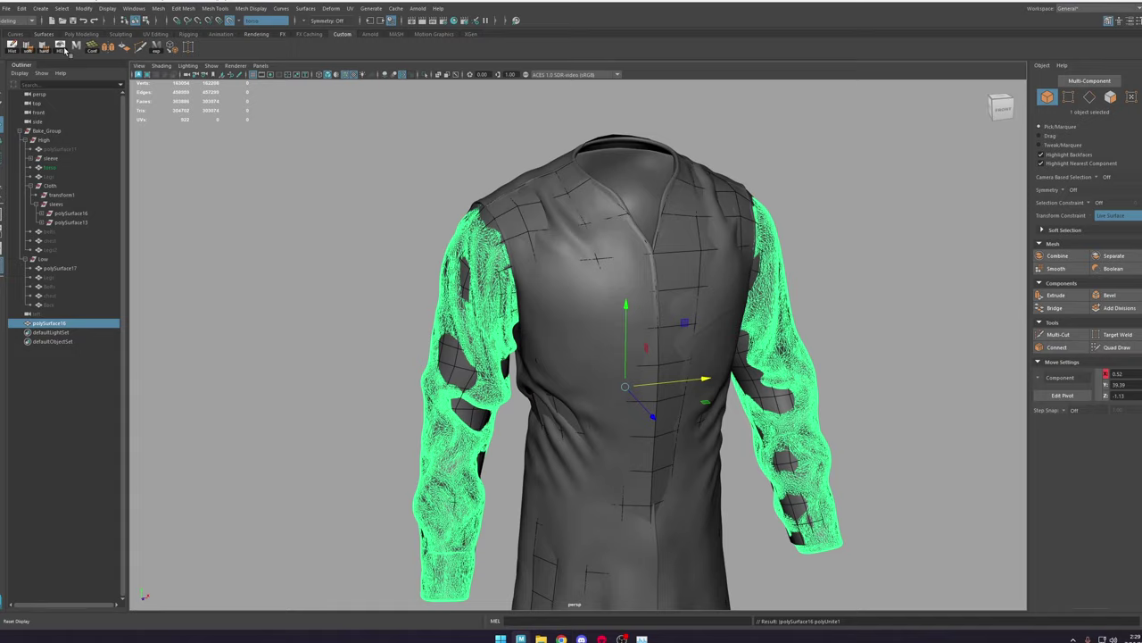
pyautogui.keyDown('ctrl'); pyautogui.click(54, 263); pyautogui.keyUp('ctrl')
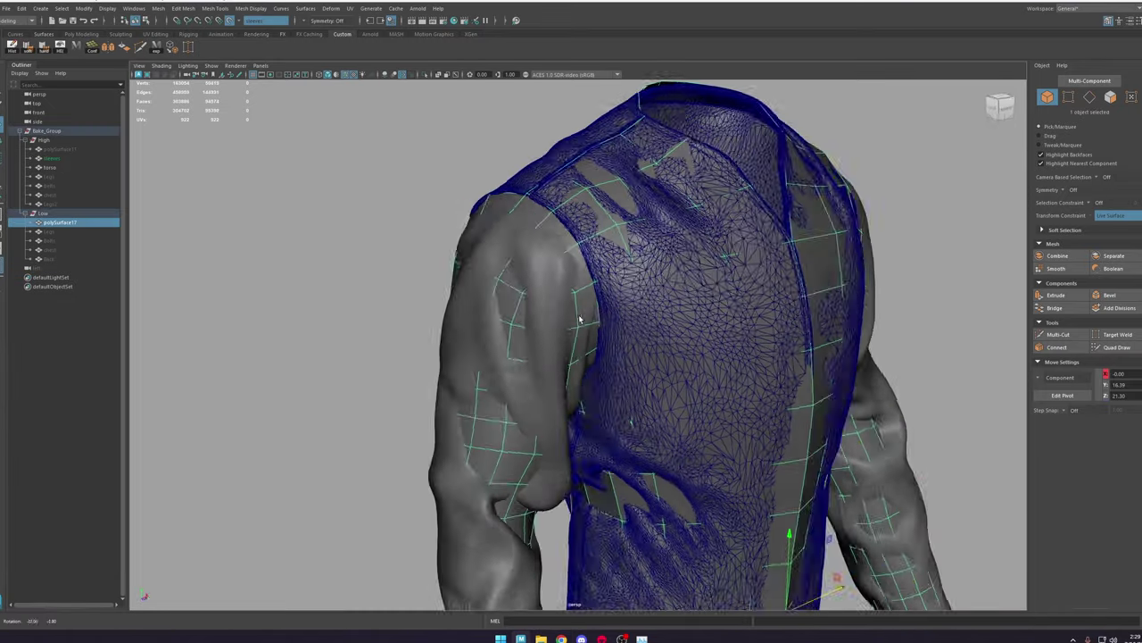
pyautogui.keyDown('alt'); pyautogui.moveTo(579, 319); pyautogui.dragTo(594, 322); pyautogui.keyUp('alt')
pyautogui.click(425, 75)
# Step: Select all of the isolated robe's faces
pyautogui.keyDown('alt'); pyautogui.moveTo(565, 205); pyautogui.dragTo(459, 168); pyautogui.keyUp('alt')
pyautogui.moveTo(516, 212); pyautogui.dragTo(631, 246, button='right')
pyautogui.doubleClick(529, 246)
pyautogui.rightClick(568, 224)
# Step: Select the two torso UV shells and bring up the UV Editor
pyautogui.click(609, 273)
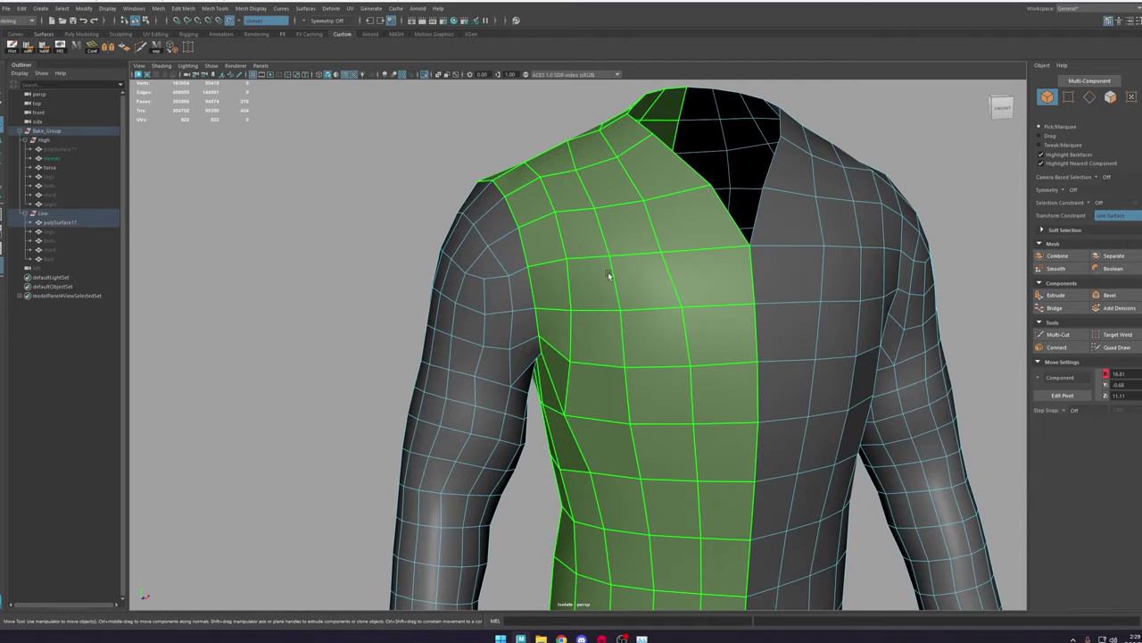
pyautogui.scroll(-5, 616, 274)
pyautogui.keyDown('shift'); pyautogui.click(684, 319); pyautogui.keyUp('shift')
pyautogui.keyDown('alt'); pyautogui.moveTo(684, 318); pyautogui.dragTo(754, 321); pyautogui.keyUp('alt')
pyautogui.click(350, 9)
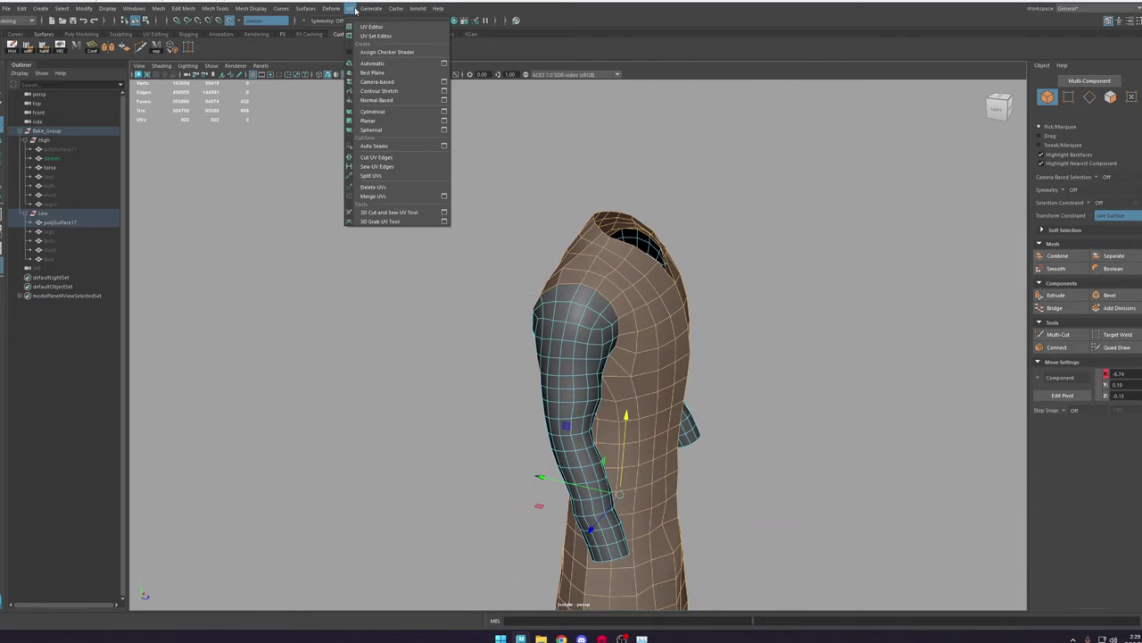
pyautogui.click(364, 27)
# Step: Sew the centre-back seam edge loop together in the UVs
pyautogui.keyDown('alt'); pyautogui.moveTo(535, 306); pyautogui.dragTo(696, 305); pyautogui.keyUp('alt')
pyautogui.moveTo(515, 236); pyautogui.dragTo(512, 194, button='right')
pyautogui.doubleClick(540, 293)
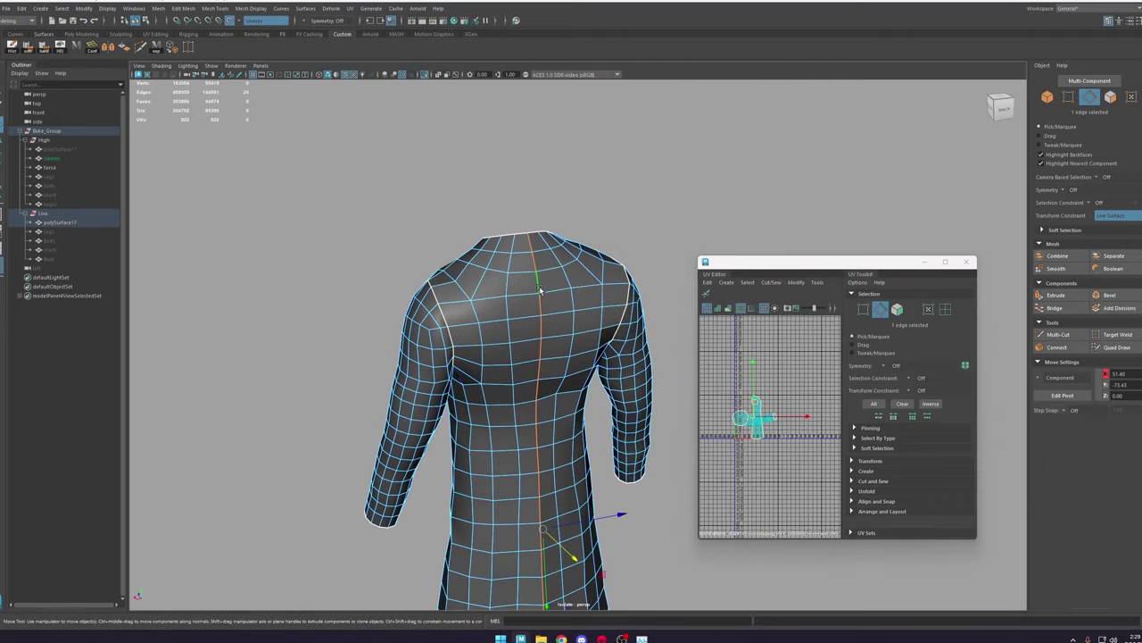
pyautogui.keyDown('alt'); pyautogui.moveTo(506, 311); pyautogui.dragTo(662, 323); pyautogui.keyUp('alt')
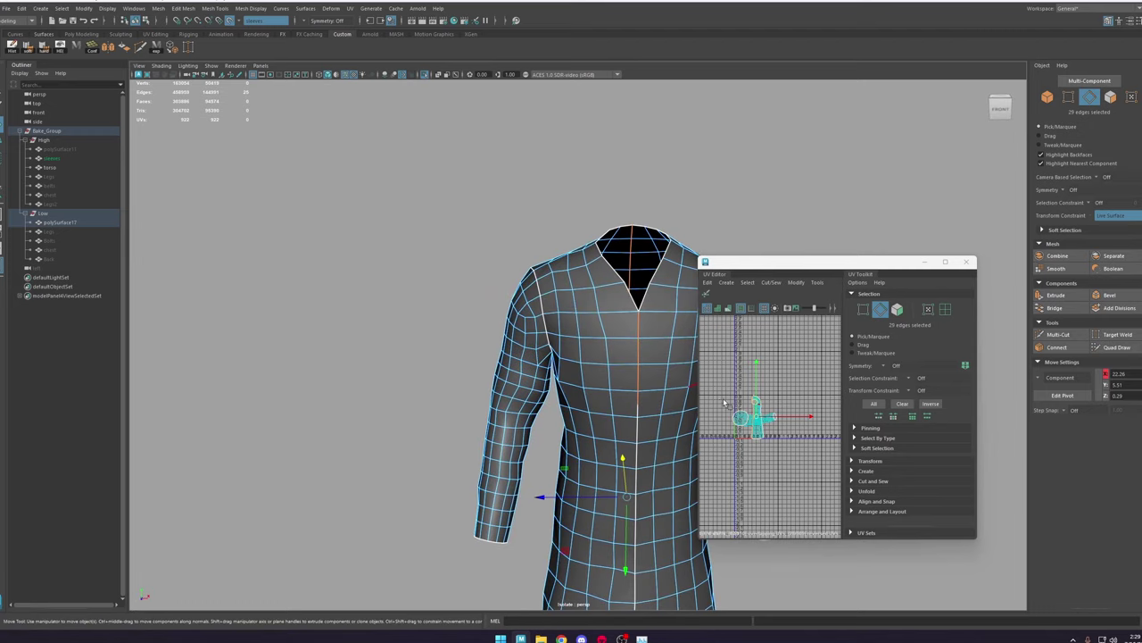
pyautogui.hotkey('shift', 's')
pyautogui.keyDown('alt'); pyautogui.moveTo(633, 363); pyautogui.dragTo(590, 267, button='middle'); pyautogui.keyUp('alt')
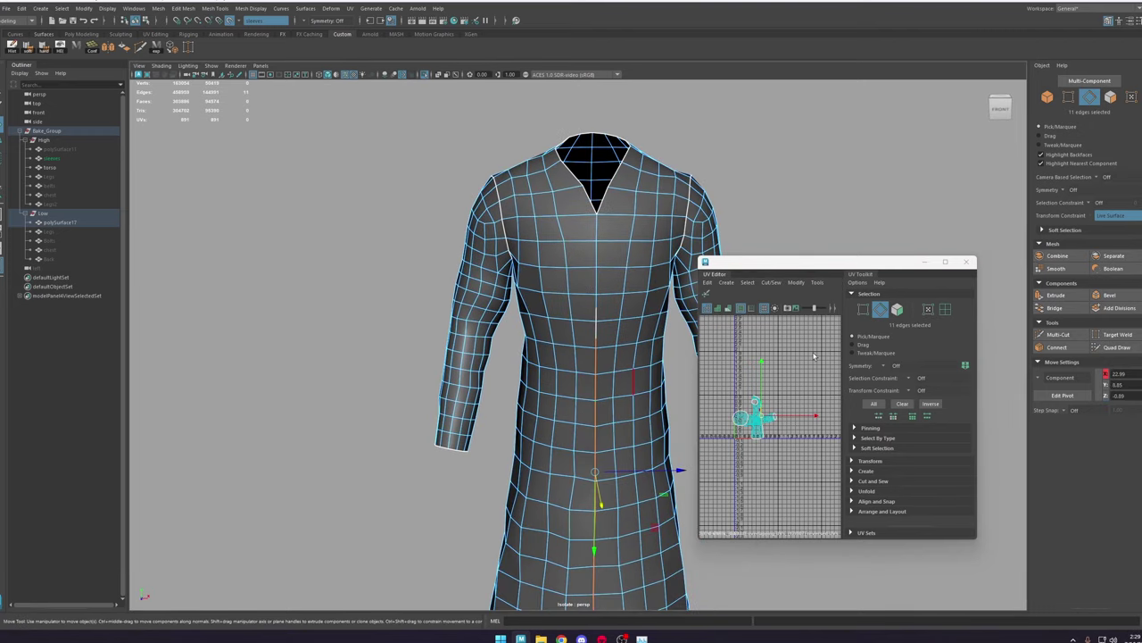
pyautogui.hotkey('shift', 's')
# Step: Delete the stray vertices along the chest centre line
pyautogui.moveTo(539, 293); pyautogui.dragTo(454, 262, button='right')
pyautogui.click(516, 218)
pyautogui.scroll(5, 622, 329)
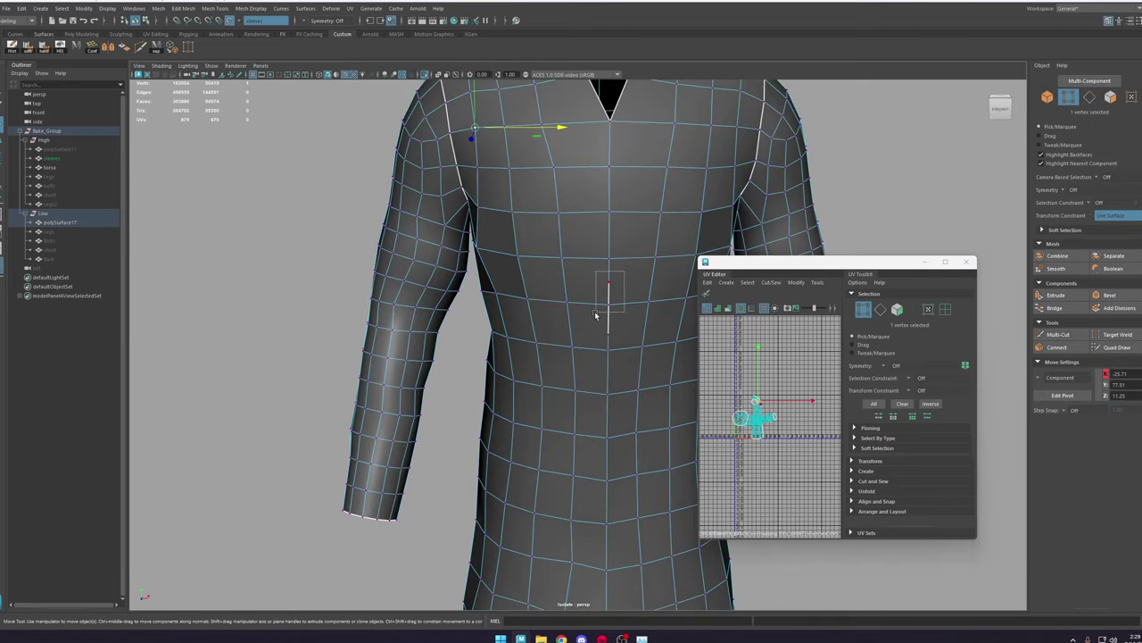
pyautogui.moveTo(596, 314); pyautogui.dragTo(637, 324)
pyautogui.press('Delete')
# Step: Sew the front centre edge loop in the UVs
pyautogui.moveTo(637, 324); pyautogui.dragTo(636, 299, button='right')
pyautogui.doubleClick(619, 315)
pyautogui.hotkey('shift', 's')
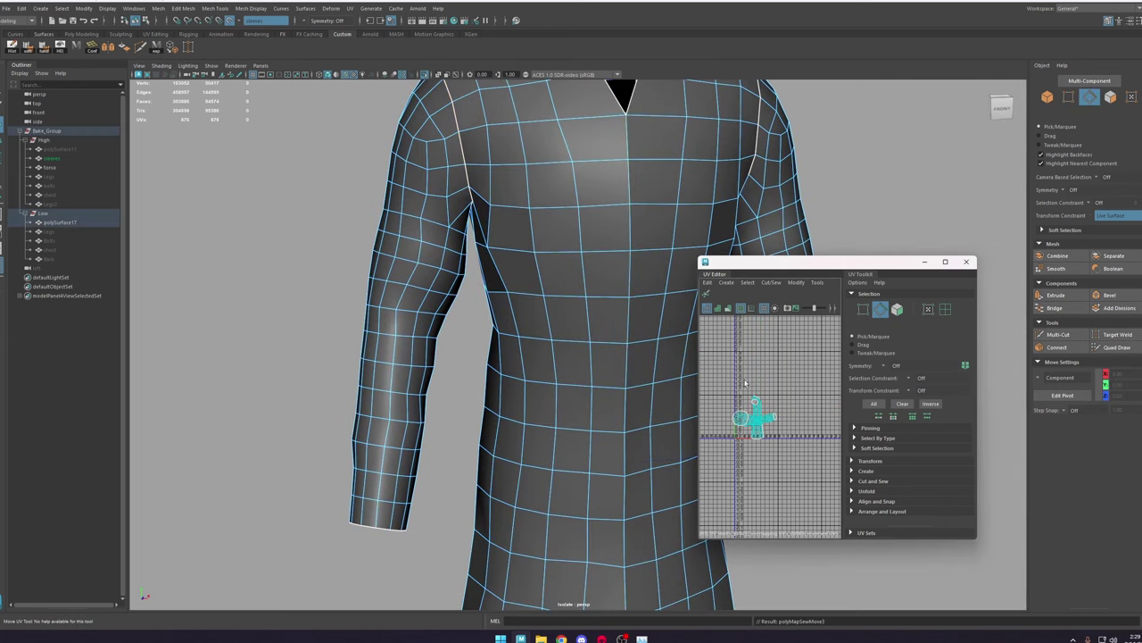
pyautogui.scroll(-4, 600, 381)
# Step: Soften the edges of the whole robe mesh
pyautogui.moveTo(615, 195); pyautogui.dragTo(667, 175, button='right')
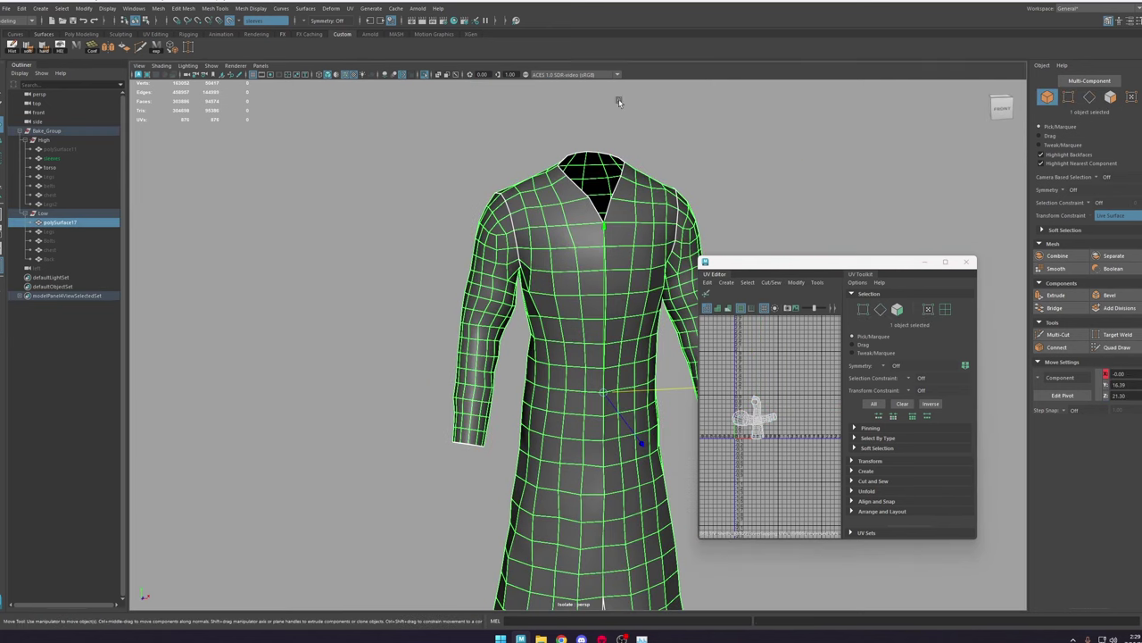
pyautogui.click(33, 51)
pyautogui.click(393, 179)
pyautogui.click(598, 251)
# Step: Select the torso UV shell's faces and close the UV Editor
pyautogui.moveTo(573, 243); pyautogui.dragTo(580, 291, button='right')
pyautogui.doubleClick(583, 298)
pyautogui.moveTo(583, 246); pyautogui.dragTo(643, 271, button='right')
pyautogui.click(641, 272)
pyautogui.click(967, 264)
# Step: Extract the torso faces from the sleeves with Edit Mesh > Extract
pyautogui.keyDown('alt'); pyautogui.moveTo(685, 240); pyautogui.dragTo(321, 250); pyautogui.keyUp('alt')
pyautogui.scroll(-5, 597, 302)
pyautogui.keyDown('alt'); pyautogui.moveTo(598, 302); pyautogui.dragTo(635, 299); pyautogui.keyUp('alt')
pyautogui.keyDown('alt'); pyautogui.moveTo(635, 299); pyautogui.dragTo(829, 380, button='right'); pyautogui.keyUp('alt')
pyautogui.click(189, 9)
pyautogui.moveTo(165, 12)
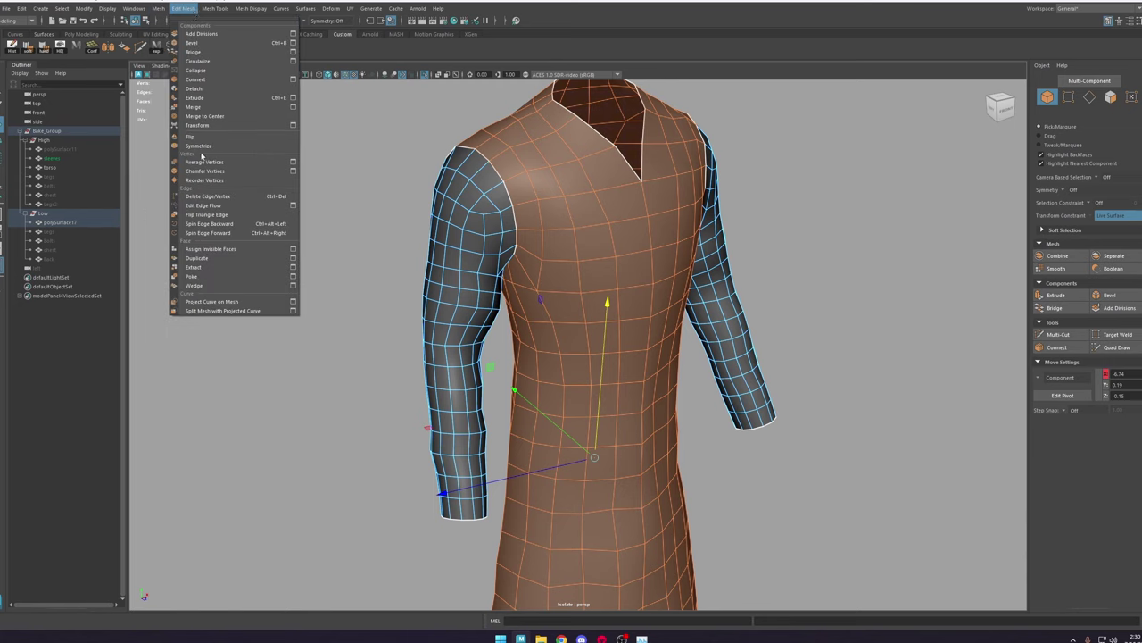
pyautogui.click(221, 269)
# Step: Select the extracted torso piece, polySurface18, as a whole object
pyautogui.keyDown('alt'); pyautogui.moveTo(830, 203); pyautogui.dragTo(758, 178); pyautogui.keyUp('alt')
pyautogui.click(836, 162)
pyautogui.doubleClick(523, 235)
pyautogui.moveTo(527, 227); pyautogui.dragTo(579, 201, button='right')
pyautogui.click(614, 246)
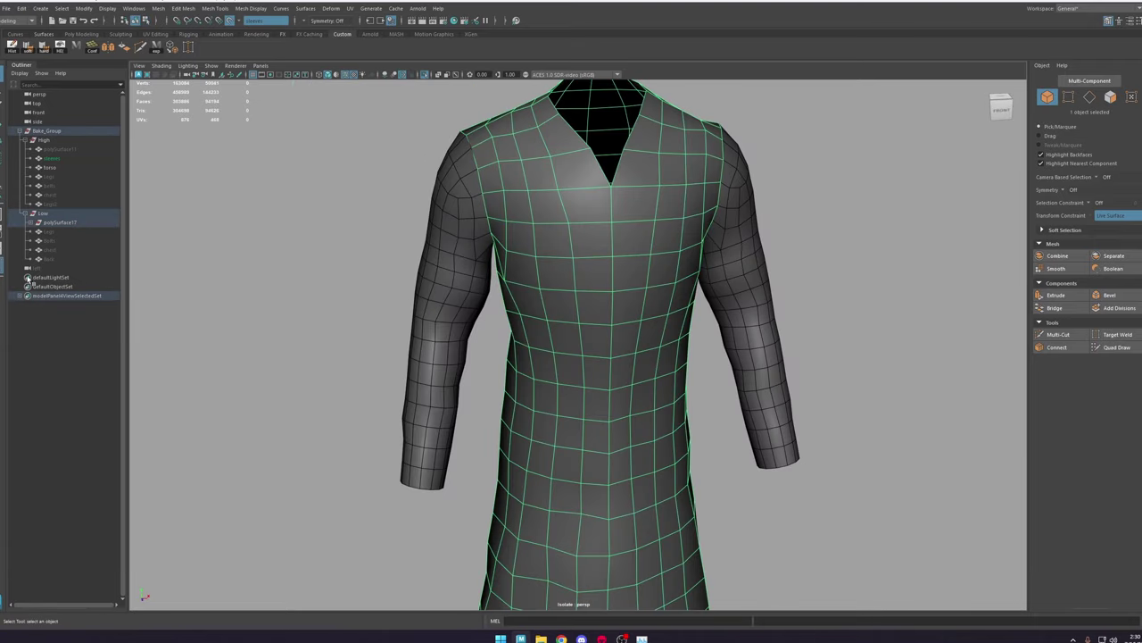
# Step: Hide the torso and select the left sleeve's armhole border loop on polySurface19
pyautogui.click(30, 222)
pyautogui.hotkey('ctrl', 'h')
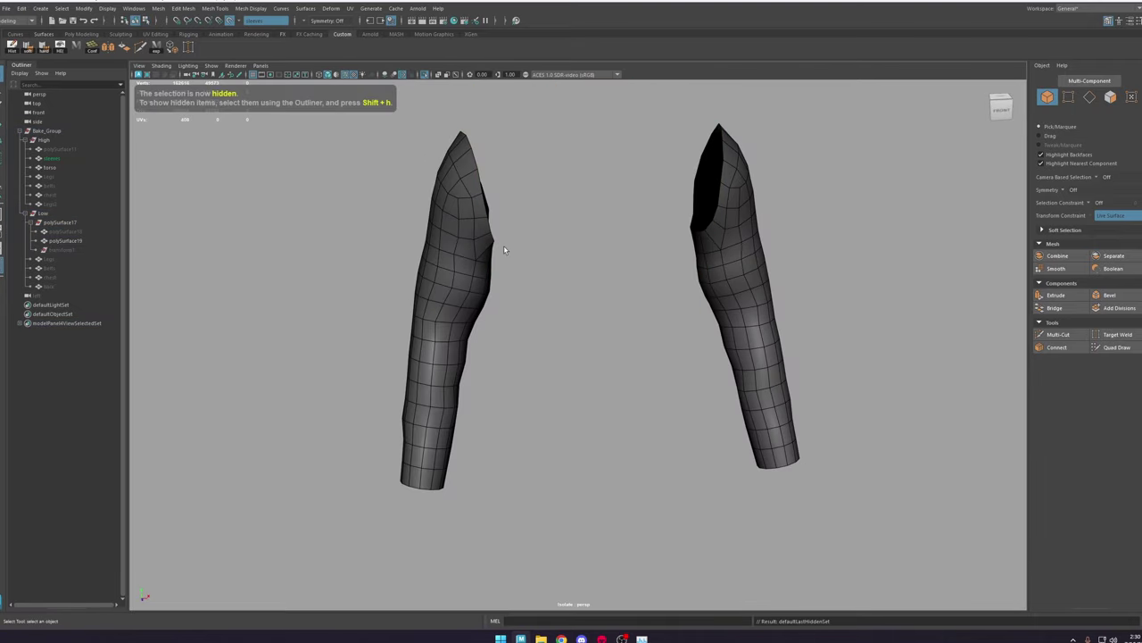
pyautogui.keyDown('alt'); pyautogui.moveTo(504, 245); pyautogui.dragTo(464, 243); pyautogui.keyUp('alt')
pyautogui.keyDown('alt'); pyautogui.moveTo(464, 243); pyautogui.dragTo(511, 291, button='middle'); pyautogui.keyUp('alt')
pyautogui.keyDown('alt'); pyautogui.moveTo(510, 292); pyautogui.dragTo(725, 456, button='right'); pyautogui.keyUp('alt')
pyautogui.click(566, 238)
pyautogui.keyDown('alt'); pyautogui.moveTo(566, 238); pyautogui.dragTo(574, 306, button='middle'); pyautogui.keyUp('alt')
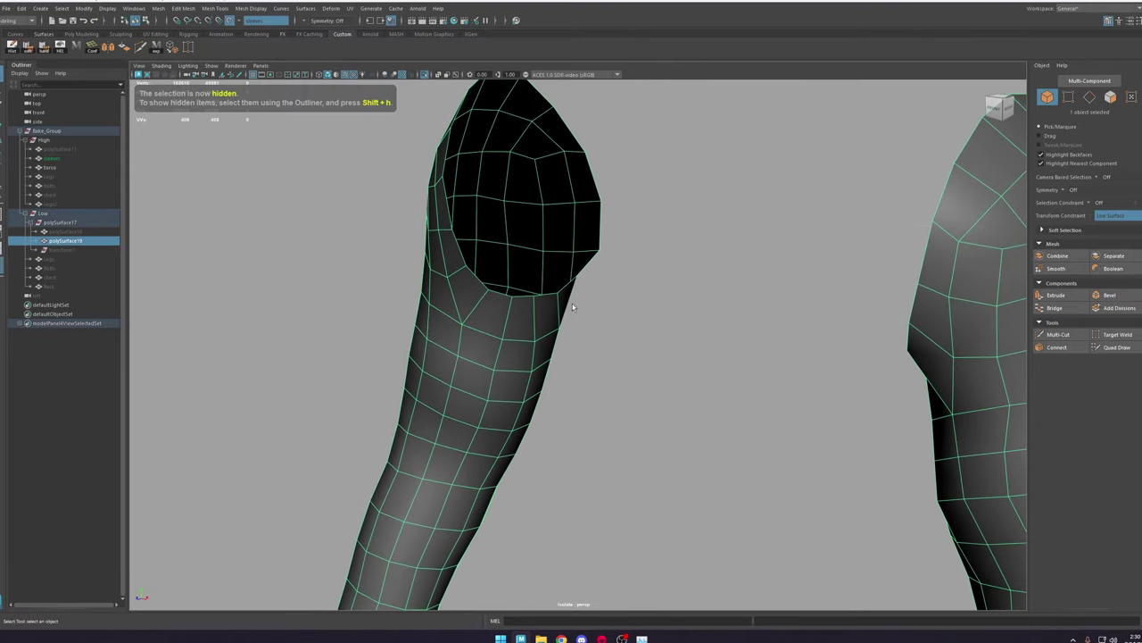
pyautogui.moveTo(519, 329); pyautogui.dragTo(492, 240, button='right')
pyautogui.doubleClick(515, 298)
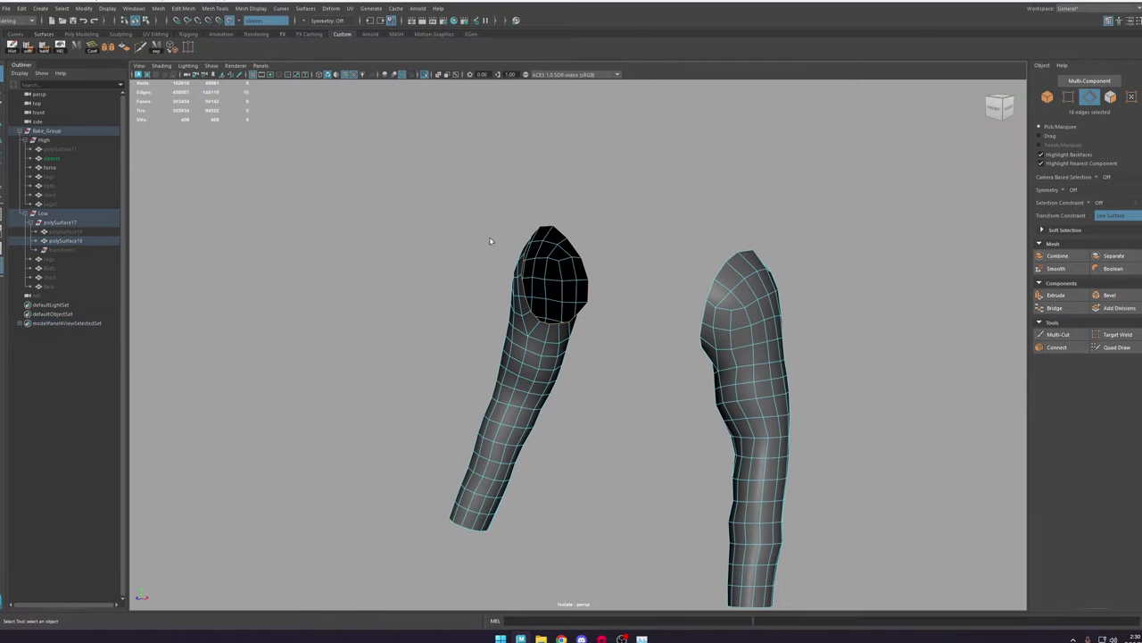
pyautogui.keyDown('alt'); pyautogui.moveTo(492, 240); pyautogui.dragTo(503, 266); pyautogui.keyUp('alt')
pyautogui.keyDown('alt'); pyautogui.moveTo(614, 293); pyautogui.dragTo(483, 260); pyautogui.keyUp('alt')
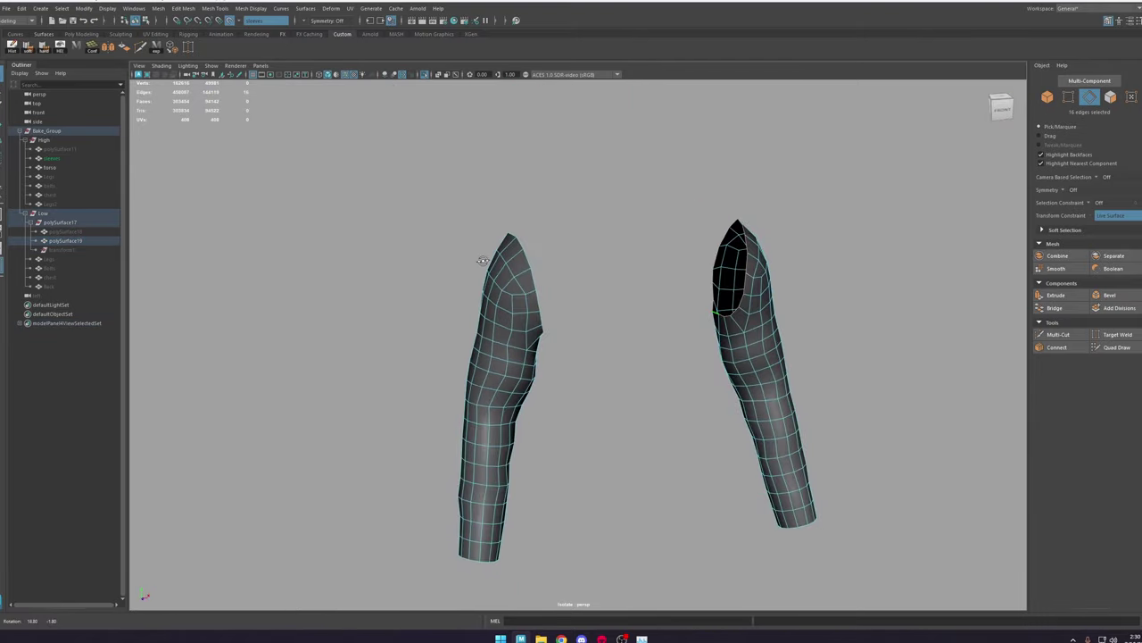
pyautogui.keyDown('alt'); pyautogui.moveTo(484, 260); pyautogui.dragTo(482, 234, button='right'); pyautogui.keyUp('alt')
# Step: Show the whole model, hide the torso mesh again, and reselect sleeve mesh polySurface19
pyautogui.click(424, 74)
pyautogui.keyDown('alt'); pyautogui.moveTo(465, 171); pyautogui.dragTo(500, 129, button='middle'); pyautogui.keyUp('alt')
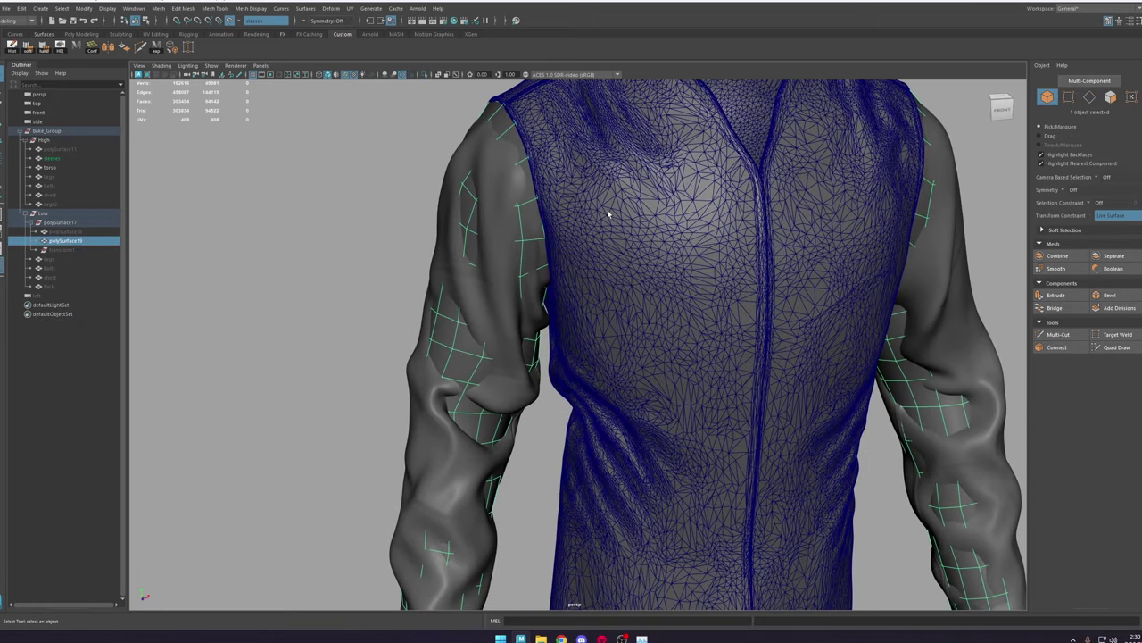
pyautogui.click(609, 215)
pyautogui.hotkey('ctrl', 'h')
pyautogui.click(533, 281)
pyautogui.keyDown('alt'); pyautogui.moveTo(569, 292); pyautogui.dragTo(526, 285); pyautogui.keyUp('alt')
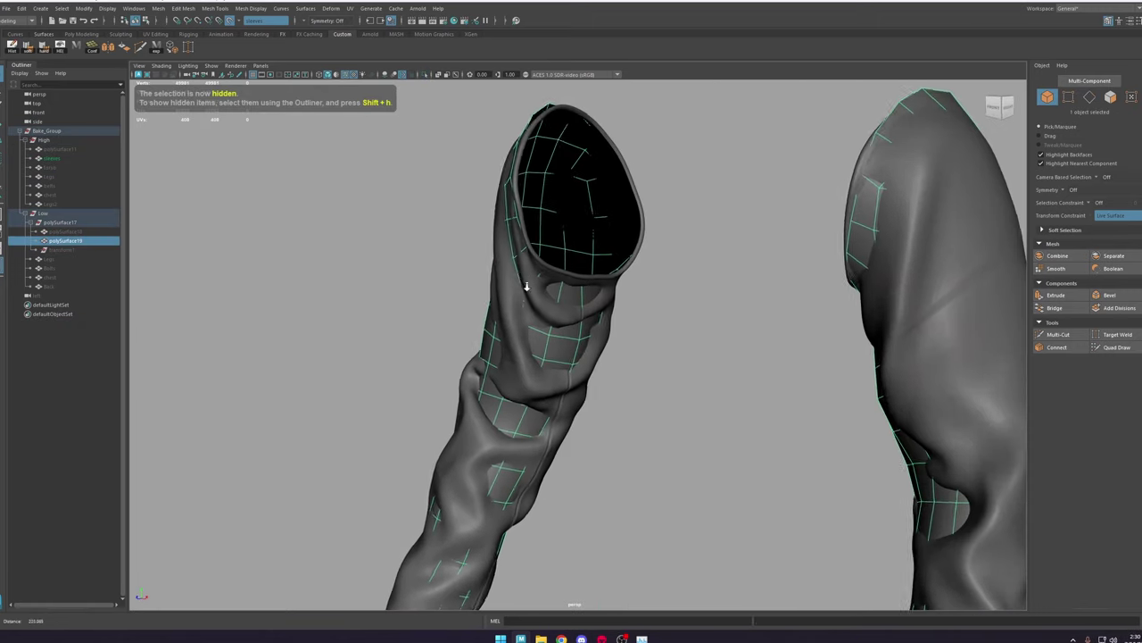
pyautogui.keyDown('alt'); pyautogui.moveTo(526, 285); pyautogui.dragTo(761, 358, button='right'); pyautogui.keyUp('alt')
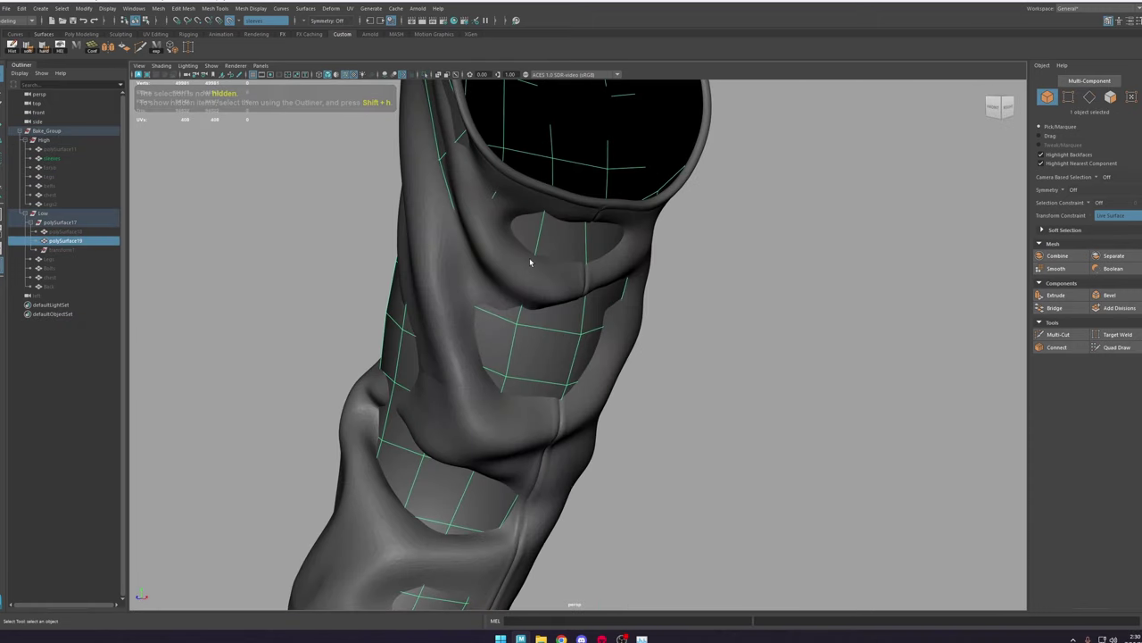
# Step: With Quad Draw, pull the left sleeve's vertices along the folds and relax the mesh
pyautogui.click(1098, 349)
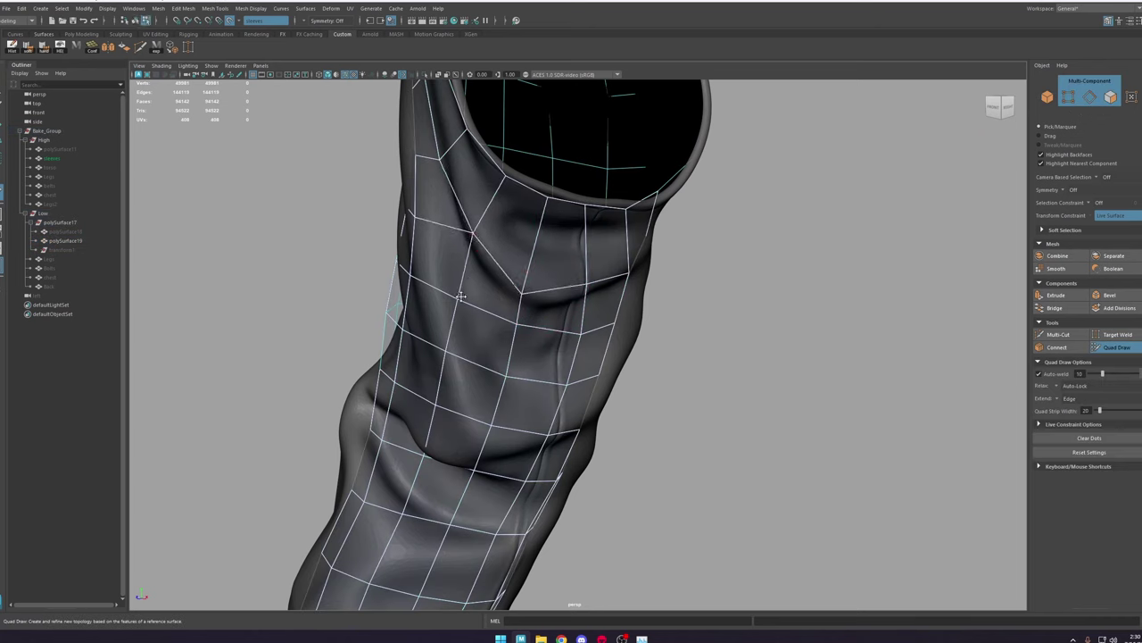
pyautogui.moveTo(460, 297); pyautogui.dragTo(467, 297)
pyautogui.moveTo(446, 351); pyautogui.dragTo(429, 359)
pyautogui.moveTo(401, 312); pyautogui.dragTo(411, 333)
pyautogui.moveTo(435, 404); pyautogui.dragTo(419, 405)
pyautogui.moveTo(491, 424); pyautogui.dragTo(495, 461)
pyautogui.moveTo(548, 434); pyautogui.dragTo(554, 445)
pyautogui.moveTo(574, 359); pyautogui.dragTo(563, 355)
pyautogui.moveTo(645, 286)
pyautogui.keyDown('shift'); pyautogui.mouseDown()
pyautogui.moveTo(490, 440)
pyautogui.moveTo(393, 431)
pyautogui.mouseUp(); pyautogui.keyUp('shift')
# Step: Even out the mesh lines on the lower sleeve and the sleeve's back
pyautogui.scroll(-5, 380, 343)
pyautogui.keyDown('alt'); pyautogui.moveTo(380, 339); pyautogui.dragTo(504, 371); pyautogui.keyUp('alt')
pyautogui.moveTo(509, 386); pyautogui.dragTo(507, 394)
pyautogui.keyDown('alt'); pyautogui.moveTo(507, 393); pyautogui.dragTo(541, 248, button='middle'); pyautogui.keyUp('alt')
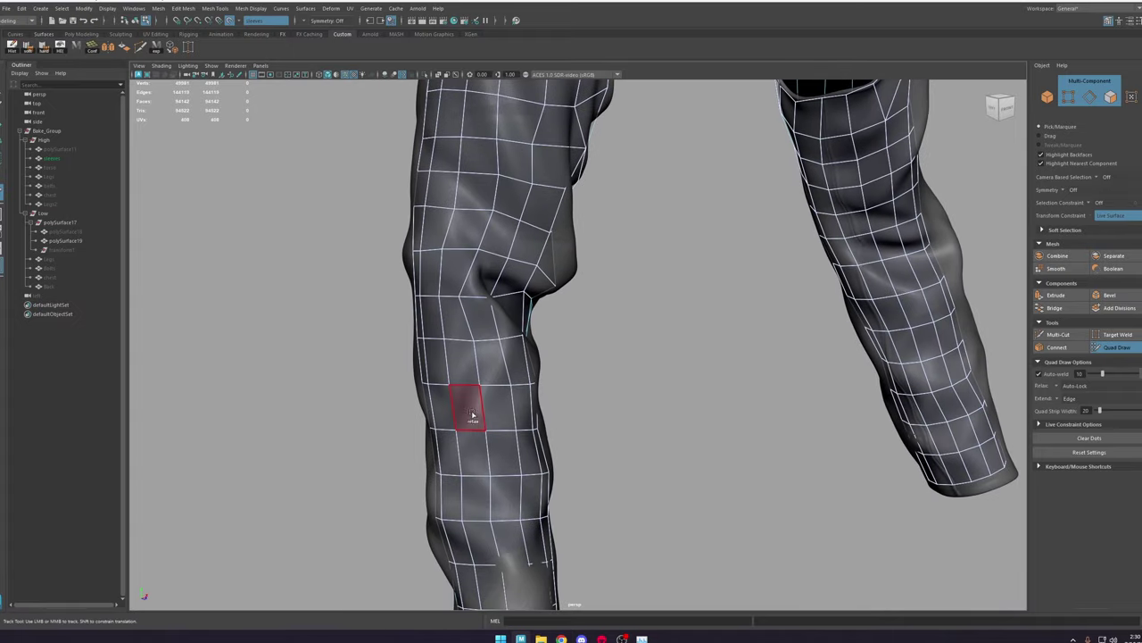
pyautogui.keyDown('shift'); pyautogui.moveTo(473, 414); pyautogui.dragTo(422, 347); pyautogui.keyUp('shift')
pyautogui.keyDown('alt'); pyautogui.moveTo(491, 370); pyautogui.dragTo(458, 415); pyautogui.keyUp('alt')
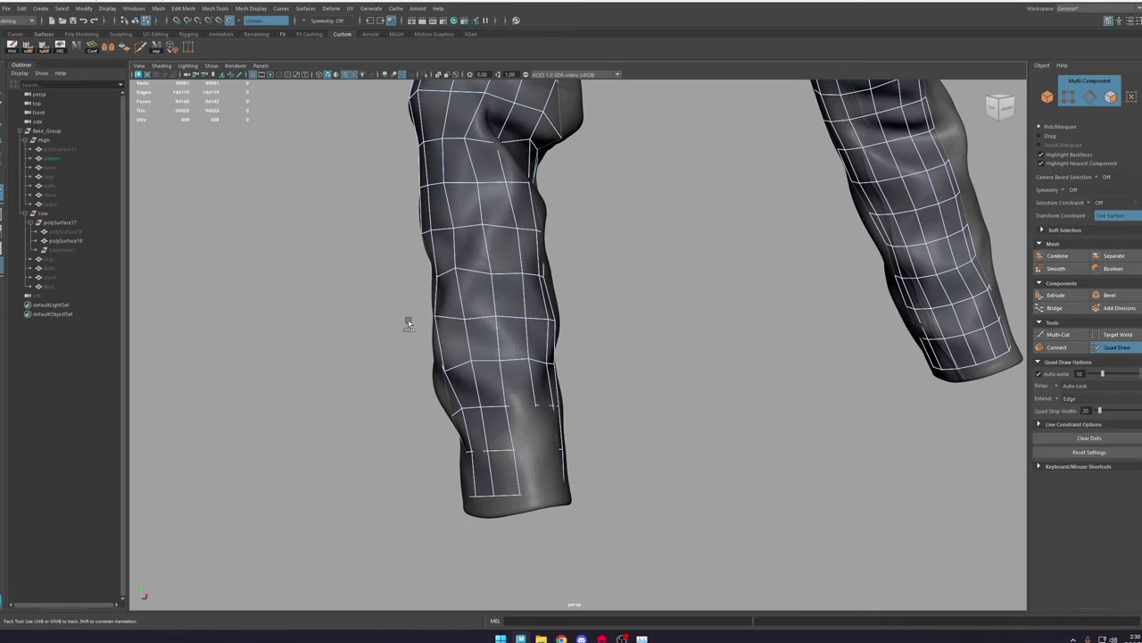
pyautogui.moveTo(483, 269)
pyautogui.keyDown('alt'); pyautogui.mouseDown()
pyautogui.moveTo(630, 303)
pyautogui.moveTo(657, 294)
pyautogui.mouseUp(); pyautogui.keyUp('alt')
pyautogui.moveTo(657, 295)
pyautogui.keyDown('shift'); pyautogui.mouseDown()
pyautogui.moveTo(607, 324)
pyautogui.moveTo(479, 226)
pyautogui.moveTo(624, 199)
pyautogui.moveTo(634, 174)
pyautogui.moveTo(584, 339)
pyautogui.moveTo(517, 326)
pyautogui.moveTo(573, 310)
pyautogui.mouseUp(); pyautogui.keyUp('shift')
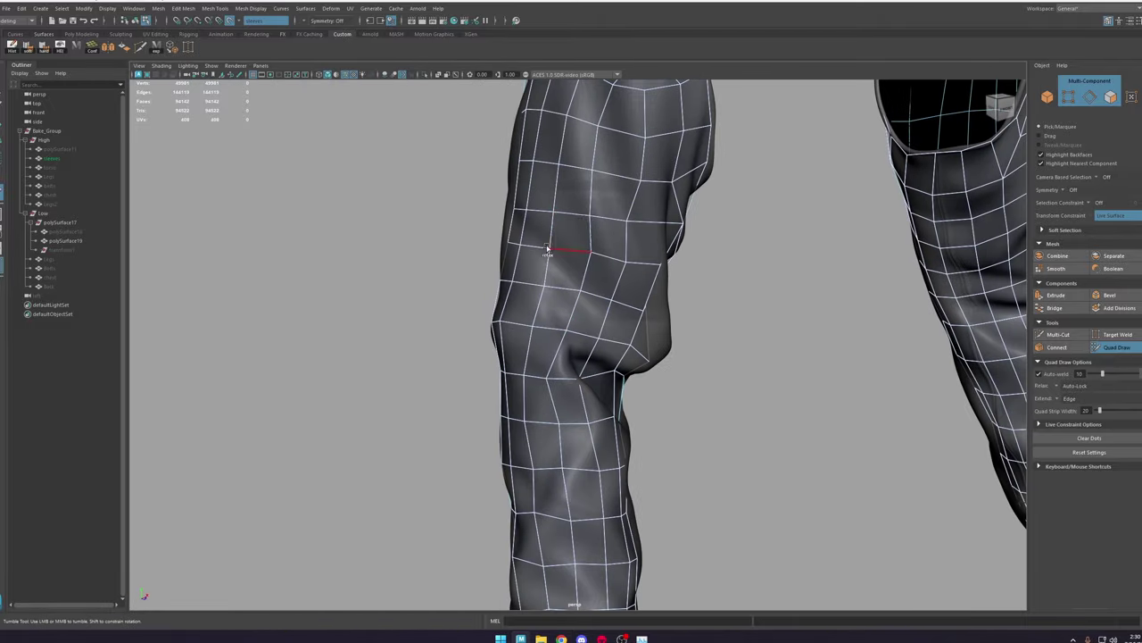
# Step: Orbit and zoom around both sleeves to check their quad flow side by side
pyautogui.keyDown('alt'); pyautogui.moveTo(592, 178); pyautogui.dragTo(523, 308, button='middle'); pyautogui.keyUp('alt')
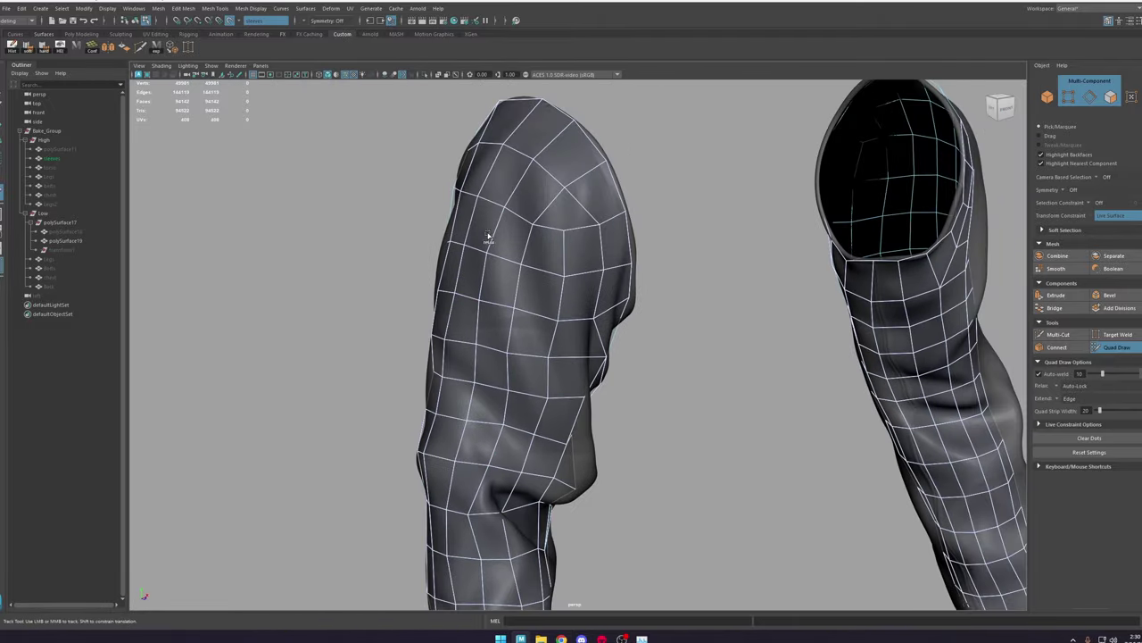
pyautogui.keyDown('alt'); pyautogui.moveTo(472, 203); pyautogui.dragTo(631, 217); pyautogui.keyUp('alt')
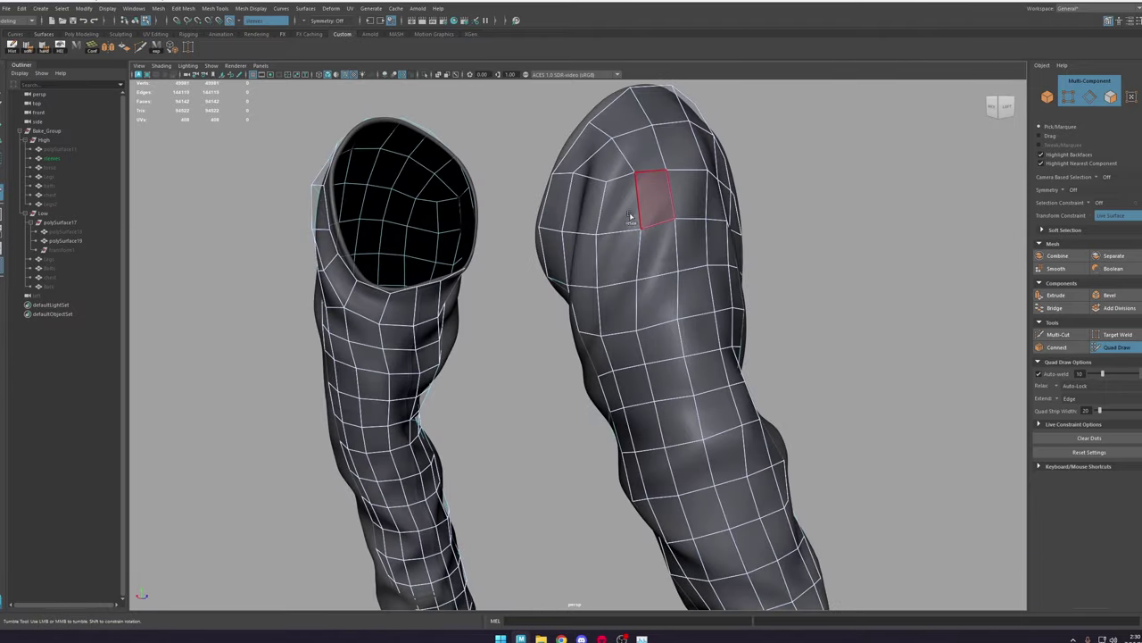
pyautogui.keyDown('alt'); pyautogui.moveTo(635, 347); pyautogui.dragTo(551, 237, button='right'); pyautogui.keyUp('alt')
pyautogui.keyDown('alt'); pyautogui.moveTo(551, 237); pyautogui.dragTo(674, 374); pyautogui.keyUp('alt')
pyautogui.keyDown('alt'); pyautogui.moveTo(684, 388); pyautogui.dragTo(594, 310, button='middle'); pyautogui.keyUp('alt')
pyautogui.keyDown('alt'); pyautogui.moveTo(595, 310); pyautogui.dragTo(616, 314, button='right'); pyautogui.keyUp('alt')
pyautogui.keyDown('alt'); pyautogui.moveTo(620, 434); pyautogui.dragTo(635, 344); pyautogui.keyUp('alt')
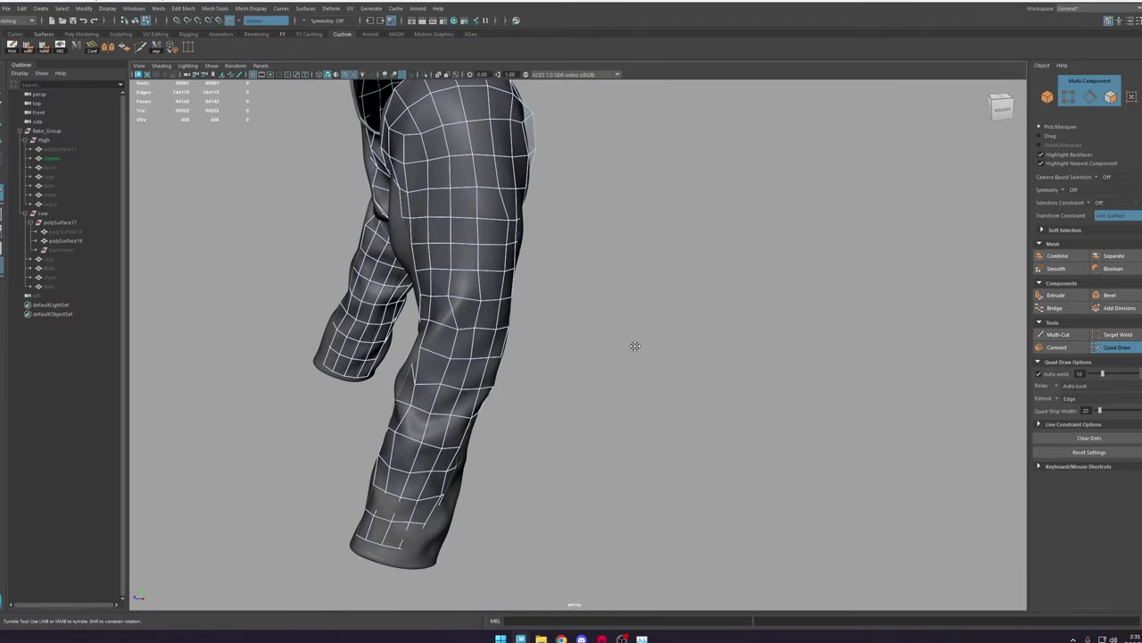
pyautogui.moveTo(517, 169)
pyautogui.keyDown('alt'); pyautogui.mouseDown()
pyautogui.moveTo(479, 110)
pyautogui.moveTo(666, 337)
pyautogui.moveTo(566, 253)
pyautogui.mouseUp(); pyautogui.keyUp('alt')
# Step: Nudge a vertex on the right sleeve with Move, then return to object selection
pyautogui.press('w')
pyautogui.click(619, 384)
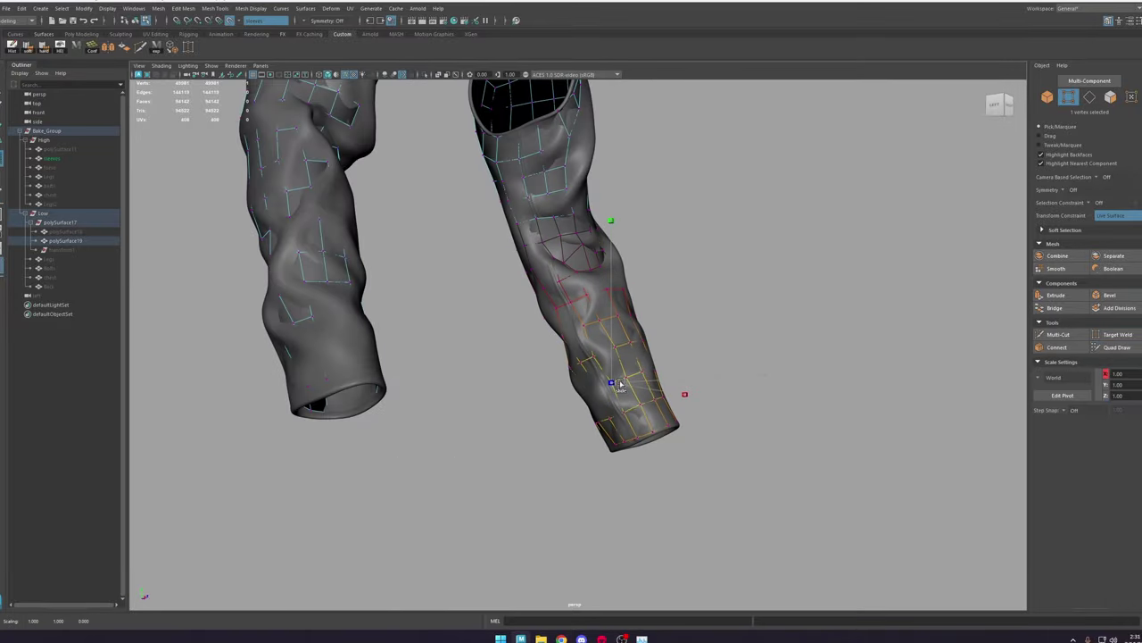
pyautogui.moveTo(564, 403)
pyautogui.mouseDown()
pyautogui.moveTo(534, 416)
pyautogui.moveTo(539, 350)
pyautogui.moveTo(615, 242)
pyautogui.moveTo(536, 267)
pyautogui.moveTo(482, 259)
pyautogui.mouseUp()
pyautogui.hotkey('ctrl', 'shift', 'q')
pyautogui.press('w')
pyautogui.hotkey('ctrl', 'shift', 'q')
pyautogui.press('w')
pyautogui.press('F8')
# Step: Isolate the low-poly sleeves and toggle smooth preview on, off and on again
pyautogui.click(430, 75)
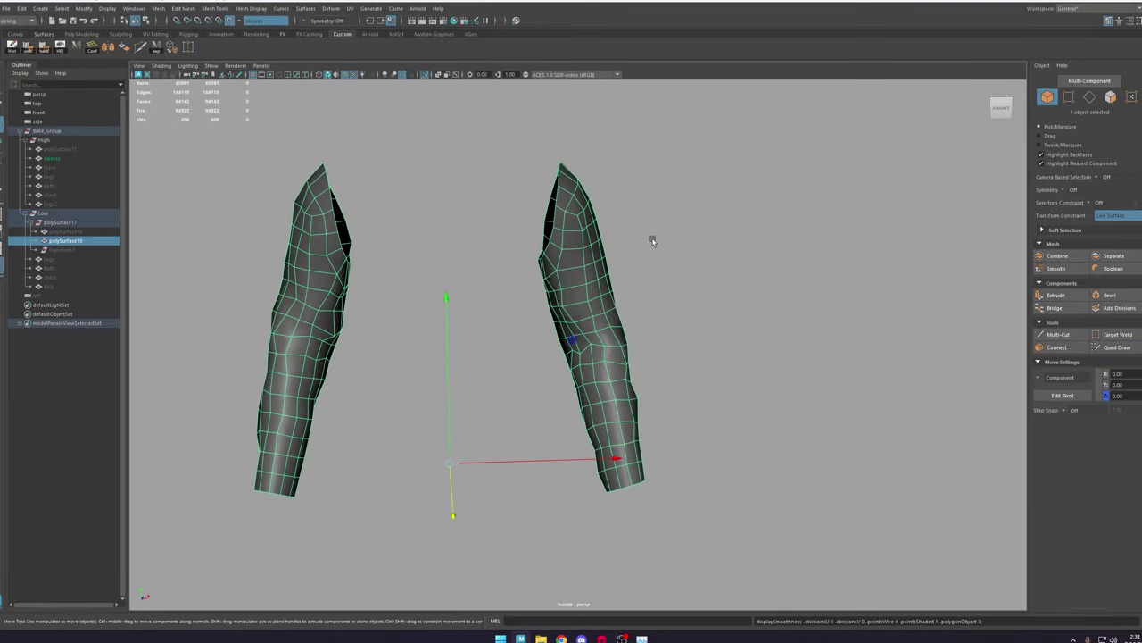
pyautogui.press('3')
pyautogui.press('1')
pyautogui.press('3')
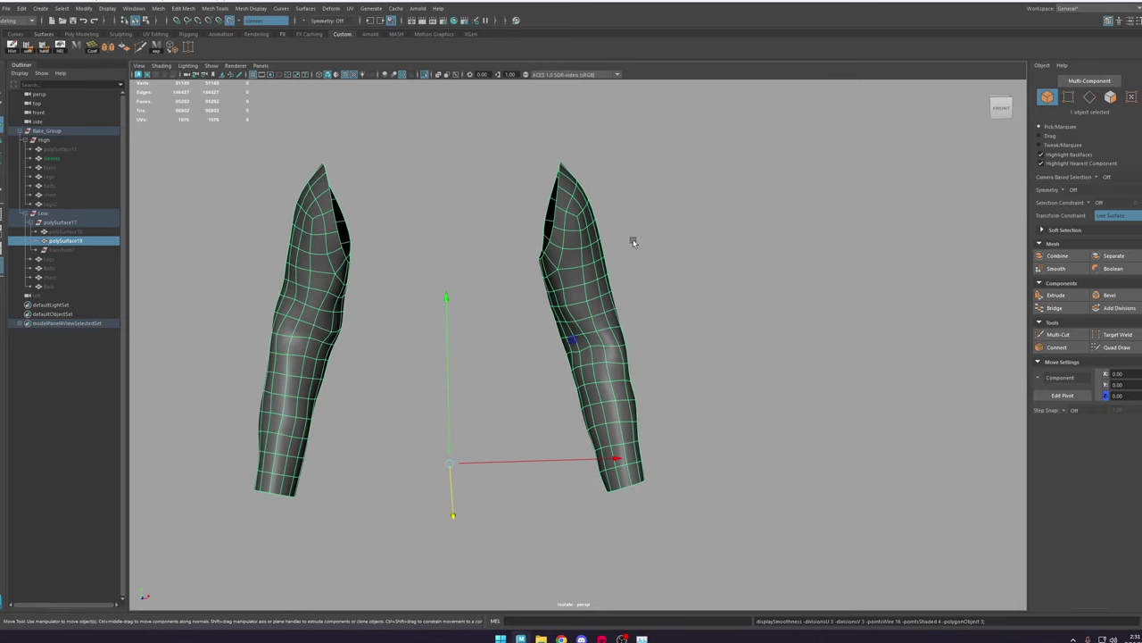
# Step: Zoom in on the right sleeve tip and compare it with smooth preview off and on
pyautogui.keyDown('alt'); pyautogui.moveTo(563, 180); pyautogui.dragTo(595, 238, button='right'); pyautogui.keyUp('alt')
pyautogui.keyDown('alt'); pyautogui.moveTo(611, 147); pyautogui.dragTo(584, 395, button='middle'); pyautogui.keyUp('alt')
pyautogui.keyDown('alt'); pyautogui.moveTo(584, 396); pyautogui.dragTo(486, 294, button='right'); pyautogui.keyUp('alt')
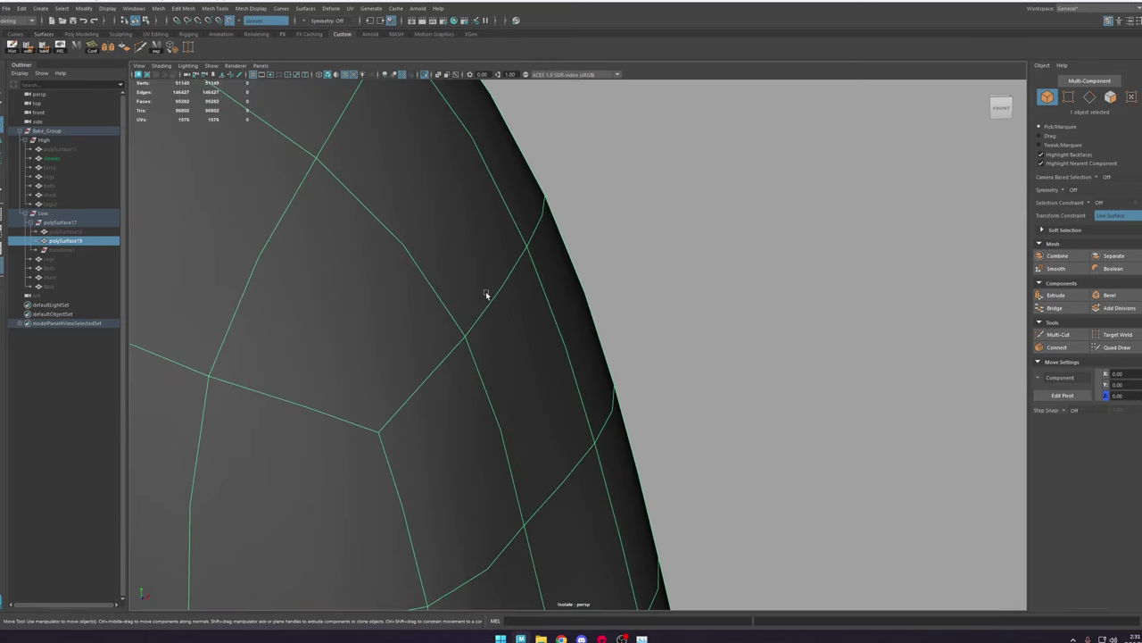
pyautogui.keyDown('alt'); pyautogui.moveTo(485, 294); pyautogui.dragTo(706, 476, button='middle'); pyautogui.keyUp('alt')
pyautogui.keyDown('alt'); pyautogui.moveTo(705, 476); pyautogui.dragTo(583, 304, button='right'); pyautogui.keyUp('alt')
pyautogui.keyDown('alt'); pyautogui.moveTo(584, 304); pyautogui.dragTo(580, 298); pyautogui.keyUp('alt')
pyautogui.press('1')
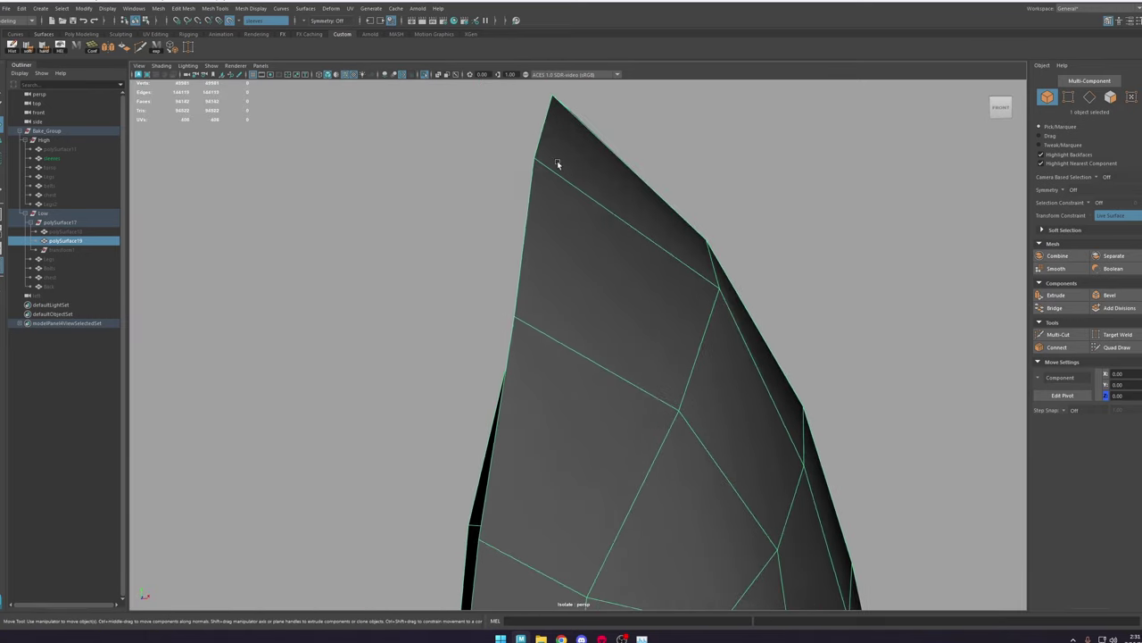
pyautogui.press('3')
pyautogui.press('1')
pyautogui.press('3')
# Step: Smooth the sleeves into a denser mesh, reselect them, and end the isolation
pyautogui.keyDown('alt'); pyautogui.moveTo(566, 209); pyautogui.dragTo(579, 366, button='right'); pyautogui.keyUp('alt')
pyautogui.keyDown('alt'); pyautogui.moveTo(580, 366); pyautogui.dragTo(583, 263, button='middle'); pyautogui.keyUp('alt')
pyautogui.keyDown('alt'); pyautogui.moveTo(583, 263); pyautogui.dragTo(612, 270, button='right'); pyautogui.keyUp('alt')
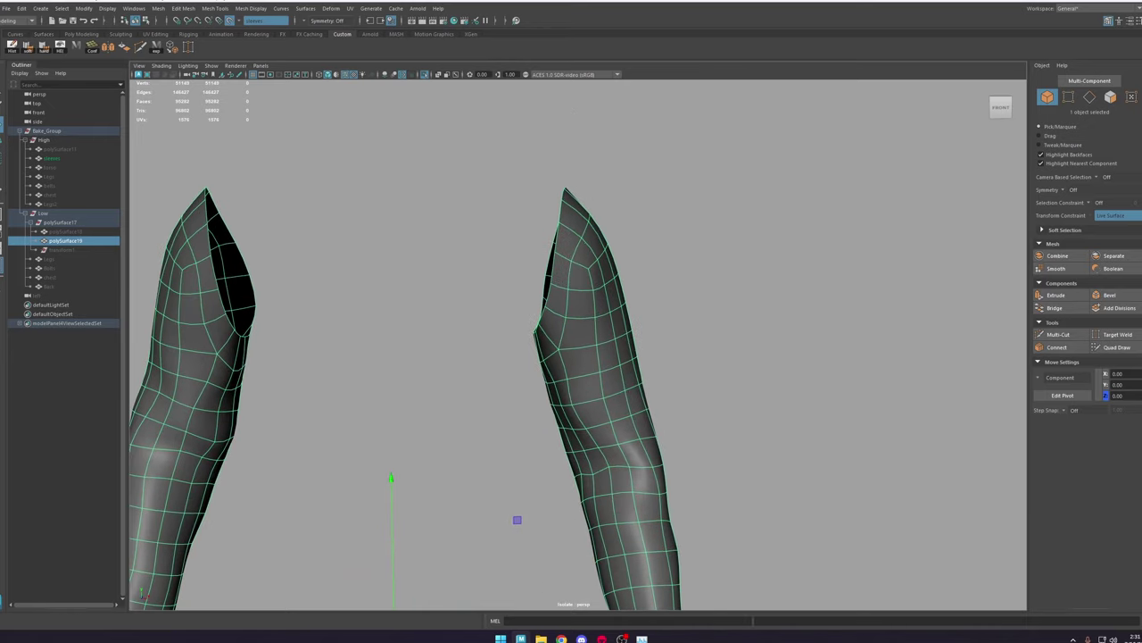
pyautogui.click(174, 47)
pyautogui.click(437, 276)
pyautogui.keyDown('alt'); pyautogui.moveTo(630, 370); pyautogui.dragTo(642, 372, button='right'); pyautogui.keyUp('alt')
pyautogui.keyDown('alt'); pyautogui.moveTo(643, 372); pyautogui.dragTo(665, 327, button='middle'); pyautogui.keyUp('alt')
pyautogui.keyDown('alt'); pyautogui.moveTo(665, 331); pyautogui.dragTo(614, 332); pyautogui.keyUp('alt')
pyautogui.click(612, 332)
pyautogui.click(426, 75)
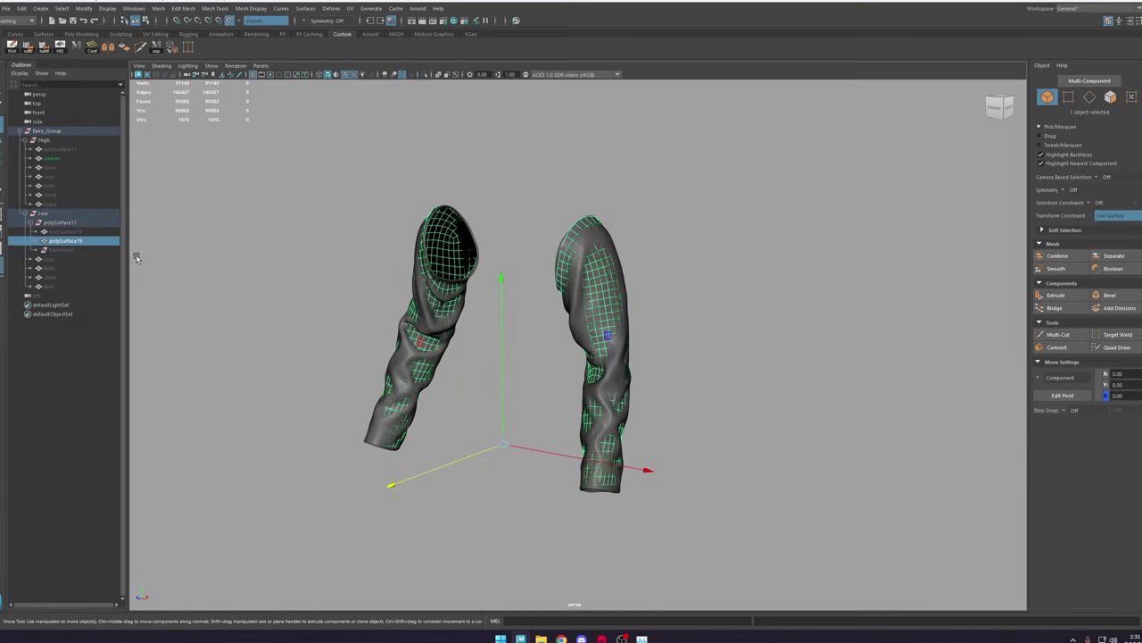
# Step: Unhide the robe torso and delete the empty transform1 node
pyautogui.click(72, 231)
pyautogui.press('h')
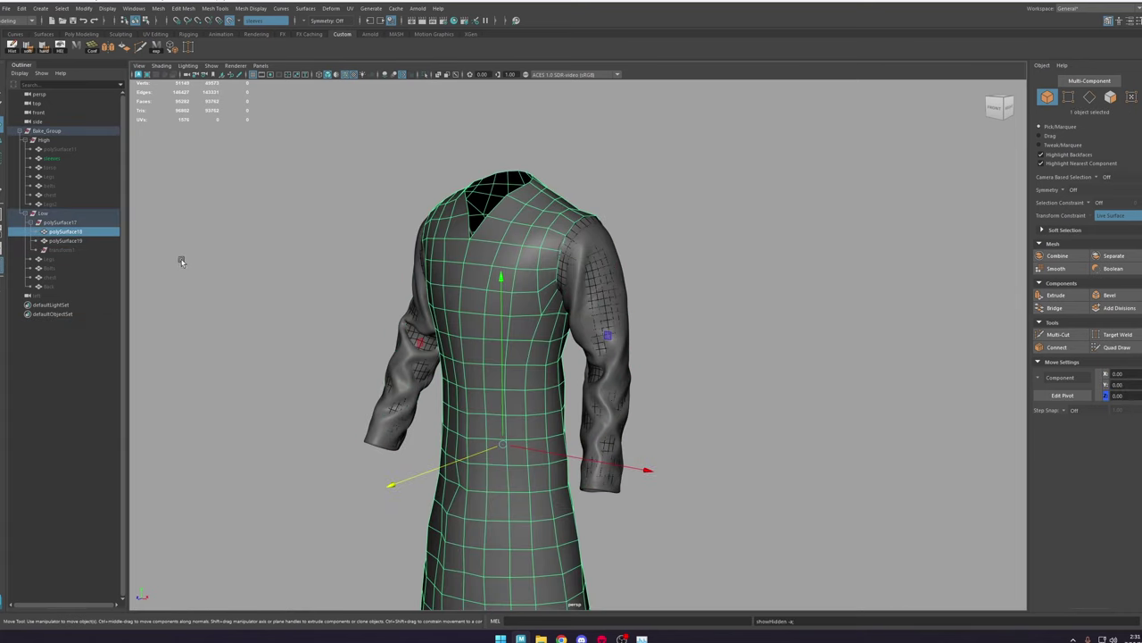
pyautogui.click(83, 252)
pyautogui.press('Delete')
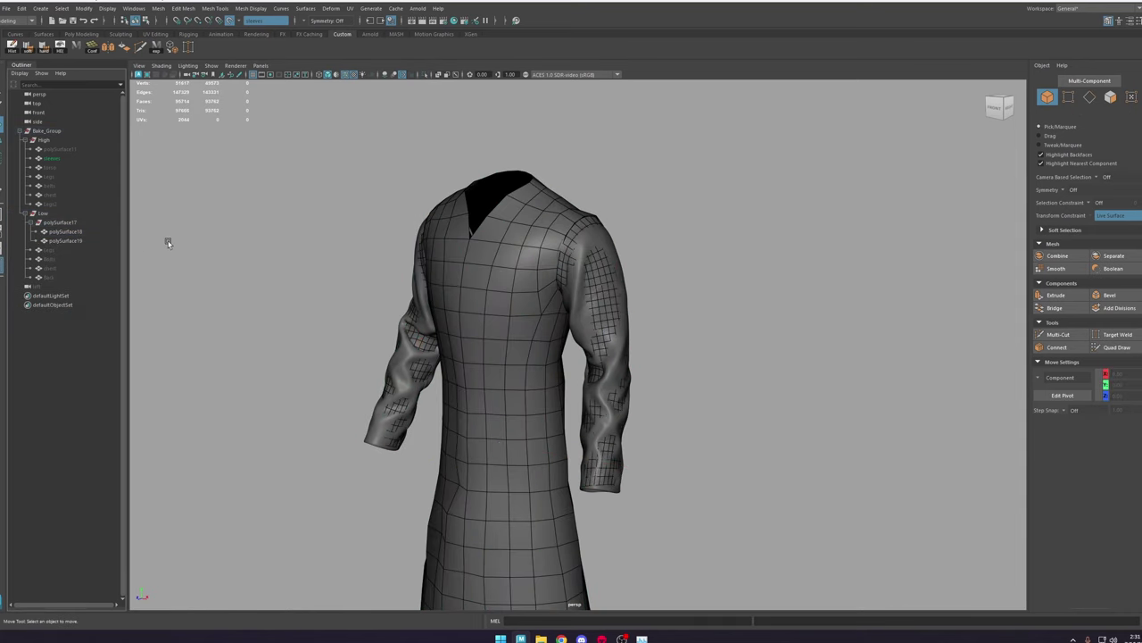
# Step: Hide the High_lyr display layer and reselect the low-poly torso
pyautogui.click(540, 286)
pyautogui.hotkey('ctrl', 'a')
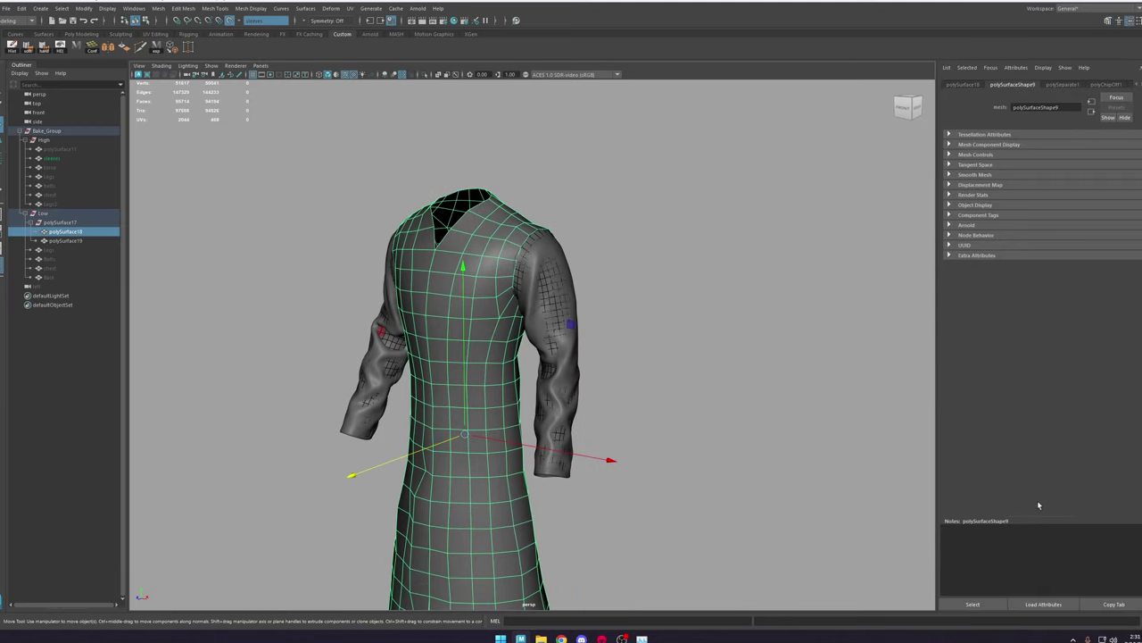
pyautogui.hotkey('ctrl', 'a')
pyautogui.click(1039, 496)
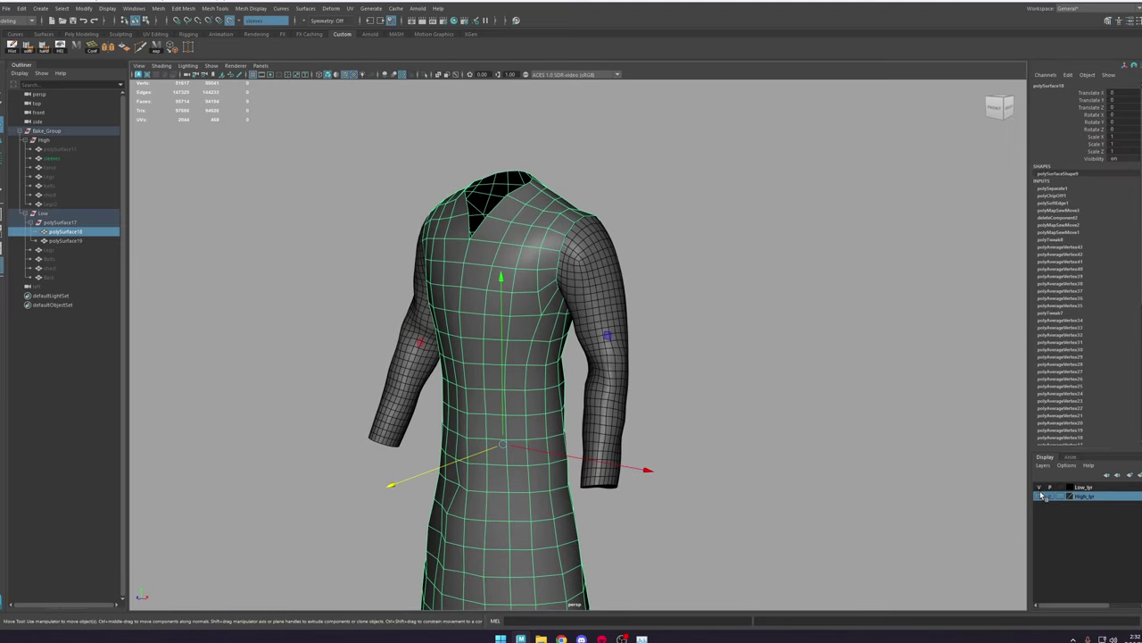
pyautogui.keyDown('alt'); pyautogui.moveTo(642, 244); pyautogui.dragTo(656, 242); pyautogui.keyUp('alt')
pyautogui.click(626, 239)
pyautogui.click(563, 248)
pyautogui.keyDown('alt'); pyautogui.moveTo(580, 234); pyautogui.dragTo(595, 310, button='middle'); pyautogui.keyUp('alt')
pyautogui.keyDown('alt'); pyautogui.moveTo(595, 310); pyautogui.dragTo(647, 354, button='right'); pyautogui.keyUp('alt')
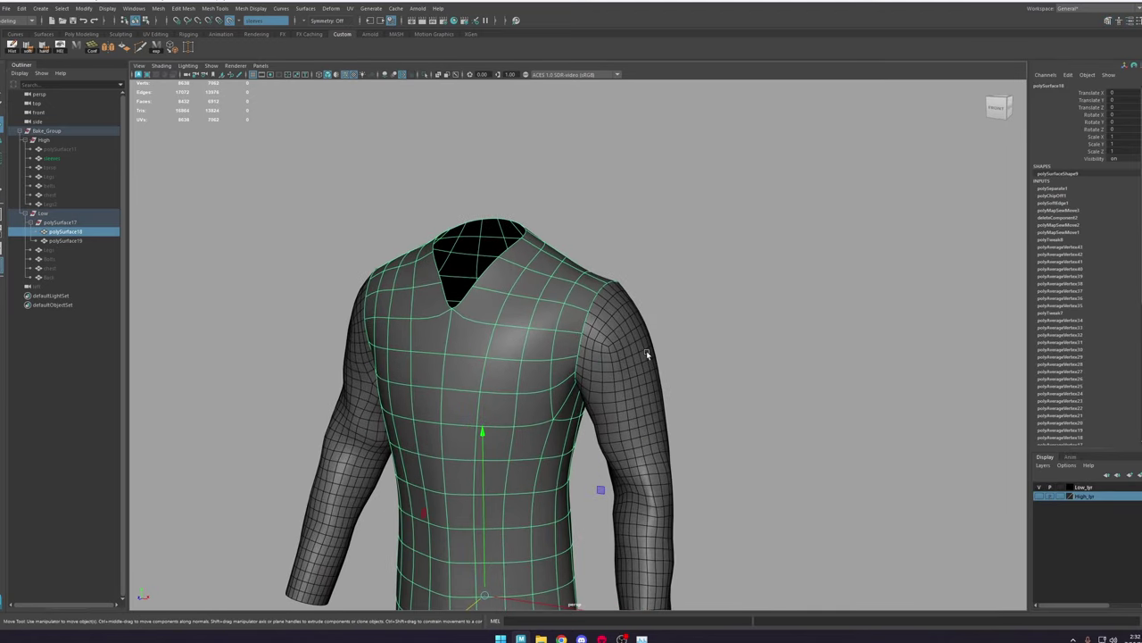
# Step: Smooth the torso into a denser mesh and line up a straight back view
pyautogui.click(153, 48)
pyautogui.click(675, 176)
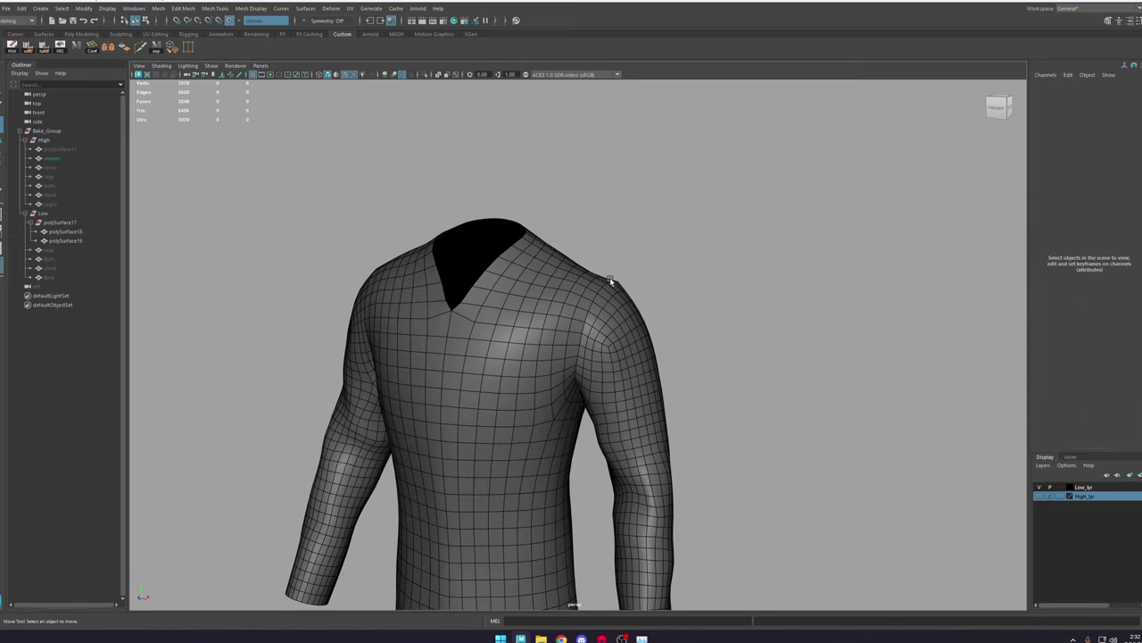
pyautogui.keyDown('alt'); pyautogui.moveTo(611, 279); pyautogui.dragTo(636, 280); pyautogui.keyUp('alt')
pyautogui.scroll(-5, 597, 262)
pyautogui.keyDown('alt'); pyautogui.moveTo(638, 232); pyautogui.dragTo(480, 231); pyautogui.keyUp('alt')
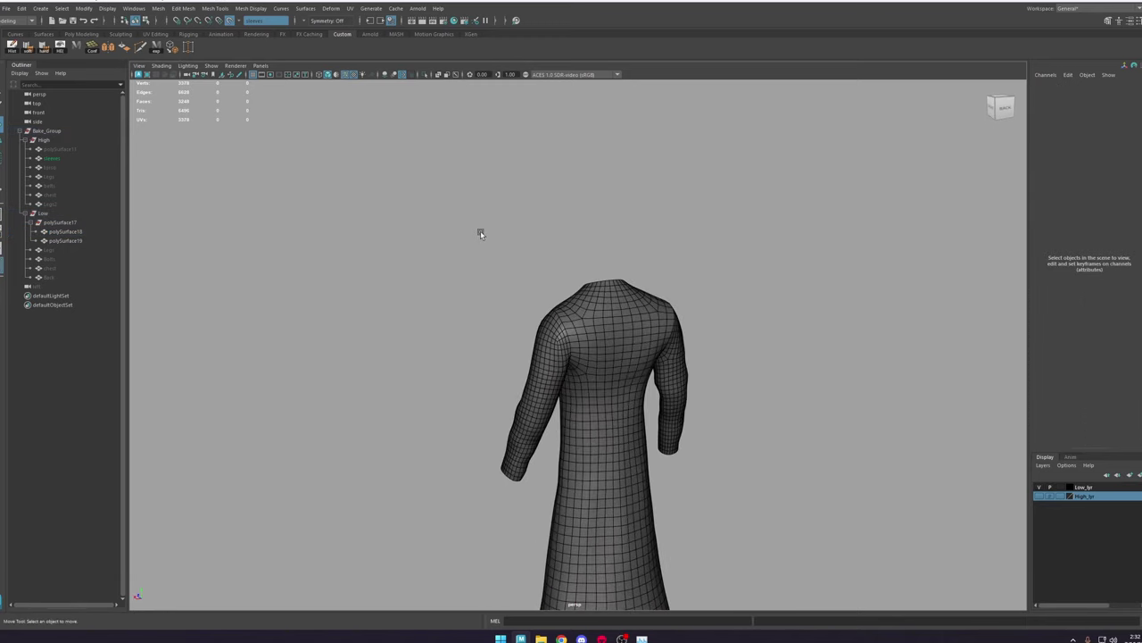
pyautogui.keyDown('alt'); pyautogui.moveTo(480, 231); pyautogui.dragTo(717, 349, button='right'); pyautogui.keyUp('alt')
pyautogui.keyDown('alt'); pyautogui.moveTo(716, 349); pyautogui.dragTo(597, 351); pyautogui.keyUp('alt')
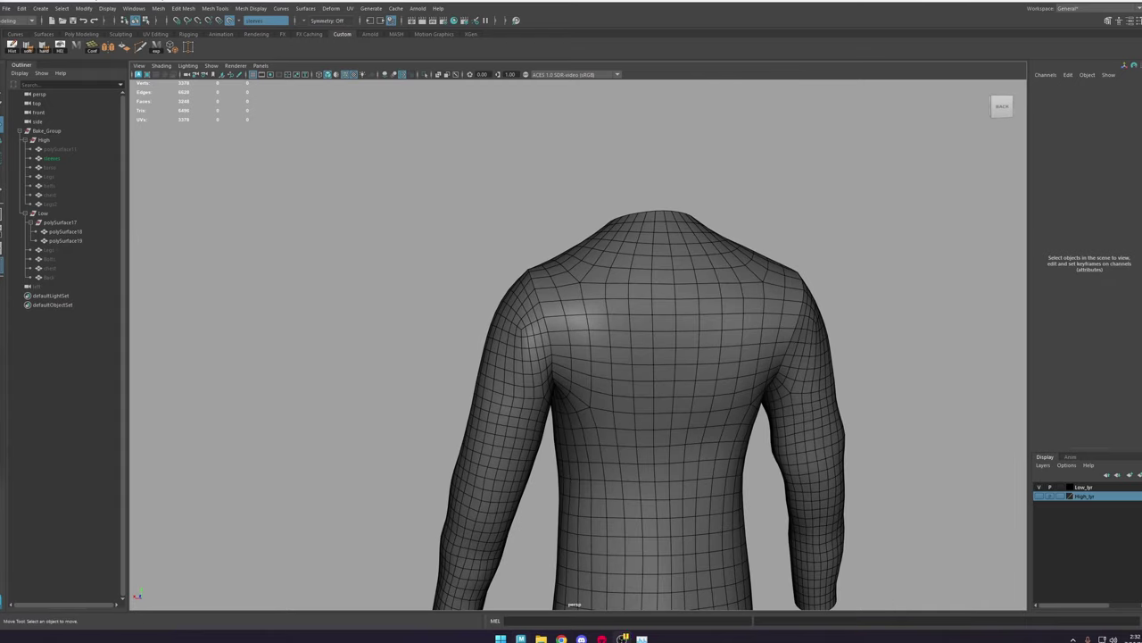
# Step: Select the torso vertices, including the right armhole loop, and turn off Make Live
pyautogui.click(673, 289)
pyautogui.moveTo(673, 289); pyautogui.dragTo(573, 292, button='right')
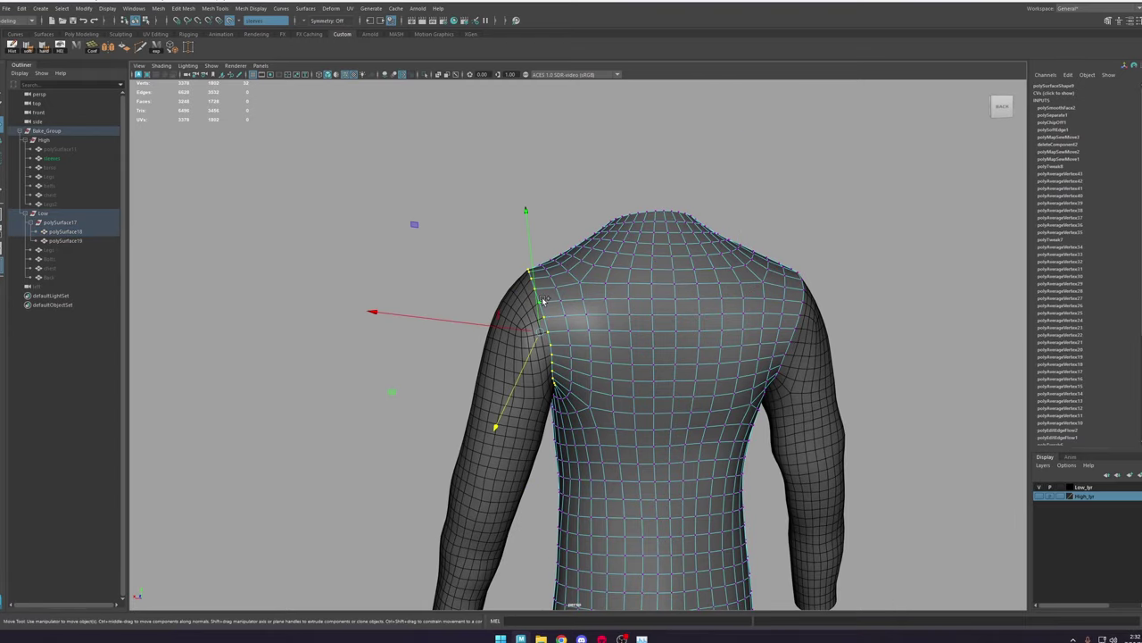
pyautogui.keyDown('shift'); pyautogui.doubleClick(792, 344); pyautogui.keyUp('shift')
pyautogui.keyDown('alt'); pyautogui.moveTo(550, 362); pyautogui.dragTo(618, 338); pyautogui.keyUp('alt')
pyautogui.scroll(-5, 647, 331)
pyautogui.scroll(-4, 646, 331)
pyautogui.keyDown('alt'); pyautogui.moveTo(618, 338); pyautogui.dragTo(632, 287, button='middle'); pyautogui.keyUp('alt')
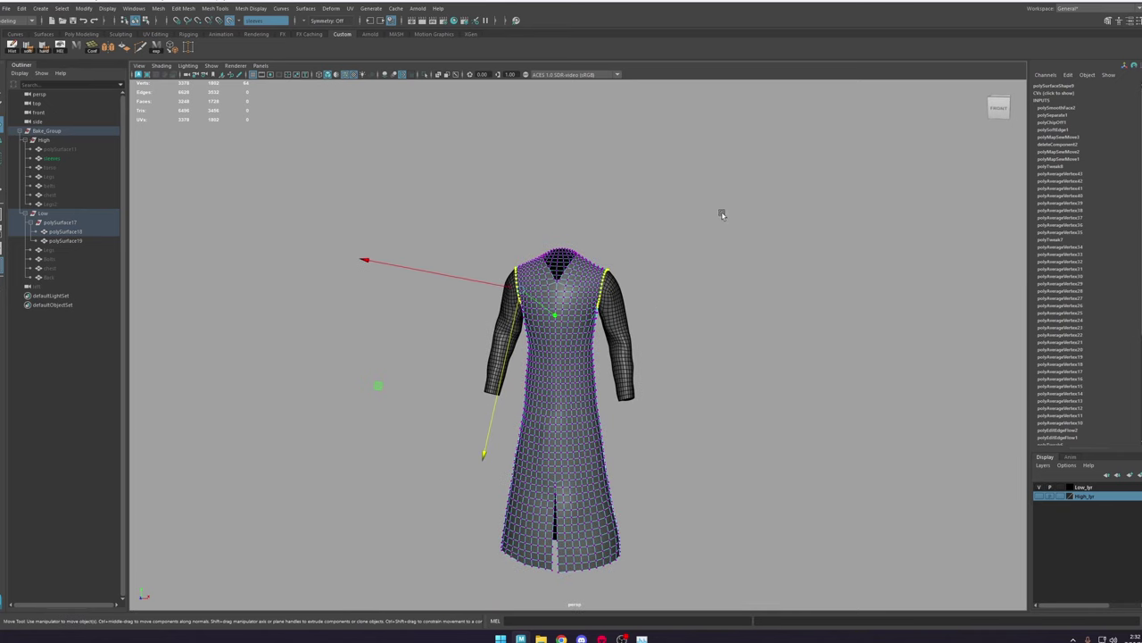
pyautogui.keyDown('shift'); pyautogui.moveTo(361, 634); pyautogui.dragTo(360, 635); pyautogui.keyUp('shift')
pyautogui.keyDown('alt'); pyautogui.moveTo(499, 540); pyautogui.dragTo(677, 555, button='right'); pyautogui.keyUp('alt')
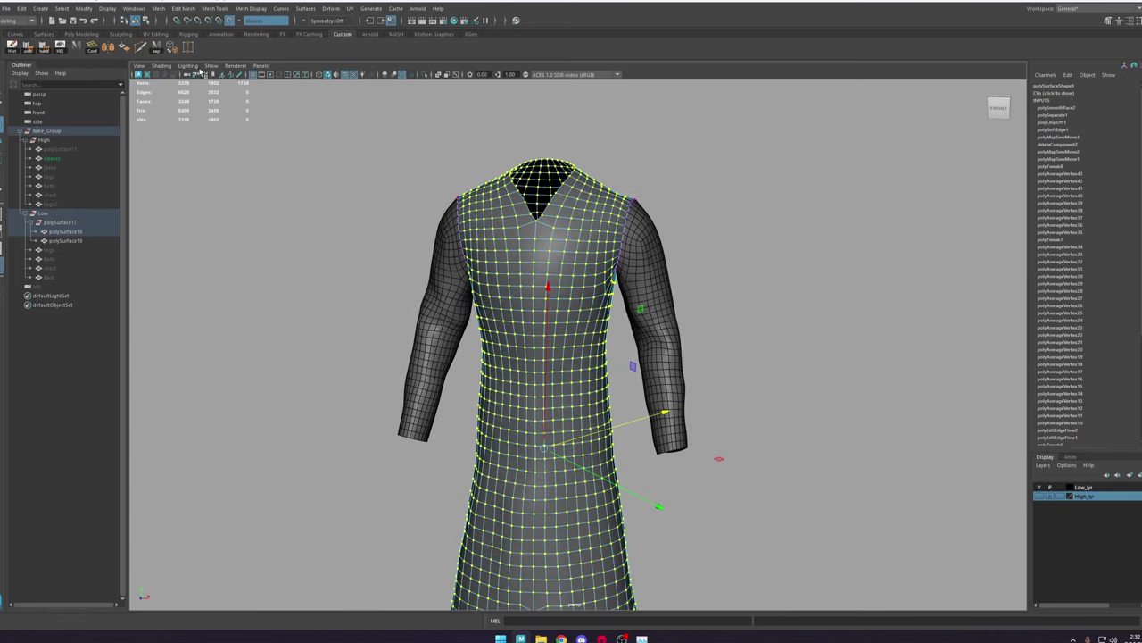
pyautogui.click(231, 22)
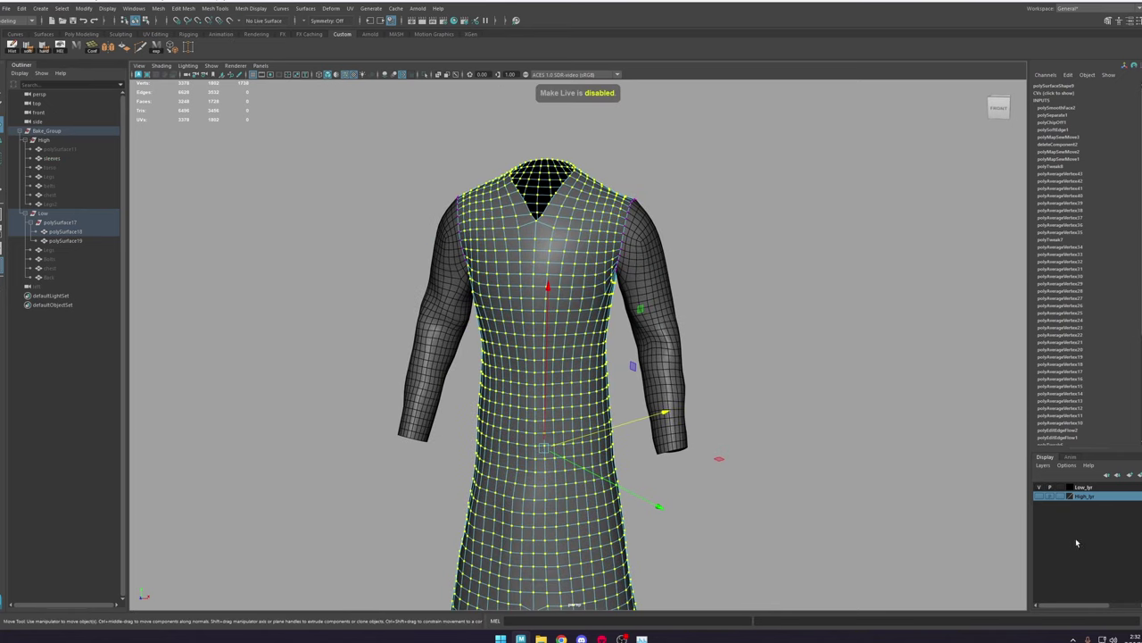
# Step: Show the high-poly layer again and unhide and select the high-poly torso
pyautogui.click(1039, 496)
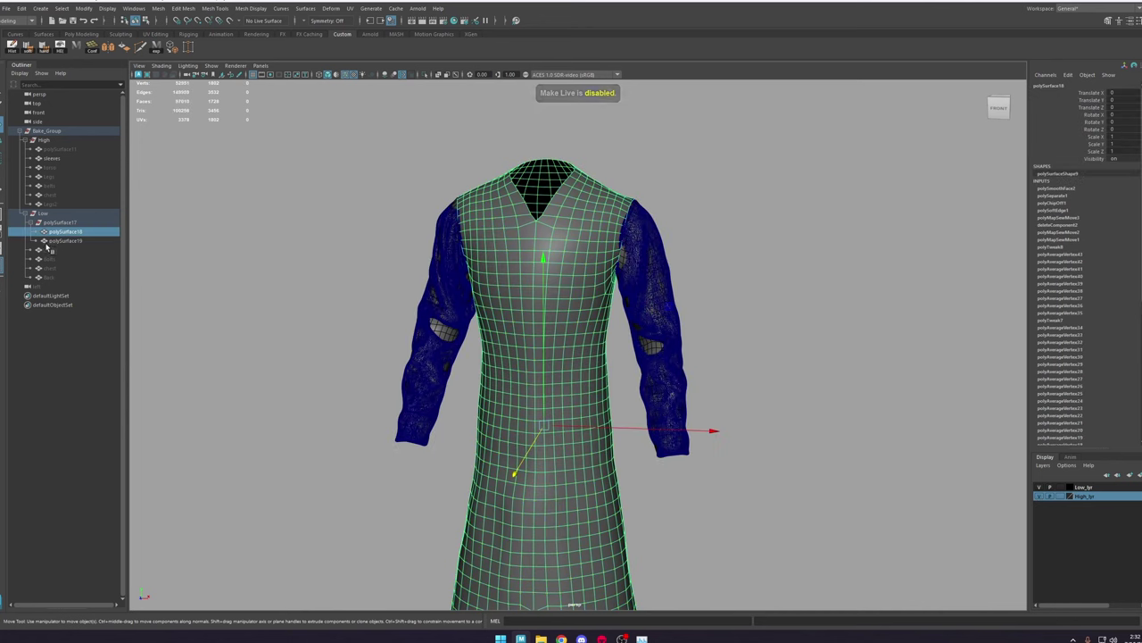
pyautogui.click(60, 150)
pyautogui.hotkey('shift', 'h')
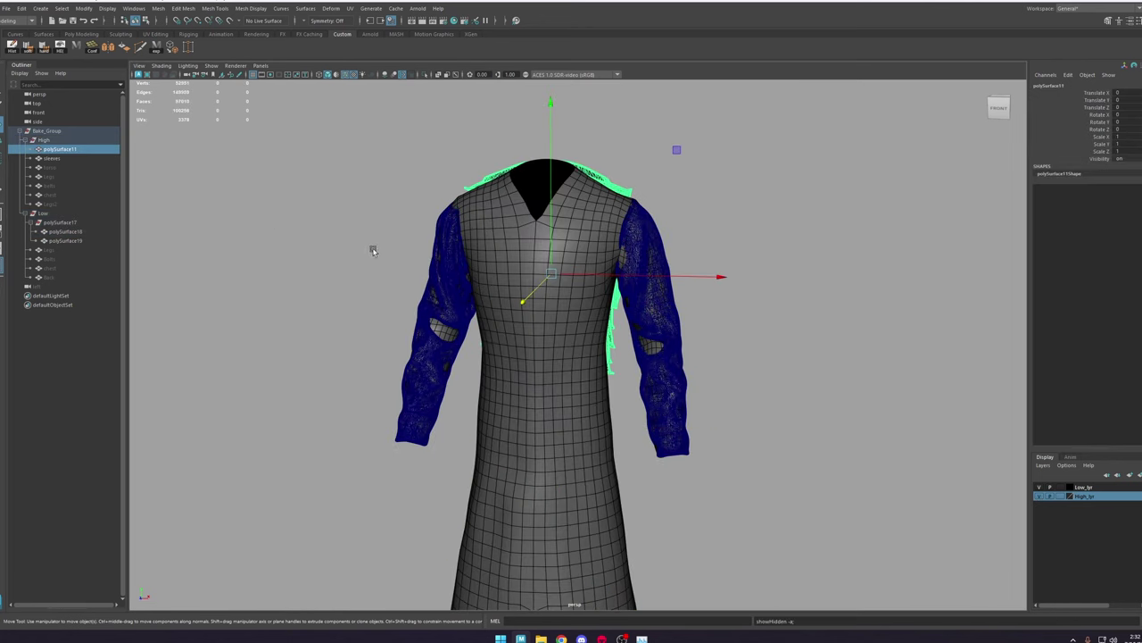
pyautogui.press('h')
pyautogui.click(69, 169)
pyautogui.press('h')
pyautogui.click(747, 220)
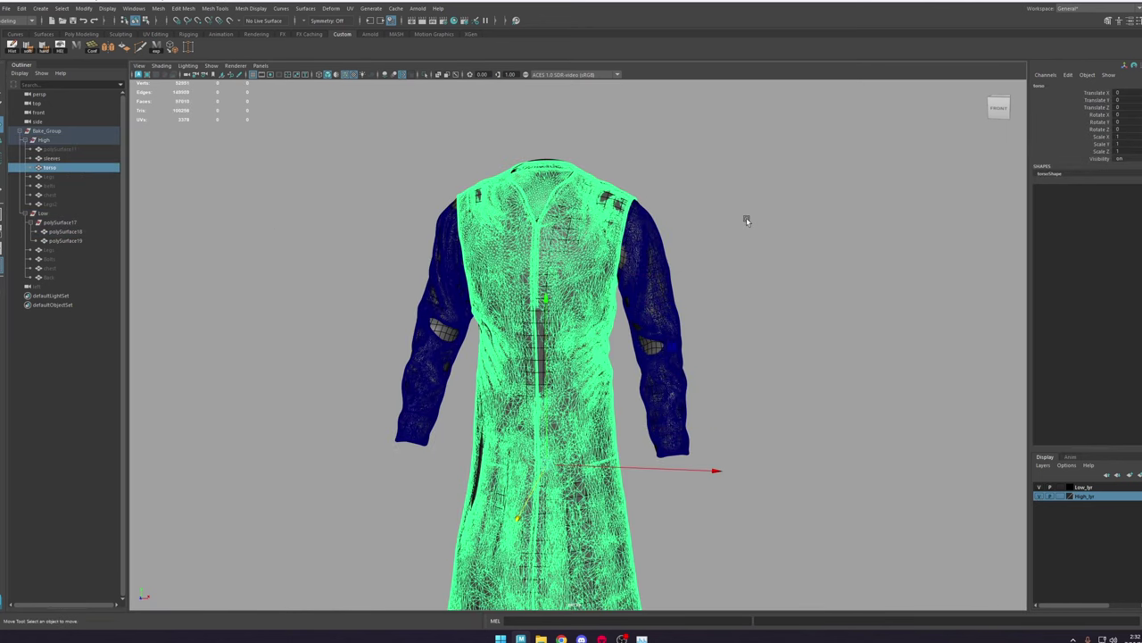
pyautogui.click(746, 221)
pyautogui.hotkey('ctrl', 'z')
# Step: Make the high-poly torso live, conform all low-poly torso vertices to it, then undo
pyautogui.click(232, 22)
pyautogui.click(550, 229)
pyautogui.hotkey('ctrl', 'F9')
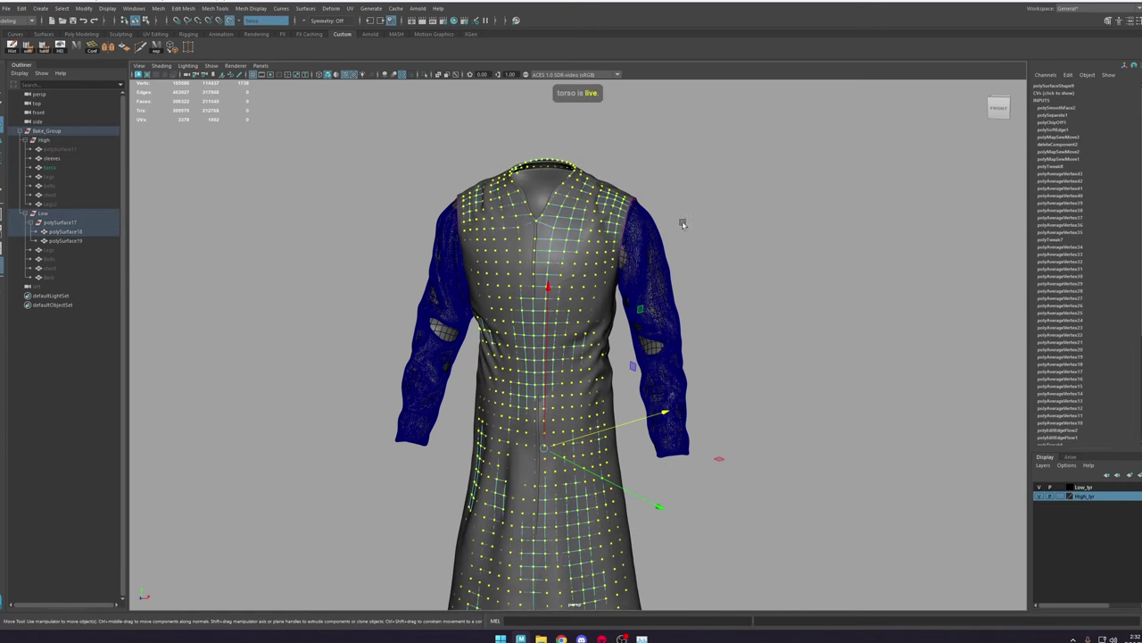
pyautogui.keyDown('alt'); pyautogui.moveTo(683, 223); pyautogui.dragTo(645, 238, button='right'); pyautogui.keyUp('alt')
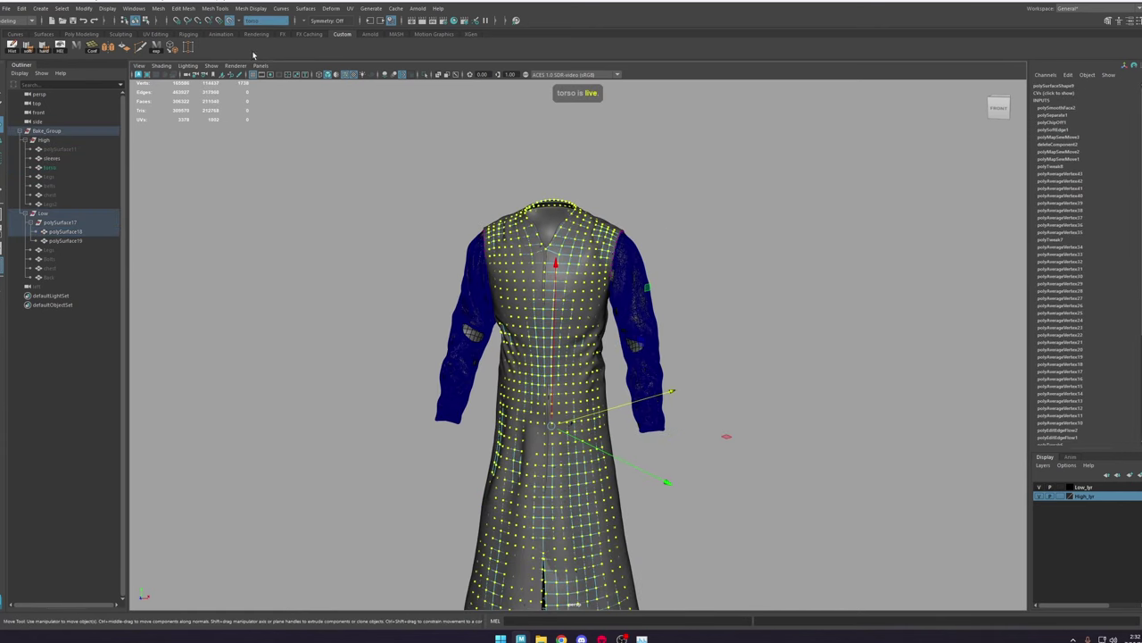
pyautogui.click(90, 48)
pyautogui.scroll(3, 586, 281)
pyautogui.moveTo(587, 281)
pyautogui.keyDown('alt'); pyautogui.mouseDown()
pyautogui.moveTo(569, 259)
pyautogui.moveTo(589, 262)
pyautogui.mouseUp(); pyautogui.keyUp('alt')
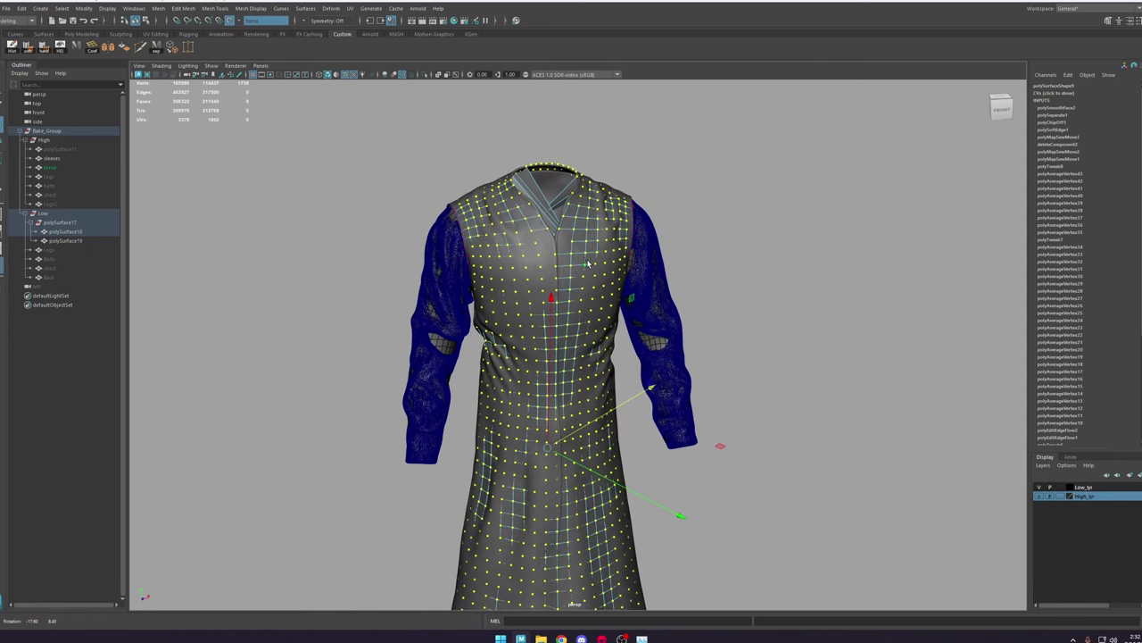
pyautogui.hotkey('ctrl', 'z')
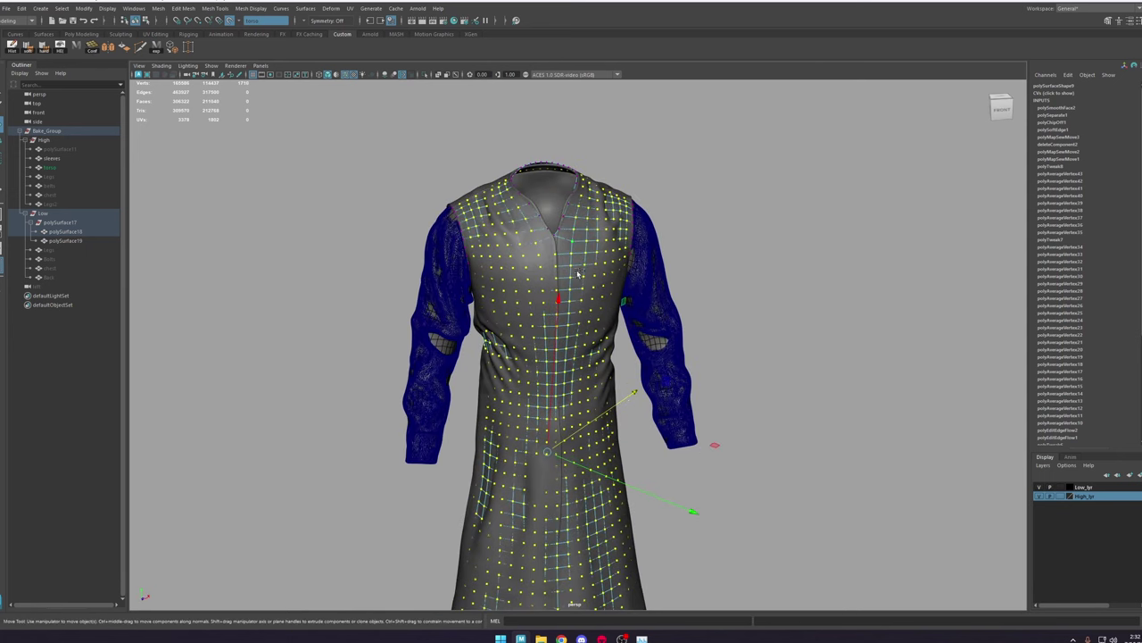
# Step: Deselect the hem and slit border vertices of the low-poly torso
pyautogui.keyDown('alt'); pyautogui.moveTo(609, 390); pyautogui.dragTo(594, 248, button='middle'); pyautogui.keyUp('alt')
pyautogui.keyDown('alt'); pyautogui.moveTo(604, 436); pyautogui.dragTo(594, 275, button='middle'); pyautogui.keyUp('alt')
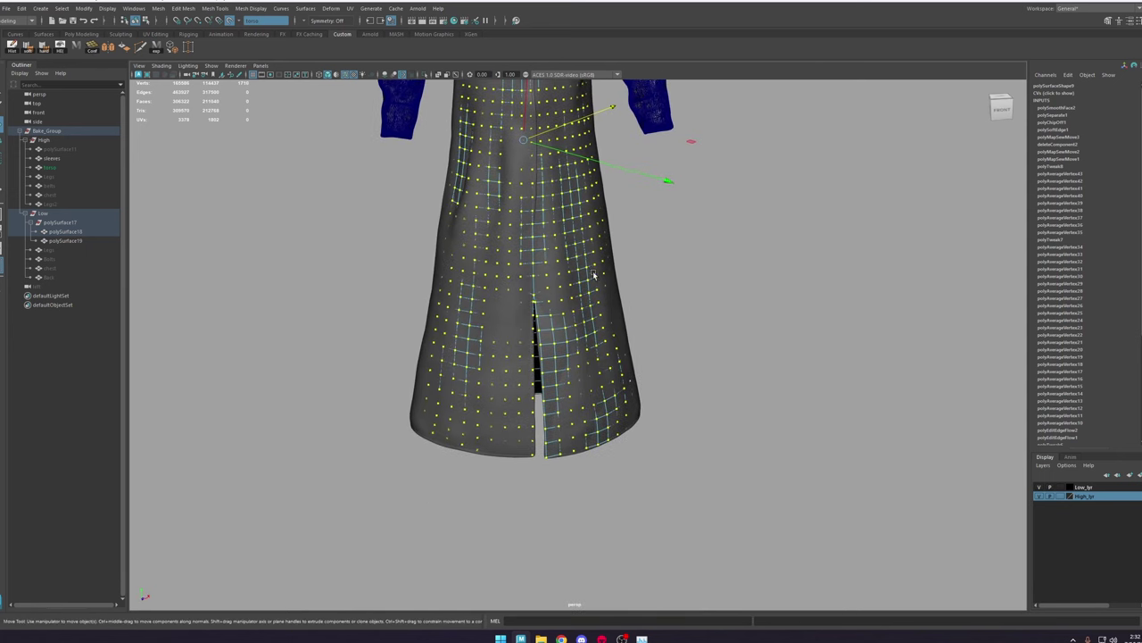
pyautogui.keyDown('ctrl'); pyautogui.doubleClick(518, 455); pyautogui.keyUp('ctrl')
pyautogui.keyDown('alt'); pyautogui.moveTo(526, 384); pyautogui.dragTo(524, 537, button='middle'); pyautogui.keyUp('alt')
pyautogui.keyDown('alt'); pyautogui.moveTo(525, 538); pyautogui.dragTo(490, 527, button='right'); pyautogui.keyUp('alt')
pyautogui.keyDown('alt'); pyautogui.moveTo(491, 500); pyautogui.dragTo(509, 558, button='middle'); pyautogui.keyUp('alt')
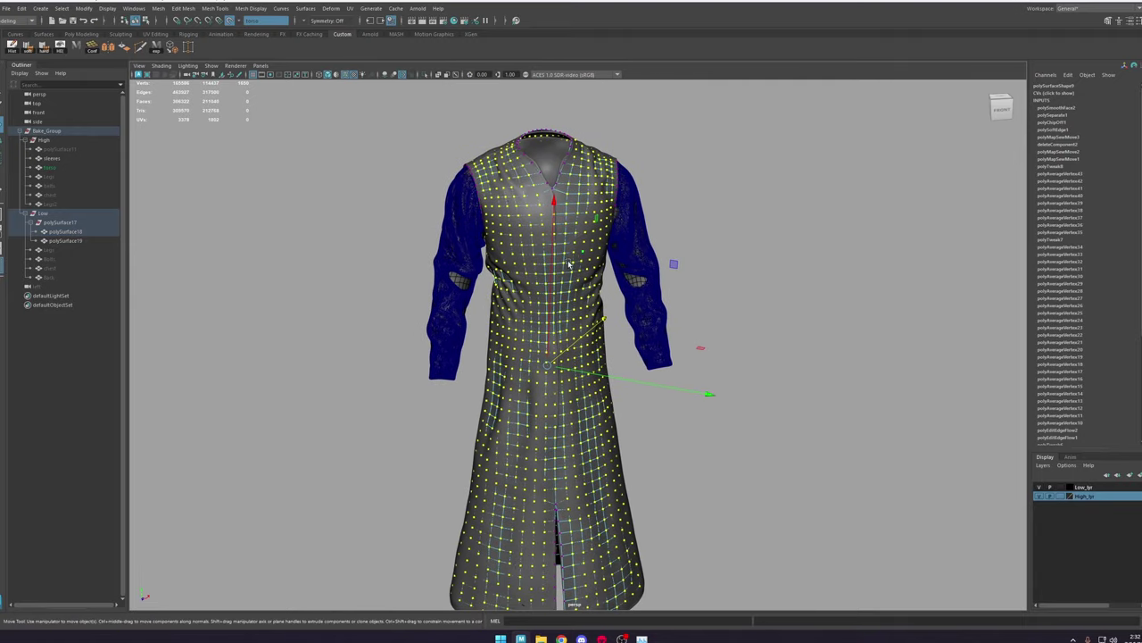
# Step: From the robe's back, select the high-poly sleeves in object mode and hide them
pyautogui.keyDown('alt'); pyautogui.moveTo(569, 265); pyautogui.dragTo(751, 258); pyautogui.keyUp('alt')
pyautogui.keyDown('alt'); pyautogui.moveTo(714, 249); pyautogui.dragTo(804, 259, button='right'); pyautogui.keyUp('alt')
pyautogui.keyDown('alt'); pyautogui.moveTo(666, 275); pyautogui.dragTo(589, 407, button='middle'); pyautogui.keyUp('alt')
pyautogui.press('F8')
pyautogui.click(791, 172)
pyautogui.click(552, 250)
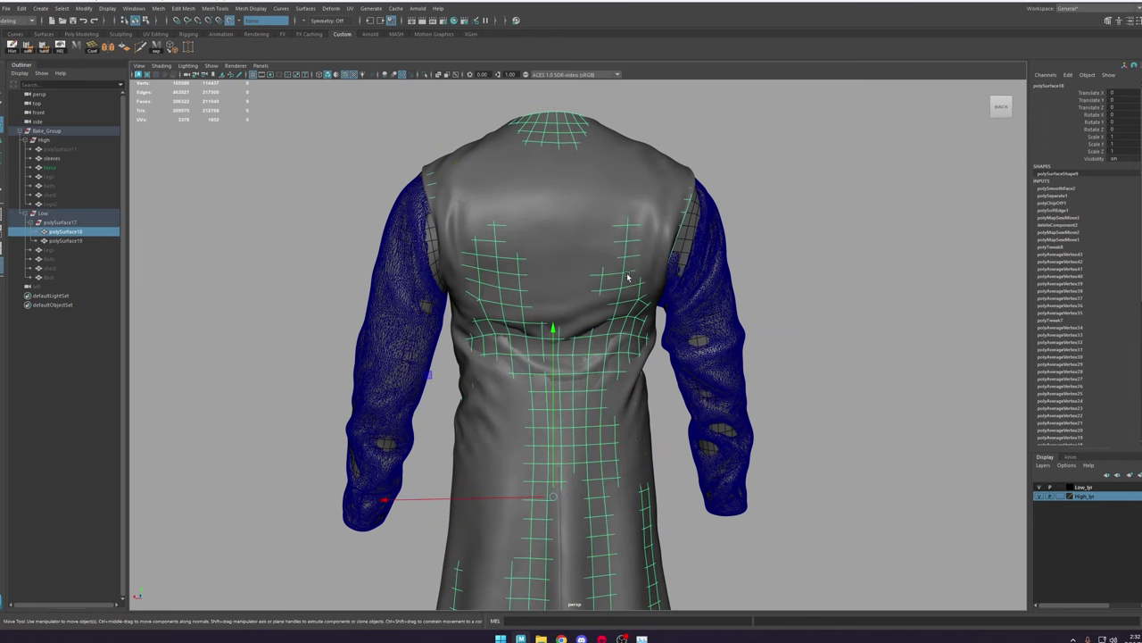
pyautogui.click(689, 248)
pyautogui.hotkey('ctrl', 'h')
# Step: Hide the low-poly sleeves and delete polySurface18's construction history
pyautogui.click(699, 265)
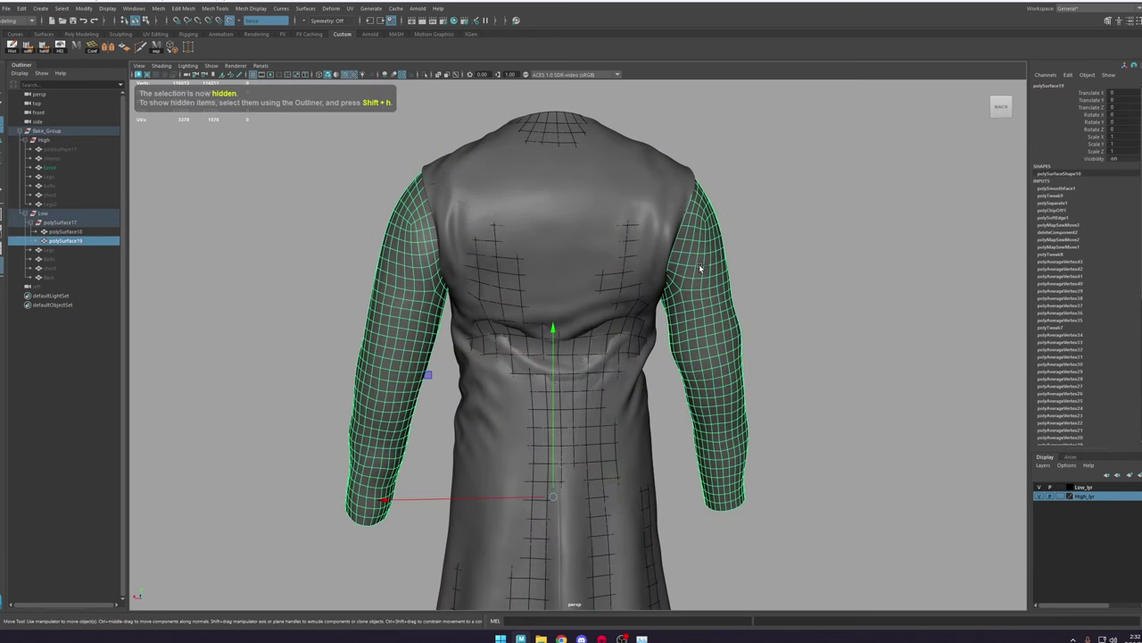
pyautogui.hotkey('ctrl', 'h')
pyautogui.click(609, 292)
pyautogui.keyDown('alt'); pyautogui.moveTo(685, 268); pyautogui.dragTo(738, 268); pyautogui.keyUp('alt')
pyautogui.moveTo(811, 251); pyautogui.dragTo(874, 154, button='right')
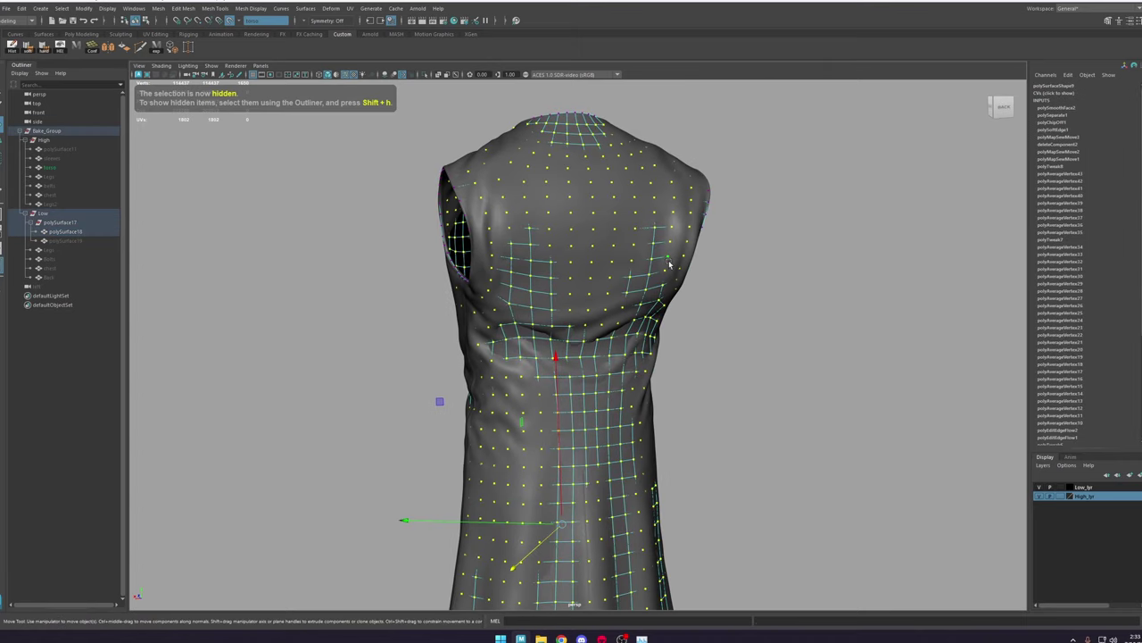
pyautogui.click(13, 48)
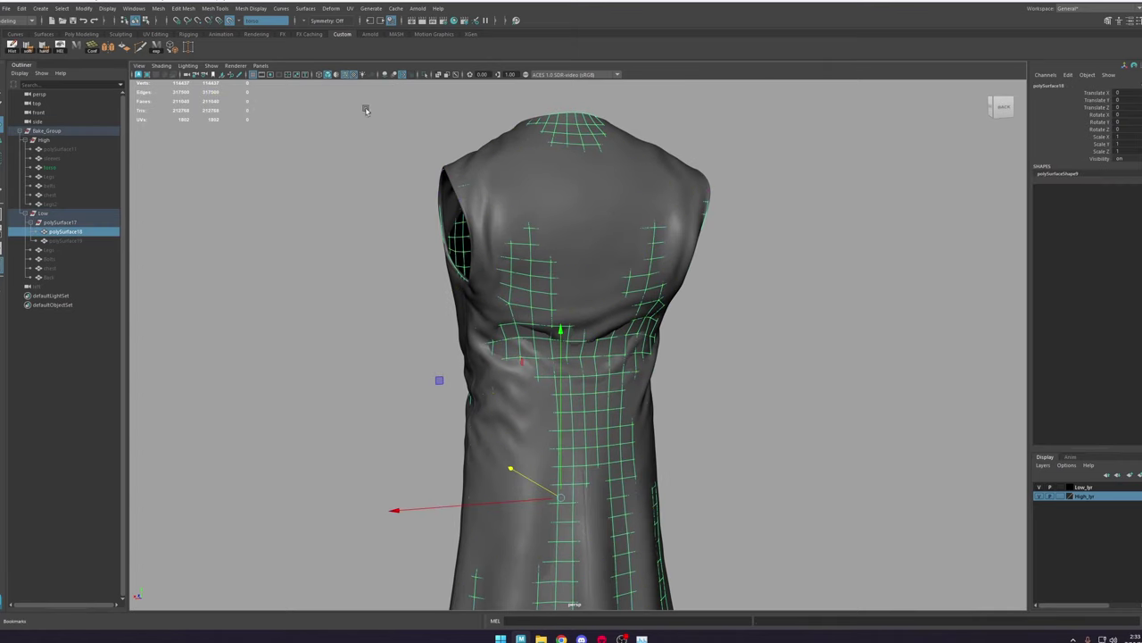
# Step: Slide vertices across the robe's back with soft selection to even their spacing
pyautogui.moveTo(926, 245); pyautogui.dragTo(810, 220, button='right')
pyautogui.click(594, 266)
pyautogui.press('b')
pyautogui.moveTo(604, 286); pyautogui.dragTo(629, 289)
pyautogui.click(601, 326)
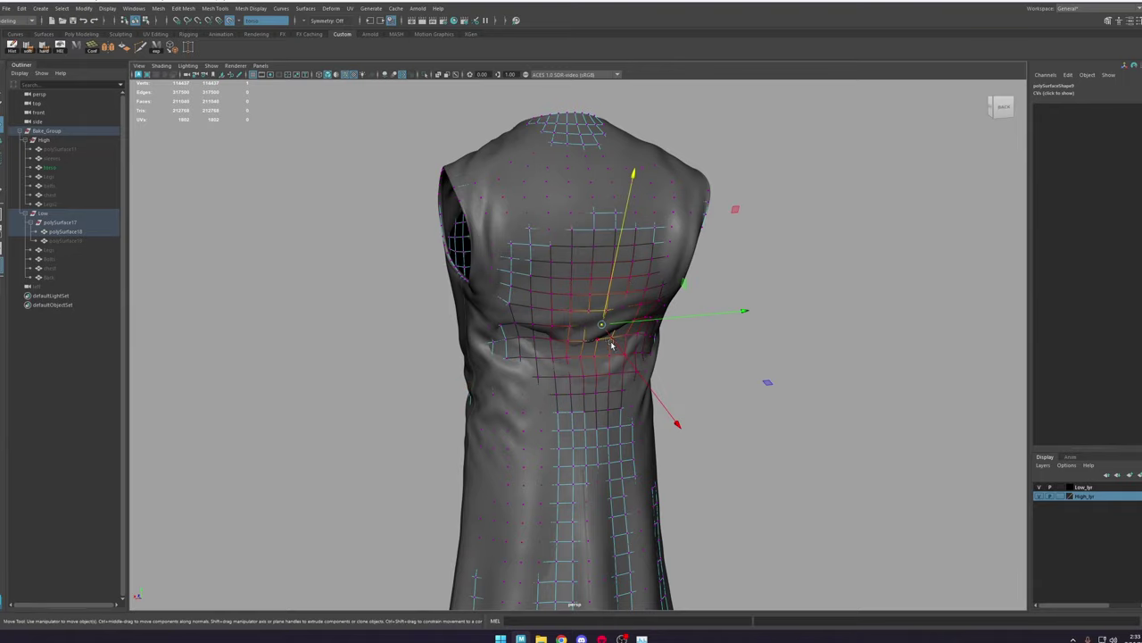
pyautogui.keyDown('ctrl'); pyautogui.keyDown('shift'); pyautogui.moveTo(612, 344); pyautogui.dragTo(616, 347); pyautogui.keyUp('shift'); pyautogui.keyUp('ctrl')
pyautogui.click(503, 451)
pyautogui.keyDown('alt'); pyautogui.moveTo(503, 453); pyautogui.dragTo(619, 448); pyautogui.keyUp('alt')
pyautogui.click(624, 445)
pyautogui.keyDown('ctrl'); pyautogui.keyDown('shift'); pyautogui.moveTo(627, 457); pyautogui.dragTo(630, 472); pyautogui.keyUp('shift'); pyautogui.keyUp('ctrl')
pyautogui.keyDown('alt'); pyautogui.moveTo(499, 375); pyautogui.dragTo(571, 370); pyautogui.keyUp('alt')
pyautogui.click(563, 369)
pyautogui.keyDown('ctrl'); pyautogui.keyDown('shift'); pyautogui.moveTo(580, 374); pyautogui.dragTo(589, 379); pyautogui.keyUp('shift'); pyautogui.keyUp('ctrl')
# Step: Keep evening soft-selected vertices over the back and near the hem
pyautogui.keyDown('alt'); pyautogui.moveTo(375, 428); pyautogui.dragTo(442, 460); pyautogui.keyUp('alt')
pyautogui.click(446, 472)
pyautogui.click(544, 275)
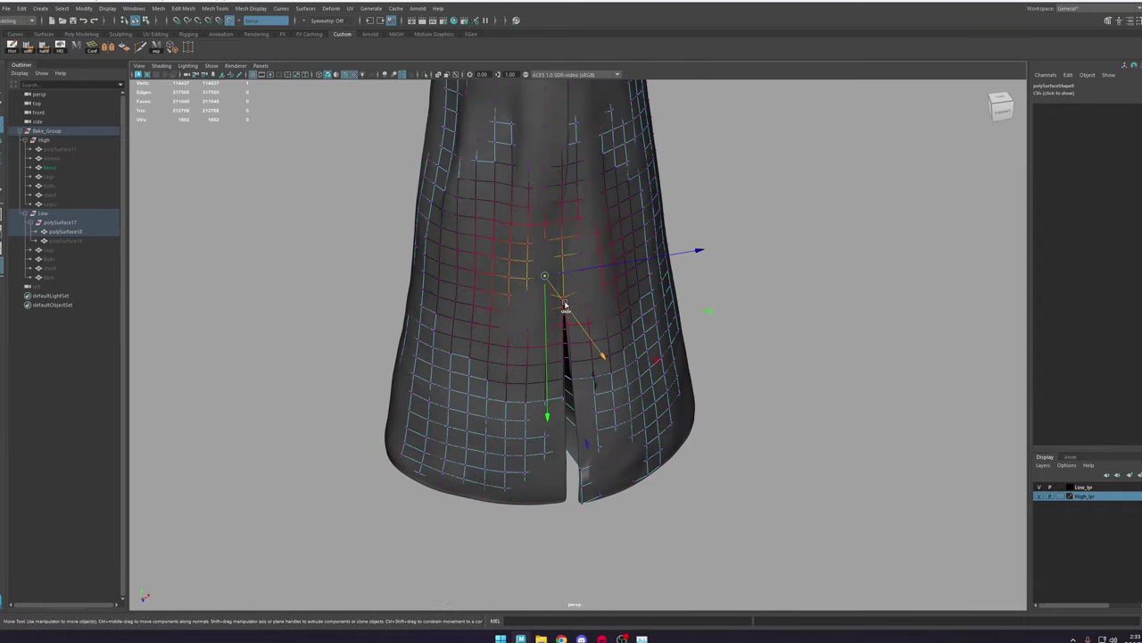
pyautogui.keyDown('alt'); pyautogui.moveTo(357, 392); pyautogui.dragTo(418, 411); pyautogui.keyUp('alt')
pyautogui.click(420, 425)
pyautogui.keyDown('alt'); pyautogui.moveTo(428, 357); pyautogui.dragTo(544, 295); pyautogui.keyUp('alt')
pyautogui.click(572, 276)
pyautogui.keyDown('ctrl'); pyautogui.keyDown('shift'); pyautogui.moveTo(615, 276); pyautogui.dragTo(632, 278); pyautogui.keyUp('shift'); pyautogui.keyUp('ctrl')
pyautogui.click(566, 456)
pyautogui.keyDown('alt'); pyautogui.moveTo(447, 410); pyautogui.dragTo(586, 410); pyautogui.keyUp('alt')
pyautogui.click(540, 475)
pyautogui.click(541, 462)
pyautogui.click(549, 472)
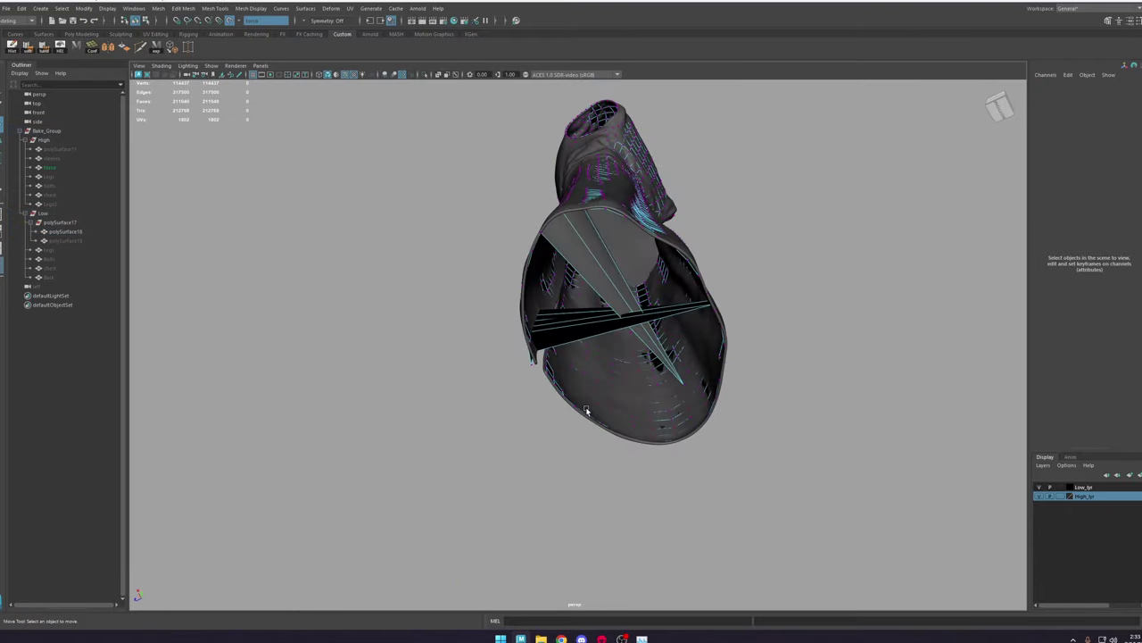
# Step: Show the hem in wireframe and run Average Vertices repeatedly to remove stretched spikes
pyautogui.click(685, 380)
pyautogui.press('4')
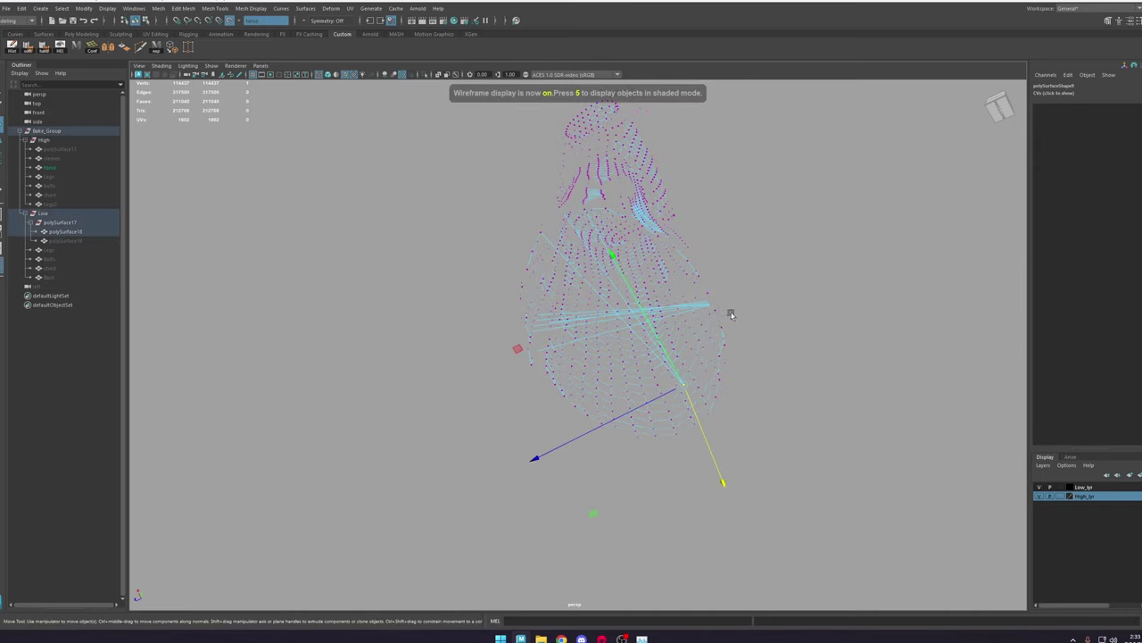
pyautogui.keyDown('alt'); pyautogui.moveTo(731, 313); pyautogui.dragTo(777, 341); pyautogui.keyUp('alt')
pyautogui.keyDown('alt'); pyautogui.moveTo(784, 352); pyautogui.dragTo(885, 501, button='right'); pyautogui.keyUp('alt')
pyautogui.keyDown('alt'); pyautogui.moveTo(754, 436); pyautogui.dragTo(614, 388, button='middle'); pyautogui.keyUp('alt')
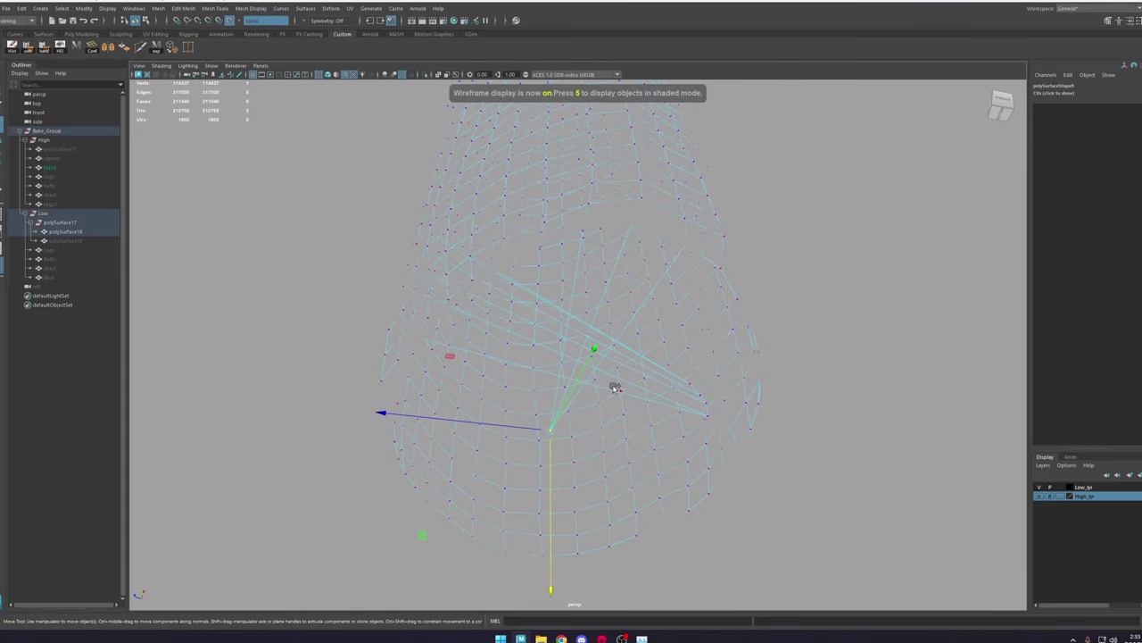
pyautogui.keyDown('shift'); pyautogui.moveTo(614, 387); pyautogui.dragTo(637, 367, button='right'); pyautogui.keyUp('shift')
pyautogui.press('g')
pyautogui.press('g')
pyautogui.press('g')
pyautogui.press('g')
pyautogui.press('g')
pyautogui.press('g')
pyautogui.press('g')
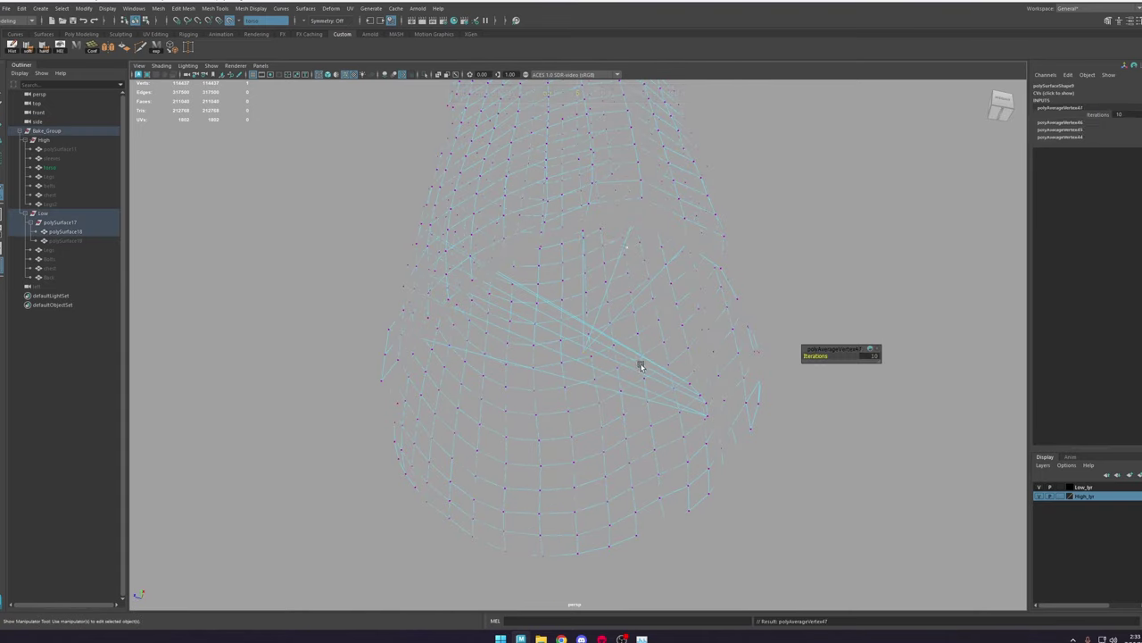
pyautogui.click(706, 416)
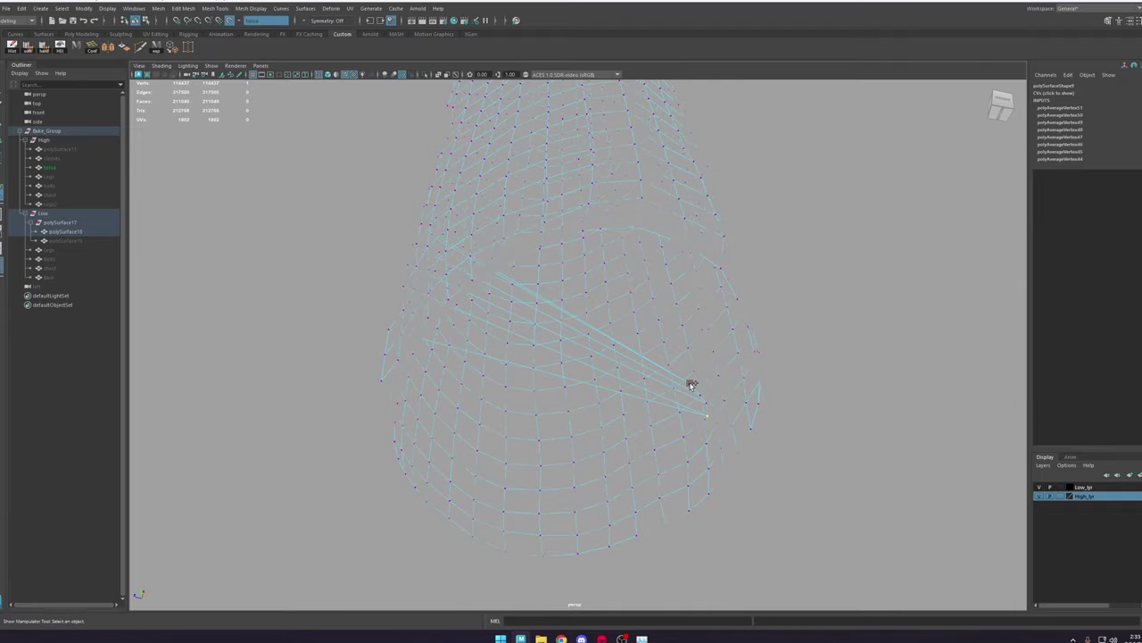
pyautogui.press('g')
pyautogui.press('g')
pyautogui.press('g')
pyautogui.press('g')
pyautogui.press('g')
pyautogui.press('g')
pyautogui.press('g')
pyautogui.press('g')
pyautogui.press('g')
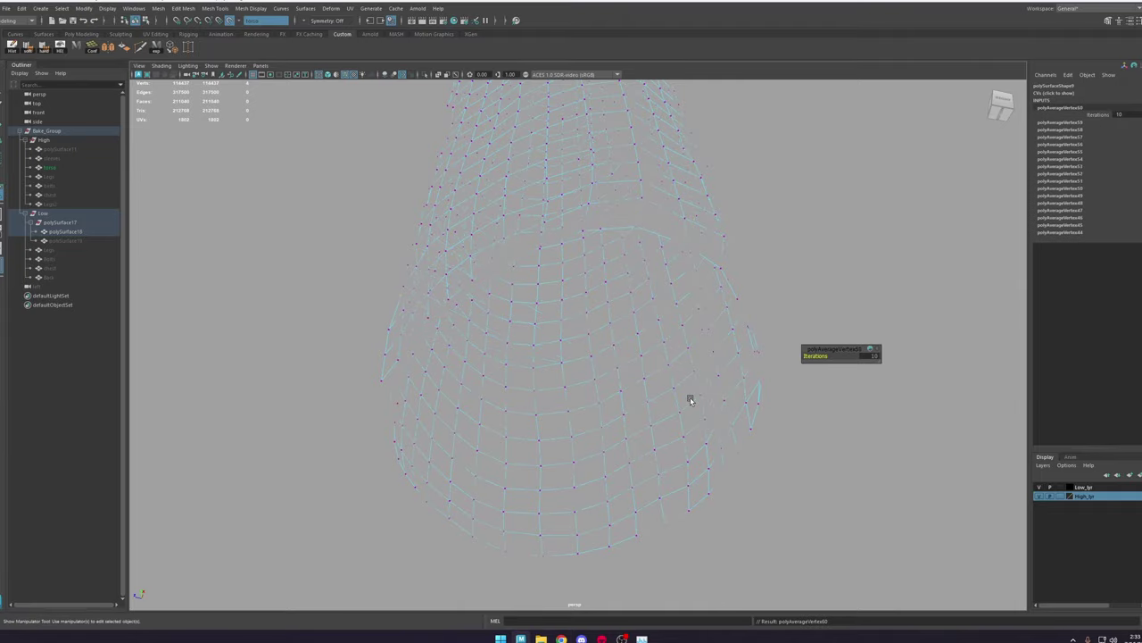
pyautogui.press('g')
# Step: Slide more soft-selected hem vertices and apply another Average Vertices pass
pyautogui.keyDown('alt'); pyautogui.moveTo(690, 399); pyautogui.dragTo(630, 234); pyautogui.keyUp('alt')
pyautogui.press('w')
pyautogui.scroll(-4, 634, 337)
pyautogui.scroll(6, 636, 348)
pyautogui.press('b')
pyautogui.keyDown('alt'); pyautogui.moveTo(637, 365); pyautogui.dragTo(544, 364); pyautogui.keyUp('alt')
pyautogui.moveTo(545, 363); pyautogui.dragTo(523, 331)
pyautogui.press('g')
pyautogui.press('g')
pyautogui.press('g')
pyautogui.scroll(5, 576, 339)
pyautogui.moveTo(523, 331); pyautogui.dragTo(535, 357)
# Step: Activate Quad Draw on polySurface18 from the Modeling Toolkit and frame the robe's bottom edge
pyautogui.click(393, 295)
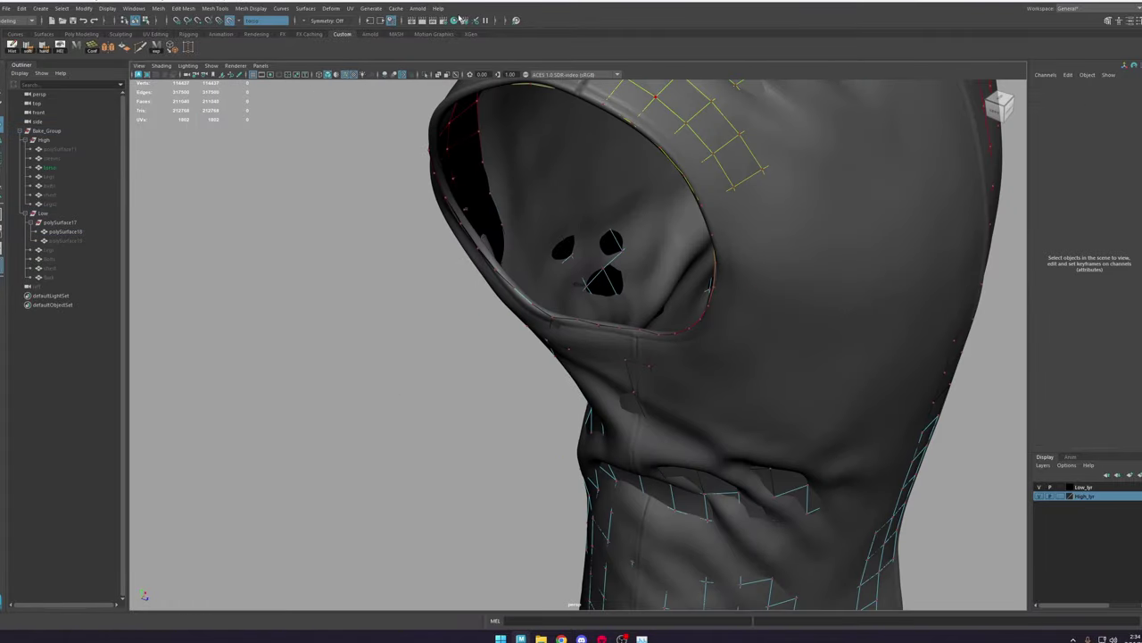
pyautogui.click(728, 154)
pyautogui.click(1109, 20)
pyautogui.click(1118, 347)
pyautogui.keyDown('alt'); pyautogui.moveTo(615, 350); pyautogui.dragTo(712, 313); pyautogui.keyUp('alt')
pyautogui.keyDown('alt'); pyautogui.moveTo(712, 312); pyautogui.dragTo(562, 357, button='right'); pyautogui.keyUp('alt')
pyautogui.keyDown('alt'); pyautogui.moveTo(571, 428); pyautogui.dragTo(571, 259, button='middle'); pyautogui.keyUp('alt')
pyautogui.keyDown('alt'); pyautogui.moveTo(572, 259); pyautogui.dragTo(625, 446, button='right'); pyautogui.keyUp('alt')
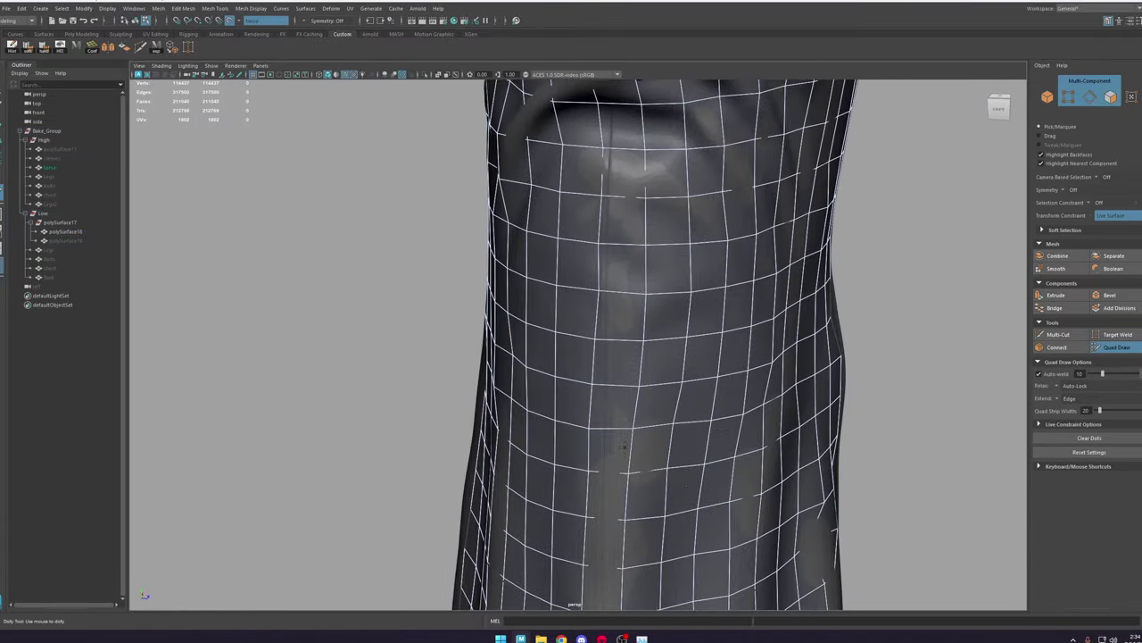
pyautogui.keyDown('alt'); pyautogui.moveTo(624, 446); pyautogui.dragTo(600, 295, button='middle'); pyautogui.keyUp('alt')
pyautogui.keyDown('alt'); pyautogui.moveTo(600, 295); pyautogui.dragTo(549, 308, button='right'); pyautogui.keyUp('alt')
pyautogui.keyDown('alt'); pyautogui.moveTo(571, 410); pyautogui.dragTo(572, 357, button='middle'); pyautogui.keyUp('alt')
pyautogui.keyDown('alt'); pyautogui.moveTo(571, 357); pyautogui.dragTo(589, 392, button='right'); pyautogui.keyUp('alt')
pyautogui.keyDown('alt'); pyautogui.moveTo(589, 437); pyautogui.dragTo(571, 185, button='middle'); pyautogui.keyUp('alt')
pyautogui.keyDown('alt'); pyautogui.moveTo(577, 372); pyautogui.dragTo(578, 379, button='right'); pyautogui.keyUp('alt')
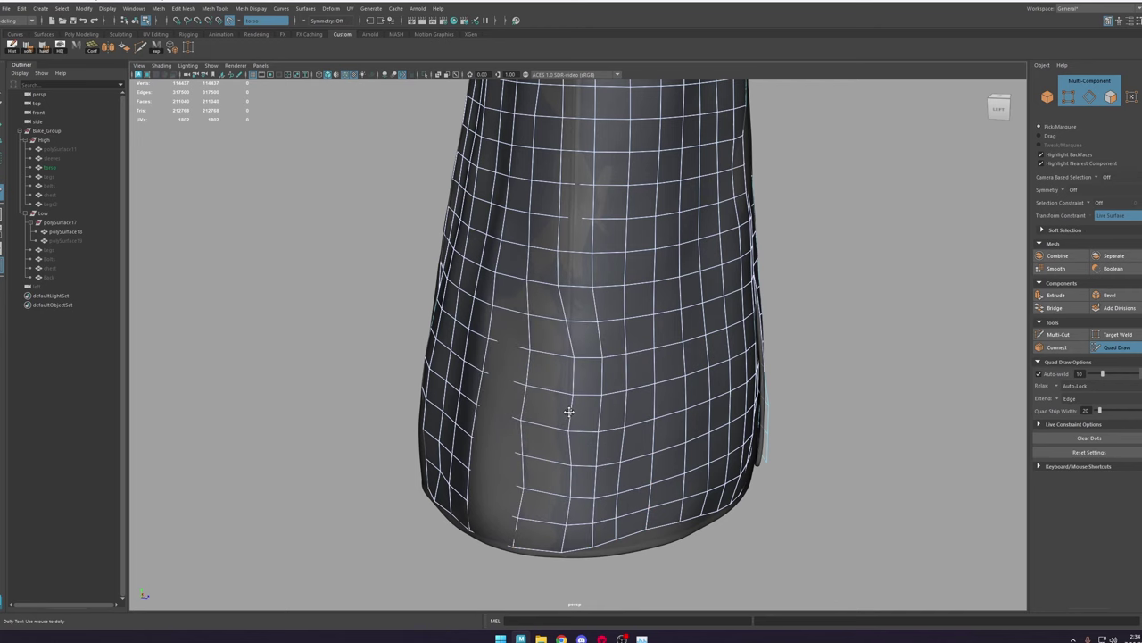
pyautogui.keyDown('alt'); pyautogui.moveTo(585, 227); pyautogui.dragTo(571, 336, button='middle'); pyautogui.keyUp('alt')
# Step: Move a lower-robe vertex, then relax the surrounding quads with Quad Draw
pyautogui.press('w')
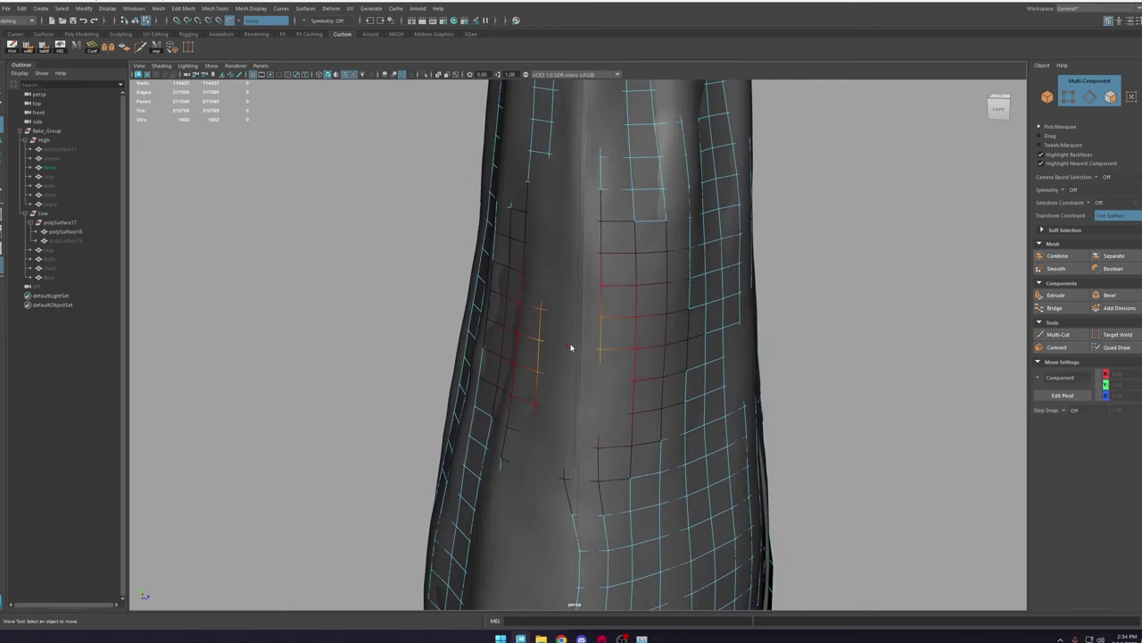
pyautogui.click(572, 345)
pyautogui.keyDown('alt'); pyautogui.moveTo(554, 372); pyautogui.dragTo(531, 340); pyautogui.keyUp('alt')
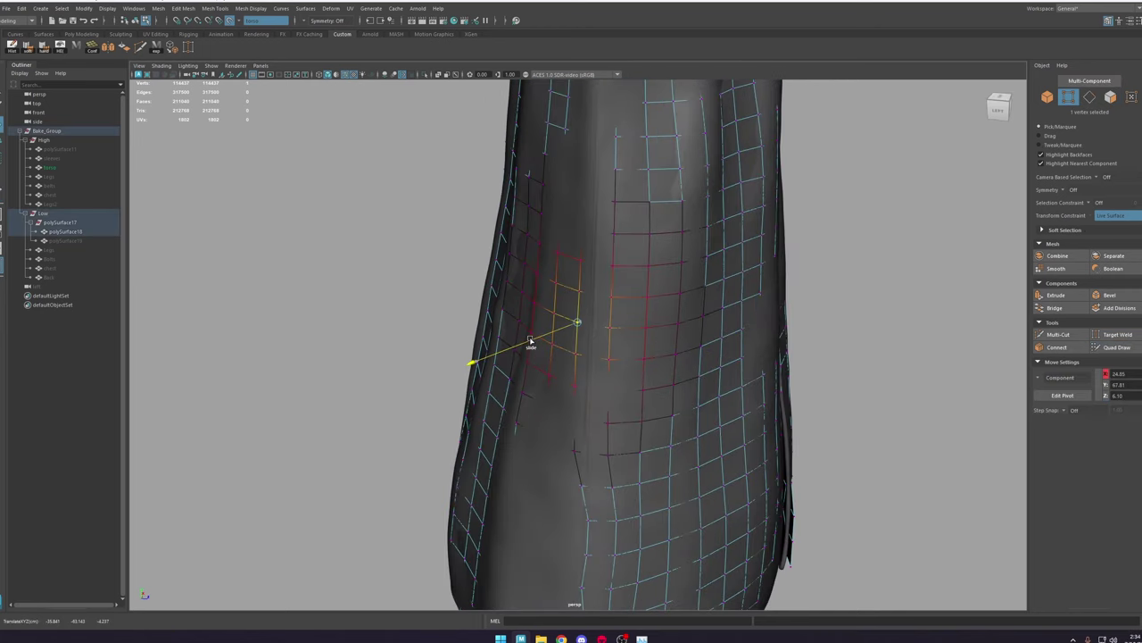
pyautogui.click(1136, 348)
pyautogui.moveTo(585, 313); pyautogui.dragTo(594, 311)
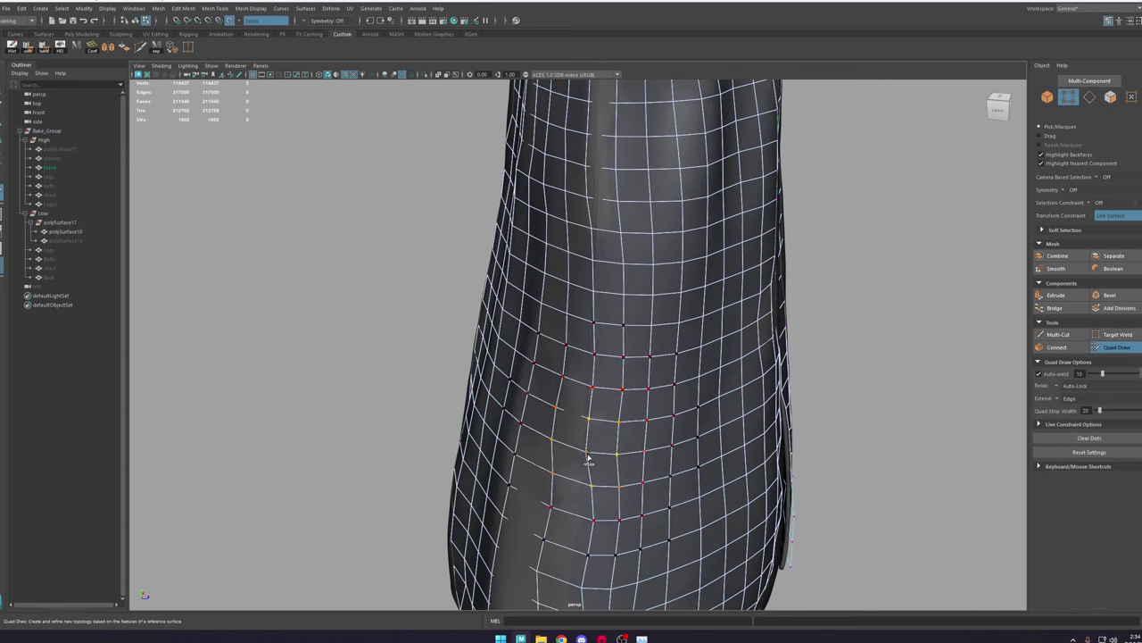
pyautogui.moveTo(587, 457)
pyautogui.keyDown('shift'); pyautogui.mouseDown()
pyautogui.moveTo(589, 498)
pyautogui.moveTo(575, 464)
pyautogui.mouseUp(); pyautogui.keyUp('shift')
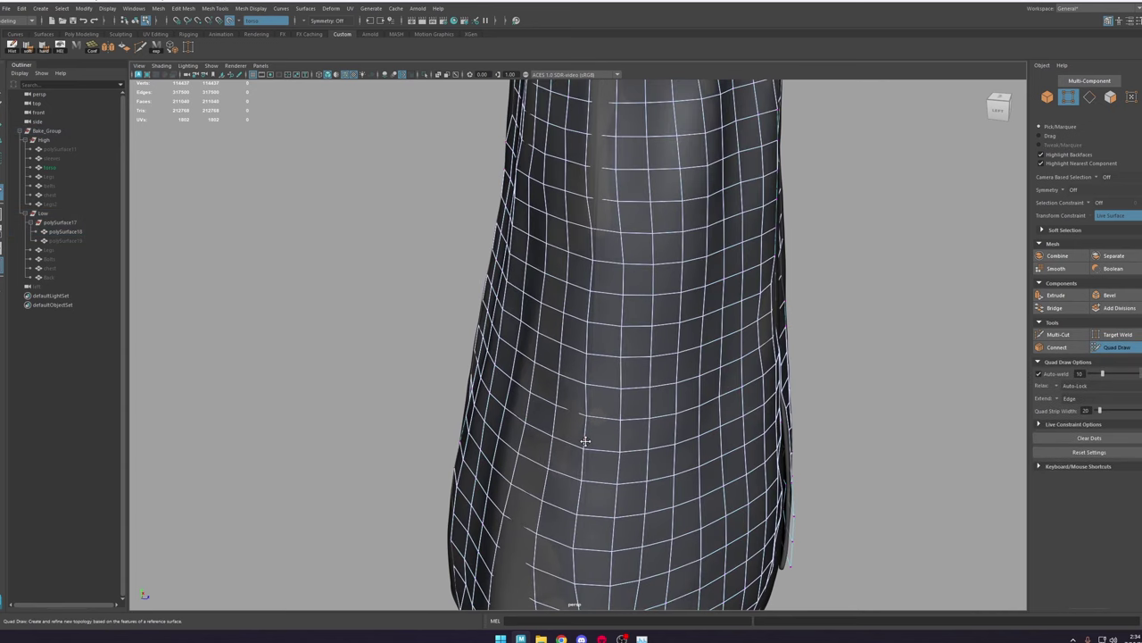
pyautogui.moveTo(572, 543); pyautogui.dragTo(631, 370)
# Step: Shift soft-selected vertices across the lower robe with the Move tool
pyautogui.press('w')
pyautogui.moveTo(567, 336); pyautogui.dragTo(539, 333, button='right')
pyautogui.click(557, 338)
pyautogui.press('b')
pyautogui.moveTo(587, 354); pyautogui.dragTo(587, 398)
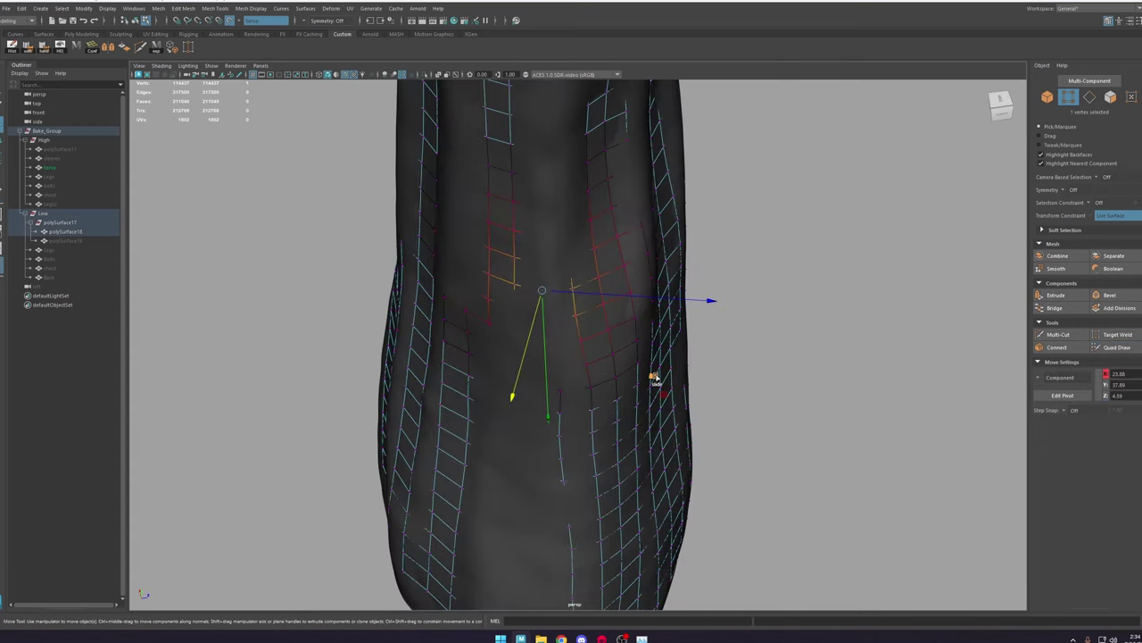
pyautogui.moveTo(655, 378); pyautogui.dragTo(660, 381)
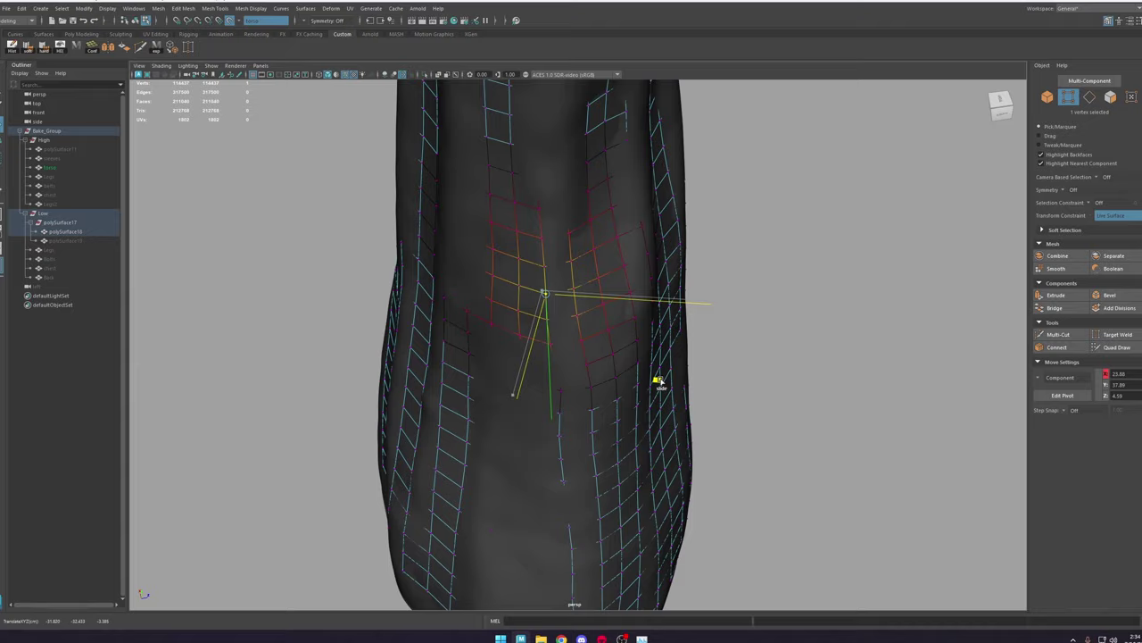
pyautogui.click(540, 174)
pyautogui.keyDown('alt'); pyautogui.moveTo(541, 176); pyautogui.dragTo(542, 274, button='middle'); pyautogui.keyUp('alt')
pyautogui.moveTo(657, 346); pyautogui.dragTo(668, 350)
# Step: Relax and smooth the quads across the lower torso with Quad Draw
pyautogui.click(1119, 347)
pyautogui.keyDown('alt'); pyautogui.moveTo(548, 237); pyautogui.dragTo(551, 331, button='middle'); pyautogui.keyUp('alt')
pyautogui.keyDown('alt'); pyautogui.moveTo(550, 331); pyautogui.dragTo(555, 272); pyautogui.keyUp('alt')
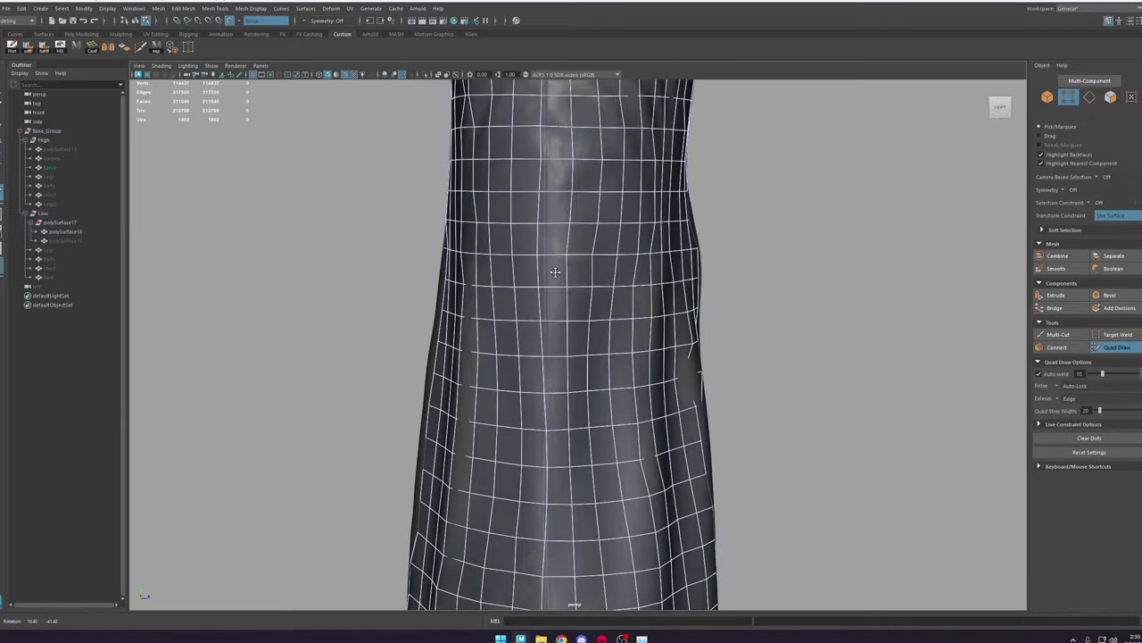
pyautogui.keyDown('alt'); pyautogui.moveTo(551, 223); pyautogui.dragTo(544, 321, button='middle'); pyautogui.keyUp('alt')
pyautogui.moveTo(528, 321)
pyautogui.keyDown('shift'); pyautogui.mouseDown()
pyautogui.moveTo(538, 321)
pyautogui.moveTo(538, 399)
pyautogui.moveTo(543, 376)
pyautogui.moveTo(538, 450)
pyautogui.moveTo(535, 438)
pyautogui.mouseUp(); pyautogui.keyUp('shift')
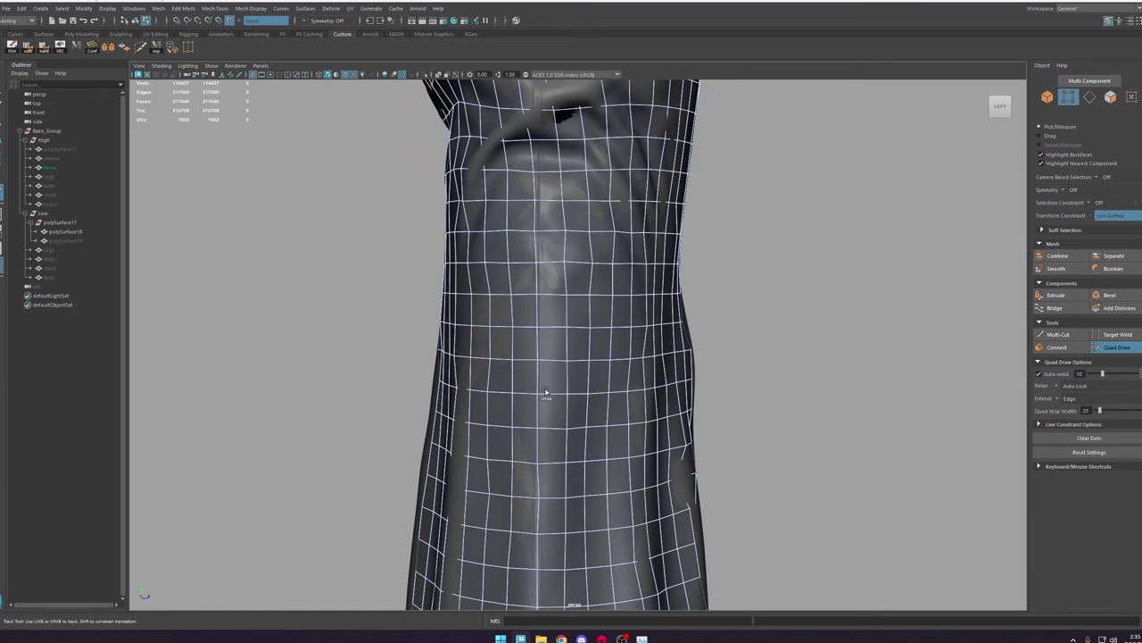
pyautogui.keyDown('shift'); pyautogui.moveTo(543, 312); pyautogui.dragTo(547, 607); pyautogui.keyUp('shift')
pyautogui.keyDown('alt'); pyautogui.moveTo(574, 512); pyautogui.dragTo(573, 319, button='middle'); pyautogui.keyUp('alt')
pyautogui.keyDown('alt'); pyautogui.moveTo(573, 319); pyautogui.dragTo(584, 335, button='right'); pyautogui.keyUp('alt')
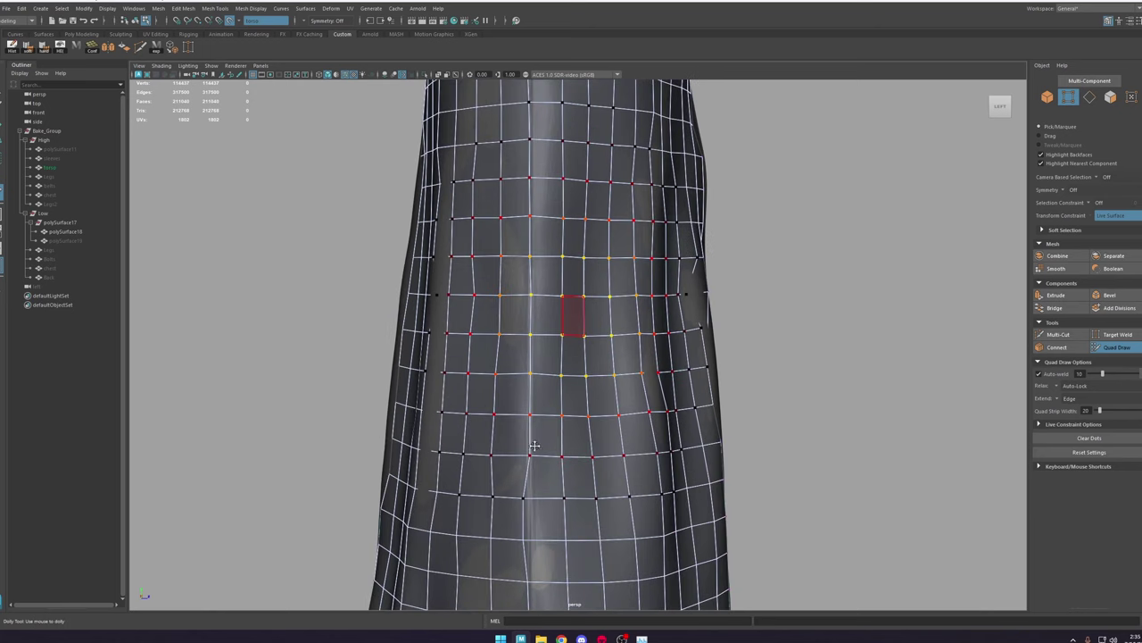
pyautogui.keyDown('shift'); pyautogui.moveTo(536, 446); pyautogui.dragTo(526, 530); pyautogui.keyUp('shift')
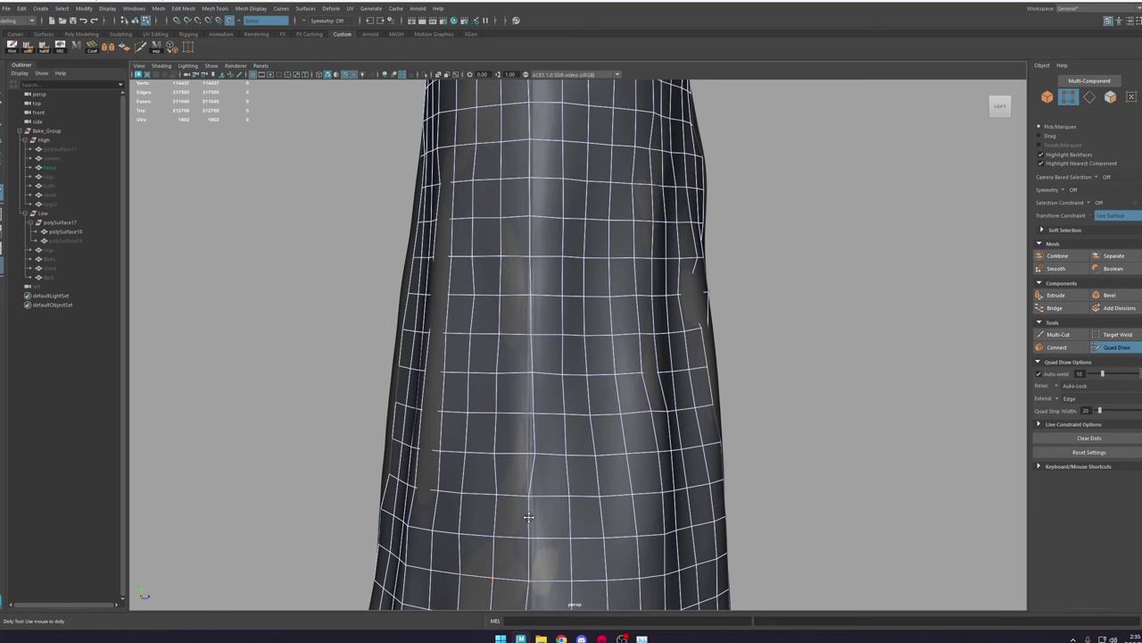
pyautogui.moveTo(536, 457)
pyautogui.keyDown('shift'); pyautogui.mouseDown()
pyautogui.moveTo(541, 480)
pyautogui.moveTo(531, 416)
pyautogui.moveTo(533, 432)
pyautogui.mouseUp(); pyautogui.keyUp('shift')
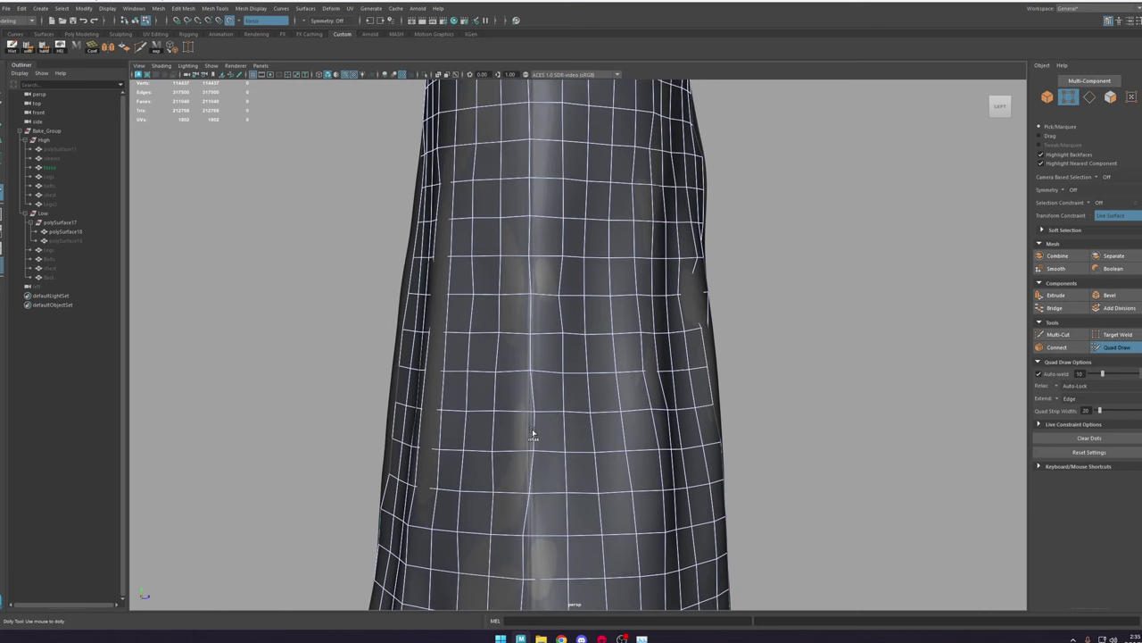
pyautogui.moveTo(522, 534); pyautogui.dragTo(527, 534)
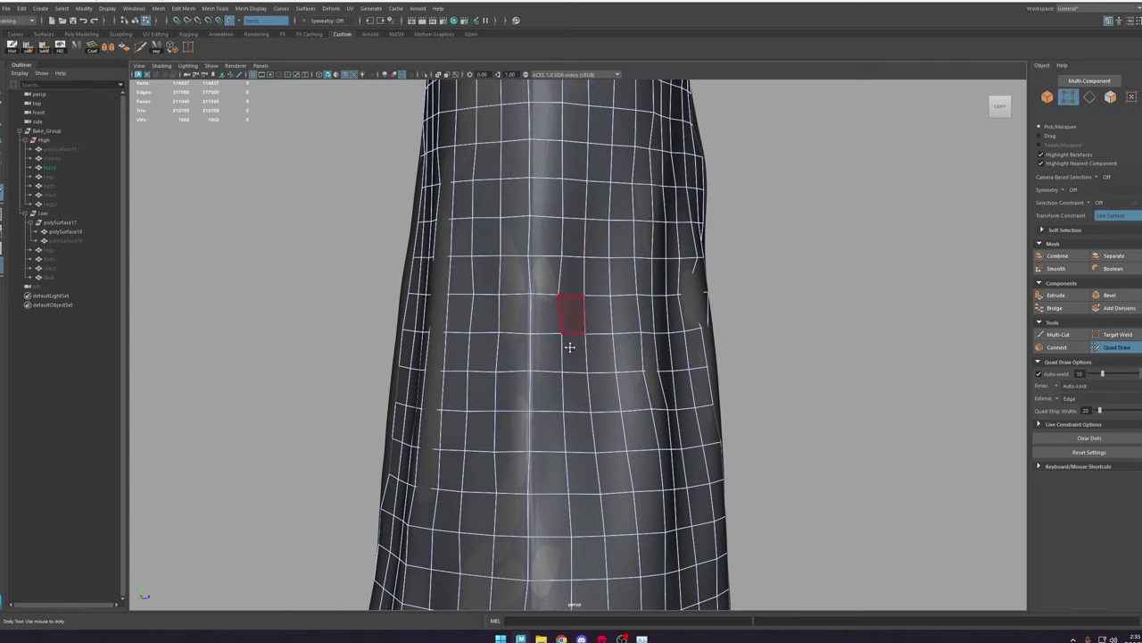
# Step: Tumble and dolly the view up from the lower robe to the underarm area
pyautogui.scroll(-3, 571, 347)
pyautogui.keyDown('alt'); pyautogui.moveTo(566, 258); pyautogui.dragTo(558, 449, button='middle'); pyautogui.keyUp('alt')
pyautogui.keyDown('alt'); pyautogui.moveTo(559, 449); pyautogui.dragTo(527, 351); pyautogui.keyUp('alt')
pyautogui.keyDown('alt'); pyautogui.moveTo(527, 352); pyautogui.dragTo(530, 456, button='middle'); pyautogui.keyUp('alt')
pyautogui.scroll(3, 509, 273)
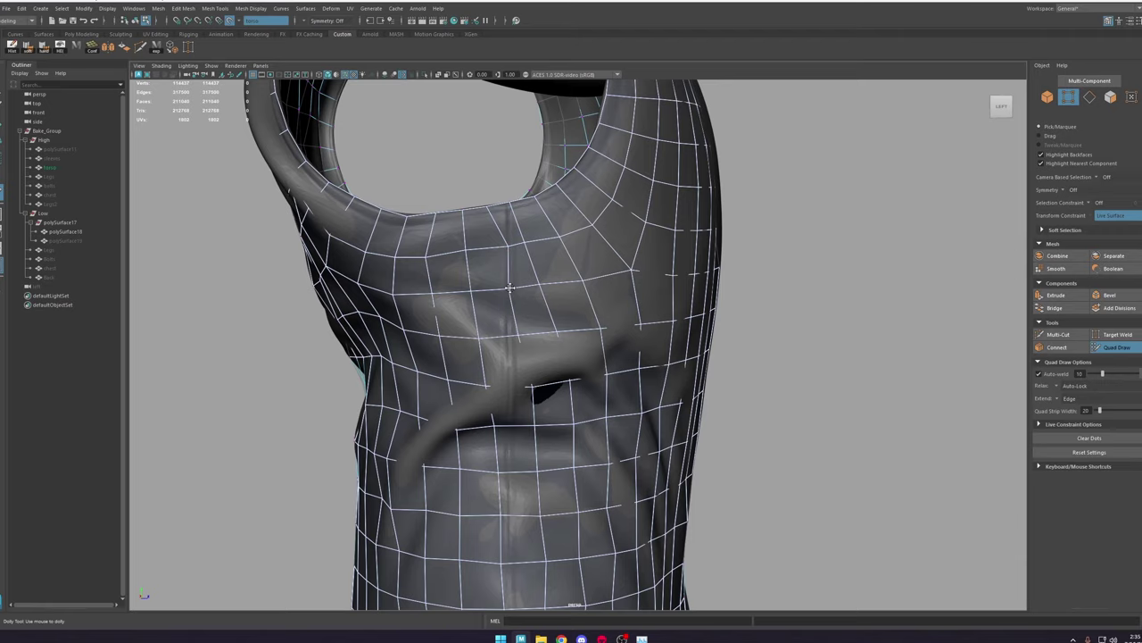
# Step: Shift a vertex under the armhole sideways along X
pyautogui.press('w')
pyautogui.click(533, 386)
pyautogui.moveTo(543, 402); pyautogui.dragTo(546, 405)
pyautogui.click(1115, 351)
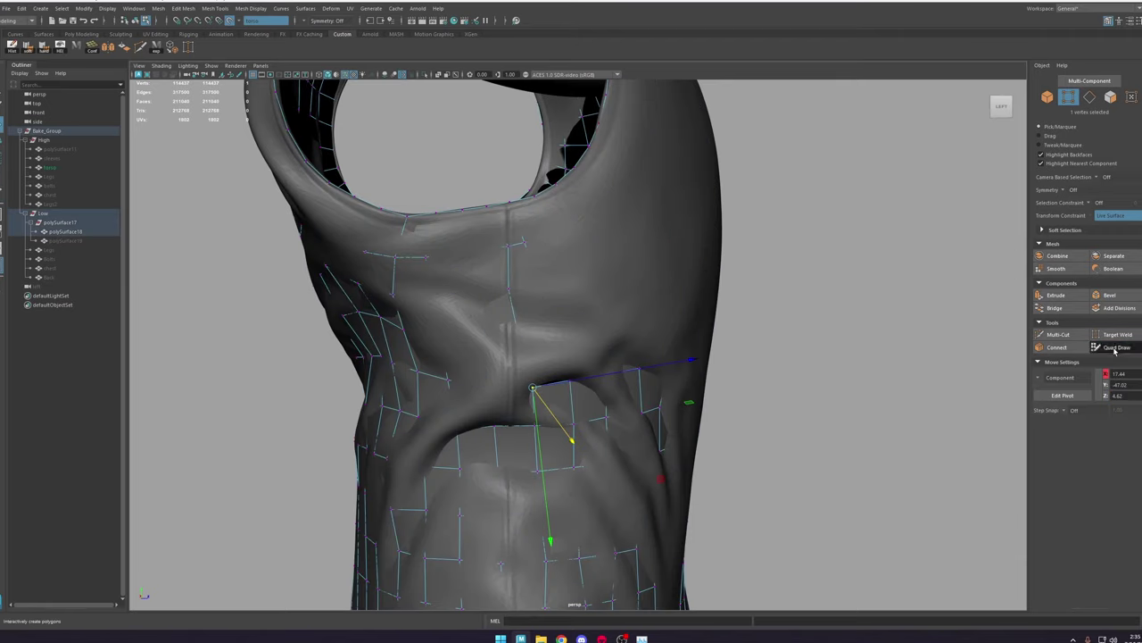
pyautogui.scroll(-5, 414, 202)
pyautogui.scroll(4, 535, 285)
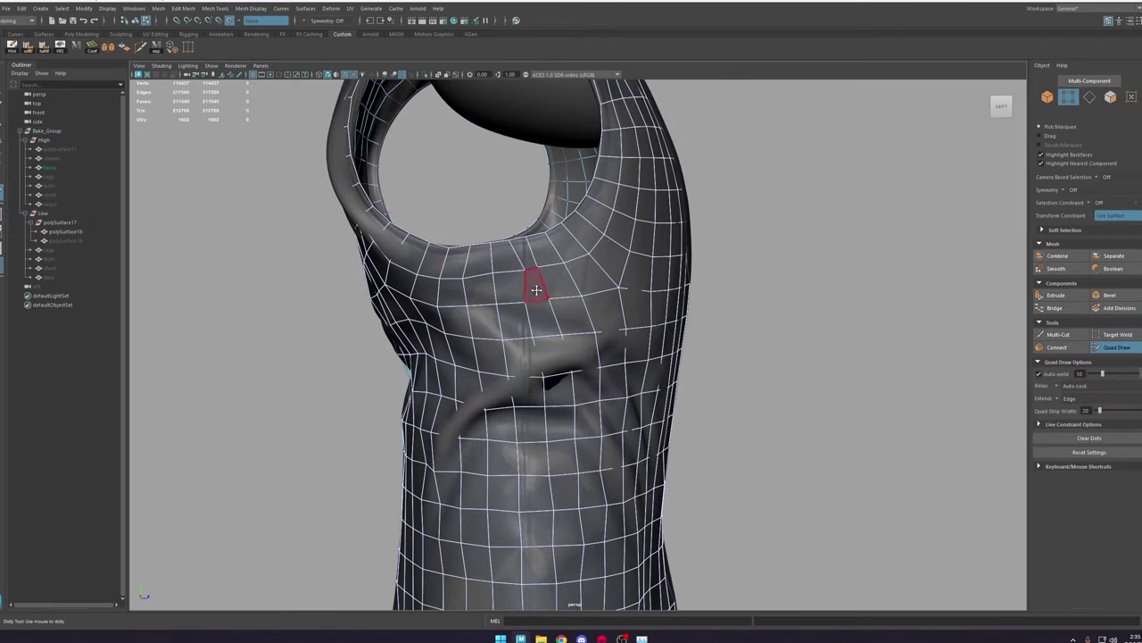
pyautogui.keyDown('alt'); pyautogui.moveTo(534, 335); pyautogui.dragTo(524, 343); pyautogui.keyUp('alt')
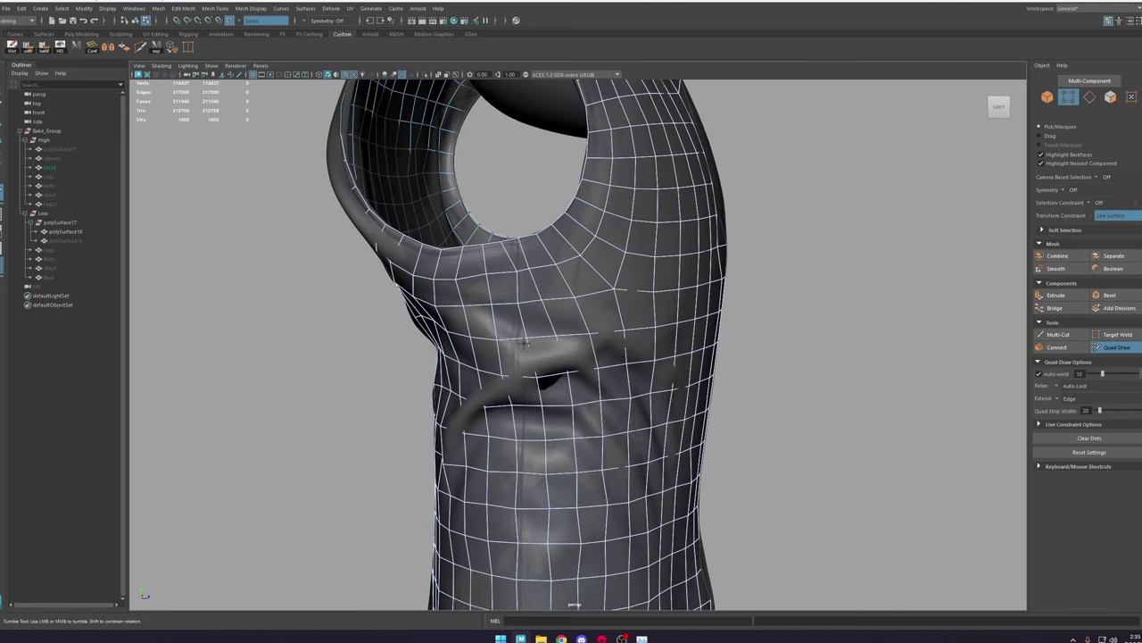
# Step: Nudge a pair of lower-torso vertices and adjust a vertex below the armhole
pyautogui.press('w')
pyautogui.rightClick(520, 432)
pyautogui.click(517, 439)
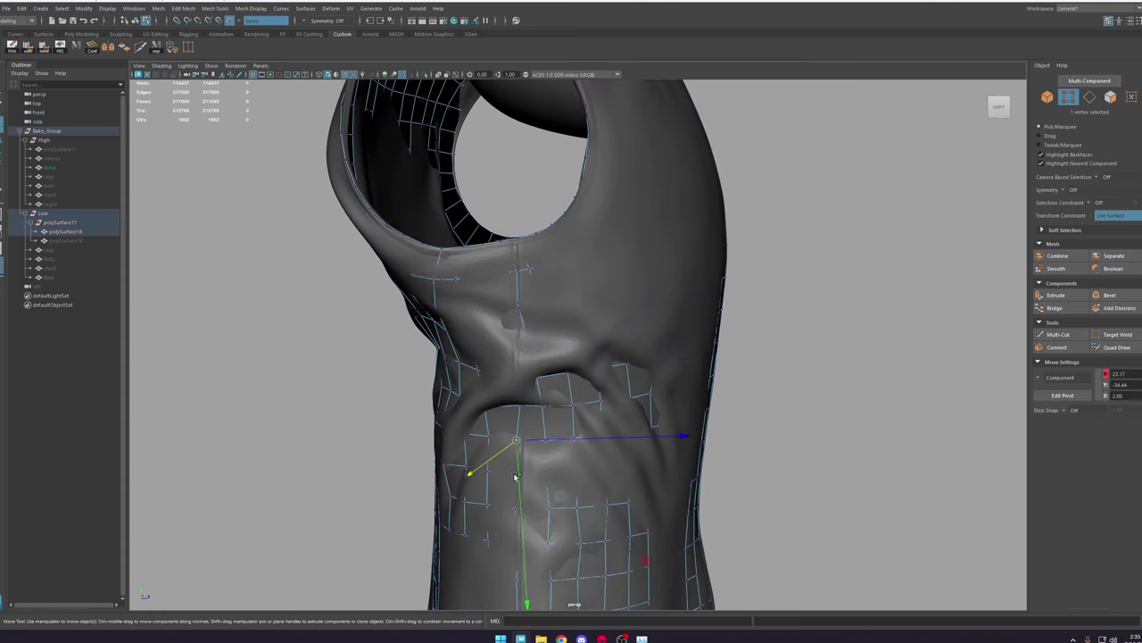
pyautogui.keyDown('shift'); pyautogui.click(515, 475); pyautogui.keyUp('shift')
pyautogui.moveTo(493, 465); pyautogui.dragTo(486, 468)
pyautogui.click(1116, 348)
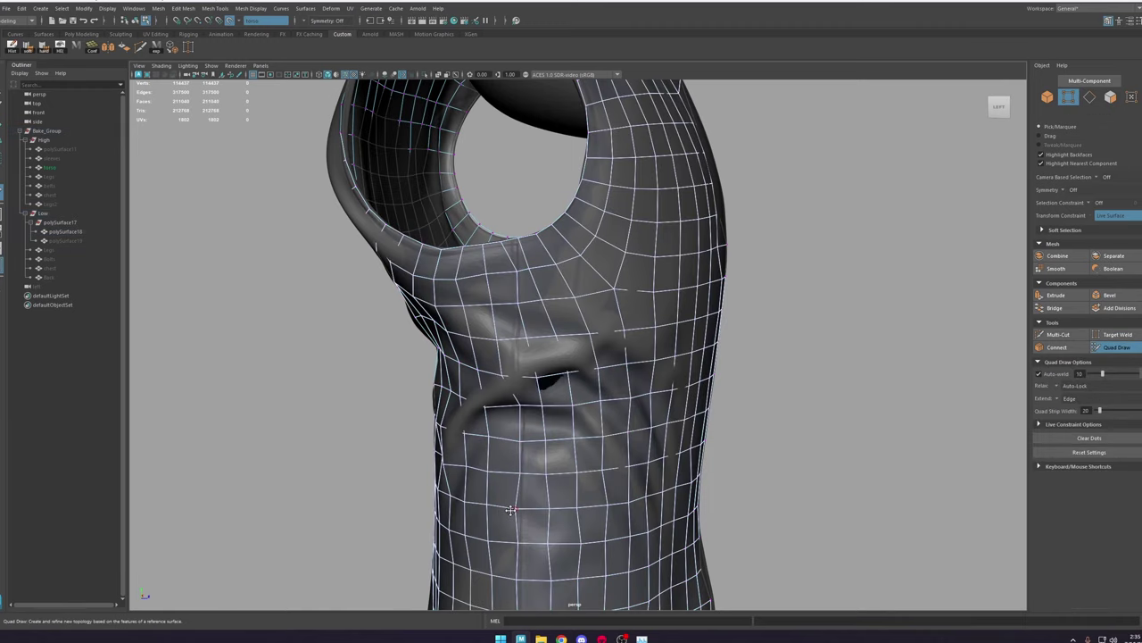
pyautogui.keyDown('alt'); pyautogui.moveTo(519, 374); pyautogui.dragTo(558, 362); pyautogui.keyUp('alt')
pyautogui.press('w')
pyautogui.click(536, 334)
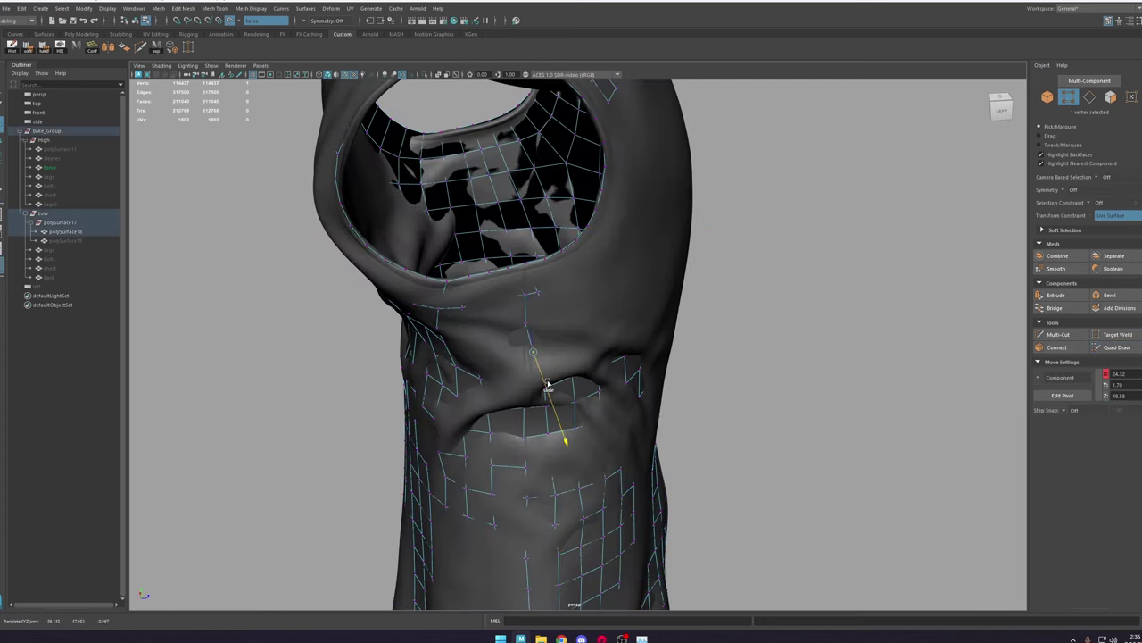
pyautogui.click(1114, 347)
# Step: Nudge a vertex near the underarm wrinkle along its X axis
pyautogui.keyDown('alt'); pyautogui.moveTo(647, 368); pyautogui.dragTo(493, 324); pyautogui.keyUp('alt')
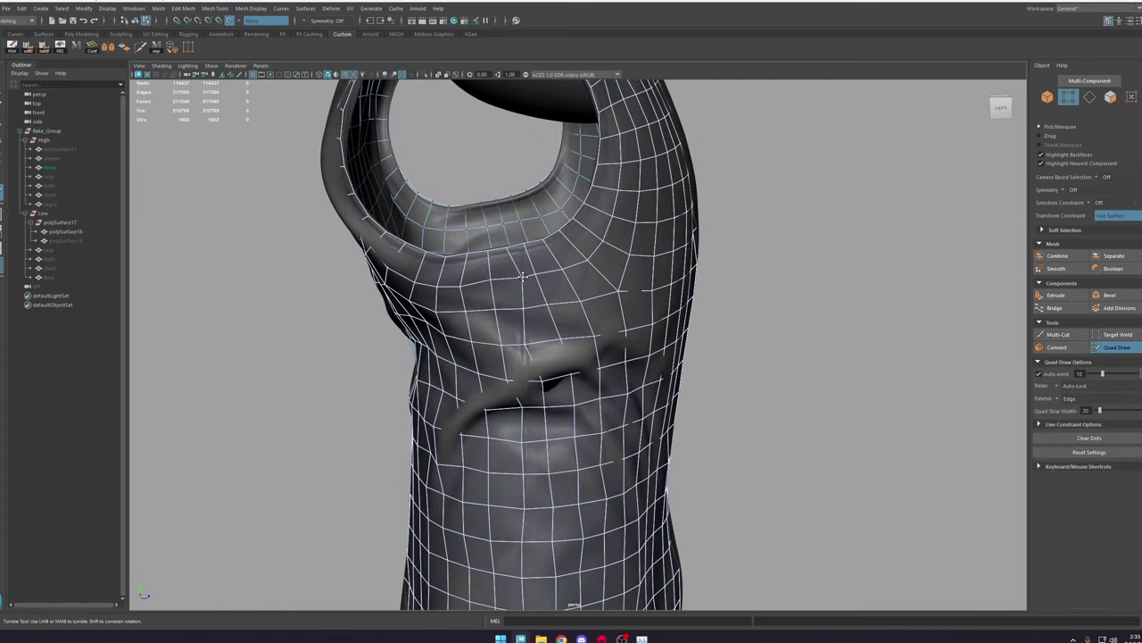
pyautogui.keyDown('alt'); pyautogui.moveTo(523, 277); pyautogui.dragTo(717, 494, button='right'); pyautogui.keyUp('alt')
pyautogui.keyDown('alt'); pyautogui.moveTo(548, 462); pyautogui.dragTo(511, 447); pyautogui.keyUp('alt')
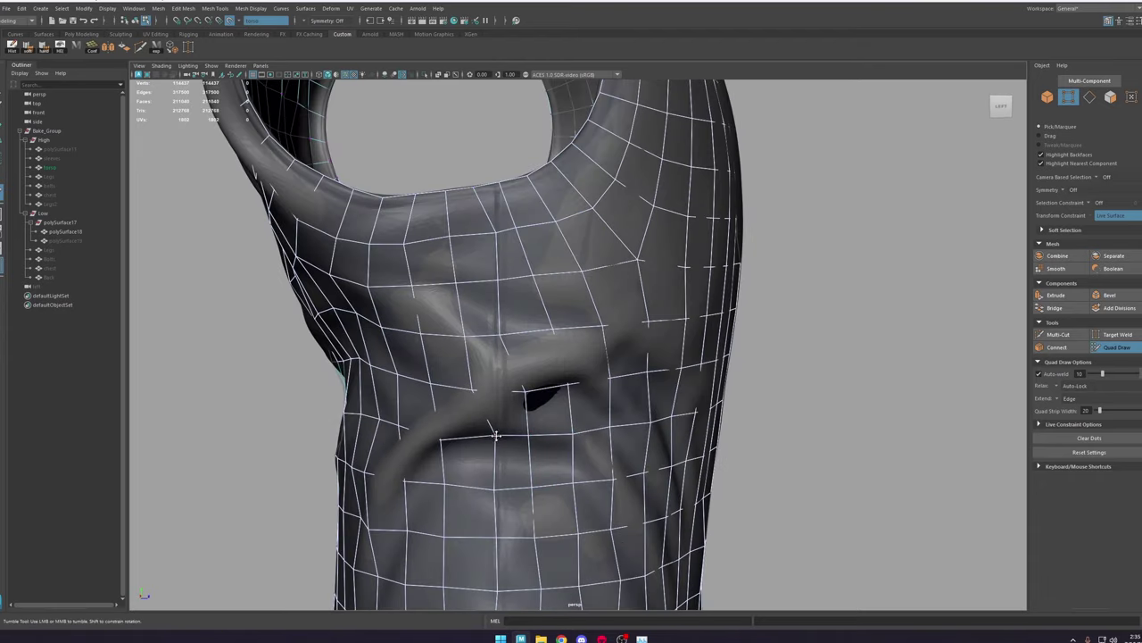
pyautogui.press('w')
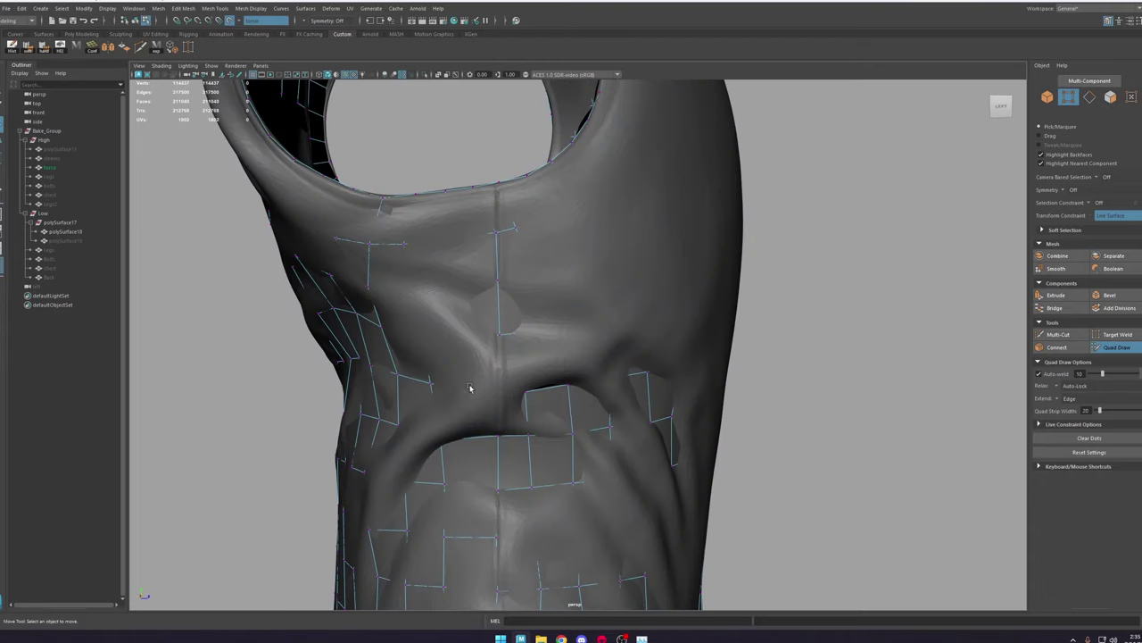
pyautogui.click(474, 393)
pyautogui.click(462, 410)
pyautogui.click(1118, 347)
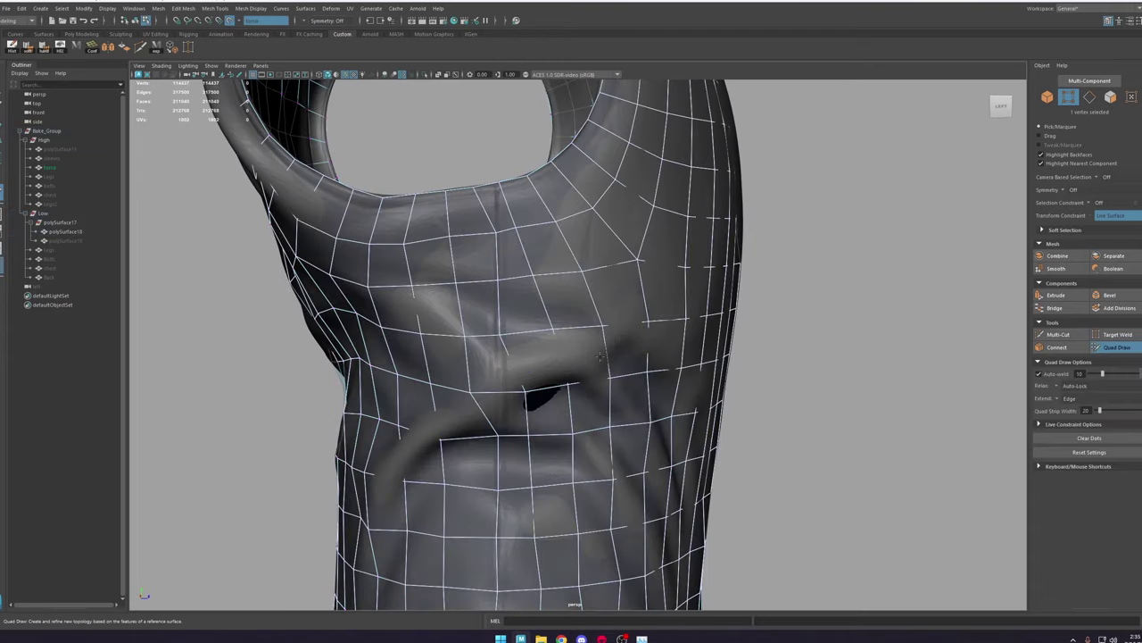
# Step: Zoom in on the underarm wrinkle and begin a Multi-Cut on its edge
pyautogui.moveTo(723, 467)
pyautogui.keyDown('alt'); pyautogui.mouseDown(button='right')
pyautogui.moveTo(553, 384)
pyautogui.moveTo(656, 439)
pyautogui.mouseUp(button='right'); pyautogui.keyUp('alt')
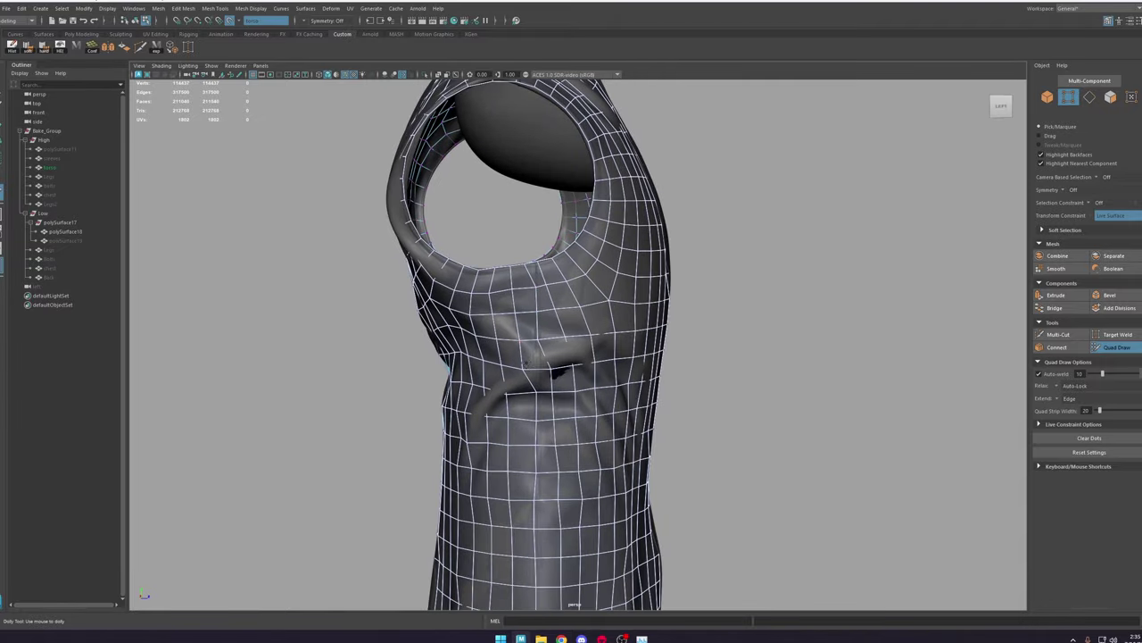
pyautogui.keyDown('alt'); pyautogui.moveTo(613, 379); pyautogui.dragTo(526, 355, button='right'); pyautogui.keyUp('alt')
pyautogui.moveTo(527, 355)
pyautogui.keyDown('alt'); pyautogui.mouseDown()
pyautogui.moveTo(589, 368)
pyautogui.moveTo(545, 366)
pyautogui.mouseUp(); pyautogui.keyUp('alt')
pyautogui.keyDown('alt'); pyautogui.moveTo(689, 386); pyautogui.dragTo(936, 414, button='right'); pyautogui.keyUp('alt')
pyautogui.click(1074, 334)
pyautogui.click(401, 389)
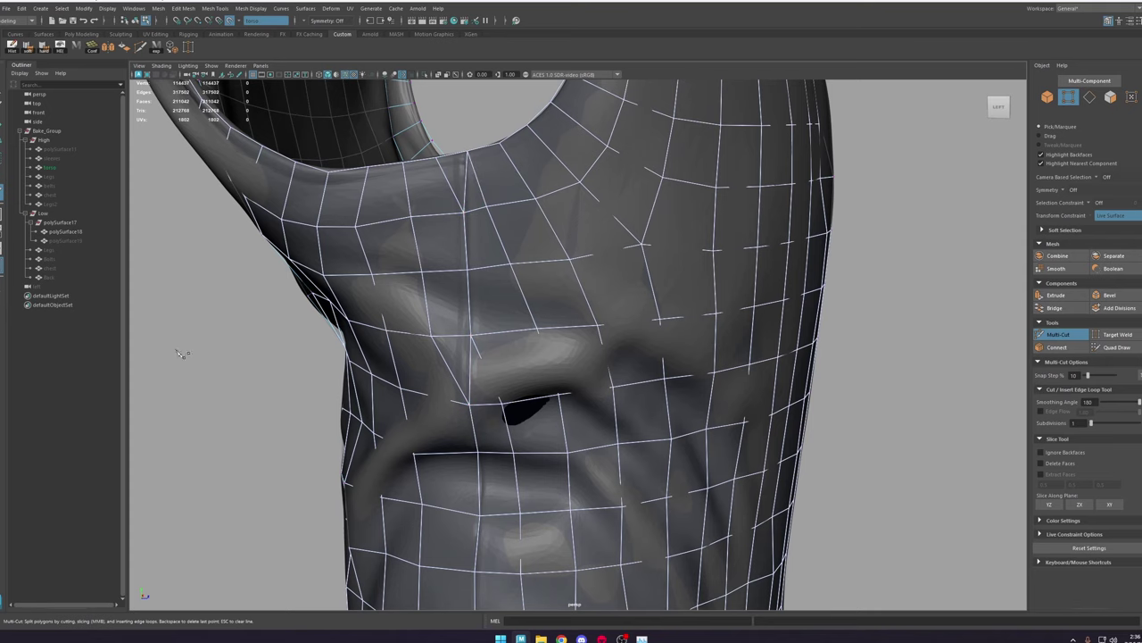
pyautogui.keyDown('alt'); pyautogui.moveTo(599, 322); pyautogui.dragTo(542, 319, button='right'); pyautogui.keyUp('alt')
pyautogui.moveTo(542, 318)
pyautogui.keyDown('alt'); pyautogui.mouseDown()
pyautogui.moveTo(577, 314)
pyautogui.moveTo(527, 329)
pyautogui.mouseUp(); pyautogui.keyUp('alt')
pyautogui.keyDown('alt'); pyautogui.moveTo(616, 325); pyautogui.dragTo(577, 322, button='right'); pyautogui.keyUp('alt')
pyautogui.keyDown('alt'); pyautogui.moveTo(577, 322); pyautogui.dragTo(578, 156, button='middle'); pyautogui.keyUp('alt')
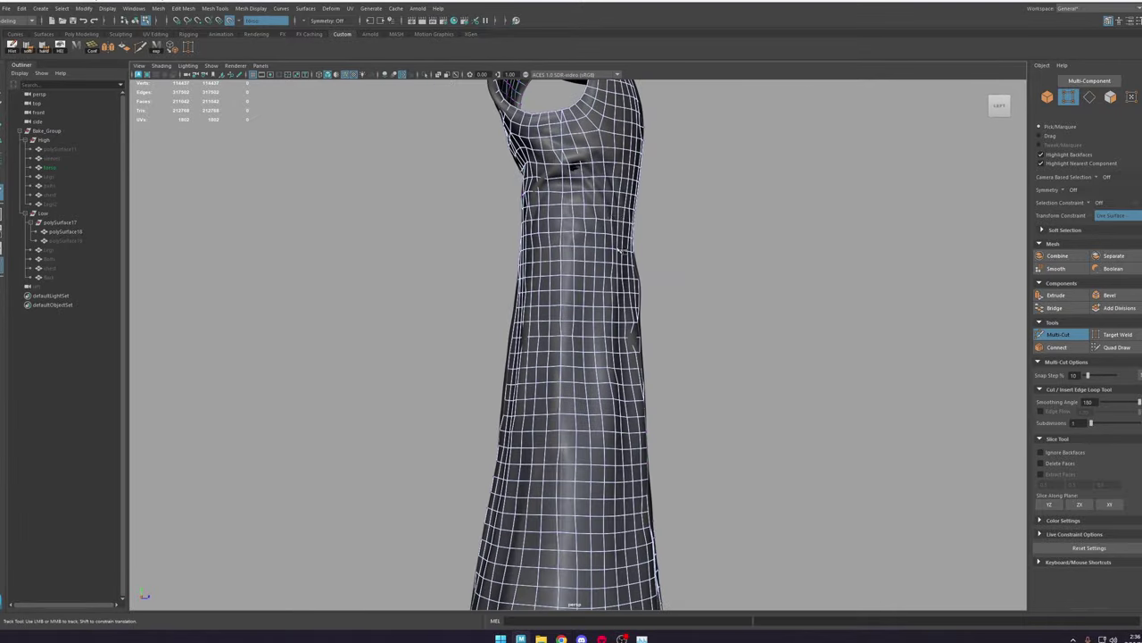
pyautogui.keyDown('alt'); pyautogui.moveTo(579, 179); pyautogui.dragTo(665, 258, button='right'); pyautogui.keyUp('alt')
pyautogui.click(1109, 351)
pyautogui.keyDown('alt'); pyautogui.moveTo(611, 450); pyautogui.dragTo(597, 403, button='middle'); pyautogui.keyUp('alt')
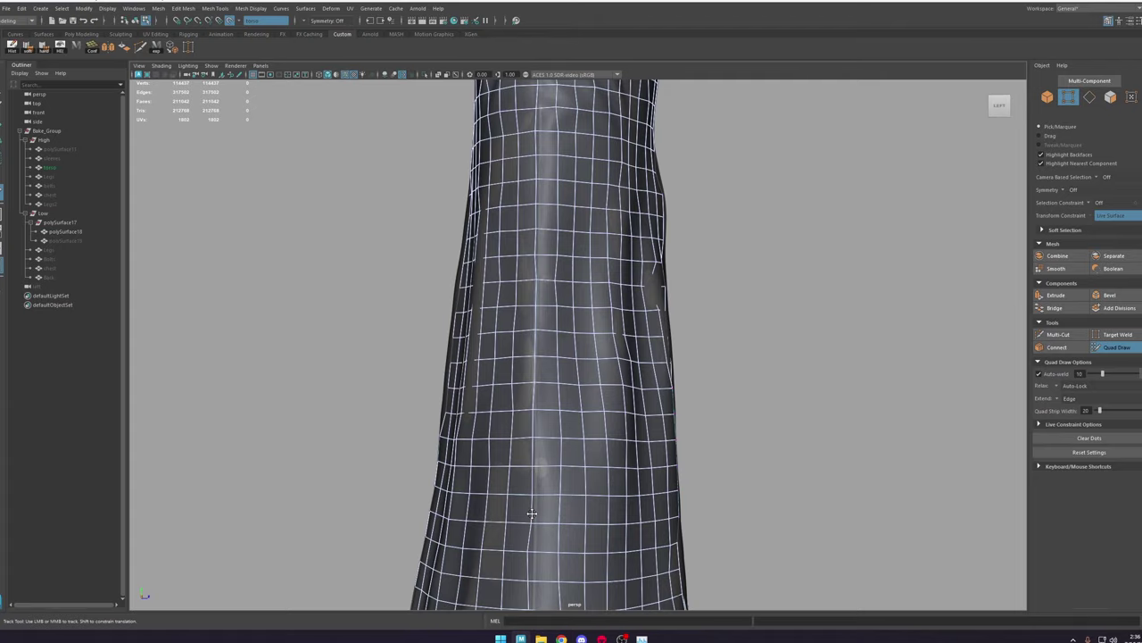
pyautogui.keyDown('alt'); pyautogui.moveTo(532, 513); pyautogui.dragTo(541, 452, button='middle'); pyautogui.keyUp('alt')
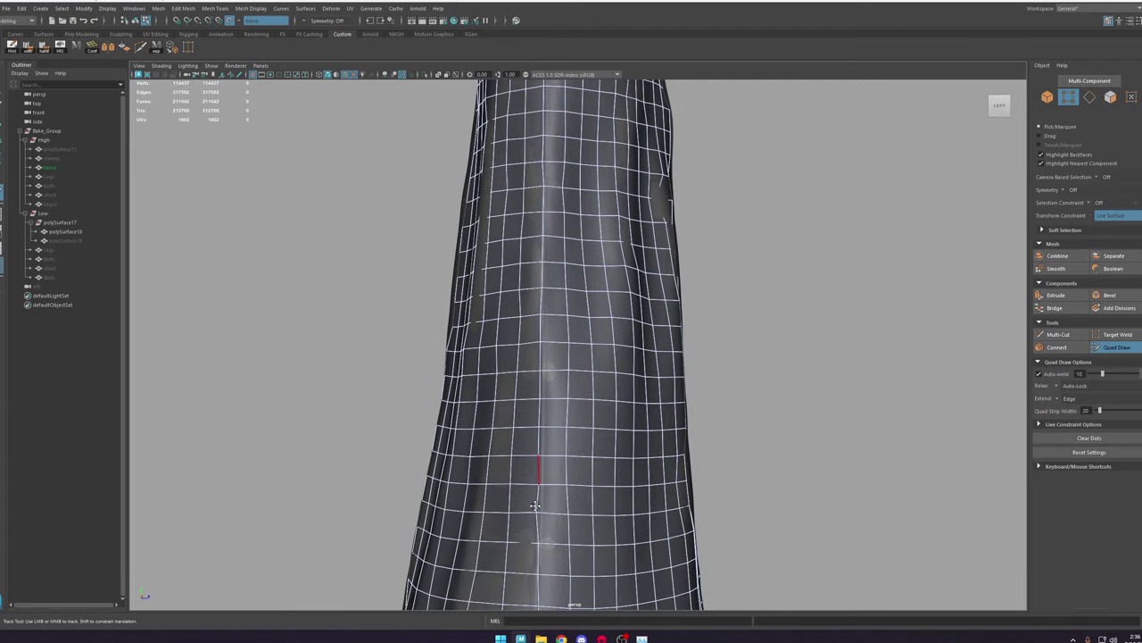
pyautogui.keyDown('alt'); pyautogui.moveTo(538, 314); pyautogui.dragTo(428, 299, button='right'); pyautogui.keyUp('alt')
pyautogui.keyDown('alt'); pyautogui.moveTo(662, 363); pyautogui.dragTo(727, 401, button='right'); pyautogui.keyUp('alt')
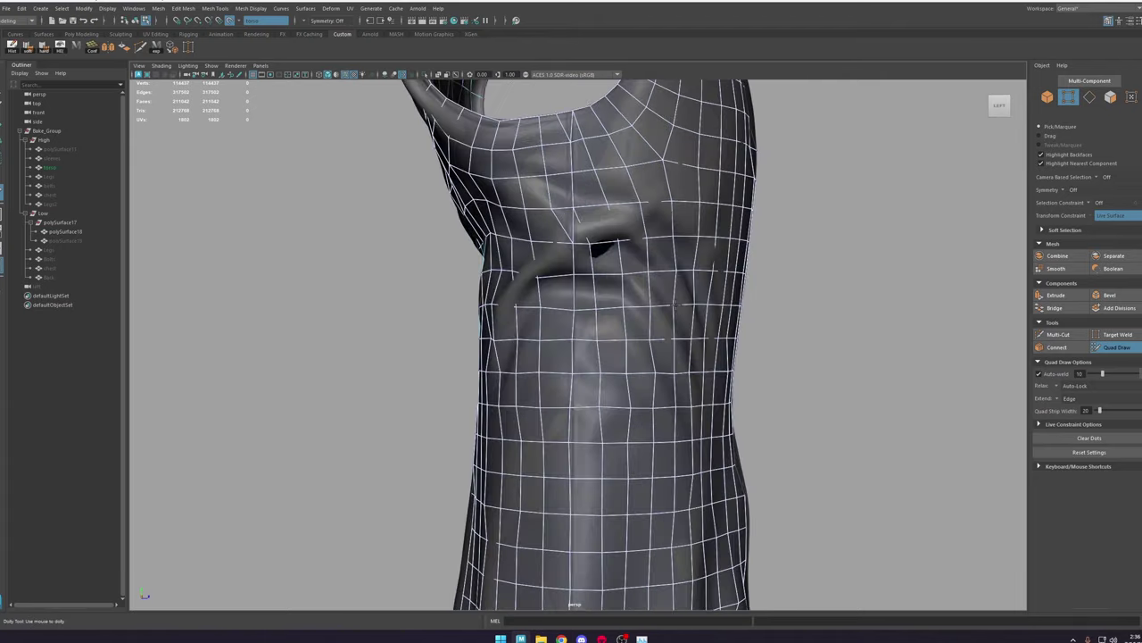
pyautogui.keyDown('alt'); pyautogui.moveTo(692, 393); pyautogui.dragTo(683, 406, button='middle'); pyautogui.keyUp('alt')
pyautogui.keyDown('alt'); pyautogui.moveTo(682, 406); pyautogui.dragTo(715, 422, button='right'); pyautogui.keyUp('alt')
pyautogui.scroll(2, 715, 421)
pyautogui.click(1062, 333)
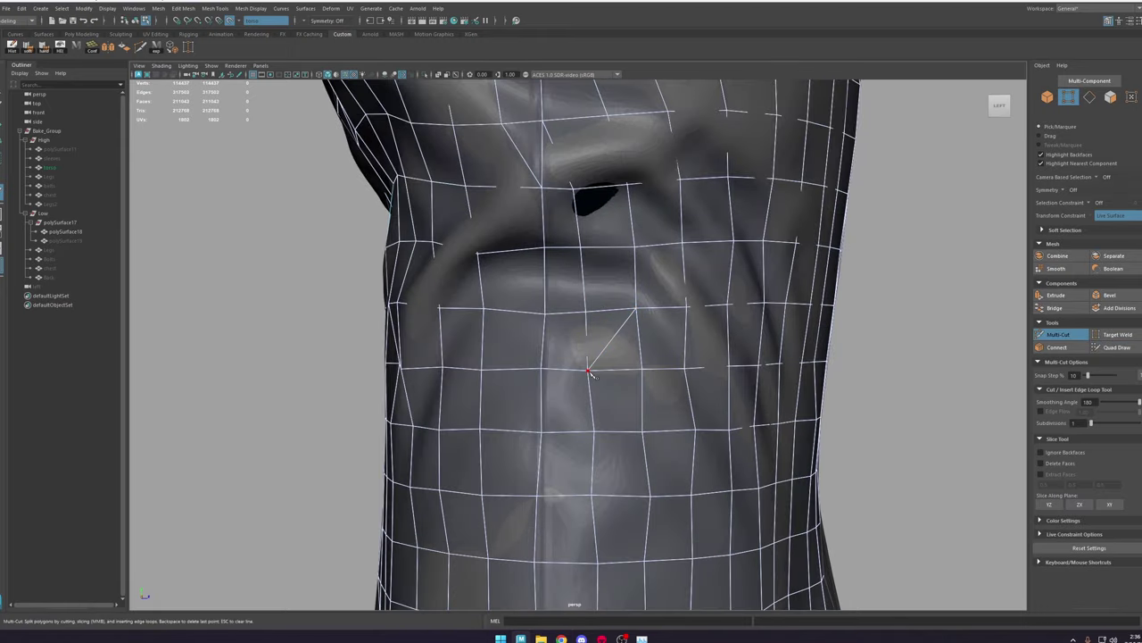
pyautogui.hotkey('ctrl', 'z')
pyautogui.keyDown('alt'); pyautogui.moveTo(528, 150); pyautogui.dragTo(556, 302, button='middle'); pyautogui.keyUp('alt')
pyautogui.press('w')
pyautogui.click(526, 277)
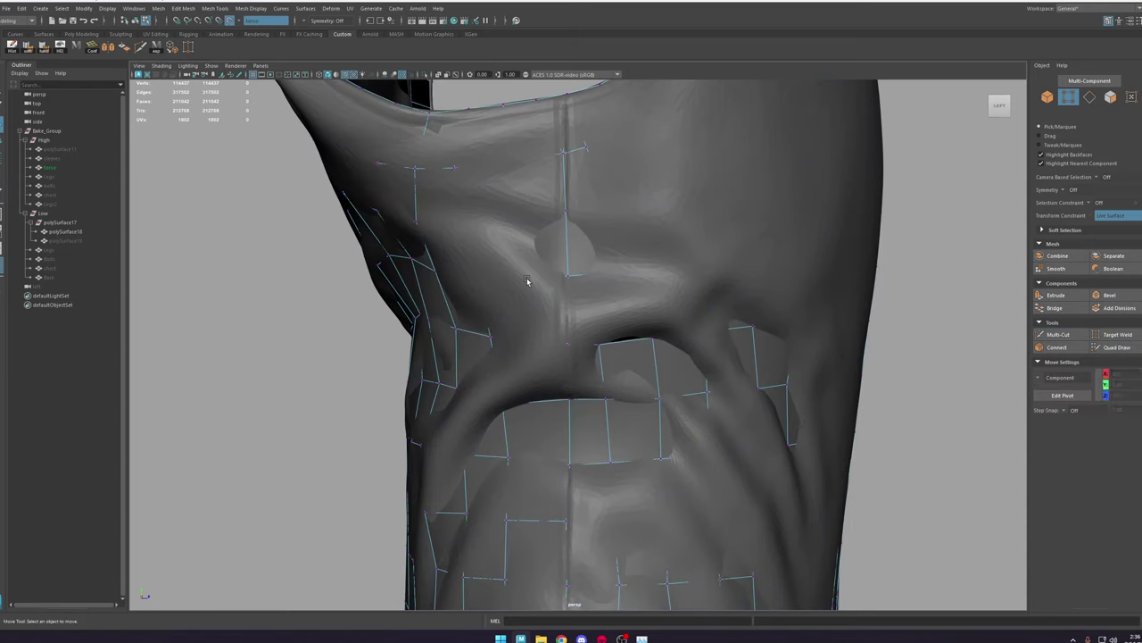
pyautogui.moveTo(517, 297)
pyautogui.keyDown('alt'); pyautogui.mouseDown()
pyautogui.moveTo(513, 327)
pyautogui.moveTo(582, 353)
pyautogui.mouseUp(); pyautogui.keyUp('alt')
# Step: In Quad Draw, relax the vertices along the neckline rim from both sides of the neck opening
pyautogui.click(1138, 347)
pyautogui.keyDown('alt'); pyautogui.moveTo(582, 352); pyautogui.dragTo(604, 482, button='middle'); pyautogui.keyUp('alt')
pyautogui.keyDown('alt'); pyautogui.moveTo(535, 323); pyautogui.dragTo(574, 329); pyautogui.keyUp('alt')
pyautogui.keyDown('alt'); pyautogui.moveTo(574, 329); pyautogui.dragTo(610, 272, button='right'); pyautogui.keyUp('alt')
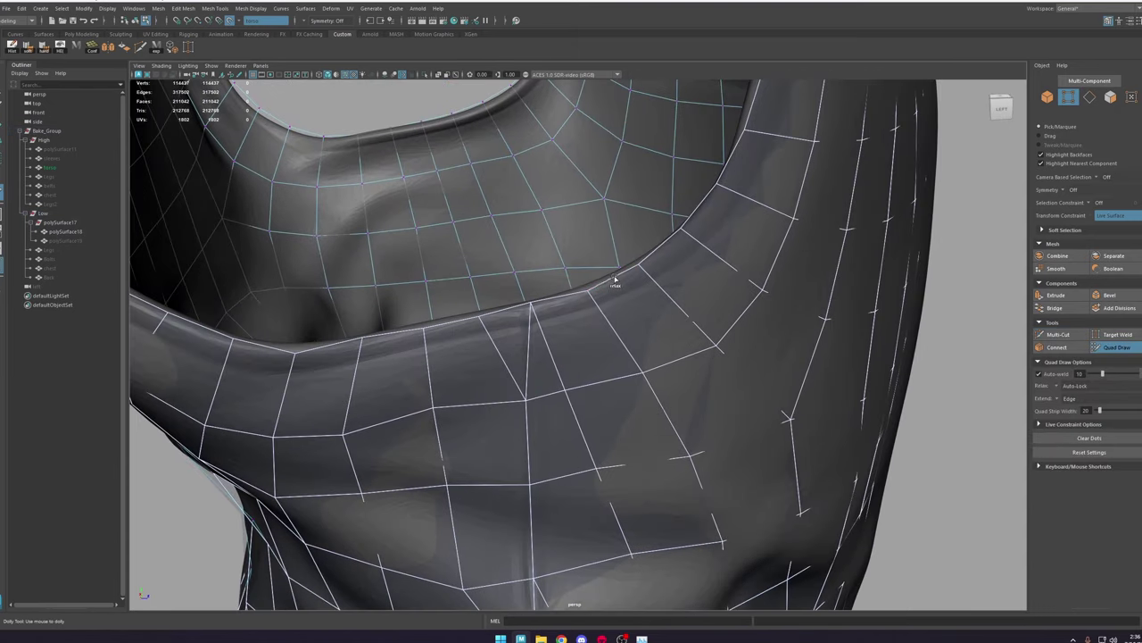
pyautogui.keyDown('alt'); pyautogui.moveTo(689, 248); pyautogui.dragTo(579, 379, button='middle'); pyautogui.keyUp('alt')
pyautogui.keyDown('alt'); pyautogui.moveTo(579, 379); pyautogui.dragTo(705, 116); pyautogui.keyUp('alt')
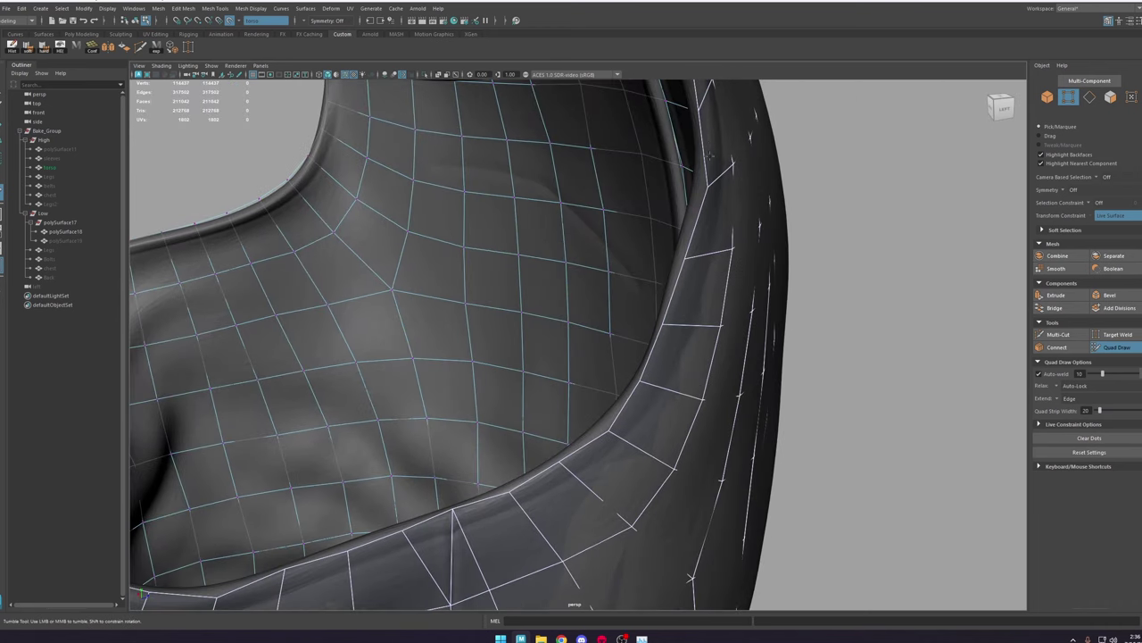
pyautogui.keyDown('alt'); pyautogui.moveTo(709, 108); pyautogui.dragTo(636, 326, button='middle'); pyautogui.keyUp('alt')
pyautogui.keyDown('alt'); pyautogui.moveTo(635, 326); pyautogui.dragTo(525, 230); pyautogui.keyUp('alt')
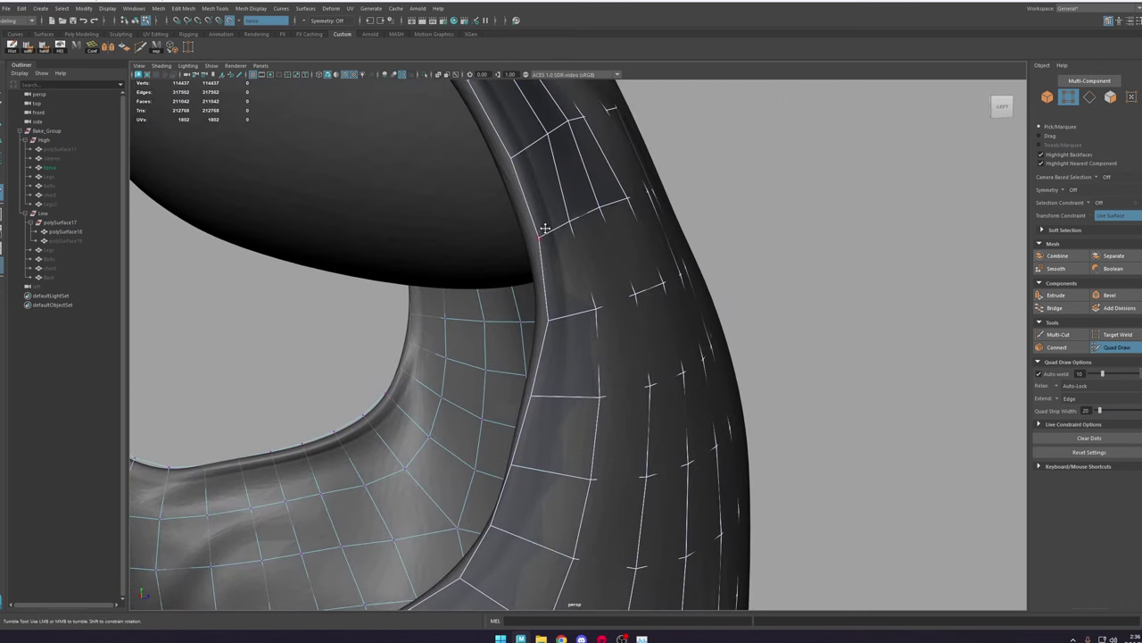
pyautogui.keyDown('alt'); pyautogui.moveTo(542, 229); pyautogui.dragTo(531, 298, button='middle'); pyautogui.keyUp('alt')
pyautogui.moveTo(504, 238)
pyautogui.keyDown('shift'); pyautogui.mouseDown()
pyautogui.moveTo(452, 176)
pyautogui.moveTo(414, 152)
pyautogui.moveTo(464, 214)
pyautogui.mouseUp(); pyautogui.keyUp('shift')
pyautogui.keyDown('alt'); pyautogui.moveTo(464, 215); pyautogui.dragTo(523, 334, button='middle'); pyautogui.keyUp('alt')
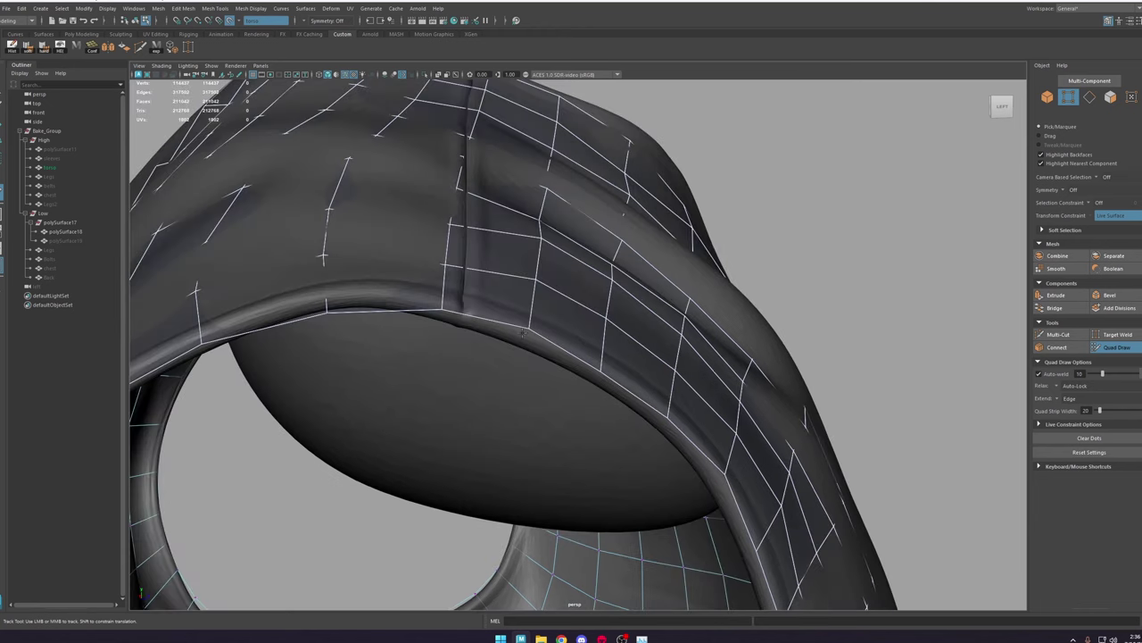
# Step: Fill the missing quad on the collar band, then move the seam vertices upward, redoing one undone move
pyautogui.keyDown('shift'); pyautogui.click(455, 300); pyautogui.keyUp('shift')
pyautogui.press('w')
pyautogui.click(446, 262)
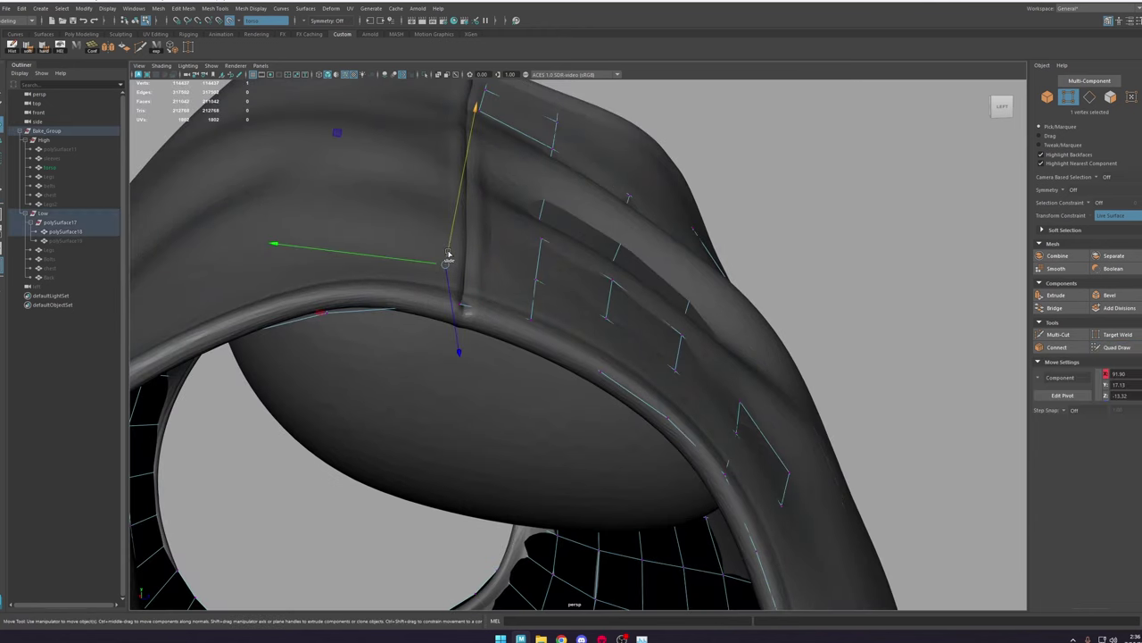
pyautogui.moveTo(450, 252); pyautogui.dragTo(461, 186)
pyautogui.click(459, 207)
pyautogui.click(462, 220)
pyautogui.keyDown('alt'); pyautogui.moveTo(453, 225); pyautogui.dragTo(442, 225); pyautogui.keyUp('alt')
pyautogui.hotkey('ctrl', 'z')
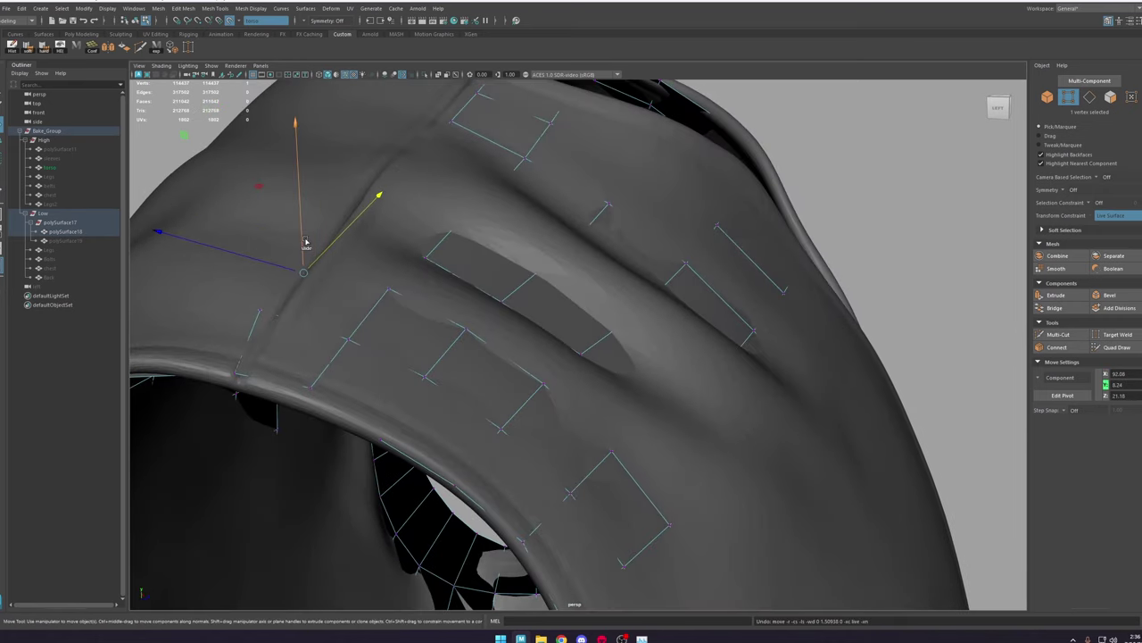
pyautogui.moveTo(302, 217); pyautogui.dragTo(396, 163)
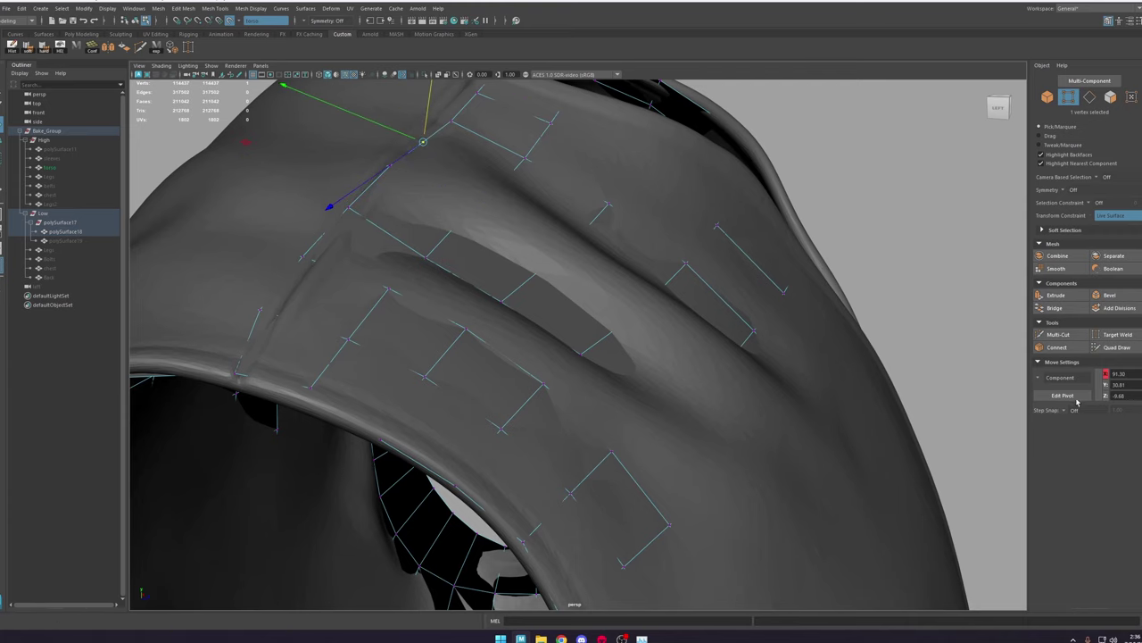
# Step: Return to Quad Draw and inspect the armhole and lower torso
pyautogui.click(1116, 348)
pyautogui.scroll(-4, 384, 352)
pyautogui.keyDown('alt'); pyautogui.moveTo(357, 350); pyautogui.dragTo(429, 370); pyautogui.keyUp('alt')
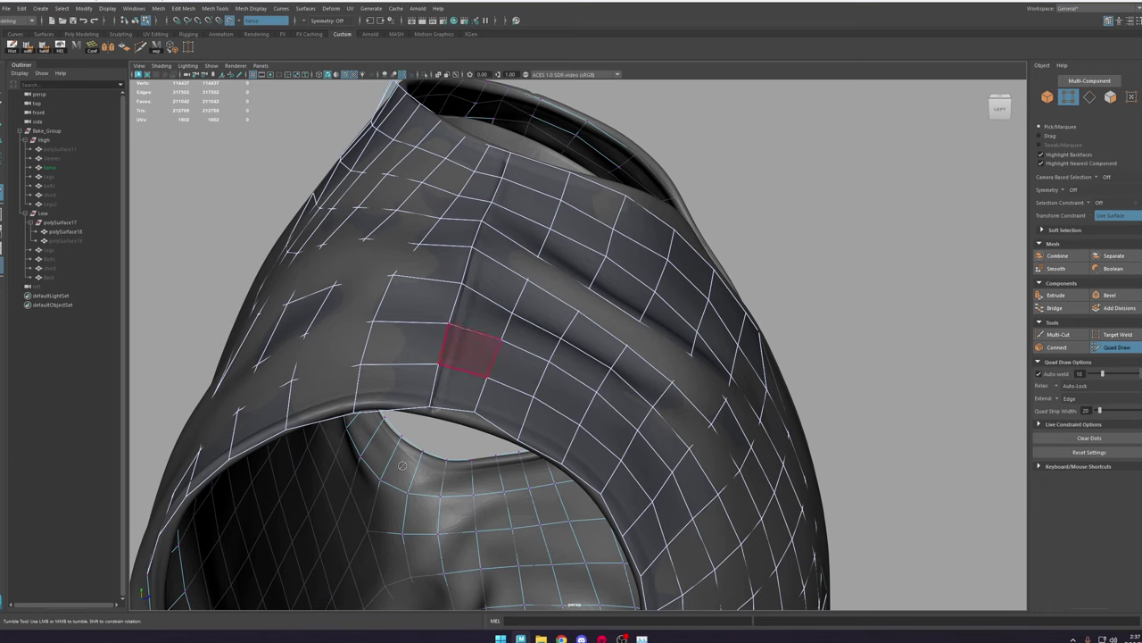
pyautogui.keyDown('alt'); pyautogui.moveTo(403, 465); pyautogui.dragTo(294, 482, button='right'); pyautogui.keyUp('alt')
pyautogui.keyDown('alt'); pyautogui.moveTo(456, 500); pyautogui.dragTo(491, 179, button='middle'); pyautogui.keyUp('alt')
pyautogui.keyDown('alt'); pyautogui.moveTo(509, 177); pyautogui.dragTo(567, 174, button='right'); pyautogui.keyUp('alt')
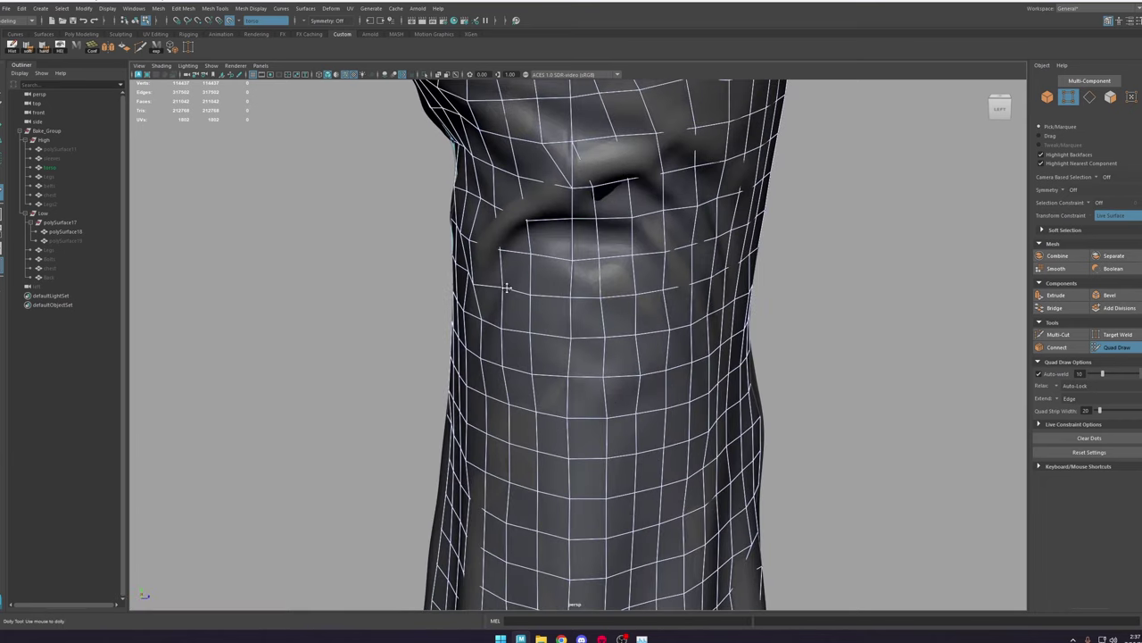
pyautogui.keyDown('alt'); pyautogui.moveTo(507, 287); pyautogui.dragTo(453, 291, button='right'); pyautogui.keyUp('alt')
pyautogui.keyDown('alt'); pyautogui.moveTo(453, 290); pyautogui.dragTo(473, 419, button='middle'); pyautogui.keyUp('alt')
pyautogui.keyDown('alt'); pyautogui.moveTo(584, 268); pyautogui.dragTo(529, 252); pyautogui.keyUp('alt')
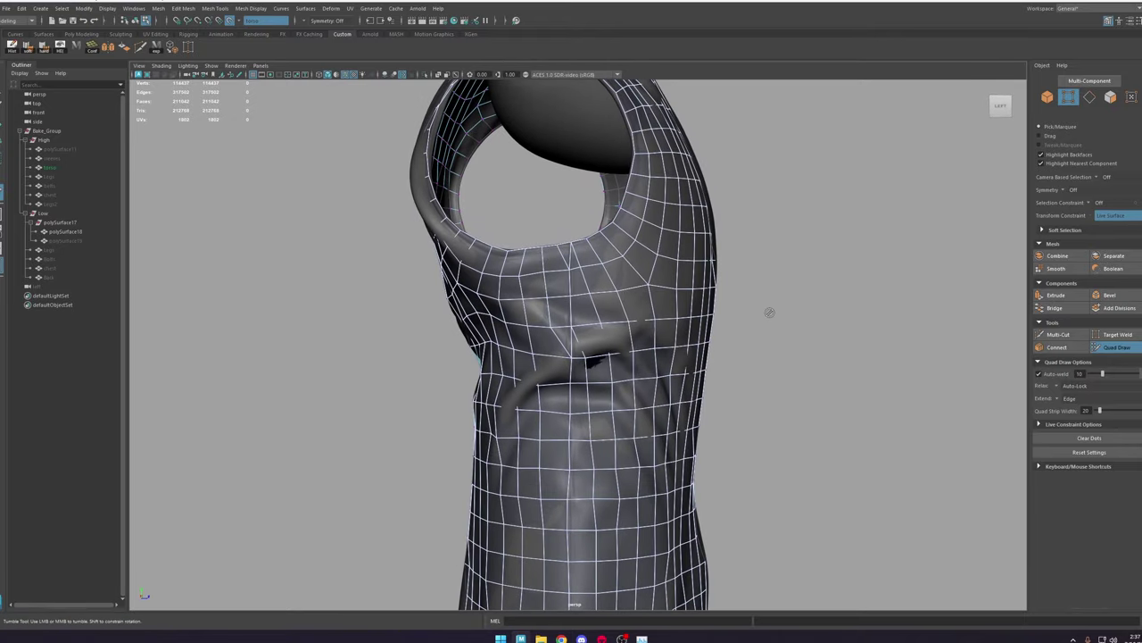
# Step: Select the stray edge at the armhole and delete it
pyautogui.keyDown('alt'); pyautogui.moveTo(512, 324); pyautogui.dragTo(521, 330, button='middle'); pyautogui.keyUp('alt')
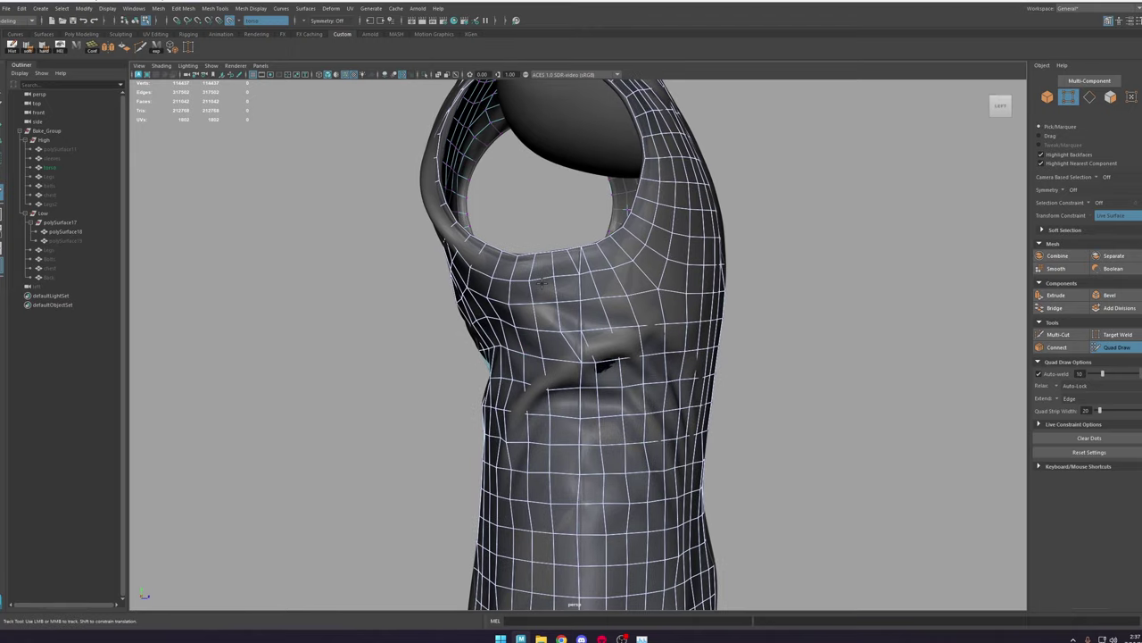
pyautogui.scroll(-3, 536, 284)
pyautogui.keyDown('alt'); pyautogui.moveTo(533, 286); pyautogui.dragTo(521, 402); pyautogui.keyUp('alt')
pyautogui.scroll(3, 614, 428)
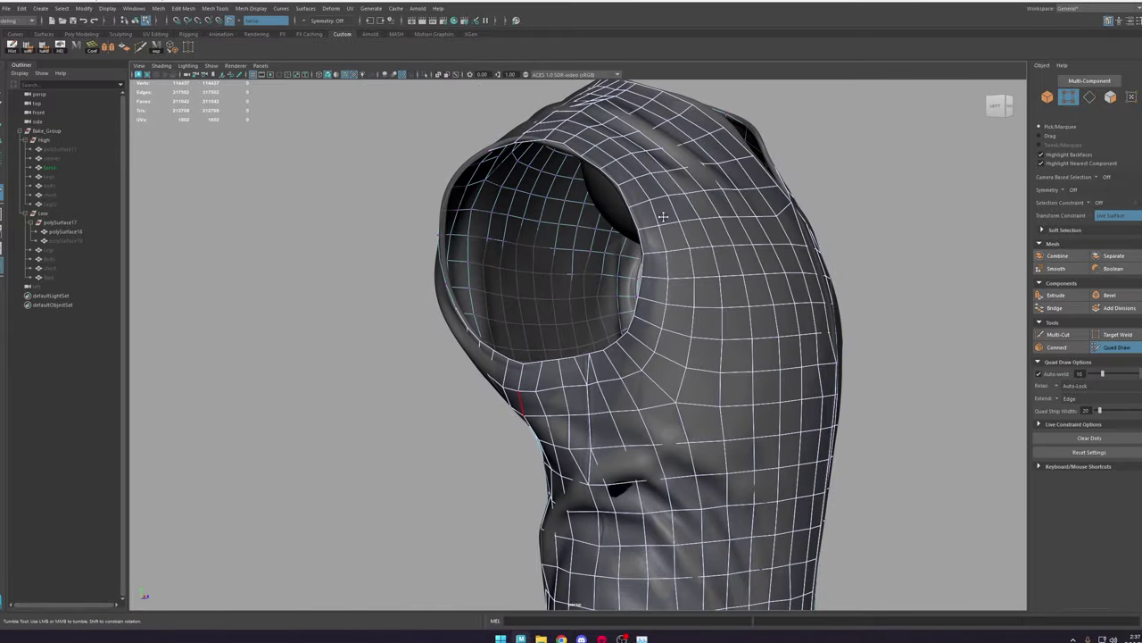
pyautogui.scroll(-2, 629, 282)
pyautogui.moveTo(647, 268)
pyautogui.keyDown('alt'); pyautogui.mouseDown()
pyautogui.moveTo(628, 282)
pyautogui.moveTo(594, 280)
pyautogui.moveTo(648, 309)
pyautogui.mouseUp(); pyautogui.keyUp('alt')
pyautogui.scroll(4, 648, 309)
pyautogui.keyDown('alt'); pyautogui.moveTo(632, 384); pyautogui.dragTo(615, 286, button='middle'); pyautogui.keyUp('alt')
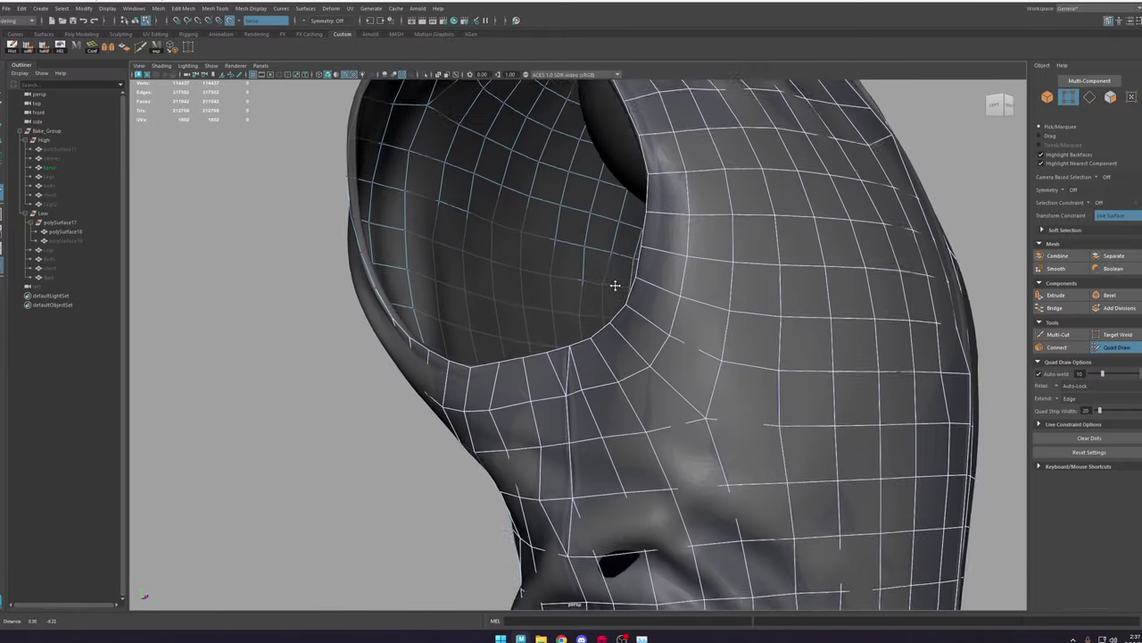
pyautogui.press('w')
pyautogui.moveTo(603, 344); pyautogui.dragTo(604, 280, button='right')
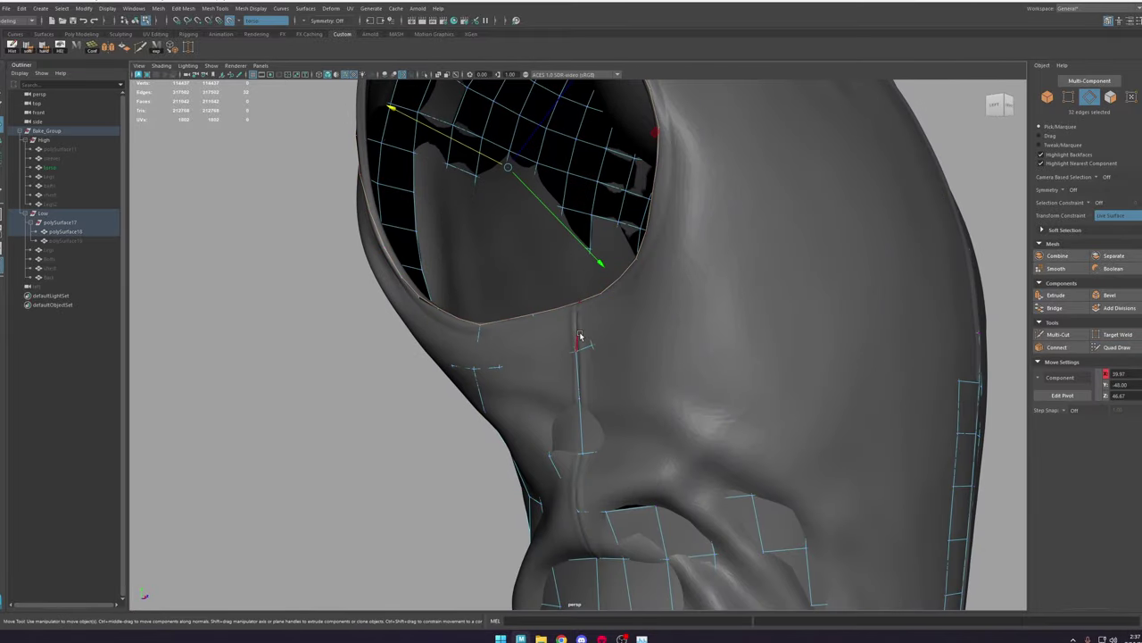
pyautogui.press('Delete')
# Step: Insert a Multi-Cut edge loop around each of the two armholes
pyautogui.click(1052, 334)
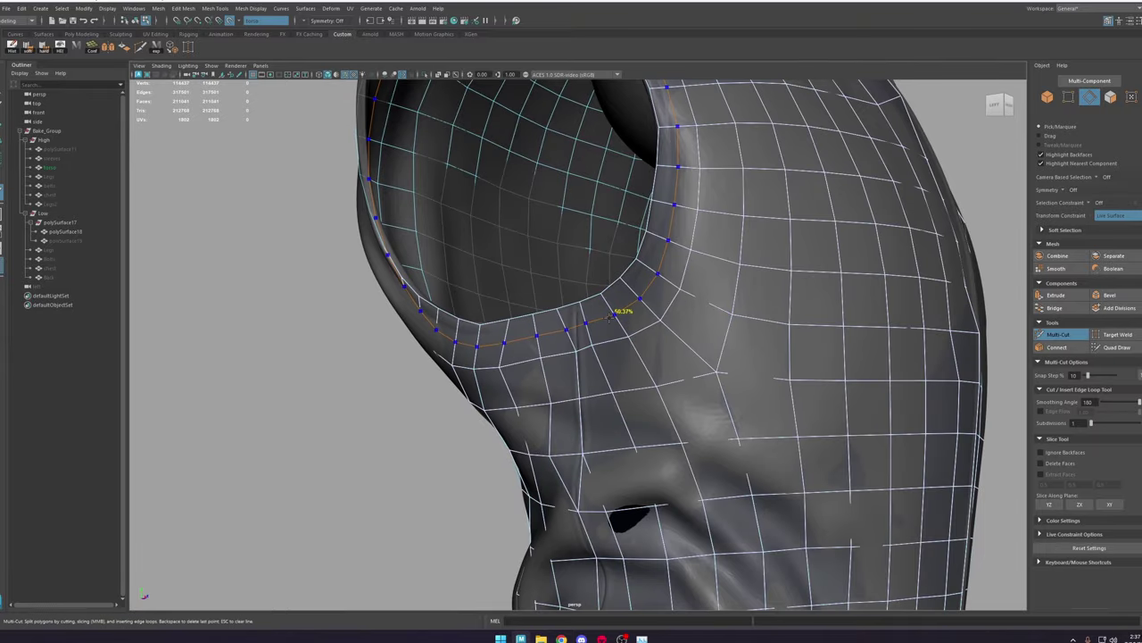
pyautogui.keyDown('alt'); pyautogui.moveTo(718, 322); pyautogui.dragTo(625, 341, button='right'); pyautogui.keyUp('alt')
pyautogui.keyDown('alt'); pyautogui.moveTo(625, 342); pyautogui.dragTo(682, 334); pyautogui.keyUp('alt')
pyautogui.keyDown('ctrl'); pyautogui.click(618, 348); pyautogui.keyUp('ctrl')
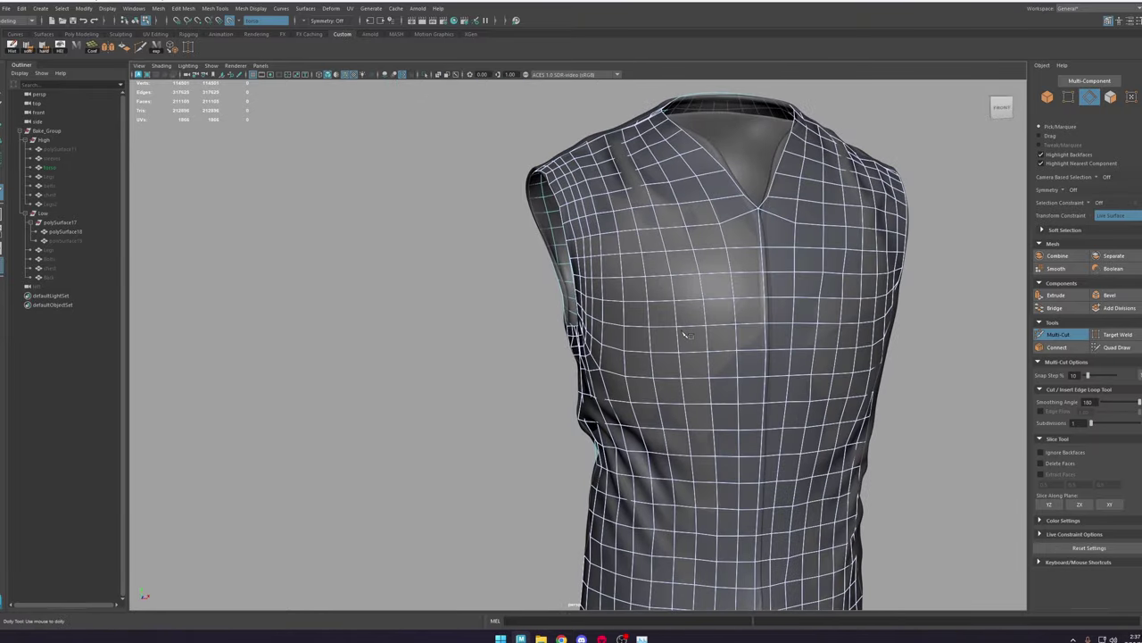
pyautogui.keyDown('alt'); pyautogui.moveTo(682, 335); pyautogui.dragTo(621, 331, button='right'); pyautogui.keyUp('alt')
pyautogui.keyDown('alt'); pyautogui.moveTo(705, 229); pyautogui.dragTo(684, 238); pyautogui.keyUp('alt')
pyautogui.keyDown('alt'); pyautogui.moveTo(684, 237); pyautogui.dragTo(580, 249, button='middle'); pyautogui.keyUp('alt')
pyautogui.keyDown('alt'); pyautogui.moveTo(580, 250); pyautogui.dragTo(740, 441, button='right'); pyautogui.keyUp('alt')
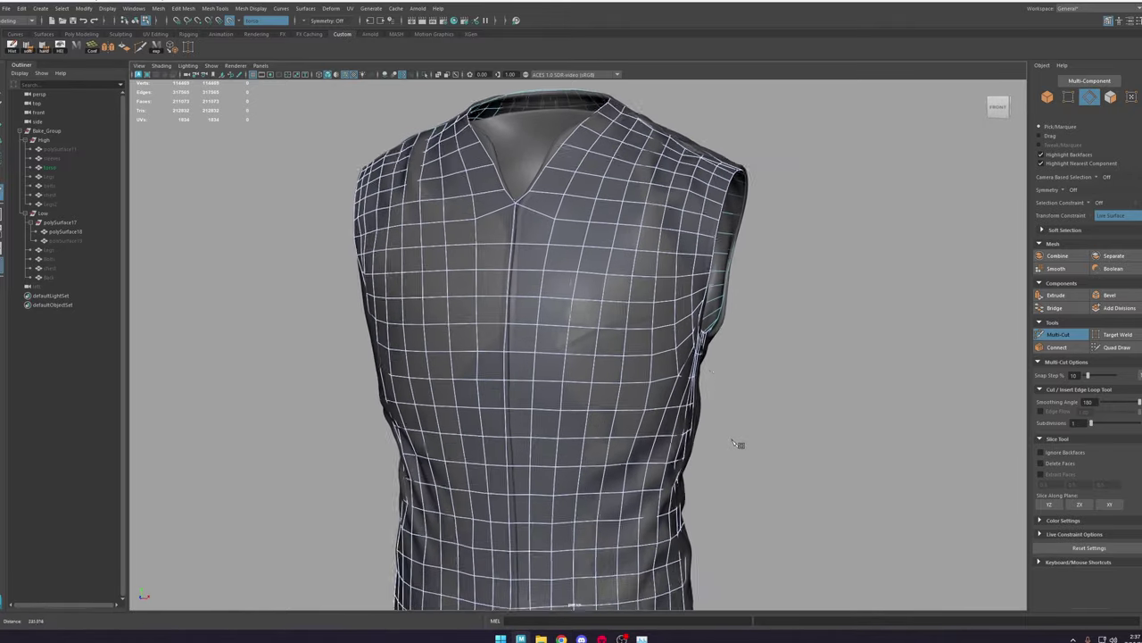
pyautogui.keyDown('alt'); pyautogui.moveTo(740, 441); pyautogui.dragTo(589, 411); pyautogui.keyUp('alt')
pyautogui.keyDown('alt'); pyautogui.moveTo(589, 410); pyautogui.dragTo(680, 357, button='right'); pyautogui.keyUp('alt')
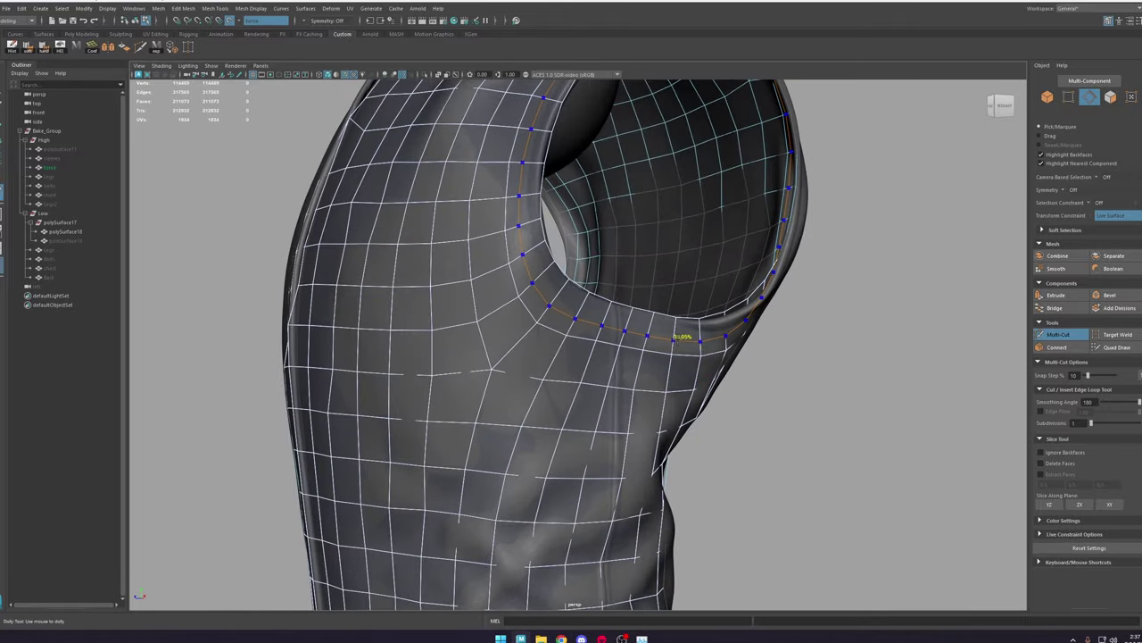
pyautogui.keyDown('ctrl'); pyautogui.click(677, 338); pyautogui.keyUp('ctrl')
pyautogui.keyDown('alt'); pyautogui.moveTo(756, 399); pyautogui.dragTo(674, 392); pyautogui.keyUp('alt')
# Step: Move a vertex high on the shoulder up and to the left
pyautogui.press('w')
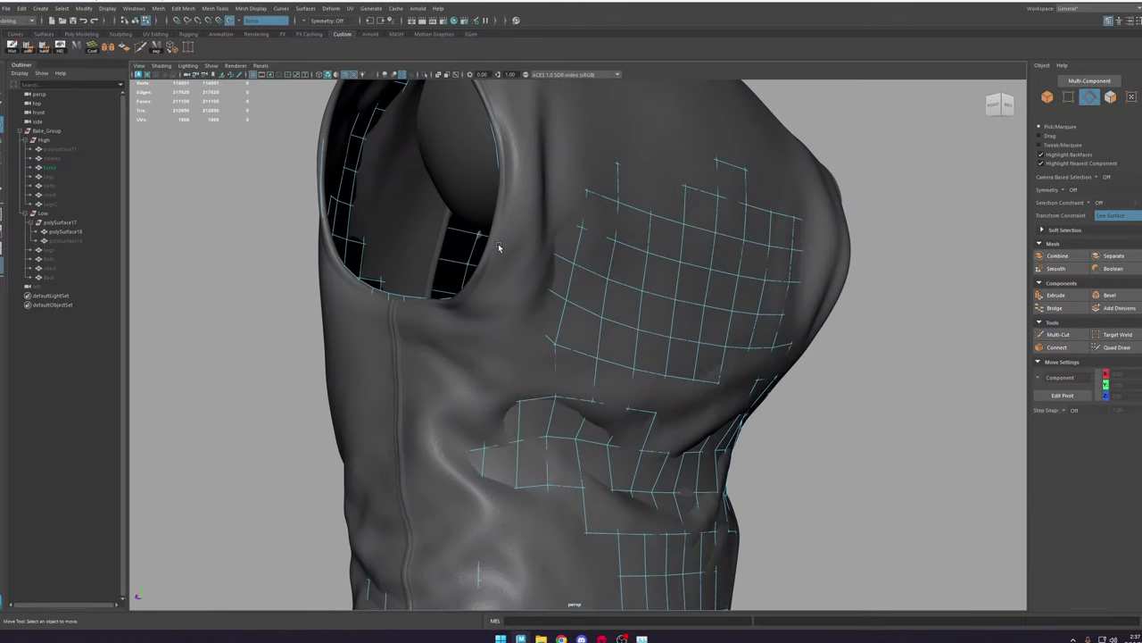
pyautogui.moveTo(499, 248); pyautogui.dragTo(468, 250, button='right')
pyautogui.click(522, 265)
pyautogui.press('f')
pyautogui.scroll(-8, 562, 321)
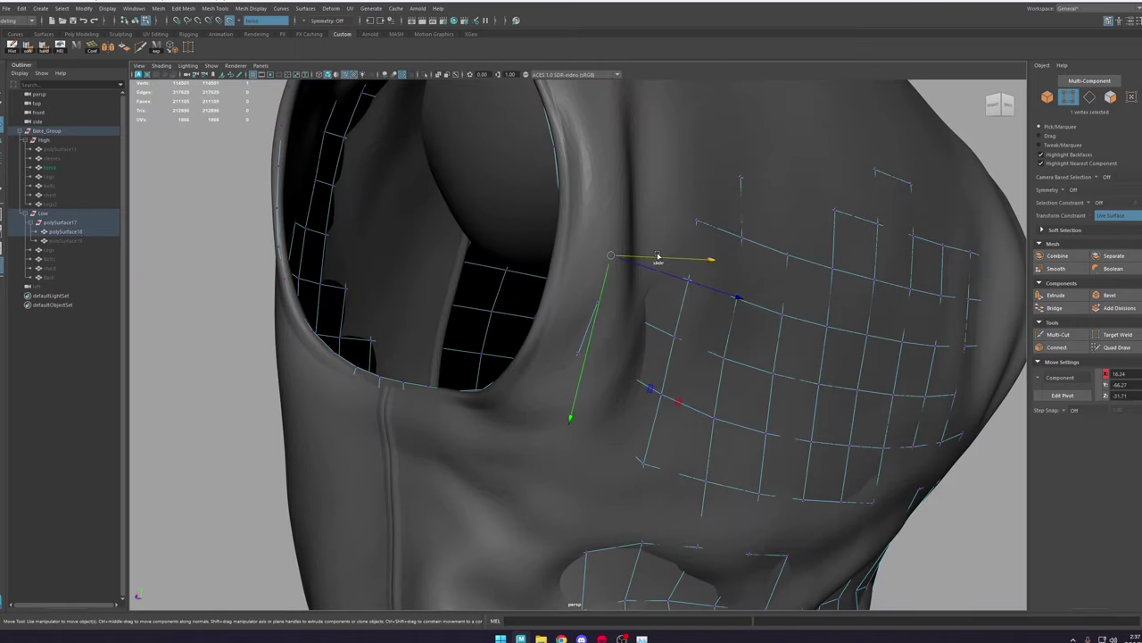
pyautogui.click(664, 193)
pyautogui.hotkey('ctrl', 'z')
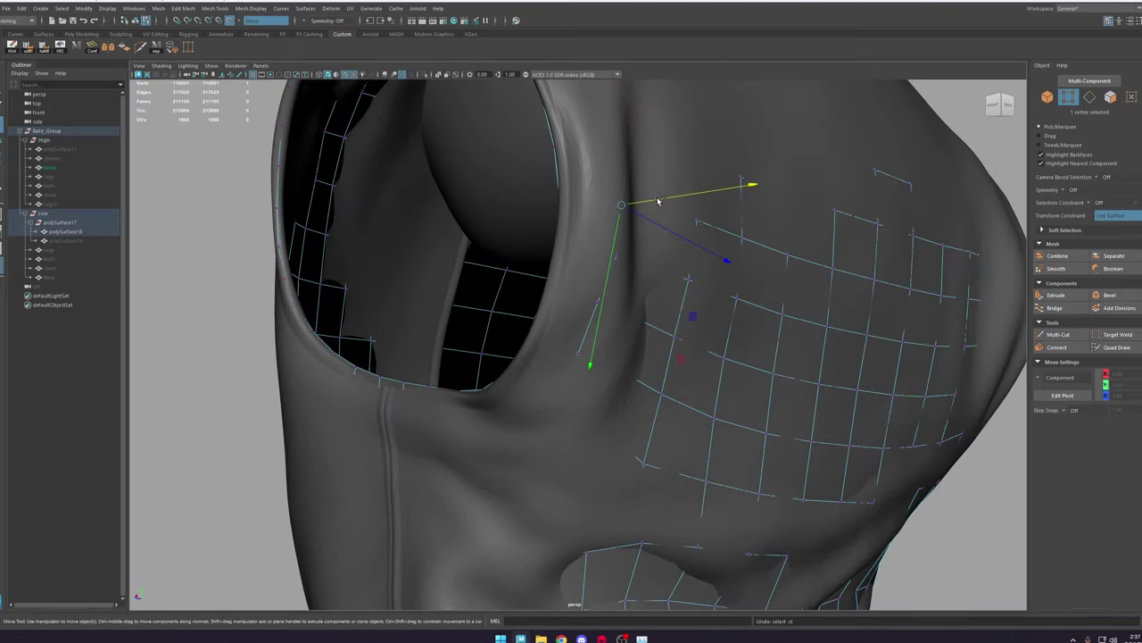
pyautogui.keyDown('alt'); pyautogui.moveTo(665, 196); pyautogui.dragTo(585, 353); pyautogui.keyUp('alt')
pyautogui.click(558, 331)
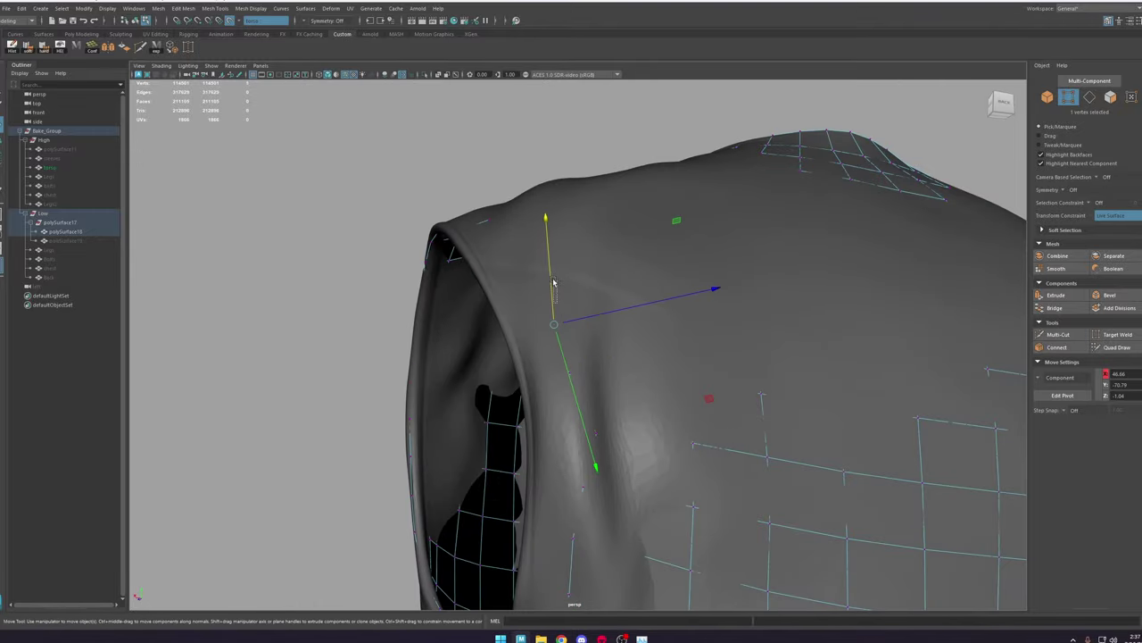
pyautogui.moveTo(554, 283); pyautogui.dragTo(533, 267)
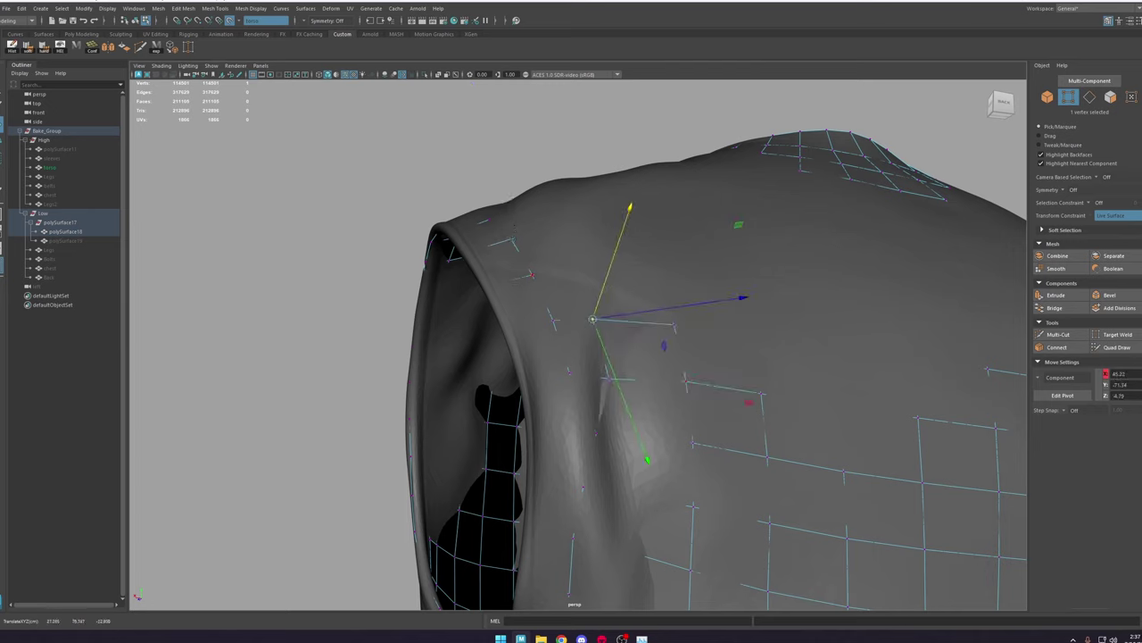
# Step: With soft selection on, nudge the shoulder and back vertices onto the sculpted surface
pyautogui.keyDown('alt'); pyautogui.moveTo(688, 270); pyautogui.dragTo(584, 254, button='right'); pyautogui.keyUp('alt')
pyautogui.keyDown('alt'); pyautogui.moveTo(584, 254); pyautogui.dragTo(640, 218); pyautogui.keyUp('alt')
pyautogui.press('b')
pyautogui.press('b')
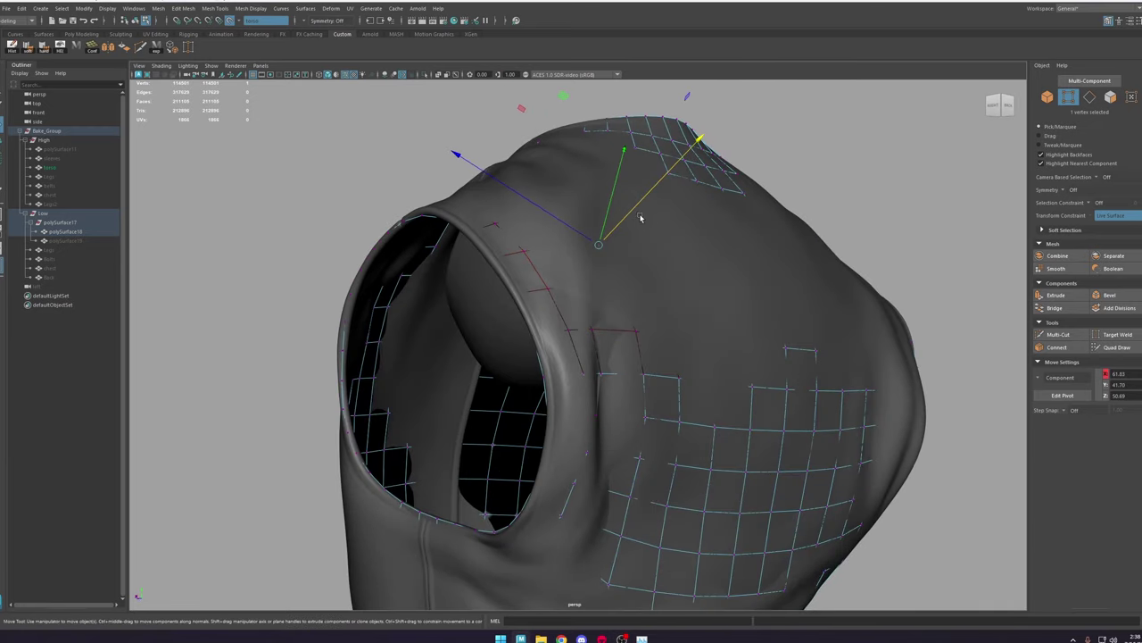
pyautogui.moveTo(640, 217); pyautogui.dragTo(645, 211, button='middle')
pyautogui.click(692, 264)
pyautogui.click(710, 344)
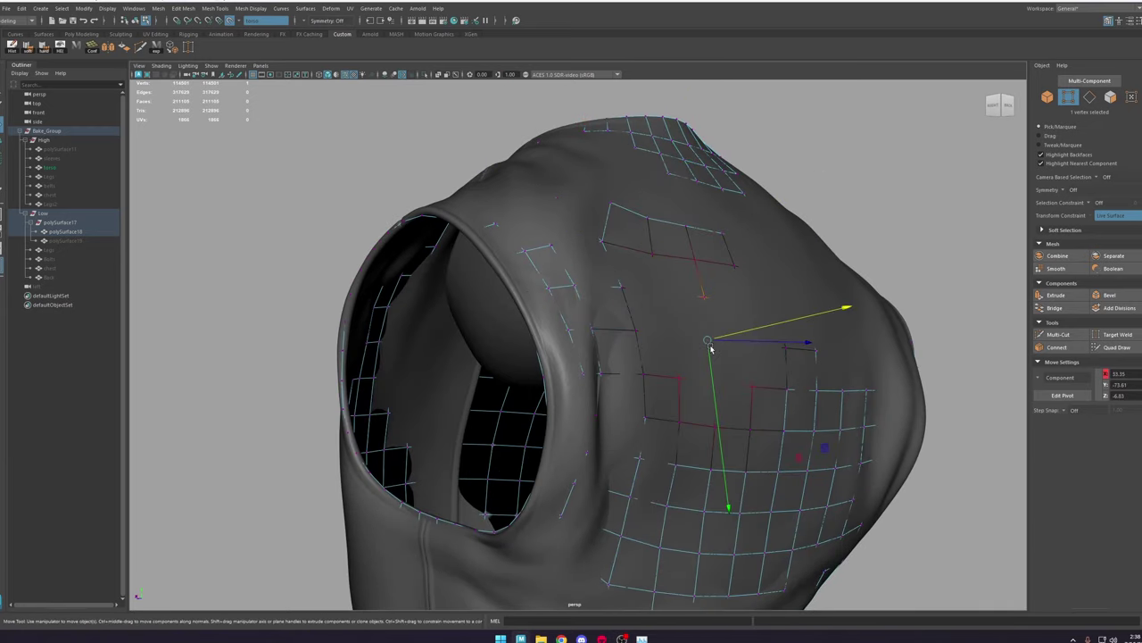
pyautogui.click(670, 325)
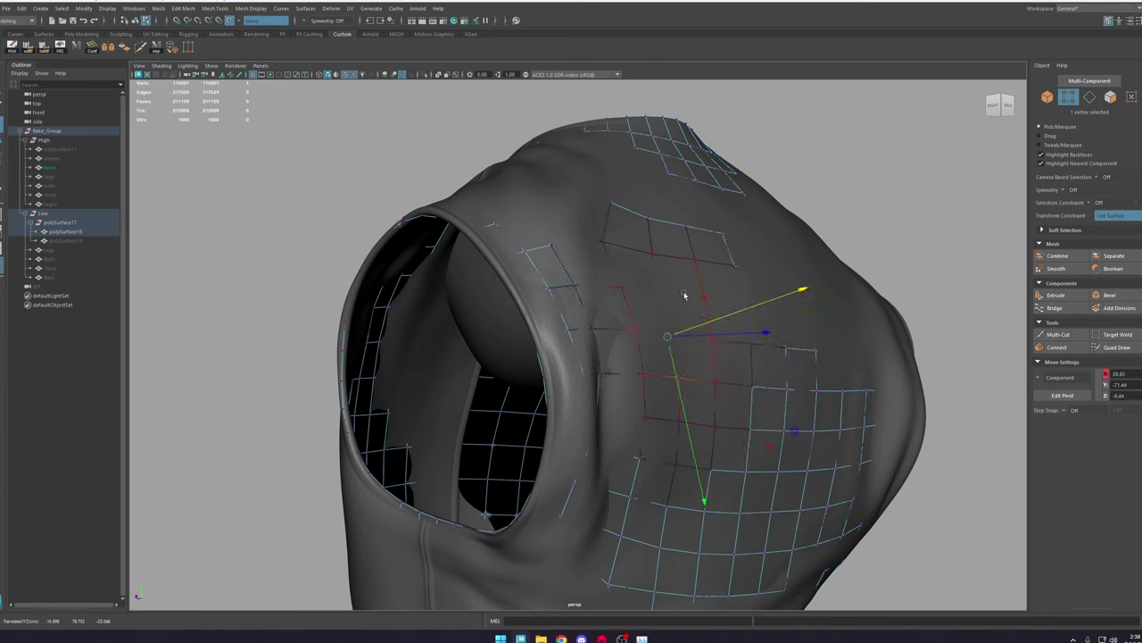
pyautogui.click(804, 307)
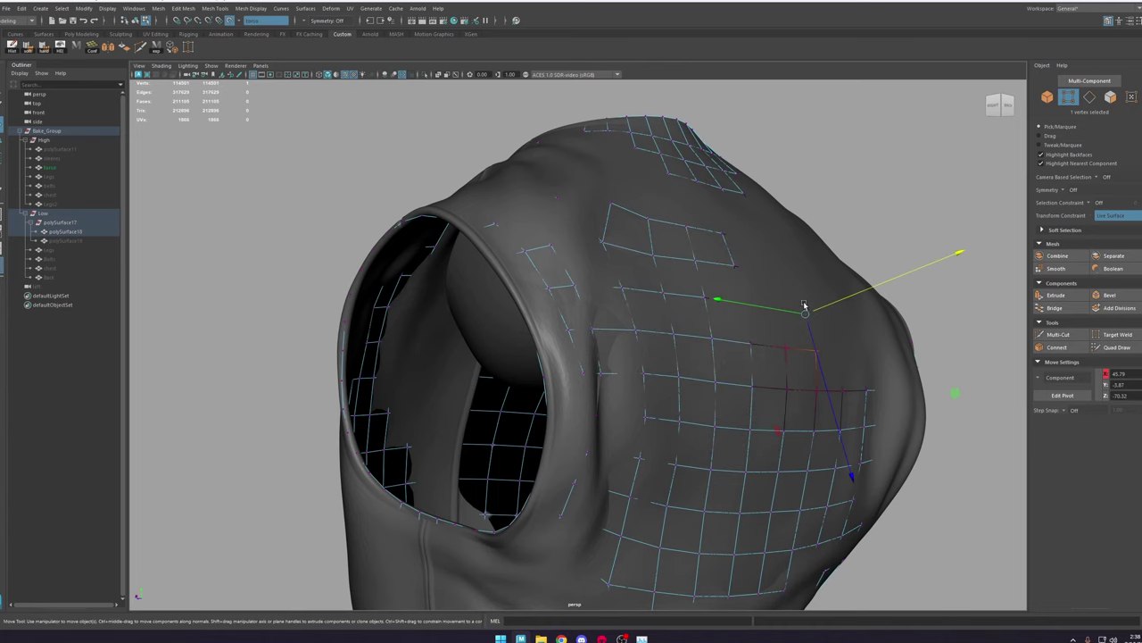
pyautogui.click(766, 303)
pyautogui.click(714, 207)
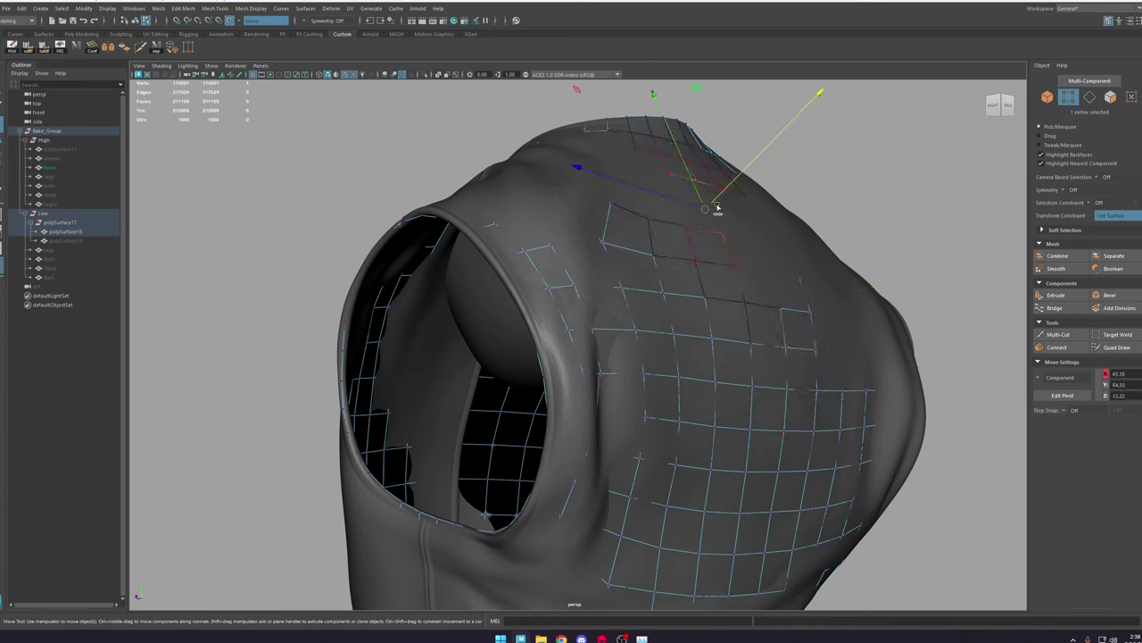
pyautogui.keyDown('alt'); pyautogui.moveTo(723, 196); pyautogui.dragTo(607, 235); pyautogui.keyUp('alt')
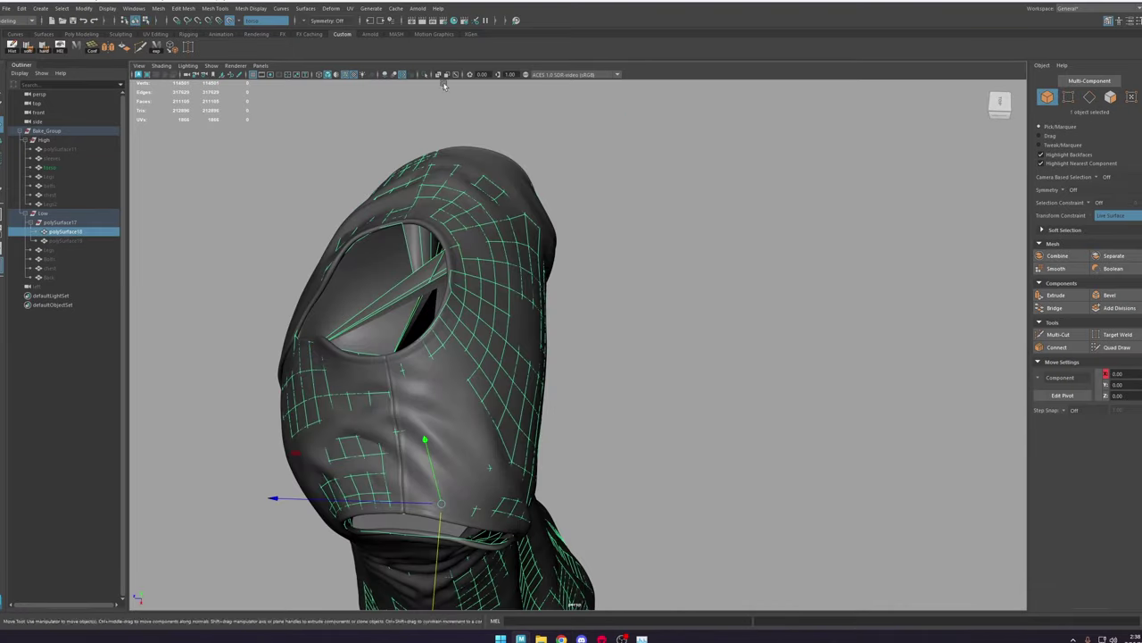
# Step: Isolate the low-poly mesh and select the four vertices at the opening
pyautogui.click(425, 74)
pyautogui.press('F9')
pyautogui.click(773, 408)
pyautogui.keyDown('alt'); pyautogui.moveTo(797, 441); pyautogui.dragTo(308, 296); pyautogui.keyUp('alt')
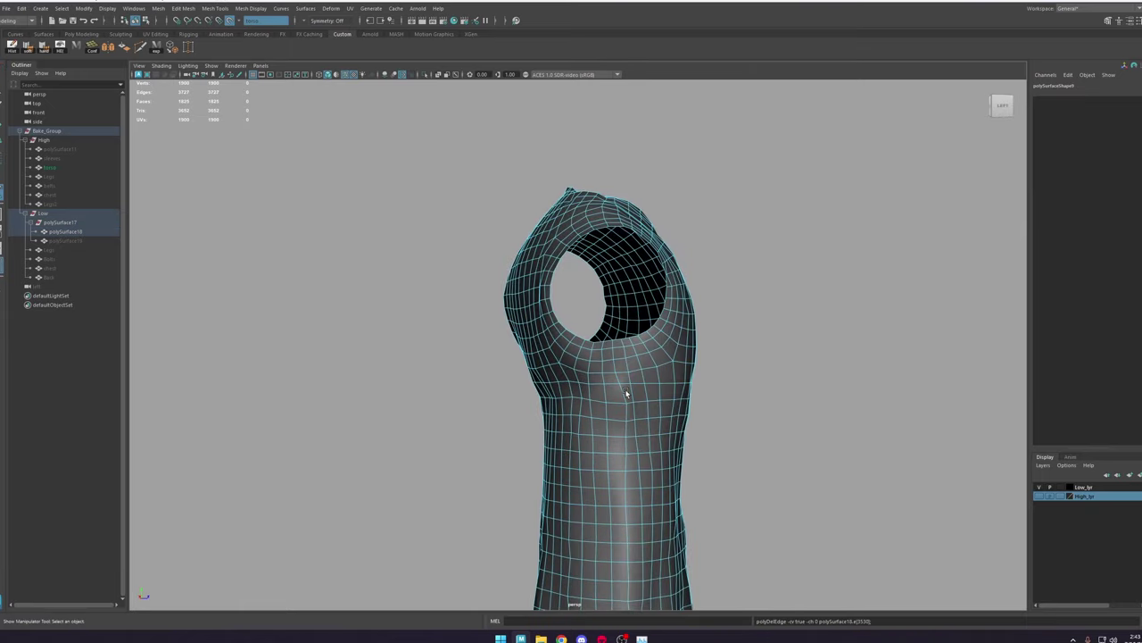
# Step: Delete the selected band under the armhole and review the robe from back to front
pyautogui.press('Delete')
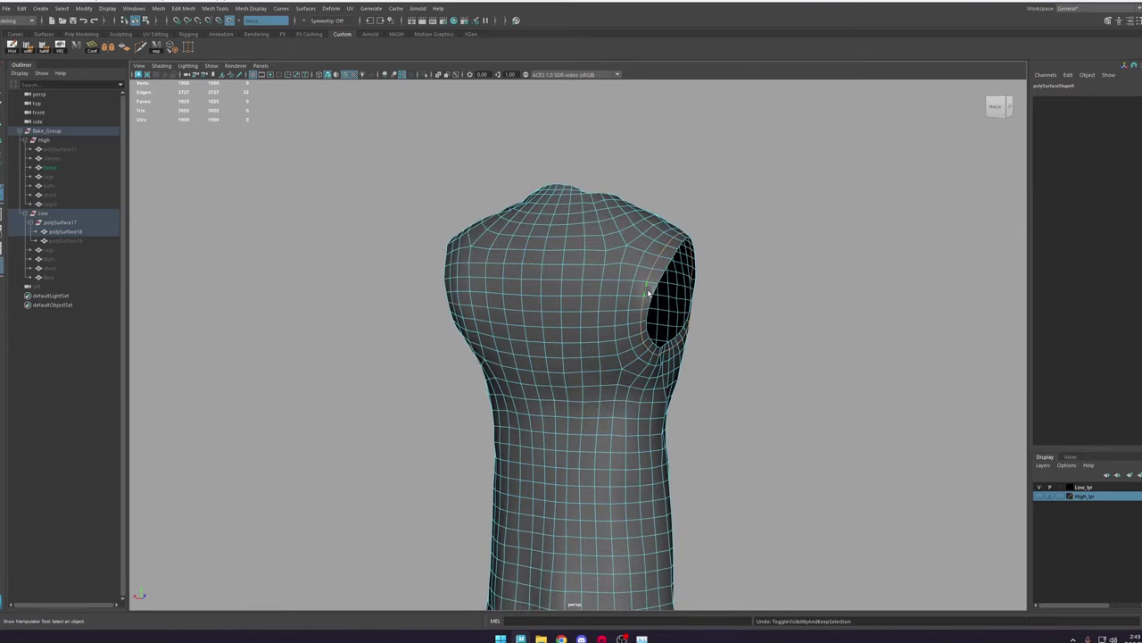
pyautogui.keyDown('alt'); pyautogui.moveTo(579, 225); pyautogui.dragTo(613, 349); pyautogui.keyUp('alt')
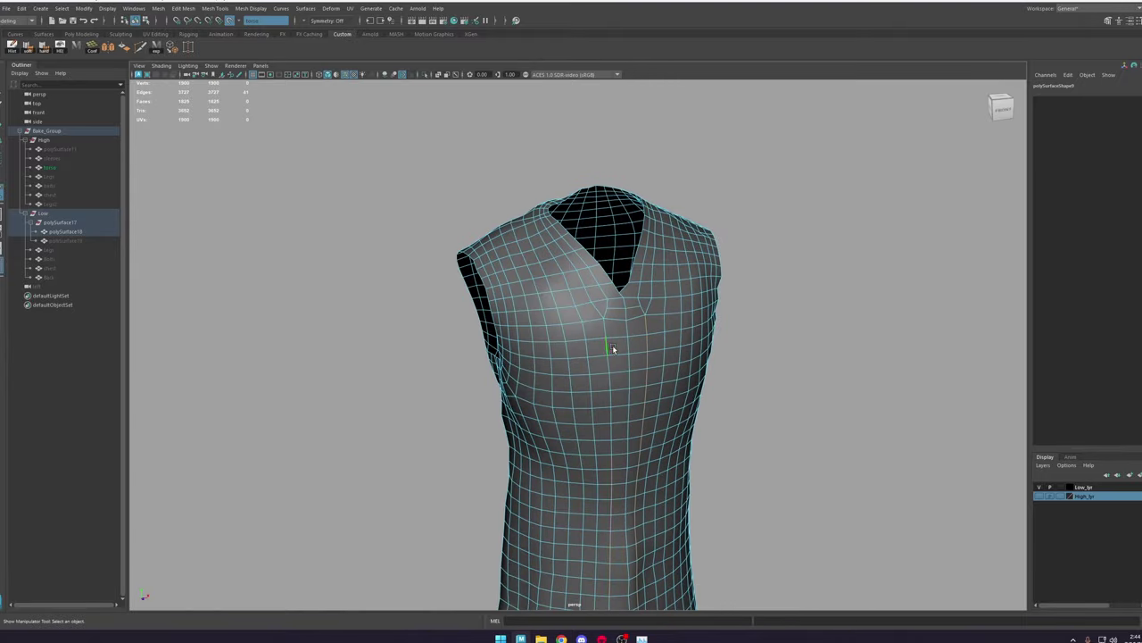
pyautogui.keyDown('alt'); pyautogui.moveTo(612, 349); pyautogui.dragTo(580, 242, button='middle'); pyautogui.keyUp('alt')
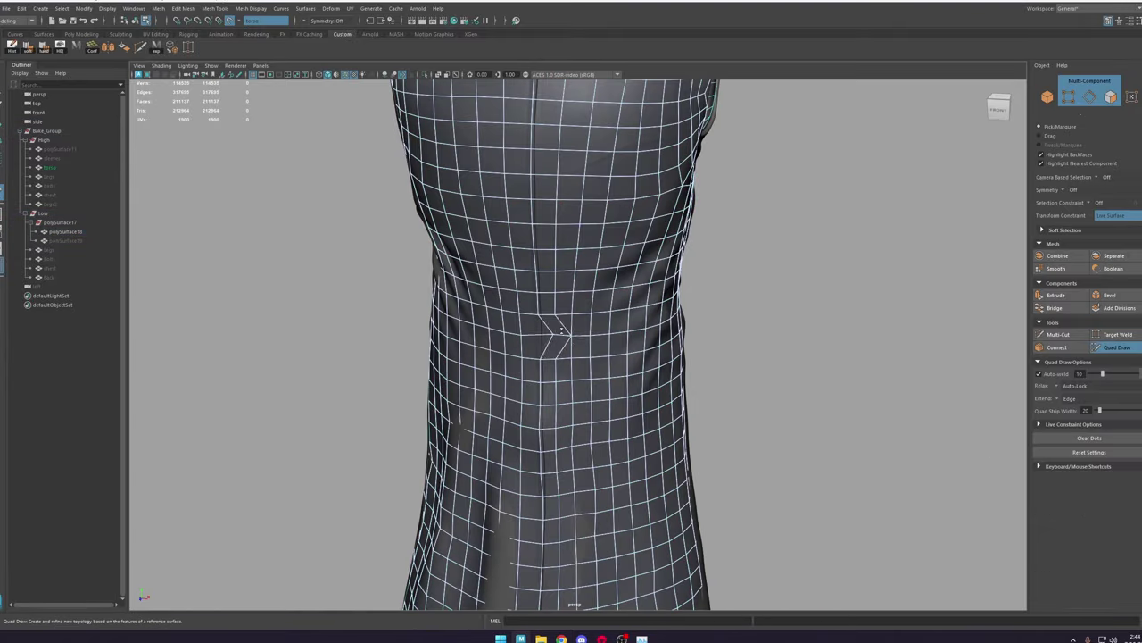
# Step: Tweak and straighten the kinked vertices along the robe's back seam
pyautogui.scroll(4, 514, 433)
pyautogui.scroll(8, 514, 433)
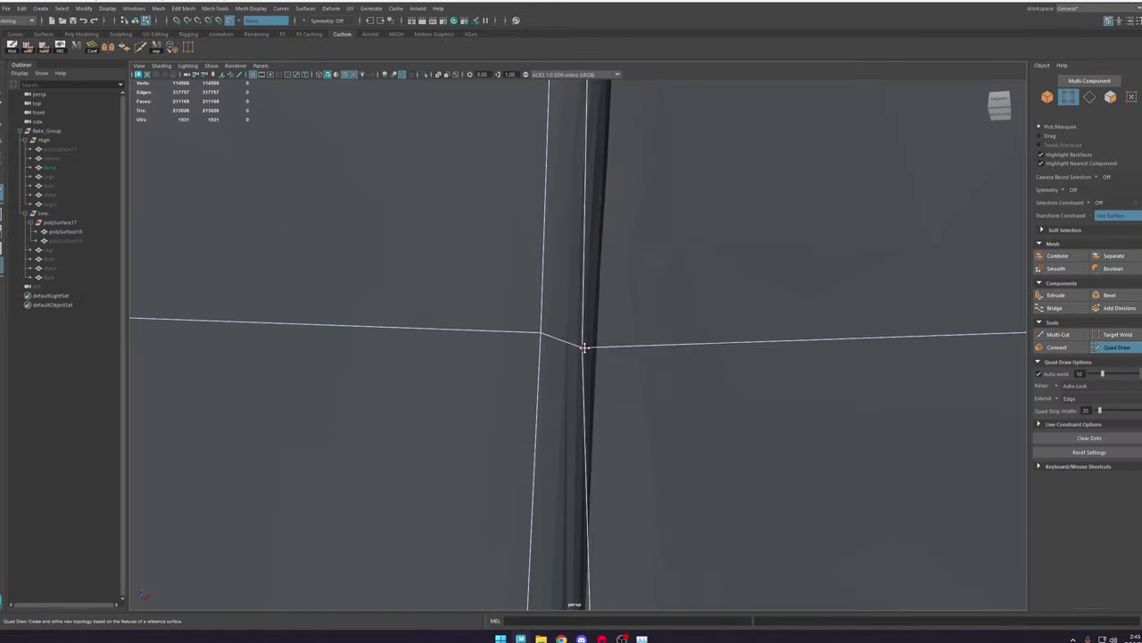
pyautogui.scroll(-8, 585, 347)
pyautogui.keyDown('alt'); pyautogui.moveTo(584, 347); pyautogui.dragTo(553, 257, button='middle'); pyautogui.keyUp('alt')
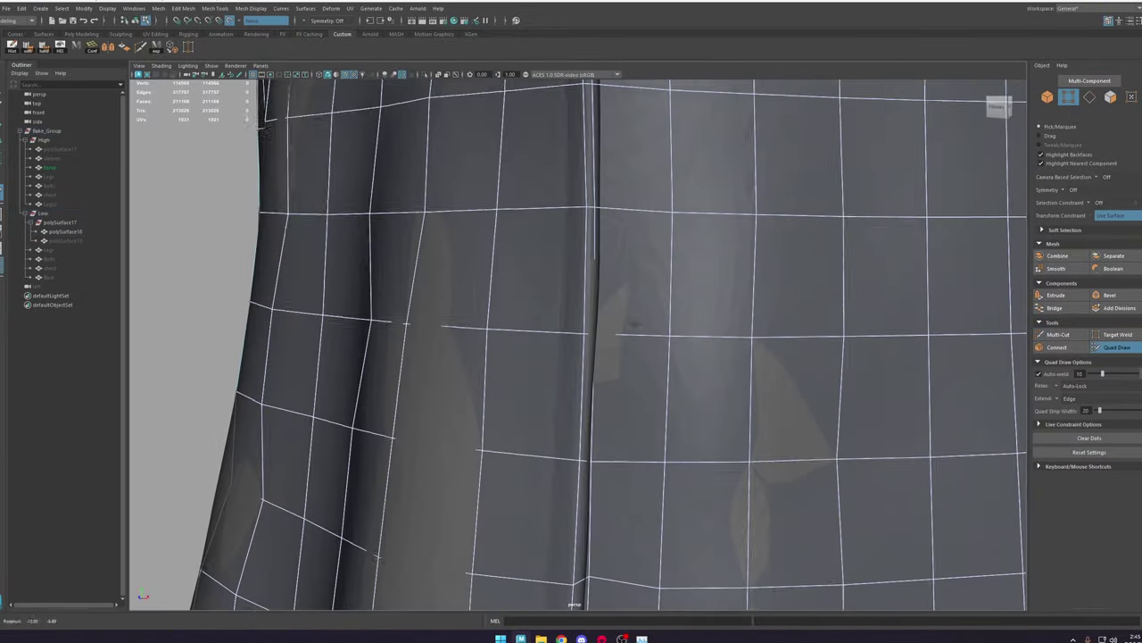
pyautogui.scroll(3, 611, 342)
pyautogui.moveTo(611, 342); pyautogui.dragTo(593, 342)
pyautogui.keyDown('alt'); pyautogui.moveTo(593, 342); pyautogui.dragTo(600, 393, button='middle'); pyautogui.keyUp('alt')
pyautogui.keyDown('alt'); pyautogui.moveTo(536, 357); pyautogui.dragTo(656, 330); pyautogui.keyUp('alt')
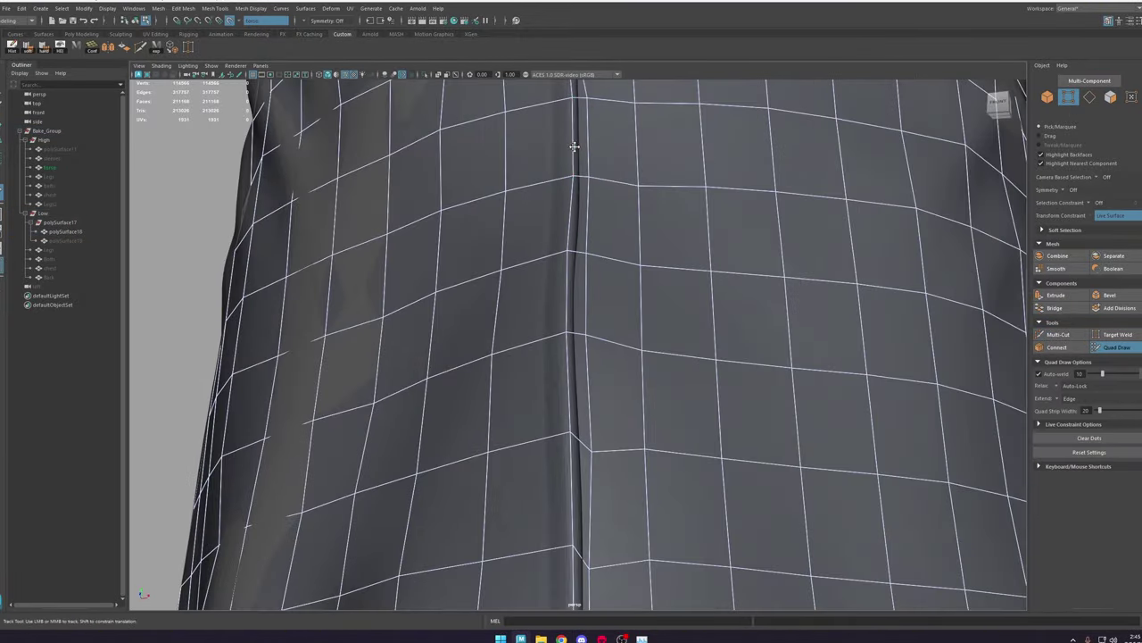
pyautogui.moveTo(579, 339)
pyautogui.keyDown('alt'); pyautogui.mouseDown(button='middle')
pyautogui.moveTo(574, 131)
pyautogui.moveTo(574, 187)
pyautogui.mouseUp(button='middle'); pyautogui.keyUp('alt')
pyautogui.scroll(-2, 571, 340)
pyautogui.moveTo(567, 225); pyautogui.dragTo(580, 225)
pyautogui.scroll(-2, 579, 334)
pyautogui.scroll(3, 571, 330)
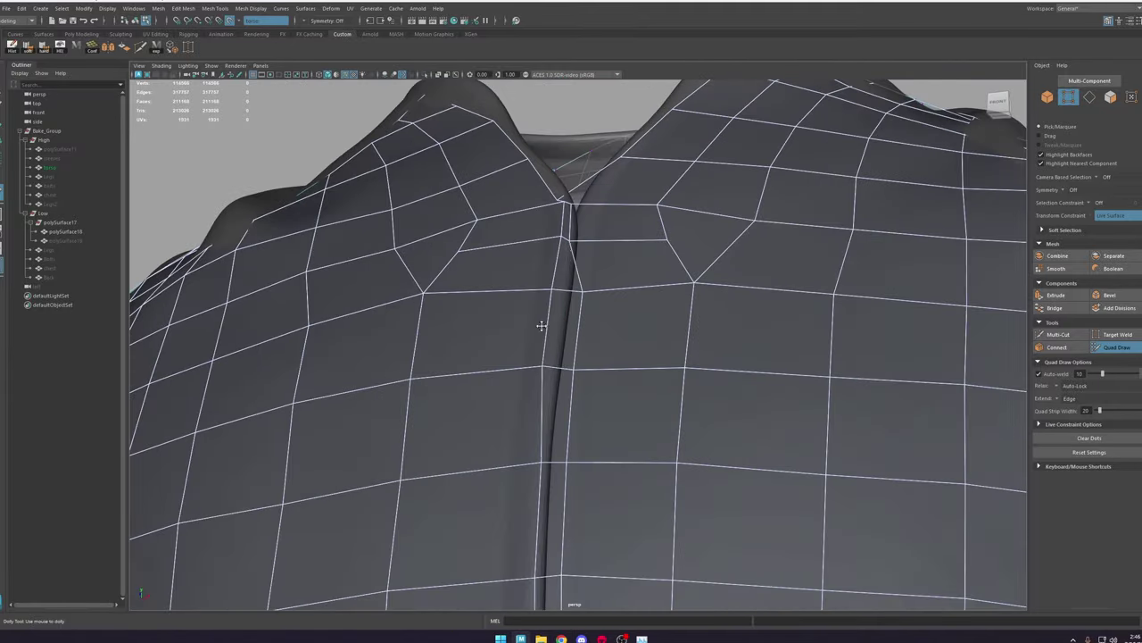
# Step: Add a retopology point on the collar and relax the quads near the neckline in shaded view
pyautogui.keyDown('alt'); pyautogui.moveTo(541, 324); pyautogui.dragTo(571, 286); pyautogui.keyUp('alt')
pyautogui.keyDown('alt'); pyautogui.moveTo(571, 286); pyautogui.dragTo(616, 393, button='middle'); pyautogui.keyUp('alt')
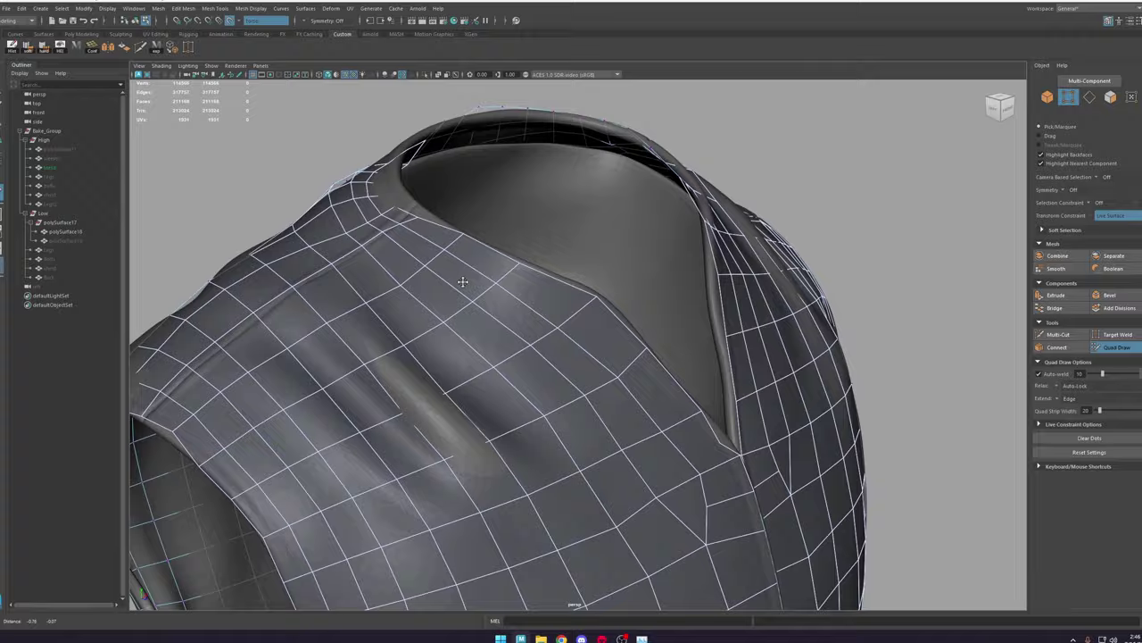
pyautogui.scroll(3, 462, 276)
pyautogui.moveTo(461, 276)
pyautogui.keyDown('alt'); pyautogui.mouseDown()
pyautogui.moveTo(482, 293)
pyautogui.moveTo(428, 313)
pyautogui.mouseUp(); pyautogui.keyUp('alt')
pyautogui.moveTo(420, 351)
pyautogui.keyDown('alt'); pyautogui.mouseDown()
pyautogui.moveTo(523, 349)
pyautogui.moveTo(499, 361)
pyautogui.mouseUp(); pyautogui.keyUp('alt')
pyautogui.click(400, 368)
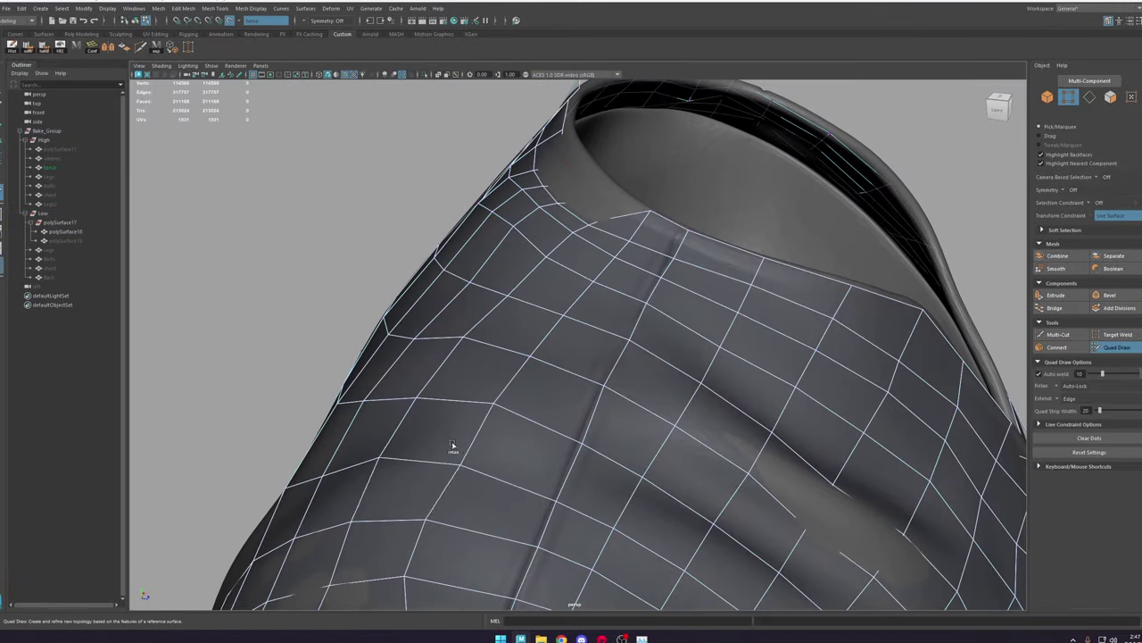
pyautogui.press('5')
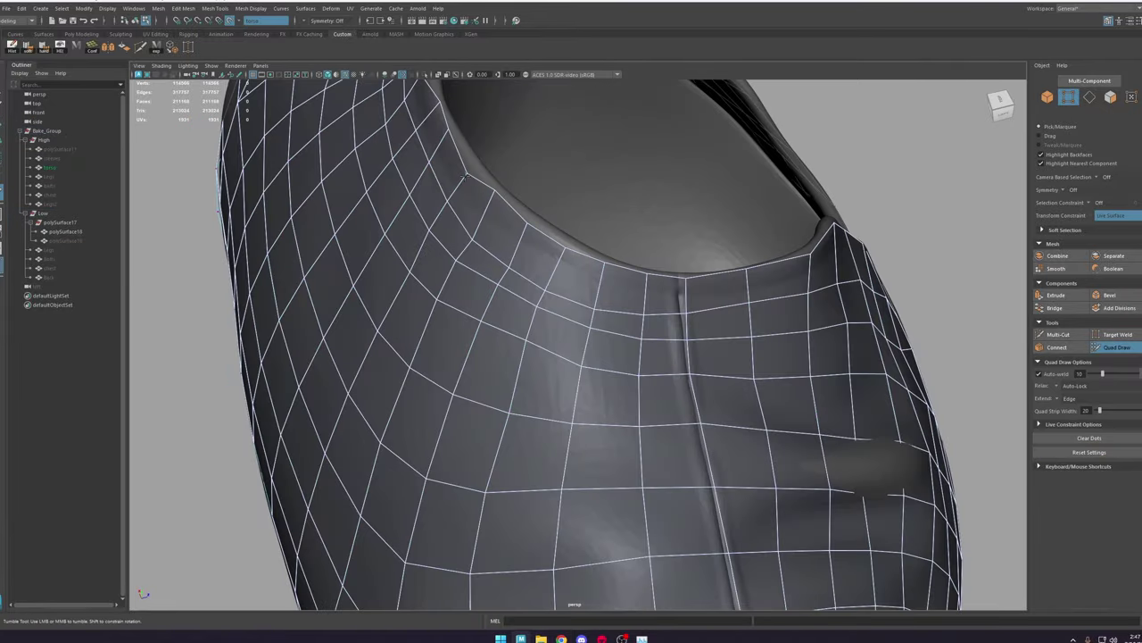
pyautogui.keyDown('alt'); pyautogui.moveTo(714, 377); pyautogui.dragTo(511, 337); pyautogui.keyUp('alt')
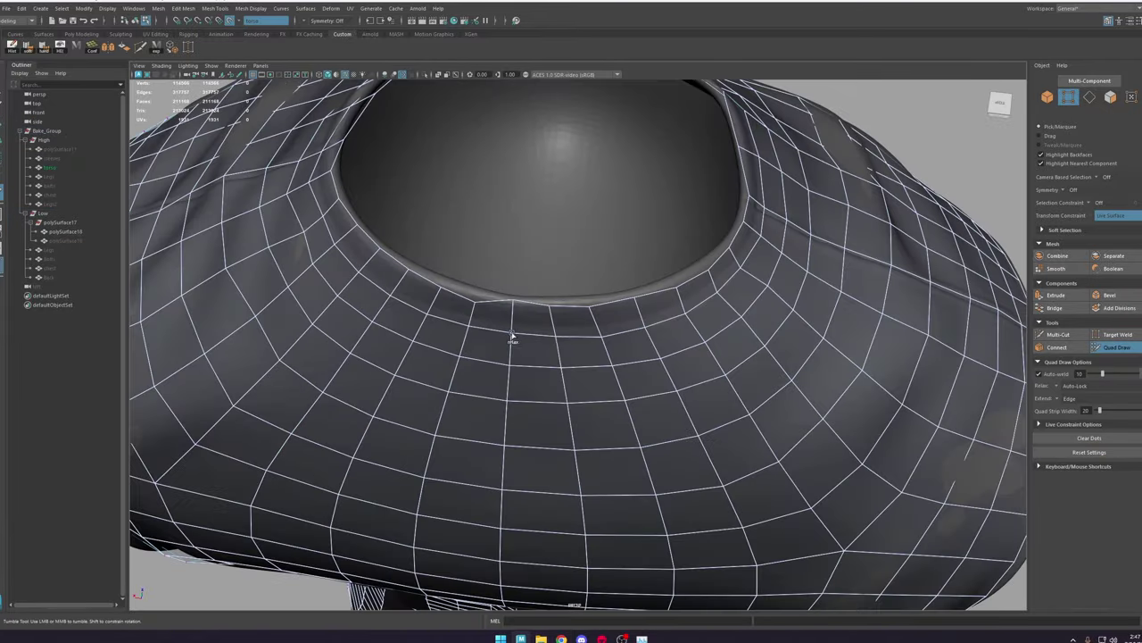
pyautogui.keyDown('shift'); pyautogui.moveTo(268, 392); pyautogui.dragTo(327, 220); pyautogui.keyUp('shift')
pyautogui.press('w')
pyautogui.moveTo(340, 375)
pyautogui.keyDown('alt'); pyautogui.mouseDown()
pyautogui.moveTo(500, 357)
pyautogui.moveTo(568, 367)
pyautogui.mouseUp(); pyautogui.keyUp('alt')
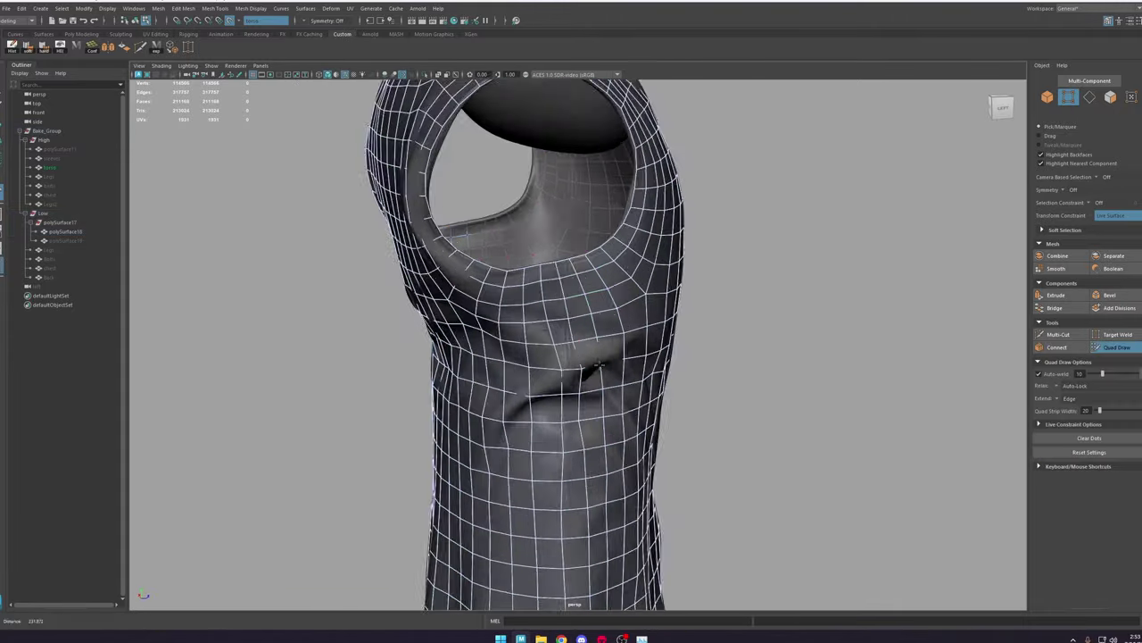
# Step: Relax the quads on the lower robe from a side view, undoing one stray point
pyautogui.keyDown('alt'); pyautogui.moveTo(600, 364); pyautogui.dragTo(538, 244); pyautogui.keyUp('alt')
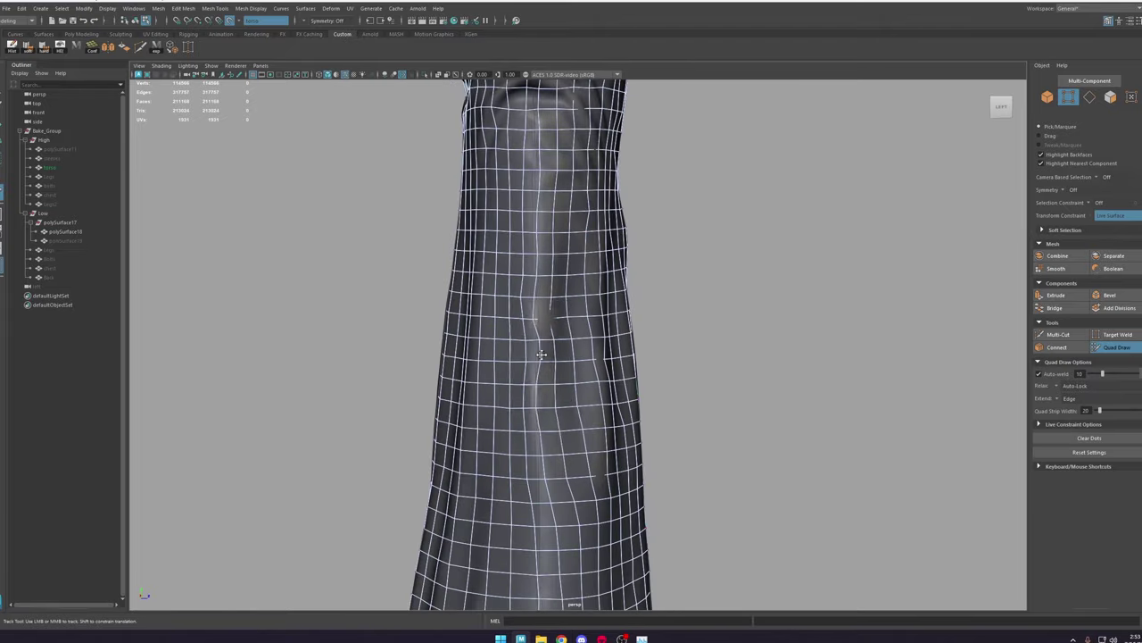
pyautogui.keyDown('alt'); pyautogui.moveTo(538, 431); pyautogui.dragTo(534, 236, button='middle'); pyautogui.keyUp('alt')
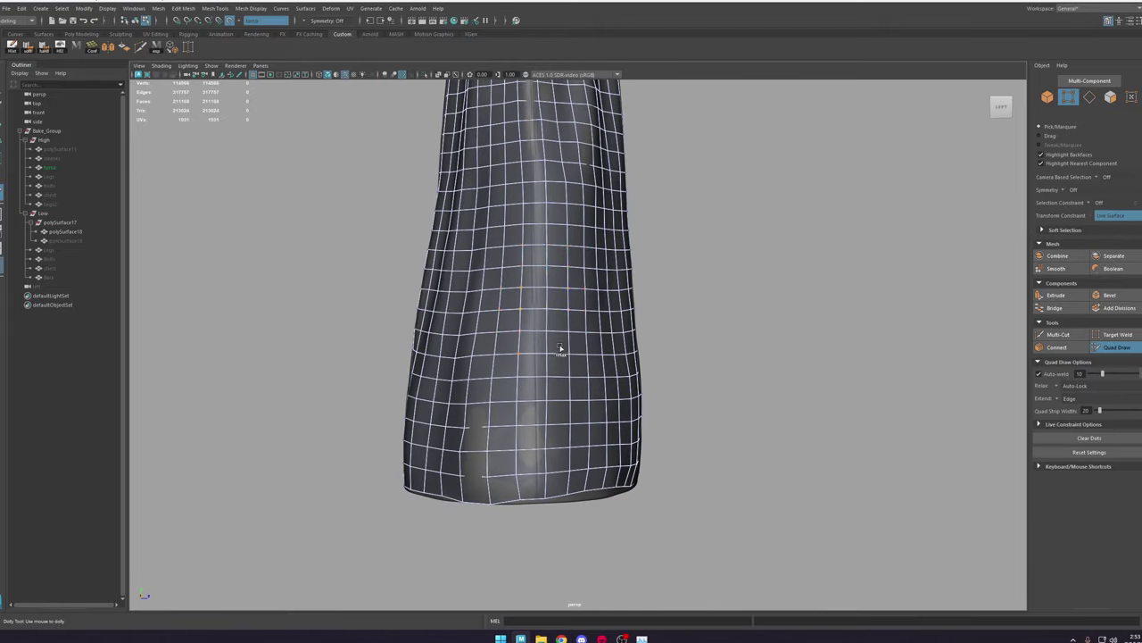
pyautogui.keyDown('alt'); pyautogui.moveTo(554, 186); pyautogui.dragTo(544, 330, button='middle'); pyautogui.keyUp('alt')
pyautogui.keyDown('shift'); pyautogui.moveTo(543, 236); pyautogui.dragTo(524, 284); pyautogui.keyUp('shift')
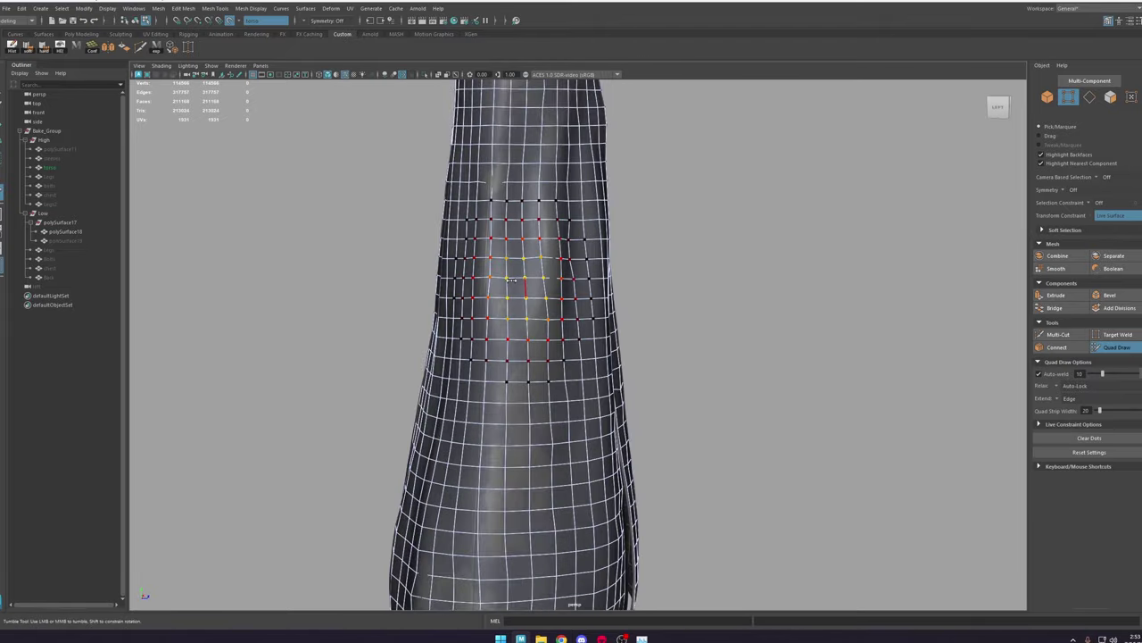
pyautogui.keyDown('alt'); pyautogui.moveTo(525, 284); pyautogui.dragTo(503, 402, button='middle'); pyautogui.keyUp('alt')
pyautogui.keyDown('alt'); pyautogui.moveTo(464, 268); pyautogui.dragTo(513, 285, button='right'); pyautogui.keyUp('alt')
pyautogui.hotkey('ctrl', 'z')
pyautogui.keyDown('alt'); pyautogui.moveTo(502, 259); pyautogui.dragTo(495, 322, button='middle'); pyautogui.keyUp('alt')
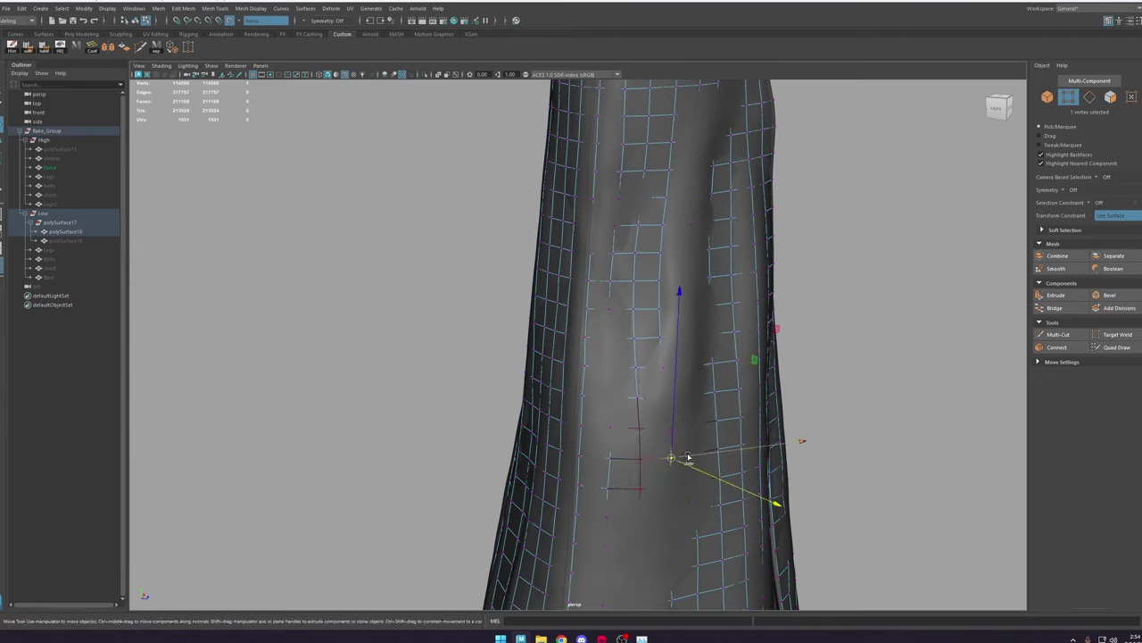
# Step: Select and reposition vertices on the lower robe near the hem
pyautogui.click(727, 376)
pyautogui.click(694, 253)
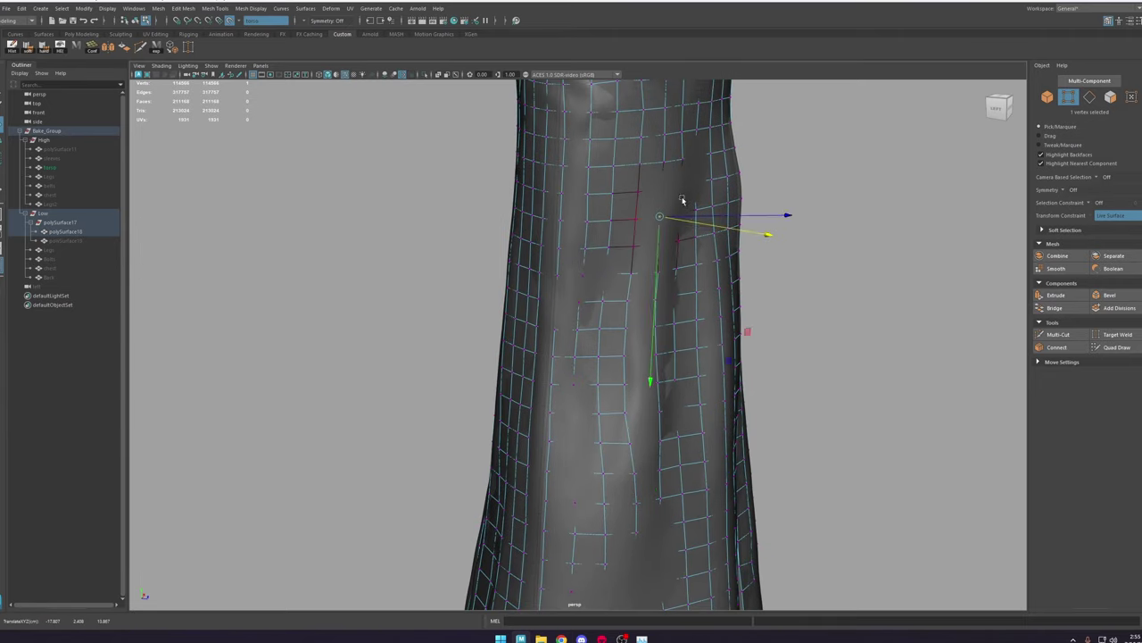
pyautogui.click(702, 186)
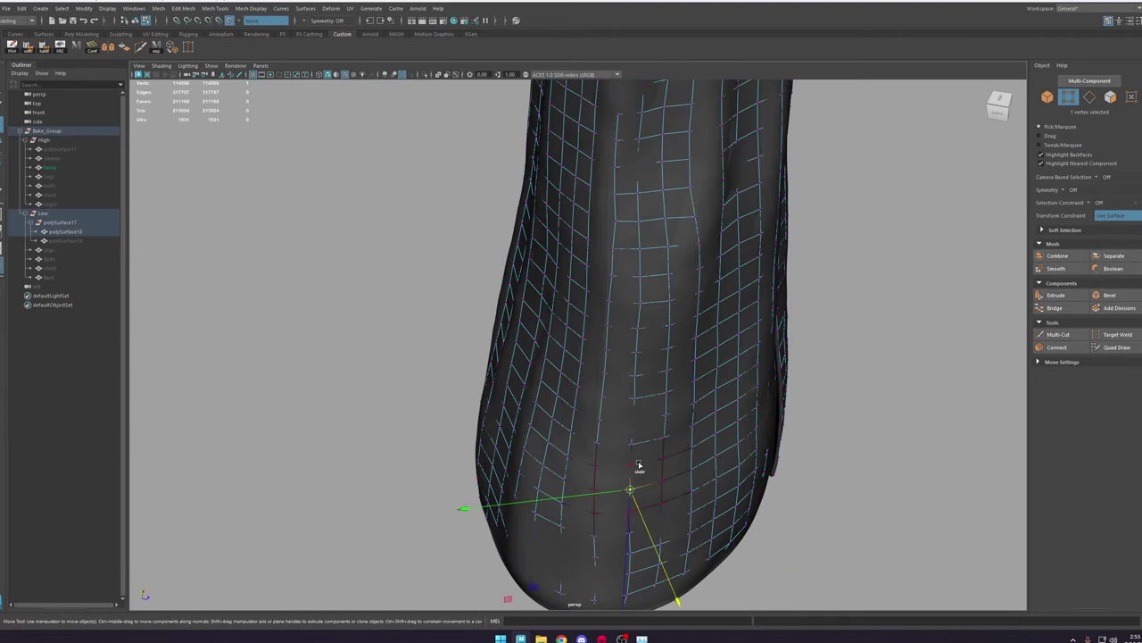
pyautogui.keyDown('alt'); pyautogui.moveTo(639, 465); pyautogui.dragTo(552, 477); pyautogui.keyUp('alt')
pyautogui.keyDown('alt'); pyautogui.moveTo(581, 332); pyautogui.dragTo(589, 278); pyautogui.keyUp('alt')
pyautogui.scroll(3, 589, 278)
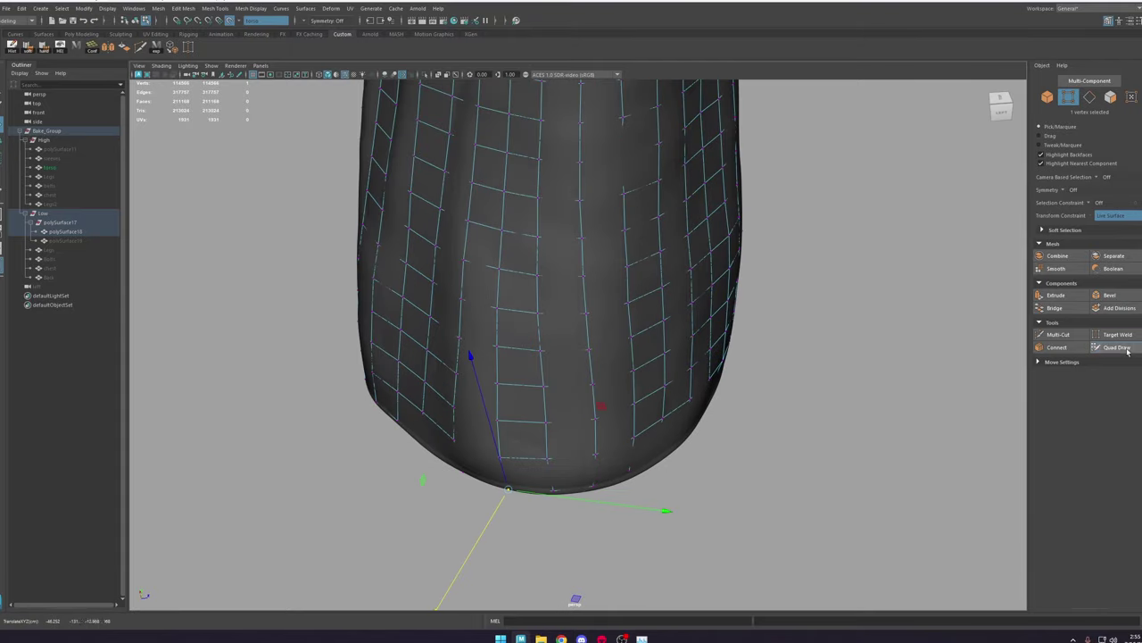
# Step: Frame a hem vertex, switch between Move and Quad Draw, and review the robe front
pyautogui.click(1126, 348)
pyautogui.keyDown('alt'); pyautogui.moveTo(603, 441); pyautogui.dragTo(599, 530, button='middle'); pyautogui.keyUp('alt')
pyautogui.press('w')
pyautogui.press('f')
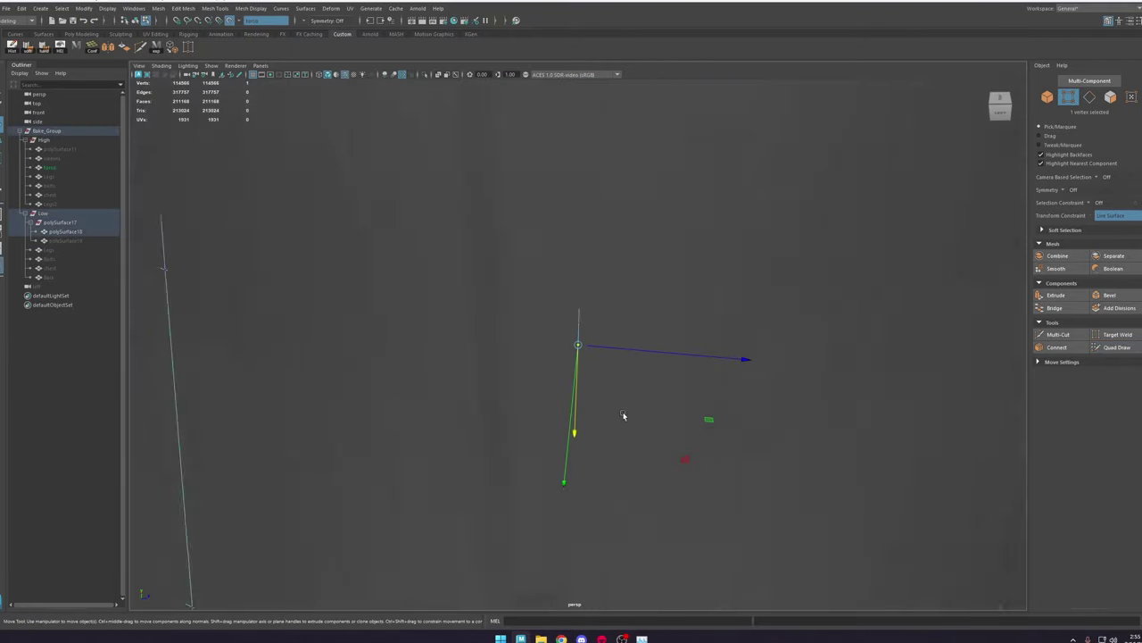
pyautogui.click(1117, 347)
pyautogui.scroll(-5, 580, 316)
pyautogui.keyDown('alt'); pyautogui.moveTo(579, 316); pyautogui.dragTo(562, 393); pyautogui.keyUp('alt')
pyautogui.keyDown('alt'); pyautogui.moveTo(546, 169); pyautogui.dragTo(546, 273, button='middle'); pyautogui.keyUp('alt')
pyautogui.press('w')
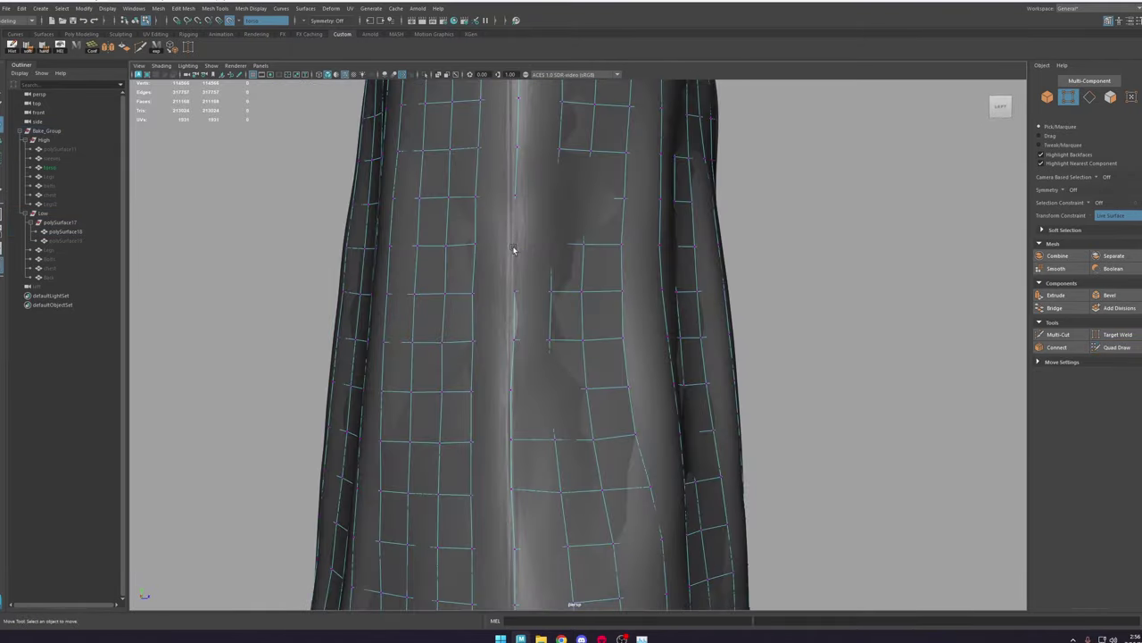
pyautogui.press('y')
pyautogui.keyDown('alt'); pyautogui.moveTo(515, 250); pyautogui.dragTo(500, 254); pyautogui.keyUp('alt')
pyautogui.keyDown('alt'); pyautogui.moveTo(494, 154); pyautogui.dragTo(469, 482, button='middle'); pyautogui.keyUp('alt')
# Step: Select robe vertices down toward the hem and the waist fold for moving
pyautogui.keyDown('alt'); pyautogui.moveTo(477, 571); pyautogui.dragTo(480, 381, button='middle'); pyautogui.keyUp('alt')
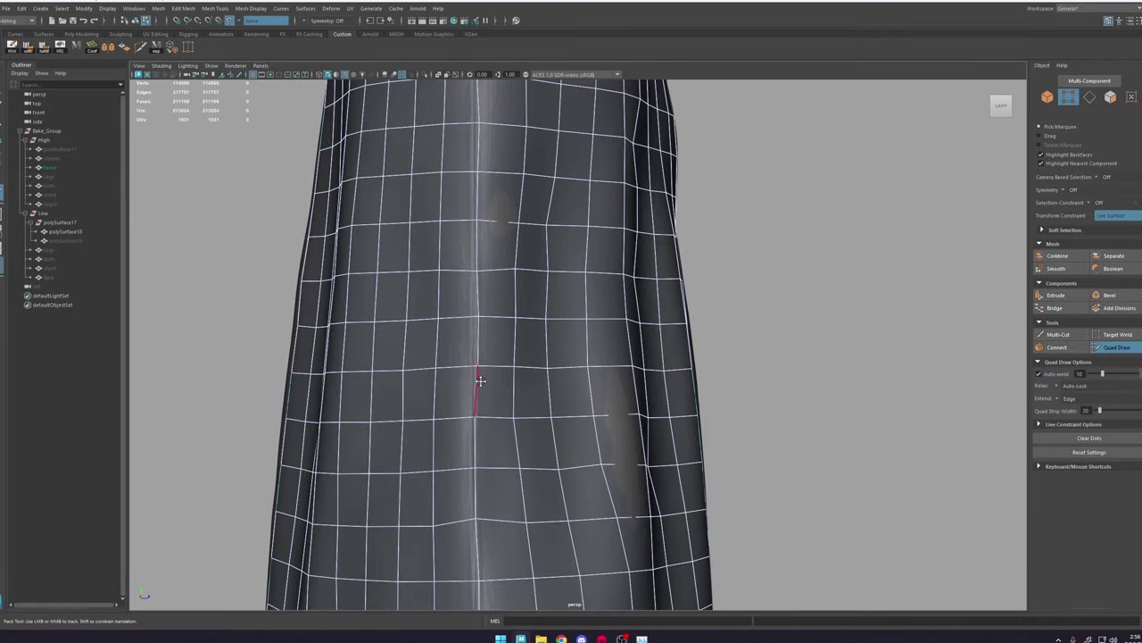
pyautogui.press('w')
pyautogui.click(586, 383)
pyautogui.moveTo(633, 503)
pyautogui.keyDown('alt'); pyautogui.mouseDown()
pyautogui.moveTo(604, 482)
pyautogui.moveTo(589, 273)
pyautogui.moveTo(645, 194)
pyautogui.moveTo(654, 298)
pyautogui.mouseUp(); pyautogui.keyUp('alt')
pyautogui.keyDown('alt'); pyautogui.moveTo(654, 298); pyautogui.dragTo(538, 375, button='middle'); pyautogui.keyUp('alt')
pyautogui.click(615, 354)
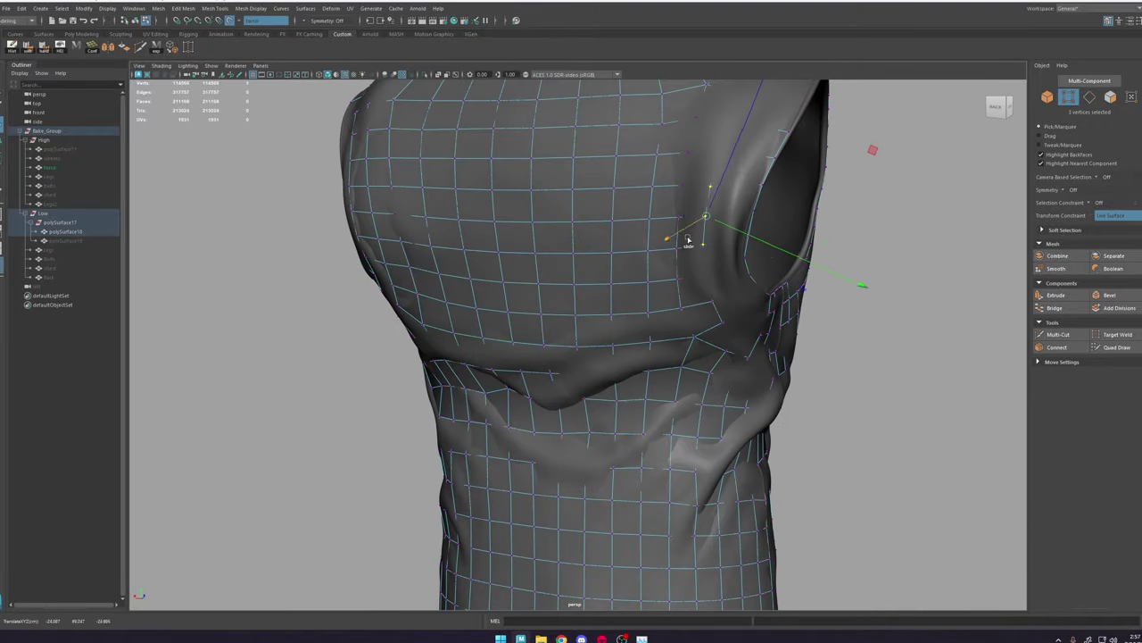
# Step: Slide the armhole-edge and shoulder vertices into place with the Move tool
pyautogui.keyDown('alt'); pyautogui.moveTo(688, 240); pyautogui.dragTo(599, 285); pyautogui.keyUp('alt')
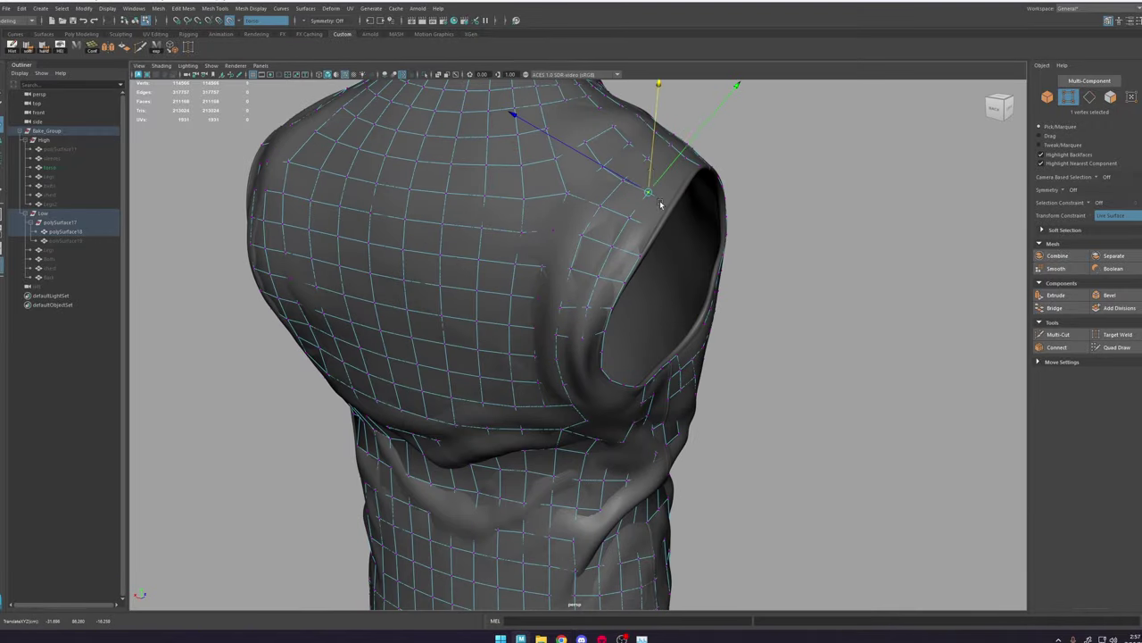
pyautogui.keyDown('alt'); pyautogui.moveTo(661, 205); pyautogui.dragTo(555, 234); pyautogui.keyUp('alt')
pyautogui.click(528, 347)
pyautogui.keyDown('ctrl'); pyautogui.keyDown('shift'); pyautogui.moveTo(518, 361); pyautogui.dragTo(514, 368); pyautogui.keyUp('shift'); pyautogui.keyUp('ctrl')
pyautogui.click(434, 250)
pyautogui.moveTo(739, 369)
pyautogui.keyDown('alt'); pyautogui.mouseDown()
pyautogui.moveTo(433, 250)
pyautogui.moveTo(541, 273)
pyautogui.moveTo(572, 268)
pyautogui.mouseUp(); pyautogui.keyUp('alt')
# Step: Nudge the shoulder and right-chest vertices into line, ending with the collar band isolated
pyautogui.click(1117, 348)
pyautogui.keyDown('alt'); pyautogui.moveTo(497, 318); pyautogui.dragTo(605, 467); pyautogui.keyUp('alt')
pyautogui.moveTo(578, 182)
pyautogui.keyDown('alt'); pyautogui.mouseDown()
pyautogui.moveTo(464, 241)
pyautogui.moveTo(544, 277)
pyautogui.mouseUp(); pyautogui.keyUp('alt')
pyautogui.press('w')
pyautogui.click(655, 245)
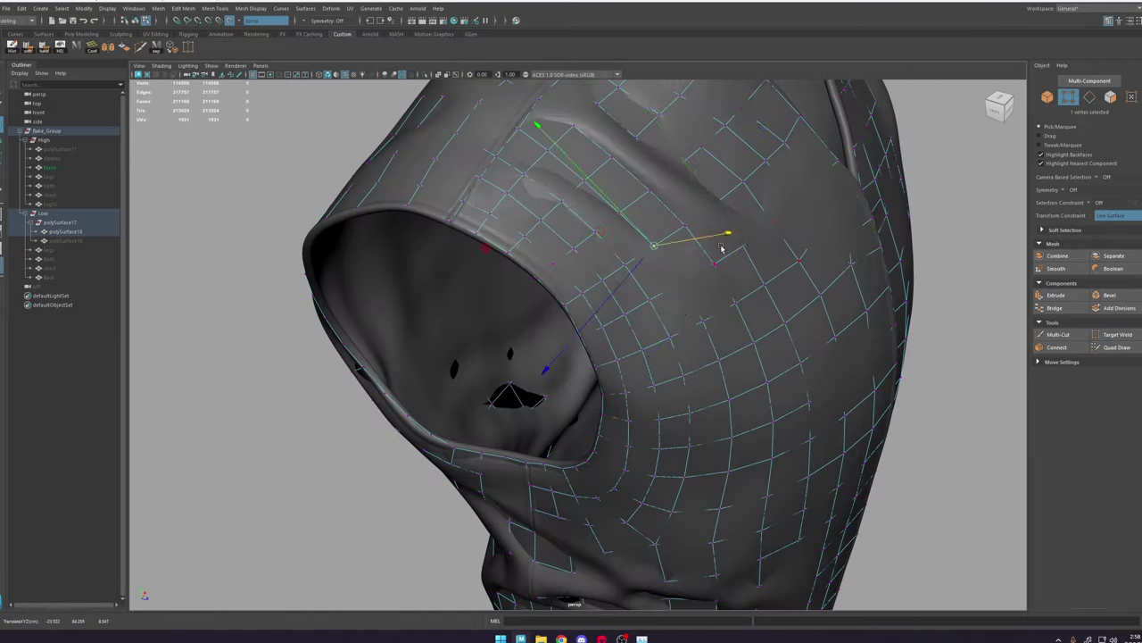
pyautogui.click(724, 340)
pyautogui.keyDown('alt'); pyautogui.moveTo(805, 210); pyautogui.dragTo(759, 332); pyautogui.keyUp('alt')
pyautogui.click(627, 238)
pyautogui.moveTo(760, 332); pyautogui.dragTo(770, 356)
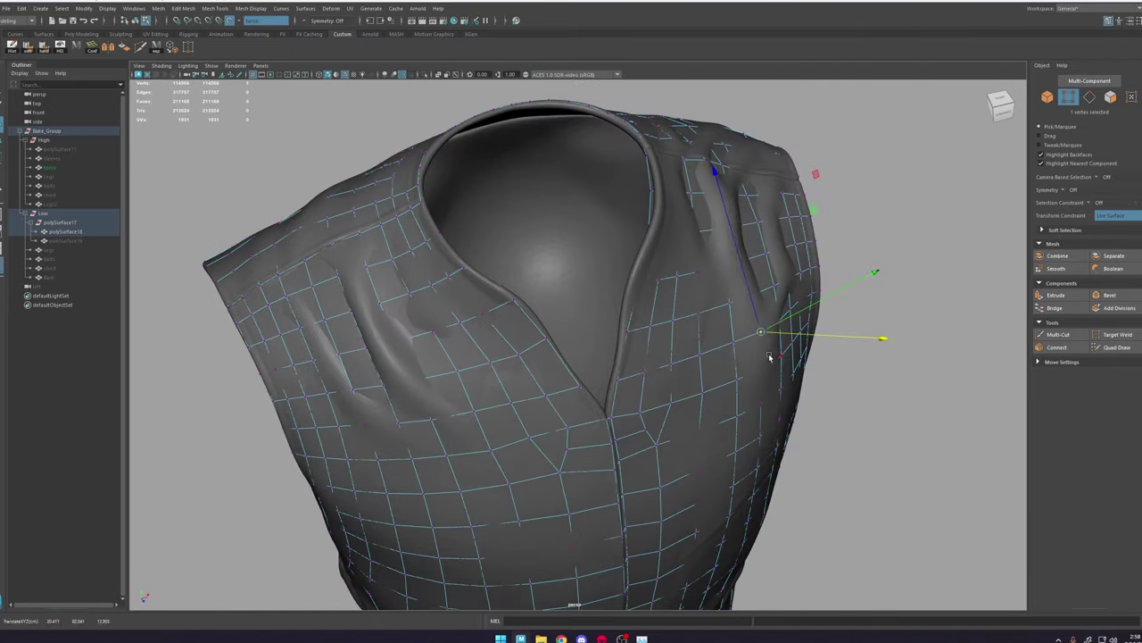
pyautogui.keyDown('alt'); pyautogui.moveTo(790, 211); pyautogui.dragTo(746, 317); pyautogui.keyUp('alt')
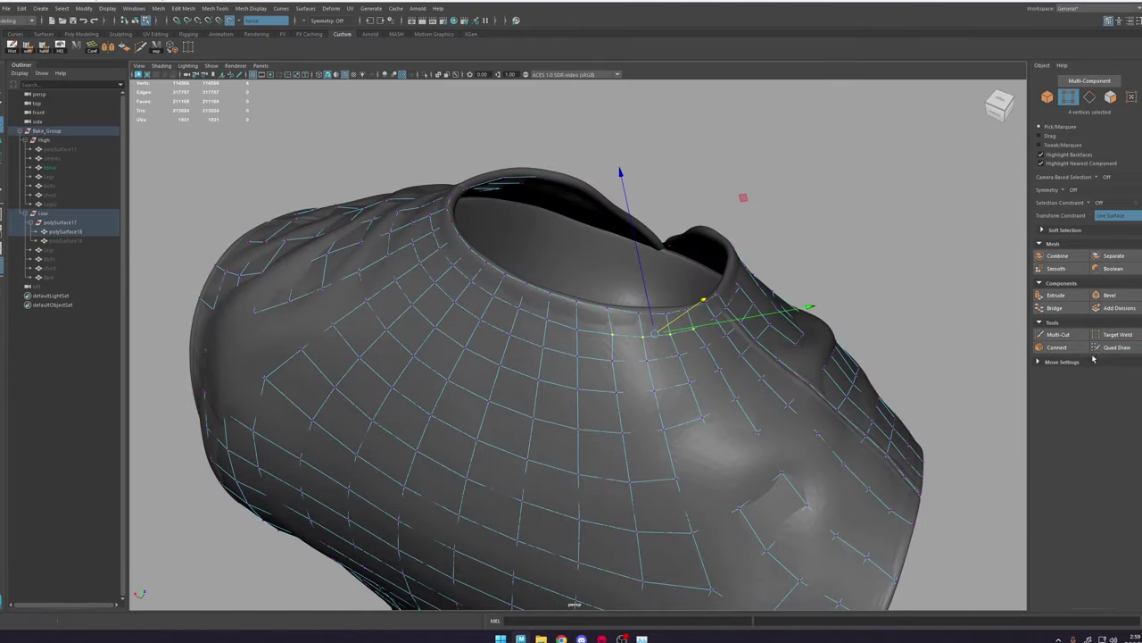
pyautogui.click(1116, 346)
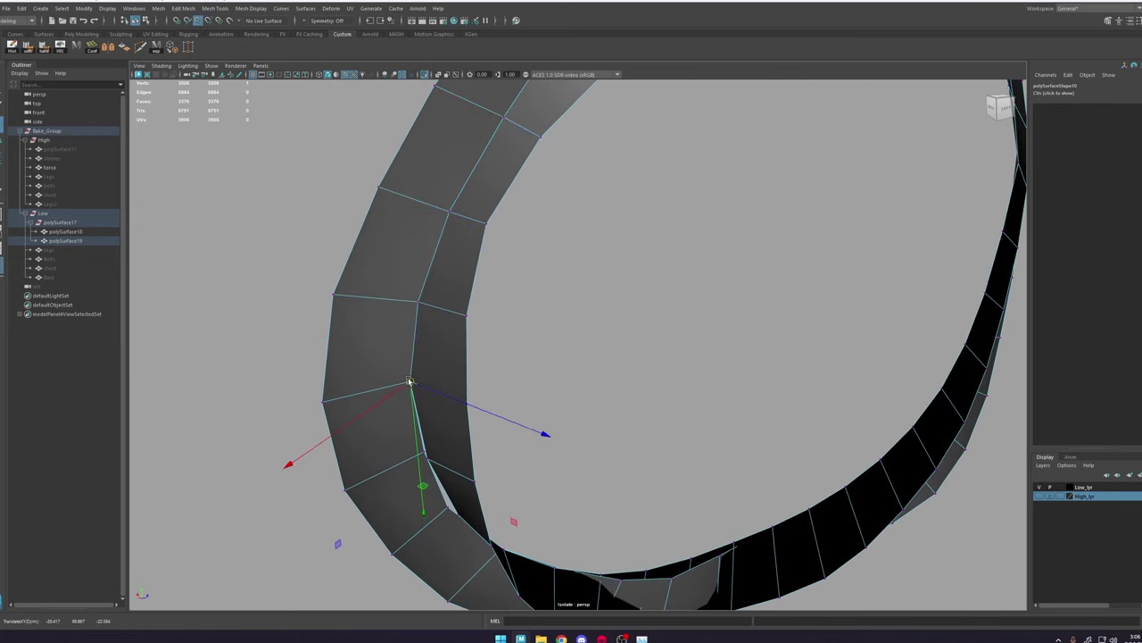
# Step: Zoom in along the collar band and pull a vertex to flatten the folded face
pyautogui.keyDown('alt'); pyautogui.moveTo(410, 381); pyautogui.dragTo(472, 262, button='middle'); pyautogui.keyUp('alt')
pyautogui.keyDown('alt'); pyautogui.moveTo(472, 262); pyautogui.dragTo(476, 397); pyautogui.keyUp('alt')
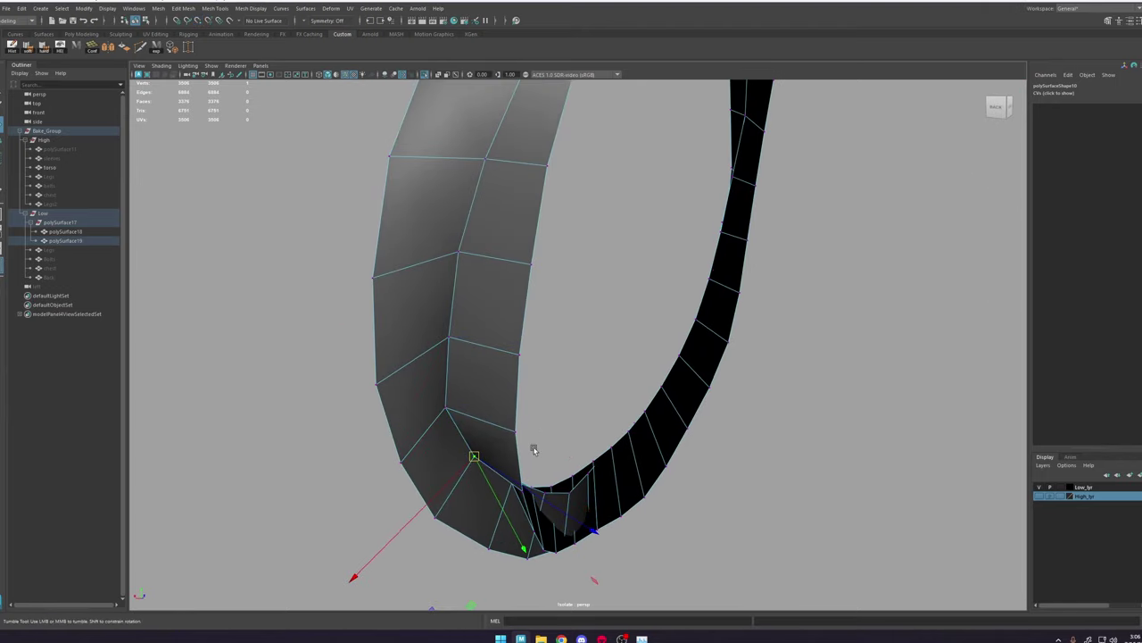
pyautogui.keyDown('alt'); pyautogui.moveTo(534, 450); pyautogui.dragTo(453, 451); pyautogui.keyUp('alt')
pyautogui.keyDown('alt'); pyautogui.moveTo(453, 451); pyautogui.dragTo(653, 401, button='right'); pyautogui.keyUp('alt')
pyautogui.keyDown('alt'); pyautogui.moveTo(652, 401); pyautogui.dragTo(612, 336); pyautogui.keyUp('alt')
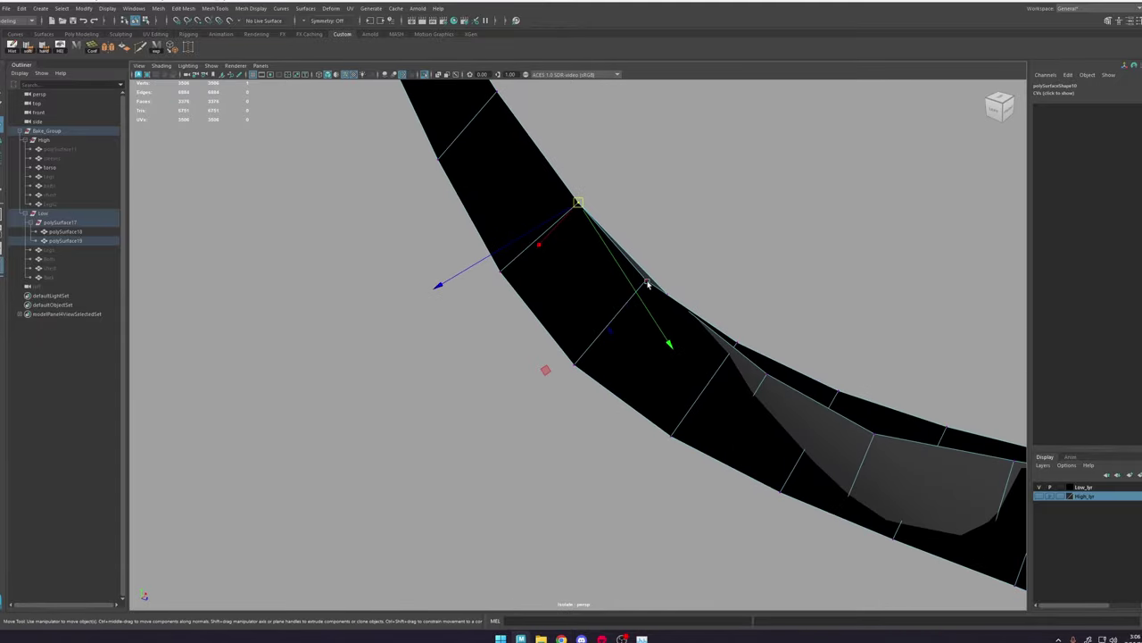
pyautogui.keyDown('alt'); pyautogui.moveTo(730, 362); pyautogui.dragTo(503, 414); pyautogui.keyUp('alt')
pyautogui.keyDown('alt'); pyautogui.moveTo(502, 414); pyautogui.dragTo(615, 418, button='right'); pyautogui.keyUp('alt')
pyautogui.moveTo(528, 401); pyautogui.dragTo(519, 394)
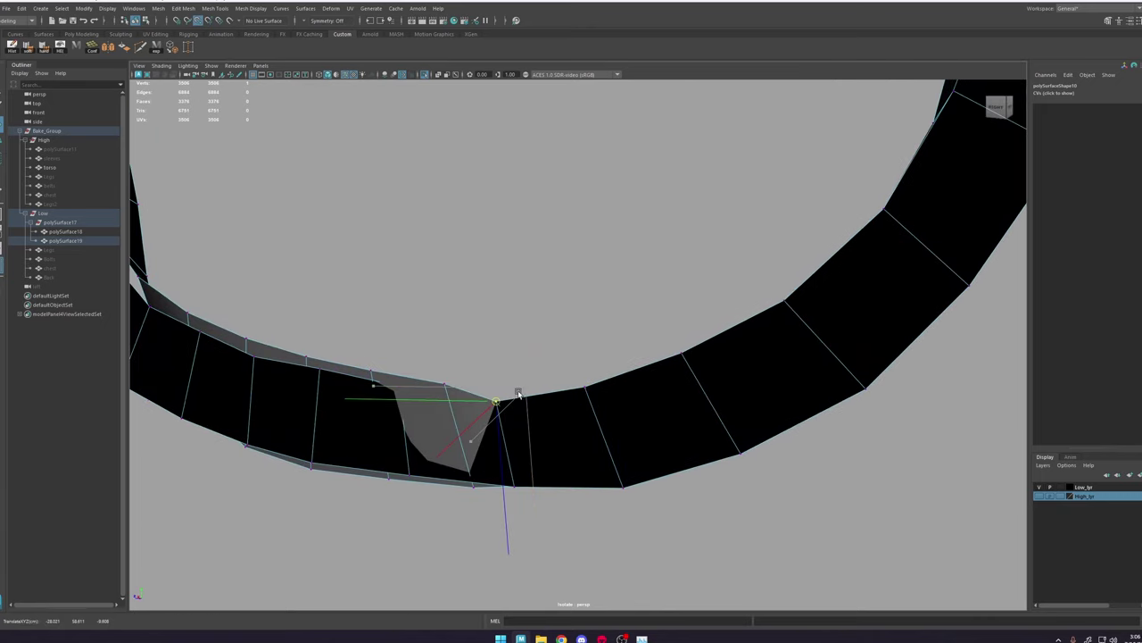
# Step: Snap a band-edge vertex onto its neighbour along the edge using V snapping
pyautogui.click(434, 399)
pyautogui.press('v')
pyautogui.moveTo(443, 386); pyautogui.dragTo(430, 390)
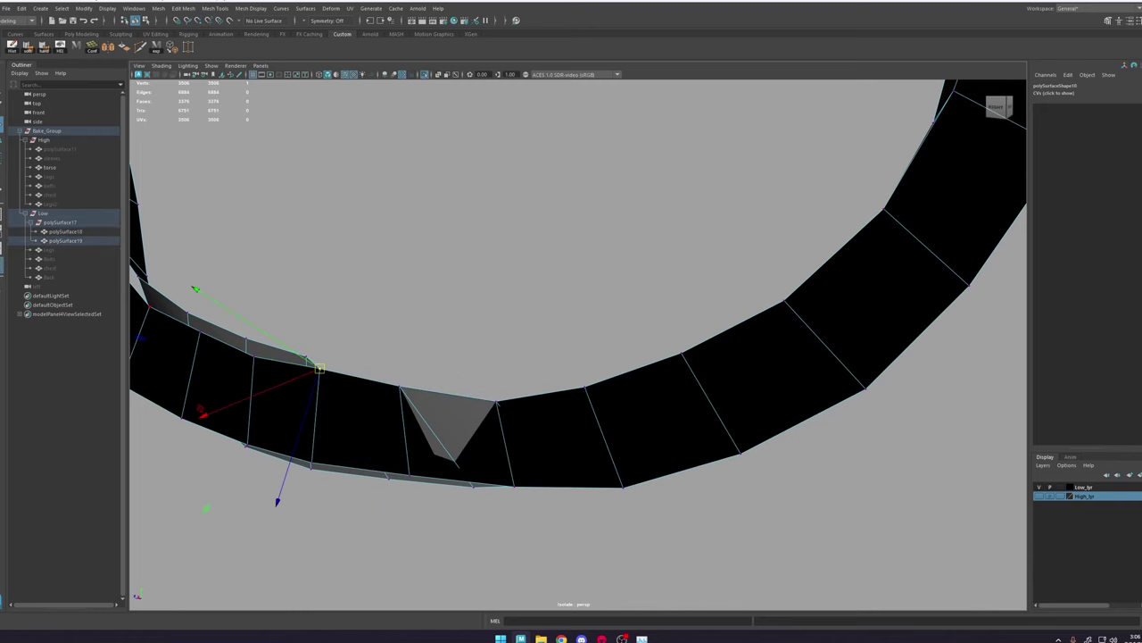
pyautogui.keyDown('alt'); pyautogui.moveTo(458, 234); pyautogui.dragTo(625, 225, button='middle'); pyautogui.keyUp('alt')
pyautogui.keyDown('alt'); pyautogui.moveTo(625, 225); pyautogui.dragTo(666, 229); pyautogui.keyUp('alt')
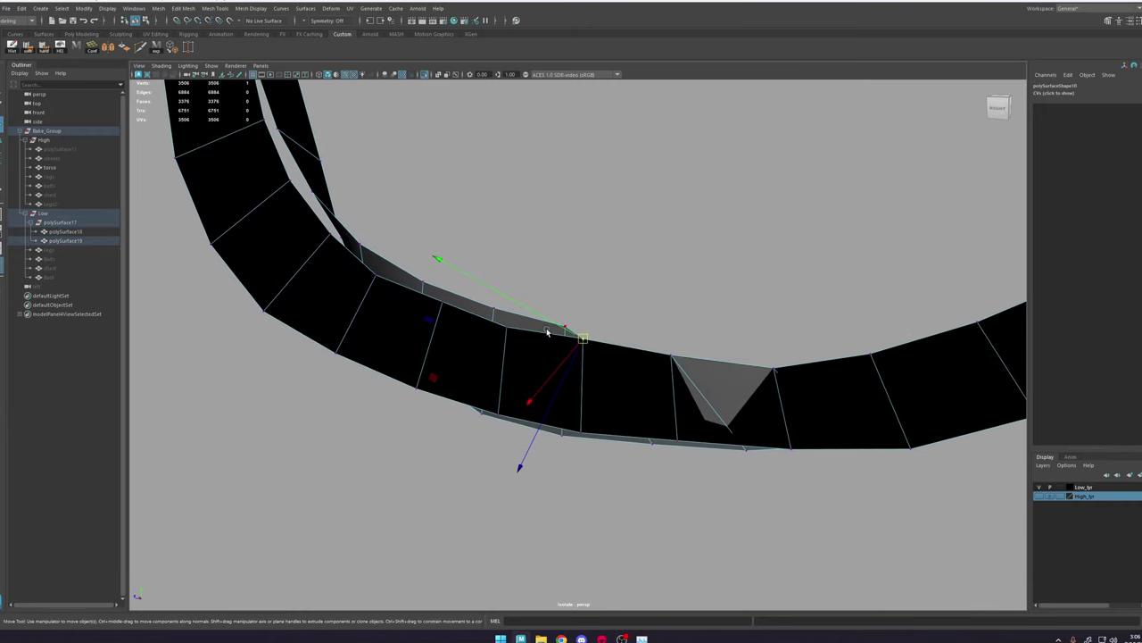
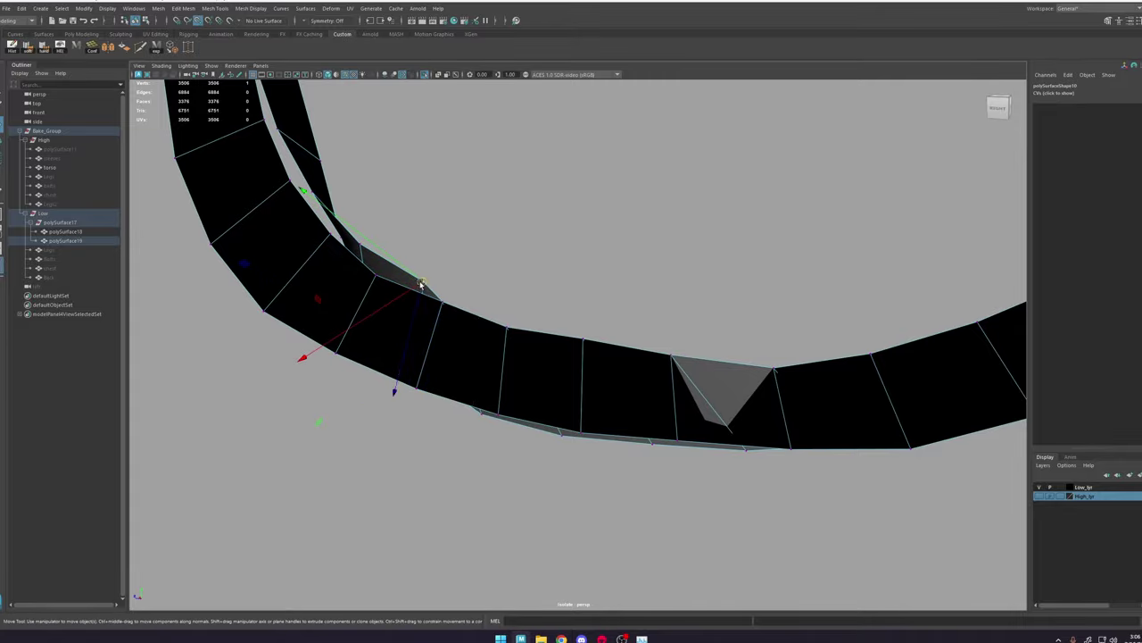
# Step: Snap the first ring vertices together, then select the vertices near the gap in wireframe
pyautogui.moveTo(330, 236); pyautogui.dragTo(343, 242)
pyautogui.keyDown('alt'); pyautogui.moveTo(343, 243); pyautogui.dragTo(625, 276); pyautogui.keyUp('alt')
pyautogui.moveTo(668, 293); pyautogui.dragTo(671, 289)
pyautogui.click(600, 299)
pyautogui.keyDown('alt'); pyautogui.moveTo(599, 299); pyautogui.dragTo(512, 328); pyautogui.keyUp('alt')
pyautogui.click(432, 327)
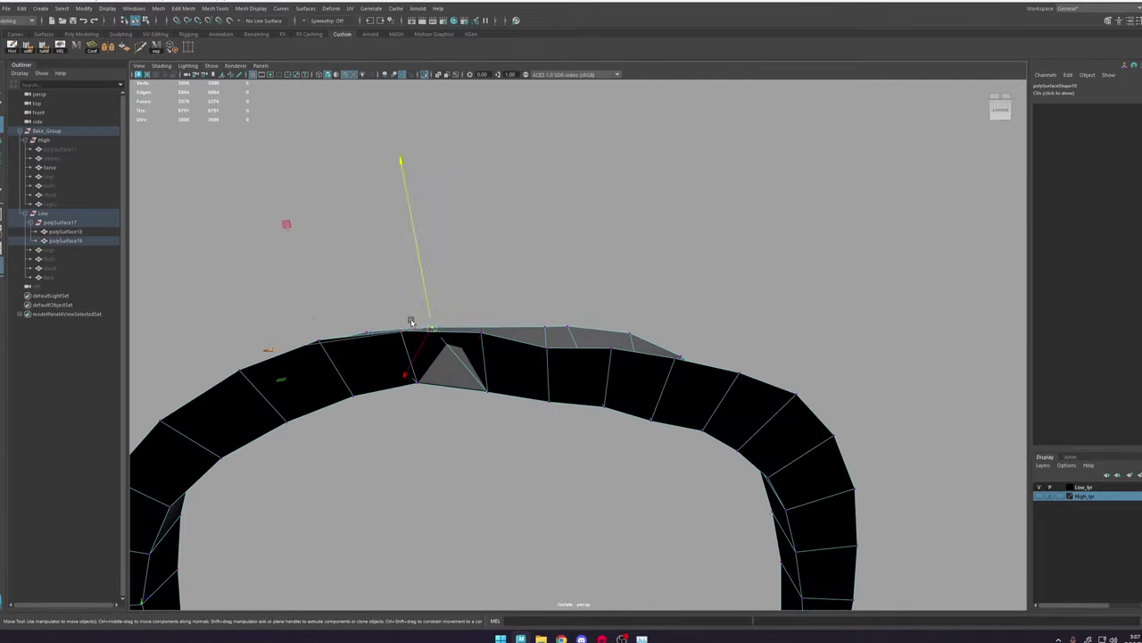
pyautogui.keyDown('alt'); pyautogui.moveTo(419, 321); pyautogui.dragTo(382, 309); pyautogui.keyUp('alt')
pyautogui.press('4')
pyautogui.click(565, 309)
pyautogui.click(675, 267)
pyautogui.keyDown('alt'); pyautogui.moveTo(676, 267); pyautogui.dragTo(711, 261); pyautogui.keyUp('alt')
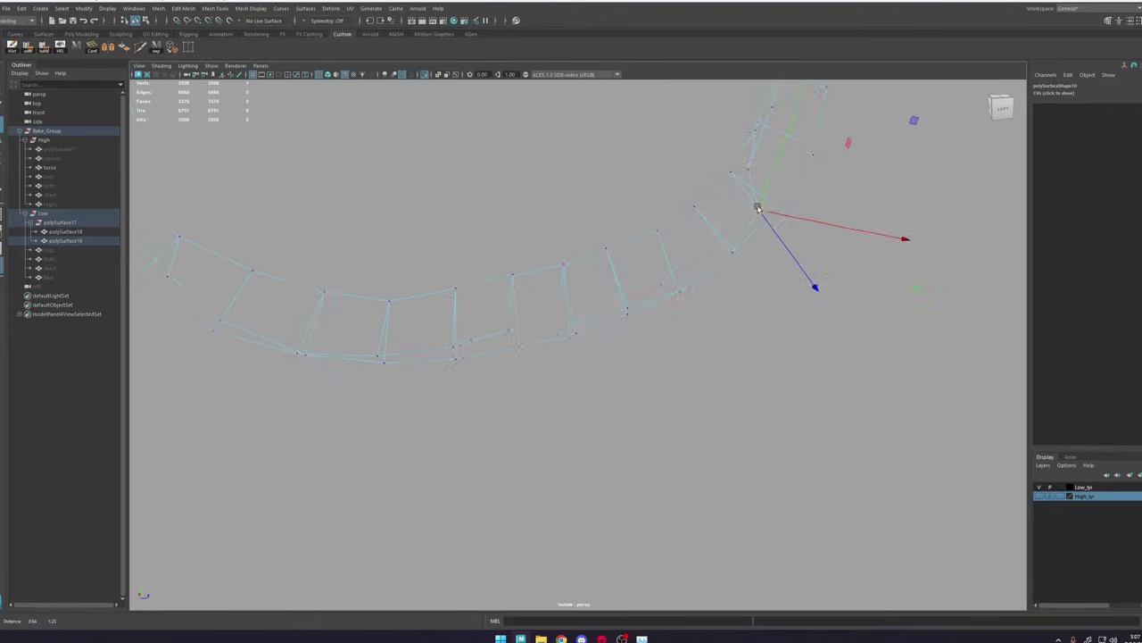
# Step: Turn off isolation to show the whole shirt and select the sleeve opening's edge loop
pyautogui.keyDown('alt'); pyautogui.moveTo(501, 377); pyautogui.dragTo(699, 398, button='middle'); pyautogui.keyUp('alt')
pyautogui.press('5')
pyautogui.keyDown('alt'); pyautogui.moveTo(699, 398); pyautogui.dragTo(738, 265); pyautogui.keyUp('alt')
pyautogui.click(737, 265)
pyautogui.hotkey('ctrl', '1')
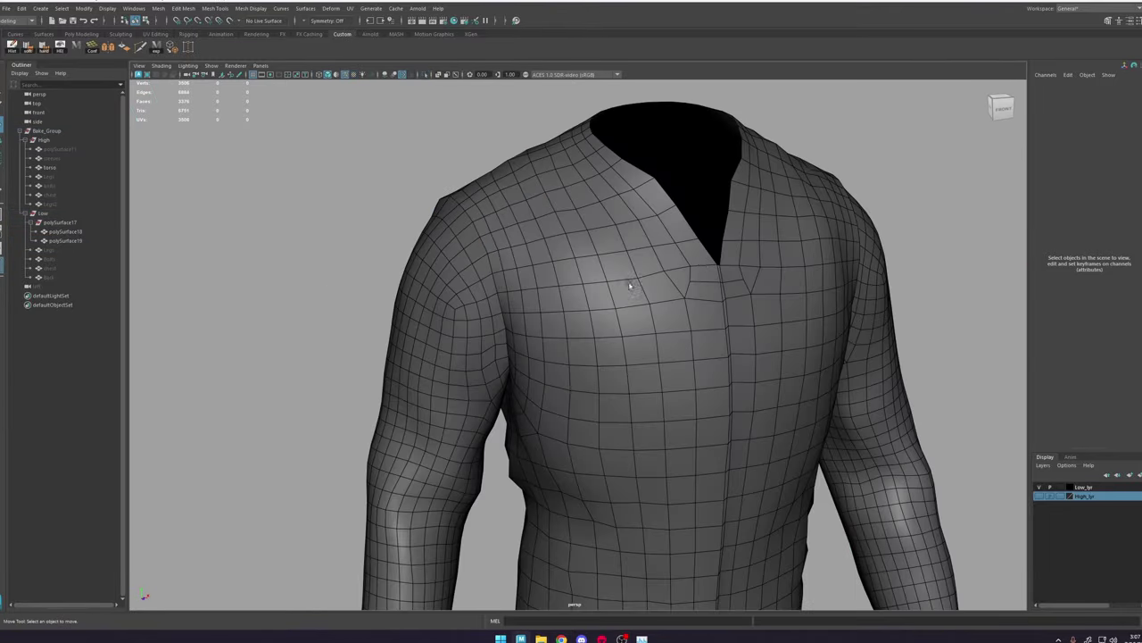
pyautogui.keyDown('alt'); pyautogui.moveTo(627, 285); pyautogui.dragTo(536, 267); pyautogui.keyUp('alt')
pyautogui.doubleClick(470, 259)
pyautogui.keyDown('shift'); pyautogui.moveTo(469, 257); pyautogui.dragTo(474, 381, button='right'); pyautogui.keyUp('shift')
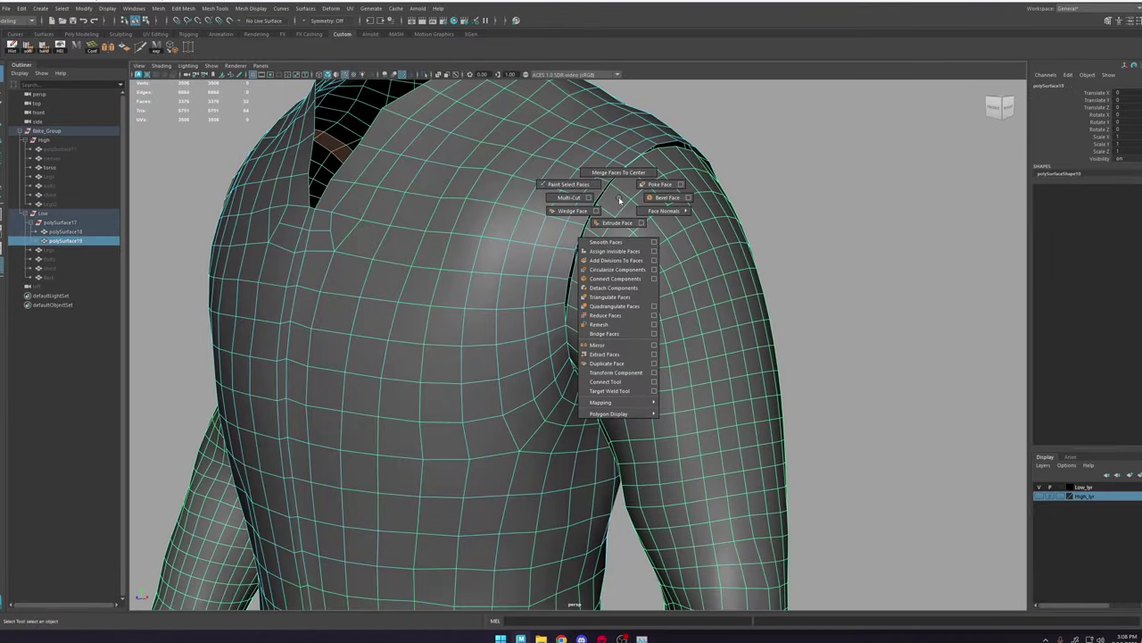
pyautogui.moveTo(631, 183); pyautogui.dragTo(601, 181, button='right')
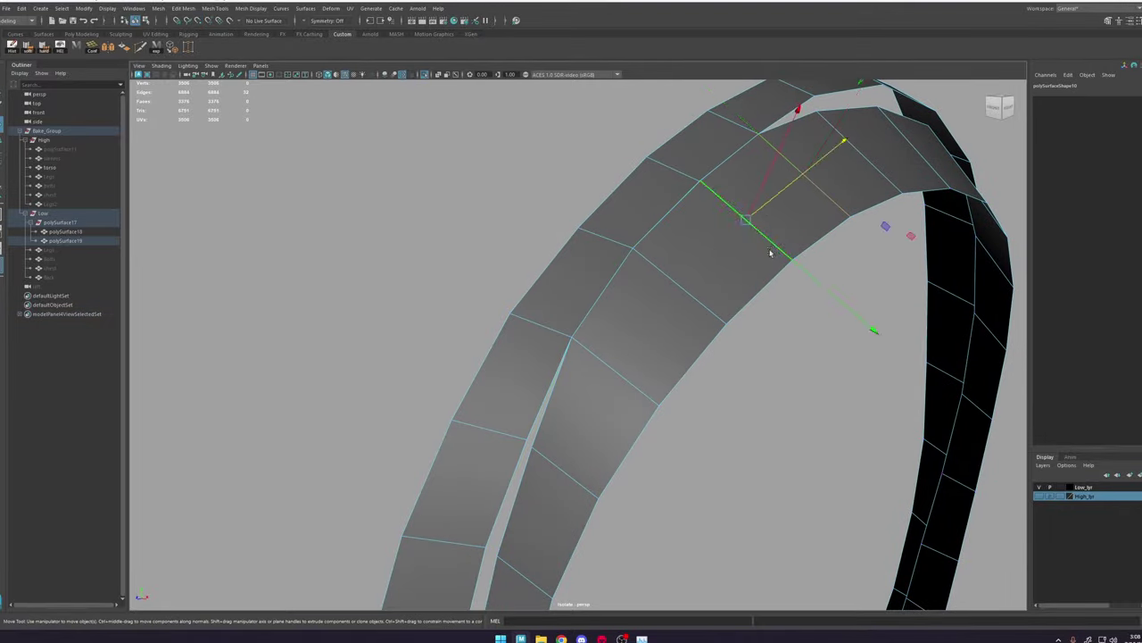
# Step: Snap the ring's inner-edge vertices onto their partners to close the gap
pyautogui.click(694, 244)
pyautogui.keyDown('alt'); pyautogui.moveTo(770, 254); pyautogui.dragTo(714, 362); pyautogui.keyUp('alt')
pyautogui.scroll(5, 616, 357)
pyautogui.keyDown('alt'); pyautogui.moveTo(616, 357); pyautogui.dragTo(606, 495); pyautogui.keyUp('alt')
pyautogui.keyDown('alt'); pyautogui.moveTo(612, 486); pyautogui.dragTo(541, 428); pyautogui.keyUp('alt')
pyautogui.click(875, 467)
pyautogui.keyDown('alt'); pyautogui.moveTo(875, 466); pyautogui.dragTo(618, 443); pyautogui.keyUp('alt')
pyautogui.click(618, 442)
pyautogui.keyDown('alt'); pyautogui.moveTo(882, 296); pyautogui.dragTo(841, 464); pyautogui.keyUp('alt')
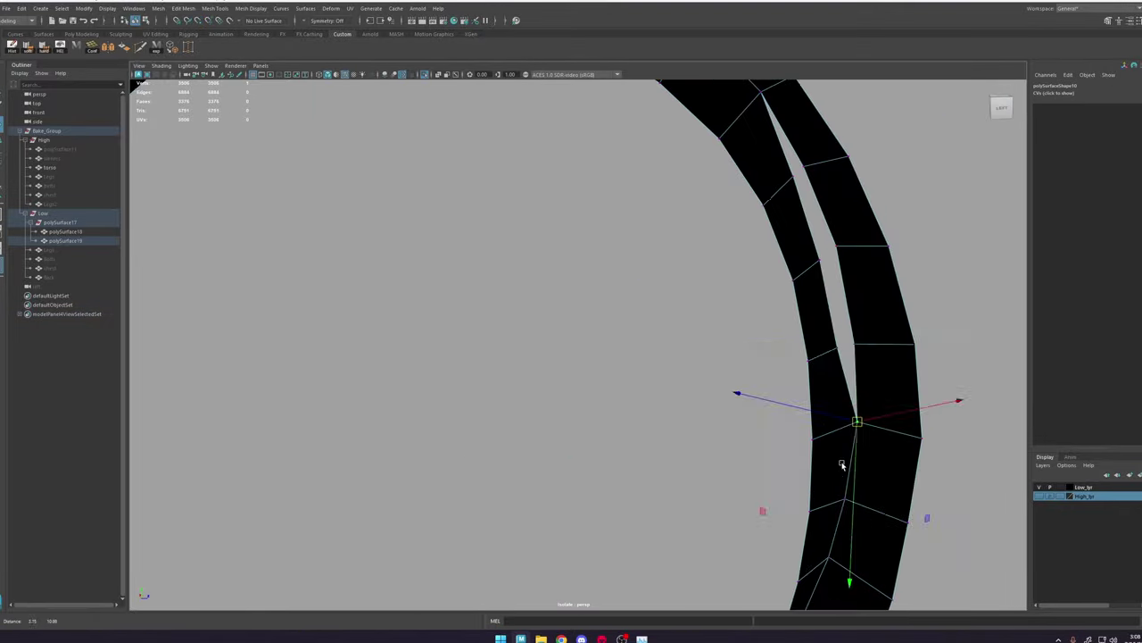
pyautogui.scroll(-5, 655, 274)
# Step: Check the ring in wireframe, selecting vertices at its bottom and right side
pyautogui.keyDown('alt'); pyautogui.moveTo(655, 273); pyautogui.dragTo(601, 258); pyautogui.keyUp('alt')
pyautogui.scroll(5, 601, 258)
pyautogui.press('4')
pyautogui.click(574, 323)
pyautogui.keyDown('alt'); pyautogui.moveTo(570, 332); pyautogui.dragTo(470, 272); pyautogui.keyUp('alt')
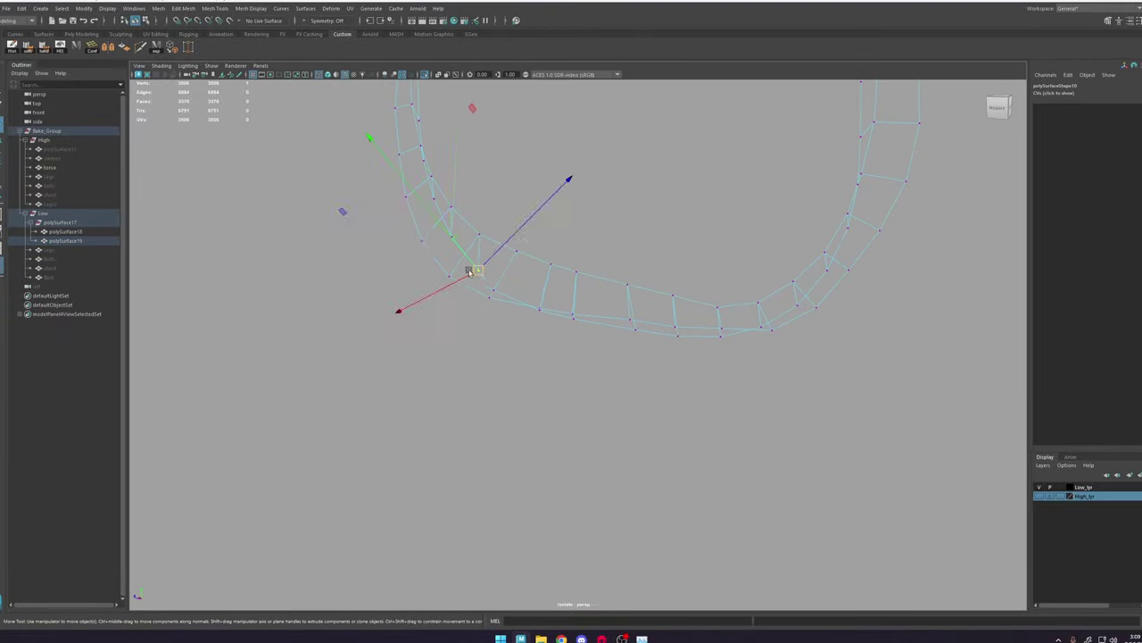
pyautogui.click(750, 309)
pyautogui.keyDown('alt'); pyautogui.moveTo(485, 165); pyautogui.dragTo(630, 304); pyautogui.keyUp('alt')
pyautogui.press('4')
pyautogui.click(764, 282)
pyautogui.click(630, 303)
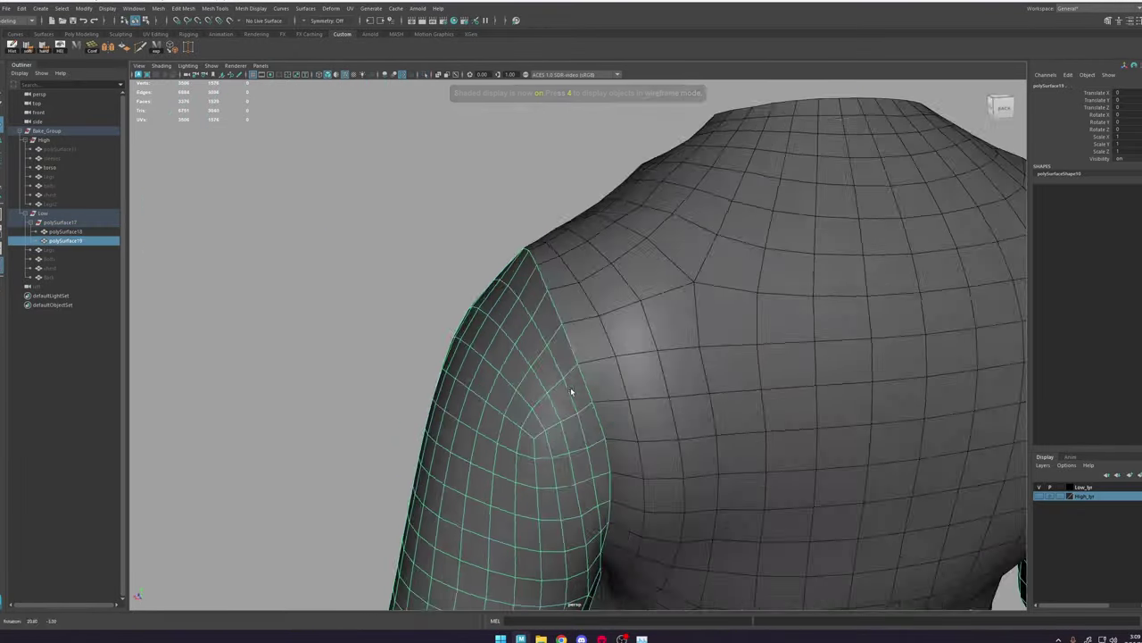
pyautogui.moveTo(573, 388)
pyautogui.keyDown('alt'); pyautogui.mouseDown()
pyautogui.moveTo(562, 490)
pyautogui.moveTo(627, 336)
pyautogui.mouseUp(); pyautogui.keyUp('alt')
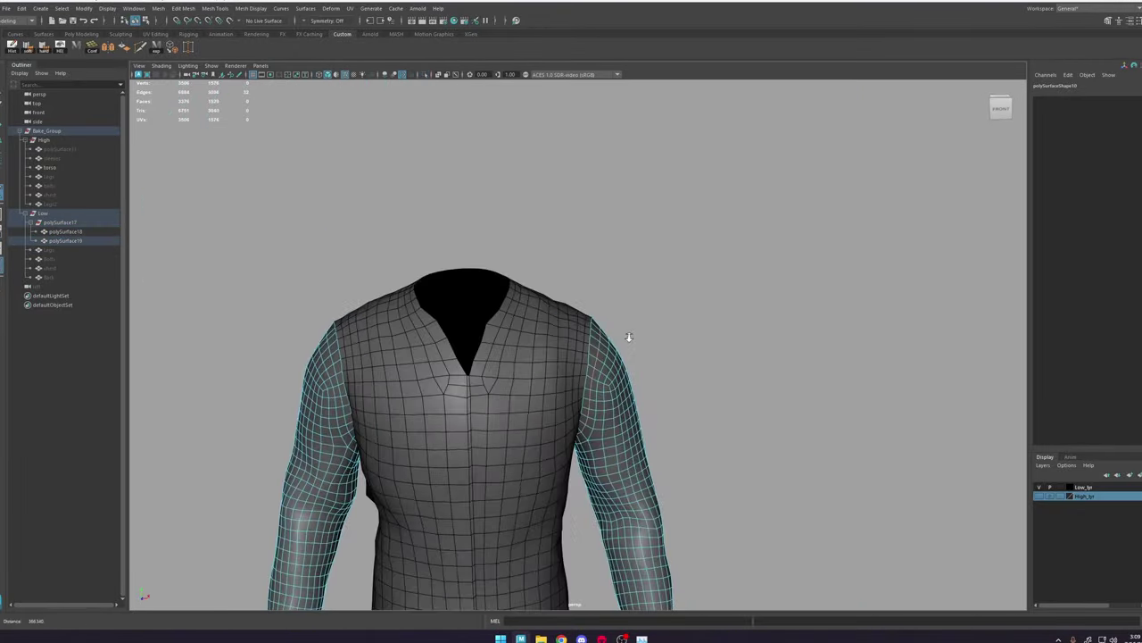
pyautogui.scroll(3, 648, 371)
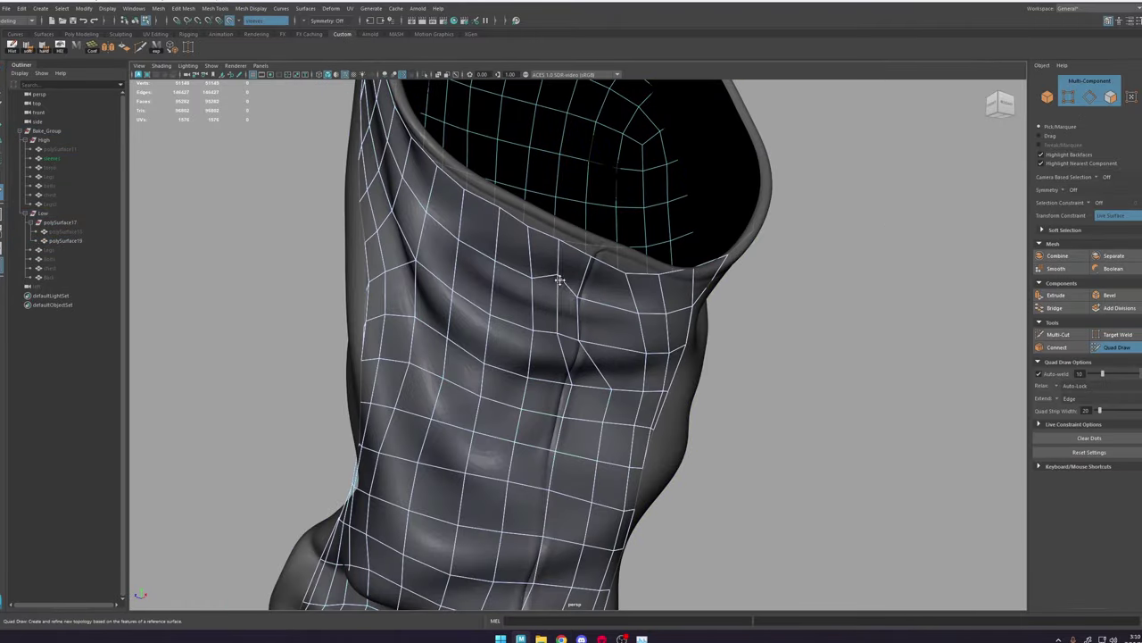
# Step: Delete two unwanted faces near the elbow and relax the topology around it
pyautogui.keyDown('alt'); pyautogui.moveTo(559, 280); pyautogui.dragTo(573, 326); pyautogui.keyUp('alt')
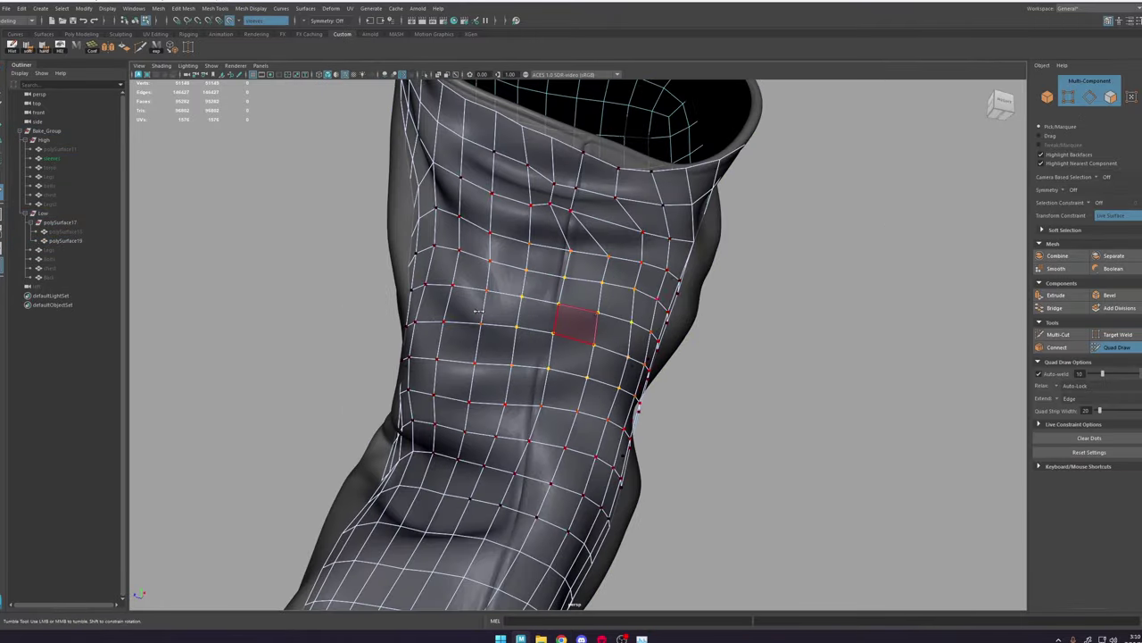
pyautogui.keyDown('ctrl'); pyautogui.keyDown('shift'); pyautogui.click(574, 326); pyautogui.keyUp('shift'); pyautogui.keyUp('ctrl')
pyautogui.keyDown('ctrl'); pyautogui.keyDown('shift'); pyautogui.click(574, 354); pyautogui.keyUp('shift'); pyautogui.keyUp('ctrl')
pyautogui.keyDown('alt'); pyautogui.moveTo(564, 210); pyautogui.dragTo(542, 386, button='middle'); pyautogui.keyUp('alt')
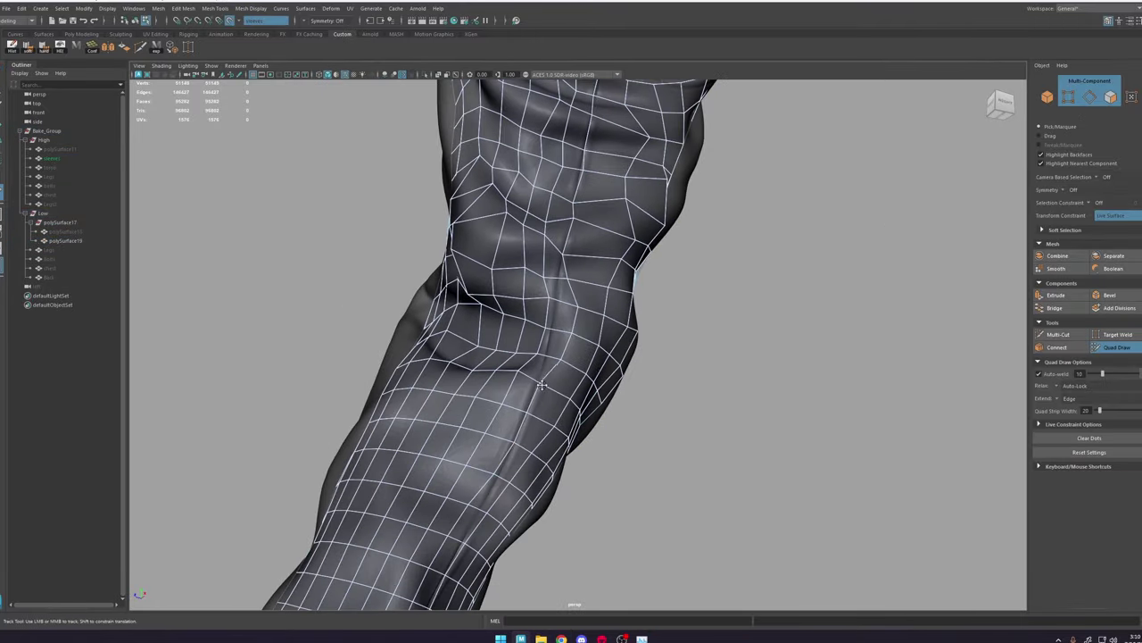
pyautogui.moveTo(539, 290)
pyautogui.keyDown('shift'); pyautogui.mouseDown()
pyautogui.moveTo(487, 402)
pyautogui.moveTo(543, 389)
pyautogui.mouseUp(); pyautogui.keyUp('shift')
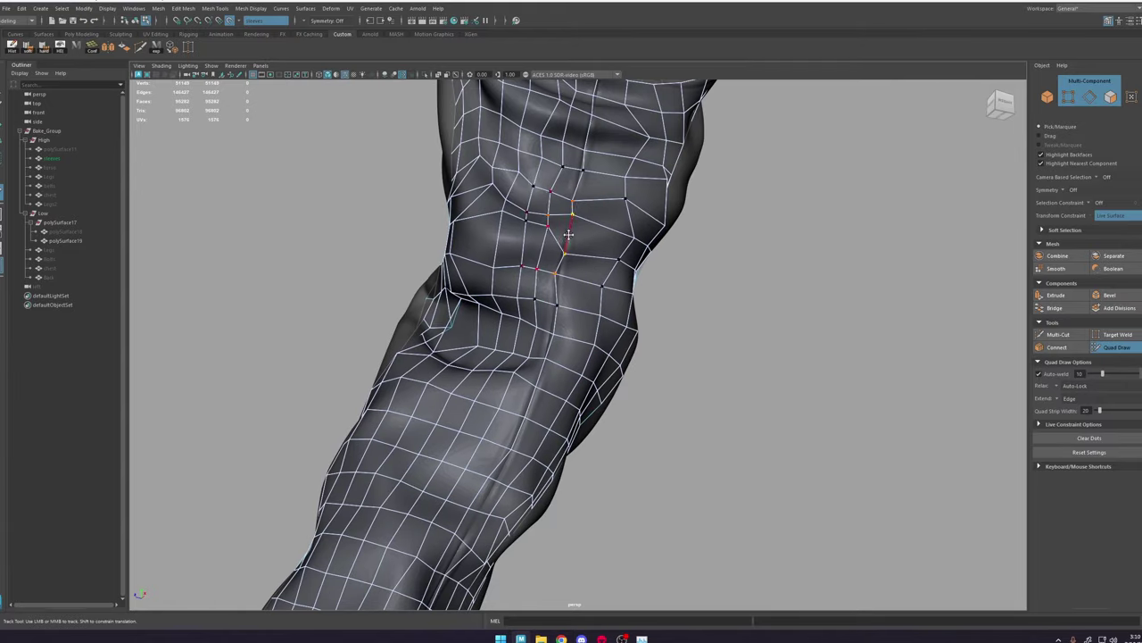
# Step: Orbit round to the front of the sleeves and adjust individual sleeve vertices
pyautogui.keyDown('alt'); pyautogui.moveTo(569, 235); pyautogui.dragTo(615, 164); pyautogui.keyUp('alt')
pyautogui.keyDown('alt'); pyautogui.moveTo(615, 163); pyautogui.dragTo(625, 267, button='middle'); pyautogui.keyUp('alt')
pyautogui.keyDown('alt'); pyautogui.moveTo(625, 268); pyautogui.dragTo(520, 406); pyautogui.keyUp('alt')
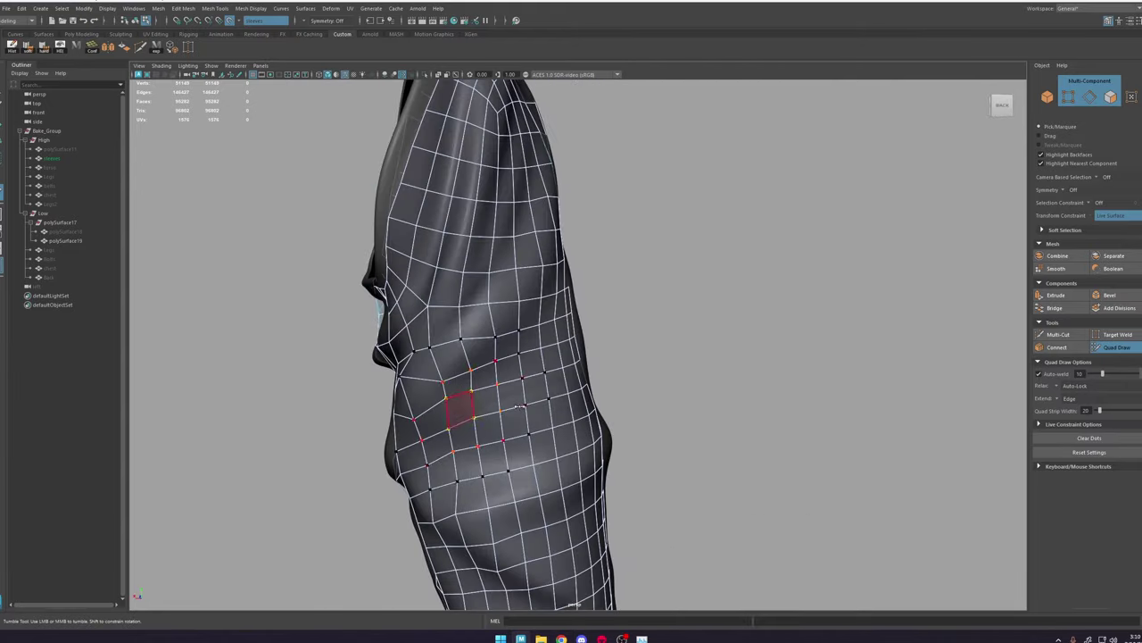
pyautogui.keyDown('alt'); pyautogui.moveTo(519, 406); pyautogui.dragTo(357, 393, button='right'); pyautogui.keyUp('alt')
pyautogui.keyDown('alt'); pyautogui.moveTo(357, 392); pyautogui.dragTo(28, 468); pyautogui.keyUp('alt')
pyautogui.keyDown('alt'); pyautogui.moveTo(29, 467); pyautogui.dragTo(1, 287, button='middle'); pyautogui.keyUp('alt')
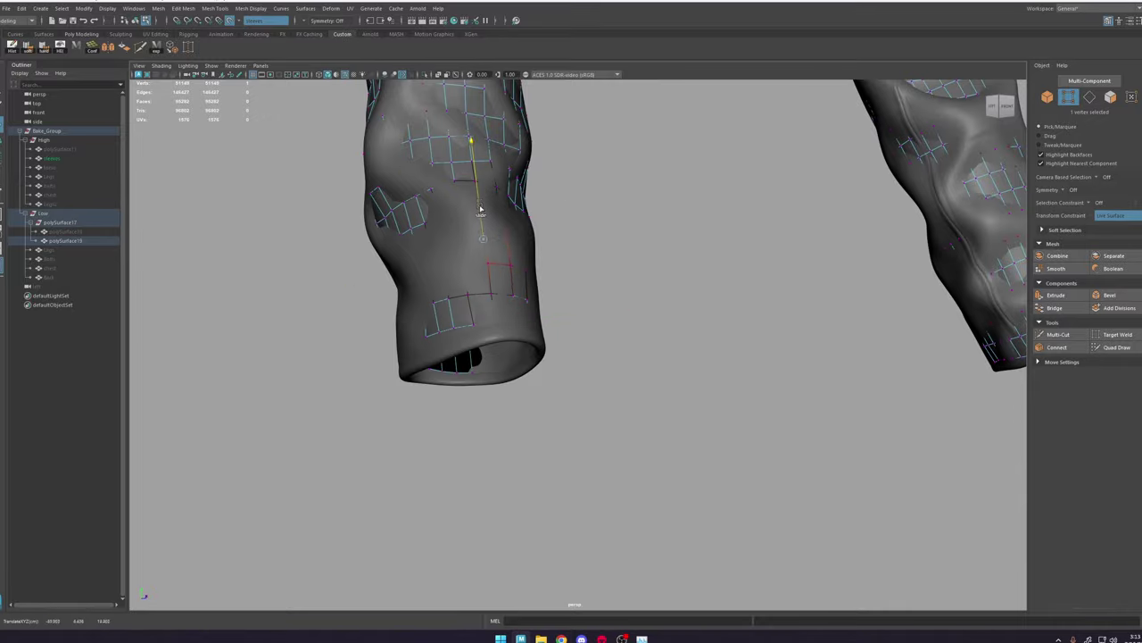
pyautogui.moveTo(480, 209)
pyautogui.keyDown('alt'); pyautogui.mouseDown()
pyautogui.moveTo(545, 227)
pyautogui.moveTo(658, 369)
pyautogui.moveTo(545, 270)
pyautogui.moveTo(661, 260)
pyautogui.moveTo(536, 312)
pyautogui.mouseUp(); pyautogui.keyUp('alt')
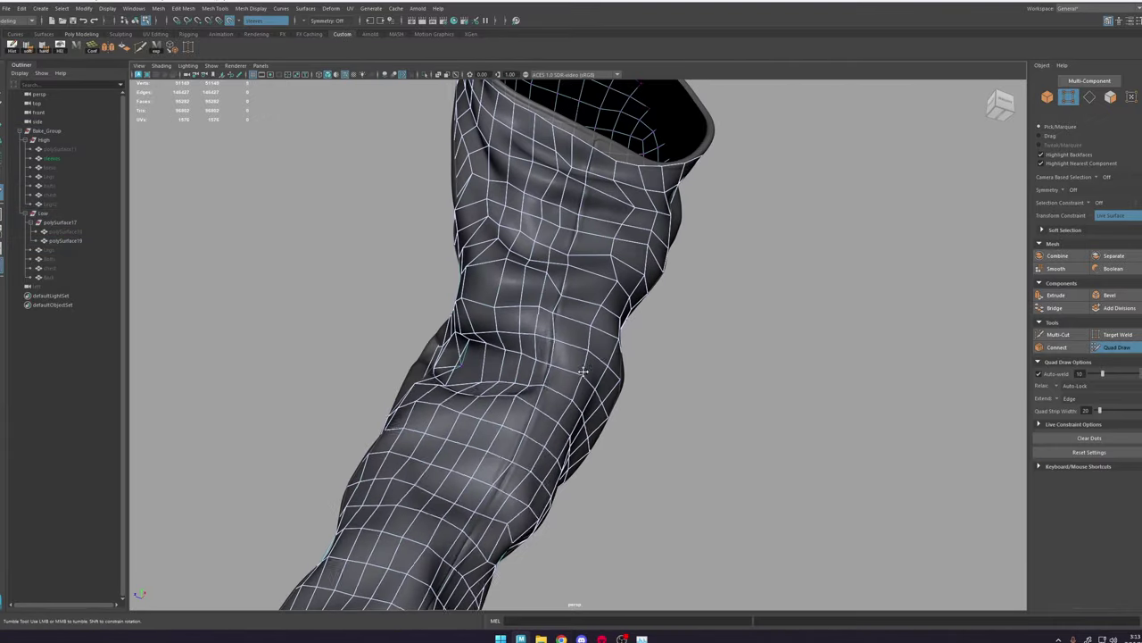
# Step: Resume Quad Draw on the sleeve and relax its mesh slightly
pyautogui.moveTo(447, 402)
pyautogui.keyDown('alt'); pyautogui.mouseDown()
pyautogui.moveTo(395, 448)
pyautogui.moveTo(378, 402)
pyautogui.mouseUp(); pyautogui.keyUp('alt')
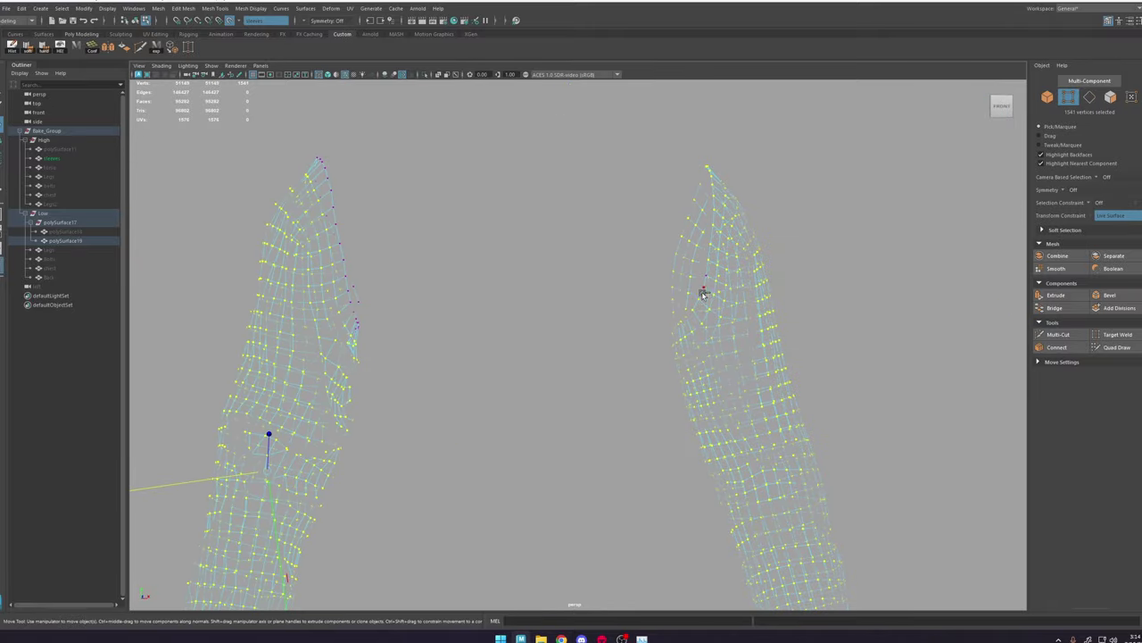
pyautogui.moveTo(703, 293)
pyautogui.keyDown('alt'); pyautogui.mouseDown()
pyautogui.moveTo(624, 268)
pyautogui.moveTo(580, 295)
pyautogui.mouseUp(); pyautogui.keyUp('alt')
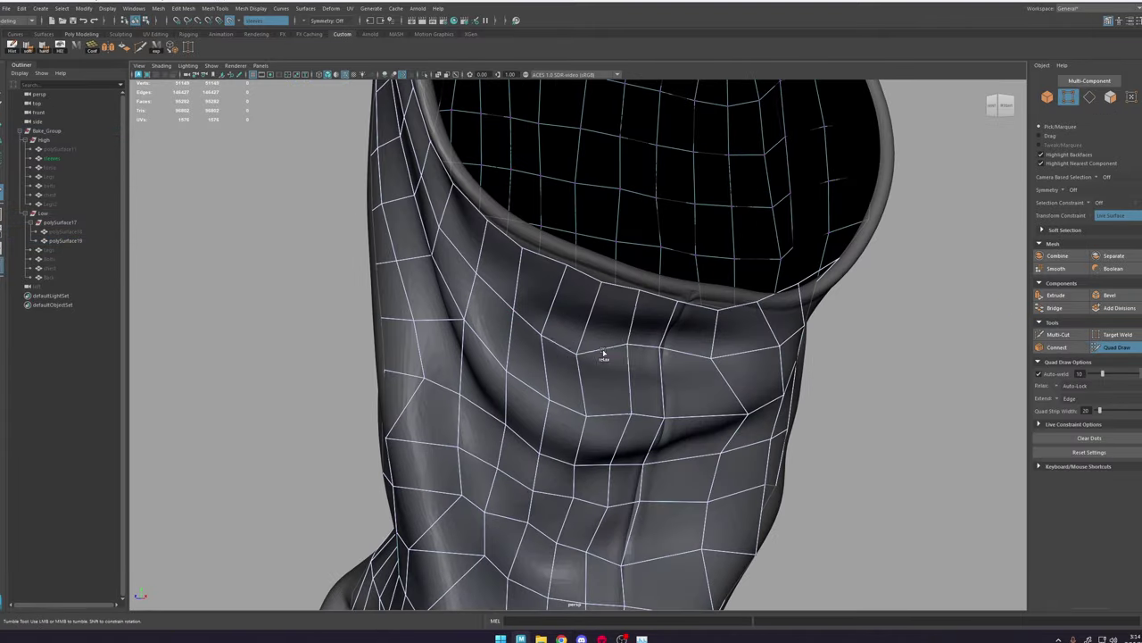
pyautogui.keyDown('alt'); pyautogui.moveTo(603, 353); pyautogui.dragTo(661, 339); pyautogui.keyUp('alt')
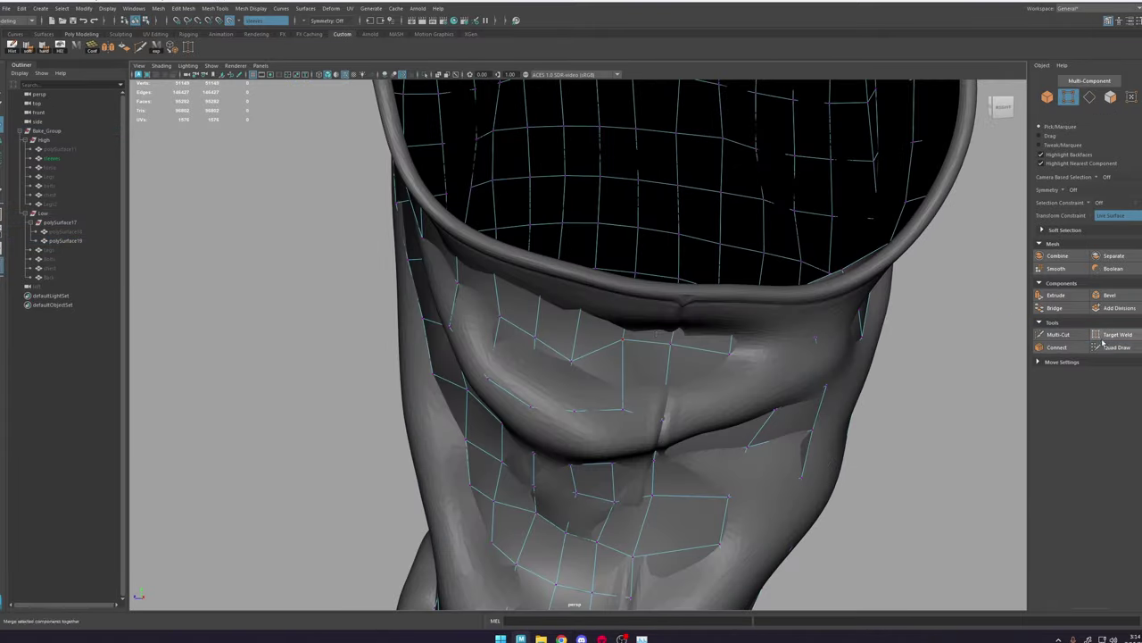
pyautogui.click(1109, 346)
pyautogui.keyDown('alt'); pyautogui.moveTo(702, 423); pyautogui.dragTo(785, 392); pyautogui.keyUp('alt')
pyautogui.moveTo(714, 375)
pyautogui.keyDown('alt'); pyautogui.mouseDown()
pyautogui.moveTo(613, 355)
pyautogui.moveTo(651, 343)
pyautogui.moveTo(708, 380)
pyautogui.moveTo(468, 344)
pyautogui.mouseUp(); pyautogui.keyUp('alt')
pyautogui.keyDown('shift'); pyautogui.moveTo(417, 275); pyautogui.dragTo(357, 357); pyautogui.keyUp('shift')
pyautogui.moveTo(357, 357)
pyautogui.keyDown('alt'); pyautogui.mouseDown()
pyautogui.moveTo(563, 444)
pyautogui.moveTo(411, 248)
pyautogui.moveTo(369, 342)
pyautogui.moveTo(477, 319)
pyautogui.moveTo(510, 357)
pyautogui.moveTo(576, 502)
pyautogui.moveTo(521, 396)
pyautogui.moveTo(560, 234)
pyautogui.mouseUp(); pyautogui.keyUp('alt')
# Step: Tweak vertices around the cuff opening, alternating between the Move tool and Quad Draw
pyautogui.press('w')
pyautogui.press('y')
pyautogui.press('w')
pyautogui.press('y')
pyautogui.keyDown('alt'); pyautogui.moveTo(558, 296); pyautogui.dragTo(573, 252); pyautogui.keyUp('alt')
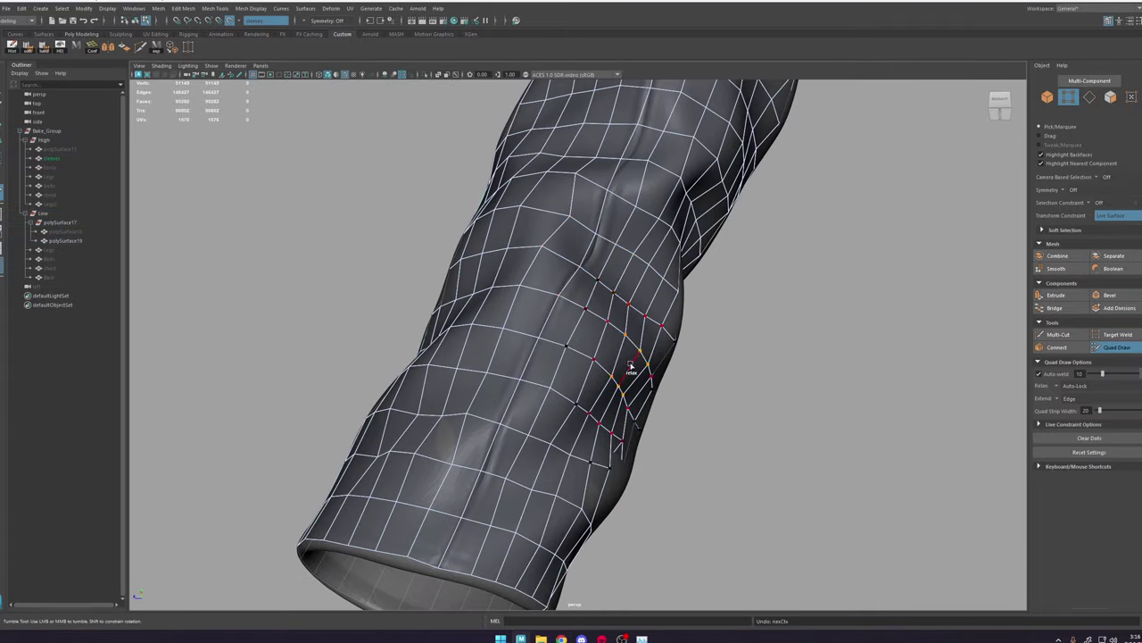
pyautogui.press('w')
pyautogui.moveTo(630, 366)
pyautogui.keyDown('alt'); pyautogui.mouseDown()
pyautogui.moveTo(685, 280)
pyautogui.moveTo(688, 438)
pyautogui.moveTo(618, 448)
pyautogui.mouseUp(); pyautogui.keyUp('alt')
pyautogui.press('y')
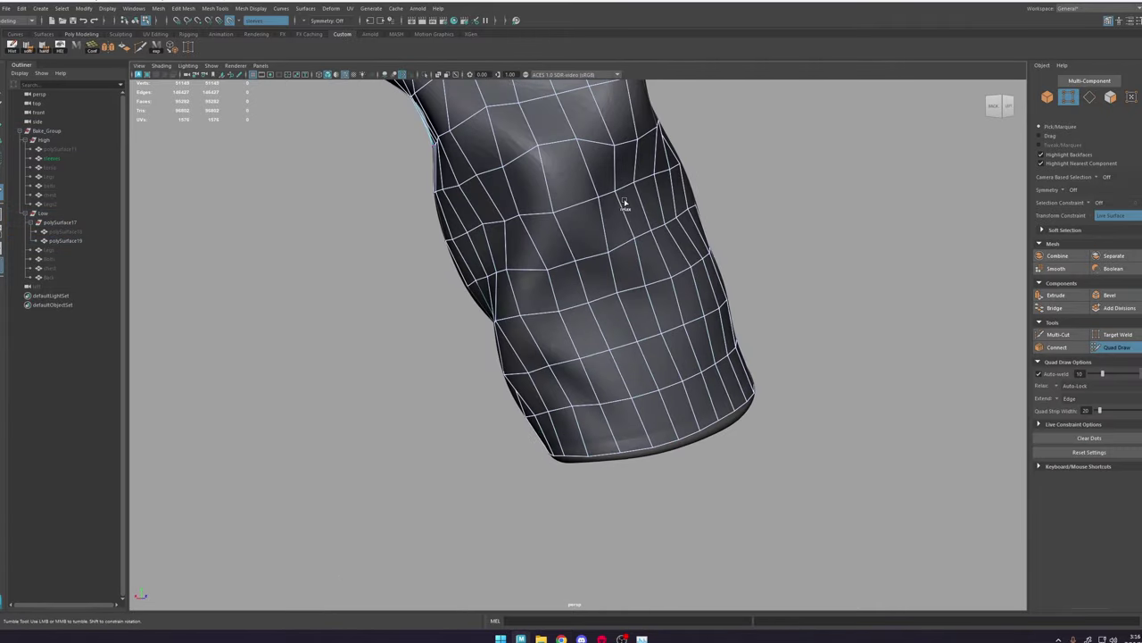
# Step: Orbit around the upper sleeve, the opening and the elbow folds to review the quads
pyautogui.scroll(-3, 625, 203)
pyautogui.keyDown('alt'); pyautogui.moveTo(624, 203); pyautogui.dragTo(482, 348); pyautogui.keyUp('alt')
pyautogui.keyDown('alt'); pyautogui.moveTo(615, 267); pyautogui.dragTo(536, 259); pyautogui.keyUp('alt')
pyautogui.scroll(2, 589, 232)
pyautogui.keyDown('alt'); pyautogui.moveTo(607, 210); pyautogui.dragTo(567, 304, button='middle'); pyautogui.keyUp('alt')
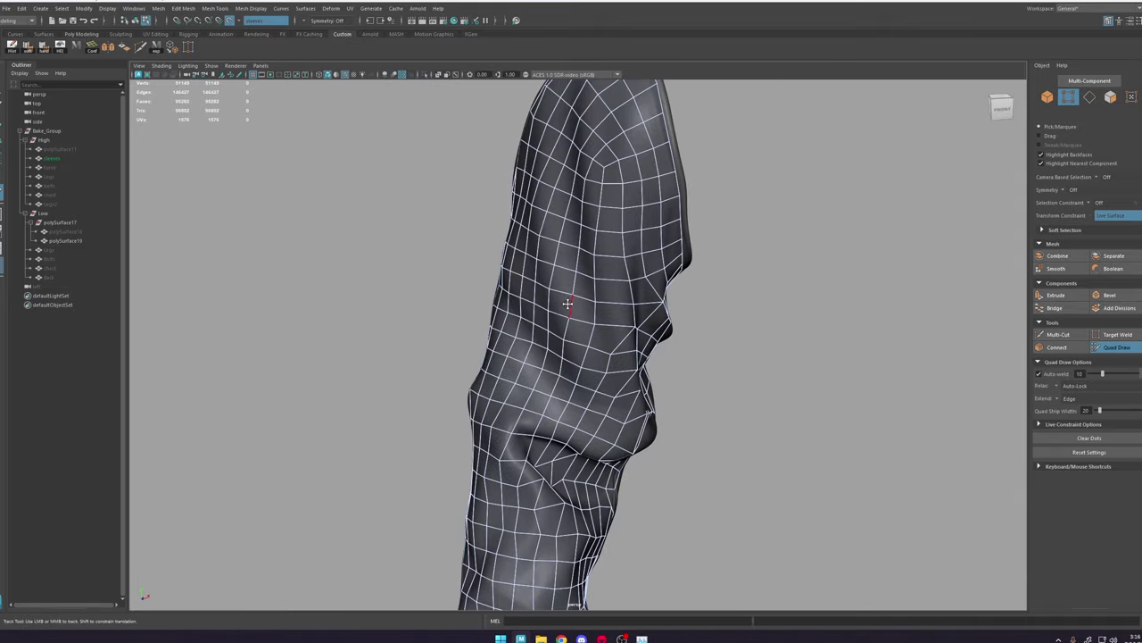
pyautogui.keyDown('alt'); pyautogui.moveTo(568, 318); pyautogui.dragTo(589, 256); pyautogui.keyUp('alt')
pyautogui.keyDown('alt'); pyautogui.moveTo(554, 375); pyautogui.dragTo(573, 308); pyautogui.keyUp('alt')
pyautogui.keyDown('alt'); pyautogui.moveTo(561, 364); pyautogui.dragTo(617, 359); pyautogui.keyUp('alt')
pyautogui.keyDown('alt'); pyautogui.moveTo(607, 357); pyautogui.dragTo(635, 352, button='right'); pyautogui.keyUp('alt')
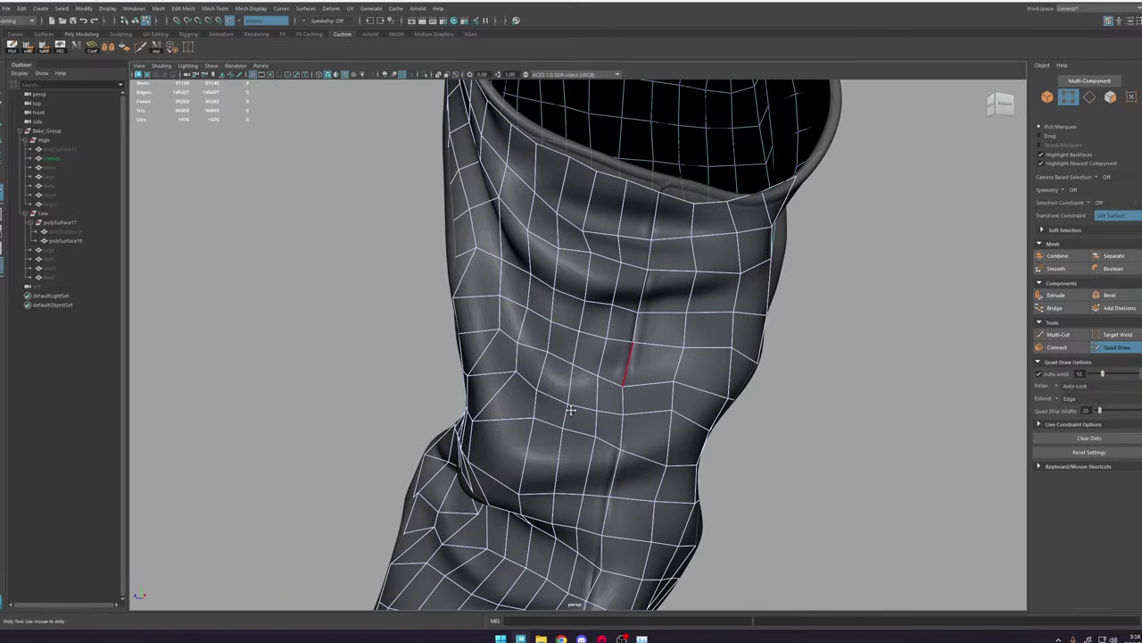
pyautogui.keyDown('alt'); pyautogui.moveTo(571, 410); pyautogui.dragTo(553, 352, button='right'); pyautogui.keyUp('alt')
pyautogui.keyDown('alt'); pyautogui.moveTo(553, 352); pyautogui.dragTo(518, 357); pyautogui.keyUp('alt')
pyautogui.keyDown('alt'); pyautogui.moveTo(518, 357); pyautogui.dragTo(495, 428, button='right'); pyautogui.keyUp('alt')
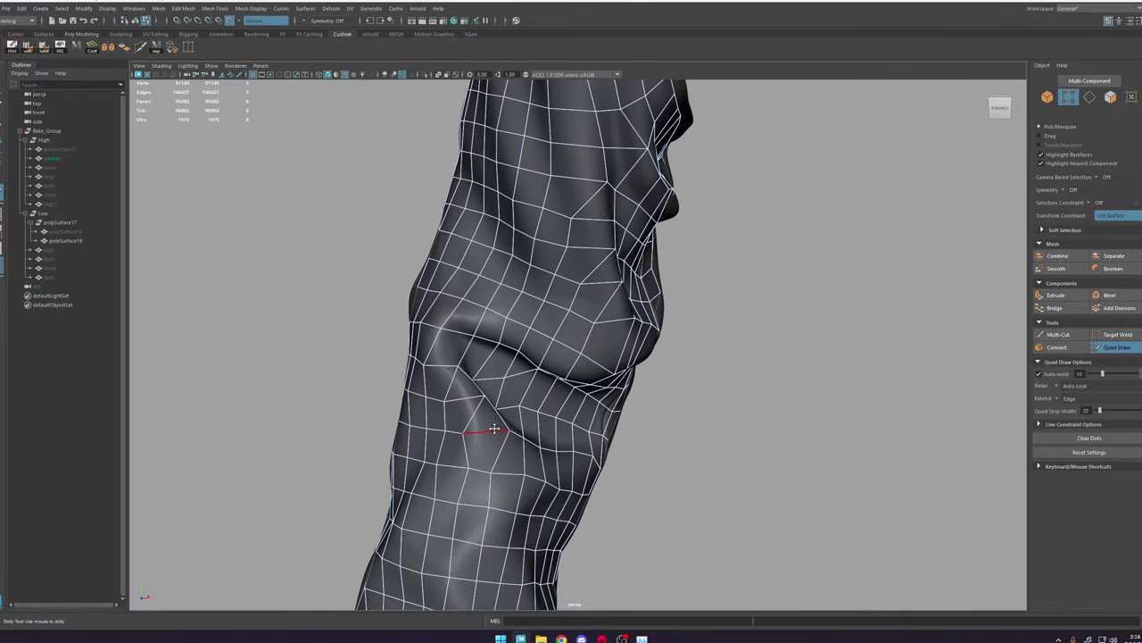
pyautogui.keyDown('alt'); pyautogui.moveTo(495, 429); pyautogui.dragTo(446, 375); pyautogui.keyUp('alt')
# Step: Switch to object selection and isolate the low-poly sleeve, hiding the high-poly mesh
pyautogui.press('w')
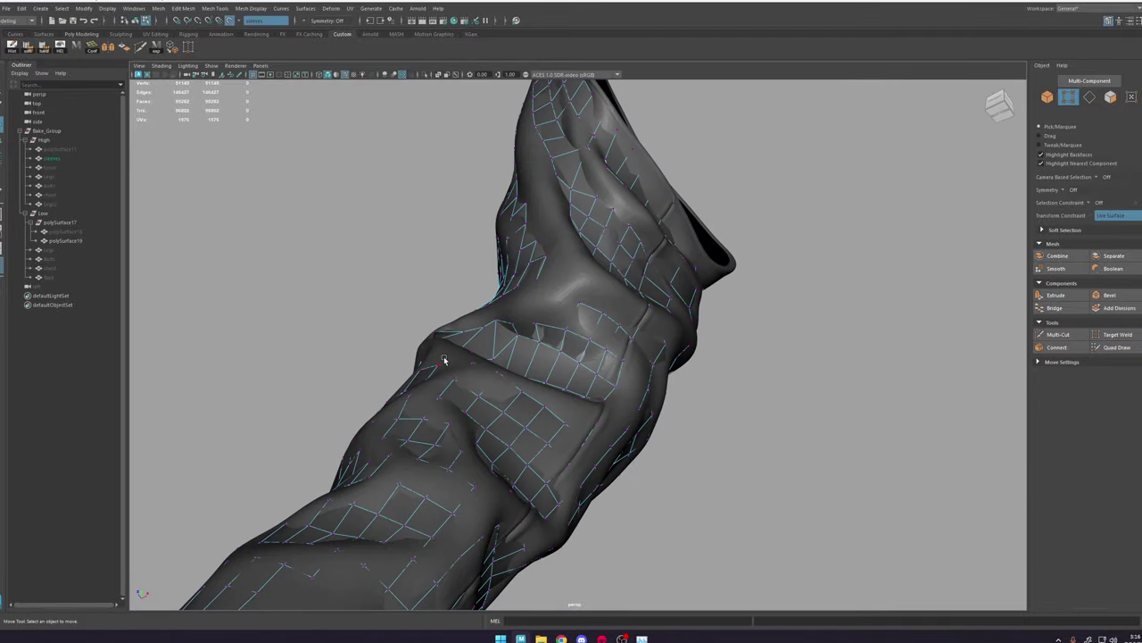
pyautogui.moveTo(464, 326); pyautogui.dragTo(488, 311, button='right')
pyautogui.click(426, 78)
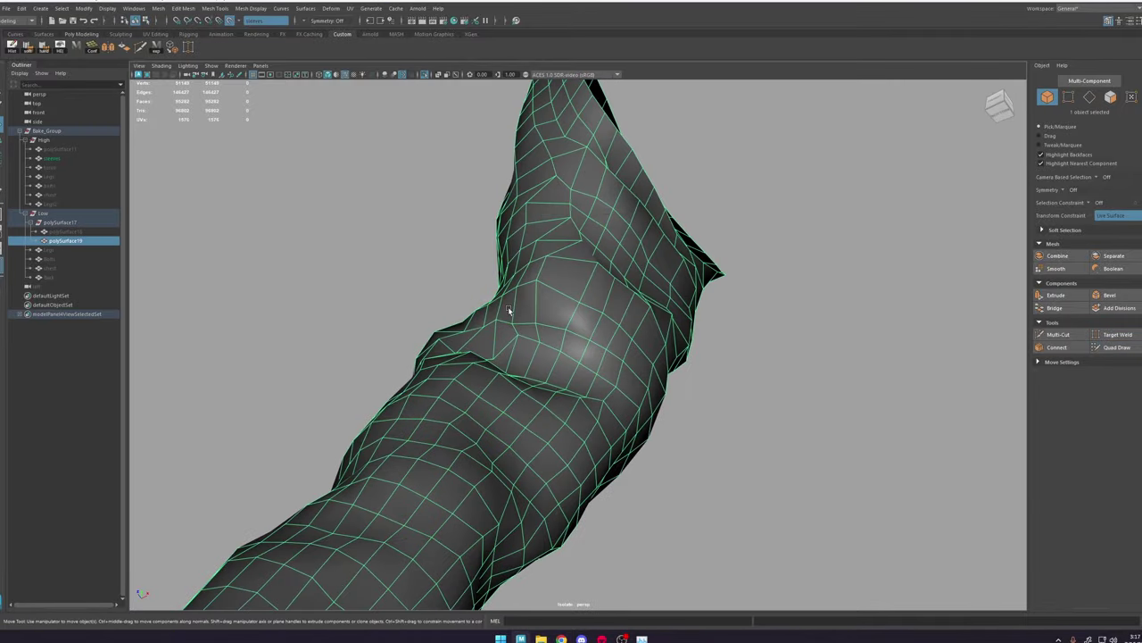
pyautogui.keyDown('alt'); pyautogui.moveTo(509, 311); pyautogui.dragTo(485, 348); pyautogui.keyUp('alt')
pyautogui.click(817, 449)
pyautogui.keyDown('alt'); pyautogui.moveTo(635, 444); pyautogui.dragTo(765, 462); pyautogui.keyUp('alt')
# Step: Turn off wireframe on shaded and select the low-poly sleeve object
pyautogui.scroll(-5, 765, 462)
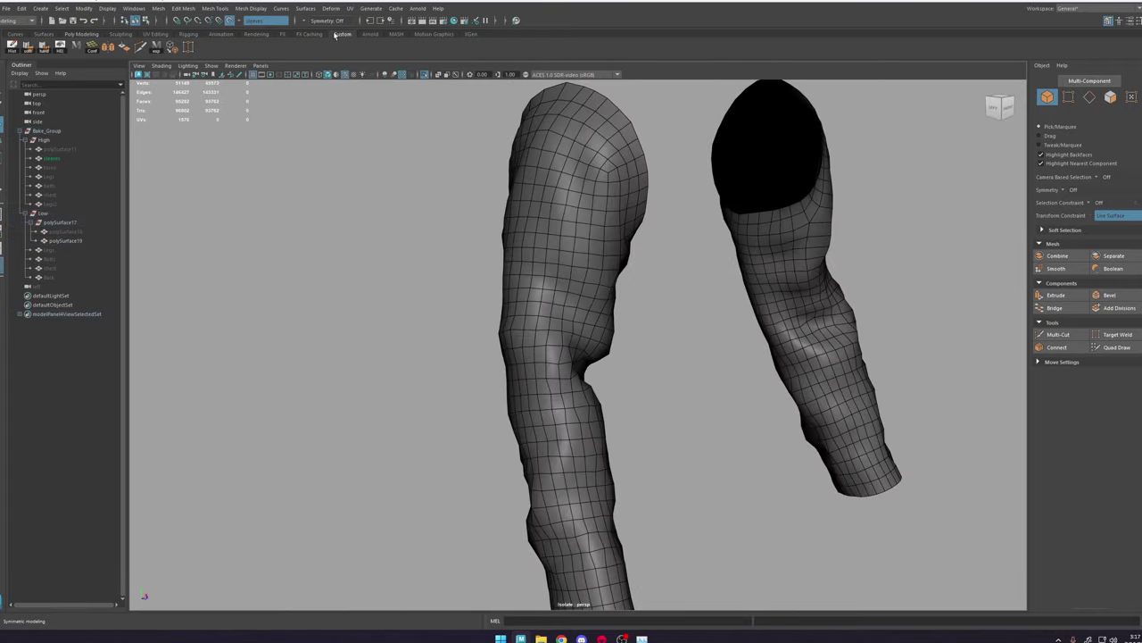
pyautogui.click(347, 75)
pyautogui.moveTo(487, 344)
pyautogui.keyDown('alt'); pyautogui.mouseDown()
pyautogui.moveTo(532, 375)
pyautogui.moveTo(561, 377)
pyautogui.moveTo(567, 404)
pyautogui.moveTo(501, 386)
pyautogui.moveTo(477, 418)
pyautogui.mouseUp(); pyautogui.keyUp('alt')
pyautogui.scroll(5, 561, 380)
pyautogui.scroll(-5, 449, 220)
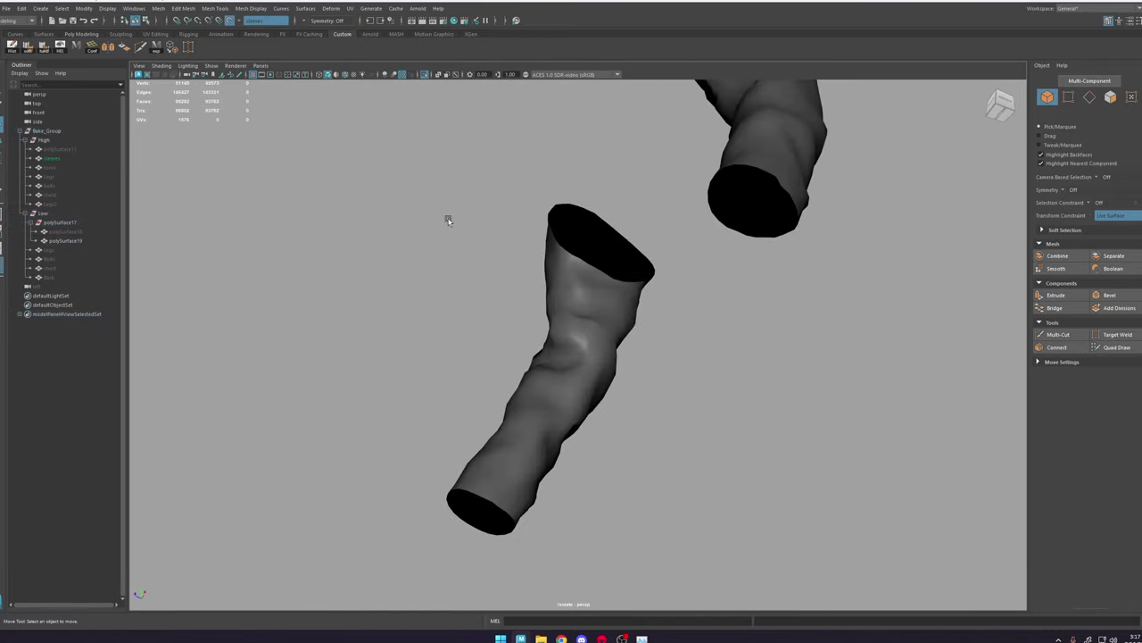
pyautogui.keyDown('alt'); pyautogui.moveTo(449, 220); pyautogui.dragTo(612, 307); pyautogui.keyUp('alt')
pyautogui.keyDown('alt'); pyautogui.moveTo(613, 306); pyautogui.dragTo(521, 290, button='middle'); pyautogui.keyUp('alt')
pyautogui.click(521, 290)
pyautogui.keyDown('alt'); pyautogui.moveTo(521, 290); pyautogui.dragTo(596, 275); pyautogui.keyUp('alt')
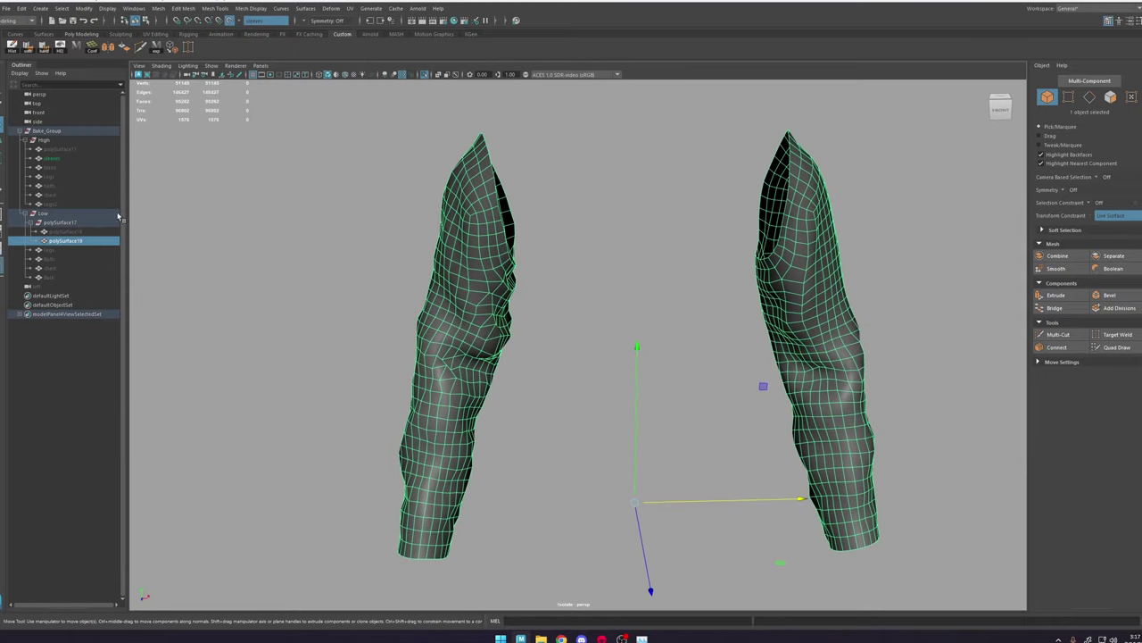
# Step: Select a vertex near the armhole and bring the high-poly sleeve back into view
pyautogui.keyDown('alt'); pyautogui.moveTo(647, 251); pyautogui.dragTo(535, 247, button='middle'); pyautogui.keyUp('alt')
pyautogui.scroll(5, 714, 330)
pyautogui.keyDown('alt'); pyautogui.moveTo(714, 329); pyautogui.dragTo(488, 303, button='middle'); pyautogui.keyUp('alt')
pyautogui.keyDown('alt'); pyautogui.moveTo(487, 302); pyautogui.dragTo(530, 291); pyautogui.keyUp('alt')
pyautogui.moveTo(522, 268); pyautogui.dragTo(493, 268, button='right')
pyautogui.click(485, 265)
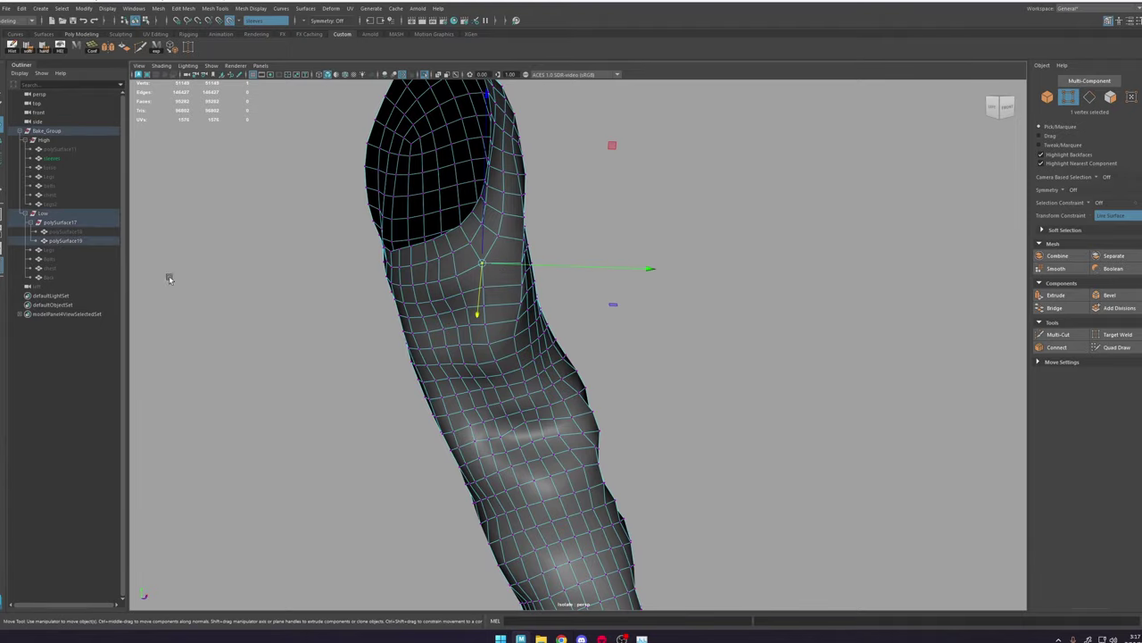
pyautogui.click(427, 76)
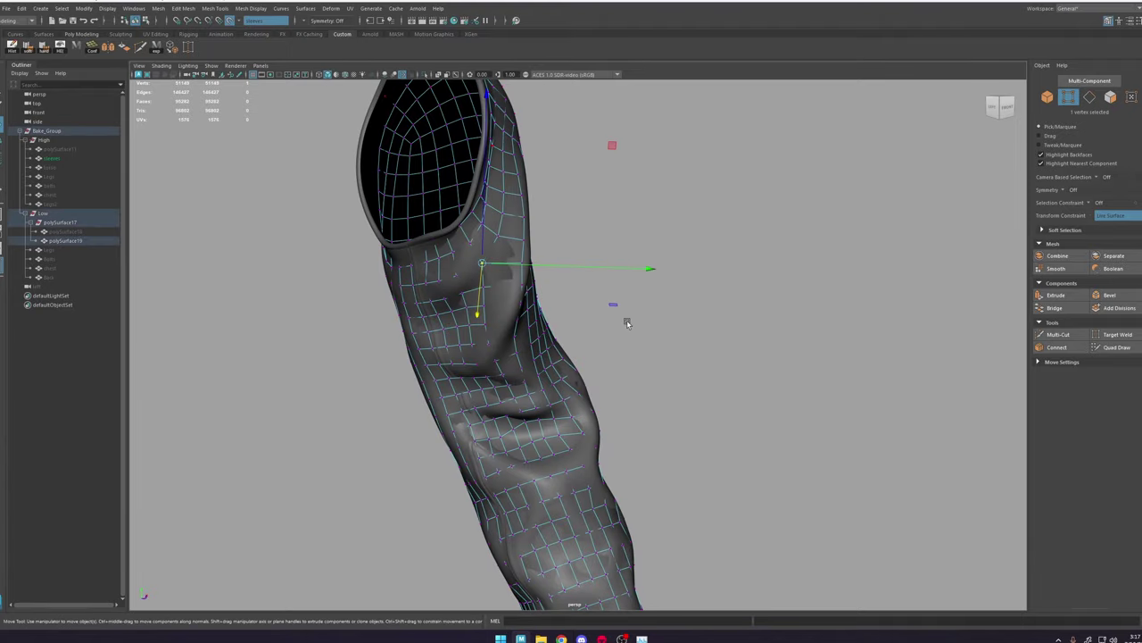
# Step: Switch to Quad Draw and inspect the sleeve opening from both sides
pyautogui.click(1117, 348)
pyautogui.keyDown('alt'); pyautogui.moveTo(518, 321); pyautogui.dragTo(589, 303); pyautogui.keyUp('alt')
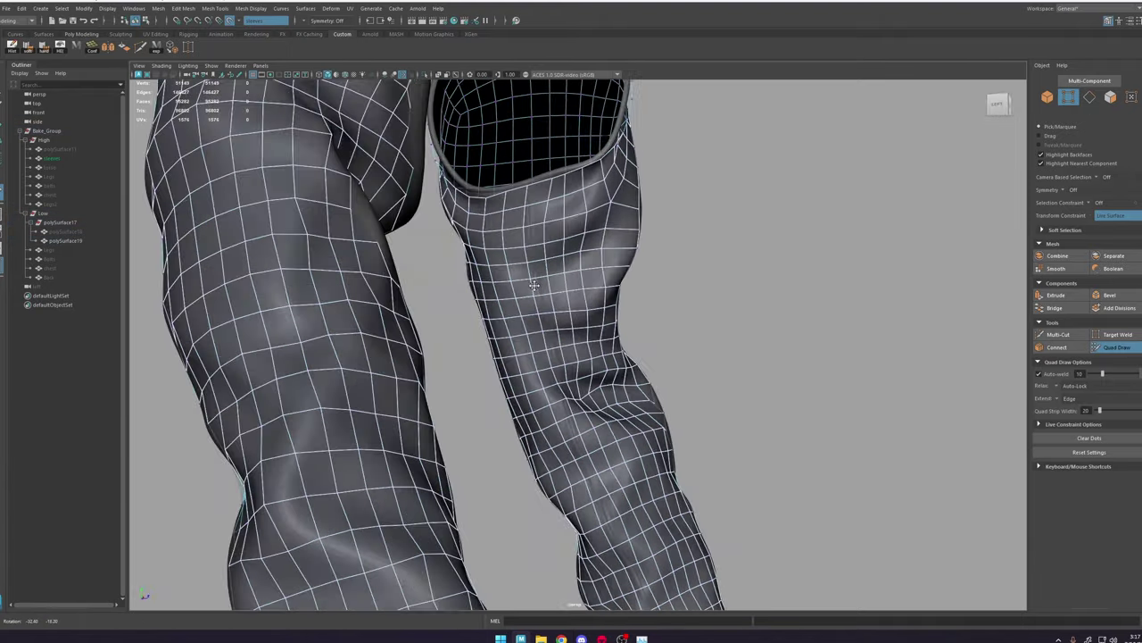
pyautogui.scroll(4, 597, 299)
pyautogui.keyDown('alt'); pyautogui.moveTo(597, 299); pyautogui.dragTo(611, 469, button='middle'); pyautogui.keyUp('alt')
pyautogui.scroll(4, 585, 397)
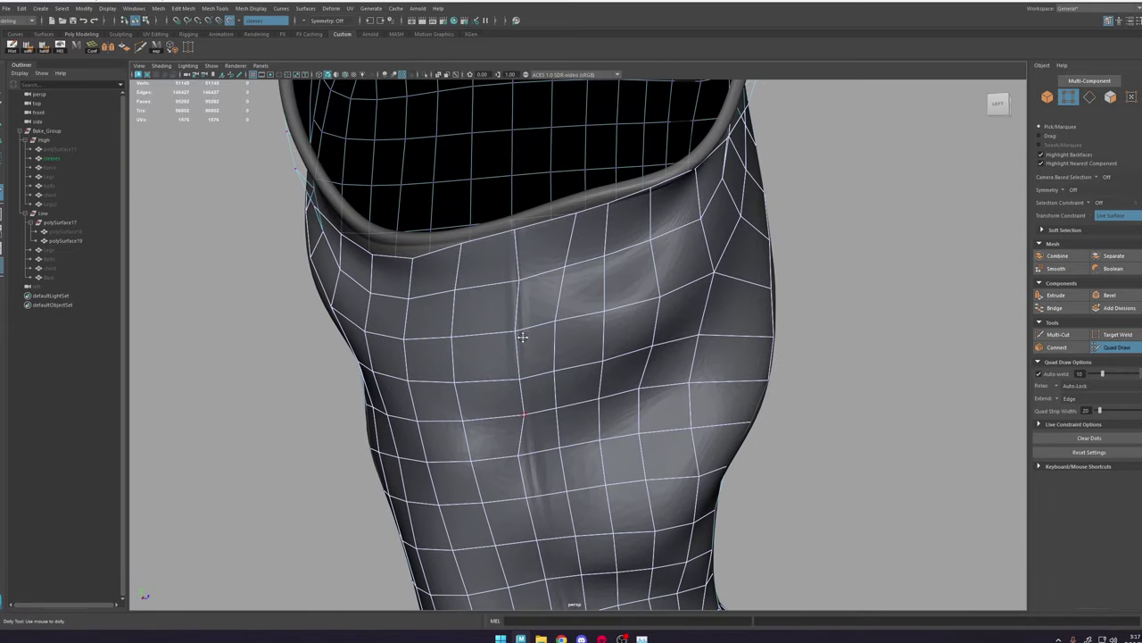
pyautogui.scroll(-4, 527, 353)
pyautogui.keyDown('alt'); pyautogui.moveTo(536, 391); pyautogui.dragTo(502, 337, button='middle'); pyautogui.keyUp('alt')
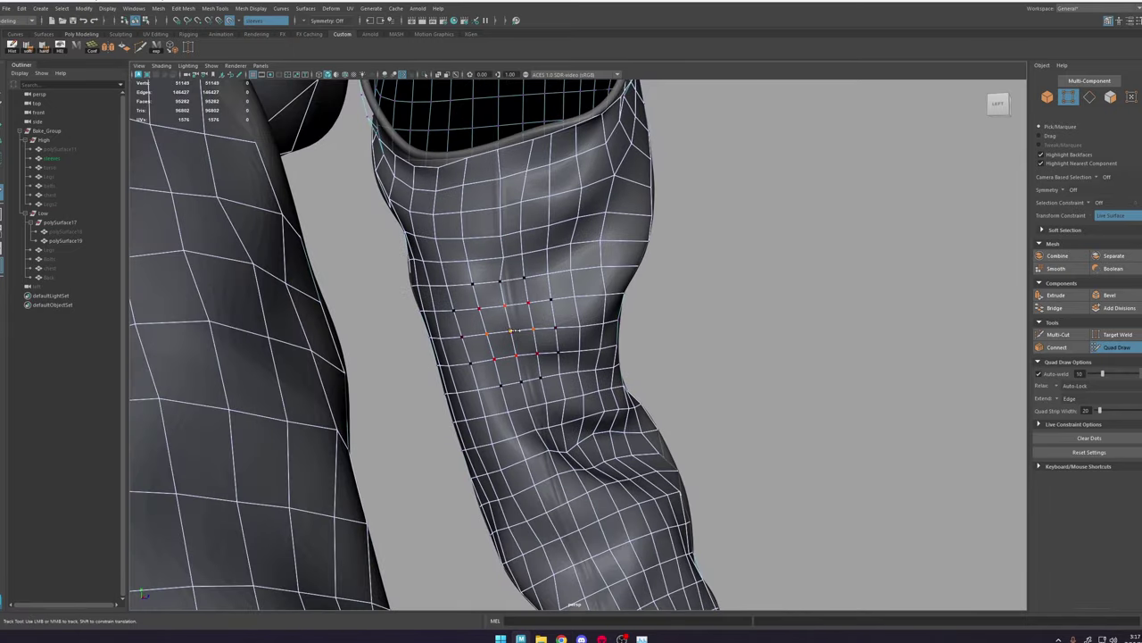
pyautogui.moveTo(512, 305)
pyautogui.keyDown('alt'); pyautogui.mouseDown()
pyautogui.moveTo(472, 368)
pyautogui.moveTo(559, 401)
pyautogui.mouseUp(); pyautogui.keyUp('alt')
pyautogui.keyDown('alt'); pyautogui.moveTo(559, 400); pyautogui.dragTo(517, 332, button='middle'); pyautogui.keyUp('alt')
pyautogui.moveTo(517, 331)
pyautogui.keyDown('alt'); pyautogui.mouseDown()
pyautogui.moveTo(474, 304)
pyautogui.moveTo(632, 392)
pyautogui.mouseUp(); pyautogui.keyUp('alt')
# Step: Move sleeve vertices near the cuff using soft selection with an adjusted falloff radius
pyautogui.press('w')
pyautogui.click(632, 392)
pyautogui.click(1127, 348)
pyautogui.keyDown('alt'); pyautogui.moveTo(366, 393); pyautogui.dragTo(471, 407); pyautogui.keyUp('alt')
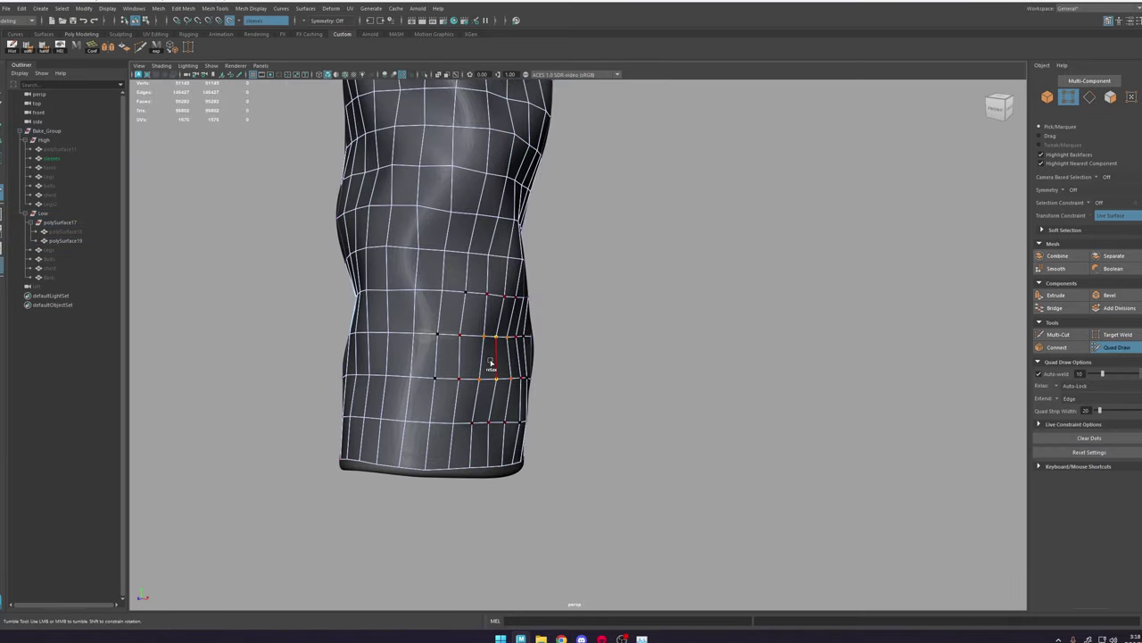
pyautogui.moveTo(490, 363)
pyautogui.keyDown('alt'); pyautogui.mouseDown()
pyautogui.moveTo(502, 411)
pyautogui.moveTo(637, 342)
pyautogui.moveTo(637, 420)
pyautogui.moveTo(546, 390)
pyautogui.mouseUp(); pyautogui.keyUp('alt')
pyautogui.press('w')
pyautogui.click(546, 389)
pyautogui.press('b')
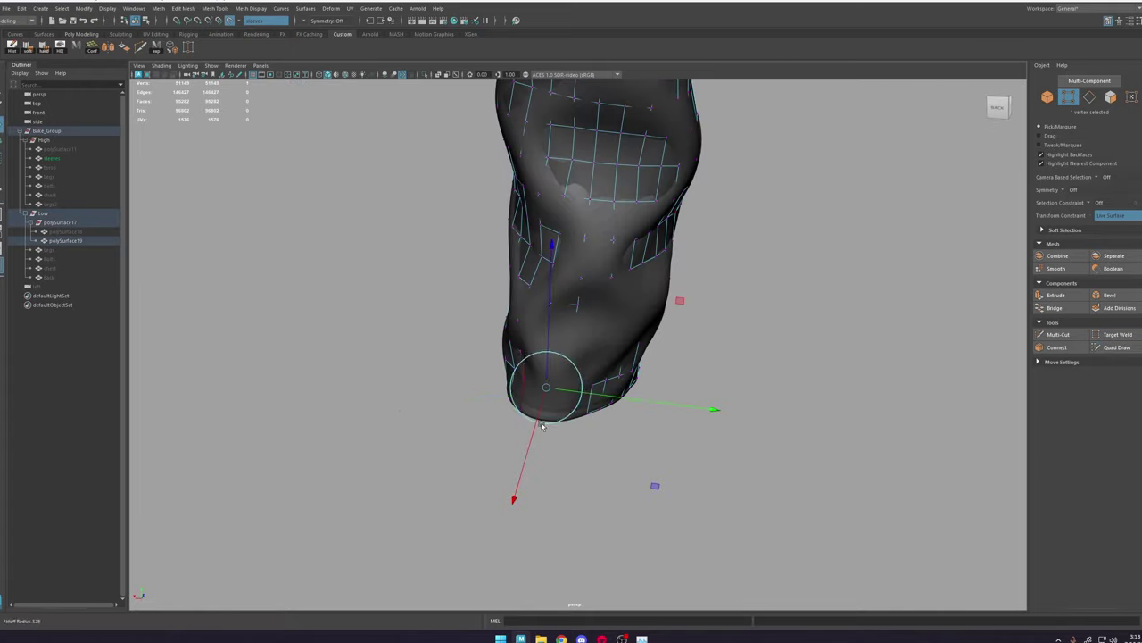
pyautogui.moveTo(629, 326)
pyautogui.keyDown('alt'); pyautogui.mouseDown()
pyautogui.moveTo(603, 286)
pyautogui.moveTo(650, 335)
pyautogui.mouseUp(); pyautogui.keyUp('alt')
# Step: Adjust a vertex on the sleeve's back, then select every vertex of the sleeve mesh
pyautogui.hotkey('ctrl', 'shift', 'q')
pyautogui.keyDown('alt'); pyautogui.moveTo(564, 380); pyautogui.dragTo(625, 384); pyautogui.keyUp('alt')
pyautogui.press('w')
pyautogui.click(549, 415)
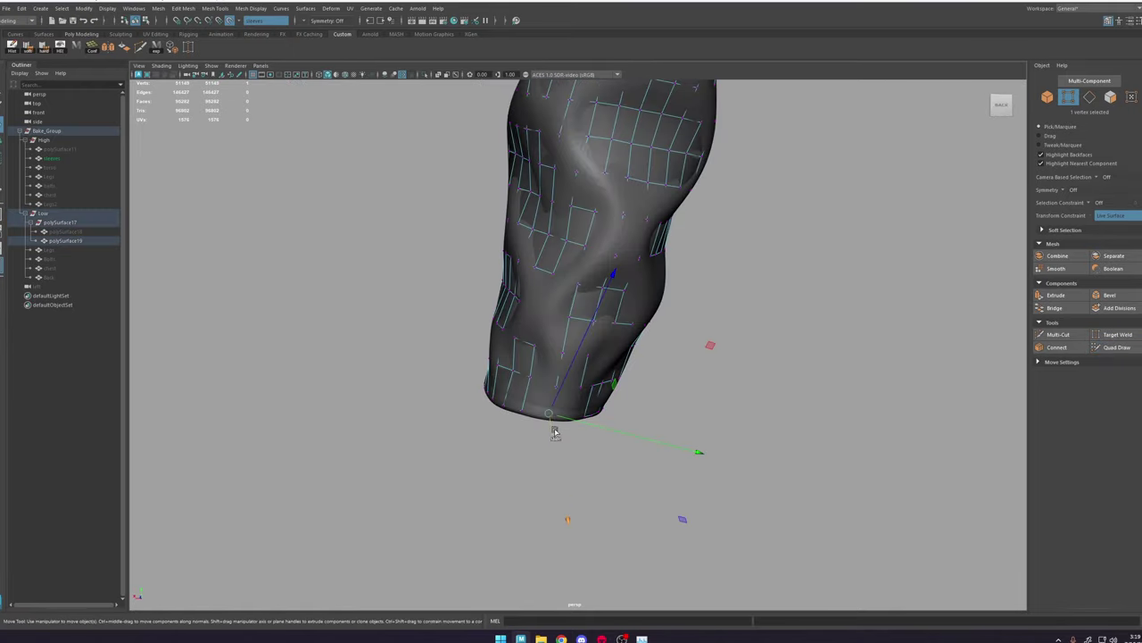
pyautogui.doubleClick(521, 302)
pyautogui.keyDown('alt'); pyautogui.moveTo(521, 303); pyautogui.dragTo(654, 296); pyautogui.keyUp('alt')
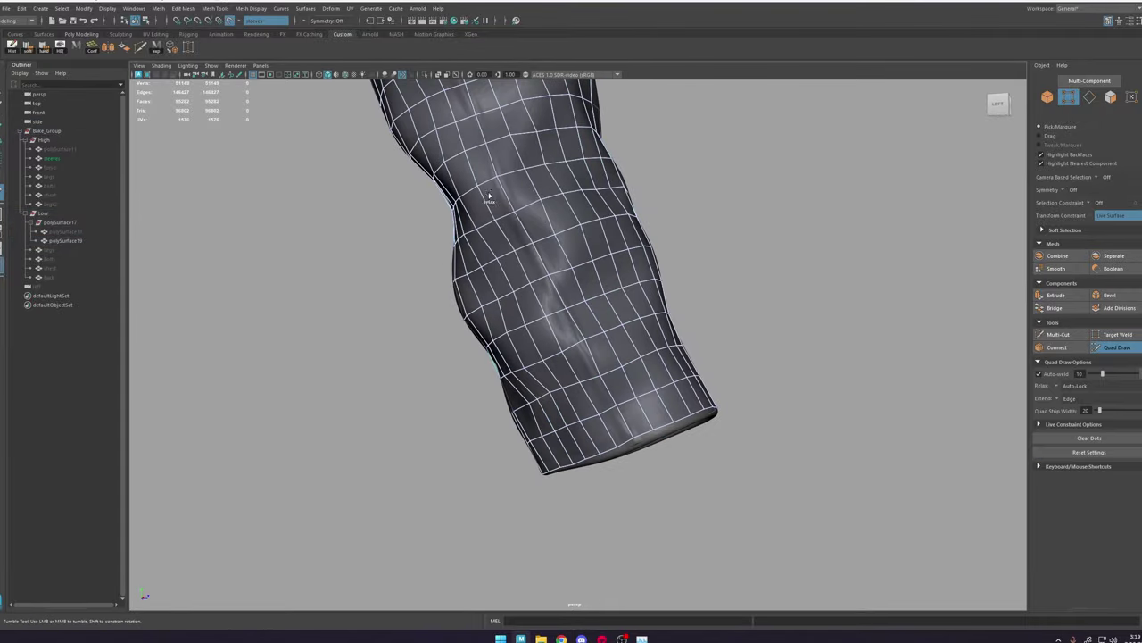
# Step: Review both finished sleeves from behind and front, returning to object selection
pyautogui.keyDown('alt'); pyautogui.moveTo(572, 322); pyautogui.dragTo(555, 289, button='middle'); pyautogui.keyUp('alt')
pyautogui.keyDown('alt'); pyautogui.moveTo(470, 295); pyautogui.dragTo(523, 530); pyautogui.keyUp('alt')
pyautogui.keyDown('alt'); pyautogui.moveTo(523, 530); pyautogui.dragTo(522, 420, button='middle'); pyautogui.keyUp('alt')
pyautogui.scroll(-5, 522, 402)
pyautogui.keyDown('alt'); pyautogui.moveTo(522, 402); pyautogui.dragTo(591, 258); pyautogui.keyUp('alt')
pyautogui.scroll(-5, 637, 168)
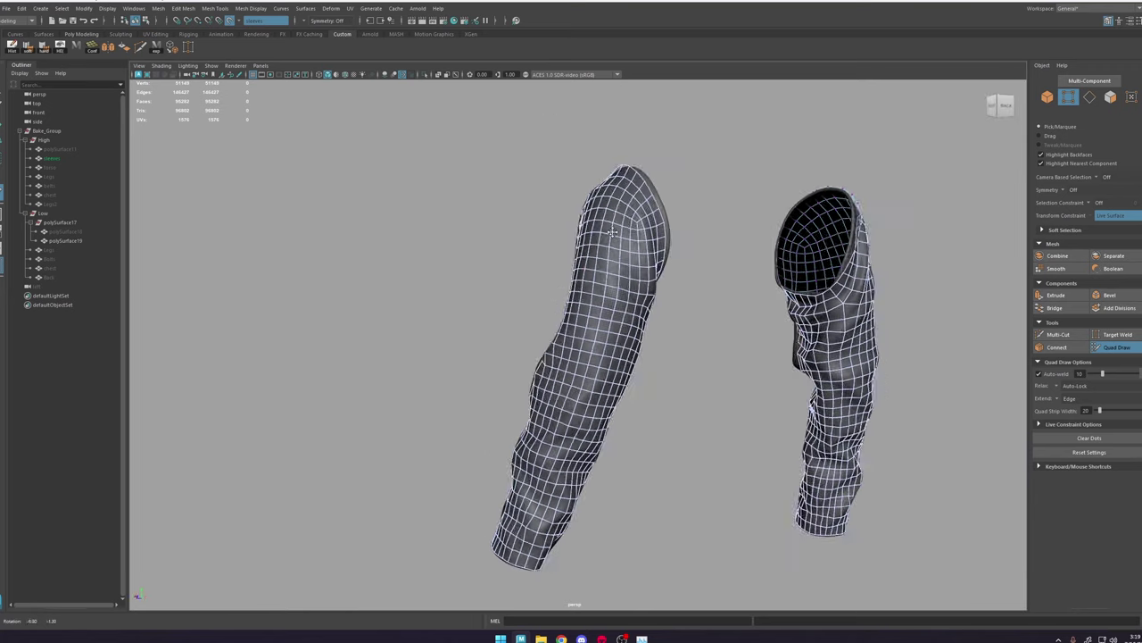
pyautogui.keyDown('alt'); pyautogui.moveTo(638, 167); pyautogui.dragTo(718, 246); pyautogui.keyUp('alt')
pyautogui.press('w')
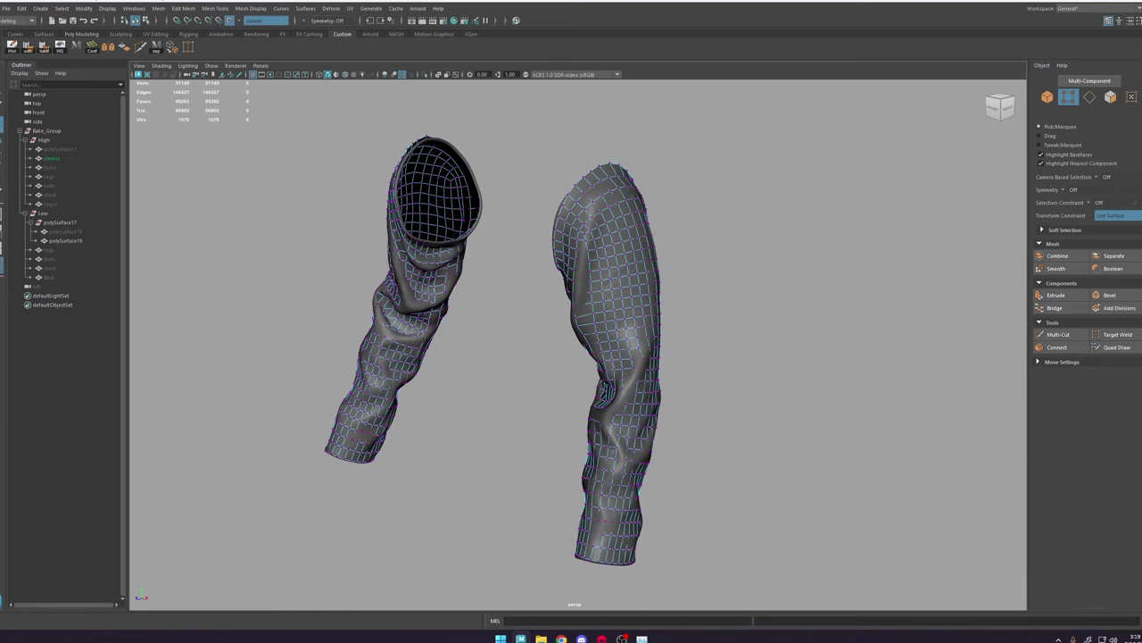
pyautogui.keyDown('alt'); pyautogui.moveTo(507, 234); pyautogui.dragTo(409, 243); pyautogui.keyUp('alt')
pyautogui.moveTo(331, 236); pyautogui.dragTo(484, 138, button='right')
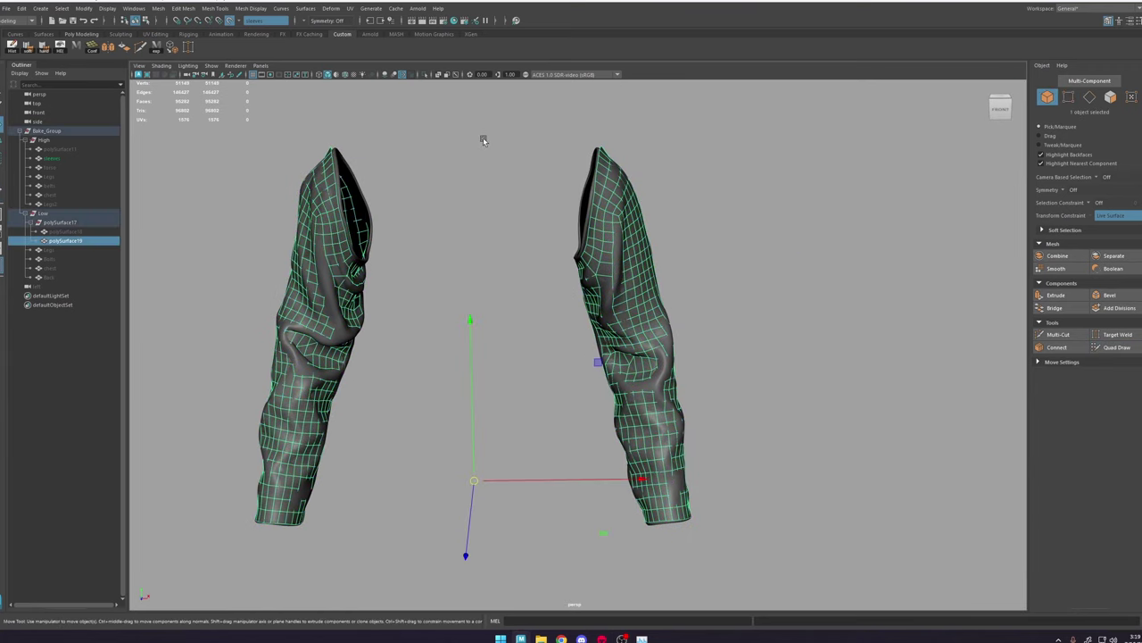
# Step: Add polySurface18 to the selection and show all hidden meshes, revealing the robe body beside the sleeves
pyautogui.keyDown('shift'); pyautogui.click(81, 234); pyautogui.keyUp('shift')
pyautogui.hotkey('shift', 'h')
pyautogui.click(334, 240)
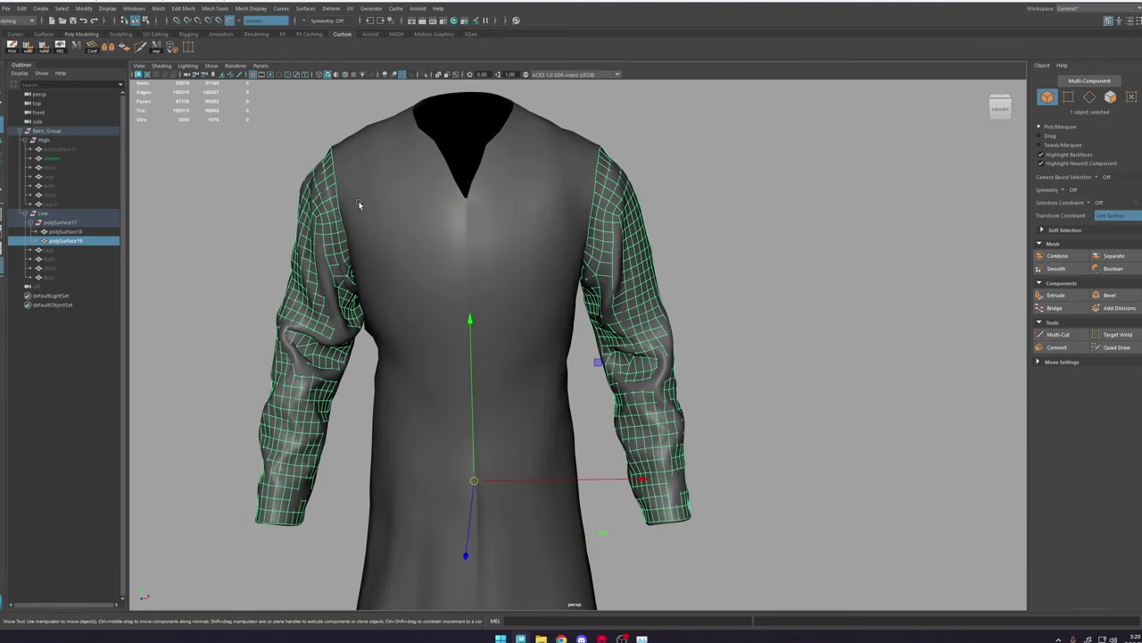
pyautogui.keyDown('shift'); pyautogui.click(362, 204); pyautogui.keyUp('shift')
pyautogui.keyDown('alt'); pyautogui.moveTo(425, 230); pyautogui.dragTo(538, 323, button='middle'); pyautogui.keyUp('alt')
pyautogui.scroll(5, 538, 373)
pyautogui.keyDown('alt'); pyautogui.moveTo(428, 253); pyautogui.dragTo(516, 268); pyautogui.keyUp('alt')
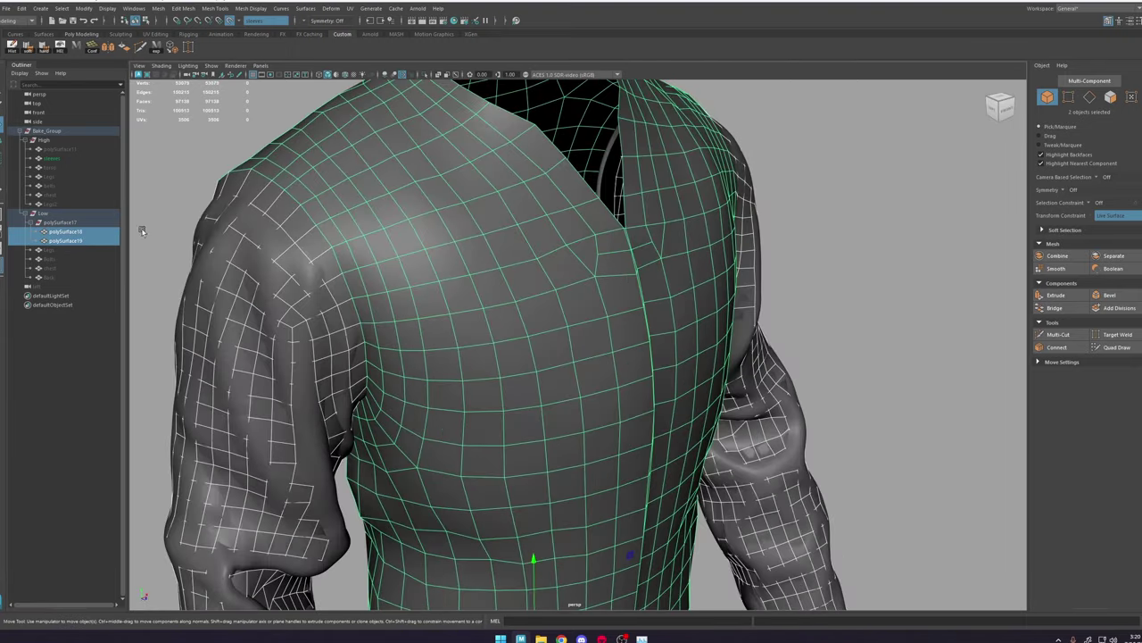
# Step: Hide the high-poly layer and select a face on the shoulder of the low-poly body
pyautogui.hotkey('ctrl', 'a')
pyautogui.hotkey('ctrl', 'a')
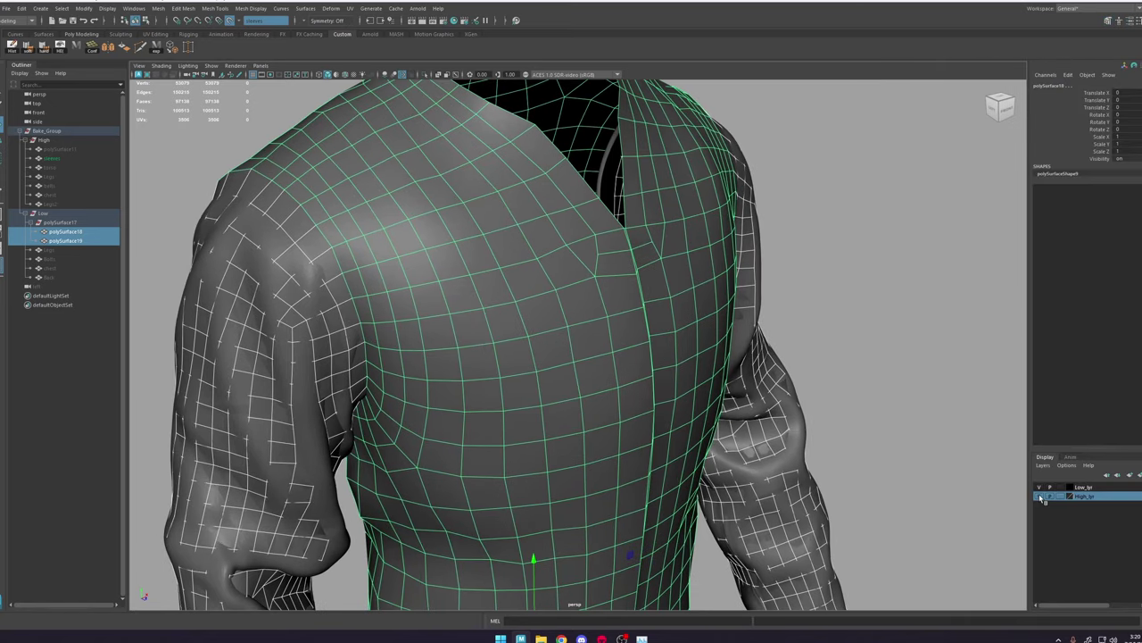
pyautogui.click(1040, 496)
pyautogui.keyDown('alt'); pyautogui.moveTo(267, 176); pyautogui.dragTo(506, 235, button='middle'); pyautogui.keyUp('alt')
pyautogui.moveTo(505, 235); pyautogui.dragTo(511, 318, button='right')
pyautogui.click(505, 255)
pyautogui.click(491, 291)
pyautogui.keyDown('shift'); pyautogui.click(526, 261); pyautogui.keyUp('shift')
pyautogui.click(497, 288)
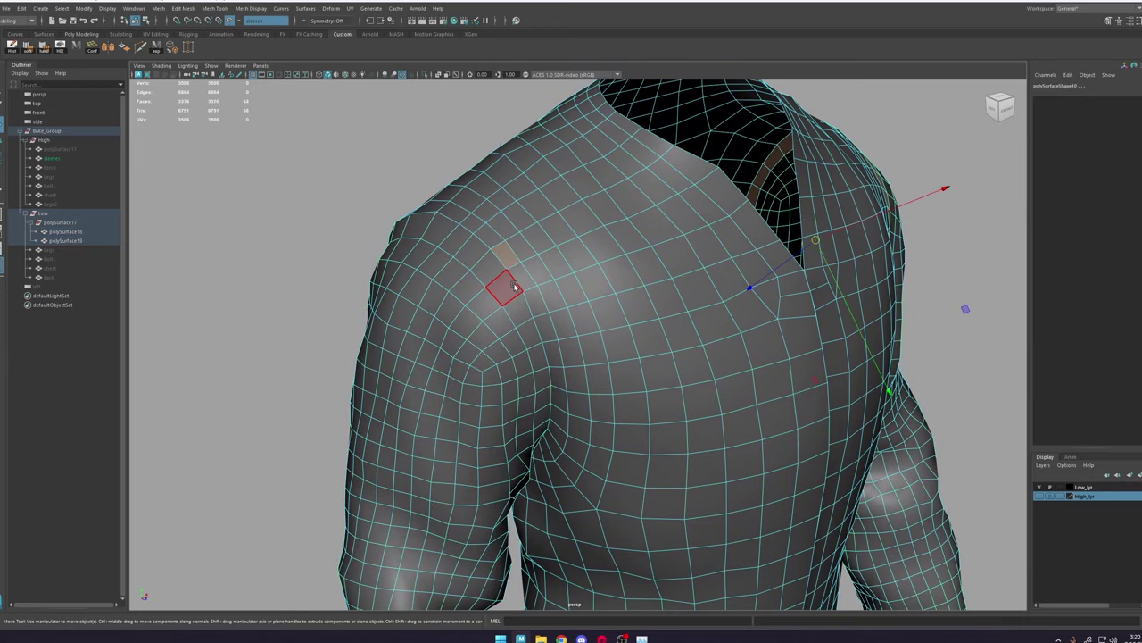
pyautogui.click(514, 286)
pyautogui.keyDown('shift'); pyautogui.doubleClick(518, 308); pyautogui.keyUp('shift')
pyautogui.keyDown('shift'); pyautogui.click(534, 303); pyautogui.keyUp('shift')
pyautogui.keyDown('shift'); pyautogui.doubleClick(525, 276); pyautogui.keyUp('shift')
pyautogui.keyDown('alt'); pyautogui.moveTo(575, 292); pyautogui.dragTo(664, 283); pyautogui.keyUp('alt')
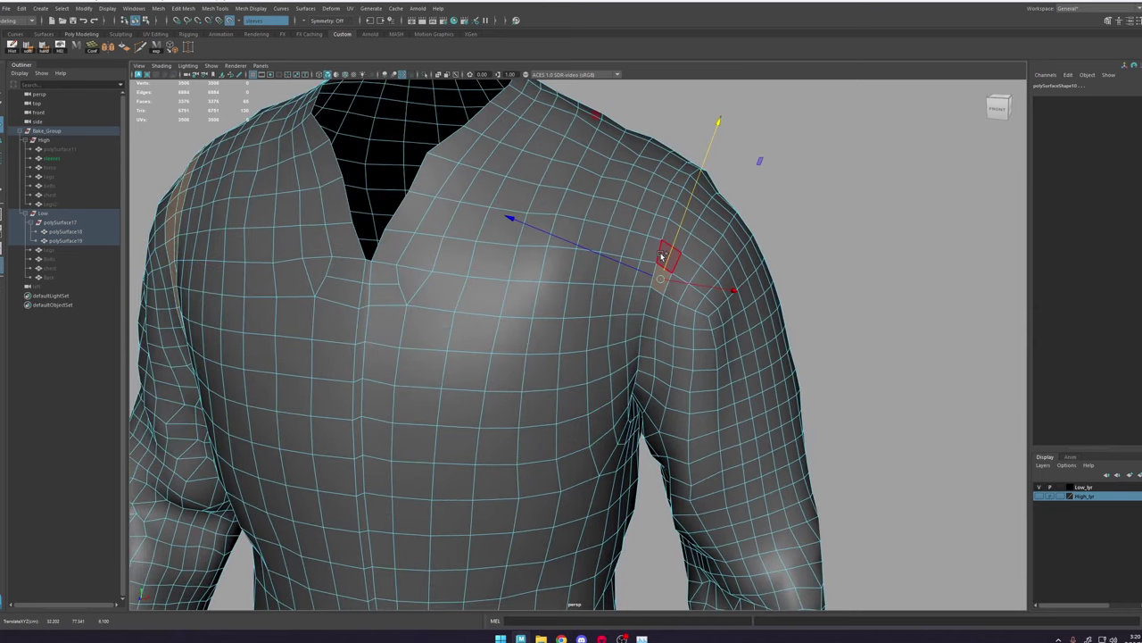
pyautogui.doubleClick(661, 257)
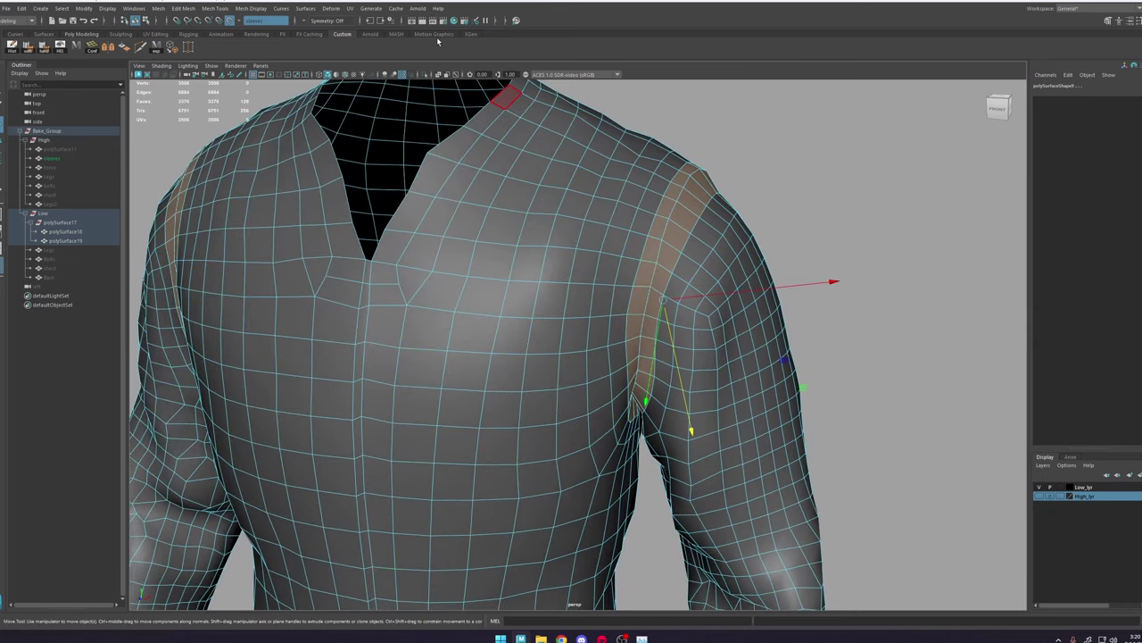
pyautogui.click(425, 74)
pyautogui.keyDown('alt'); pyautogui.moveTo(573, 188); pyautogui.dragTo(852, 407); pyautogui.keyUp('alt')
pyautogui.scroll(4, 851, 408)
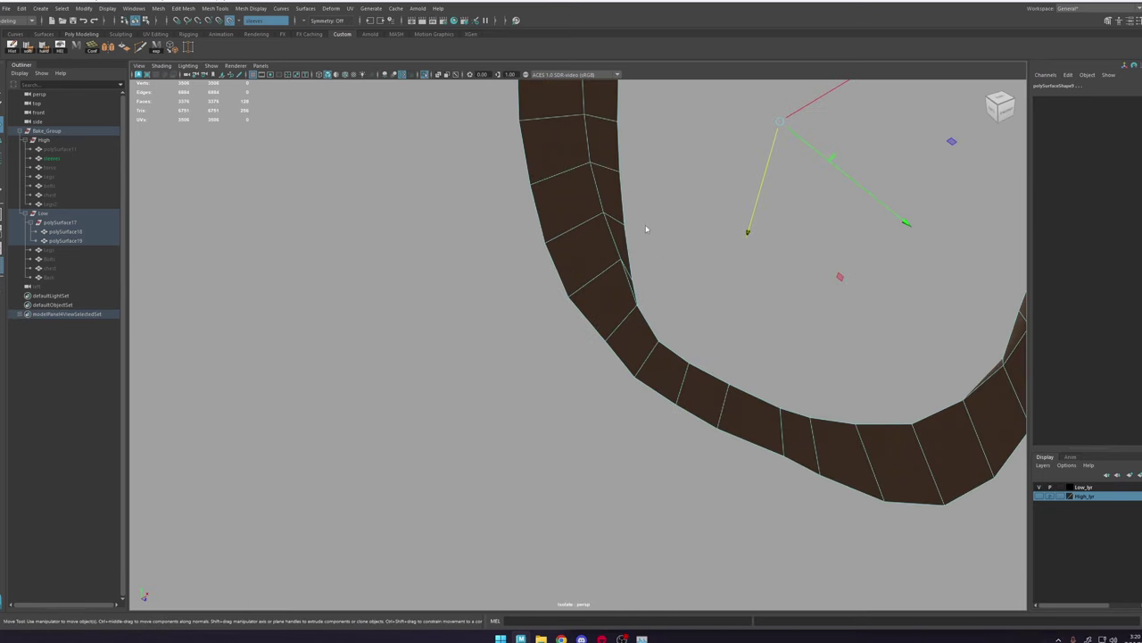
pyautogui.moveTo(745, 246); pyautogui.dragTo(686, 248, button='right')
pyautogui.keyDown('alt'); pyautogui.moveTo(691, 274); pyautogui.dragTo(641, 356); pyautogui.keyUp('alt')
pyautogui.press('4')
pyautogui.moveTo(555, 403)
pyautogui.keyDown('alt'); pyautogui.mouseDown()
pyautogui.moveTo(398, 363)
pyautogui.moveTo(497, 242)
pyautogui.moveTo(580, 217)
pyautogui.mouseUp(); pyautogui.keyUp('alt')
pyautogui.keyDown('alt'); pyautogui.moveTo(580, 217); pyautogui.dragTo(637, 210, button='middle'); pyautogui.keyUp('alt')
pyautogui.keyDown('alt'); pyautogui.moveTo(572, 258); pyautogui.dragTo(543, 251); pyautogui.keyUp('alt')
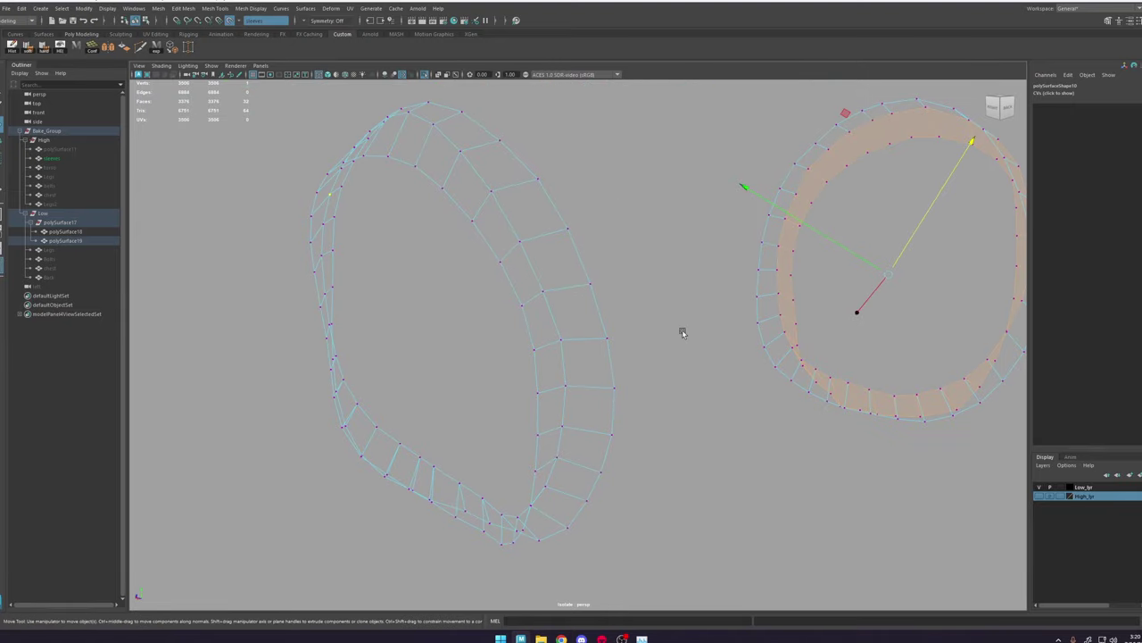
pyautogui.keyDown('alt'); pyautogui.moveTo(1000, 259); pyautogui.dragTo(825, 264, button='middle'); pyautogui.keyUp('alt')
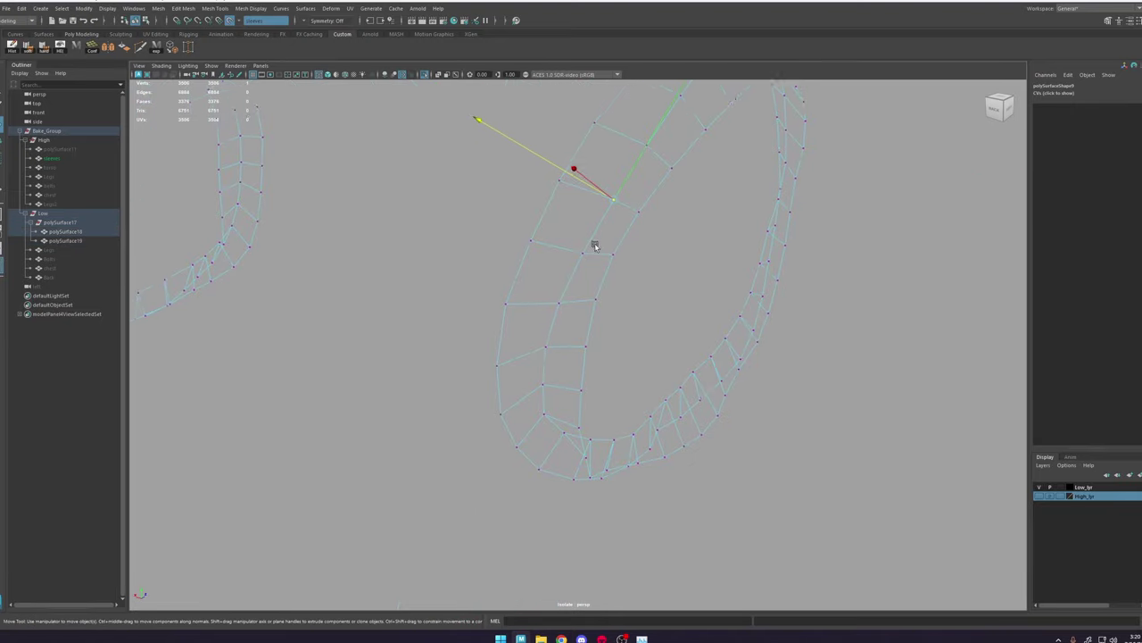
pyautogui.keyDown('alt'); pyautogui.moveTo(580, 326); pyautogui.dragTo(745, 312); pyautogui.keyUp('alt')
pyautogui.moveTo(739, 326)
pyautogui.keyDown('alt'); pyautogui.mouseDown(button='right')
pyautogui.moveTo(620, 204)
pyautogui.moveTo(722, 145)
pyautogui.mouseUp(button='right'); pyautogui.keyUp('alt')
pyautogui.press('5')
# Step: Select the low-poly robe body and open the UV Editor
pyautogui.click(424, 74)
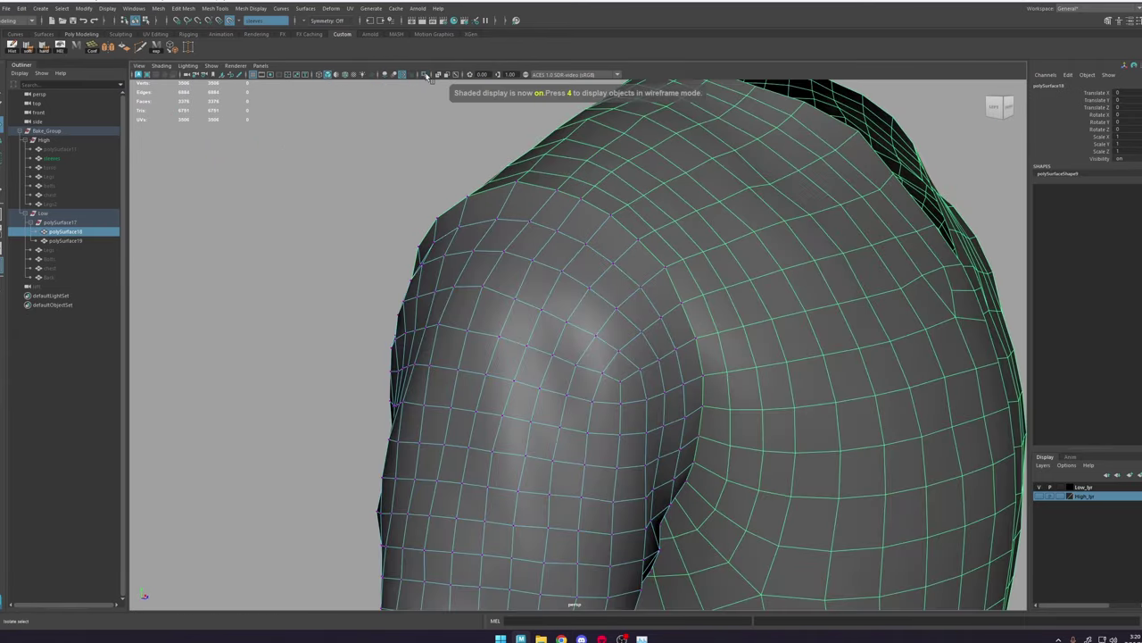
pyautogui.keyDown('alt'); pyautogui.moveTo(572, 249); pyautogui.dragTo(474, 181, button='right'); pyautogui.keyUp('alt')
pyautogui.click(844, 178)
pyautogui.click(609, 255)
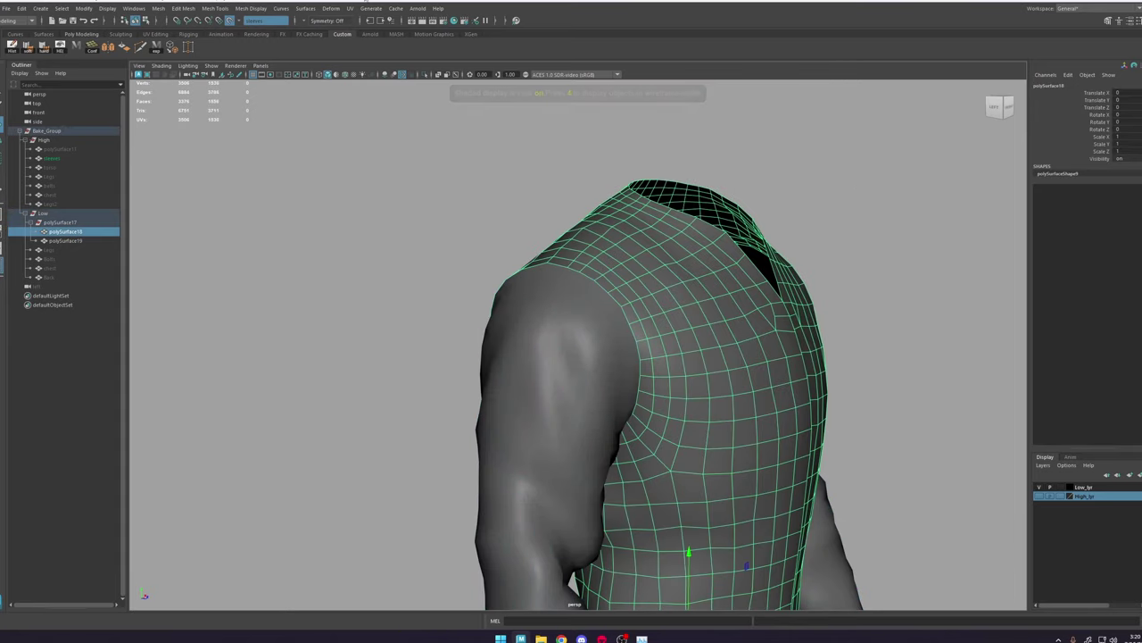
pyautogui.click(350, 8)
pyautogui.click(361, 36)
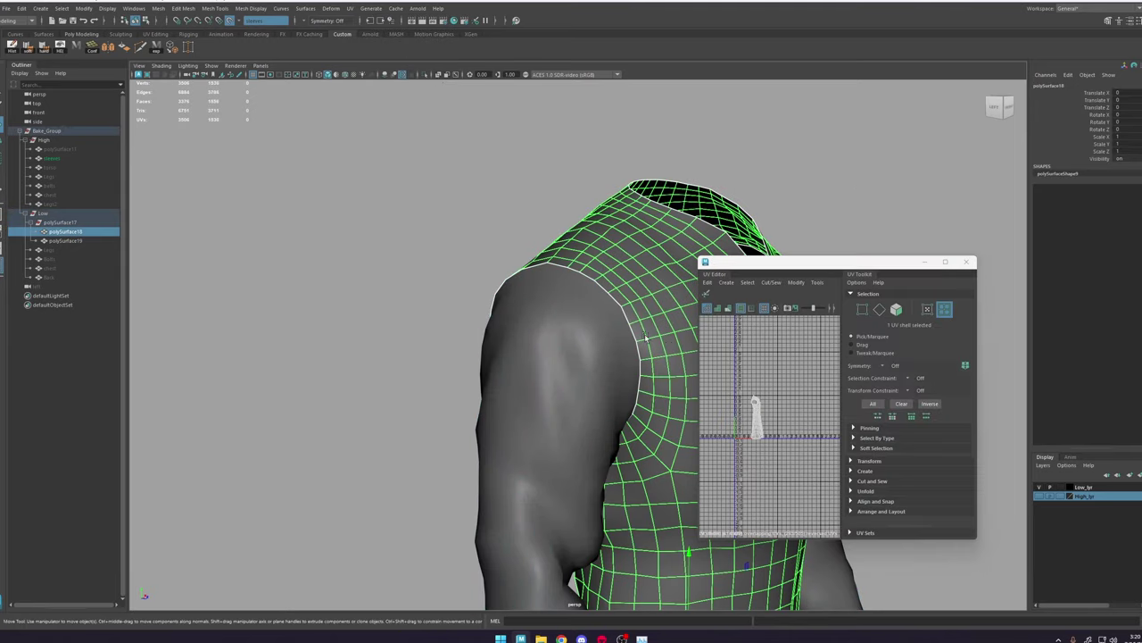
# Step: Select the sleeve mesh, inspect its cuff and show the high-poly layer again
pyautogui.click(593, 388)
pyautogui.keyDown('alt'); pyautogui.moveTo(592, 388); pyautogui.dragTo(464, 308); pyautogui.keyUp('alt')
pyautogui.keyDown('alt'); pyautogui.moveTo(465, 309); pyautogui.dragTo(559, 168, button='middle'); pyautogui.keyUp('alt')
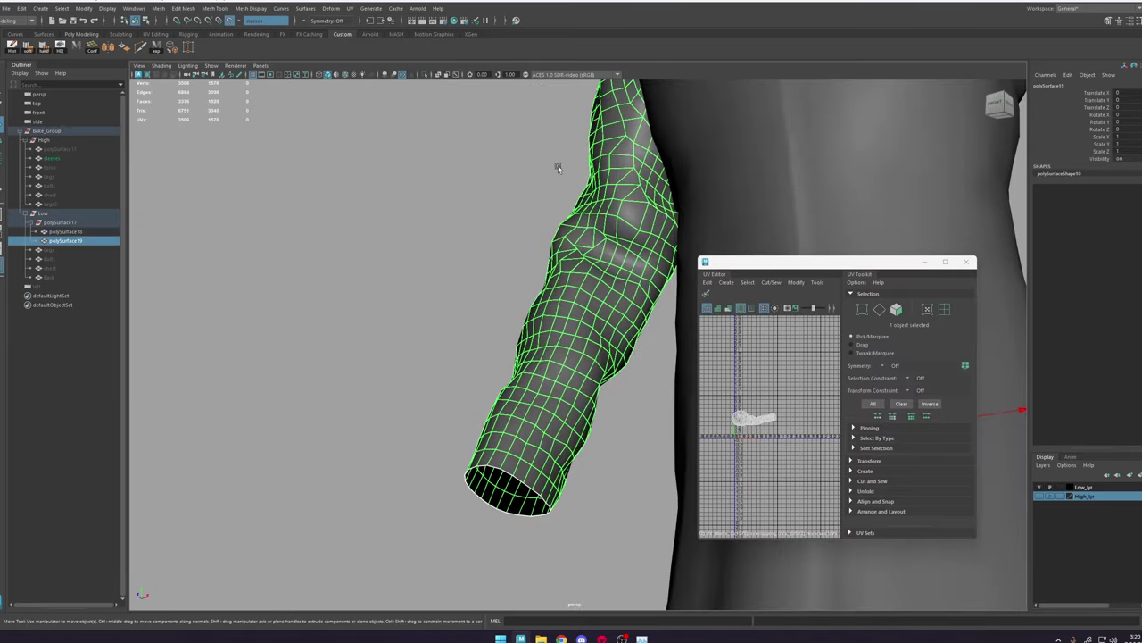
pyautogui.click(427, 78)
pyautogui.click(428, 77)
pyautogui.keyDown('alt'); pyautogui.moveTo(430, 295); pyautogui.dragTo(384, 224, button='middle'); pyautogui.keyUp('alt')
pyautogui.keyDown('alt'); pyautogui.moveTo(384, 223); pyautogui.dragTo(414, 278, button='right'); pyautogui.keyUp('alt')
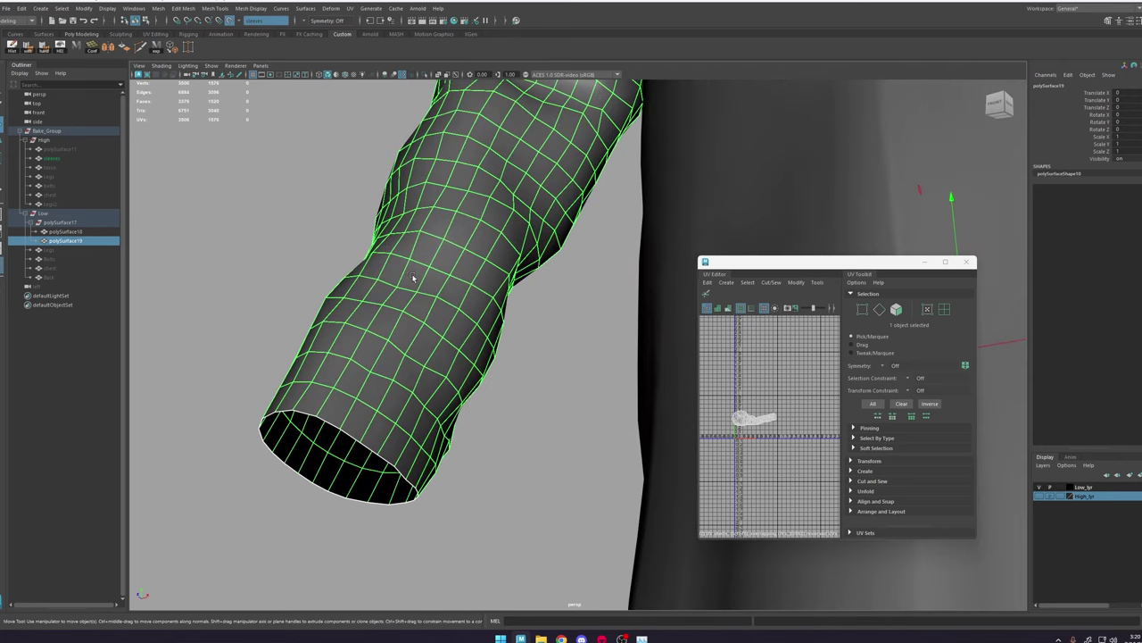
pyautogui.keyDown('alt'); pyautogui.moveTo(547, 190); pyautogui.dragTo(521, 229); pyautogui.keyUp('alt')
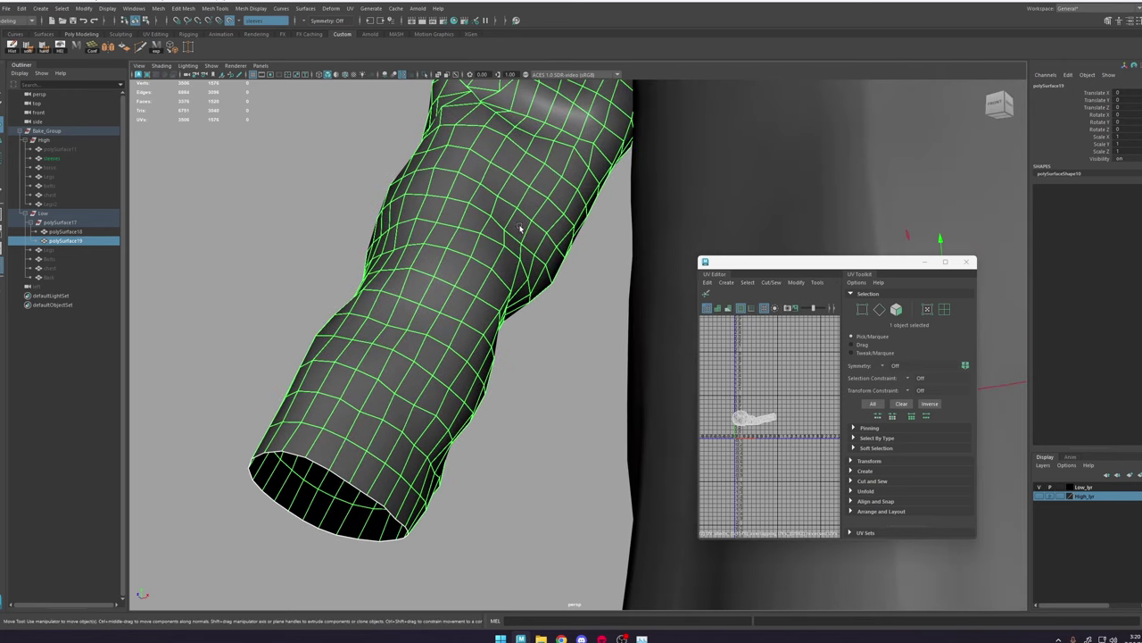
pyautogui.click(1038, 497)
# Step: Select the edge loops around both sleeves and cut the UVs along them
pyautogui.keyDown('alt'); pyautogui.moveTo(607, 395); pyautogui.dragTo(518, 365); pyautogui.keyUp('alt')
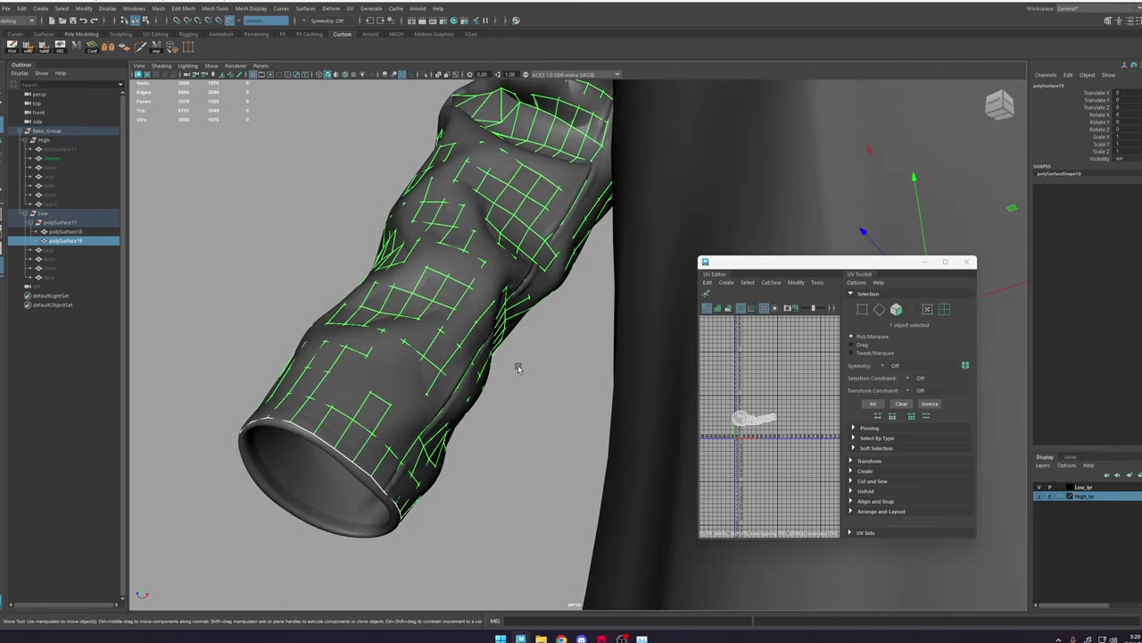
pyautogui.moveTo(517, 365); pyautogui.dragTo(518, 307, button='right')
pyautogui.doubleClick(452, 393)
pyautogui.keyDown('alt'); pyautogui.moveTo(453, 391); pyautogui.dragTo(384, 268, button='right'); pyautogui.keyUp('alt')
pyautogui.keyDown('alt'); pyautogui.moveTo(384, 267); pyautogui.dragTo(476, 217); pyautogui.keyUp('alt')
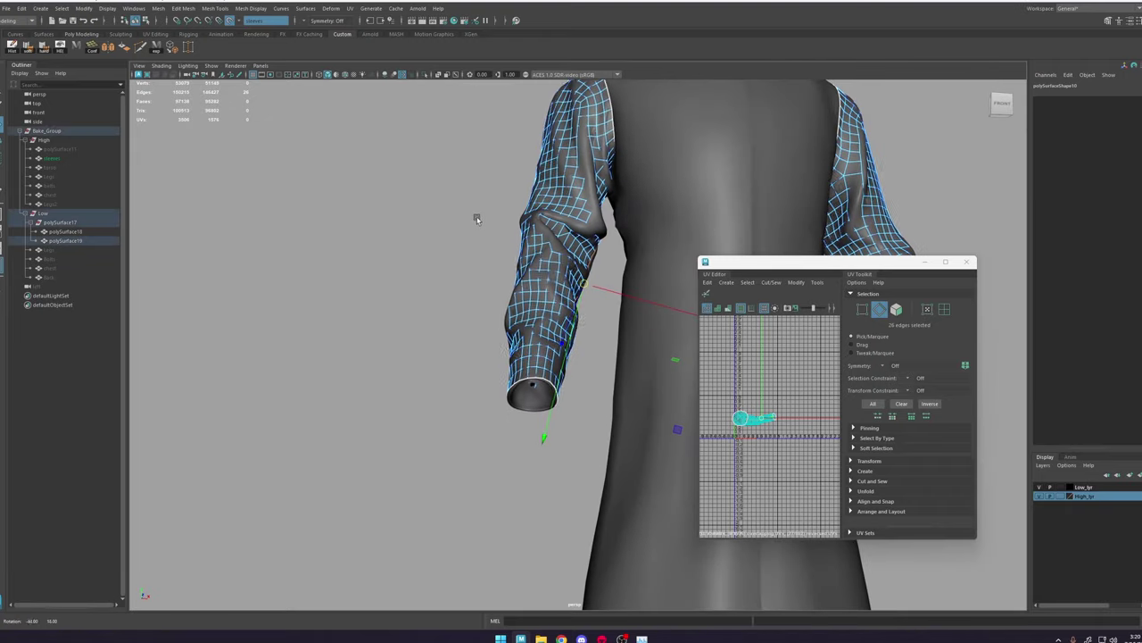
pyautogui.keyDown('alt'); pyautogui.moveTo(678, 214); pyautogui.dragTo(334, 220, button='middle'); pyautogui.keyUp('alt')
pyautogui.keyDown('alt'); pyautogui.moveTo(334, 219); pyautogui.dragTo(482, 344, button='right'); pyautogui.keyUp('alt')
pyautogui.keyDown('alt'); pyautogui.moveTo(482, 344); pyautogui.dragTo(456, 335); pyautogui.keyUp('alt')
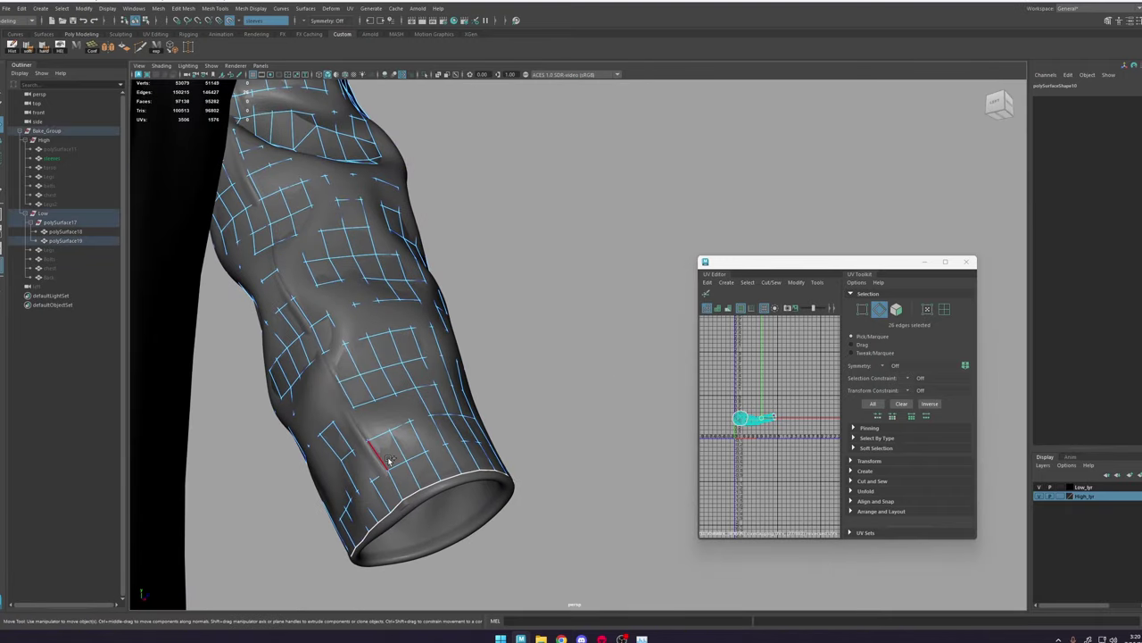
pyautogui.keyDown('shift'); pyautogui.moveTo(765, 390); pyautogui.dragTo(748, 401, button='right'); pyautogui.keyUp('shift')
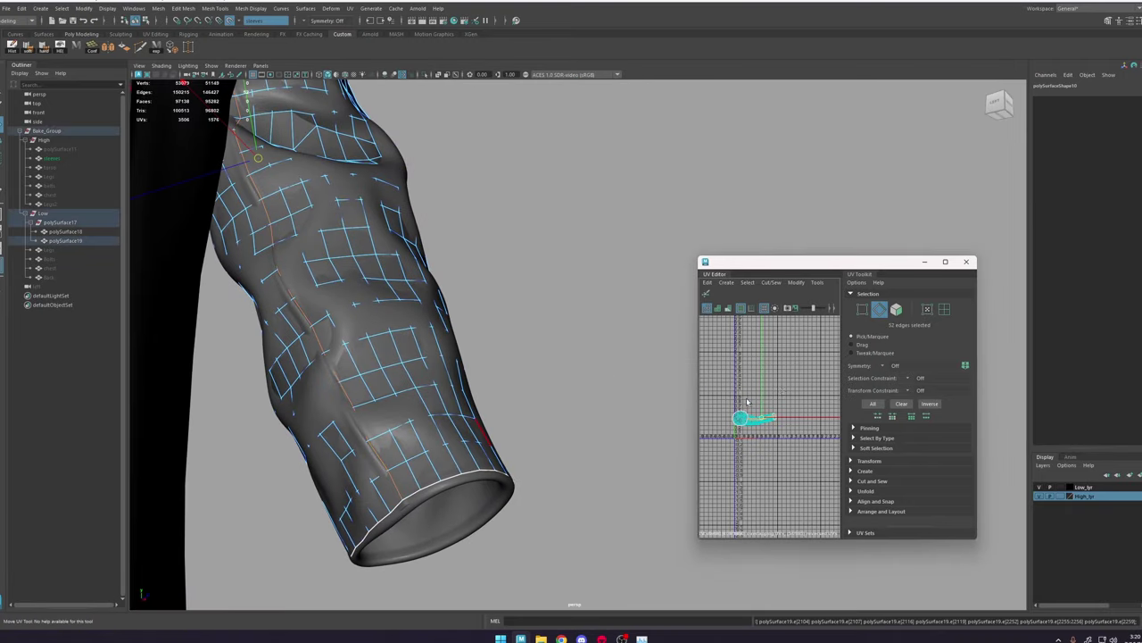
# Step: In the enlarged UV Editor, switch to UV mode and move one sleeve shell off the other
pyautogui.click(946, 263)
pyautogui.scroll(-2, 571, 282)
pyautogui.moveTo(560, 283); pyautogui.dragTo(671, 230, button='right')
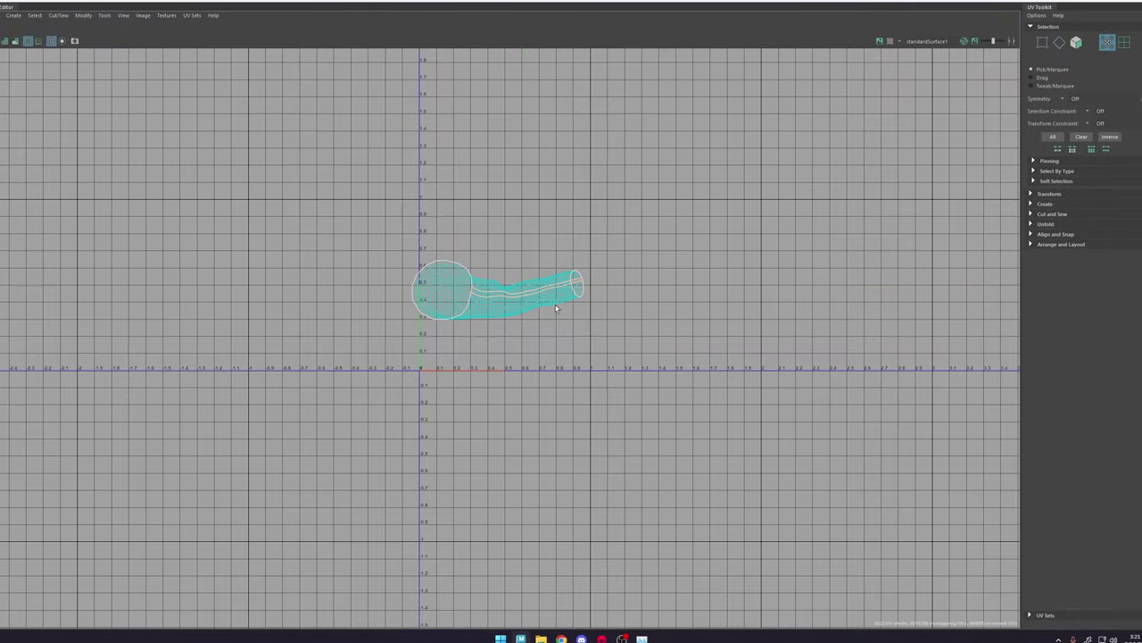
pyautogui.scroll(-2, 486, 319)
pyautogui.click(485, 311)
pyautogui.moveTo(492, 305); pyautogui.dragTo(521, 238)
pyautogui.scroll(-1, 522, 254)
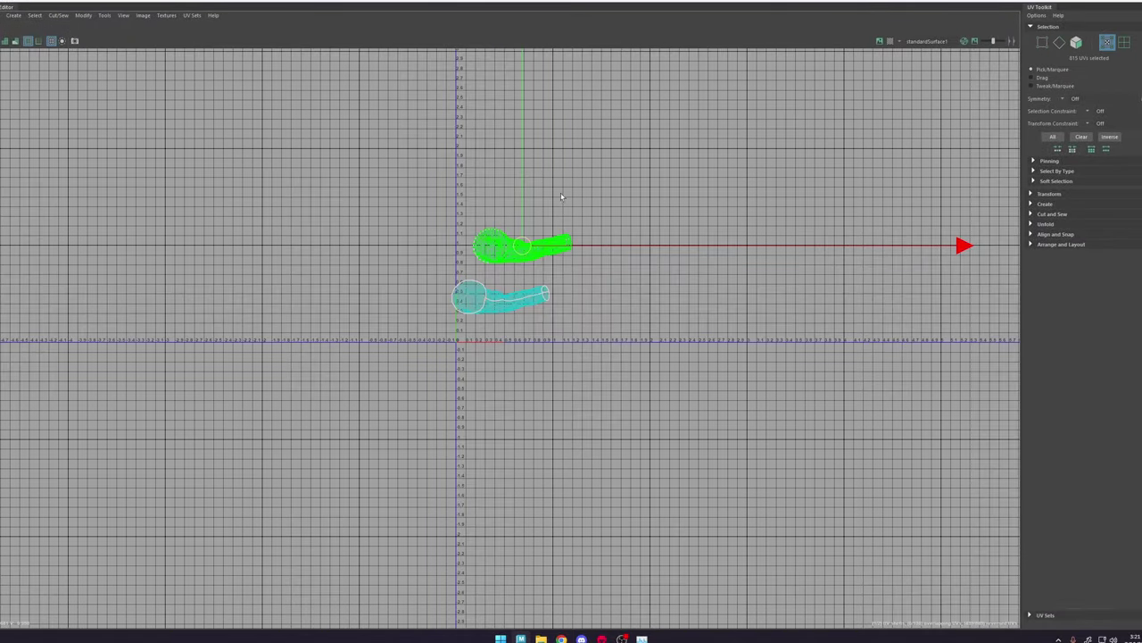
pyautogui.hotkey('alt', 'b')
pyautogui.hotkey('alt', 'b')
pyautogui.scroll(2, 574, 272)
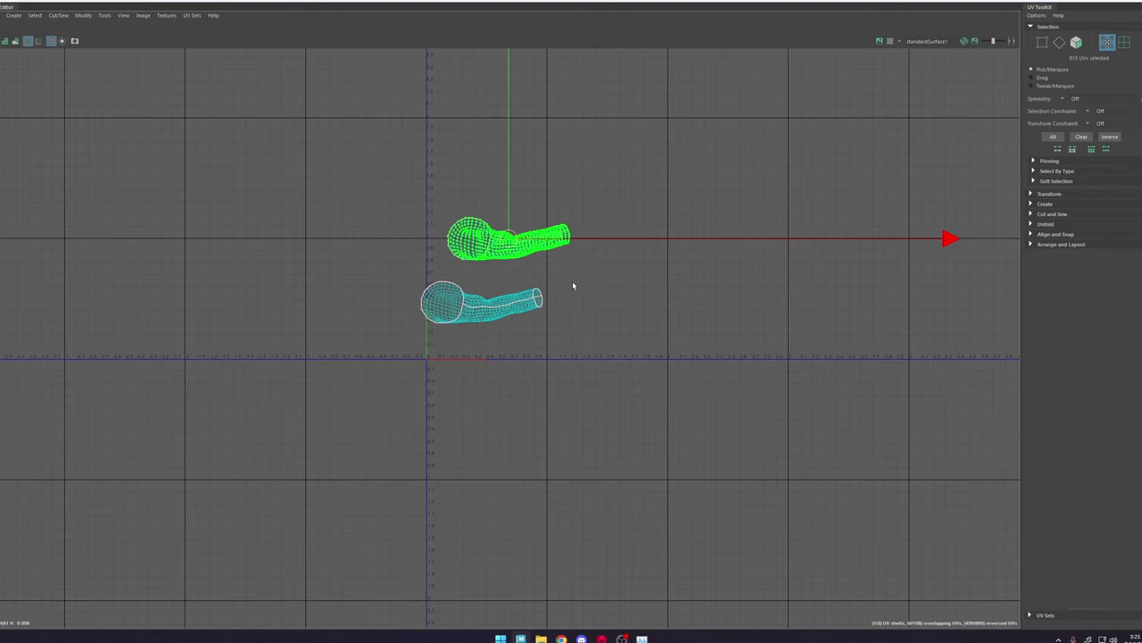
# Step: Unfold and relax both sleeve shells, then rotate them upright side by side
pyautogui.moveTo(685, 378); pyautogui.dragTo(496, 218)
pyautogui.hotkey('ctrl', 'u')
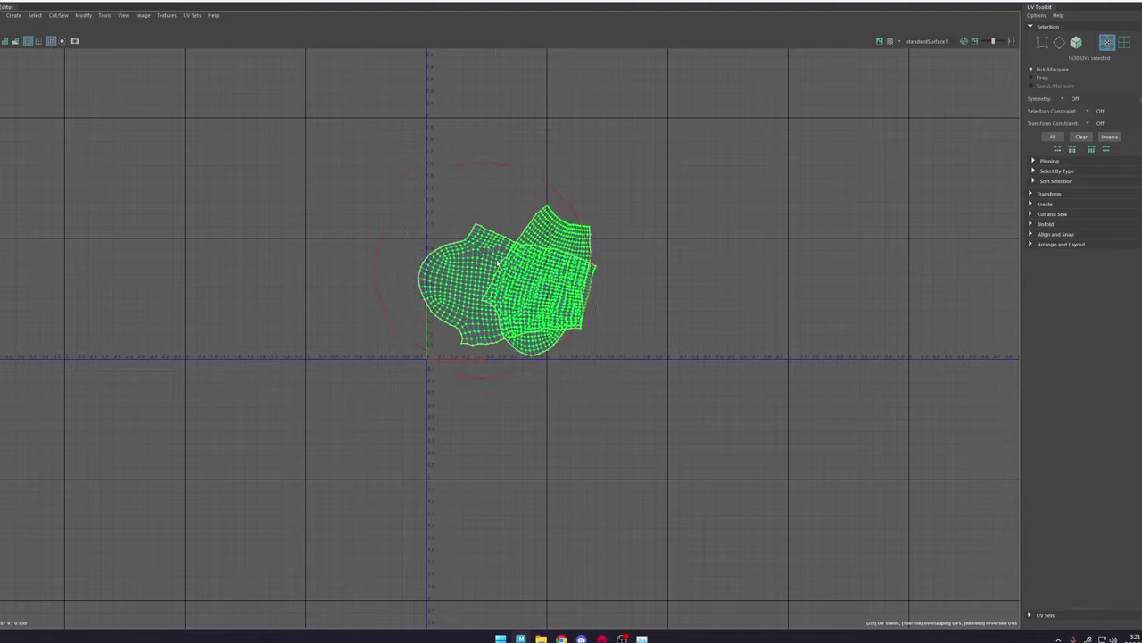
pyautogui.moveTo(485, 276)
pyautogui.mouseDown()
pyautogui.moveTo(556, 212)
pyautogui.moveTo(527, 294)
pyautogui.mouseUp()
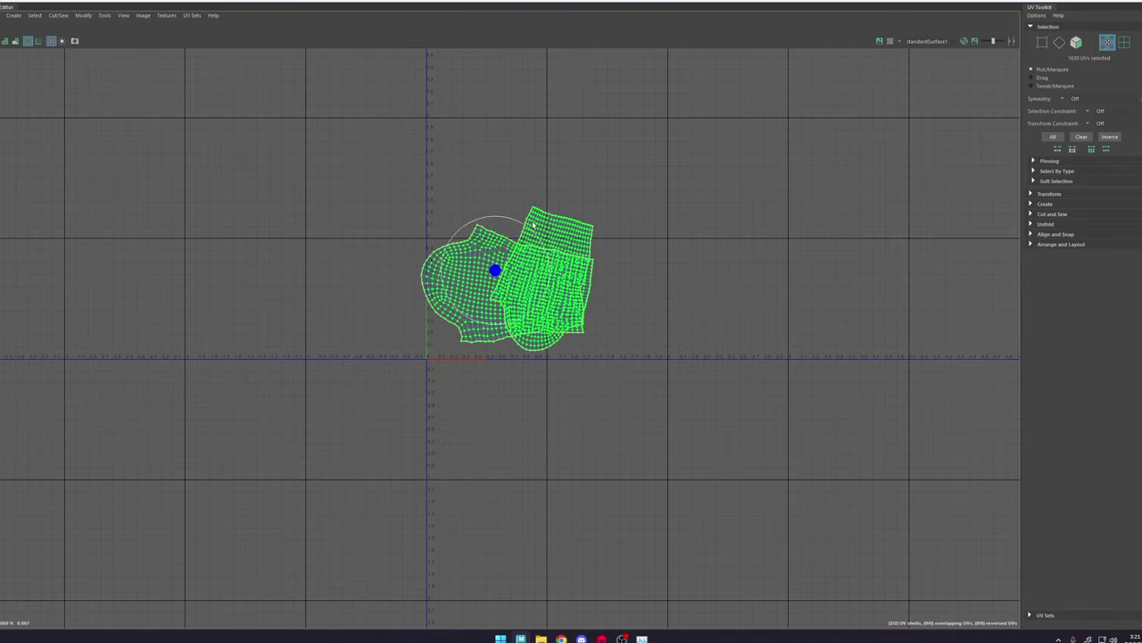
pyautogui.moveTo(534, 225); pyautogui.dragTo(589, 306)
pyautogui.click(564, 309)
pyautogui.press('w')
pyautogui.scroll(1, 568, 259)
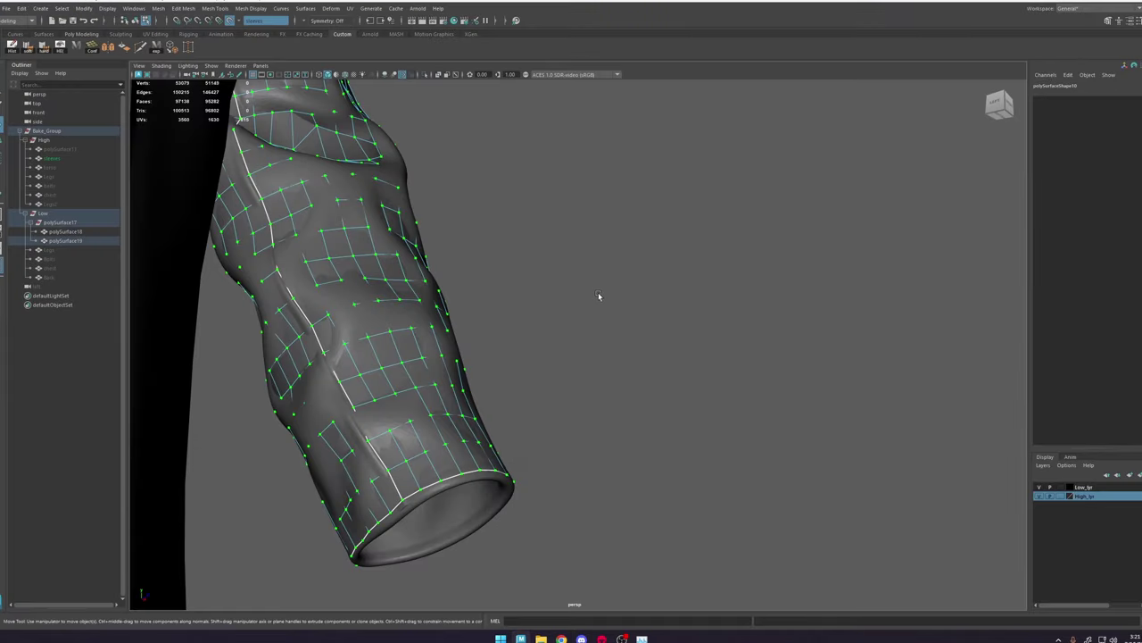
# Step: Reselect the sleeve mesh and frame it close up from the front and upper arm
pyautogui.keyDown('alt'); pyautogui.moveTo(599, 295); pyautogui.dragTo(497, 168); pyautogui.keyUp('alt')
pyautogui.keyDown('alt'); pyautogui.moveTo(497, 167); pyautogui.dragTo(667, 205, button='middle'); pyautogui.keyUp('alt')
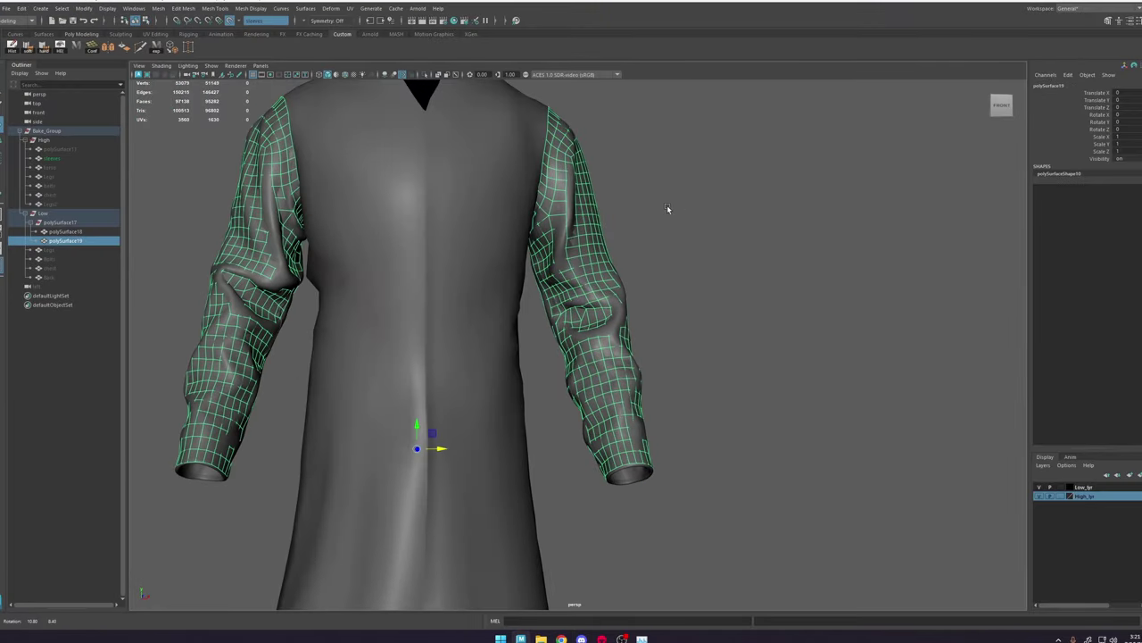
pyautogui.click(664, 211)
pyautogui.click(568, 276)
pyautogui.keyDown('alt'); pyautogui.moveTo(571, 276); pyautogui.dragTo(919, 321, button='right'); pyautogui.keyUp('alt')
pyautogui.keyDown('alt'); pyautogui.moveTo(693, 164); pyautogui.dragTo(651, 312, button='middle'); pyautogui.keyUp('alt')
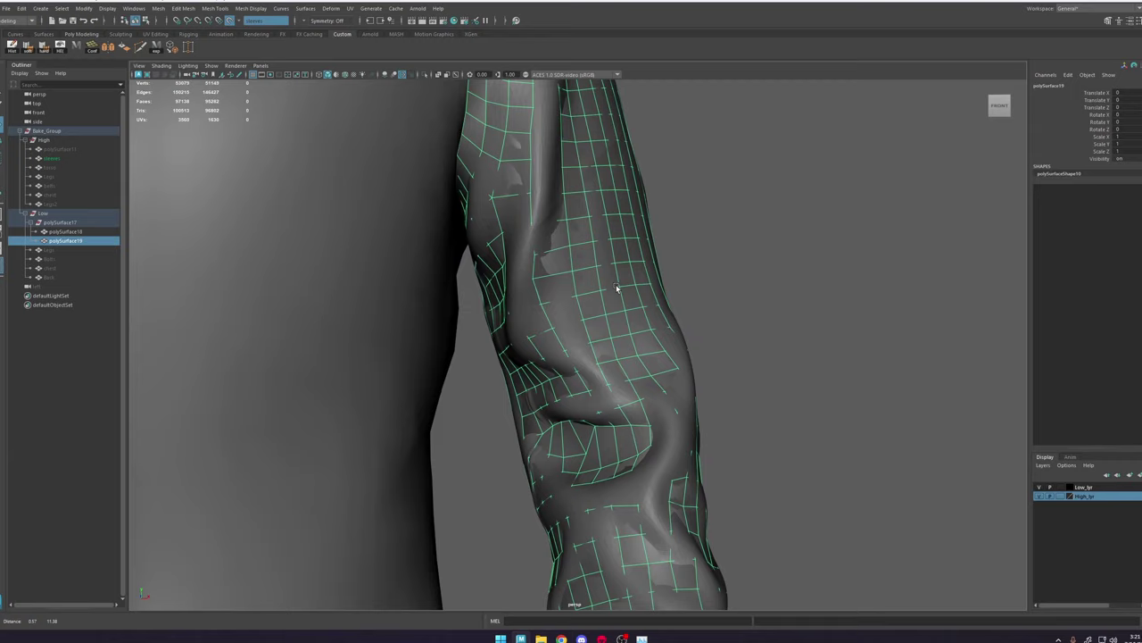
# Step: Isolate the low-poly sleeves to inspect them, then show the whole robe again
pyautogui.click(425, 76)
pyautogui.keyDown('alt'); pyautogui.moveTo(510, 122); pyautogui.dragTo(630, 220); pyautogui.keyUp('alt')
pyautogui.click(630, 223)
pyautogui.keyDown('alt'); pyautogui.moveTo(602, 372); pyautogui.dragTo(528, 332, button='right'); pyautogui.keyUp('alt')
pyautogui.click(529, 332)
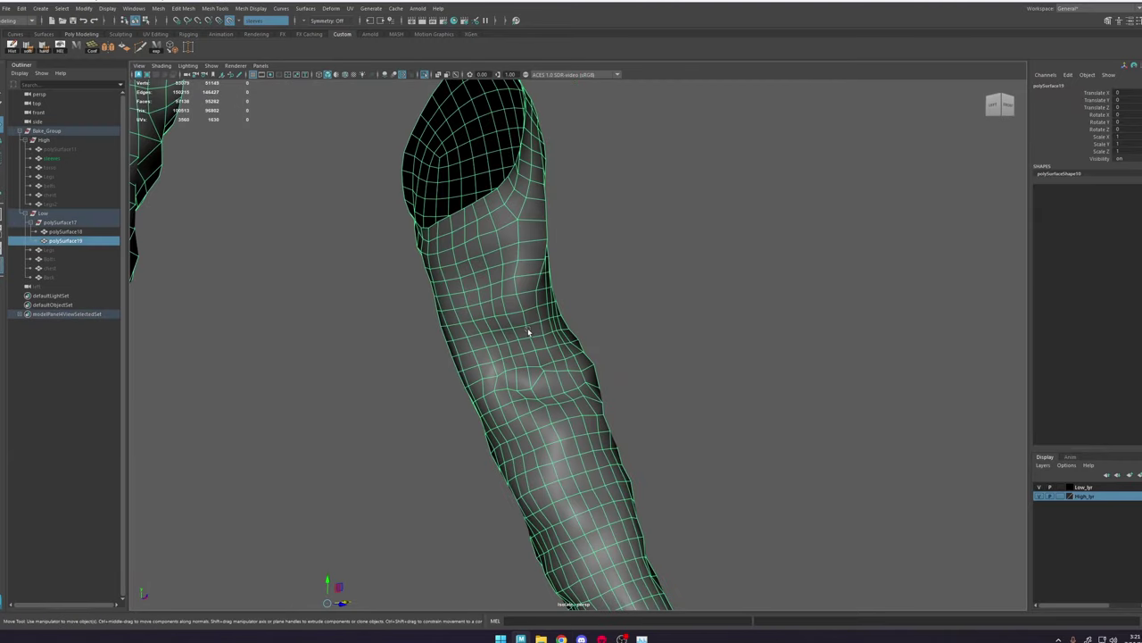
pyautogui.keyDown('alt'); pyautogui.moveTo(603, 375); pyautogui.dragTo(500, 250, button='right'); pyautogui.keyUp('alt')
pyautogui.click(425, 76)
pyautogui.keyDown('alt'); pyautogui.moveTo(607, 217); pyautogui.dragTo(512, 241); pyautogui.keyUp('alt')
pyautogui.keyDown('alt'); pyautogui.moveTo(512, 242); pyautogui.dragTo(576, 204, button='middle'); pyautogui.keyUp('alt')
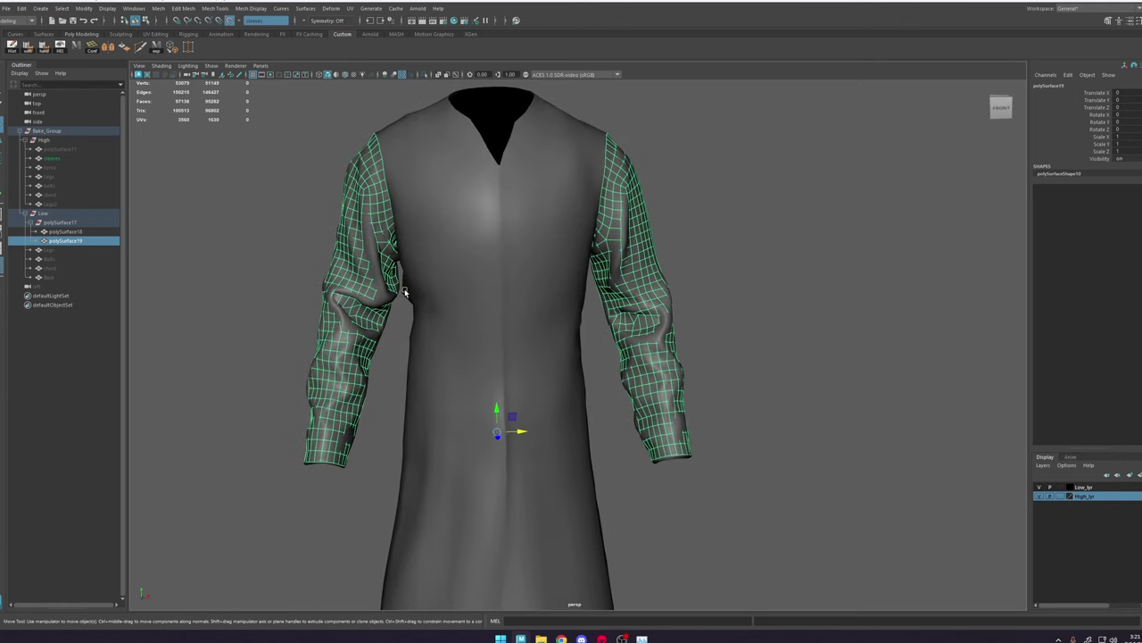
# Step: Hide the High_lyr layer so only the low-poly robe is visible
pyautogui.click(1039, 488)
pyautogui.click(1039, 487)
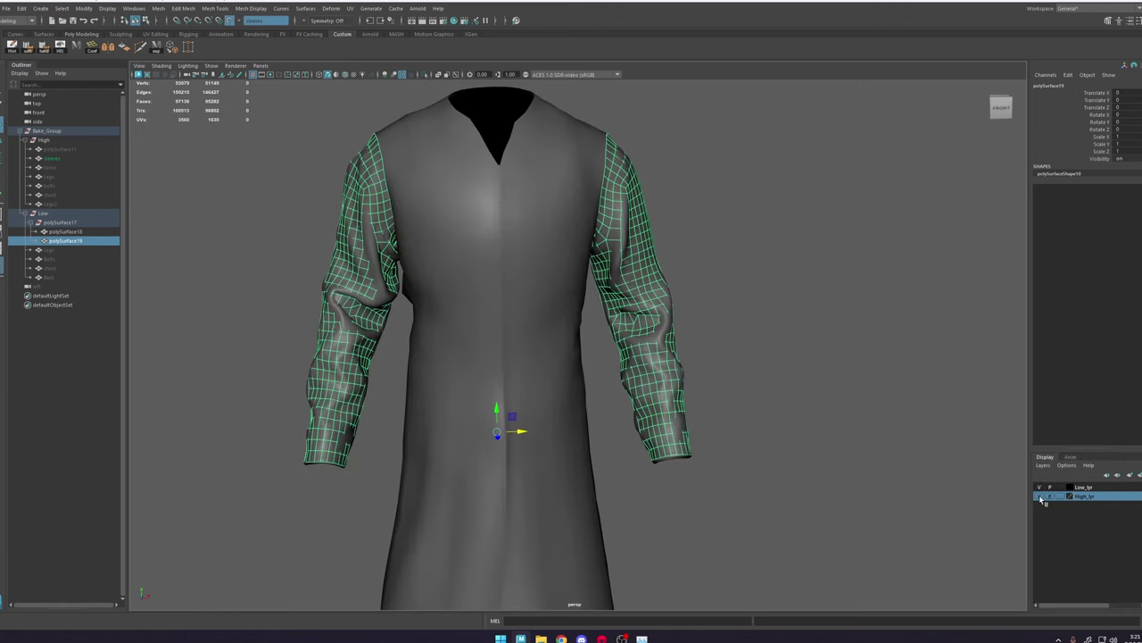
pyautogui.click(1041, 497)
pyautogui.click(732, 312)
pyautogui.keyDown('alt'); pyautogui.moveTo(730, 312); pyautogui.dragTo(631, 308); pyautogui.keyUp('alt')
# Step: Select the low-poly sleeves plus body and bring up the hotbox Mesh menu
pyautogui.click(579, 300)
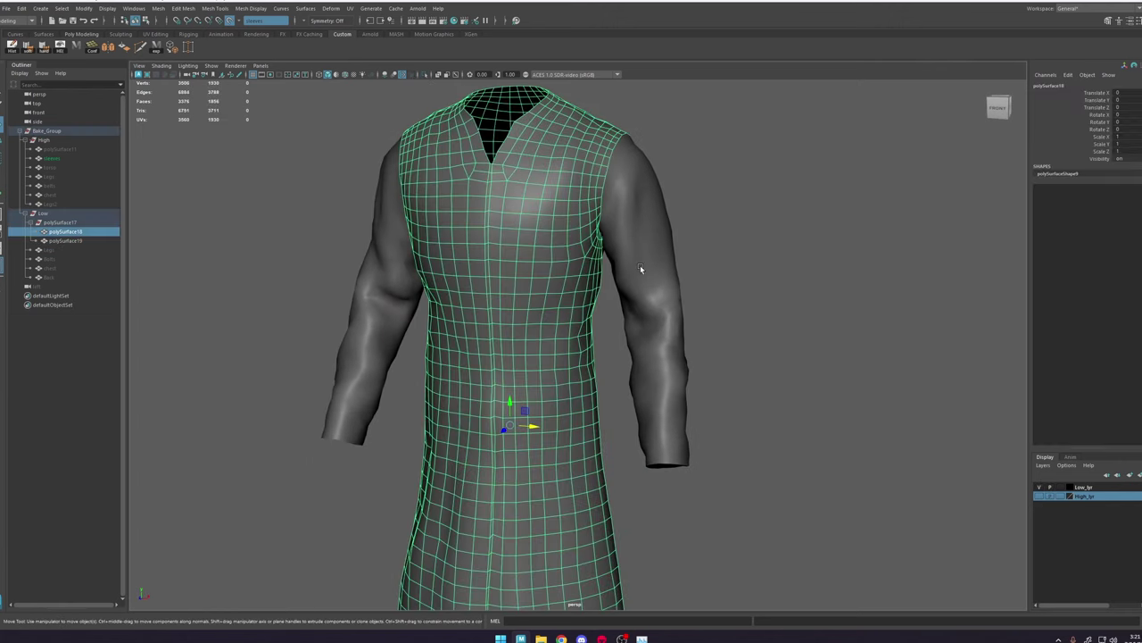
pyautogui.click(719, 269)
pyautogui.keyDown('alt'); pyautogui.moveTo(720, 269); pyautogui.dragTo(702, 243, button='right'); pyautogui.keyUp('alt')
pyautogui.keyDown('alt'); pyautogui.moveTo(702, 243); pyautogui.dragTo(682, 238); pyautogui.keyUp('alt')
pyautogui.scroll(5, 671, 237)
pyautogui.click(635, 232)
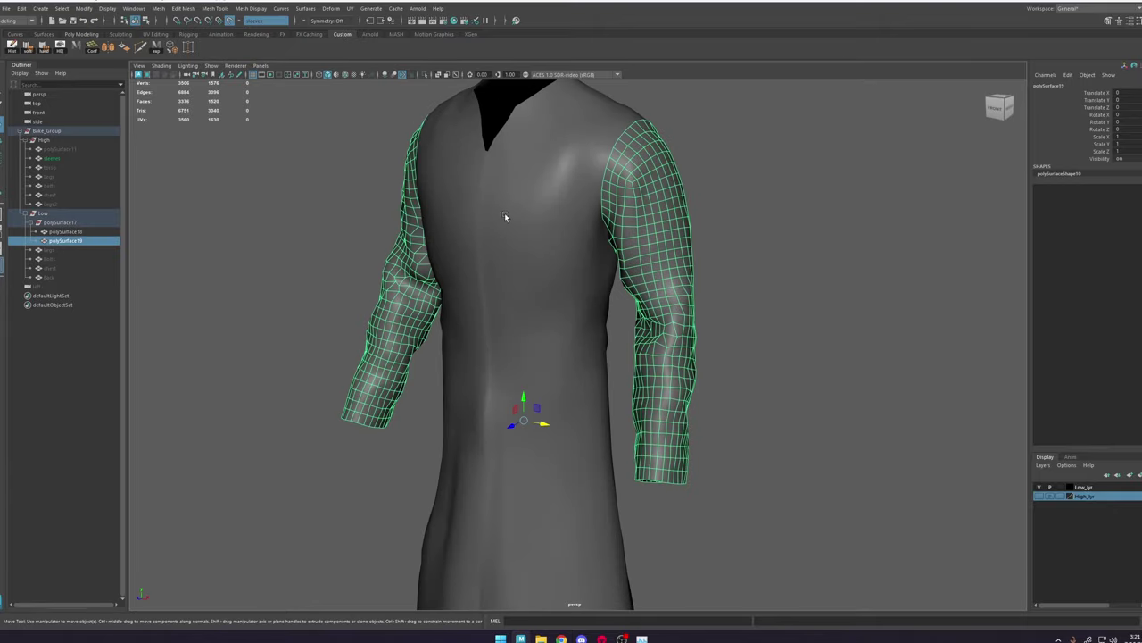
pyautogui.keyDown('shift'); pyautogui.click(504, 212); pyautogui.keyUp('shift')
pyautogui.press('space')
pyautogui.click(394, 236)
# Step: Combine sleeves and body into polySurface19, then marquee-select all its vertices and merge them
pyautogui.click(414, 269)
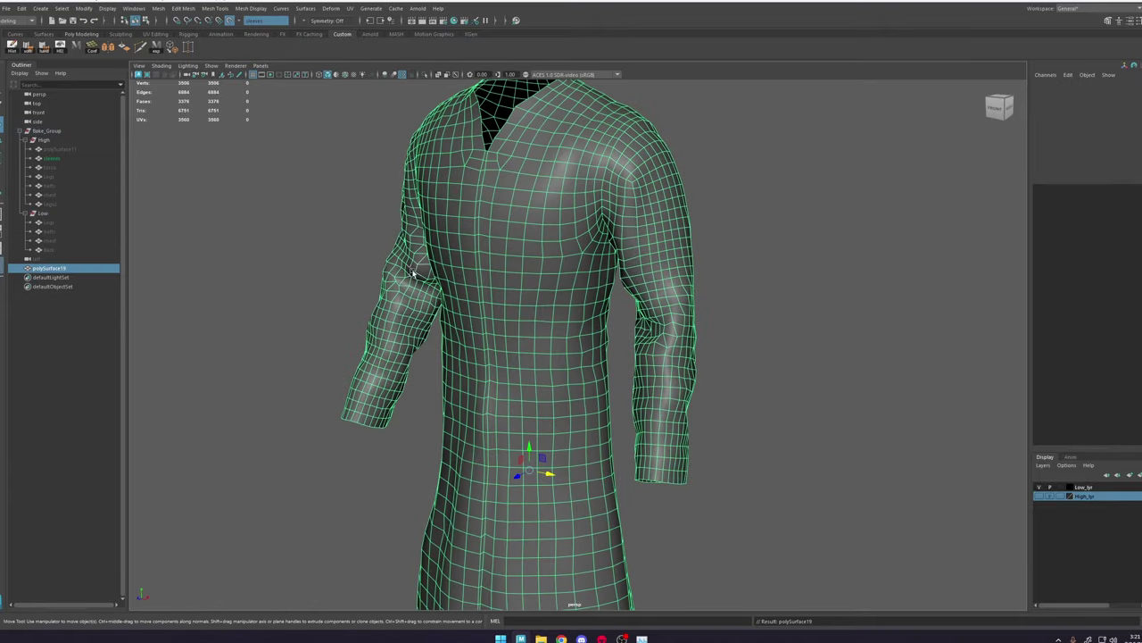
pyautogui.keyDown('alt'); pyautogui.moveTo(414, 271); pyautogui.dragTo(546, 261); pyautogui.keyUp('alt')
pyautogui.scroll(-4, 553, 257)
pyautogui.moveTo(559, 252); pyautogui.dragTo(519, 243, button='right')
pyautogui.scroll(-5, 571, 192)
pyautogui.moveTo(702, 165); pyautogui.dragTo(330, 541)
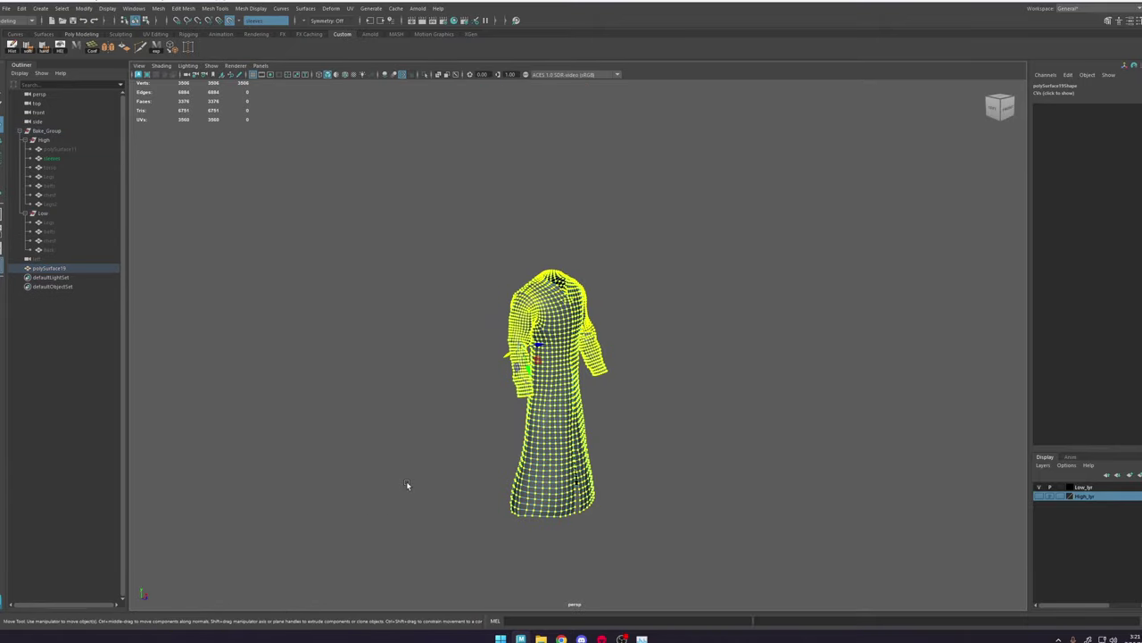
pyautogui.keyDown('shift'); pyautogui.moveTo(547, 317); pyautogui.dragTo(573, 277, button='right'); pyautogui.keyUp('shift')
# Step: Switch to a wireframe front view framed on the shoulders
pyautogui.keyDown('alt'); pyautogui.moveTo(573, 277); pyautogui.dragTo(528, 292); pyautogui.keyUp('alt')
pyautogui.press('space')
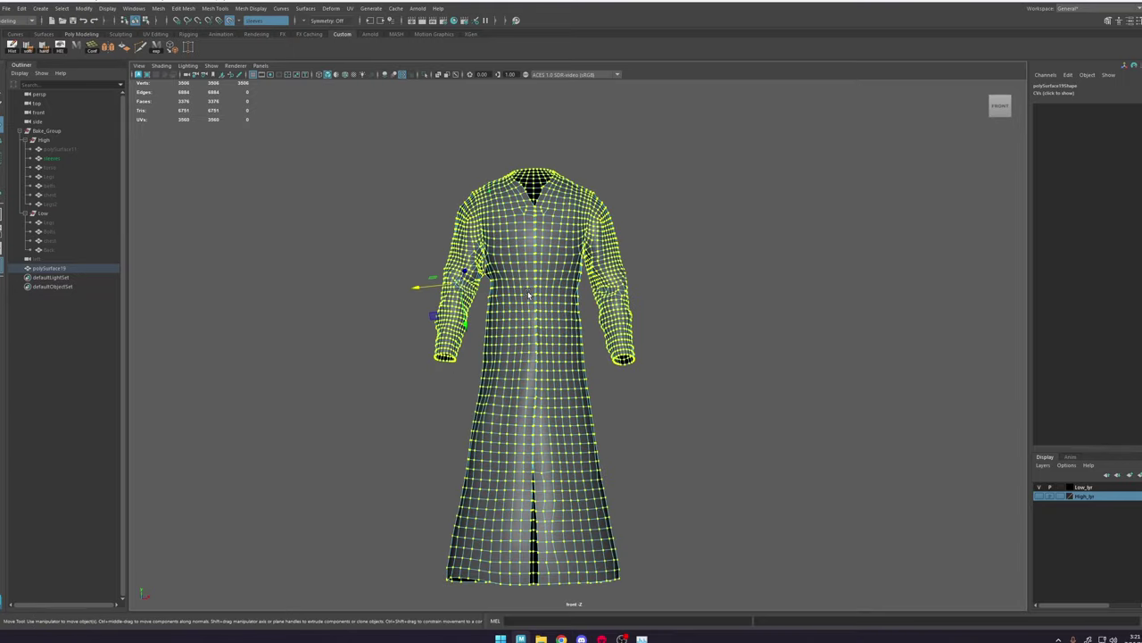
pyautogui.press('f')
pyautogui.keyDown('alt'); pyautogui.moveTo(520, 195); pyautogui.dragTo(550, 424, button='middle'); pyautogui.keyUp('alt')
pyautogui.scroll(3, 497, 255)
pyautogui.keyDown('alt'); pyautogui.moveTo(491, 239); pyautogui.dragTo(537, 351, button='middle'); pyautogui.keyUp('alt')
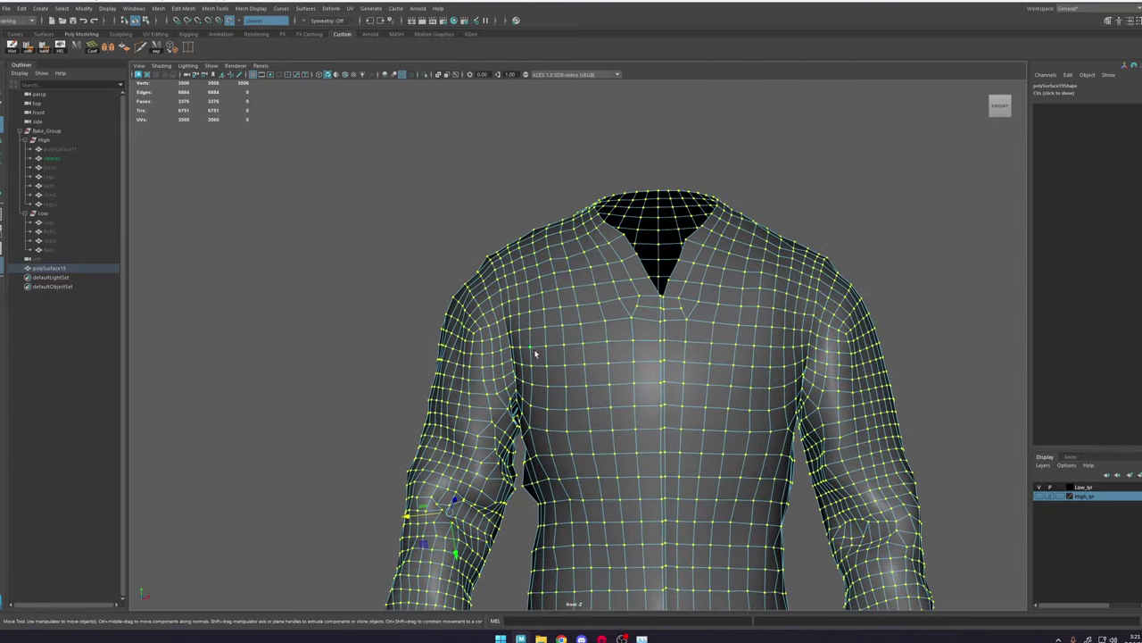
pyautogui.scroll(3, 488, 259)
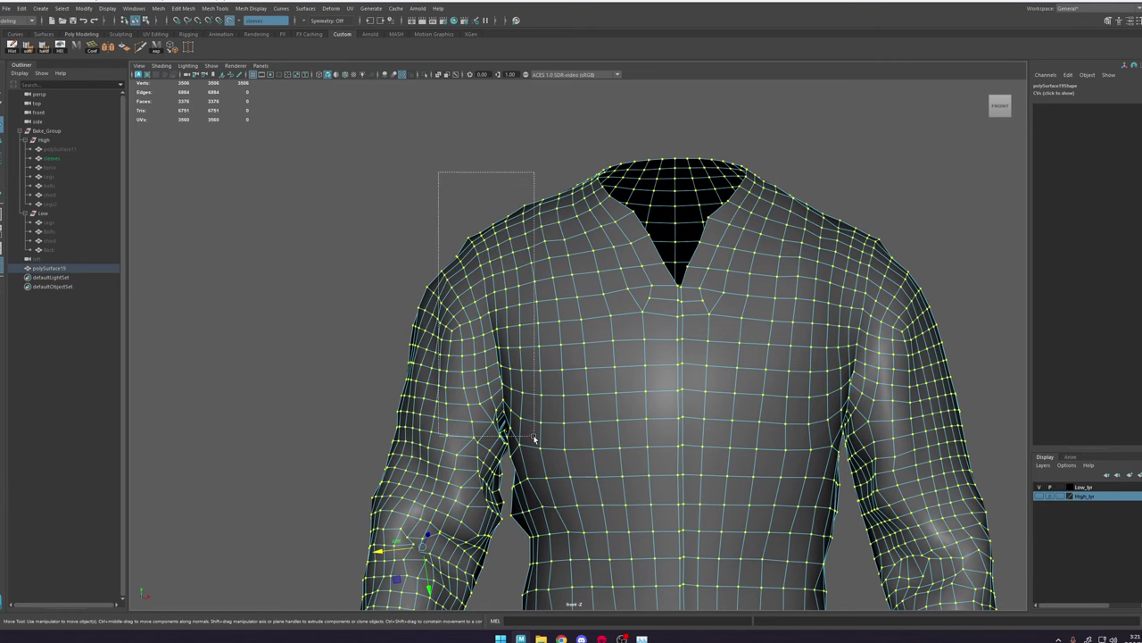
pyautogui.press('4')
pyautogui.keyDown('alt'); pyautogui.moveTo(791, 367); pyautogui.dragTo(706, 367, button='middle'); pyautogui.keyUp('alt')
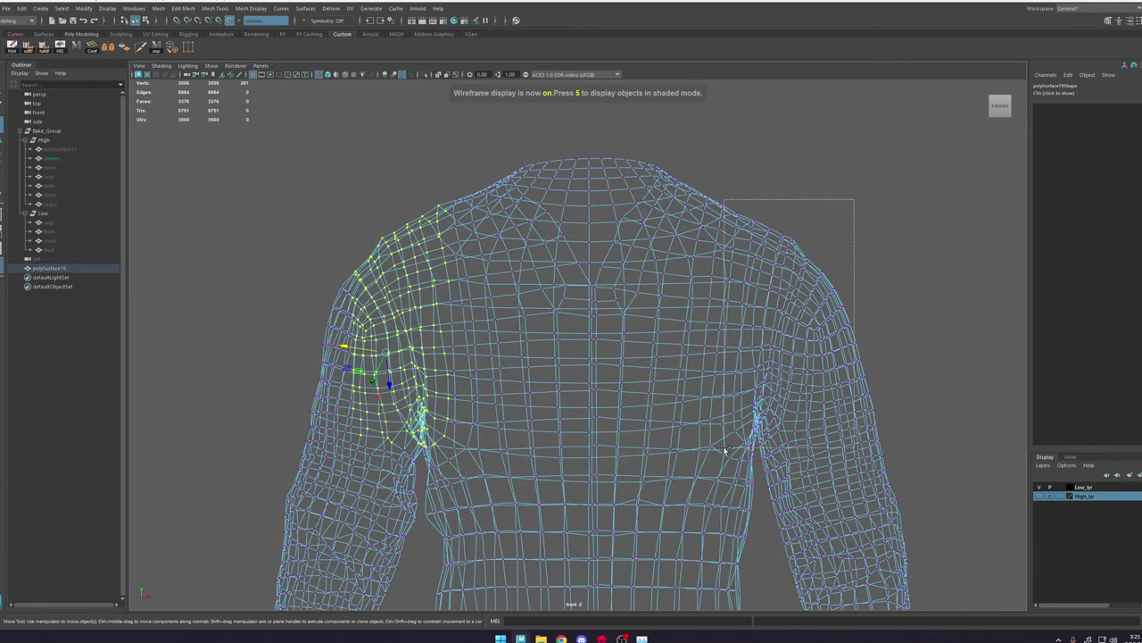
# Step: Merge both shoulder seam vertex rows, undoing trial chamfer and averaging operations
pyautogui.keyDown('shift'); pyautogui.moveTo(725, 449); pyautogui.dragTo(724, 447); pyautogui.keyUp('shift')
pyautogui.keyDown('shift'); pyautogui.moveTo(744, 358); pyautogui.dragTo(776, 320, button='right'); pyautogui.keyUp('shift')
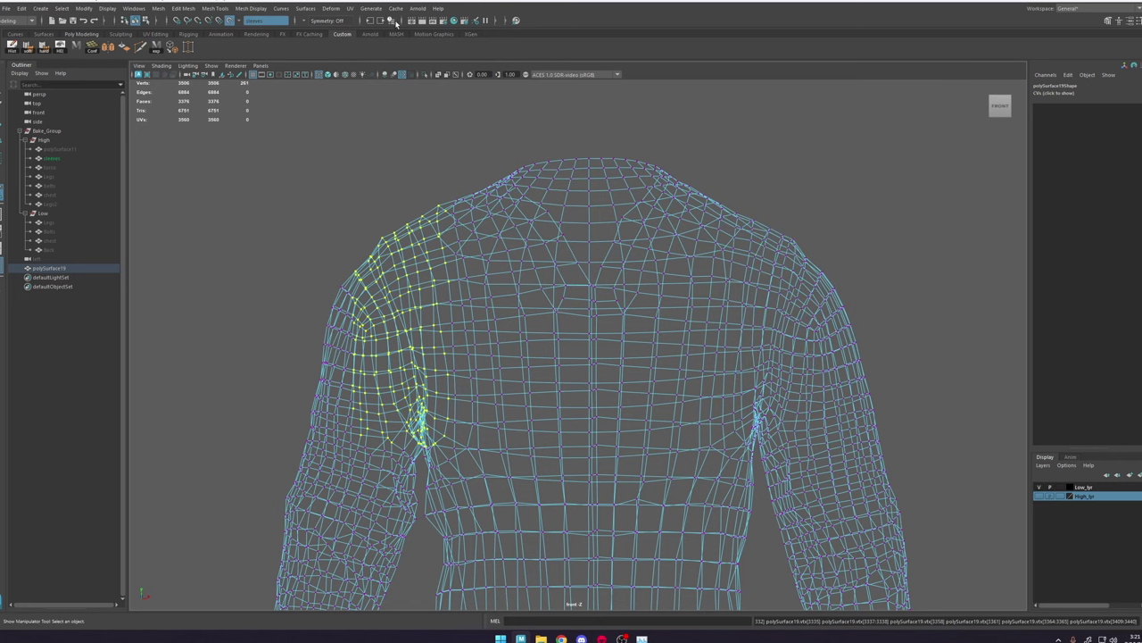
pyautogui.keyDown('shift'); pyautogui.moveTo(756, 347); pyautogui.dragTo(791, 290, button='right'); pyautogui.keyUp('shift')
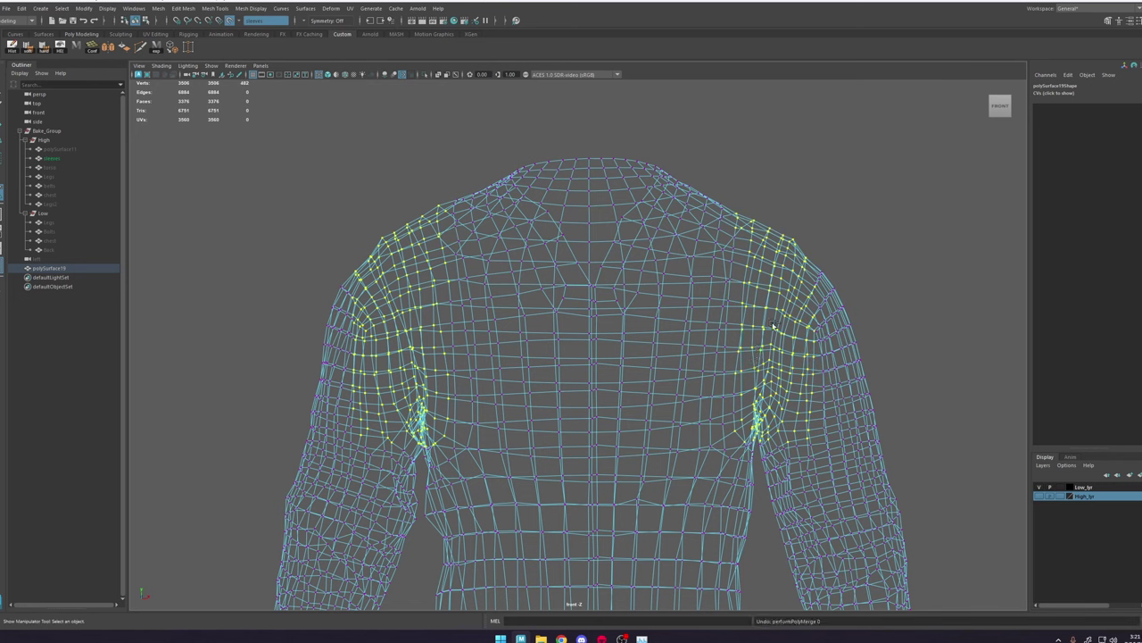
pyautogui.keyDown('shift'); pyautogui.moveTo(681, 240); pyautogui.dragTo(752, 194, button='right'); pyautogui.keyUp('shift')
pyautogui.hotkey('ctrl', 'z')
pyautogui.keyDown('shift'); pyautogui.rightClick(734, 237); pyautogui.keyUp('shift')
pyautogui.hotkey('ctrl', 'z')
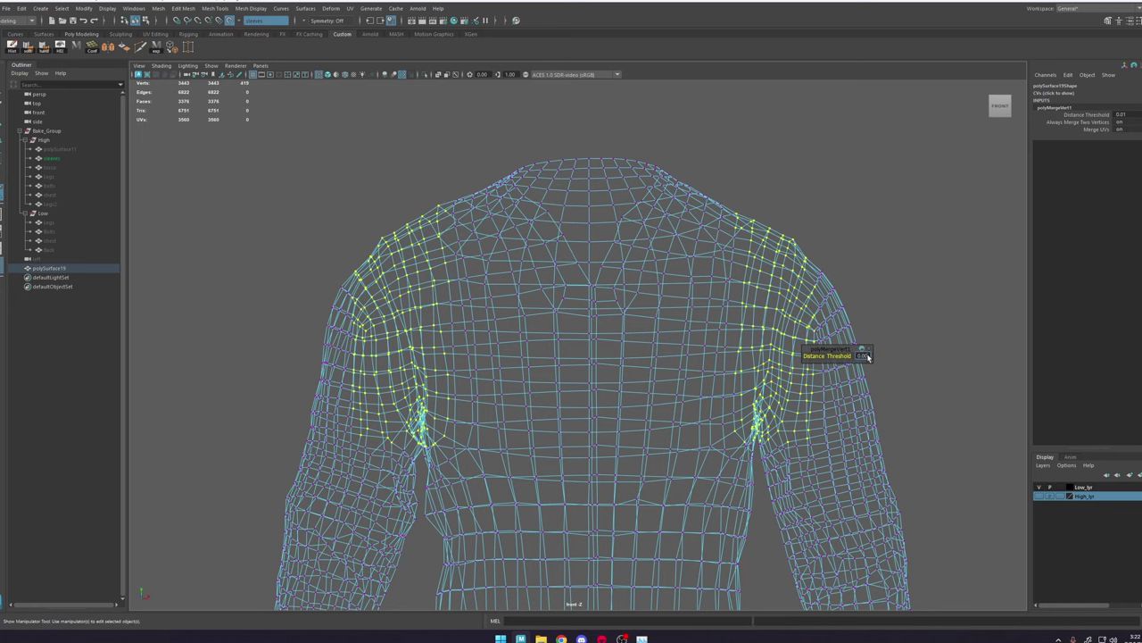
# Step: Return to object mode, preview the robe smoothed, then go back to shaded perspective
pyautogui.keyDown('alt'); pyautogui.moveTo(814, 339); pyautogui.dragTo(806, 336, button='middle'); pyautogui.keyUp('alt')
pyautogui.moveTo(480, 286); pyautogui.dragTo(562, 230, button='right')
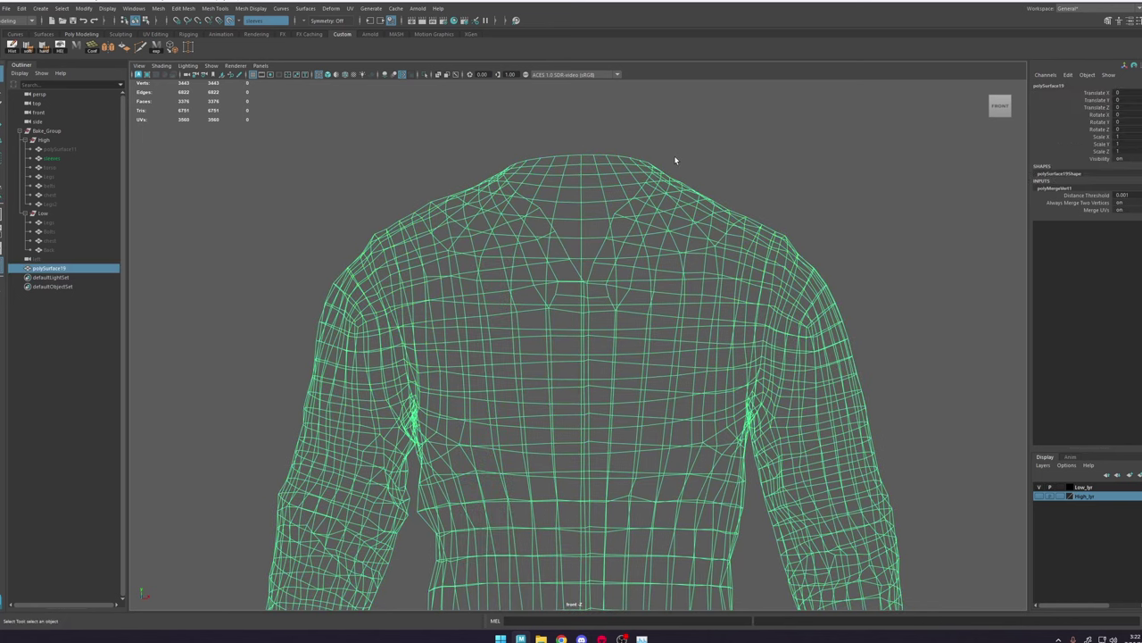
pyautogui.press('1')
pyautogui.press('3')
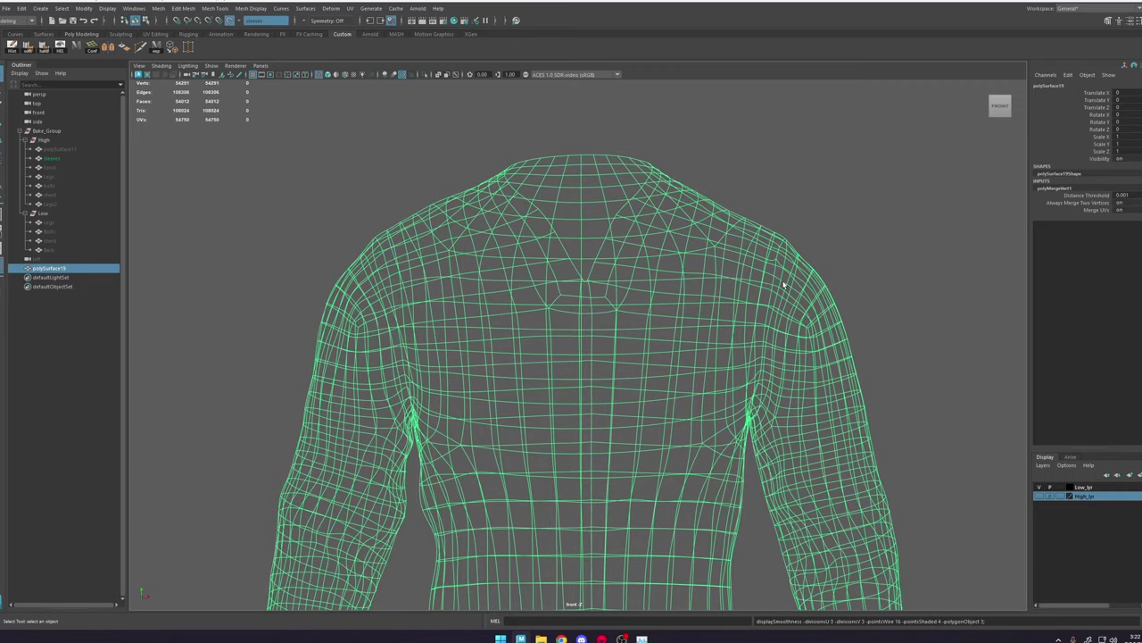
pyautogui.press('5')
pyautogui.press('space')
# Step: Zoom in on the shoulder seam, comparing the unsmoothed cage with the smoothed preview
pyautogui.moveTo(711, 302)
pyautogui.mouseDown()
pyautogui.moveTo(711, 252)
pyautogui.moveTo(754, 272)
pyautogui.mouseUp()
pyautogui.moveTo(754, 273)
pyautogui.keyDown('alt'); pyautogui.mouseDown(button='right')
pyautogui.moveTo(905, 610)
pyautogui.moveTo(928, 632)
pyautogui.mouseUp(button='right'); pyautogui.keyUp('alt')
pyautogui.keyDown('alt'); pyautogui.moveTo(693, 234); pyautogui.dragTo(647, 351, button='middle'); pyautogui.keyUp('alt')
pyautogui.keyDown('alt'); pyautogui.moveTo(647, 351); pyautogui.dragTo(777, 410, button='right'); pyautogui.keyUp('alt')
pyautogui.keyDown('alt'); pyautogui.moveTo(643, 214); pyautogui.dragTo(615, 228); pyautogui.keyUp('alt')
pyautogui.keyDown('alt'); pyautogui.moveTo(600, 192); pyautogui.dragTo(601, 334, button='middle'); pyautogui.keyUp('alt')
pyautogui.keyDown('alt'); pyautogui.moveTo(607, 204); pyautogui.dragTo(573, 237); pyautogui.keyUp('alt')
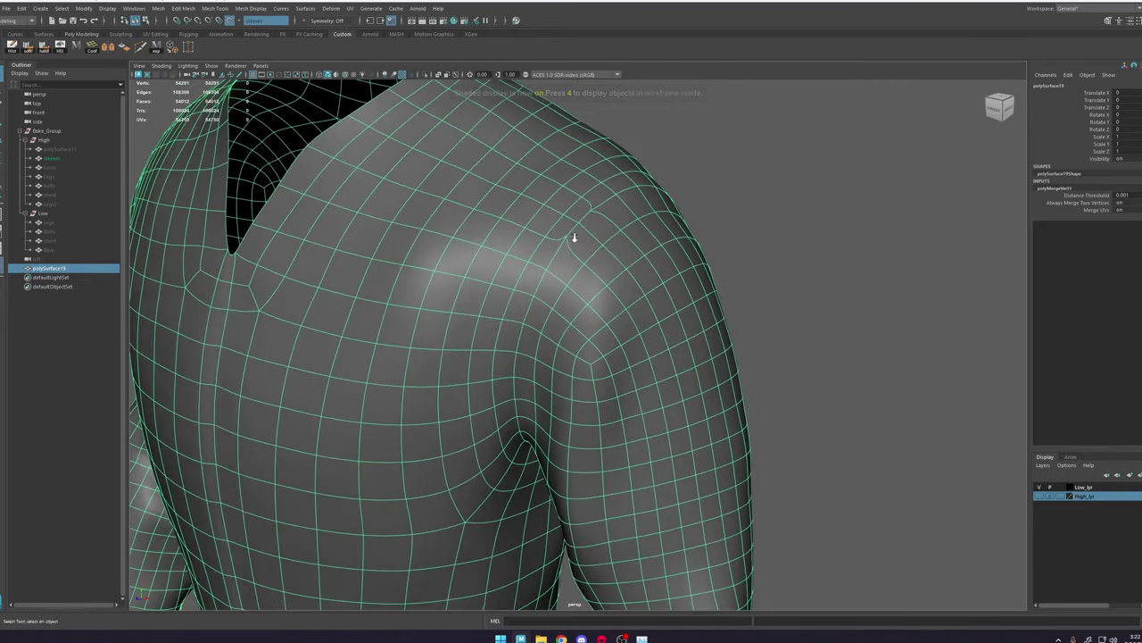
pyautogui.keyDown('alt'); pyautogui.moveTo(574, 237); pyautogui.dragTo(706, 294, button='right'); pyautogui.keyUp('alt')
pyautogui.keyDown('alt'); pyautogui.moveTo(636, 170); pyautogui.dragTo(655, 358, button='middle'); pyautogui.keyUp('alt')
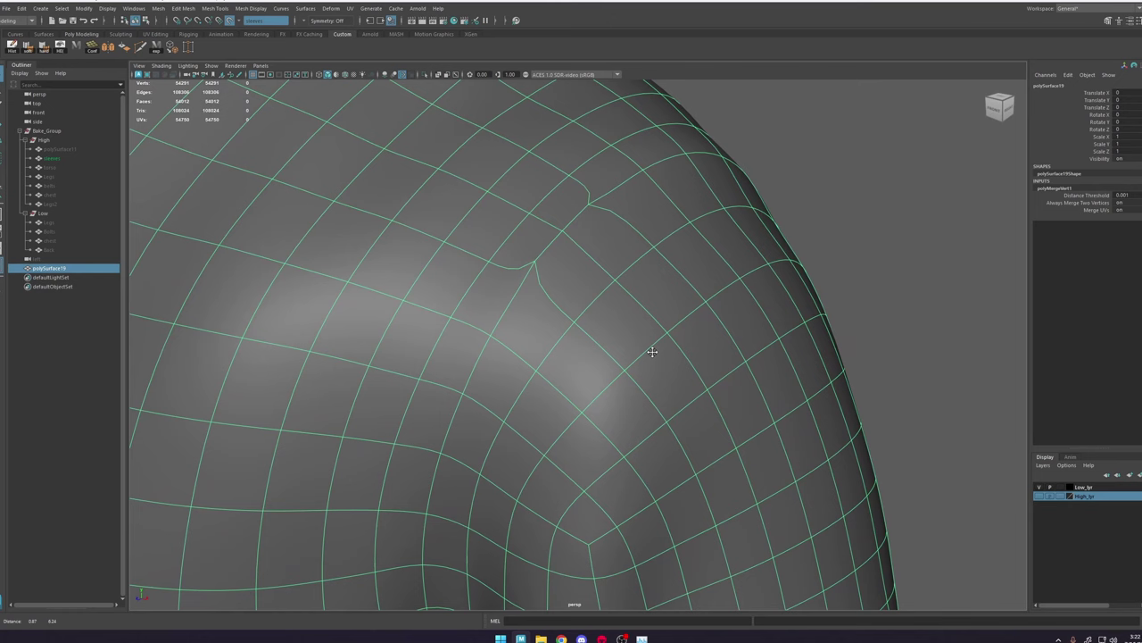
pyautogui.press('1')
pyautogui.press('3')
# Step: Try sliding a shoulder vertex, undo it, and show the unsmoothed low-poly cage
pyautogui.keyDown('alt'); pyautogui.moveTo(573, 256); pyautogui.dragTo(604, 238); pyautogui.keyUp('alt')
pyautogui.moveTo(605, 239); pyautogui.dragTo(568, 237, button='right')
pyautogui.moveTo(563, 249); pyautogui.dragTo(607, 276)
pyautogui.hotkey('ctrl', 'z')
pyautogui.press('1')
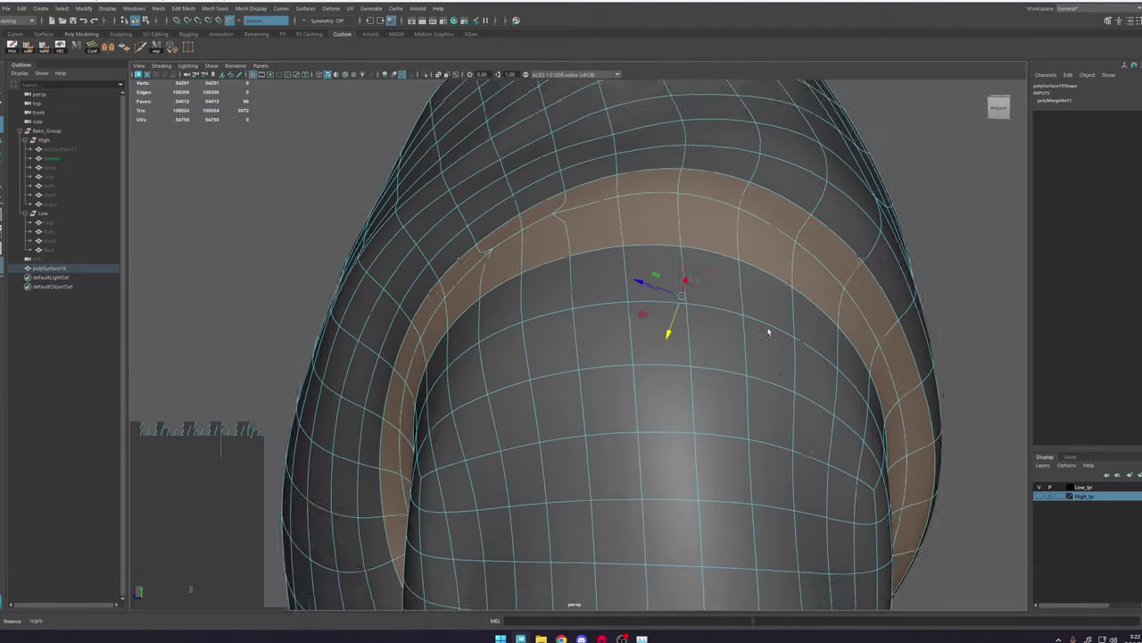
# Step: Select the entire torso UV shell from a face on the chest
pyautogui.keyDown('alt'); pyautogui.moveTo(769, 332); pyautogui.dragTo(714, 339, button='right'); pyautogui.keyUp('alt')
pyautogui.keyDown('alt'); pyautogui.moveTo(714, 339); pyautogui.dragTo(541, 296); pyautogui.keyUp('alt')
pyautogui.keyDown('alt'); pyautogui.moveTo(461, 260); pyautogui.dragTo(434, 271); pyautogui.keyUp('alt')
pyautogui.click(400, 293)
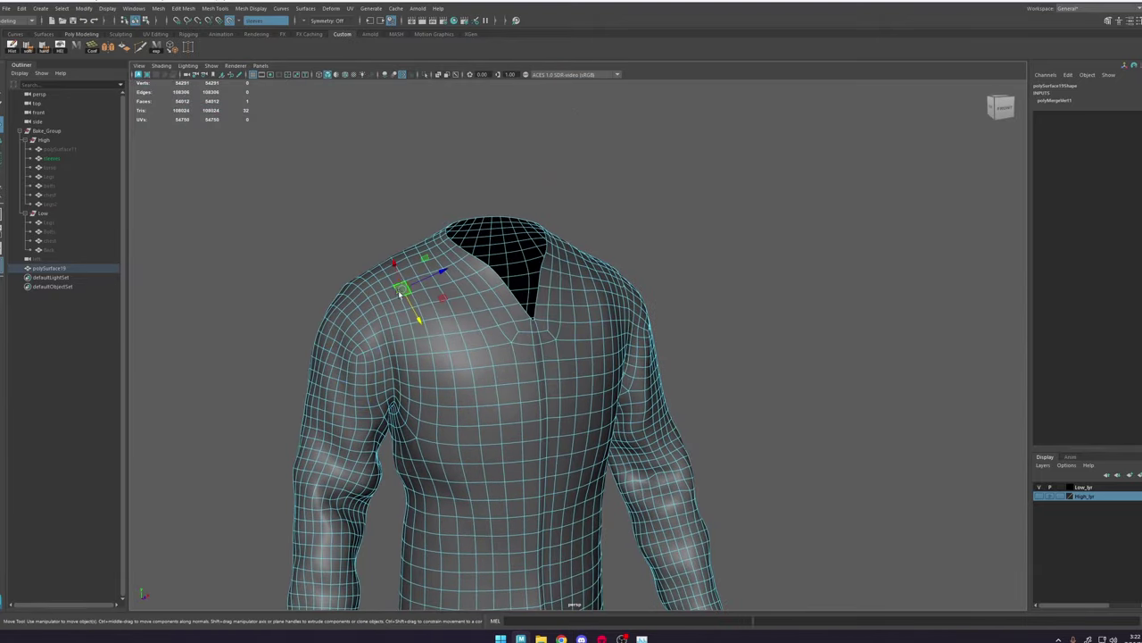
pyautogui.moveTo(443, 292); pyautogui.dragTo(433, 312, button='right')
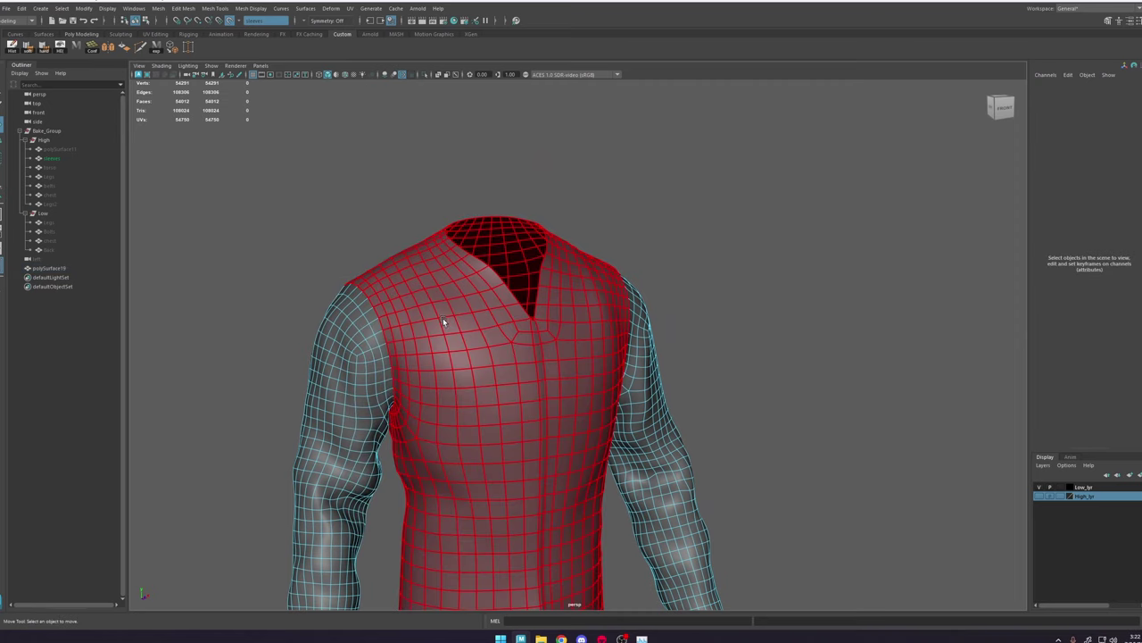
pyautogui.click(446, 324)
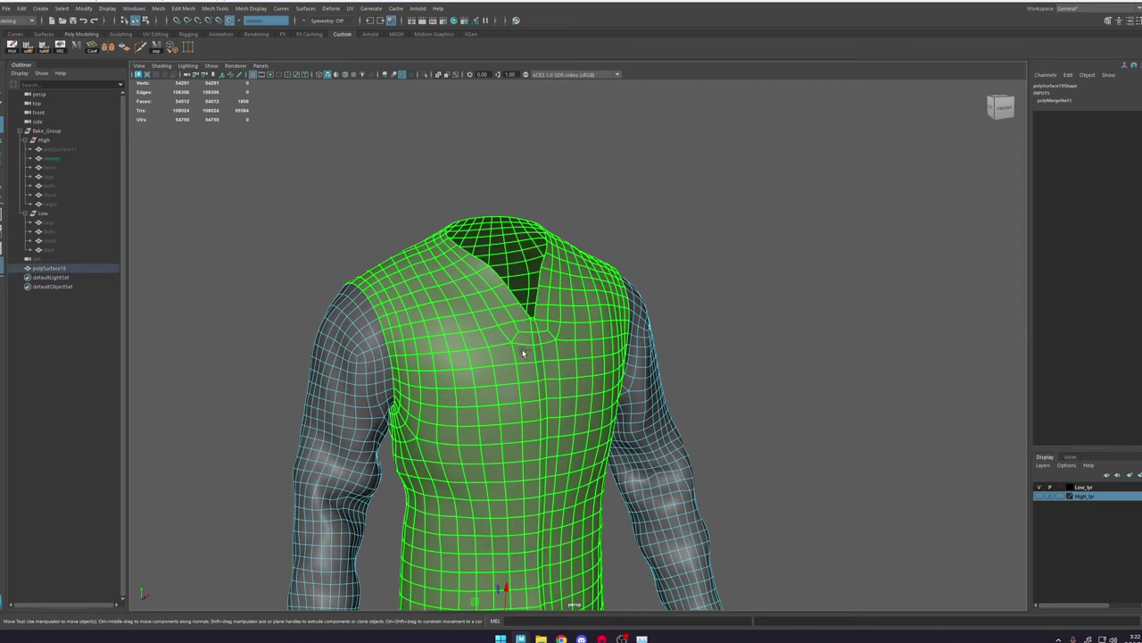
# Step: Isolate the combined low-poly robe mesh and look into its arm opening
pyautogui.moveTo(617, 260)
pyautogui.keyDown('alt'); pyautogui.mouseDown()
pyautogui.moveTo(543, 268)
pyautogui.moveTo(571, 280)
pyautogui.moveTo(632, 265)
pyautogui.moveTo(542, 255)
pyautogui.moveTo(540, 212)
pyautogui.moveTo(607, 411)
pyautogui.mouseUp(); pyautogui.keyUp('alt')
pyautogui.click(425, 77)
pyautogui.click(426, 77)
pyautogui.click(615, 266)
pyautogui.doubleClick(737, 187)
pyautogui.click(598, 275)
pyautogui.keyDown('alt'); pyautogui.moveTo(607, 410); pyautogui.dragTo(704, 459, button='right'); pyautogui.keyUp('alt')
pyautogui.keyDown('alt'); pyautogui.moveTo(704, 459); pyautogui.dragTo(474, 419); pyautogui.keyUp('alt')
pyautogui.keyDown('alt'); pyautogui.moveTo(474, 418); pyautogui.dragTo(482, 421, button='middle'); pyautogui.keyUp('alt')
pyautogui.keyDown('alt'); pyautogui.moveTo(482, 421); pyautogui.dragTo(727, 395); pyautogui.keyUp('alt')
# Step: Delete the n-gon face at the arm hole and the face above it
pyautogui.keyDown('alt'); pyautogui.moveTo(726, 395); pyautogui.dragTo(656, 296, button='middle'); pyautogui.keyUp('alt')
pyautogui.keyDown('alt'); pyautogui.moveTo(656, 296); pyautogui.dragTo(666, 406, button='right'); pyautogui.keyUp('alt')
pyautogui.click(654, 357)
pyautogui.press('f')
pyautogui.scroll(-3, 668, 361)
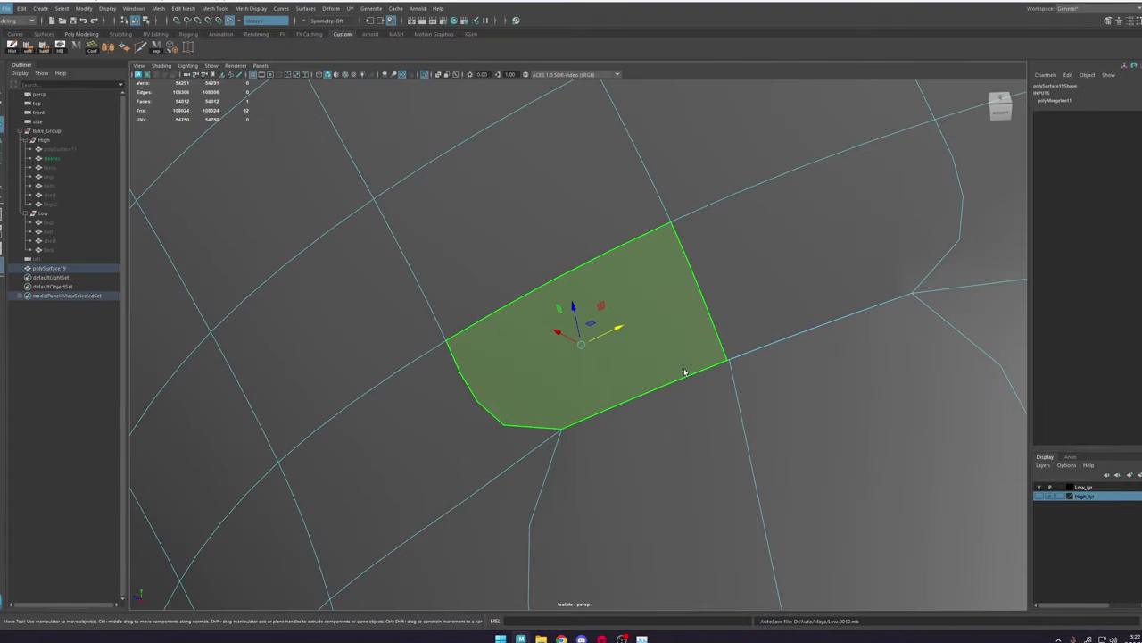
pyautogui.scroll(-3, 682, 372)
pyautogui.press('1')
pyautogui.press('3')
pyautogui.keyDown('alt'); pyautogui.moveTo(724, 391); pyautogui.dragTo(631, 338); pyautogui.keyUp('alt')
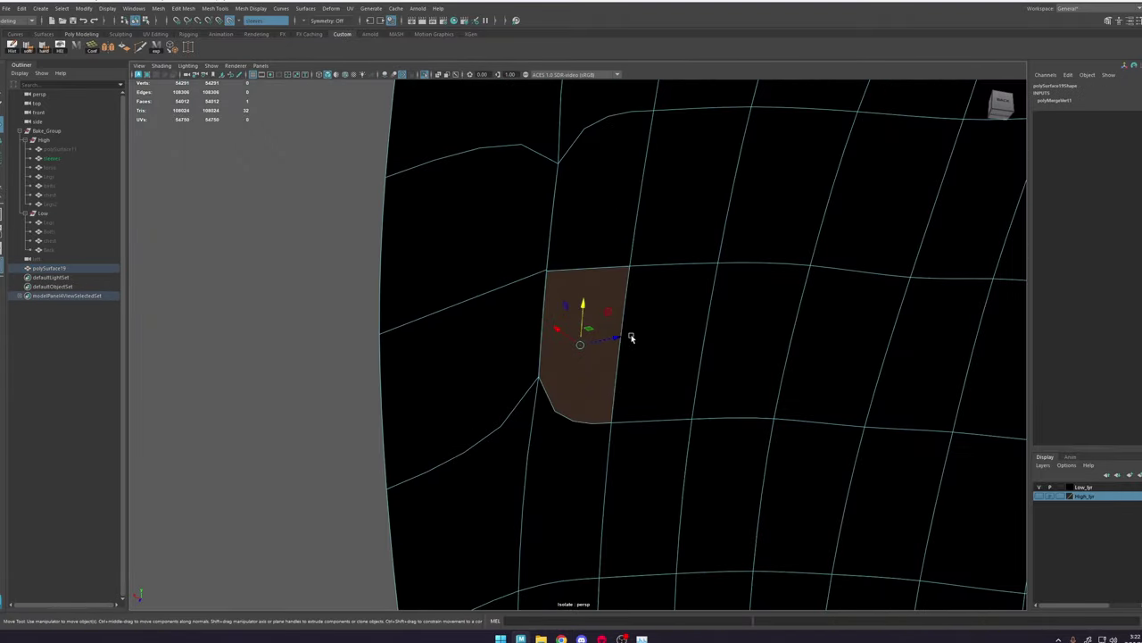
pyautogui.press('Delete')
pyautogui.click(591, 235)
pyautogui.press('Delete')
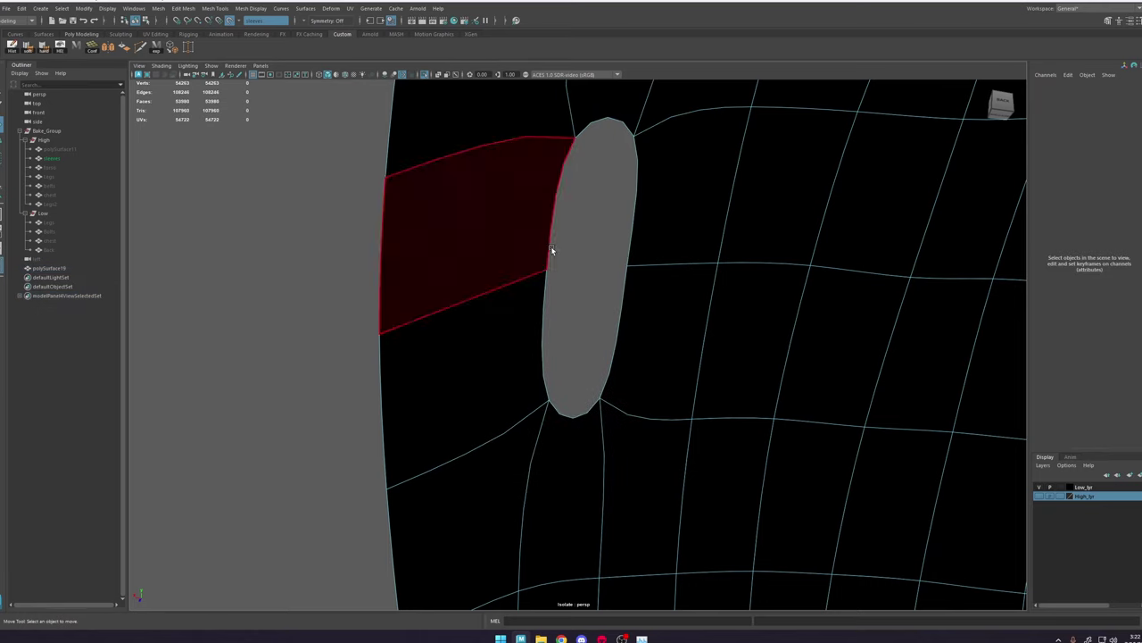
# Step: Bridge the hole's two side edges, then bridge the remaining gap closed
pyautogui.moveTo(712, 241); pyautogui.dragTo(714, 170, button='right')
pyautogui.click(634, 223)
pyautogui.keyDown('shift'); pyautogui.click(558, 206); pyautogui.keyUp('shift')
pyautogui.keyDown('shift'); pyautogui.moveTo(559, 206); pyautogui.dragTo(593, 316, button='right'); pyautogui.keyUp('shift')
pyautogui.click(612, 333)
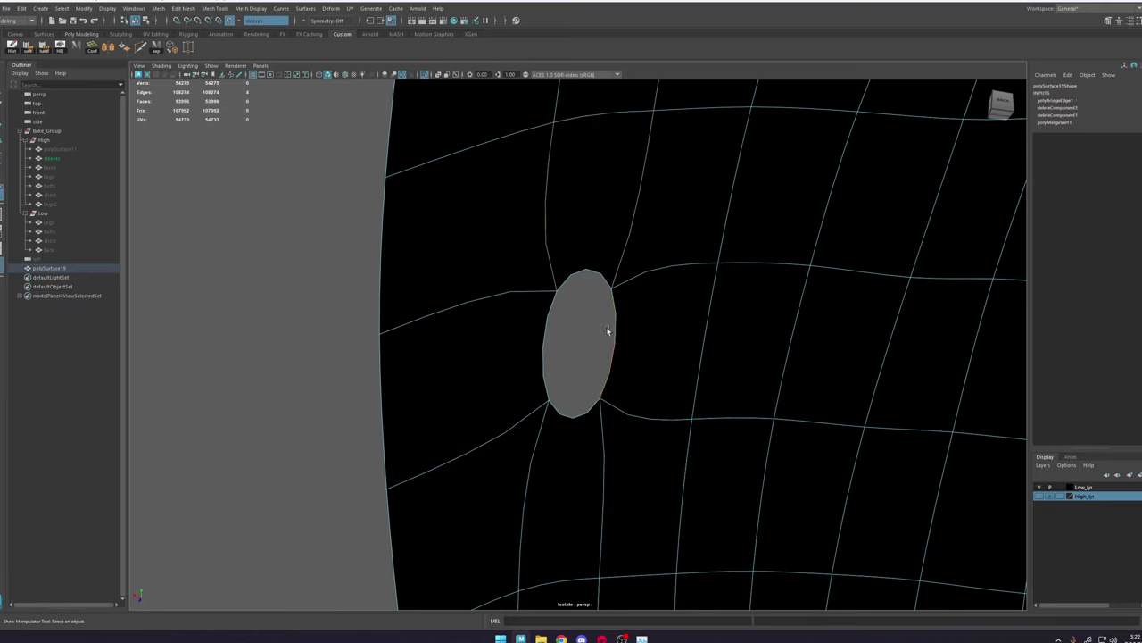
pyautogui.press('g')
pyautogui.scroll(4, 613, 330)
pyautogui.scroll(-11, 592, 328)
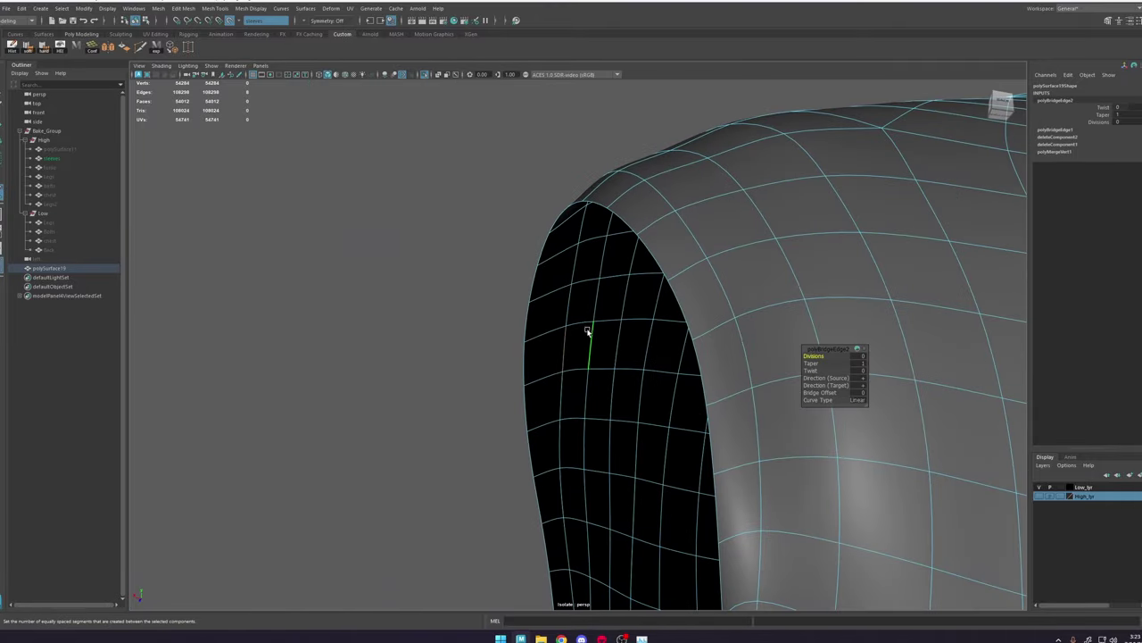
# Step: Exit Isolate Select to show all scene objects and turn off smooth preview
pyautogui.keyDown('alt'); pyautogui.moveTo(588, 328); pyautogui.dragTo(687, 346); pyautogui.keyUp('alt')
pyautogui.moveTo(570, 325); pyautogui.dragTo(833, 159, button='right')
pyautogui.click(833, 159)
pyautogui.scroll(-5, 558, 268)
pyautogui.click(654, 313)
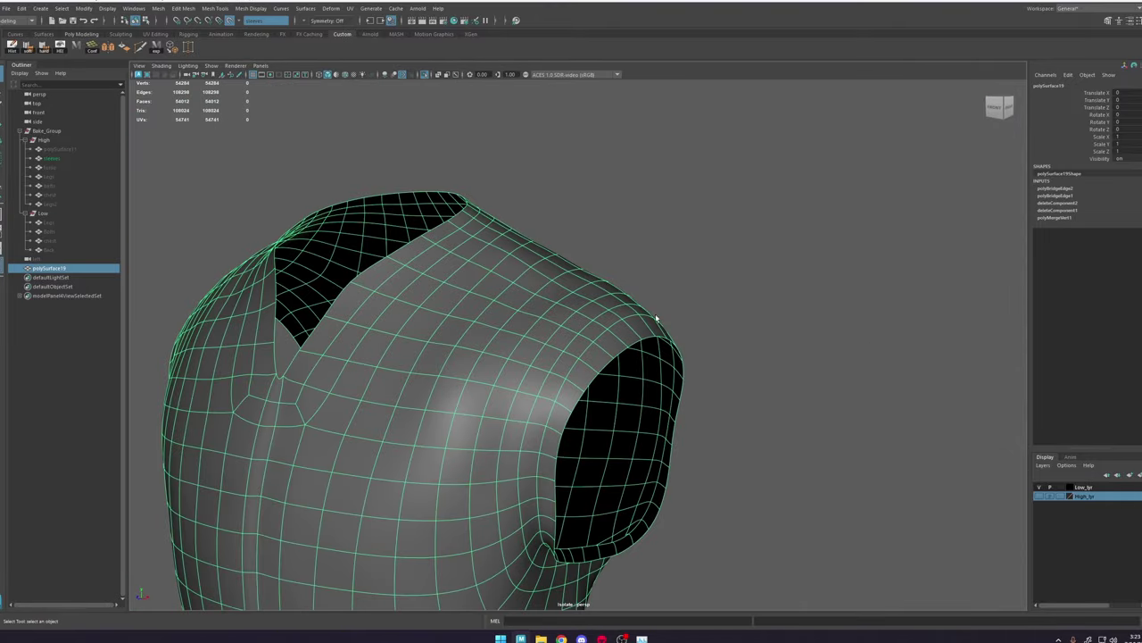
pyautogui.keyDown('alt'); pyautogui.moveTo(655, 314); pyautogui.dragTo(650, 338); pyautogui.keyUp('alt')
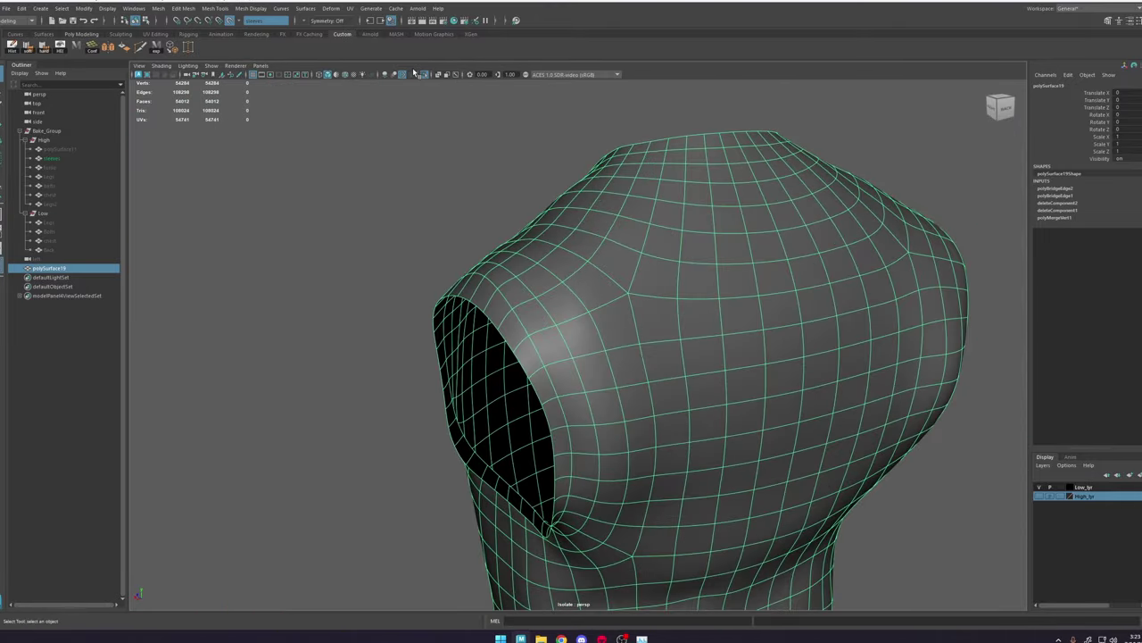
pyautogui.click(424, 75)
pyautogui.click(419, 199)
pyautogui.click(565, 315)
pyautogui.press('1')
# Step: Select the low-poly robe and apply Soften Edge for smooth shading
pyautogui.keyDown('alt'); pyautogui.moveTo(565, 315); pyautogui.dragTo(558, 315); pyautogui.keyUp('alt')
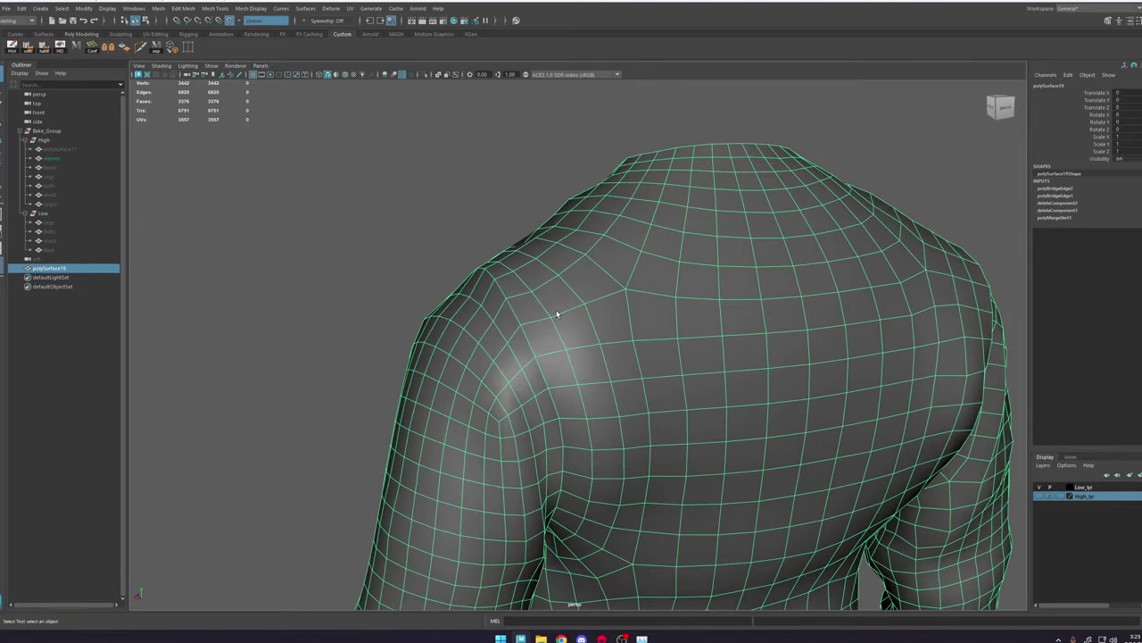
pyautogui.moveTo(476, 309); pyautogui.dragTo(480, 300, button='right')
pyautogui.keyDown('alt'); pyautogui.moveTo(492, 303); pyautogui.dragTo(662, 291); pyautogui.keyUp('alt')
pyautogui.keyDown('alt'); pyautogui.moveTo(662, 291); pyautogui.dragTo(562, 233, button='right'); pyautogui.keyUp('alt')
pyautogui.keyDown('alt'); pyautogui.moveTo(562, 233); pyautogui.dragTo(609, 311); pyautogui.keyUp('alt')
pyautogui.moveTo(609, 311); pyautogui.dragTo(659, 275, button='right')
pyautogui.click(719, 281)
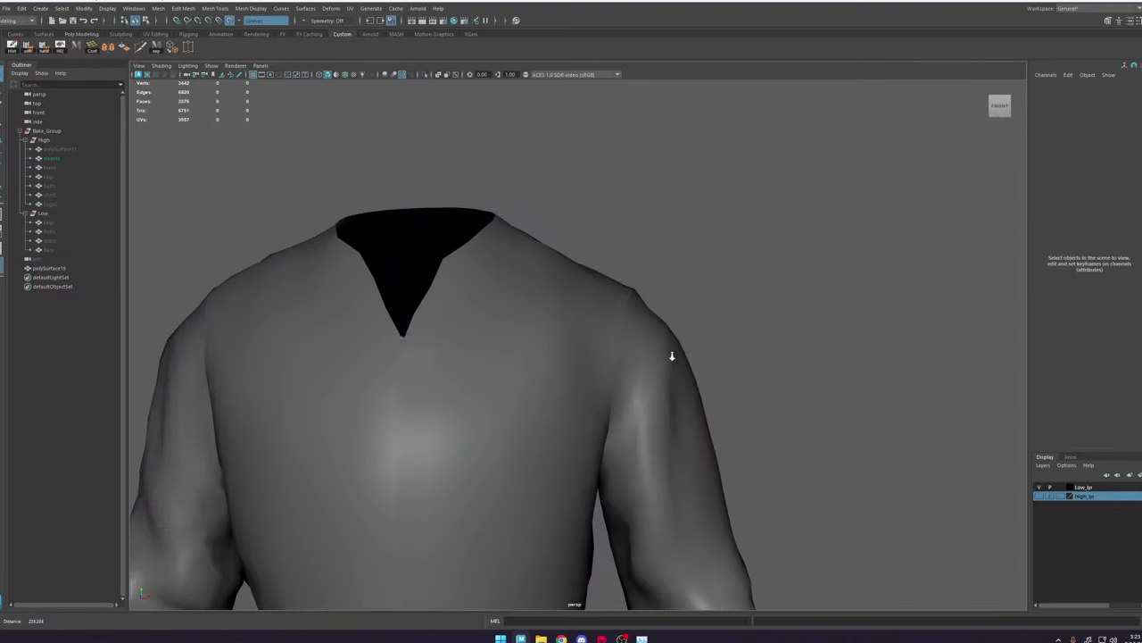
pyautogui.keyDown('alt'); pyautogui.moveTo(671, 357); pyautogui.dragTo(585, 305, button='right'); pyautogui.keyUp('alt')
pyautogui.keyDown('alt'); pyautogui.moveTo(585, 305); pyautogui.dragTo(546, 293); pyautogui.keyUp('alt')
pyautogui.keyDown('alt'); pyautogui.moveTo(547, 294); pyautogui.dragTo(548, 252, button='middle'); pyautogui.keyUp('alt')
pyautogui.click(546, 262)
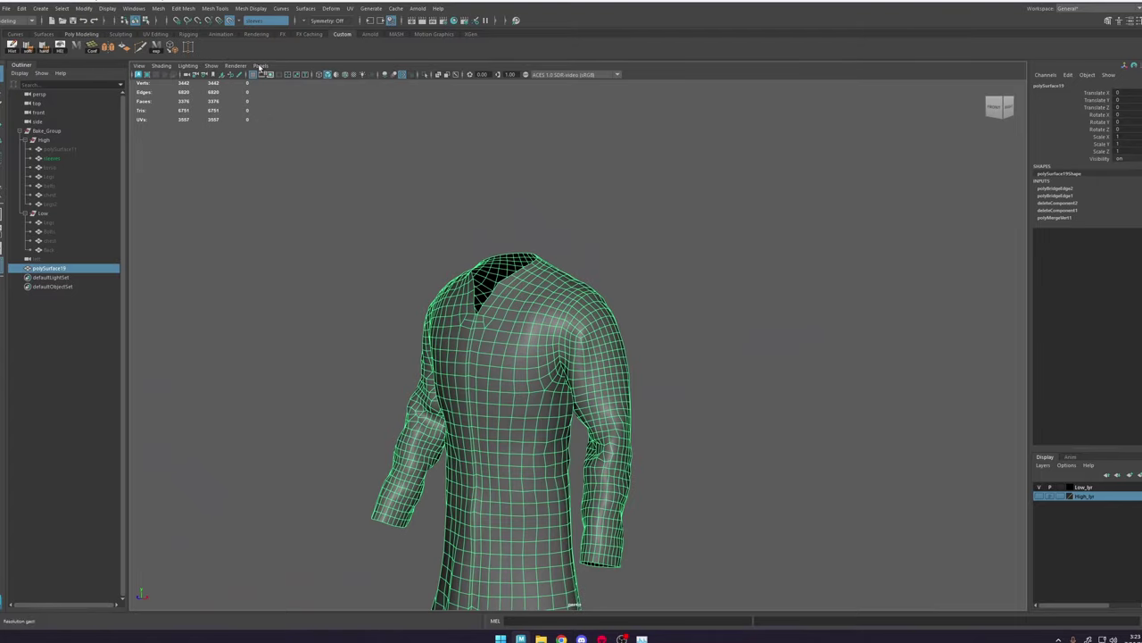
pyautogui.click(29, 51)
pyautogui.click(634, 234)
pyautogui.keyDown('alt'); pyautogui.moveTo(477, 257); pyautogui.dragTo(539, 295, button='right'); pyautogui.keyUp('alt')
# Step: Open the UV Editor for the low-poly robe
pyautogui.click(517, 264)
pyautogui.rightClick(515, 262)
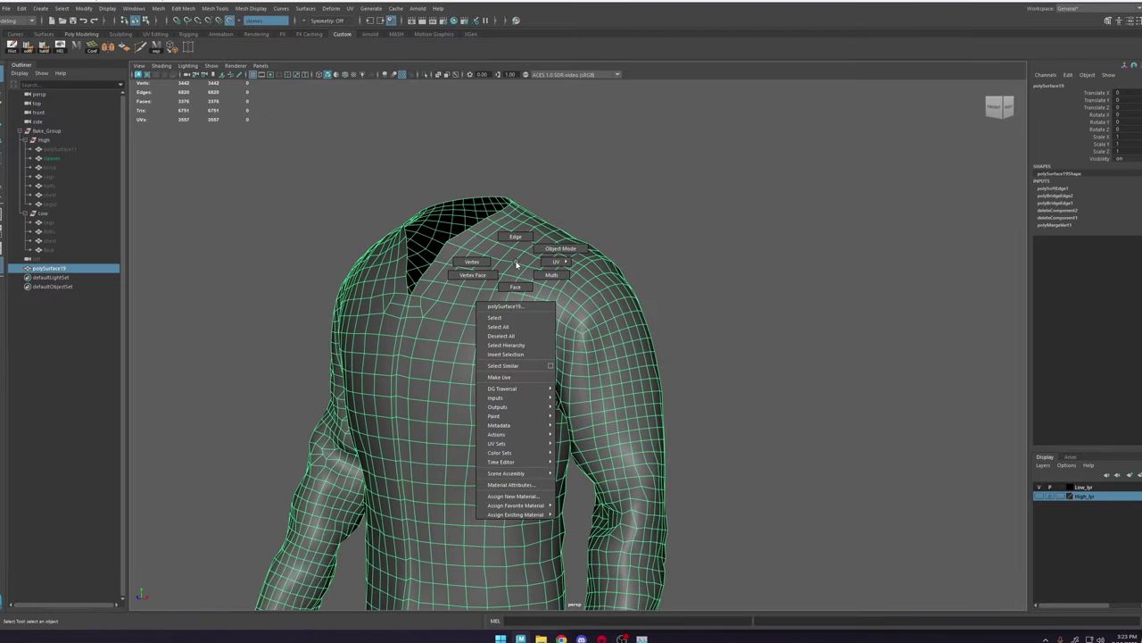
pyautogui.click(350, 9)
pyautogui.click(375, 28)
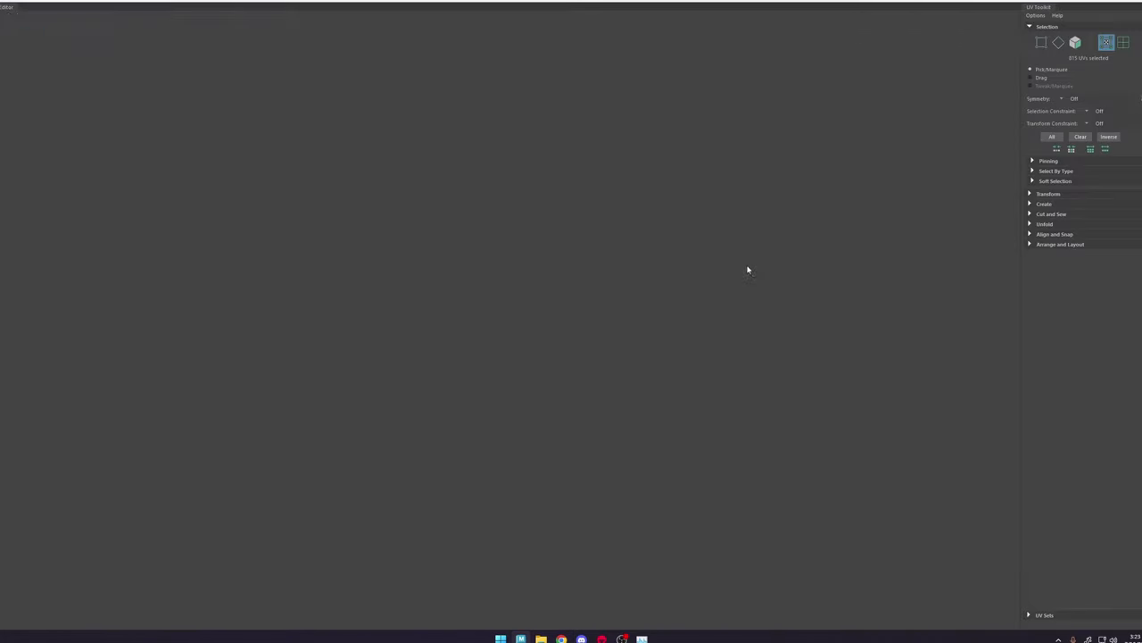
pyautogui.scroll(2, 522, 274)
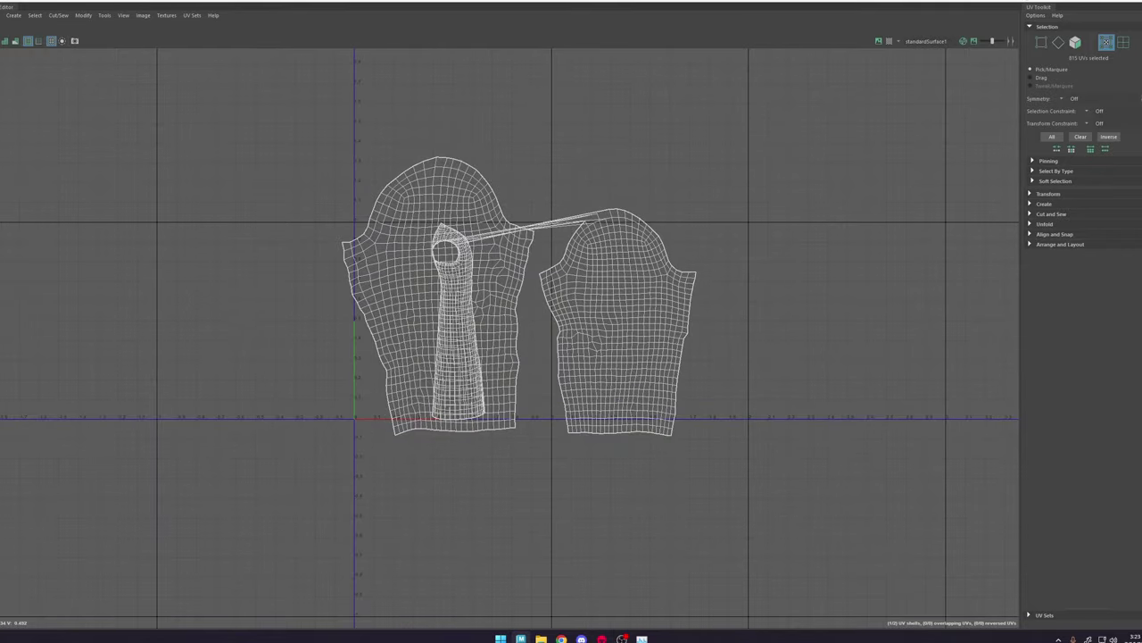
pyautogui.click(1074, 4)
# Step: Select the shoulder edge loop, then select all three UV shells and unfold them
pyautogui.moveTo(568, 344); pyautogui.dragTo(590, 194, button='right')
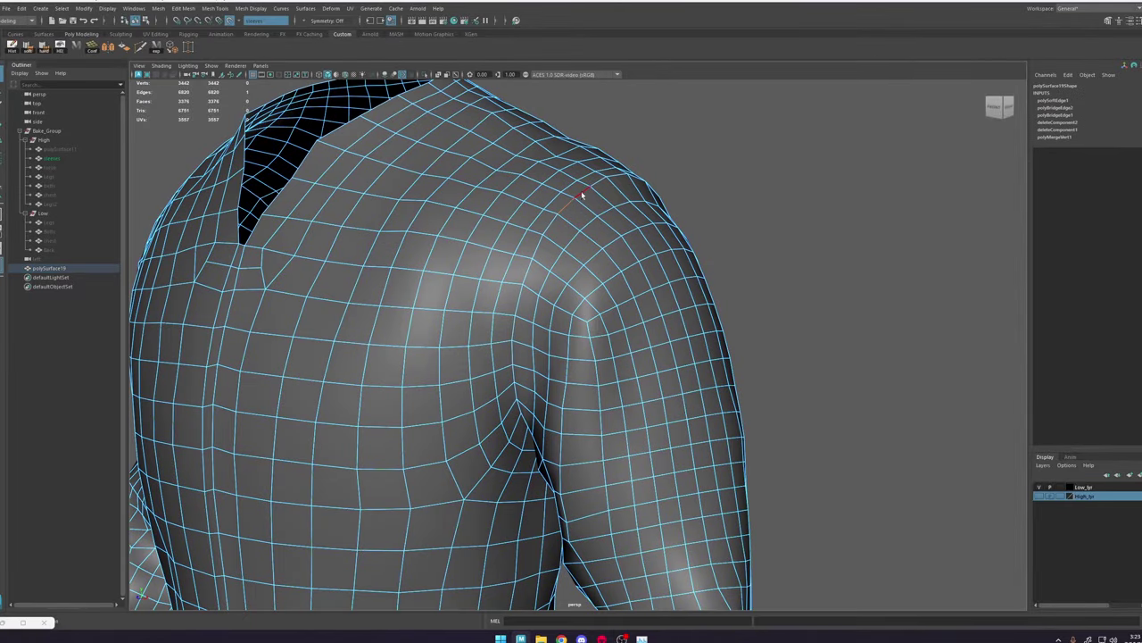
pyautogui.doubleClick(584, 190)
pyautogui.click(350, 9)
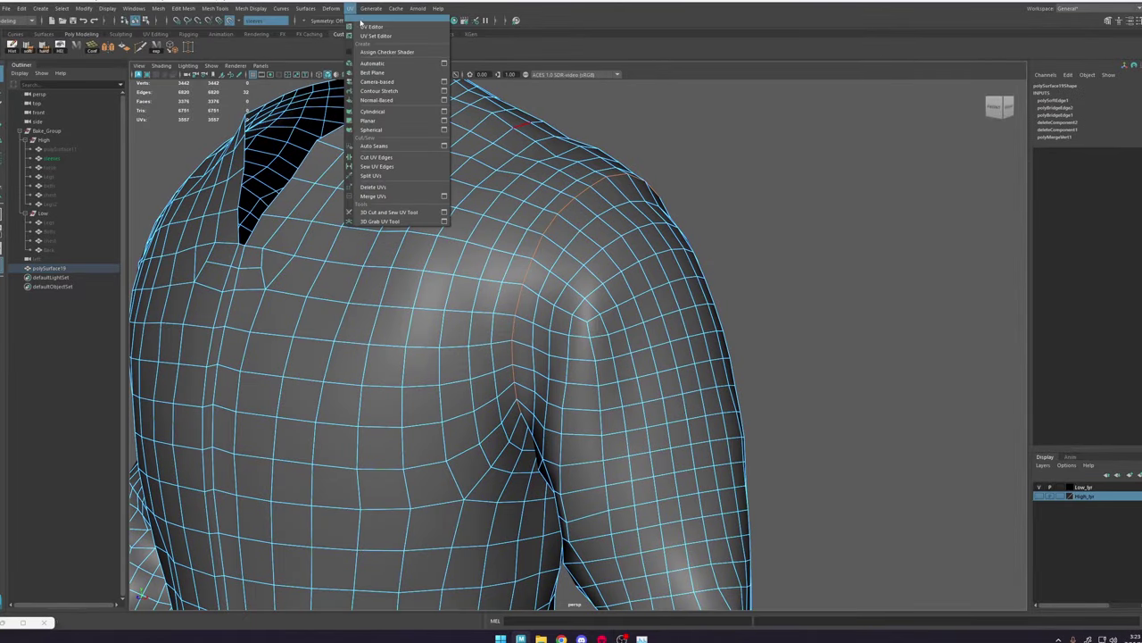
pyautogui.click(368, 25)
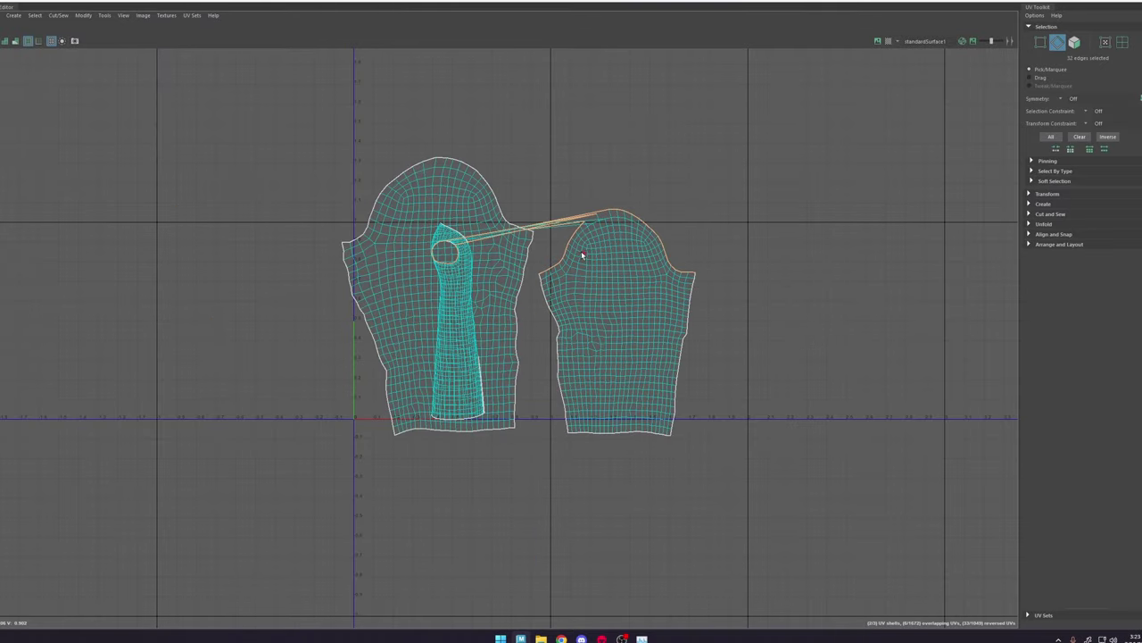
pyautogui.scroll(3, 596, 219)
pyautogui.moveTo(581, 258); pyautogui.dragTo(626, 348, button='right')
pyautogui.scroll(-4, 632, 385)
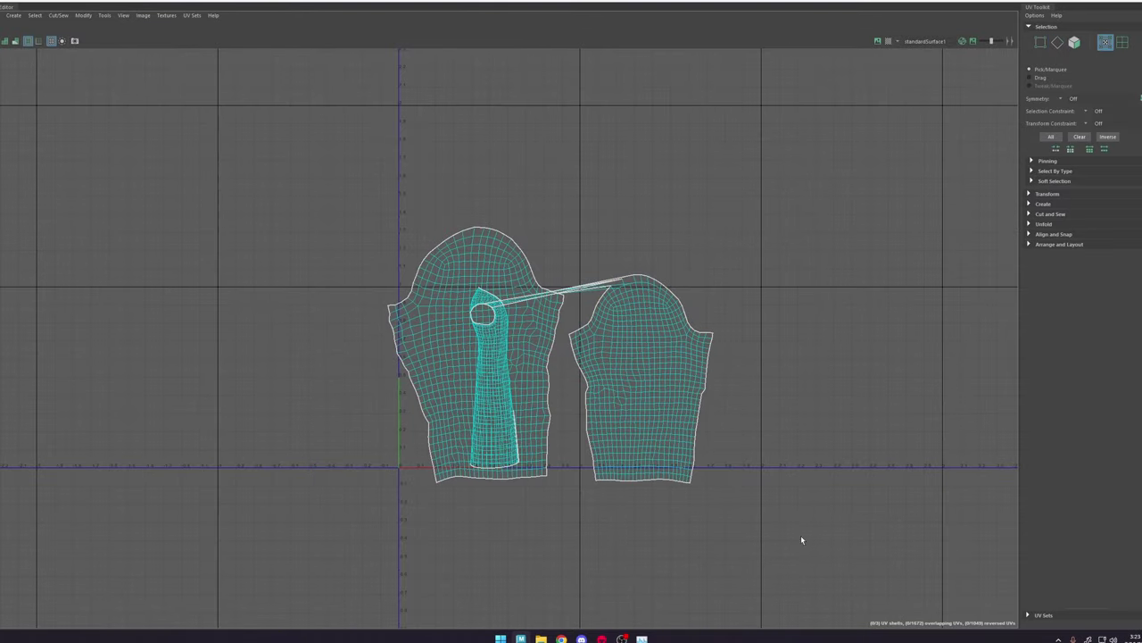
pyautogui.moveTo(801, 539); pyautogui.dragTo(166, 112)
pyautogui.moveTo(509, 324)
pyautogui.mouseDown()
pyautogui.moveTo(634, 331)
pyautogui.moveTo(593, 324)
pyautogui.mouseUp()
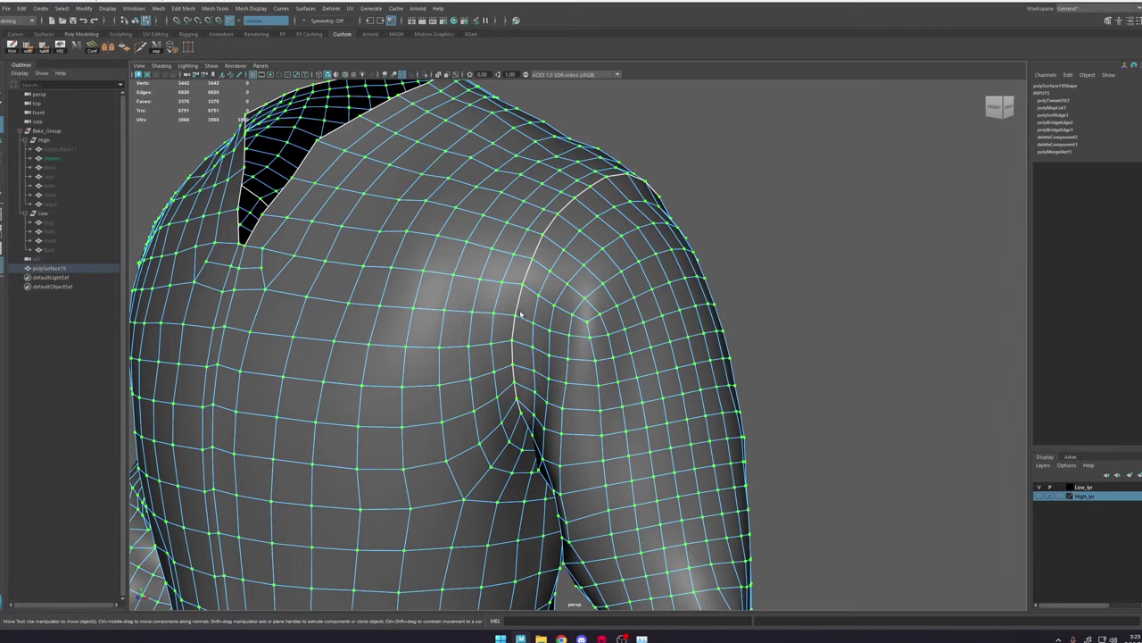
# Step: Select the robe's centre-front edge loop and check the seam around the robe
pyautogui.scroll(-5, 551, 191)
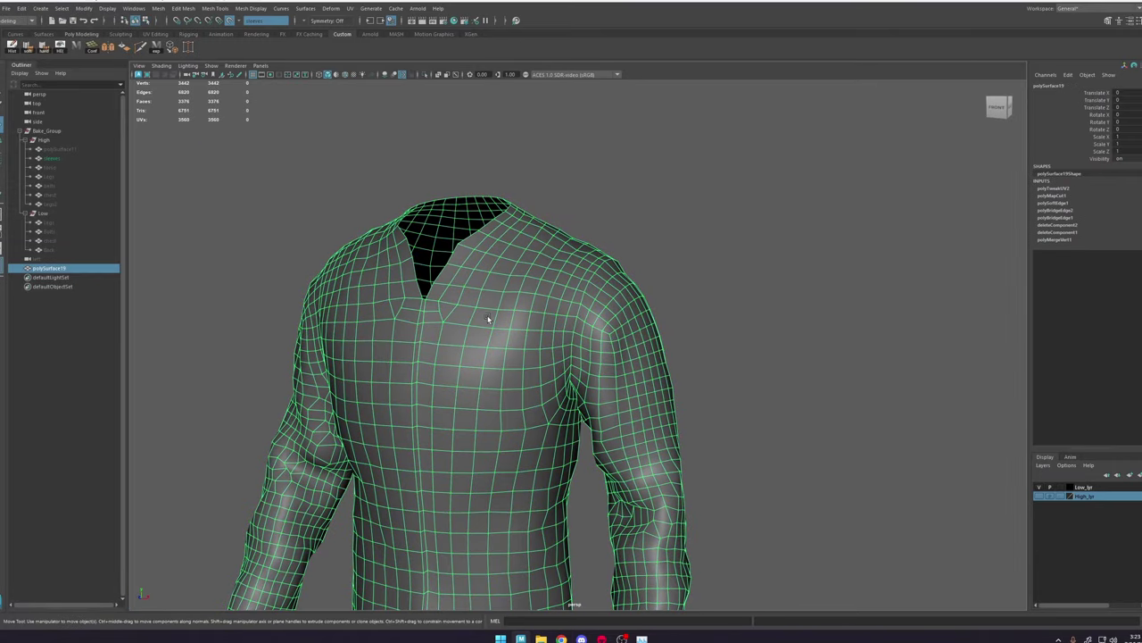
pyautogui.moveTo(488, 318); pyautogui.dragTo(492, 241, button='right')
pyautogui.doubleClick(421, 347)
pyautogui.keyDown('alt'); pyautogui.moveTo(450, 401); pyautogui.dragTo(493, 170, button='middle'); pyautogui.keyUp('alt')
pyautogui.scroll(-5, 500, 249)
pyautogui.keyDown('alt'); pyautogui.moveTo(551, 435); pyautogui.dragTo(562, 244, button='middle'); pyautogui.keyUp('alt')
pyautogui.moveTo(563, 244)
pyautogui.keyDown('alt'); pyautogui.mouseDown()
pyautogui.moveTo(595, 245)
pyautogui.moveTo(556, 257)
pyautogui.mouseUp(); pyautogui.keyUp('alt')
pyautogui.scroll(-1, 566, 282)
pyautogui.keyDown('alt'); pyautogui.moveTo(573, 294); pyautogui.dragTo(574, 424, button='middle'); pyautogui.keyUp('alt')
pyautogui.scroll(5, 596, 312)
pyautogui.moveTo(587, 201)
pyautogui.keyDown('alt'); pyautogui.mouseDown()
pyautogui.moveTo(433, 214)
pyautogui.moveTo(609, 216)
pyautogui.moveTo(576, 210)
pyautogui.mouseUp(); pyautogui.keyUp('alt')
# Step: Cut the UVs along the centre-front loop, move the new shell clear and unfold it
pyautogui.click(350, 10)
pyautogui.click(375, 28)
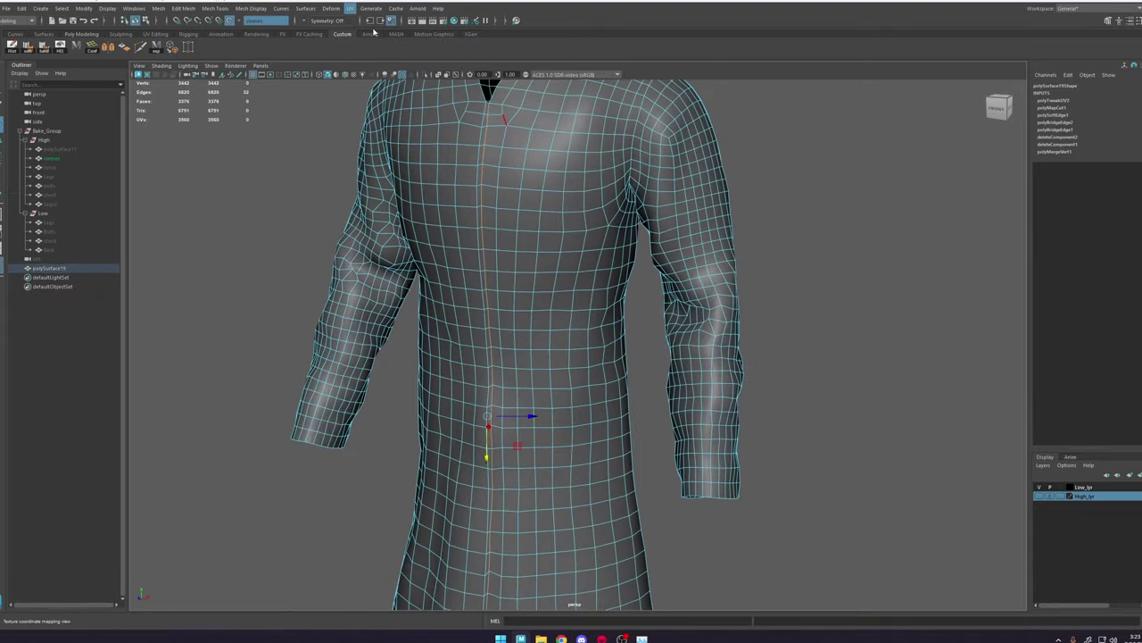
pyautogui.keyDown('shift'); pyautogui.moveTo(511, 259); pyautogui.dragTo(482, 280, button='right'); pyautogui.keyUp('shift')
pyautogui.moveTo(543, 248); pyautogui.dragTo(572, 248, button='right')
pyautogui.doubleClick(558, 267)
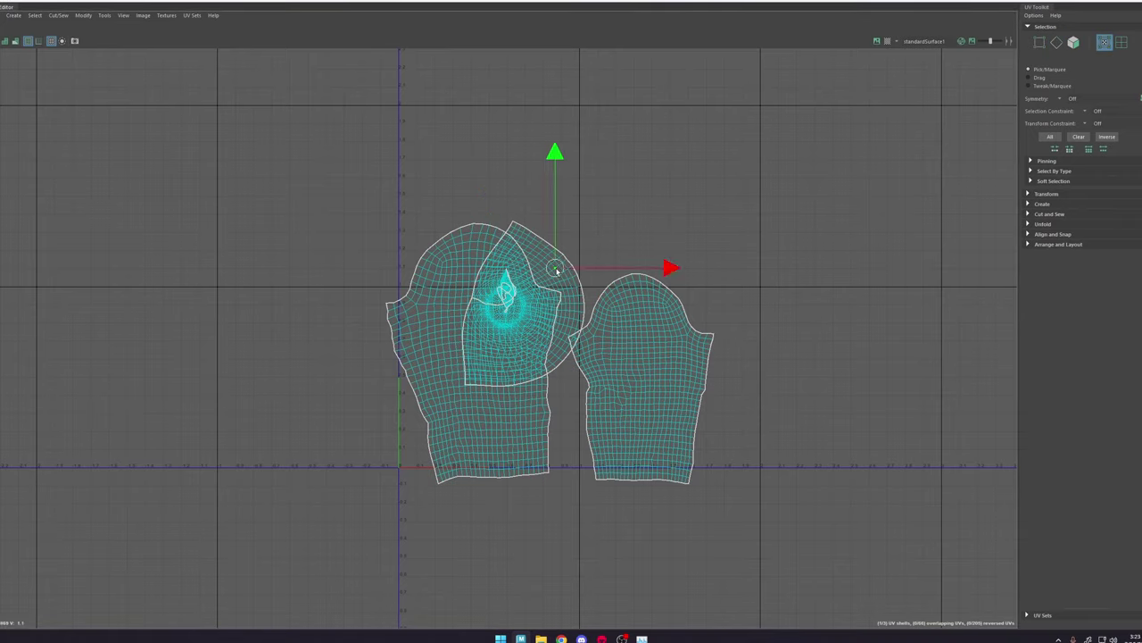
pyautogui.moveTo(525, 303); pyautogui.dragTo(576, 210)
pyautogui.press('e')
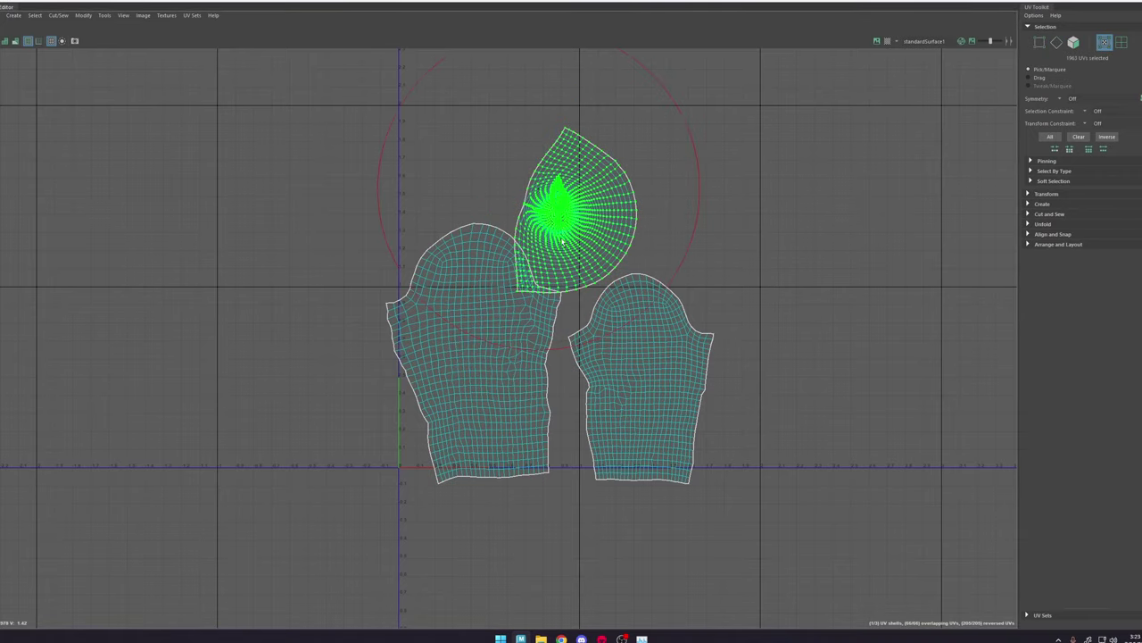
pyautogui.hotkey('ctrl', 'u')
pyautogui.hotkey('ctrl', 'u')
pyautogui.hotkey('ctrl', 'u')
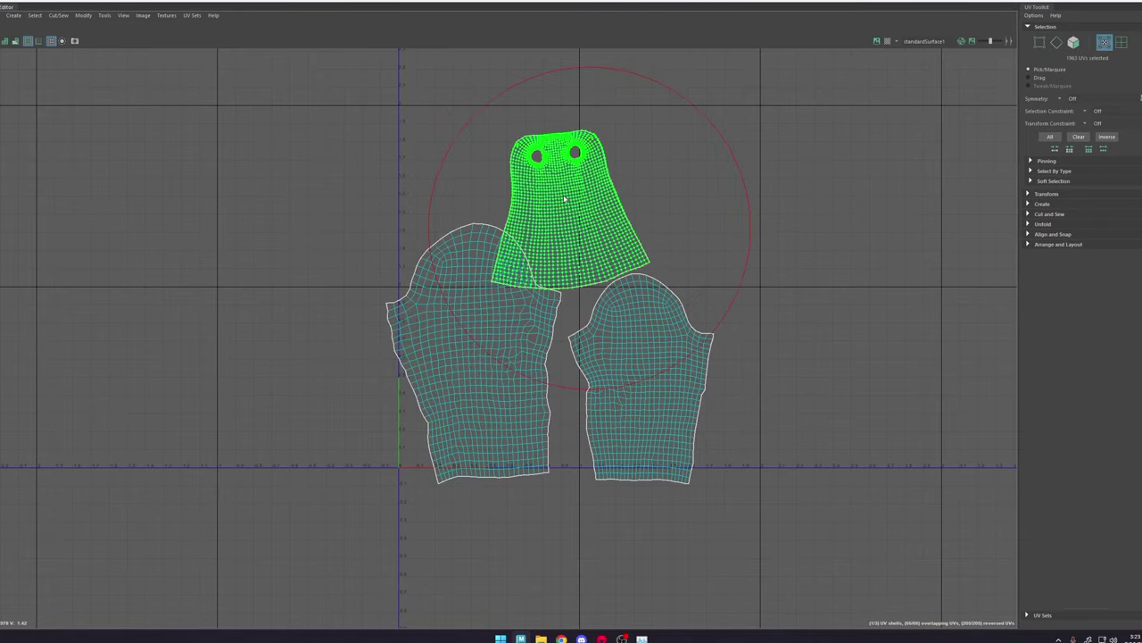
pyautogui.press('w')
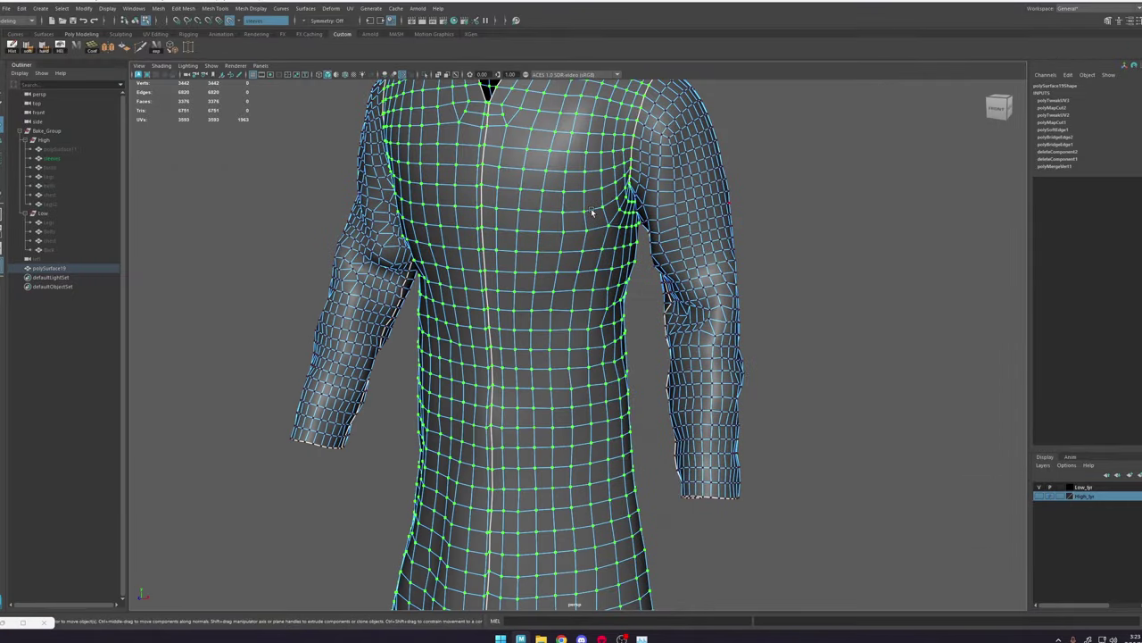
# Step: Make the High_lyr layer visible and unhide the high-poly torso mesh
pyautogui.keyDown('alt'); pyautogui.moveTo(553, 357); pyautogui.dragTo(417, 194); pyautogui.keyUp('alt')
pyautogui.press('F8')
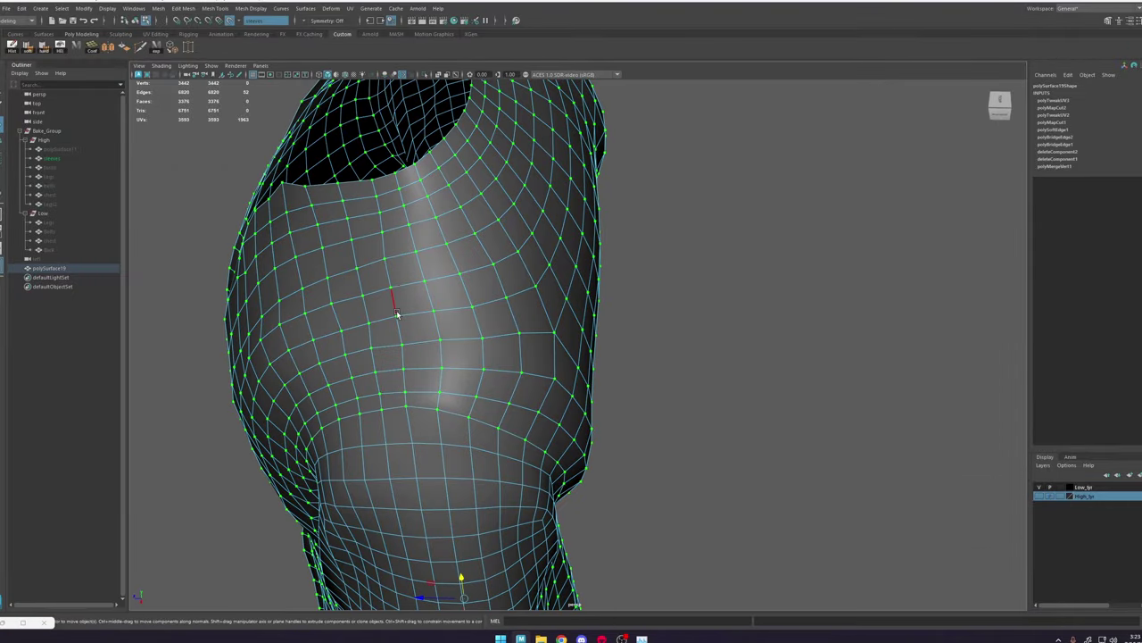
pyautogui.press('F10')
pyautogui.click(394, 309)
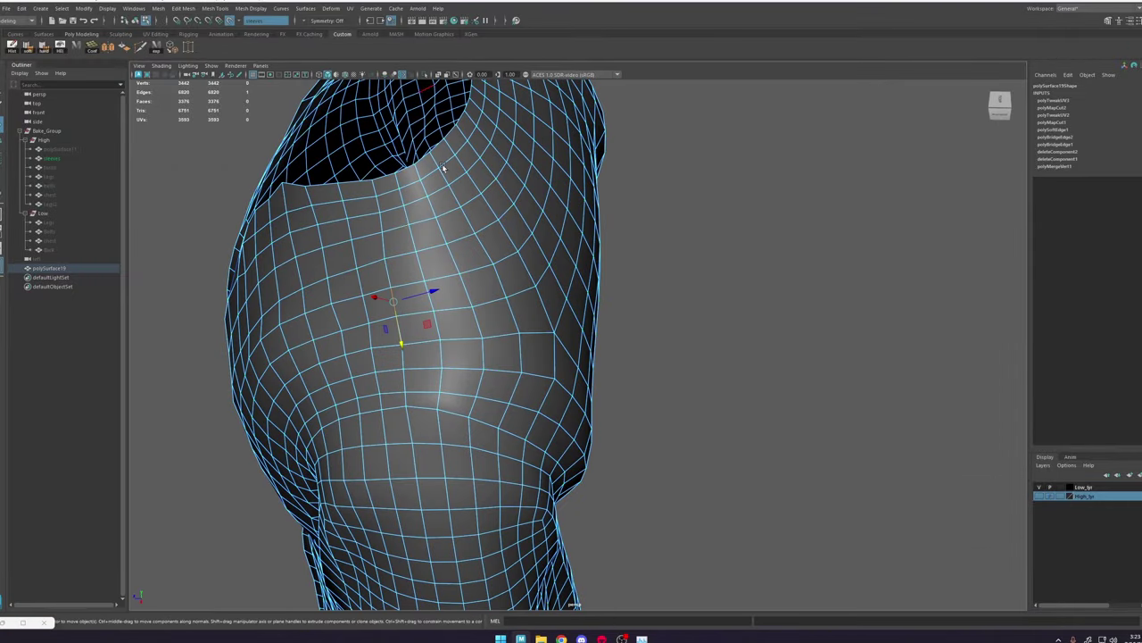
pyautogui.click(1041, 495)
pyautogui.keyDown('alt'); pyautogui.moveTo(555, 392); pyautogui.dragTo(607, 380); pyautogui.keyUp('alt')
pyautogui.press('4')
pyautogui.keyDown('alt'); pyautogui.moveTo(547, 344); pyautogui.dragTo(489, 330); pyautogui.keyUp('alt')
pyautogui.press('5')
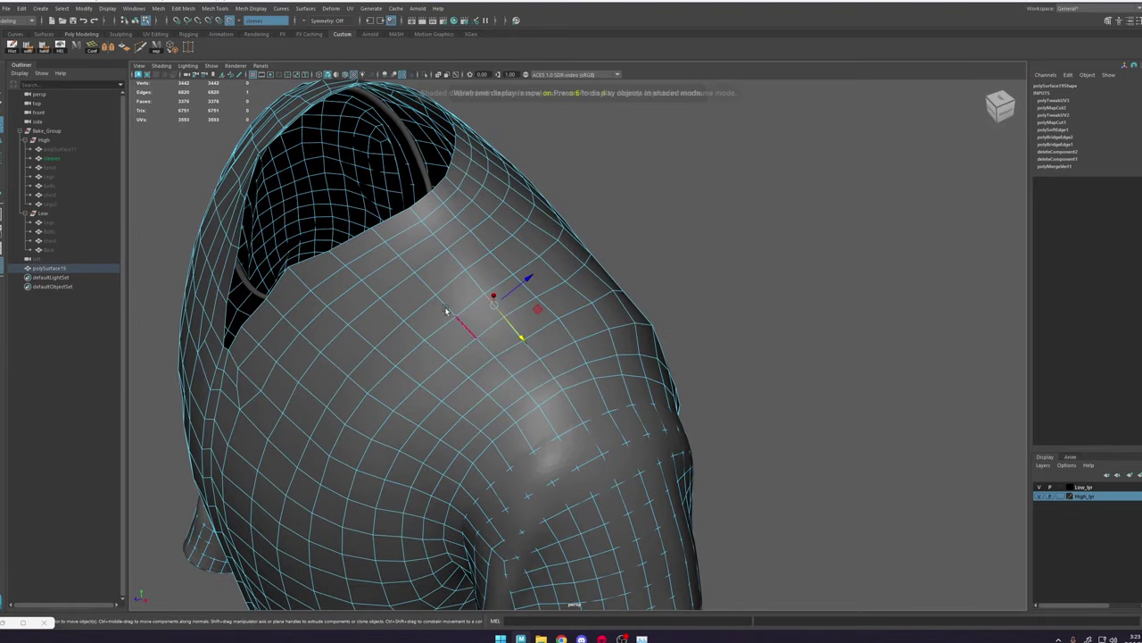
pyautogui.click(62, 149)
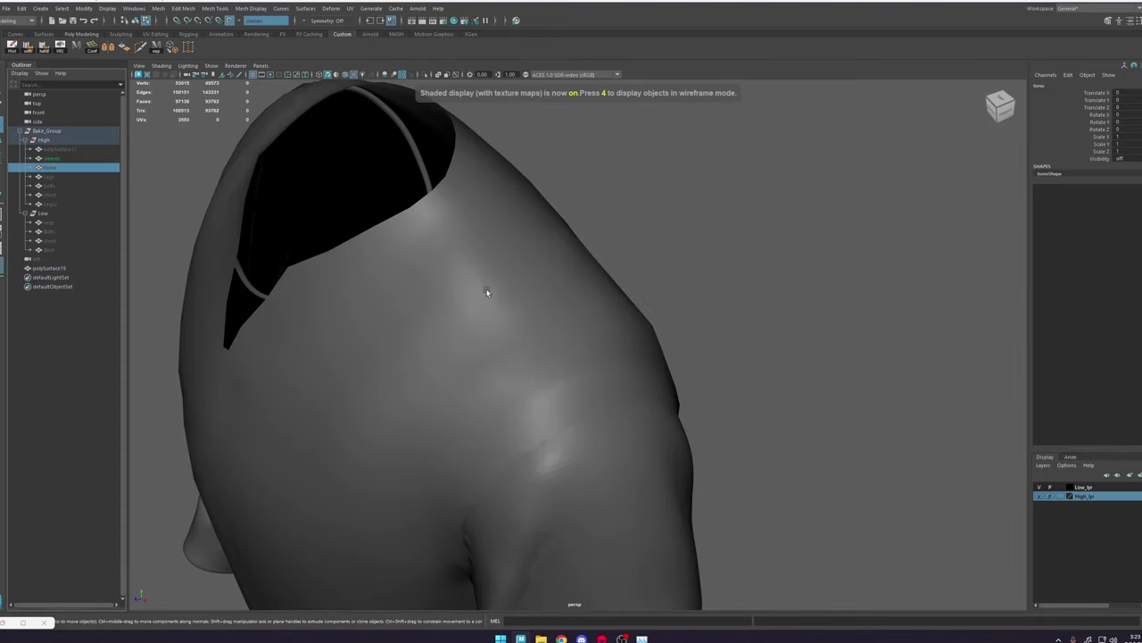
pyautogui.hotkey('shift', 'h')
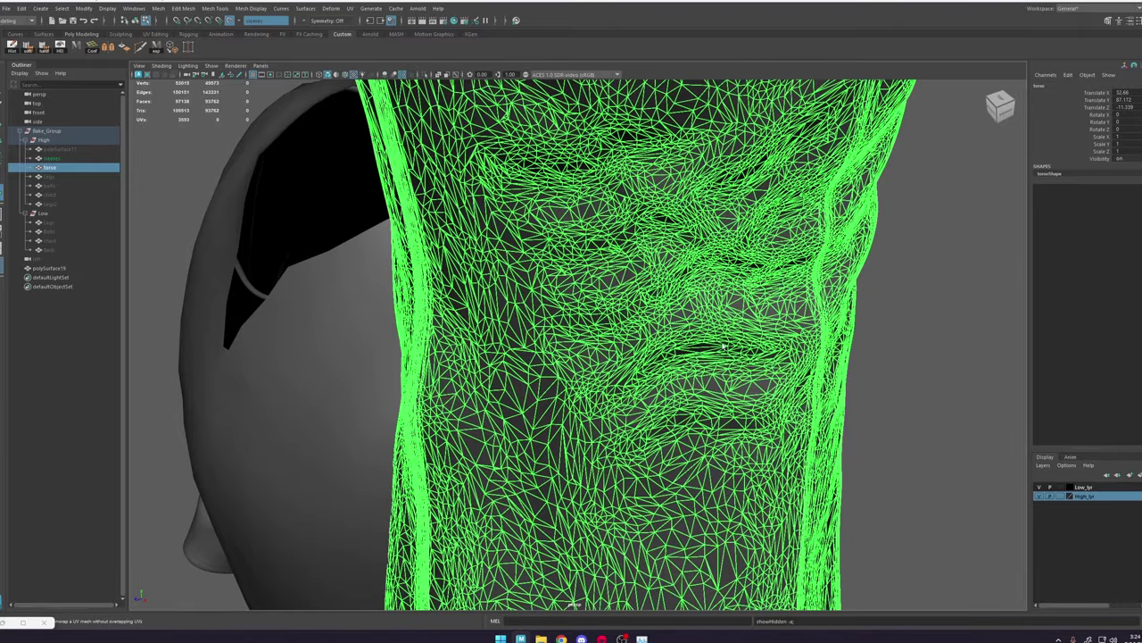
# Step: Unhide the torso mesh and select the low-poly robe in edge mode, facing the front neckline
pyautogui.keyDown('alt'); pyautogui.moveTo(724, 346); pyautogui.dragTo(657, 286, button='right'); pyautogui.keyUp('alt')
pyautogui.hotkey('ctrl', 'z')
pyautogui.keyDown('alt'); pyautogui.moveTo(658, 285); pyautogui.dragTo(546, 326); pyautogui.keyUp('alt')
pyautogui.hotkey('shift', 'h')
pyautogui.keyDown('alt'); pyautogui.moveTo(546, 325); pyautogui.dragTo(583, 390, button='right'); pyautogui.keyUp('alt')
pyautogui.rightClick(484, 351)
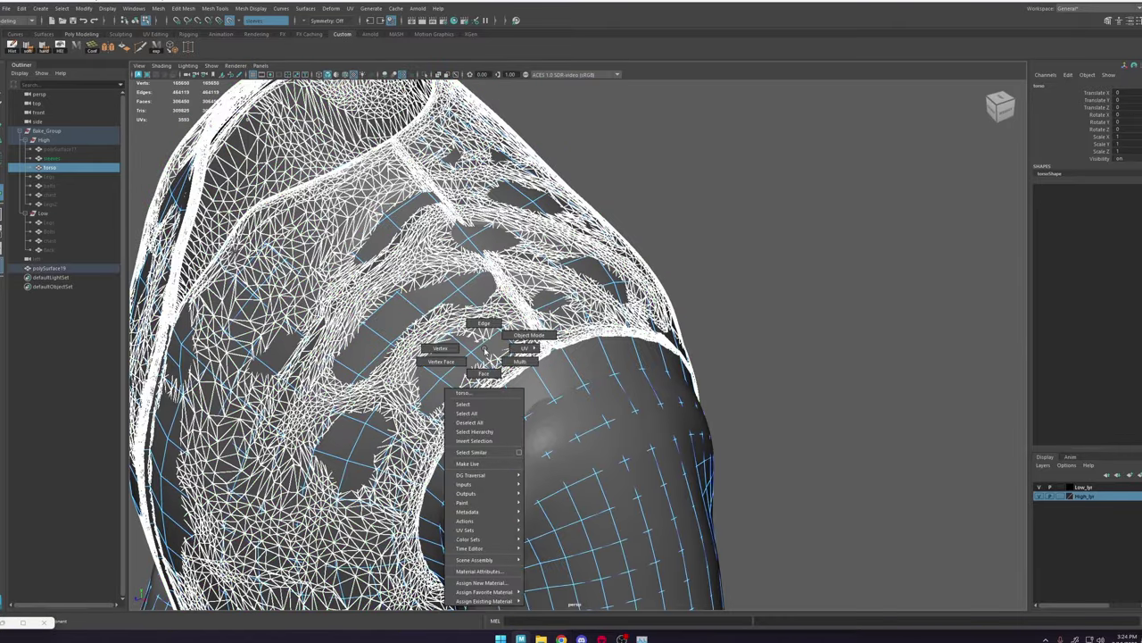
pyautogui.moveTo(568, 260); pyautogui.dragTo(678, 204, button='right')
pyautogui.click(586, 287)
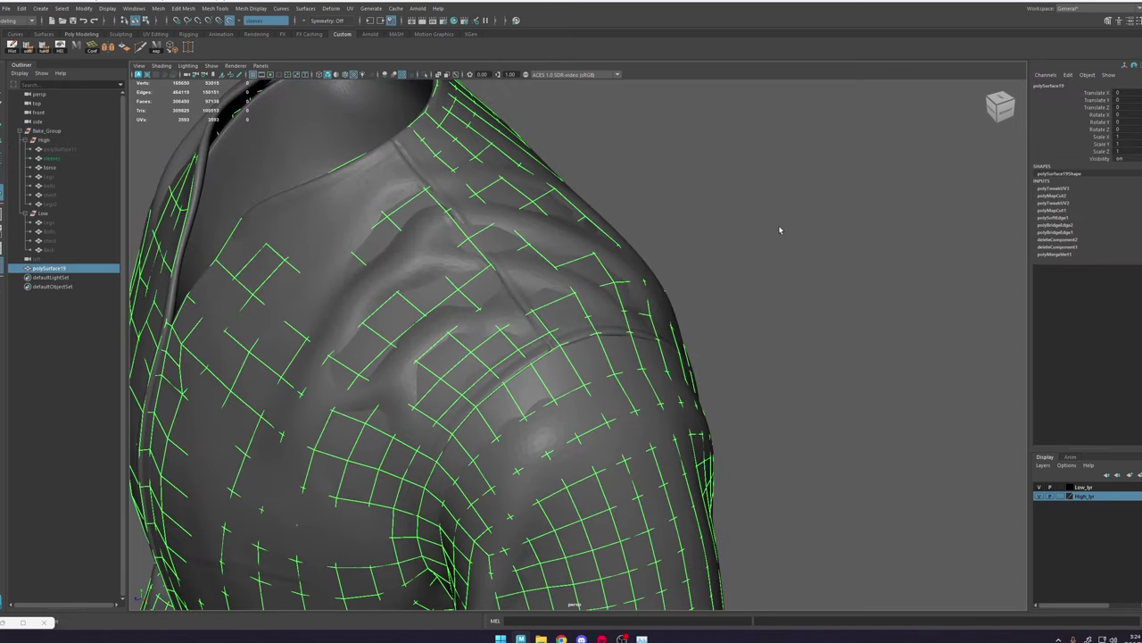
pyautogui.moveTo(781, 229); pyautogui.dragTo(780, 190, button='right')
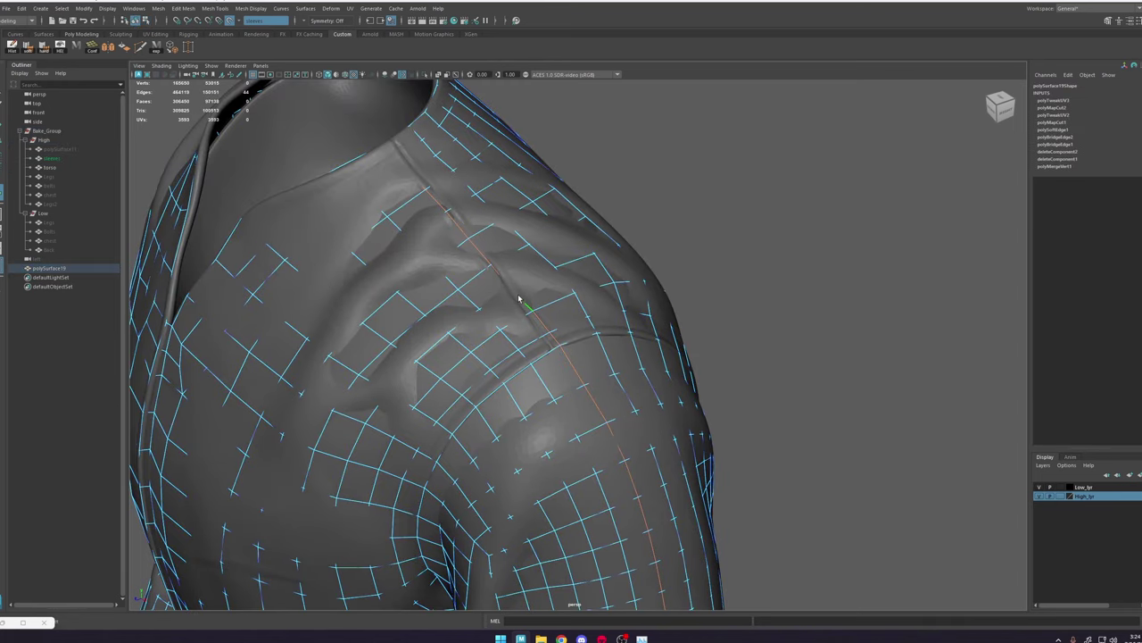
pyautogui.keyDown('alt'); pyautogui.moveTo(536, 316); pyautogui.dragTo(625, 343); pyautogui.keyUp('alt')
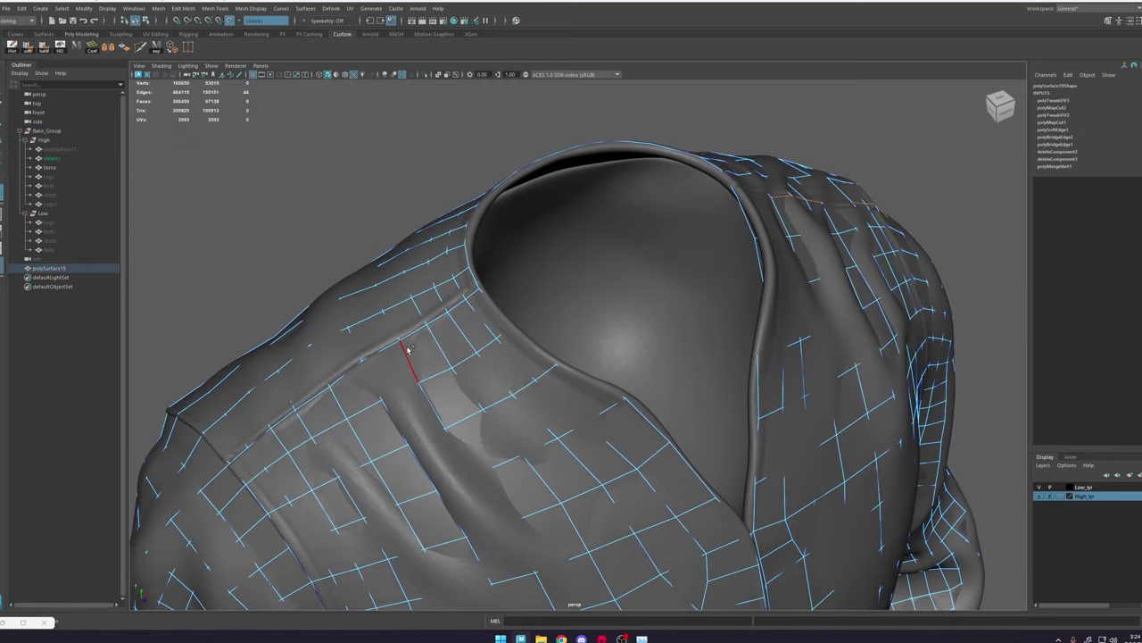
# Step: Open the UV Editor and deselect the edge loops on the left and right shells
pyautogui.click(353, 8)
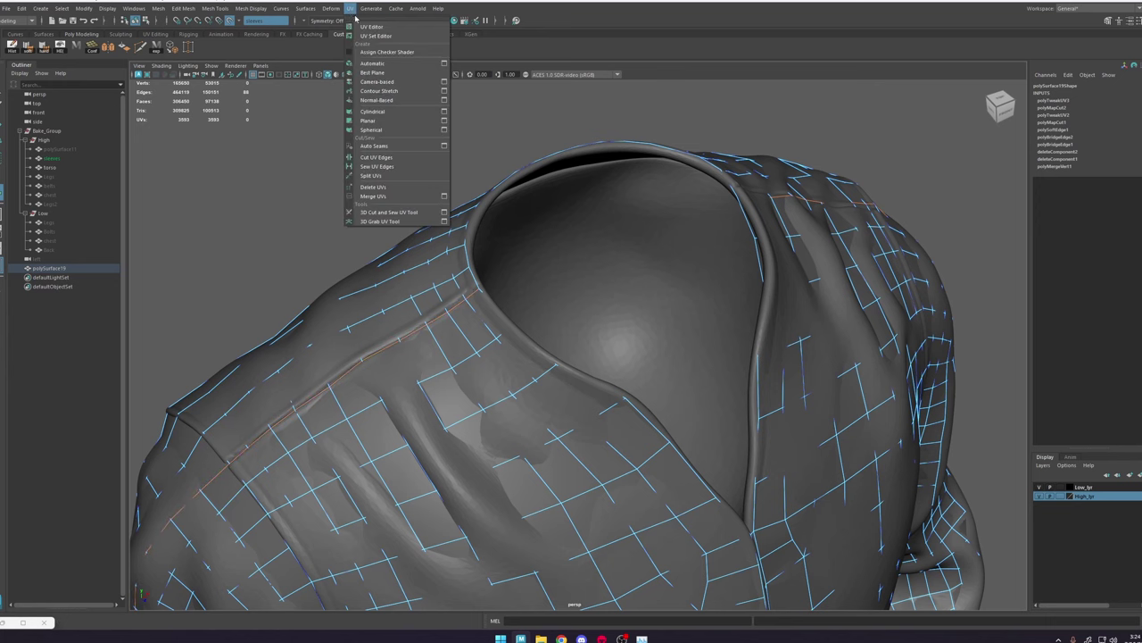
pyautogui.click(367, 28)
pyautogui.scroll(-1, 587, 303)
pyautogui.scroll(1, 586, 307)
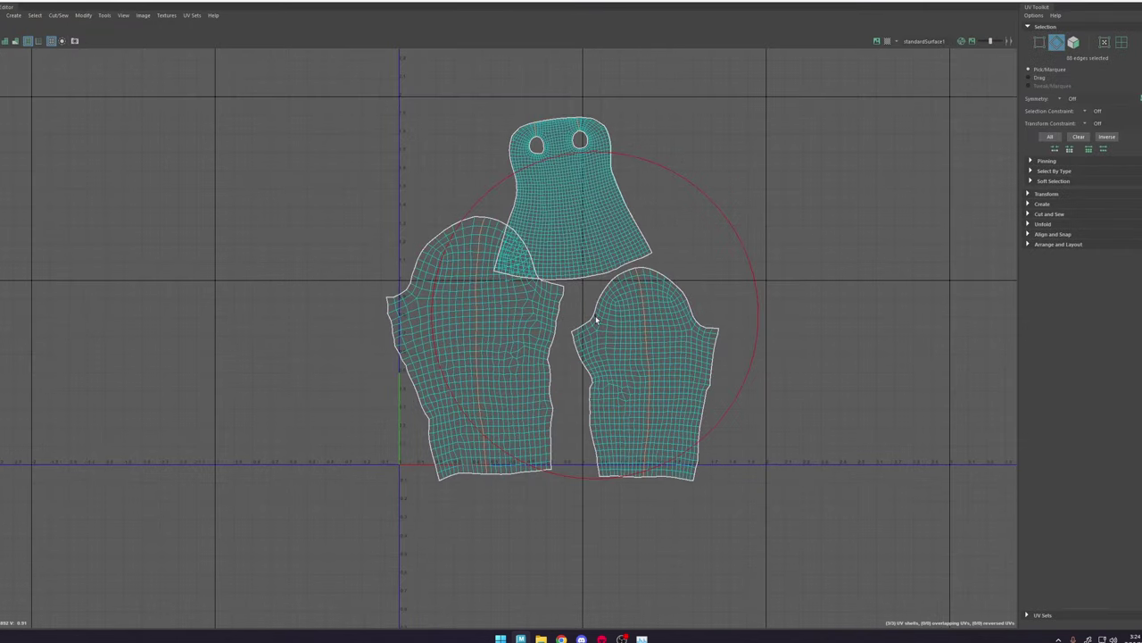
pyautogui.press('w')
pyautogui.keyDown('ctrl'); pyautogui.moveTo(535, 491); pyautogui.dragTo(536, 492); pyautogui.keyUp('ctrl')
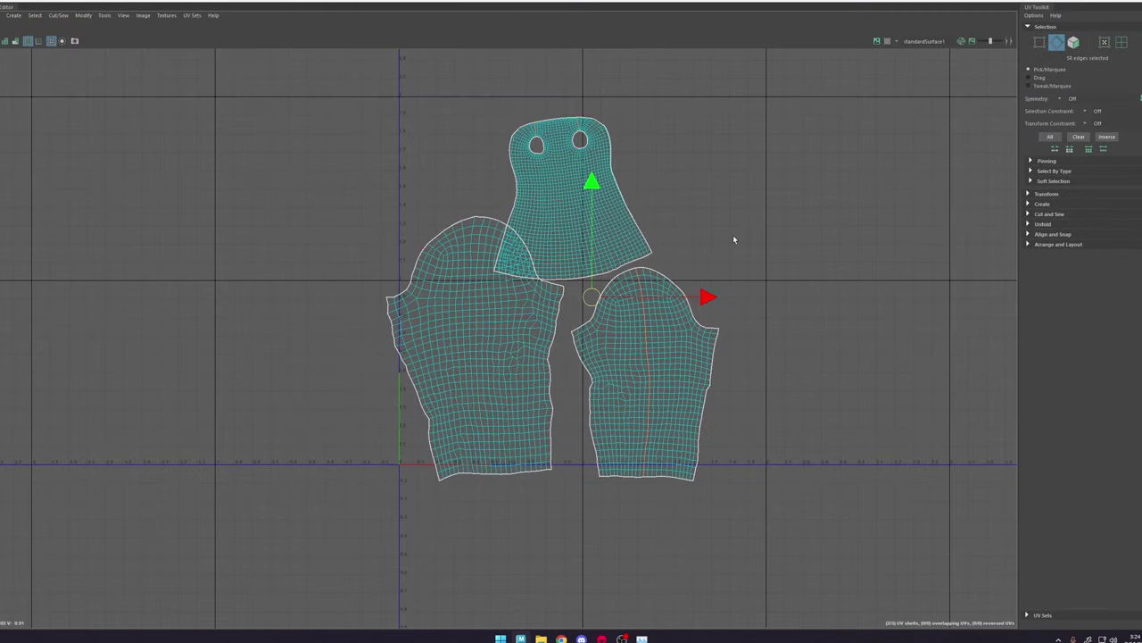
pyautogui.keyDown('ctrl'); pyautogui.moveTo(597, 547); pyautogui.dragTo(596, 546); pyautogui.keyUp('ctrl')
pyautogui.scroll(2, 577, 126)
# Step: Move the upper UV shell up-right, unfold and relax it, and rotate it slightly clockwise
pyautogui.keyDown('shift'); pyautogui.moveTo(577, 126); pyautogui.dragTo(543, 155, button='right'); pyautogui.keyUp('shift')
pyautogui.press('F12')
pyautogui.doubleClick(586, 203)
pyautogui.moveTo(571, 217)
pyautogui.mouseDown()
pyautogui.moveTo(698, 219)
pyautogui.moveTo(703, 189)
pyautogui.moveTo(648, 209)
pyautogui.moveTo(668, 214)
pyautogui.moveTo(673, 182)
pyautogui.moveTo(630, 140)
pyautogui.moveTo(631, 153)
pyautogui.moveTo(671, 146)
pyautogui.mouseUp()
pyautogui.press('y')
pyautogui.press('w')
pyautogui.press('e')
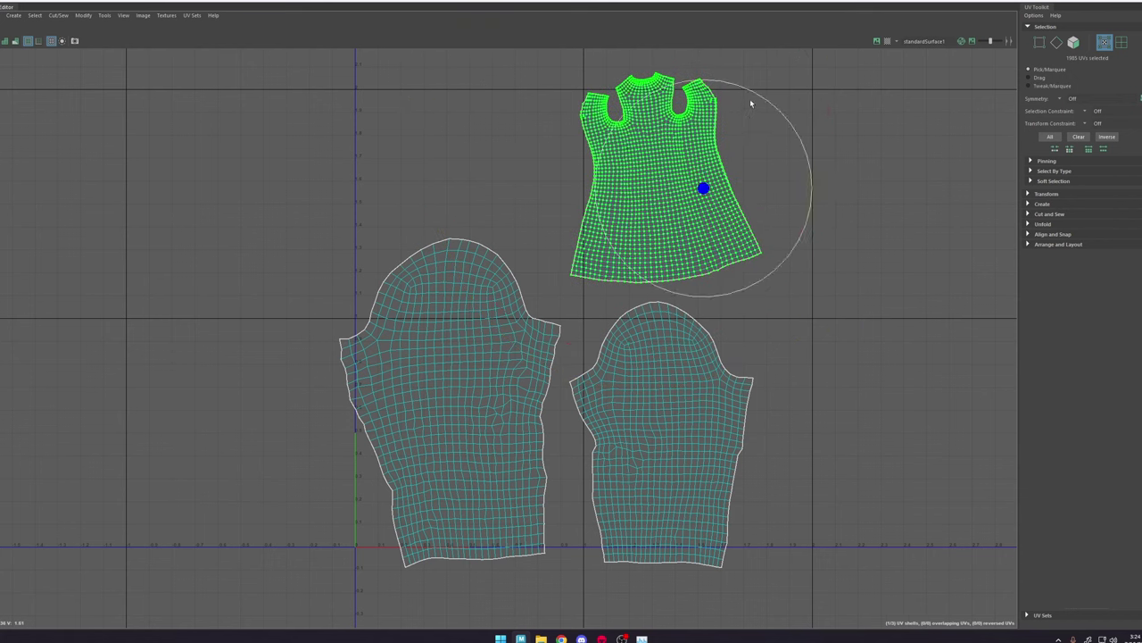
pyautogui.moveTo(756, 97); pyautogui.dragTo(778, 99)
pyautogui.click(812, 97)
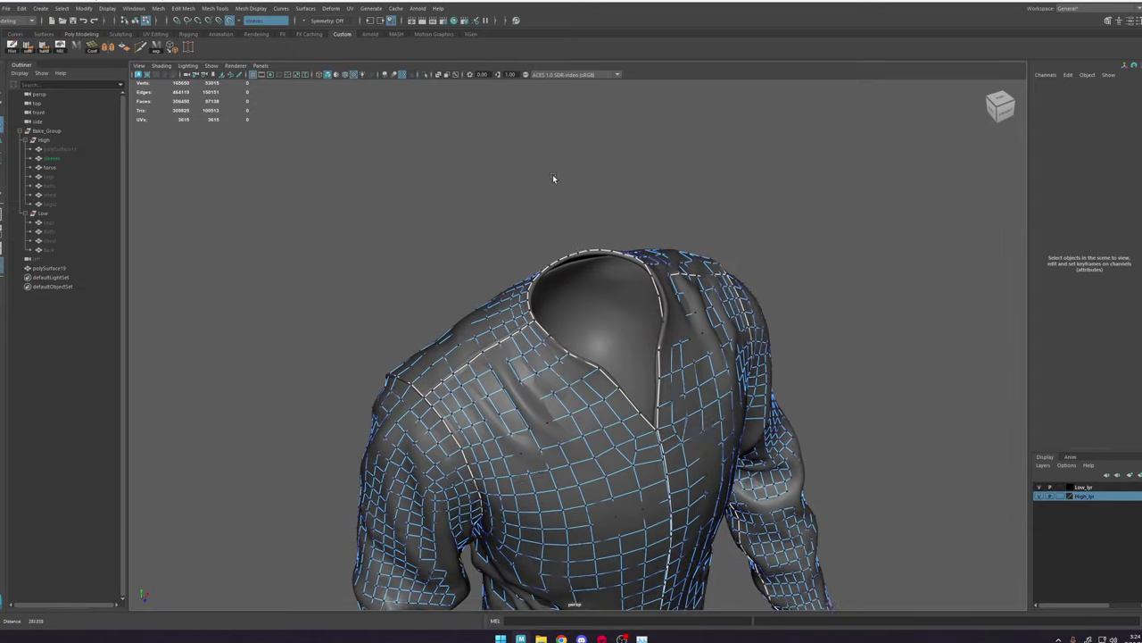
# Step: Back on the 3D robe, select a vertical edge loop on its left side
pyautogui.scroll(-3, 553, 174)
pyautogui.keyDown('alt'); pyautogui.moveTo(552, 174); pyautogui.dragTo(668, 258); pyautogui.keyUp('alt')
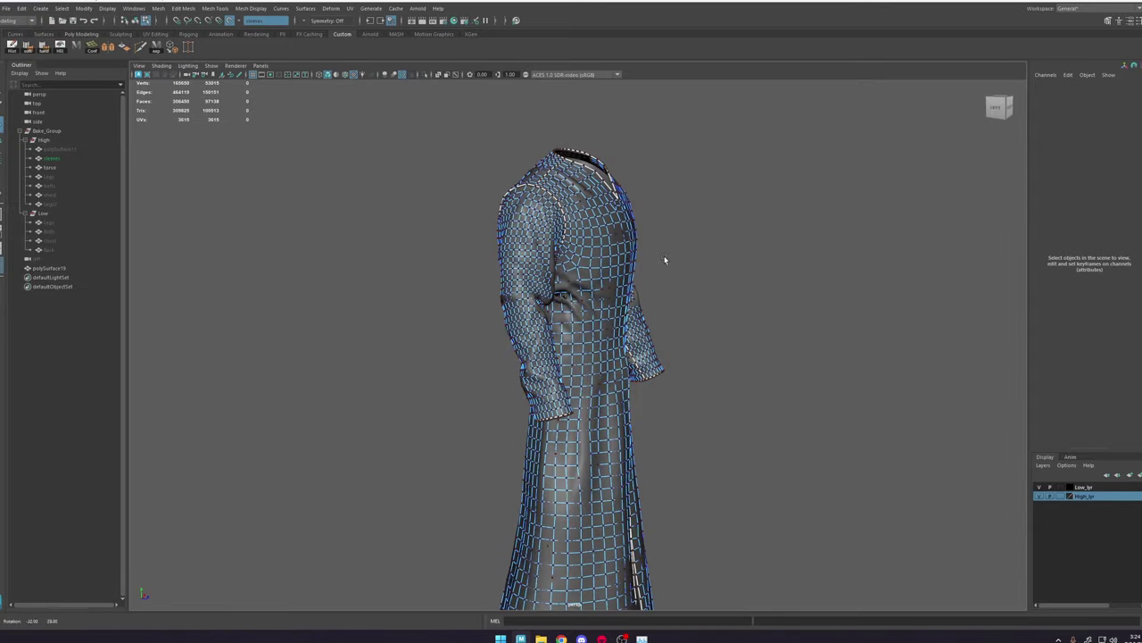
pyautogui.scroll(5, 668, 258)
pyautogui.keyDown('alt'); pyautogui.moveTo(612, 497); pyautogui.dragTo(621, 308, button='middle'); pyautogui.keyUp('alt')
pyautogui.keyDown('alt'); pyautogui.moveTo(620, 308); pyautogui.dragTo(658, 351); pyautogui.keyUp('alt')
pyautogui.moveTo(614, 364); pyautogui.dragTo(614, 304, button='right')
pyautogui.click(568, 412)
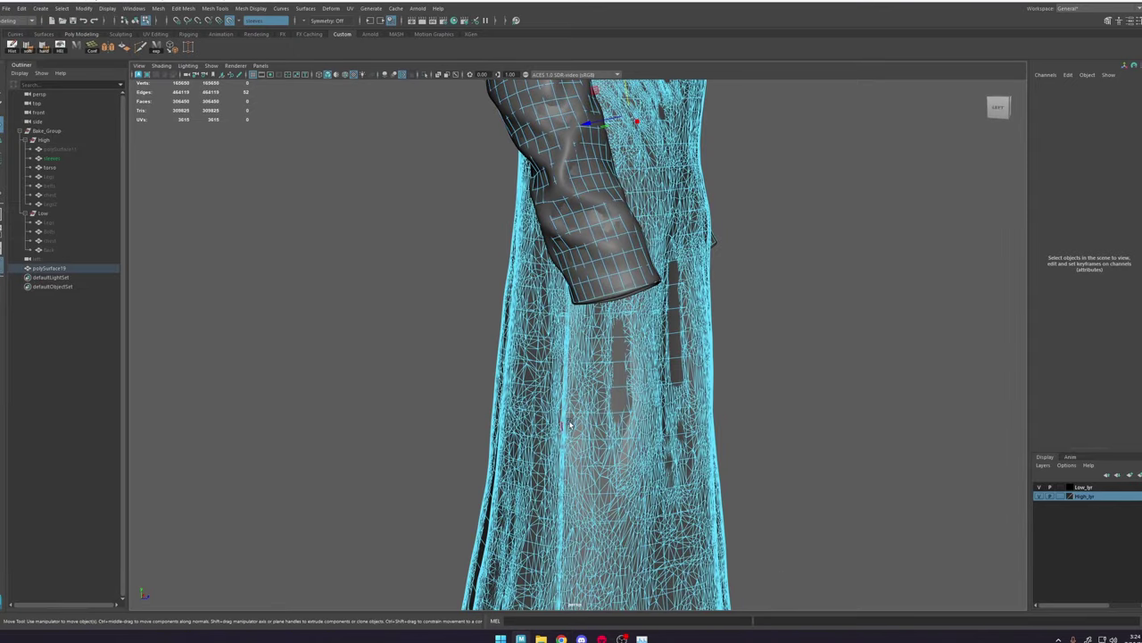
pyautogui.hotkey('ctrl', 'z')
pyautogui.hotkey('ctrl', 'z')
pyautogui.moveTo(540, 420); pyautogui.dragTo(541, 390, button='right')
pyautogui.doubleClick(563, 393)
# Step: Add a second vertical edge loop to the selection and bring the robe's collar into view
pyautogui.scroll(-5, 542, 242)
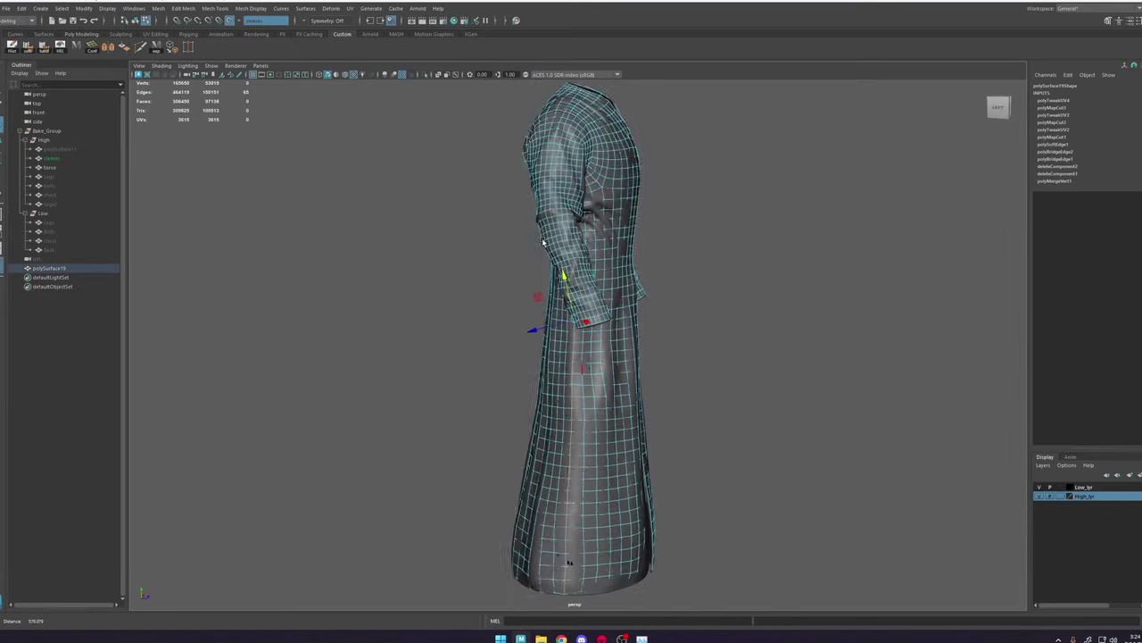
pyautogui.keyDown('alt'); pyautogui.moveTo(542, 242); pyautogui.dragTo(602, 380); pyautogui.keyUp('alt')
pyautogui.scroll(6, 602, 381)
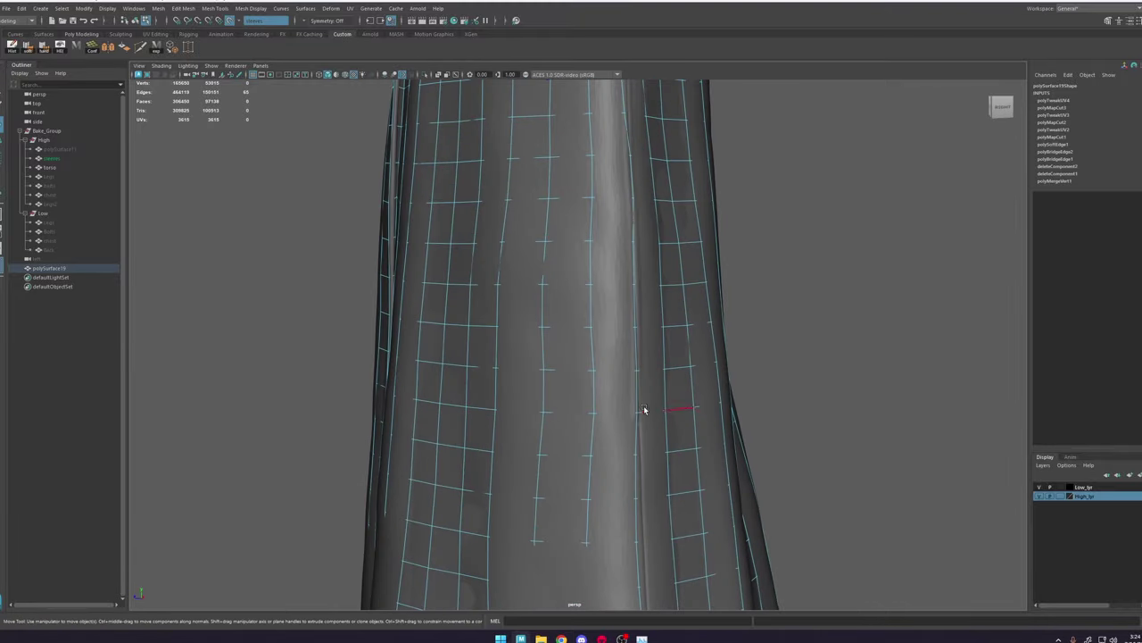
pyautogui.keyDown('shift'); pyautogui.doubleClick(638, 394); pyautogui.keyUp('shift')
pyautogui.keyDown('alt'); pyautogui.moveTo(691, 442); pyautogui.dragTo(595, 316, button='right'); pyautogui.keyUp('alt')
pyautogui.keyDown('alt'); pyautogui.moveTo(595, 326); pyautogui.dragTo(555, 402, button='middle'); pyautogui.keyUp('alt')
pyautogui.keyDown('alt'); pyautogui.moveTo(555, 402); pyautogui.dragTo(624, 315); pyautogui.keyUp('alt')
pyautogui.keyDown('alt'); pyautogui.moveTo(640, 228); pyautogui.dragTo(620, 325, button='middle'); pyautogui.keyUp('alt')
pyautogui.keyDown('alt'); pyautogui.moveTo(620, 325); pyautogui.dragTo(616, 322); pyautogui.keyUp('alt')
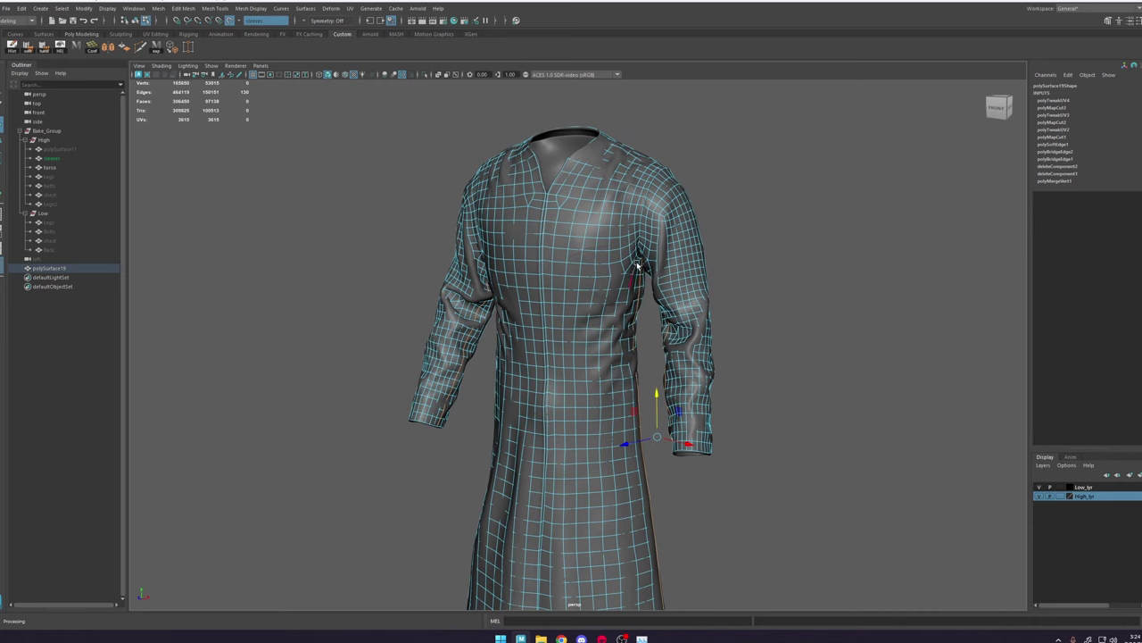
# Step: Switch the robe to vertex mode and frame the view on a collar vertex
pyautogui.scroll(6, 637, 325)
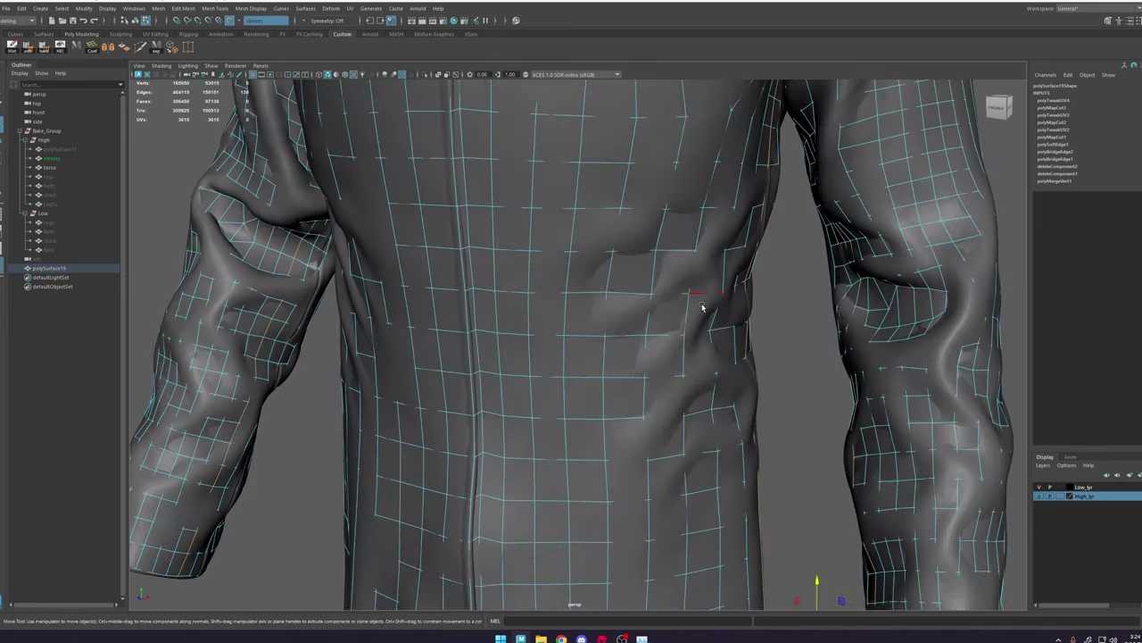
pyautogui.keyDown('alt'); pyautogui.moveTo(704, 308); pyautogui.dragTo(674, 277); pyautogui.keyUp('alt')
pyautogui.scroll(-5, 589, 366)
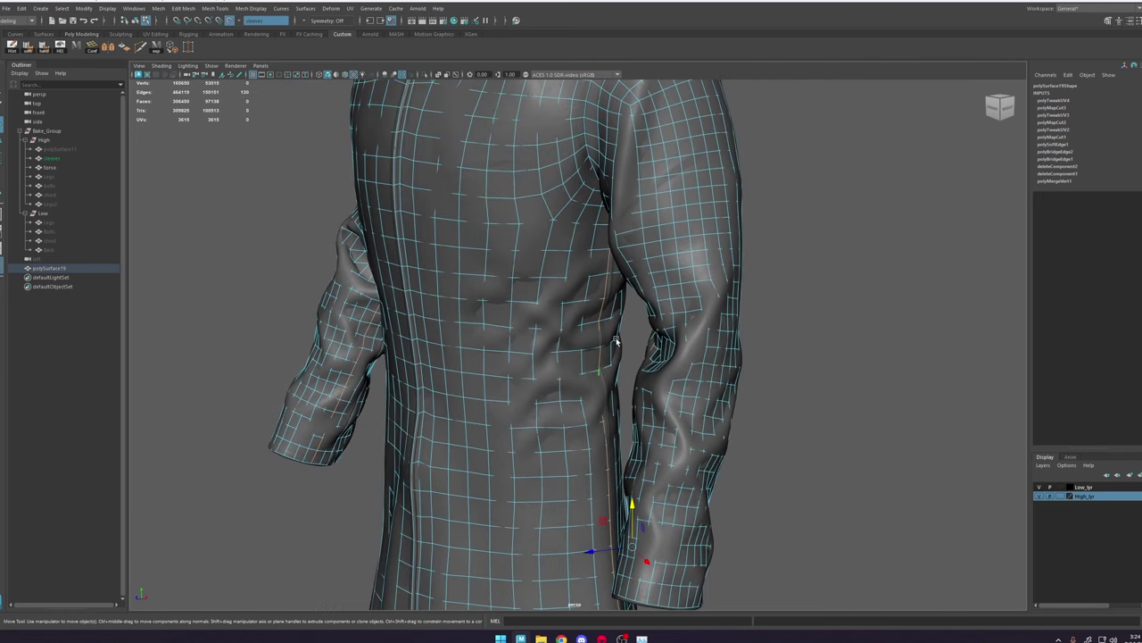
pyautogui.keyDown('alt'); pyautogui.moveTo(628, 183); pyautogui.dragTo(568, 327, button='middle'); pyautogui.keyUp('alt')
pyautogui.keyDown('alt'); pyautogui.moveTo(568, 327); pyautogui.dragTo(627, 328); pyautogui.keyUp('alt')
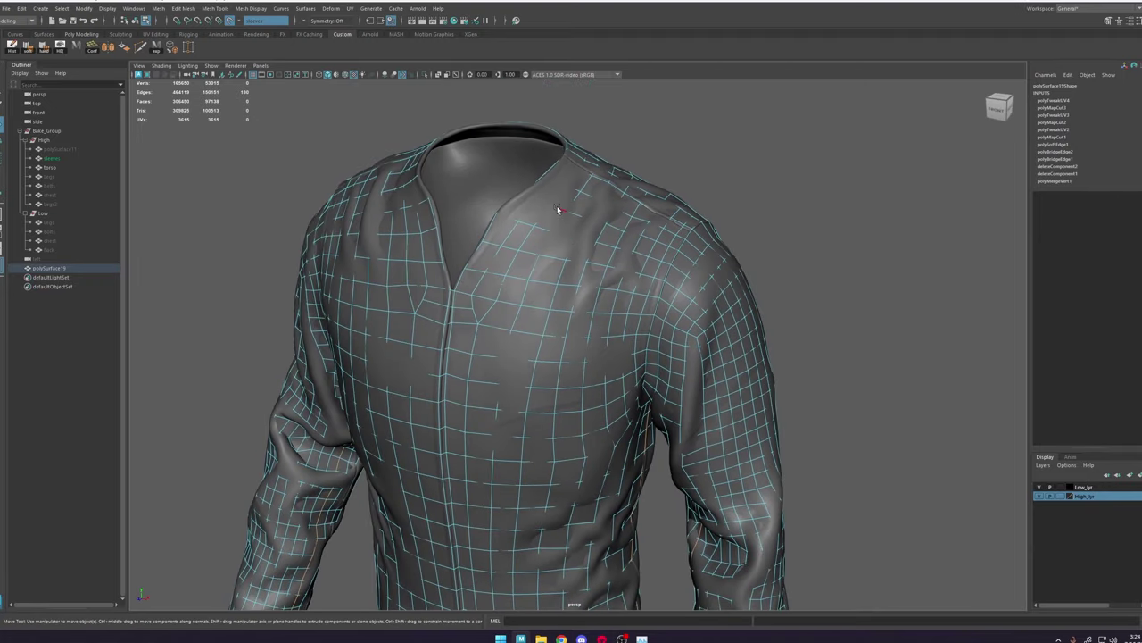
pyautogui.moveTo(558, 211); pyautogui.dragTo(515, 207, button='right')
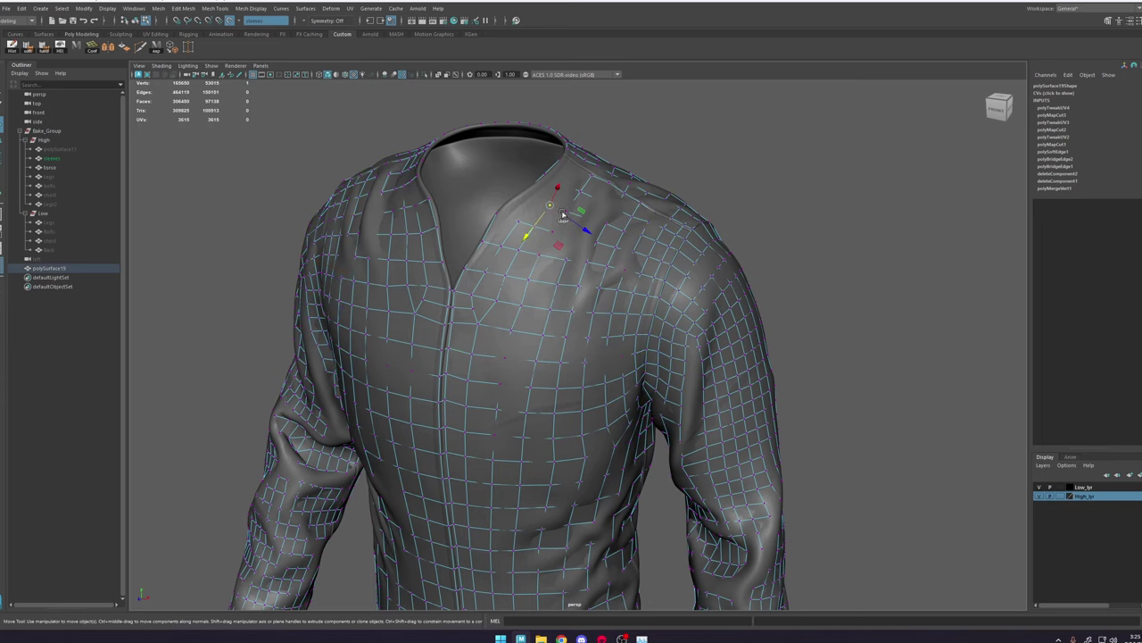
pyautogui.press('f')
# Step: Test-move the collar vertex and undo, then turn off Make Live and select the torso mesh
pyautogui.scroll(-10, 623, 254)
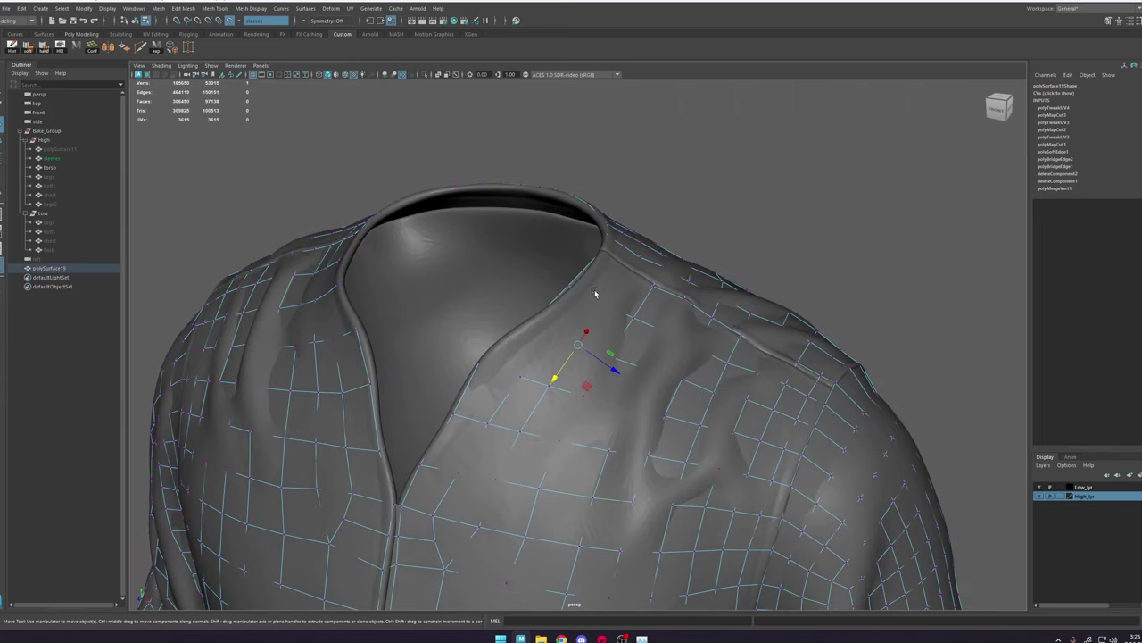
pyautogui.moveTo(595, 317); pyautogui.dragTo(599, 316)
pyautogui.hotkey('ctrl', 'z')
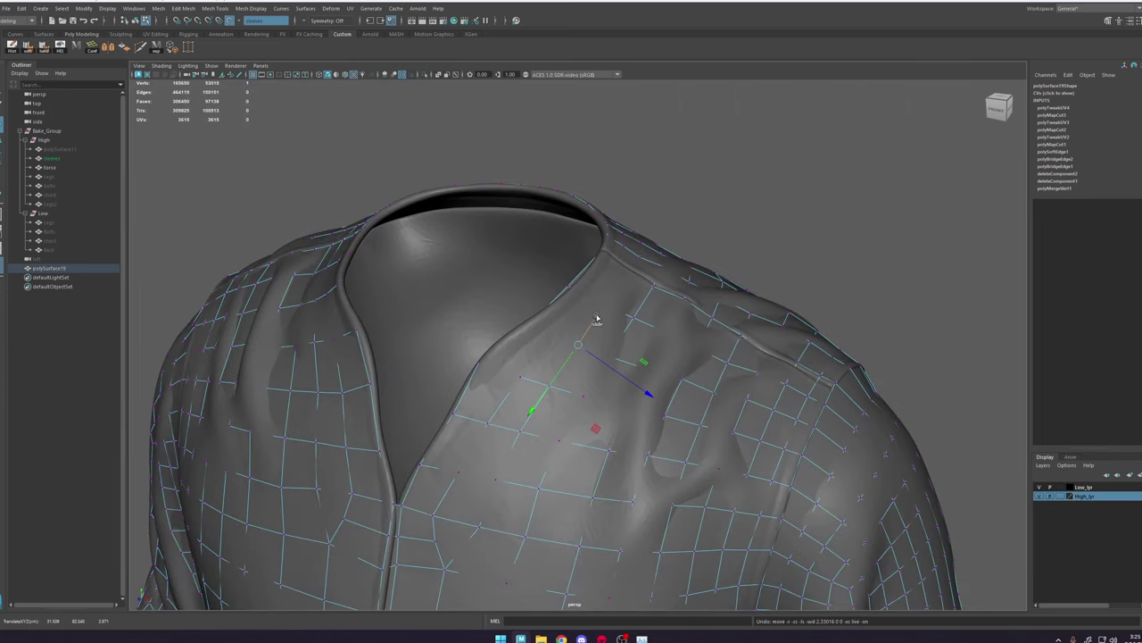
pyautogui.moveTo(598, 319); pyautogui.dragTo(676, 232, button='right')
pyautogui.click(230, 22)
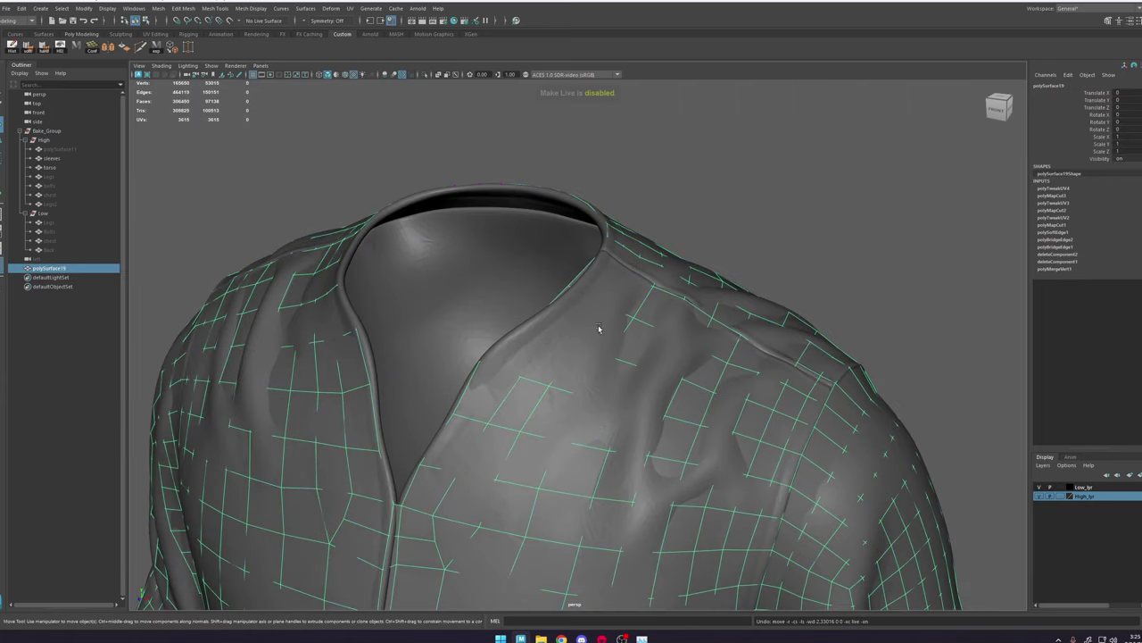
pyautogui.click(589, 334)
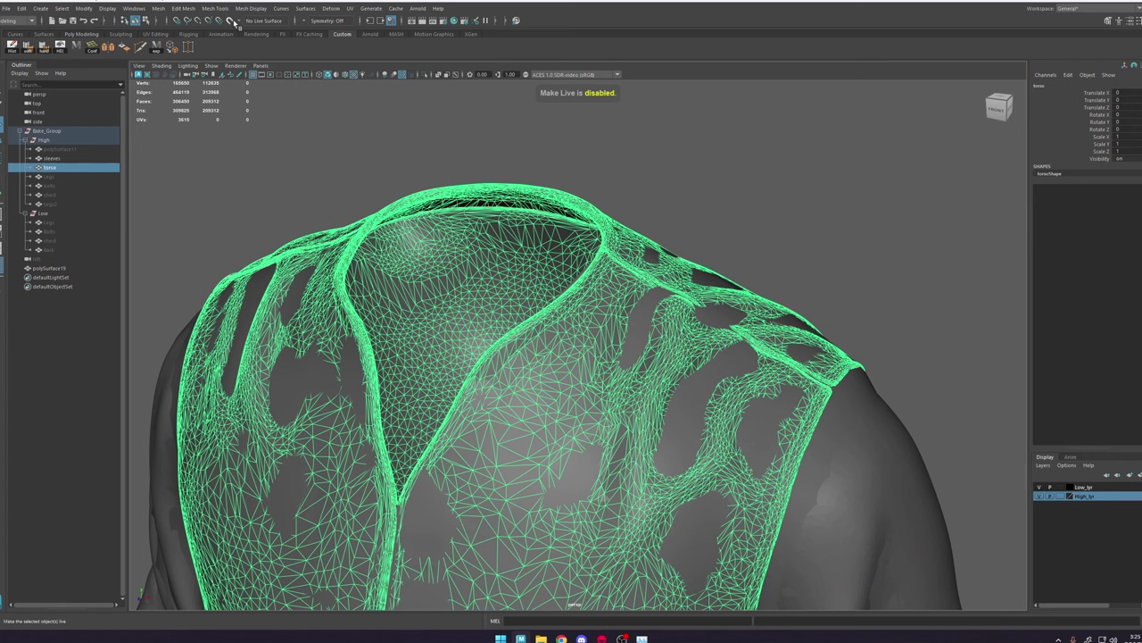
pyautogui.click(230, 21)
pyautogui.click(678, 323)
pyautogui.moveTo(780, 203); pyautogui.dragTo(721, 205, button='right')
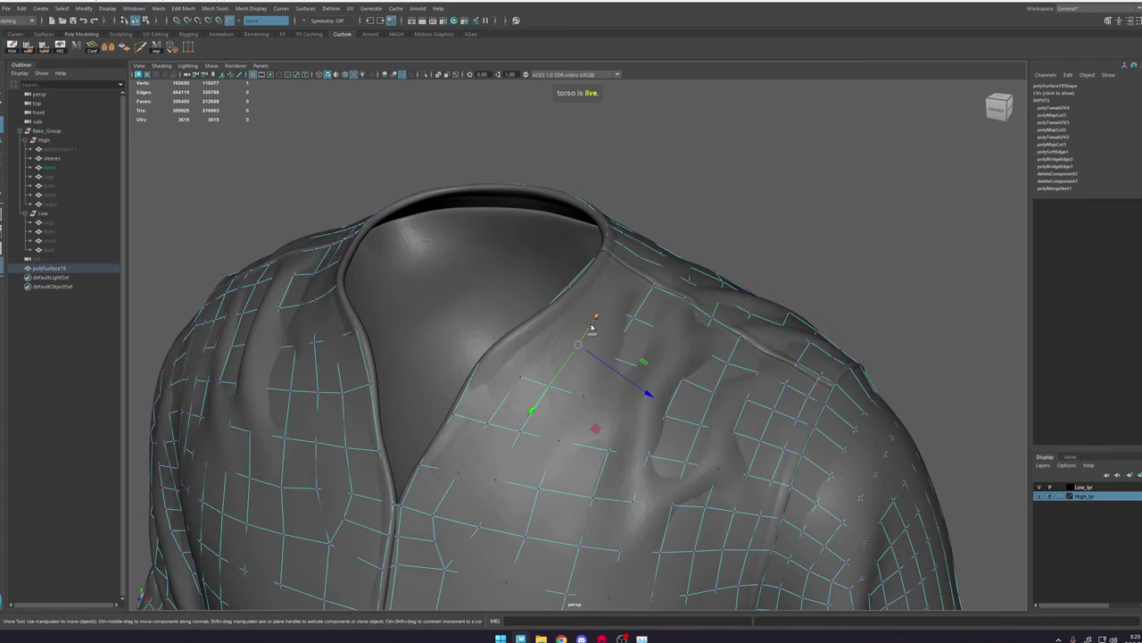
pyautogui.moveTo(592, 329); pyautogui.dragTo(623, 285)
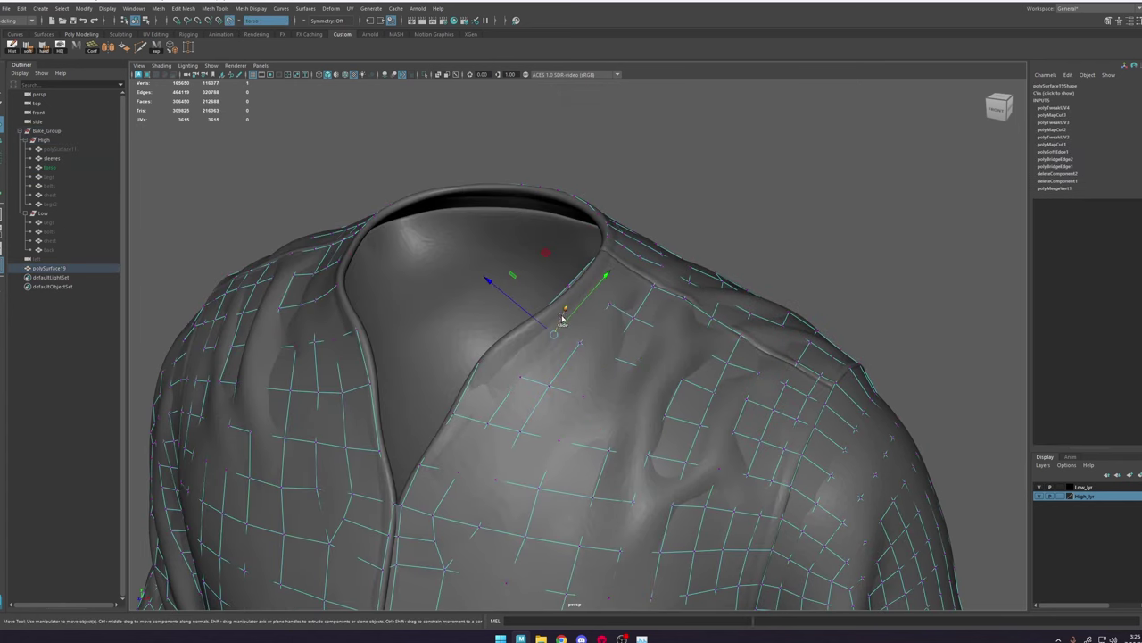
pyautogui.moveTo(562, 318); pyautogui.dragTo(564, 316)
pyautogui.click(594, 311)
pyautogui.keyDown('ctrl'); pyautogui.keyDown('shift'); pyautogui.moveTo(599, 272); pyautogui.dragTo(577, 320); pyautogui.keyUp('shift'); pyautogui.keyUp('ctrl')
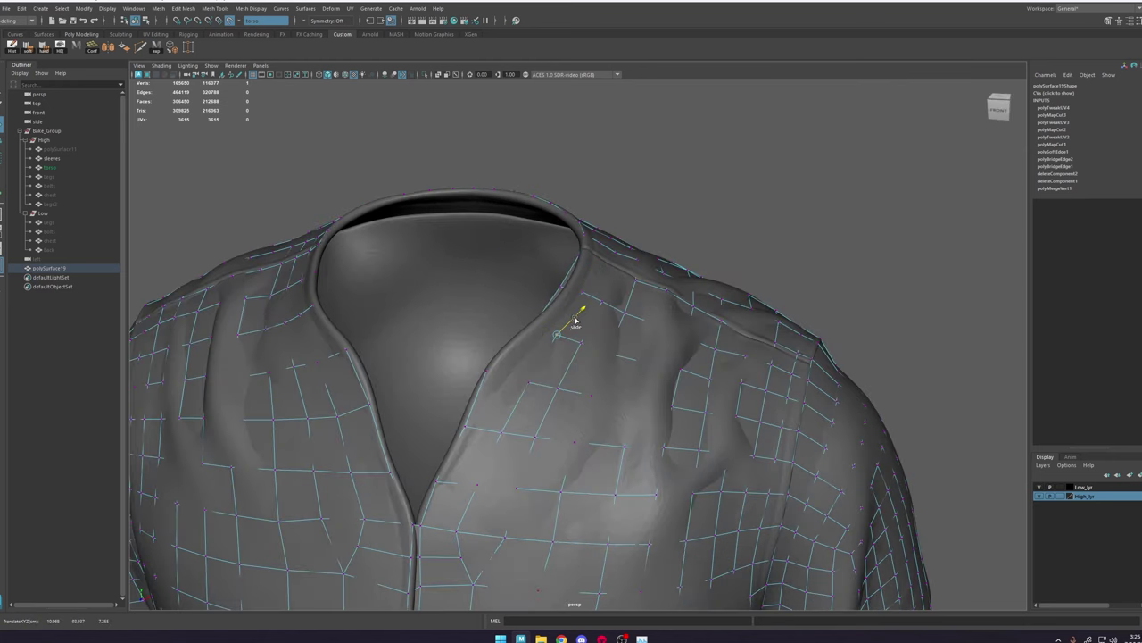
pyautogui.keyDown('alt'); pyautogui.moveTo(500, 341); pyautogui.dragTo(592, 253); pyautogui.keyUp('alt')
pyautogui.hotkey('ctrl', 'z')
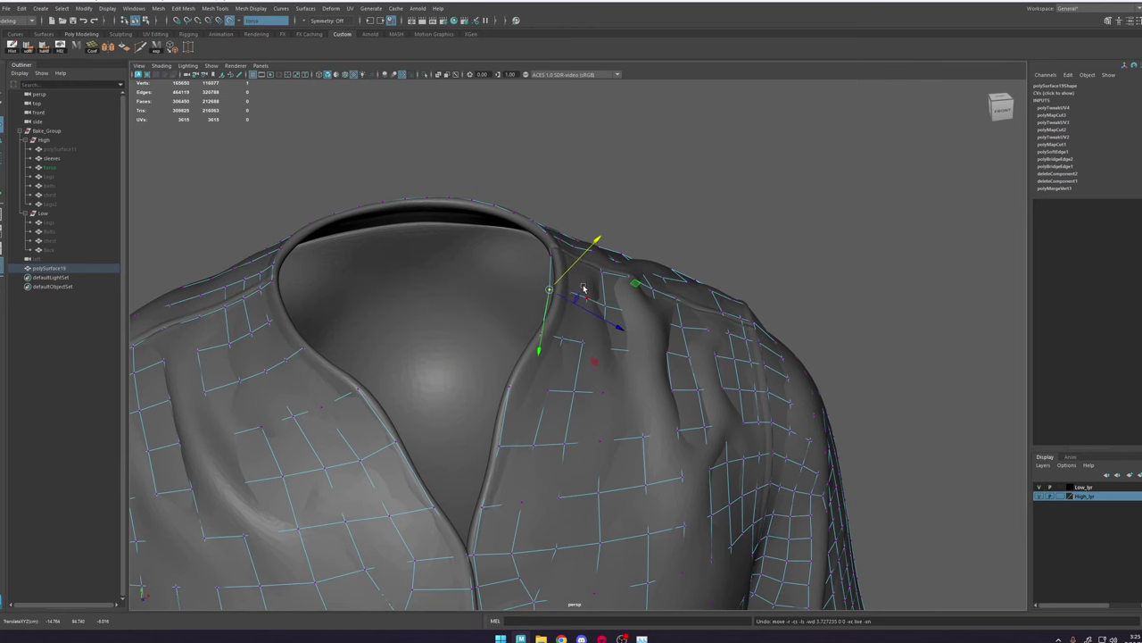
pyautogui.scroll(2, 583, 288)
pyautogui.click(1110, 19)
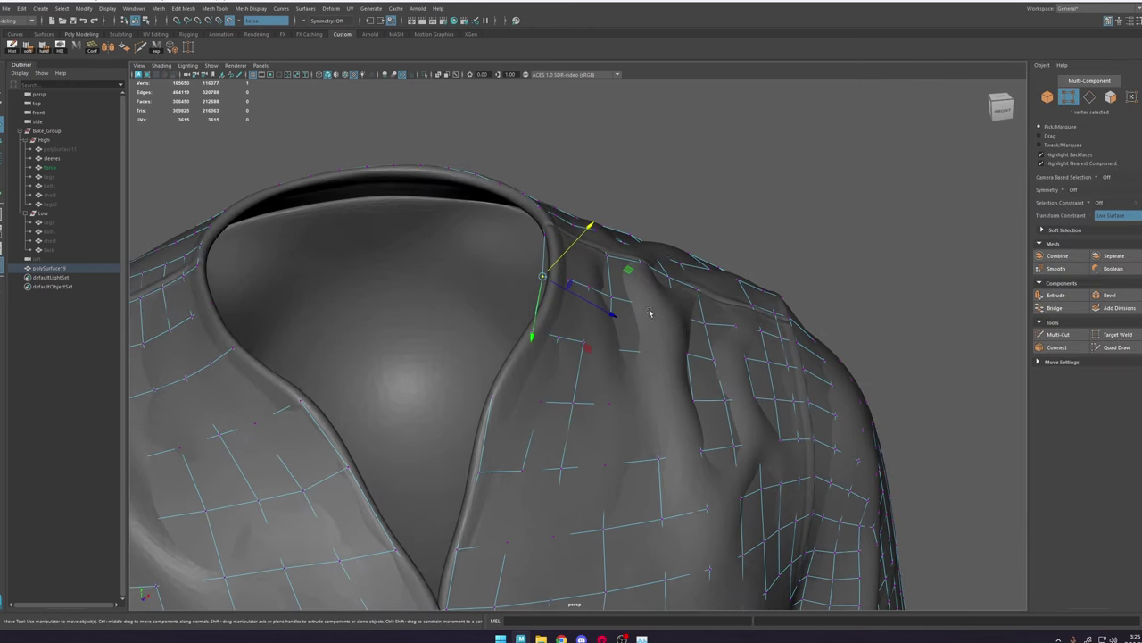
pyautogui.click(1112, 349)
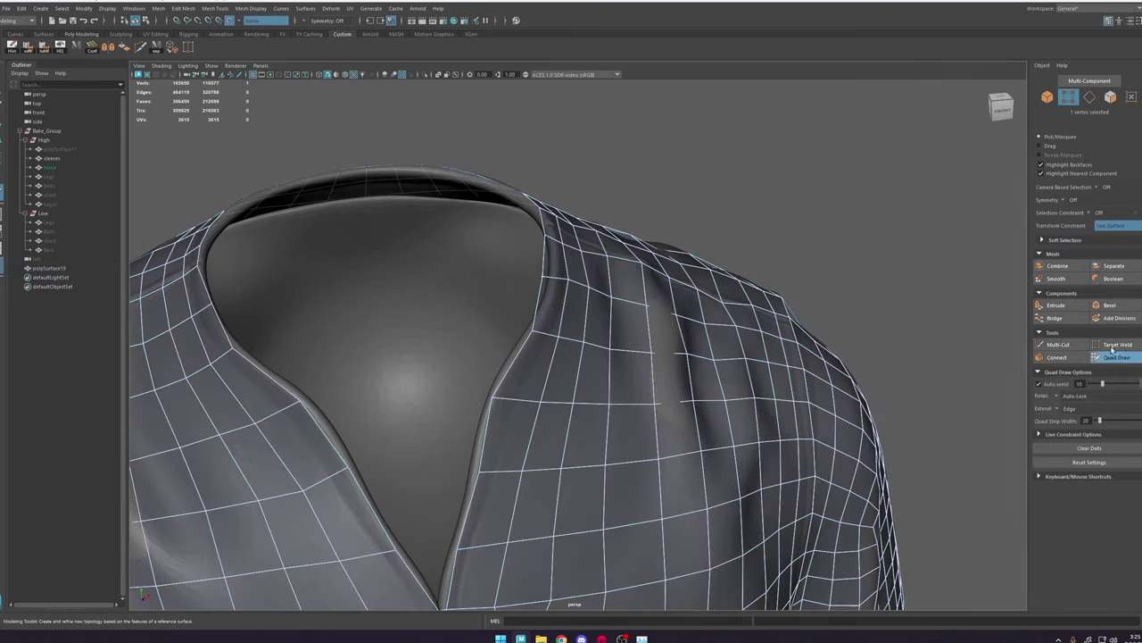
pyautogui.scroll(3, 571, 259)
pyautogui.keyDown('alt'); pyautogui.moveTo(492, 253); pyautogui.dragTo(534, 269); pyautogui.keyUp('alt')
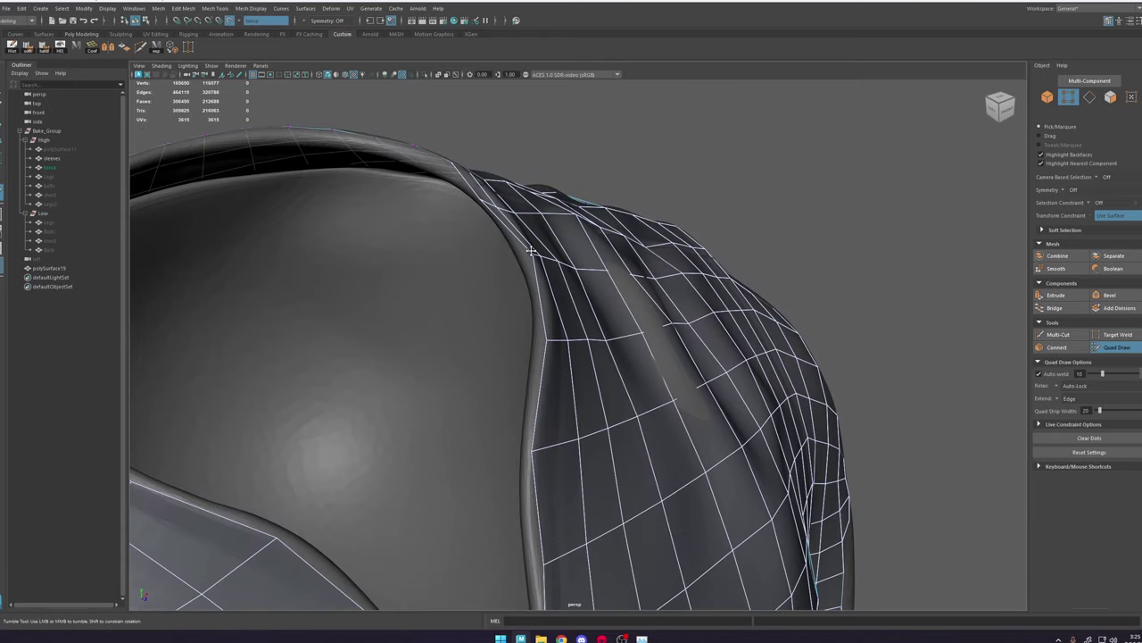
pyautogui.keyDown('alt'); pyautogui.moveTo(531, 250); pyautogui.dragTo(581, 290); pyautogui.keyUp('alt')
pyautogui.keyDown('shift'); pyautogui.moveTo(604, 251); pyautogui.dragTo(553, 344); pyautogui.keyUp('shift')
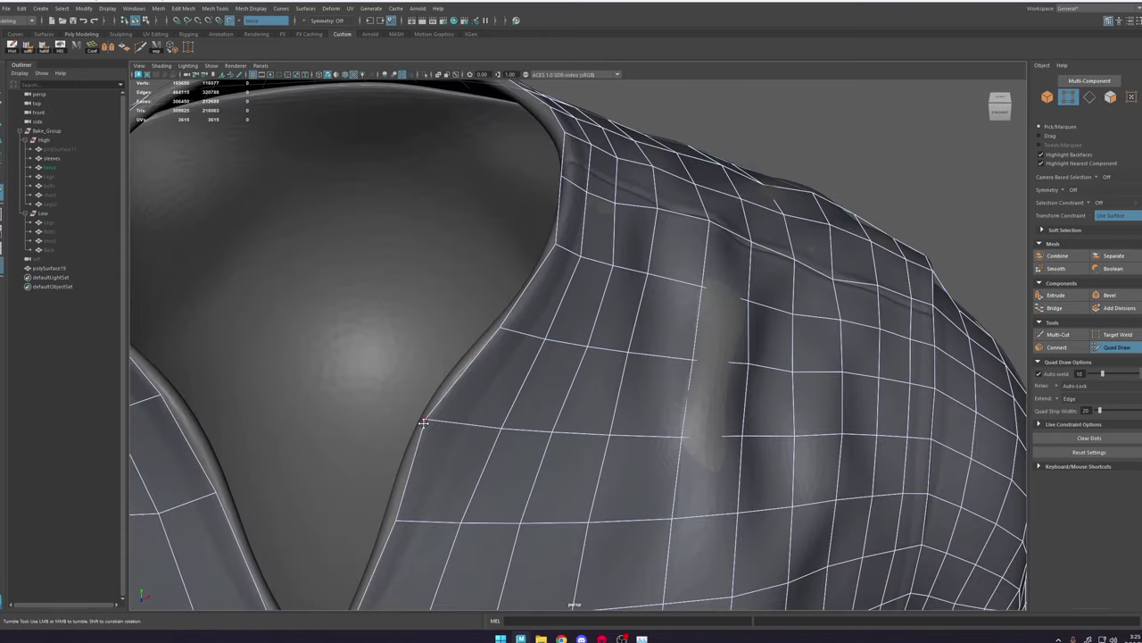
pyautogui.scroll(-4, 709, 234)
pyautogui.keyDown('alt'); pyautogui.moveTo(709, 235); pyautogui.dragTo(670, 345); pyautogui.keyUp('alt')
pyautogui.scroll(4, 670, 345)
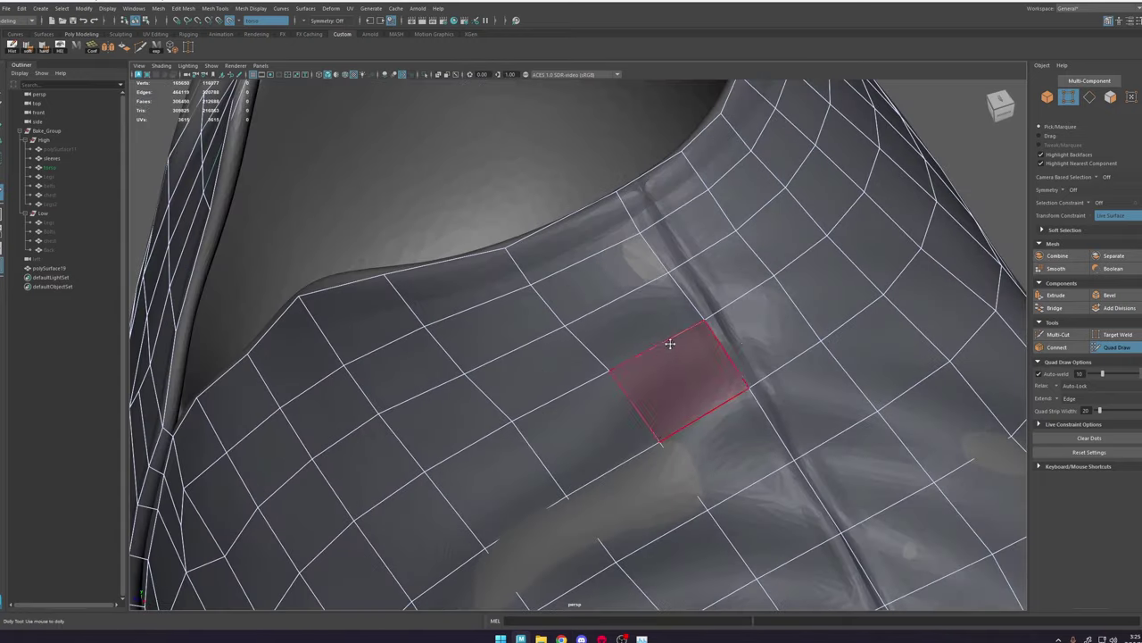
pyautogui.press('w')
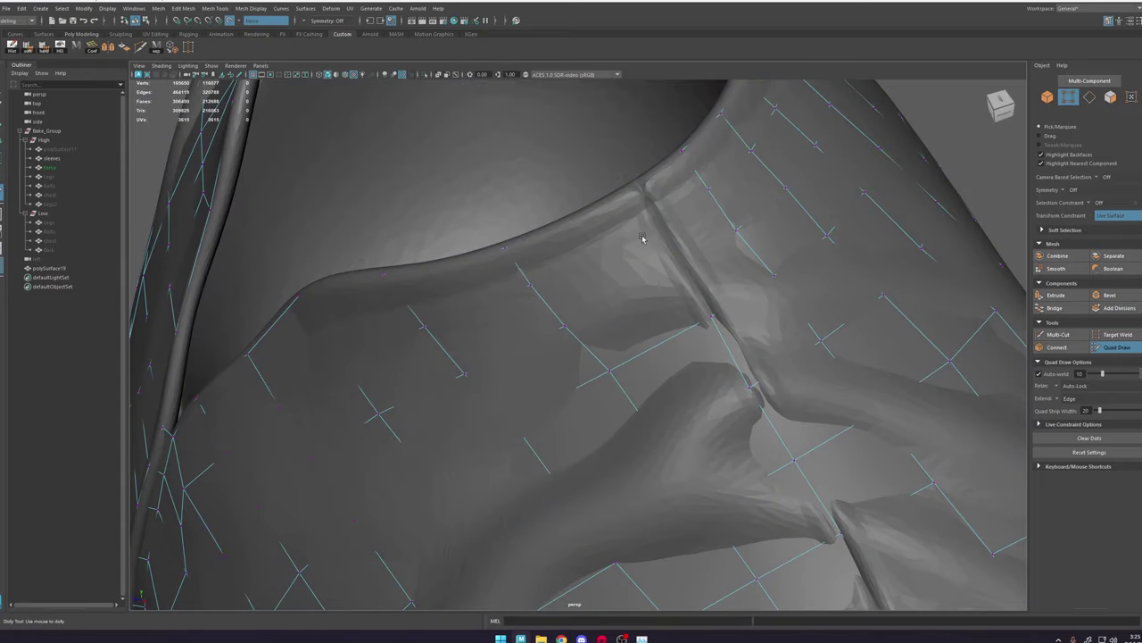
pyautogui.click(643, 238)
pyautogui.moveTo(644, 238)
pyautogui.keyDown('alt'); pyautogui.mouseDown()
pyautogui.moveTo(639, 176)
pyautogui.moveTo(596, 158)
pyautogui.mouseUp(); pyautogui.keyUp('alt')
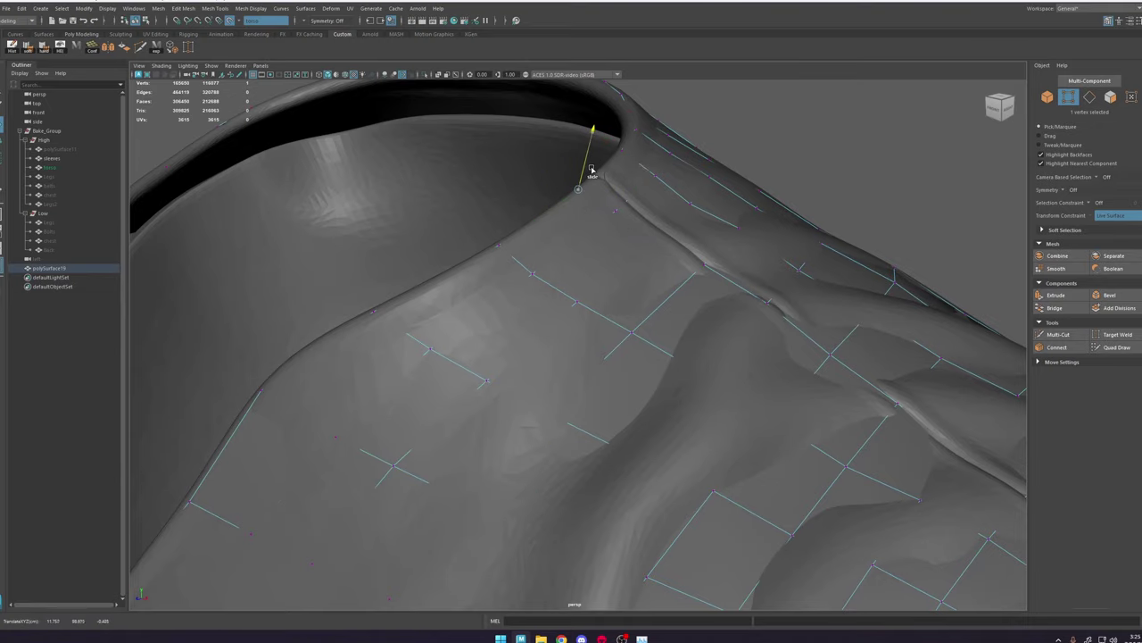
pyautogui.click(1137, 347)
pyautogui.keyDown('alt'); pyautogui.moveTo(696, 233); pyautogui.dragTo(539, 198); pyautogui.keyUp('alt')
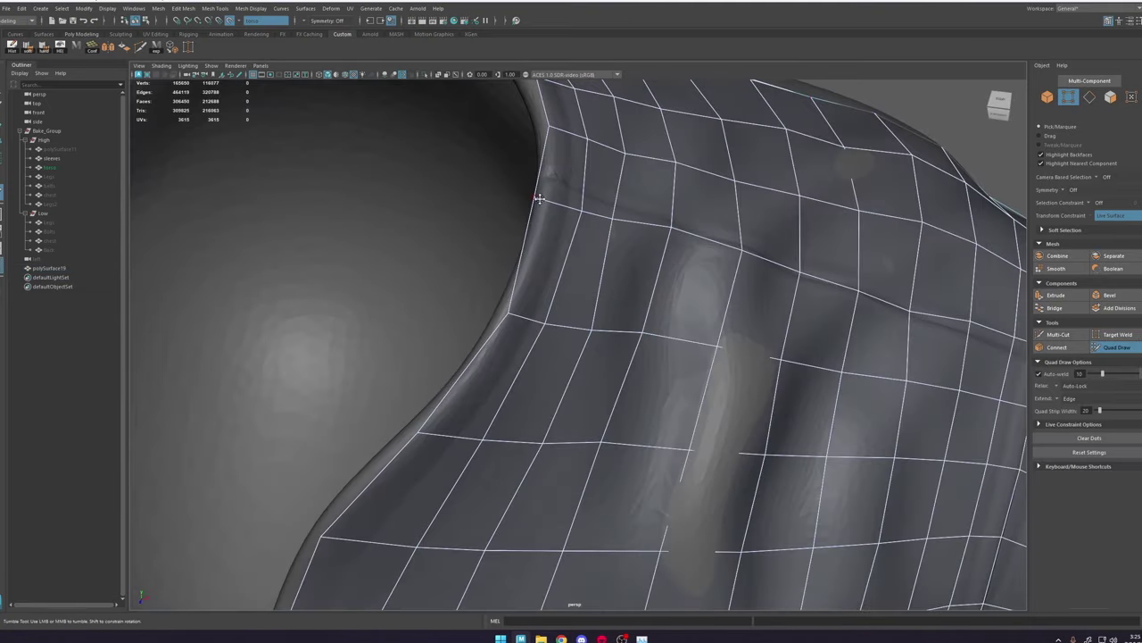
pyautogui.keyDown('alt'); pyautogui.moveTo(565, 225); pyautogui.dragTo(576, 367, button='middle'); pyautogui.keyUp('alt')
pyautogui.keyDown('alt'); pyautogui.moveTo(576, 367); pyautogui.dragTo(473, 299, button='right'); pyautogui.keyUp('alt')
pyautogui.keyDown('alt'); pyautogui.moveTo(629, 370); pyautogui.dragTo(630, 259, button='middle'); pyautogui.keyUp('alt')
pyautogui.keyDown('alt'); pyautogui.moveTo(594, 264); pyautogui.dragTo(612, 284); pyautogui.keyUp('alt')
pyautogui.keyDown('alt'); pyautogui.moveTo(474, 309); pyautogui.dragTo(651, 332, button='middle'); pyautogui.keyUp('alt')
pyautogui.keyDown('alt'); pyautogui.moveTo(652, 332); pyautogui.dragTo(701, 346, button='right'); pyautogui.keyUp('alt')
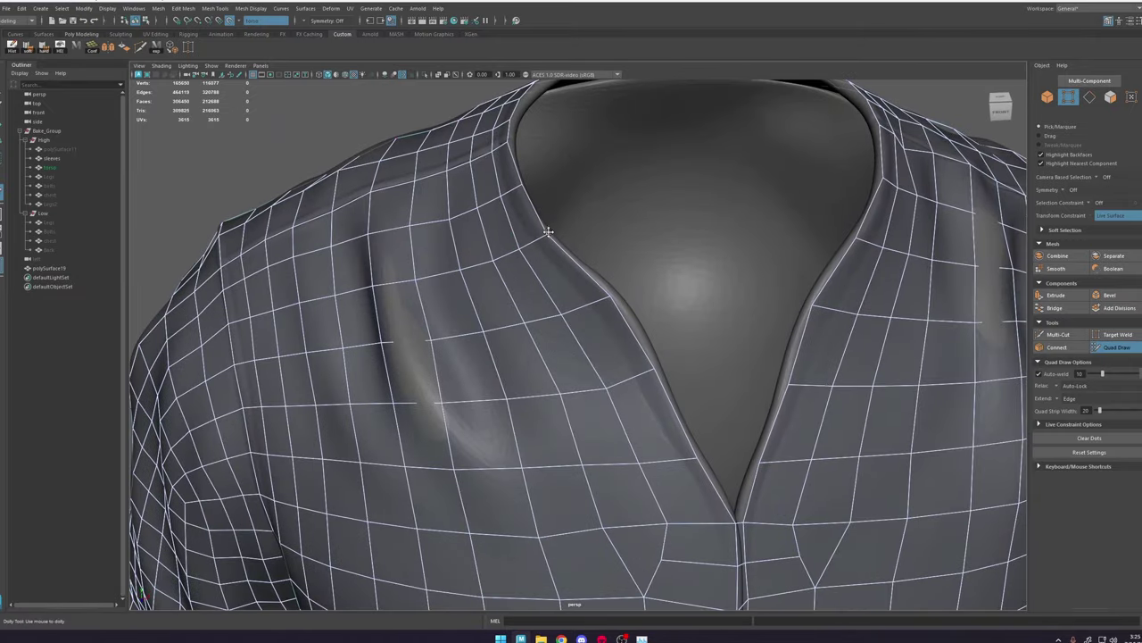
pyautogui.keyDown('alt'); pyautogui.moveTo(548, 232); pyautogui.dragTo(482, 219, button='right'); pyautogui.keyUp('alt')
pyautogui.keyDown('alt'); pyautogui.moveTo(499, 331); pyautogui.dragTo(663, 382); pyautogui.keyUp('alt')
pyautogui.keyDown('alt'); pyautogui.moveTo(581, 335); pyautogui.dragTo(616, 339, button='right'); pyautogui.keyUp('alt')
pyautogui.keyDown('alt'); pyautogui.moveTo(616, 340); pyautogui.dragTo(705, 337, button='middle'); pyautogui.keyUp('alt')
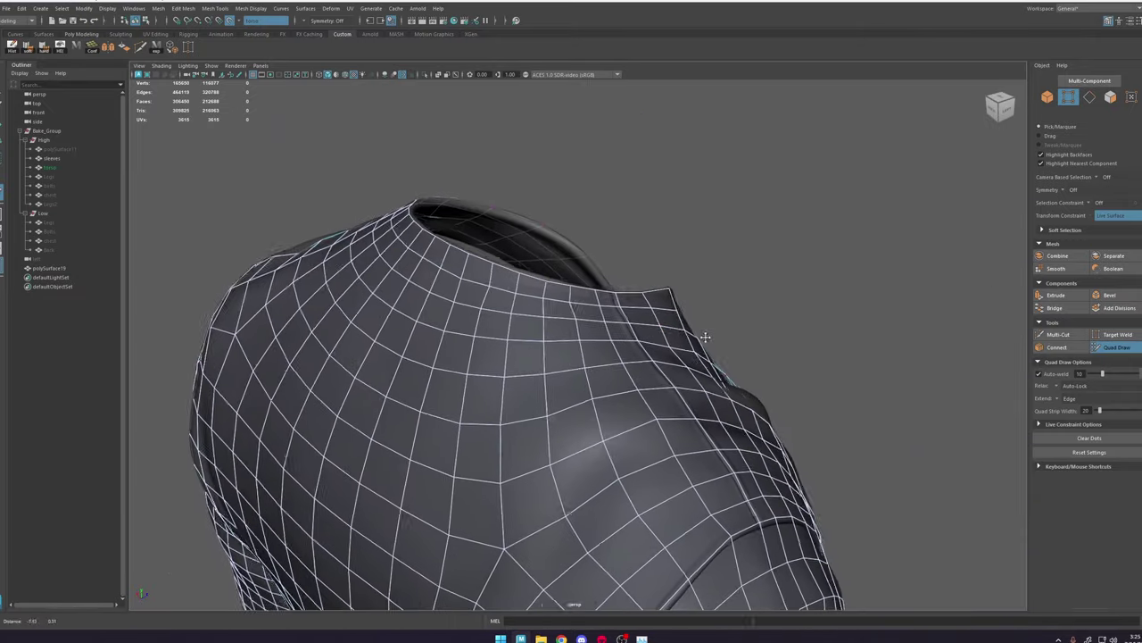
pyautogui.keyDown('alt'); pyautogui.moveTo(705, 338); pyautogui.dragTo(580, 335, button='right'); pyautogui.keyUp('alt')
pyautogui.keyDown('alt'); pyautogui.moveTo(607, 464); pyautogui.dragTo(602, 259, button='middle'); pyautogui.keyUp('alt')
pyautogui.keyDown('alt'); pyautogui.moveTo(656, 335); pyautogui.dragTo(544, 346); pyautogui.keyUp('alt')
pyautogui.keyDown('alt'); pyautogui.moveTo(759, 419); pyautogui.dragTo(684, 423, button='right'); pyautogui.keyUp('alt')
pyautogui.keyDown('alt'); pyautogui.moveTo(684, 423); pyautogui.dragTo(616, 415); pyautogui.keyUp('alt')
pyautogui.keyDown('alt'); pyautogui.moveTo(616, 416); pyautogui.dragTo(631, 222, button='middle'); pyautogui.keyUp('alt')
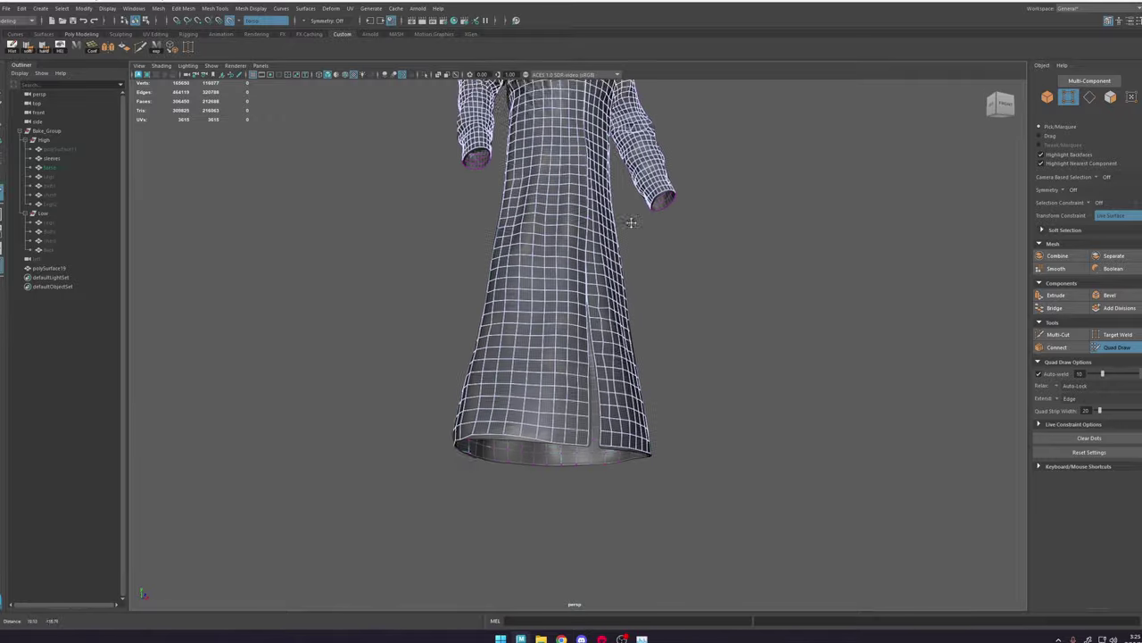
pyautogui.keyDown('alt'); pyautogui.moveTo(606, 393); pyautogui.dragTo(688, 411, button='right'); pyautogui.keyUp('alt')
pyautogui.keyDown('alt'); pyautogui.moveTo(719, 421); pyautogui.dragTo(656, 433); pyautogui.keyUp('alt')
pyautogui.keyDown('alt'); pyautogui.moveTo(504, 392); pyautogui.dragTo(573, 412); pyautogui.keyUp('alt')
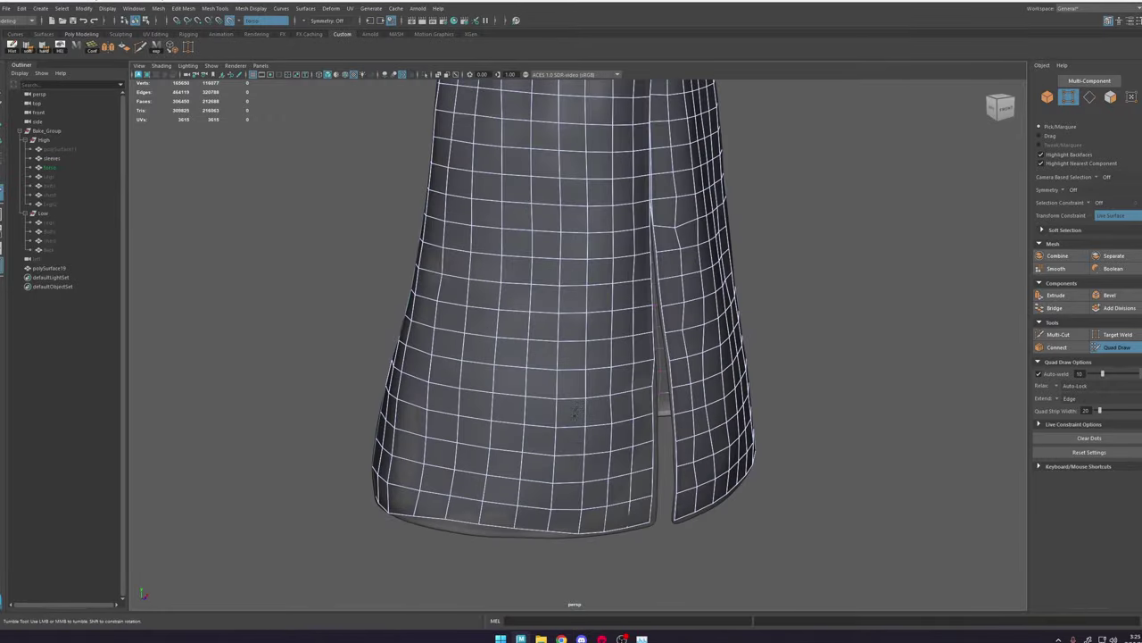
pyautogui.keyDown('alt'); pyautogui.moveTo(574, 413); pyautogui.dragTo(574, 271, button='middle'); pyautogui.keyUp('alt')
pyautogui.keyDown('alt'); pyautogui.moveTo(573, 271); pyautogui.dragTo(679, 286, button='right'); pyautogui.keyUp('alt')
# Step: Move the skirt hem vertices down and outward onto the high-poly hem edge
pyautogui.press('w')
pyautogui.click(431, 457)
pyautogui.press('f')
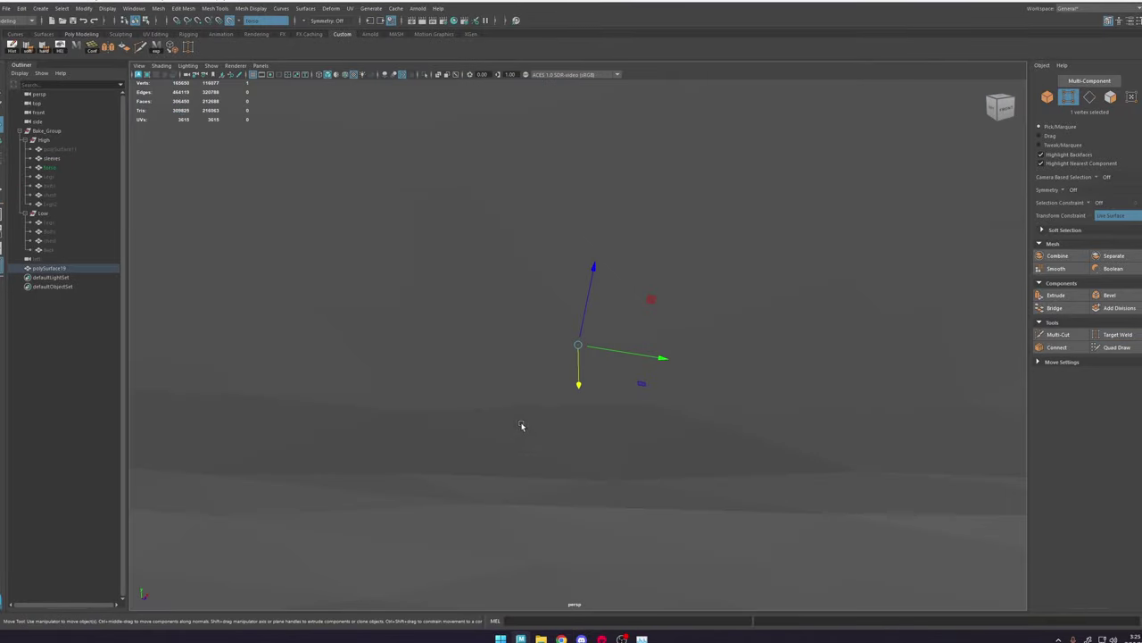
pyautogui.scroll(-10, 563, 400)
pyautogui.moveTo(580, 374); pyautogui.dragTo(580, 377)
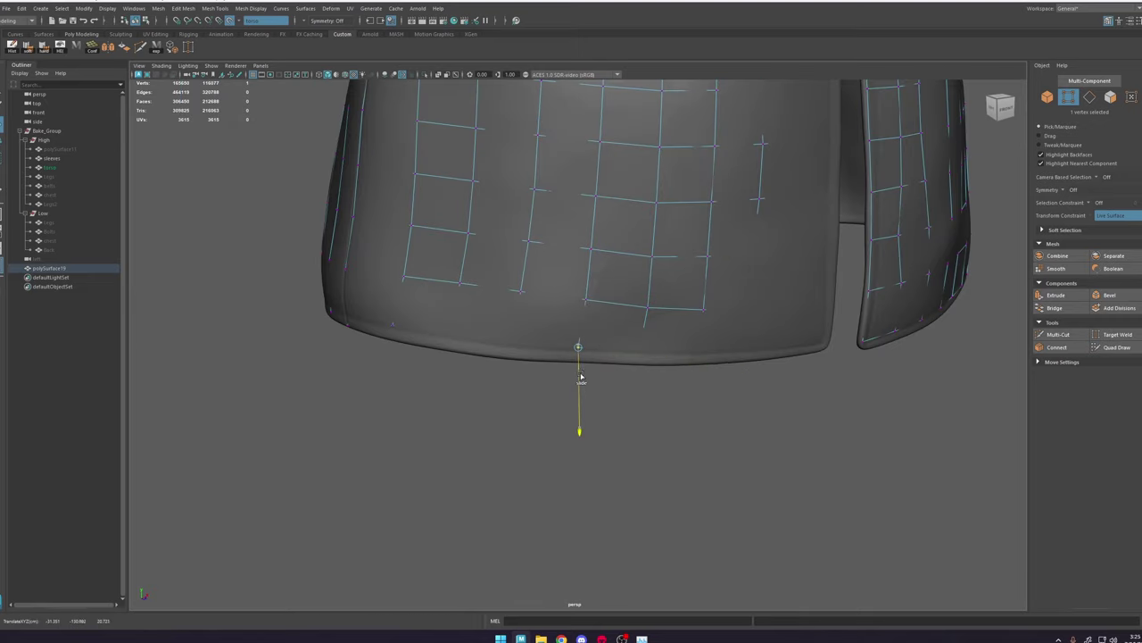
pyautogui.click(513, 334)
pyautogui.moveTo(506, 349); pyautogui.dragTo(504, 357)
pyautogui.click(455, 325)
pyautogui.moveTo(410, 358); pyautogui.dragTo(406, 362)
pyautogui.click(641, 346)
pyautogui.keyDown('ctrl'); pyautogui.keyDown('shift'); pyautogui.moveTo(648, 339); pyautogui.dragTo(645, 377, button='middle'); pyautogui.keyUp('shift'); pyautogui.keyUp('ctrl')
pyautogui.click(698, 345)
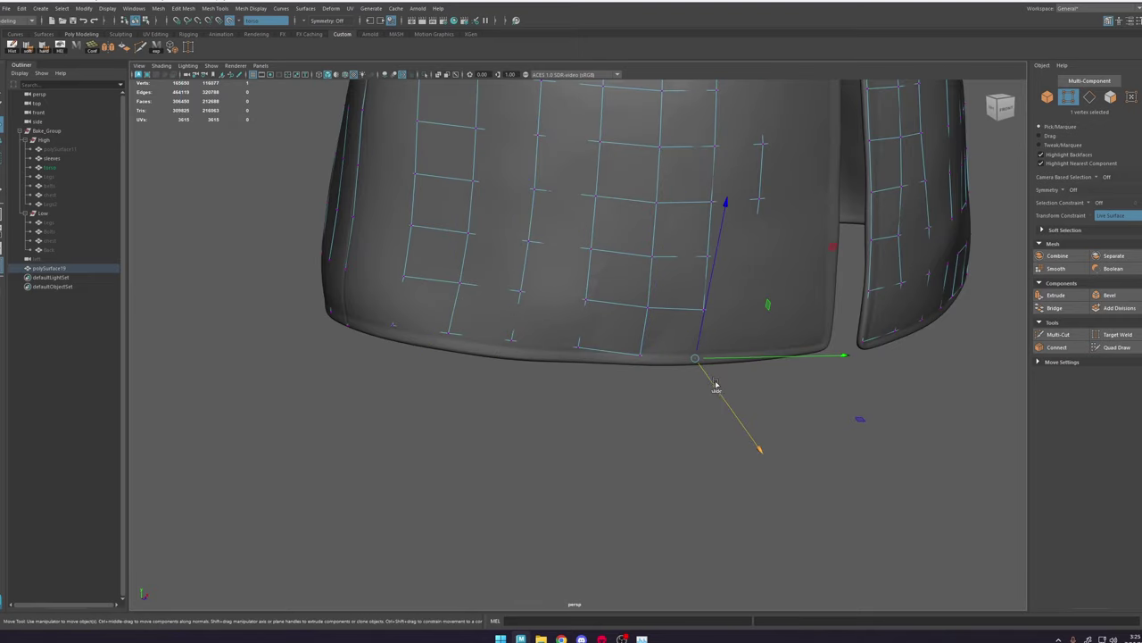
pyautogui.moveTo(717, 385); pyautogui.dragTo(774, 383)
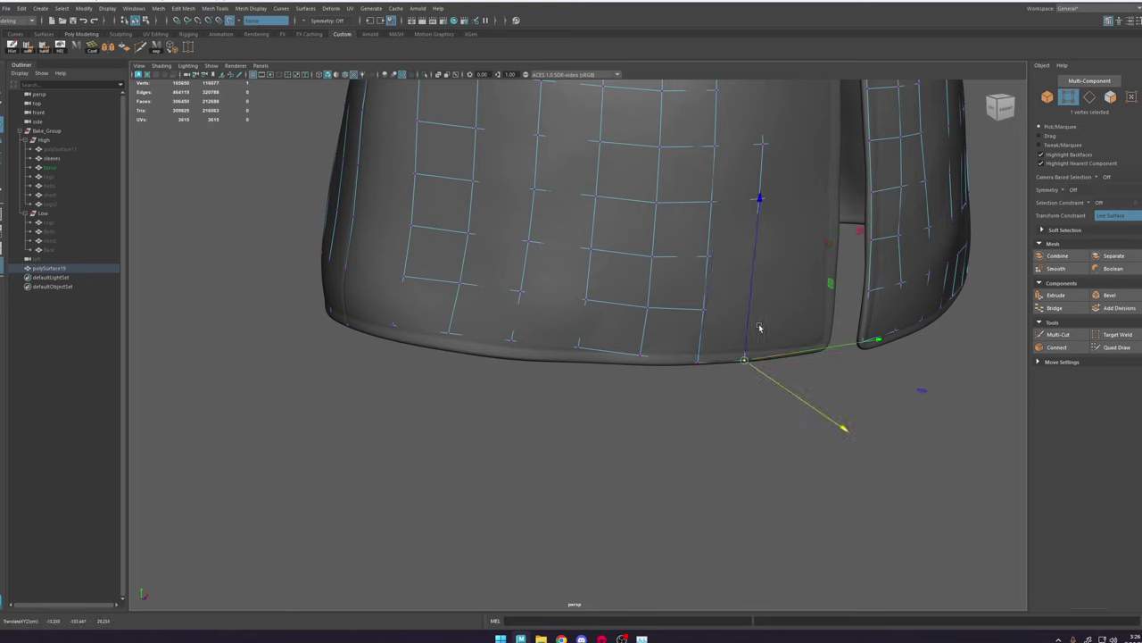
# Step: Fit the vertices beside the slit and at the hem corner onto the high-poly hem
pyautogui.click(757, 313)
pyautogui.click(778, 322)
pyautogui.hotkey('ctrl', 'z')
pyautogui.moveTo(772, 320); pyautogui.dragTo(775, 323)
pyautogui.keyDown('ctrl'); pyautogui.keyDown('shift'); pyautogui.moveTo(775, 325); pyautogui.dragTo(778, 270, button='middle'); pyautogui.keyUp('shift'); pyautogui.keyUp('ctrl')
pyautogui.moveTo(817, 317); pyautogui.dragTo(821, 319)
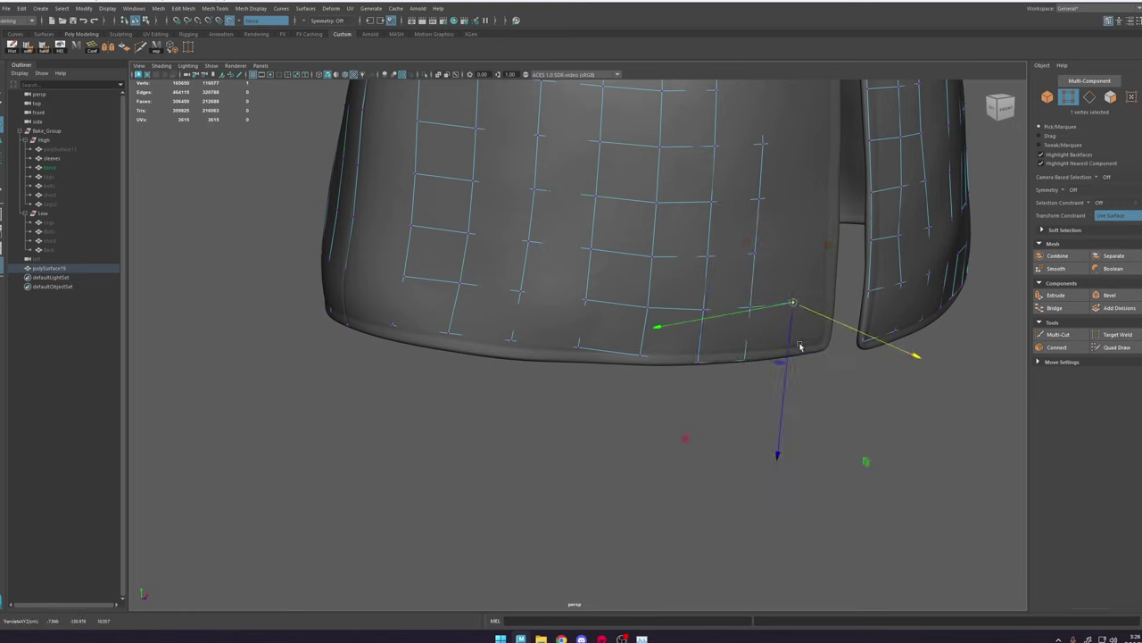
pyautogui.click(829, 354)
pyautogui.click(841, 357)
pyautogui.click(830, 356)
pyautogui.moveTo(829, 358); pyautogui.dragTo(787, 359)
pyautogui.click(790, 361)
pyautogui.keyDown('alt'); pyautogui.moveTo(813, 275); pyautogui.dragTo(785, 326, button='middle'); pyautogui.keyUp('alt')
pyautogui.click(786, 328)
# Step: Align the vertices running up the slit edge so they follow the slit
pyautogui.click(799, 343)
pyautogui.moveTo(812, 349); pyautogui.dragTo(817, 351)
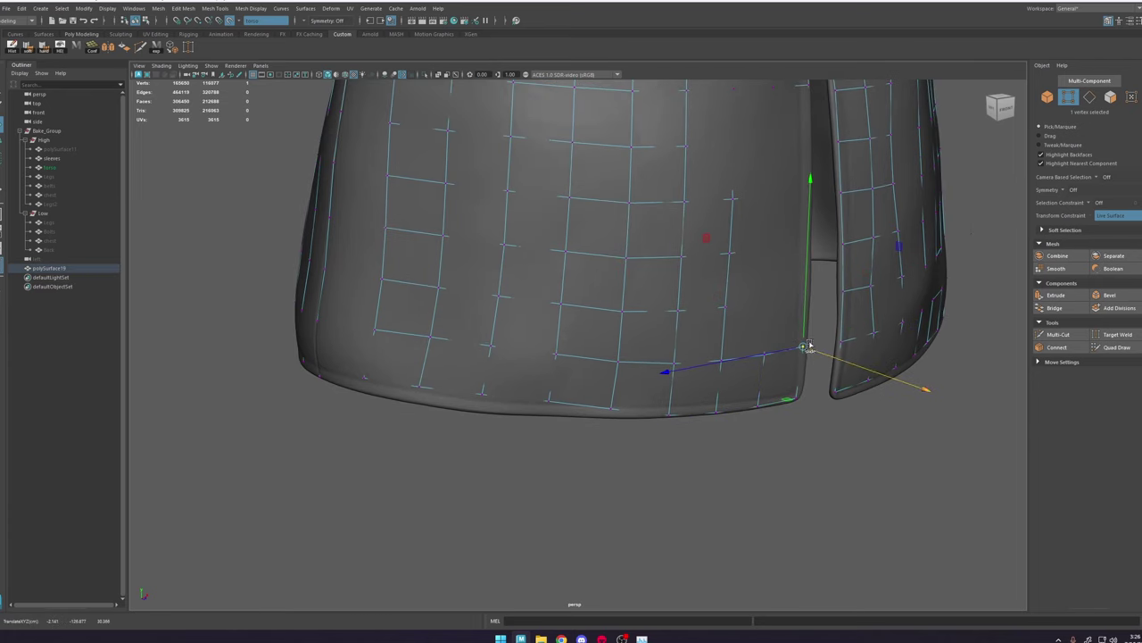
pyautogui.click(802, 295)
pyautogui.moveTo(811, 305); pyautogui.dragTo(787, 314)
pyautogui.click(763, 305)
pyautogui.click(773, 250)
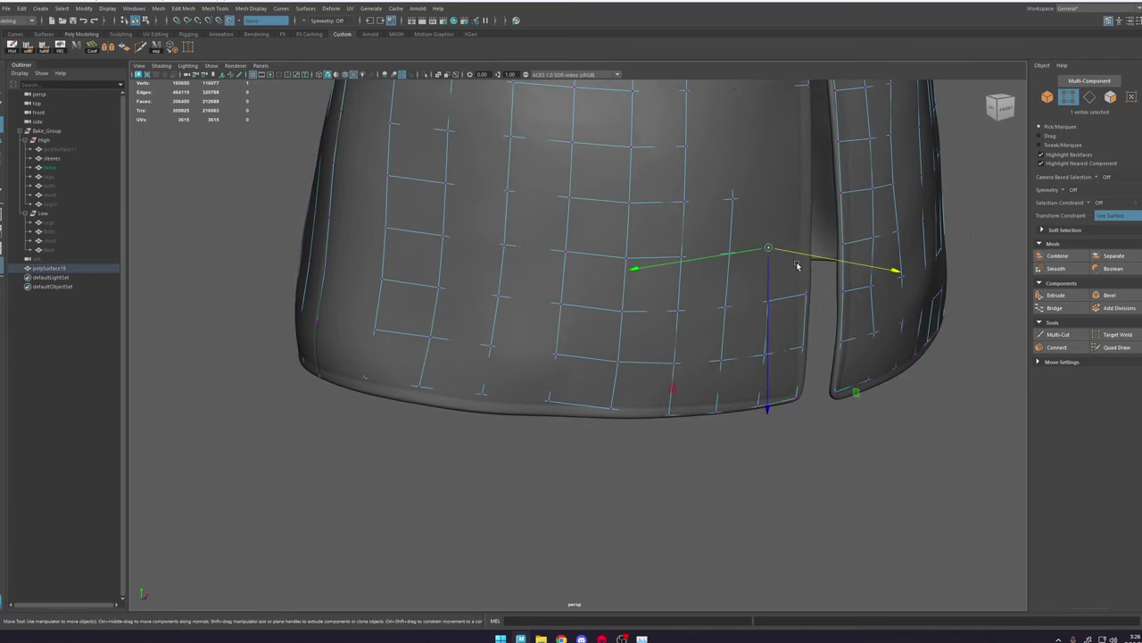
pyautogui.moveTo(797, 264); pyautogui.dragTo(820, 248)
pyautogui.click(807, 242)
pyautogui.click(774, 197)
pyautogui.moveTo(804, 198); pyautogui.dragTo(777, 257)
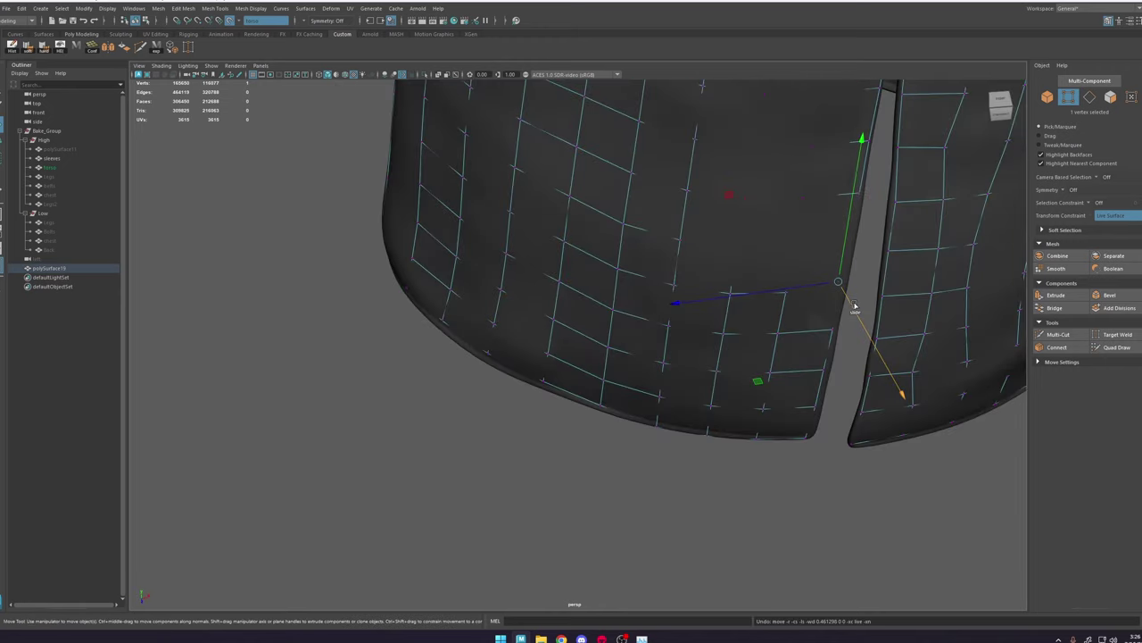
pyautogui.moveTo(854, 306); pyautogui.dragTo(857, 311)
pyautogui.click(787, 249)
pyautogui.keyDown('alt'); pyautogui.moveTo(807, 251); pyautogui.dragTo(800, 257); pyautogui.keyUp('alt')
# Step: Slide the edge vertices on the opposite slit panel into line along the slit
pyautogui.keyDown('alt'); pyautogui.moveTo(801, 258); pyautogui.dragTo(713, 300, button='middle'); pyautogui.keyUp('alt')
pyautogui.click(746, 296)
pyautogui.moveTo(754, 324); pyautogui.dragTo(755, 325)
pyautogui.click(637, 307)
pyautogui.keyDown('alt'); pyautogui.moveTo(705, 243); pyautogui.dragTo(696, 352, button='middle'); pyautogui.keyUp('alt')
pyautogui.keyDown('alt'); pyautogui.moveTo(696, 351); pyautogui.dragTo(686, 327); pyautogui.keyUp('alt')
pyautogui.click(640, 315)
pyautogui.click(769, 220)
pyautogui.moveTo(774, 253); pyautogui.dragTo(775, 257)
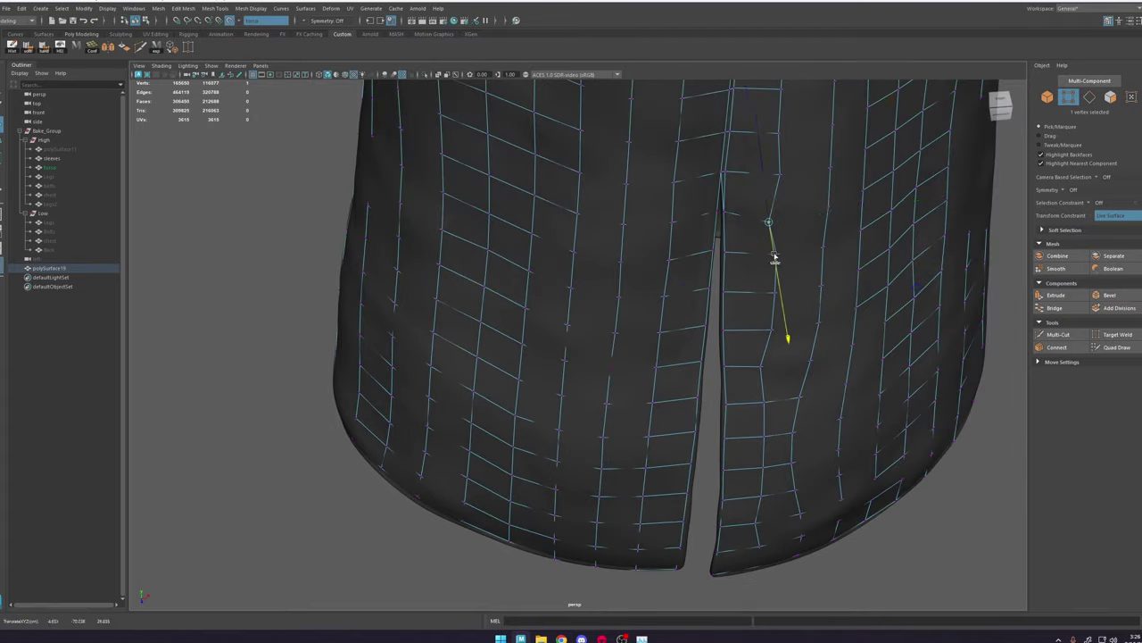
# Step: Relax the hem vertices on the robe's left side onto the high-poly surface
pyautogui.press('y')
pyautogui.scroll(5, 743, 401)
pyautogui.moveTo(778, 533)
pyautogui.keyDown('alt'); pyautogui.mouseDown()
pyautogui.moveTo(746, 411)
pyautogui.moveTo(308, 413)
pyautogui.moveTo(502, 341)
pyautogui.mouseUp(); pyautogui.keyUp('alt')
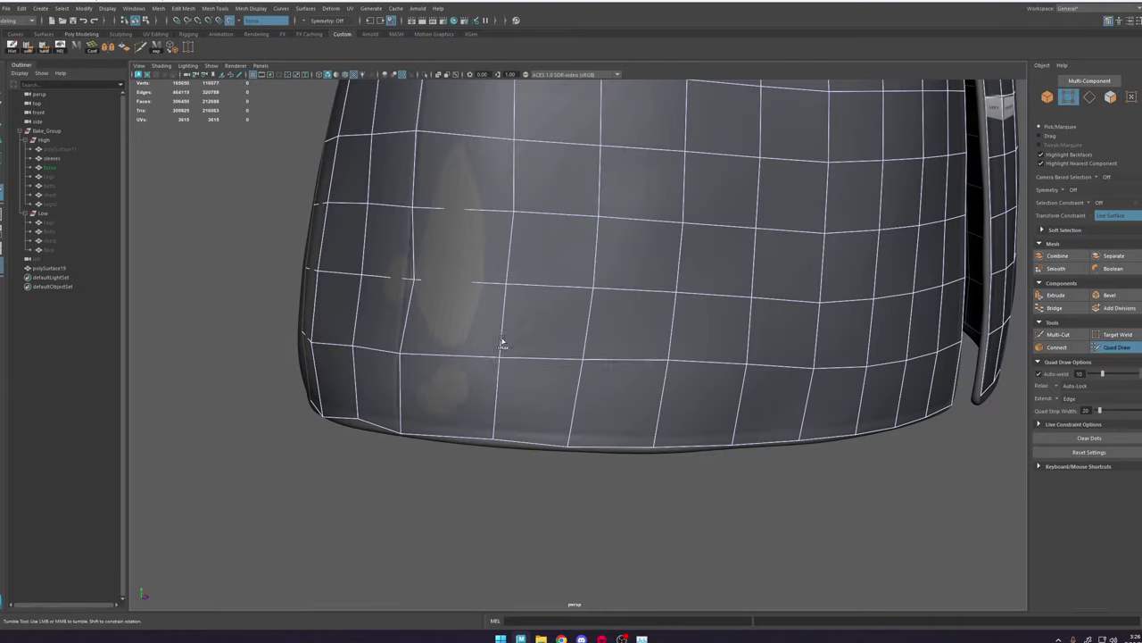
pyautogui.press('w')
pyautogui.click(408, 337)
pyautogui.click(1116, 346)
pyautogui.press('w')
pyautogui.click(648, 416)
pyautogui.click(1115, 347)
pyautogui.press('w')
pyautogui.click(487, 233)
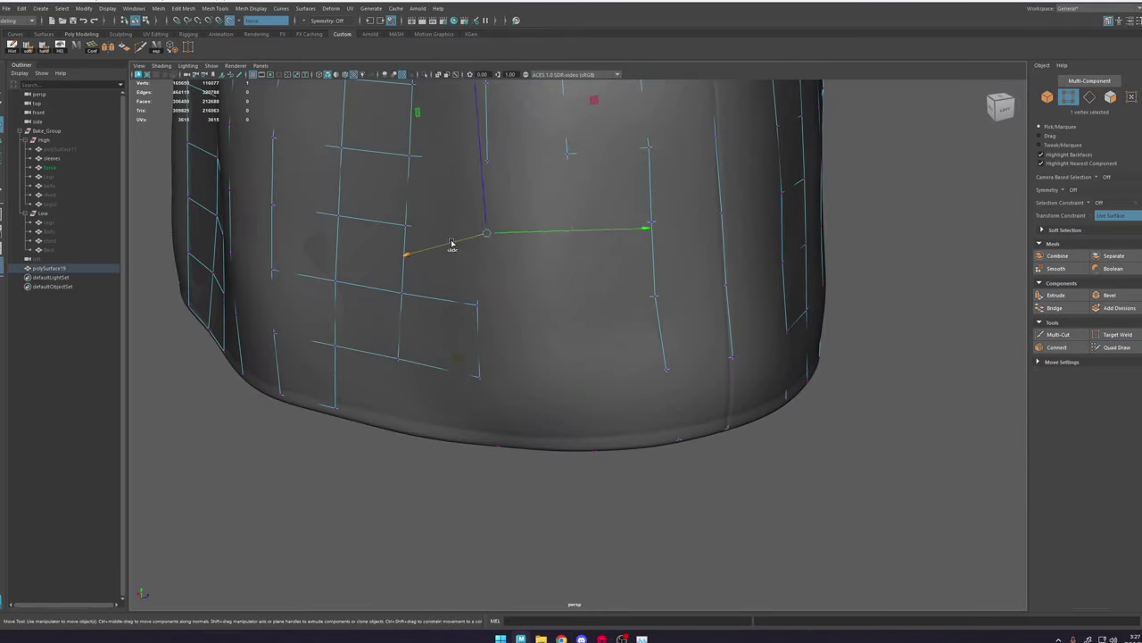
pyautogui.press('y')
pyautogui.press('w')
pyautogui.moveTo(575, 420)
pyautogui.keyDown('alt'); pyautogui.mouseDown()
pyautogui.moveTo(521, 362)
pyautogui.moveTo(632, 343)
pyautogui.mouseUp(); pyautogui.keyUp('alt')
# Step: Nudge the vertices near the hem on the back of the skirt into place
pyautogui.press('y')
pyautogui.scroll(-5, 635, 294)
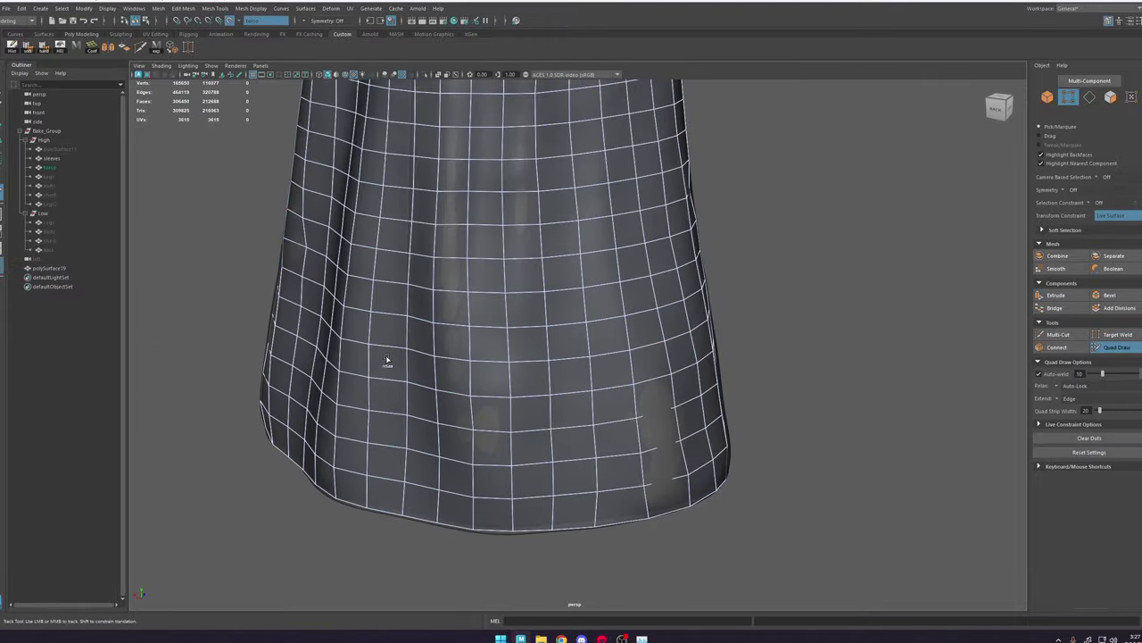
pyautogui.press('w')
pyautogui.moveTo(387, 363)
pyautogui.keyDown('shift'); pyautogui.mouseDown()
pyautogui.moveTo(350, 426)
pyautogui.moveTo(615, 357)
pyautogui.mouseUp(); pyautogui.keyUp('shift')
pyautogui.click(706, 253)
pyautogui.click(1115, 347)
pyautogui.press('w')
pyautogui.click(576, 380)
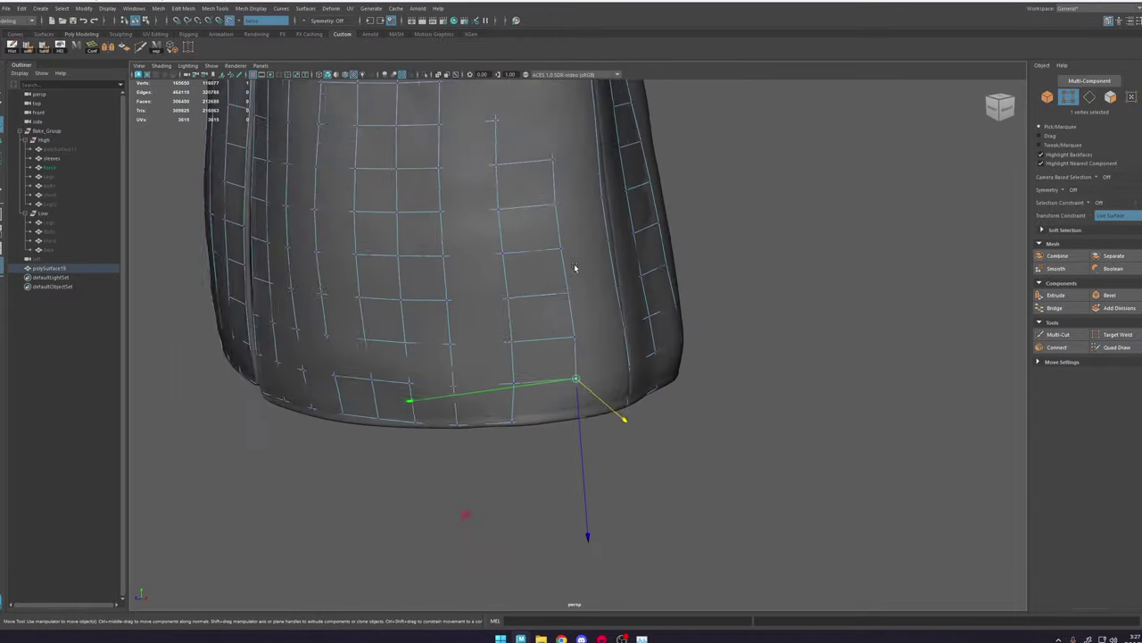
pyautogui.keyDown('alt'); pyautogui.moveTo(576, 268); pyautogui.dragTo(500, 232); pyautogui.keyUp('alt')
pyautogui.click(538, 181)
# Step: Orbit around the lower skirt to inspect the slit between the panels
pyautogui.keyDown('alt'); pyautogui.moveTo(544, 170); pyautogui.dragTo(544, 373); pyautogui.keyUp('alt')
pyautogui.keyDown('alt'); pyautogui.moveTo(549, 379); pyautogui.dragTo(525, 453); pyautogui.keyUp('alt')
pyautogui.keyDown('alt'); pyautogui.moveTo(437, 469); pyautogui.dragTo(518, 438); pyautogui.keyUp('alt')
pyautogui.keyDown('alt'); pyautogui.moveTo(485, 383); pyautogui.dragTo(509, 286, button='right'); pyautogui.keyUp('alt')
pyautogui.keyDown('alt'); pyautogui.moveTo(500, 259); pyautogui.dragTo(516, 414, button='middle'); pyautogui.keyUp('alt')
pyautogui.keyDown('alt'); pyautogui.moveTo(516, 413); pyautogui.dragTo(446, 393, button='right'); pyautogui.keyUp('alt')
pyautogui.moveTo(447, 393)
pyautogui.keyDown('alt'); pyautogui.mouseDown()
pyautogui.moveTo(566, 383)
pyautogui.moveTo(747, 434)
pyautogui.moveTo(654, 246)
pyautogui.mouseUp(); pyautogui.keyUp('alt')
pyautogui.press('w')
pyautogui.press('y')
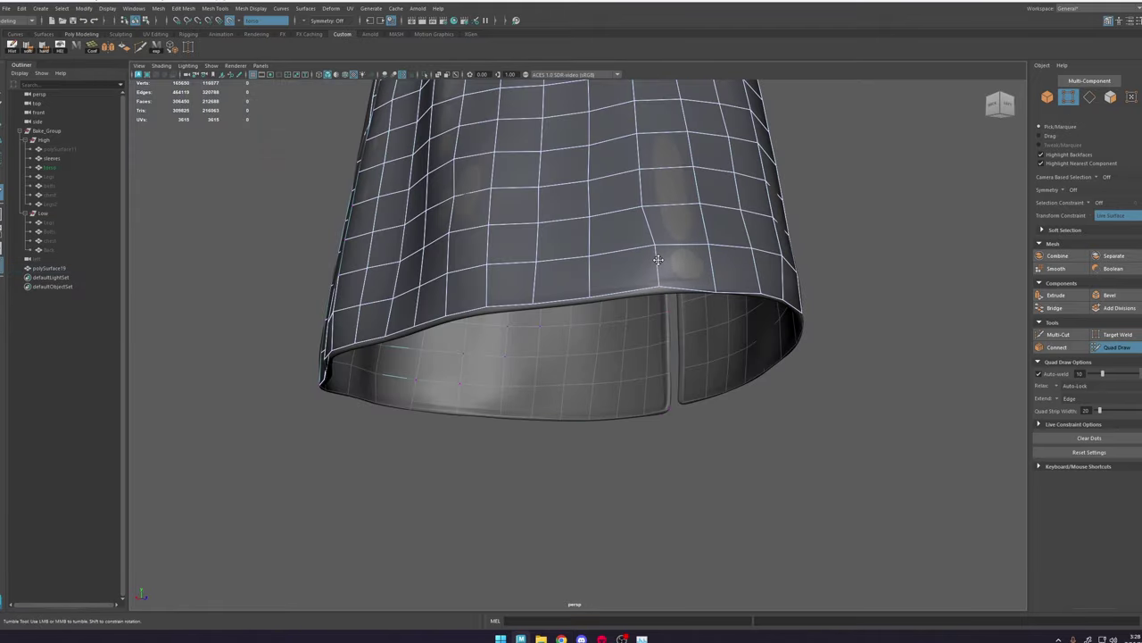
# Step: Review the whole robe from the collar down to the skirt hem
pyautogui.keyDown('alt'); pyautogui.moveTo(639, 133); pyautogui.dragTo(535, 174, button='right'); pyautogui.keyUp('alt')
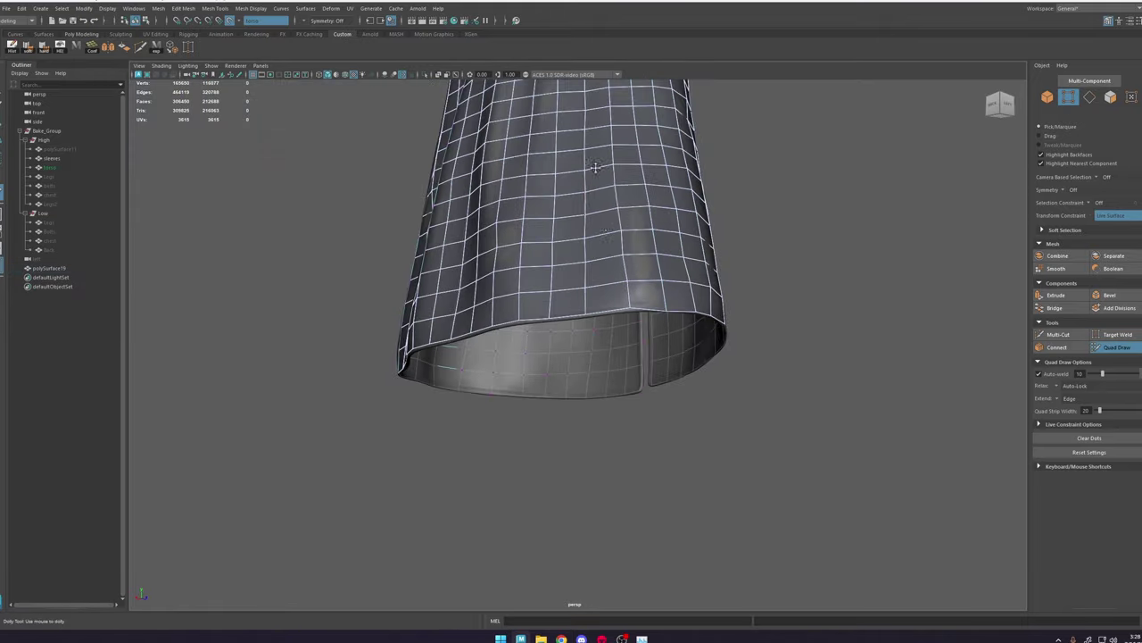
pyautogui.keyDown('alt'); pyautogui.moveTo(535, 174); pyautogui.dragTo(722, 247); pyautogui.keyUp('alt')
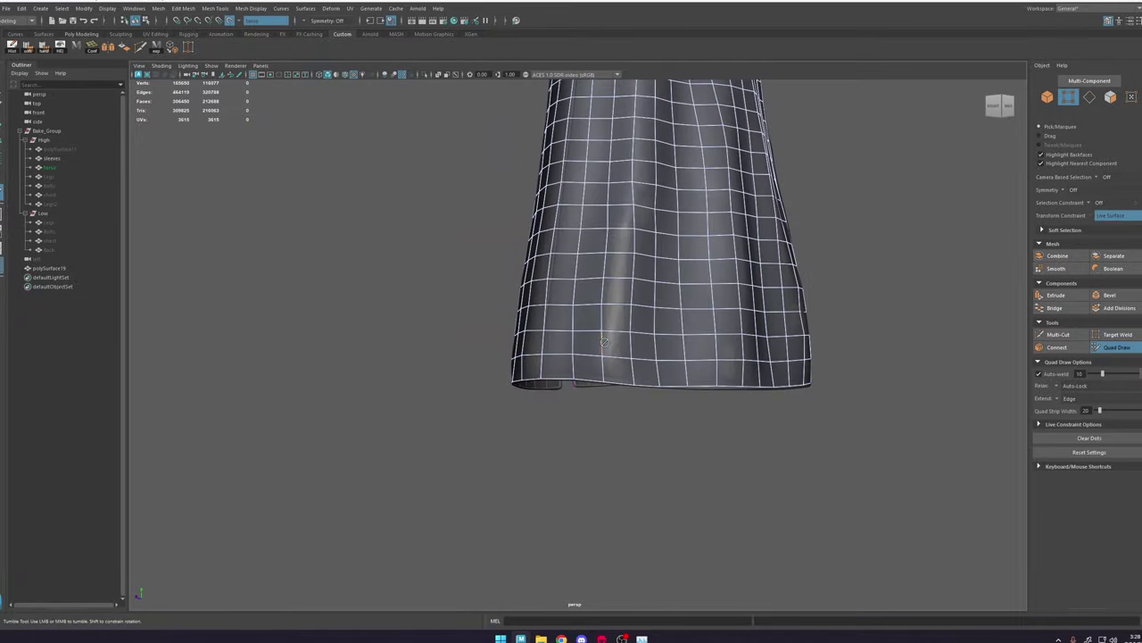
pyautogui.keyDown('alt'); pyautogui.moveTo(639, 214); pyautogui.dragTo(616, 518, button='middle'); pyautogui.keyUp('alt')
pyautogui.keyDown('alt'); pyautogui.moveTo(571, 268); pyautogui.dragTo(660, 223); pyautogui.keyUp('alt')
pyautogui.keyDown('alt'); pyautogui.moveTo(660, 224); pyautogui.dragTo(603, 500, button='middle'); pyautogui.keyUp('alt')
pyautogui.keyDown('alt'); pyautogui.moveTo(602, 500); pyautogui.dragTo(576, 491, button='right'); pyautogui.keyUp('alt')
pyautogui.keyDown('alt'); pyautogui.moveTo(576, 491); pyautogui.dragTo(577, 506, button='middle'); pyautogui.keyUp('alt')
pyautogui.keyDown('alt'); pyautogui.moveTo(577, 507); pyautogui.dragTo(531, 500, button='right'); pyautogui.keyUp('alt')
pyautogui.keyDown('alt'); pyautogui.moveTo(531, 508); pyautogui.dragTo(535, 321, button='middle'); pyautogui.keyUp('alt')
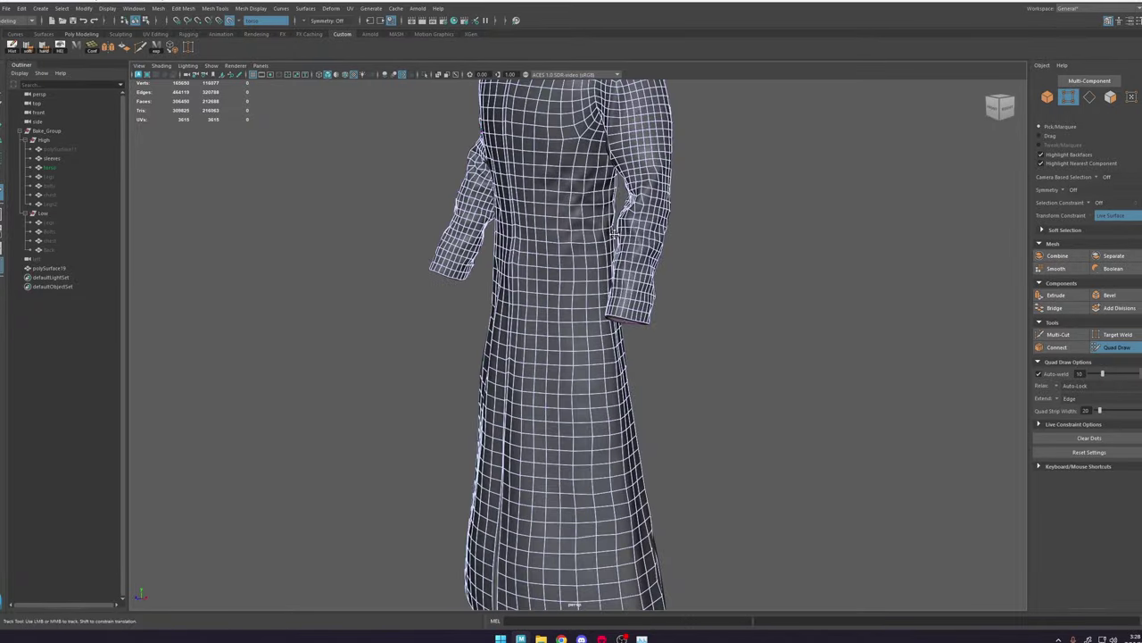
pyautogui.keyDown('alt'); pyautogui.moveTo(536, 401); pyautogui.dragTo(600, 445, button='right'); pyautogui.keyUp('alt')
pyautogui.keyDown('alt'); pyautogui.moveTo(599, 445); pyautogui.dragTo(613, 340, button='middle'); pyautogui.keyUp('alt')
pyautogui.keyDown('alt'); pyautogui.moveTo(668, 417); pyautogui.dragTo(658, 418); pyautogui.keyUp('alt')
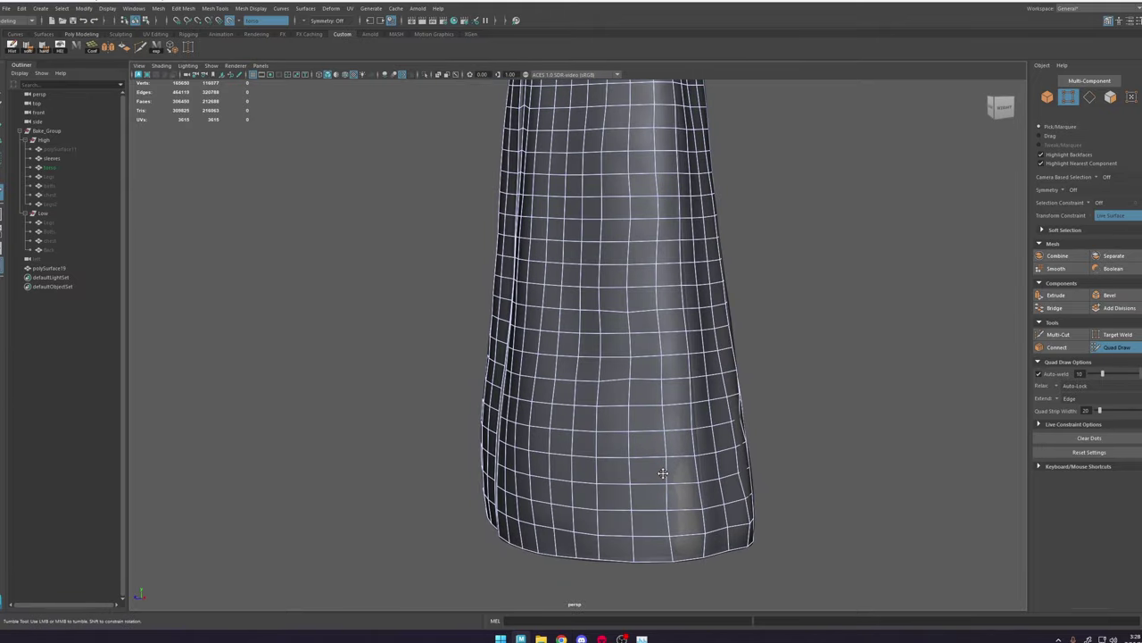
pyautogui.keyDown('alt'); pyautogui.moveTo(676, 502); pyautogui.dragTo(635, 482); pyautogui.keyUp('alt')
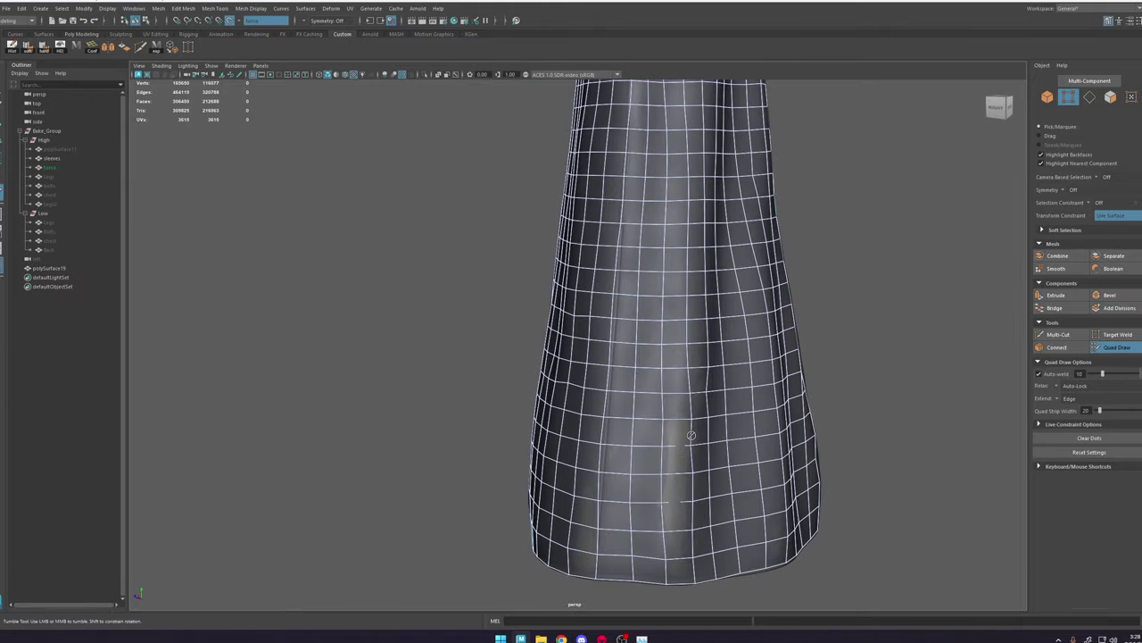
pyautogui.keyDown('alt'); pyautogui.moveTo(692, 444); pyautogui.dragTo(651, 468); pyautogui.keyUp('alt')
# Step: Tweak one more skirt vertex, return to Quad Draw and undo a stray point
pyautogui.press('w')
pyautogui.click(653, 459)
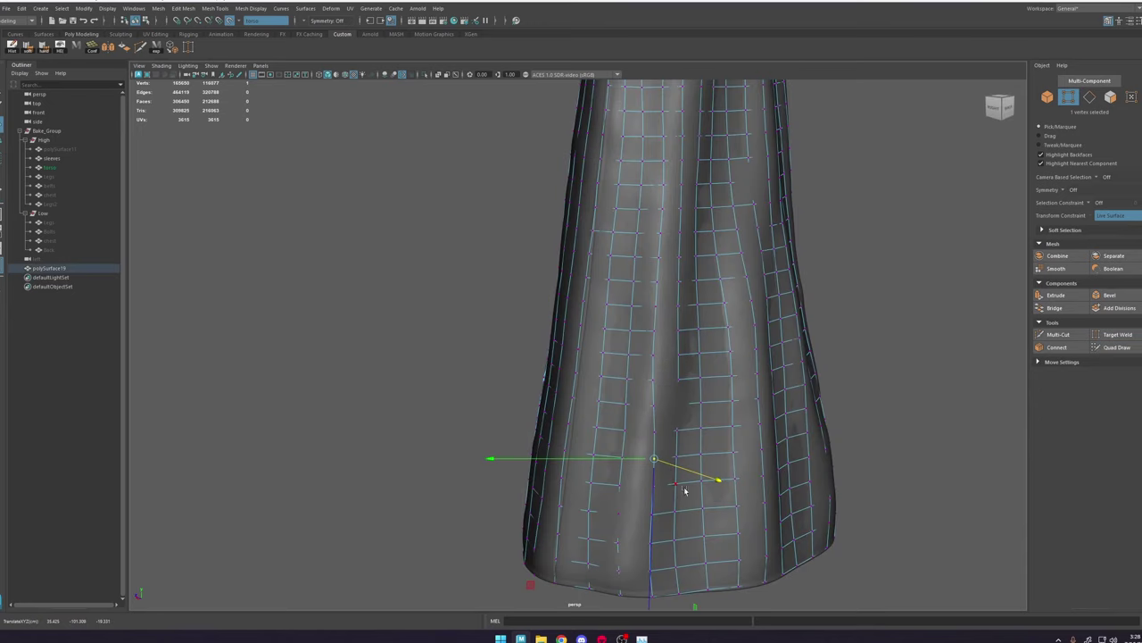
pyautogui.keyDown('alt'); pyautogui.moveTo(758, 357); pyautogui.dragTo(710, 336); pyautogui.keyUp('alt')
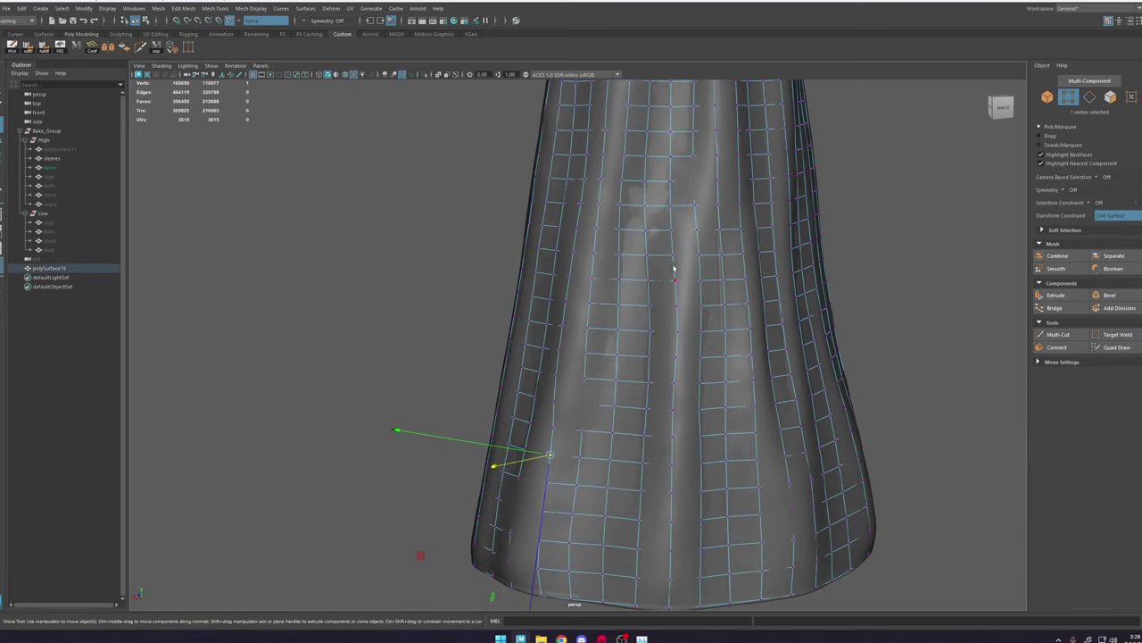
pyautogui.click(1104, 351)
pyautogui.keyDown('alt'); pyautogui.moveTo(795, 439); pyautogui.dragTo(740, 448); pyautogui.keyUp('alt')
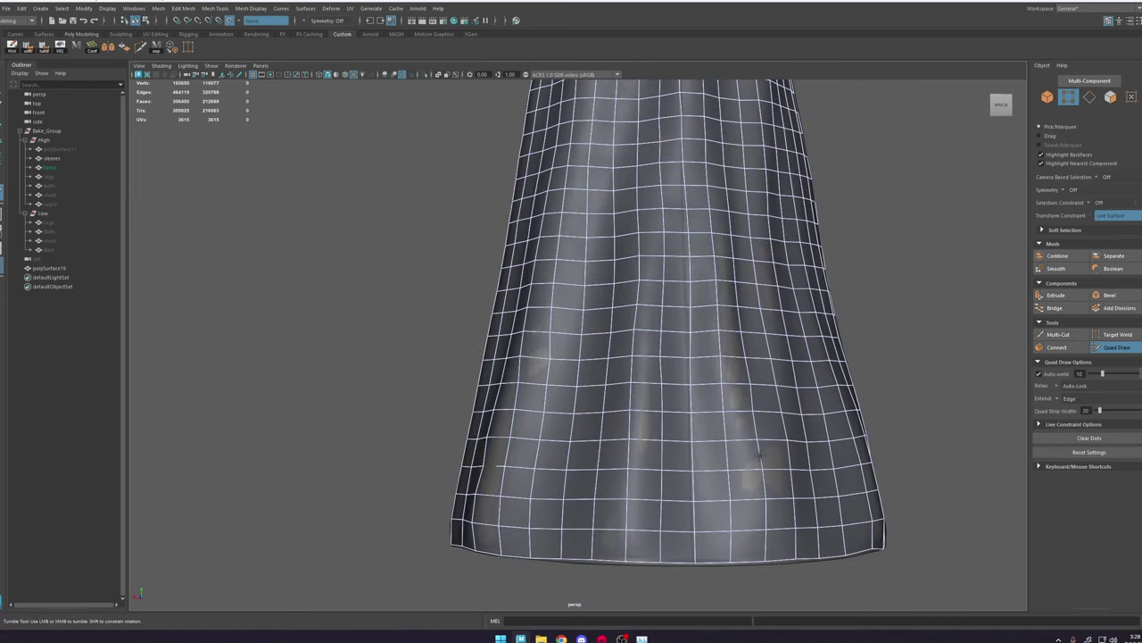
pyautogui.hotkey('ctrl', 'z')
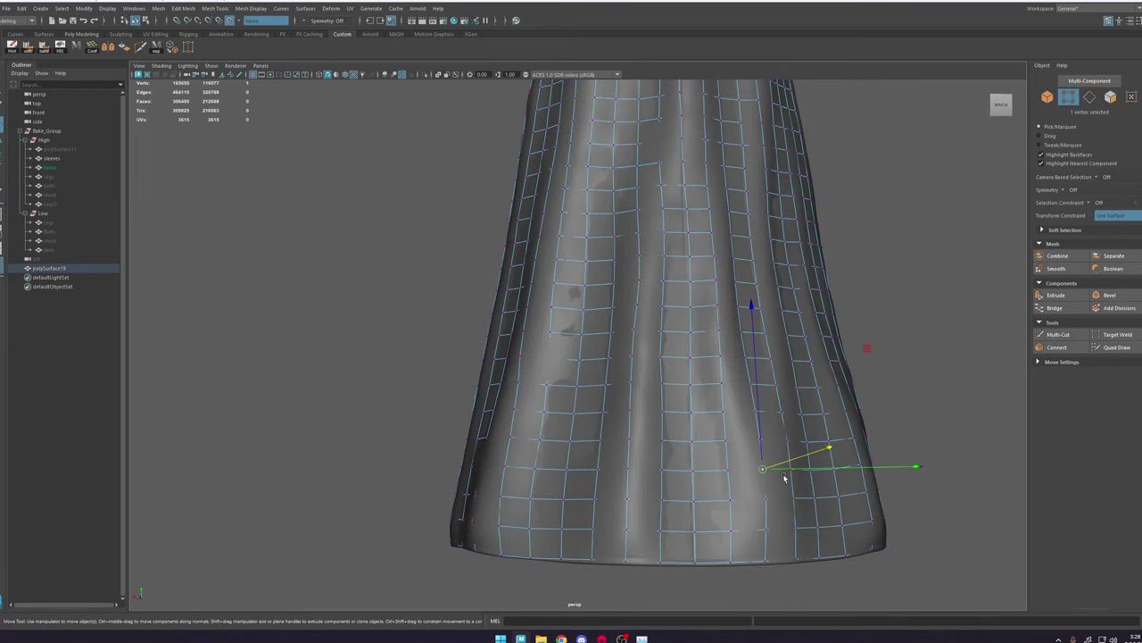
pyautogui.click(1104, 349)
pyautogui.keyDown('alt'); pyautogui.moveTo(750, 443); pyautogui.dragTo(738, 464); pyautogui.keyUp('alt')
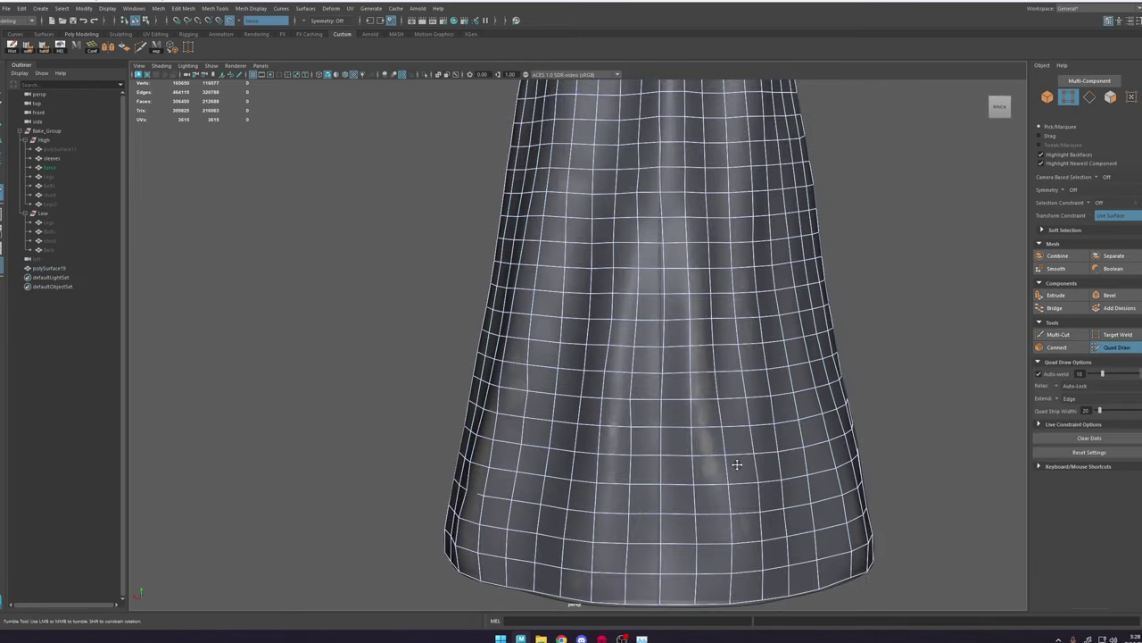
# Step: Orbit and zoom in to inspect the finished slit edge up close
pyautogui.scroll(-3, 724, 438)
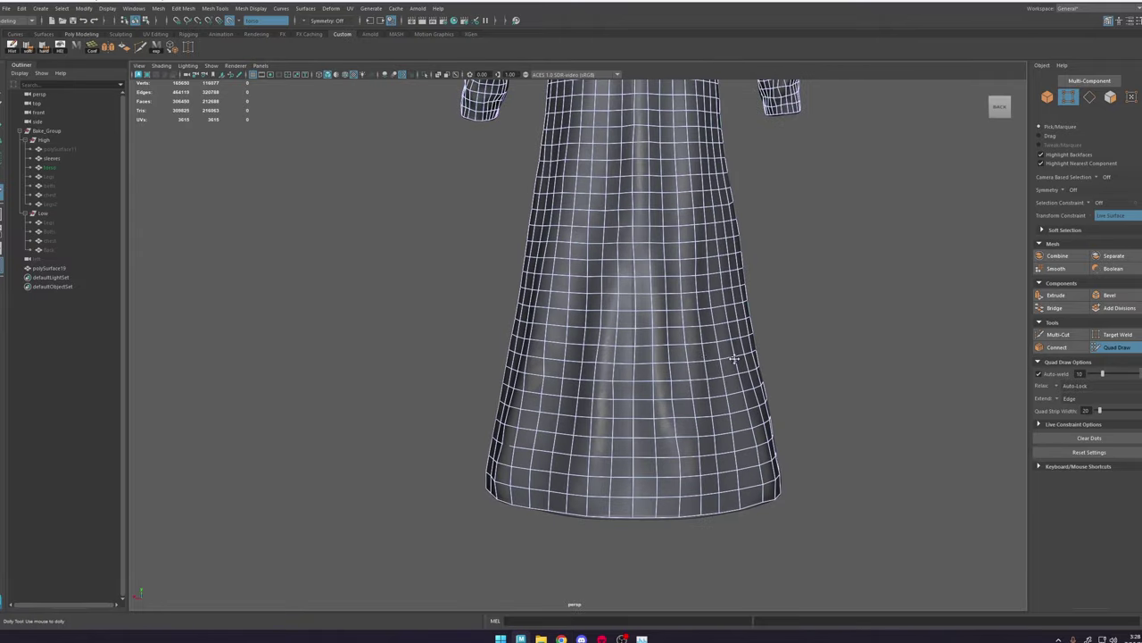
pyautogui.keyDown('alt'); pyautogui.moveTo(625, 344); pyautogui.dragTo(796, 288); pyautogui.keyUp('alt')
pyautogui.scroll(3, 634, 401)
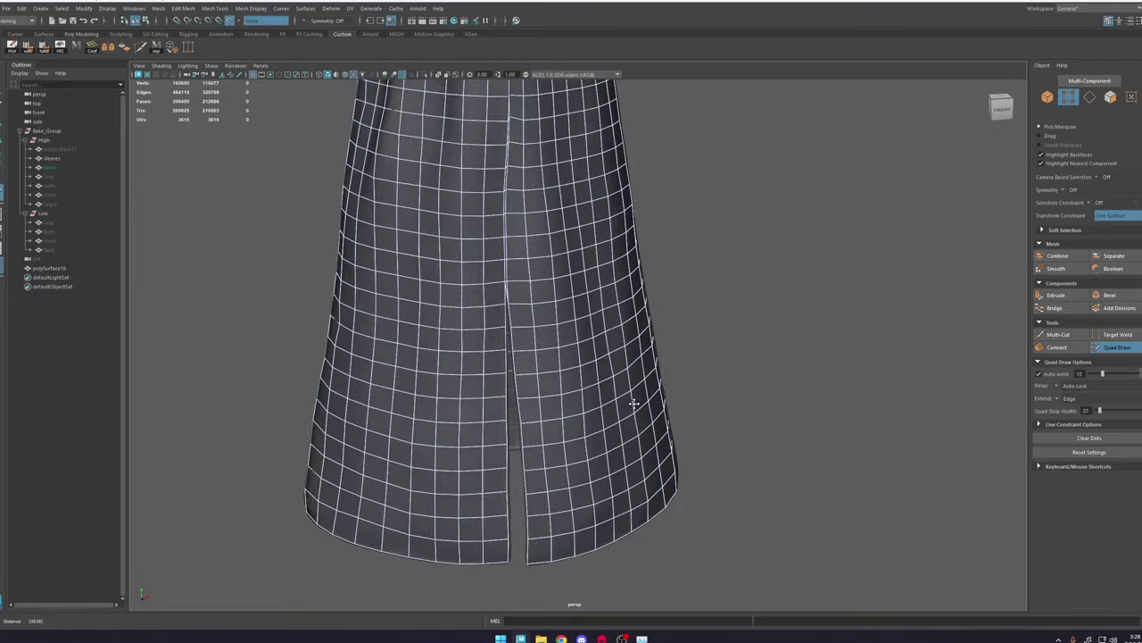
pyautogui.keyDown('alt'); pyautogui.moveTo(528, 178); pyautogui.dragTo(583, 281, button='middle'); pyautogui.keyUp('alt')
pyautogui.keyDown('alt'); pyautogui.moveTo(568, 268); pyautogui.dragTo(559, 247); pyautogui.keyUp('alt')
pyautogui.scroll(4, 559, 357)
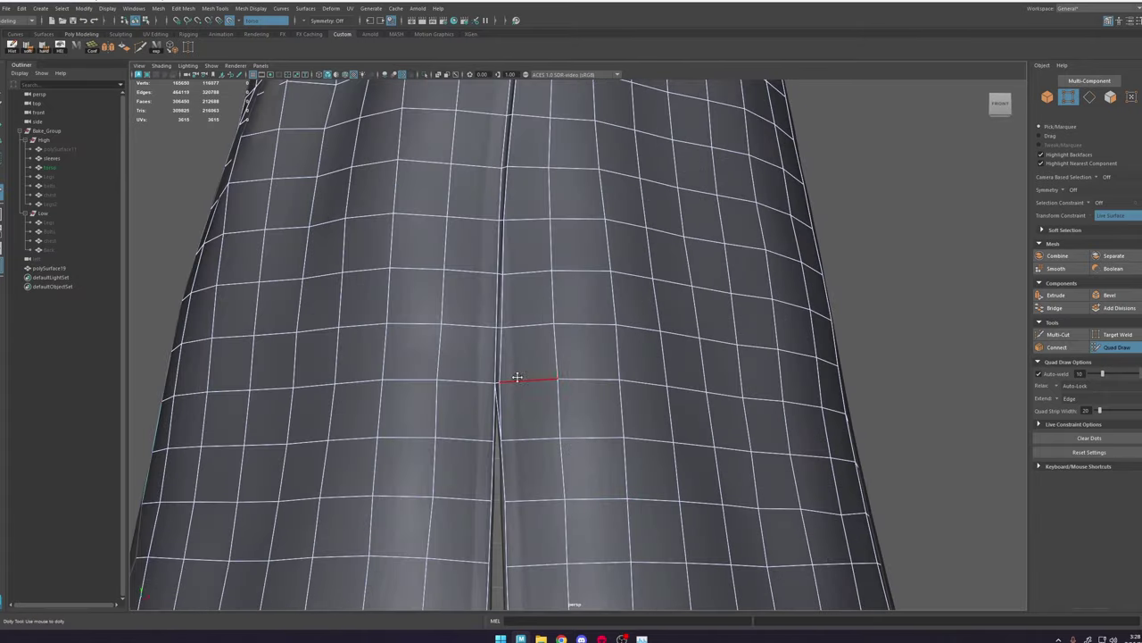
pyautogui.keyDown('alt'); pyautogui.moveTo(579, 312); pyautogui.dragTo(584, 294); pyautogui.keyUp('alt')
pyautogui.scroll(-2, 580, 292)
pyautogui.keyDown('alt'); pyautogui.moveTo(573, 292); pyautogui.dragTo(625, 299, button='middle'); pyautogui.keyUp('alt')
pyautogui.scroll(-3, 625, 299)
# Step: Duplicate the low-poly robe as polySurface20 and isolate the copy in the viewport
pyautogui.press('w')
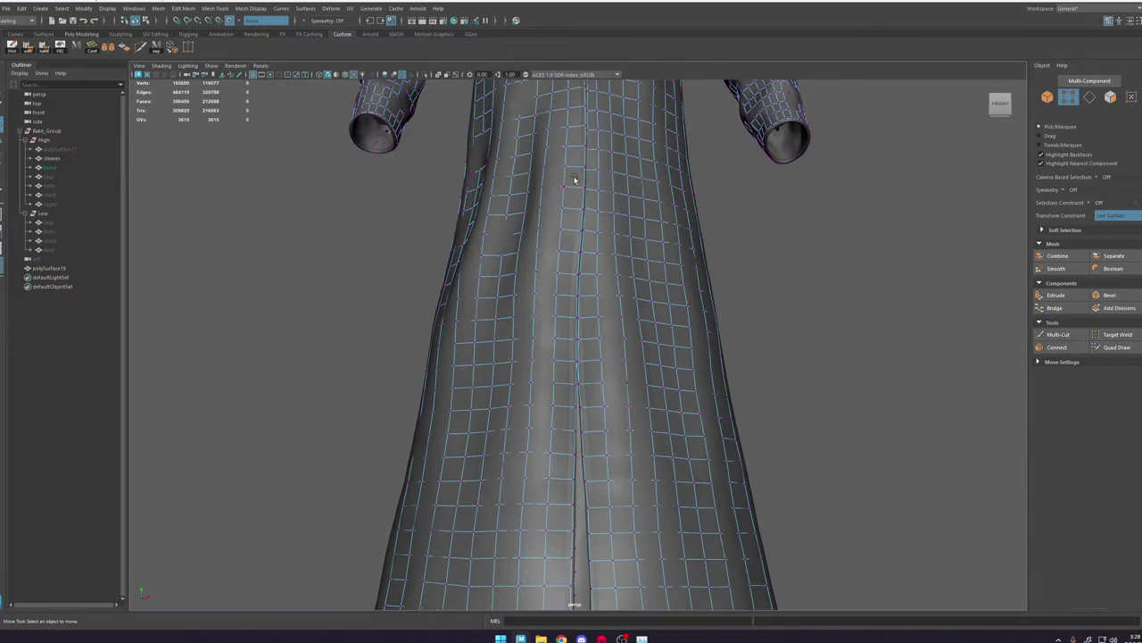
pyautogui.moveTo(560, 186); pyautogui.dragTo(688, 95, button='right')
pyautogui.scroll(-5, 616, 312)
pyautogui.keyDown('alt'); pyautogui.moveTo(615, 312); pyautogui.dragTo(659, 276); pyautogui.keyUp('alt')
pyautogui.scroll(4, 737, 403)
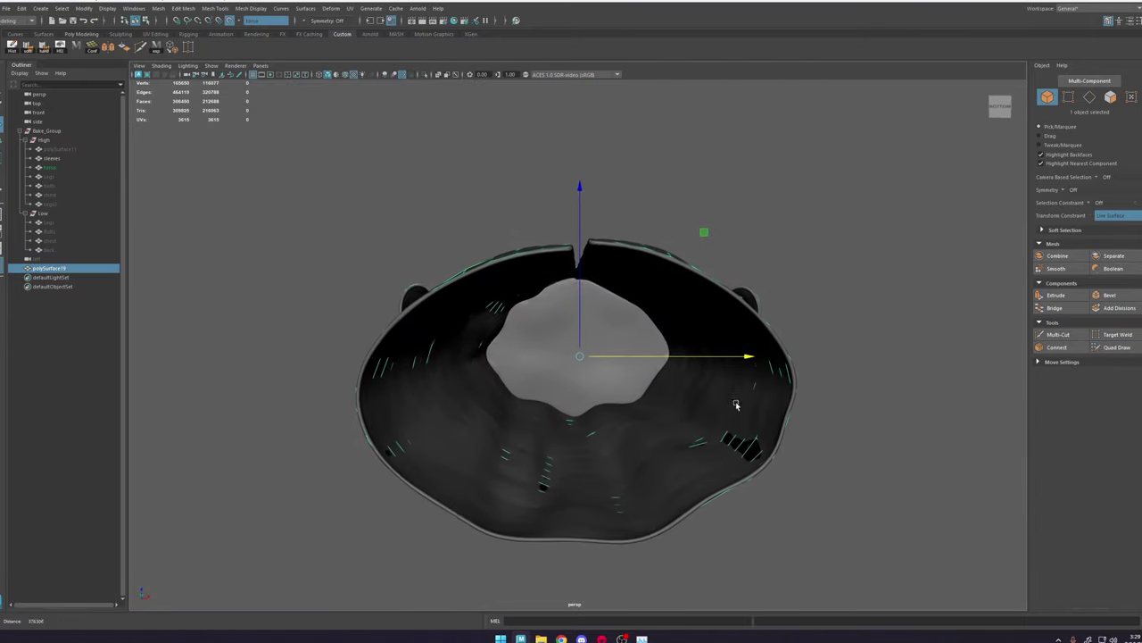
pyautogui.keyDown('alt'); pyautogui.moveTo(737, 403); pyautogui.dragTo(680, 433); pyautogui.keyUp('alt')
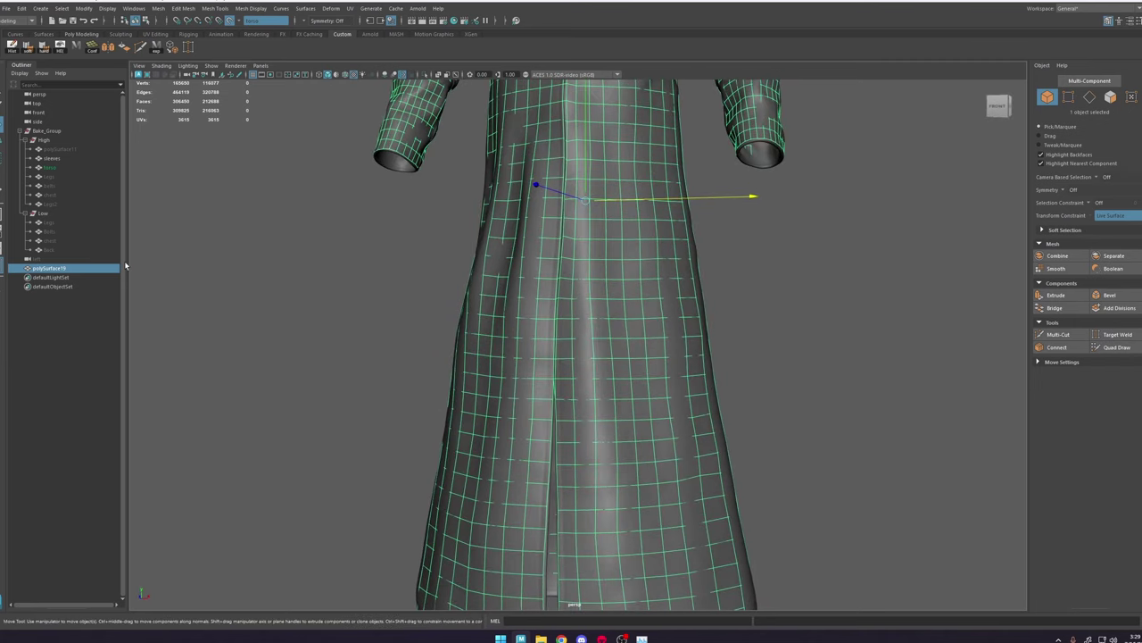
pyautogui.hotkey('ctrl', 'd')
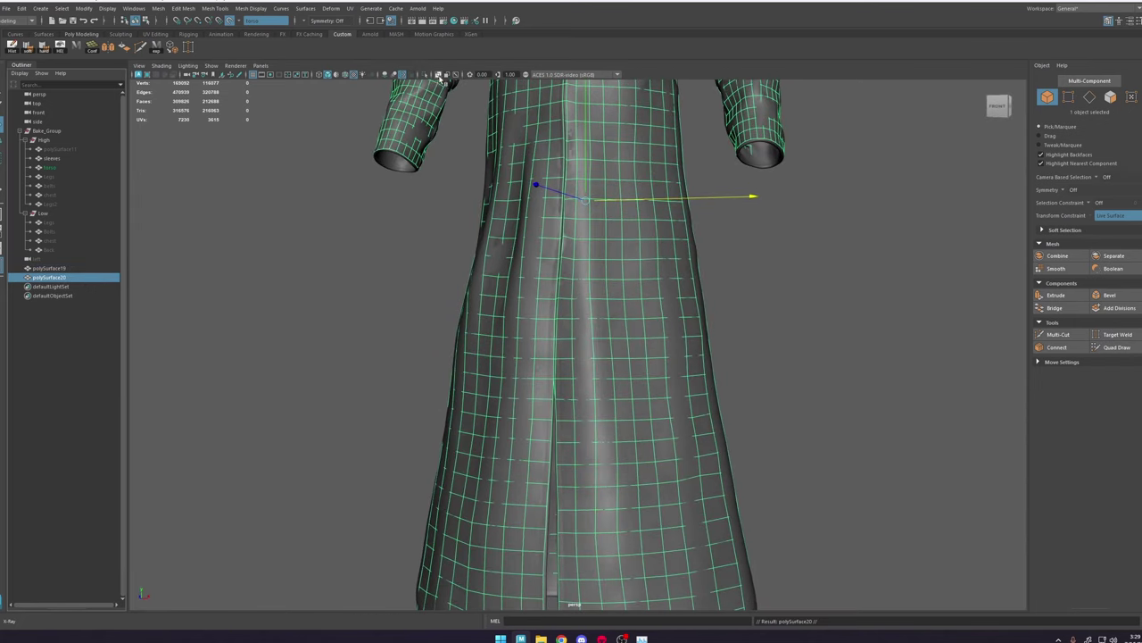
pyautogui.click(424, 75)
pyautogui.scroll(-5, 615, 282)
pyautogui.keyDown('alt'); pyautogui.moveTo(625, 266); pyautogui.dragTo(621, 281); pyautogui.keyUp('alt')
pyautogui.scroll(4, 620, 282)
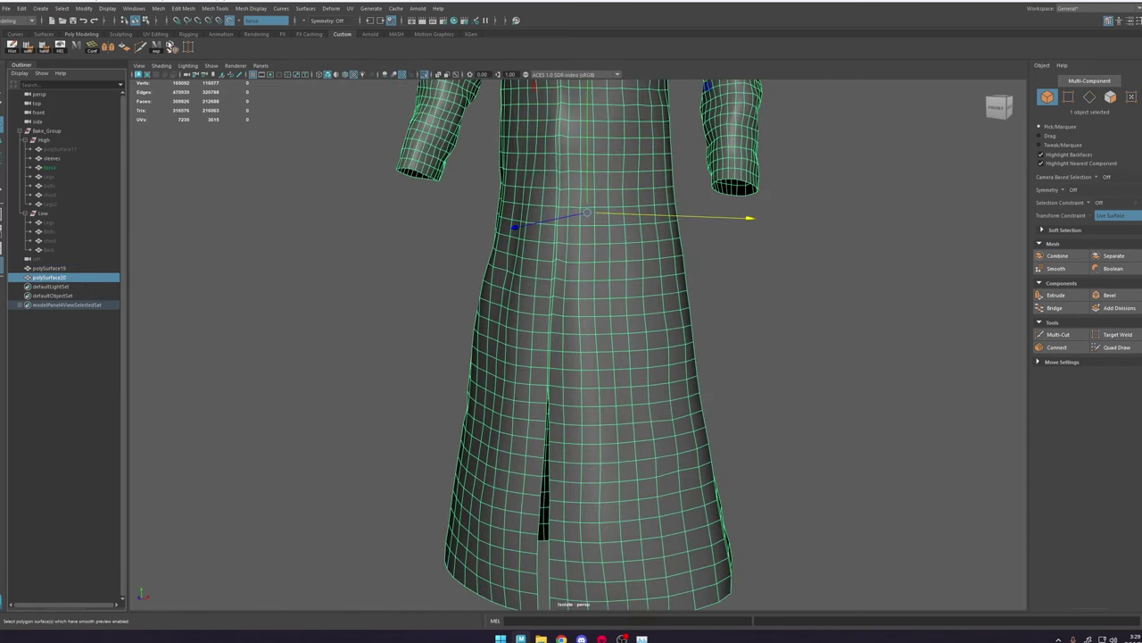
# Step: Reverse polySurface20's face normals and reselect it as a whole object with all meshes shown
pyautogui.click(126, 49)
pyautogui.scroll(-3, 765, 373)
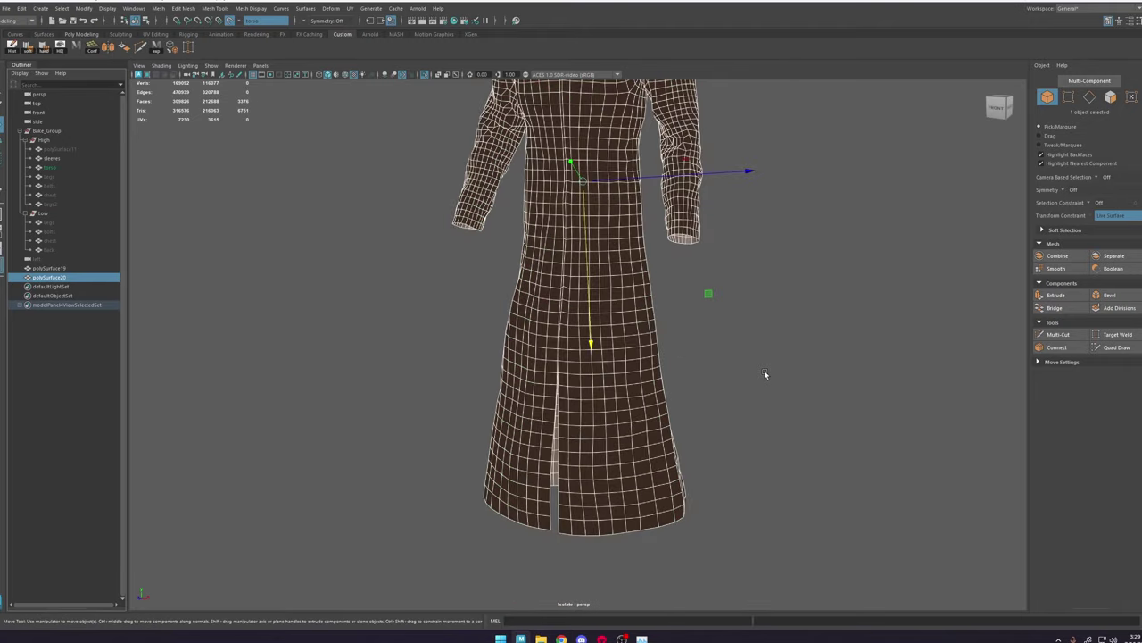
pyautogui.click(765, 374)
pyautogui.click(608, 265)
pyautogui.keyDown('alt'); pyautogui.moveTo(608, 265); pyautogui.dragTo(617, 357, button='middle'); pyautogui.keyUp('alt')
pyautogui.scroll(-1, 617, 357)
pyautogui.click(423, 76)
pyautogui.scroll(6, 599, 328)
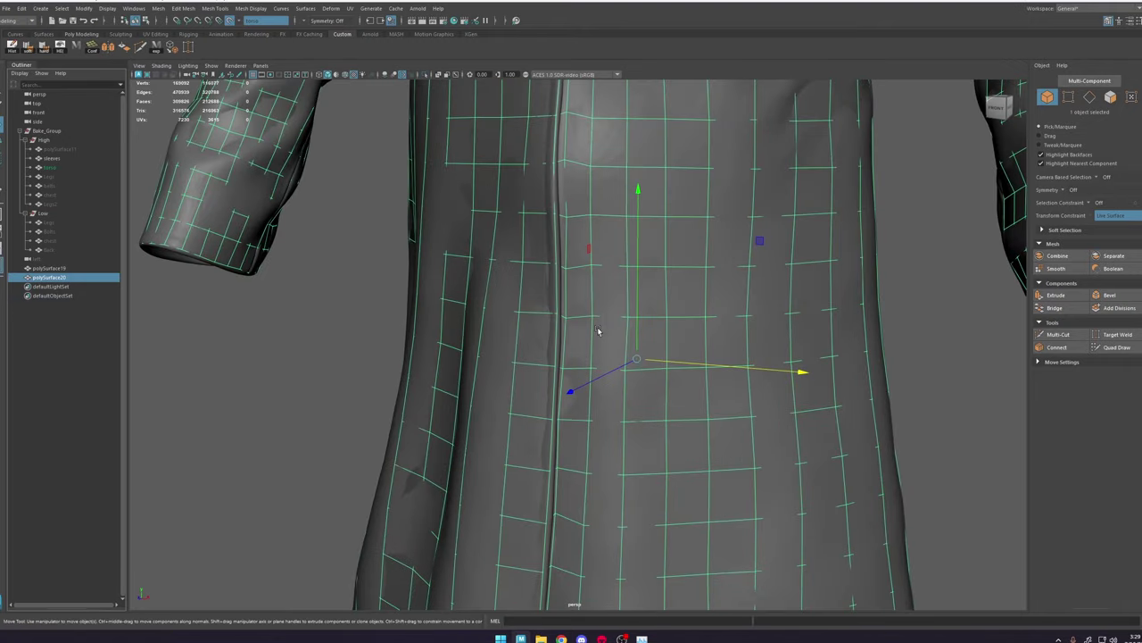
pyautogui.keyDown('alt'); pyautogui.moveTo(599, 329); pyautogui.dragTo(614, 318); pyautogui.keyUp('alt')
# Step: Switch to wireframe display and hide the original low-poly robe polySurface19
pyautogui.press('space')
pyautogui.click(615, 296)
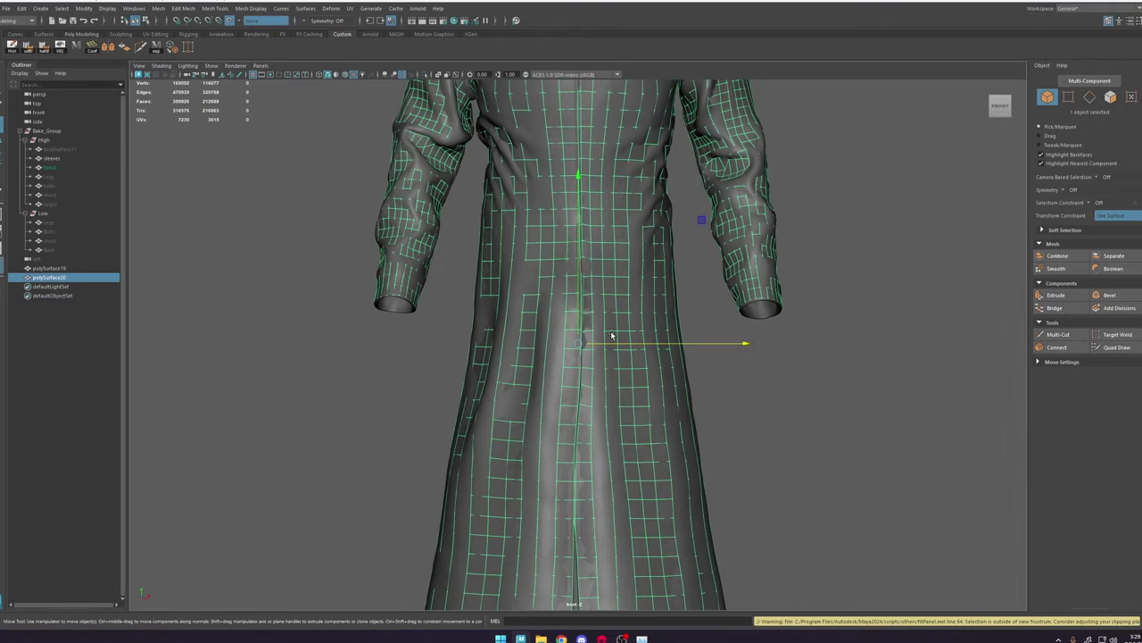
pyautogui.press('4')
pyautogui.scroll(2, 611, 335)
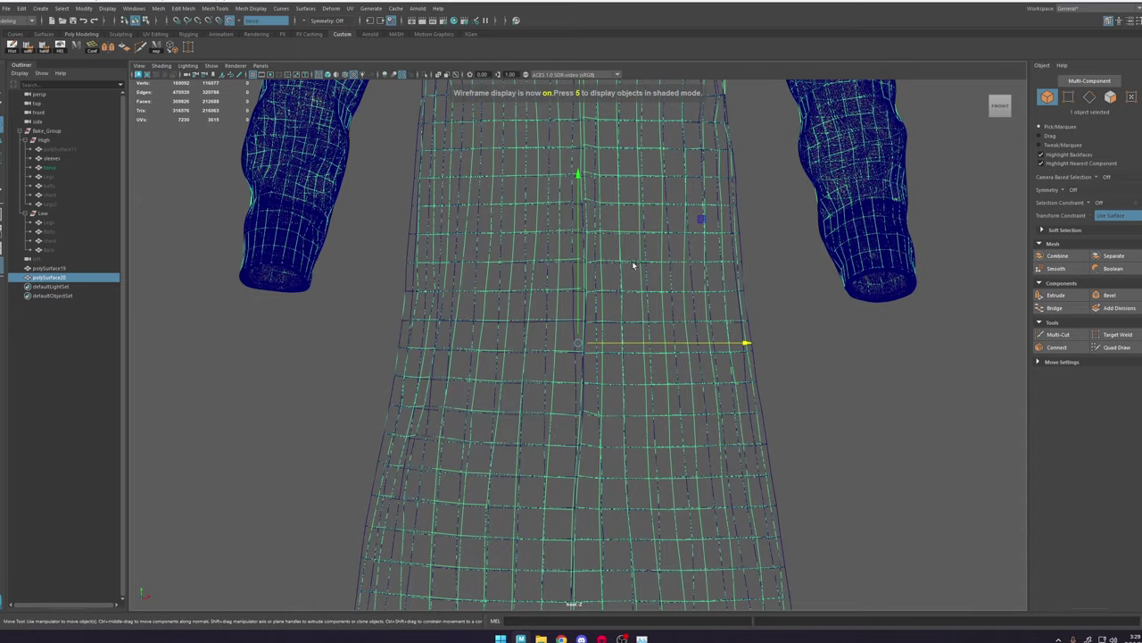
pyautogui.click(88, 269)
pyautogui.hotkey('ctrl', 'h')
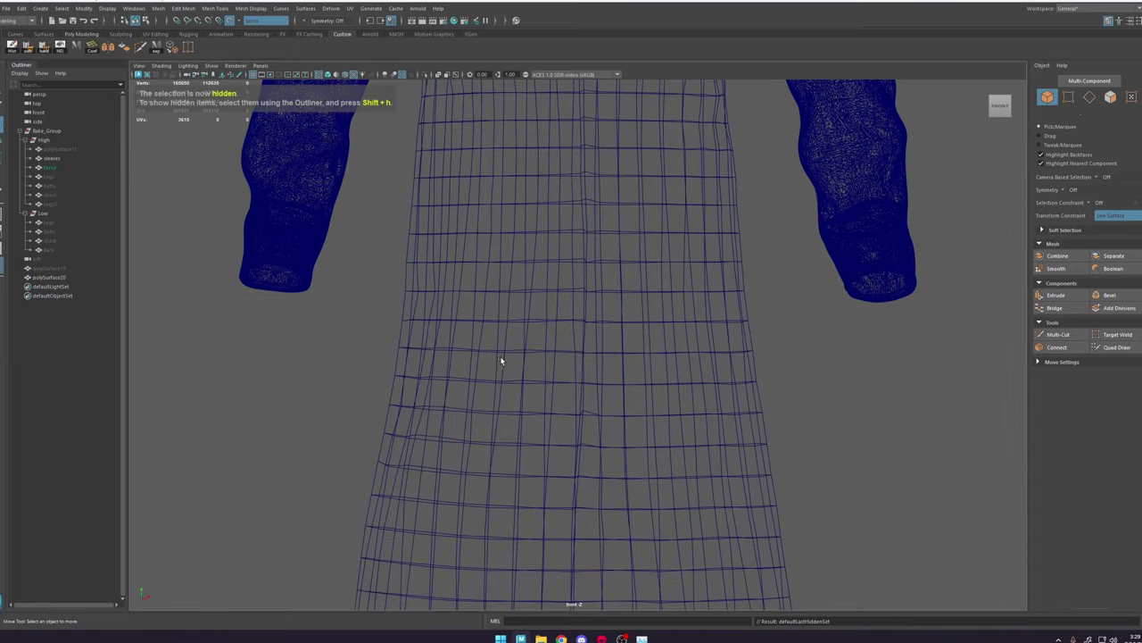
pyautogui.keyDown('alt'); pyautogui.moveTo(503, 362); pyautogui.dragTo(594, 304, button='right'); pyautogui.keyUp('alt')
pyautogui.keyDown('alt'); pyautogui.moveTo(593, 275); pyautogui.dragTo(598, 473, button='middle'); pyautogui.keyUp('alt')
pyautogui.keyDown('alt'); pyautogui.moveTo(598, 473); pyautogui.dragTo(536, 295, button='right'); pyautogui.keyUp('alt')
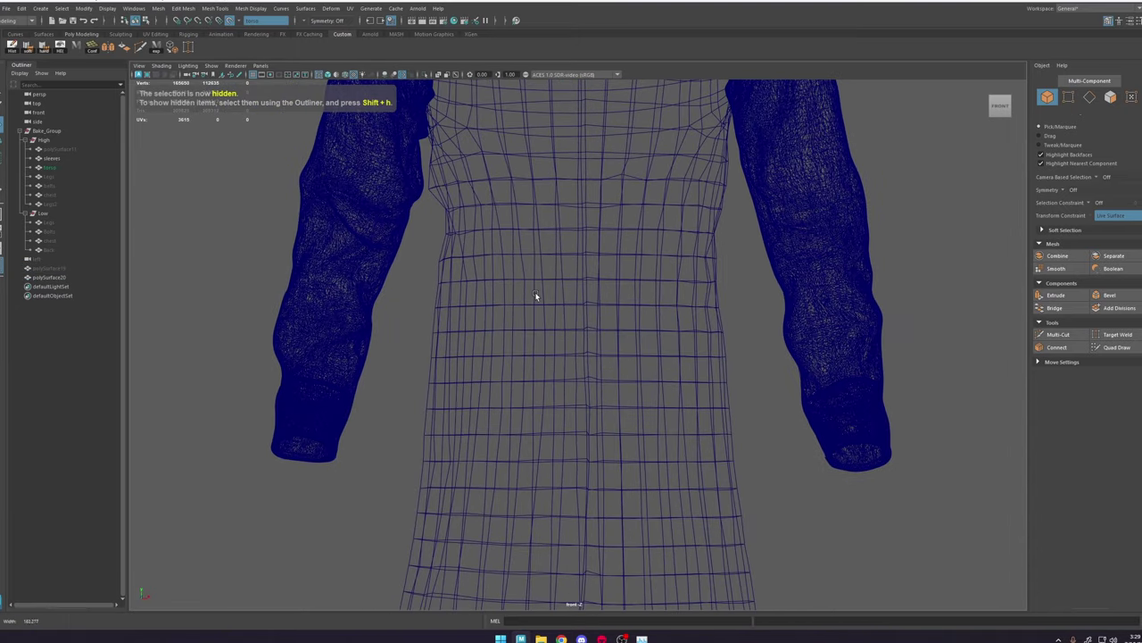
# Step: Select the high-poly torso mesh and briefly isolate it to inspect it
pyautogui.click(53, 167)
pyautogui.hotkey('ctrl', 'a')
pyautogui.hotkey('ctrl', 'a')
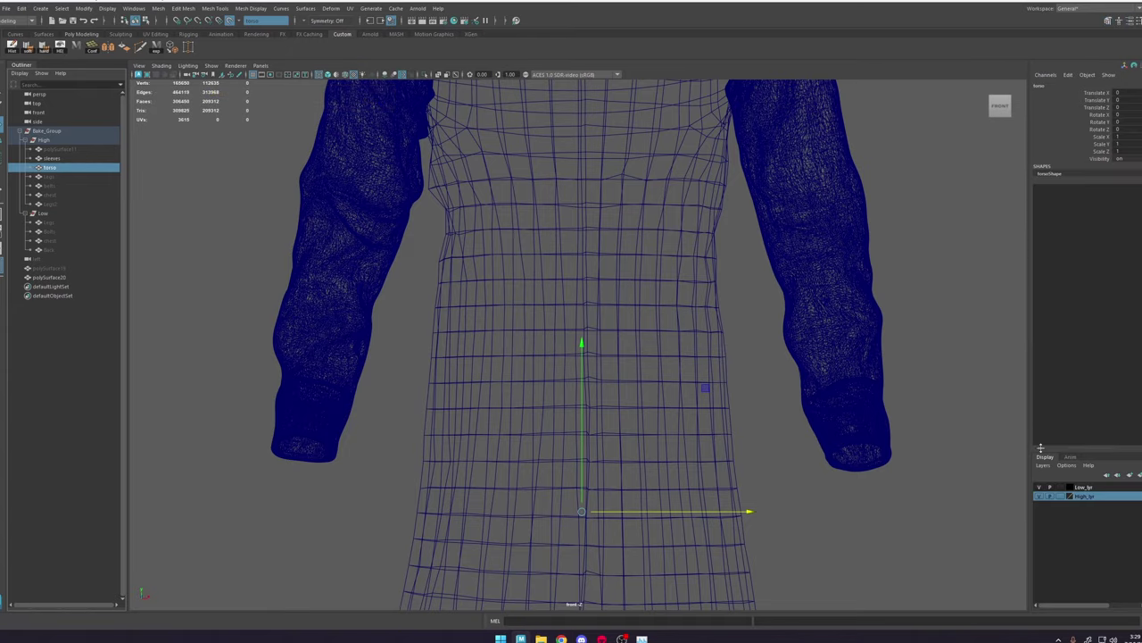
pyautogui.click(426, 75)
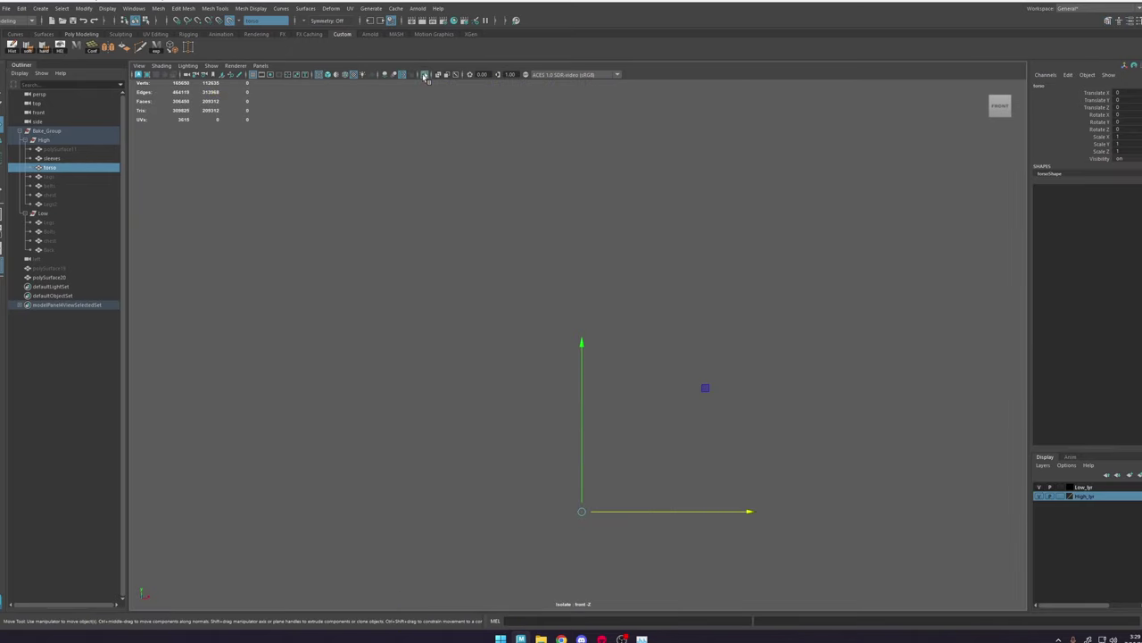
pyautogui.click(426, 74)
# Step: Turn off Make Live and select polySurface20 at the robe's waist
pyautogui.click(231, 22)
pyautogui.keyDown('alt'); pyautogui.moveTo(679, 464); pyautogui.dragTo(670, 334, button='middle'); pyautogui.keyUp('alt')
pyautogui.keyDown('alt'); pyautogui.moveTo(669, 334); pyautogui.dragTo(903, 482, button='right'); pyautogui.keyUp('alt')
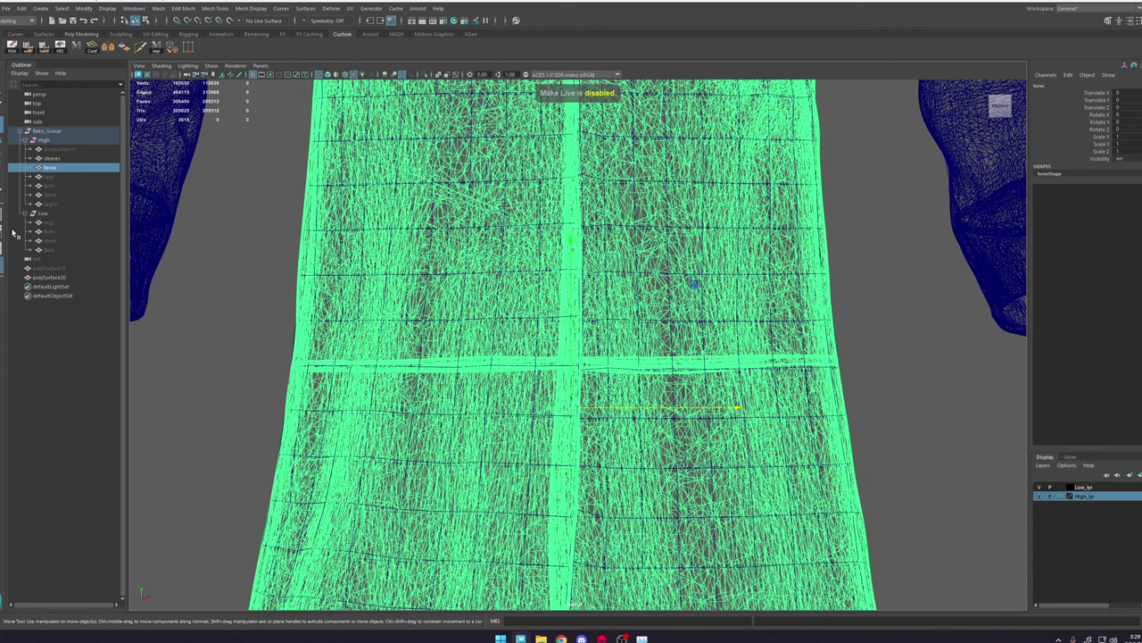
pyautogui.click(47, 277)
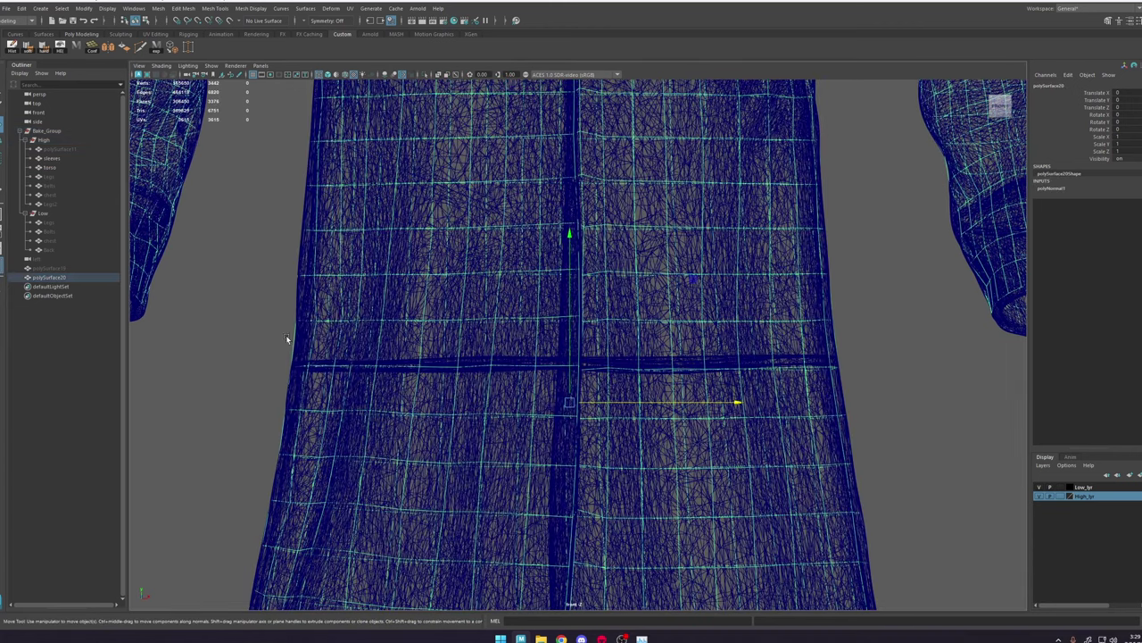
# Step: Delete a band of faces across the waist and the whole upper coat shell
pyautogui.moveTo(284, 340); pyautogui.dragTo(769, 309)
pyautogui.scroll(-6, 856, 282)
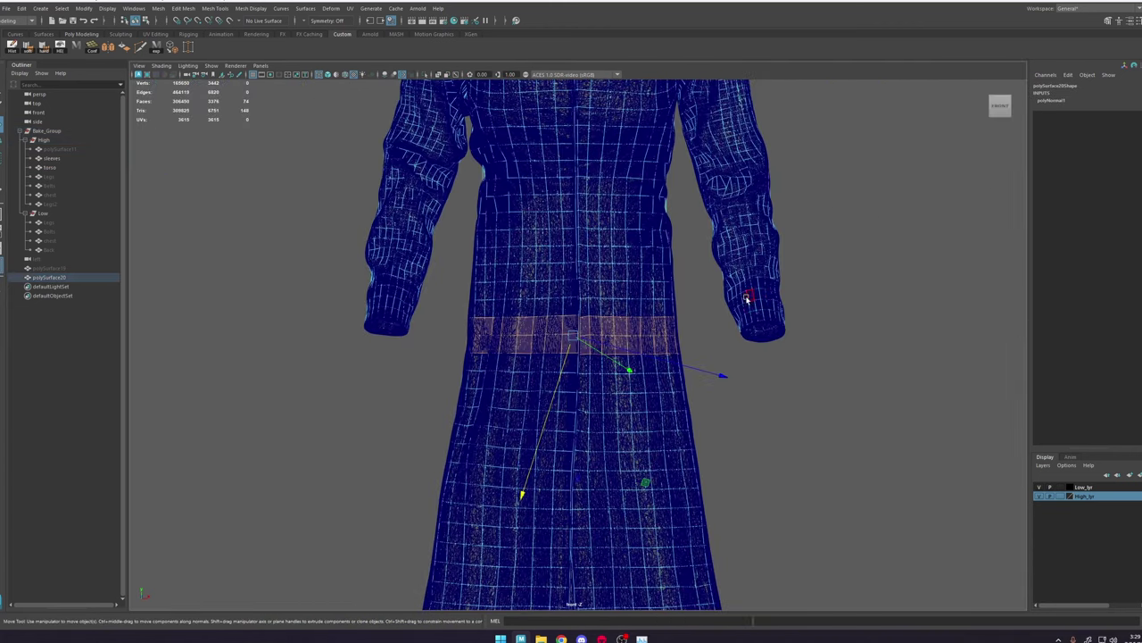
pyautogui.press('Delete')
pyautogui.doubleClick(620, 273)
pyautogui.press('Delete')
pyautogui.scroll(-6, 643, 299)
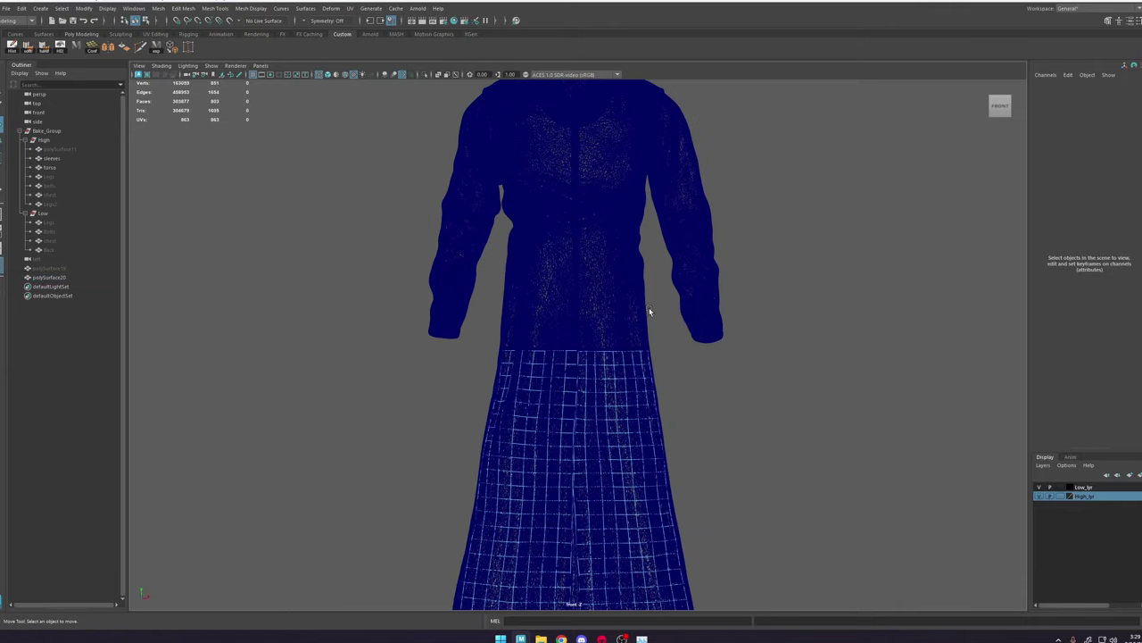
pyautogui.keyDown('alt'); pyautogui.moveTo(586, 380); pyautogui.dragTo(586, 306, button='middle'); pyautogui.keyUp('alt')
pyautogui.moveTo(600, 324); pyautogui.dragTo(721, 216, button='right')
# Step: Frame the remaining skirt piece in the perspective camera with shaded display
pyautogui.press('space')
pyautogui.moveTo(714, 318); pyautogui.dragTo(708, 192)
pyautogui.moveTo(699, 241)
pyautogui.keyDown('alt'); pyautogui.mouseDown(button='middle')
pyautogui.moveTo(694, 273)
pyautogui.moveTo(691, 249)
pyautogui.mouseUp(button='middle'); pyautogui.keyUp('alt')
pyautogui.press('f')
pyautogui.press('5')
pyautogui.scroll(-2, 647, 348)
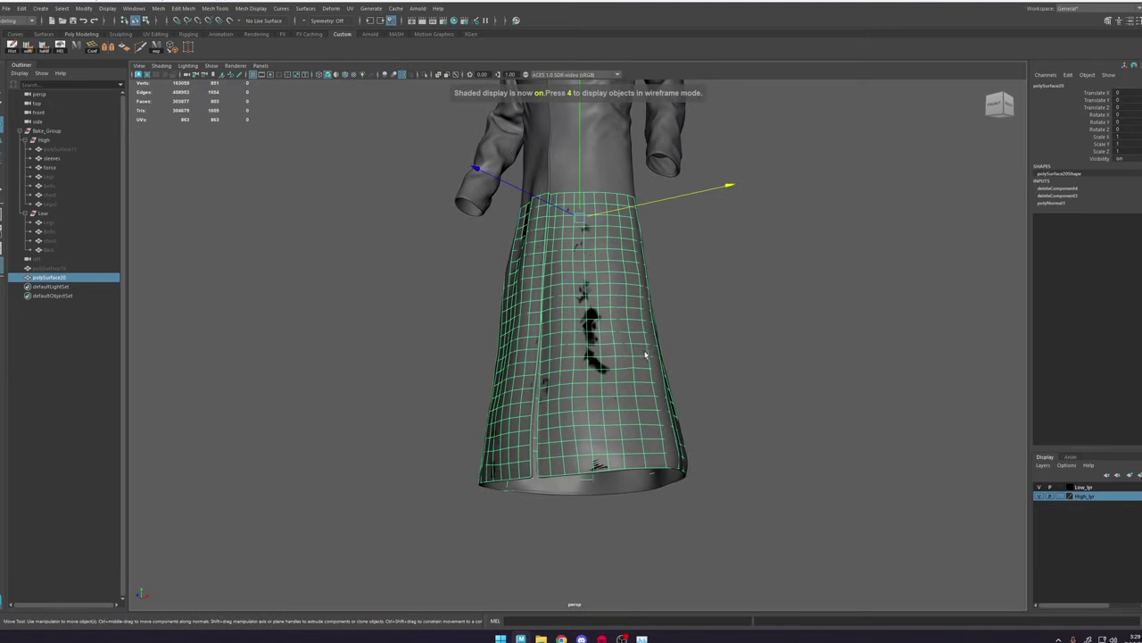
pyautogui.keyDown('alt'); pyautogui.moveTo(645, 355); pyautogui.dragTo(705, 308); pyautogui.keyUp('alt')
pyautogui.keyDown('alt'); pyautogui.moveTo(706, 308); pyautogui.dragTo(781, 369, button='right'); pyautogui.keyUp('alt')
# Step: Select all of the skirt's 863 vertices, then return to object selection
pyautogui.moveTo(420, 279); pyautogui.dragTo(376, 279, button='right')
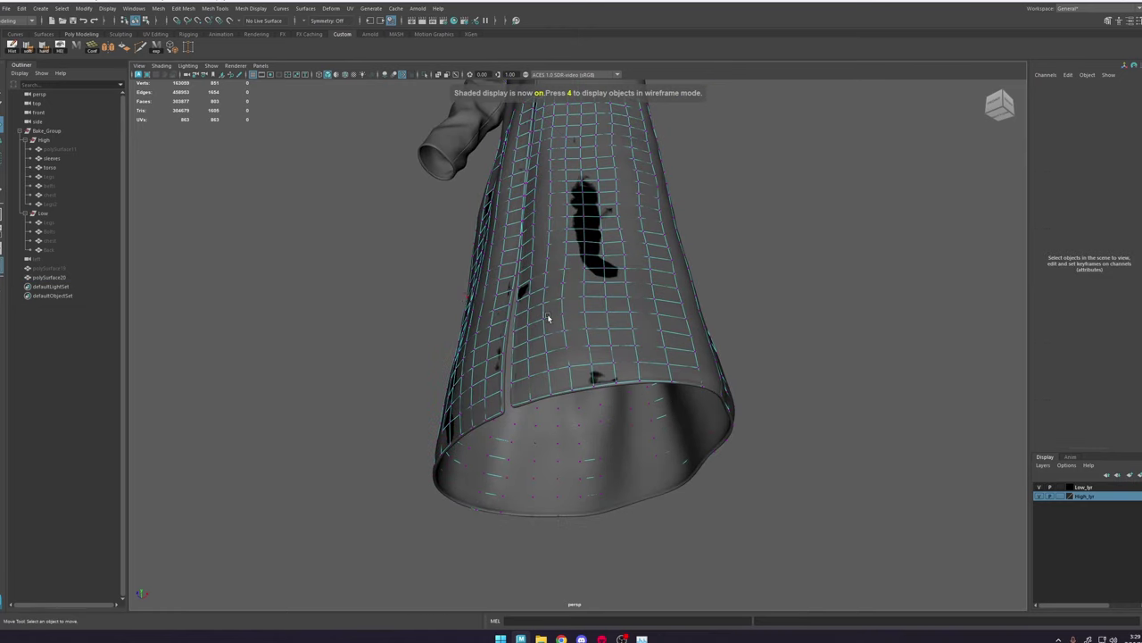
pyautogui.scroll(-5, 611, 351)
pyautogui.moveTo(275, 97); pyautogui.dragTo(275, 96)
pyautogui.scroll(4, 660, 259)
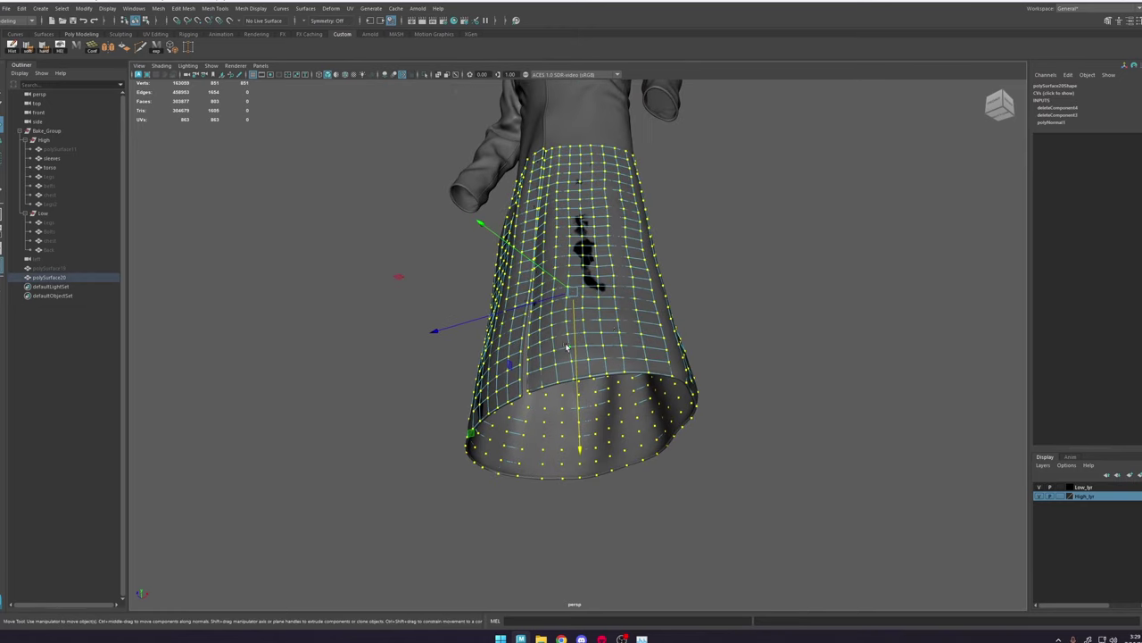
pyautogui.moveTo(630, 250); pyautogui.dragTo(705, 183, button='right')
# Step: Select all skirt vertices and move them along their normals with Move axis set to Normal
pyautogui.click(425, 76)
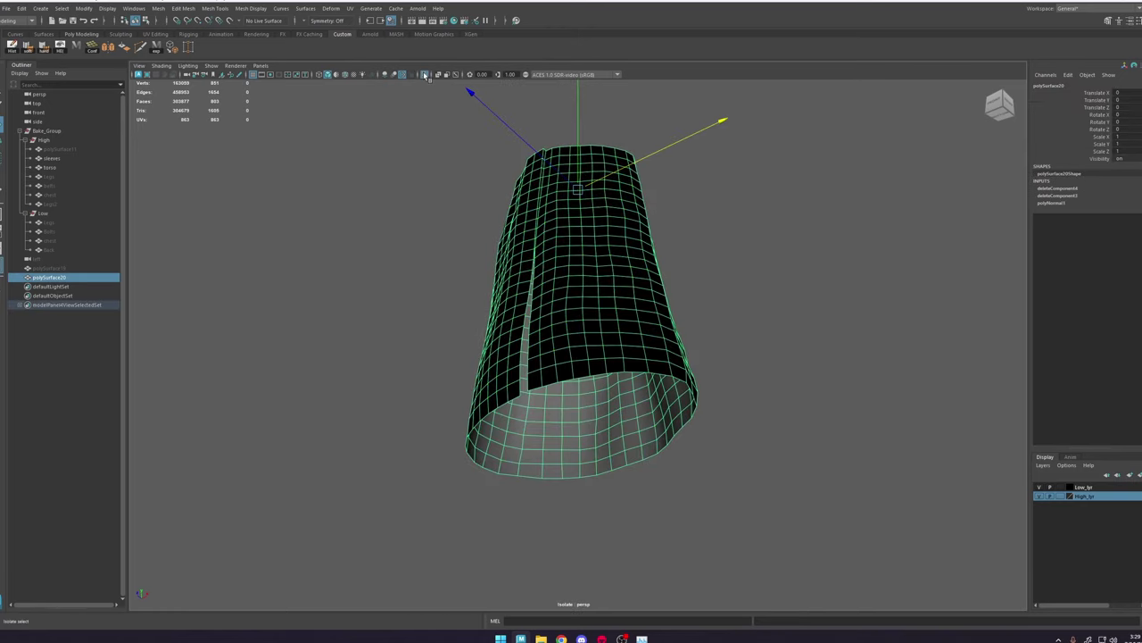
pyautogui.click(425, 76)
pyautogui.moveTo(755, 273); pyautogui.dragTo(683, 257, button='right')
pyautogui.moveTo(796, 94); pyautogui.dragTo(255, 589)
pyautogui.press('w')
pyautogui.click(601, 205)
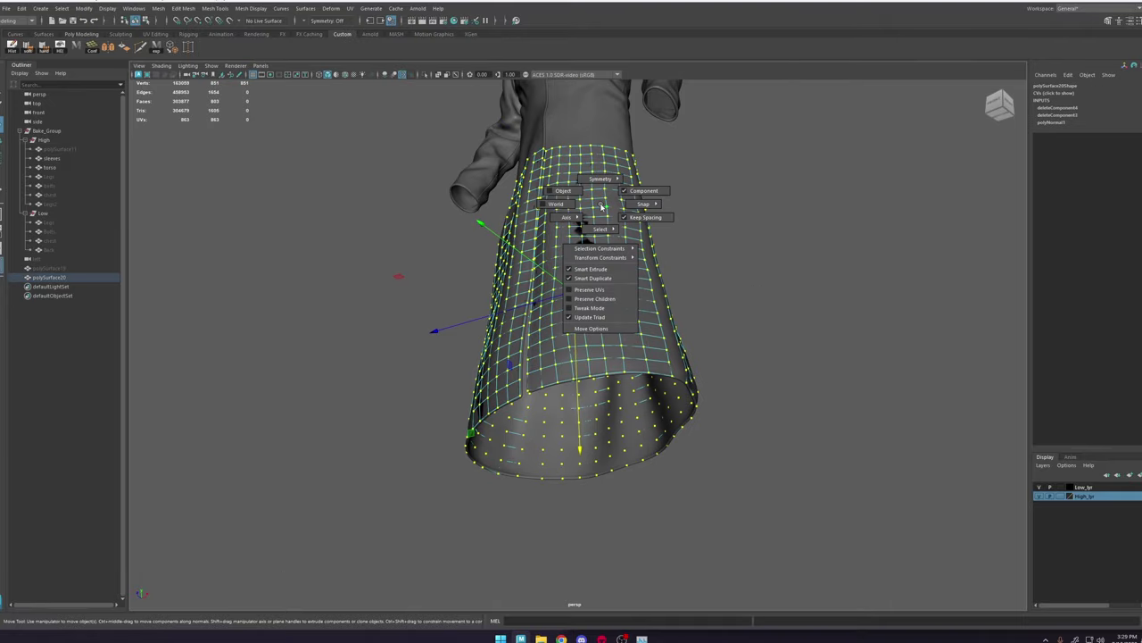
pyautogui.moveTo(600, 206); pyautogui.dragTo(512, 236)
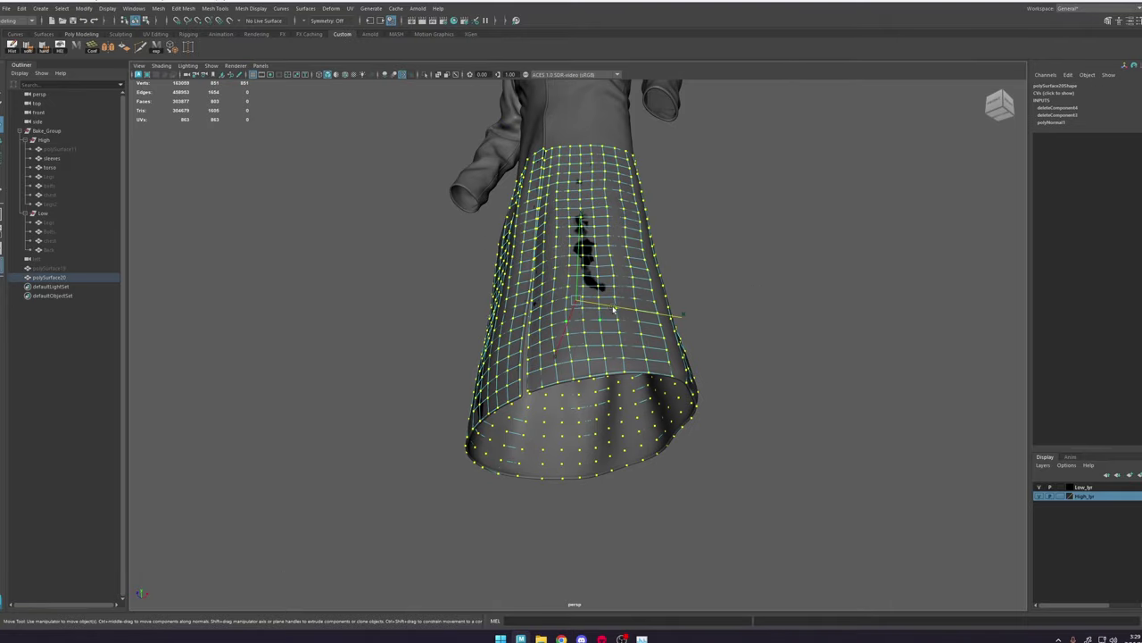
pyautogui.moveTo(613, 308); pyautogui.dragTo(610, 309)
pyautogui.keyDown('alt'); pyautogui.moveTo(611, 309); pyautogui.dragTo(741, 409, button='right'); pyautogui.keyUp('alt')
# Step: Nudge the skirt vertices slightly along their normals while checking the hem from below
pyautogui.keyDown('alt'); pyautogui.moveTo(741, 409); pyautogui.dragTo(934, 408); pyautogui.keyUp('alt')
pyautogui.keyDown('alt'); pyautogui.moveTo(934, 408); pyautogui.dragTo(633, 182, button='middle'); pyautogui.keyUp('alt')
pyautogui.keyDown('alt'); pyautogui.moveTo(632, 181); pyautogui.dragTo(675, 237); pyautogui.keyUp('alt')
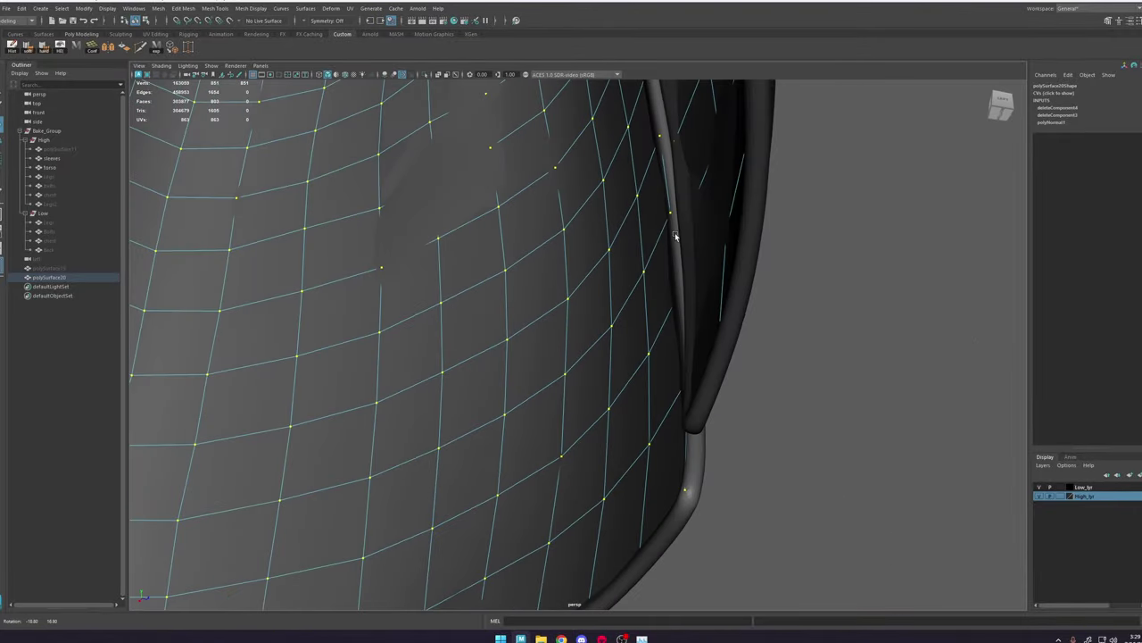
pyautogui.scroll(-1, 676, 236)
pyautogui.moveTo(719, 305); pyautogui.dragTo(735, 308, button='middle')
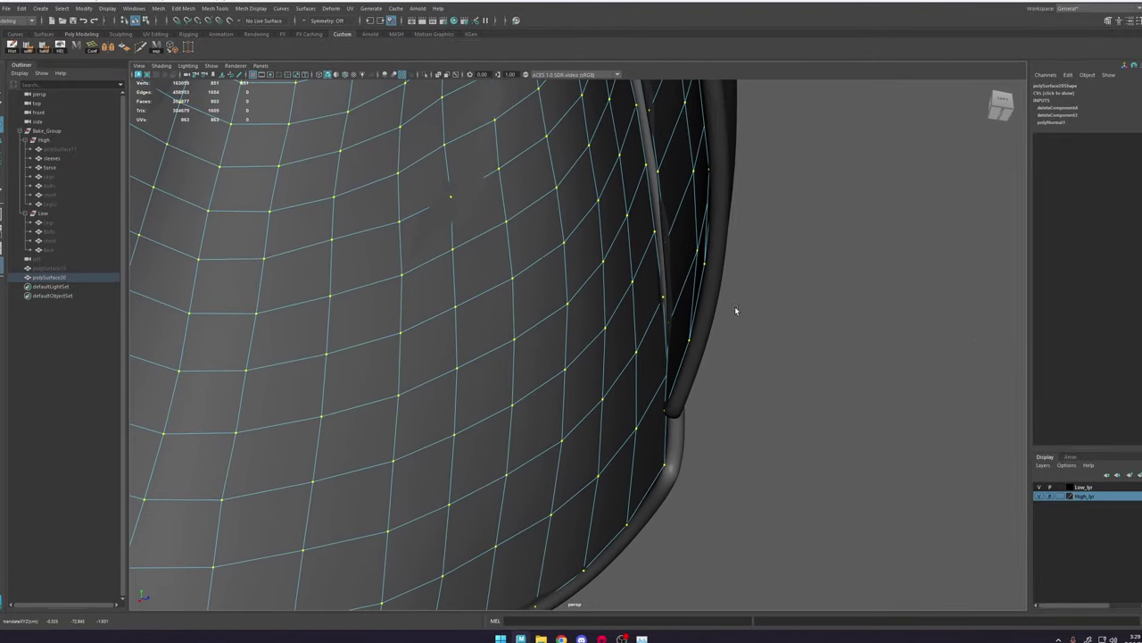
pyautogui.keyDown('alt'); pyautogui.moveTo(735, 309); pyautogui.dragTo(486, 261); pyautogui.keyUp('alt')
pyautogui.keyDown('alt'); pyautogui.moveTo(486, 262); pyautogui.dragTo(546, 196, button='middle'); pyautogui.keyUp('alt')
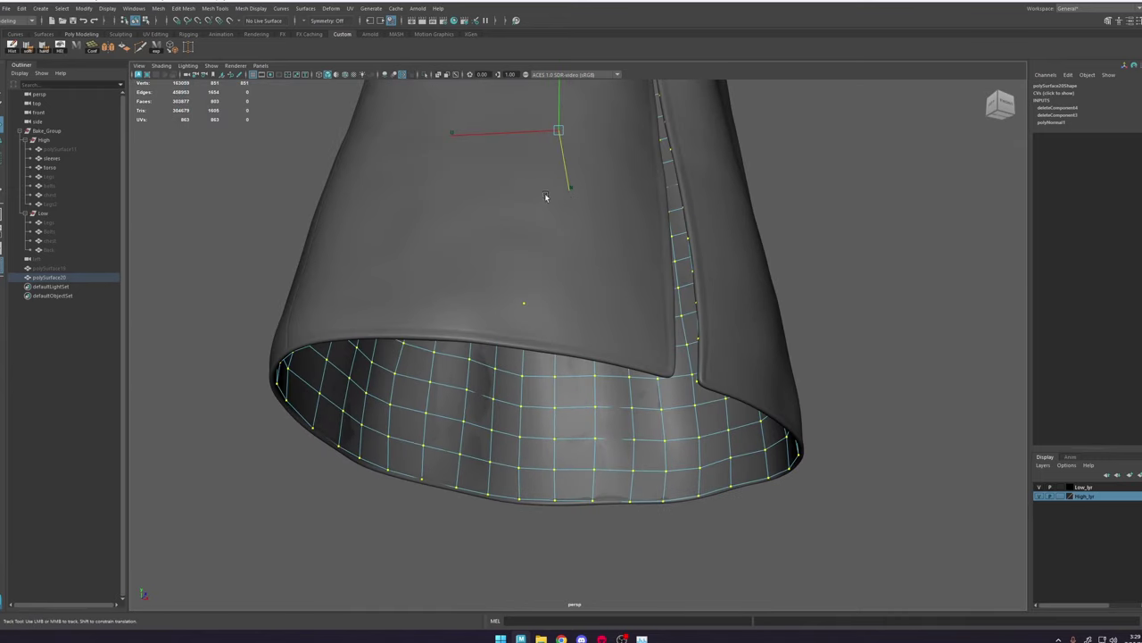
pyautogui.moveTo(545, 197); pyautogui.dragTo(591, 150, button='right')
# Step: Make the high-poly torso live and conform polySurface20 onto its surface
pyautogui.click(467, 293)
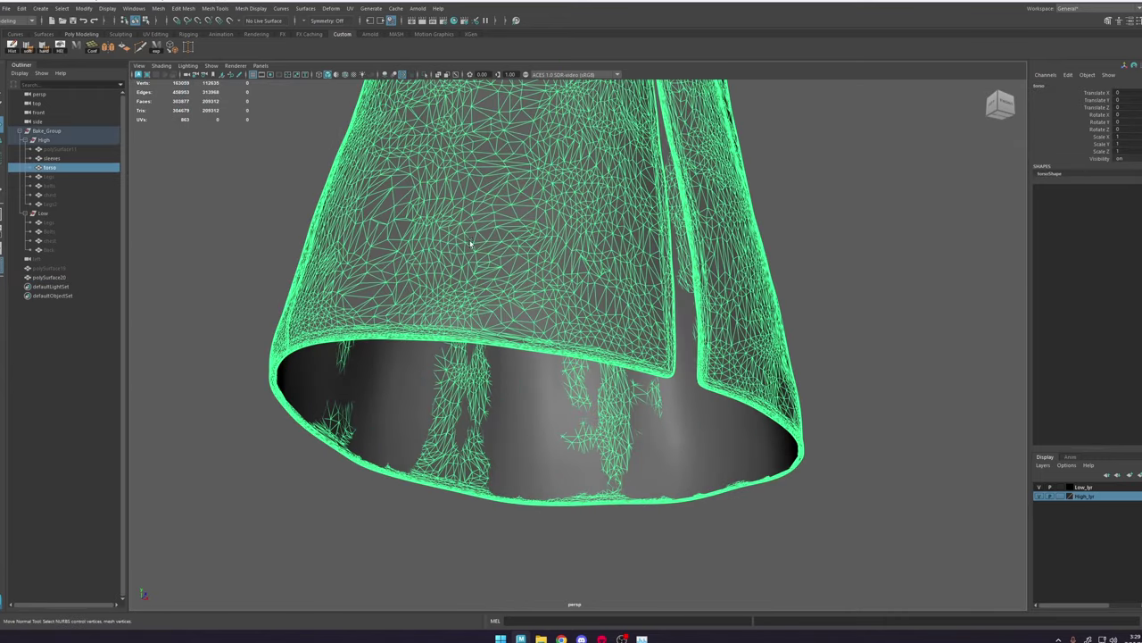
pyautogui.click(233, 24)
pyautogui.click(551, 394)
pyautogui.keyDown('alt'); pyautogui.moveTo(551, 394); pyautogui.dragTo(473, 357); pyautogui.keyUp('alt')
pyautogui.keyDown('alt'); pyautogui.moveTo(473, 357); pyautogui.dragTo(568, 226, button='middle'); pyautogui.keyUp('alt')
pyautogui.keyDown('alt'); pyautogui.moveTo(624, 303); pyautogui.dragTo(597, 276); pyautogui.keyUp('alt')
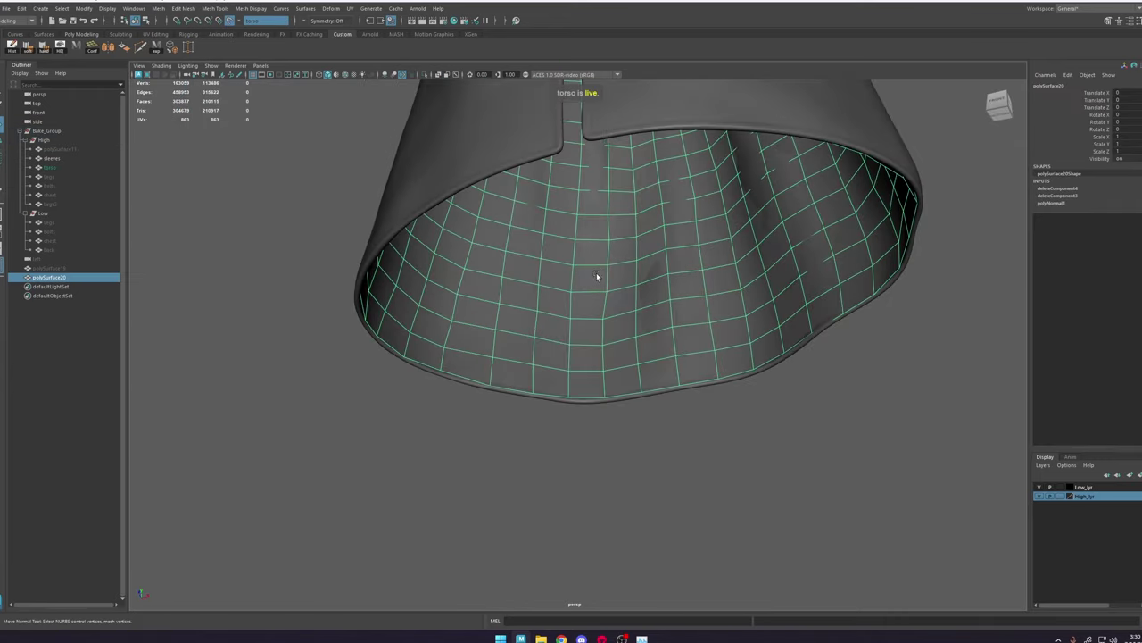
pyautogui.click(97, 51)
pyautogui.keyDown('alt'); pyautogui.moveTo(539, 302); pyautogui.dragTo(397, 304); pyautogui.keyUp('alt')
pyautogui.keyDown('alt'); pyautogui.moveTo(397, 304); pyautogui.dragTo(417, 361, button='middle'); pyautogui.keyUp('alt')
pyautogui.keyDown('alt'); pyautogui.moveTo(488, 354); pyautogui.dragTo(598, 348); pyautogui.keyUp('alt')
# Step: Unhide polySurface19, add polySurface20 to the selection and isolate both pieces
pyautogui.click(51, 271)
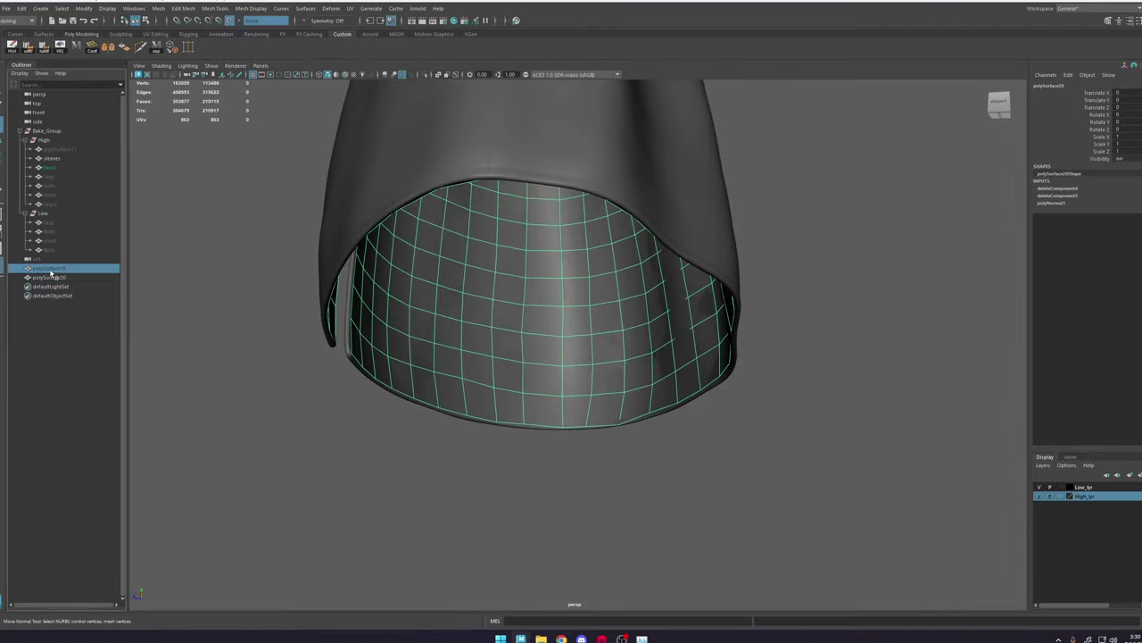
pyautogui.press('h')
pyautogui.keyDown('ctrl'); pyautogui.click(72, 279); pyautogui.keyUp('ctrl')
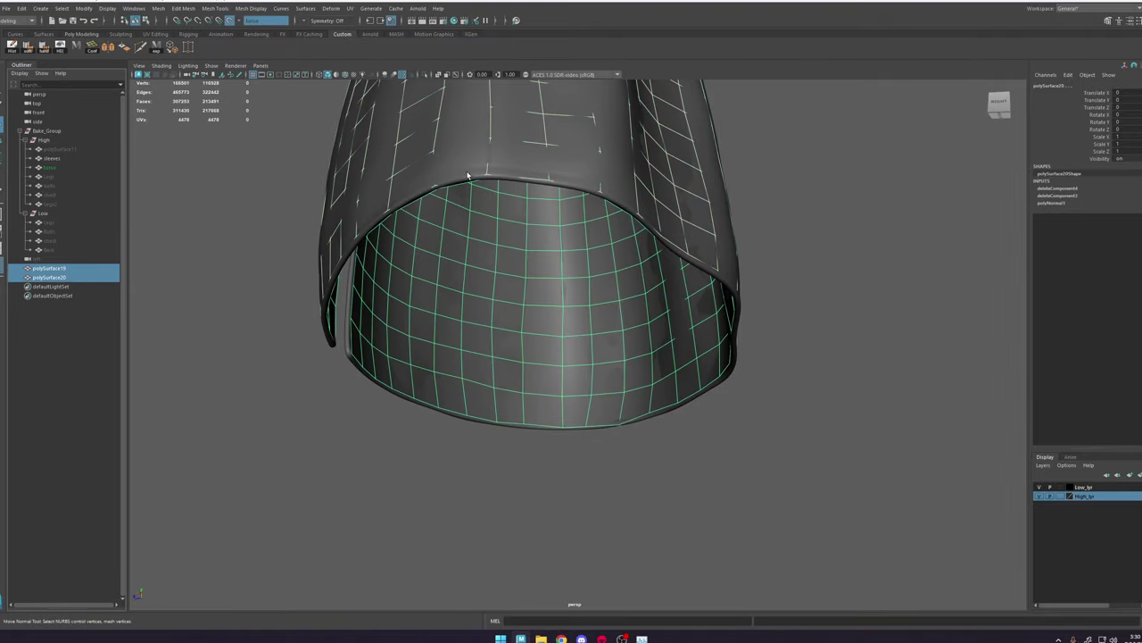
pyautogui.click(424, 76)
pyautogui.keyDown('alt'); pyautogui.moveTo(513, 197); pyautogui.dragTo(586, 149); pyautogui.keyUp('alt')
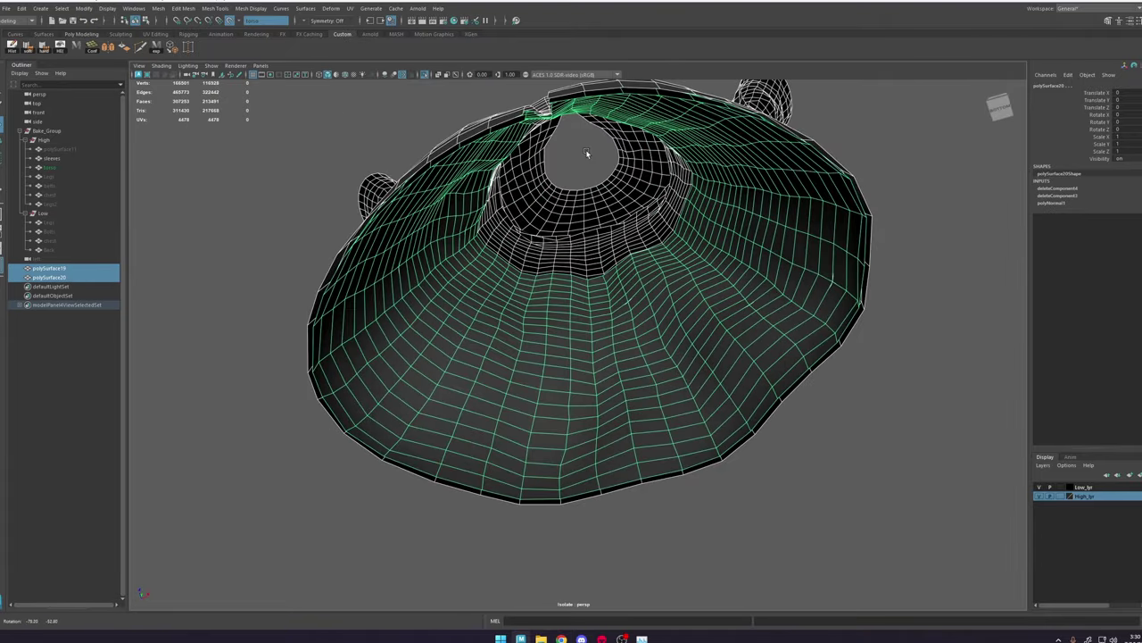
# Step: Combine both pieces into polySurface21 and delete its construction history
pyautogui.press('space')
pyautogui.moveTo(431, 275); pyautogui.dragTo(438, 307)
pyautogui.click(13, 52)
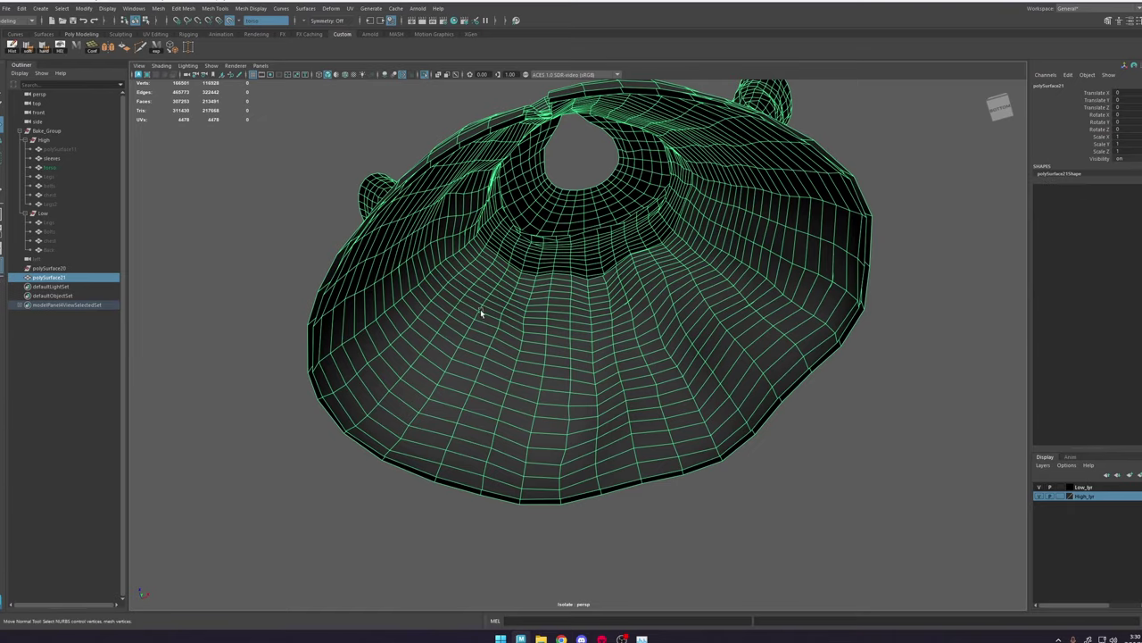
pyautogui.keyDown('alt'); pyautogui.moveTo(504, 209); pyautogui.dragTo(491, 380); pyautogui.keyUp('alt')
pyautogui.keyDown('alt'); pyautogui.moveTo(627, 170); pyautogui.dragTo(609, 344, button='middle'); pyautogui.keyUp('alt')
pyautogui.scroll(-3, 610, 345)
pyautogui.keyDown('alt'); pyautogui.moveTo(573, 351); pyautogui.dragTo(607, 359); pyautogui.keyUp('alt')
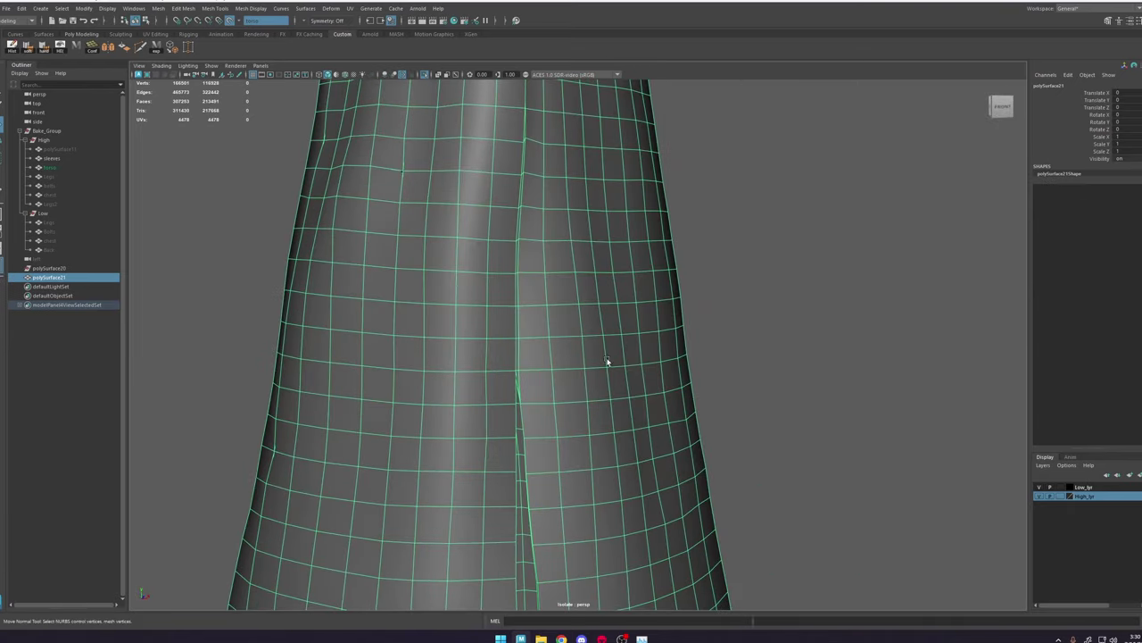
pyautogui.scroll(-8, 606, 360)
pyautogui.click(446, 204)
pyautogui.keyDown('alt'); pyautogui.moveTo(551, 415); pyautogui.dragTo(555, 293); pyautogui.keyUp('alt')
# Step: Select polySurface21's inner border edge ring and extrude it outward once
pyautogui.scroll(8, 556, 292)
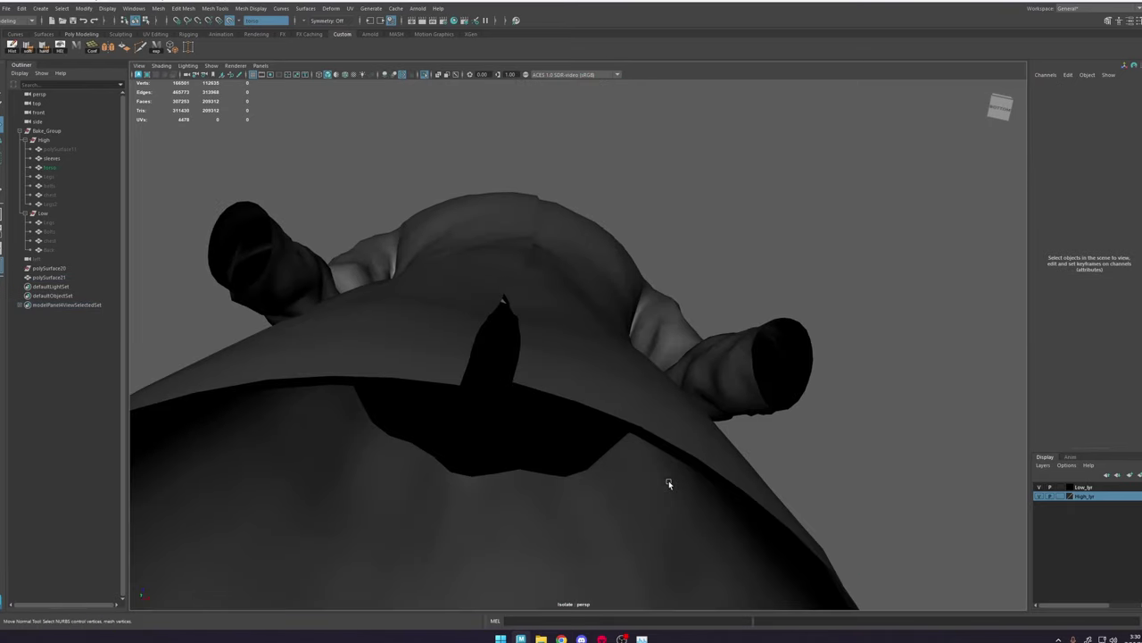
pyautogui.click(667, 490)
pyautogui.press('F10')
pyautogui.keyDown('alt'); pyautogui.moveTo(609, 465); pyautogui.dragTo(647, 253); pyautogui.keyUp('alt')
pyautogui.hotkey('ctrl', 'e')
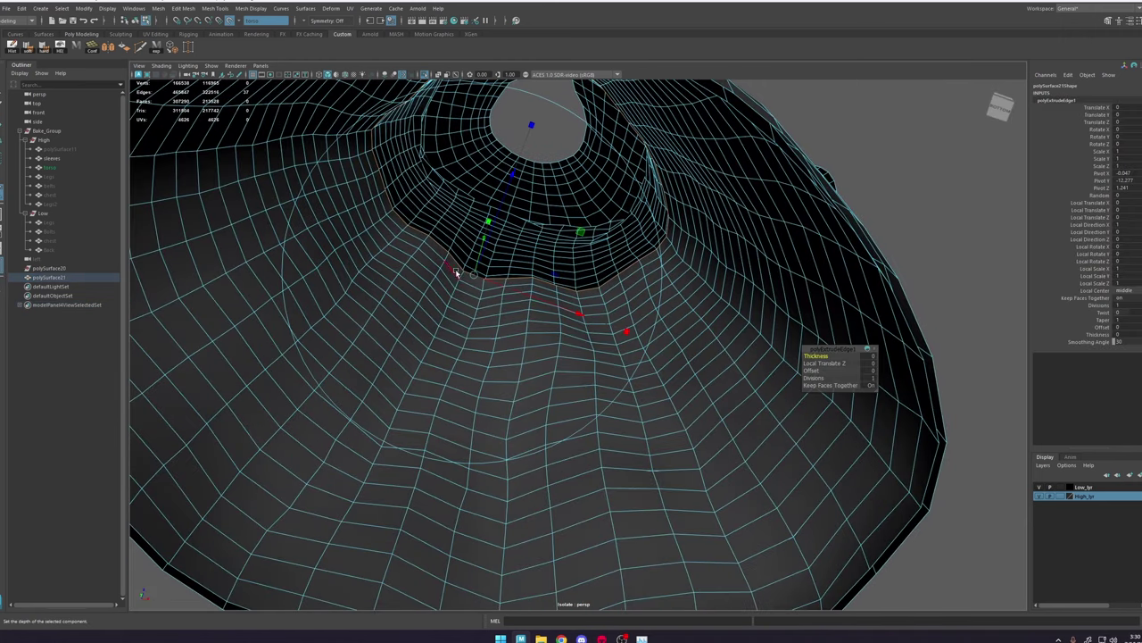
pyautogui.moveTo(494, 226); pyautogui.dragTo(499, 220)
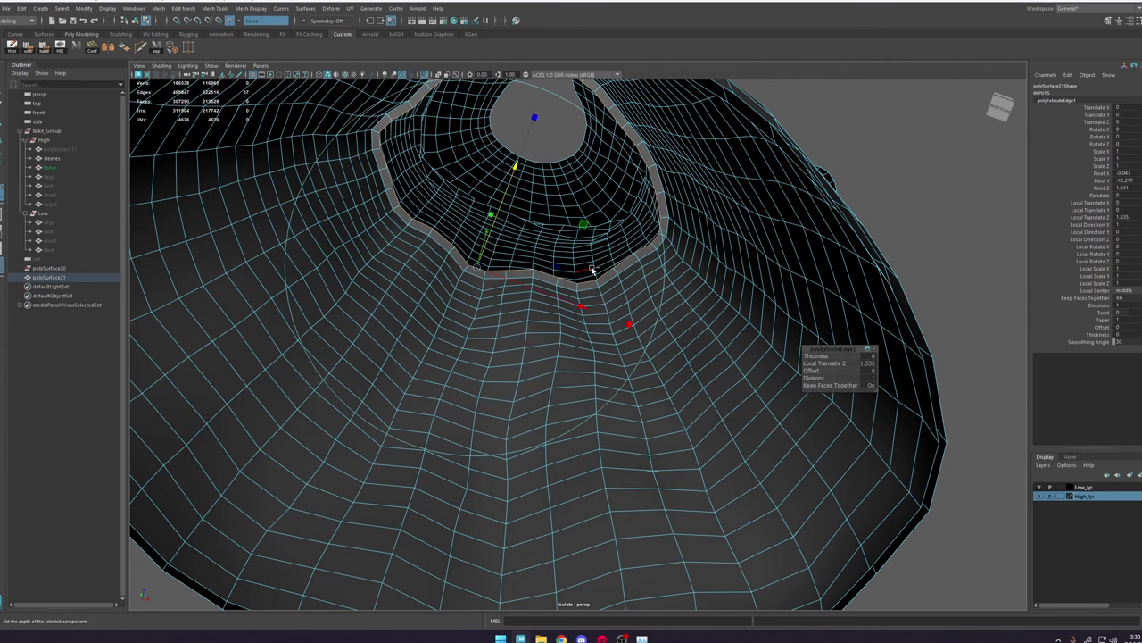
# Step: Extrude the ring again, scale it inward and merge it to a single centre vertex
pyautogui.hotkey('ctrl', 'e')
pyautogui.press('r')
pyautogui.moveTo(525, 169); pyautogui.dragTo(453, 187)
pyautogui.keyDown('shift'); pyautogui.moveTo(727, 226); pyautogui.dragTo(564, 207, button='right'); pyautogui.keyUp('shift')
# Step: Reselect polySurface21 and orbit around it to inspect the capped waist opening
pyautogui.keyDown('alt'); pyautogui.moveTo(564, 207); pyautogui.dragTo(574, 224); pyautogui.keyUp('alt')
pyautogui.moveTo(573, 224); pyautogui.dragTo(705, 160, button='right')
pyautogui.click(718, 155)
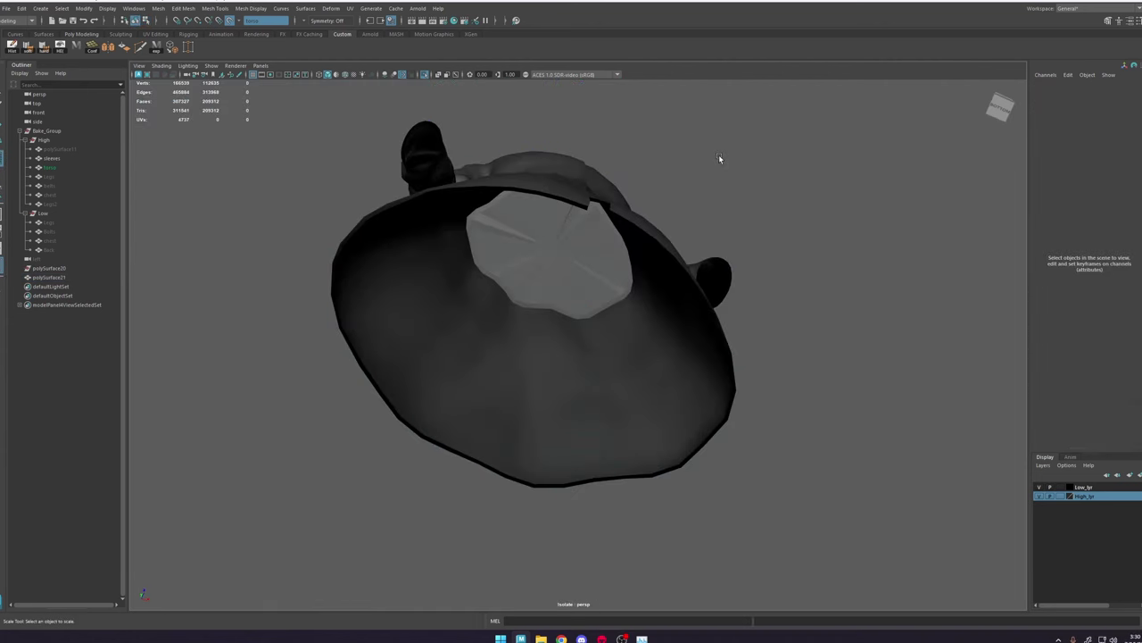
pyautogui.keyDown('alt'); pyautogui.moveTo(718, 155); pyautogui.dragTo(640, 278); pyautogui.keyUp('alt')
pyautogui.click(605, 261)
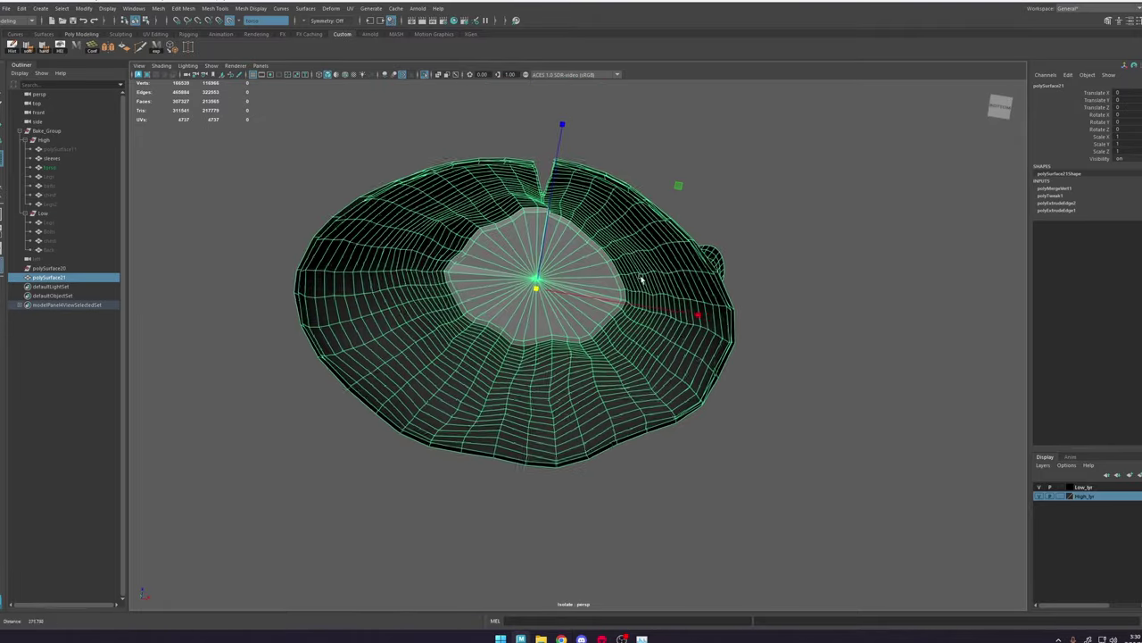
pyautogui.keyDown('alt'); pyautogui.moveTo(640, 278); pyautogui.dragTo(719, 277, button='right'); pyautogui.keyUp('alt')
pyautogui.keyDown('alt'); pyautogui.moveTo(718, 277); pyautogui.dragTo(739, 211); pyautogui.keyUp('alt')
# Step: Bridge the selected border edges along the robe's front slit
pyautogui.moveTo(739, 211); pyautogui.dragTo(736, 173, button='right')
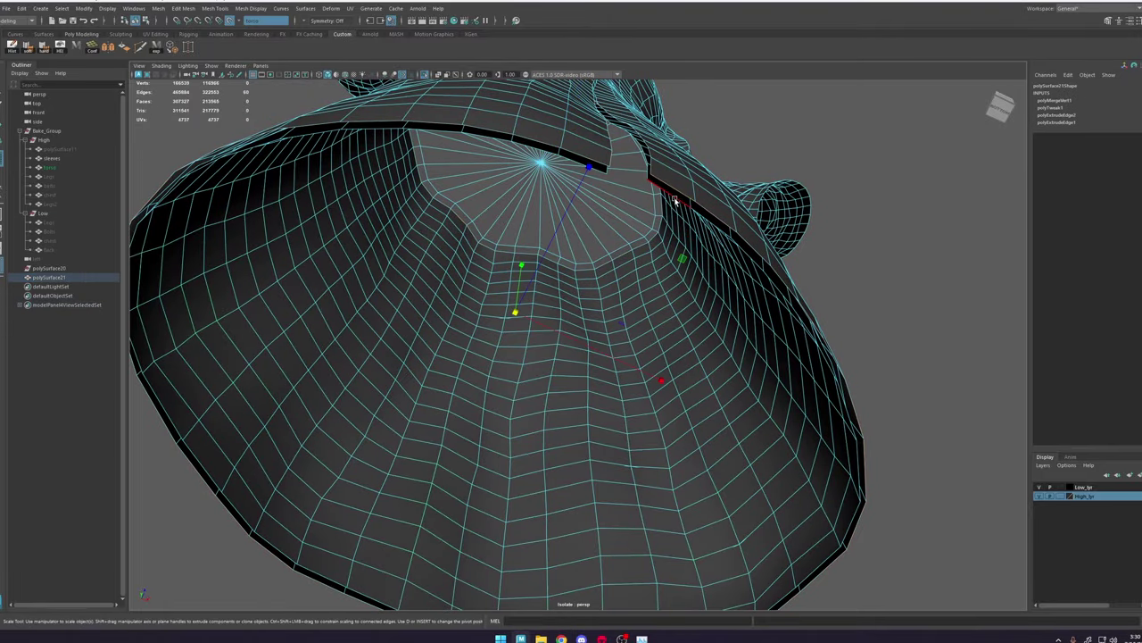
pyautogui.keyDown('alt'); pyautogui.moveTo(676, 202); pyautogui.dragTo(635, 491); pyautogui.keyUp('alt')
pyautogui.keyDown('alt'); pyautogui.moveTo(615, 362); pyautogui.dragTo(849, 509, button='right'); pyautogui.keyUp('alt')
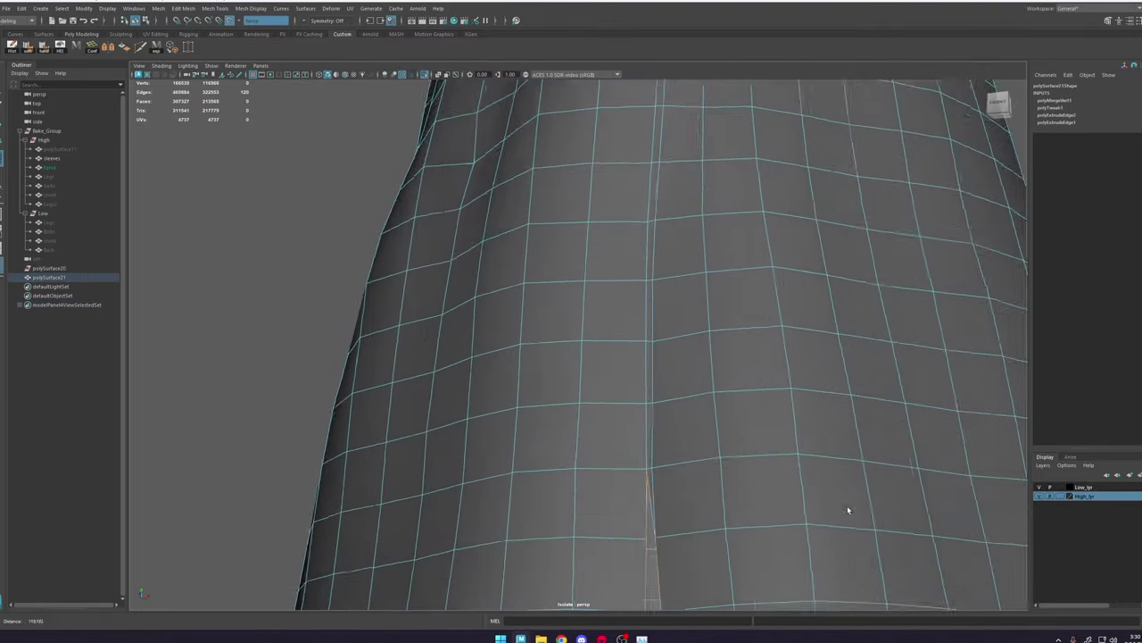
pyautogui.keyDown('alt'); pyautogui.moveTo(848, 510); pyautogui.dragTo(704, 244, button='middle'); pyautogui.keyUp('alt')
pyautogui.keyDown('alt'); pyautogui.moveTo(703, 241); pyautogui.dragTo(705, 236); pyautogui.keyUp('alt')
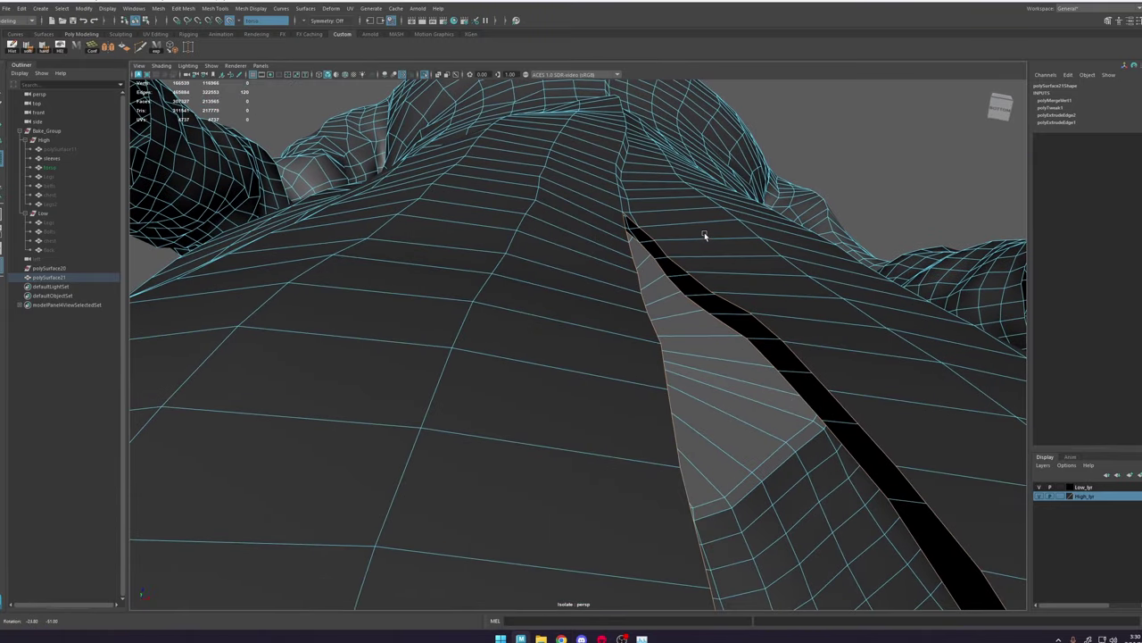
pyautogui.keyDown('shift'); pyautogui.rightClick(704, 236); pyautogui.keyUp('shift')
pyautogui.keyDown('shift'); pyautogui.moveTo(685, 339); pyautogui.dragTo(683, 346, button='right'); pyautogui.keyUp('shift')
# Step: Undo that bridge, re-bridge the two edges, then bridge the remaining open border strips
pyautogui.keyDown('alt'); pyautogui.moveTo(696, 339); pyautogui.dragTo(755, 276); pyautogui.keyUp('alt')
pyautogui.keyDown('alt'); pyautogui.moveTo(755, 277); pyautogui.dragTo(645, 183, button='middle'); pyautogui.keyUp('alt')
pyautogui.hotkey('ctrl', 'z')
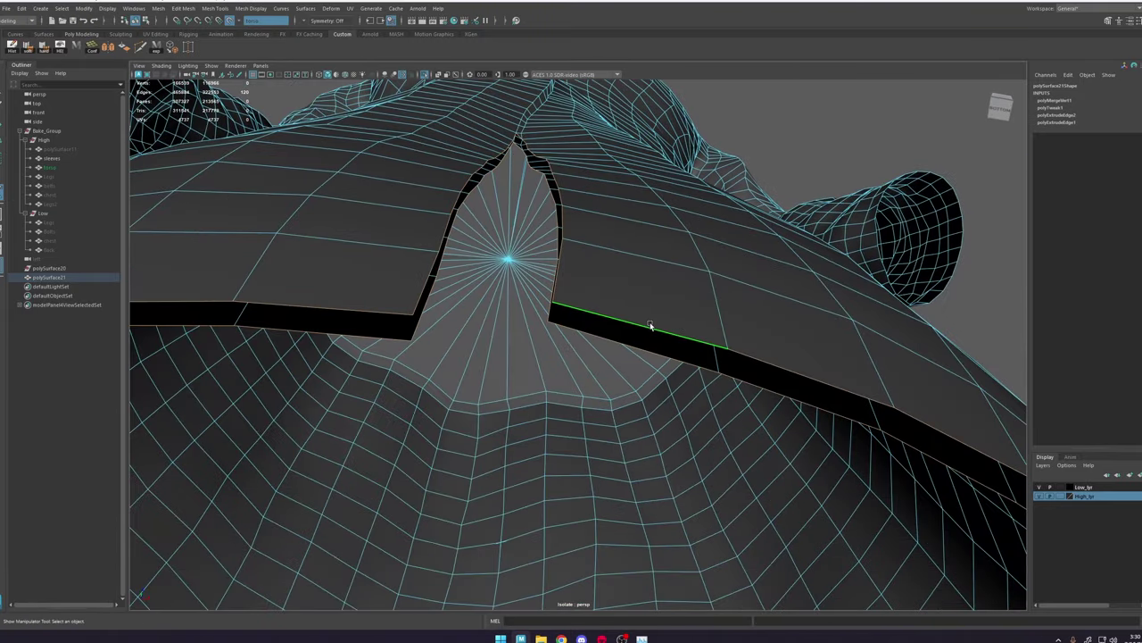
pyautogui.press('g')
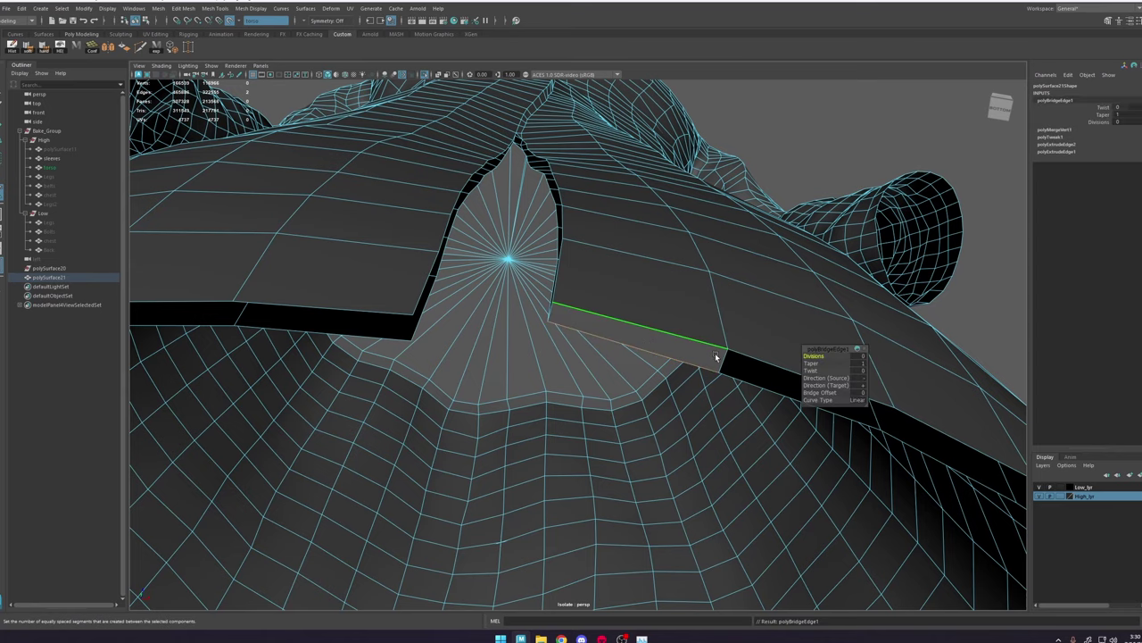
pyautogui.click(721, 360)
pyautogui.keyDown('alt'); pyautogui.moveTo(706, 354); pyautogui.dragTo(745, 431); pyautogui.keyUp('alt')
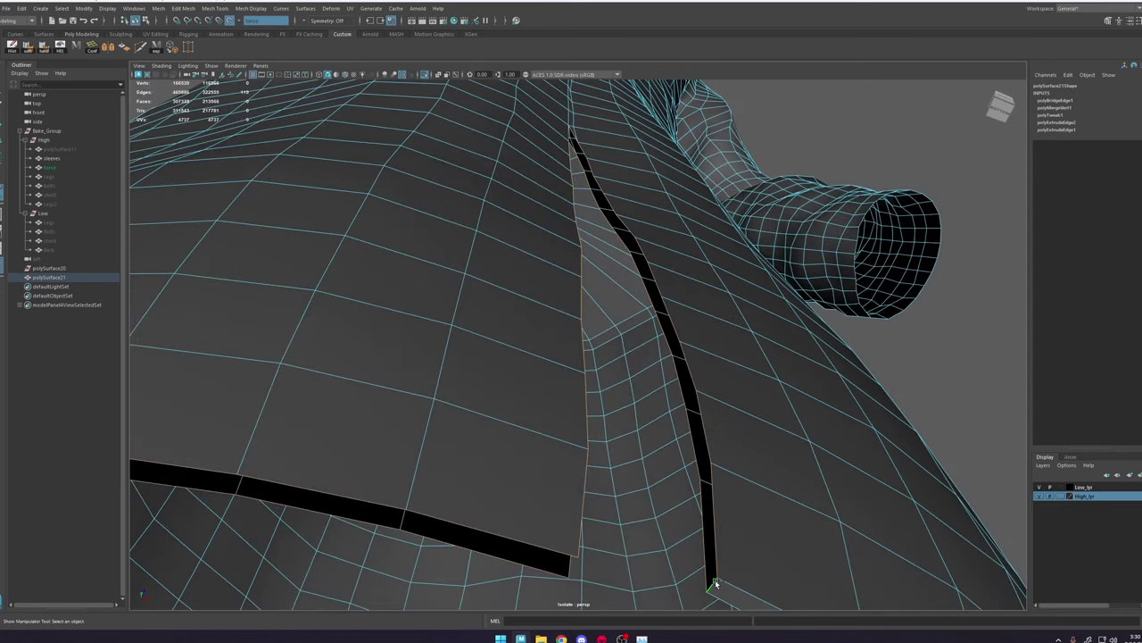
pyautogui.press('g')
# Step: Orbit around the robe to inspect the sealed slit from below, then reselect the mesh
pyautogui.keyDown('alt'); pyautogui.moveTo(754, 426); pyautogui.dragTo(615, 316, button='right'); pyautogui.keyUp('alt')
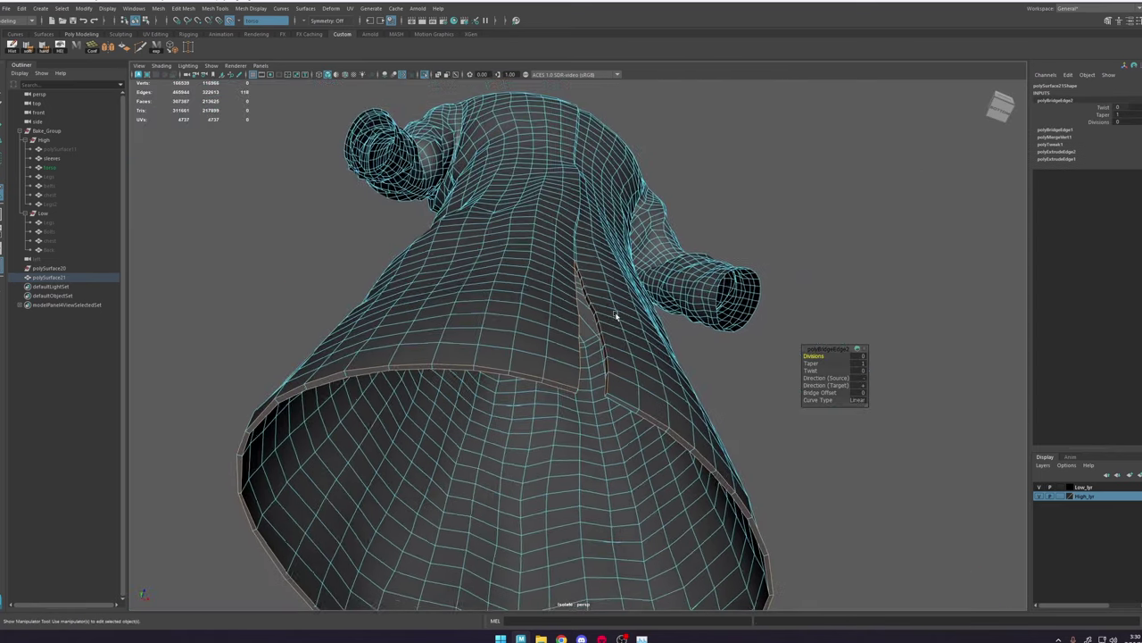
pyautogui.keyDown('alt'); pyautogui.moveTo(616, 316); pyautogui.dragTo(598, 339); pyautogui.keyUp('alt')
pyautogui.moveTo(598, 339); pyautogui.dragTo(656, 299, button='right')
pyautogui.click(780, 372)
pyautogui.keyDown('alt'); pyautogui.moveTo(780, 372); pyautogui.dragTo(692, 282, button='right'); pyautogui.keyUp('alt')
pyautogui.keyDown('alt'); pyautogui.moveTo(692, 281); pyautogui.dragTo(714, 344); pyautogui.keyUp('alt')
pyautogui.keyDown('alt'); pyautogui.moveTo(714, 343); pyautogui.dragTo(809, 452, button='right'); pyautogui.keyUp('alt')
pyautogui.keyDown('alt'); pyautogui.moveTo(808, 451); pyautogui.dragTo(729, 314, button='middle'); pyautogui.keyUp('alt')
pyautogui.keyDown('alt'); pyautogui.moveTo(729, 314); pyautogui.dragTo(679, 250); pyautogui.keyUp('alt')
pyautogui.keyDown('alt'); pyautogui.moveTo(679, 250); pyautogui.dragTo(607, 196, button='right'); pyautogui.keyUp('alt')
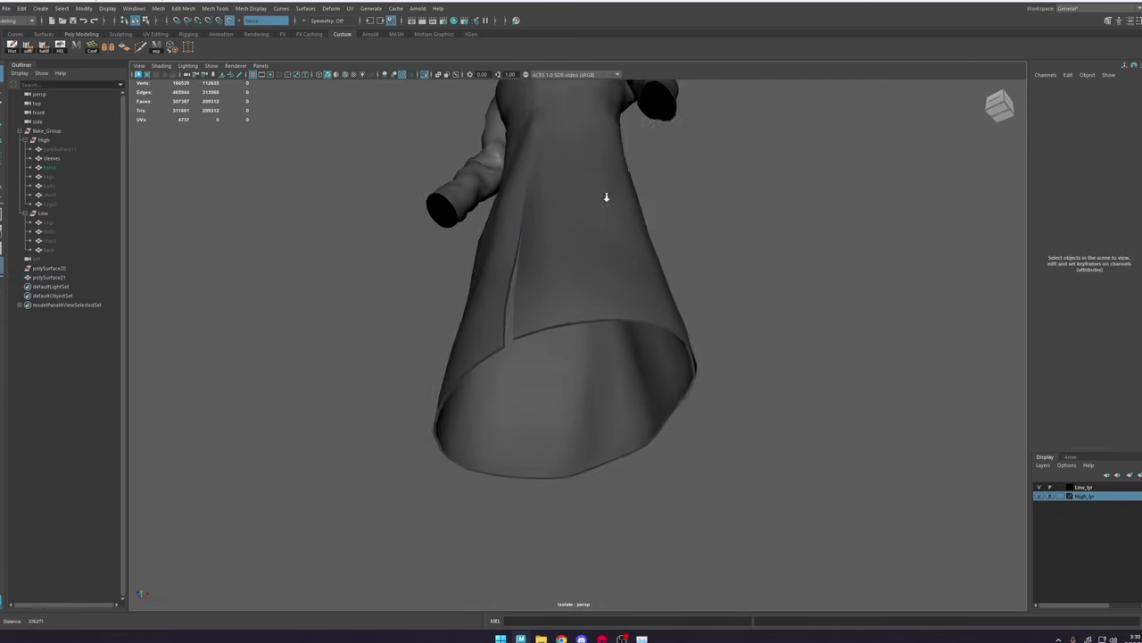
pyautogui.keyDown('alt'); pyautogui.moveTo(607, 196); pyautogui.dragTo(598, 323); pyautogui.keyUp('alt')
pyautogui.click(570, 281)
# Step: Frame the robe, soften all its edges, and inspect the hem shading
pyautogui.press('f')
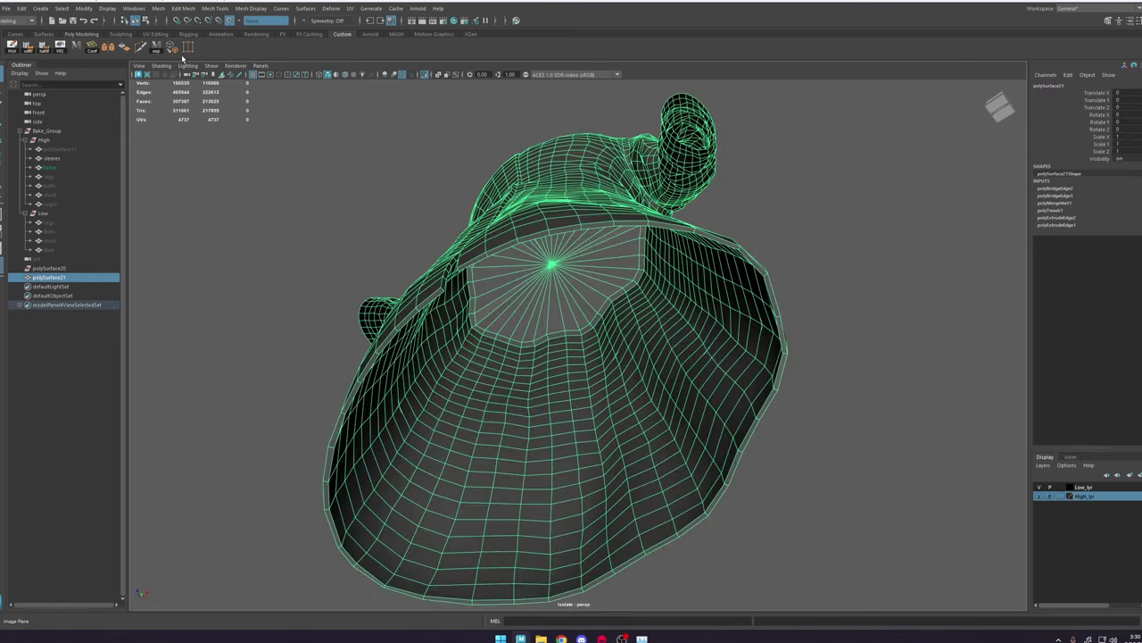
pyautogui.click(29, 50)
pyautogui.click(419, 157)
pyautogui.keyDown('alt'); pyautogui.moveTo(425, 161); pyautogui.dragTo(502, 278); pyautogui.keyUp('alt')
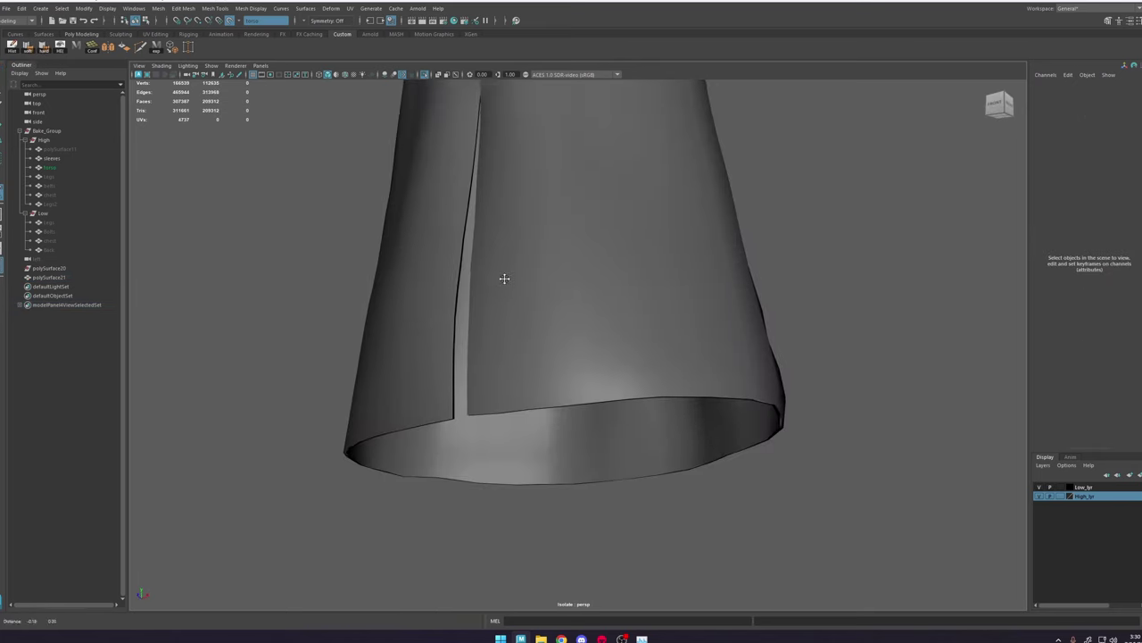
pyautogui.keyDown('alt'); pyautogui.moveTo(503, 277); pyautogui.dragTo(571, 218, button='middle'); pyautogui.keyUp('alt')
pyautogui.keyDown('alt'); pyautogui.moveTo(571, 219); pyautogui.dragTo(622, 349, button='right'); pyautogui.keyUp('alt')
pyautogui.keyDown('alt'); pyautogui.moveTo(623, 348); pyautogui.dragTo(586, 352); pyautogui.keyUp('alt')
pyautogui.keyDown('alt'); pyautogui.moveTo(586, 353); pyautogui.dragTo(500, 203, button='middle'); pyautogui.keyUp('alt')
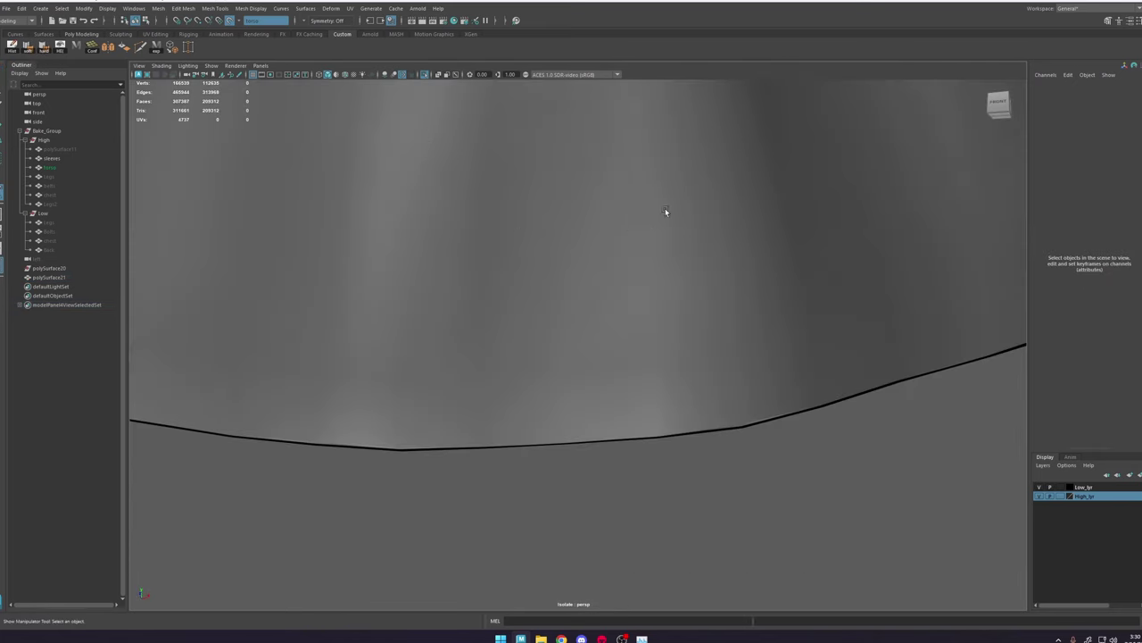
pyautogui.keyDown('alt'); pyautogui.moveTo(665, 208); pyautogui.dragTo(471, 334, button='middle'); pyautogui.keyUp('alt')
pyautogui.keyDown('alt'); pyautogui.moveTo(472, 336); pyautogui.dragTo(760, 253); pyautogui.keyUp('alt')
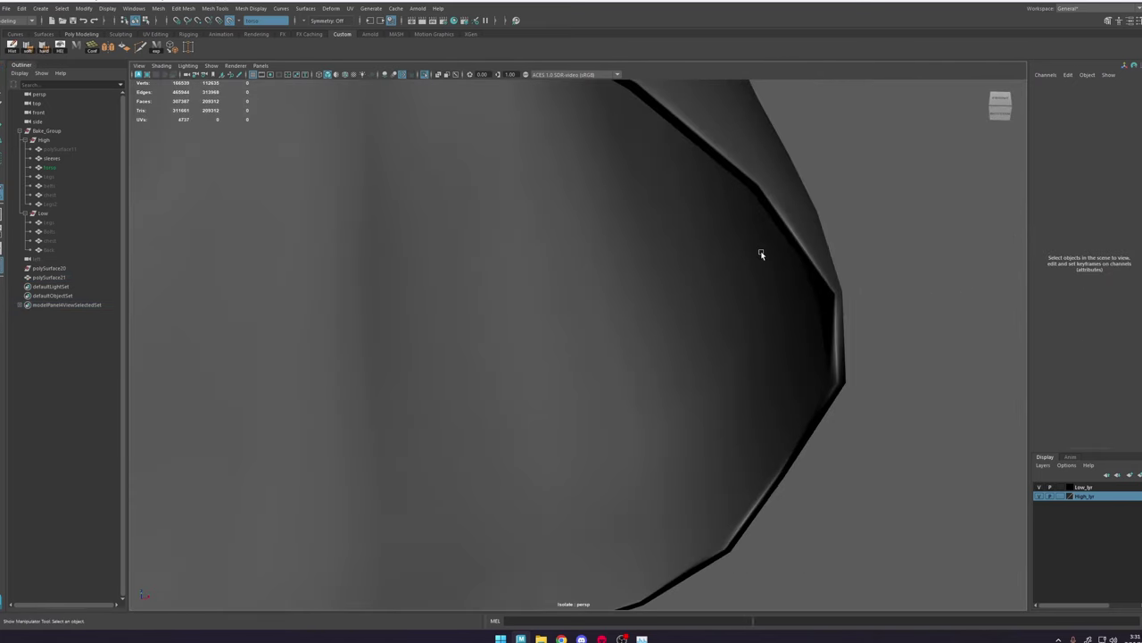
# Step: Try beveling the border edge at the slit corner, then undo the bevel
pyautogui.click(756, 182)
pyautogui.click(882, 174)
pyautogui.keyDown('alt'); pyautogui.moveTo(879, 173); pyautogui.dragTo(737, 151, button='right'); pyautogui.keyUp('alt')
pyautogui.keyDown('alt'); pyautogui.moveTo(737, 151); pyautogui.dragTo(705, 192); pyautogui.keyUp('alt')
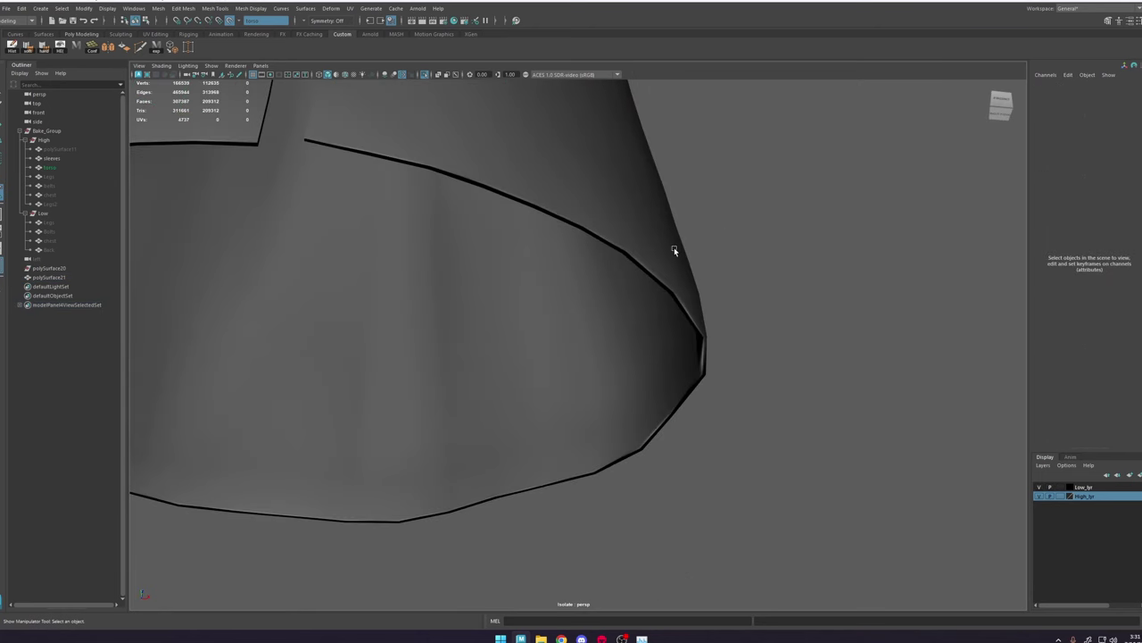
pyautogui.click(675, 249)
pyautogui.keyDown('alt'); pyautogui.moveTo(660, 219); pyautogui.dragTo(714, 273, button='middle'); pyautogui.keyUp('alt')
pyautogui.keyDown('alt'); pyautogui.moveTo(714, 273); pyautogui.dragTo(644, 232); pyautogui.keyUp('alt')
pyautogui.moveTo(645, 232); pyautogui.dragTo(644, 201, button='right')
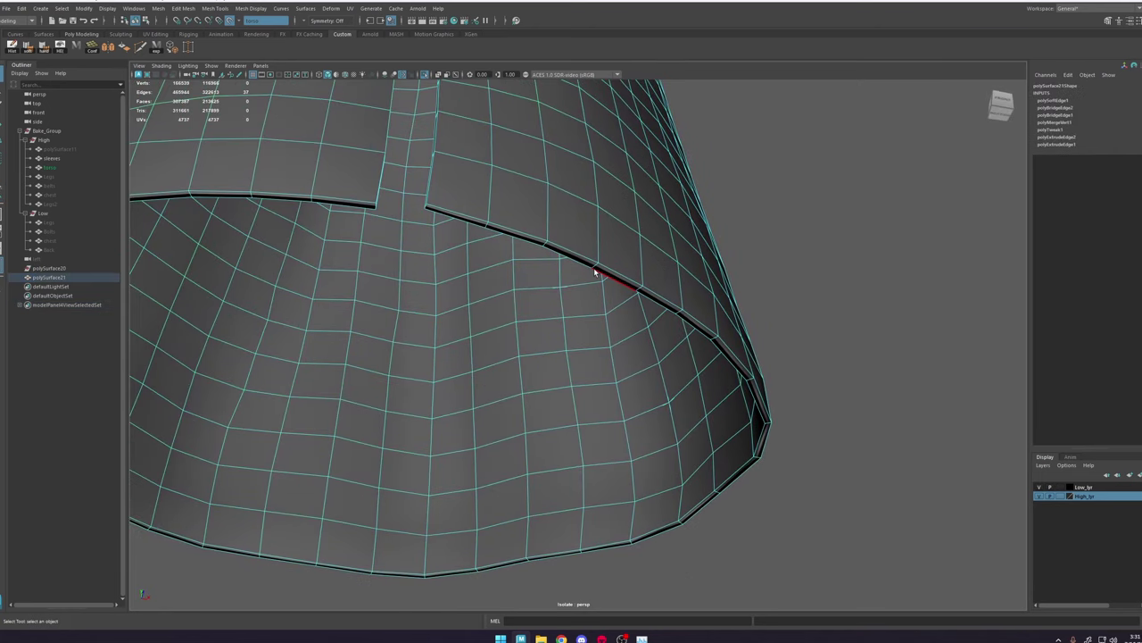
pyautogui.click(635, 258)
pyautogui.hotkey('ctrl', 'b')
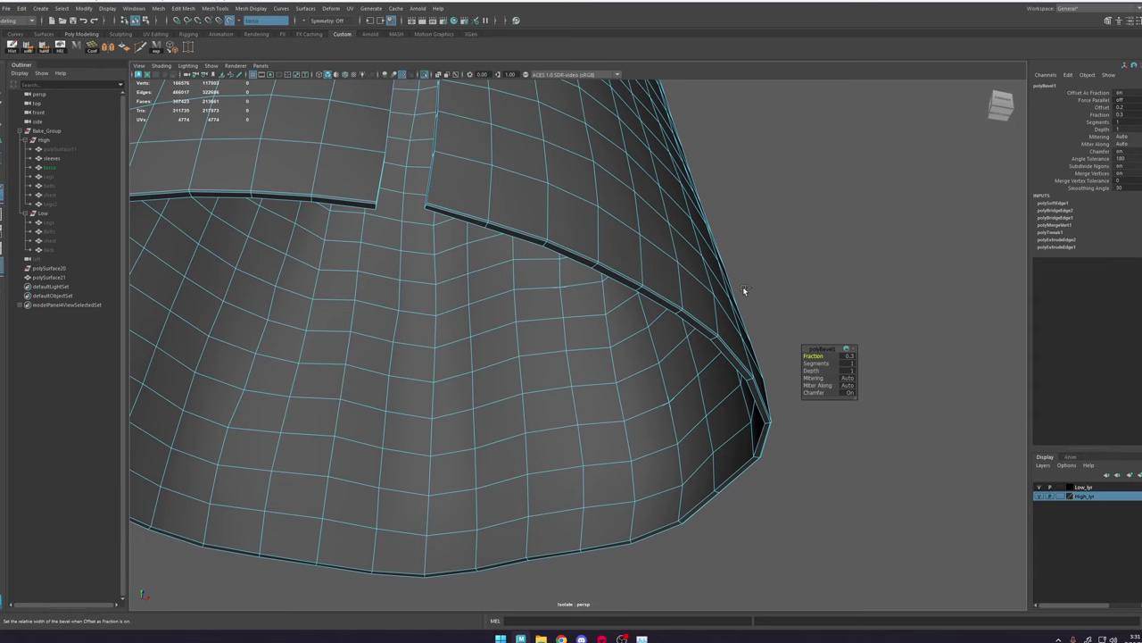
pyautogui.hotkey('ctrl', 'z')
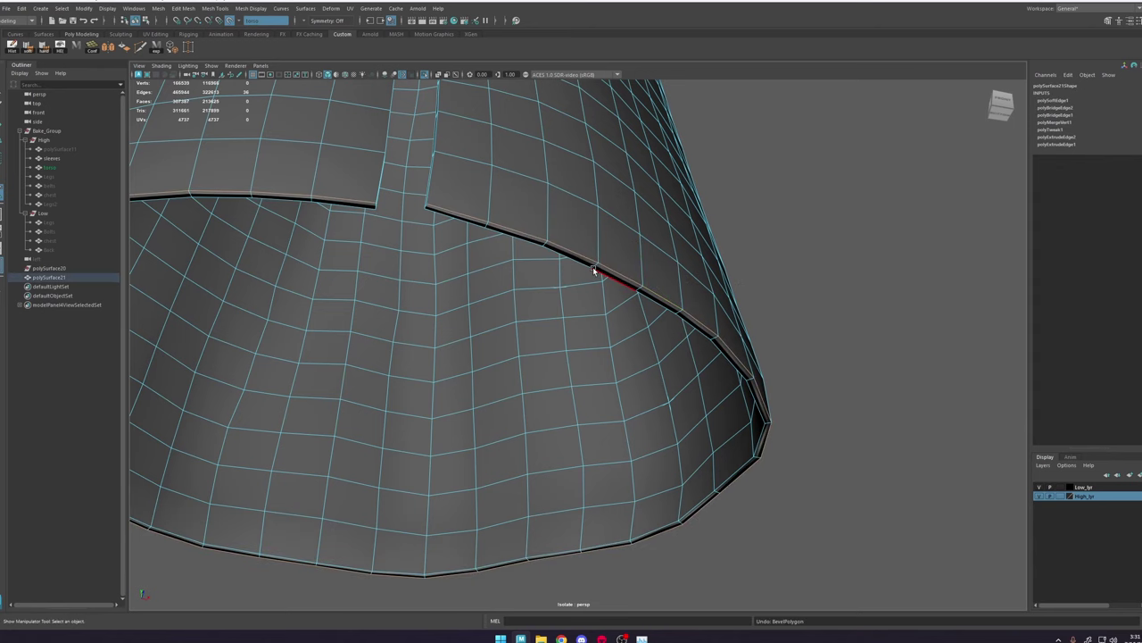
# Step: Connect the slit-corner components with a new edge and nudge the border vertices along one axis
pyautogui.moveTo(616, 187); pyautogui.dragTo(637, 168, button='right')
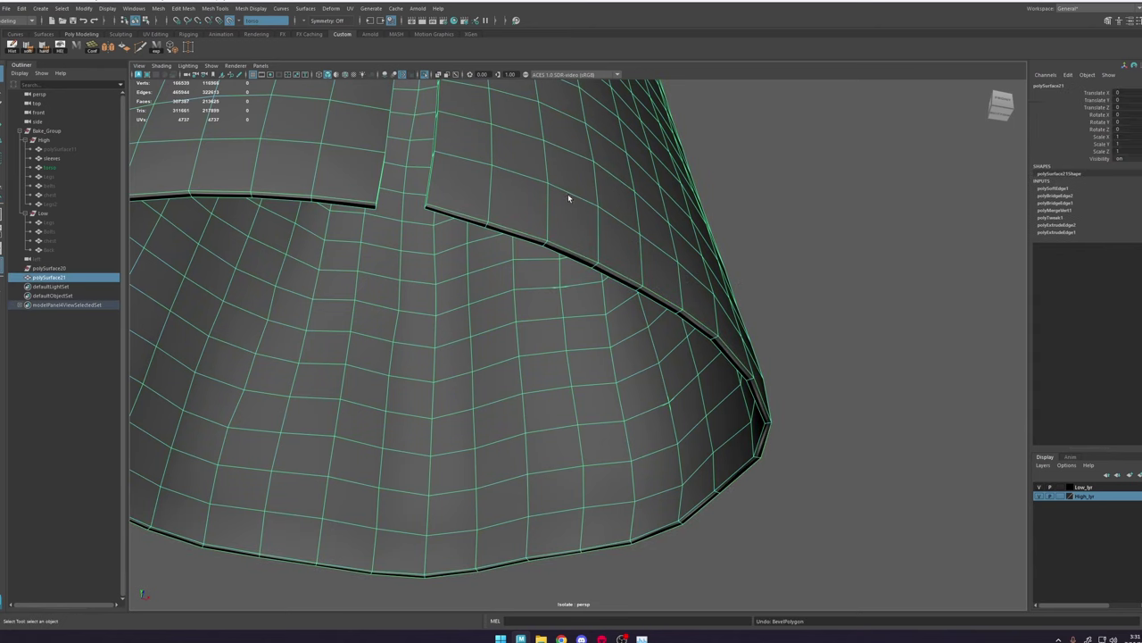
pyautogui.click(426, 75)
pyautogui.keyDown('alt'); pyautogui.moveTo(554, 183); pyautogui.dragTo(587, 203, button='right'); pyautogui.keyUp('alt')
pyautogui.click(426, 74)
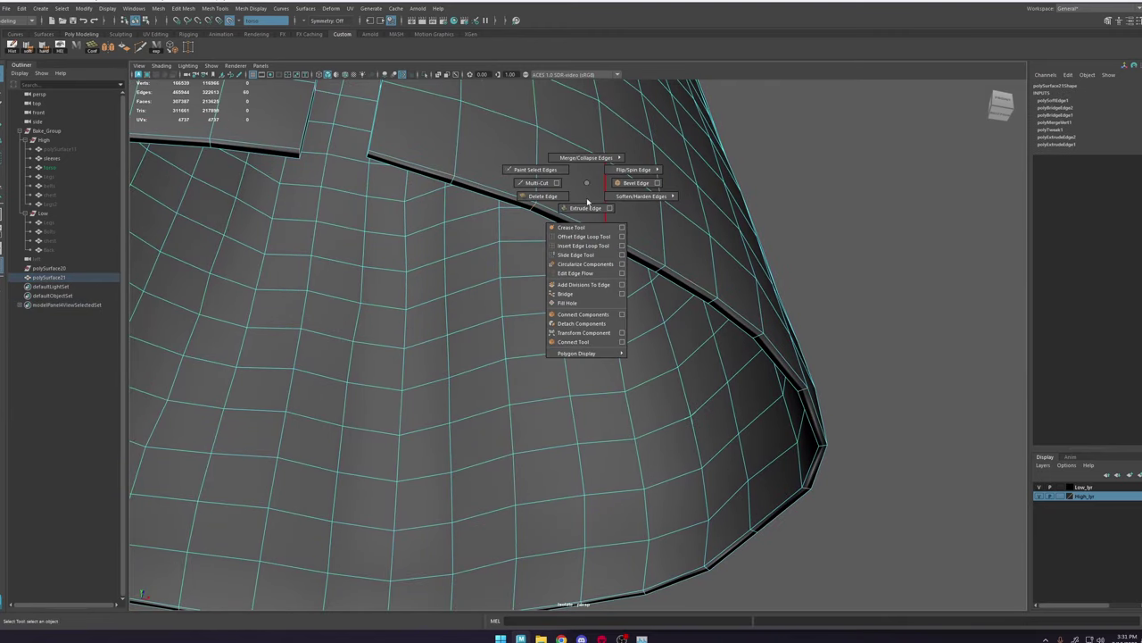
pyautogui.keyDown('shift'); pyautogui.moveTo(578, 314); pyautogui.dragTo(580, 316, button='right'); pyautogui.keyUp('shift')
pyautogui.keyDown('ctrl'); pyautogui.moveTo(584, 194); pyautogui.dragTo(460, 198, button='right'); pyautogui.keyUp('ctrl')
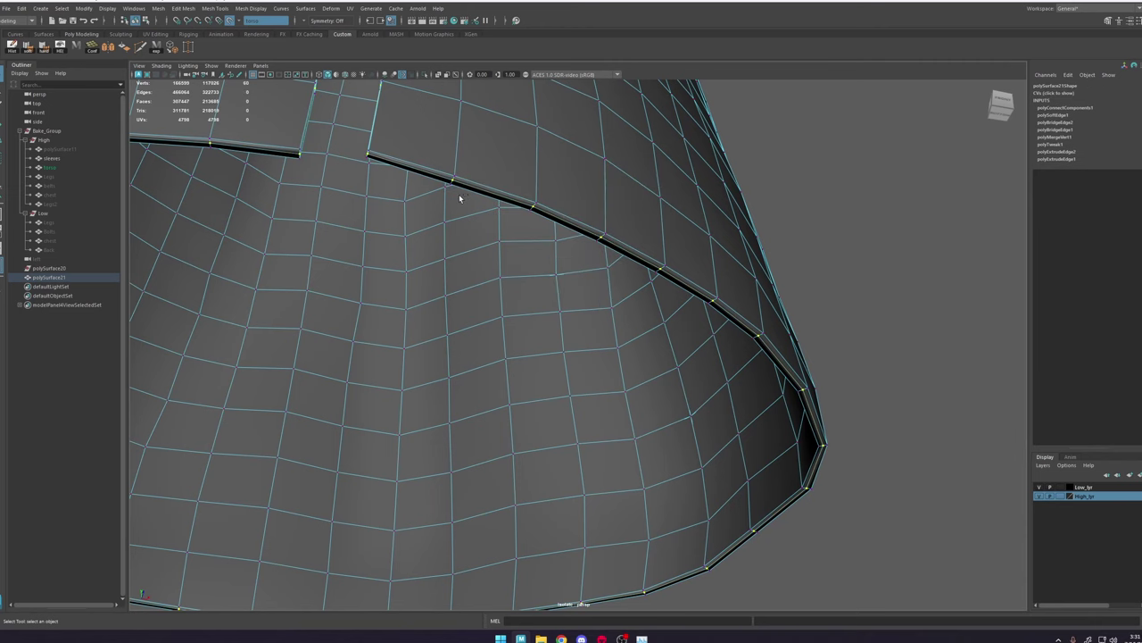
pyautogui.moveTo(278, 183); pyautogui.dragTo(587, 212)
# Step: Soften the robe's edges again and inspect the shading around the front slit
pyautogui.click(795, 317)
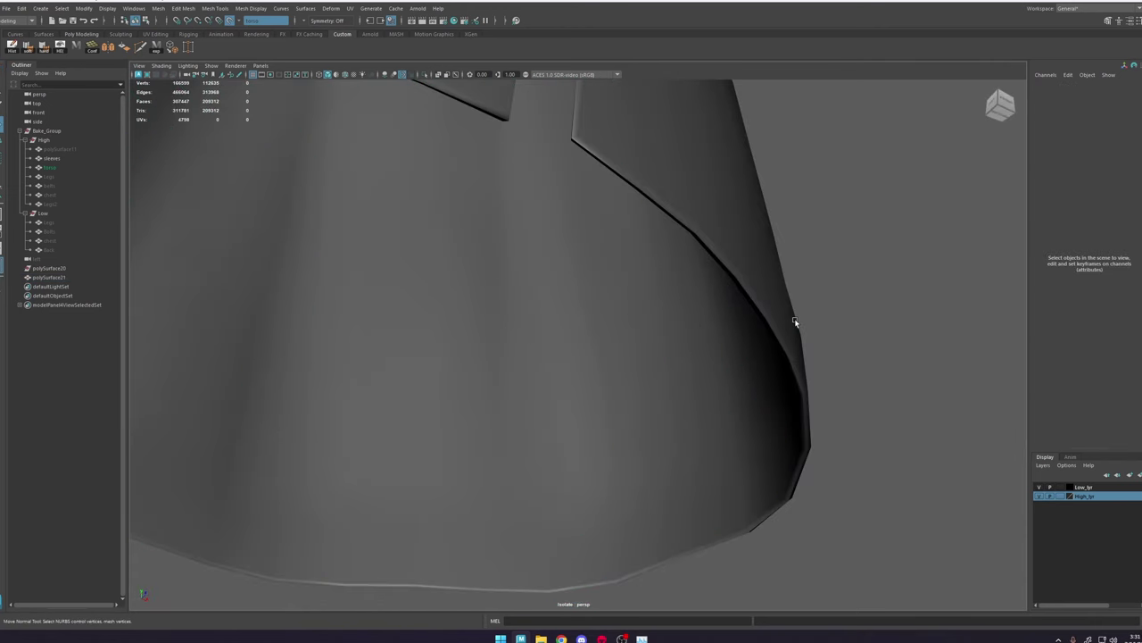
pyautogui.keyDown('alt'); pyautogui.moveTo(795, 319); pyautogui.dragTo(725, 253); pyautogui.keyUp('alt')
pyautogui.click(705, 253)
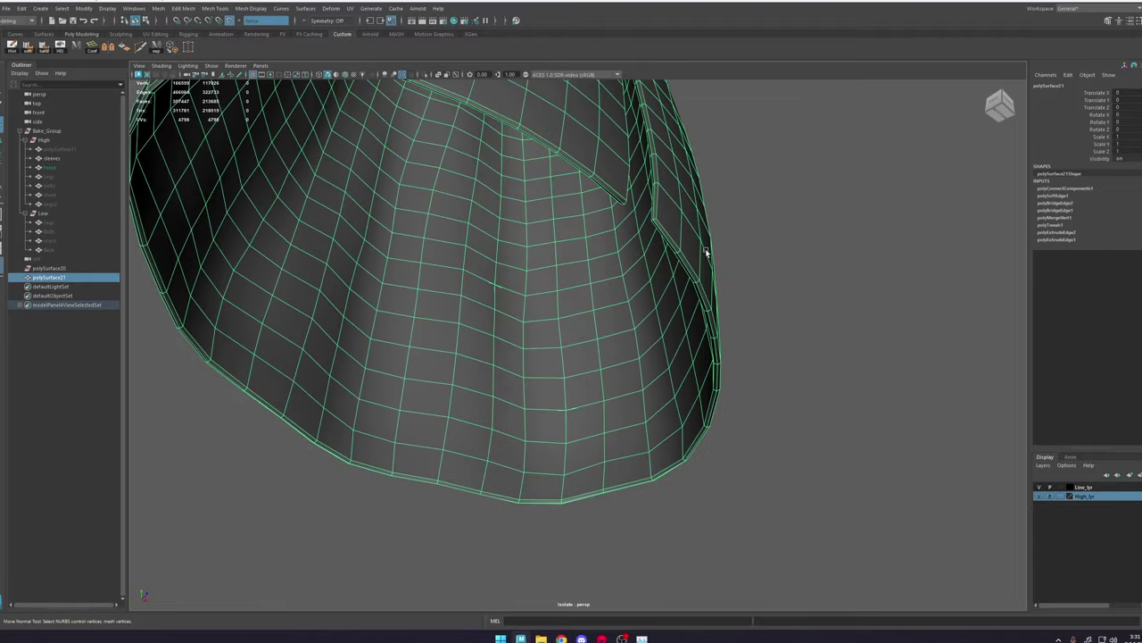
pyautogui.click(32, 52)
pyautogui.click(357, 470)
pyautogui.keyDown('alt'); pyautogui.moveTo(357, 469); pyautogui.dragTo(496, 365); pyautogui.keyUp('alt')
pyautogui.keyDown('alt'); pyautogui.moveTo(496, 365); pyautogui.dragTo(858, 486, button='right'); pyautogui.keyUp('alt')
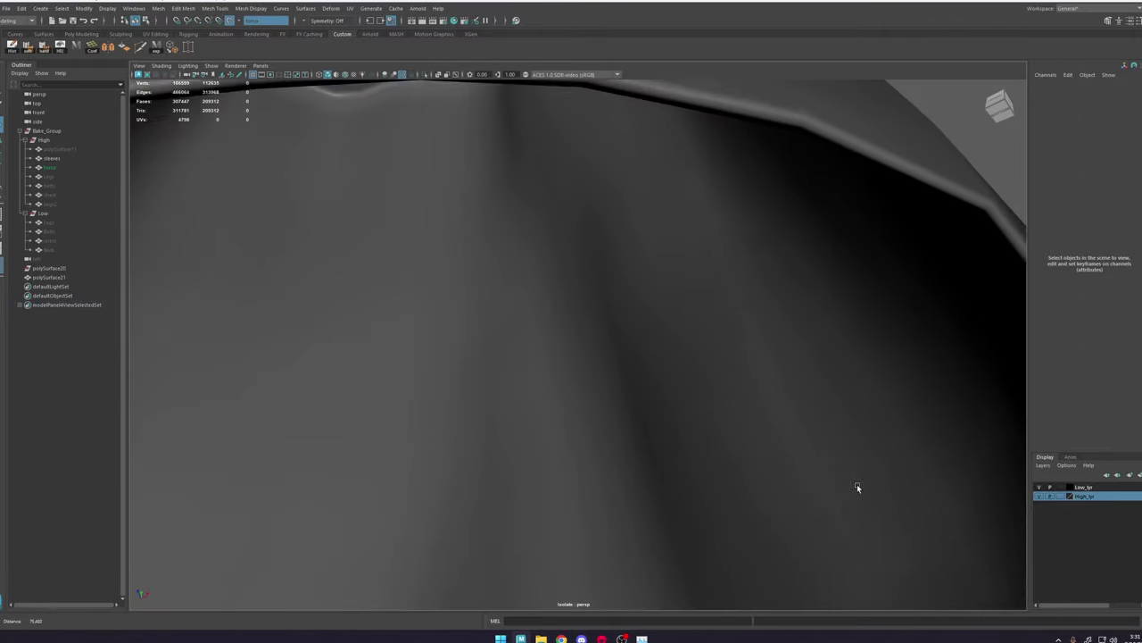
pyautogui.keyDown('alt'); pyautogui.moveTo(858, 485); pyautogui.dragTo(652, 380); pyautogui.keyUp('alt')
pyautogui.click(654, 379)
pyautogui.keyDown('alt'); pyautogui.moveTo(723, 339); pyautogui.dragTo(526, 307); pyautogui.keyUp('alt')
pyautogui.click(838, 352)
pyautogui.keyDown('alt'); pyautogui.moveTo(527, 307); pyautogui.dragTo(566, 301, button='middle'); pyautogui.keyUp('alt')
pyautogui.keyDown('alt'); pyautogui.moveTo(566, 301); pyautogui.dragTo(581, 253); pyautogui.keyUp('alt')
pyautogui.click(581, 252)
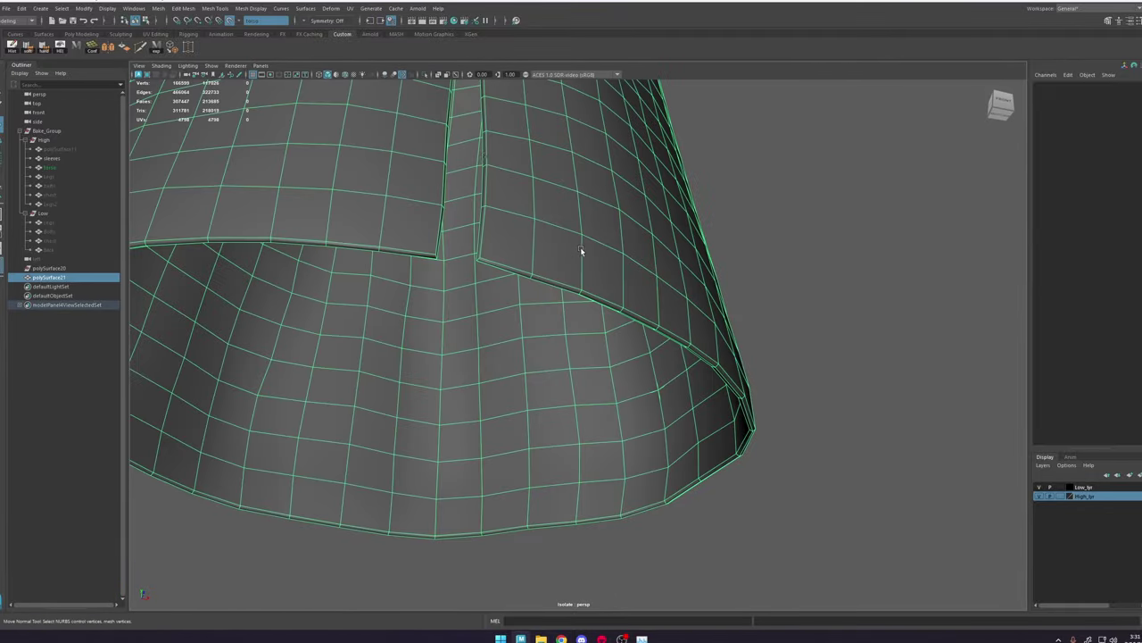
# Step: Bevel the slit's corner edges with 2 segments and a fraction of 0.14
pyautogui.moveTo(533, 226); pyautogui.dragTo(531, 256, button='right')
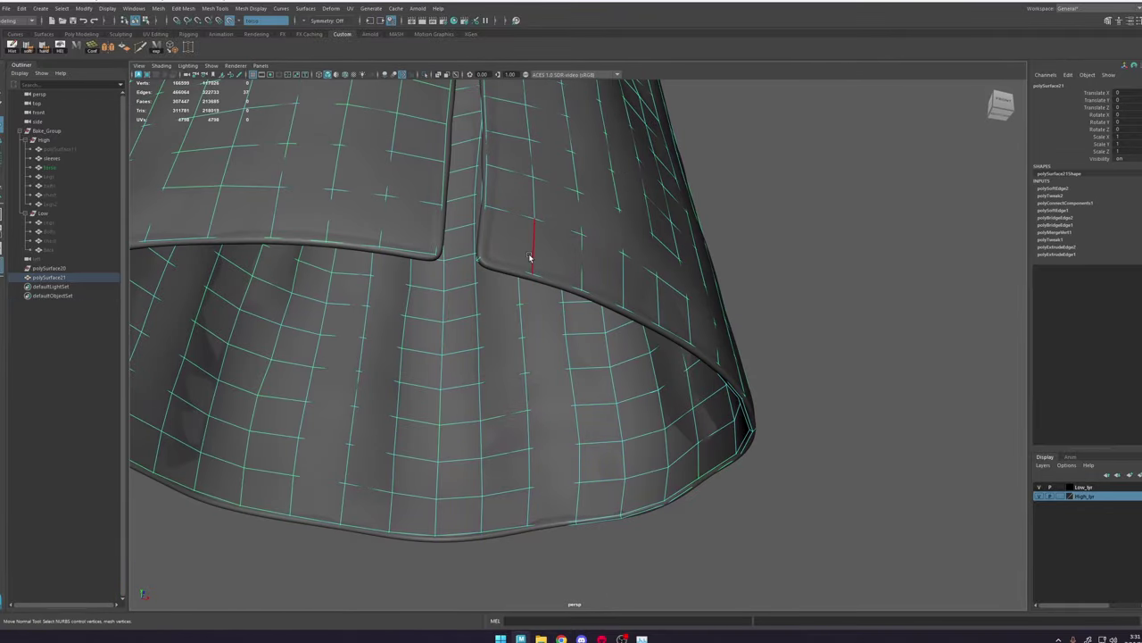
pyautogui.hotkey('ctrl', 'z')
pyautogui.hotkey('ctrl', 'z')
pyautogui.moveTo(480, 261); pyautogui.dragTo(485, 252, button='right')
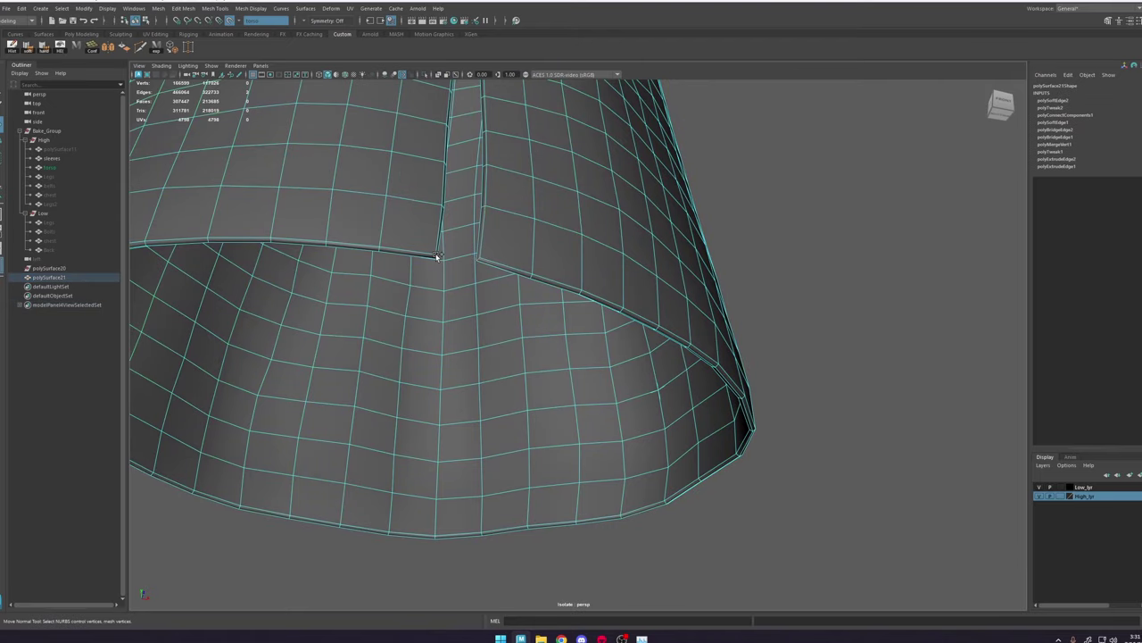
pyautogui.keyDown('alt'); pyautogui.moveTo(570, 282); pyautogui.dragTo(686, 277); pyautogui.keyUp('alt')
pyautogui.keyDown('alt'); pyautogui.moveTo(685, 276); pyautogui.dragTo(727, 352, button='right'); pyautogui.keyUp('alt')
pyautogui.keyDown('alt'); pyautogui.moveTo(727, 352); pyautogui.dragTo(664, 455, button='middle'); pyautogui.keyUp('alt')
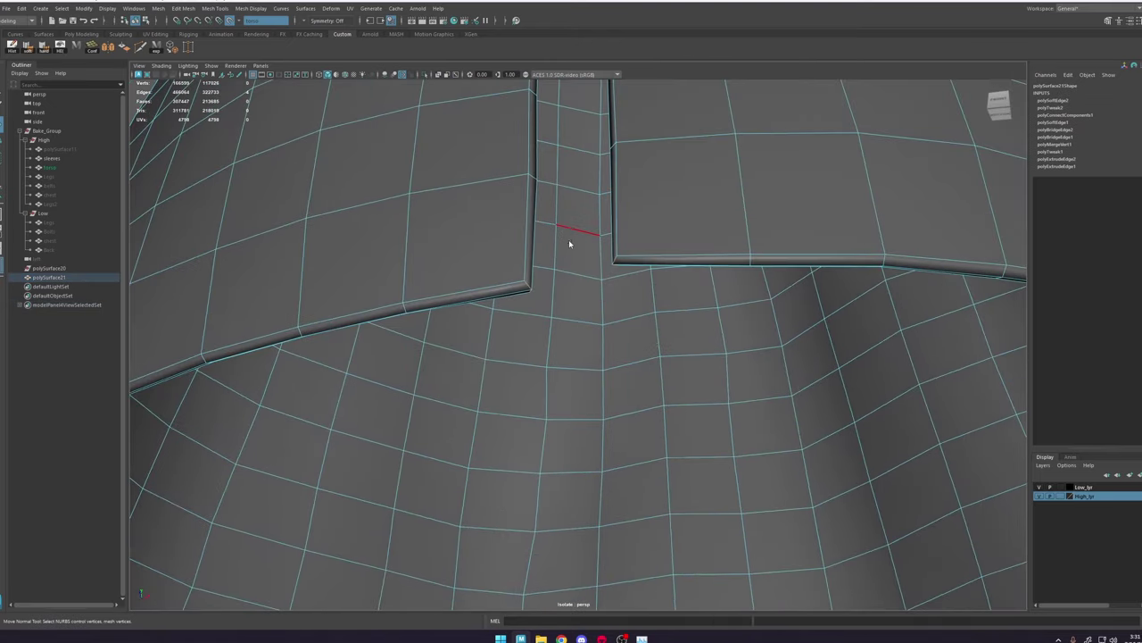
pyautogui.keyDown('shift'); pyautogui.moveTo(568, 241); pyautogui.dragTo(607, 243, button='right'); pyautogui.keyUp('shift')
pyautogui.moveTo(806, 363); pyautogui.dragTo(808, 356)
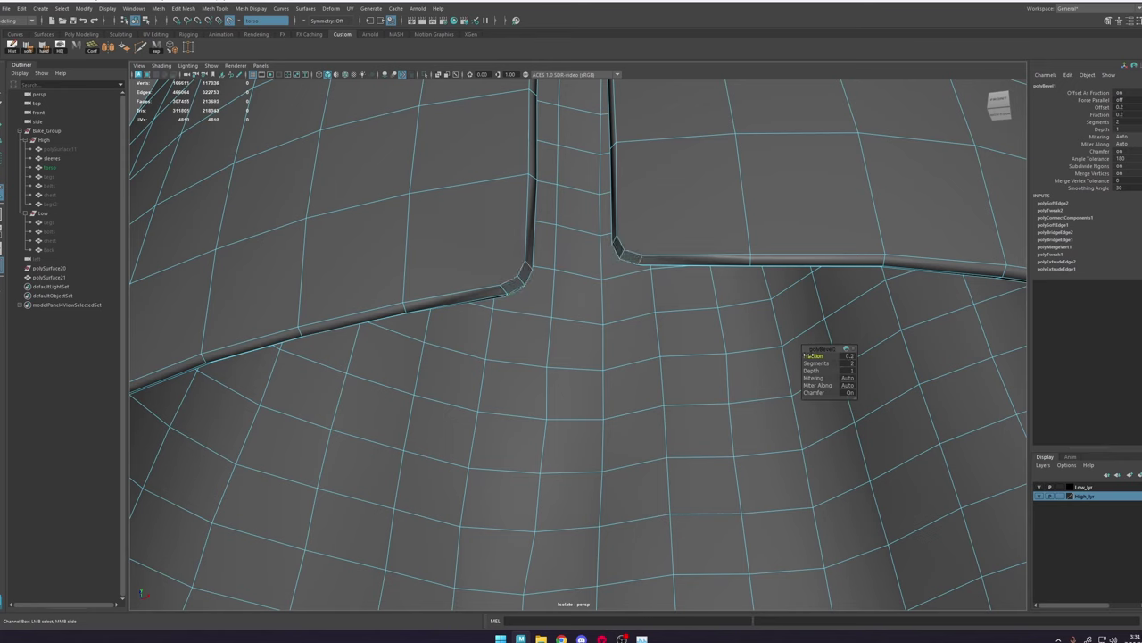
pyautogui.click(847, 355)
pyautogui.write('0.14')
pyautogui.press('Return')
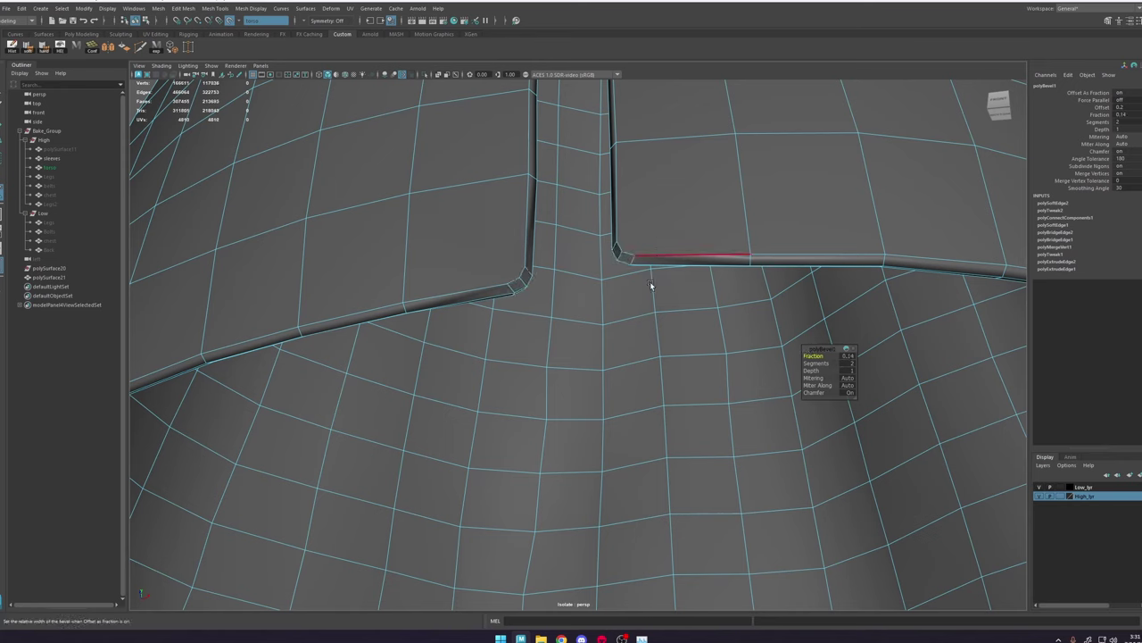
# Step: Re-soften the robe's edges and orbit around the hem to check the beveled corners
pyautogui.keyDown('alt'); pyautogui.moveTo(767, 290); pyautogui.dragTo(622, 236, button='right'); pyautogui.keyUp('alt')
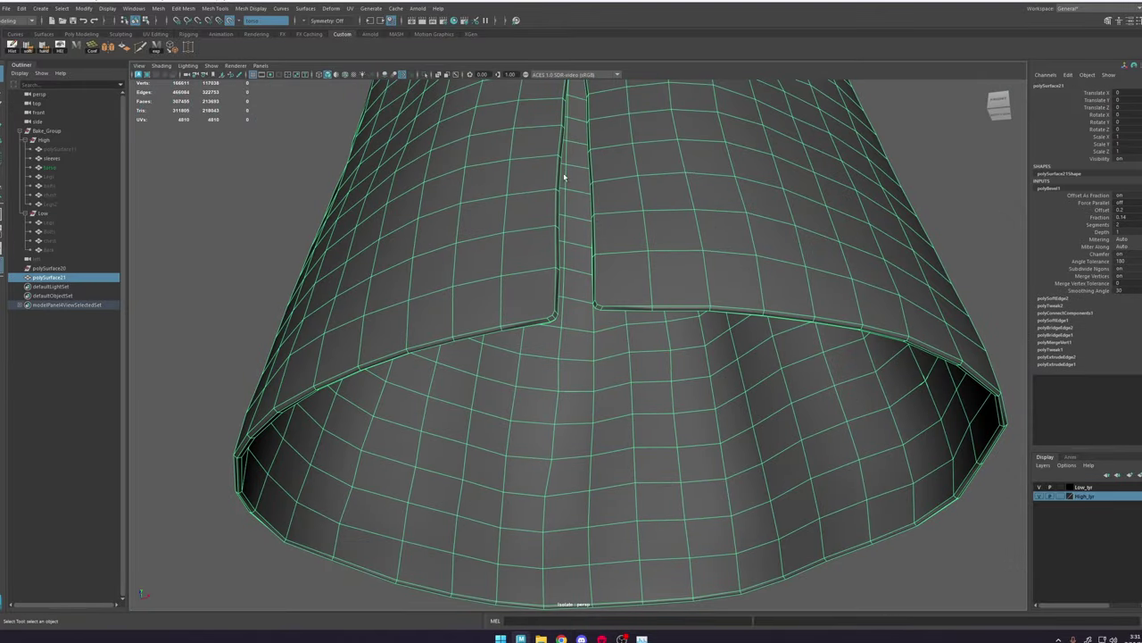
pyautogui.click(27, 50)
pyautogui.click(223, 161)
pyautogui.keyDown('alt'); pyautogui.moveTo(460, 183); pyautogui.dragTo(451, 273); pyautogui.keyUp('alt')
pyautogui.keyDown('alt'); pyautogui.moveTo(452, 273); pyautogui.dragTo(408, 191, button='right'); pyautogui.keyUp('alt')
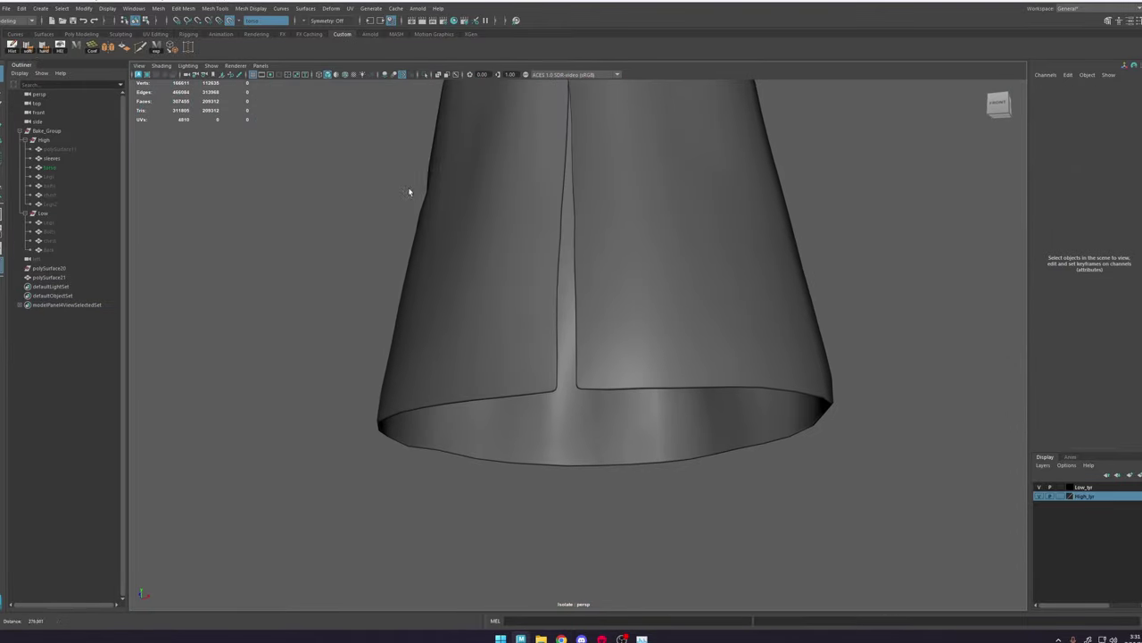
pyautogui.keyDown('alt'); pyautogui.moveTo(408, 191); pyautogui.dragTo(551, 289); pyautogui.keyUp('alt')
pyautogui.keyDown('alt'); pyautogui.moveTo(552, 290); pyautogui.dragTo(691, 449, button='right'); pyautogui.keyUp('alt')
pyautogui.keyDown('alt'); pyautogui.moveTo(691, 449); pyautogui.dragTo(598, 371, button='middle'); pyautogui.keyUp('alt')
pyautogui.keyDown('alt'); pyautogui.moveTo(580, 335); pyautogui.dragTo(541, 347); pyautogui.keyUp('alt')
pyautogui.click(543, 347)
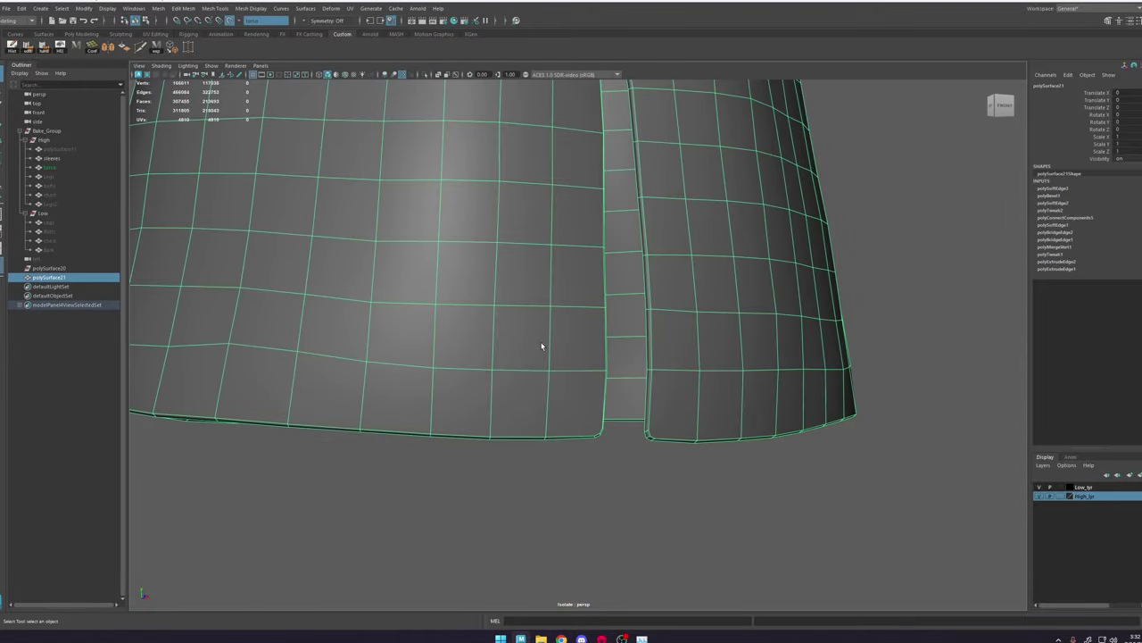
pyautogui.keyDown('alt'); pyautogui.moveTo(544, 347); pyautogui.dragTo(578, 383, button='right'); pyautogui.keyUp('alt')
pyautogui.keyDown('alt'); pyautogui.moveTo(578, 384); pyautogui.dragTo(589, 391, button='middle'); pyautogui.keyUp('alt')
pyautogui.keyDown('alt'); pyautogui.moveTo(588, 390); pyautogui.dragTo(423, 269); pyautogui.keyUp('alt')
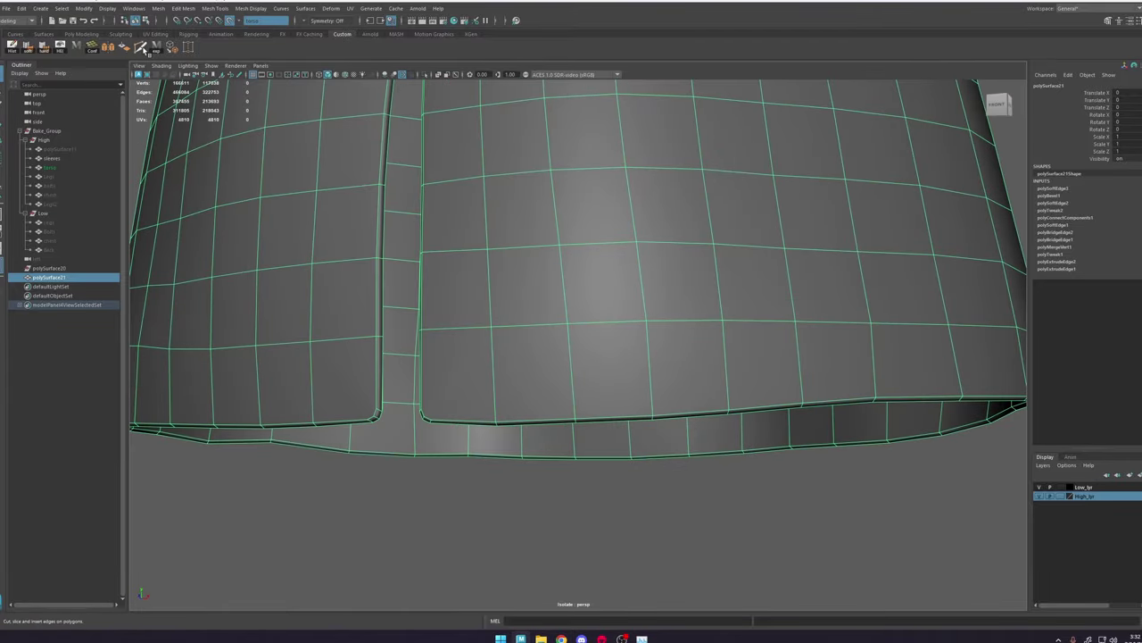
# Step: Start Multi-Cut with Make Live off, try a diagonal cut at the slit corner, then undo it
pyautogui.click(141, 47)
pyautogui.click(231, 22)
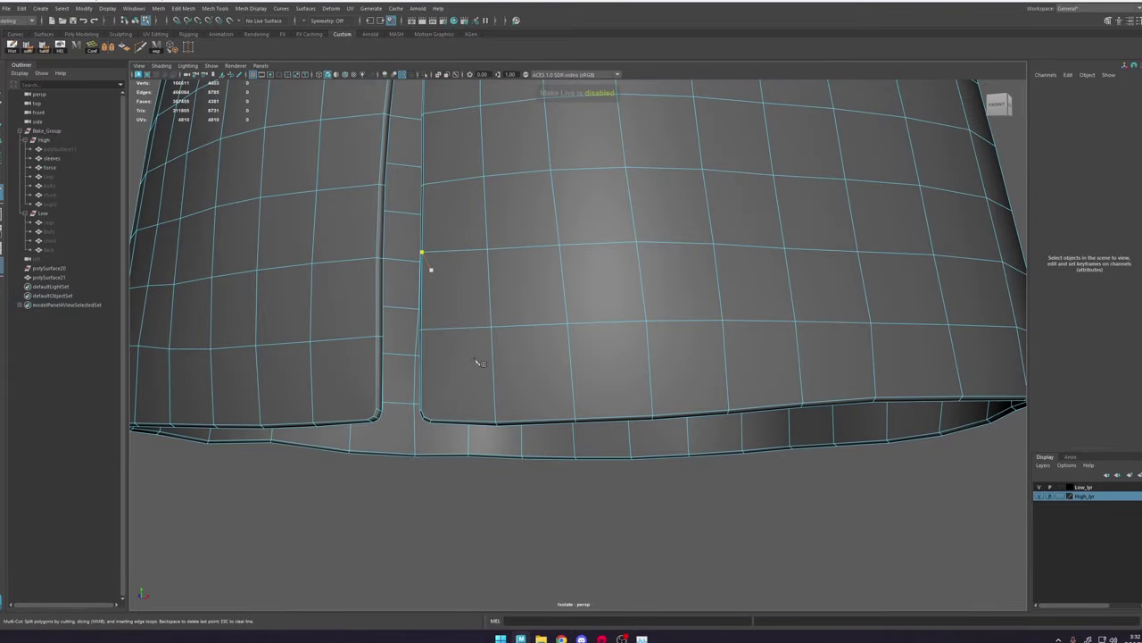
pyautogui.keyDown('alt'); pyautogui.moveTo(466, 393); pyautogui.dragTo(493, 380); pyautogui.keyUp('alt')
pyautogui.keyDown('alt'); pyautogui.moveTo(493, 380); pyautogui.dragTo(514, 253, button='right'); pyautogui.keyUp('alt')
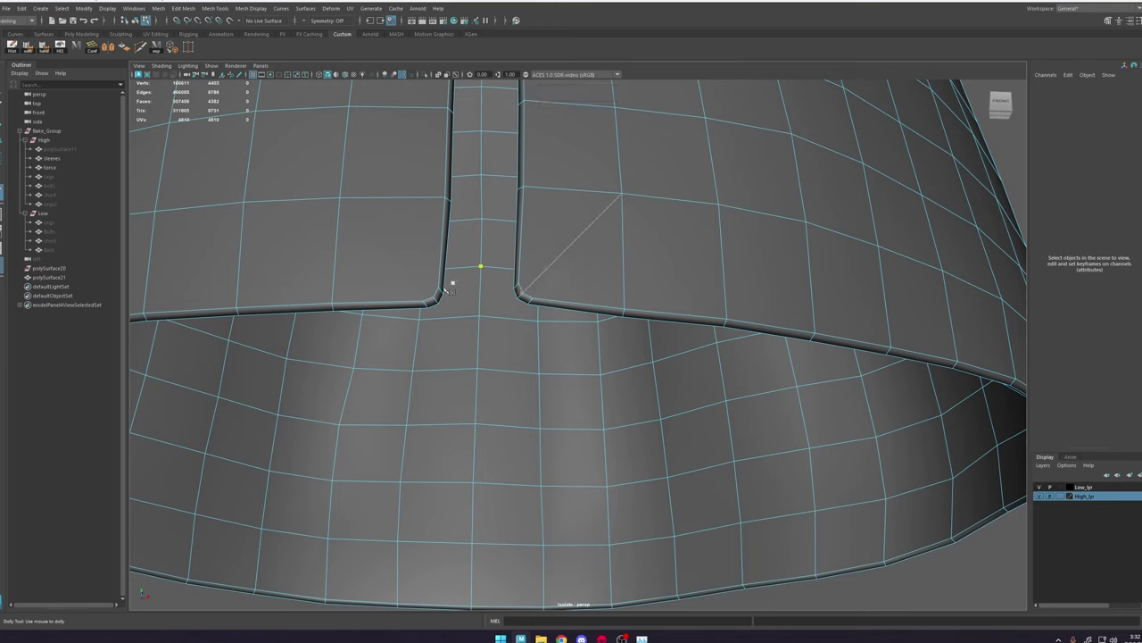
pyautogui.rightClick(396, 249)
pyautogui.hotkey('ctrl', 'z')
# Step: Cut diagonal edges from the corner vertices up to the vertices above and to the upper left
pyautogui.click(532, 298)
pyautogui.click(623, 194)
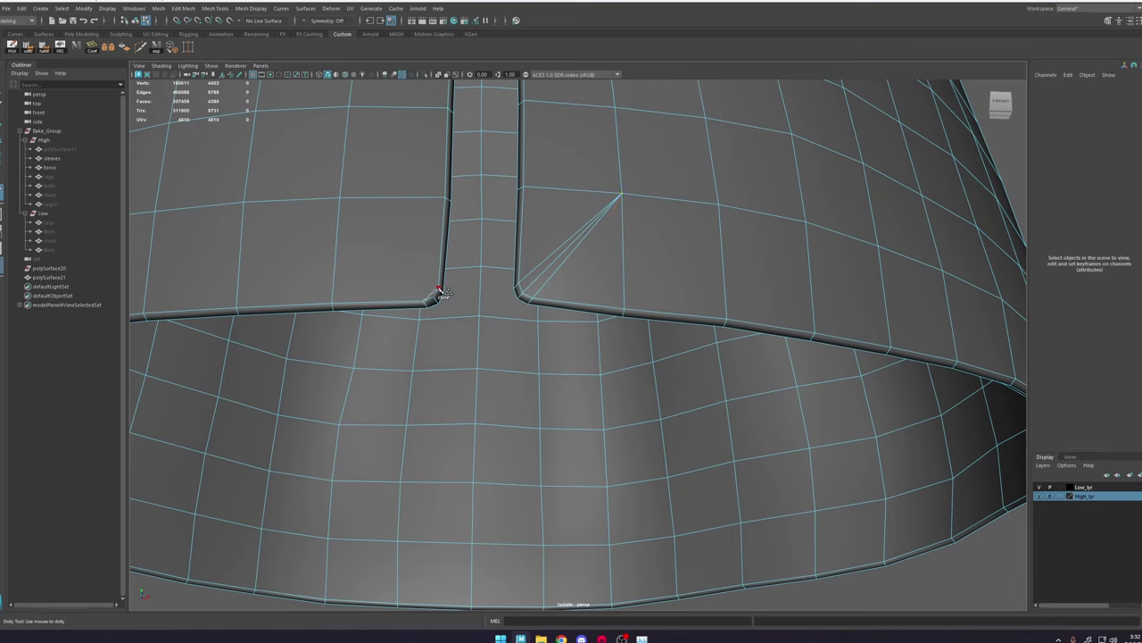
pyautogui.click(438, 289)
pyautogui.click(412, 287)
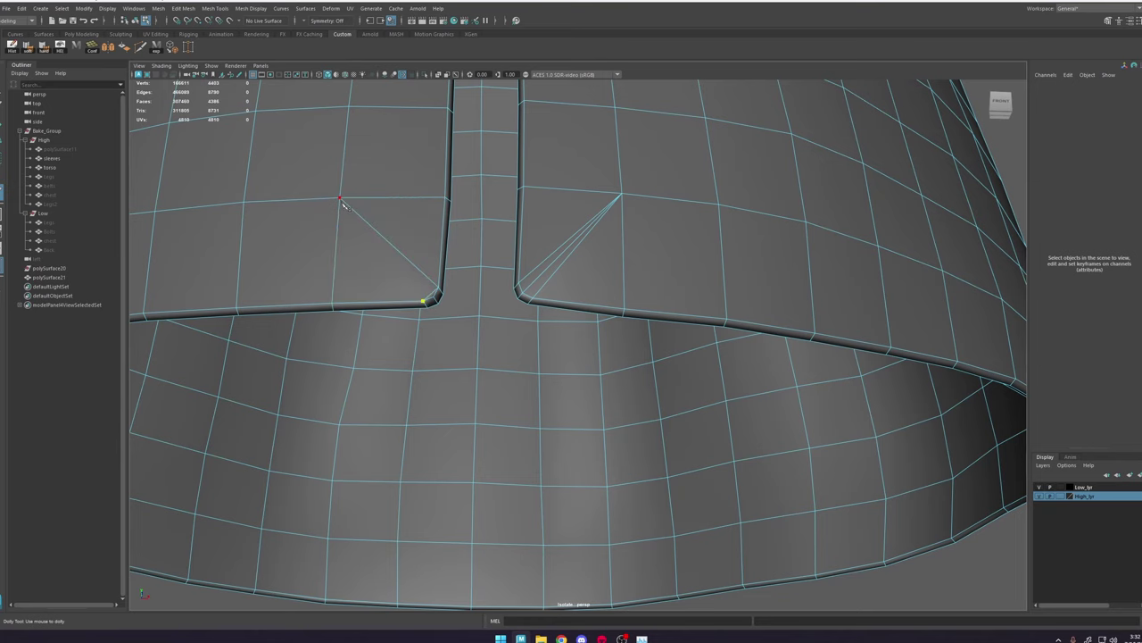
pyautogui.rightClick(449, 240)
# Step: Inspect the new corner cuts from several angles around the hem slit
pyautogui.press('w')
pyautogui.moveTo(415, 245); pyautogui.dragTo(495, 142, button='right')
pyautogui.scroll(-4, 576, 286)
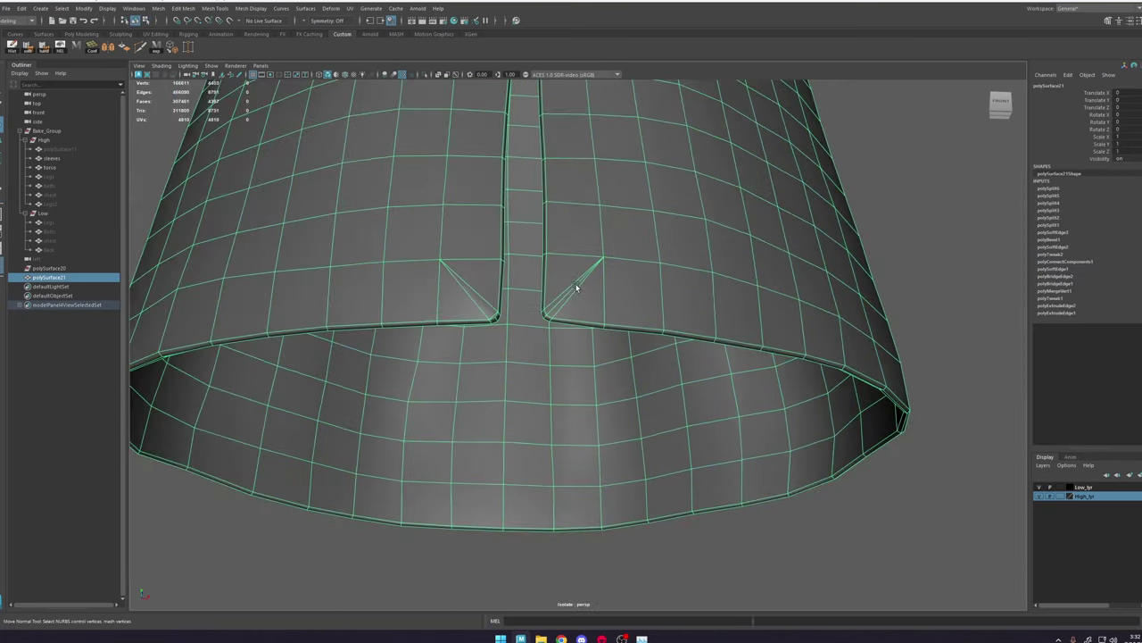
pyautogui.click(849, 475)
pyautogui.moveTo(847, 473)
pyautogui.keyDown('alt'); pyautogui.mouseDown()
pyautogui.moveTo(834, 482)
pyautogui.moveTo(852, 489)
pyautogui.mouseUp(); pyautogui.keyUp('alt')
pyautogui.keyDown('alt'); pyautogui.moveTo(853, 490); pyautogui.dragTo(652, 348, button='right'); pyautogui.keyUp('alt')
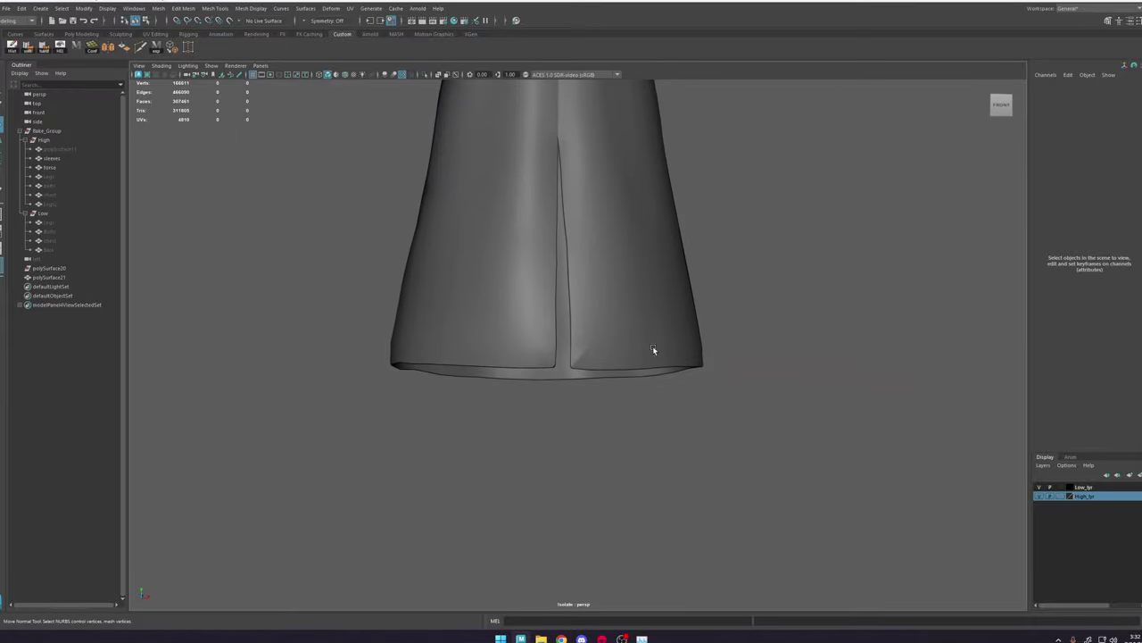
pyautogui.keyDown('alt'); pyautogui.moveTo(652, 348); pyautogui.dragTo(625, 354); pyautogui.keyUp('alt')
pyautogui.keyDown('alt'); pyautogui.moveTo(625, 354); pyautogui.dragTo(740, 467, button='right'); pyautogui.keyUp('alt')
pyautogui.keyDown('alt'); pyautogui.moveTo(740, 467); pyautogui.dragTo(637, 396); pyautogui.keyUp('alt')
pyautogui.keyDown('alt'); pyautogui.moveTo(637, 395); pyautogui.dragTo(610, 348, button='right'); pyautogui.keyUp('alt')
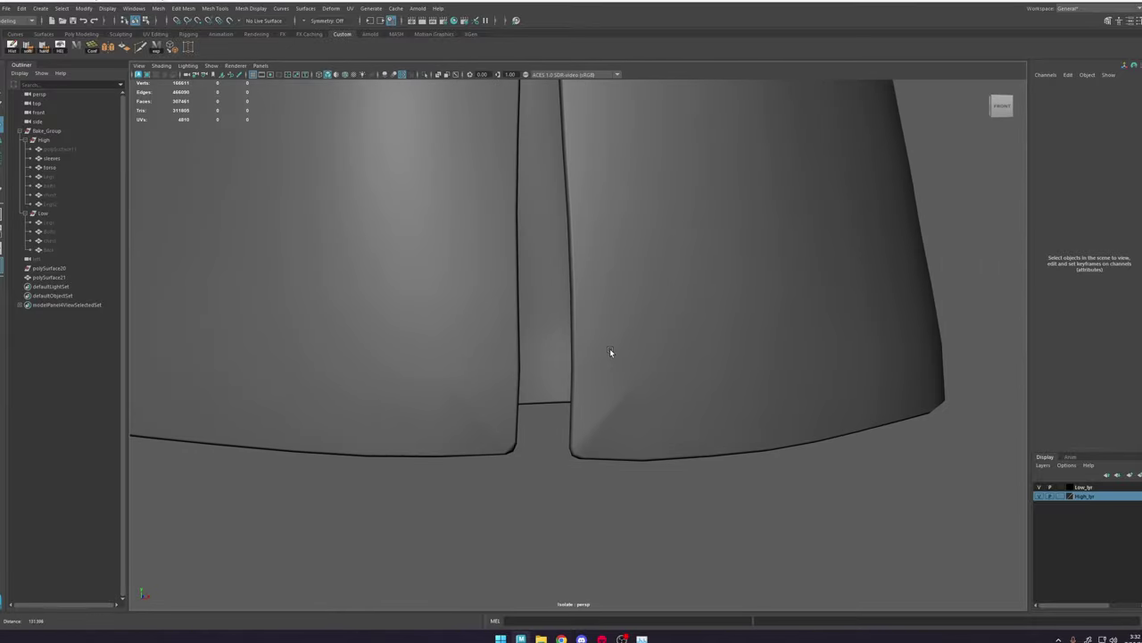
pyautogui.moveTo(609, 348)
pyautogui.keyDown('alt'); pyautogui.mouseDown()
pyautogui.moveTo(587, 347)
pyautogui.moveTo(598, 343)
pyautogui.mouseUp(); pyautogui.keyUp('alt')
# Step: Delete the two bad diagonal edges at the left slit corner
pyautogui.click(576, 372)
pyautogui.moveTo(575, 374); pyautogui.dragTo(590, 294, button='right')
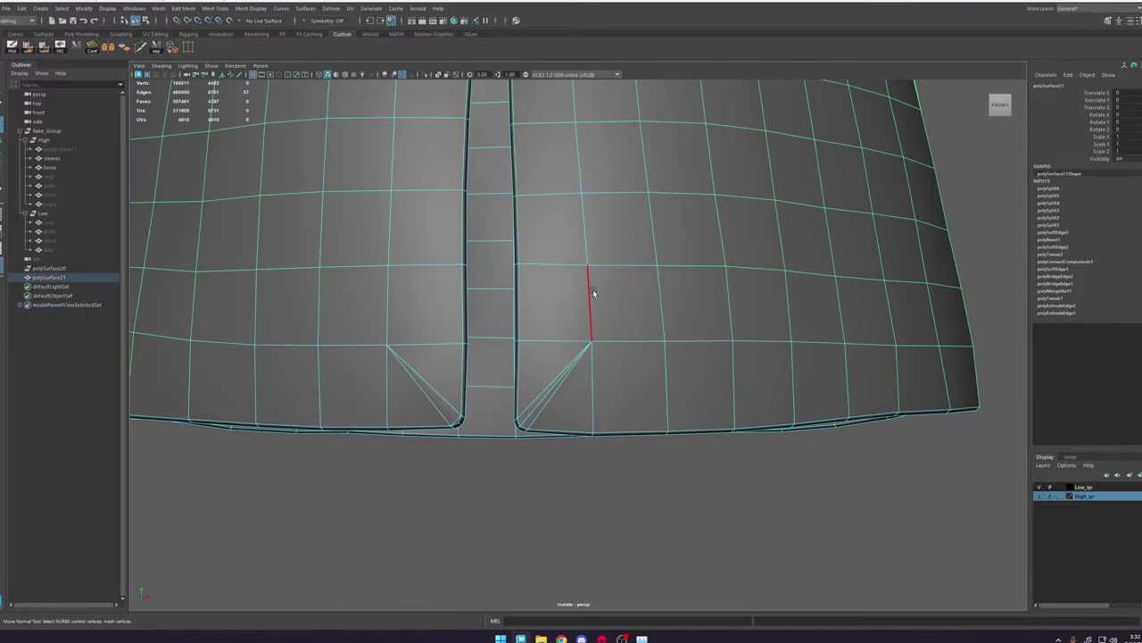
pyautogui.click(418, 395)
pyautogui.keyDown('shift'); pyautogui.click(435, 396); pyautogui.keyUp('shift')
pyautogui.press('Delete')
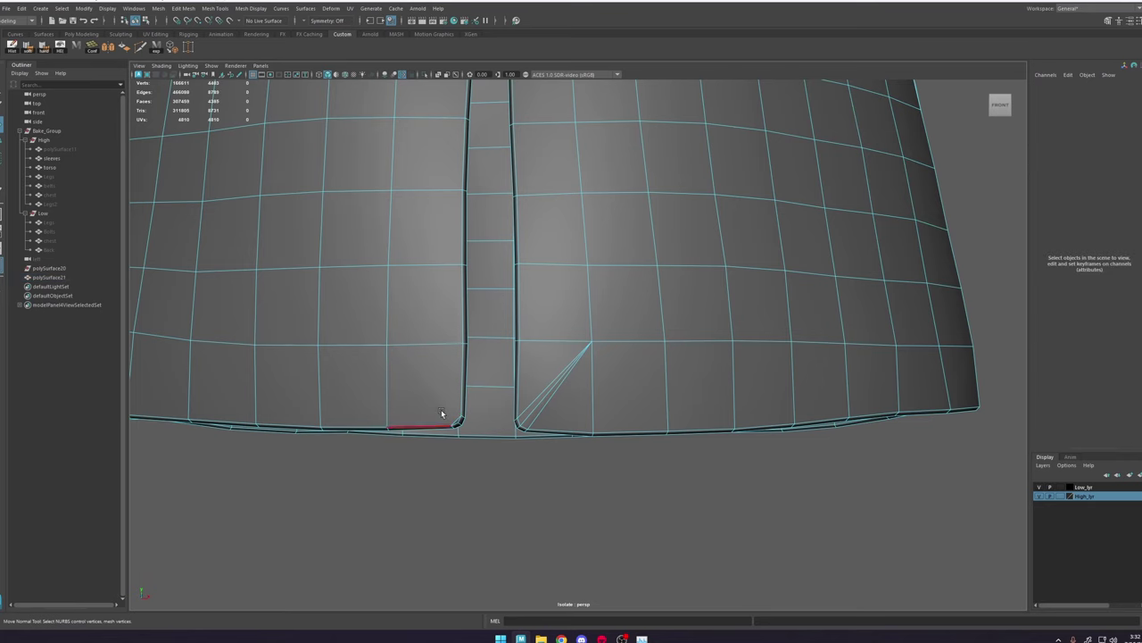
# Step: Recut diagonal edges from the left corner vertex to the edges up-left and above
pyautogui.keyDown('alt'); pyautogui.moveTo(452, 341); pyautogui.dragTo(494, 349); pyautogui.keyUp('alt')
pyautogui.keyDown('alt'); pyautogui.moveTo(493, 349); pyautogui.dragTo(537, 374, button='right'); pyautogui.keyUp('alt')
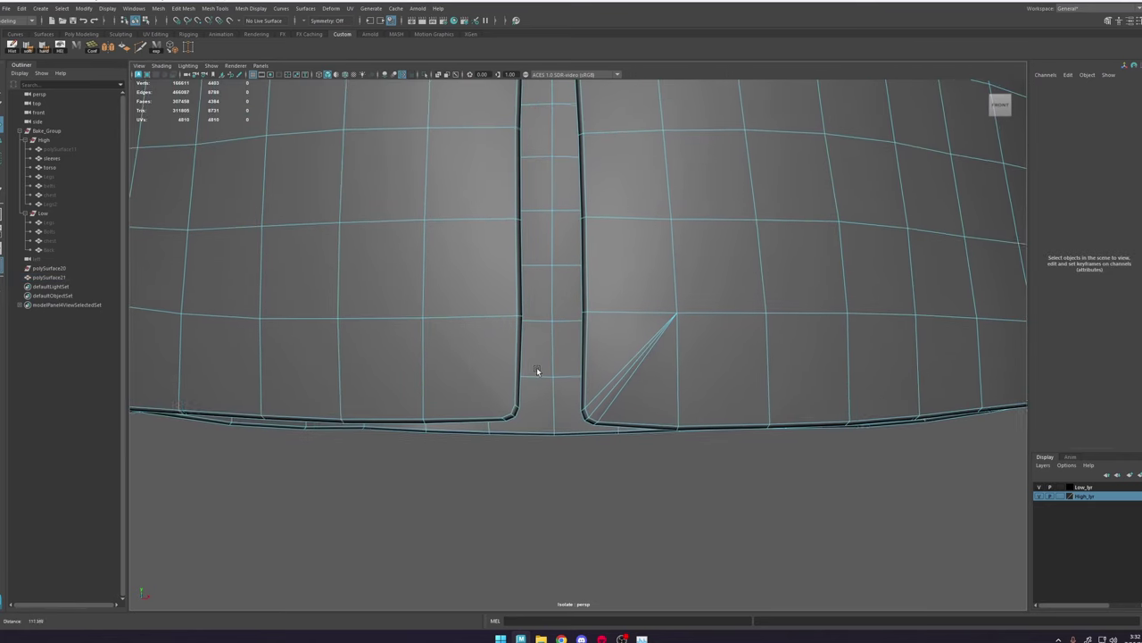
pyautogui.click(141, 49)
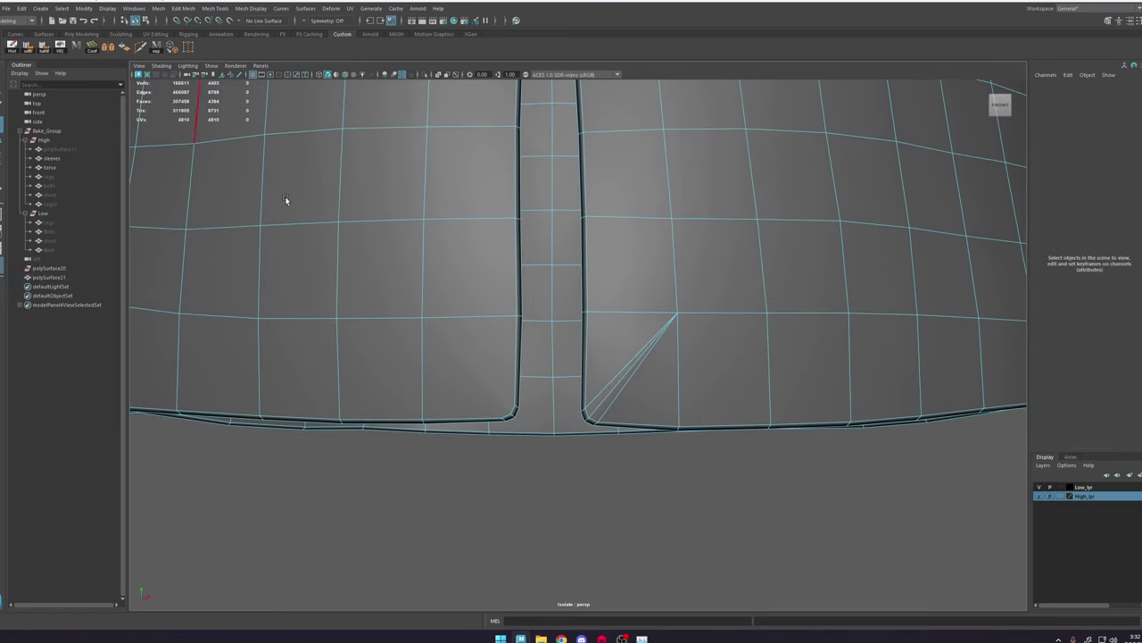
pyautogui.click(512, 415)
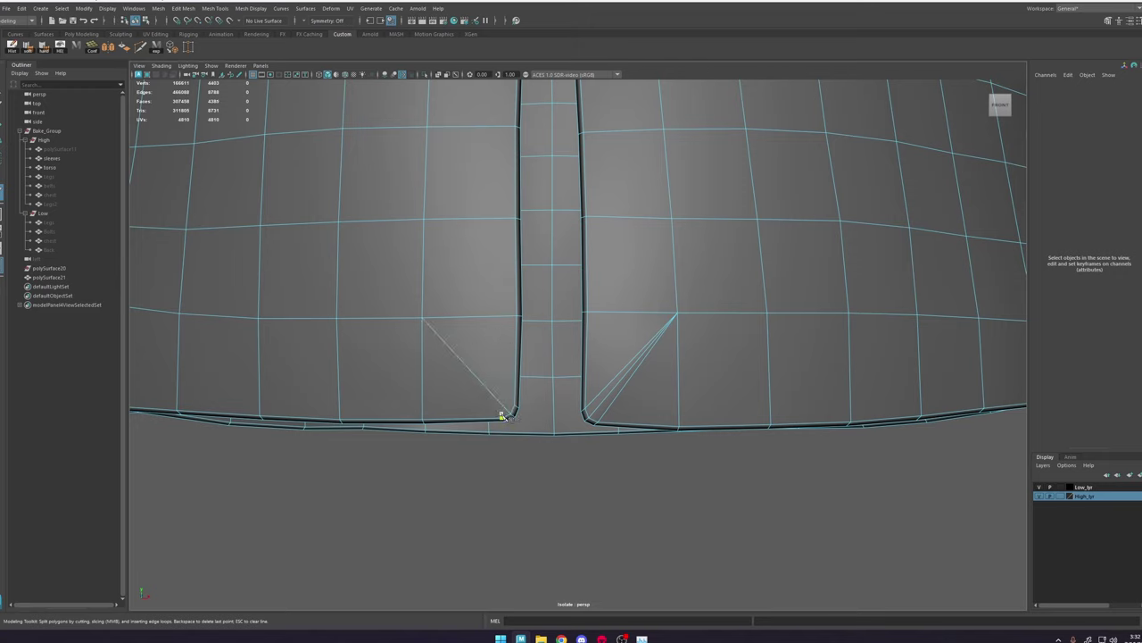
pyautogui.click(424, 373)
pyautogui.rightClick(370, 322)
pyautogui.click(514, 407)
pyautogui.click(468, 317)
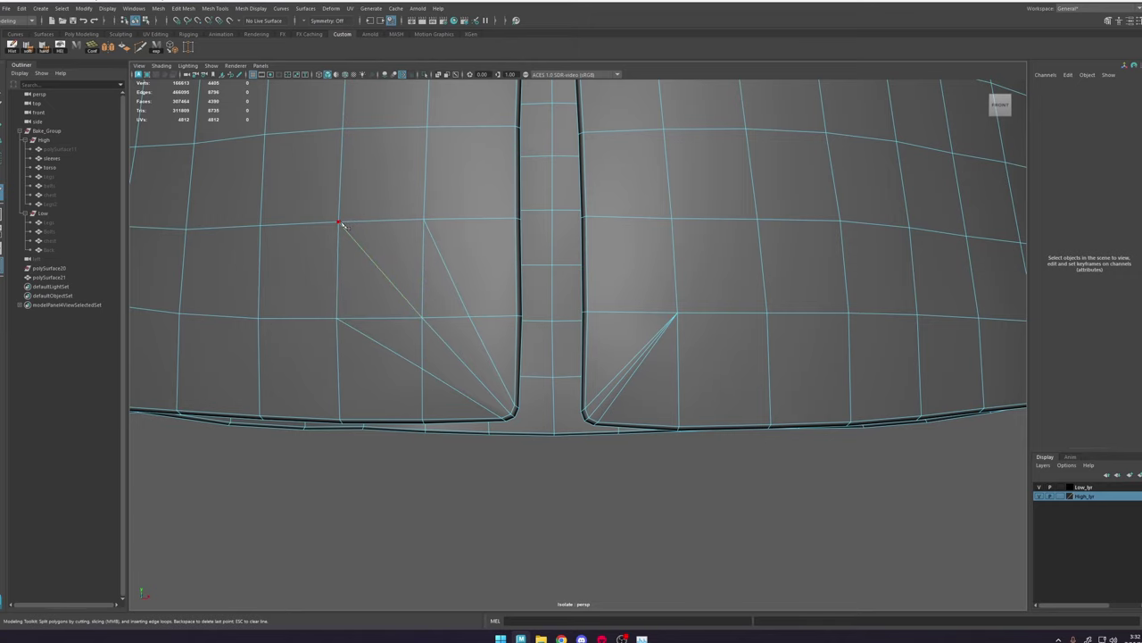
# Step: Spin two diagonal edges near the slit corner two steps each, the second into vertical
pyautogui.press('w')
pyautogui.scroll(-6, 455, 294)
pyautogui.moveTo(464, 256); pyautogui.dragTo(545, 163, button='right')
pyautogui.click(575, 425)
pyautogui.moveTo(575, 425)
pyautogui.keyDown('alt'); pyautogui.mouseDown()
pyautogui.moveTo(586, 437)
pyautogui.moveTo(610, 426)
pyautogui.moveTo(577, 417)
pyautogui.mouseUp(); pyautogui.keyUp('alt')
pyautogui.click(543, 316)
pyautogui.keyDown('alt'); pyautogui.moveTo(558, 375); pyautogui.dragTo(688, 538, button='right'); pyautogui.keyUp('alt')
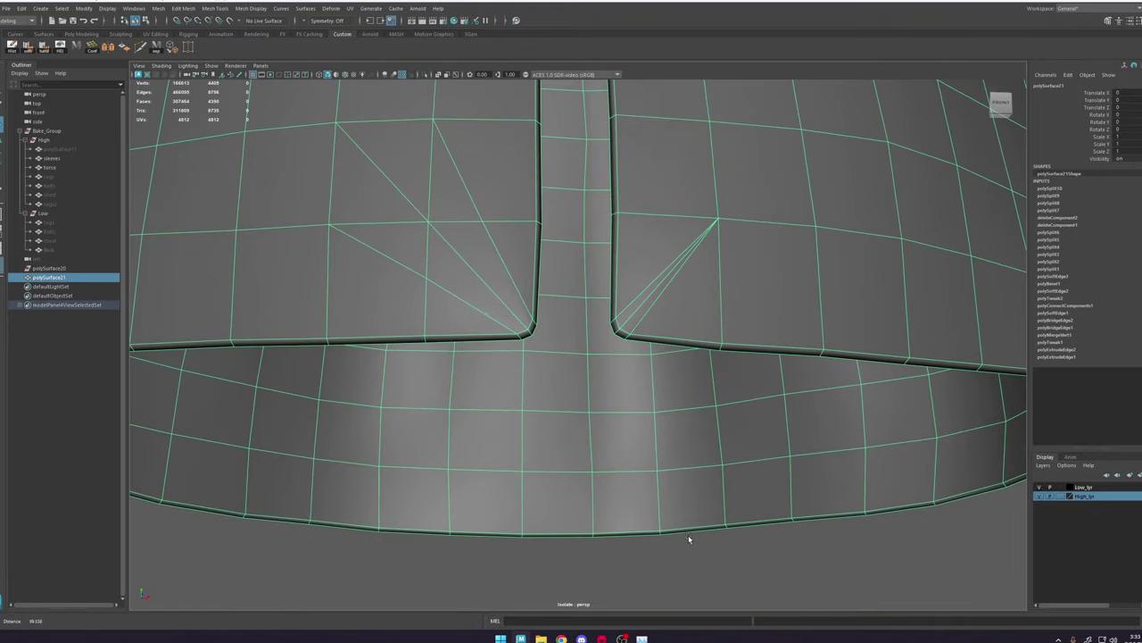
pyautogui.moveTo(488, 273); pyautogui.dragTo(502, 225, button='right')
pyautogui.click(505, 258)
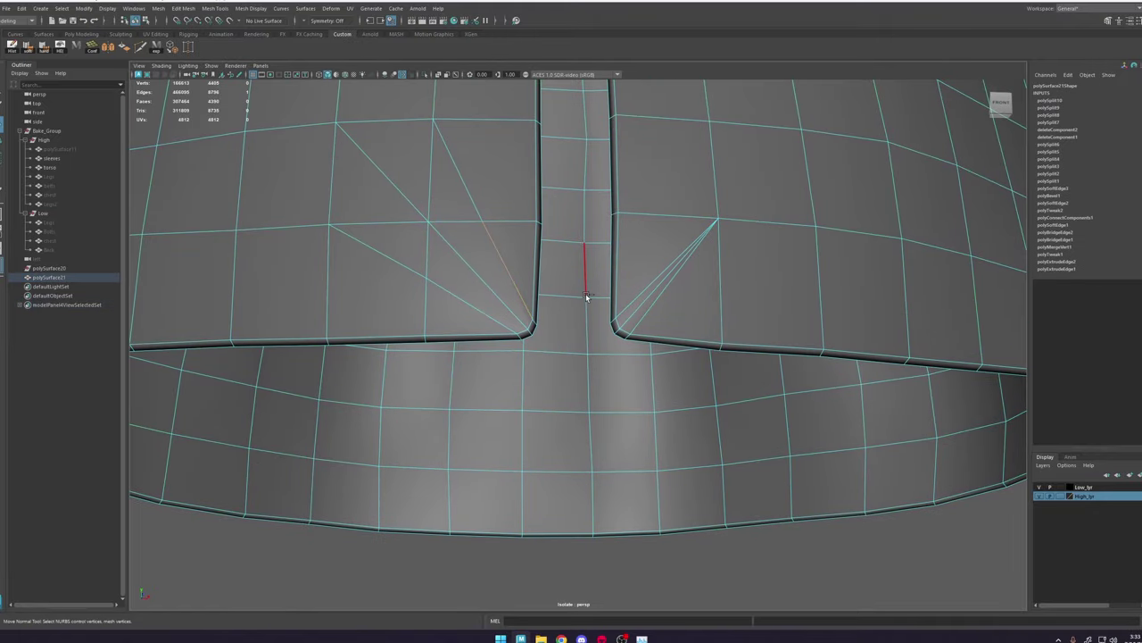
pyautogui.hotkey('ctrl', 'alt', 'Right')
pyautogui.hotkey('ctrl', 'alt', 'Right')
pyautogui.hotkey('ctrl', 'alt', 'Right')
pyautogui.hotkey('ctrl', 'alt', 'Right')
pyautogui.hotkey('ctrl', 'alt', 'Right')
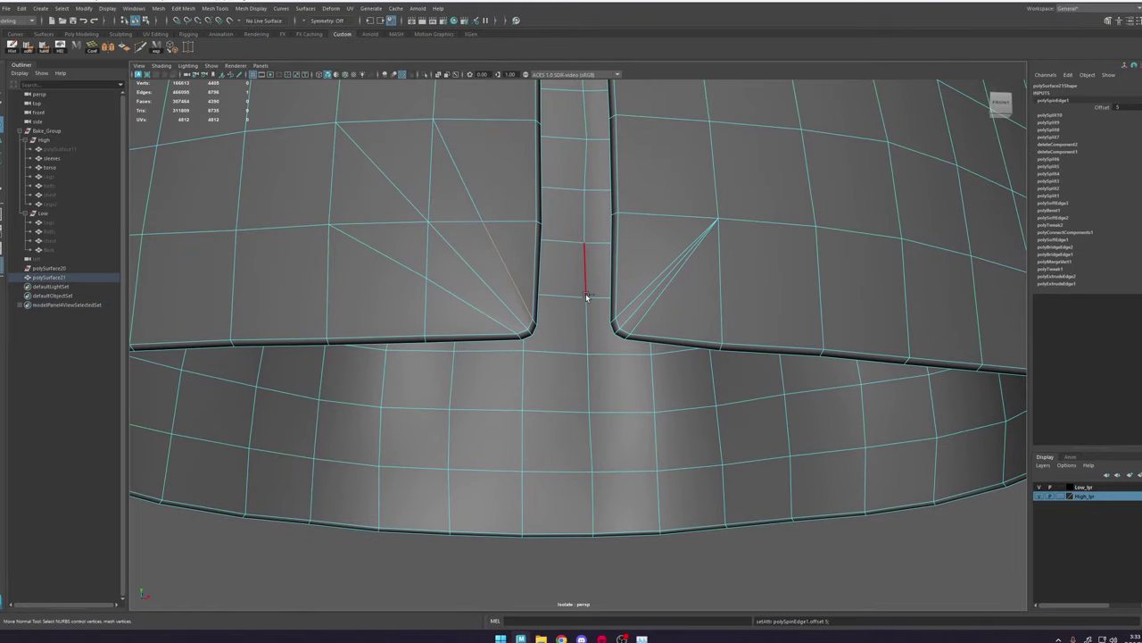
pyautogui.hotkey('ctrl', 'alt', 'Right')
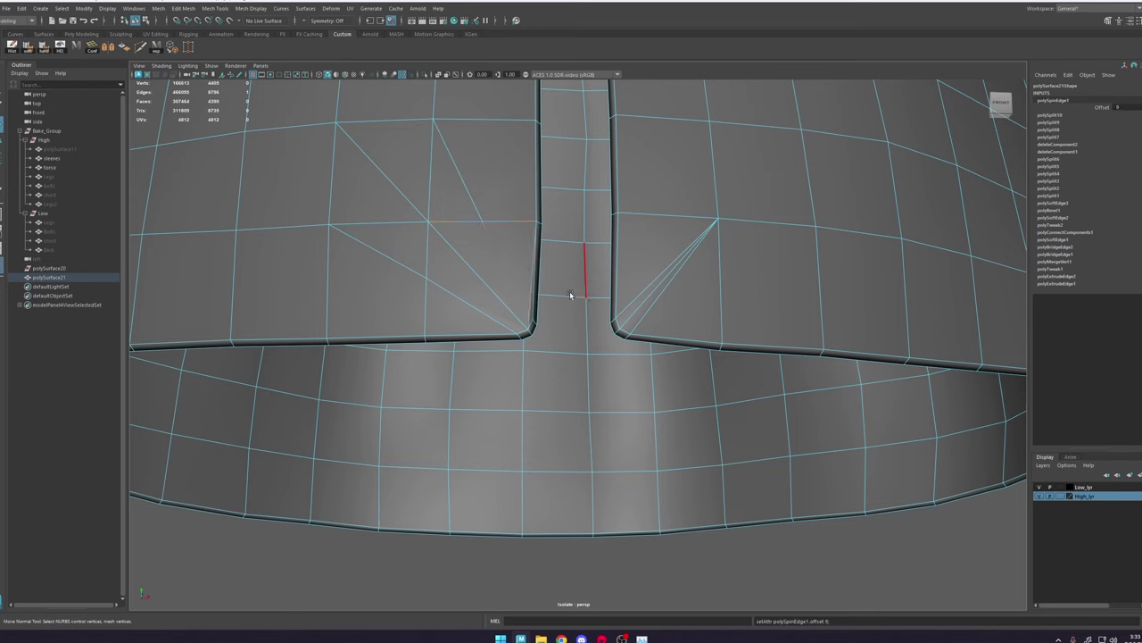
pyautogui.click(469, 296)
pyautogui.hotkey('ctrl', 'alt', 'Right')
pyautogui.hotkey('ctrl', 'alt', 'Right')
pyautogui.hotkey('ctrl', 'alt', 'Right')
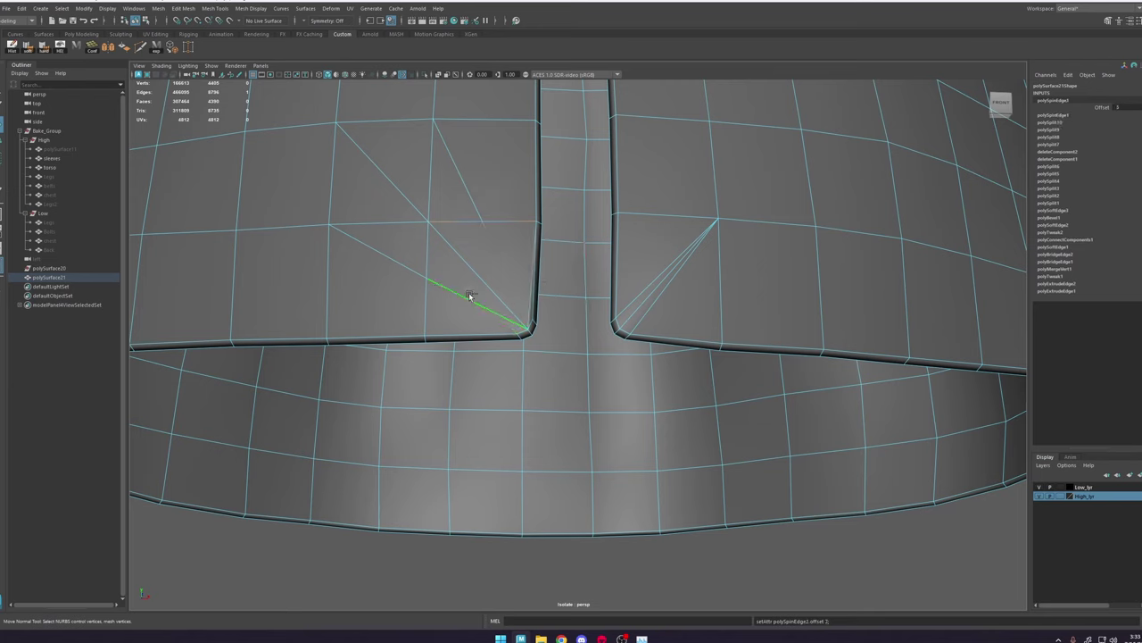
pyautogui.hotkey('ctrl', 'alt', 'Right')
pyautogui.hotkey('ctrl', 'alt', 'Right')
# Step: Delete three diagonal edges fanning out from the slit corner
pyautogui.click(393, 258)
pyautogui.keyDown('shift'); pyautogui.click(416, 196); pyautogui.keyUp('shift')
pyautogui.keyDown('shift'); pyautogui.click(444, 184); pyautogui.keyUp('shift')
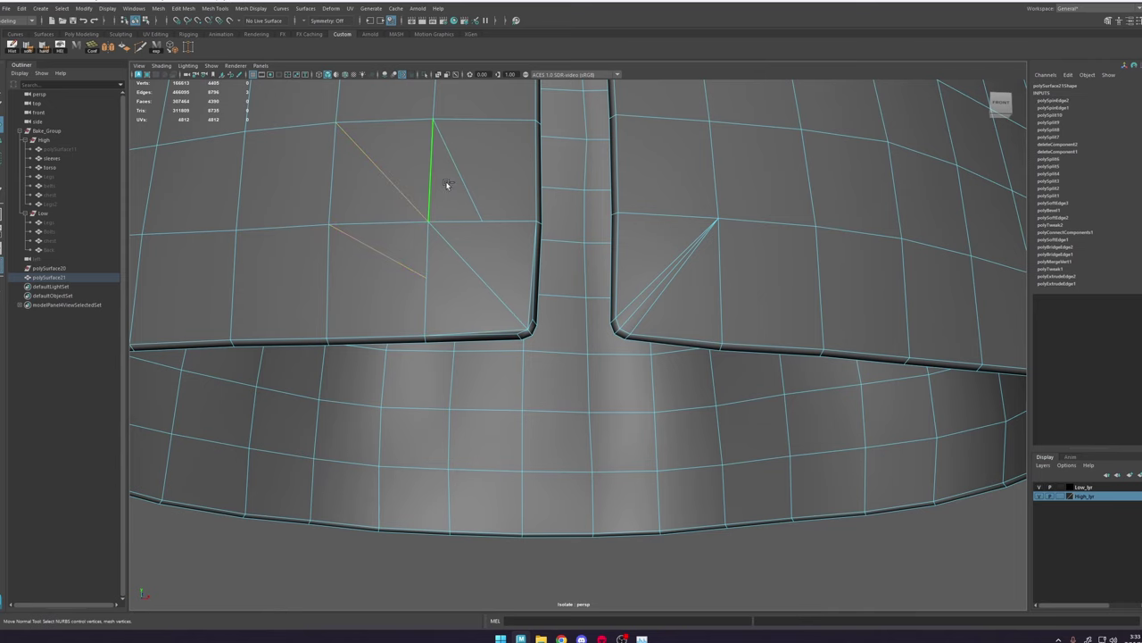
pyautogui.hotkey('ctrl', 'z')
pyautogui.keyDown('shift'); pyautogui.click(473, 193); pyautogui.keyUp('shift')
pyautogui.hotkey('ctrl', 'Delete')
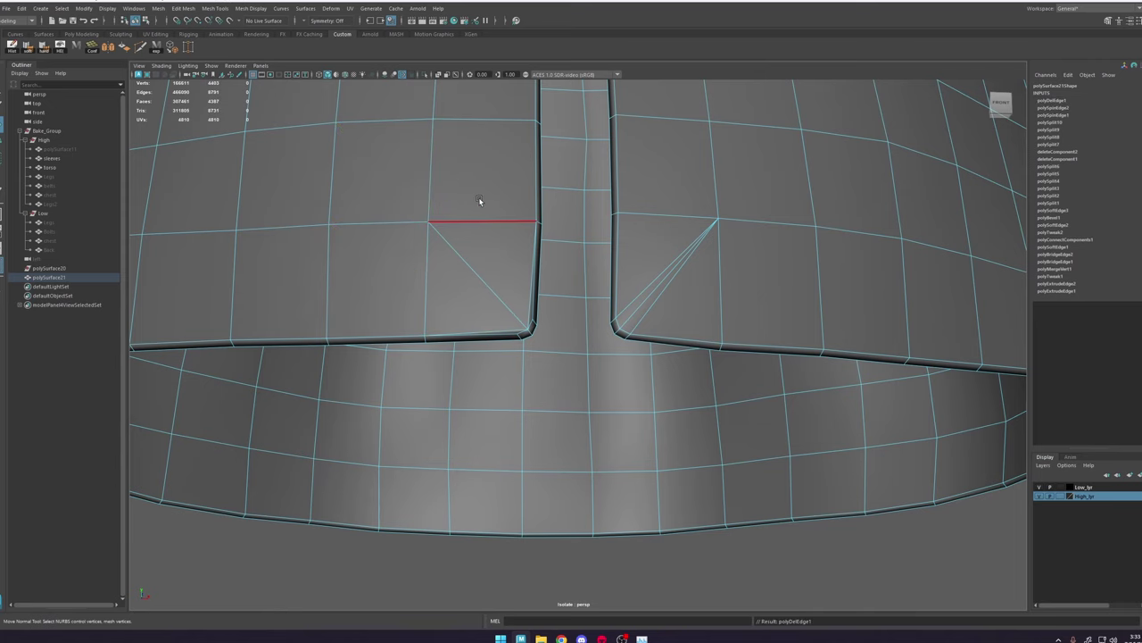
# Step: Seen from below the hem, spin the diagonal corner edge twice to the opposite corners
pyautogui.scroll(-4, 525, 265)
pyautogui.moveTo(527, 267); pyautogui.dragTo(645, 170, button='right')
pyautogui.click(681, 504)
pyautogui.keyDown('alt'); pyautogui.moveTo(681, 504); pyautogui.dragTo(667, 524); pyautogui.keyUp('alt')
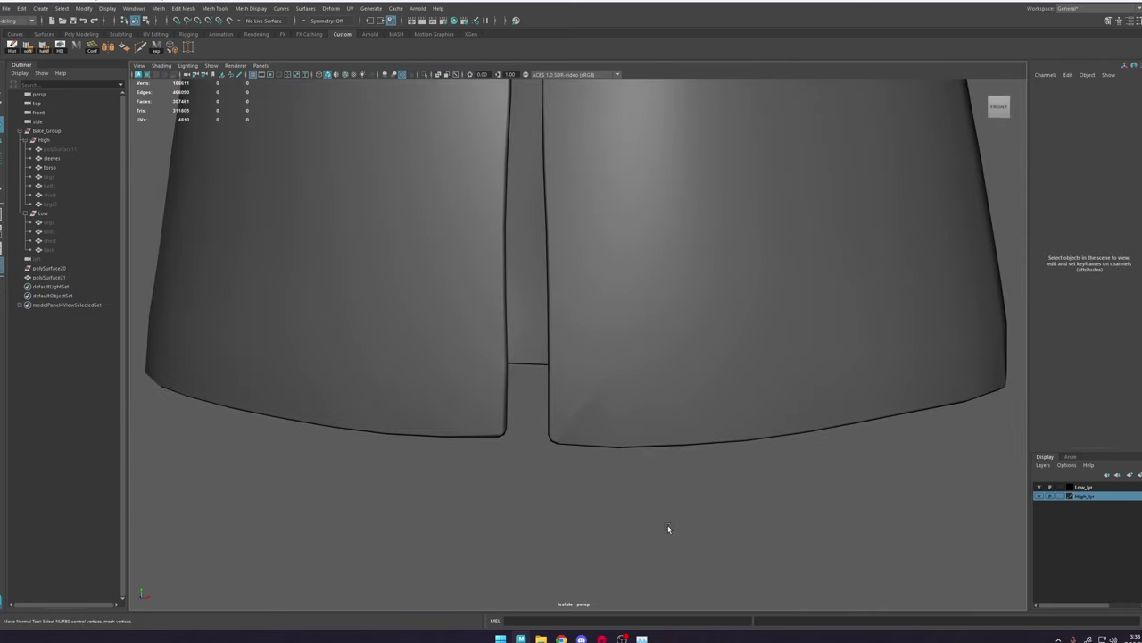
pyautogui.scroll(-3, 667, 525)
pyautogui.keyDown('alt'); pyautogui.moveTo(614, 414); pyautogui.dragTo(635, 409); pyautogui.keyUp('alt')
pyautogui.keyDown('alt'); pyautogui.moveTo(550, 364); pyautogui.dragTo(596, 415); pyautogui.keyUp('alt')
pyautogui.click(596, 349)
pyautogui.scroll(5, 553, 367)
pyautogui.scroll(2, 596, 415)
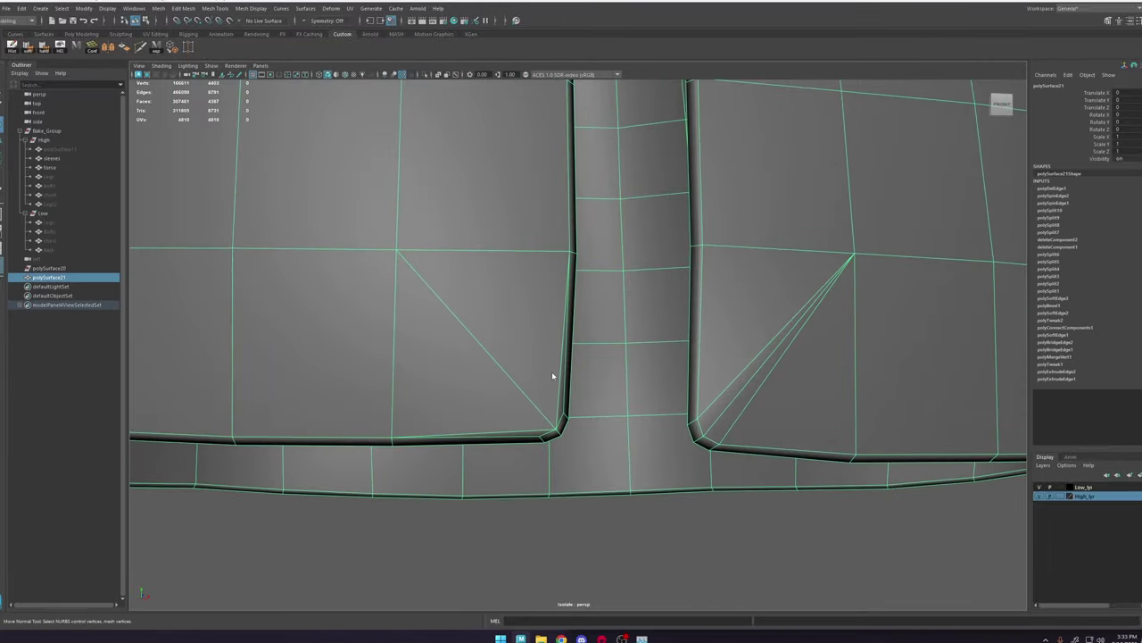
pyautogui.press('F10')
pyautogui.click(502, 355)
pyautogui.hotkey('ctrl', 'alt', 'Right')
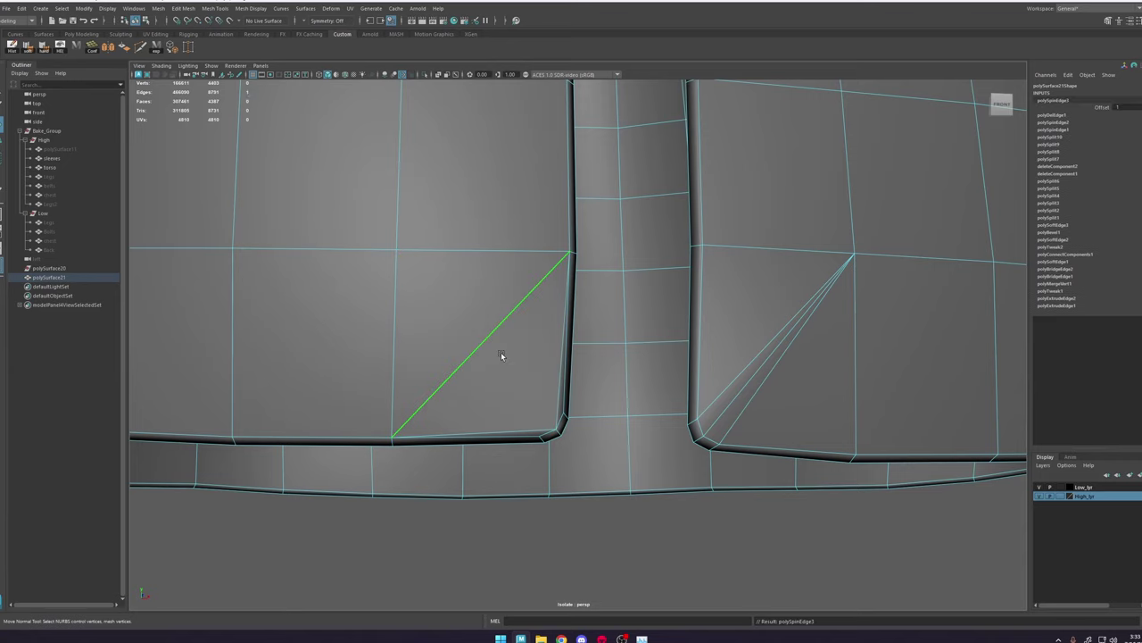
pyautogui.hotkey('ctrl', 'alt', 'Right')
pyautogui.hotkey('ctrl', 'alt', 'Right')
pyautogui.hotkey('ctrl', 'alt', 'Right')
pyautogui.hotkey('ctrl', 'alt', 'Right')
# Step: Flip another corner diagonal edge on the hem once
pyautogui.press('F8')
pyautogui.click(578, 518)
pyautogui.scroll(-5, 536, 402)
pyautogui.keyDown('alt'); pyautogui.moveTo(526, 388); pyautogui.dragTo(525, 360); pyautogui.keyUp('alt')
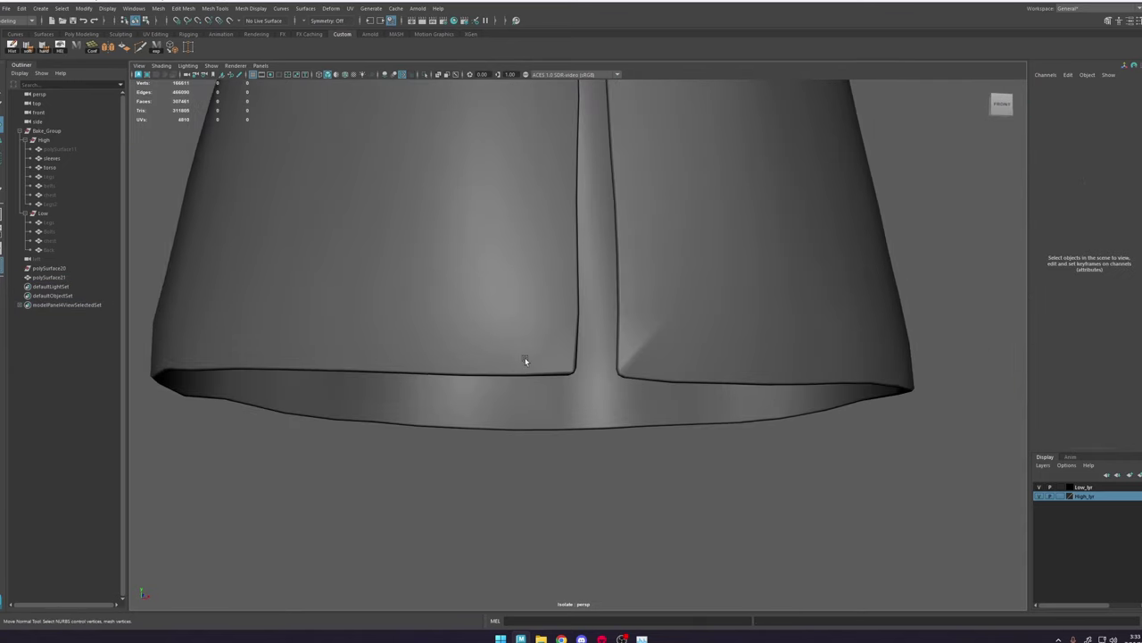
pyautogui.moveTo(525, 360); pyautogui.dragTo(526, 287, button='right')
pyautogui.click(523, 335)
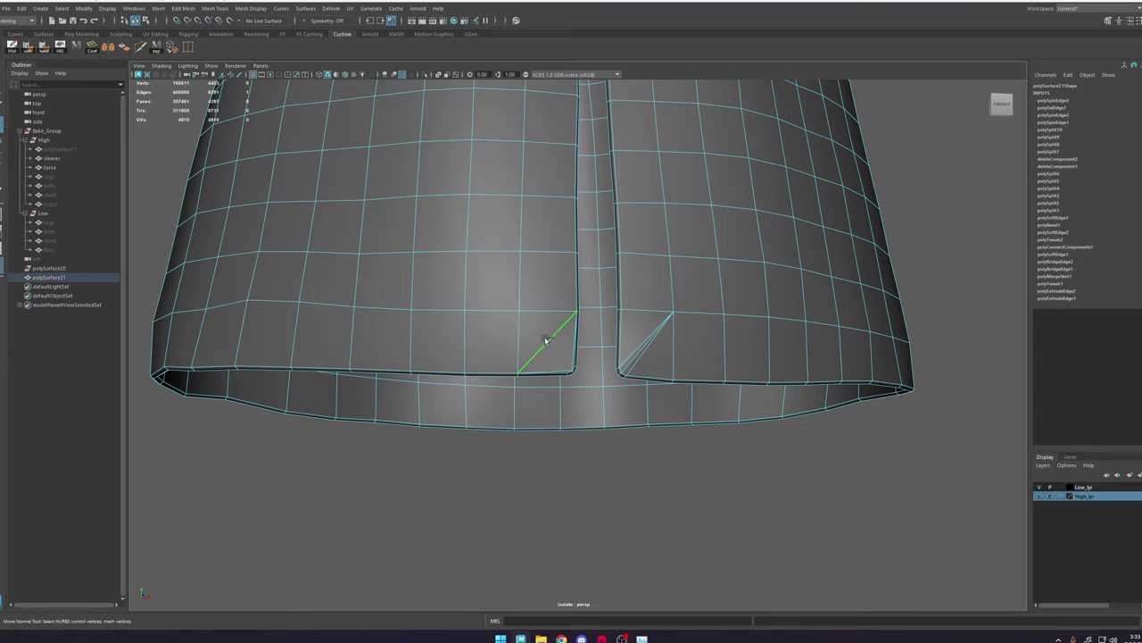
pyautogui.hotkey('ctrl', 'alt', 'Right')
# Step: Delete the remaining fanned diagonal edges at the other slit corner
pyautogui.press('F8')
pyautogui.click(667, 441)
pyautogui.scroll(-5, 607, 330)
pyautogui.keyDown('alt'); pyautogui.moveTo(595, 283); pyautogui.dragTo(646, 342); pyautogui.keyUp('alt')
pyautogui.scroll(6, 646, 342)
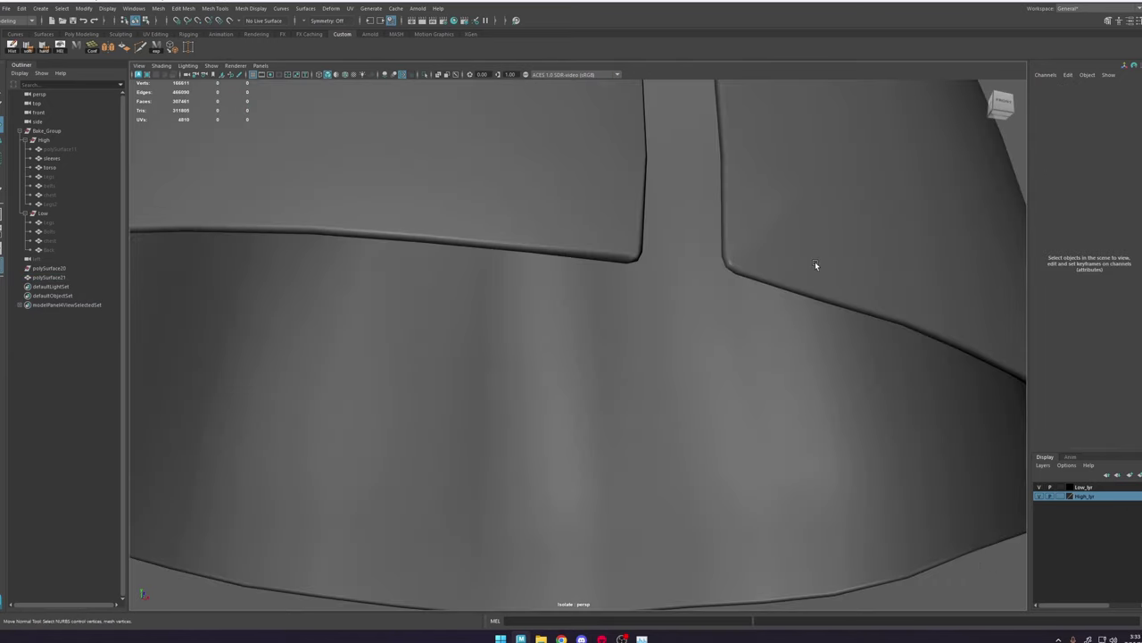
pyautogui.keyDown('alt'); pyautogui.moveTo(816, 264); pyautogui.dragTo(738, 347, button='middle'); pyautogui.keyUp('alt')
pyautogui.click(737, 348)
pyautogui.moveTo(738, 348); pyautogui.dragTo(740, 282, button='right')
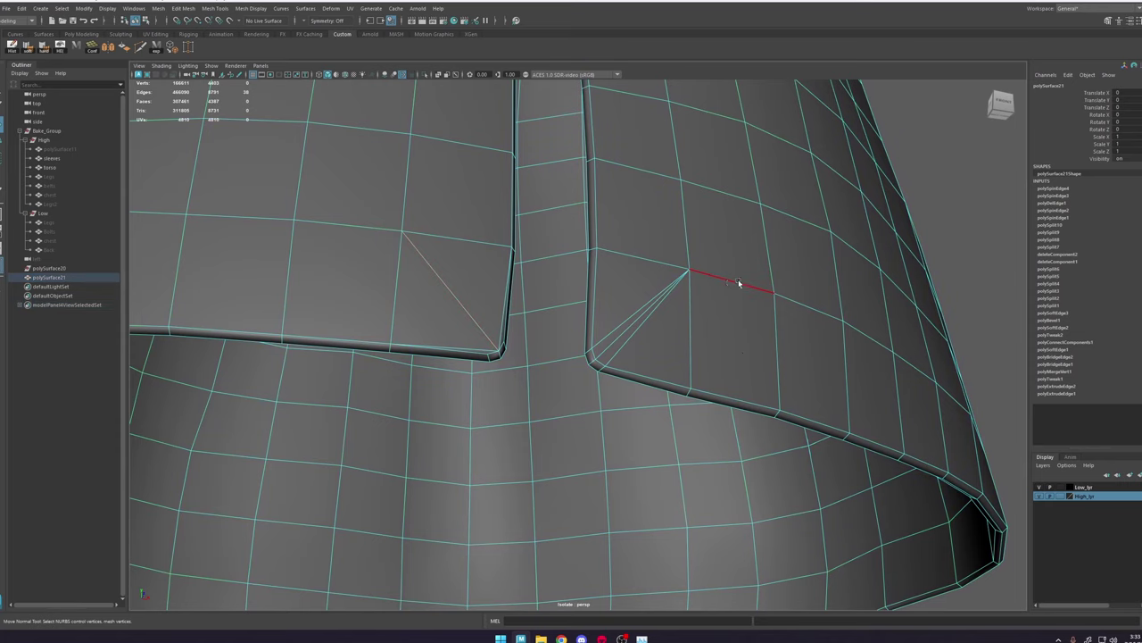
pyautogui.keyDown('shift'); pyautogui.click(628, 339); pyautogui.keyUp('shift')
pyautogui.hotkey('ctrl', 'Delete')
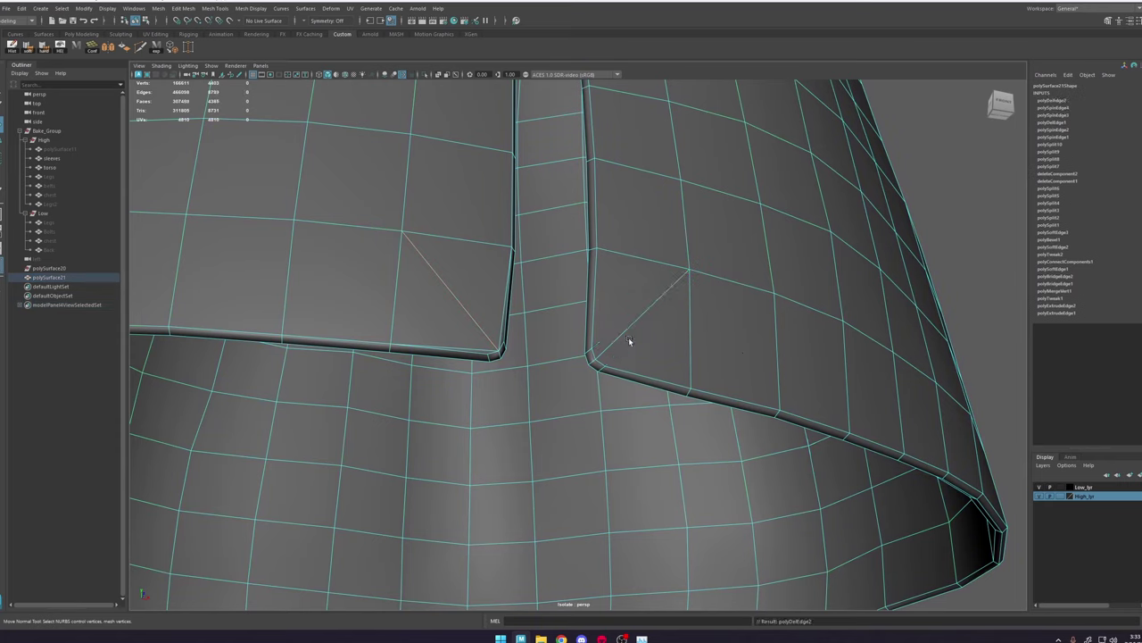
pyautogui.click(620, 338)
pyautogui.hotkey('ctrl', 'Delete')
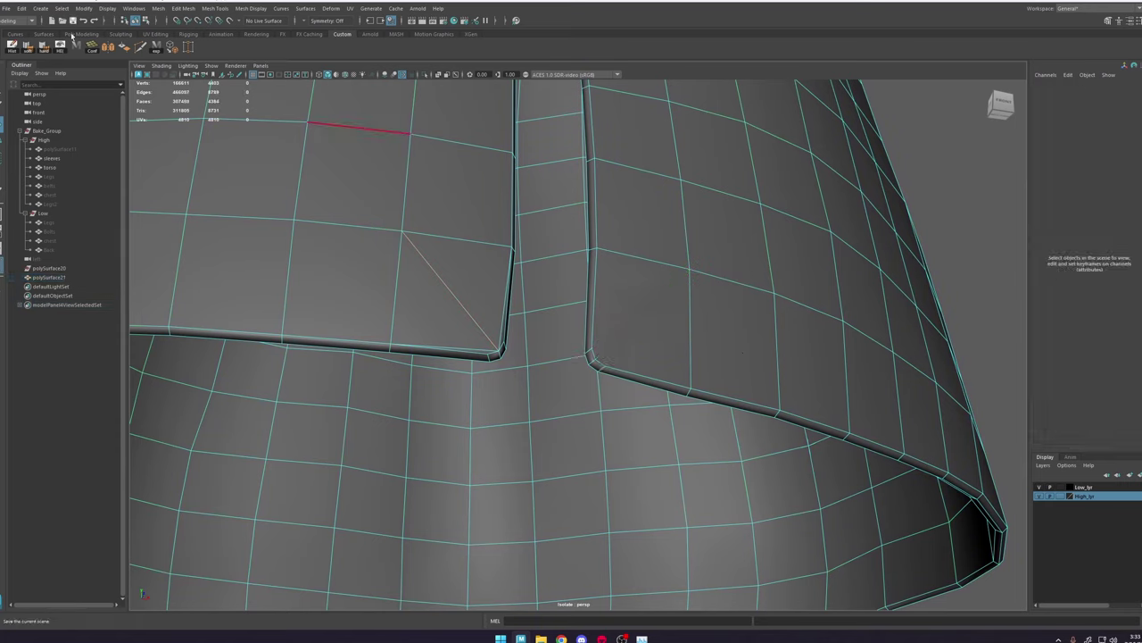
# Step: Cut two diagonal edges into the slit corner faces with Multi-Cut
pyautogui.click(147, 48)
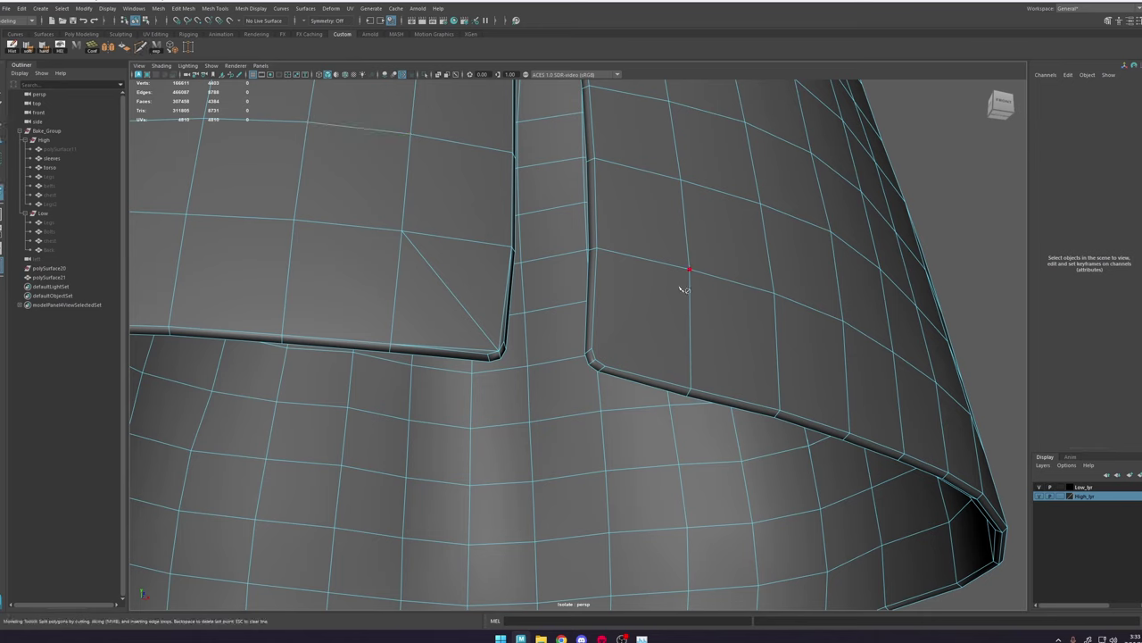
pyautogui.click(601, 361)
pyautogui.rightClick(612, 365)
pyautogui.click(597, 359)
pyautogui.click(691, 390)
pyautogui.rightClick(645, 361)
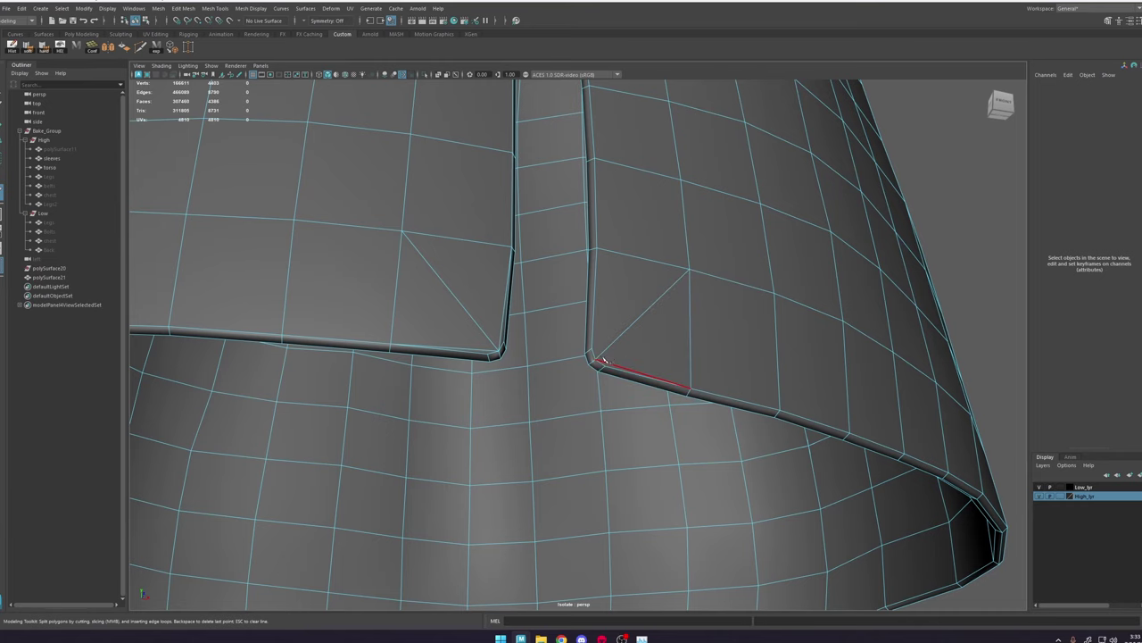
pyautogui.rightClick(632, 270)
pyautogui.press('q')
# Step: Cut a diagonal edge from a left-panel vertex down to the slit corner
pyautogui.scroll(-4, 634, 273)
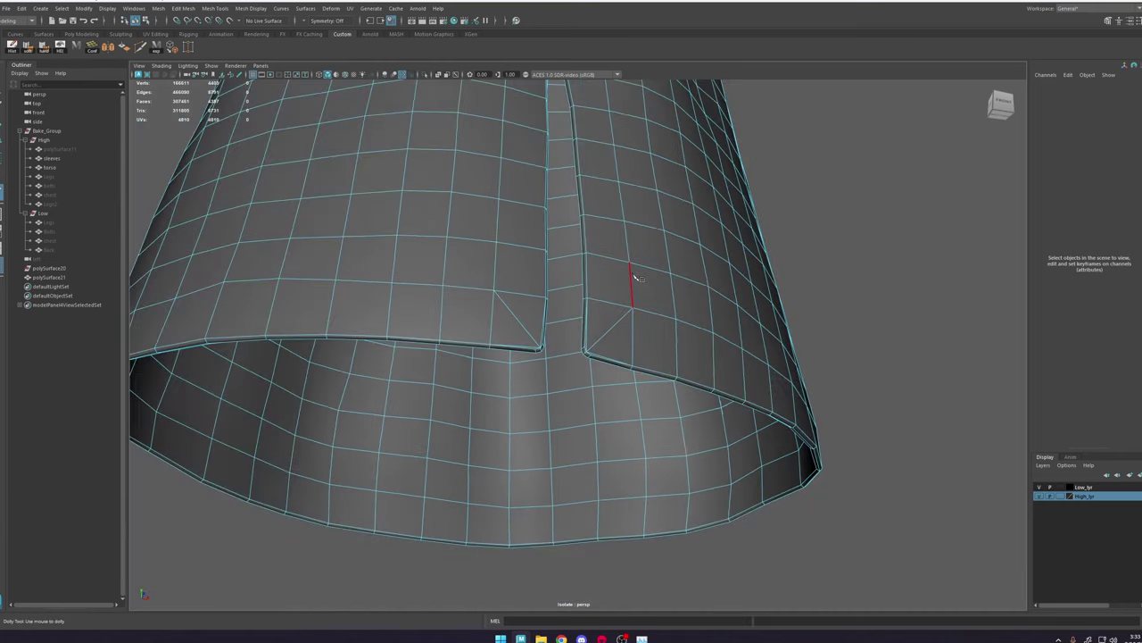
pyautogui.click(817, 346)
pyautogui.scroll(-3, 758, 303)
pyautogui.keyDown('alt'); pyautogui.moveTo(687, 232); pyautogui.dragTo(653, 312); pyautogui.keyUp('alt')
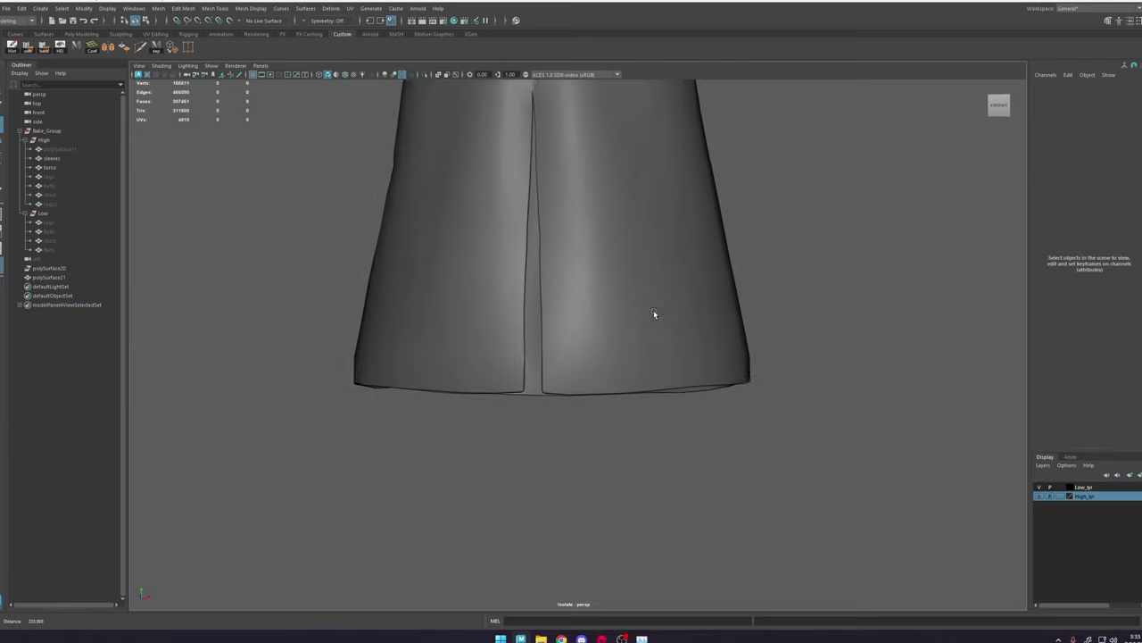
pyautogui.keyDown('alt'); pyautogui.moveTo(741, 393); pyautogui.dragTo(580, 344); pyautogui.keyUp('alt')
pyautogui.scroll(5, 619, 342)
pyautogui.click(619, 342)
pyautogui.keyDown('alt'); pyautogui.moveTo(619, 342); pyautogui.dragTo(581, 238, button='middle'); pyautogui.keyUp('alt')
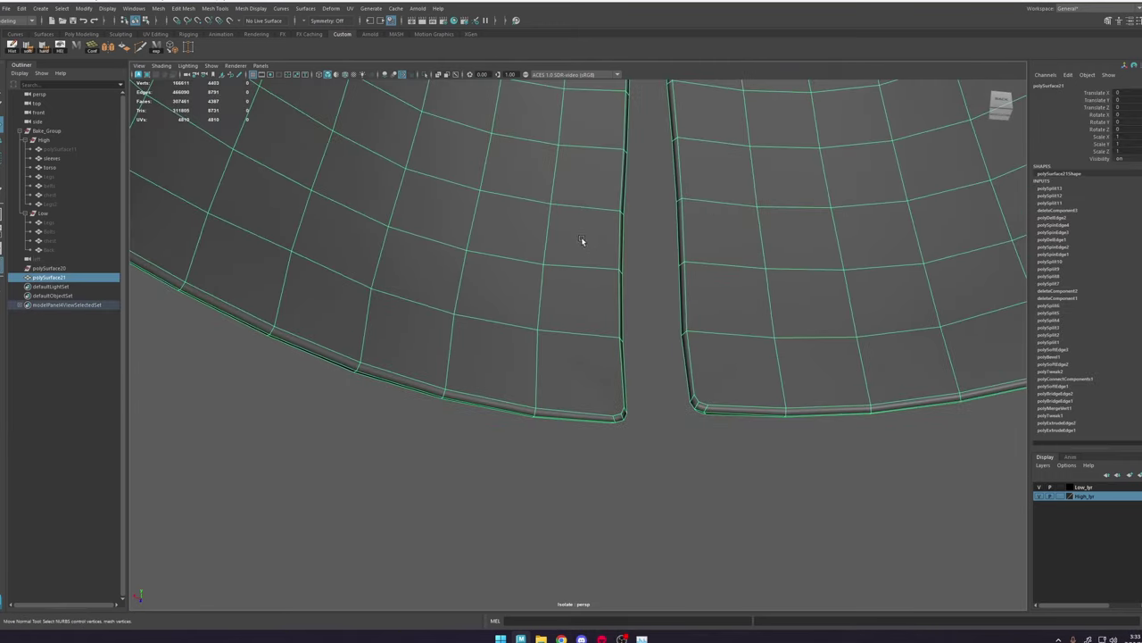
pyautogui.keyDown('alt'); pyautogui.moveTo(581, 239); pyautogui.dragTo(616, 335); pyautogui.keyUp('alt')
pyautogui.keyDown('alt'); pyautogui.moveTo(616, 335); pyautogui.dragTo(714, 379, button='right'); pyautogui.keyUp('alt')
pyautogui.click(140, 47)
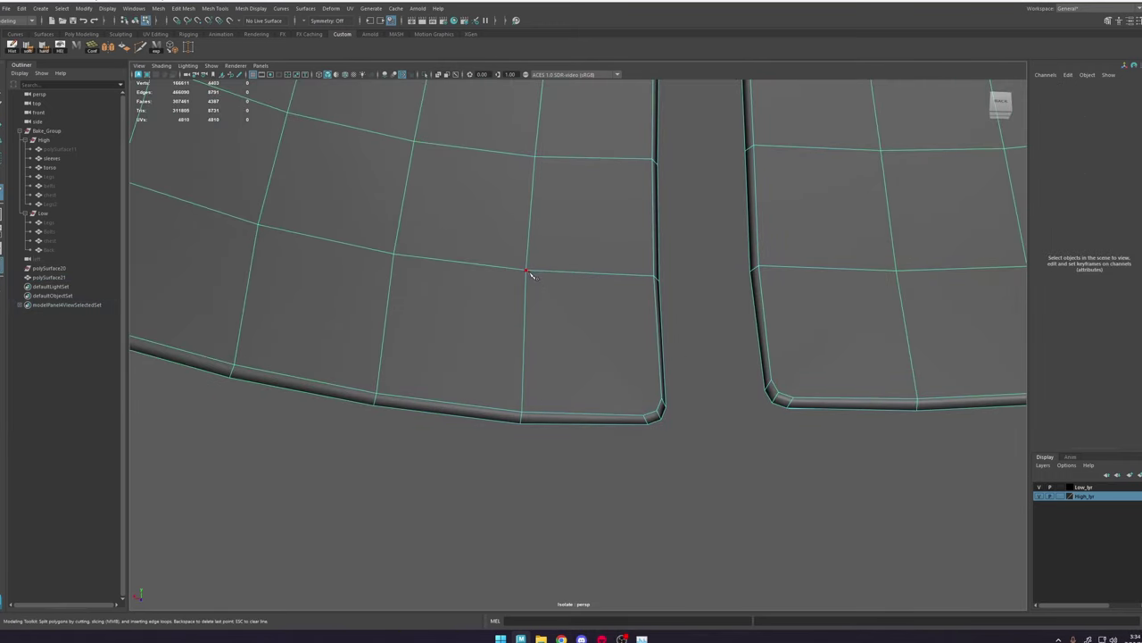
pyautogui.click(527, 271)
pyautogui.click(660, 412)
# Step: Cut diagonal and horizontal edges from the right panel's hem corner vertex, plus one at the left corner
pyautogui.click(780, 393)
pyautogui.click(895, 272)
pyautogui.rightClick(880, 283)
pyautogui.click(779, 393)
pyautogui.click(918, 399)
pyautogui.rightClick(914, 401)
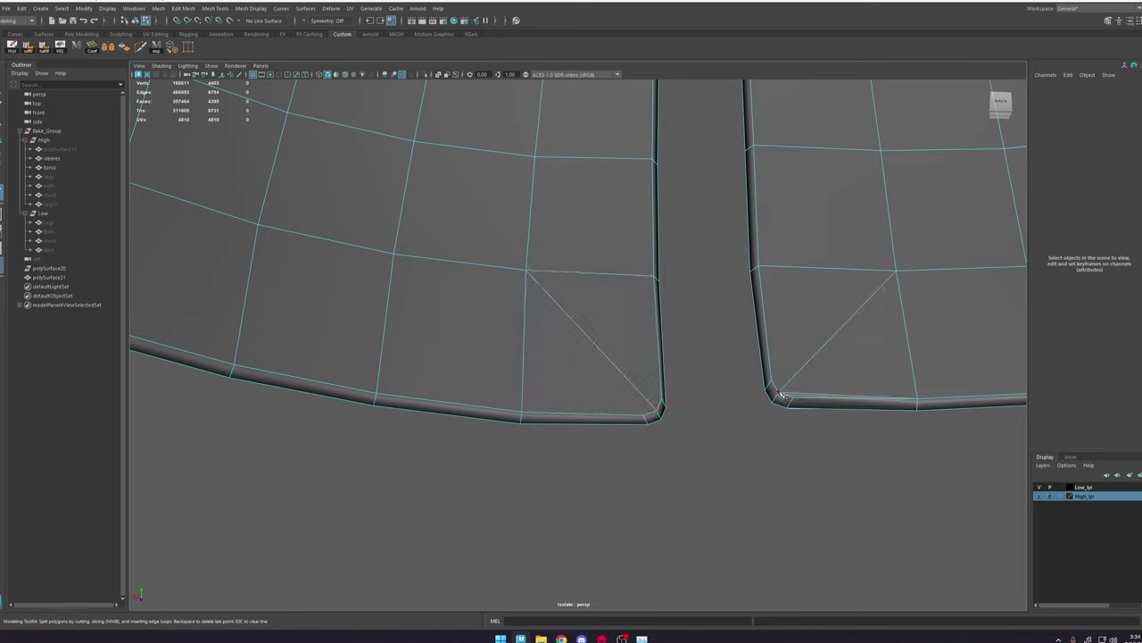
pyautogui.click(780, 393)
pyautogui.rightClick(746, 311)
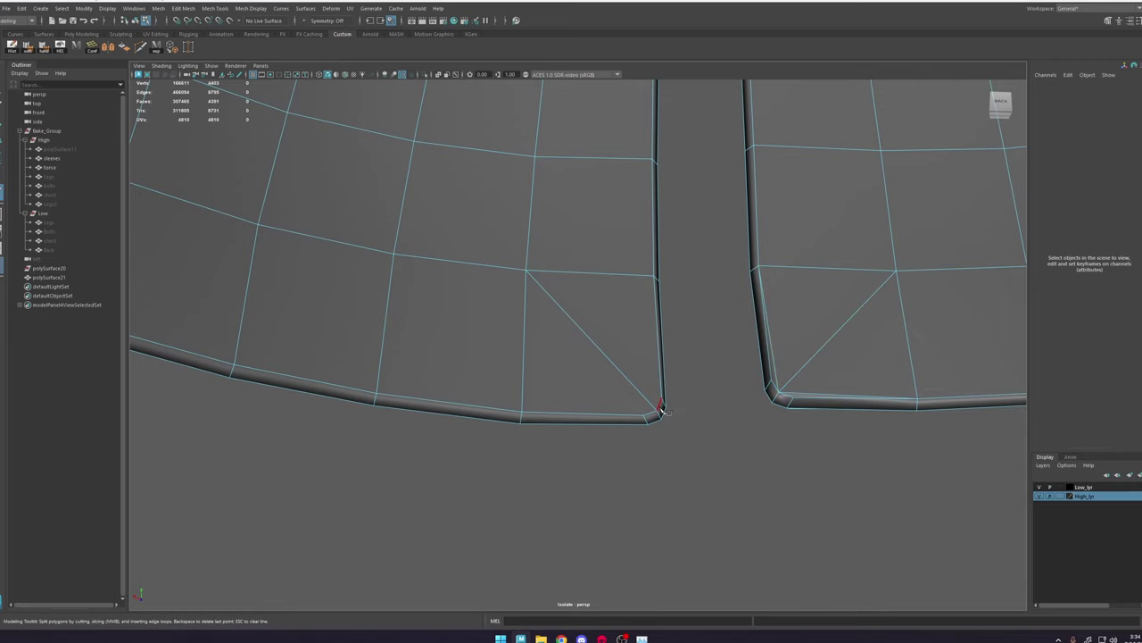
pyautogui.click(653, 276)
pyautogui.rightClick(660, 319)
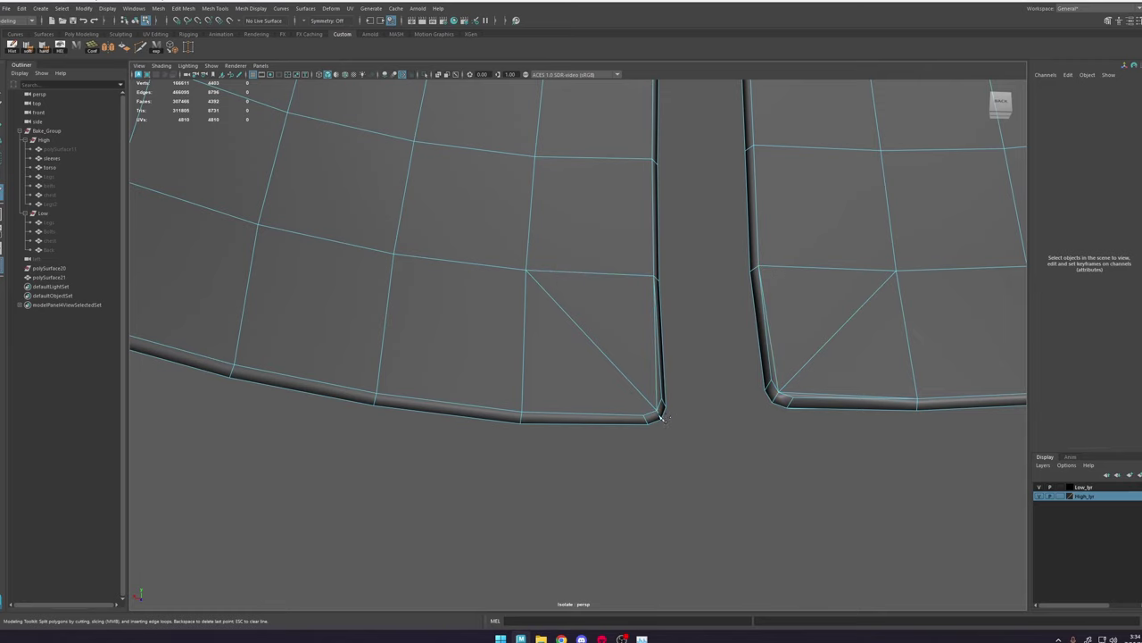
pyautogui.rightClick(566, 400)
pyautogui.scroll(-4, 578, 371)
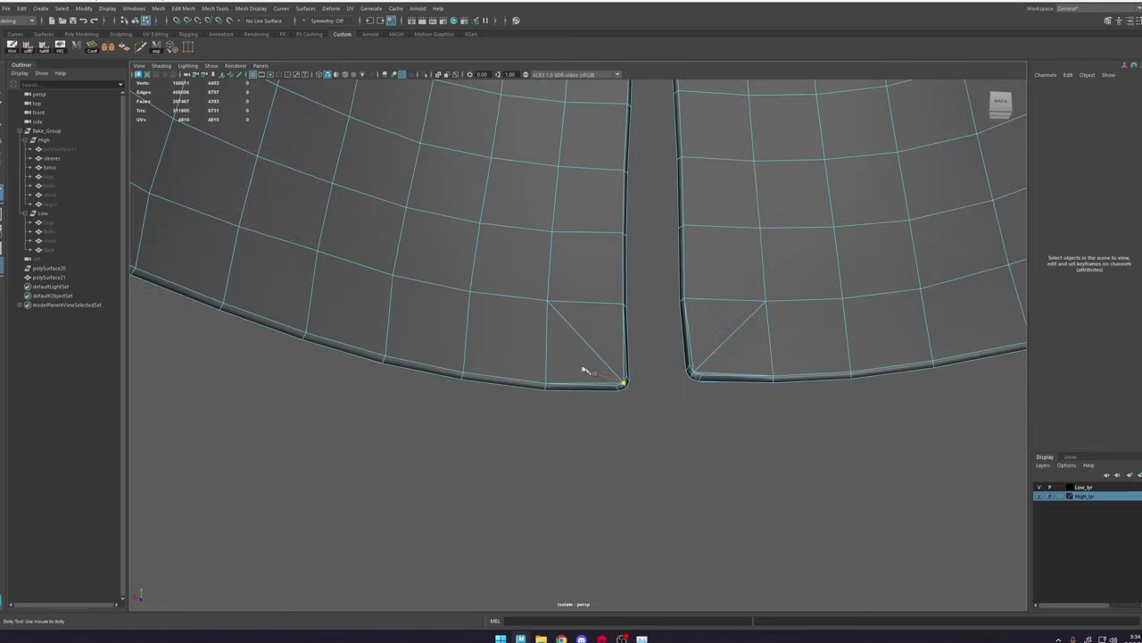
pyautogui.scroll(-3, 591, 353)
pyautogui.keyDown('alt'); pyautogui.moveTo(608, 327); pyautogui.dragTo(517, 295); pyautogui.keyUp('alt')
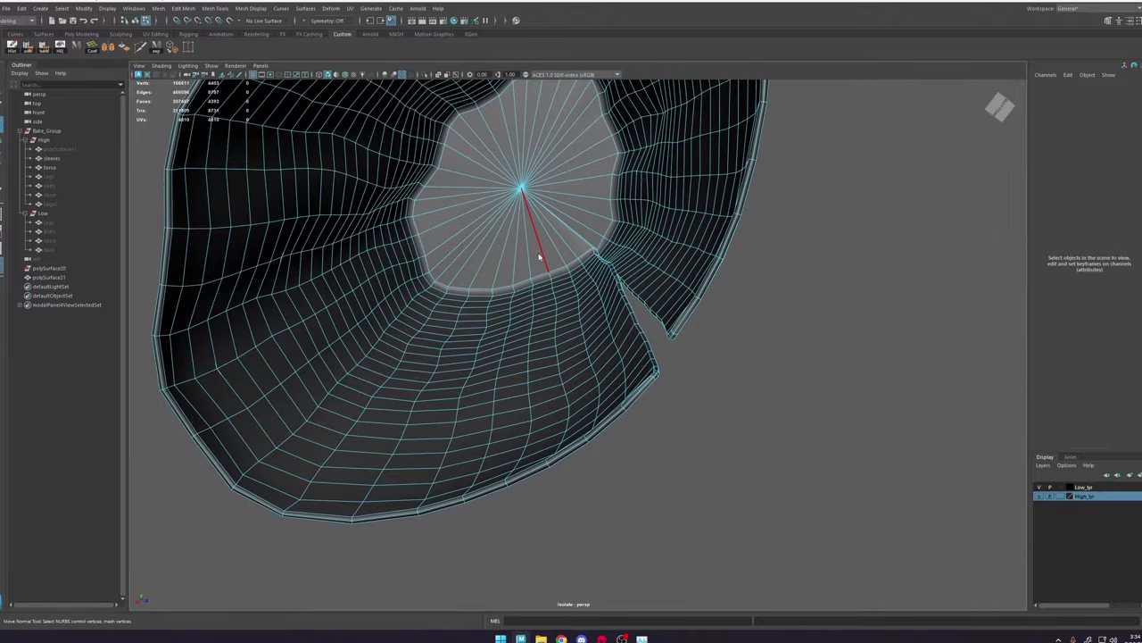
# Step: Orbit around the robe to review the reworked hem
pyautogui.press('w')
pyautogui.click(792, 321)
pyautogui.scroll(-3, 787, 314)
pyautogui.keyDown('alt'); pyautogui.moveTo(777, 298); pyautogui.dragTo(648, 357); pyautogui.keyUp('alt')
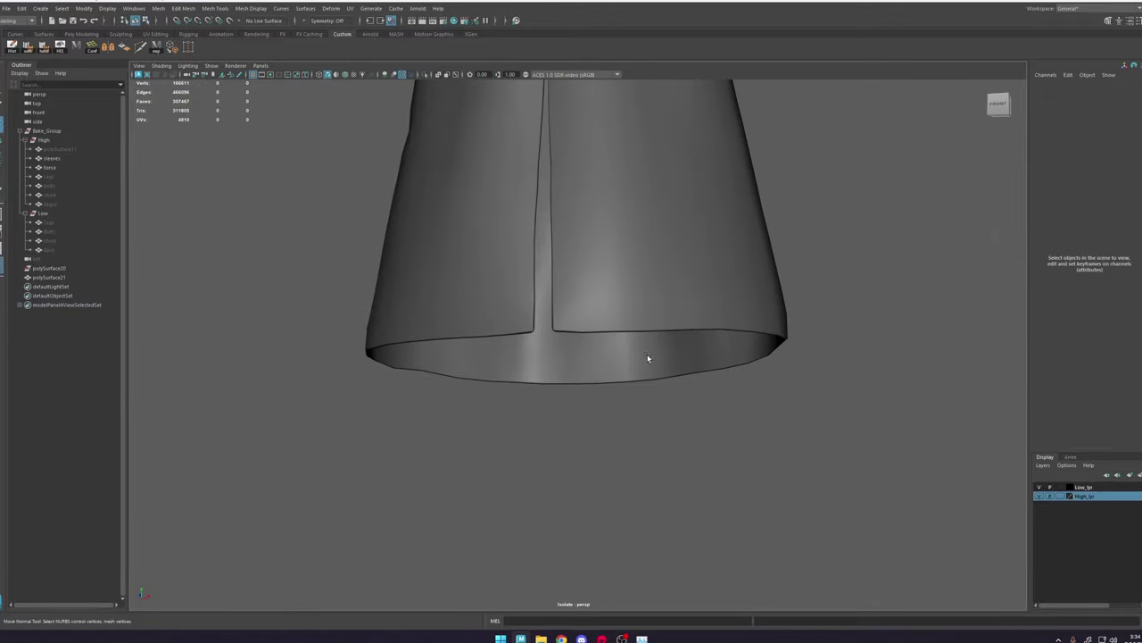
pyautogui.scroll(-5, 648, 356)
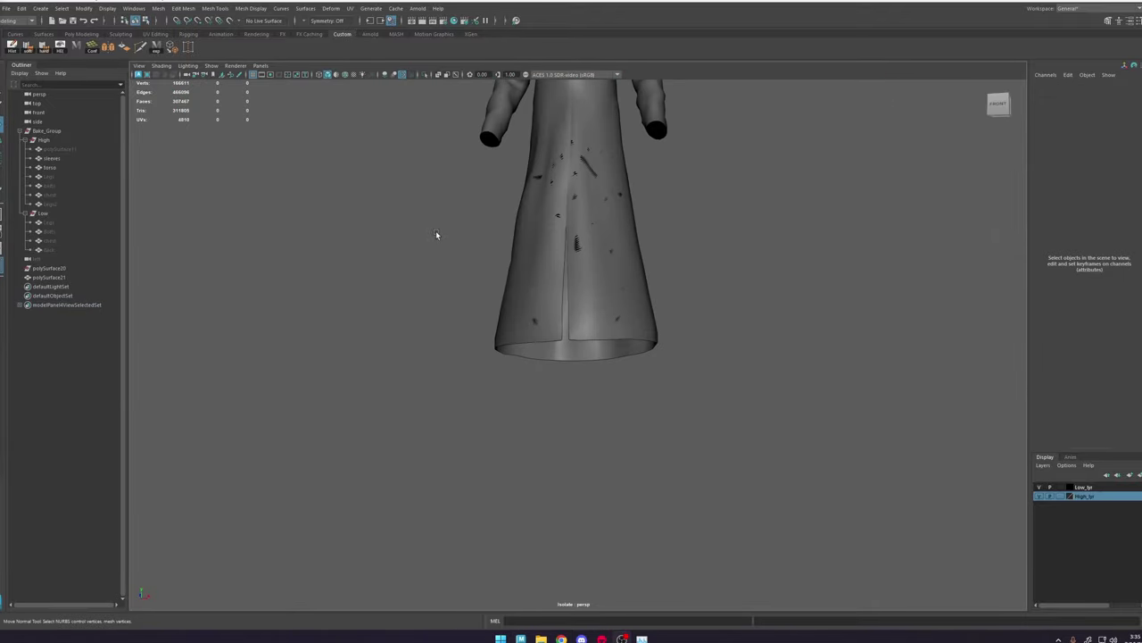
pyautogui.scroll(6, 571, 295)
pyautogui.click(603, 310)
pyautogui.keyDown('alt'); pyautogui.moveTo(631, 278); pyautogui.dragTo(635, 381, button='middle'); pyautogui.keyUp('alt')
pyautogui.keyDown('alt'); pyautogui.moveTo(619, 346); pyautogui.dragTo(704, 404); pyautogui.keyUp('alt')
pyautogui.click(902, 260)
pyautogui.keyDown('alt'); pyautogui.moveTo(902, 260); pyautogui.dragTo(686, 352); pyautogui.keyUp('alt')
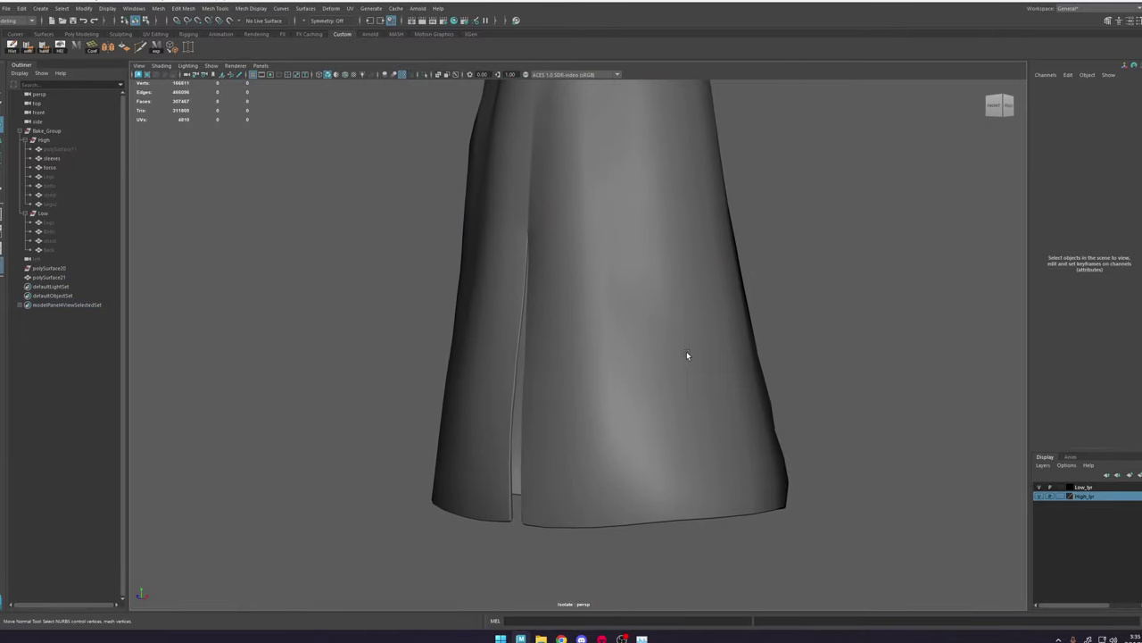
# Step: Inspect the coat in wireframe display, then return to shaded view
pyautogui.press('4')
pyautogui.keyDown('alt'); pyautogui.moveTo(632, 390); pyautogui.dragTo(669, 424); pyautogui.keyUp('alt')
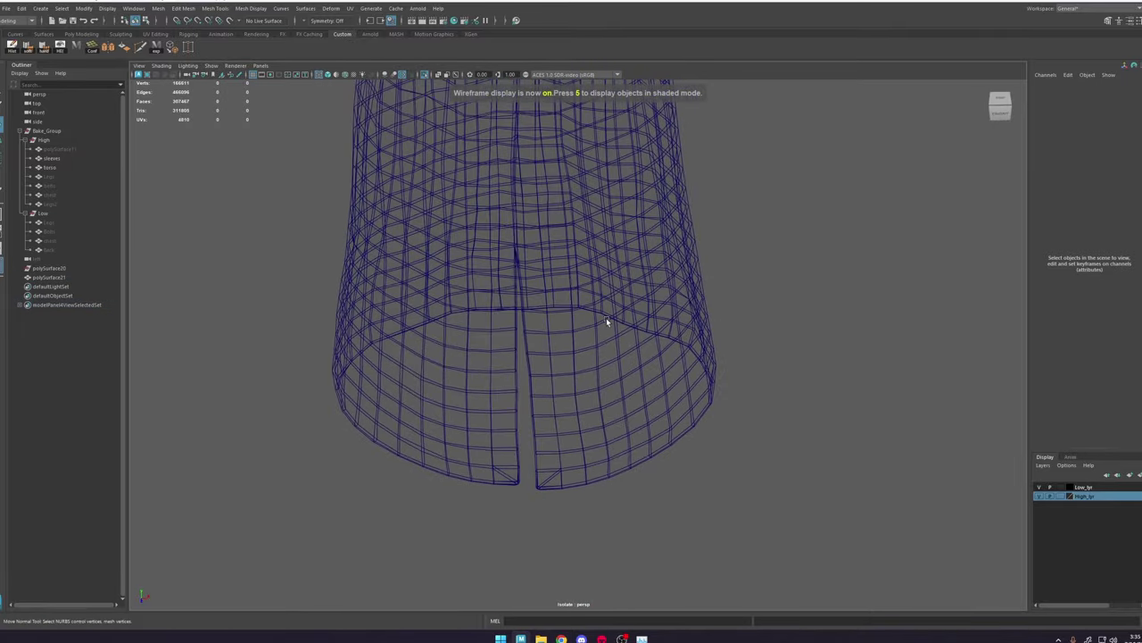
pyautogui.keyDown('alt'); pyautogui.moveTo(606, 318); pyautogui.dragTo(585, 329, button='right'); pyautogui.keyUp('alt')
pyautogui.keyDown('alt'); pyautogui.moveTo(584, 329); pyautogui.dragTo(615, 301); pyautogui.keyUp('alt')
pyautogui.keyDown('alt'); pyautogui.moveTo(615, 301); pyautogui.dragTo(592, 439, button='middle'); pyautogui.keyUp('alt')
pyautogui.keyDown('alt'); pyautogui.moveTo(592, 439); pyautogui.dragTo(513, 284, button='right'); pyautogui.keyUp('alt')
pyautogui.keyDown('alt'); pyautogui.moveTo(513, 284); pyautogui.dragTo(629, 286); pyautogui.keyUp('alt')
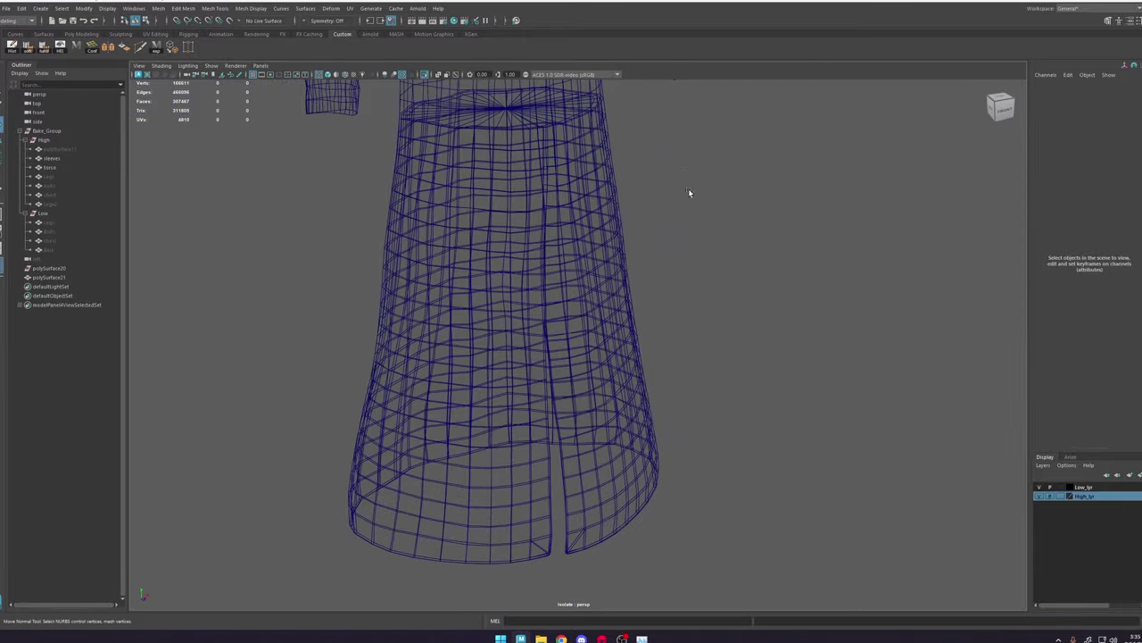
pyautogui.keyDown('alt'); pyautogui.moveTo(385, 122); pyautogui.dragTo(635, 277); pyautogui.keyUp('alt')
pyautogui.moveTo(635, 278)
pyautogui.keyDown('alt'); pyautogui.mouseDown(button='right')
pyautogui.moveTo(683, 287)
pyautogui.moveTo(665, 338)
pyautogui.mouseUp(button='right'); pyautogui.keyUp('alt')
pyautogui.press('5')
# Step: Test-move front vertices, undo both moves, and turn on textured shading
pyautogui.click(691, 316)
pyautogui.click(645, 335)
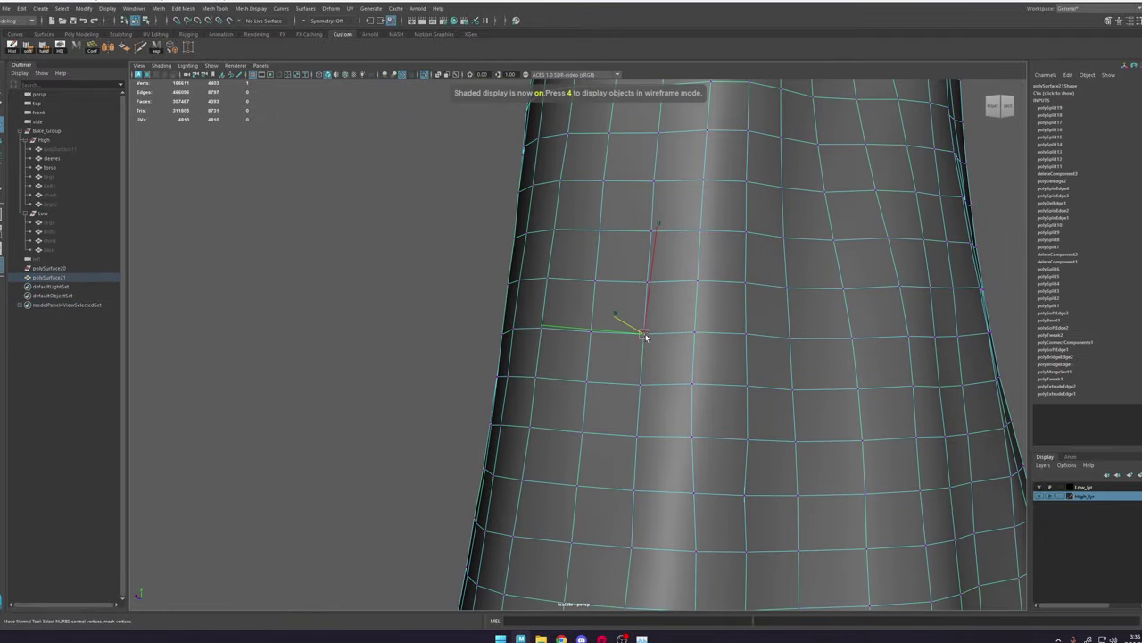
pyautogui.moveTo(645, 335); pyautogui.dragTo(719, 384)
pyautogui.press('4')
pyautogui.hotkey('ctrl', 'z')
pyautogui.moveTo(725, 375); pyautogui.dragTo(719, 375)
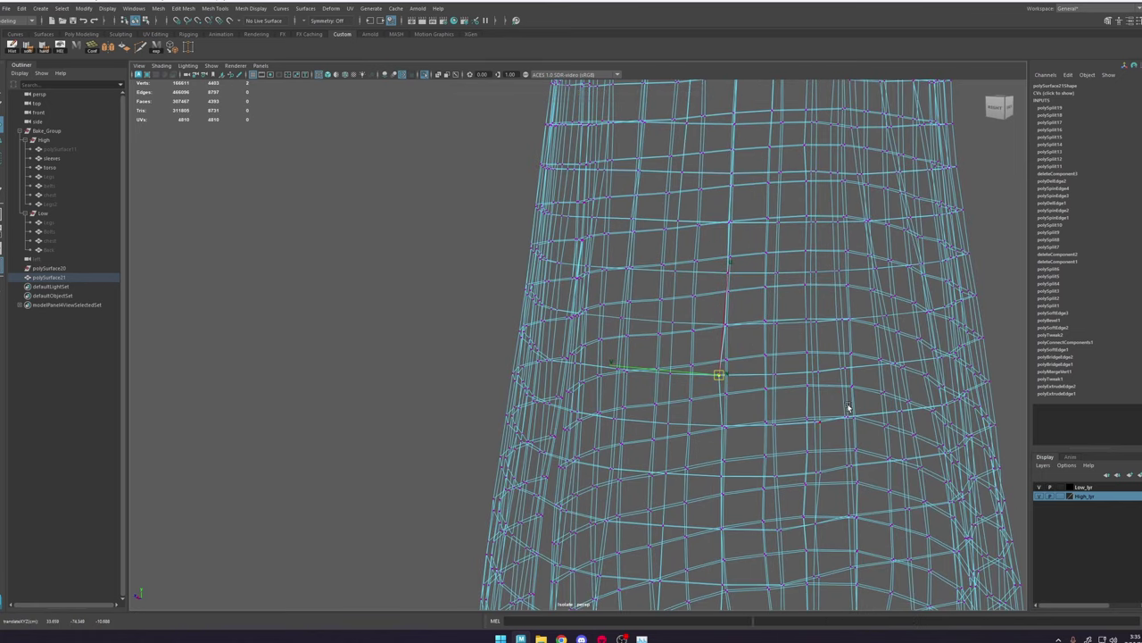
pyautogui.moveTo(849, 408)
pyautogui.keyDown('alt'); pyautogui.mouseDown(button='right')
pyautogui.moveTo(690, 313)
pyautogui.moveTo(670, 354)
pyautogui.moveTo(774, 197)
pyautogui.mouseUp(button='right'); pyautogui.keyUp('alt')
pyautogui.hotkey('ctrl', 'z')
pyautogui.press('6')
pyautogui.click(774, 199)
# Step: Navigate from the coat front past the sleeve up to the collar
pyautogui.keyDown('alt'); pyautogui.moveTo(683, 343); pyautogui.dragTo(746, 345); pyautogui.keyUp('alt')
pyautogui.keyDown('alt'); pyautogui.moveTo(643, 312); pyautogui.dragTo(714, 321, button='right'); pyautogui.keyUp('alt')
pyautogui.keyDown('alt'); pyautogui.moveTo(707, 320); pyautogui.dragTo(679, 317, button='middle'); pyautogui.keyUp('alt')
pyautogui.keyDown('alt'); pyautogui.moveTo(680, 317); pyautogui.dragTo(745, 312); pyautogui.keyUp('alt')
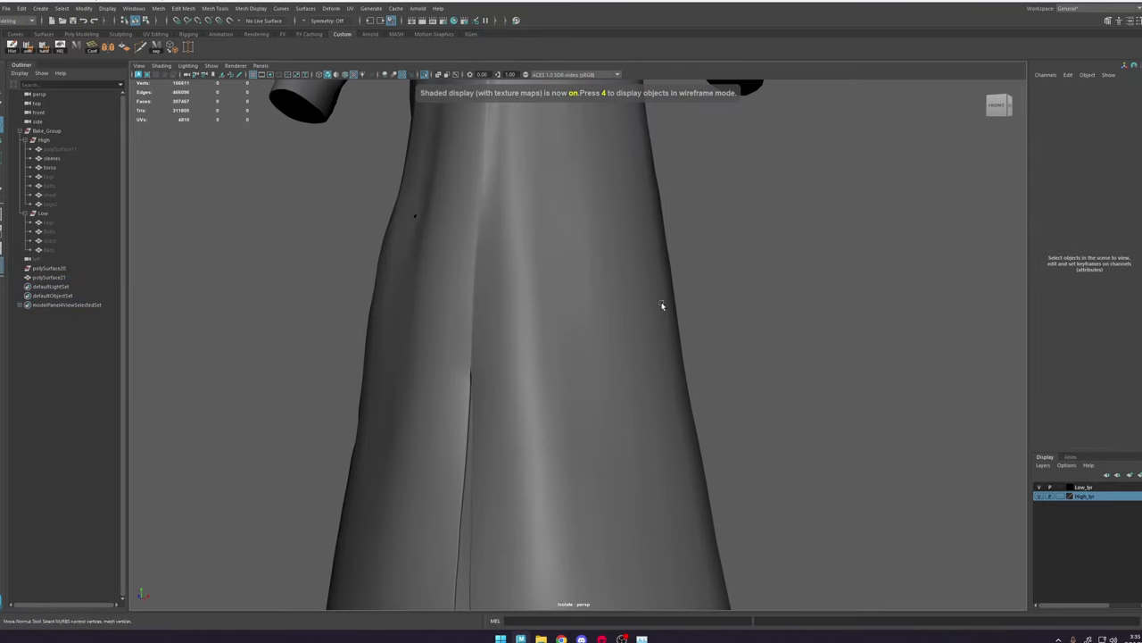
pyautogui.keyDown('alt'); pyautogui.moveTo(663, 306); pyautogui.dragTo(538, 250, button='right'); pyautogui.keyUp('alt')
pyautogui.click(659, 203)
pyautogui.keyDown('alt'); pyautogui.moveTo(658, 203); pyautogui.dragTo(561, 400, button='middle'); pyautogui.keyUp('alt')
pyautogui.keyDown('alt'); pyautogui.moveTo(539, 271); pyautogui.dragTo(574, 266); pyautogui.keyUp('alt')
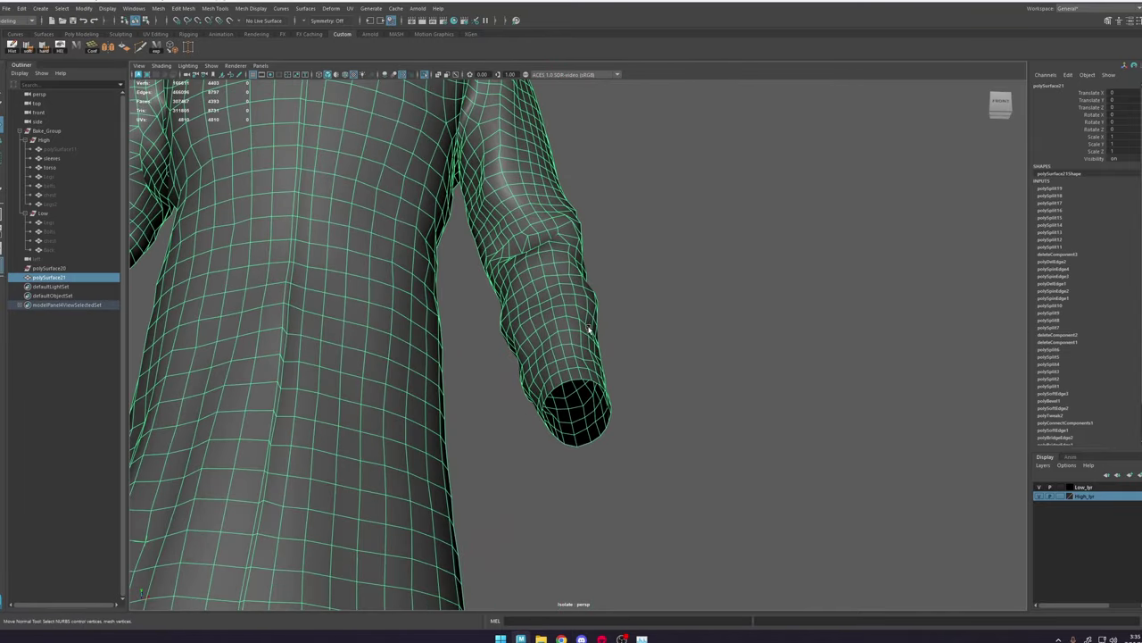
pyautogui.keyDown('alt'); pyautogui.moveTo(589, 328); pyautogui.dragTo(656, 509, button='middle'); pyautogui.keyUp('alt')
pyautogui.keyDown('alt'); pyautogui.moveTo(556, 324); pyautogui.dragTo(540, 393); pyautogui.keyUp('alt')
pyautogui.keyDown('alt'); pyautogui.moveTo(518, 322); pyautogui.dragTo(580, 400, button='middle'); pyautogui.keyUp('alt')
# Step: Select and frame the collar border loop, unhide the high-poly meshes, and reselect the low-poly robe
pyautogui.moveTo(548, 299); pyautogui.dragTo(548, 235, button='right')
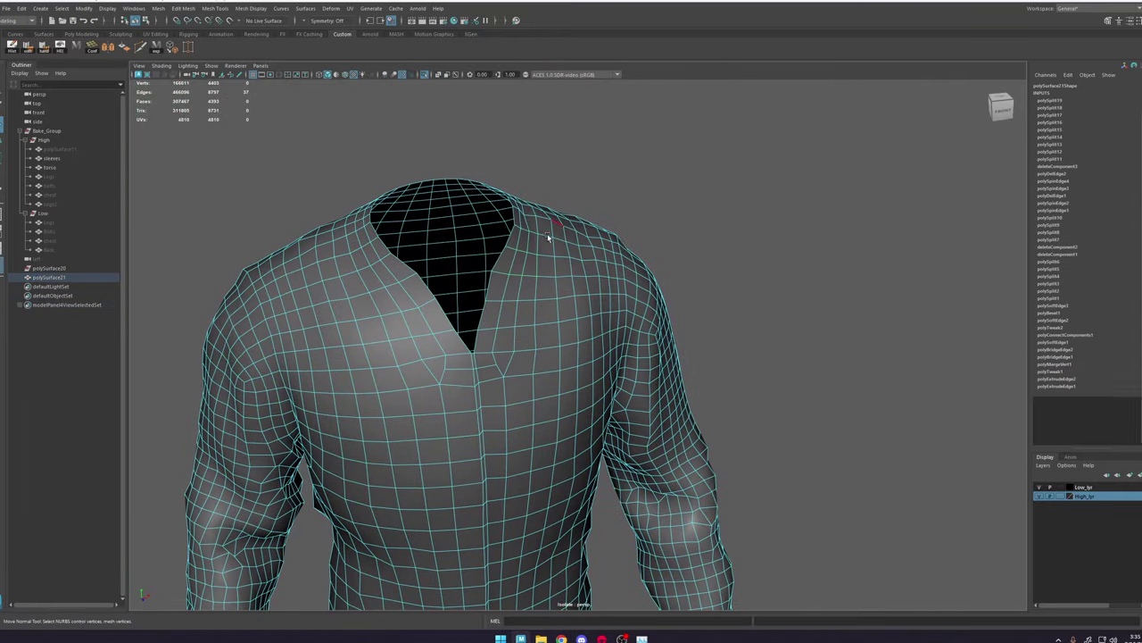
pyautogui.doubleClick(503, 265)
pyautogui.press('f')
pyautogui.click(425, 75)
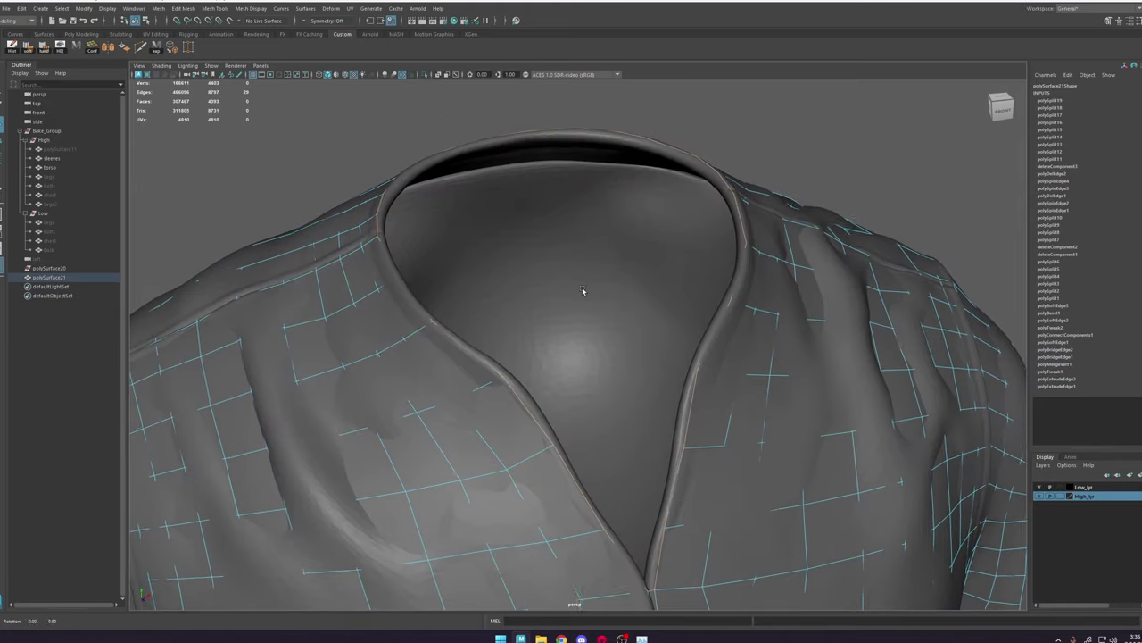
pyautogui.keyDown('alt'); pyautogui.moveTo(581, 290); pyautogui.dragTo(612, 255); pyautogui.keyUp('alt')
pyautogui.click(702, 166)
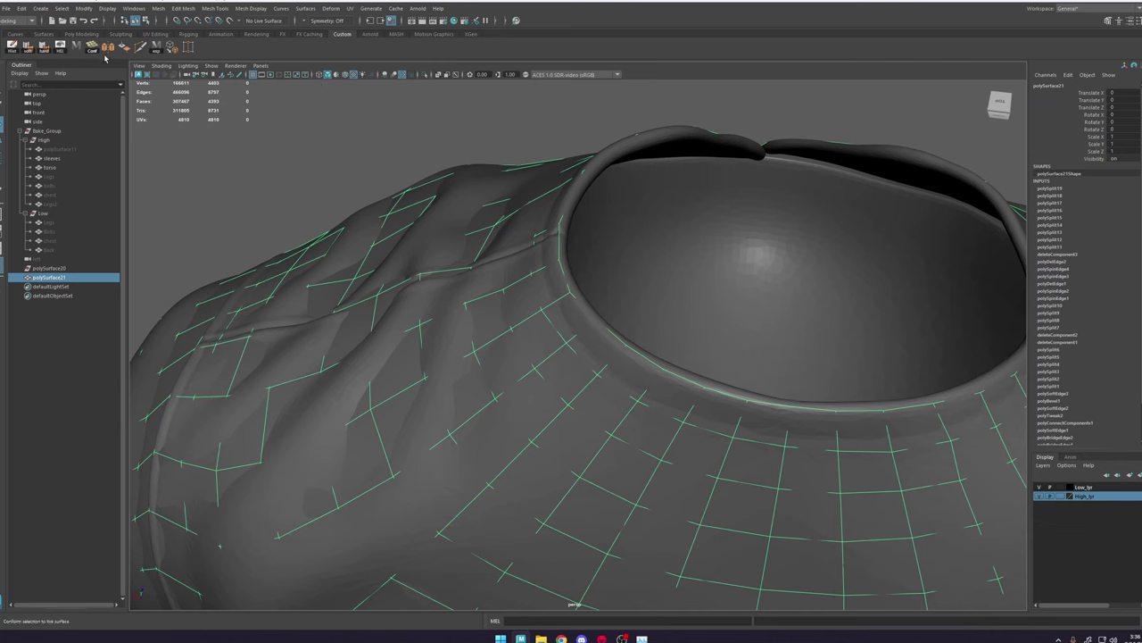
# Step: Delete the robe's history, make the torso Live, and start Quad Draw on the robe
pyautogui.click(12, 48)
pyautogui.click(608, 334)
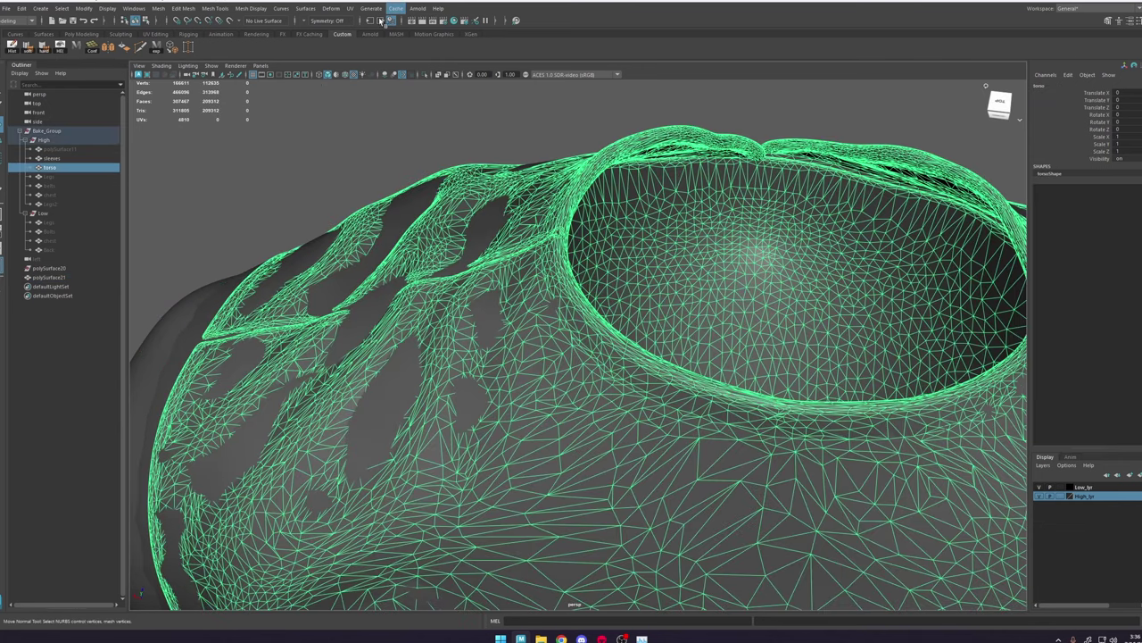
pyautogui.click(232, 22)
pyautogui.click(509, 280)
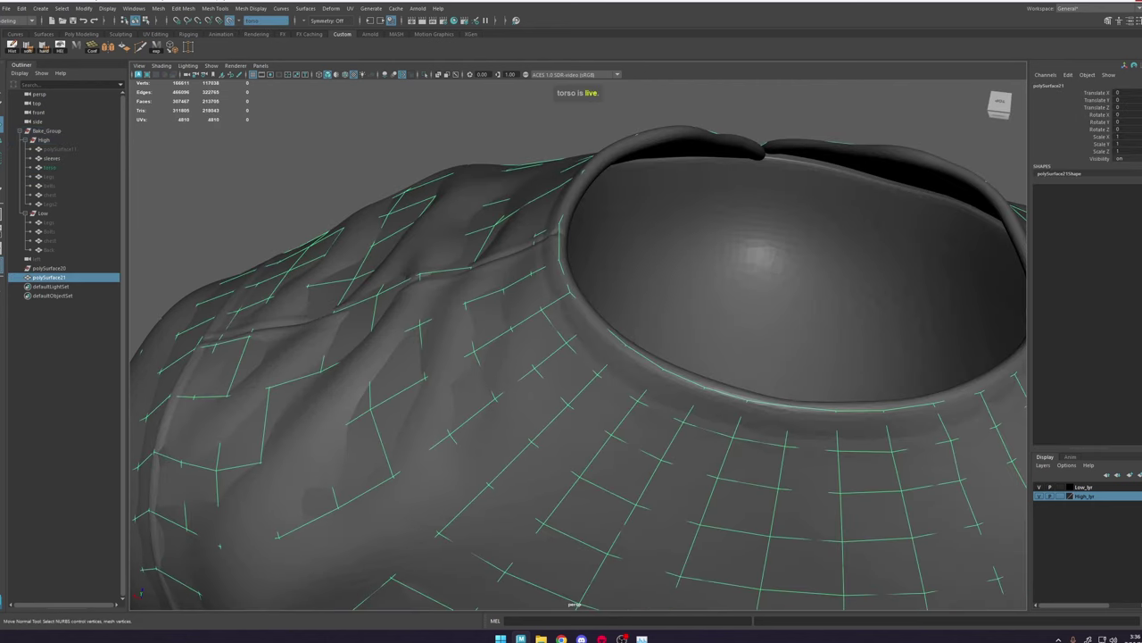
pyautogui.click(1109, 21)
pyautogui.click(1125, 349)
# Step: Pull the neckline border vertices onto the torso's collar rim and smooth a protruding vertex
pyautogui.keyDown('alt'); pyautogui.moveTo(544, 314); pyautogui.dragTo(574, 327); pyautogui.keyUp('alt')
pyautogui.keyDown('alt'); pyautogui.moveTo(574, 327); pyautogui.dragTo(638, 365, button='right'); pyautogui.keyUp('alt')
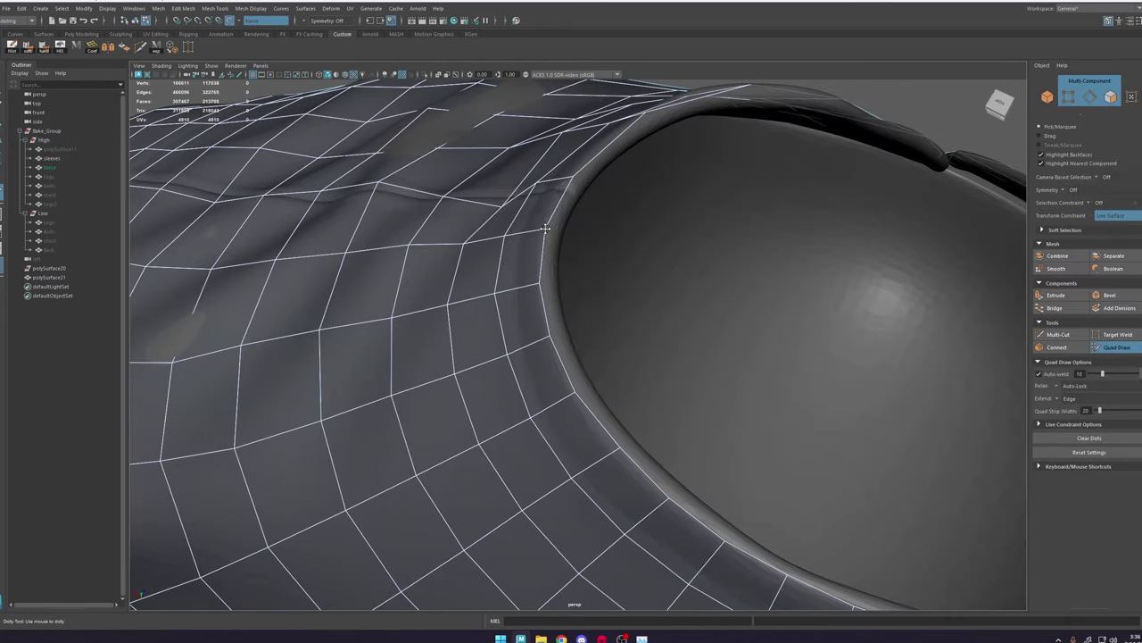
pyautogui.keyDown('alt'); pyautogui.moveTo(545, 229); pyautogui.dragTo(559, 236); pyautogui.keyUp('alt')
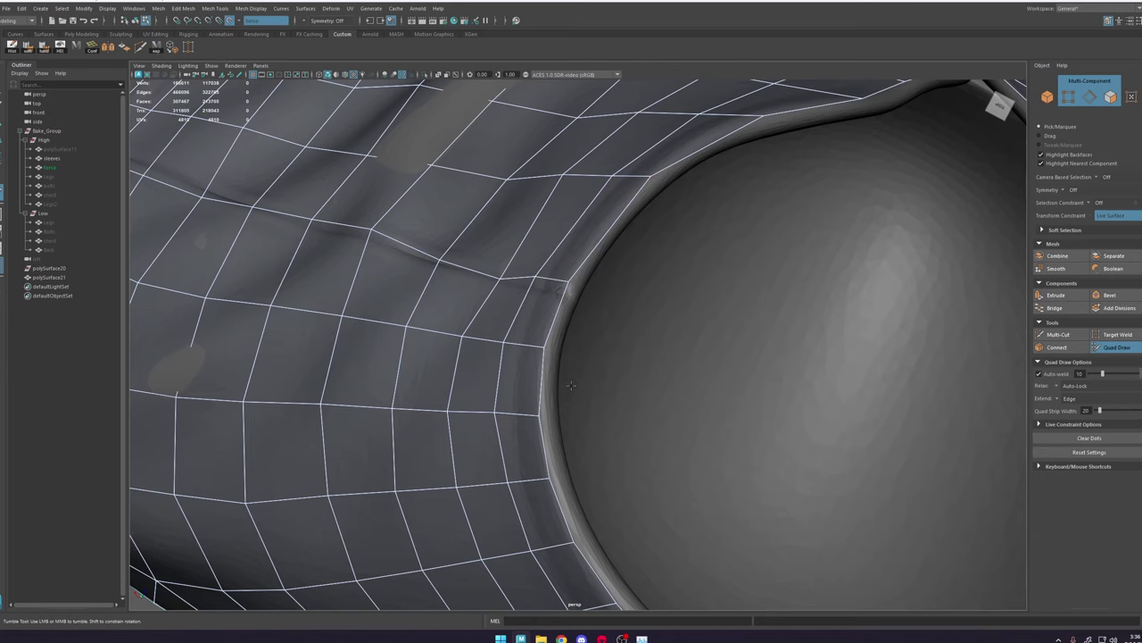
pyautogui.keyDown('alt'); pyautogui.moveTo(571, 386); pyautogui.dragTo(532, 367); pyautogui.keyUp('alt')
pyautogui.keyDown('alt'); pyautogui.moveTo(532, 368); pyautogui.dragTo(549, 373, button='right'); pyautogui.keyUp('alt')
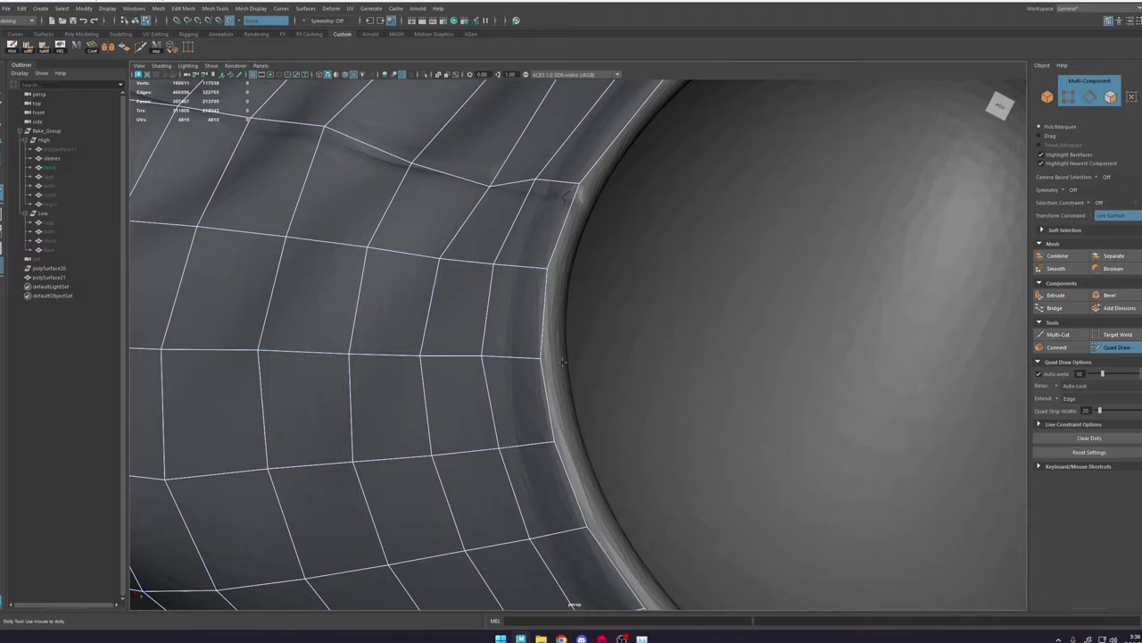
pyautogui.moveTo(536, 360); pyautogui.dragTo(555, 357)
pyautogui.moveTo(607, 330)
pyautogui.keyDown('alt'); pyautogui.mouseDown()
pyautogui.moveTo(627, 271)
pyautogui.moveTo(715, 247)
pyautogui.moveTo(754, 204)
pyautogui.mouseUp(); pyautogui.keyUp('alt')
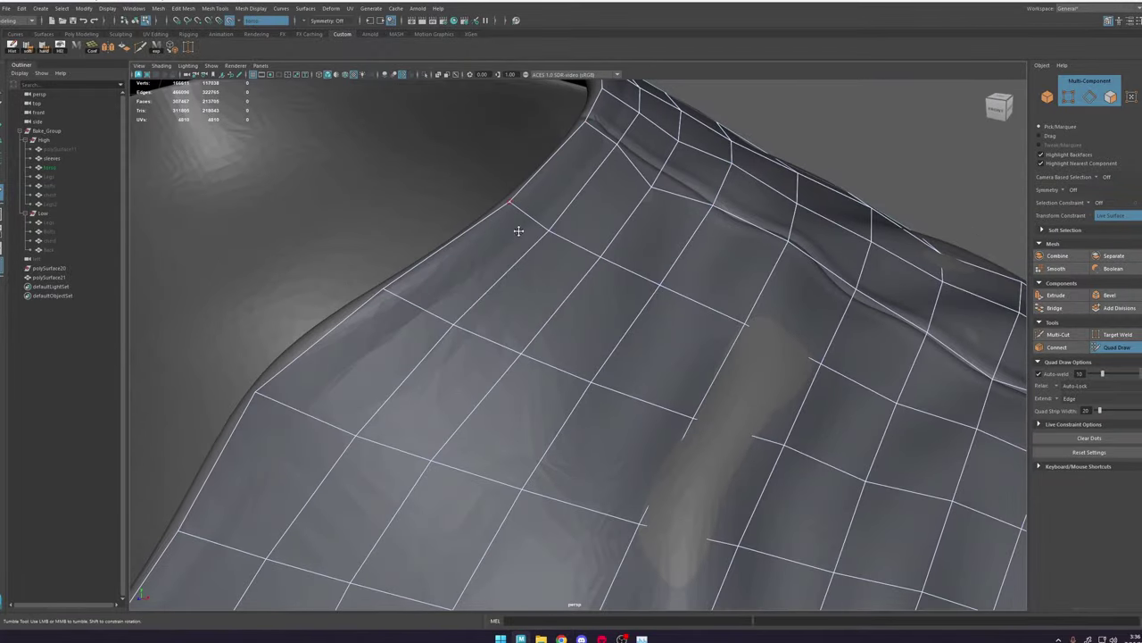
pyautogui.keyDown('alt'); pyautogui.moveTo(518, 231); pyautogui.dragTo(561, 333); pyautogui.keyUp('alt')
pyautogui.keyDown('alt'); pyautogui.moveTo(560, 385); pyautogui.dragTo(589, 323, button='middle'); pyautogui.keyUp('alt')
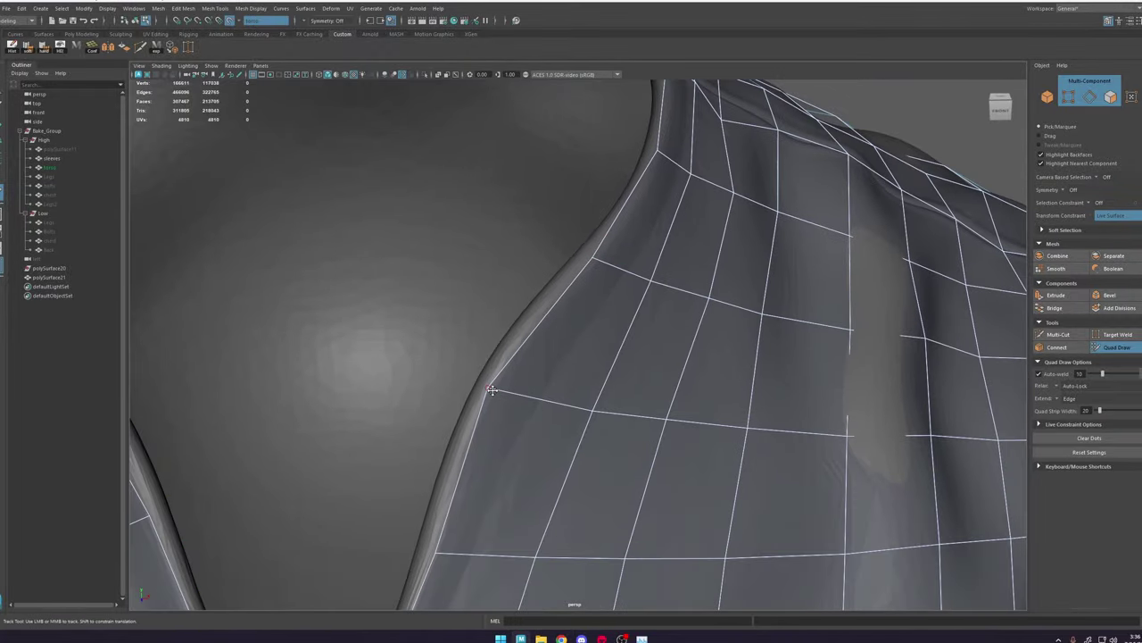
pyautogui.moveTo(492, 390); pyautogui.dragTo(497, 387)
# Step: Nudge the remaining lower and left rim vertices into place along the neckline
pyautogui.keyDown('alt'); pyautogui.moveTo(565, 393); pyautogui.dragTo(625, 288, button='middle'); pyautogui.keyUp('alt')
pyautogui.moveTo(488, 518); pyautogui.dragTo(498, 519)
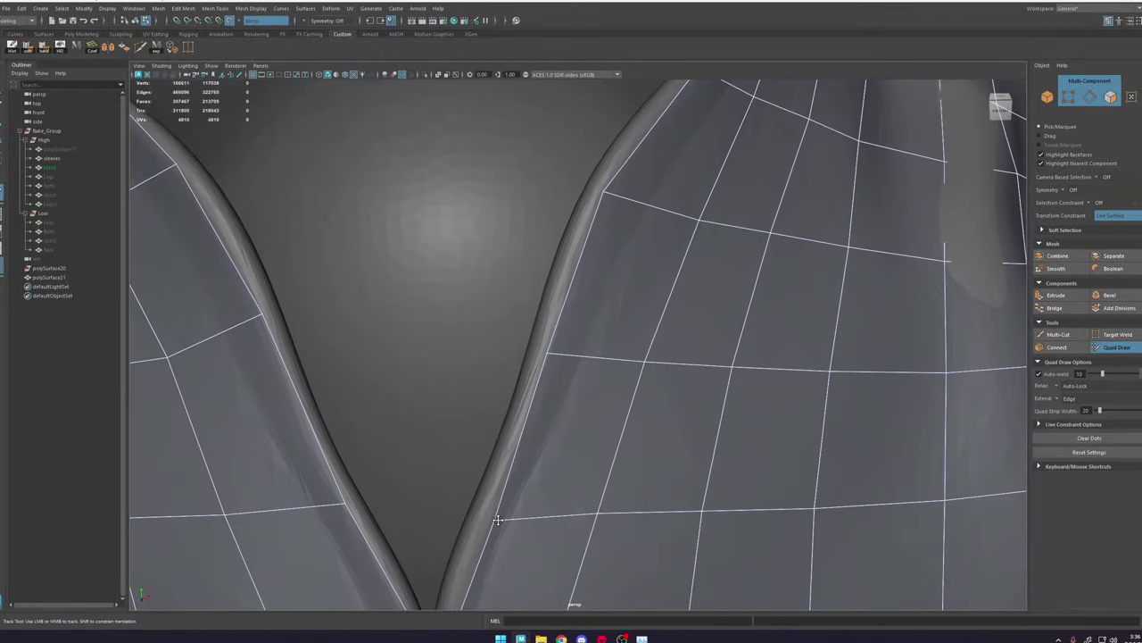
pyautogui.keyDown('alt'); pyautogui.moveTo(531, 505); pyautogui.dragTo(618, 353, button='middle'); pyautogui.keyUp('alt')
pyautogui.keyDown('alt'); pyautogui.moveTo(362, 166); pyautogui.dragTo(528, 402, button='middle'); pyautogui.keyUp('alt')
pyautogui.keyDown('alt'); pyautogui.moveTo(444, 258); pyautogui.dragTo(596, 406); pyautogui.keyUp('alt')
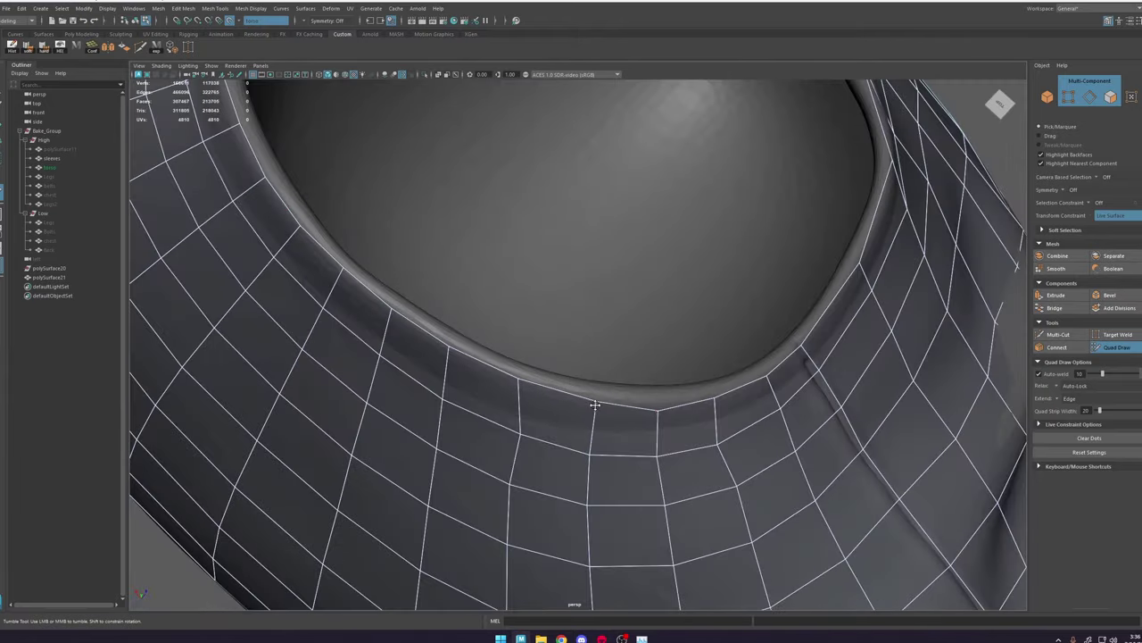
pyautogui.keyDown('alt'); pyautogui.moveTo(375, 426); pyautogui.dragTo(557, 438); pyautogui.keyUp('alt')
pyautogui.keyDown('alt'); pyautogui.moveTo(710, 440); pyautogui.dragTo(653, 263, button='right'); pyautogui.keyUp('alt')
pyautogui.keyDown('alt'); pyautogui.moveTo(652, 263); pyautogui.dragTo(709, 331); pyautogui.keyUp('alt')
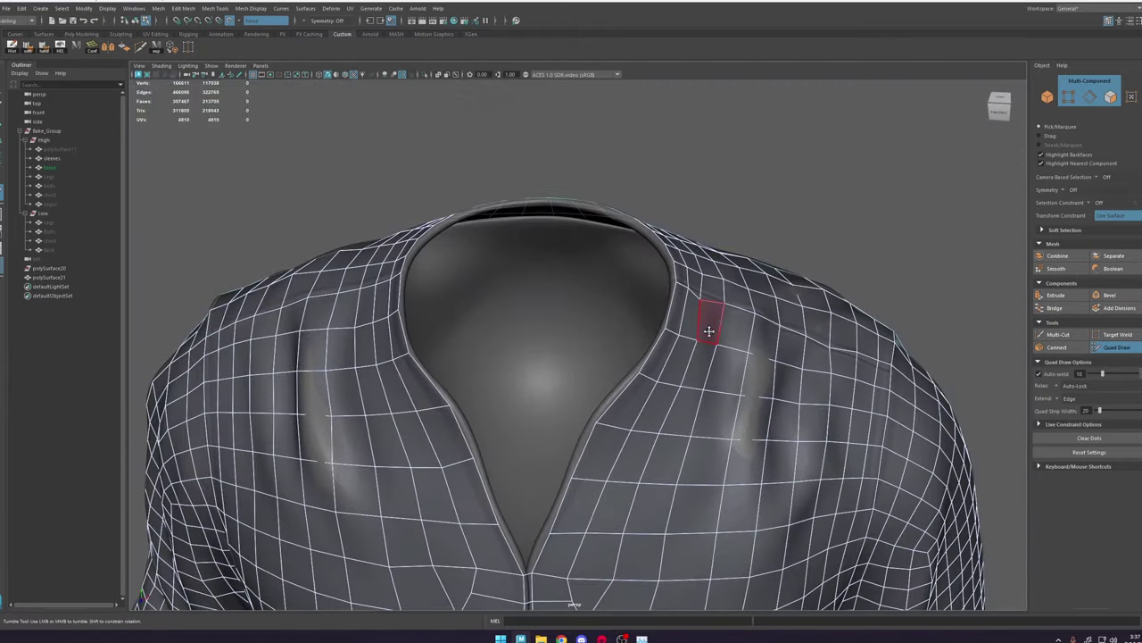
pyautogui.keyDown('alt'); pyautogui.moveTo(675, 438); pyautogui.dragTo(662, 359, button='middle'); pyautogui.keyUp('alt')
pyautogui.keyDown('alt'); pyautogui.moveTo(662, 359); pyautogui.dragTo(632, 344); pyautogui.keyUp('alt')
pyautogui.moveTo(546, 305)
pyautogui.keyDown('alt'); pyautogui.mouseDown(button='right')
pyautogui.moveTo(603, 321)
pyautogui.moveTo(605, 286)
pyautogui.mouseUp(button='right'); pyautogui.keyUp('alt')
# Step: Extrude the 29 neckline border edges and push them inward to a local Z offset of -0.695
pyautogui.press('w')
pyautogui.doubleClick(605, 285)
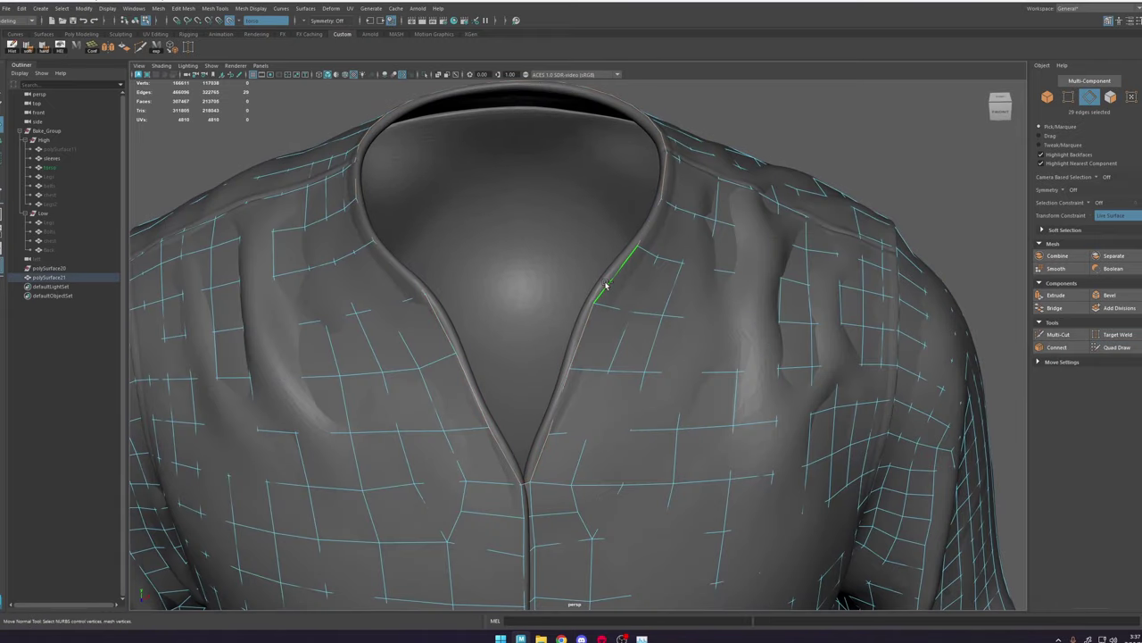
pyautogui.hotkey('ctrl', 'e')
pyautogui.moveTo(335, 207); pyautogui.dragTo(342, 210)
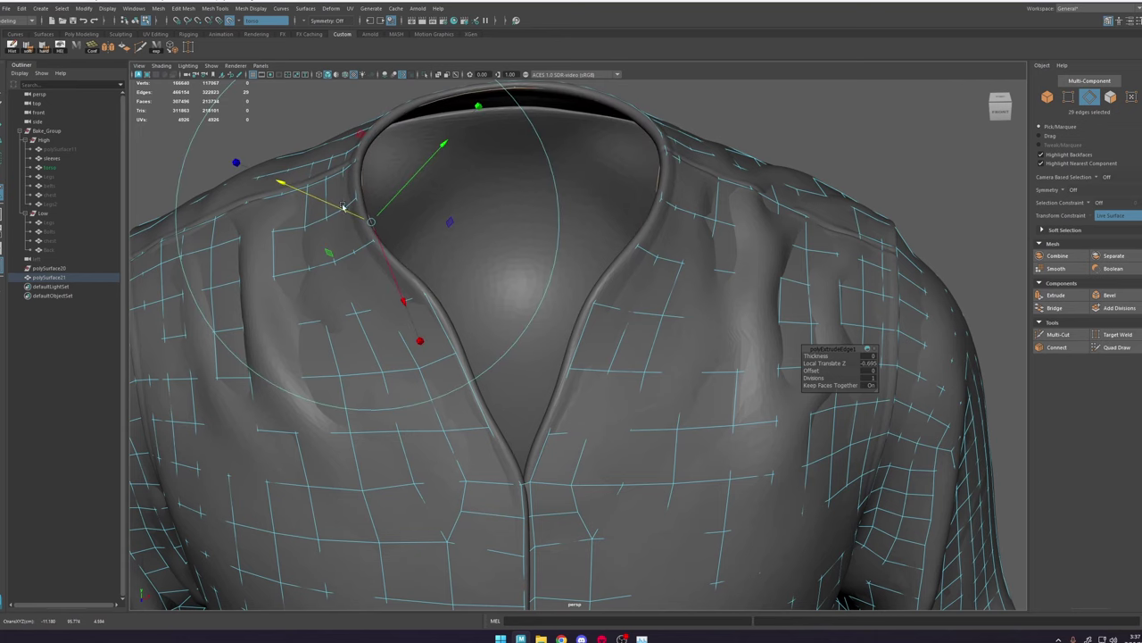
pyautogui.keyDown('alt'); pyautogui.moveTo(468, 174); pyautogui.dragTo(438, 176); pyautogui.keyUp('alt')
pyautogui.keyDown('alt'); pyautogui.moveTo(438, 176); pyautogui.dragTo(652, 331, button='middle'); pyautogui.keyUp('alt')
pyautogui.keyDown('alt'); pyautogui.moveTo(652, 330); pyautogui.dragTo(714, 334, button='right'); pyautogui.keyUp('alt')
pyautogui.keyDown('alt'); pyautogui.moveTo(714, 334); pyautogui.dragTo(522, 238); pyautogui.keyUp('alt')
pyautogui.press('q')
pyautogui.press('F8')
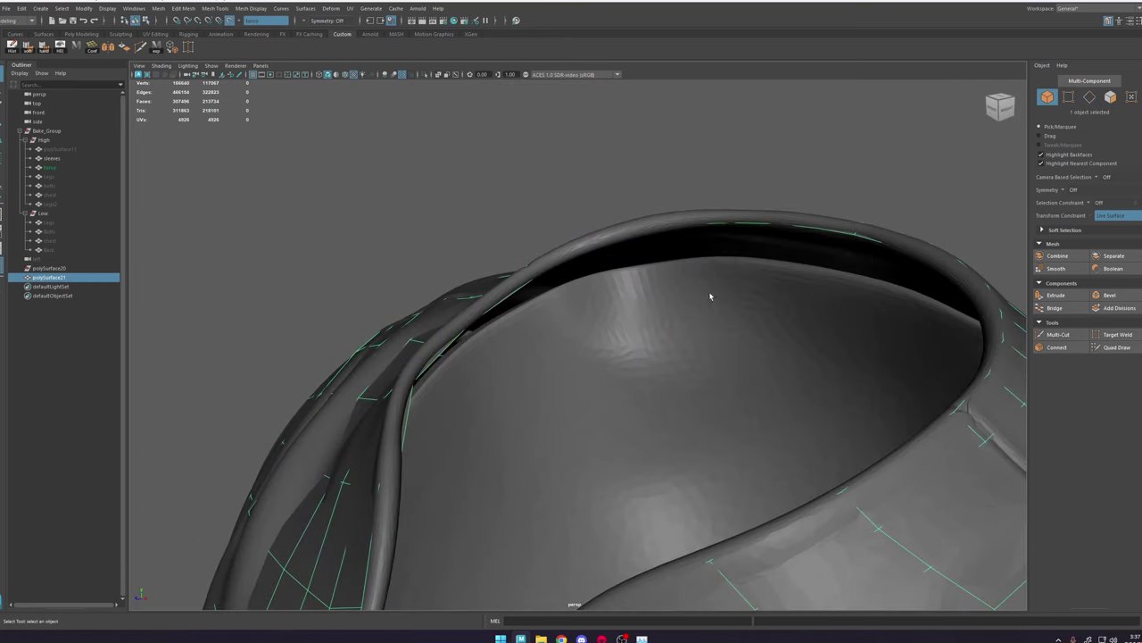
# Step: In Quad Draw, adjust the lower border edges and vertices of the collar rim strip
pyautogui.click(1120, 350)
pyautogui.keyDown('alt'); pyautogui.moveTo(660, 339); pyautogui.dragTo(771, 344, button='right'); pyautogui.keyUp('alt')
pyautogui.keyDown('alt'); pyautogui.moveTo(431, 112); pyautogui.dragTo(484, 196, button='middle'); pyautogui.keyUp('alt')
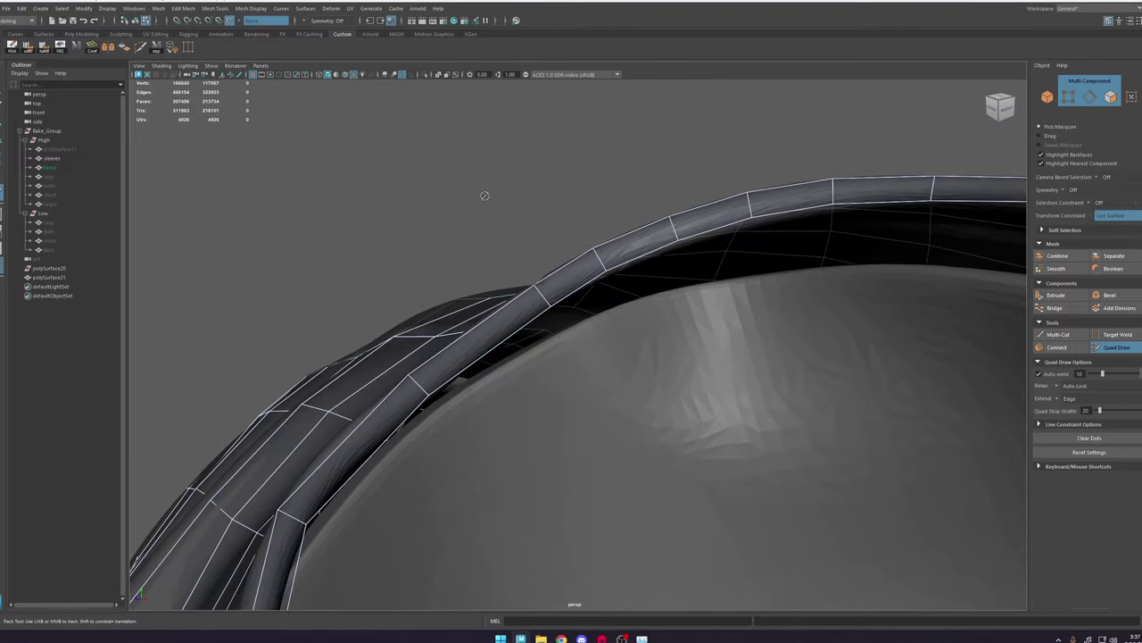
pyautogui.keyDown('alt'); pyautogui.moveTo(485, 195); pyautogui.dragTo(518, 191); pyautogui.keyUp('alt')
pyautogui.keyDown('alt'); pyautogui.moveTo(517, 191); pyautogui.dragTo(551, 169, button='right'); pyautogui.keyUp('alt')
pyautogui.moveTo(566, 169); pyautogui.dragTo(561, 164)
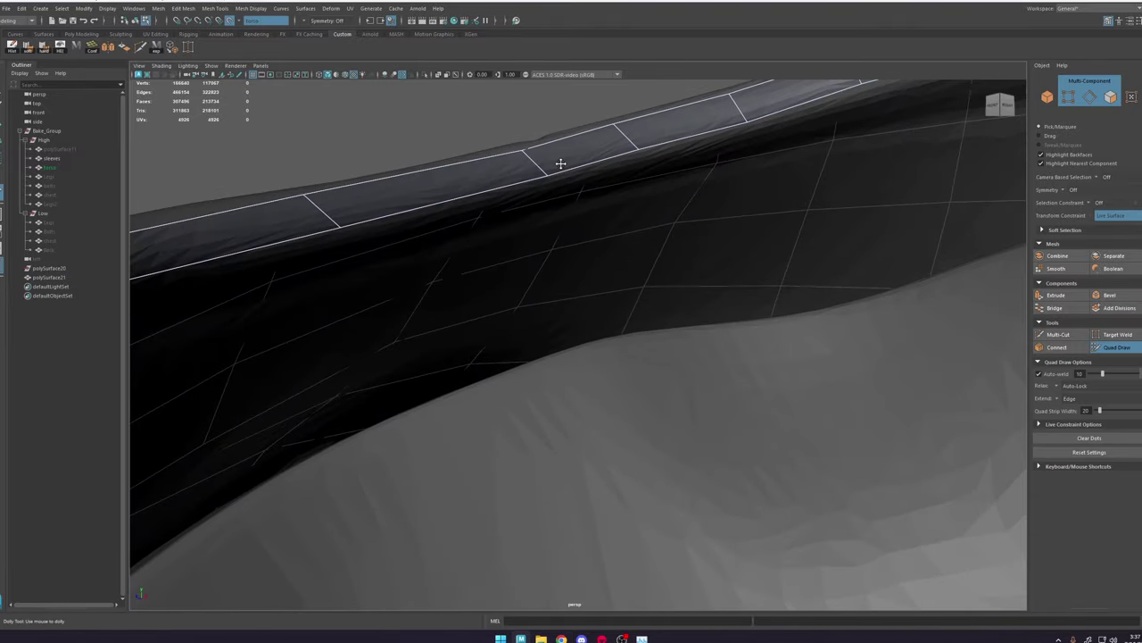
pyautogui.keyDown('alt'); pyautogui.moveTo(580, 161); pyautogui.dragTo(366, 243, button='middle'); pyautogui.keyUp('alt')
pyautogui.moveTo(594, 179); pyautogui.dragTo(597, 185)
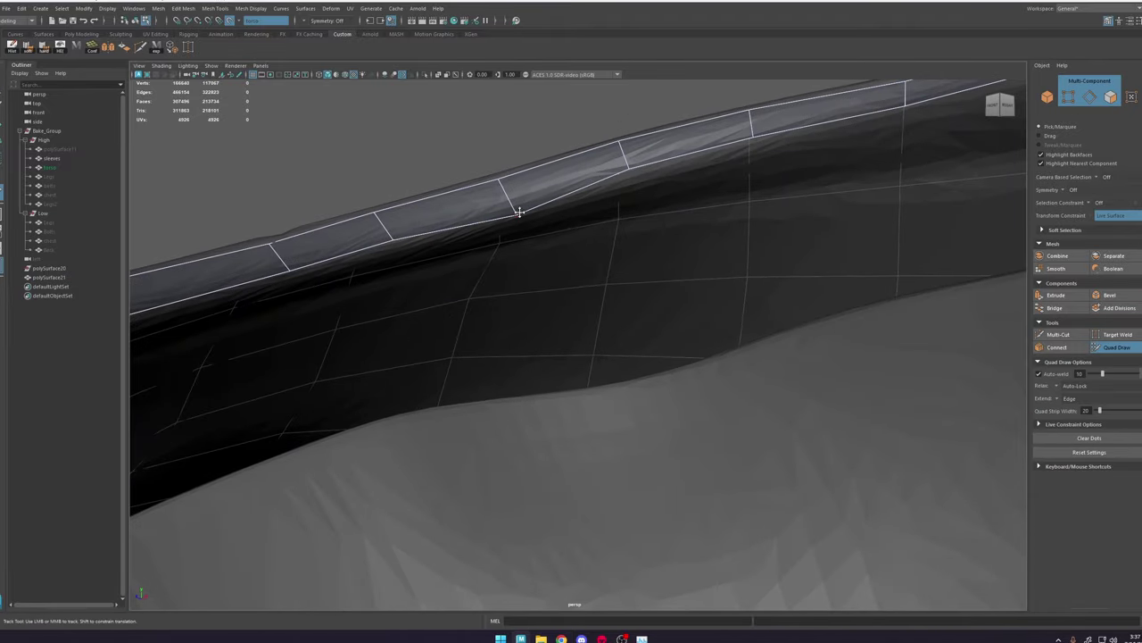
pyautogui.moveTo(520, 212); pyautogui.dragTo(511, 207)
pyautogui.keyDown('alt'); pyautogui.moveTo(726, 152); pyautogui.dragTo(535, 203, button='middle'); pyautogui.keyUp('alt')
pyautogui.moveTo(617, 175); pyautogui.dragTo(729, 306)
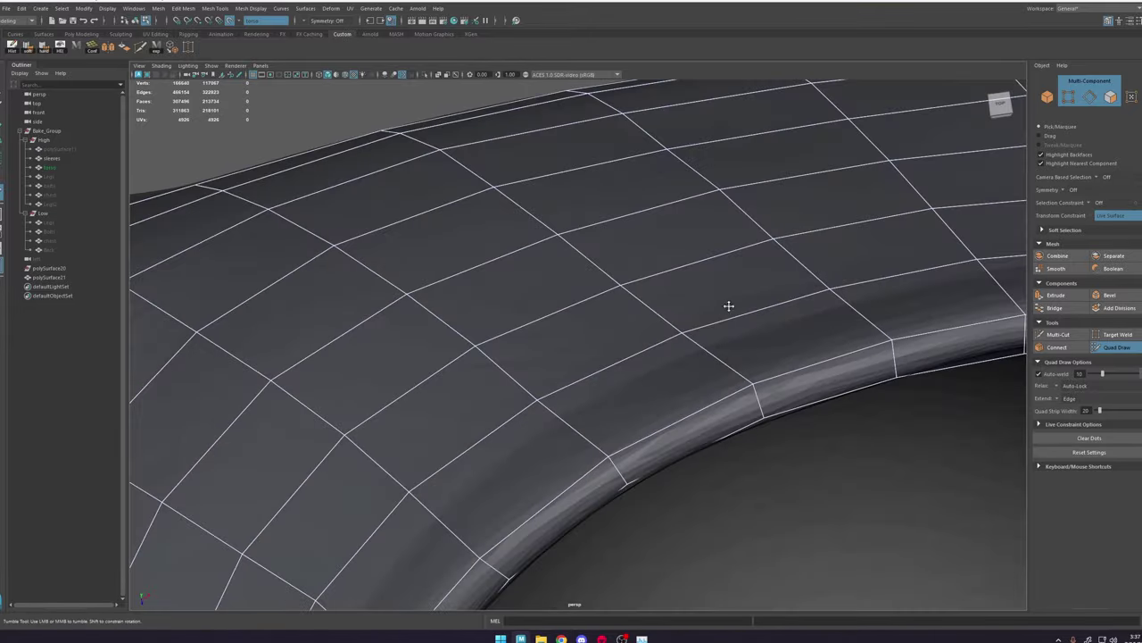
# Step: Delete the extra edge loop running along the collar rim
pyautogui.keyDown('alt'); pyautogui.moveTo(813, 362); pyautogui.dragTo(643, 296); pyautogui.keyUp('alt')
pyautogui.moveTo(643, 296)
pyautogui.keyDown('alt'); pyautogui.mouseDown(button='right')
pyautogui.moveTo(533, 273)
pyautogui.moveTo(645, 312)
pyautogui.mouseUp(button='right'); pyautogui.keyUp('alt')
pyautogui.keyDown('alt'); pyautogui.moveTo(646, 313); pyautogui.dragTo(795, 220); pyautogui.keyUp('alt')
pyautogui.keyDown('alt'); pyautogui.moveTo(795, 219); pyautogui.dragTo(514, 257, button='middle'); pyautogui.keyUp('alt')
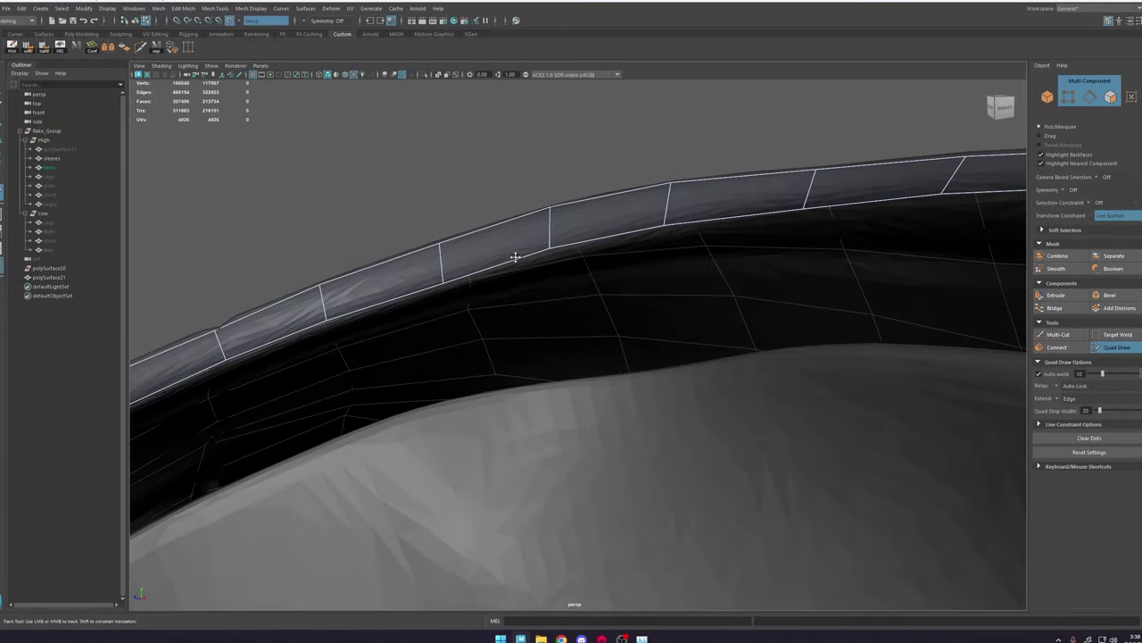
pyautogui.keyDown('alt'); pyautogui.moveTo(515, 257); pyautogui.dragTo(357, 266, button='right'); pyautogui.keyUp('alt')
pyautogui.keyDown('alt'); pyautogui.moveTo(357, 266); pyautogui.dragTo(634, 397); pyautogui.keyUp('alt')
pyautogui.keyDown('alt'); pyautogui.moveTo(634, 397); pyautogui.dragTo(566, 412, button='right'); pyautogui.keyUp('alt')
pyautogui.keyDown('alt'); pyautogui.moveTo(566, 412); pyautogui.dragTo(695, 326, button='middle'); pyautogui.keyUp('alt')
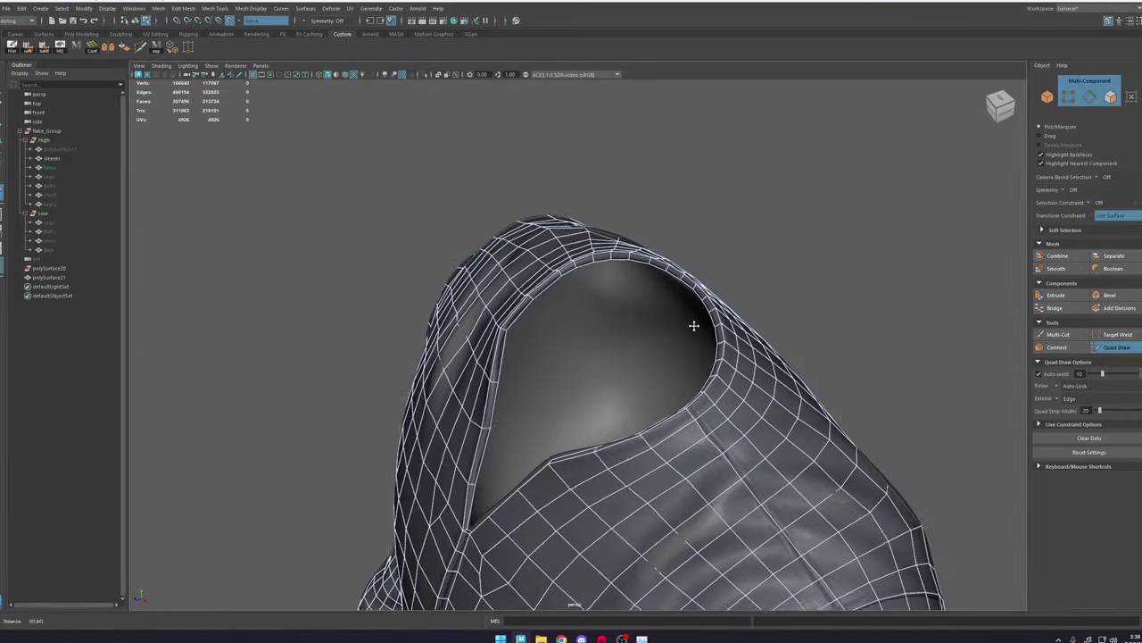
pyautogui.scroll(5, 694, 325)
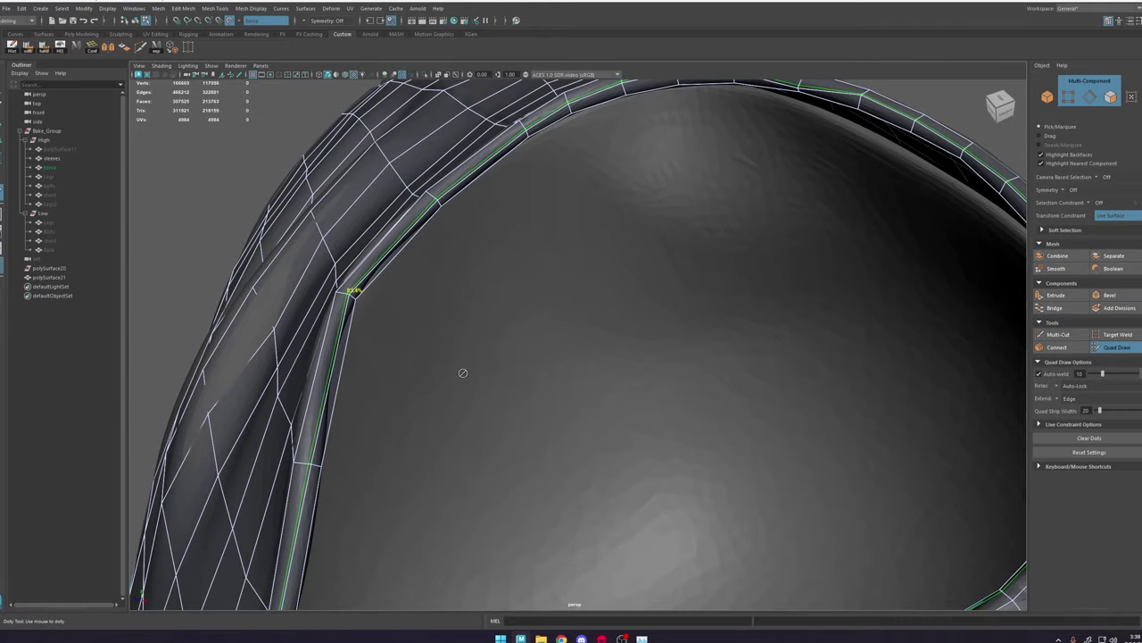
pyautogui.scroll(-5, 464, 373)
pyautogui.keyDown('alt'); pyautogui.moveTo(464, 373); pyautogui.dragTo(493, 269); pyautogui.keyUp('alt')
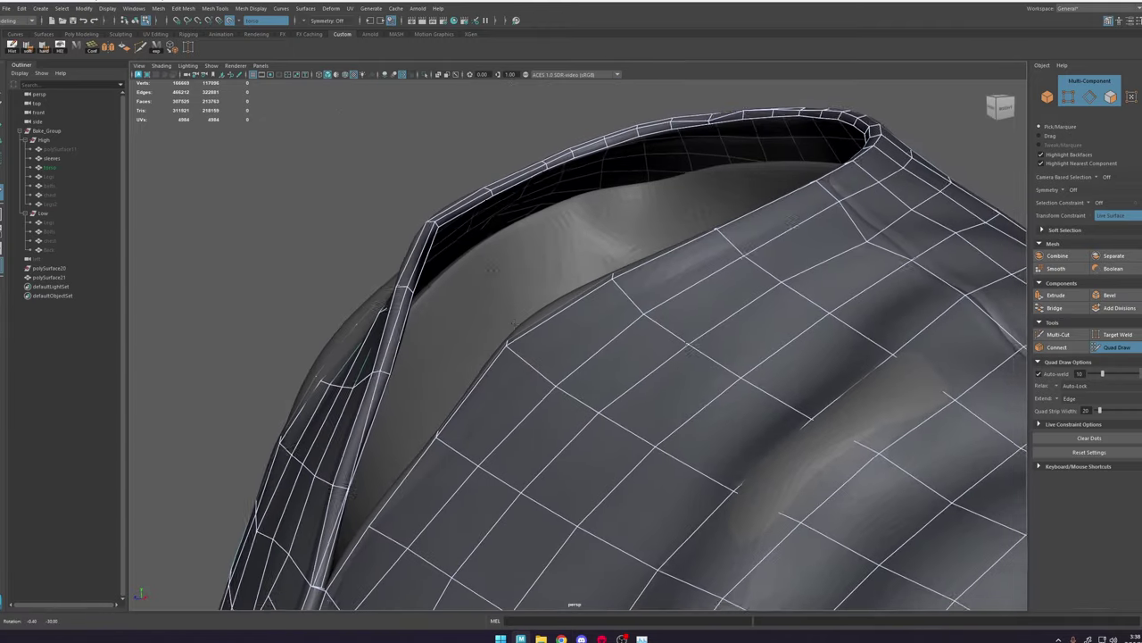
pyautogui.scroll(4, 349, 276)
pyautogui.keyDown('ctrl'); pyautogui.keyDown('shift'); pyautogui.click(333, 259); pyautogui.keyUp('shift'); pyautogui.keyUp('ctrl')
# Step: Tumble the view back round to the front of the shirt
pyautogui.keyDown('alt'); pyautogui.moveTo(335, 226); pyautogui.dragTo(364, 253); pyautogui.keyUp('alt')
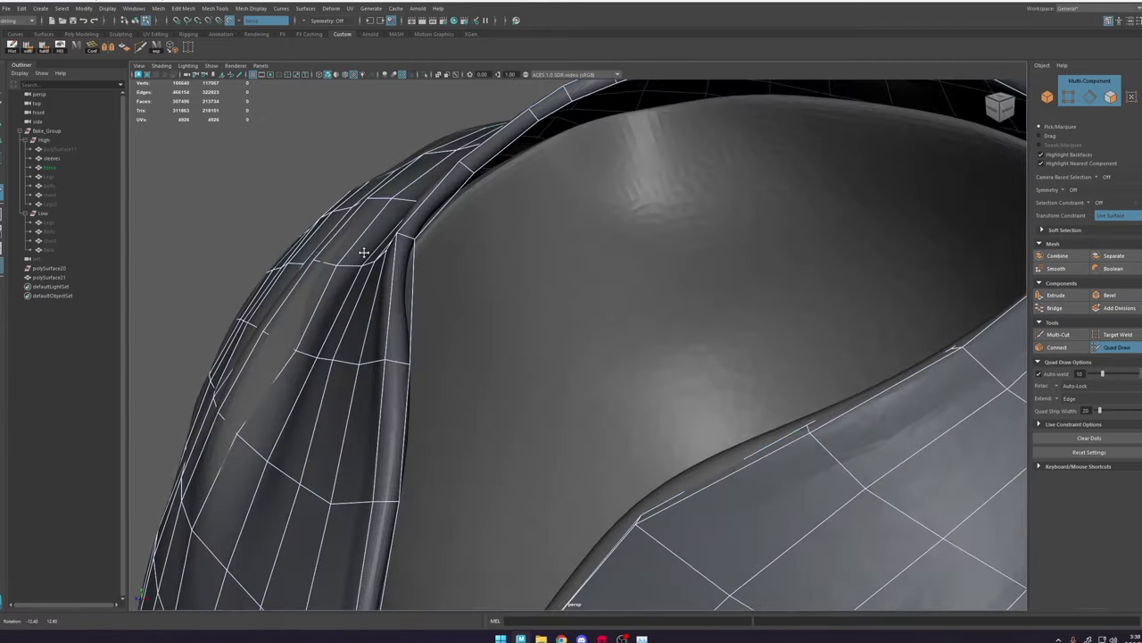
pyautogui.scroll(-5, 821, 533)
pyautogui.keyDown('alt'); pyautogui.moveTo(616, 357); pyautogui.dragTo(714, 341); pyautogui.keyUp('alt')
pyautogui.moveTo(714, 341)
pyautogui.keyDown('alt'); pyautogui.mouseDown(button='middle')
pyautogui.moveTo(766, 338)
pyautogui.moveTo(617, 385)
pyautogui.mouseUp(button='middle'); pyautogui.keyUp('alt')
pyautogui.scroll(5, 617, 384)
pyautogui.keyDown('alt'); pyautogui.moveTo(617, 385); pyautogui.dragTo(577, 337); pyautogui.keyUp('alt')
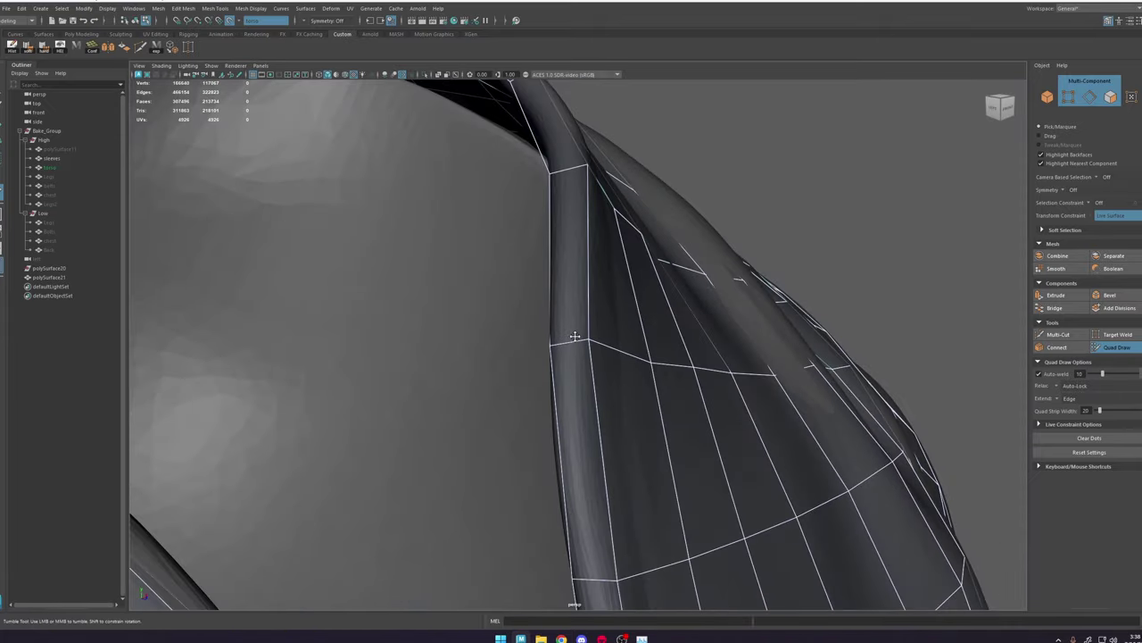
pyautogui.scroll(-5, 576, 337)
pyautogui.keyDown('alt'); pyautogui.moveTo(640, 238); pyautogui.dragTo(592, 271); pyautogui.keyUp('alt')
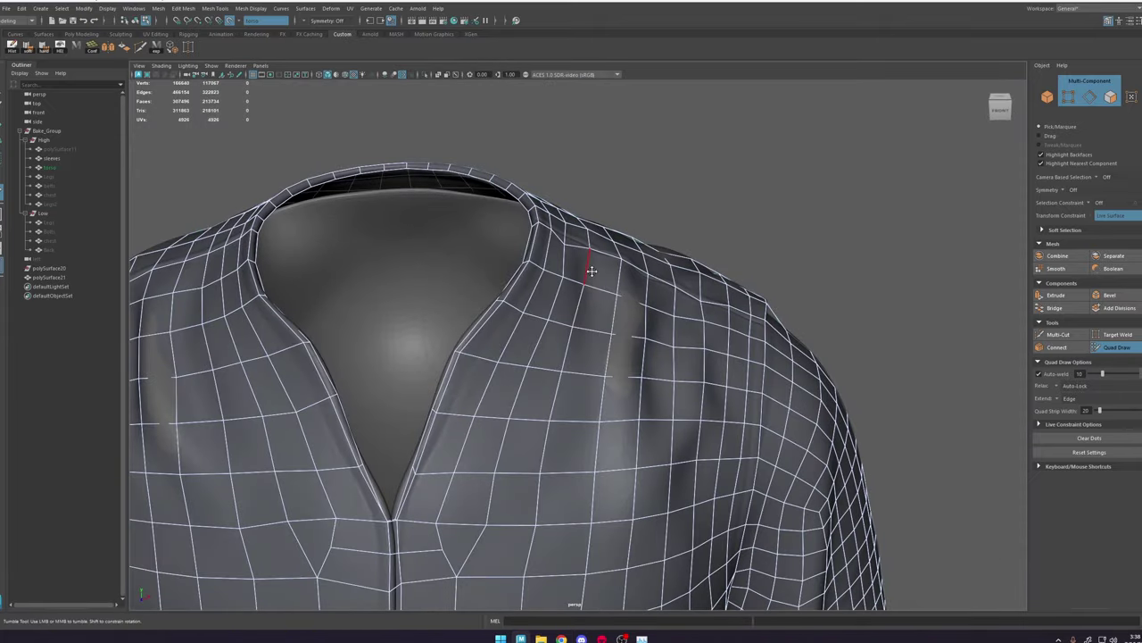
pyautogui.click(1058, 334)
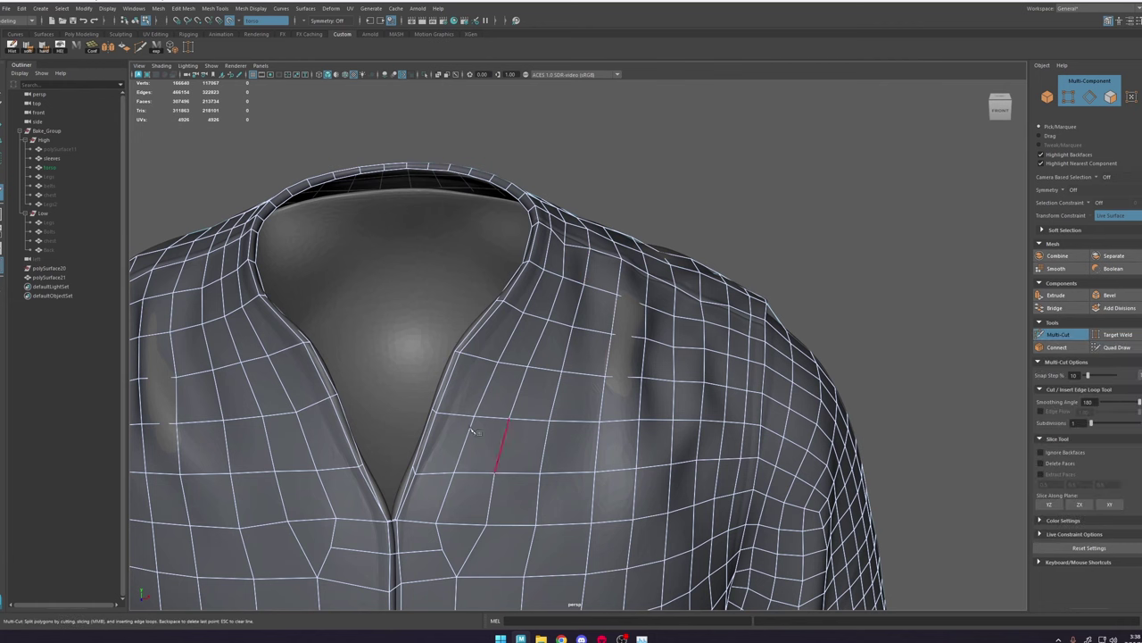
pyautogui.keyDown('alt'); pyautogui.moveTo(490, 366); pyautogui.dragTo(530, 429, button='right'); pyautogui.keyUp('alt')
pyautogui.keyDown('alt'); pyautogui.moveTo(464, 393); pyautogui.dragTo(535, 342, button='middle'); pyautogui.keyUp('alt')
pyautogui.keyDown('alt'); pyautogui.moveTo(541, 422); pyautogui.dragTo(525, 373, button='right'); pyautogui.keyUp('alt')
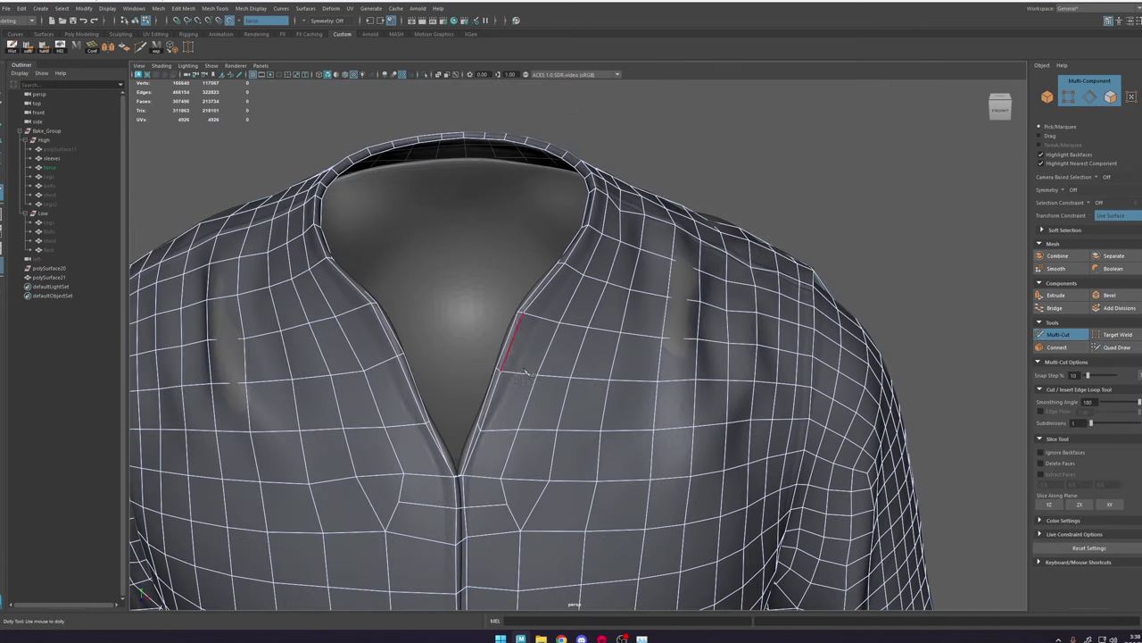
pyautogui.press('Print')
pyautogui.moveTo(687, 91); pyautogui.dragTo(234, 571)
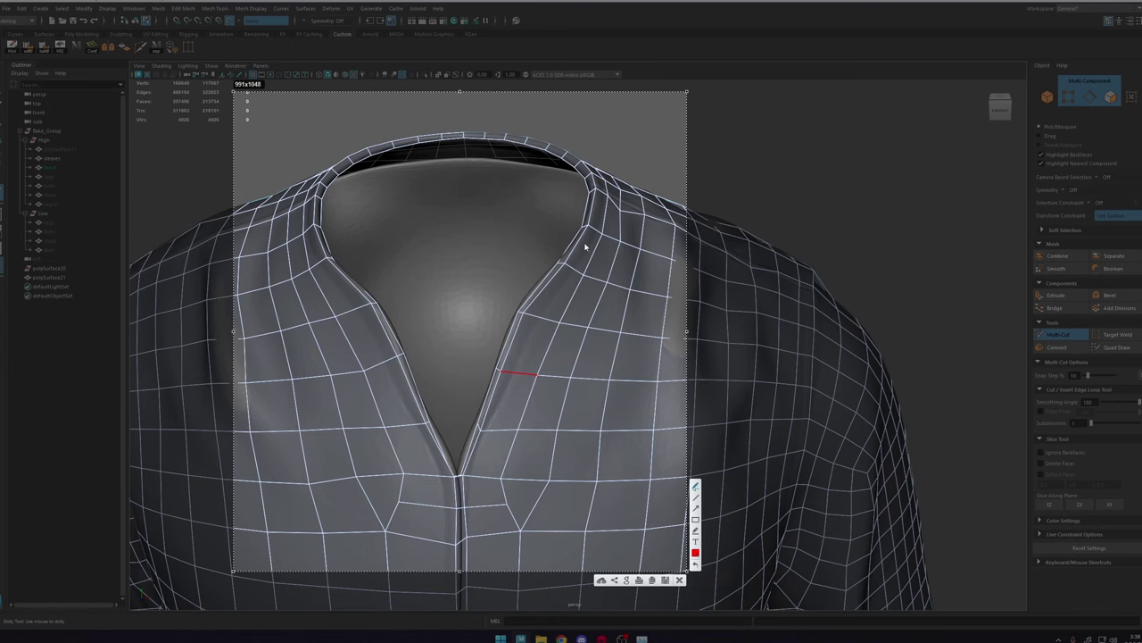
pyautogui.moveTo(613, 186); pyautogui.dragTo(577, 338)
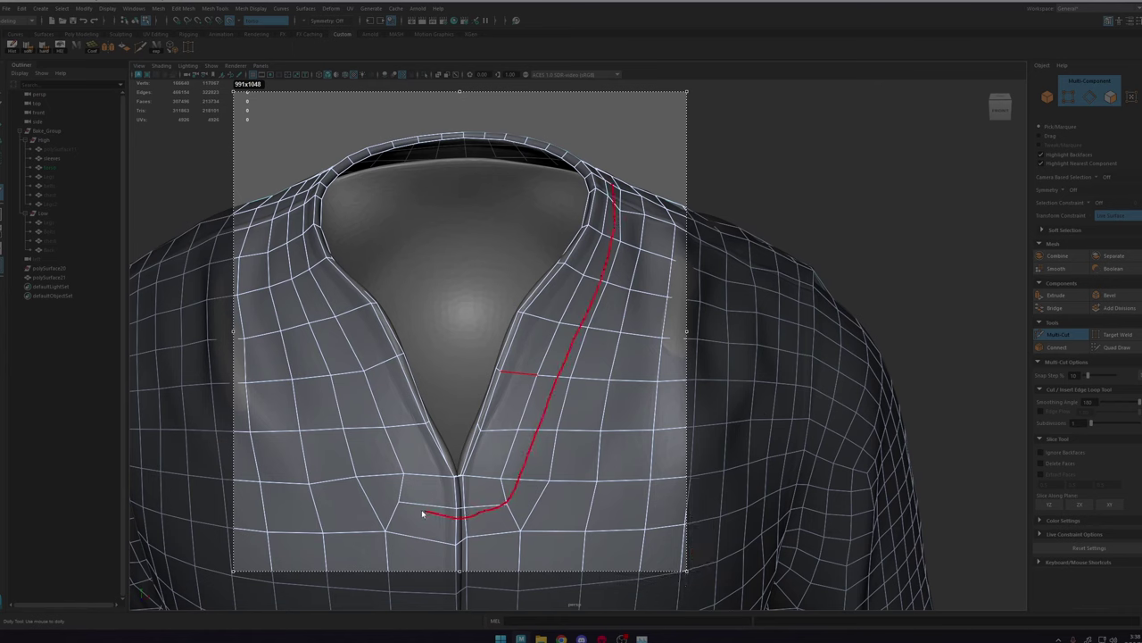
pyautogui.moveTo(298, 237); pyautogui.dragTo(332, 169)
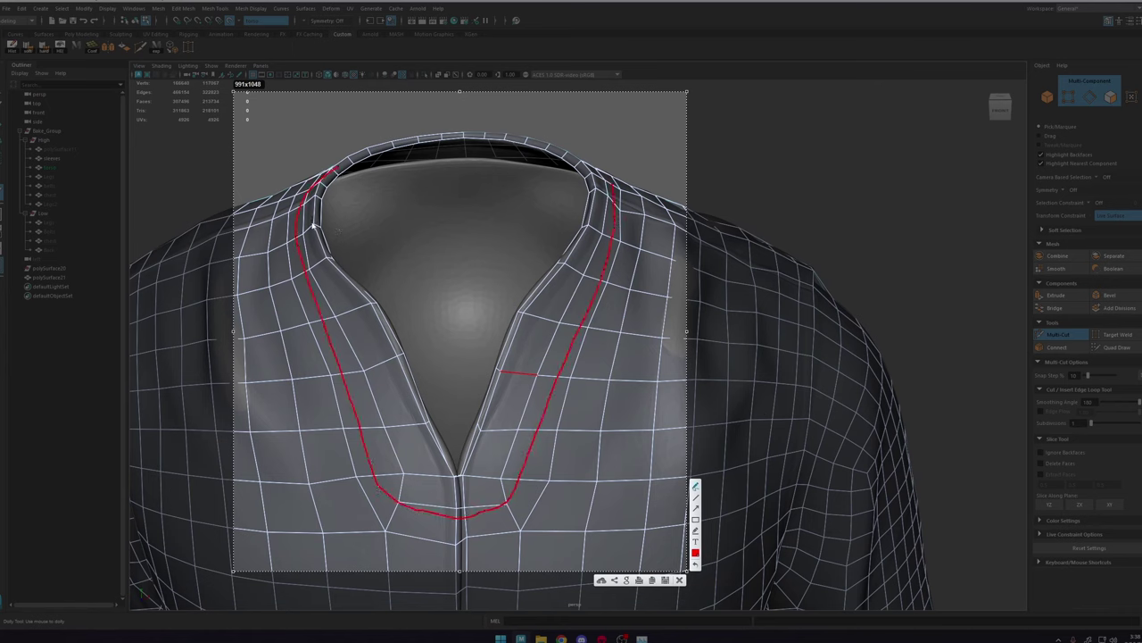
pyautogui.moveTo(315, 228); pyautogui.dragTo(388, 407)
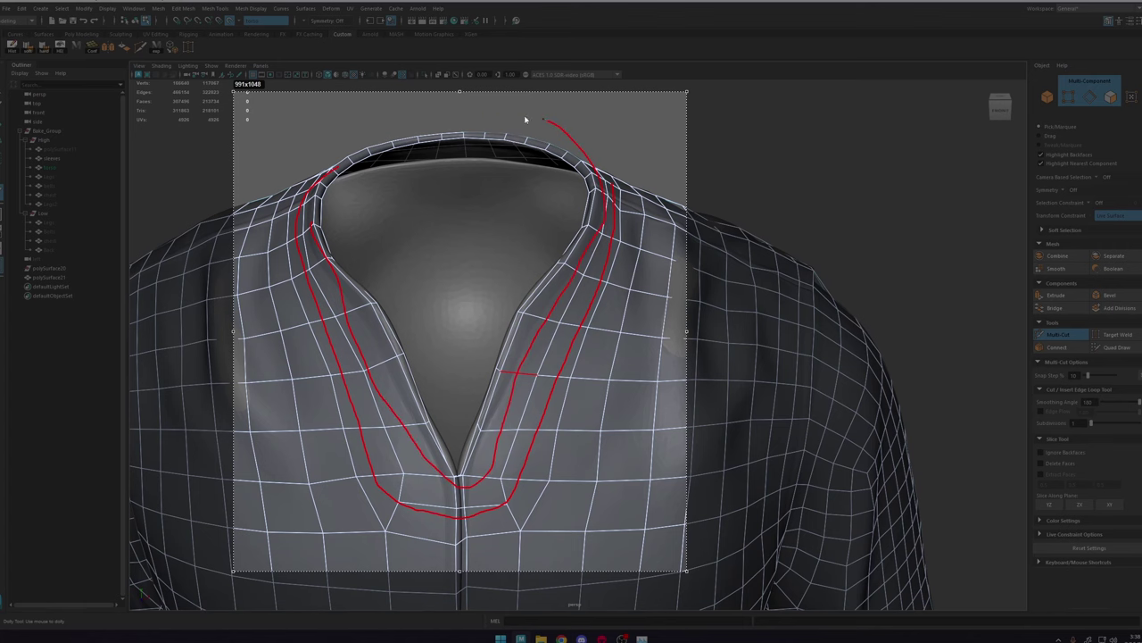
pyautogui.moveTo(358, 171); pyautogui.dragTo(313, 225)
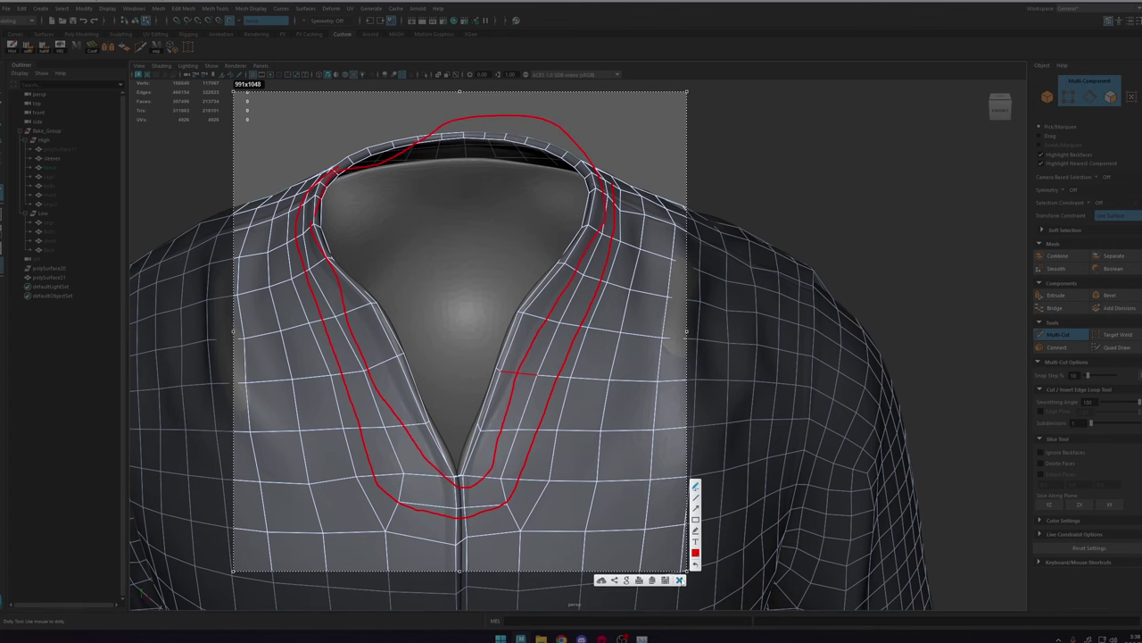
pyautogui.click(680, 580)
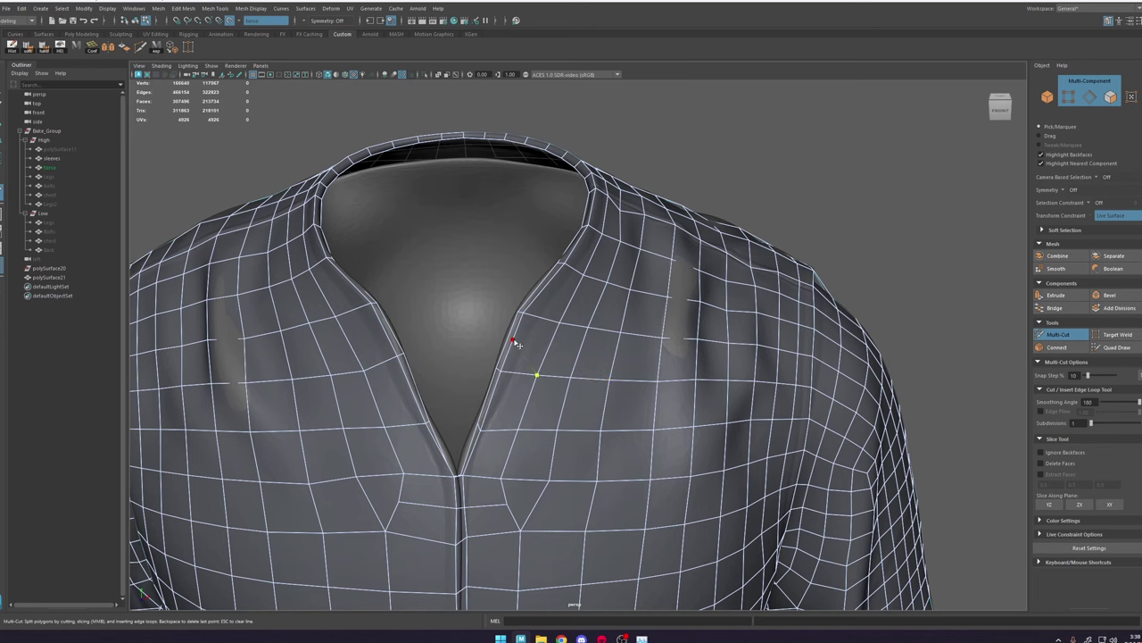
# Step: Discard the stray collar point and commit zigzag reduction cuts on the right and left chest
pyautogui.hotkey('ctrl', 'z')
pyautogui.click(675, 259)
pyautogui.rightClick(674, 258)
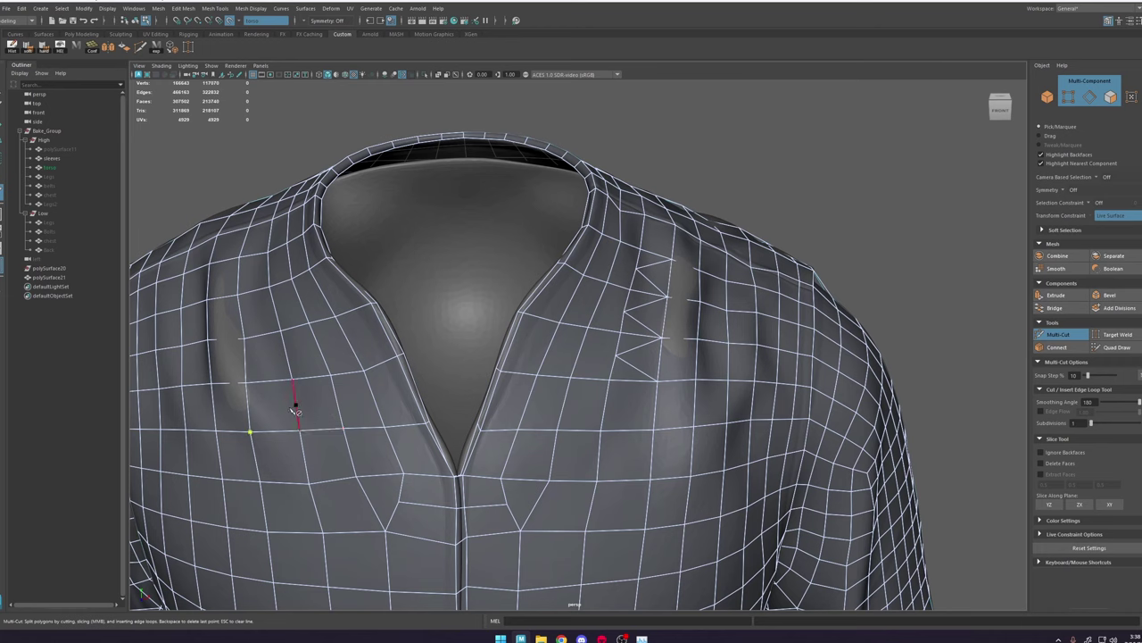
pyautogui.rightClick(348, 384)
pyautogui.click(247, 340)
pyautogui.rightClick(254, 343)
# Step: Redo the left-chest zigzag reduction with a new cut up to the edge above
pyautogui.keyDown('alt'); pyautogui.moveTo(253, 343); pyautogui.dragTo(274, 393); pyautogui.keyUp('alt')
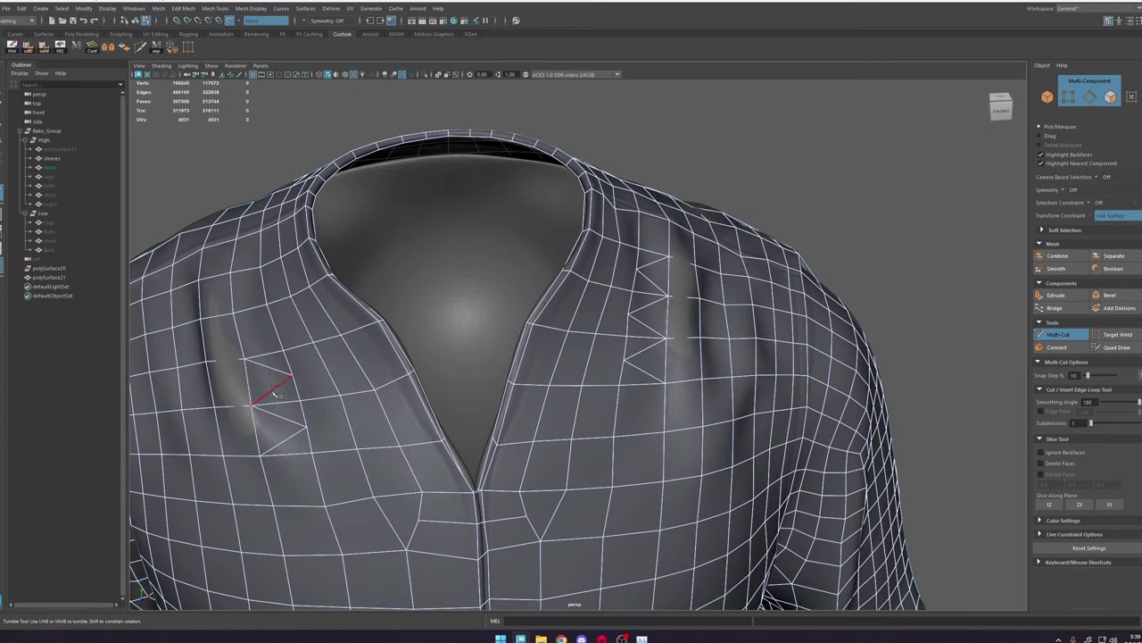
pyautogui.hotkey('ctrl', 'z')
pyautogui.hotkey('ctrl', 'z')
pyautogui.click(252, 406)
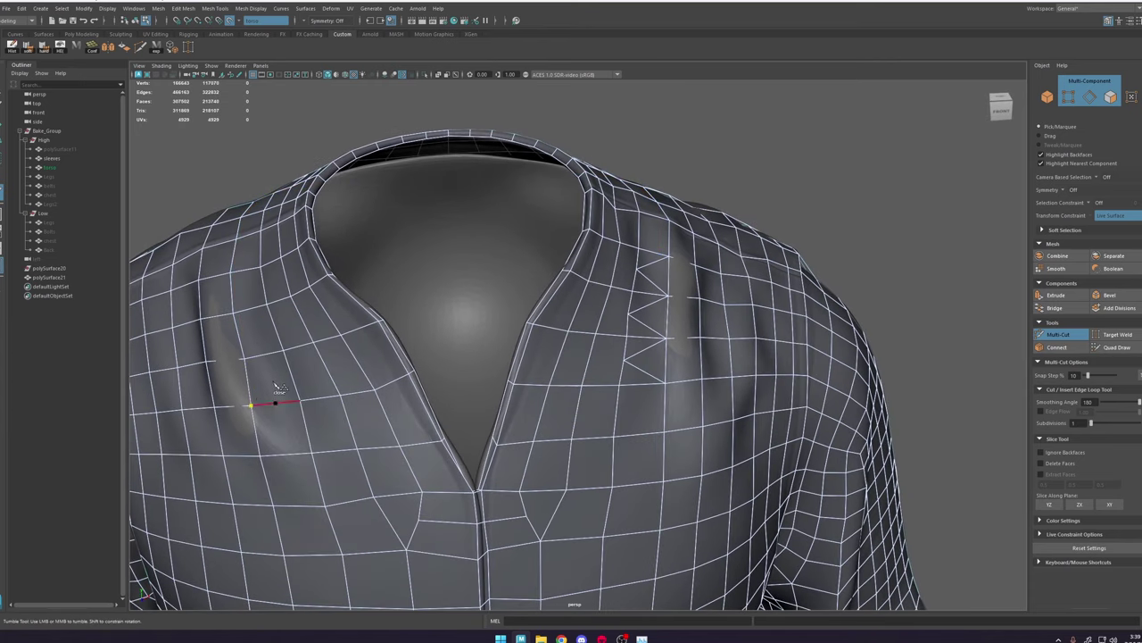
pyautogui.click(277, 329)
pyautogui.rightClick(267, 286)
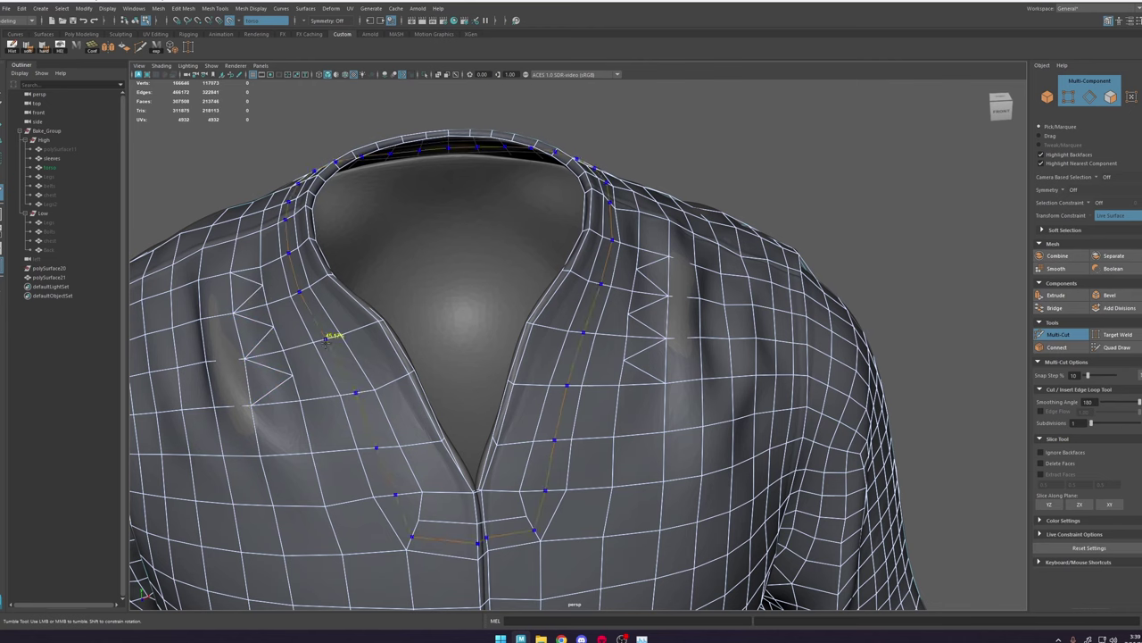
# Step: Insert short edge loops across the collar and placket, plus a new cut on the right collar
pyautogui.keyDown('ctrl'); pyautogui.click(352, 357); pyautogui.keyUp('ctrl')
pyautogui.keyDown('ctrl'); pyautogui.click(330, 311); pyautogui.keyUp('ctrl')
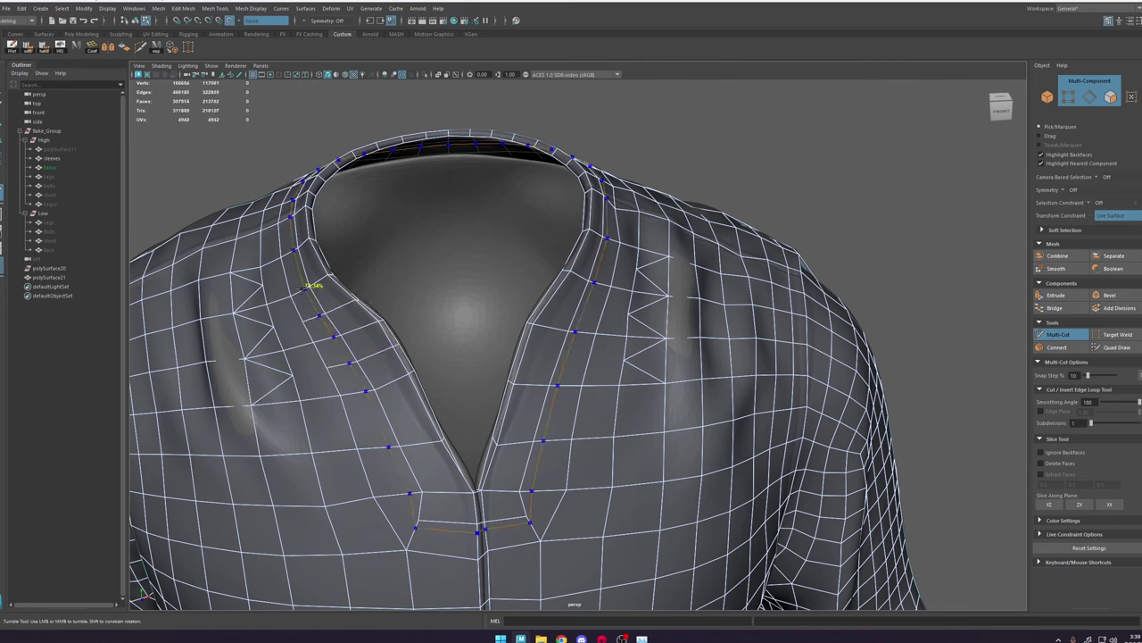
pyautogui.keyDown('ctrl'); pyautogui.click(287, 271); pyautogui.keyUp('ctrl')
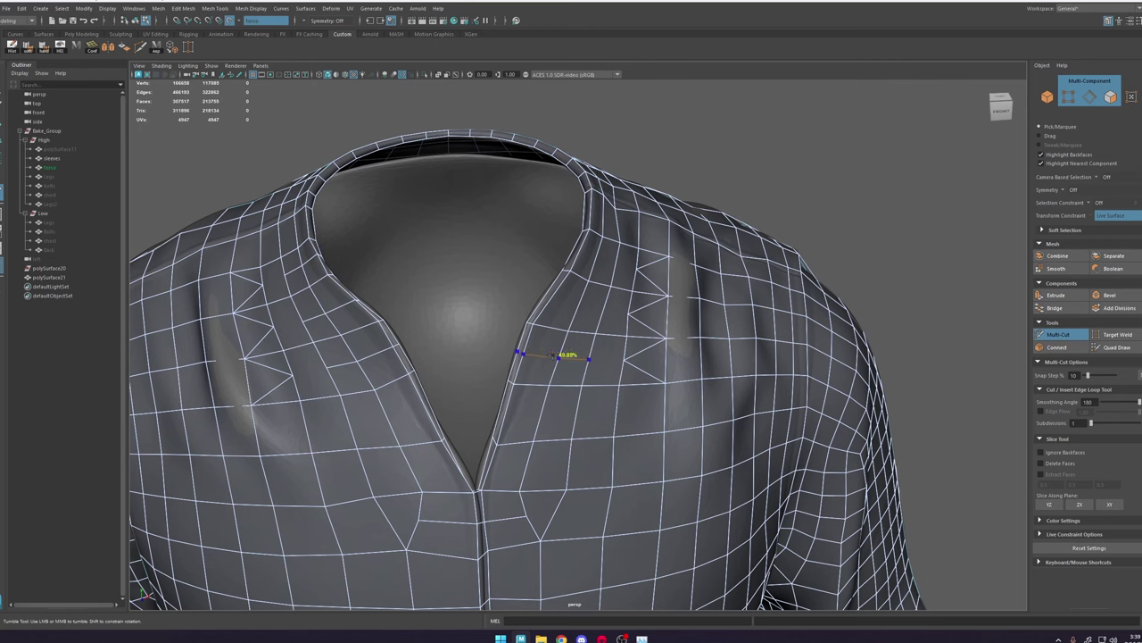
pyautogui.keyDown('ctrl'); pyautogui.click(555, 355); pyautogui.keyUp('ctrl')
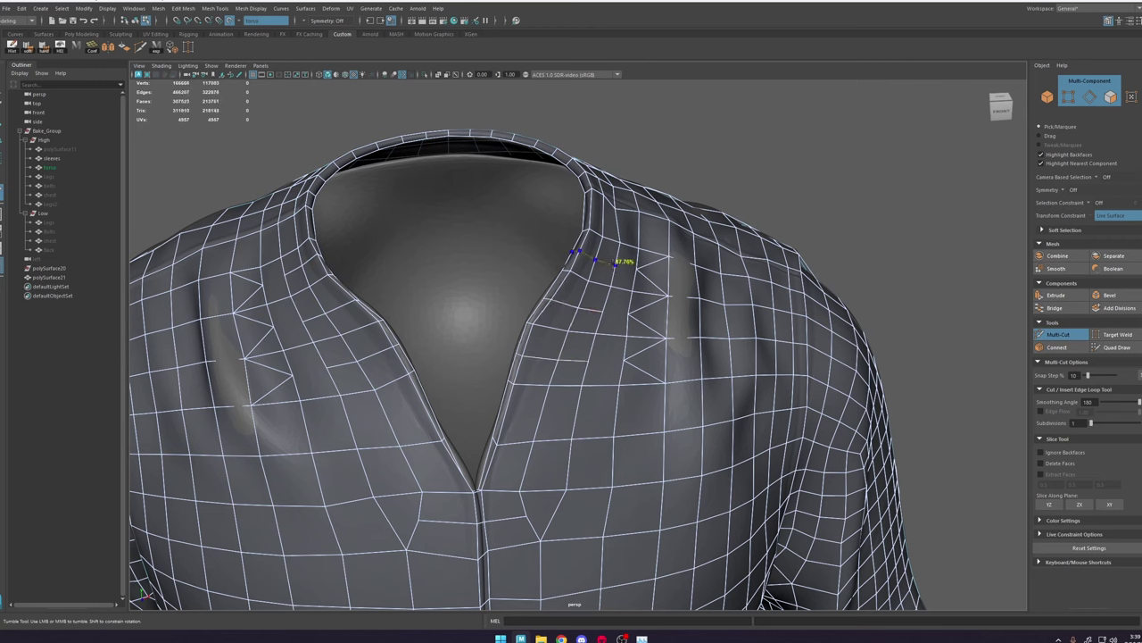
pyautogui.keyDown('ctrl'); pyautogui.click(614, 264); pyautogui.keyUp('ctrl')
pyautogui.rightClick(577, 370)
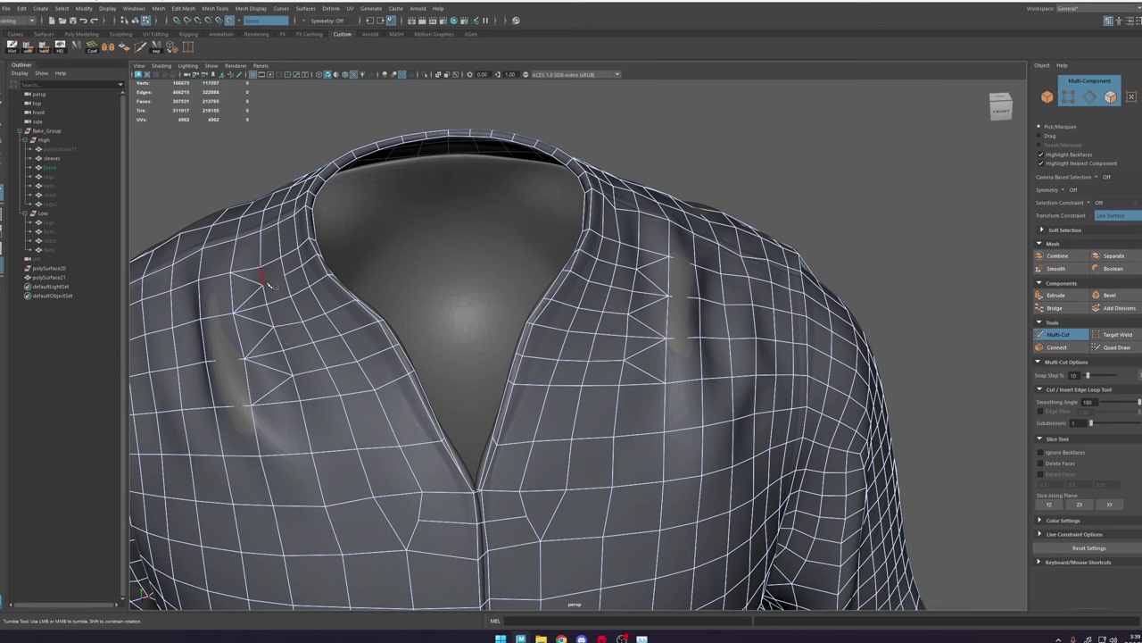
# Step: Select the low-poly shirt polySurface21 and switch to edge selection
pyautogui.scroll(-3, 379, 340)
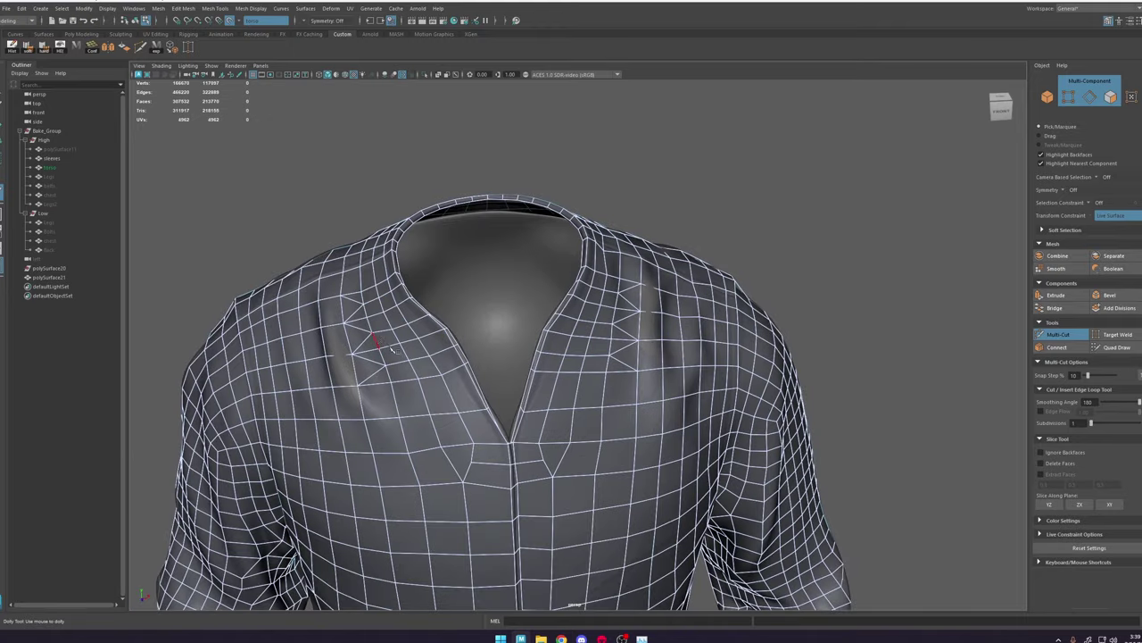
pyautogui.moveTo(395, 350)
pyautogui.keyDown('alt'); pyautogui.mouseDown()
pyautogui.moveTo(464, 356)
pyautogui.moveTo(344, 357)
pyautogui.moveTo(401, 353)
pyautogui.mouseUp(); pyautogui.keyUp('alt')
pyautogui.scroll(-6, 464, 356)
pyautogui.scroll(8, 586, 311)
pyautogui.keyDown('alt'); pyautogui.moveTo(586, 312); pyautogui.dragTo(624, 327, button='middle'); pyautogui.keyUp('alt')
pyautogui.press('w')
pyautogui.moveTo(613, 310); pyautogui.dragTo(768, 225, button='right')
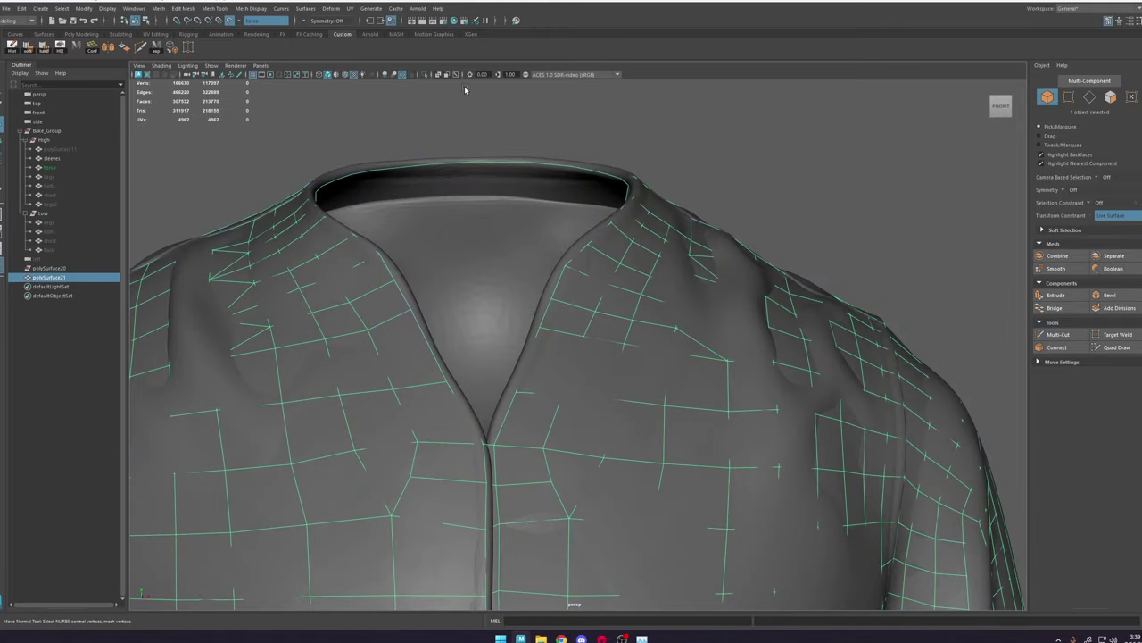
pyautogui.click(425, 75)
pyautogui.keyDown('alt'); pyautogui.moveTo(736, 332); pyautogui.dragTo(686, 360); pyautogui.keyUp('alt')
pyautogui.scroll(5, 686, 360)
pyautogui.moveTo(660, 308); pyautogui.dragTo(647, 243, button='right')
# Step: Apply Edit Edge Flow to a collar border edge, then repeat it with G on seven more
pyautogui.click(588, 324)
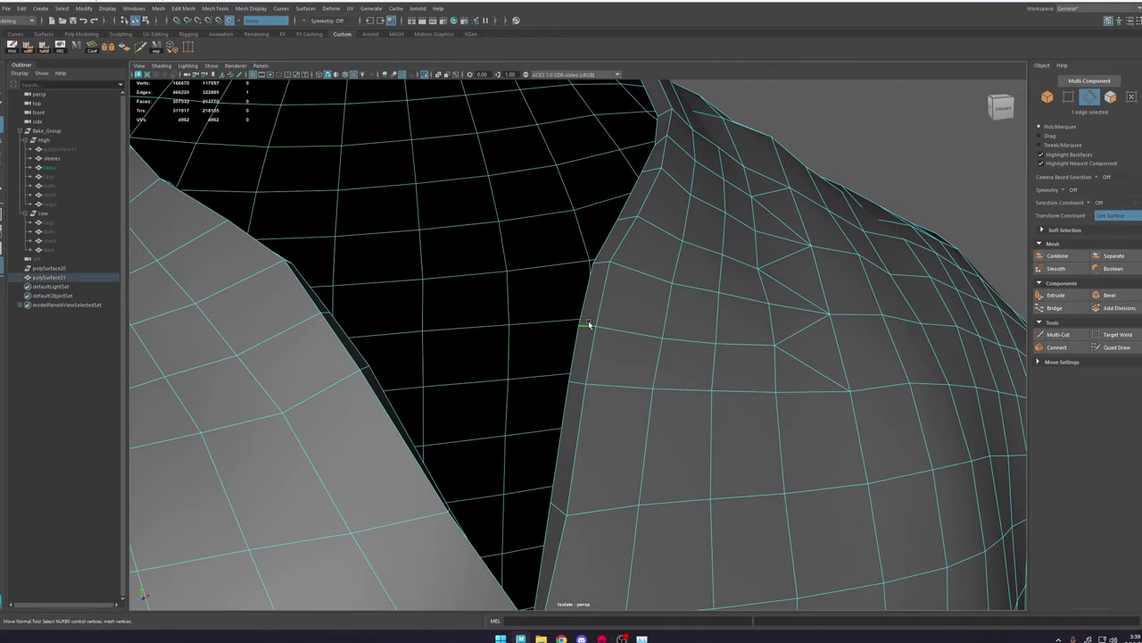
pyautogui.keyDown('shift'); pyautogui.moveTo(588, 324); pyautogui.dragTo(579, 416, button='right'); pyautogui.keyUp('shift')
pyautogui.click(626, 221)
pyautogui.press('g')
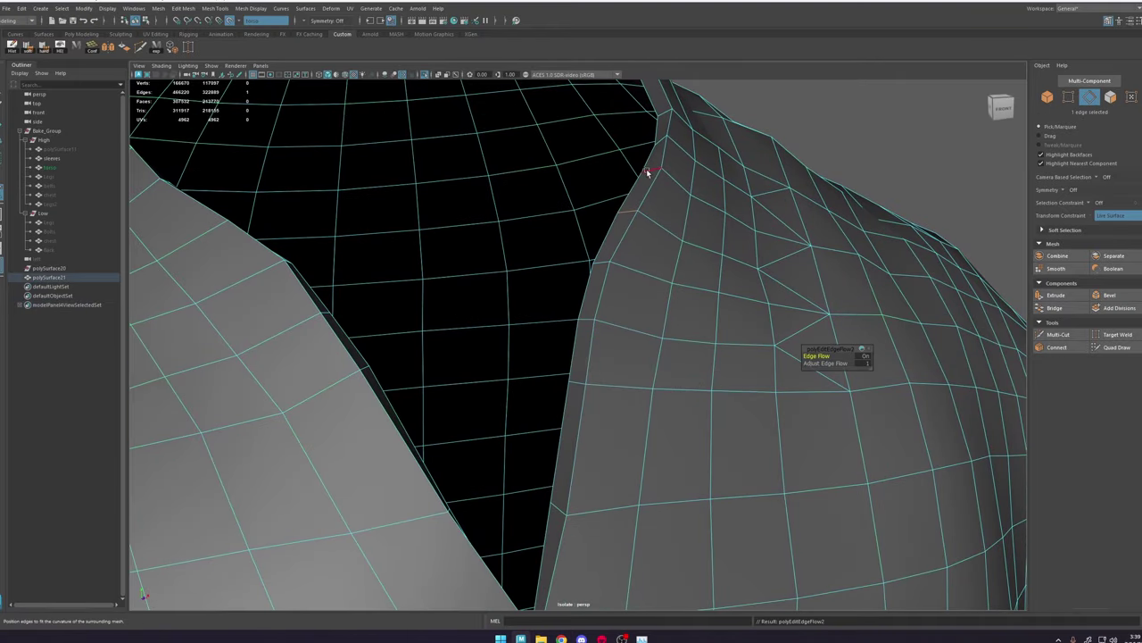
pyautogui.click(658, 145)
pyautogui.press('g')
pyautogui.click(655, 170)
pyautogui.press('g')
pyautogui.click(626, 216)
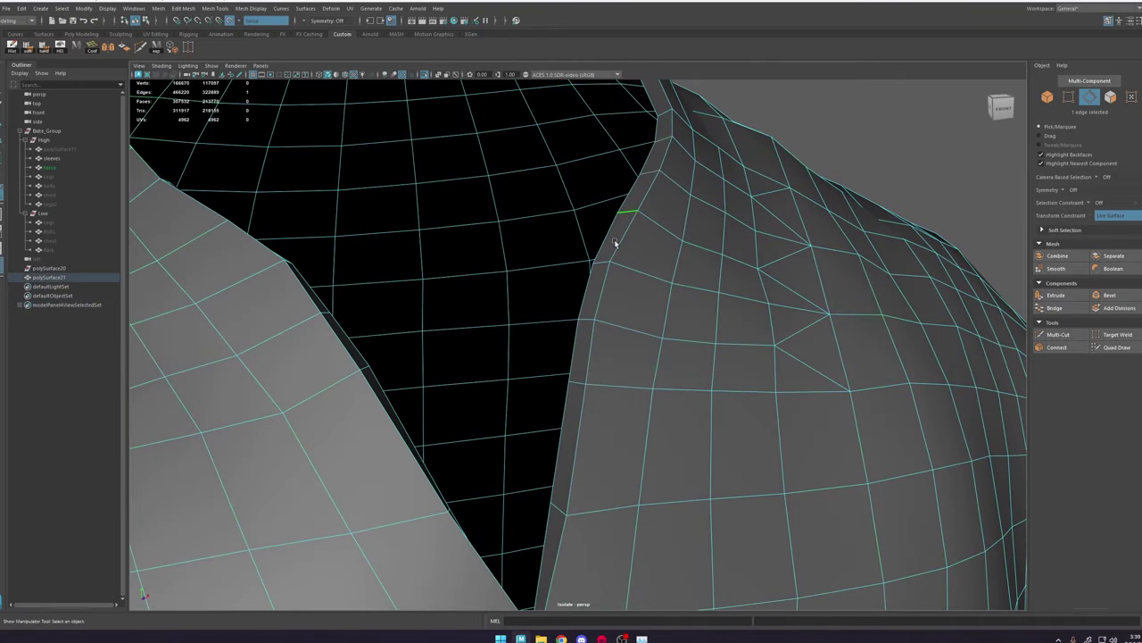
pyautogui.press('g')
pyautogui.click(586, 322)
pyautogui.press('g')
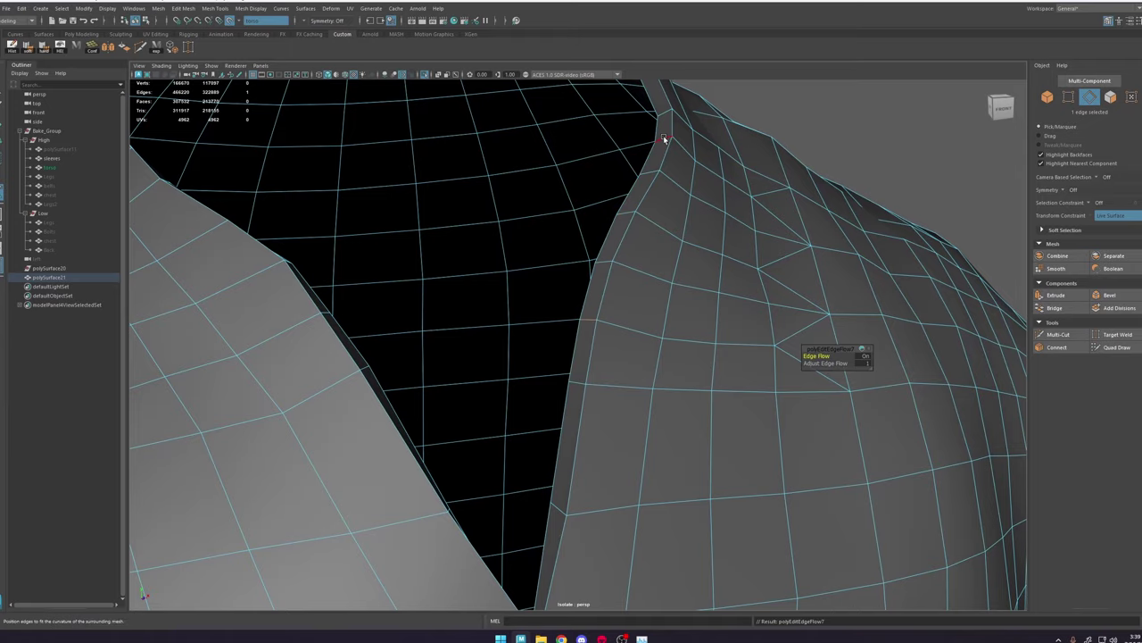
pyautogui.click(664, 138)
pyautogui.press('g')
pyautogui.click(667, 116)
pyautogui.press('g')
# Step: Apply edge flow with G to three border edges on the left side of the collar
pyautogui.scroll(-5, 694, 172)
pyautogui.moveTo(681, 177)
pyautogui.keyDown('alt'); pyautogui.mouseDown()
pyautogui.moveTo(663, 198)
pyautogui.moveTo(676, 195)
pyautogui.mouseUp(); pyautogui.keyUp('alt')
pyautogui.click(640, 154)
pyautogui.press('g')
pyautogui.keyDown('alt'); pyautogui.moveTo(665, 270); pyautogui.dragTo(714, 272); pyautogui.keyUp('alt')
pyautogui.click(520, 352)
pyautogui.press('g')
pyautogui.click(451, 234)
pyautogui.press('g')
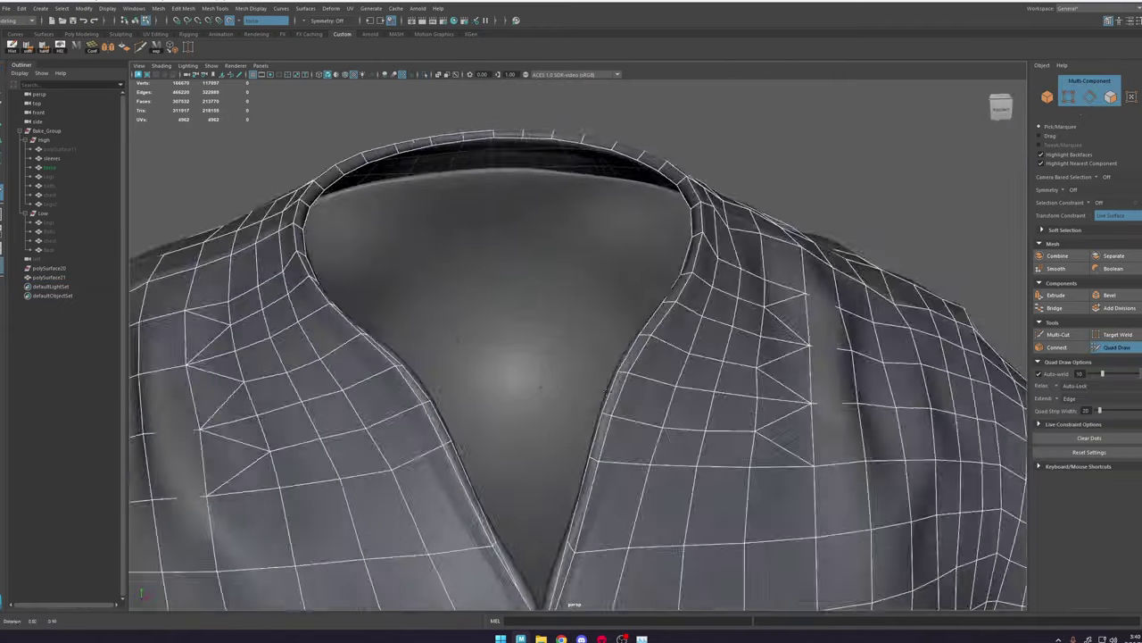
# Step: Insert an edge loop along the right collar strip
pyautogui.scroll(5, 609, 390)
pyautogui.moveTo(609, 390)
pyautogui.keyDown('alt'); pyautogui.mouseDown()
pyautogui.moveTo(661, 383)
pyautogui.moveTo(580, 357)
pyautogui.moveTo(625, 375)
pyautogui.mouseUp(); pyautogui.keyUp('alt')
pyautogui.keyDown('ctrl'); pyautogui.click(573, 298); pyautogui.keyUp('ctrl')
pyautogui.keyDown('alt'); pyautogui.moveTo(574, 298); pyautogui.dragTo(558, 319, button='middle'); pyautogui.keyUp('alt')
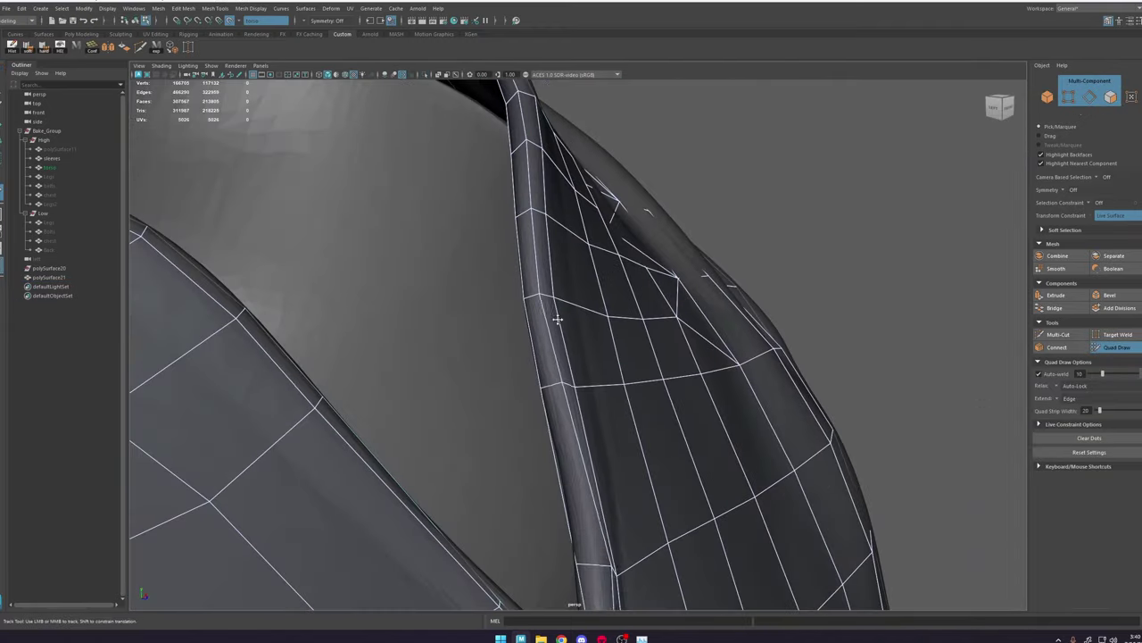
pyautogui.moveTo(558, 319)
pyautogui.keyDown('alt'); pyautogui.mouseDown()
pyautogui.moveTo(551, 408)
pyautogui.moveTo(538, 333)
pyautogui.moveTo(716, 219)
pyautogui.moveTo(636, 162)
pyautogui.moveTo(367, 396)
pyautogui.moveTo(492, 428)
pyautogui.mouseUp(); pyautogui.keyUp('alt')
# Step: Orbit past the armhole rim to inspect the V-shaped neckline seam
pyautogui.scroll(-4, 492, 428)
pyautogui.moveTo(625, 428)
pyautogui.keyDown('alt'); pyautogui.mouseDown()
pyautogui.moveTo(831, 425)
pyautogui.moveTo(665, 357)
pyautogui.moveTo(680, 454)
pyautogui.mouseUp(); pyautogui.keyUp('alt')
pyautogui.scroll(-3, 665, 357)
pyautogui.scroll(5, 680, 454)
pyautogui.keyDown('alt'); pyautogui.moveTo(721, 513); pyautogui.dragTo(548, 484); pyautogui.keyUp('alt')
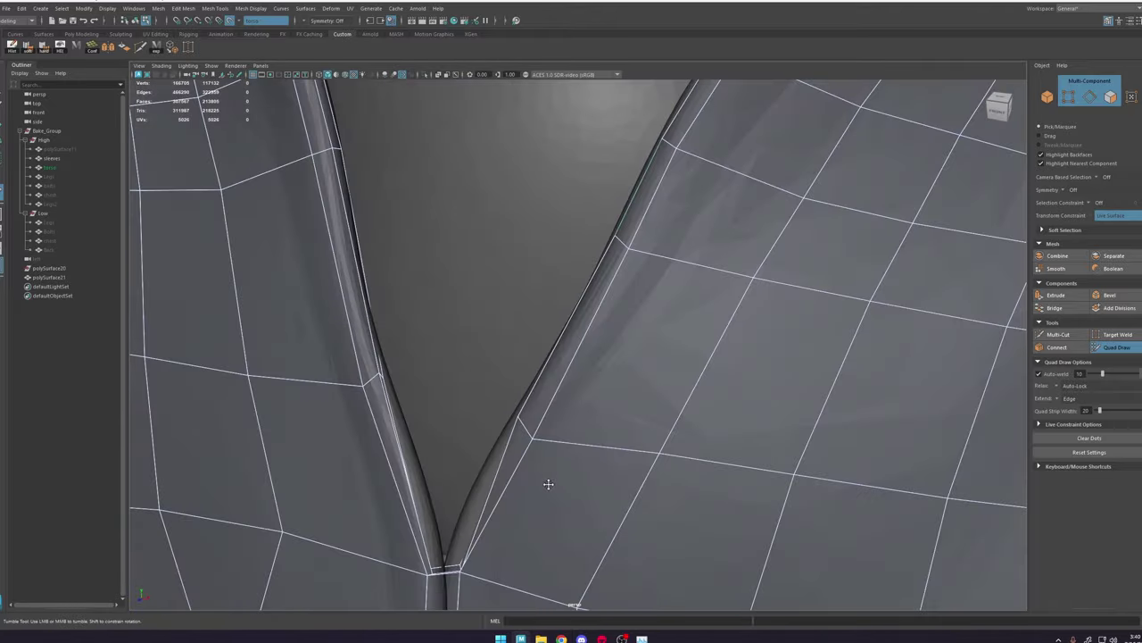
pyautogui.keyDown('alt'); pyautogui.moveTo(548, 483); pyautogui.dragTo(755, 410, button='middle'); pyautogui.keyUp('alt')
pyautogui.keyDown('alt'); pyautogui.moveTo(875, 495); pyautogui.dragTo(584, 423, button='right'); pyautogui.keyUp('alt')
# Step: Select and frame a border edge at the neckline seam, then switch to Multi-Cut
pyautogui.press('w')
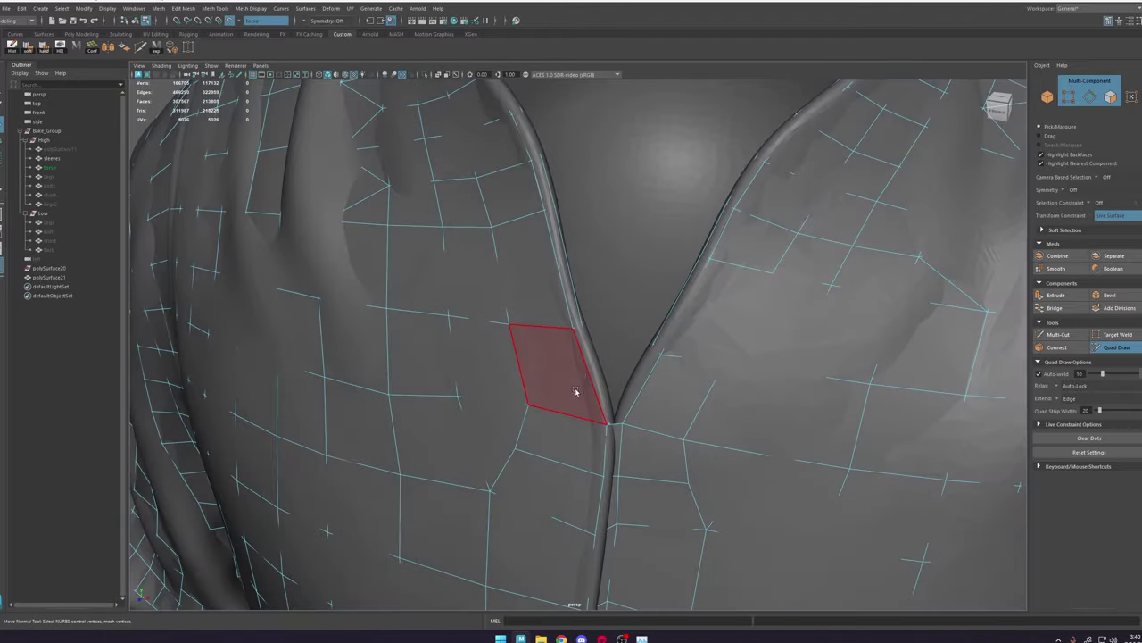
pyautogui.click(586, 378)
pyautogui.press('f')
pyautogui.scroll(-8, 611, 391)
pyautogui.click(1058, 336)
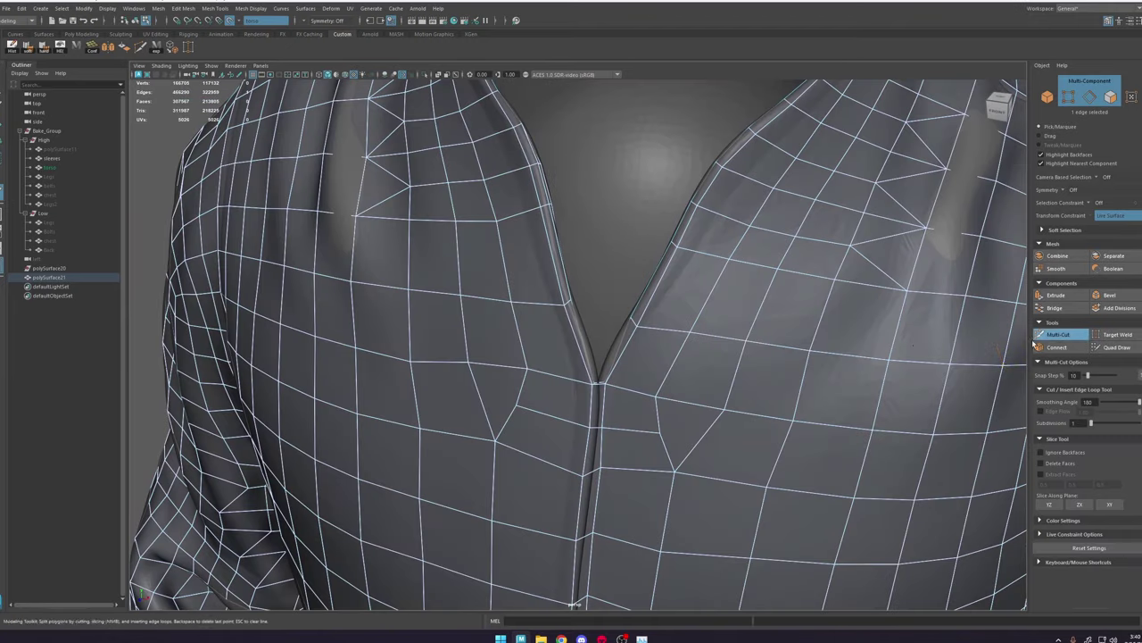
pyautogui.keyDown('alt'); pyautogui.moveTo(856, 454); pyautogui.dragTo(821, 464, button='middle'); pyautogui.keyUp('alt')
# Step: Cut new edges across faces on the right and left chest below the V-neck
pyautogui.click(853, 373)
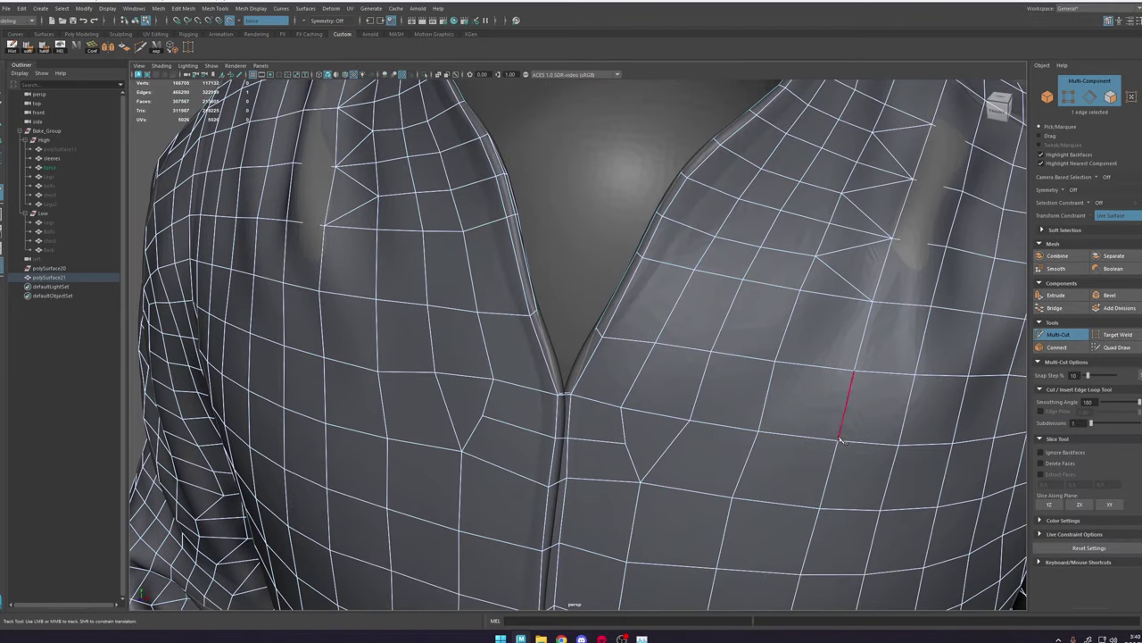
pyautogui.click(769, 396)
pyautogui.rightClick(859, 376)
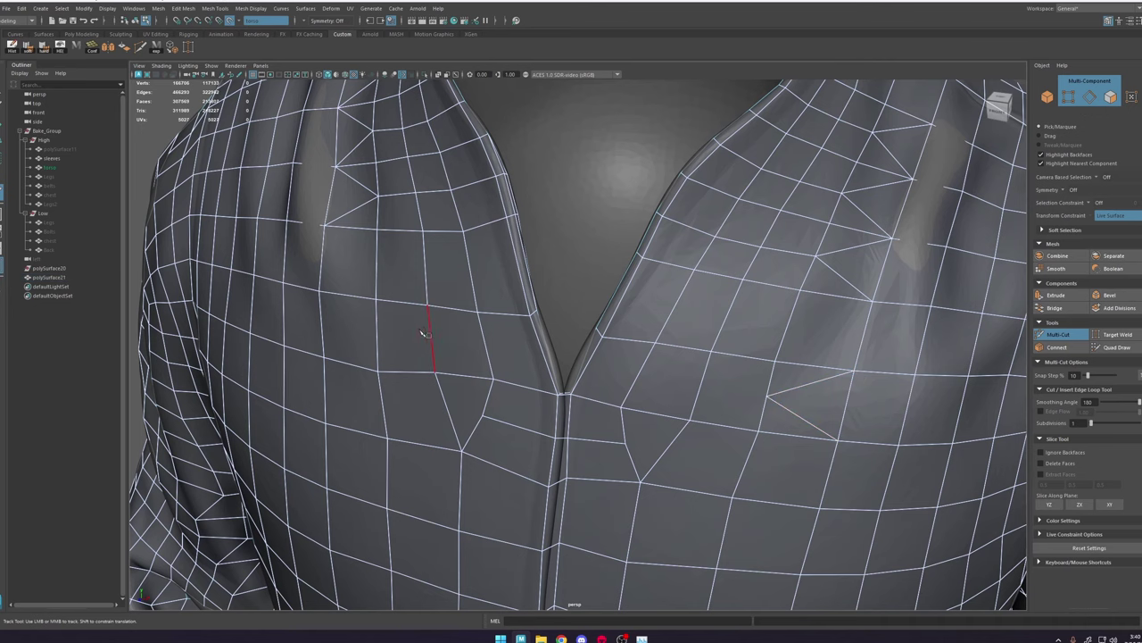
pyautogui.click(375, 335)
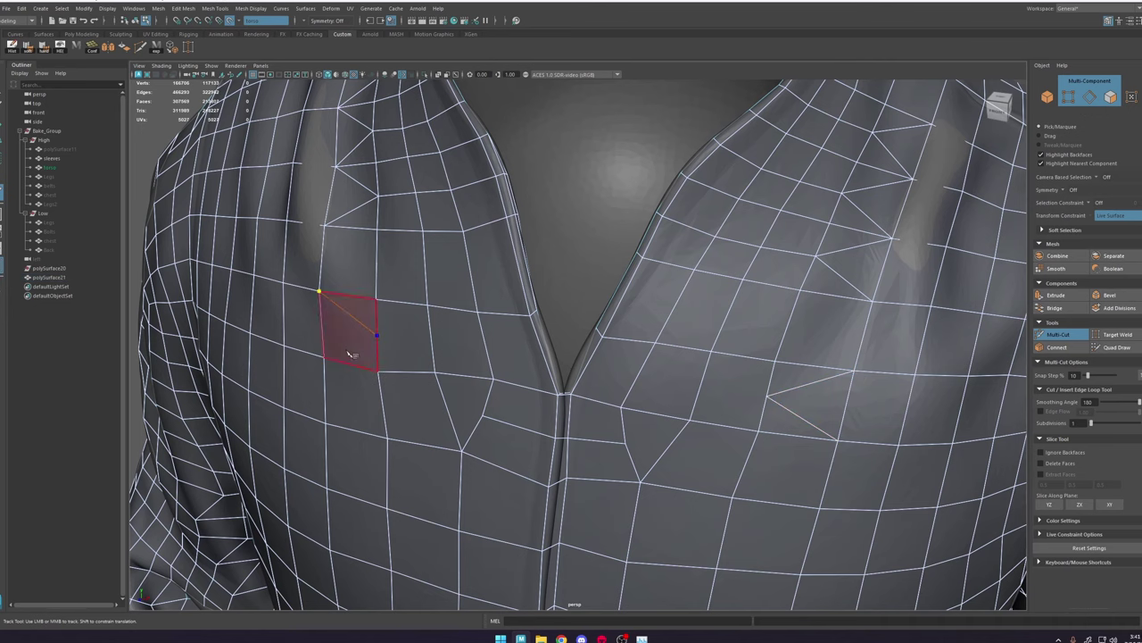
pyautogui.click(325, 358)
pyautogui.click(326, 358)
pyautogui.press('Return')
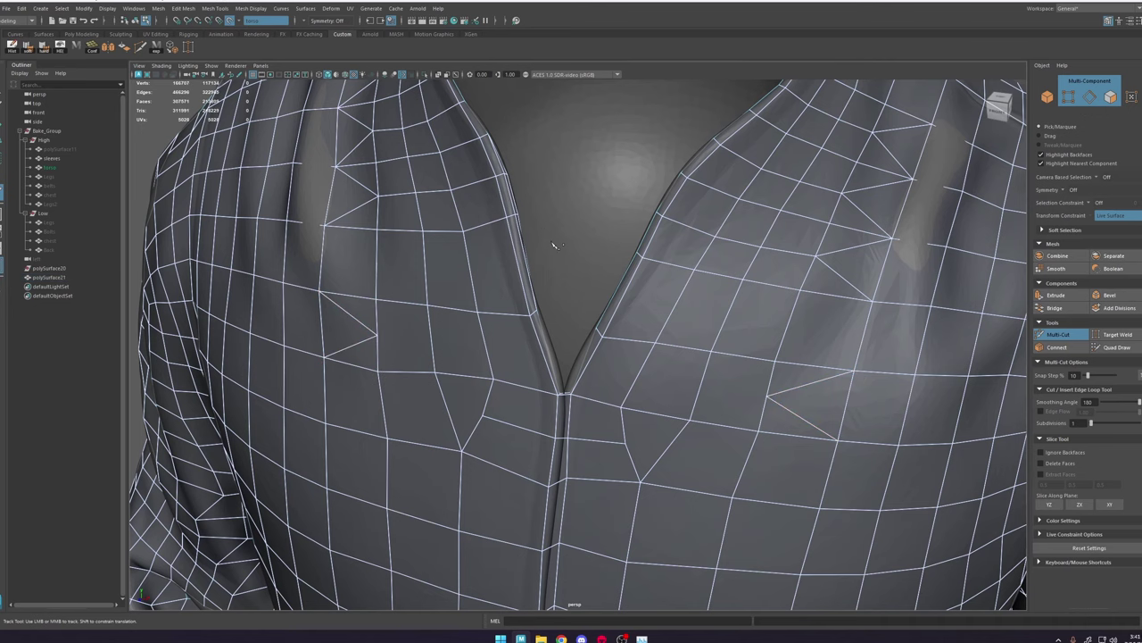
# Step: Cut more edges through the right chest faces and across the right collar
pyautogui.keyDown('alt'); pyautogui.moveTo(653, 332); pyautogui.dragTo(751, 326); pyautogui.keyUp('alt')
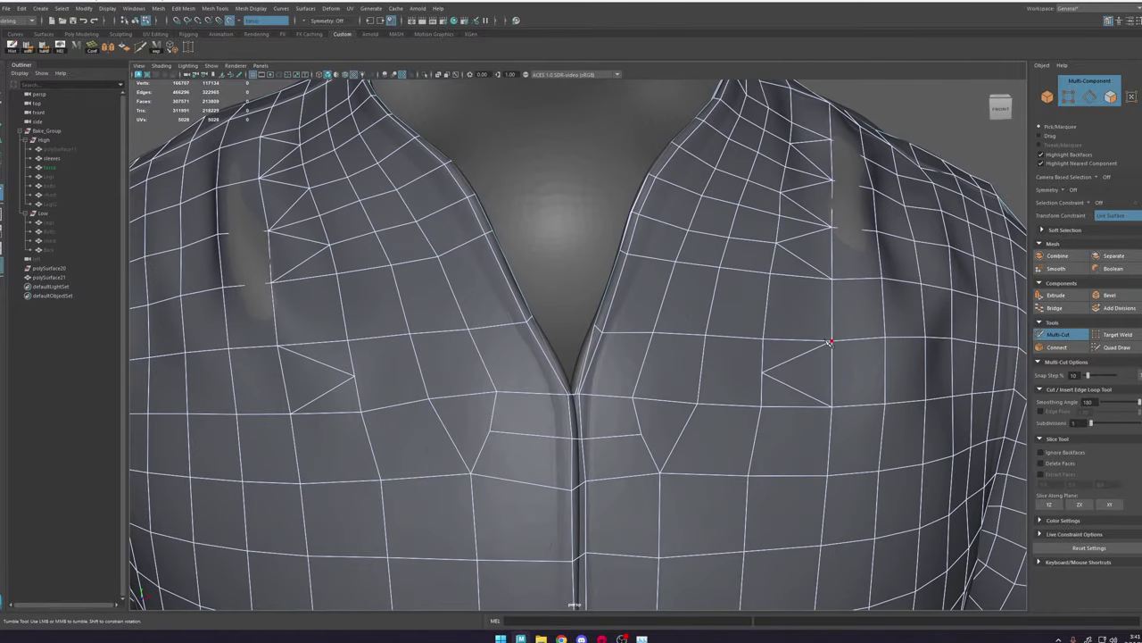
pyautogui.click(779, 310)
pyautogui.click(833, 283)
pyautogui.press('Return')
pyautogui.click(272, 284)
pyautogui.press('Return')
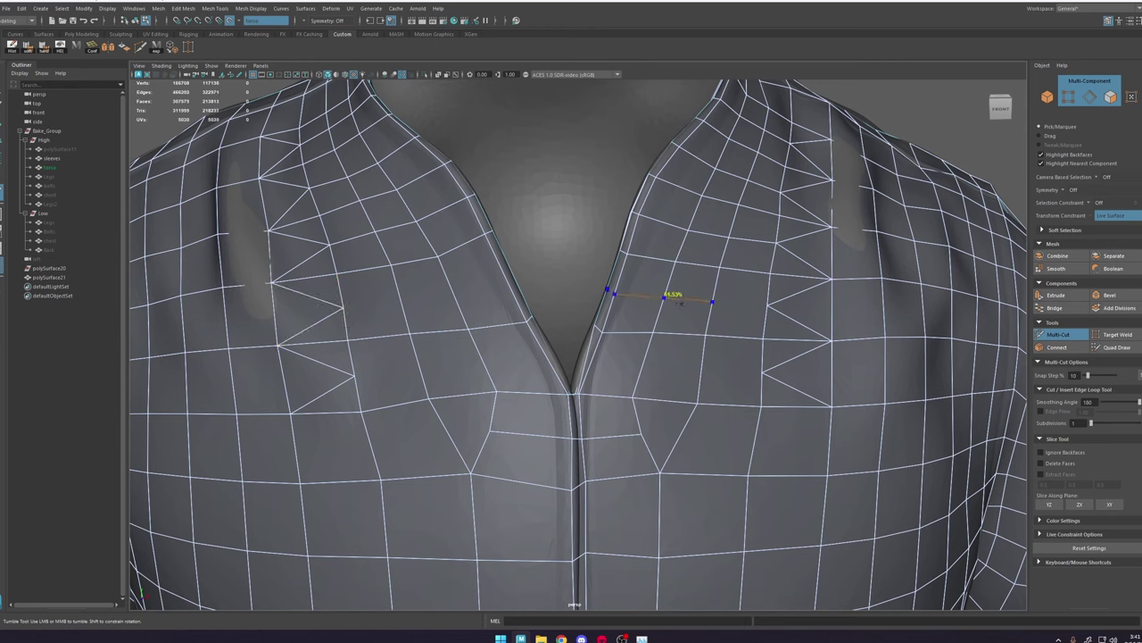
pyautogui.press('Return')
# Step: Insert matching edge loops across the left collar and right of the collar opening
pyautogui.keyDown('ctrl'); pyautogui.click(496, 285); pyautogui.keyUp('ctrl')
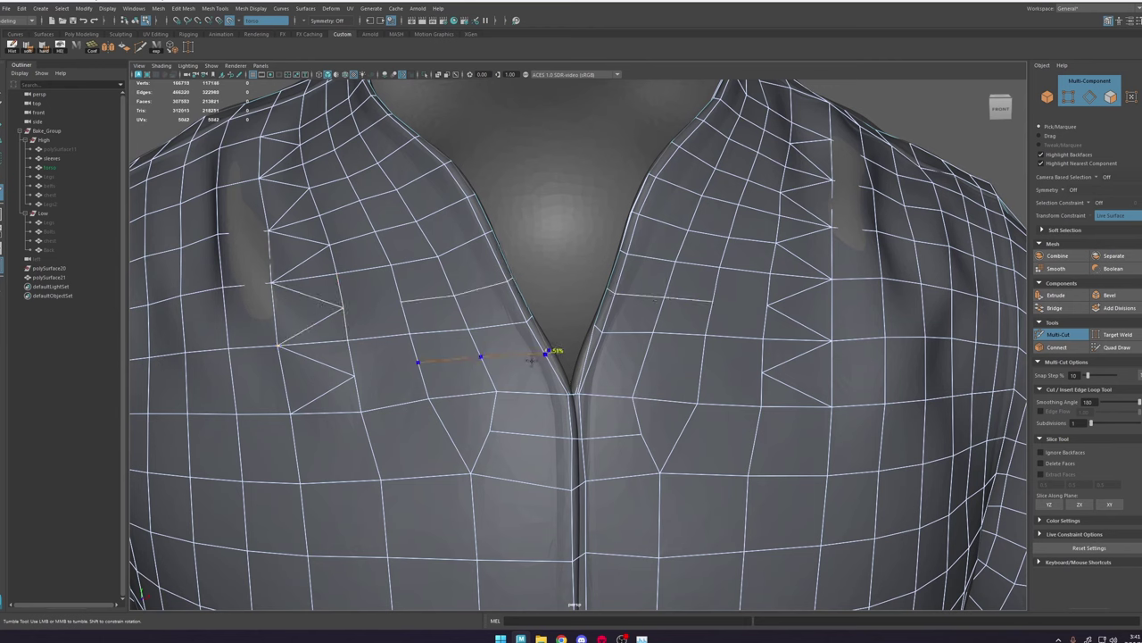
pyautogui.keyDown('ctrl'); pyautogui.click(550, 360); pyautogui.keyUp('ctrl')
pyautogui.keyDown('ctrl'); pyautogui.click(636, 363); pyautogui.keyUp('ctrl')
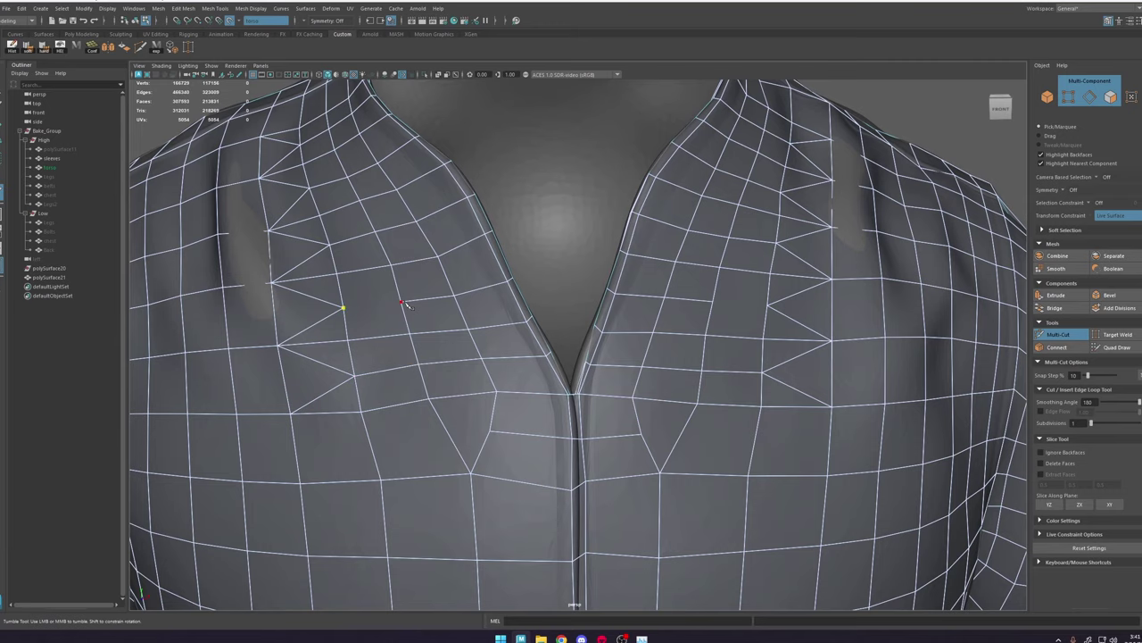
pyautogui.keyDown('alt'); pyautogui.moveTo(416, 304); pyautogui.dragTo(223, 277, button='right'); pyautogui.keyUp('alt')
pyautogui.keyDown('alt'); pyautogui.moveTo(585, 294); pyautogui.dragTo(733, 501, button='right'); pyautogui.keyUp('alt')
pyautogui.keyDown('alt'); pyautogui.moveTo(574, 332); pyautogui.dragTo(524, 312, button='middle'); pyautogui.keyUp('alt')
pyautogui.keyDown('alt'); pyautogui.moveTo(525, 312); pyautogui.dragTo(728, 509, button='right'); pyautogui.keyUp('alt')
pyautogui.keyDown('alt'); pyautogui.moveTo(523, 268); pyautogui.dragTo(473, 281); pyautogui.keyUp('alt')
# Step: Select the collar seam vertices and switch to Quad Draw around the collar V
pyautogui.press('w')
pyautogui.moveTo(516, 221); pyautogui.dragTo(543, 238)
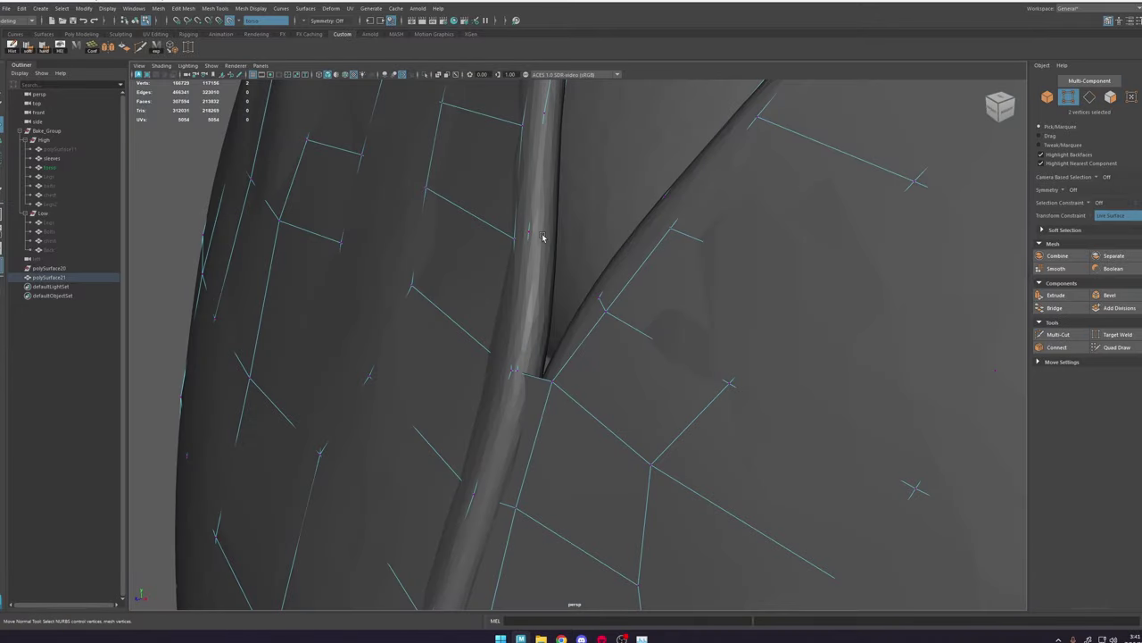
pyautogui.click(1126, 348)
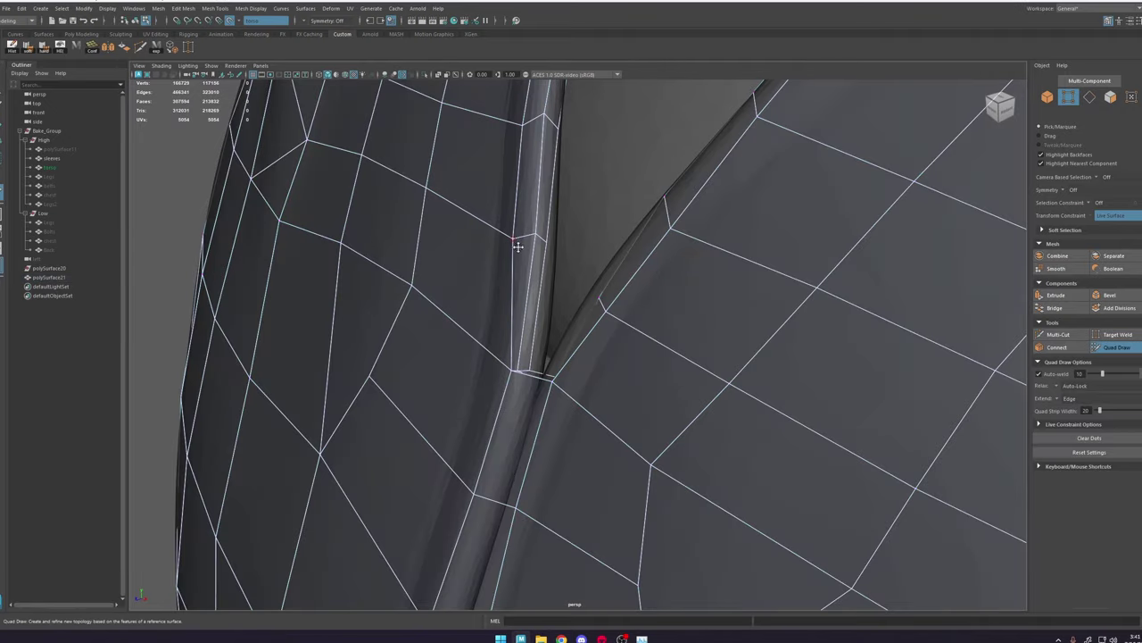
pyautogui.keyDown('alt'); pyautogui.moveTo(518, 246); pyautogui.dragTo(555, 412); pyautogui.keyUp('alt')
pyautogui.keyDown('alt'); pyautogui.moveTo(622, 465); pyautogui.dragTo(500, 287, button='right'); pyautogui.keyUp('alt')
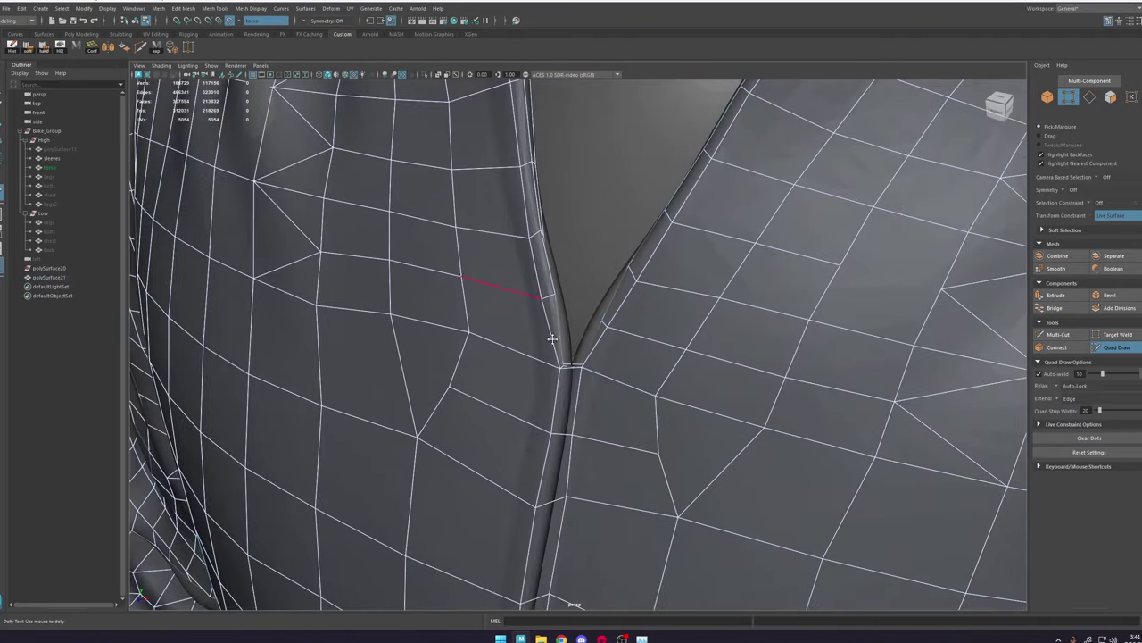
pyautogui.keyDown('alt'); pyautogui.moveTo(610, 416); pyautogui.dragTo(621, 318, button='middle'); pyautogui.keyUp('alt')
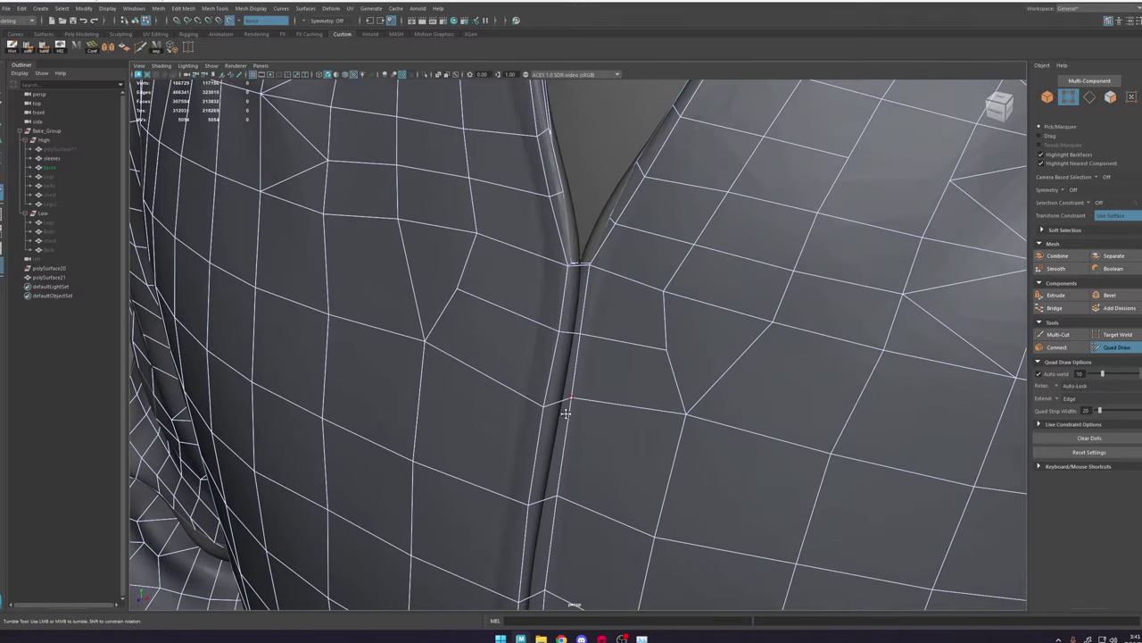
pyautogui.keyDown('alt'); pyautogui.moveTo(566, 412); pyautogui.dragTo(551, 397); pyautogui.keyUp('alt')
pyautogui.keyDown('alt'); pyautogui.moveTo(553, 388); pyautogui.dragTo(559, 480, button='middle'); pyautogui.keyUp('alt')
pyautogui.keyDown('alt'); pyautogui.moveTo(705, 446); pyautogui.dragTo(908, 480, button='right'); pyautogui.keyUp('alt')
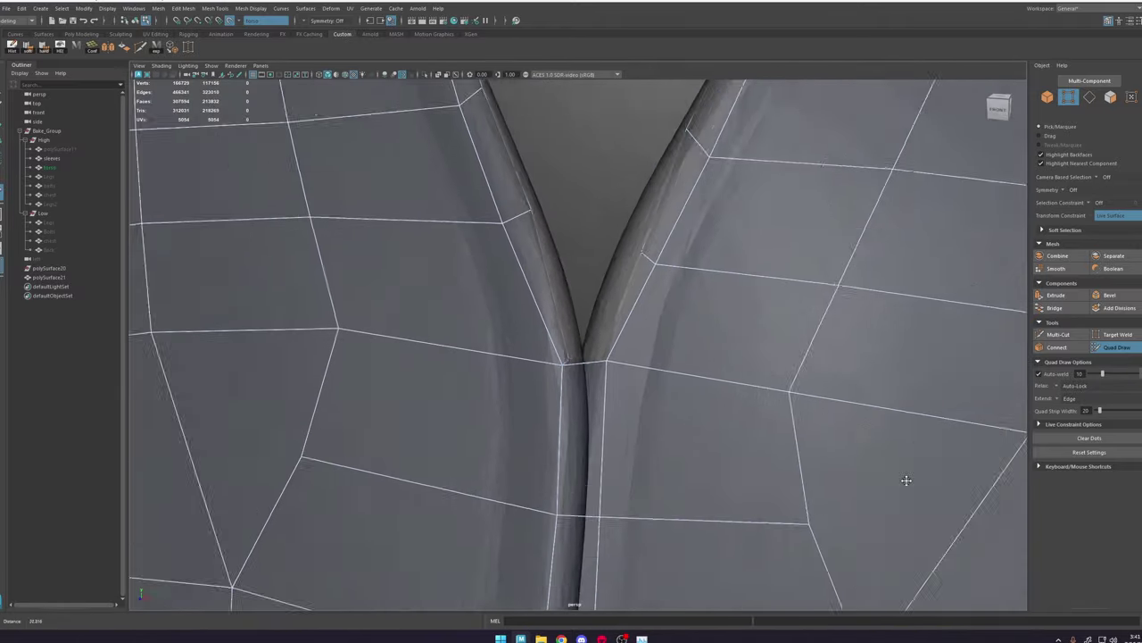
pyautogui.keyDown('alt'); pyautogui.moveTo(702, 259); pyautogui.dragTo(586, 334, button='middle'); pyautogui.keyUp('alt')
pyautogui.moveTo(450, 332)
pyautogui.keyDown('alt'); pyautogui.mouseDown()
pyautogui.moveTo(555, 346)
pyautogui.moveTo(495, 329)
pyautogui.moveTo(521, 337)
pyautogui.mouseUp(); pyautogui.keyUp('alt')
# Step: Nudge collar V vertices left and up-left onto the sculpted surface, then exit Quad Draw
pyautogui.moveTo(522, 336)
pyautogui.keyDown('alt'); pyautogui.mouseDown()
pyautogui.moveTo(625, 360)
pyautogui.moveTo(595, 423)
pyautogui.mouseUp(); pyautogui.keyUp('alt')
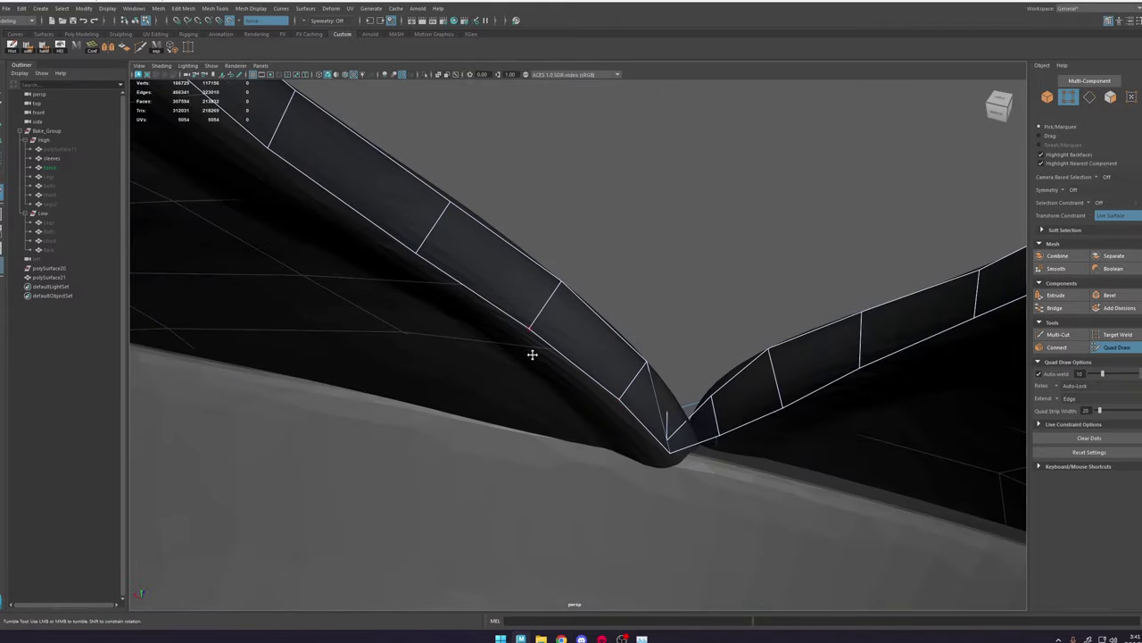
pyautogui.keyDown('alt'); pyautogui.moveTo(532, 354); pyautogui.dragTo(479, 282, button='right'); pyautogui.keyUp('alt')
pyautogui.keyDown('alt'); pyautogui.moveTo(619, 350); pyautogui.dragTo(621, 292); pyautogui.keyUp('alt')
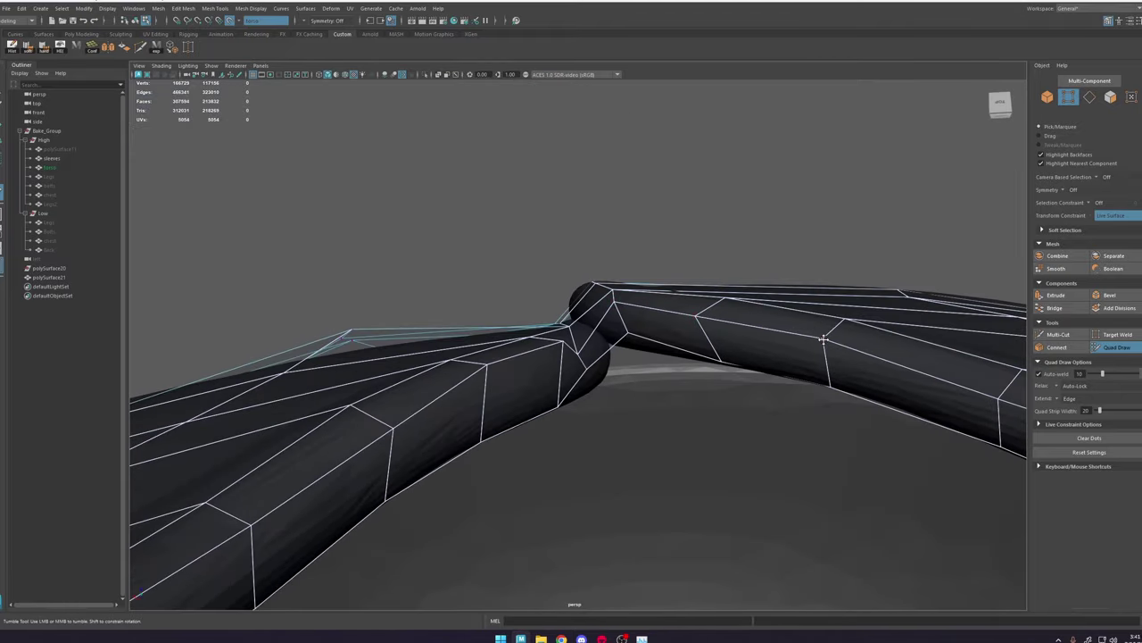
pyautogui.keyDown('alt'); pyautogui.moveTo(822, 339); pyautogui.dragTo(802, 305); pyautogui.keyUp('alt')
pyautogui.moveTo(720, 274); pyautogui.dragTo(711, 266)
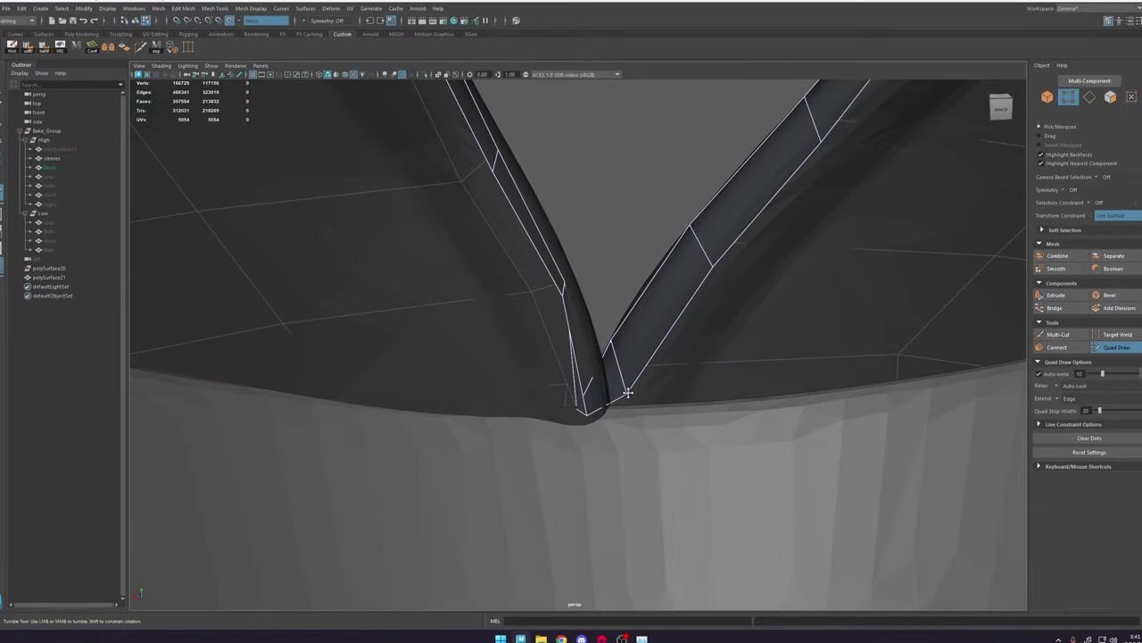
pyautogui.keyDown('alt'); pyautogui.moveTo(658, 369); pyautogui.dragTo(564, 368); pyautogui.keyUp('alt')
pyautogui.keyDown('alt'); pyautogui.moveTo(564, 368); pyautogui.dragTo(601, 330, button='middle'); pyautogui.keyUp('alt')
pyautogui.scroll(-5, 600, 330)
pyautogui.moveTo(601, 331)
pyautogui.keyDown('alt'); pyautogui.mouseDown()
pyautogui.moveTo(633, 344)
pyautogui.moveTo(598, 312)
pyautogui.mouseUp(); pyautogui.keyUp('alt')
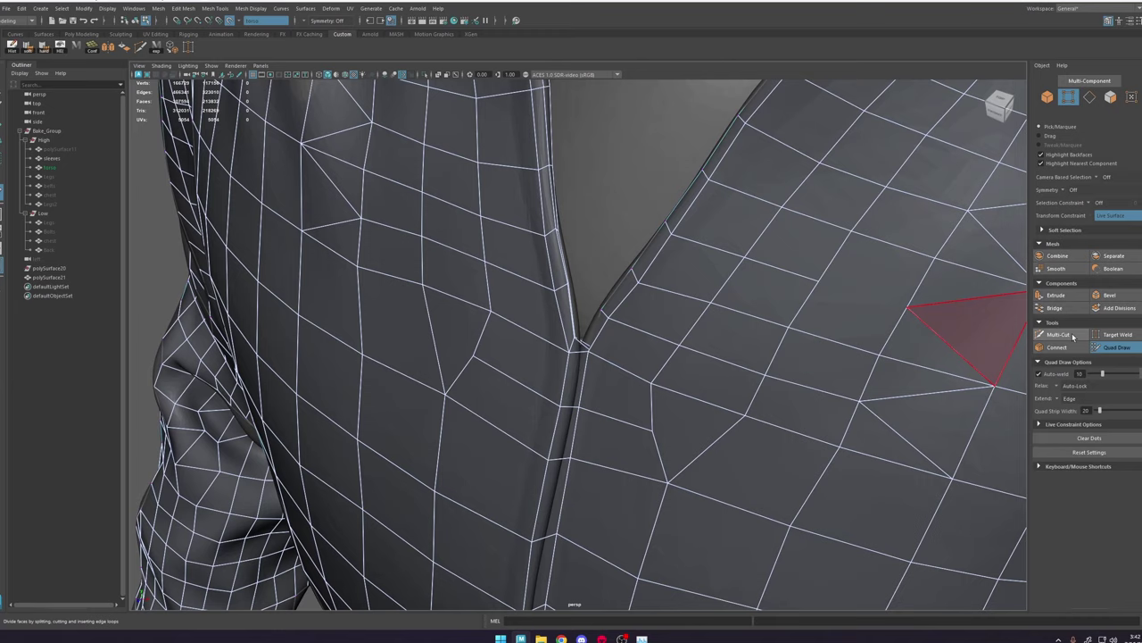
pyautogui.press('w')
pyautogui.moveTo(597, 398); pyautogui.dragTo(893, 260, button='right')
# Step: Isolate the low-poly robe mesh and inspect it from the front and below
pyautogui.scroll(-7, 893, 260)
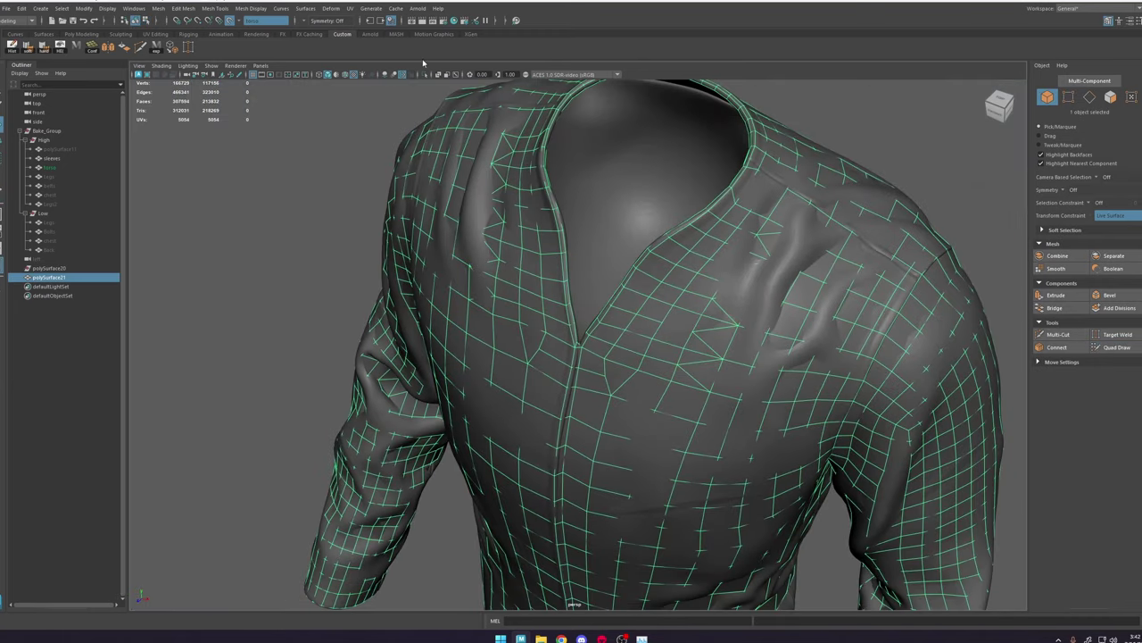
pyautogui.click(424, 75)
pyautogui.click(362, 184)
pyautogui.keyDown('alt'); pyautogui.moveTo(573, 367); pyautogui.dragTo(637, 323); pyautogui.keyUp('alt')
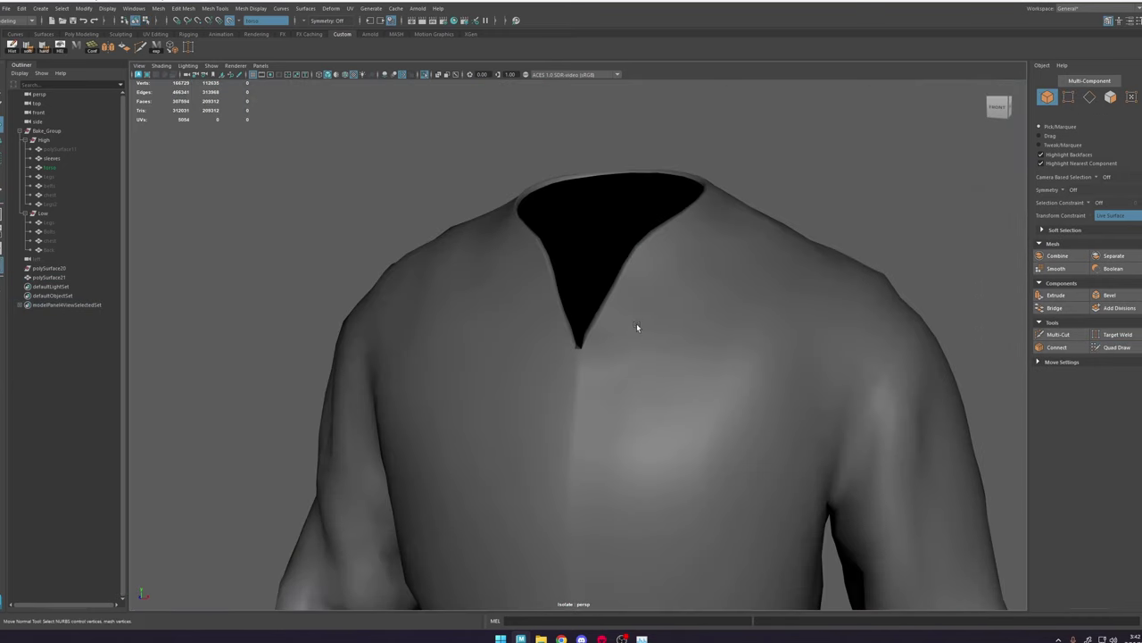
pyautogui.keyDown('alt'); pyautogui.moveTo(636, 323); pyautogui.dragTo(593, 268, button='right'); pyautogui.keyUp('alt')
pyautogui.click(594, 268)
pyautogui.keyDown('alt'); pyautogui.moveTo(623, 344); pyautogui.dragTo(623, 265); pyautogui.keyUp('alt')
pyautogui.click(645, 156)
pyautogui.keyDown('alt'); pyautogui.moveTo(670, 301); pyautogui.dragTo(645, 328); pyautogui.keyUp('alt')
pyautogui.click(642, 297)
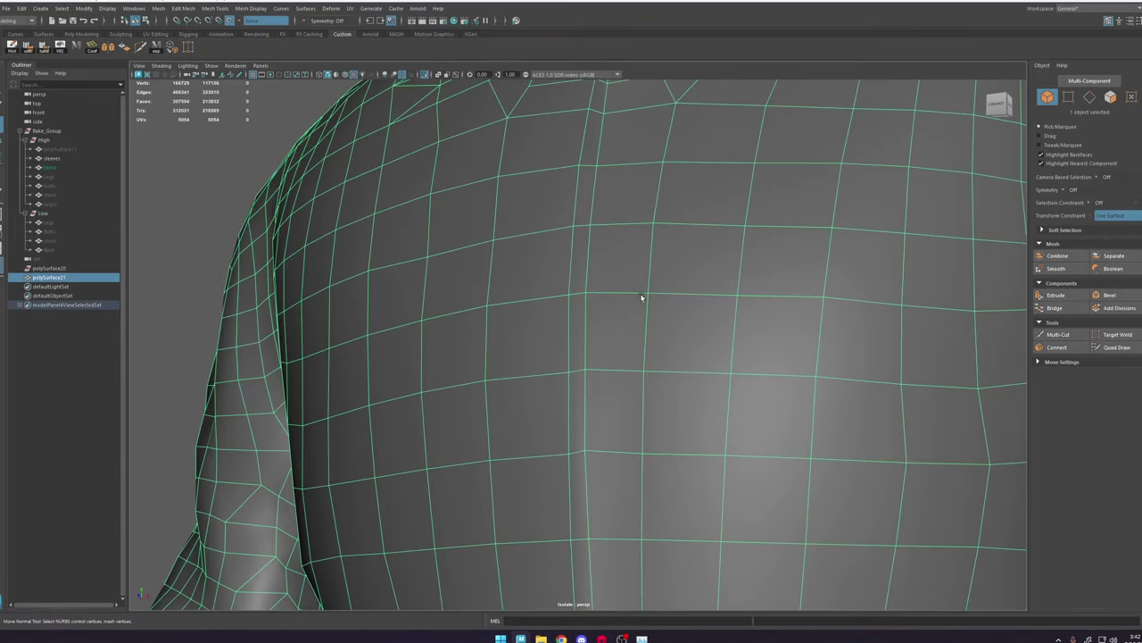
# Step: Inspect the neck opening closely, then turn Isolate off to show the whole scene
pyautogui.keyDown('alt'); pyautogui.moveTo(639, 133); pyautogui.dragTo(686, 224); pyautogui.keyUp('alt')
pyautogui.keyDown('alt'); pyautogui.moveTo(686, 224); pyautogui.dragTo(660, 306, button='middle'); pyautogui.keyUp('alt')
pyautogui.keyDown('alt'); pyautogui.moveTo(661, 306); pyautogui.dragTo(636, 366); pyautogui.keyUp('alt')
pyautogui.keyDown('alt'); pyautogui.moveTo(636, 366); pyautogui.dragTo(956, 408, button='right'); pyautogui.keyUp('alt')
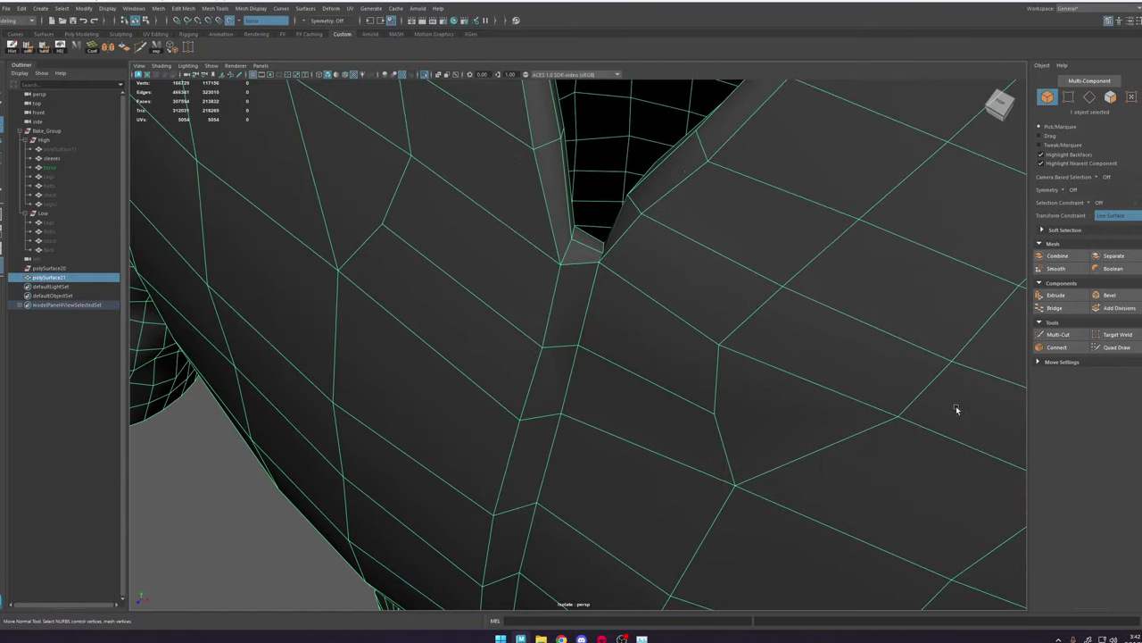
pyautogui.keyDown('alt'); pyautogui.moveTo(956, 408); pyautogui.dragTo(719, 369); pyautogui.keyUp('alt')
pyautogui.keyDown('alt'); pyautogui.moveTo(719, 370); pyautogui.dragTo(743, 364, button='right'); pyautogui.keyUp('alt')
pyautogui.moveTo(742, 364); pyautogui.dragTo(739, 269, button='right')
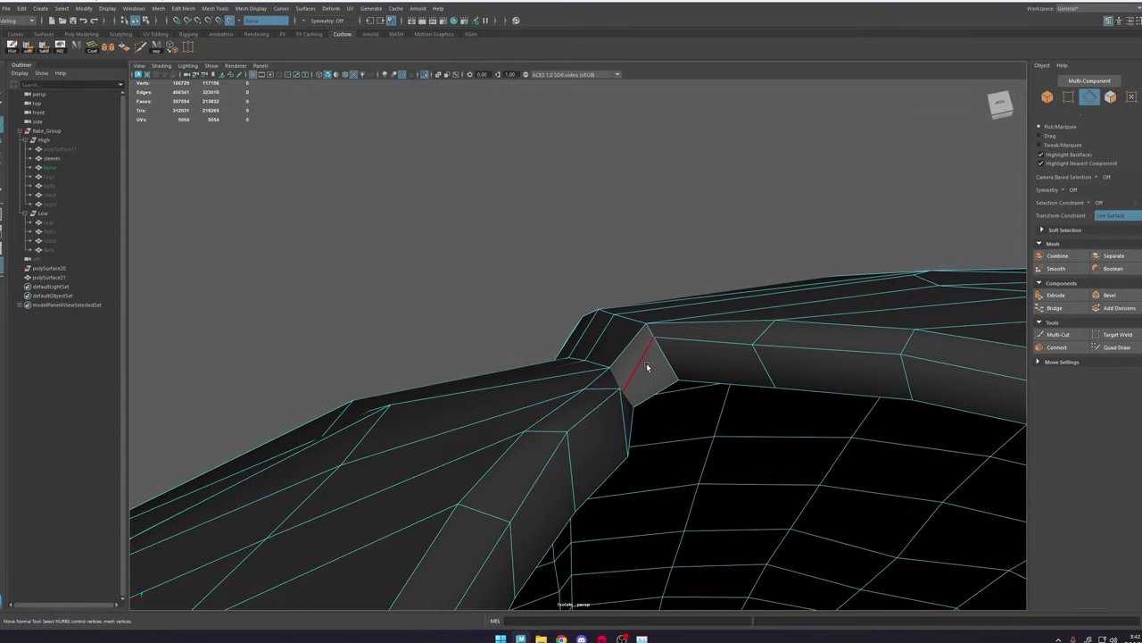
pyautogui.click(1049, 339)
pyautogui.keyDown('alt'); pyautogui.moveTo(681, 367); pyautogui.dragTo(596, 388); pyautogui.keyUp('alt')
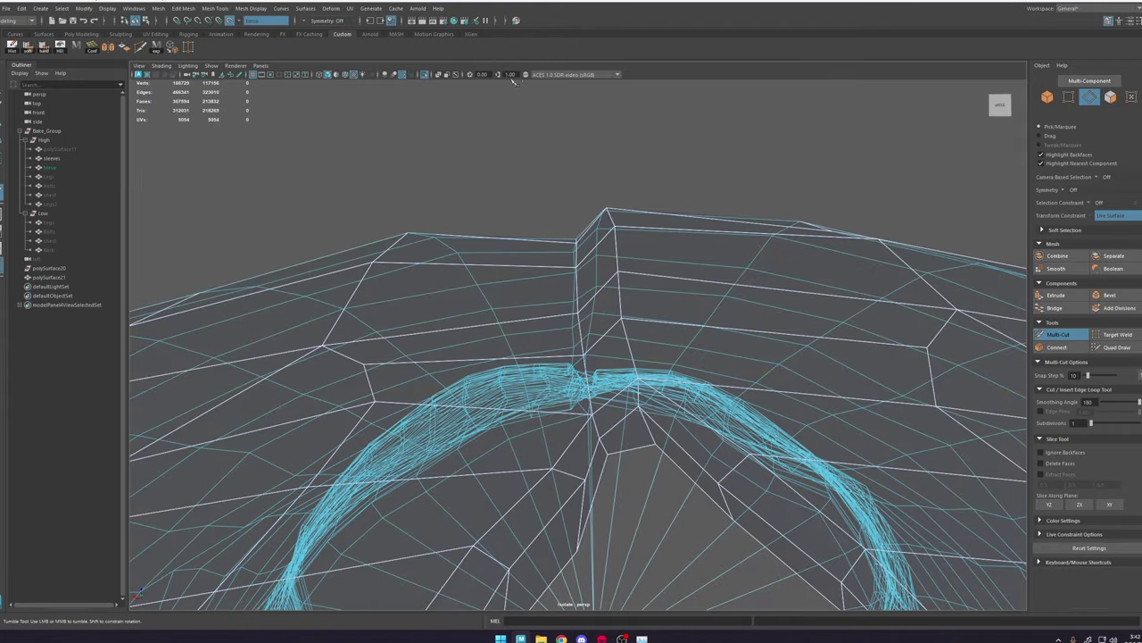
pyautogui.click(426, 75)
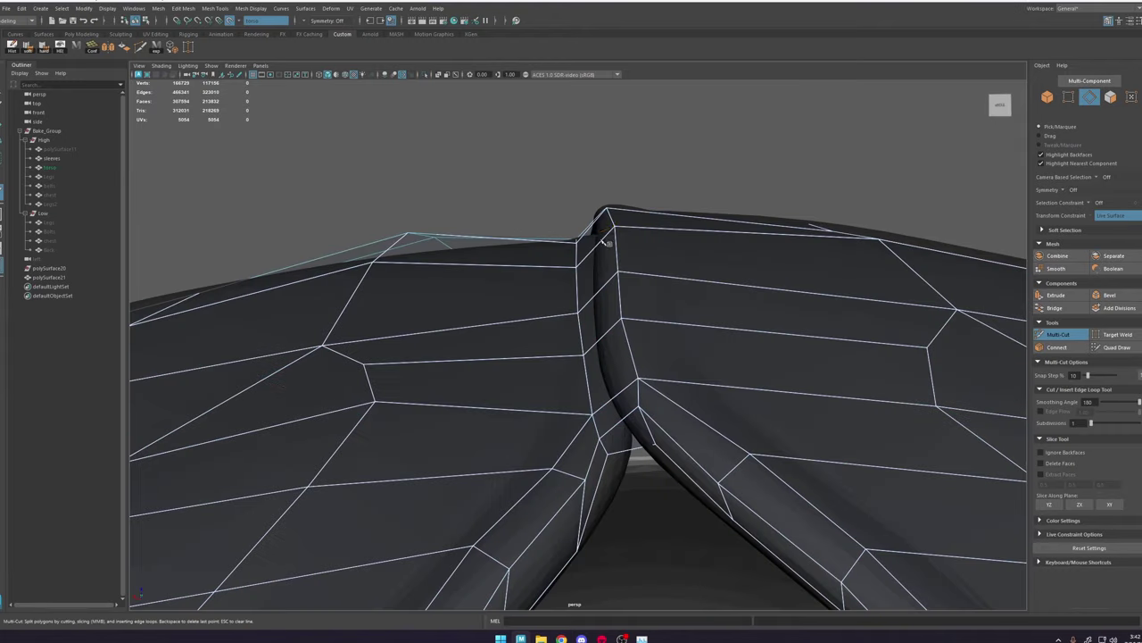
# Step: Select a vertex at the collar join with the Move tool
pyautogui.click(1116, 347)
pyautogui.moveTo(607, 403)
pyautogui.keyDown('alt'); pyautogui.mouseDown()
pyautogui.moveTo(676, 375)
pyautogui.moveTo(636, 401)
pyautogui.mouseUp(); pyautogui.keyUp('alt')
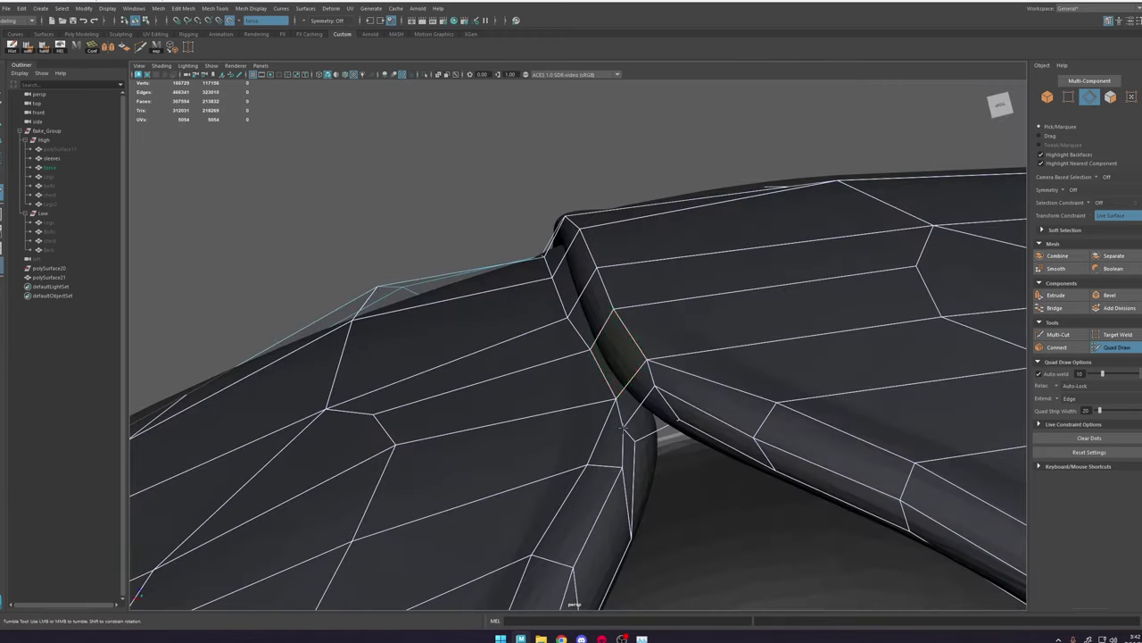
pyautogui.press('w')
pyautogui.click(628, 423)
pyautogui.moveTo(661, 428); pyautogui.dragTo(569, 349, button='right')
pyautogui.click(629, 425)
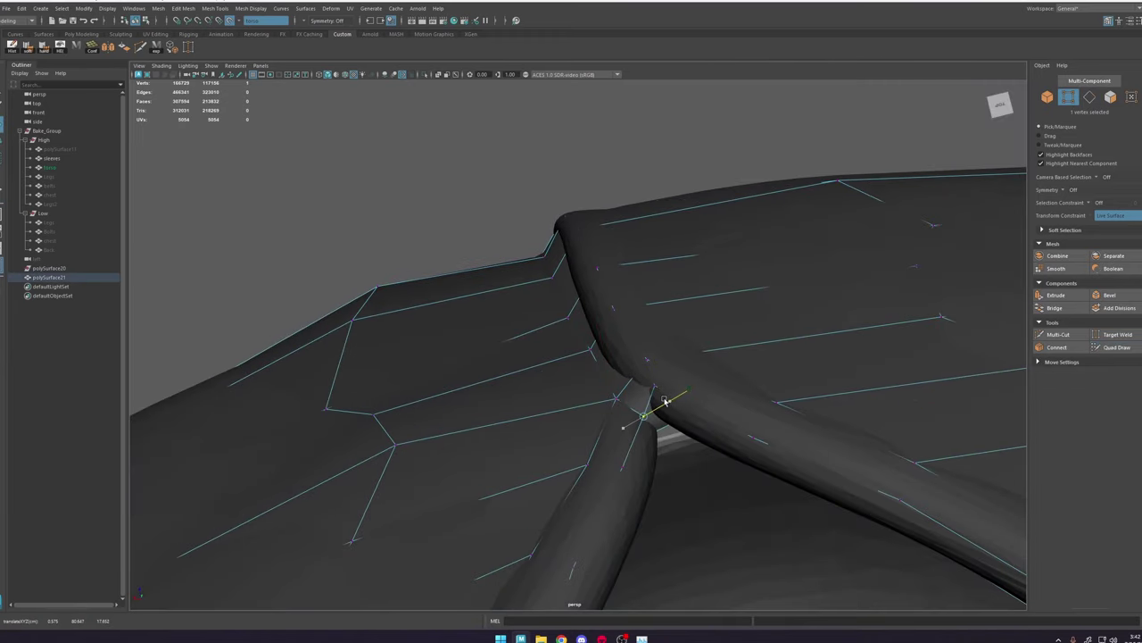
# Step: Slide the vertex where the collar sides meet down along the seam onto the surface
pyautogui.click(1116, 347)
pyautogui.moveTo(680, 403)
pyautogui.keyDown('alt'); pyautogui.mouseDown()
pyautogui.moveTo(639, 371)
pyautogui.moveTo(593, 398)
pyautogui.mouseUp(); pyautogui.keyUp('alt')
pyautogui.press('w')
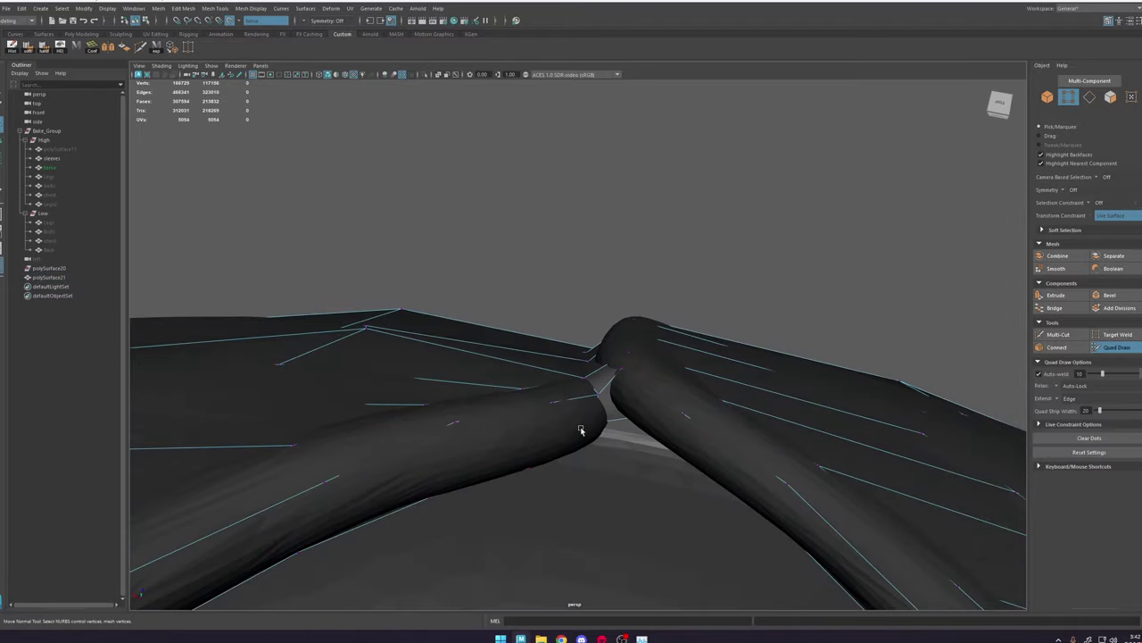
pyautogui.click(584, 426)
pyautogui.moveTo(603, 444)
pyautogui.mouseDown()
pyautogui.moveTo(630, 472)
pyautogui.moveTo(618, 458)
pyautogui.moveTo(611, 386)
pyautogui.moveTo(580, 391)
pyautogui.moveTo(729, 410)
pyautogui.moveTo(764, 339)
pyautogui.moveTo(777, 346)
pyautogui.mouseUp()
pyautogui.click(1129, 349)
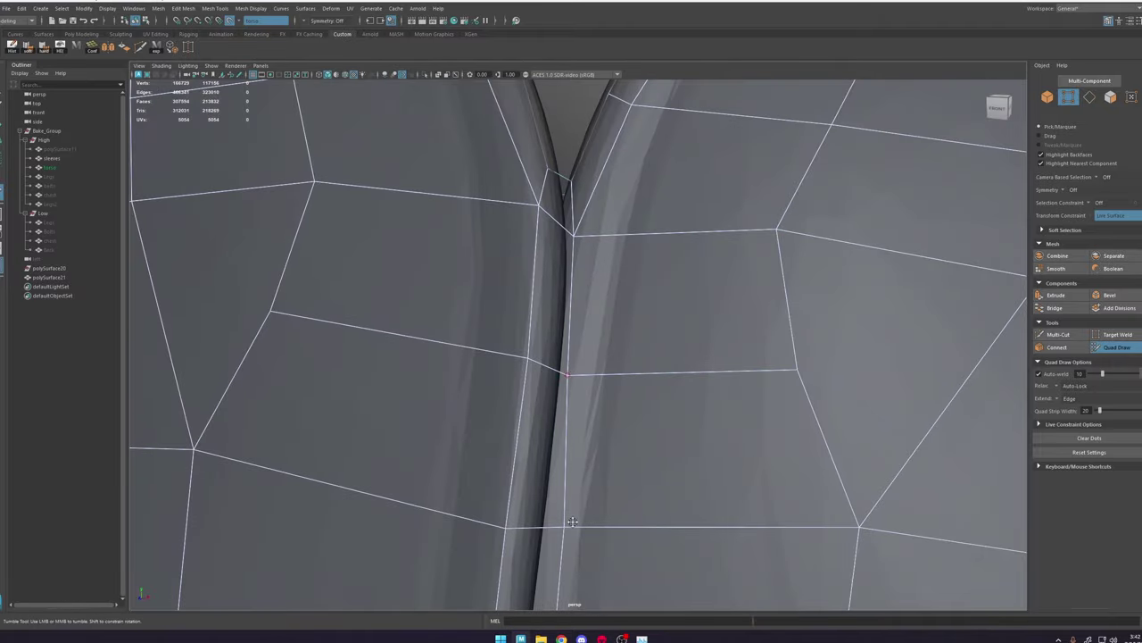
# Step: Nudge the vertices beside the front seam slightly down and left onto the crease
pyautogui.moveTo(557, 522); pyautogui.dragTo(550, 531)
pyautogui.scroll(-4, 589, 482)
pyautogui.keyDown('alt'); pyautogui.moveTo(639, 397); pyautogui.dragTo(652, 90, button='middle'); pyautogui.keyUp('alt')
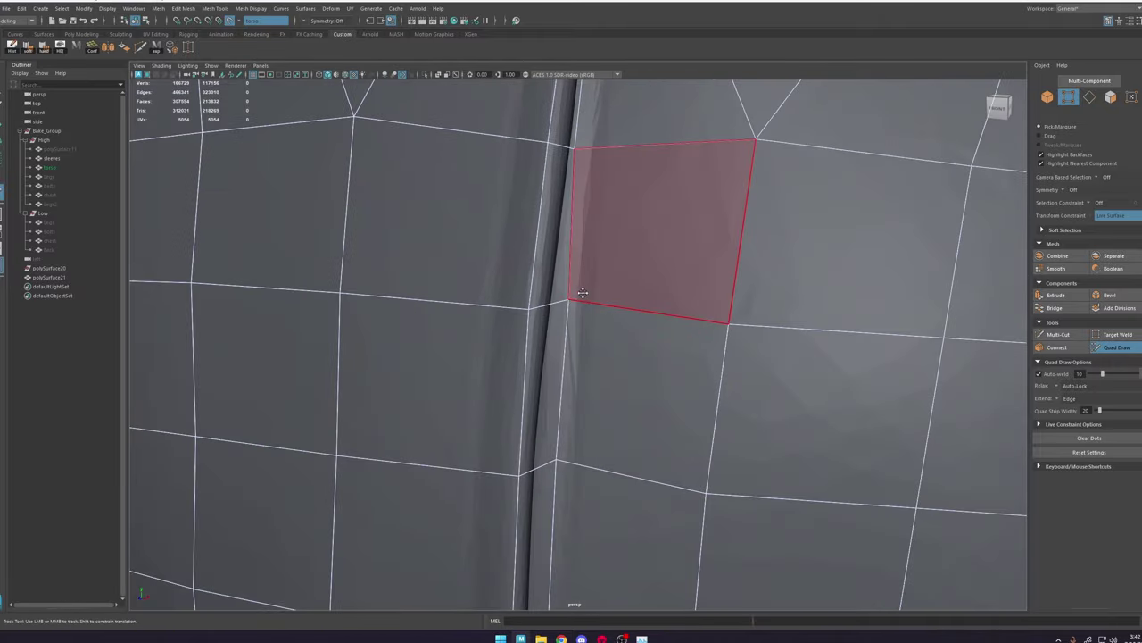
pyautogui.moveTo(574, 295); pyautogui.dragTo(561, 305)
pyautogui.moveTo(559, 456); pyautogui.dragTo(544, 468)
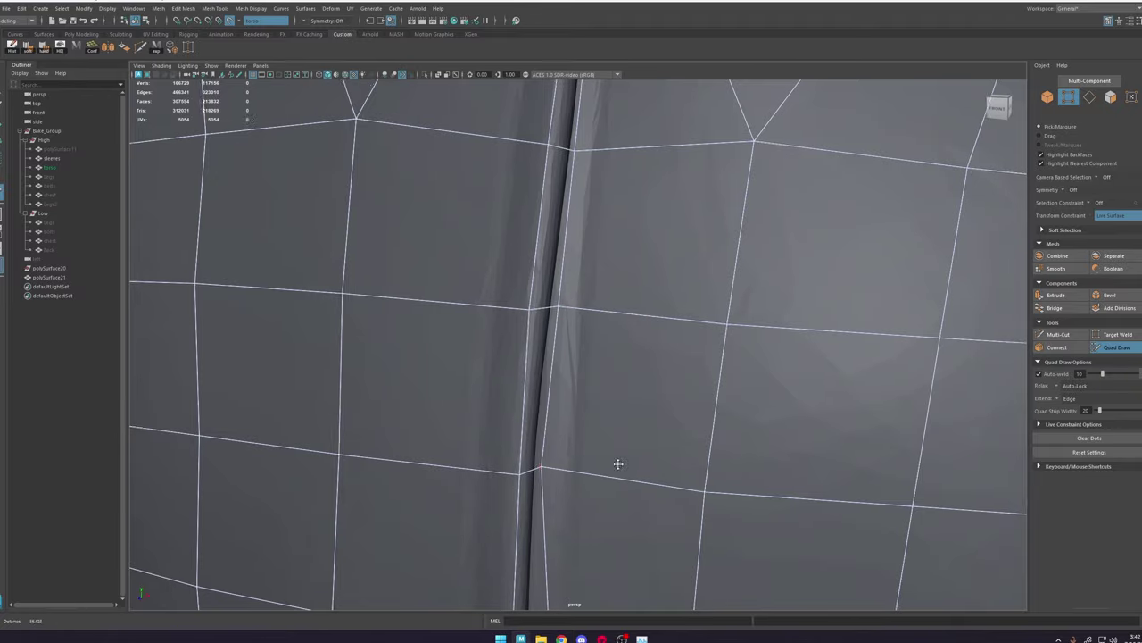
# Step: Follow the front seam crease upward to inspect the retopology along it
pyautogui.scroll(-4, 614, 463)
pyautogui.moveTo(616, 464)
pyautogui.keyDown('alt'); pyautogui.mouseDown()
pyautogui.moveTo(573, 365)
pyautogui.moveTo(567, 451)
pyautogui.mouseUp(); pyautogui.keyUp('alt')
pyautogui.keyDown('alt'); pyautogui.moveTo(570, 463); pyautogui.dragTo(596, 240, button='middle'); pyautogui.keyUp('alt')
pyautogui.scroll(4, 620, 459)
pyautogui.moveTo(573, 444); pyautogui.dragTo(564, 442)
pyautogui.keyDown('alt'); pyautogui.moveTo(600, 473); pyautogui.dragTo(582, 576, button='middle'); pyautogui.keyUp('alt')
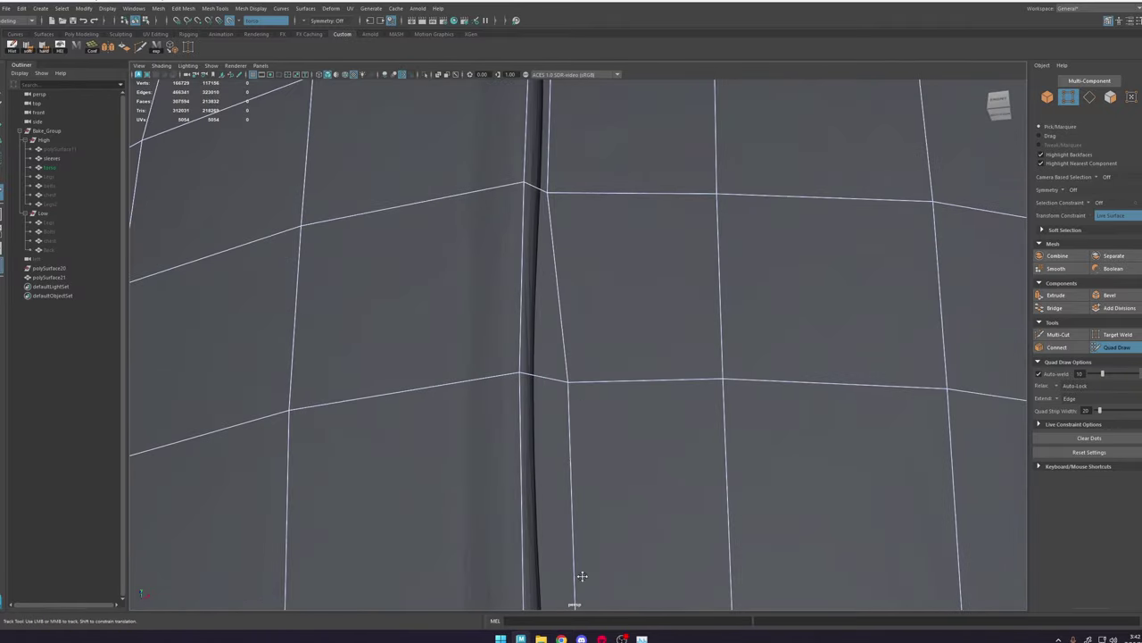
pyautogui.scroll(-5, 548, 526)
pyautogui.keyDown('alt'); pyautogui.moveTo(589, 458); pyautogui.dragTo(603, 401, button='middle'); pyautogui.keyUp('alt')
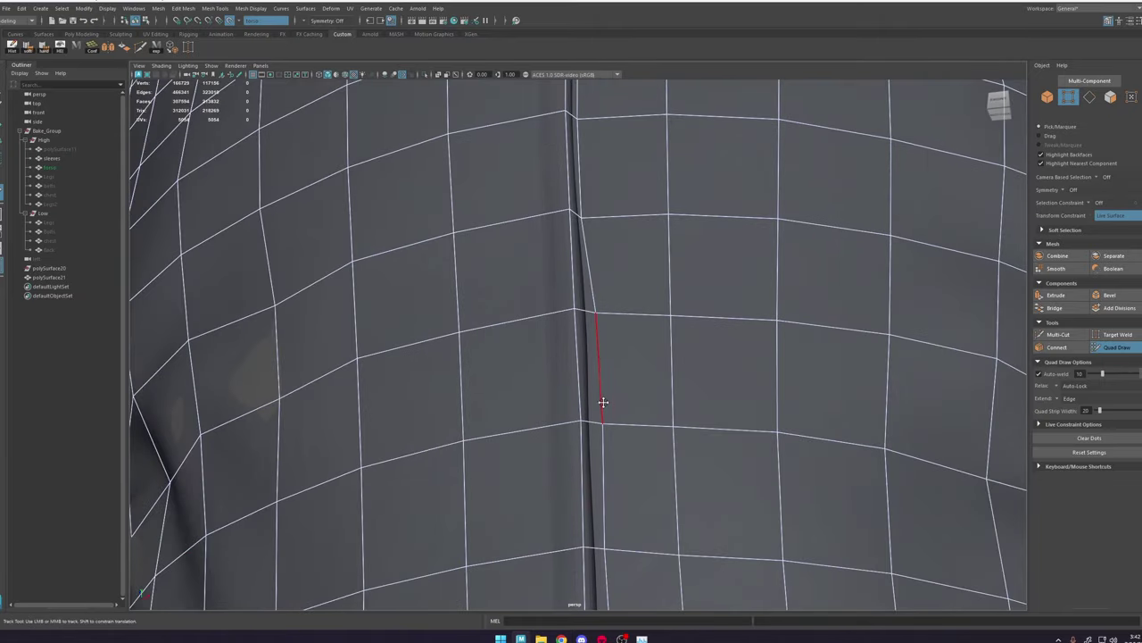
pyautogui.keyDown('alt'); pyautogui.moveTo(624, 545); pyautogui.dragTo(612, 401, button='middle'); pyautogui.keyUp('alt')
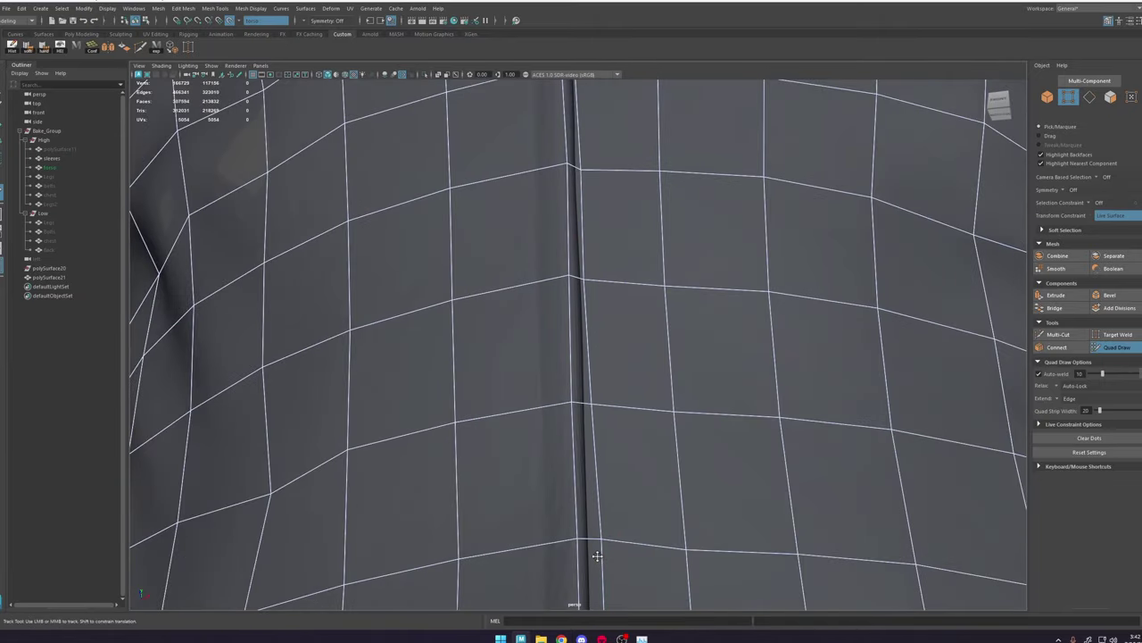
pyautogui.scroll(-3, 612, 546)
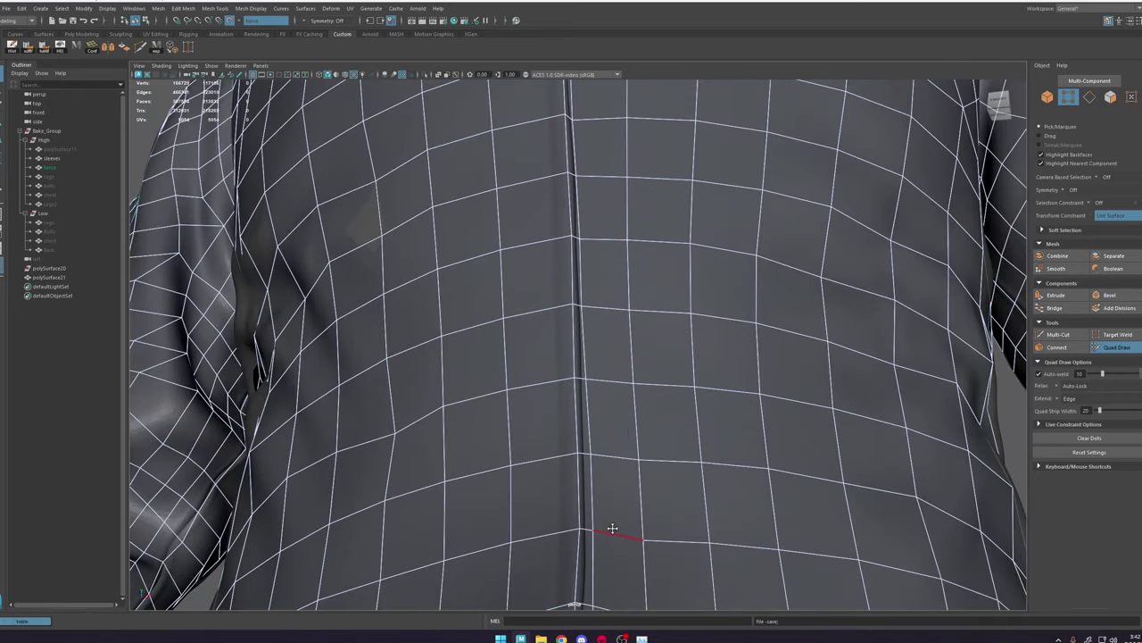
pyautogui.scroll(3, 603, 470)
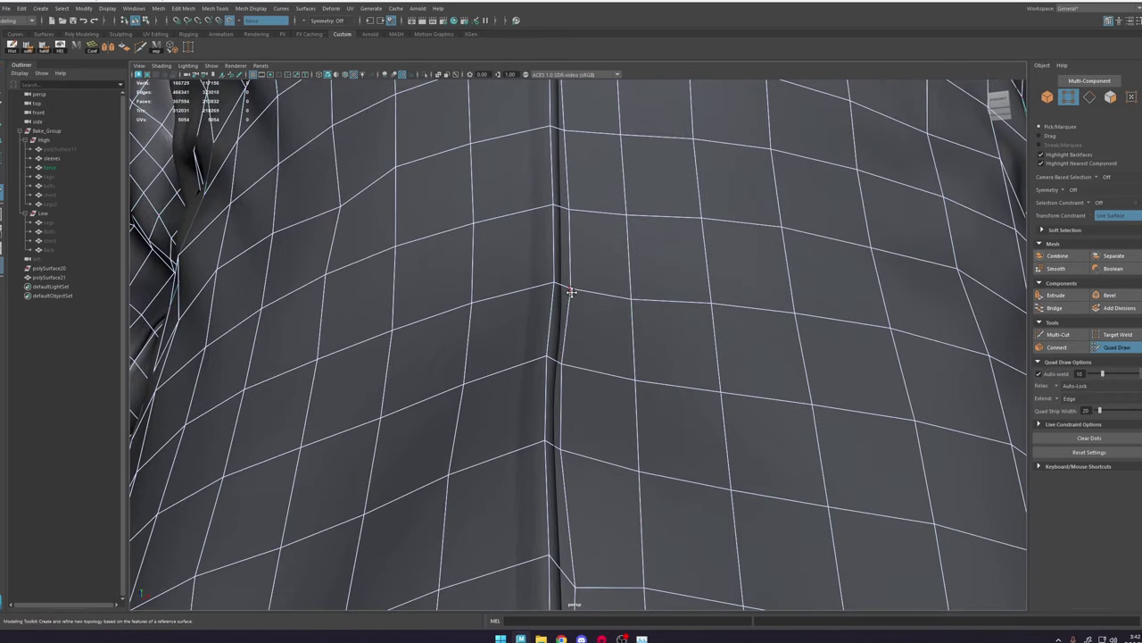
pyautogui.keyDown('alt'); pyautogui.moveTo(578, 461); pyautogui.dragTo(550, 143, button='middle'); pyautogui.keyUp('alt')
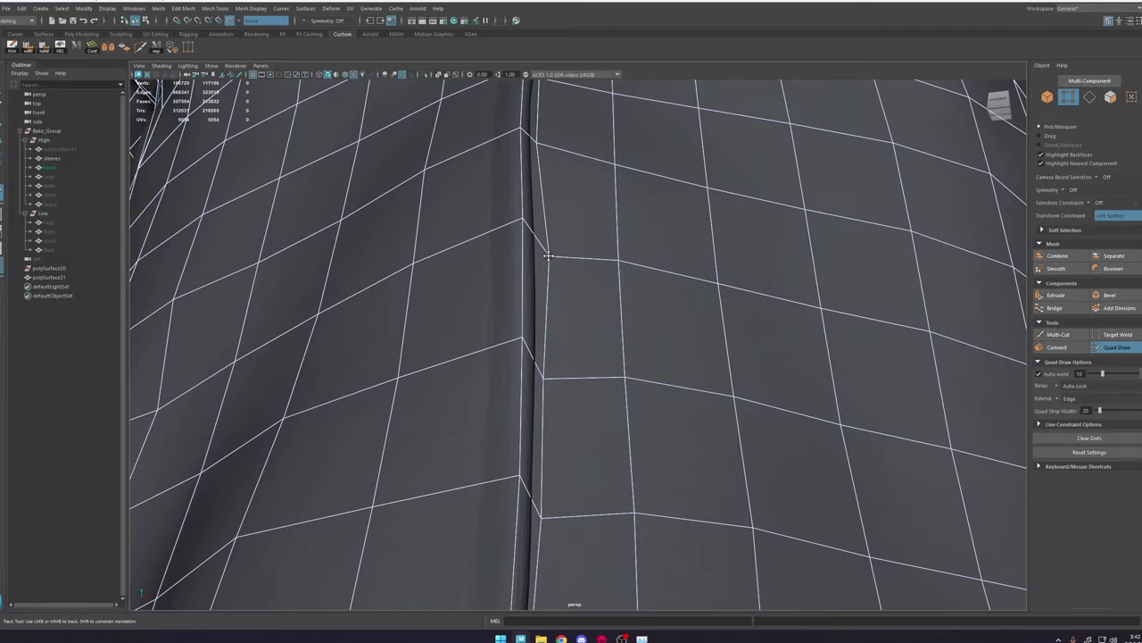
# Step: Select a vertex on the front seam with Move and frame it close up with F
pyautogui.moveTo(621, 354)
pyautogui.keyDown('alt'); pyautogui.mouseDown()
pyautogui.moveTo(517, 401)
pyautogui.moveTo(410, 490)
pyautogui.mouseUp(); pyautogui.keyUp('alt')
pyautogui.press('w')
pyautogui.click(385, 475)
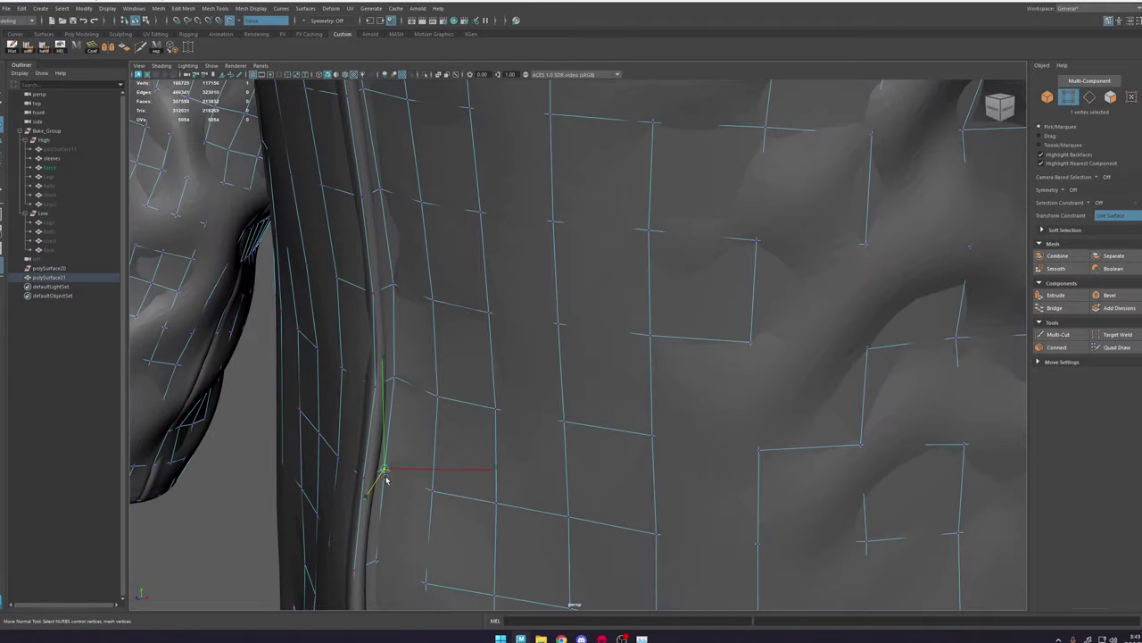
pyautogui.press('f')
pyautogui.scroll(-12, 519, 419)
pyautogui.scroll(5, 575, 429)
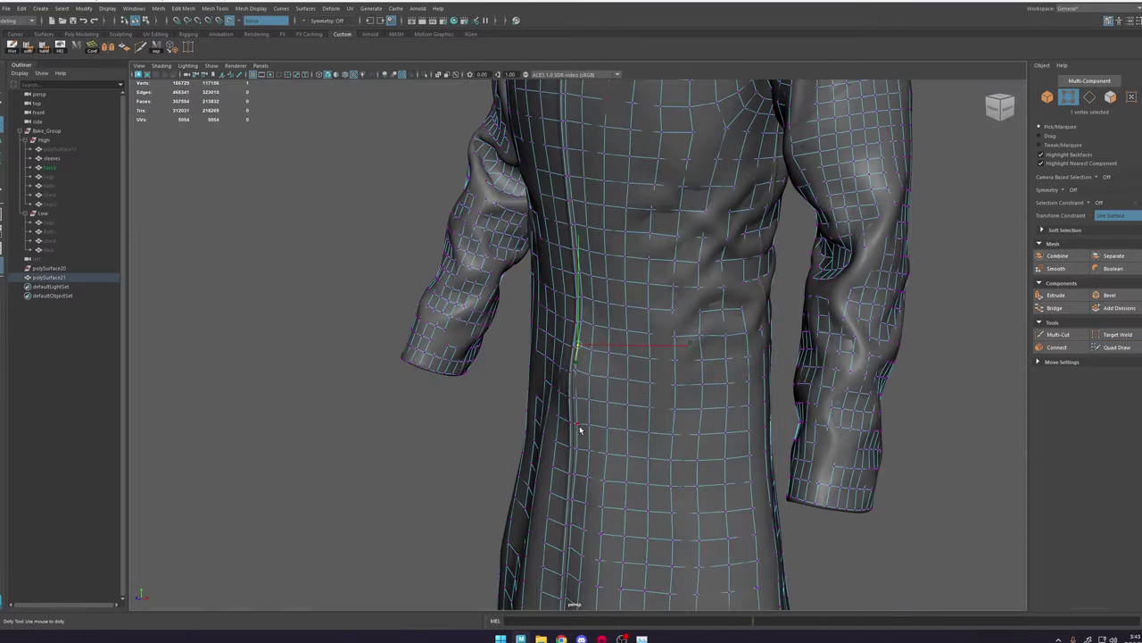
pyautogui.click(1109, 349)
# Step: Pan and orbit along the robe front up to the torso and sleeve
pyautogui.keyDown('alt'); pyautogui.moveTo(564, 487); pyautogui.dragTo(595, 182, button='middle'); pyautogui.keyUp('alt')
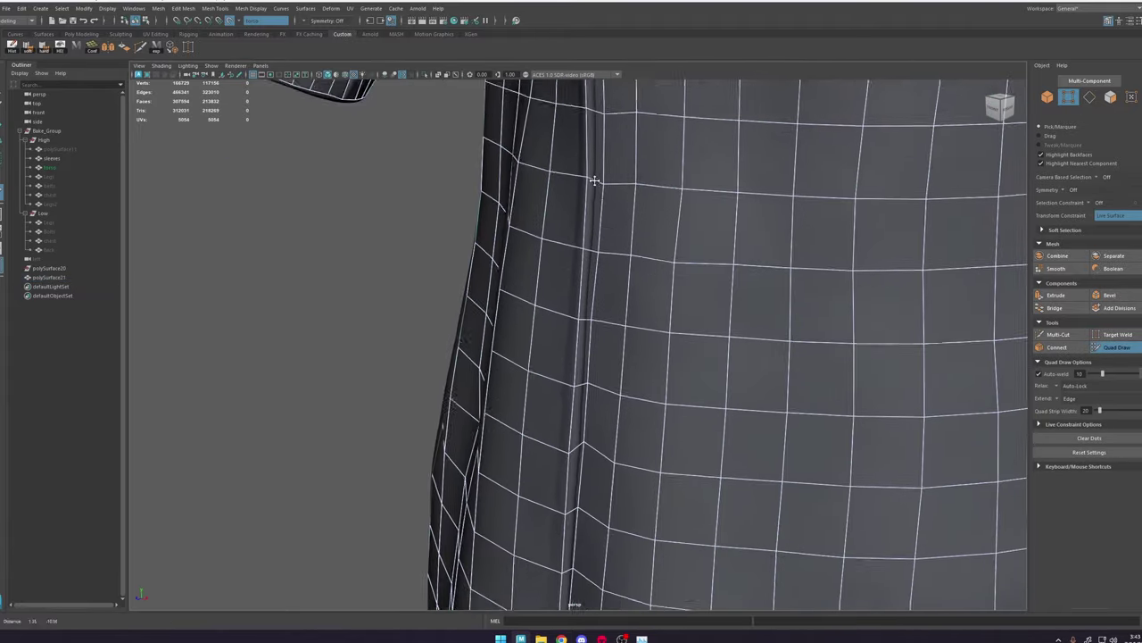
pyautogui.keyDown('alt'); pyautogui.moveTo(578, 336); pyautogui.dragTo(655, 320); pyautogui.keyUp('alt')
pyautogui.keyDown('alt'); pyautogui.moveTo(565, 546); pyautogui.dragTo(614, 247, button='middle'); pyautogui.keyUp('alt')
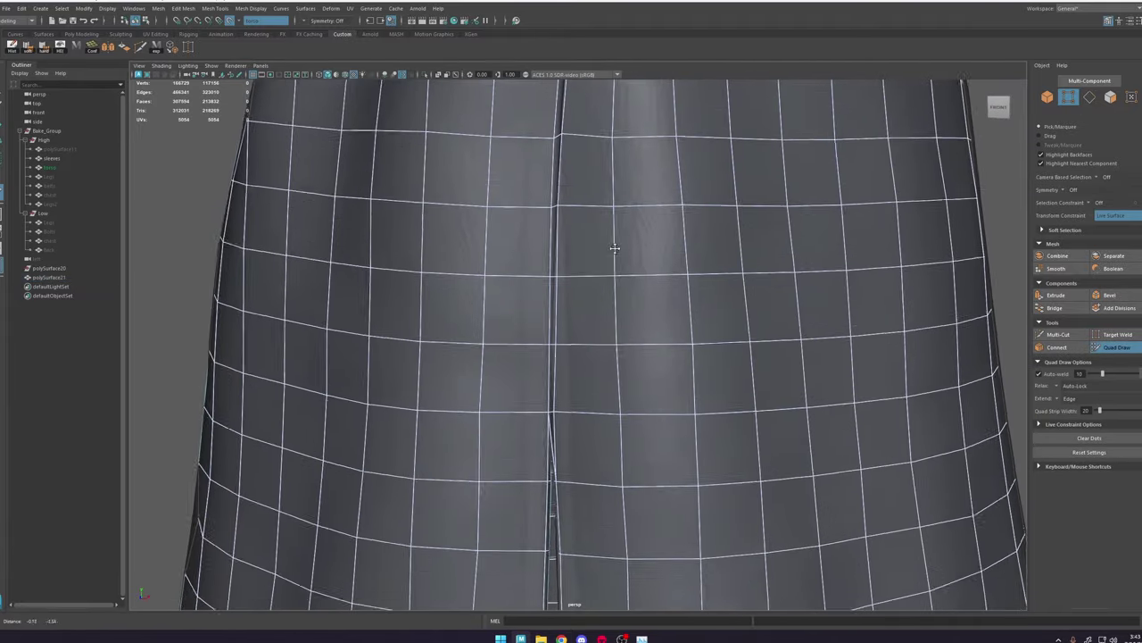
pyautogui.keyDown('alt'); pyautogui.moveTo(635, 300); pyautogui.dragTo(605, 306); pyautogui.keyUp('alt')
pyautogui.keyDown('alt'); pyautogui.moveTo(697, 240); pyautogui.dragTo(688, 615, button='middle'); pyautogui.keyUp('alt')
pyautogui.keyDown('alt'); pyautogui.moveTo(737, 268); pyautogui.dragTo(748, 534, button='middle'); pyautogui.keyUp('alt')
pyautogui.moveTo(673, 97)
pyautogui.keyDown('alt'); pyautogui.mouseDown(button='middle')
pyautogui.moveTo(646, 174)
pyautogui.moveTo(660, 474)
pyautogui.moveTo(658, 237)
pyautogui.moveTo(637, 346)
pyautogui.mouseUp(button='middle'); pyautogui.keyUp('alt')
# Step: Select a vertex on the zipper edge and frame it close up
pyautogui.press('w')
pyautogui.click(582, 367)
pyautogui.press('f')
pyautogui.keyDown('alt'); pyautogui.moveTo(1001, 320); pyautogui.dragTo(942, 326, button='right'); pyautogui.keyUp('alt')
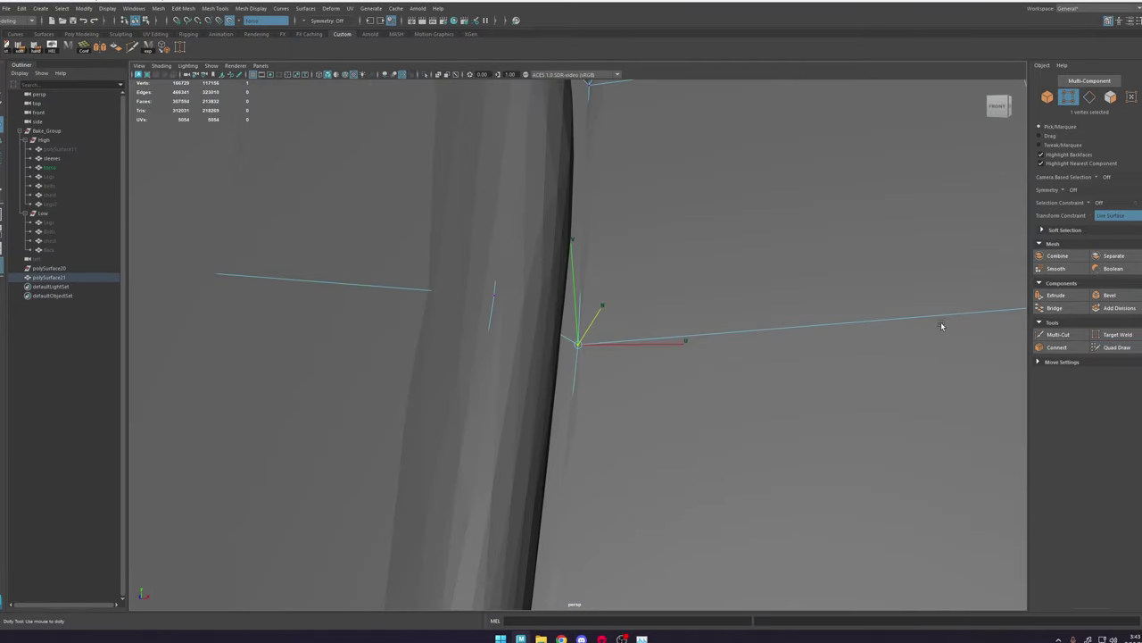
# Step: Insert a Multi-Cut edge loop across the fold of the low-poly robe
pyautogui.click(1057, 335)
pyautogui.keyDown('alt'); pyautogui.moveTo(678, 384); pyautogui.dragTo(663, 525, button='middle'); pyautogui.keyUp('alt')
pyautogui.keyDown('alt'); pyautogui.moveTo(663, 526); pyautogui.dragTo(466, 408); pyautogui.keyUp('alt')
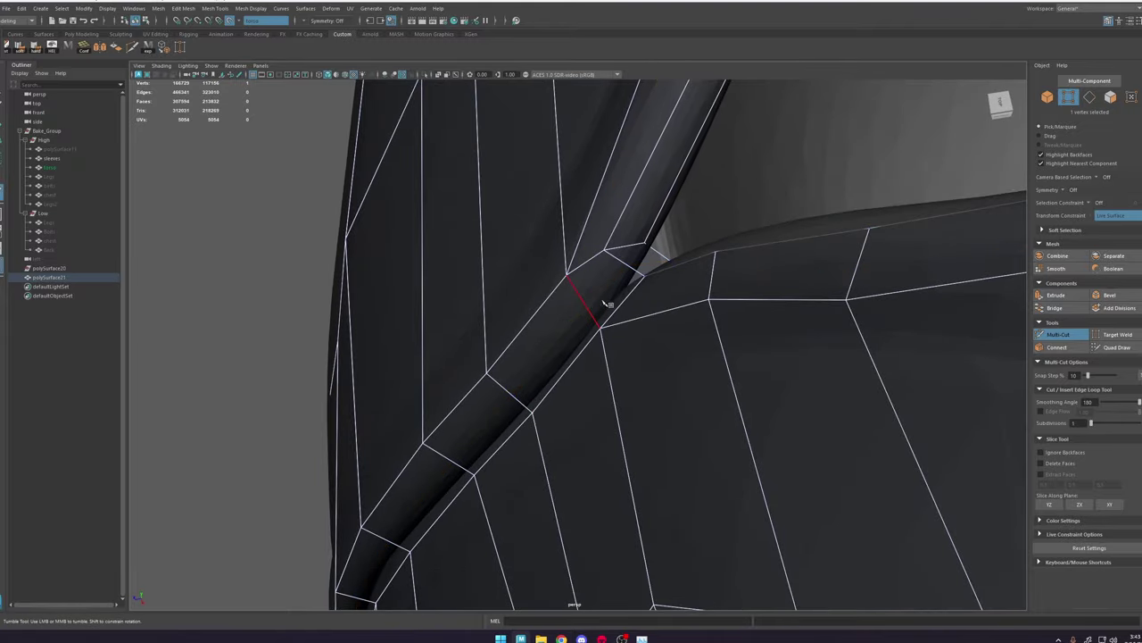
pyautogui.keyDown('alt'); pyautogui.moveTo(604, 303); pyautogui.dragTo(564, 312); pyautogui.keyUp('alt')
pyautogui.click(626, 343)
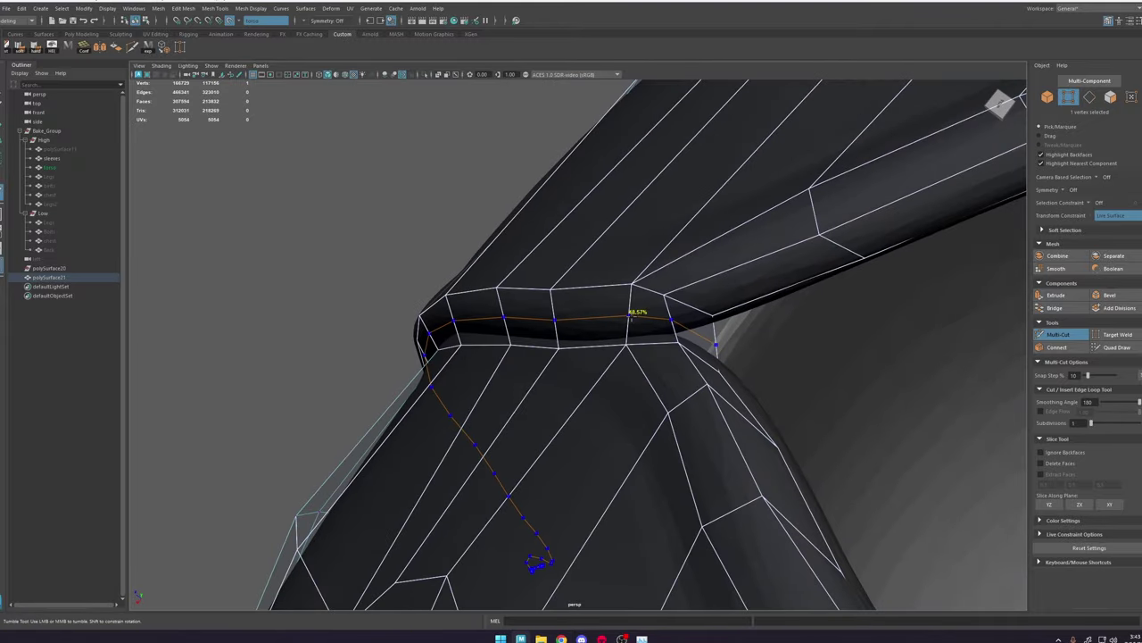
pyautogui.keyDown('ctrl'); pyautogui.click(631, 318); pyautogui.keyUp('ctrl')
# Step: Place a Quad Draw dot on the sleeve seam vertex
pyautogui.keyDown('alt'); pyautogui.moveTo(637, 319); pyautogui.dragTo(616, 382); pyautogui.keyUp('alt')
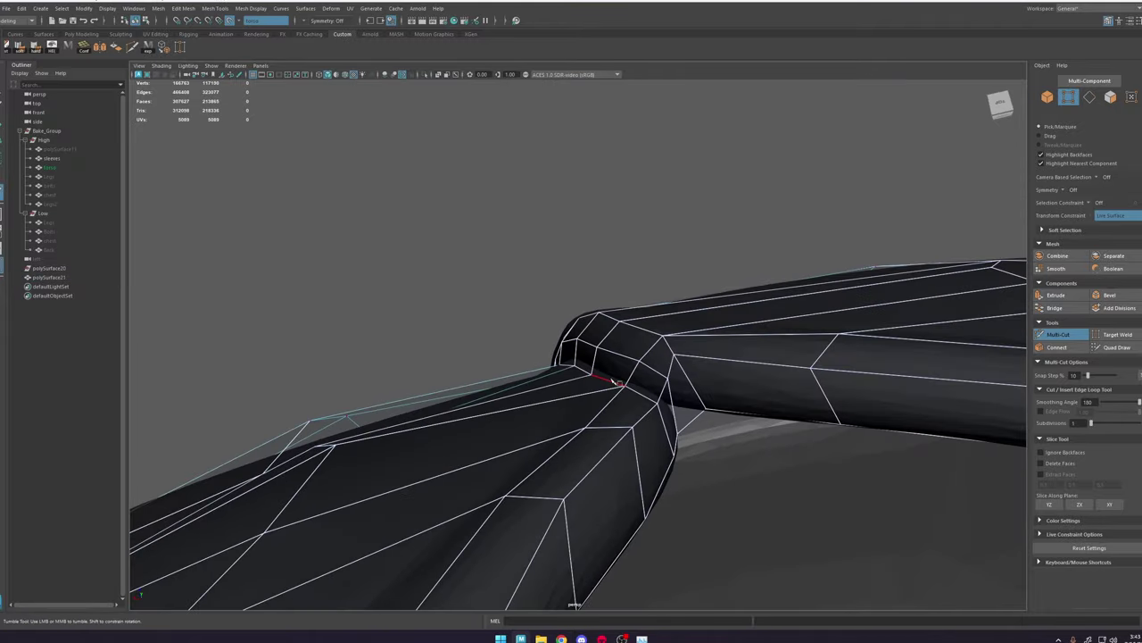
pyautogui.keyDown('alt'); pyautogui.moveTo(697, 394); pyautogui.dragTo(658, 408); pyautogui.keyUp('alt')
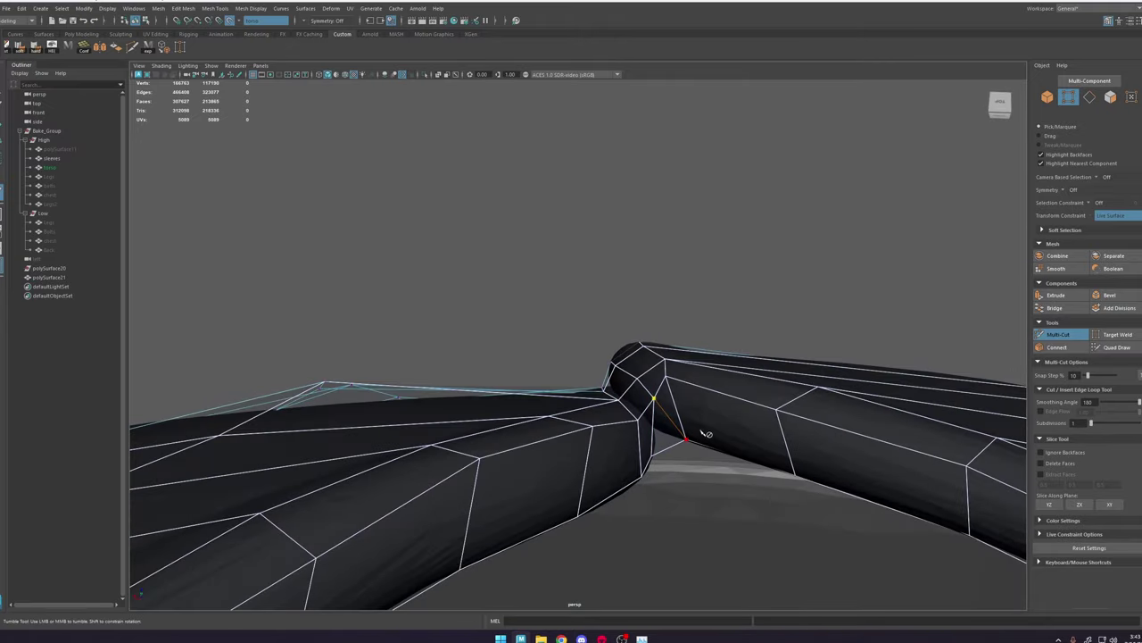
pyautogui.keyDown('alt'); pyautogui.moveTo(695, 436); pyautogui.dragTo(720, 439); pyautogui.keyUp('alt')
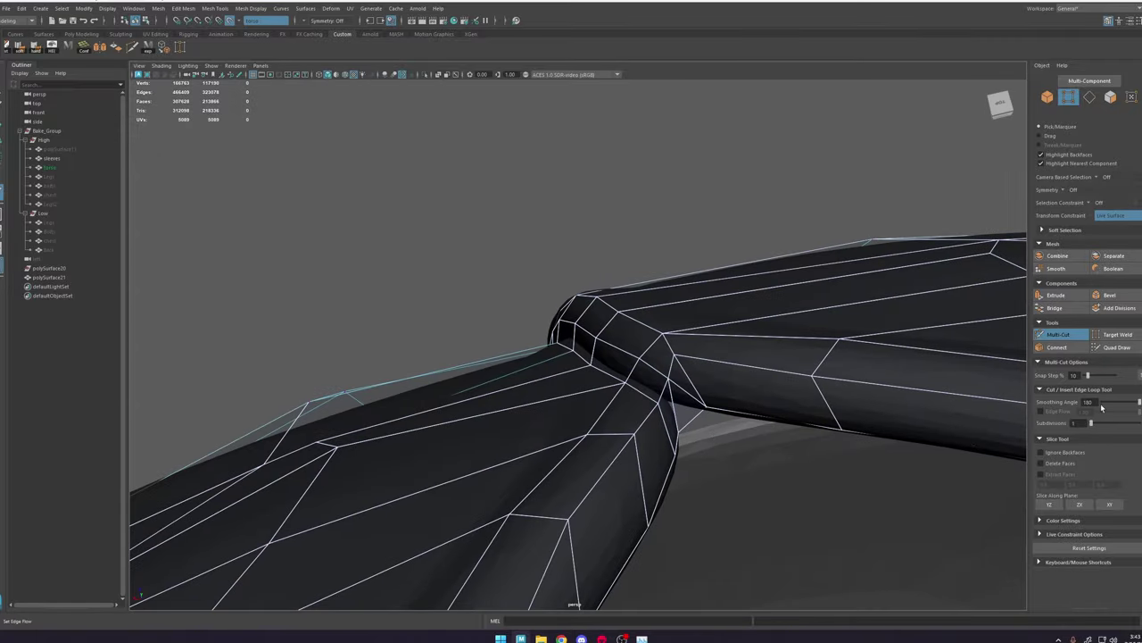
pyautogui.click(1111, 348)
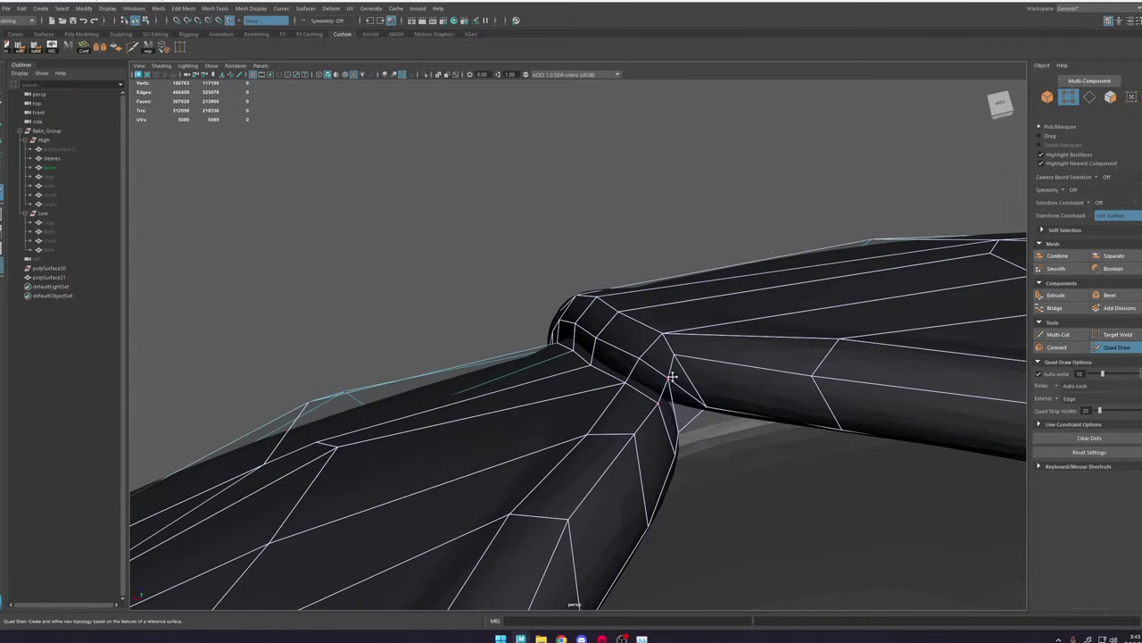
pyautogui.click(627, 379)
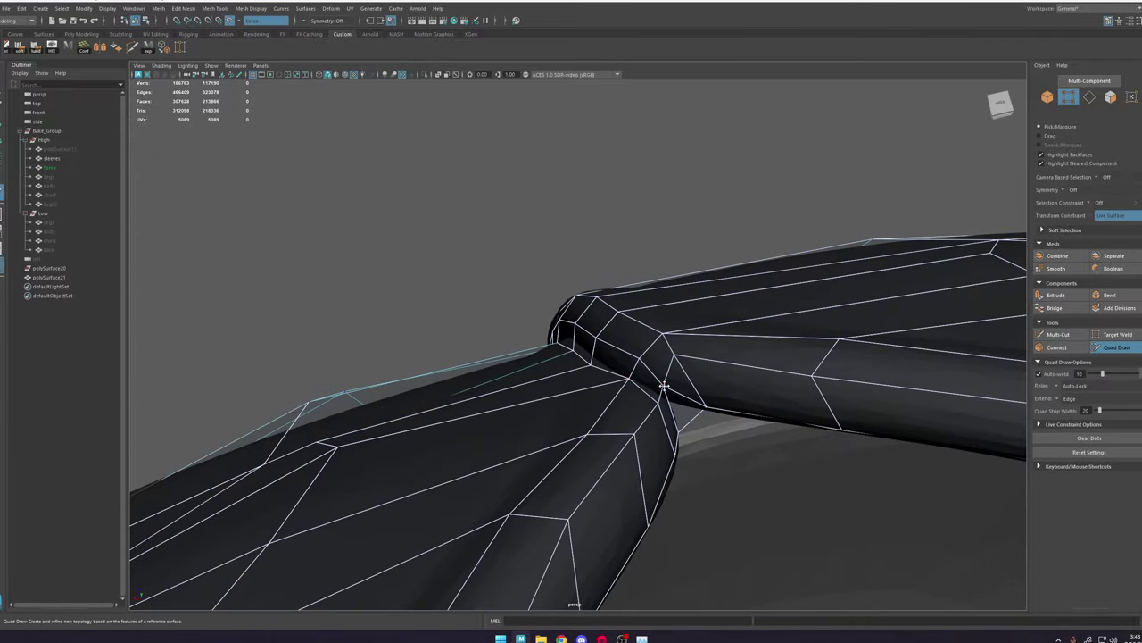
# Step: Cut a new edge near the neckline seam with Multi-Cut
pyautogui.click(1057, 334)
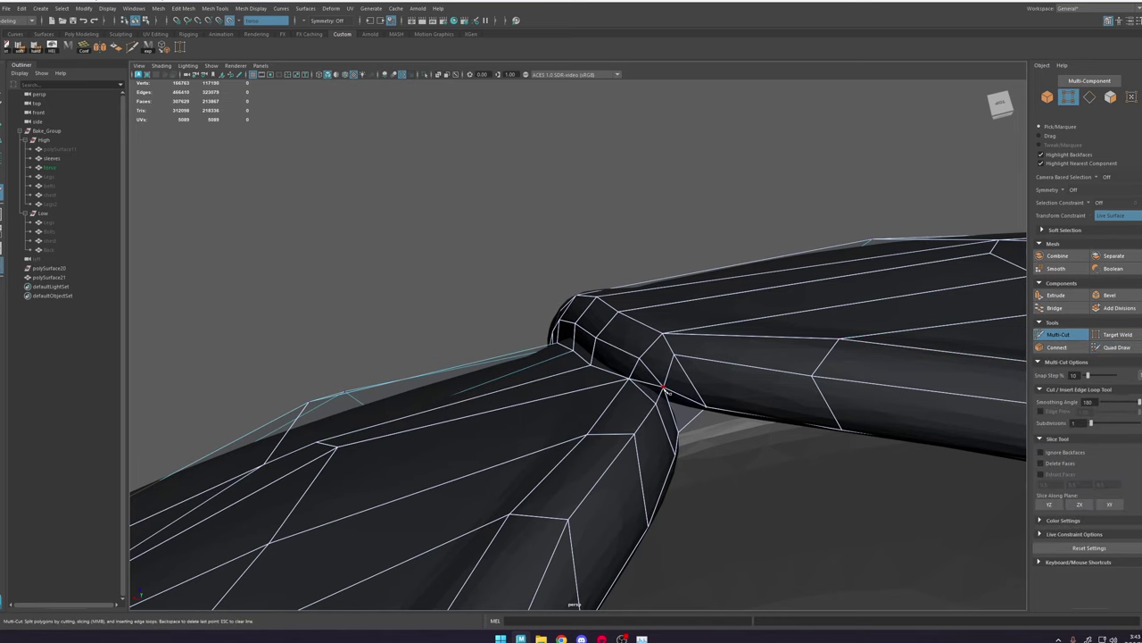
pyautogui.keyDown('alt'); pyautogui.moveTo(712, 401); pyautogui.dragTo(657, 404); pyautogui.keyUp('alt')
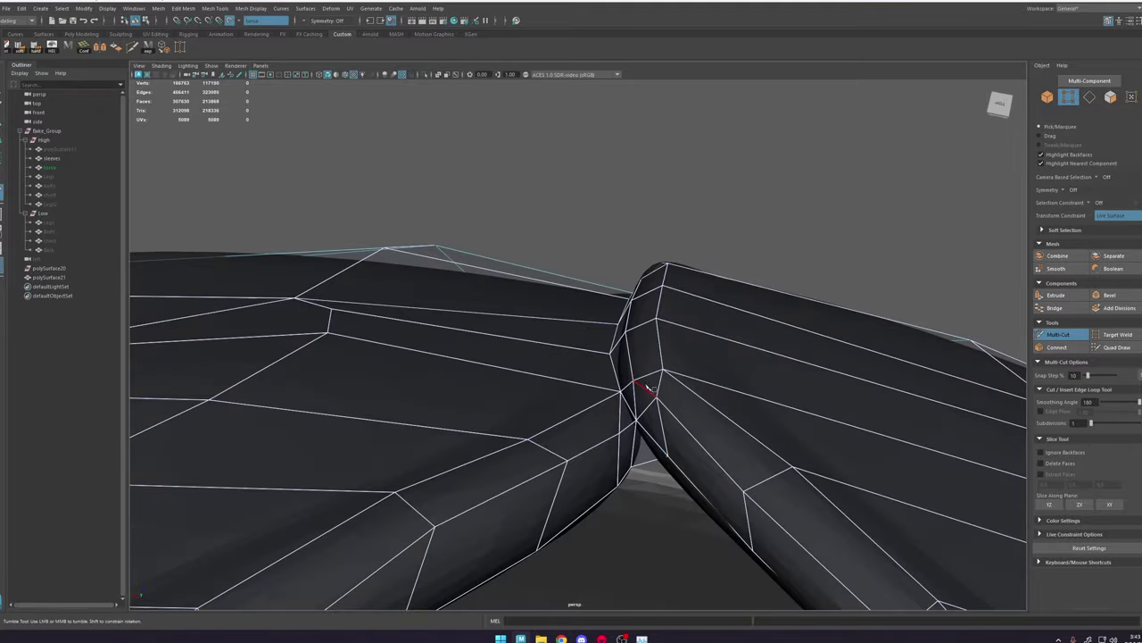
pyautogui.keyDown('alt'); pyautogui.moveTo(649, 388); pyautogui.dragTo(763, 454); pyautogui.keyUp('alt')
pyautogui.keyDown('alt'); pyautogui.moveTo(762, 454); pyautogui.dragTo(799, 277, button='middle'); pyautogui.keyUp('alt')
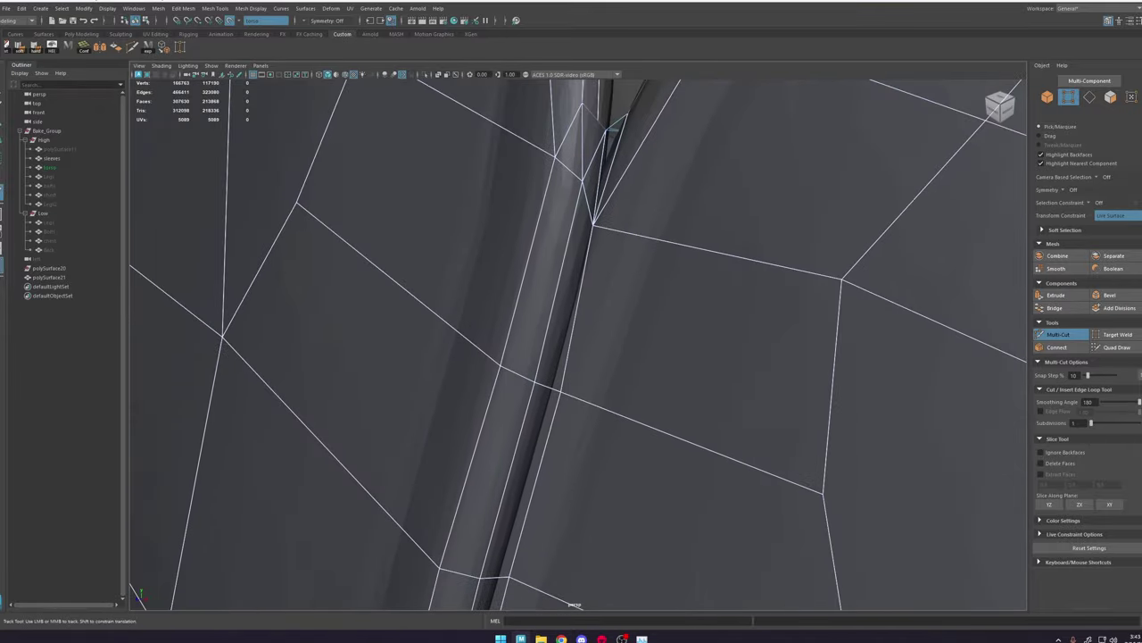
pyautogui.click(1115, 347)
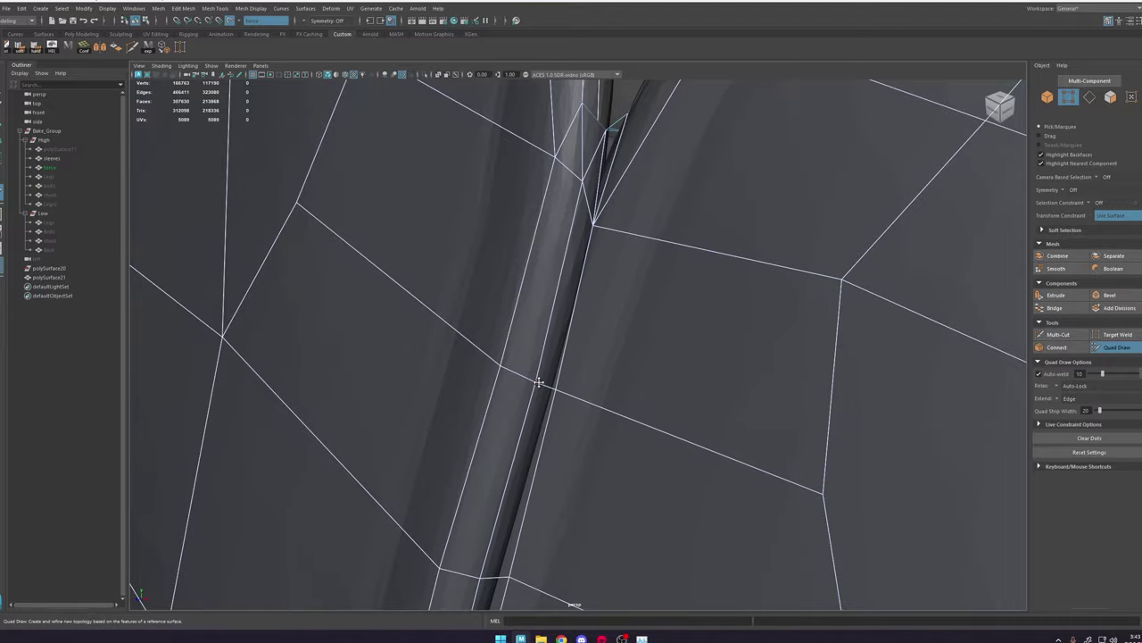
pyautogui.keyDown('alt'); pyautogui.moveTo(539, 382); pyautogui.dragTo(657, 331); pyautogui.keyUp('alt')
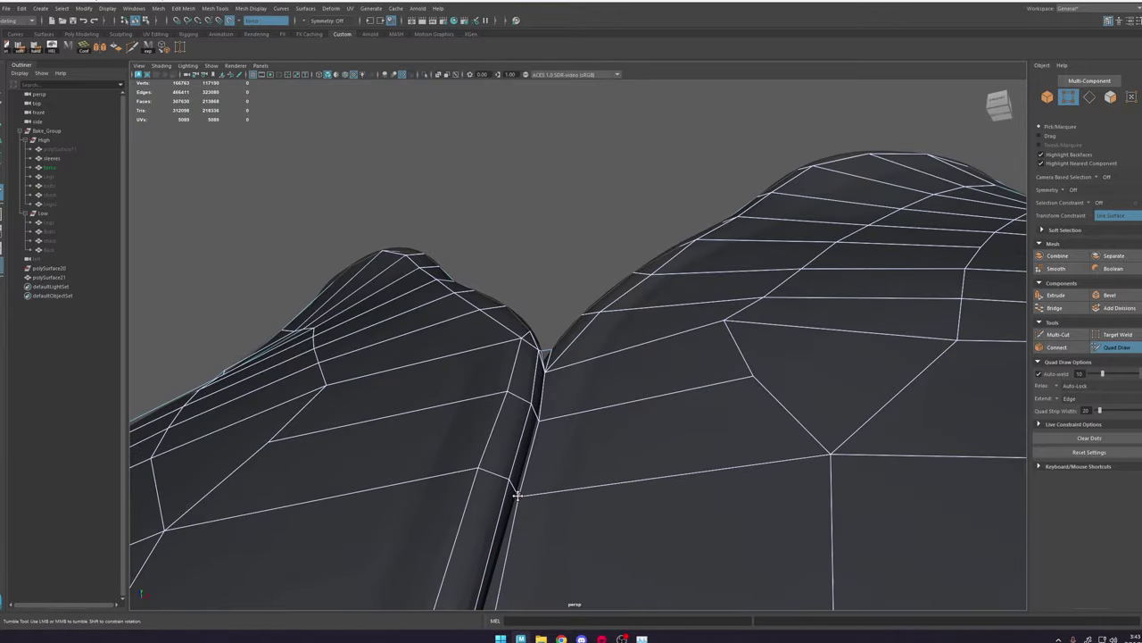
pyautogui.keyDown('alt'); pyautogui.moveTo(517, 495); pyautogui.dragTo(793, 329); pyautogui.keyUp('alt')
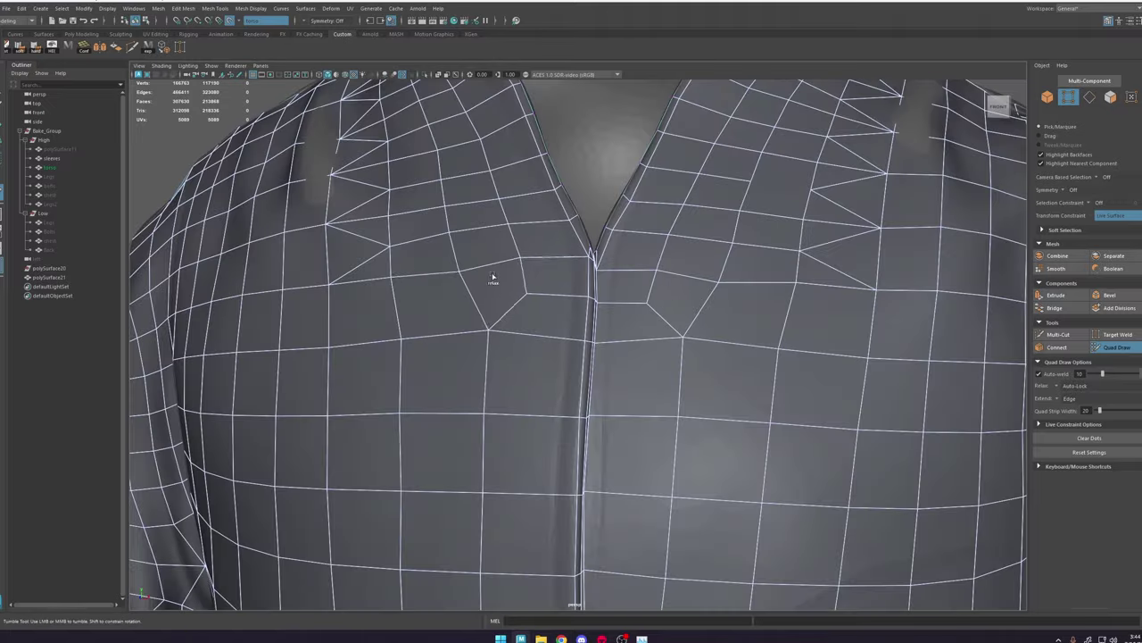
pyautogui.keyDown('alt'); pyautogui.moveTo(495, 280); pyautogui.dragTo(521, 319, button='middle'); pyautogui.keyUp('alt')
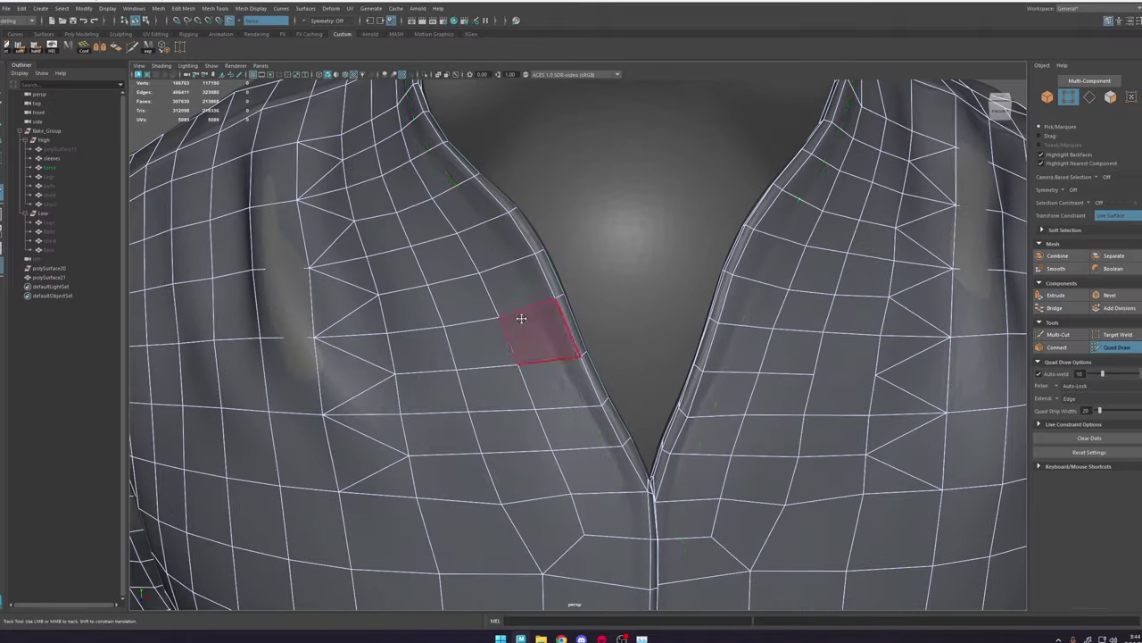
pyautogui.keyDown('alt'); pyautogui.moveTo(521, 318); pyautogui.dragTo(786, 523); pyautogui.keyUp('alt')
pyautogui.hotkey('ctrl', 'shift', 'x')
pyautogui.click(811, 382)
# Step: Return to Quad Draw and nudge the collar edge slightly
pyautogui.hotkey('ctrl', 'shift', 'q')
pyautogui.scroll(-5, 862, 270)
pyautogui.moveTo(862, 271)
pyautogui.keyDown('alt'); pyautogui.mouseDown()
pyautogui.moveTo(634, 355)
pyautogui.moveTo(607, 316)
pyautogui.moveTo(643, 223)
pyautogui.moveTo(755, 288)
pyautogui.moveTo(704, 325)
pyautogui.moveTo(654, 291)
pyautogui.mouseUp(); pyautogui.keyUp('alt')
pyautogui.scroll(5, 607, 316)
pyautogui.scroll(5, 654, 291)
pyautogui.moveTo(566, 231)
pyautogui.mouseDown()
pyautogui.moveTo(574, 224)
pyautogui.moveTo(563, 270)
pyautogui.moveTo(528, 275)
pyautogui.moveTo(462, 229)
pyautogui.moveTo(745, 274)
pyautogui.moveTo(740, 305)
pyautogui.mouseUp()
pyautogui.scroll(-5, 574, 225)
pyautogui.scroll(-5, 479, 266)
# Step: Extrude the collar rim edges and shape them into a lip along the neckline
pyautogui.press('w')
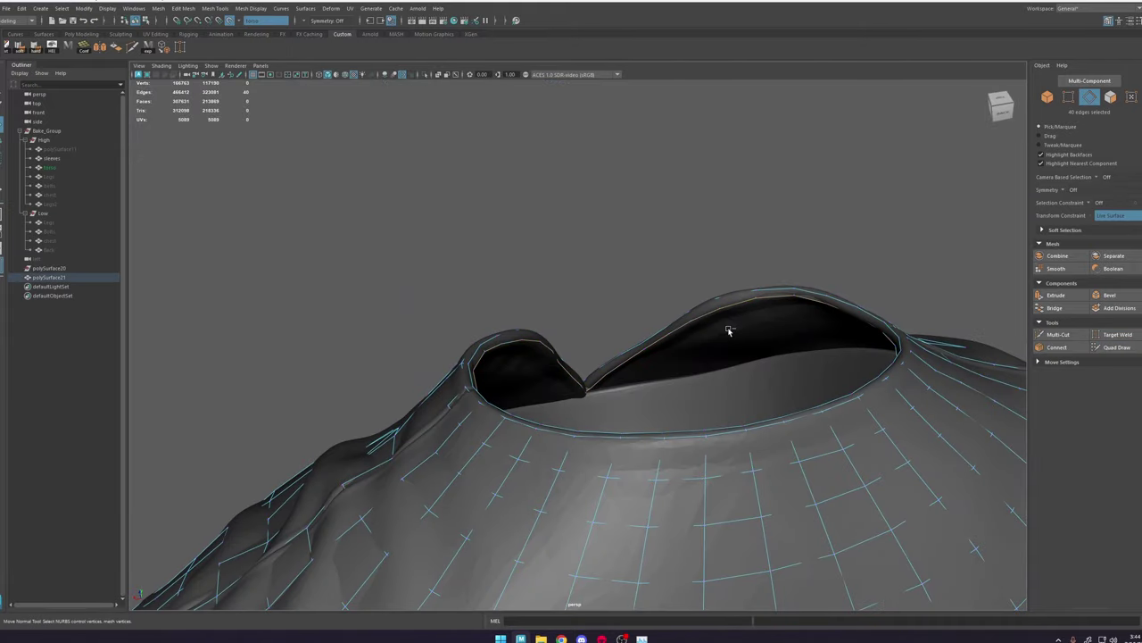
pyautogui.hotkey('ctrl', 'e')
pyautogui.press('w')
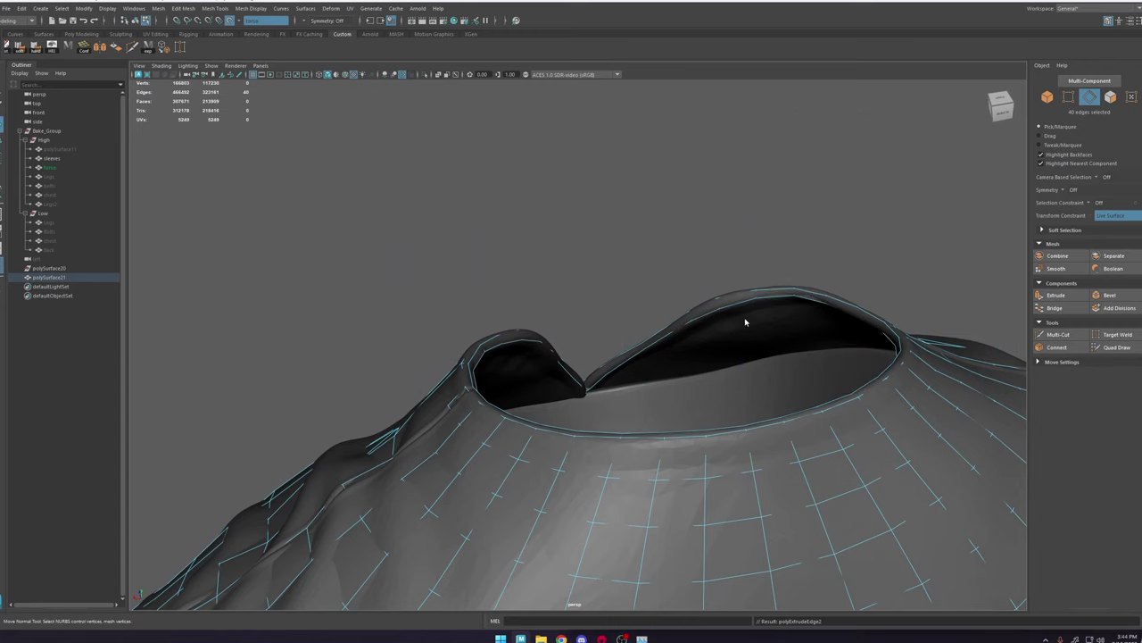
pyautogui.moveTo(667, 306); pyautogui.dragTo(685, 355)
pyautogui.keyDown('alt'); pyautogui.moveTo(722, 373); pyautogui.dragTo(496, 338); pyautogui.keyUp('alt')
pyautogui.scroll(5, 516, 245)
pyautogui.keyDown('alt'); pyautogui.moveTo(478, 147); pyautogui.dragTo(508, 228, button='middle'); pyautogui.keyUp('alt')
# Step: Raise the lower collar-border edge toward the high-poly neckline with Quad Draw
pyautogui.press('F8')
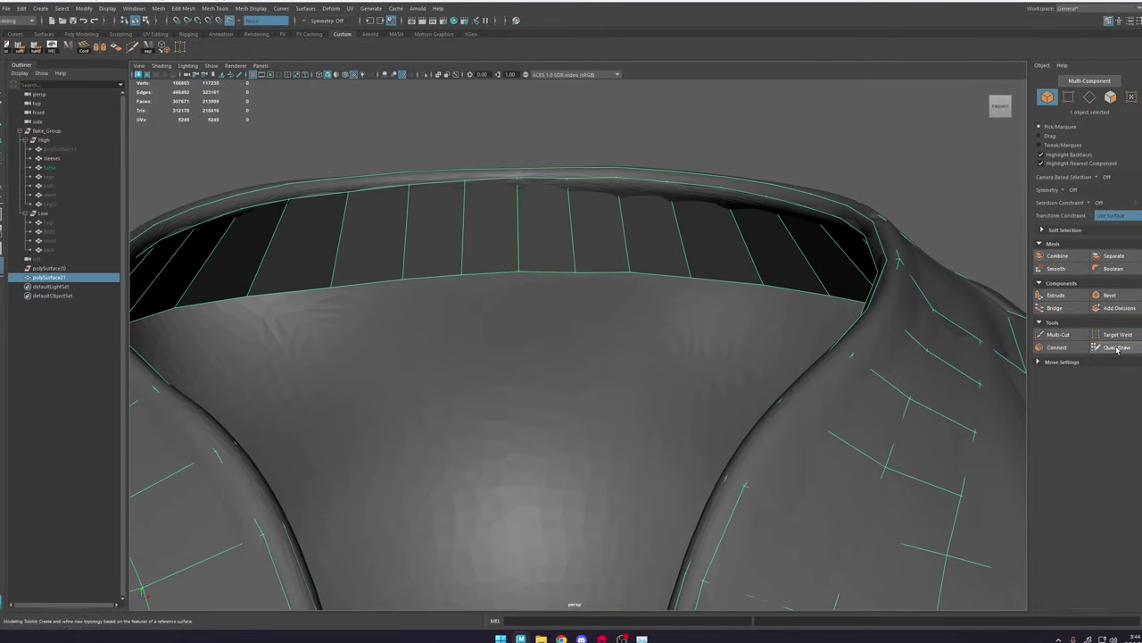
pyautogui.click(1116, 347)
pyautogui.moveTo(517, 273)
pyautogui.keyDown('alt'); pyautogui.mouseDown()
pyautogui.moveTo(519, 282)
pyautogui.moveTo(508, 273)
pyautogui.mouseUp(); pyautogui.keyUp('alt')
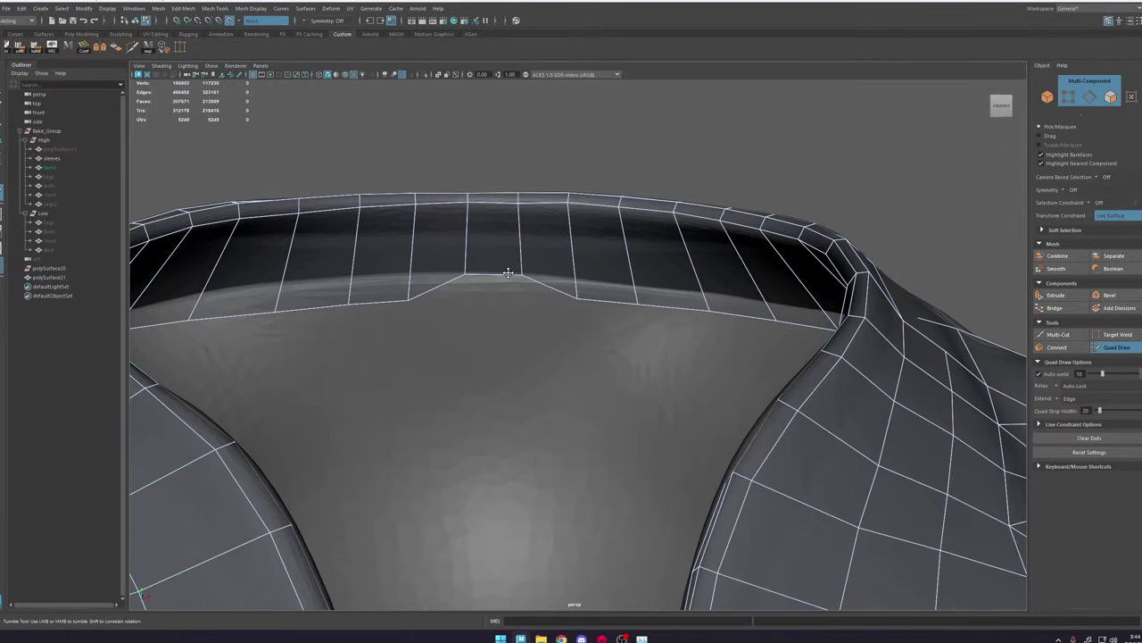
pyautogui.moveTo(394, 301); pyautogui.dragTo(391, 285)
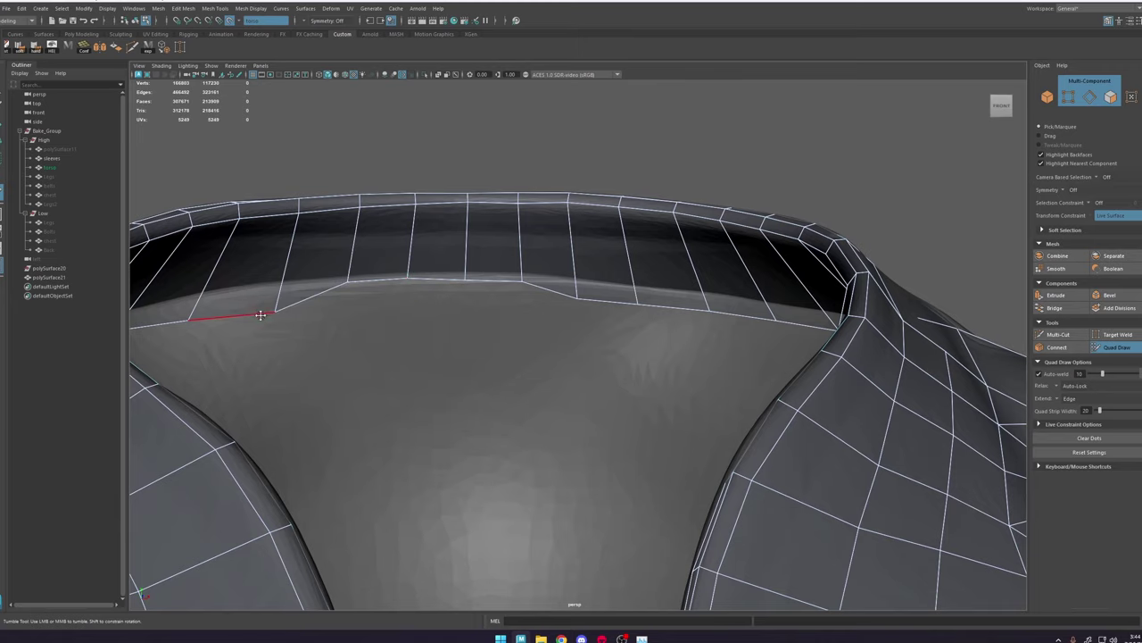
pyautogui.moveTo(260, 315); pyautogui.dragTo(267, 287)
pyautogui.keyDown('alt'); pyautogui.moveTo(444, 301); pyautogui.dragTo(683, 312, button='middle'); pyautogui.keyUp('alt')
pyautogui.keyDown('alt'); pyautogui.moveTo(684, 311); pyautogui.dragTo(621, 334); pyautogui.keyUp('alt')
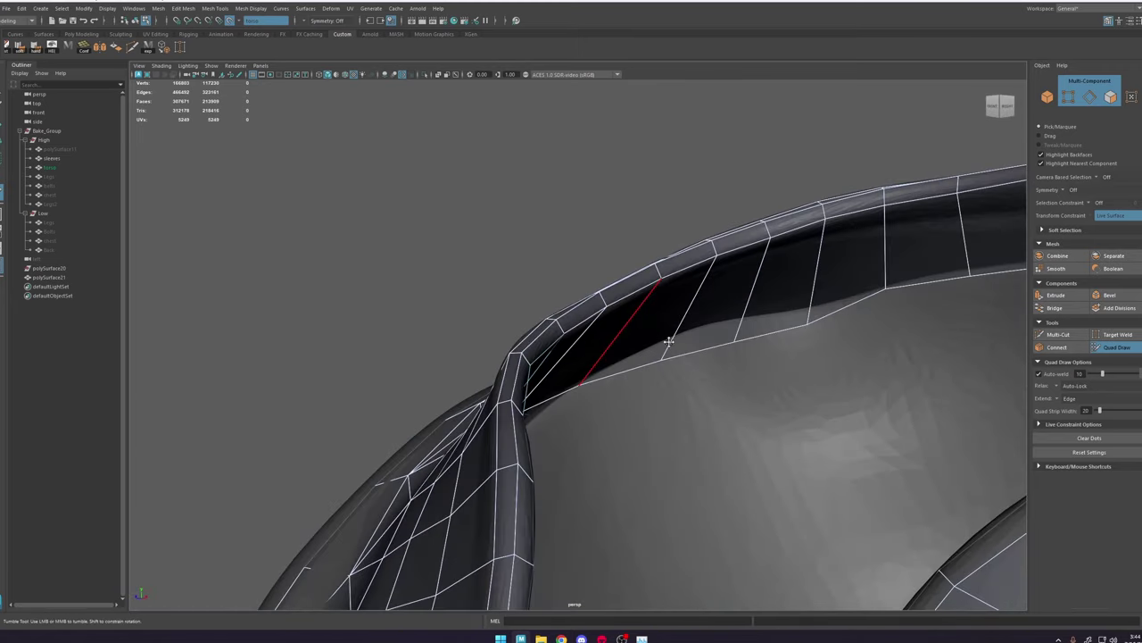
pyautogui.moveTo(812, 318); pyautogui.dragTo(820, 310)
pyautogui.hotkey('ctrl', 'z')
# Step: Move collar-border vertices up and to the right along the rim
pyautogui.moveTo(737, 342); pyautogui.dragTo(771, 323)
pyautogui.keyDown('alt'); pyautogui.moveTo(771, 322); pyautogui.dragTo(629, 314, button='middle'); pyautogui.keyUp('alt')
pyautogui.moveTo(527, 351); pyautogui.dragTo(565, 329)
pyautogui.keyDown('alt'); pyautogui.moveTo(565, 329); pyautogui.dragTo(513, 329, button='right'); pyautogui.keyUp('alt')
pyautogui.keyDown('alt'); pyautogui.moveTo(571, 326); pyautogui.dragTo(625, 334); pyautogui.keyUp('alt')
pyautogui.keyDown('alt'); pyautogui.moveTo(625, 334); pyautogui.dragTo(553, 335, button='middle'); pyautogui.keyUp('alt')
pyautogui.moveTo(554, 334)
pyautogui.keyDown('alt'); pyautogui.mouseDown()
pyautogui.moveTo(479, 310)
pyautogui.moveTo(470, 342)
pyautogui.moveTo(604, 253)
pyautogui.mouseUp(); pyautogui.keyUp('alt')
# Step: Select a collar rim border vertex and slide it into place
pyautogui.press('w')
pyautogui.click(469, 352)
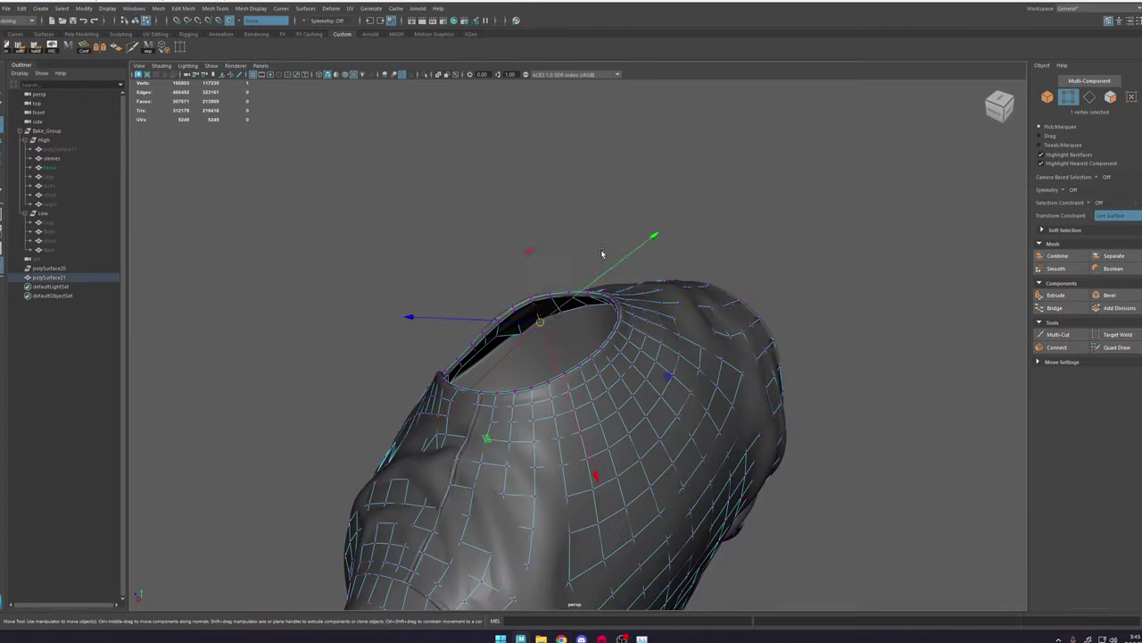
pyautogui.press('f')
pyautogui.moveTo(652, 487); pyautogui.dragTo(686, 546)
pyautogui.click(1116, 347)
pyautogui.moveTo(661, 357)
pyautogui.keyDown('alt'); pyautogui.mouseDown()
pyautogui.moveTo(587, 333)
pyautogui.moveTo(683, 327)
pyautogui.moveTo(535, 428)
pyautogui.mouseUp(); pyautogui.keyUp('alt')
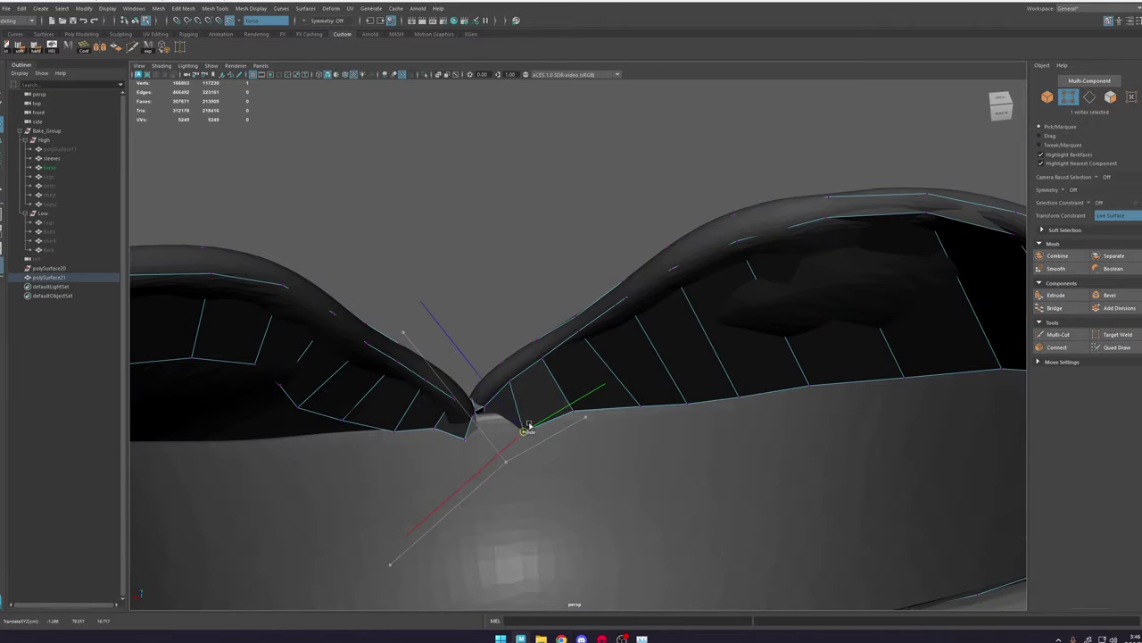
# Step: Reposition collar rim vertices at the notch onto the high-poly neckline
pyautogui.press('4')
pyautogui.press('w')
pyautogui.press('5')
pyautogui.click(1116, 347)
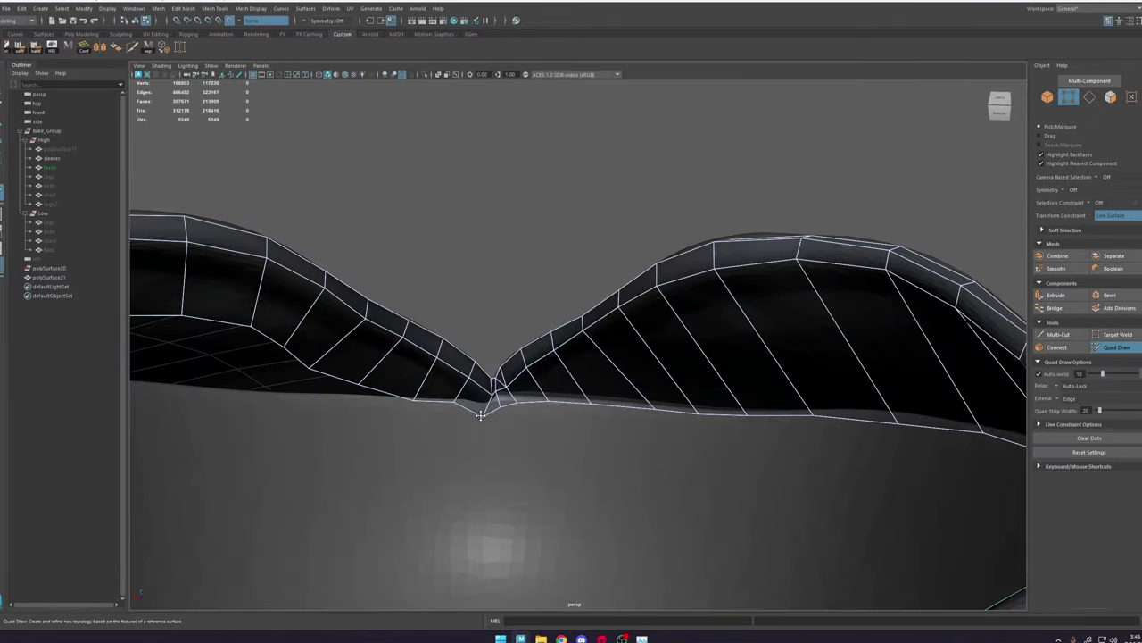
pyautogui.moveTo(325, 367)
pyautogui.keyDown('alt'); pyautogui.mouseDown()
pyautogui.moveTo(470, 309)
pyautogui.moveTo(460, 336)
pyautogui.mouseUp(); pyautogui.keyUp('alt')
pyautogui.keyDown('alt'); pyautogui.moveTo(482, 357); pyautogui.dragTo(536, 384); pyautogui.keyUp('alt')
pyautogui.press('w')
pyautogui.hotkey('ctrl', 'shift', 'q')
pyautogui.moveTo(576, 435)
pyautogui.mouseDown()
pyautogui.moveTo(558, 454)
pyautogui.moveTo(559, 340)
pyautogui.moveTo(523, 283)
pyautogui.moveTo(364, 281)
pyautogui.moveTo(592, 301)
pyautogui.moveTo(647, 272)
pyautogui.moveTo(564, 248)
pyautogui.mouseUp()
# Step: Select a vertex on the upper chest just below the collar
pyautogui.press('w')
pyautogui.click(1119, 348)
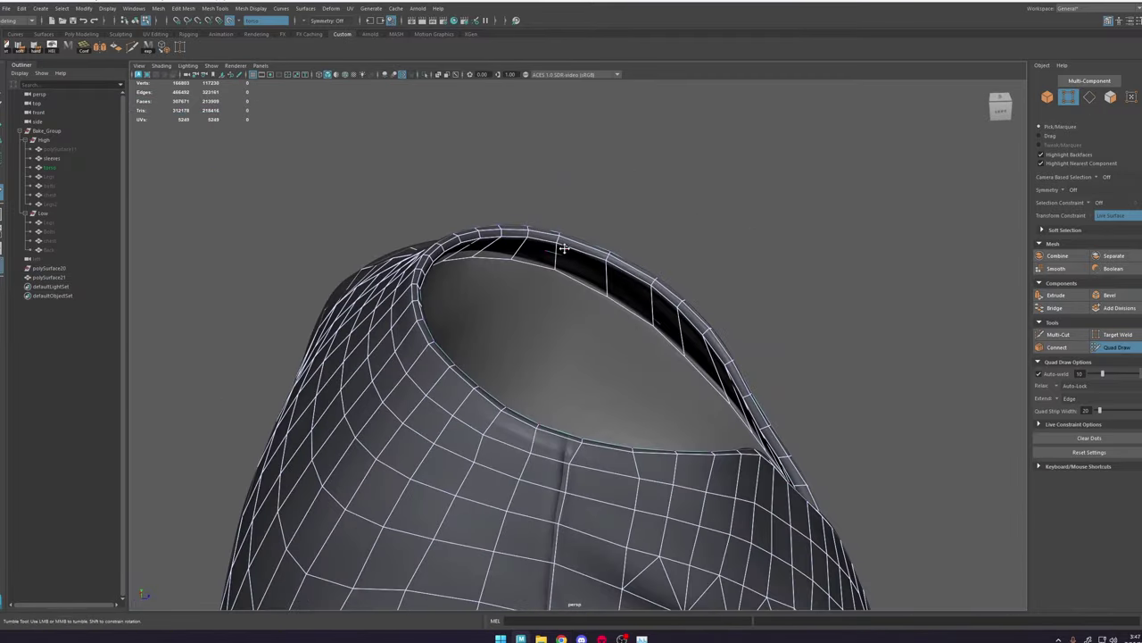
pyautogui.keyDown('alt'); pyautogui.moveTo(619, 258); pyautogui.dragTo(573, 272); pyautogui.keyUp('alt')
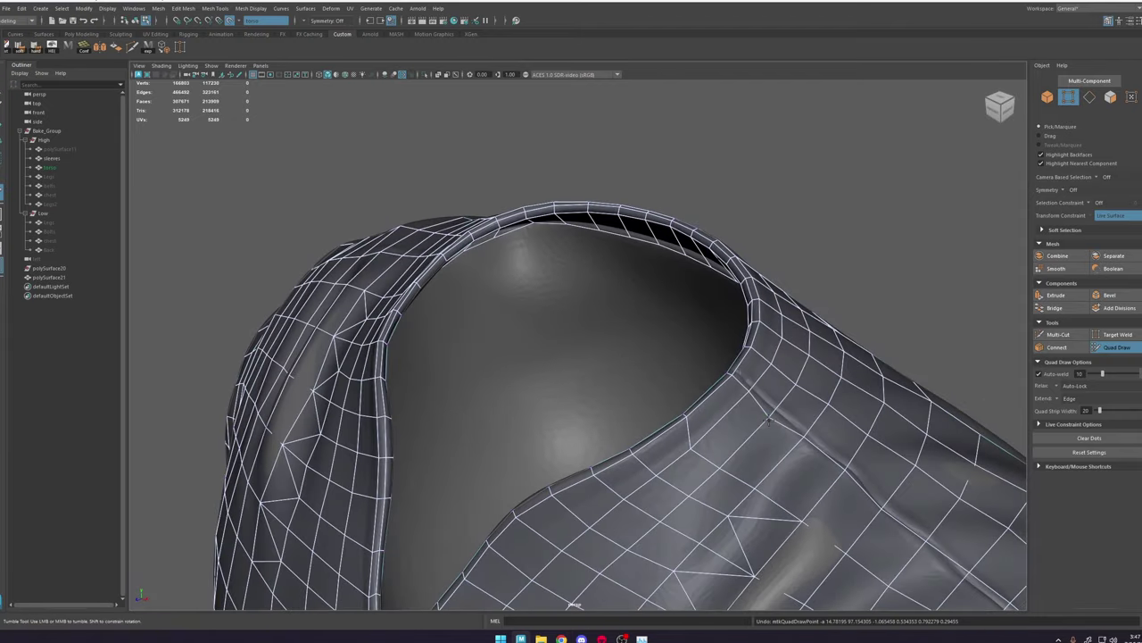
pyautogui.press('w')
pyautogui.click(772, 417)
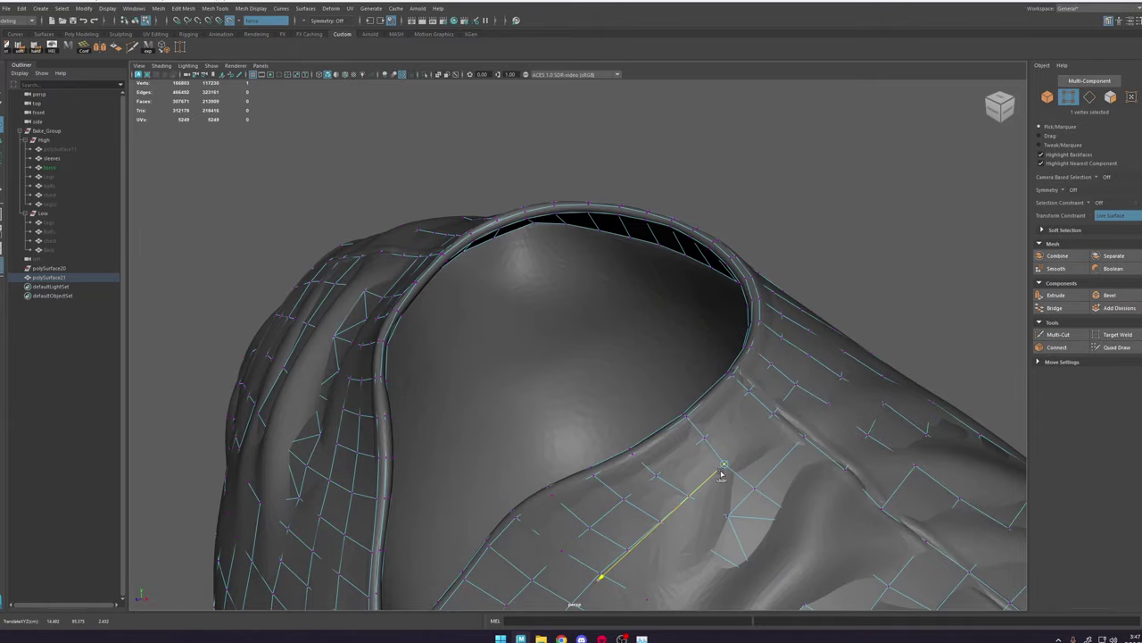
# Step: Isolate the low-poly robe, polySurface21, in the viewport
pyautogui.click(1109, 350)
pyautogui.scroll(-5, 625, 330)
pyautogui.keyDown('alt'); pyautogui.moveTo(598, 330); pyautogui.dragTo(714, 281); pyautogui.keyUp('alt')
pyautogui.scroll(8, 625, 286)
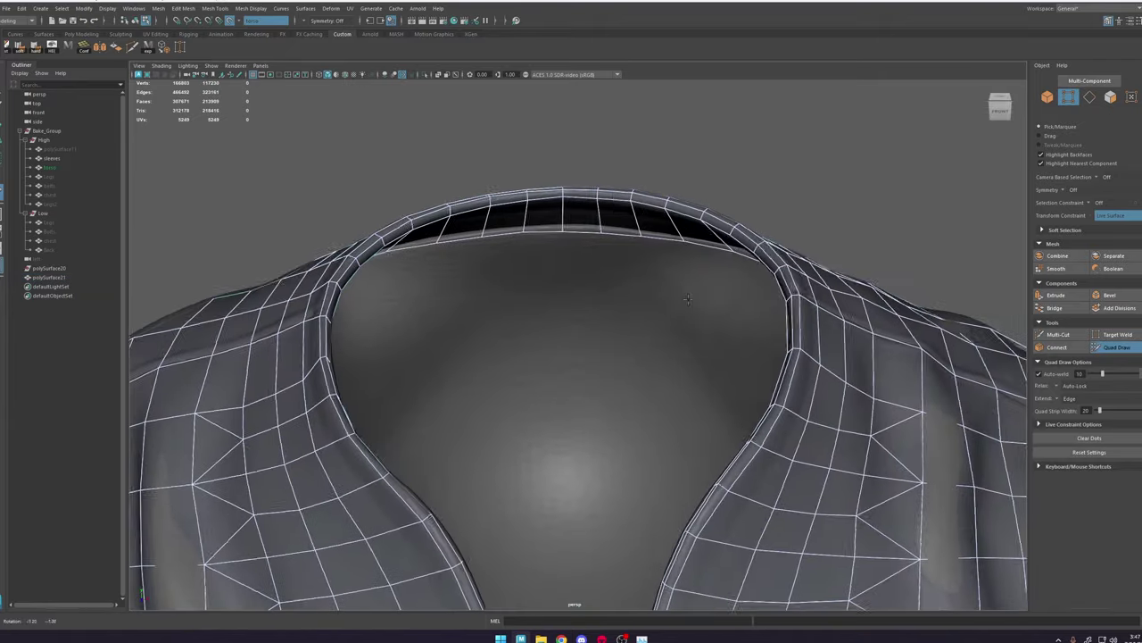
pyautogui.moveTo(575, 241)
pyautogui.keyDown('alt'); pyautogui.mouseDown()
pyautogui.moveTo(745, 290)
pyautogui.moveTo(826, 299)
pyautogui.mouseUp(); pyautogui.keyUp('alt')
pyautogui.press('w')
pyautogui.moveTo(658, 314); pyautogui.dragTo(801, 237, button='right')
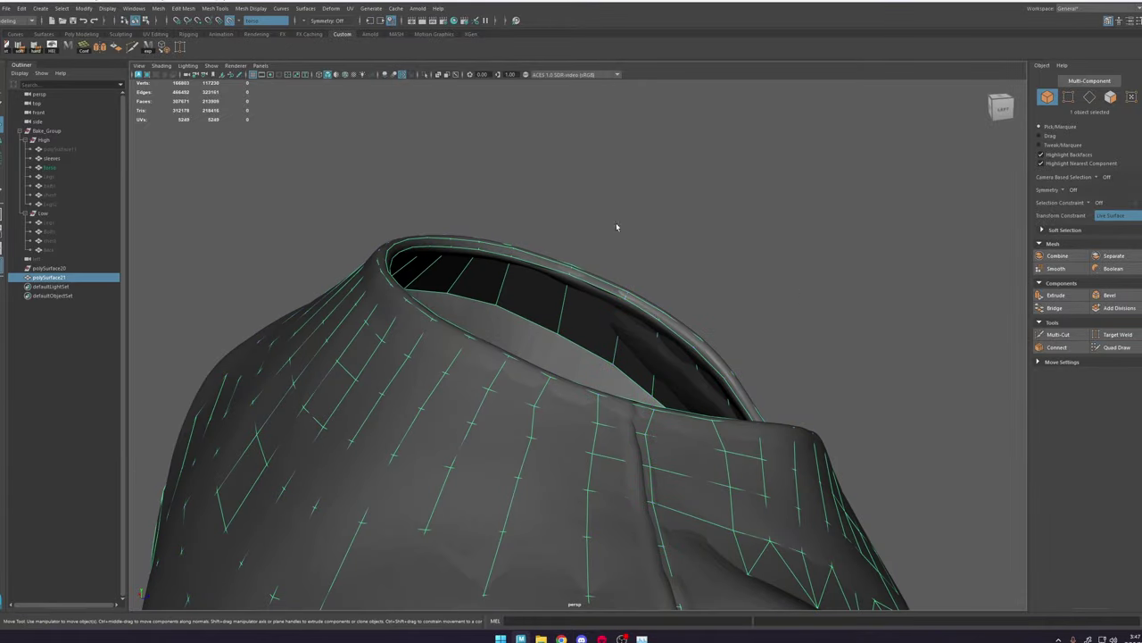
pyautogui.click(425, 76)
pyautogui.keyDown('alt'); pyautogui.moveTo(723, 254); pyautogui.dragTo(259, 98); pyautogui.keyUp('alt')
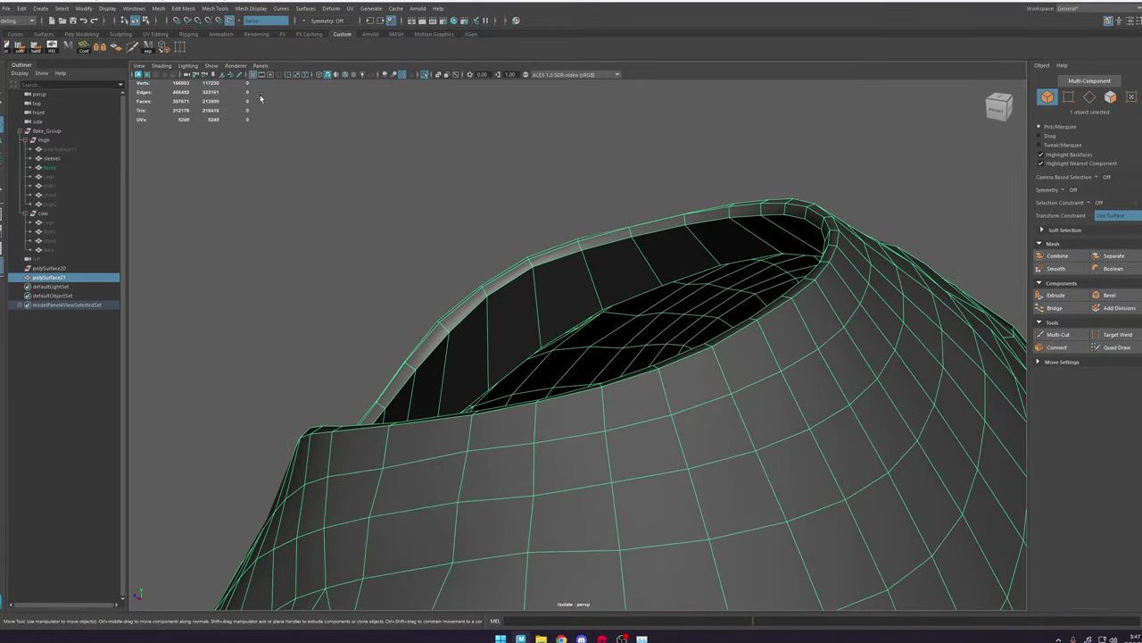
# Step: Multi-Cut an edge loop around the neck opening
pyautogui.click(132, 48)
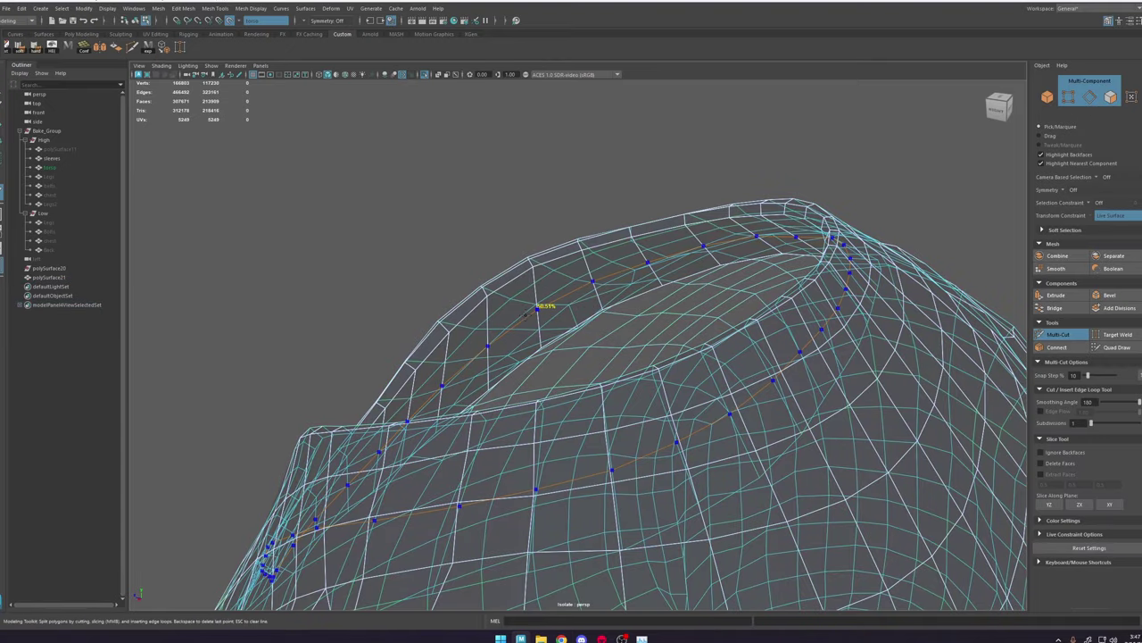
pyautogui.keyDown('ctrl'); pyautogui.click(534, 309); pyautogui.keyUp('ctrl')
pyautogui.press('w')
pyautogui.keyDown('alt'); pyautogui.moveTo(653, 323); pyautogui.dragTo(568, 273, button='right'); pyautogui.keyUp('alt')
pyautogui.keyDown('alt'); pyautogui.moveTo(568, 273); pyautogui.dragTo(722, 251); pyautogui.keyUp('alt')
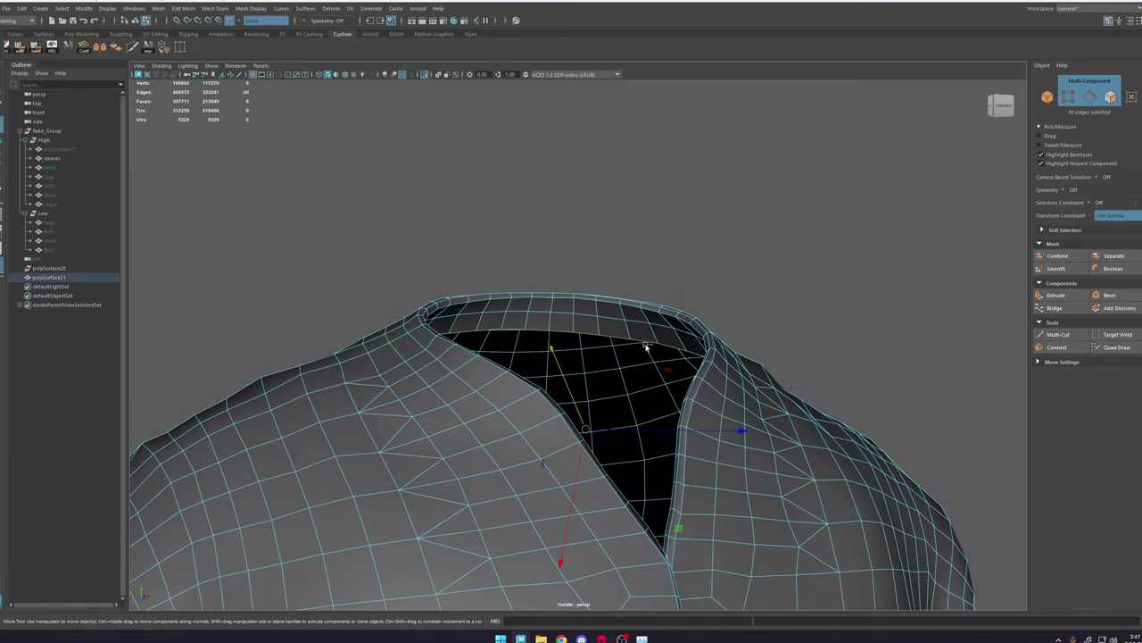
# Step: Scale the neck border edges down so they collapse into one centre vertex
pyautogui.press('r')
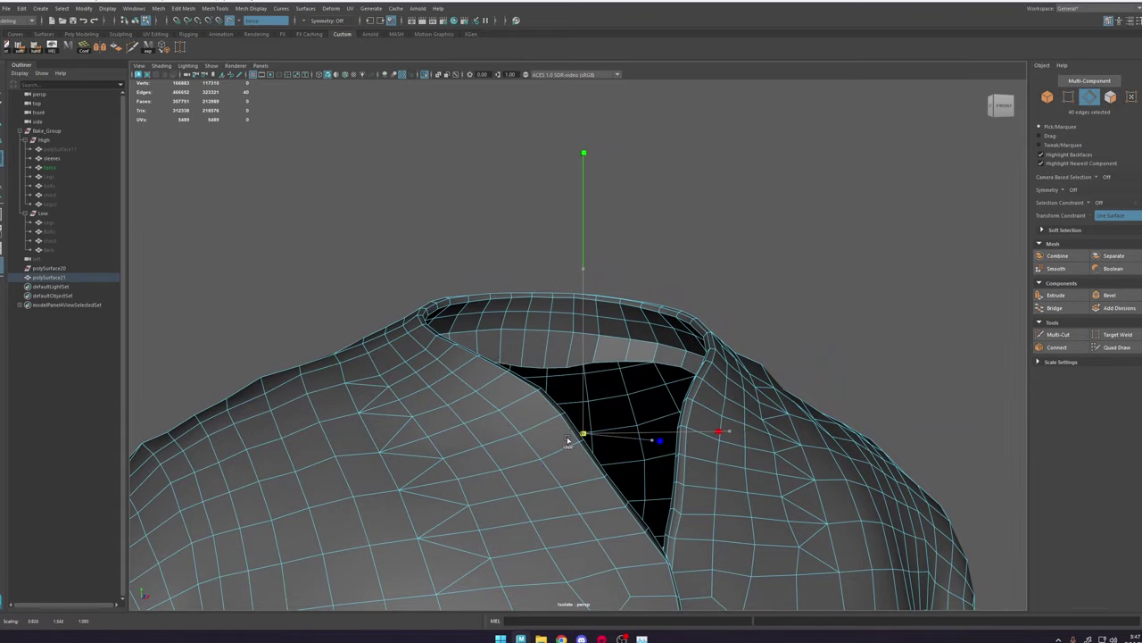
pyautogui.keyDown('shift'); pyautogui.moveTo(696, 262); pyautogui.dragTo(693, 233, button='right'); pyautogui.keyUp('shift')
pyautogui.keyDown('alt'); pyautogui.moveTo(663, 284); pyautogui.dragTo(769, 329); pyautogui.keyUp('alt')
pyautogui.moveTo(536, 365); pyautogui.dragTo(581, 327, button='right')
# Step: Select all 40 fan faces of the neck cap
pyautogui.click(755, 339)
pyautogui.keyDown('alt'); pyautogui.moveTo(754, 339); pyautogui.dragTo(668, 333); pyautogui.keyUp('alt')
pyautogui.click(605, 343)
pyautogui.moveTo(594, 310); pyautogui.dragTo(601, 341, button='right')
pyautogui.click(605, 340)
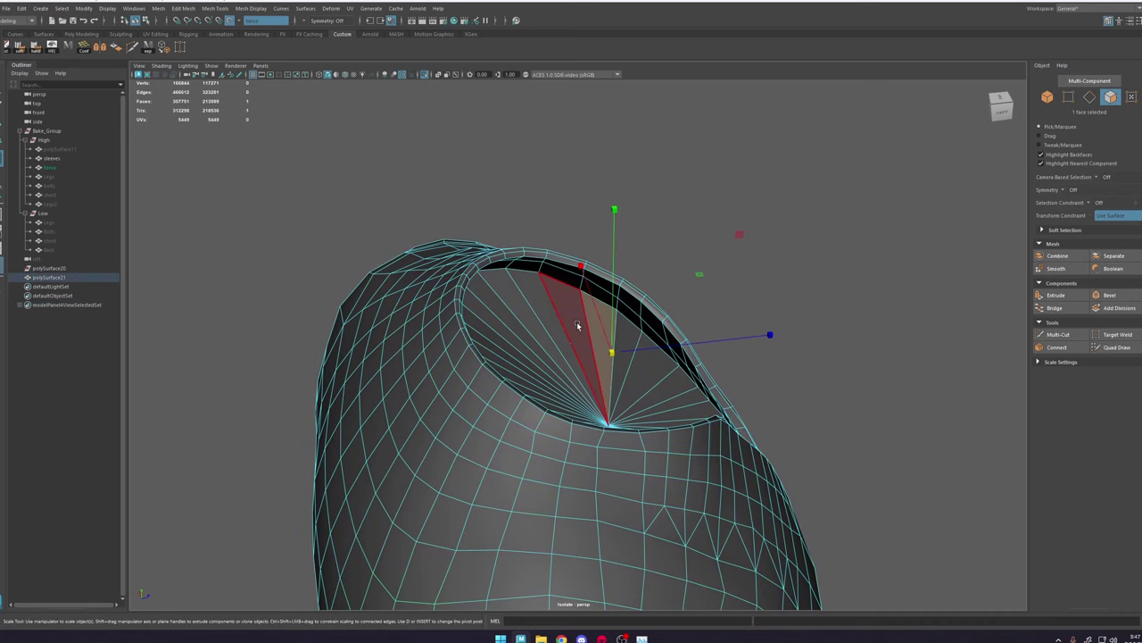
pyautogui.keyDown('shift'); pyautogui.moveTo(530, 393); pyautogui.dragTo(531, 389); pyautogui.keyUp('shift')
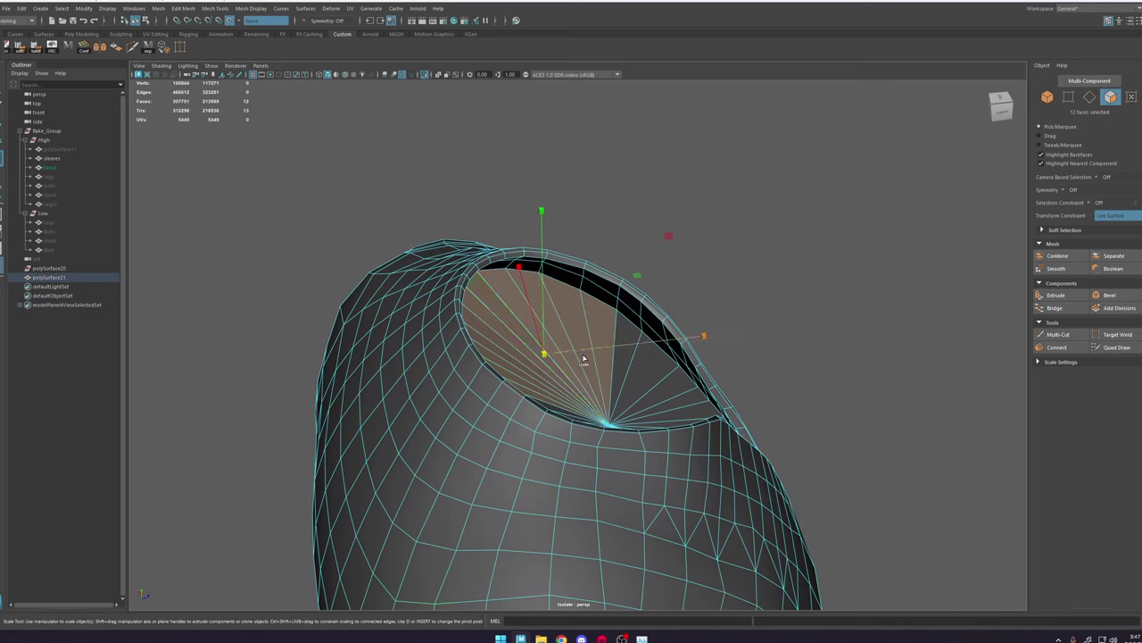
pyautogui.keyDown('alt'); pyautogui.moveTo(583, 358); pyautogui.dragTo(532, 379); pyautogui.keyUp('alt')
pyautogui.click(499, 337)
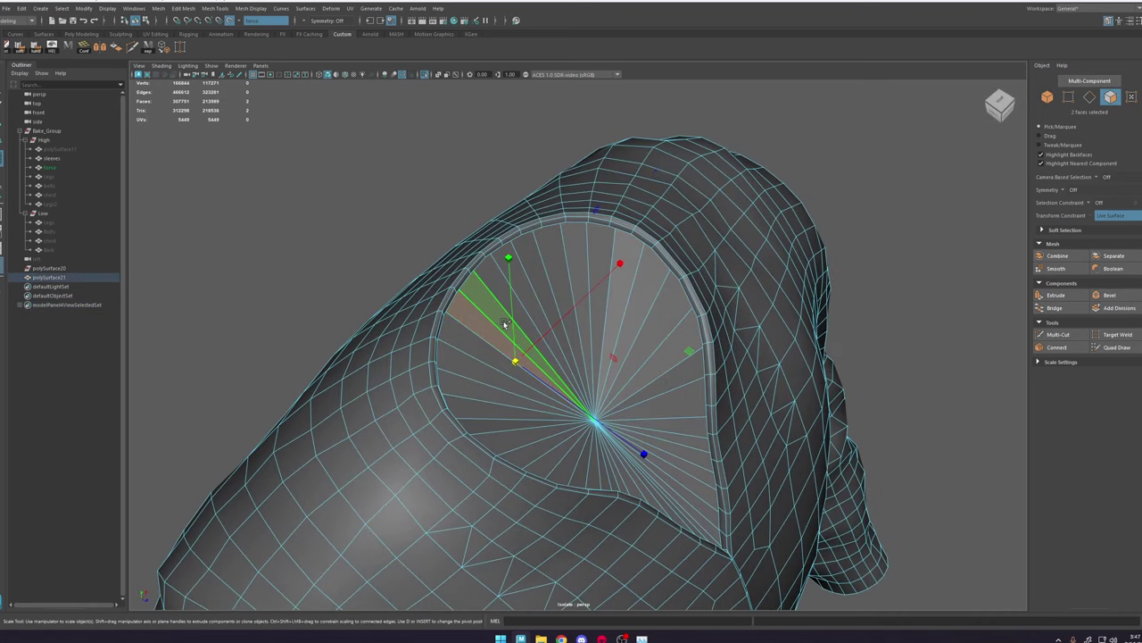
pyautogui.moveTo(551, 314); pyautogui.dragTo(656, 395)
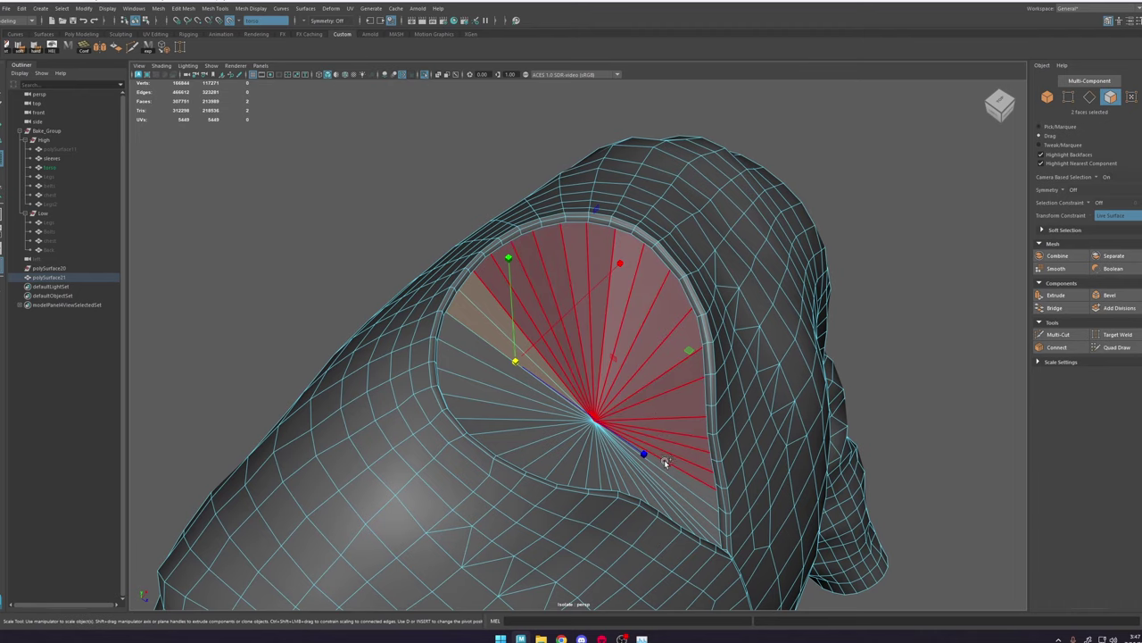
pyautogui.moveTo(527, 384); pyautogui.dragTo(530, 384)
pyautogui.keyDown('alt'); pyautogui.moveTo(613, 390); pyautogui.dragTo(492, 393); pyautogui.keyUp('alt')
# Step: Extrude the cap faces with an inward offset of about 1.6 to form a border ring
pyautogui.hotkey('ctrl', 'e')
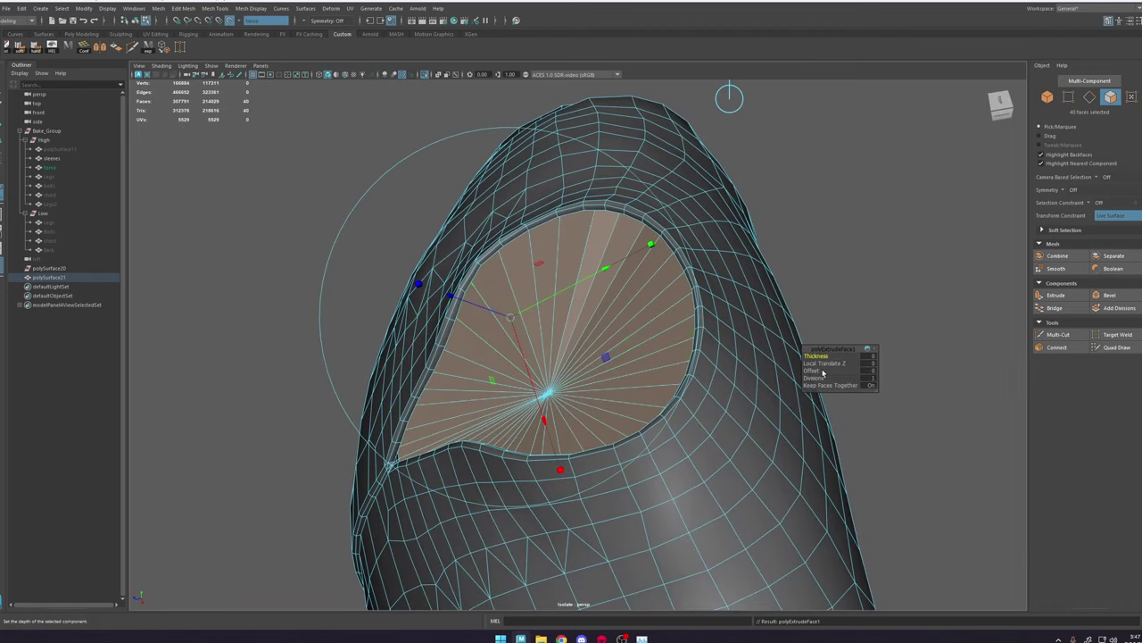
pyautogui.moveTo(813, 370); pyautogui.dragTo(822, 370)
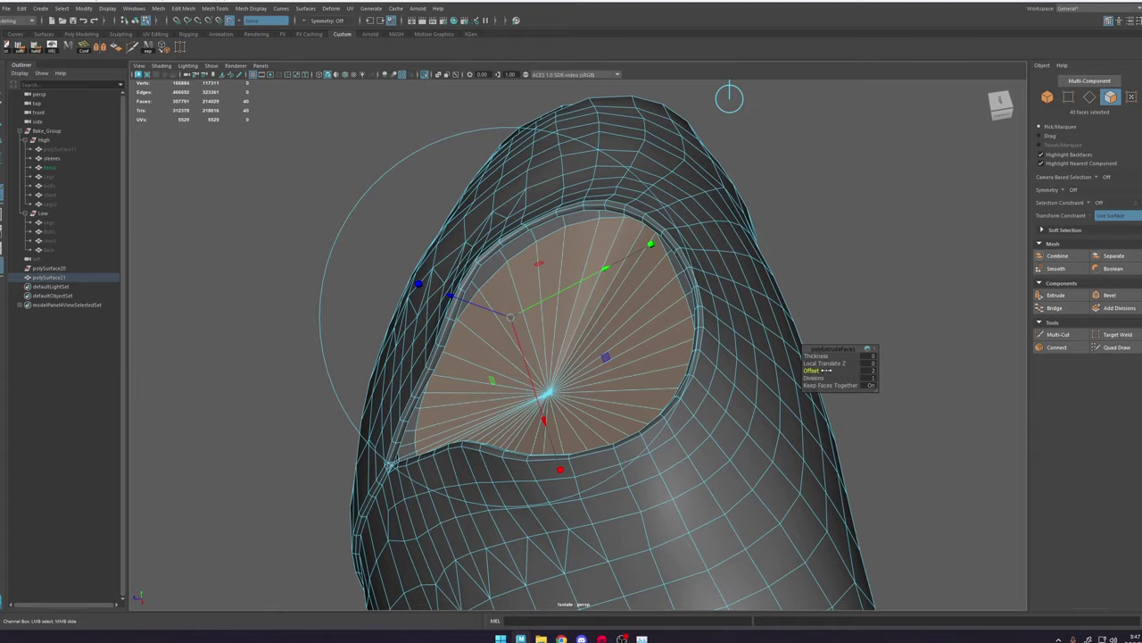
pyautogui.keyDown('alt'); pyautogui.moveTo(654, 317); pyautogui.dragTo(738, 294); pyautogui.keyUp('alt')
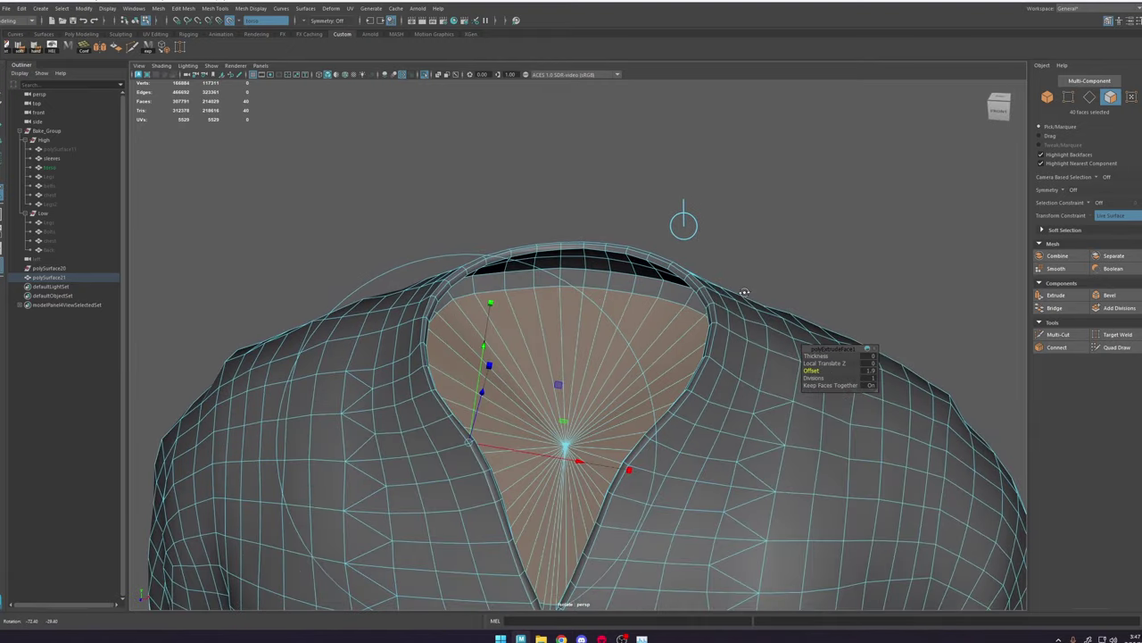
pyautogui.moveTo(739, 294); pyautogui.dragTo(739, 293, button='middle')
pyautogui.keyDown('alt'); pyautogui.moveTo(740, 293); pyautogui.dragTo(837, 293); pyautogui.keyUp('alt')
pyautogui.moveTo(628, 299); pyautogui.dragTo(714, 223, button='right')
pyautogui.click(714, 223)
pyautogui.scroll(-5, 660, 201)
pyautogui.keyDown('alt'); pyautogui.moveTo(646, 196); pyautogui.dragTo(571, 192); pyautogui.keyUp('alt')
pyautogui.click(578, 335)
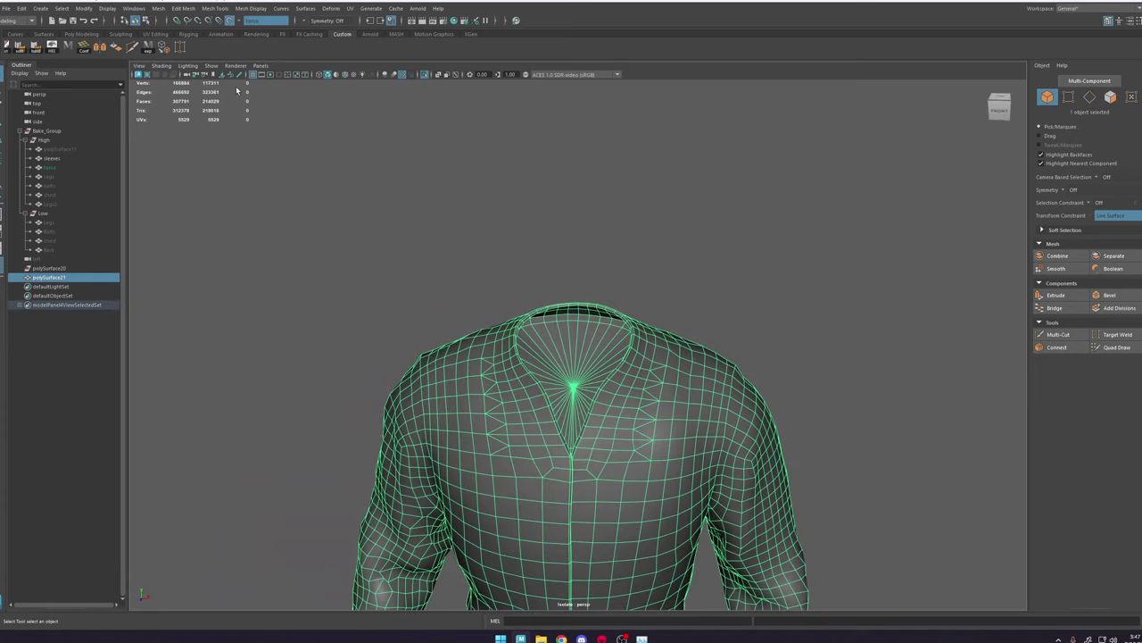
pyautogui.click(890, 360)
pyautogui.keyDown('alt'); pyautogui.moveTo(890, 359); pyautogui.dragTo(763, 339, button='right'); pyautogui.keyUp('alt')
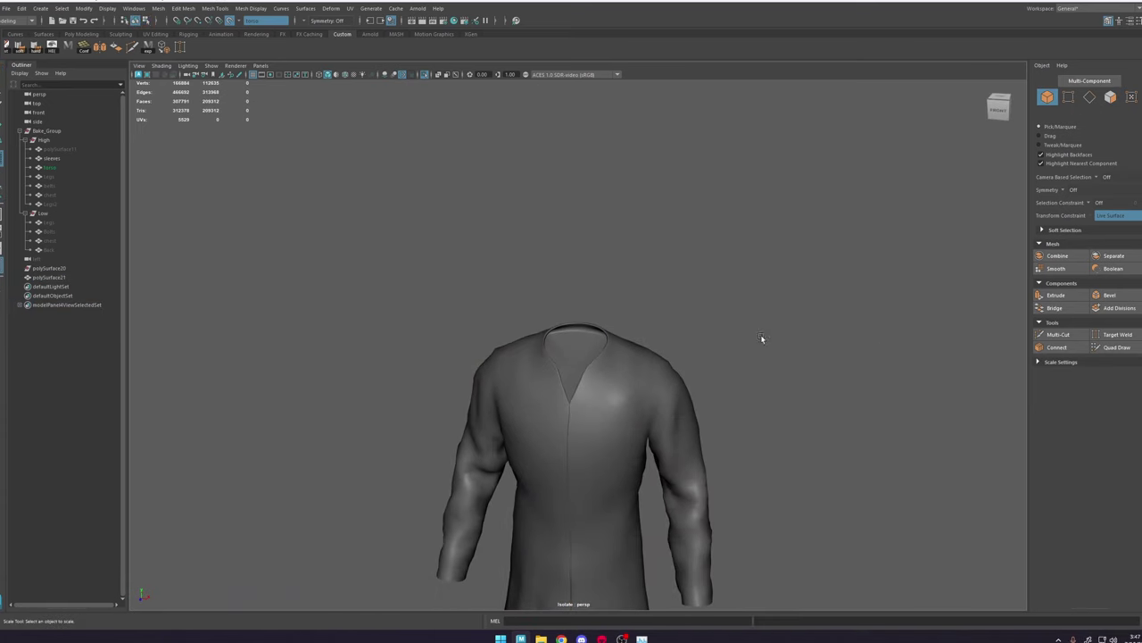
pyautogui.keyDown('alt'); pyautogui.moveTo(762, 339); pyautogui.dragTo(737, 250, button='middle'); pyautogui.keyUp('alt')
pyautogui.keyDown('alt'); pyautogui.moveTo(737, 249); pyautogui.dragTo(689, 247); pyautogui.keyUp('alt')
pyautogui.keyDown('alt'); pyautogui.moveTo(690, 248); pyautogui.dragTo(743, 234, button='right'); pyautogui.keyUp('alt')
pyautogui.keyDown('alt'); pyautogui.moveTo(743, 233); pyautogui.dragTo(525, 259); pyautogui.keyUp('alt')
pyautogui.keyDown('alt'); pyautogui.moveTo(525, 258); pyautogui.dragTo(580, 243, button='right'); pyautogui.keyUp('alt')
pyautogui.keyDown('alt'); pyautogui.moveTo(721, 173); pyautogui.dragTo(857, 180); pyautogui.keyUp('alt')
pyautogui.keyDown('alt'); pyautogui.moveTo(857, 180); pyautogui.dragTo(636, 268, button='right'); pyautogui.keyUp('alt')
pyautogui.keyDown('alt'); pyautogui.moveTo(591, 335); pyautogui.dragTo(595, 308, button='middle'); pyautogui.keyUp('alt')
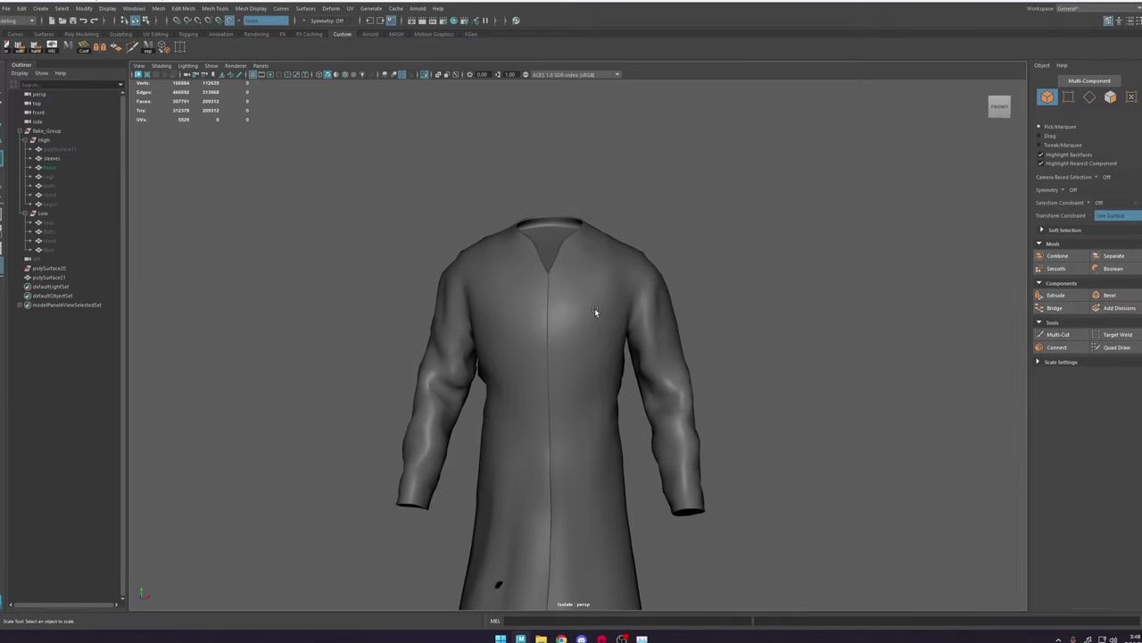
pyautogui.keyDown('alt'); pyautogui.moveTo(595, 308); pyautogui.dragTo(581, 246, button='right'); pyautogui.keyUp('alt')
pyautogui.keyDown('alt'); pyautogui.moveTo(453, 290); pyautogui.dragTo(443, 181, button='middle'); pyautogui.keyUp('alt')
pyautogui.keyDown('alt'); pyautogui.moveTo(443, 181); pyautogui.dragTo(642, 340, button='right'); pyautogui.keyUp('alt')
pyautogui.keyDown('alt'); pyautogui.moveTo(705, 332); pyautogui.dragTo(641, 314); pyautogui.keyUp('alt')
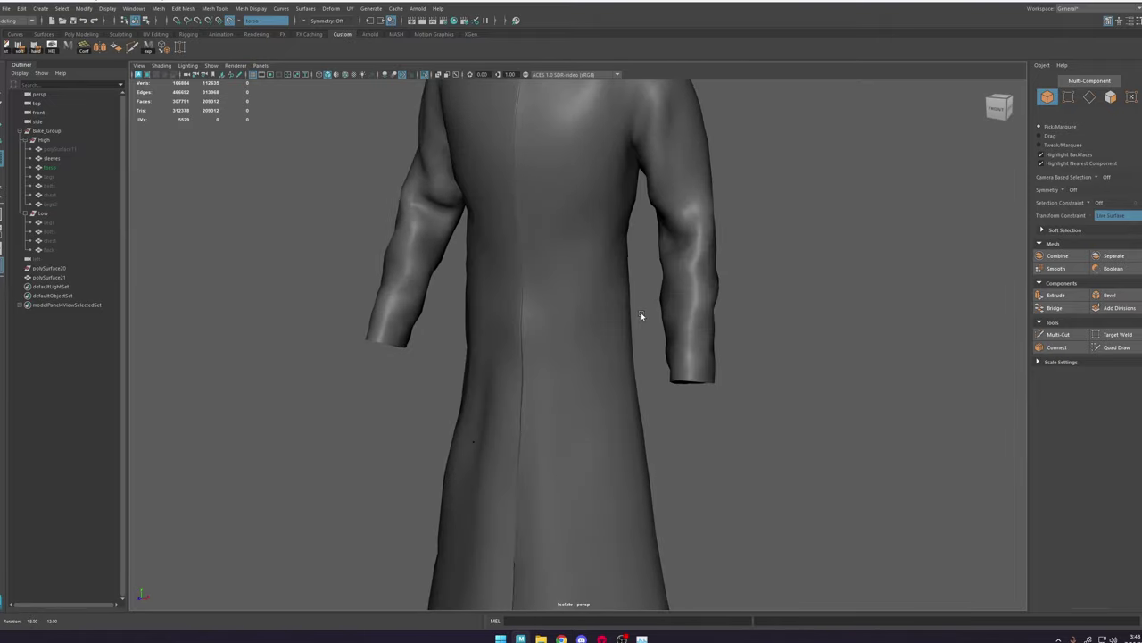
pyautogui.keyDown('alt'); pyautogui.moveTo(395, 296); pyautogui.dragTo(426, 304, button='right'); pyautogui.keyUp('alt')
pyautogui.keyDown('alt'); pyautogui.moveTo(585, 279); pyautogui.dragTo(516, 308, button='middle'); pyautogui.keyUp('alt')
pyautogui.keyDown('alt'); pyautogui.moveTo(496, 302); pyautogui.dragTo(558, 291); pyautogui.keyUp('alt')
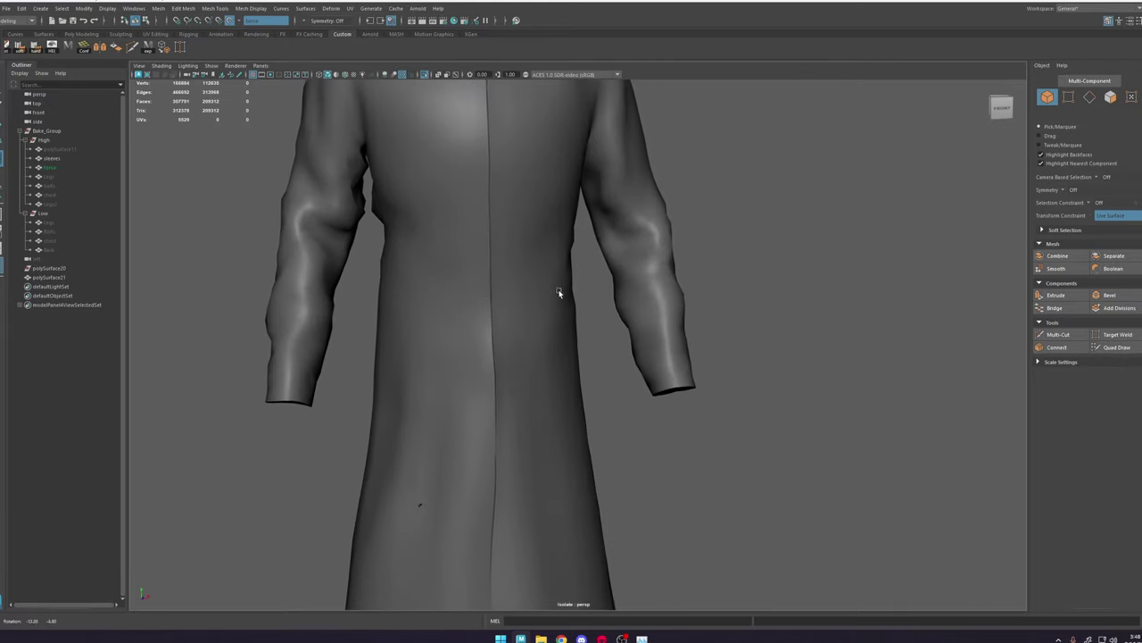
pyautogui.keyDown('alt'); pyautogui.moveTo(361, 336); pyautogui.dragTo(456, 334, button='middle'); pyautogui.keyUp('alt')
pyautogui.moveTo(456, 334)
pyautogui.keyDown('alt'); pyautogui.mouseDown()
pyautogui.moveTo(504, 301)
pyautogui.moveTo(470, 335)
pyautogui.mouseUp(); pyautogui.keyUp('alt')
pyautogui.click(420, 336)
pyautogui.press('r')
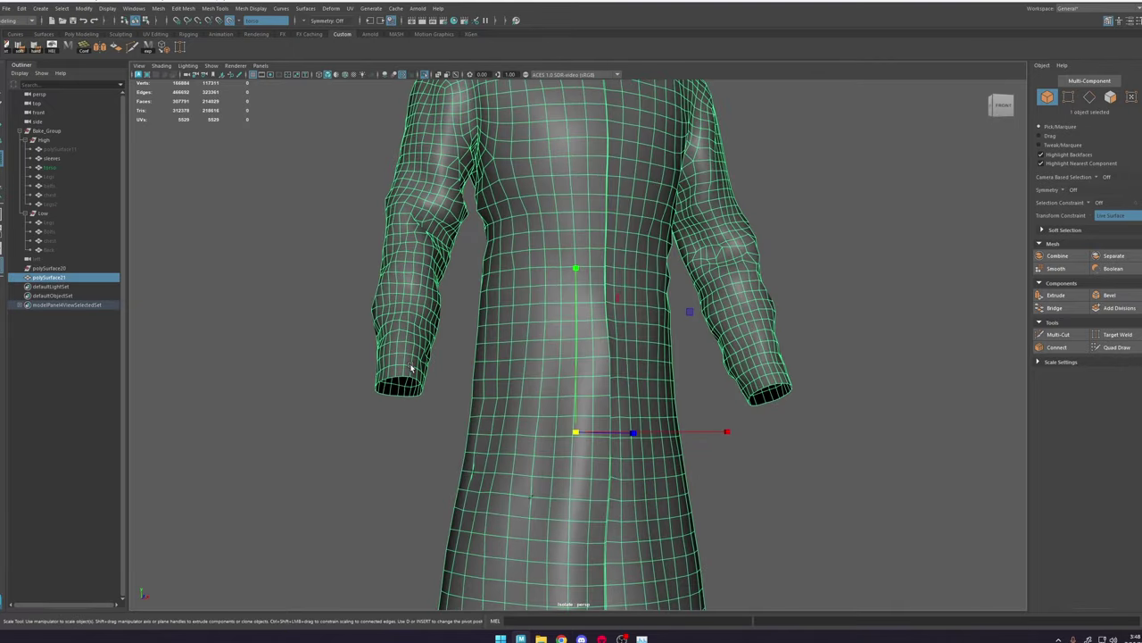
pyautogui.keyDown('alt'); pyautogui.moveTo(614, 320); pyautogui.dragTo(592, 380, button='middle'); pyautogui.keyUp('alt')
pyautogui.keyDown('alt'); pyautogui.moveTo(593, 380); pyautogui.dragTo(562, 320, button='right'); pyautogui.keyUp('alt')
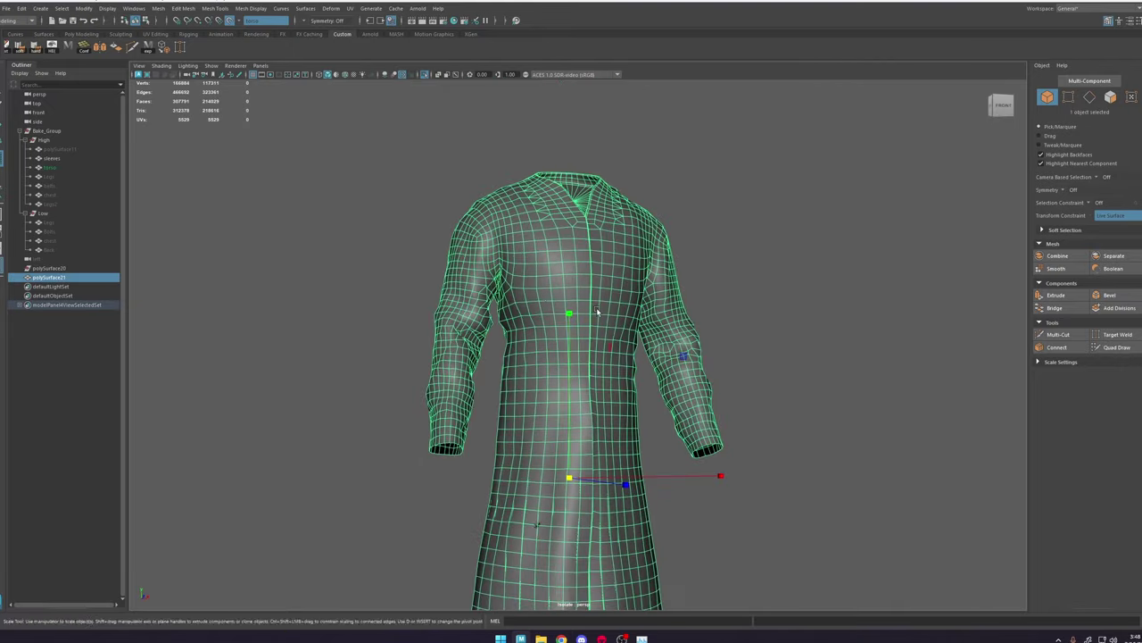
pyautogui.keyDown('alt'); pyautogui.moveTo(668, 183); pyautogui.dragTo(640, 261); pyautogui.keyUp('alt')
pyautogui.click(729, 154)
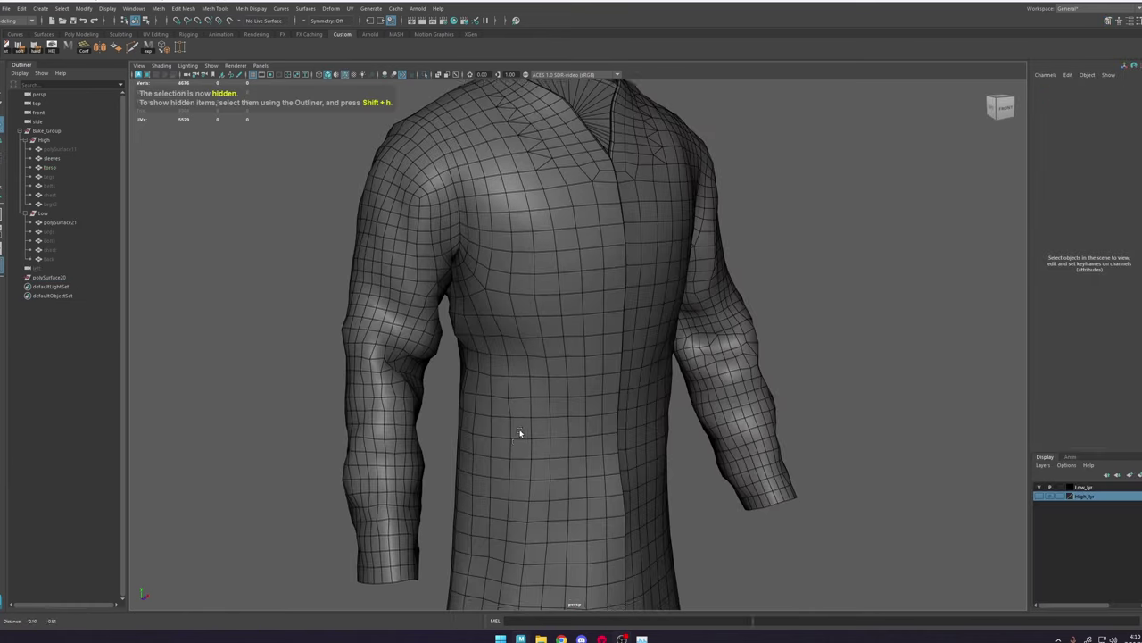
pyautogui.scroll(5, 523, 428)
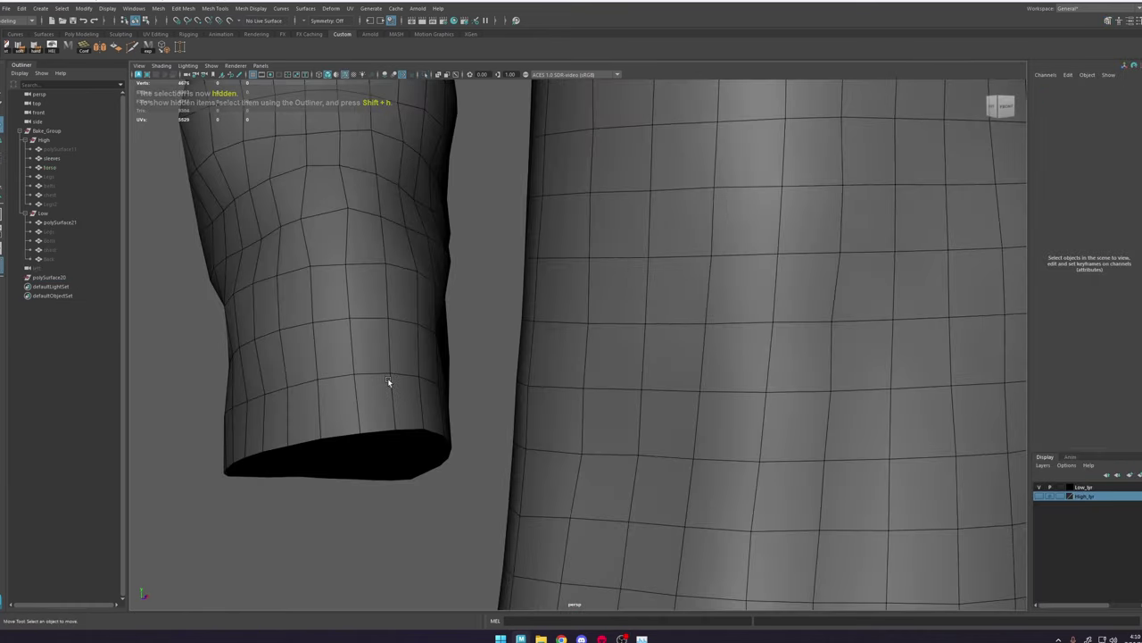
# Step: Select a vertex on the low-poly sleeve cuff and frame the view on it
pyautogui.moveTo(388, 367); pyautogui.dragTo(338, 339, button='right')
pyautogui.click(357, 432)
pyautogui.press('f')
pyautogui.scroll(-6, 459, 377)
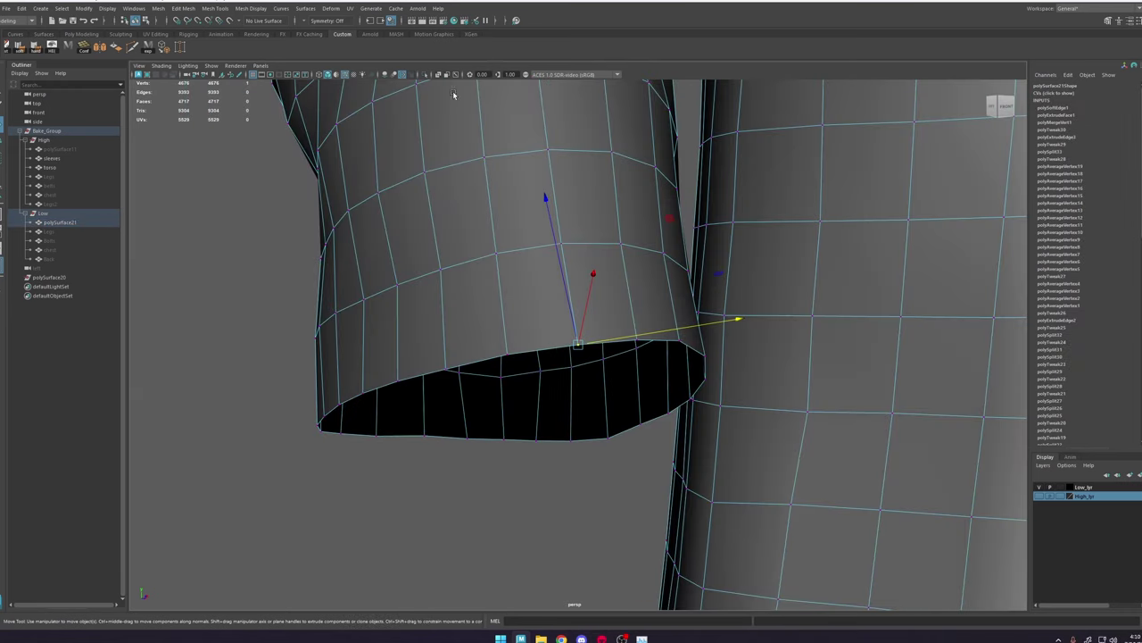
pyautogui.doubleClick(423, 77)
pyautogui.scroll(-4, 520, 216)
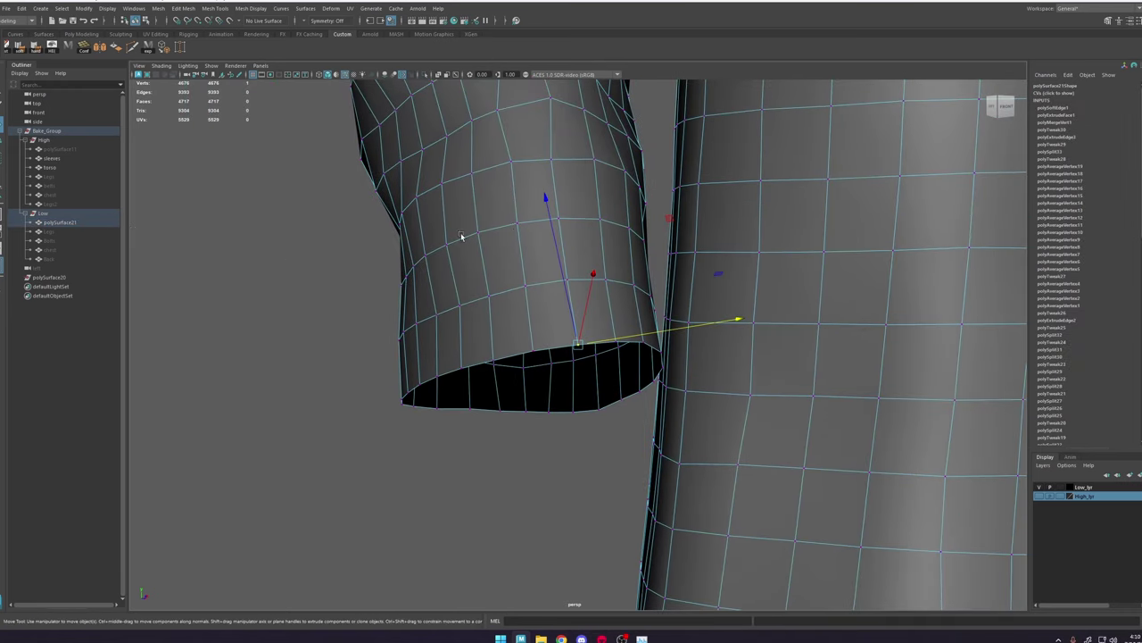
# Step: Show the High_lyr layer and select the high-poly sleeves and low-poly polySurface21
pyautogui.keyDown('alt'); pyautogui.moveTo(506, 228); pyautogui.dragTo(509, 226); pyautogui.keyUp('alt')
pyautogui.moveTo(509, 227); pyautogui.dragTo(554, 212, button='right')
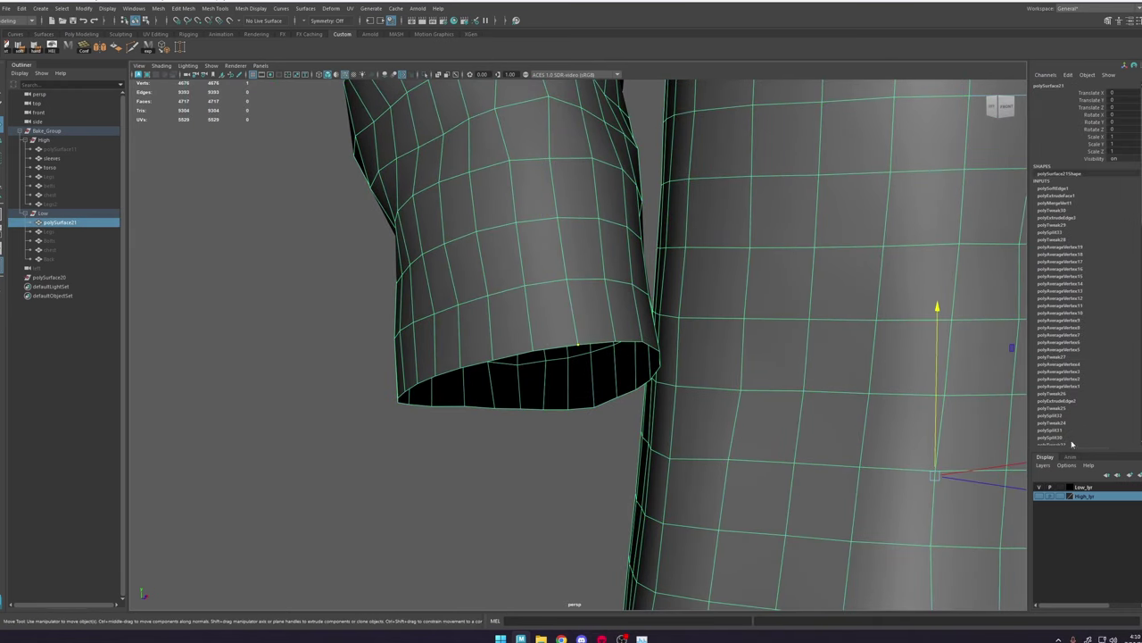
pyautogui.click(1040, 496)
pyautogui.scroll(3, 536, 433)
pyautogui.click(565, 498)
pyautogui.click(483, 338)
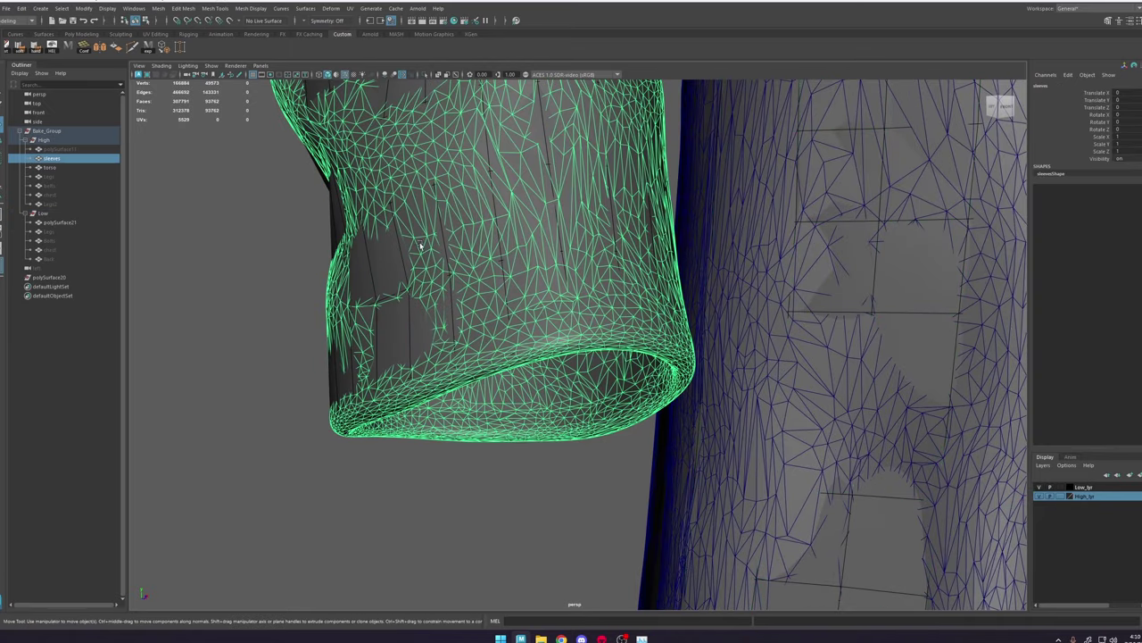
pyautogui.click(374, 327)
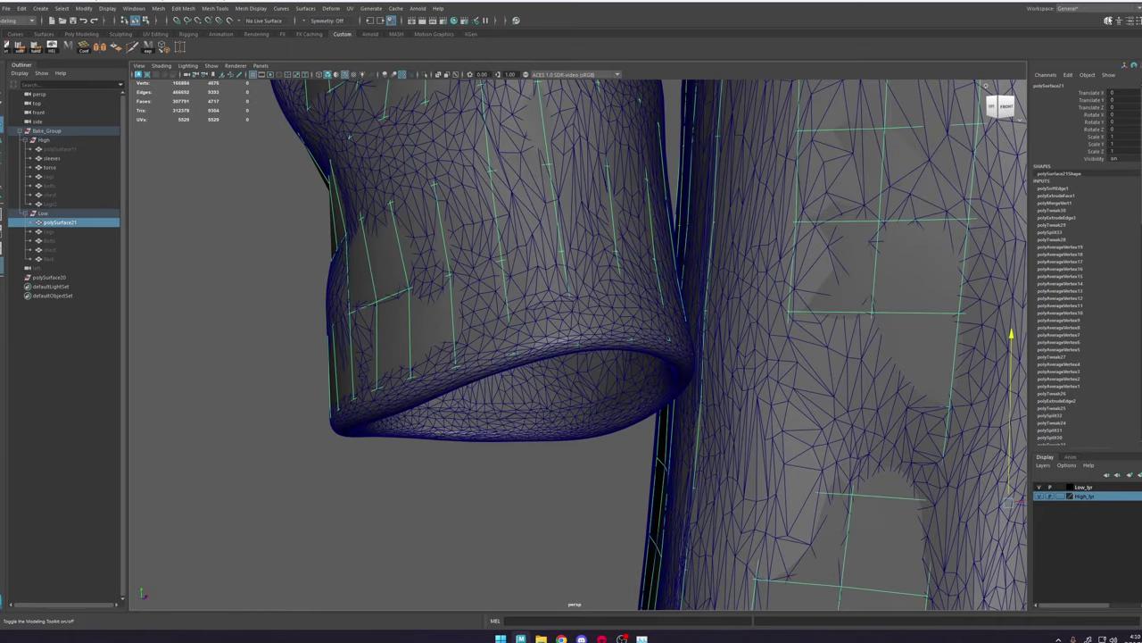
# Step: Make the high-poly sleeves mesh the live surface, then reselect polySurface21
pyautogui.click(1110, 22)
pyautogui.click(1117, 347)
pyautogui.keyDown('alt'); pyautogui.moveTo(402, 340); pyautogui.dragTo(577, 322); pyautogui.keyUp('alt')
pyautogui.press('w')
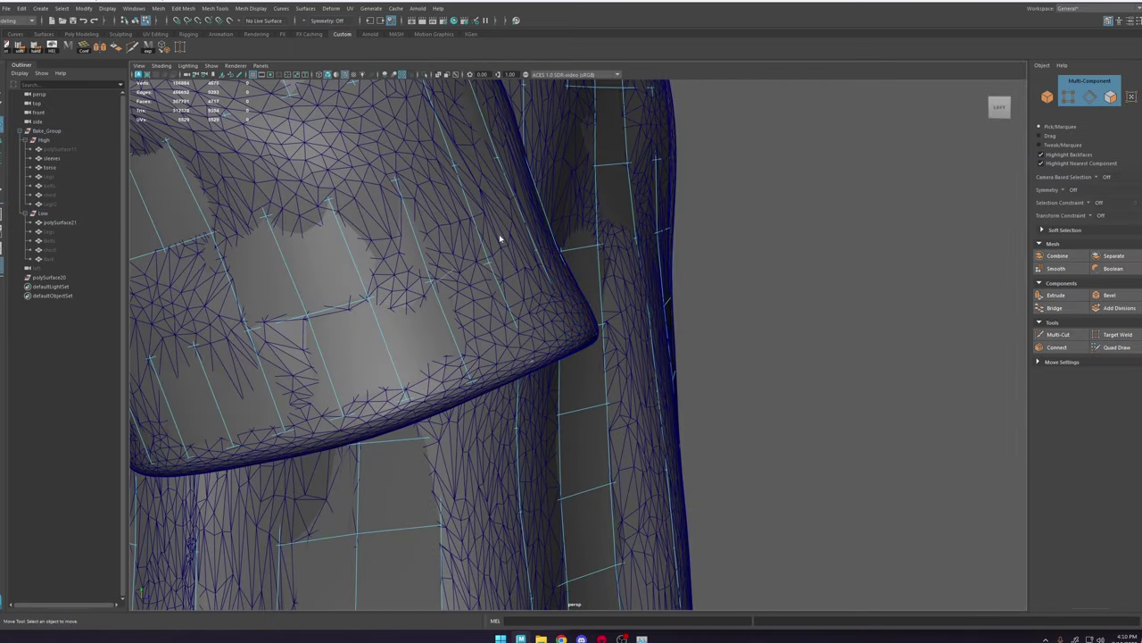
pyautogui.press('F8')
pyautogui.click(472, 229)
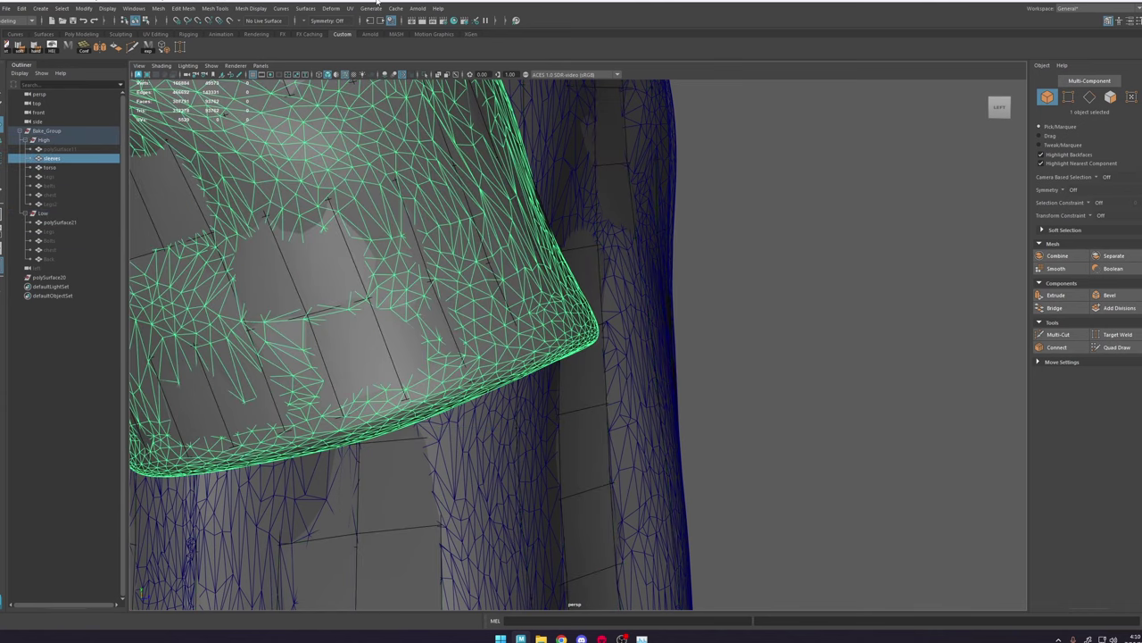
pyautogui.click(231, 23)
pyautogui.click(334, 302)
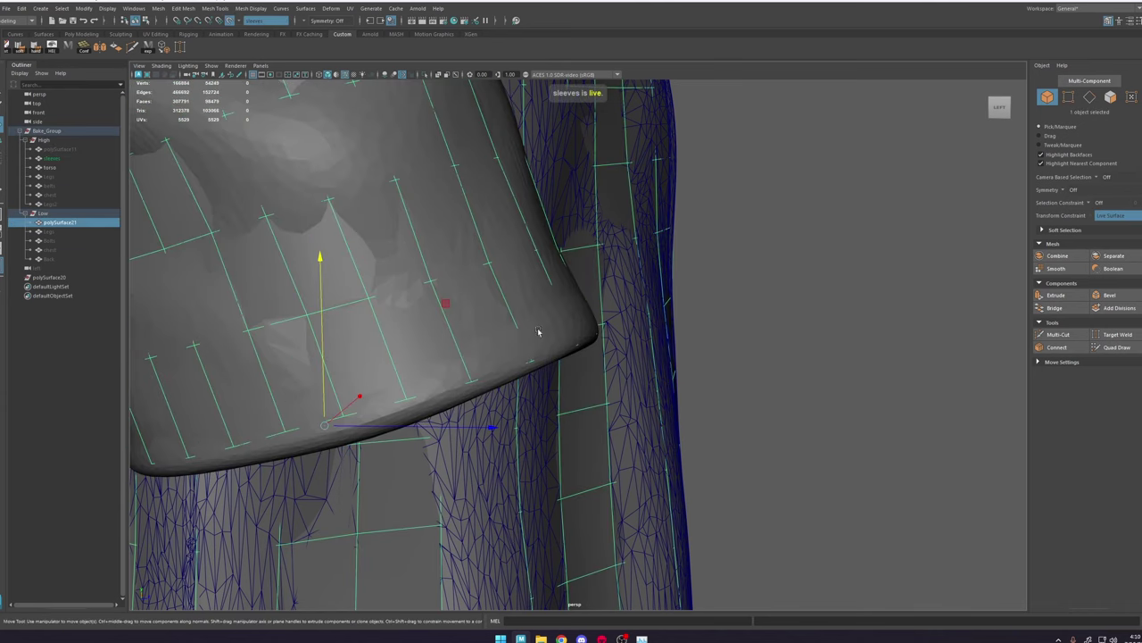
# Step: Start Quad Draw on polySurface21 and inspect the cuff's underside and other side
pyautogui.click(1107, 347)
pyautogui.moveTo(476, 418)
pyautogui.keyDown('alt'); pyautogui.mouseDown(button='right')
pyautogui.moveTo(444, 383)
pyautogui.moveTo(470, 386)
pyautogui.mouseUp(button='right'); pyautogui.keyUp('alt')
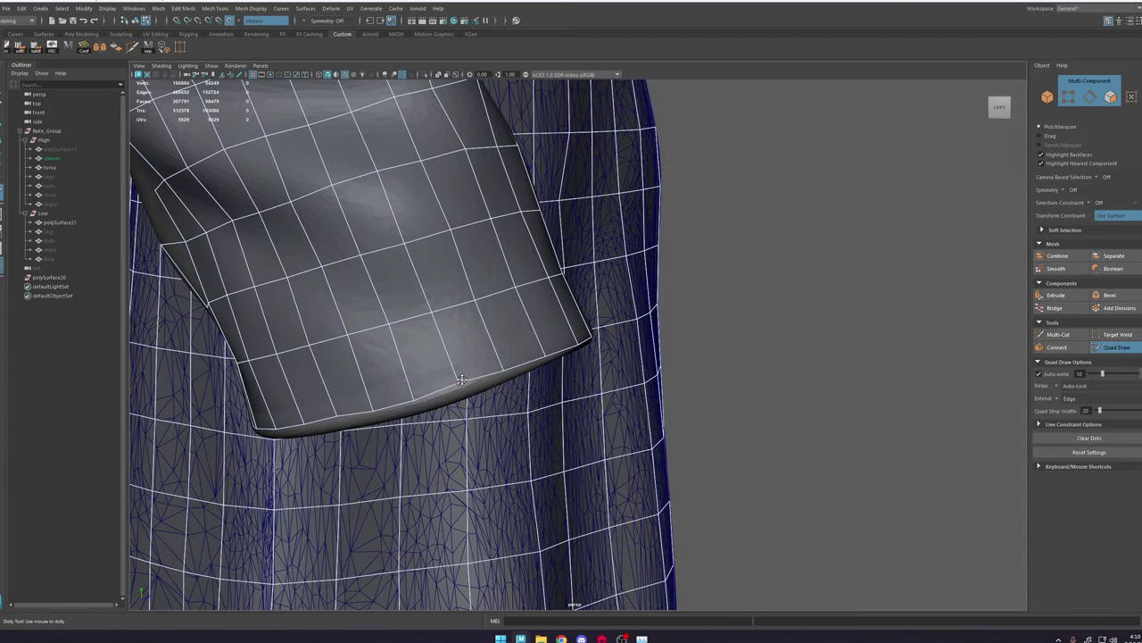
pyautogui.moveTo(459, 383)
pyautogui.keyDown('alt'); pyautogui.mouseDown()
pyautogui.moveTo(590, 374)
pyautogui.moveTo(609, 334)
pyautogui.moveTo(681, 411)
pyautogui.moveTo(604, 360)
pyautogui.mouseUp(); pyautogui.keyUp('alt')
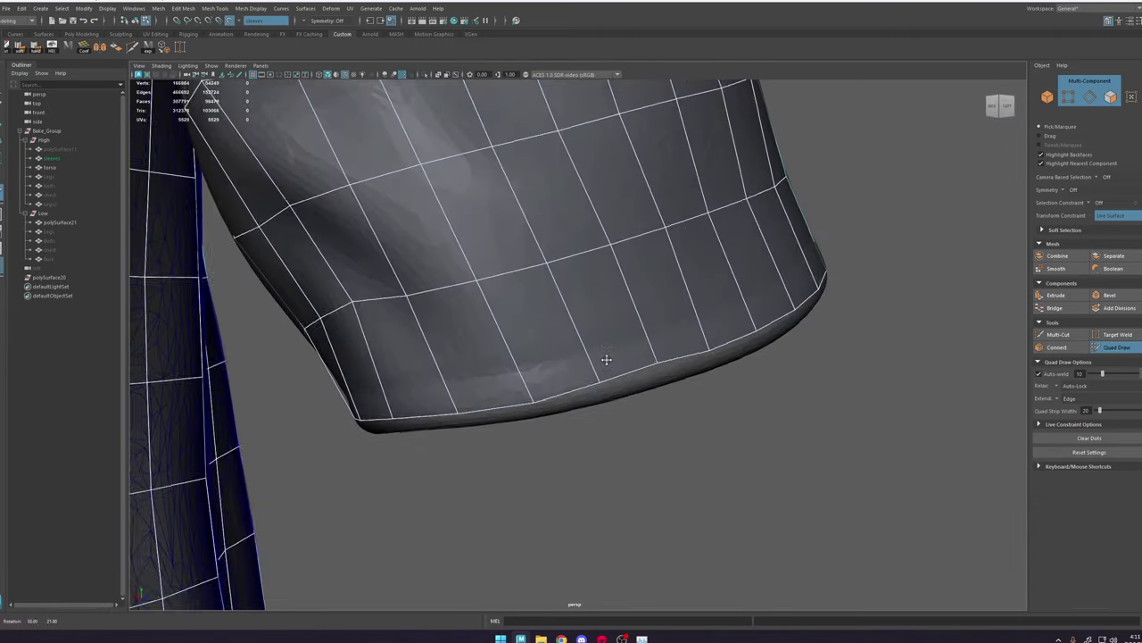
pyautogui.keyDown('alt'); pyautogui.moveTo(604, 360); pyautogui.dragTo(504, 332, button='middle'); pyautogui.keyUp('alt')
pyautogui.moveTo(504, 332)
pyautogui.keyDown('alt'); pyautogui.mouseDown()
pyautogui.moveTo(652, 342)
pyautogui.moveTo(590, 318)
pyautogui.moveTo(601, 354)
pyautogui.moveTo(520, 354)
pyautogui.moveTo(488, 339)
pyautogui.moveTo(1073, 400)
pyautogui.mouseUp(); pyautogui.keyUp('alt')
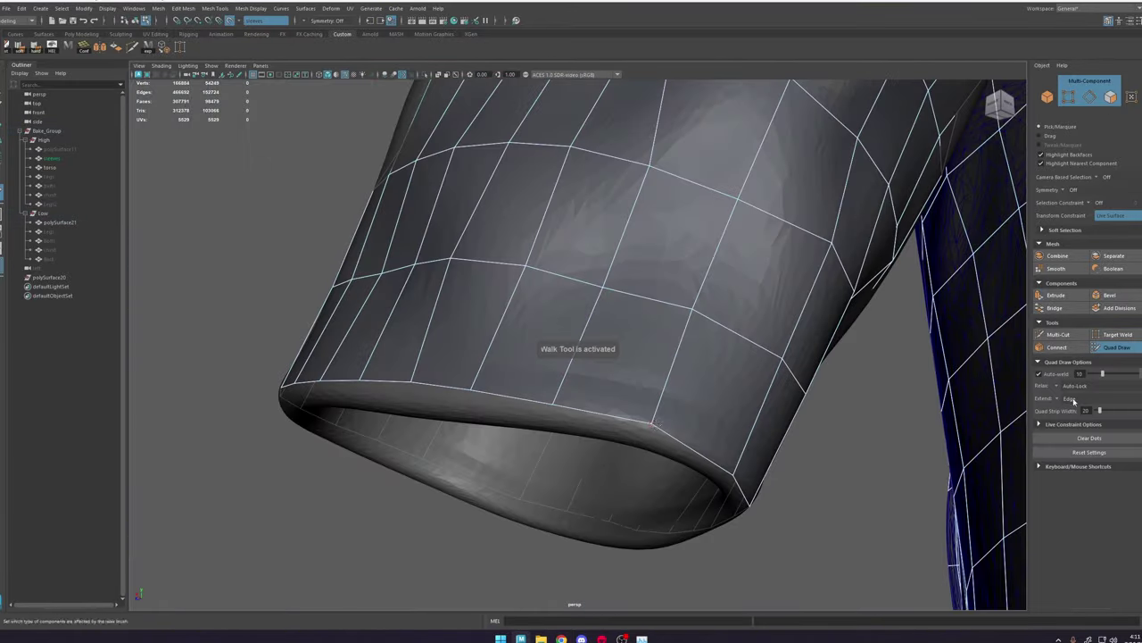
pyautogui.keyDown('alt'); pyautogui.moveTo(499, 313); pyautogui.dragTo(424, 342); pyautogui.keyUp('alt')
pyautogui.keyDown('alt'); pyautogui.moveTo(424, 342); pyautogui.dragTo(406, 342, button='right'); pyautogui.keyUp('alt')
pyautogui.moveTo(405, 343)
pyautogui.keyDown('alt'); pyautogui.mouseDown()
pyautogui.moveTo(559, 408)
pyautogui.moveTo(602, 153)
pyautogui.moveTo(1139, 390)
pyautogui.mouseUp(); pyautogui.keyUp('alt')
# Step: Select and frame cuff vertices at the back of the cuff to snap them onto the sleeves
pyautogui.press('w')
pyautogui.click(612, 140)
pyautogui.press('f')
pyautogui.click(1116, 348)
pyautogui.moveTo(607, 357)
pyautogui.keyDown('alt'); pyautogui.mouseDown()
pyautogui.moveTo(487, 407)
pyautogui.moveTo(500, 330)
pyautogui.moveTo(487, 288)
pyautogui.mouseUp(); pyautogui.keyUp('alt')
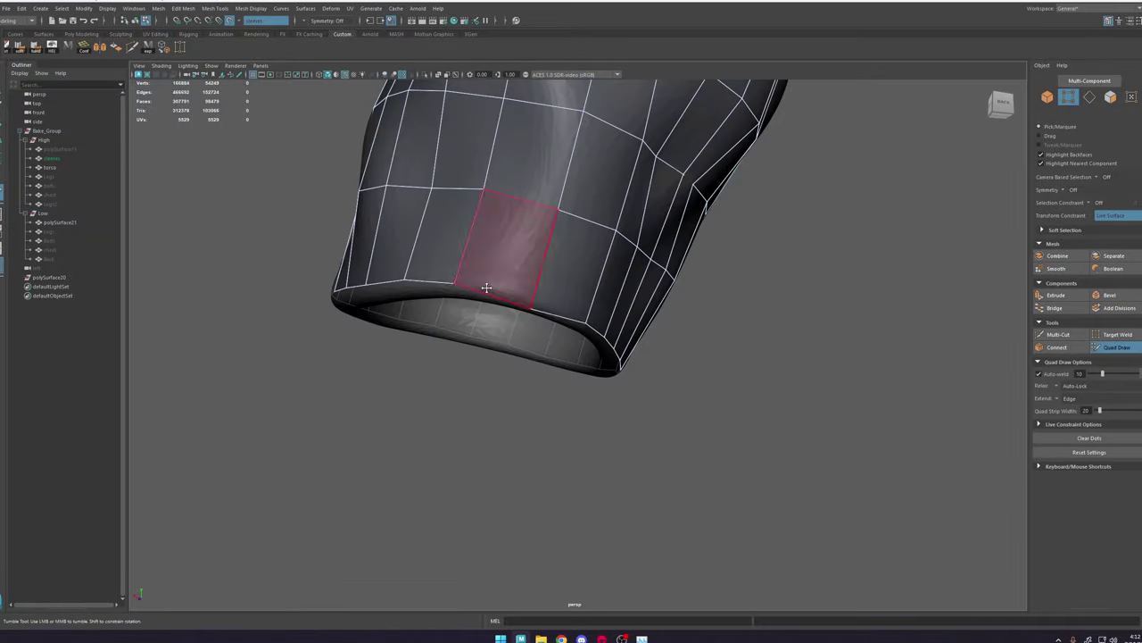
pyautogui.press('w')
pyautogui.click(528, 159)
pyautogui.moveTo(516, 211)
pyautogui.keyDown('alt'); pyautogui.mouseDown()
pyautogui.moveTo(536, 179)
pyautogui.moveTo(625, 143)
pyautogui.mouseUp(); pyautogui.keyUp('alt')
pyautogui.click(1111, 346)
pyautogui.moveTo(554, 303)
pyautogui.keyDown('alt'); pyautogui.mouseDown()
pyautogui.moveTo(458, 331)
pyautogui.moveTo(644, 395)
pyautogui.mouseUp(); pyautogui.keyUp('alt')
# Step: Adjust a cuff vertex at the front opening, then select the cuff's opening edge loop
pyautogui.press('w')
pyautogui.click(589, 402)
pyautogui.moveTo(545, 413)
pyautogui.keyDown('alt'); pyautogui.mouseDown()
pyautogui.moveTo(581, 339)
pyautogui.moveTo(599, 336)
pyautogui.moveTo(554, 304)
pyautogui.mouseUp(); pyautogui.keyUp('alt')
pyautogui.click(1117, 347)
pyautogui.keyDown('alt'); pyautogui.moveTo(482, 339); pyautogui.dragTo(513, 362, button='right'); pyautogui.keyUp('alt')
pyautogui.moveTo(513, 363)
pyautogui.keyDown('alt'); pyautogui.mouseDown()
pyautogui.moveTo(777, 426)
pyautogui.moveTo(735, 219)
pyautogui.moveTo(905, 324)
pyautogui.mouseUp(); pyautogui.keyUp('alt')
pyautogui.press('w')
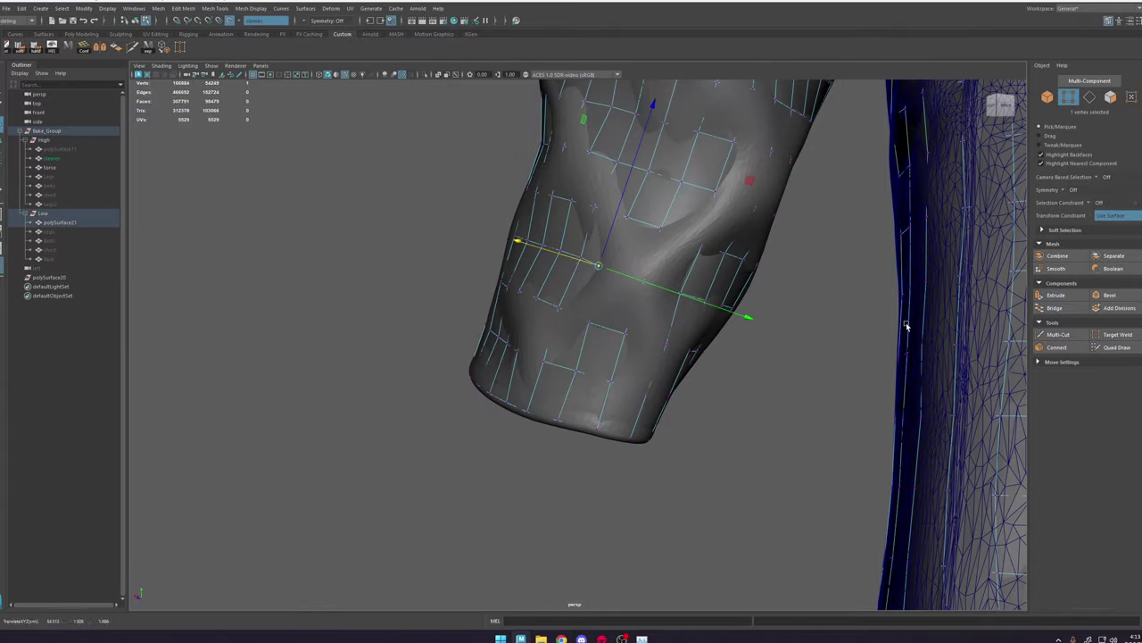
pyautogui.click(1116, 347)
pyautogui.keyDown('alt'); pyautogui.moveTo(571, 339); pyautogui.dragTo(608, 290); pyautogui.keyUp('alt')
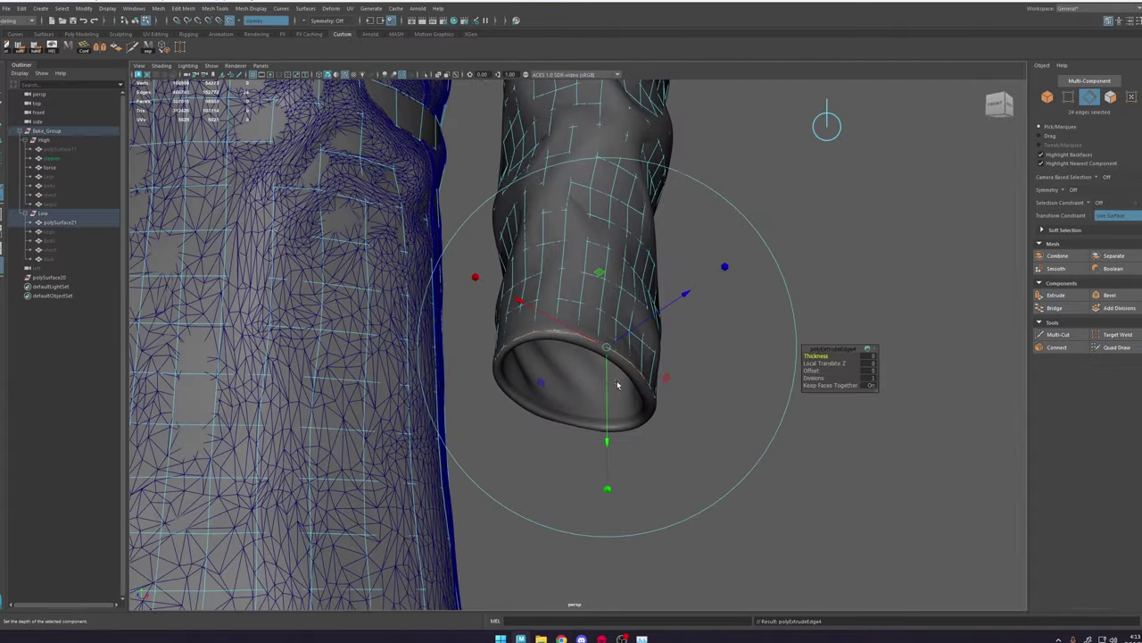
# Step: Extrude the cuff's opening edge loop into a rim and return to shaded display
pyautogui.press('f')
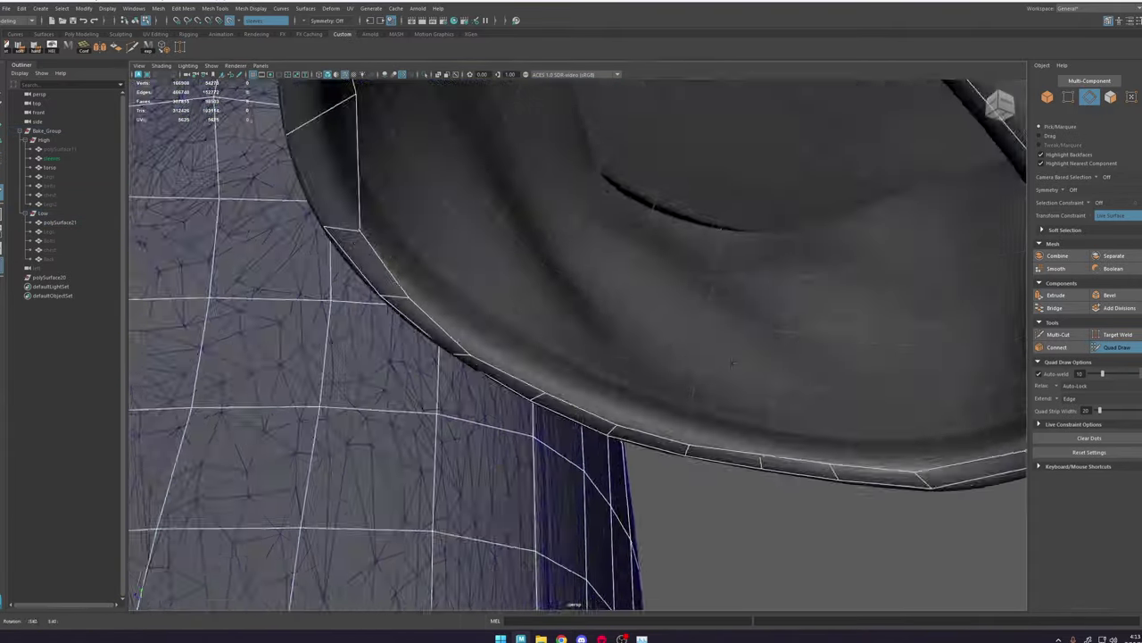
pyautogui.moveTo(571, 357)
pyautogui.keyDown('alt'); pyautogui.mouseDown()
pyautogui.moveTo(624, 293)
pyautogui.moveTo(556, 365)
pyautogui.moveTo(568, 390)
pyautogui.mouseUp(); pyautogui.keyUp('alt')
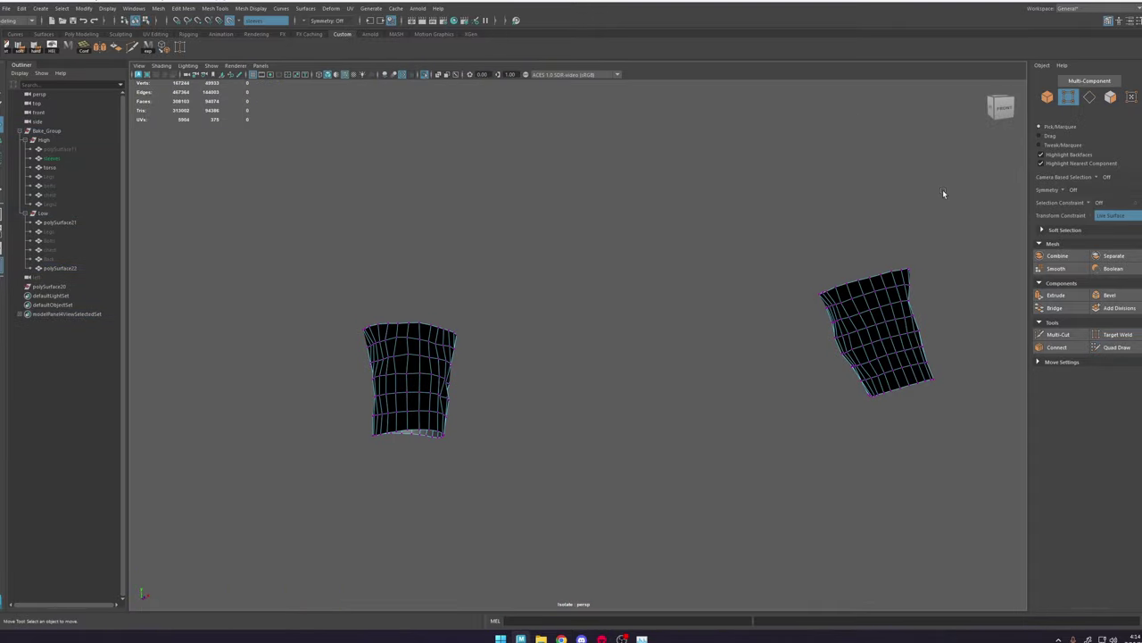
pyautogui.moveTo(634, 282); pyautogui.dragTo(575, 311)
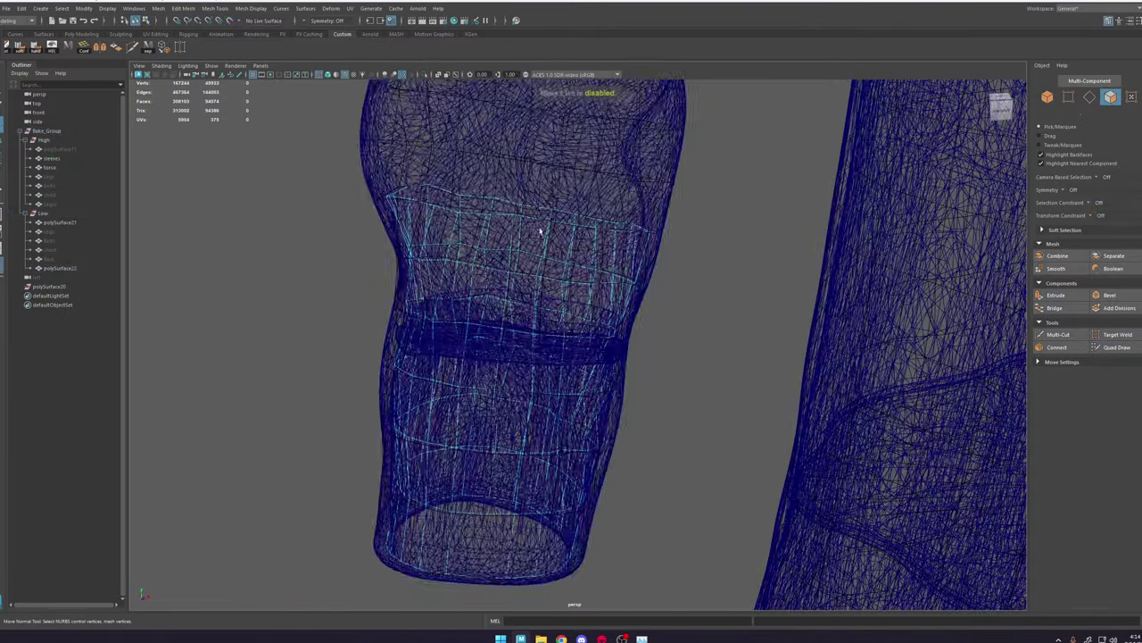
pyautogui.keyDown('alt'); pyautogui.moveTo(627, 278); pyautogui.dragTo(539, 314); pyautogui.keyUp('alt')
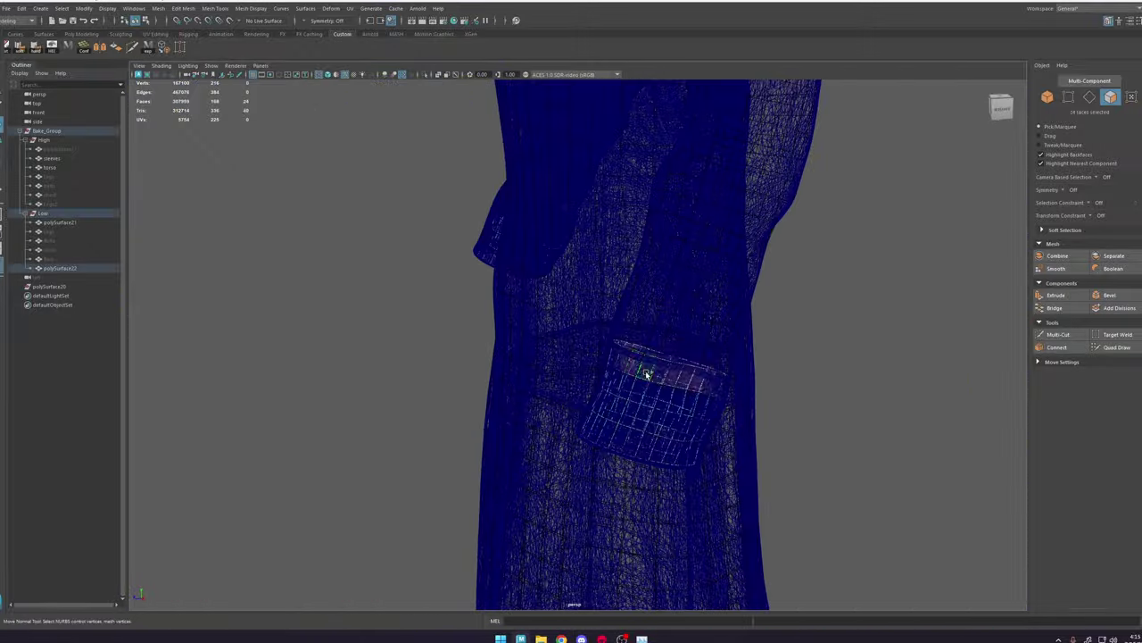
pyautogui.press('5')
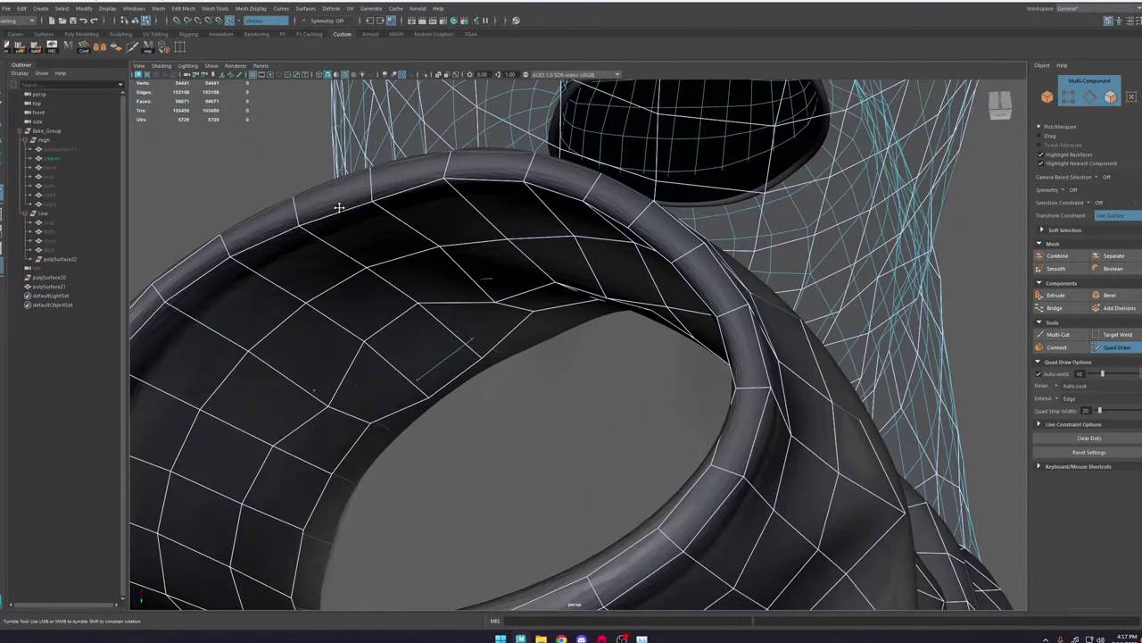
pyautogui.scroll(-5, 412, 229)
pyautogui.scroll(5, 408, 273)
# Step: Insert an edge loop around the cuff ring with Quad Draw and zoom out to both cuffs
pyautogui.keyDown('alt'); pyautogui.moveTo(412, 228); pyautogui.dragTo(426, 144); pyautogui.keyUp('alt')
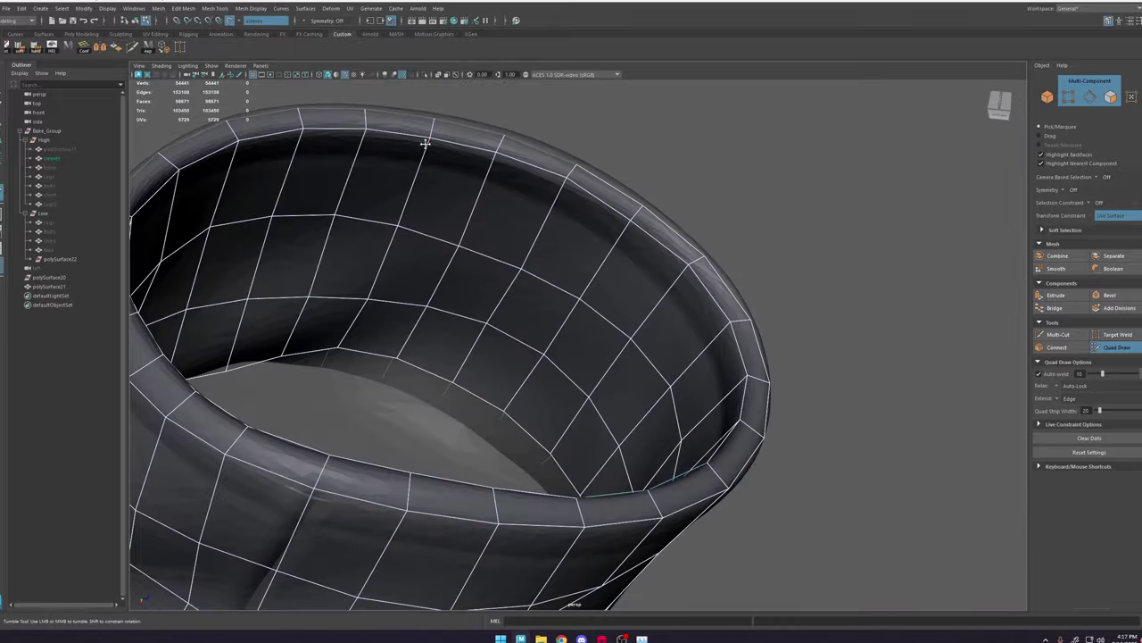
pyautogui.keyDown('alt'); pyautogui.moveTo(304, 128); pyautogui.dragTo(500, 334); pyautogui.keyUp('alt')
pyautogui.keyDown('ctrl'); pyautogui.click(559, 281); pyautogui.keyUp('ctrl')
pyautogui.keyDown('alt'); pyautogui.moveTo(500, 334); pyautogui.dragTo(430, 317, button='middle'); pyautogui.keyUp('alt')
pyautogui.keyDown('alt'); pyautogui.moveTo(430, 316); pyautogui.dragTo(556, 273); pyautogui.keyUp('alt')
pyautogui.keyDown('alt'); pyautogui.moveTo(556, 273); pyautogui.dragTo(513, 294, button='right'); pyautogui.keyUp('alt')
pyautogui.keyDown('alt'); pyautogui.moveTo(513, 295); pyautogui.dragTo(594, 328); pyautogui.keyUp('alt')
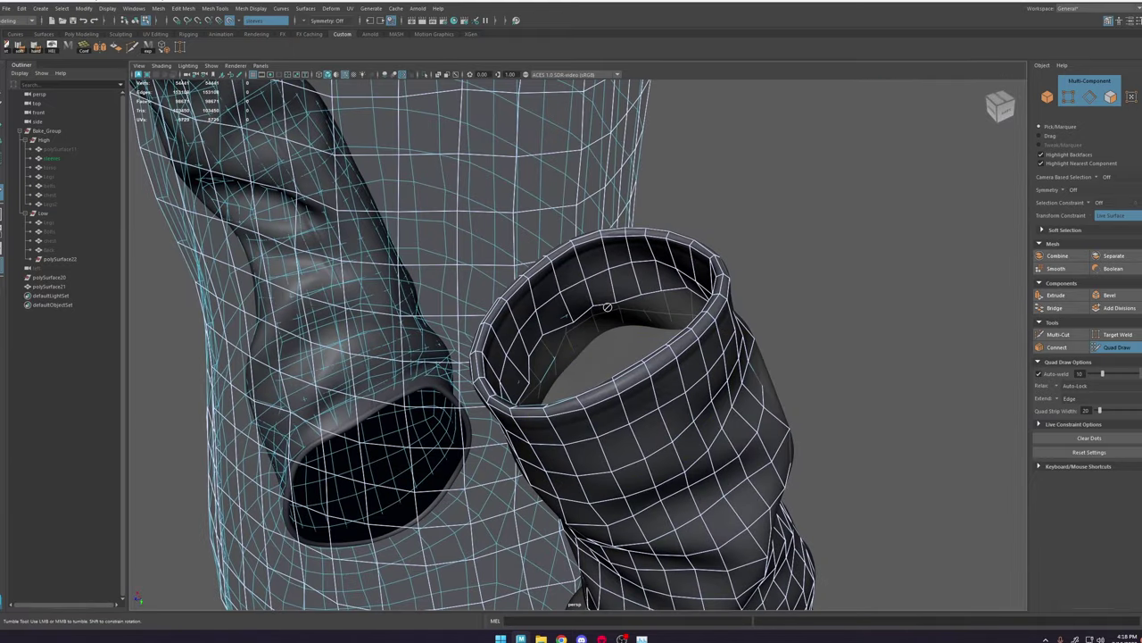
# Step: Isolate the low-poly mesh and delete the two inner face loops (48 faces) in the first sleeve opening
pyautogui.press('w')
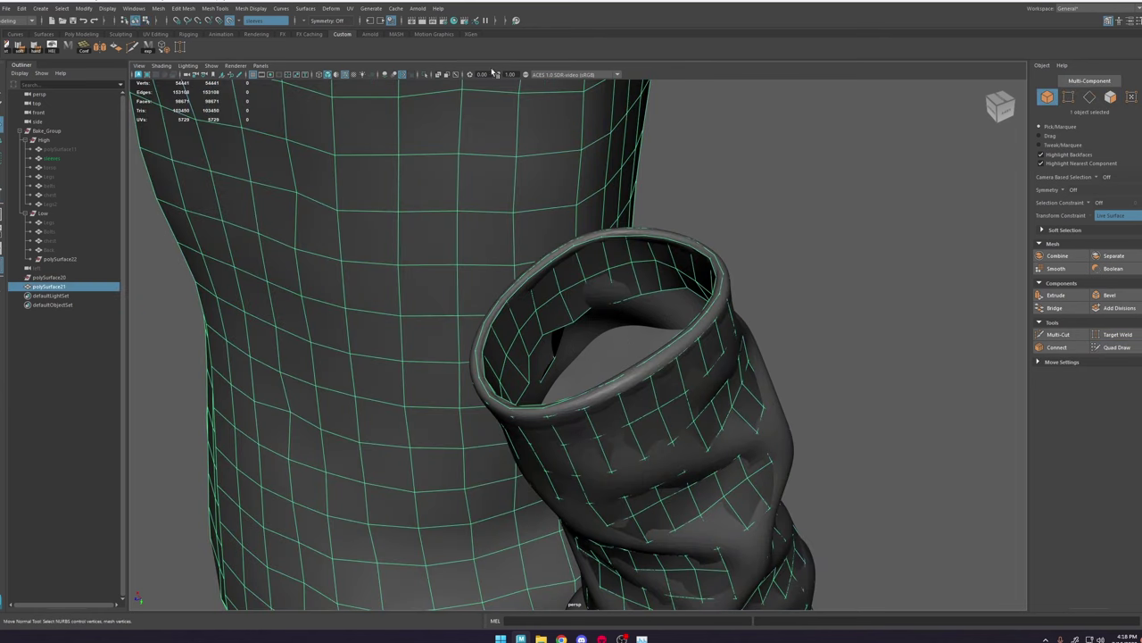
pyautogui.click(424, 76)
pyautogui.moveTo(658, 262); pyautogui.dragTo(653, 282, button='right')
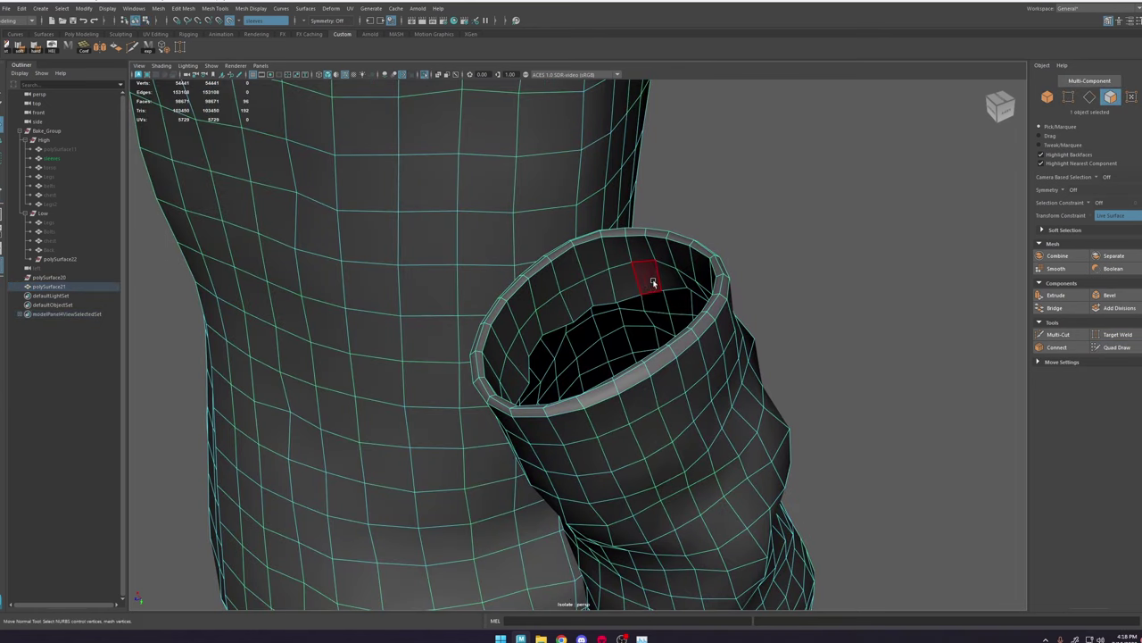
pyautogui.keyDown('shift'); pyautogui.doubleClick(622, 286); pyautogui.keyUp('shift')
pyautogui.keyDown('shift'); pyautogui.doubleClick(602, 259); pyautogui.keyUp('shift')
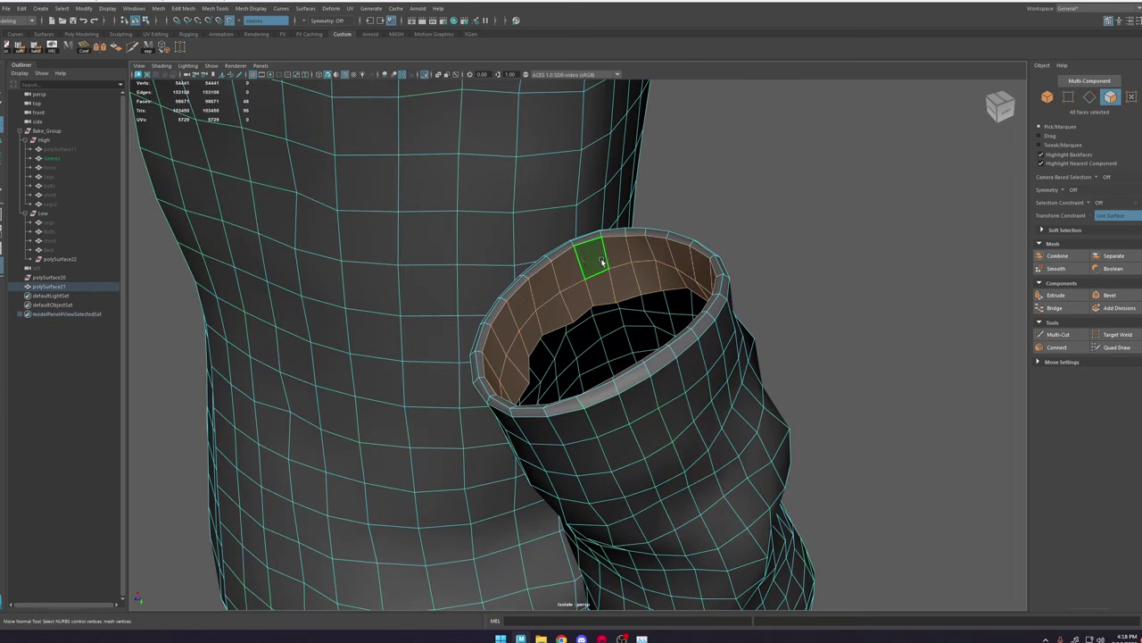
pyautogui.press('Delete')
# Step: Delete the three inner-rim face loops (72 faces) inside the other sleeve opening
pyautogui.keyDown('alt'); pyautogui.moveTo(717, 385); pyautogui.dragTo(741, 390); pyautogui.keyUp('alt')
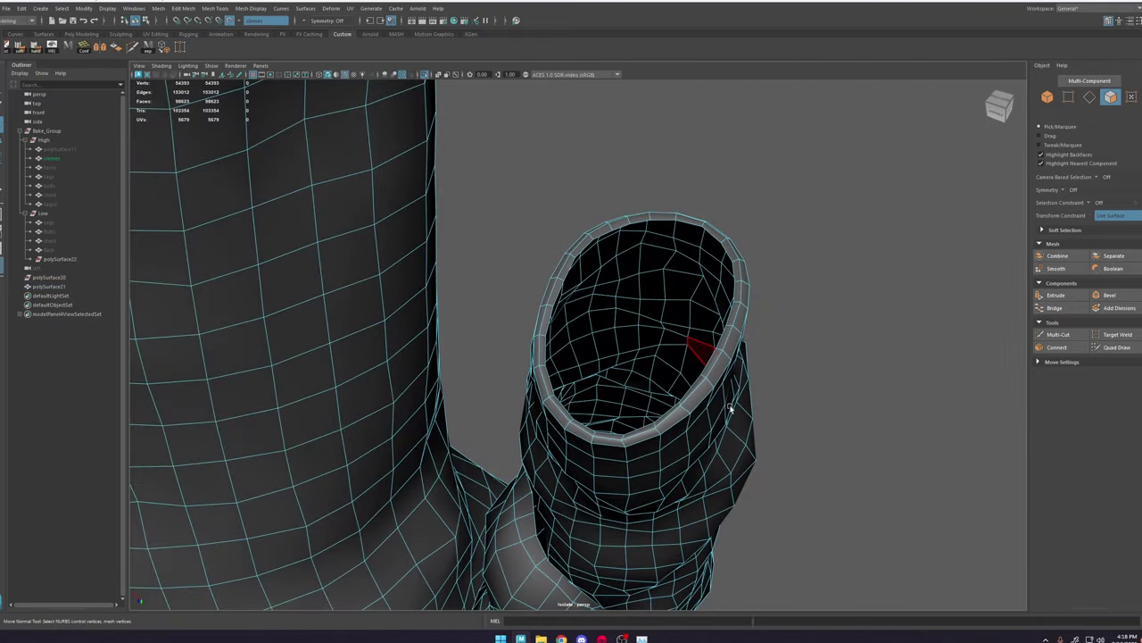
pyautogui.keyDown('alt'); pyautogui.moveTo(730, 408); pyautogui.dragTo(428, 272, button='right'); pyautogui.keyUp('alt')
pyautogui.keyDown('alt'); pyautogui.moveTo(429, 272); pyautogui.dragTo(688, 403, button='middle'); pyautogui.keyUp('alt')
pyautogui.keyDown('alt'); pyautogui.moveTo(688, 402); pyautogui.dragTo(584, 311); pyautogui.keyUp('alt')
pyautogui.keyDown('alt'); pyautogui.moveTo(584, 312); pyautogui.dragTo(778, 563, button='right'); pyautogui.keyUp('alt')
pyautogui.keyDown('alt'); pyautogui.moveTo(215, 319); pyautogui.dragTo(558, 232, button='middle'); pyautogui.keyUp('alt')
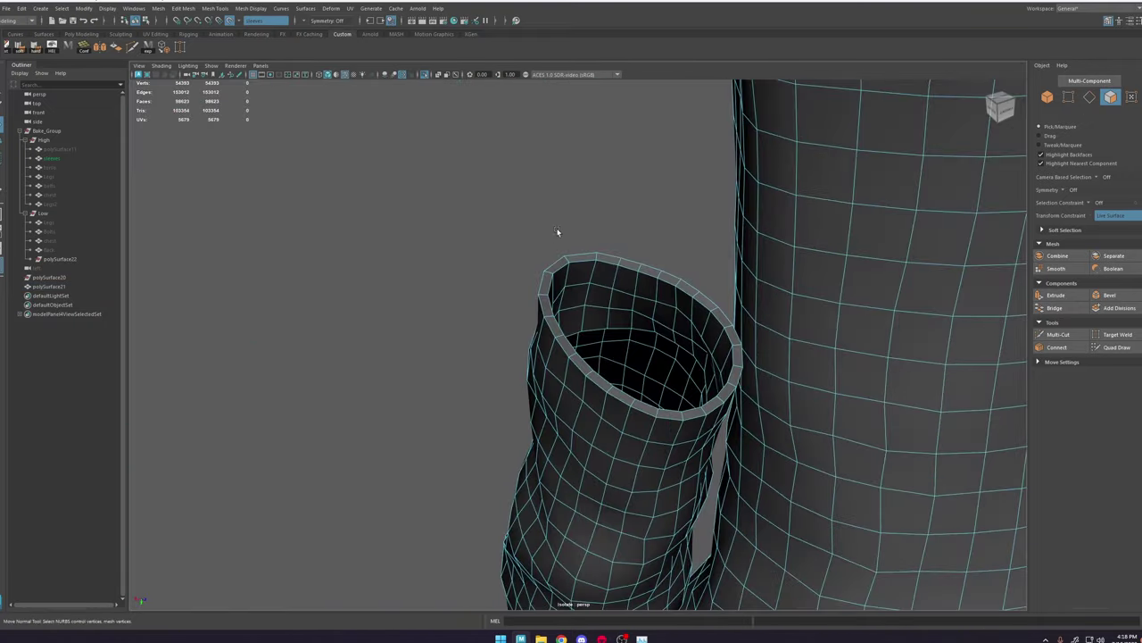
pyautogui.keyDown('alt'); pyautogui.moveTo(557, 232); pyautogui.dragTo(702, 249, button='right'); pyautogui.keyUp('alt')
pyautogui.keyDown('shift'); pyautogui.doubleClick(737, 202); pyautogui.keyUp('shift')
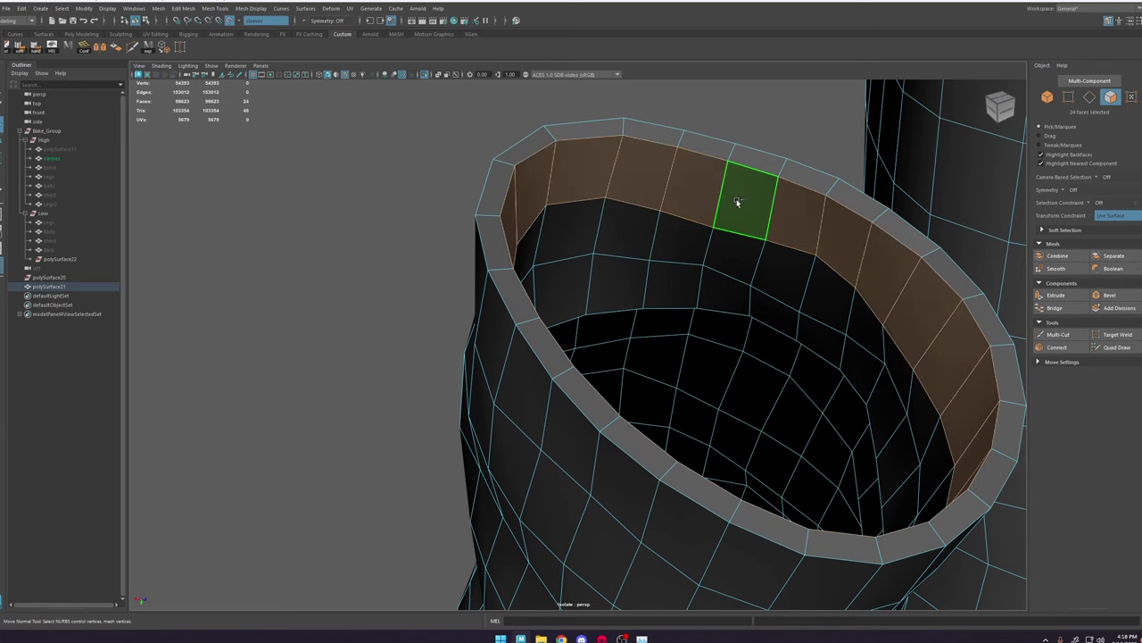
pyautogui.keyDown('shift'); pyautogui.doubleClick(712, 246); pyautogui.keyUp('shift')
pyautogui.keyDown('shift'); pyautogui.doubleClick(721, 289); pyautogui.keyUp('shift')
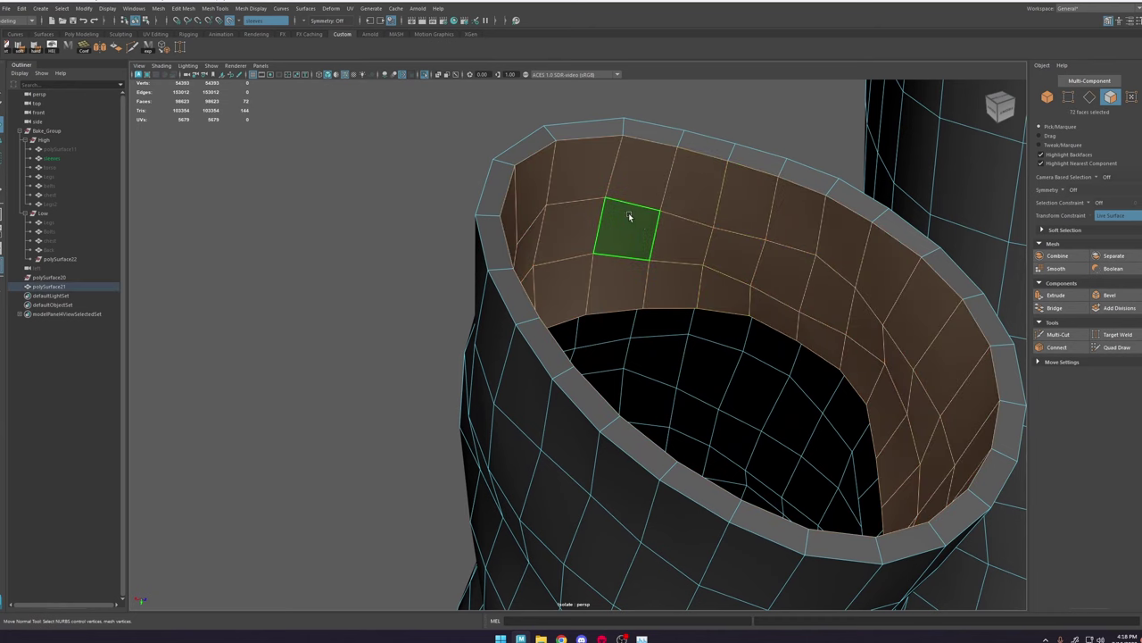
pyautogui.press('Delete')
# Step: Show the high-poly mesh again and frame a rim face on the sleeve in Quad Draw
pyautogui.press('F8')
pyautogui.click(424, 75)
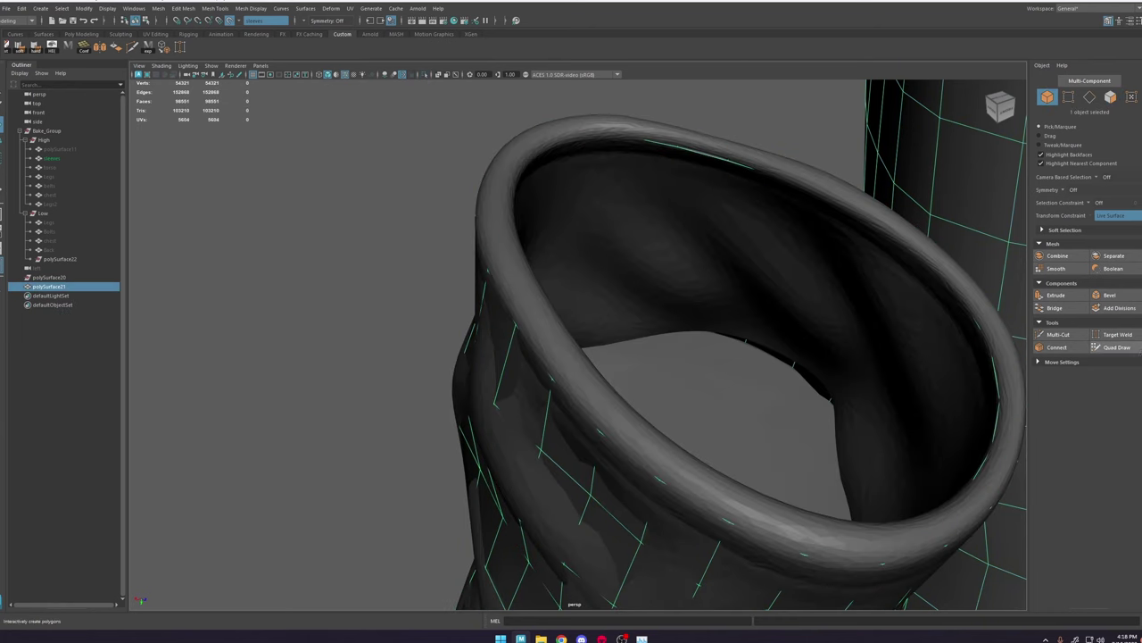
pyautogui.click(1116, 346)
pyautogui.keyDown('alt'); pyautogui.moveTo(609, 147); pyautogui.dragTo(812, 247, button='middle'); pyautogui.keyUp('alt')
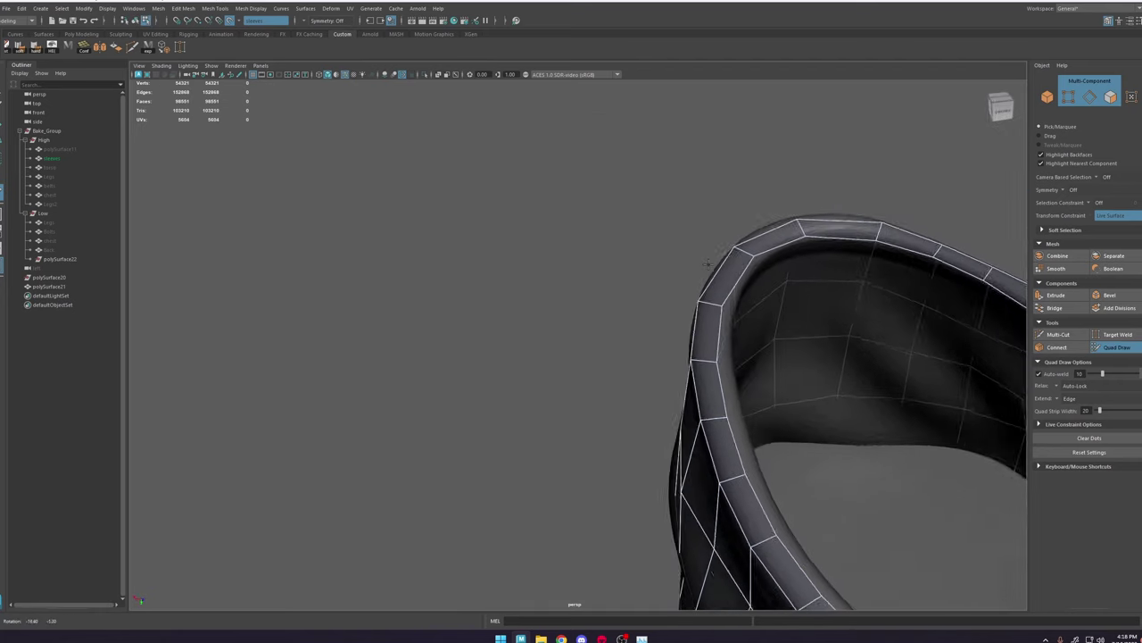
pyautogui.keyDown('alt'); pyautogui.moveTo(683, 299); pyautogui.dragTo(585, 378); pyautogui.keyUp('alt')
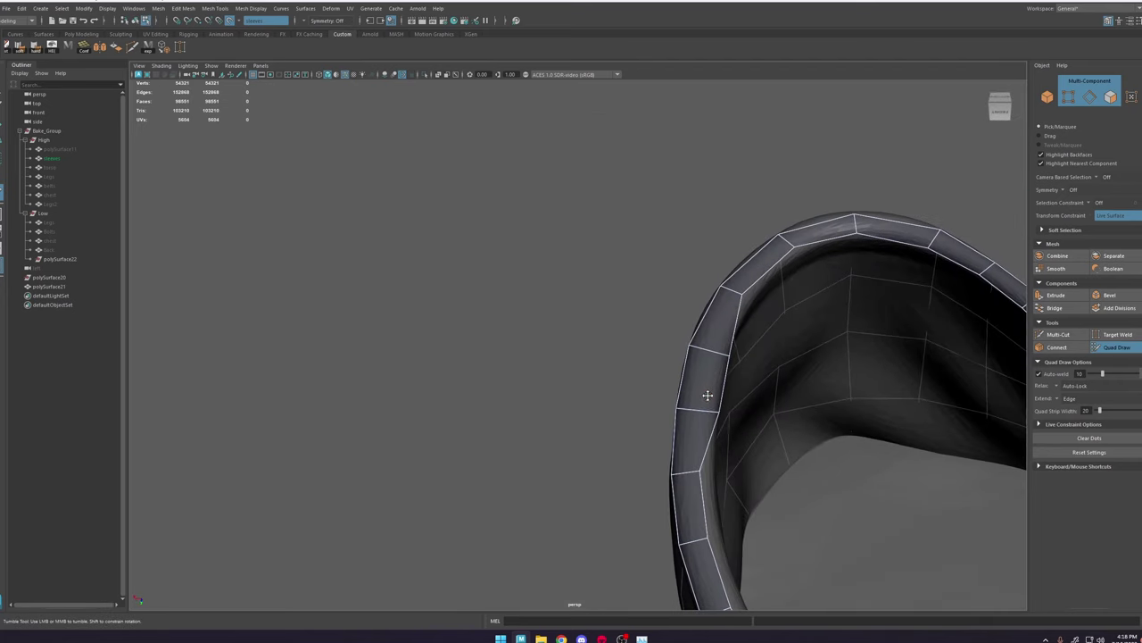
pyautogui.press('w')
pyautogui.click(712, 384)
pyautogui.press('f')
pyautogui.scroll(-6, 714, 365)
# Step: Insert an extra edge loop along the sleeve rim's turned-in lip
pyautogui.click(1117, 349)
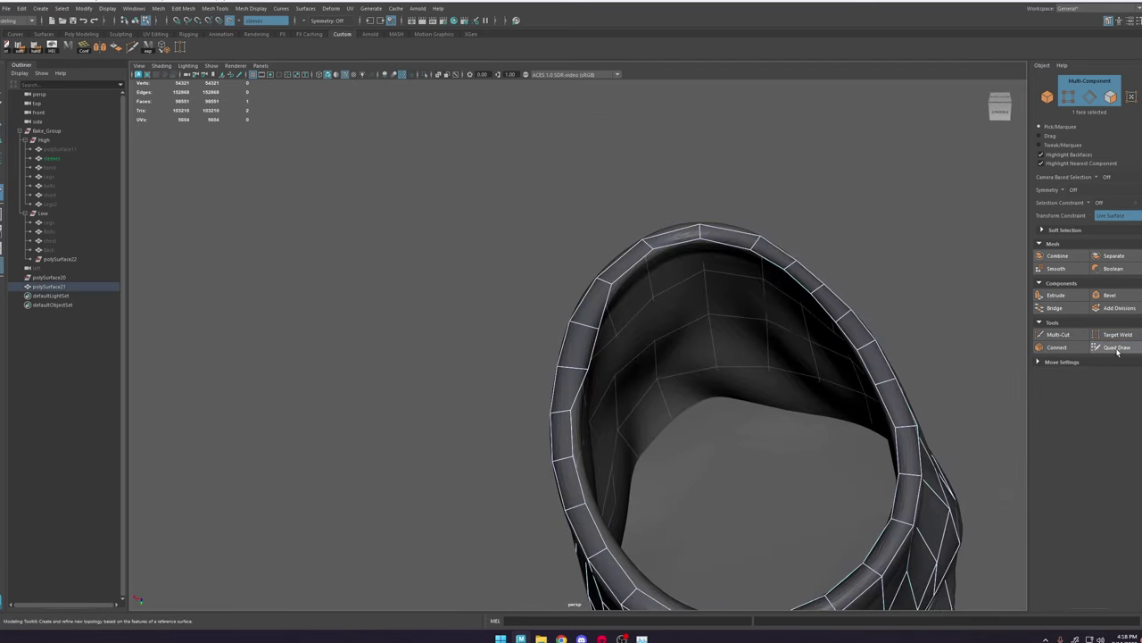
pyautogui.click(1116, 348)
pyautogui.keyDown('alt'); pyautogui.moveTo(537, 304); pyautogui.dragTo(474, 400); pyautogui.keyUp('alt')
pyautogui.keyDown('alt'); pyautogui.moveTo(380, 433); pyautogui.dragTo(441, 500); pyautogui.keyUp('alt')
pyautogui.keyDown('alt'); pyautogui.moveTo(437, 357); pyautogui.dragTo(473, 428); pyautogui.keyUp('alt')
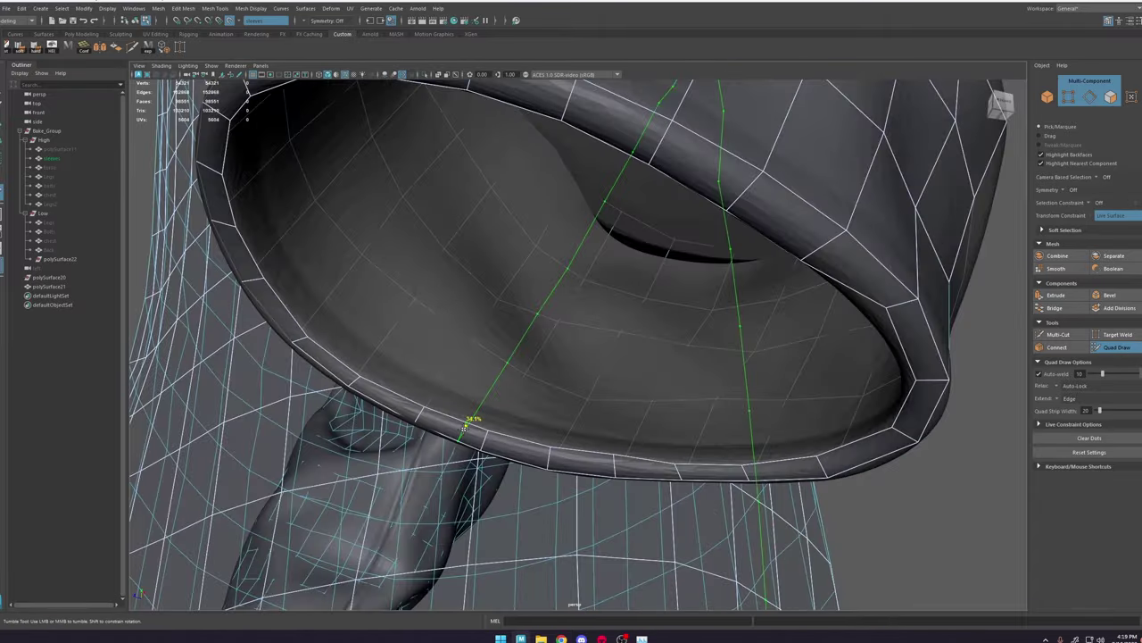
pyautogui.moveTo(551, 449)
pyautogui.keyDown('alt'); pyautogui.mouseDown()
pyautogui.moveTo(500, 429)
pyautogui.moveTo(531, 249)
pyautogui.moveTo(537, 332)
pyautogui.moveTo(598, 411)
pyautogui.moveTo(533, 296)
pyautogui.moveTo(528, 332)
pyautogui.moveTo(508, 342)
pyautogui.moveTo(652, 216)
pyautogui.moveTo(798, 316)
pyautogui.moveTo(677, 328)
pyautogui.mouseUp(); pyautogui.keyUp('alt')
pyautogui.keyDown('ctrl'); pyautogui.click(537, 332); pyautogui.keyUp('ctrl')
# Step: Exit Quad Draw, isolate polySurface21, and inspect the sleeve's quad wireframe across the arm
pyautogui.scroll(-10, 676, 329)
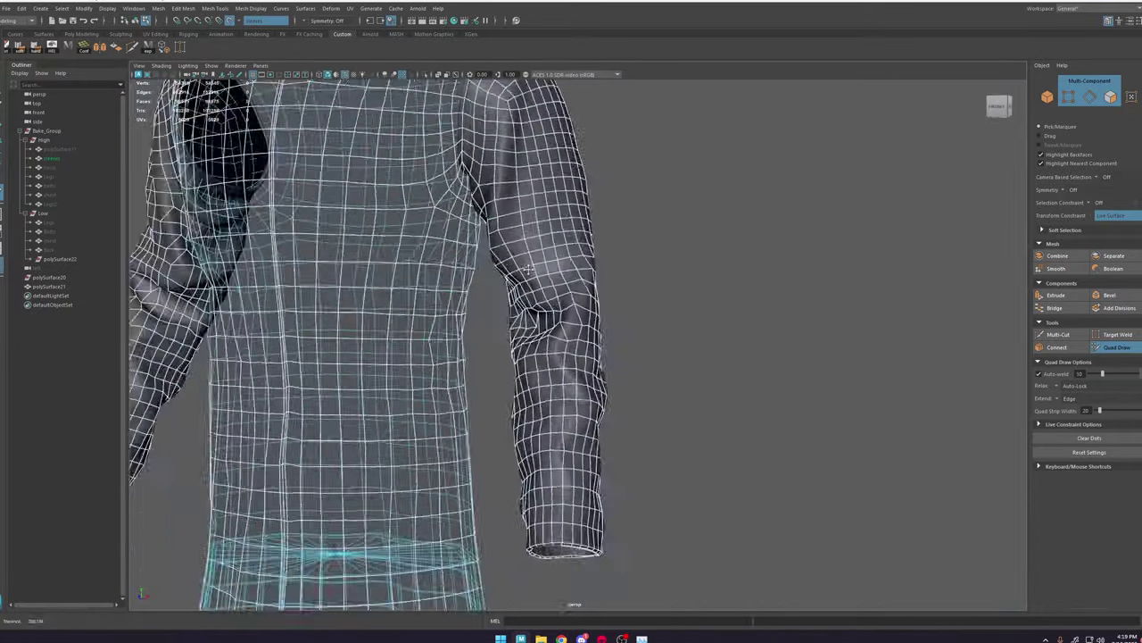
pyautogui.press('w')
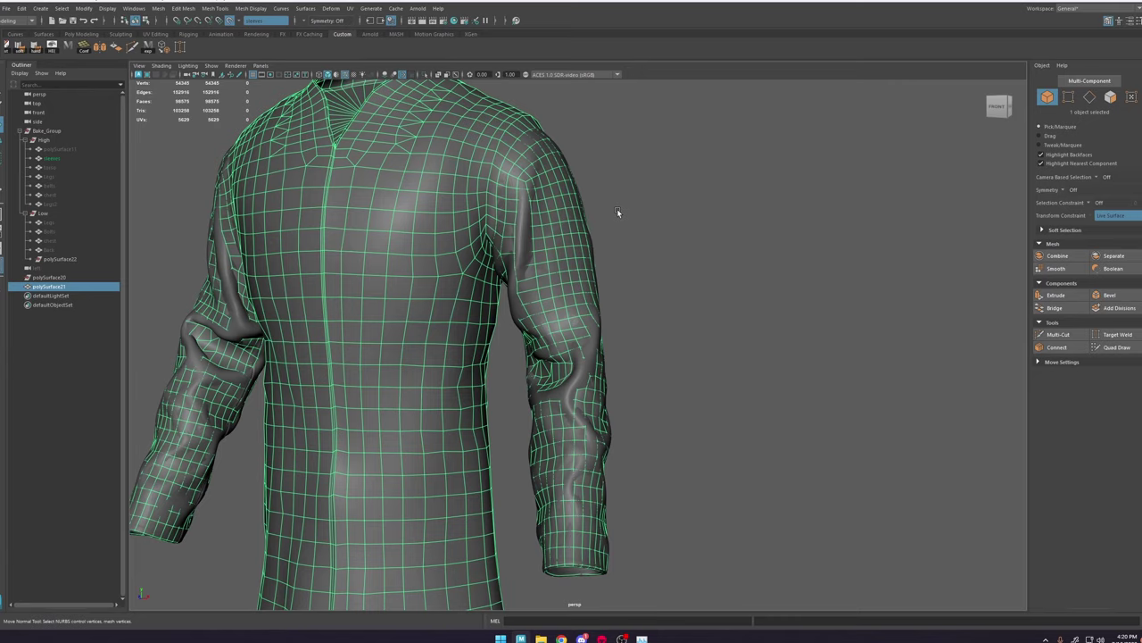
pyautogui.keyDown('alt'); pyautogui.moveTo(576, 386); pyautogui.dragTo(548, 284, button='middle'); pyautogui.keyUp('alt')
pyautogui.keyDown('alt'); pyautogui.moveTo(548, 284); pyautogui.dragTo(659, 258, button='right'); pyautogui.keyUp('alt')
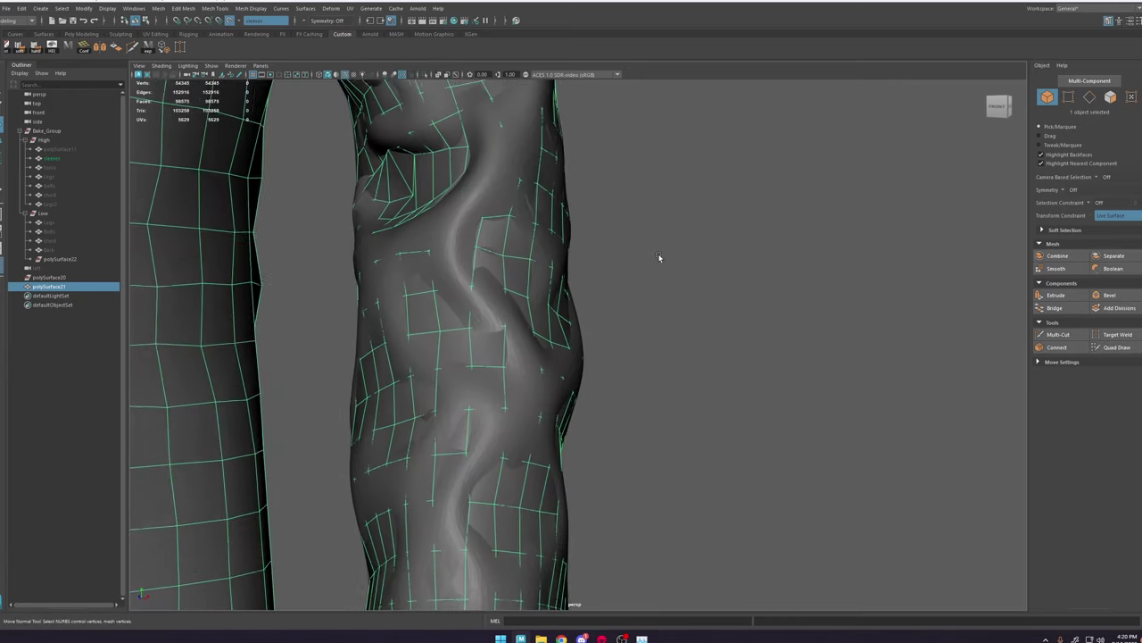
pyautogui.keyDown('alt'); pyautogui.moveTo(658, 258); pyautogui.dragTo(489, 327); pyautogui.keyUp('alt')
pyautogui.click(426, 76)
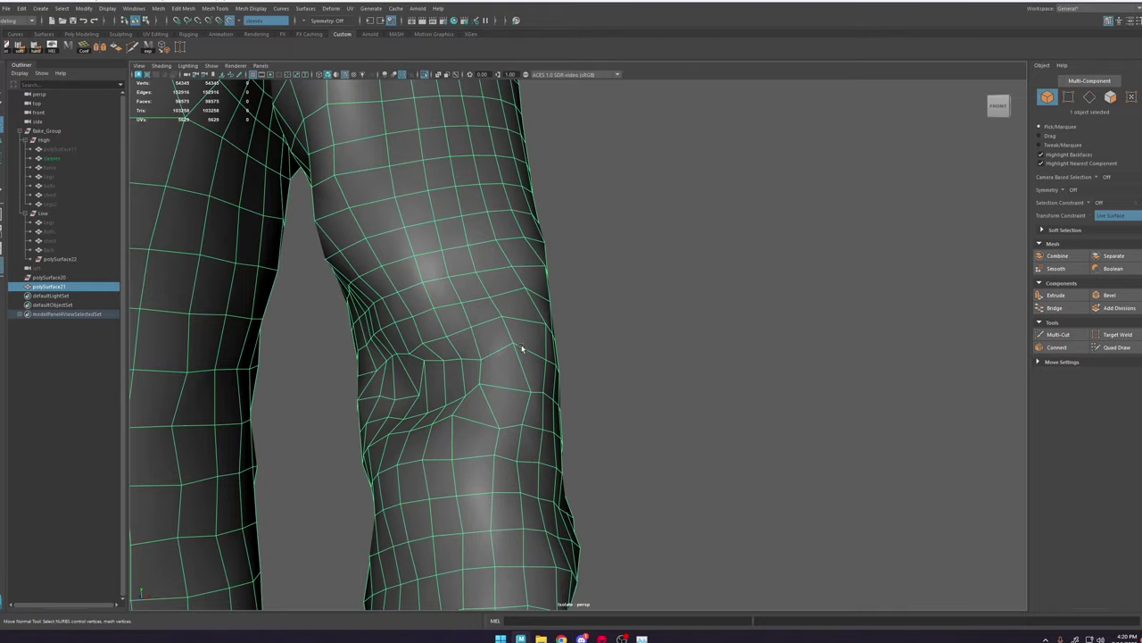
pyautogui.keyDown('alt'); pyautogui.moveTo(523, 367); pyautogui.dragTo(518, 312); pyautogui.keyUp('alt')
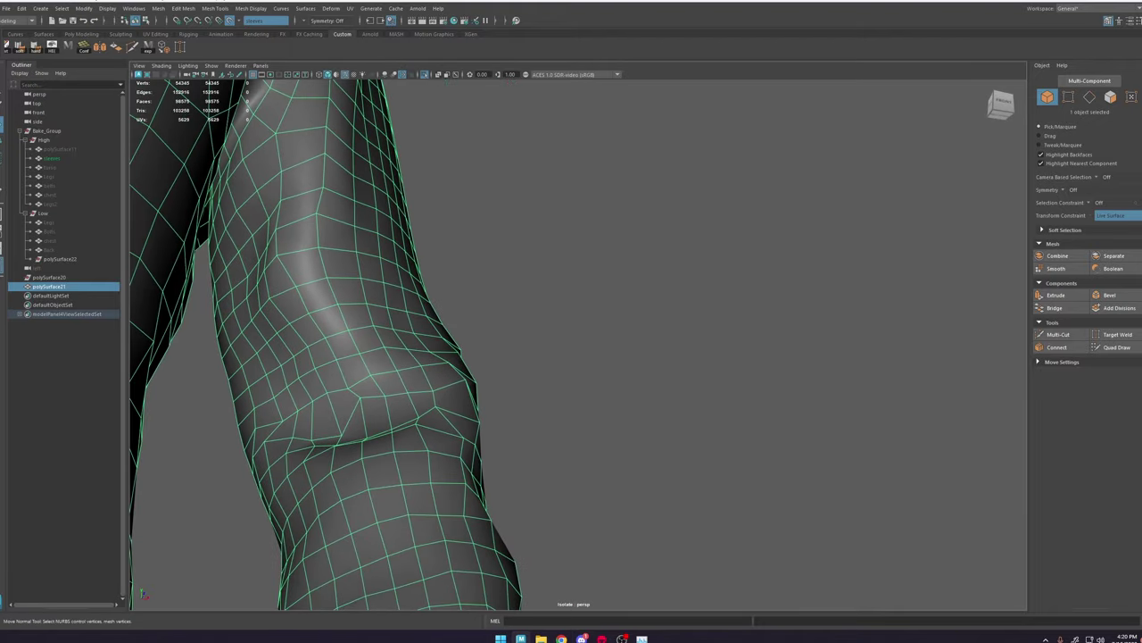
pyautogui.keyDown('alt'); pyautogui.moveTo(398, 252); pyautogui.dragTo(554, 273, button='middle'); pyautogui.keyUp('alt')
pyautogui.moveTo(554, 273); pyautogui.dragTo(553, 296, button='right')
# Step: Connect two vertices across the sleeve gap with a new edge using Connect Components
pyautogui.click(505, 266)
pyautogui.press('f')
pyautogui.scroll(-3, 569, 318)
pyautogui.keyDown('alt'); pyautogui.moveTo(605, 336); pyautogui.dragTo(600, 295); pyautogui.keyUp('alt')
pyautogui.keyDown('alt'); pyautogui.moveTo(598, 348); pyautogui.dragTo(685, 406); pyautogui.keyUp('alt')
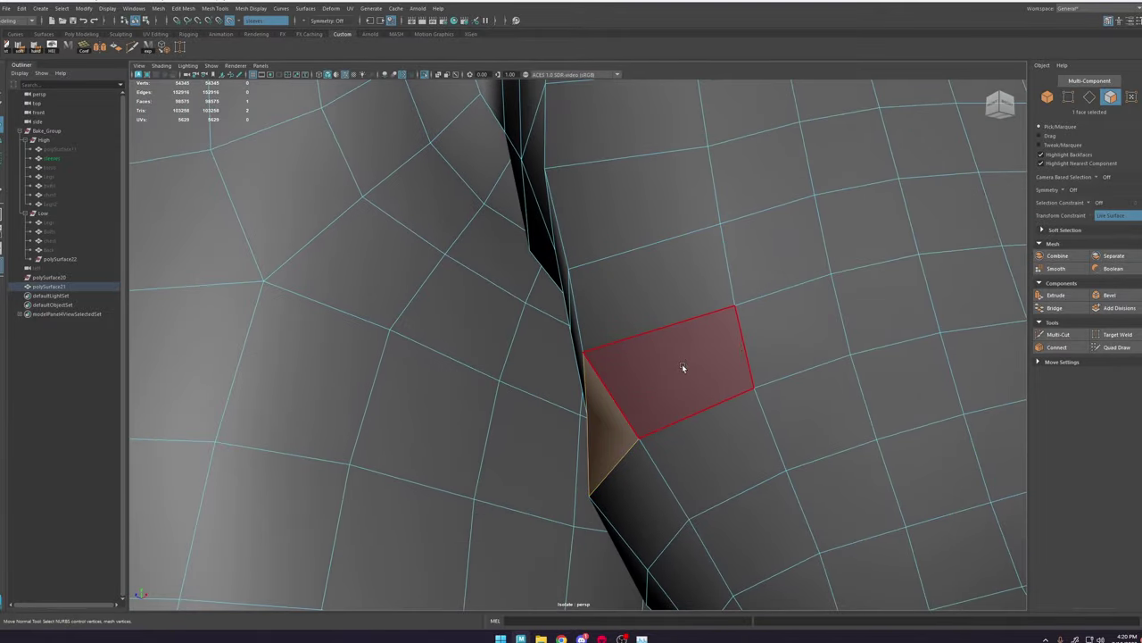
pyautogui.keyDown('alt'); pyautogui.moveTo(617, 382); pyautogui.dragTo(636, 329); pyautogui.keyUp('alt')
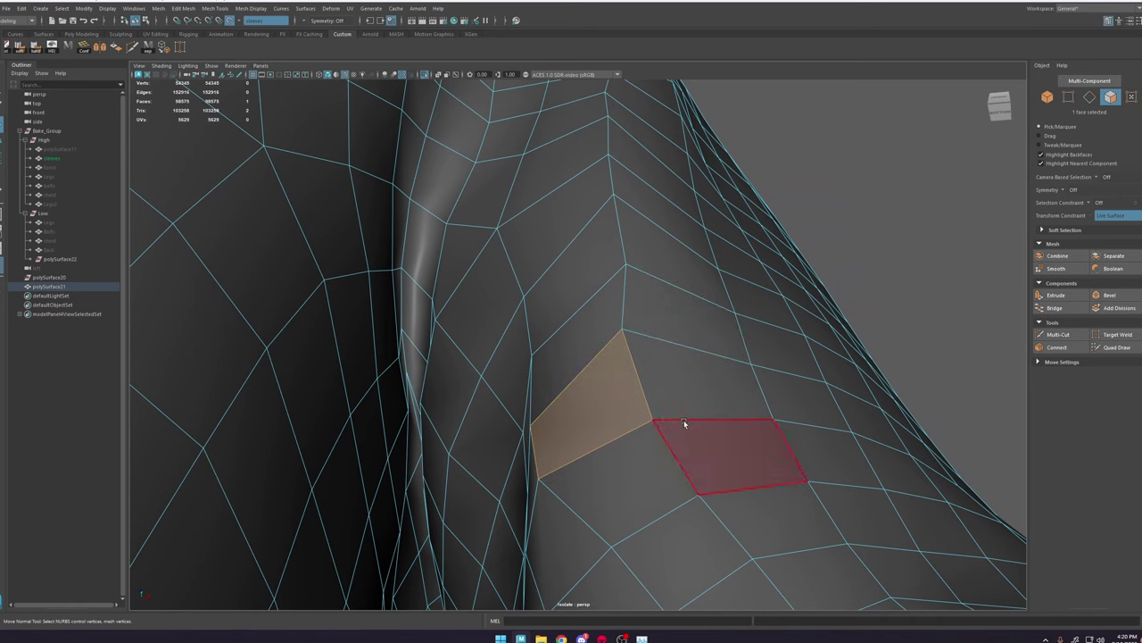
pyautogui.click(567, 455)
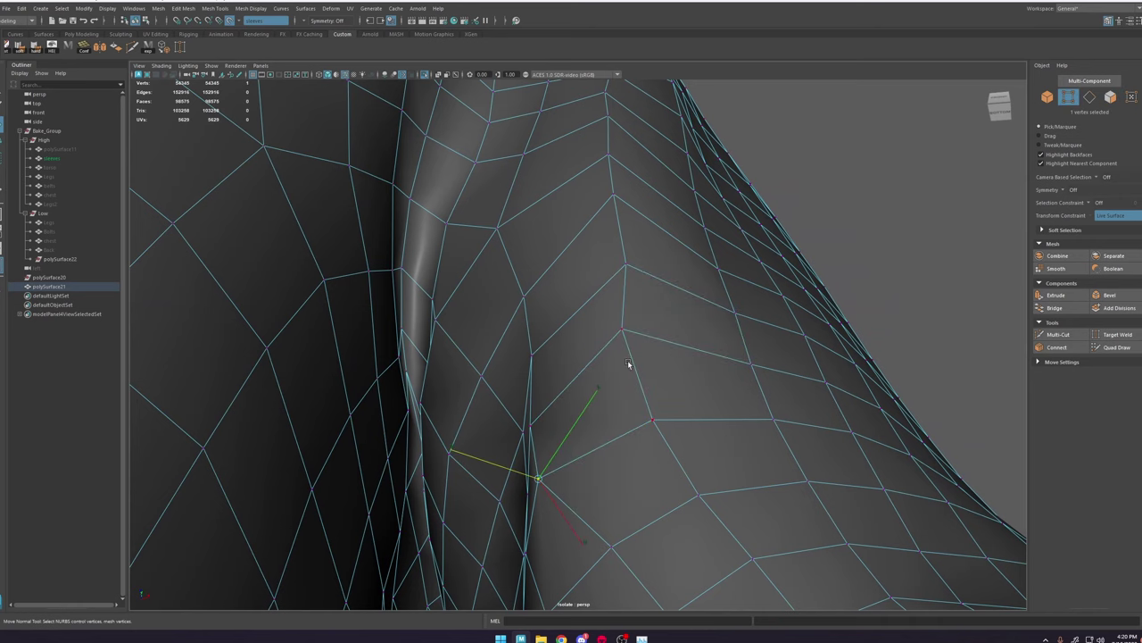
pyautogui.keyDown('shift'); pyautogui.click(639, 338); pyautogui.keyUp('shift')
pyautogui.keyDown('shift'); pyautogui.moveTo(639, 336); pyautogui.dragTo(626, 390, button='right'); pyautogui.keyUp('shift')
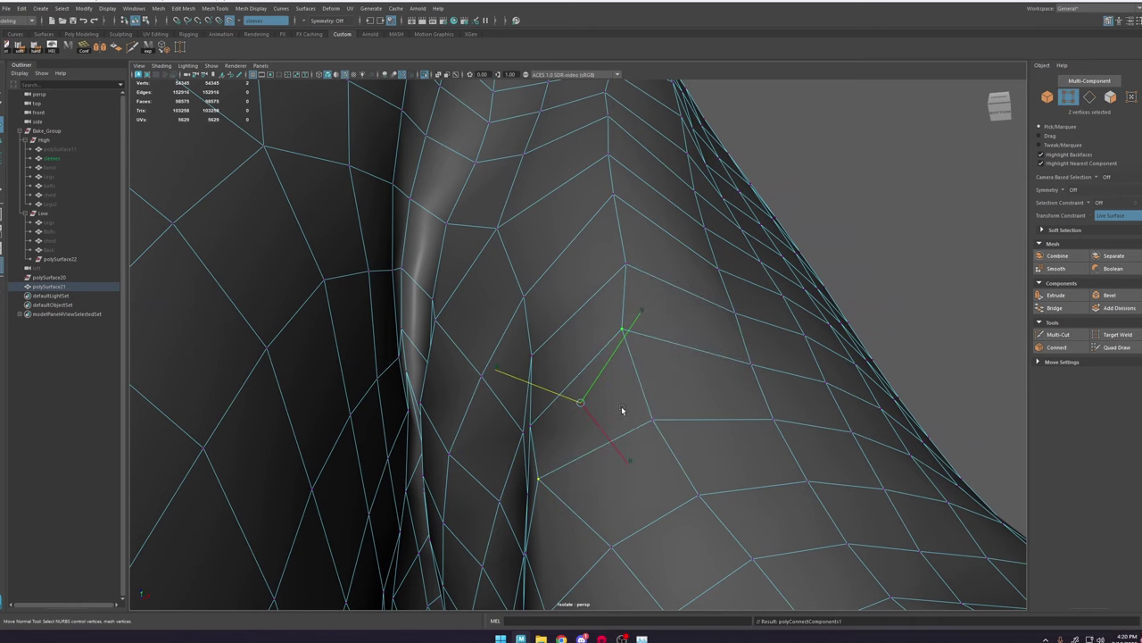
pyautogui.keyDown('alt'); pyautogui.moveTo(623, 408); pyautogui.dragTo(664, 391); pyautogui.keyUp('alt')
# Step: Spin the edge along the sleeve gap twice, then delete it
pyautogui.moveTo(664, 389); pyautogui.dragTo(665, 364, button='right')
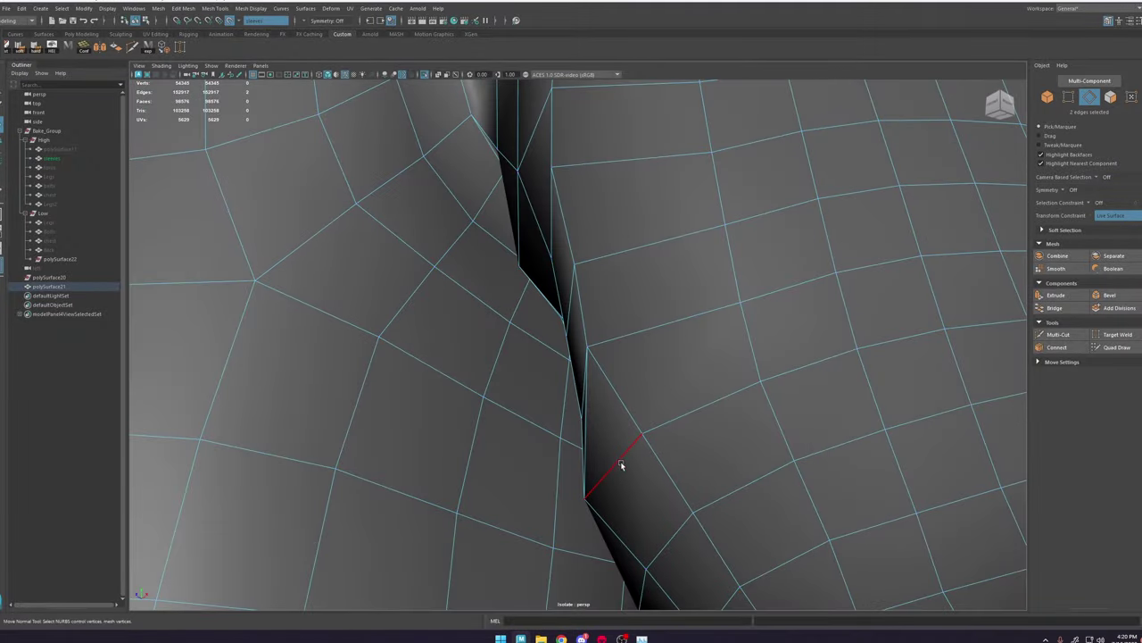
pyautogui.click(594, 413)
pyautogui.hotkey('ctrl', 'alt', 'Right')
pyautogui.keyDown('alt'); pyautogui.moveTo(665, 386); pyautogui.dragTo(650, 393); pyautogui.keyUp('alt')
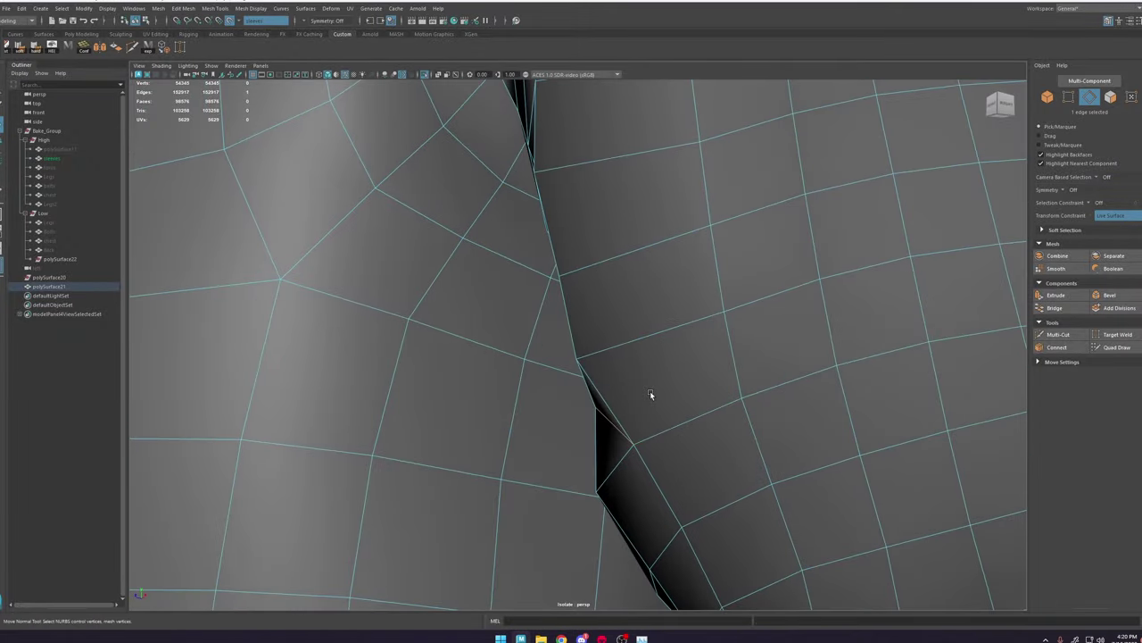
pyautogui.hotkey('ctrl', 'alt', 'Right')
pyautogui.hotkey('ctrl', 'alt', 'Right')
pyautogui.hotkey('ctrl', 'alt', 'Right')
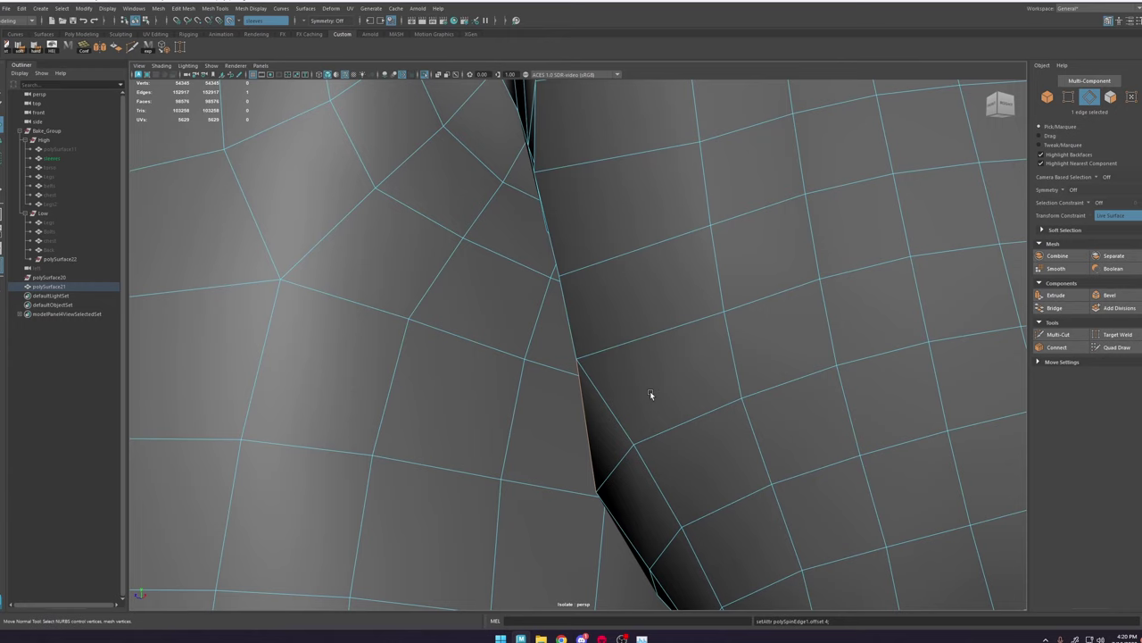
pyautogui.press('Delete')
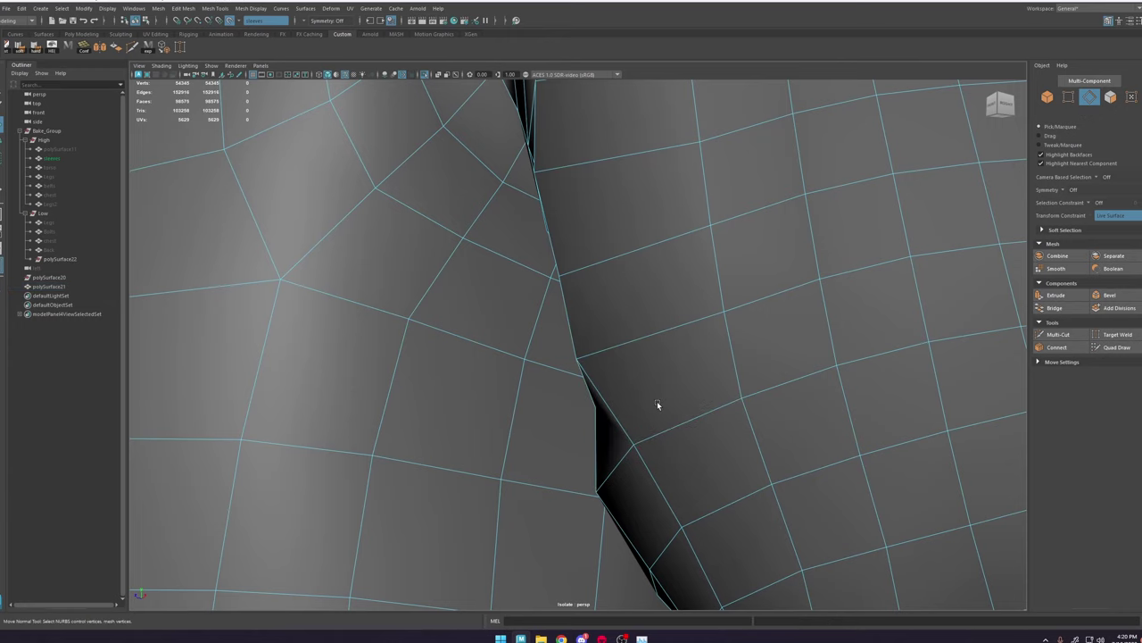
# Step: Select a torso face and undo an unwanted component connection on it
pyautogui.keyDown('alt'); pyautogui.moveTo(654, 412); pyautogui.dragTo(444, 304, button='right'); pyautogui.keyUp('alt')
pyautogui.keyDown('alt'); pyautogui.moveTo(444, 303); pyautogui.dragTo(598, 320); pyautogui.keyUp('alt')
pyautogui.keyDown('alt'); pyautogui.moveTo(598, 320); pyautogui.dragTo(549, 278, button='middle'); pyautogui.keyUp('alt')
pyautogui.moveTo(549, 277); pyautogui.dragTo(546, 305, button='right')
pyautogui.click(484, 313)
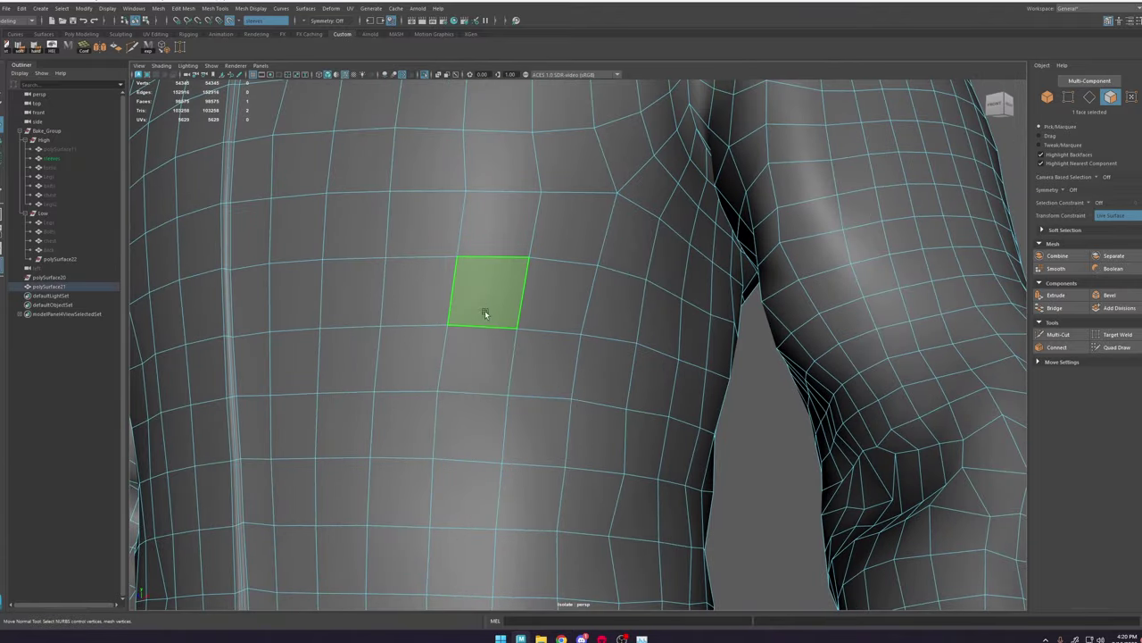
pyautogui.press('f')
pyautogui.keyDown('alt'); pyautogui.moveTo(558, 386); pyautogui.dragTo(593, 321); pyautogui.keyUp('alt')
pyautogui.scroll(-3, 592, 320)
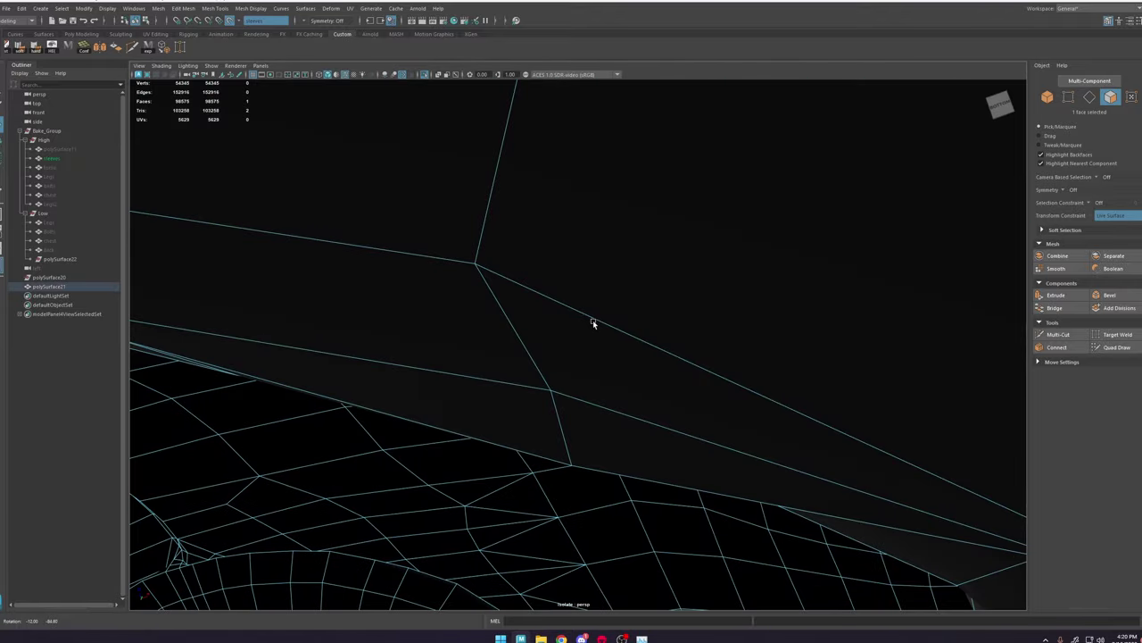
pyautogui.press('f')
pyautogui.press('f')
pyautogui.keyDown('shift'); pyautogui.moveTo(653, 372); pyautogui.dragTo(643, 456, button='right'); pyautogui.keyUp('shift')
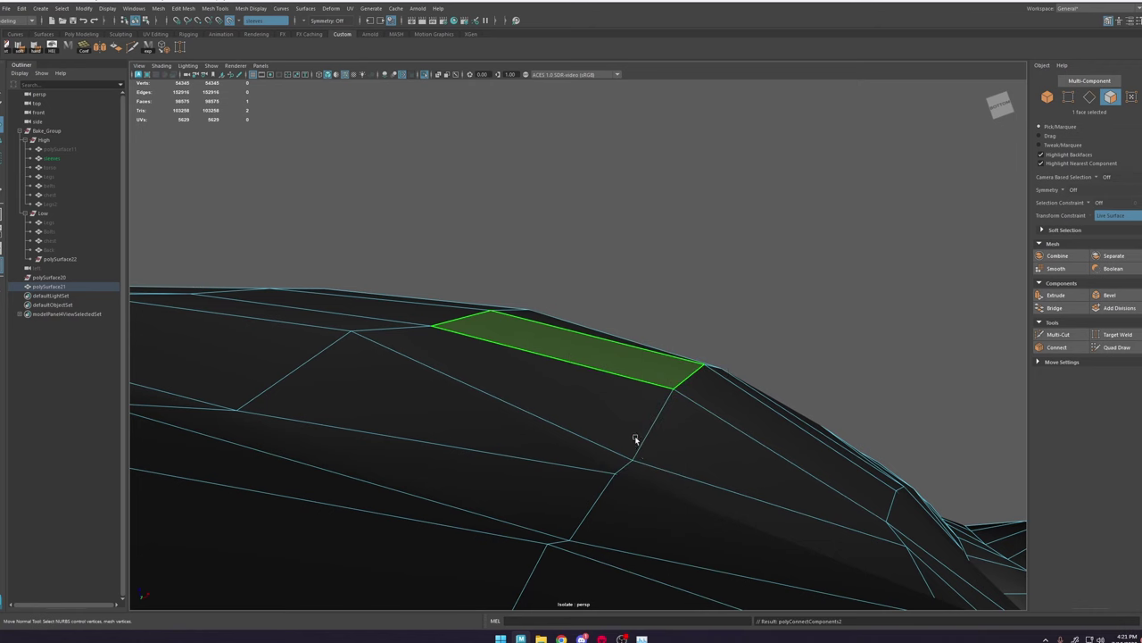
pyautogui.keyDown('alt'); pyautogui.moveTo(636, 437); pyautogui.dragTo(597, 406); pyautogui.keyUp('alt')
pyautogui.hotkey('ctrl', 'z')
# Step: Triangulate the torso face, spin its new diagonal edge twice, then delete the diagonal
pyautogui.keyDown('shift'); pyautogui.moveTo(592, 365); pyautogui.dragTo(582, 465, button='right'); pyautogui.keyUp('shift')
pyautogui.moveTo(588, 365); pyautogui.dragTo(586, 342, button='right')
pyautogui.click(578, 346)
pyautogui.keyDown('alt'); pyautogui.moveTo(683, 332); pyautogui.dragTo(619, 313); pyautogui.keyUp('alt')
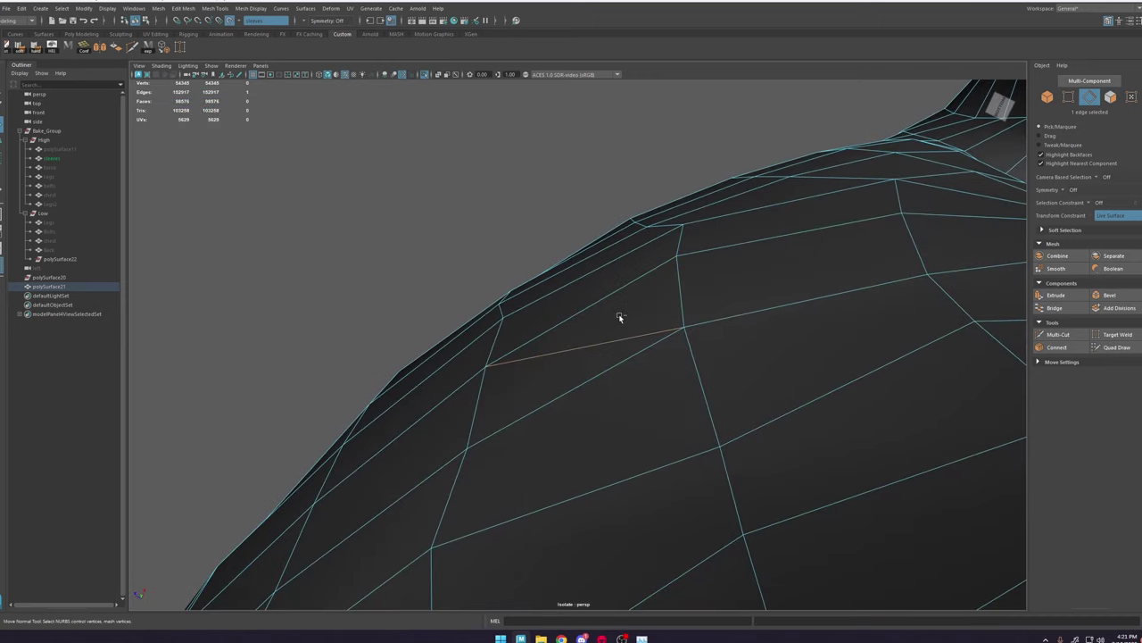
pyautogui.hotkey('ctrl', 'alt', 'Right')
pyautogui.hotkey('ctrl', 'alt', 'Right')
pyautogui.keyDown('alt'); pyautogui.moveTo(619, 315); pyautogui.dragTo(626, 391); pyautogui.keyUp('alt')
pyautogui.keyDown('alt'); pyautogui.moveTo(627, 391); pyautogui.dragTo(649, 296, button='right'); pyautogui.keyUp('alt')
pyautogui.keyDown('alt'); pyautogui.moveTo(650, 296); pyautogui.dragTo(661, 292); pyautogui.keyUp('alt')
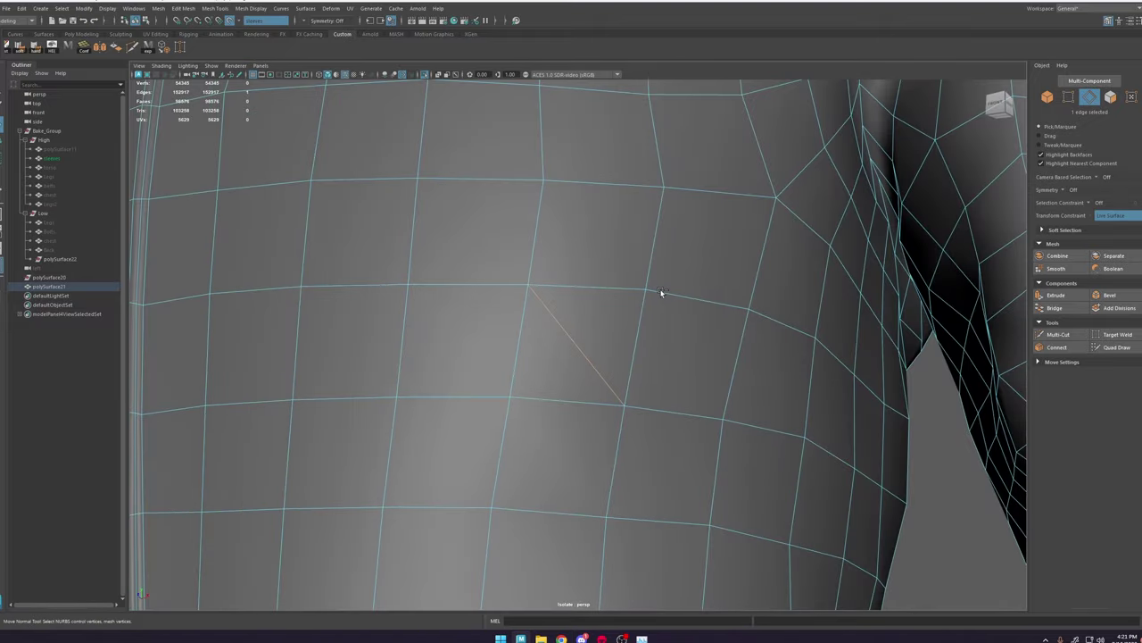
pyautogui.hotkey('ctrl', 'alt', 'Right')
pyautogui.hotkey('ctrl', 'alt', 'Right')
pyautogui.press('Delete')
# Step: Select the thin sliver face at the underarm seam and triangulate it
pyautogui.keyDown('alt'); pyautogui.moveTo(663, 316); pyautogui.dragTo(617, 314, button='right'); pyautogui.keyUp('alt')
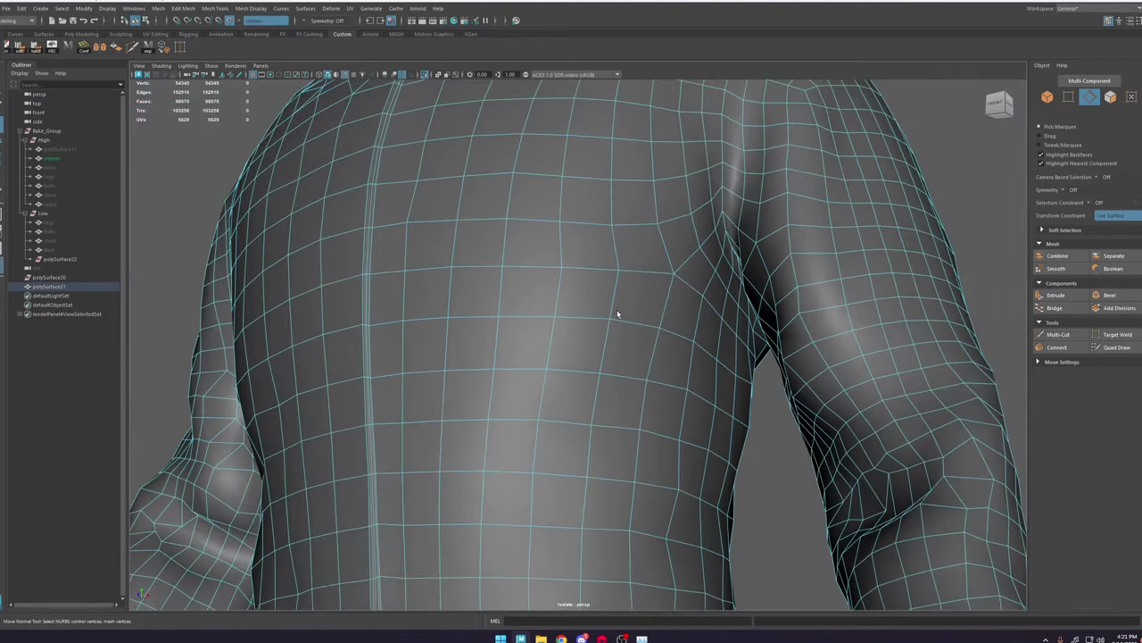
pyautogui.keyDown('alt'); pyautogui.moveTo(616, 313); pyautogui.dragTo(384, 250, button='middle'); pyautogui.keyUp('alt')
pyautogui.keyDown('alt'); pyautogui.moveTo(384, 250); pyautogui.dragTo(505, 289, button='right'); pyautogui.keyUp('alt')
pyautogui.keyDown('alt'); pyautogui.moveTo(505, 289); pyautogui.dragTo(512, 298); pyautogui.keyUp('alt')
pyautogui.keyDown('alt'); pyautogui.moveTo(512, 298); pyautogui.dragTo(526, 299, button='right'); pyautogui.keyUp('alt')
pyautogui.keyDown('alt'); pyautogui.moveTo(526, 299); pyautogui.dragTo(671, 390, button='middle'); pyautogui.keyUp('alt')
pyautogui.keyDown('alt'); pyautogui.moveTo(671, 389); pyautogui.dragTo(584, 320); pyautogui.keyUp('alt')
pyautogui.moveTo(584, 319); pyautogui.dragTo(604, 258, button='right')
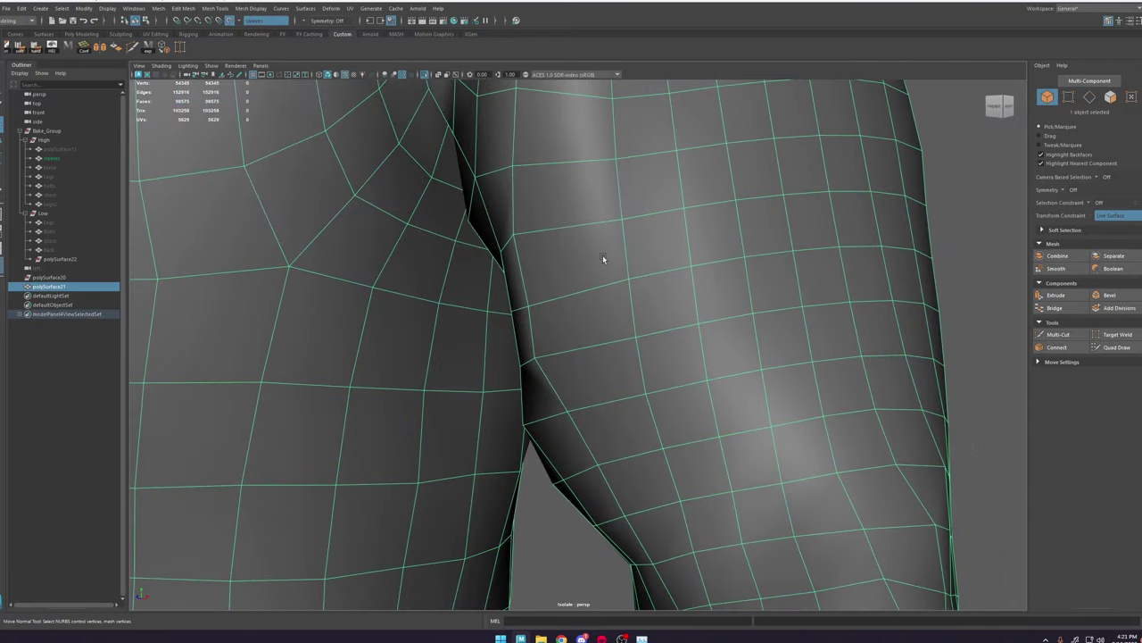
pyautogui.keyDown('alt'); pyautogui.moveTo(604, 258); pyautogui.dragTo(574, 255); pyautogui.keyUp('alt')
pyautogui.moveTo(574, 255); pyautogui.dragTo(575, 382, button='right')
pyautogui.keyDown('alt'); pyautogui.moveTo(575, 383); pyautogui.dragTo(564, 388); pyautogui.keyUp('alt')
pyautogui.click(558, 400)
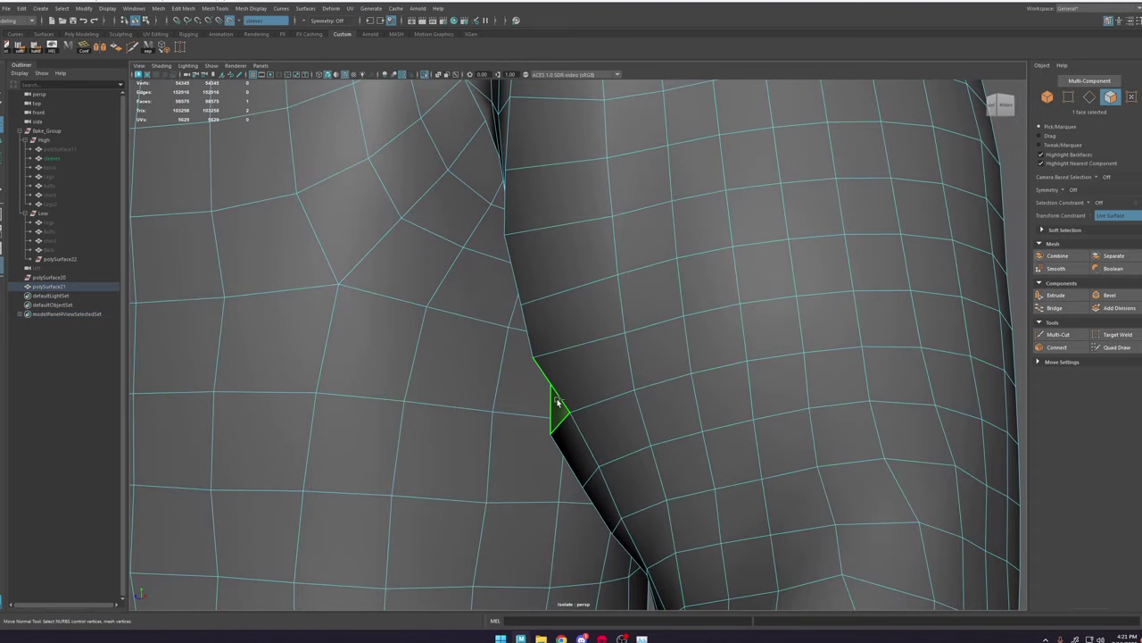
pyautogui.keyDown('shift'); pyautogui.moveTo(558, 400); pyautogui.dragTo(568, 502, button='right'); pyautogui.keyUp('shift')
pyautogui.keyDown('alt'); pyautogui.moveTo(595, 401); pyautogui.dragTo(555, 432); pyautogui.keyUp('alt')
# Step: Undo the sliver face triangulation at the underarm seam
pyautogui.moveTo(555, 432); pyautogui.dragTo(552, 404, button='right')
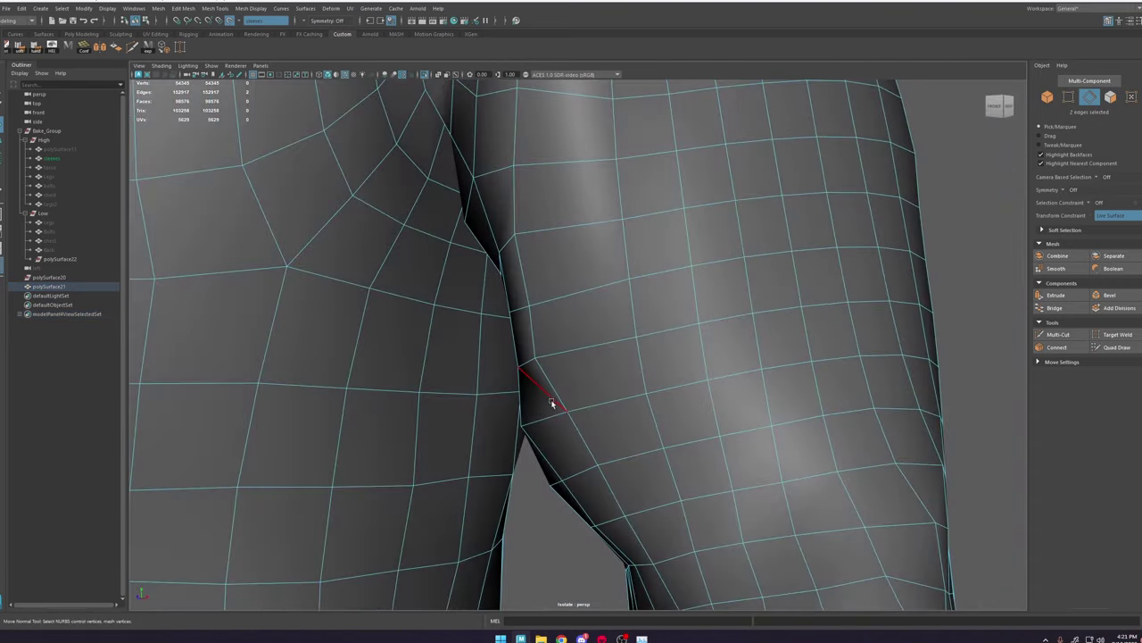
pyautogui.keyDown('alt'); pyautogui.moveTo(686, 364); pyautogui.dragTo(700, 100, button='middle'); pyautogui.keyUp('alt')
pyautogui.keyDown('alt'); pyautogui.moveTo(701, 100); pyautogui.dragTo(567, 310, button='right'); pyautogui.keyUp('alt')
pyautogui.hotkey('ctrl', 'z')
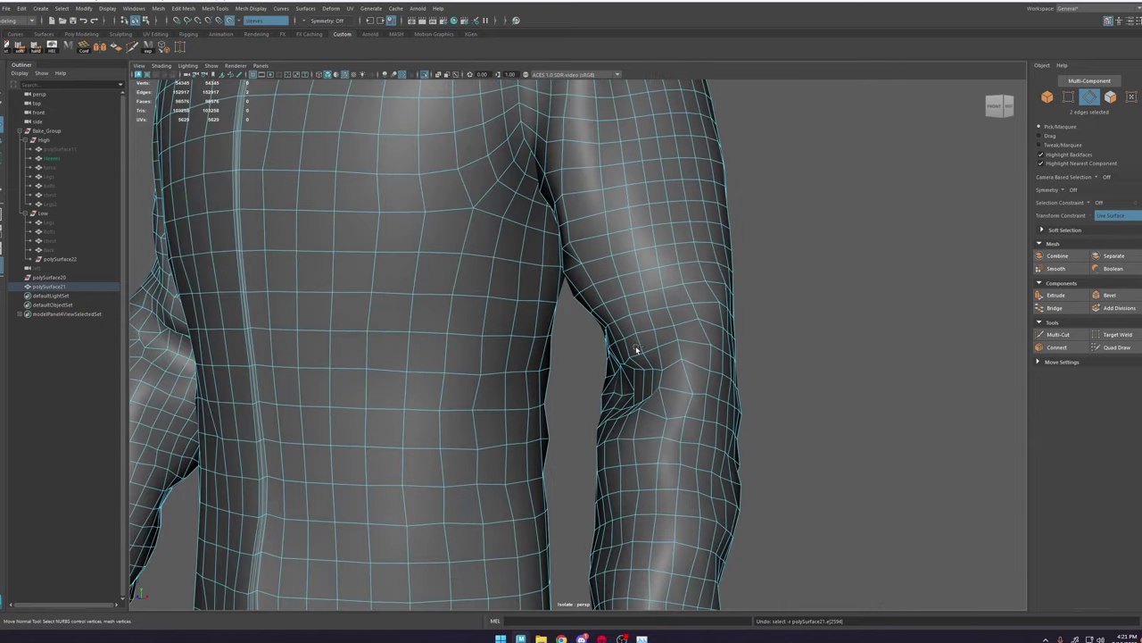
pyautogui.hotkey('ctrl', 'z')
pyautogui.keyDown('alt'); pyautogui.moveTo(451, 453); pyautogui.dragTo(620, 129, button='middle'); pyautogui.keyUp('alt')
pyautogui.hotkey('ctrl', 'z')
# Step: Inspect the robe's hem in object mode and clear the selection
pyautogui.keyDown('alt'); pyautogui.moveTo(532, 328); pyautogui.dragTo(633, 118, button='middle'); pyautogui.keyUp('alt')
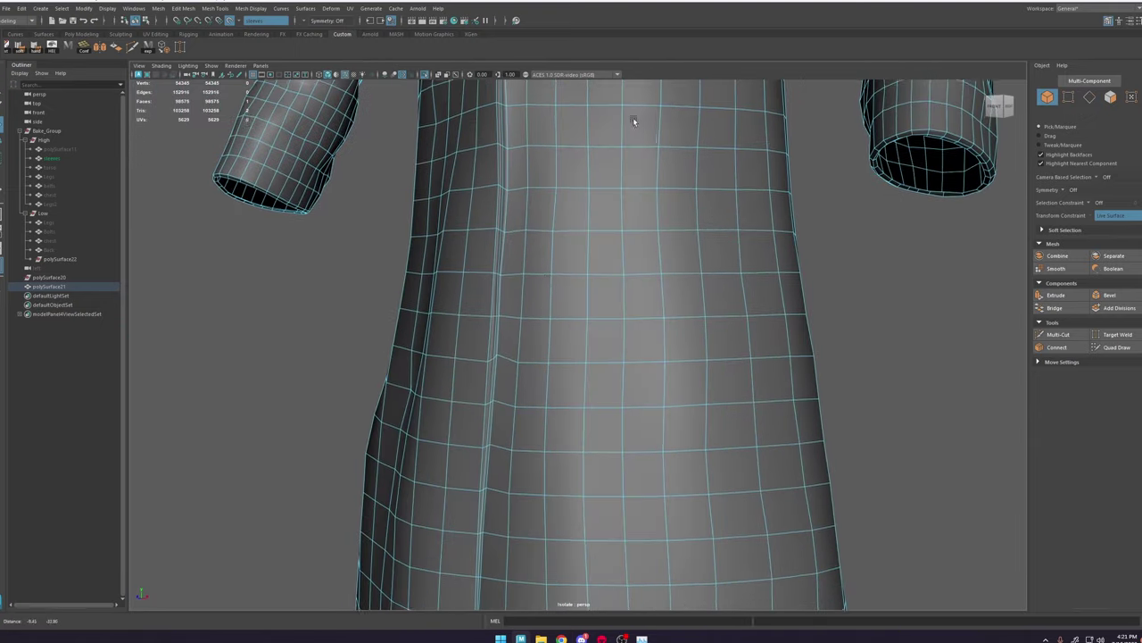
pyautogui.keyDown('alt'); pyautogui.moveTo(632, 117); pyautogui.dragTo(500, 393, button='right'); pyautogui.keyUp('alt')
pyautogui.keyDown('alt'); pyautogui.moveTo(495, 395); pyautogui.dragTo(546, 201, button='middle'); pyautogui.keyUp('alt')
pyautogui.keyDown('alt'); pyautogui.moveTo(547, 203); pyautogui.dragTo(540, 382, button='right'); pyautogui.keyUp('alt')
pyautogui.keyDown('alt'); pyautogui.moveTo(540, 386); pyautogui.dragTo(550, 218, button='middle'); pyautogui.keyUp('alt')
pyautogui.click(539, 485)
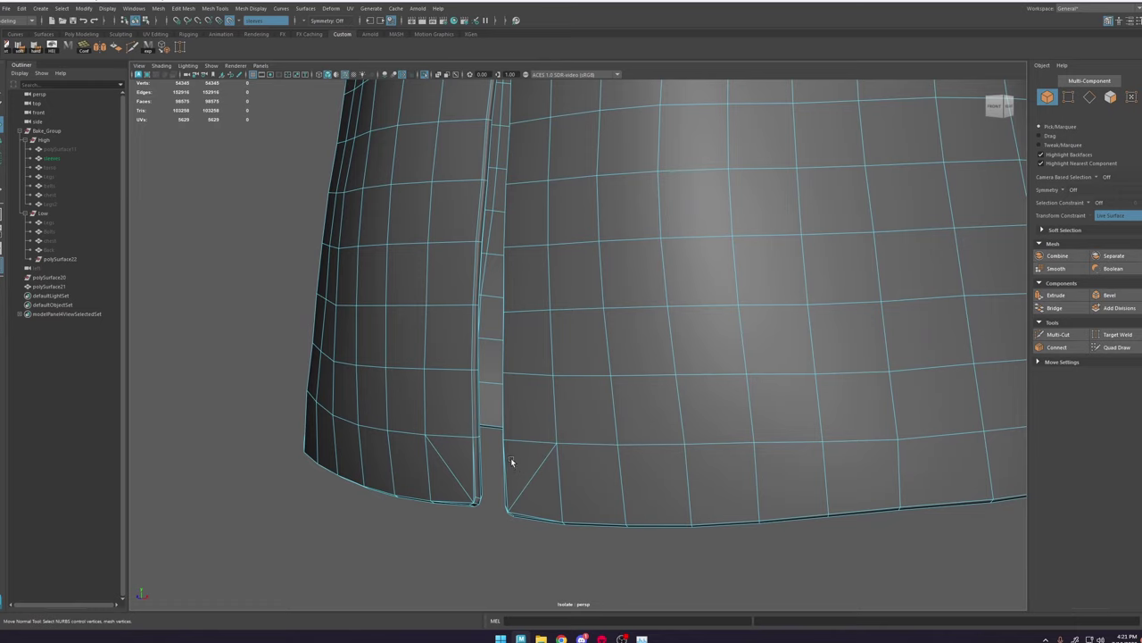
pyautogui.keyDown('alt'); pyautogui.moveTo(587, 417); pyautogui.dragTo(553, 411, button='right'); pyautogui.keyUp('alt')
pyautogui.keyDown('alt'); pyautogui.moveTo(553, 411); pyautogui.dragTo(589, 434); pyautogui.keyUp('alt')
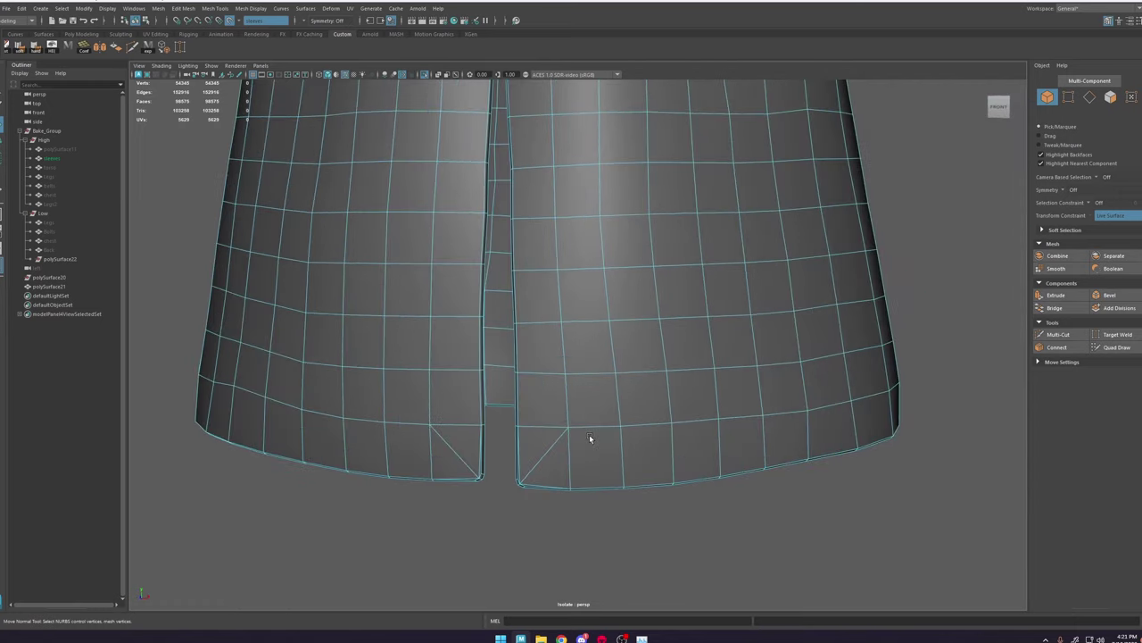
pyautogui.moveTo(589, 435); pyautogui.dragTo(586, 333, button='right')
pyautogui.keyDown('alt'); pyautogui.moveTo(536, 465); pyautogui.dragTo(587, 461); pyautogui.keyUp('alt')
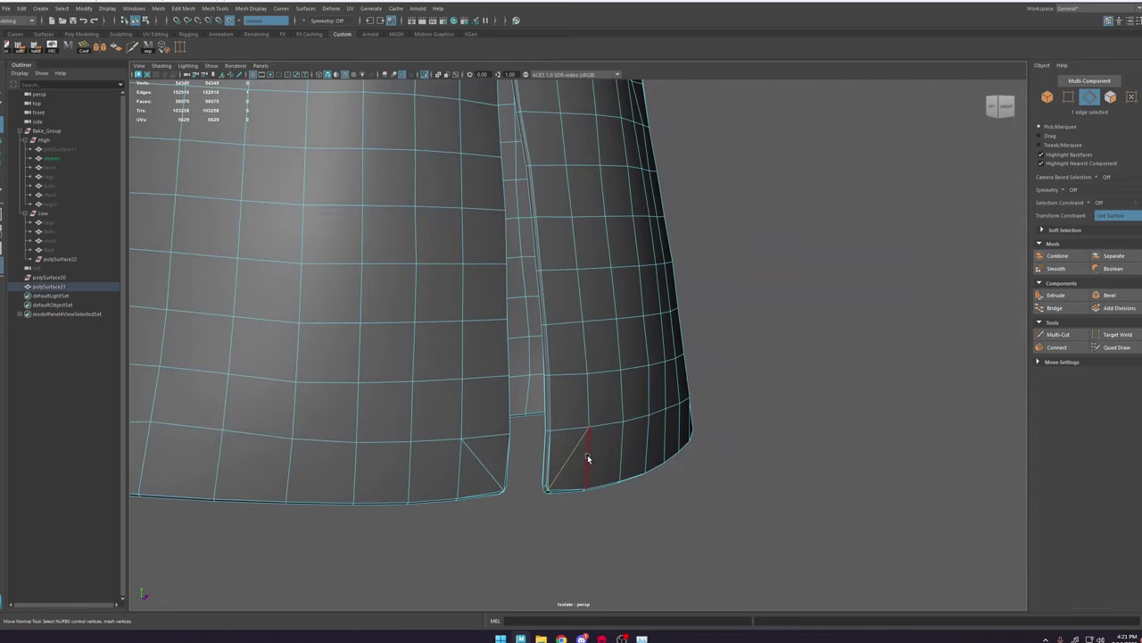
pyautogui.moveTo(586, 458); pyautogui.dragTo(802, 234, button='right')
pyautogui.click(803, 236)
pyautogui.keyDown('alt'); pyautogui.moveTo(721, 446); pyautogui.dragTo(697, 446); pyautogui.keyUp('alt')
# Step: Frame a vertex on the low-poly robe's arm and show the high-poly mesh again
pyautogui.keyDown('alt'); pyautogui.moveTo(697, 446); pyautogui.dragTo(569, 227, button='right'); pyautogui.keyUp('alt')
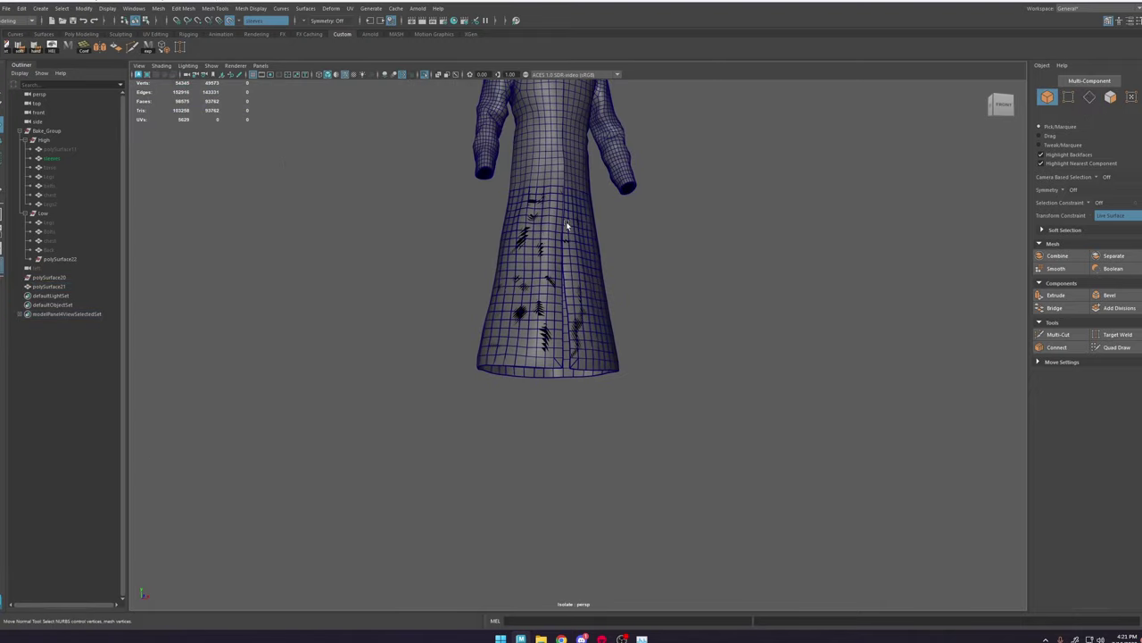
pyautogui.keyDown('alt'); pyautogui.moveTo(568, 226); pyautogui.dragTo(548, 396, button='middle'); pyautogui.keyUp('alt')
pyautogui.keyDown('alt'); pyautogui.moveTo(548, 397); pyautogui.dragTo(692, 349, button='right'); pyautogui.keyUp('alt')
pyautogui.keyDown('alt'); pyautogui.moveTo(692, 349); pyautogui.dragTo(743, 375); pyautogui.keyUp('alt')
pyautogui.keyDown('alt'); pyautogui.moveTo(742, 375); pyautogui.dragTo(728, 267, button='right'); pyautogui.keyUp('alt')
pyautogui.keyDown('alt'); pyautogui.moveTo(727, 267); pyautogui.dragTo(591, 332, button='middle'); pyautogui.keyUp('alt')
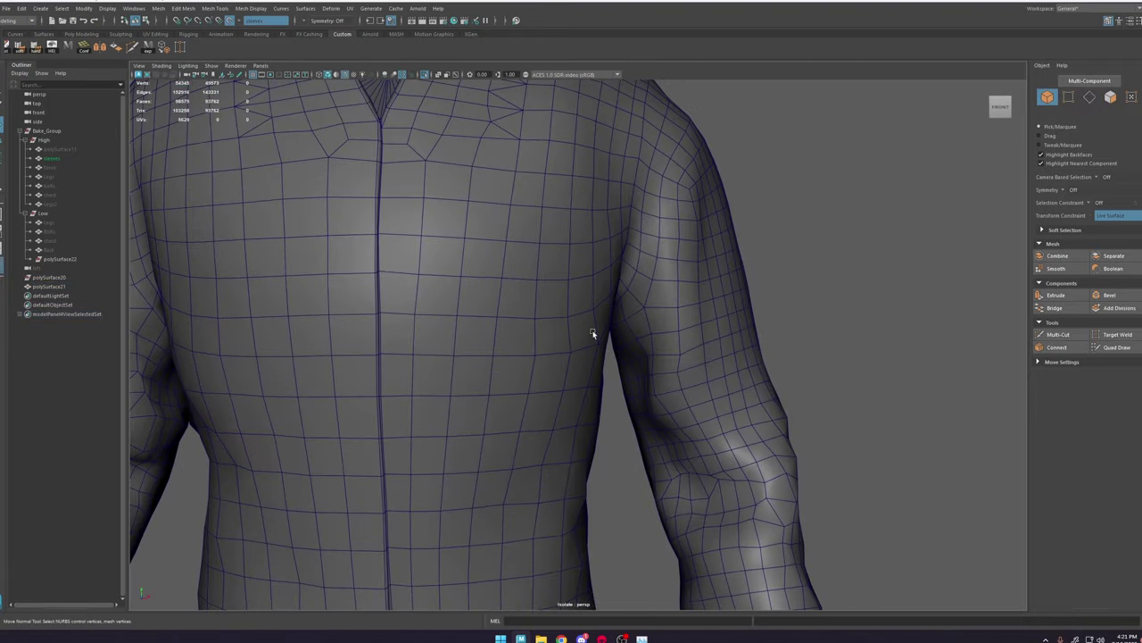
pyautogui.click(593, 333)
pyautogui.moveTo(686, 250); pyautogui.dragTo(483, 144, button='right')
pyautogui.click(685, 266)
pyautogui.press('f')
pyautogui.click(424, 77)
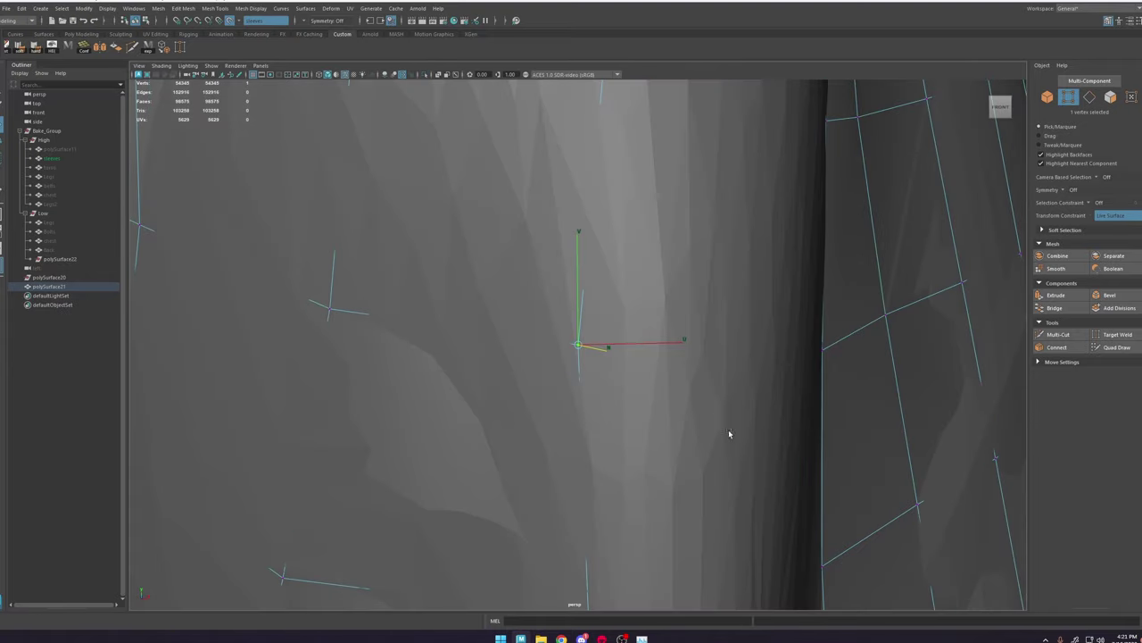
pyautogui.keyDown('alt'); pyautogui.moveTo(729, 434); pyautogui.dragTo(568, 184, button='right'); pyautogui.keyUp('alt')
# Step: With Quad Draw, shift the vertical sleeve edges and nudge sleeve vertices onto the fold
pyautogui.click(1115, 349)
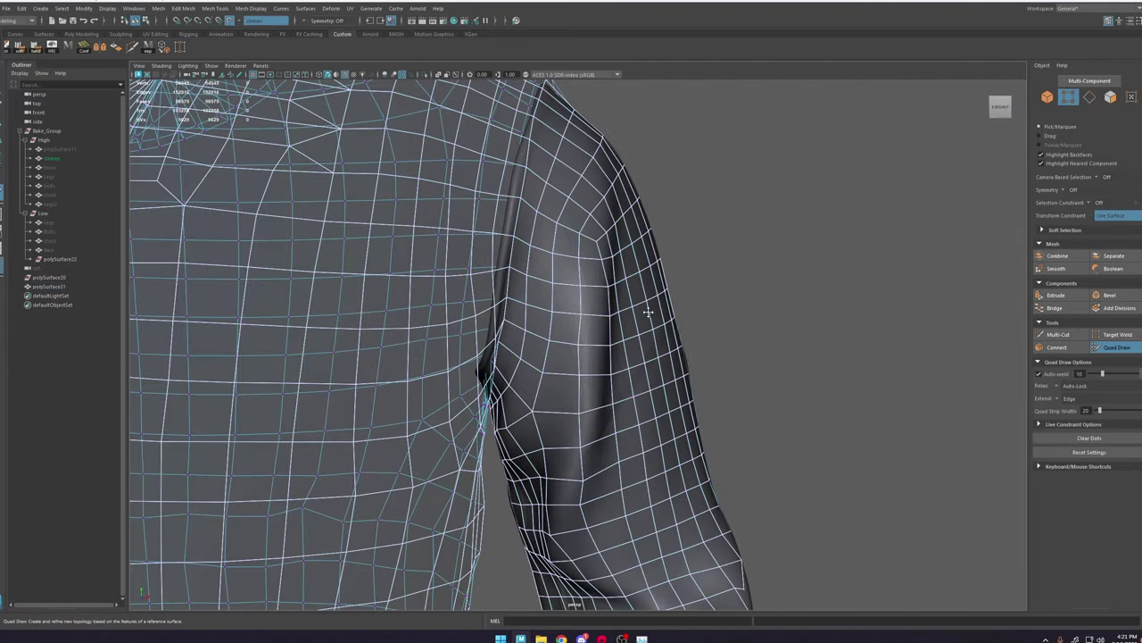
pyautogui.keyDown('alt'); pyautogui.moveTo(600, 332); pyautogui.dragTo(680, 421, button='right'); pyautogui.keyUp('alt')
pyautogui.moveTo(578, 333); pyautogui.dragTo(588, 369)
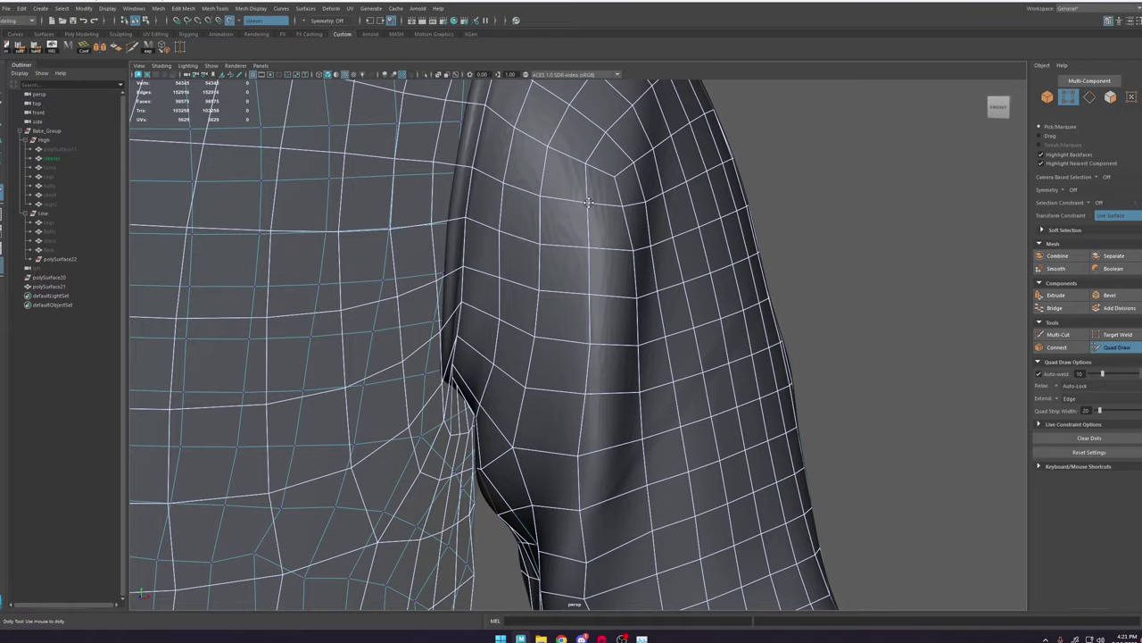
pyautogui.keyDown('alt'); pyautogui.moveTo(589, 202); pyautogui.dragTo(587, 337); pyautogui.keyUp('alt')
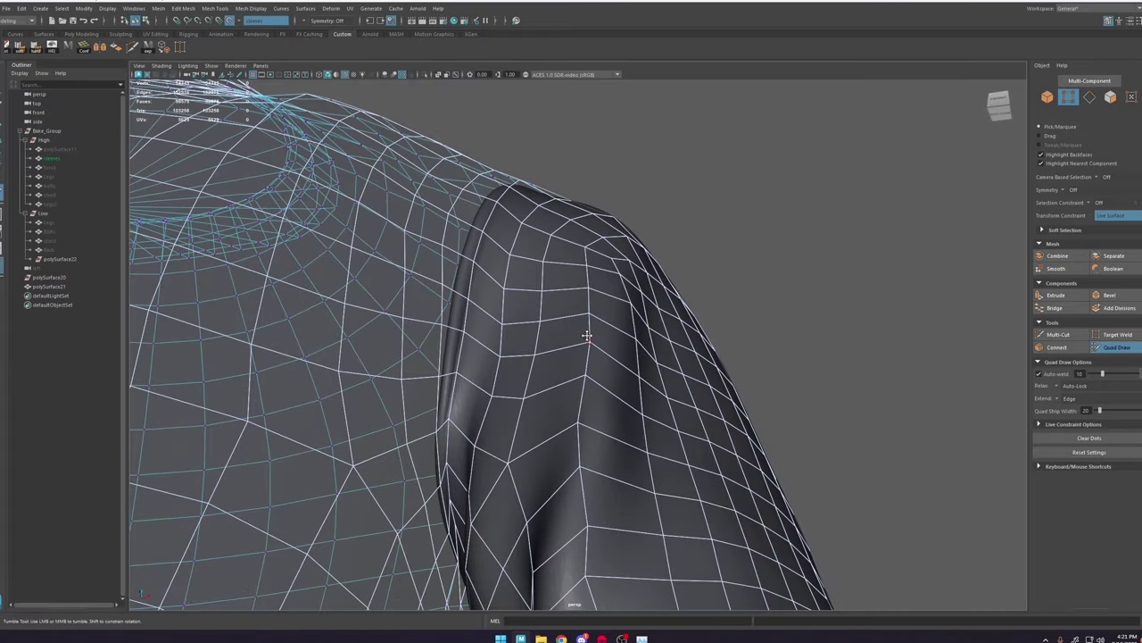
pyautogui.moveTo(580, 424); pyautogui.dragTo(587, 423)
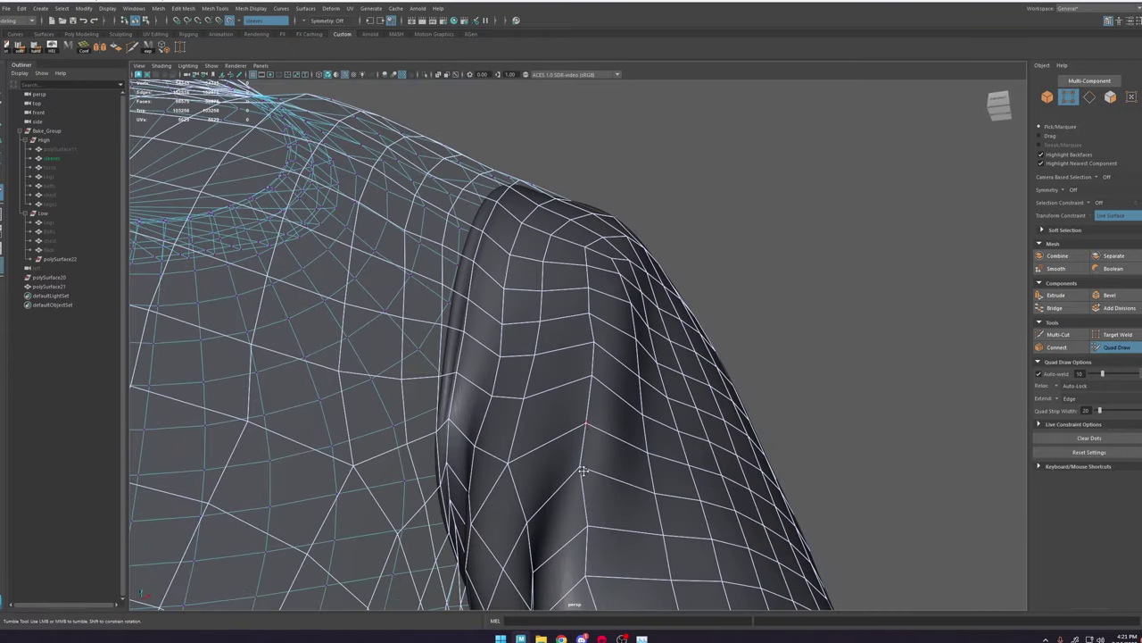
pyautogui.moveTo(581, 468); pyautogui.dragTo(585, 471)
pyautogui.keyDown('alt'); pyautogui.moveTo(585, 473); pyautogui.dragTo(577, 357, button='middle'); pyautogui.keyUp('alt')
pyautogui.moveTo(577, 357)
pyautogui.keyDown('alt'); pyautogui.mouseDown()
pyautogui.moveTo(588, 450)
pyautogui.moveTo(593, 417)
pyautogui.mouseUp(); pyautogui.keyUp('alt')
pyautogui.moveTo(597, 474)
pyautogui.keyDown('alt'); pyautogui.mouseDown()
pyautogui.moveTo(625, 467)
pyautogui.moveTo(544, 370)
pyautogui.moveTo(513, 379)
pyautogui.moveTo(481, 359)
pyautogui.moveTo(522, 379)
pyautogui.moveTo(556, 374)
pyautogui.moveTo(492, 377)
pyautogui.mouseUp(); pyautogui.keyUp('alt')
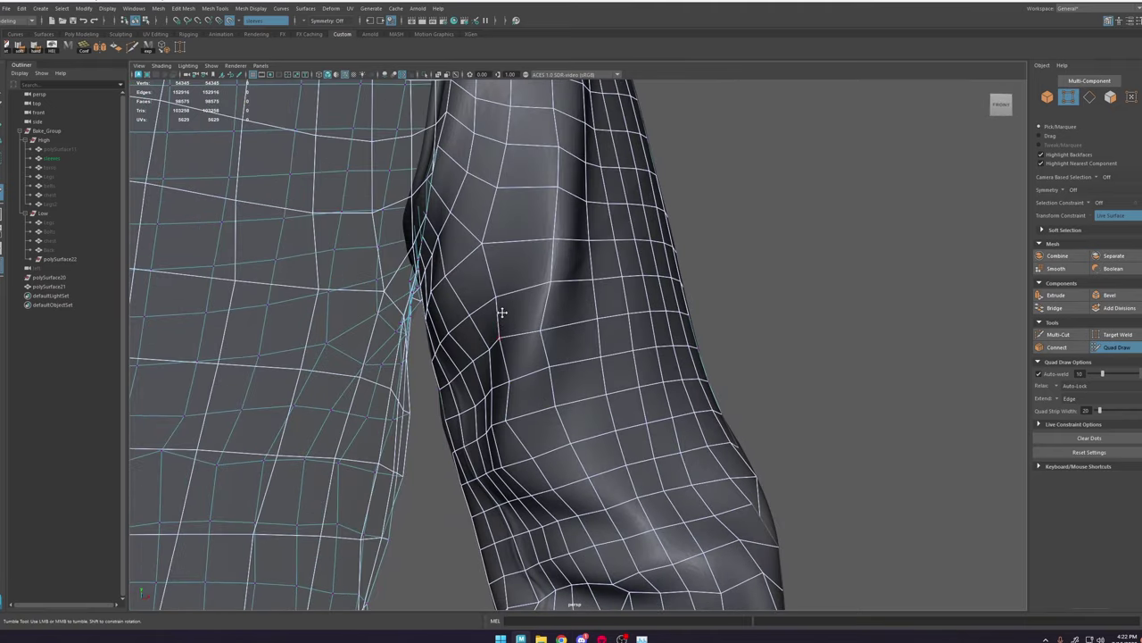
# Step: Cut a new edge across the sleeve faces with Multi-Cut
pyautogui.click(1068, 332)
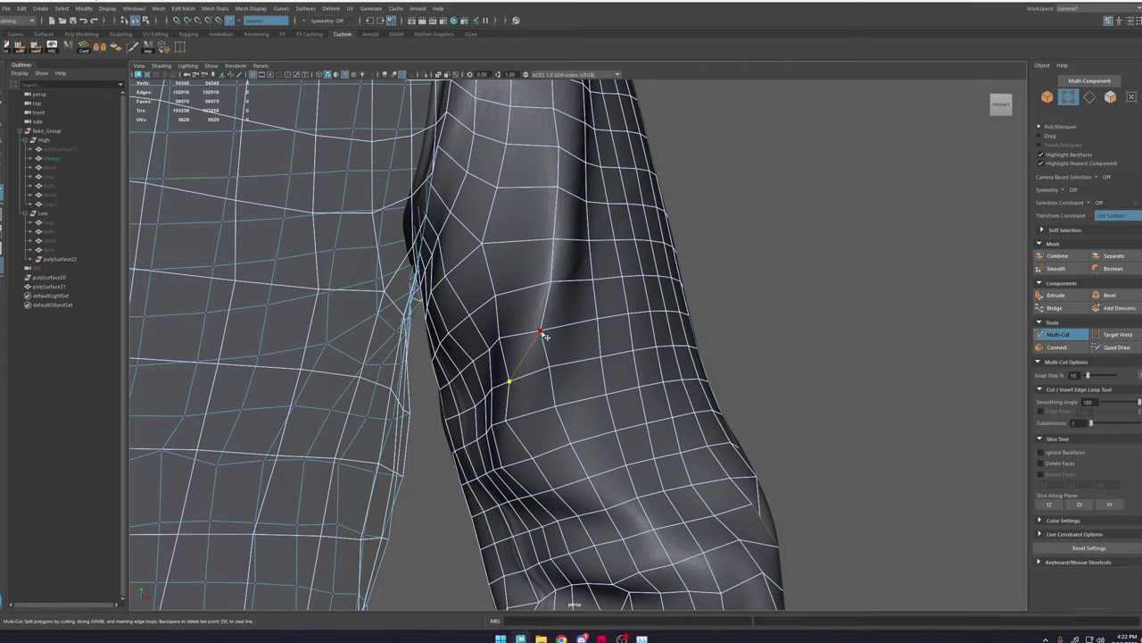
pyautogui.keyDown('alt'); pyautogui.moveTo(607, 342); pyautogui.dragTo(529, 326); pyautogui.keyUp('alt')
pyautogui.keyDown('alt'); pyautogui.moveTo(458, 360); pyautogui.dragTo(535, 399); pyautogui.keyUp('alt')
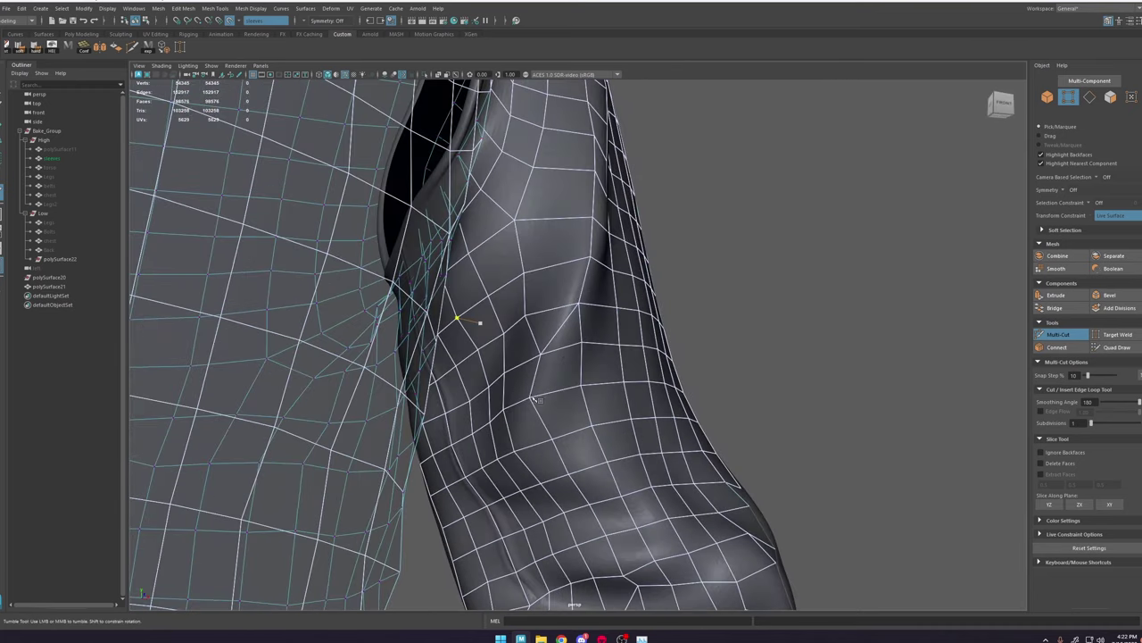
pyautogui.click(515, 451)
pyautogui.rightClick(668, 519)
pyautogui.keyDown('alt'); pyautogui.moveTo(630, 426); pyautogui.dragTo(586, 293, button='middle'); pyautogui.keyUp('alt')
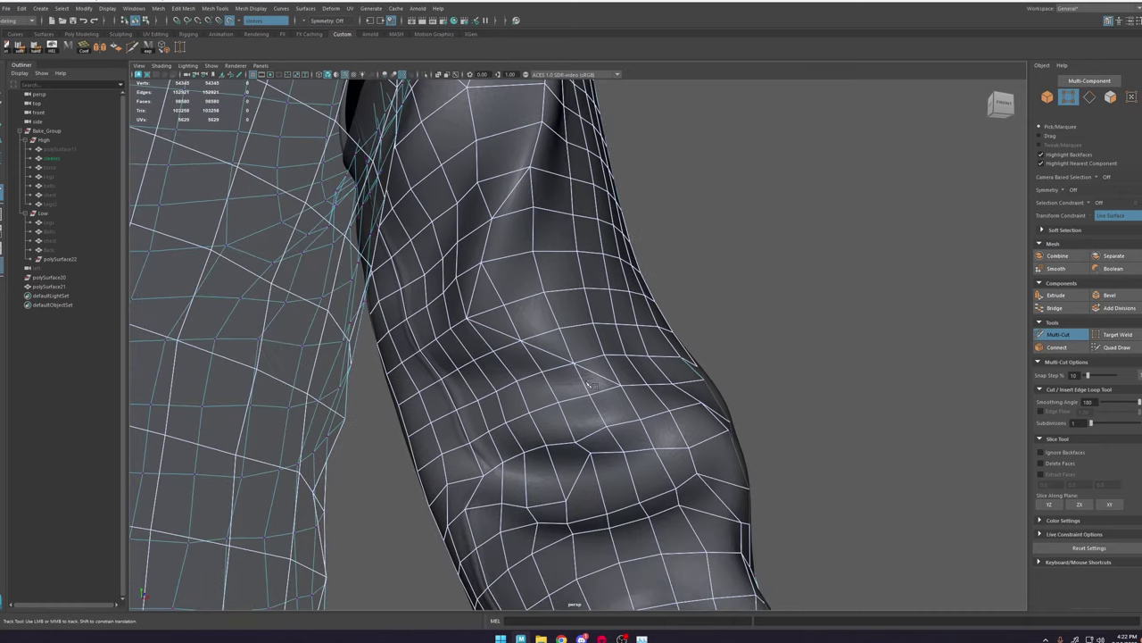
pyautogui.moveTo(586, 293)
pyautogui.keyDown('alt'); pyautogui.mouseDown()
pyautogui.moveTo(564, 395)
pyautogui.moveTo(573, 290)
pyautogui.mouseUp(); pyautogui.keyUp('alt')
pyautogui.scroll(3, 575, 290)
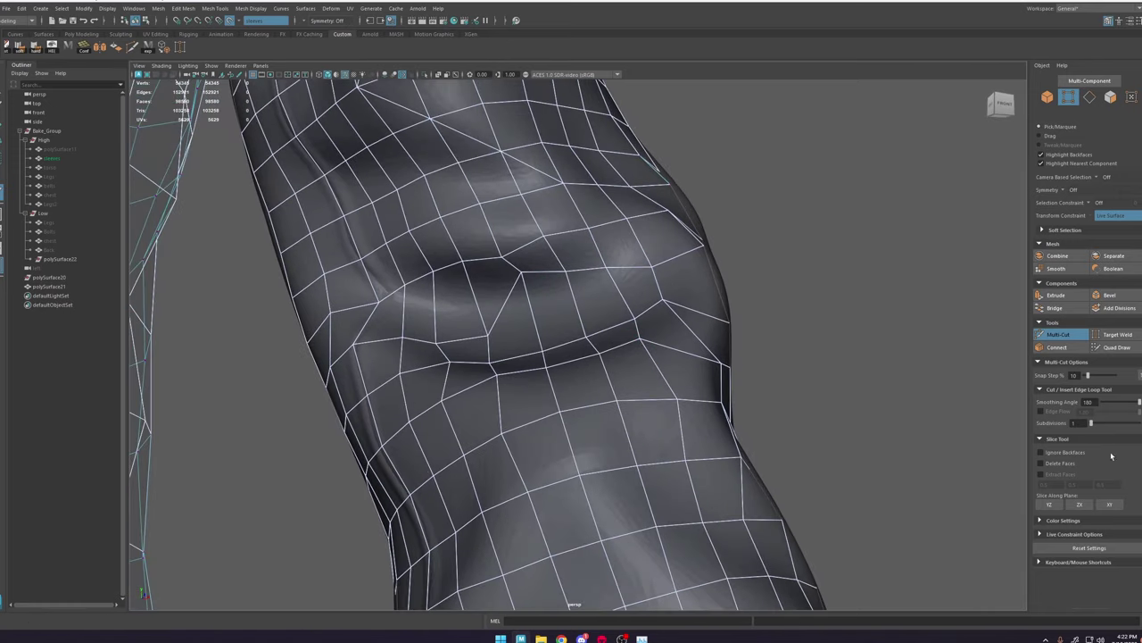
# Step: Back in Quad Draw, pull the fold vertex down onto the crease
pyautogui.click(1116, 347)
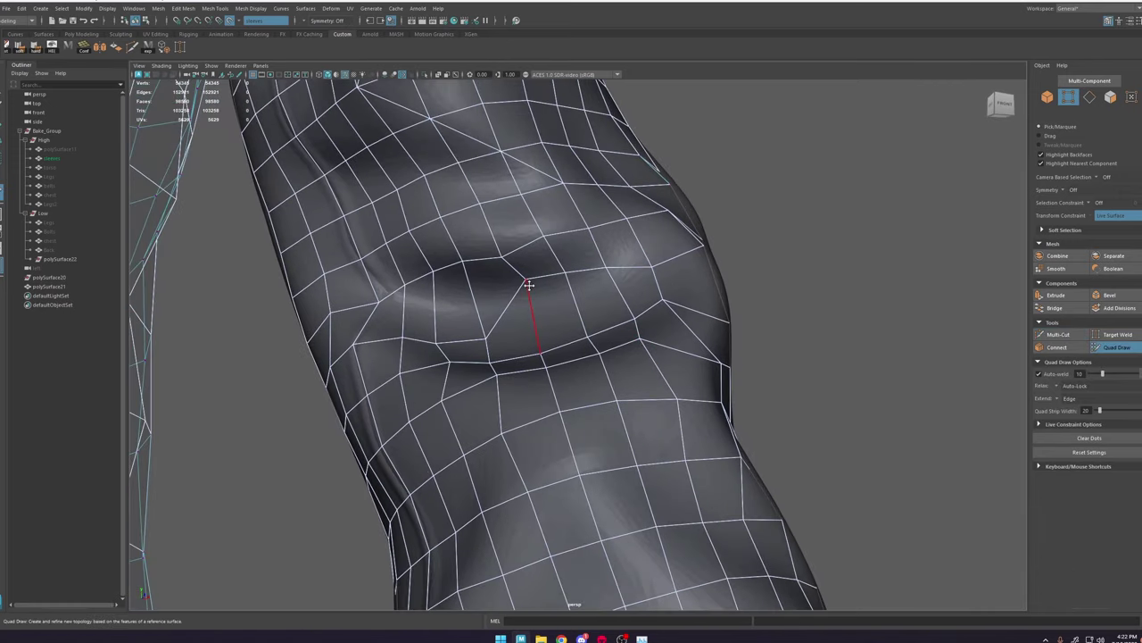
pyautogui.moveTo(529, 285); pyautogui.dragTo(501, 328)
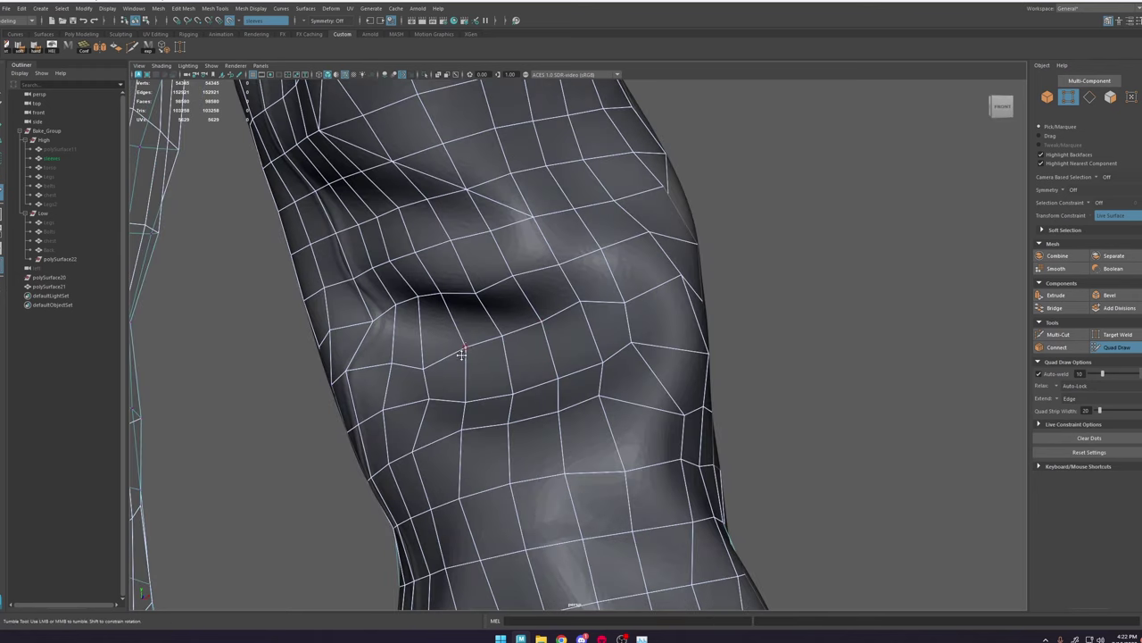
pyautogui.keyDown('alt'); pyautogui.moveTo(390, 362); pyautogui.dragTo(457, 409); pyautogui.keyUp('alt')
pyautogui.keyDown('alt'); pyautogui.moveTo(456, 410); pyautogui.dragTo(479, 346, button='middle'); pyautogui.keyUp('alt')
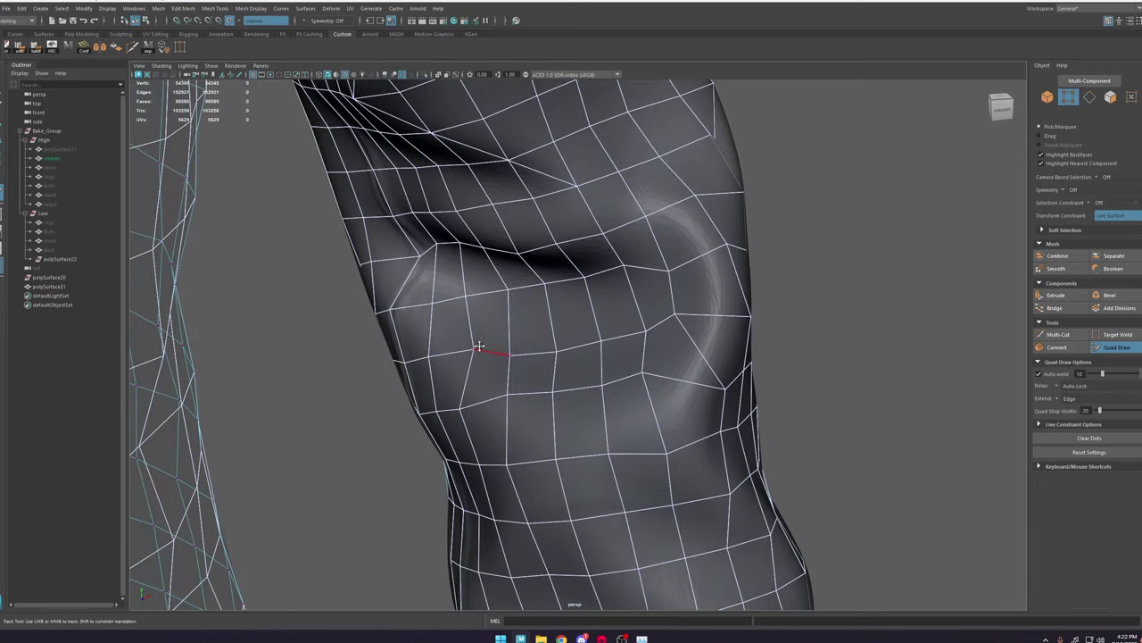
pyautogui.keyDown('alt'); pyautogui.moveTo(562, 369); pyautogui.dragTo(558, 435); pyautogui.keyUp('alt')
# Step: Cut and commit a three-point edge run along the sleeve's fold with Multi-Cut
pyautogui.hotkey('ctrl', 'shift', 'x')
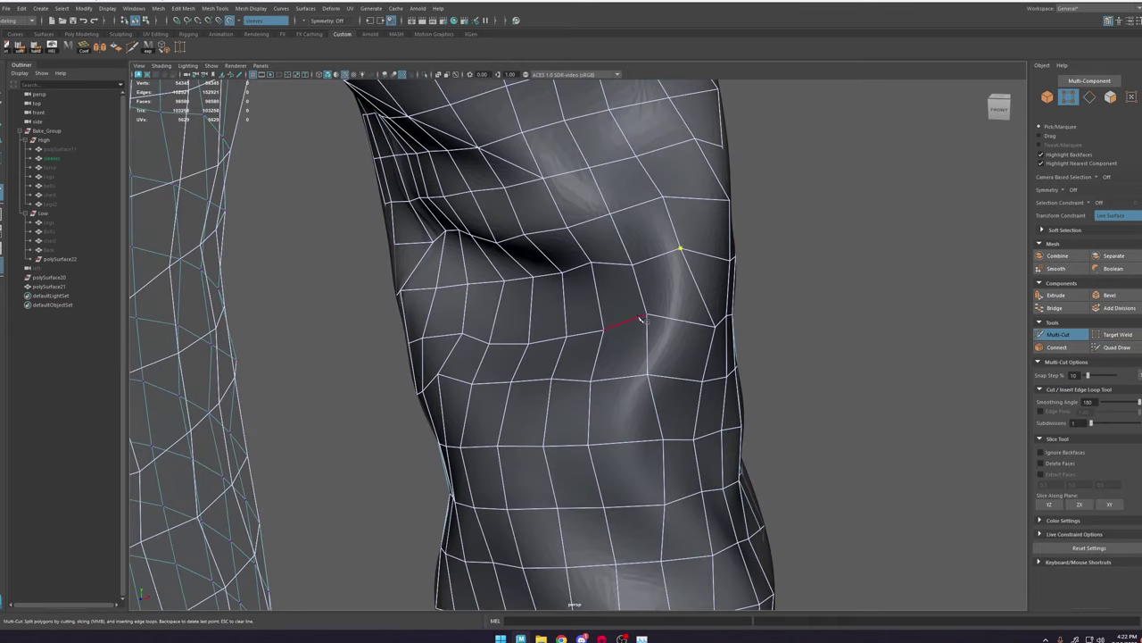
pyautogui.hotkey('ctrl', 'shift', 'q')
pyautogui.moveTo(640, 318)
pyautogui.keyDown('alt'); pyautogui.mouseDown()
pyautogui.moveTo(674, 252)
pyautogui.moveTo(646, 363)
pyautogui.mouseUp(); pyautogui.keyUp('alt')
pyautogui.click(1058, 335)
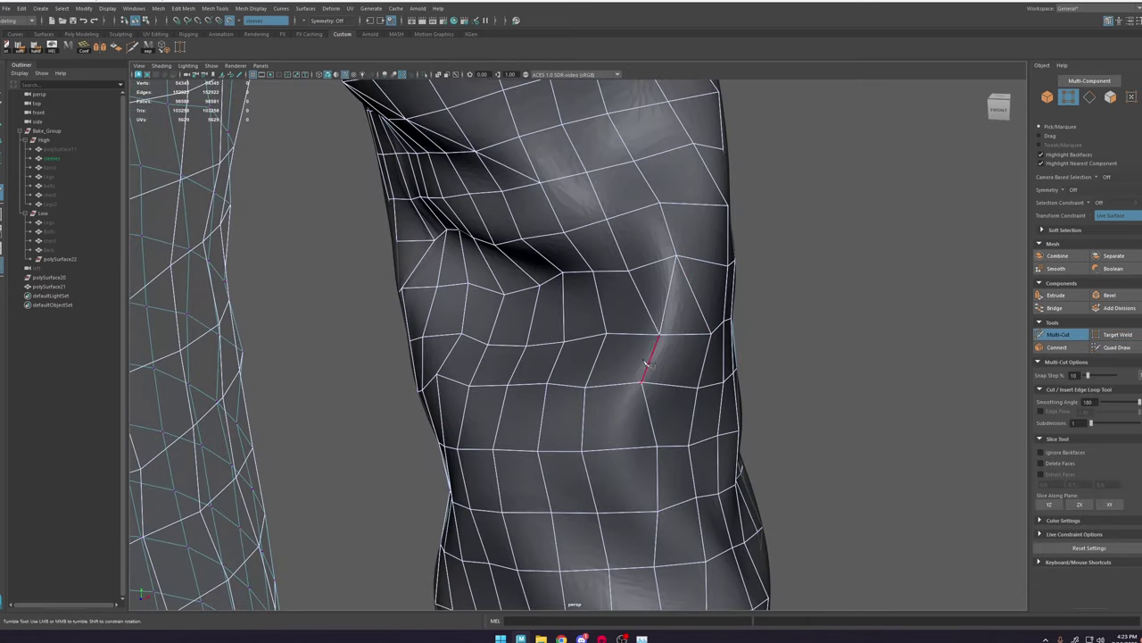
pyautogui.click(657, 512)
pyautogui.keyDown('alt'); pyautogui.moveTo(705, 539); pyautogui.dragTo(667, 527); pyautogui.keyUp('alt')
pyautogui.click(605, 543)
pyautogui.keyDown('alt'); pyautogui.moveTo(605, 543); pyautogui.dragTo(642, 479, button='middle'); pyautogui.keyUp('alt')
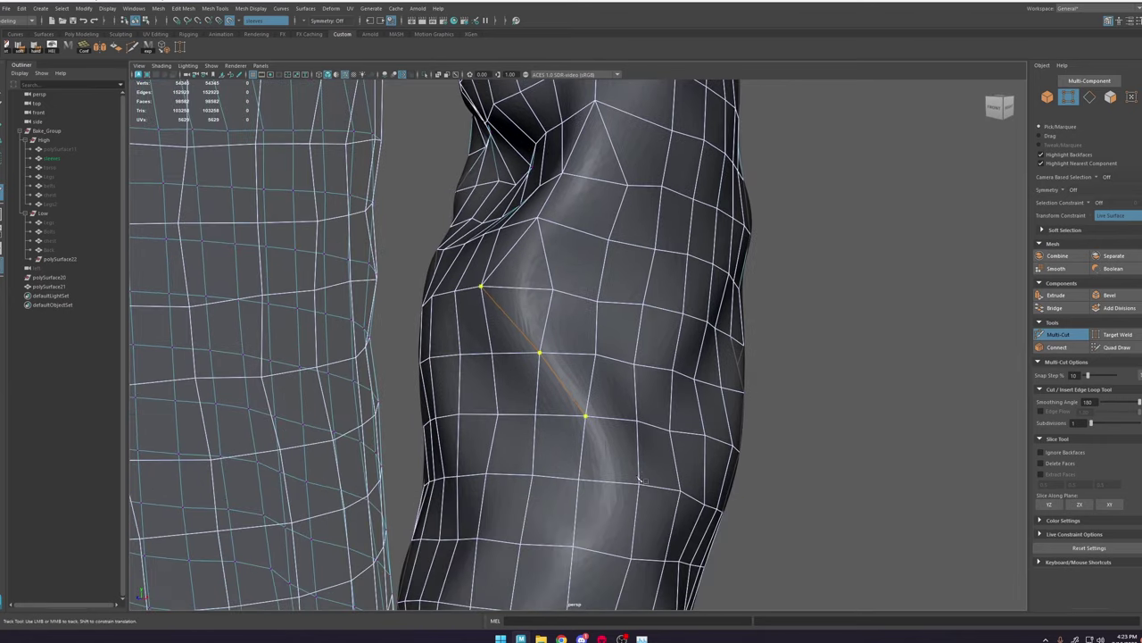
pyautogui.click(639, 485)
pyautogui.rightClick(639, 484)
# Step: Extend the cut further down the fold and commit the seven-edge run
pyautogui.keyDown('alt'); pyautogui.moveTo(684, 538); pyautogui.dragTo(627, 517, button='right'); pyautogui.keyUp('alt')
pyautogui.keyDown('alt'); pyautogui.moveTo(554, 455); pyautogui.dragTo(591, 490); pyautogui.keyUp('alt')
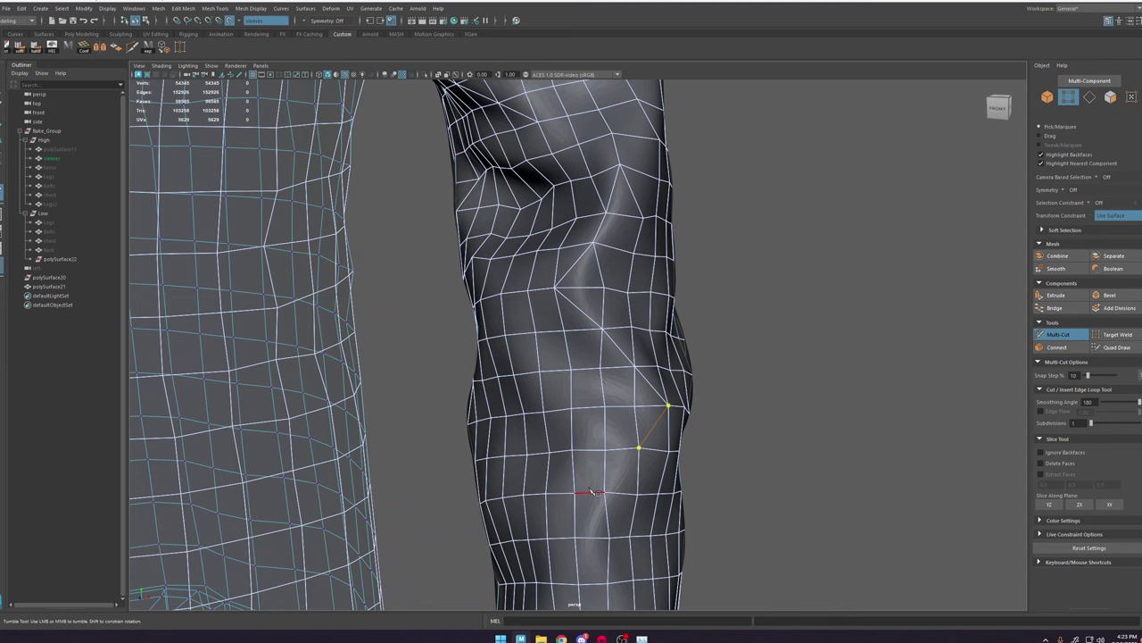
pyautogui.click(613, 585)
pyautogui.keyDown('alt'); pyautogui.moveTo(628, 557); pyautogui.dragTo(632, 429, button='middle'); pyautogui.keyUp('alt')
pyautogui.keyDown('alt'); pyautogui.moveTo(631, 428); pyautogui.dragTo(604, 453); pyautogui.keyUp('alt')
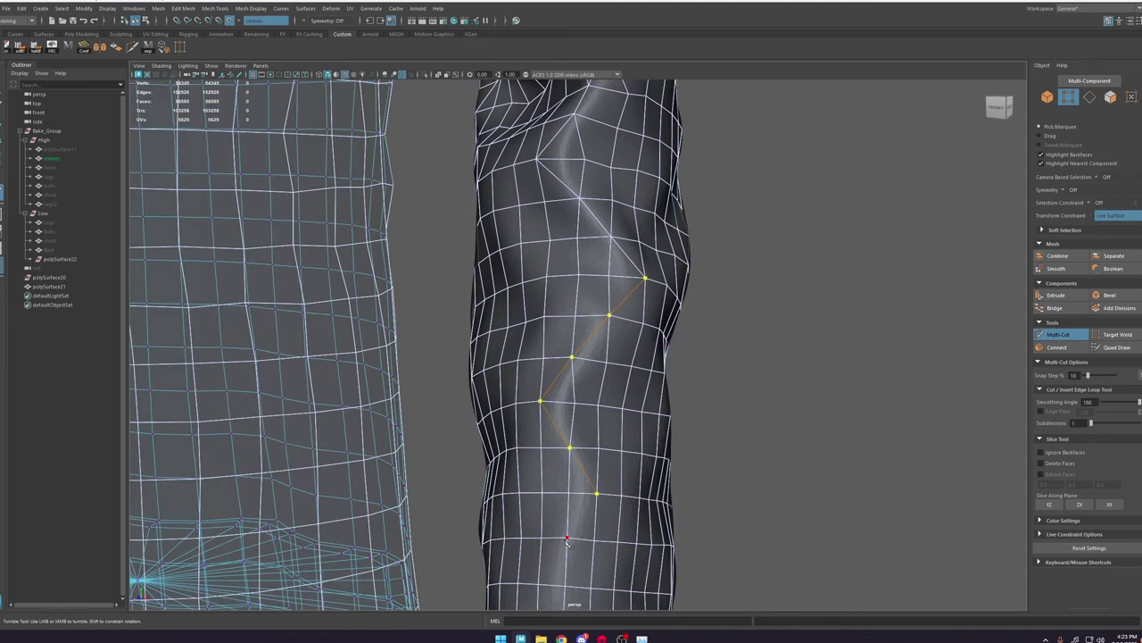
pyautogui.click(544, 582)
pyautogui.rightClick(545, 582)
# Step: Reframe the view on the sleeve fold and place a cut point across the sleeve
pyautogui.keyDown('alt'); pyautogui.moveTo(665, 330); pyautogui.dragTo(584, 268, button='right'); pyautogui.keyUp('alt')
pyautogui.keyDown('alt'); pyautogui.moveTo(585, 258); pyautogui.dragTo(521, 230); pyautogui.keyUp('alt')
pyautogui.keyDown('alt'); pyautogui.moveTo(520, 230); pyautogui.dragTo(483, 251, button='middle'); pyautogui.keyUp('alt')
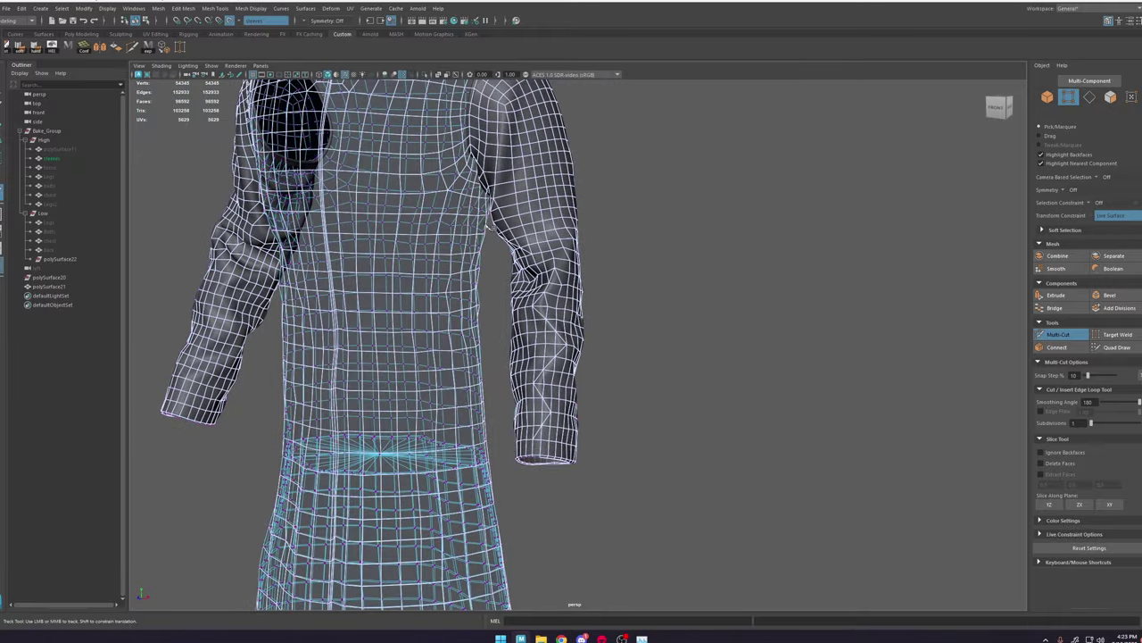
pyautogui.keyDown('alt'); pyautogui.moveTo(483, 251); pyautogui.dragTo(531, 287, button='right'); pyautogui.keyUp('alt')
pyautogui.keyDown('alt'); pyautogui.moveTo(473, 295); pyautogui.dragTo(569, 291); pyautogui.keyUp('alt')
pyautogui.keyDown('alt'); pyautogui.moveTo(482, 299); pyautogui.dragTo(535, 341, button='right'); pyautogui.keyUp('alt')
pyautogui.keyDown('alt'); pyautogui.moveTo(507, 344); pyautogui.dragTo(541, 339); pyautogui.keyUp('alt')
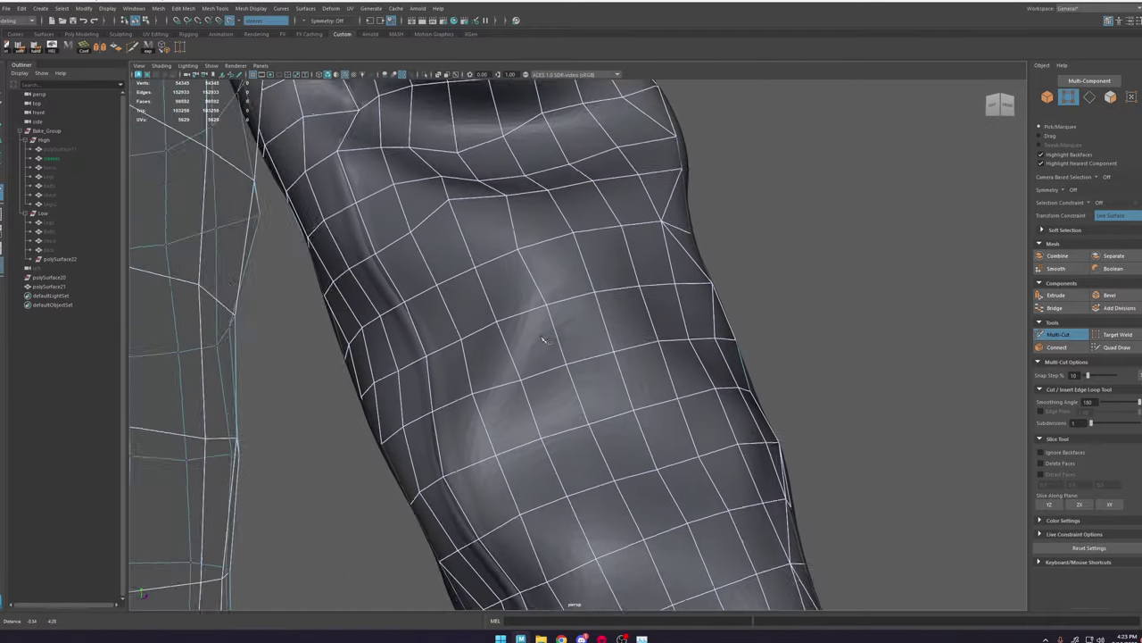
pyautogui.keyDown('alt'); pyautogui.moveTo(528, 257); pyautogui.dragTo(540, 355, button='middle'); pyautogui.keyUp('alt')
pyautogui.keyDown('alt'); pyautogui.moveTo(539, 355); pyautogui.dragTo(423, 389); pyautogui.keyUp('alt')
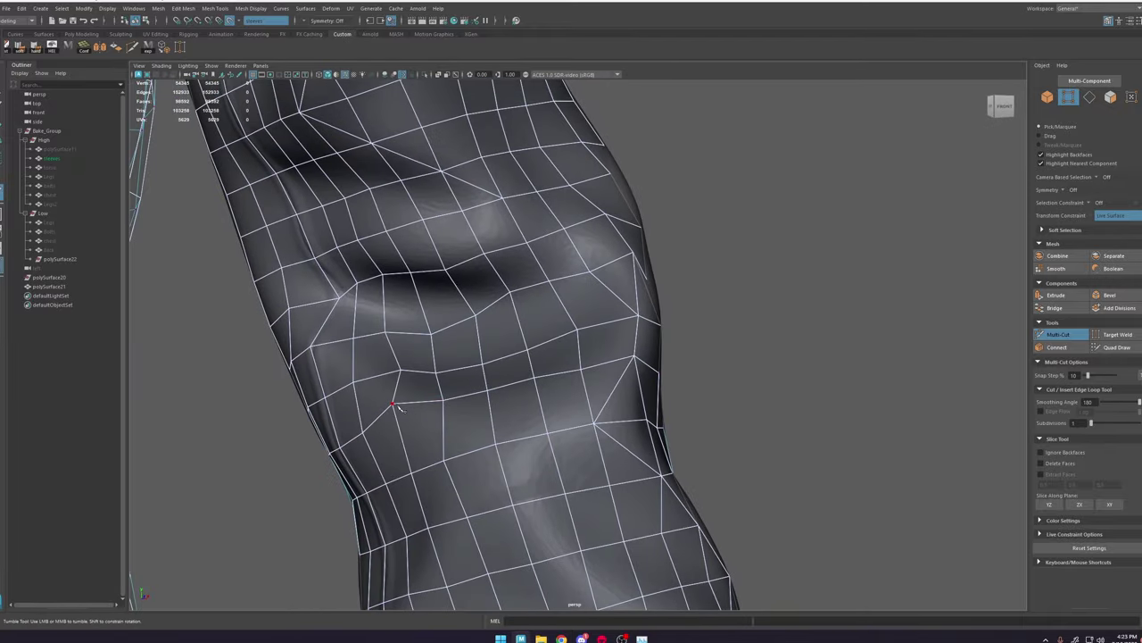
pyautogui.click(355, 382)
# Step: Place diagonal cut points around the other side of the sleeve
pyautogui.keyDown('alt'); pyautogui.moveTo(319, 347); pyautogui.dragTo(679, 384); pyautogui.keyUp('alt')
pyautogui.click(688, 388)
pyautogui.click(777, 287)
pyautogui.keyDown('alt'); pyautogui.moveTo(774, 290); pyautogui.dragTo(500, 344); pyautogui.keyUp('alt')
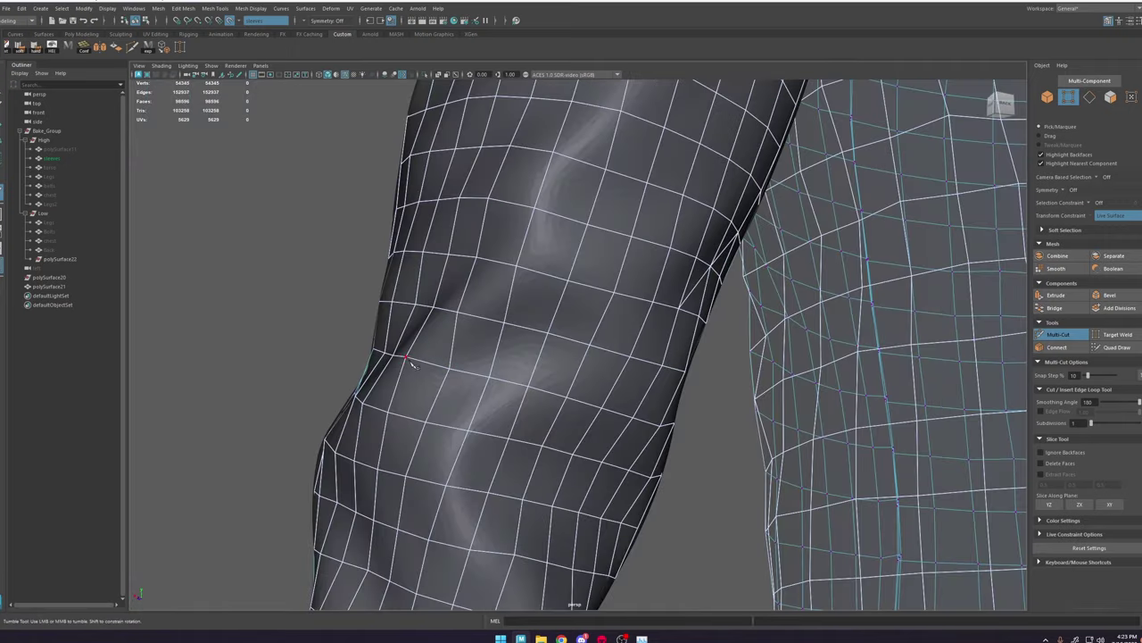
pyautogui.click(408, 357)
pyautogui.click(460, 309)
pyautogui.keyDown('alt'); pyautogui.moveTo(504, 275); pyautogui.dragTo(564, 357); pyautogui.keyUp('alt')
# Step: Chain several more diagonal cuts across the sleeve quads and commit them as edges
pyautogui.click(565, 362)
pyautogui.click(365, 484)
pyautogui.click(453, 384)
pyautogui.click(321, 472)
pyautogui.click(452, 384)
pyautogui.click(713, 241)
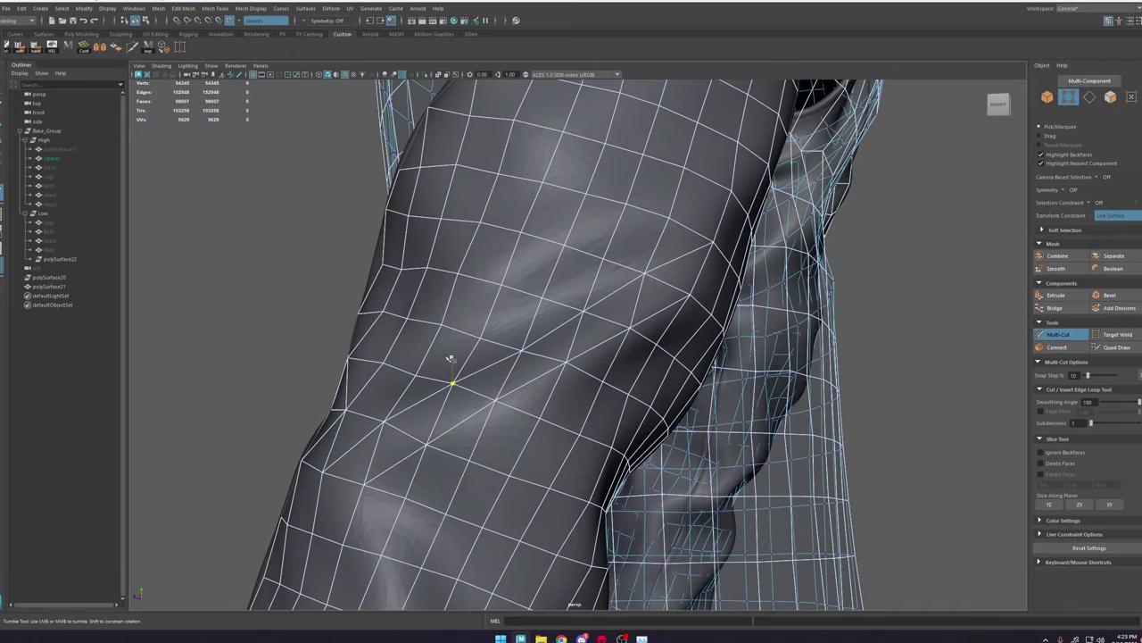
pyautogui.click(416, 375)
pyautogui.click(668, 219)
pyautogui.click(379, 360)
pyautogui.click(626, 206)
pyautogui.scroll(-5, 626, 206)
pyautogui.keyDown('alt'); pyautogui.moveTo(626, 206); pyautogui.dragTo(782, 319); pyautogui.keyUp('alt')
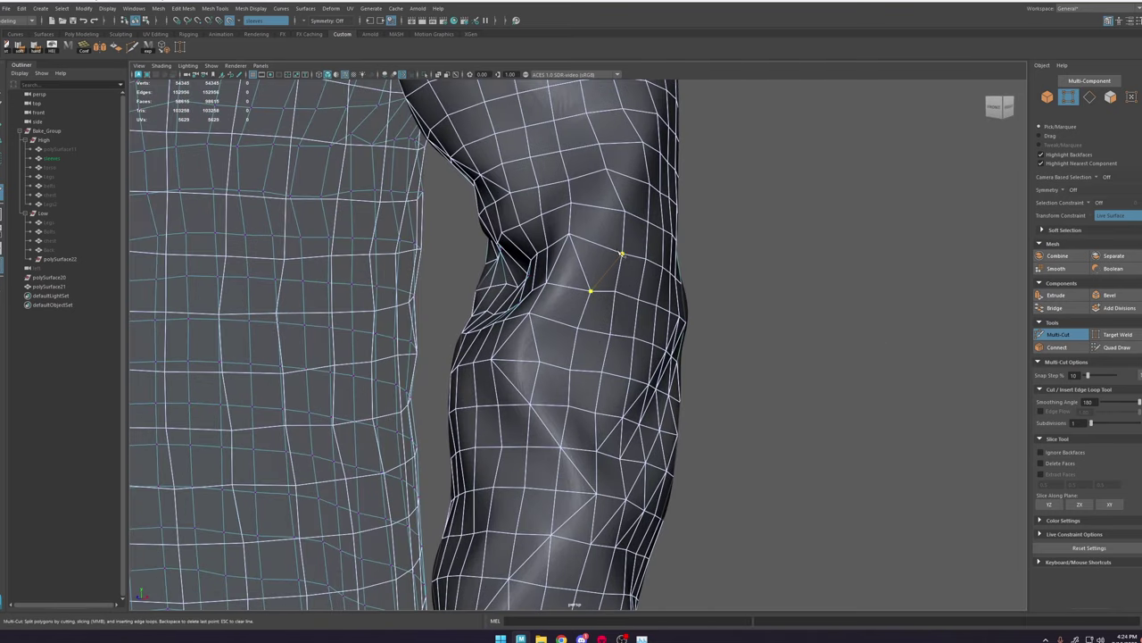
pyautogui.rightClick(603, 230)
# Step: Nudge an upper-sleeve vertex with Quad Draw, then begin a new cut near the upper fold
pyautogui.click(1126, 348)
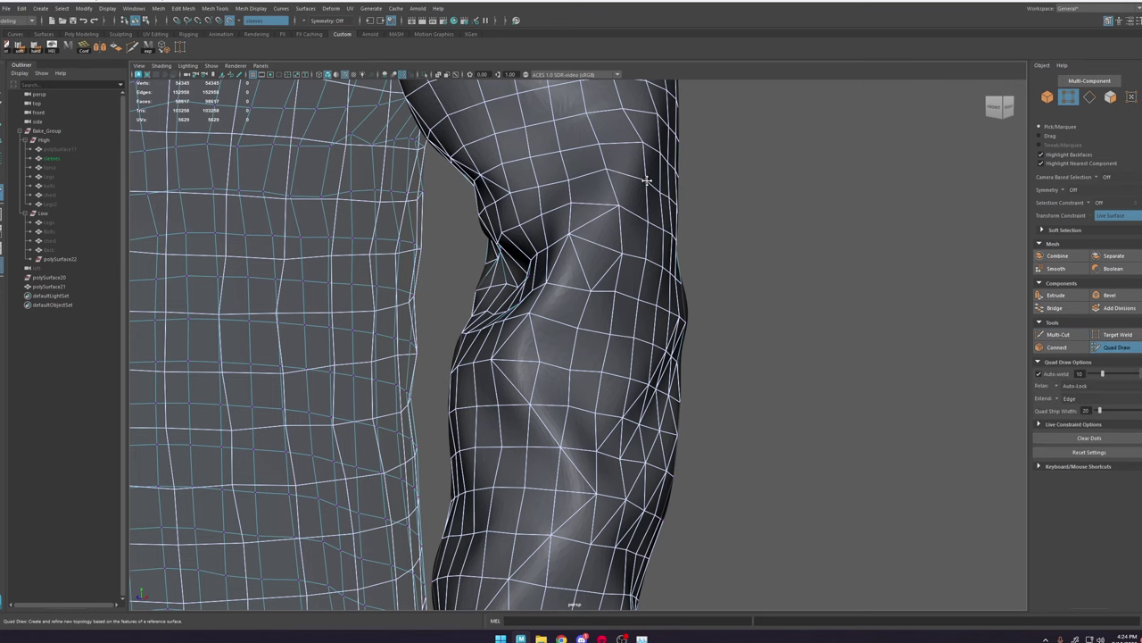
pyautogui.moveTo(607, 169); pyautogui.dragTo(617, 173)
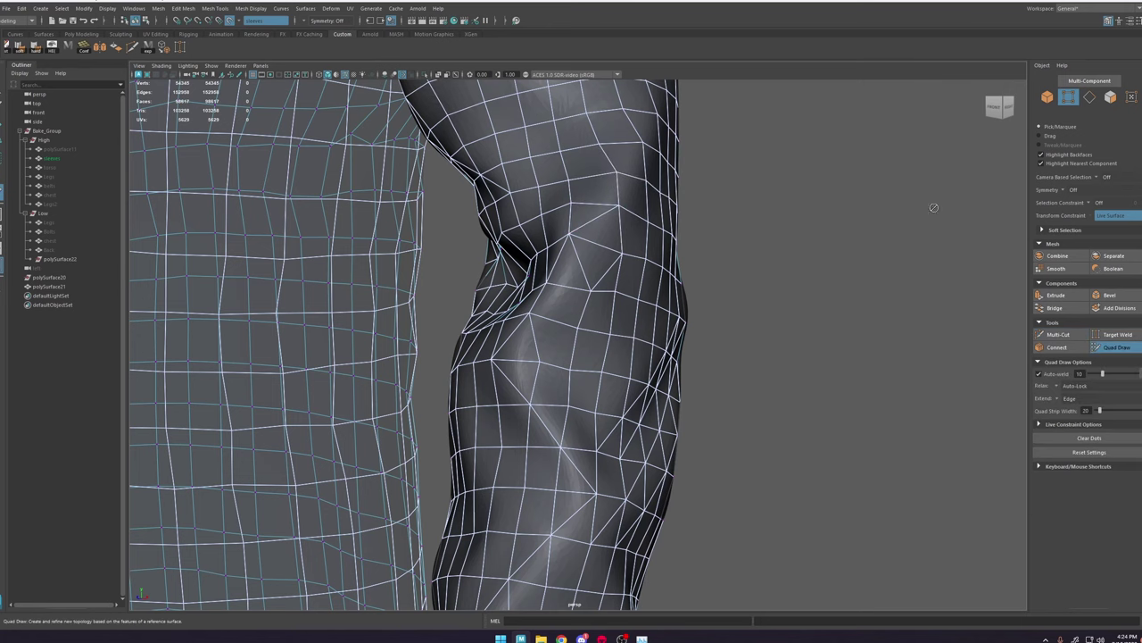
pyautogui.click(1065, 337)
pyautogui.click(571, 202)
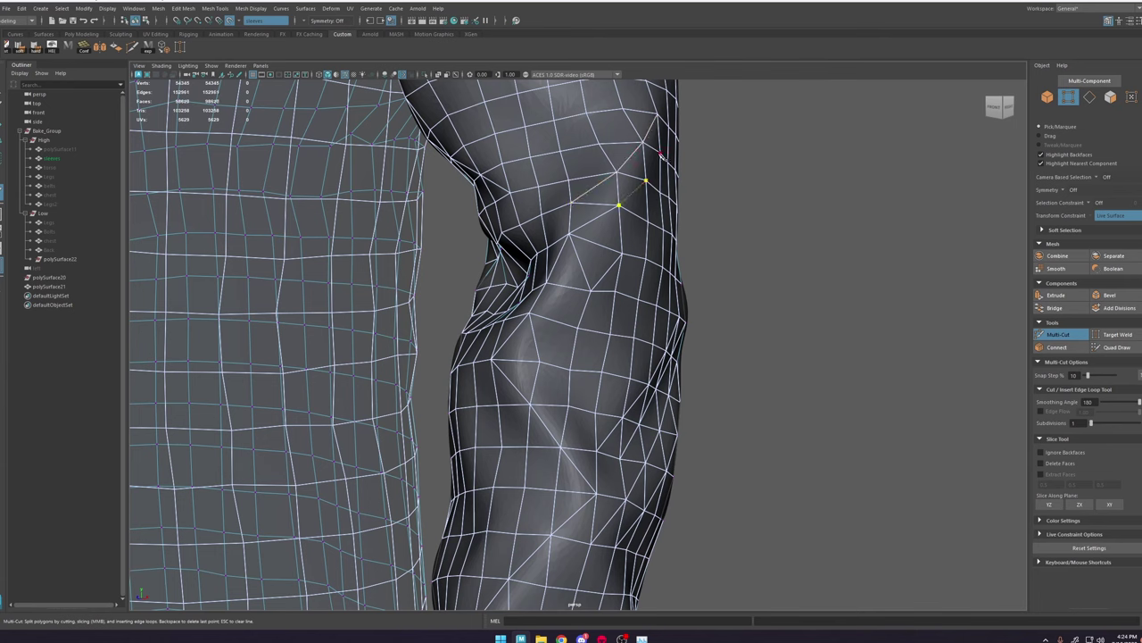
# Step: Select the whole low-poly sleeve mesh and isolate it in the viewport
pyautogui.keyDown('alt'); pyautogui.moveTo(618, 189); pyautogui.dragTo(600, 207); pyautogui.keyUp('alt')
pyautogui.keyDown('alt'); pyautogui.moveTo(600, 207); pyautogui.dragTo(558, 173, button='right'); pyautogui.keyUp('alt')
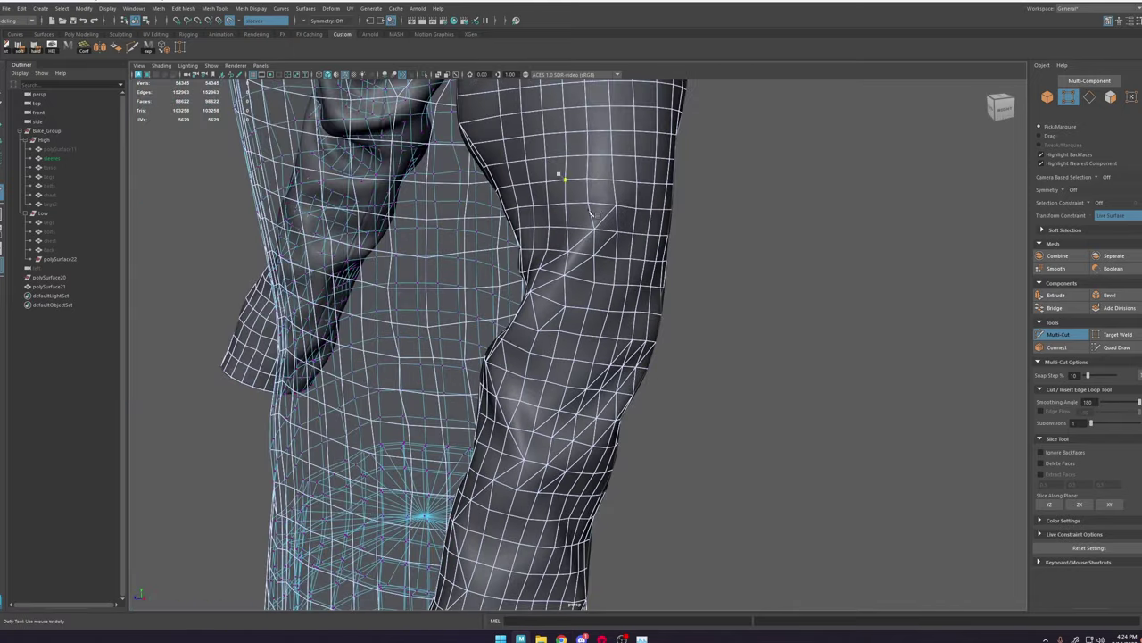
pyautogui.keyDown('alt'); pyautogui.moveTo(638, 246); pyautogui.dragTo(616, 259, button='middle'); pyautogui.keyUp('alt')
pyautogui.keyDown('alt'); pyautogui.moveTo(616, 259); pyautogui.dragTo(607, 327); pyautogui.keyUp('alt')
pyautogui.press('w')
pyautogui.moveTo(591, 275); pyautogui.dragTo(719, 181, button='right')
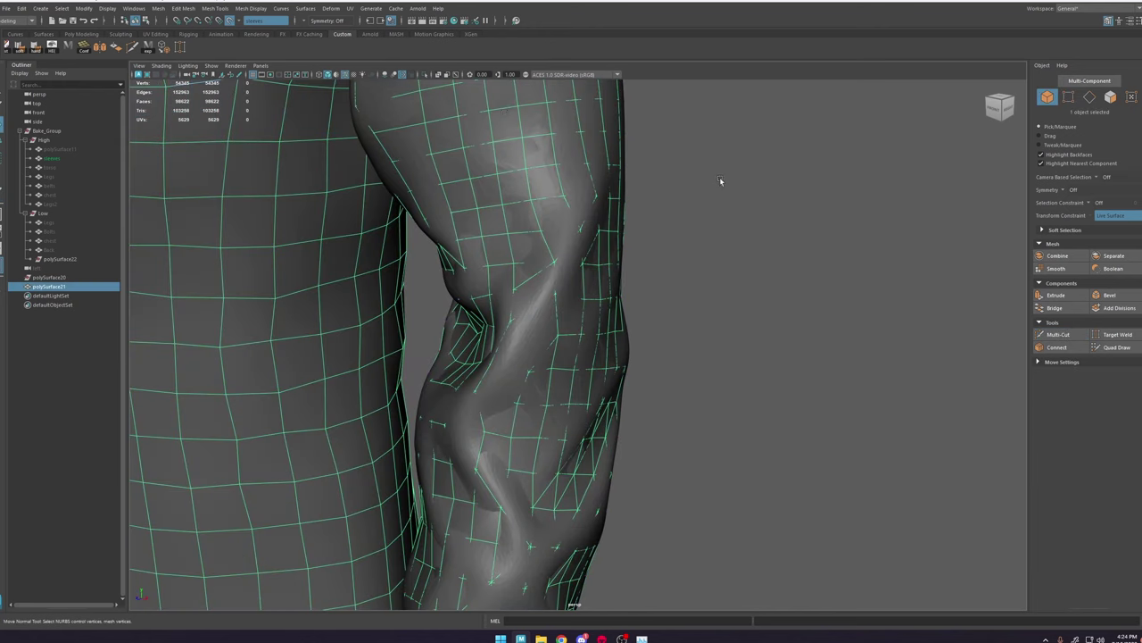
pyautogui.click(426, 76)
pyautogui.click(704, 227)
# Step: Move polySurface21 into the Low group in the Outliner, then take a screen capture
pyautogui.keyDown('alt'); pyautogui.moveTo(703, 226); pyautogui.dragTo(666, 251); pyautogui.keyUp('alt')
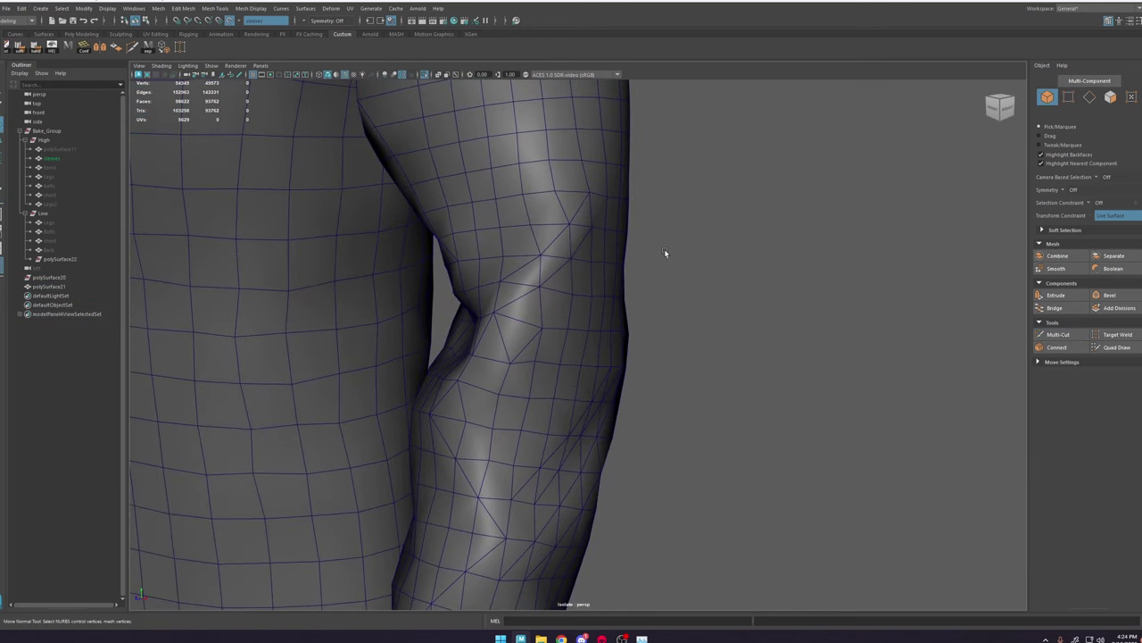
pyautogui.keyDown('alt'); pyautogui.moveTo(666, 250); pyautogui.dragTo(580, 303, button='right'); pyautogui.keyUp('alt')
pyautogui.click(580, 304)
pyautogui.click(650, 267)
pyautogui.keyDown('alt'); pyautogui.moveTo(622, 280); pyautogui.dragTo(618, 284); pyautogui.keyUp('alt')
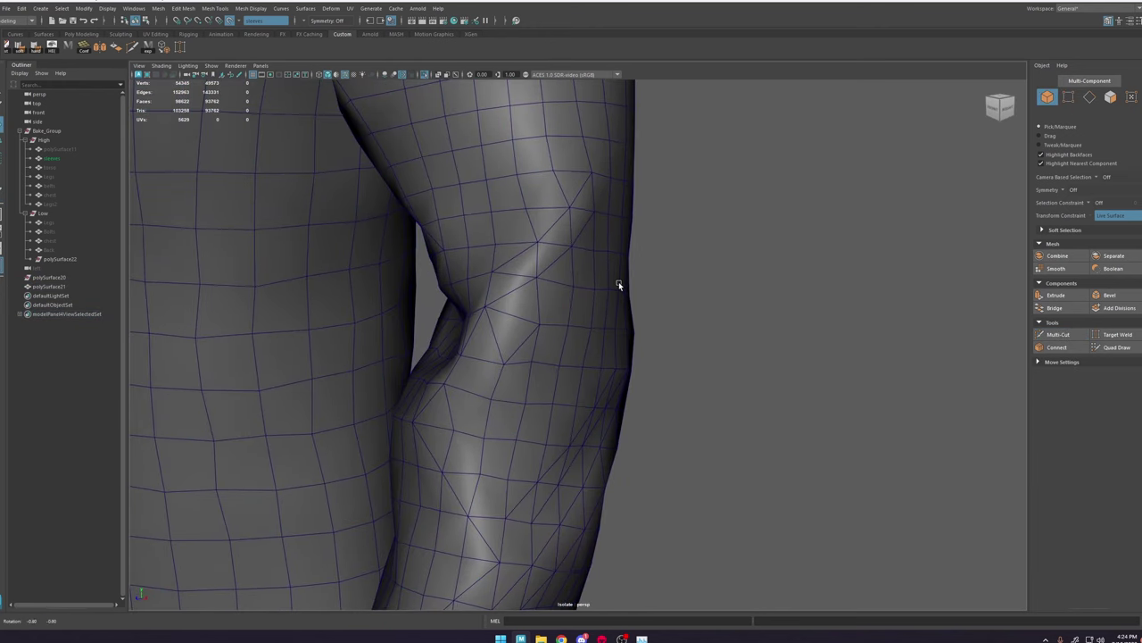
pyautogui.click(89, 287)
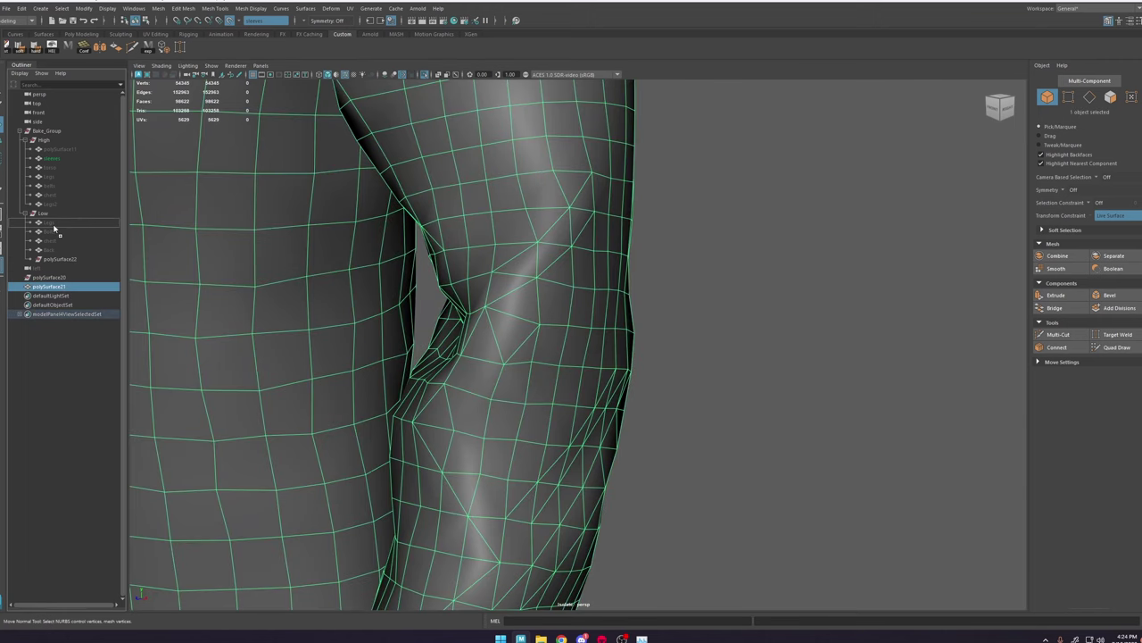
pyautogui.moveTo(51, 222); pyautogui.dragTo(51, 223, button='middle')
pyautogui.click(842, 201)
pyautogui.keyDown('alt'); pyautogui.moveTo(804, 234); pyautogui.dragTo(603, 285); pyautogui.keyUp('alt')
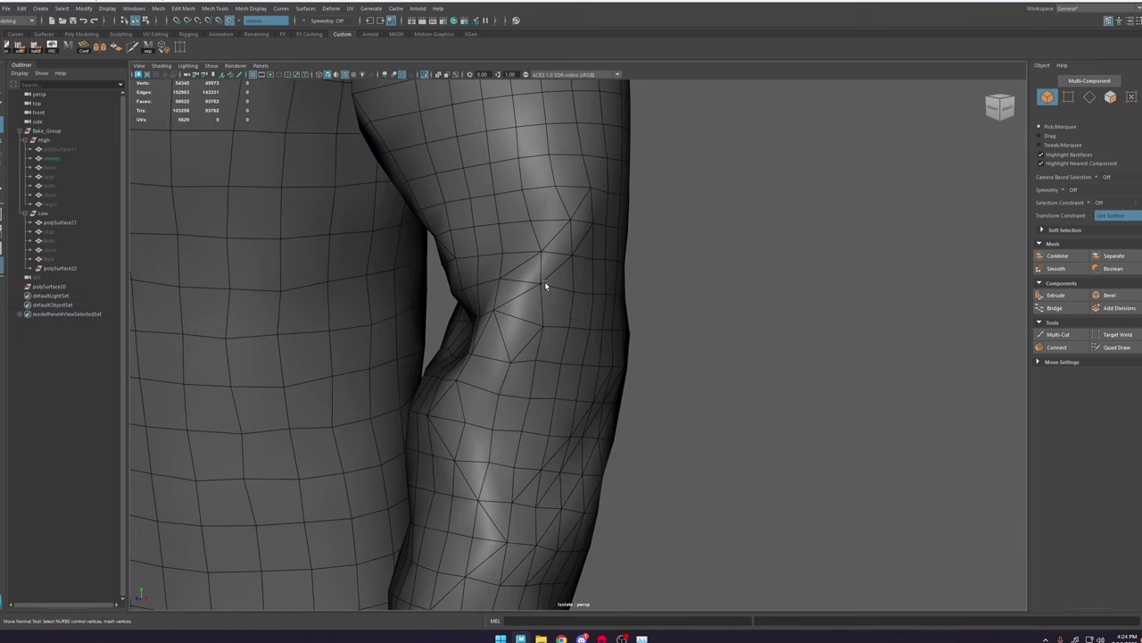
pyautogui.press('Print')
pyautogui.moveTo(720, 103); pyautogui.dragTo(330, 569)
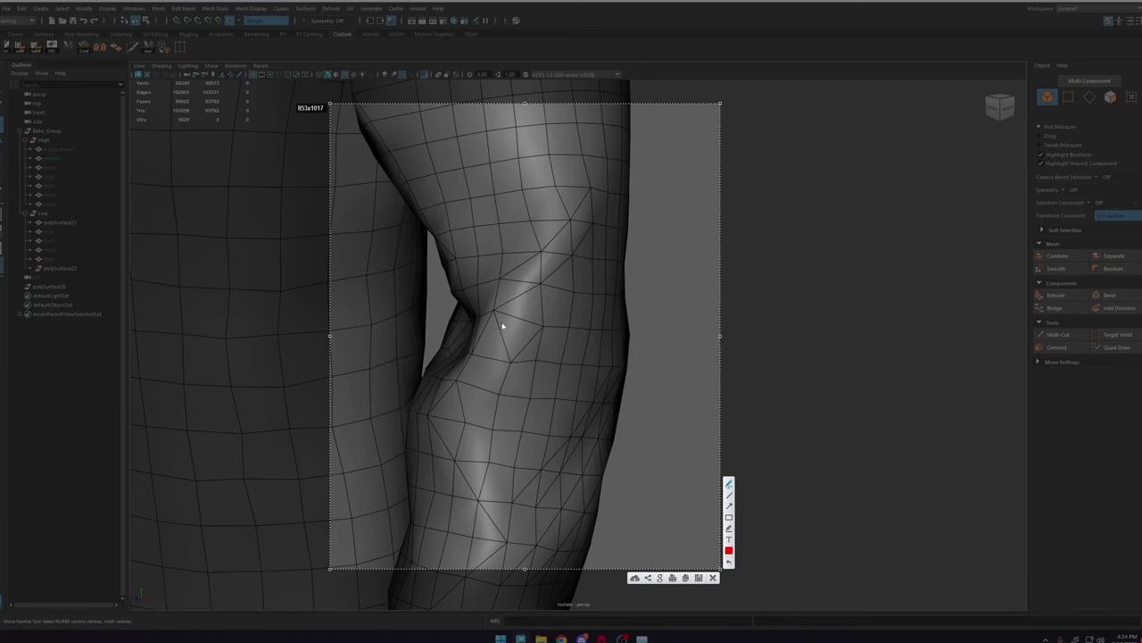
pyautogui.moveTo(496, 314)
pyautogui.mouseDown()
pyautogui.moveTo(572, 334)
pyautogui.moveTo(537, 362)
pyautogui.moveTo(497, 357)
pyautogui.mouseUp()
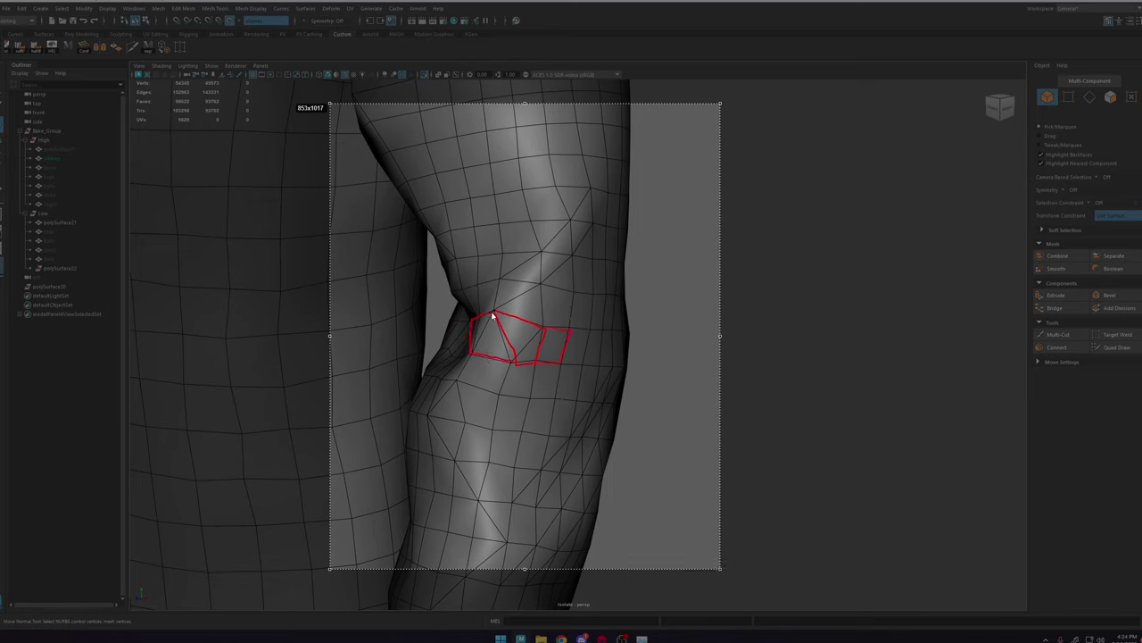
pyautogui.moveTo(481, 295)
pyautogui.mouseDown()
pyautogui.moveTo(477, 314)
pyautogui.moveTo(540, 288)
pyautogui.moveTo(573, 292)
pyautogui.mouseUp()
pyautogui.moveTo(572, 332); pyautogui.dragTo(571, 332)
pyautogui.moveTo(540, 285); pyautogui.dragTo(537, 270)
pyautogui.moveTo(574, 287); pyautogui.dragTo(575, 289)
pyautogui.moveTo(537, 365)
pyautogui.mouseDown()
pyautogui.moveTo(526, 404)
pyautogui.moveTo(514, 357)
pyautogui.moveTo(476, 384)
pyautogui.moveTo(471, 356)
pyautogui.mouseUp()
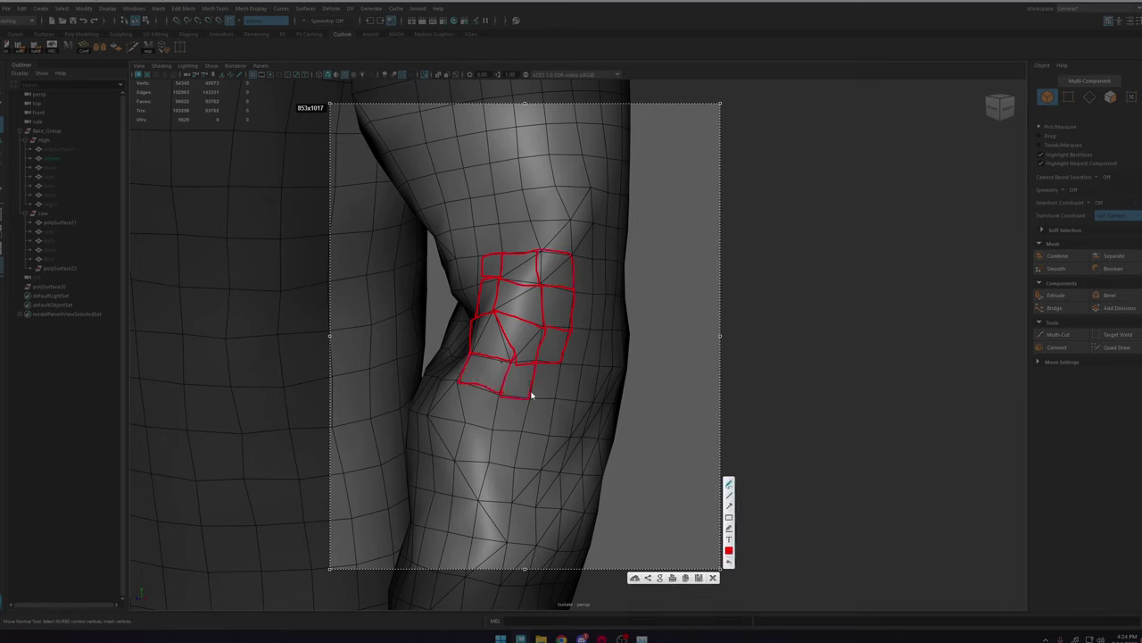
pyautogui.moveTo(530, 397)
pyautogui.mouseDown()
pyautogui.moveTo(548, 400)
pyautogui.moveTo(554, 359)
pyautogui.mouseUp()
pyautogui.click(712, 578)
pyautogui.keyDown('alt'); pyautogui.moveTo(639, 454); pyautogui.dragTo(594, 318); pyautogui.keyUp('alt')
# Step: Show all meshes again and cut a first edge path across the sleeve near the elbow
pyautogui.click(526, 156)
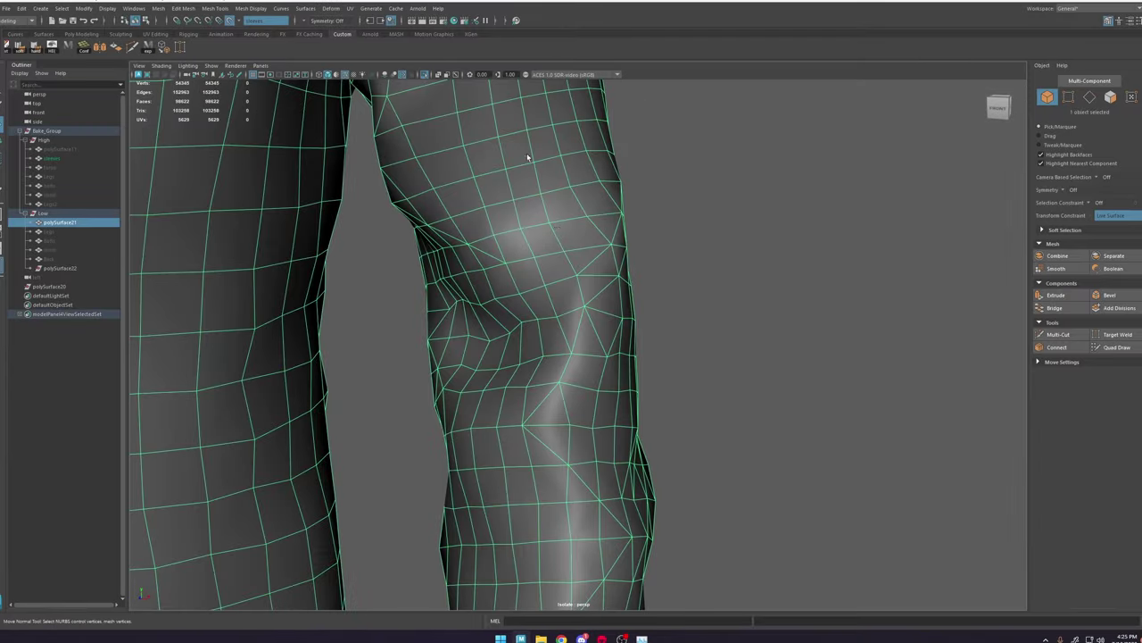
pyautogui.click(424, 75)
pyautogui.hotkey('ctrl', 'shift', 'x')
pyautogui.click(585, 306)
pyautogui.click(547, 286)
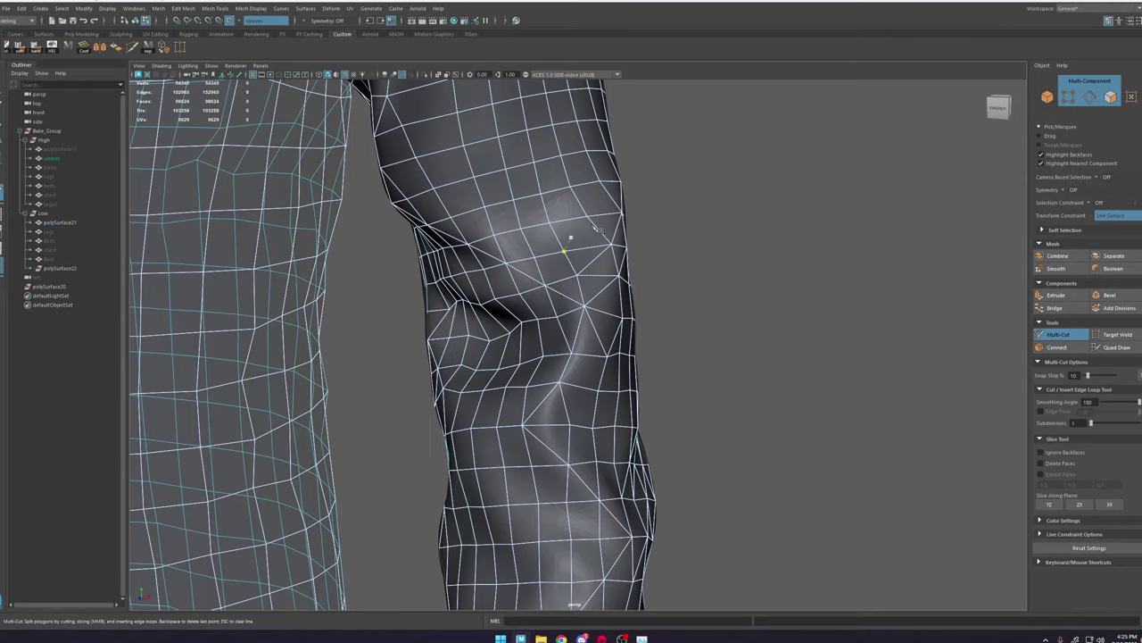
pyautogui.keyDown('alt'); pyautogui.moveTo(597, 227); pyautogui.dragTo(501, 252); pyautogui.keyUp('alt')
pyautogui.click(533, 254)
pyautogui.click(560, 235)
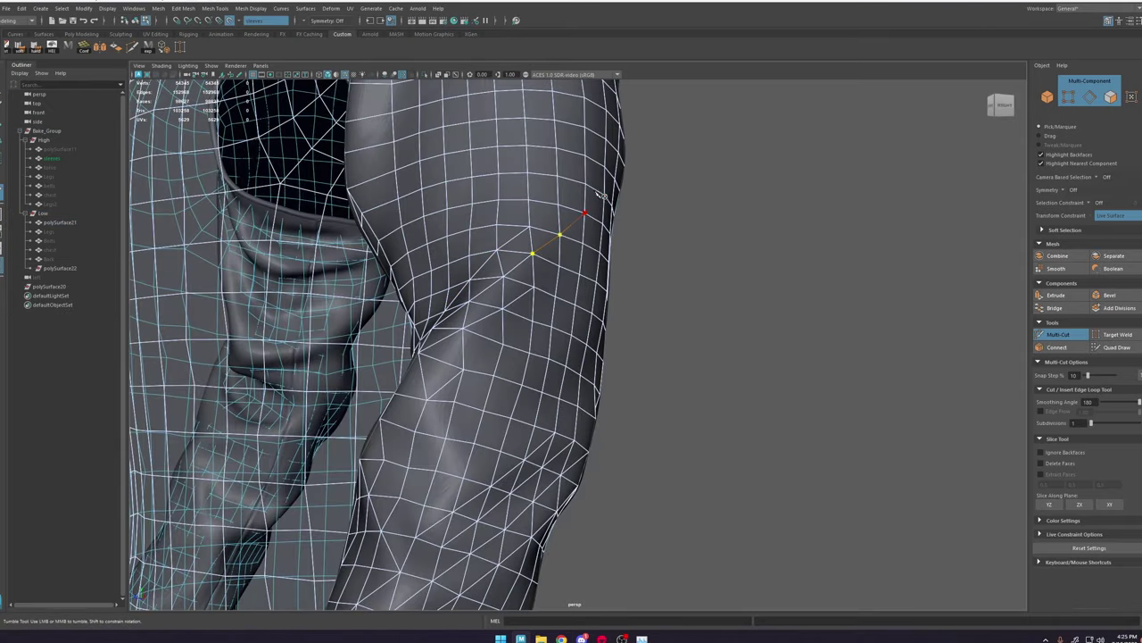
pyautogui.click(401, 574)
pyautogui.keyDown('alt'); pyautogui.moveTo(402, 574); pyautogui.dragTo(505, 392, button='middle'); pyautogui.keyUp('alt')
pyautogui.keyDown('alt'); pyautogui.moveTo(505, 392); pyautogui.dragTo(493, 394, button='right'); pyautogui.keyUp('alt')
pyautogui.click(450, 493)
pyautogui.click(458, 533)
pyautogui.rightClick(458, 534)
# Step: Try lowering a sleeve vertex with Quad Draw, then undo the tweak
pyautogui.hotkey('ctrl', 'shift', 'q')
pyautogui.moveTo(568, 469)
pyautogui.keyDown('alt'); pyautogui.mouseDown()
pyautogui.moveTo(479, 473)
pyautogui.moveTo(429, 453)
pyautogui.moveTo(477, 463)
pyautogui.mouseUp(); pyautogui.keyUp('alt')
pyautogui.hotkey('ctrl', 'z')
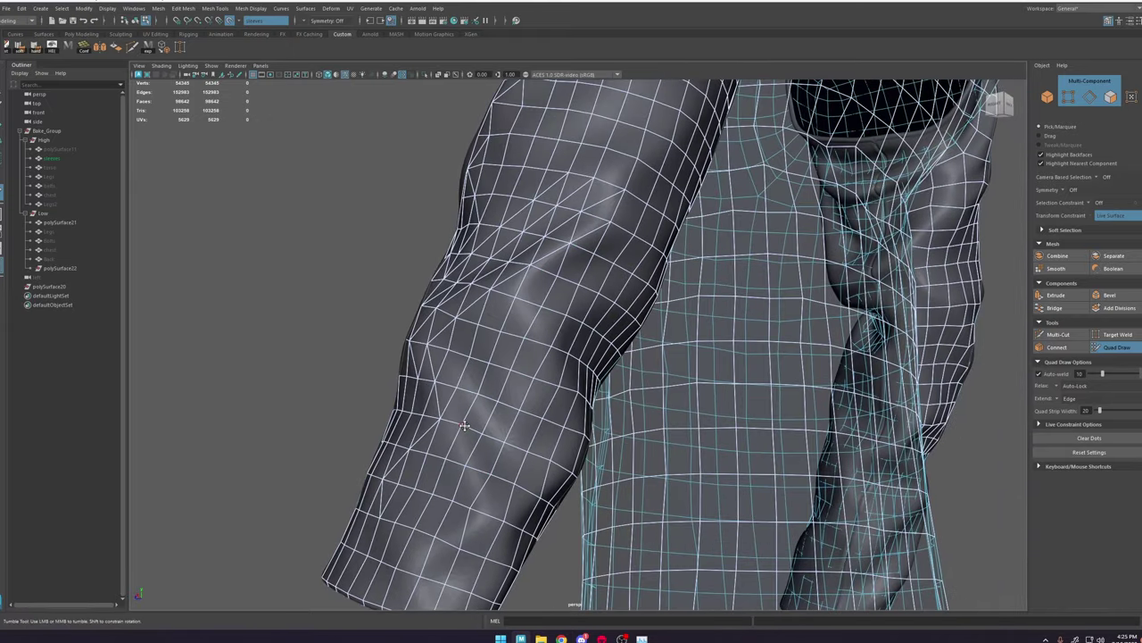
pyautogui.click(1065, 334)
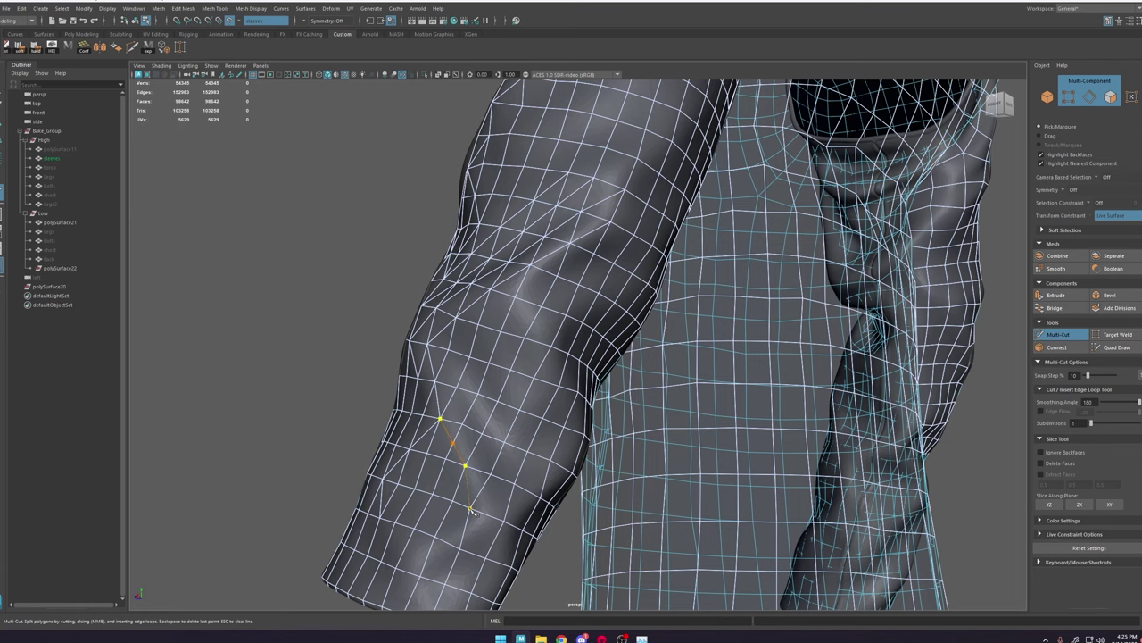
pyautogui.click(1124, 349)
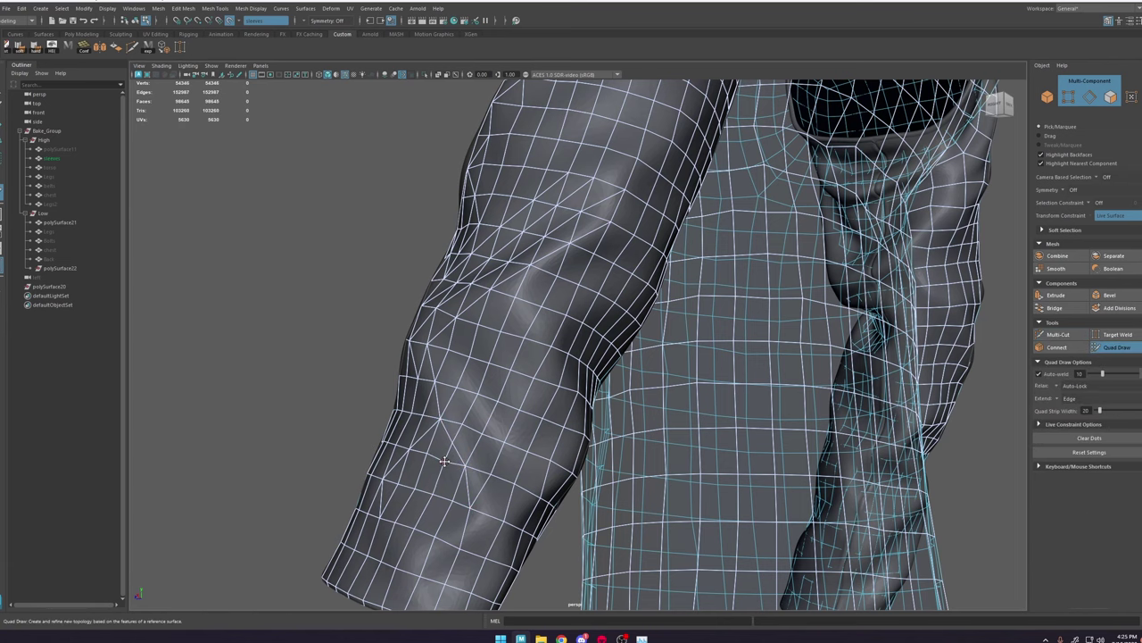
pyautogui.keyDown('alt'); pyautogui.moveTo(488, 513); pyautogui.dragTo(504, 484, button='middle'); pyautogui.keyUp('alt')
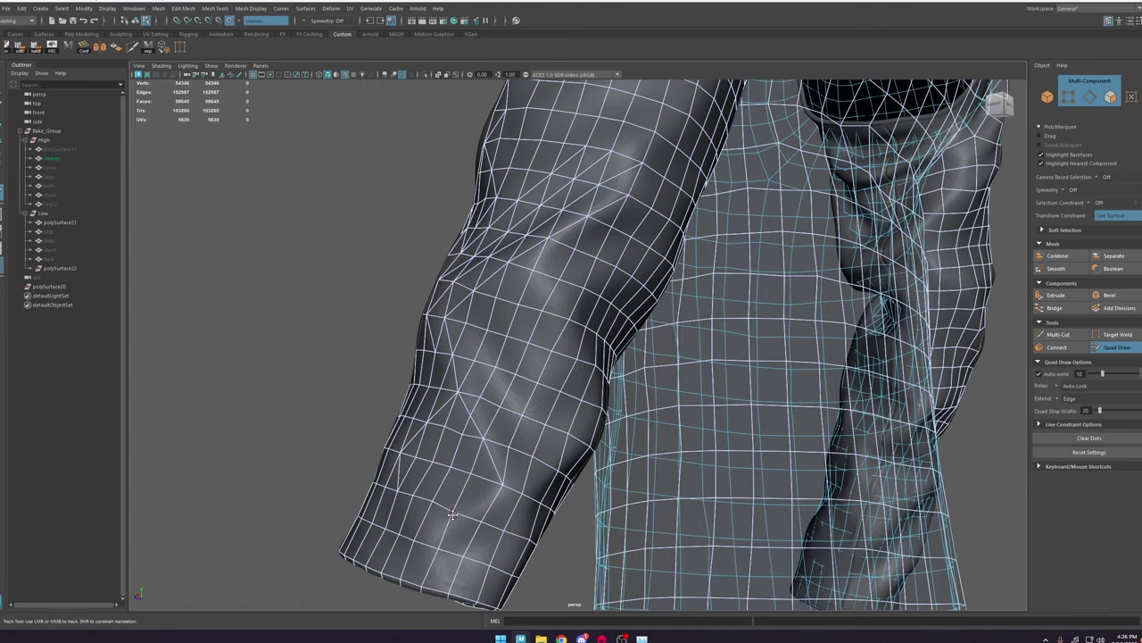
# Step: Add short edge cuts across the forearm with Multi-Cut
pyautogui.click(1059, 334)
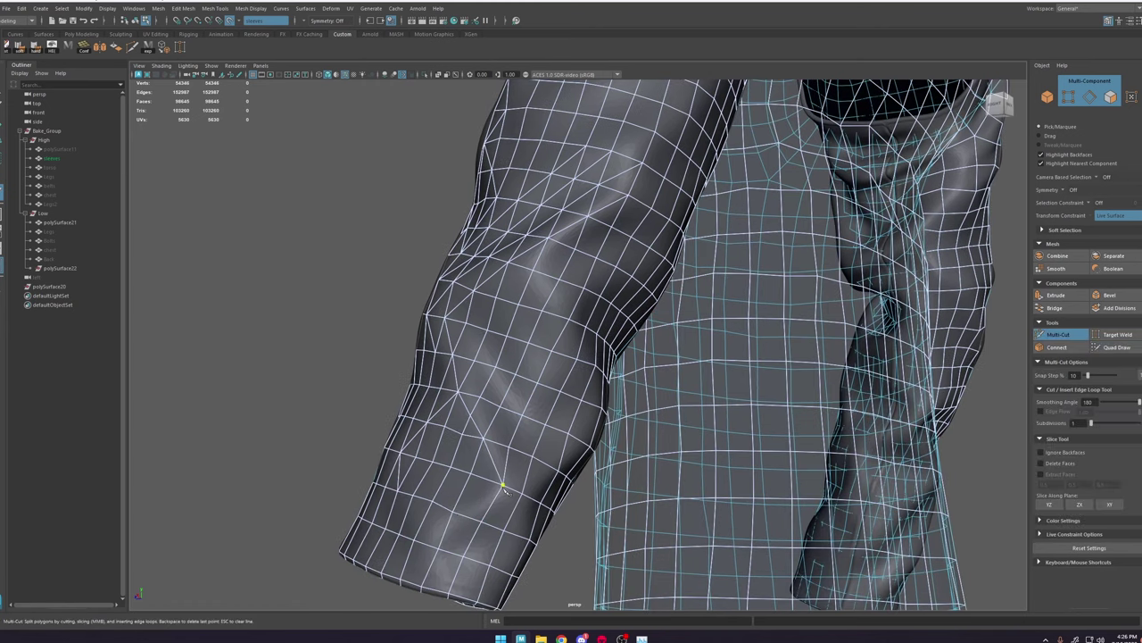
pyautogui.keyDown('alt'); pyautogui.moveTo(438, 551); pyautogui.dragTo(477, 493); pyautogui.keyUp('alt')
pyautogui.click(524, 319)
pyautogui.rightClick(526, 318)
pyautogui.click(537, 287)
pyautogui.click(571, 260)
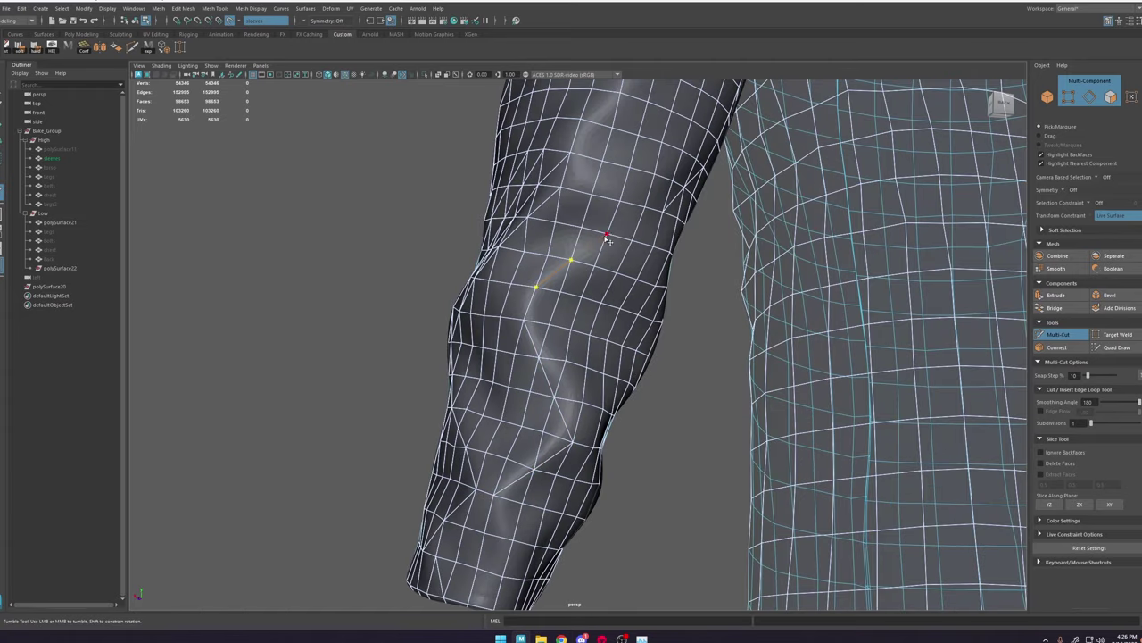
pyautogui.rightClick(593, 196)
# Step: Cut a full edge line across the forearm through four points and commit it
pyautogui.click(619, 202)
pyautogui.click(583, 227)
pyautogui.click(548, 255)
pyautogui.click(512, 284)
pyautogui.click(525, 319)
pyautogui.rightClick(527, 320)
pyautogui.click(537, 287)
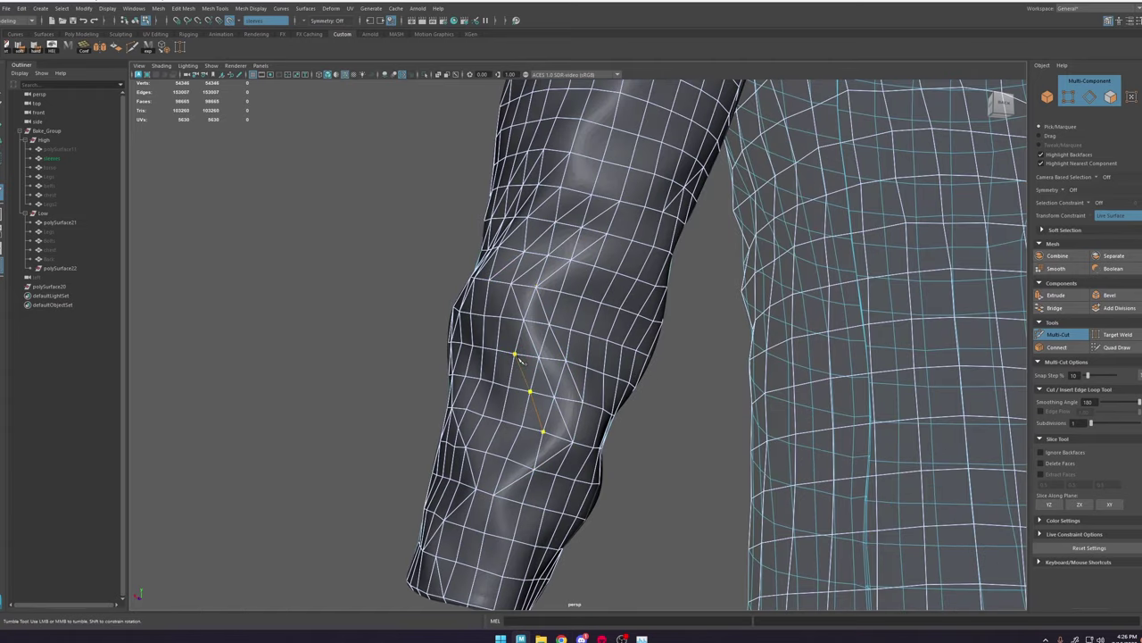
pyautogui.press('Return')
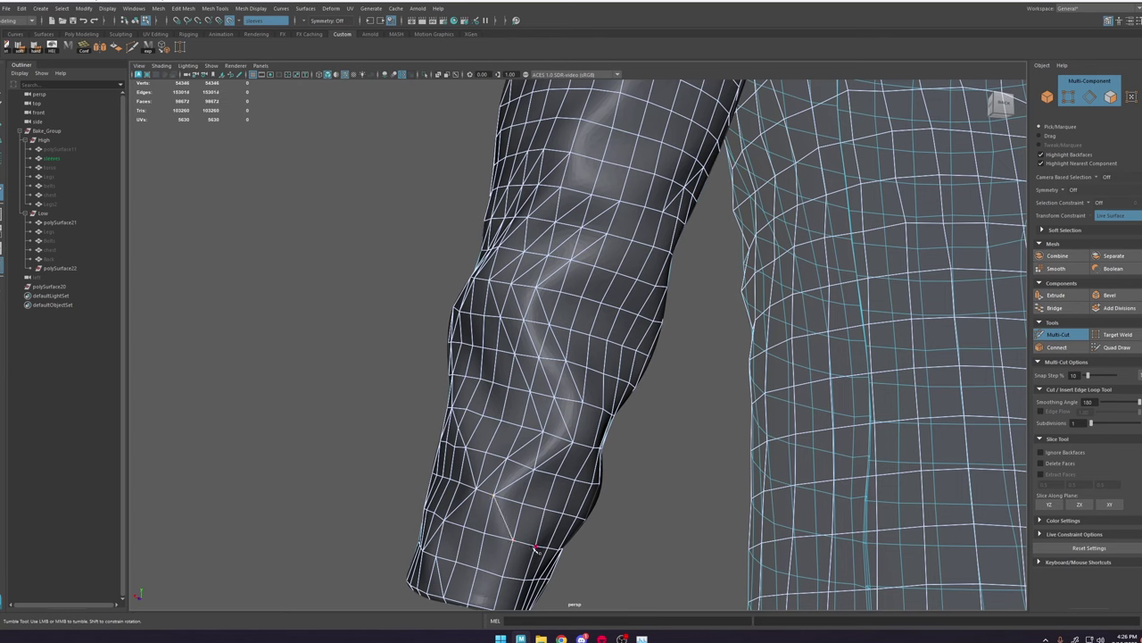
# Step: Cut a diagonal edge running down the length of the forearm
pyautogui.click(486, 452)
pyautogui.rightClick(487, 453)
pyautogui.click(522, 426)
pyautogui.click(507, 389)
pyautogui.click(494, 351)
pyautogui.click(484, 319)
pyautogui.click(474, 280)
pyautogui.rightClick(474, 279)
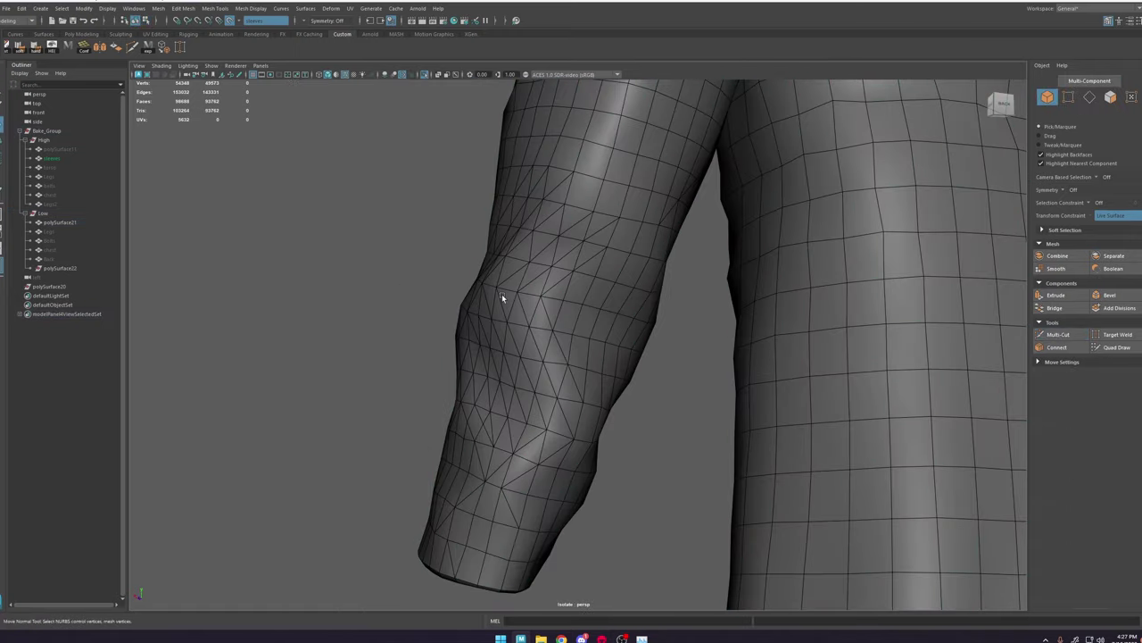
# Step: Hide the wireframe-on-shaded overlay and check the sleeve's vertices with the weld tool
pyautogui.keyDown('alt'); pyautogui.moveTo(501, 297); pyautogui.dragTo(630, 308); pyautogui.keyUp('alt')
pyautogui.click(335, 75)
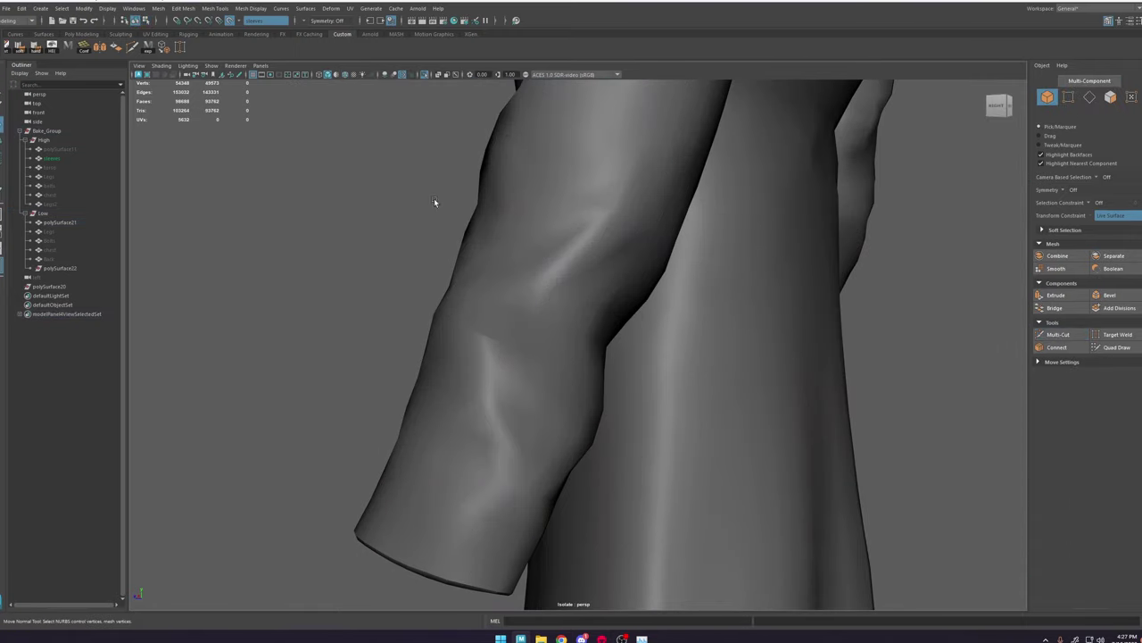
pyautogui.moveTo(436, 202)
pyautogui.keyDown('alt'); pyautogui.mouseDown()
pyautogui.moveTo(563, 347)
pyautogui.moveTo(619, 370)
pyautogui.moveTo(545, 315)
pyautogui.mouseUp(); pyautogui.keyUp('alt')
pyautogui.click(546, 314)
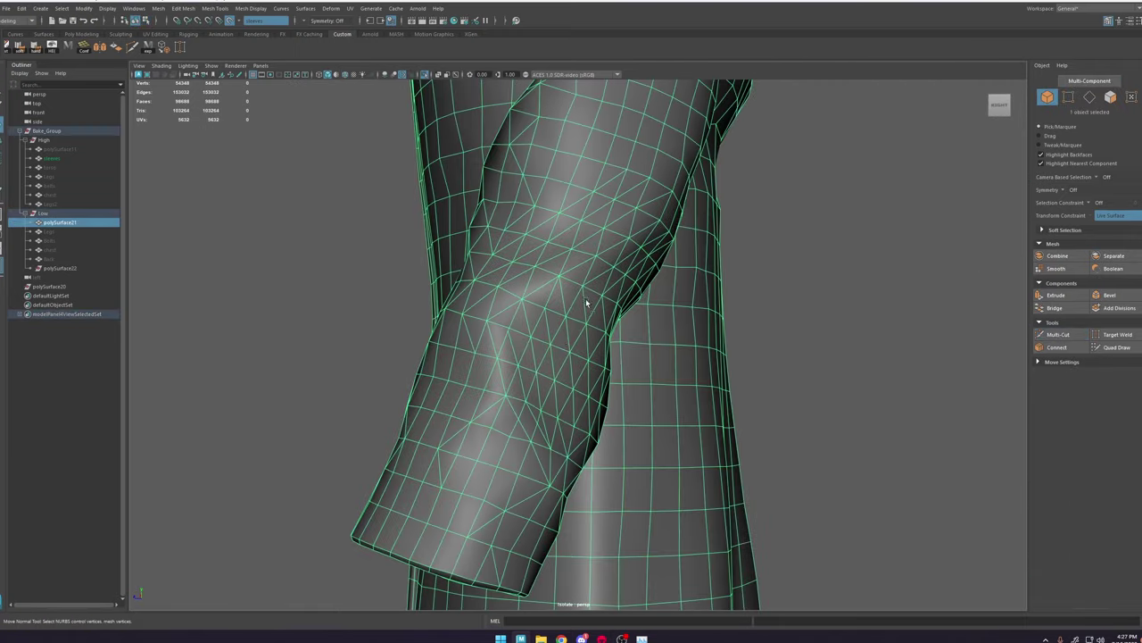
pyautogui.moveTo(566, 304); pyautogui.dragTo(521, 305, button='right')
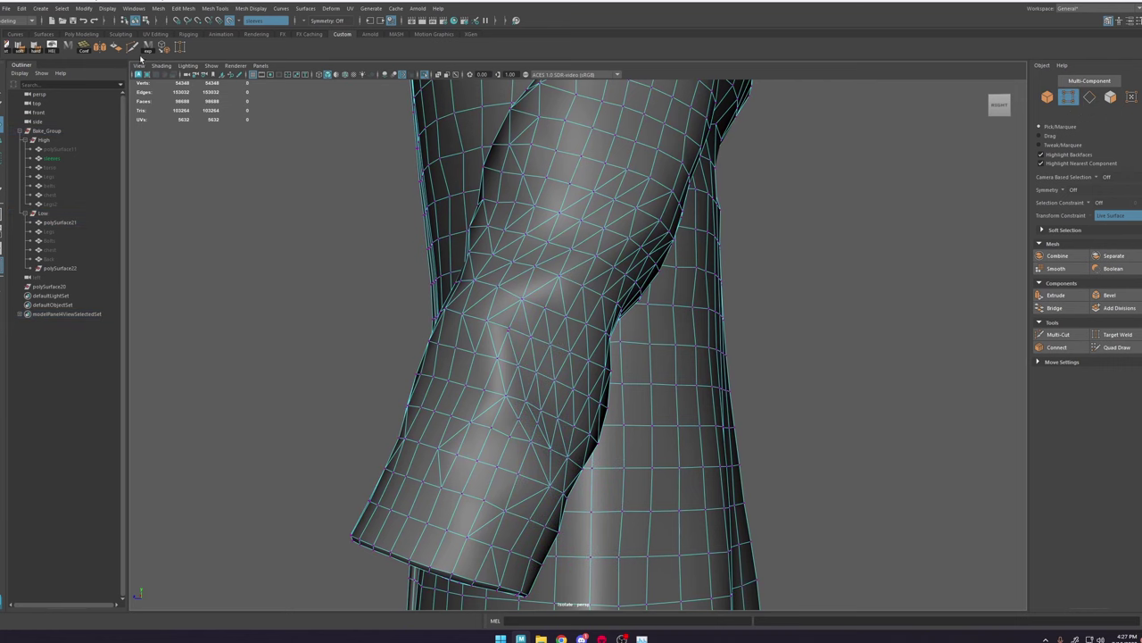
pyautogui.click(179, 48)
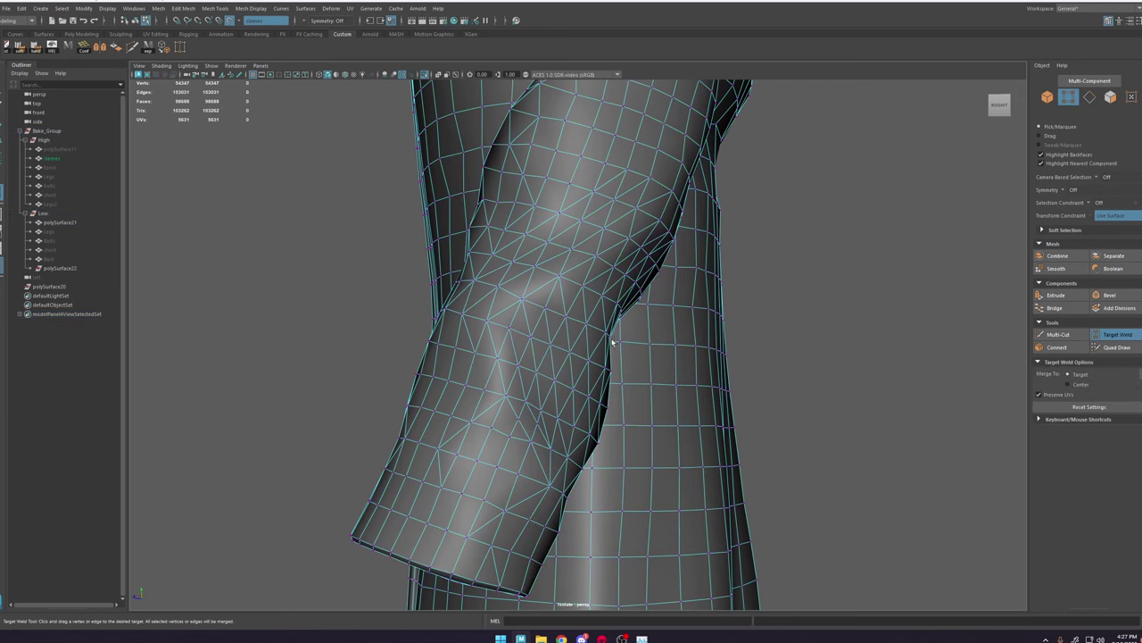
pyautogui.press('w')
pyautogui.moveTo(612, 342); pyautogui.dragTo(753, 202, button='right')
pyautogui.click(753, 202)
pyautogui.click(578, 378)
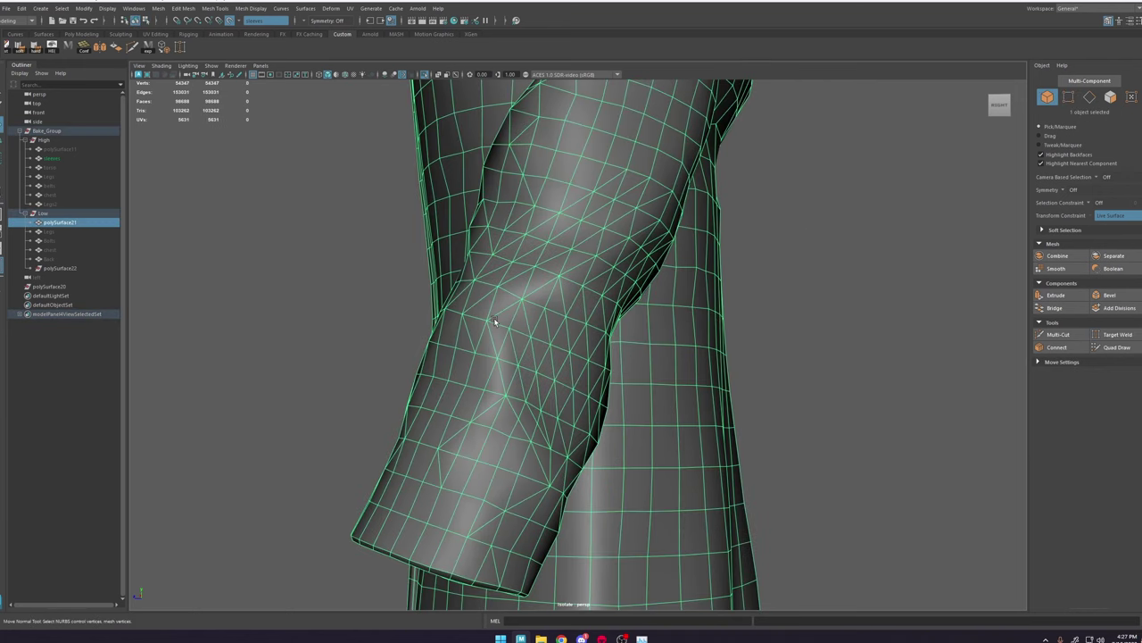
pyautogui.moveTo(495, 321); pyautogui.dragTo(464, 321, button='right')
# Step: Inspect the sleeve from back and front, then exit isolation to show the high-poly sleeve
pyautogui.moveTo(568, 329); pyautogui.dragTo(767, 220, button='right')
pyautogui.click(808, 214)
pyautogui.keyDown('alt'); pyautogui.moveTo(790, 259); pyautogui.dragTo(785, 305); pyautogui.keyUp('alt')
pyautogui.keyDown('alt'); pyautogui.moveTo(652, 230); pyautogui.dragTo(647, 428, button='middle'); pyautogui.keyUp('alt')
pyautogui.keyDown('alt'); pyautogui.moveTo(647, 428); pyautogui.dragTo(647, 482, button='right'); pyautogui.keyUp('alt')
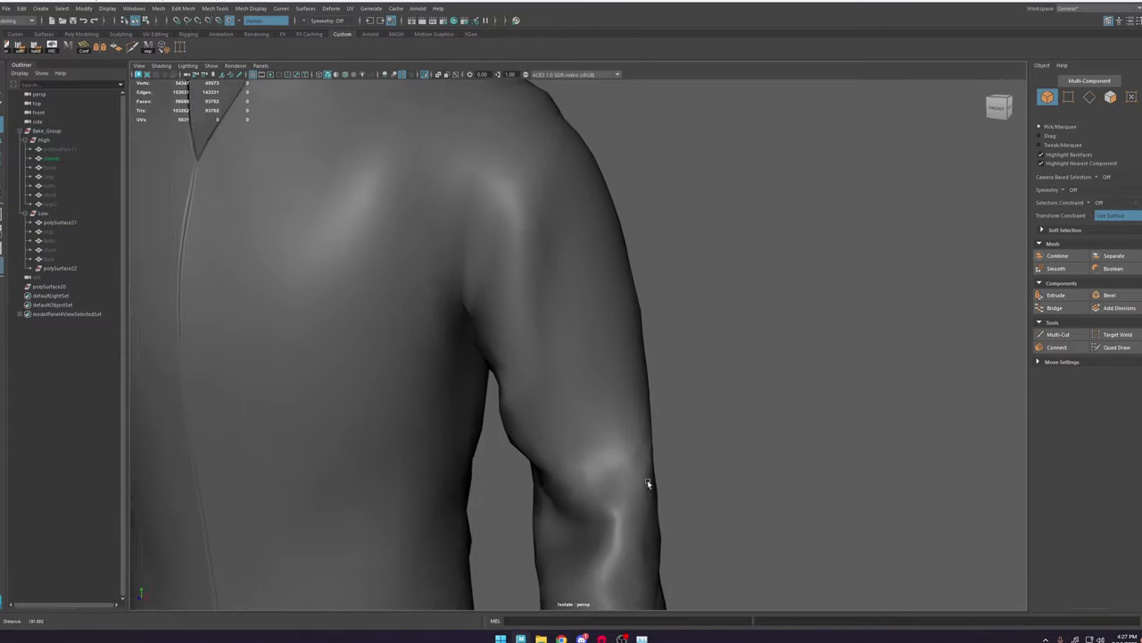
pyautogui.keyDown('alt'); pyautogui.moveTo(647, 480); pyautogui.dragTo(622, 331); pyautogui.keyUp('alt')
pyautogui.click(463, 365)
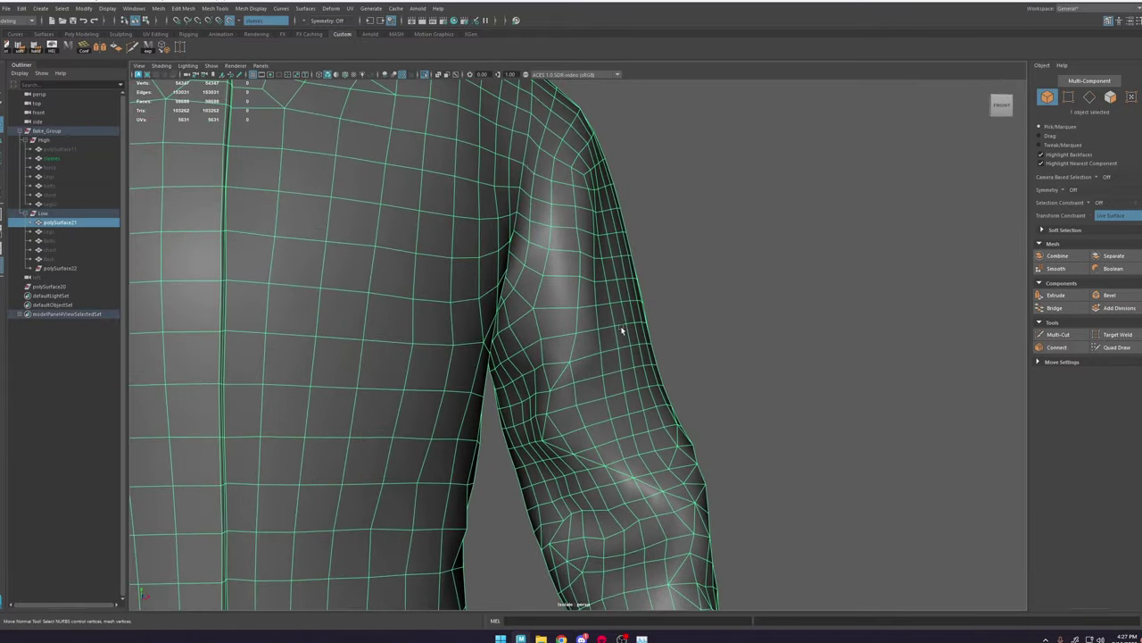
pyautogui.click(426, 75)
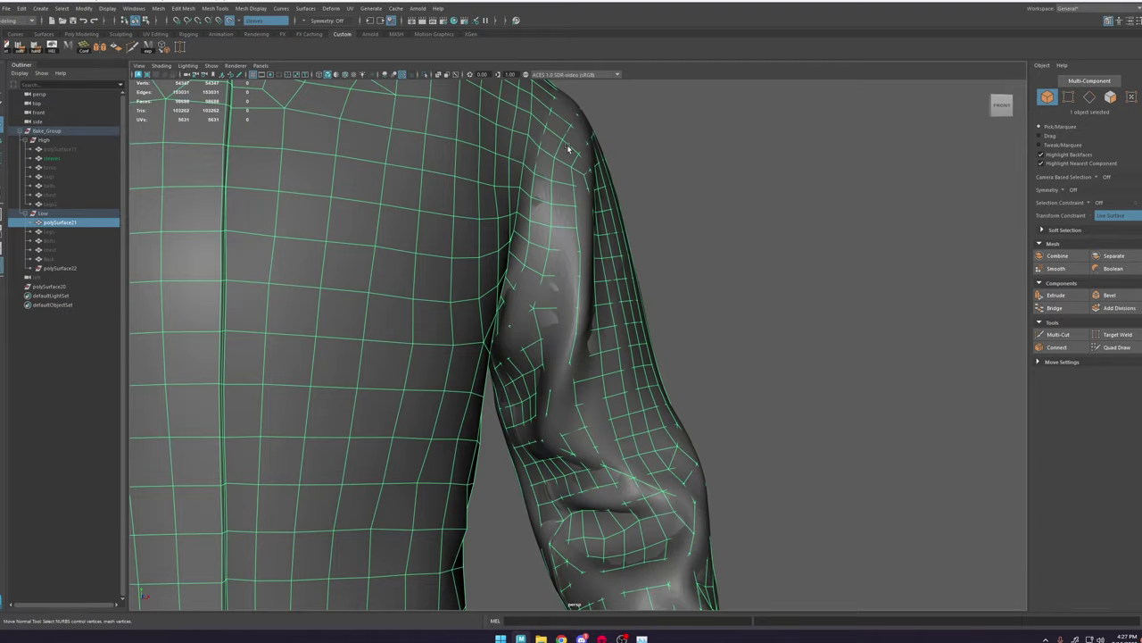
# Step: Review the sleeve edges from several angles, then save the scene
pyautogui.click(1064, 333)
pyautogui.keyDown('alt'); pyautogui.moveTo(724, 348); pyautogui.dragTo(661, 352); pyautogui.keyUp('alt')
pyautogui.keyDown('alt'); pyautogui.moveTo(580, 361); pyautogui.dragTo(638, 365, button='right'); pyautogui.keyUp('alt')
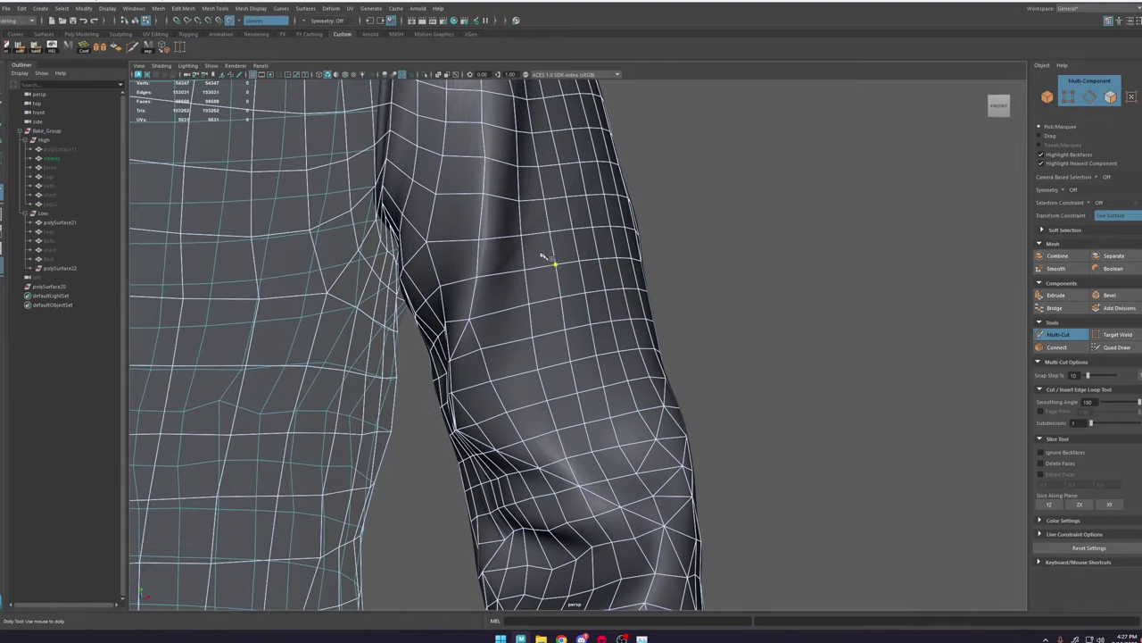
pyautogui.keyDown('alt'); pyautogui.moveTo(541, 192); pyautogui.dragTo(558, 316, button='middle'); pyautogui.keyUp('alt')
pyautogui.keyDown('alt'); pyautogui.moveTo(558, 316); pyautogui.dragTo(497, 364); pyautogui.keyUp('alt')
pyautogui.keyDown('alt'); pyautogui.moveTo(545, 395); pyautogui.dragTo(455, 341); pyautogui.keyUp('alt')
pyautogui.keyDown('alt'); pyautogui.moveTo(487, 342); pyautogui.dragTo(553, 337, button='middle'); pyautogui.keyUp('alt')
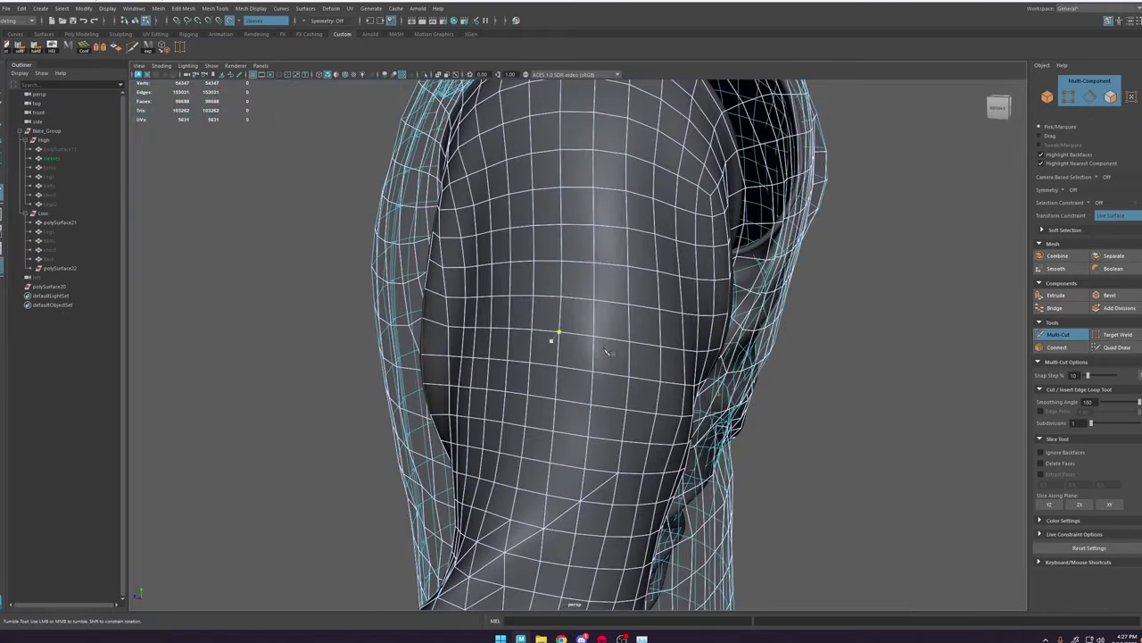
pyautogui.keyDown('alt'); pyautogui.moveTo(666, 288); pyautogui.dragTo(628, 324); pyautogui.keyUp('alt')
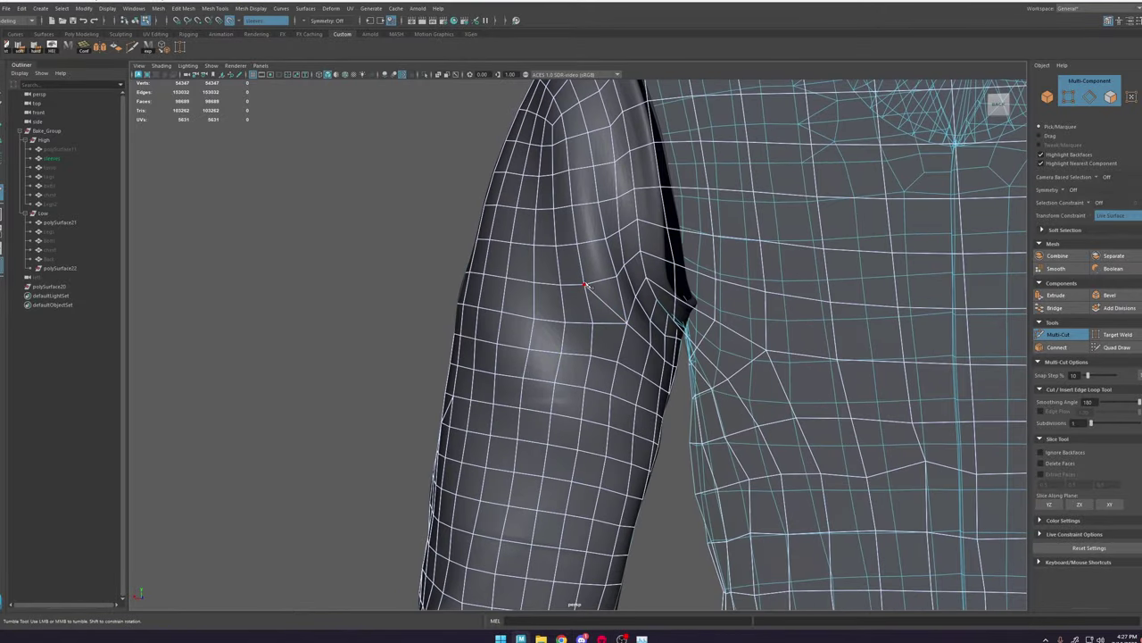
pyautogui.keyDown('alt'); pyautogui.moveTo(612, 331); pyautogui.dragTo(605, 280, button='right'); pyautogui.keyUp('alt')
pyautogui.press('w')
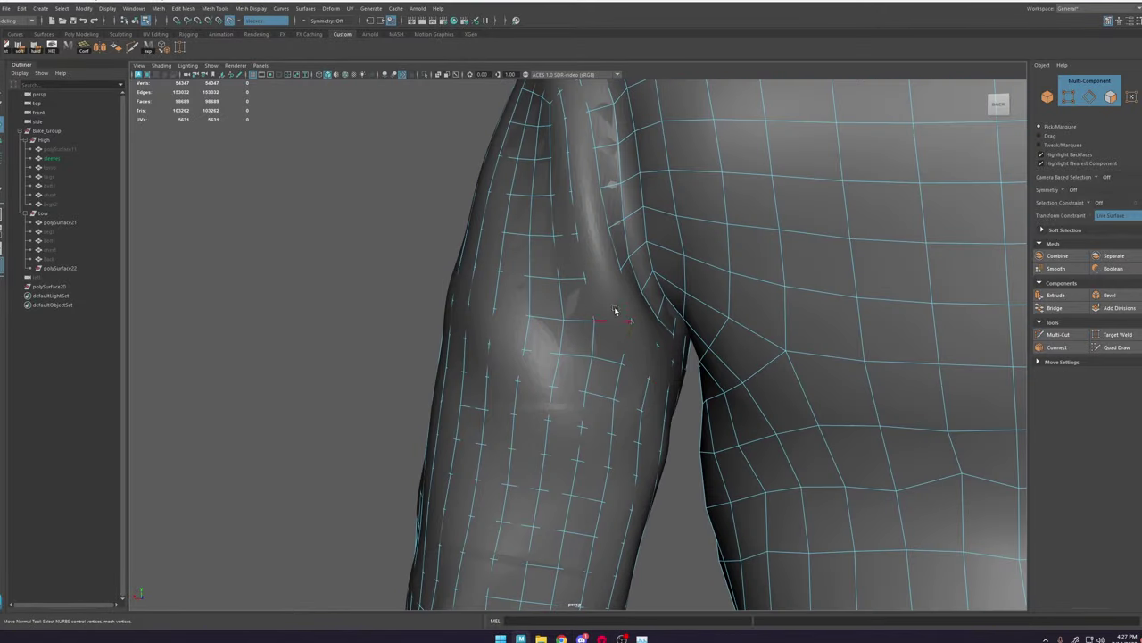
pyautogui.moveTo(748, 448); pyautogui.dragTo(646, 210, button='right')
pyautogui.keyDown('alt'); pyautogui.moveTo(647, 266); pyautogui.dragTo(664, 268); pyautogui.keyUp('alt')
pyautogui.moveTo(620, 229); pyautogui.dragTo(664, 287, button='right')
pyautogui.hotkey('ctrl', 's')
# Step: Select the left sleeve's face shell, isolate the sleeves, and select polySurface21
pyautogui.click(550, 314)
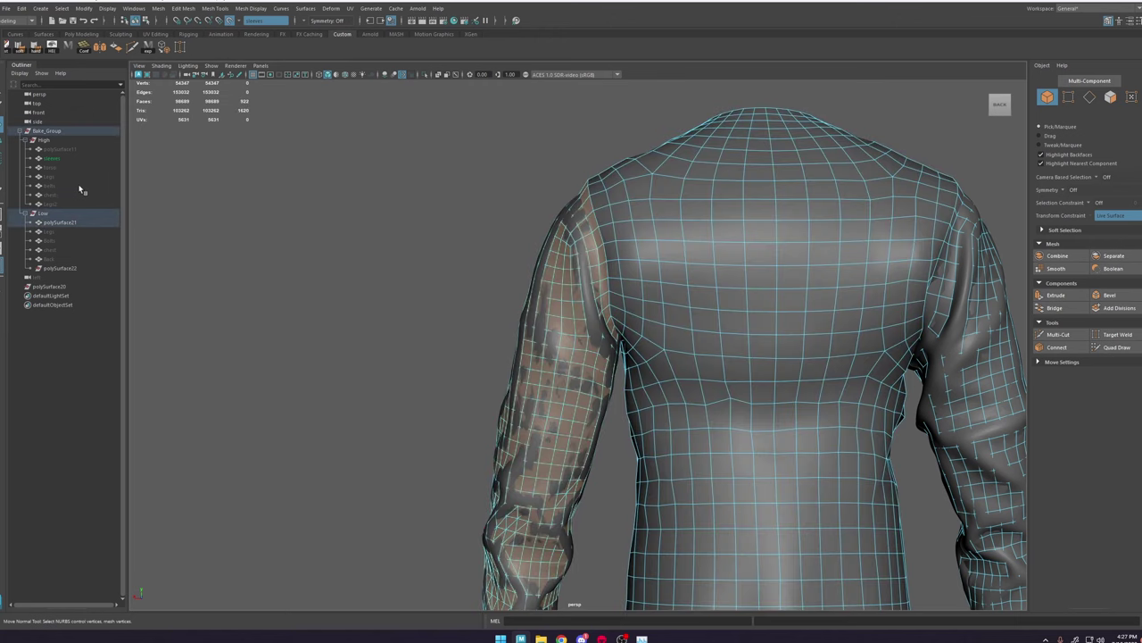
pyautogui.click(68, 160)
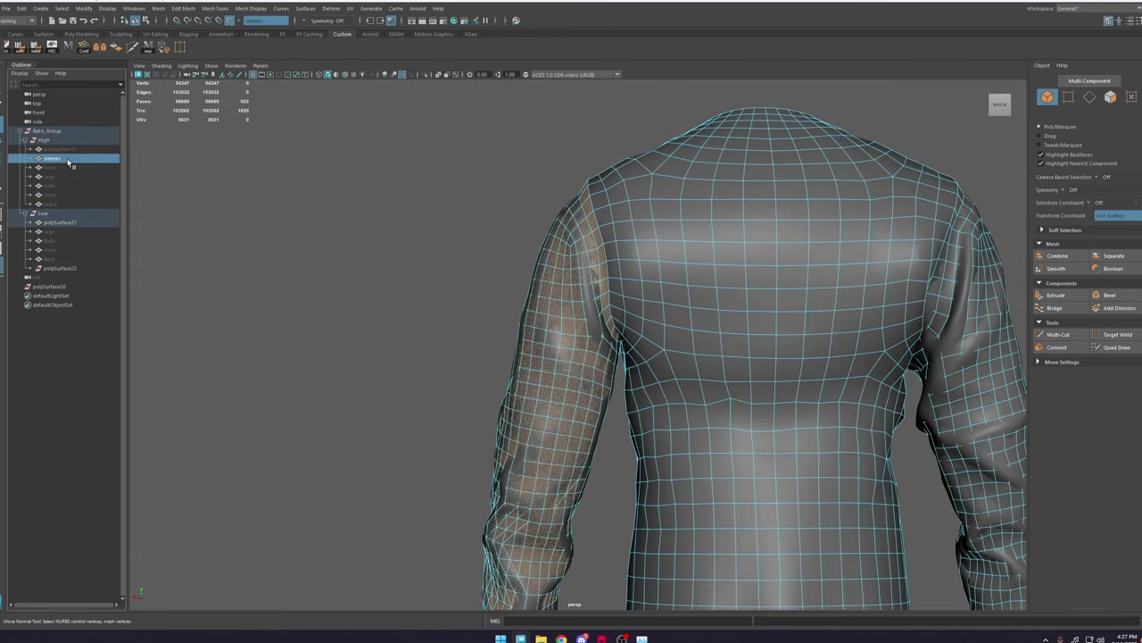
pyautogui.click(425, 75)
pyautogui.keyDown('alt'); pyautogui.moveTo(613, 266); pyautogui.dragTo(535, 274); pyautogui.keyUp('alt')
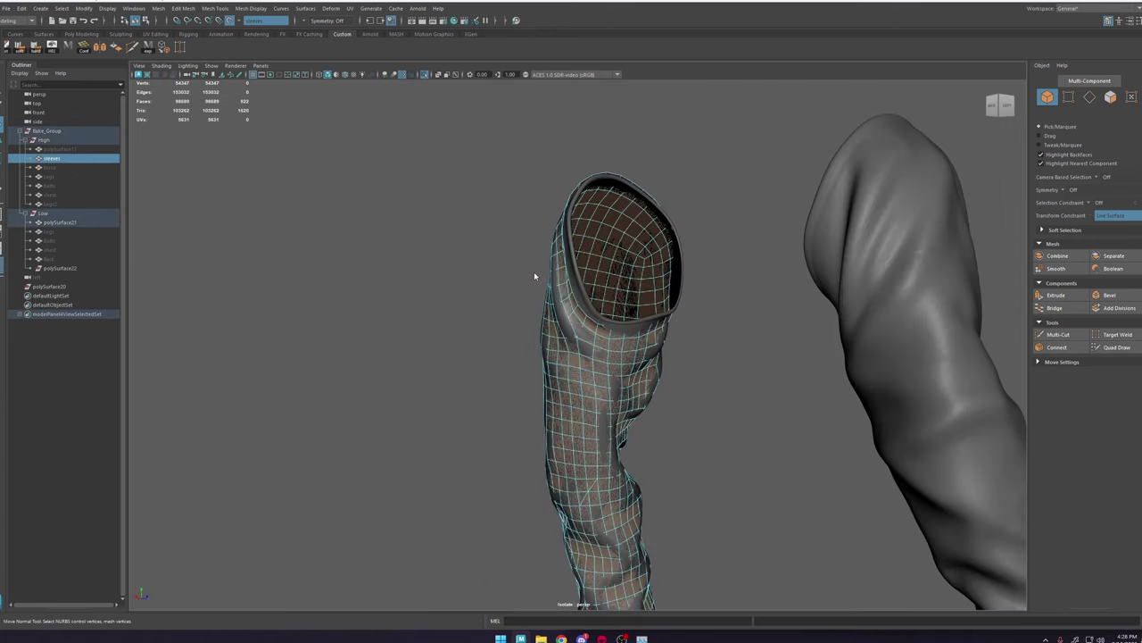
pyautogui.click(534, 274)
pyautogui.keyDown('alt'); pyautogui.moveTo(647, 343); pyautogui.dragTo(678, 382, button='right'); pyautogui.keyUp('alt')
pyautogui.click(679, 382)
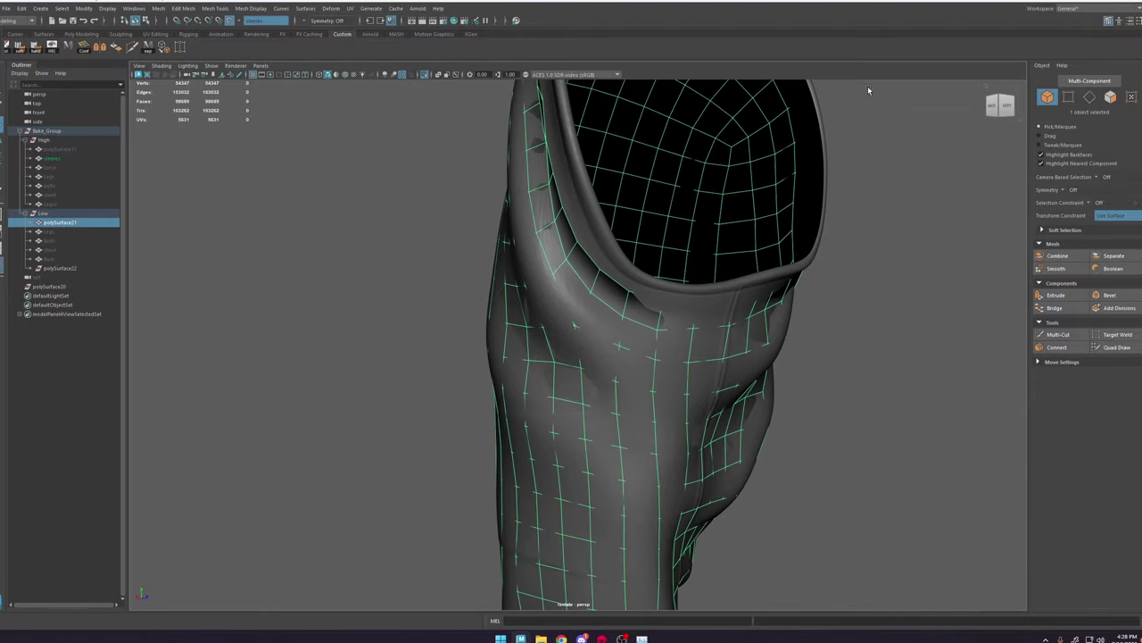
pyautogui.click(1123, 349)
pyautogui.press('w')
pyautogui.keyDown('alt'); pyautogui.moveTo(617, 349); pyautogui.dragTo(536, 357); pyautogui.keyUp('alt')
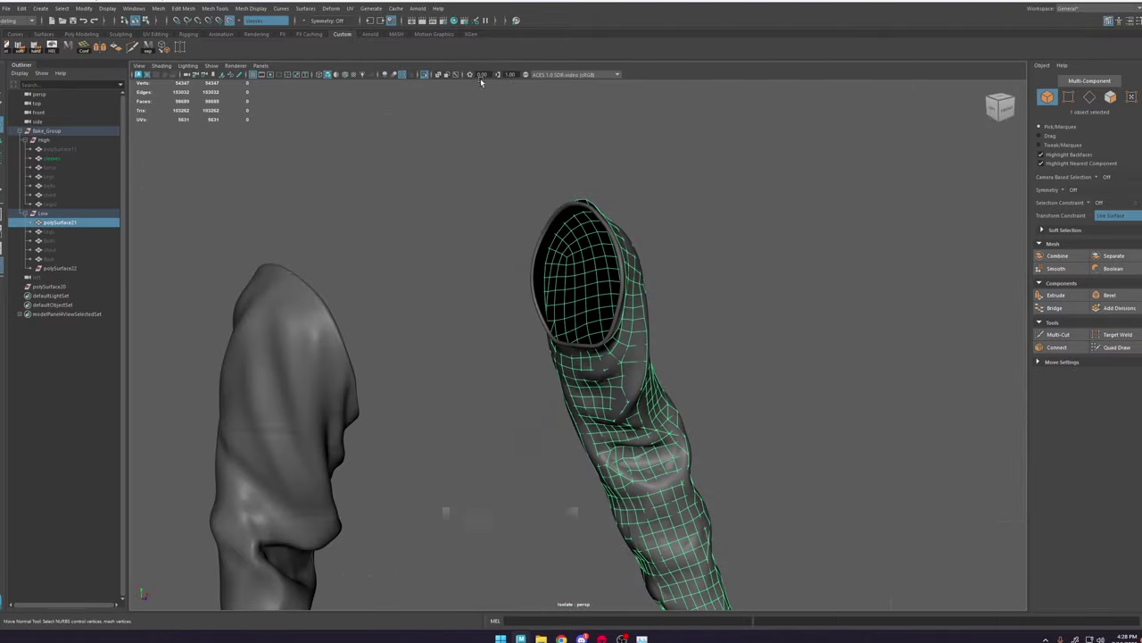
# Step: Select the torso faces, frame the whole robe in wireframe, and open the Edit Mesh operations
pyautogui.click(425, 75)
pyautogui.keyDown('alt'); pyautogui.moveTo(464, 268); pyautogui.dragTo(536, 267); pyautogui.keyUp('alt')
pyautogui.doubleClick(410, 207)
pyautogui.keyDown('alt'); pyautogui.moveTo(411, 206); pyautogui.dragTo(339, 206, button='right'); pyautogui.keyUp('alt')
pyautogui.keyDown('alt'); pyautogui.moveTo(464, 447); pyautogui.dragTo(500, 125, button='middle'); pyautogui.keyUp('alt')
pyautogui.keyDown('alt'); pyautogui.moveTo(535, 214); pyautogui.dragTo(500, 215, button='right'); pyautogui.keyUp('alt')
pyautogui.press('4')
pyautogui.keyDown('alt'); pyautogui.moveTo(518, 214); pyautogui.dragTo(526, 428, button='middle'); pyautogui.keyUp('alt')
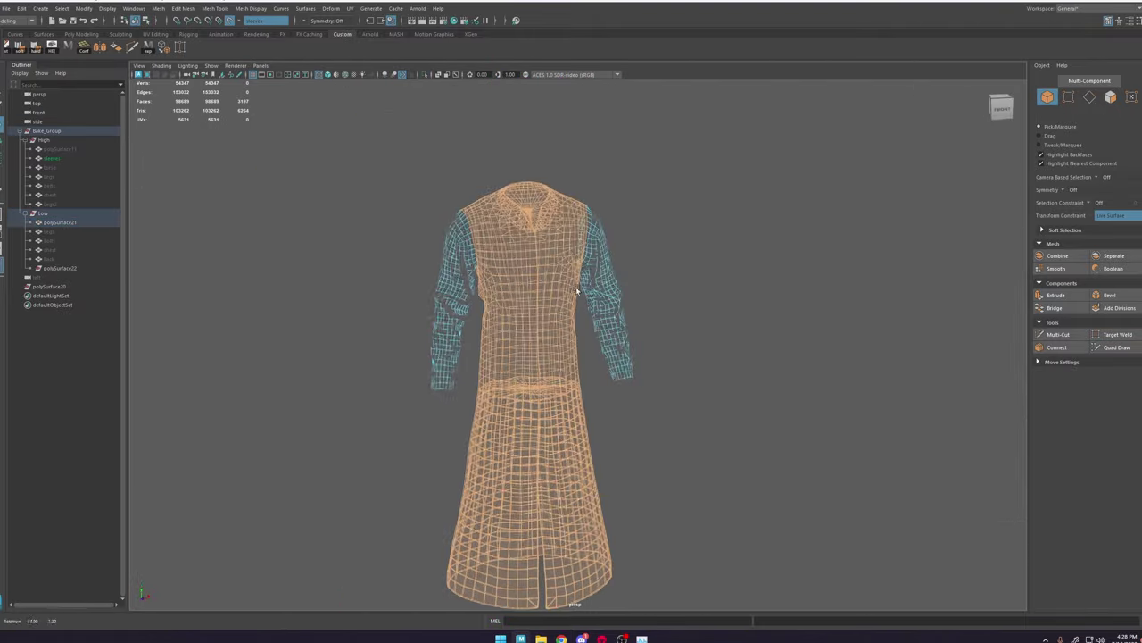
pyautogui.click(158, 9)
pyautogui.moveTo(183, 9)
pyautogui.click(192, 266)
# Step: Extract the selected faces into a separate mesh, hide the torso piece, and isolate the sleeve in textured shading
pyautogui.keyDown('alt'); pyautogui.moveTo(604, 271); pyautogui.dragTo(678, 286, button='right'); pyautogui.keyUp('alt')
pyautogui.click(60, 222)
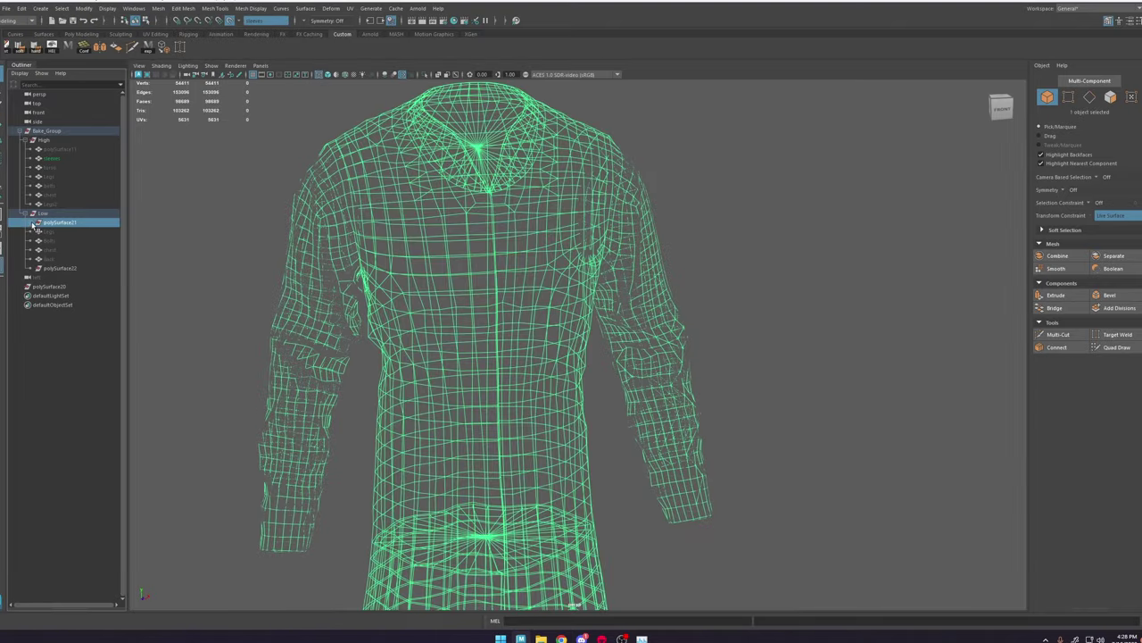
pyautogui.click(30, 223)
pyautogui.click(65, 232)
pyautogui.hotkey('ctrl', 'h')
pyautogui.press('6')
pyautogui.click(357, 312)
pyautogui.keyDown('alt'); pyautogui.moveTo(536, 339); pyautogui.dragTo(679, 357, button='right'); pyautogui.keyUp('alt')
# Step: Adjust one sleeve edge with Quad Draw, then make the first Multi-Cut across the upper sleeve
pyautogui.click(1124, 347)
pyautogui.keyDown('alt'); pyautogui.moveTo(571, 357); pyautogui.dragTo(500, 375); pyautogui.keyUp('alt')
pyautogui.keyDown('ctrl'); pyautogui.keyDown('shift'); pyautogui.click(491, 421); pyautogui.keyUp('shift'); pyautogui.keyUp('ctrl')
pyautogui.click(1058, 335)
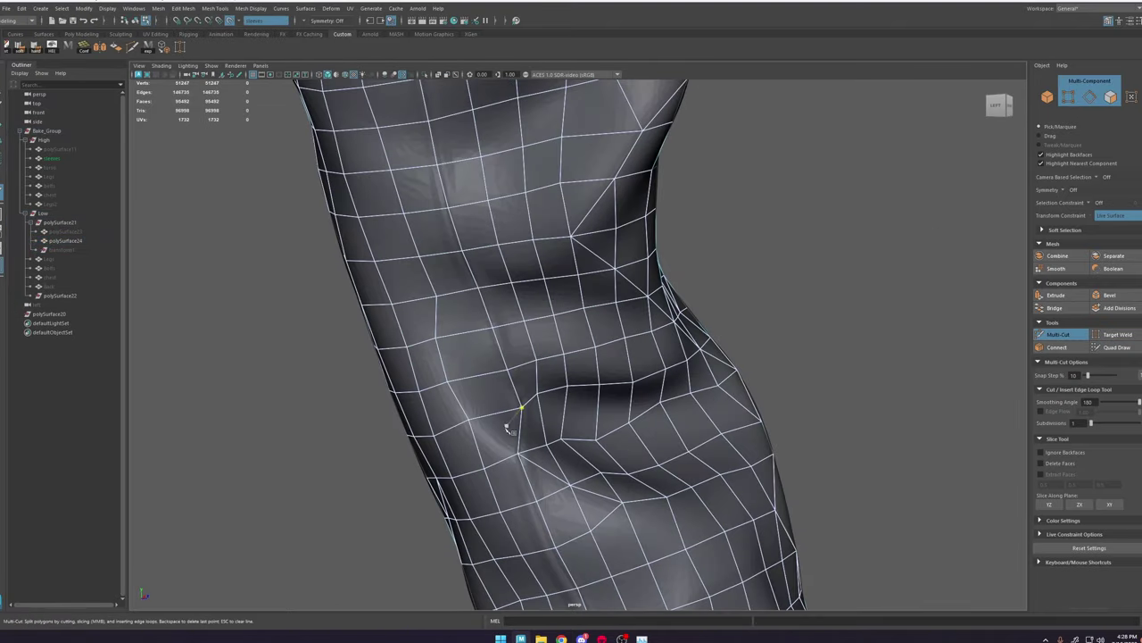
pyautogui.keyDown('alt'); pyautogui.moveTo(522, 468); pyautogui.dragTo(563, 392); pyautogui.keyUp('alt')
pyautogui.click(561, 253)
pyautogui.click(545, 286)
pyautogui.rightClick(545, 286)
# Step: Add two more edge cuts across the upper part of the sleeve
pyautogui.keyDown('alt'); pyautogui.moveTo(545, 288); pyautogui.dragTo(509, 291); pyautogui.keyUp('alt')
pyautogui.keyDown('alt'); pyautogui.moveTo(514, 290); pyautogui.dragTo(518, 406, button='middle'); pyautogui.keyUp('alt')
pyautogui.click(546, 258)
pyautogui.click(510, 204)
pyautogui.keyDown('alt'); pyautogui.moveTo(492, 224); pyautogui.dragTo(527, 259); pyautogui.keyUp('alt')
pyautogui.click(545, 224)
pyautogui.rightClick(584, 262)
pyautogui.click(493, 247)
pyautogui.click(528, 291)
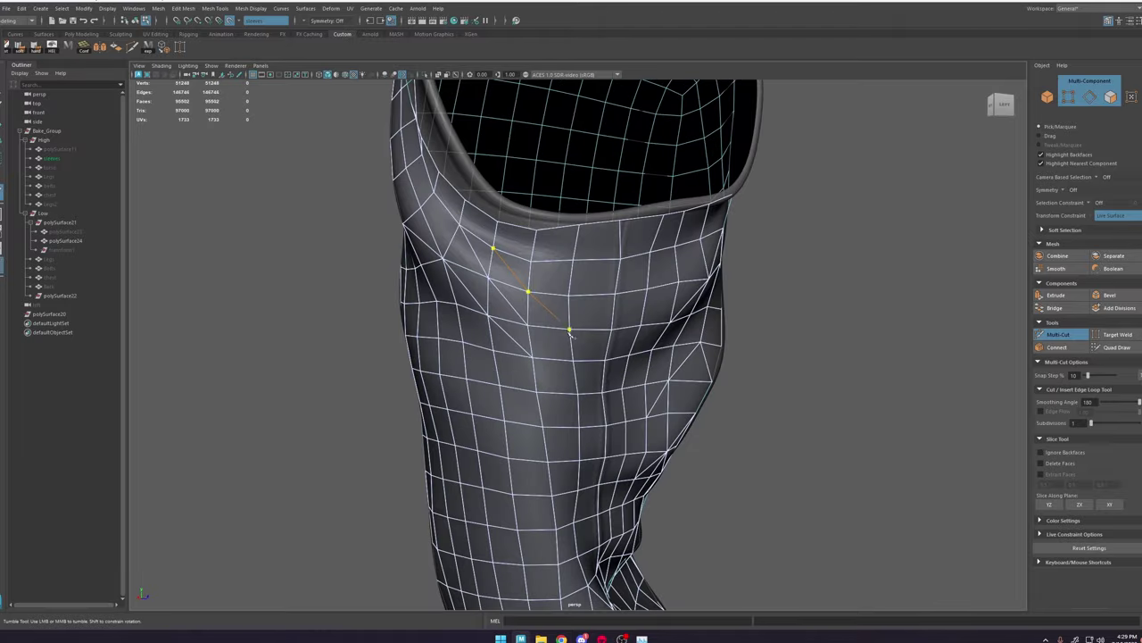
pyautogui.rightClick(614, 361)
# Step: Place cut points near the top of the sleeve
pyautogui.keyDown('alt'); pyautogui.moveTo(614, 361); pyautogui.dragTo(536, 344); pyautogui.keyUp('alt')
pyautogui.click(604, 175)
pyautogui.keyDown('alt'); pyautogui.moveTo(607, 179); pyautogui.dragTo(579, 211); pyautogui.keyUp('alt')
pyautogui.click(421, 199)
pyautogui.click(430, 209)
# Step: Cut an edge line down the length of the sleeve and across the fold
pyautogui.keyDown('alt'); pyautogui.moveTo(579, 212); pyautogui.dragTo(583, 229, button='middle'); pyautogui.keyUp('alt')
pyautogui.click(545, 140)
pyautogui.click(542, 160)
pyautogui.click(540, 190)
pyautogui.click(542, 224)
pyautogui.click(541, 259)
pyautogui.click(538, 295)
pyautogui.click(538, 377)
pyautogui.click(568, 336)
# Step: Slide a nearby edge to even the spacing, then cut a path up the other side
pyautogui.hotkey('ctrl', 'shift', 'q')
pyautogui.moveTo(545, 309); pyautogui.dragTo(539, 306)
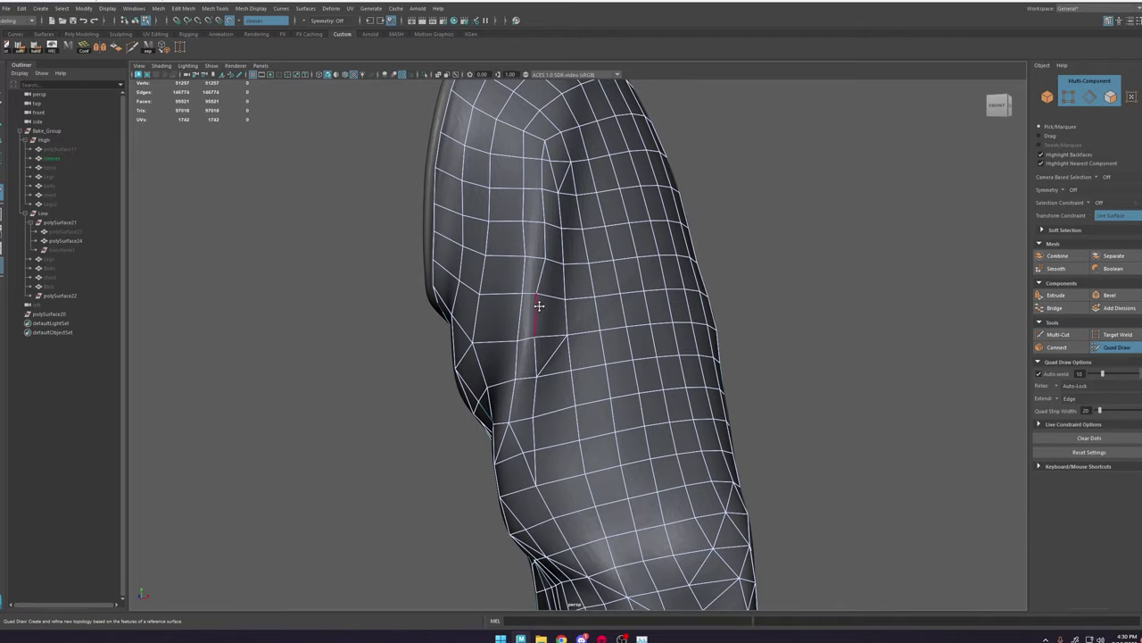
pyautogui.moveTo(562, 186)
pyautogui.keyDown('alt'); pyautogui.mouseDown()
pyautogui.moveTo(602, 311)
pyautogui.moveTo(571, 357)
pyautogui.moveTo(615, 379)
pyautogui.moveTo(624, 361)
pyautogui.moveTo(607, 369)
pyautogui.mouseUp(); pyautogui.keyUp('alt')
pyautogui.hotkey('ctrl', 'shift', 'x')
pyautogui.click(545, 414)
pyautogui.click(564, 370)
pyautogui.click(568, 328)
pyautogui.click(574, 279)
pyautogui.click(580, 241)
# Step: Add edges near the sleeve opening
pyautogui.click(1117, 347)
pyautogui.click(1060, 335)
pyautogui.click(525, 449)
pyautogui.click(546, 490)
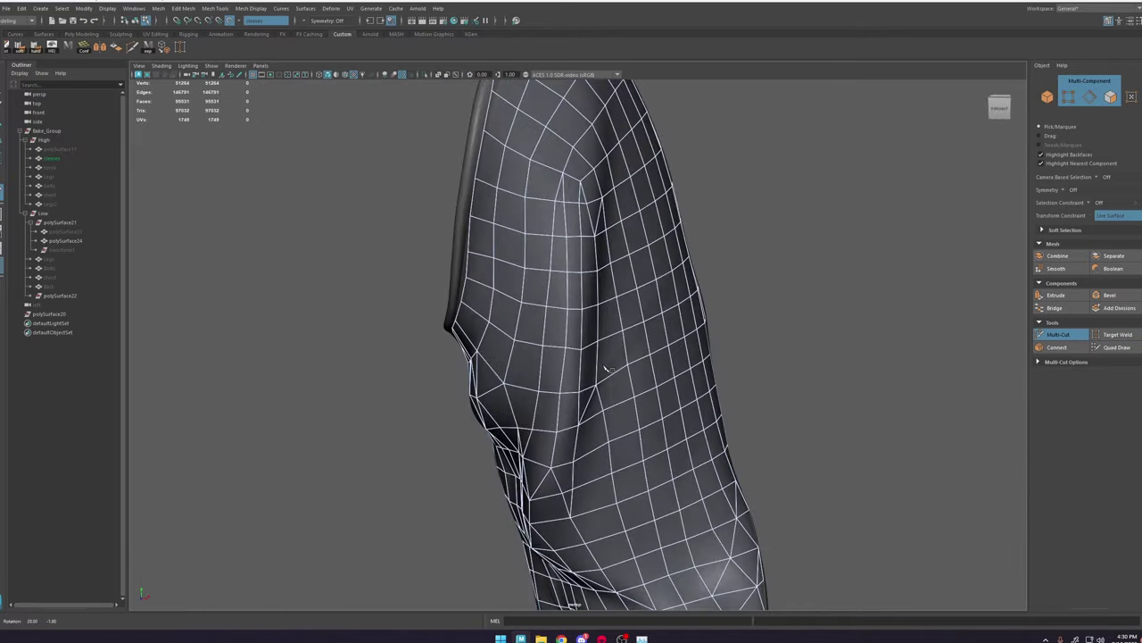
# Step: Nudge the edges around the elbow fold with Quad Draw
pyautogui.keyDown('alt'); pyautogui.moveTo(606, 369); pyautogui.dragTo(616, 214, button='middle'); pyautogui.keyUp('alt')
pyautogui.moveTo(616, 268)
pyautogui.keyDown('alt'); pyautogui.mouseDown()
pyautogui.moveTo(571, 295)
pyautogui.moveTo(606, 321)
pyautogui.mouseUp(); pyautogui.keyUp('alt')
pyautogui.hotkey('ctrl', 'shift', 'q')
pyautogui.moveTo(677, 362); pyautogui.dragTo(673, 354)
pyautogui.moveTo(668, 312); pyautogui.dragTo(665, 305)
pyautogui.hotkey('ctrl', 'shift', 'x')
# Step: Cut new edges across the elbow fold
pyautogui.keyDown('alt'); pyautogui.moveTo(535, 352); pyautogui.dragTo(570, 363); pyautogui.keyUp('alt')
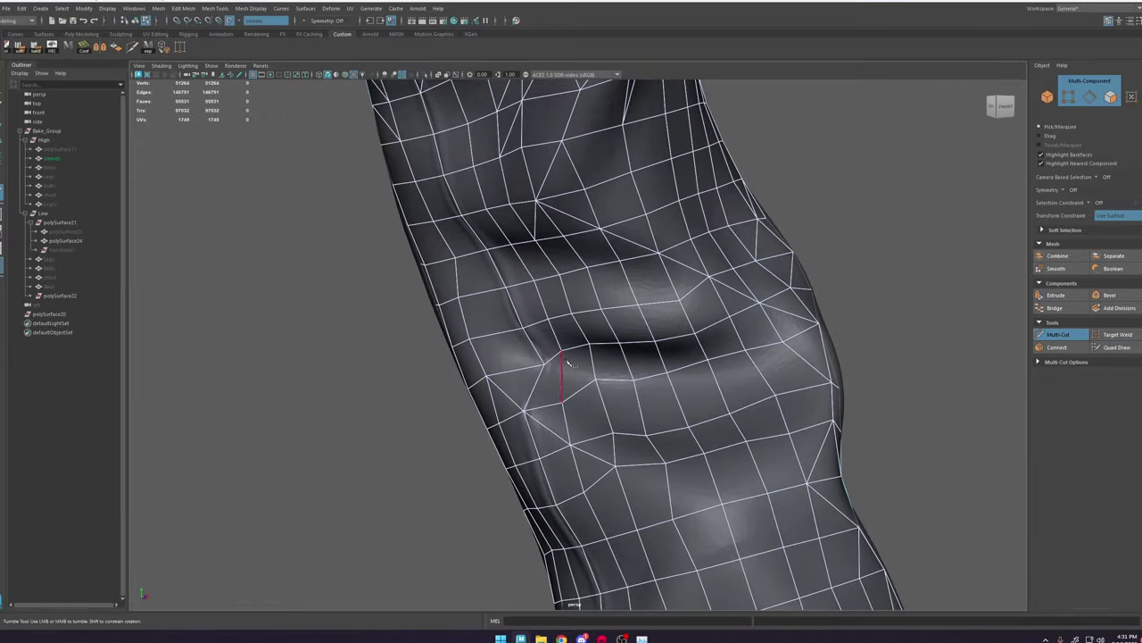
pyautogui.hotkey('ctrl', 'shift', 'q')
pyautogui.hotkey('ctrl', 'shift', 'x')
pyautogui.moveTo(477, 340)
pyautogui.keyDown('alt'); pyautogui.mouseDown()
pyautogui.moveTo(515, 344)
pyautogui.moveTo(475, 341)
pyautogui.mouseUp(); pyautogui.keyUp('alt')
pyautogui.click(473, 337)
pyautogui.click(544, 363)
pyautogui.click(596, 380)
# Step: Cut edges along the sleeve crease and diagonally below it
pyautogui.keyDown('alt'); pyautogui.moveTo(597, 379); pyautogui.dragTo(622, 429); pyautogui.keyUp('alt')
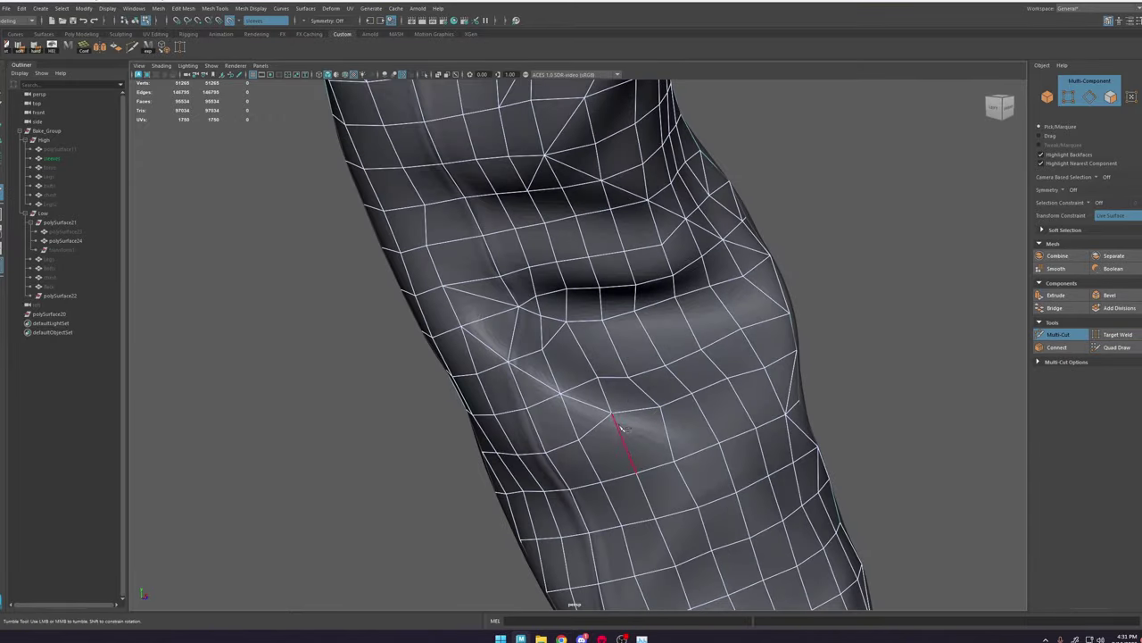
pyautogui.keyDown('alt'); pyautogui.moveTo(746, 416); pyautogui.dragTo(665, 375, button='right'); pyautogui.keyUp('alt')
pyautogui.keyDown('alt'); pyautogui.moveTo(656, 362); pyautogui.dragTo(639, 219, button='middle'); pyautogui.keyUp('alt')
pyautogui.click(556, 364)
pyautogui.click(572, 315)
pyautogui.click(588, 272)
pyautogui.click(602, 227)
pyautogui.click(556, 189)
pyautogui.click(637, 213)
# Step: Cut edges diagonally across the sleeve and then downward along it
pyautogui.click(604, 390)
pyautogui.click(650, 417)
pyautogui.click(694, 442)
pyautogui.click(734, 469)
pyautogui.click(729, 516)
pyautogui.click(722, 563)
pyautogui.keyDown('alt'); pyautogui.moveTo(714, 549); pyautogui.dragTo(626, 417, button='middle'); pyautogui.keyUp('alt')
pyautogui.click(580, 323)
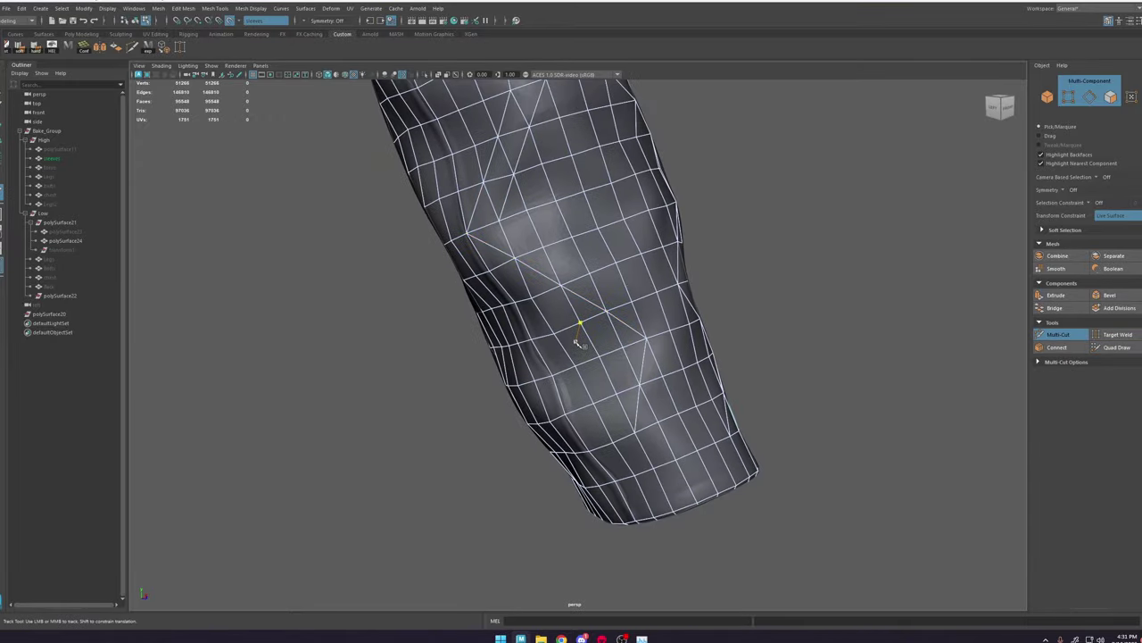
# Step: Cut a path lower on the sleeve plus a three-point cut, and commit them
pyautogui.keyDown('alt'); pyautogui.moveTo(669, 334); pyautogui.dragTo(632, 339); pyautogui.keyUp('alt')
pyautogui.click(649, 429)
pyautogui.click(670, 337)
pyautogui.click(635, 309)
pyautogui.keyDown('alt'); pyautogui.moveTo(635, 308); pyautogui.dragTo(570, 328, button='middle'); pyautogui.keyUp('alt')
pyautogui.click(473, 229)
pyautogui.click(512, 258)
pyautogui.click(554, 286)
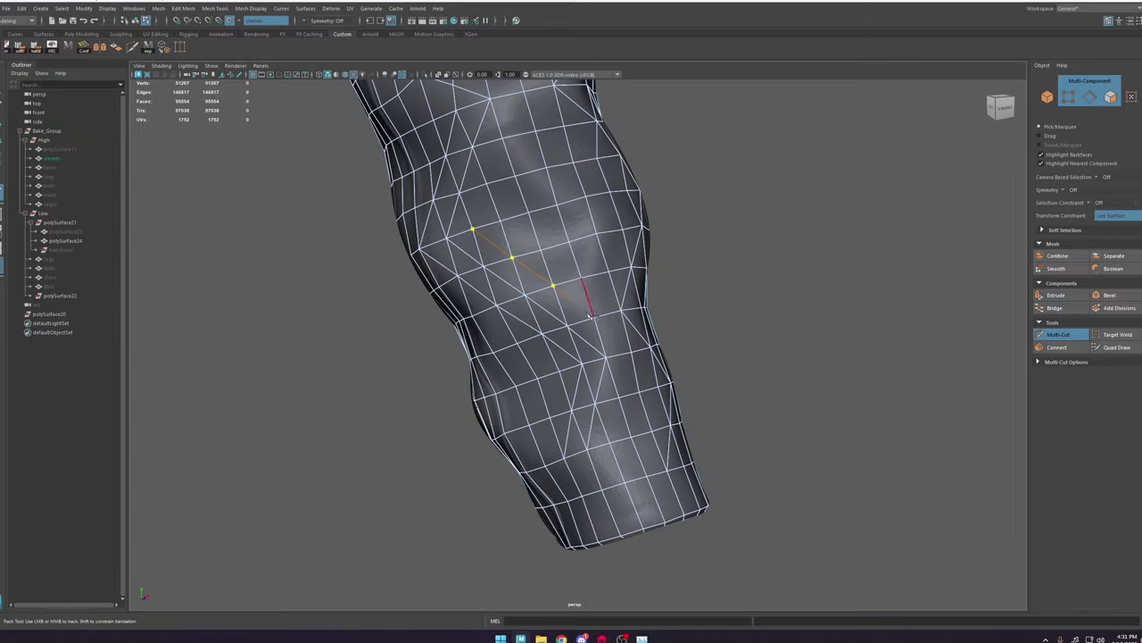
pyautogui.rightClick(645, 518)
# Step: Add two short cuts across the front of the sleeve
pyautogui.keyDown('alt'); pyautogui.moveTo(643, 502); pyautogui.dragTo(600, 493); pyautogui.keyUp('alt')
pyautogui.click(569, 310)
pyautogui.click(589, 268)
pyautogui.click(553, 239)
pyautogui.rightClick(596, 336)
pyautogui.click(608, 346)
pyautogui.click(569, 311)
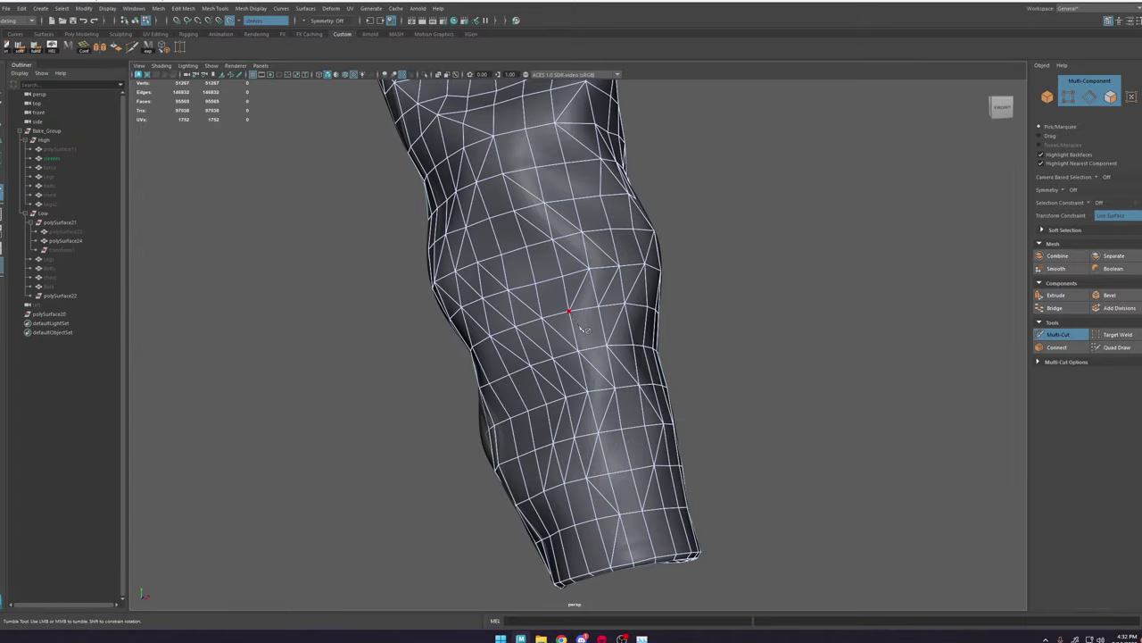
pyautogui.rightClick(572, 312)
# Step: Make a four-point cut on the sleeve and commit it
pyautogui.keyDown('alt'); pyautogui.moveTo(572, 312); pyautogui.dragTo(516, 323); pyautogui.keyUp('alt')
pyautogui.click(502, 204)
pyautogui.click(531, 239)
pyautogui.click(507, 242)
pyautogui.click(481, 207)
pyautogui.rightClick(482, 210)
pyautogui.scroll(-4, 486, 219)
pyautogui.keyDown('alt'); pyautogui.moveTo(486, 219); pyautogui.dragTo(580, 241); pyautogui.keyUp('alt')
pyautogui.scroll(4, 558, 321)
# Step: Cut a long edge path running along the sleeve
pyautogui.click(554, 337)
pyautogui.click(521, 308)
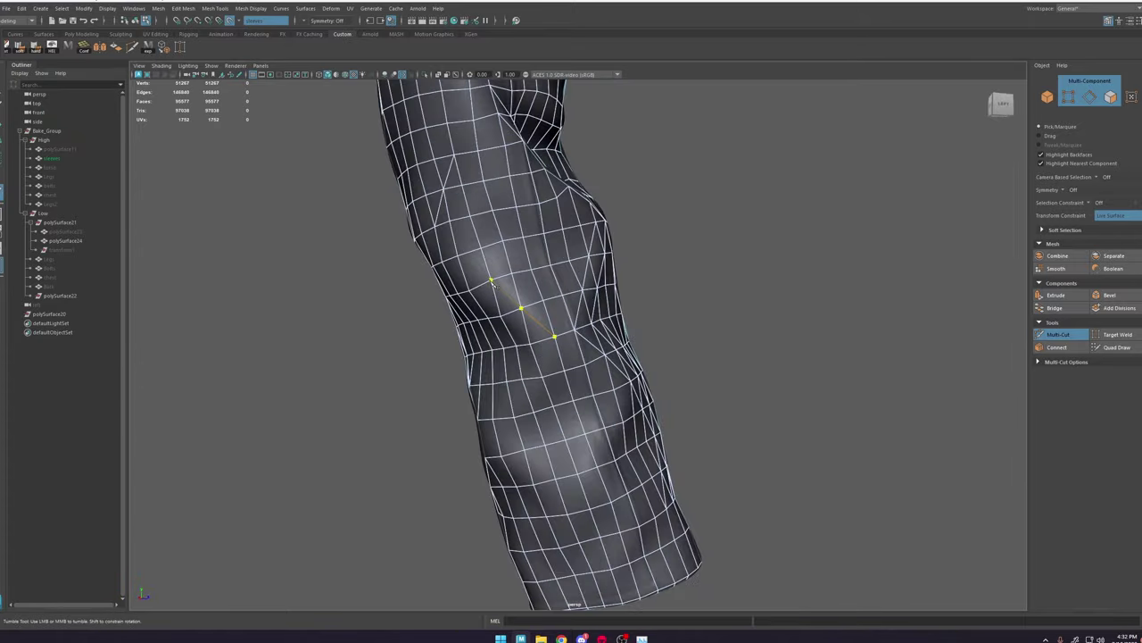
pyautogui.click(473, 216)
pyautogui.click(498, 153)
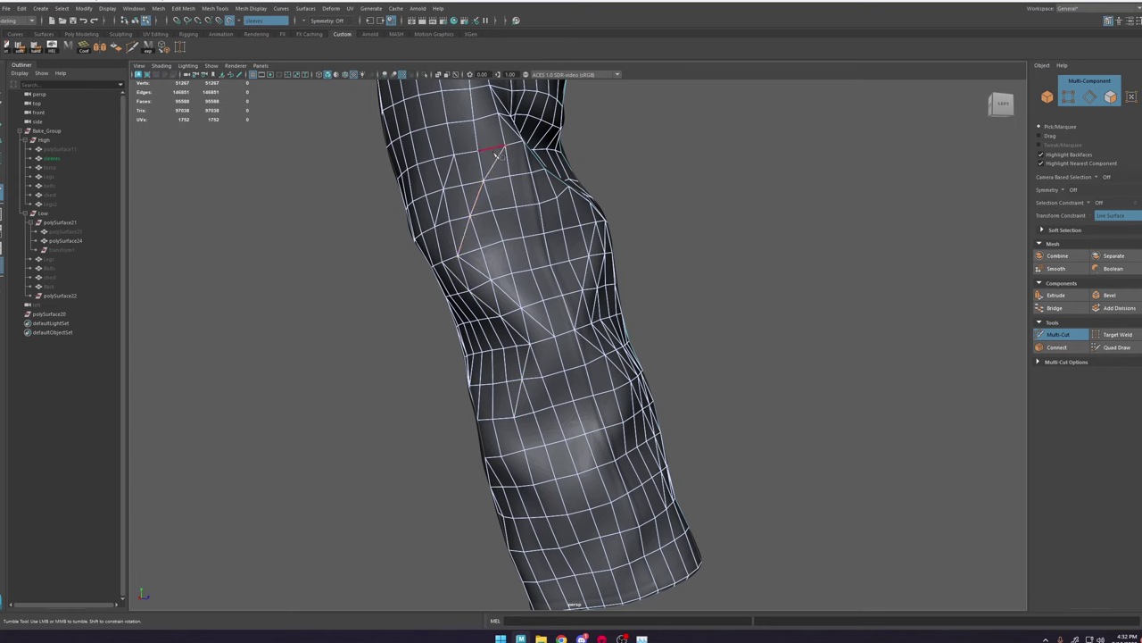
pyautogui.click(533, 334)
pyautogui.click(562, 372)
pyautogui.click(617, 439)
pyautogui.keyDown('alt'); pyautogui.moveTo(500, 160); pyautogui.dragTo(513, 262); pyautogui.keyUp('alt')
pyautogui.click(583, 510)
pyautogui.click(607, 544)
# Step: Commit an edge across the sleeve, then cut edges down toward the cuff
pyautogui.click(544, 203)
pyautogui.rightClick(541, 195)
pyautogui.click(485, 252)
pyautogui.click(510, 234)
pyautogui.click(515, 257)
pyautogui.click(466, 336)
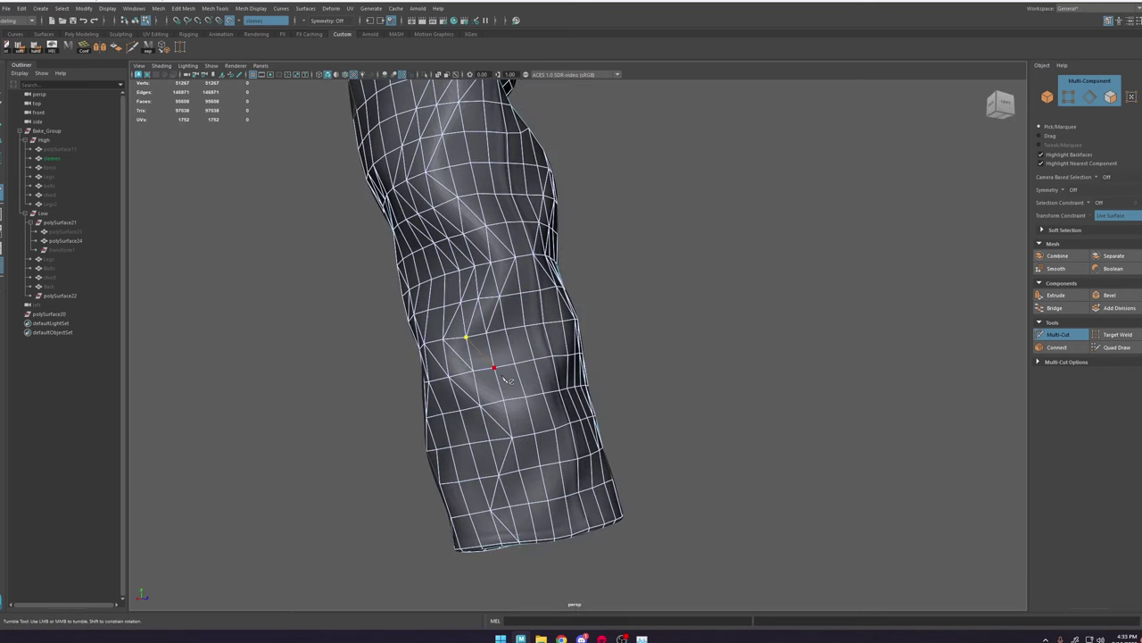
pyautogui.click(524, 398)
pyautogui.click(555, 428)
pyautogui.click(541, 466)
pyautogui.click(529, 504)
pyautogui.click(520, 540)
pyautogui.click(530, 503)
# Step: Make short cuts around the cuff opening
pyautogui.keyDown('alt'); pyautogui.moveTo(531, 504); pyautogui.dragTo(495, 473); pyautogui.keyUp('alt')
pyautogui.click(539, 542)
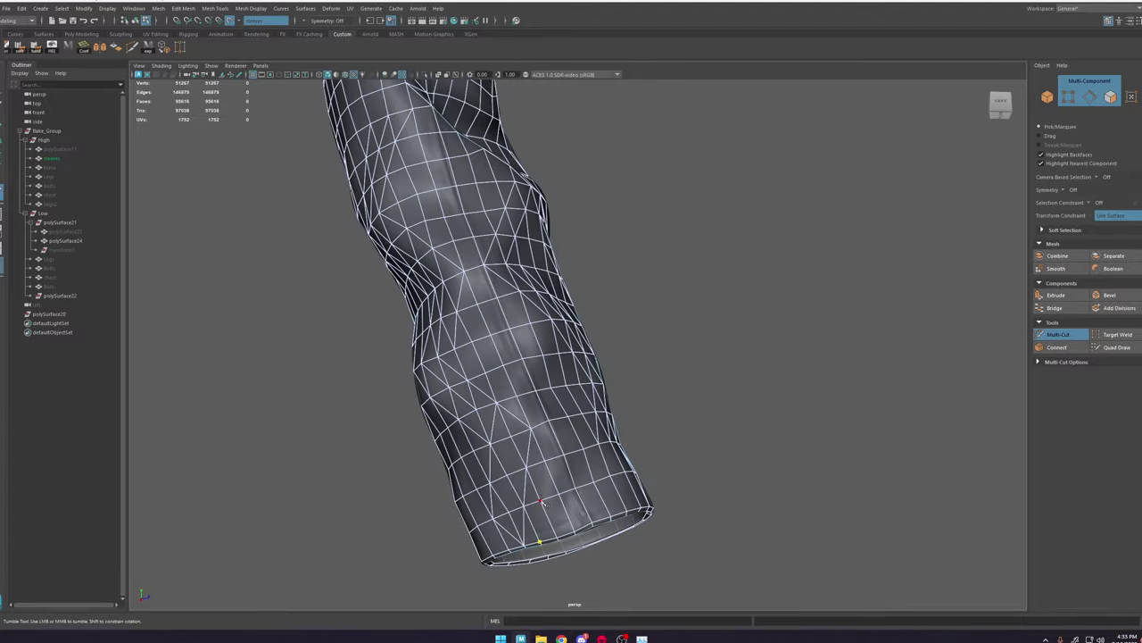
pyautogui.click(563, 456)
pyautogui.keyDown('alt'); pyautogui.moveTo(563, 458); pyautogui.dragTo(554, 419); pyautogui.keyUp('alt')
pyautogui.rightClick(596, 478)
pyautogui.click(592, 454)
pyautogui.click(616, 473)
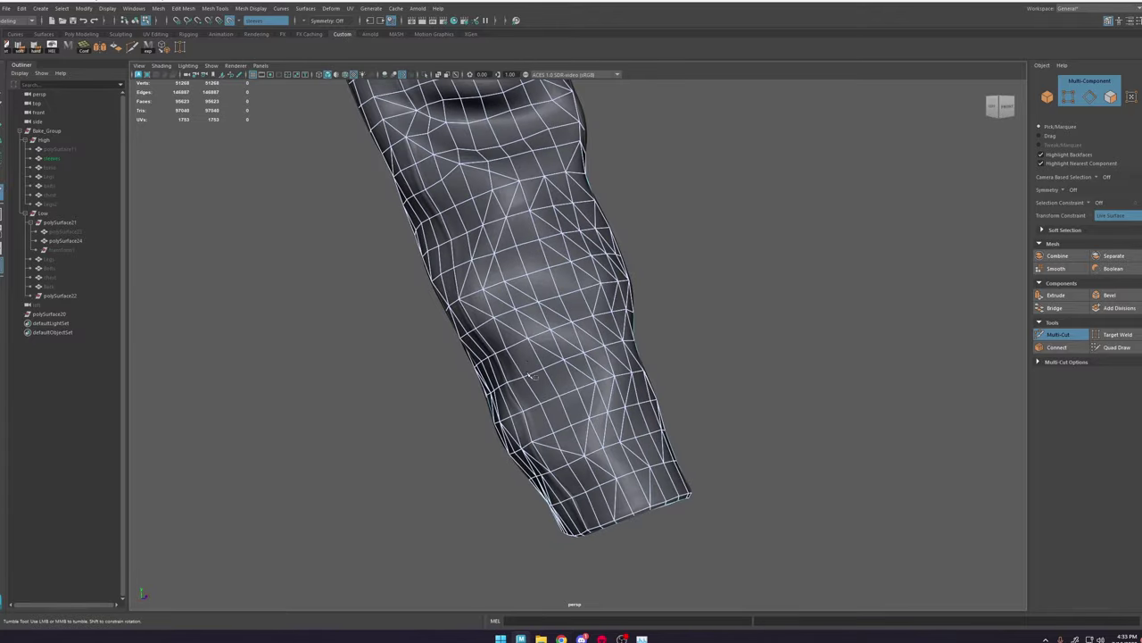
# Step: Cut an edge on the sleeve's far side and more edges near the cuff
pyautogui.keyDown('alt'); pyautogui.moveTo(529, 357); pyautogui.dragTo(482, 357, button='right'); pyautogui.keyUp('alt')
pyautogui.click(674, 362)
pyautogui.keyDown('alt'); pyautogui.moveTo(571, 357); pyautogui.dragTo(642, 393); pyautogui.keyUp('alt')
pyautogui.keyDown('alt'); pyautogui.moveTo(508, 455); pyautogui.dragTo(446, 420, button='right'); pyautogui.keyUp('alt')
pyautogui.keyDown('alt'); pyautogui.moveTo(500, 393); pyautogui.dragTo(535, 286); pyautogui.keyUp('alt')
pyautogui.click(533, 273)
pyautogui.click(562, 326)
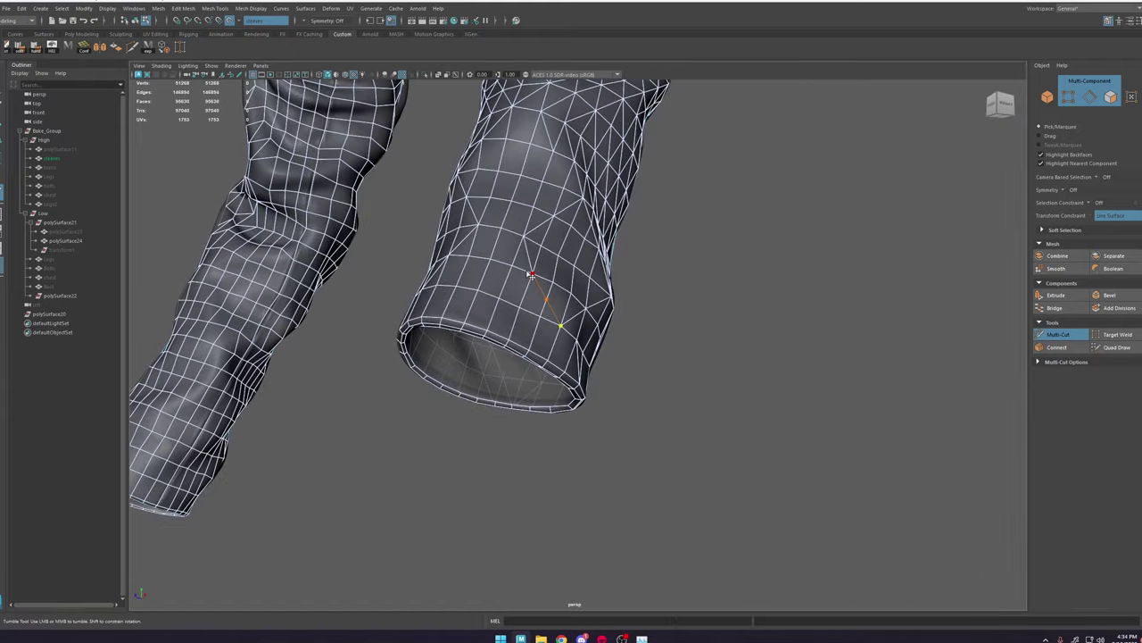
# Step: Place cut points across the back of the sleeve
pyautogui.keyDown('alt'); pyautogui.moveTo(561, 327); pyautogui.dragTo(536, 348); pyautogui.keyUp('alt')
pyautogui.keyDown('alt'); pyautogui.moveTo(535, 348); pyautogui.dragTo(554, 312, button='right'); pyautogui.keyUp('alt')
pyautogui.keyDown('alt'); pyautogui.moveTo(514, 318); pyautogui.dragTo(723, 370); pyautogui.keyUp('alt')
pyautogui.click(530, 163)
pyautogui.click(546, 196)
pyautogui.click(572, 230)
pyautogui.click(596, 259)
pyautogui.moveTo(545, 256)
pyautogui.keyDown('alt'); pyautogui.mouseDown()
pyautogui.moveTo(604, 300)
pyautogui.moveTo(535, 339)
pyautogui.moveTo(683, 308)
pyautogui.mouseUp(); pyautogui.keyUp('alt')
# Step: Extend the back cut to the sleeve's open end and commit it
pyautogui.click(1117, 347)
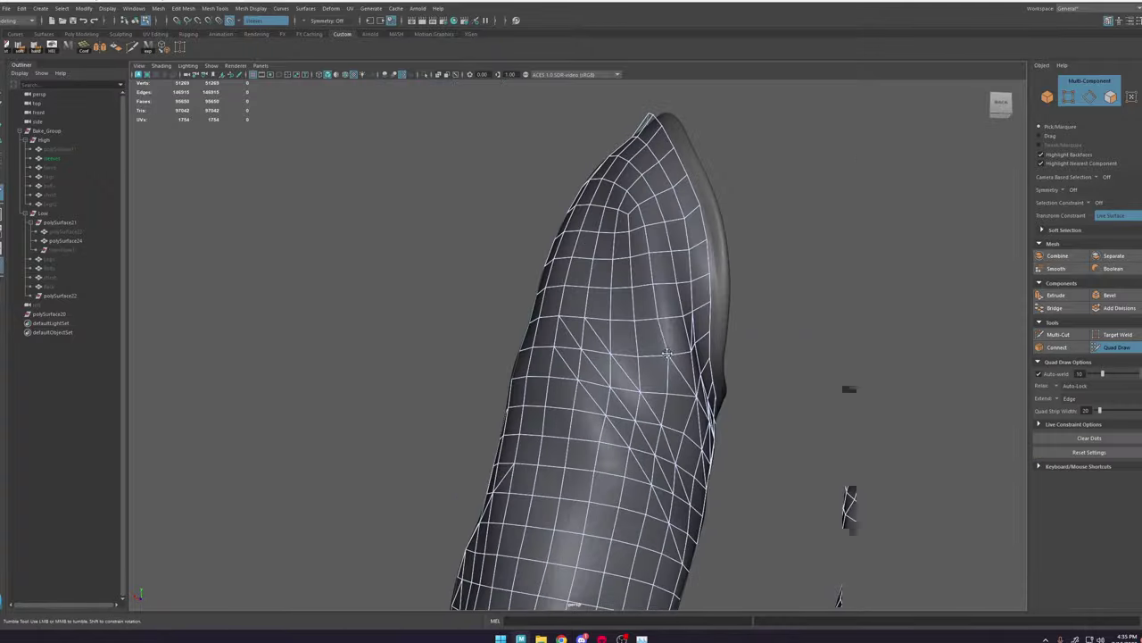
pyautogui.hotkey('ctrl', 'shift', 'x')
pyautogui.click(593, 259)
pyautogui.click(612, 287)
pyautogui.keyDown('alt'); pyautogui.moveTo(650, 391); pyautogui.dragTo(512, 381); pyautogui.keyUp('alt')
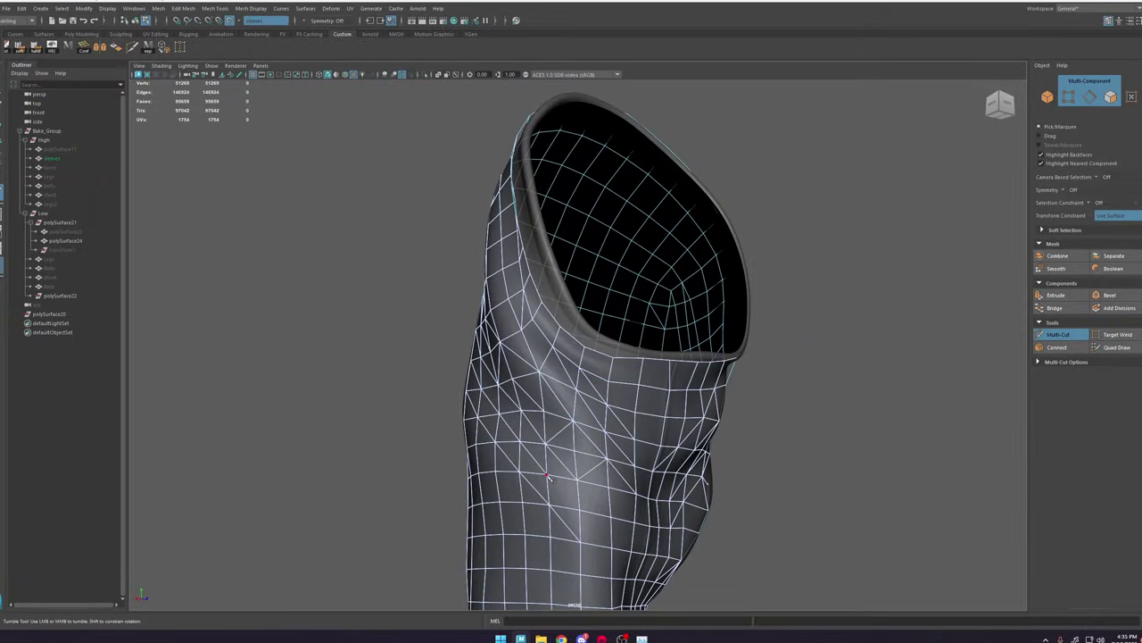
pyautogui.keyDown('alt'); pyautogui.moveTo(663, 447); pyautogui.dragTo(536, 344); pyautogui.keyUp('alt')
pyautogui.click(606, 541)
pyautogui.rightClick(607, 541)
pyautogui.scroll(-5, 607, 535)
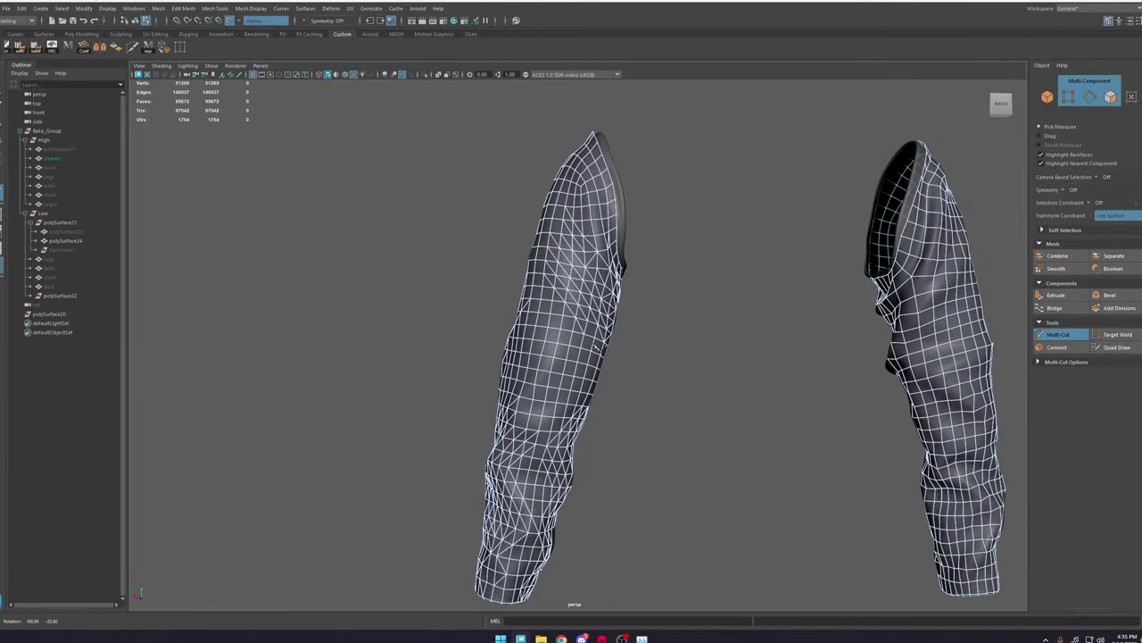
# Step: Orbit and zoom around both sleeves until the sleeve openings separate in view
pyautogui.keyDown('alt'); pyautogui.moveTo(535, 343); pyautogui.dragTo(464, 348, button='right'); pyautogui.keyUp('alt')
pyautogui.keyDown('alt'); pyautogui.moveTo(625, 348); pyautogui.dragTo(491, 344); pyautogui.keyUp('alt')
pyautogui.keyDown('alt'); pyautogui.moveTo(499, 348); pyautogui.dragTo(567, 353, button='right'); pyautogui.keyUp('alt')
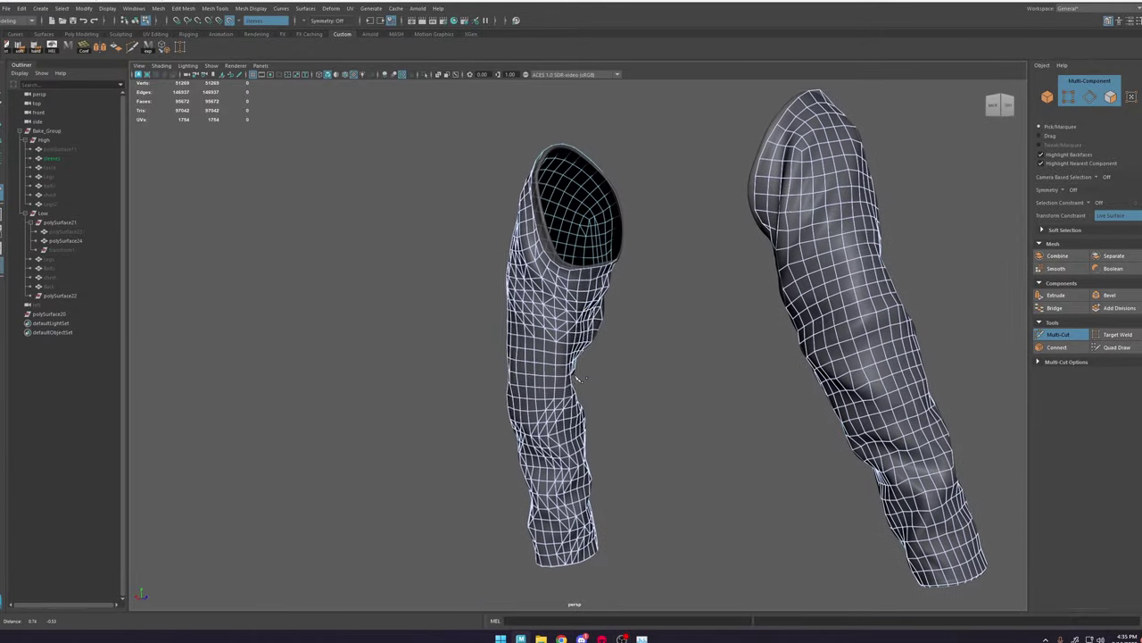
pyautogui.keyDown('alt'); pyautogui.moveTo(567, 353); pyautogui.dragTo(737, 372); pyautogui.keyUp('alt')
pyautogui.keyDown('alt'); pyautogui.moveTo(630, 415); pyautogui.dragTo(665, 423, button='right'); pyautogui.keyUp('alt')
pyautogui.moveTo(665, 424)
pyautogui.keyDown('alt'); pyautogui.mouseDown()
pyautogui.moveTo(615, 401)
pyautogui.moveTo(650, 421)
pyautogui.mouseUp(); pyautogui.keyUp('alt')
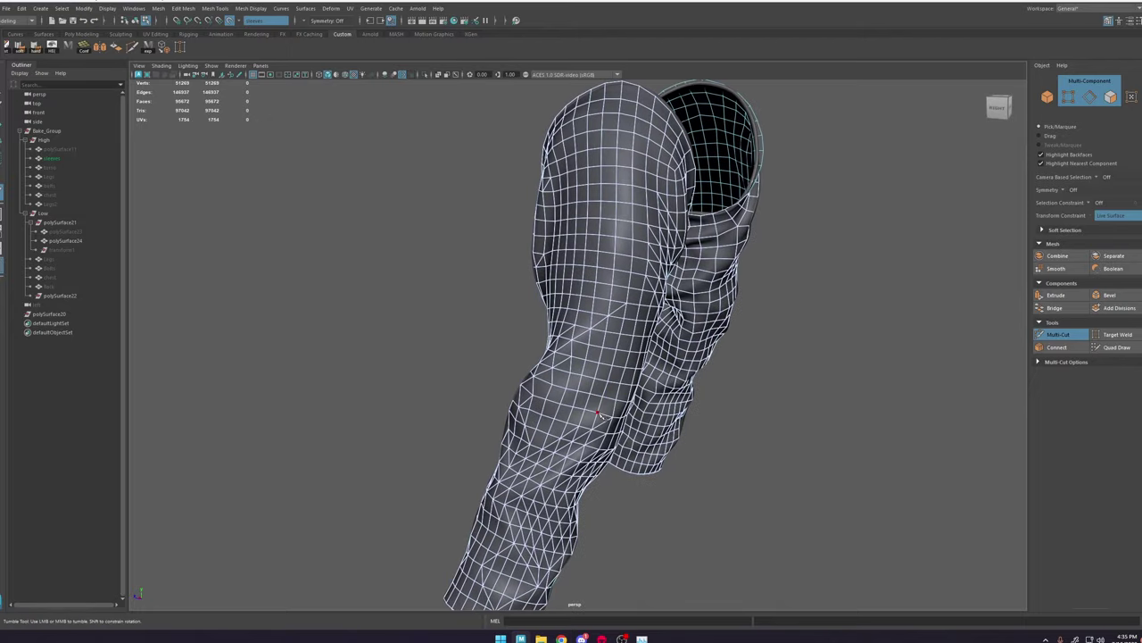
pyautogui.keyDown('alt'); pyautogui.moveTo(609, 427); pyautogui.dragTo(550, 416); pyautogui.keyUp('alt')
pyautogui.keyDown('alt'); pyautogui.moveTo(551, 416); pyautogui.dragTo(518, 406, button='right'); pyautogui.keyUp('alt')
pyautogui.keyDown('alt'); pyautogui.moveTo(517, 406); pyautogui.dragTo(582, 379); pyautogui.keyUp('alt')
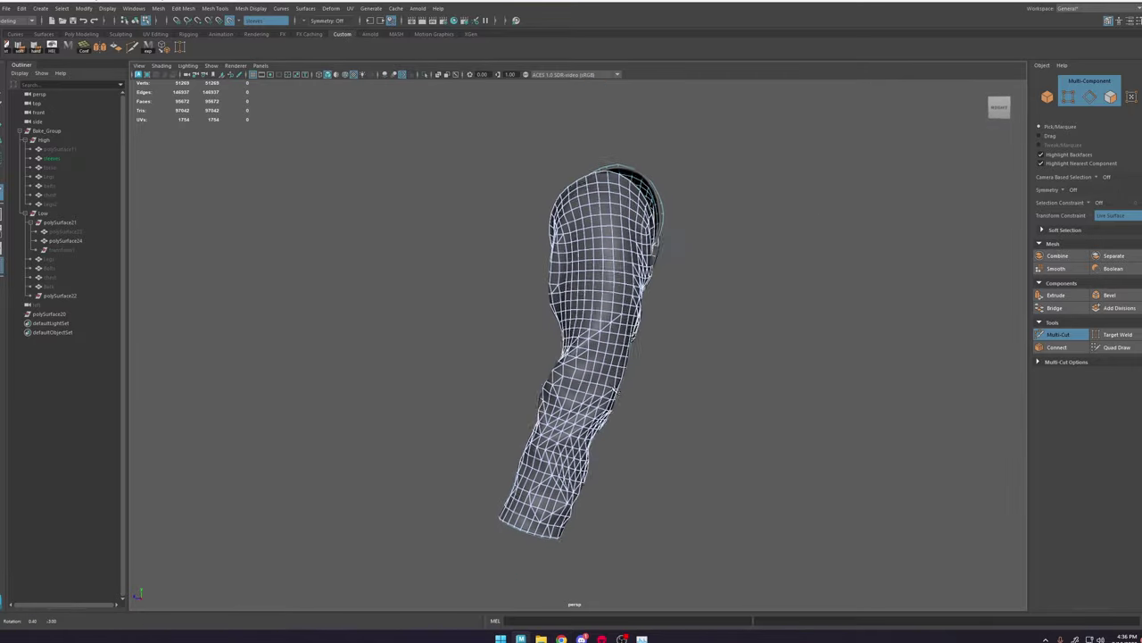
pyautogui.keyDown('alt'); pyautogui.moveTo(582, 380); pyautogui.dragTo(571, 418, button='right'); pyautogui.keyUp('alt')
pyautogui.keyDown('alt'); pyautogui.moveTo(664, 433); pyautogui.dragTo(724, 453, button='right'); pyautogui.keyUp('alt')
# Step: Orbit the low-poly sleeve from its right side and front to inspect its mesh
pyautogui.keyDown('alt'); pyautogui.moveTo(724, 453); pyautogui.dragTo(719, 384); pyautogui.keyUp('alt')
pyautogui.keyDown('alt'); pyautogui.moveTo(720, 384); pyautogui.dragTo(611, 380, button='middle'); pyautogui.keyUp('alt')
pyautogui.keyDown('alt'); pyautogui.moveTo(611, 380); pyautogui.dragTo(659, 391, button='right'); pyautogui.keyUp('alt')
pyautogui.keyDown('alt'); pyautogui.moveTo(658, 391); pyautogui.dragTo(574, 383); pyautogui.keyUp('alt')
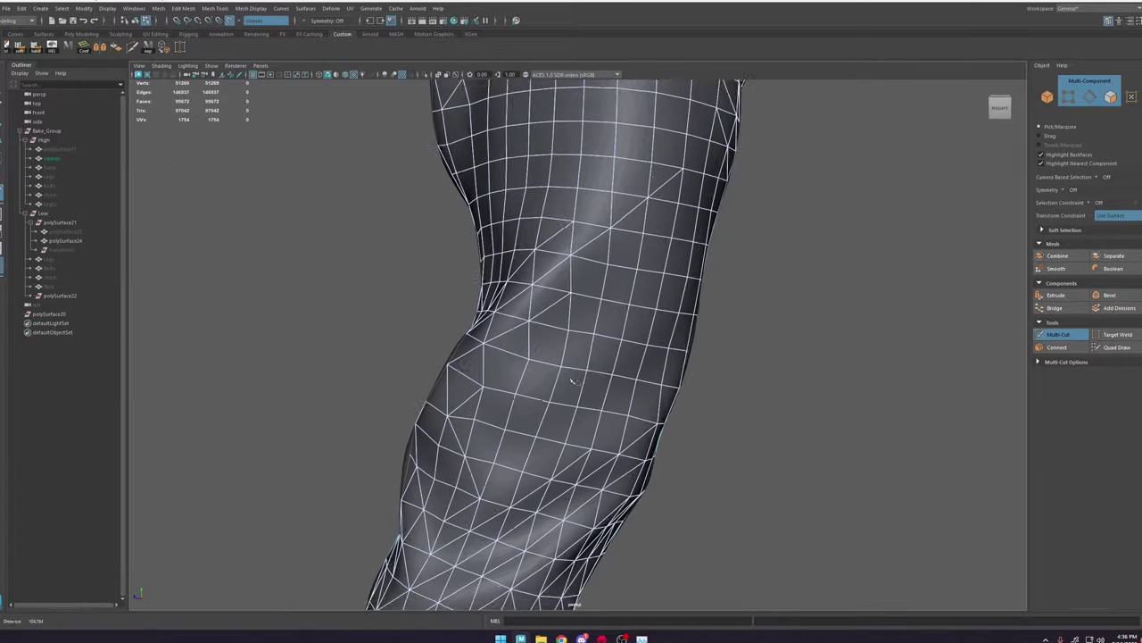
pyautogui.keyDown('alt'); pyautogui.moveTo(574, 383); pyautogui.dragTo(557, 368, button='right'); pyautogui.keyUp('alt')
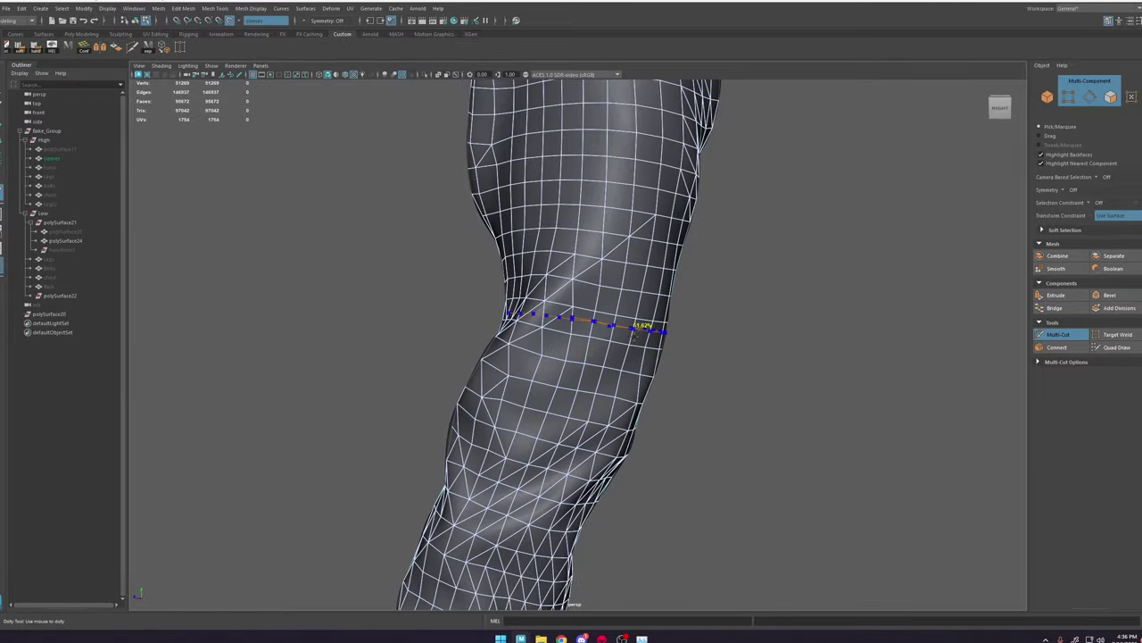
pyautogui.keyDown('alt'); pyautogui.moveTo(630, 369); pyautogui.dragTo(671, 363); pyautogui.keyUp('alt')
pyautogui.keyDown('alt'); pyautogui.moveTo(616, 364); pyautogui.dragTo(659, 375, button='right'); pyautogui.keyUp('alt')
pyautogui.keyDown('alt'); pyautogui.moveTo(607, 373); pyautogui.dragTo(671, 368); pyautogui.keyUp('alt')
pyautogui.keyDown('alt'); pyautogui.moveTo(671, 368); pyautogui.dragTo(589, 354, button='right'); pyautogui.keyUp('alt')
pyautogui.keyDown('alt'); pyautogui.moveTo(588, 353); pyautogui.dragTo(376, 316); pyautogui.keyUp('alt')
pyautogui.keyDown('alt'); pyautogui.moveTo(375, 315); pyautogui.dragTo(439, 337, button='right'); pyautogui.keyUp('alt')
pyautogui.keyDown('alt'); pyautogui.moveTo(439, 337); pyautogui.dragTo(572, 384); pyautogui.keyUp('alt')
# Step: Switch to edge selection, then start Quad Draw retopology on the sleeve
pyautogui.press('w')
pyautogui.moveTo(596, 348); pyautogui.dragTo(596, 322, button='right')
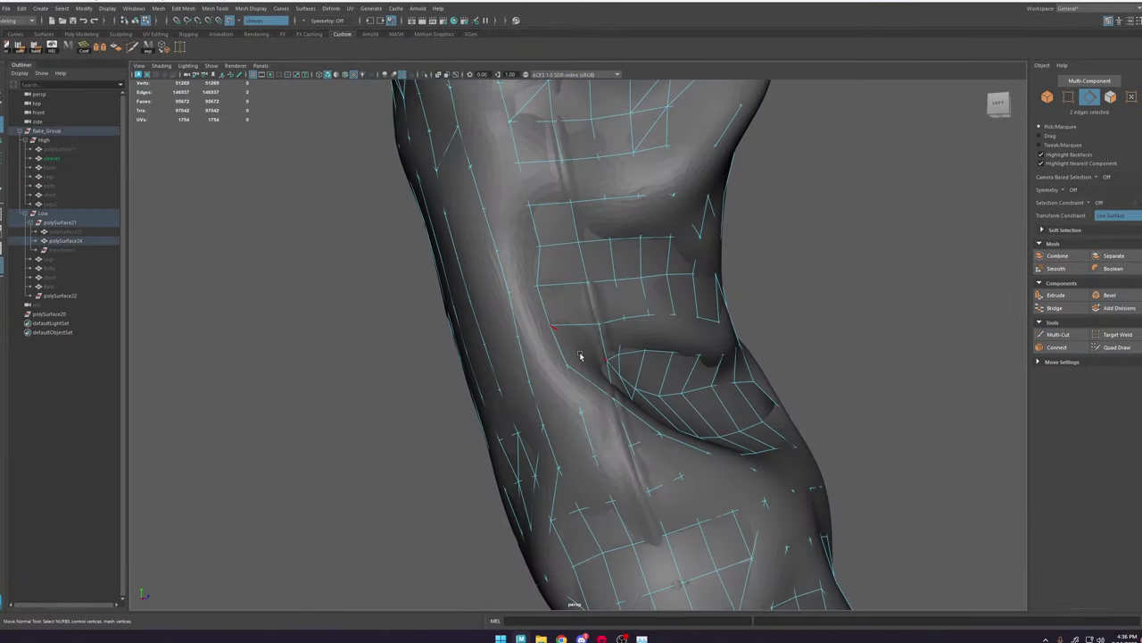
pyautogui.click(1124, 349)
pyautogui.keyDown('alt'); pyautogui.moveTo(691, 361); pyautogui.dragTo(594, 332, button='right'); pyautogui.keyUp('alt')
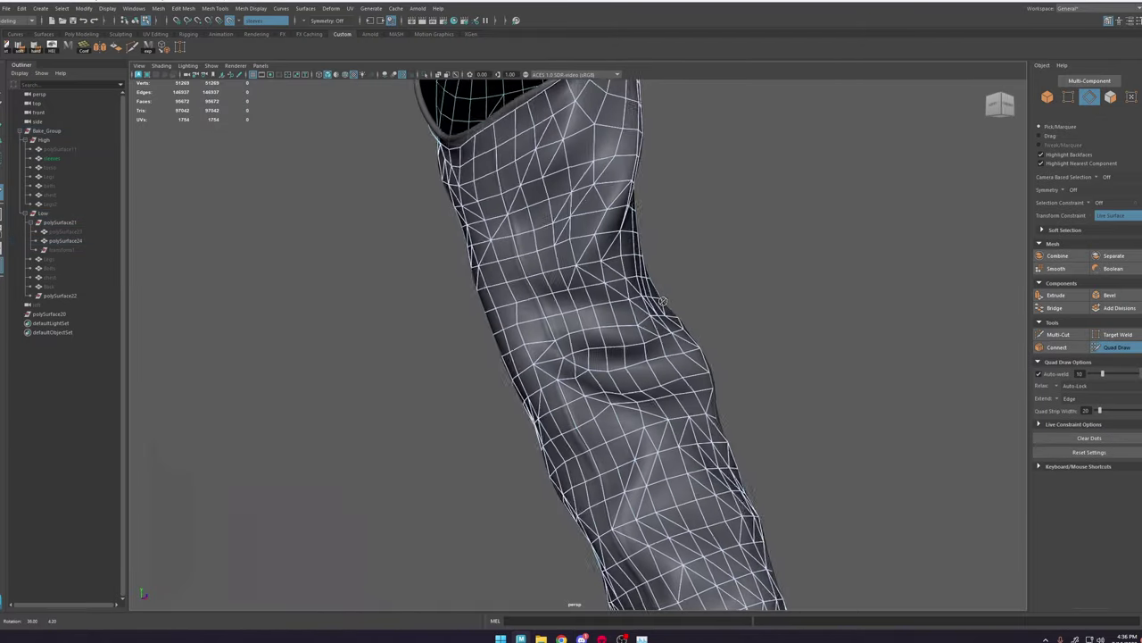
pyautogui.keyDown('alt'); pyautogui.moveTo(670, 321); pyautogui.dragTo(641, 309); pyautogui.keyUp('alt')
pyautogui.keyDown('alt'); pyautogui.moveTo(641, 309); pyautogui.dragTo(956, 400, button='right'); pyautogui.keyUp('alt')
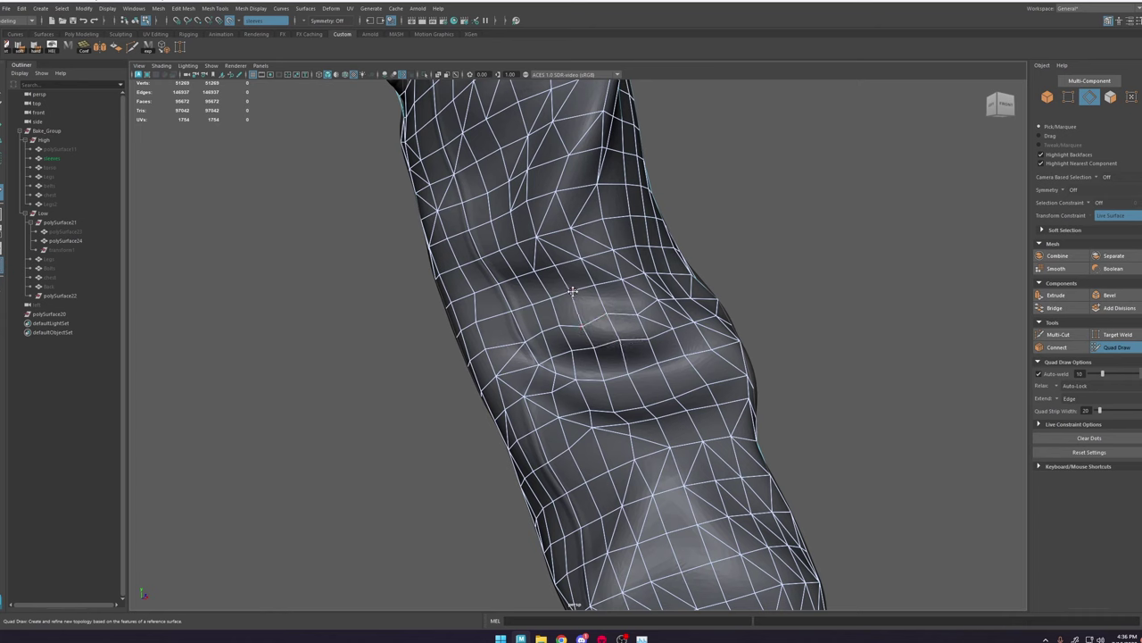
# Step: Return to Multi-Cut and bring the back of the sleeve into close view
pyautogui.hotkey('ctrl', 'shift', 'x')
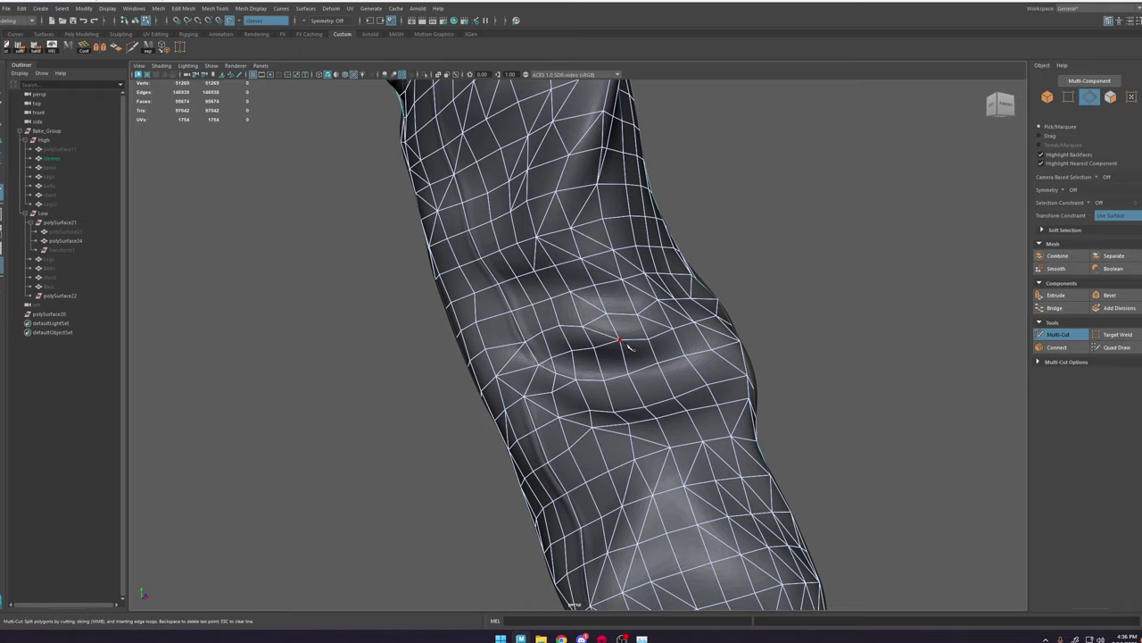
pyautogui.keyDown('alt'); pyautogui.moveTo(630, 347); pyautogui.dragTo(581, 357, button='right'); pyautogui.keyUp('alt')
pyautogui.keyDown('alt'); pyautogui.moveTo(704, 398); pyautogui.dragTo(627, 441); pyautogui.keyUp('alt')
pyautogui.keyDown('alt'); pyautogui.moveTo(627, 441); pyautogui.dragTo(563, 428, button='right'); pyautogui.keyUp('alt')
pyautogui.keyDown('alt'); pyautogui.moveTo(643, 424); pyautogui.dragTo(612, 421); pyautogui.keyUp('alt')
pyautogui.keyDown('alt'); pyautogui.moveTo(615, 420); pyautogui.dragTo(676, 411, button='right'); pyautogui.keyUp('alt')
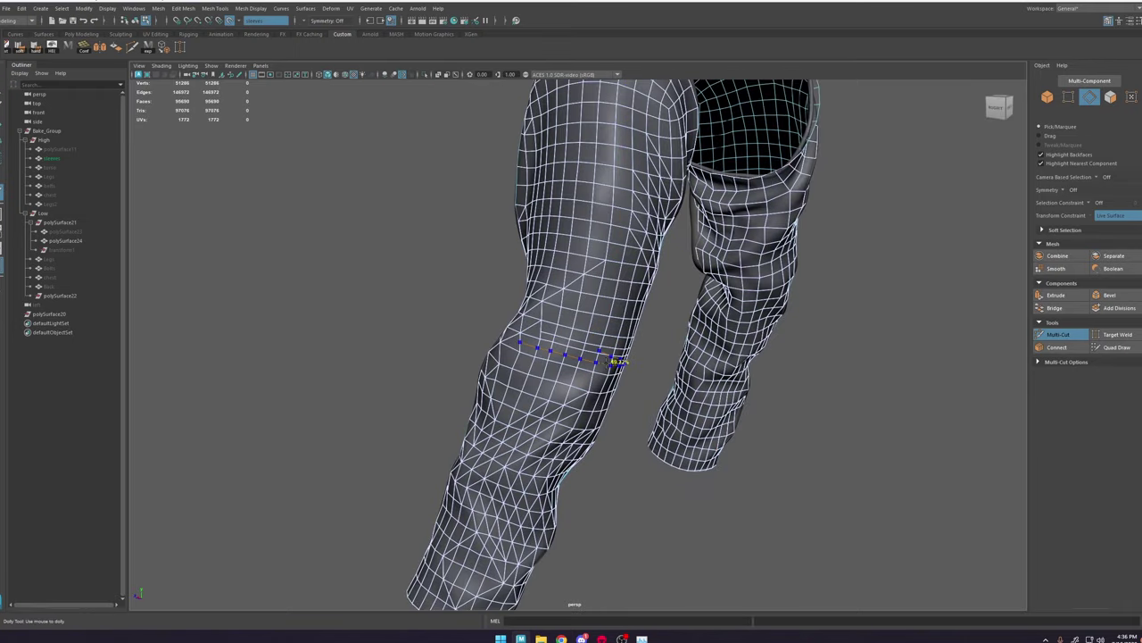
pyautogui.keyDown('alt'); pyautogui.moveTo(641, 395); pyautogui.dragTo(585, 395, button='right'); pyautogui.keyUp('alt')
pyautogui.keyDown('alt'); pyautogui.moveTo(634, 391); pyautogui.dragTo(582, 379); pyautogui.keyUp('alt')
pyautogui.keyDown('alt'); pyautogui.moveTo(585, 378); pyautogui.dragTo(657, 359, button='right'); pyautogui.keyUp('alt')
# Step: Undo the three trial edge loops inserted earlier on the sleeve
pyautogui.hotkey('ctrl', 'z')
pyautogui.hotkey('ctrl', 'z')
pyautogui.hotkey('ctrl', 'z')
pyautogui.keyDown('alt'); pyautogui.moveTo(580, 354); pyautogui.dragTo(621, 342); pyautogui.keyUp('alt')
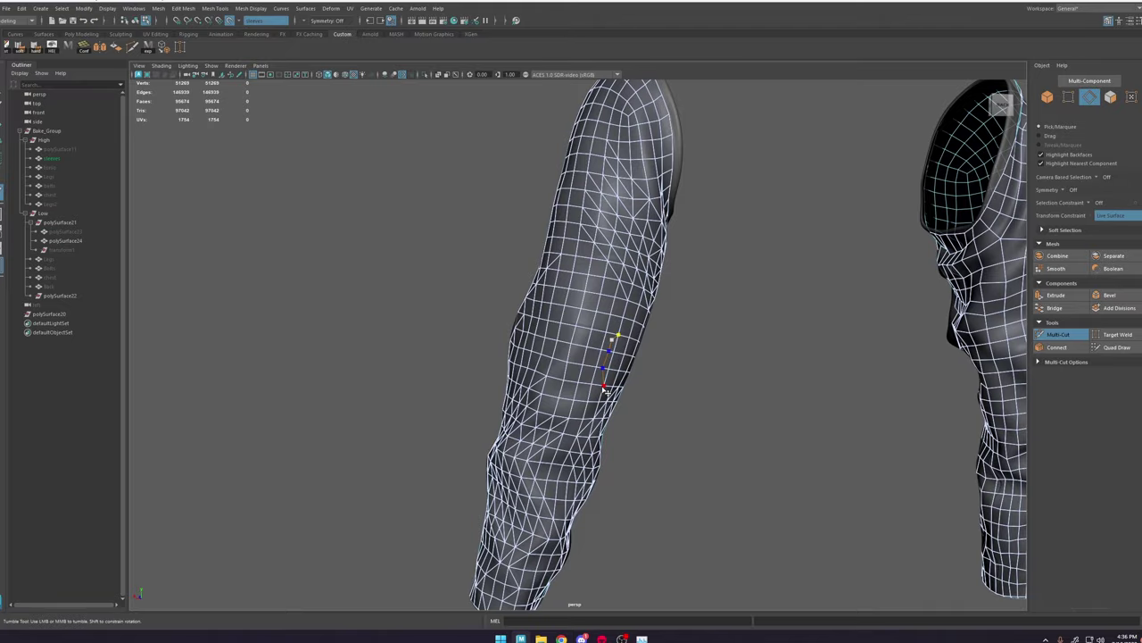
pyautogui.keyDown('alt'); pyautogui.moveTo(607, 387); pyautogui.dragTo(637, 347, button='right'); pyautogui.keyUp('alt')
pyautogui.moveTo(696, 357)
pyautogui.keyDown('alt'); pyautogui.mouseDown()
pyautogui.moveTo(640, 363)
pyautogui.moveTo(693, 368)
pyautogui.mouseUp(); pyautogui.keyUp('alt')
pyautogui.keyDown('alt'); pyautogui.moveTo(693, 367); pyautogui.dragTo(627, 352, button='right'); pyautogui.keyUp('alt')
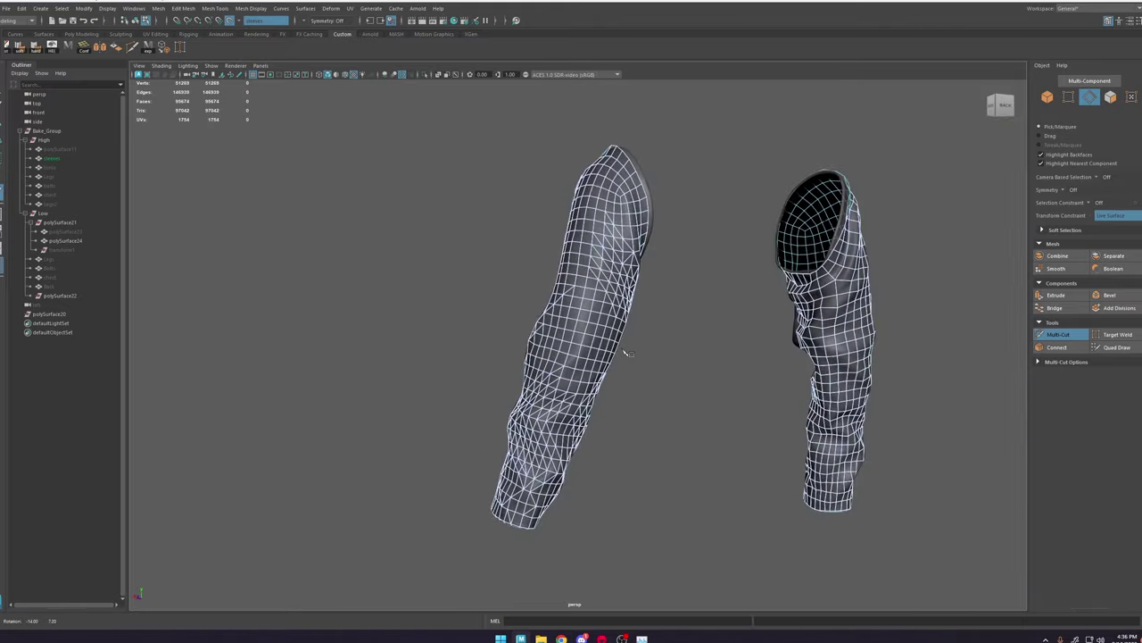
pyautogui.keyDown('alt'); pyautogui.moveTo(626, 351); pyautogui.dragTo(666, 356); pyautogui.keyUp('alt')
pyautogui.keyDown('alt'); pyautogui.moveTo(666, 355); pyautogui.dragTo(714, 393, button='right'); pyautogui.keyUp('alt')
# Step: Cut a short two-point edge across the sleeve's forearm near the elbow
pyautogui.click(508, 367)
pyautogui.click(534, 353)
pyautogui.hotkey('ctrl', 'z')
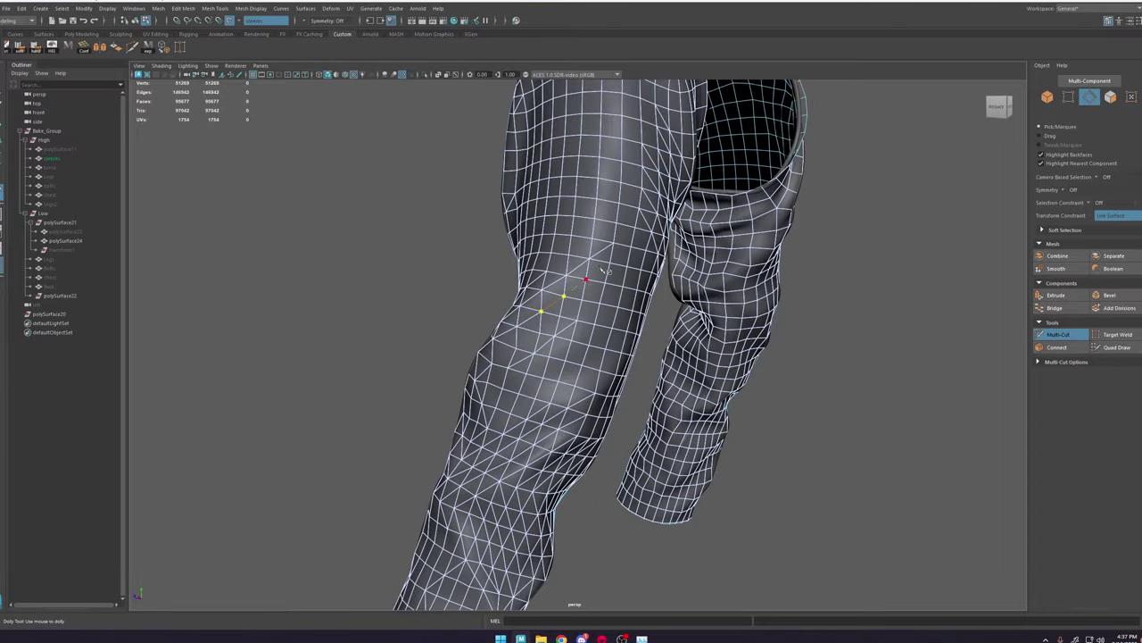
pyautogui.keyDown('alt'); pyautogui.moveTo(604, 270); pyautogui.dragTo(551, 336, button='right'); pyautogui.keyUp('alt')
pyautogui.press('Return')
pyautogui.keyDown('alt'); pyautogui.moveTo(602, 301); pyautogui.dragTo(676, 304); pyautogui.keyUp('alt')
pyautogui.keyDown('alt'); pyautogui.moveTo(675, 303); pyautogui.dragTo(535, 334, button='right'); pyautogui.keyUp('alt')
# Step: Select the low-poly sleeve mesh and try an edge loop around it, then undo it
pyautogui.press('w')
pyautogui.press('F8')
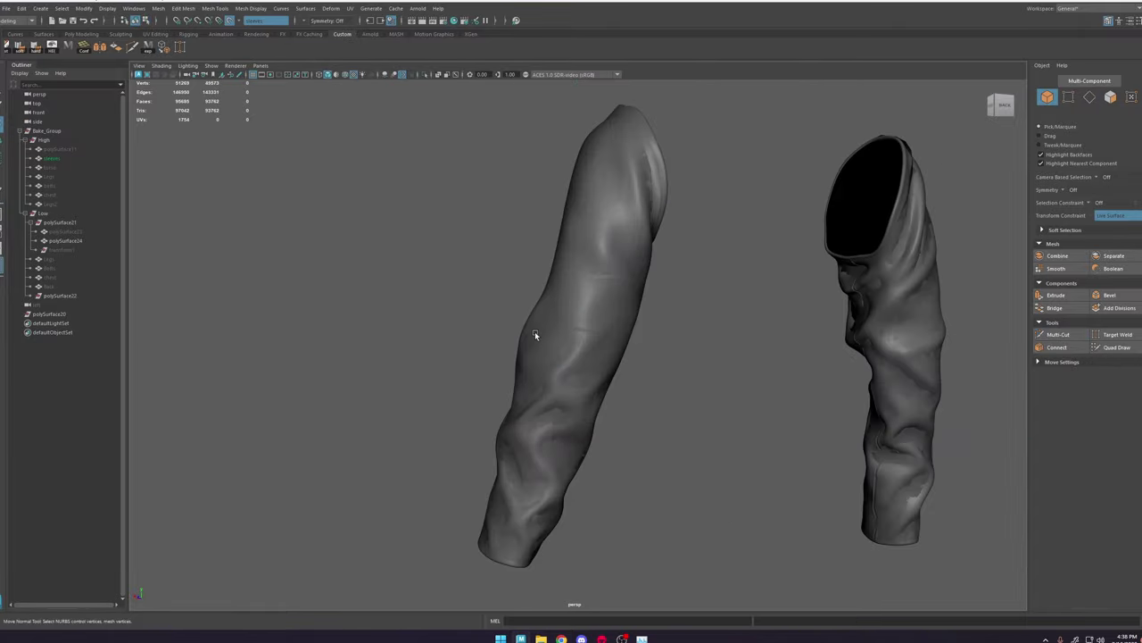
pyautogui.click(536, 334)
pyautogui.keyDown('alt'); pyautogui.moveTo(535, 335); pyautogui.dragTo(679, 271); pyautogui.keyUp('alt')
pyautogui.keyDown('alt'); pyautogui.moveTo(678, 271); pyautogui.dragTo(535, 337, button='right'); pyautogui.keyUp('alt')
pyautogui.hotkey('ctrl', 'shift', 'x')
pyautogui.keyDown('ctrl'); pyautogui.click(536, 337); pyautogui.keyUp('ctrl')
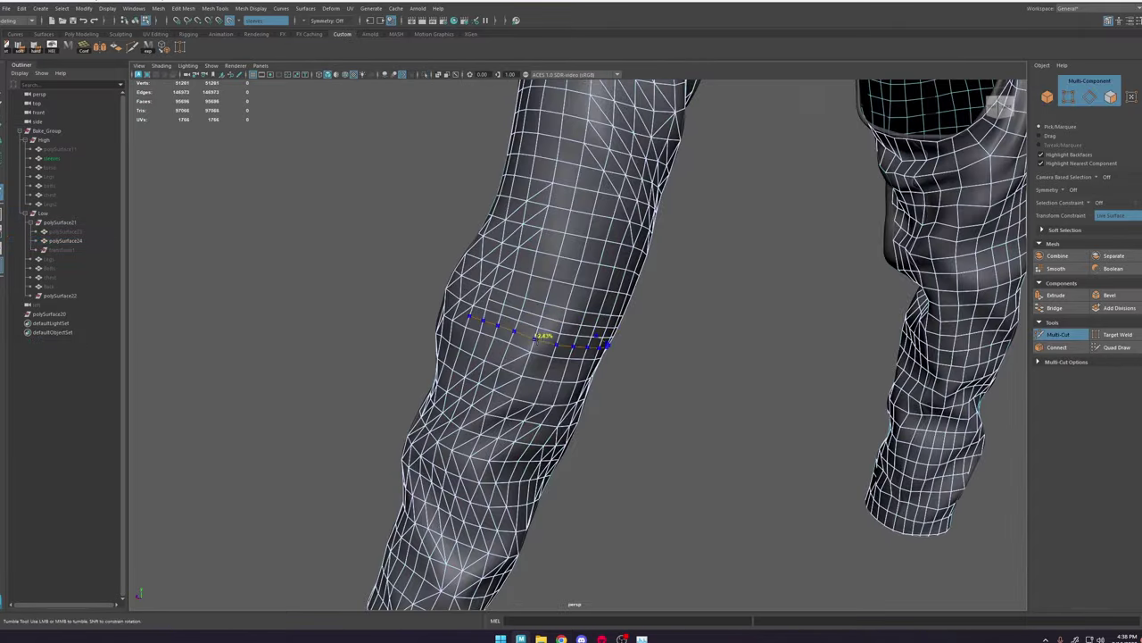
pyautogui.hotkey('ctrl', 'z')
# Step: Delete the diagonal edge on the back of the right sleeve
pyautogui.keyDown('alt'); pyautogui.moveTo(535, 338); pyautogui.dragTo(740, 331); pyautogui.keyUp('alt')
pyautogui.keyDown('alt'); pyautogui.moveTo(740, 332); pyautogui.dragTo(759, 253, button='right'); pyautogui.keyUp('alt')
pyautogui.keyDown('alt'); pyautogui.moveTo(760, 253); pyautogui.dragTo(765, 248); pyautogui.keyUp('alt')
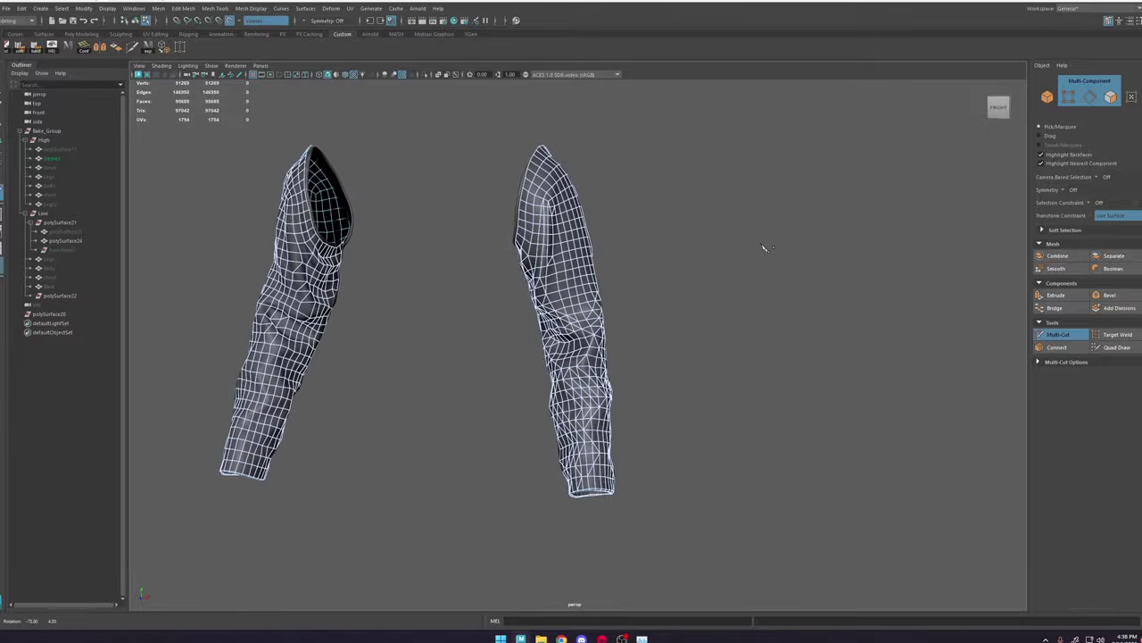
pyautogui.keyDown('alt'); pyautogui.moveTo(765, 249); pyautogui.dragTo(760, 363, button='right'); pyautogui.keyUp('alt')
pyautogui.keyDown('alt'); pyautogui.moveTo(760, 362); pyautogui.dragTo(588, 339); pyautogui.keyUp('alt')
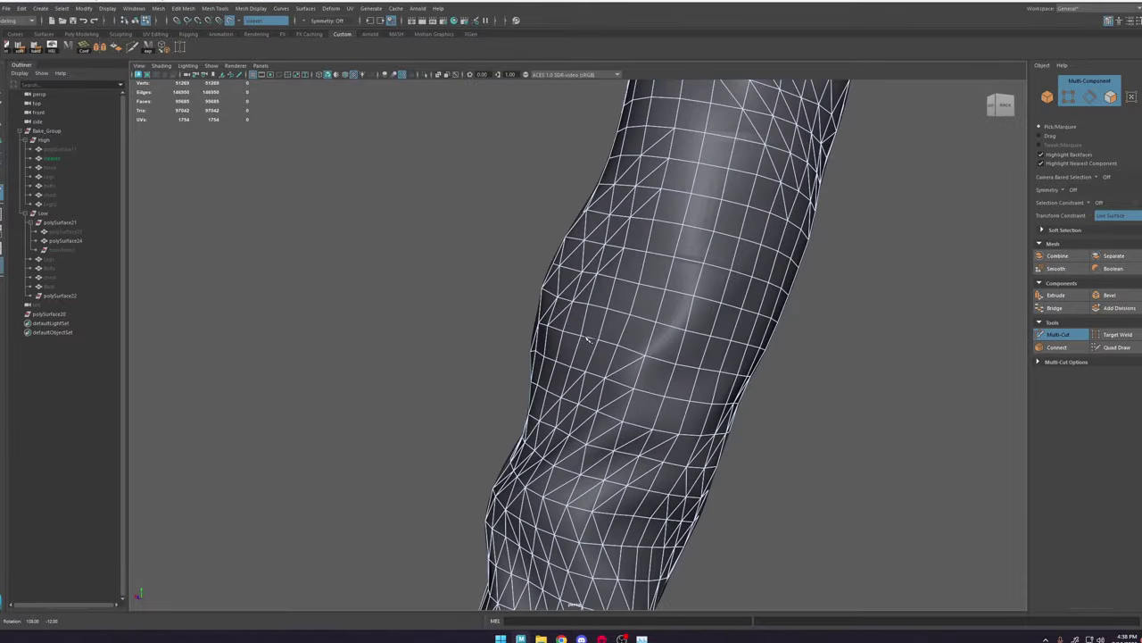
pyautogui.press('w')
pyautogui.doubleClick(624, 370)
pyautogui.press('Delete')
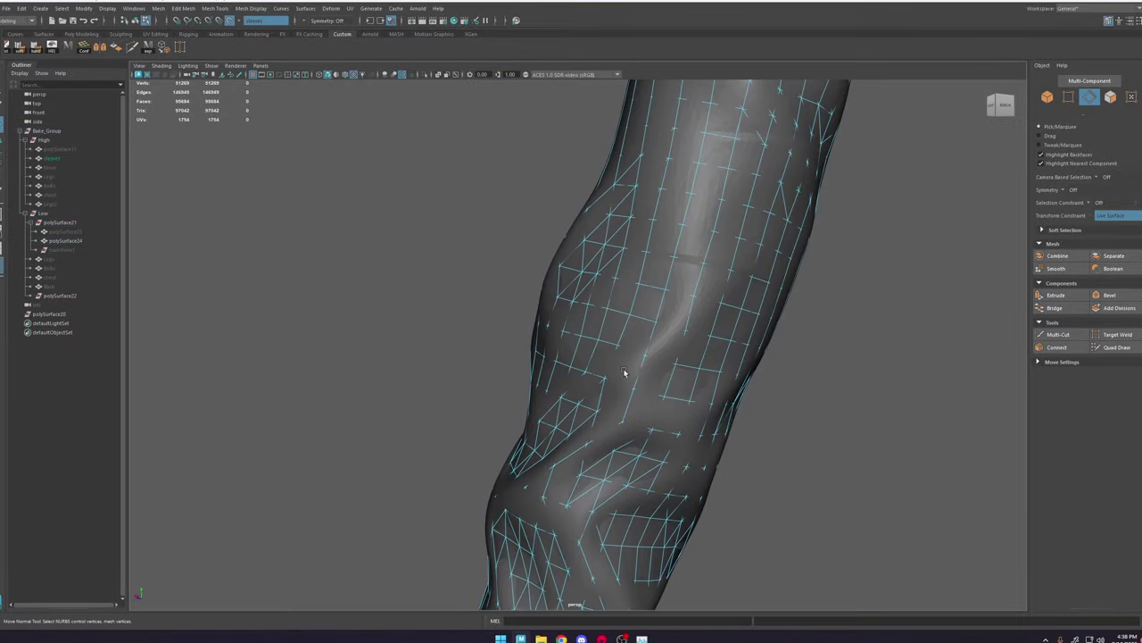
# Step: Add a cut point on the sleeve and delete another diagonal edge
pyautogui.click(1058, 334)
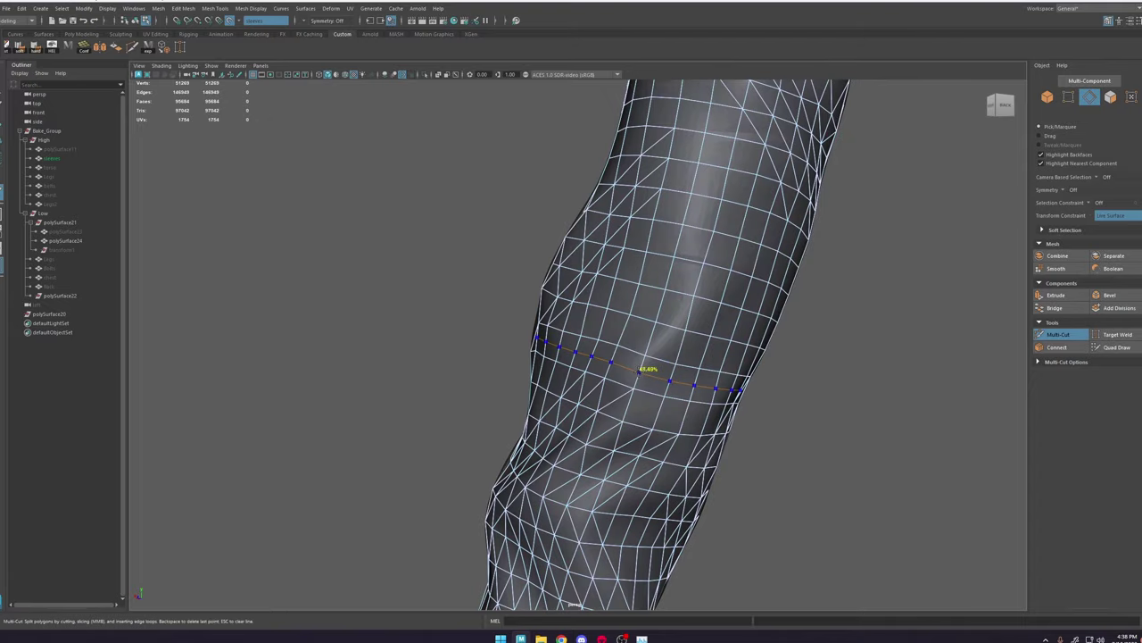
pyautogui.keyDown('alt'); pyautogui.moveTo(634, 369); pyautogui.dragTo(686, 352); pyautogui.keyUp('alt')
pyautogui.keyDown('alt'); pyautogui.moveTo(686, 351); pyautogui.dragTo(614, 328, button='right'); pyautogui.keyUp('alt')
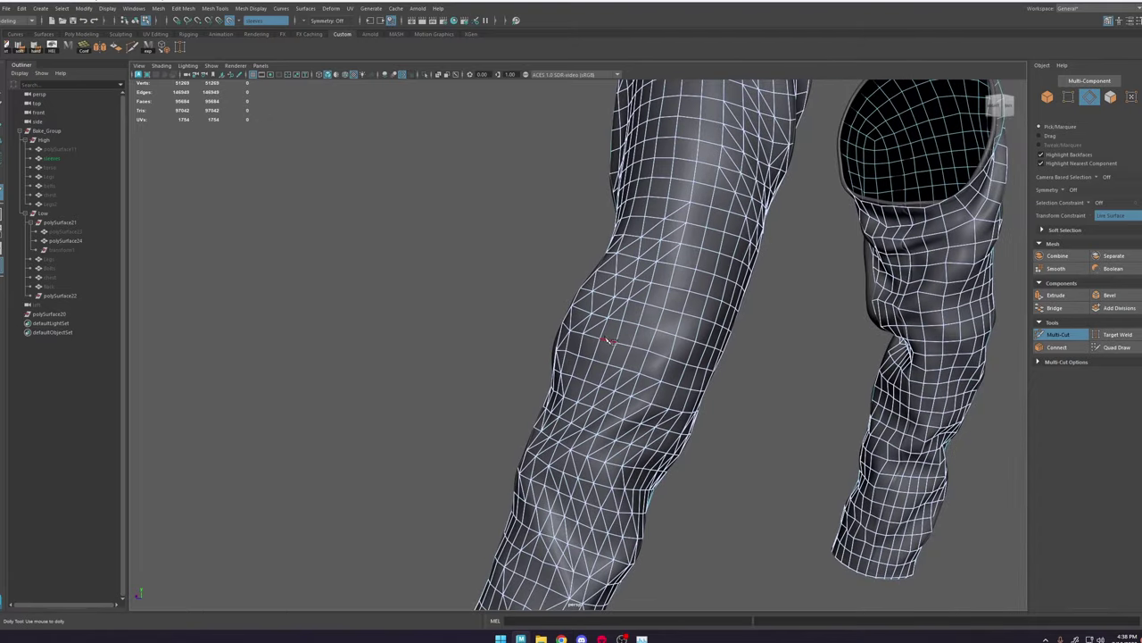
pyautogui.click(609, 346)
pyautogui.keyDown('alt'); pyautogui.moveTo(609, 347); pyautogui.dragTo(557, 363); pyautogui.keyUp('alt')
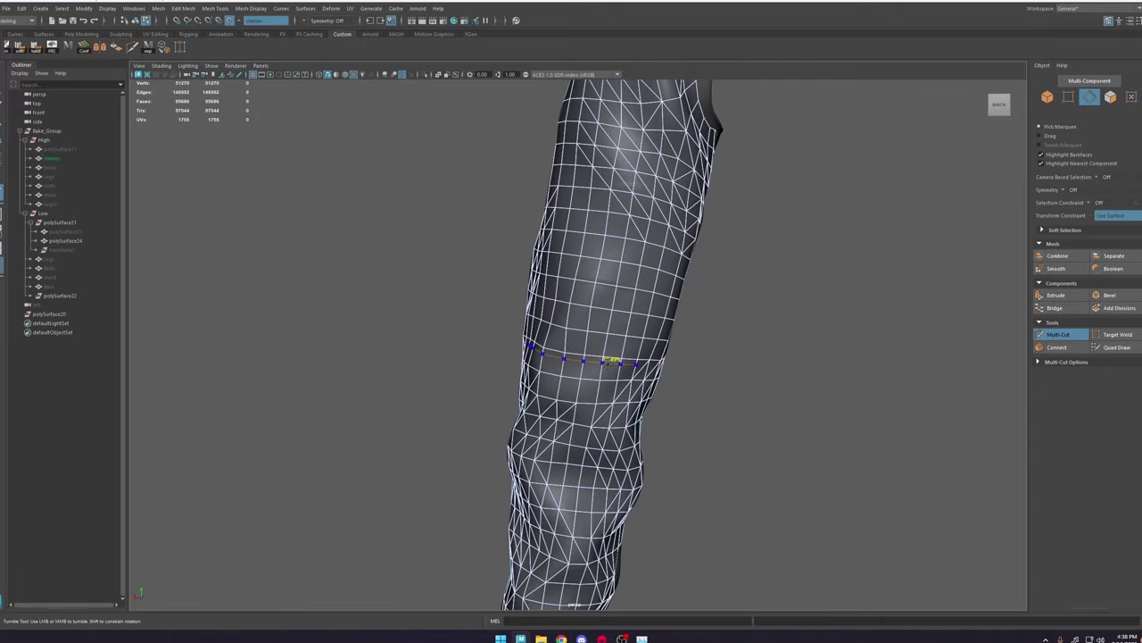
pyautogui.press('w')
pyautogui.moveTo(637, 368); pyautogui.dragTo(639, 310, button='right')
pyautogui.click(645, 366)
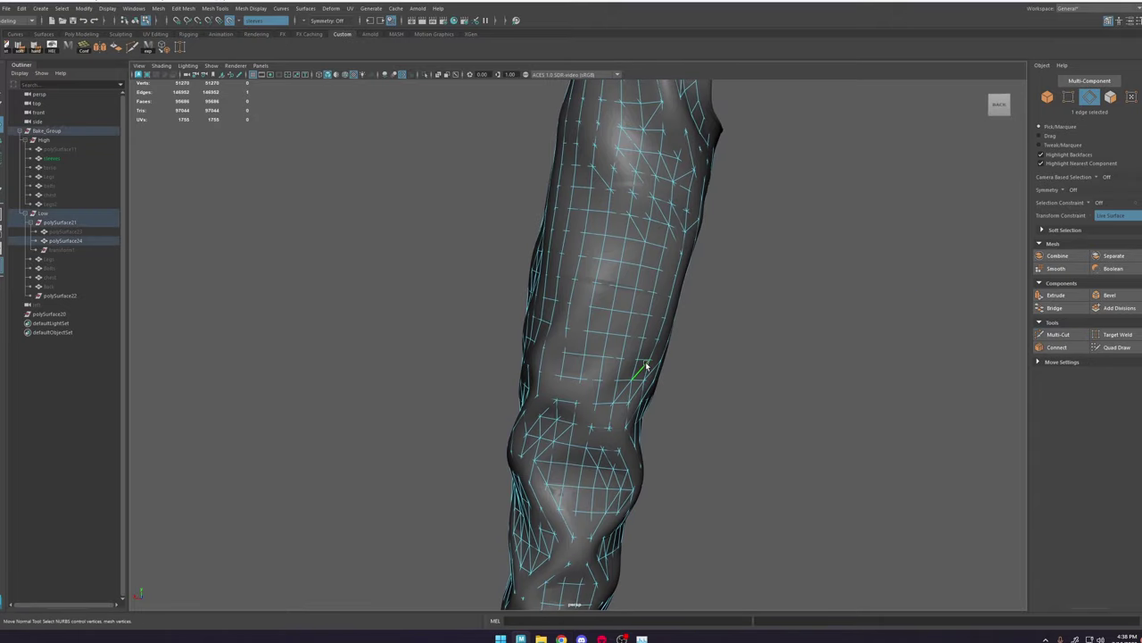
pyautogui.press('Delete')
# Step: Insert an edge loop around the sleeve and delete the four diagonal edges
pyautogui.click(1065, 334)
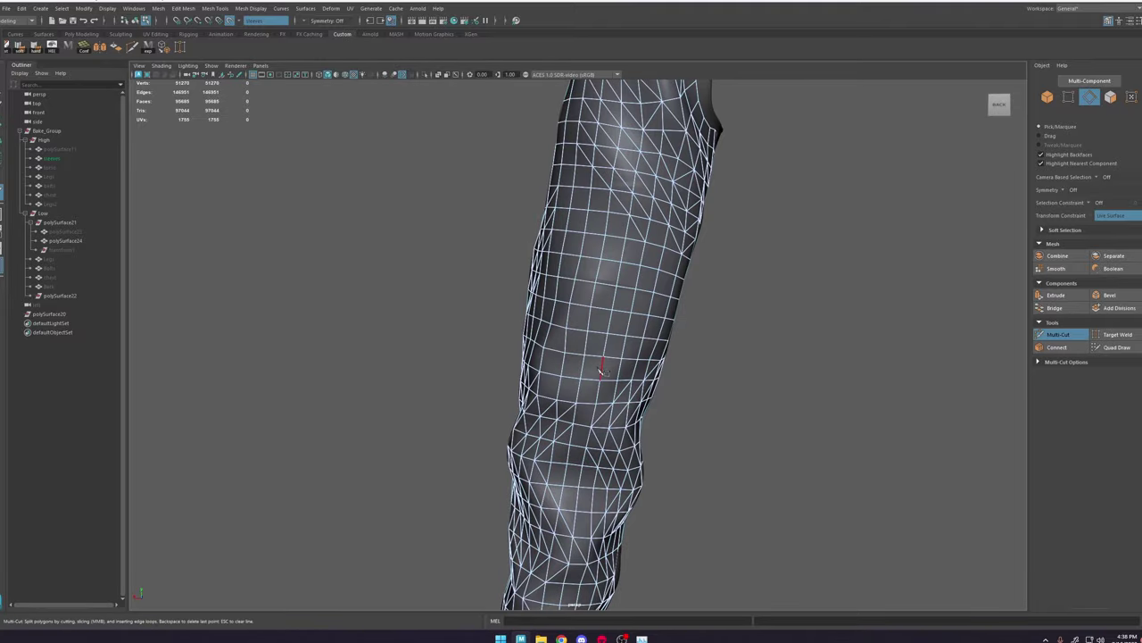
pyautogui.keyDown('alt'); pyautogui.moveTo(602, 373); pyautogui.dragTo(572, 359); pyautogui.keyUp('alt')
pyautogui.keyDown('ctrl'); pyautogui.click(646, 367); pyautogui.keyUp('ctrl')
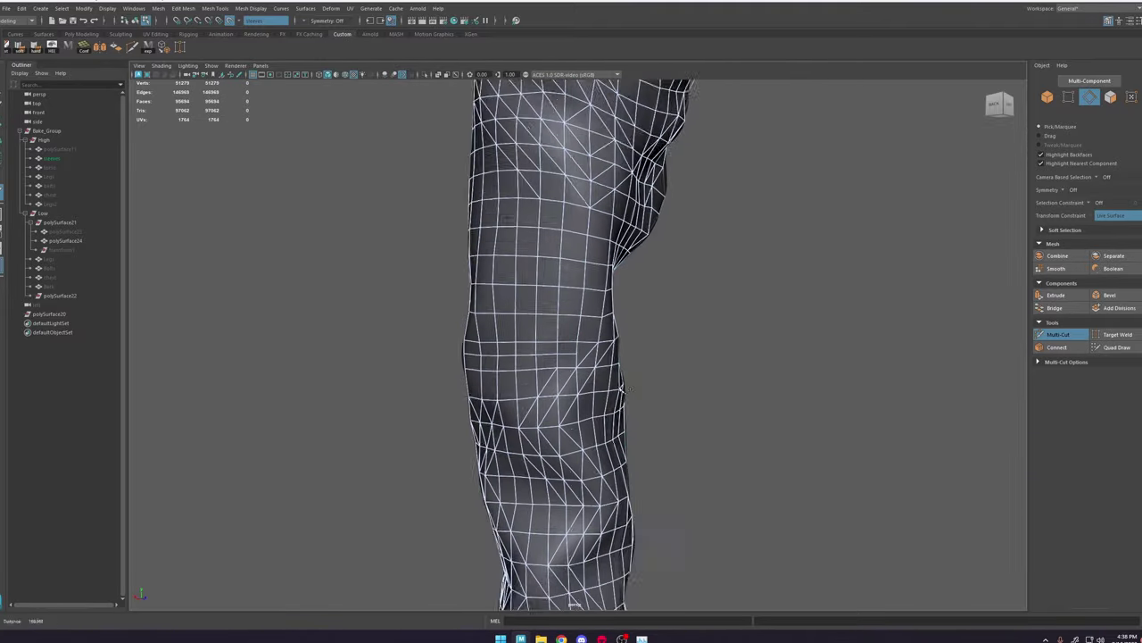
pyautogui.keyDown('alt'); pyautogui.moveTo(536, 353); pyautogui.dragTo(563, 352, button='right'); pyautogui.keyUp('alt')
pyautogui.keyDown('alt'); pyautogui.moveTo(563, 352); pyautogui.dragTo(675, 311); pyautogui.keyUp('alt')
pyautogui.keyDown('alt'); pyautogui.moveTo(675, 311); pyautogui.dragTo(692, 257, button='middle'); pyautogui.keyUp('alt')
pyautogui.keyDown('alt'); pyautogui.moveTo(692, 257); pyautogui.dragTo(727, 267); pyautogui.keyUp('alt')
pyautogui.press('q')
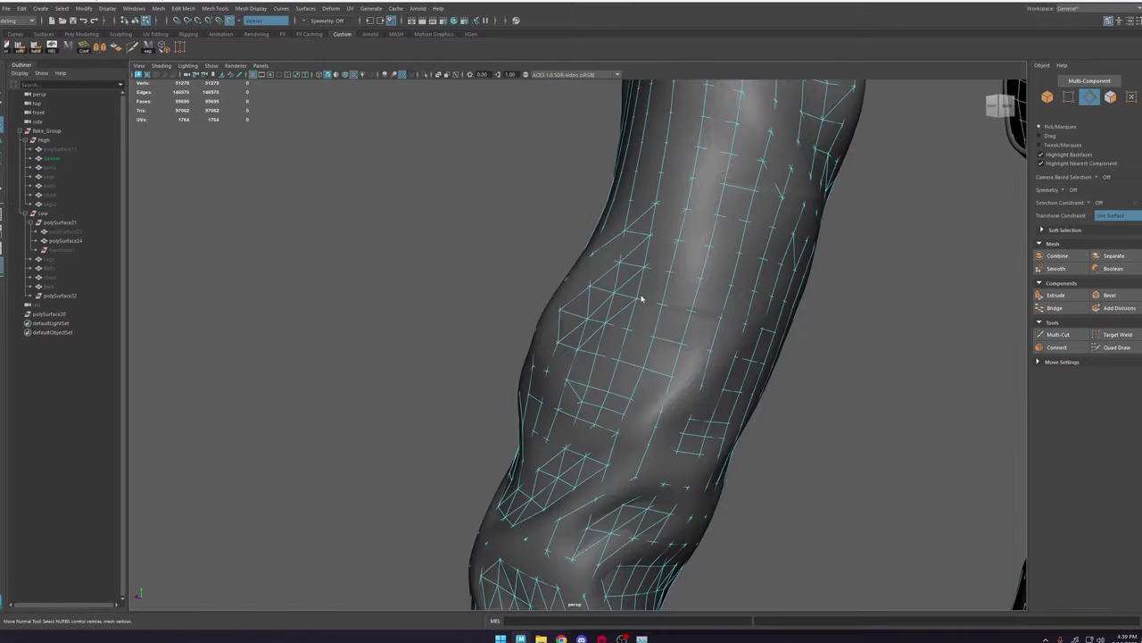
pyautogui.doubleClick(601, 313)
pyautogui.press('Delete')
# Step: Insert another edge loop on the sleeve with Multi-Cut
pyautogui.click(1066, 336)
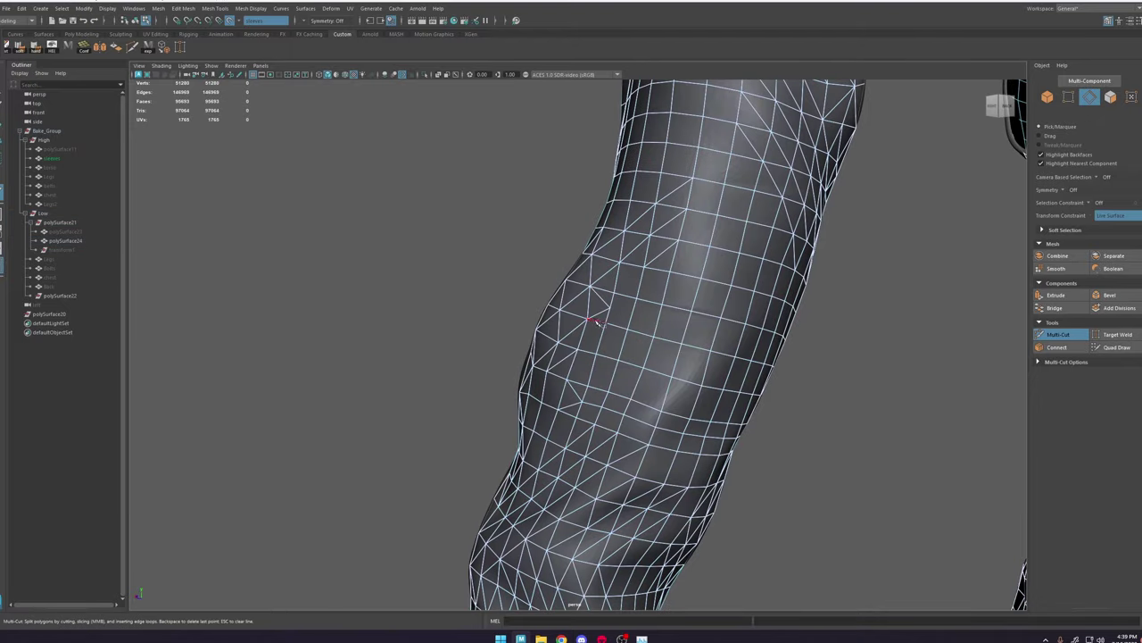
pyautogui.keyDown('alt'); pyautogui.moveTo(597, 322); pyautogui.dragTo(573, 322, button='right'); pyautogui.keyUp('alt')
pyautogui.moveTo(573, 321)
pyautogui.keyDown('alt'); pyautogui.mouseDown()
pyautogui.moveTo(659, 317)
pyautogui.moveTo(576, 299)
pyautogui.mouseUp(); pyautogui.keyUp('alt')
pyautogui.keyDown('ctrl'); pyautogui.click(659, 317); pyautogui.keyUp('ctrl')
pyautogui.keyDown('alt'); pyautogui.moveTo(576, 299); pyautogui.dragTo(605, 292, button='right'); pyautogui.keyUp('alt')
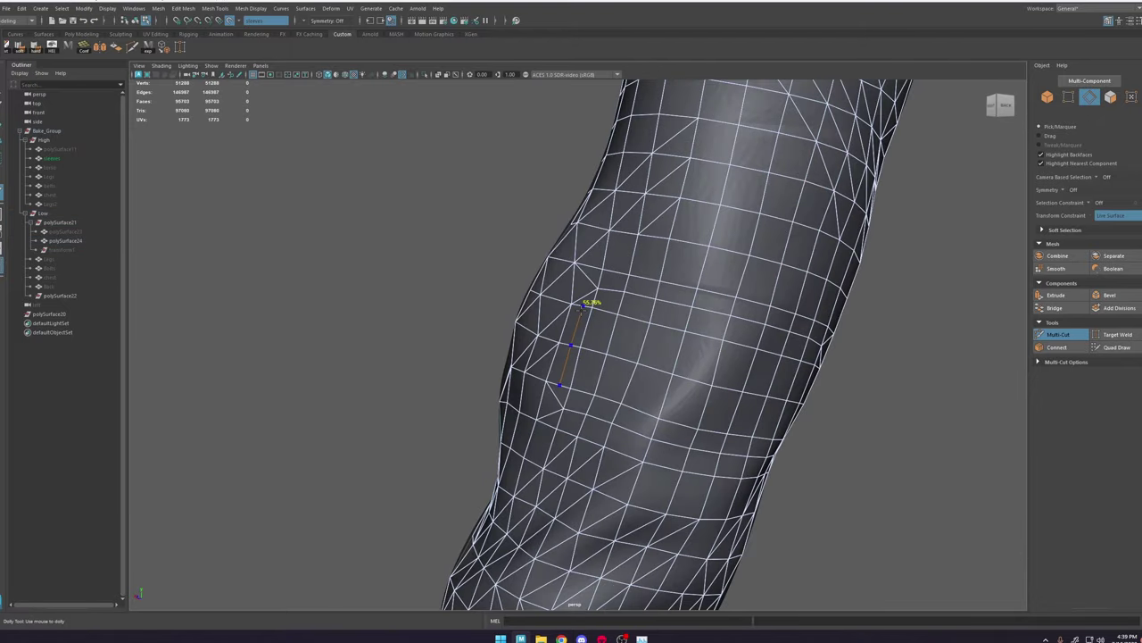
pyautogui.keyDown('alt'); pyautogui.moveTo(587, 303); pyautogui.dragTo(558, 298, button='middle'); pyautogui.keyUp('alt')
pyautogui.keyDown('alt'); pyautogui.moveTo(536, 371); pyautogui.dragTo(518, 369, button='right'); pyautogui.keyUp('alt')
# Step: Cut a zigzag across the sleeve faces and add two more edge loops
pyautogui.click(609, 316)
pyautogui.moveTo(624, 343)
pyautogui.keyDown('alt'); pyautogui.mouseDown()
pyautogui.moveTo(580, 335)
pyautogui.moveTo(625, 326)
pyautogui.mouseUp(); pyautogui.keyUp('alt')
pyautogui.click(580, 330)
pyautogui.click(577, 362)
pyautogui.keyDown('ctrl'); pyautogui.click(561, 359); pyautogui.keyUp('ctrl')
pyautogui.keyDown('ctrl'); pyautogui.click(566, 333); pyautogui.keyUp('ctrl')
# Step: Make a short cut on the sleeve with two new points
pyautogui.keyDown('alt'); pyautogui.moveTo(623, 325); pyautogui.dragTo(571, 328, button='right'); pyautogui.keyUp('alt')
pyautogui.keyDown('alt'); pyautogui.moveTo(572, 328); pyautogui.dragTo(625, 339); pyautogui.keyUp('alt')
pyautogui.keyDown('alt'); pyautogui.moveTo(572, 339); pyautogui.dragTo(620, 244, button='right'); pyautogui.keyUp('alt')
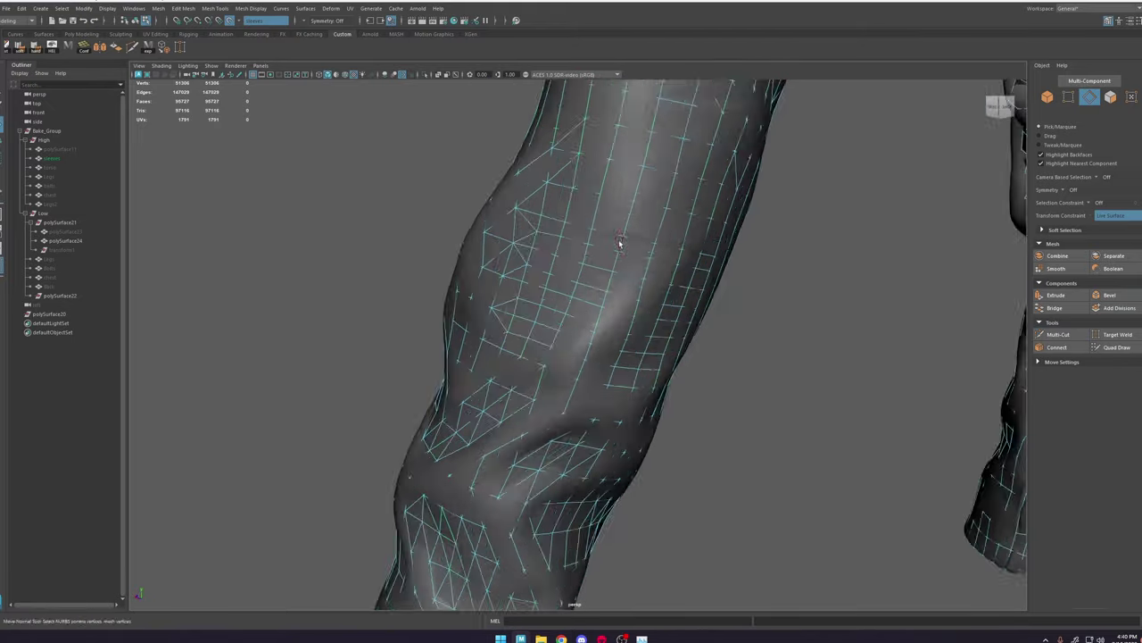
pyautogui.keyDown('alt'); pyautogui.moveTo(620, 245); pyautogui.dragTo(678, 259); pyautogui.keyUp('alt')
pyautogui.click(1057, 334)
pyautogui.keyDown('alt'); pyautogui.moveTo(598, 294); pyautogui.dragTo(616, 294, button='right'); pyautogui.keyUp('alt')
pyautogui.click(611, 259)
pyautogui.click(612, 282)
# Step: Weld the two new vertices together with Quad Draw
pyautogui.click(1117, 348)
pyautogui.moveTo(611, 259); pyautogui.dragTo(613, 270)
pyautogui.moveTo(613, 282); pyautogui.dragTo(613, 272)
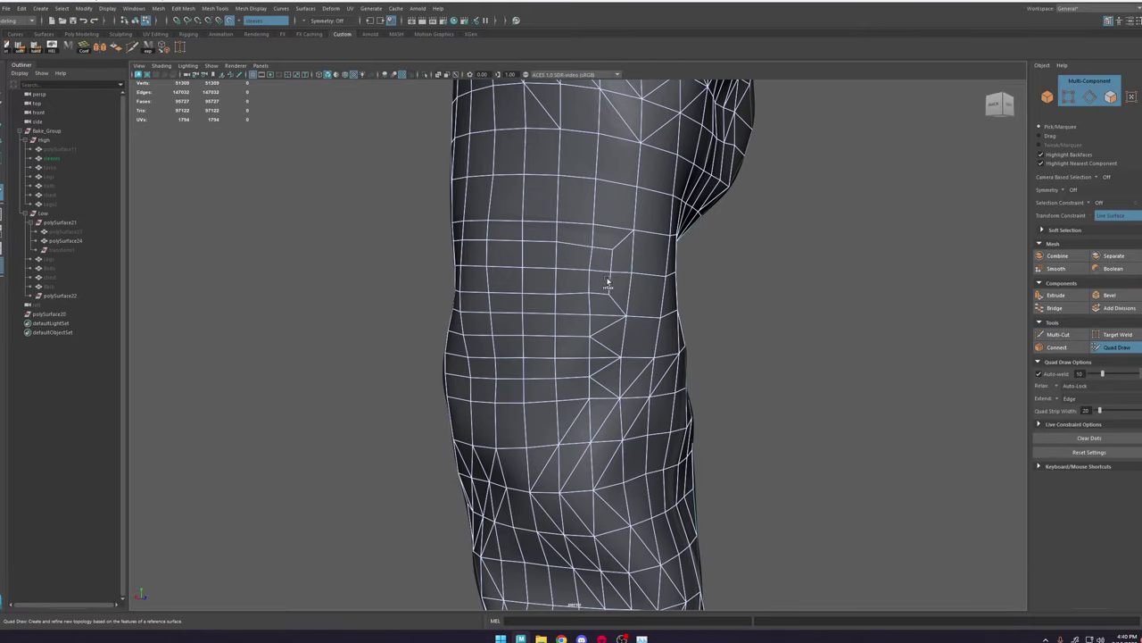
pyautogui.keyDown('alt'); pyautogui.moveTo(602, 304); pyautogui.dragTo(721, 279); pyautogui.keyUp('alt')
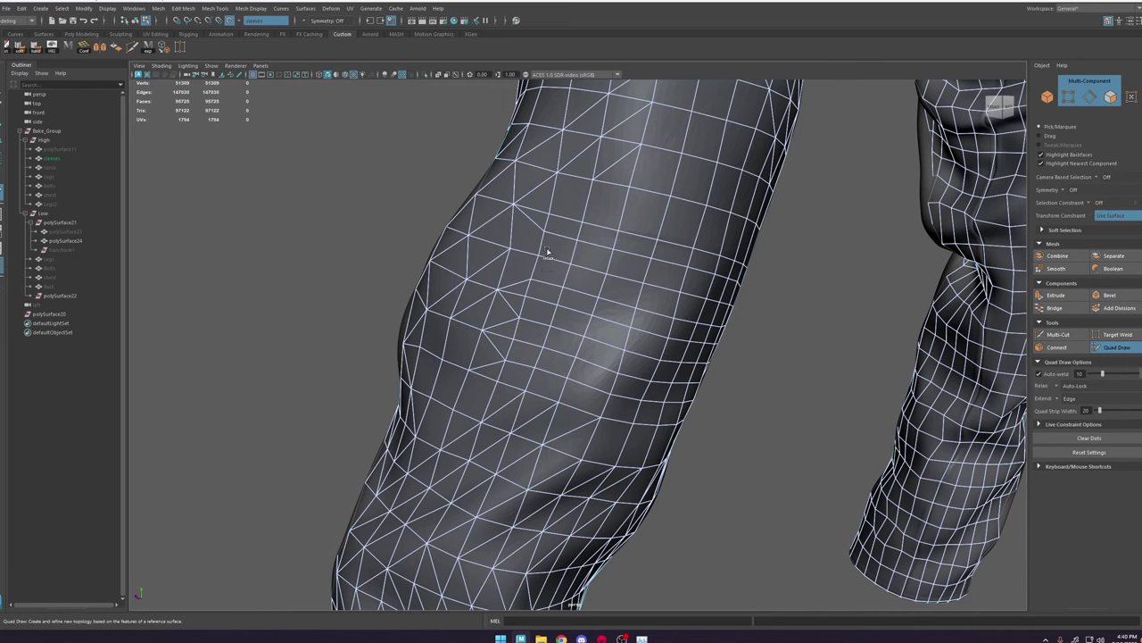
# Step: Add a short edge cut across the sleeve and relax the surrounding edges
pyautogui.click(1057, 337)
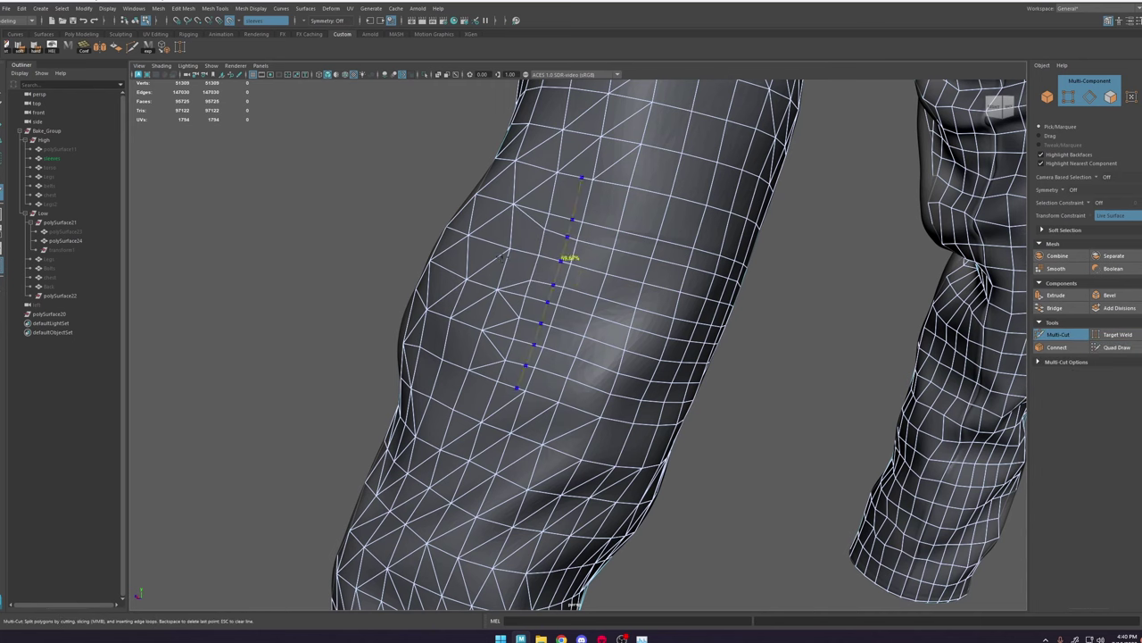
pyautogui.keyDown('ctrl'); pyautogui.click(521, 249); pyautogui.keyUp('ctrl')
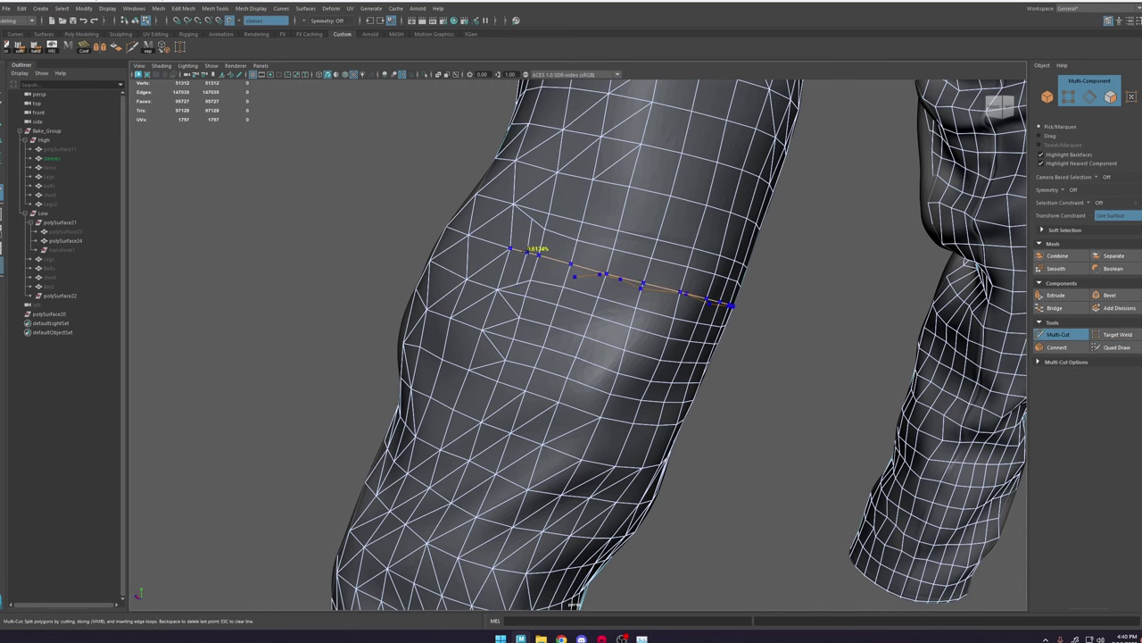
pyautogui.click(1114, 348)
pyautogui.moveTo(551, 247)
pyautogui.keyDown('shift'); pyautogui.mouseDown()
pyautogui.moveTo(530, 253)
pyautogui.moveTo(516, 240)
pyautogui.mouseUp(); pyautogui.keyUp('shift')
pyautogui.scroll(-4, 703, 294)
pyautogui.moveTo(705, 299)
pyautogui.keyDown('alt'); pyautogui.mouseDown()
pyautogui.moveTo(697, 310)
pyautogui.moveTo(630, 299)
pyautogui.moveTo(593, 319)
pyautogui.mouseUp(); pyautogui.keyUp('alt')
pyautogui.scroll(3, 606, 318)
# Step: Delete the stray edges on the back of the sleeve
pyautogui.press('w')
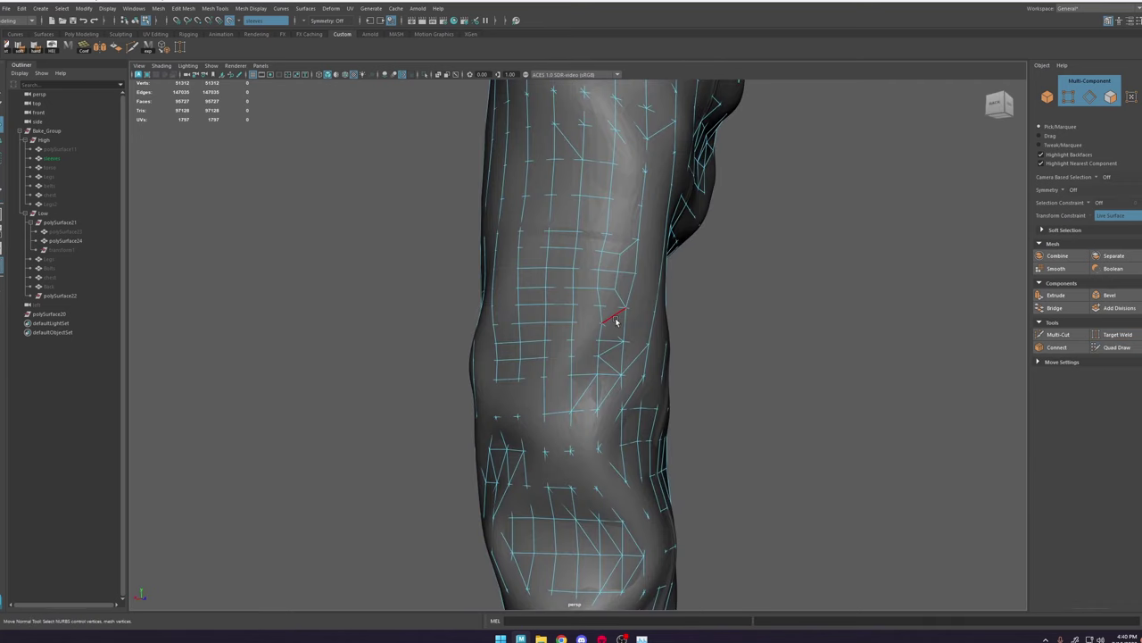
pyautogui.click(616, 317)
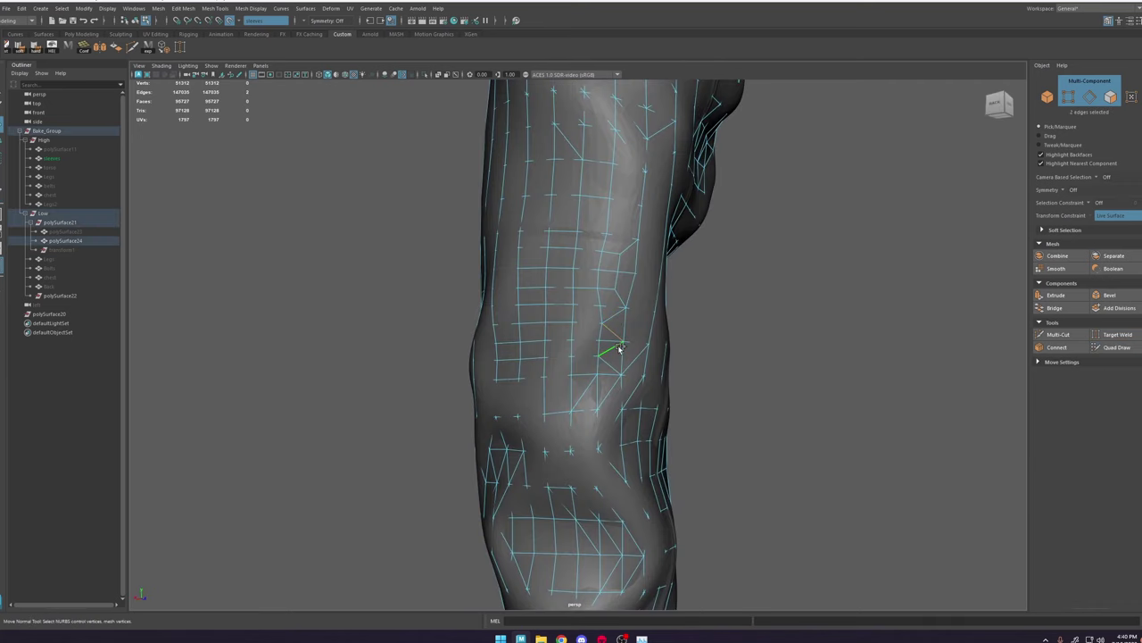
pyautogui.press('Delete')
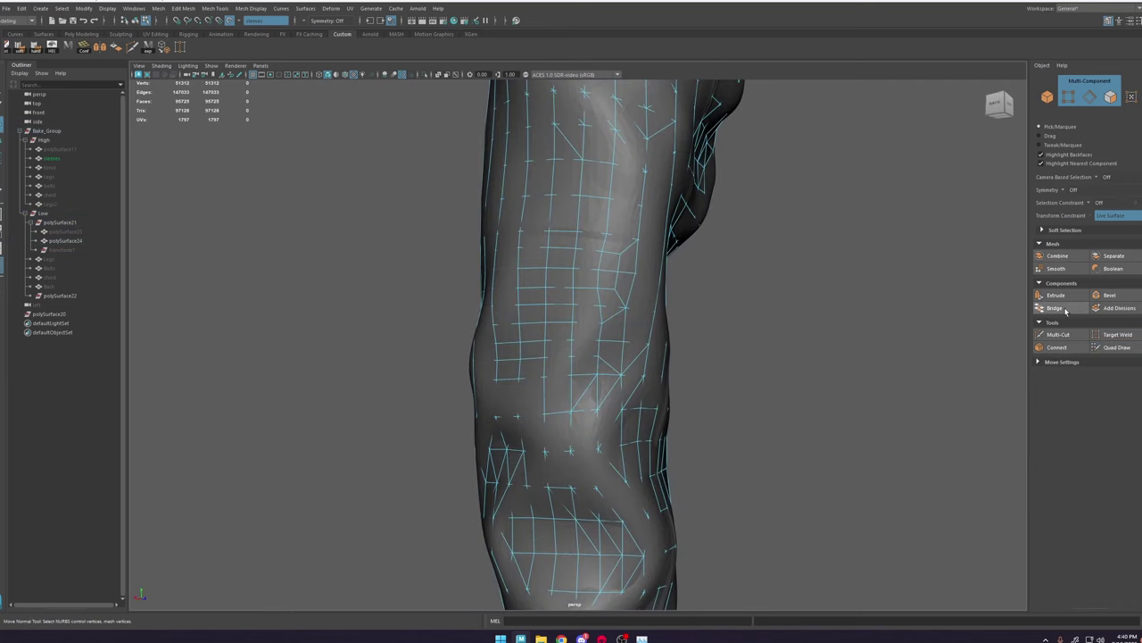
pyautogui.click(1058, 334)
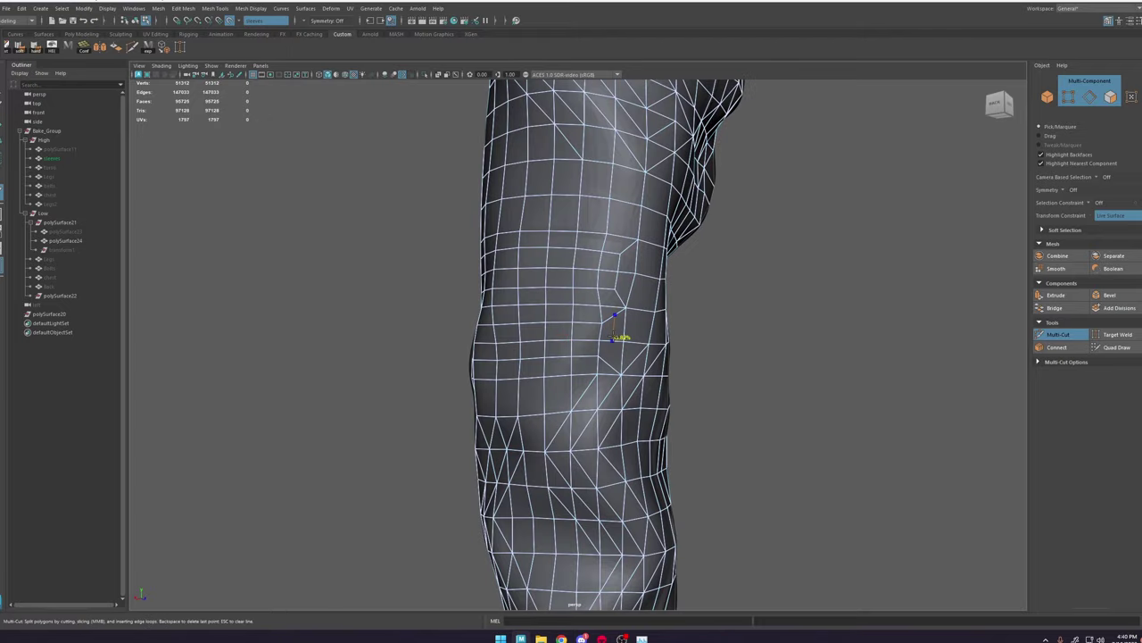
pyautogui.click(1119, 349)
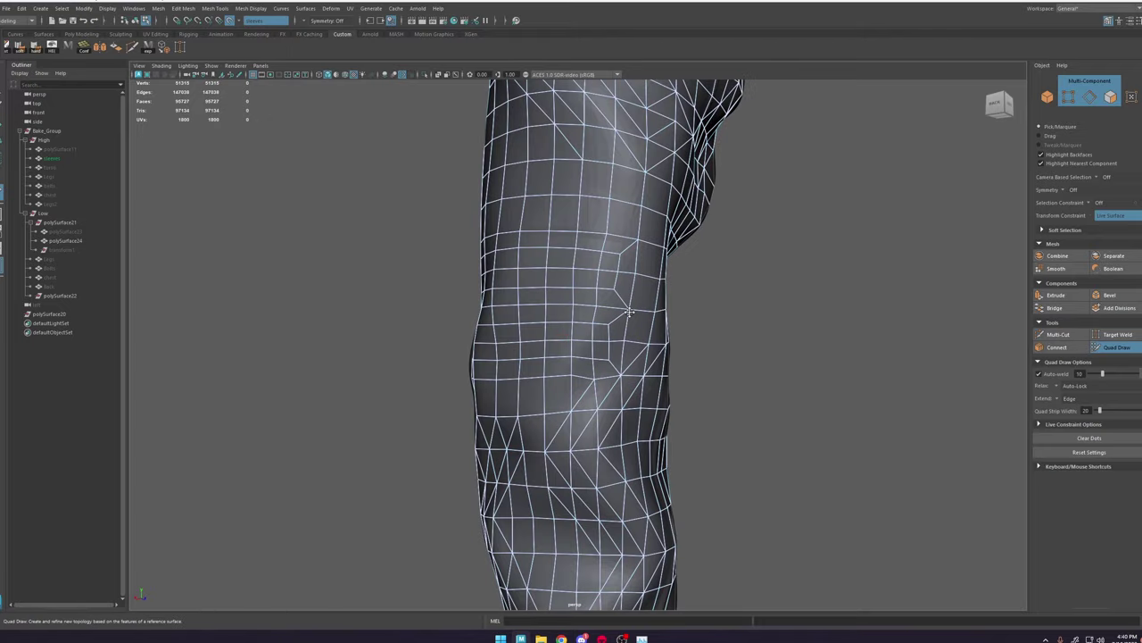
pyautogui.keyDown('alt'); pyautogui.moveTo(636, 307); pyautogui.dragTo(539, 314); pyautogui.keyUp('alt')
pyautogui.keyDown('alt'); pyautogui.moveTo(626, 327); pyautogui.dragTo(482, 331); pyautogui.keyUp('alt')
# Step: Cut a new edge into the sleeve near the bend
pyautogui.hotkey('ctrl', 'shift', 'x')
pyautogui.click(567, 324)
pyautogui.click(627, 324)
pyautogui.press('q')
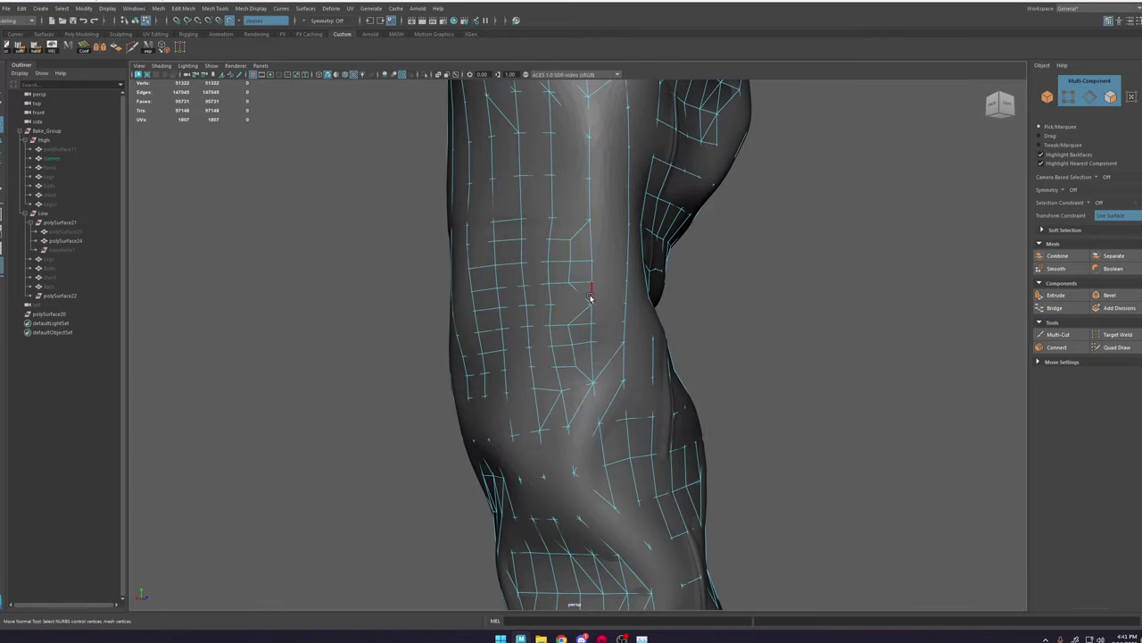
pyautogui.press('F10')
pyautogui.hotkey('ctrl', 'shift', 'x')
pyautogui.hotkey('ctrl', 'shift', 'q')
pyautogui.keyDown('alt'); pyautogui.moveTo(549, 284); pyautogui.dragTo(656, 340); pyautogui.keyUp('alt')
pyautogui.keyDown('alt'); pyautogui.moveTo(656, 339); pyautogui.dragTo(714, 340, button='right'); pyautogui.keyUp('alt')
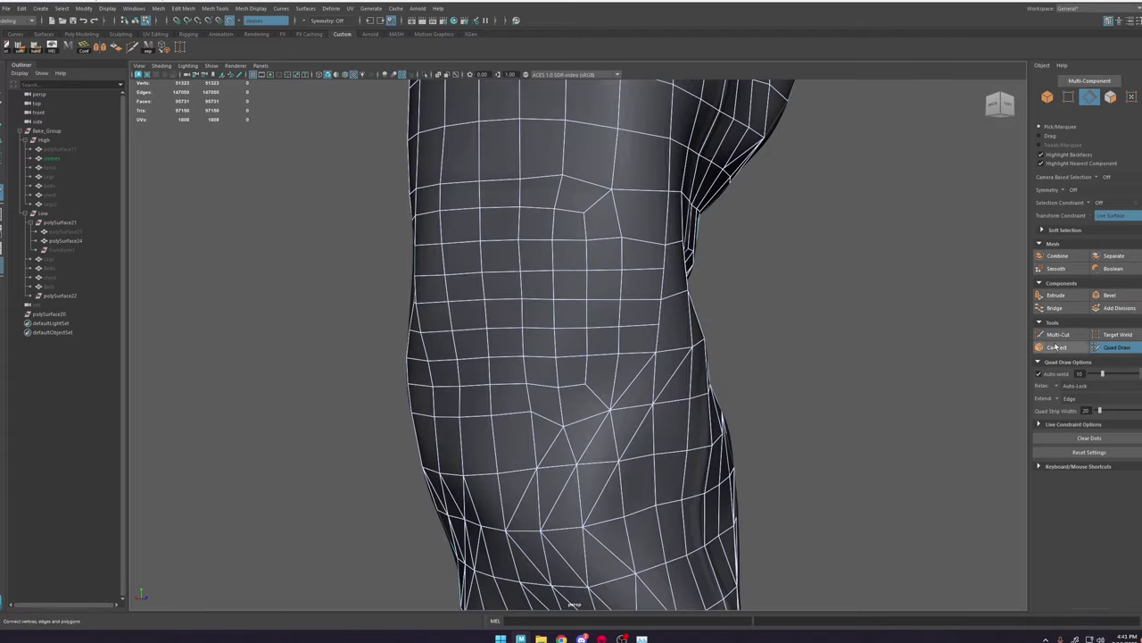
# Step: Cut across the bend edges and merge a bend vertex into its neighbour
pyautogui.hotkey('ctrl', 'shift', 'x')
pyautogui.click(587, 383)
pyautogui.click(660, 319)
pyautogui.keyDown('alt'); pyautogui.moveTo(676, 313); pyautogui.dragTo(616, 303); pyautogui.keyUp('alt')
pyautogui.click(614, 276)
pyautogui.moveTo(576, 382)
pyautogui.keyDown('alt'); pyautogui.mouseDown()
pyautogui.moveTo(581, 286)
pyautogui.moveTo(607, 277)
pyautogui.moveTo(600, 249)
pyautogui.moveTo(625, 246)
pyautogui.mouseUp(); pyautogui.keyUp('alt')
# Step: Cut an edge near the bend and remove the extra edge there
pyautogui.hotkey('ctrl', 'shift', 'q')
pyautogui.hotkey('ctrl', 'shift', 'x')
pyautogui.click(565, 241)
pyautogui.click(605, 205)
pyautogui.hotkey('ctrl', 'shift', 'q')
pyautogui.hotkey('ctrl', 'shift', 'x')
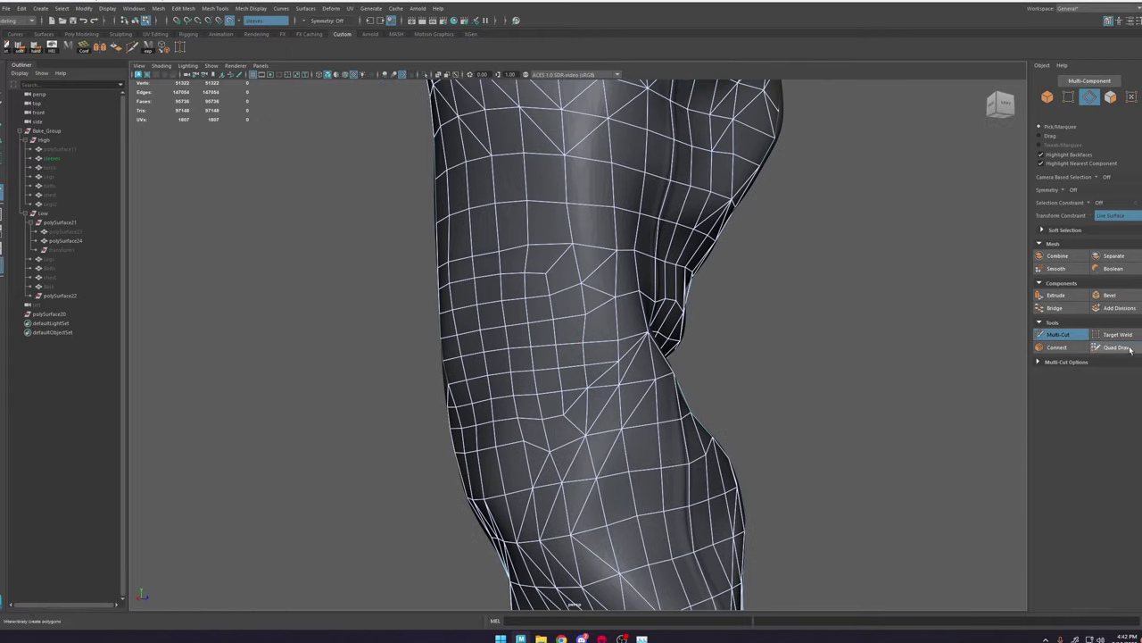
pyautogui.click(1128, 348)
pyautogui.moveTo(497, 273)
pyautogui.keyDown('alt'); pyautogui.mouseDown()
pyautogui.moveTo(534, 318)
pyautogui.moveTo(593, 357)
pyautogui.moveTo(525, 298)
pyautogui.mouseUp(); pyautogui.keyUp('alt')
pyautogui.keyDown('ctrl'); pyautogui.keyDown('shift'); pyautogui.click(532, 301); pyautogui.keyUp('shift'); pyautogui.keyUp('ctrl')
# Step: Add a new edge at the bend and merge the bend vertices together
pyautogui.hotkey('ctrl', 'shift', 'x')
pyautogui.click(560, 302)
pyautogui.click(525, 285)
pyautogui.hotkey('ctrl', 'shift', 'q')
pyautogui.keyDown('alt'); pyautogui.moveTo(525, 298); pyautogui.dragTo(522, 296, button='right'); pyautogui.keyUp('alt')
pyautogui.moveTo(522, 296); pyautogui.dragTo(495, 324)
pyautogui.keyDown('alt'); pyautogui.moveTo(497, 323); pyautogui.dragTo(392, 312, button='right'); pyautogui.keyUp('alt')
pyautogui.keyDown('alt'); pyautogui.moveTo(535, 321); pyautogui.dragTo(679, 330); pyautogui.keyUp('alt')
pyautogui.keyDown('alt'); pyautogui.moveTo(678, 331); pyautogui.dragTo(926, 341, button='right'); pyautogui.keyUp('alt')
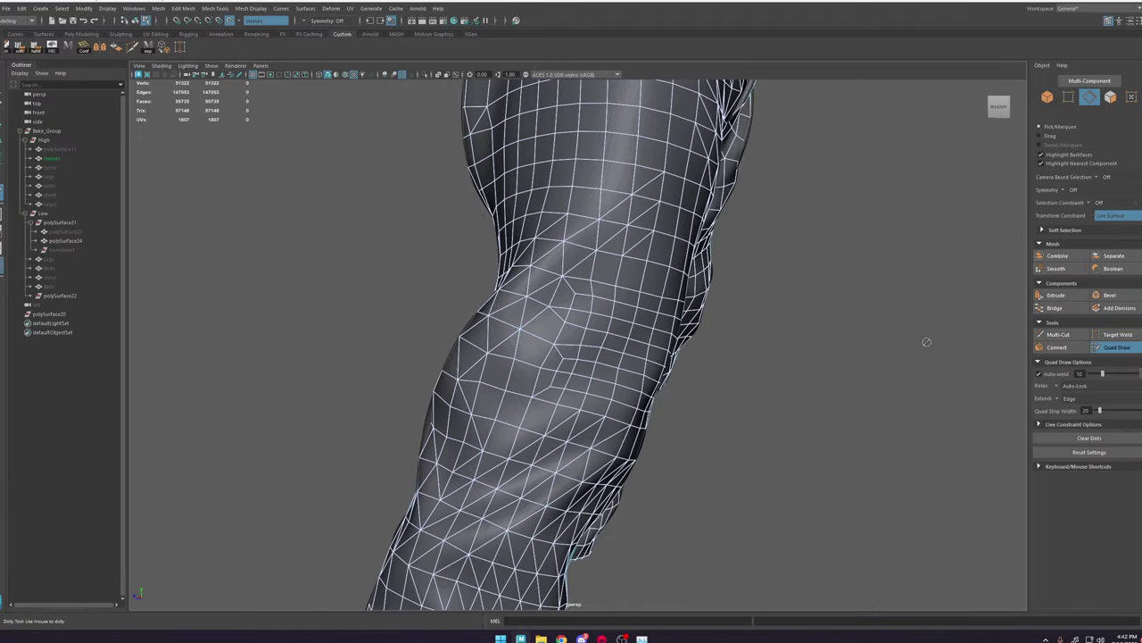
# Step: Inspect both sleeves' refined wireframe and select polySurface24
pyautogui.click(1057, 334)
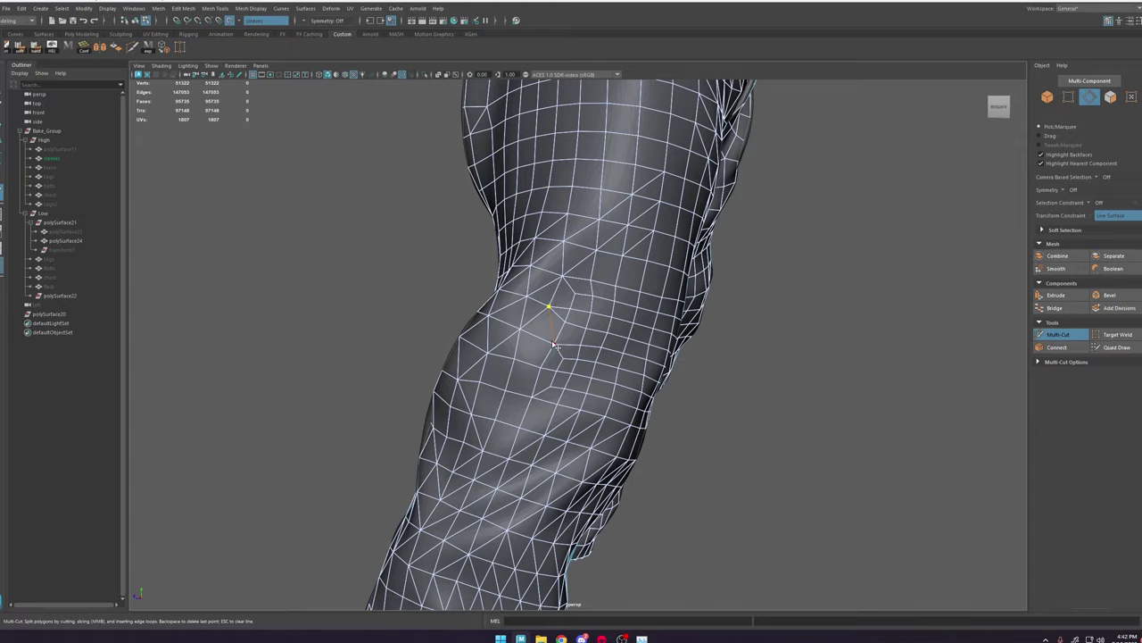
pyautogui.keyDown('alt'); pyautogui.moveTo(554, 345); pyautogui.dragTo(455, 339); pyautogui.keyUp('alt')
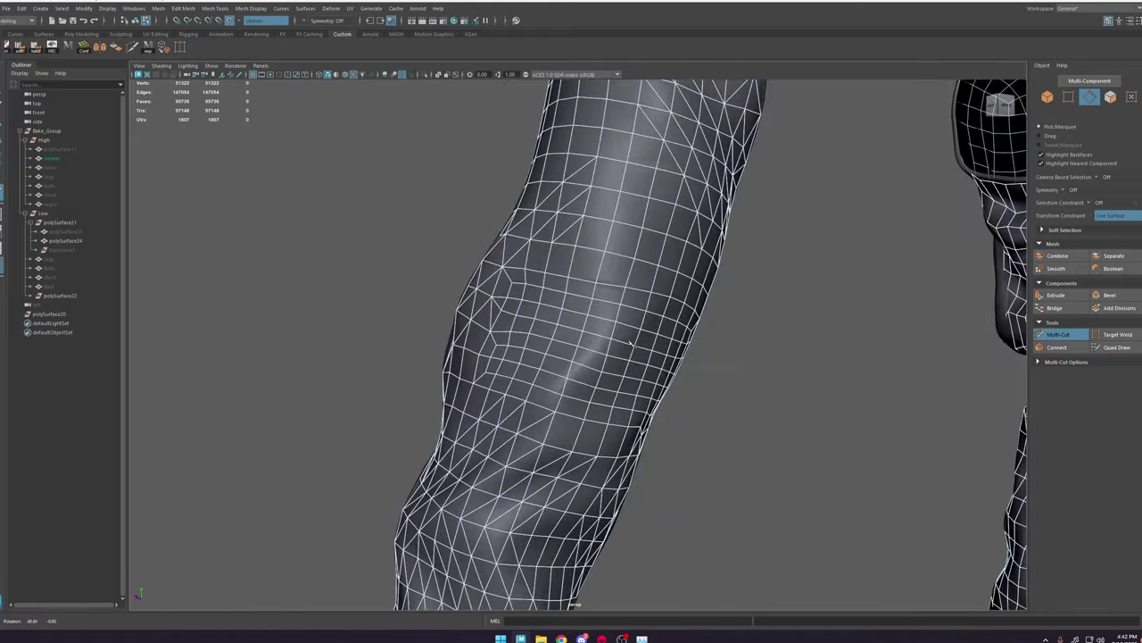
pyautogui.keyDown('alt'); pyautogui.moveTo(714, 334); pyautogui.dragTo(635, 330, button='right'); pyautogui.keyUp('alt')
pyautogui.keyDown('alt'); pyautogui.moveTo(636, 329); pyautogui.dragTo(587, 328); pyautogui.keyUp('alt')
pyautogui.keyDown('alt'); pyautogui.moveTo(587, 327); pyautogui.dragTo(660, 315, button='right'); pyautogui.keyUp('alt')
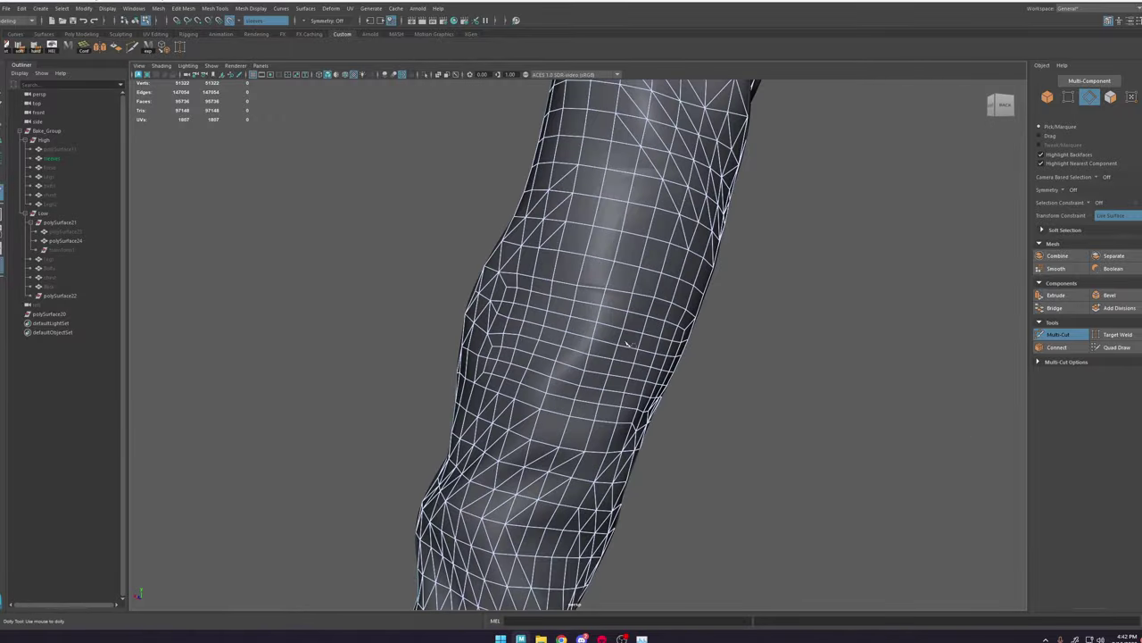
pyautogui.keyDown('alt'); pyautogui.moveTo(659, 315); pyautogui.dragTo(790, 397); pyautogui.keyUp('alt')
pyautogui.keyDown('alt'); pyautogui.moveTo(790, 398); pyautogui.dragTo(656, 366, button='right'); pyautogui.keyUp('alt')
pyautogui.keyDown('alt'); pyautogui.moveTo(656, 366); pyautogui.dragTo(574, 297); pyautogui.keyUp('alt')
pyautogui.press('w')
pyautogui.keyDown('alt'); pyautogui.moveTo(574, 298); pyautogui.dragTo(653, 241, button='right'); pyautogui.keyUp('alt')
pyautogui.keyDown('alt'); pyautogui.moveTo(653, 242); pyautogui.dragTo(683, 251); pyautogui.keyUp('alt')
pyautogui.keyDown('alt'); pyautogui.moveTo(683, 250); pyautogui.dragTo(604, 213, button='right'); pyautogui.keyUp('alt')
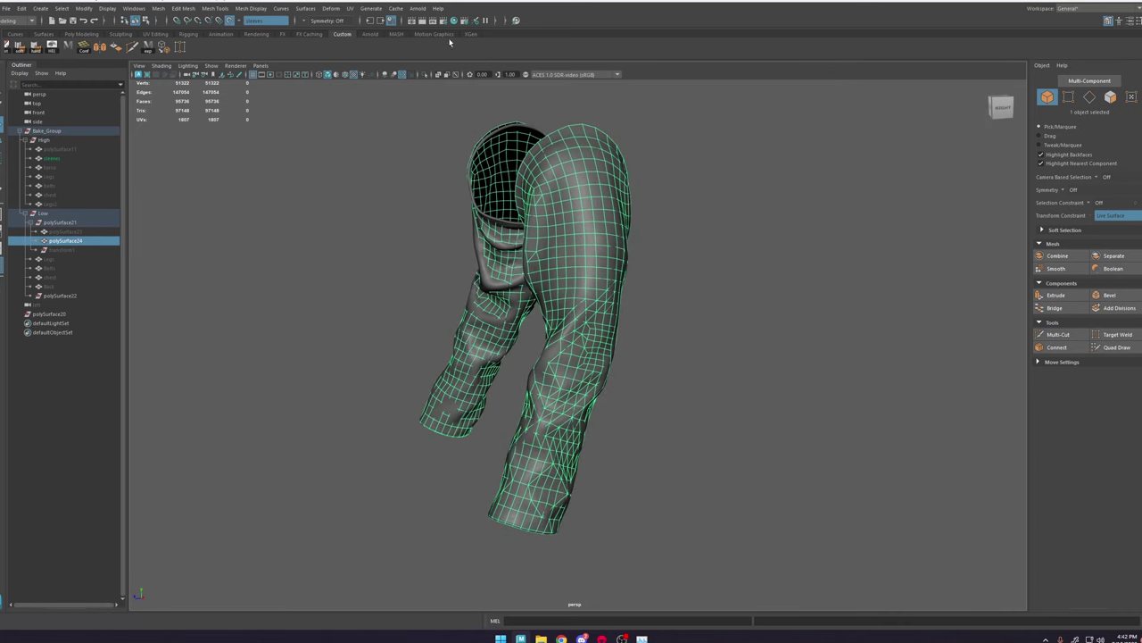
# Step: Isolate the low-poly sleeves, soft-select a bottom-edge vertex with a wide falloff, and save
pyautogui.click(426, 79)
pyautogui.keyDown('alt'); pyautogui.moveTo(566, 306); pyautogui.dragTo(571, 394, button='right'); pyautogui.keyUp('alt')
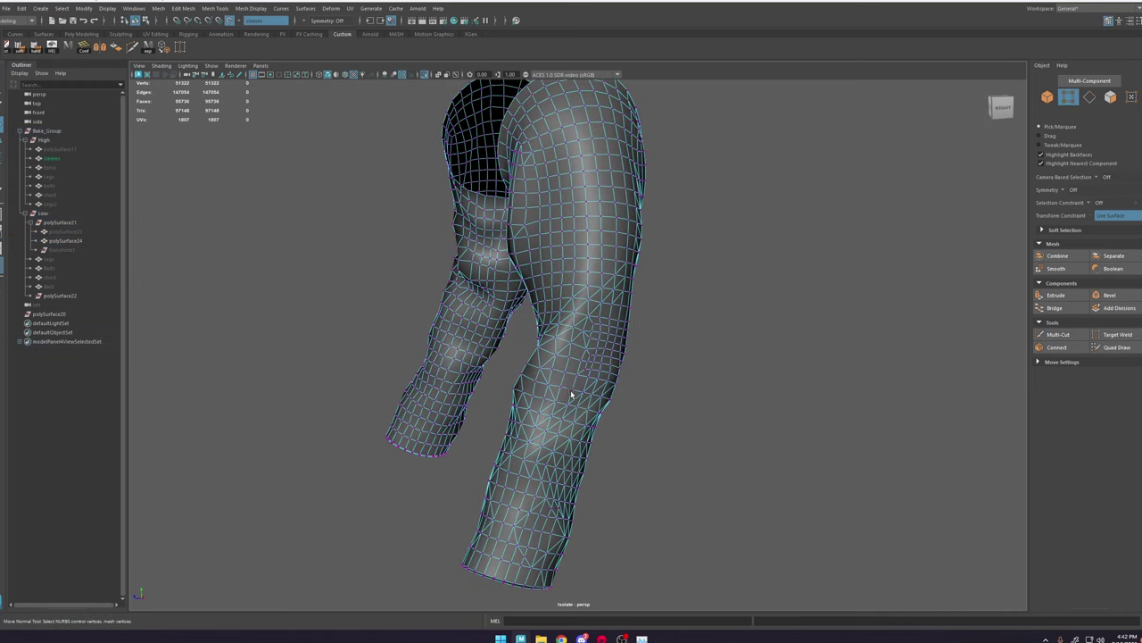
pyautogui.click(511, 582)
pyautogui.press('b')
pyautogui.moveTo(521, 554); pyautogui.dragTo(925, 535)
pyautogui.hotkey('ctrl', 's')
# Step: Try bending the lower sleeve by rotating it, undoing each attempt
pyautogui.press('e')
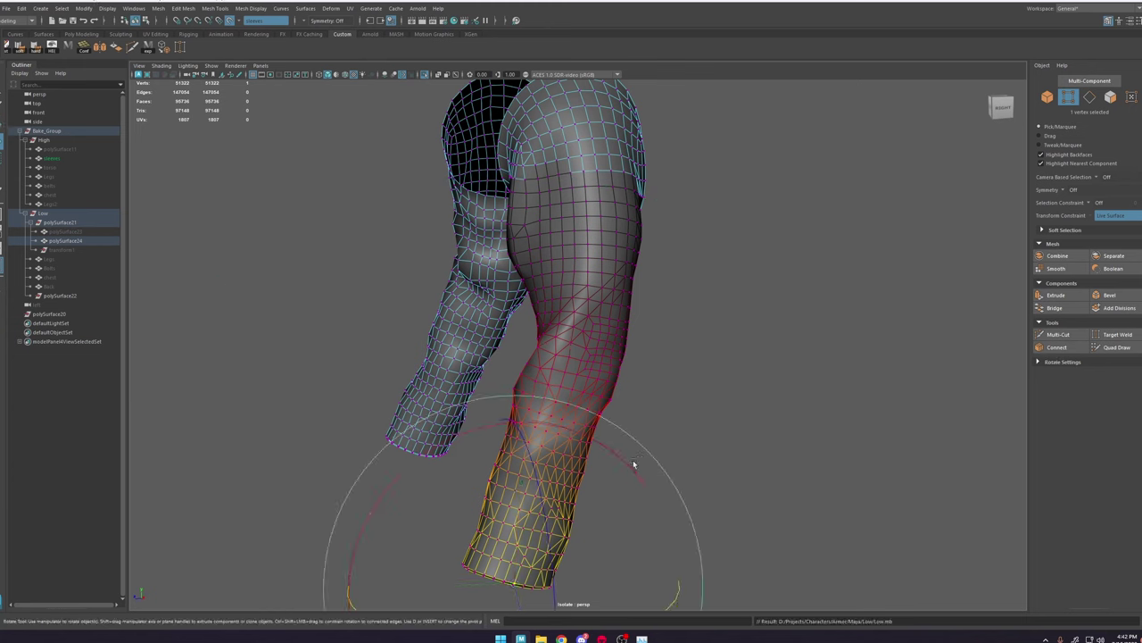
pyautogui.moveTo(632, 461); pyautogui.dragTo(660, 482)
pyautogui.hotkey('ctrl', 'z')
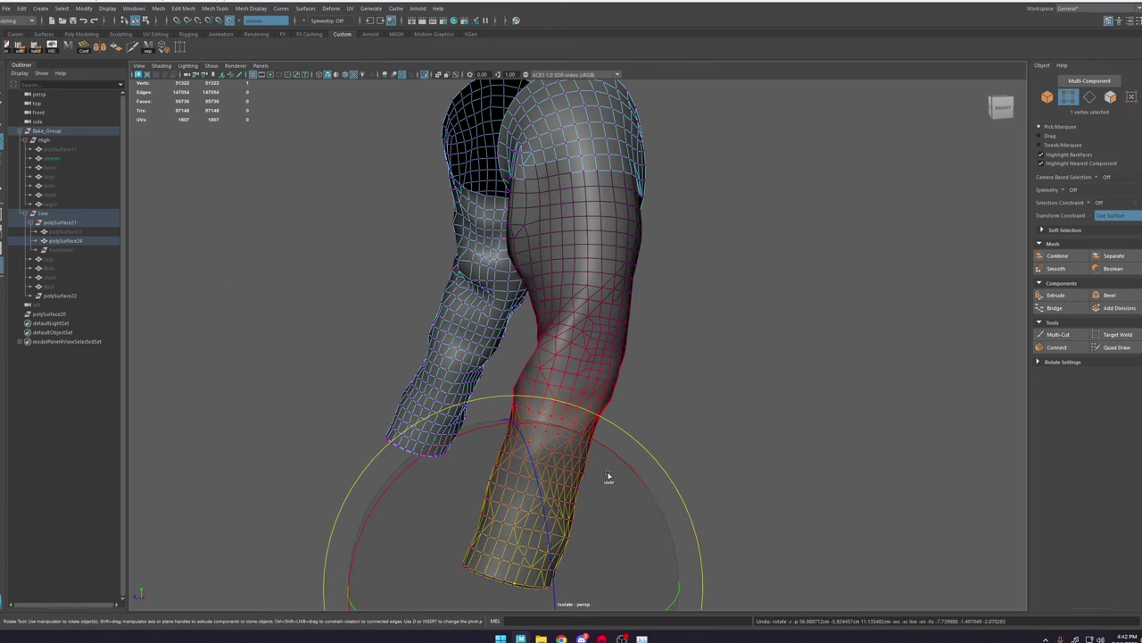
pyautogui.keyDown('ctrl'); pyautogui.keyDown('shift'); pyautogui.moveTo(613, 455); pyautogui.dragTo(569, 453, button='right'); pyautogui.keyUp('shift'); pyautogui.keyUp('ctrl')
pyautogui.moveTo(589, 438); pyautogui.dragTo(700, 564)
pyautogui.hotkey('ctrl', 'z')
# Step: Turn off surface snapping and try repositioning the lower sleeve, undoing the moves
pyautogui.click(233, 22)
pyautogui.press('w')
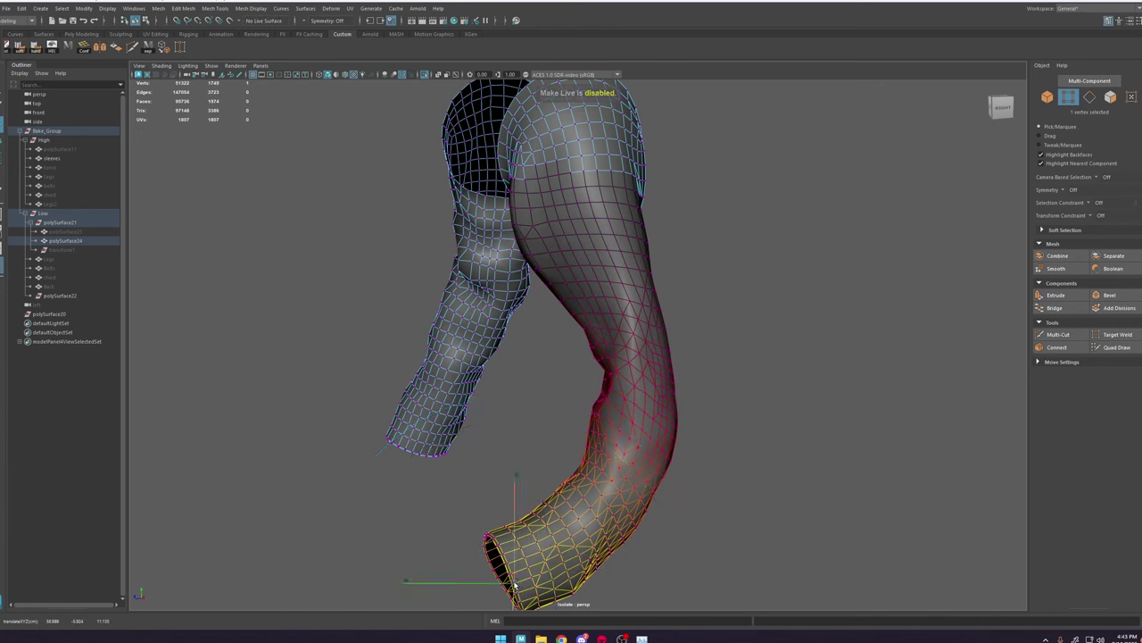
pyautogui.keyDown('ctrl'); pyautogui.keyDown('shift'); pyautogui.moveTo(525, 484); pyautogui.dragTo(437, 498, button='right'); pyautogui.keyUp('shift'); pyautogui.keyUp('ctrl')
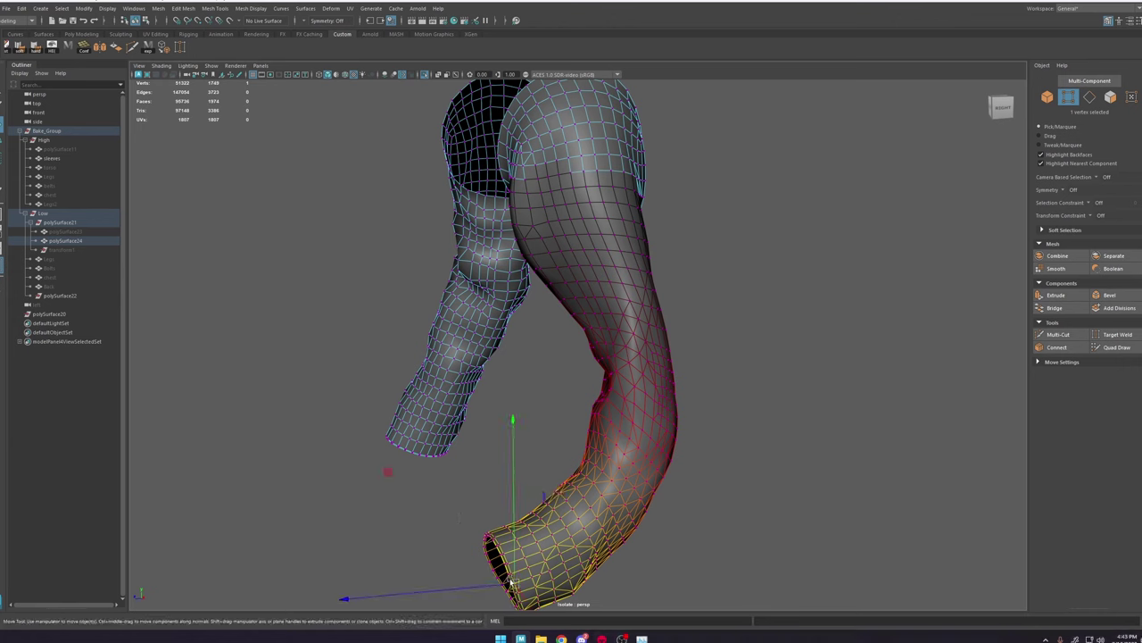
pyautogui.moveTo(511, 582); pyautogui.dragTo(379, 457)
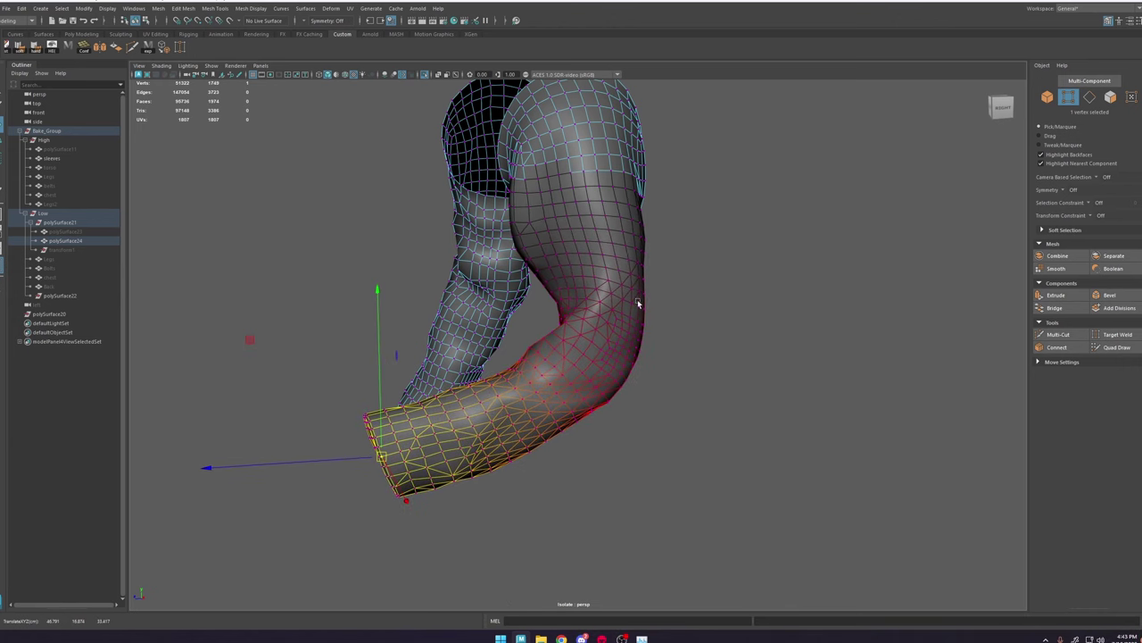
pyautogui.moveTo(639, 325)
pyautogui.keyDown('alt'); pyautogui.mouseDown()
pyautogui.moveTo(555, 339)
pyautogui.moveTo(623, 330)
pyautogui.mouseUp(); pyautogui.keyUp('alt')
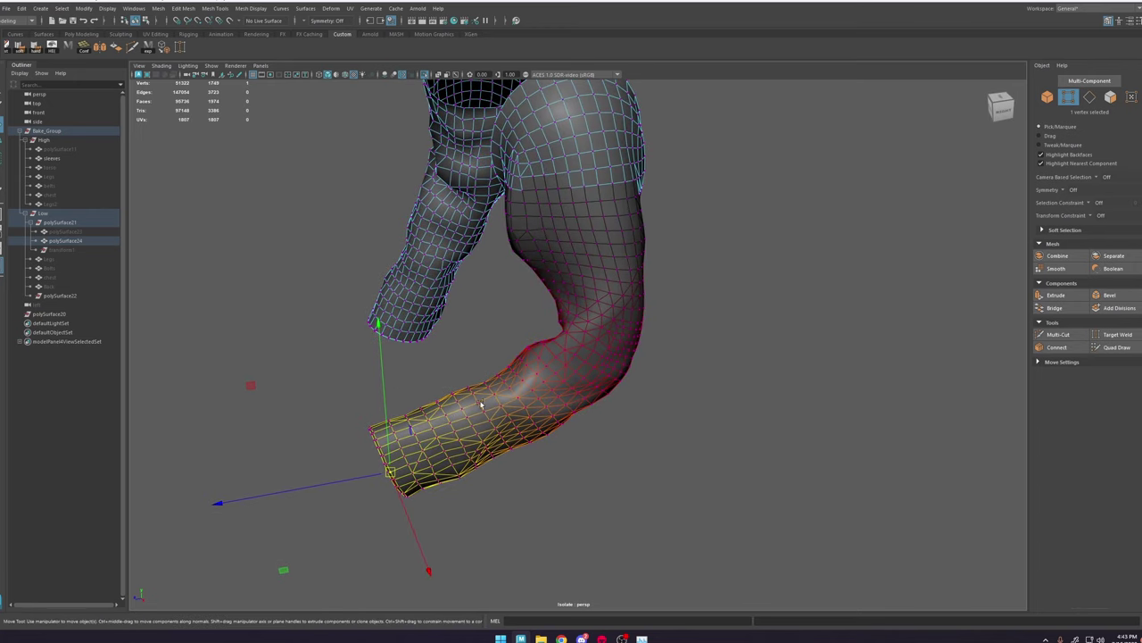
pyautogui.moveTo(387, 475)
pyautogui.mouseDown()
pyautogui.moveTo(382, 326)
pyautogui.moveTo(409, 481)
pyautogui.mouseUp()
pyautogui.hotkey('ctrl', 'z')
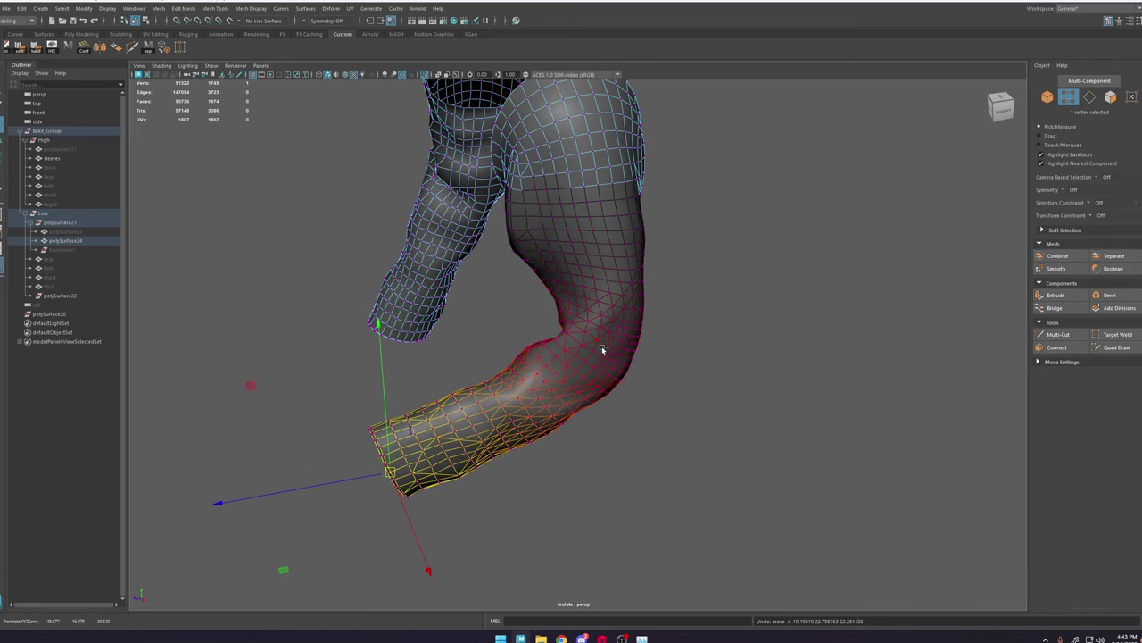
pyautogui.hotkey('ctrl', 'z')
pyautogui.hotkey('ctrl', 'z')
pyautogui.keyDown('alt'); pyautogui.moveTo(649, 459); pyautogui.dragTo(491, 344); pyautogui.keyUp('alt')
pyautogui.press('e')
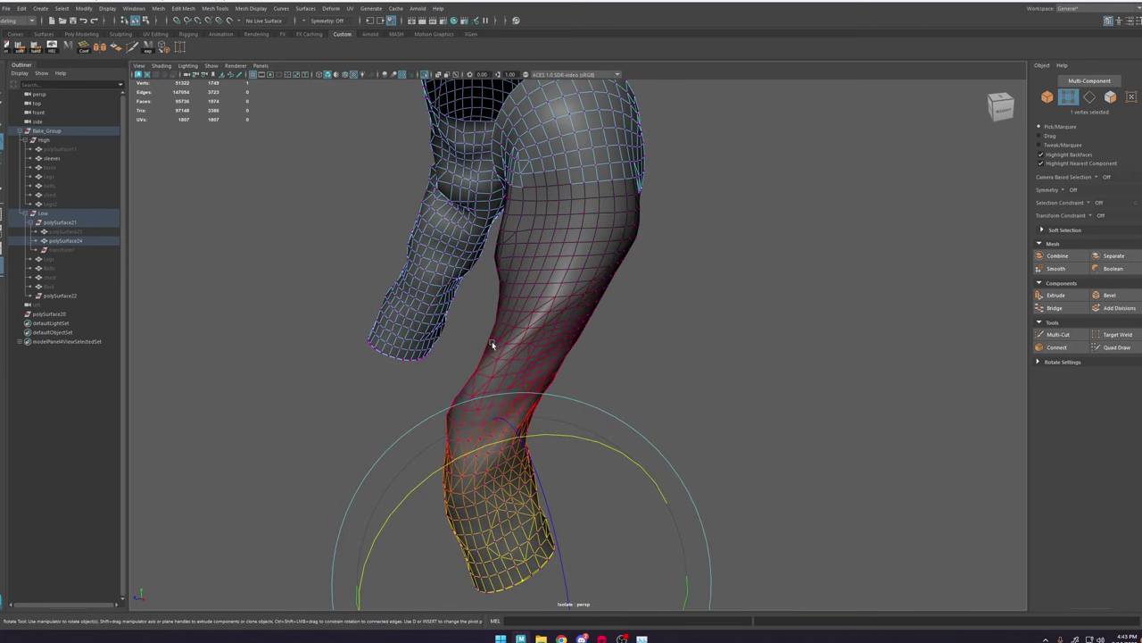
pyautogui.hotkey('ctrl', 'z')
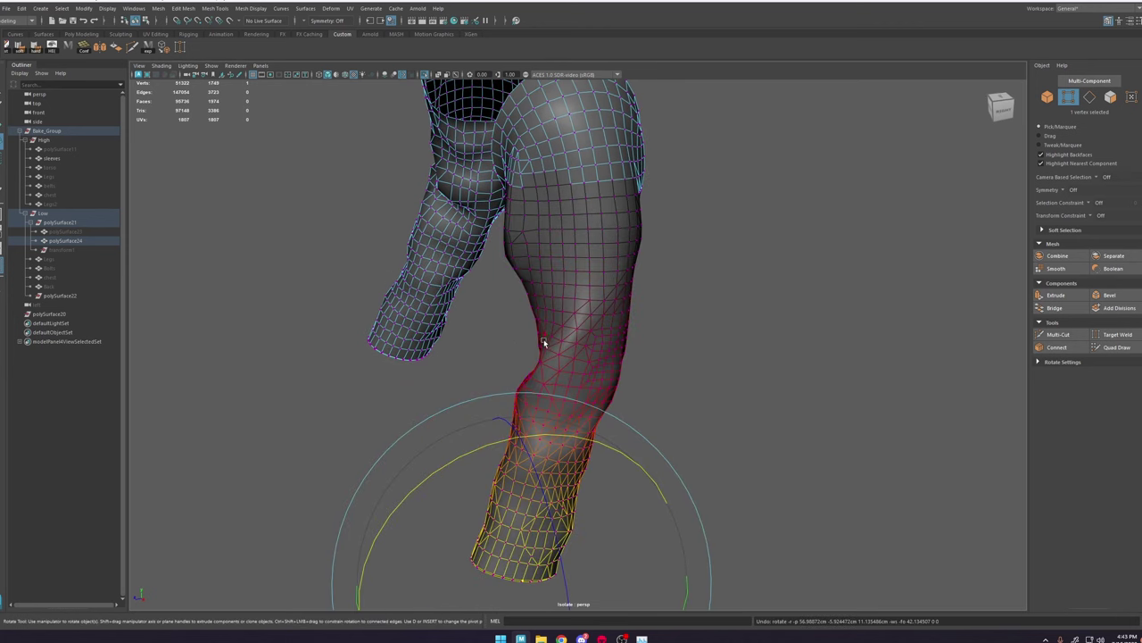
# Step: Return to object selection and reselect the low-poly sleeves from another angle
pyautogui.keyDown('alt'); pyautogui.moveTo(553, 332); pyautogui.dragTo(561, 325); pyautogui.keyUp('alt')
pyautogui.moveTo(597, 332); pyautogui.dragTo(665, 295, button='right')
pyautogui.click(786, 310)
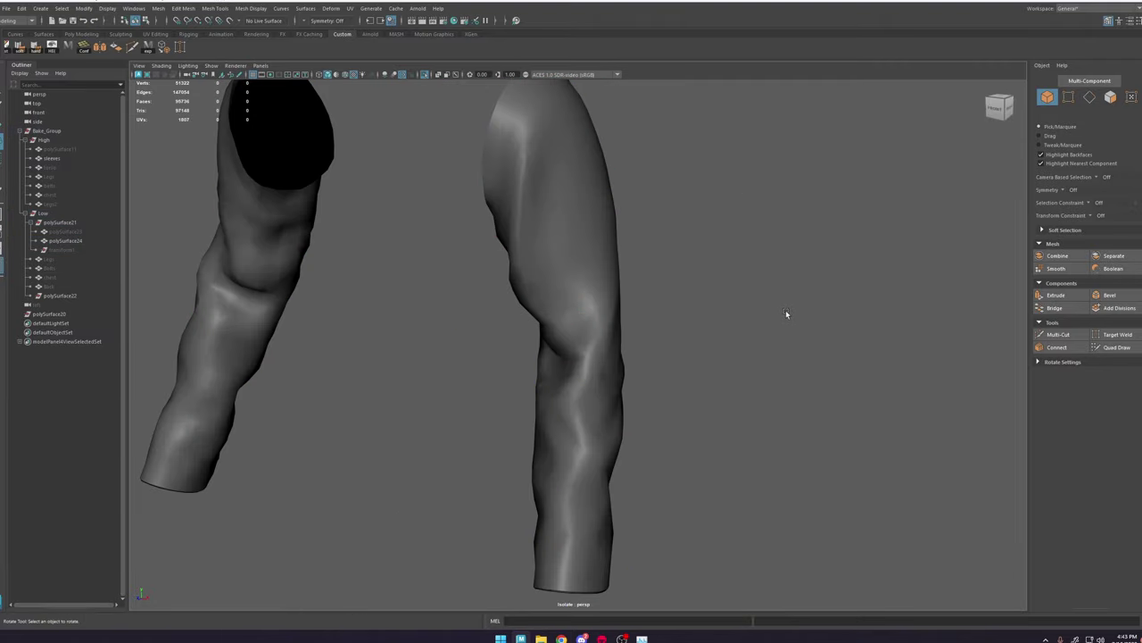
pyautogui.keyDown('alt'); pyautogui.moveTo(785, 309); pyautogui.dragTo(600, 234); pyautogui.keyUp('alt')
pyautogui.click(586, 330)
pyautogui.scroll(-3, 625, 307)
pyautogui.scroll(-3, 598, 217)
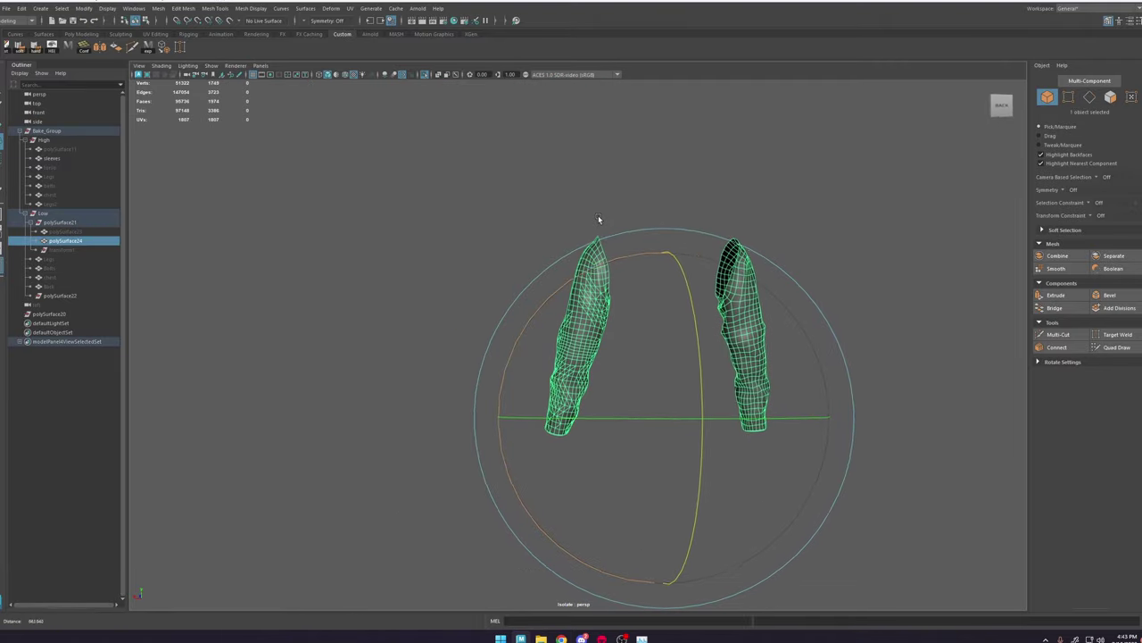
pyautogui.press('w')
pyautogui.click(633, 203)
pyautogui.scroll(5, 742, 405)
pyautogui.click(588, 329)
pyautogui.keyDown('alt'); pyautogui.moveTo(588, 329); pyautogui.dragTo(666, 347); pyautogui.keyUp('alt')
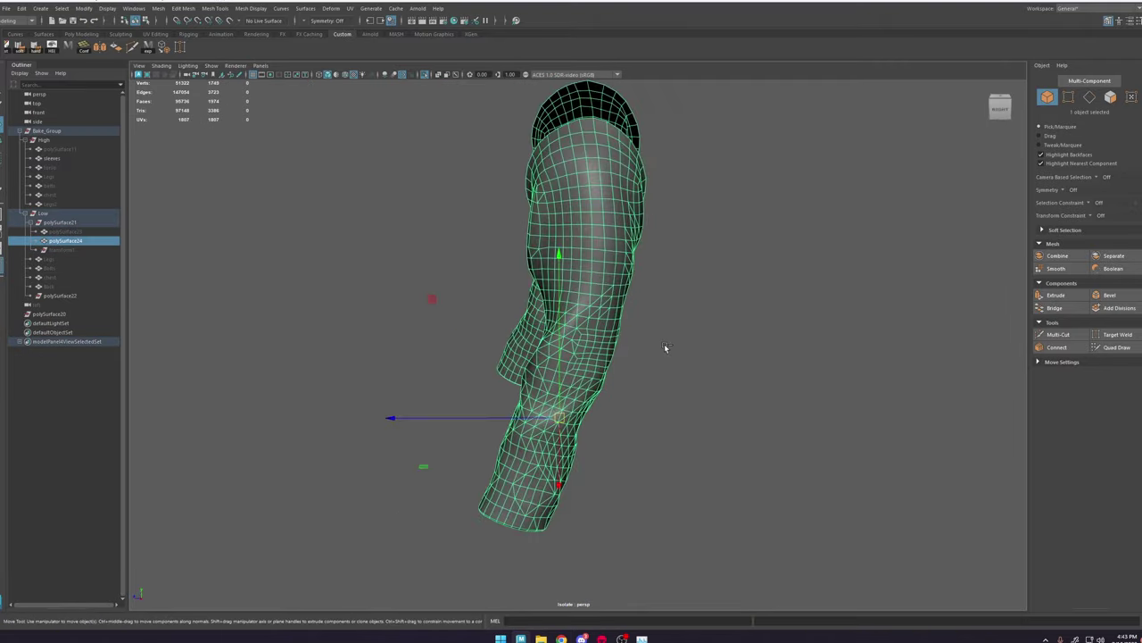
pyautogui.scroll(6, 609, 354)
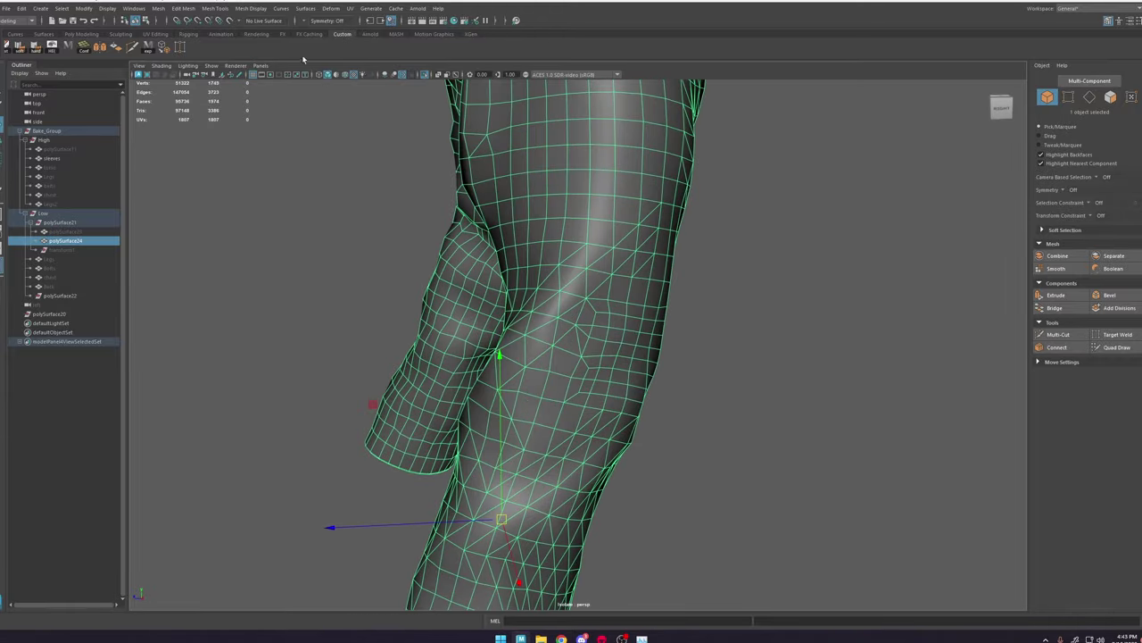
# Step: Show the high-poly sleeves, make that mesh live, and select polySurface24
pyautogui.click(425, 75)
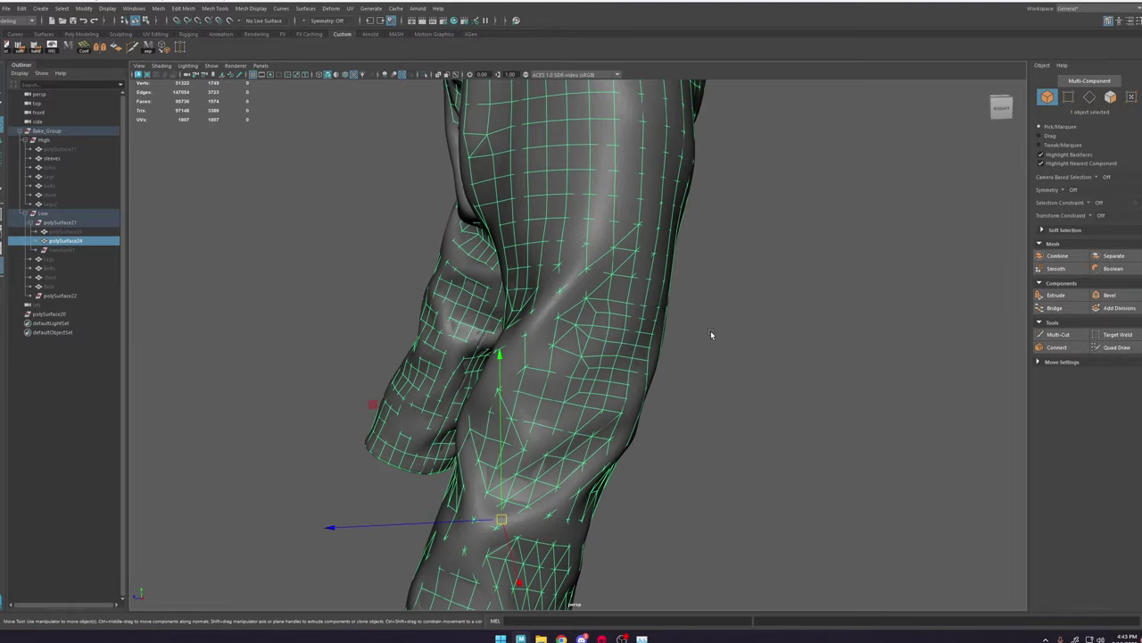
pyautogui.click(710, 332)
pyautogui.click(634, 373)
pyautogui.scroll(-5, 709, 389)
pyautogui.keyDown('alt'); pyautogui.moveTo(708, 389); pyautogui.dragTo(632, 303); pyautogui.keyUp('alt')
pyautogui.keyDown('alt'); pyautogui.moveTo(632, 303); pyautogui.dragTo(731, 341, button='right'); pyautogui.keyUp('alt')
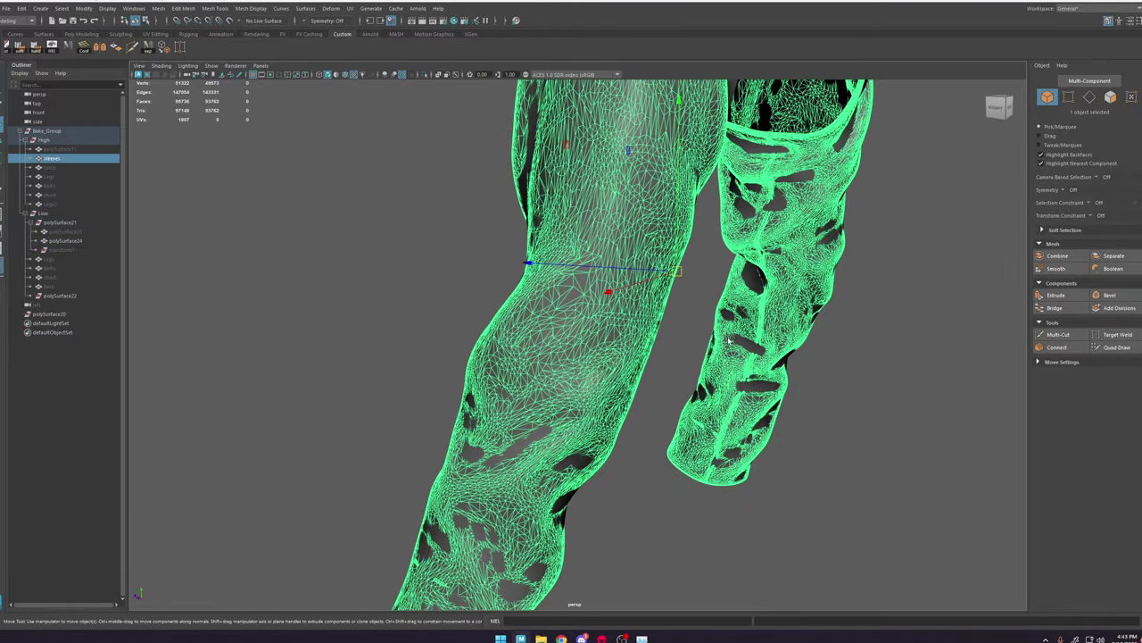
pyautogui.hotkey('ctrl', 'h')
pyautogui.hotkey('ctrl', 'z')
pyautogui.click(680, 364)
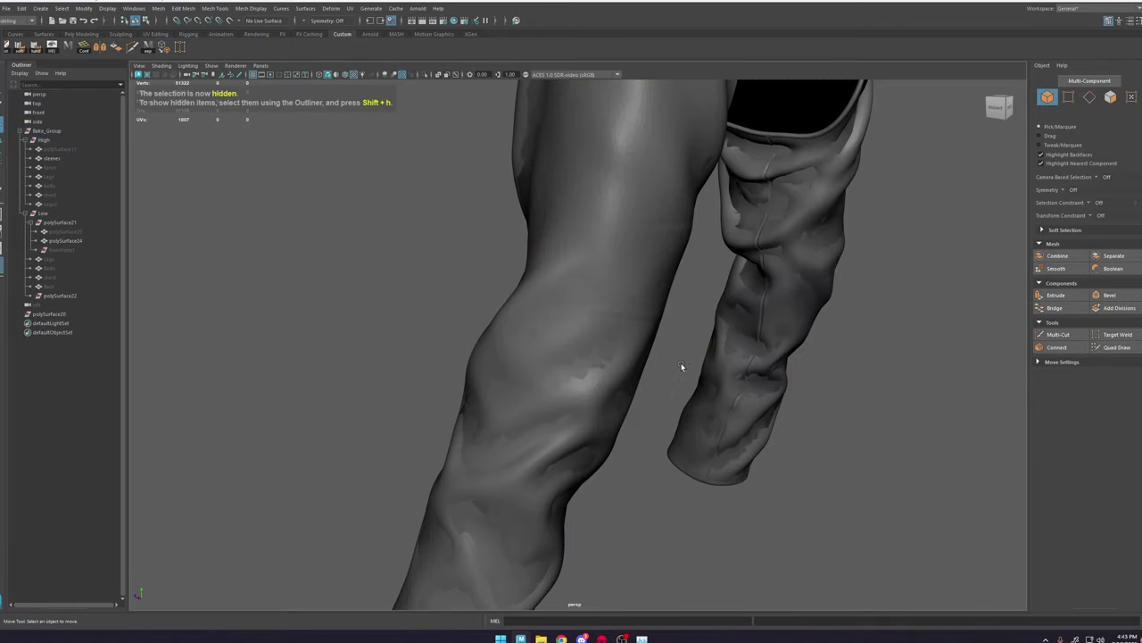
pyautogui.click(557, 391)
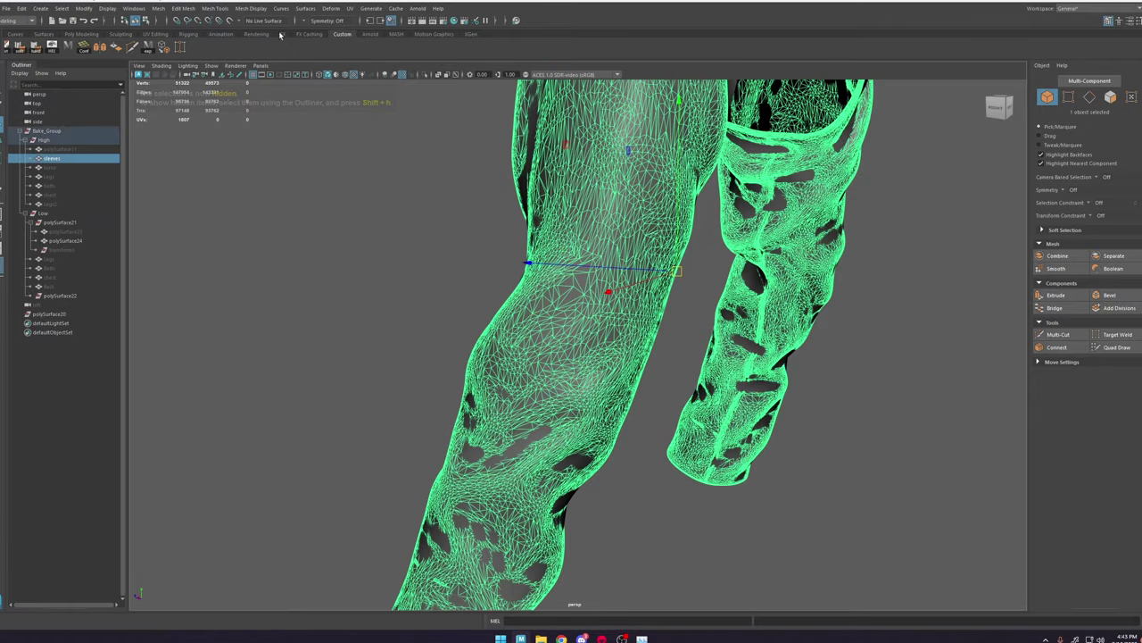
pyautogui.click(231, 21)
pyautogui.click(596, 345)
# Step: Start Quad Draw on the robe and shrink the relax falloff to the elbow's four vertices
pyautogui.click(1116, 348)
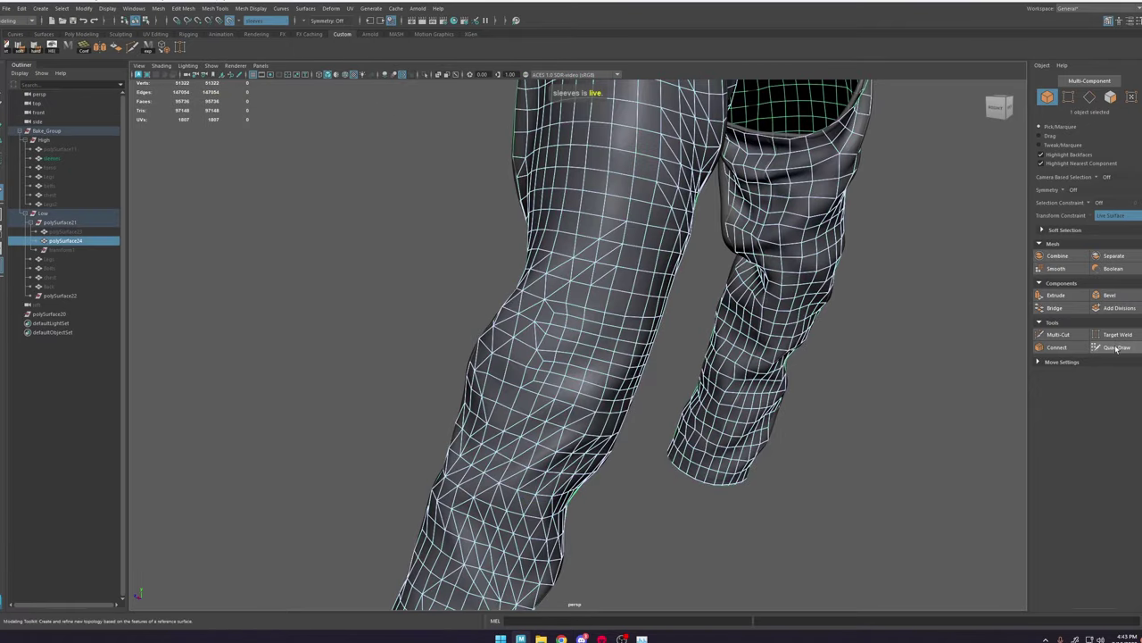
pyautogui.keyDown('alt'); pyautogui.moveTo(687, 350); pyautogui.dragTo(597, 357); pyautogui.keyUp('alt')
pyautogui.moveTo(402, 357); pyautogui.dragTo(357, 359)
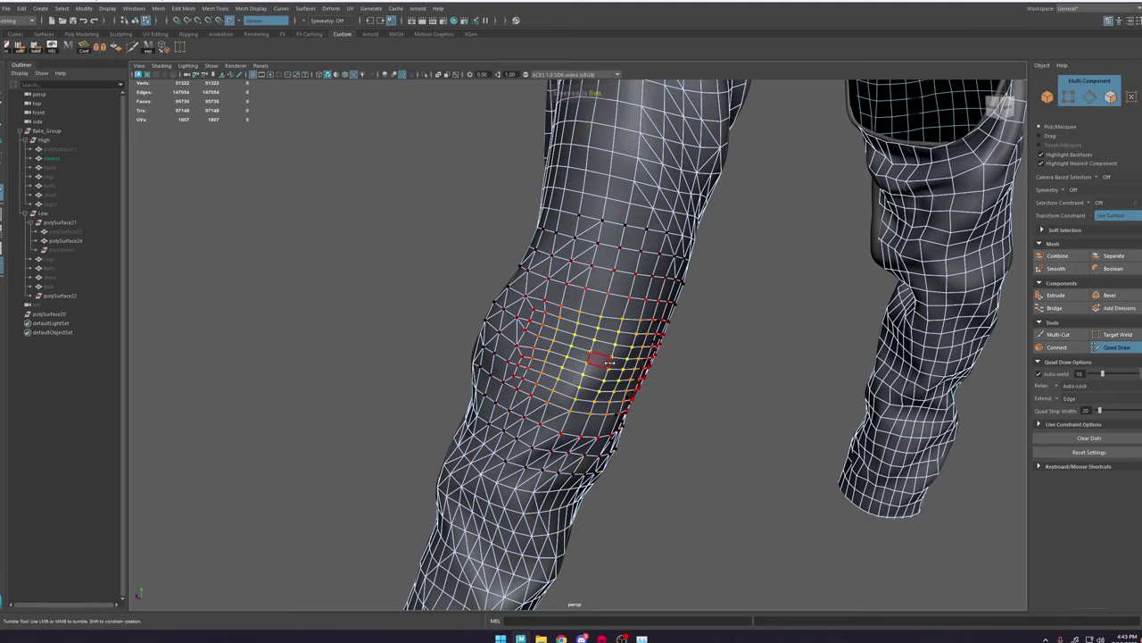
pyautogui.moveTo(597, 363); pyautogui.dragTo(516, 368)
pyautogui.keyDown('alt'); pyautogui.moveTo(591, 363); pyautogui.dragTo(661, 360); pyautogui.keyUp('alt')
pyautogui.scroll(-6, 580, 357)
pyautogui.scroll(8, 580, 357)
# Step: Cut a new edge across the sleeve at the elbow with Multi-Cut
pyautogui.click(1059, 334)
pyautogui.click(520, 352)
pyautogui.moveTo(562, 386)
pyautogui.keyDown('alt'); pyautogui.mouseDown()
pyautogui.moveTo(524, 414)
pyautogui.moveTo(619, 371)
pyautogui.moveTo(638, 335)
pyautogui.moveTo(565, 387)
pyautogui.mouseUp(); pyautogui.keyUp('alt')
pyautogui.click(613, 377)
pyautogui.hotkey('ctrl', 'shift', 'q')
pyautogui.scroll(-8, 616, 368)
pyautogui.hotkey('ctrl', 'shift', 'x')
# Step: Check the armhole opening and commit the pending elbow cut with Enter
pyautogui.scroll(6, 638, 335)
pyautogui.scroll(-4, 499, 303)
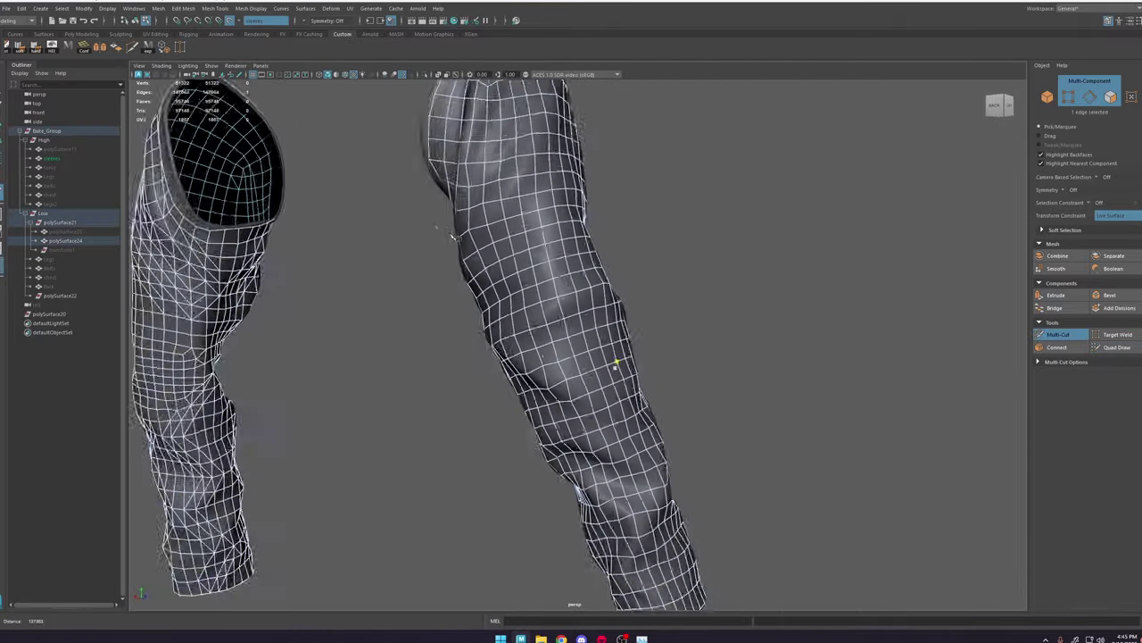
pyautogui.keyDown('alt'); pyautogui.moveTo(343, 111); pyautogui.dragTo(652, 334); pyautogui.keyUp('alt')
pyautogui.scroll(-4, 678, 291)
pyautogui.scroll(4, 650, 333)
pyautogui.keyDown('alt'); pyautogui.moveTo(533, 326); pyautogui.dragTo(589, 324); pyautogui.keyUp('alt')
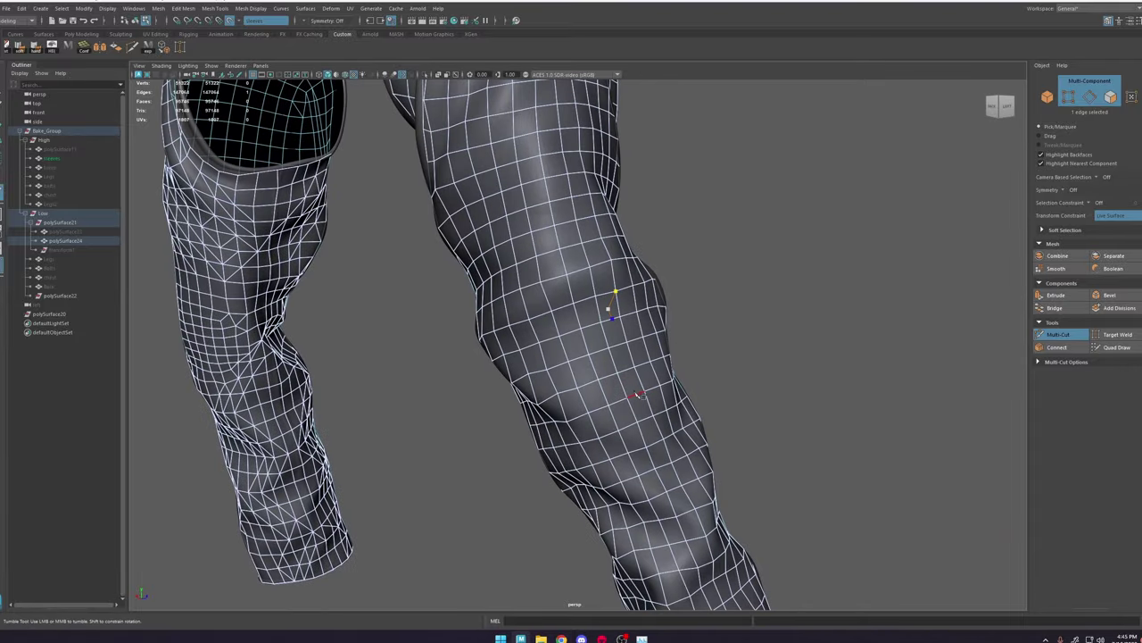
pyautogui.moveTo(647, 418)
pyautogui.keyDown('alt'); pyautogui.mouseDown()
pyautogui.moveTo(674, 412)
pyautogui.moveTo(643, 409)
pyautogui.mouseUp(); pyautogui.keyUp('alt')
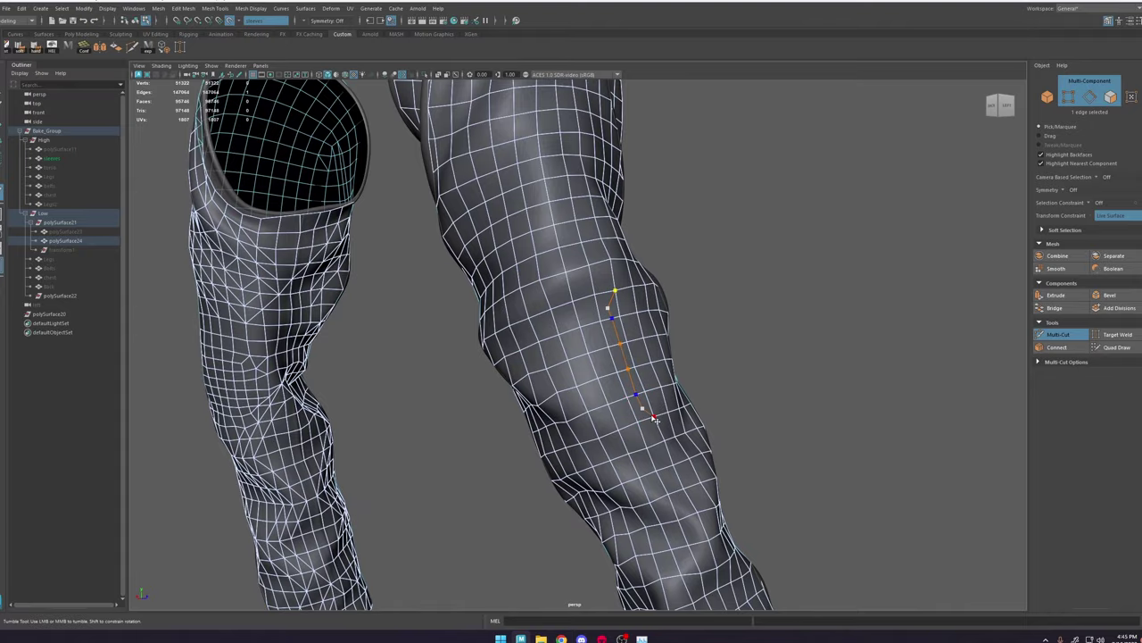
pyautogui.press('Return')
# Step: Add another edge loop across the forearm and relax the sleeve vertices onto the live surface
pyautogui.keyDown('alt'); pyautogui.moveTo(618, 316); pyautogui.dragTo(467, 332); pyautogui.keyUp('alt')
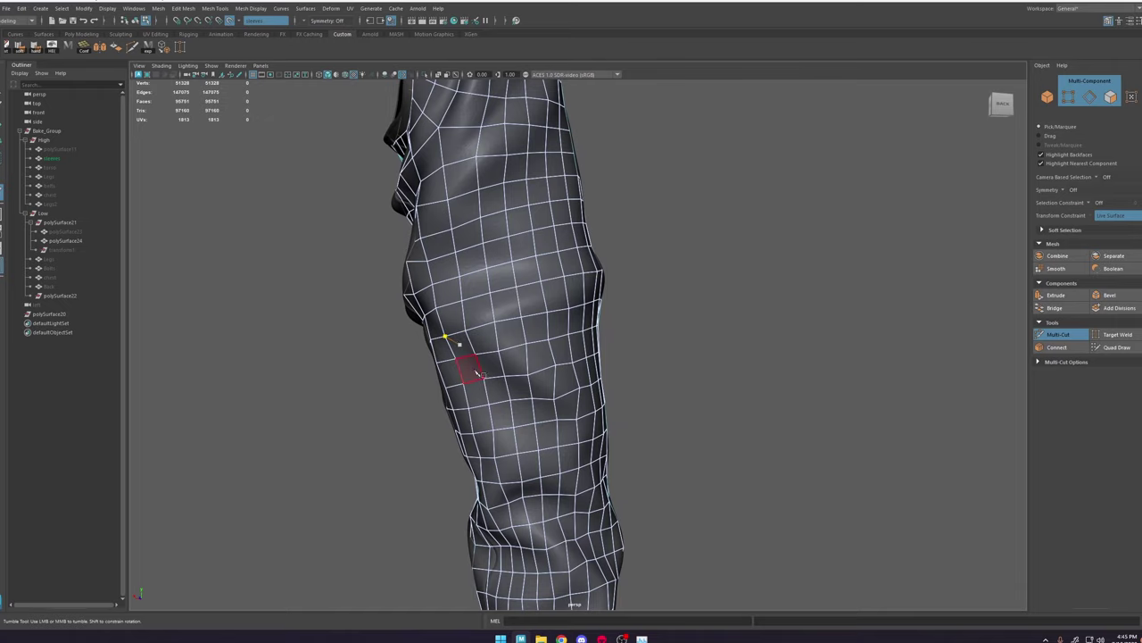
pyautogui.click(483, 432)
pyautogui.moveTo(484, 432)
pyautogui.keyDown('alt'); pyautogui.mouseDown()
pyautogui.moveTo(403, 430)
pyautogui.moveTo(487, 438)
pyautogui.mouseUp(); pyautogui.keyUp('alt')
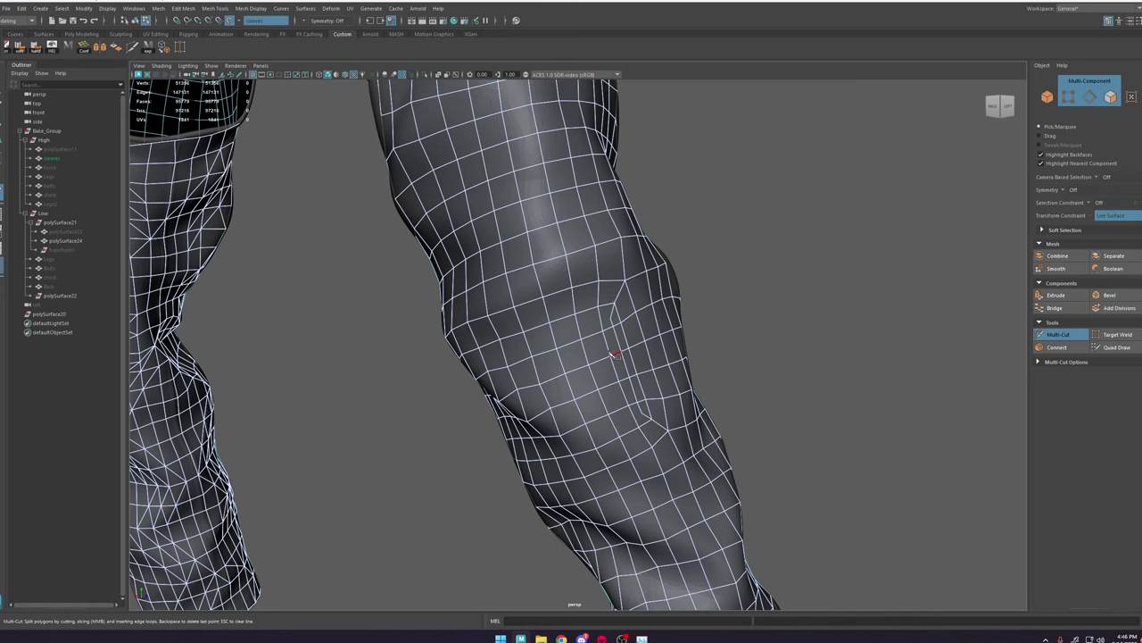
pyautogui.keyDown('alt'); pyautogui.moveTo(542, 355); pyautogui.dragTo(605, 358); pyautogui.keyUp('alt')
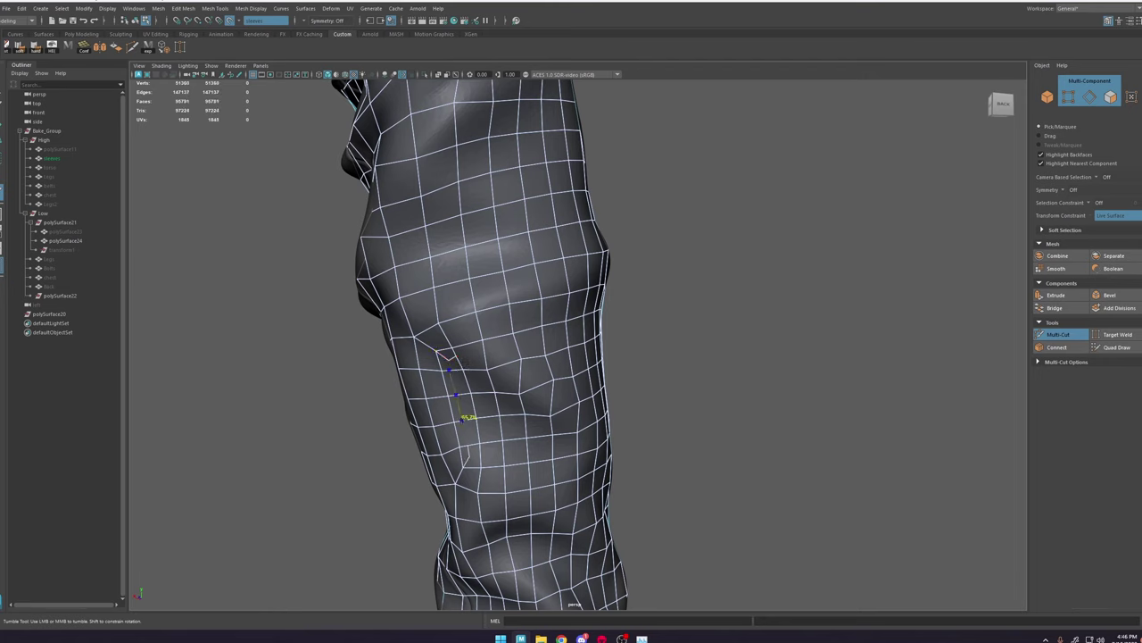
pyautogui.keyDown('ctrl'); pyautogui.click(487, 350); pyautogui.keyUp('ctrl')
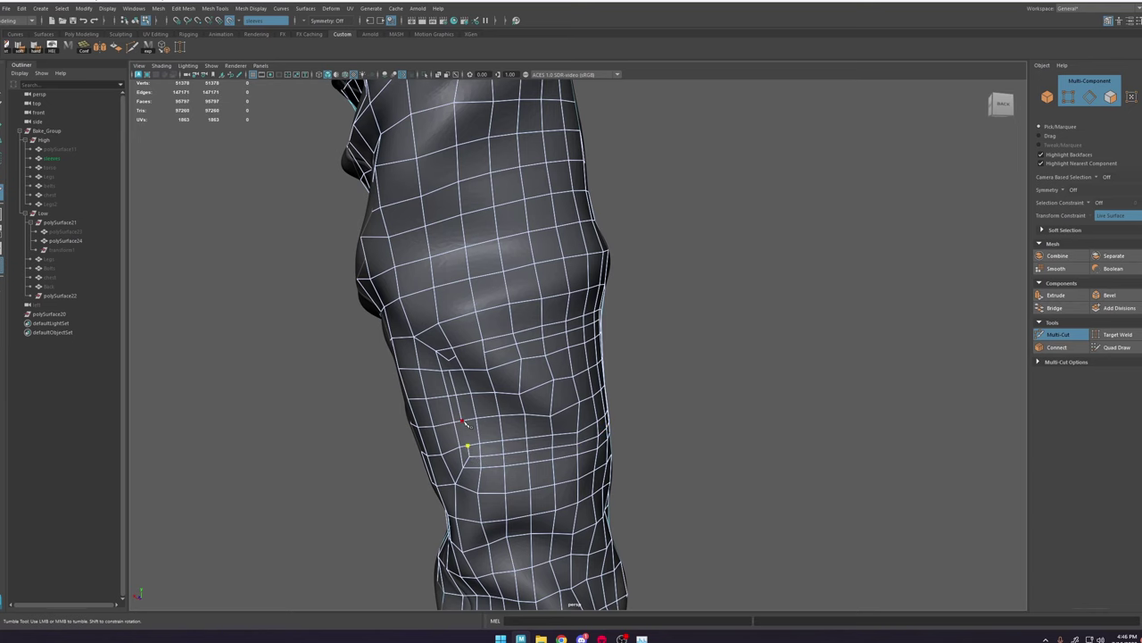
pyautogui.click(598, 314)
pyautogui.moveTo(458, 357)
pyautogui.keyDown('alt'); pyautogui.mouseDown()
pyautogui.moveTo(589, 328)
pyautogui.moveTo(630, 401)
pyautogui.mouseUp(); pyautogui.keyUp('alt')
pyautogui.click(1122, 348)
pyautogui.moveTo(629, 401)
pyautogui.keyDown('alt'); pyautogui.mouseDown()
pyautogui.moveTo(545, 403)
pyautogui.moveTo(485, 366)
pyautogui.moveTo(642, 339)
pyautogui.mouseUp(); pyautogui.keyUp('alt')
# Step: Add a Multi-Cut edge across the upper sleeve and relax the folds near the armhole
pyautogui.scroll(-4, 581, 348)
pyautogui.scroll(5, 581, 339)
pyautogui.keyDown('alt'); pyautogui.moveTo(580, 339); pyautogui.dragTo(625, 335, button='middle'); pyautogui.keyUp('alt')
pyautogui.press('w')
pyautogui.keyDown('alt'); pyautogui.moveTo(625, 294); pyautogui.dragTo(604, 357); pyautogui.keyUp('alt')
pyautogui.click(604, 311)
pyautogui.scroll(6, 571, 304)
pyautogui.hotkey('ctrl', 'shift', 'x')
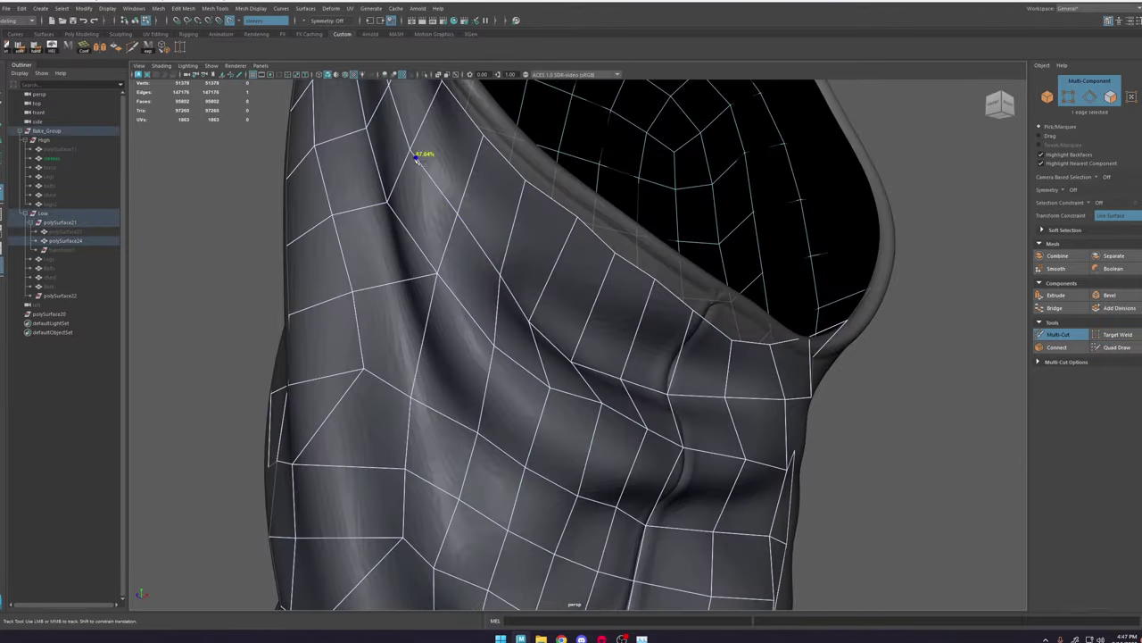
pyautogui.click(416, 159)
pyautogui.scroll(-5, 500, 304)
pyautogui.moveTo(416, 179)
pyautogui.keyDown('alt'); pyautogui.mouseDown()
pyautogui.moveTo(625, 357)
pyautogui.moveTo(581, 357)
pyautogui.mouseUp(); pyautogui.keyUp('alt')
pyautogui.click(1117, 347)
pyautogui.moveTo(616, 379)
pyautogui.keyDown('shift'); pyautogui.mouseDown()
pyautogui.moveTo(589, 344)
pyautogui.moveTo(617, 355)
pyautogui.mouseUp(); pyautogui.keyUp('shift')
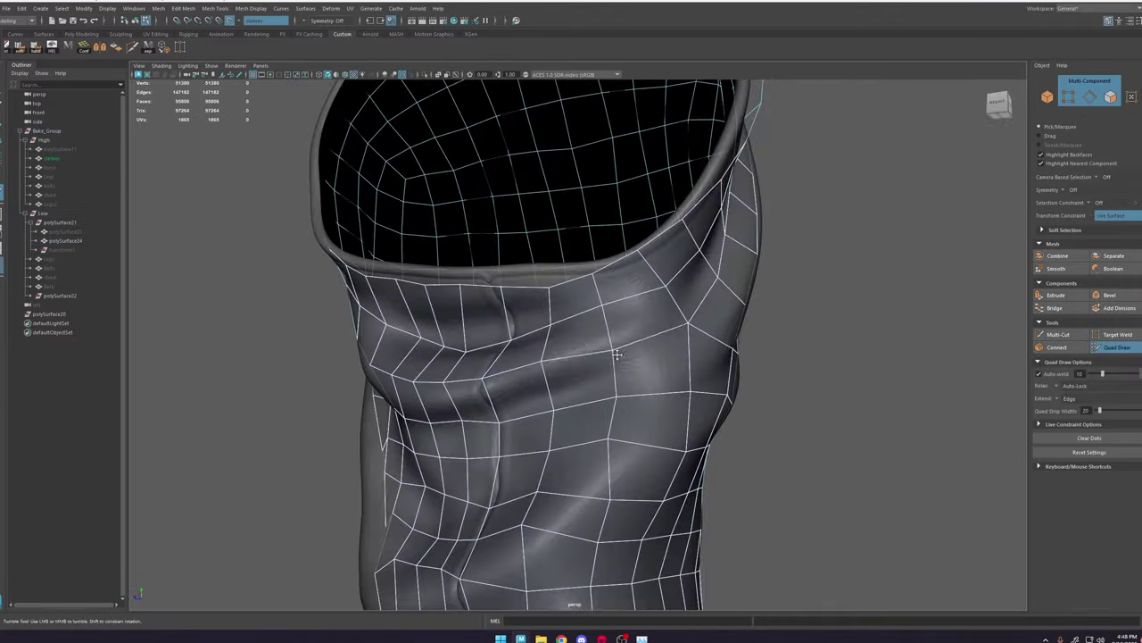
# Step: Cut a new edge across the sleeve fold and relax the nearby edges
pyautogui.hotkey('ctrl', 'shift', 'x')
pyautogui.click(1117, 348)
pyautogui.keyDown('shift'); pyautogui.moveTo(466, 348); pyautogui.dragTo(550, 323); pyautogui.keyUp('shift')
pyautogui.moveTo(624, 340)
pyautogui.keyDown('alt'); pyautogui.mouseDown()
pyautogui.moveTo(535, 343)
pyautogui.moveTo(580, 352)
pyautogui.mouseUp(); pyautogui.keyUp('alt')
pyautogui.hotkey('ctrl', 'shift', 'x')
pyautogui.click(530, 539)
pyautogui.click(606, 454)
pyautogui.rightClick(608, 454)
pyautogui.hotkey('ctrl', 'shift', 'q')
pyautogui.moveTo(616, 482)
pyautogui.keyDown('shift'); pyautogui.mouseDown()
pyautogui.moveTo(678, 393)
pyautogui.moveTo(670, 352)
pyautogui.moveTo(616, 393)
pyautogui.mouseUp(); pyautogui.keyUp('shift')
# Step: Add a diagonal cut on the sleeve and another cut down the left fold
pyautogui.hotkey('ctrl', 'shift', 'x')
pyautogui.click(748, 407)
pyautogui.click(680, 446)
pyautogui.hotkey('ctrl', 'shift', 'q')
pyautogui.keyDown('shift'); pyautogui.moveTo(645, 449); pyautogui.dragTo(584, 424); pyautogui.keyUp('shift')
pyautogui.keyDown('alt'); pyautogui.moveTo(585, 424); pyautogui.dragTo(714, 384); pyautogui.keyUp('alt')
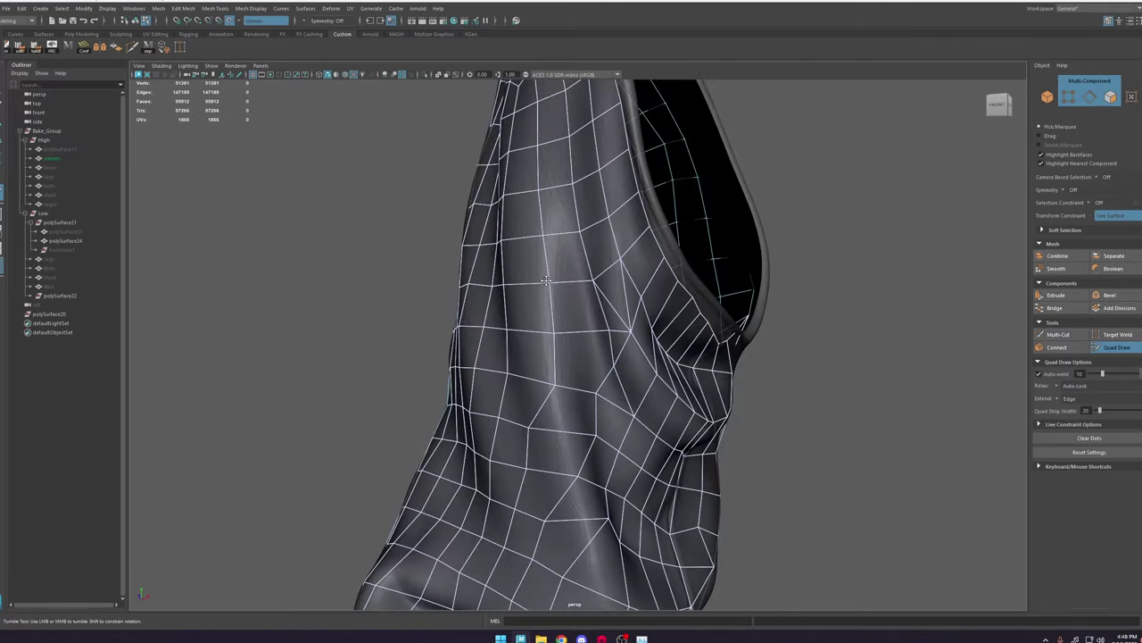
pyautogui.hotkey('ctrl', 'shift', 'x')
pyautogui.click(545, 387)
pyautogui.click(568, 475)
pyautogui.moveTo(643, 384)
pyautogui.keyDown('alt'); pyautogui.mouseDown()
pyautogui.moveTo(571, 402)
pyautogui.moveTo(634, 384)
pyautogui.moveTo(665, 397)
pyautogui.mouseUp(); pyautogui.keyUp('alt')
pyautogui.hotkey('ctrl', 'shift', 'q')
# Step: Cut new edges on the sleeve front and relax the surrounding vertices
pyautogui.hotkey('ctrl', 'shift', 'x')
pyautogui.click(597, 424)
pyautogui.hotkey('ctrl', 'shift', 'q')
pyautogui.hotkey('ctrl', 'shift', 'x')
pyautogui.click(589, 236)
pyautogui.click(609, 384)
pyautogui.hotkey('ctrl', 'shift', 'q')
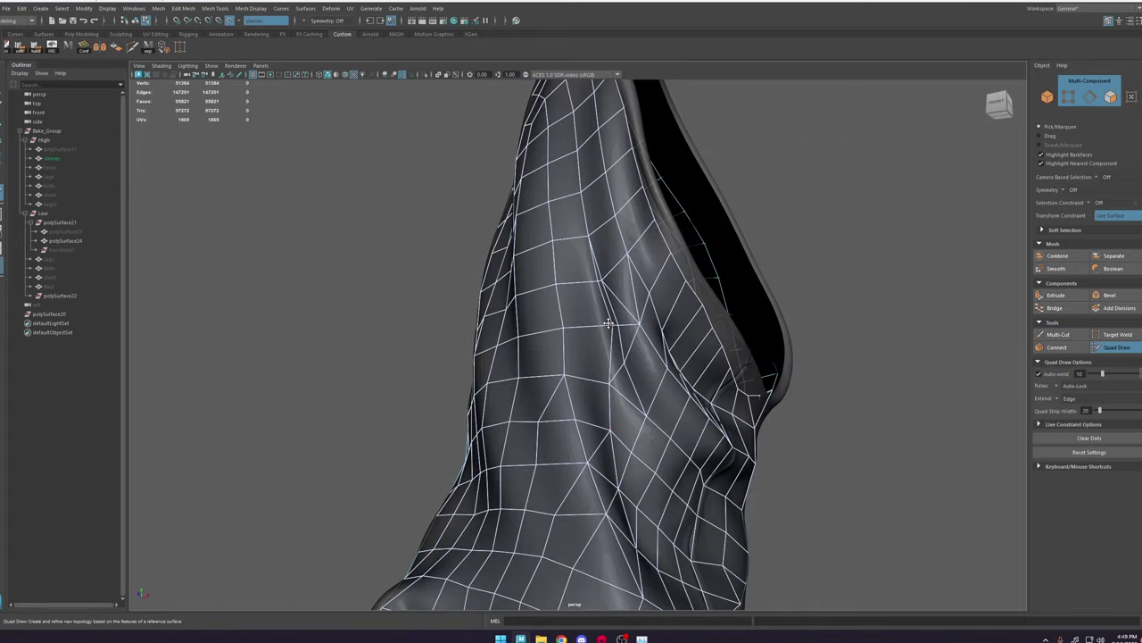
pyautogui.keyDown('shift'); pyautogui.moveTo(608, 323); pyautogui.dragTo(571, 277); pyautogui.keyUp('shift')
pyautogui.click(1061, 336)
pyautogui.click(1095, 348)
# Step: Insert two more edges across the sleeve and nudge the vertices near the fold upward
pyautogui.hotkey('ctrl', 'shift', 'x')
pyautogui.moveTo(607, 313)
pyautogui.keyDown('alt'); pyautogui.mouseDown()
pyautogui.moveTo(635, 393)
pyautogui.moveTo(631, 378)
pyautogui.moveTo(650, 347)
pyautogui.moveTo(576, 449)
pyautogui.moveTo(478, 297)
pyautogui.moveTo(447, 370)
pyautogui.moveTo(535, 490)
pyautogui.mouseUp(); pyautogui.keyUp('alt')
pyautogui.click(638, 438)
pyautogui.click(644, 384)
pyautogui.hotkey('ctrl', 'shift', 'q')
pyautogui.hotkey('ctrl', 'shift', 'x')
pyautogui.click(470, 342)
pyautogui.click(475, 298)
pyautogui.click(408, 315)
pyautogui.hotkey('ctrl', 'shift', 'q')
pyautogui.moveTo(624, 534); pyautogui.dragTo(624, 509)
# Step: Add cuts across the sleeve near the fold, seen from the front
pyautogui.hotkey('ctrl', 'shift', 'x')
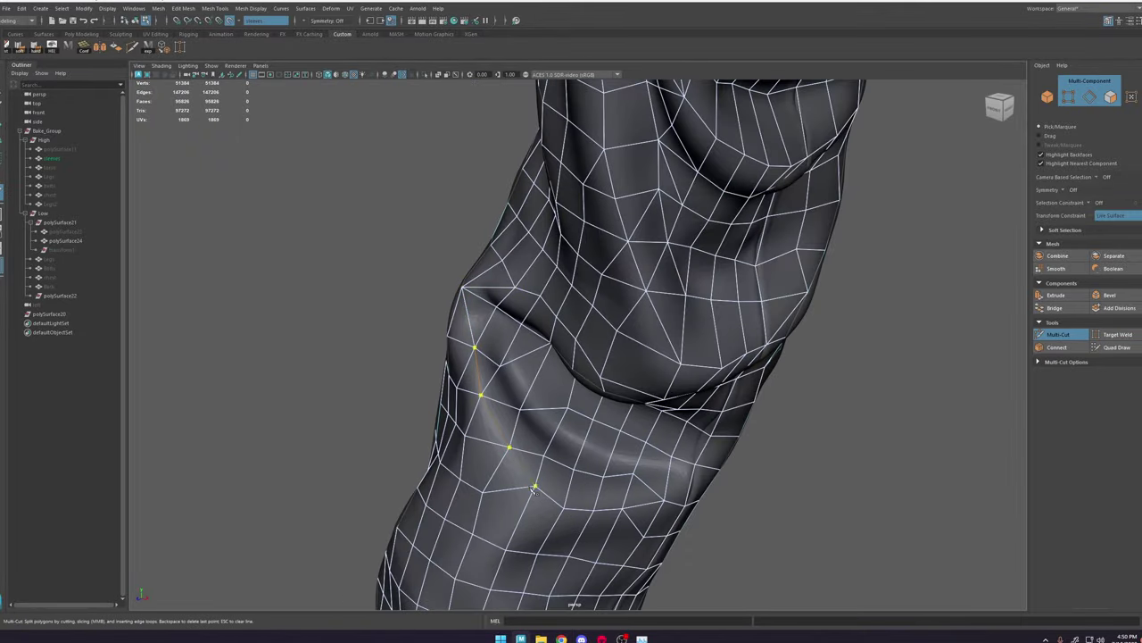
pyautogui.keyDown('alt'); pyautogui.moveTo(534, 489); pyautogui.dragTo(596, 464); pyautogui.keyUp('alt')
pyautogui.click(1114, 347)
pyautogui.moveTo(561, 375)
pyautogui.keyDown('alt'); pyautogui.mouseDown()
pyautogui.moveTo(545, 345)
pyautogui.moveTo(482, 393)
pyautogui.mouseUp(); pyautogui.keyUp('alt')
pyautogui.click(1060, 336)
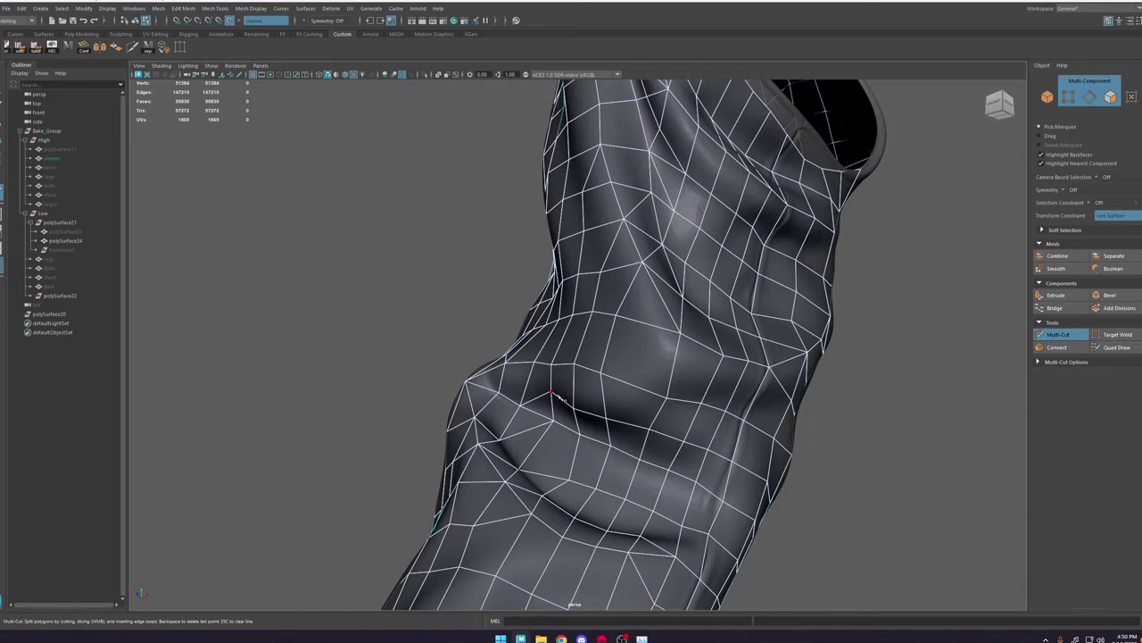
pyautogui.moveTo(723, 365)
pyautogui.keyDown('alt'); pyautogui.mouseDown()
pyautogui.moveTo(635, 437)
pyautogui.moveTo(531, 247)
pyautogui.moveTo(458, 277)
pyautogui.moveTo(464, 295)
pyautogui.moveTo(499, 285)
pyautogui.moveTo(574, 331)
pyautogui.moveTo(652, 321)
pyautogui.mouseUp(); pyautogui.keyUp('alt')
pyautogui.click(598, 410)
pyautogui.hotkey('ctrl', 'shift', 'q')
pyautogui.hotkey('ctrl', 'shift', 'x')
pyautogui.click(449, 343)
pyautogui.click(470, 321)
pyautogui.press('Return')
# Step: Cut an edge on the upper arm, extend it down the arm, and adjust the lower vertices
pyautogui.click(482, 261)
pyautogui.click(493, 301)
pyautogui.hotkey('ctrl', 'shift', 'q')
pyautogui.hotkey('ctrl', 'shift', 'x')
pyautogui.click(664, 301)
pyautogui.keyDown('alt'); pyautogui.moveTo(687, 264); pyautogui.dragTo(616, 161); pyautogui.keyUp('alt')
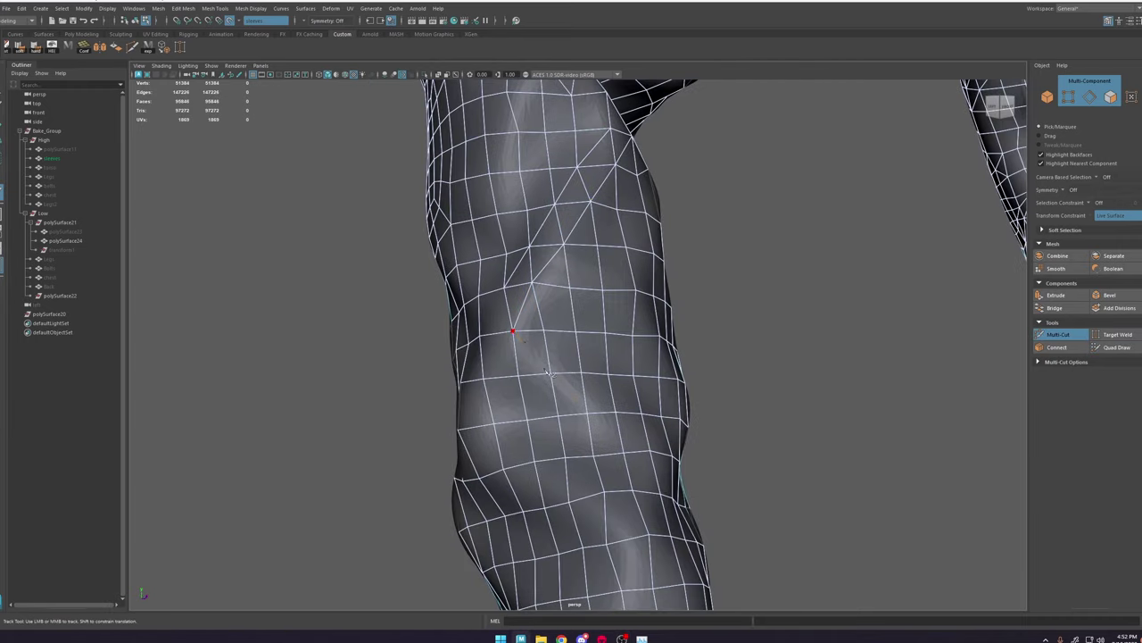
pyautogui.click(512, 332)
pyautogui.click(625, 453)
pyautogui.hotkey('ctrl', 'shift', 'q')
pyautogui.moveTo(608, 497); pyautogui.dragTo(600, 542)
pyautogui.moveTo(530, 464); pyautogui.dragTo(543, 489)
pyautogui.keyDown('alt'); pyautogui.moveTo(553, 482); pyautogui.dragTo(625, 411); pyautogui.keyUp('alt')
# Step: Add cuts across the lower arm and tweak the nearby vertices
pyautogui.click(1058, 334)
pyautogui.click(589, 378)
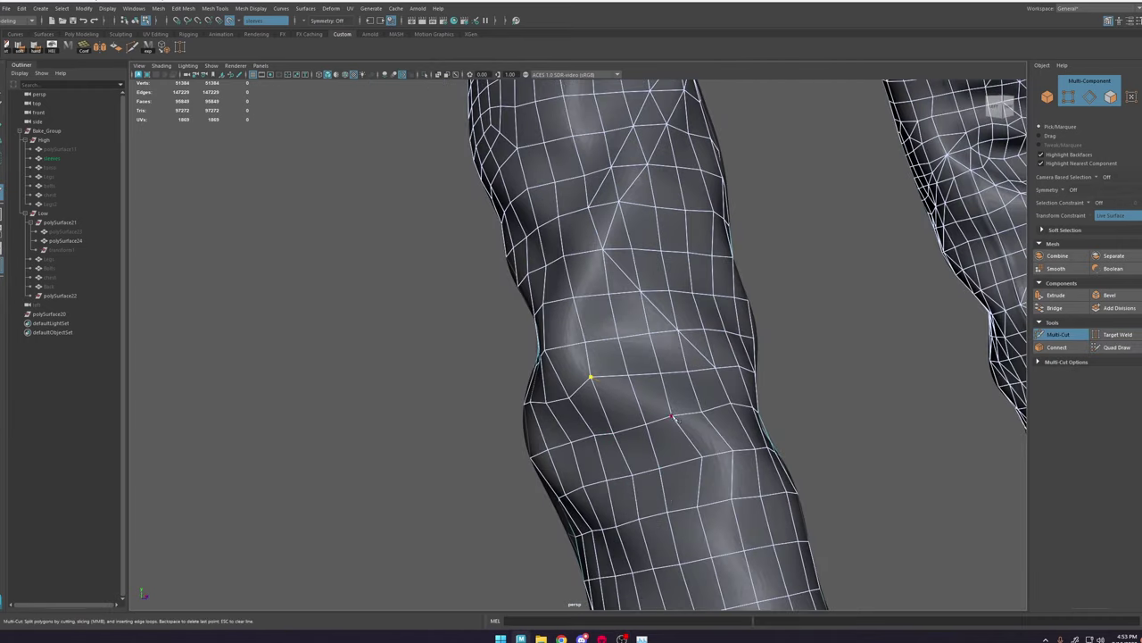
pyautogui.click(727, 436)
pyautogui.keyDown('alt'); pyautogui.moveTo(697, 429); pyautogui.dragTo(622, 348, button='middle'); pyautogui.keyUp('alt')
pyautogui.click(1115, 347)
pyautogui.moveTo(609, 366); pyautogui.dragTo(618, 362)
pyautogui.click(1050, 338)
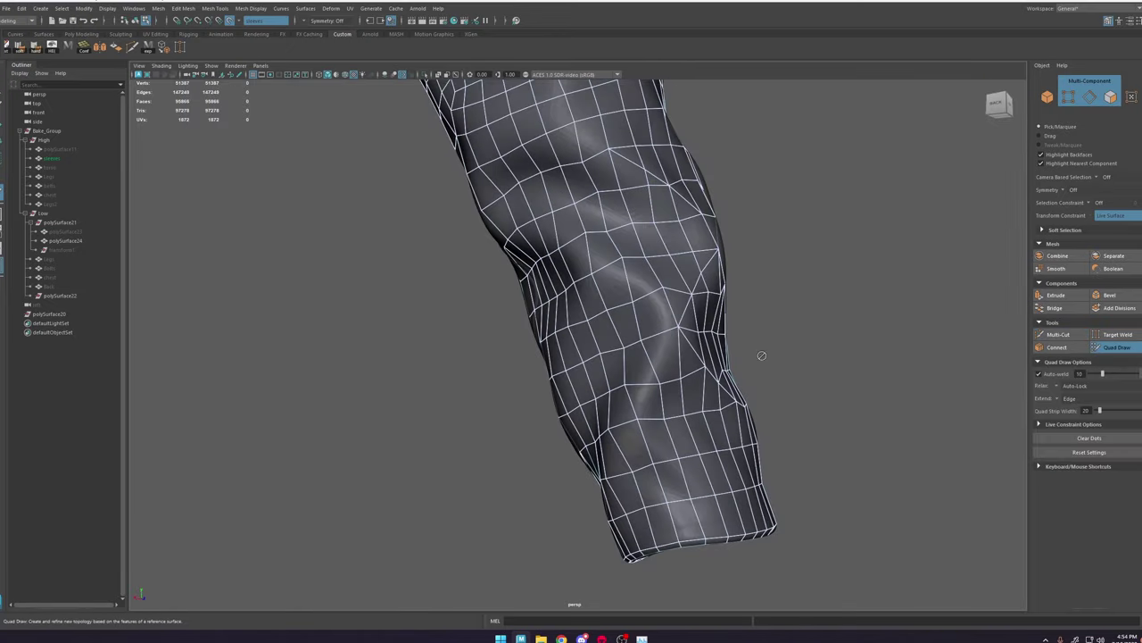
# Step: Run a diagonal cut through several points along the forearm
pyautogui.keyDown('alt'); pyautogui.moveTo(679, 401); pyautogui.dragTo(625, 392); pyautogui.keyUp('alt')
pyautogui.click(1059, 335)
pyautogui.click(583, 479)
pyautogui.click(624, 429)
pyautogui.click(650, 388)
pyautogui.click(681, 349)
pyautogui.keyDown('alt'); pyautogui.moveTo(643, 348); pyautogui.dragTo(683, 335); pyautogui.keyUp('alt')
pyautogui.click(626, 266)
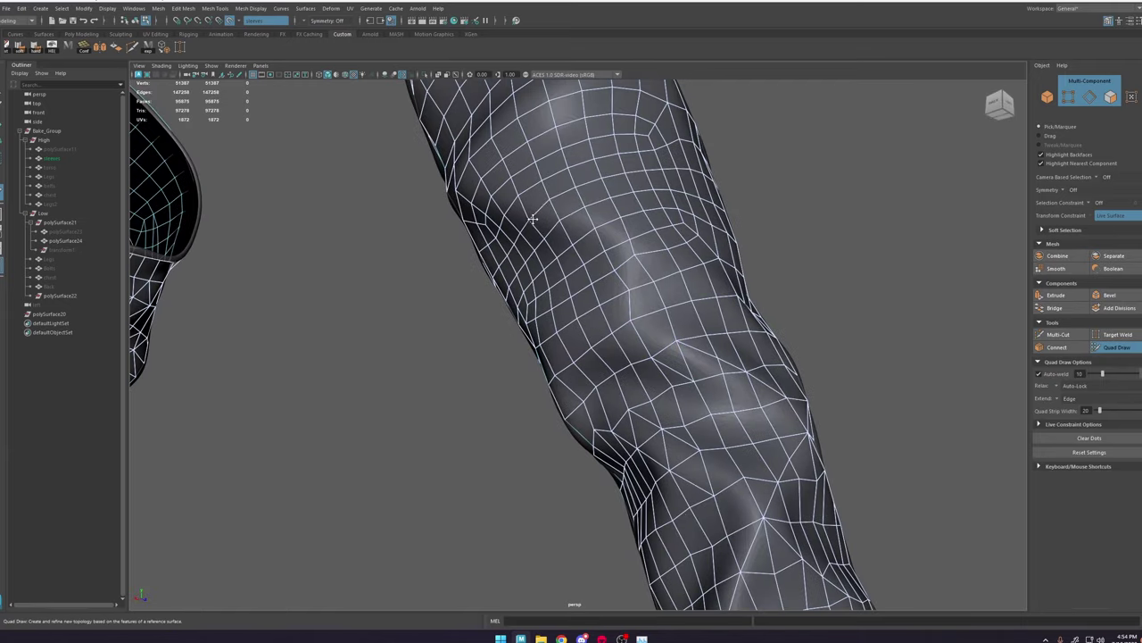
# Step: Cut a new edge loop across the upper sleeve through several points
pyautogui.hotkey('ctrl', 'shift', 'x')
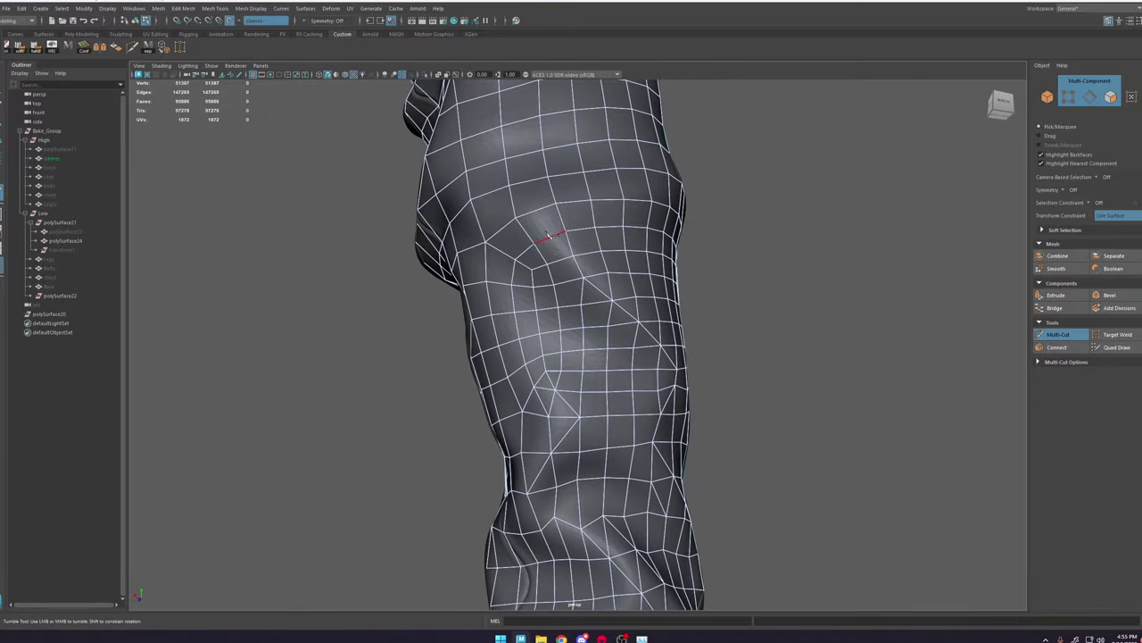
pyautogui.hotkey('ctrl', 'shift', 'q')
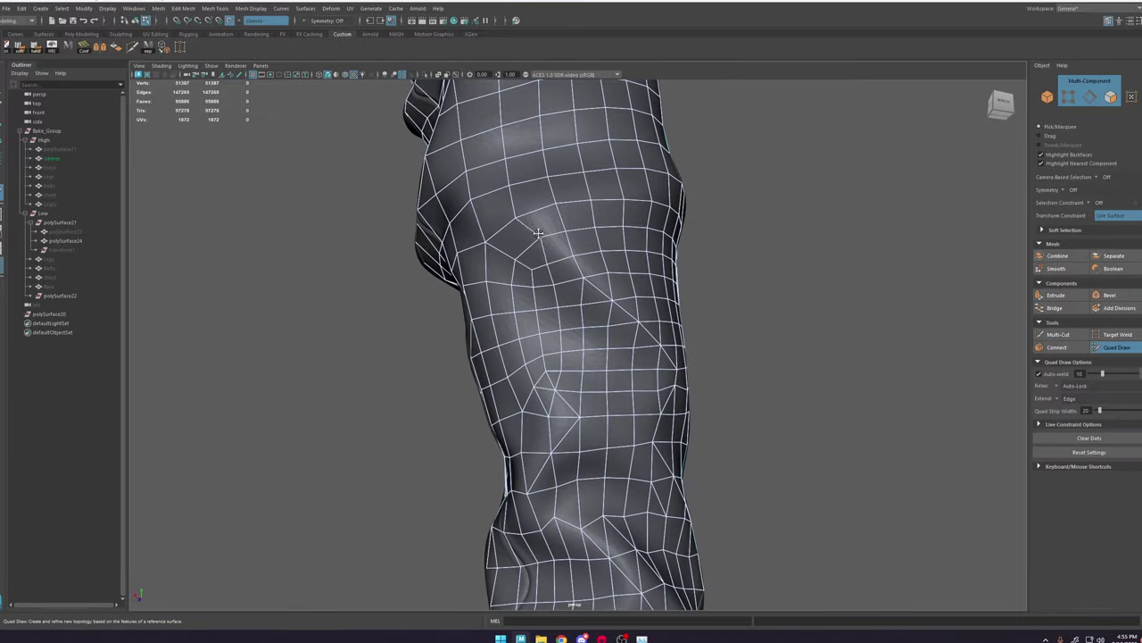
pyautogui.hotkey('ctrl', 'shift', 'x')
pyautogui.click(538, 236)
pyautogui.click(585, 261)
pyautogui.moveTo(585, 261)
pyautogui.keyDown('alt'); pyautogui.mouseDown()
pyautogui.moveTo(650, 361)
pyautogui.moveTo(574, 260)
pyautogui.mouseUp(); pyautogui.keyUp('alt')
pyautogui.click(574, 260)
pyautogui.click(602, 300)
pyautogui.keyDown('alt'); pyautogui.moveTo(656, 364); pyautogui.dragTo(627, 280); pyautogui.keyUp('alt')
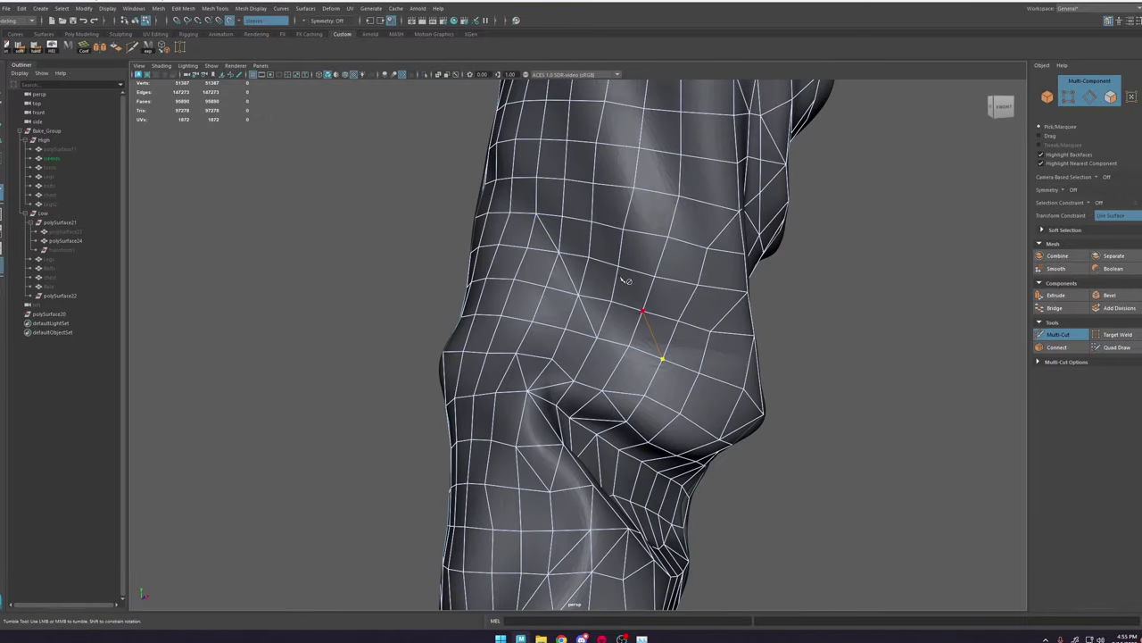
pyautogui.click(611, 302)
pyautogui.click(631, 347)
pyautogui.rightClick(630, 346)
# Step: Extend a cut across the sleeve up toward the shoulder
pyautogui.keyDown('alt'); pyautogui.moveTo(631, 346); pyautogui.dragTo(581, 357); pyautogui.keyUp('alt')
pyautogui.keyDown('alt'); pyautogui.moveTo(580, 357); pyautogui.dragTo(598, 419, button='middle'); pyautogui.keyUp('alt')
pyautogui.click(606, 398)
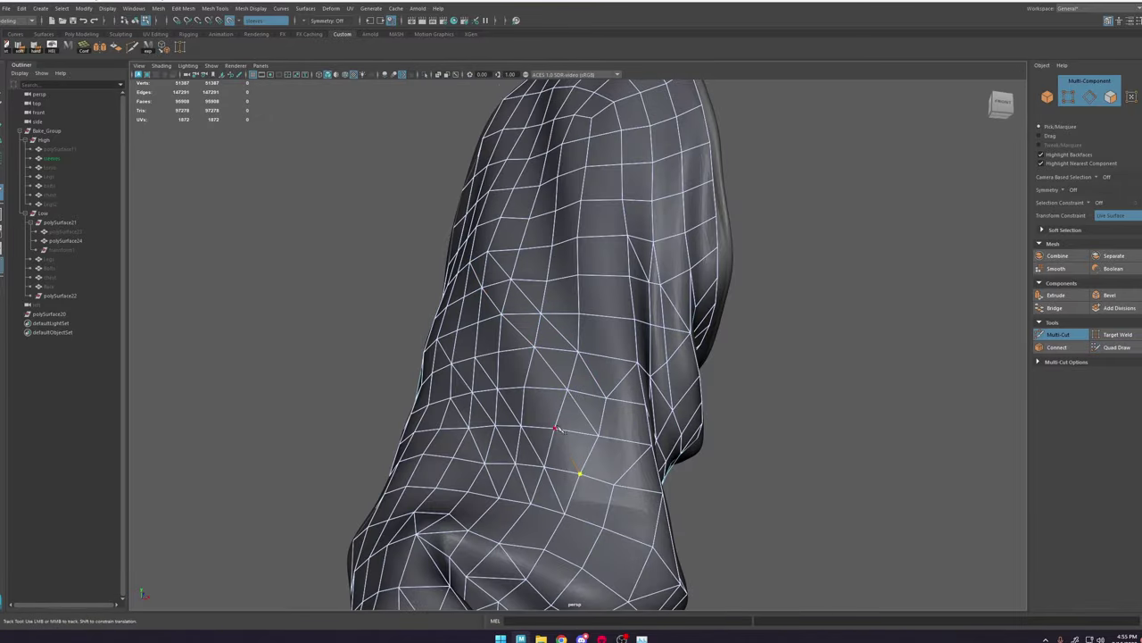
pyautogui.click(554, 427)
pyautogui.click(524, 388)
pyautogui.click(498, 350)
pyautogui.rightClick(498, 351)
pyautogui.keyDown('alt'); pyautogui.moveTo(498, 351); pyautogui.dragTo(546, 223); pyautogui.keyUp('alt')
# Step: Add cuts on the shoulder and another from the lower sleeve to the upper arm
pyautogui.click(546, 177)
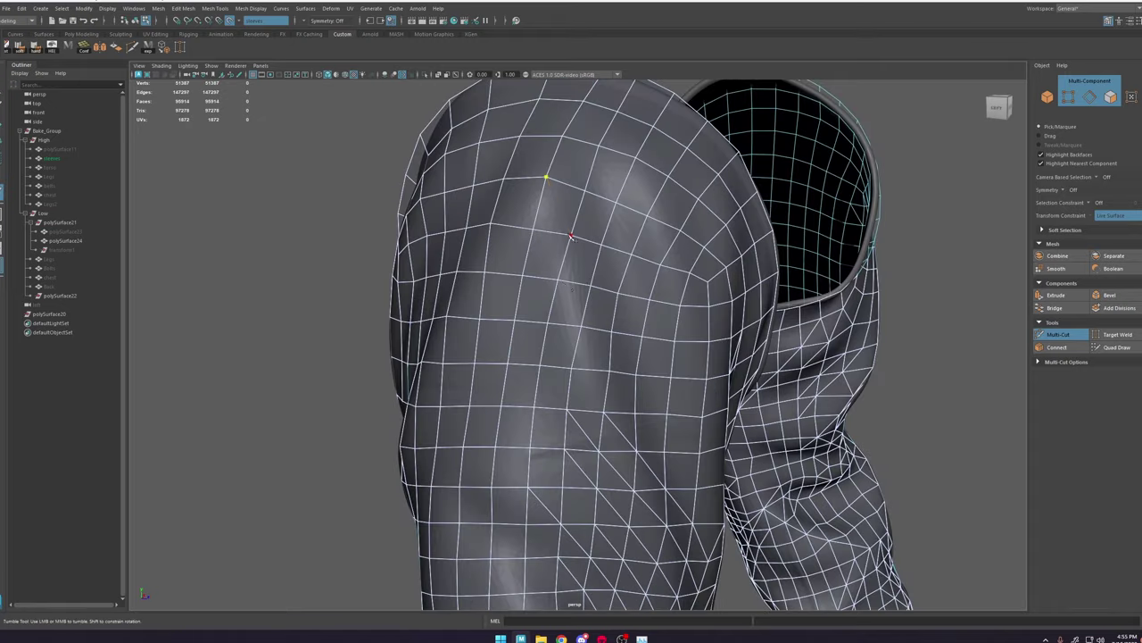
pyautogui.click(610, 371)
pyautogui.click(637, 413)
pyautogui.hotkey('ctrl', 'shift', 'q')
pyautogui.keyDown('alt'); pyautogui.moveTo(455, 402); pyautogui.dragTo(571, 428); pyautogui.keyUp('alt')
pyautogui.hotkey('ctrl', 'shift', 'x')
pyautogui.click(485, 555)
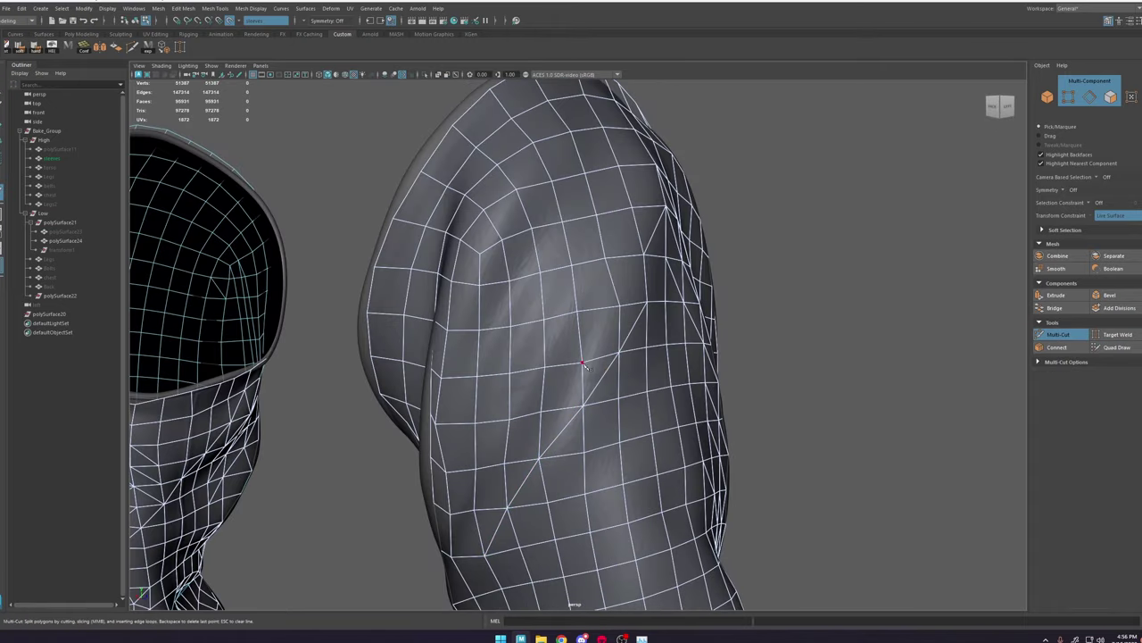
pyautogui.click(476, 423)
pyautogui.rightClick(475, 422)
pyautogui.keyDown('alt'); pyautogui.moveTo(482, 419); pyautogui.dragTo(612, 352); pyautogui.keyUp('alt')
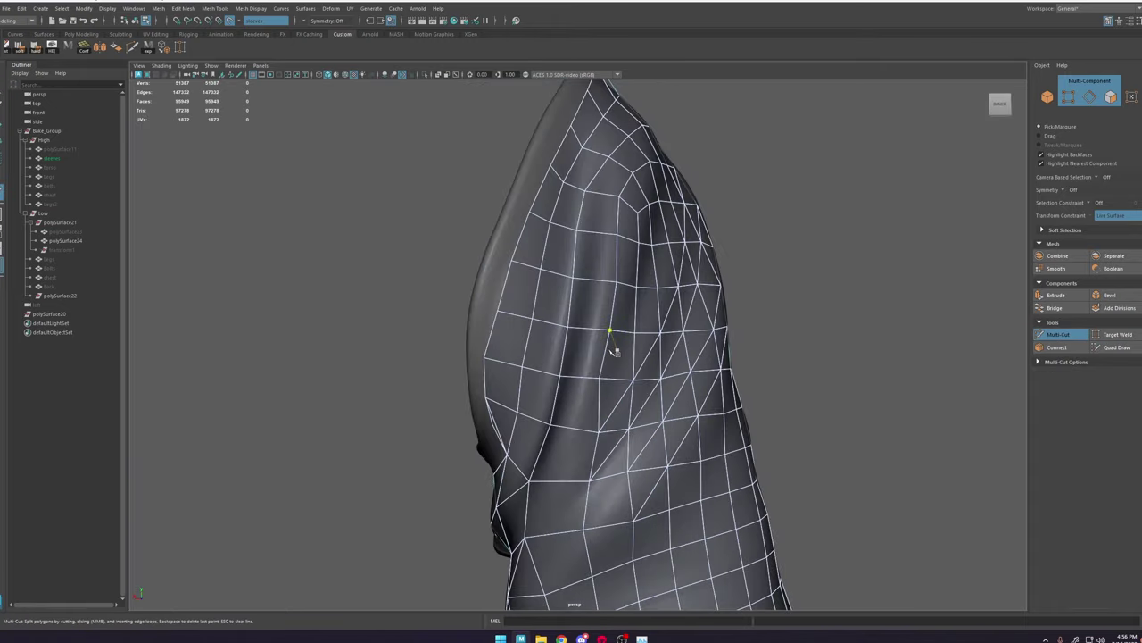
pyautogui.hotkey('ctrl', 'shift', 'q')
# Step: Place further cuts across the sleeve while moving the view up along the robe
pyautogui.keyDown('alt'); pyautogui.moveTo(612, 268); pyautogui.dragTo(661, 295); pyautogui.keyUp('alt')
pyautogui.hotkey('ctrl', 'shift', 'x')
pyautogui.click(638, 369)
pyautogui.moveTo(644, 410)
pyautogui.keyDown('alt'); pyautogui.mouseDown()
pyautogui.moveTo(574, 420)
pyautogui.moveTo(664, 406)
pyautogui.mouseUp(); pyautogui.keyUp('alt')
pyautogui.click(1116, 347)
pyautogui.keyDown('alt'); pyautogui.moveTo(696, 143); pyautogui.dragTo(745, 174); pyautogui.keyUp('alt')
pyautogui.click(1055, 336)
pyautogui.keyDown('alt'); pyautogui.moveTo(625, 572); pyautogui.dragTo(630, 417, button='middle'); pyautogui.keyUp('alt')
pyautogui.hotkey('ctrl', 'shift', 'q')
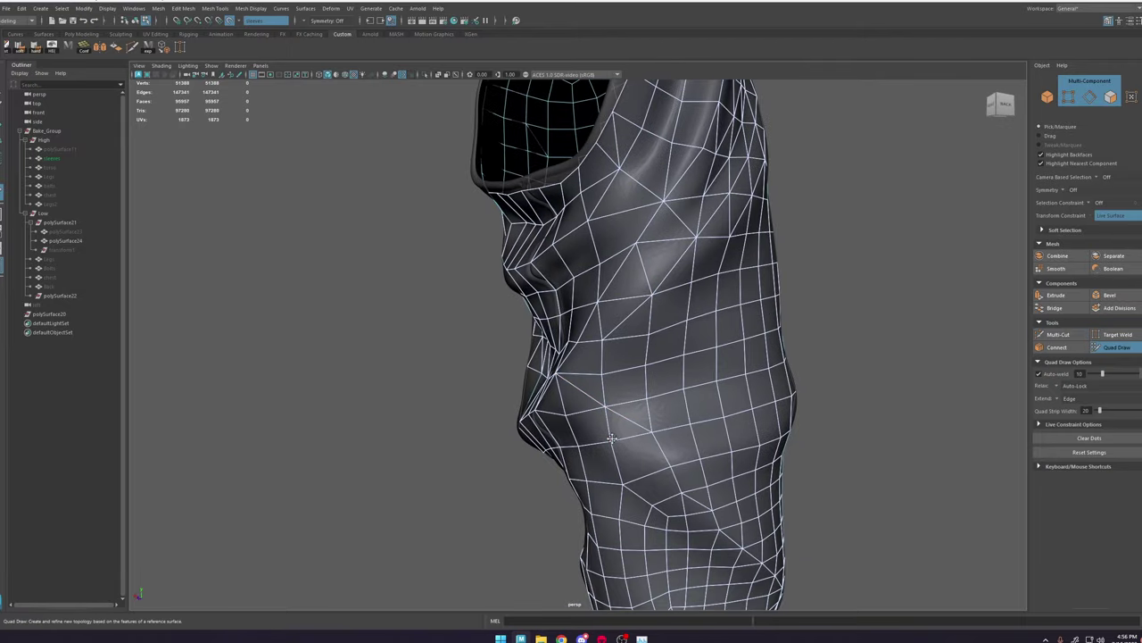
pyautogui.hotkey('ctrl', 'shift', 'x')
pyautogui.keyDown('alt'); pyautogui.moveTo(652, 518); pyautogui.dragTo(622, 415, button='middle'); pyautogui.keyUp('alt')
# Step: Cut two edges across the sleeve and move a vertex to fit the sculpted surface
pyautogui.click(590, 399)
pyautogui.click(644, 433)
pyautogui.click(671, 452)
pyautogui.keyDown('alt'); pyautogui.moveTo(622, 415); pyautogui.dragTo(561, 367); pyautogui.keyUp('alt')
pyautogui.click(566, 366)
pyautogui.click(605, 380)
pyautogui.click(641, 394)
pyautogui.rightClick(747, 460)
pyautogui.keyDown('alt'); pyautogui.moveTo(746, 460); pyautogui.dragTo(645, 334); pyautogui.keyUp('alt')
pyautogui.keyDown('alt'); pyautogui.moveTo(646, 334); pyautogui.dragTo(606, 268, button='middle'); pyautogui.keyUp('alt')
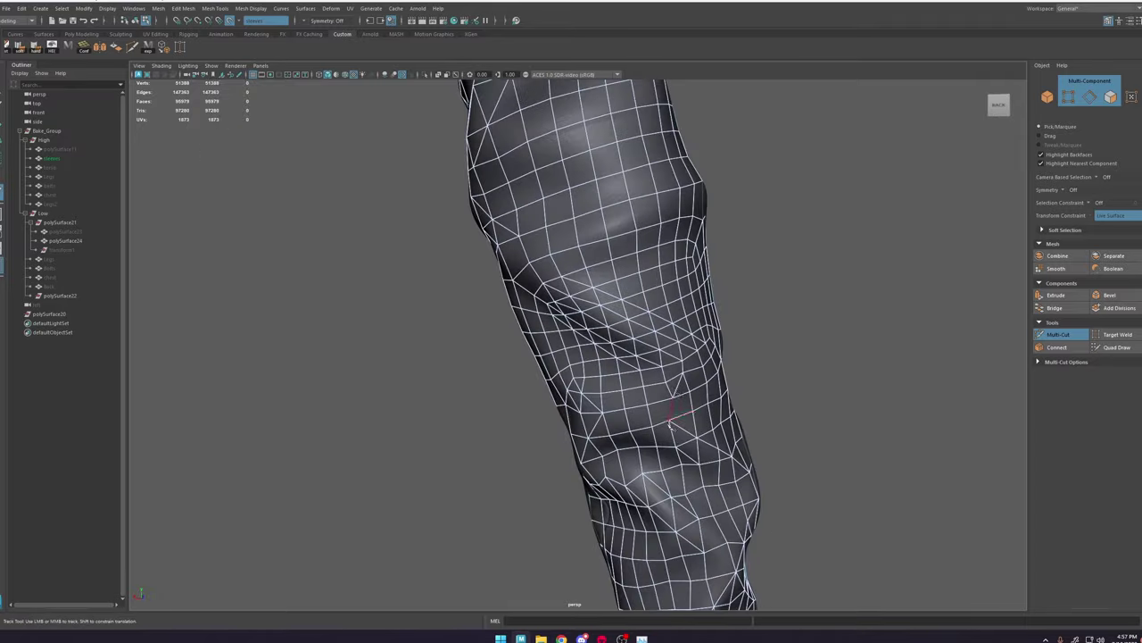
pyautogui.keyDown('alt'); pyautogui.moveTo(607, 267); pyautogui.dragTo(633, 461); pyautogui.keyUp('alt')
# Step: Add another cut line across the lower part of the sleeve
pyautogui.hotkey('ctrl', 'shift', 'q')
pyautogui.moveTo(552, 511); pyautogui.dragTo(543, 527)
pyautogui.keyDown('alt'); pyautogui.moveTo(543, 527); pyautogui.dragTo(569, 470, button='middle'); pyautogui.keyUp('alt')
pyautogui.hotkey('ctrl', 'shift', 'x')
pyautogui.click(551, 501)
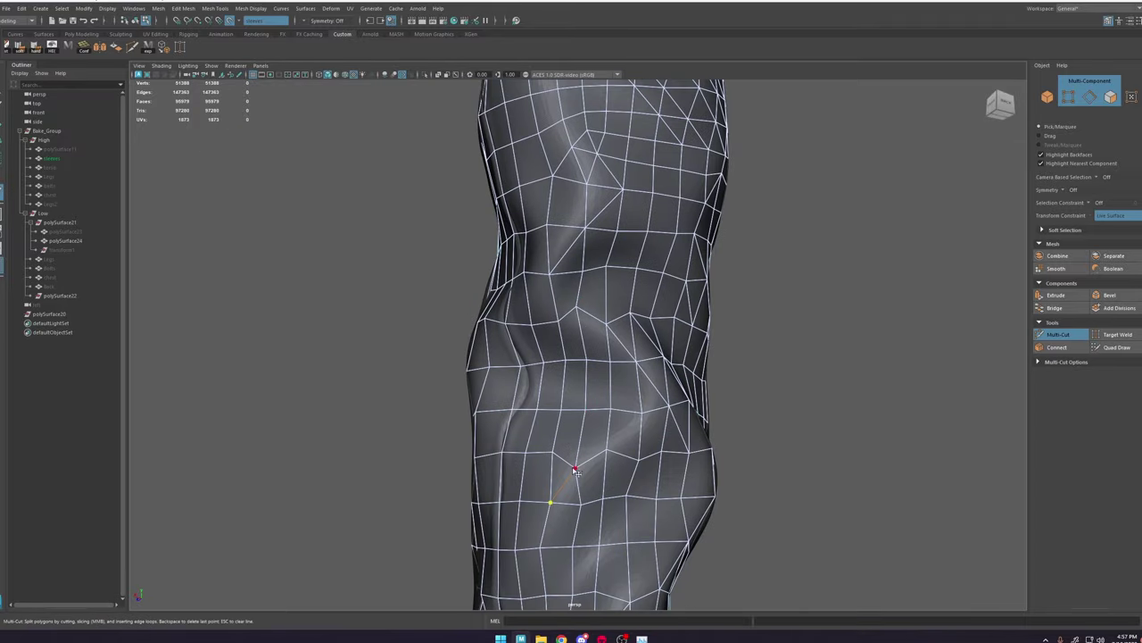
pyautogui.moveTo(642, 416)
pyautogui.keyDown('alt'); pyautogui.mouseDown()
pyautogui.moveTo(569, 480)
pyautogui.moveTo(708, 398)
pyautogui.moveTo(620, 301)
pyautogui.moveTo(571, 387)
pyautogui.moveTo(406, 373)
pyautogui.mouseUp(); pyautogui.keyUp('alt')
pyautogui.click(540, 476)
pyautogui.rightClick(540, 476)
pyautogui.hotkey('ctrl', 'shift', 'q')
# Step: Add cuts on the back and left side of the sleeve
pyautogui.hotkey('ctrl', 'shift', 'x')
pyautogui.click(519, 365)
pyautogui.rightClick(524, 367)
pyautogui.keyDown('alt'); pyautogui.moveTo(499, 383); pyautogui.dragTo(535, 361, button='middle'); pyautogui.keyUp('alt')
pyautogui.click(550, 357)
pyautogui.keyDown('alt'); pyautogui.moveTo(553, 320); pyautogui.dragTo(475, 355); pyautogui.keyUp('alt')
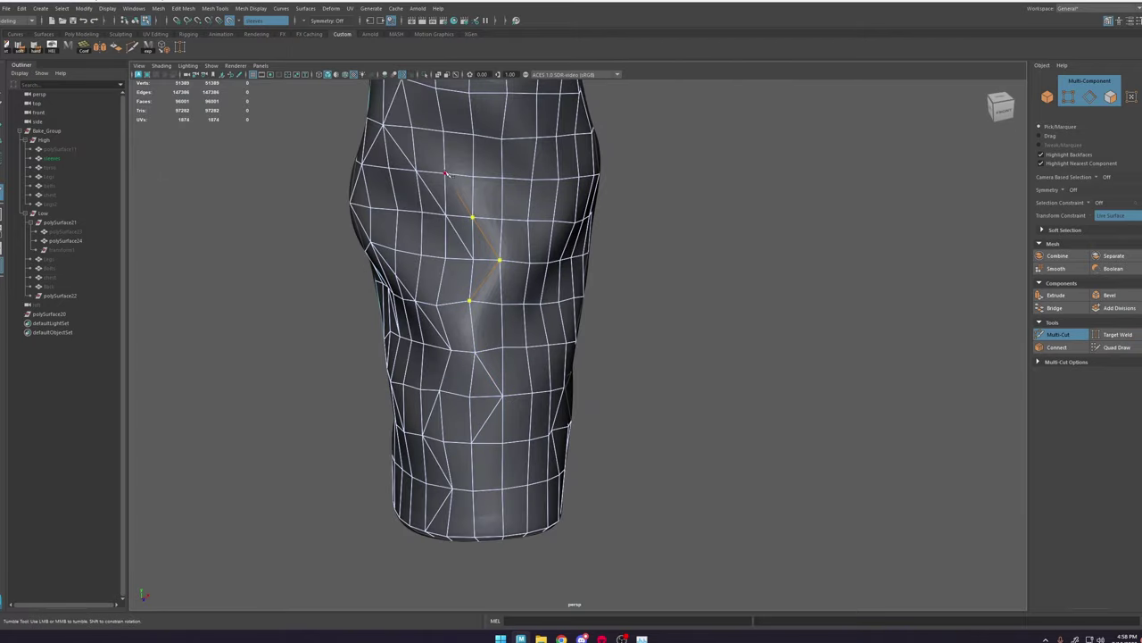
pyautogui.click(445, 173)
pyautogui.click(417, 130)
pyautogui.rightClick(418, 130)
pyautogui.keyDown('alt'); pyautogui.moveTo(417, 130); pyautogui.dragTo(437, 192); pyautogui.keyUp('alt')
# Step: Cut a multi-point edge spanning the sleeve's upper area
pyautogui.click(447, 213)
pyautogui.click(473, 256)
pyautogui.click(530, 262)
pyautogui.click(550, 304)
pyautogui.rightClick(550, 304)
pyautogui.keyDown('alt'); pyautogui.moveTo(550, 305); pyautogui.dragTo(470, 402); pyautogui.keyUp('alt')
pyautogui.hotkey('ctrl', 'shift', 'q')
# Step: Add a three-point cut across the other side of the sleeve
pyautogui.hotkey('ctrl', 'shift', 'x')
pyautogui.click(423, 429)
pyautogui.click(472, 406)
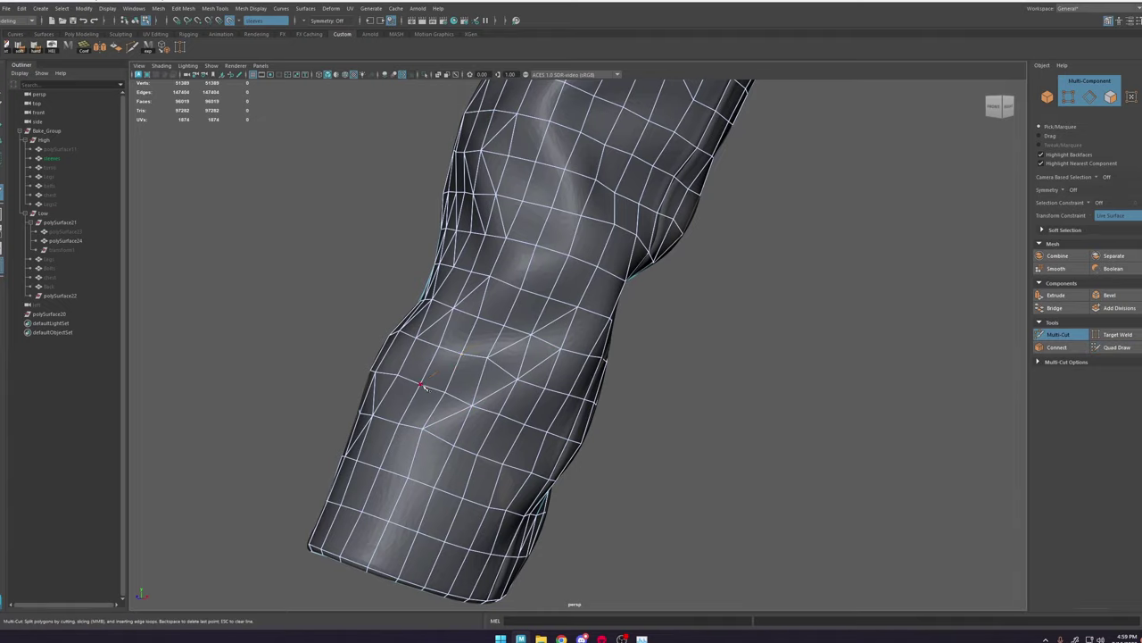
pyautogui.click(398, 375)
pyautogui.press('w')
pyautogui.click(576, 344)
pyautogui.hotkey('ctrl', 'shift', 'q')
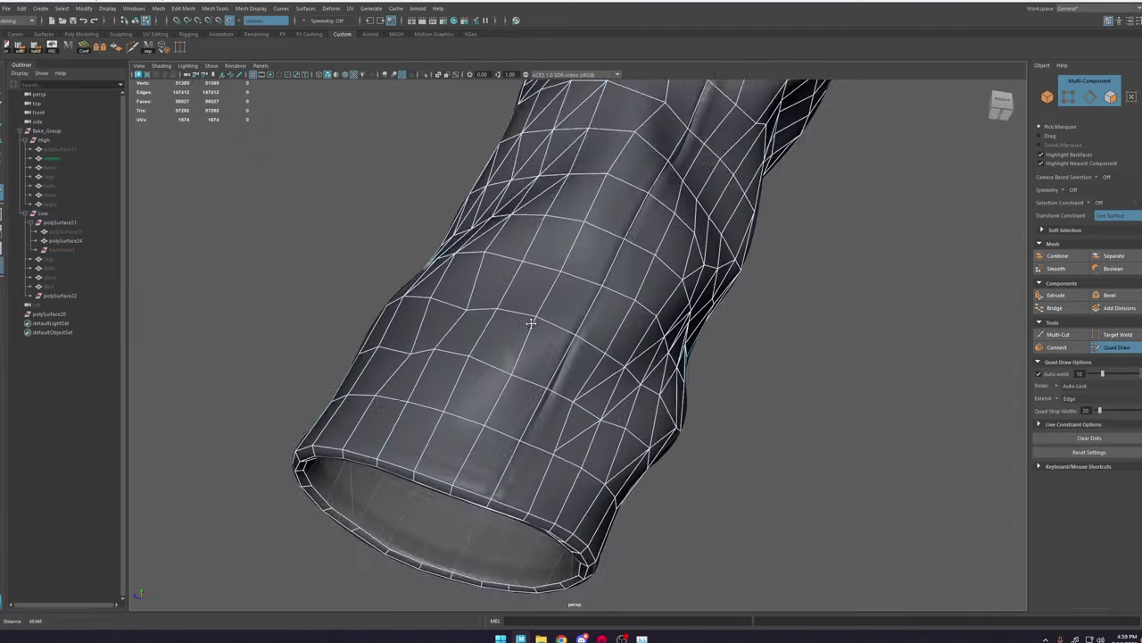
pyautogui.hotkey('ctrl', 'shift', 'x')
pyautogui.keyDown('alt'); pyautogui.moveTo(620, 308); pyautogui.dragTo(929, 309); pyautogui.keyUp('alt')
# Step: Add several short cut segments on the sleeve and begin one more cut
pyautogui.hotkey('ctrl', 'shift', 'q')
pyautogui.hotkey('ctrl', 'shift', 'x')
pyautogui.click(451, 314)
pyautogui.moveTo(571, 295)
pyautogui.keyDown('alt'); pyautogui.mouseDown()
pyautogui.moveTo(535, 312)
pyautogui.moveTo(553, 321)
pyautogui.mouseUp(); pyautogui.keyUp('alt')
pyautogui.click(521, 288)
pyautogui.hotkey('ctrl', 'shift', 'q')
pyautogui.hotkey('ctrl', 'shift', 'x')
pyautogui.click(486, 244)
pyautogui.click(472, 289)
pyautogui.hotkey('ctrl', 'shift', 'q')
pyautogui.moveTo(428, 271)
pyautogui.keyDown('alt'); pyautogui.mouseDown()
pyautogui.moveTo(396, 232)
pyautogui.moveTo(525, 336)
pyautogui.moveTo(500, 331)
pyautogui.mouseUp(); pyautogui.keyUp('alt')
pyautogui.hotkey('ctrl', 'shift', 'x')
pyautogui.click(367, 236)
# Step: Slice new Multi-Cut edges across the first sleeve and nudge its vertices onto the surface
pyautogui.scroll(-5, 383, 240)
pyautogui.click(512, 359)
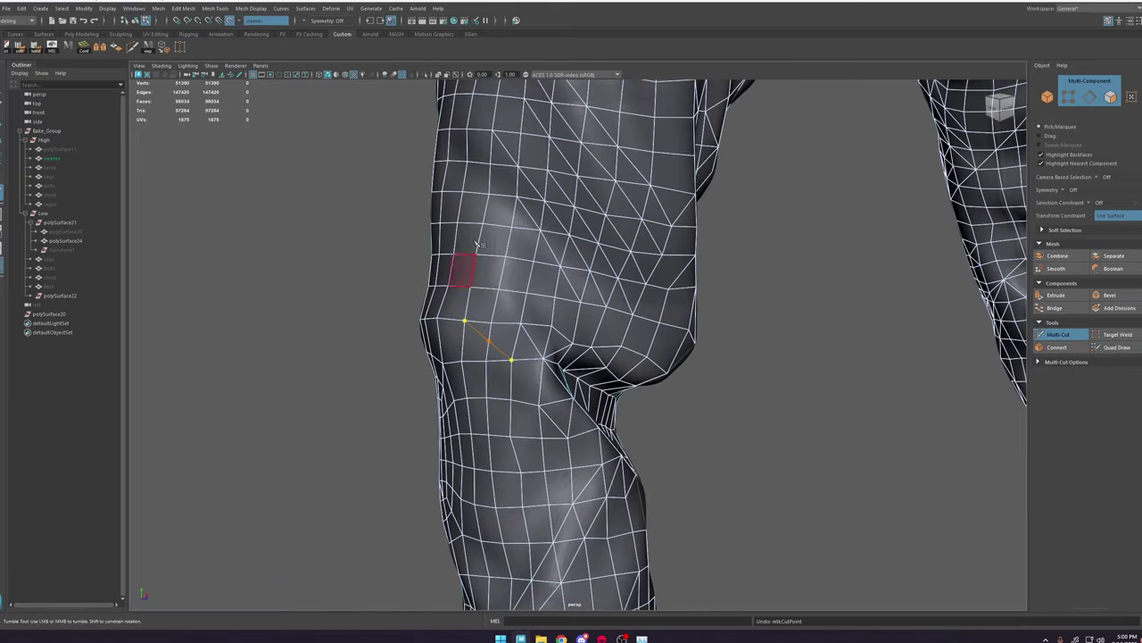
pyautogui.keyDown('alt'); pyautogui.moveTo(477, 250); pyautogui.dragTo(466, 344); pyautogui.keyUp('alt')
pyautogui.moveTo(450, 268)
pyautogui.keyDown('alt'); pyautogui.mouseDown()
pyautogui.moveTo(536, 275)
pyautogui.moveTo(510, 265)
pyautogui.mouseUp(); pyautogui.keyUp('alt')
pyautogui.hotkey('ctrl', 'shift', 'q')
pyautogui.keyDown('shift'); pyautogui.moveTo(532, 201); pyautogui.dragTo(533, 272); pyautogui.keyUp('shift')
pyautogui.hotkey('ctrl', 'shift', 'x')
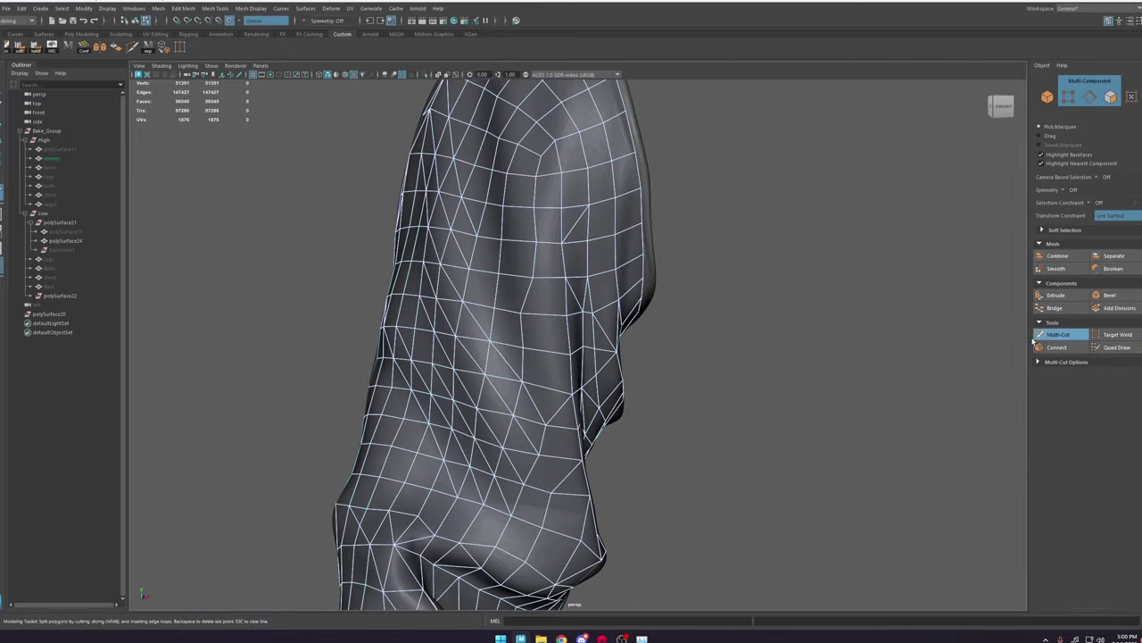
pyautogui.click(534, 277)
pyautogui.click(547, 424)
pyautogui.rightClick(549, 426)
pyautogui.click(517, 347)
pyautogui.rightClick(517, 346)
# Step: Continue adding cut points along the sleeve from new viewing angles
pyautogui.keyDown('alt'); pyautogui.moveTo(505, 126); pyautogui.dragTo(497, 206, button='middle'); pyautogui.keyUp('alt')
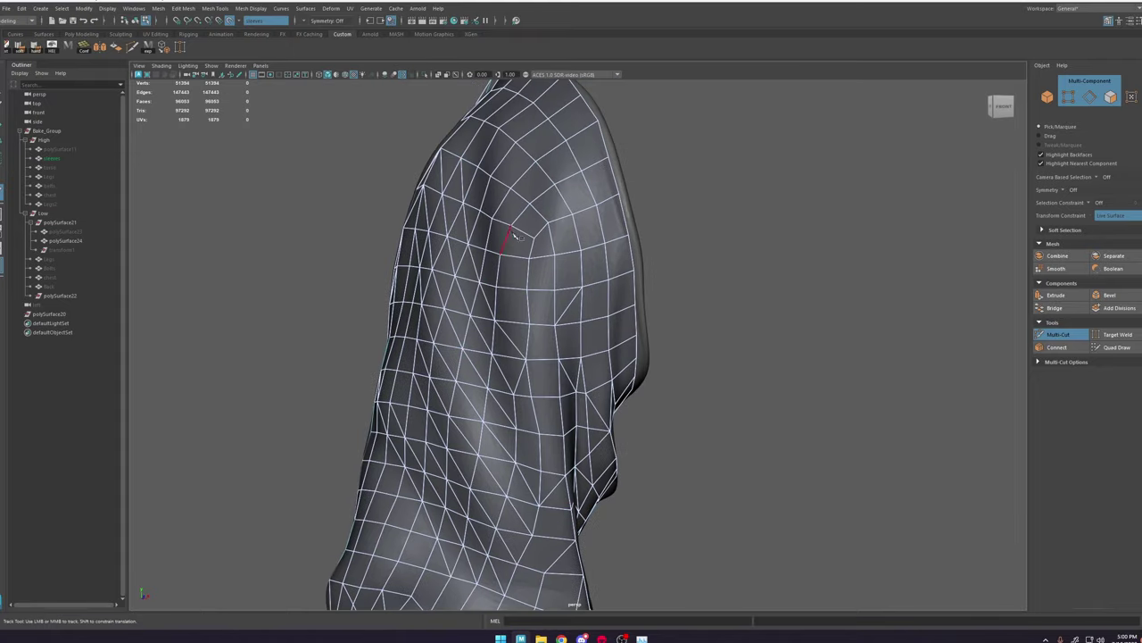
pyautogui.keyDown('alt'); pyautogui.moveTo(475, 145); pyautogui.dragTo(535, 100); pyautogui.keyUp('alt')
pyautogui.hotkey('ctrl', 'shift', 'q')
pyautogui.keyDown('alt'); pyautogui.moveTo(571, 268); pyautogui.dragTo(491, 357); pyautogui.keyUp('alt')
pyautogui.scroll(-3, 539, 296)
pyautogui.hotkey('ctrl', 'shift', 'x')
pyautogui.keyDown('alt'); pyautogui.moveTo(455, 437); pyautogui.dragTo(527, 327); pyautogui.keyUp('alt')
pyautogui.moveTo(640, 301)
pyautogui.keyDown('alt'); pyautogui.mouseDown()
pyautogui.moveTo(714, 299)
pyautogui.moveTo(683, 308)
pyautogui.mouseUp(); pyautogui.keyUp('alt')
pyautogui.hotkey('ctrl', 'shift', 'q')
pyautogui.keyDown('alt'); pyautogui.moveTo(540, 330); pyautogui.dragTo(595, 305); pyautogui.keyUp('alt')
pyautogui.hotkey('ctrl', 'shift', 'x')
pyautogui.click(574, 313)
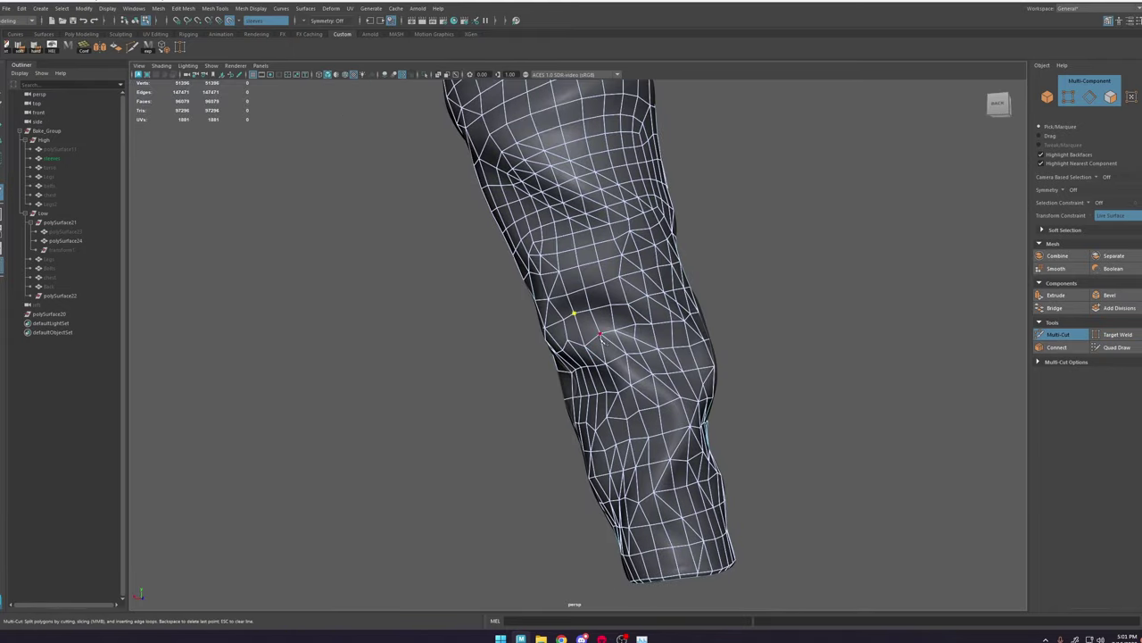
pyautogui.moveTo(614, 236)
pyautogui.keyDown('alt'); pyautogui.mouseDown()
pyautogui.moveTo(714, 326)
pyautogui.moveTo(682, 332)
pyautogui.mouseUp(); pyautogui.keyUp('alt')
# Step: Adjust the live surface snapping settings and make a short cut on the sleeve
pyautogui.click(1116, 347)
pyautogui.click(1052, 322)
pyautogui.scroll(3, 702, 319)
pyautogui.click(1056, 296)
pyautogui.click(1054, 398)
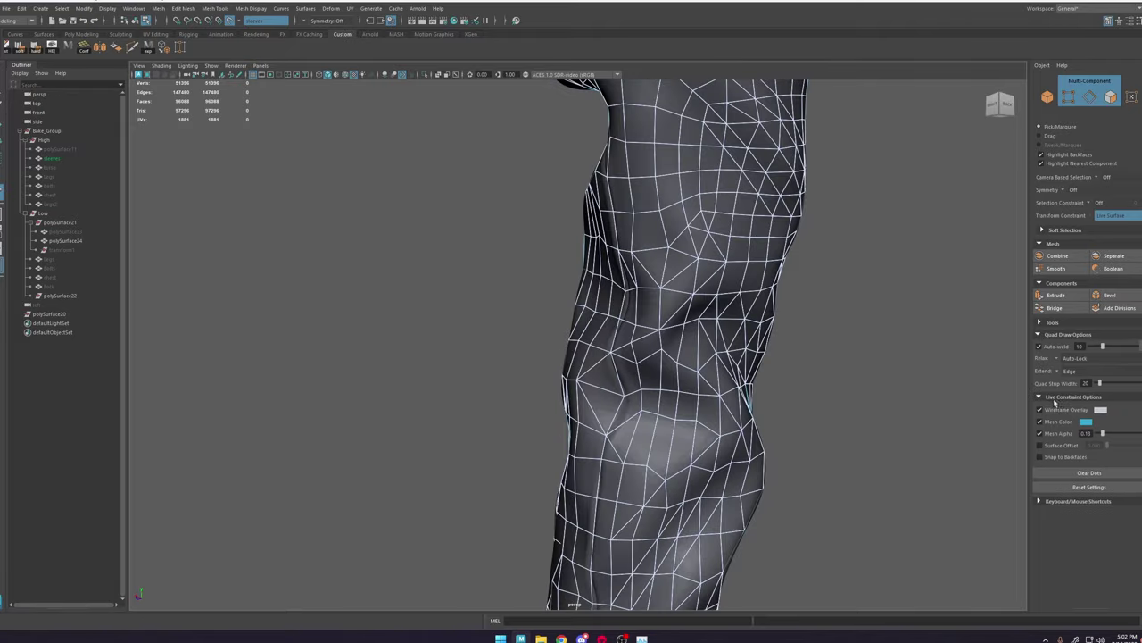
pyautogui.click(1053, 322)
pyautogui.click(1057, 334)
pyautogui.click(623, 395)
pyautogui.click(642, 410)
pyautogui.click(1115, 348)
pyautogui.keyDown('alt'); pyautogui.moveTo(692, 426); pyautogui.dragTo(660, 406); pyautogui.keyUp('alt')
pyautogui.hotkey('ctrl', 'shift', 'x')
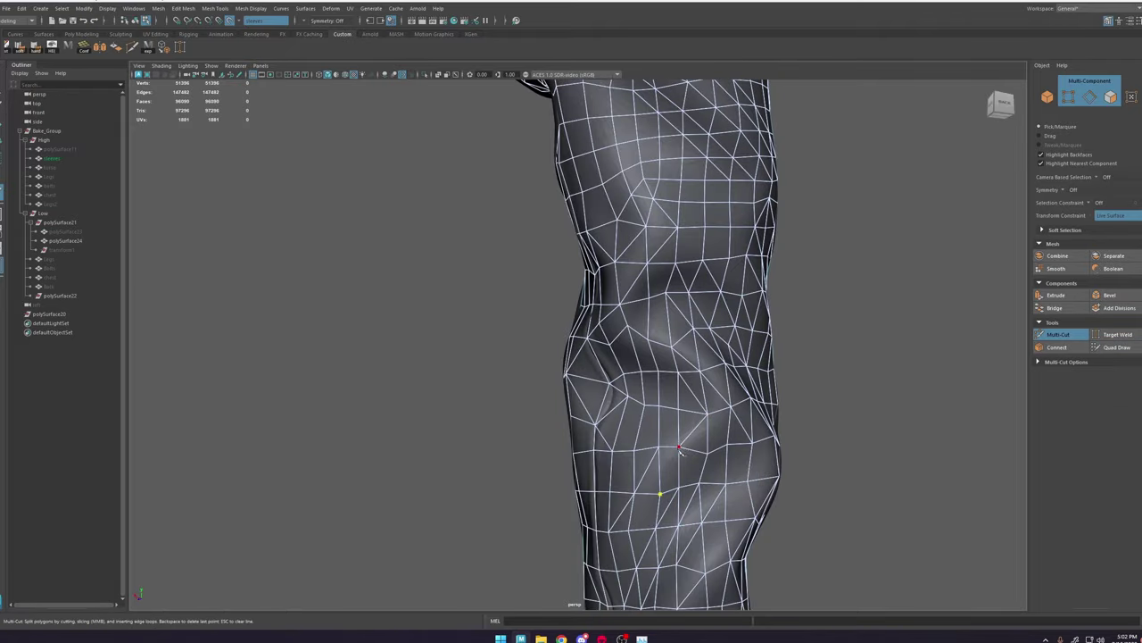
# Step: Slice a two-point cut line near the sleeve cuff
pyautogui.keyDown('alt'); pyautogui.moveTo(680, 451); pyautogui.dragTo(717, 365); pyautogui.keyUp('alt')
pyautogui.keyDown('alt'); pyautogui.moveTo(716, 366); pyautogui.dragTo(640, 276, button='middle'); pyautogui.keyUp('alt')
pyautogui.click(554, 426)
pyautogui.click(538, 467)
pyautogui.rightClick(538, 467)
pyautogui.keyDown('alt'); pyautogui.moveTo(539, 466); pyautogui.dragTo(607, 402); pyautogui.keyUp('alt')
pyautogui.keyDown('alt'); pyautogui.moveTo(607, 402); pyautogui.dragTo(507, 395, button='middle'); pyautogui.keyUp('alt')
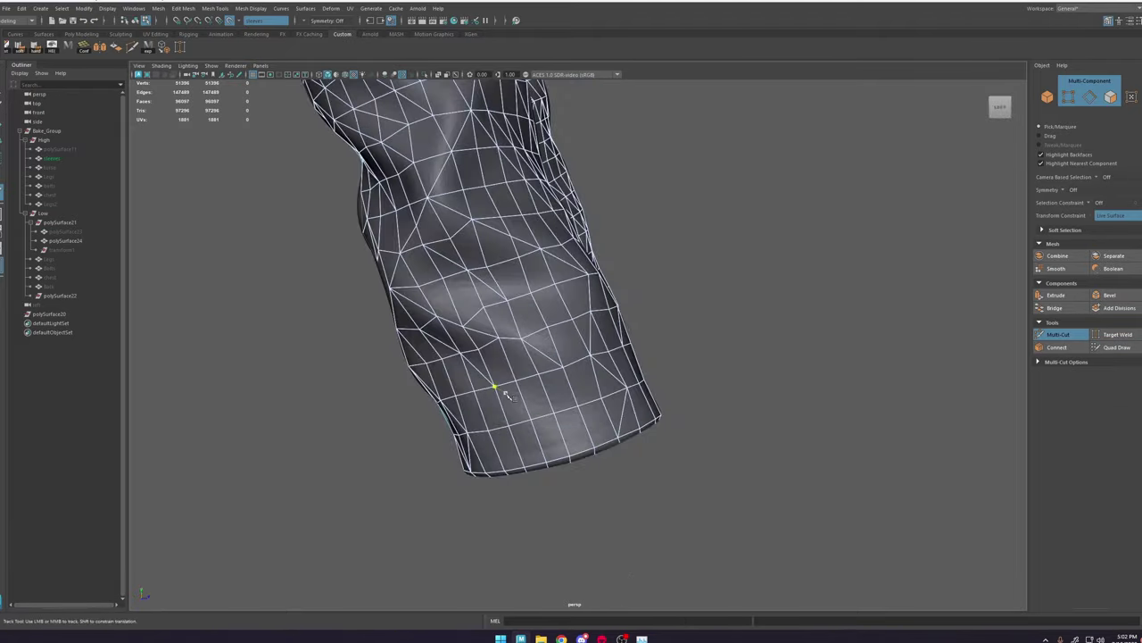
pyautogui.keyDown('alt'); pyautogui.moveTo(507, 396); pyautogui.dragTo(502, 323); pyautogui.keyUp('alt')
# Step: Add a cut line running up the sleeve above the cuff and commit it
pyautogui.click(459, 292)
pyautogui.keyDown('alt'); pyautogui.moveTo(459, 292); pyautogui.dragTo(561, 278); pyautogui.keyUp('alt')
pyautogui.keyDown('alt'); pyautogui.moveTo(562, 278); pyautogui.dragTo(559, 392, button='middle'); pyautogui.keyUp('alt')
pyautogui.click(534, 222)
pyautogui.keyDown('alt'); pyautogui.moveTo(558, 259); pyautogui.dragTo(607, 295); pyautogui.keyUp('alt')
pyautogui.click(624, 305)
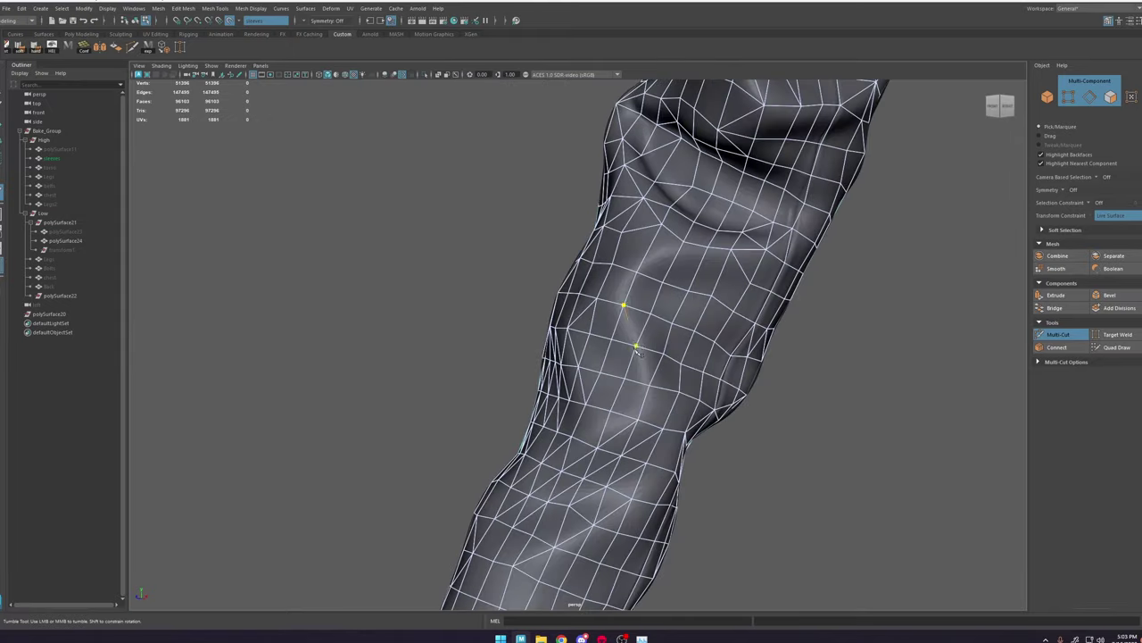
pyautogui.click(636, 347)
pyautogui.click(648, 386)
pyautogui.hotkey('ctrl', 'shift', 'q')
# Step: Move a sleeve vertex onto the surface and cut another edge nearby
pyautogui.click(1061, 335)
pyautogui.moveTo(693, 187)
pyautogui.mouseDown()
pyautogui.moveTo(685, 194)
pyautogui.moveTo(714, 205)
pyautogui.moveTo(683, 201)
pyautogui.mouseUp()
pyautogui.click(1115, 347)
pyautogui.click(1060, 334)
pyautogui.click(650, 177)
pyautogui.click(682, 200)
pyautogui.hotkey('ctrl', 'shift', 'q')
pyautogui.click(1060, 339)
# Step: Add several more cut lines around the cuff of the sleeve
pyautogui.moveTo(625, 295)
pyautogui.keyDown('alt'); pyautogui.mouseDown()
pyautogui.moveTo(576, 336)
pyautogui.moveTo(548, 388)
pyautogui.mouseUp(); pyautogui.keyUp('alt')
pyautogui.keyDown('alt'); pyautogui.moveTo(668, 295); pyautogui.dragTo(549, 393, button='middle'); pyautogui.keyUp('alt')
pyautogui.keyDown('alt'); pyautogui.moveTo(548, 390); pyautogui.dragTo(500, 312); pyautogui.keyUp('alt')
pyautogui.click(512, 234)
pyautogui.keyDown('alt'); pyautogui.moveTo(499, 312); pyautogui.dragTo(464, 357, button='right'); pyautogui.keyUp('alt')
pyautogui.click(423, 445)
pyautogui.click(511, 396)
pyautogui.rightClick(511, 397)
pyautogui.keyDown('alt'); pyautogui.moveTo(510, 396); pyautogui.dragTo(584, 309, button='middle'); pyautogui.keyUp('alt')
pyautogui.click(560, 369)
pyautogui.click(531, 400)
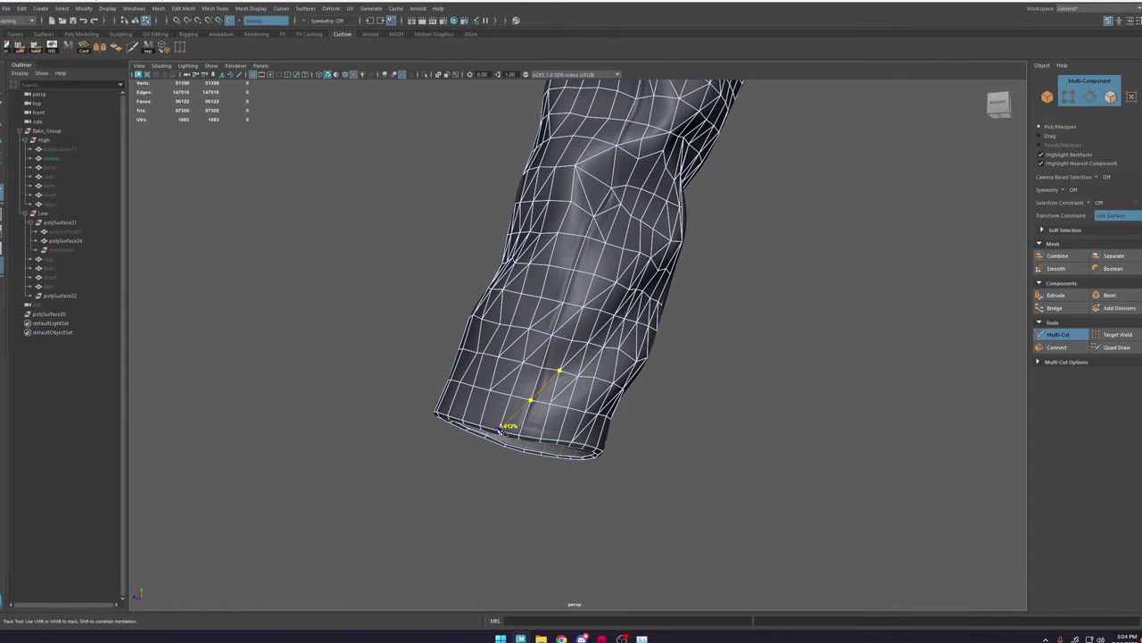
pyautogui.click(572, 341)
pyautogui.press('w')
pyautogui.hotkey('ctrl', 'shift', 'x')
# Step: Cut new edges across the other sleeve, including one long cut
pyautogui.keyDown('alt'); pyautogui.moveTo(569, 382); pyautogui.dragTo(526, 285); pyautogui.keyUp('alt')
pyautogui.click(534, 250)
pyautogui.click(556, 182)
pyautogui.moveTo(591, 143)
pyautogui.keyDown('alt'); pyautogui.mouseDown()
pyautogui.moveTo(544, 237)
pyautogui.moveTo(547, 367)
pyautogui.moveTo(619, 308)
pyautogui.moveTo(502, 253)
pyautogui.mouseUp(); pyautogui.keyUp('alt')
pyautogui.click(547, 234)
pyautogui.hotkey('ctrl', 'shift', 'q')
pyautogui.hotkey('ctrl', 'shift', 'x')
pyautogui.click(538, 402)
pyautogui.click(565, 374)
pyautogui.click(581, 331)
pyautogui.hotkey('ctrl', 'shift', 'q')
pyautogui.hotkey('ctrl', 'shift', 'x')
pyautogui.click(531, 263)
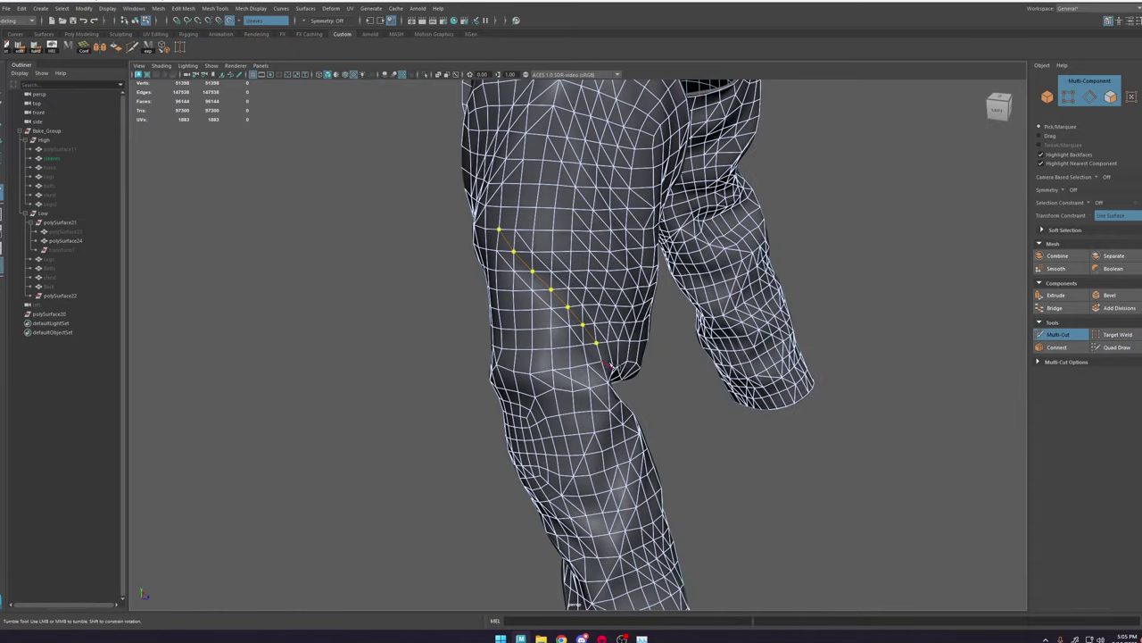
pyautogui.hotkey('ctrl', 'shift', 'q')
# Step: Slice a long edge down the length of the sleeve plus a short cross cut
pyautogui.keyDown('alt'); pyautogui.moveTo(611, 366); pyautogui.dragTo(685, 345); pyautogui.keyUp('alt')
pyautogui.hotkey('ctrl', 'shift', 'x')
pyautogui.click(561, 351)
pyautogui.click(566, 313)
pyautogui.click(587, 260)
pyautogui.keyDown('alt'); pyautogui.moveTo(600, 258); pyautogui.dragTo(574, 223); pyautogui.keyUp('alt')
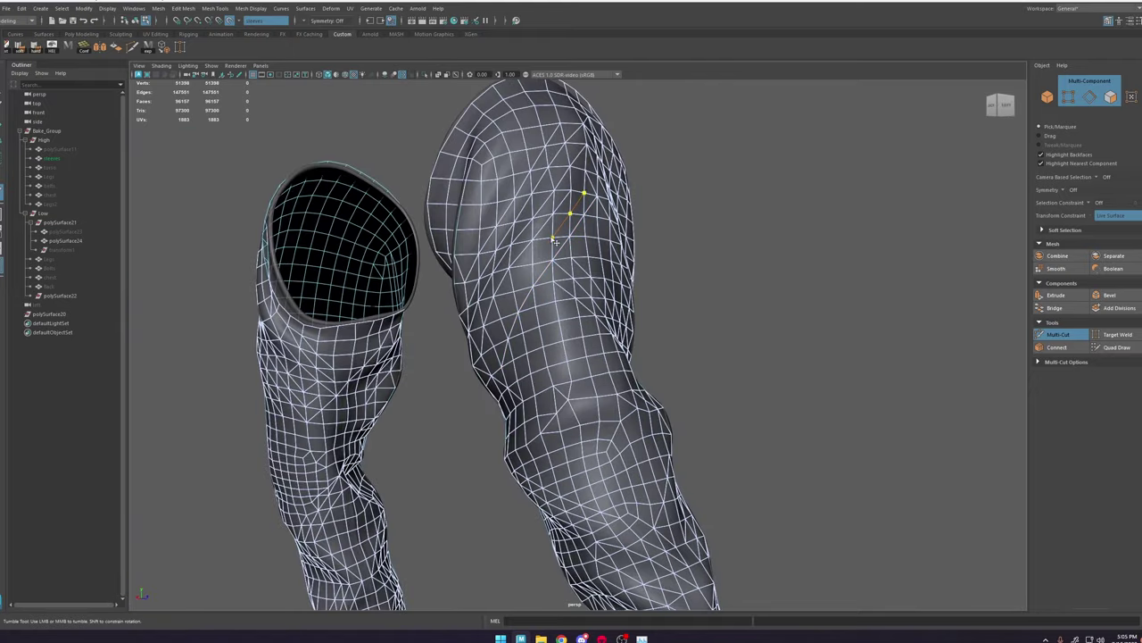
pyautogui.keyDown('alt'); pyautogui.moveTo(515, 360); pyautogui.dragTo(429, 353); pyautogui.keyUp('alt')
pyautogui.click(559, 329)
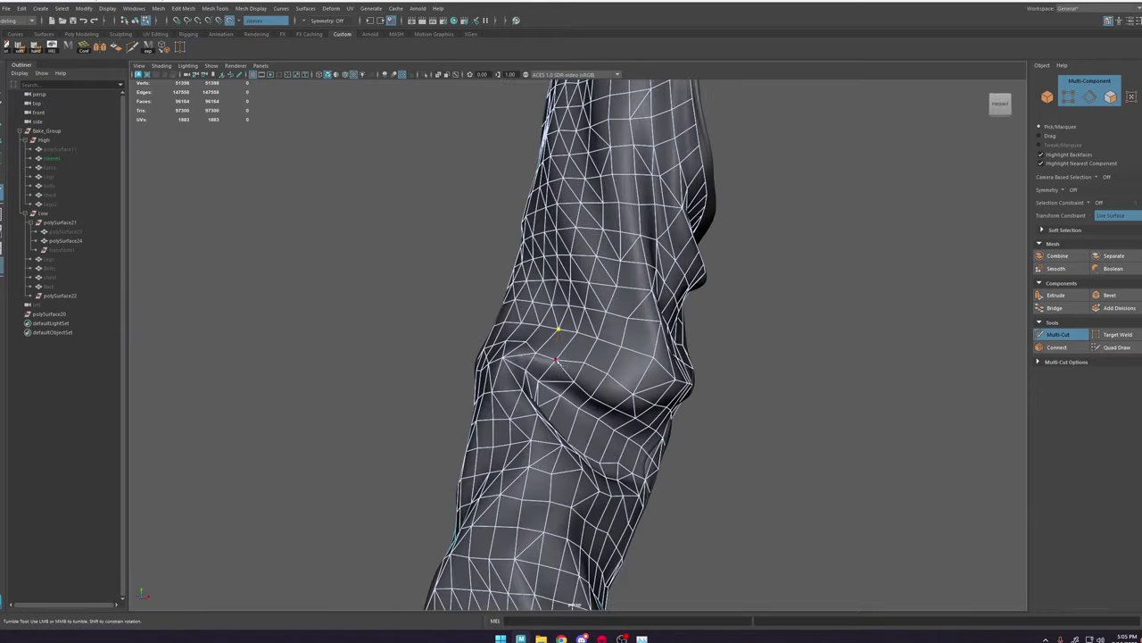
pyautogui.click(621, 346)
pyautogui.hotkey('ctrl', 'shift', 'q')
pyautogui.keyDown('alt'); pyautogui.moveTo(622, 184); pyautogui.dragTo(599, 237, button='middle'); pyautogui.keyUp('alt')
pyautogui.keyDown('alt'); pyautogui.moveTo(599, 237); pyautogui.dragTo(550, 362); pyautogui.keyUp('alt')
pyautogui.scroll(-2, 550, 362)
# Step: Add cut lines toward the sleeve's lower end
pyautogui.hotkey('ctrl', 'shift', 'x')
pyautogui.click(498, 391)
pyautogui.click(521, 419)
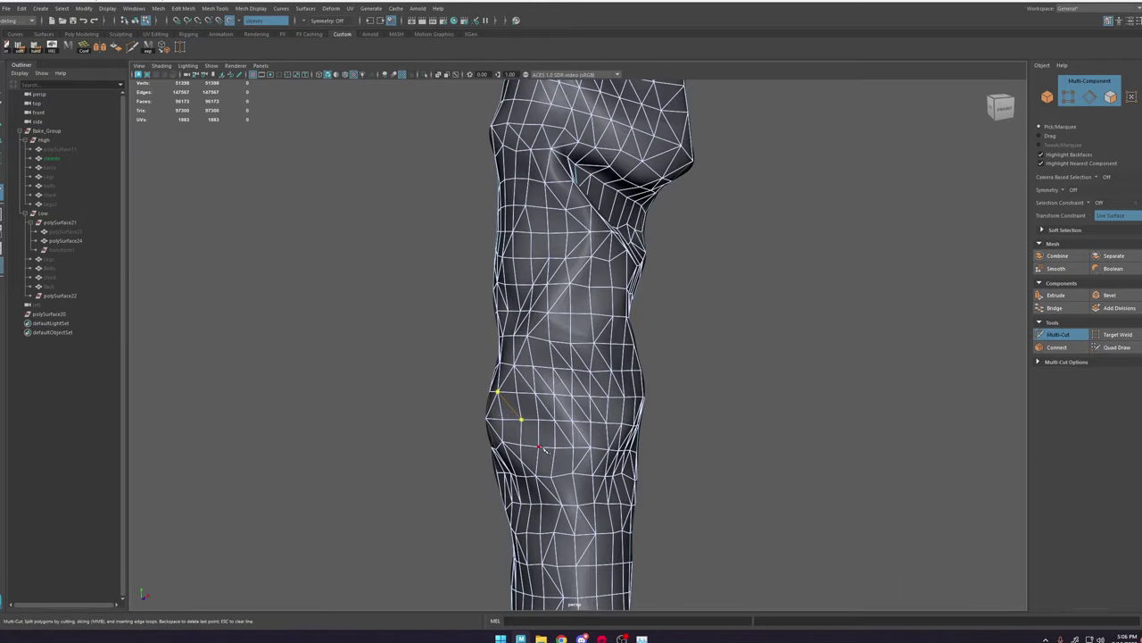
pyautogui.click(521, 448)
pyautogui.rightClick(521, 448)
pyautogui.moveTo(521, 448)
pyautogui.keyDown('alt'); pyautogui.mouseDown()
pyautogui.moveTo(470, 370)
pyautogui.moveTo(775, 273)
pyautogui.mouseUp(); pyautogui.keyUp('alt')
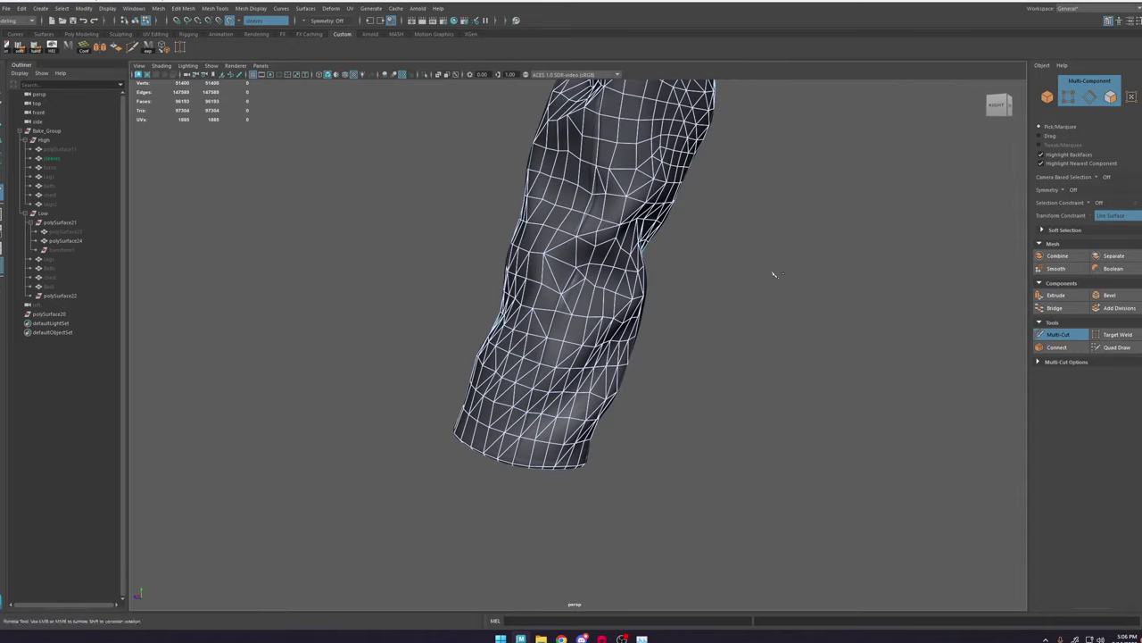
pyautogui.hotkey('ctrl', 'shift', 'q')
pyautogui.keyDown('alt'); pyautogui.moveTo(642, 143); pyautogui.dragTo(638, 250, button='middle'); pyautogui.keyUp('alt')
pyautogui.hotkey('ctrl', 'shift', 'x')
pyautogui.click(656, 232)
pyautogui.moveTo(638, 249)
pyautogui.keyDown('alt'); pyautogui.mouseDown()
pyautogui.moveTo(656, 232)
pyautogui.moveTo(758, 259)
pyautogui.moveTo(685, 252)
pyautogui.mouseUp(); pyautogui.keyUp('alt')
pyautogui.click(707, 217)
pyautogui.scroll(5, 685, 252)
pyautogui.click(1116, 348)
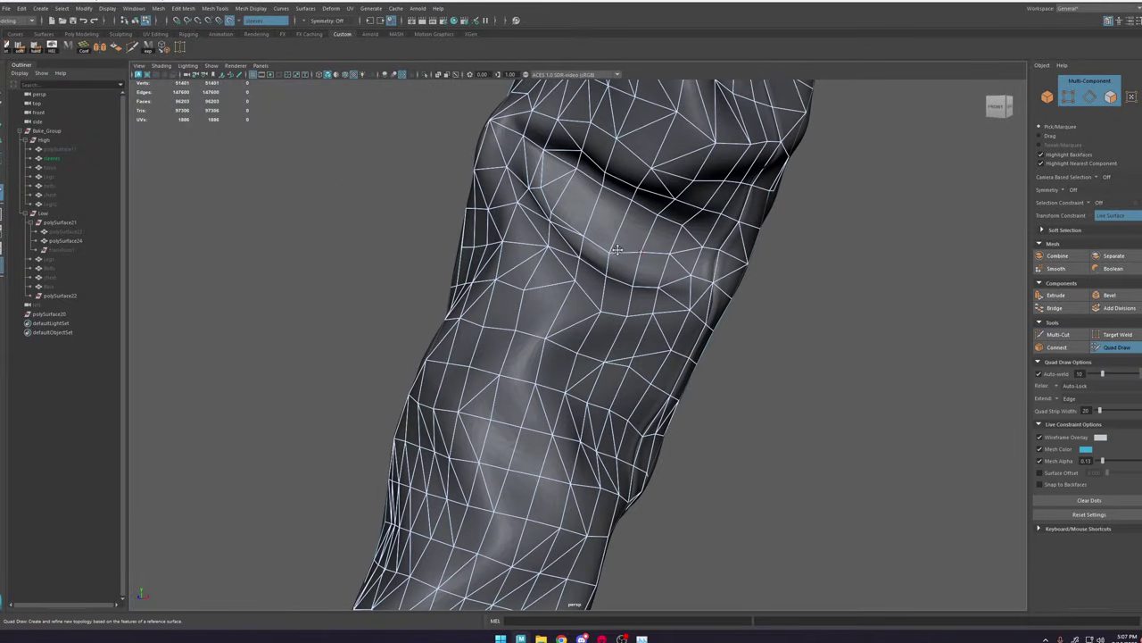
# Step: Slice new edges near the sleeve's top opening
pyautogui.keyDown('alt'); pyautogui.moveTo(591, 268); pyautogui.dragTo(578, 211); pyautogui.keyUp('alt')
pyautogui.scroll(-3, 611, 236)
pyautogui.moveTo(650, 255)
pyautogui.keyDown('alt'); pyautogui.mouseDown()
pyautogui.moveTo(611, 237)
pyautogui.moveTo(599, 285)
pyautogui.mouseUp(); pyautogui.keyUp('alt')
pyautogui.hotkey('ctrl', 'shift', 'x')
pyautogui.click(656, 318)
pyautogui.click(621, 346)
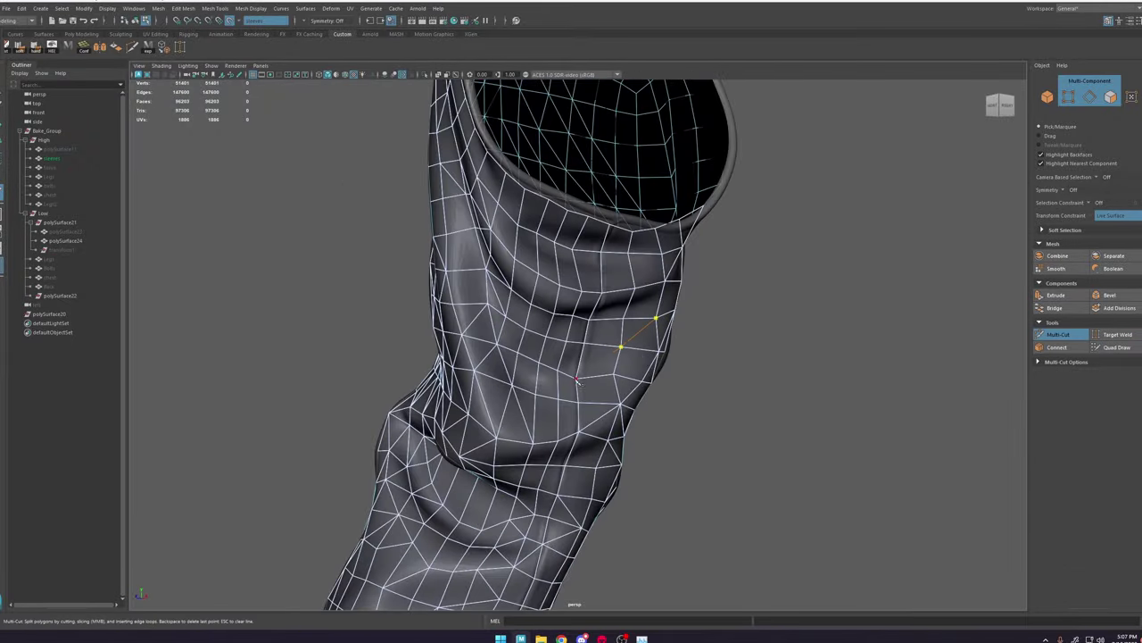
pyautogui.keyDown('alt'); pyautogui.moveTo(544, 365); pyautogui.dragTo(509, 344); pyautogui.keyUp('alt')
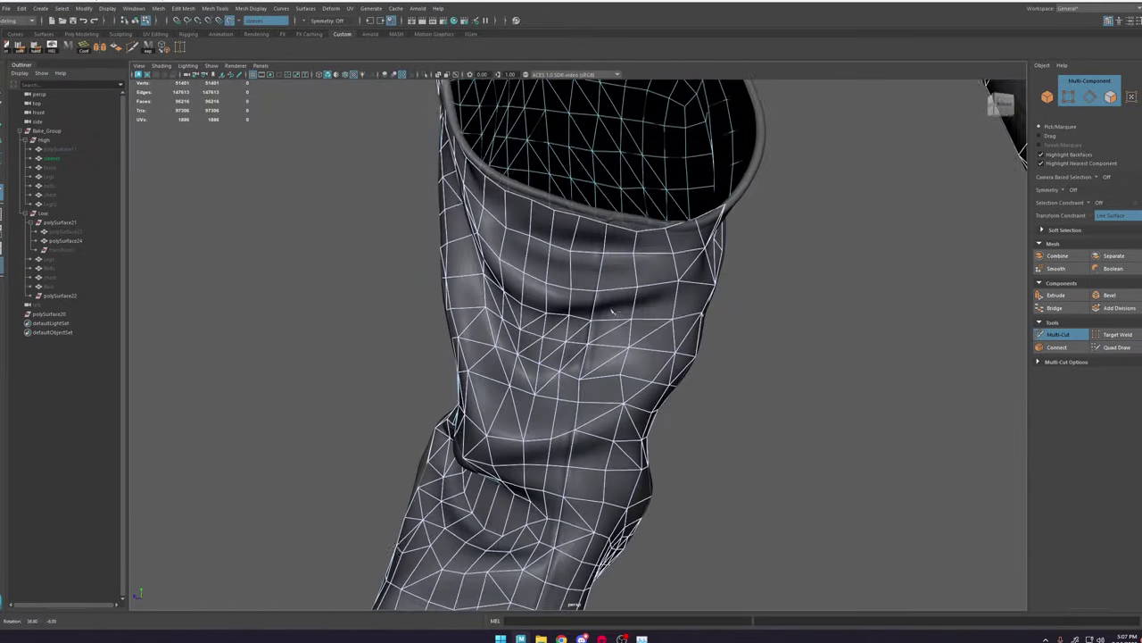
pyautogui.hotkey('ctrl', 'shift', 'q')
pyautogui.moveTo(566, 260)
pyautogui.keyDown('alt'); pyautogui.mouseDown()
pyautogui.moveTo(665, 335)
pyautogui.moveTo(639, 349)
pyautogui.moveTo(705, 308)
pyautogui.moveTo(708, 286)
pyautogui.moveTo(604, 315)
pyautogui.moveTo(613, 420)
pyautogui.moveTo(530, 313)
pyautogui.moveTo(551, 309)
pyautogui.mouseUp(); pyautogui.keyUp('alt')
pyautogui.hotkey('ctrl', 'shift', 'x')
pyautogui.click(674, 293)
pyautogui.click(675, 264)
pyautogui.click(644, 305)
pyautogui.hotkey('ctrl', 'shift', 'q')
# Step: Delete stray edges near the armhole with Quad Draw and re-cut that area
pyautogui.hotkey('ctrl', 'shift', 'x')
pyautogui.hotkey('ctrl', 'shift', 'q')
pyautogui.keyDown('ctrl'); pyautogui.keyDown('shift'); pyautogui.click(548, 309); pyautogui.keyUp('shift'); pyautogui.keyUp('ctrl')
pyautogui.keyDown('ctrl'); pyautogui.keyDown('shift'); pyautogui.click(530, 315); pyautogui.keyUp('shift'); pyautogui.keyUp('ctrl')
pyautogui.press('w')
pyautogui.hotkey('ctrl', 'shift', 'x')
pyautogui.click(516, 310)
pyautogui.click(527, 297)
pyautogui.hotkey('ctrl', 'shift', 'q')
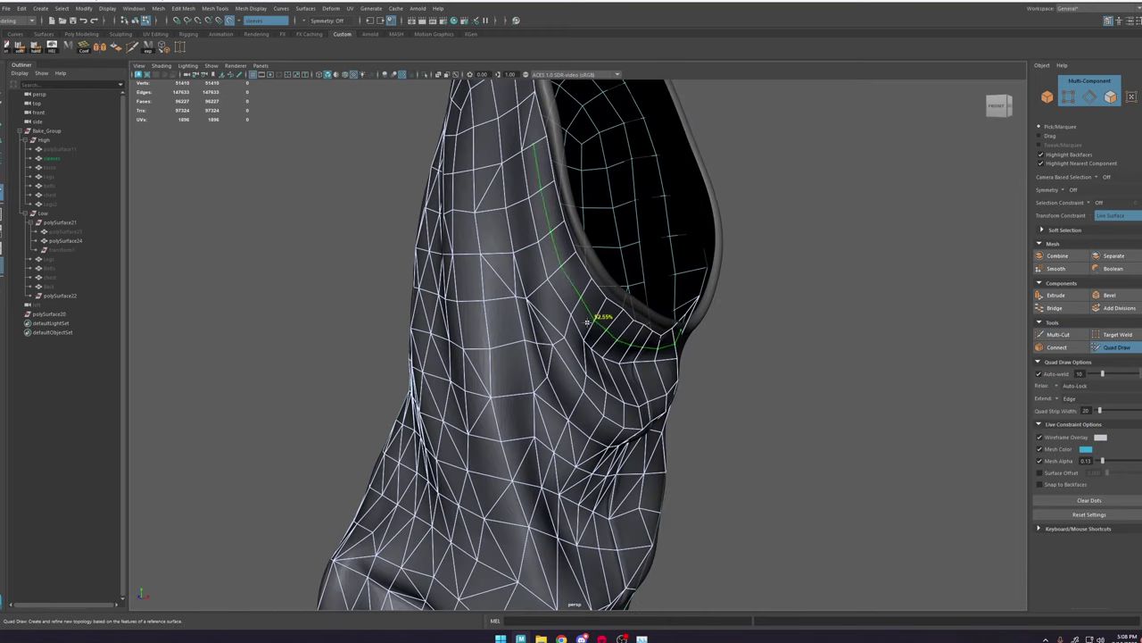
pyautogui.keyDown('ctrl'); pyautogui.keyDown('shift'); pyautogui.click(543, 318); pyautogui.keyUp('shift'); pyautogui.keyUp('ctrl')
# Step: Finish the final armhole cuts, then select the whole sleeve object with the Move tool
pyautogui.hotkey('ctrl', 'shift', 'x')
pyautogui.click(530, 293)
pyautogui.click(539, 241)
pyautogui.press('w')
pyautogui.hotkey('ctrl', 'shift', 'x')
pyautogui.click(516, 297)
pyautogui.click(546, 353)
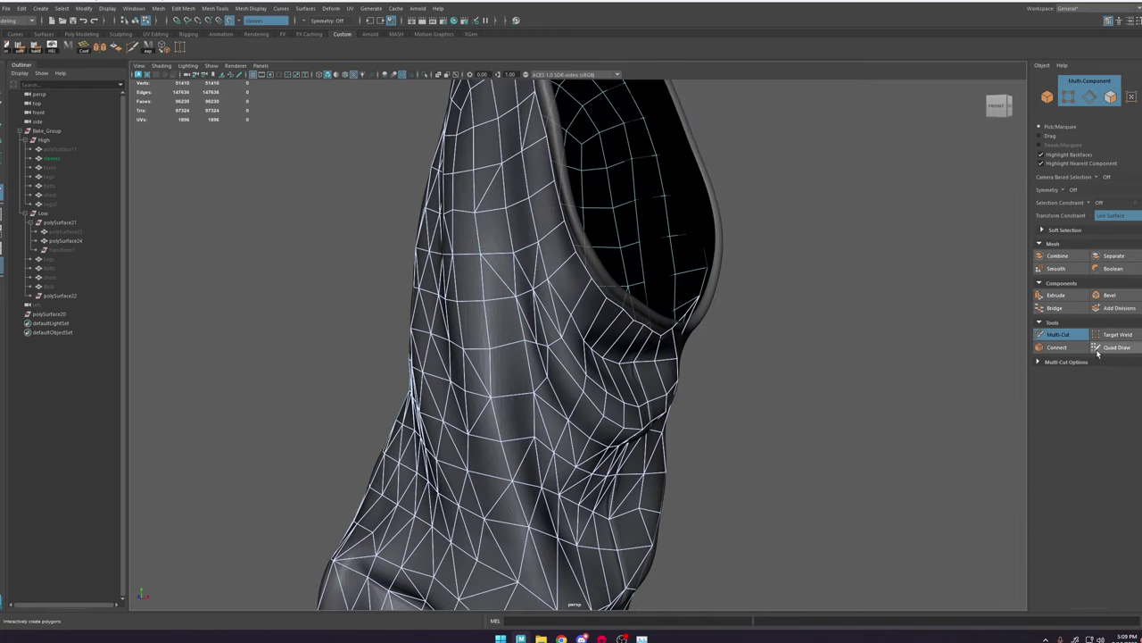
pyautogui.click(1097, 349)
# Step: Isolate the sleeves in the viewport and show wireframe over the shaded meshes
pyautogui.press('w')
pyautogui.scroll(-5, 597, 331)
pyautogui.moveTo(536, 339)
pyautogui.keyDown('alt'); pyautogui.mouseDown()
pyautogui.moveTo(596, 331)
pyautogui.moveTo(858, 241)
pyautogui.mouseUp(); pyautogui.keyUp('alt')
pyautogui.press('F8')
pyautogui.hotkey('ctrl', '1')
pyautogui.keyDown('alt'); pyautogui.moveTo(858, 241); pyautogui.dragTo(680, 255, button='right'); pyautogui.keyUp('alt')
pyautogui.click(679, 254)
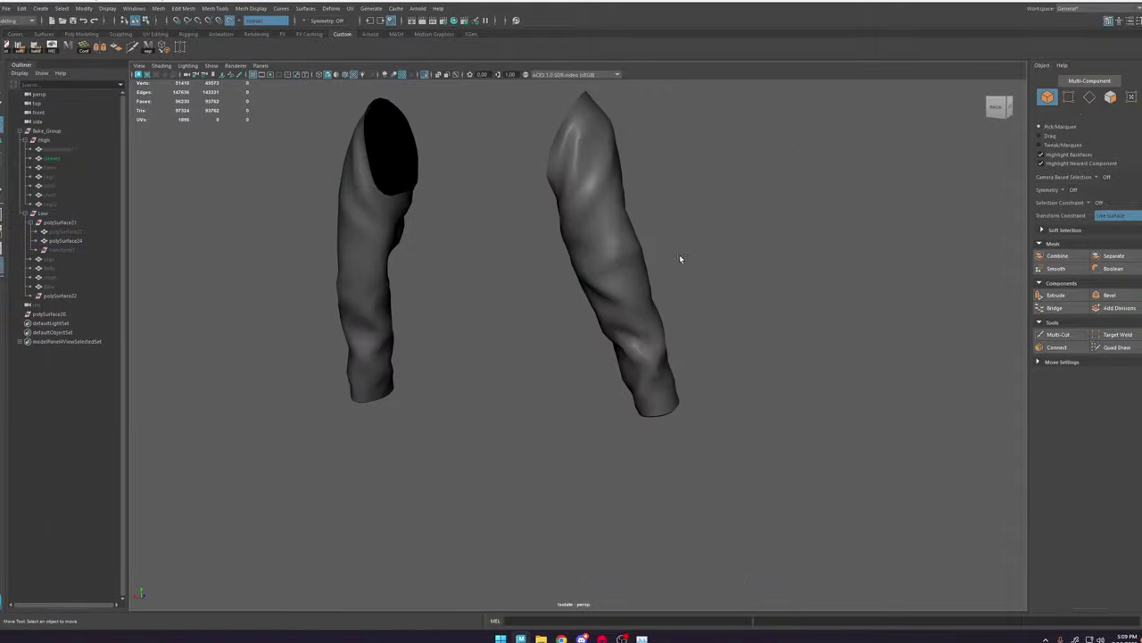
pyautogui.hotkey('alt', '5')
# Step: Inspect both sleeve cuffs from several angles, including underneath
pyautogui.keyDown('alt'); pyautogui.moveTo(847, 254); pyautogui.dragTo(678, 245); pyautogui.keyUp('alt')
pyautogui.keyDown('alt'); pyautogui.moveTo(561, 345); pyautogui.dragTo(579, 258, button='middle'); pyautogui.keyUp('alt')
pyautogui.keyDown('alt'); pyautogui.moveTo(579, 259); pyautogui.dragTo(598, 250, button='right'); pyautogui.keyUp('alt')
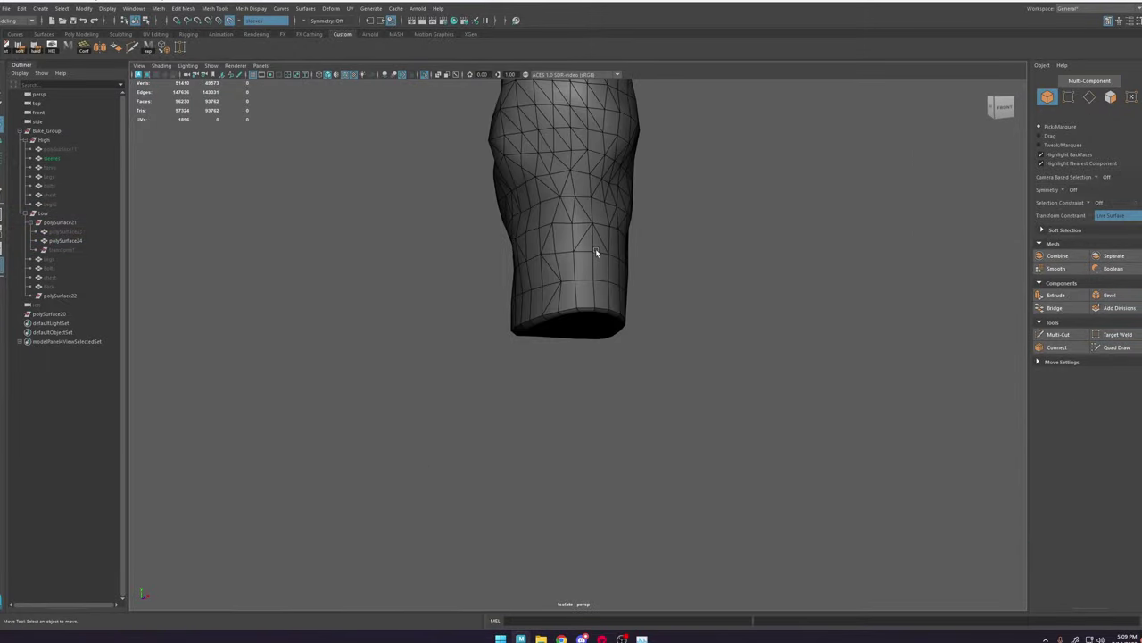
pyautogui.keyDown('alt'); pyautogui.moveTo(597, 250); pyautogui.dragTo(615, 211); pyautogui.keyUp('alt')
pyautogui.keyDown('alt'); pyautogui.moveTo(615, 211); pyautogui.dragTo(598, 357, button='middle'); pyautogui.keyUp('alt')
pyautogui.keyDown('alt'); pyautogui.moveTo(598, 357); pyautogui.dragTo(515, 255, button='right'); pyautogui.keyUp('alt')
pyautogui.keyDown('alt'); pyautogui.moveTo(515, 256); pyautogui.dragTo(796, 279); pyautogui.keyUp('alt')
pyautogui.click(591, 288)
pyautogui.keyDown('alt'); pyautogui.moveTo(591, 288); pyautogui.dragTo(663, 333); pyautogui.keyUp('alt')
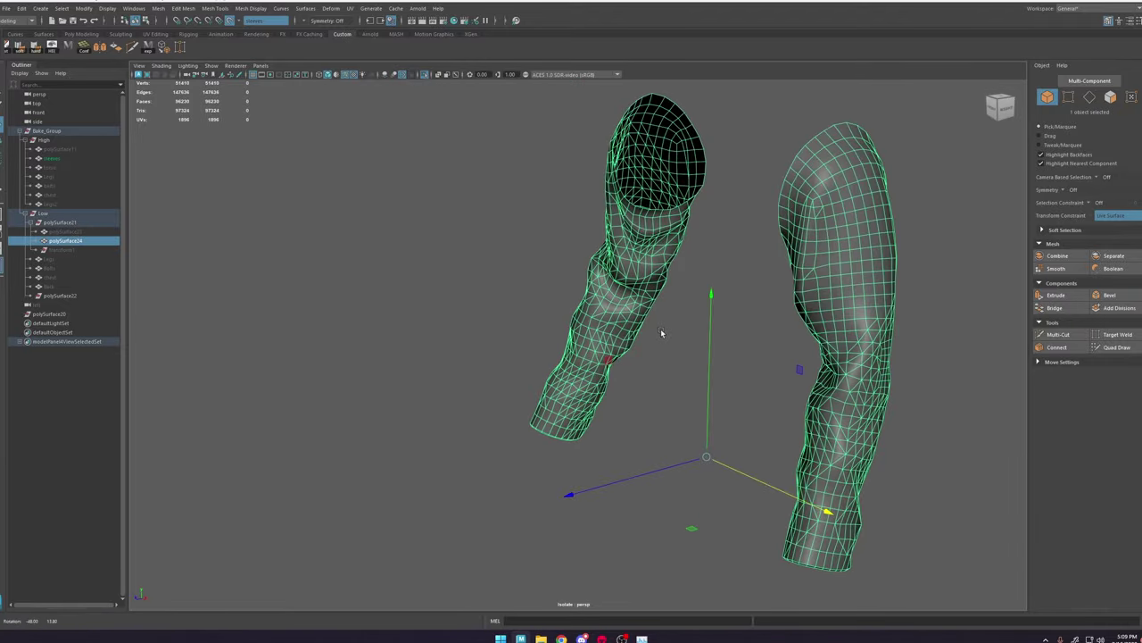
pyautogui.click(788, 342)
pyautogui.keyDown('alt'); pyautogui.moveTo(648, 340); pyautogui.dragTo(698, 319); pyautogui.keyUp('alt')
# Step: Duplicate the sleeve mesh polySurface24 and refresh the isolated view
pyautogui.click(581, 302)
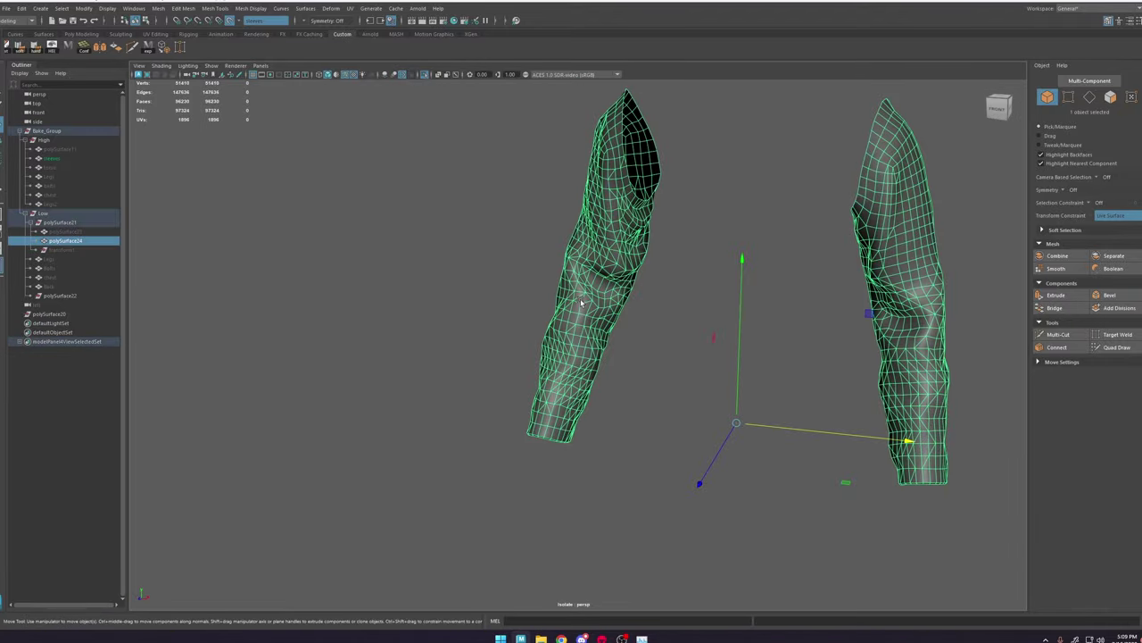
pyautogui.hotkey('ctrl', 'd')
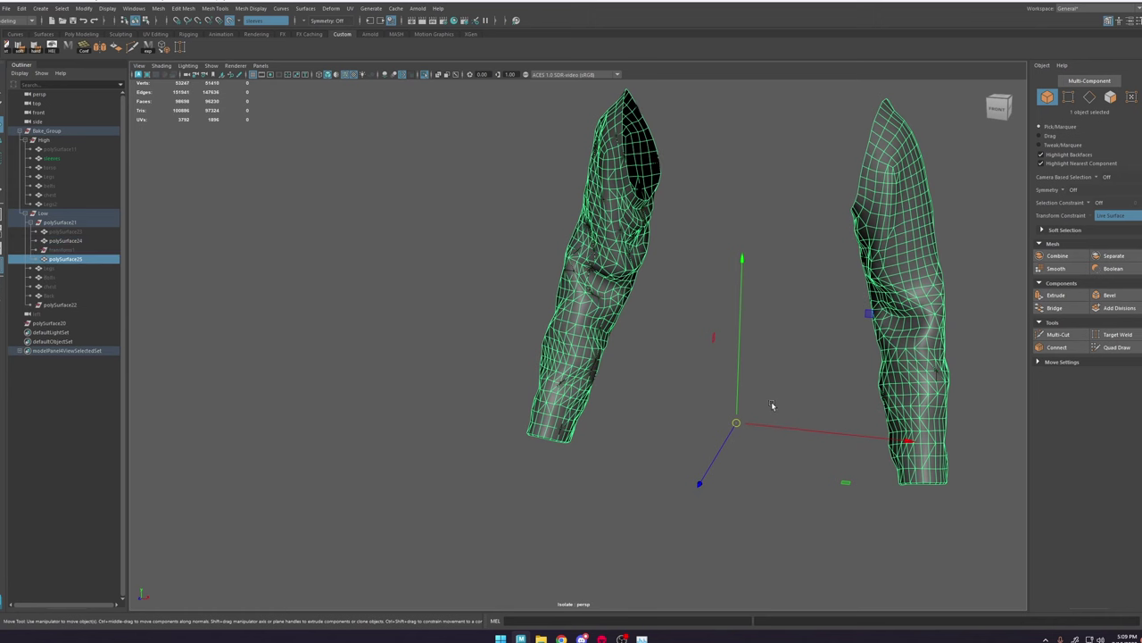
pyautogui.keyDown('alt'); pyautogui.moveTo(773, 403); pyautogui.dragTo(551, 87, button='middle'); pyautogui.keyUp('alt')
pyautogui.click(426, 76)
pyautogui.click(426, 76)
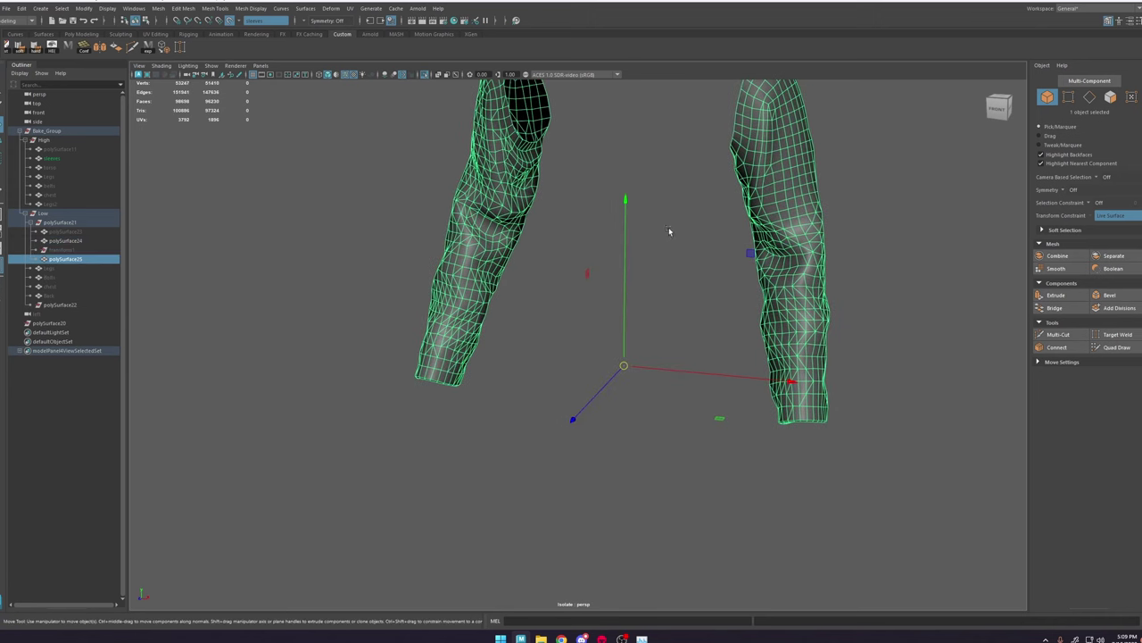
pyautogui.moveTo(669, 229); pyautogui.dragTo(713, 216, button='right')
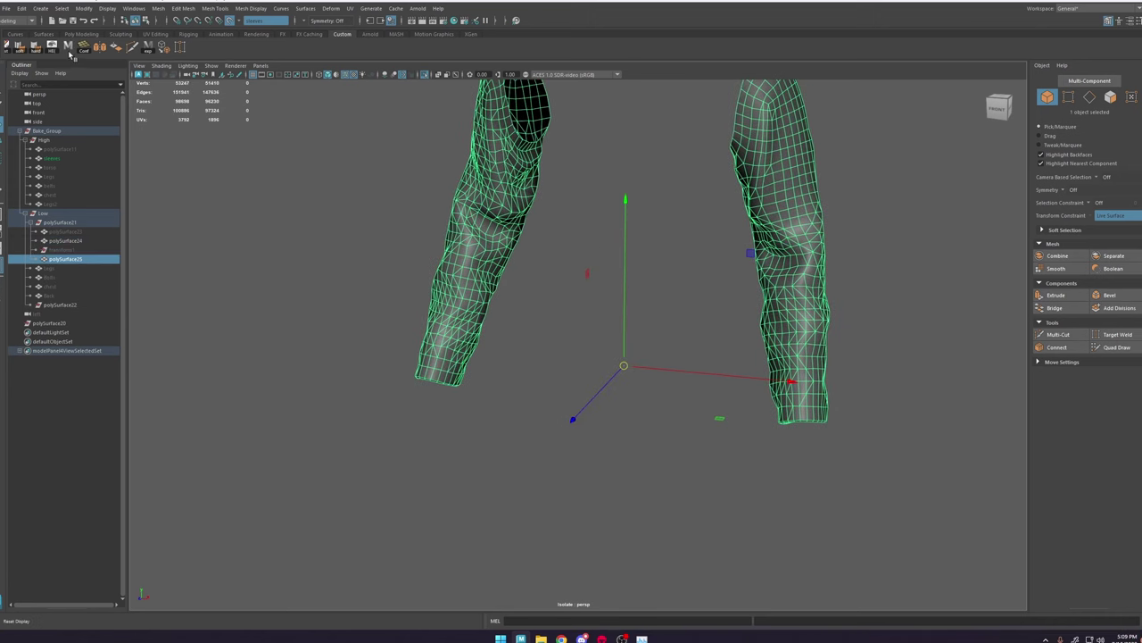
# Step: Reverse the duplicate sleeve's normals and delete its cuff ring faces
pyautogui.click(118, 51)
pyautogui.keyDown('alt'); pyautogui.moveTo(513, 360); pyautogui.dragTo(474, 306); pyautogui.keyUp('alt')
pyautogui.keyDown('alt'); pyautogui.moveTo(474, 306); pyautogui.dragTo(660, 277, button='middle'); pyautogui.keyUp('alt')
pyautogui.keyDown('alt'); pyautogui.moveTo(660, 277); pyautogui.dragTo(1033, 396, button='right'); pyautogui.keyUp('alt')
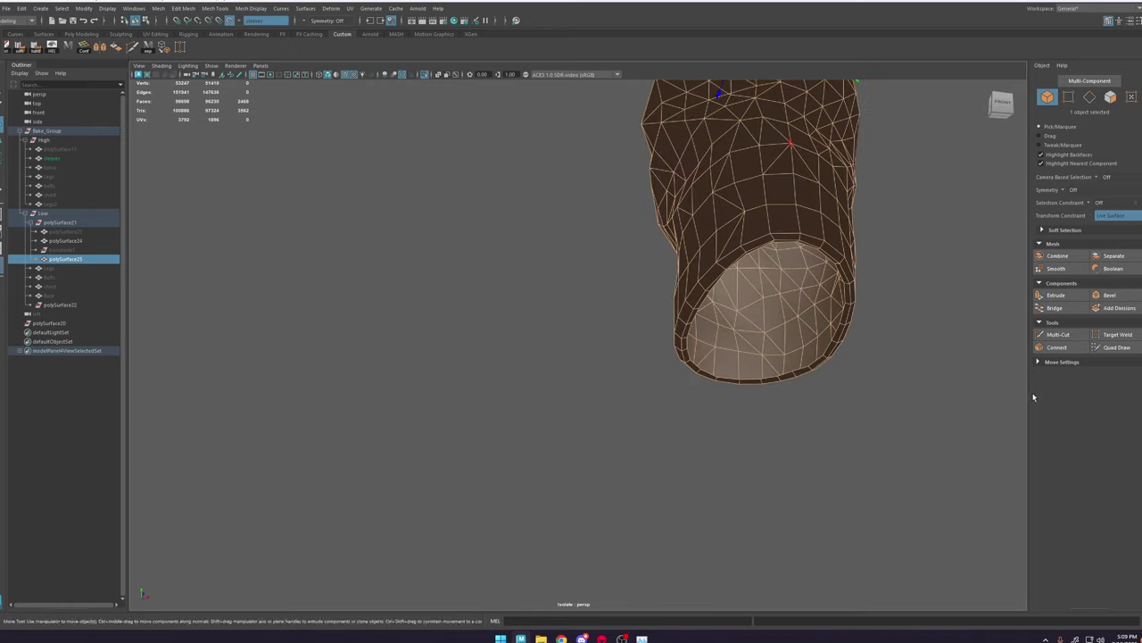
pyautogui.keyDown('alt'); pyautogui.moveTo(794, 259); pyautogui.dragTo(729, 315); pyautogui.keyUp('alt')
pyautogui.click(655, 308)
pyautogui.moveTo(655, 307); pyautogui.dragTo(643, 370, button='right')
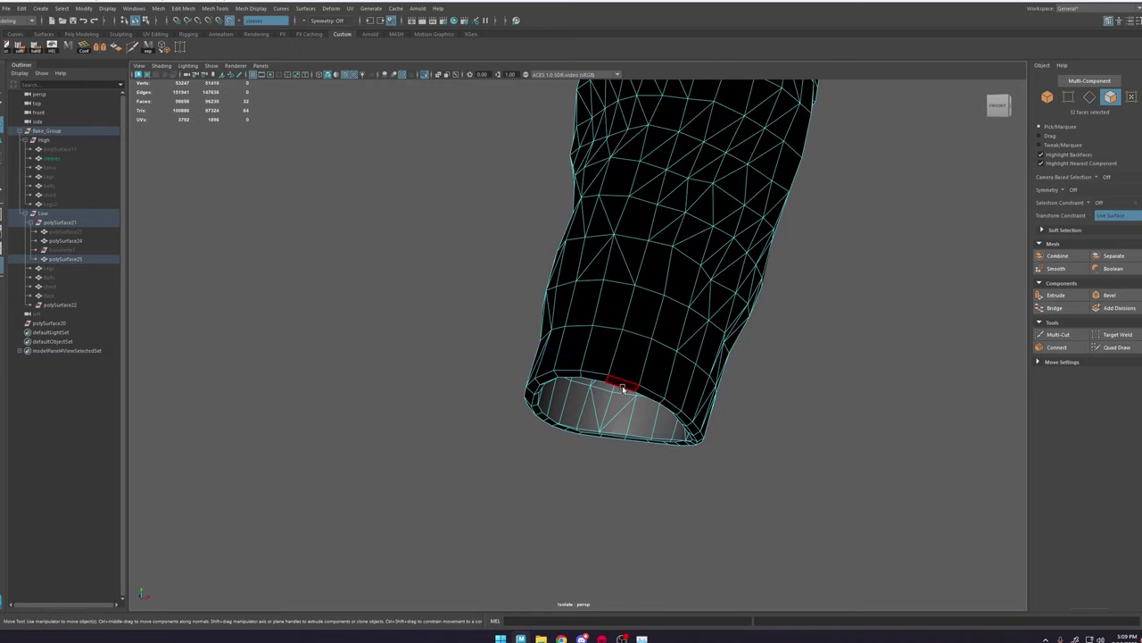
pyautogui.press('Delete')
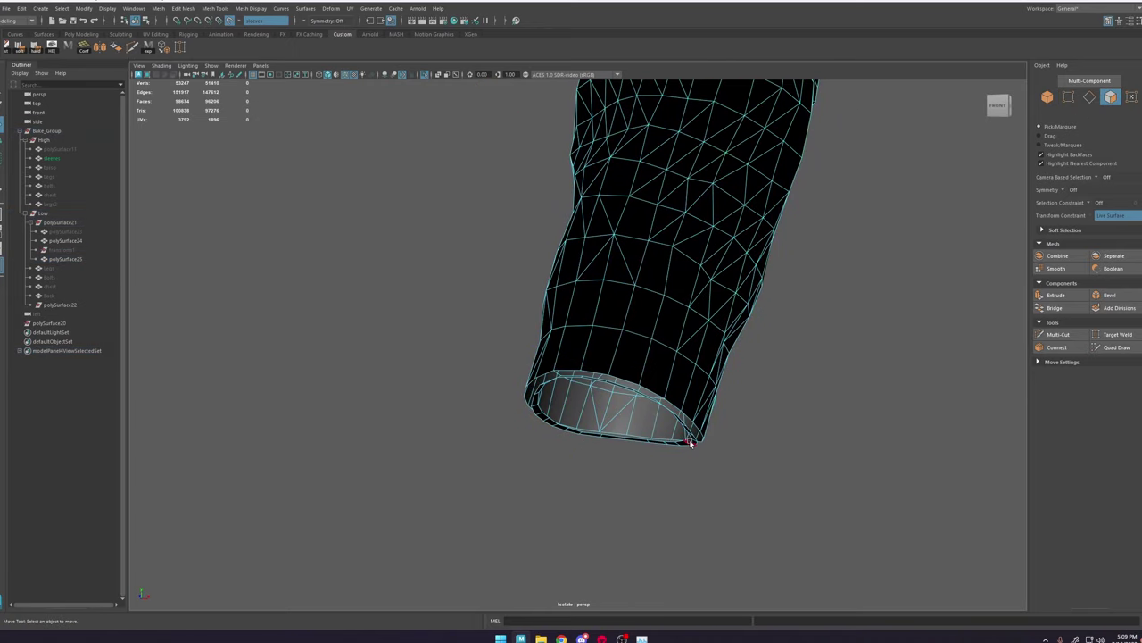
# Step: Delete the forearm and upper sleeve faces, leaving only the two cuff pieces
pyautogui.keyDown('alt'); pyautogui.moveTo(694, 443); pyautogui.dragTo(550, 334, button='right'); pyautogui.keyUp('alt')
pyautogui.keyDown('alt'); pyautogui.moveTo(551, 334); pyautogui.dragTo(624, 303); pyautogui.keyUp('alt')
pyautogui.keyDown('alt'); pyautogui.moveTo(624, 304); pyautogui.dragTo(464, 348); pyautogui.keyUp('alt')
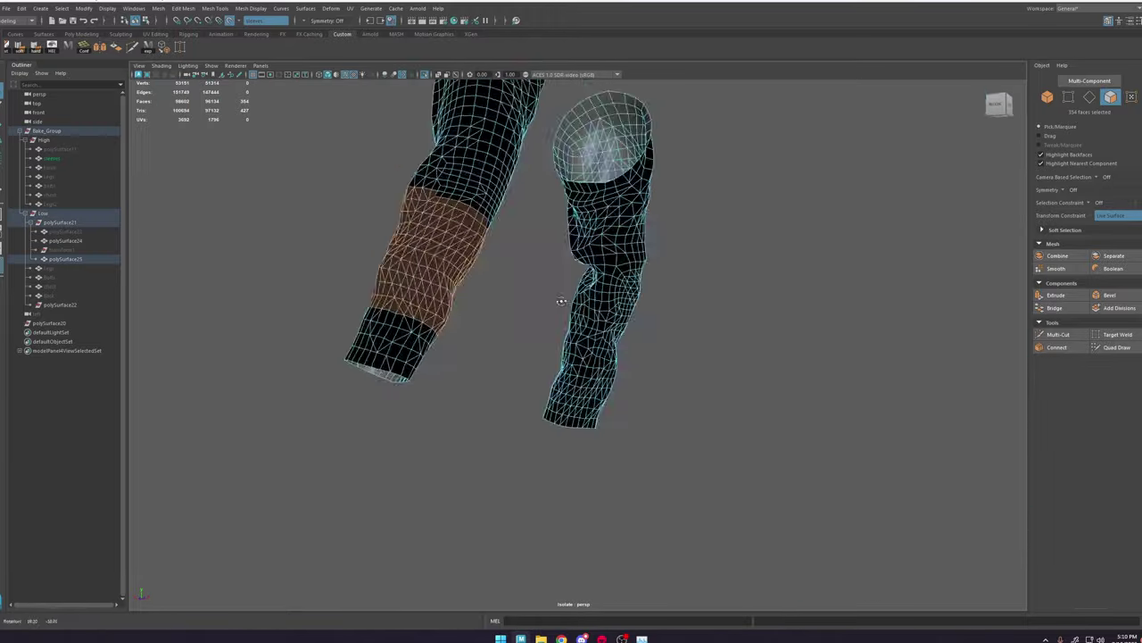
pyautogui.press('Delete')
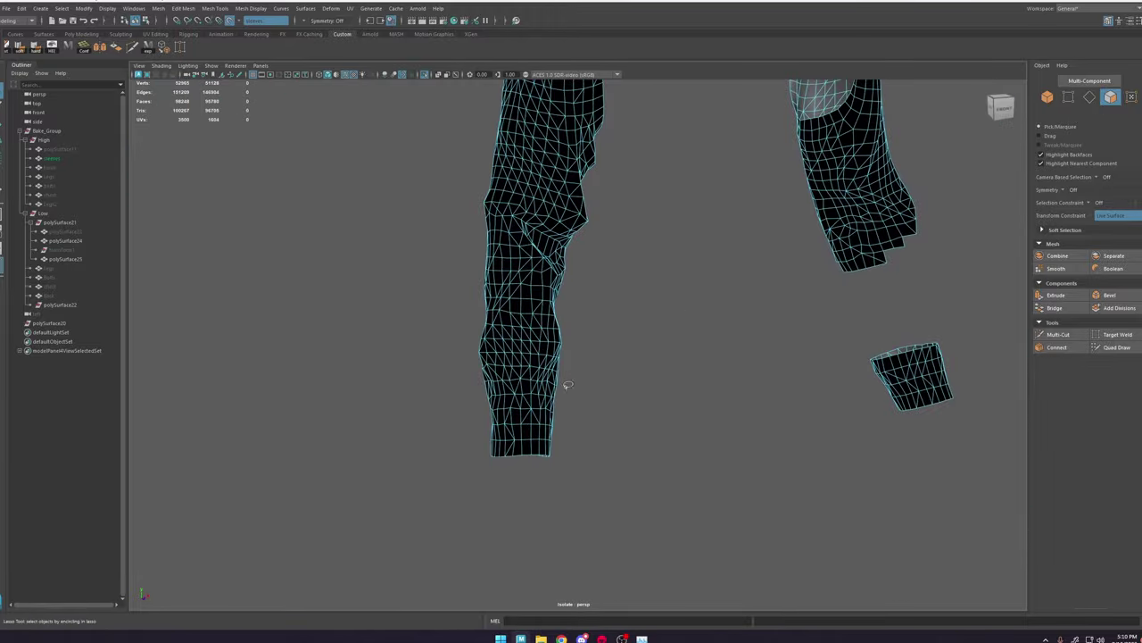
pyautogui.doubleClick(541, 374)
pyautogui.press('Delete')
pyautogui.keyDown('alt'); pyautogui.moveTo(540, 375); pyautogui.dragTo(696, 304); pyautogui.keyUp('alt')
pyautogui.doubleClick(608, 207)
pyautogui.keyDown('shift'); pyautogui.doubleClick(290, 169); pyautogui.keyUp('shift')
pyautogui.press('Delete')
# Step: Check the cuffs against the High layer, undo the Conform, and combine the pieces
pyautogui.hotkey('ctrl', '1')
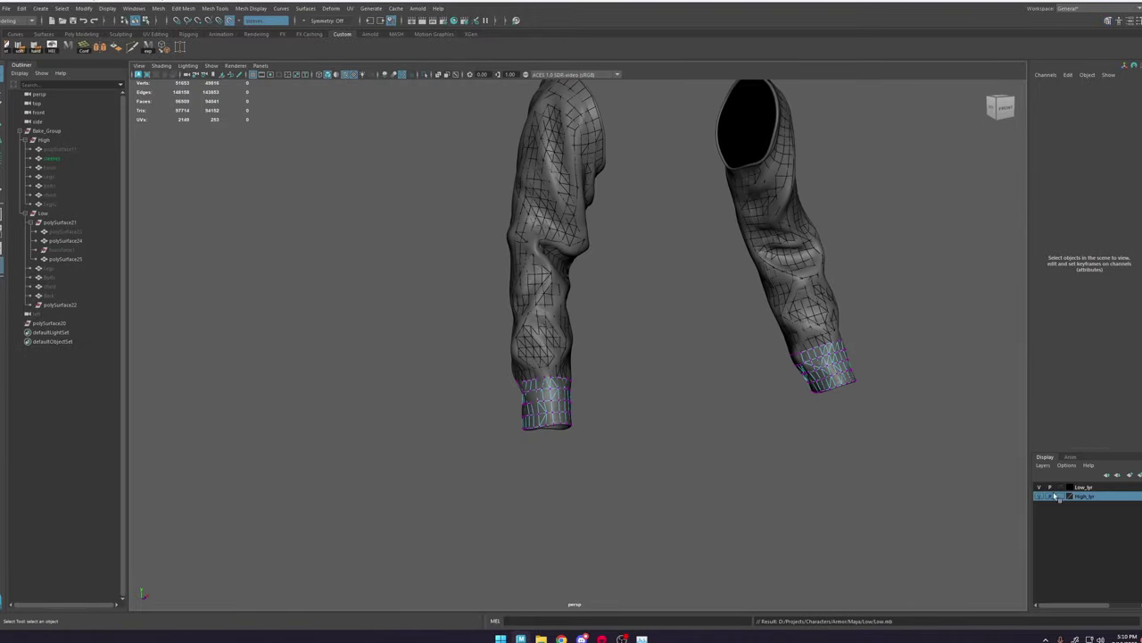
pyautogui.click(1040, 496)
pyautogui.click(539, 389)
pyautogui.moveTo(447, 303); pyautogui.dragTo(928, 446)
pyautogui.keyDown('alt'); pyautogui.moveTo(621, 372); pyautogui.dragTo(685, 339, button='right'); pyautogui.keyUp('alt')
pyautogui.click(1039, 496)
pyautogui.moveTo(766, 317); pyautogui.dragTo(823, 273, button='right')
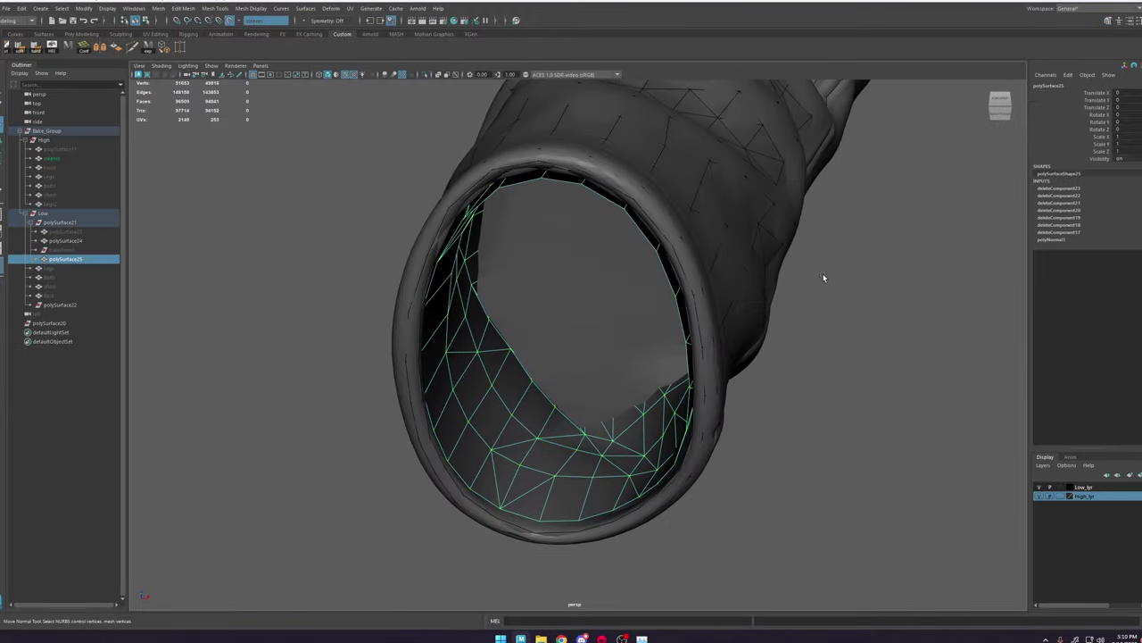
pyautogui.keyDown('alt'); pyautogui.moveTo(823, 274); pyautogui.dragTo(592, 313); pyautogui.keyUp('alt')
pyautogui.keyDown('alt'); pyautogui.moveTo(592, 313); pyautogui.dragTo(786, 288, button='right'); pyautogui.keyUp('alt')
pyautogui.hotkey('ctrl', 'z')
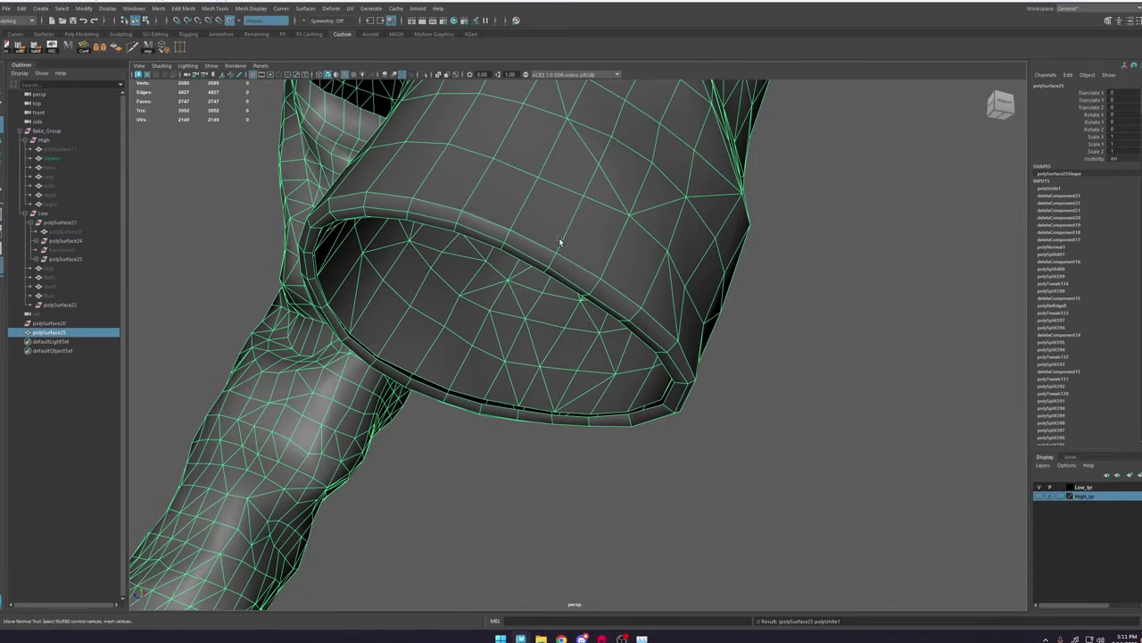
pyautogui.click(179, 47)
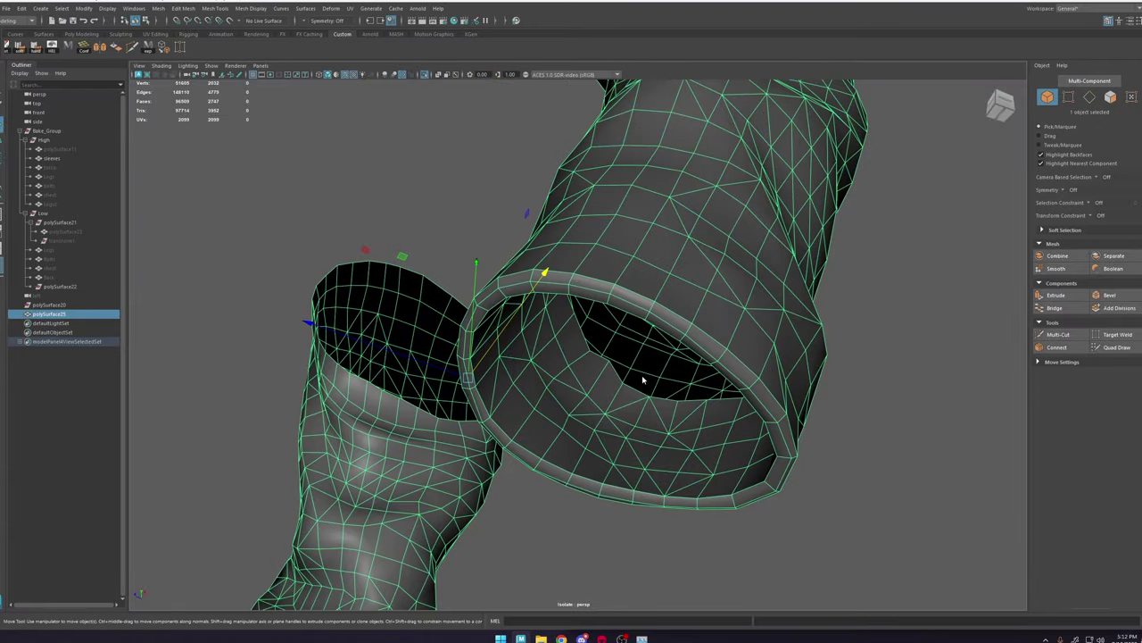
# Step: Select the triangulated inner lining face loops of the cuff and delete them
pyautogui.moveTo(642, 379); pyautogui.dragTo(642, 413, button='right')
pyautogui.keyDown('shift'); pyautogui.doubleClick(565, 340); pyautogui.keyUp('shift')
pyautogui.keyDown('alt'); pyautogui.moveTo(632, 385); pyautogui.dragTo(638, 398); pyautogui.keyUp('alt')
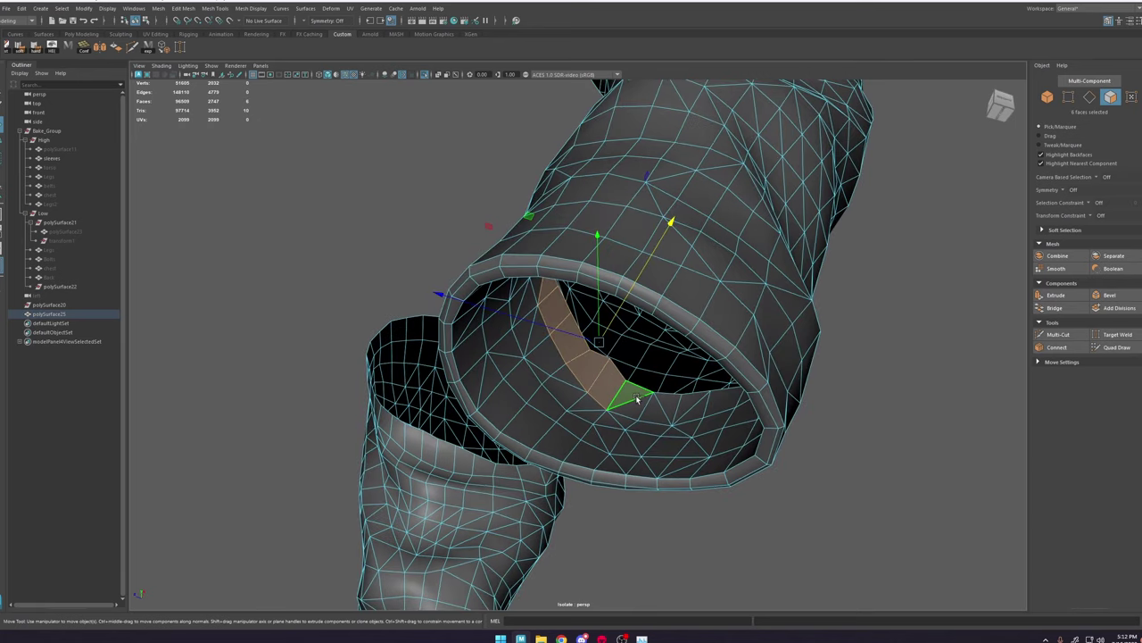
pyautogui.click(628, 399)
pyautogui.hotkey('ctrl', 'z')
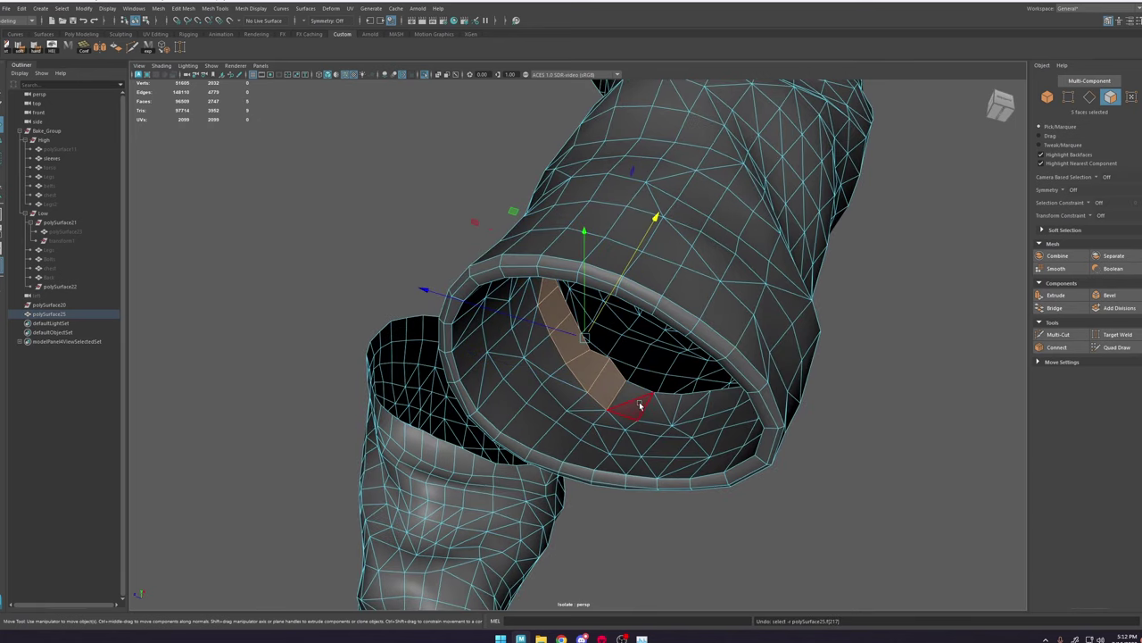
pyautogui.keyDown('shift'); pyautogui.moveTo(700, 406); pyautogui.dragTo(704, 405); pyautogui.keyUp('shift')
pyautogui.moveTo(703, 405)
pyautogui.keyDown('alt'); pyautogui.mouseDown()
pyautogui.moveTo(752, 402)
pyautogui.moveTo(620, 370)
pyautogui.moveTo(508, 414)
pyautogui.mouseUp(); pyautogui.keyUp('alt')
pyautogui.keyDown('shift'); pyautogui.doubleClick(603, 409); pyautogui.keyUp('shift')
pyautogui.keyDown('alt'); pyautogui.moveTo(604, 409); pyautogui.dragTo(661, 380); pyautogui.keyUp('alt')
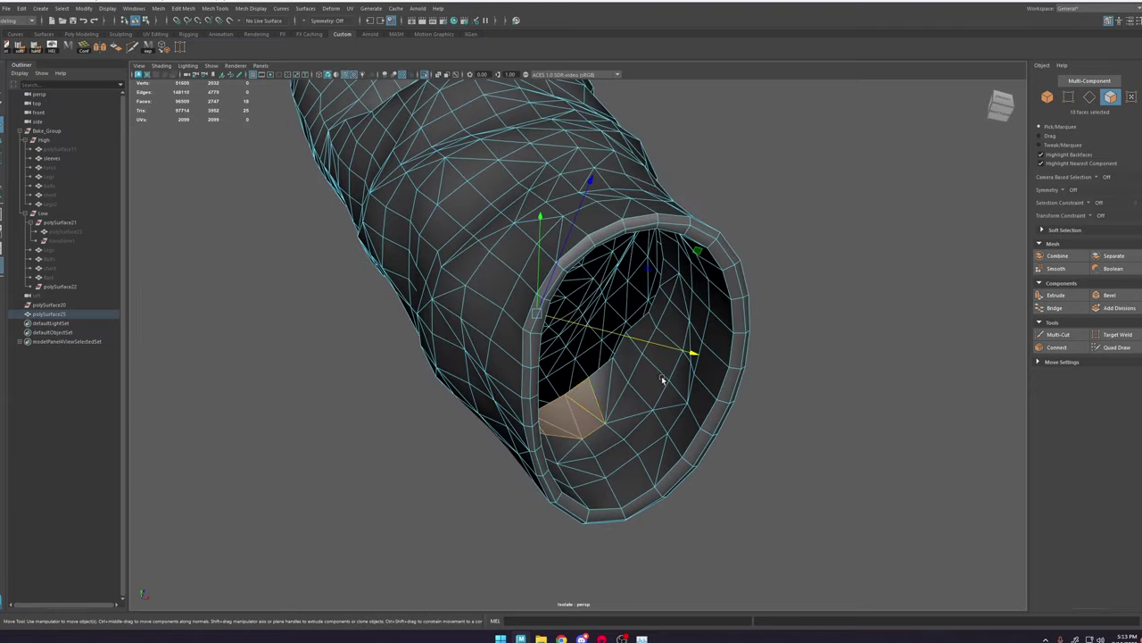
pyautogui.keyDown('shift'); pyautogui.moveTo(640, 332); pyautogui.dragTo(645, 327); pyautogui.keyUp('shift')
pyautogui.moveTo(644, 326)
pyautogui.keyDown('alt'); pyautogui.mouseDown()
pyautogui.moveTo(666, 321)
pyautogui.moveTo(666, 280)
pyautogui.mouseUp(); pyautogui.keyUp('alt')
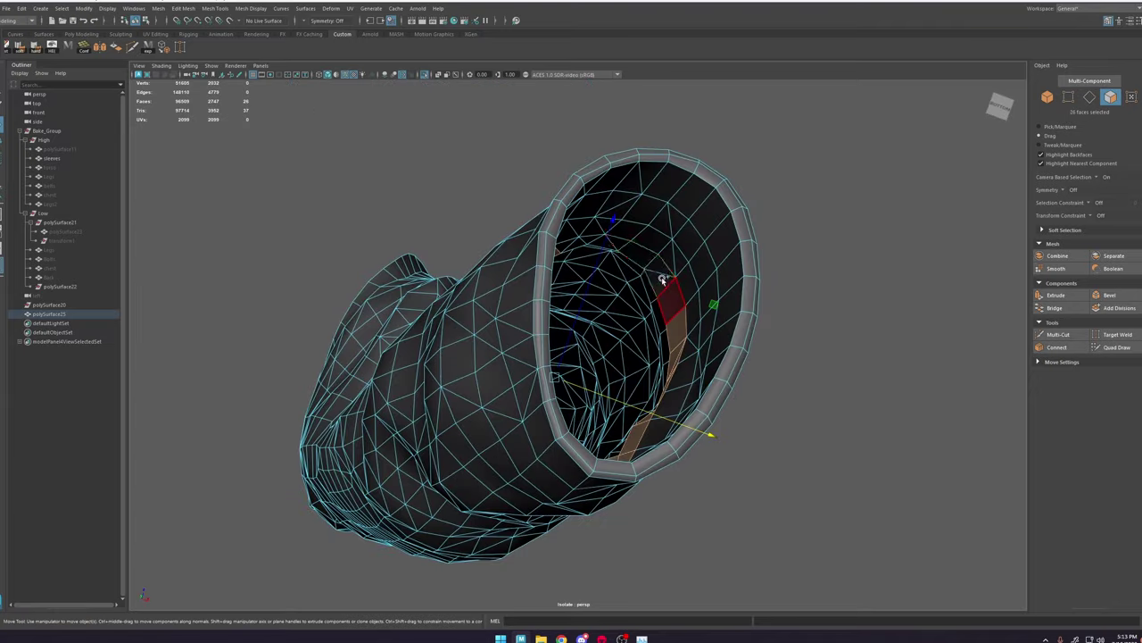
pyautogui.press('Delete')
pyautogui.moveTo(671, 205); pyautogui.dragTo(729, 169, button='right')
# Step: Quad Draw new quads along the inside of the cuff against the high-poly sleeve
pyautogui.hotkey('ctrl', '1')
pyautogui.click(51, 157)
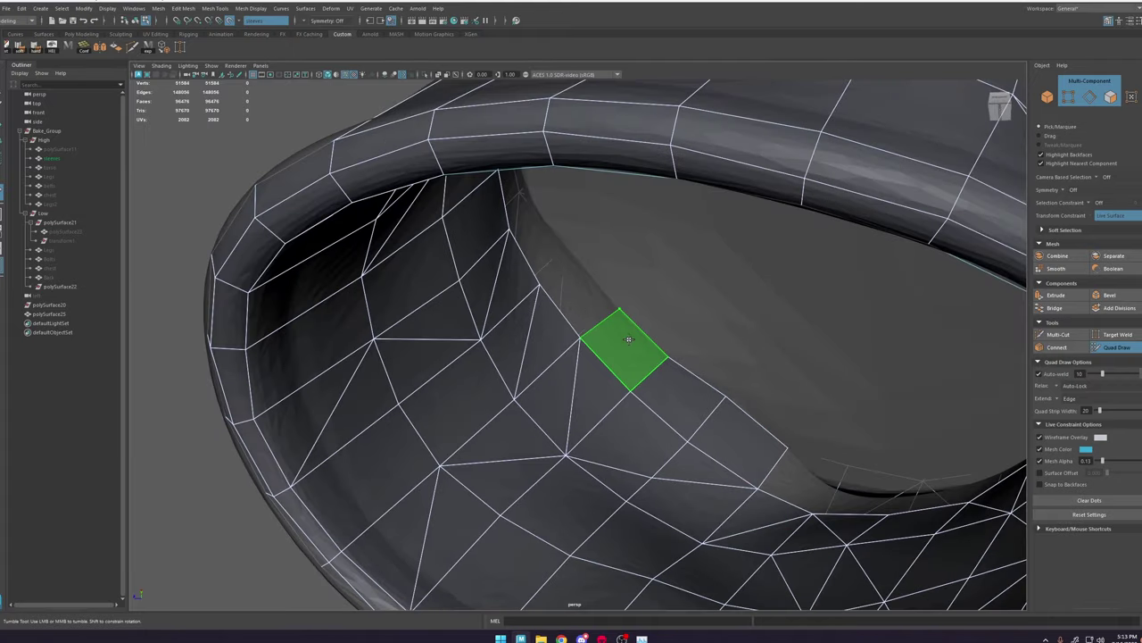
pyautogui.keyDown('alt'); pyautogui.moveTo(626, 314); pyautogui.dragTo(587, 273); pyautogui.keyUp('alt')
pyautogui.keyDown('alt'); pyautogui.moveTo(545, 243); pyautogui.dragTo(527, 319); pyautogui.keyUp('alt')
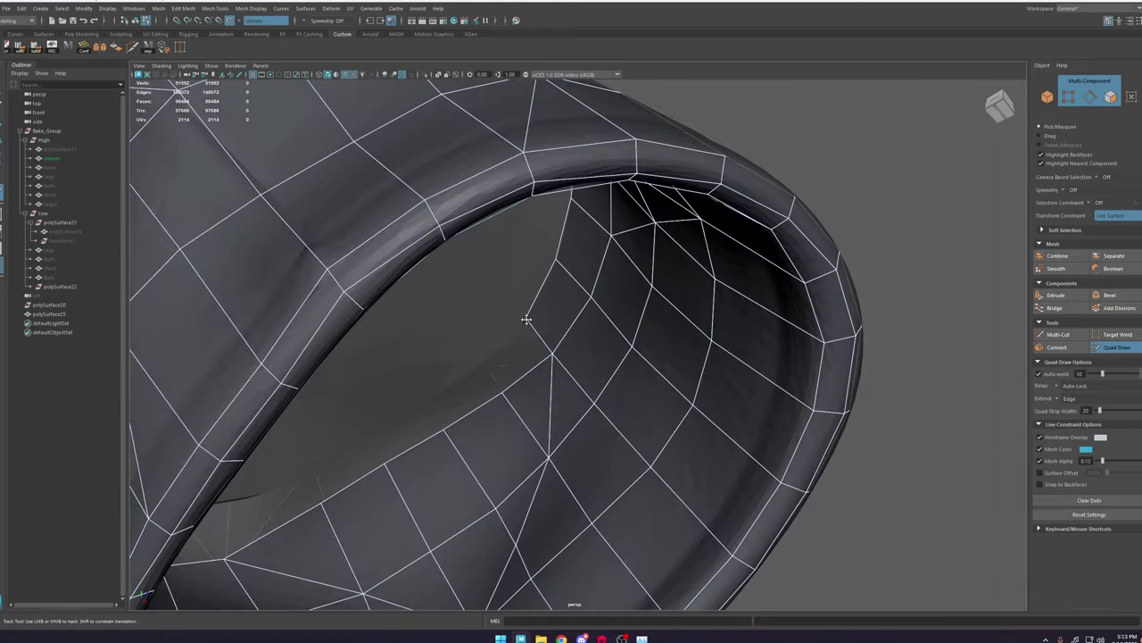
pyautogui.moveTo(438, 423)
pyautogui.keyDown('alt'); pyautogui.mouseDown()
pyautogui.moveTo(482, 380)
pyautogui.moveTo(411, 340)
pyautogui.moveTo(342, 365)
pyautogui.moveTo(357, 330)
pyautogui.mouseUp(); pyautogui.keyUp('alt')
pyautogui.click(482, 380)
pyautogui.press('q')
pyautogui.press('y')
pyautogui.click(412, 334)
pyautogui.click(400, 347)
pyautogui.keyDown('alt'); pyautogui.moveTo(501, 388); pyautogui.dragTo(584, 343); pyautogui.keyUp('alt')
pyautogui.scroll(-5, 474, 347)
# Step: Extrude the cuff opening's edge loop twice and collapse it to a centre vertex
pyautogui.press('w')
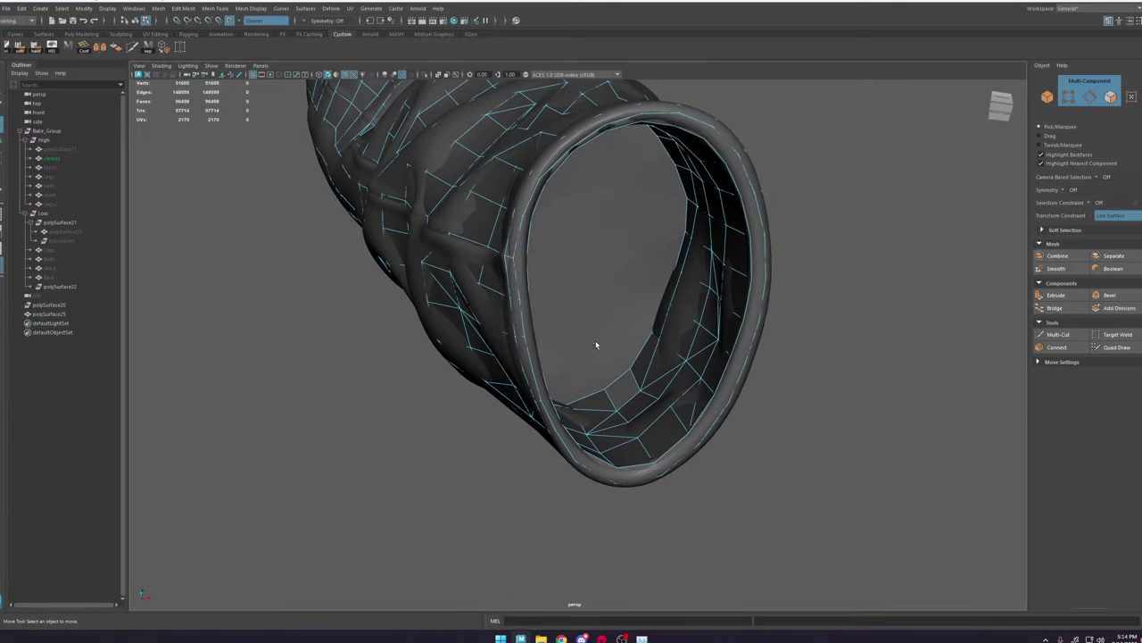
pyautogui.moveTo(669, 354); pyautogui.dragTo(672, 307, button='right')
pyautogui.hotkey('ctrl', 'e')
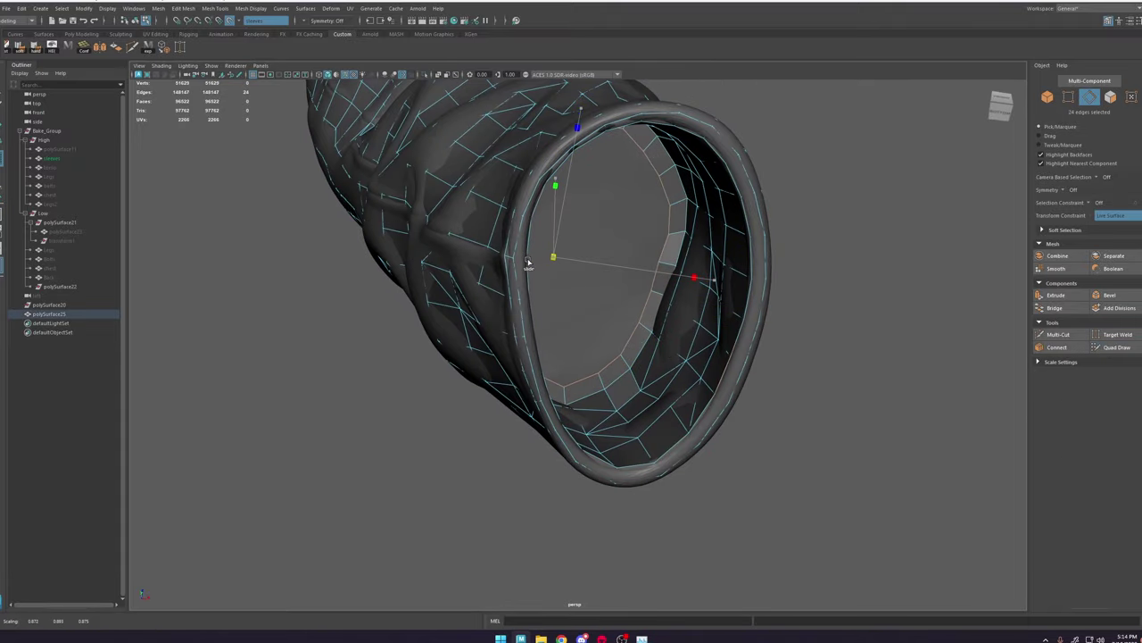
pyautogui.keyDown('alt'); pyautogui.moveTo(534, 263); pyautogui.dragTo(562, 287); pyautogui.keyUp('alt')
pyautogui.hotkey('ctrl', 'e')
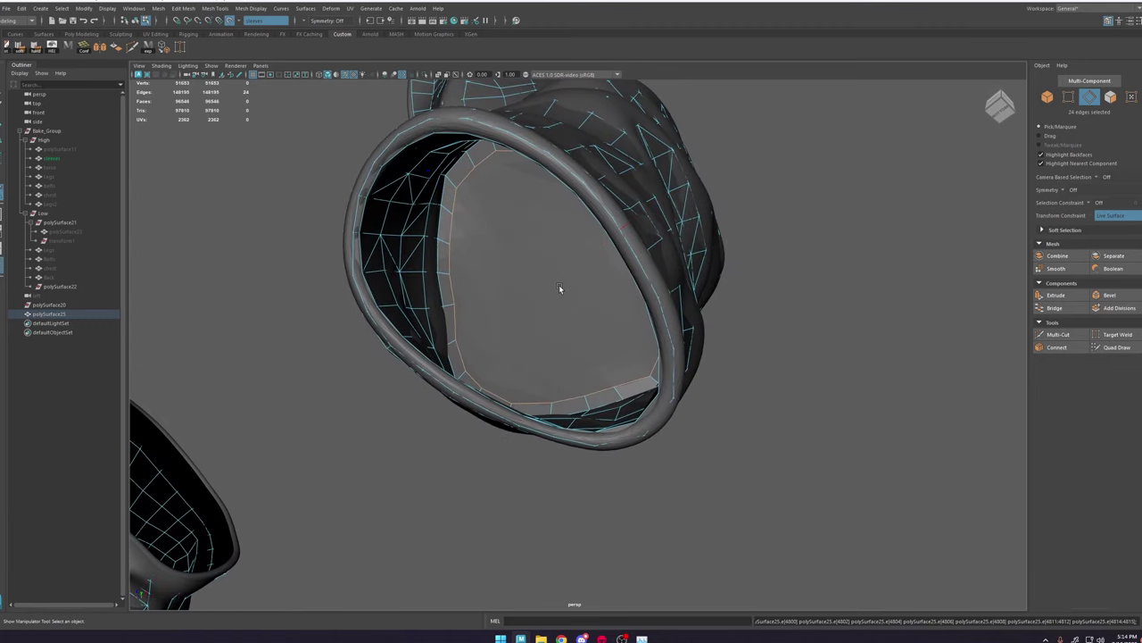
pyautogui.press('r')
pyautogui.keyDown('shift'); pyautogui.moveTo(612, 291); pyautogui.dragTo(610, 204, button='right'); pyautogui.keyUp('shift')
pyautogui.keyDown('alt'); pyautogui.moveTo(609, 203); pyautogui.dragTo(500, 188, button='right'); pyautogui.keyUp('alt')
pyautogui.keyDown('alt'); pyautogui.moveTo(500, 188); pyautogui.dragTo(559, 301); pyautogui.keyUp('alt')
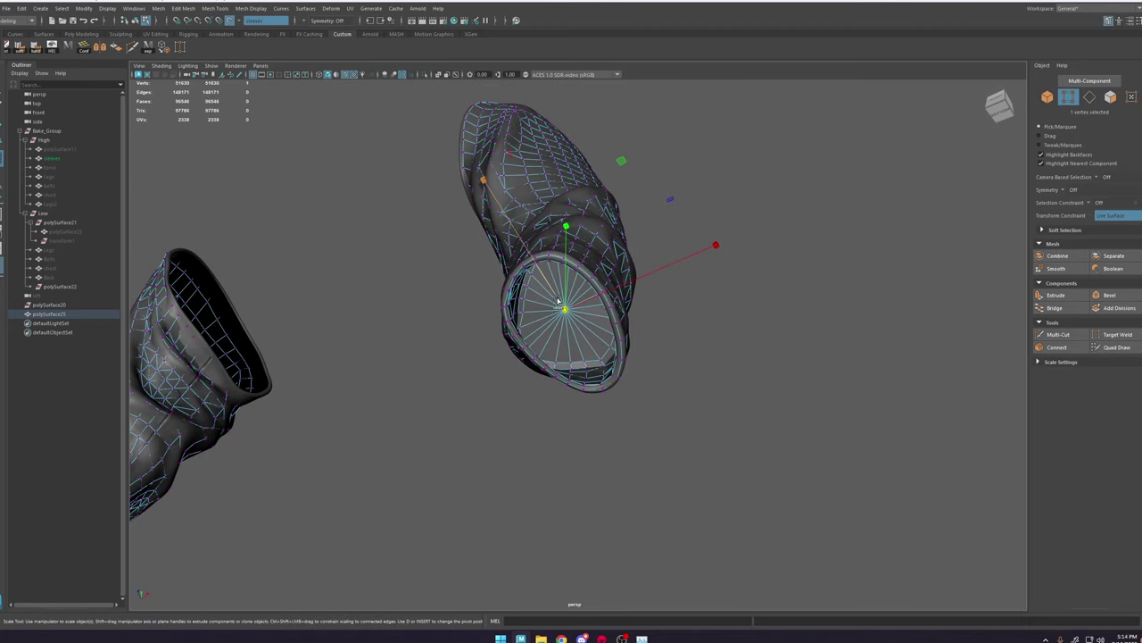
# Step: Soften all edges of the capped sleeve and inspect the closed cuff
pyautogui.click(19, 52)
pyautogui.keyDown('alt'); pyautogui.moveTo(464, 288); pyautogui.dragTo(497, 309); pyautogui.keyUp('alt')
pyautogui.keyDown('alt'); pyautogui.moveTo(497, 309); pyautogui.dragTo(721, 472, button='right'); pyautogui.keyUp('alt')
pyautogui.keyDown('alt'); pyautogui.moveTo(720, 471); pyautogui.dragTo(773, 459); pyautogui.keyUp('alt')
pyautogui.keyDown('alt'); pyautogui.moveTo(773, 458); pyautogui.dragTo(708, 283, button='right'); pyautogui.keyUp('alt')
pyautogui.keyDown('alt'); pyautogui.moveTo(708, 283); pyautogui.dragTo(738, 300); pyautogui.keyUp('alt')
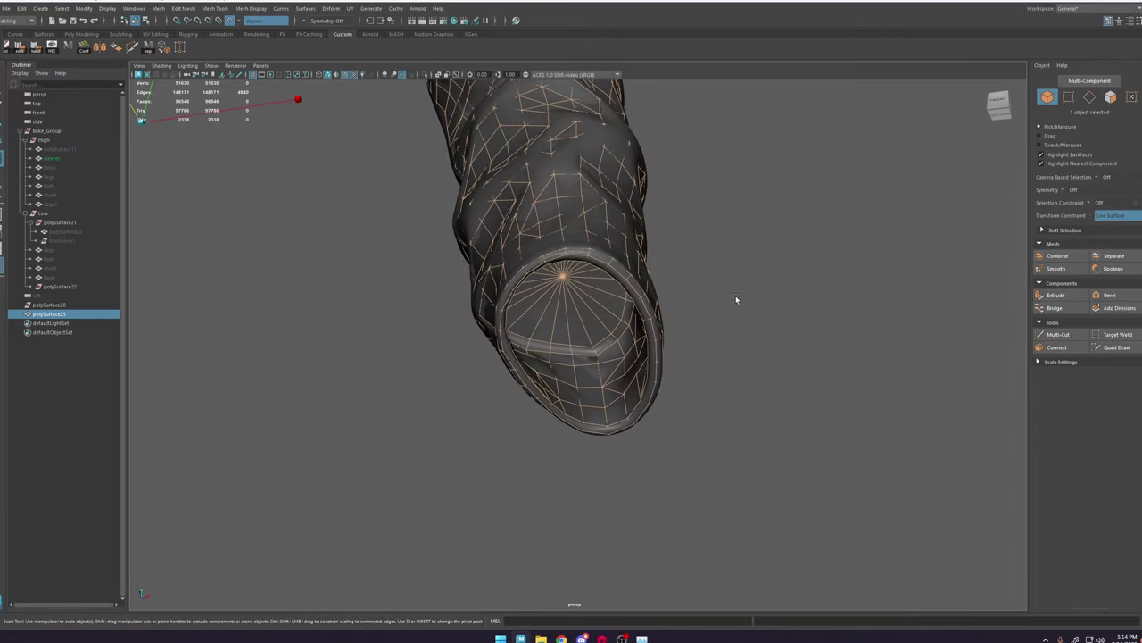
pyautogui.click(737, 301)
# Step: Isolate the sleeve mesh without wireframe and look into the cuff
pyautogui.click(615, 241)
pyautogui.click(426, 75)
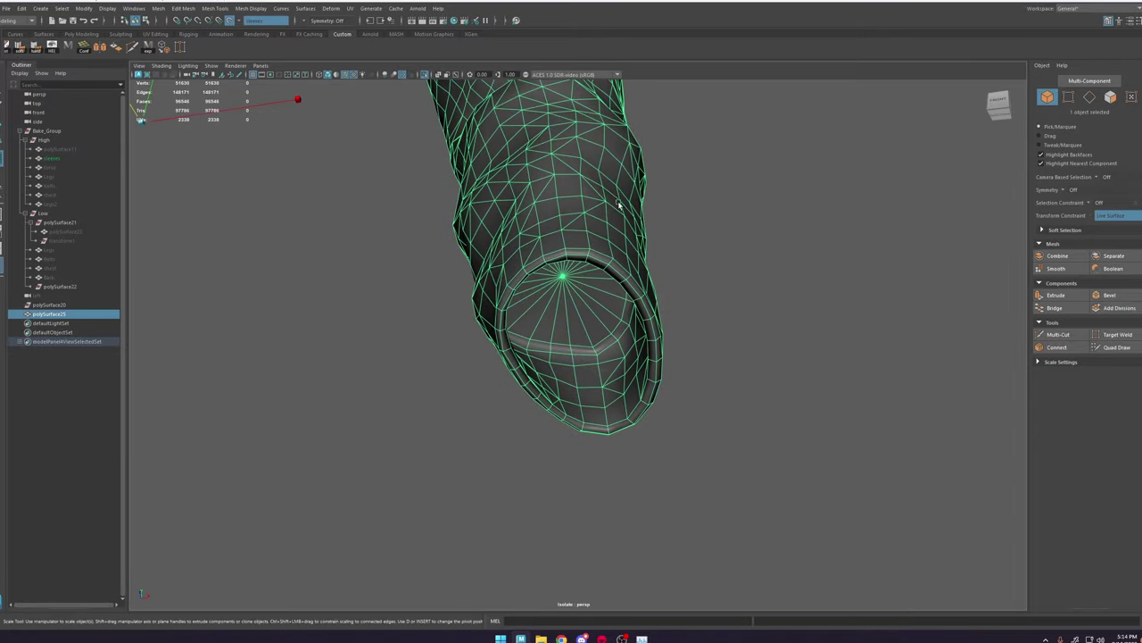
pyautogui.click(759, 234)
pyautogui.keyDown('alt'); pyautogui.moveTo(758, 234); pyautogui.dragTo(711, 248, button='right'); pyautogui.keyUp('alt')
pyautogui.keyDown('alt'); pyautogui.moveTo(711, 248); pyautogui.dragTo(695, 301); pyautogui.keyUp('alt')
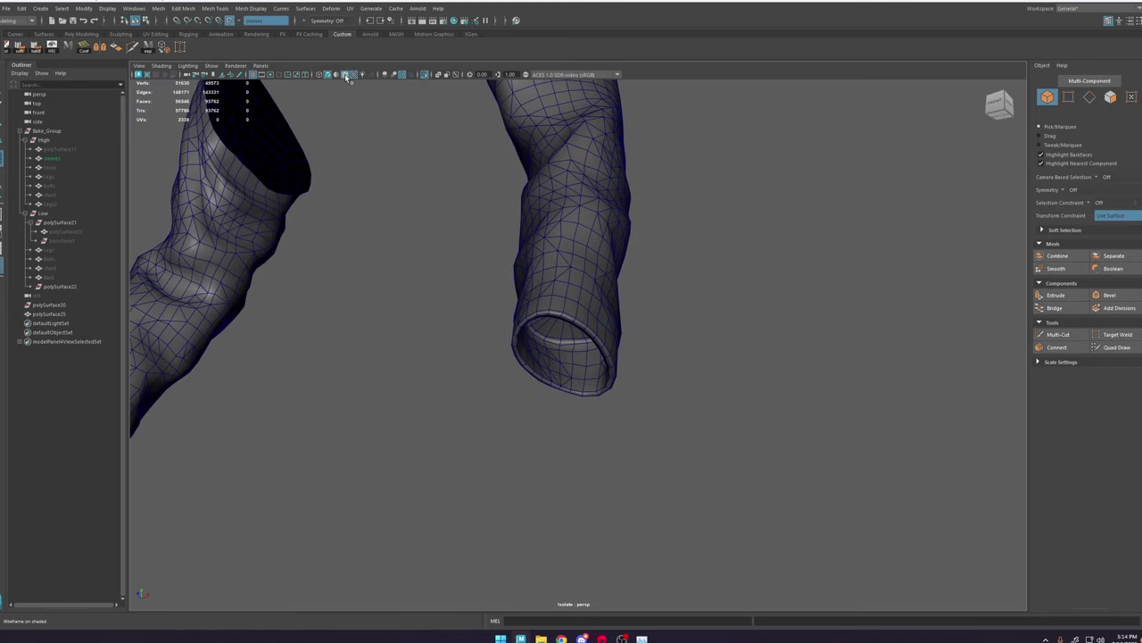
pyautogui.click(346, 75)
pyautogui.keyDown('alt'); pyautogui.moveTo(580, 272); pyautogui.dragTo(612, 301, button='right'); pyautogui.keyUp('alt')
pyautogui.moveTo(613, 300)
pyautogui.keyDown('alt'); pyautogui.mouseDown()
pyautogui.moveTo(583, 287)
pyautogui.moveTo(600, 254)
pyautogui.mouseUp(); pyautogui.keyUp('alt')
pyautogui.moveTo(600, 255)
pyautogui.keyDown('alt'); pyautogui.mouseDown(button='right')
pyautogui.moveTo(666, 372)
pyautogui.moveTo(700, 397)
pyautogui.mouseUp(button='right'); pyautogui.keyUp('alt')
# Step: Bevel the cuff's rim edge loop and even out its edge flow
pyautogui.click(634, 278)
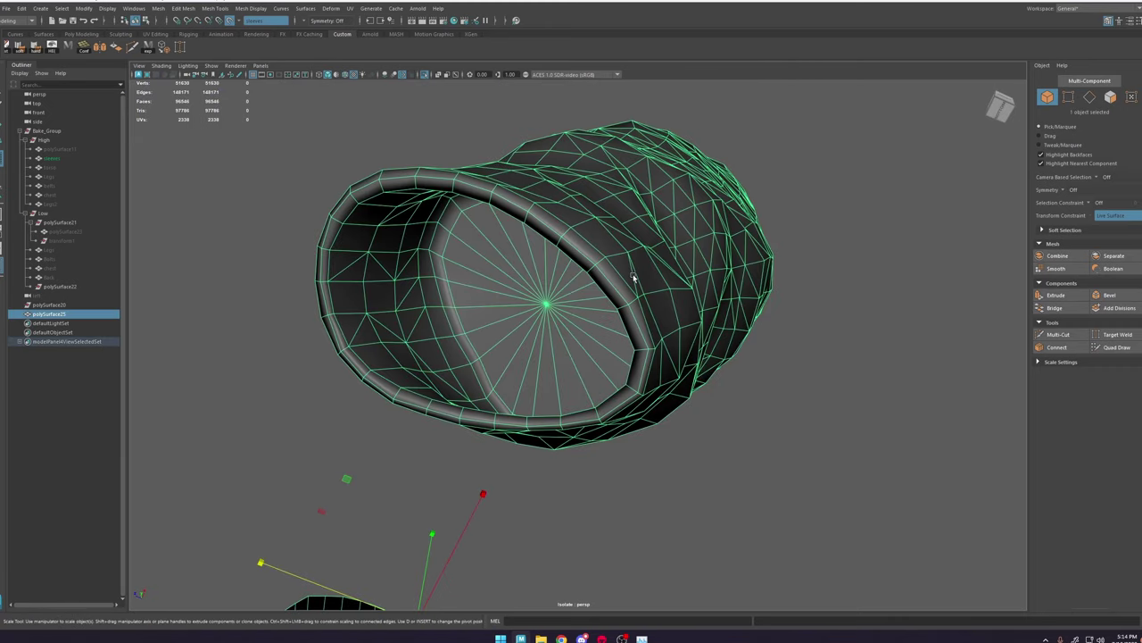
pyautogui.moveTo(633, 277); pyautogui.dragTo(632, 241, button='right')
pyautogui.keyDown('shift'); pyautogui.moveTo(607, 285); pyautogui.dragTo(616, 333, button='right'); pyautogui.keyUp('shift')
pyautogui.keyDown('shift'); pyautogui.moveTo(606, 388); pyautogui.dragTo(604, 381, button='right'); pyautogui.keyUp('shift')
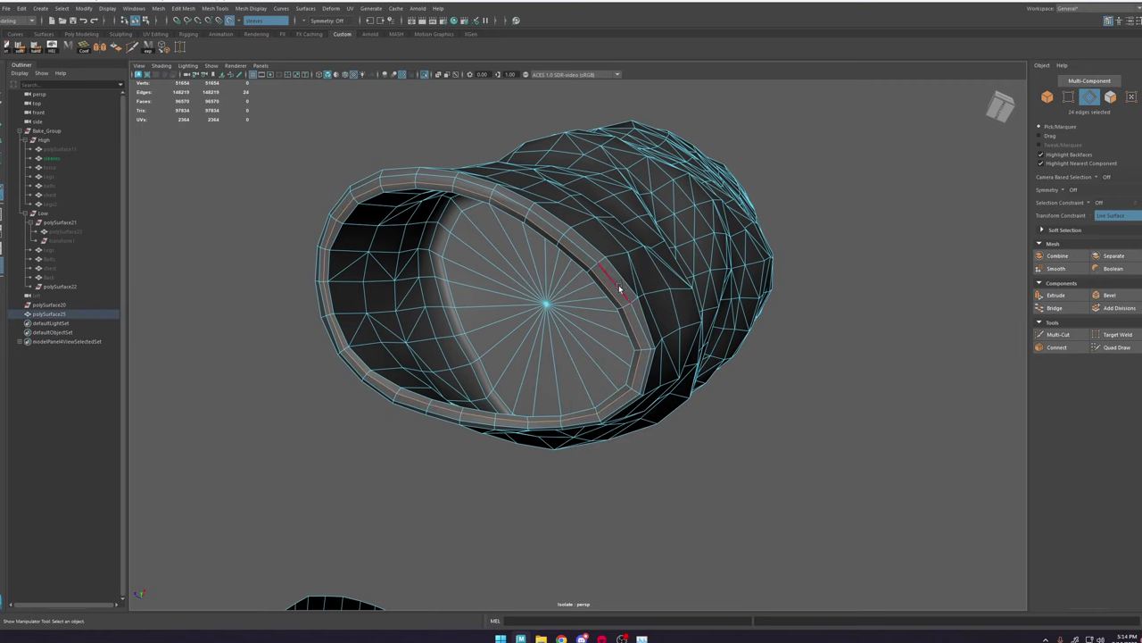
pyautogui.moveTo(619, 288); pyautogui.dragTo(630, 306)
pyautogui.hotkey('ctrl', 'z')
pyautogui.hotkey('ctrl', 'z')
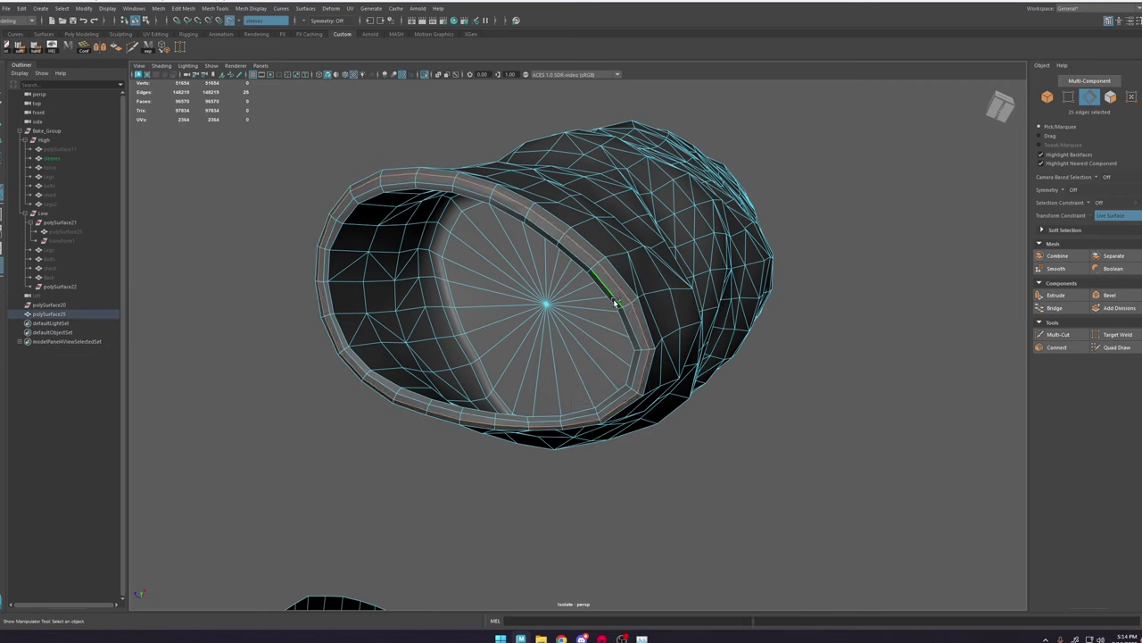
# Step: Conform the rim normals, soften the sleeve's edges, and review both cuffs
pyautogui.click(86, 50)
pyautogui.keyDown('alt'); pyautogui.moveTo(585, 297); pyautogui.dragTo(612, 284); pyautogui.keyUp('alt')
pyautogui.moveTo(637, 244); pyautogui.dragTo(671, 230, button='right')
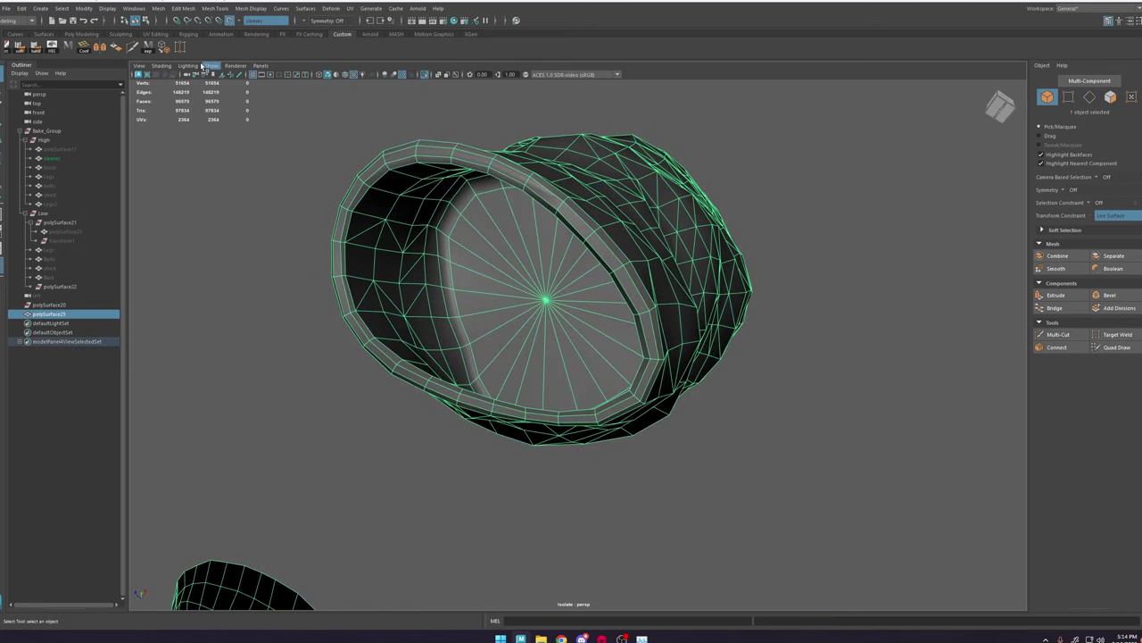
pyautogui.click(22, 51)
pyautogui.click(210, 165)
pyautogui.keyDown('alt'); pyautogui.moveTo(593, 257); pyautogui.dragTo(670, 328); pyautogui.keyUp('alt')
pyautogui.keyDown('alt'); pyautogui.moveTo(669, 329); pyautogui.dragTo(501, 171, button='right'); pyautogui.keyUp('alt')
pyautogui.keyDown('alt'); pyautogui.moveTo(500, 171); pyautogui.dragTo(646, 263); pyautogui.keyUp('alt')
pyautogui.keyDown('alt'); pyautogui.moveTo(646, 264); pyautogui.dragTo(487, 396, button='right'); pyautogui.keyUp('alt')
pyautogui.click(425, 362)
# Step: Select the sleeve cuff's edge loop and bevel it
pyautogui.moveTo(423, 363); pyautogui.dragTo(422, 324, button='right')
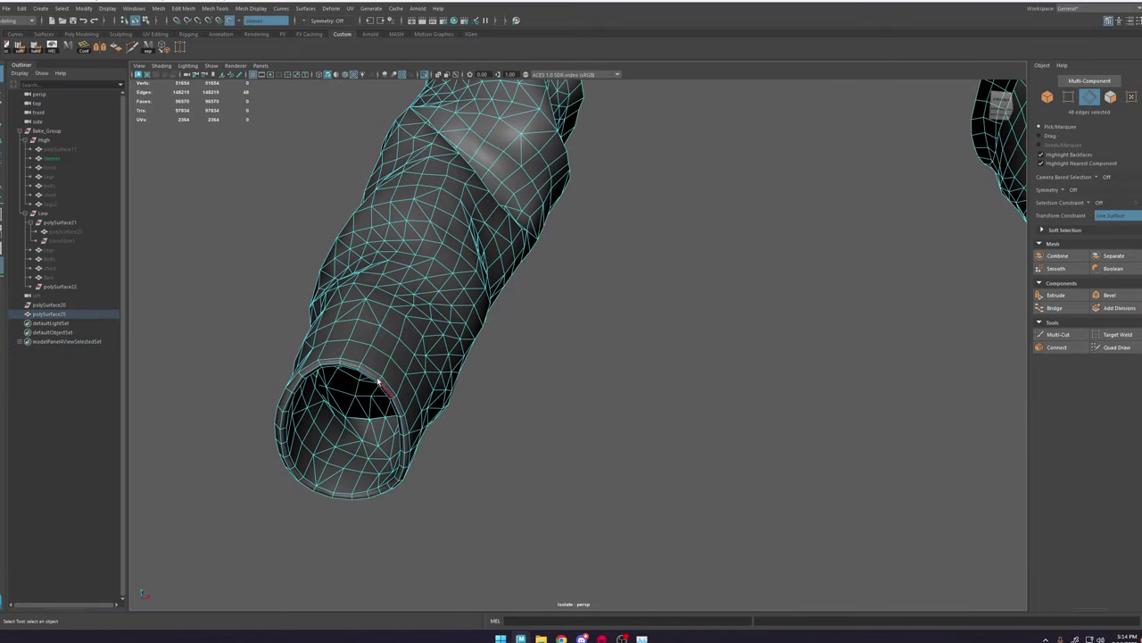
pyautogui.doubleClick(368, 376)
pyautogui.keyDown('alt'); pyautogui.moveTo(368, 376); pyautogui.dragTo(543, 381); pyautogui.keyUp('alt')
pyautogui.keyDown('shift'); pyautogui.rightClick(651, 300); pyautogui.keyUp('shift')
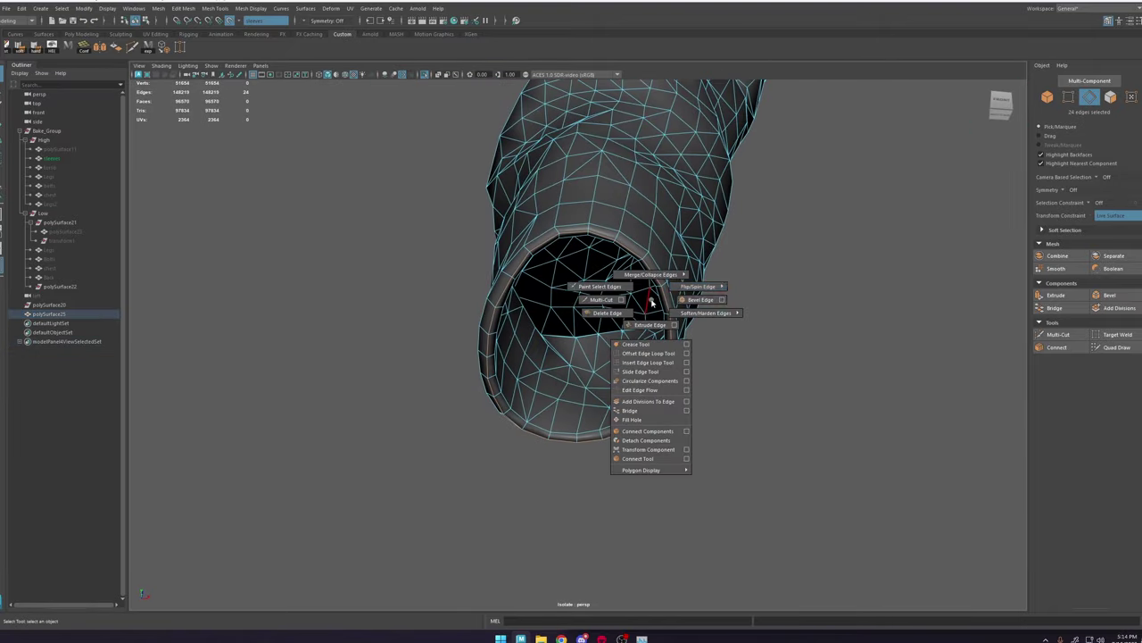
pyautogui.keyDown('shift'); pyautogui.moveTo(651, 300); pyautogui.dragTo(647, 368, button='right'); pyautogui.keyUp('shift')
pyautogui.doubleClick(652, 280)
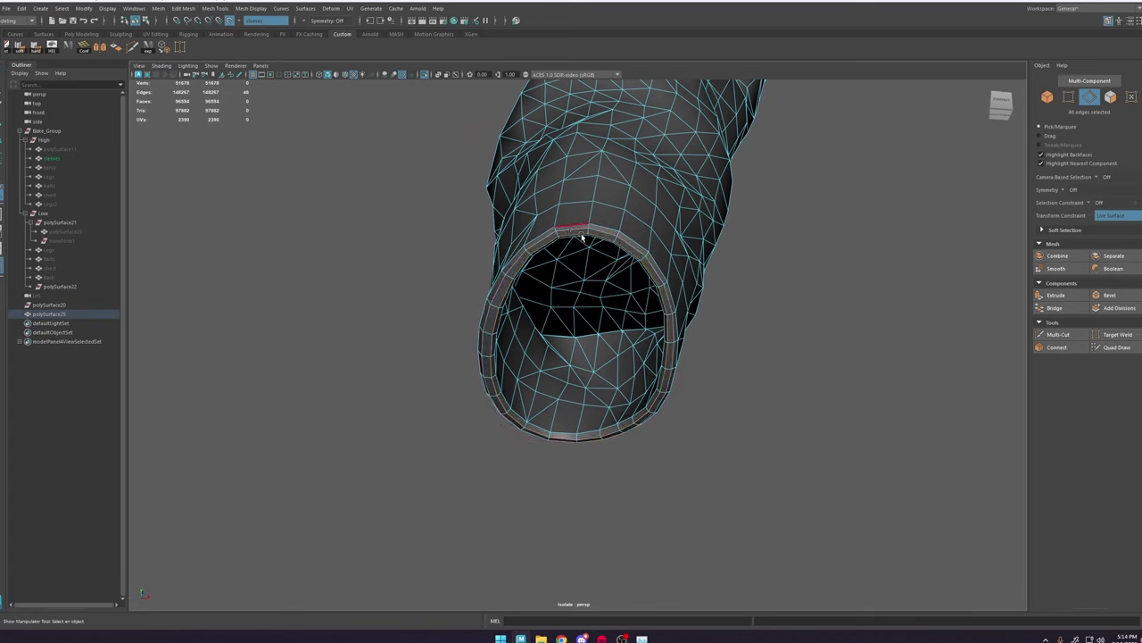
# Step: Paint-select the faces inside the cuff opening and delete them
pyautogui.moveTo(582, 237); pyautogui.dragTo(690, 152, button='right')
pyautogui.keyDown('alt'); pyautogui.moveTo(690, 151); pyautogui.dragTo(596, 214); pyautogui.keyUp('alt')
pyautogui.keyDown('alt'); pyautogui.moveTo(580, 268); pyautogui.dragTo(684, 345, button='right'); pyautogui.keyUp('alt')
pyautogui.keyDown('alt'); pyautogui.moveTo(684, 344); pyautogui.dragTo(565, 263); pyautogui.keyUp('alt')
pyautogui.keyDown('alt'); pyautogui.moveTo(660, 391); pyautogui.dragTo(605, 384, button='right'); pyautogui.keyUp('alt')
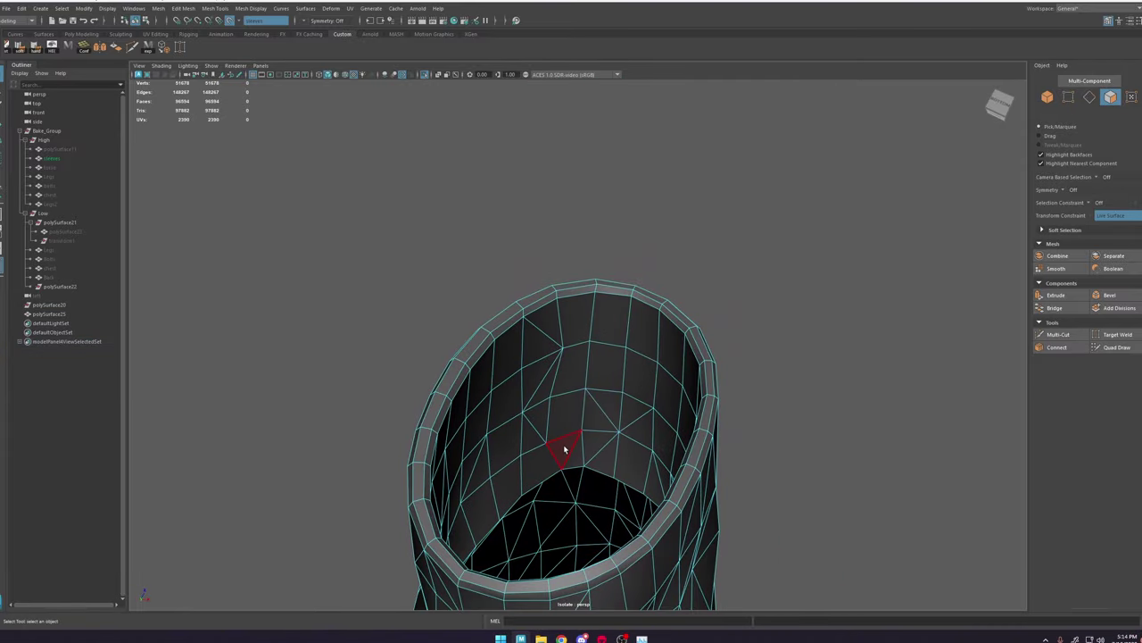
pyautogui.moveTo(539, 458)
pyautogui.mouseDown()
pyautogui.moveTo(479, 500)
pyautogui.moveTo(503, 482)
pyautogui.moveTo(457, 414)
pyautogui.mouseUp()
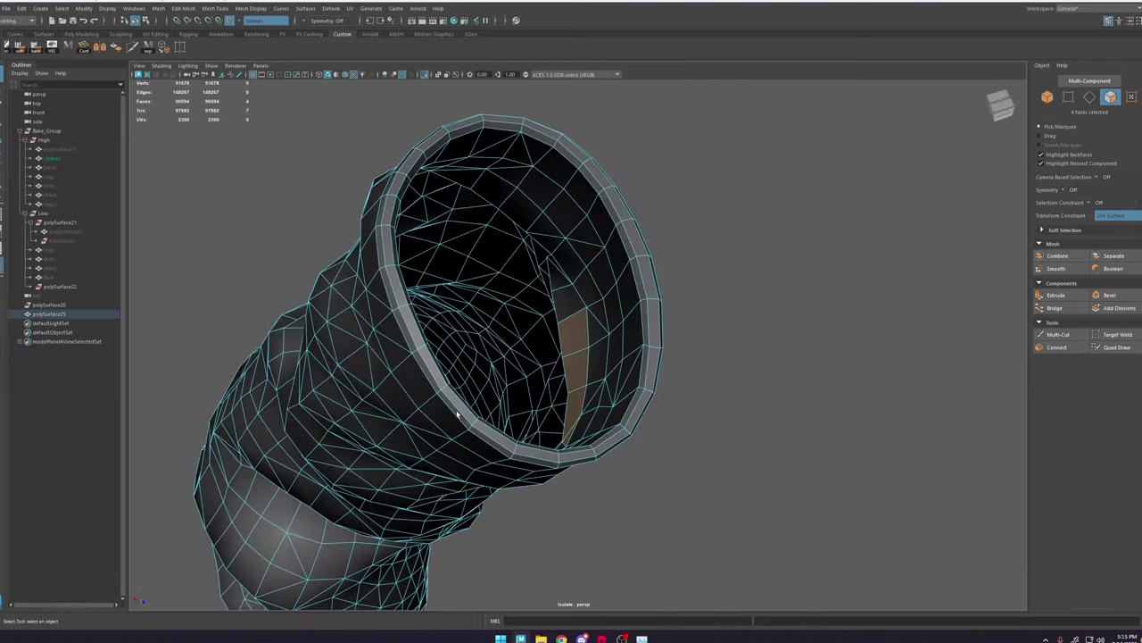
pyautogui.keyDown('alt'); pyautogui.moveTo(583, 291); pyautogui.dragTo(495, 341); pyautogui.keyUp('alt')
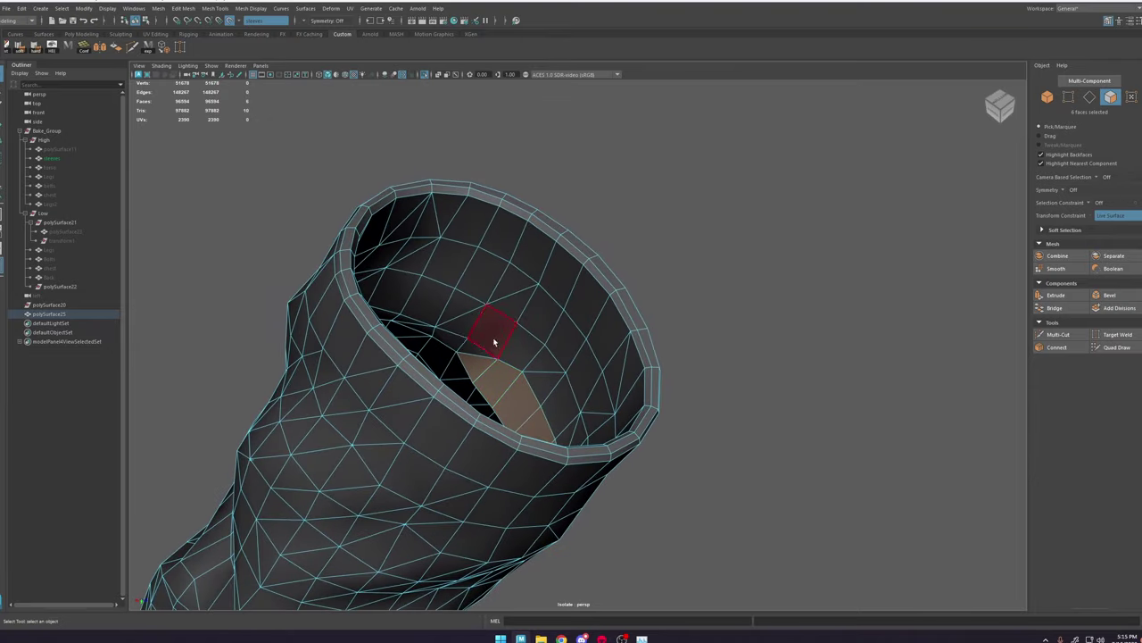
pyautogui.keyDown('alt'); pyautogui.moveTo(431, 318); pyautogui.dragTo(616, 357); pyautogui.keyUp('alt')
pyautogui.press('Delete')
pyautogui.moveTo(616, 357); pyautogui.dragTo(651, 321, button='right')
# Step: With Isolate Select off, Quad Draw new quads that close the cuff's inner rim
pyautogui.click(428, 75)
pyautogui.press('y')
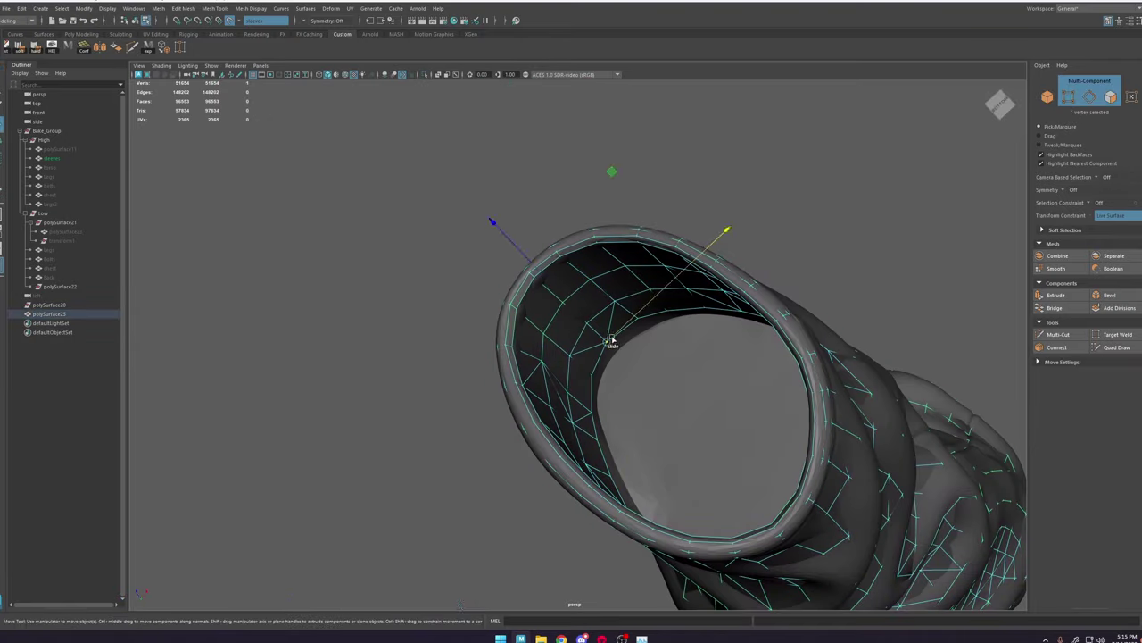
pyautogui.moveTo(612, 339)
pyautogui.keyDown('alt'); pyautogui.mouseDown()
pyautogui.moveTo(617, 375)
pyautogui.moveTo(562, 363)
pyautogui.mouseUp(); pyautogui.keyUp('alt')
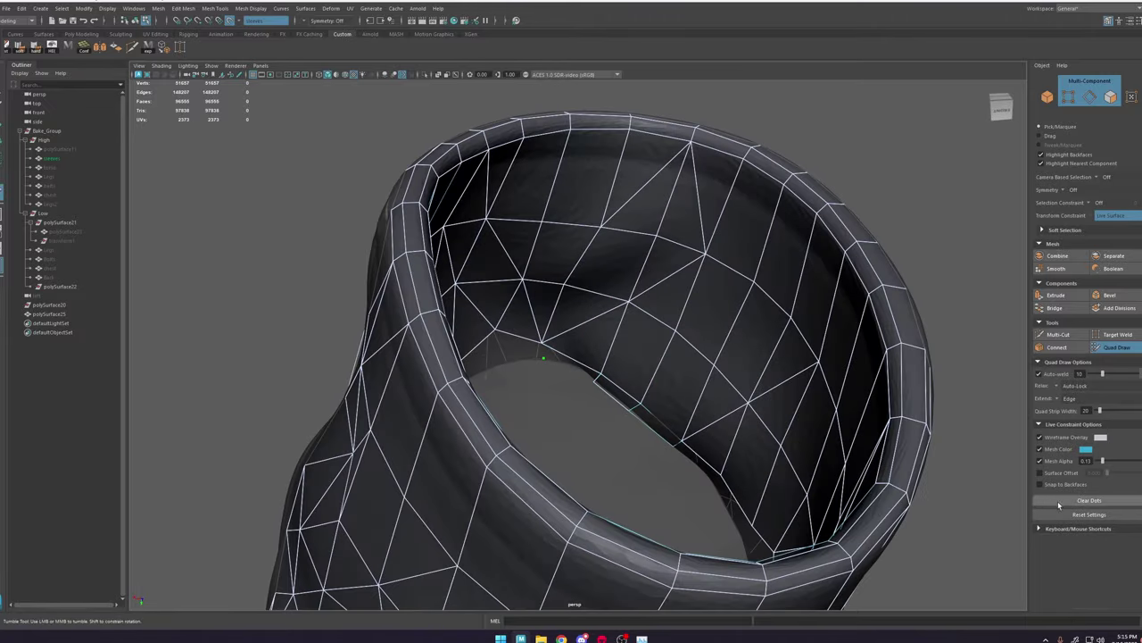
pyautogui.keyDown('alt'); pyautogui.moveTo(644, 406); pyautogui.dragTo(575, 362); pyautogui.keyUp('alt')
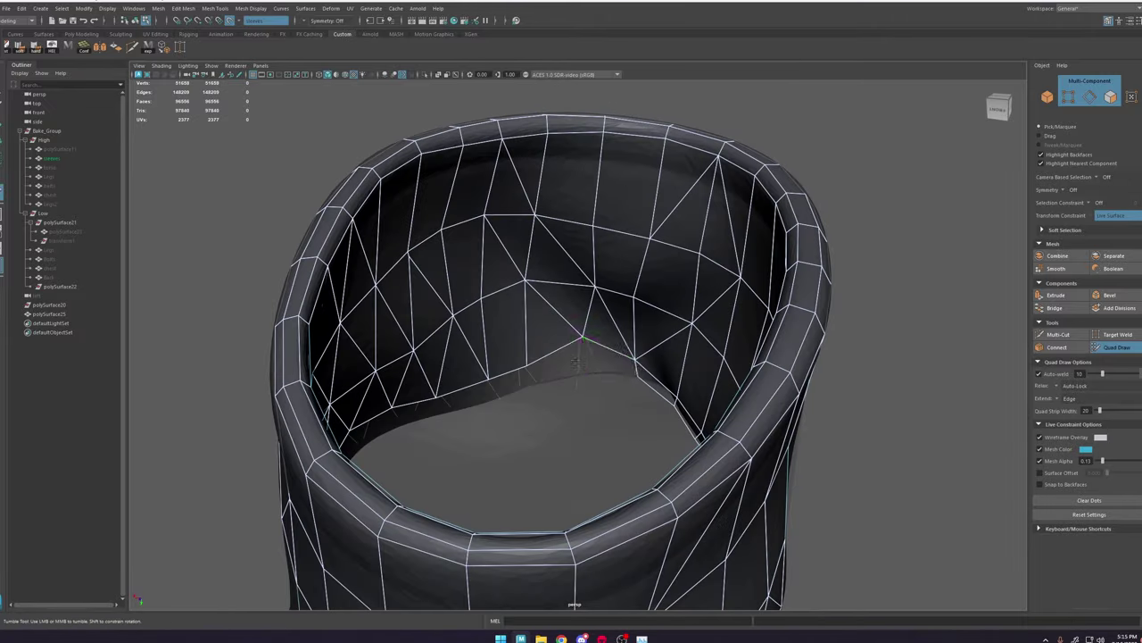
pyautogui.keyDown('alt'); pyautogui.moveTo(497, 399); pyautogui.dragTo(544, 332); pyautogui.keyUp('alt')
pyautogui.keyDown('shift'); pyautogui.click(543, 396); pyautogui.keyUp('shift')
pyautogui.keyDown('alt'); pyautogui.moveTo(544, 332); pyautogui.dragTo(504, 332, button='right'); pyautogui.keyUp('alt')
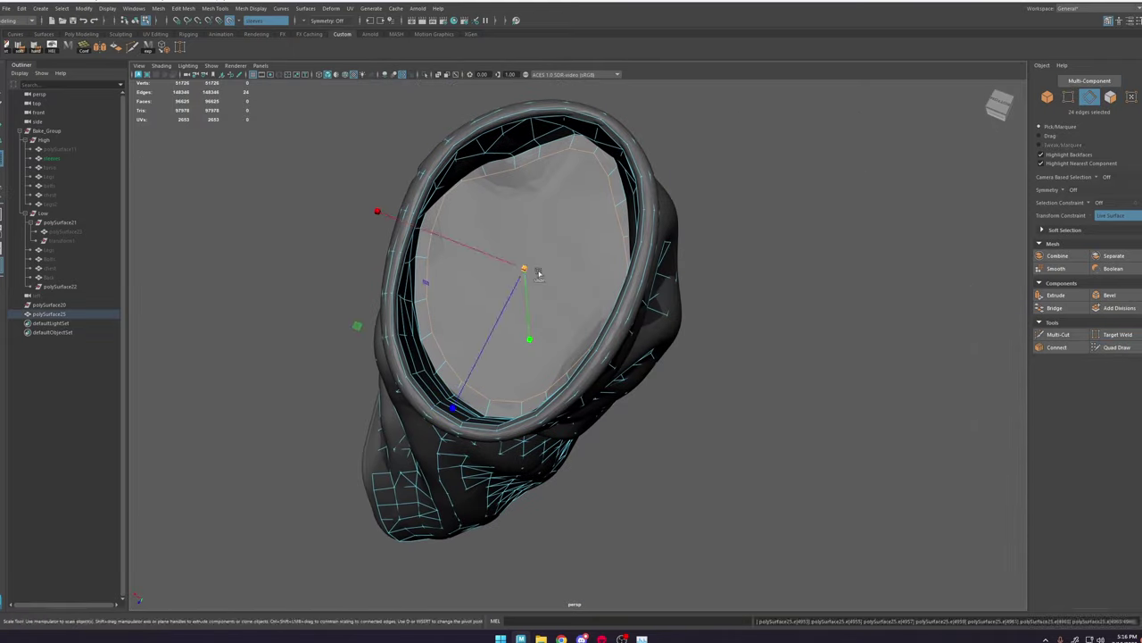
# Step: Isolate the sleeve mesh to check both sleeves, then show the full scene again
pyautogui.click(20, 47)
pyautogui.click(846, 235)
pyautogui.keyDown('alt'); pyautogui.moveTo(846, 235); pyautogui.dragTo(662, 239, button='right'); pyautogui.keyUp('alt')
pyautogui.keyDown('alt'); pyautogui.moveTo(662, 239); pyautogui.dragTo(594, 215); pyautogui.keyUp('alt')
pyautogui.click(571, 210)
pyautogui.click(424, 74)
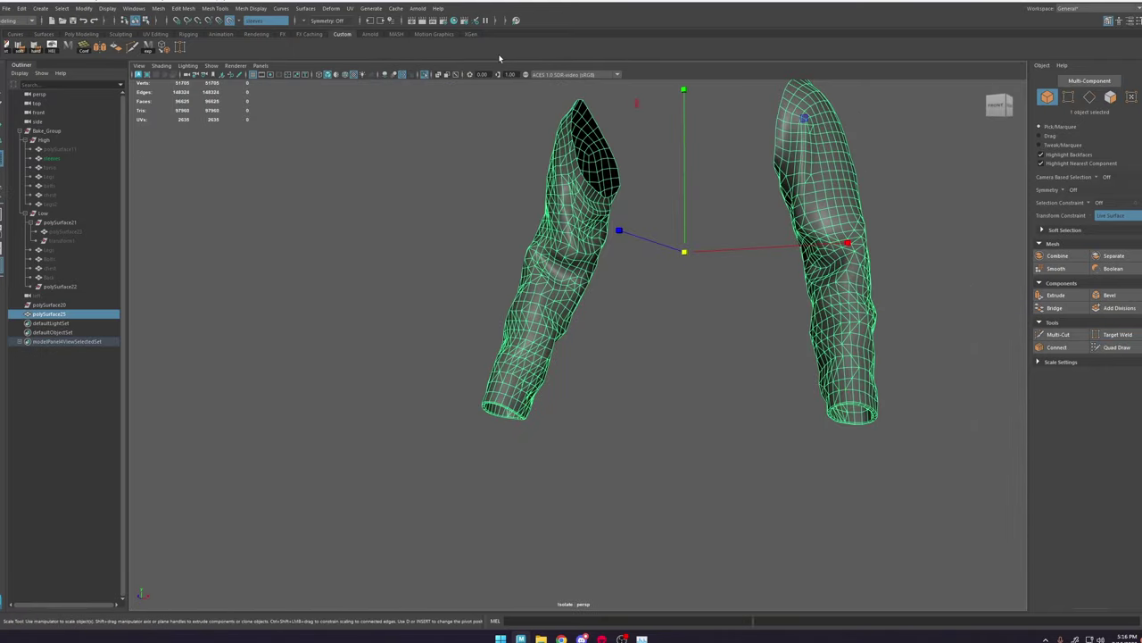
pyautogui.click(423, 76)
pyautogui.keyDown('alt'); pyautogui.moveTo(558, 169); pyautogui.dragTo(595, 184); pyautogui.keyUp('alt')
pyautogui.keyDown('alt'); pyautogui.moveTo(595, 183); pyautogui.dragTo(658, 238, button='right'); pyautogui.keyUp('alt')
# Step: Save the scene with Ctrl+S and inspect the right sleeve up close
pyautogui.hotkey('ctrl', 's')
pyautogui.keyDown('alt'); pyautogui.moveTo(658, 238); pyautogui.dragTo(645, 220); pyautogui.keyUp('alt')
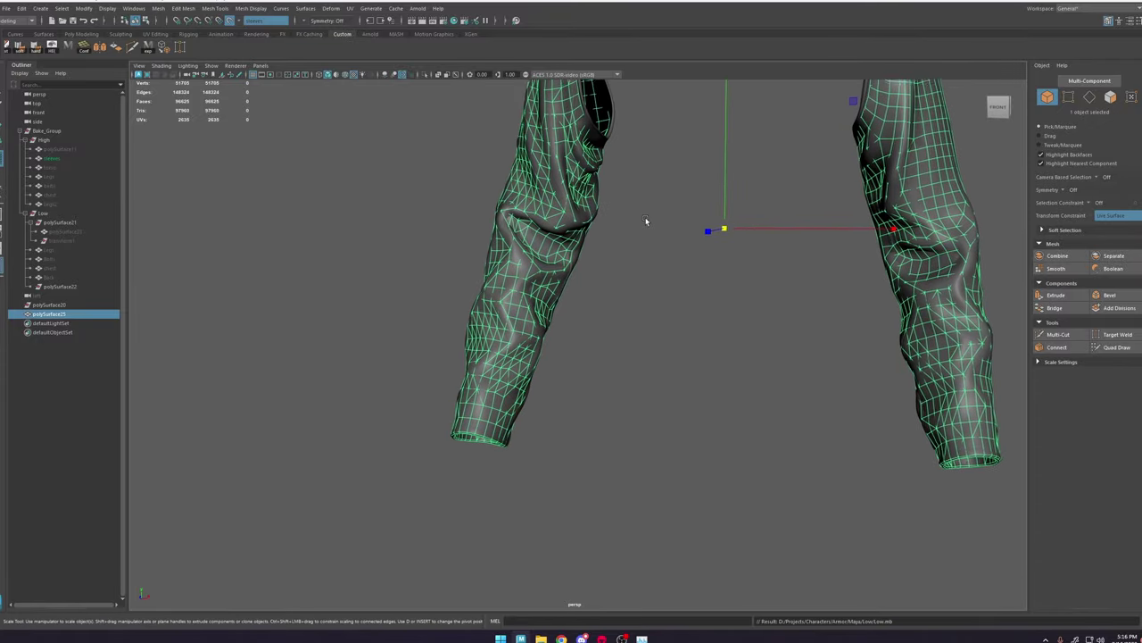
pyautogui.keyDown('alt'); pyautogui.moveTo(645, 220); pyautogui.dragTo(578, 254, button='middle'); pyautogui.keyUp('alt')
pyautogui.keyDown('alt'); pyautogui.moveTo(578, 254); pyautogui.dragTo(717, 234); pyautogui.keyUp('alt')
pyautogui.keyDown('alt'); pyautogui.moveTo(737, 166); pyautogui.dragTo(656, 246, button='middle'); pyautogui.keyUp('alt')
pyautogui.keyDown('alt'); pyautogui.moveTo(656, 246); pyautogui.dragTo(938, 412, button='right'); pyautogui.keyUp('alt')
pyautogui.keyDown('alt'); pyautogui.moveTo(870, 268); pyautogui.dragTo(724, 362, button='middle'); pyautogui.keyUp('alt')
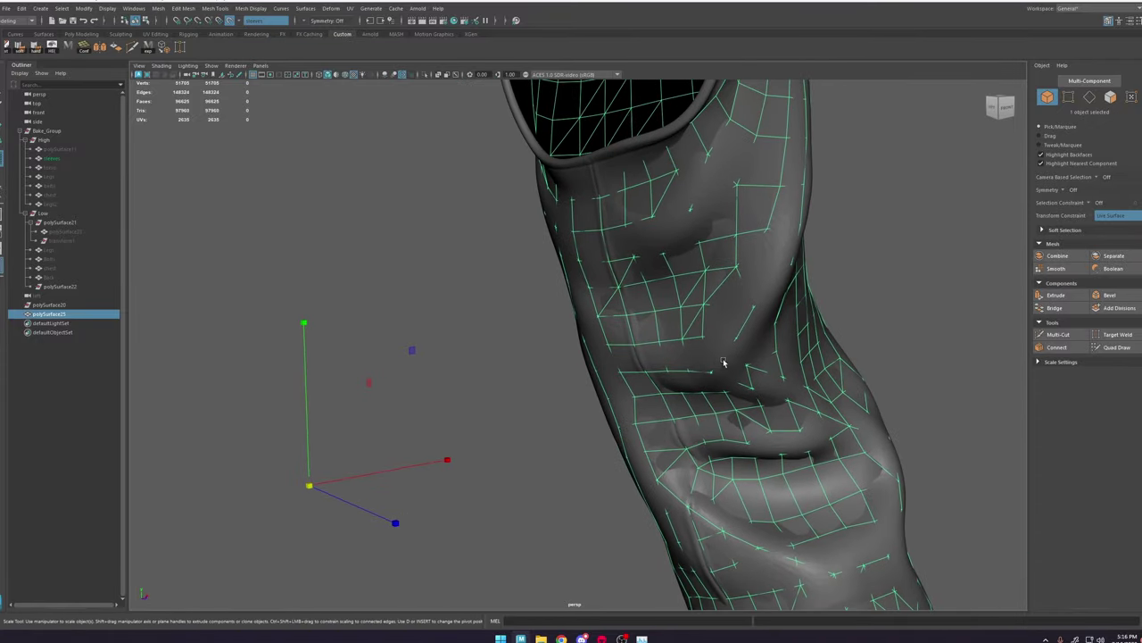
# Step: Delete the leftover empty transform under polySurface21 in the Outliner
pyautogui.scroll(-5, 723, 362)
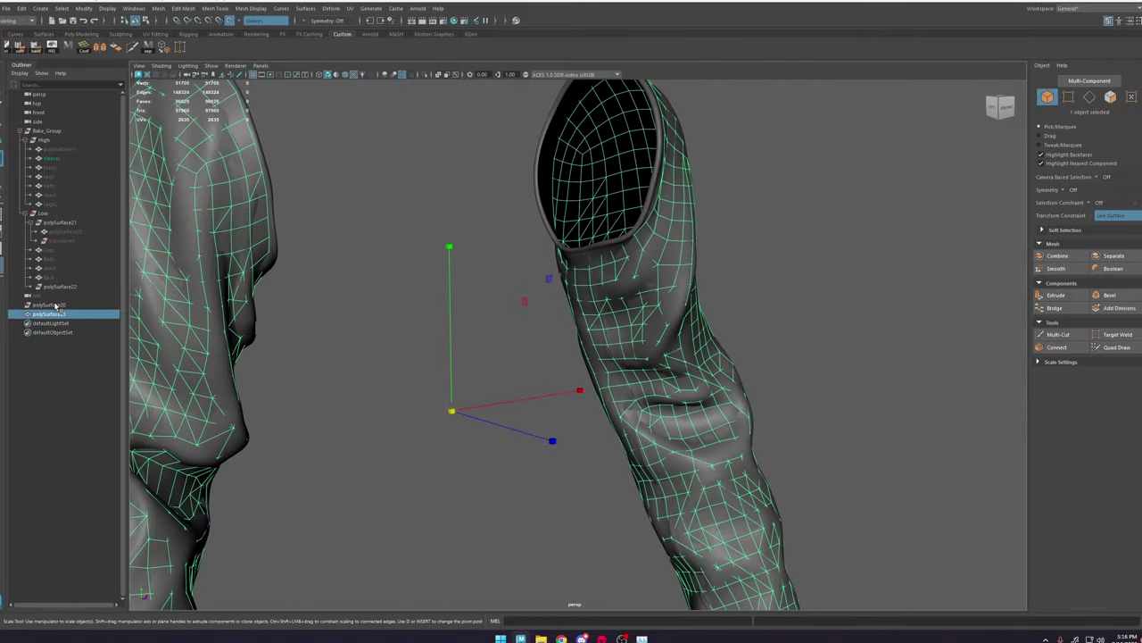
pyautogui.click(57, 305)
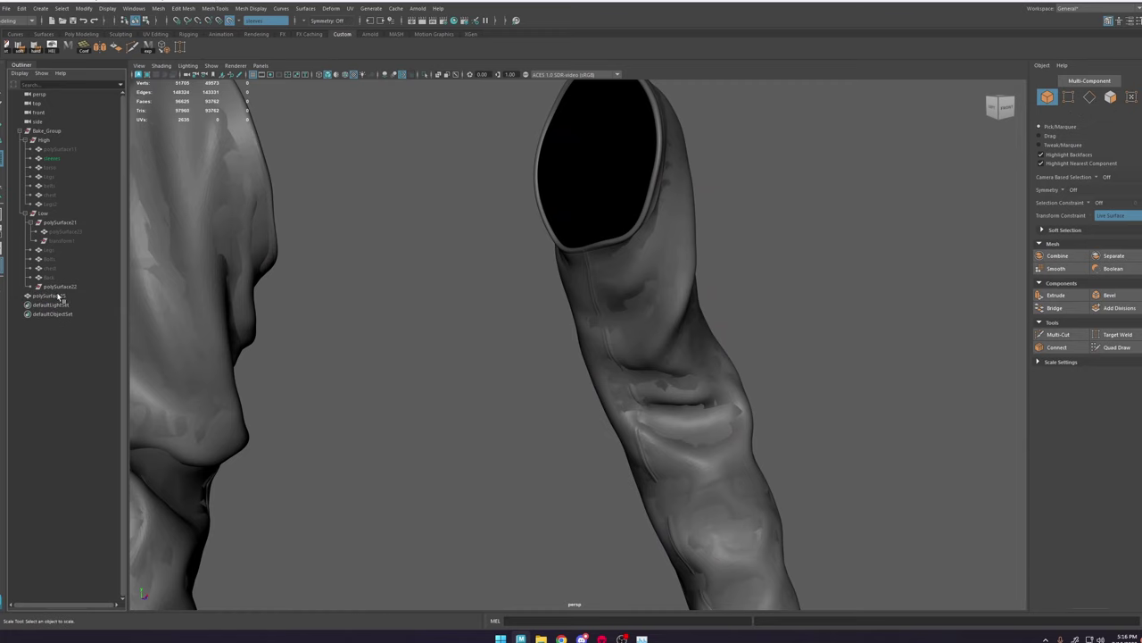
pyautogui.click(62, 241)
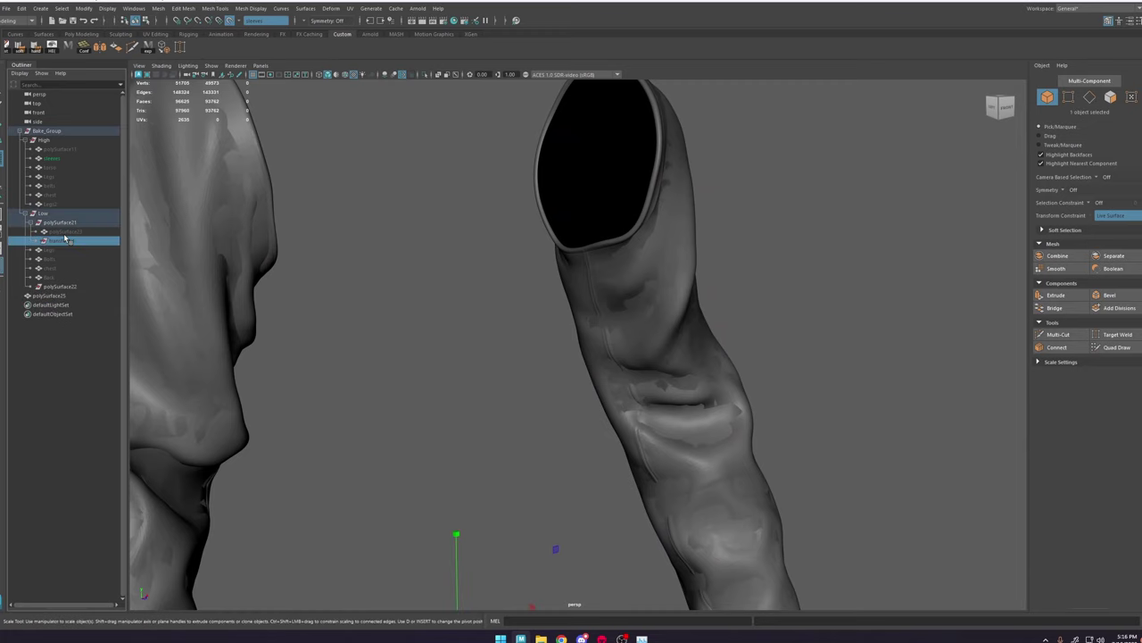
pyautogui.press('Delete')
# Step: Isolate the robe torso and sleeves and combine them into one mesh
pyautogui.click(69, 232)
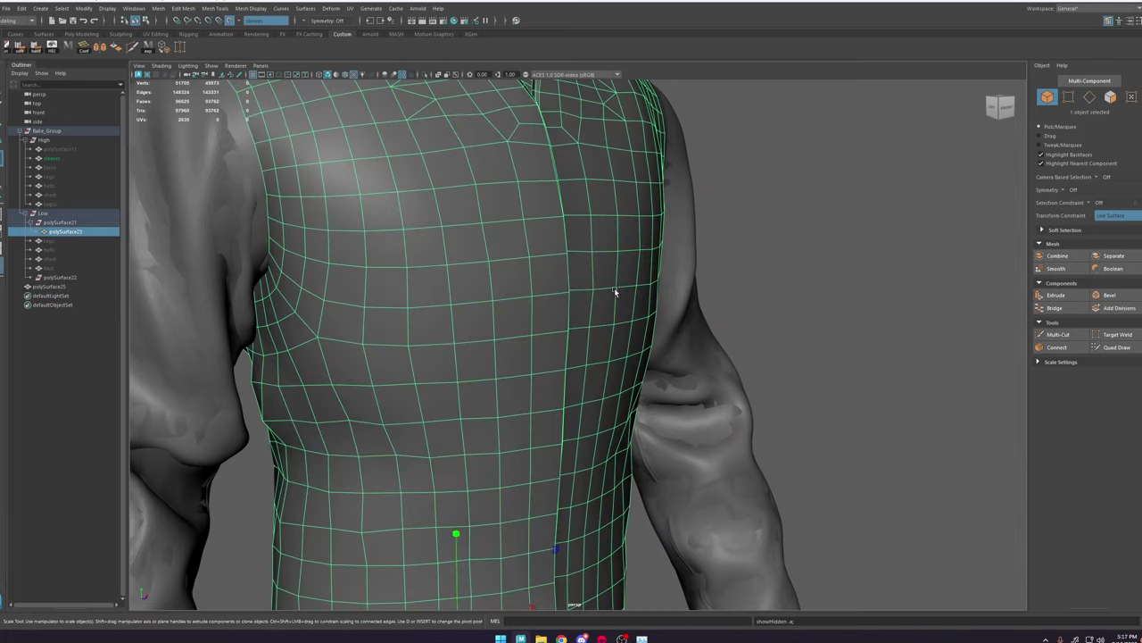
pyautogui.scroll(-4, 385, 208)
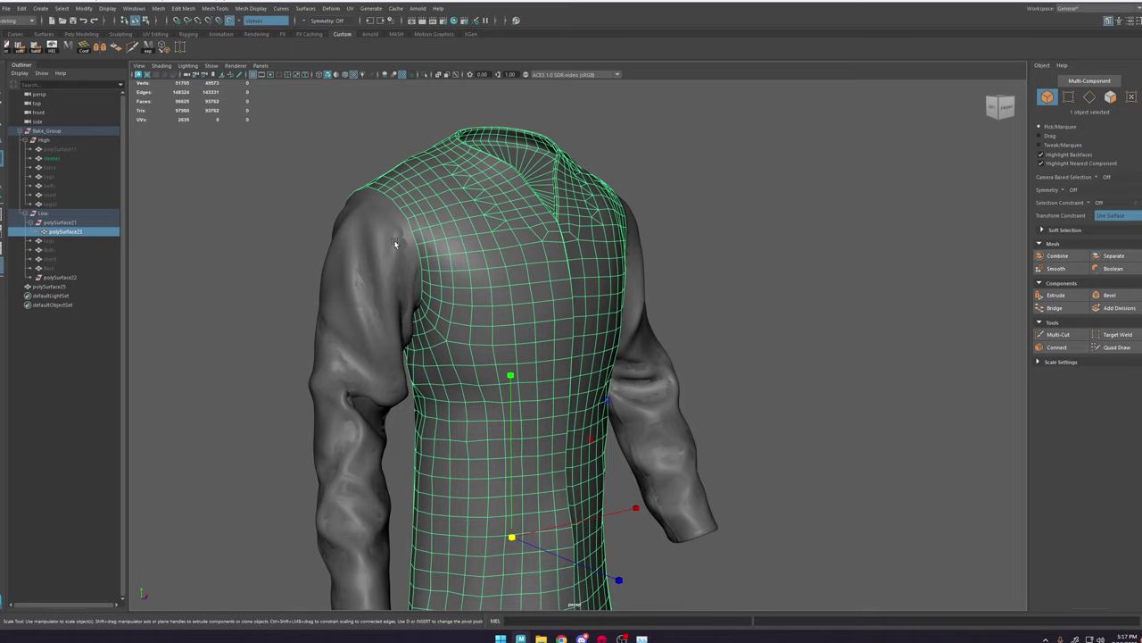
pyautogui.click(426, 75)
pyautogui.keyDown('alt'); pyautogui.moveTo(455, 209); pyautogui.dragTo(522, 259); pyautogui.keyUp('alt')
pyautogui.keyDown('alt'); pyautogui.moveTo(521, 259); pyautogui.dragTo(532, 225, button='middle'); pyautogui.keyUp('alt')
pyautogui.press('space')
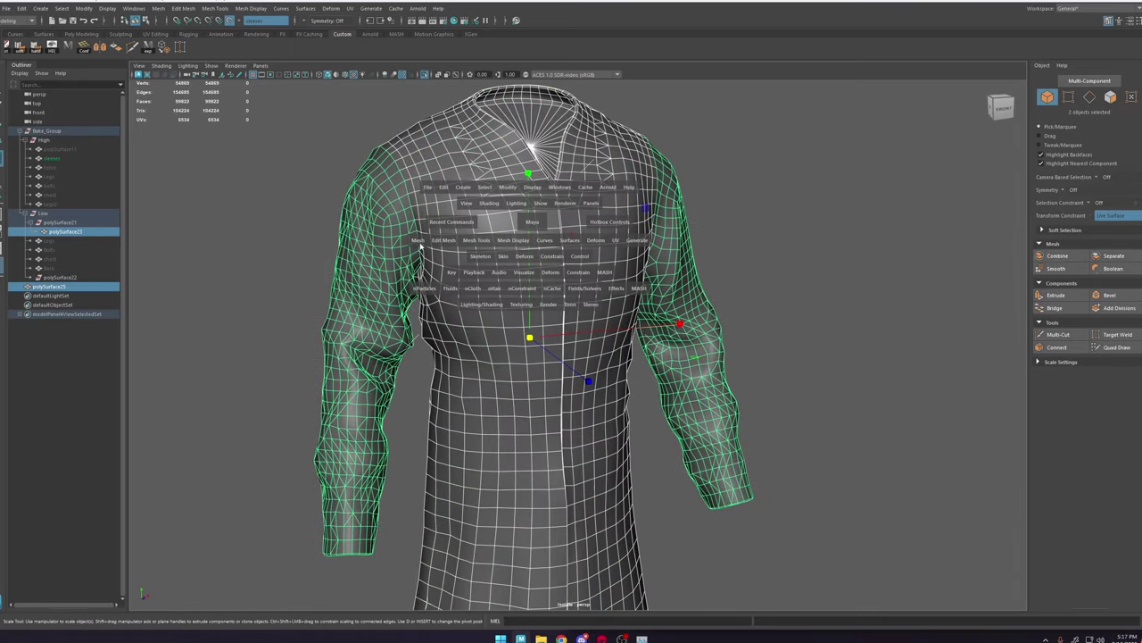
pyautogui.click(420, 244)
pyautogui.click(446, 275)
pyautogui.moveTo(535, 275); pyautogui.dragTo(487, 273, button='right')
# Step: In wireframe, select the vertices along both shoulder seams for merging
pyautogui.press('space')
pyautogui.moveTo(464, 176); pyautogui.dragTo(466, 196)
pyautogui.scroll(3, 467, 214)
pyautogui.press('4')
pyautogui.moveTo(302, 143); pyautogui.dragTo(443, 425)
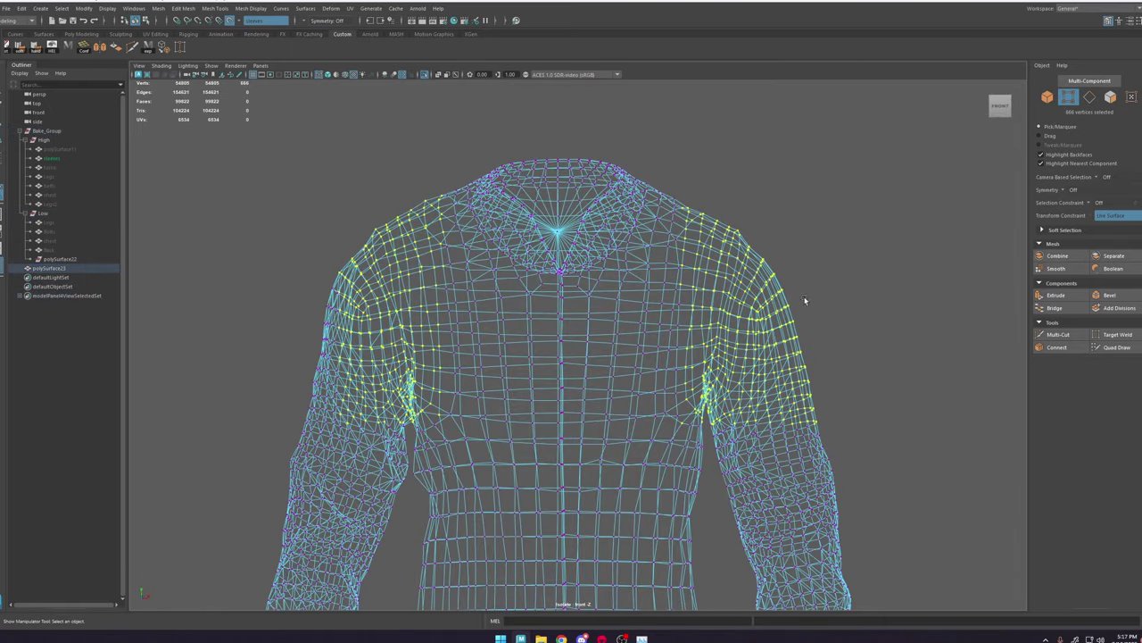
pyautogui.click(805, 301)
pyautogui.moveTo(270, 170); pyautogui.dragTo(443, 438)
pyautogui.keyDown('shift'); pyautogui.moveTo(674, 438); pyautogui.dragTo(848, 183); pyautogui.keyUp('shift')
pyautogui.keyDown('shift'); pyautogui.moveTo(803, 380); pyautogui.dragTo(804, 346, button='right'); pyautogui.keyUp('shift')
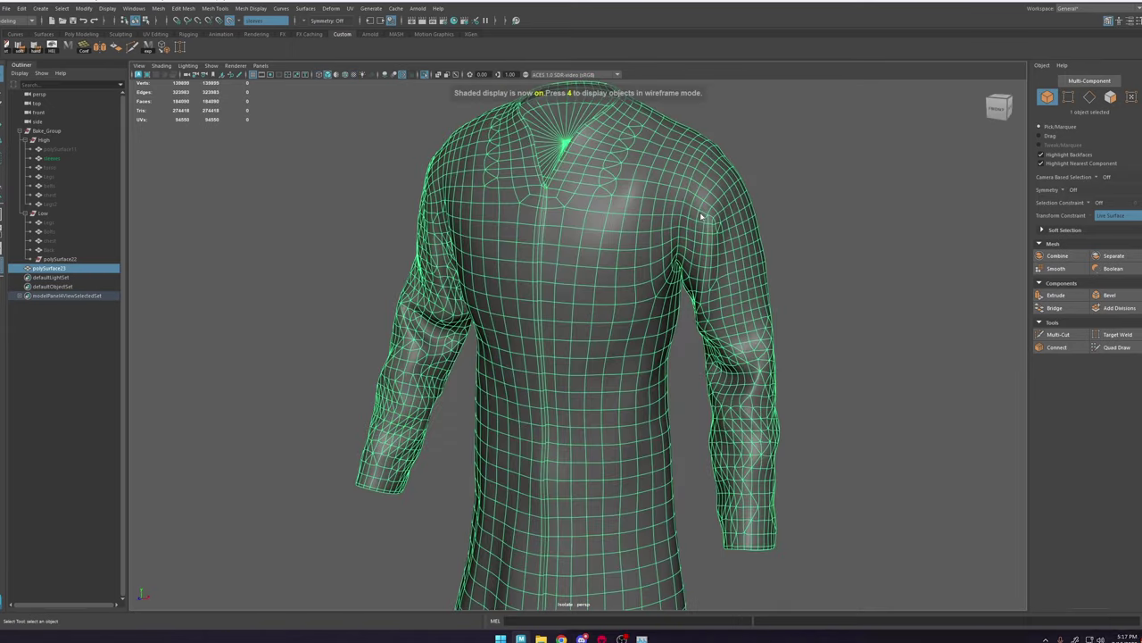
pyautogui.moveTo(535, 215)
pyautogui.keyDown('alt'); pyautogui.mouseDown()
pyautogui.moveTo(699, 208)
pyautogui.moveTo(449, 211)
pyautogui.moveTo(638, 217)
pyautogui.mouseUp(); pyautogui.keyUp('alt')
pyautogui.keyDown('alt'); pyautogui.moveTo(742, 219); pyautogui.dragTo(693, 274, button='middle'); pyautogui.keyUp('alt')
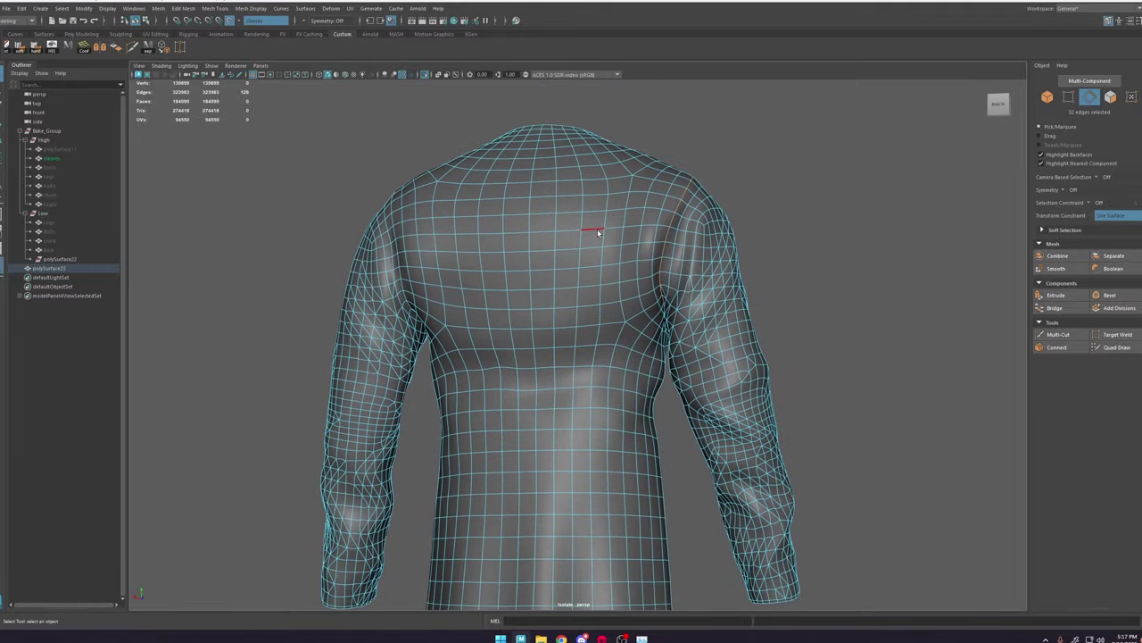
pyautogui.moveTo(597, 230); pyautogui.dragTo(656, 198, button='right')
# Step: Review the combined shirt from back to front and select polySurface23
pyautogui.click(770, 199)
pyautogui.keyDown('alt'); pyautogui.moveTo(770, 199); pyautogui.dragTo(648, 217, button='right'); pyautogui.keyUp('alt')
pyautogui.click(671, 287)
pyautogui.keyDown('alt'); pyautogui.moveTo(695, 296); pyautogui.dragTo(555, 313); pyautogui.keyUp('alt')
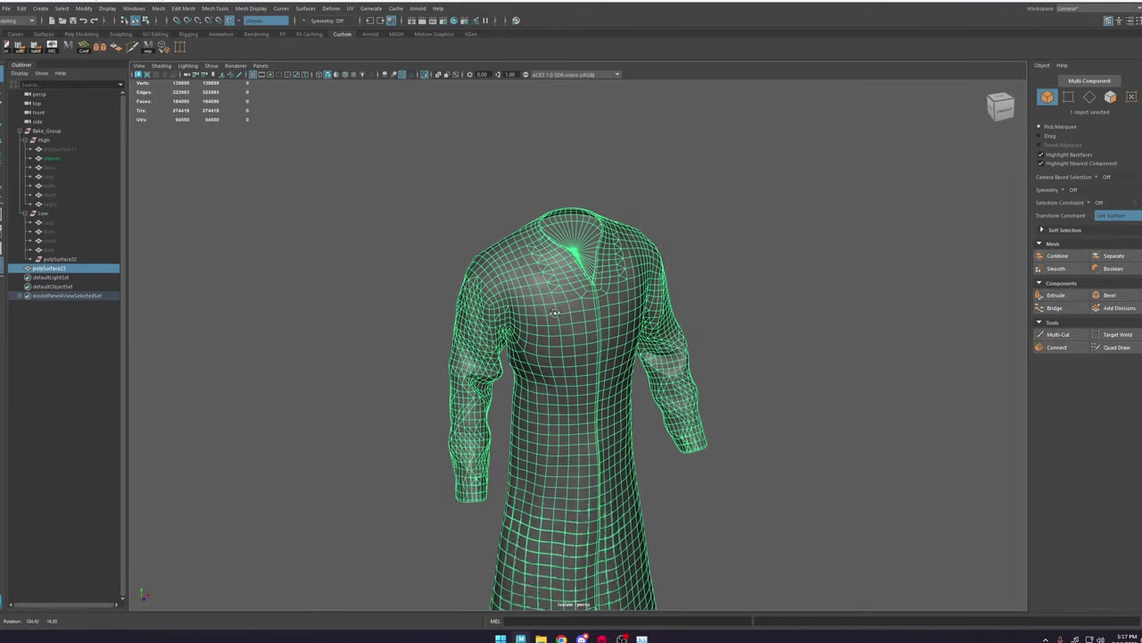
pyautogui.keyDown('alt'); pyautogui.moveTo(606, 283); pyautogui.dragTo(678, 229); pyautogui.keyUp('alt')
pyautogui.click(692, 266)
pyautogui.keyDown('alt'); pyautogui.moveTo(693, 272); pyautogui.dragTo(766, 356, button='right'); pyautogui.keyUp('alt')
pyautogui.keyDown('alt'); pyautogui.moveTo(766, 355); pyautogui.dragTo(733, 349, button='middle'); pyautogui.keyUp('alt')
pyautogui.keyDown('alt'); pyautogui.moveTo(733, 349); pyautogui.dragTo(698, 347); pyautogui.keyUp('alt')
pyautogui.click(441, 257)
pyautogui.keyDown('alt'); pyautogui.moveTo(440, 256); pyautogui.dragTo(384, 223, button='middle'); pyautogui.keyUp('alt')
# Step: Parent polySurface23 under the Low group and bring the armor plates back into view
pyautogui.click(60, 252)
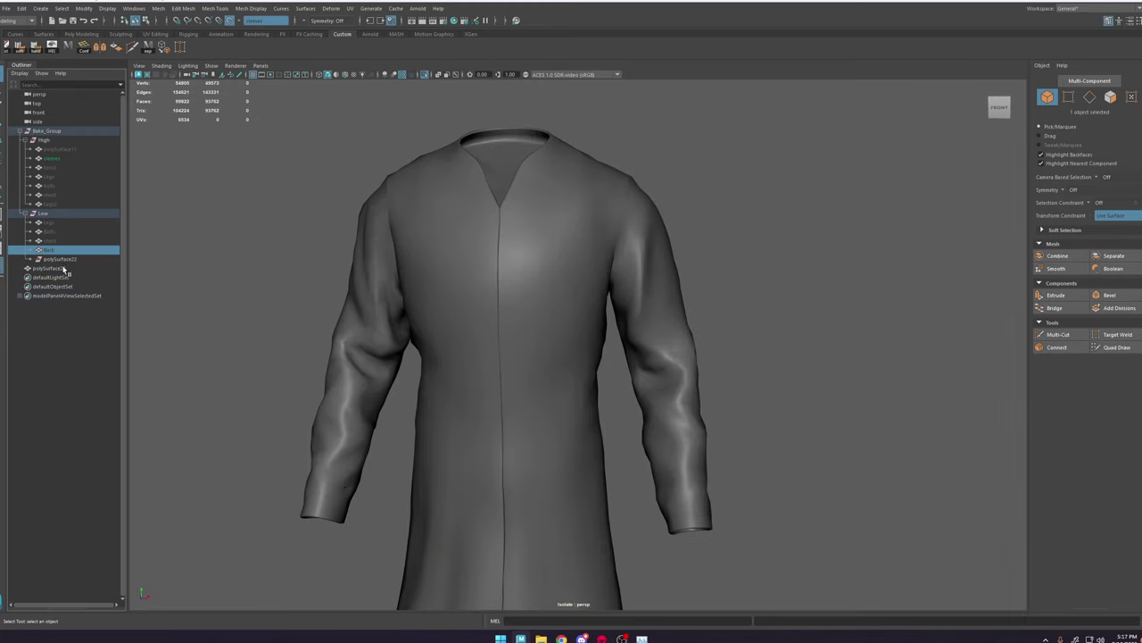
pyautogui.click(63, 268)
pyautogui.moveTo(61, 229); pyautogui.dragTo(60, 223, button='middle')
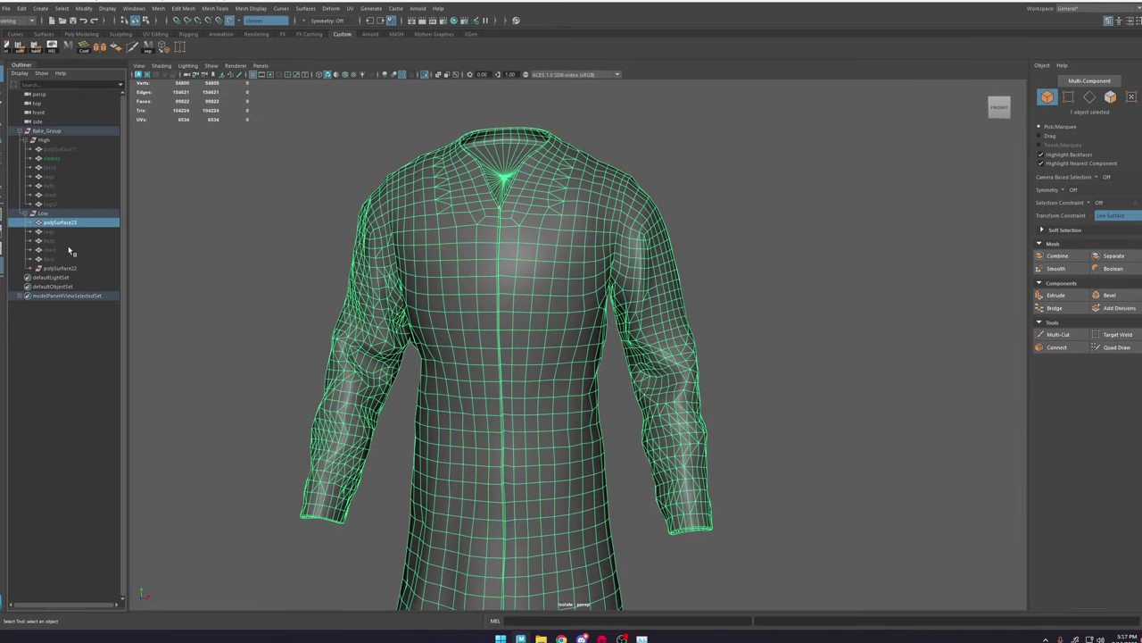
pyautogui.keyDown('shift'); pyautogui.click(69, 259); pyautogui.keyUp('shift')
pyautogui.click(737, 208)
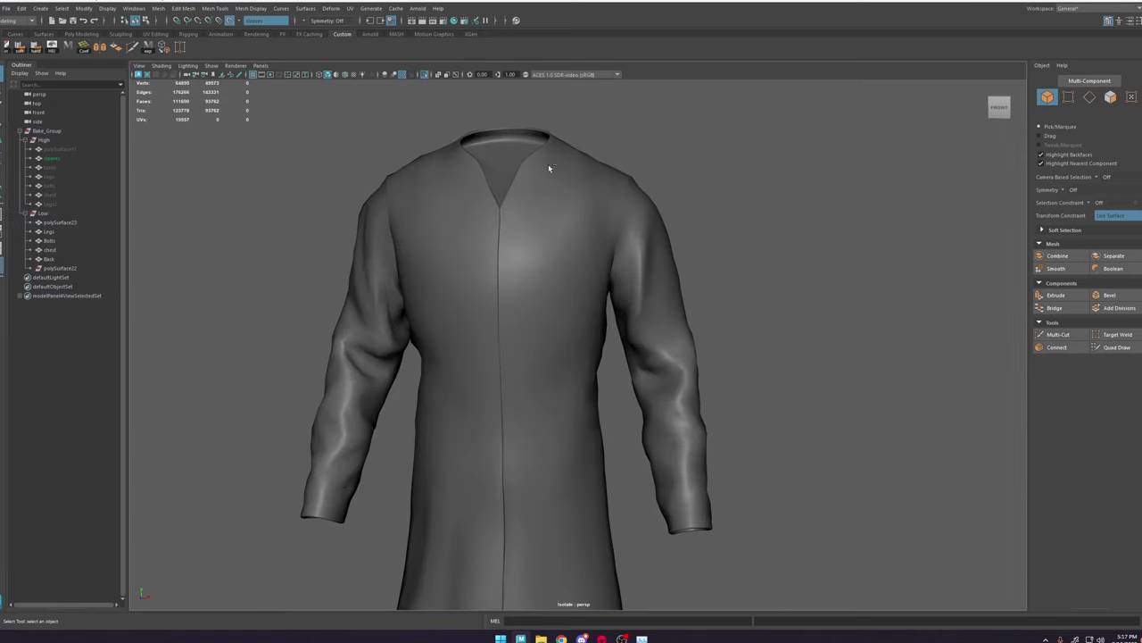
pyautogui.click(426, 74)
# Step: Toggle Low_lyr off and on, then hide High_lyr in the Layer Editor
pyautogui.keyDown('alt'); pyautogui.moveTo(780, 332); pyautogui.dragTo(775, 261, button='right'); pyautogui.keyUp('alt')
pyautogui.keyDown('alt'); pyautogui.moveTo(774, 261); pyautogui.dragTo(747, 269); pyautogui.keyUp('alt')
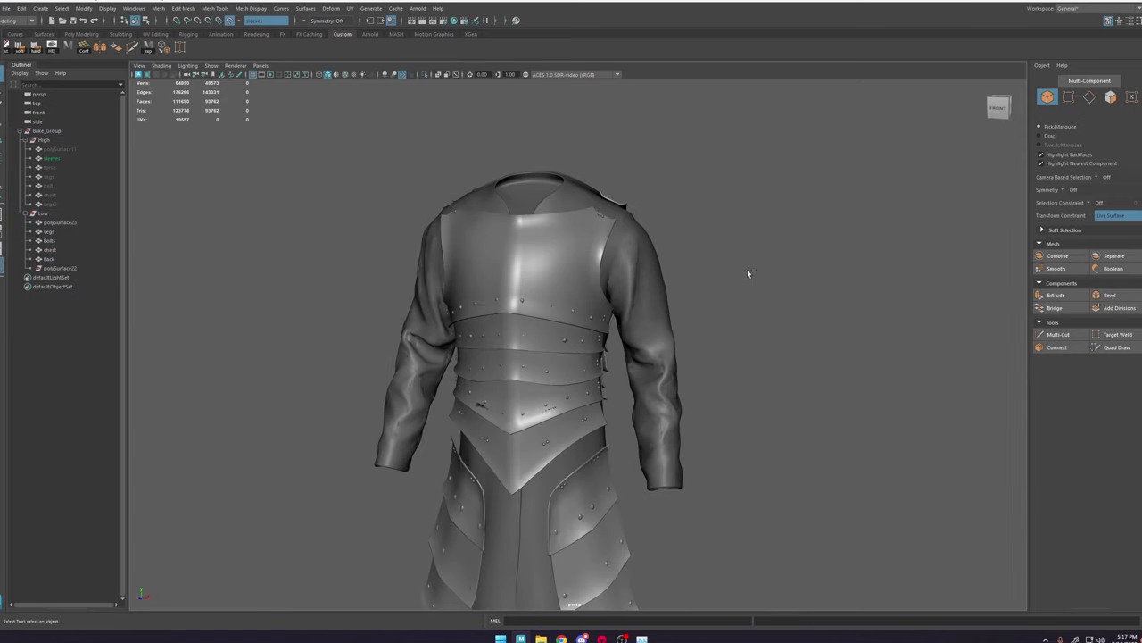
pyautogui.hotkey('ctrl', 'a')
pyautogui.hotkey('ctrl', 'a')
pyautogui.click(1038, 486)
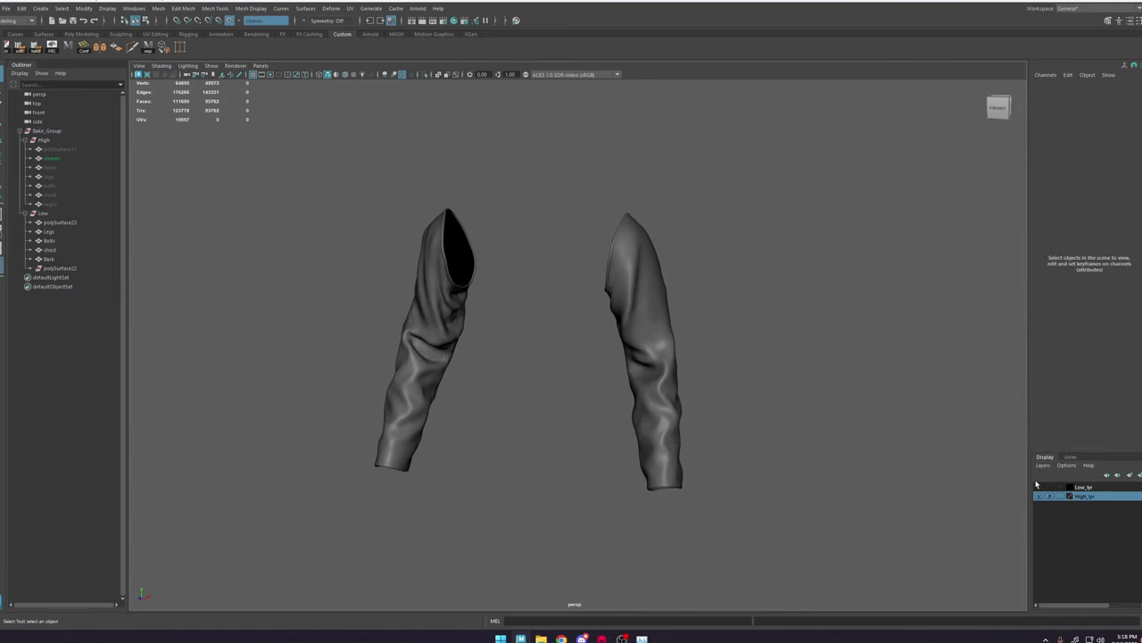
pyautogui.click(1038, 487)
pyautogui.click(1039, 497)
# Step: Enable Wireframe on Shaded to review the low-poly armor topology
pyautogui.keyDown('alt'); pyautogui.moveTo(648, 340); pyautogui.dragTo(720, 361, button='right'); pyautogui.keyUp('alt')
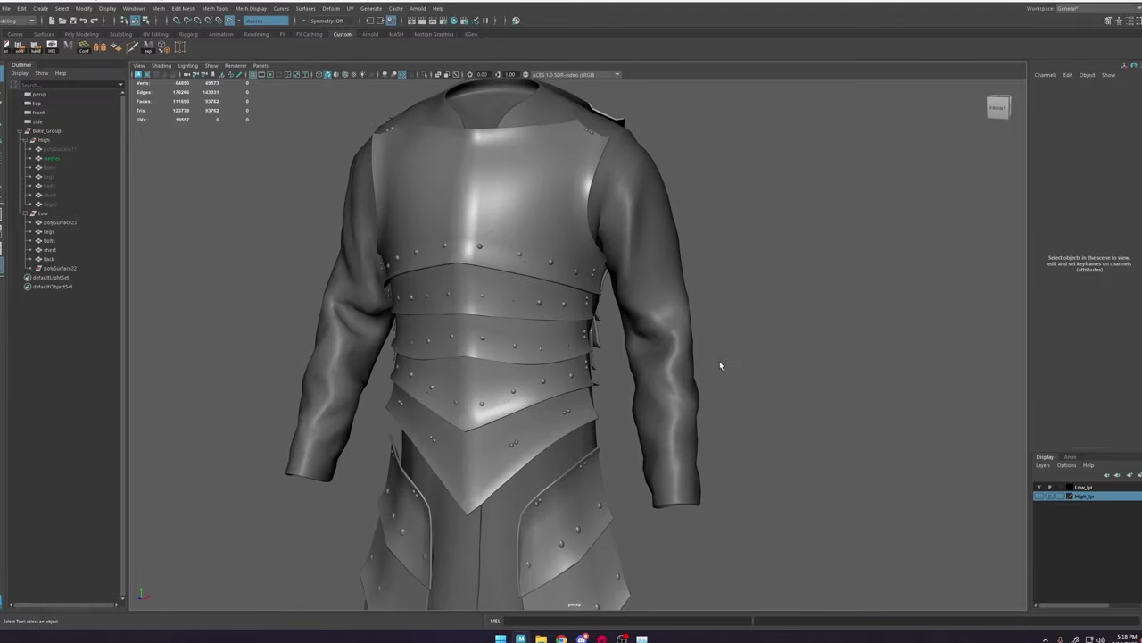
pyautogui.keyDown('alt'); pyautogui.moveTo(720, 361); pyautogui.dragTo(692, 370); pyautogui.keyUp('alt')
pyautogui.keyDown('alt'); pyautogui.moveTo(692, 370); pyautogui.dragTo(705, 382, button='right'); pyautogui.keyUp('alt')
pyautogui.keyDown('alt'); pyautogui.moveTo(702, 284); pyautogui.dragTo(681, 331, button='middle'); pyautogui.keyUp('alt')
pyautogui.keyDown('alt'); pyautogui.moveTo(629, 314); pyautogui.dragTo(682, 291); pyautogui.keyUp('alt')
pyautogui.keyDown('alt'); pyautogui.moveTo(681, 291); pyautogui.dragTo(637, 247, button='right'); pyautogui.keyUp('alt')
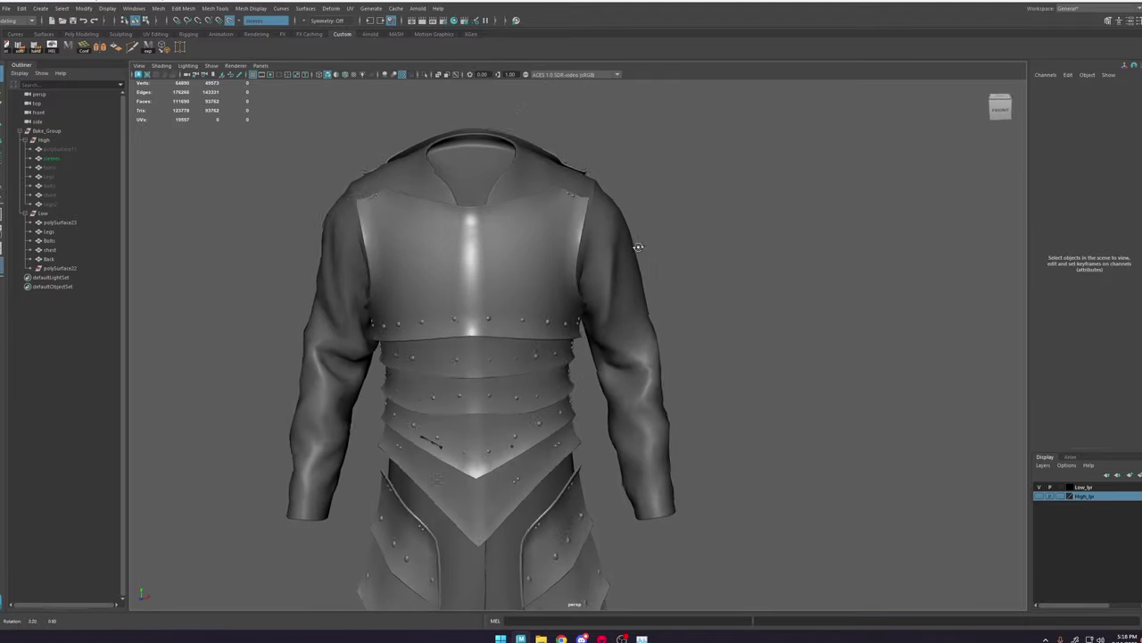
pyautogui.keyDown('alt'); pyautogui.moveTo(637, 247); pyautogui.dragTo(587, 268); pyautogui.keyUp('alt')
pyautogui.click(345, 76)
# Step: Save the scene as Low.mb with Ctrl+S
pyautogui.keyDown('alt'); pyautogui.moveTo(533, 278); pyautogui.dragTo(557, 254, button='middle'); pyautogui.keyUp('alt')
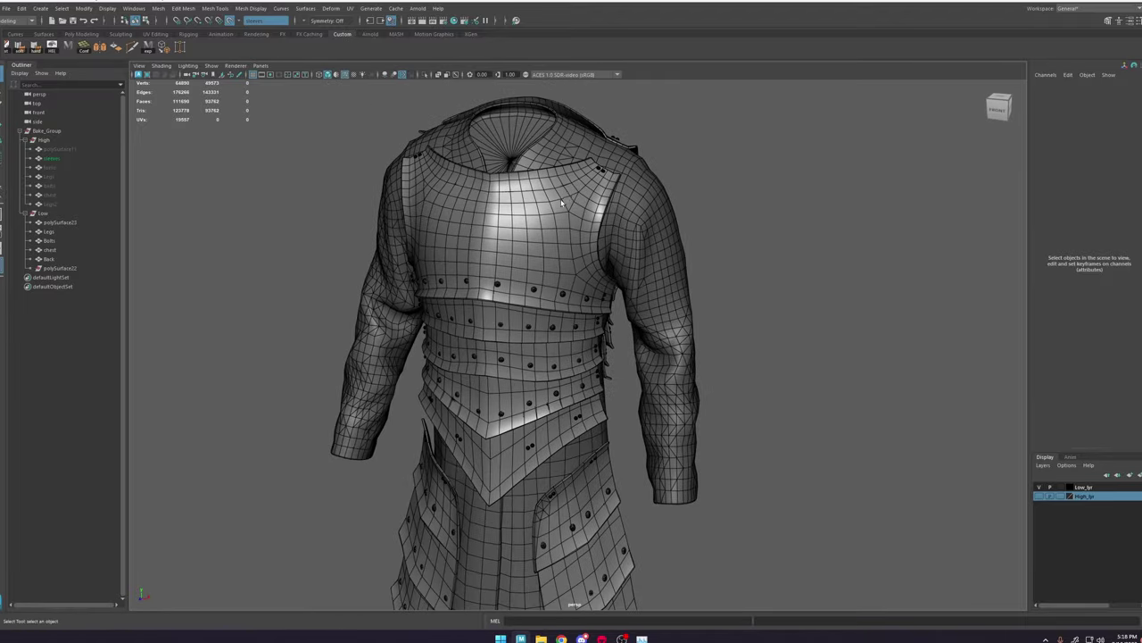
pyautogui.keyDown('alt'); pyautogui.moveTo(557, 254); pyautogui.dragTo(628, 259); pyautogui.keyUp('alt')
pyautogui.keyDown('alt'); pyautogui.moveTo(629, 259); pyautogui.dragTo(599, 234, button='right'); pyautogui.keyUp('alt')
pyautogui.keyDown('alt'); pyautogui.moveTo(598, 234); pyautogui.dragTo(621, 227, button='middle'); pyautogui.keyUp('alt')
pyautogui.keyDown('alt'); pyautogui.moveTo(621, 226); pyautogui.dragTo(607, 261, button='right'); pyautogui.keyUp('alt')
pyautogui.hotkey('ctrl', 's')
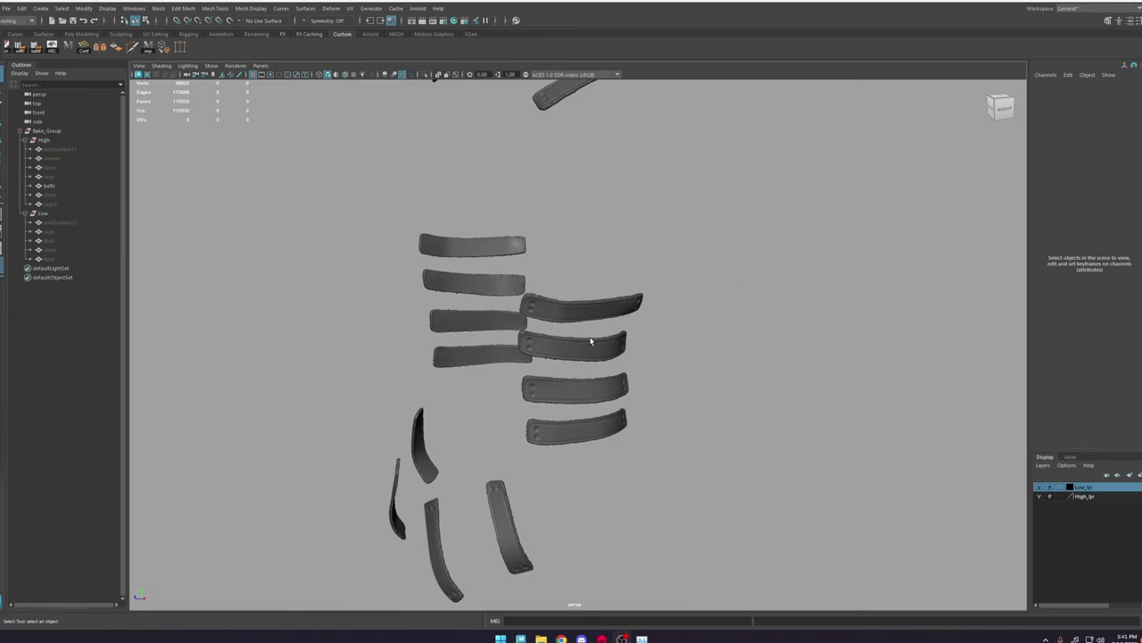
# Step: Frame the upper straps and select the high-poly belts mesh
pyautogui.keyDown('alt'); pyautogui.moveTo(591, 341); pyautogui.dragTo(642, 259); pyautogui.keyUp('alt')
pyautogui.keyDown('alt'); pyautogui.moveTo(643, 260); pyautogui.dragTo(601, 366, button='middle'); pyautogui.keyUp('alt')
pyautogui.keyDown('alt'); pyautogui.moveTo(568, 214); pyautogui.dragTo(616, 322); pyautogui.keyUp('alt')
pyautogui.keyDown('alt'); pyautogui.moveTo(616, 321); pyautogui.dragTo(662, 366, button='right'); pyautogui.keyUp('alt')
pyautogui.keyDown('alt'); pyautogui.moveTo(662, 366); pyautogui.dragTo(689, 430, button='middle'); pyautogui.keyUp('alt')
pyautogui.click(618, 218)
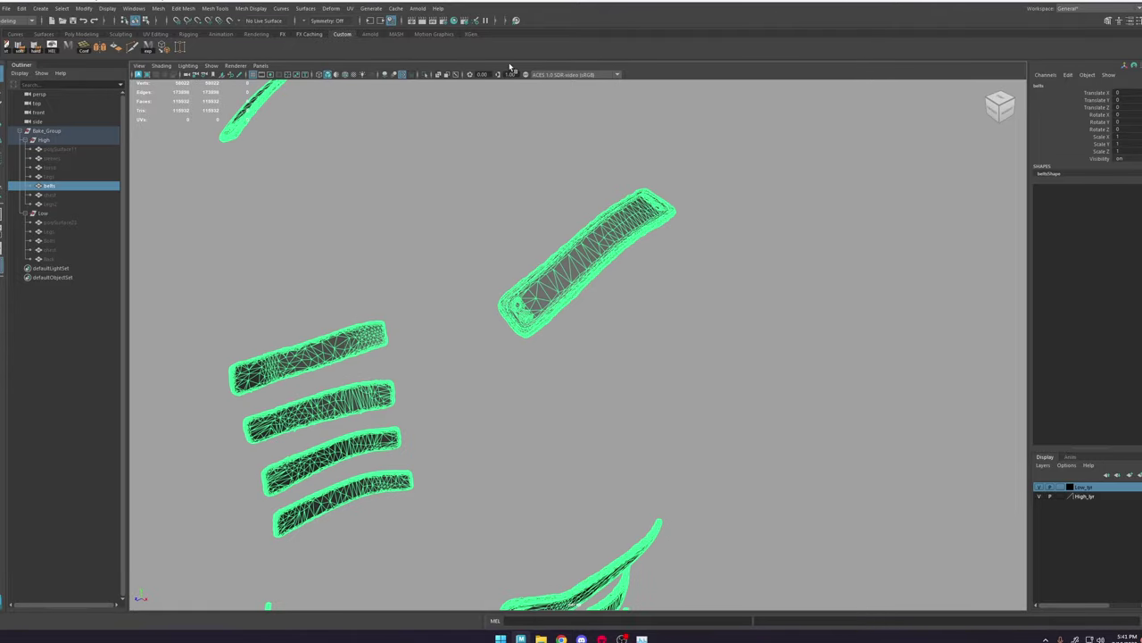
# Step: Make the high-poly belts live and activate Quad Draw in the Modeling Toolkit
pyautogui.keyDown('alt'); pyautogui.moveTo(633, 226); pyautogui.dragTo(619, 273, button='middle'); pyautogui.keyUp('alt')
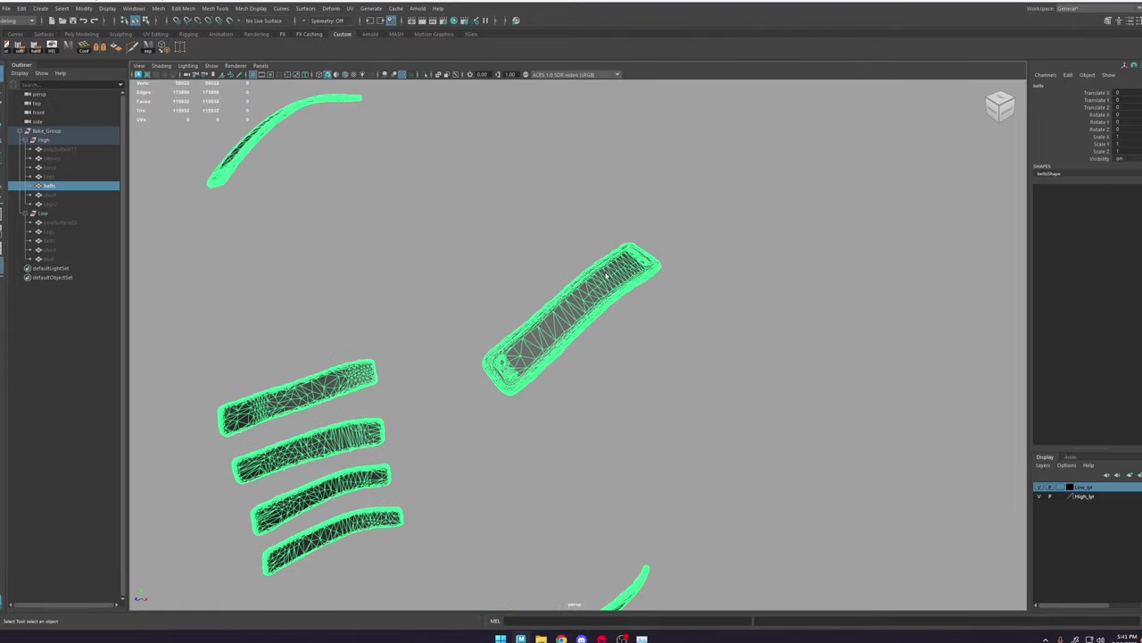
pyautogui.keyDown('alt'); pyautogui.moveTo(571, 247); pyautogui.dragTo(605, 271, button='right'); pyautogui.keyUp('alt')
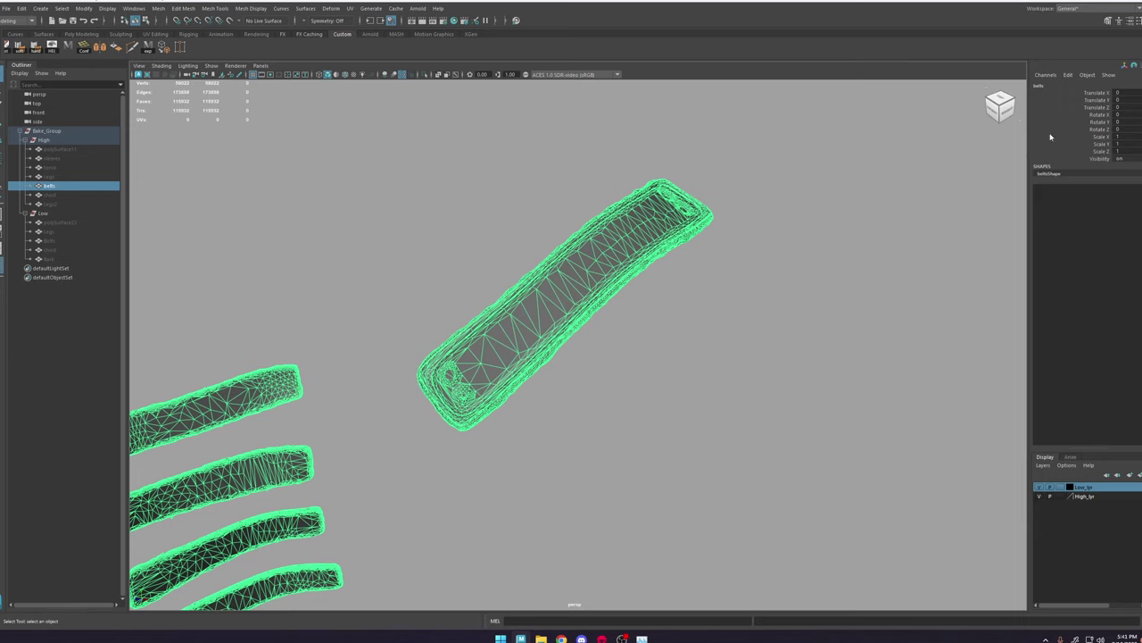
pyautogui.click(230, 21)
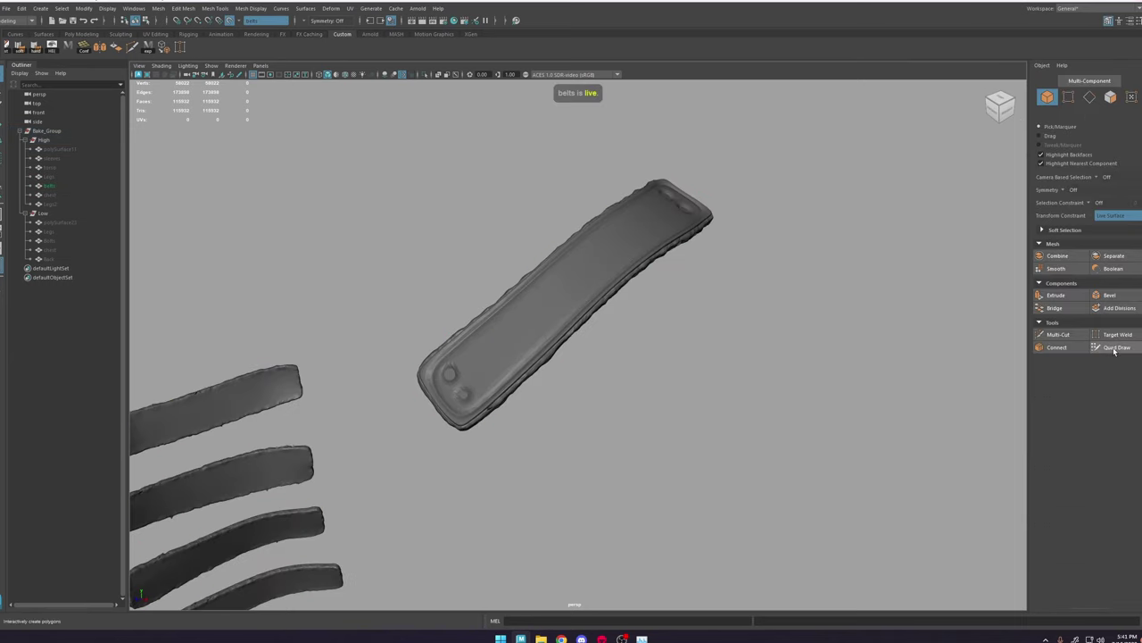
pyautogui.click(1114, 348)
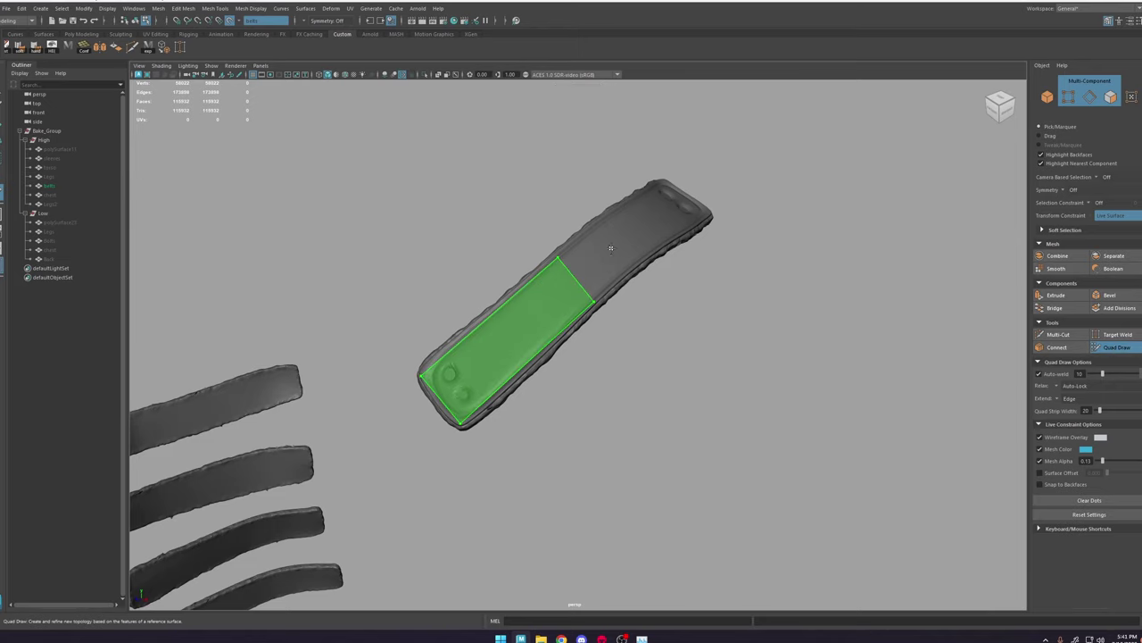
# Step: Draw low-poly quad strips over each belt strap in the stack, one after another
pyautogui.keyDown('alt'); pyautogui.moveTo(579, 336); pyautogui.dragTo(637, 255); pyautogui.keyUp('alt')
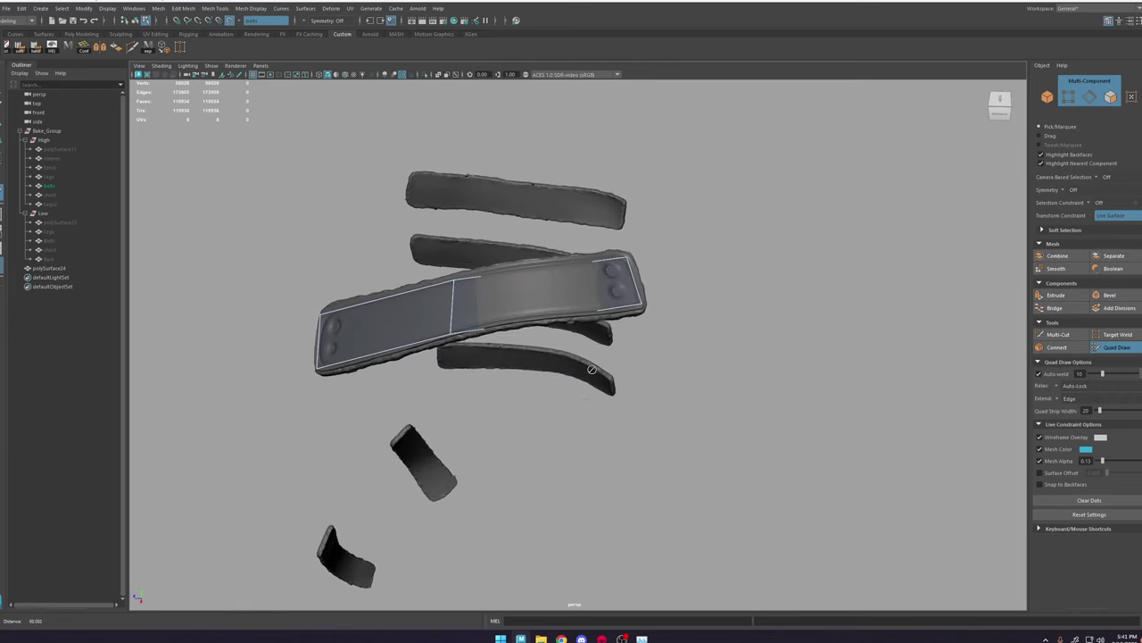
pyautogui.keyDown('alt'); pyautogui.moveTo(591, 369); pyautogui.dragTo(500, 346, button='right'); pyautogui.keyUp('alt')
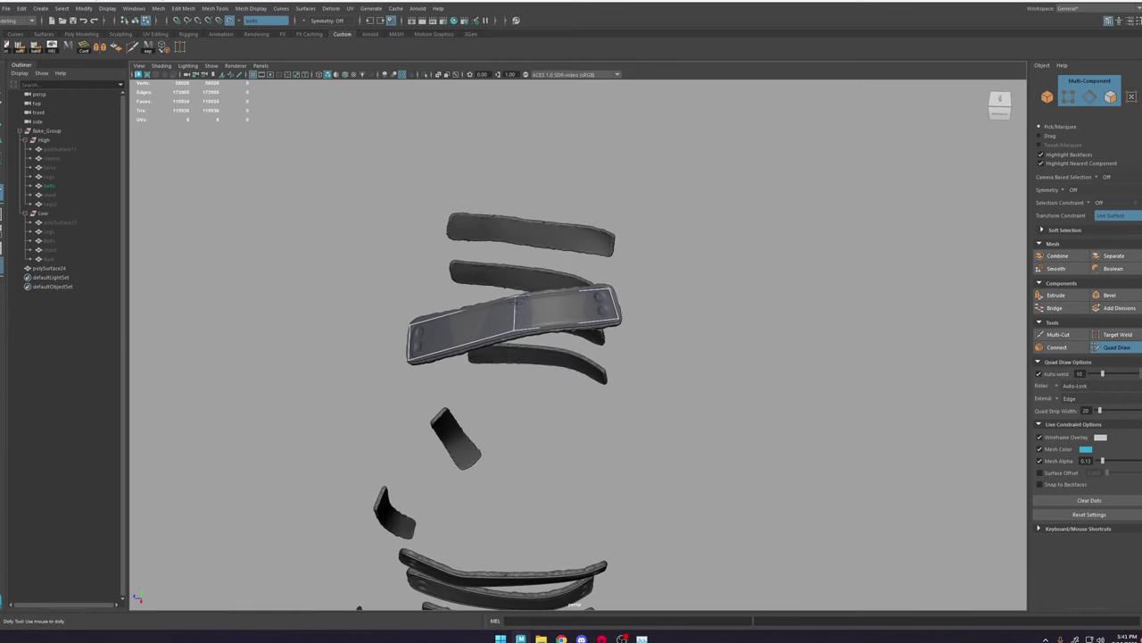
pyautogui.keyDown('alt'); pyautogui.moveTo(553, 419); pyautogui.dragTo(518, 459, button='right'); pyautogui.keyUp('alt')
pyautogui.keyDown('alt'); pyautogui.moveTo(518, 459); pyautogui.dragTo(527, 367, button='middle'); pyautogui.keyUp('alt')
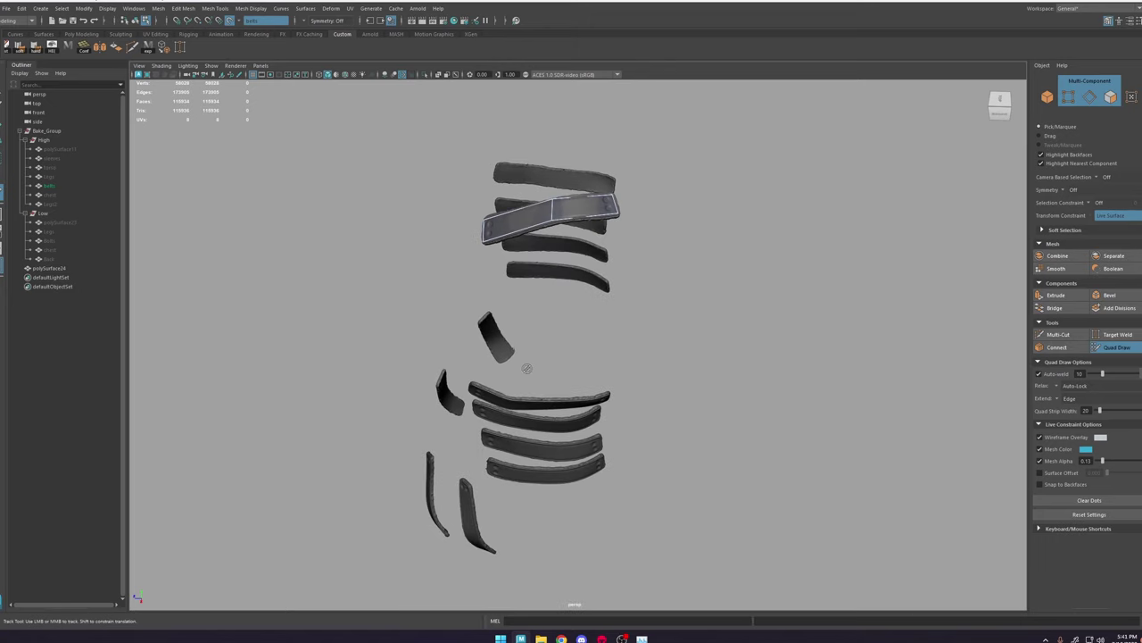
pyautogui.keyDown('alt'); pyautogui.moveTo(528, 367); pyautogui.dragTo(589, 375, button='right'); pyautogui.keyUp('alt')
pyautogui.keyDown('alt'); pyautogui.moveTo(571, 384); pyautogui.dragTo(492, 406); pyautogui.keyUp('alt')
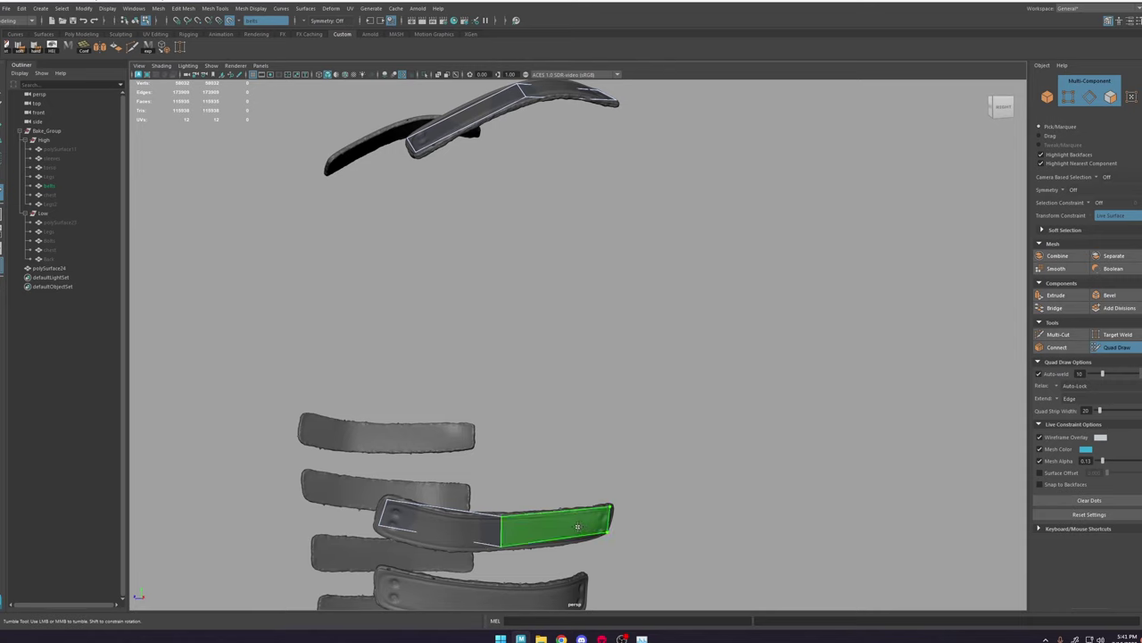
pyautogui.keyDown('alt'); pyautogui.moveTo(522, 502); pyautogui.dragTo(533, 469, button='middle'); pyautogui.keyUp('alt')
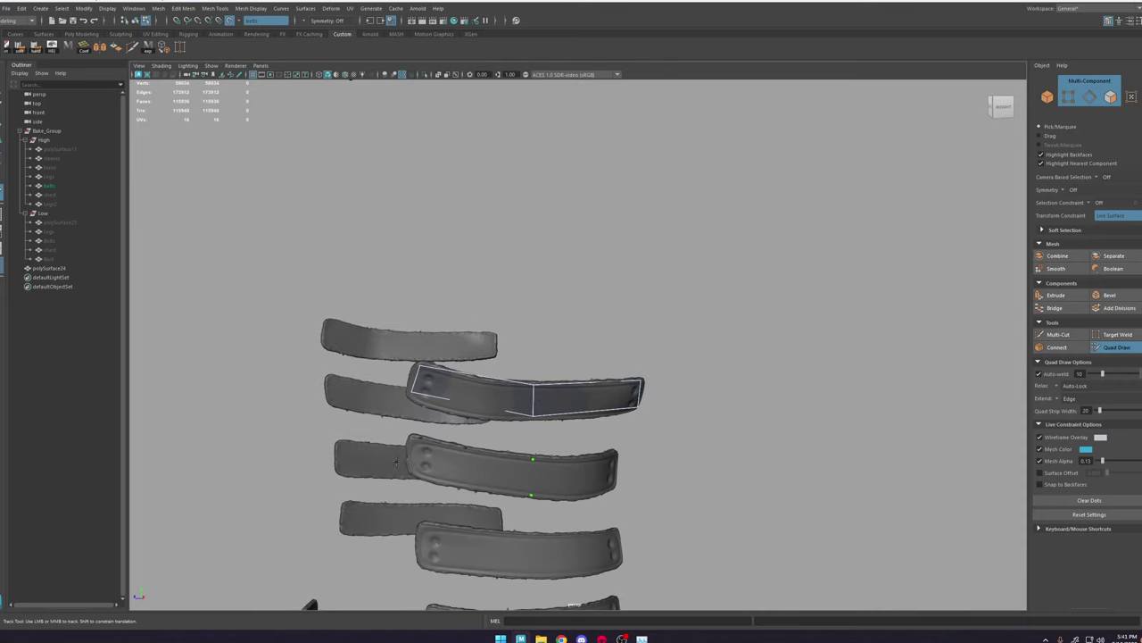
pyautogui.keyDown('alt'); pyautogui.moveTo(458, 466); pyautogui.dragTo(656, 469); pyautogui.keyUp('alt')
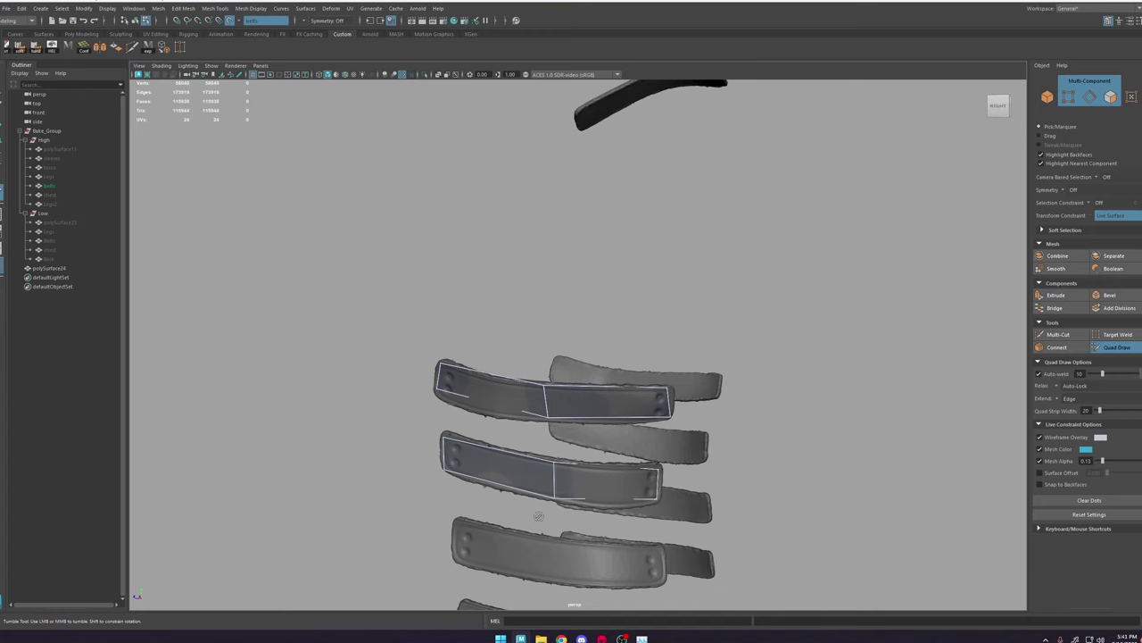
pyautogui.keyDown('alt'); pyautogui.moveTo(539, 516); pyautogui.dragTo(477, 439, button='middle'); pyautogui.keyUp('alt')
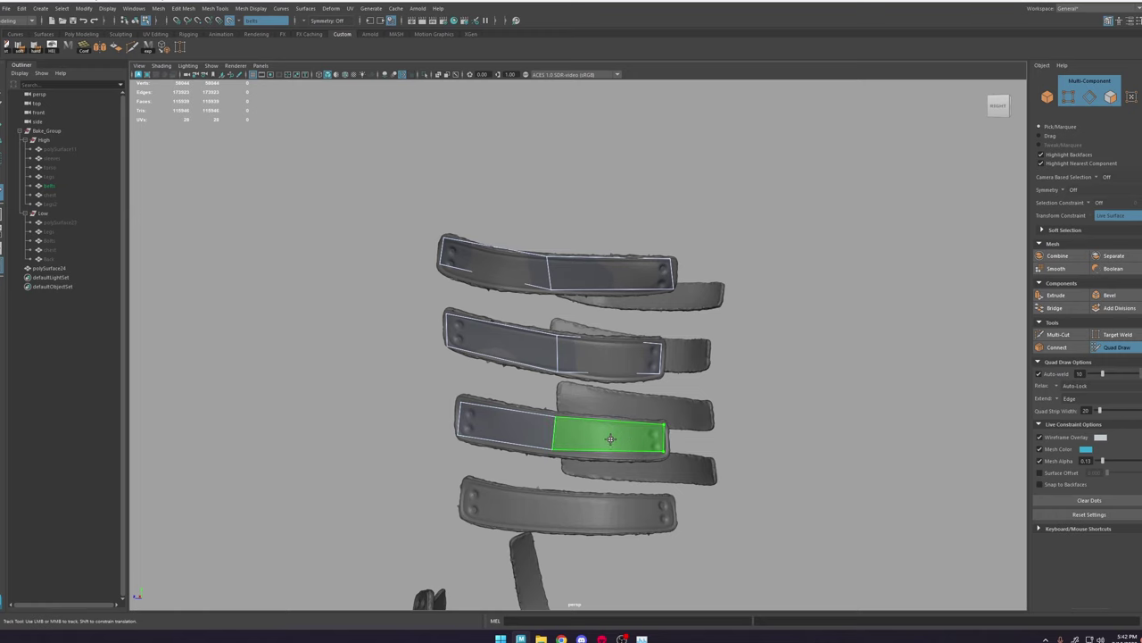
pyautogui.keyDown('alt'); pyautogui.moveTo(611, 438); pyautogui.dragTo(567, 393, button='middle'); pyautogui.keyUp('alt')
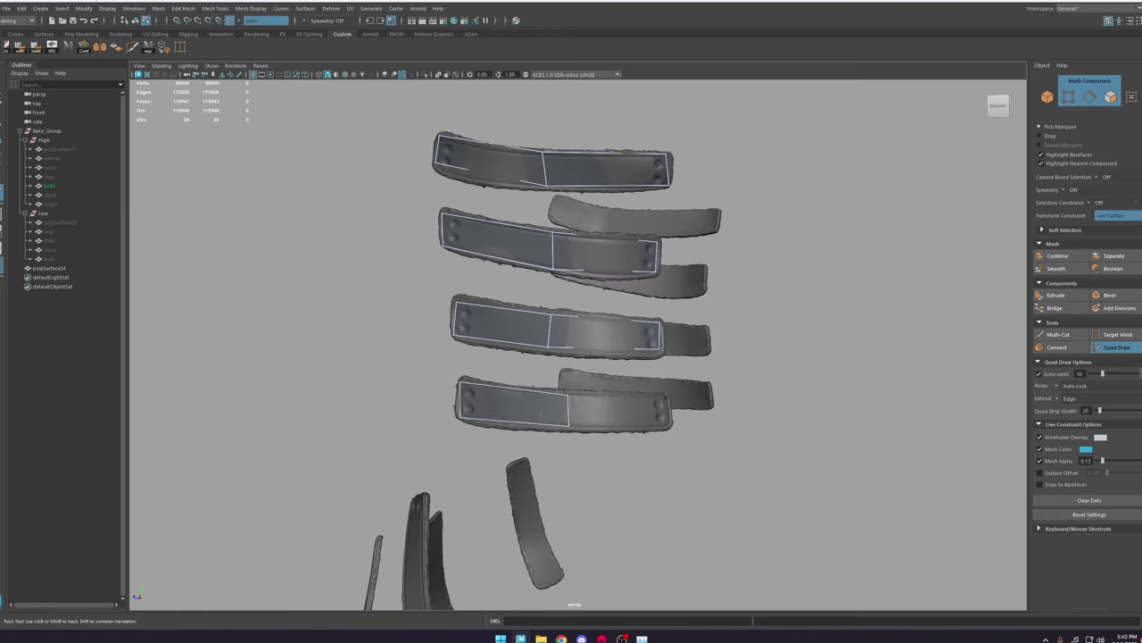
pyautogui.keyDown('alt'); pyautogui.moveTo(633, 414); pyautogui.dragTo(437, 449); pyautogui.keyUp('alt')
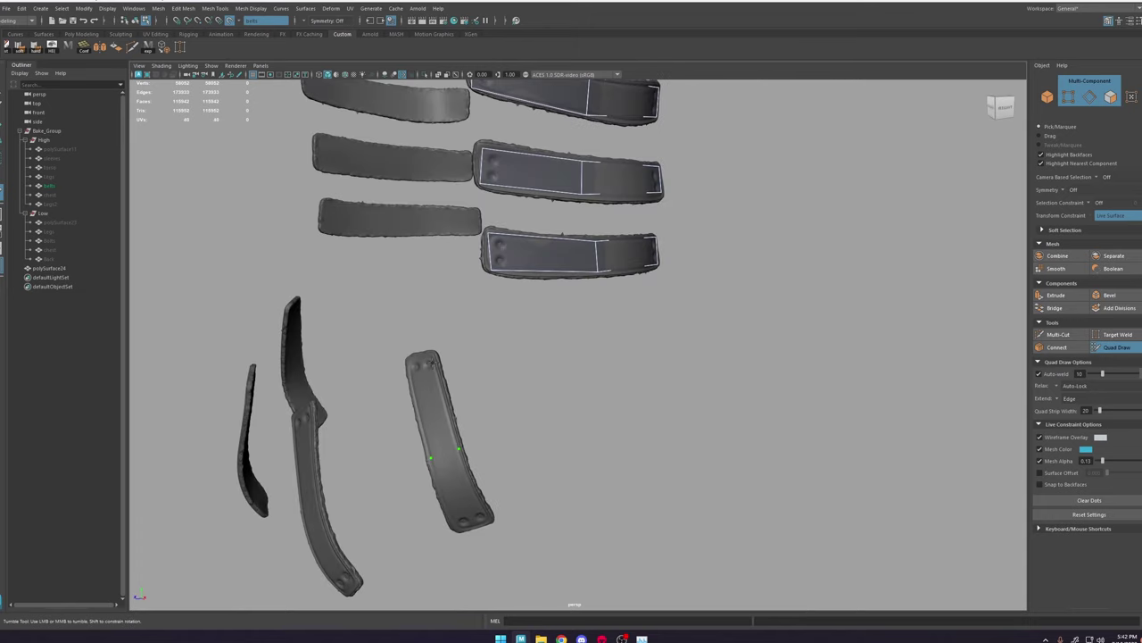
# Step: Fill the last quad strips onto the remaining straps
pyautogui.keyDown('shift'); pyautogui.click(427, 384); pyautogui.keyUp('shift')
pyautogui.moveTo(454, 492)
pyautogui.keyDown('alt'); pyautogui.mouseDown()
pyautogui.moveTo(563, 416)
pyautogui.moveTo(518, 375)
pyautogui.moveTo(610, 482)
pyautogui.mouseUp(); pyautogui.keyUp('alt')
pyautogui.keyDown('shift'); pyautogui.click(428, 416); pyautogui.keyUp('shift')
pyautogui.keyDown('shift'); pyautogui.click(468, 497); pyautogui.keyUp('shift')
# Step: With Multi-Cut, insert edge loops across the straps
pyautogui.hotkey('ctrl', 'shift', 'x')
pyautogui.click(510, 357)
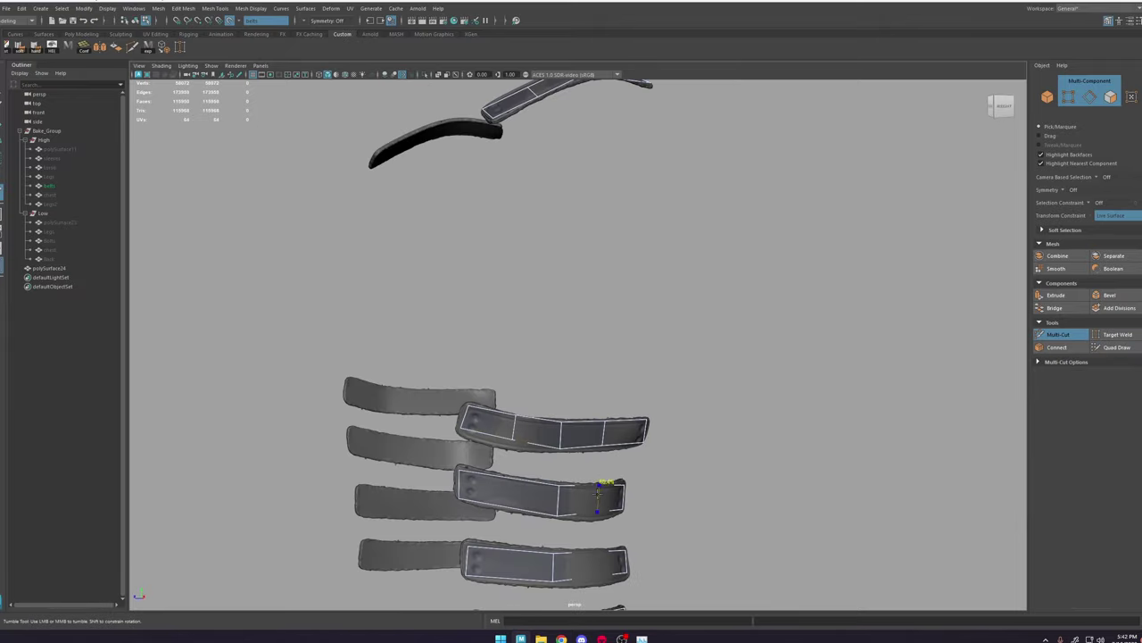
pyautogui.click(614, 484)
pyautogui.keyDown('alt'); pyautogui.moveTo(614, 563); pyautogui.dragTo(571, 499); pyautogui.keyUp('alt')
pyautogui.keyDown('alt'); pyautogui.moveTo(402, 584); pyautogui.dragTo(457, 492, button='middle'); pyautogui.keyUp('alt')
pyautogui.click(455, 493)
pyautogui.click(437, 431)
pyautogui.keyDown('alt'); pyautogui.moveTo(654, 237); pyautogui.dragTo(656, 287, button='middle'); pyautogui.keyUp('alt')
# Step: Add centre edge loops running down the length of the straps
pyautogui.keyDown('ctrl'); pyautogui.click(665, 284); pyautogui.keyUp('ctrl')
pyautogui.keyDown('ctrl'); pyautogui.click(655, 215); pyautogui.keyUp('ctrl')
pyautogui.keyDown('alt'); pyautogui.moveTo(659, 150); pyautogui.dragTo(604, 293, button='middle'); pyautogui.keyUp('alt')
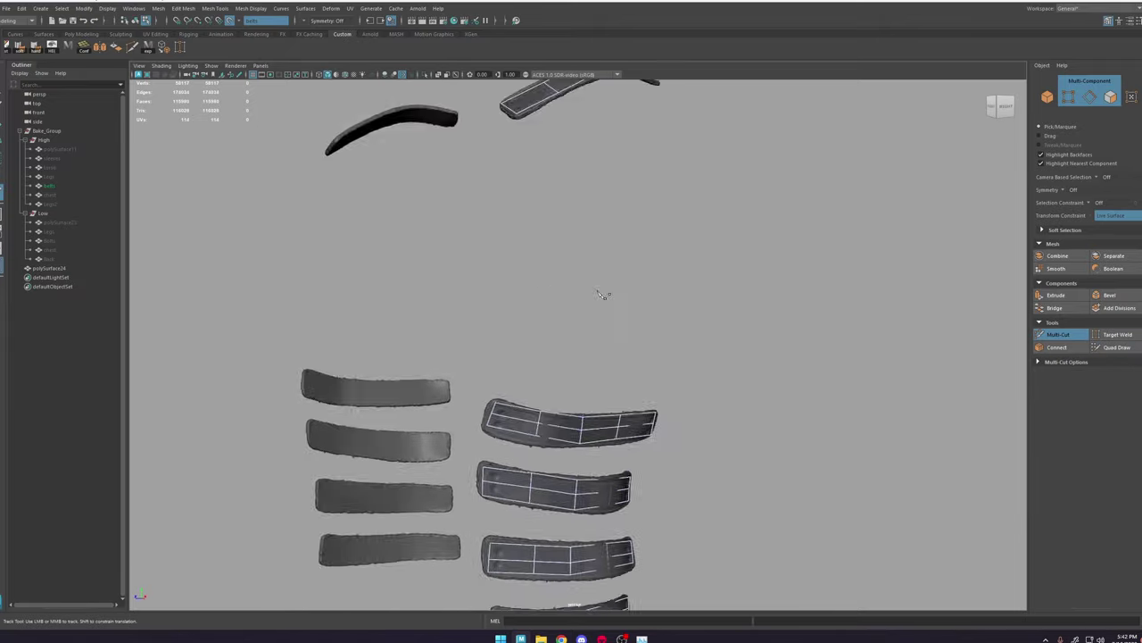
pyautogui.keyDown('alt'); pyautogui.moveTo(605, 294); pyautogui.dragTo(446, 428); pyautogui.keyUp('alt')
pyautogui.keyDown('ctrl'); pyautogui.click(436, 443); pyautogui.keyUp('ctrl')
pyautogui.scroll(3, 447, 419)
# Step: Move strap vertices so the edge flow follows the straps' curvature
pyautogui.hotkey('ctrl', 'shift', 'q')
pyautogui.press('w')
pyautogui.moveTo(530, 390)
pyautogui.keyDown('alt'); pyautogui.mouseDown()
pyautogui.moveTo(556, 425)
pyautogui.moveTo(530, 420)
pyautogui.moveTo(670, 413)
pyautogui.moveTo(656, 404)
pyautogui.mouseUp(); pyautogui.keyUp('alt')
pyautogui.hotkey('ctrl', 'shift', 'q')
pyautogui.press('w')
pyautogui.click(559, 307)
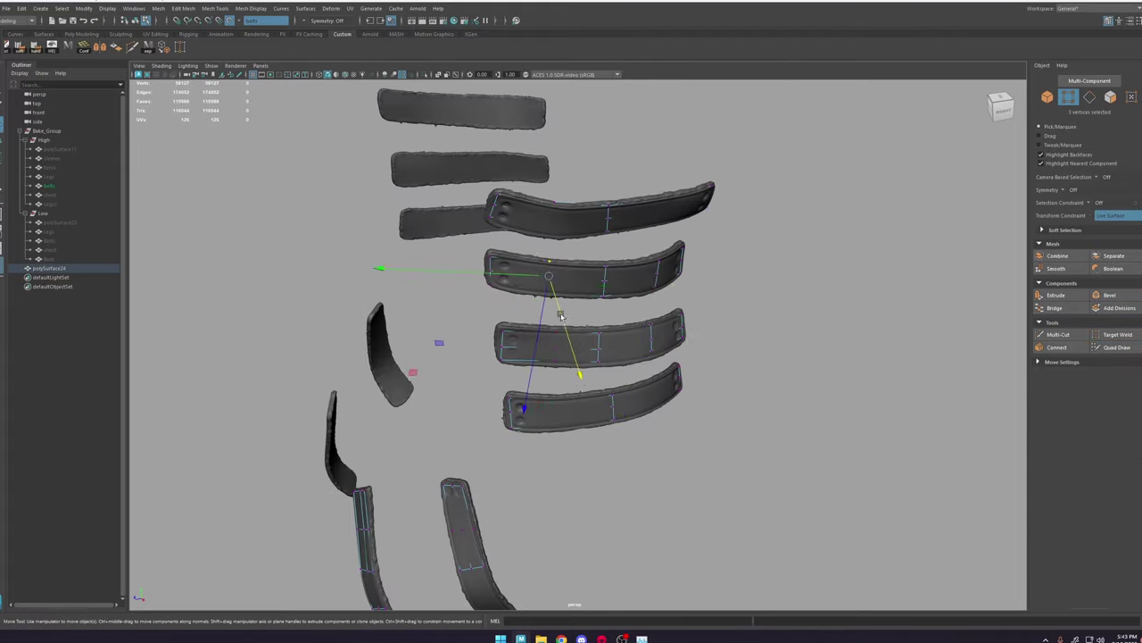
pyautogui.moveTo(559, 311)
pyautogui.keyDown('alt'); pyautogui.mouseDown()
pyautogui.moveTo(672, 294)
pyautogui.moveTo(551, 245)
pyautogui.moveTo(527, 264)
pyautogui.mouseUp(); pyautogui.keyUp('alt')
pyautogui.hotkey('ctrl', 'shift', 'q')
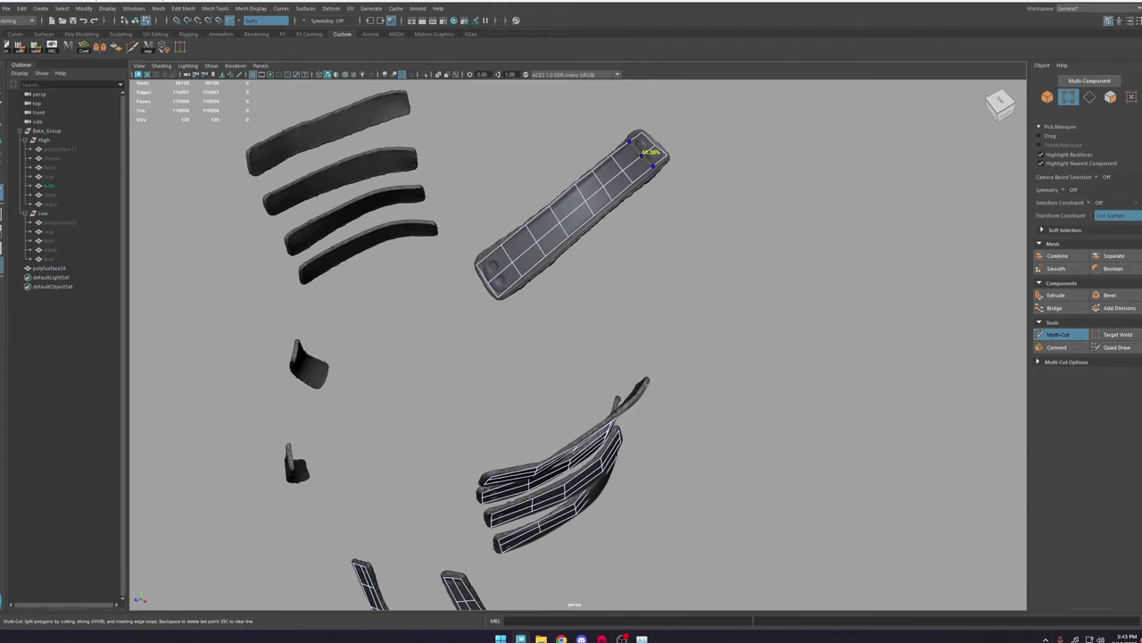
# Step: Cut additional edge loops across the remaining straps
pyautogui.keyDown('ctrl'); pyautogui.click(642, 157); pyautogui.keyUp('ctrl')
pyautogui.keyDown('ctrl'); pyautogui.click(615, 369); pyautogui.keyUp('ctrl')
pyautogui.keyDown('alt'); pyautogui.moveTo(643, 157); pyautogui.dragTo(665, 446); pyautogui.keyUp('alt')
pyautogui.keyDown('ctrl'); pyautogui.click(659, 494); pyautogui.keyUp('ctrl')
pyautogui.keyDown('alt'); pyautogui.moveTo(696, 482); pyautogui.dragTo(709, 330, button='middle'); pyautogui.keyUp('alt')
pyautogui.keyDown('ctrl'); pyautogui.click(659, 410); pyautogui.keyUp('ctrl')
pyautogui.keyDown('alt'); pyautogui.moveTo(618, 477); pyautogui.dragTo(489, 434); pyautogui.keyUp('alt')
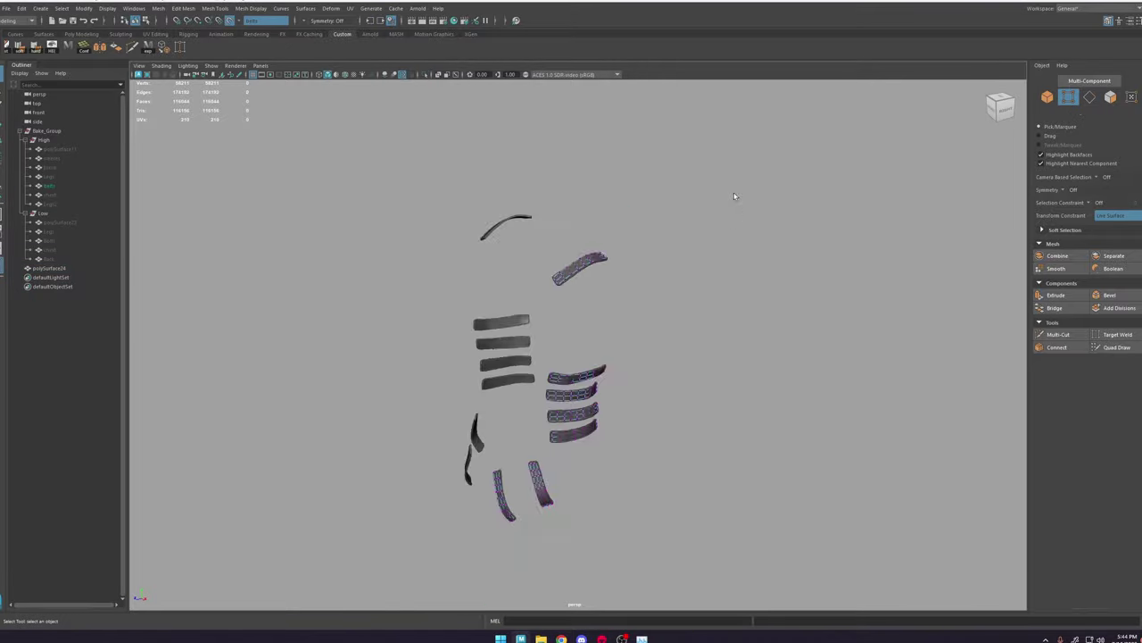
# Step: Select the low-poly straps mesh polySurface24 and frame a strap end
pyautogui.click(580, 268)
pyautogui.press('w')
pyautogui.scroll(5, 578, 345)
pyautogui.keyDown('alt'); pyautogui.moveTo(517, 429); pyautogui.dragTo(546, 291, button='middle'); pyautogui.keyUp('alt')
pyautogui.click(527, 497)
pyautogui.press('f')
pyautogui.scroll(-8, 578, 357)
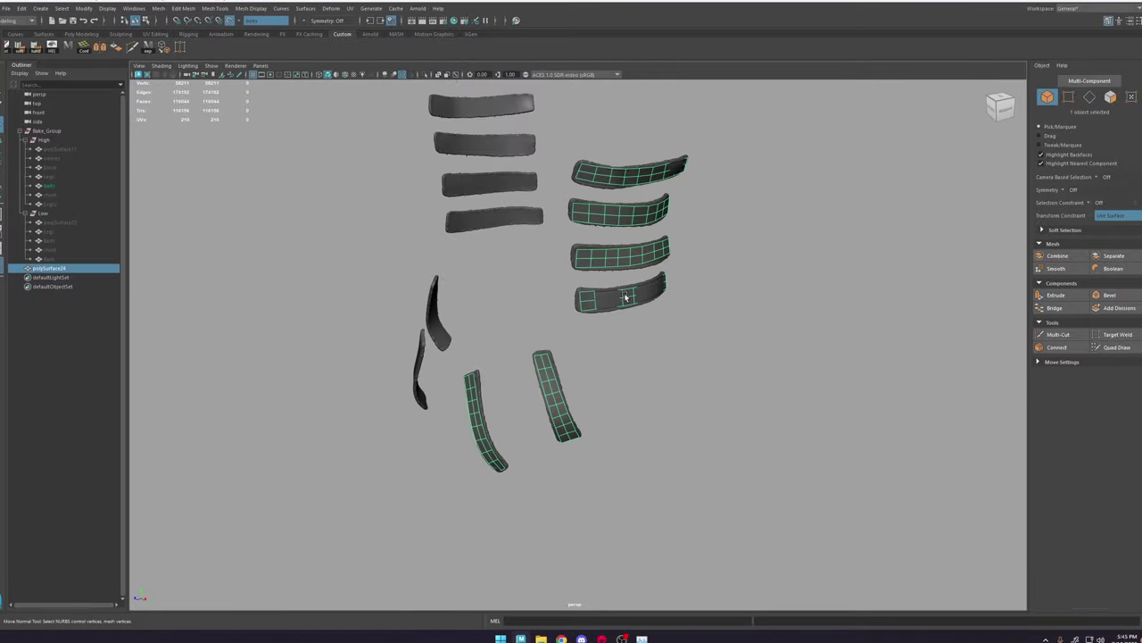
# Step: Switch to vertex mode on the straps, then re-enter Quad Draw
pyautogui.press('F9')
pyautogui.keyDown('alt'); pyautogui.moveTo(625, 298); pyautogui.dragTo(663, 290); pyautogui.keyUp('alt')
pyautogui.scroll(-3, 666, 205)
pyautogui.press('F8')
pyautogui.click(99, 48)
pyautogui.scroll(8, 675, 331)
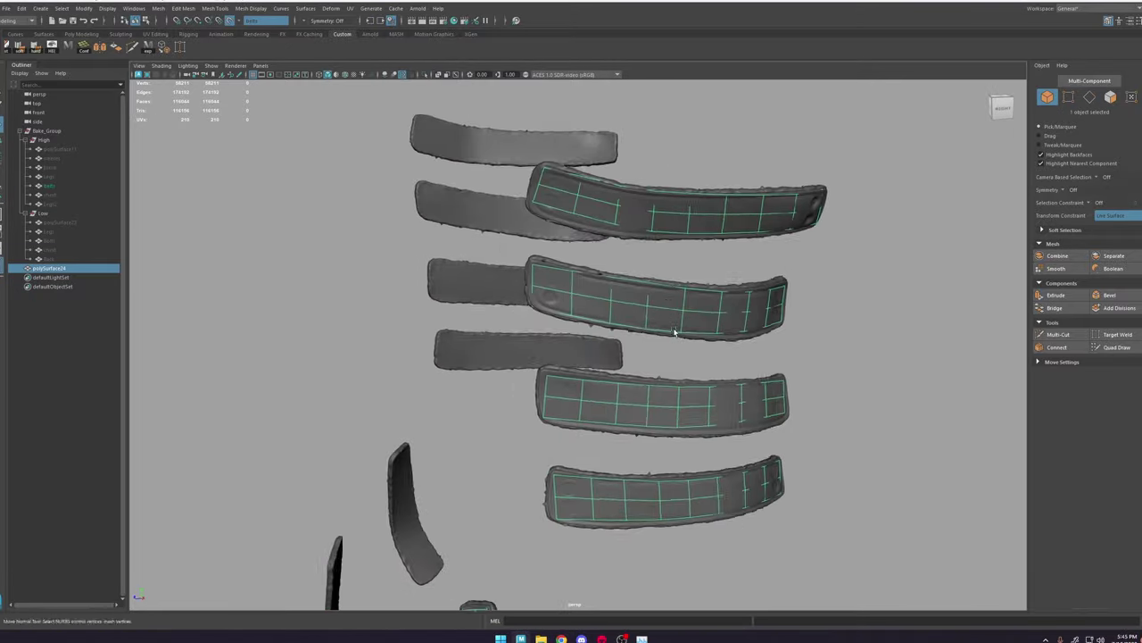
pyautogui.click(1117, 347)
pyautogui.hotkey('ctrl', 'z')
pyautogui.moveTo(507, 435)
pyautogui.keyDown('alt'); pyautogui.mouseDown()
pyautogui.moveTo(544, 427)
pyautogui.moveTo(545, 437)
pyautogui.mouseUp(); pyautogui.keyUp('alt')
# Step: Tuck the lower strap's bottom and end vertices onto the belt outline
pyautogui.moveTo(619, 425); pyautogui.dragTo(620, 435)
pyautogui.moveTo(682, 422); pyautogui.dragTo(684, 432)
pyautogui.keyDown('alt'); pyautogui.moveTo(759, 431); pyautogui.dragTo(662, 434); pyautogui.keyUp('alt')
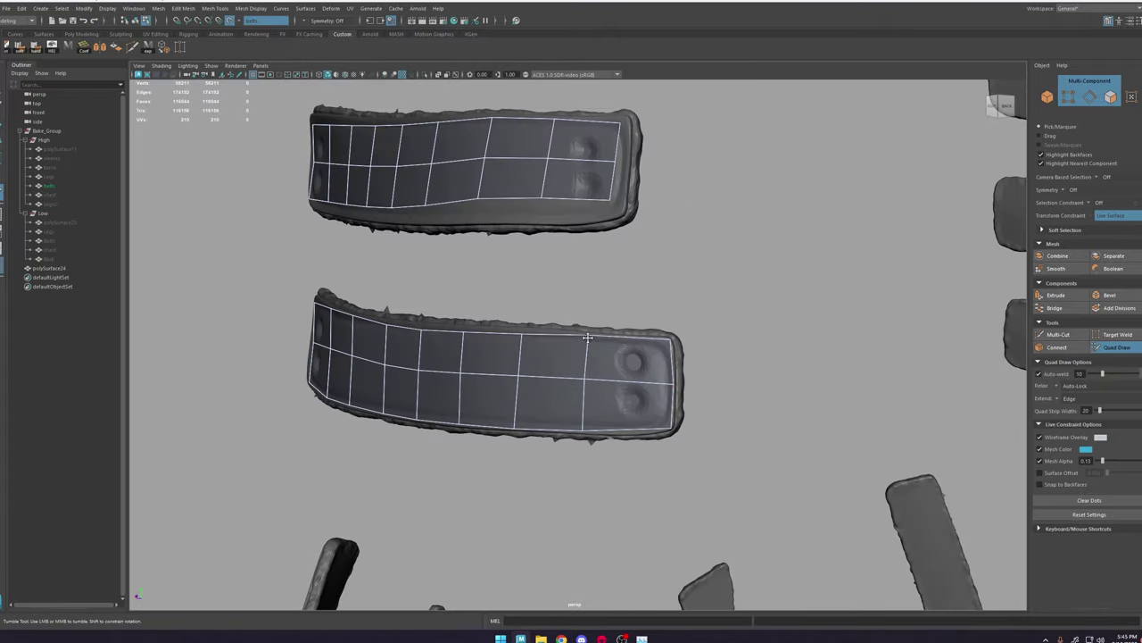
pyautogui.keyDown('alt'); pyautogui.moveTo(588, 338); pyautogui.dragTo(535, 396); pyautogui.keyUp('alt')
pyautogui.moveTo(326, 362); pyautogui.dragTo(317, 357)
pyautogui.moveTo(340, 375)
pyautogui.keyDown('alt'); pyautogui.mouseDown()
pyautogui.moveTo(574, 351)
pyautogui.moveTo(506, 354)
pyautogui.moveTo(554, 334)
pyautogui.mouseUp(); pyautogui.keyUp('alt')
pyautogui.moveTo(482, 325); pyautogui.dragTo(473, 317)
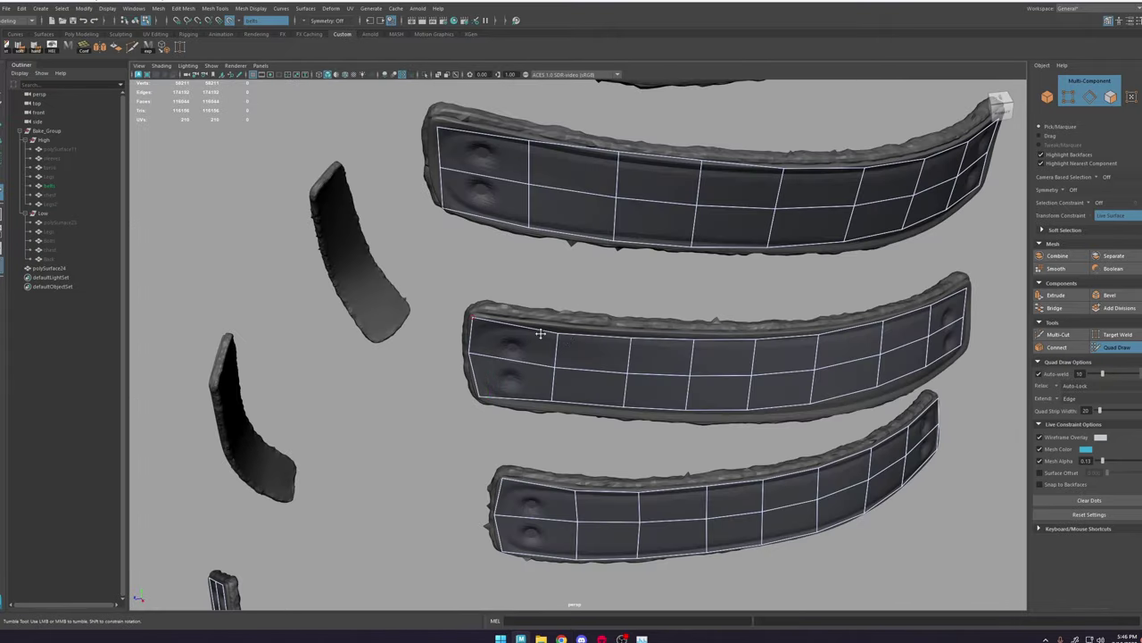
# Step: Pull the middle strap's bottom vertices out to its belt edge
pyautogui.keyDown('alt'); pyautogui.moveTo(541, 333); pyautogui.dragTo(473, 353); pyautogui.keyUp('alt')
pyautogui.keyDown('alt'); pyautogui.moveTo(757, 379); pyautogui.dragTo(616, 432); pyautogui.keyUp('alt')
pyautogui.moveTo(471, 431); pyautogui.dragTo(471, 440)
pyautogui.keyDown('alt'); pyautogui.moveTo(470, 440); pyautogui.dragTo(679, 392); pyautogui.keyUp('alt')
# Step: At the straps' opposite end, pull end and corner vertices to the belt edge
pyautogui.keyDown('alt'); pyautogui.moveTo(831, 380); pyautogui.dragTo(572, 428); pyautogui.keyUp('alt')
pyautogui.keyDown('alt'); pyautogui.moveTo(428, 461); pyautogui.dragTo(476, 461, button='right'); pyautogui.keyUp('alt')
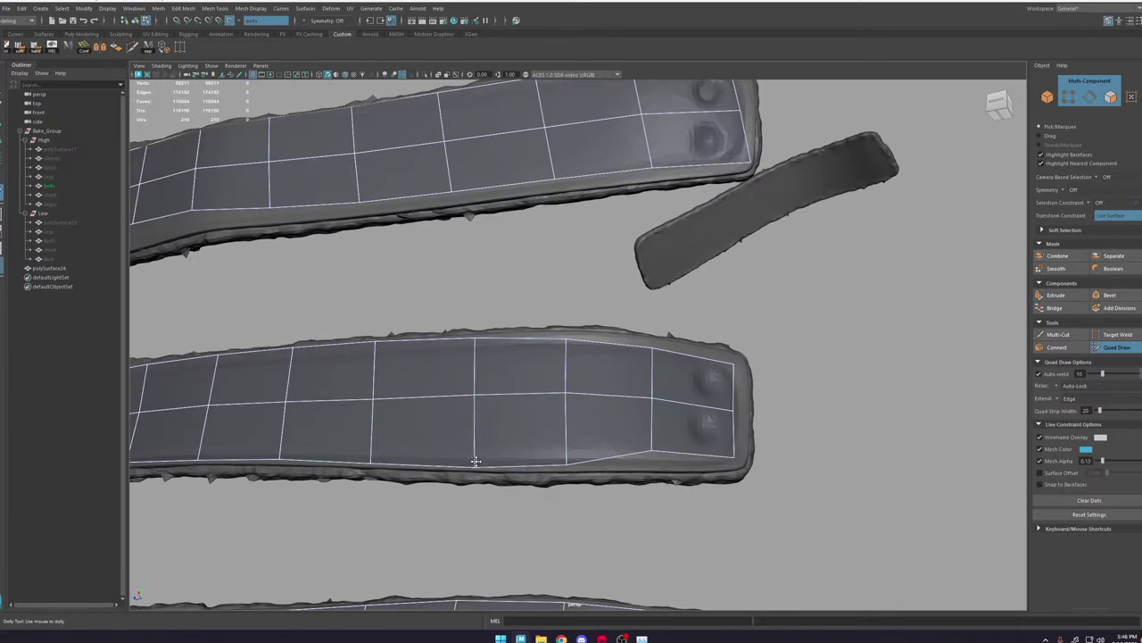
pyautogui.keyDown('alt'); pyautogui.moveTo(476, 462); pyautogui.dragTo(425, 232); pyautogui.keyUp('alt')
pyautogui.keyDown('alt'); pyautogui.moveTo(424, 232); pyautogui.dragTo(409, 344, button='middle'); pyautogui.keyUp('alt')
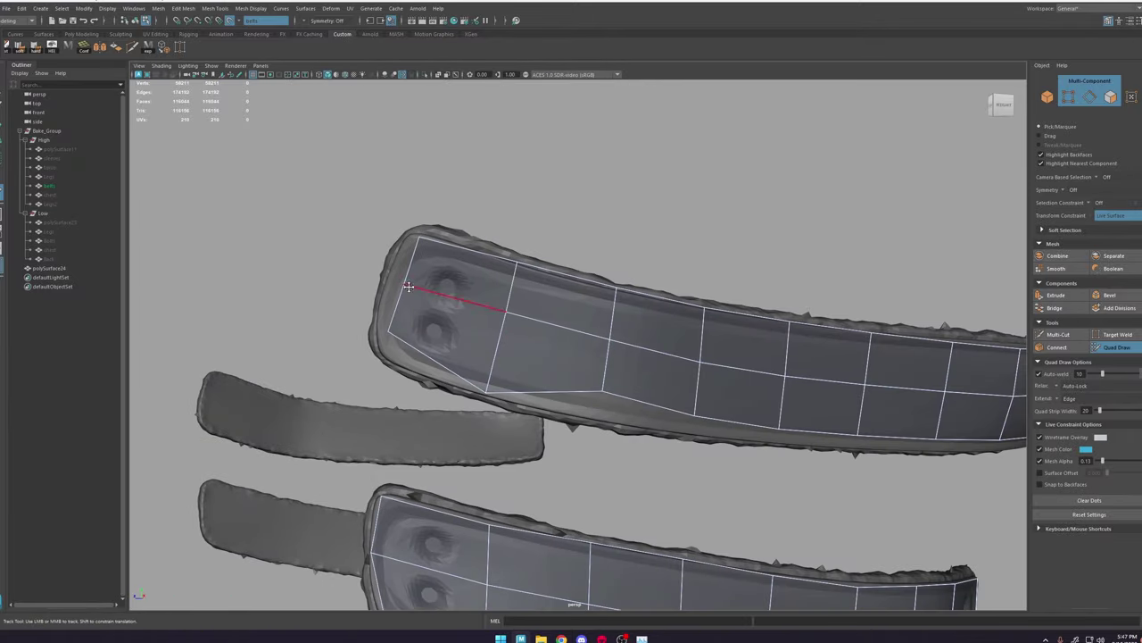
pyautogui.moveTo(409, 286); pyautogui.dragTo(395, 281)
pyautogui.keyDown('alt'); pyautogui.moveTo(624, 357); pyautogui.dragTo(596, 392); pyautogui.keyUp('alt')
pyautogui.keyDown('alt'); pyautogui.moveTo(714, 392); pyautogui.dragTo(171, 280); pyautogui.keyUp('alt')
pyautogui.keyDown('alt'); pyautogui.moveTo(625, 357); pyautogui.dragTo(696, 359, button='right'); pyautogui.keyUp('alt')
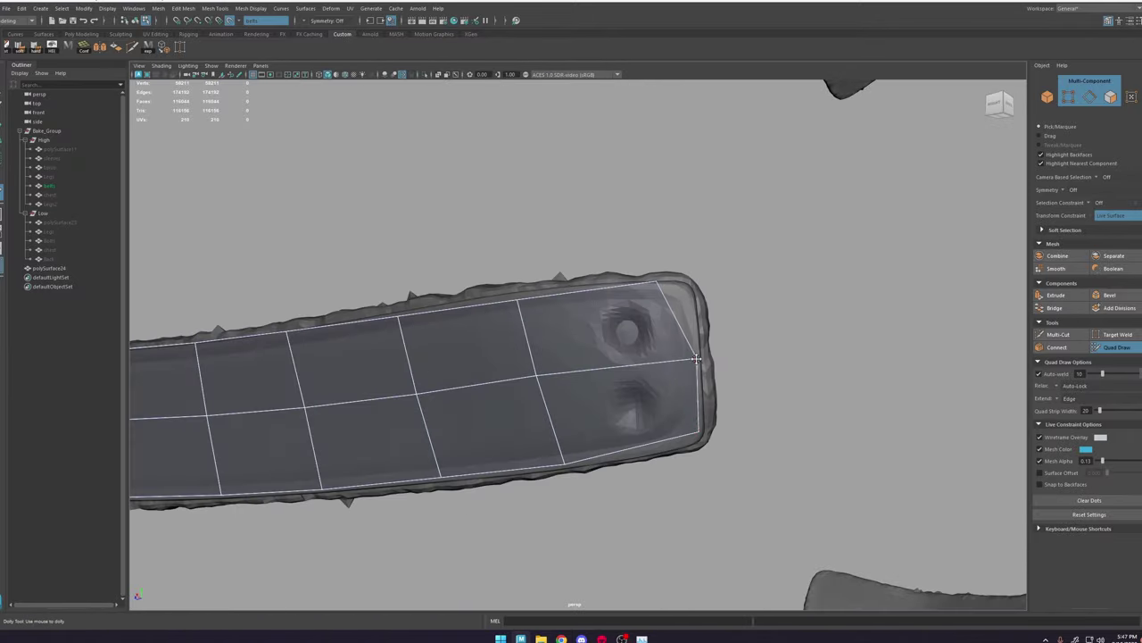
pyautogui.moveTo(657, 281); pyautogui.dragTo(692, 286)
pyautogui.keyDown('alt'); pyautogui.moveTo(625, 339); pyautogui.dragTo(538, 324, button='right'); pyautogui.keyUp('alt')
pyautogui.moveTo(539, 324)
pyautogui.keyDown('alt'); pyautogui.mouseDown()
pyautogui.moveTo(768, 402)
pyautogui.moveTo(624, 340)
pyautogui.moveTo(542, 197)
pyautogui.moveTo(726, 450)
pyautogui.mouseUp(); pyautogui.keyUp('alt')
# Step: Re-enter Quad Draw and view the strap from the side toward its rounded end
pyautogui.press('q')
pyautogui.click(1108, 349)
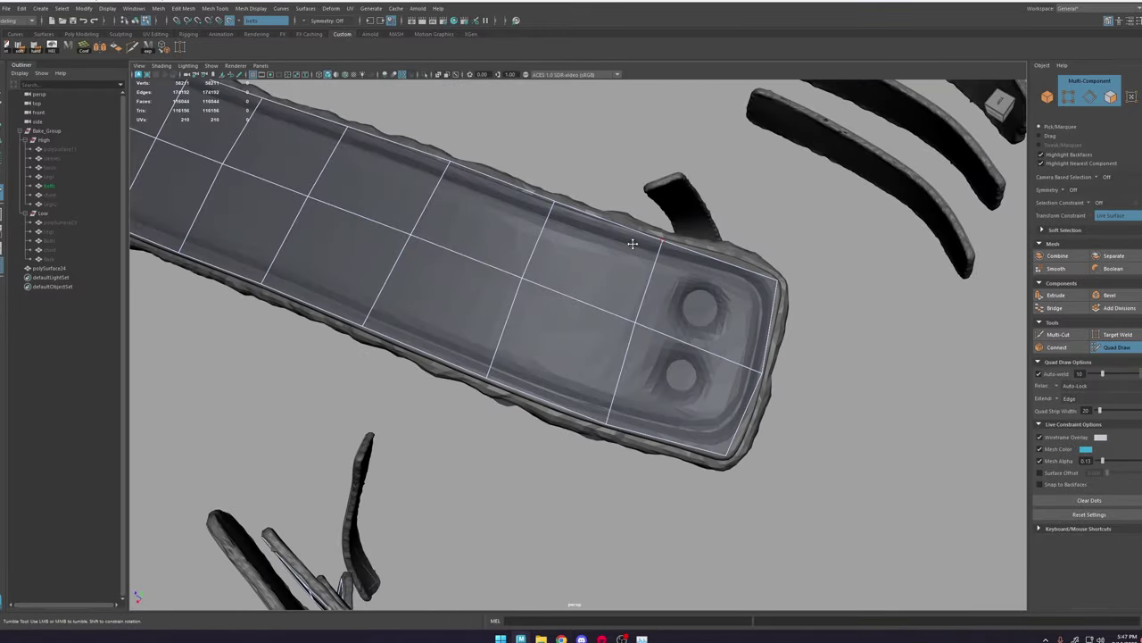
pyautogui.keyDown('alt'); pyautogui.moveTo(633, 243); pyautogui.dragTo(701, 393); pyautogui.keyUp('alt')
pyautogui.keyDown('alt'); pyautogui.moveTo(700, 392); pyautogui.dragTo(663, 371, button='middle'); pyautogui.keyUp('alt')
pyautogui.keyDown('alt'); pyautogui.moveTo(650, 433); pyautogui.dragTo(583, 395); pyautogui.keyUp('alt')
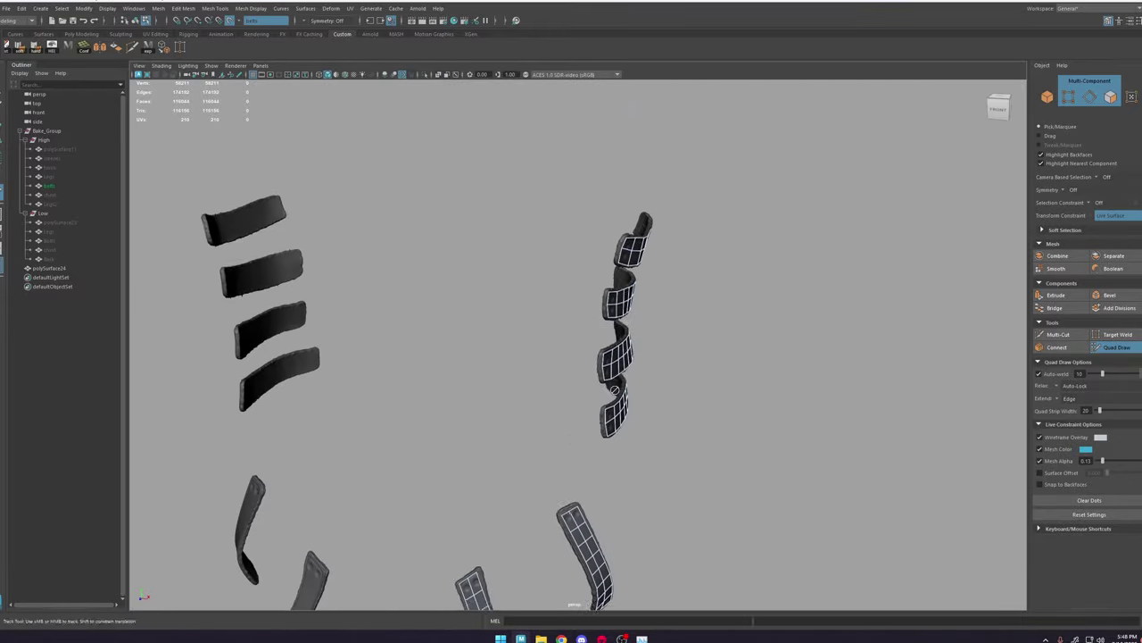
pyautogui.click(1117, 348)
# Step: Tumble along the strap to check its two-bump end, bottom and top
pyautogui.moveTo(661, 367)
pyautogui.keyDown('alt'); pyautogui.mouseDown()
pyautogui.moveTo(606, 392)
pyautogui.moveTo(650, 446)
pyautogui.mouseUp(); pyautogui.keyUp('alt')
pyautogui.keyDown('alt'); pyautogui.moveTo(650, 446); pyautogui.dragTo(617, 366, button='middle'); pyautogui.keyUp('alt')
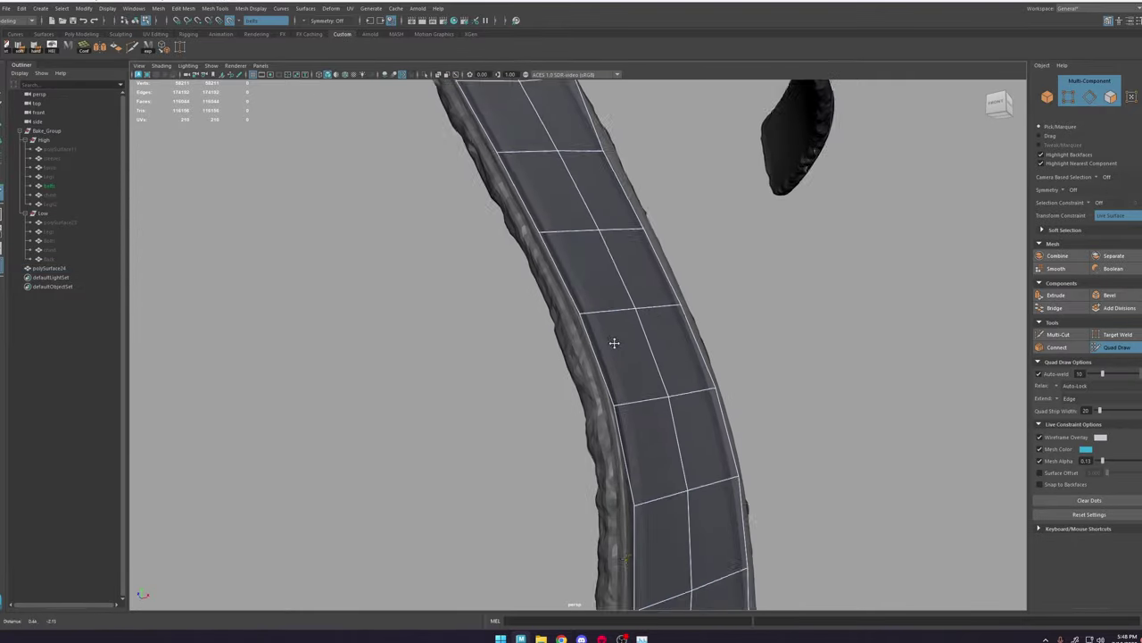
pyautogui.keyDown('alt'); pyautogui.moveTo(614, 343); pyautogui.dragTo(545, 357); pyautogui.keyUp('alt')
pyautogui.keyDown('alt'); pyautogui.moveTo(571, 419); pyautogui.dragTo(535, 298, button='middle'); pyautogui.keyUp('alt')
pyautogui.keyDown('alt'); pyautogui.moveTo(559, 434); pyautogui.dragTo(615, 312); pyautogui.keyUp('alt')
pyautogui.keyDown('alt'); pyautogui.moveTo(527, 192); pyautogui.dragTo(533, 304, button='middle'); pyautogui.keyUp('alt')
pyautogui.keyDown('alt'); pyautogui.moveTo(533, 303); pyautogui.dragTo(534, 250); pyautogui.keyUp('alt')
pyautogui.keyDown('alt'); pyautogui.moveTo(534, 250); pyautogui.dragTo(538, 349, button='middle'); pyautogui.keyUp('alt')
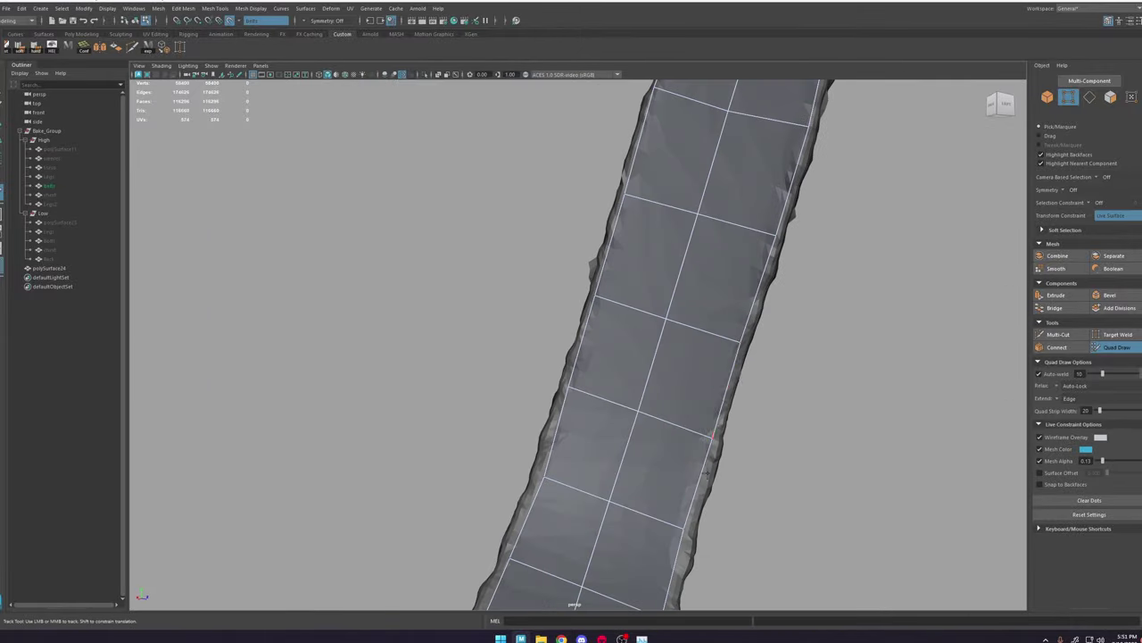
# Step: Orbit the perspective view to check how the strap quads follow the belt
pyautogui.keyDown('alt'); pyautogui.moveTo(707, 475); pyautogui.dragTo(629, 438); pyautogui.keyUp('alt')
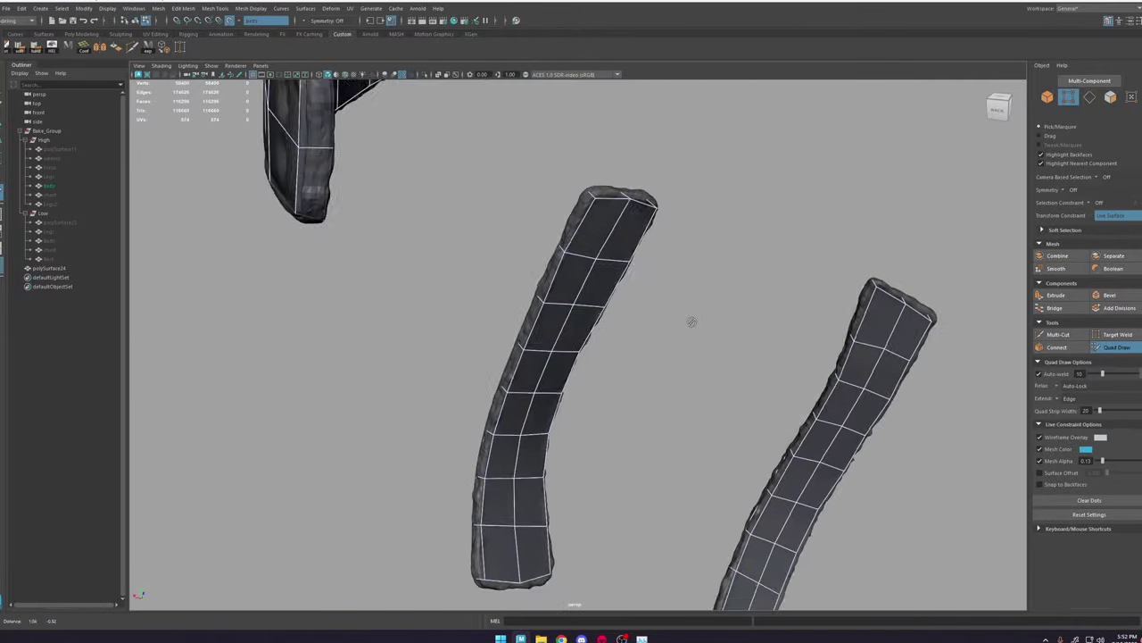
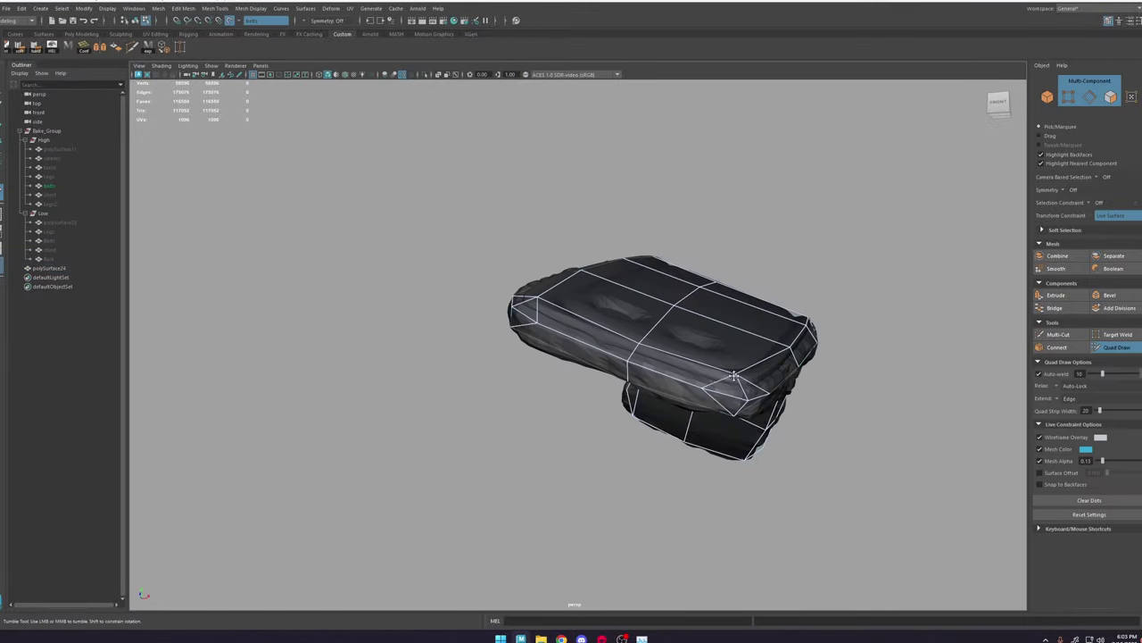
# Step: Orbit to a belt end and pull its corner into position with the Move tool
pyautogui.keyDown('alt'); pyautogui.moveTo(714, 393); pyautogui.dragTo(651, 402); pyautogui.keyUp('alt')
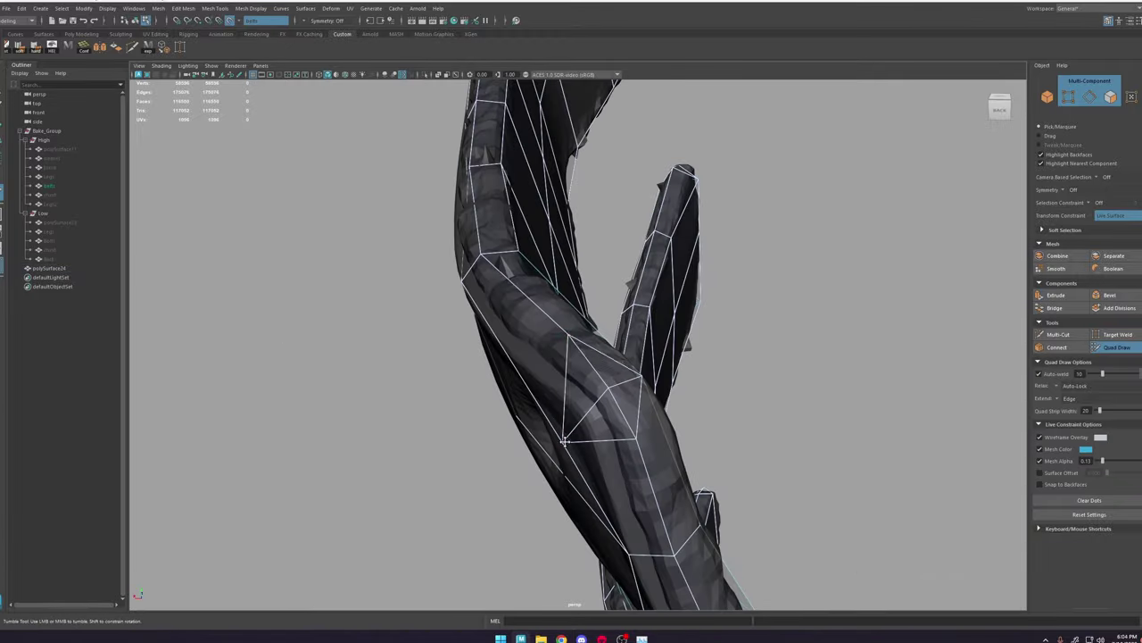
pyautogui.keyDown('alt'); pyautogui.moveTo(564, 441); pyautogui.dragTo(612, 395); pyautogui.keyUp('alt')
pyautogui.keyDown('alt'); pyautogui.moveTo(613, 396); pyautogui.dragTo(563, 264, button='right'); pyautogui.keyUp('alt')
pyautogui.moveTo(563, 264)
pyautogui.keyDown('alt'); pyautogui.mouseDown()
pyautogui.moveTo(665, 312)
pyautogui.moveTo(691, 309)
pyautogui.moveTo(466, 423)
pyautogui.moveTo(691, 429)
pyautogui.moveTo(566, 357)
pyautogui.moveTo(574, 604)
pyautogui.moveTo(589, 357)
pyautogui.moveTo(536, 357)
pyautogui.moveTo(714, 366)
pyautogui.moveTo(607, 383)
pyautogui.moveTo(529, 372)
pyautogui.mouseUp(); pyautogui.keyUp('alt')
pyautogui.press('w')
pyautogui.click(584, 351)
pyautogui.click(1106, 351)
pyautogui.moveTo(530, 373)
pyautogui.keyDown('alt'); pyautogui.mouseDown(button='right')
pyautogui.moveTo(599, 418)
pyautogui.moveTo(526, 375)
pyautogui.mouseUp(button='right'); pyautogui.keyUp('alt')
pyautogui.moveTo(527, 375)
pyautogui.keyDown('alt'); pyautogui.mouseDown()
pyautogui.moveTo(660, 357)
pyautogui.moveTo(542, 295)
pyautogui.moveTo(679, 339)
pyautogui.moveTo(535, 357)
pyautogui.mouseUp(); pyautogui.keyUp('alt')
pyautogui.keyDown('alt'); pyautogui.moveTo(535, 357); pyautogui.dragTo(643, 384, button='right'); pyautogui.keyUp('alt')
# Step: Slide the next belt corner component onto the sculpted surface, then orbit the belts back to the front
pyautogui.press('w')
pyautogui.click(582, 343)
pyautogui.click(1116, 347)
pyautogui.moveTo(589, 447)
pyautogui.keyDown('alt'); pyautogui.mouseDown(button='right')
pyautogui.moveTo(465, 498)
pyautogui.moveTo(401, 473)
pyautogui.mouseUp(button='right'); pyautogui.keyUp('alt')
pyautogui.keyDown('alt'); pyautogui.moveTo(401, 473); pyautogui.dragTo(553, 268); pyautogui.keyUp('alt')
pyautogui.moveTo(554, 268)
pyautogui.keyDown('alt'); pyautogui.mouseDown(button='right')
pyautogui.moveTo(640, 191)
pyautogui.moveTo(571, 268)
pyautogui.mouseUp(button='right'); pyautogui.keyUp('alt')
pyautogui.moveTo(571, 268)
pyautogui.keyDown('alt'); pyautogui.mouseDown()
pyautogui.moveTo(683, 451)
pyautogui.moveTo(554, 393)
pyautogui.moveTo(678, 428)
pyautogui.moveTo(553, 383)
pyautogui.moveTo(624, 384)
pyautogui.mouseUp(); pyautogui.keyUp('alt')
# Step: Box-select the belt corner vertices and push them along their normals
pyautogui.press('w')
pyautogui.click(579, 344)
pyautogui.moveTo(625, 384)
pyautogui.keyDown('alt'); pyautogui.mouseDown(button='right')
pyautogui.moveTo(714, 402)
pyautogui.moveTo(591, 420)
pyautogui.mouseUp(button='right'); pyautogui.keyUp('alt')
pyautogui.click(1111, 350)
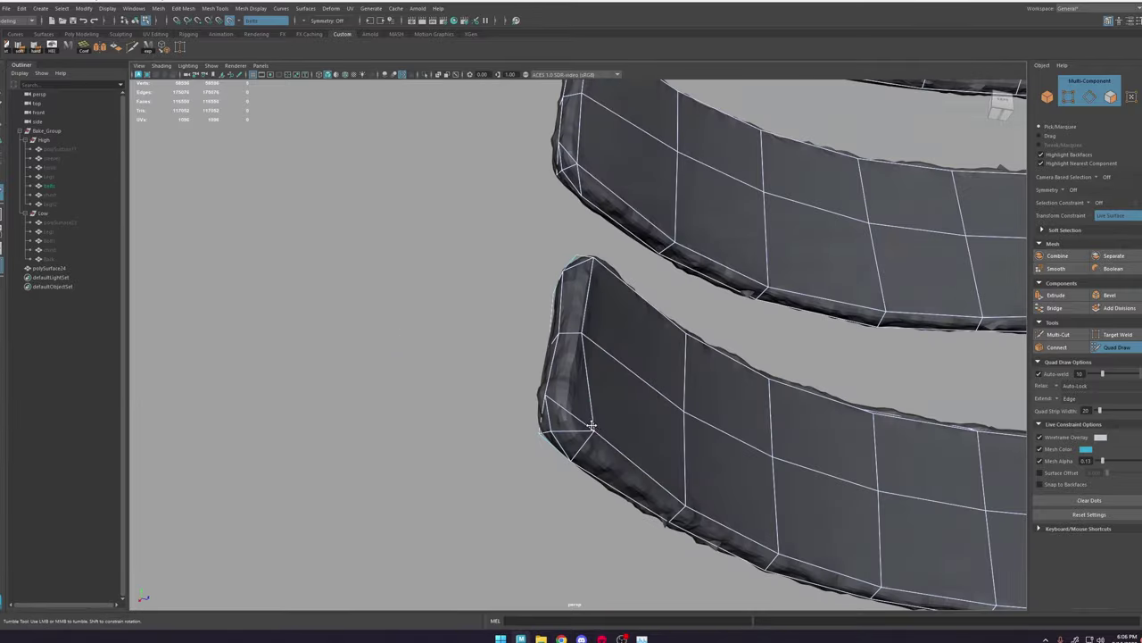
pyautogui.moveTo(592, 420)
pyautogui.keyDown('alt'); pyautogui.mouseDown()
pyautogui.moveTo(696, 384)
pyautogui.moveTo(566, 259)
pyautogui.mouseUp(); pyautogui.keyUp('alt')
pyautogui.press('w')
pyautogui.moveTo(566, 259)
pyautogui.keyDown('alt'); pyautogui.mouseDown(button='right')
pyautogui.moveTo(407, 412)
pyautogui.moveTo(571, 393)
pyautogui.mouseUp(button='right'); pyautogui.keyUp('alt')
pyautogui.moveTo(571, 268); pyautogui.dragTo(656, 331)
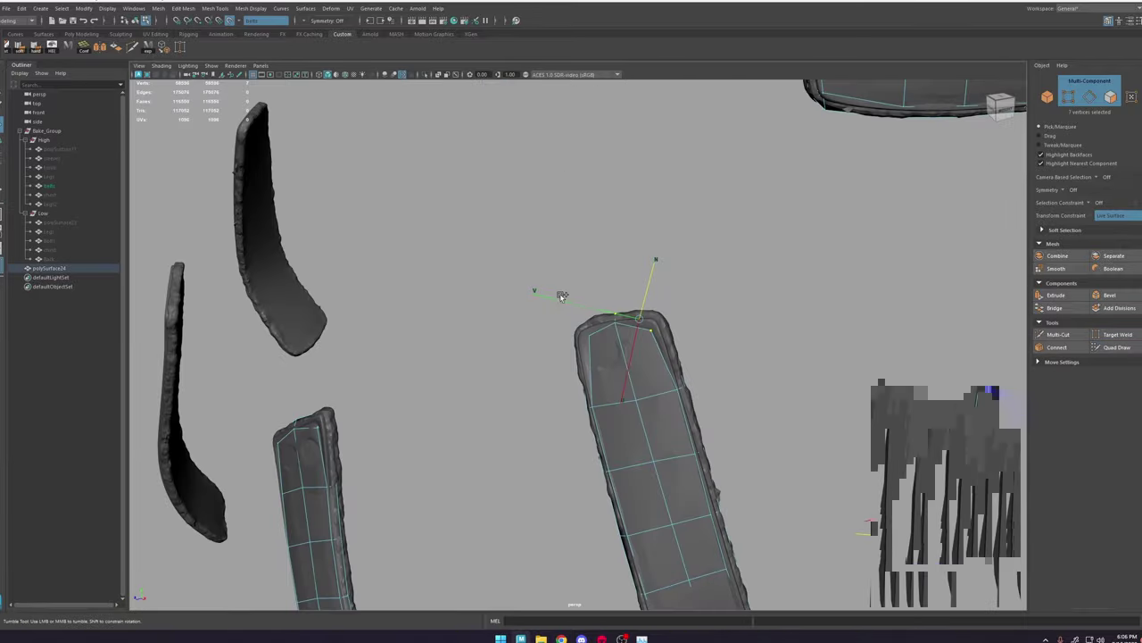
pyautogui.keyDown('alt'); pyautogui.moveTo(561, 294); pyautogui.dragTo(625, 392); pyautogui.keyUp('alt')
pyautogui.keyDown('shift'); pyautogui.moveTo(629, 459); pyautogui.dragTo(589, 375); pyautogui.keyUp('shift')
pyautogui.moveTo(601, 382)
pyautogui.mouseDown()
pyautogui.moveTo(595, 393)
pyautogui.moveTo(678, 420)
pyautogui.mouseUp()
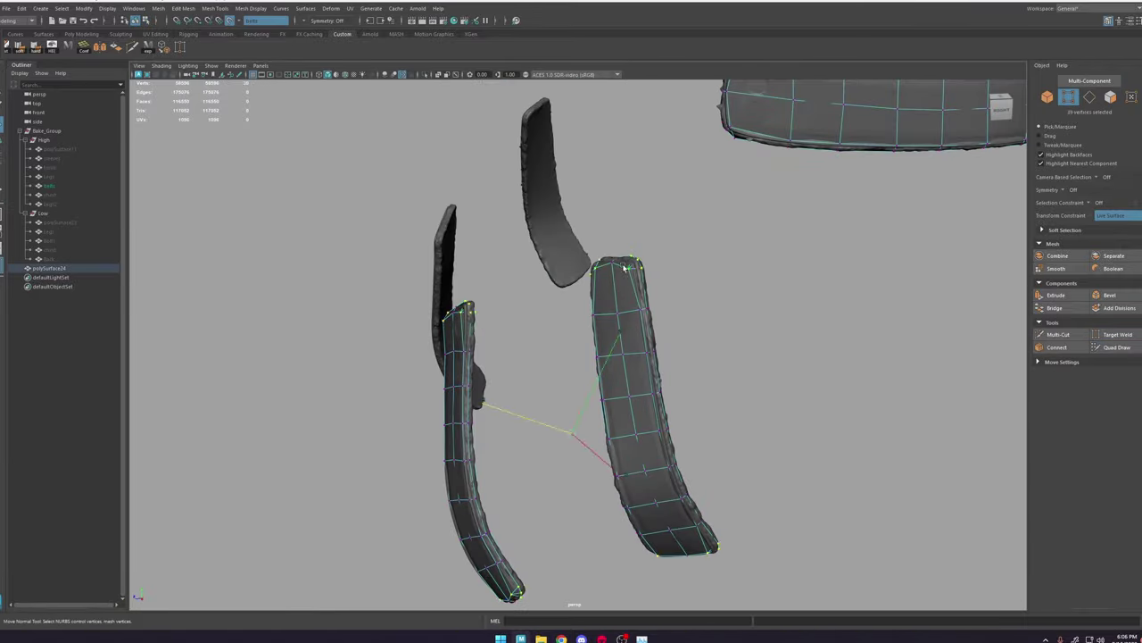
# Step: Undo the last bad vertex tweak and orbit to another belt end
pyautogui.click(1116, 347)
pyautogui.keyDown('alt'); pyautogui.moveTo(571, 393); pyautogui.dragTo(696, 402, button='right'); pyautogui.keyUp('alt')
pyautogui.moveTo(572, 383)
pyautogui.keyDown('alt'); pyautogui.mouseDown()
pyautogui.moveTo(678, 393)
pyautogui.moveTo(610, 372)
pyautogui.mouseUp(); pyautogui.keyUp('alt')
pyautogui.hotkey('ctrl', 'z')
pyautogui.keyDown('alt'); pyautogui.moveTo(609, 371); pyautogui.dragTo(536, 357, button='right'); pyautogui.keyUp('alt')
pyautogui.keyDown('alt'); pyautogui.moveTo(536, 357); pyautogui.dragTo(533, 242); pyautogui.keyUp('alt')
pyautogui.keyDown('alt'); pyautogui.moveTo(533, 242); pyautogui.dragTo(625, 295, button='right'); pyautogui.keyUp('alt')
pyautogui.keyDown('alt'); pyautogui.moveTo(625, 295); pyautogui.dragTo(598, 232); pyautogui.keyUp('alt')
pyautogui.keyDown('alt'); pyautogui.moveTo(598, 232); pyautogui.dragTo(574, 361, button='right'); pyautogui.keyUp('alt')
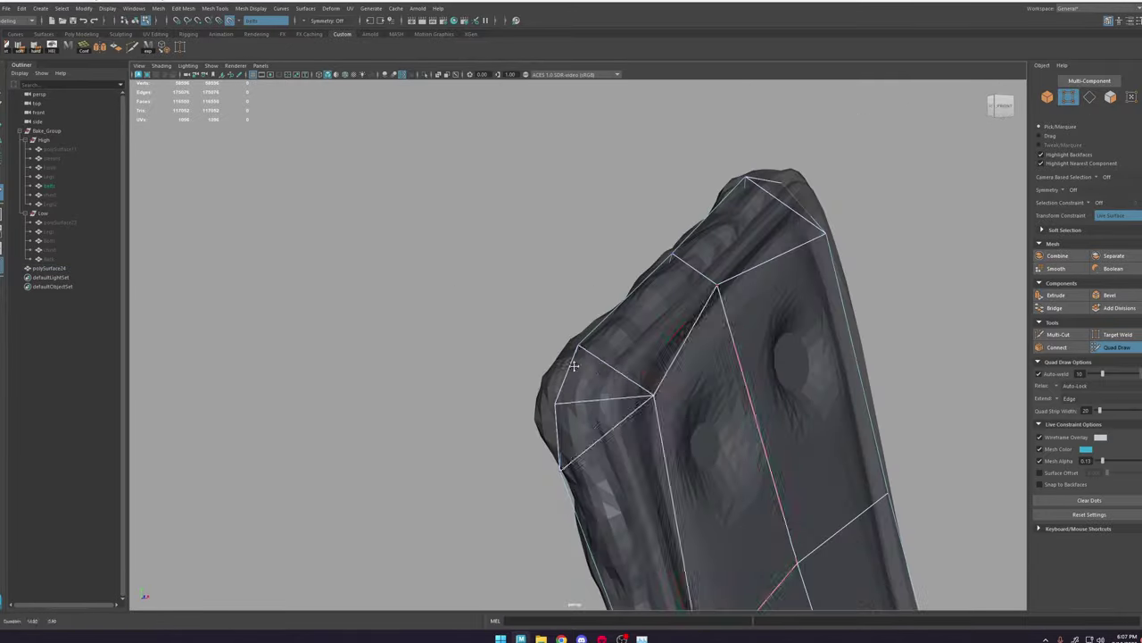
pyautogui.keyDown('alt'); pyautogui.moveTo(574, 361); pyautogui.dragTo(582, 396); pyautogui.keyUp('alt')
# Step: Pull the vertex at this belt end onto the sculpted surface
pyautogui.keyDown('alt'); pyautogui.moveTo(582, 396); pyautogui.dragTo(535, 357, button='right'); pyautogui.keyUp('alt')
pyautogui.press('w')
pyautogui.click(592, 383)
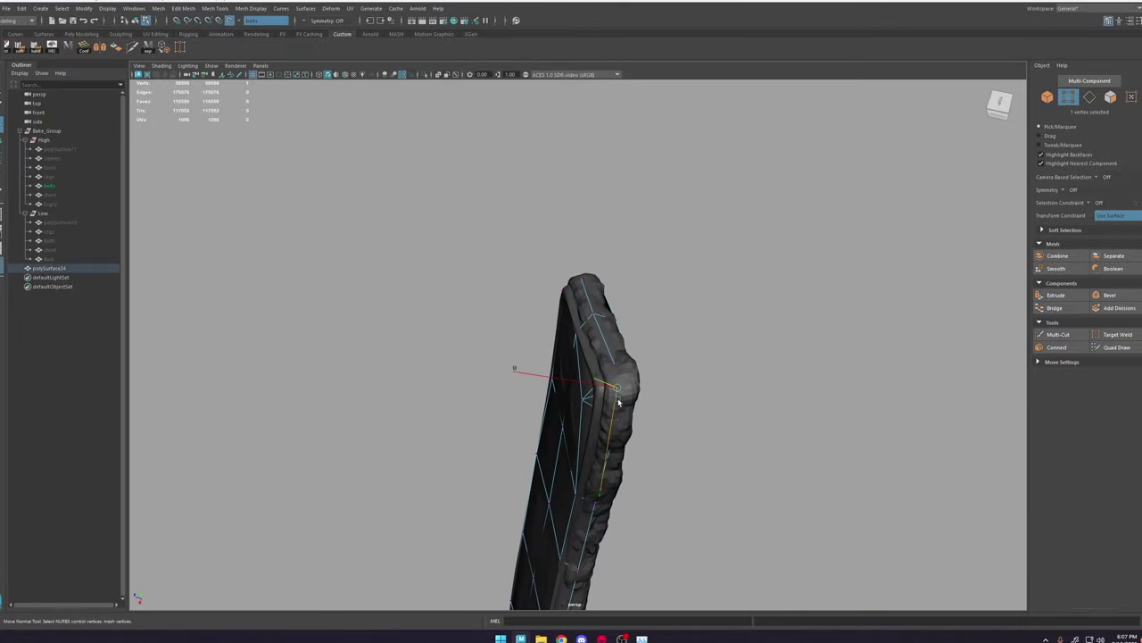
pyautogui.click(1118, 347)
pyautogui.keyDown('alt'); pyautogui.moveTo(607, 384); pyautogui.dragTo(678, 390); pyautogui.keyUp('alt')
pyautogui.keyDown('alt'); pyautogui.moveTo(678, 390); pyautogui.dragTo(625, 357, button='right'); pyautogui.keyUp('alt')
pyautogui.press('w')
pyautogui.click(578, 345)
pyautogui.click(1123, 348)
# Step: Adjust a final belt-end edge, then return to object mode with F8
pyautogui.moveTo(625, 357)
pyautogui.keyDown('alt'); pyautogui.mouseDown()
pyautogui.moveTo(730, 265)
pyautogui.moveTo(670, 421)
pyautogui.moveTo(553, 384)
pyautogui.moveTo(599, 297)
pyautogui.moveTo(698, 362)
pyautogui.mouseUp(); pyautogui.keyUp('alt')
pyautogui.press('w')
pyautogui.click(630, 308)
pyautogui.click(630, 294)
pyautogui.click(1122, 347)
pyautogui.press('w')
pyautogui.keyDown('alt'); pyautogui.moveTo(699, 363); pyautogui.dragTo(572, 294, button='right'); pyautogui.keyUp('alt')
pyautogui.moveTo(571, 294)
pyautogui.keyDown('alt'); pyautogui.mouseDown()
pyautogui.moveTo(507, 242)
pyautogui.moveTo(535, 228)
pyautogui.mouseUp(); pyautogui.keyUp('alt')
pyautogui.press('F8')
# Step: Isolate polySurface24 in the viewport and frame its strap pieces
pyautogui.click(425, 76)
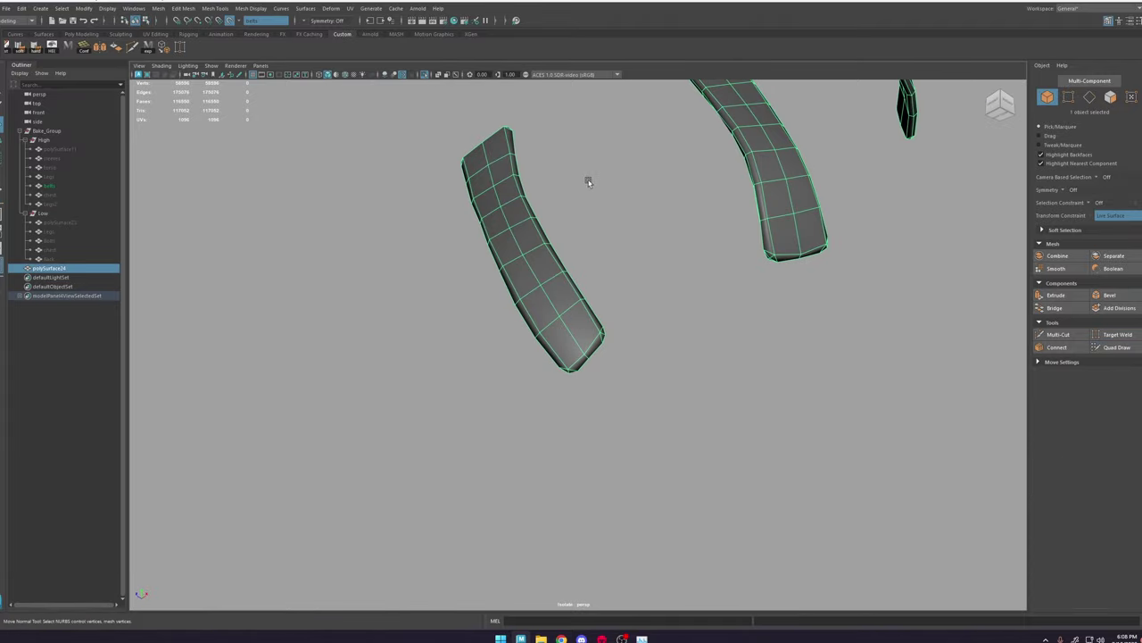
pyautogui.keyDown('alt'); pyautogui.moveTo(589, 181); pyautogui.dragTo(619, 219, button='right'); pyautogui.keyUp('alt')
pyautogui.keyDown('alt'); pyautogui.moveTo(619, 220); pyautogui.dragTo(560, 347, button='middle'); pyautogui.keyUp('alt')
pyautogui.keyDown('alt'); pyautogui.moveTo(561, 347); pyautogui.dragTo(556, 199); pyautogui.keyUp('alt')
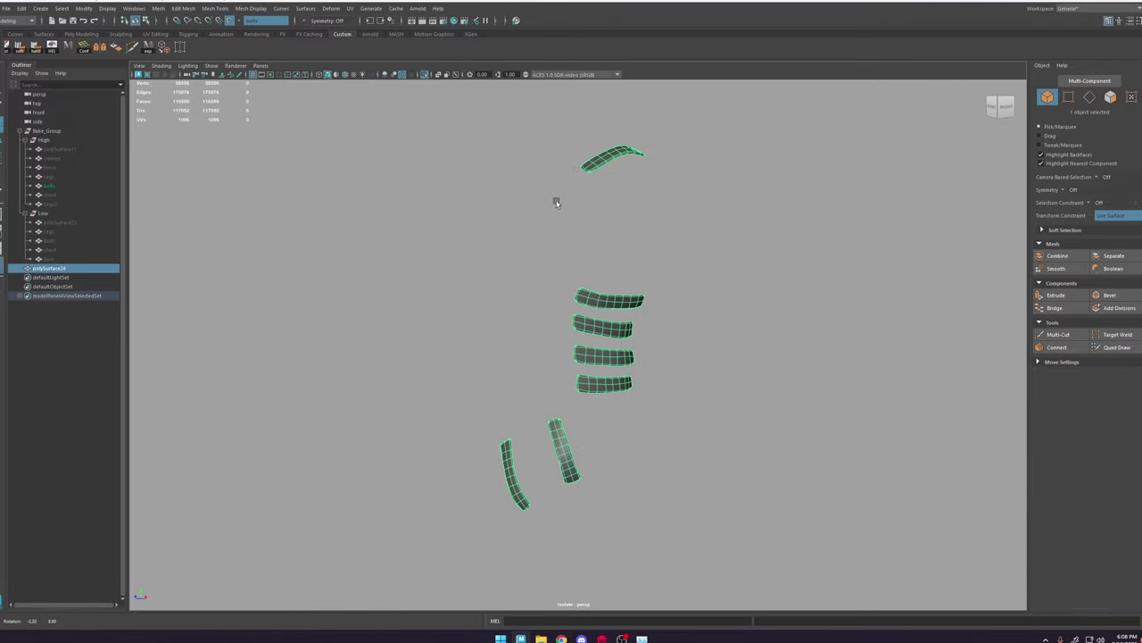
pyautogui.keyDown('alt'); pyautogui.moveTo(556, 199); pyautogui.dragTo(612, 181, button='right'); pyautogui.keyUp('alt')
pyautogui.keyDown('alt'); pyautogui.moveTo(613, 181); pyautogui.dragTo(617, 268, button='middle'); pyautogui.keyUp('alt')
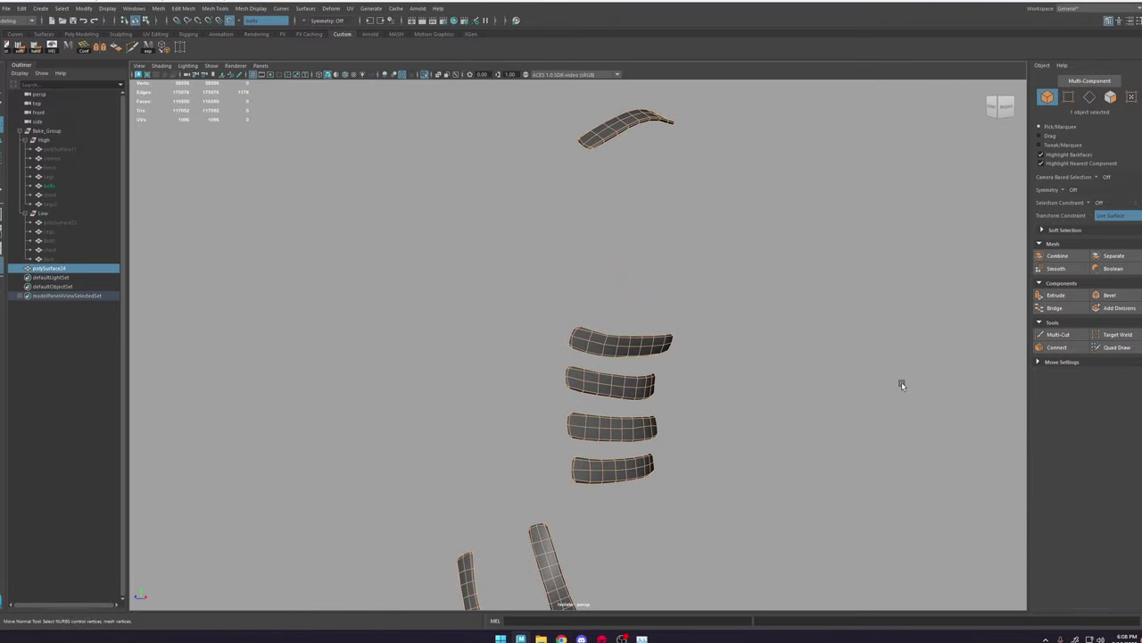
pyautogui.click(746, 315)
pyautogui.keyDown('alt'); pyautogui.moveTo(768, 269); pyautogui.dragTo(687, 286); pyautogui.keyUp('alt')
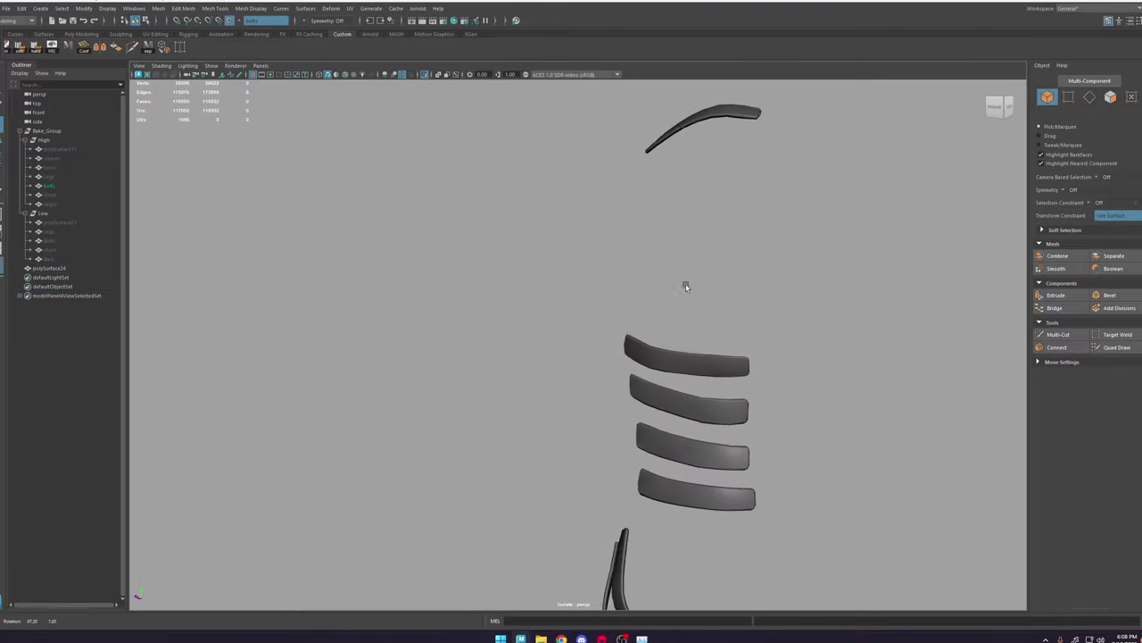
pyautogui.keyDown('alt'); pyautogui.moveTo(800, 161); pyautogui.dragTo(724, 266, button='middle'); pyautogui.keyUp('alt')
pyautogui.keyDown('alt'); pyautogui.moveTo(724, 266); pyautogui.dragTo(586, 311); pyautogui.keyUp('alt')
pyautogui.keyDown('alt'); pyautogui.moveTo(585, 311); pyautogui.dragTo(750, 398, button='right'); pyautogui.keyUp('alt')
pyautogui.keyDown('alt'); pyautogui.moveTo(750, 398); pyautogui.dragTo(911, 393); pyautogui.keyUp('alt')
pyautogui.keyDown('alt'); pyautogui.moveTo(910, 393); pyautogui.dragTo(541, 391, button='middle'); pyautogui.keyUp('alt')
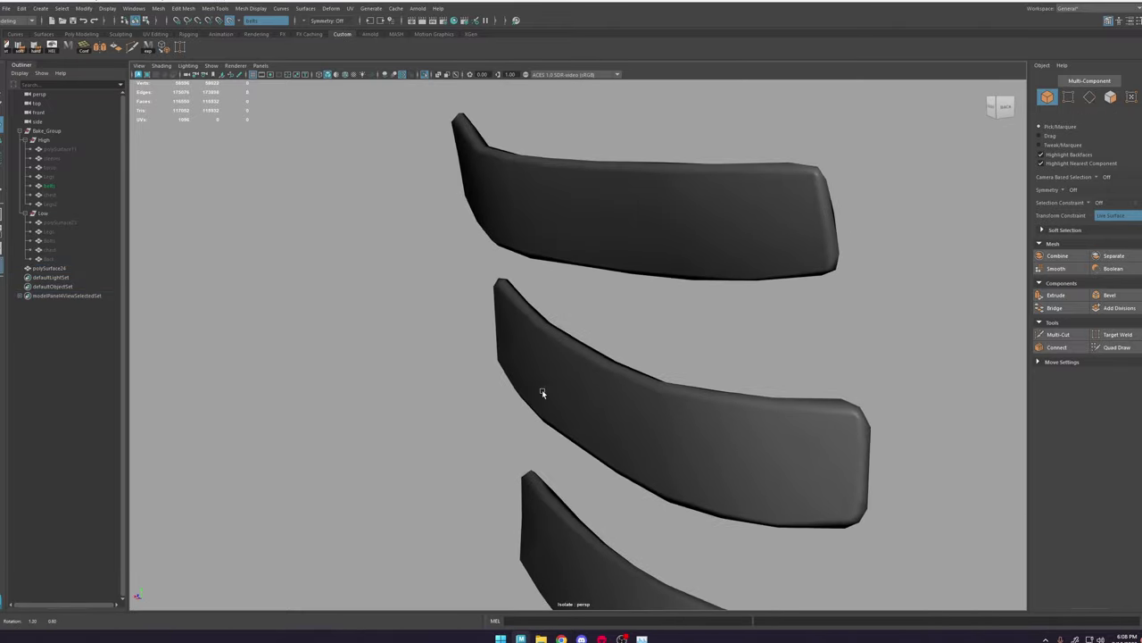
pyautogui.keyDown('alt'); pyautogui.moveTo(542, 391); pyautogui.dragTo(593, 375); pyautogui.keyUp('alt')
# Step: In face mode, loop-select the top and bottom face rows of the middle and top straps
pyautogui.click(594, 375)
pyautogui.moveTo(580, 378); pyautogui.dragTo(598, 378, button='right')
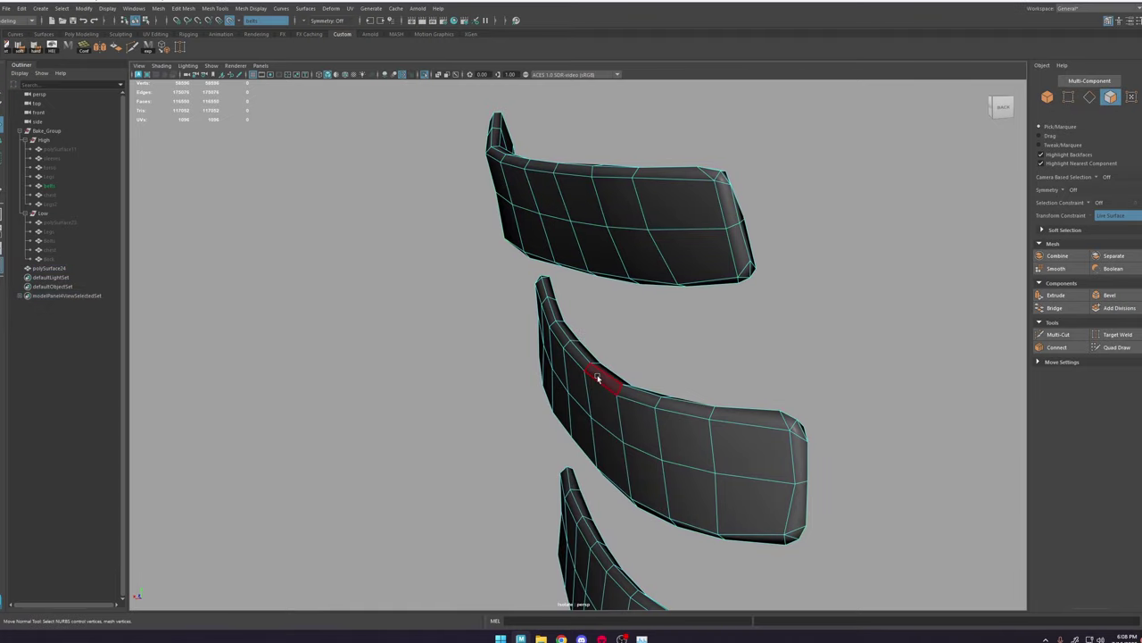
pyautogui.keyDown('shift'); pyautogui.doubleClick(582, 364); pyautogui.keyUp('shift')
pyautogui.keyDown('alt'); pyautogui.moveTo(612, 381); pyautogui.dragTo(586, 358); pyautogui.keyUp('alt')
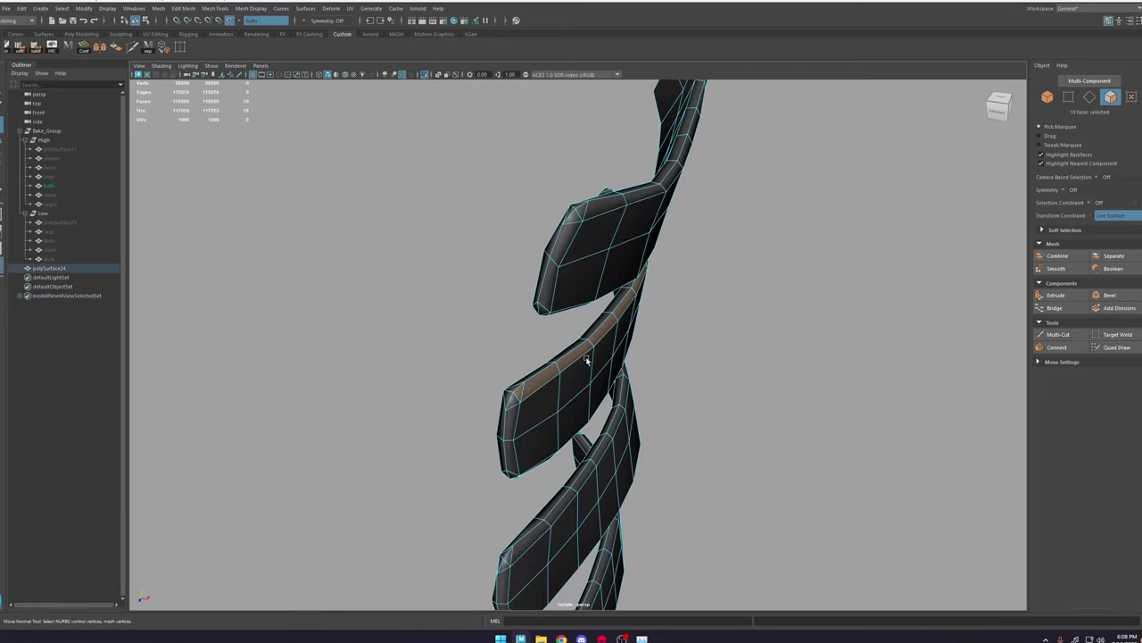
pyautogui.keyDown('alt'); pyautogui.moveTo(551, 409); pyautogui.dragTo(551, 371); pyautogui.keyUp('alt')
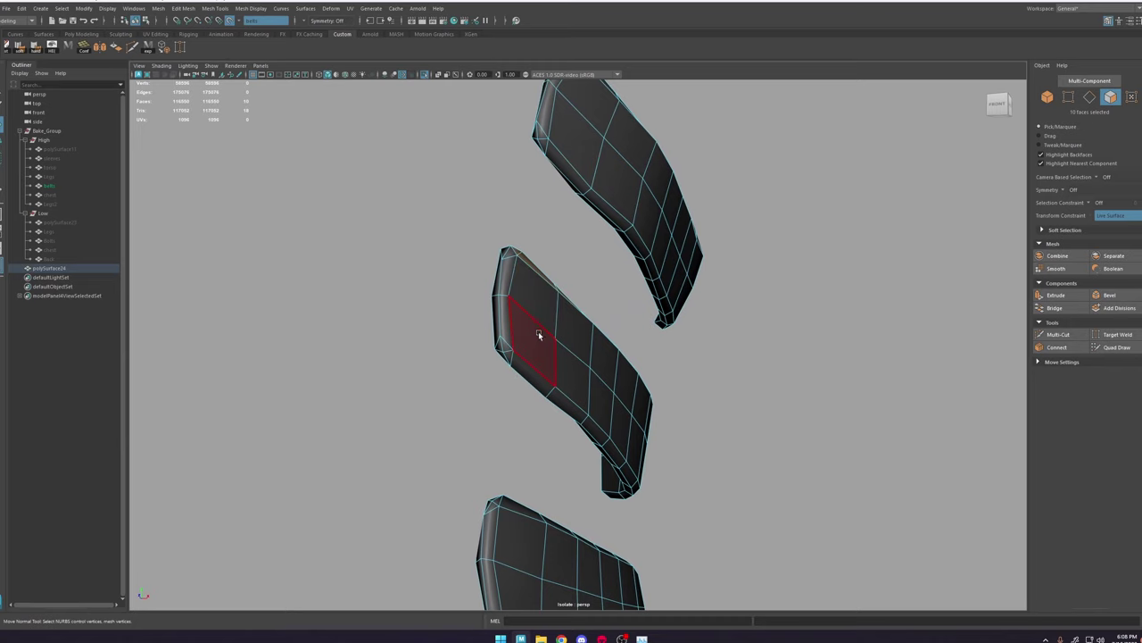
pyautogui.keyDown('alt'); pyautogui.moveTo(513, 290); pyautogui.dragTo(627, 365); pyautogui.keyUp('alt')
pyautogui.click(644, 372)
pyautogui.keyDown('shift'); pyautogui.doubleClick(343, 286); pyautogui.keyUp('shift')
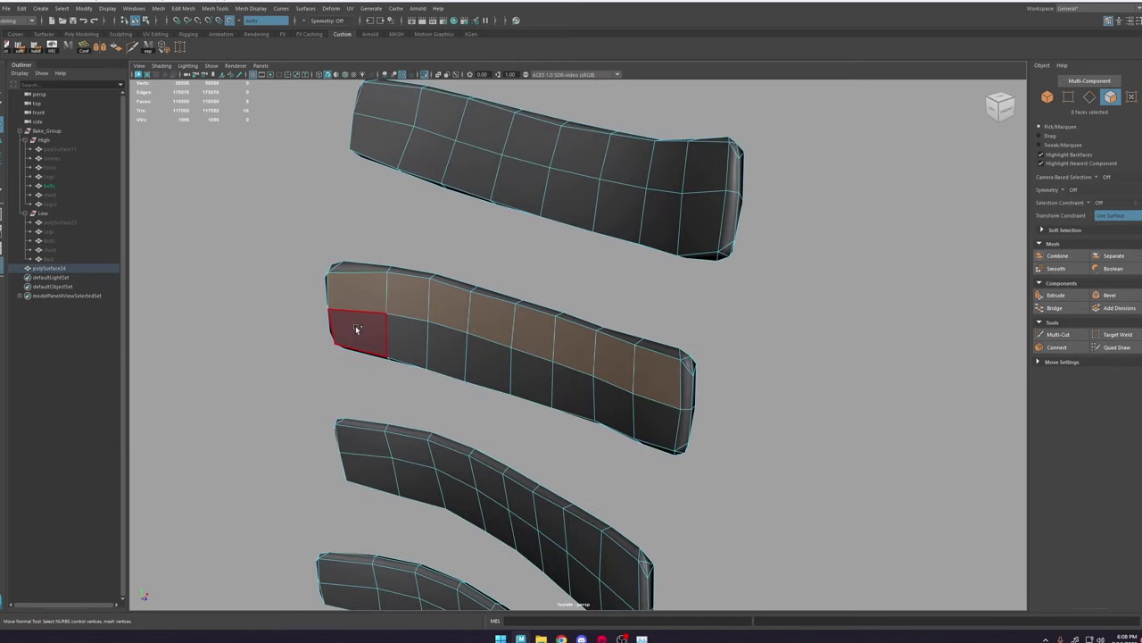
pyautogui.keyDown('shift'); pyautogui.doubleClick(629, 406); pyautogui.keyUp('shift')
pyautogui.keyDown('shift'); pyautogui.doubleClick(367, 134); pyautogui.keyUp('shift')
pyautogui.keyDown('shift'); pyautogui.click(384, 105); pyautogui.keyUp('shift')
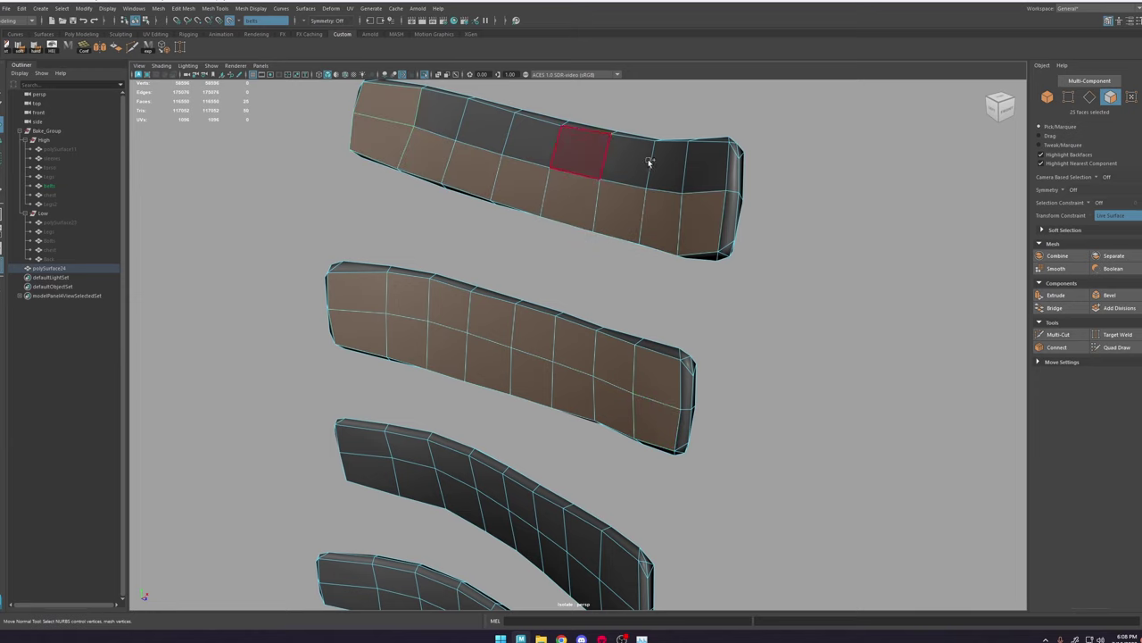
pyautogui.keyDown('shift'); pyautogui.doubleClick(711, 171); pyautogui.keyUp('shift')
# Step: Add the lower strap's top face row, then marquee-select every strap face
pyautogui.scroll(-3, 572, 513)
pyautogui.keyDown('alt'); pyautogui.moveTo(560, 529); pyautogui.dragTo(584, 381, button='middle'); pyautogui.keyUp('alt')
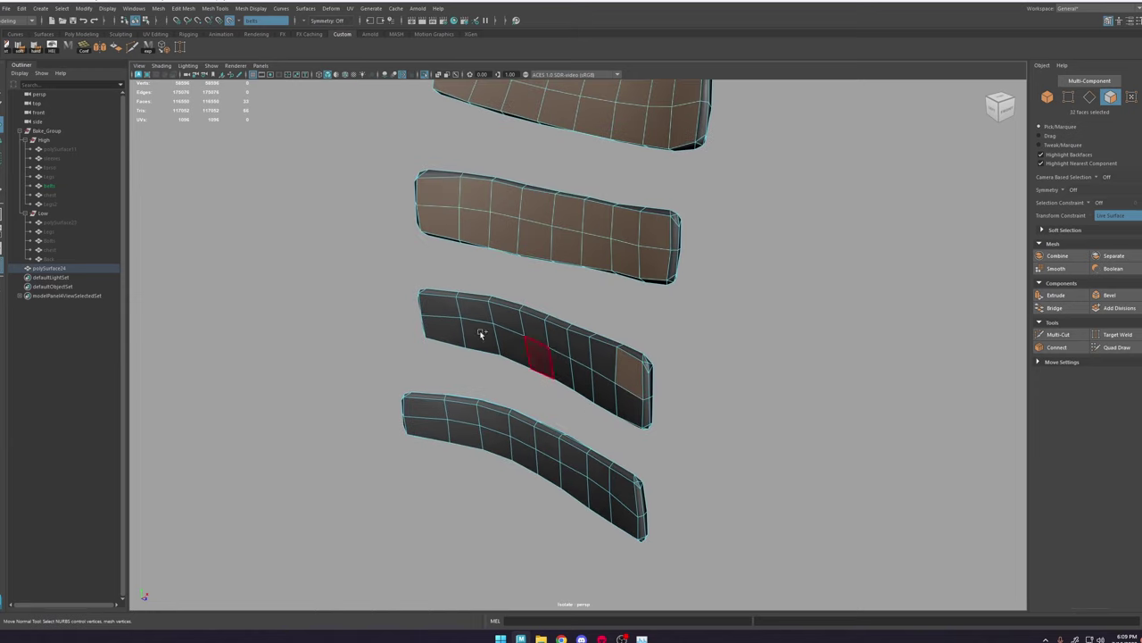
pyautogui.keyDown('shift'); pyautogui.doubleClick(447, 310); pyautogui.keyUp('shift')
pyautogui.scroll(-8, 579, 360)
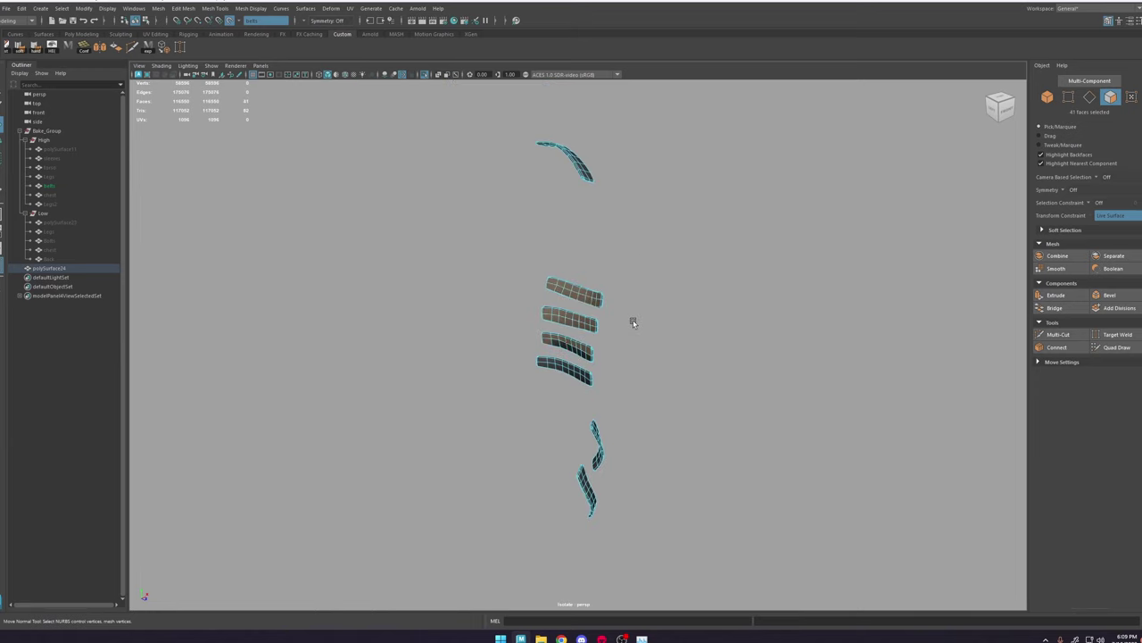
pyautogui.moveTo(514, 408); pyautogui.dragTo(340, 548)
pyautogui.keyDown('alt'); pyautogui.moveTo(669, 371); pyautogui.dragTo(563, 361); pyautogui.keyUp('alt')
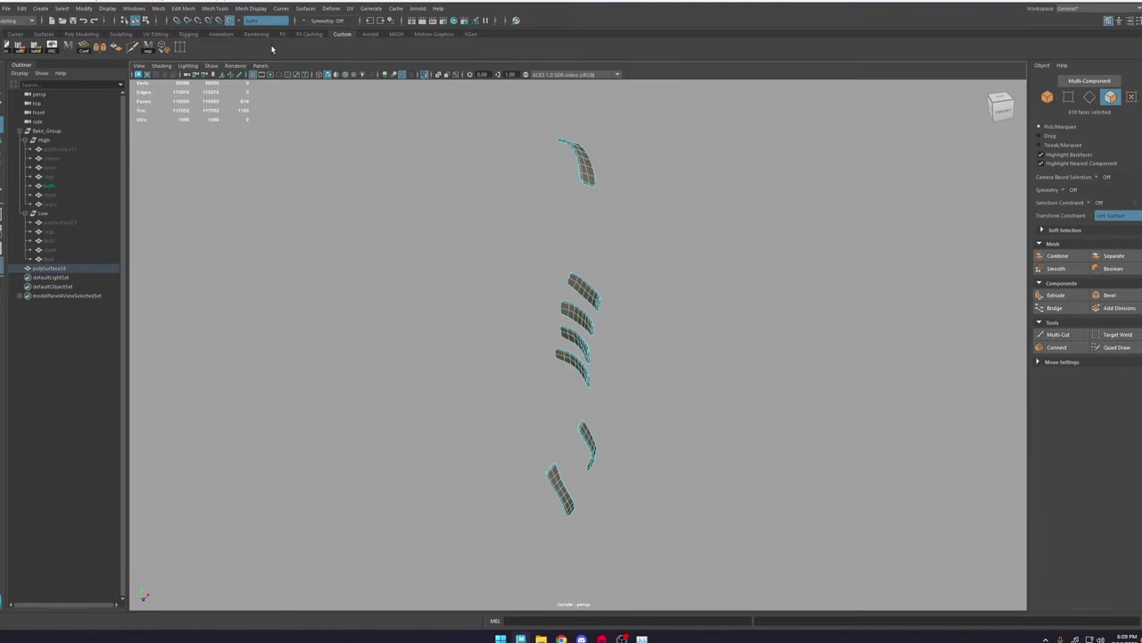
# Step: Open the UV Editor and dock it beside the 3D view
pyautogui.click(350, 9)
pyautogui.click(365, 27)
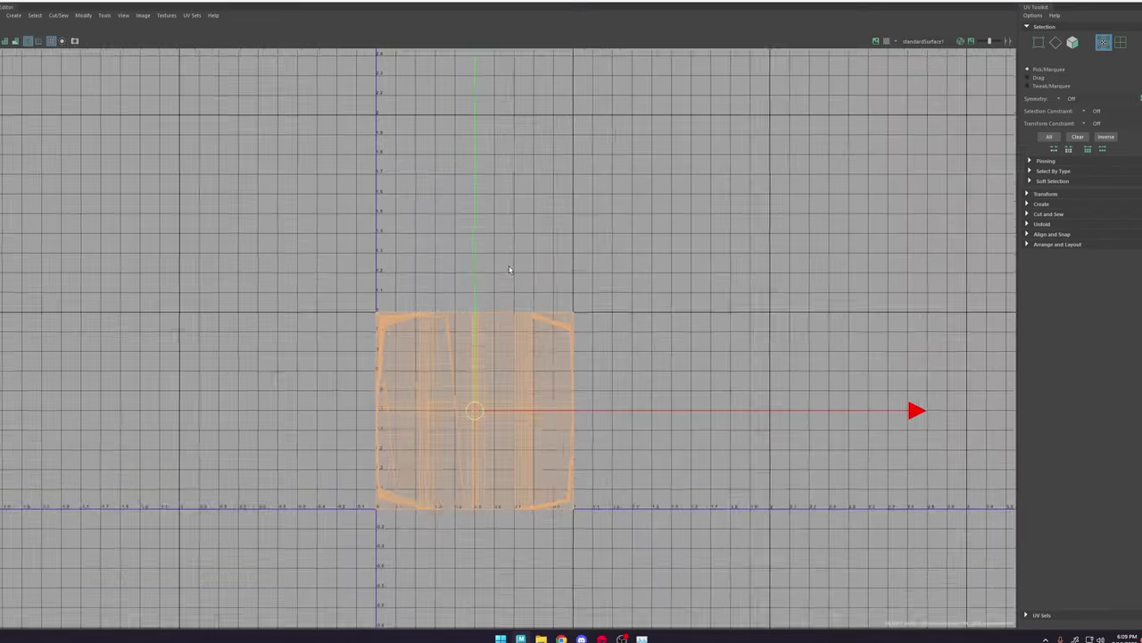
pyautogui.scroll(-1, 510, 269)
pyautogui.moveTo(366, 1); pyautogui.dragTo(674, 126)
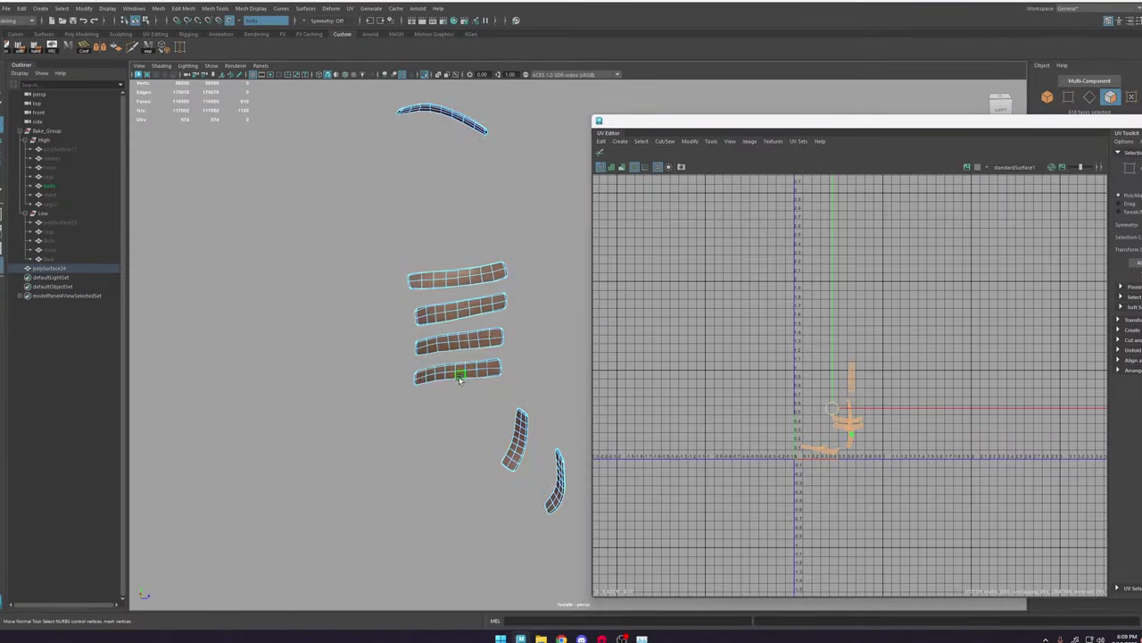
# Step: Select the faces of all the robe straps, including the top and upper arc straps
pyautogui.keyDown('shift'); pyautogui.doubleClick(421, 346); pyautogui.keyUp('shift')
pyautogui.keyDown('shift'); pyautogui.doubleClick(424, 317); pyautogui.keyUp('shift')
pyautogui.keyDown('alt'); pyautogui.moveTo(423, 318); pyautogui.dragTo(538, 372); pyautogui.keyUp('alt')
pyautogui.keyDown('alt'); pyautogui.moveTo(538, 372); pyautogui.dragTo(259, 393, button='middle'); pyautogui.keyUp('alt')
pyautogui.keyDown('shift'); pyautogui.doubleClick(358, 265); pyautogui.keyUp('shift')
pyautogui.keyDown('shift'); pyautogui.doubleClick(358, 220); pyautogui.keyUp('shift')
pyautogui.keyDown('alt'); pyautogui.moveTo(358, 221); pyautogui.dragTo(437, 473, button='middle'); pyautogui.keyUp('alt')
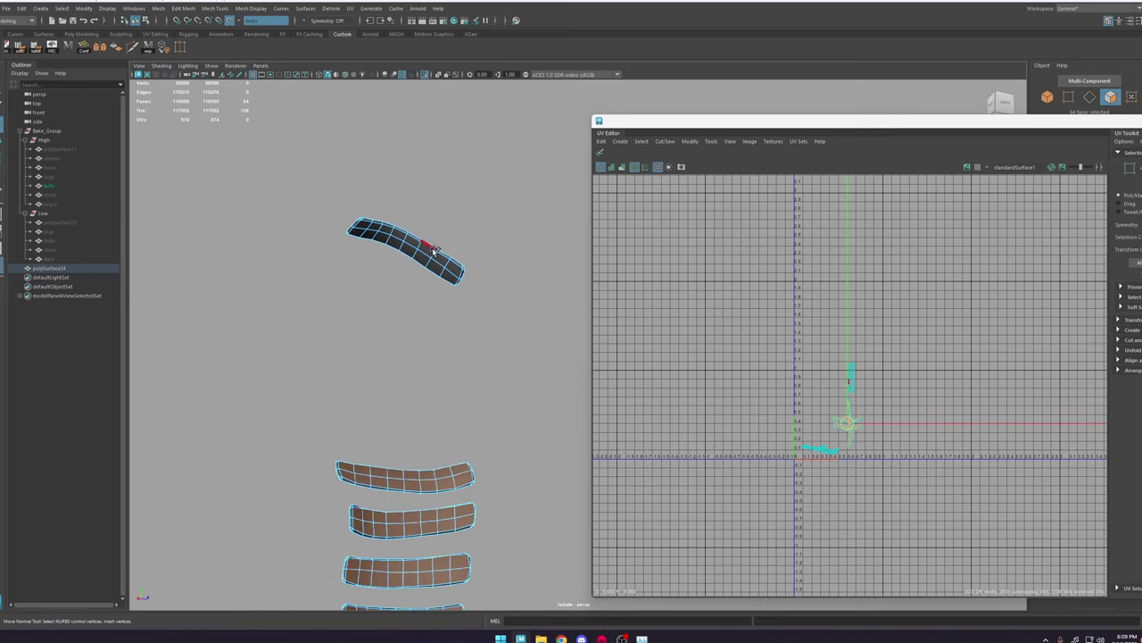
pyautogui.keyDown('shift'); pyautogui.doubleClick(430, 250); pyautogui.keyUp('shift')
pyautogui.keyDown('alt'); pyautogui.moveTo(437, 517); pyautogui.dragTo(378, 261, button='middle'); pyautogui.keyUp('alt')
pyautogui.keyDown('shift'); pyautogui.doubleClick(441, 234); pyautogui.keyUp('shift')
pyautogui.scroll(4, 876, 423)
pyautogui.hotkey('alt', 'b')
pyautogui.hotkey('alt', 'b')
pyautogui.keyDown('alt'); pyautogui.moveTo(474, 397); pyautogui.dragTo(451, 391, button='middle'); pyautogui.keyUp('alt')
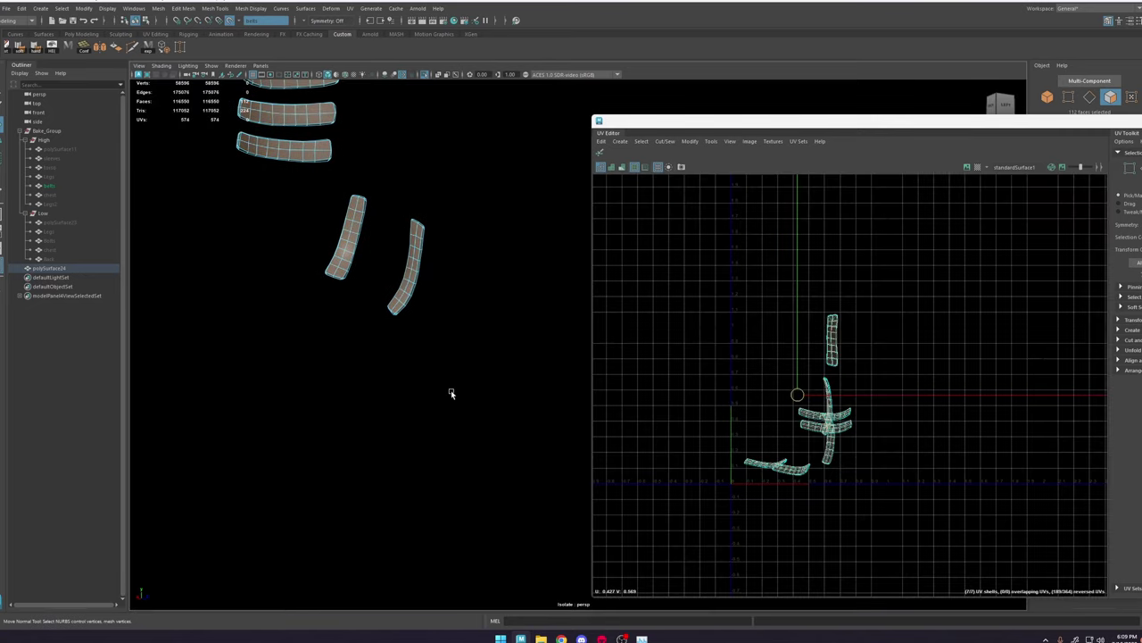
pyautogui.hotkey('alt', 'b')
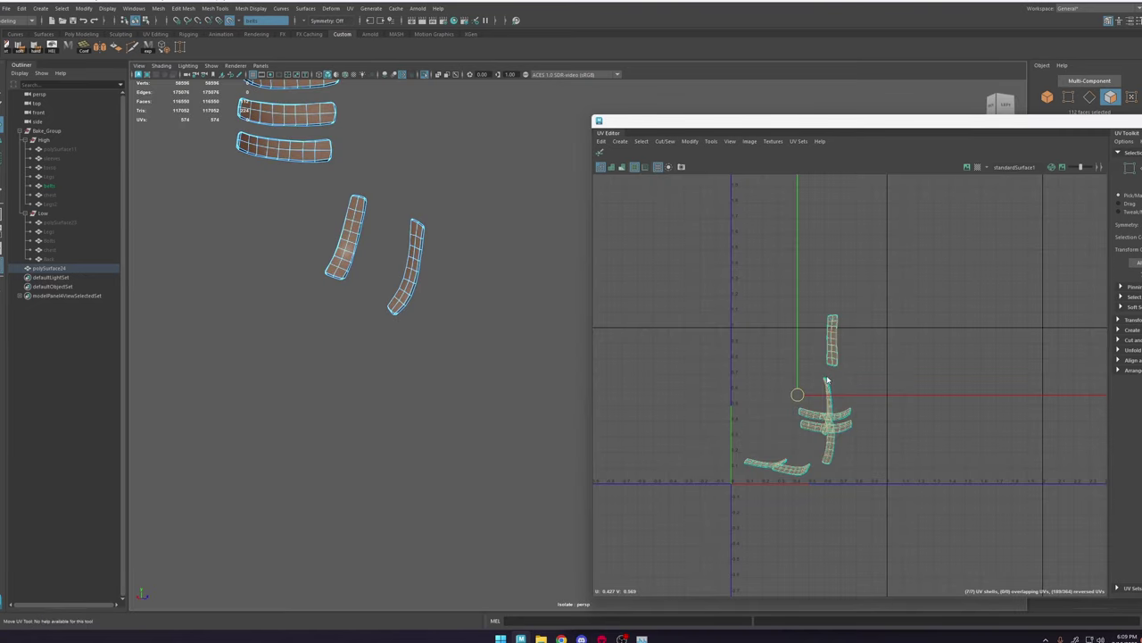
# Step: Split the selected strap faces into their own UV shells, move them upper left, and convert to border edges
pyautogui.keyDown('shift'); pyautogui.moveTo(827, 377); pyautogui.dragTo(855, 328, button='right'); pyautogui.keyUp('shift')
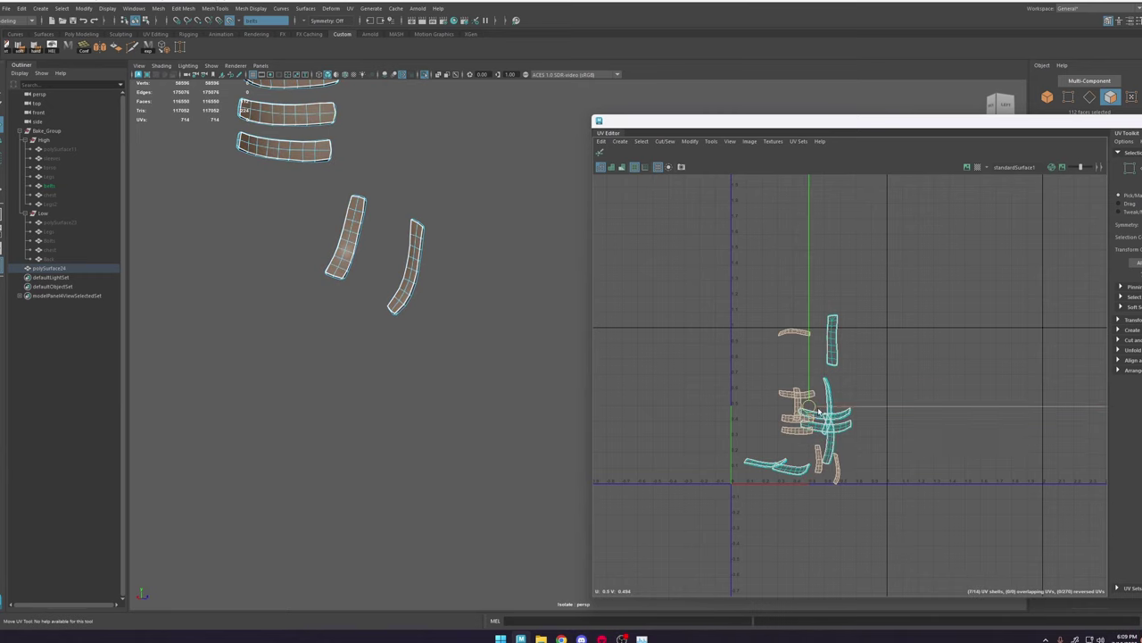
pyautogui.moveTo(810, 408); pyautogui.dragTo(691, 360)
pyautogui.keyDown('shift'); pyautogui.rightClick(688, 349); pyautogui.keyUp('shift')
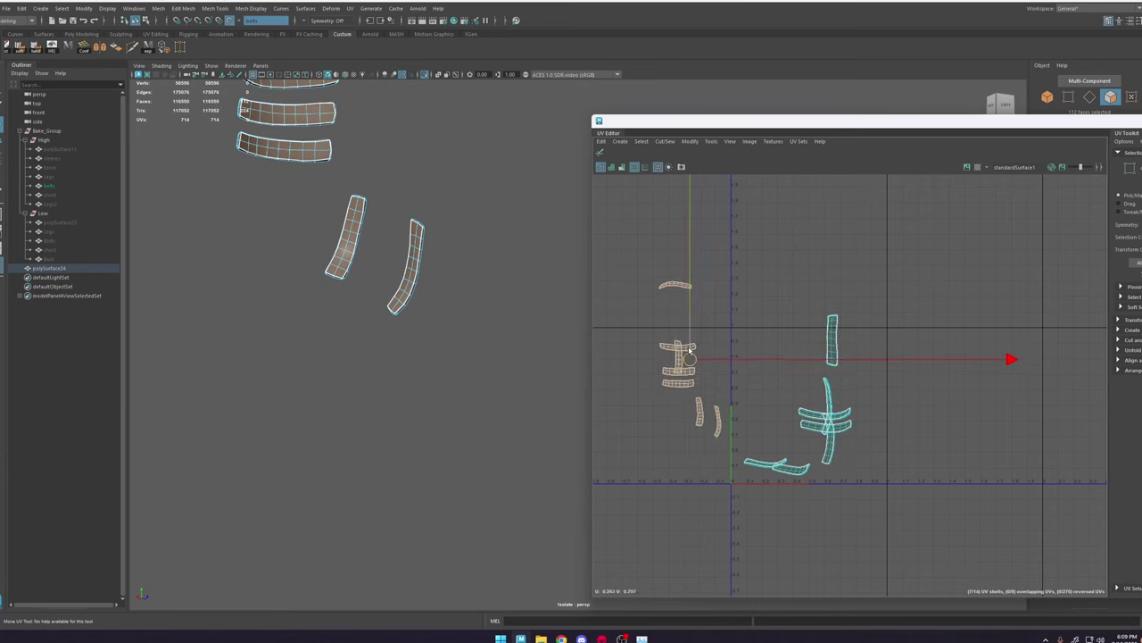
pyautogui.keyDown('ctrl'); pyautogui.moveTo(689, 350); pyautogui.dragTo(722, 309, button='right'); pyautogui.keyUp('ctrl')
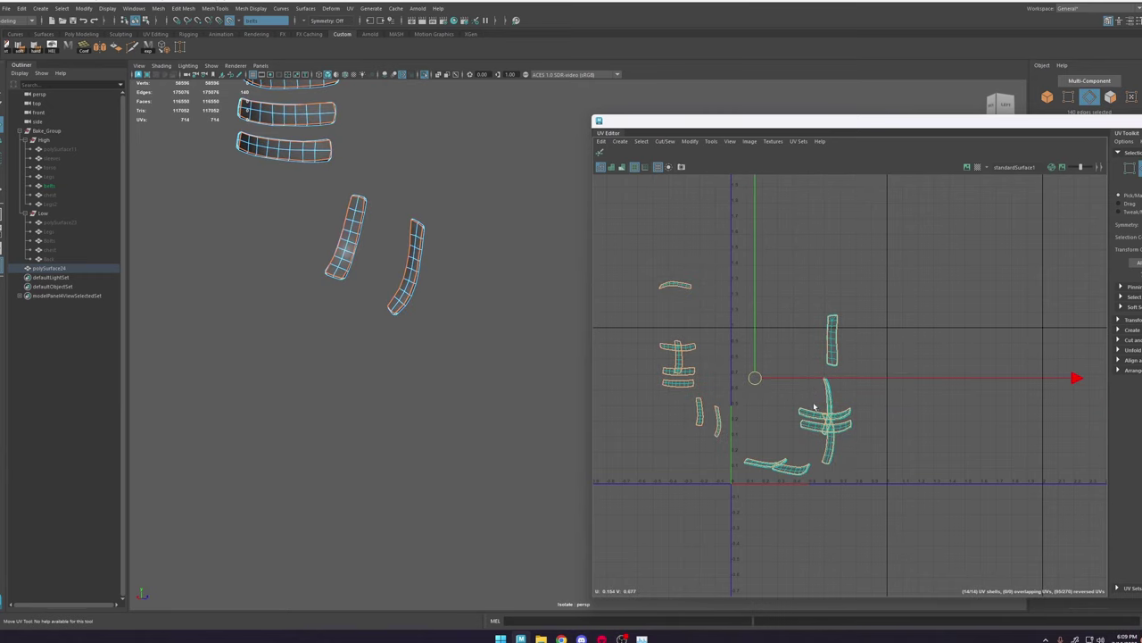
# Step: Change the display shading of the strips' border edges
pyautogui.keyDown('alt'); pyautogui.moveTo(389, 239); pyautogui.dragTo(457, 392, button='middle'); pyautogui.keyUp('alt')
pyautogui.keyDown('alt'); pyautogui.moveTo(349, 219); pyautogui.dragTo(473, 233); pyautogui.keyUp('alt')
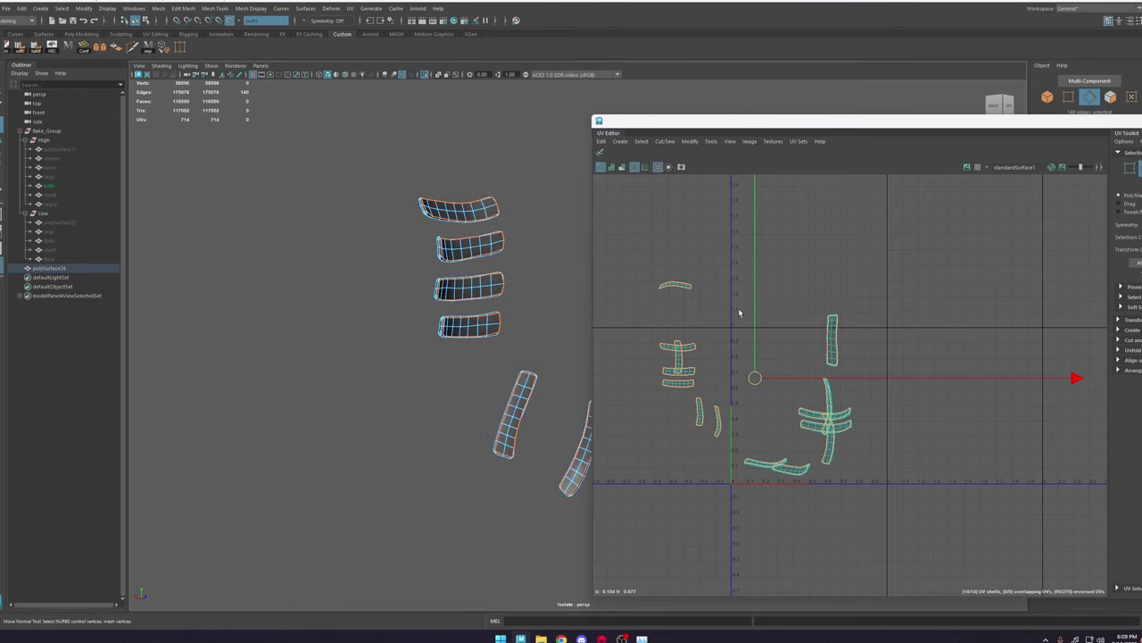
pyautogui.keyDown('shift'); pyautogui.moveTo(495, 262); pyautogui.dragTo(629, 313, button='right'); pyautogui.keyUp('shift')
pyautogui.keyDown('alt'); pyautogui.moveTo(543, 297); pyautogui.dragTo(451, 299); pyautogui.keyUp('alt')
# Step: Reselect the strap mesh, deselect polySurface24, and inspect the robe strips from several angles
pyautogui.moveTo(340, 290); pyautogui.dragTo(389, 265, button='right')
pyautogui.click(450, 322)
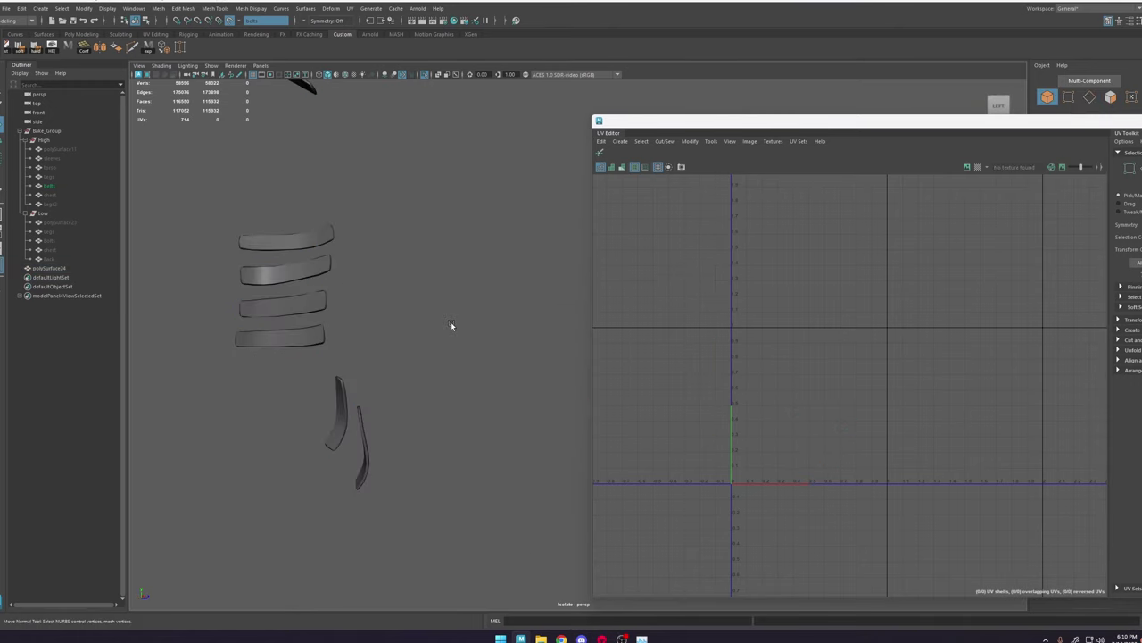
pyautogui.click(313, 302)
pyautogui.keyDown('alt'); pyautogui.moveTo(314, 302); pyautogui.dragTo(500, 379); pyautogui.keyUp('alt')
pyautogui.keyDown('alt'); pyautogui.moveTo(500, 380); pyautogui.dragTo(636, 541, button='right'); pyautogui.keyUp('alt')
pyautogui.click(513, 376)
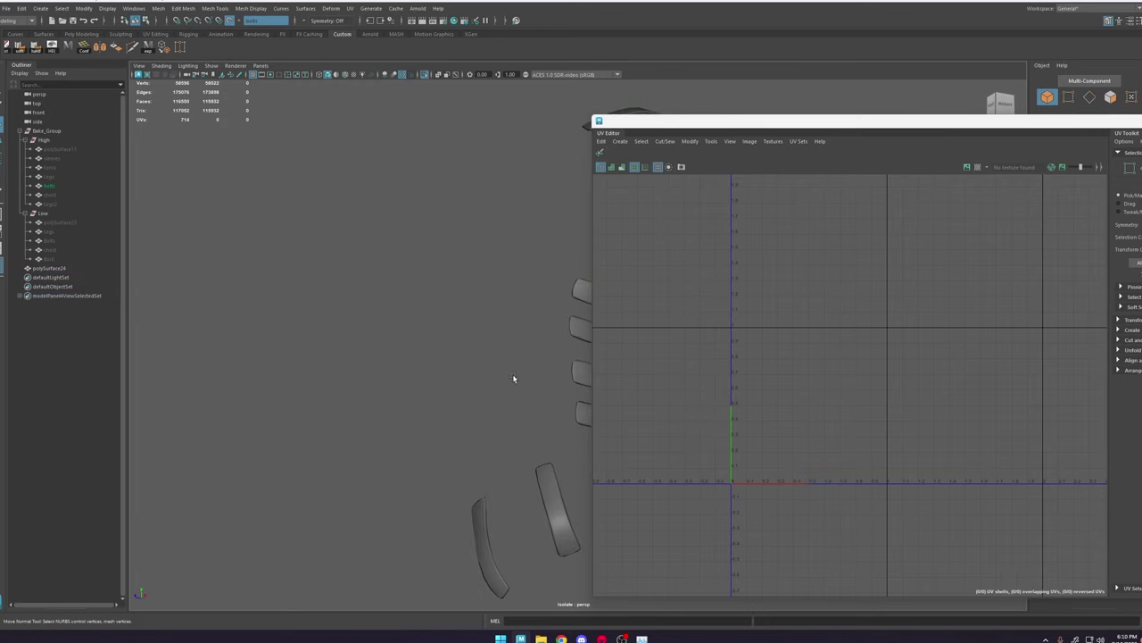
pyautogui.keyDown('alt'); pyautogui.moveTo(512, 376); pyautogui.dragTo(398, 318, button='middle'); pyautogui.keyUp('alt')
pyautogui.moveTo(398, 318)
pyautogui.keyDown('alt'); pyautogui.mouseDown()
pyautogui.moveTo(418, 326)
pyautogui.moveTo(395, 326)
pyautogui.mouseUp(); pyautogui.keyUp('alt')
pyautogui.keyDown('alt'); pyautogui.moveTo(395, 329); pyautogui.dragTo(464, 357, button='right'); pyautogui.keyUp('alt')
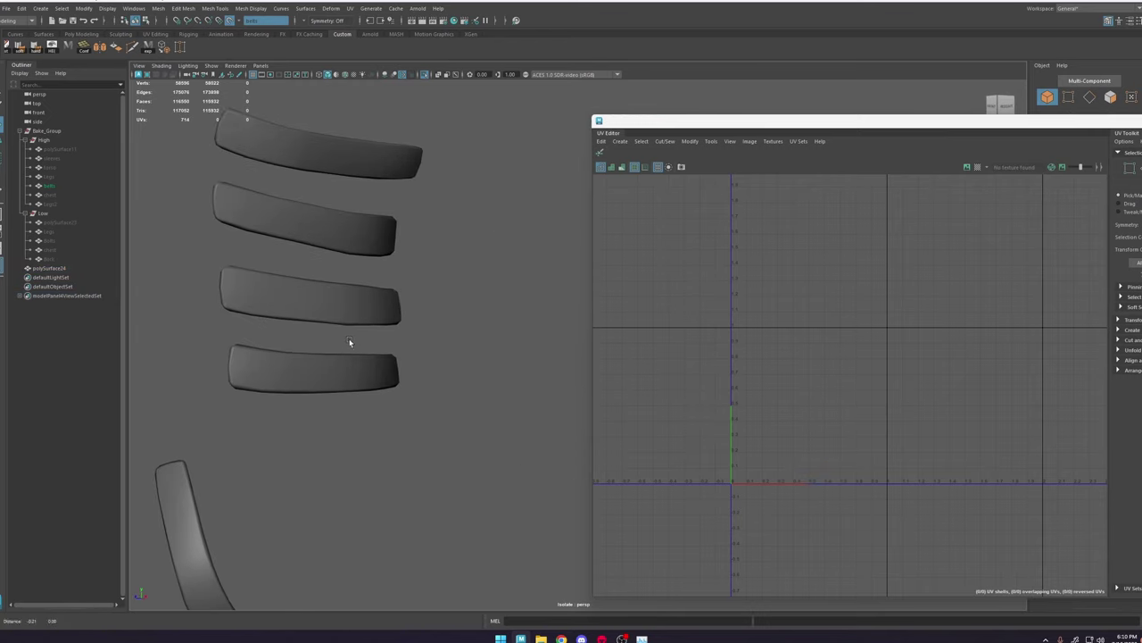
pyautogui.keyDown('alt'); pyautogui.moveTo(349, 342); pyautogui.dragTo(444, 348, button='middle'); pyautogui.keyUp('alt')
pyautogui.keyDown('alt'); pyautogui.moveTo(444, 348); pyautogui.dragTo(433, 319); pyautogui.keyUp('alt')
pyautogui.keyDown('alt'); pyautogui.moveTo(554, 335); pyautogui.dragTo(580, 419, button='right'); pyautogui.keyUp('alt')
# Step: Select all the strip mesh's UVs and lay the shells out in the 0-1 space
pyautogui.click(490, 345)
pyautogui.moveTo(775, 339); pyautogui.dragTo(866, 326, button='right')
pyautogui.scroll(-3, 918, 312)
pyautogui.moveTo(932, 460); pyautogui.dragTo(681, 192)
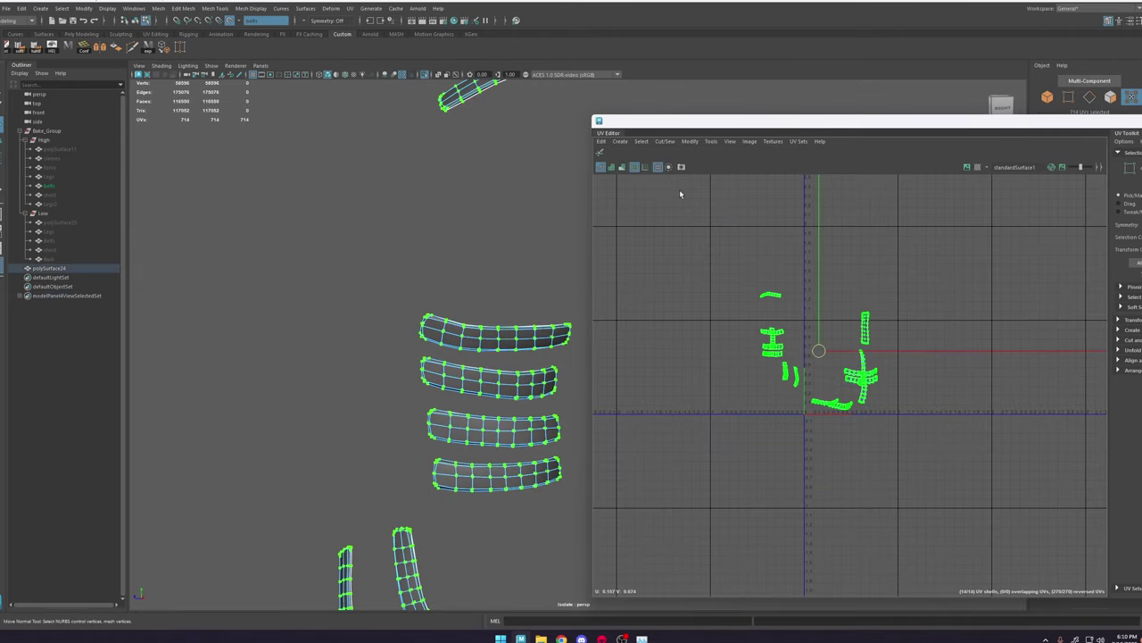
pyautogui.keyDown('shift'); pyautogui.moveTo(801, 298); pyautogui.dragTo(680, 336, button='right'); pyautogui.keyUp('shift')
pyautogui.scroll(3, 821, 348)
pyautogui.keyDown('alt'); pyautogui.moveTo(861, 322); pyautogui.dragTo(793, 284, button='middle'); pyautogui.keyUp('alt')
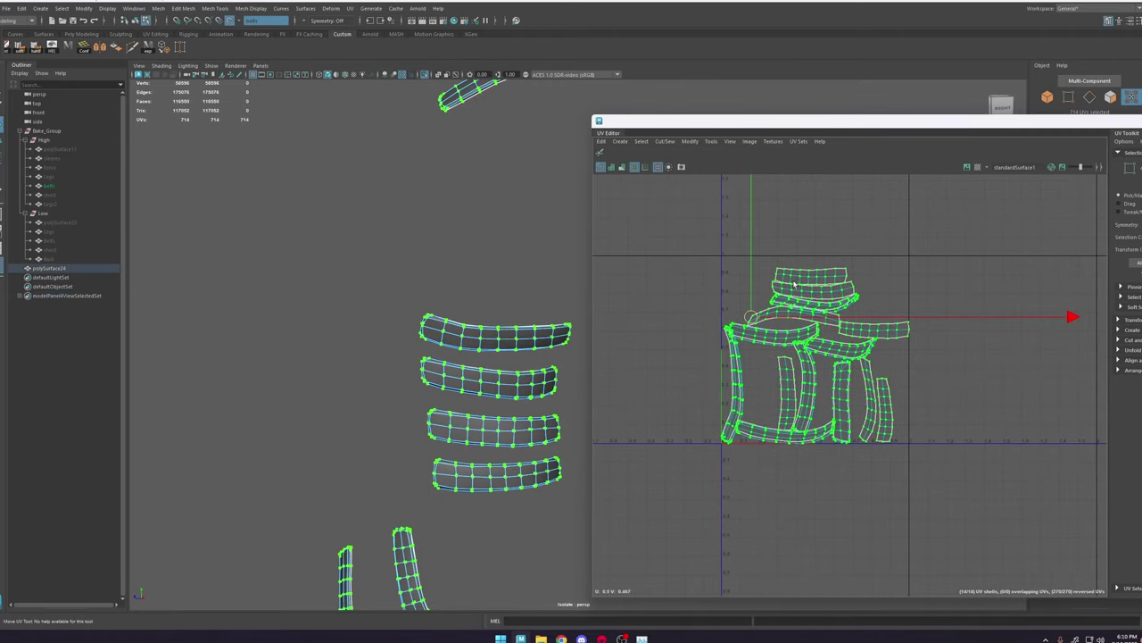
# Step: Relax the shells with the Unfold brush, pull one strip shell out, and maximize the UV Editor
pyautogui.click(603, 154)
pyautogui.moveTo(830, 384)
pyautogui.mouseDown()
pyautogui.moveTo(840, 396)
pyautogui.moveTo(788, 395)
pyautogui.mouseUp()
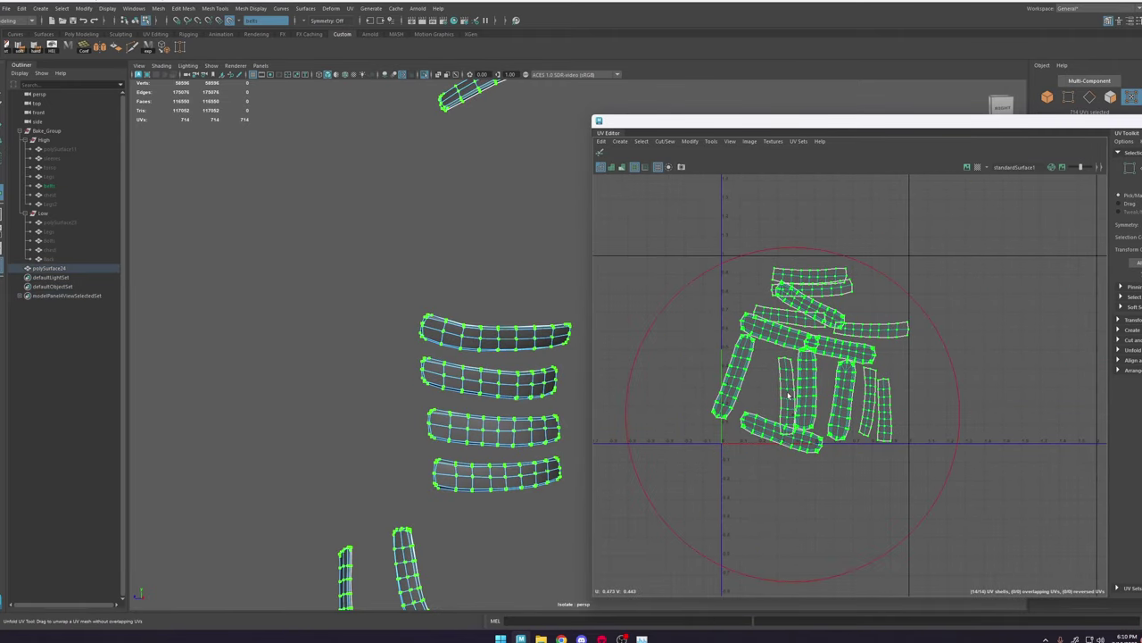
pyautogui.click(778, 333)
pyautogui.moveTo(771, 328); pyautogui.dragTo(687, 299)
pyautogui.scroll(2, 687, 300)
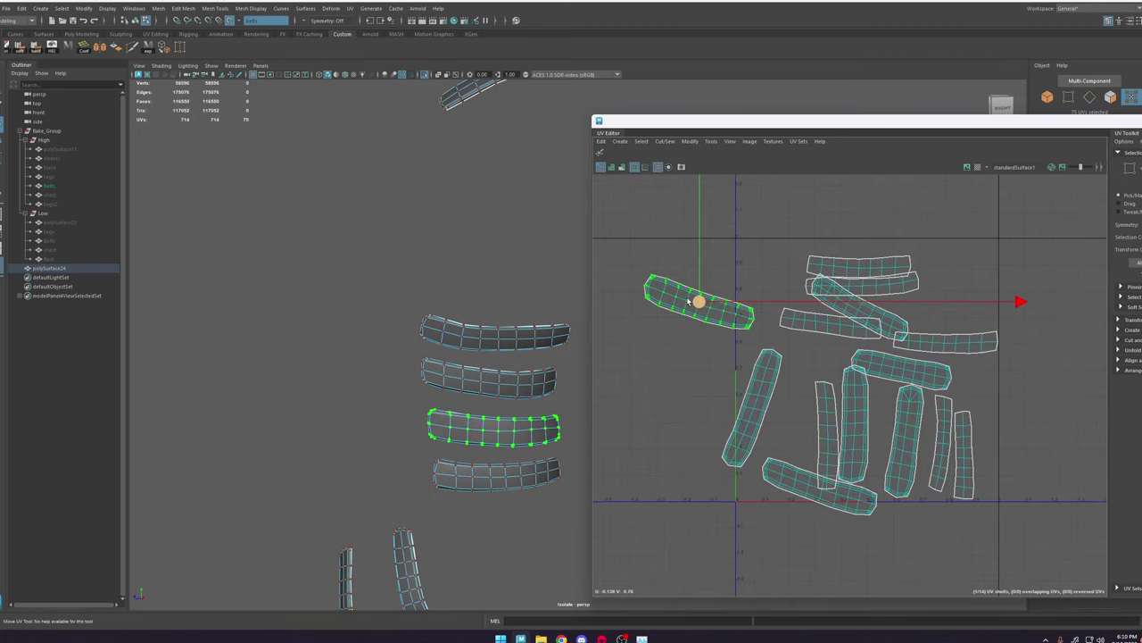
pyautogui.moveTo(1110, 122); pyautogui.dragTo(705, 0)
pyautogui.scroll(-3, 571, 306)
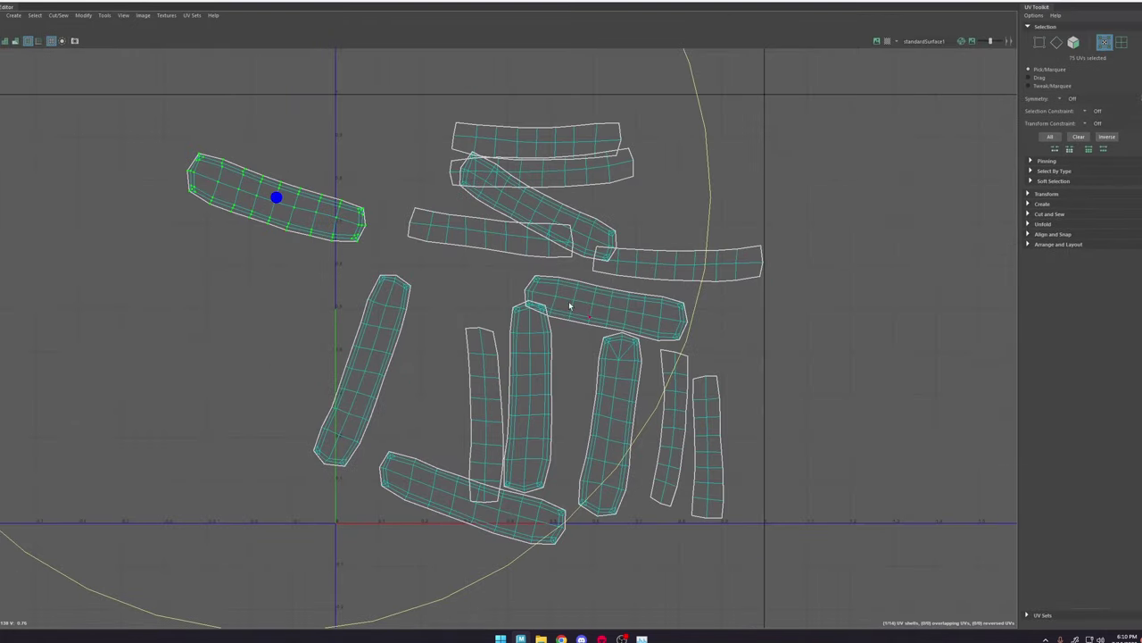
# Step: Rotate the first two strip shells horizontal and stack the second under the first
pyautogui.press('-')
pyautogui.press('-')
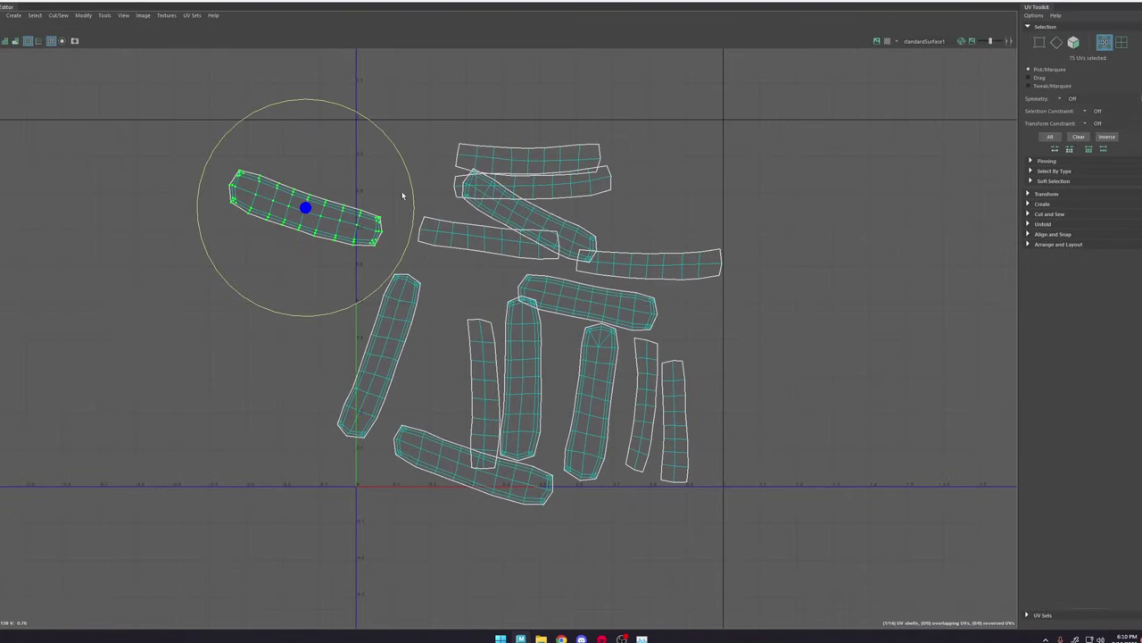
pyautogui.moveTo(399, 158); pyautogui.dragTo(385, 139)
pyautogui.doubleClick(406, 321)
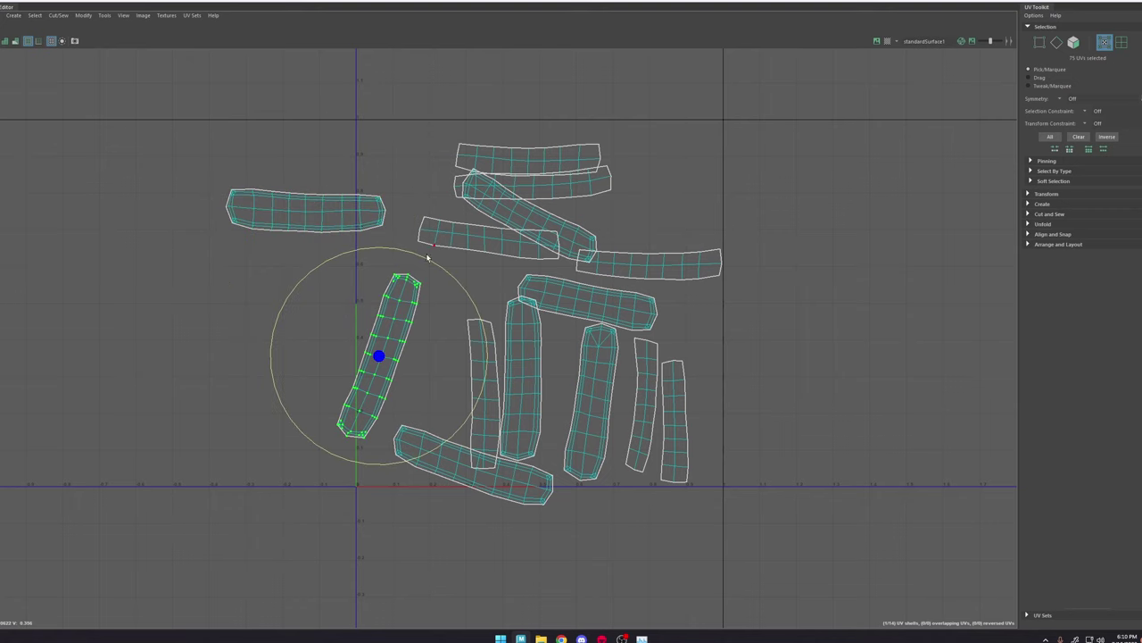
pyautogui.hotkey('ctrl', 'z')
pyautogui.moveTo(432, 262); pyautogui.dragTo(485, 370)
pyautogui.press('w')
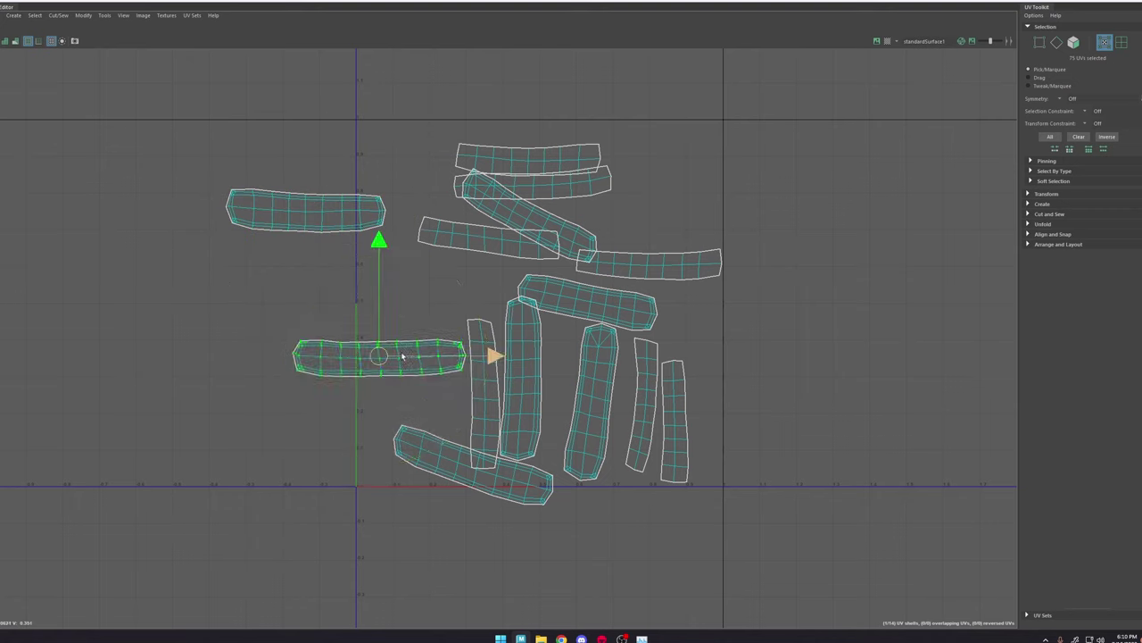
pyautogui.moveTo(380, 356); pyautogui.dragTo(316, 288)
# Step: Turn four more shells horizontal and stack them into the left column
pyautogui.moveTo(525, 372); pyautogui.dragTo(494, 371)
pyautogui.press('w')
pyautogui.moveTo(475, 465); pyautogui.dragTo(311, 346)
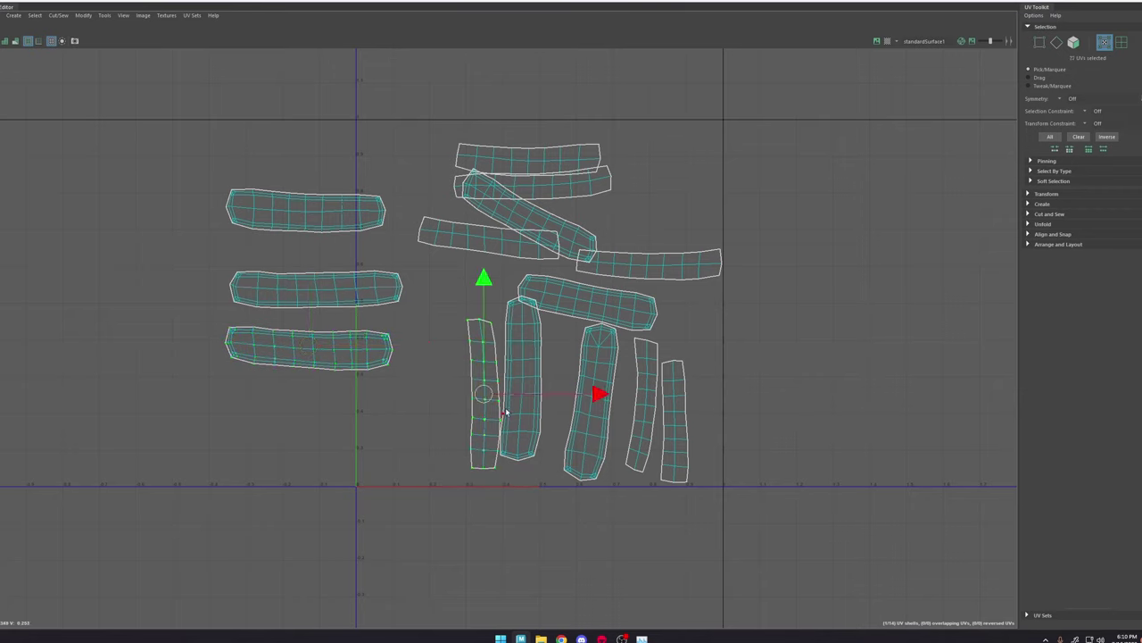
pyautogui.press('e')
pyautogui.moveTo(567, 286); pyautogui.dragTo(646, 415)
pyautogui.press('w')
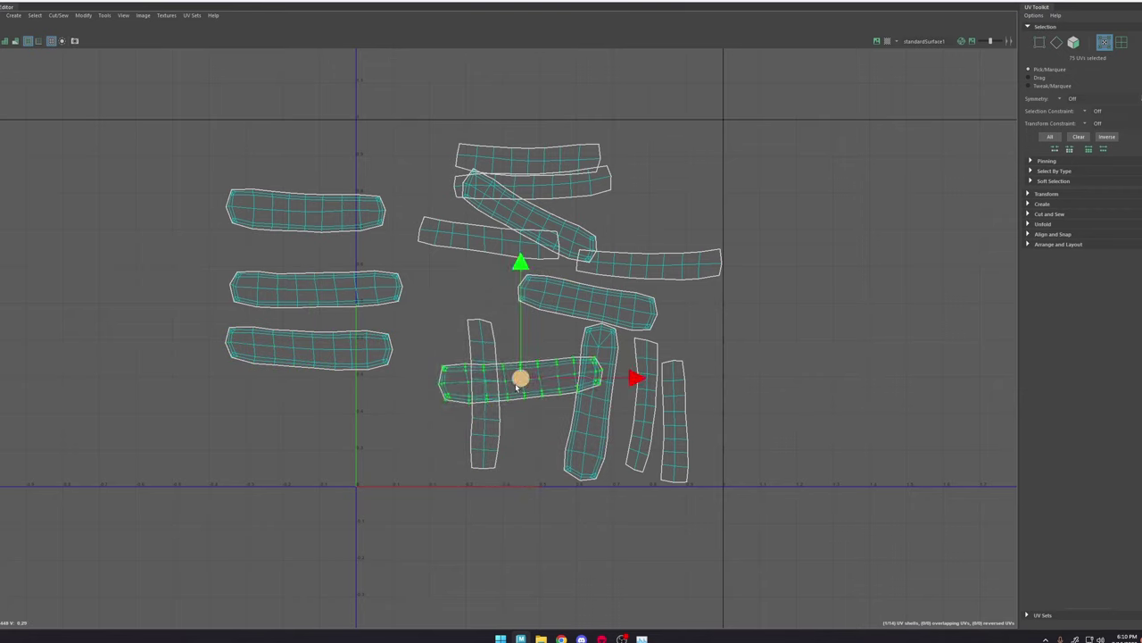
pyautogui.moveTo(523, 387); pyautogui.dragTo(334, 406)
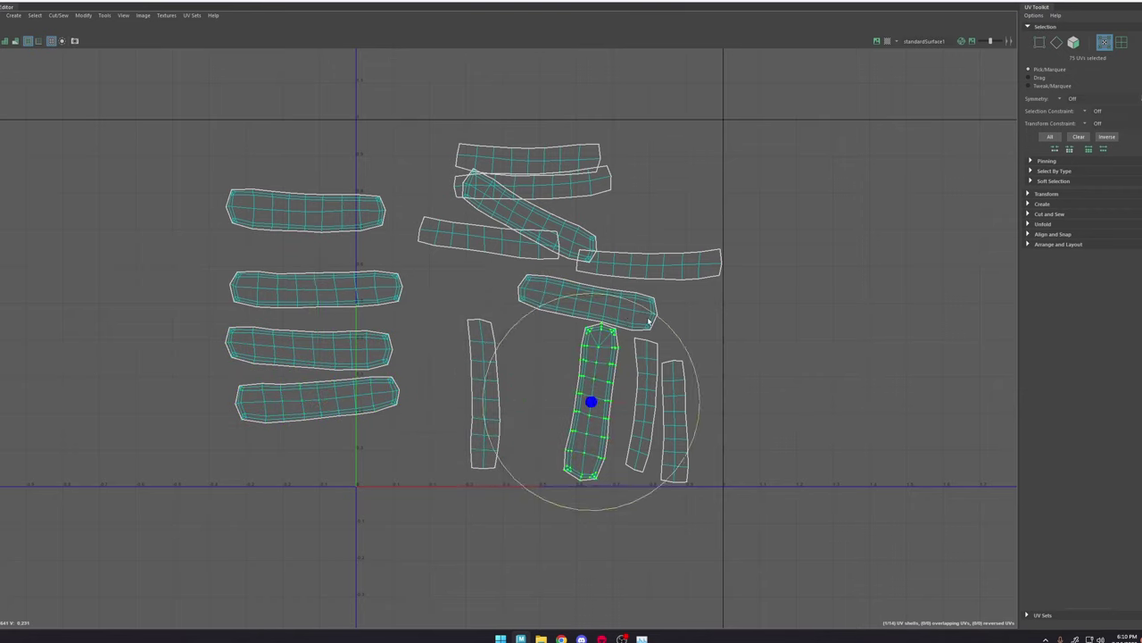
pyautogui.moveTo(649, 322); pyautogui.dragTo(665, 445)
pyautogui.press('w')
pyautogui.moveTo(591, 402); pyautogui.dragTo(309, 460)
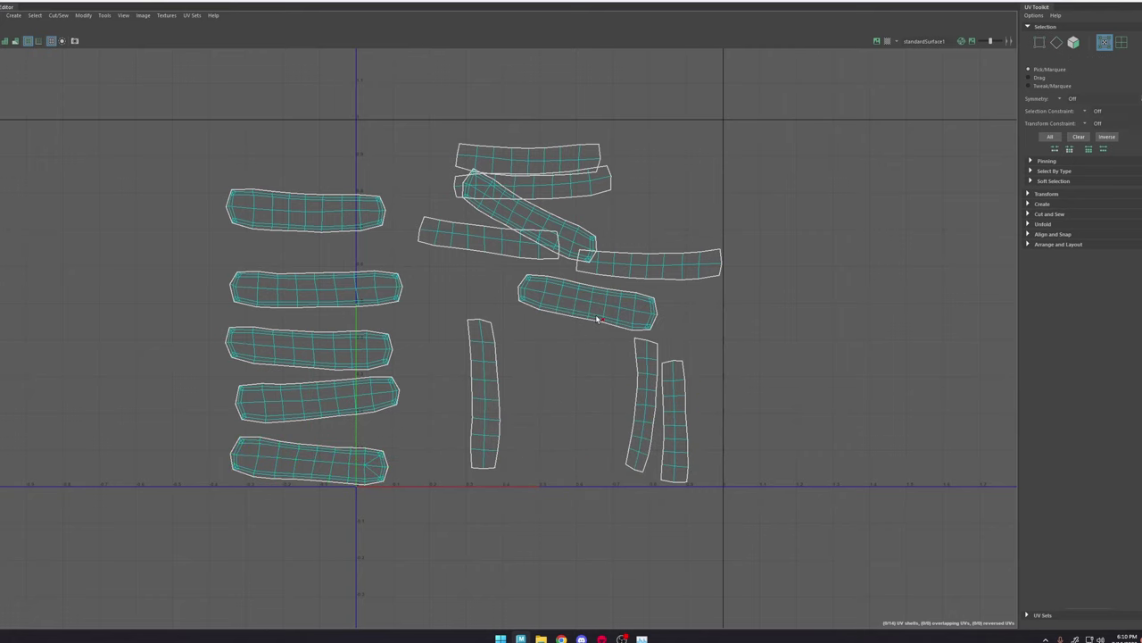
pyautogui.press('w')
pyautogui.moveTo(595, 306); pyautogui.dragTo(321, 170)
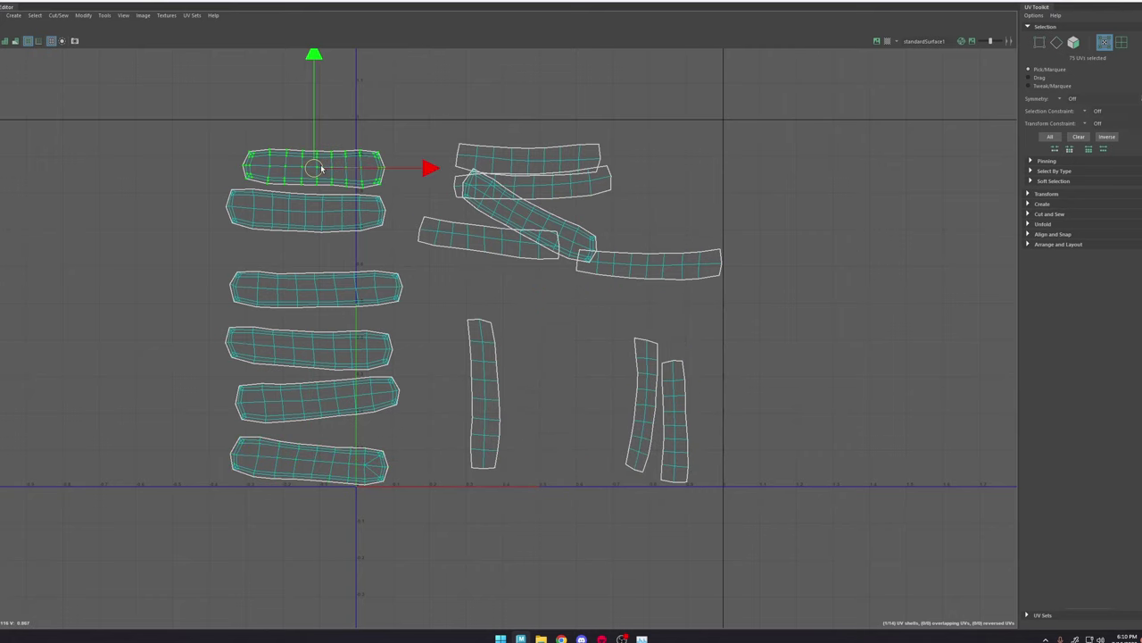
pyautogui.moveTo(628, 171); pyautogui.dragTo(581, 150)
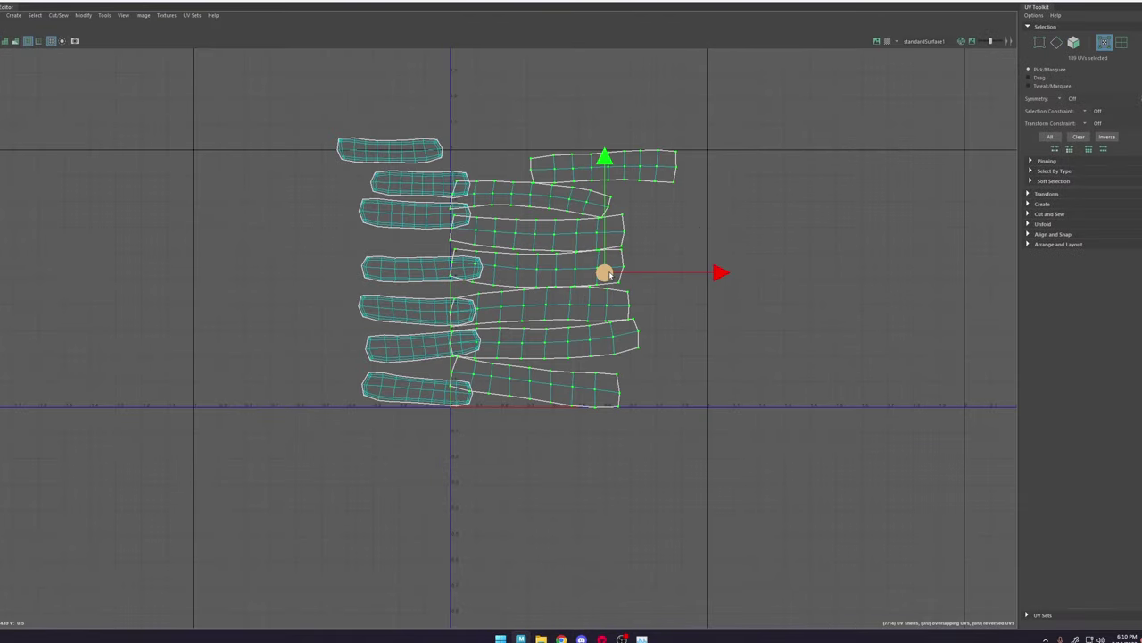
# Step: Move the selected shells into a right-hand column and straighten their UVs
pyautogui.moveTo(610, 275); pyautogui.dragTo(787, 303)
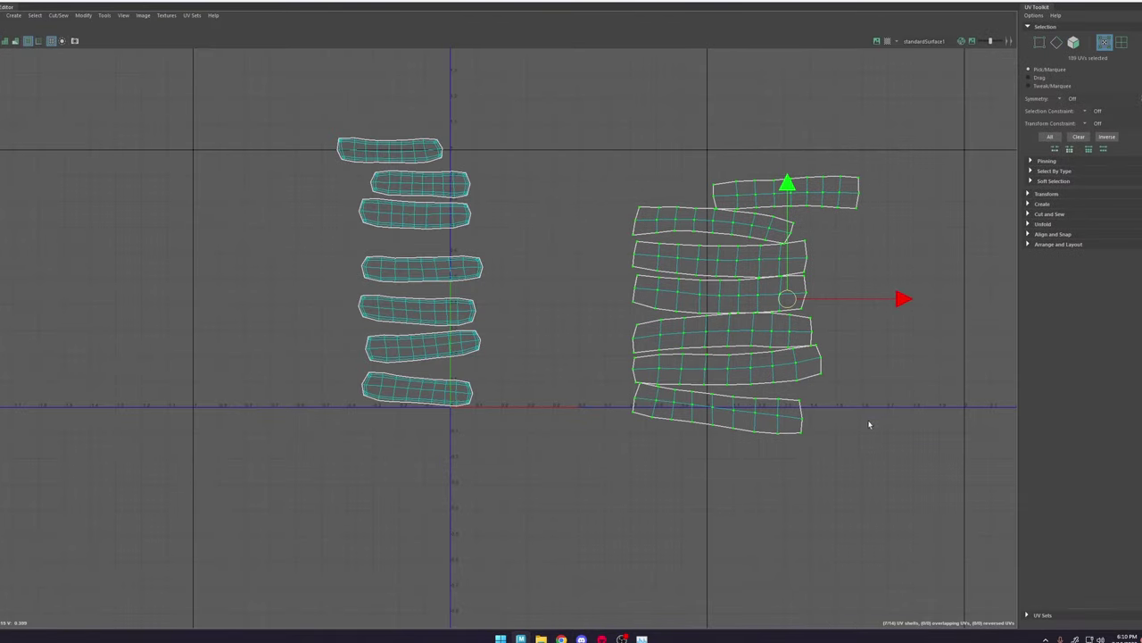
pyautogui.keyDown('shift'); pyautogui.rightClick(800, 308); pyautogui.keyUp('shift')
pyautogui.keyDown('shift'); pyautogui.moveTo(838, 259); pyautogui.dragTo(881, 219, button='right'); pyautogui.keyUp('shift')
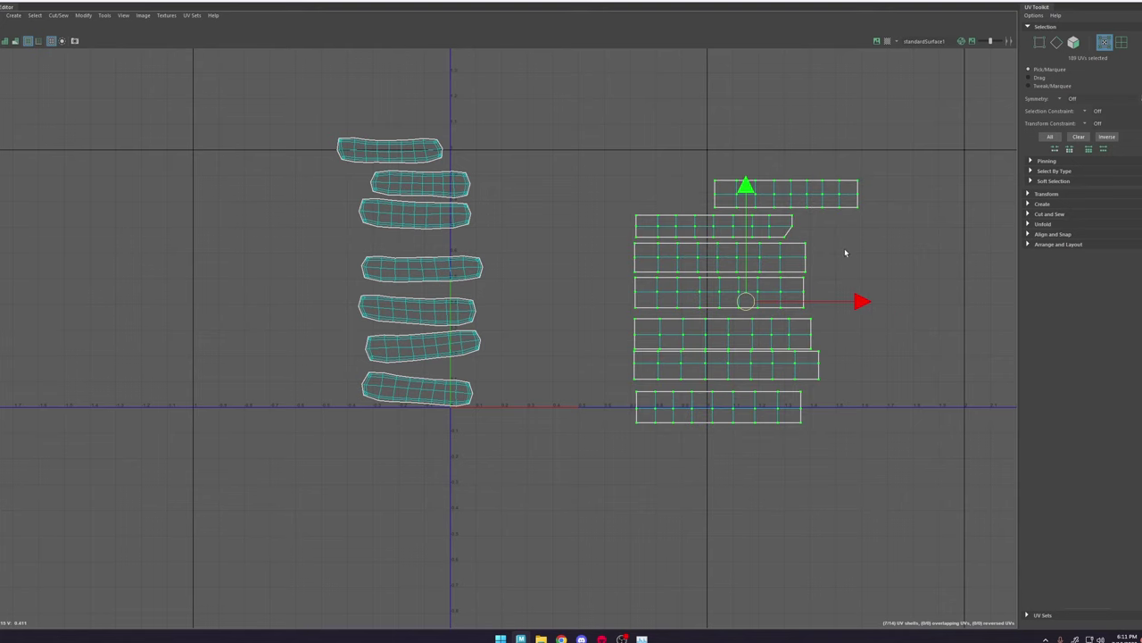
# Step: Unfold the seven right-hand strip shells along U, reselecting them and rerunning the unfold
pyautogui.keyDown('shift'); pyautogui.rightClick(722, 273); pyautogui.keyUp('shift')
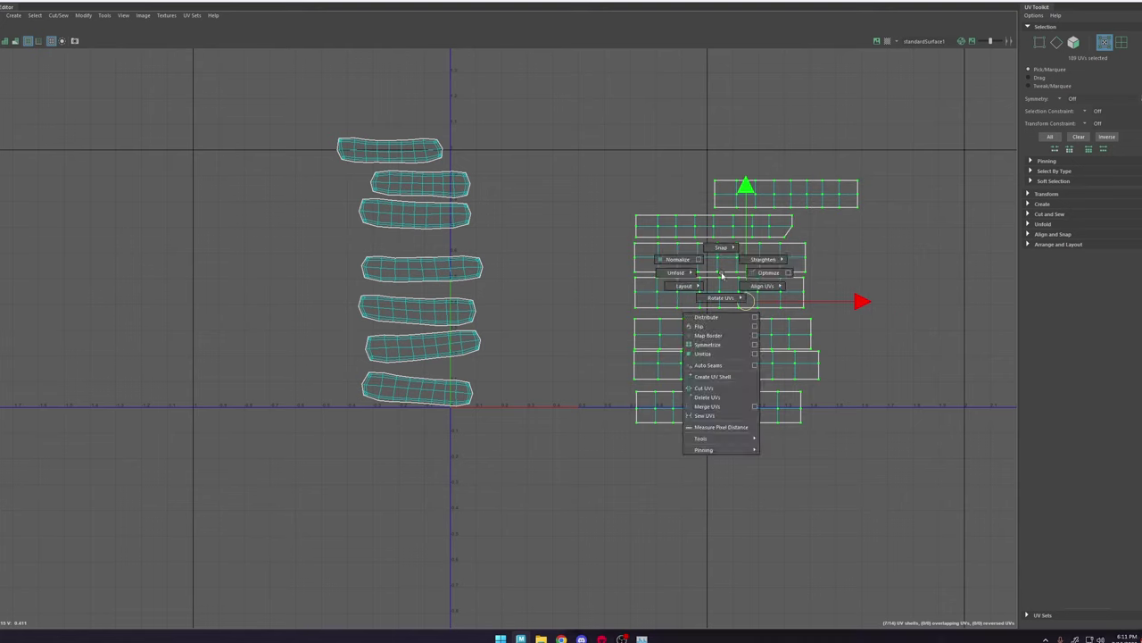
pyautogui.keyDown('shift'); pyautogui.moveTo(666, 282); pyautogui.dragTo(628, 267, button='right'); pyautogui.keyUp('shift')
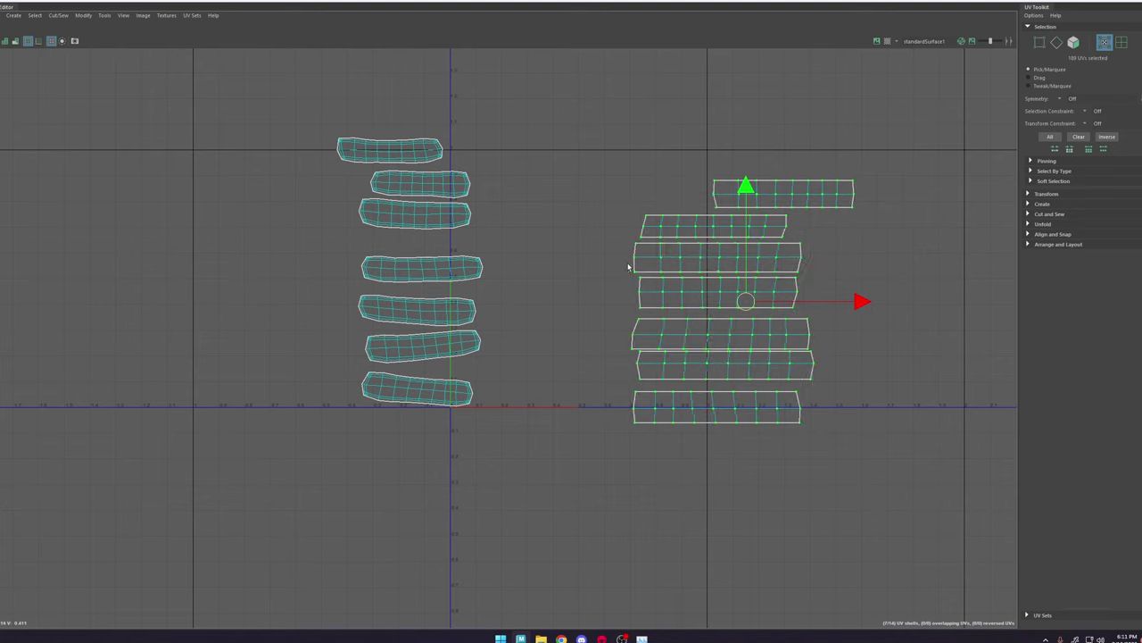
pyautogui.moveTo(578, 425); pyautogui.dragTo(570, 439)
pyautogui.keyDown('shift'); pyautogui.moveTo(730, 238); pyautogui.dragTo(783, 212, button='right'); pyautogui.keyUp('shift')
pyautogui.click(842, 229)
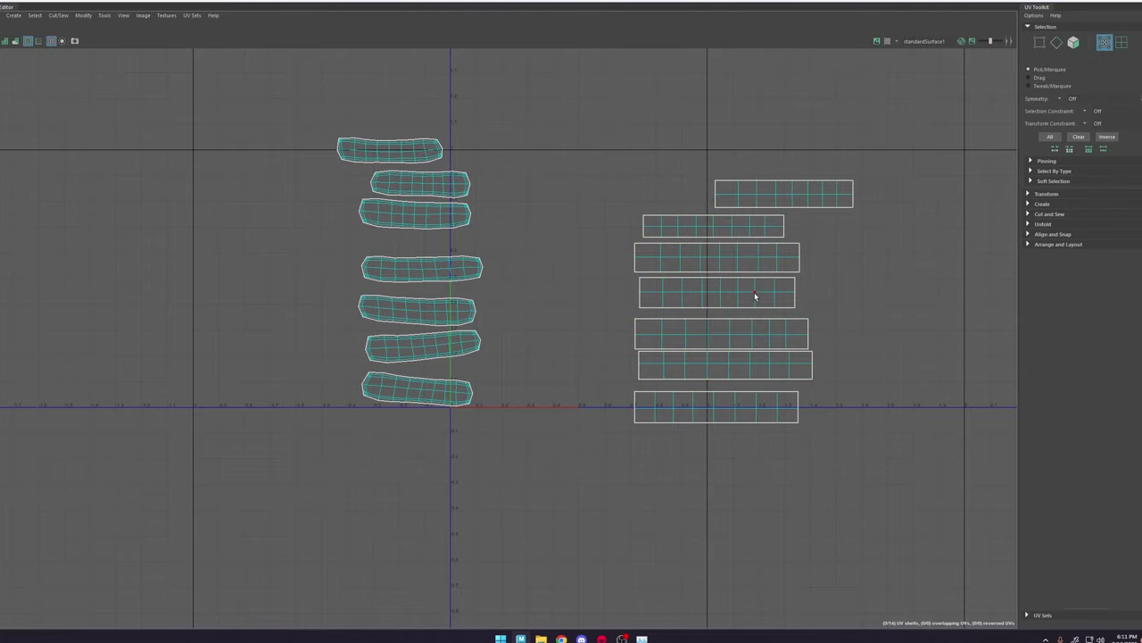
pyautogui.scroll(-2, 755, 292)
pyautogui.moveTo(901, 171); pyautogui.dragTo(846, 236)
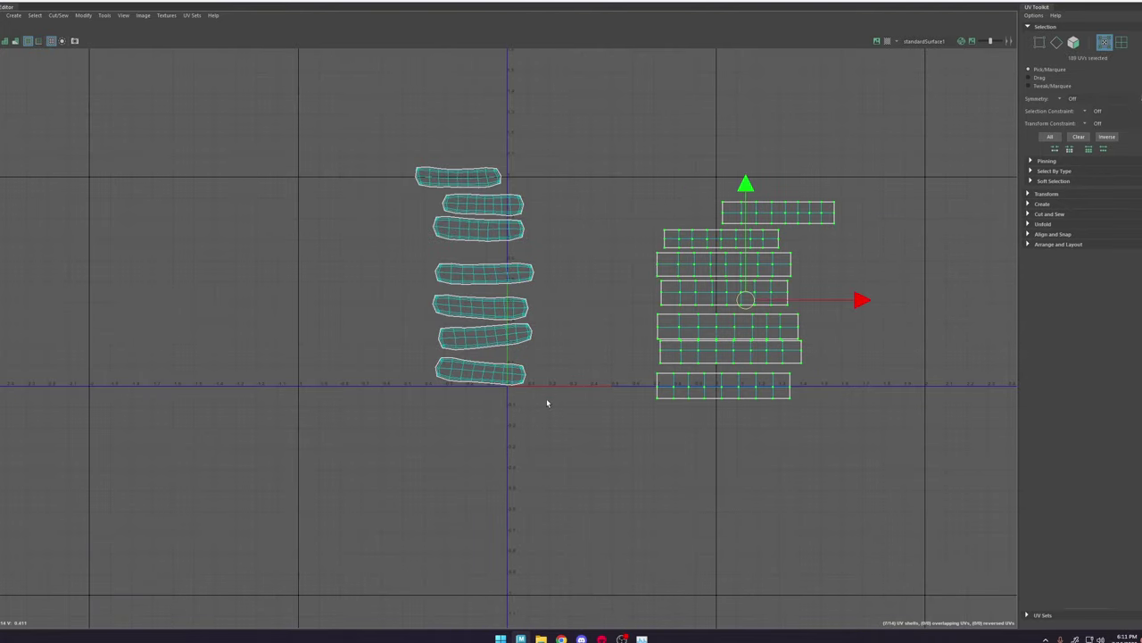
pyautogui.scroll(3, 547, 403)
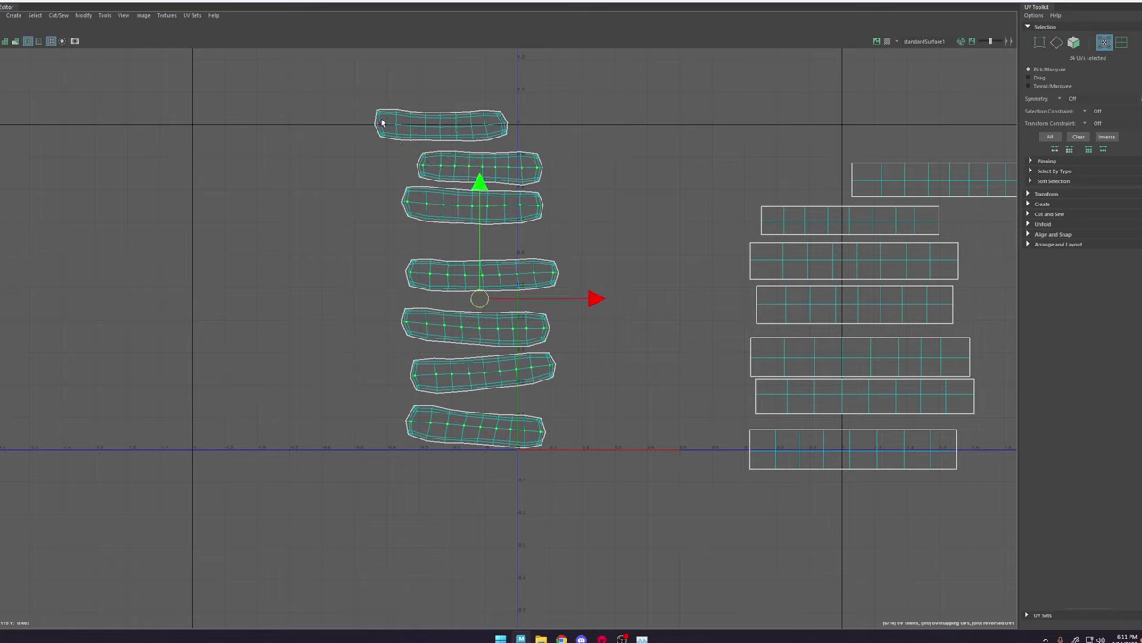
# Step: Straighten the middle and lower strap UVs and nudge the left-column shells slightly left and down
pyautogui.keyDown('shift'); pyautogui.moveTo(499, 124); pyautogui.dragTo(525, 83, button='right'); pyautogui.keyUp('shift')
pyautogui.scroll(-5, 490, 195)
pyautogui.keyDown('alt'); pyautogui.moveTo(557, 387); pyautogui.dragTo(564, 437, button='middle'); pyautogui.keyUp('alt')
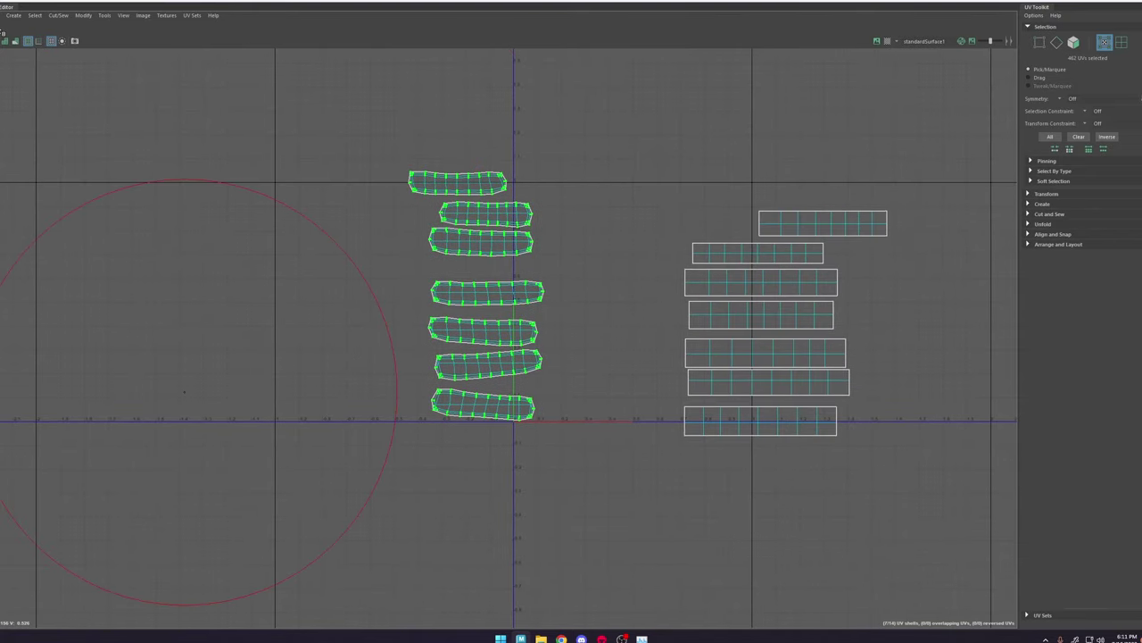
pyautogui.moveTo(185, 392); pyautogui.dragTo(397, 290)
pyautogui.press('w')
pyautogui.scroll(3, 471, 244)
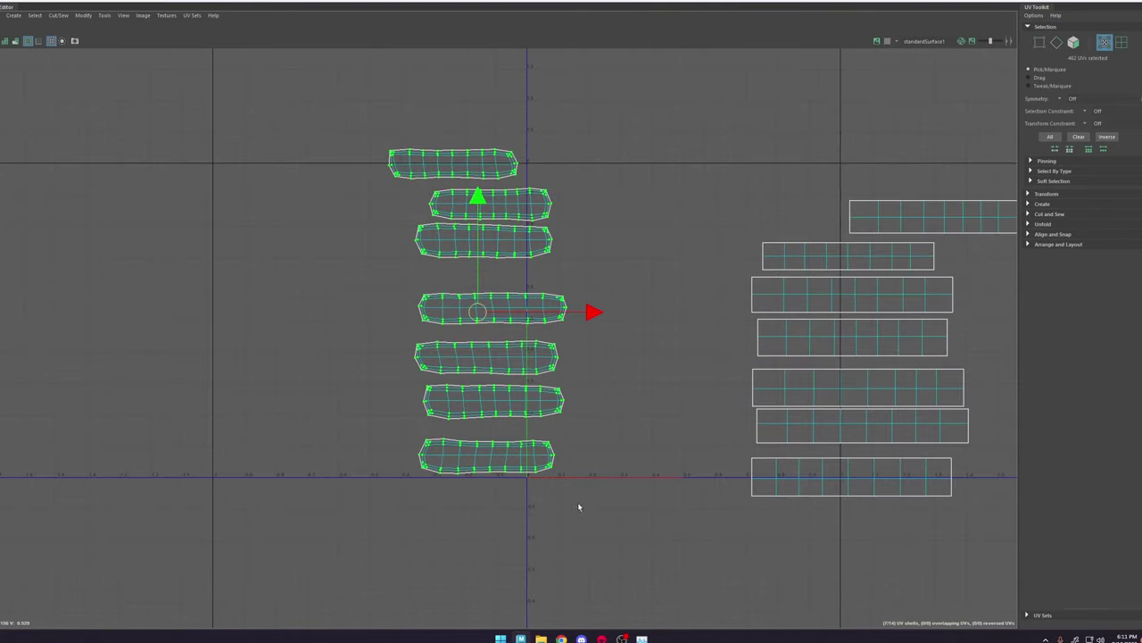
pyautogui.moveTo(478, 311); pyautogui.dragTo(448, 327)
pyautogui.click(505, 293)
pyautogui.scroll(4, 516, 297)
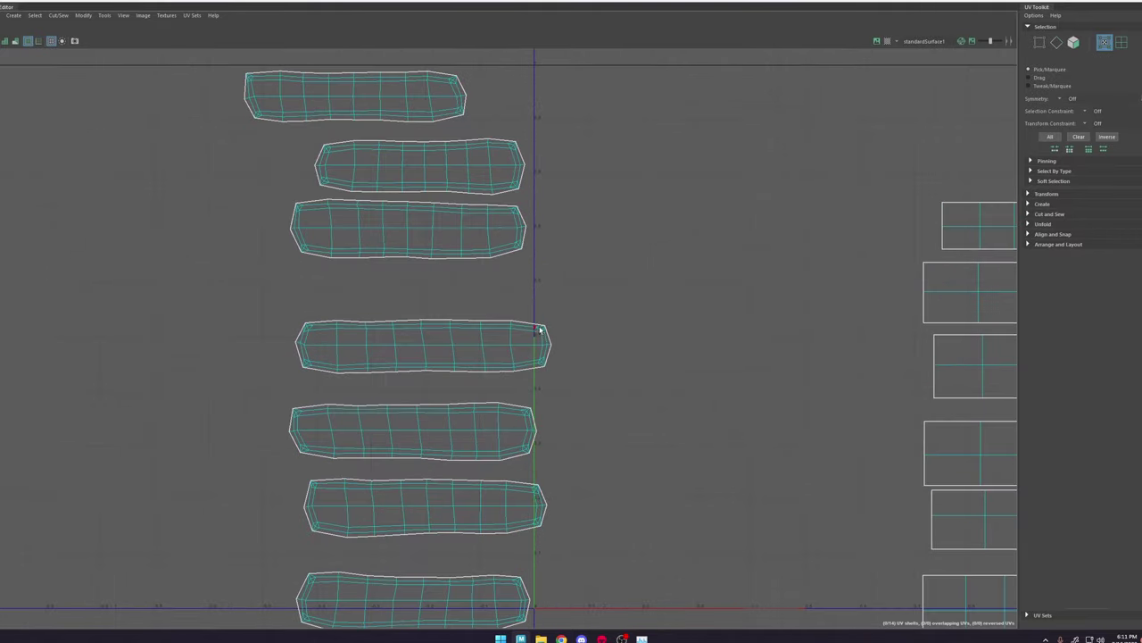
pyautogui.scroll(-3, 420, 240)
# Step: Flatten the middle shell's bottom edge UVs into a straight line
pyautogui.moveTo(410, 76); pyautogui.dragTo(412, 293)
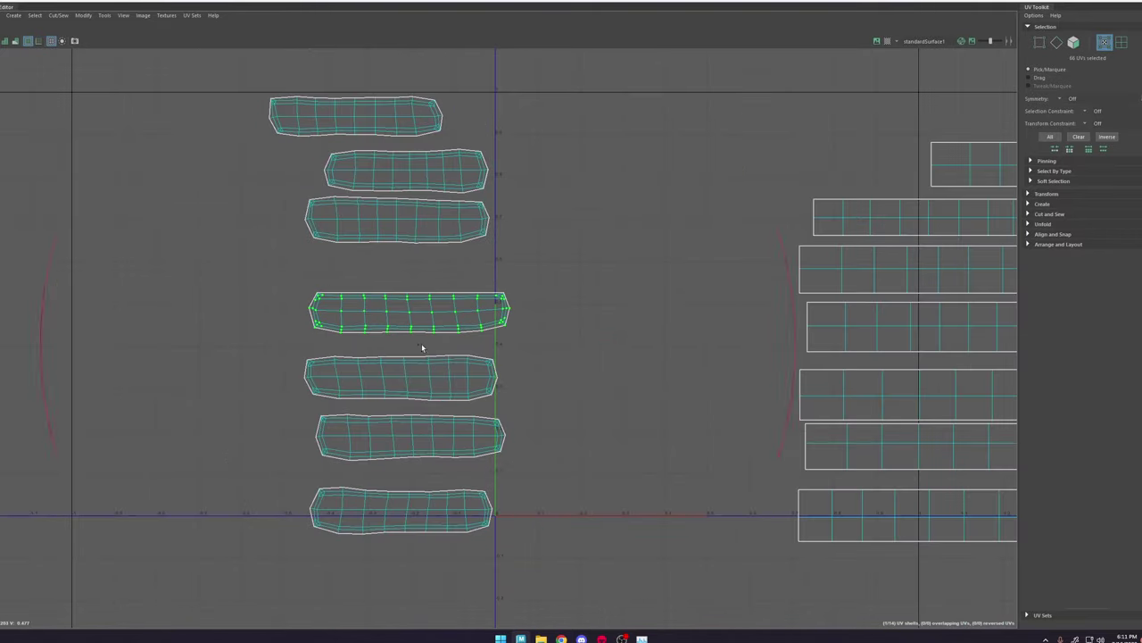
pyautogui.press('w')
pyautogui.scroll(3, 490, 339)
pyautogui.moveTo(190, 351); pyautogui.dragTo(526, 317)
pyautogui.press('r')
pyautogui.moveTo(362, 107); pyautogui.dragTo(363, 326)
pyautogui.scroll(-1, 546, 348)
# Step: Flatten the fourth strip shell's top and bottom edge loops
pyautogui.keyDown('shift'); pyautogui.doubleClick(235, 375); pyautogui.keyUp('shift')
pyautogui.moveTo(363, 152); pyautogui.dragTo(363, 368)
pyautogui.press('w')
pyautogui.click(494, 422)
pyautogui.keyDown('shift'); pyautogui.doubleClick(243, 424); pyautogui.keyUp('shift')
pyautogui.press('r')
pyautogui.moveTo(367, 208); pyautogui.dragTo(368, 424)
# Step: Flatten the fifth shell's top and bottom edges and the sixth shell's top edge
pyautogui.moveTo(378, 237); pyautogui.dragTo(377, 453)
pyautogui.press('w')
pyautogui.click(504, 500)
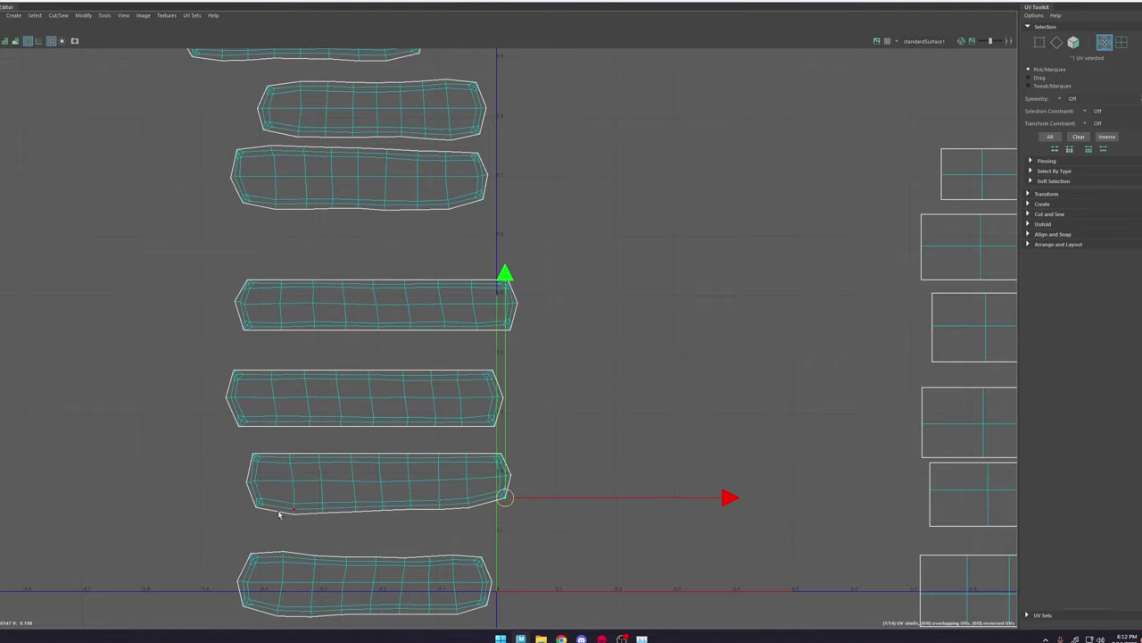
pyautogui.keyDown('shift'); pyautogui.doubleClick(256, 507); pyautogui.keyUp('shift')
pyautogui.press('r')
pyautogui.moveTo(377, 290); pyautogui.dragTo(378, 506)
pyautogui.keyDown('alt'); pyautogui.moveTo(377, 536); pyautogui.dragTo(419, 367, button='middle'); pyautogui.keyUp('alt')
# Step: Flatten the lowest shell's bottom edge and the third shell's edges, then move the third shell down
pyautogui.moveTo(407, 169); pyautogui.dragTo(262, 373)
pyautogui.moveTo(408, 224); pyautogui.dragTo(444, 581)
pyautogui.press('w')
pyautogui.keyDown('alt'); pyautogui.moveTo(447, 267); pyautogui.dragTo(457, 568, button='middle'); pyautogui.keyUp('alt')
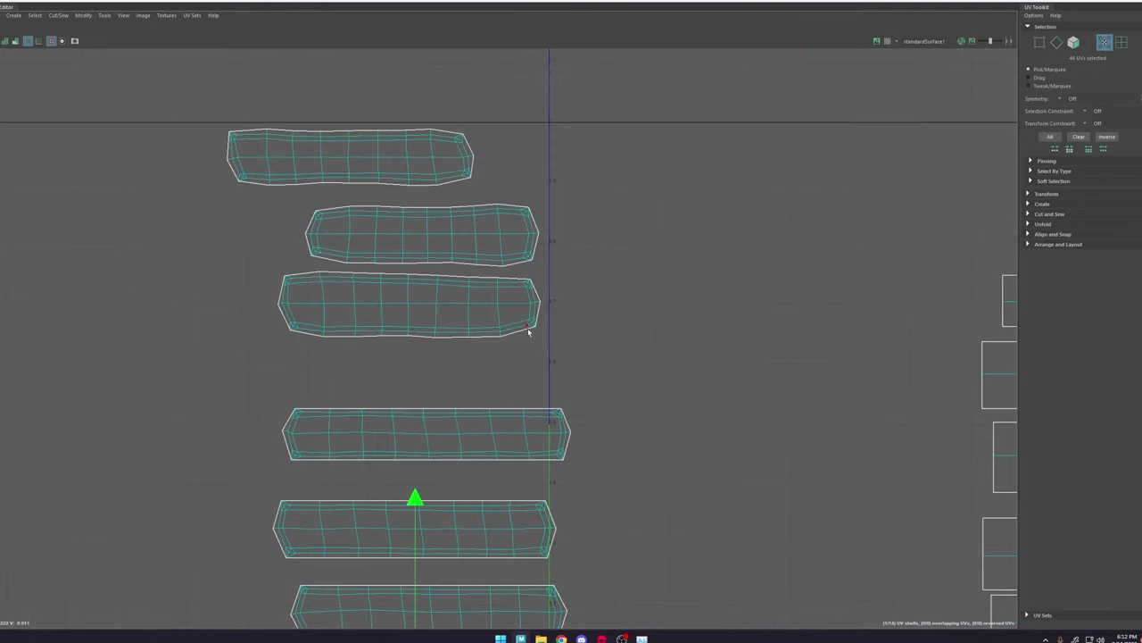
pyautogui.click(532, 331)
pyautogui.press('r')
pyautogui.moveTo(581, 354); pyautogui.dragTo(261, 263)
pyautogui.keyDown('shift'); pyautogui.doubleClick(282, 277); pyautogui.keyUp('shift')
pyautogui.moveTo(408, 135); pyautogui.dragTo(408, 355)
pyautogui.press('w')
pyautogui.moveTo(416, 309); pyautogui.dragTo(425, 382)
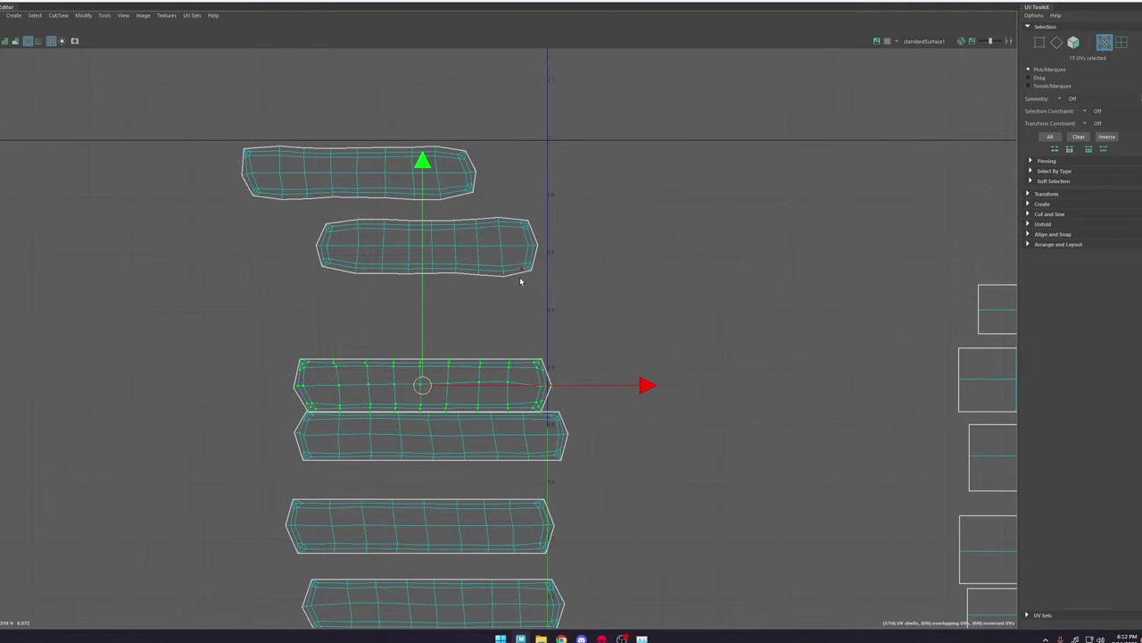
# Step: Flatten the second shell's bottom and top edges and move it down
pyautogui.click(530, 269)
pyautogui.keyDown('shift'); pyautogui.doubleClick(323, 266); pyautogui.keyUp('shift')
pyautogui.press('r')
pyautogui.moveTo(428, 110); pyautogui.dragTo(428, 327)
pyautogui.click(530, 220)
pyautogui.keyDown('shift'); pyautogui.doubleClick(323, 228); pyautogui.keyUp('shift')
pyautogui.press('r')
pyautogui.moveTo(426, 67); pyautogui.dragTo(423, 312)
pyautogui.press('w')
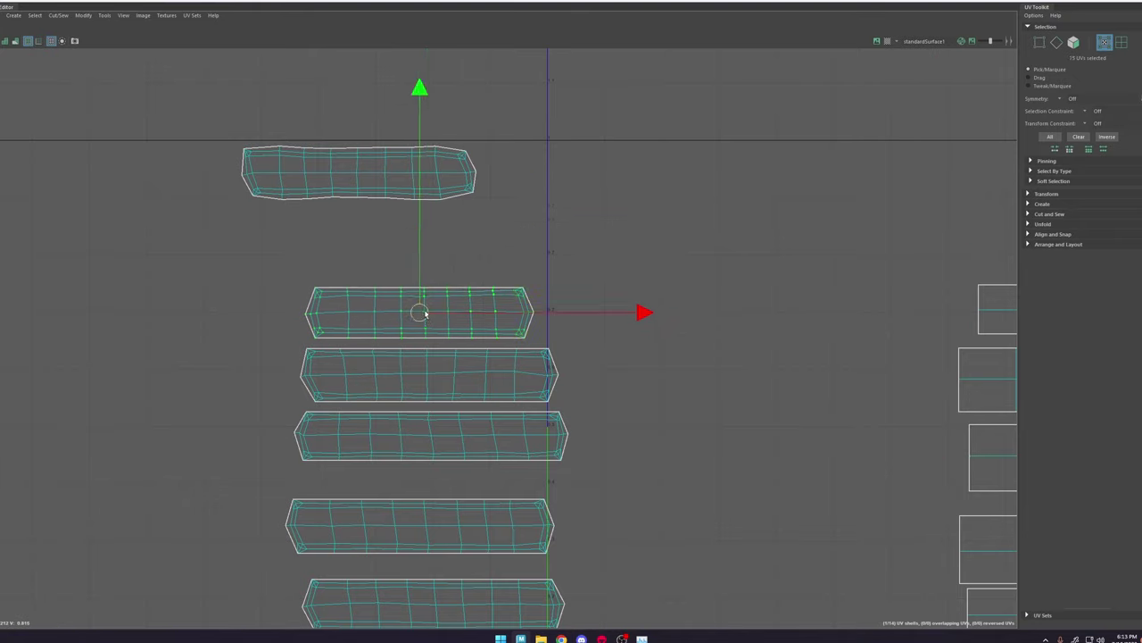
pyautogui.moveTo(359, 172); pyautogui.dragTo(428, 232)
# Step: Flatten the first shell's bottom and top edges and select the whole shell
pyautogui.moveTo(432, 67); pyautogui.dragTo(541, 604)
pyautogui.keyDown('shift'); pyautogui.doubleClick(314, 207); pyautogui.keyUp('shift')
pyautogui.press('r')
pyautogui.moveTo(425, 67); pyautogui.dragTo(424, 208)
pyautogui.doubleClick(348, 208)
pyautogui.press('w')
# Step: Select the UVs of all the stacked strip shells and run Optimize on them
pyautogui.scroll(-3, 433, 279)
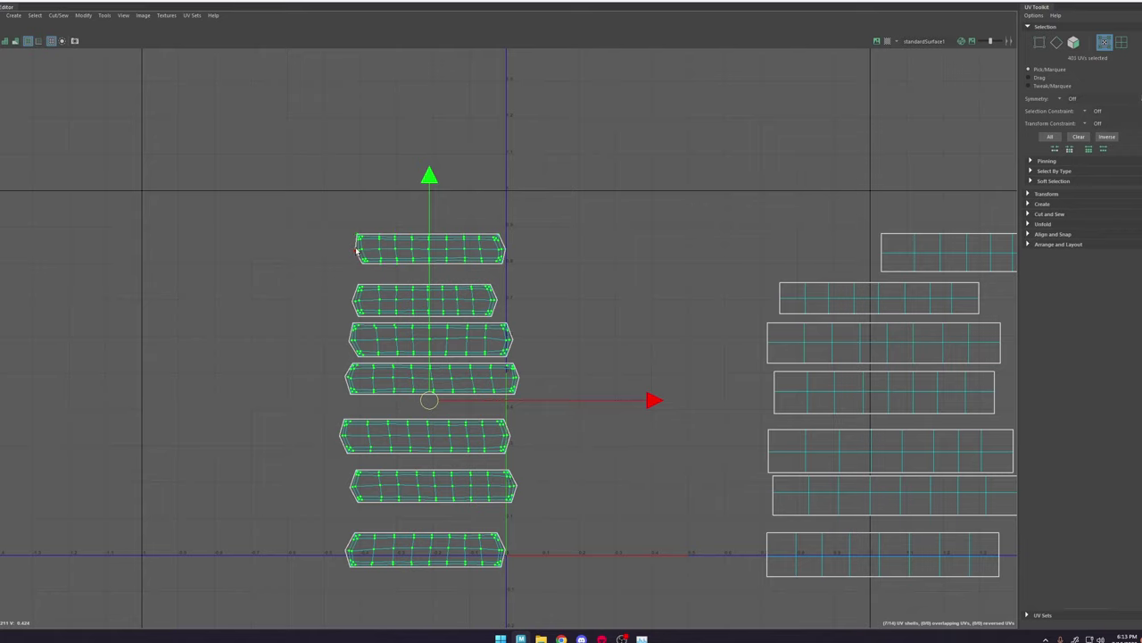
pyautogui.scroll(2, 367, 276)
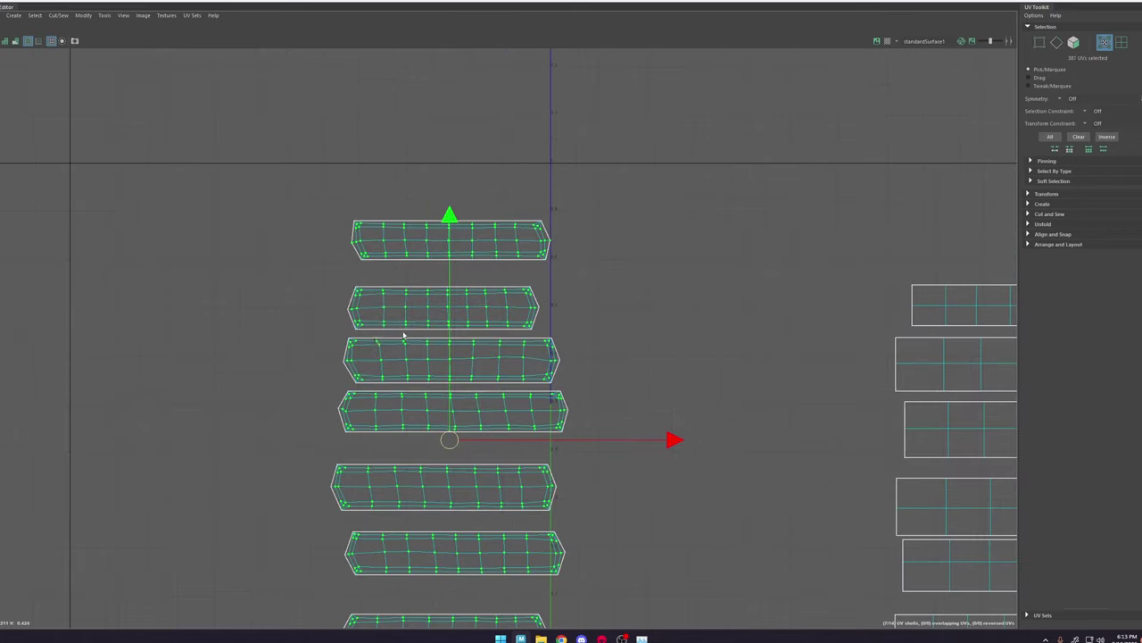
pyautogui.keyDown('ctrl'); pyautogui.keyDown('shift'); pyautogui.moveTo(574, 324); pyautogui.dragTo(575, 323); pyautogui.keyUp('shift'); pyautogui.keyUp('ctrl')
pyautogui.scroll(4, 575, 321)
pyautogui.scroll(1, 521, 305)
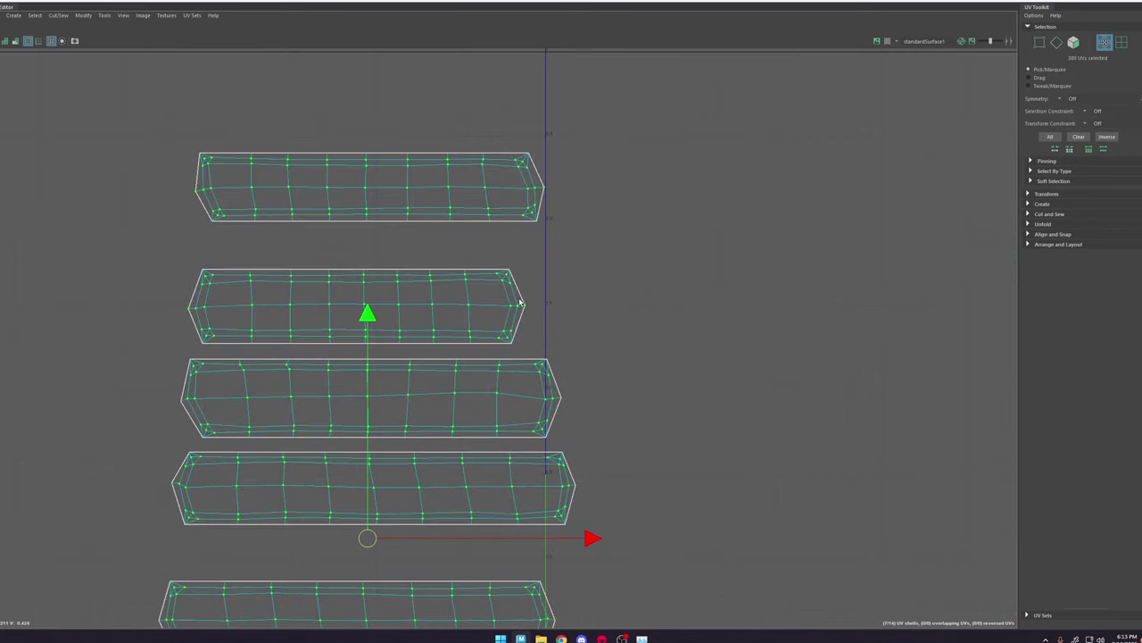
pyautogui.scroll(-3, 522, 308)
pyautogui.keyDown('ctrl'); pyautogui.keyDown('shift'); pyautogui.moveTo(258, 383); pyautogui.dragTo(257, 383); pyautogui.keyUp('shift'); pyautogui.keyUp('ctrl')
pyautogui.keyDown('alt'); pyautogui.moveTo(588, 435); pyautogui.dragTo(597, 413, button='middle'); pyautogui.keyUp('alt')
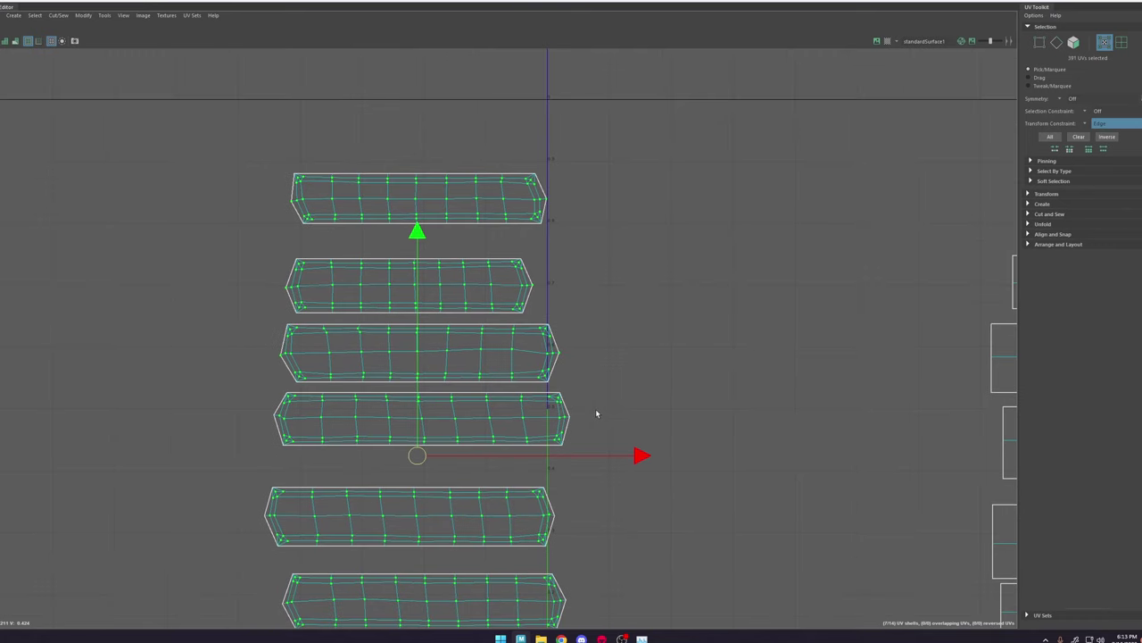
pyautogui.keyDown('ctrl'); pyautogui.keyDown('shift'); pyautogui.moveTo(250, 434); pyautogui.dragTo(250, 434); pyautogui.keyUp('shift'); pyautogui.keyUp('ctrl')
pyautogui.keyDown('alt'); pyautogui.moveTo(393, 448); pyautogui.dragTo(420, 354, button='middle'); pyautogui.keyUp('alt')
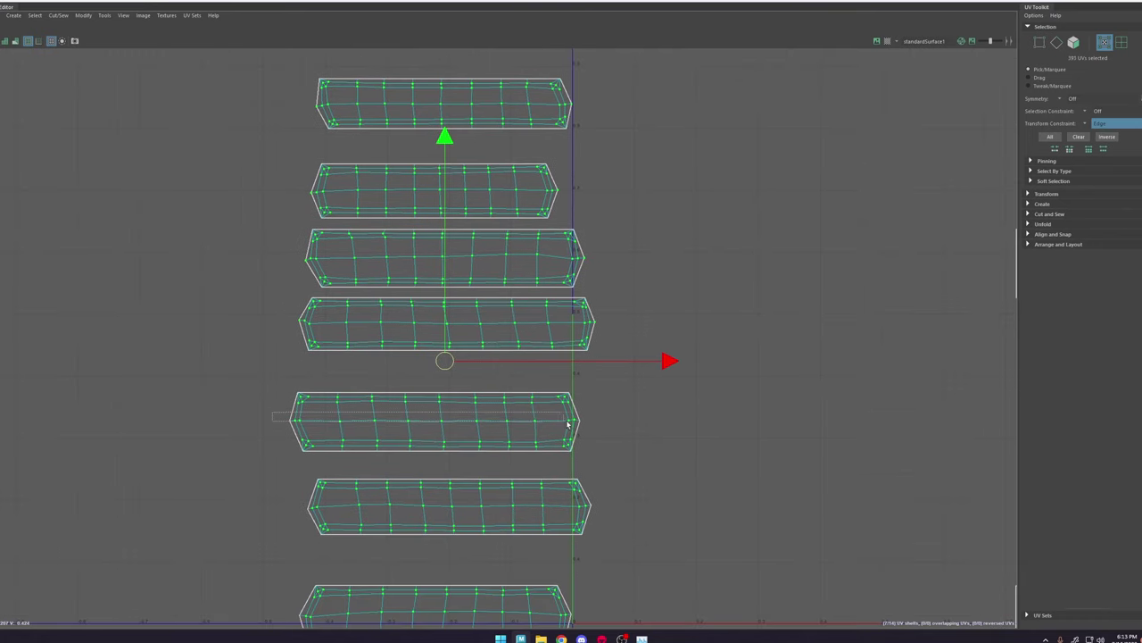
pyautogui.keyDown('alt'); pyautogui.moveTo(363, 546); pyautogui.dragTo(356, 415, button='middle'); pyautogui.keyUp('alt')
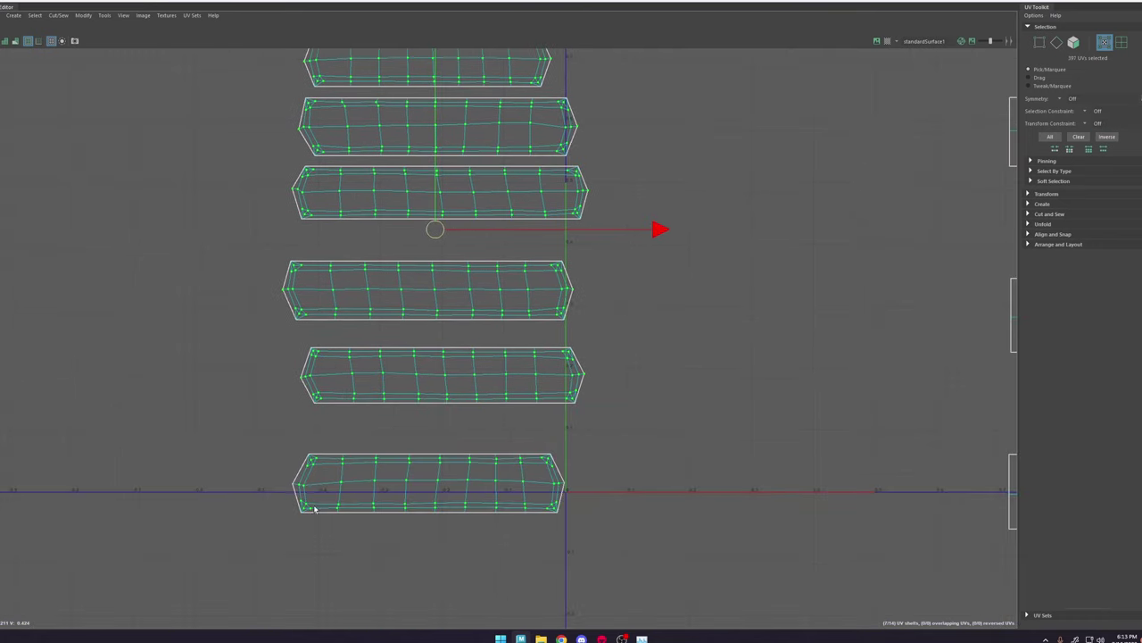
pyautogui.keyDown('shift'); pyautogui.moveTo(278, 475); pyautogui.dragTo(569, 490); pyautogui.keyUp('shift')
pyautogui.keyDown('shift'); pyautogui.moveTo(575, 442); pyautogui.dragTo(600, 447, button='right'); pyautogui.keyUp('shift')
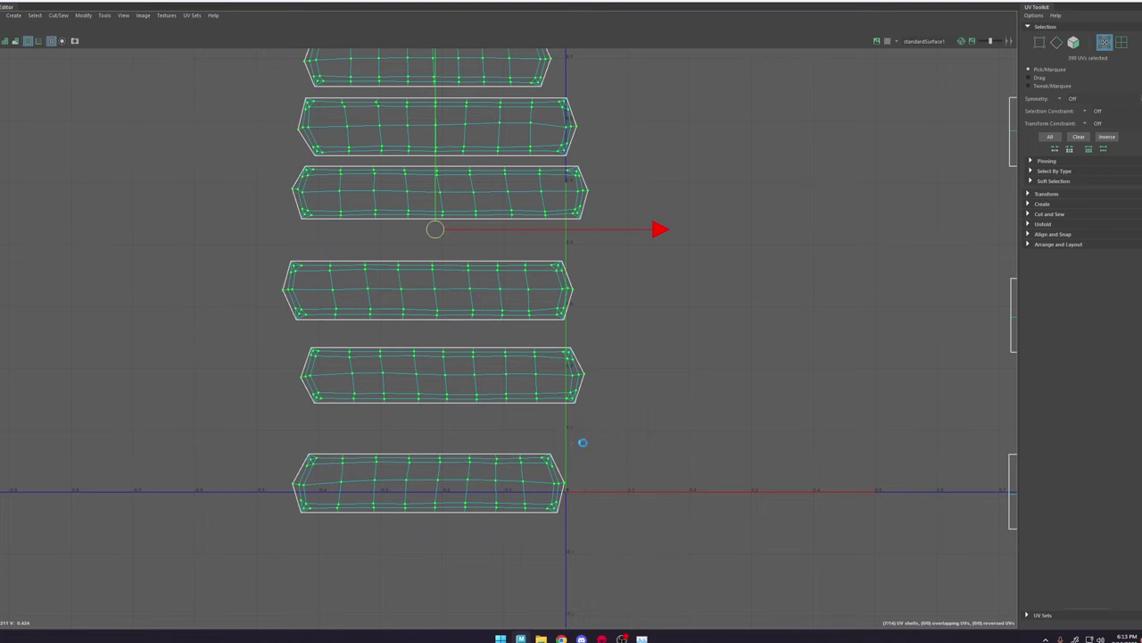
# Step: Turn on shaded UV display and inspect a strip's lower-right corner UVs
pyautogui.click(17, 42)
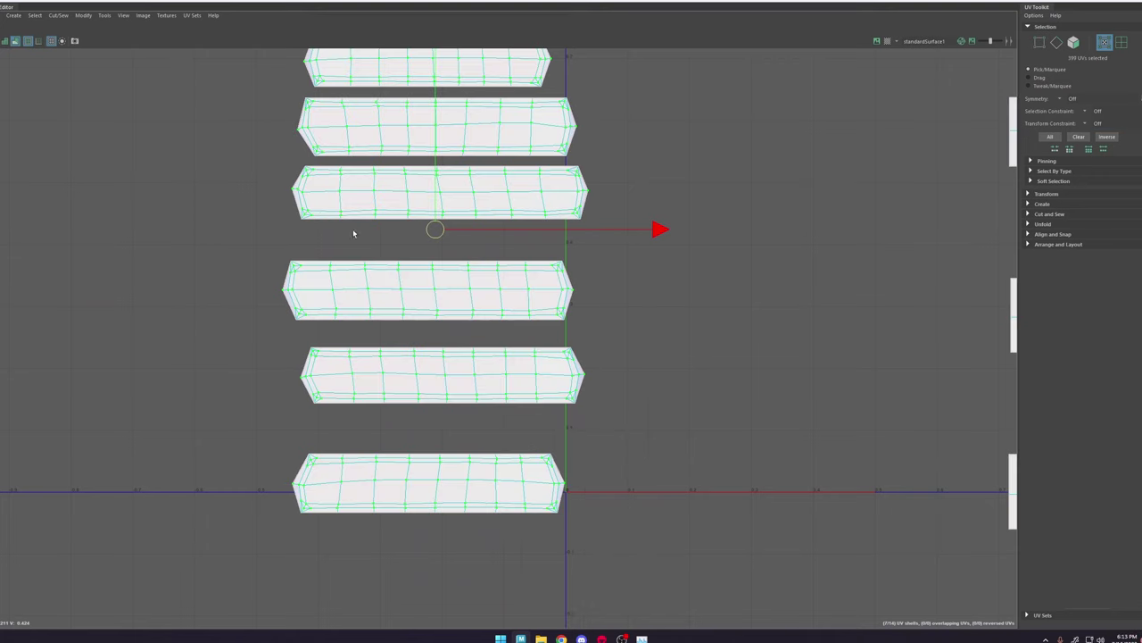
pyautogui.scroll(-5, 408, 248)
pyautogui.click(534, 305)
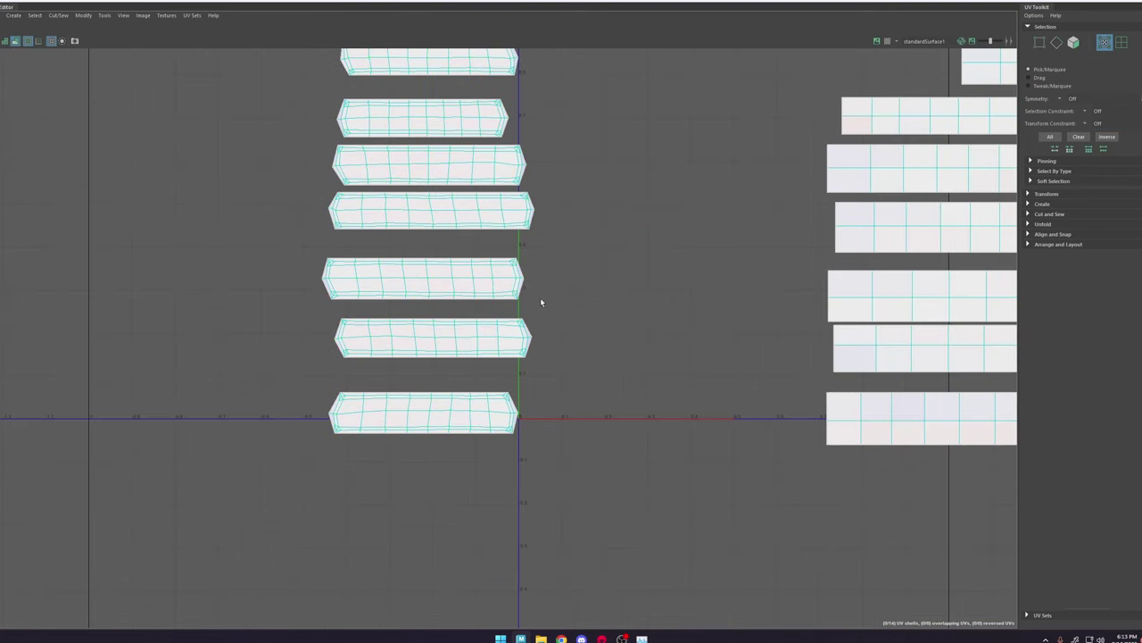
pyautogui.click(517, 294)
pyautogui.keyDown('shift'); pyautogui.moveTo(536, 277); pyautogui.dragTo(562, 281, button='right'); pyautogui.keyUp('shift')
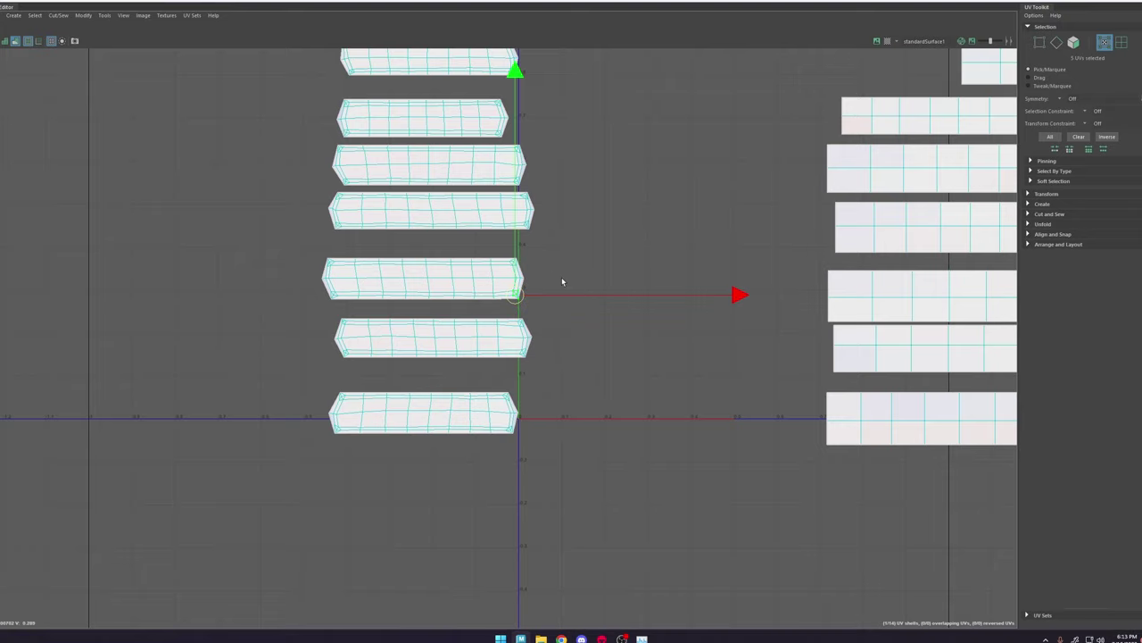
pyautogui.click(563, 275)
pyautogui.scroll(-3, 544, 242)
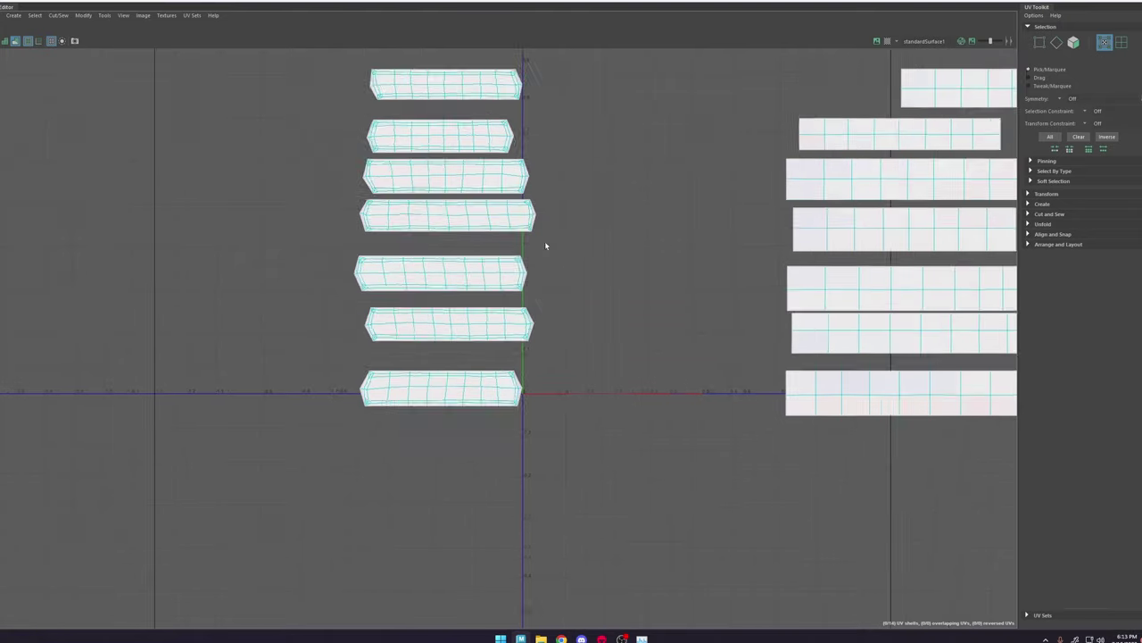
# Step: Select every strap UV shell and lay them out within the 0–1 space
pyautogui.keyDown('alt'); pyautogui.moveTo(707, 211); pyautogui.dragTo(601, 245, button='middle'); pyautogui.keyUp('alt')
pyautogui.moveTo(928, 93); pyautogui.dragTo(171, 491)
pyautogui.keyDown('shift'); pyautogui.moveTo(491, 158); pyautogui.dragTo(357, 221, button='right'); pyautogui.keyUp('shift')
pyautogui.scroll(2, 491, 225)
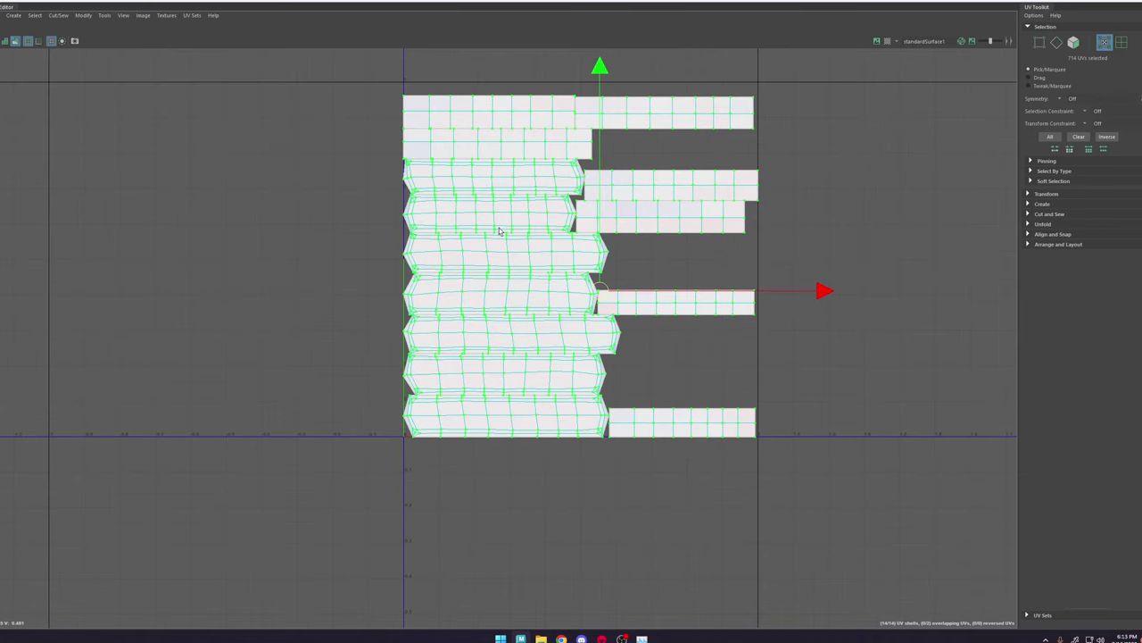
pyautogui.keyDown('shift'); pyautogui.rightClick(499, 228); pyautogui.keyUp('shift')
# Step: Select the seven stacked strip shells, move them left and down, and open the Unfold options
pyautogui.doubleClick(461, 430)
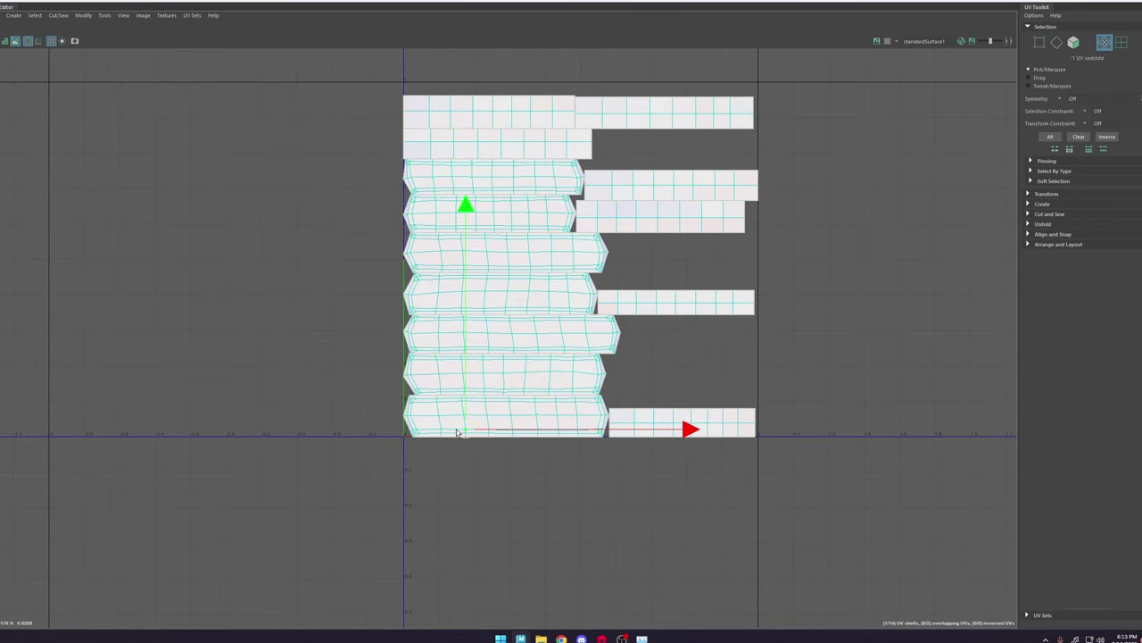
pyautogui.keyDown('shift'); pyautogui.doubleClick(490, 389); pyautogui.keyUp('shift')
pyautogui.keyDown('shift'); pyautogui.doubleClick(463, 334); pyautogui.keyUp('shift')
pyautogui.keyDown('shift'); pyautogui.click(459, 296); pyautogui.keyUp('shift')
pyautogui.keyDown('shift'); pyautogui.doubleClick(459, 295); pyautogui.keyUp('shift')
pyautogui.keyDown('shift'); pyautogui.doubleClick(460, 260); pyautogui.keyUp('shift')
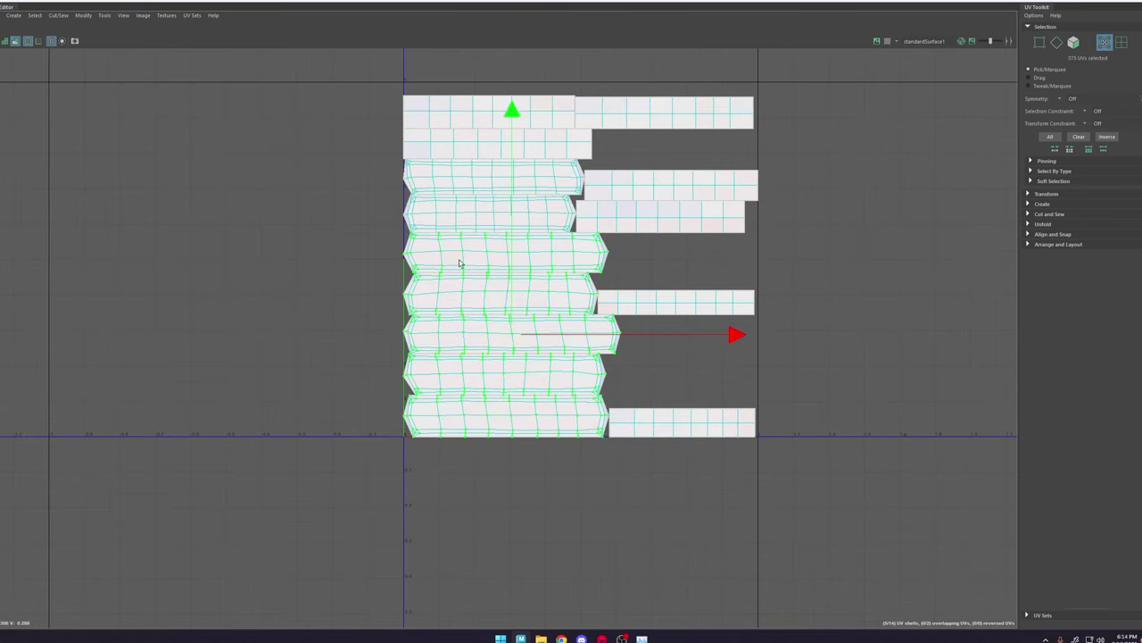
pyautogui.keyDown('shift'); pyautogui.doubleClick(461, 218); pyautogui.keyUp('shift')
pyautogui.keyDown('shift'); pyautogui.doubleClick(464, 170); pyautogui.keyUp('shift')
pyautogui.moveTo(511, 298); pyautogui.dragTo(233, 366)
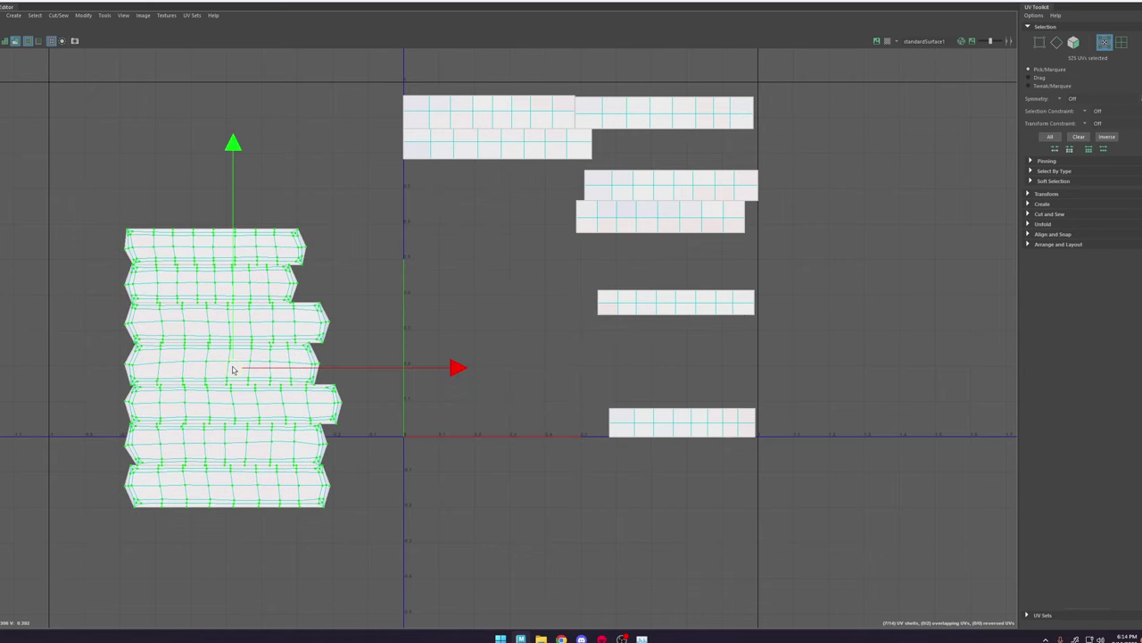
pyautogui.keyDown('shift'); pyautogui.rightClick(285, 299); pyautogui.keyUp('shift')
pyautogui.keyDown('shift'); pyautogui.moveTo(285, 300); pyautogui.dragTo(183, 286, button='right'); pyautogui.keyUp('shift')
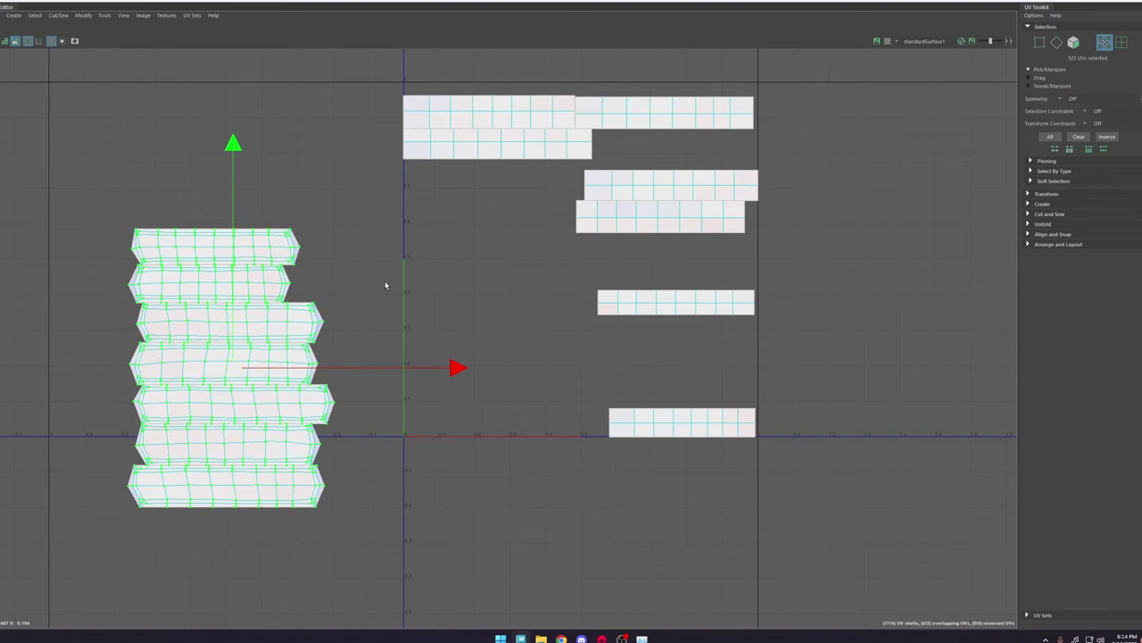
# Step: Repack all 14 shells into the 0–1 tile and shrink the UV Editor to show the 3D view
pyautogui.click(352, 268)
pyautogui.scroll(-3, 424, 287)
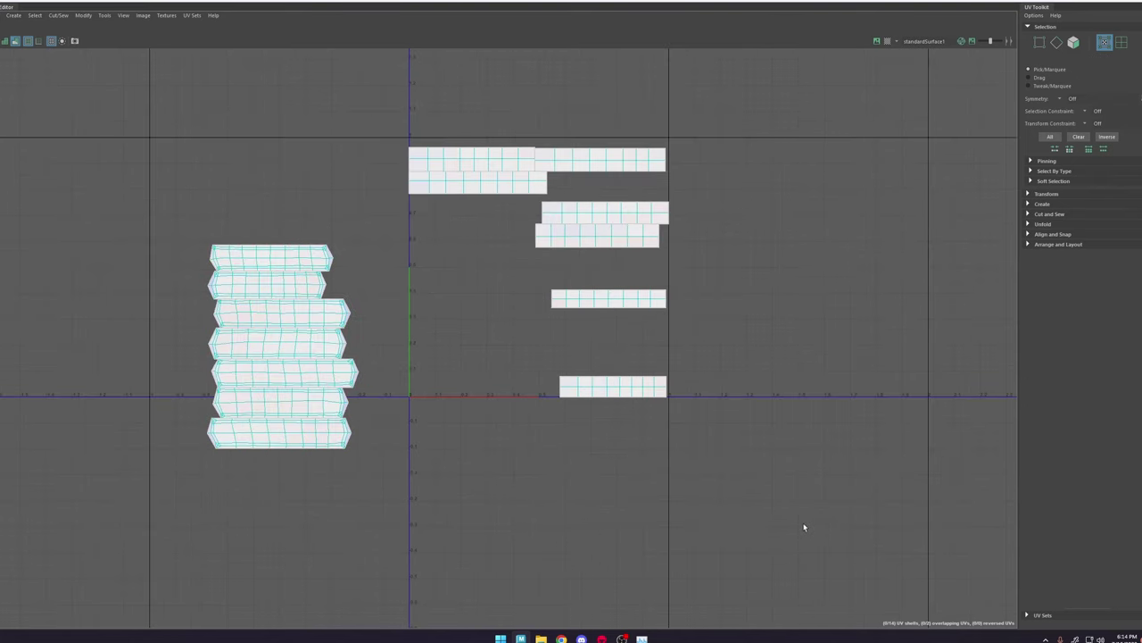
pyautogui.moveTo(803, 523); pyautogui.dragTo(167, 151)
pyautogui.keyDown('shift'); pyautogui.moveTo(291, 150); pyautogui.dragTo(197, 202, button='right'); pyautogui.keyUp('shift')
pyautogui.scroll(2, 460, 254)
pyautogui.click(757, 289)
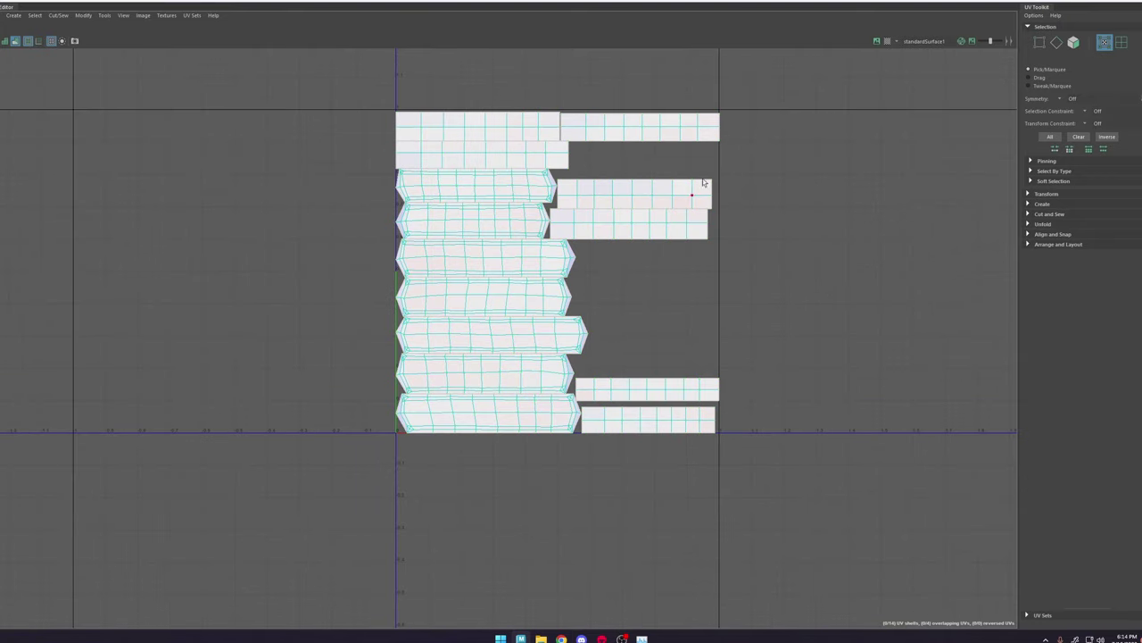
pyautogui.moveTo(879, 9); pyautogui.dragTo(810, 232)
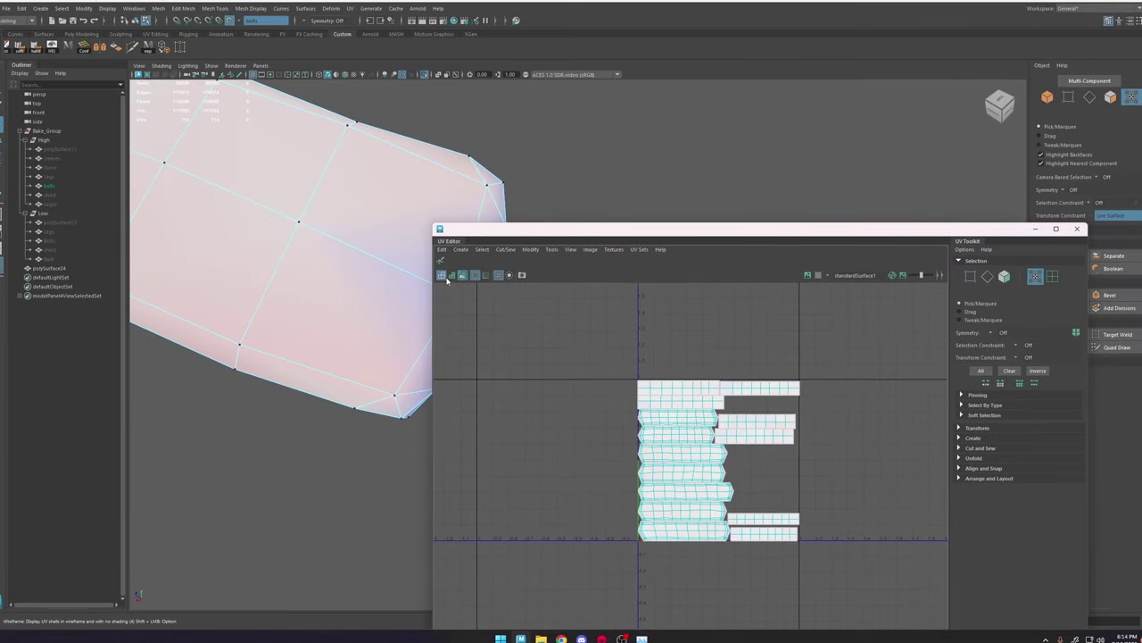
# Step: Apply the checker map and scale the strap UV shells up to check texel density
pyautogui.click(818, 274)
pyautogui.moveTo(522, 230); pyautogui.dragTo(641, 164)
pyautogui.scroll(-5, 329, 281)
pyautogui.scroll(-2, 329, 281)
pyautogui.scroll(-3, 643, 387)
pyautogui.press('r')
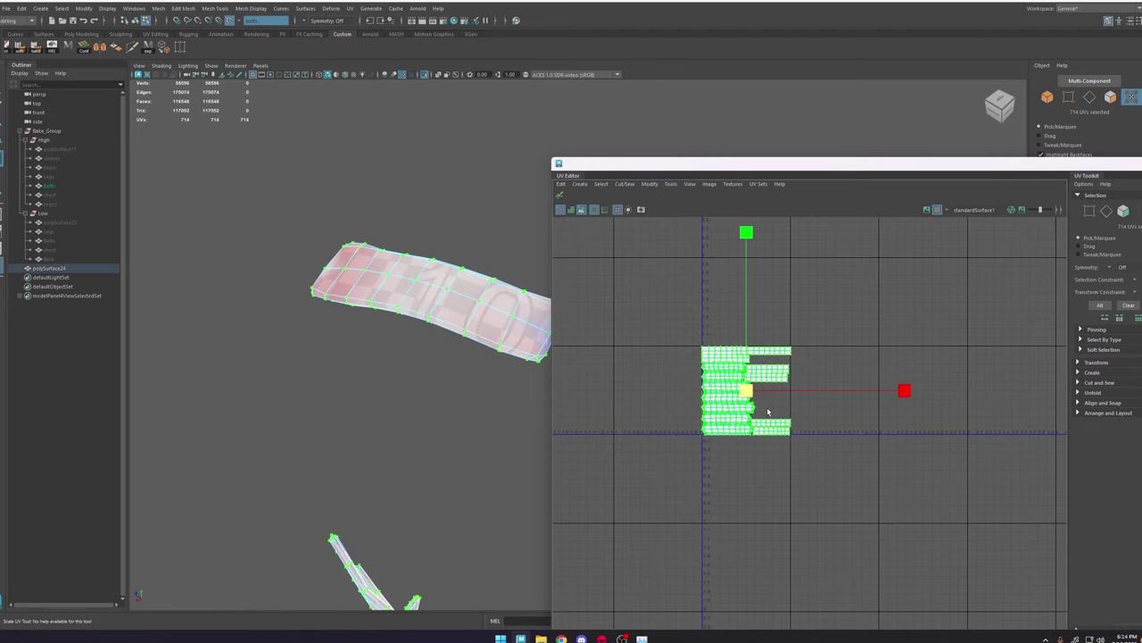
pyautogui.moveTo(748, 392); pyautogui.dragTo(943, 311)
pyautogui.moveTo(748, 391); pyautogui.dragTo(1116, 259)
pyautogui.keyDown('alt'); pyautogui.moveTo(473, 375); pyautogui.dragTo(661, 457, button='right'); pyautogui.keyUp('alt')
pyautogui.keyDown('alt'); pyautogui.moveTo(435, 335); pyautogui.dragTo(467, 362); pyautogui.keyUp('alt')
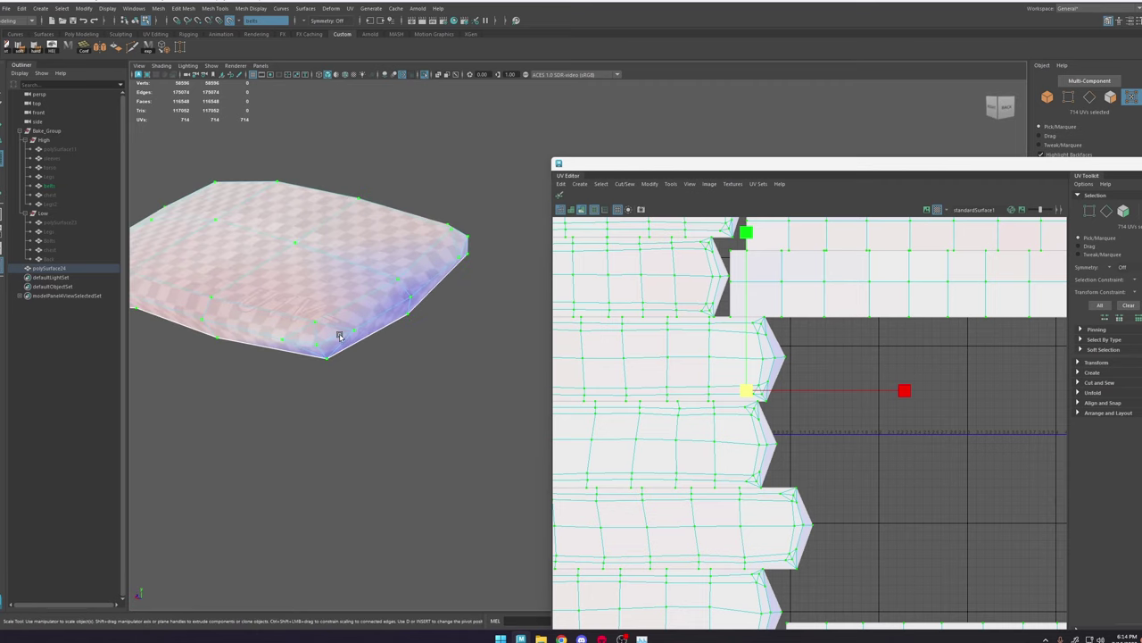
# Step: Try larger and half-size UV shell scales, then undo the trial scaling
pyautogui.moveTo(746, 393); pyautogui.dragTo(799, 382)
pyautogui.keyDown('alt'); pyautogui.moveTo(362, 323); pyautogui.dragTo(379, 290); pyautogui.keyUp('alt')
pyautogui.scroll(-2, 736, 409)
pyautogui.moveTo(741, 400); pyautogui.dragTo(622, 482)
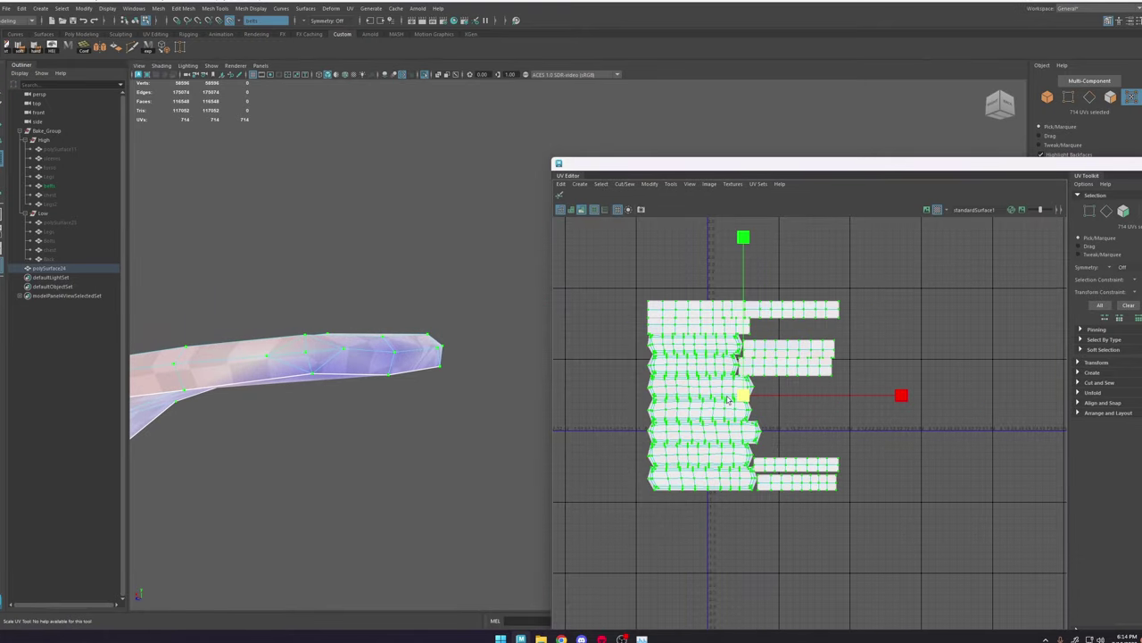
pyautogui.hotkey('ctrl', 'z')
pyautogui.hotkey('ctrl', 'z')
pyautogui.hotkey('ctrl', 'z')
# Step: Close the UV Editor and reselect the polySurface24 strap in object mode
pyautogui.moveTo(1108, 168); pyautogui.dragTo(1009, 164)
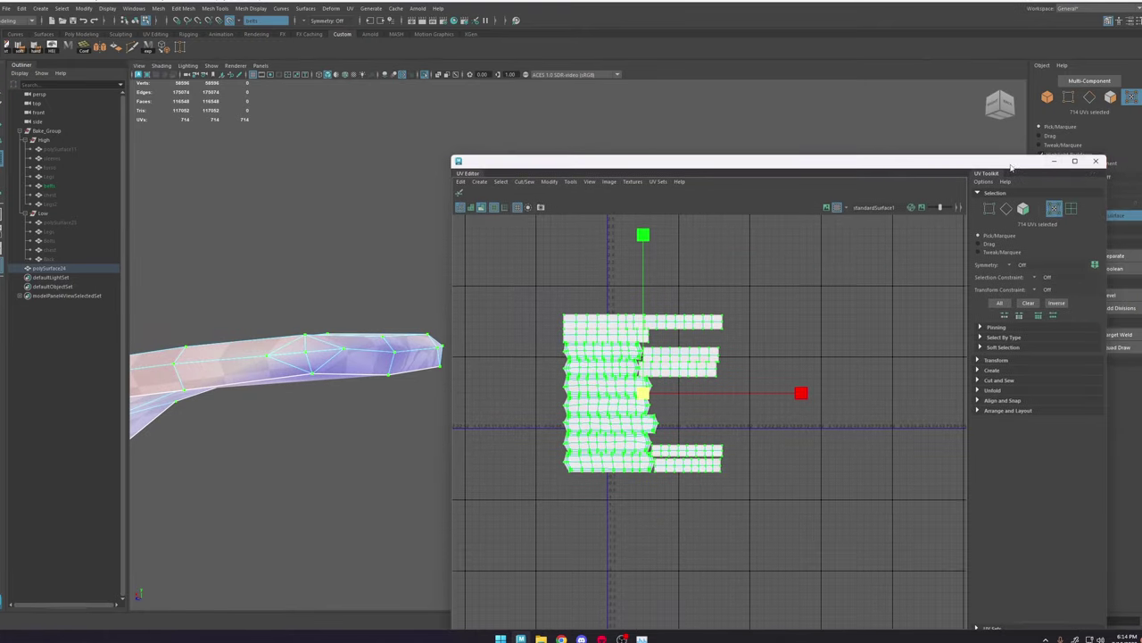
pyautogui.click(1098, 163)
pyautogui.keyDown('alt'); pyautogui.moveTo(732, 357); pyautogui.dragTo(402, 329); pyautogui.keyUp('alt')
pyautogui.press('F8')
pyautogui.click(577, 201)
pyautogui.click(332, 324)
# Step: Show all objects, hide the High_lyr layer, and select the polySurface24 strap
pyautogui.keyDown('alt'); pyautogui.moveTo(331, 324); pyautogui.dragTo(464, 337, button='middle'); pyautogui.keyUp('alt')
pyautogui.click(71, 241)
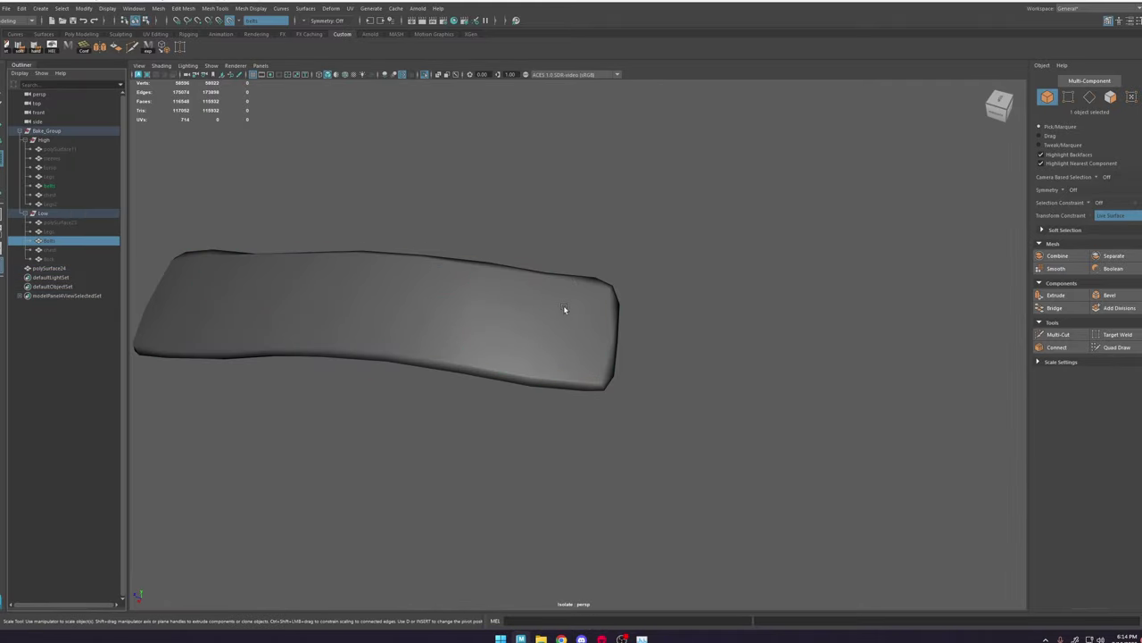
pyautogui.scroll(-5, 657, 314)
pyautogui.click(425, 75)
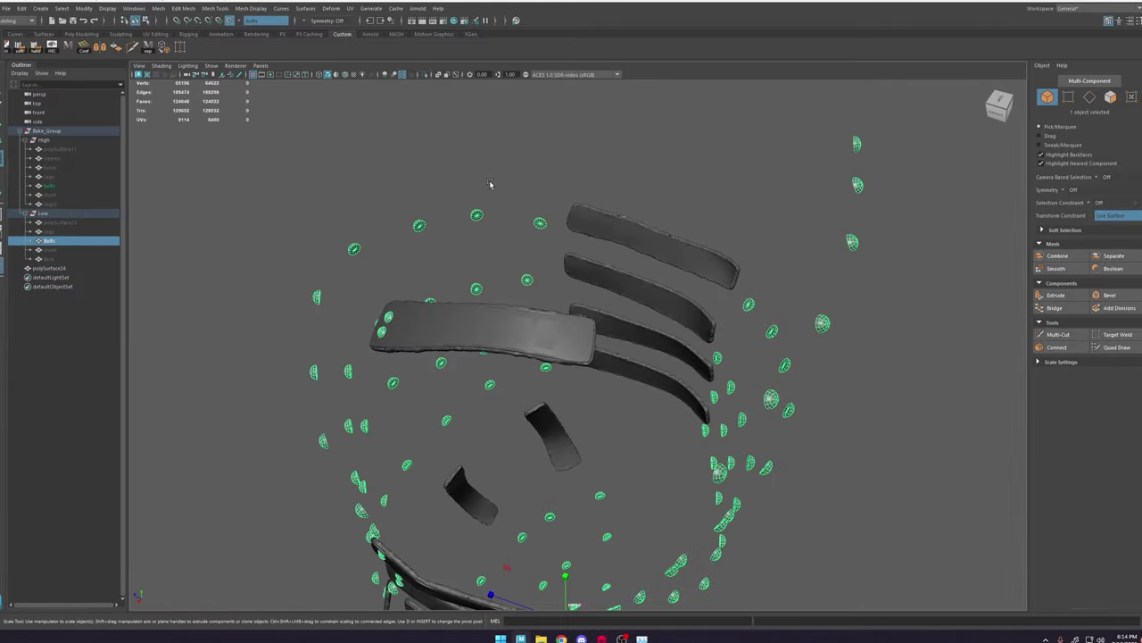
pyautogui.keyDown('alt'); pyautogui.moveTo(492, 184); pyautogui.dragTo(546, 201); pyautogui.keyUp('alt')
pyautogui.scroll(2, 554, 366)
pyautogui.hotkey('ctrl', 'a')
pyautogui.hotkey('ctrl', 'a')
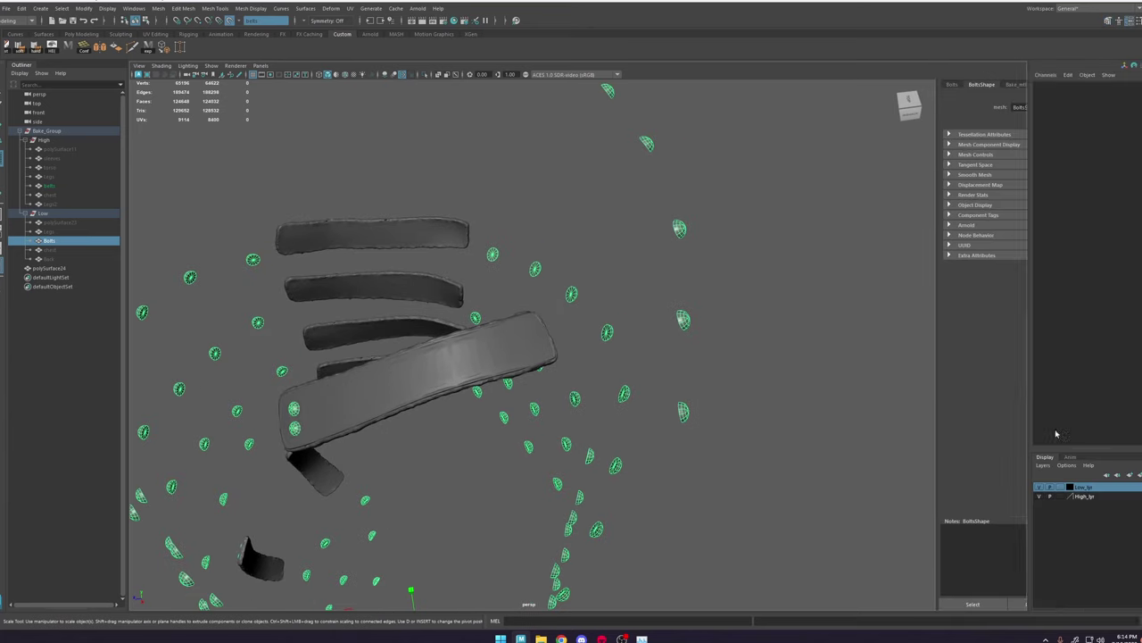
pyautogui.click(1039, 498)
pyautogui.click(867, 394)
pyautogui.keyDown('alt'); pyautogui.moveTo(497, 380); pyautogui.dragTo(656, 316, button='middle'); pyautogui.keyUp('alt')
pyautogui.click(656, 316)
pyautogui.keyDown('alt'); pyautogui.moveTo(656, 316); pyautogui.dragTo(727, 359); pyautogui.keyUp('alt')
pyautogui.scroll(4, 728, 359)
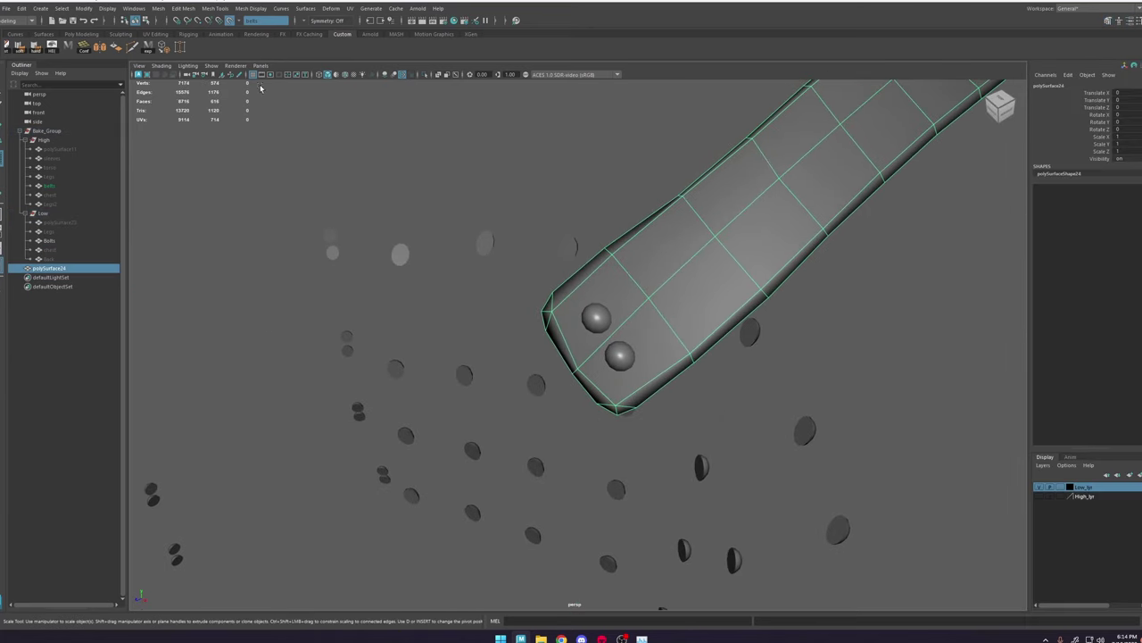
# Step: With Multi-Cut and live-surface snapping off, cut a new edge across the strap end
pyautogui.click(134, 48)
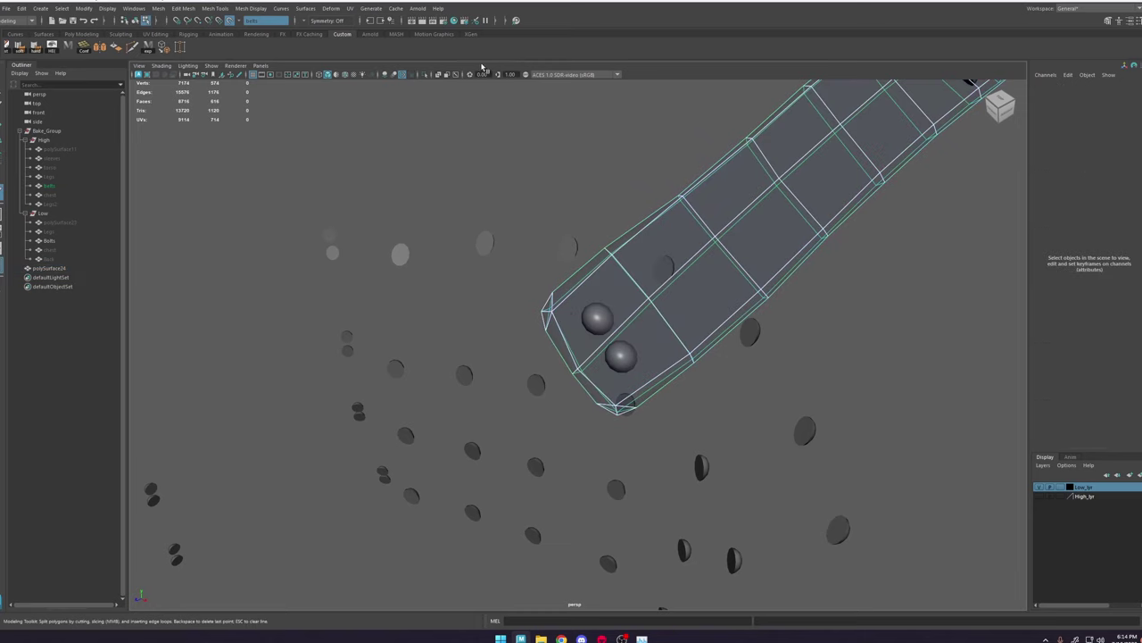
pyautogui.click(230, 22)
pyautogui.keyDown('alt'); pyautogui.moveTo(618, 295); pyautogui.dragTo(597, 304, button='middle'); pyautogui.keyUp('alt')
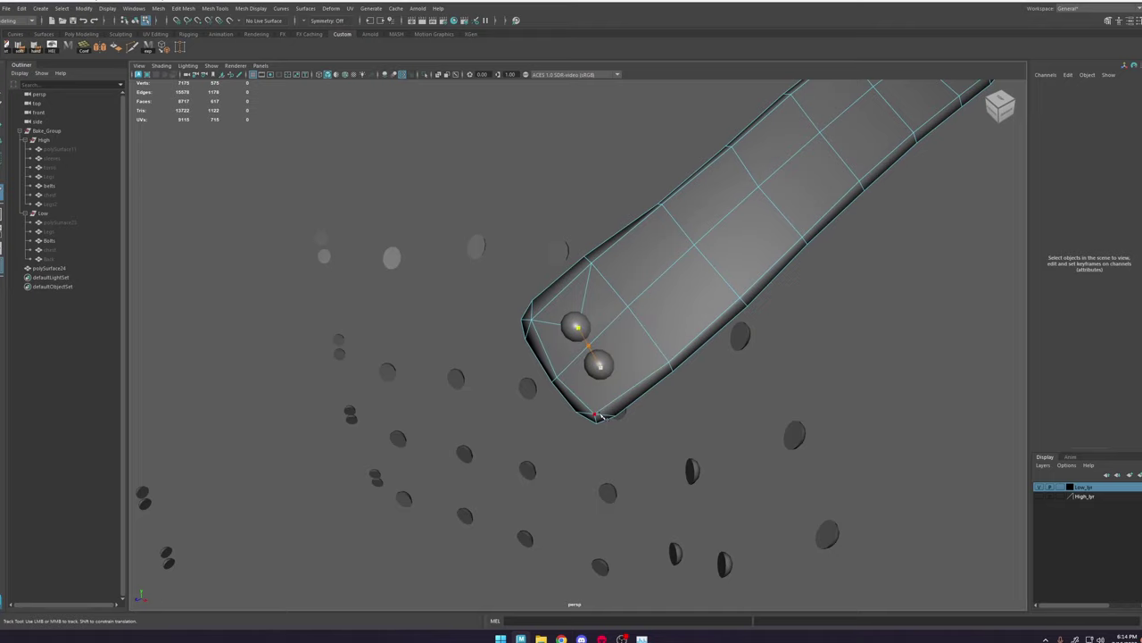
pyautogui.click(669, 363)
pyautogui.rightClick(670, 363)
# Step: Cut an edge from the corner vertex across the lower belt's end
pyautogui.keyDown('alt'); pyautogui.moveTo(750, 357); pyautogui.dragTo(668, 410, button='right'); pyautogui.keyUp('alt')
pyautogui.keyDown('alt'); pyautogui.moveTo(668, 410); pyautogui.dragTo(652, 403); pyautogui.keyUp('alt')
pyautogui.keyDown('alt'); pyautogui.moveTo(665, 526); pyautogui.dragTo(688, 406, button='middle'); pyautogui.keyUp('alt')
pyautogui.keyDown('alt'); pyautogui.moveTo(696, 446); pyautogui.dragTo(825, 527, button='right'); pyautogui.keyUp('alt')
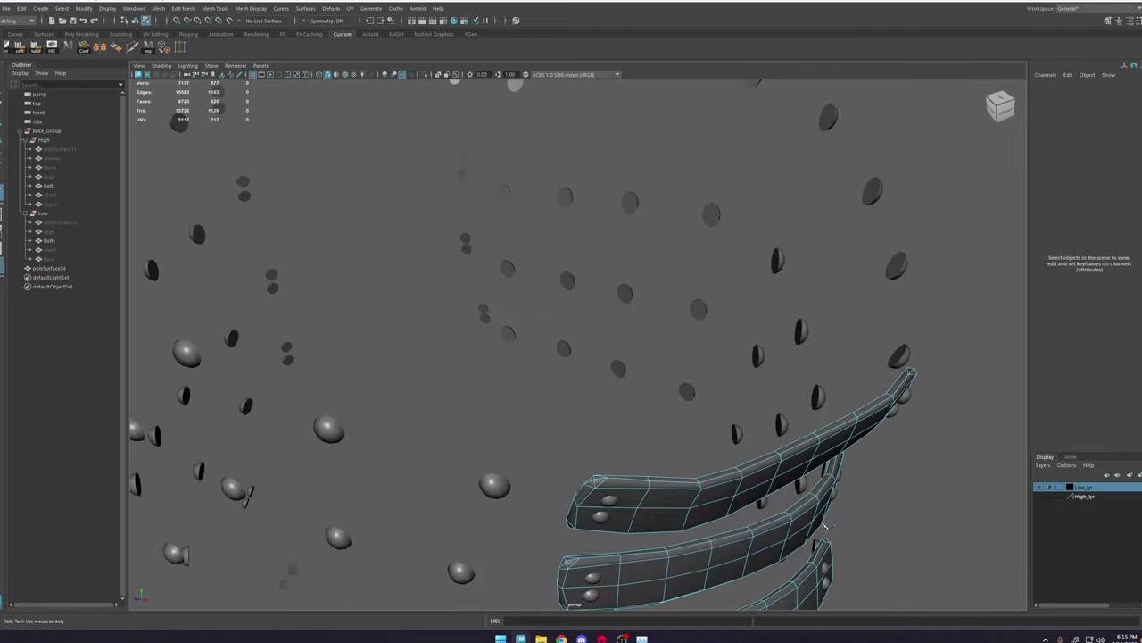
pyautogui.keyDown('alt'); pyautogui.moveTo(826, 527); pyautogui.dragTo(663, 487); pyautogui.keyUp('alt')
pyautogui.keyDown('alt'); pyautogui.moveTo(663, 488); pyautogui.dragTo(559, 285, button='middle'); pyautogui.keyUp('alt')
pyautogui.keyDown('alt'); pyautogui.moveTo(559, 286); pyautogui.dragTo(620, 292, button='right'); pyautogui.keyUp('alt')
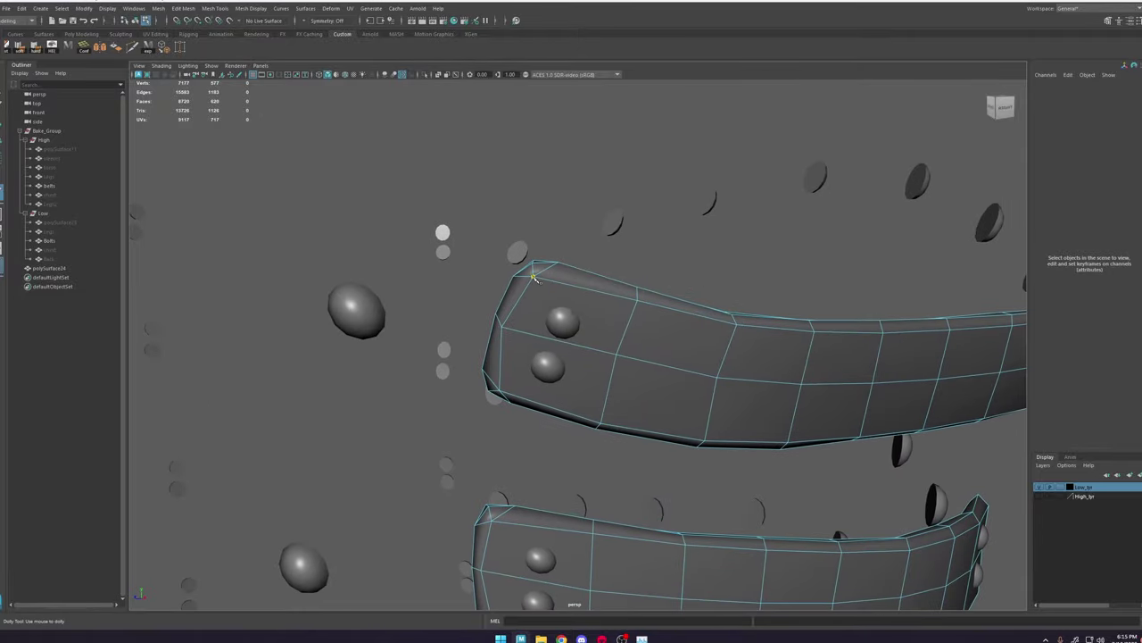
pyautogui.click(533, 277)
pyautogui.click(550, 367)
pyautogui.rightClick(566, 373)
# Step: Finish a cut beside the left bolt on the top belt
pyautogui.keyDown('alt'); pyautogui.moveTo(565, 372); pyautogui.dragTo(486, 335, button='right'); pyautogui.keyUp('alt')
pyautogui.keyDown('alt'); pyautogui.moveTo(486, 335); pyautogui.dragTo(624, 268); pyautogui.keyUp('alt')
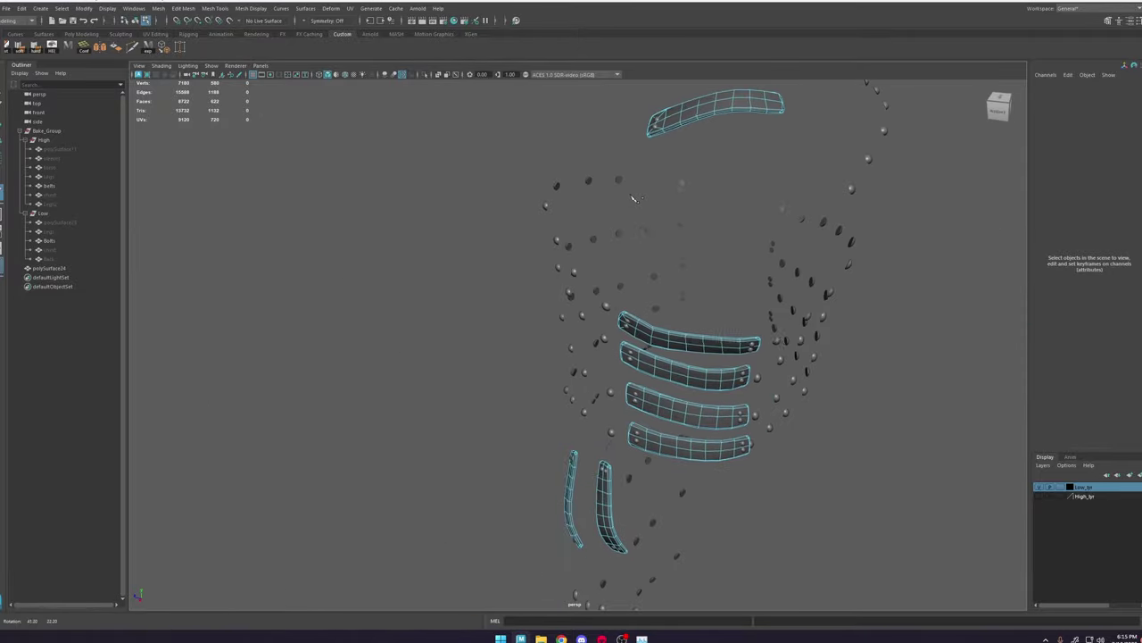
pyautogui.keyDown('alt'); pyautogui.moveTo(714, 130); pyautogui.dragTo(622, 273, button='middle'); pyautogui.keyUp('alt')
pyautogui.moveTo(646, 269)
pyautogui.keyDown('alt'); pyautogui.mouseDown()
pyautogui.moveTo(606, 272)
pyautogui.moveTo(664, 273)
pyautogui.moveTo(586, 300)
pyautogui.mouseUp(); pyautogui.keyUp('alt')
pyautogui.press('4')
pyautogui.press('5')
pyautogui.keyDown('alt'); pyautogui.moveTo(586, 300); pyautogui.dragTo(627, 178, button='middle'); pyautogui.keyUp('alt')
pyautogui.keyDown('alt'); pyautogui.moveTo(626, 179); pyautogui.dragTo(622, 462, button='right'); pyautogui.keyUp('alt')
pyautogui.keyDown('alt'); pyautogui.moveTo(622, 462); pyautogui.dragTo(676, 396); pyautogui.keyUp('alt')
pyautogui.keyDown('alt'); pyautogui.moveTo(676, 395); pyautogui.dragTo(748, 371, button='middle'); pyautogui.keyUp('alt')
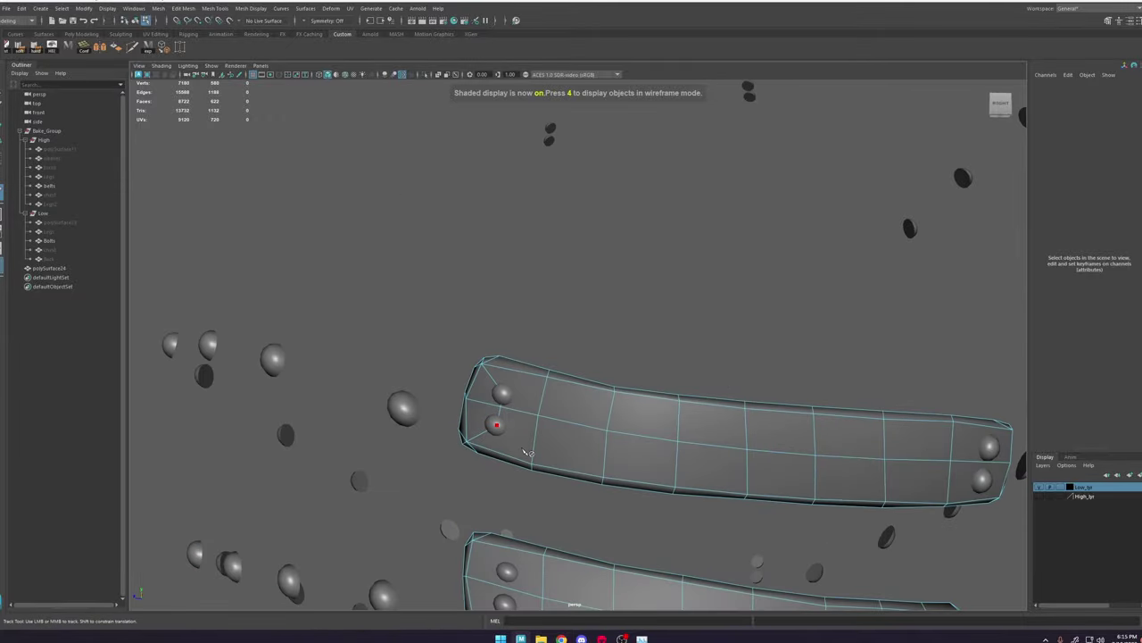
pyautogui.rightClick(617, 403)
# Step: Cut edges around the upper belt's end bolt, checking the result in wireframe
pyautogui.scroll(-5, 624, 405)
pyautogui.keyDown('alt'); pyautogui.moveTo(786, 401); pyautogui.dragTo(683, 382, button='middle'); pyautogui.keyUp('alt')
pyautogui.keyDown('alt'); pyautogui.moveTo(683, 382); pyautogui.dragTo(640, 366); pyautogui.keyUp('alt')
pyautogui.keyDown('alt'); pyautogui.moveTo(675, 147); pyautogui.dragTo(711, 457, button='middle'); pyautogui.keyUp('alt')
pyautogui.keyDown('alt'); pyautogui.moveTo(711, 457); pyautogui.dragTo(551, 274); pyautogui.keyUp('alt')
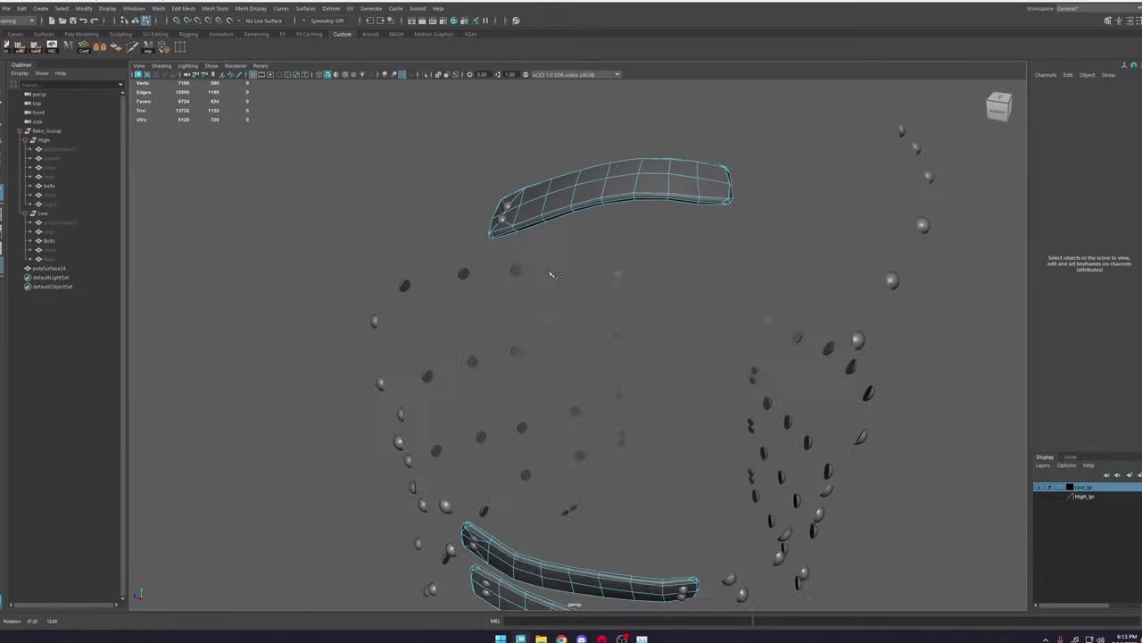
pyautogui.keyDown('alt'); pyautogui.moveTo(665, 202); pyautogui.dragTo(550, 344, button='middle'); pyautogui.keyUp('alt')
pyautogui.scroll(5, 563, 336)
pyautogui.click(570, 328)
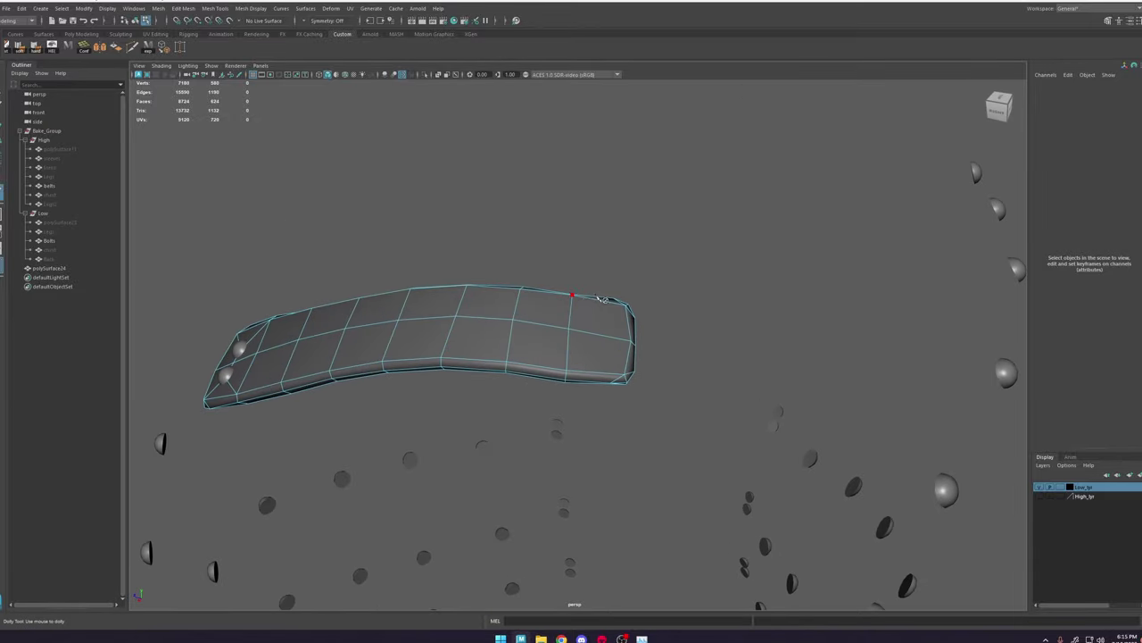
pyautogui.keyDown('alt'); pyautogui.moveTo(601, 299); pyautogui.dragTo(626, 423); pyautogui.keyUp('alt')
pyautogui.press('4')
pyautogui.click(623, 272)
pyautogui.click(568, 361)
pyautogui.click(593, 335)
pyautogui.click(627, 358)
pyautogui.press('5')
# Step: Add cut edges around the bolts on the next belt end, including its lower bolt
pyautogui.scroll(-4, 626, 423)
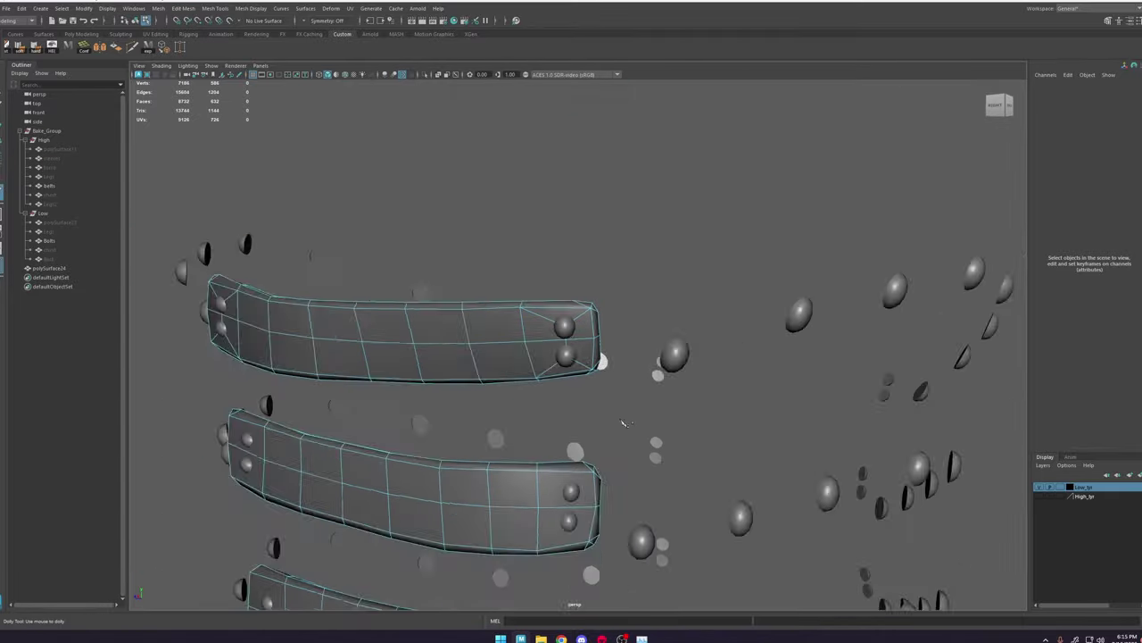
pyautogui.keyDown('alt'); pyautogui.moveTo(626, 423); pyautogui.dragTo(624, 243, button='middle'); pyautogui.keyUp('alt')
pyautogui.scroll(4, 616, 267)
pyautogui.click(573, 345)
pyautogui.scroll(-4, 614, 273)
pyautogui.scroll(4, 607, 295)
pyautogui.click(603, 298)
pyautogui.click(605, 346)
pyautogui.click(549, 385)
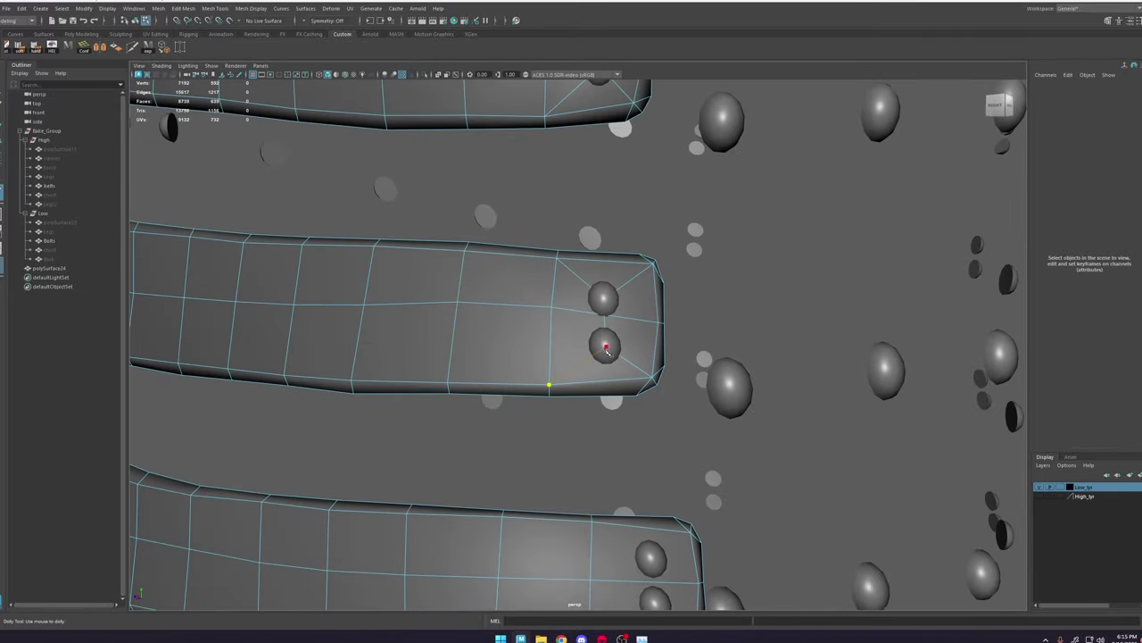
pyautogui.click(606, 347)
# Step: Cut edges around the third belt's lower bolt from its left corner
pyautogui.scroll(-4, 607, 350)
pyautogui.keyDown('alt'); pyautogui.moveTo(500, 339); pyautogui.dragTo(571, 341); pyautogui.keyUp('alt')
pyautogui.keyDown('alt'); pyautogui.moveTo(429, 312); pyautogui.dragTo(553, 332, button='middle'); pyautogui.keyUp('alt')
pyautogui.click(511, 295)
pyautogui.click(583, 544)
pyautogui.click(556, 511)
pyautogui.click(529, 532)
# Step: Cut edges at the fourth belt's upper and right-end bolts
pyautogui.scroll(-4, 539, 528)
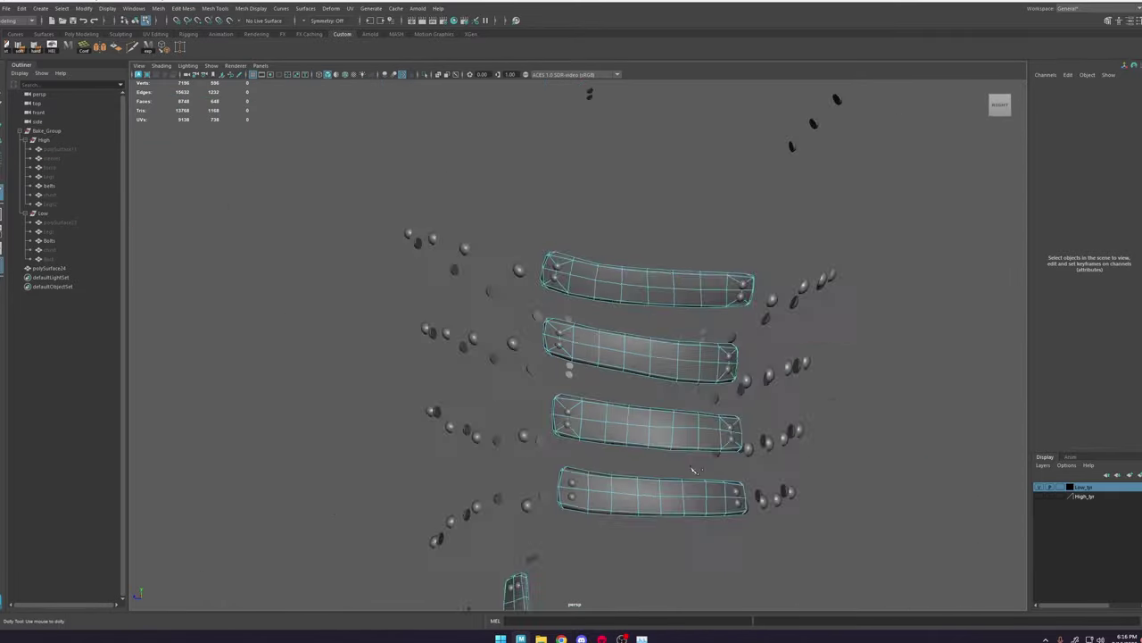
pyautogui.keyDown('alt'); pyautogui.moveTo(553, 499); pyautogui.dragTo(568, 374, button='middle'); pyautogui.keyUp('alt')
pyautogui.scroll(4, 569, 370)
pyautogui.click(586, 381)
pyautogui.click(621, 364)
pyautogui.scroll(-3, 652, 400)
pyautogui.keyDown('alt'); pyautogui.moveTo(937, 399); pyautogui.dragTo(889, 401); pyautogui.keyUp('alt')
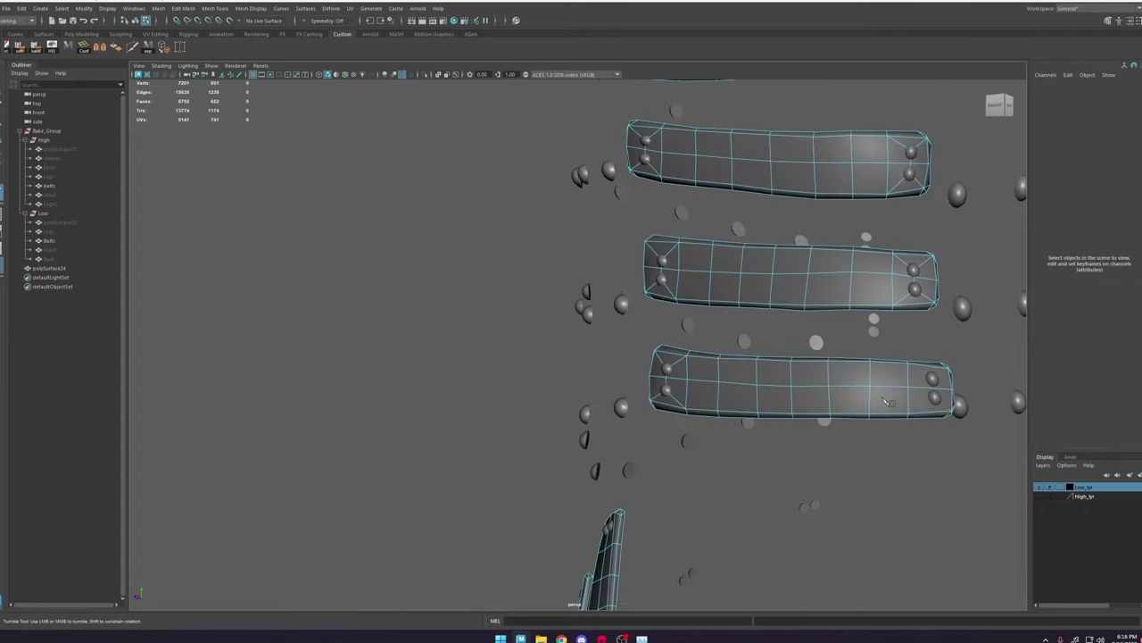
pyautogui.keyDown('alt'); pyautogui.moveTo(893, 401); pyautogui.dragTo(692, 395, button='middle'); pyautogui.keyUp('alt')
pyautogui.scroll(4, 759, 397)
pyautogui.keyDown('alt'); pyautogui.moveTo(773, 396); pyautogui.dragTo(616, 376, button='middle'); pyautogui.keyUp('alt')
pyautogui.keyDown('alt'); pyautogui.moveTo(616, 375); pyautogui.dragTo(600, 346); pyautogui.keyUp('alt')
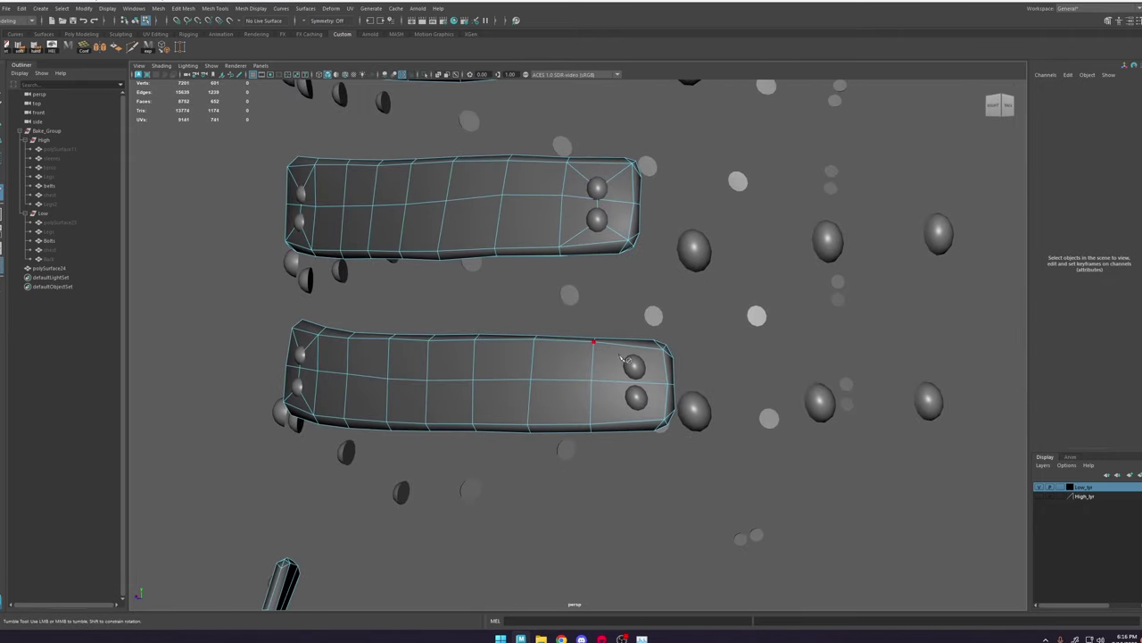
pyautogui.click(622, 358)
pyautogui.rightClick(640, 369)
# Step: Cut an edge from the strap end's top-left corner to the bolt vertex
pyautogui.scroll(-4, 640, 372)
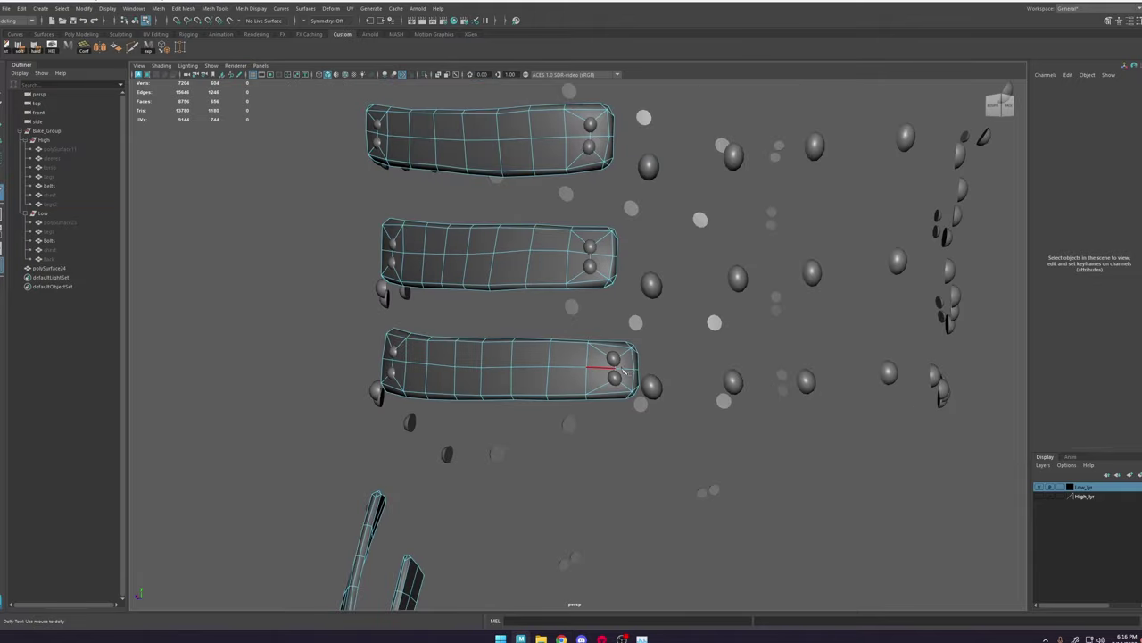
pyautogui.keyDown('alt'); pyautogui.moveTo(627, 370); pyautogui.dragTo(560, 380); pyautogui.keyUp('alt')
pyautogui.scroll(-4, 545, 370)
pyautogui.keyDown('alt'); pyautogui.moveTo(530, 364); pyautogui.dragTo(601, 286, button='middle'); pyautogui.keyUp('alt')
pyautogui.keyDown('alt'); pyautogui.moveTo(602, 288); pyautogui.dragTo(566, 357); pyautogui.keyUp('alt')
pyautogui.keyDown('alt'); pyautogui.moveTo(565, 357); pyautogui.dragTo(683, 342, button='middle'); pyautogui.keyUp('alt')
pyautogui.scroll(6, 762, 327)
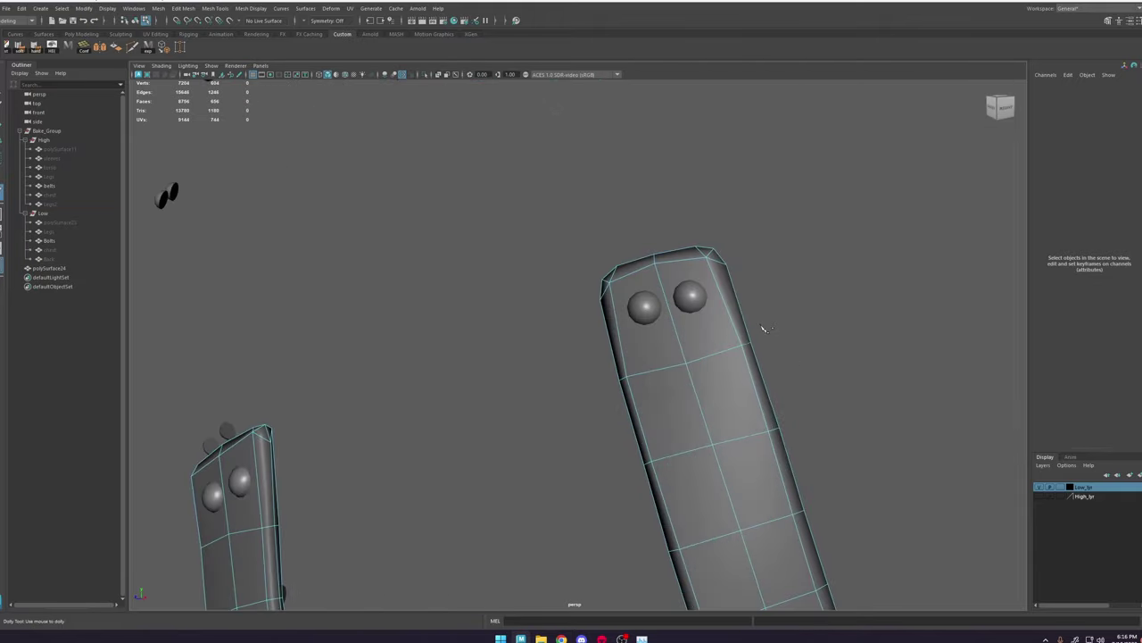
pyautogui.keyDown('alt'); pyautogui.moveTo(763, 327); pyautogui.dragTo(732, 354, button='middle'); pyautogui.keyUp('alt')
pyautogui.click(579, 309)
pyautogui.click(580, 309)
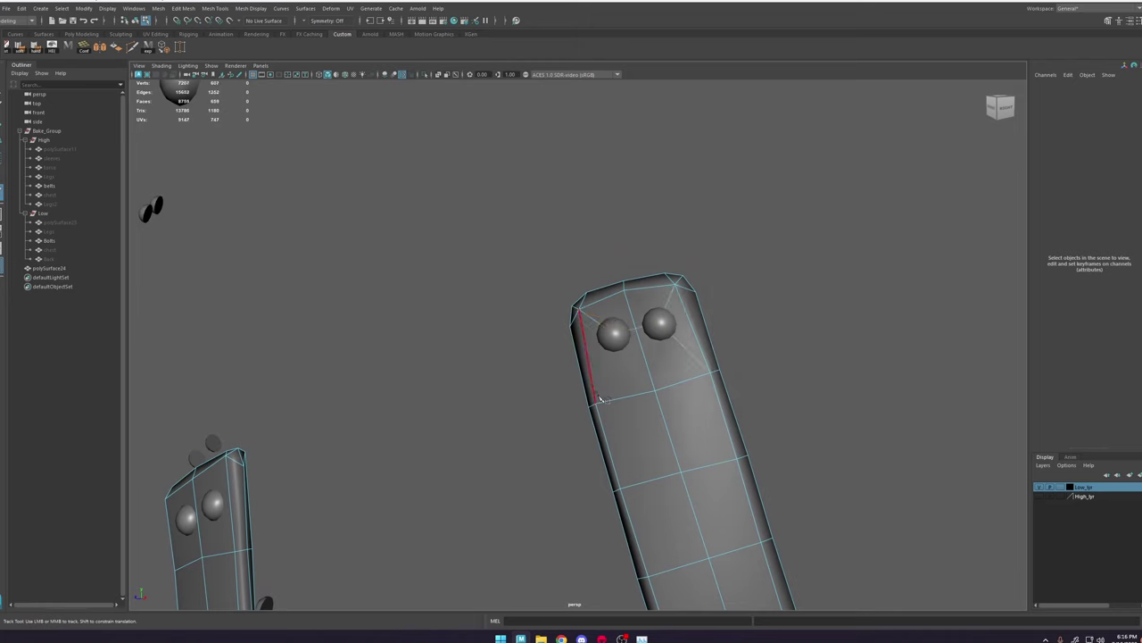
pyautogui.click(614, 336)
pyautogui.rightClick(614, 336)
# Step: Add cut edges at the lower ends of the middle belt and another belt
pyautogui.keyDown('alt'); pyautogui.moveTo(612, 337); pyautogui.dragTo(521, 324, button='right'); pyautogui.keyUp('alt')
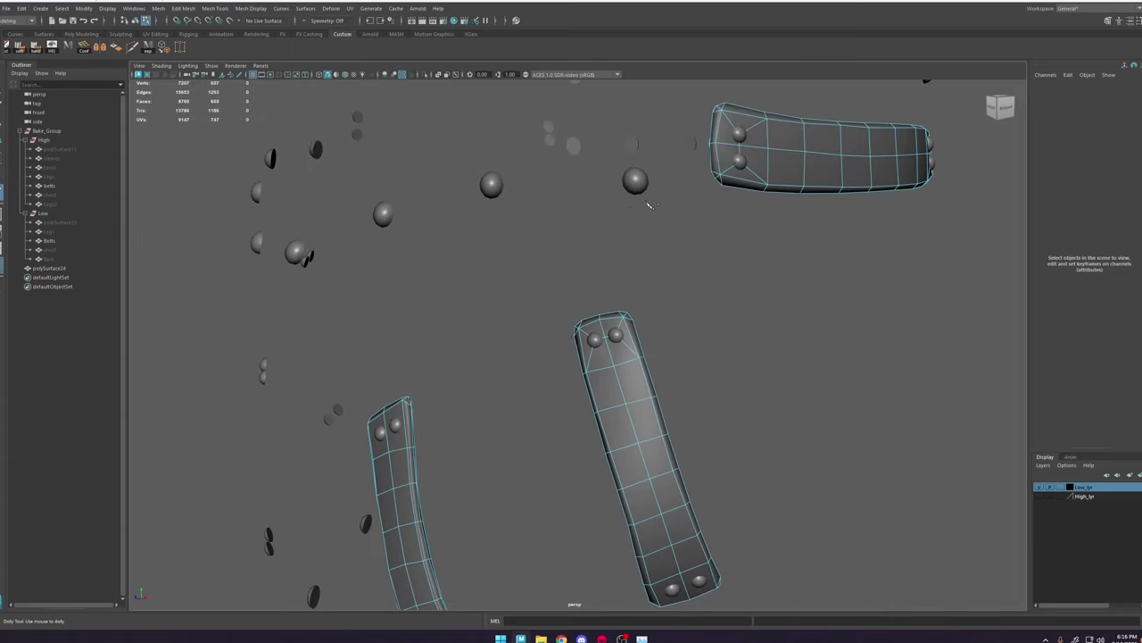
pyautogui.keyDown('alt'); pyautogui.moveTo(591, 393); pyautogui.dragTo(507, 148, button='middle'); pyautogui.keyUp('alt')
pyautogui.keyDown('alt'); pyautogui.moveTo(507, 148); pyautogui.dragTo(580, 272); pyautogui.keyUp('alt')
pyautogui.keyDown('alt'); pyautogui.moveTo(581, 276); pyautogui.dragTo(647, 308, button='right'); pyautogui.keyUp('alt')
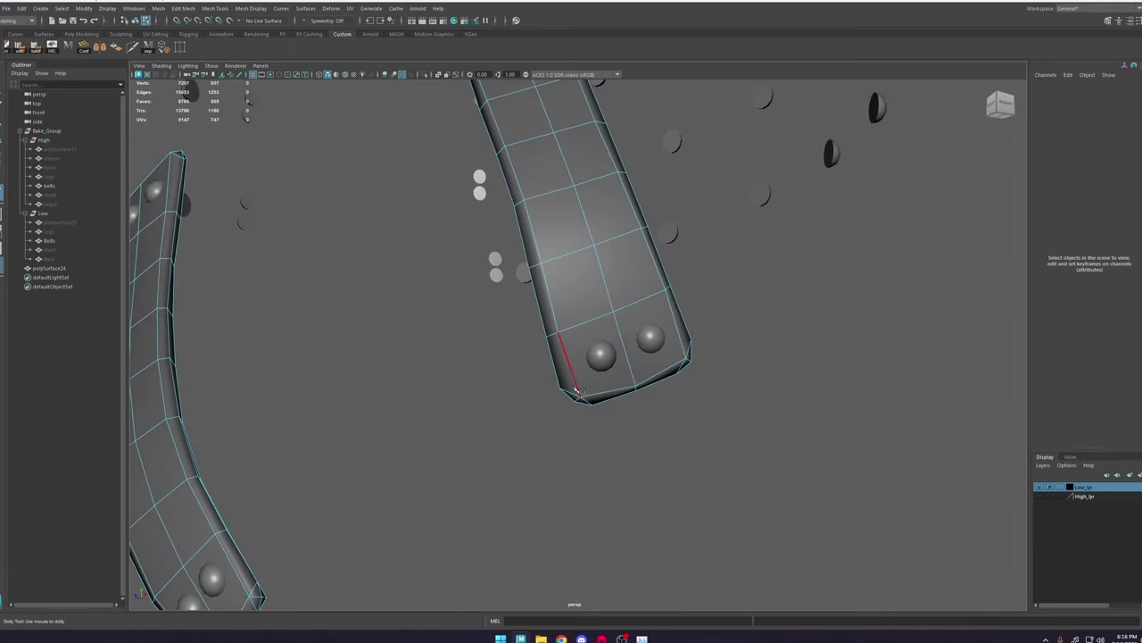
pyautogui.click(582, 395)
pyautogui.click(651, 338)
pyautogui.keyDown('alt'); pyautogui.moveTo(601, 355); pyautogui.dragTo(658, 209, button='right'); pyautogui.keyUp('alt')
pyautogui.click(555, 503)
pyautogui.click(549, 456)
pyautogui.click(576, 433)
# Step: Select the whole polySurface24 straps mesh in object mode
pyautogui.click(576, 435)
pyautogui.press('F8')
pyautogui.keyDown('alt'); pyautogui.moveTo(658, 208); pyautogui.dragTo(574, 248); pyautogui.keyUp('alt')
# Step: Mirror the straps to the other side of the armour
pyautogui.click(159, 8)
pyautogui.click(170, 156)
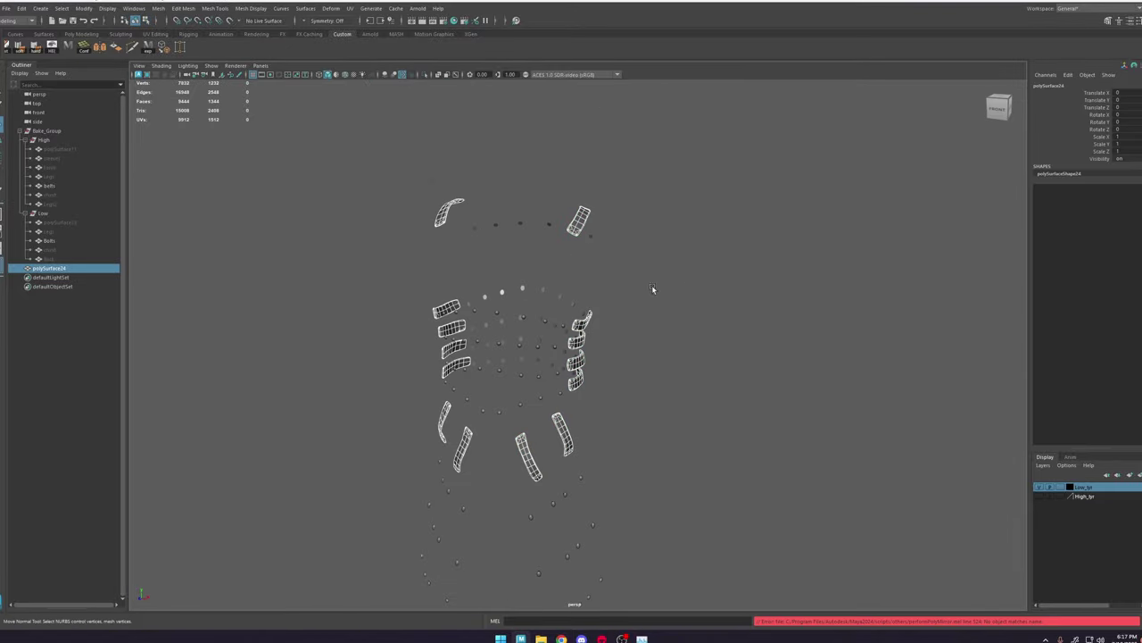
pyautogui.keyDown('alt'); pyautogui.moveTo(653, 287); pyautogui.dragTo(535, 223); pyautogui.keyUp('alt')
pyautogui.keyDown('alt'); pyautogui.moveTo(536, 223); pyautogui.dragTo(412, 101, button='right'); pyautogui.keyUp('alt')
# Step: Select the hidden low-poly armour pieces and unhide them
pyautogui.click(1041, 496)
pyautogui.keyDown('alt'); pyautogui.moveTo(679, 339); pyautogui.dragTo(581, 280, button='right'); pyautogui.keyUp('alt')
pyautogui.keyDown('alt'); pyautogui.moveTo(581, 280); pyautogui.dragTo(464, 329); pyautogui.keyUp('alt')
pyautogui.click(464, 329)
pyautogui.click(1041, 496)
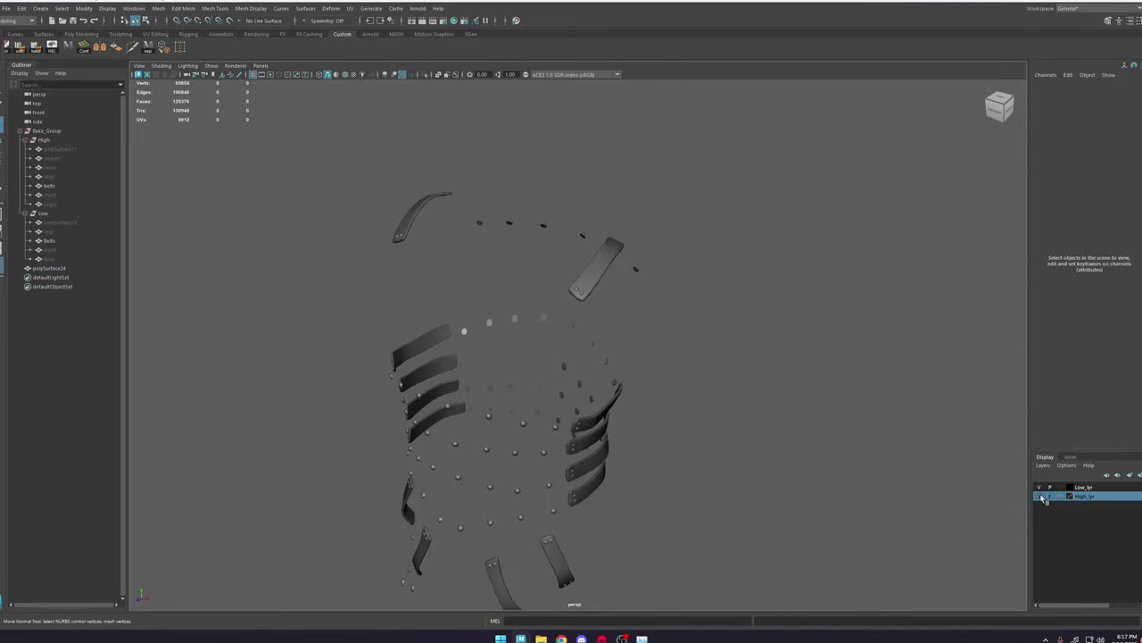
pyautogui.click(49, 259)
pyautogui.keyDown('shift'); pyautogui.click(60, 222); pyautogui.keyUp('shift')
pyautogui.hotkey('shift', 'h')
pyautogui.click(692, 333)
# Step: Turn on Wireframe on Shaded for the armour
pyautogui.keyDown('alt'); pyautogui.moveTo(541, 301); pyautogui.dragTo(581, 367, button='right'); pyautogui.keyUp('alt')
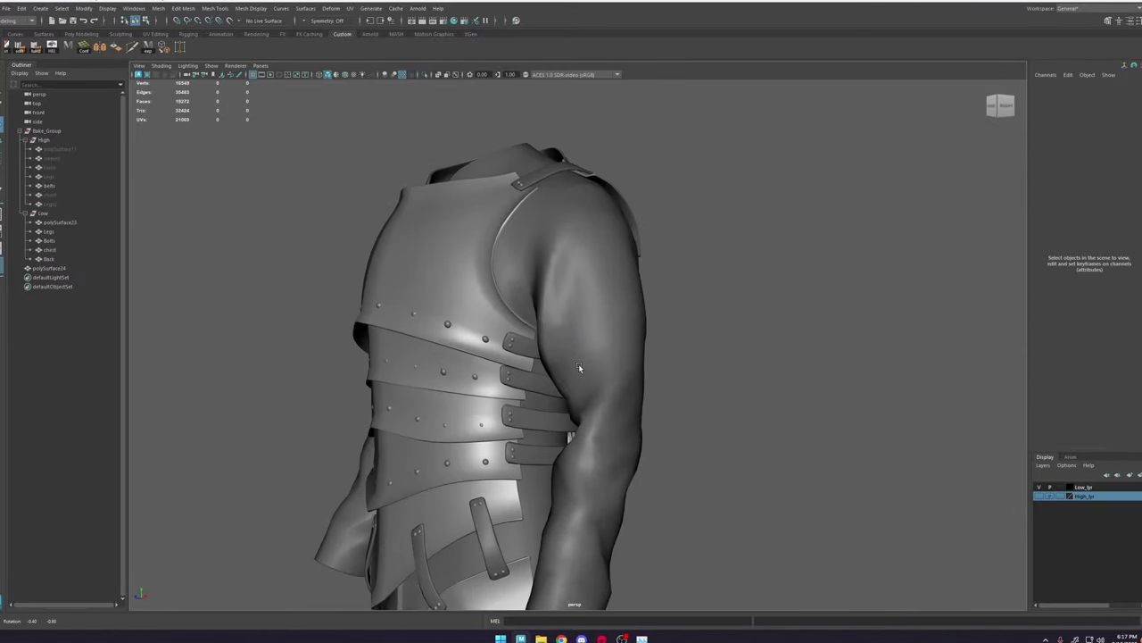
pyautogui.keyDown('alt'); pyautogui.moveTo(581, 367); pyautogui.dragTo(647, 361); pyautogui.keyUp('alt')
pyautogui.keyDown('alt'); pyautogui.moveTo(647, 361); pyautogui.dragTo(639, 314, button='middle'); pyautogui.keyUp('alt')
pyautogui.keyDown('alt'); pyautogui.moveTo(639, 314); pyautogui.dragTo(702, 308); pyautogui.keyUp('alt')
pyautogui.keyDown('alt'); pyautogui.moveTo(702, 308); pyautogui.dragTo(636, 256, button='right'); pyautogui.keyUp('alt')
pyautogui.keyDown('alt'); pyautogui.moveTo(635, 256); pyautogui.dragTo(709, 256); pyautogui.keyUp('alt')
pyautogui.keyDown('alt'); pyautogui.moveTo(709, 256); pyautogui.dragTo(735, 290, button='right'); pyautogui.keyUp('alt')
pyautogui.keyDown('alt'); pyautogui.moveTo(736, 290); pyautogui.dragTo(581, 147); pyautogui.keyUp('alt')
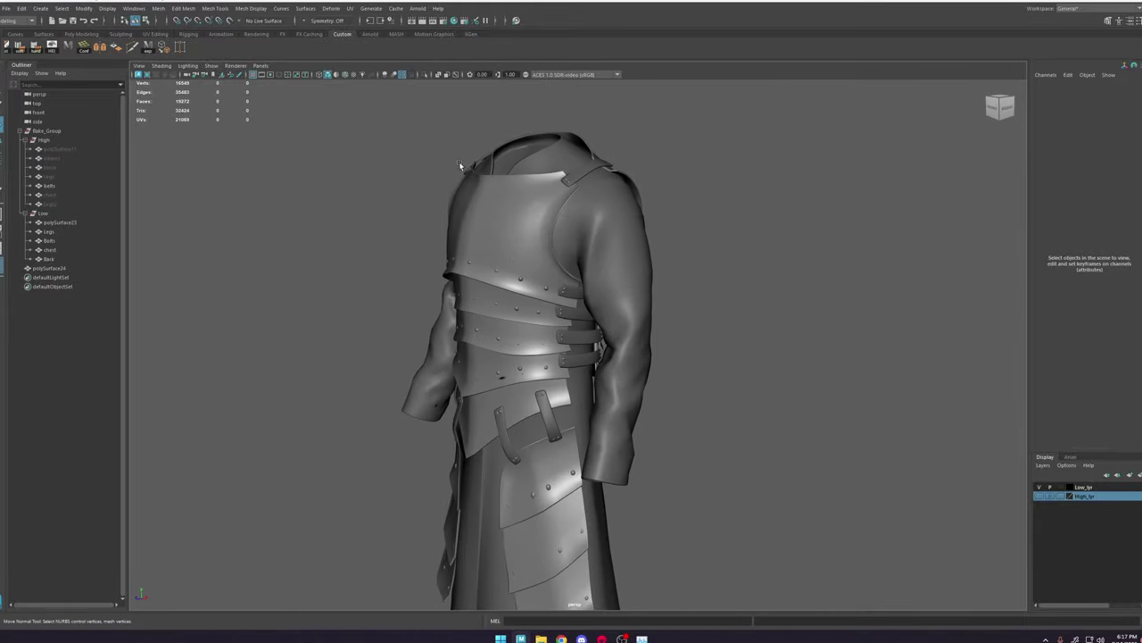
pyautogui.click(345, 75)
pyautogui.keyDown('alt'); pyautogui.moveTo(642, 272); pyautogui.dragTo(681, 283); pyautogui.keyUp('alt')
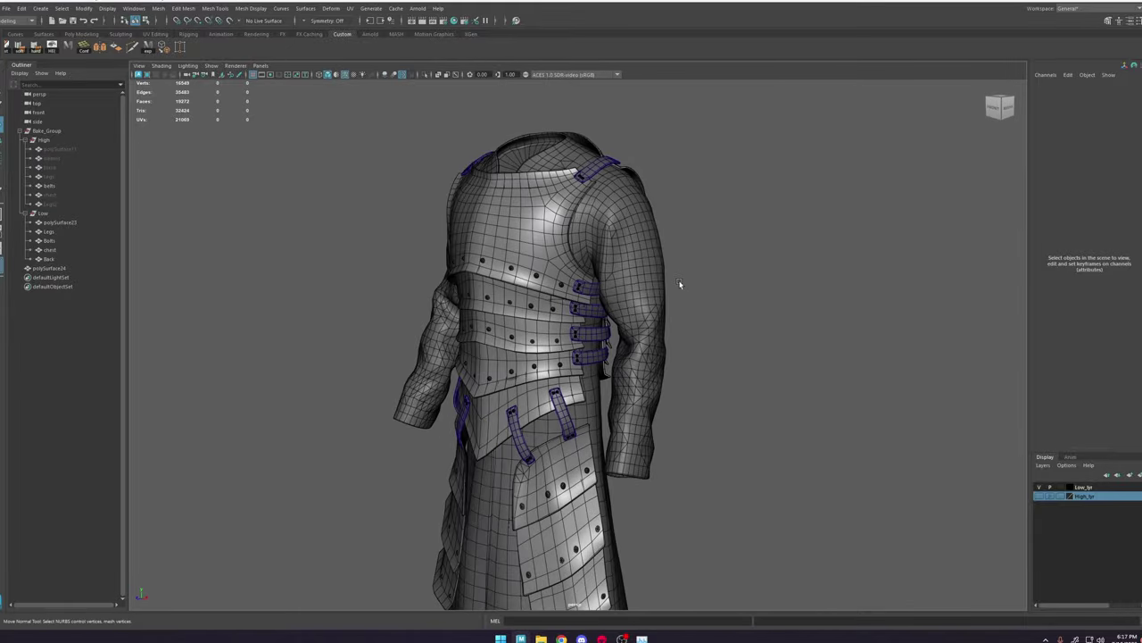
pyautogui.keyDown('alt'); pyautogui.moveTo(681, 283); pyautogui.dragTo(698, 320, button='right'); pyautogui.keyUp('alt')
# Step: Move the straps mesh polySurface24 into the Low group in the Outliner
pyautogui.click(49, 268)
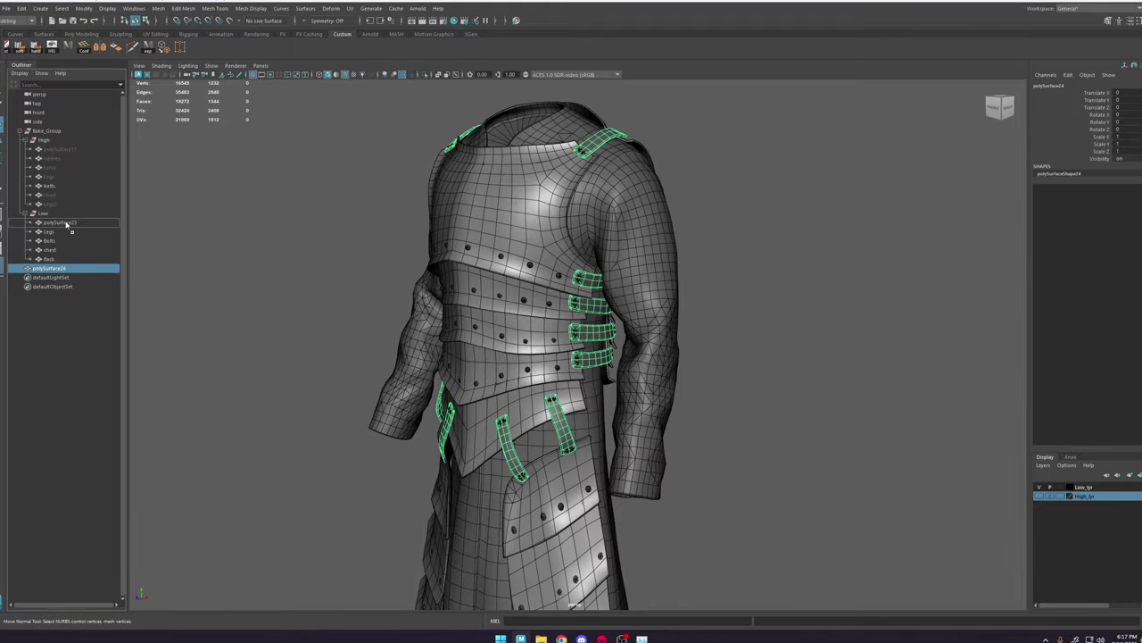
pyautogui.moveTo(66, 224); pyautogui.dragTo(66, 219, button='middle')
pyautogui.click(756, 253)
pyautogui.keyDown('alt'); pyautogui.moveTo(641, 271); pyautogui.dragTo(691, 299); pyautogui.keyUp('alt')
pyautogui.keyDown('alt'); pyautogui.moveTo(692, 299); pyautogui.dragTo(648, 265, button='right'); pyautogui.keyUp('alt')
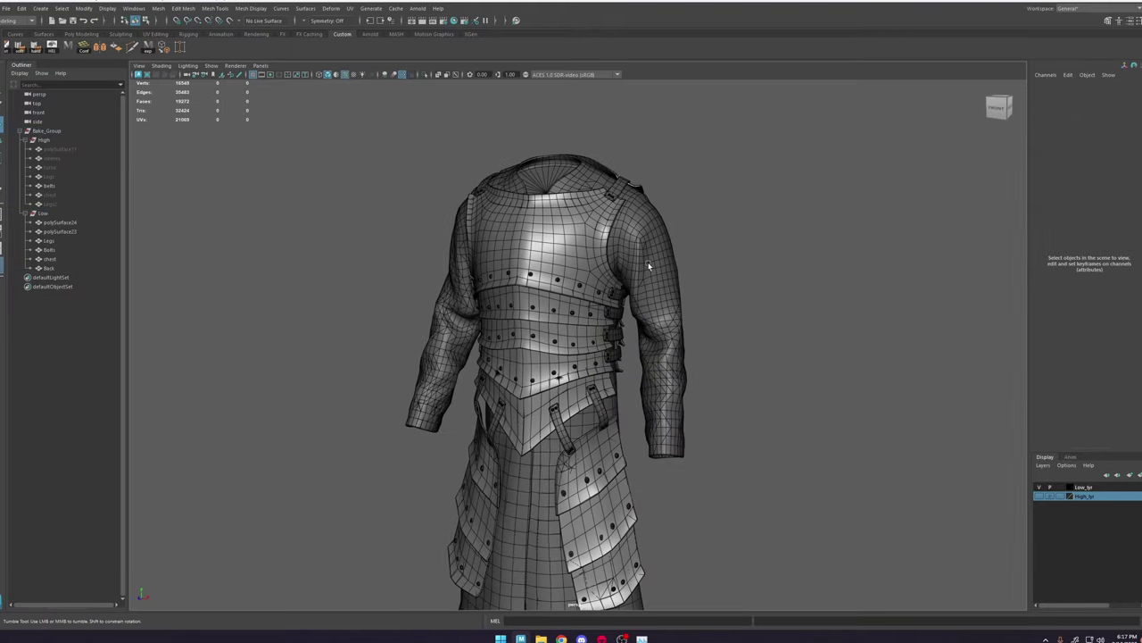
pyautogui.keyDown('alt'); pyautogui.moveTo(649, 265); pyautogui.dragTo(502, 288); pyautogui.keyUp('alt')
pyautogui.keyDown('alt'); pyautogui.moveTo(501, 288); pyautogui.dragTo(664, 318, button='right'); pyautogui.keyUp('alt')
pyautogui.keyDown('alt'); pyautogui.moveTo(664, 318); pyautogui.dragTo(504, 321); pyautogui.keyUp('alt')
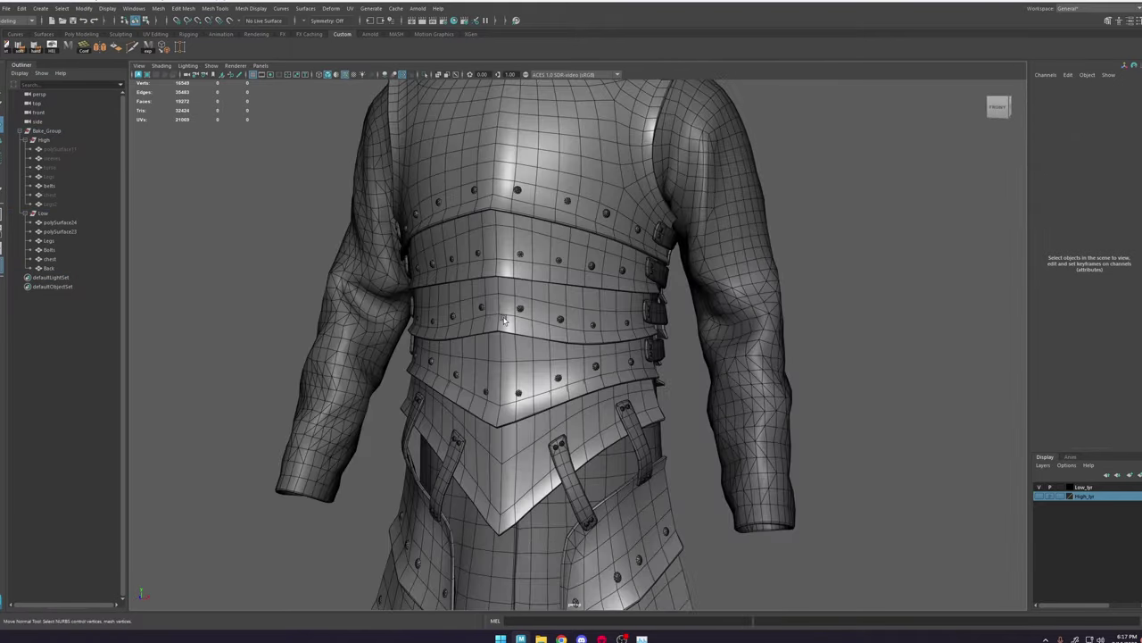
pyautogui.keyDown('alt'); pyautogui.moveTo(504, 321); pyautogui.dragTo(446, 259, button='right'); pyautogui.keyUp('alt')
# Step: Inspect the armour from all sides and select the chest piece and straps
pyautogui.keyDown('alt'); pyautogui.moveTo(619, 255); pyautogui.dragTo(589, 281); pyautogui.keyUp('alt')
pyautogui.keyDown('alt'); pyautogui.moveTo(589, 281); pyautogui.dragTo(660, 345, button='right'); pyautogui.keyUp('alt')
pyautogui.keyDown('alt'); pyautogui.moveTo(660, 344); pyautogui.dragTo(655, 306, button='middle'); pyautogui.keyUp('alt')
pyautogui.keyDown('alt'); pyautogui.moveTo(655, 305); pyautogui.dragTo(657, 268, button='right'); pyautogui.keyUp('alt')
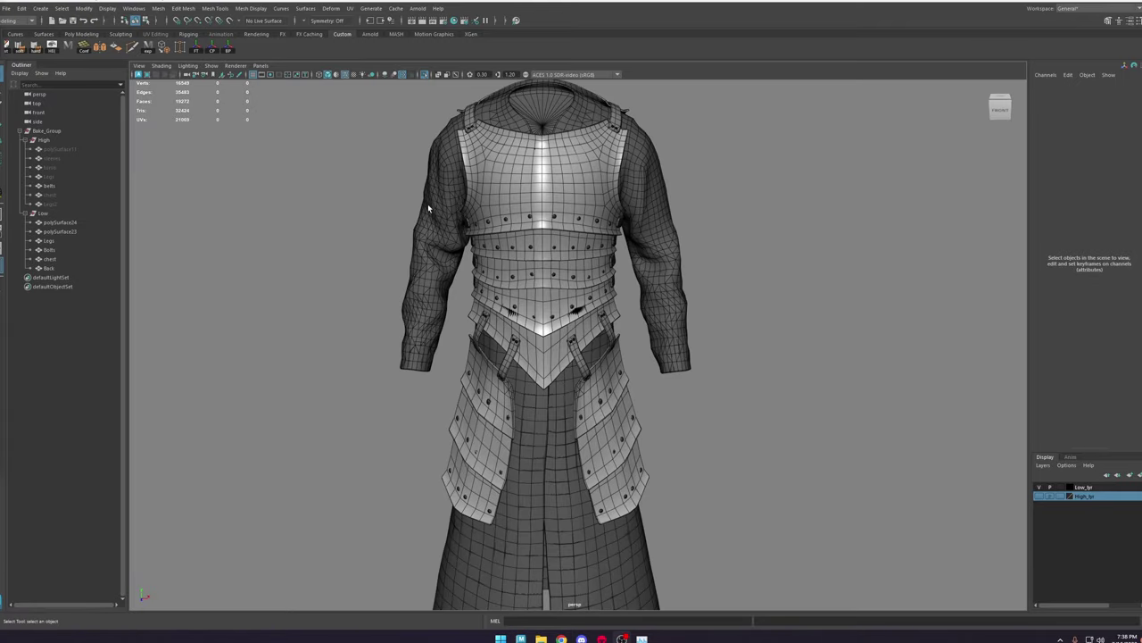
pyautogui.keyDown('alt'); pyautogui.moveTo(571, 321); pyautogui.dragTo(482, 303); pyautogui.keyUp('alt')
pyautogui.keyDown('alt'); pyautogui.moveTo(541, 293); pyautogui.dragTo(625, 313, button='right'); pyautogui.keyUp('alt')
pyautogui.keyDown('alt'); pyautogui.moveTo(658, 295); pyautogui.dragTo(544, 299); pyautogui.keyUp('alt')
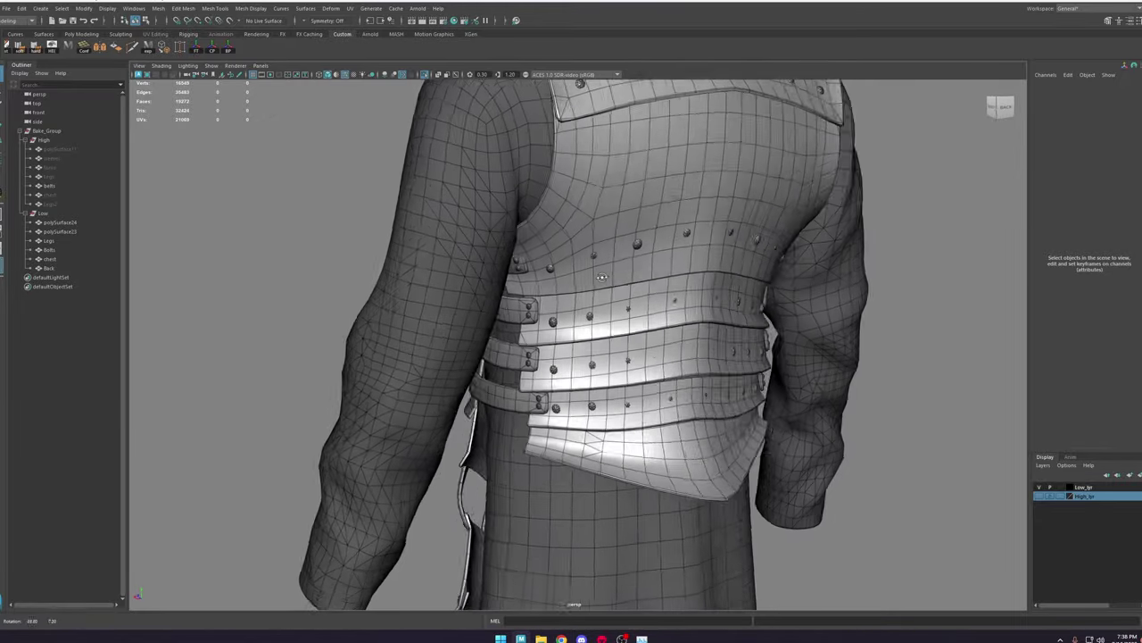
pyautogui.keyDown('alt'); pyautogui.moveTo(741, 303); pyautogui.dragTo(675, 256, button='right'); pyautogui.keyUp('alt')
pyautogui.keyDown('alt'); pyautogui.moveTo(676, 257); pyautogui.dragTo(701, 321); pyautogui.keyUp('alt')
pyautogui.click(679, 306)
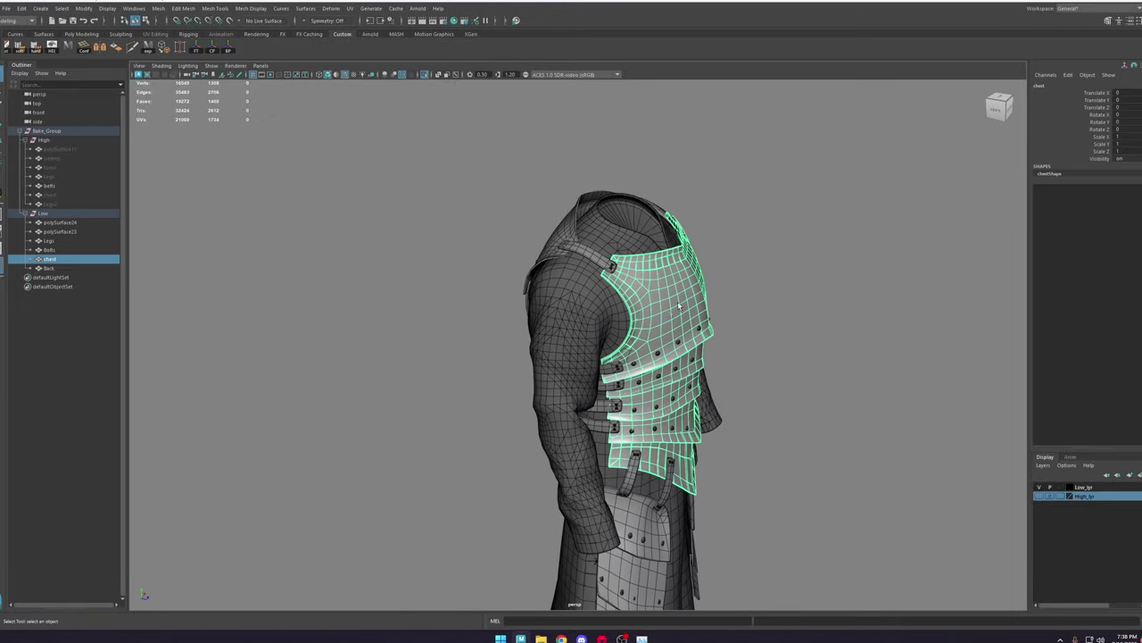
pyautogui.keyDown('shift'); pyautogui.click(607, 371); pyautogui.keyUp('shift')
# Step: Examine the waist straps and select the body mesh polySurface23
pyautogui.keyDown('alt'); pyautogui.moveTo(611, 373); pyautogui.dragTo(500, 358); pyautogui.keyUp('alt')
pyautogui.keyDown('alt'); pyautogui.moveTo(536, 357); pyautogui.dragTo(527, 232, button='middle'); pyautogui.keyUp('alt')
pyautogui.keyDown('alt'); pyautogui.moveTo(589, 237); pyautogui.dragTo(750, 234, button='right'); pyautogui.keyUp('alt')
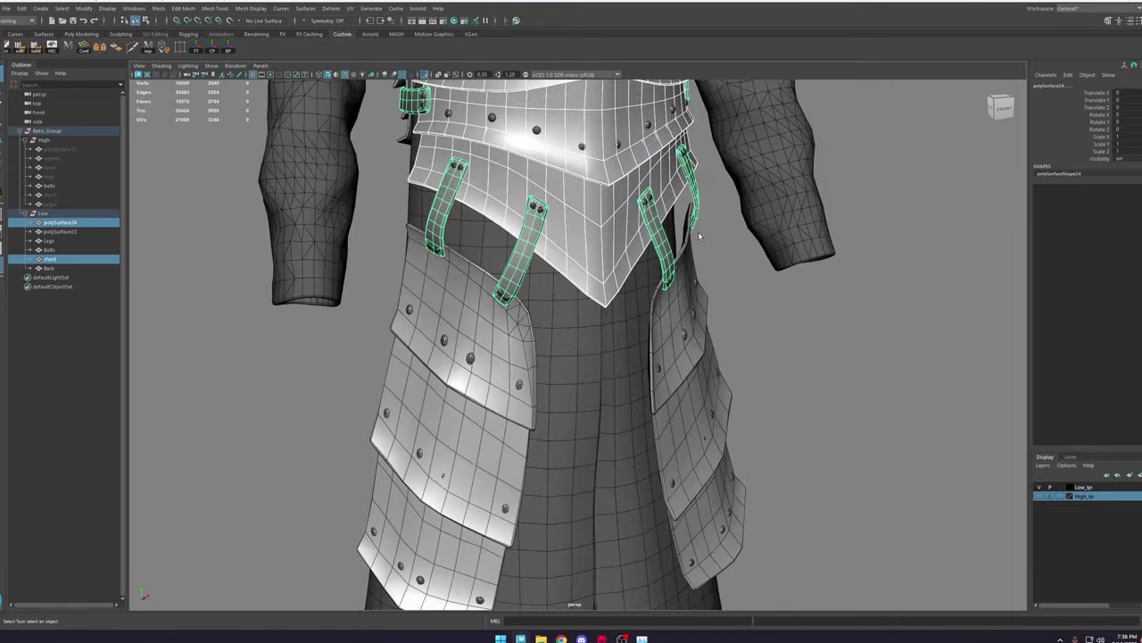
pyautogui.keyDown('alt'); pyautogui.moveTo(807, 230); pyautogui.dragTo(800, 275, button='middle'); pyautogui.keyUp('alt')
pyautogui.keyDown('alt'); pyautogui.moveTo(800, 275); pyautogui.dragTo(710, 268); pyautogui.keyUp('alt')
pyautogui.keyDown('alt'); pyautogui.moveTo(709, 268); pyautogui.dragTo(641, 211, button='right'); pyautogui.keyUp('alt')
pyautogui.click(734, 188)
pyautogui.keyDown('alt'); pyautogui.moveTo(734, 188); pyautogui.dragTo(660, 211, button='middle'); pyautogui.keyUp('alt')
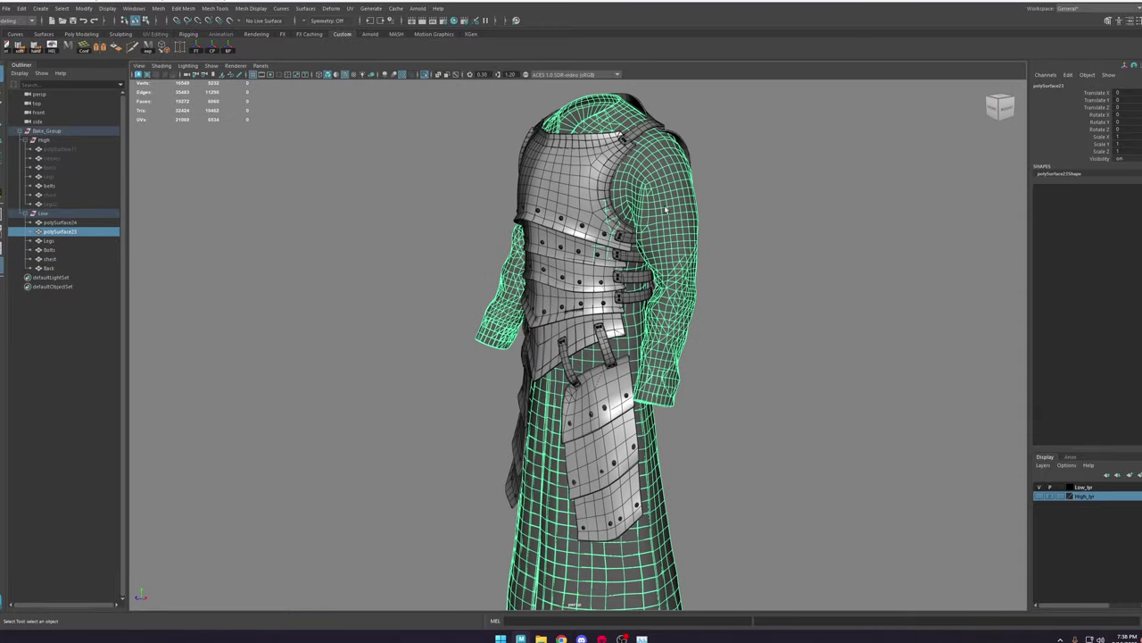
pyautogui.moveTo(616, 204)
pyautogui.keyDown('alt'); pyautogui.mouseDown()
pyautogui.moveTo(681, 192)
pyautogui.moveTo(636, 193)
pyautogui.mouseUp(); pyautogui.keyUp('alt')
pyautogui.keyDown('alt'); pyautogui.moveTo(607, 195); pyautogui.dragTo(681, 204, button='right'); pyautogui.keyUp('alt')
pyautogui.keyDown('alt'); pyautogui.moveTo(681, 204); pyautogui.dragTo(445, 216); pyautogui.keyUp('alt')
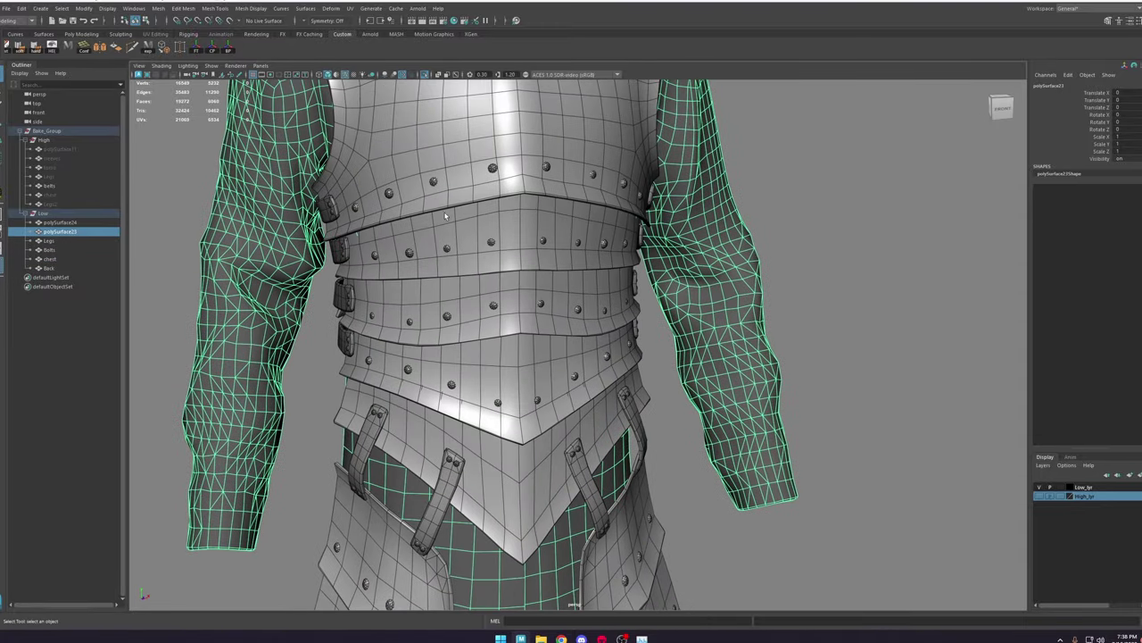
# Step: Rename polySurface23 to 'Clothes' and place polySurface24 below it in the hierarchy
pyautogui.click(59, 224)
pyautogui.click(66, 232)
pyautogui.doubleClick(69, 232)
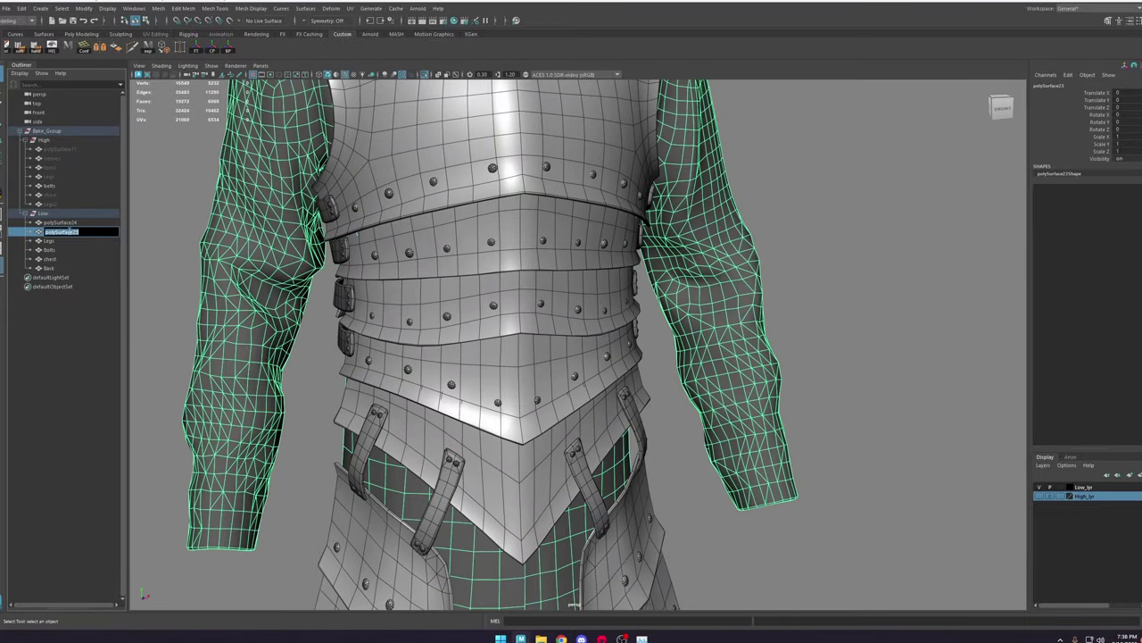
pyautogui.write('Clothes')
pyautogui.press('Return')
pyautogui.click(55, 223)
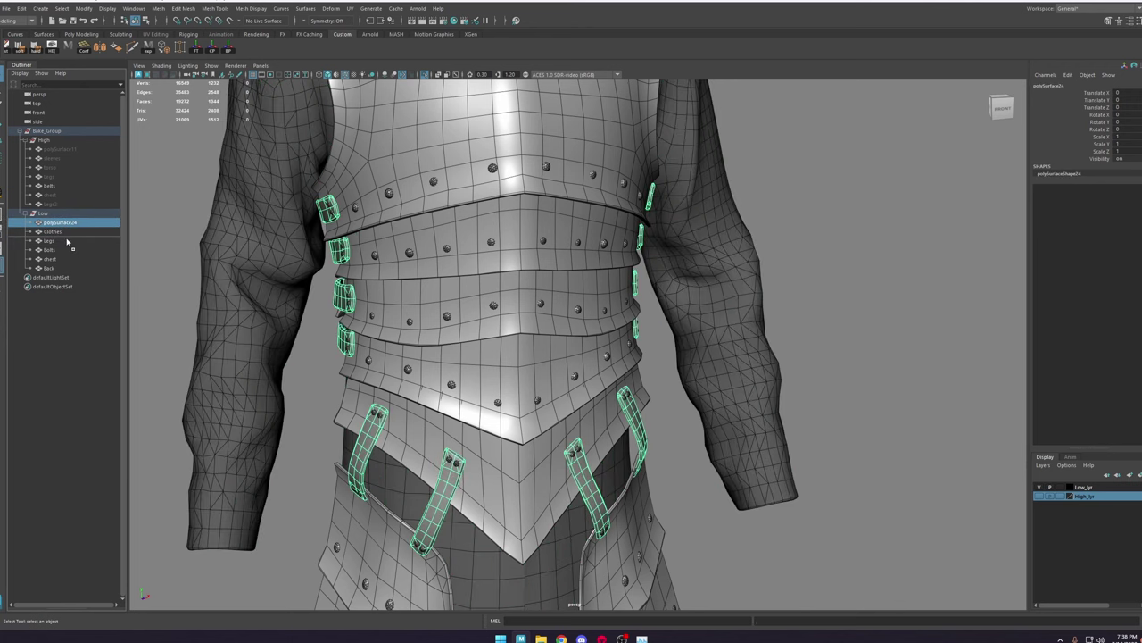
pyautogui.moveTo(67, 239); pyautogui.dragTo(60, 226)
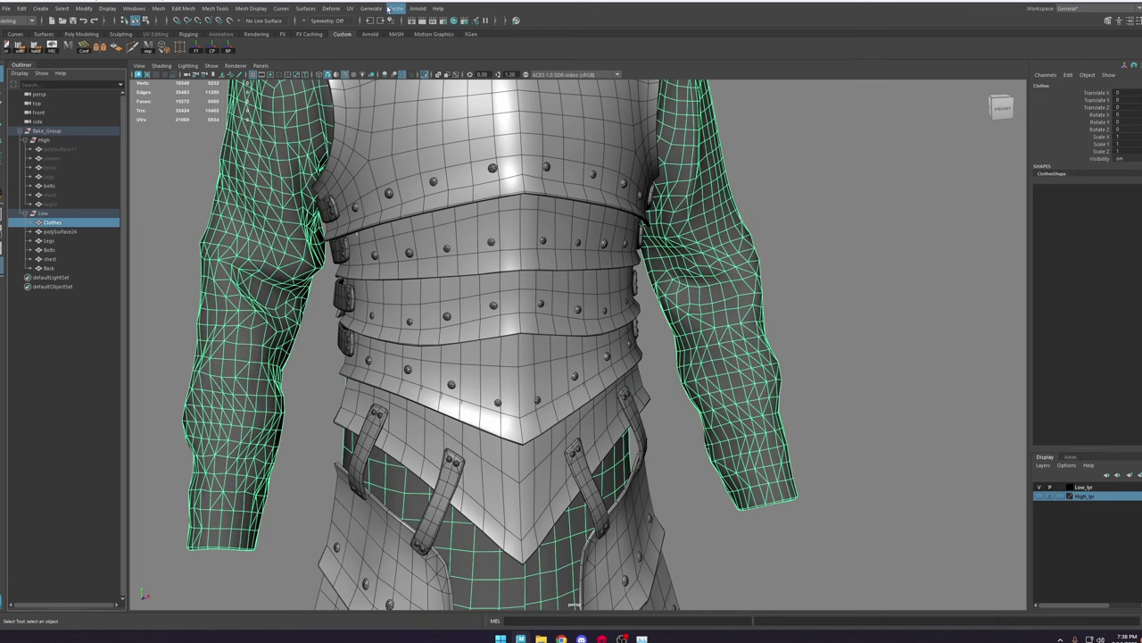
# Step: Move the left sleeve UV shell up-left and the right sleeve shell to the right
pyautogui.click(352, 8)
pyautogui.click(375, 28)
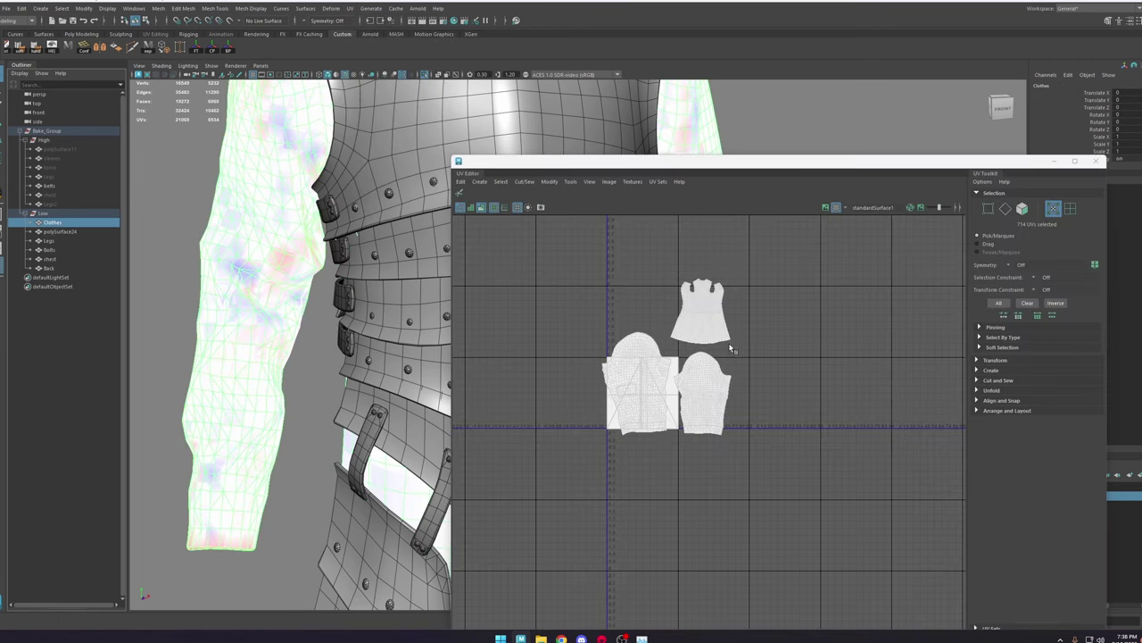
pyautogui.click(653, 354)
pyautogui.scroll(5, 701, 364)
pyautogui.moveTo(681, 332); pyautogui.dragTo(680, 360, button='right')
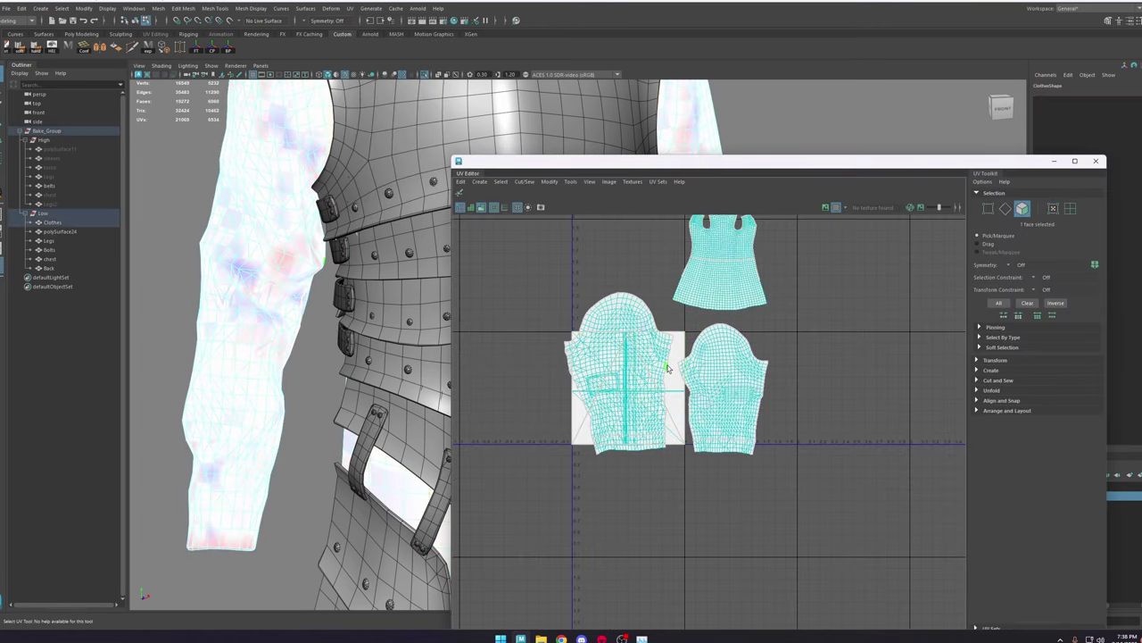
pyautogui.doubleClick(624, 362)
pyautogui.press('w')
pyautogui.moveTo(617, 378); pyautogui.dragTo(463, 299)
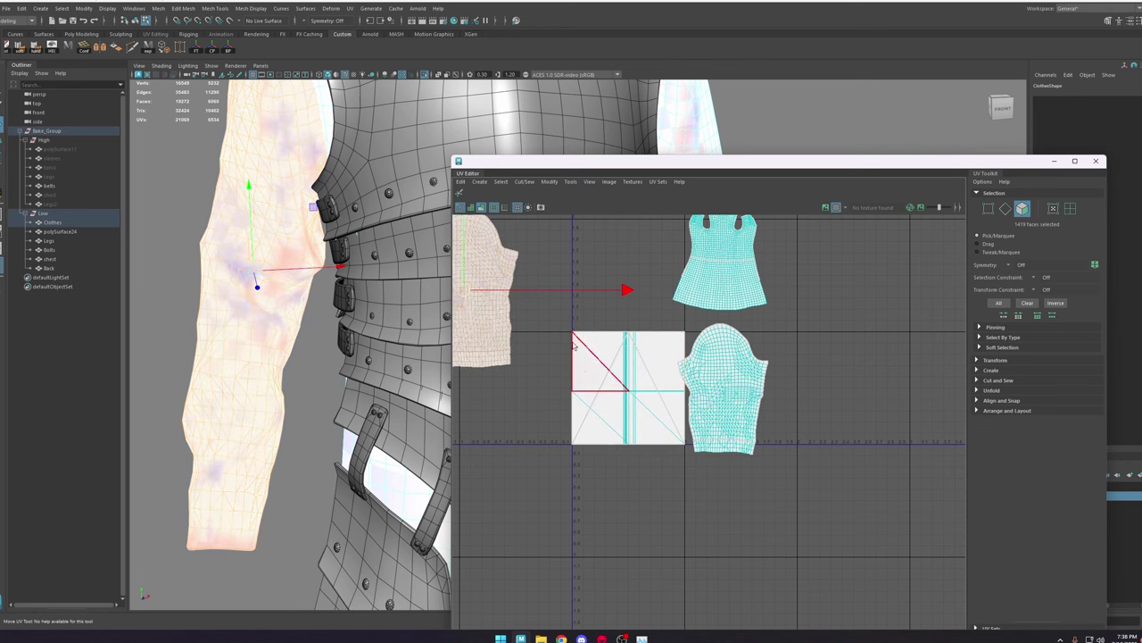
pyautogui.doubleClick(724, 375)
pyautogui.moveTo(730, 393); pyautogui.dragTo(895, 404)
pyautogui.moveTo(703, 461); pyautogui.dragTo(683, 439)
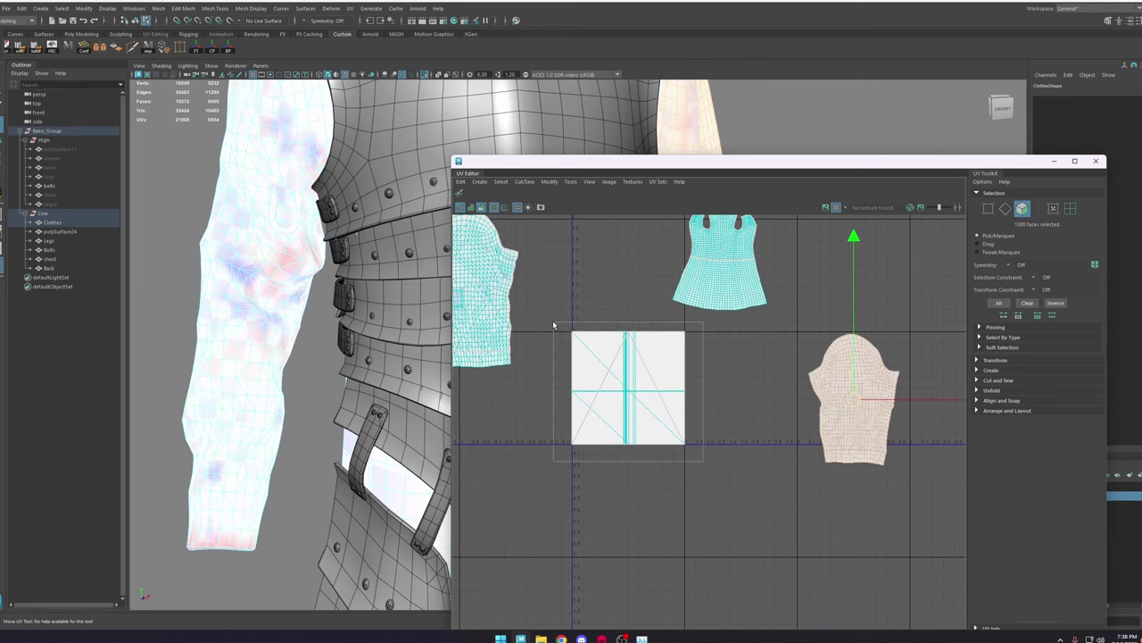
# Step: Frame the collar faces and isolate the robe mesh in the viewport
pyautogui.moveTo(553, 323); pyautogui.dragTo(552, 322)
pyautogui.press('f')
pyautogui.scroll(-5, 390, 291)
pyautogui.keyDown('alt'); pyautogui.moveTo(390, 291); pyautogui.dragTo(232, 288, button='middle'); pyautogui.keyUp('alt')
pyautogui.keyDown('alt'); pyautogui.moveTo(232, 287); pyautogui.dragTo(525, 224, button='right'); pyautogui.keyUp('alt')
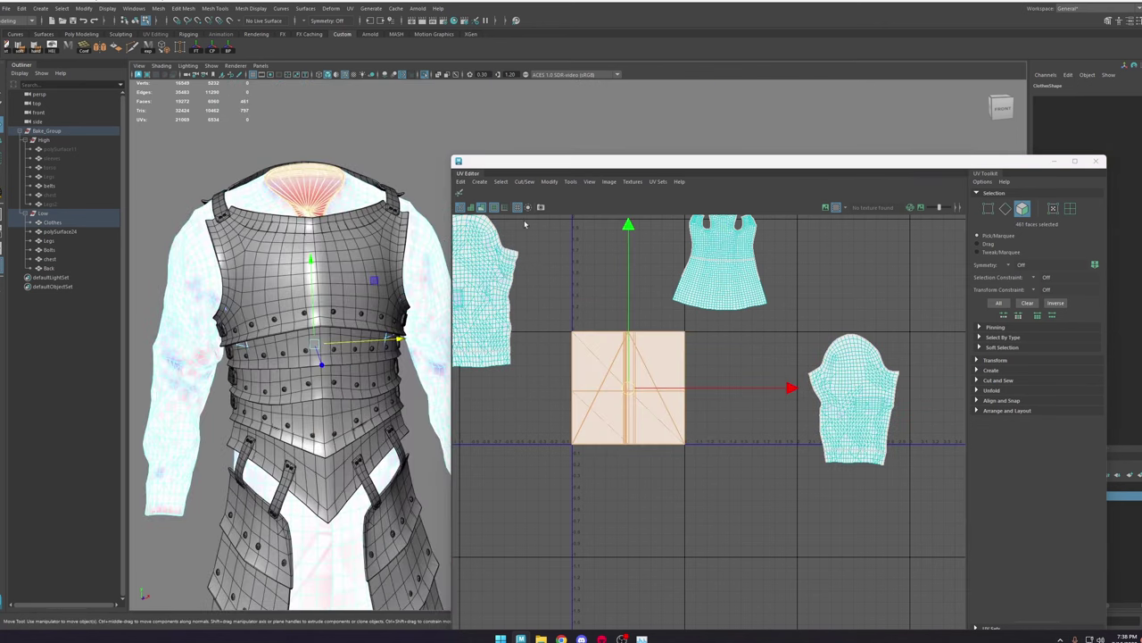
pyautogui.moveTo(407, 217); pyautogui.dragTo(468, 155, button='right')
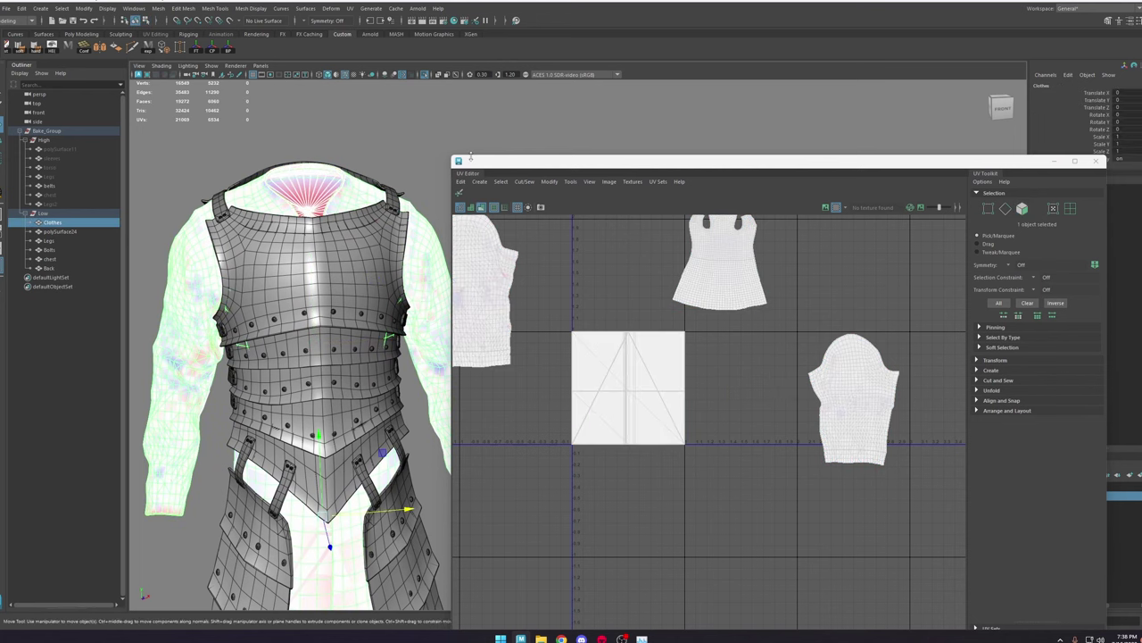
pyautogui.click(426, 78)
pyautogui.click(554, 117)
pyautogui.click(442, 294)
pyautogui.keyDown('alt'); pyautogui.moveTo(665, 323); pyautogui.dragTo(713, 307, button='middle'); pyautogui.keyUp('alt')
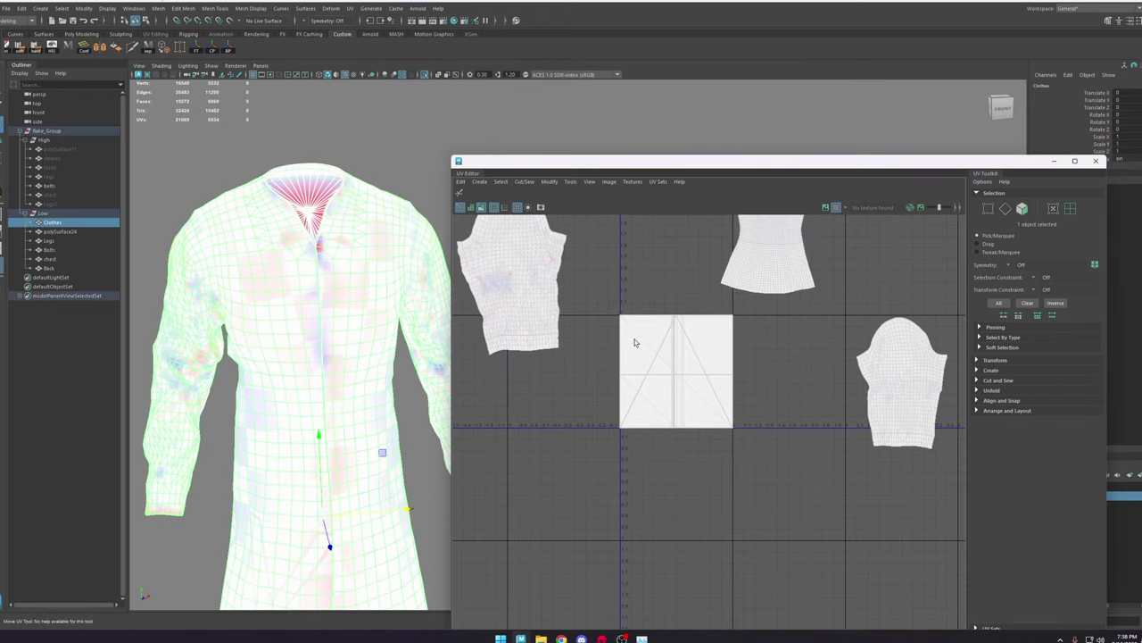
# Step: Re-project the central square shell's collar faces and select the four resulting collar shells
pyautogui.moveTo(635, 342); pyautogui.dragTo(639, 393, button='right')
pyautogui.moveTo(764, 471); pyautogui.dragTo(595, 303)
pyautogui.keyDown('shift'); pyautogui.moveTo(667, 296); pyautogui.dragTo(742, 264, button='right'); pyautogui.keyUp('shift')
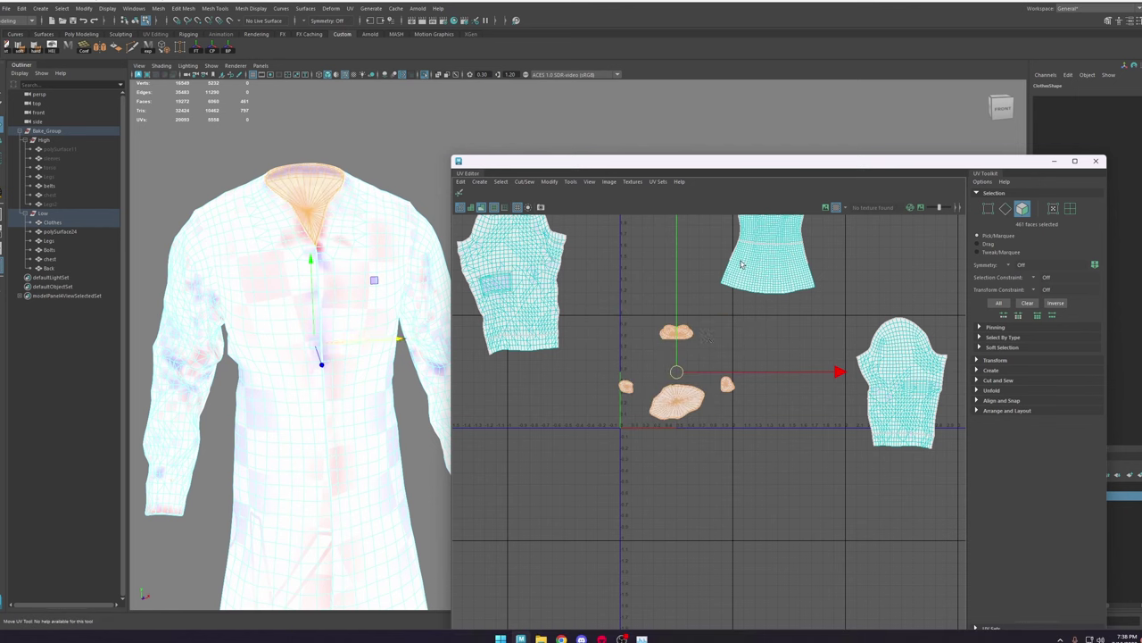
pyautogui.scroll(5, 665, 376)
pyautogui.moveTo(690, 390); pyautogui.dragTo(797, 355, button='right')
pyautogui.scroll(5, 766, 375)
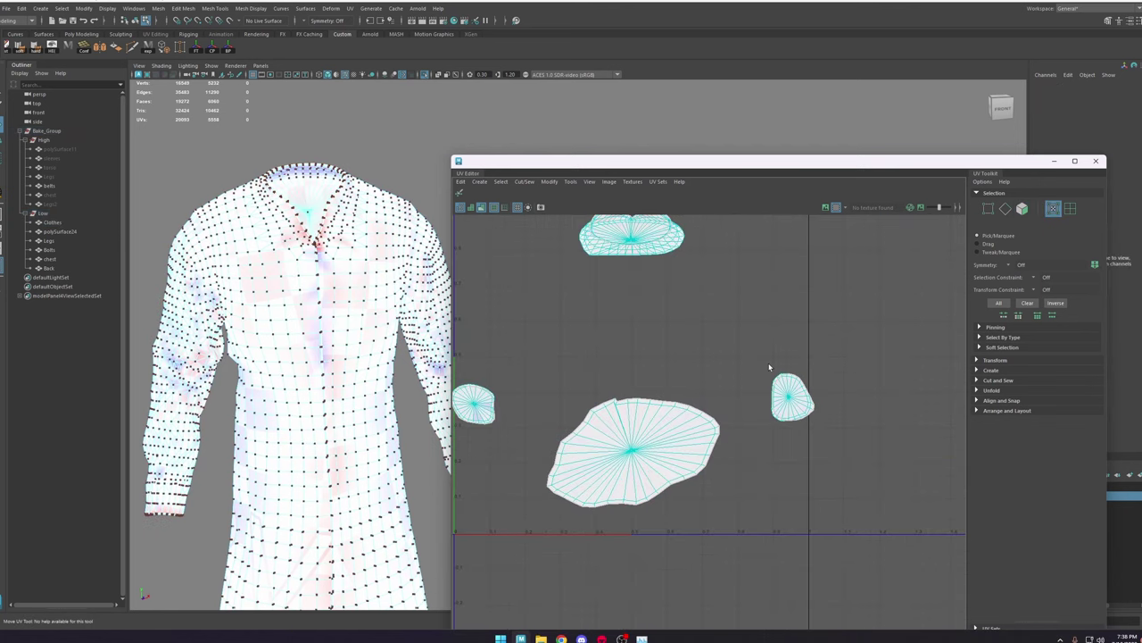
pyautogui.scroll(-7, 759, 367)
pyautogui.doubleClick(713, 314)
pyautogui.moveTo(811, 445); pyautogui.dragTo(597, 284)
# Step: Try the unfold brush on the collar shells, then return to face selection
pyautogui.click(459, 193)
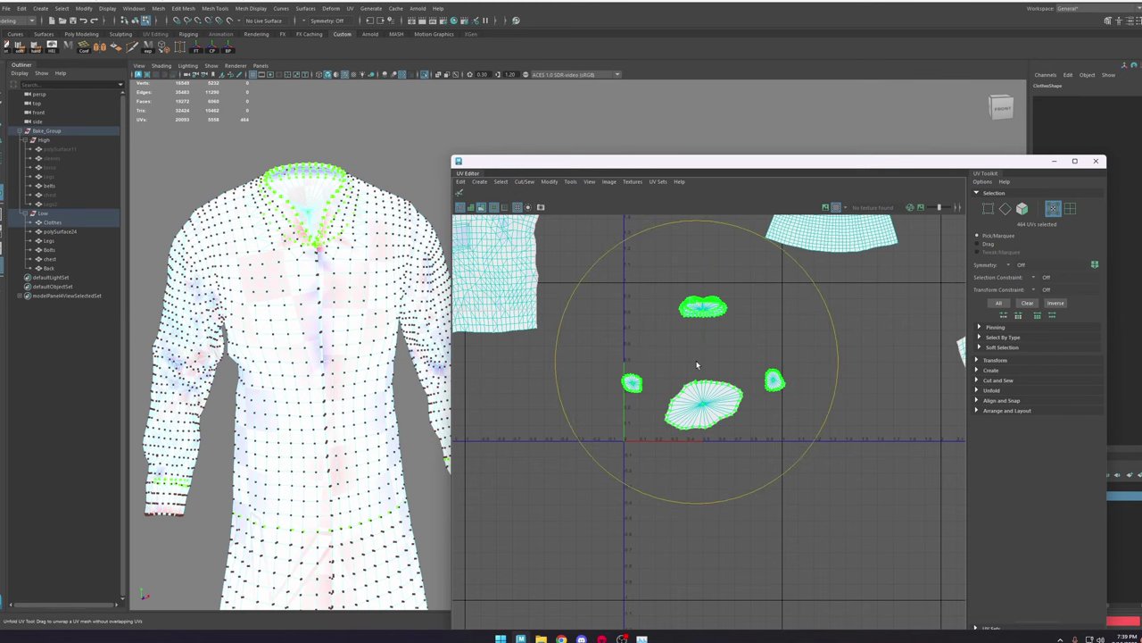
pyautogui.moveTo(827, 164); pyautogui.dragTo(556, 104)
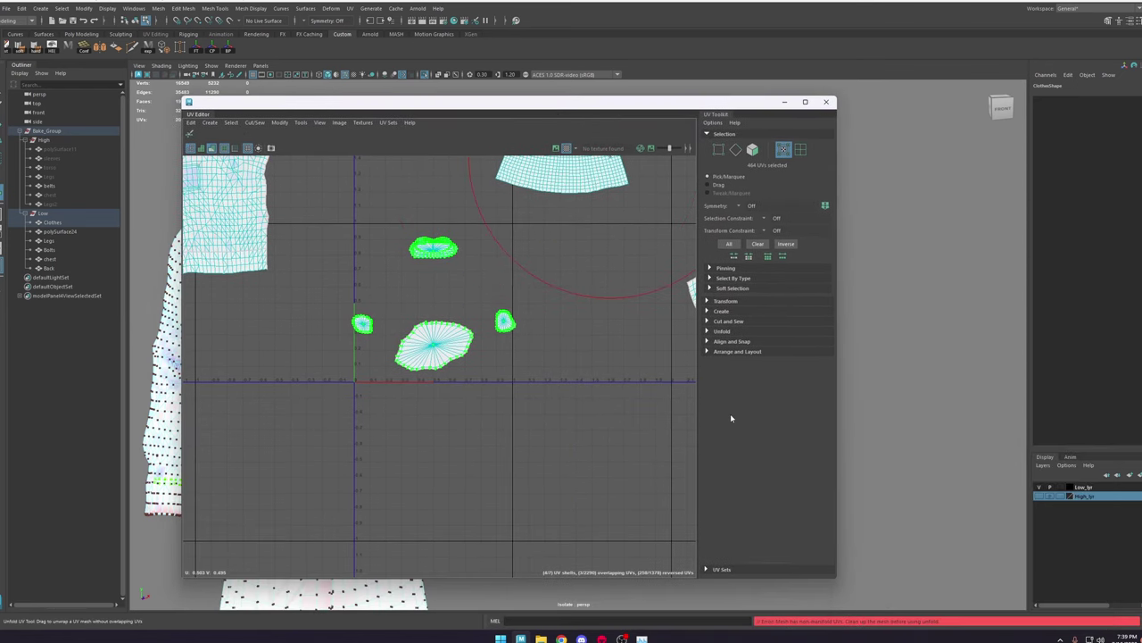
pyautogui.moveTo(501, 107)
pyautogui.mouseDown()
pyautogui.moveTo(791, 99)
pyautogui.moveTo(772, 96)
pyautogui.mouseUp()
pyautogui.press('q')
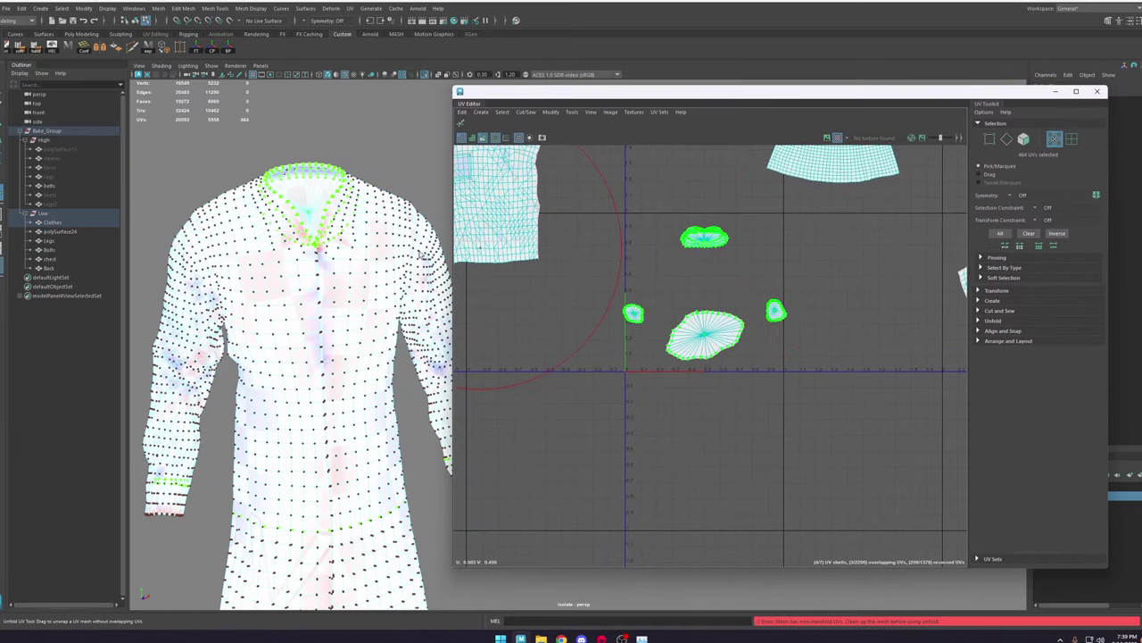
pyautogui.scroll(-3, 408, 295)
pyautogui.keyDown('alt'); pyautogui.moveTo(408, 295); pyautogui.dragTo(354, 239, button='middle'); pyautogui.keyUp('alt')
pyautogui.press('w')
pyautogui.moveTo(356, 238); pyautogui.dragTo(358, 262, button='right')
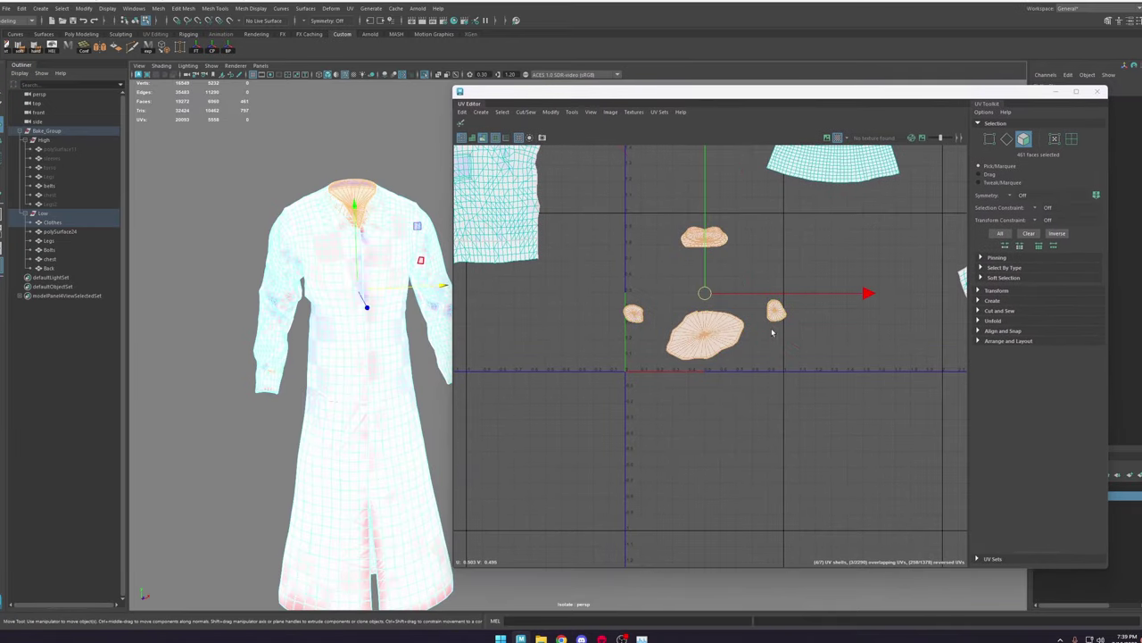
# Step: Remap the large lower collar shell into a larger unfolded shell
pyautogui.doubleClick(717, 337)
pyautogui.moveTo(858, 424); pyautogui.dragTo(615, 202)
pyautogui.keyDown('shift'); pyautogui.moveTo(700, 251); pyautogui.dragTo(752, 208, button='right'); pyautogui.keyUp('shift')
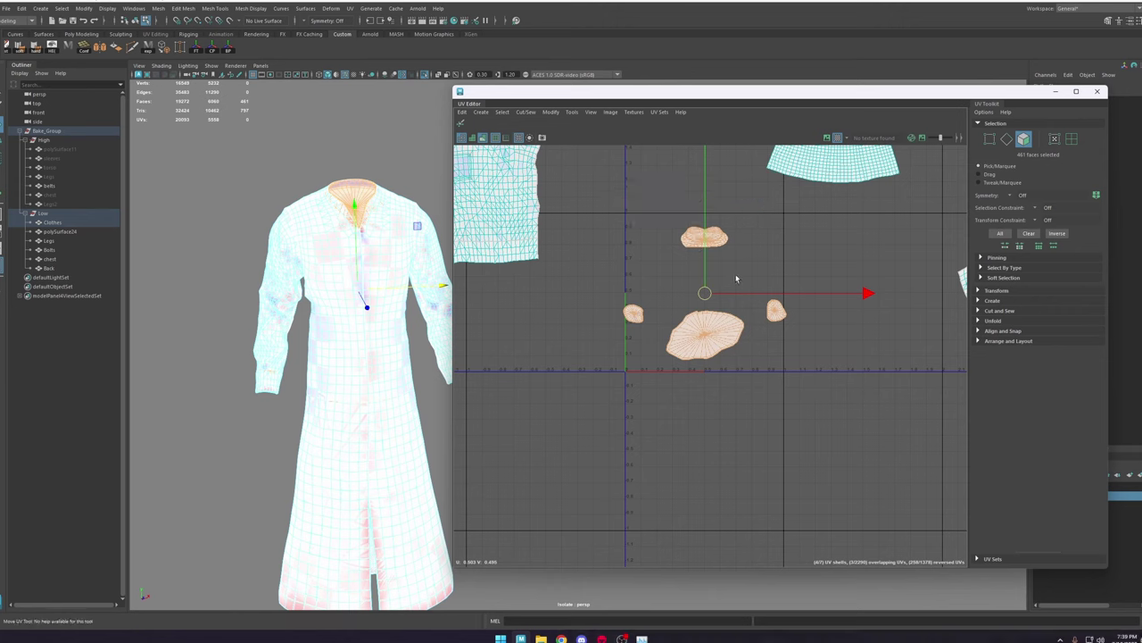
pyautogui.click(737, 279)
pyautogui.doubleClick(721, 353)
pyautogui.keyDown('shift'); pyautogui.moveTo(710, 318); pyautogui.dragTo(758, 272, button='right'); pyautogui.keyUp('shift')
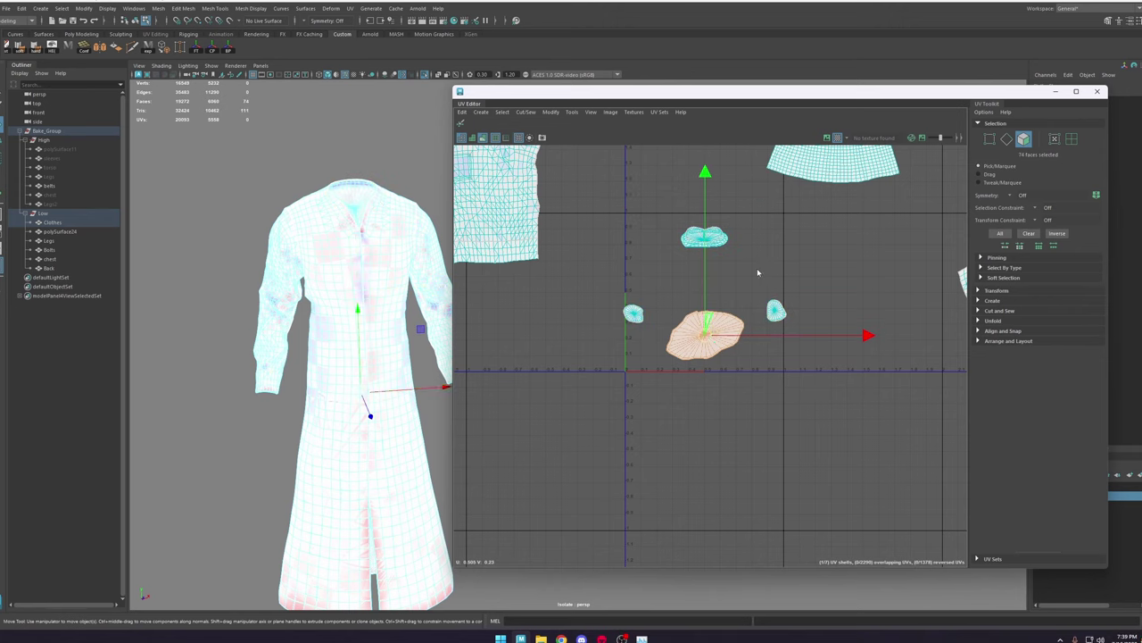
pyautogui.moveTo(709, 292); pyautogui.dragTo(649, 425)
pyautogui.press('g')
# Step: Unfold the small right collar shell into a rounded shell and move it right
pyautogui.moveTo(828, 345); pyautogui.dragTo(719, 300)
pyautogui.hotkey('shift', ',')
pyautogui.doubleClick(704, 304)
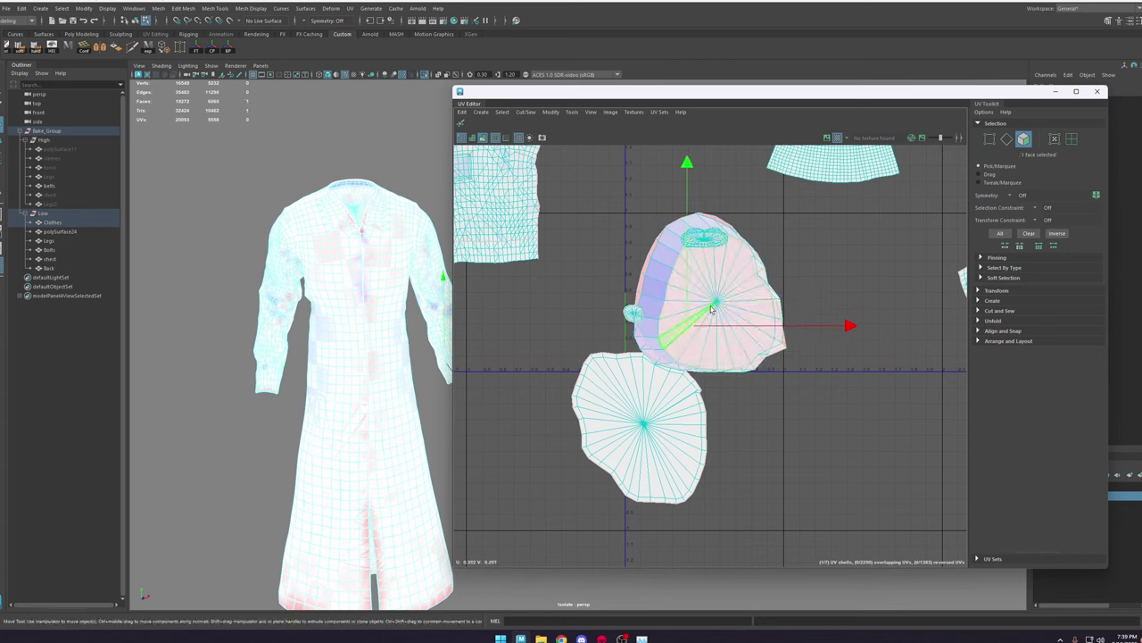
pyautogui.click(634, 314)
pyautogui.press('g')
pyautogui.moveTo(711, 288); pyautogui.dragTo(845, 371)
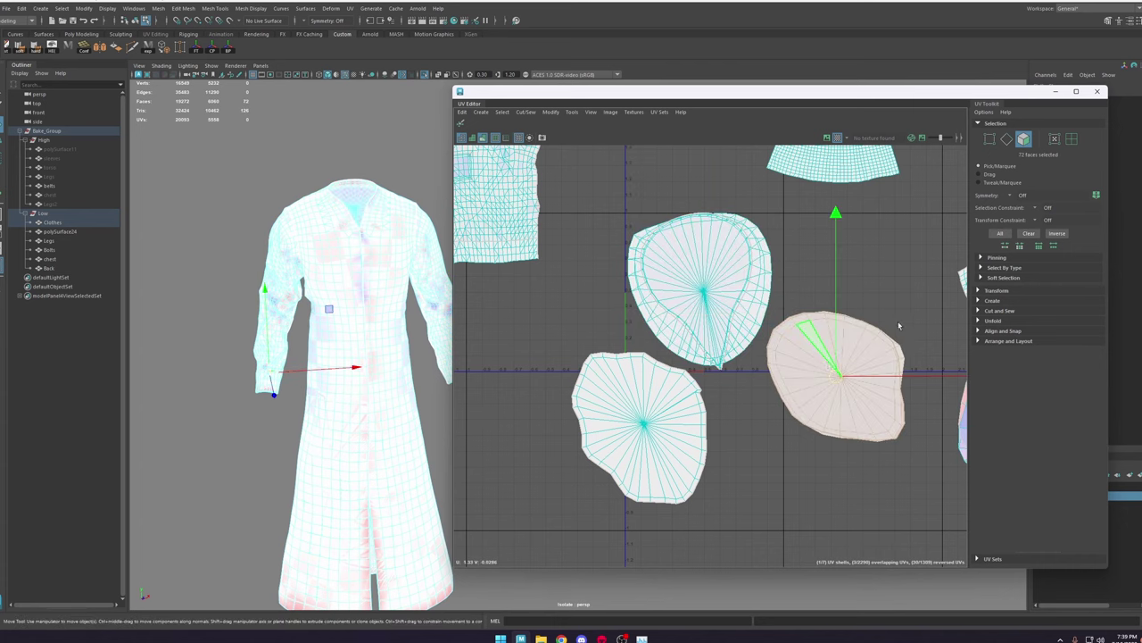
# Step: Select the whole dress UV shell and move it left and down
pyautogui.hotkey('ctrl', 'F12')
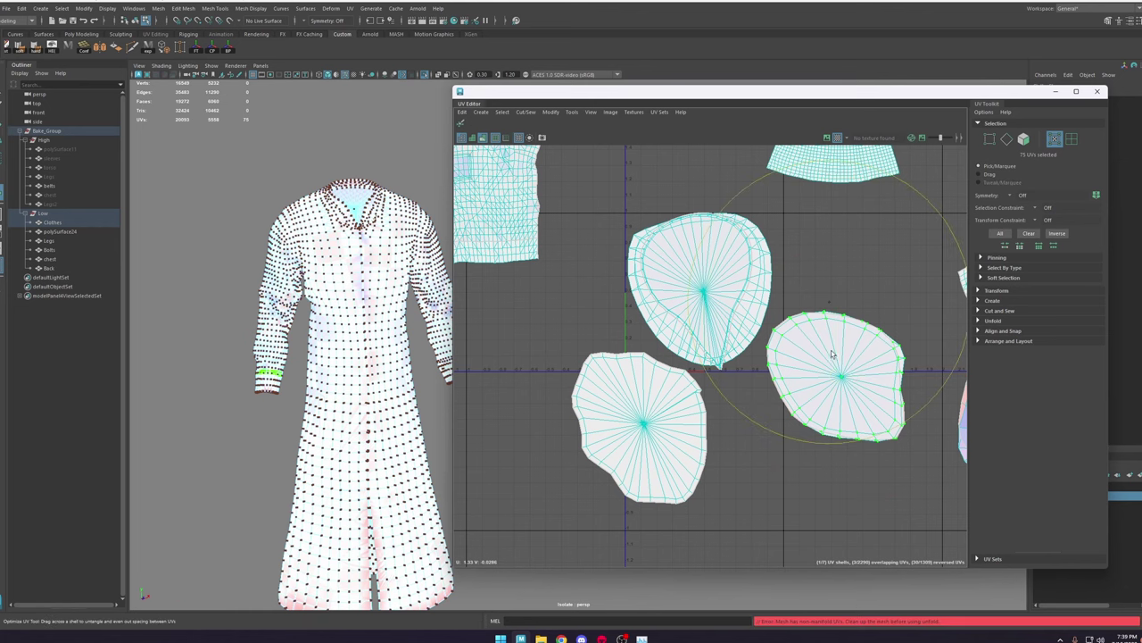
pyautogui.scroll(-4, 791, 295)
pyautogui.scroll(8, 818, 220)
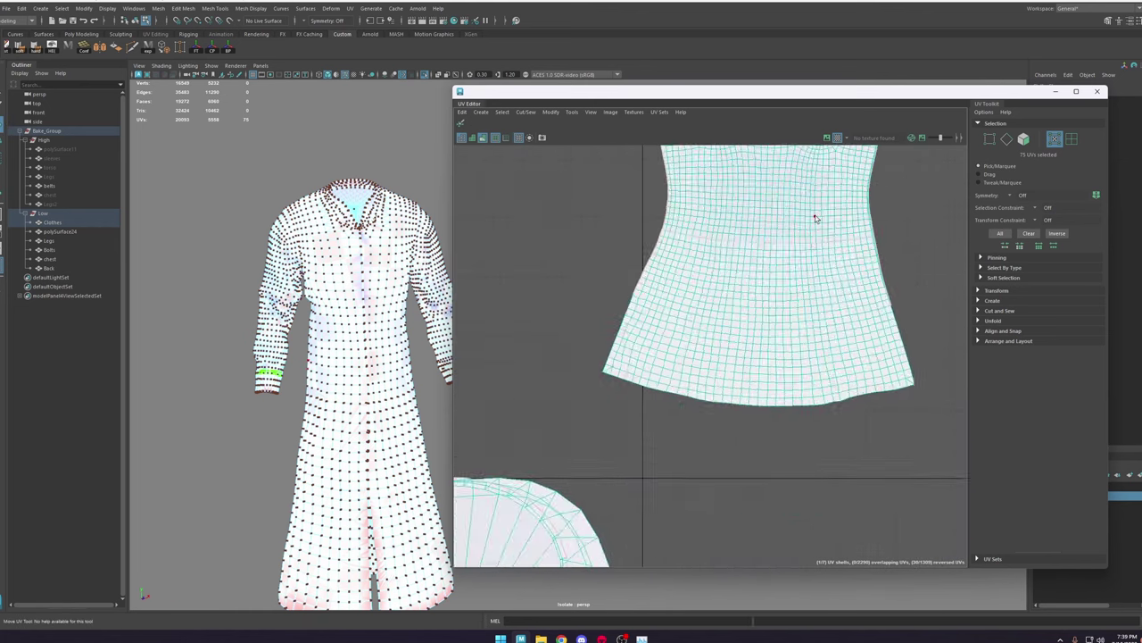
pyautogui.doubleClick(795, 299)
pyautogui.scroll(1, 741, 266)
pyautogui.moveTo(731, 249); pyautogui.dragTo(673, 264)
# Step: Switch the UV Editor to checker shading and go back to the UV move tool
pyautogui.scroll(-5, 673, 264)
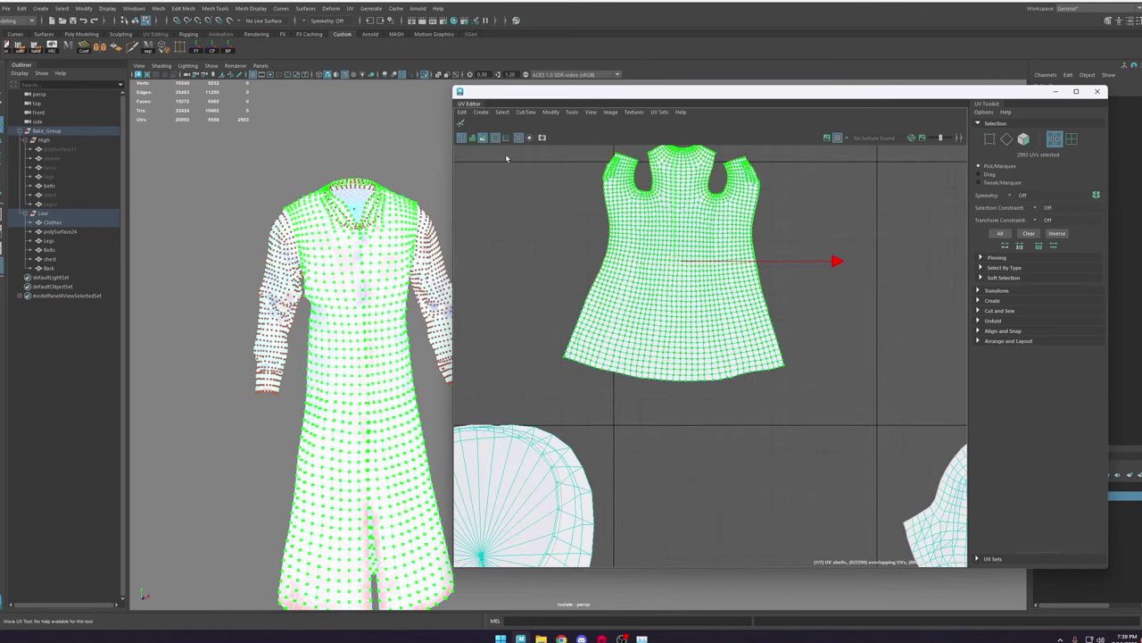
pyautogui.click(482, 139)
pyautogui.click(462, 124)
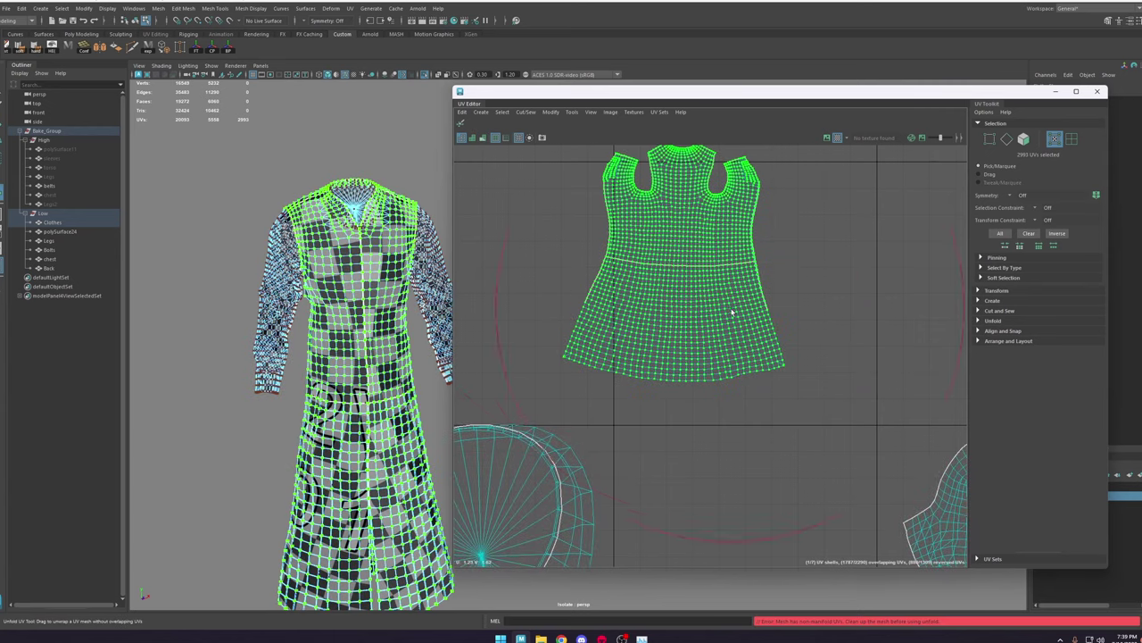
pyautogui.scroll(-5, 685, 298)
pyautogui.press('w')
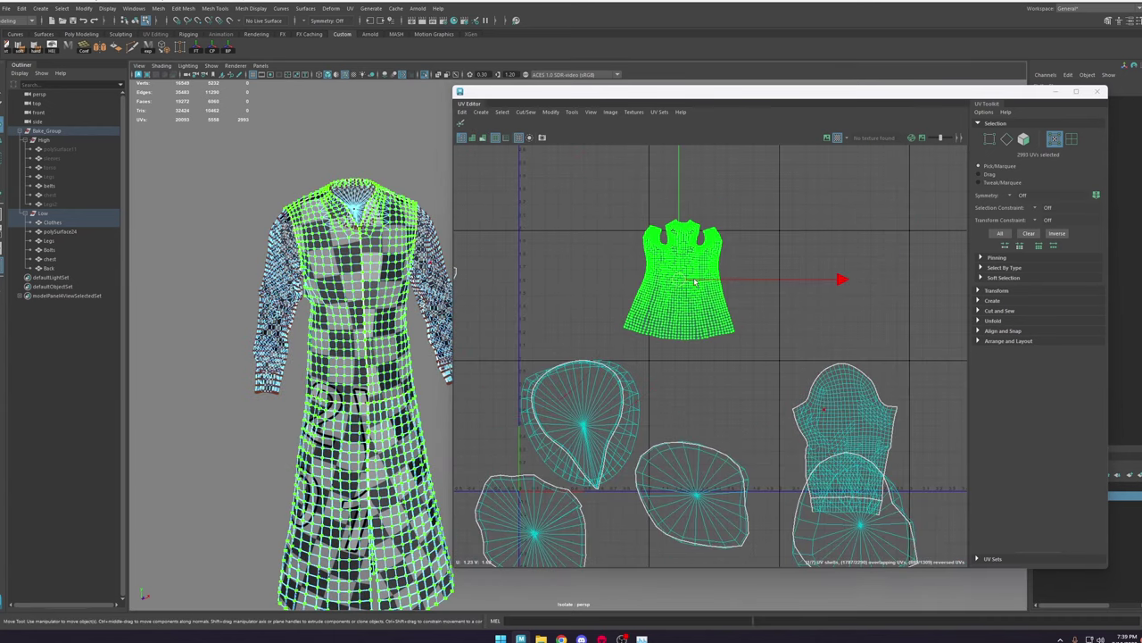
pyautogui.keyDown('alt'); pyautogui.moveTo(690, 305); pyautogui.dragTo(714, 306, button='middle'); pyautogui.keyUp('alt')
# Step: Move the right sleeve UV shell upward and re-project the sleeve's faces
pyautogui.click(867, 512)
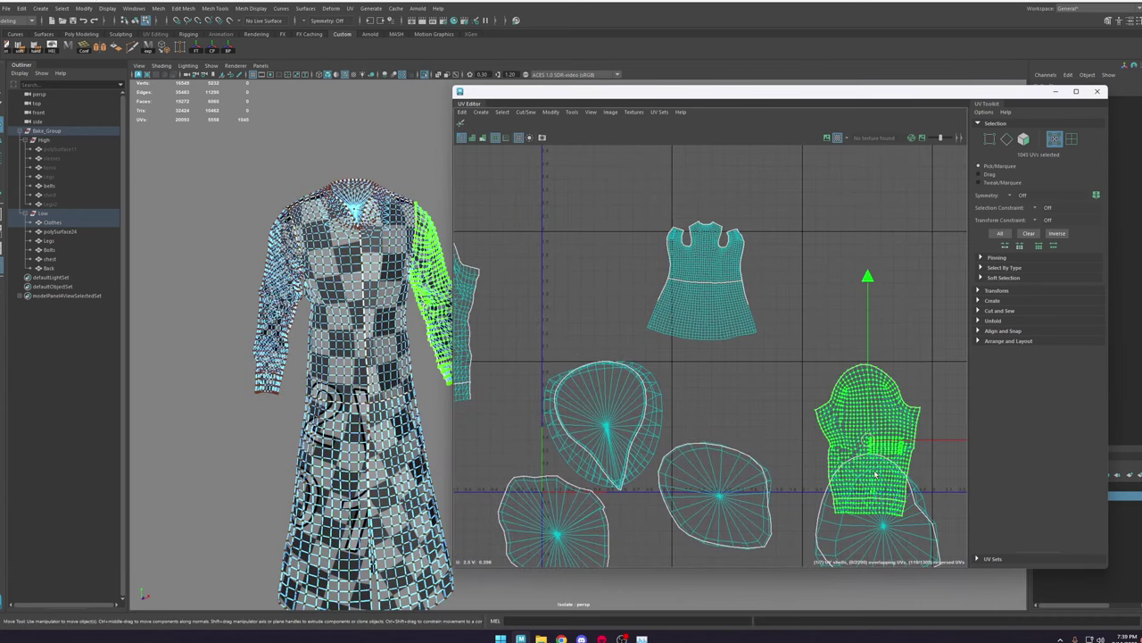
pyautogui.moveTo(868, 441); pyautogui.dragTo(846, 305)
pyautogui.moveTo(846, 305); pyautogui.dragTo(852, 349, button='right')
pyautogui.doubleClick(853, 350)
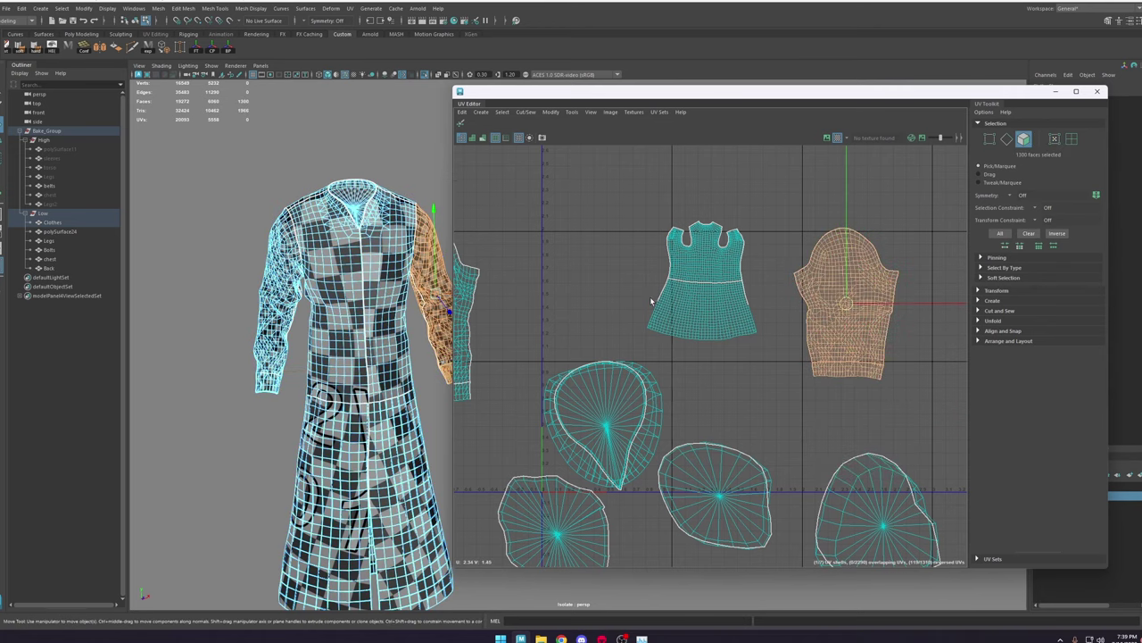
pyautogui.scroll(-5, 653, 302)
pyautogui.keyDown('shift'); pyautogui.moveTo(693, 306); pyautogui.dragTo(736, 258, button='right'); pyautogui.keyUp('shift')
# Step: Repeat the projection on the left sleeve and body shells, shifting the body shell up-right
pyautogui.doubleClick(515, 324)
pyautogui.press('g')
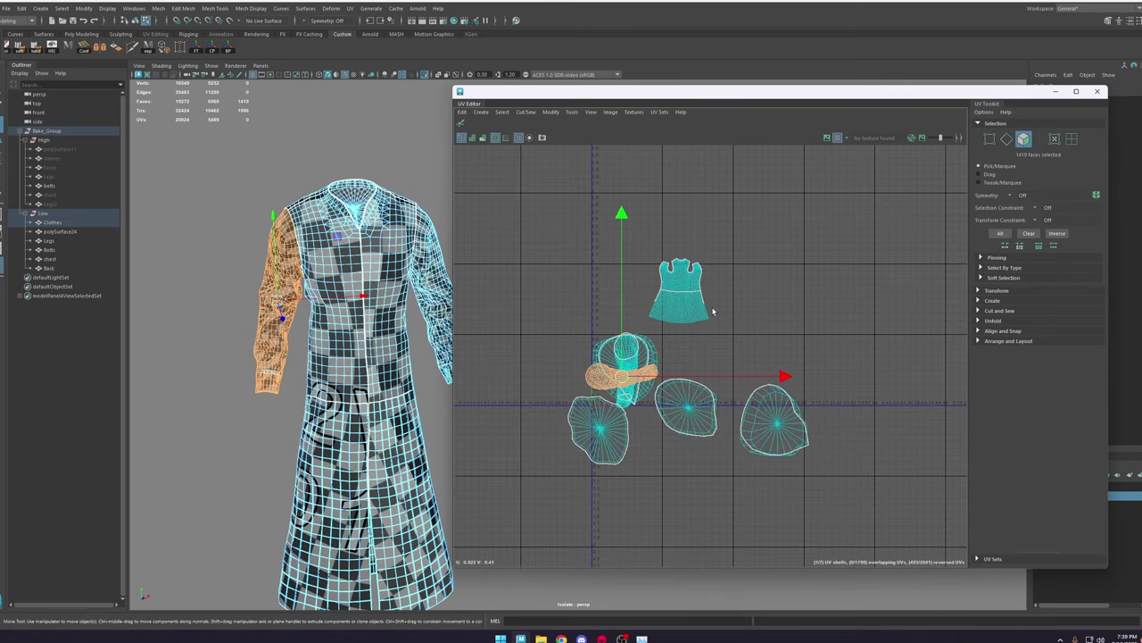
pyautogui.doubleClick(692, 303)
pyautogui.press('g')
pyautogui.moveTo(627, 369); pyautogui.dragTo(831, 277)
# Step: Select the lower-right cuff shell's UVs, attempt to unfold it, and frame the cuff in 3D
pyautogui.moveTo(605, 324); pyautogui.dragTo(647, 325, button='right')
pyautogui.doubleClick(786, 450)
pyautogui.click(462, 125)
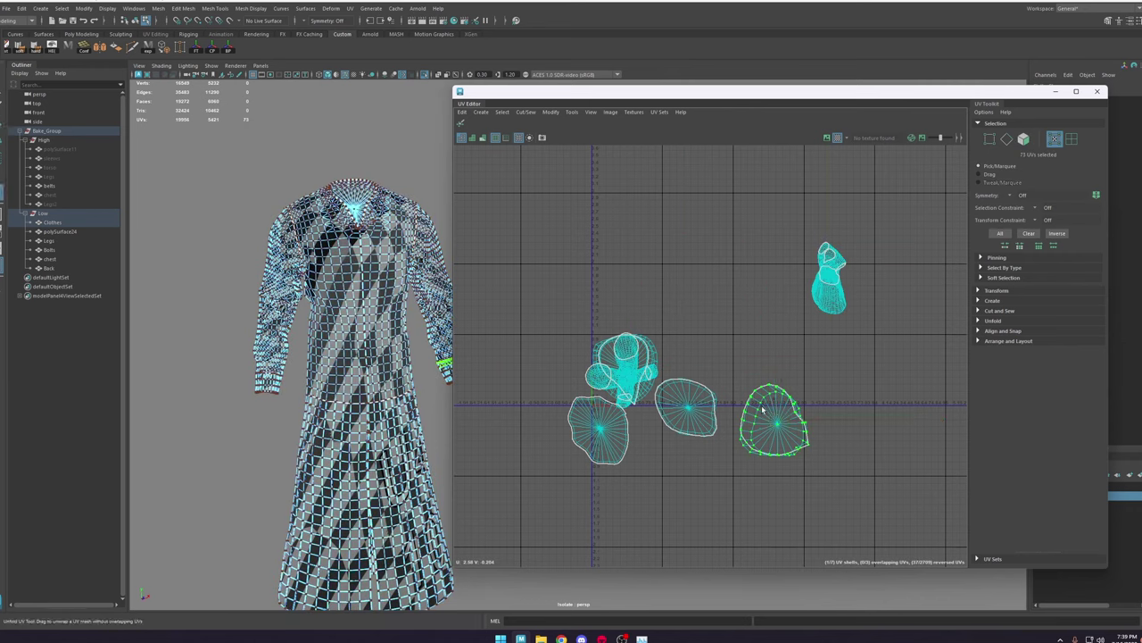
pyautogui.moveTo(759, 403); pyautogui.dragTo(775, 443)
pyautogui.press('w')
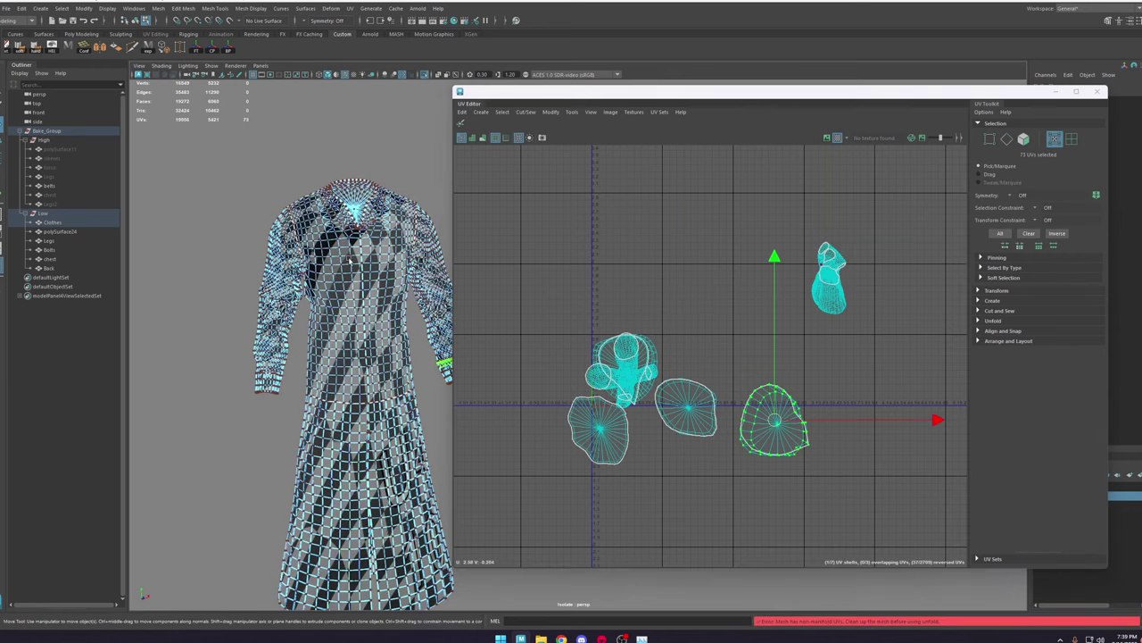
pyautogui.press('f')
pyautogui.keyDown('alt'); pyautogui.moveTo(679, 348); pyautogui.dragTo(384, 289, button='middle'); pyautogui.keyUp('alt')
pyautogui.keyDown('alt'); pyautogui.moveTo(214, 292); pyautogui.dragTo(201, 268, button='right'); pyautogui.keyUp('alt')
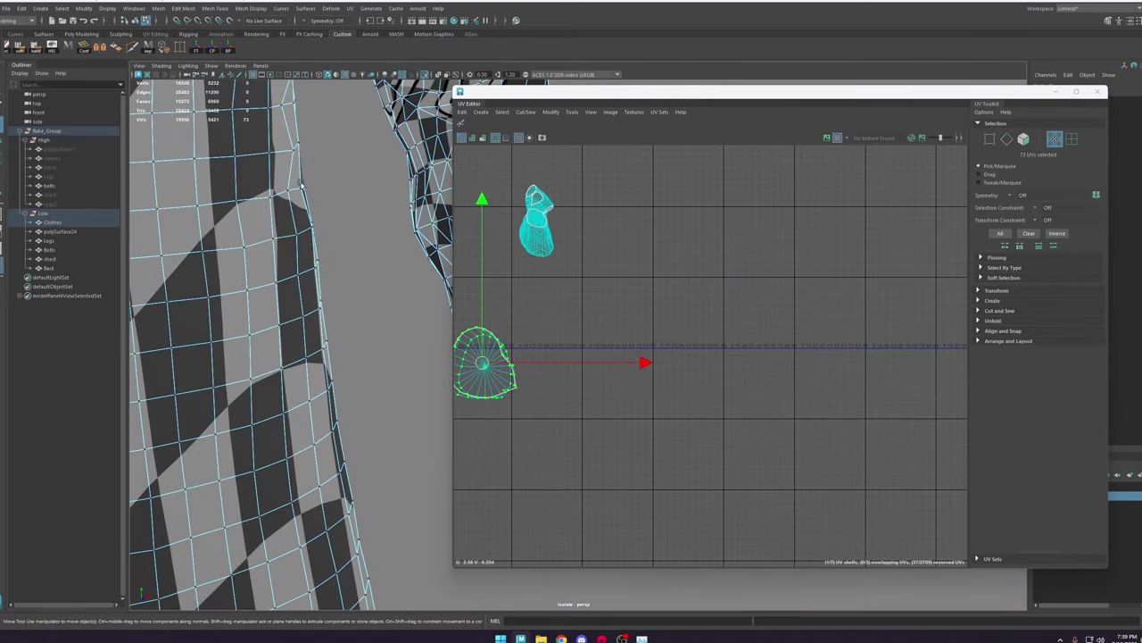
pyautogui.keyDown('alt'); pyautogui.moveTo(268, 232); pyautogui.dragTo(511, 283); pyautogui.keyUp('alt')
# Step: Undo the recent UV edits back to the earlier cuff selection
pyautogui.hotkey('ctrl', 'z')
pyautogui.hotkey('ctrl', 'z')
pyautogui.hotkey('ctrl', 'z')
pyautogui.hotkey('ctrl', 'z')
pyautogui.hotkey('ctrl', 'z')
pyautogui.hotkey('ctrl', 'z')
pyautogui.hotkey('ctrl', 'z')
pyautogui.hotkey('ctrl', 'z')
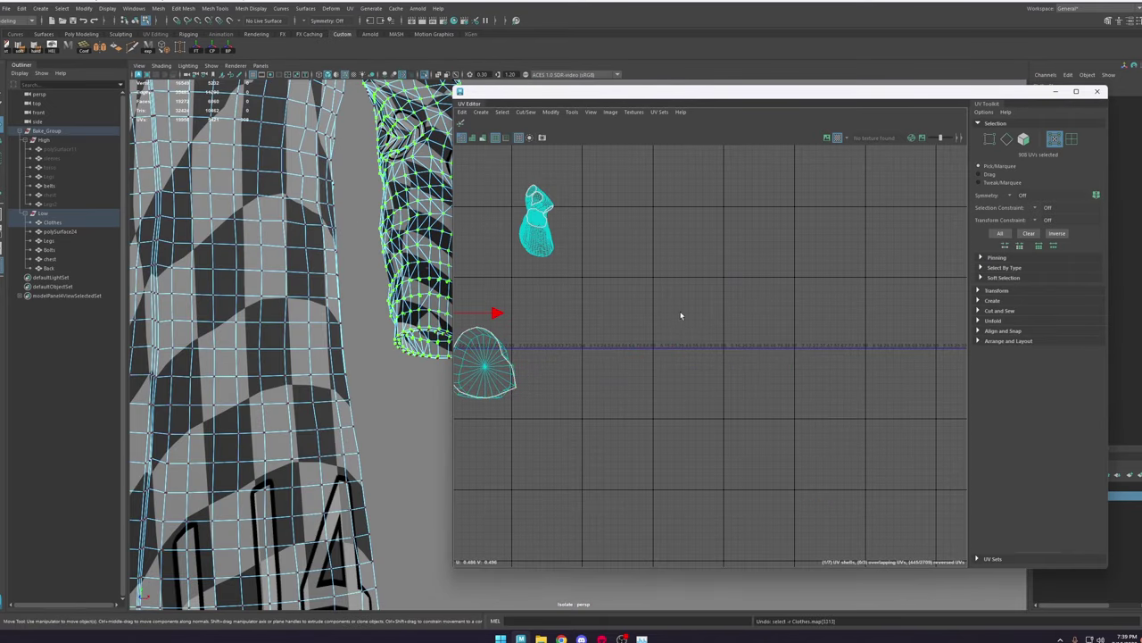
pyautogui.hotkey('ctrl', 'z')
pyautogui.scroll(-3, 615, 313)
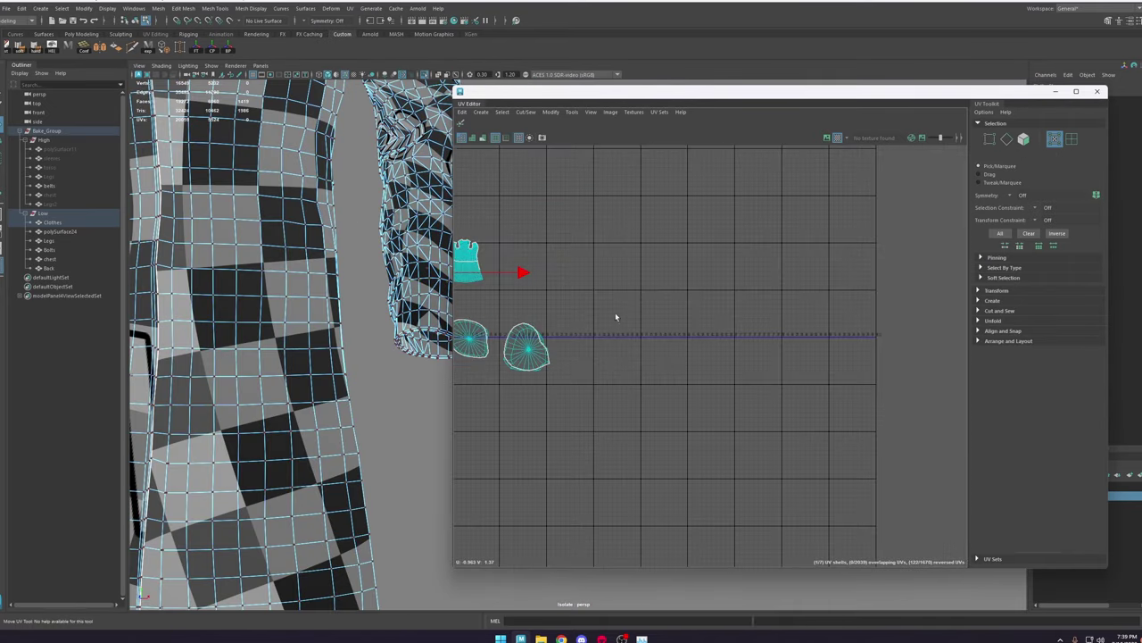
pyautogui.keyDown('alt'); pyautogui.moveTo(615, 313); pyautogui.dragTo(898, 317, button='middle'); pyautogui.keyUp('alt')
pyautogui.hotkey('ctrl', 'z')
pyautogui.hotkey('ctrl', 'z')
pyautogui.hotkey('ctrl', 'z')
pyautogui.hotkey('ctrl', 'z')
pyautogui.hotkey('ctrl', 'z')
pyautogui.hotkey('ctrl', 'z')
pyautogui.hotkey('ctrl', 'z')
pyautogui.hotkey('ctrl', 'z')
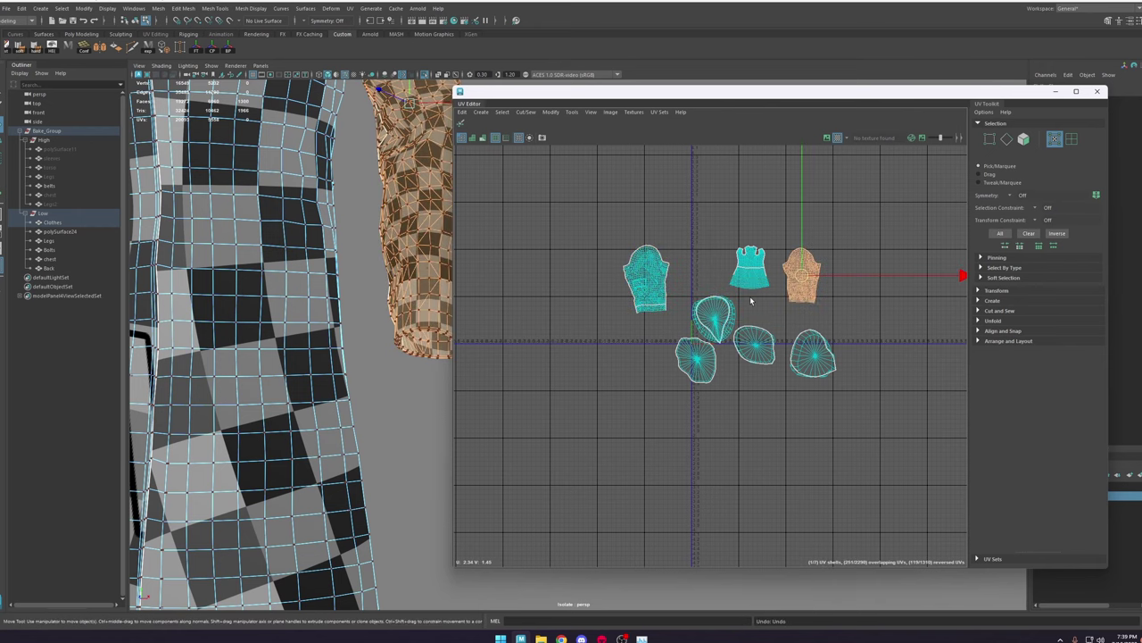
pyautogui.hotkey('ctrl', 'z')
pyautogui.hotkey('ctrl', 'z')
pyautogui.hotkey('ctrl', 'z')
pyautogui.hotkey('ctrl', 'z')
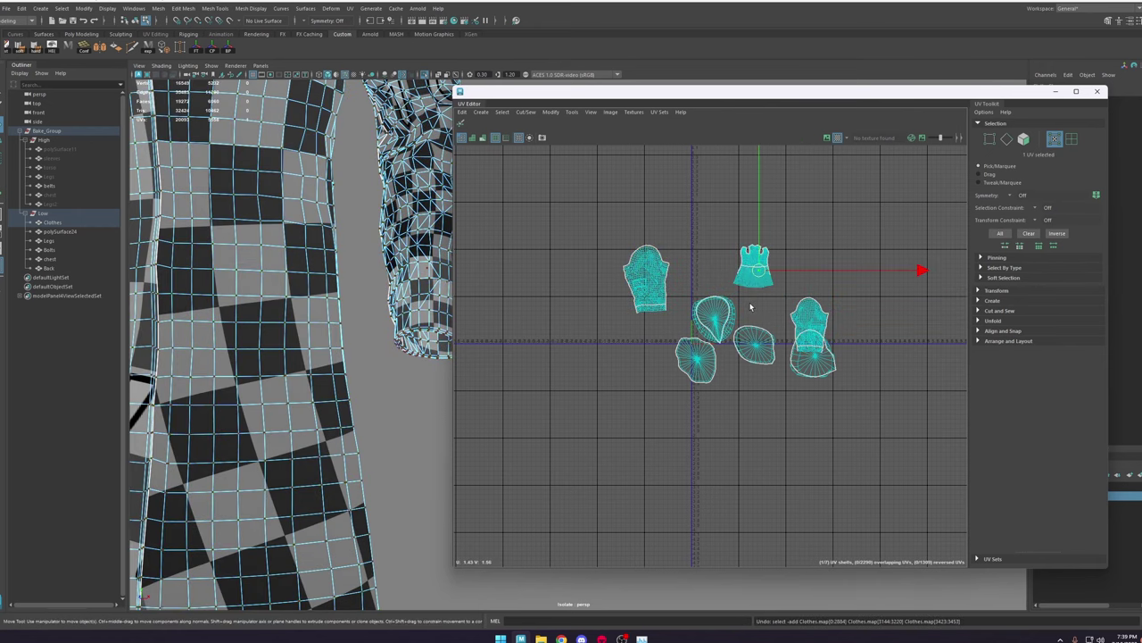
# Step: Return to object selection, drag the UV Editor corner inward, and zoom out to the full coat
pyautogui.press('F8')
pyautogui.keyDown('alt'); pyautogui.moveTo(356, 194); pyautogui.dragTo(441, 279, button='middle'); pyautogui.keyUp('alt')
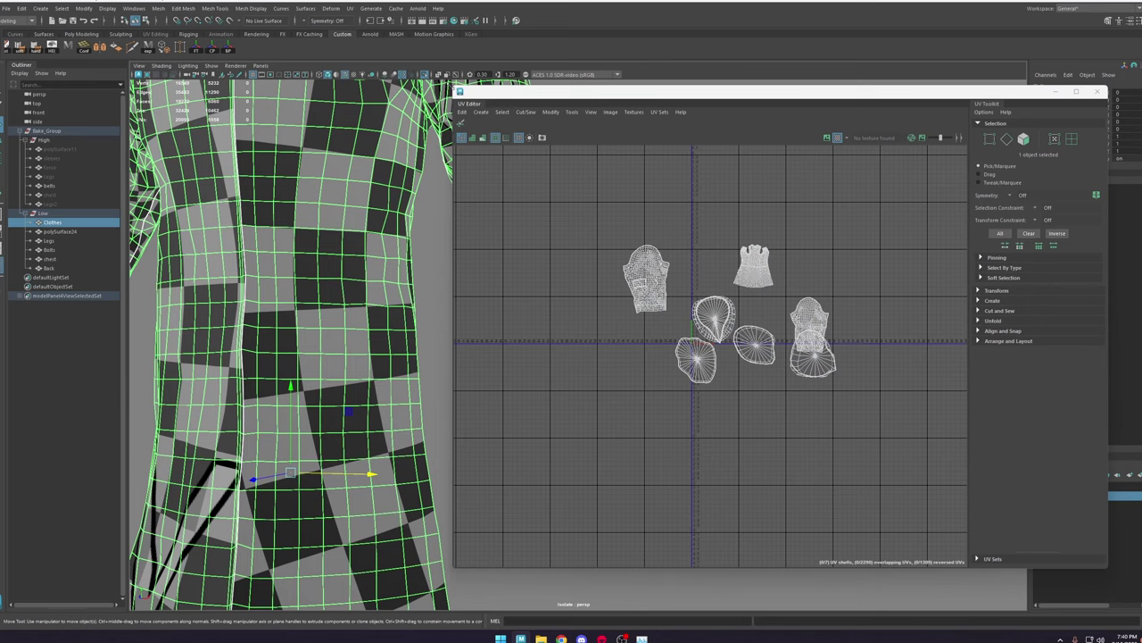
pyautogui.moveTo(453, 88); pyautogui.dragTo(690, 128)
pyautogui.keyDown('alt'); pyautogui.moveTo(589, 304); pyautogui.dragTo(562, 144, button='right'); pyautogui.keyUp('alt')
pyautogui.keyDown('alt'); pyautogui.moveTo(563, 144); pyautogui.dragTo(572, 150); pyautogui.keyUp('alt')
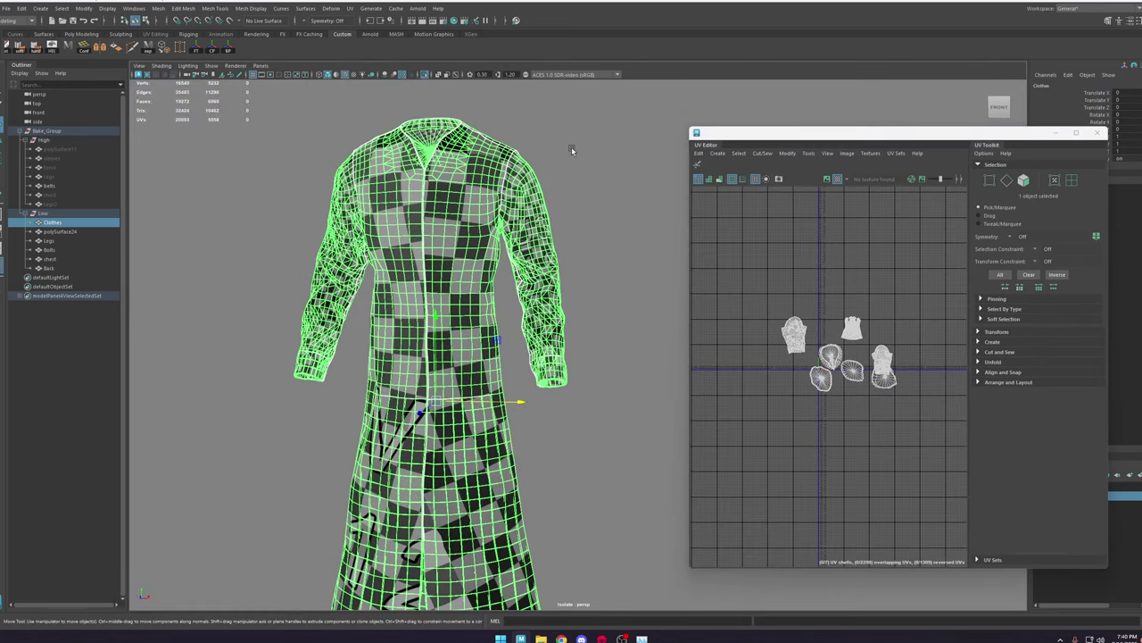
# Step: Run Mesh > Cleanup to select the coat's faces with more than 4 sides
pyautogui.click(158, 8)
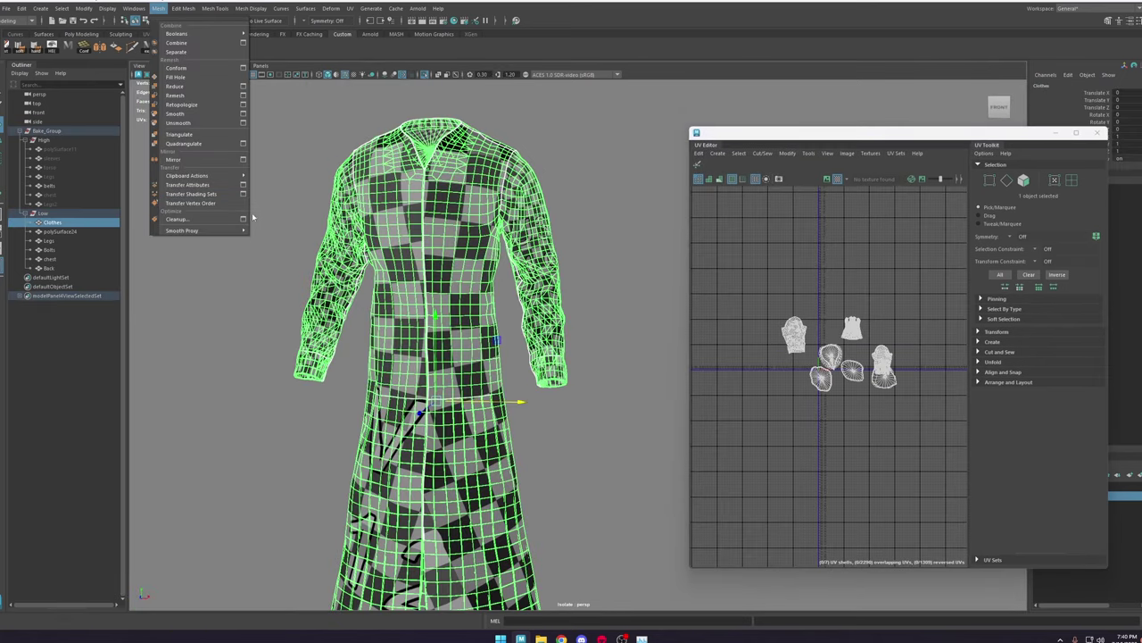
pyautogui.click(245, 219)
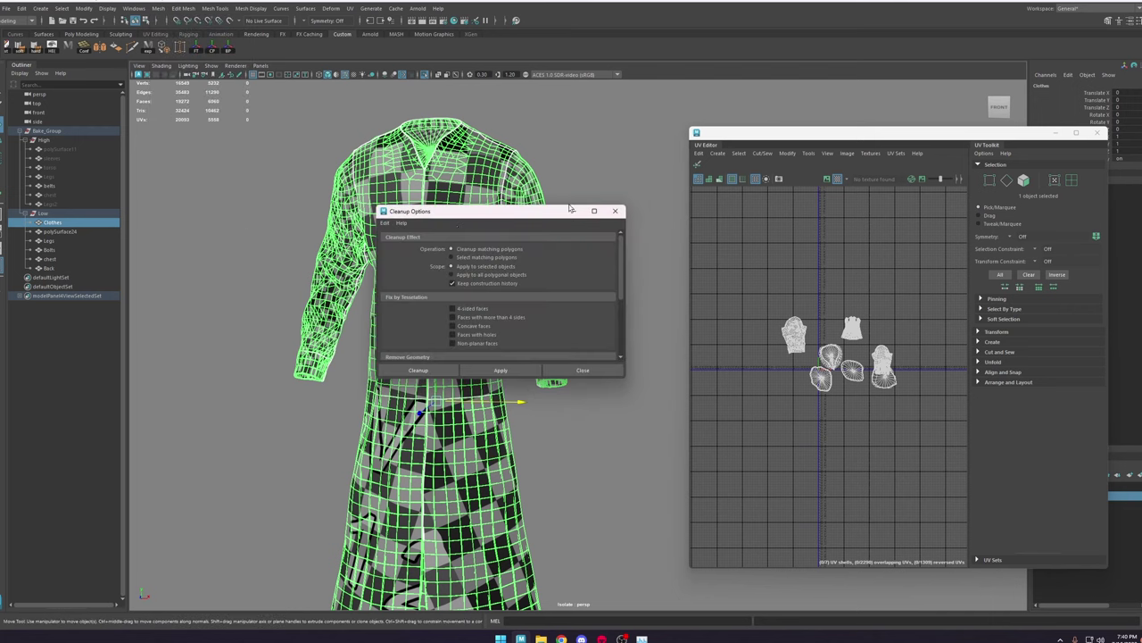
pyautogui.moveTo(515, 214); pyautogui.dragTo(595, 197)
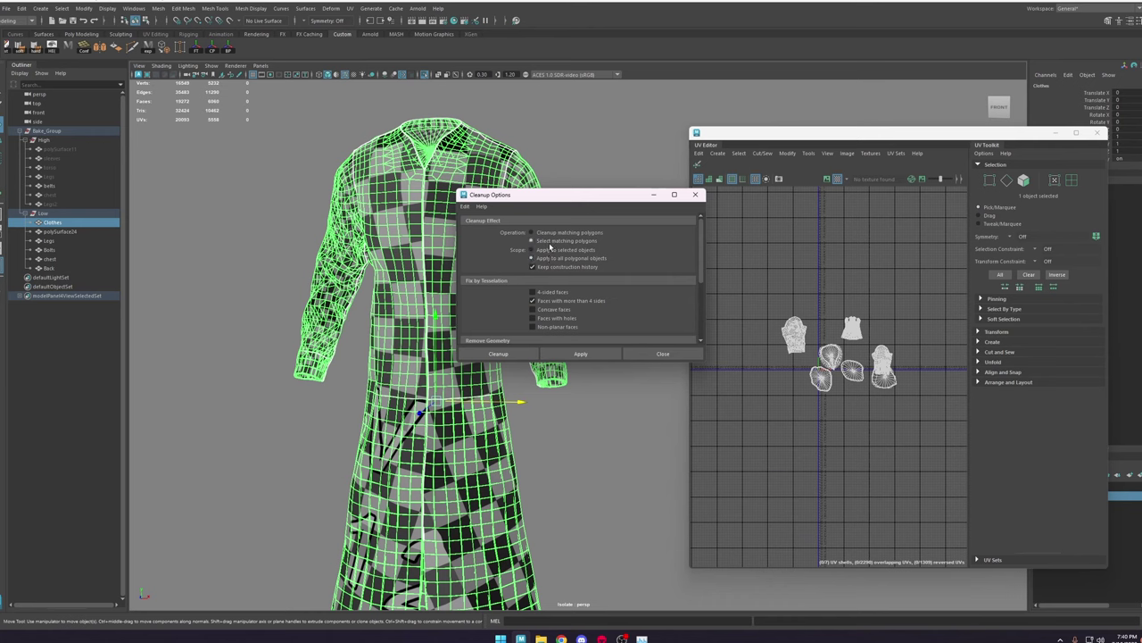
pyautogui.scroll(-4, 627, 287)
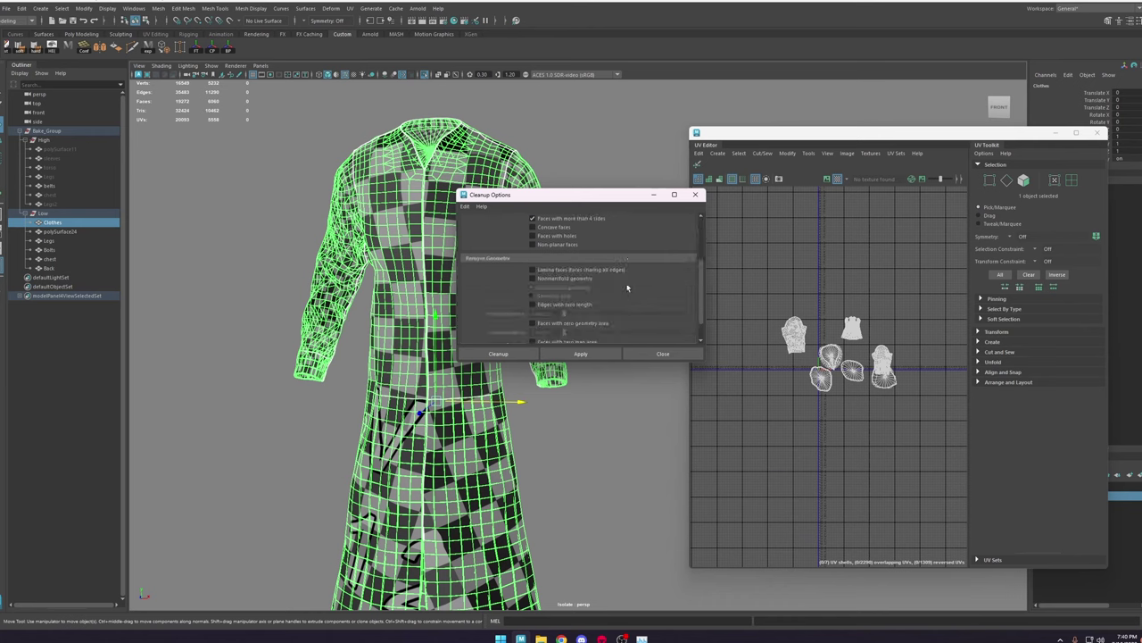
pyautogui.scroll(4, 628, 287)
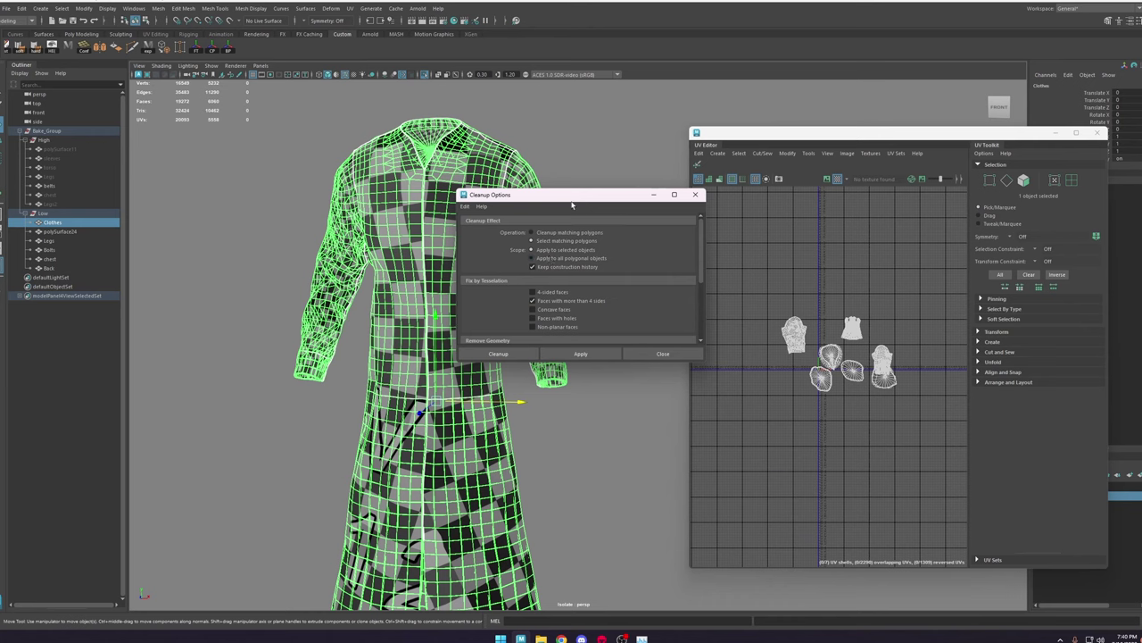
pyautogui.moveTo(583, 197); pyautogui.dragTo(713, 150)
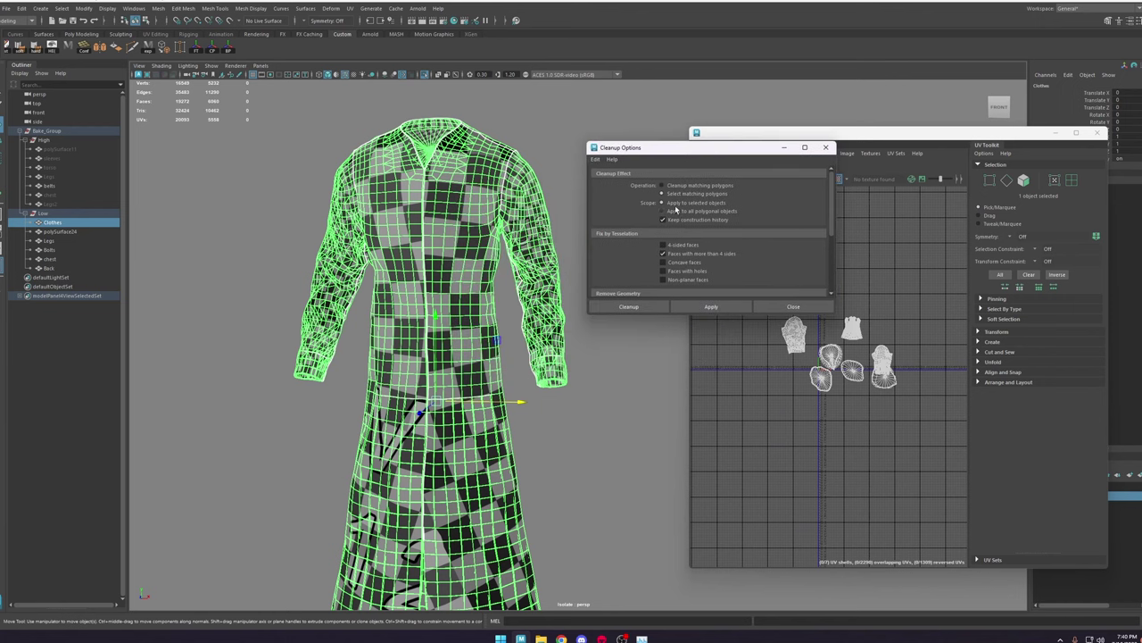
pyautogui.scroll(-3, 711, 221)
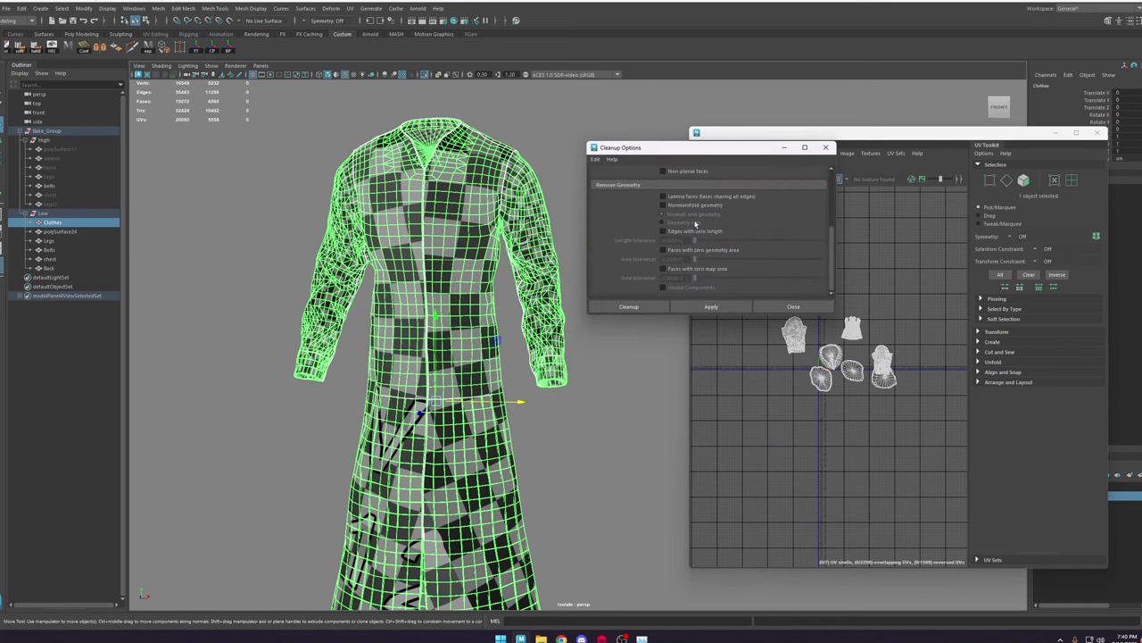
pyautogui.scroll(3, 705, 223)
pyautogui.click(712, 307)
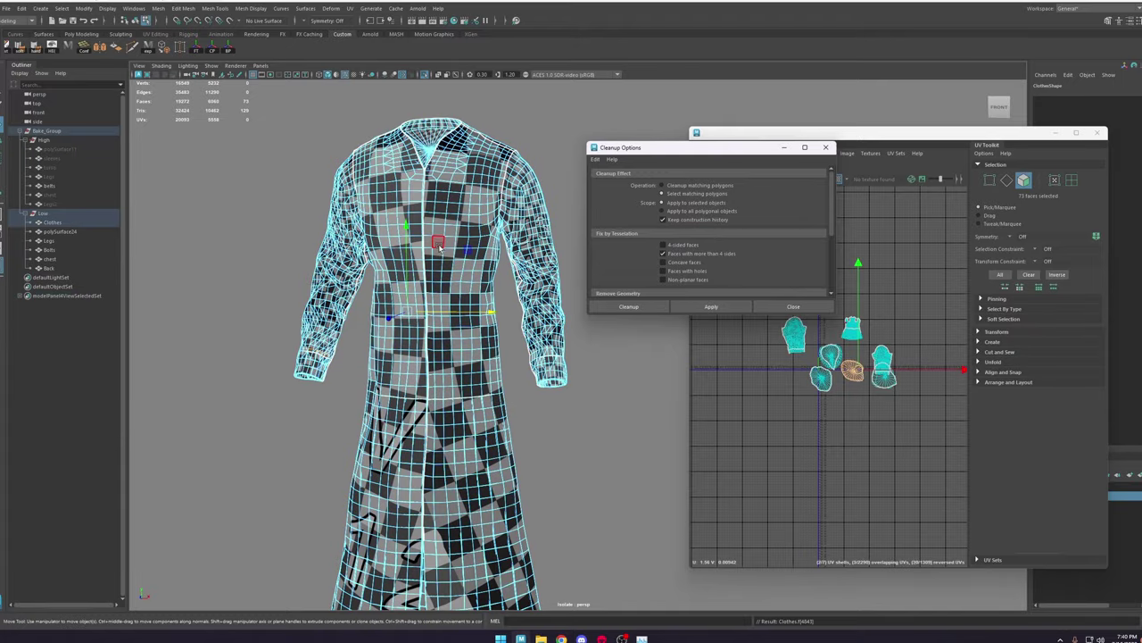
# Step: Inspect the flagged n-gon faces in wireframe, closing in on the coat's right sleeve
pyautogui.keyDown('alt'); pyautogui.moveTo(262, 148); pyautogui.dragTo(487, 250); pyautogui.keyUp('alt')
pyautogui.press('4')
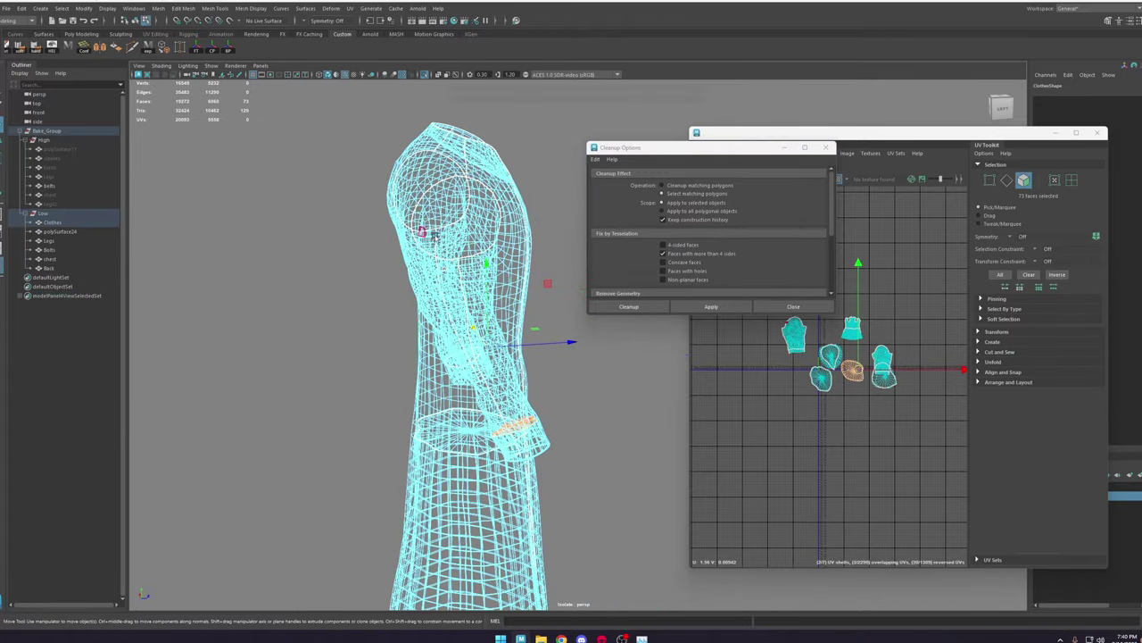
pyautogui.press('f')
pyautogui.keyDown('alt'); pyautogui.moveTo(549, 393); pyautogui.dragTo(401, 326); pyautogui.keyUp('alt')
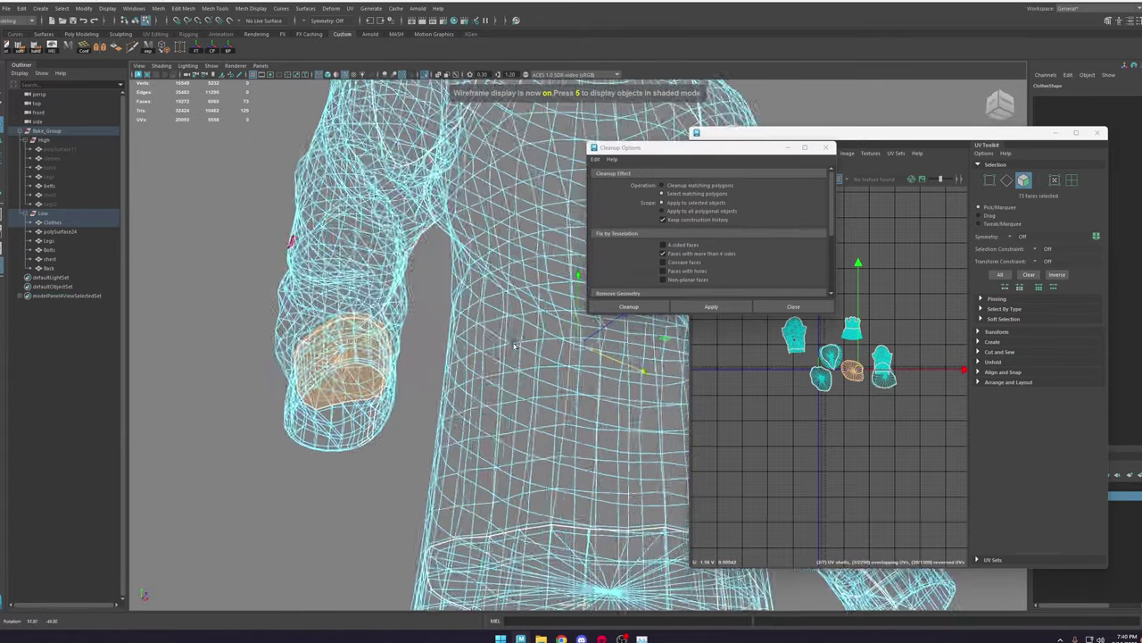
pyautogui.moveTo(401, 326)
pyautogui.keyDown('alt'); pyautogui.mouseDown(button='right')
pyautogui.moveTo(442, 314)
pyautogui.moveTo(392, 308)
pyautogui.mouseUp(button='right'); pyautogui.keyUp('alt')
pyautogui.keyDown('alt'); pyautogui.moveTo(393, 307); pyautogui.dragTo(179, 223, button='middle'); pyautogui.keyUp('alt')
pyautogui.keyDown('alt'); pyautogui.moveTo(393, 313); pyautogui.dragTo(366, 308, button='right'); pyautogui.keyUp('alt')
pyautogui.keyDown('alt'); pyautogui.moveTo(402, 308); pyautogui.dragTo(481, 301); pyautogui.keyUp('alt')
pyautogui.keyDown('alt'); pyautogui.moveTo(393, 205); pyautogui.dragTo(455, 353, button='middle'); pyautogui.keyUp('alt')
pyautogui.keyDown('alt'); pyautogui.moveTo(357, 348); pyautogui.dragTo(441, 346, button='right'); pyautogui.keyUp('alt')
pyautogui.keyDown('alt'); pyautogui.moveTo(308, 352); pyautogui.dragTo(393, 328, button='middle'); pyautogui.keyUp('alt')
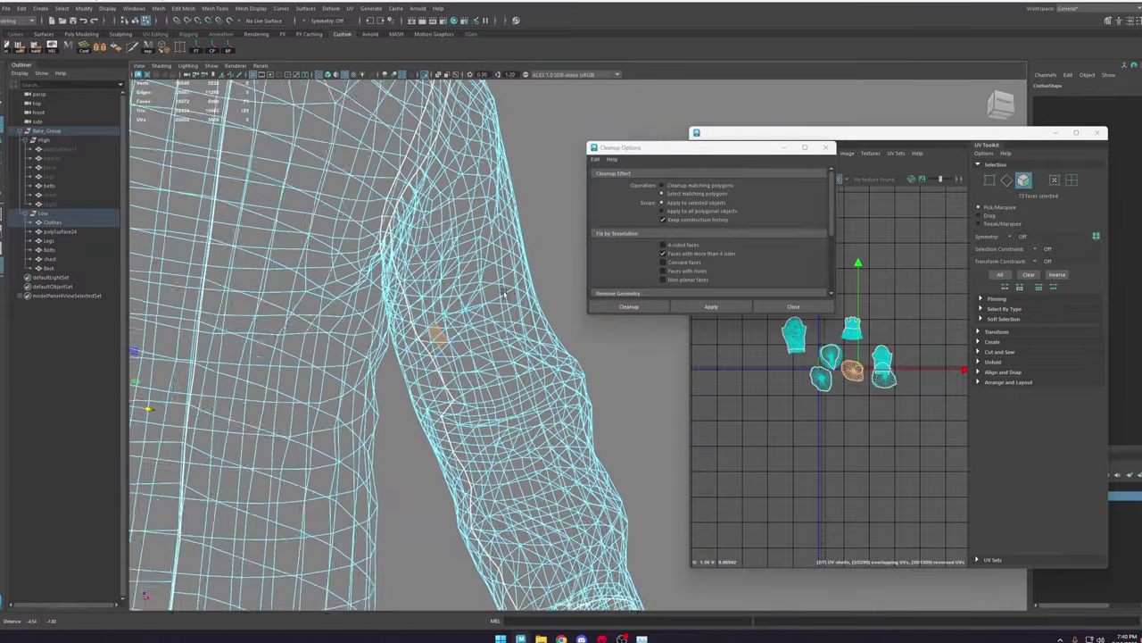
pyautogui.keyDown('alt'); pyautogui.moveTo(276, 329); pyautogui.dragTo(346, 326, button='right'); pyautogui.keyUp('alt')
# Step: In shaded view, select the sleeve's problem face and pick the stray vertex beside it
pyautogui.press('5')
pyautogui.click(258, 319)
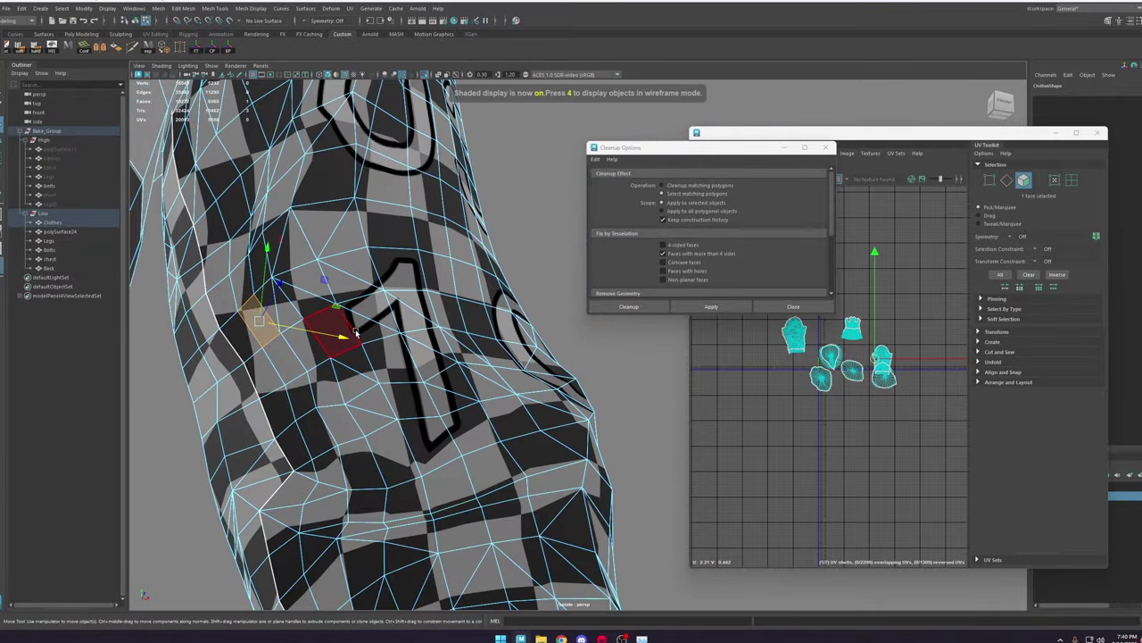
pyautogui.press('f')
pyautogui.keyDown('alt'); pyautogui.moveTo(495, 337); pyautogui.dragTo(526, 347); pyautogui.keyUp('alt')
pyautogui.keyDown('alt'); pyautogui.moveTo(525, 347); pyautogui.dragTo(446, 334, button='right'); pyautogui.keyUp('alt')
pyautogui.keyDown('alt'); pyautogui.moveTo(527, 298); pyautogui.dragTo(377, 265, button='middle'); pyautogui.keyUp('alt')
pyautogui.moveTo(426, 236); pyautogui.dragTo(347, 227, button='right')
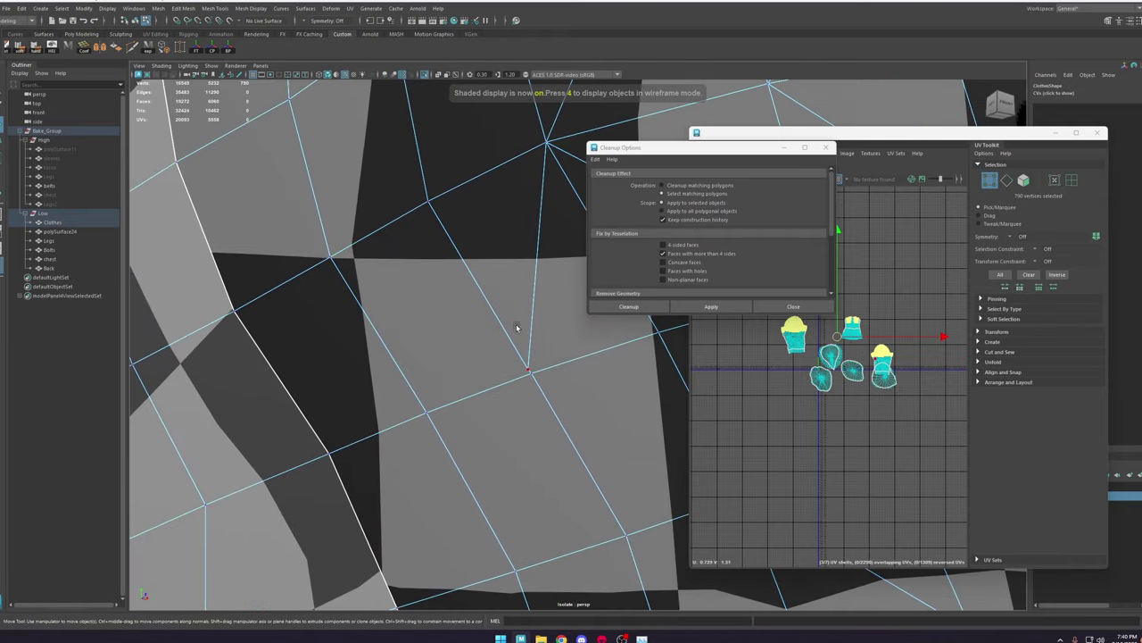
pyautogui.click(529, 366)
pyautogui.scroll(-3, 542, 347)
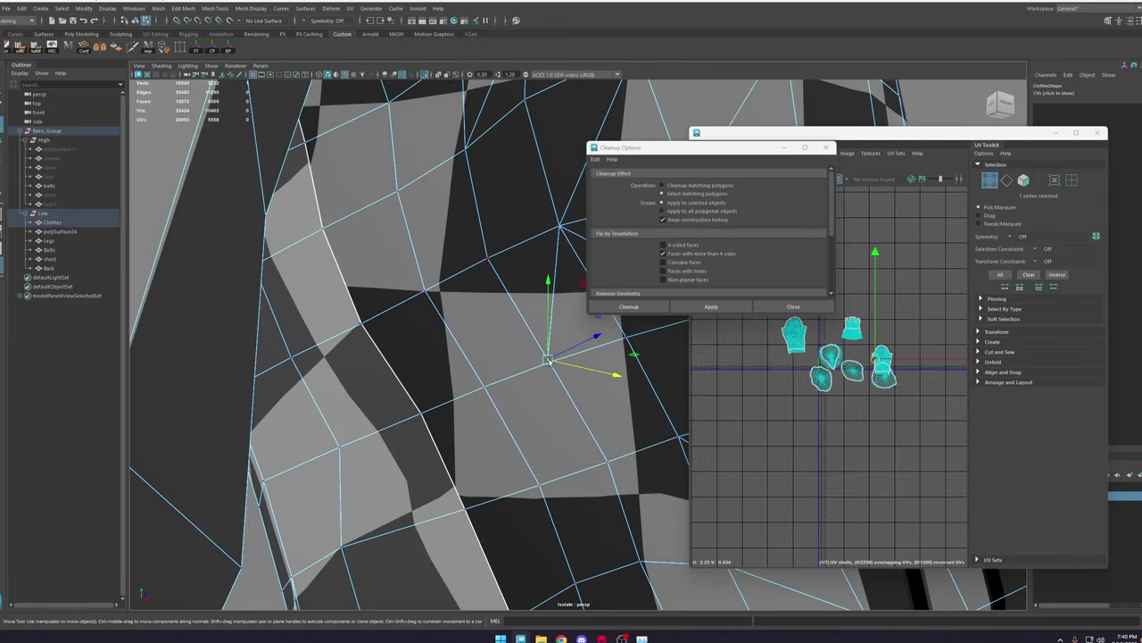
pyautogui.keyDown('alt'); pyautogui.moveTo(532, 328); pyautogui.dragTo(484, 319); pyautogui.keyUp('alt')
# Step: Target Weld the stray vertex onto its neighbour and rerun the n-gon check
pyautogui.click(180, 49)
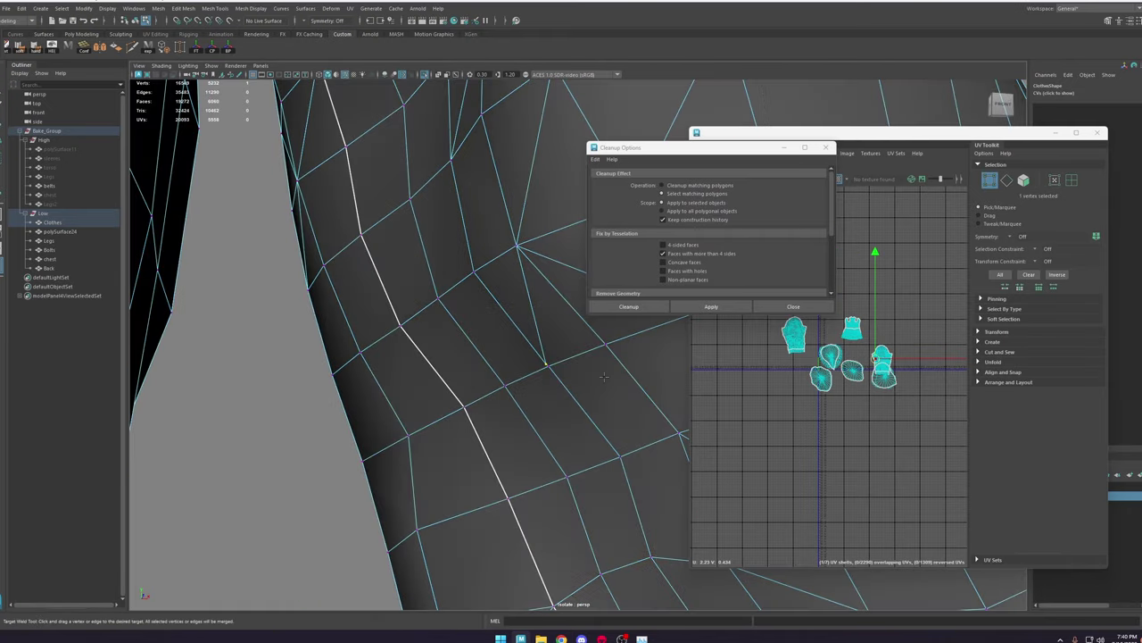
pyautogui.moveTo(545, 359); pyautogui.dragTo(548, 365)
pyautogui.press('w')
pyautogui.keyDown('alt'); pyautogui.moveTo(607, 387); pyautogui.dragTo(553, 314, button='right'); pyautogui.keyUp('alt')
pyautogui.click(731, 309)
pyautogui.keyDown('alt'); pyautogui.moveTo(443, 400); pyautogui.dragTo(456, 325, button='middle'); pyautogui.keyUp('alt')
# Step: Reselect the Clothes mesh and rerun the more-than-4-sides check on it
pyautogui.click(456, 323)
pyautogui.click(713, 308)
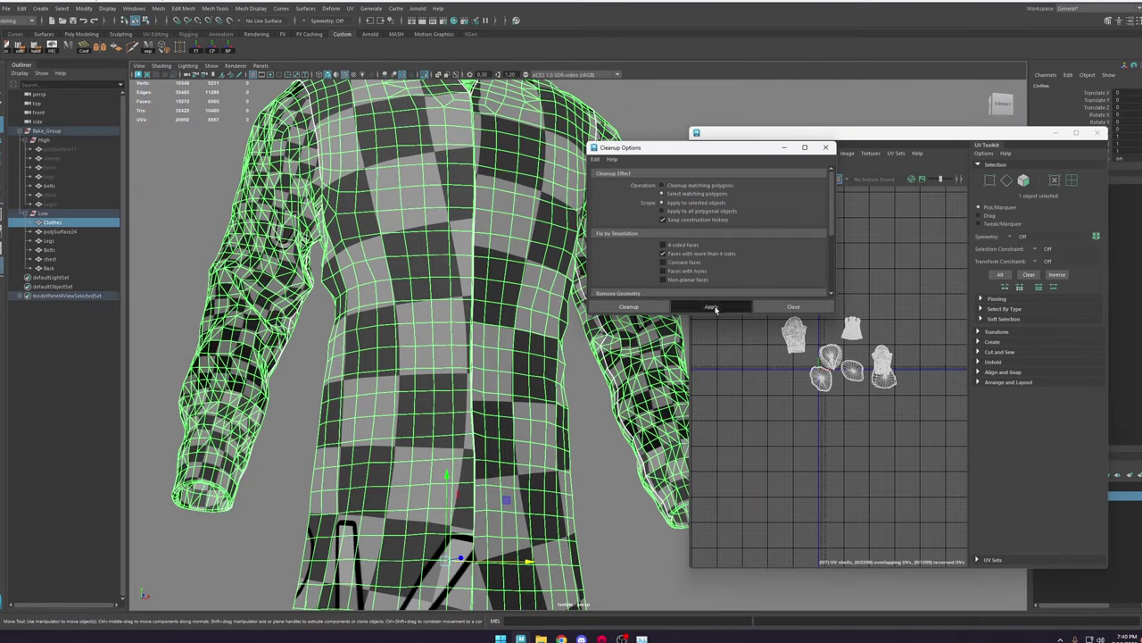
pyautogui.keyDown('alt'); pyautogui.moveTo(527, 268); pyautogui.dragTo(418, 245, button='right'); pyautogui.keyUp('alt')
pyautogui.keyDown('alt'); pyautogui.moveTo(419, 244); pyautogui.dragTo(429, 276); pyautogui.keyUp('alt')
pyautogui.click(455, 286)
pyautogui.click(716, 310)
pyautogui.moveTo(460, 319)
pyautogui.keyDown('alt'); pyautogui.mouseDown()
pyautogui.moveTo(446, 327)
pyautogui.moveTo(473, 317)
pyautogui.mouseUp(); pyautogui.keyUp('alt')
pyautogui.click(475, 317)
# Step: Check polySurface24, shown in isolation, and then the Legs mesh for n-gons
pyautogui.click(84, 232)
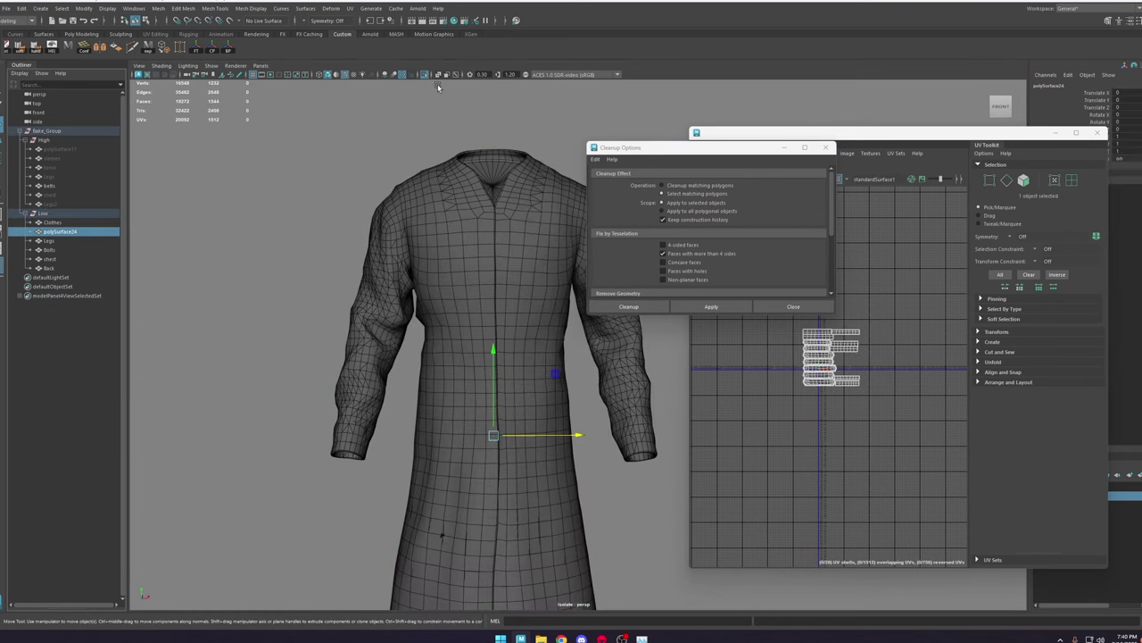
pyautogui.click(425, 75)
pyautogui.keyDown('alt'); pyautogui.moveTo(473, 248); pyautogui.dragTo(496, 260, button='right'); pyautogui.keyUp('alt')
pyautogui.keyDown('alt'); pyautogui.moveTo(496, 266); pyautogui.dragTo(450, 198, button='middle'); pyautogui.keyUp('alt')
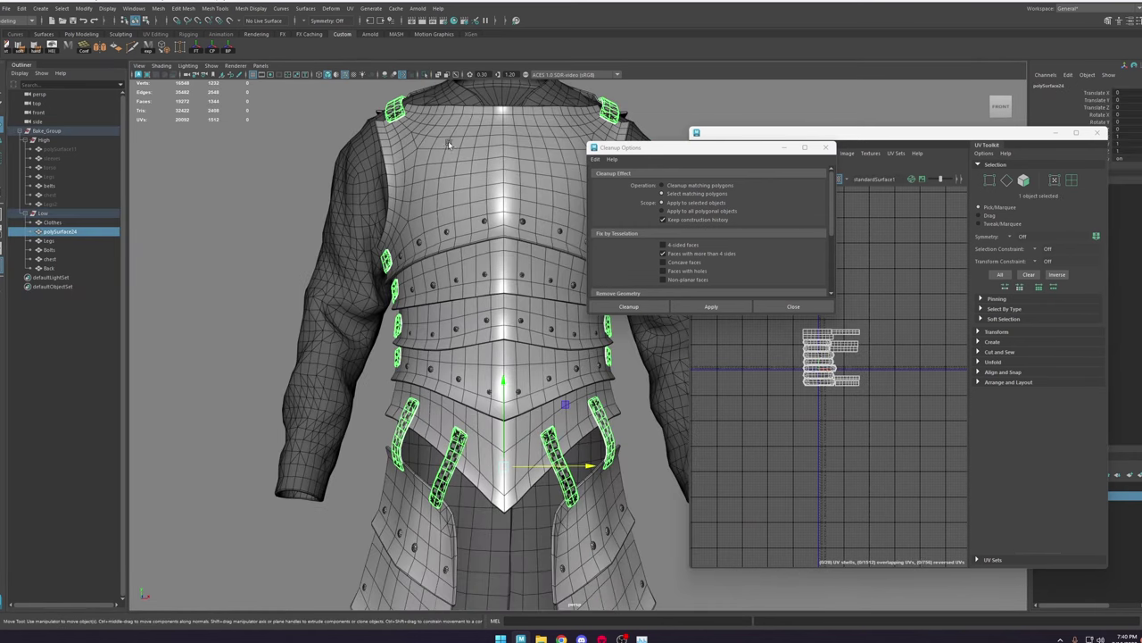
pyautogui.click(425, 75)
pyautogui.click(711, 306)
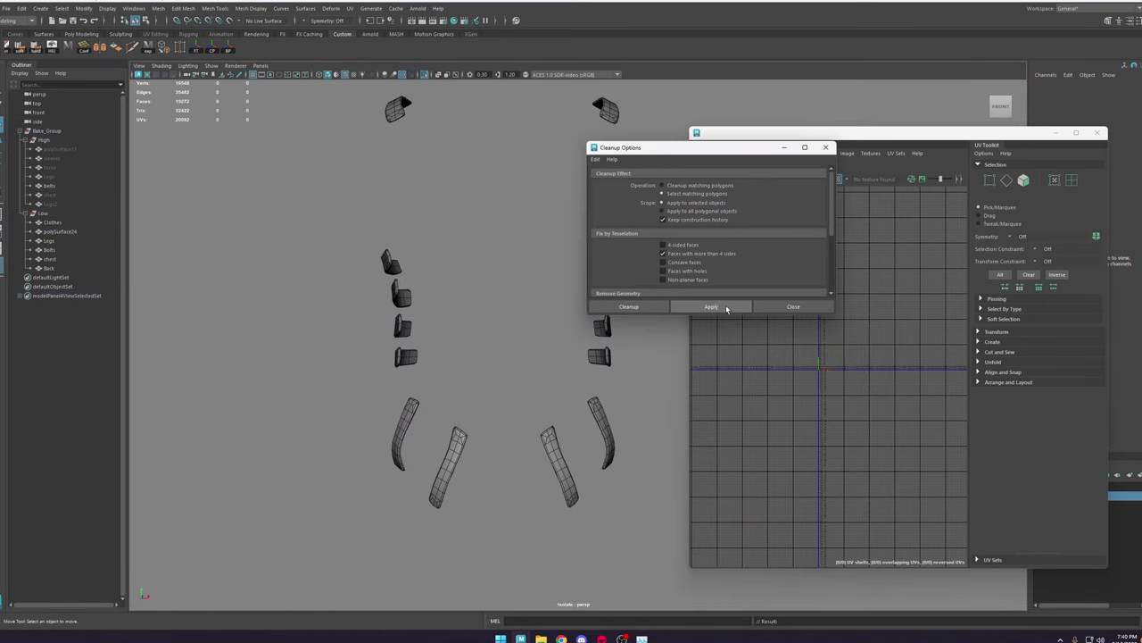
pyautogui.click(52, 240)
pyautogui.click(426, 76)
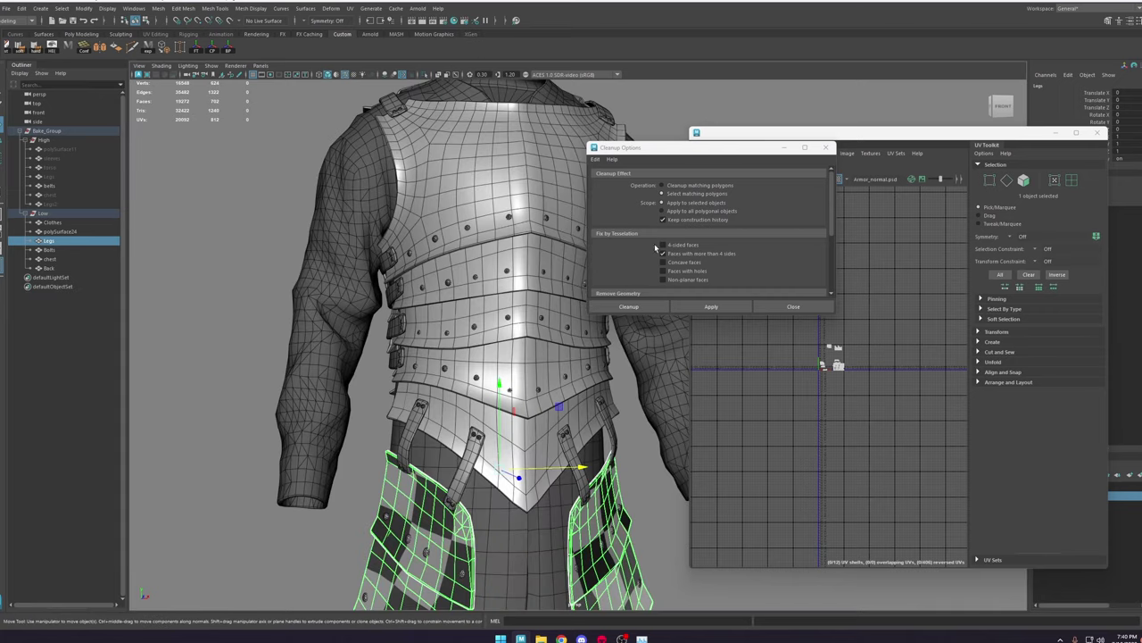
pyautogui.click(698, 308)
pyautogui.keyDown('alt'); pyautogui.moveTo(551, 424); pyautogui.dragTo(508, 229, button='middle'); pyautogui.keyUp('alt')
pyautogui.keyDown('alt'); pyautogui.moveTo(508, 230); pyautogui.dragTo(124, 241, button='right'); pyautogui.keyUp('alt')
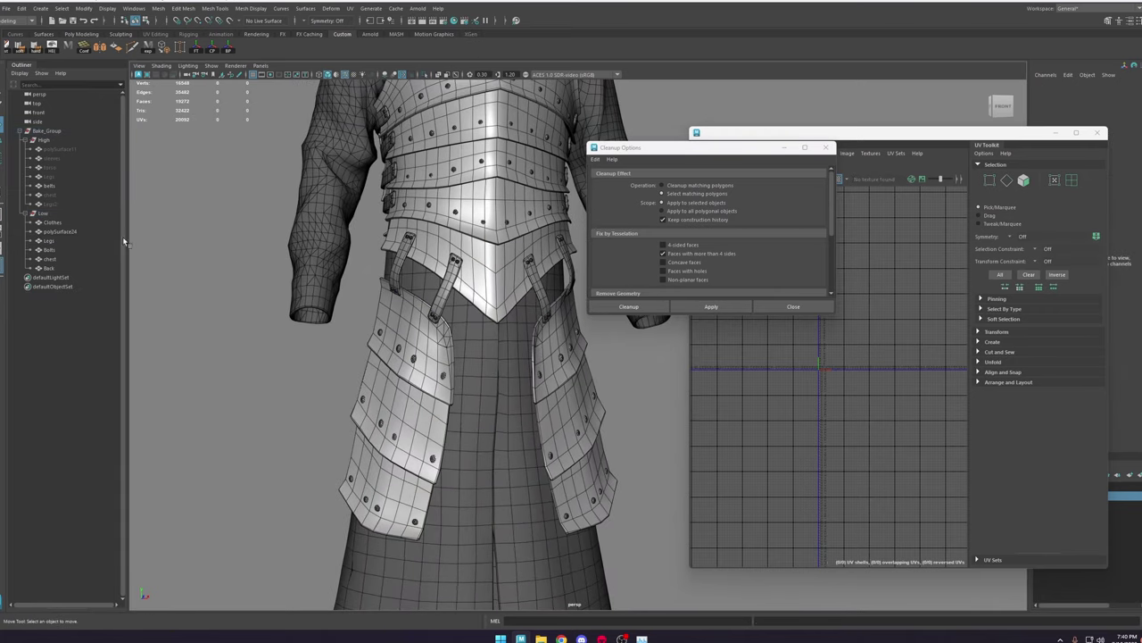
# Step: Check the Bolts, chest and Back meshes one by one for n-gons
pyautogui.click(55, 252)
pyautogui.click(705, 309)
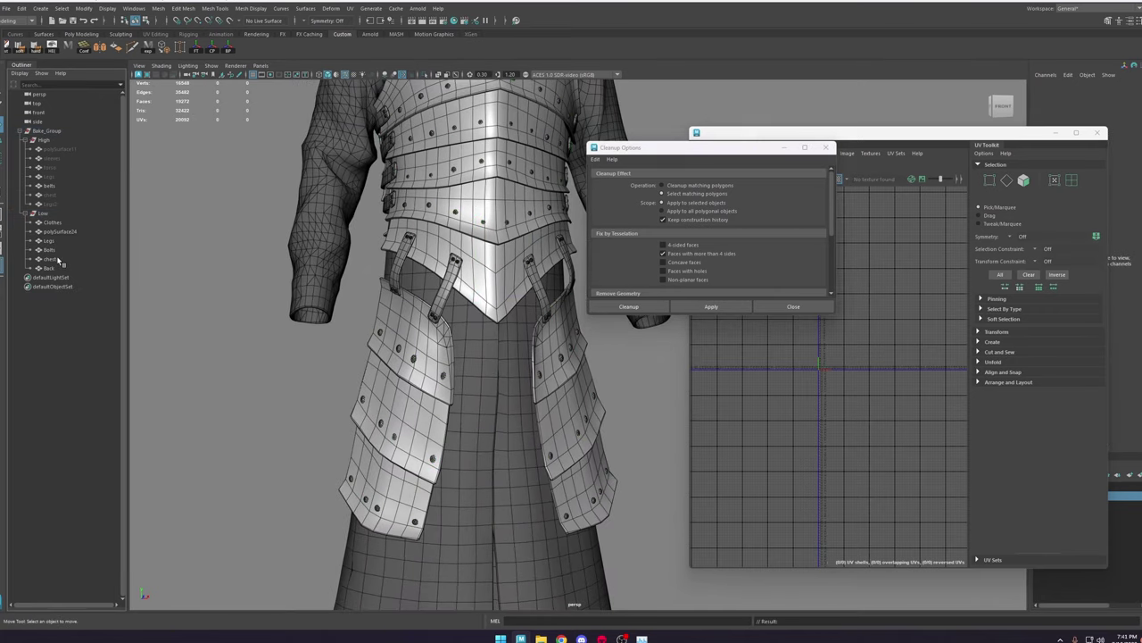
pyautogui.click(57, 259)
pyautogui.keyDown('alt'); pyautogui.moveTo(429, 210); pyautogui.dragTo(422, 307, button='middle'); pyautogui.keyUp('alt')
pyautogui.click(747, 308)
pyautogui.keyDown('alt'); pyautogui.moveTo(425, 209); pyautogui.dragTo(410, 303, button='middle'); pyautogui.keyUp('alt')
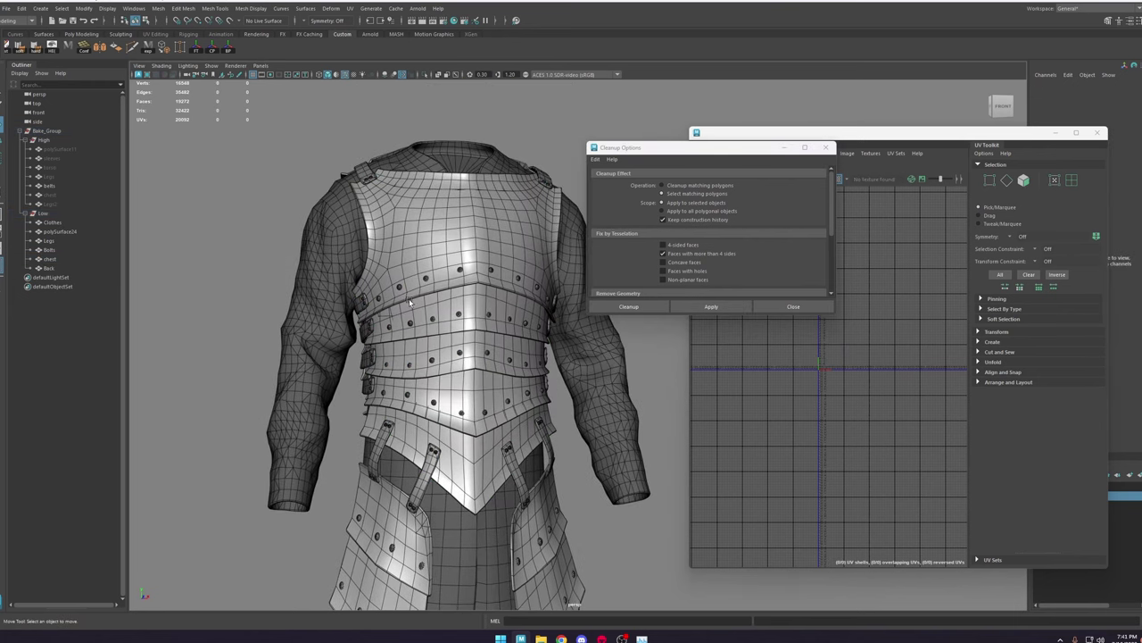
pyautogui.click(50, 267)
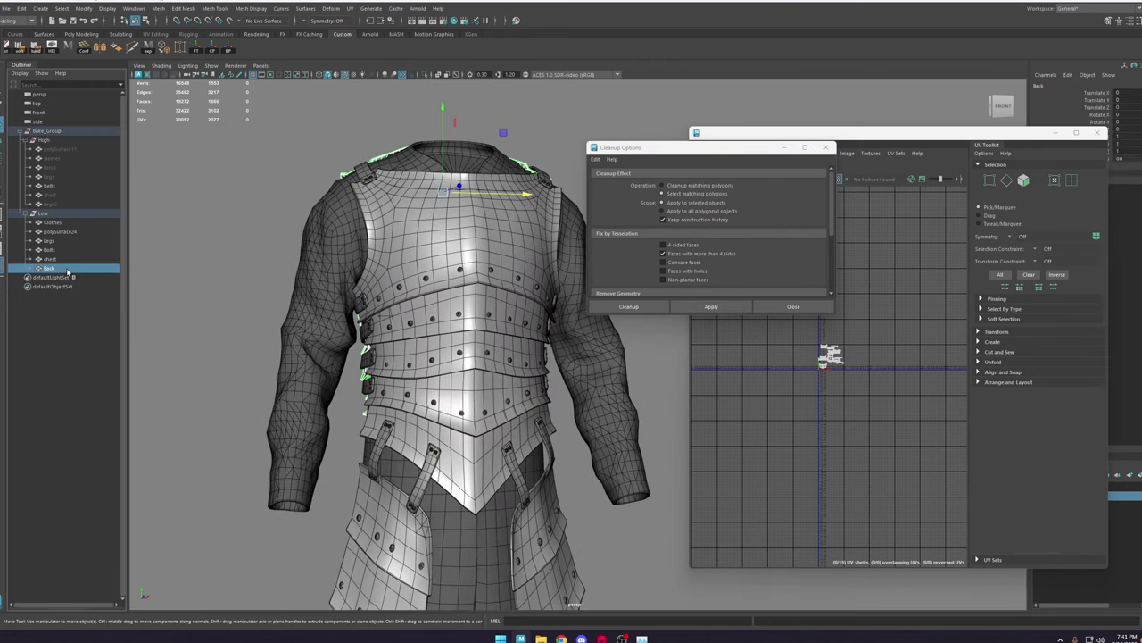
pyautogui.click(703, 309)
# Step: Select all six low-poly meshes and run the n-gon check on them together
pyautogui.keyDown('alt'); pyautogui.moveTo(234, 234); pyautogui.dragTo(349, 199); pyautogui.keyUp('alt')
pyautogui.keyDown('alt'); pyautogui.moveTo(349, 199); pyautogui.dragTo(290, 133, button='right'); pyautogui.keyUp('alt')
pyautogui.moveTo(315, 151); pyautogui.dragTo(707, 614)
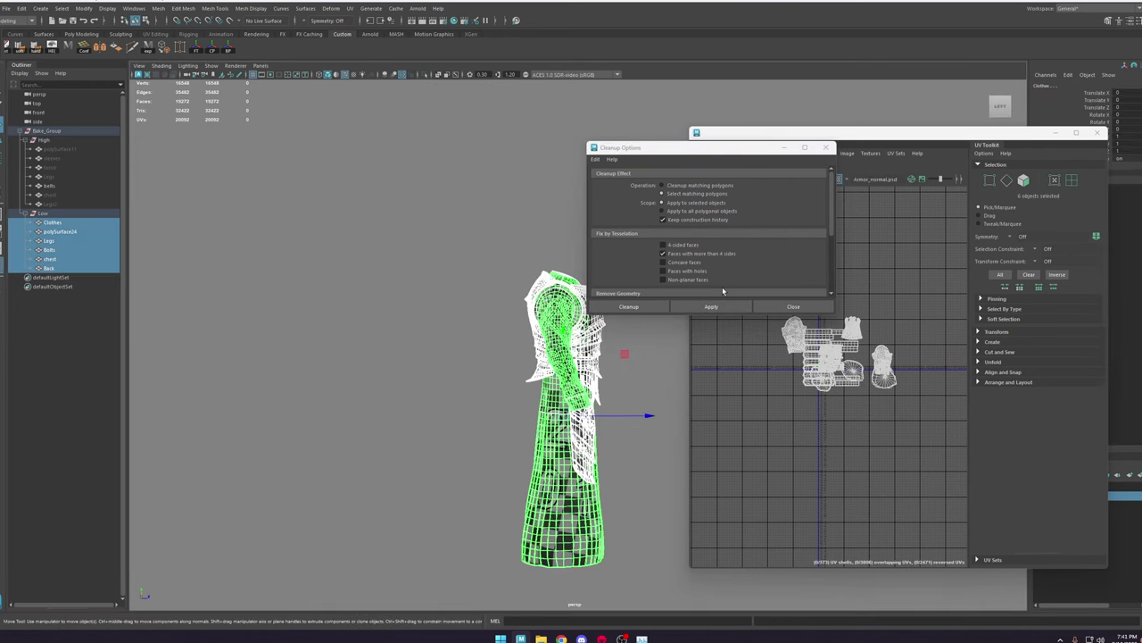
pyautogui.click(719, 309)
# Step: Select the Clothes mesh and zoom in to inspect its checkered sleeve
pyautogui.keyDown('alt'); pyautogui.moveTo(523, 295); pyautogui.dragTo(407, 297); pyautogui.keyUp('alt')
pyautogui.keyDown('alt'); pyautogui.moveTo(407, 297); pyautogui.dragTo(759, 473, button='right'); pyautogui.keyUp('alt')
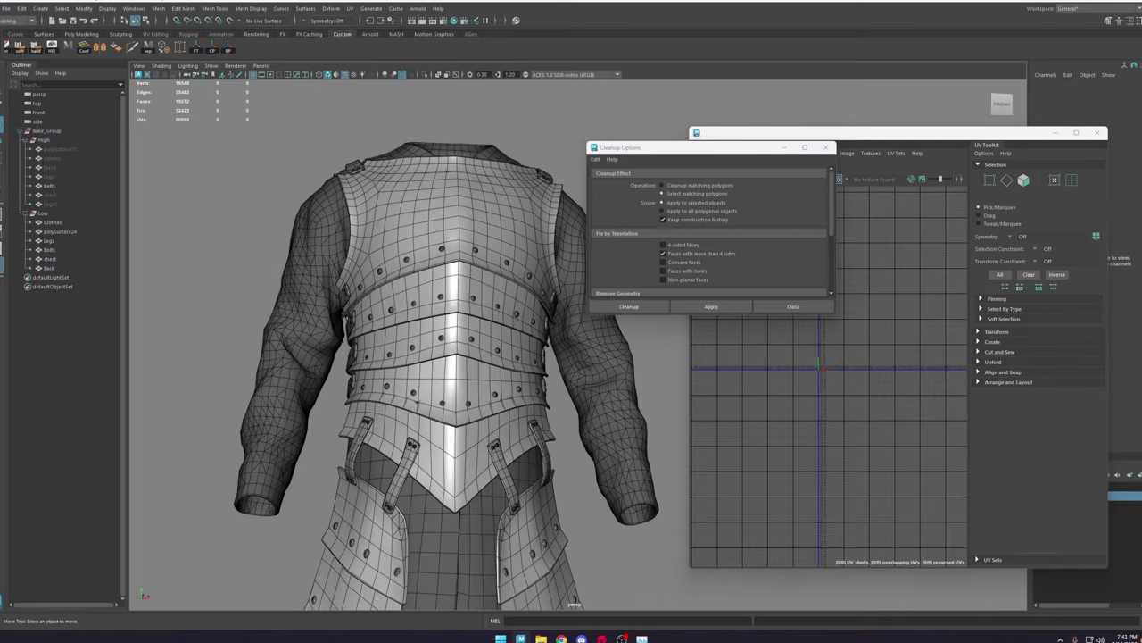
pyautogui.keyDown('alt'); pyautogui.moveTo(480, 325); pyautogui.dragTo(725, 482, button='right'); pyautogui.keyUp('alt')
pyautogui.click(578, 362)
pyautogui.keyDown('alt'); pyautogui.moveTo(577, 361); pyautogui.dragTo(526, 350); pyautogui.keyUp('alt')
pyautogui.keyDown('alt'); pyautogui.moveTo(526, 350); pyautogui.dragTo(765, 187, button='right'); pyautogui.keyUp('alt')
pyautogui.keyDown('alt'); pyautogui.moveTo(366, 356); pyautogui.dragTo(656, 558, button='right'); pyautogui.keyUp('alt')
# Step: Try a cut on the sleeve, then delete an unwanted sleeve edge instead
pyautogui.moveTo(277, 258); pyautogui.dragTo(233, 258, button='right')
pyautogui.keyDown('alt'); pyautogui.moveTo(357, 281); pyautogui.dragTo(525, 305); pyautogui.keyUp('alt')
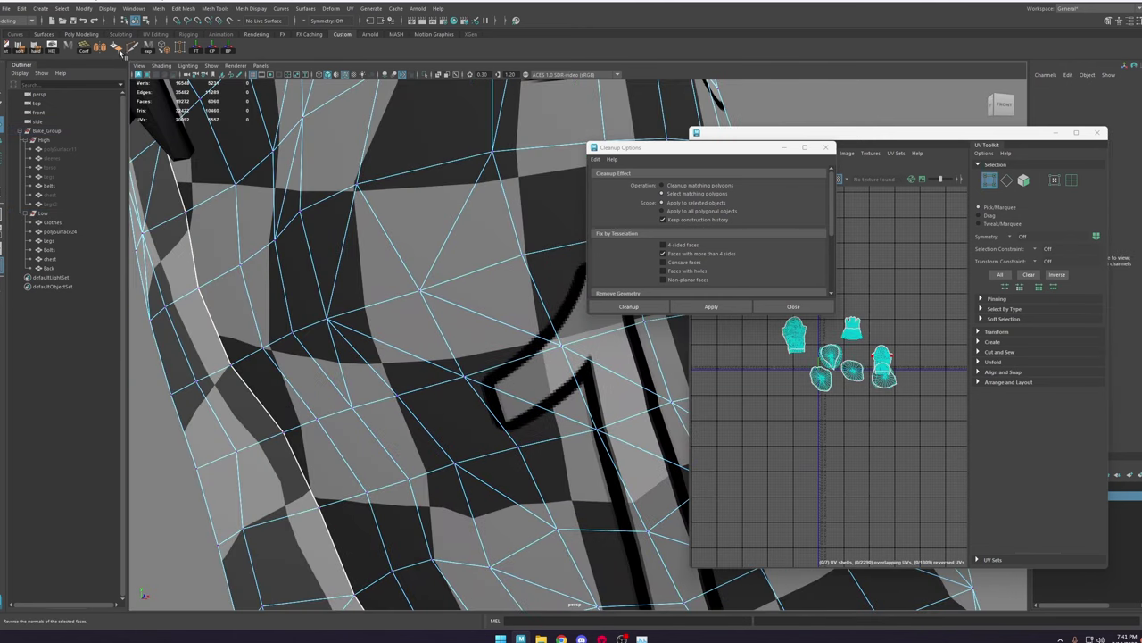
pyautogui.hotkey('ctrl', 'shift', 'x')
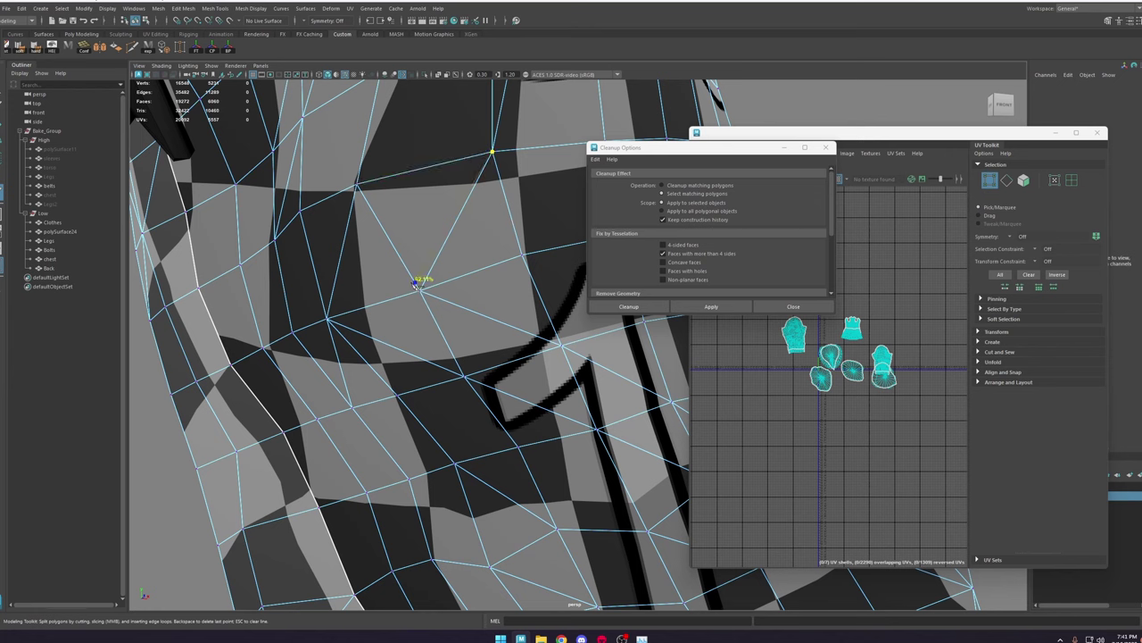
pyautogui.press('w')
pyautogui.moveTo(474, 235); pyautogui.dragTo(473, 204, button='right')
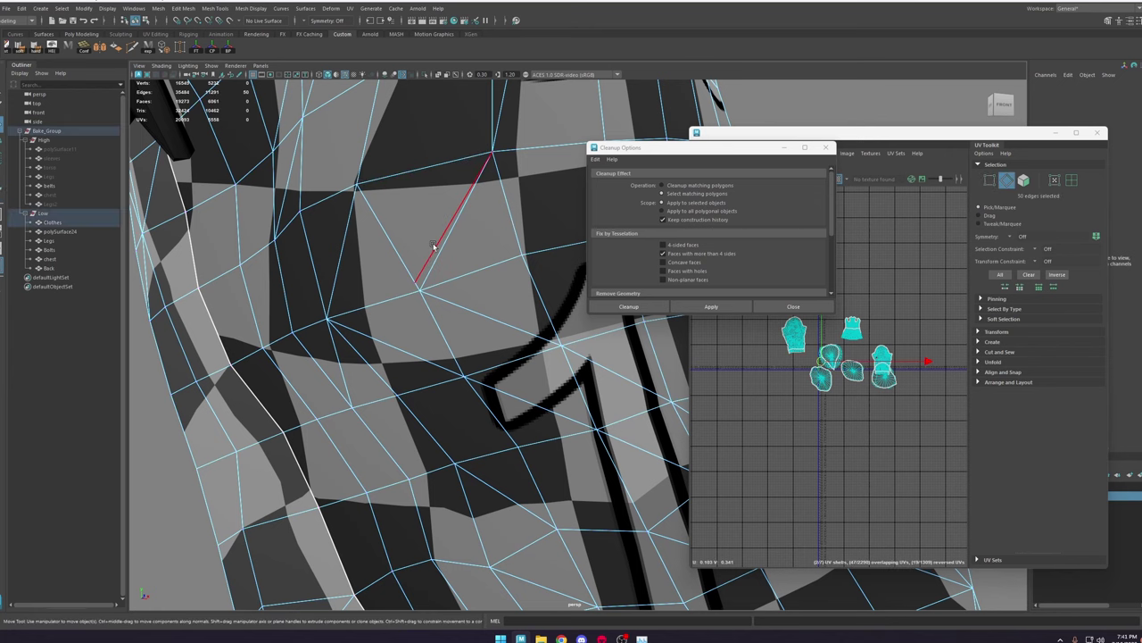
pyautogui.click(435, 247)
pyautogui.press('Delete')
pyautogui.moveTo(452, 262); pyautogui.dragTo(365, 255, button='right')
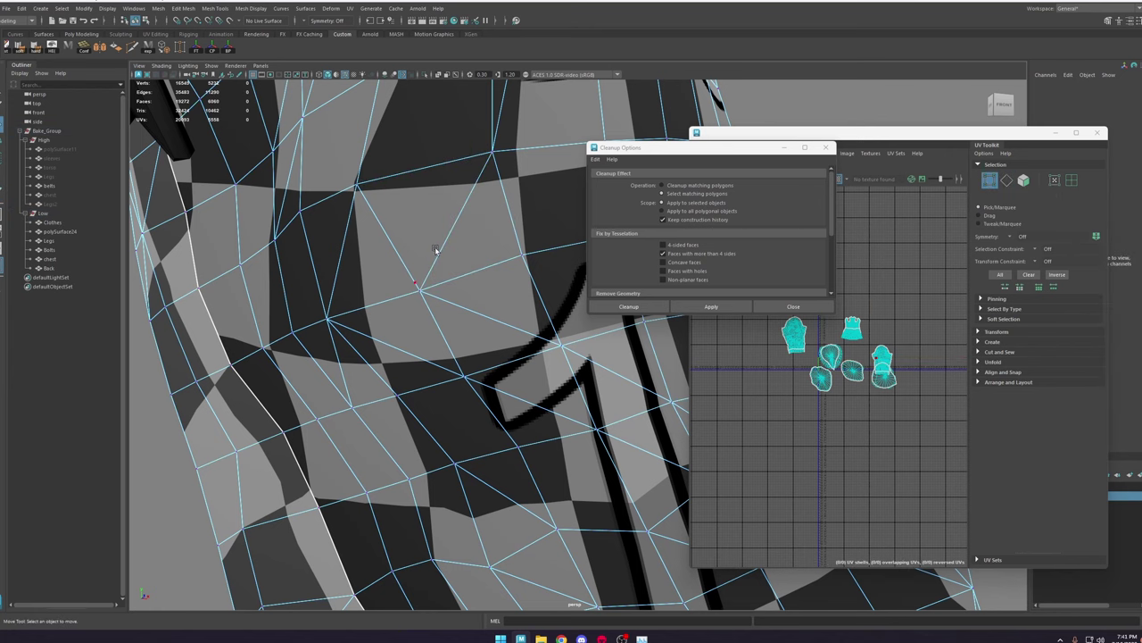
pyautogui.moveTo(435, 250); pyautogui.dragTo(453, 227, button='right')
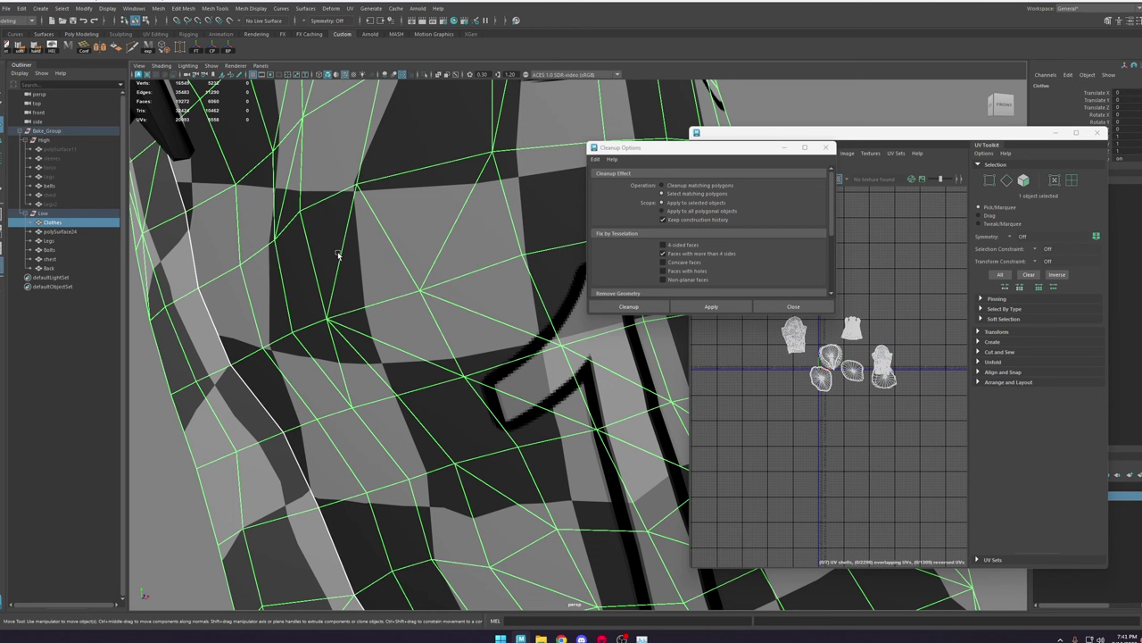
# Step: Run Cleanup on the Clothes mesh twice and inspect the sleeve result
pyautogui.click(717, 306)
pyautogui.click(579, 287)
pyautogui.click(728, 309)
pyautogui.scroll(-3, 512, 262)
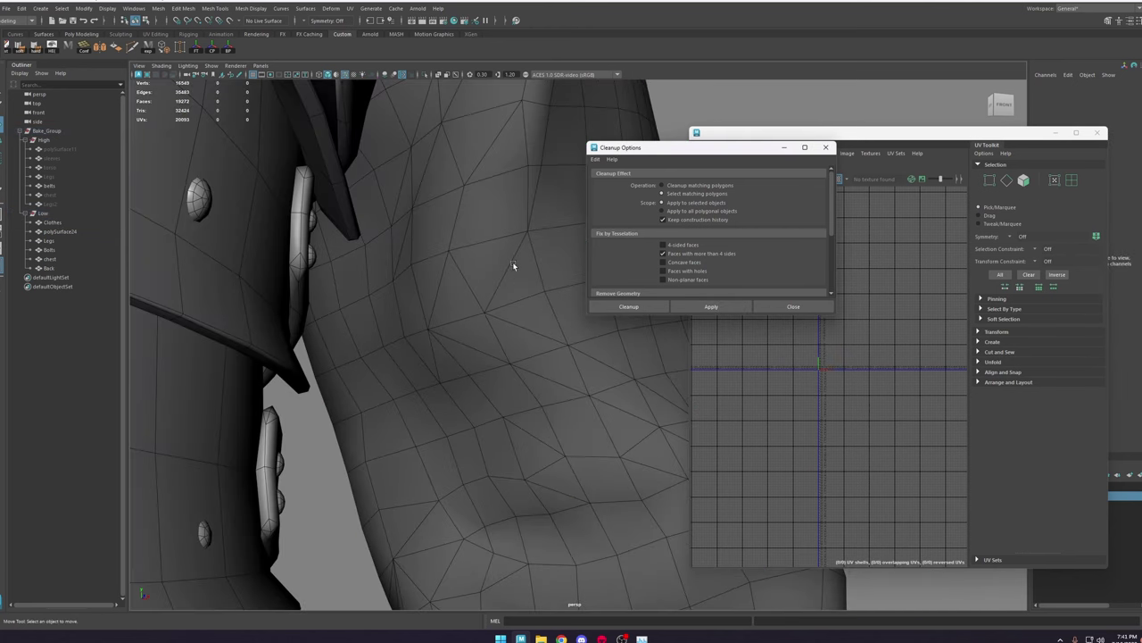
pyautogui.click(519, 261)
pyautogui.moveTo(522, 259); pyautogui.dragTo(477, 267, button='right')
pyautogui.scroll(2, 488, 287)
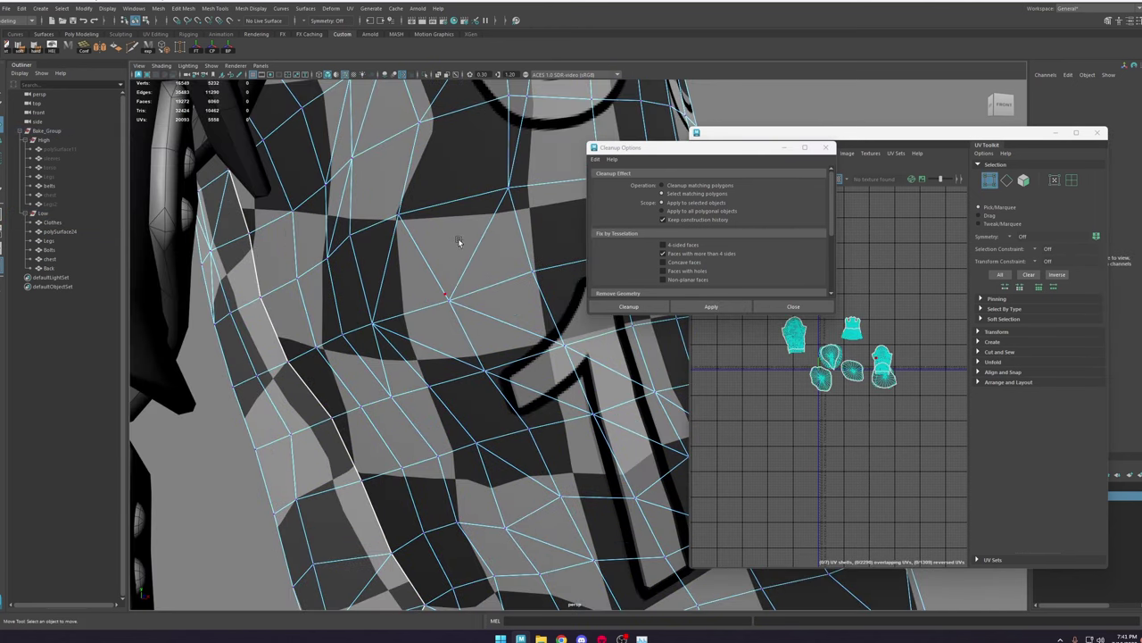
pyautogui.keyDown('alt'); pyautogui.moveTo(460, 242); pyautogui.dragTo(492, 310, button='middle'); pyautogui.keyUp('alt')
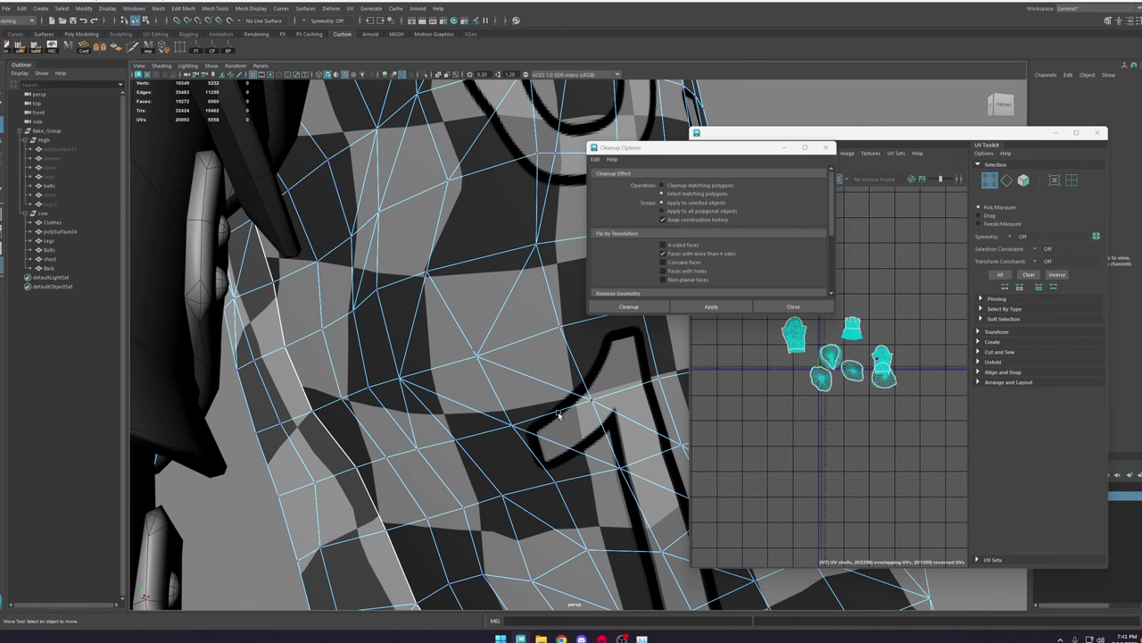
# Step: Undo the edge deletion and split the sleeve n-gon with a new Multi-Cut edge
pyautogui.hotkey('ctrl', 'z')
pyautogui.hotkey('ctrl', 'z')
pyautogui.hotkey('ctrl', 'z')
pyautogui.hotkey('ctrl', 'z')
pyautogui.hotkey('ctrl', 'z')
pyautogui.hotkey('ctrl', 'z')
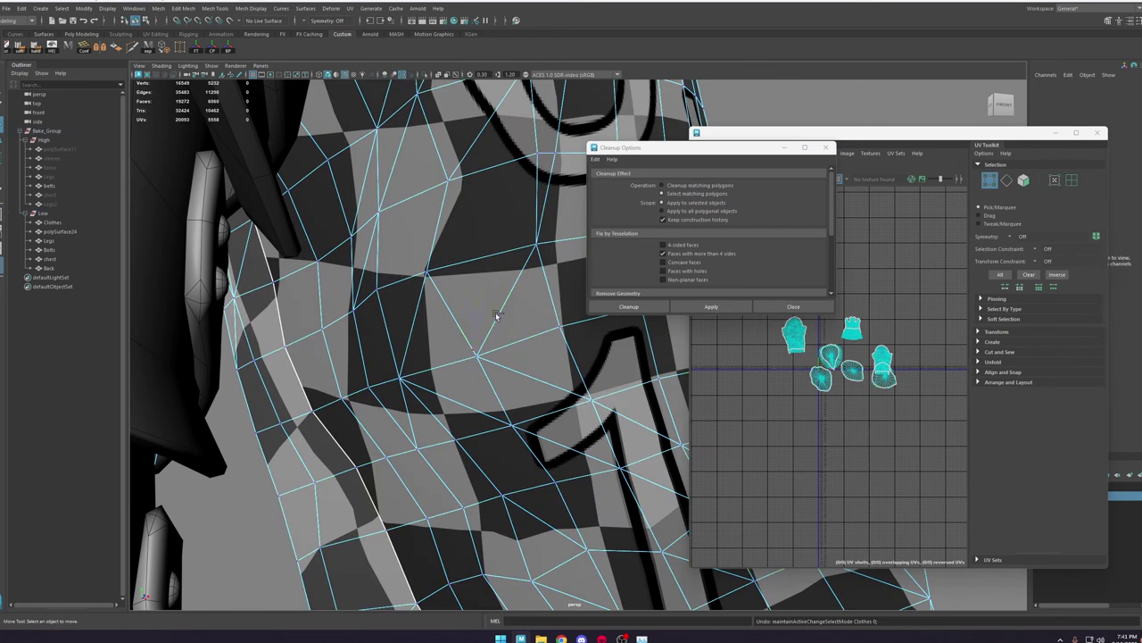
pyautogui.hotkey('ctrl', 'z')
pyautogui.hotkey('ctrl', 'z')
pyautogui.hotkey('ctrl', 'z')
pyautogui.hotkey('ctrl', 'z')
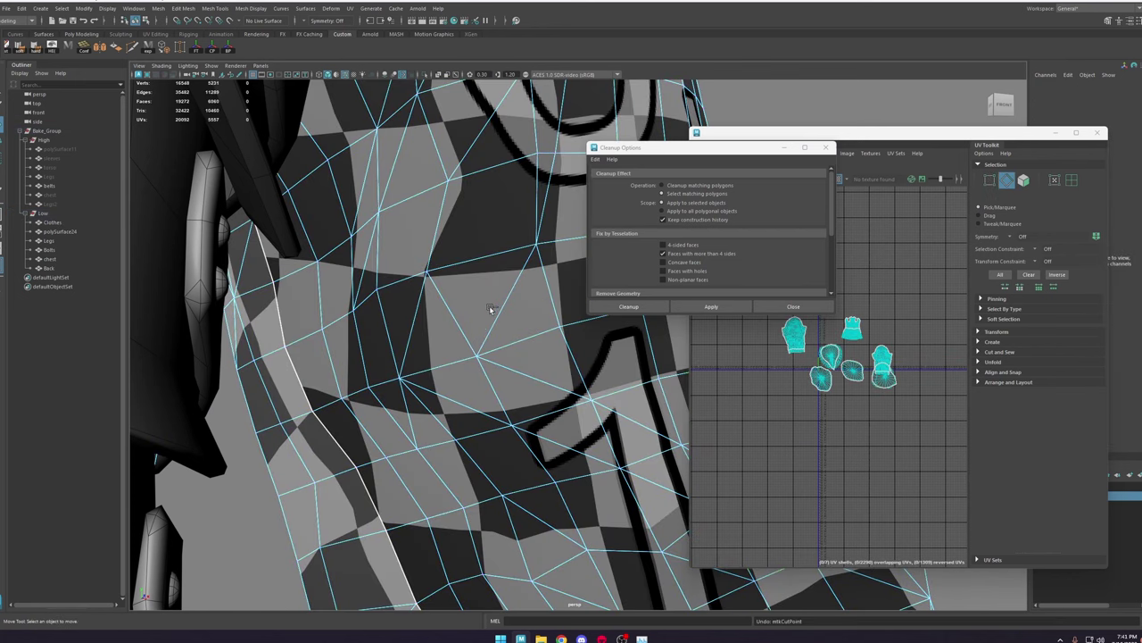
pyautogui.keyDown('alt'); pyautogui.moveTo(430, 284); pyautogui.dragTo(444, 300, button='middle'); pyautogui.keyUp('alt')
pyautogui.keyDown('alt'); pyautogui.moveTo(443, 300); pyautogui.dragTo(460, 295, button='right'); pyautogui.keyUp('alt')
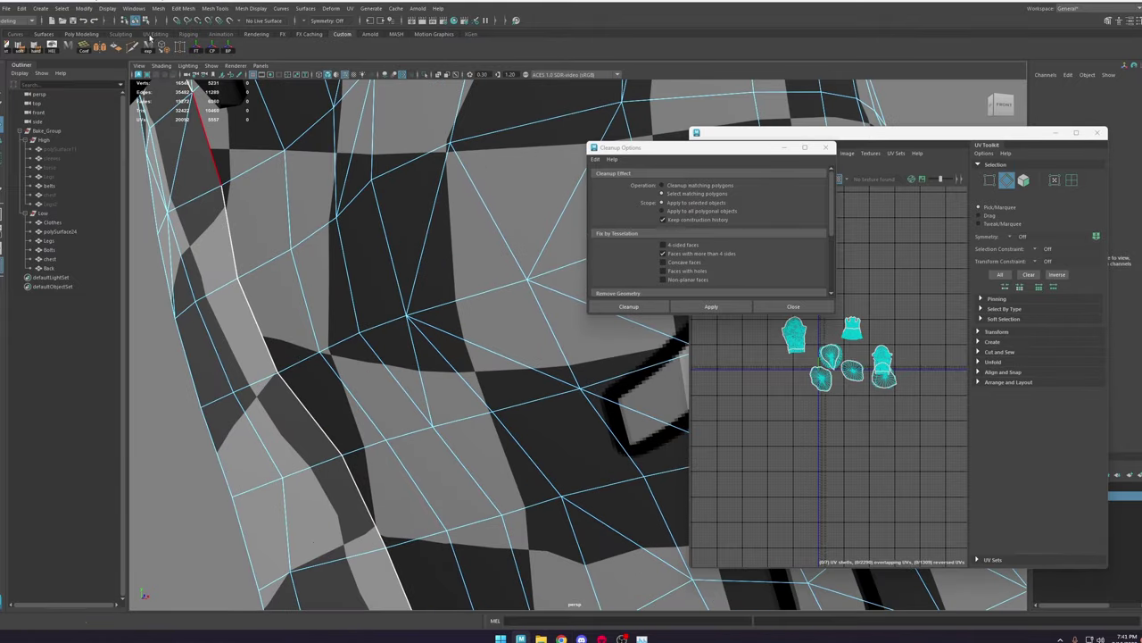
pyautogui.click(132, 47)
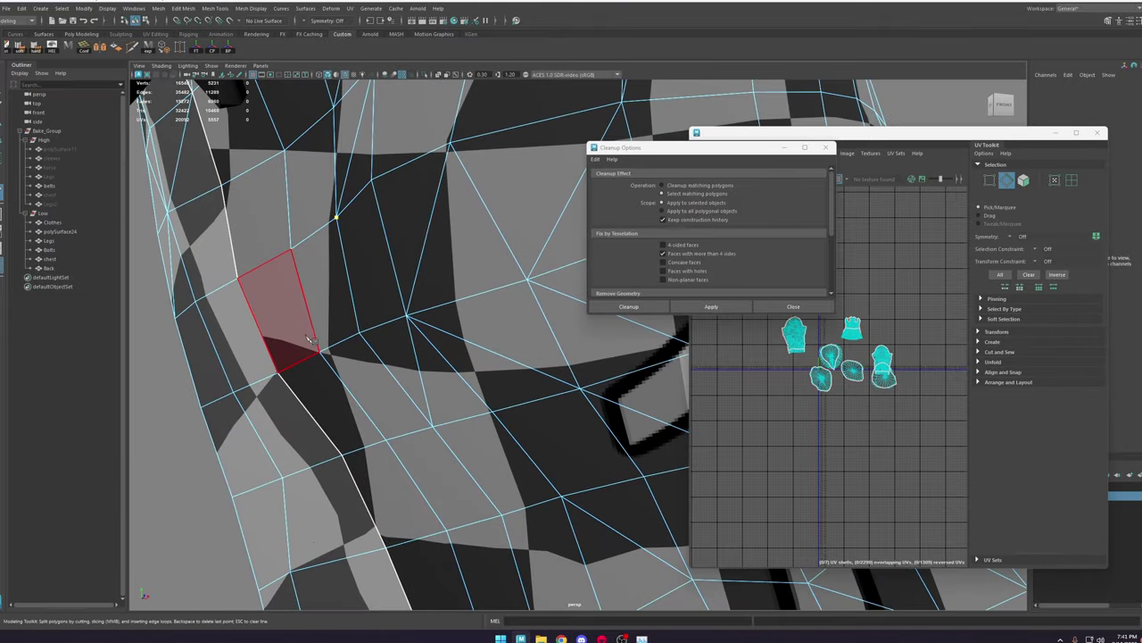
pyautogui.hotkey('ctrl', 'z')
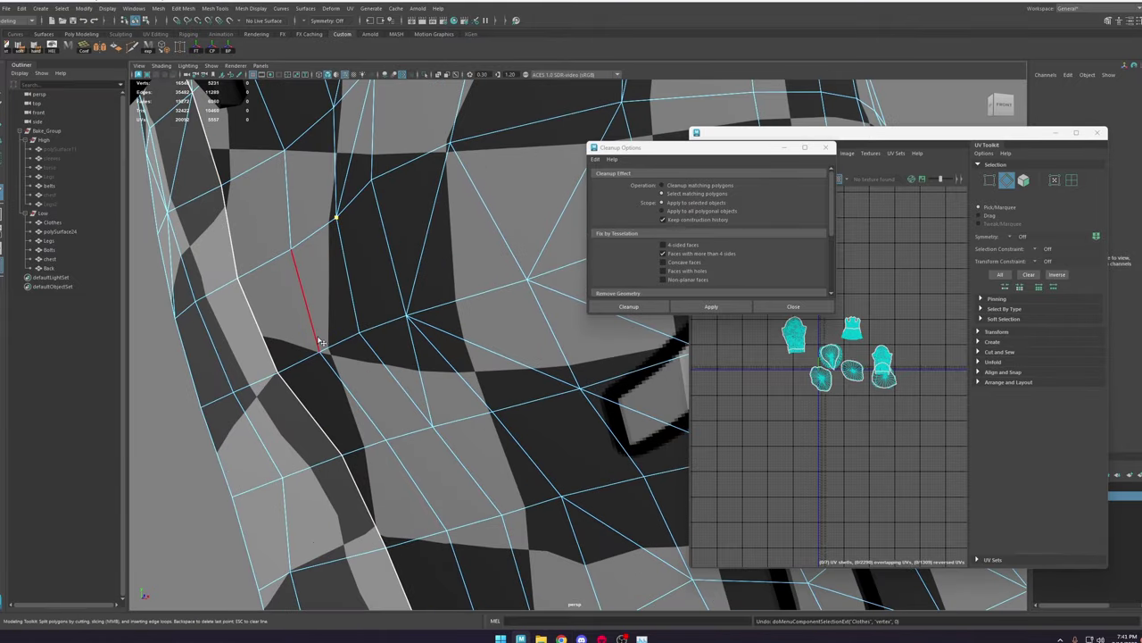
pyautogui.click(317, 339)
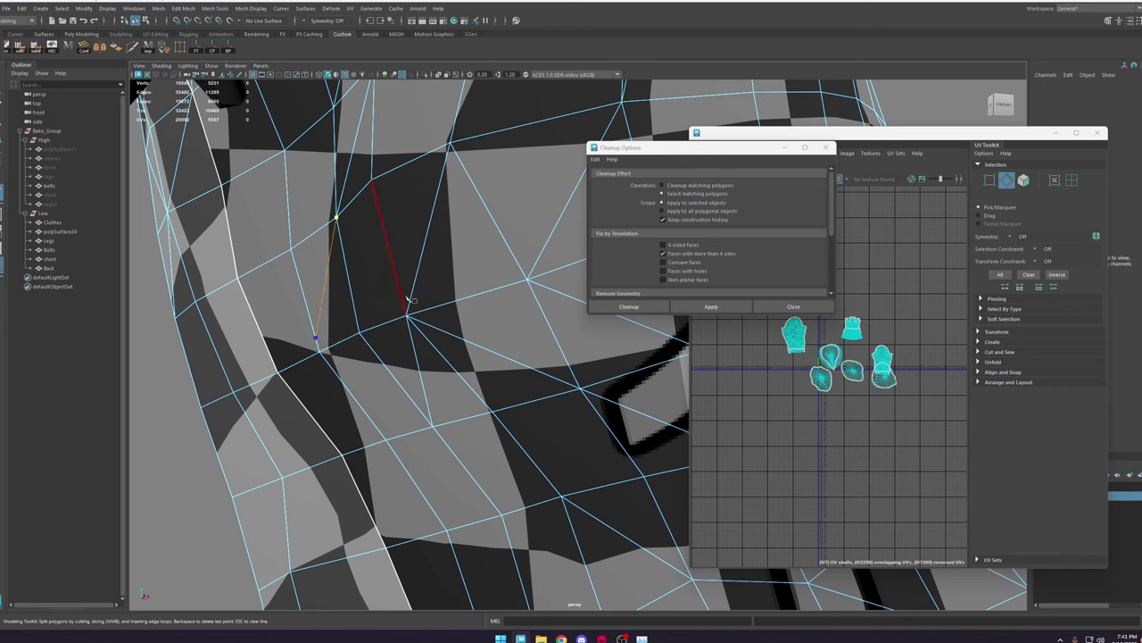
pyautogui.press('Return')
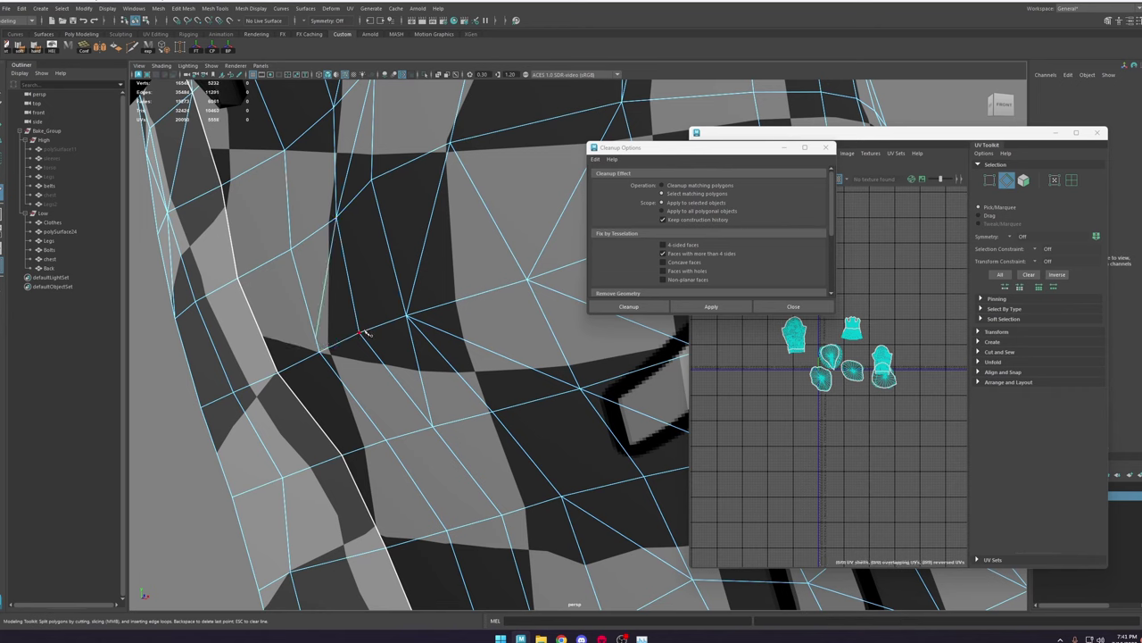
# Step: Delete the short leftover edge and use Cleanup to select faces with more than four sides
pyautogui.press('w')
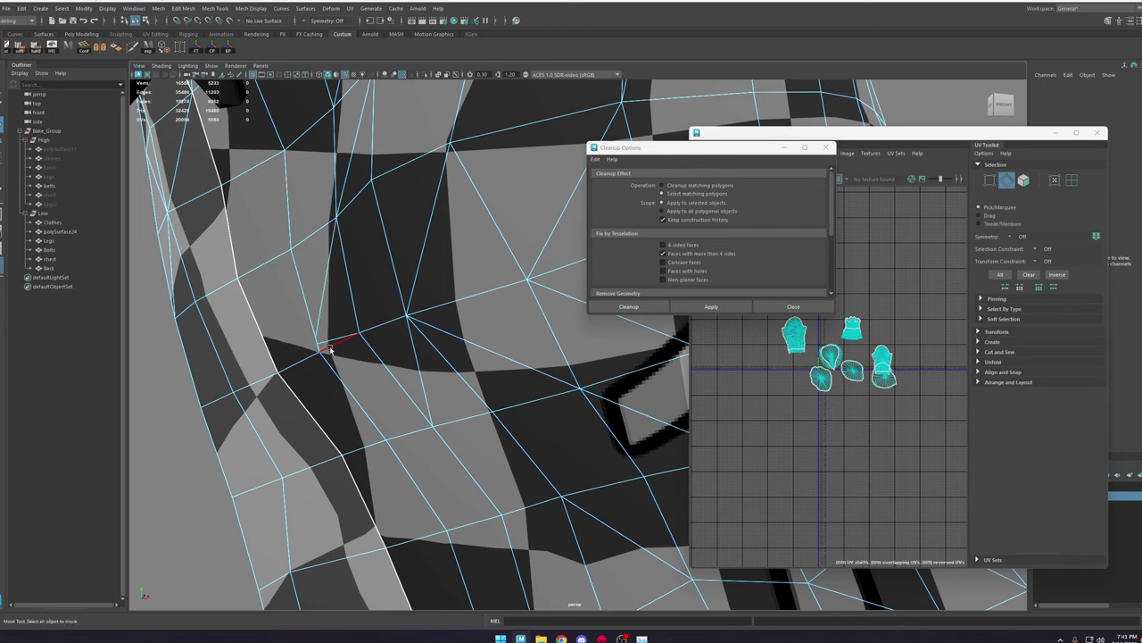
pyautogui.moveTo(328, 344); pyautogui.dragTo(334, 306, button='right')
pyautogui.click(337, 336)
pyautogui.press('Delete')
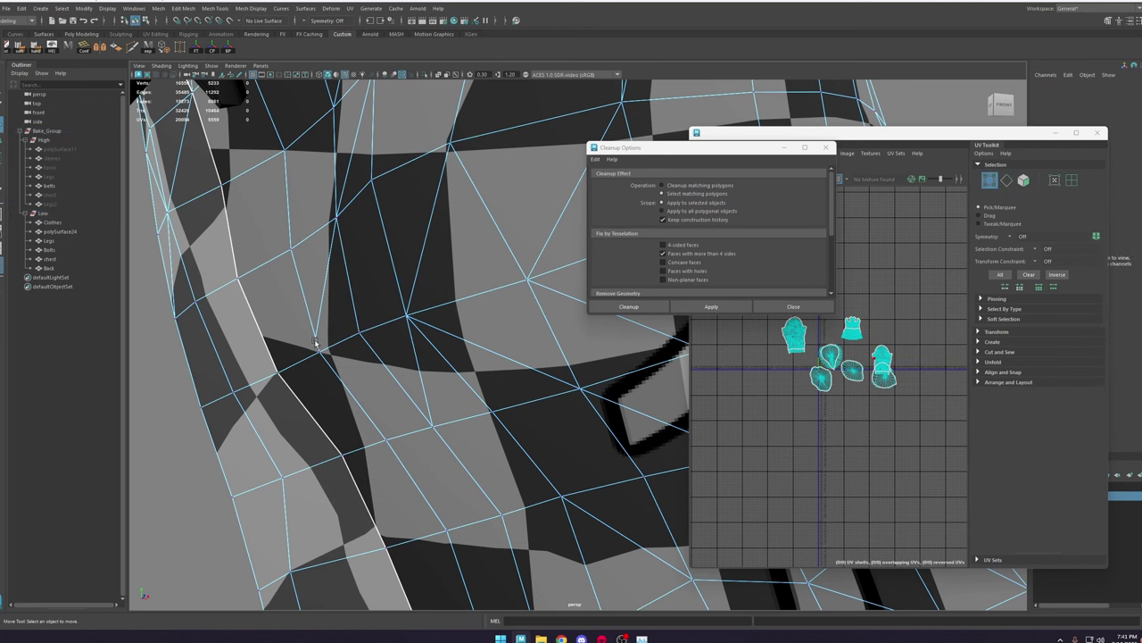
pyautogui.click(707, 306)
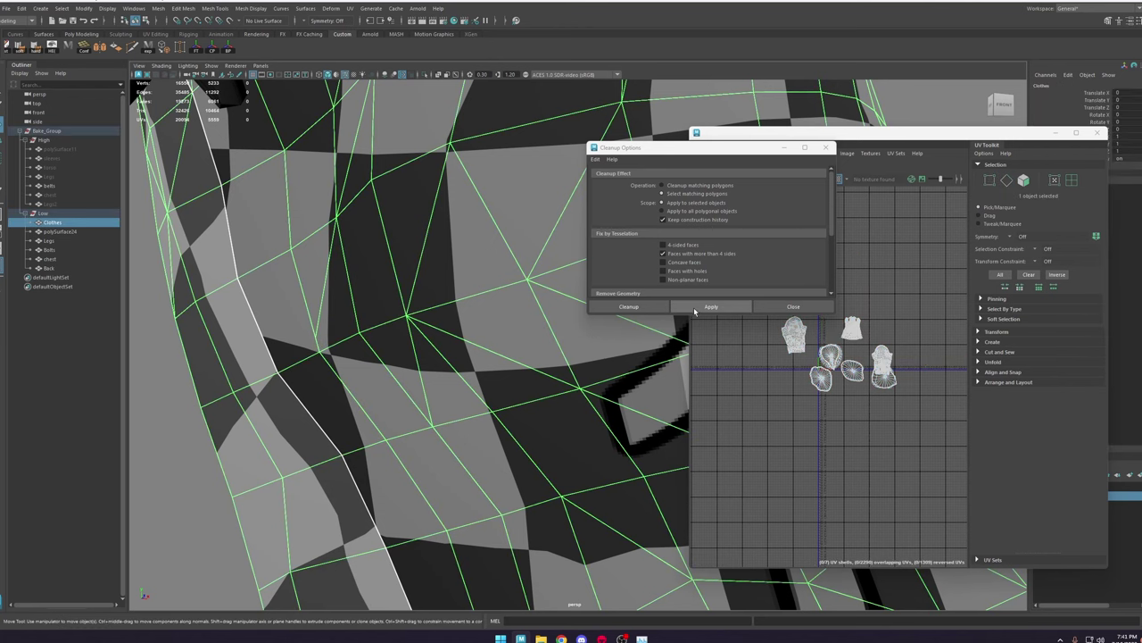
pyautogui.keyDown('alt'); pyautogui.moveTo(251, 303); pyautogui.dragTo(357, 282, button='middle'); pyautogui.keyUp('alt')
# Step: Set Cleanup to fix matching polygons and triangulate the Clothes n-gon faces
pyautogui.scroll(2, 496, 337)
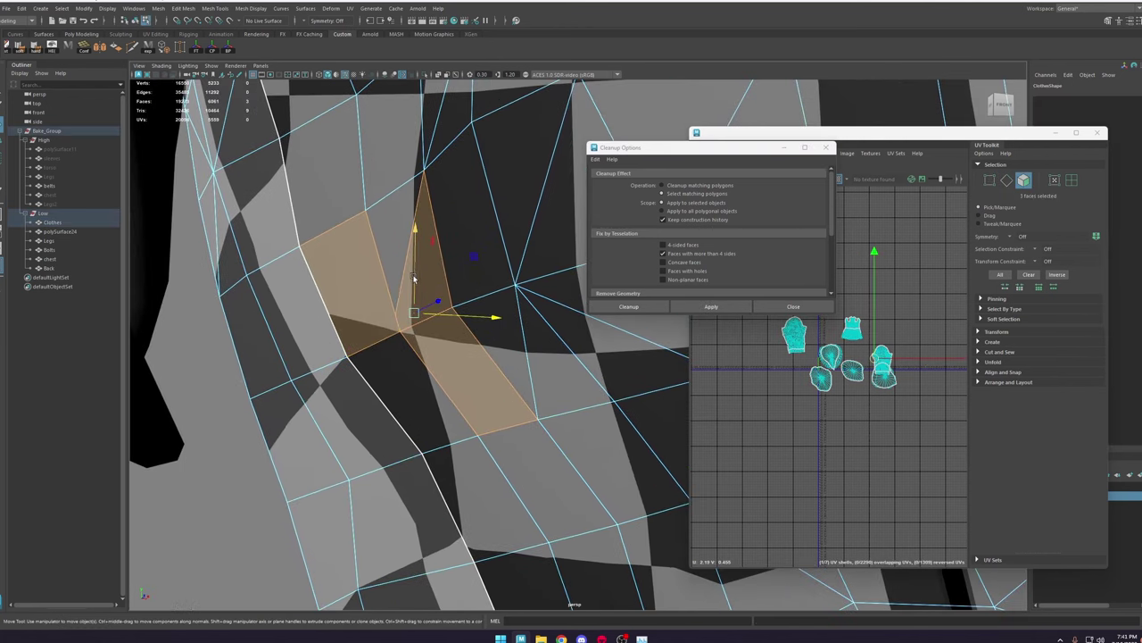
pyautogui.rightClick(433, 274)
pyautogui.moveTo(433, 275); pyautogui.dragTo(486, 235, button='right')
pyautogui.click(439, 287)
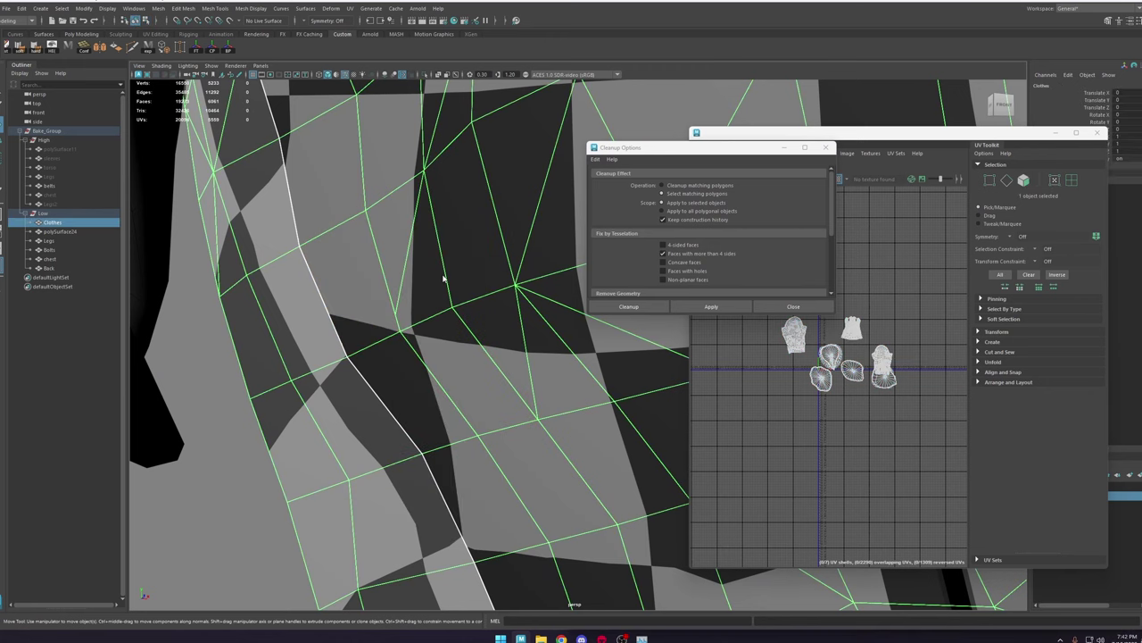
pyautogui.click(676, 186)
pyautogui.click(711, 306)
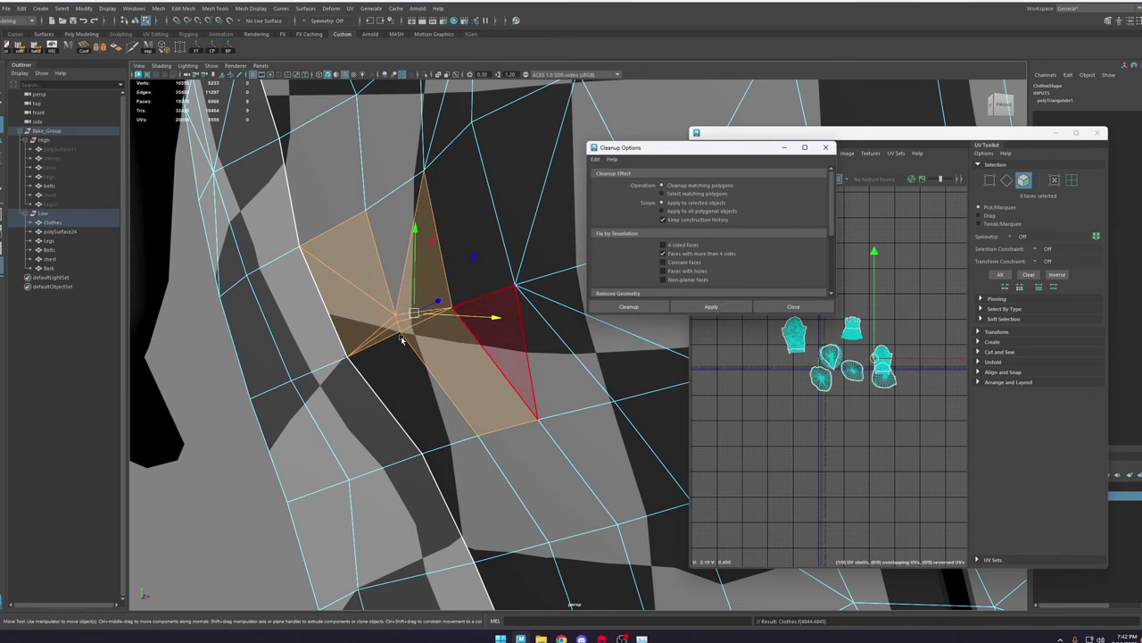
pyautogui.click(218, 476)
pyautogui.click(444, 352)
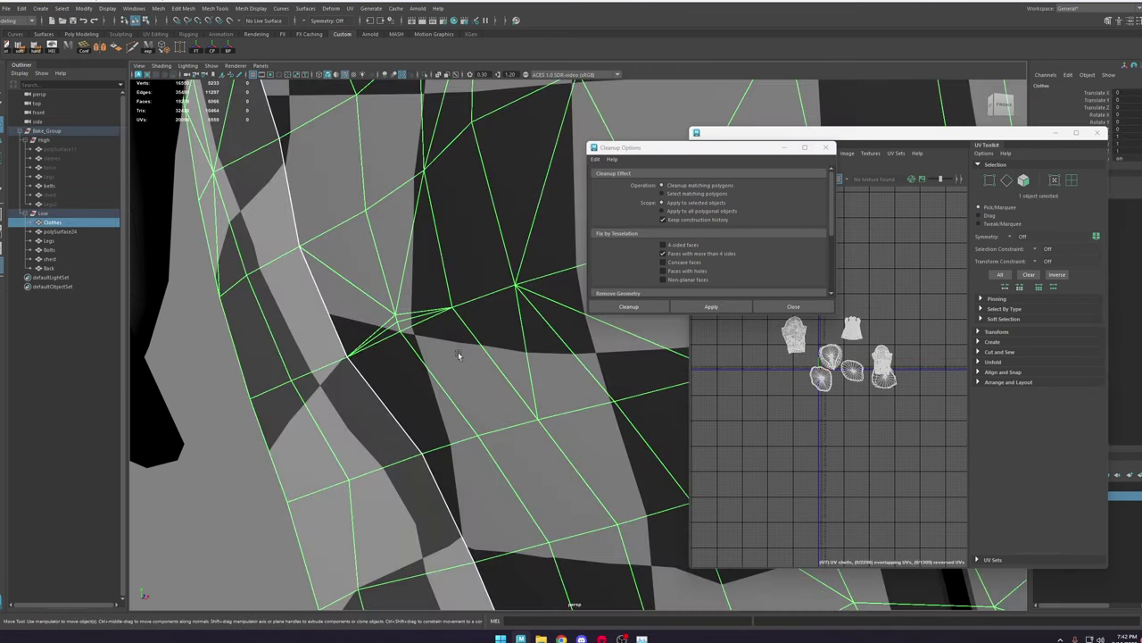
# Step: Undo the triangulation and switch Cleanup back to selecting the remaining n-gon faces
pyautogui.scroll(-4, 459, 355)
pyautogui.keyDown('alt'); pyautogui.moveTo(473, 341); pyautogui.dragTo(522, 312); pyautogui.keyUp('alt')
pyautogui.keyDown('alt'); pyautogui.moveTo(522, 312); pyautogui.dragTo(557, 406, button='right'); pyautogui.keyUp('alt')
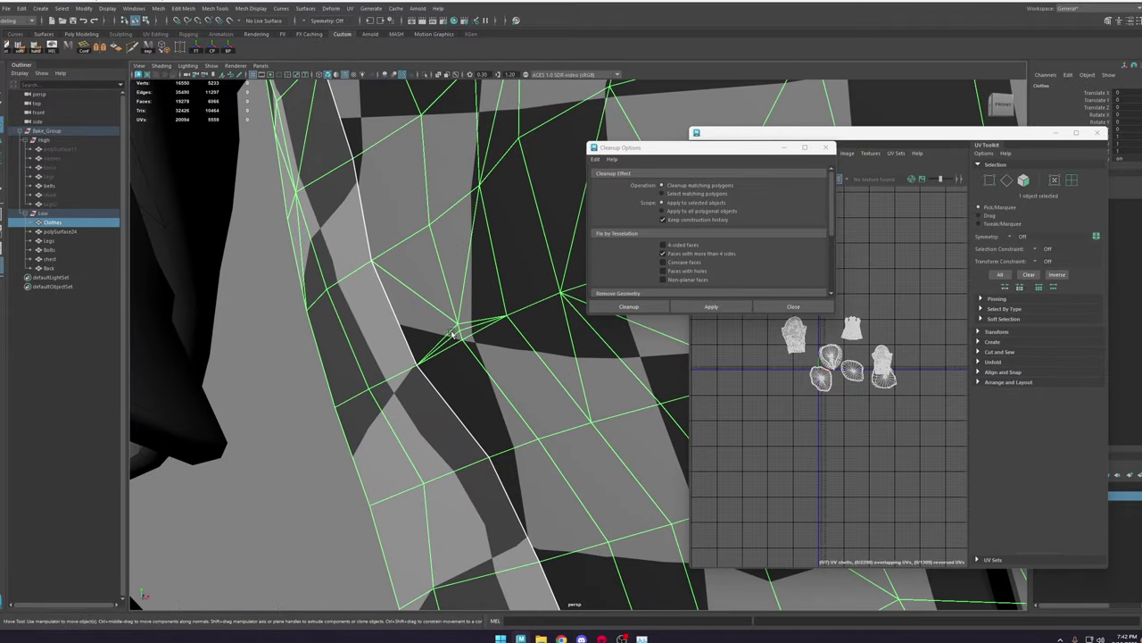
pyautogui.hotkey('ctrl', 'z')
pyautogui.hotkey('ctrl', 'z')
pyautogui.hotkey('ctrl', 'z')
pyautogui.hotkey('ctrl', 'z')
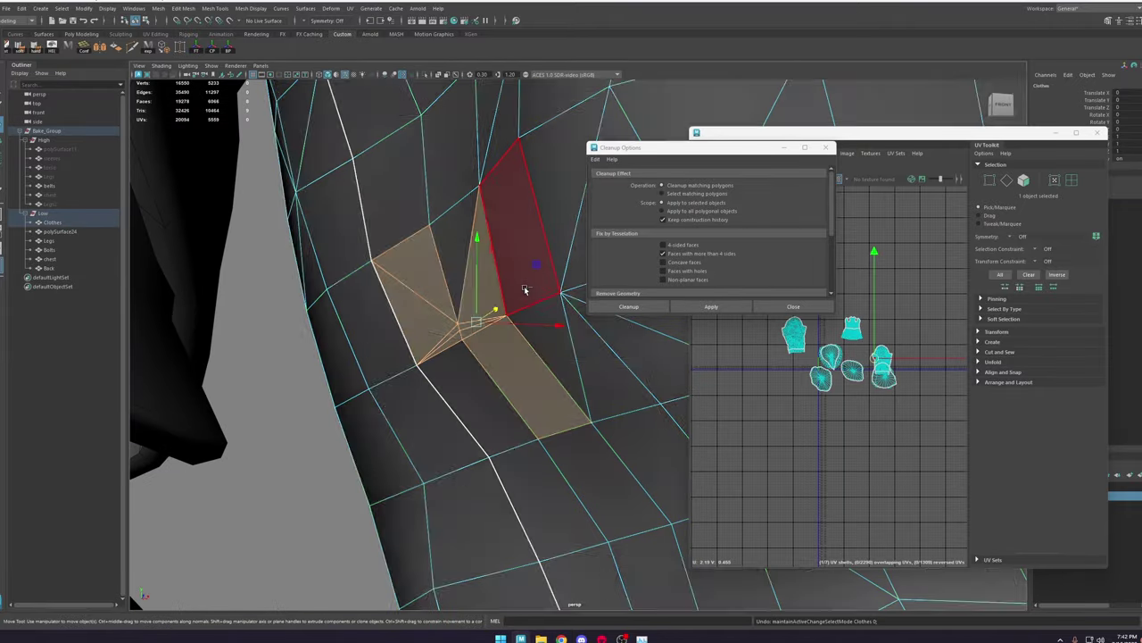
pyautogui.hotkey('ctrl', 'z')
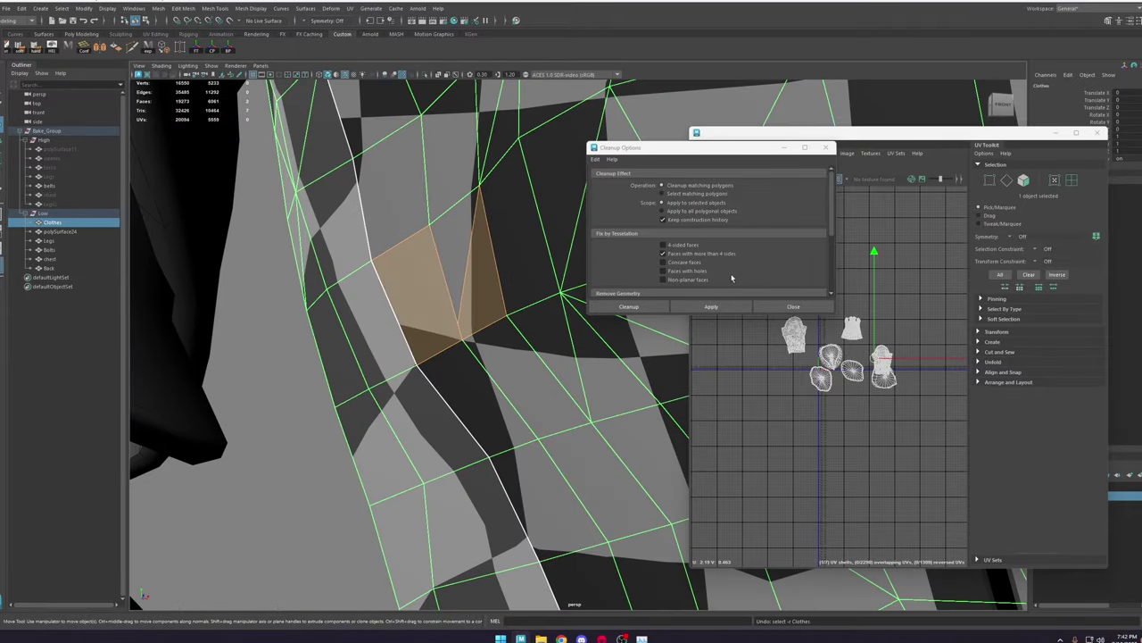
pyautogui.click(675, 195)
pyautogui.click(711, 306)
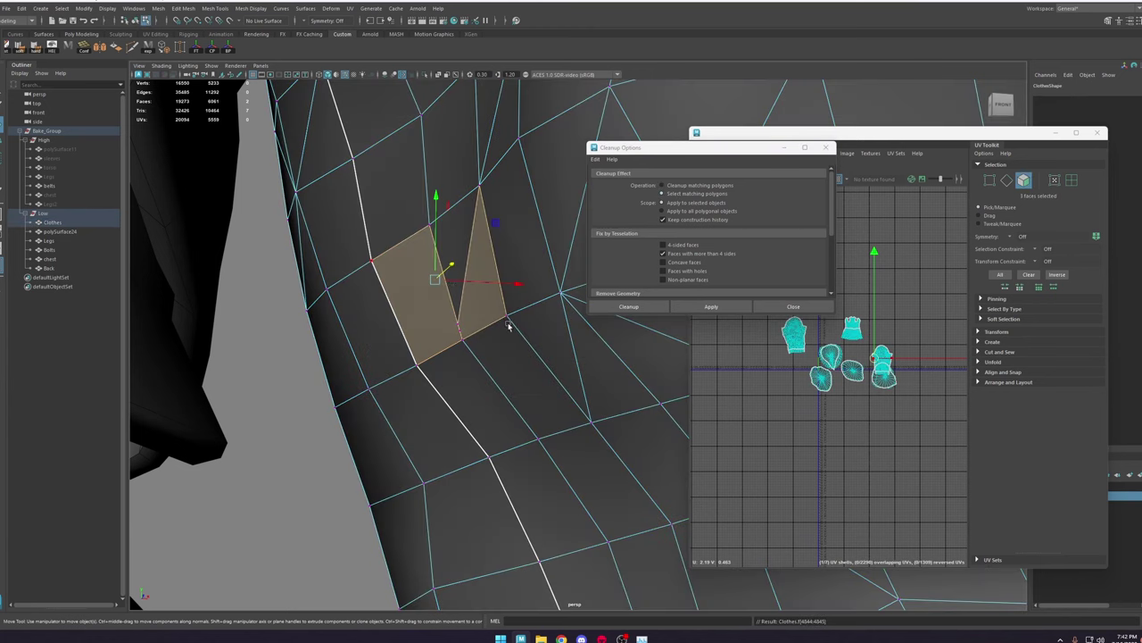
pyautogui.click(283, 428)
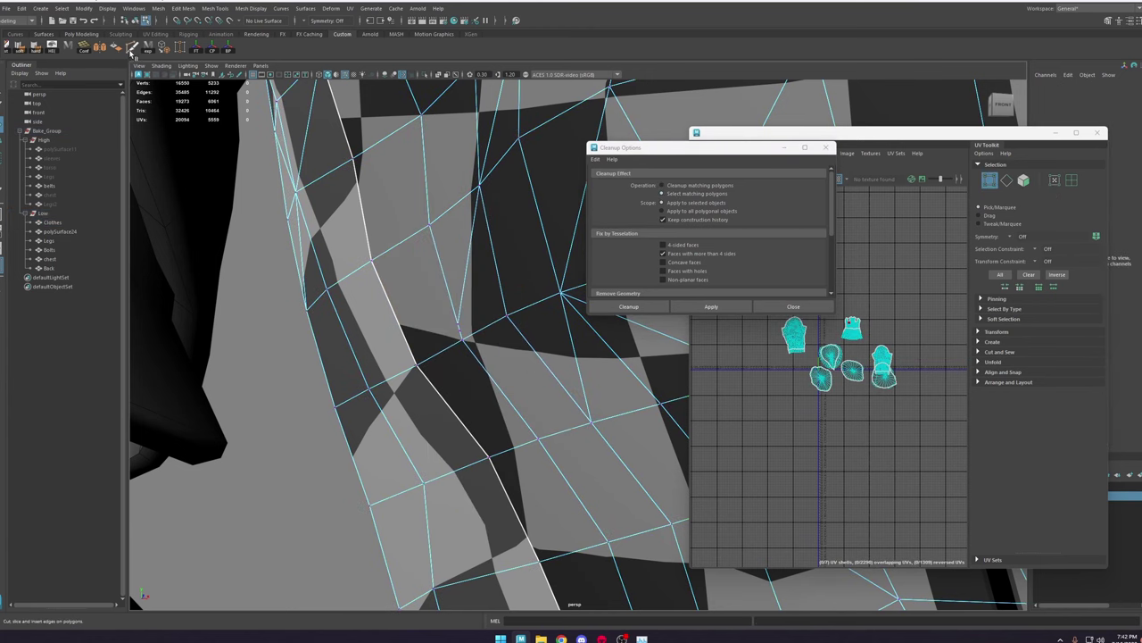
# Step: Merge two stray sleeve vertices with Merge Vertices and delete the stray edge
pyautogui.click(166, 49)
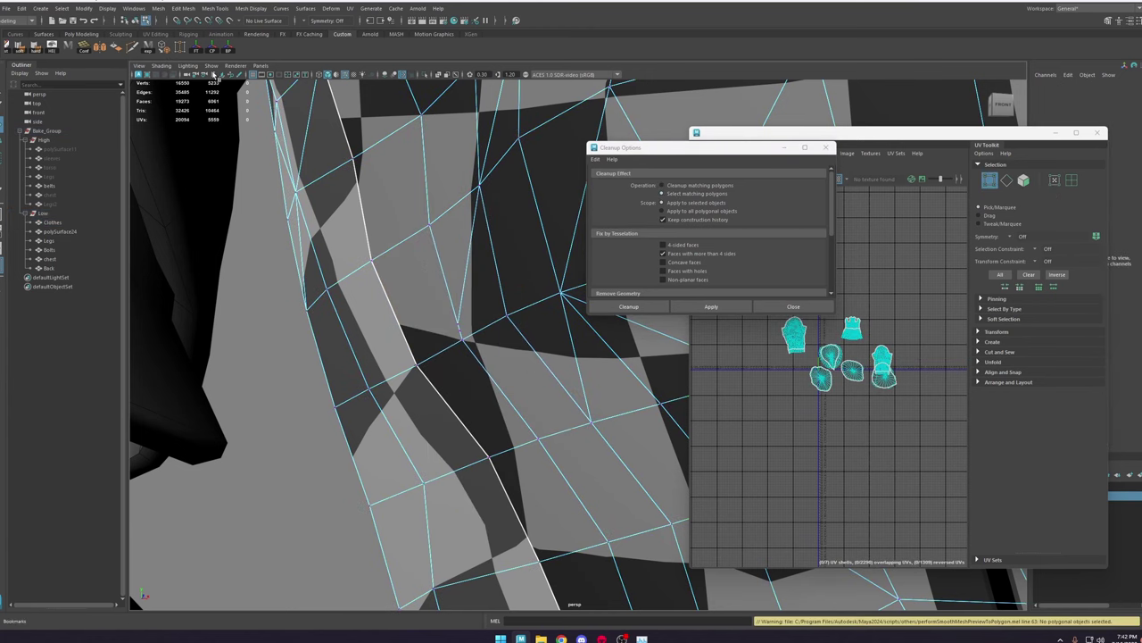
pyautogui.click(177, 51)
pyautogui.moveTo(460, 330); pyautogui.dragTo(463, 339)
pyautogui.scroll(-5, 514, 344)
pyautogui.keyDown('alt'); pyautogui.moveTo(532, 318); pyautogui.dragTo(476, 318, button='middle'); pyautogui.keyUp('alt')
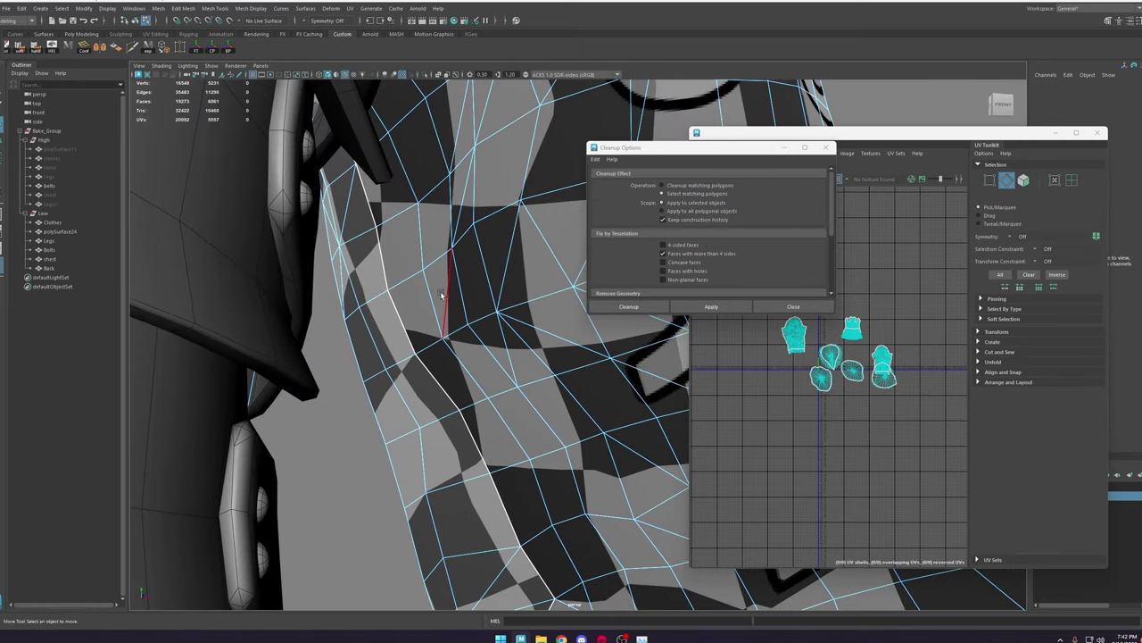
pyautogui.click(442, 295)
pyautogui.press('Delete')
# Step: Rerun Cleanup on Clothes and try unfolding the sleeve UVs
pyautogui.moveTo(442, 295); pyautogui.dragTo(675, 170, button='right')
pyautogui.scroll(-10, 672, 320)
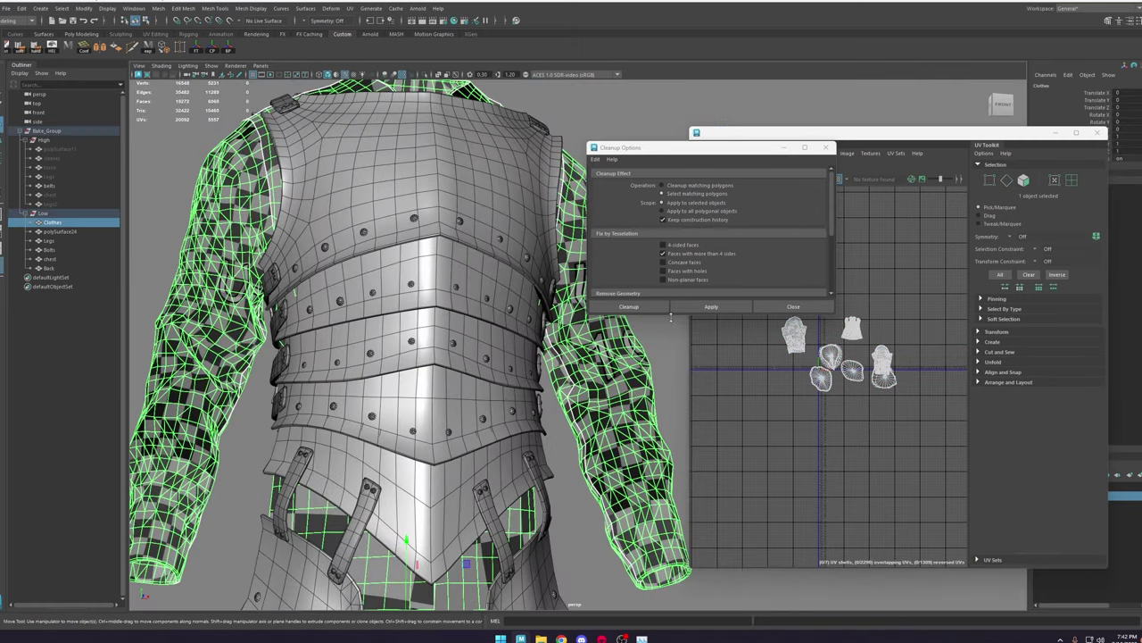
pyautogui.click(717, 309)
pyautogui.click(773, 338)
pyautogui.hotkey('ctrl', 'z')
pyautogui.moveTo(772, 337); pyautogui.dragTo(801, 334, button='right')
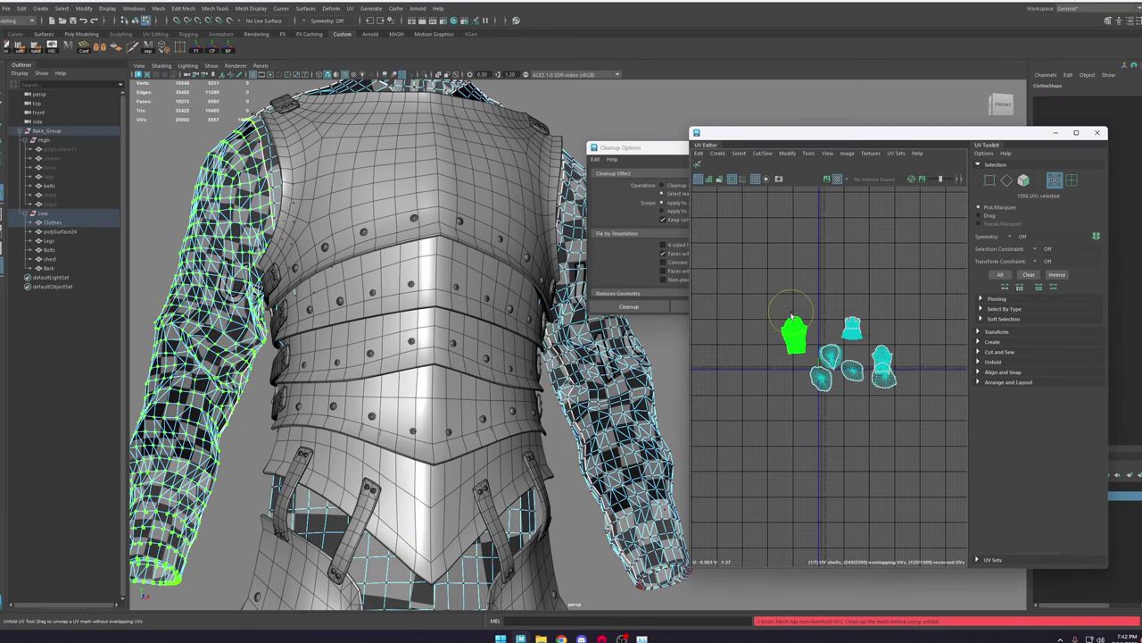
pyautogui.moveTo(559, 353); pyautogui.dragTo(661, 255, button='right')
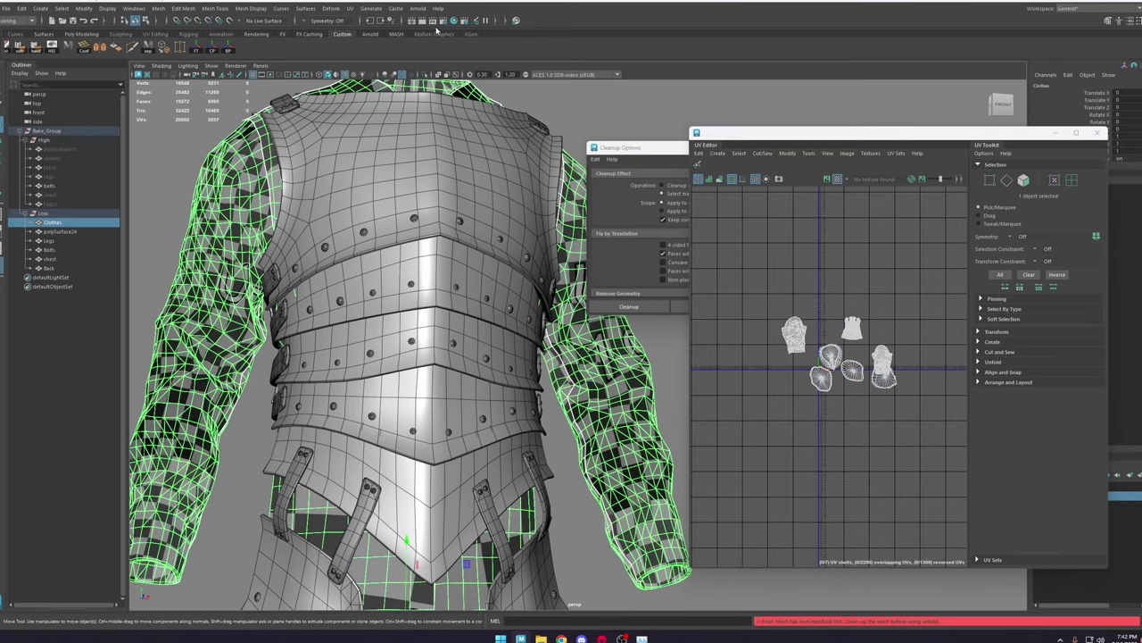
# Step: Isolate Select the Clothes robe so it shows on its own
pyautogui.click(427, 76)
pyautogui.scroll(-7, 392, 194)
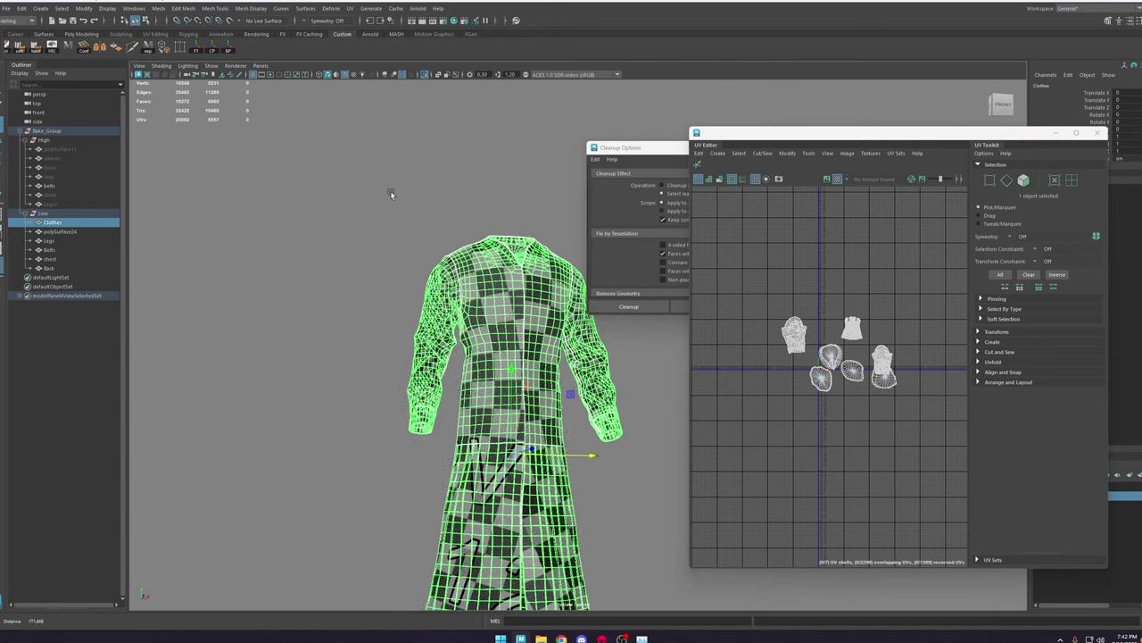
pyautogui.click(666, 517)
pyautogui.scroll(7, 568, 299)
# Step: Reselect the Clothes robe and apply Cleanup to flag problem faces
pyautogui.click(533, 247)
pyautogui.moveTo(625, 149); pyautogui.dragTo(594, 106)
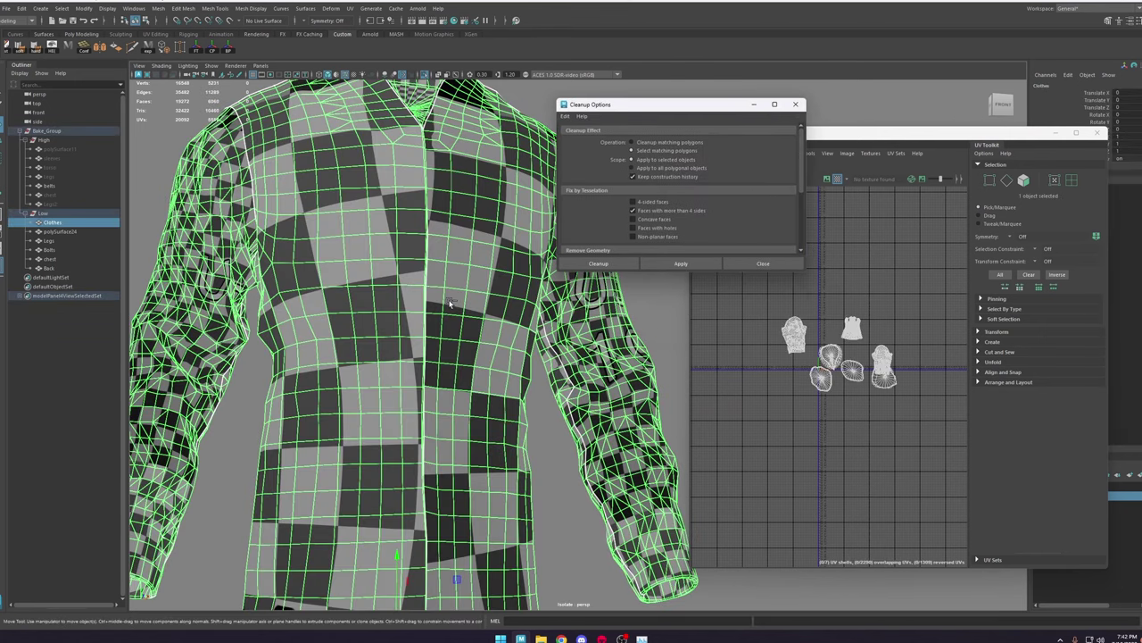
pyautogui.scroll(-3, 664, 179)
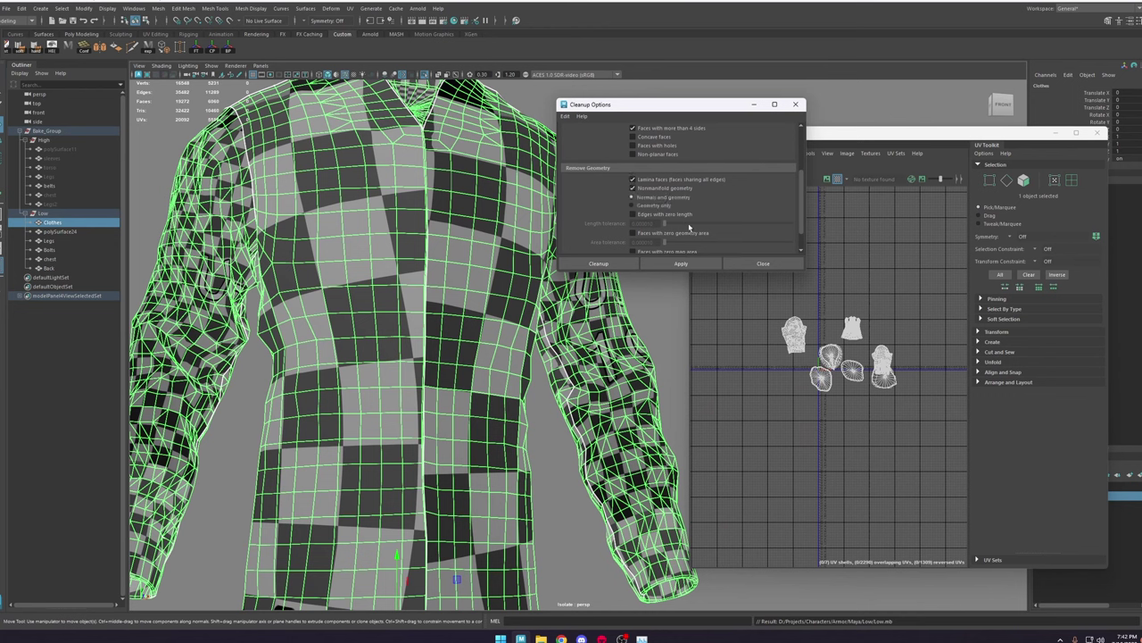
pyautogui.scroll(-1, 701, 243)
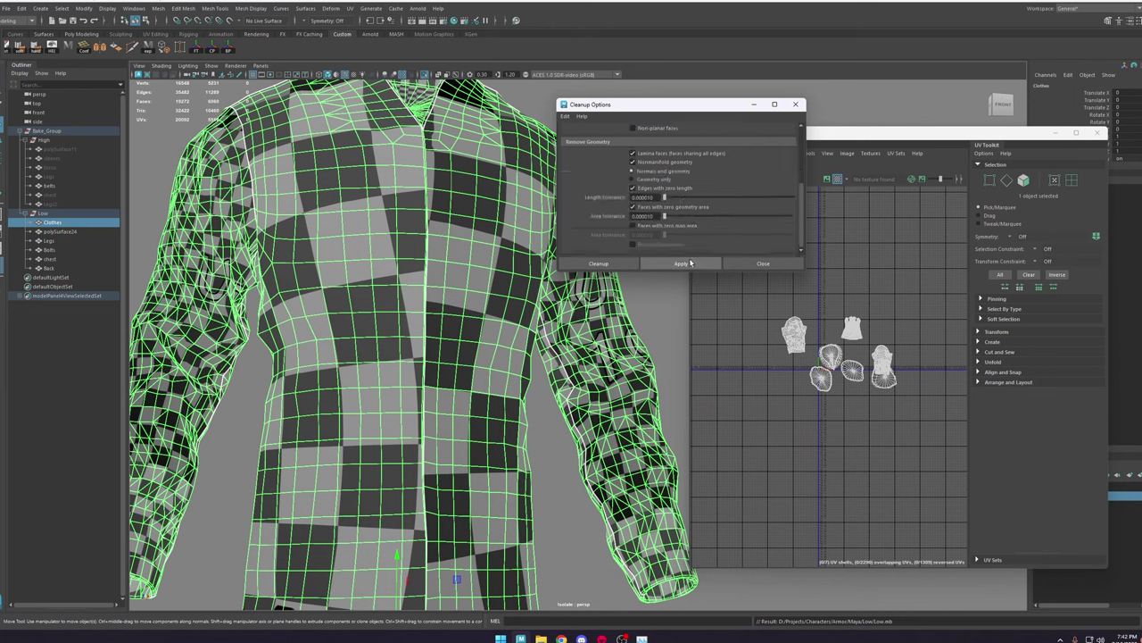
pyautogui.click(689, 263)
pyautogui.scroll(-5, 509, 344)
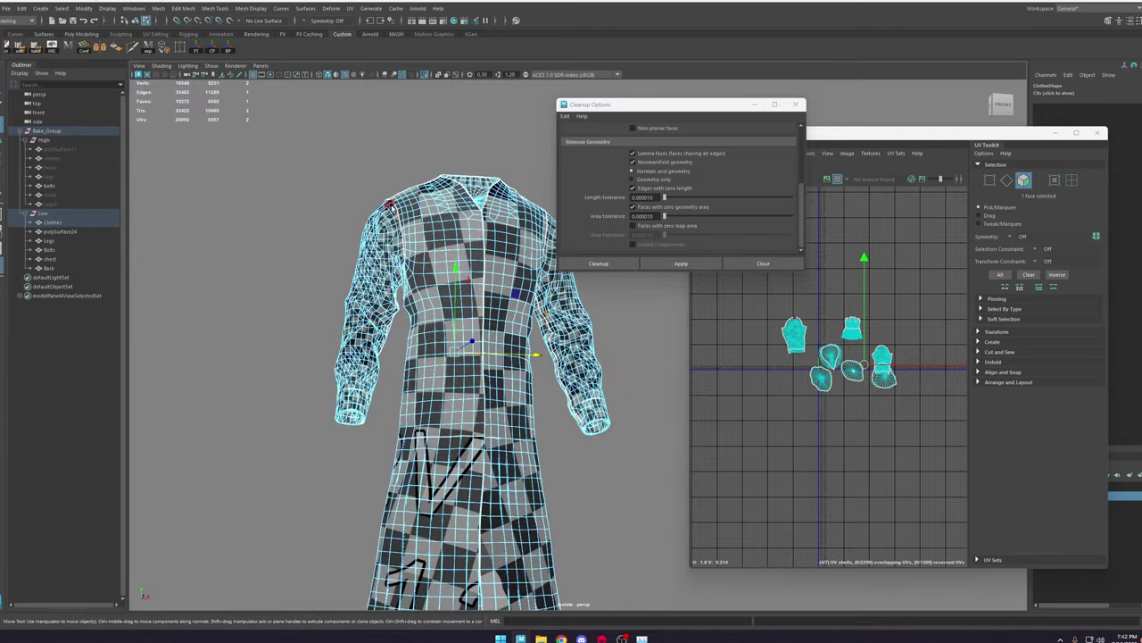
# Step: Inspect the sleeve in wireframe, return to shaded view, and delete the flagged stray face
pyautogui.press('4')
pyautogui.keyDown('alt'); pyautogui.moveTo(510, 315); pyautogui.dragTo(545, 331); pyautogui.keyUp('alt')
pyautogui.scroll(-5, 514, 302)
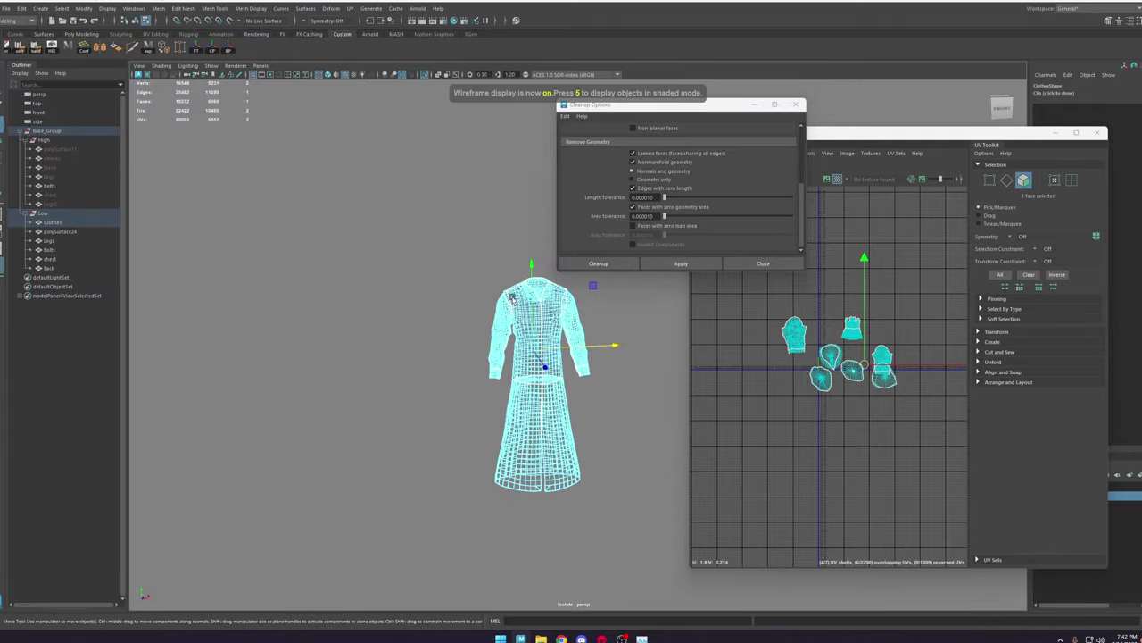
pyautogui.scroll(10, 514, 302)
pyautogui.keyDown('alt'); pyautogui.moveTo(514, 308); pyautogui.dragTo(404, 381, button='middle'); pyautogui.keyUp('alt')
pyautogui.keyDown('alt'); pyautogui.moveTo(404, 381); pyautogui.dragTo(437, 303); pyautogui.keyUp('alt')
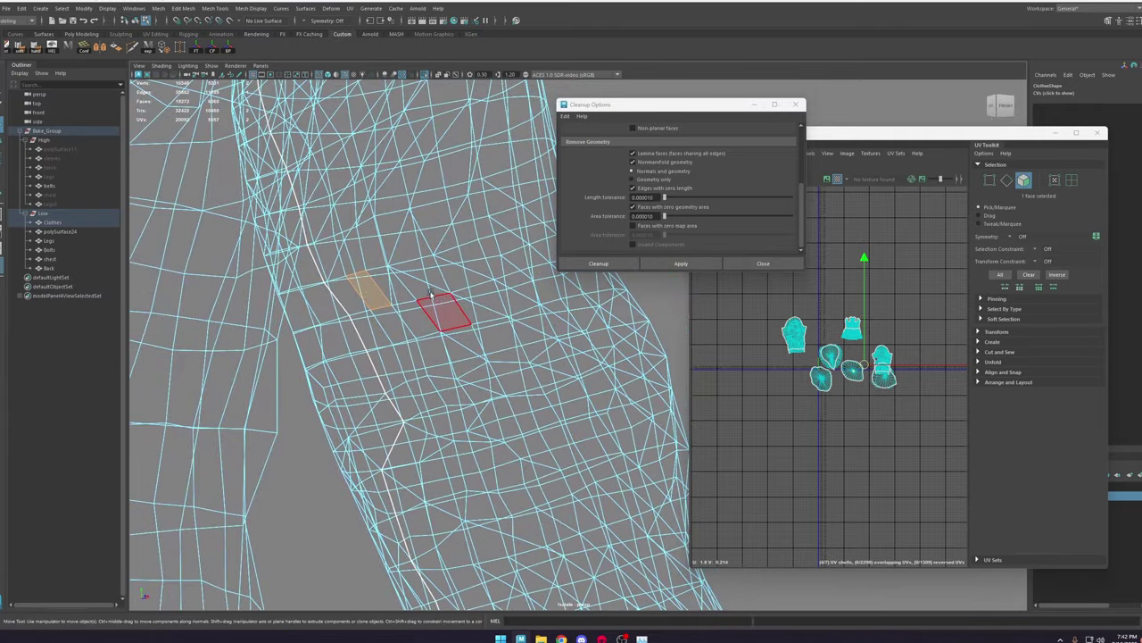
pyautogui.press('6')
pyautogui.press('Delete')
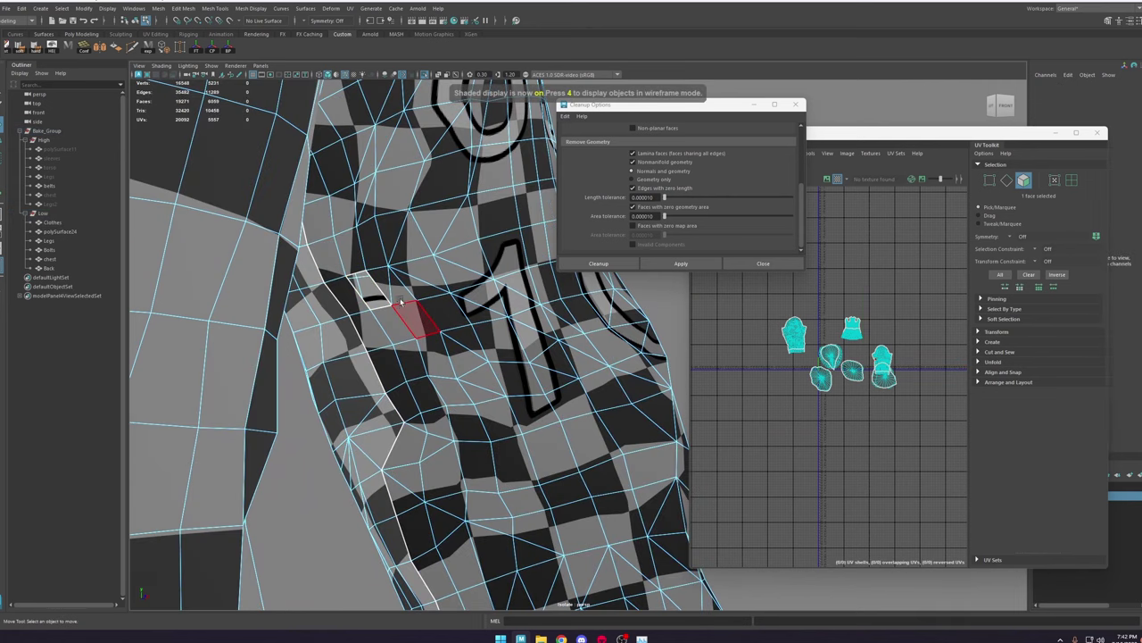
# Step: Frame a sleeve face, rerun Cleanup, delete the newly flagged face, and apply Cleanup again
pyautogui.click(387, 289)
pyautogui.press('f')
pyautogui.scroll(-8, 522, 341)
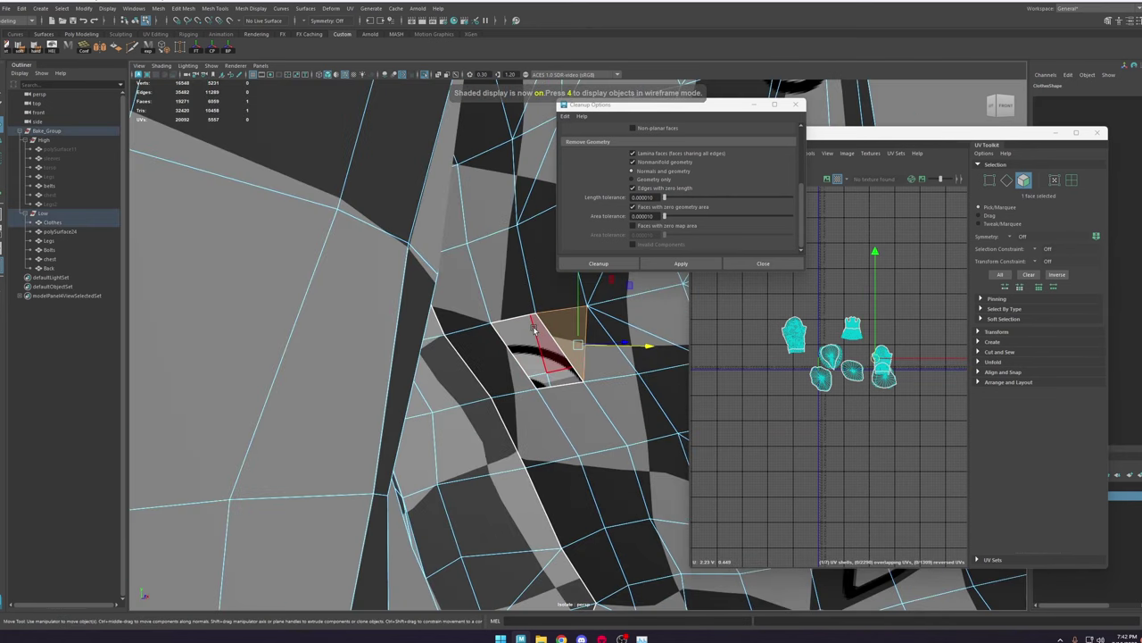
pyautogui.press('F8')
pyautogui.click(699, 263)
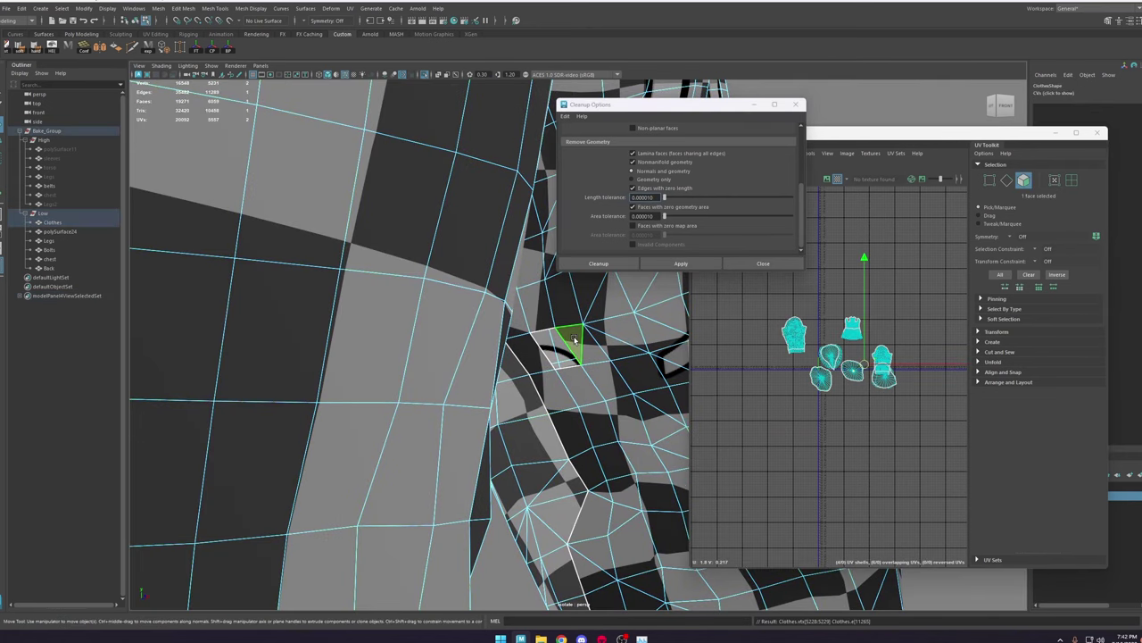
pyautogui.press('Delete')
pyautogui.press('F8')
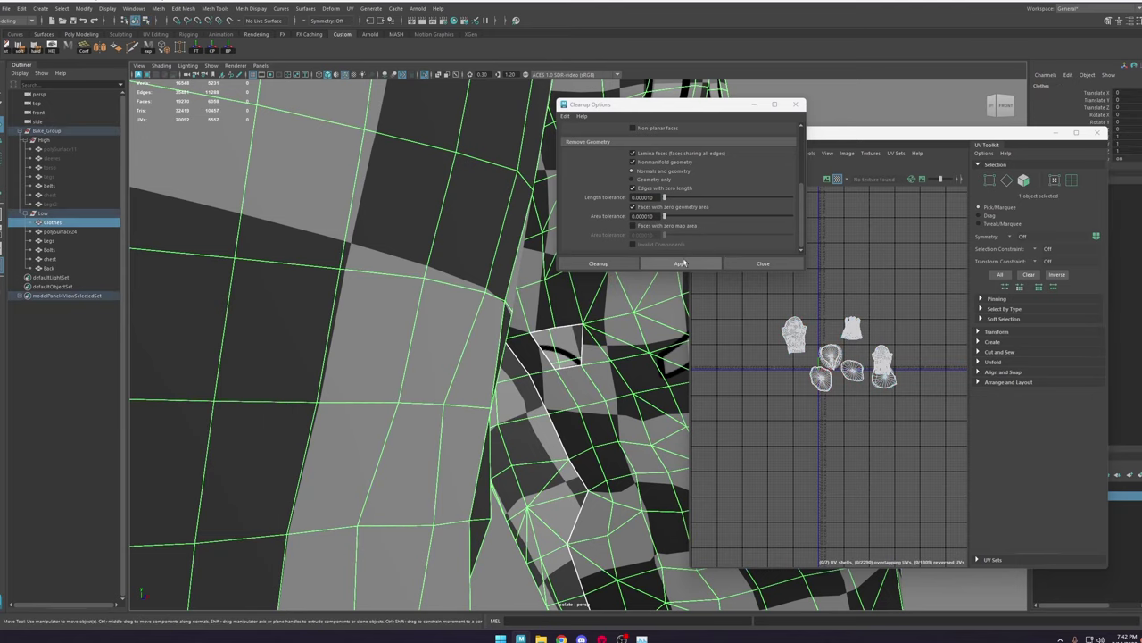
pyautogui.click(684, 263)
pyautogui.scroll(5, 814, 365)
pyautogui.moveTo(936, 397); pyautogui.dragTo(876, 401)
# Step: Select and delete the 24 wedge faces of the radial cap inside the cuff
pyautogui.press('f')
pyautogui.scroll(-5, 361, 334)
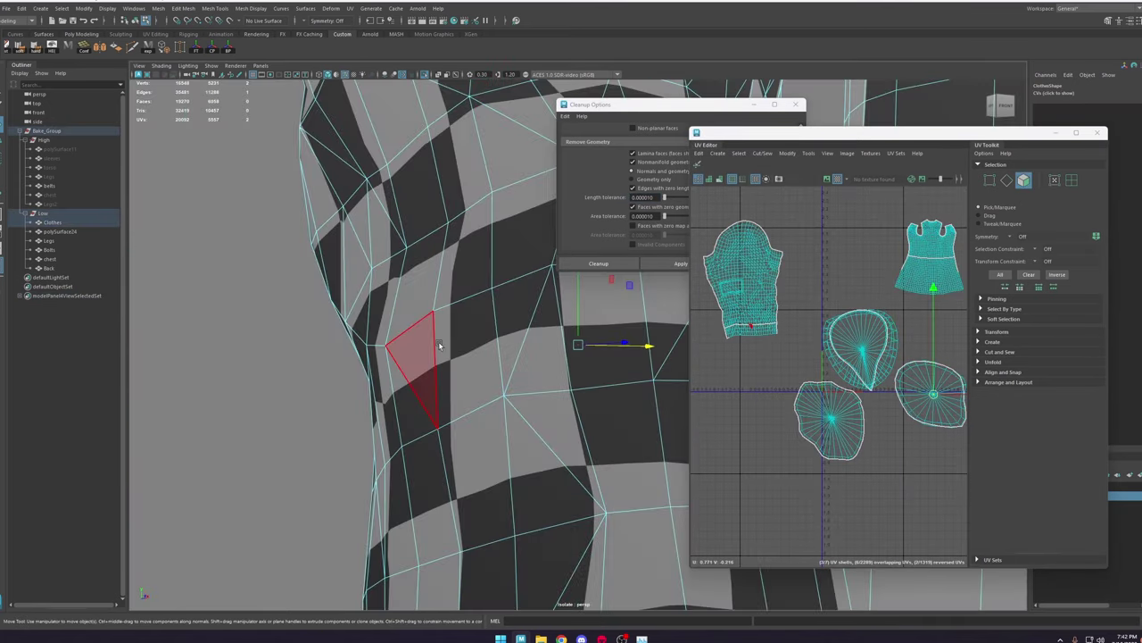
pyautogui.keyDown('alt'); pyautogui.moveTo(438, 344); pyautogui.dragTo(596, 357); pyautogui.keyUp('alt')
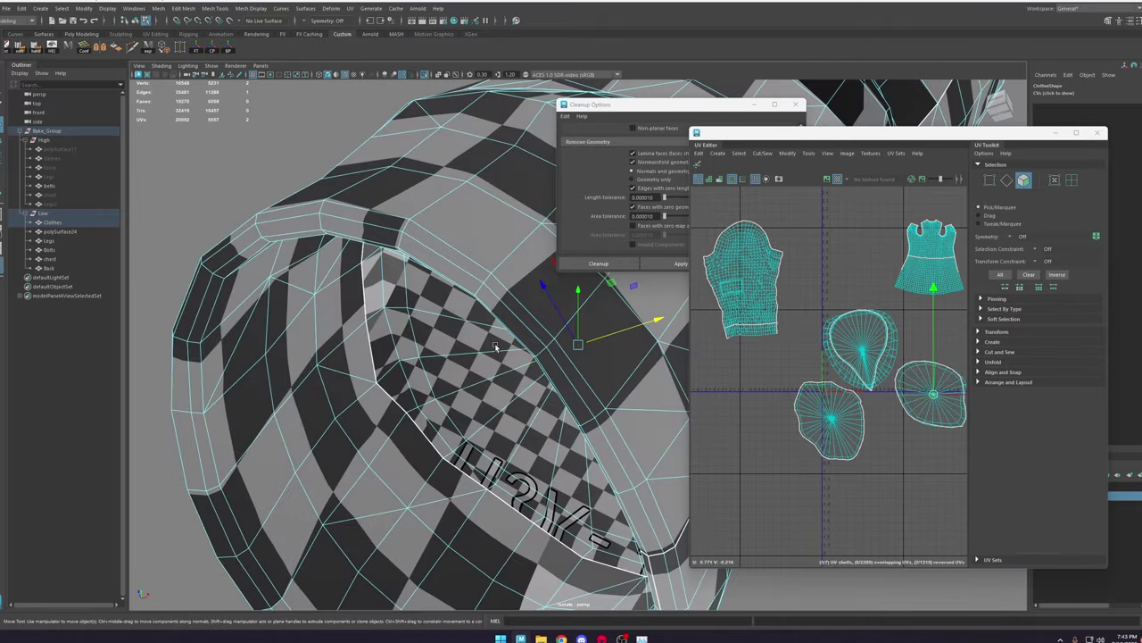
pyautogui.keyDown('alt'); pyautogui.moveTo(597, 357); pyautogui.dragTo(616, 402, button='right'); pyautogui.keyUp('alt')
pyautogui.keyDown('alt'); pyautogui.moveTo(616, 401); pyautogui.dragTo(538, 308); pyautogui.keyUp('alt')
pyautogui.click(510, 340)
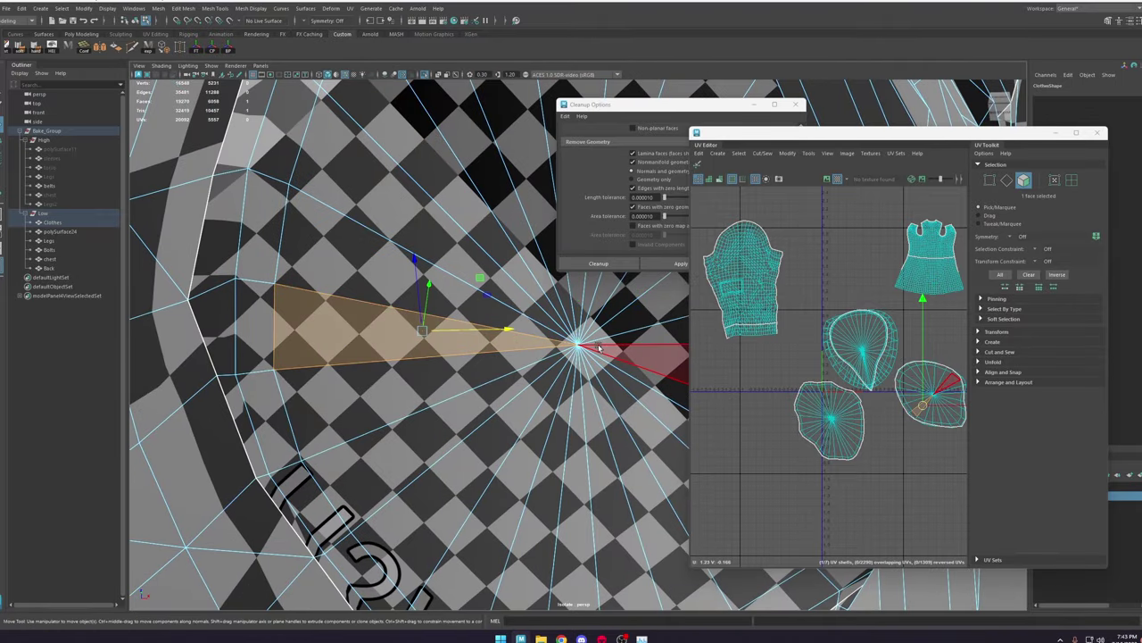
pyautogui.scroll(4, 598, 346)
pyautogui.press('F9')
pyautogui.scroll(3, 575, 329)
pyautogui.press('F11')
pyautogui.scroll(-5, 574, 339)
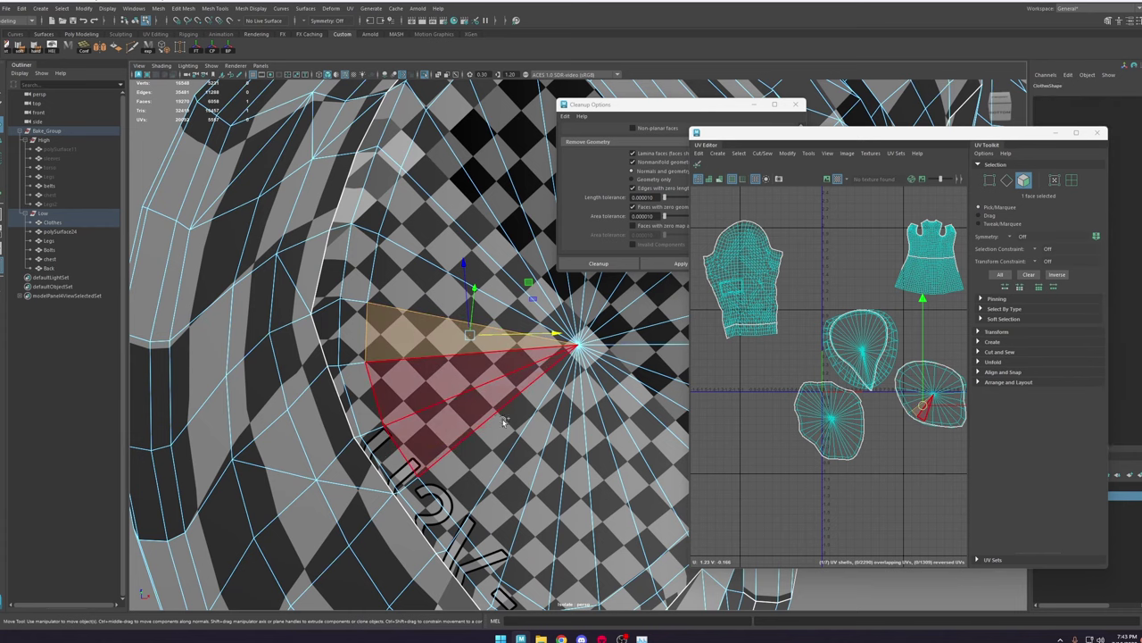
pyautogui.moveTo(505, 422)
pyautogui.keyDown('shift'); pyautogui.mouseDown()
pyautogui.moveTo(629, 385)
pyautogui.moveTo(532, 331)
pyautogui.mouseUp(); pyautogui.keyUp('shift')
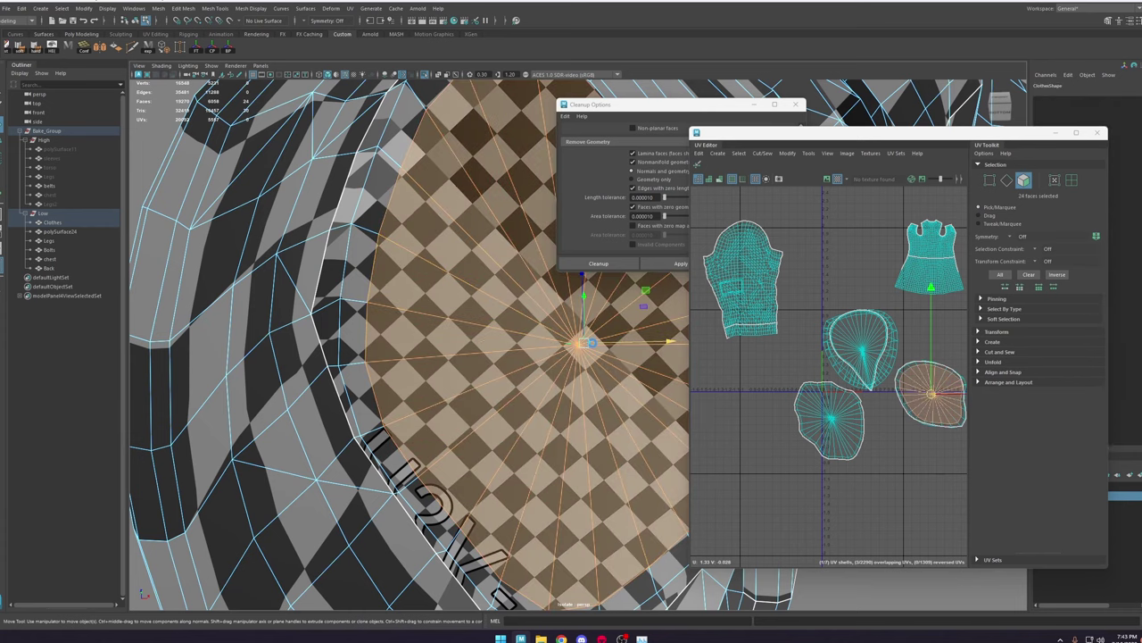
pyautogui.press('Delete')
# Step: Reselect the Clothes mesh and apply Cleanup again, leaving 19246 faces
pyautogui.keyDown('alt'); pyautogui.moveTo(600, 359); pyautogui.dragTo(646, 306); pyautogui.keyUp('alt')
pyautogui.click(667, 265)
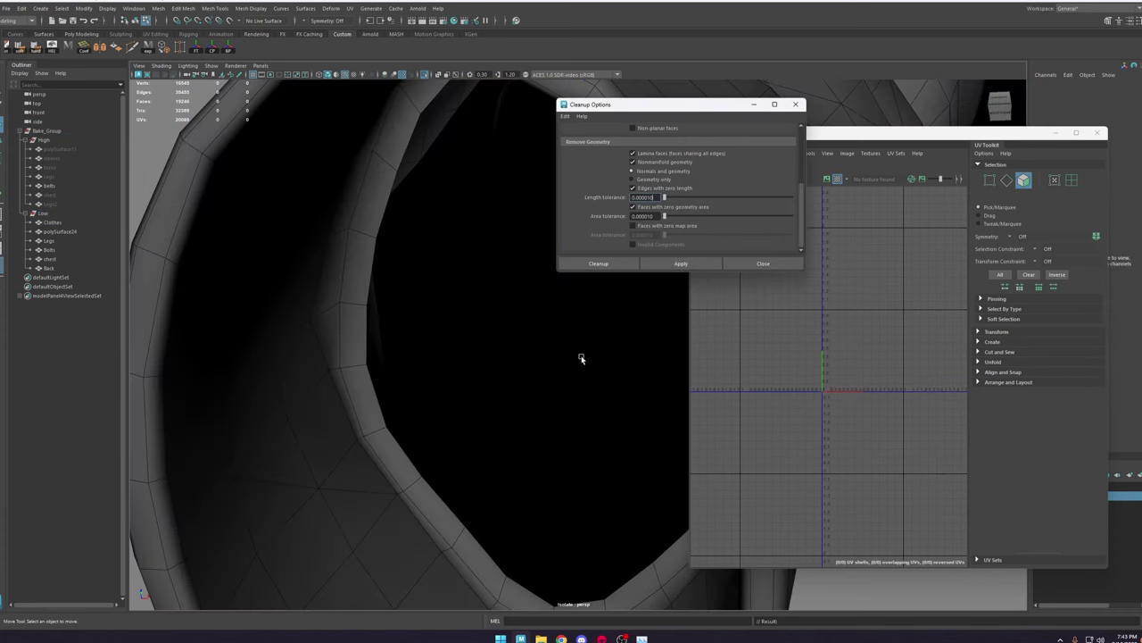
pyautogui.scroll(-8, 581, 357)
pyautogui.keyDown('alt'); pyautogui.moveTo(438, 268); pyautogui.dragTo(506, 307); pyautogui.keyUp('alt')
pyautogui.click(542, 339)
pyautogui.click(659, 264)
pyautogui.scroll(-6, 357, 269)
# Step: Select the round sleeve UV shell's 241 UVs and unfold it into a flatter shape
pyautogui.click(509, 308)
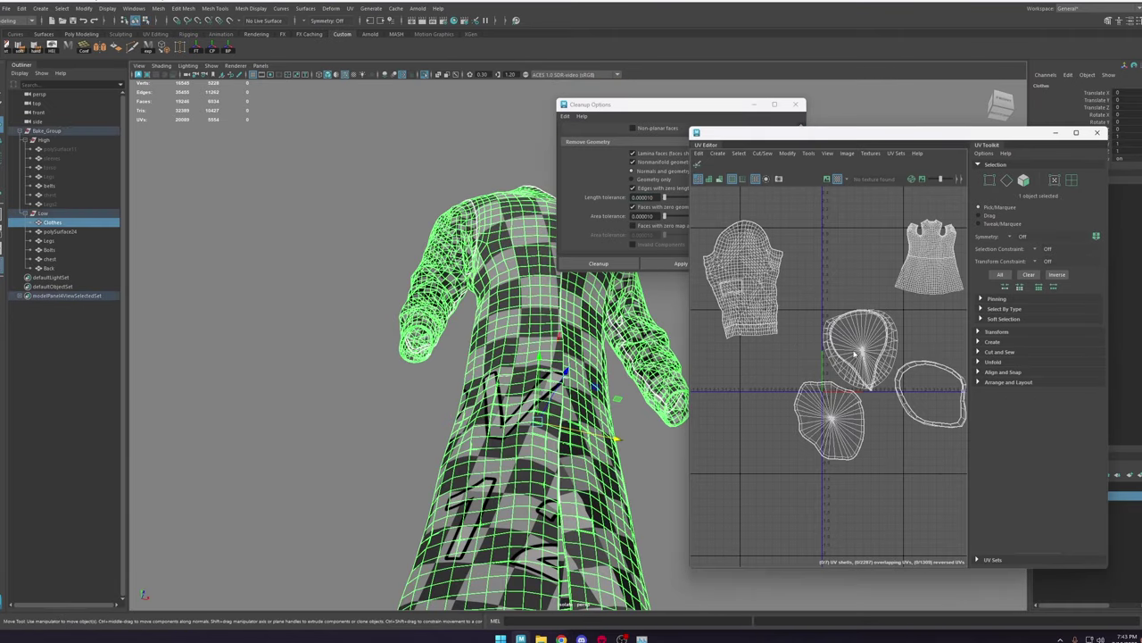
pyautogui.moveTo(790, 304); pyautogui.dragTo(839, 303, button='right')
pyautogui.doubleClick(744, 290)
pyautogui.doubleClick(861, 348)
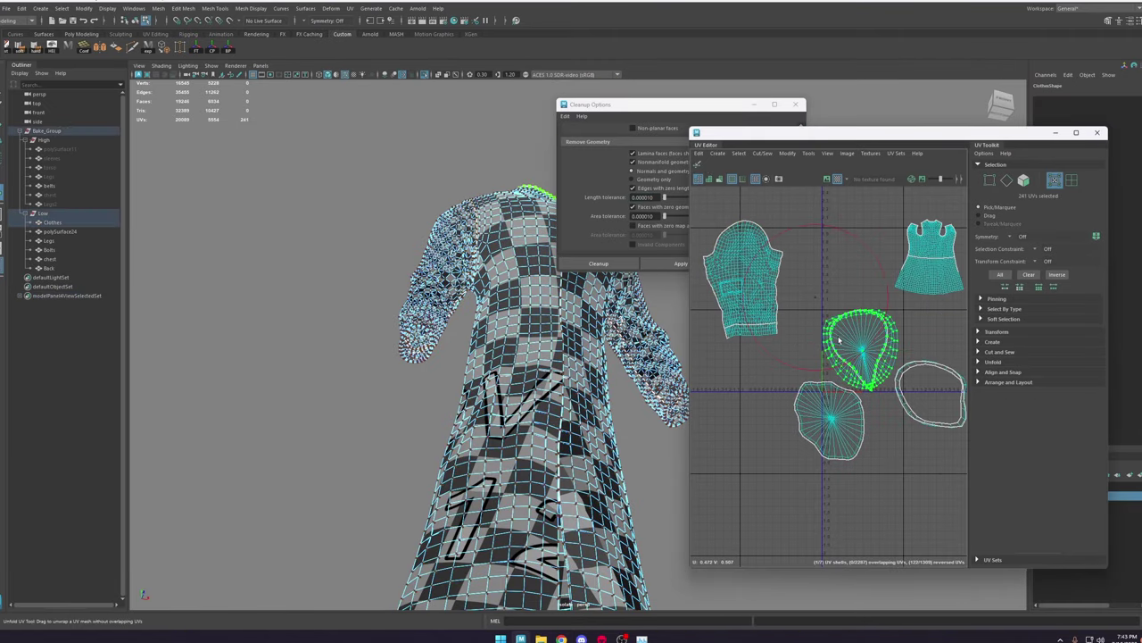
pyautogui.moveTo(839, 338); pyautogui.dragTo(866, 355)
# Step: Orbit to the sleeve and select the edges around the small sleeve hole
pyautogui.press('w')
pyautogui.keyDown('alt'); pyautogui.moveTo(461, 287); pyautogui.dragTo(591, 263, button='middle'); pyautogui.keyUp('alt')
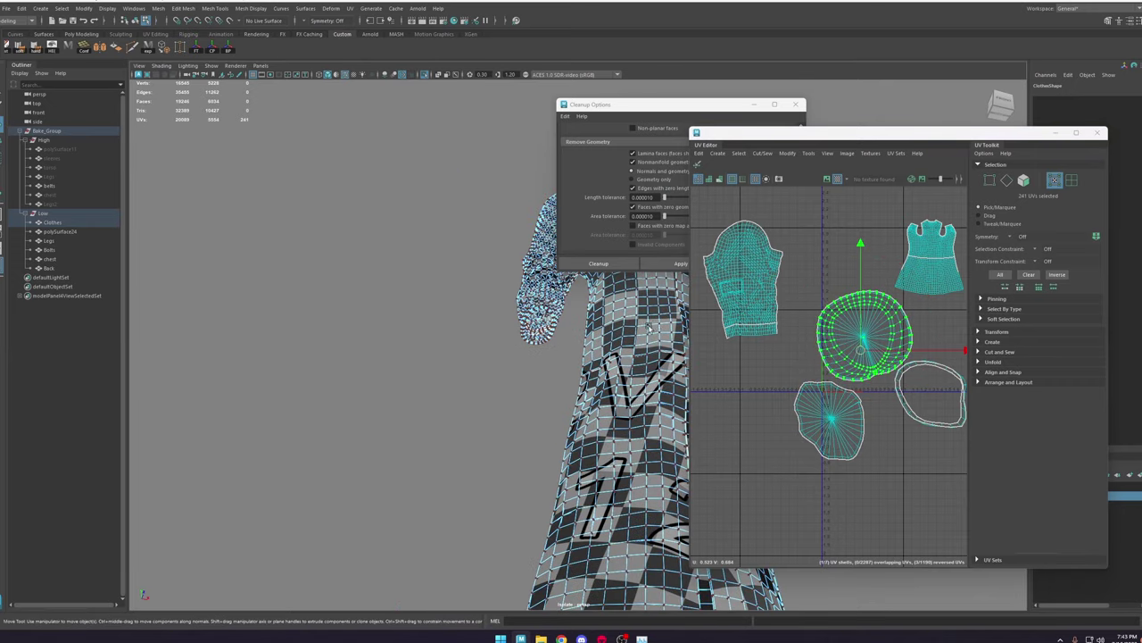
pyautogui.keyDown('alt'); pyautogui.moveTo(650, 329); pyautogui.dragTo(464, 312); pyautogui.keyUp('alt')
pyautogui.keyDown('alt'); pyautogui.moveTo(500, 331); pyautogui.dragTo(896, 492, button='right'); pyautogui.keyUp('alt')
pyautogui.keyDown('alt'); pyautogui.moveTo(465, 312); pyautogui.dragTo(600, 409, button='middle'); pyautogui.keyUp('alt')
pyautogui.moveTo(465, 257); pyautogui.dragTo(472, 196, button='right')
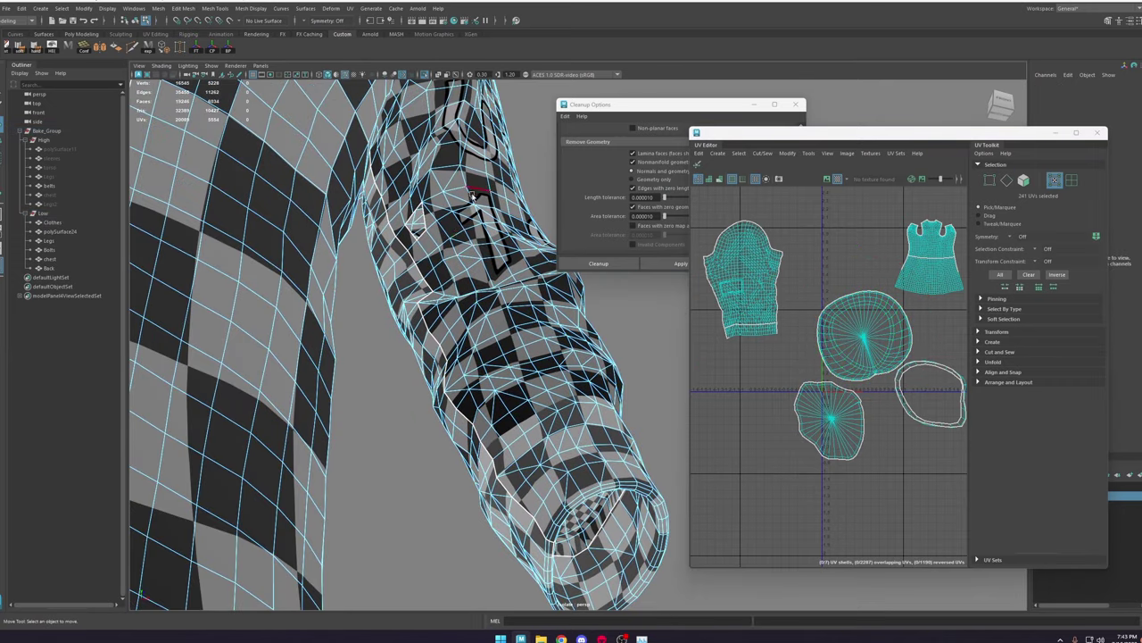
pyautogui.doubleClick(424, 225)
pyautogui.press('f')
pyautogui.keyDown('alt'); pyautogui.moveTo(593, 312); pyautogui.dragTo(524, 308); pyautogui.keyUp('alt')
# Step: Bridge the sleeve hole edges with a new face and fill the remaining gap
pyautogui.keyDown('shift'); pyautogui.click(598, 423); pyautogui.keyUp('shift')
pyautogui.keyDown('shift'); pyautogui.rightClick(597, 423); pyautogui.keyUp('shift')
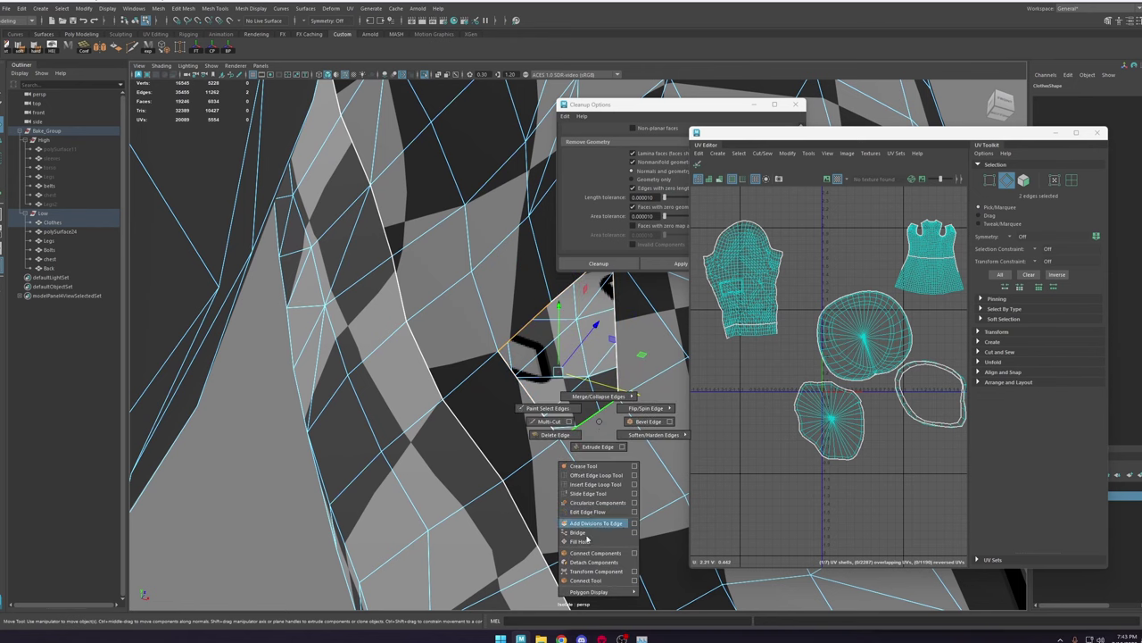
pyautogui.keyDown('shift'); pyautogui.moveTo(587, 537); pyautogui.dragTo(586, 533, button='right'); pyautogui.keyUp('shift')
pyautogui.keyDown('shift'); pyautogui.rightClick(567, 334); pyautogui.keyUp('shift')
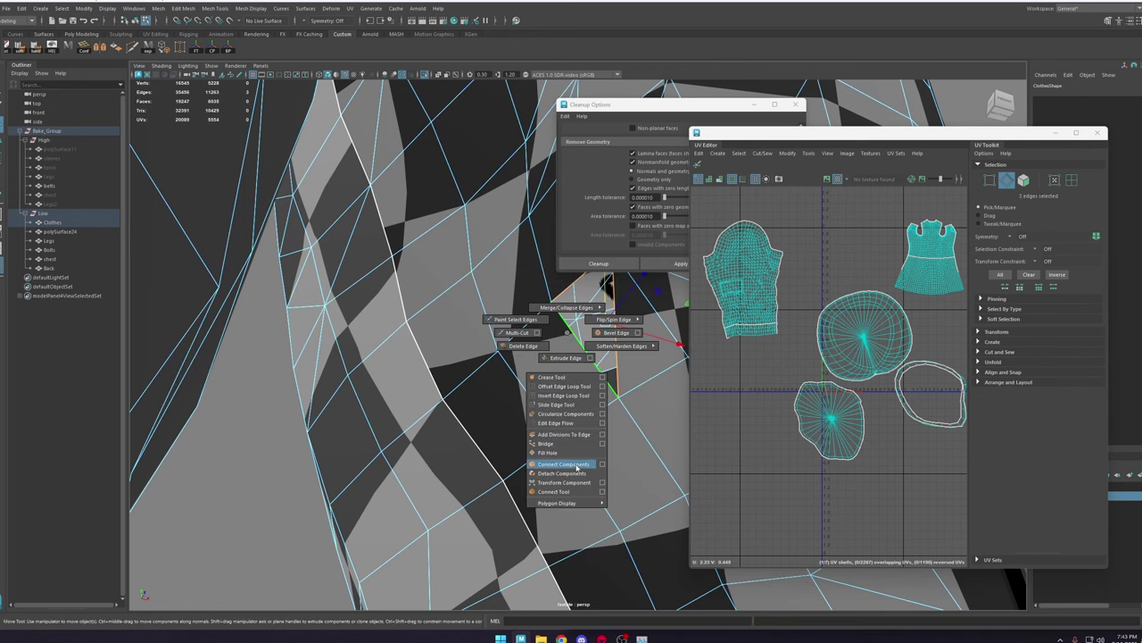
pyautogui.keyDown('shift'); pyautogui.moveTo(559, 456); pyautogui.dragTo(558, 454, button='right'); pyautogui.keyUp('shift')
pyautogui.scroll(-8, 535, 419)
# Step: Select the whole 24-edge border loop of the cuff on the other arm
pyautogui.keyDown('alt'); pyautogui.moveTo(365, 390); pyautogui.dragTo(616, 380, button='middle'); pyautogui.keyUp('alt')
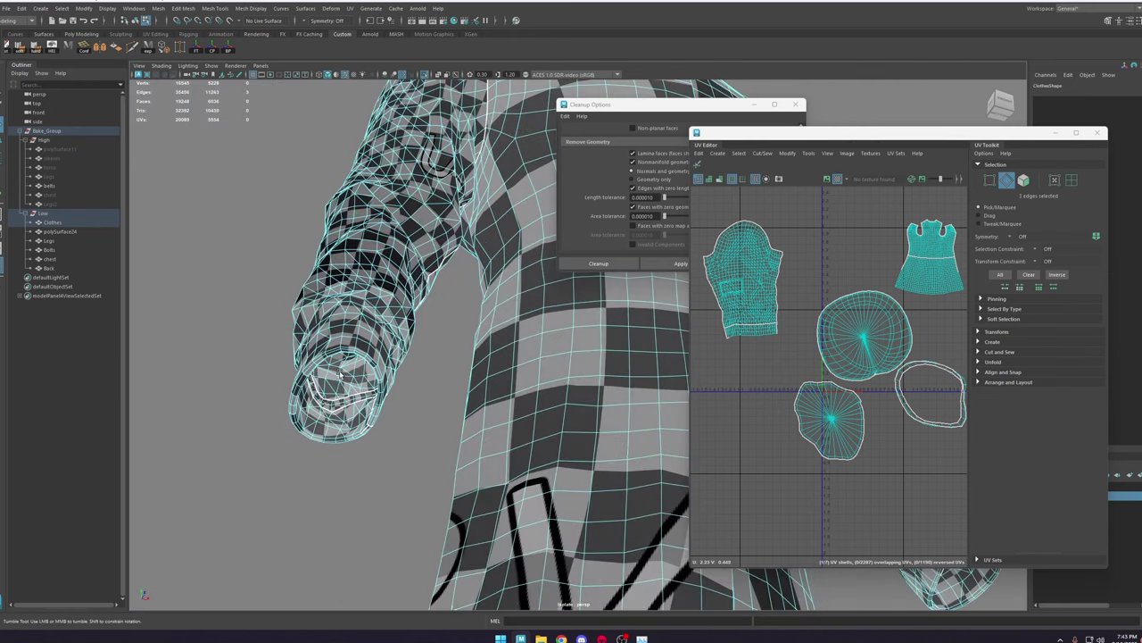
pyautogui.click(338, 403)
pyautogui.press('f')
pyautogui.scroll(-5, 384, 398)
pyautogui.keyDown('alt'); pyautogui.moveTo(385, 398); pyautogui.dragTo(477, 380); pyautogui.keyUp('alt')
pyautogui.scroll(-4, 474, 378)
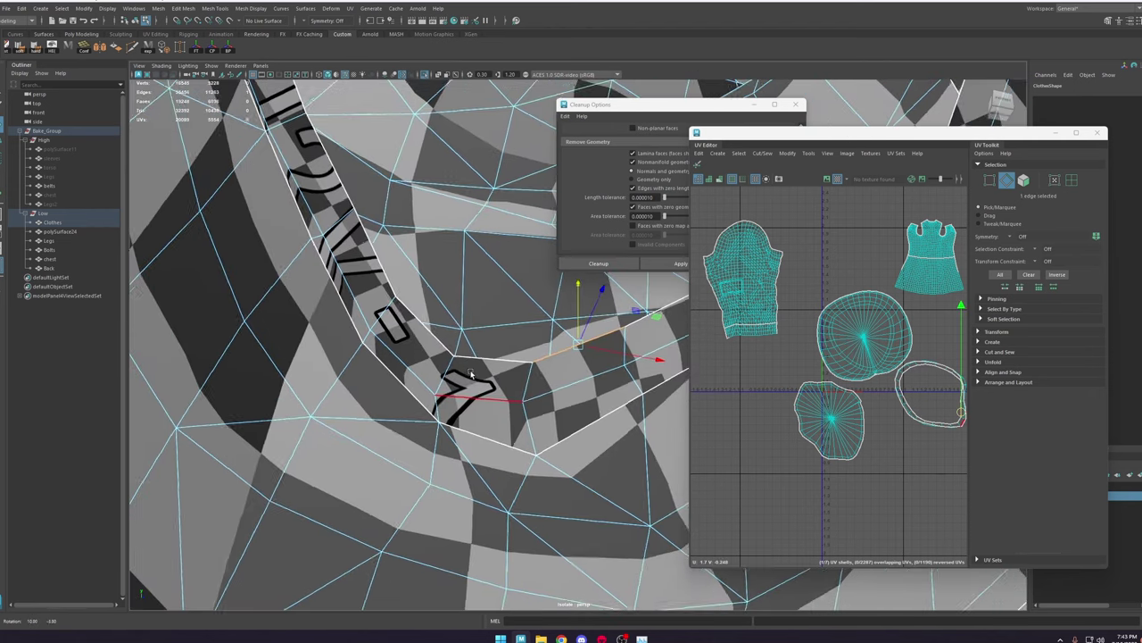
pyautogui.doubleClick(474, 369)
pyautogui.scroll(-6, 523, 350)
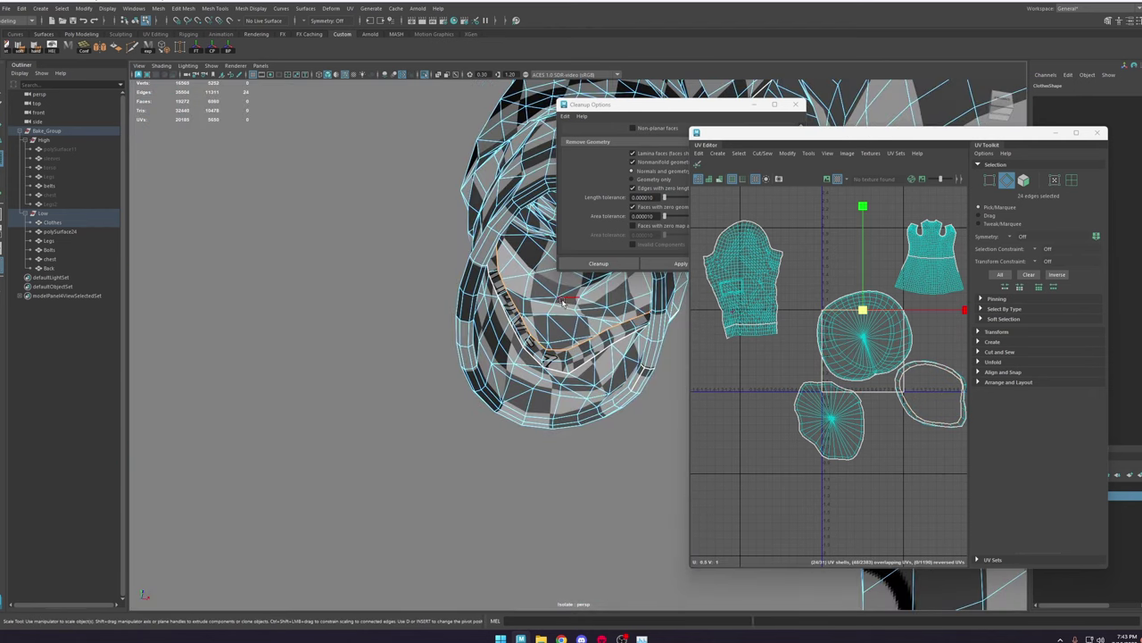
pyautogui.keyDown('alt'); pyautogui.moveTo(598, 294); pyautogui.dragTo(507, 350); pyautogui.keyUp('alt')
# Step: Merge the cuff border into one centre vertex and select the new ring of cap faces
pyautogui.keyDown('shift'); pyautogui.moveTo(507, 350); pyautogui.dragTo(528, 290, button='right'); pyautogui.keyUp('shift')
pyautogui.keyDown('alt'); pyautogui.moveTo(528, 290); pyautogui.dragTo(533, 356); pyautogui.keyUp('alt')
pyautogui.moveTo(533, 356); pyautogui.dragTo(533, 391, button='right')
pyautogui.click(530, 347)
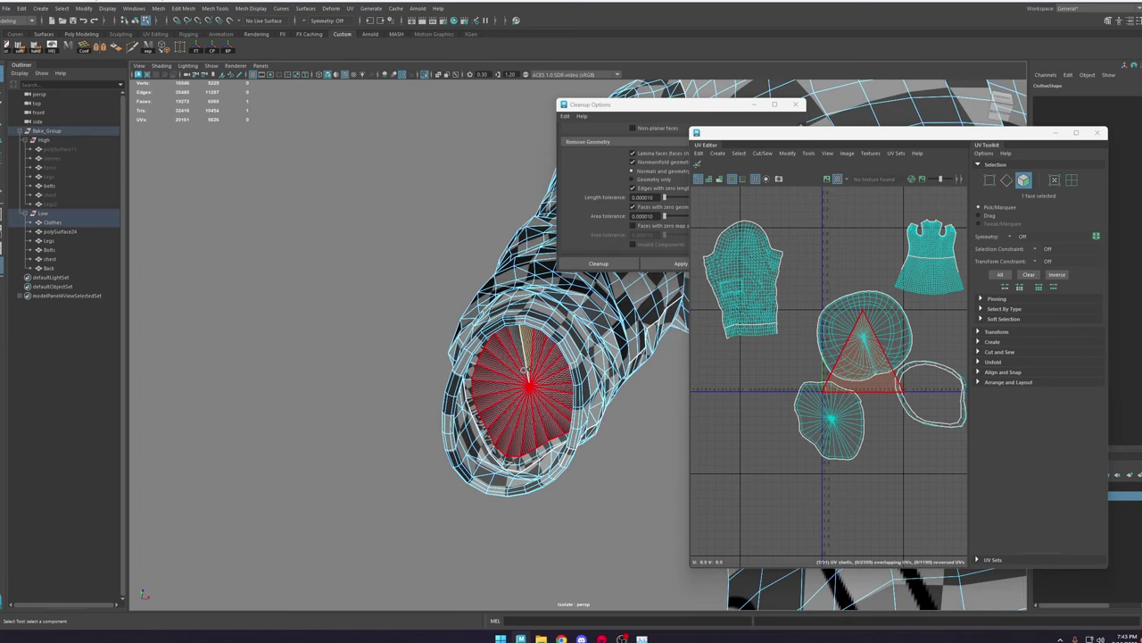
pyautogui.keyDown('shift'); pyautogui.doubleClick(524, 369); pyautogui.keyUp('shift')
pyautogui.keyDown('alt'); pyautogui.moveTo(530, 428); pyautogui.dragTo(555, 491); pyautogui.keyUp('alt')
pyautogui.keyDown('alt'); pyautogui.moveTo(563, 402); pyautogui.dragTo(585, 354); pyautogui.keyUp('alt')
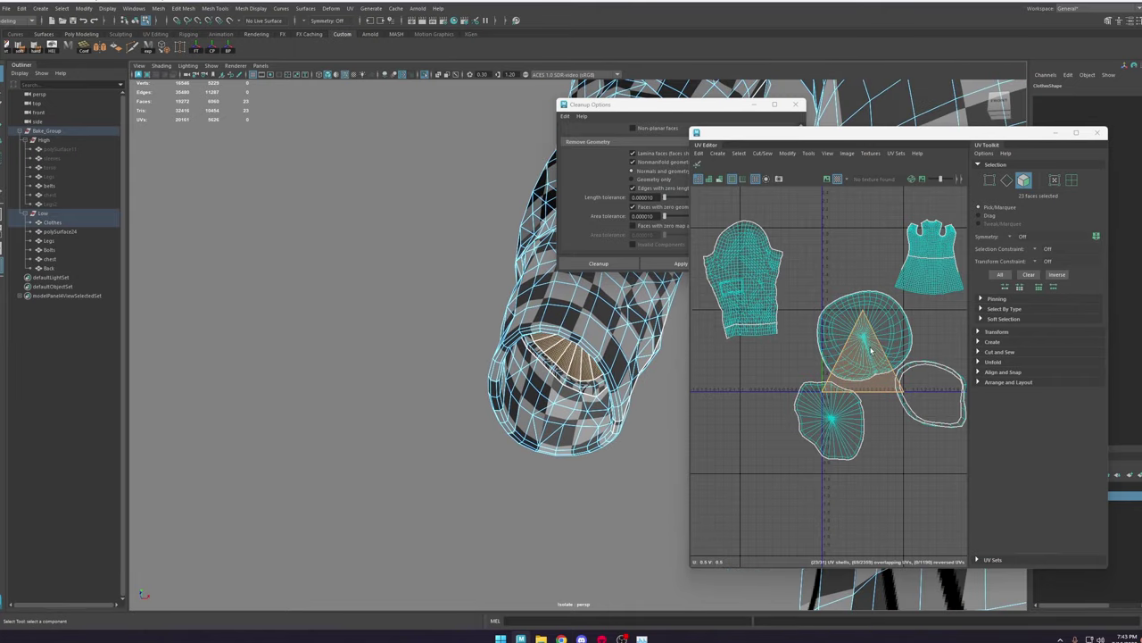
# Step: Planar-map the cap faces, including the stray triangle, into a single UV shell
pyautogui.keyDown('shift'); pyautogui.moveTo(878, 359); pyautogui.dragTo(912, 313, button='right'); pyautogui.keyUp('shift')
pyautogui.keyDown('alt'); pyautogui.moveTo(878, 366); pyautogui.dragTo(781, 354, button='middle'); pyautogui.keyUp('alt')
pyautogui.keyDown('alt'); pyautogui.moveTo(625, 379); pyautogui.dragTo(594, 351); pyautogui.keyUp('alt')
pyautogui.scroll(3, 594, 347)
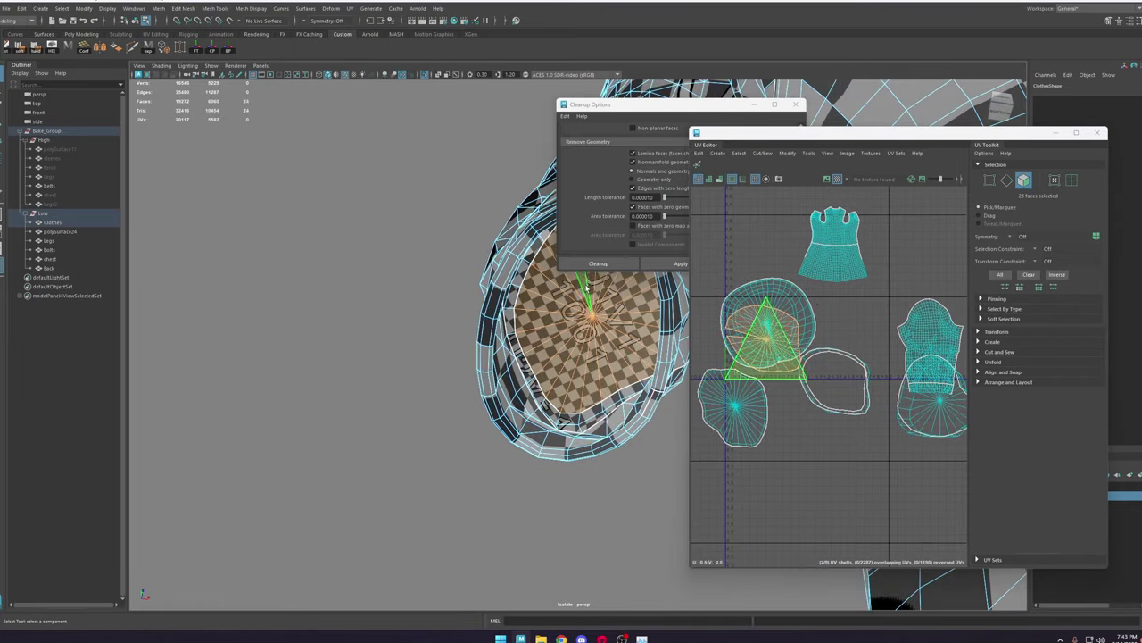
pyautogui.keyDown('shift'); pyautogui.click(586, 288); pyautogui.keyUp('shift')
pyautogui.keyDown('shift'); pyautogui.moveTo(763, 338); pyautogui.dragTo(808, 357, button='right'); pyautogui.keyUp('shift')
# Step: Remap the ring together with the disc and move the UV shells apart
pyautogui.moveTo(821, 328); pyautogui.dragTo(858, 434, button='middle')
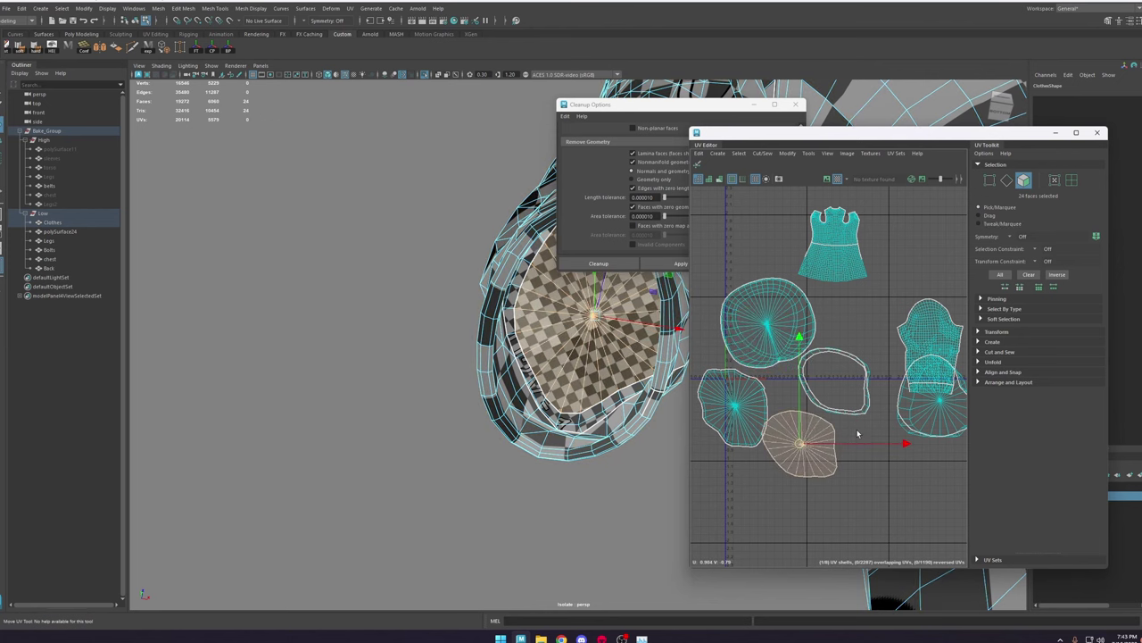
pyautogui.keyDown('shift'); pyautogui.doubleClick(854, 415); pyautogui.keyUp('shift')
pyautogui.keyDown('shift'); pyautogui.moveTo(854, 414); pyautogui.dragTo(896, 430, button='right'); pyautogui.keyUp('shift')
pyautogui.scroll(-5, 806, 378)
pyautogui.moveTo(799, 373); pyautogui.dragTo(869, 316, button='right')
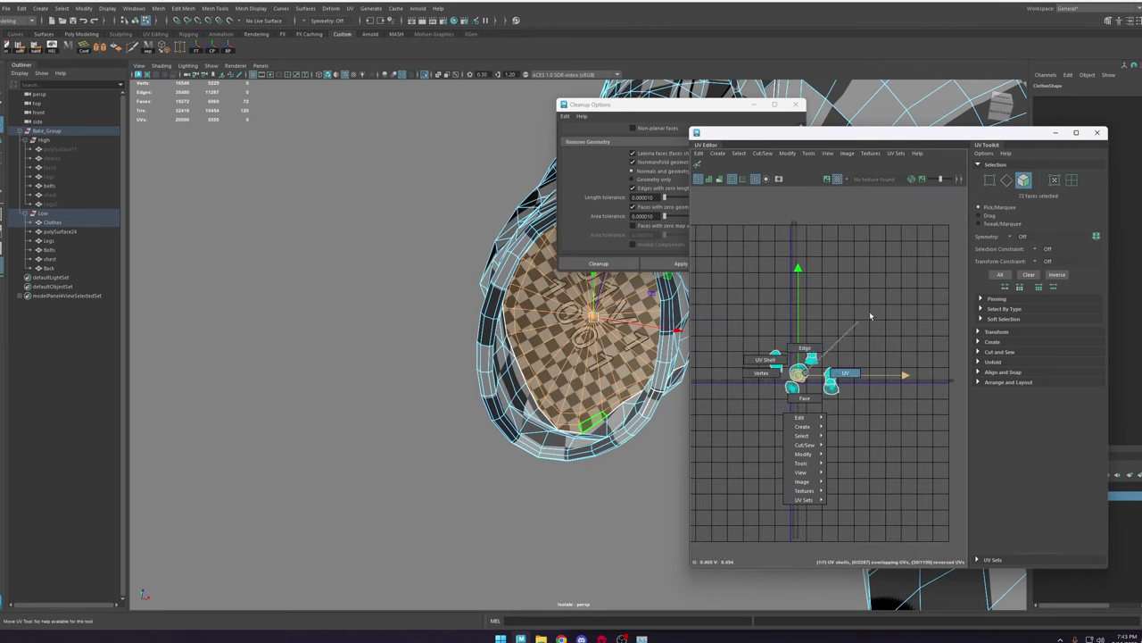
pyautogui.scroll(4, 801, 376)
pyautogui.moveTo(801, 377); pyautogui.dragTo(826, 500)
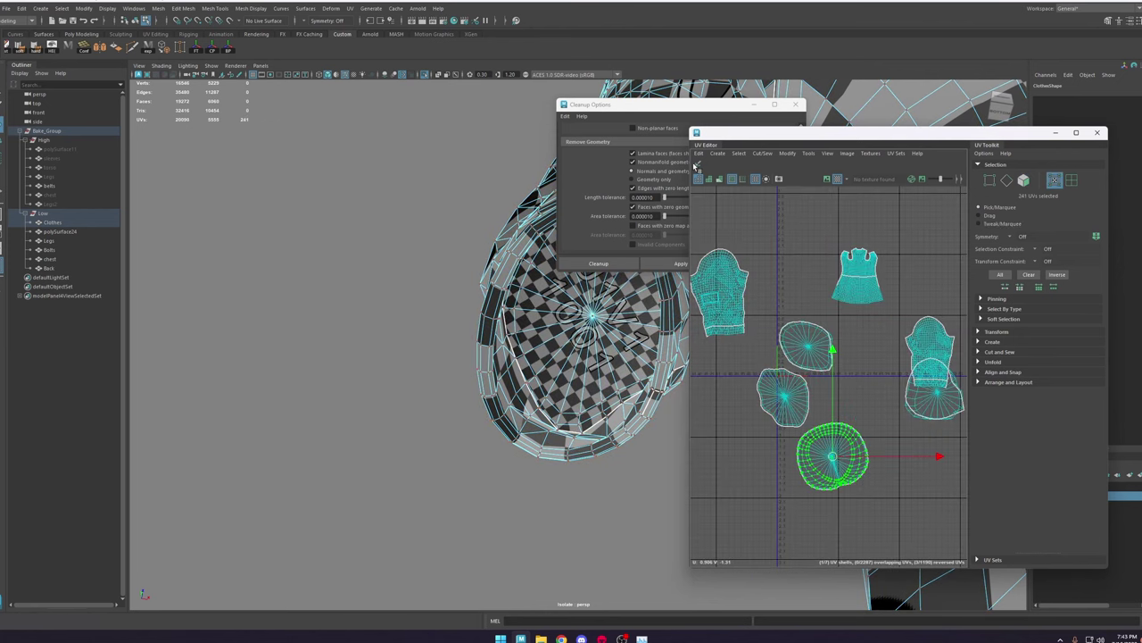
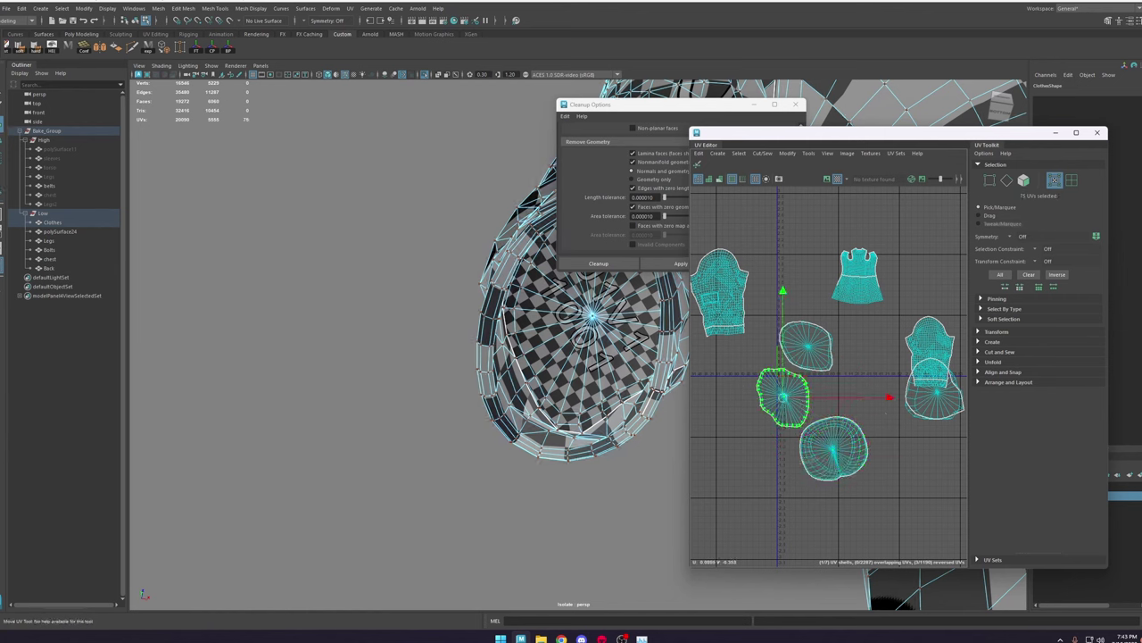
# Step: Select an edge at the sleeve opening, viewing the sleeve from the front
pyautogui.keyDown('alt'); pyautogui.moveTo(498, 337); pyautogui.dragTo(630, 571); pyautogui.keyUp('alt')
pyautogui.scroll(-3, 529, 323)
pyautogui.moveTo(482, 367); pyautogui.dragTo(480, 342, button='right')
pyautogui.click(449, 366)
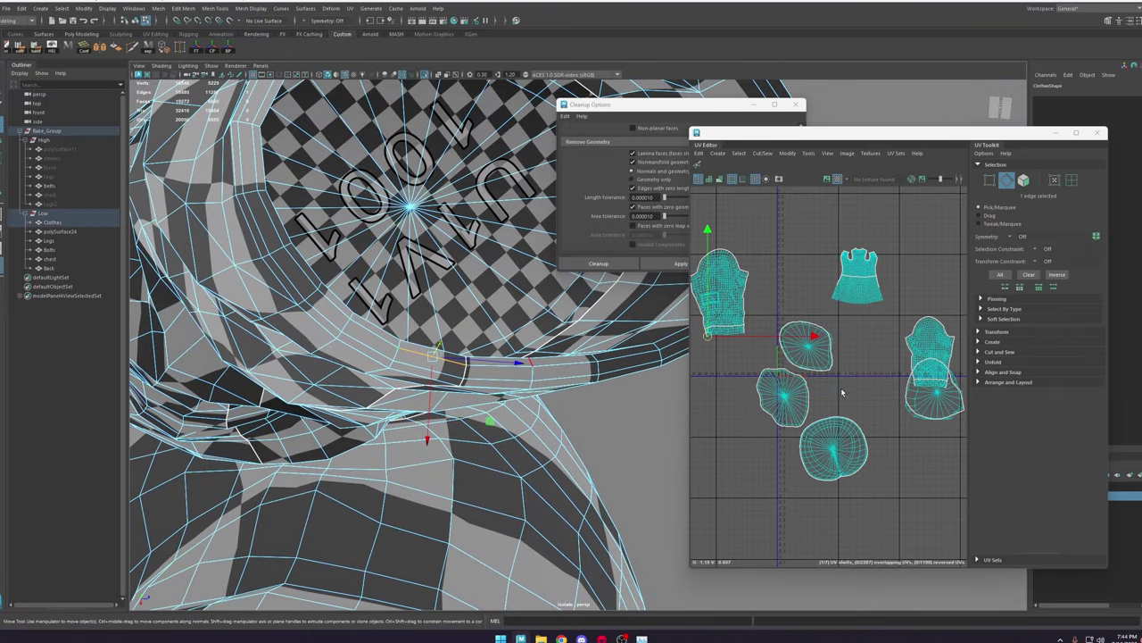
pyautogui.scroll(-5, 463, 377)
pyautogui.keyDown('alt'); pyautogui.moveTo(462, 376); pyautogui.dragTo(408, 395); pyautogui.keyUp('alt')
pyautogui.keyDown('alt'); pyautogui.moveTo(499, 359); pyautogui.dragTo(532, 380); pyautogui.keyUp('alt')
pyautogui.scroll(-5, 533, 381)
# Step: Enlarge the UV Editor layout and move the sleeve UV shell to the left
pyautogui.doubleClick(784, 395)
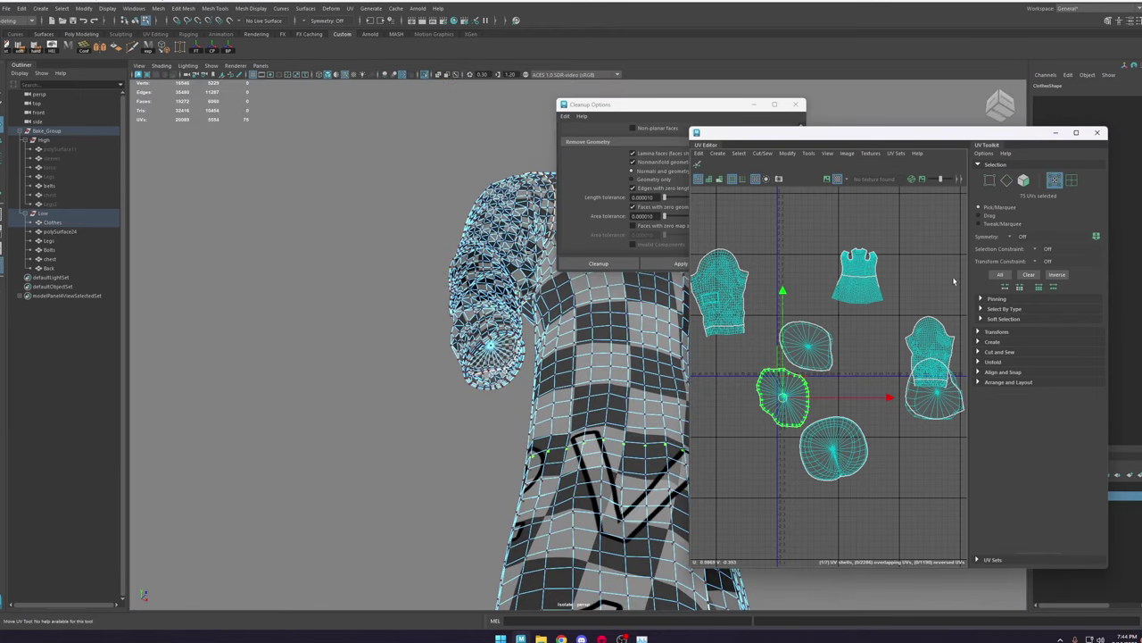
pyautogui.click(1074, 132)
pyautogui.scroll(-4, 742, 305)
pyautogui.doubleClick(797, 276)
pyautogui.moveTo(794, 294)
pyautogui.mouseDown()
pyautogui.moveTo(651, 297)
pyautogui.moveTo(652, 280)
pyautogui.moveTo(654, 302)
pyautogui.mouseUp()
# Step: Unfold the top-left sleeve shell and the dress shell with the Unfold brush
pyautogui.press('w')
pyautogui.doubleClick(334, 193)
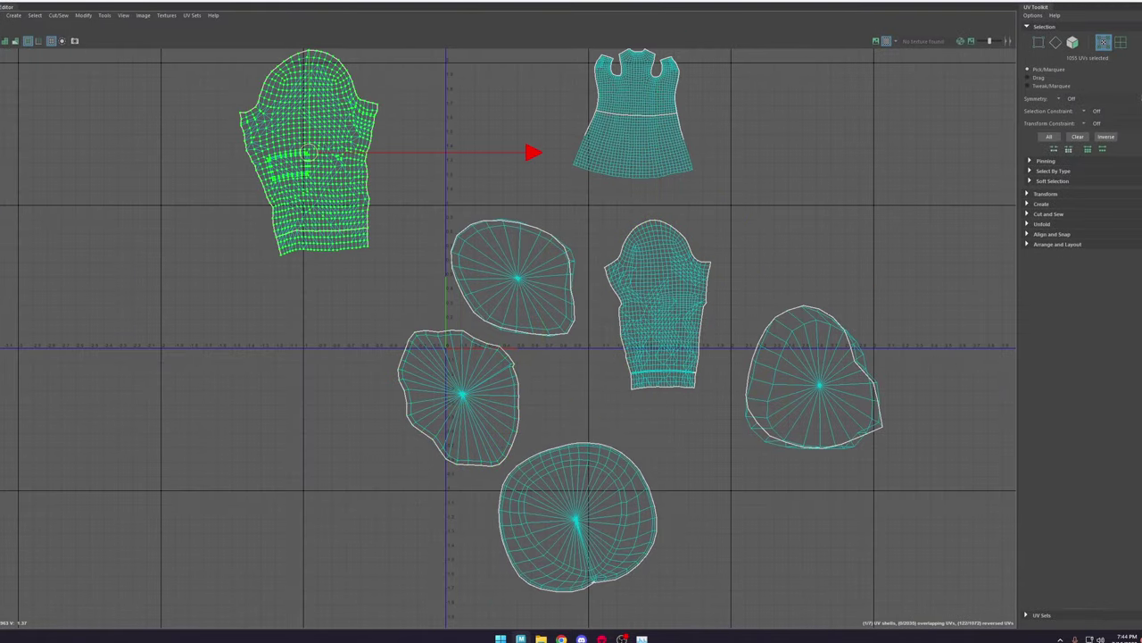
pyautogui.press('y')
pyautogui.moveTo(342, 132); pyautogui.dragTo(342, 139)
pyautogui.click(652, 130)
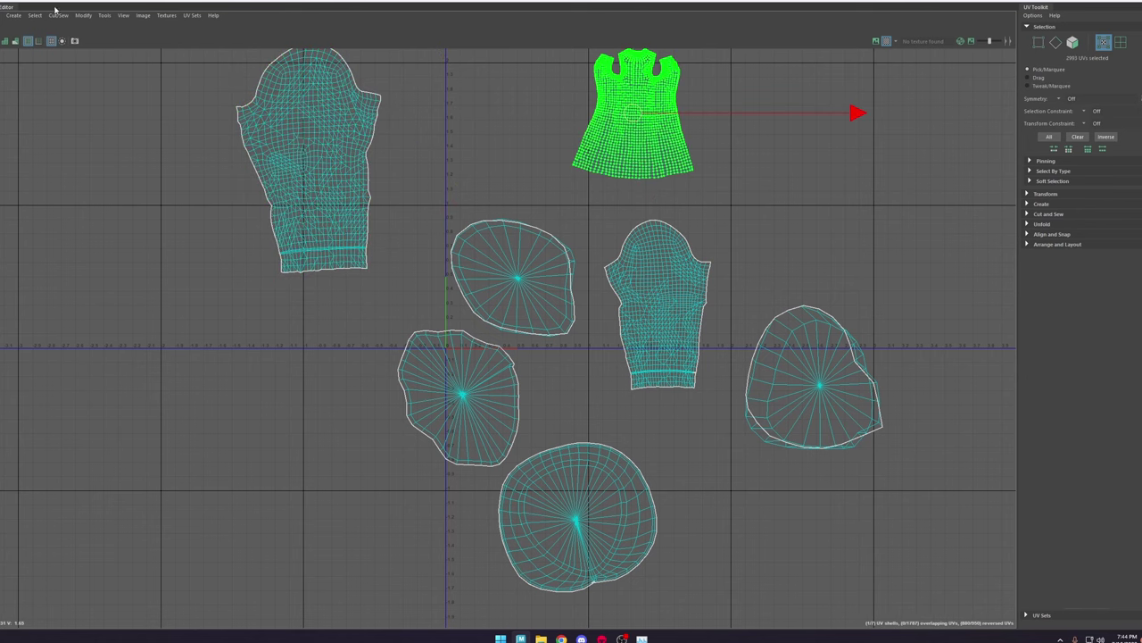
pyautogui.moveTo(645, 136)
pyautogui.mouseDown()
pyautogui.moveTo(623, 125)
pyautogui.moveTo(592, 167)
pyautogui.moveTo(616, 125)
pyautogui.moveTo(612, 96)
pyautogui.mouseUp()
pyautogui.scroll(3, 603, 119)
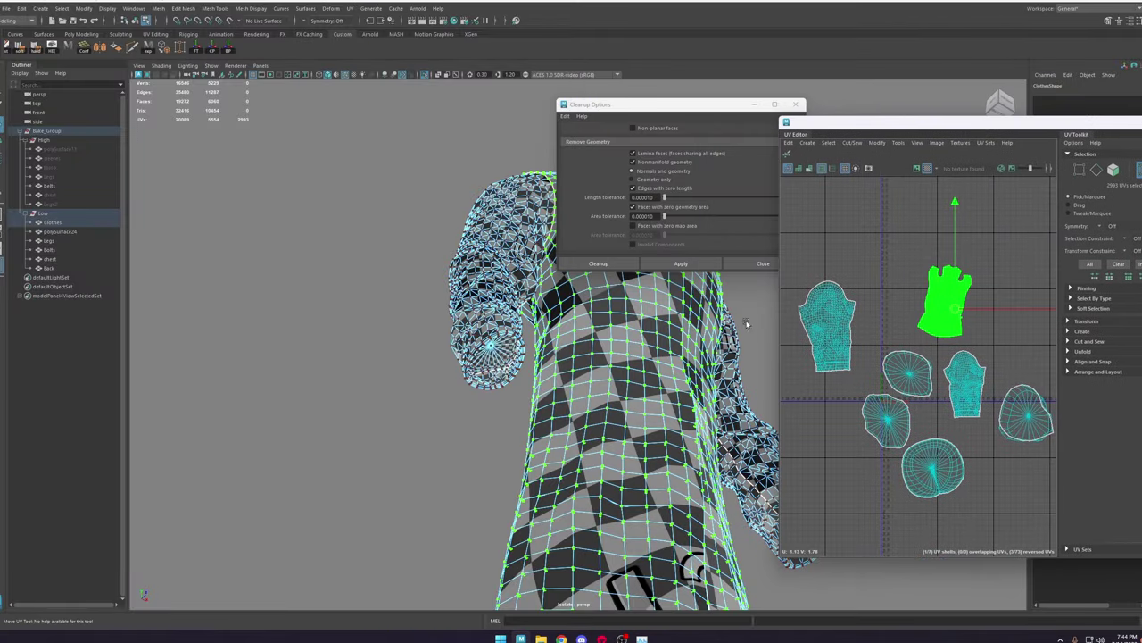
# Step: Select the dress hem edge loop and zoom in on the hem corners
pyautogui.keyDown('alt'); pyautogui.moveTo(577, 426); pyautogui.dragTo(513, 212, button='middle'); pyautogui.keyUp('alt')
pyautogui.keyDown('alt'); pyautogui.moveTo(514, 213); pyautogui.dragTo(436, 351); pyautogui.keyUp('alt')
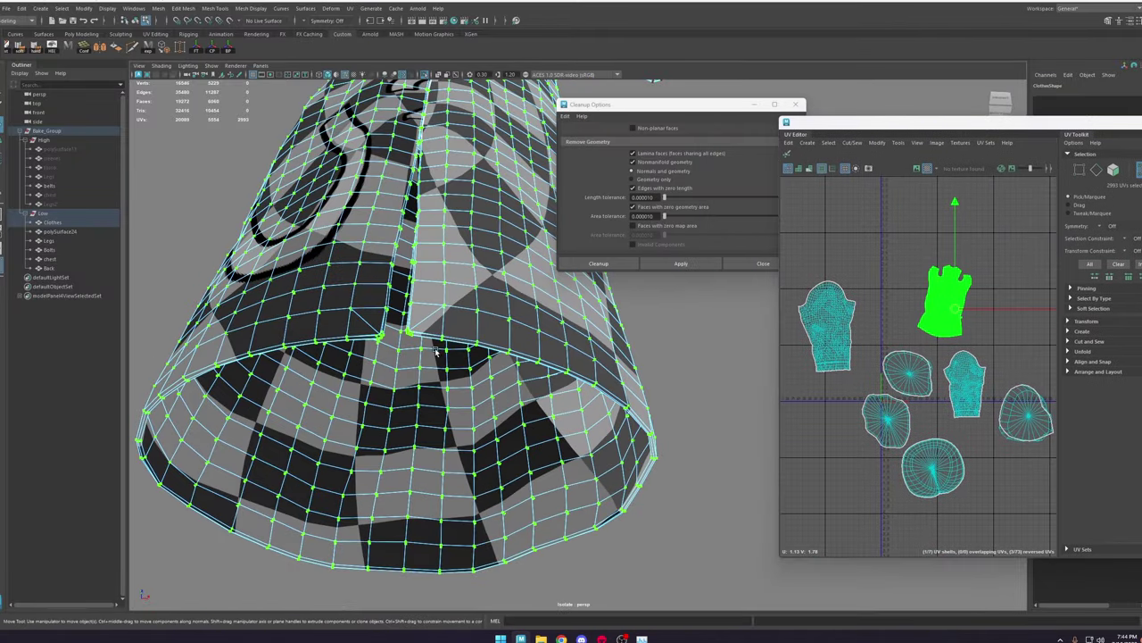
pyautogui.moveTo(560, 312); pyautogui.dragTo(554, 276, button='right')
pyautogui.keyDown('alt'); pyautogui.moveTo(460, 352); pyautogui.dragTo(366, 379); pyautogui.keyUp('alt')
pyautogui.doubleClick(505, 487)
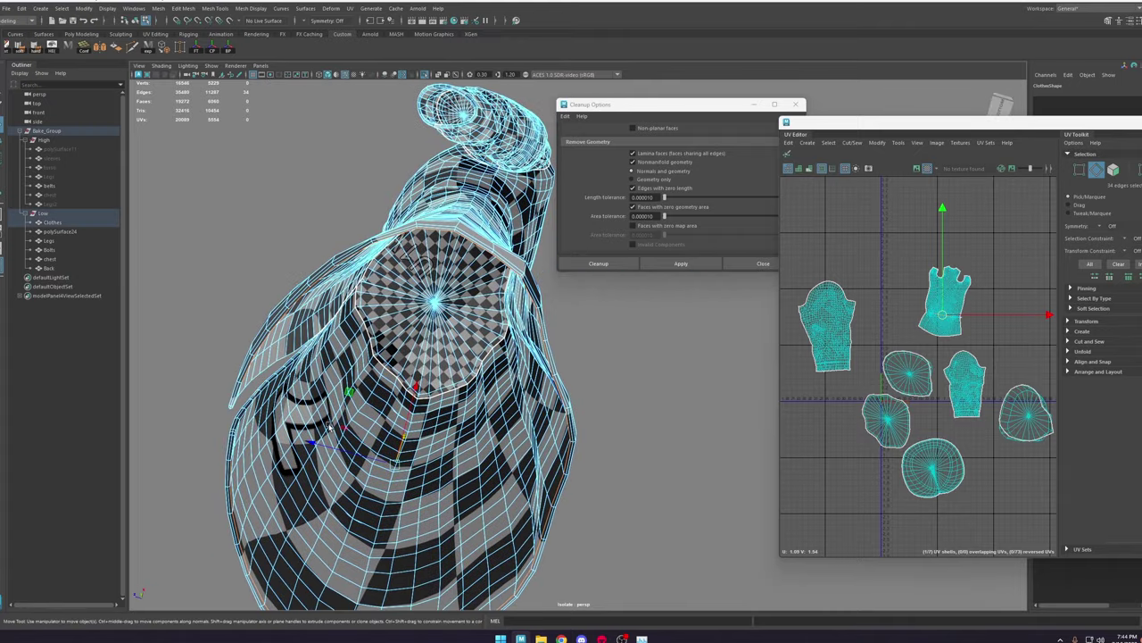
pyautogui.keyDown('alt'); pyautogui.moveTo(366, 379); pyautogui.dragTo(564, 393, button='middle'); pyautogui.keyUp('alt')
pyautogui.keyDown('alt'); pyautogui.moveTo(564, 393); pyautogui.dragTo(500, 380); pyautogui.keyUp('alt')
pyautogui.scroll(5, 498, 385)
pyautogui.keyDown('alt'); pyautogui.moveTo(412, 598); pyautogui.dragTo(538, 478, button='middle'); pyautogui.keyUp('alt')
pyautogui.scroll(3, 538, 479)
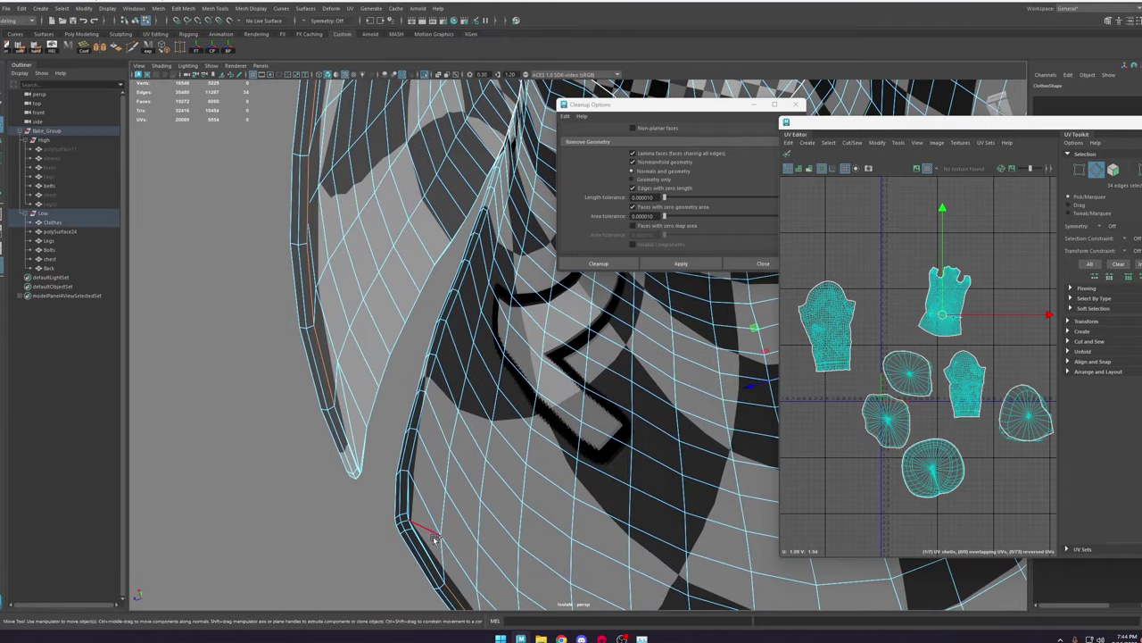
pyautogui.keyDown('alt'); pyautogui.moveTo(458, 518); pyautogui.dragTo(419, 526); pyautogui.keyUp('alt')
pyautogui.keyDown('alt'); pyautogui.moveTo(420, 527); pyautogui.dragTo(643, 375, button='middle'); pyautogui.keyUp('alt')
pyautogui.scroll(5, 712, 460)
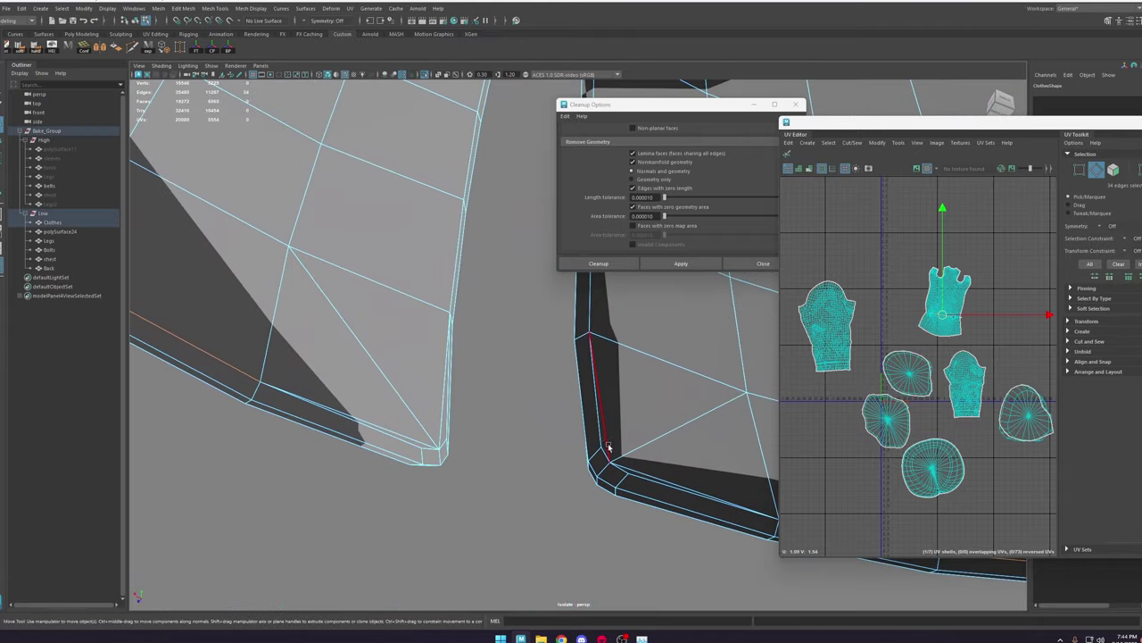
# Step: Collapse the stray edge at the first hem corner
pyautogui.keyDown('shift'); pyautogui.moveTo(624, 471); pyautogui.dragTo(683, 434, button='right'); pyautogui.keyUp('shift')
pyautogui.scroll(-3, 650, 409)
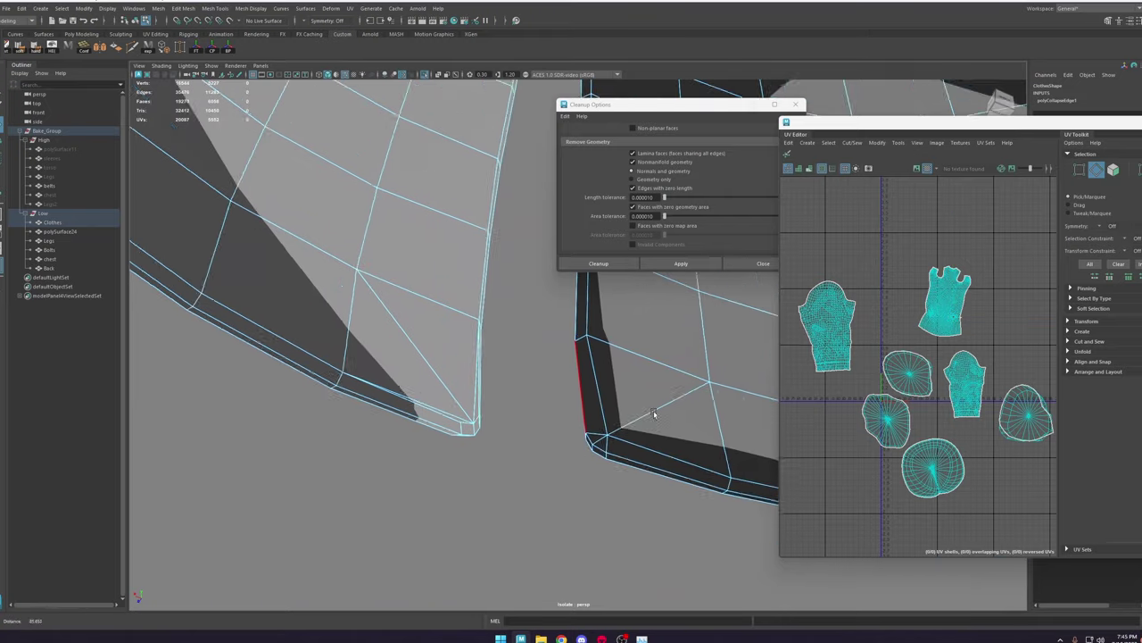
pyautogui.keyDown('alt'); pyautogui.moveTo(648, 408); pyautogui.dragTo(670, 416); pyautogui.keyUp('alt')
pyautogui.keyDown('alt'); pyautogui.moveTo(670, 416); pyautogui.dragTo(433, 239, button='middle'); pyautogui.keyUp('alt')
pyautogui.keyDown('alt'); pyautogui.moveTo(432, 239); pyautogui.dragTo(653, 392); pyautogui.keyUp('alt')
pyautogui.scroll(3, 539, 474)
pyautogui.keyDown('alt'); pyautogui.moveTo(652, 392); pyautogui.dragTo(555, 445, button='middle'); pyautogui.keyUp('alt')
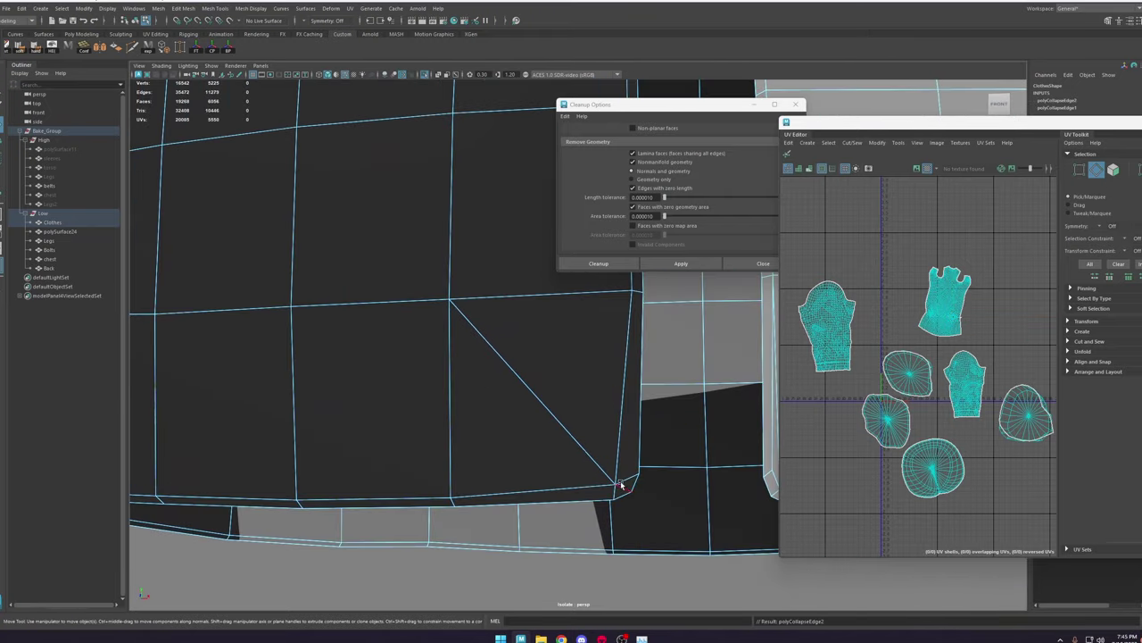
pyautogui.scroll(-3, 622, 485)
pyautogui.keyDown('alt'); pyautogui.moveTo(691, 438); pyautogui.dragTo(681, 454); pyautogui.keyUp('alt')
pyautogui.keyDown('alt'); pyautogui.moveTo(682, 453); pyautogui.dragTo(571, 425, button='middle'); pyautogui.keyUp('alt')
pyautogui.scroll(1, 573, 429)
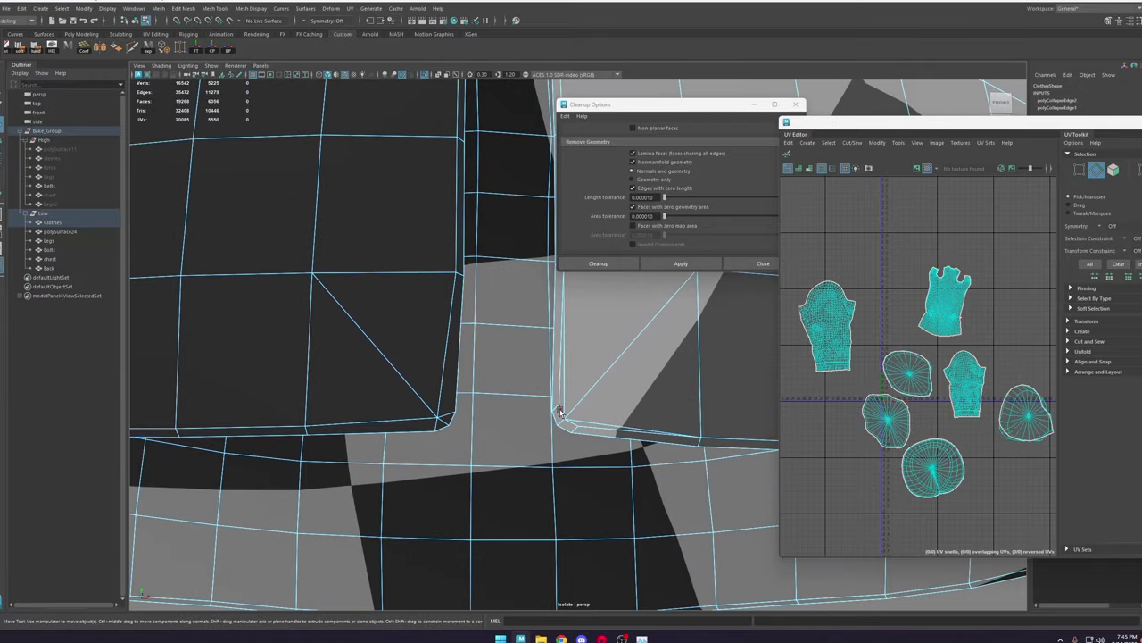
pyautogui.keyDown('alt'); pyautogui.moveTo(612, 455); pyautogui.dragTo(508, 486); pyautogui.keyUp('alt')
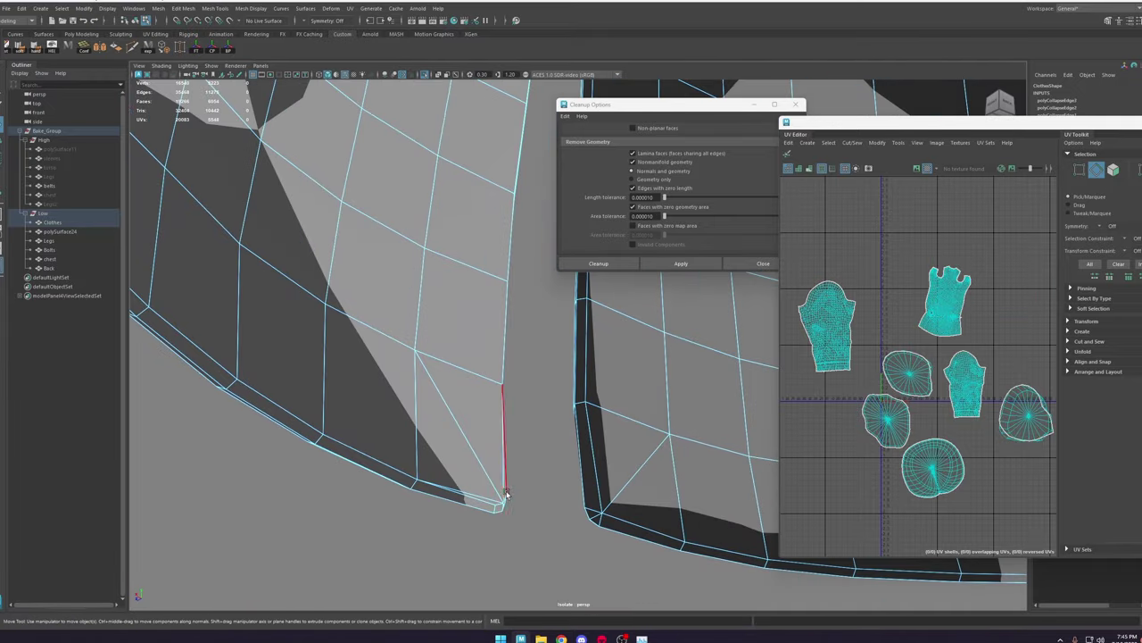
# Step: Delete the diagonal edge and the remaining stray edge at the hem corners
pyautogui.click(615, 492)
pyautogui.hotkey('ctrl', 'Delete')
pyautogui.keyDown('alt'); pyautogui.moveTo(615, 492); pyautogui.dragTo(347, 413); pyautogui.keyUp('alt')
pyautogui.scroll(5, 928, 331)
pyautogui.doubleClick(428, 397)
pyautogui.keyDown('alt'); pyautogui.moveTo(535, 500); pyautogui.dragTo(637, 451); pyautogui.keyUp('alt')
pyautogui.hotkey('ctrl', 'Delete')
# Step: Cut the UVs along the hem edge loop to separate the bottom band
pyautogui.scroll(-3, 625, 428)
pyautogui.doubleClick(616, 392)
pyautogui.keyDown('alt'); pyautogui.moveTo(616, 393); pyautogui.dragTo(500, 357); pyautogui.keyUp('alt')
pyautogui.hotkey('shift', 'x')
# Step: Pull the separated hem shell apart from the dress body shell and turn off the checker preview
pyautogui.scroll(-4, 1018, 339)
pyautogui.doubleClick(992, 325)
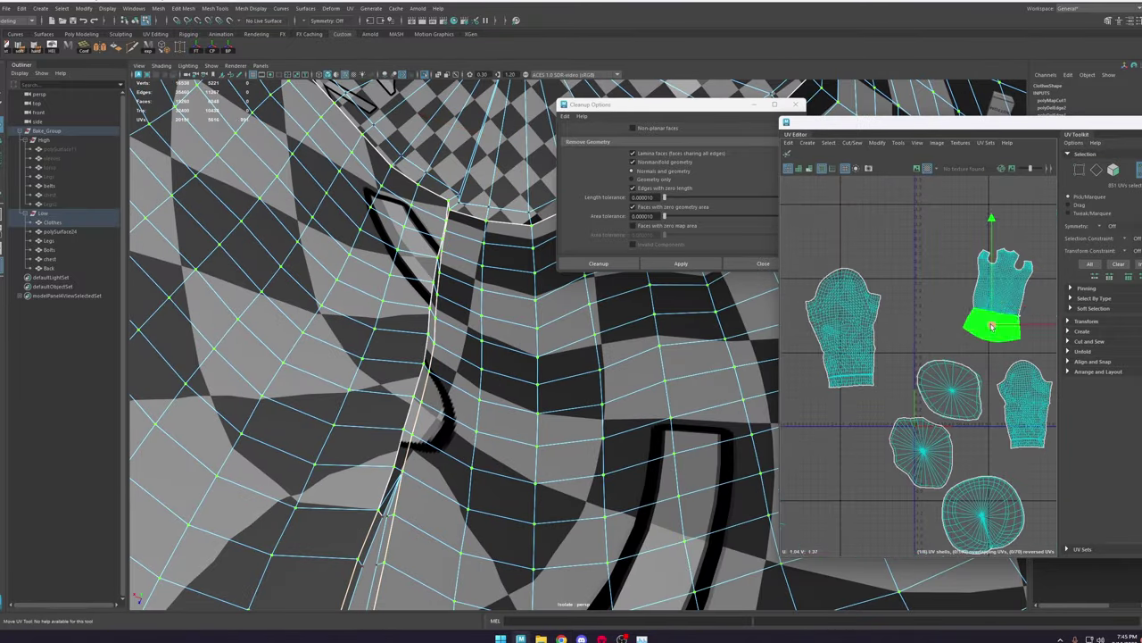
pyautogui.scroll(5, 991, 325)
pyautogui.keyDown('shift'); pyautogui.moveTo(962, 340); pyautogui.dragTo(931, 357, button='right'); pyautogui.keyUp('shift')
pyautogui.scroll(-5, 961, 340)
pyautogui.doubleClick(893, 122)
pyautogui.moveTo(536, 428); pyautogui.dragTo(696, 379)
pyautogui.doubleClick(517, 254)
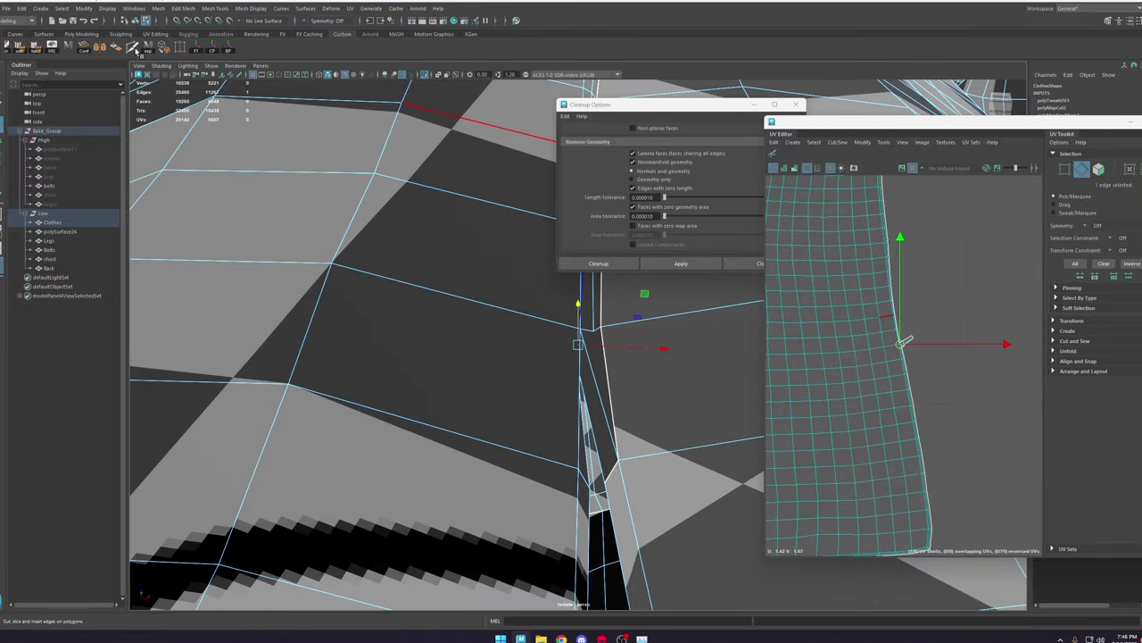
pyautogui.click(913, 169)
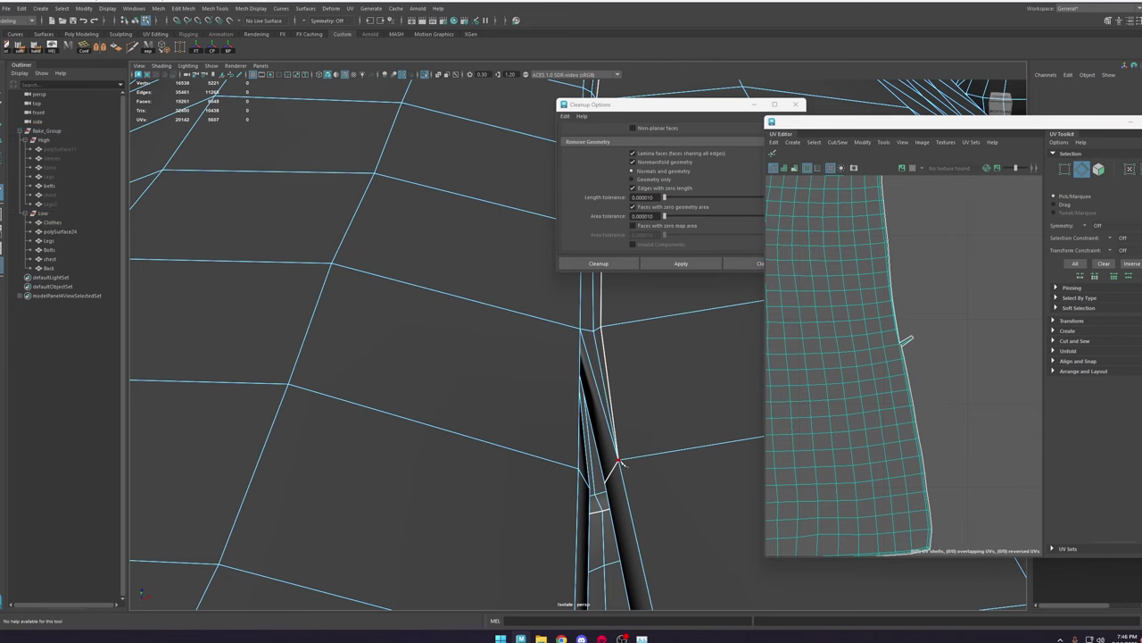
# Step: Select the edges at the small tab in the UV layout, inspect them from below, then clear them
pyautogui.moveTo(748, 361); pyautogui.dragTo(877, 346, button='right')
pyautogui.scroll(5, 923, 348)
pyautogui.keyDown('alt'); pyautogui.moveTo(822, 392); pyautogui.dragTo(915, 365, button='middle'); pyautogui.keyUp('alt')
pyautogui.scroll(5, 831, 380)
pyautogui.scroll(2, 920, 337)
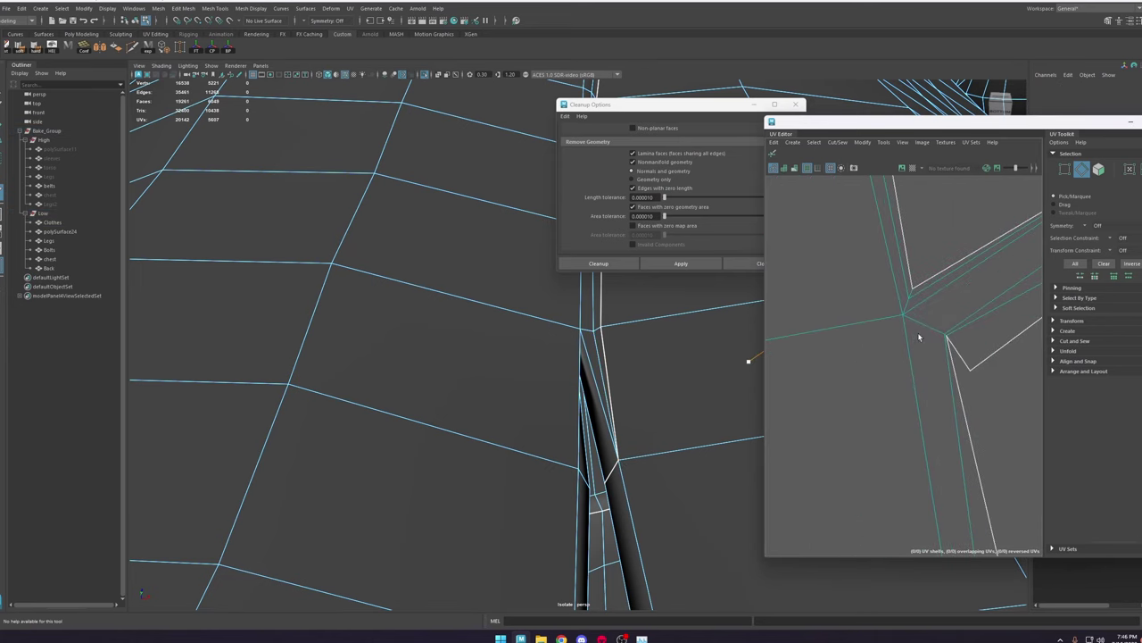
pyautogui.moveTo(936, 287); pyautogui.dragTo(935, 285, button='right')
pyautogui.click(921, 325)
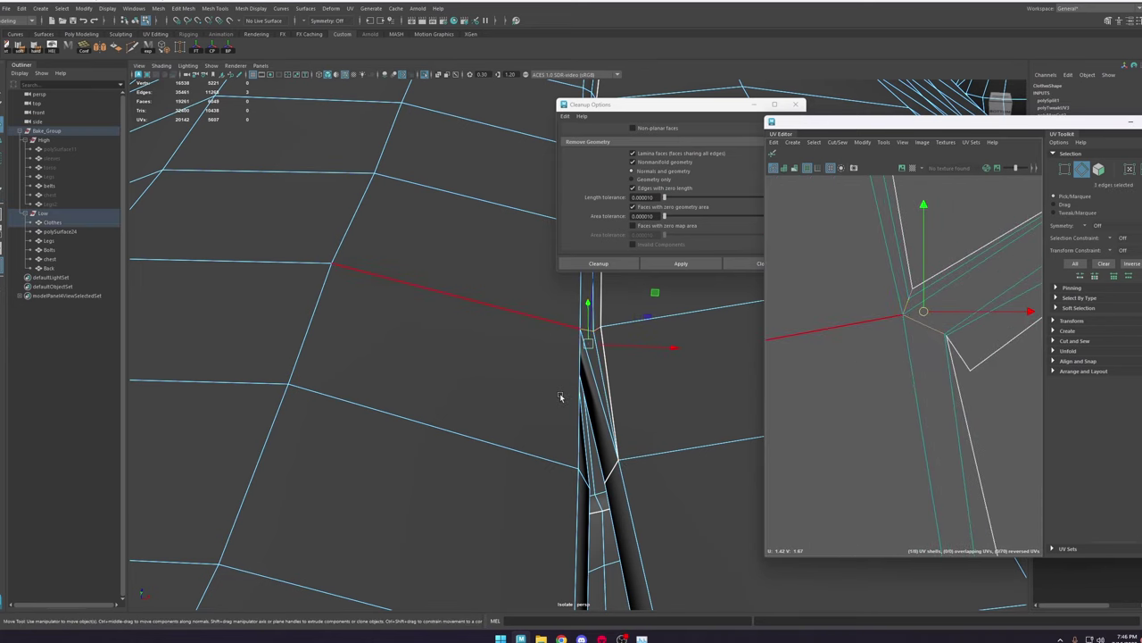
pyautogui.moveTo(560, 396)
pyautogui.keyDown('alt'); pyautogui.mouseDown()
pyautogui.moveTo(544, 400)
pyautogui.moveTo(566, 424)
pyautogui.moveTo(576, 375)
pyautogui.moveTo(559, 360)
pyautogui.moveTo(516, 361)
pyautogui.moveTo(551, 377)
pyautogui.moveTo(556, 408)
pyautogui.mouseUp(); pyautogui.keyUp('alt')
pyautogui.scroll(-6, 973, 330)
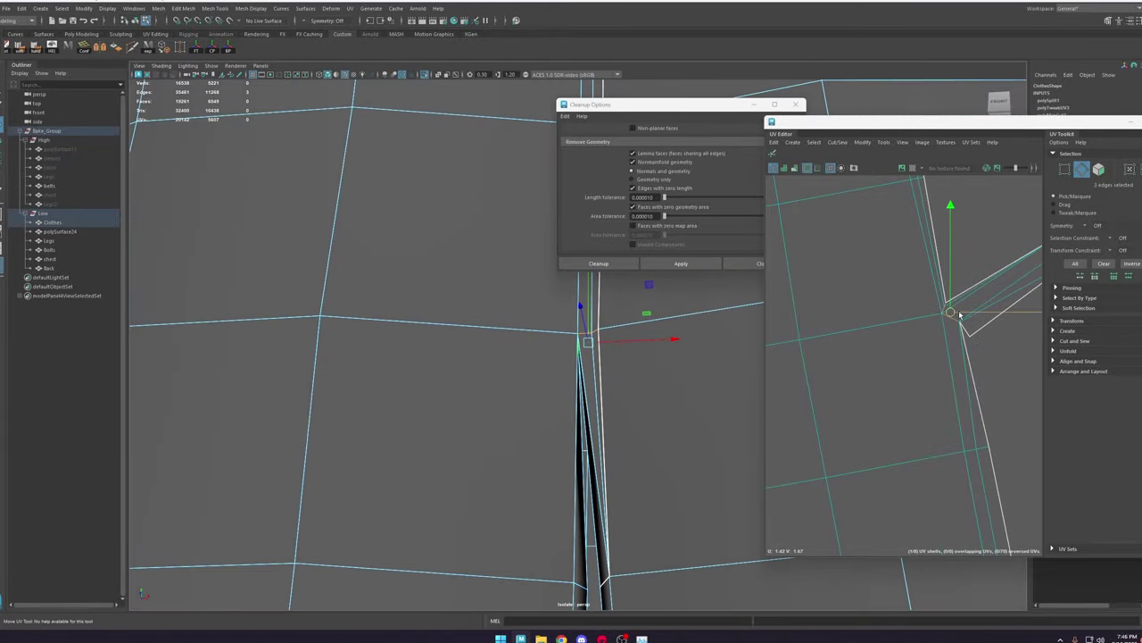
pyautogui.scroll(4, 979, 339)
pyautogui.scroll(-2, 937, 299)
pyautogui.click(876, 362)
# Step: Select the edge along the robe seam and cut the UVs there
pyautogui.keyDown('alt'); pyautogui.moveTo(628, 332); pyautogui.dragTo(553, 324); pyautogui.keyUp('alt')
pyautogui.keyDown('alt'); pyautogui.moveTo(554, 324); pyautogui.dragTo(449, 277, button='right'); pyautogui.keyUp('alt')
pyautogui.keyDown('alt'); pyautogui.moveTo(449, 278); pyautogui.dragTo(567, 343); pyautogui.keyUp('alt')
pyautogui.keyDown('alt'); pyautogui.moveTo(568, 343); pyautogui.dragTo(637, 390, button='right'); pyautogui.keyUp('alt')
pyautogui.keyDown('alt'); pyautogui.moveTo(637, 390); pyautogui.dragTo(590, 333); pyautogui.keyUp('alt')
pyautogui.click(589, 333)
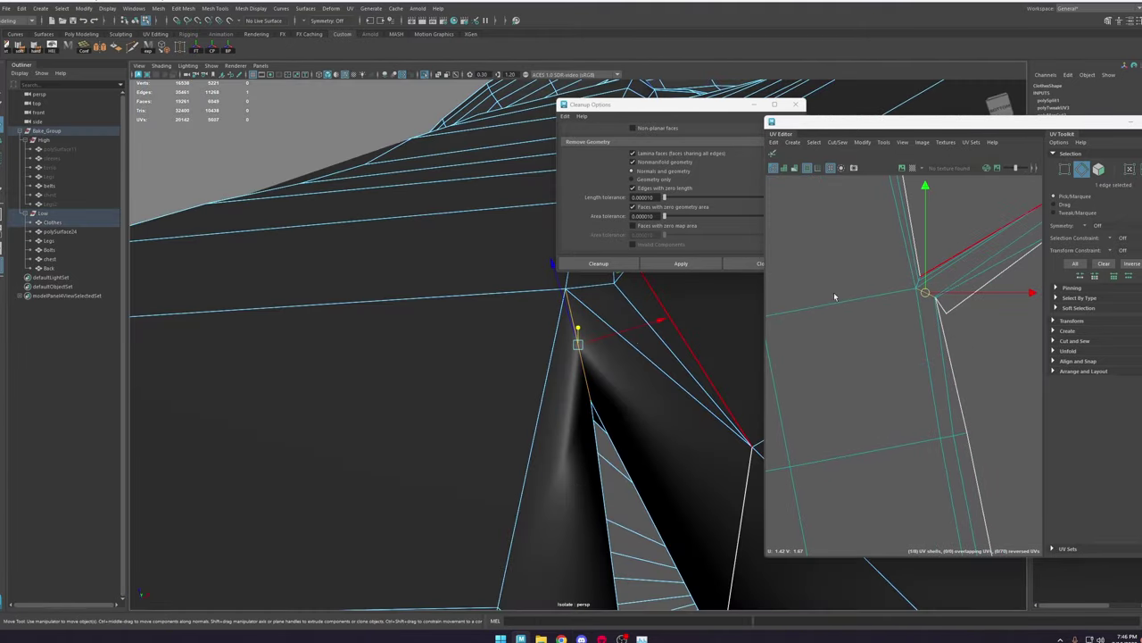
pyautogui.press('f')
pyautogui.keyDown('alt'); pyautogui.moveTo(451, 349); pyautogui.dragTo(446, 359); pyautogui.keyUp('alt')
pyautogui.keyDown('shift'); pyautogui.moveTo(987, 272); pyautogui.dragTo(951, 284, button='right'); pyautogui.keyUp('shift')
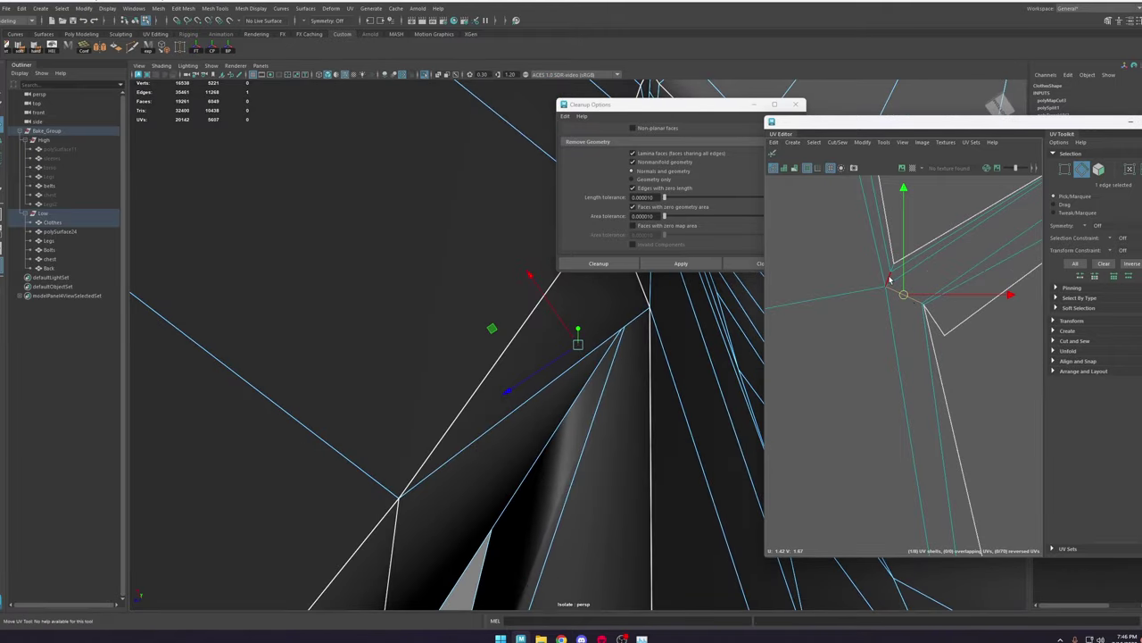
# Step: Sew the UVs back together along the two gap edges near the seam
pyautogui.keyDown('alt'); pyautogui.moveTo(555, 446); pyautogui.dragTo(498, 308); pyautogui.keyUp('alt')
pyautogui.keyDown('alt'); pyautogui.moveTo(497, 309); pyautogui.dragTo(613, 345, button='right'); pyautogui.keyUp('alt')
pyautogui.keyDown('alt'); pyautogui.moveTo(659, 408); pyautogui.dragTo(658, 393); pyautogui.keyUp('alt')
pyautogui.keyDown('shift'); pyautogui.moveTo(848, 341); pyautogui.dragTo(884, 278, button='right'); pyautogui.keyUp('shift')
pyautogui.scroll(-12, 911, 323)
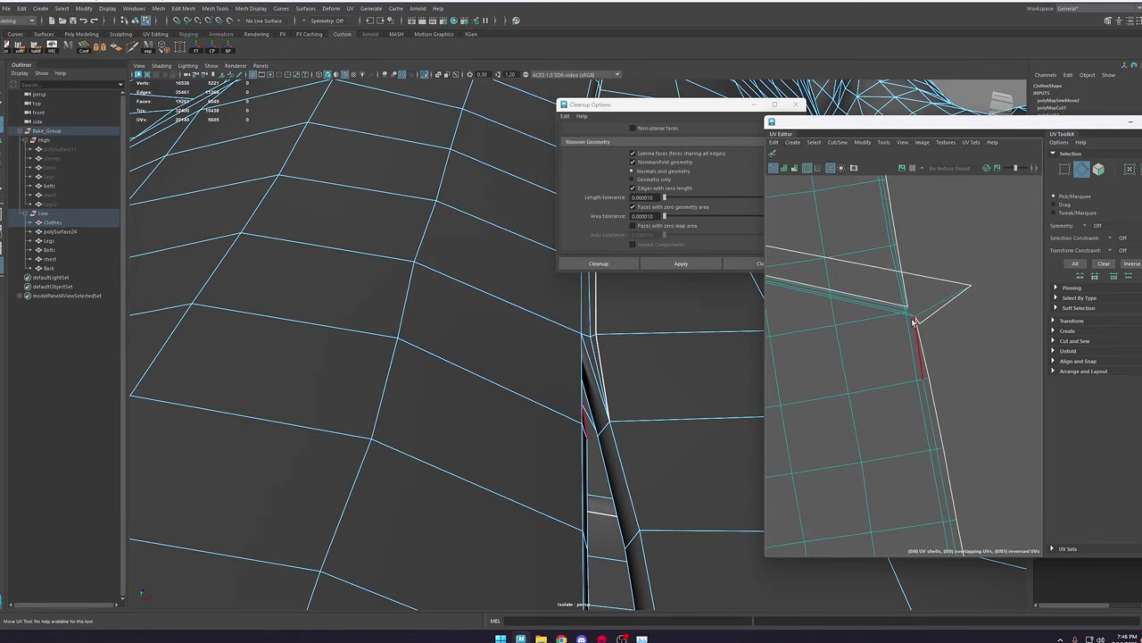
pyautogui.scroll(3, 597, 409)
pyautogui.click(624, 413)
pyautogui.keyDown('alt'); pyautogui.moveTo(648, 416); pyautogui.dragTo(625, 395); pyautogui.keyUp('alt')
pyautogui.keyDown('shift'); pyautogui.moveTo(857, 301); pyautogui.dragTo(892, 240, button='right'); pyautogui.keyUp('shift')
# Step: Select the whole dress UV shell and unfold its lower hem
pyautogui.scroll(4, 663, 351)
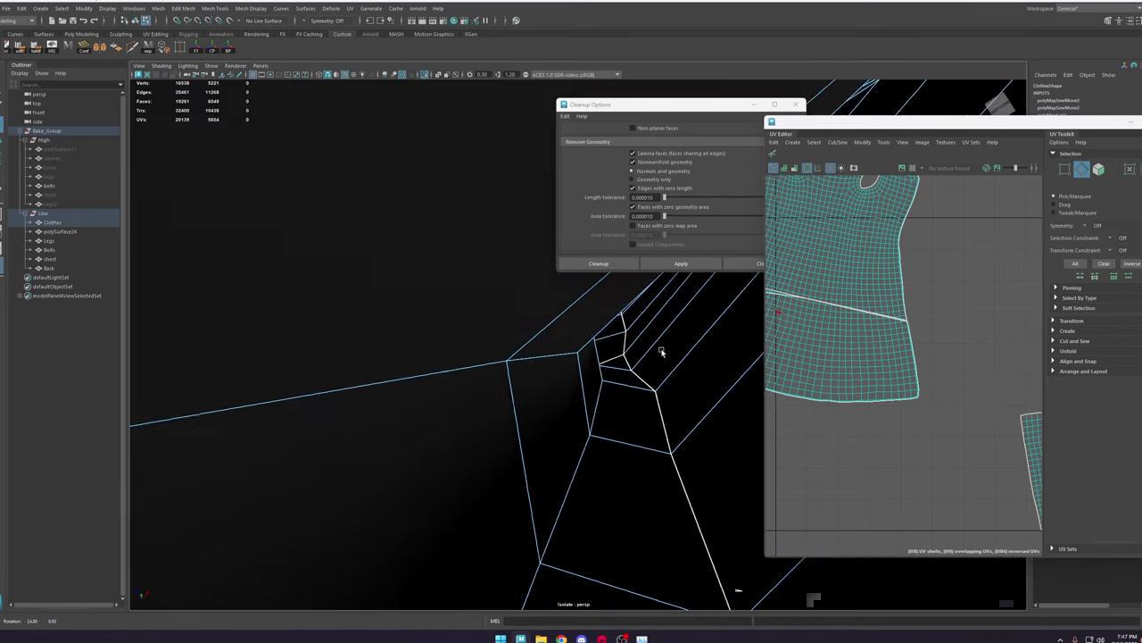
pyautogui.scroll(-3, 663, 352)
pyautogui.keyDown('alt'); pyautogui.moveTo(663, 352); pyautogui.dragTo(641, 339); pyautogui.keyUp('alt')
pyautogui.scroll(-7, 932, 337)
pyautogui.scroll(4, 899, 326)
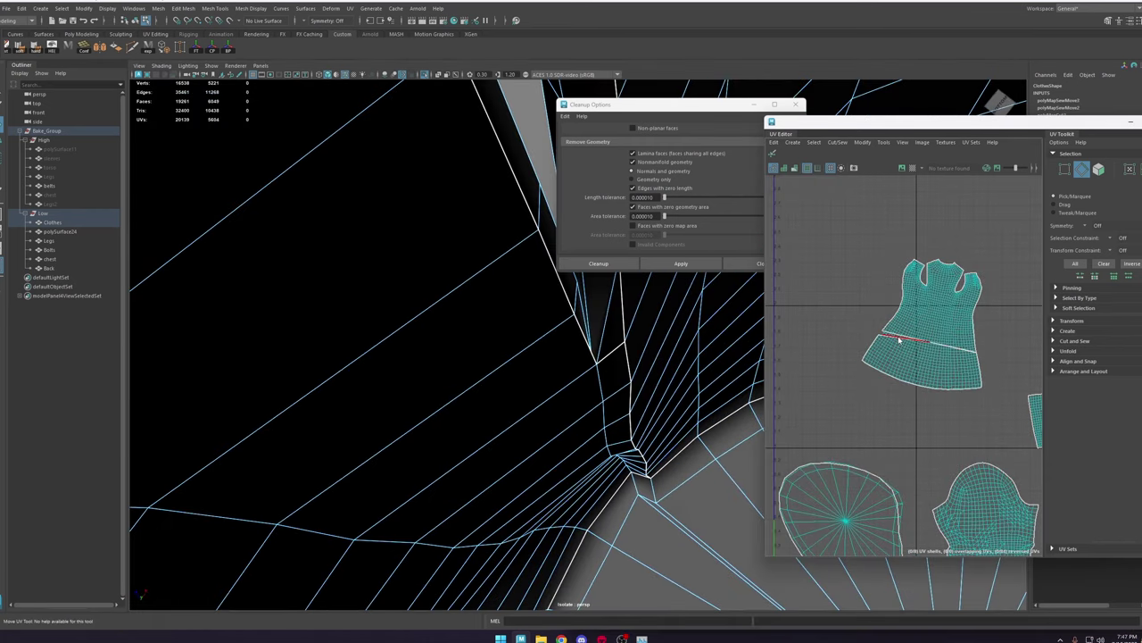
pyautogui.moveTo(898, 339); pyautogui.dragTo(938, 341, button='right')
pyautogui.doubleClick(936, 344)
pyautogui.moveTo(934, 305)
pyautogui.mouseDown()
pyautogui.moveTo(912, 349)
pyautogui.moveTo(920, 388)
pyautogui.moveTo(933, 391)
pyautogui.moveTo(924, 408)
pyautogui.moveTo(926, 387)
pyautogui.mouseUp()
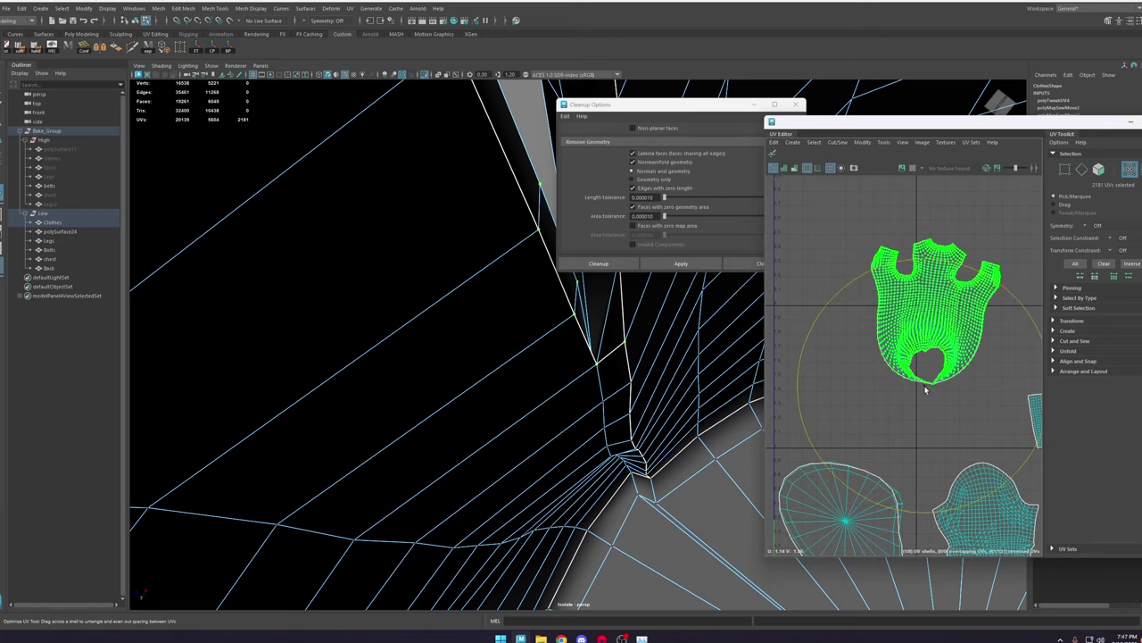
# Step: Inspect the hem from a low angle and select the edge at the split tip
pyautogui.scroll(10, 929, 384)
pyautogui.keyDown('alt'); pyautogui.moveTo(984, 357); pyautogui.dragTo(900, 367, button='middle'); pyautogui.keyUp('alt')
pyautogui.scroll(2, 902, 367)
pyautogui.scroll(4, 919, 363)
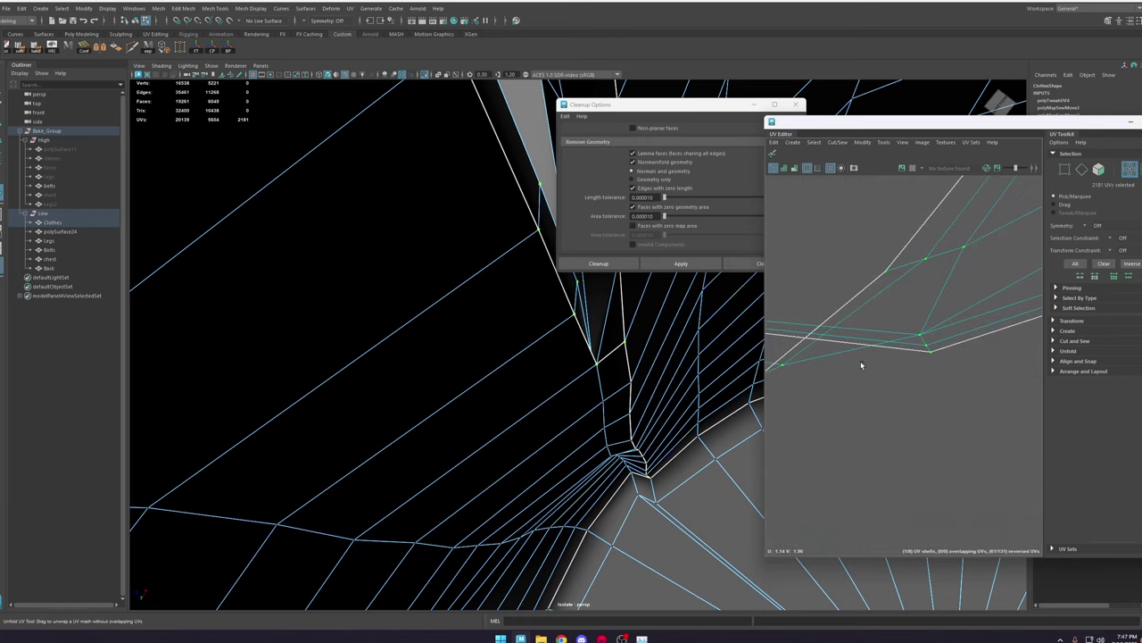
pyautogui.keyDown('alt'); pyautogui.moveTo(602, 354); pyautogui.dragTo(571, 368); pyautogui.keyUp('alt')
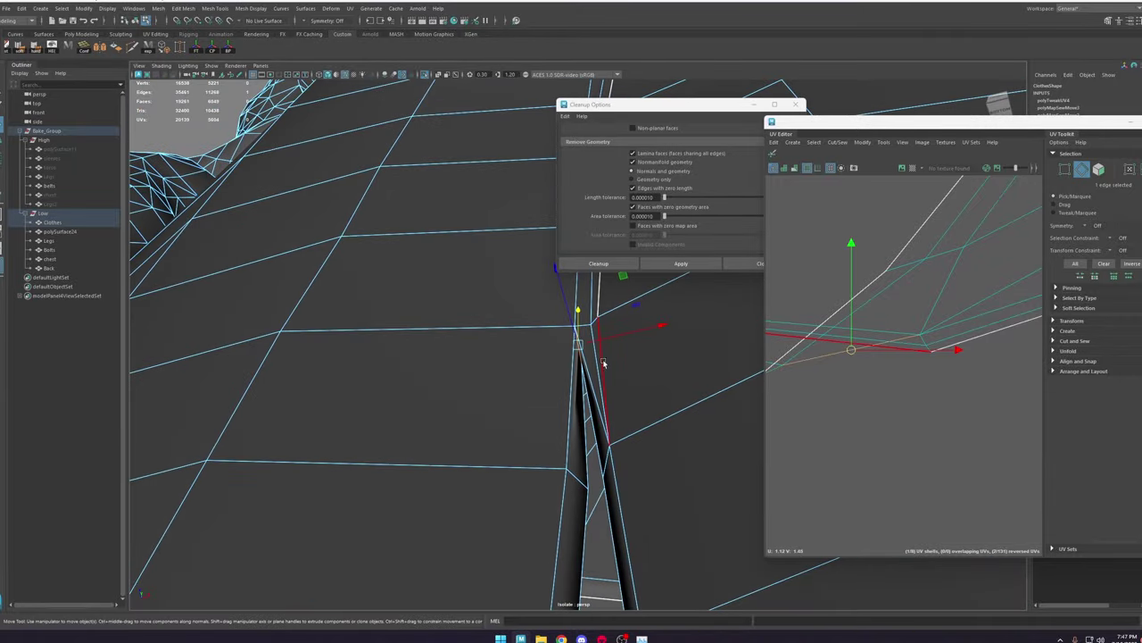
pyautogui.keyDown('alt'); pyautogui.moveTo(635, 376); pyautogui.dragTo(614, 523, button='middle'); pyautogui.keyUp('alt')
pyautogui.scroll(-5, 614, 523)
pyautogui.keyDown('alt'); pyautogui.moveTo(612, 509); pyautogui.dragTo(577, 364); pyautogui.keyUp('alt')
pyautogui.scroll(4, 567, 473)
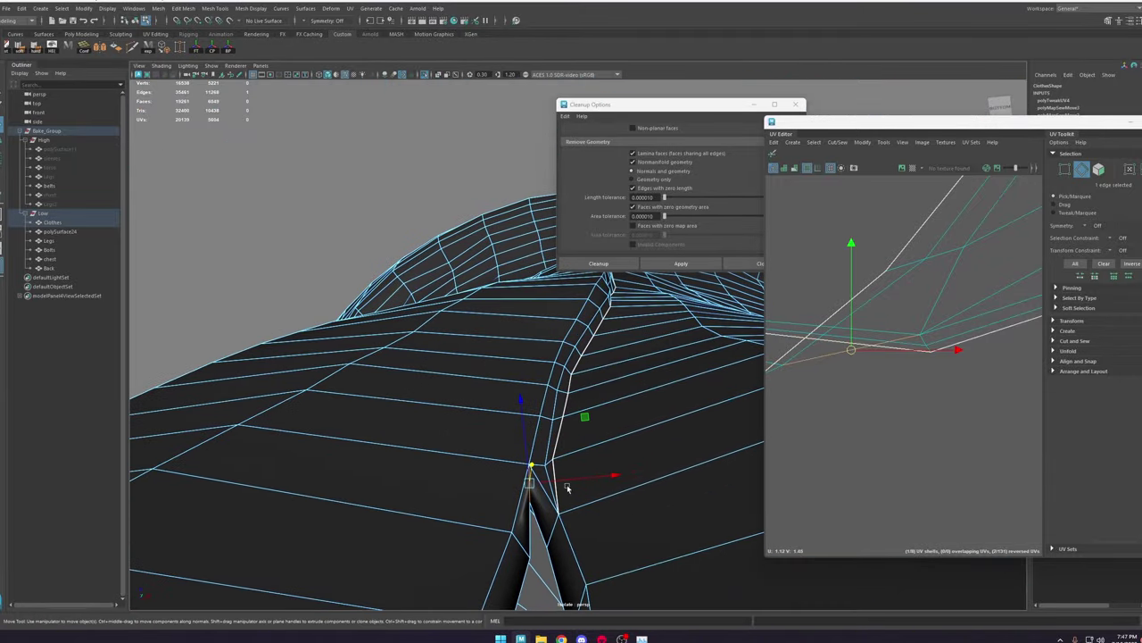
pyautogui.keyDown('alt'); pyautogui.moveTo(566, 485); pyautogui.dragTo(553, 389, button='middle'); pyautogui.keyUp('alt')
pyautogui.keyDown('alt'); pyautogui.moveTo(553, 389); pyautogui.dragTo(559, 434); pyautogui.keyUp('alt')
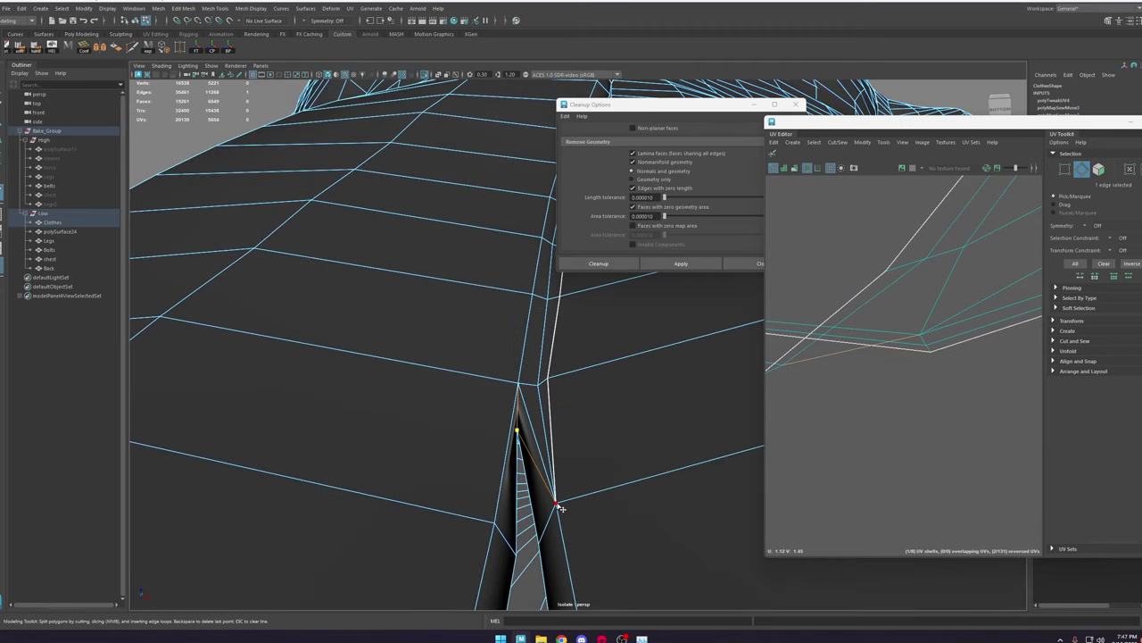
pyautogui.press('w')
pyautogui.moveTo(553, 367); pyautogui.dragTo(554, 342, button='right')
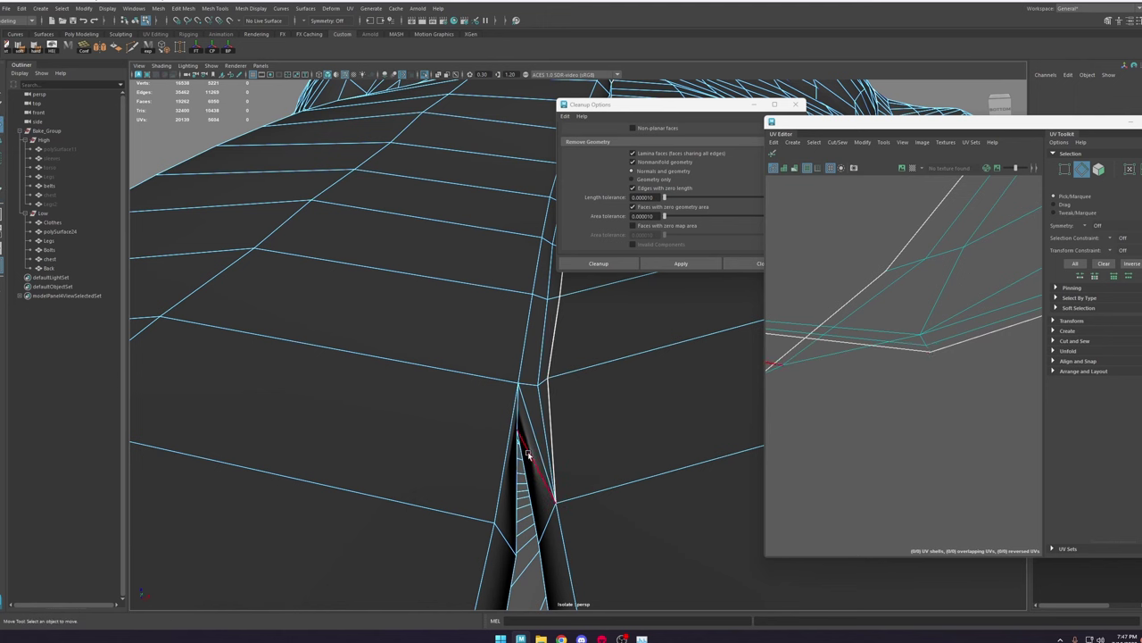
pyautogui.click(529, 455)
# Step: Select the robe's UV shell, soften the split-tip edge, cut the UVs there and unfold the shell
pyautogui.scroll(-4, 896, 340)
pyautogui.moveTo(882, 316)
pyautogui.keyDown('shift'); pyautogui.mouseDown(button='right')
pyautogui.moveTo(860, 330)
pyautogui.moveTo(889, 320)
pyautogui.mouseUp(button='right'); pyautogui.keyUp('shift')
pyautogui.scroll(-2, 862, 348)
pyautogui.scroll(-6, 862, 348)
pyautogui.click(890, 318)
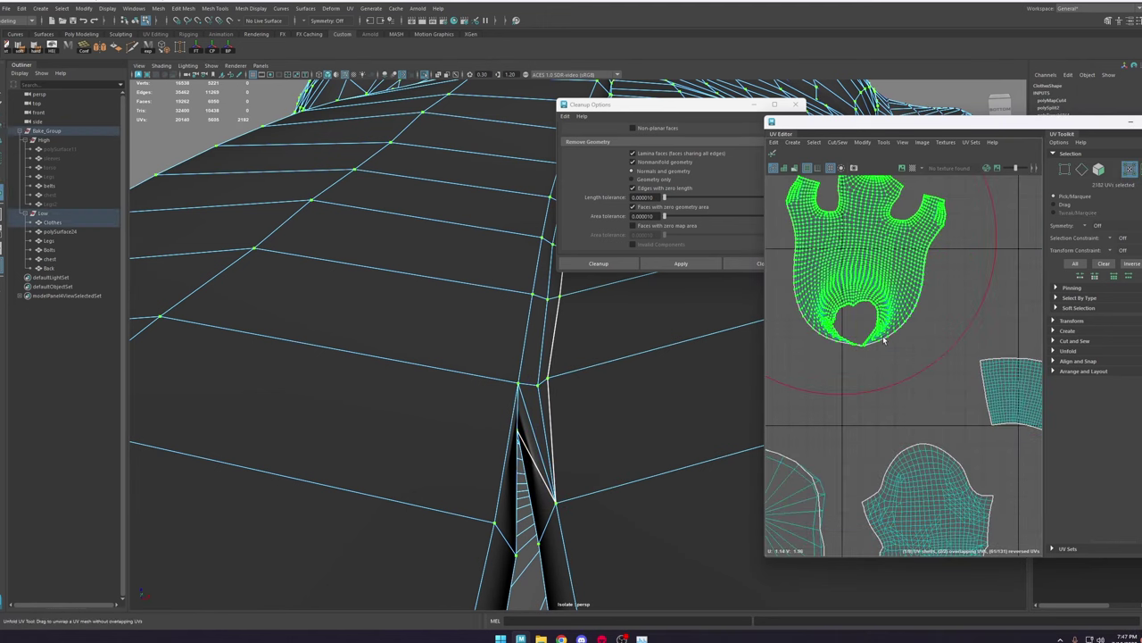
pyautogui.scroll(10, 883, 344)
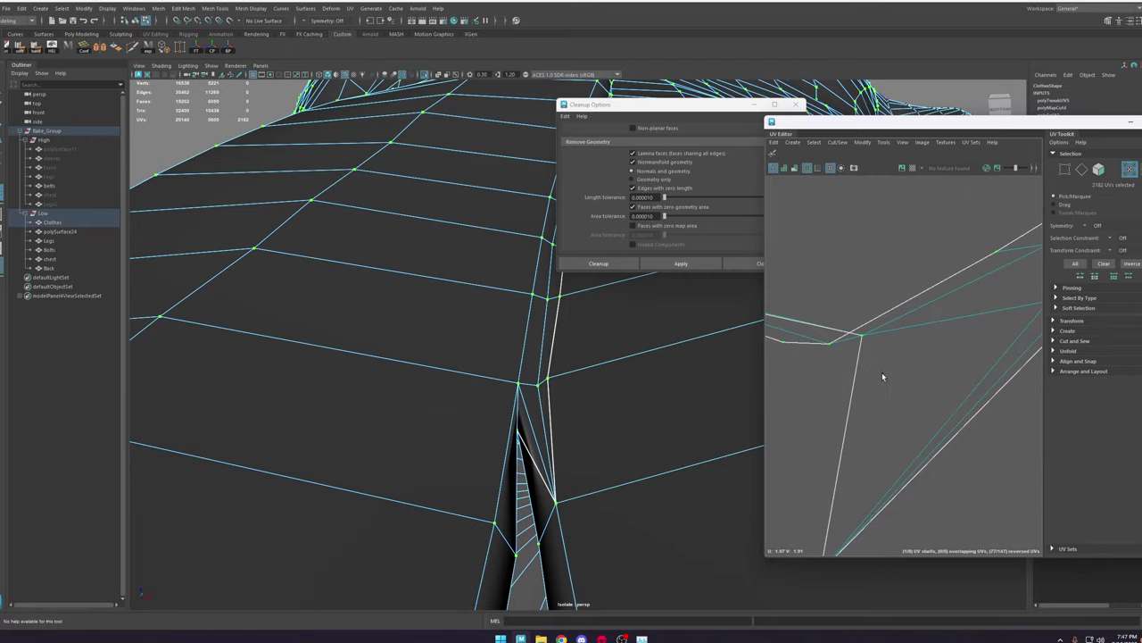
pyautogui.scroll(4, 868, 351)
pyautogui.keyDown('alt'); pyautogui.moveTo(551, 455); pyautogui.dragTo(461, 434); pyautogui.keyUp('alt')
pyautogui.keyDown('shift'); pyautogui.rightClick(589, 388); pyautogui.keyUp('shift')
pyautogui.keyDown('shift'); pyautogui.moveTo(589, 388); pyautogui.dragTo(676, 421, button='right'); pyautogui.keyUp('shift')
pyautogui.keyDown('shift'); pyautogui.moveTo(979, 273); pyautogui.dragTo(943, 287, button='right'); pyautogui.keyUp('shift')
pyautogui.scroll(-8, 852, 367)
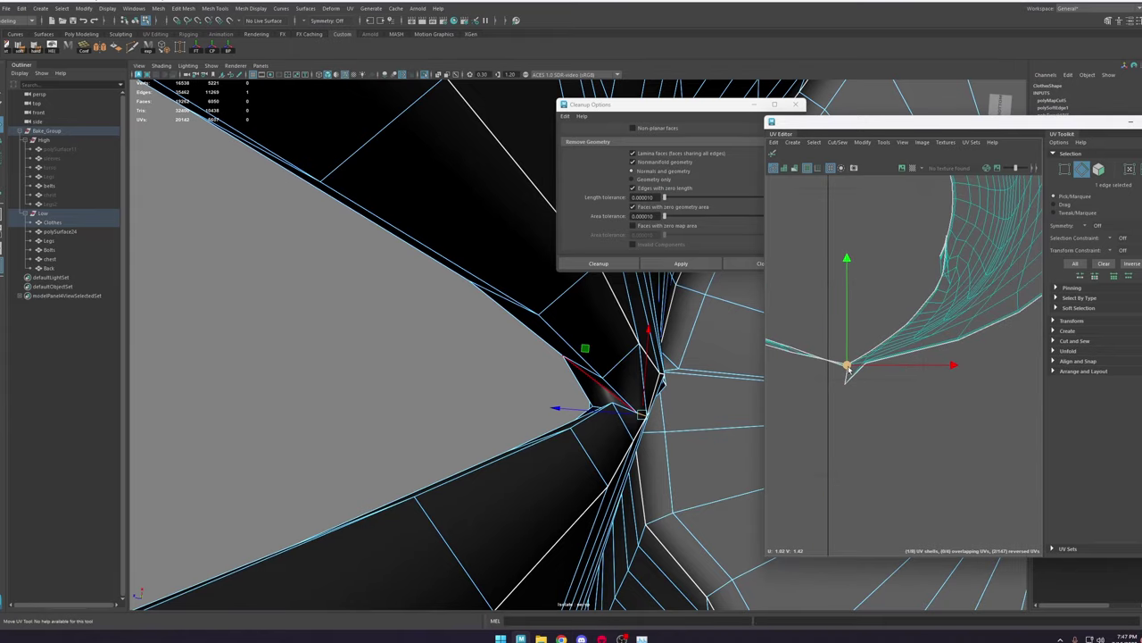
pyautogui.keyDown('ctrl'); pyautogui.moveTo(849, 367); pyautogui.dragTo(880, 298, button='right'); pyautogui.keyUp('ctrl')
# Step: Select the seam UV path from neck to hem and scale it into a straight line
pyautogui.scroll(-4, 880, 298)
pyautogui.scroll(6, 880, 298)
pyautogui.scroll(-6, 857, 357)
pyautogui.scroll(8, 893, 380)
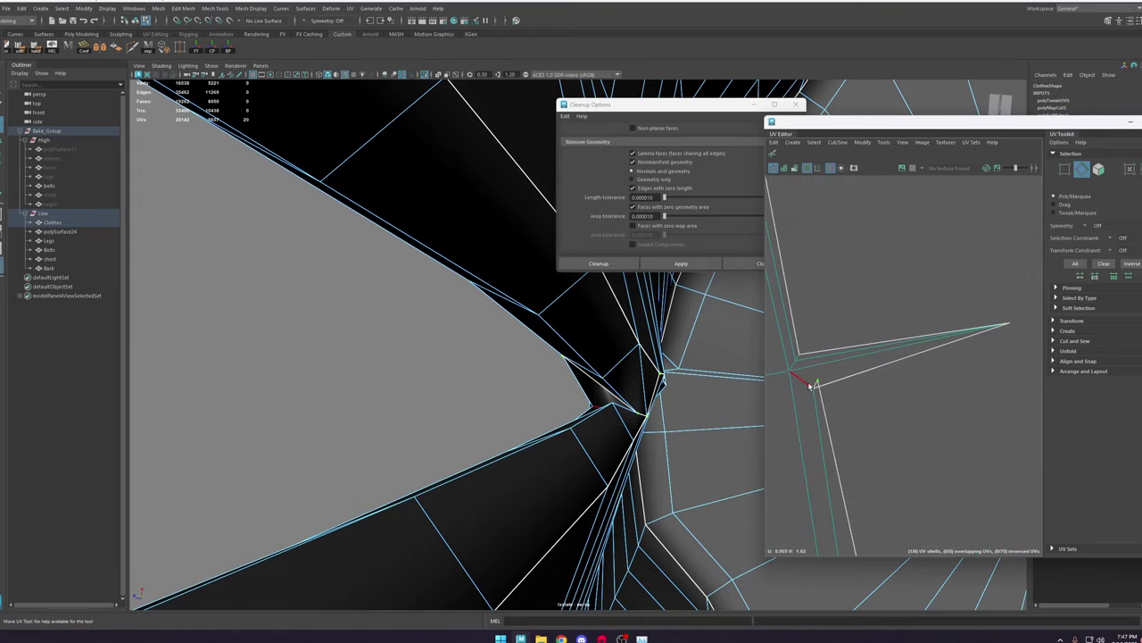
pyautogui.click(801, 372)
pyautogui.press('f')
pyautogui.scroll(-8, 856, 387)
pyautogui.click(974, 221)
pyautogui.scroll(-2, 968, 281)
pyautogui.keyDown('alt'); pyautogui.moveTo(968, 313); pyautogui.dragTo(959, 334, button='middle'); pyautogui.keyUp('alt')
pyautogui.keyDown('shift'); pyautogui.doubleClick(933, 423); pyautogui.keyUp('shift')
pyautogui.press('r')
pyautogui.scroll(-5, 937, 386)
pyautogui.moveTo(859, 283); pyautogui.dragTo(999, 408)
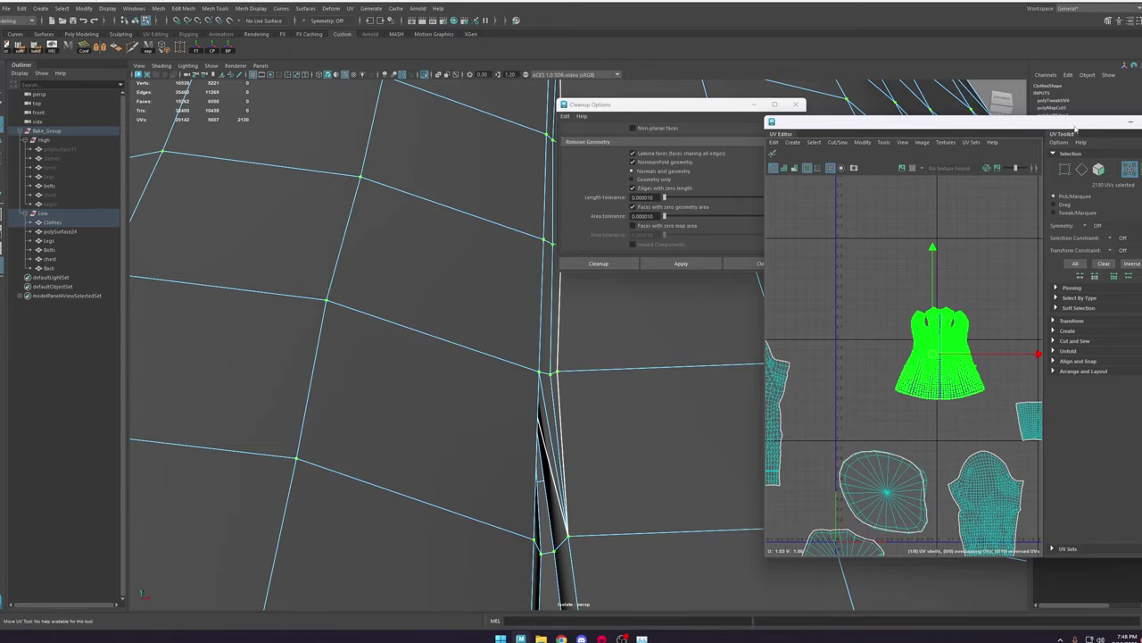
# Step: Maximize the UV Editor and scale the hem border UVs flat into a straight line
pyautogui.doubleClick(901, 122)
pyautogui.keyDown('shift'); pyautogui.doubleClick(407, 438); pyautogui.keyUp('shift')
pyautogui.press('r')
pyautogui.moveTo(608, 234); pyautogui.dragTo(608, 456)
pyautogui.scroll(-3, 589, 357)
pyautogui.press('w')
pyautogui.scroll(6, 459, 384)
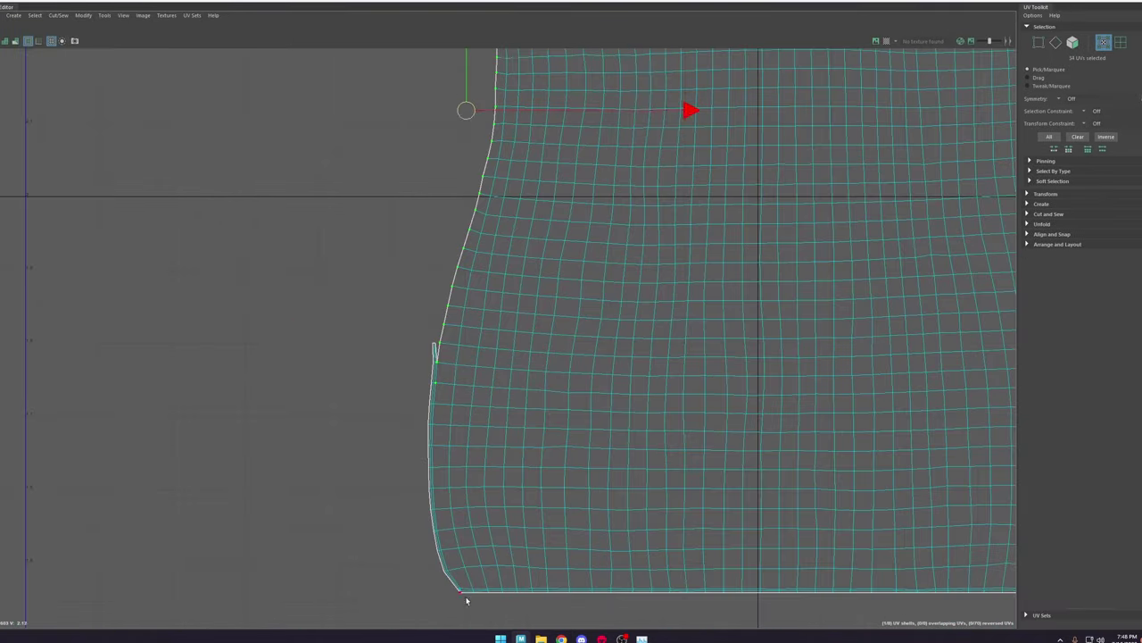
# Step: Scale the shell's left and right border UVs into straight lines
pyautogui.keyDown('shift'); pyautogui.doubleClick(467, 599); pyautogui.keyUp('shift')
pyautogui.scroll(-8, 467, 500)
pyautogui.press('r')
pyautogui.moveTo(635, 295); pyautogui.dragTo(419, 295)
pyautogui.moveTo(350, 87); pyautogui.dragTo(535, 478)
pyautogui.scroll(10, 620, 179)
pyautogui.scroll(-6, 545, 205)
pyautogui.keyDown('shift'); pyautogui.doubleClick(591, 475); pyautogui.keyUp('shift')
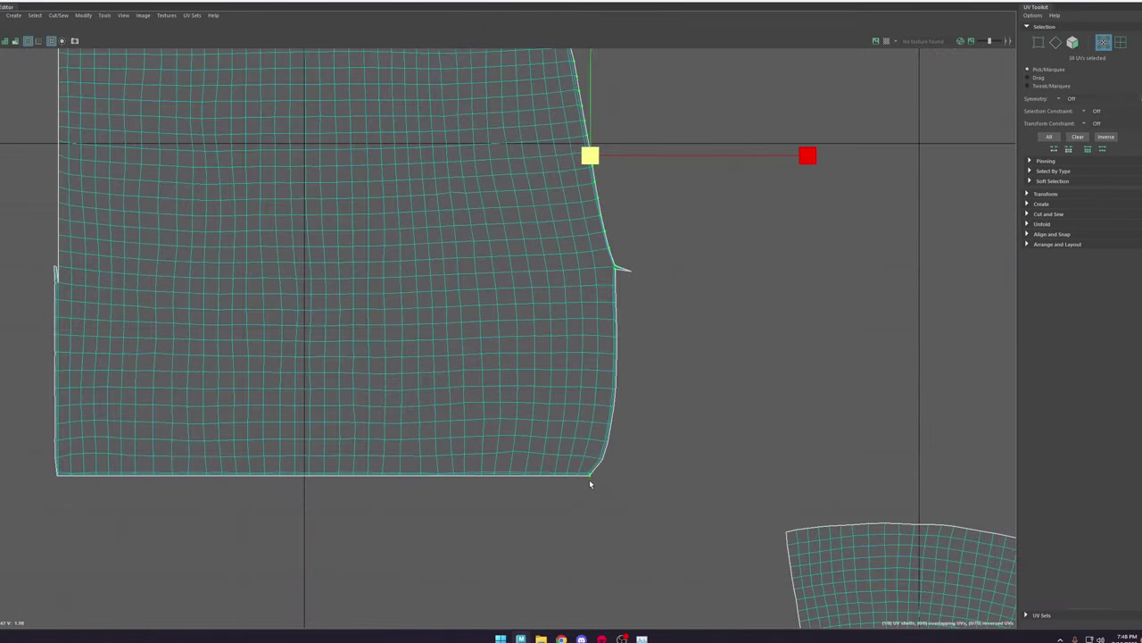
pyautogui.moveTo(808, 155); pyautogui.dragTo(591, 155)
pyautogui.scroll(-3, 607, 294)
# Step: Select nearly the whole shell and unfold it along V only
pyautogui.moveTo(437, 55); pyautogui.dragTo(294, 59)
pyautogui.keyDown('shift'); pyautogui.moveTo(399, 210); pyautogui.dragTo(258, 209, button='right'); pyautogui.keyUp('shift')
pyautogui.scroll(9, 319, 367)
pyautogui.click(331, 319)
# Step: Straighten the left seam border and move the two stray UVs right onto it
pyautogui.keyDown('shift'); pyautogui.doubleClick(334, 490); pyautogui.keyUp('shift')
pyautogui.scroll(-5, 375, 294)
pyautogui.moveTo(602, 385); pyautogui.dragTo(385, 385)
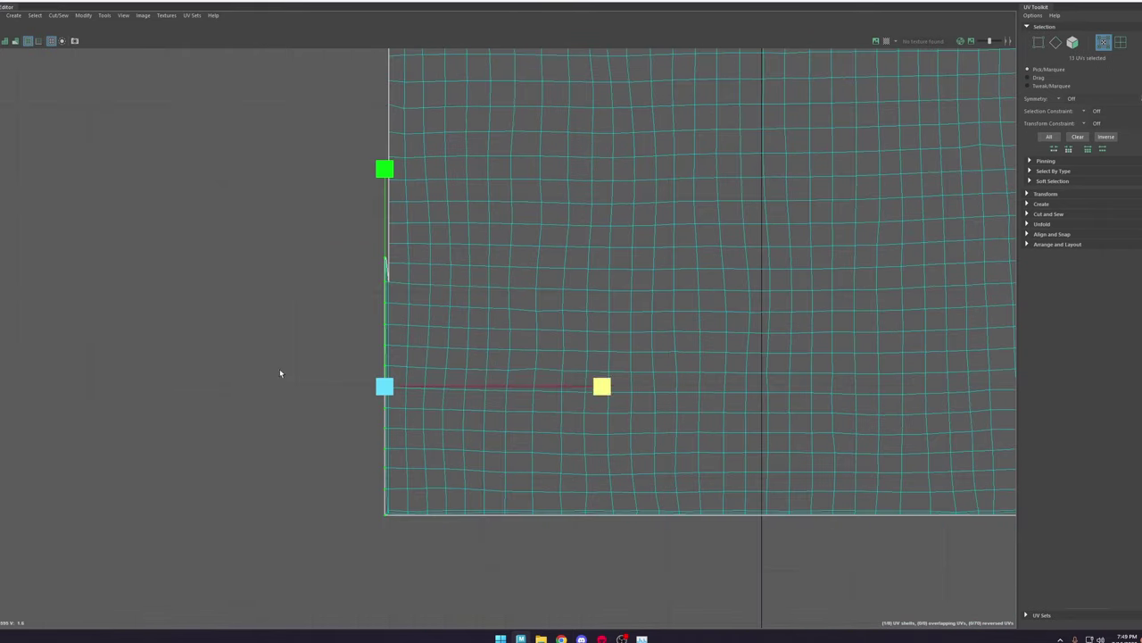
pyautogui.moveTo(650, 568); pyautogui.dragTo(340, 216)
pyautogui.scroll(6, 349, 313)
pyautogui.scroll(4, 325, 266)
pyautogui.moveTo(345, 279); pyautogui.dragTo(331, 309)
pyautogui.press('w')
pyautogui.moveTo(559, 295); pyautogui.dragTo(574, 295)
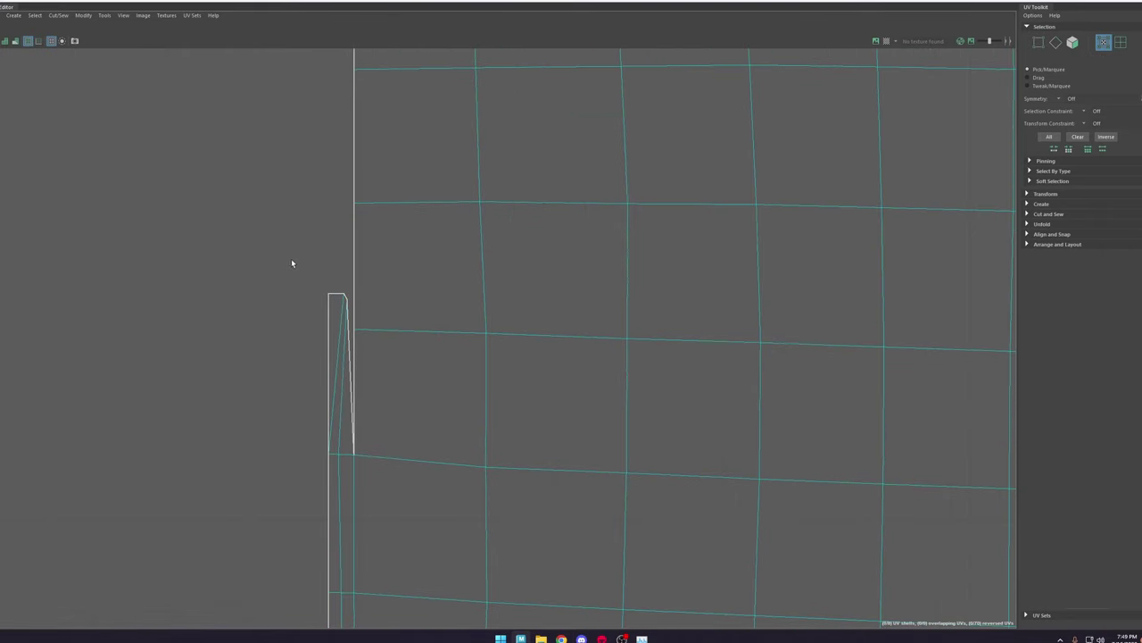
# Step: Pull the stray UV on the shell's right-edge spike back toward the border and re-unfold the shell
pyautogui.click(16, 42)
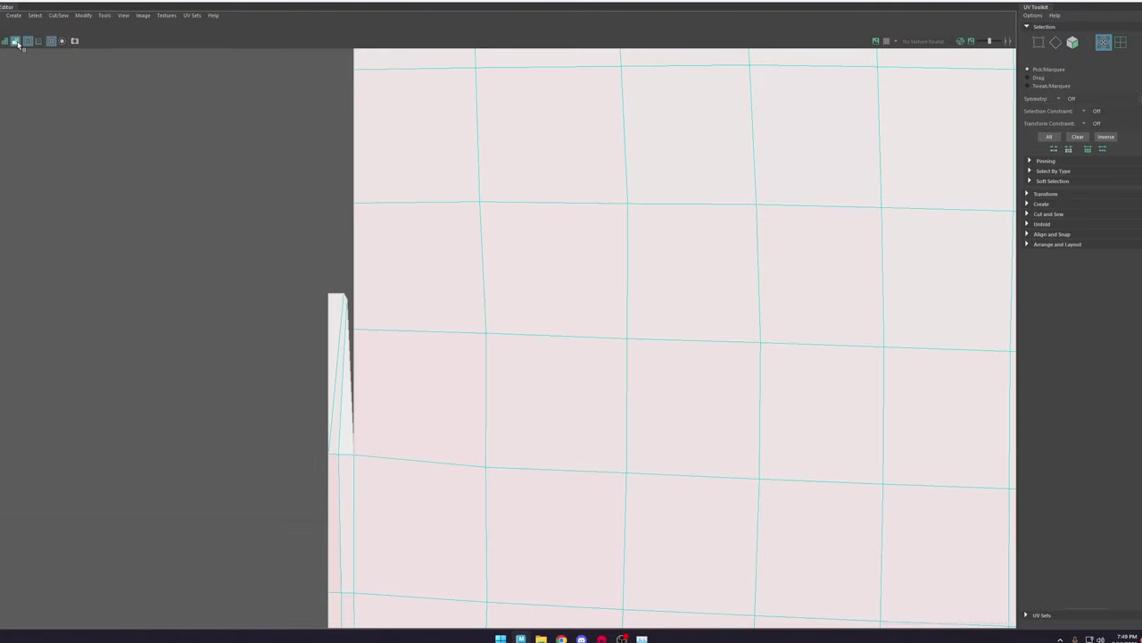
pyautogui.click(16, 42)
pyautogui.scroll(-8, 459, 324)
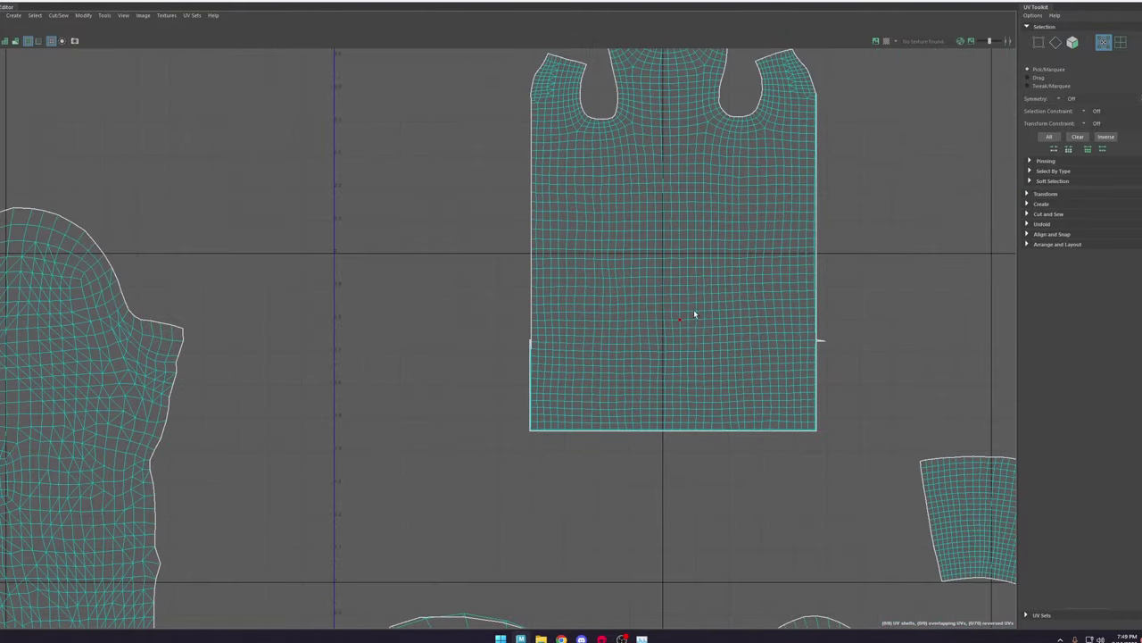
pyautogui.keyDown('alt'); pyautogui.moveTo(694, 314); pyautogui.dragTo(471, 299, button='middle'); pyautogui.keyUp('alt')
pyautogui.scroll(10, 580, 332)
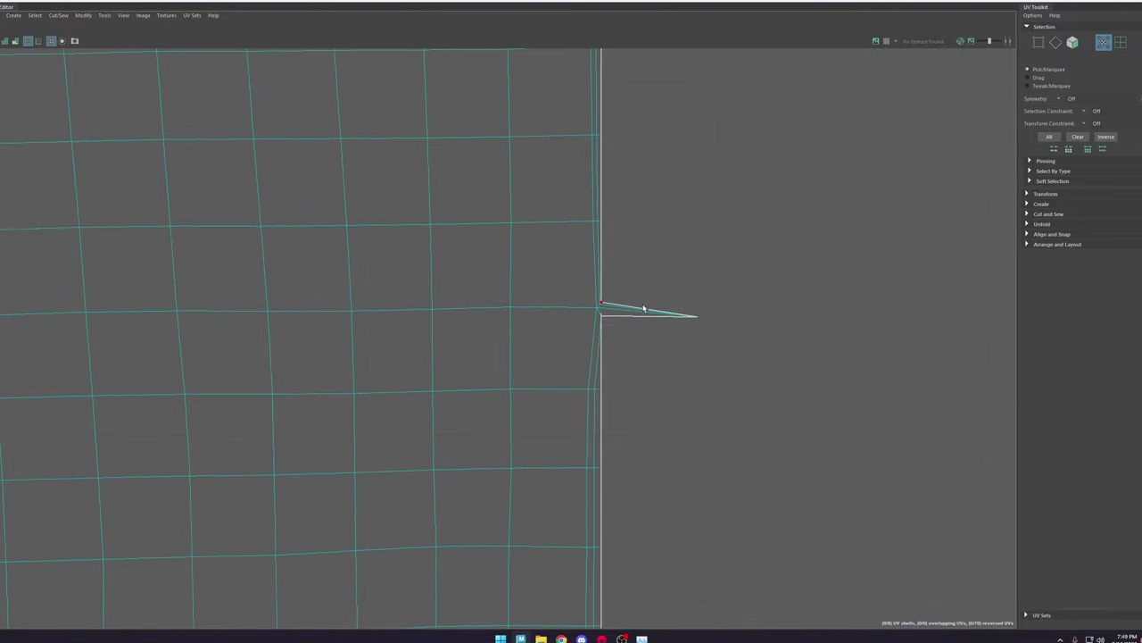
pyautogui.scroll(4, 643, 308)
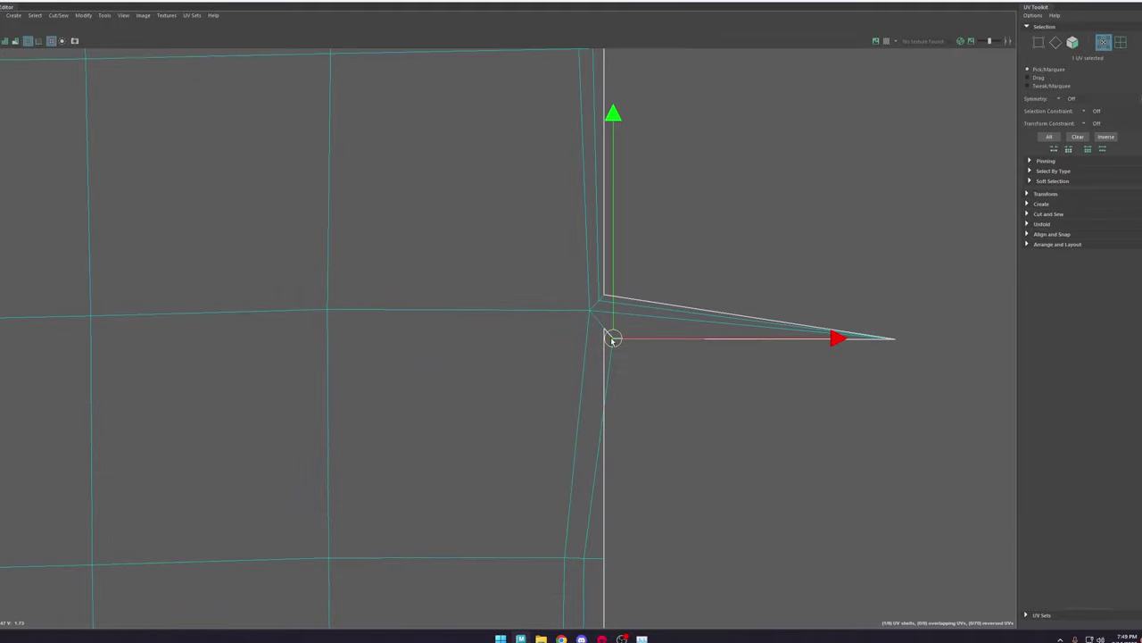
pyautogui.moveTo(622, 337); pyautogui.dragTo(612, 339)
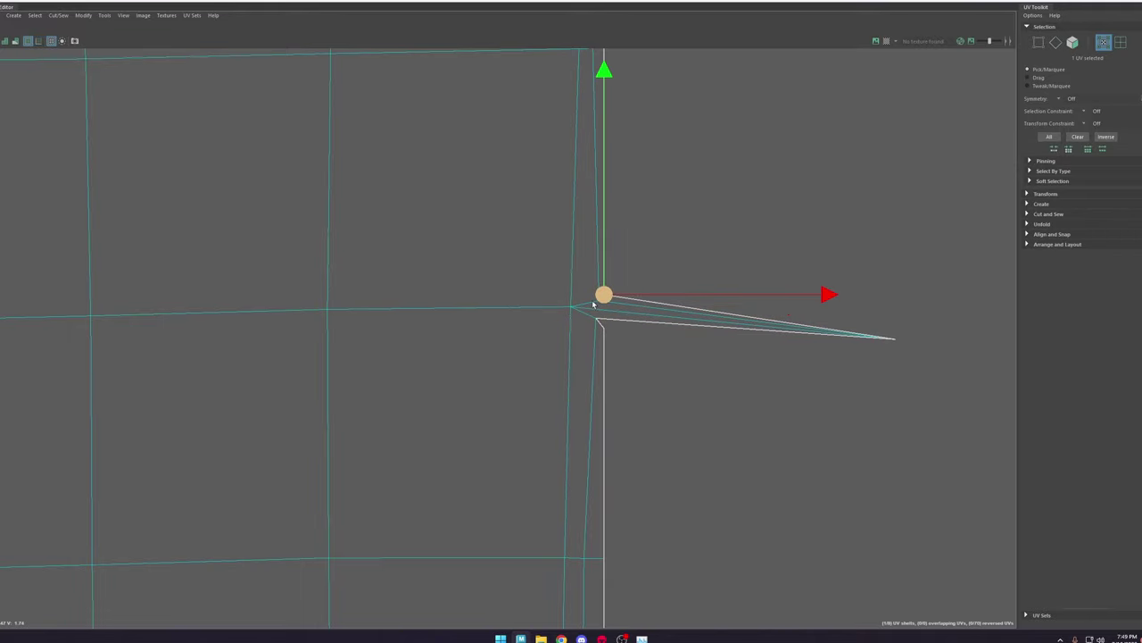
pyautogui.scroll(-6, 638, 359)
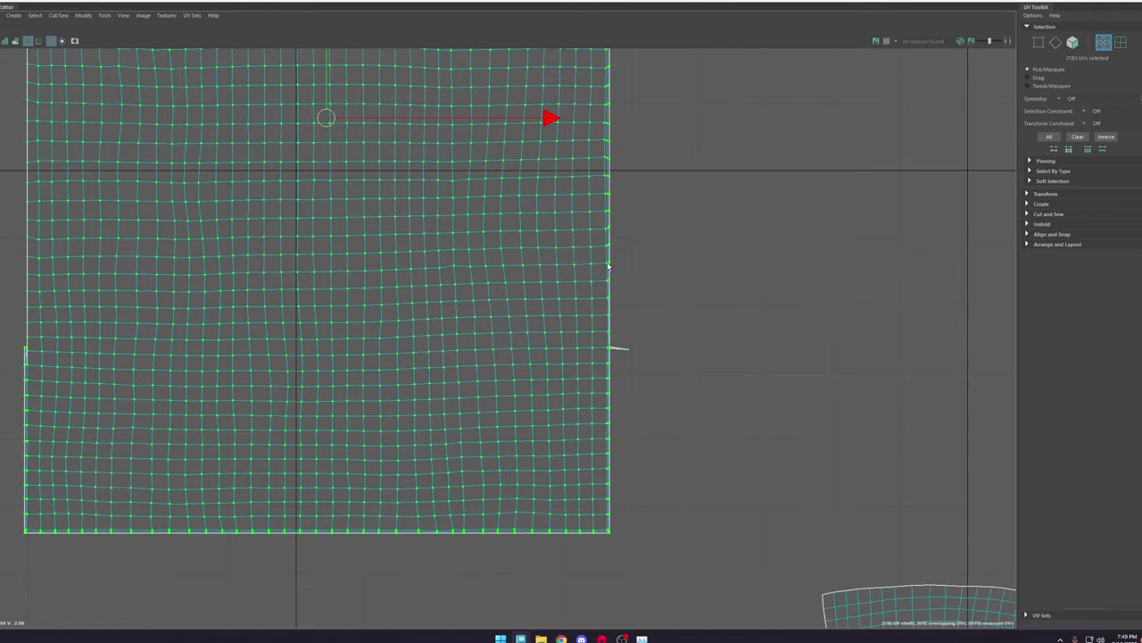
pyautogui.keyDown('shift'); pyautogui.moveTo(589, 238); pyautogui.dragTo(632, 242, button='right'); pyautogui.keyUp('shift')
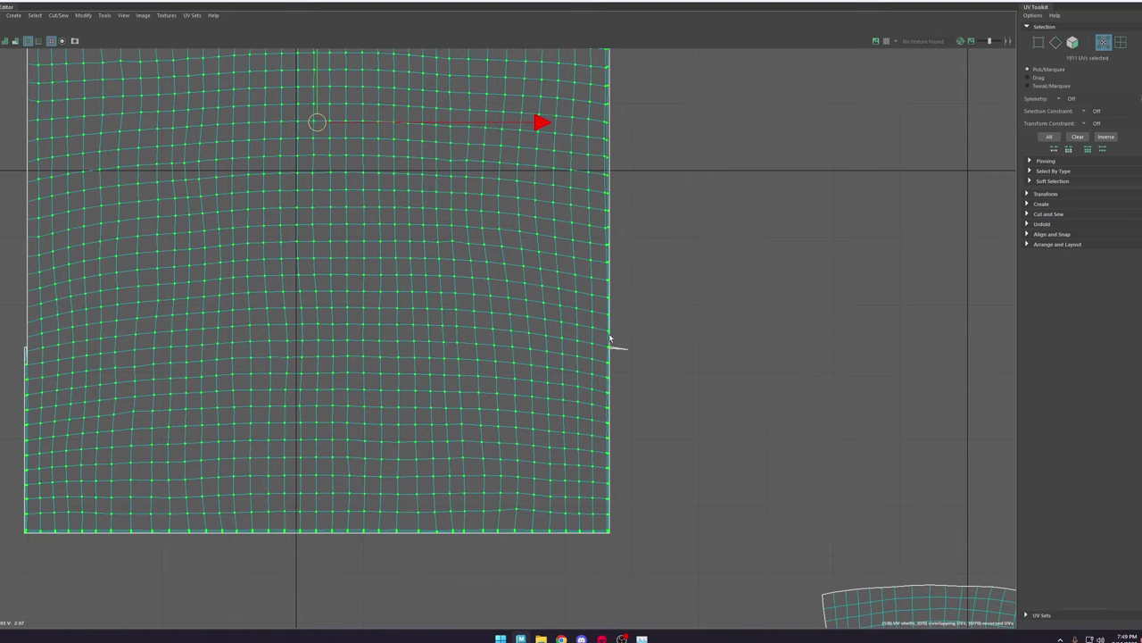
pyautogui.scroll(8, 613, 353)
pyautogui.scroll(-8, 615, 360)
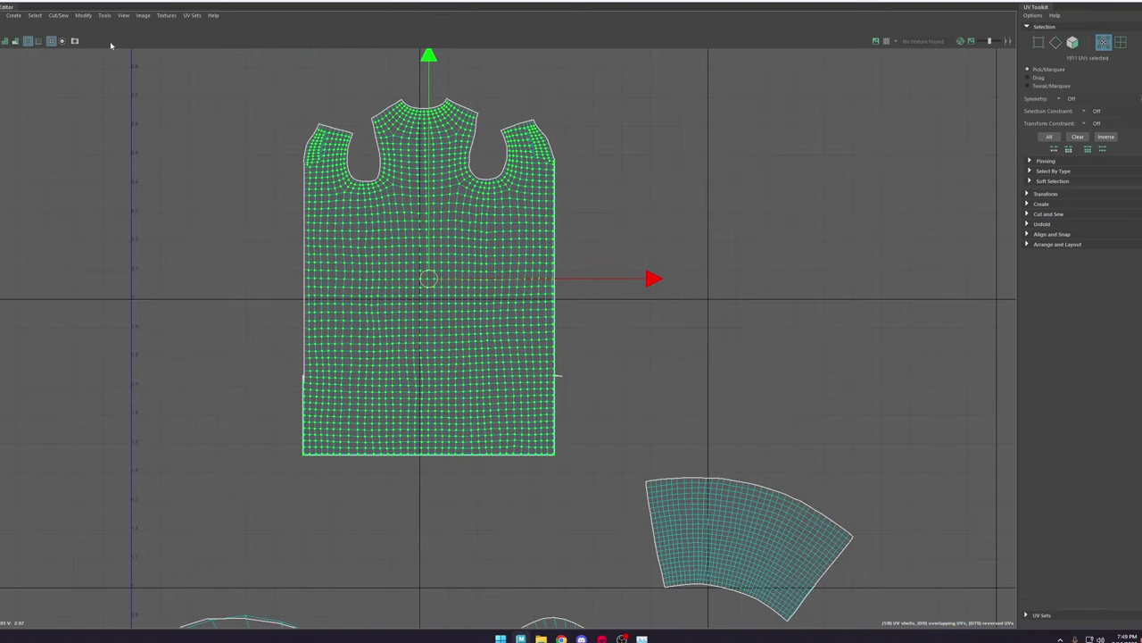
# Step: Turn on Shade UVs and move the fan-shaped shell upward
pyautogui.click(15, 41)
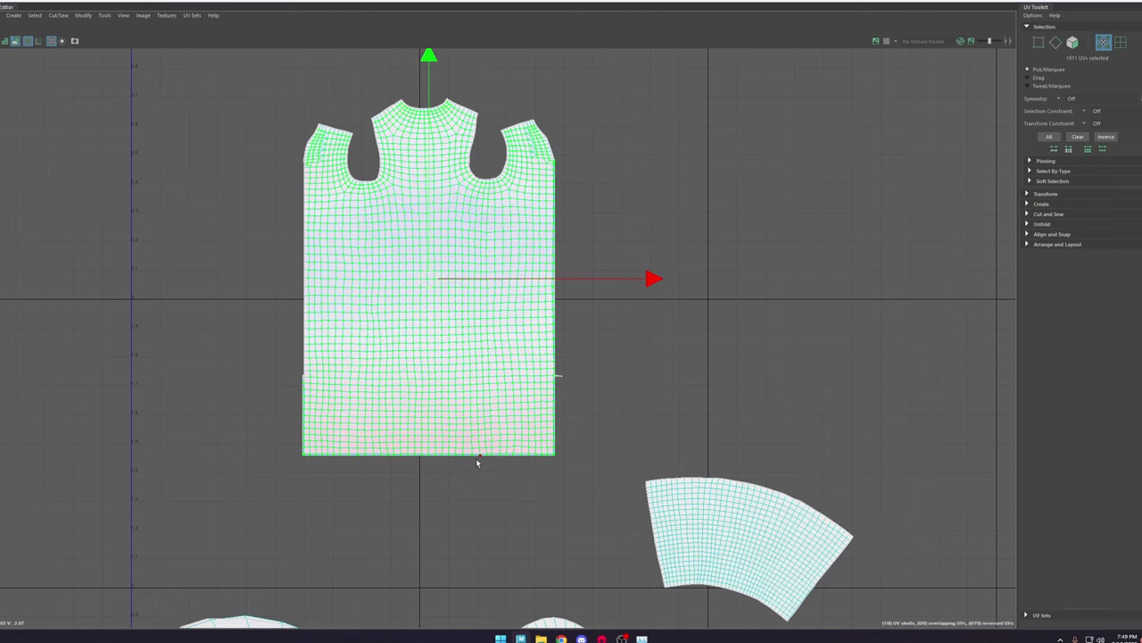
pyautogui.scroll(4, 518, 497)
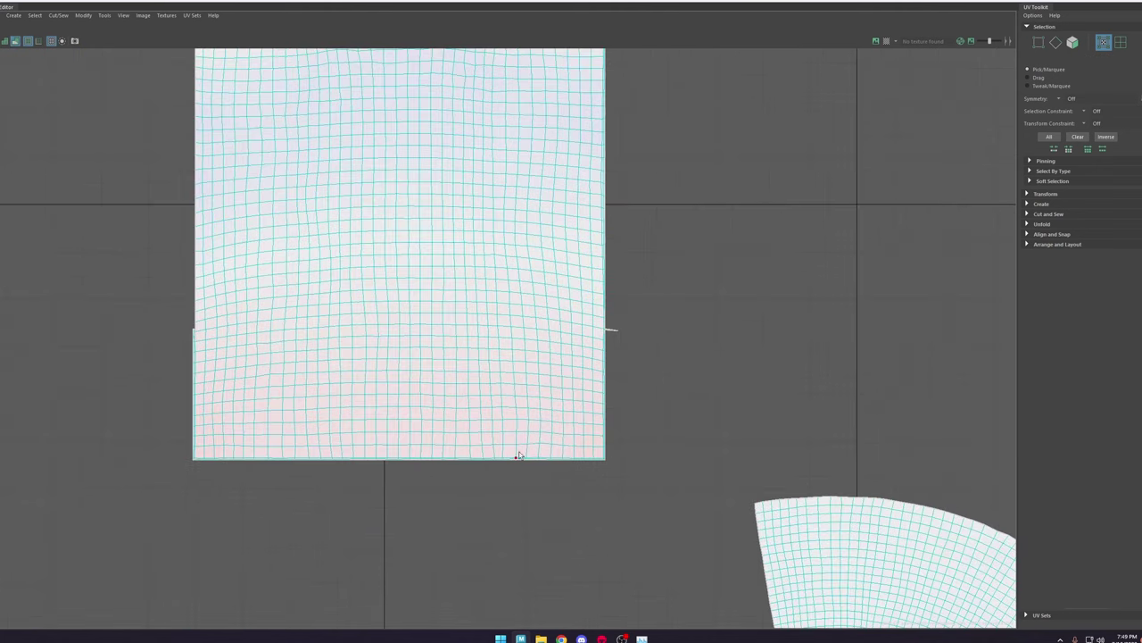
pyautogui.scroll(-3, 604, 454)
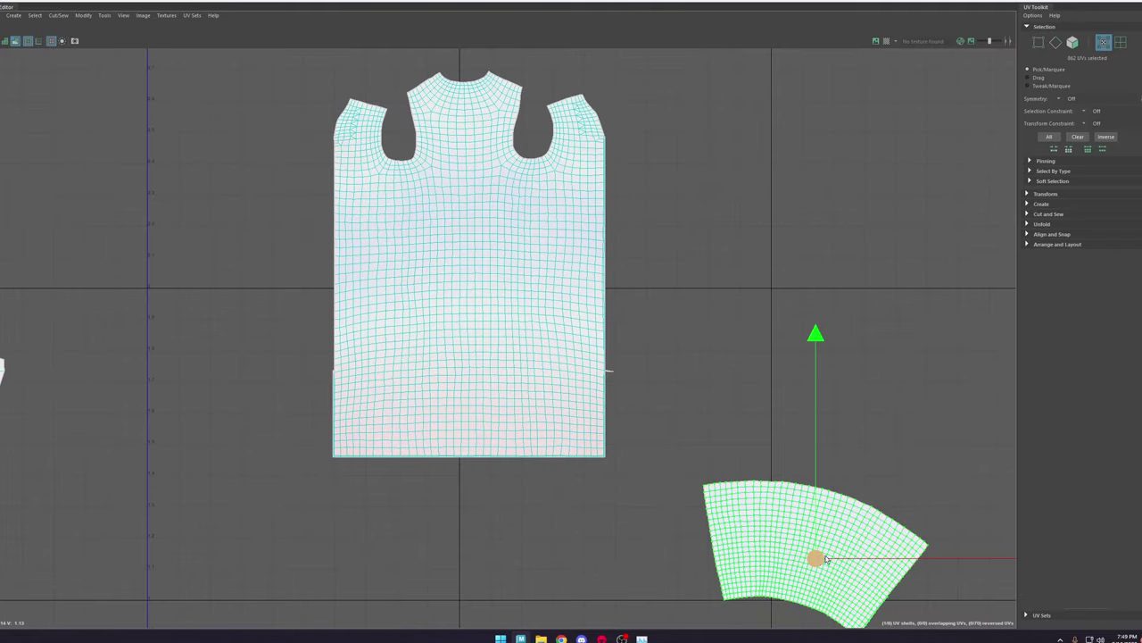
pyautogui.moveTo(825, 559); pyautogui.dragTo(814, 366)
# Step: Select the robe shell's UVs and unfold them again
pyautogui.scroll(1, 500, 375)
pyautogui.keyDown('alt'); pyautogui.moveTo(306, 118); pyautogui.dragTo(298, 225, button='middle'); pyautogui.keyUp('alt')
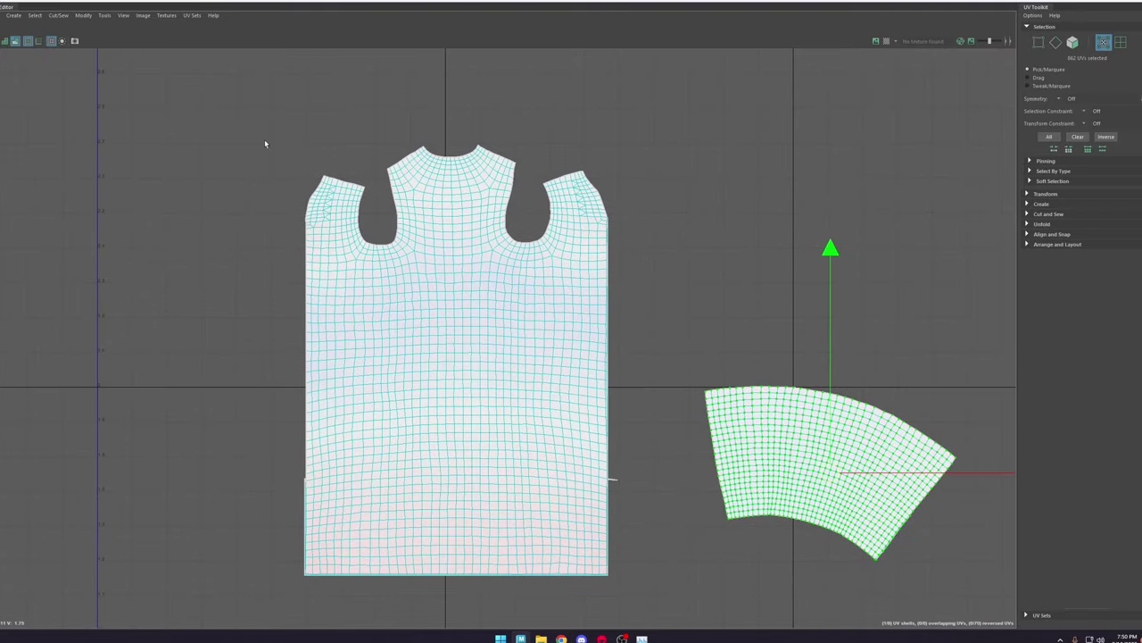
pyautogui.moveTo(682, 570); pyautogui.dragTo(683, 569)
pyautogui.keyDown('shift'); pyautogui.moveTo(500, 430); pyautogui.dragTo(406, 437, button='right'); pyautogui.keyUp('shift')
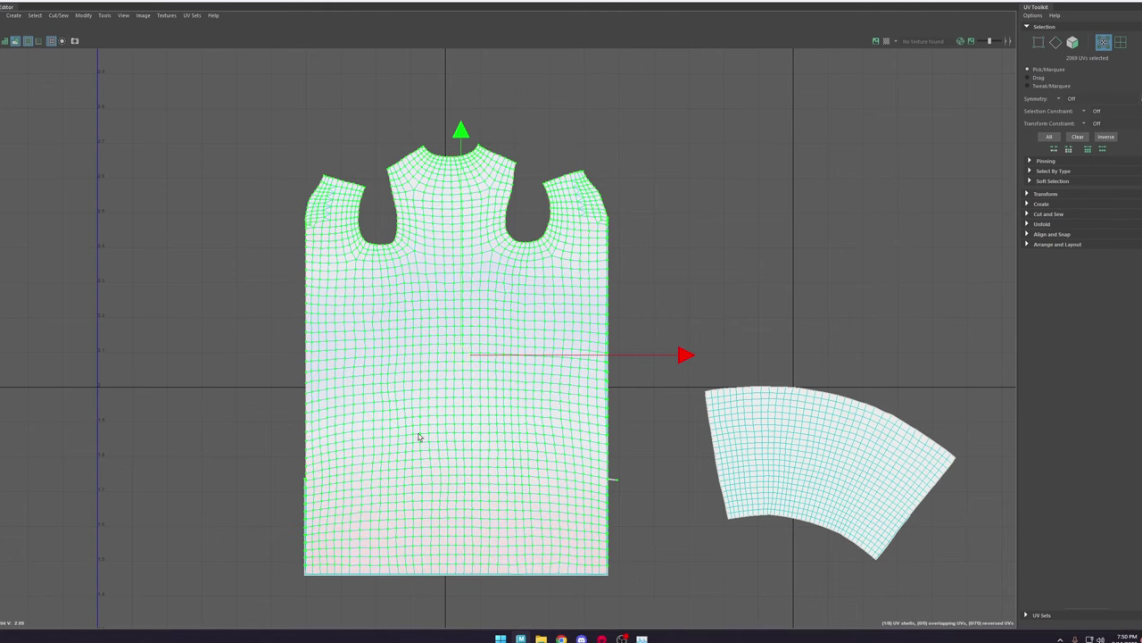
pyautogui.click(645, 434)
# Step: Rotate the fan-shaped shell clockwise around a pivot placed inside it
pyautogui.scroll(4, 781, 465)
pyautogui.doubleClick(801, 483)
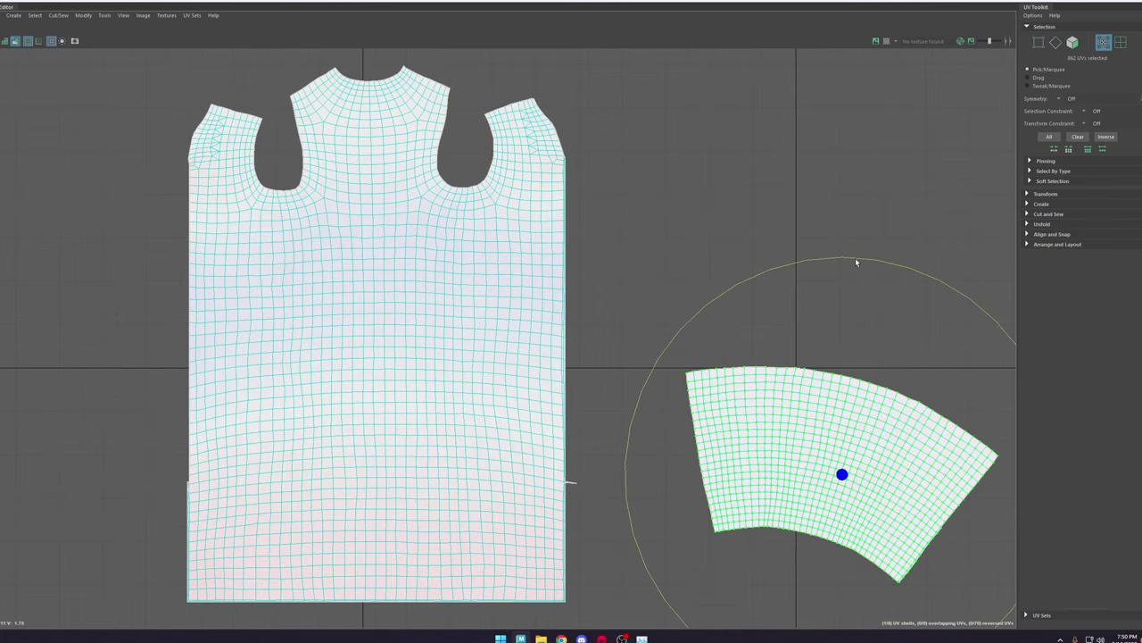
pyautogui.press('q')
pyautogui.press('e')
pyautogui.click(794, 437)
pyautogui.moveTo(797, 266); pyautogui.dragTo(917, 638)
# Step: Restore the UV Editor to a smaller window and orbit the 3D view to the skirt's front
pyautogui.press('w')
pyautogui.scroll(-3, 844, 472)
pyautogui.moveTo(773, 2); pyautogui.dragTo(848, 141)
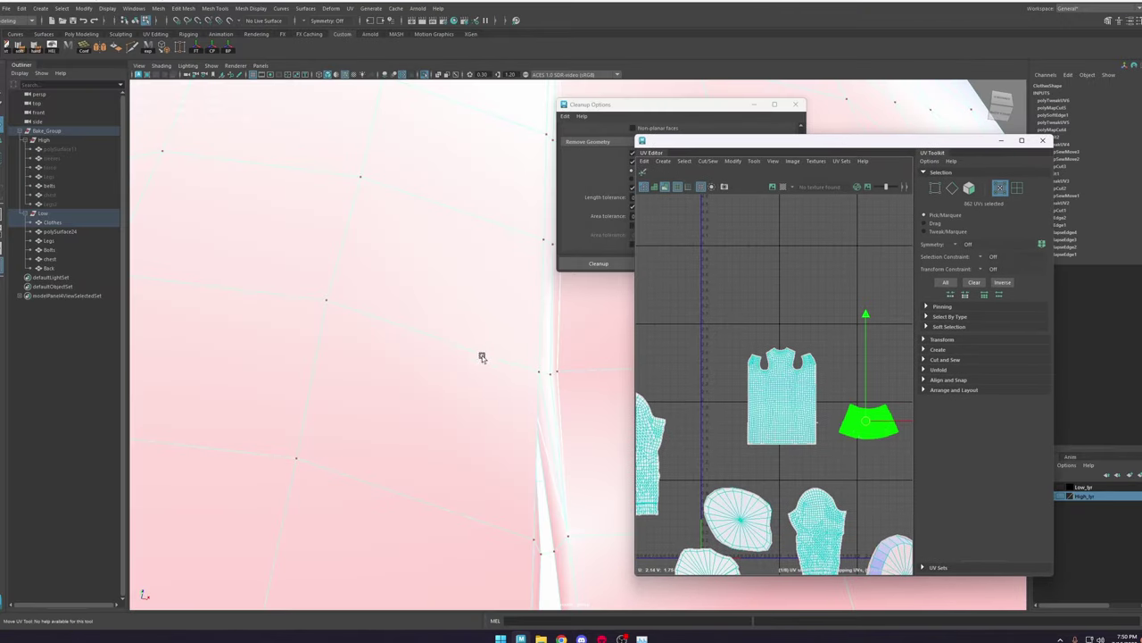
pyautogui.keyDown('alt'); pyautogui.moveTo(482, 357); pyautogui.dragTo(170, 140, button='right'); pyautogui.keyUp('alt')
pyautogui.keyDown('alt'); pyautogui.moveTo(357, 234); pyautogui.dragTo(514, 368); pyautogui.keyUp('alt')
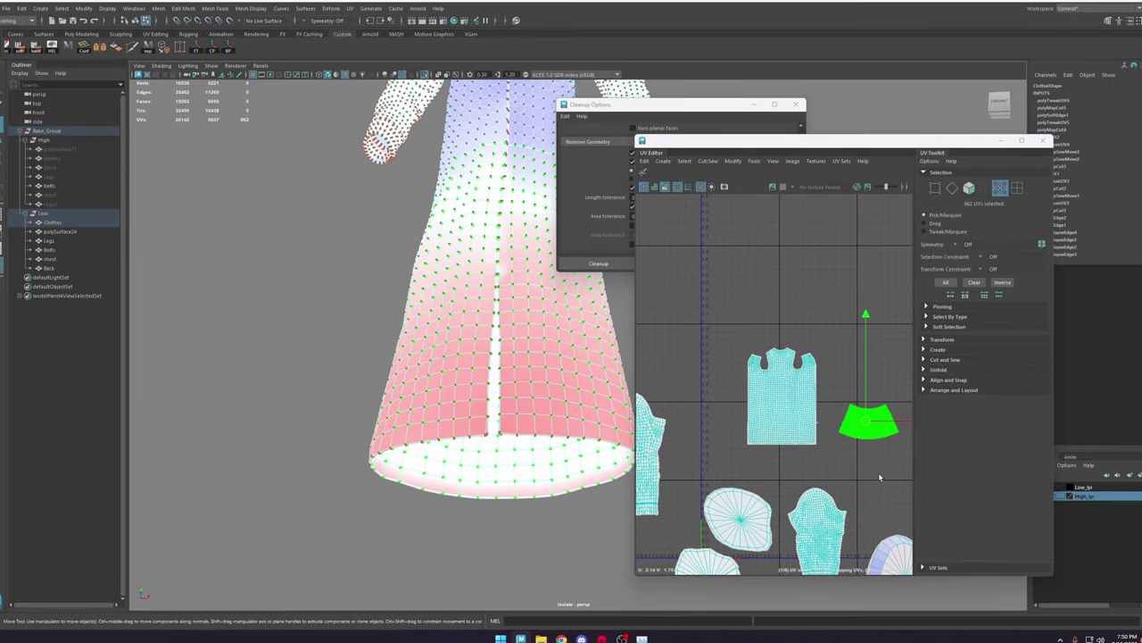
pyautogui.click(880, 475)
pyautogui.scroll(5, 876, 459)
# Step: Flatten the skirt shell's edge UVs onto a vertical line and unwrap the remaining UVs evenly
pyautogui.click(797, 299)
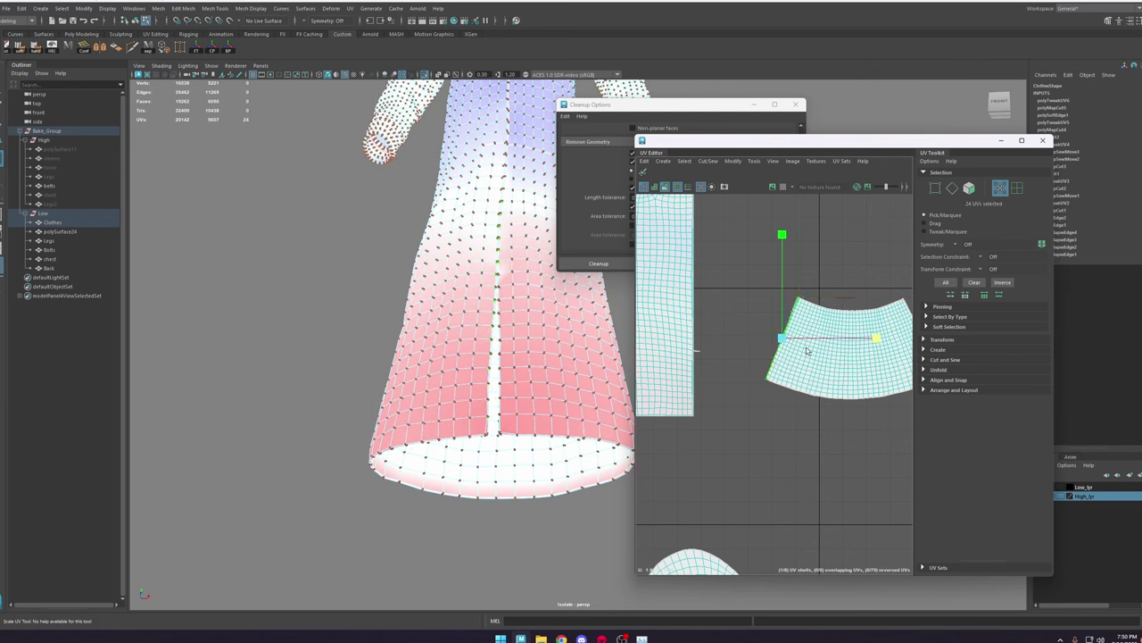
pyautogui.moveTo(806, 351); pyautogui.dragTo(778, 354)
pyautogui.scroll(-2, 853, 356)
pyautogui.keyDown('alt'); pyautogui.moveTo(855, 357); pyautogui.dragTo(808, 366, button='middle'); pyautogui.keyUp('alt')
pyautogui.scroll(3, 776, 339)
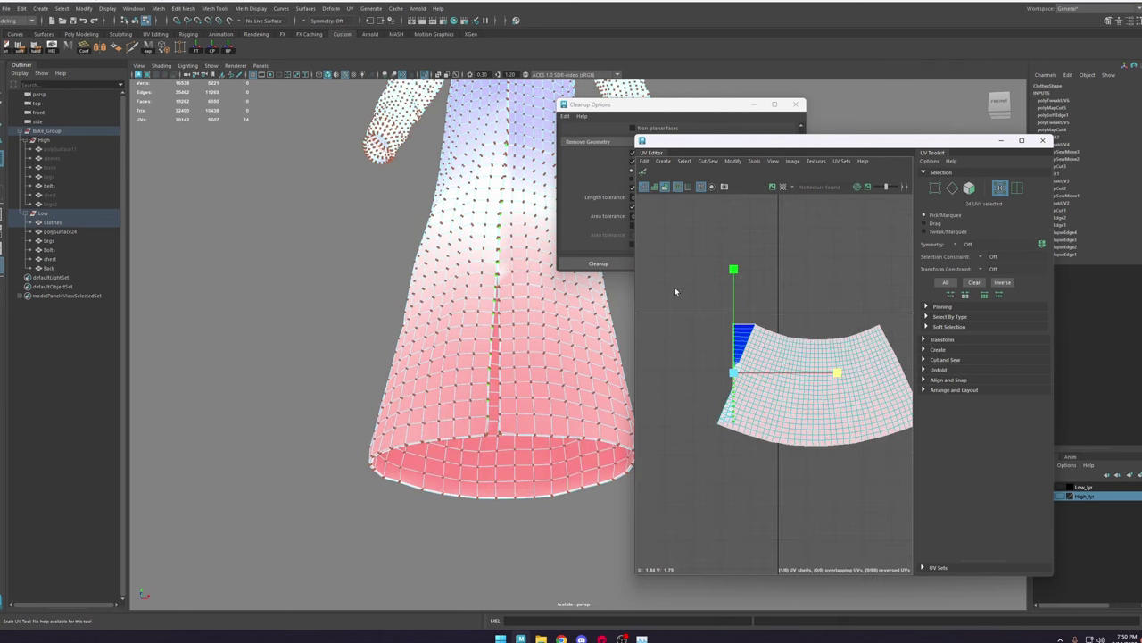
pyautogui.keyDown('shift'); pyautogui.moveTo(676, 289); pyautogui.dragTo(937, 502); pyautogui.keyUp('shift')
pyautogui.moveTo(754, 393)
pyautogui.mouseDown()
pyautogui.moveTo(823, 417)
pyautogui.moveTo(862, 366)
pyautogui.mouseUp()
# Step: Scale-flatten the skirt shell's top, bottom, left and right borders and optimize its interior
pyautogui.press('w')
pyautogui.scroll(4, 822, 273)
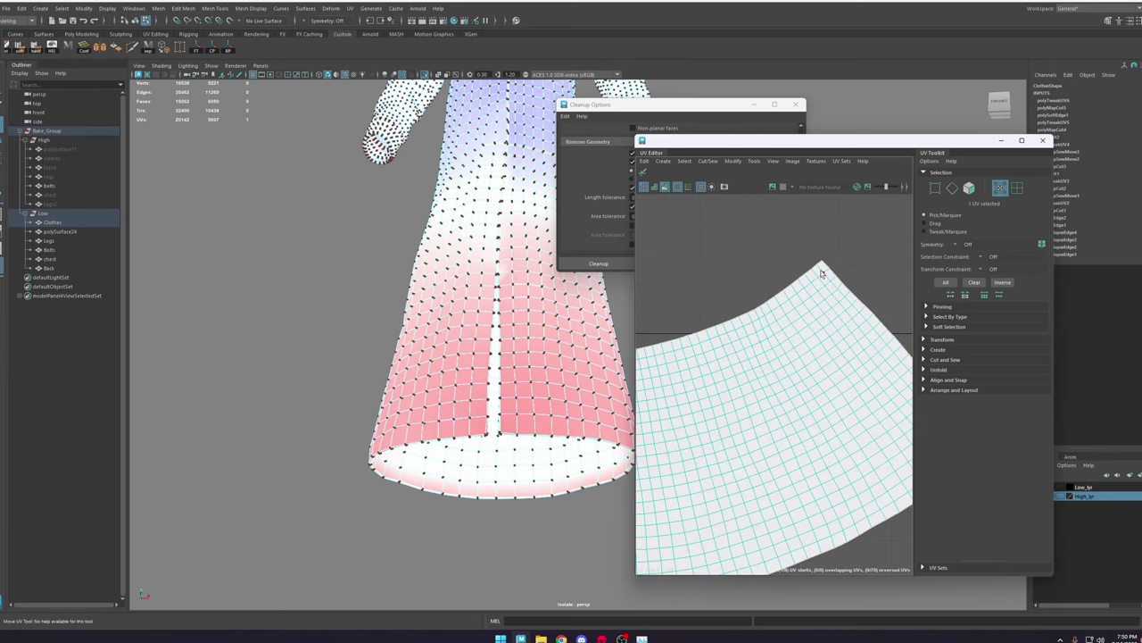
pyautogui.scroll(-5, 818, 264)
pyautogui.press('r')
pyautogui.moveTo(737, 219); pyautogui.dragTo(737, 289)
pyautogui.keyDown('shift'); pyautogui.moveTo(683, 254); pyautogui.dragTo(835, 380); pyautogui.keyUp('shift')
pyautogui.scroll(3, 776, 314)
pyautogui.keyDown('shift'); pyautogui.doubleClick(896, 350); pyautogui.keyUp('shift')
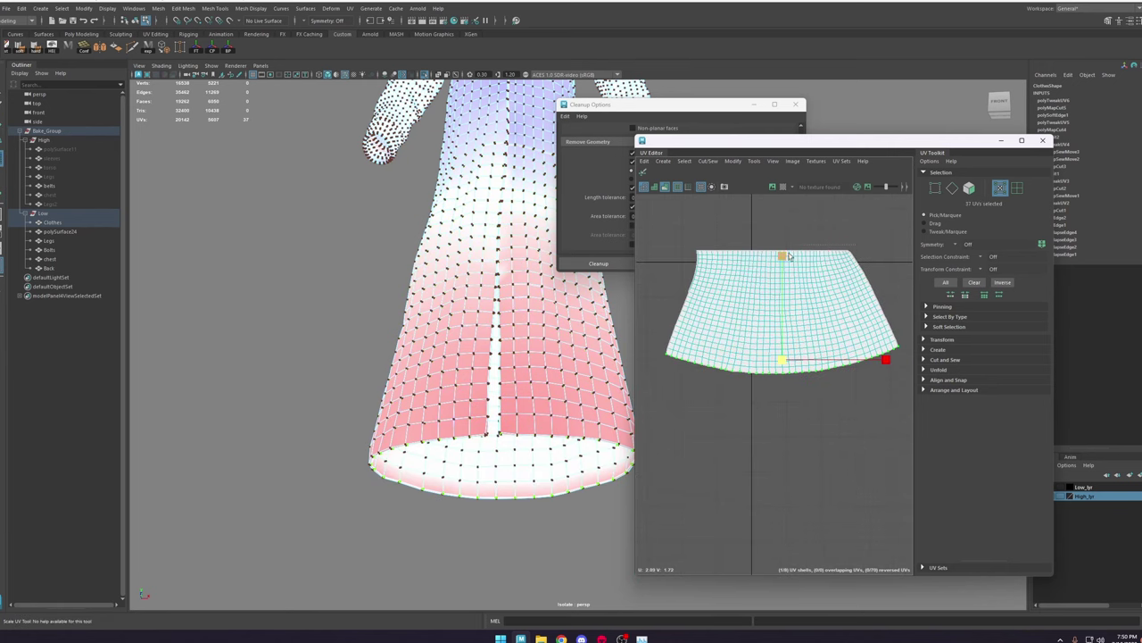
pyautogui.moveTo(781, 256); pyautogui.dragTo(780, 358)
pyautogui.keyDown('shift'); pyautogui.moveTo(651, 237); pyautogui.dragTo(909, 380); pyautogui.keyUp('shift')
pyautogui.moveTo(785, 304); pyautogui.dragTo(681, 304)
pyautogui.keyDown('shift'); pyautogui.moveTo(656, 220); pyautogui.dragTo(868, 382); pyautogui.keyUp('shift')
# Step: Reselect the skirt shell's interior UVs and relax them until evenly spaced
pyautogui.click(851, 252)
pyautogui.keyDown('shift'); pyautogui.doubleClick(900, 359); pyautogui.keyUp('shift')
pyautogui.moveTo(906, 305); pyautogui.dragTo(826, 304)
pyautogui.keyDown('shift'); pyautogui.moveTo(665, 227); pyautogui.dragTo(893, 379); pyautogui.keyUp('shift')
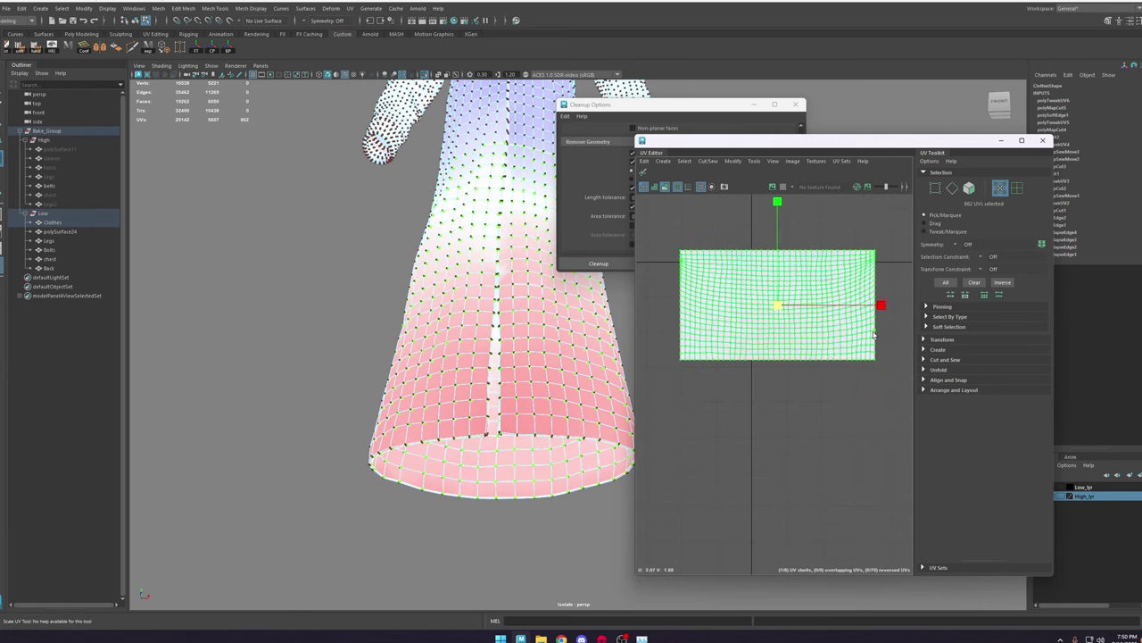
pyautogui.moveTo(881, 249); pyautogui.dragTo(674, 351)
pyautogui.keyDown('shift'); pyautogui.moveTo(875, 247); pyautogui.dragTo(837, 259, button='right'); pyautogui.keyUp('shift')
pyautogui.click(874, 365)
pyautogui.moveTo(879, 360); pyautogui.dragTo(673, 248)
pyautogui.keyDown('shift'); pyautogui.moveTo(688, 239); pyautogui.dragTo(637, 249, button='right'); pyautogui.keyUp('shift')
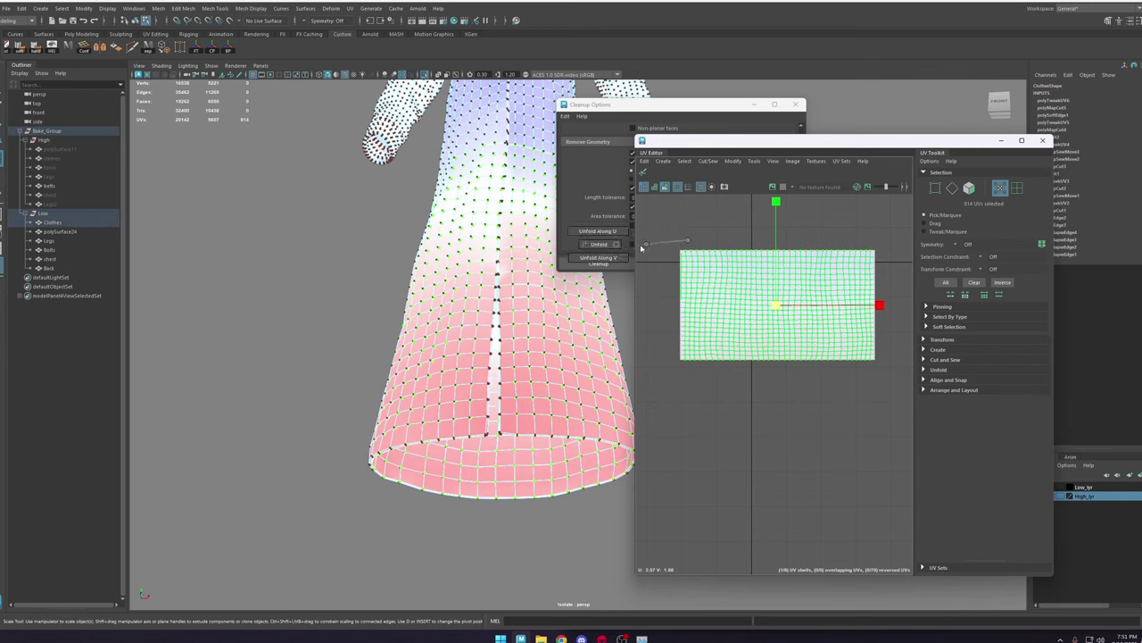
# Step: Move the small rectangle shell over the body shell and scale it up uniformly
pyautogui.scroll(-6, 690, 360)
pyautogui.keyDown('alt'); pyautogui.moveTo(692, 364); pyautogui.dragTo(793, 375, button='middle'); pyautogui.keyUp('alt')
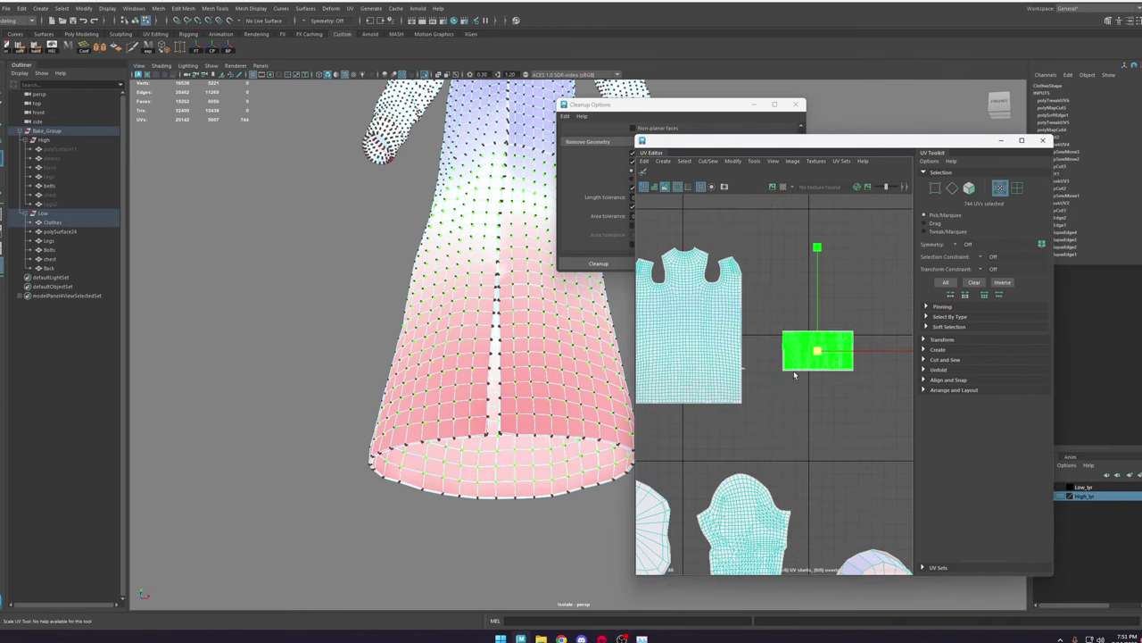
pyautogui.click(794, 375)
pyautogui.doubleClick(794, 364)
pyautogui.press('w')
pyautogui.moveTo(818, 352); pyautogui.dragTo(674, 371)
pyautogui.keyDown('alt'); pyautogui.moveTo(674, 371); pyautogui.dragTo(766, 370, button='middle'); pyautogui.keyUp('alt')
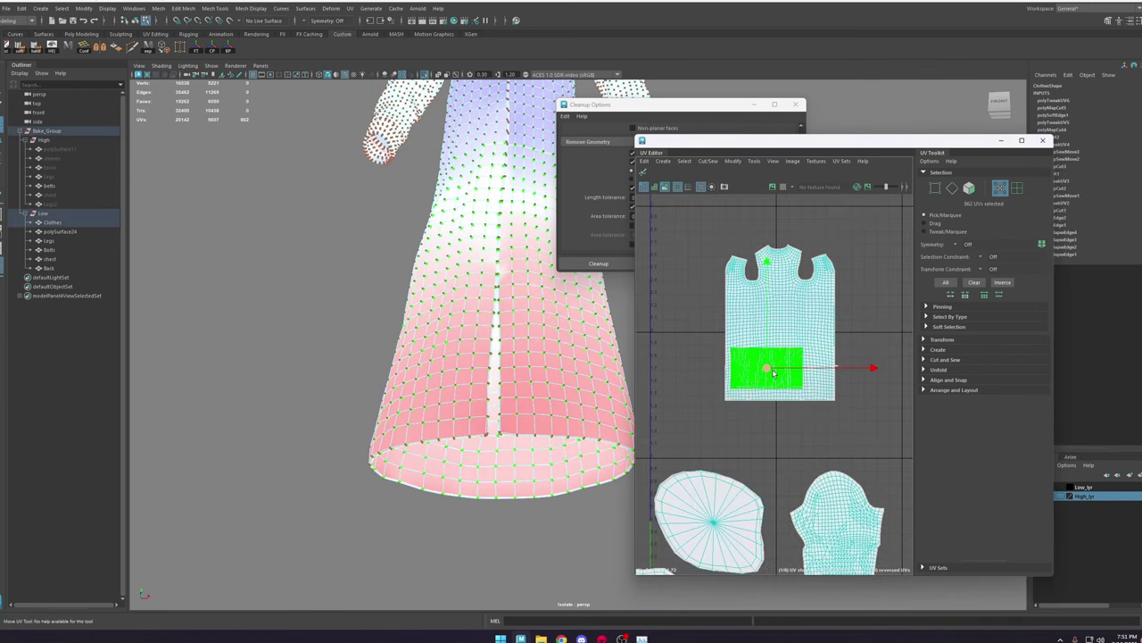
pyautogui.scroll(5, 765, 371)
pyautogui.press('r')
pyautogui.moveTo(764, 374); pyautogui.dragTo(792, 373)
pyautogui.press('r')
pyautogui.press('w')
# Step: Nudge the rectangle shell down and inspect the skirt hem and slit in the 3D view
pyautogui.keyDown('alt'); pyautogui.moveTo(568, 403); pyautogui.dragTo(547, 425); pyautogui.keyUp('alt')
pyautogui.keyDown('alt'); pyautogui.moveTo(547, 424); pyautogui.dragTo(544, 375, button='middle'); pyautogui.keyUp('alt')
pyautogui.keyDown('alt'); pyautogui.moveTo(545, 375); pyautogui.dragTo(862, 628, button='right'); pyautogui.keyUp('alt')
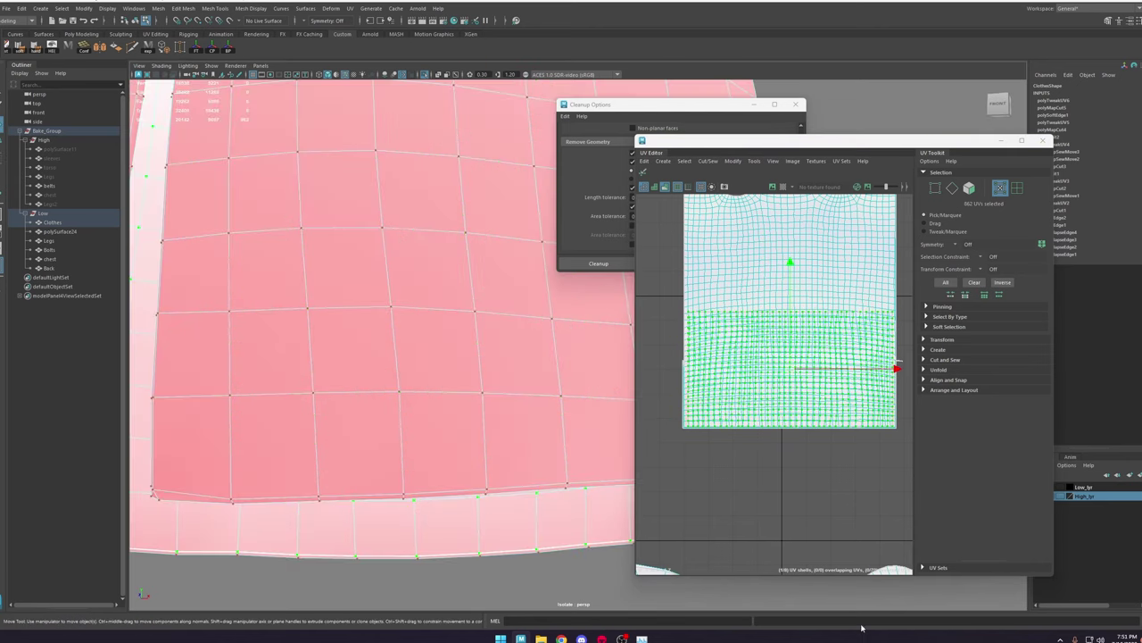
pyautogui.keyDown('alt'); pyautogui.moveTo(539, 496); pyautogui.dragTo(530, 286, button='middle'); pyautogui.keyUp('alt')
pyautogui.keyDown('alt'); pyautogui.moveTo(532, 446); pyautogui.dragTo(529, 386); pyautogui.keyUp('alt')
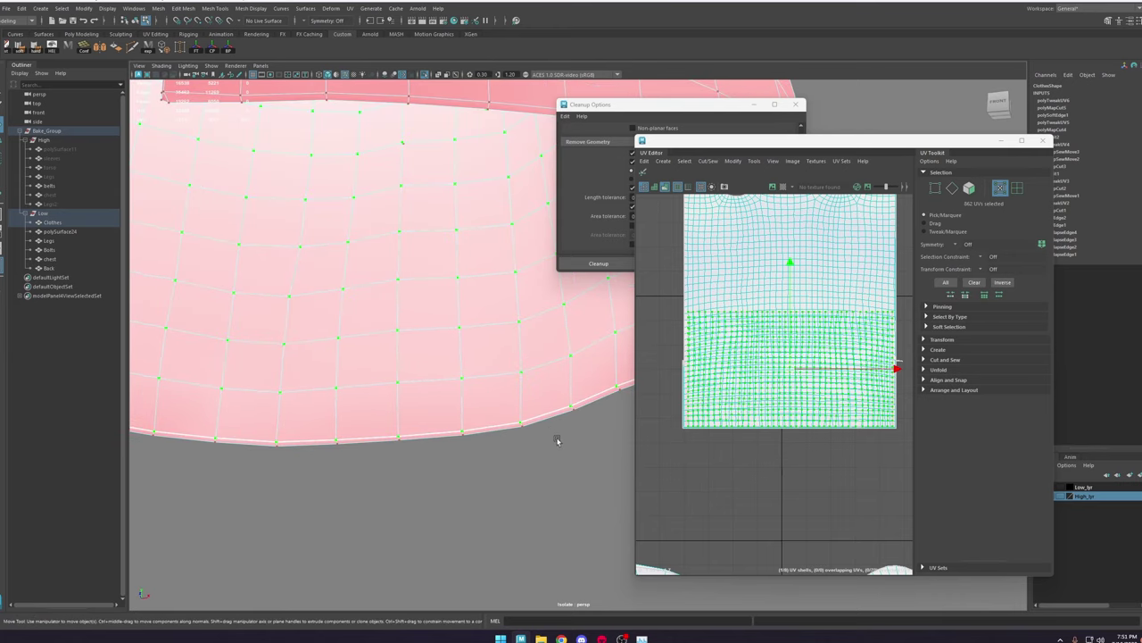
pyautogui.keyDown('alt'); pyautogui.moveTo(558, 440); pyautogui.dragTo(415, 209, button='right'); pyautogui.keyUp('alt')
pyautogui.keyDown('alt'); pyautogui.moveTo(416, 208); pyautogui.dragTo(431, 309); pyautogui.keyUp('alt')
pyautogui.keyDown('alt'); pyautogui.moveTo(432, 309); pyautogui.dragTo(495, 357, button='right'); pyautogui.keyUp('alt')
pyautogui.keyDown('alt'); pyautogui.moveTo(495, 357); pyautogui.dragTo(497, 396); pyautogui.keyUp('alt')
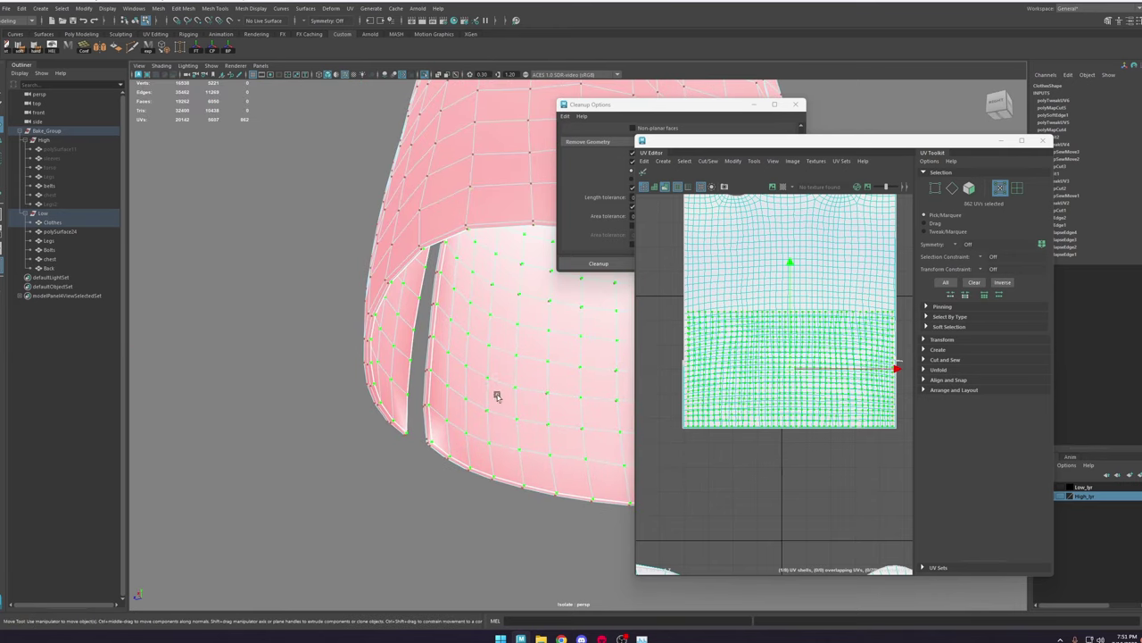
pyautogui.keyDown('alt'); pyautogui.moveTo(497, 396); pyautogui.dragTo(491, 262, button='right'); pyautogui.keyUp('alt')
pyautogui.keyDown('alt'); pyautogui.moveTo(490, 262); pyautogui.dragTo(579, 313); pyautogui.keyUp('alt')
pyautogui.keyDown('alt'); pyautogui.moveTo(579, 313); pyautogui.dragTo(568, 304, button='right'); pyautogui.keyUp('alt')
pyautogui.keyDown('alt'); pyautogui.moveTo(568, 303); pyautogui.dragTo(543, 342, button='middle'); pyautogui.keyUp('alt')
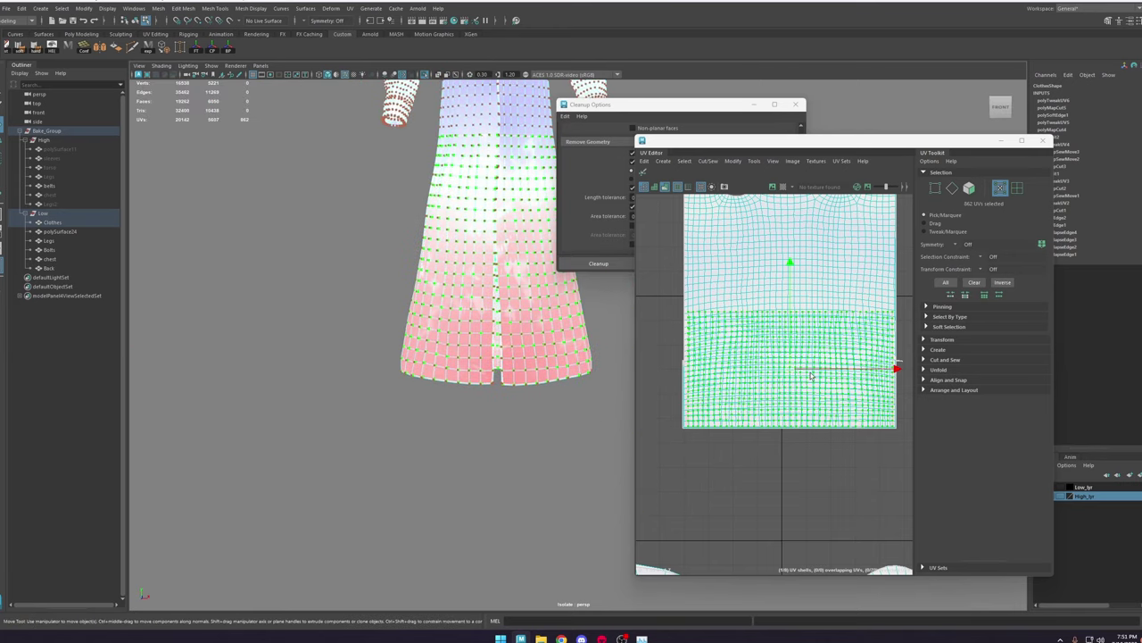
pyautogui.scroll(-4, 797, 373)
# Step: Slide the rectangle shell to the right of the body shell and maximize the UV Editor
pyautogui.moveTo(812, 375); pyautogui.dragTo(888, 381)
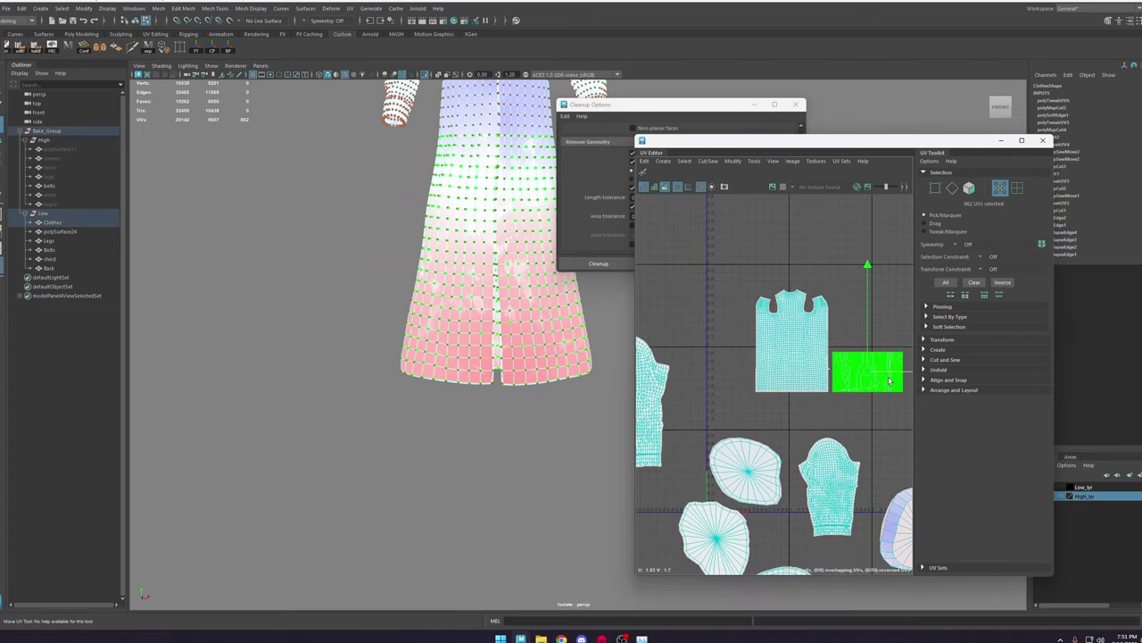
pyautogui.click(829, 418)
pyautogui.scroll(-6, 811, 425)
pyautogui.keyDown('alt'); pyautogui.moveTo(808, 425); pyautogui.dragTo(812, 380, button='middle'); pyautogui.keyUp('alt')
pyautogui.scroll(4, 812, 380)
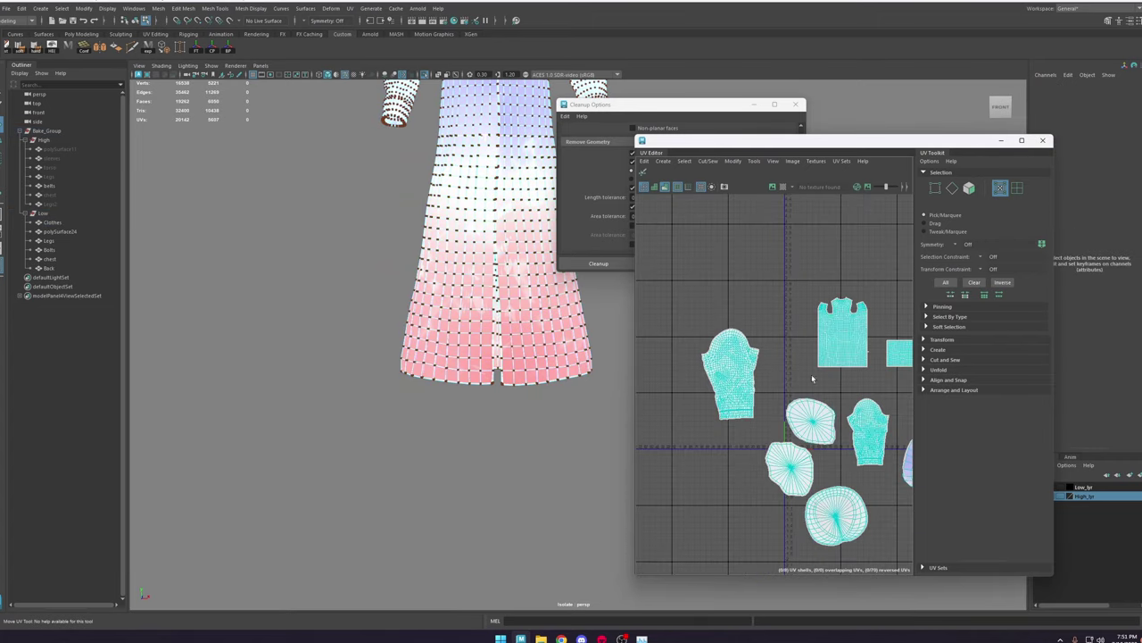
pyautogui.click(1022, 140)
pyautogui.scroll(-3, 829, 295)
# Step: Move the three round shells right and unfold the crumpled round shell
pyautogui.click(639, 422)
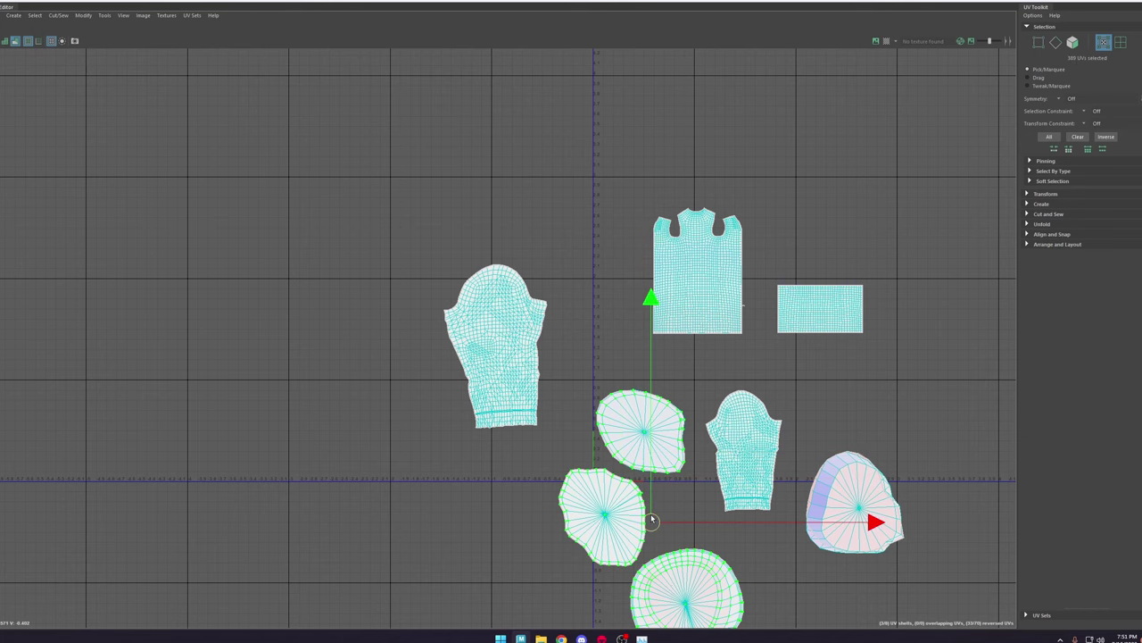
pyautogui.moveTo(652, 520); pyautogui.dragTo(840, 367)
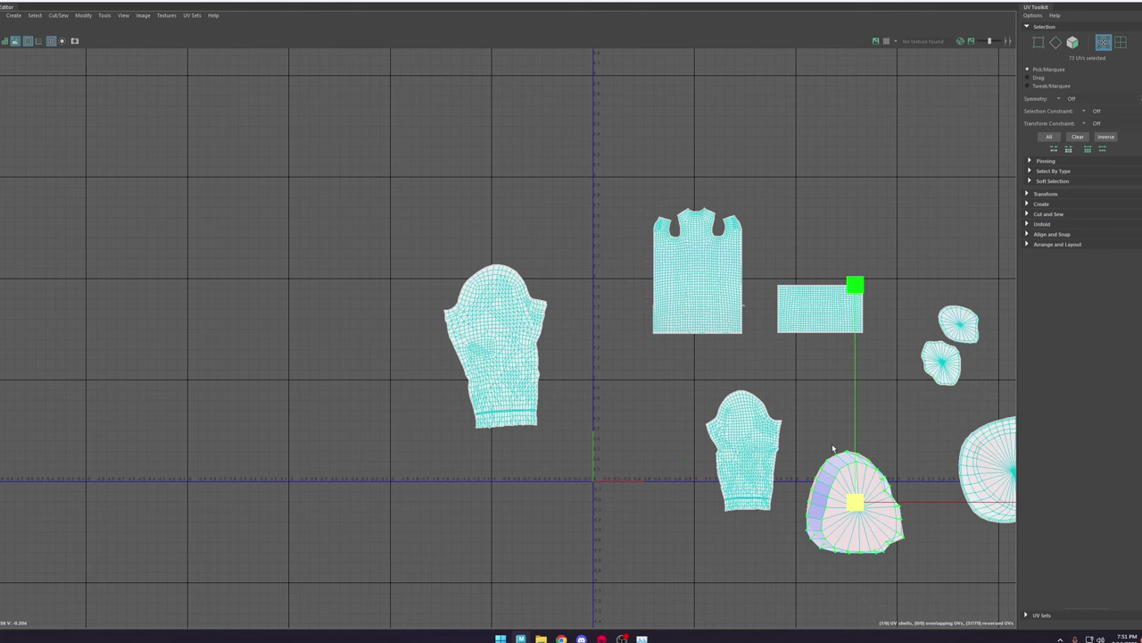
pyautogui.keyDown('alt'); pyautogui.moveTo(833, 448); pyautogui.dragTo(656, 321, button='middle'); pyautogui.keyUp('alt')
pyautogui.hotkey('ctrl', 'u')
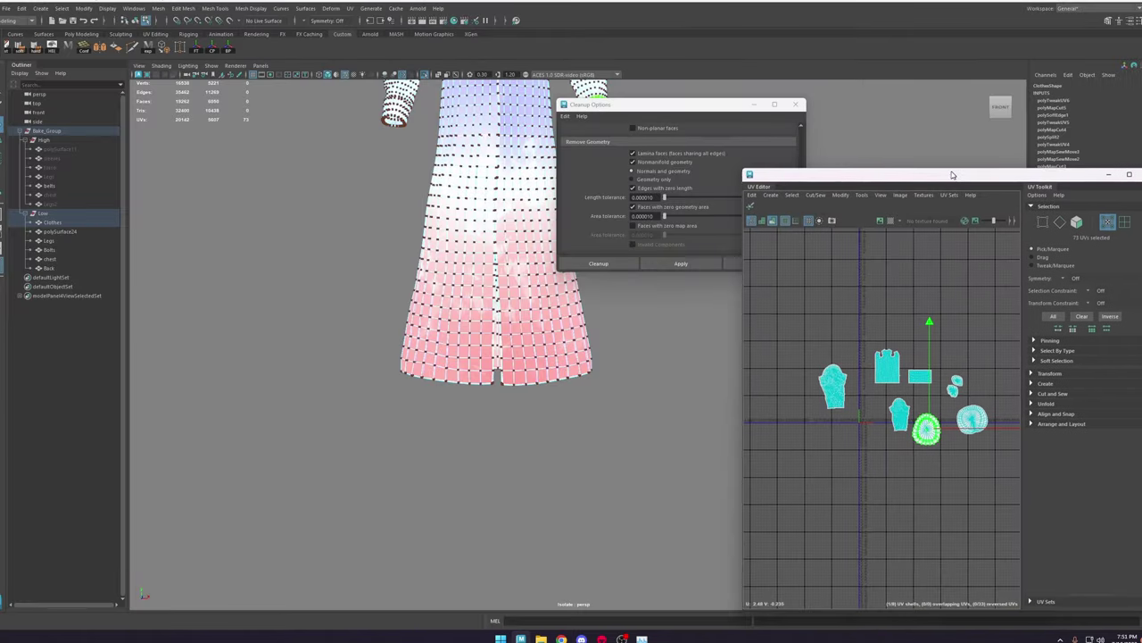
pyautogui.keyDown('alt'); pyautogui.moveTo(500, 294); pyautogui.dragTo(572, 253); pyautogui.keyUp('alt')
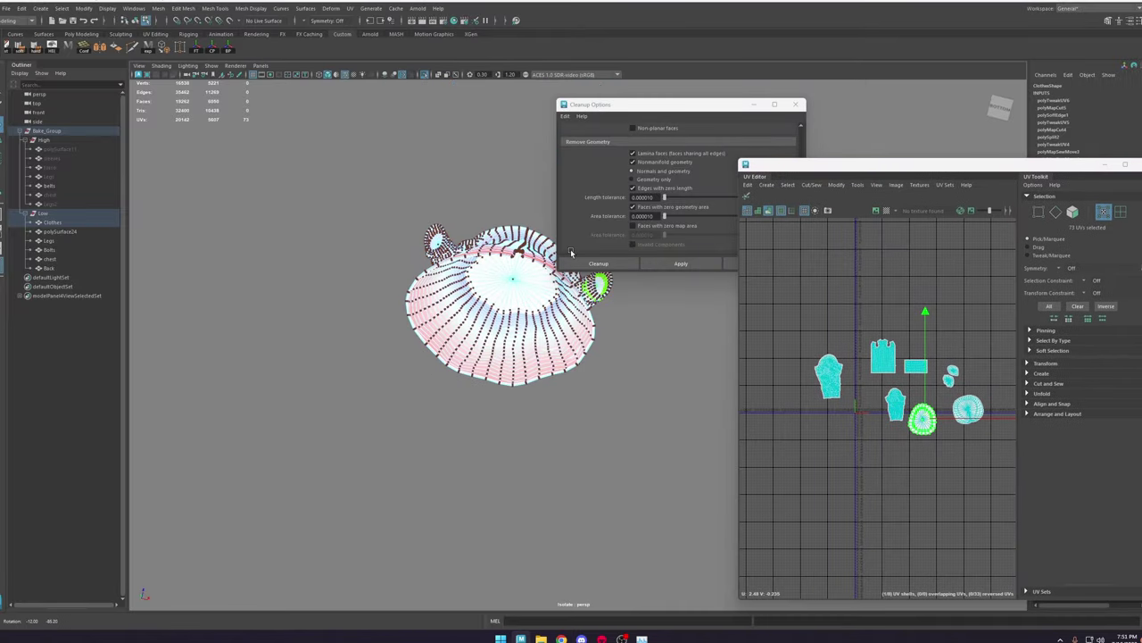
# Step: Reposition the small shells upward and move the large round shell left
pyautogui.moveTo(926, 420); pyautogui.dragTo(931, 318)
pyautogui.doubleClick(951, 370)
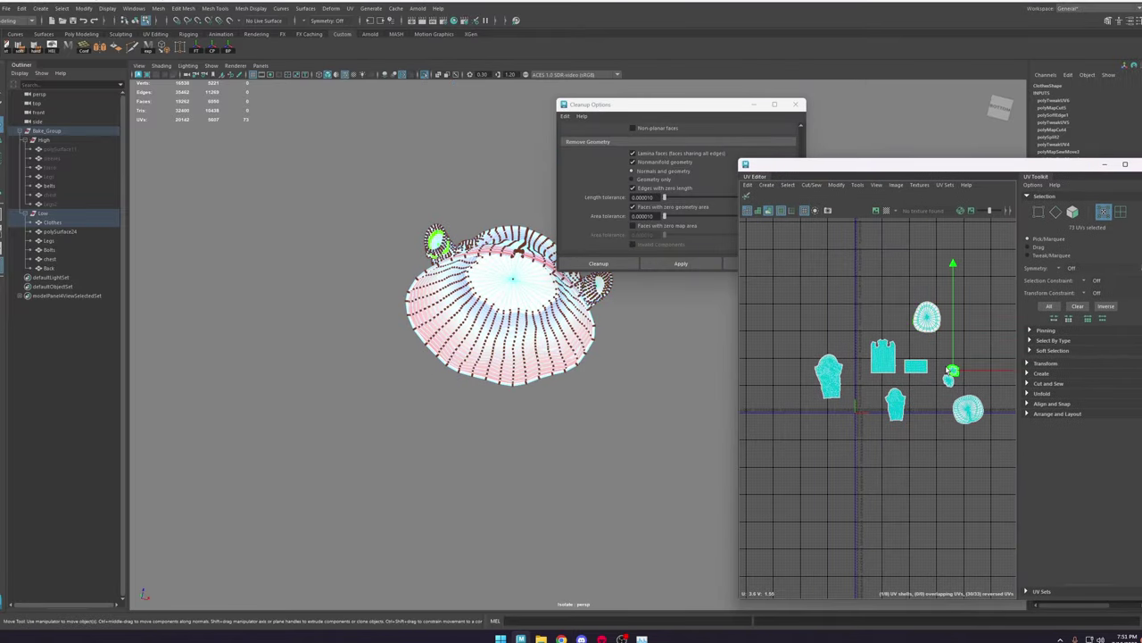
pyautogui.moveTo(953, 370); pyautogui.dragTo(901, 315)
pyautogui.doubleClick(948, 382)
pyautogui.click(929, 312)
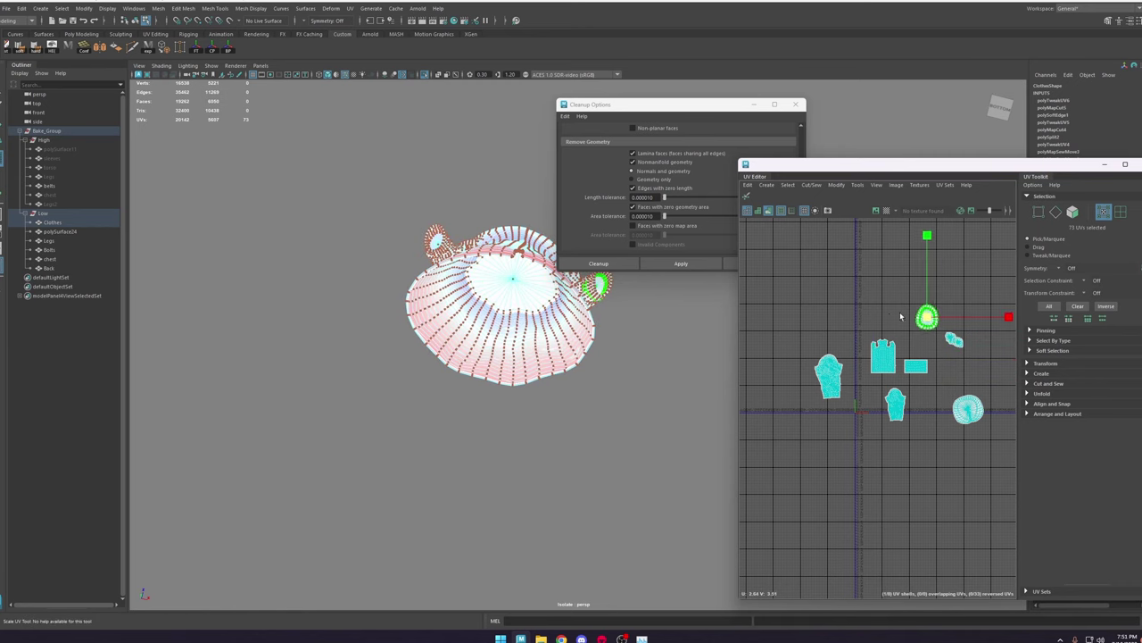
pyautogui.doubleClick(962, 408)
pyautogui.moveTo(968, 410); pyautogui.dragTo(871, 389)
pyautogui.keyDown('alt'); pyautogui.moveTo(401, 206); pyautogui.dragTo(482, 287); pyautogui.keyUp('alt')
# Step: Frame and orbit the view in close on the robe's V-neck collar
pyautogui.press('f')
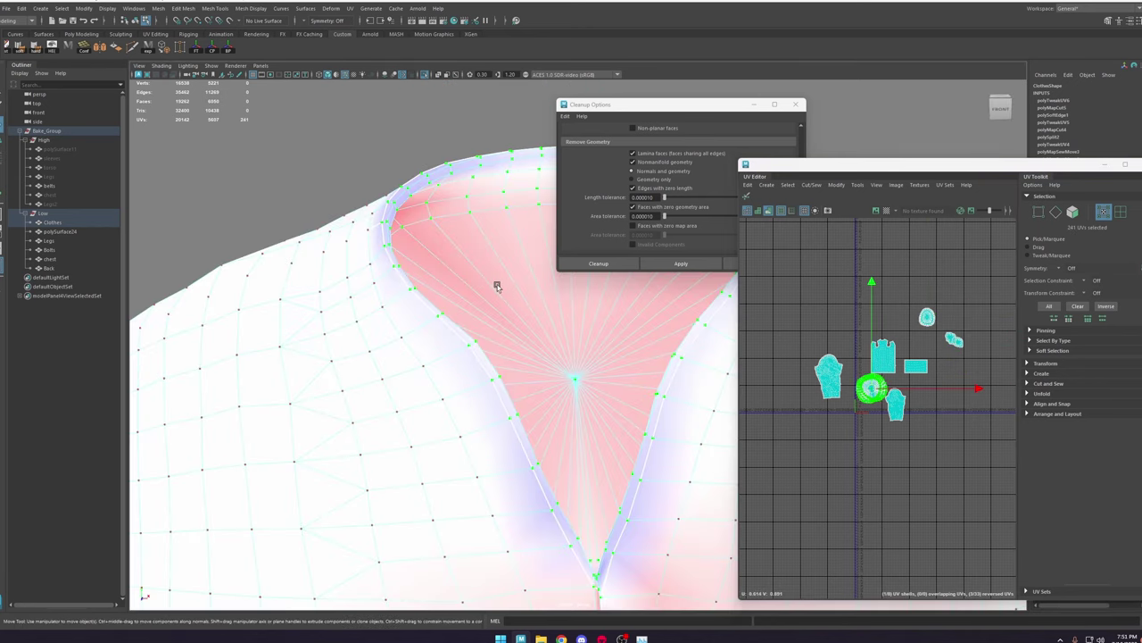
pyautogui.scroll(-5, 497, 286)
pyautogui.keyDown('alt'); pyautogui.moveTo(630, 370); pyautogui.dragTo(543, 344, button='middle'); pyautogui.keyUp('alt')
pyautogui.scroll(3, 546, 347)
pyautogui.keyDown('alt'); pyautogui.moveTo(625, 378); pyautogui.dragTo(564, 335); pyautogui.keyUp('alt')
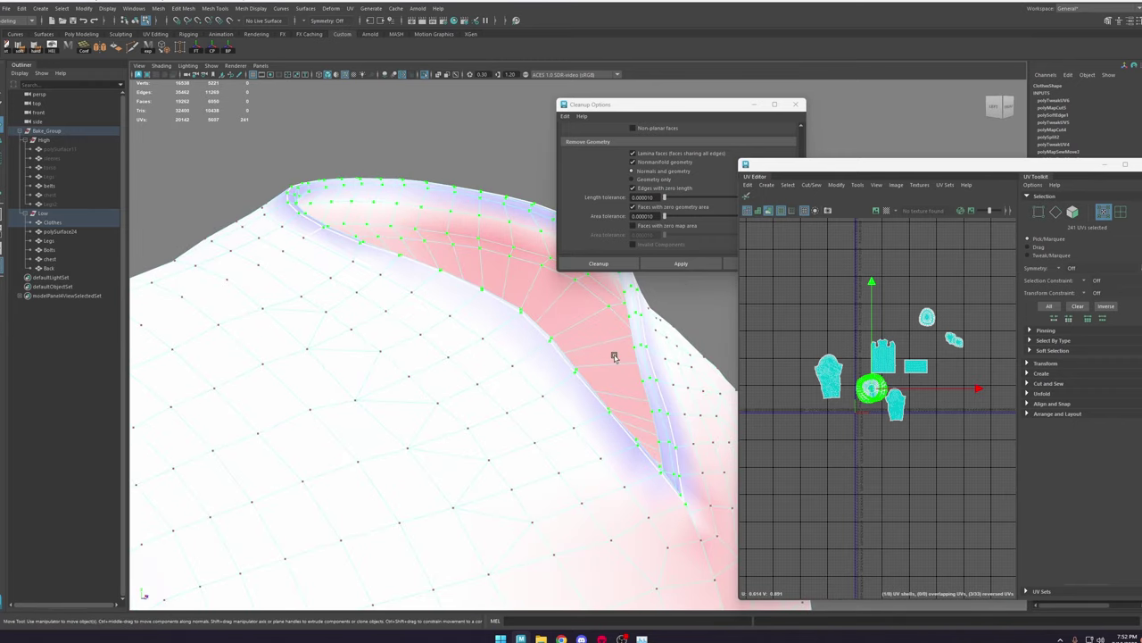
pyautogui.keyDown('alt'); pyautogui.moveTo(570, 374); pyautogui.dragTo(512, 357); pyautogui.keyUp('alt')
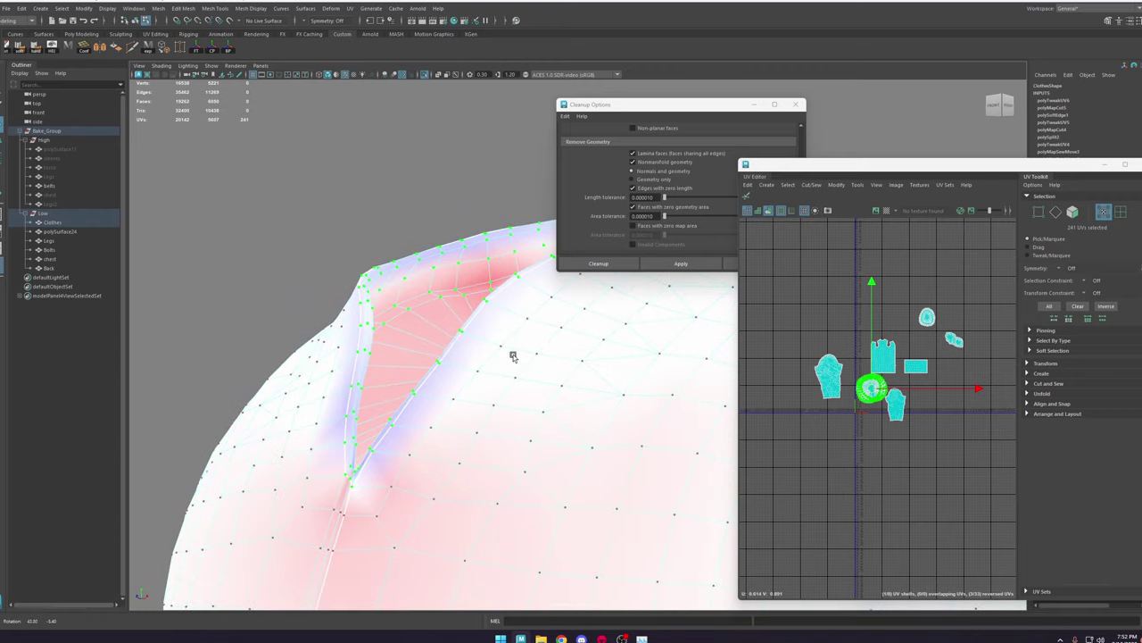
pyautogui.keyDown('alt'); pyautogui.moveTo(428, 364); pyautogui.dragTo(495, 342, button='middle'); pyautogui.keyUp('alt')
pyautogui.keyDown('alt'); pyautogui.moveTo(473, 339); pyautogui.dragTo(492, 334); pyautogui.keyUp('alt')
pyautogui.keyDown('alt'); pyautogui.moveTo(495, 357); pyautogui.dragTo(542, 429, button='right'); pyautogui.keyUp('alt')
pyautogui.keyDown('alt'); pyautogui.moveTo(542, 430); pyautogui.dragTo(570, 422); pyautogui.keyUp('alt')
pyautogui.keyDown('alt'); pyautogui.moveTo(569, 422); pyautogui.dragTo(499, 330, button='right'); pyautogui.keyUp('alt')
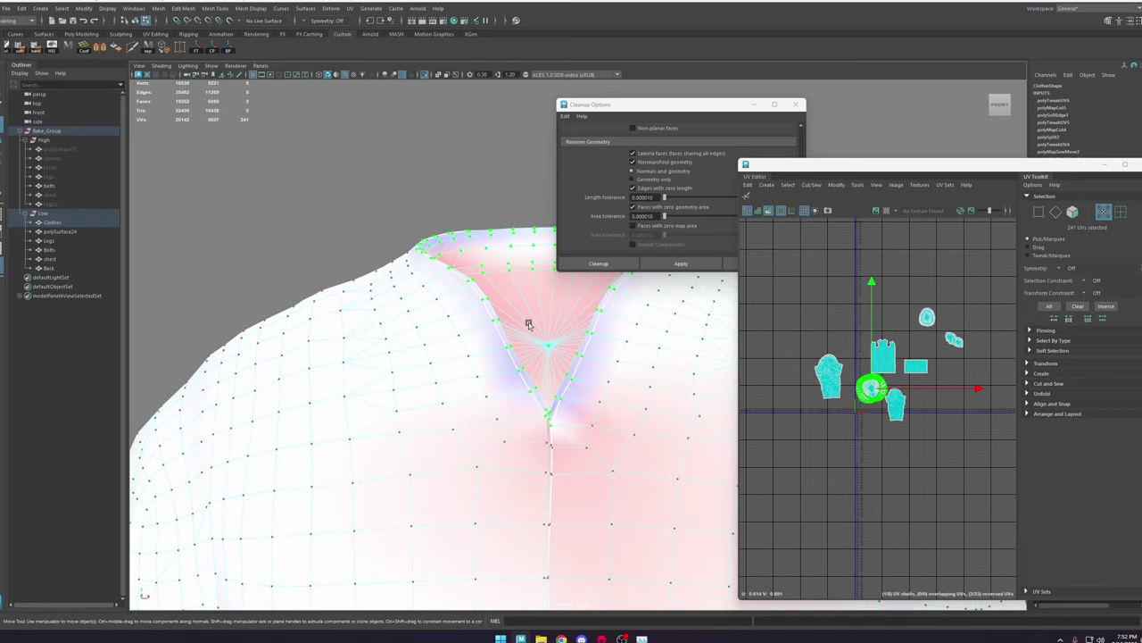
pyautogui.scroll(2, 518, 324)
pyautogui.keyDown('alt'); pyautogui.moveTo(461, 319); pyautogui.dragTo(505, 395); pyautogui.keyUp('alt')
pyautogui.scroll(1, 491, 385)
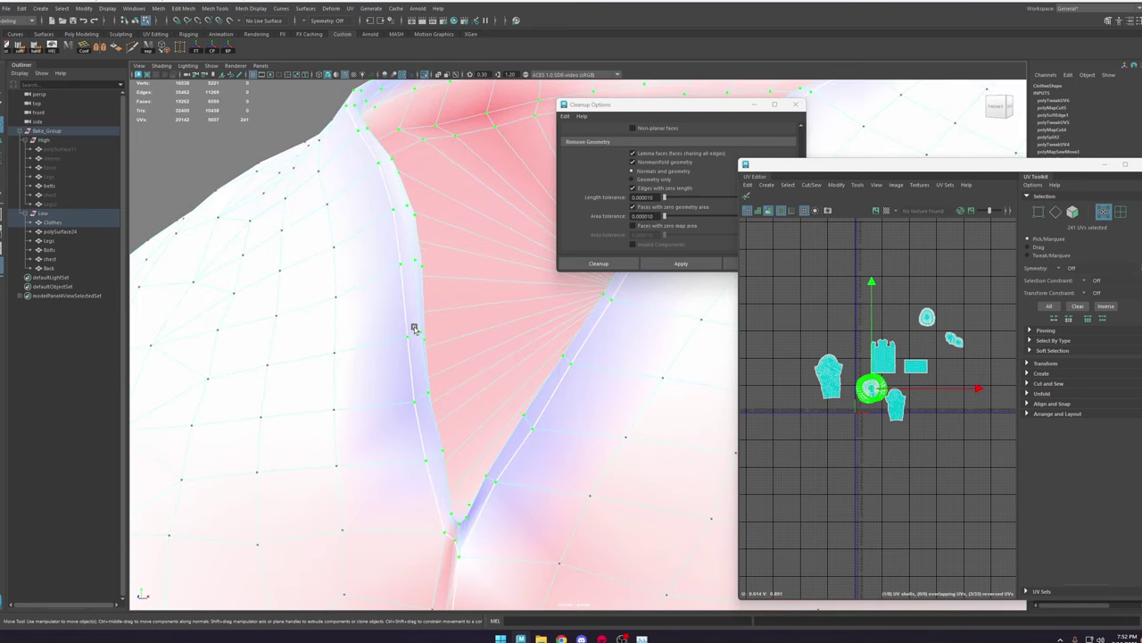
pyautogui.keyDown('alt'); pyautogui.moveTo(402, 286); pyautogui.dragTo(440, 286); pyautogui.keyUp('alt')
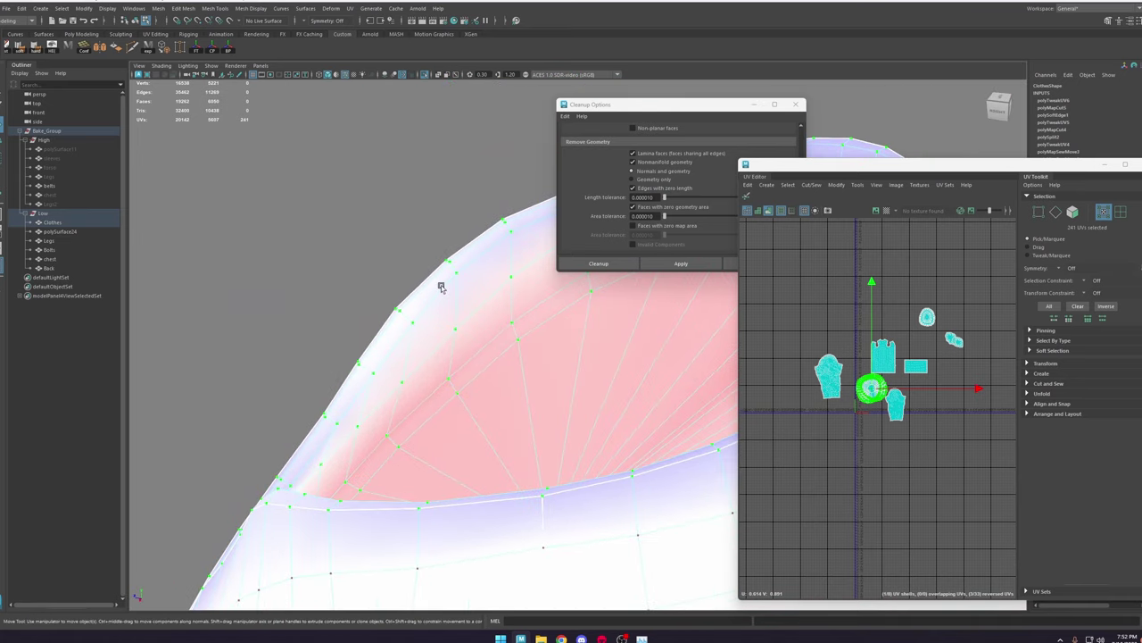
pyautogui.keyDown('alt'); pyautogui.moveTo(400, 336); pyautogui.dragTo(462, 379); pyautogui.keyUp('alt')
pyautogui.scroll(8, 872, 406)
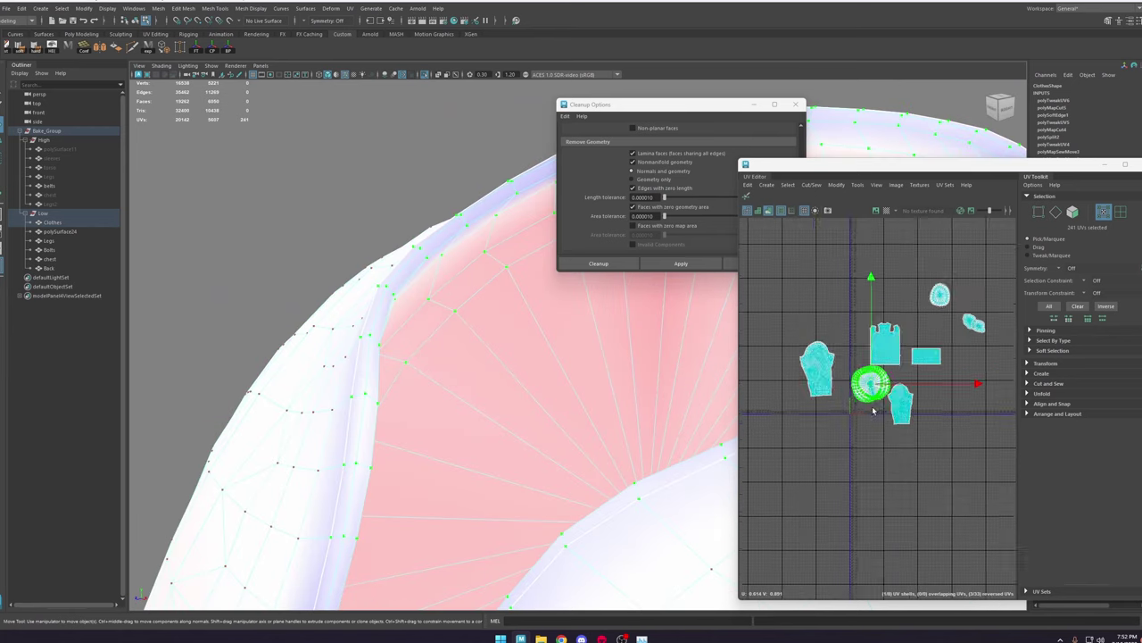
# Step: Select edges on the round collar shell and cut the UVs along them
pyautogui.moveTo(872, 360); pyautogui.dragTo(875, 308, button='right')
pyautogui.scroll(-4, 862, 452)
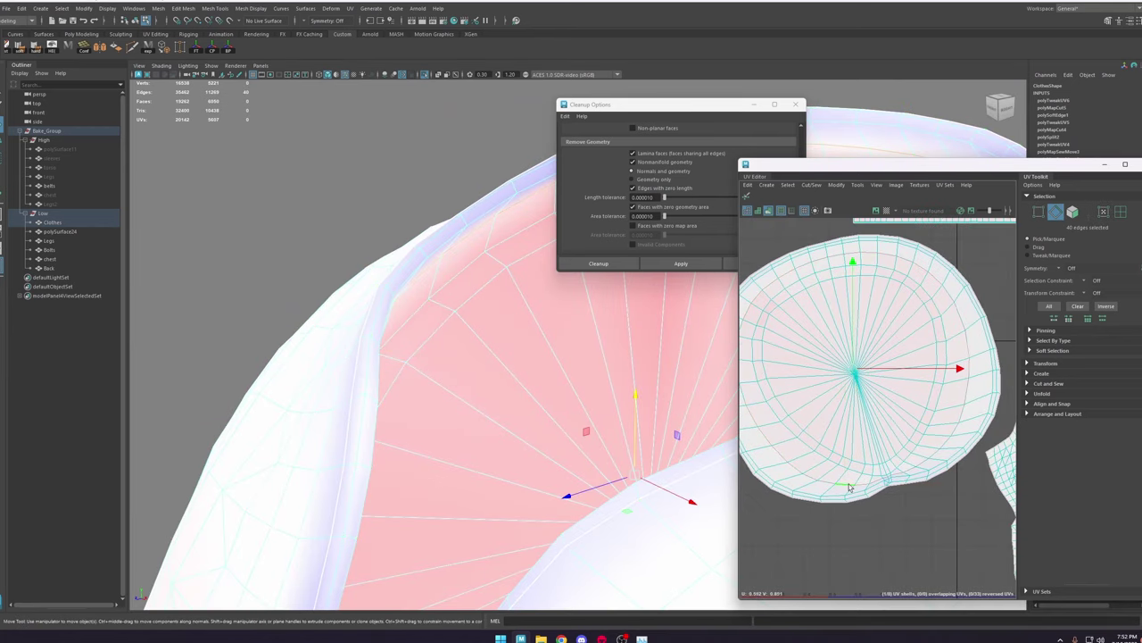
pyautogui.keyDown('alt'); pyautogui.moveTo(554, 493); pyautogui.dragTo(584, 334); pyautogui.keyUp('alt')
pyautogui.keyDown('alt'); pyautogui.moveTo(585, 334); pyautogui.dragTo(491, 327, button='right'); pyautogui.keyUp('alt')
pyautogui.keyDown('alt'); pyautogui.moveTo(630, 403); pyautogui.dragTo(566, 365, button='middle'); pyautogui.keyUp('alt')
pyautogui.keyDown('alt'); pyautogui.moveTo(565, 365); pyautogui.dragTo(580, 365); pyautogui.keyUp('alt')
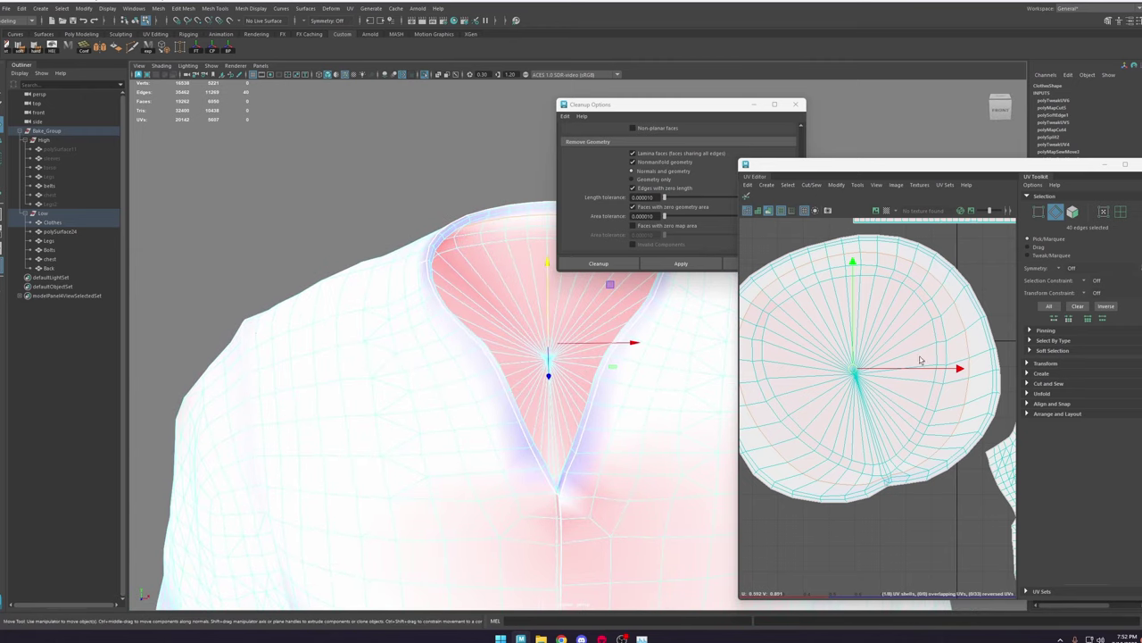
pyautogui.keyDown('shift'); pyautogui.moveTo(822, 379); pyautogui.dragTo(805, 393, button='right'); pyautogui.keyUp('shift')
pyautogui.scroll(7, 893, 496)
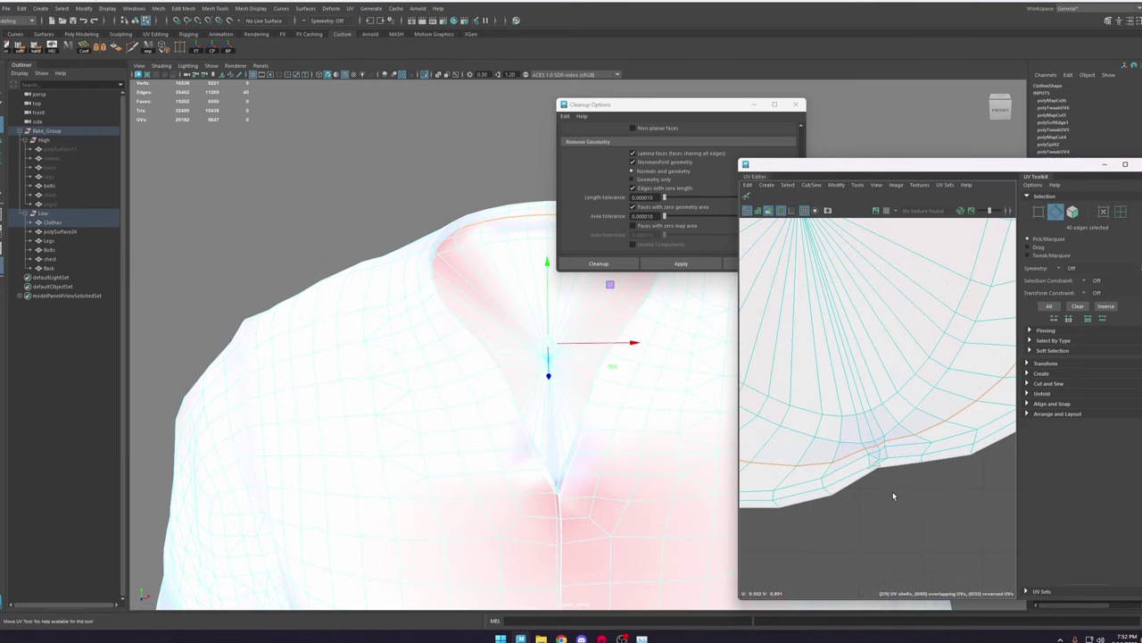
pyautogui.scroll(3, 868, 403)
# Step: Select the diagonal collar seam edges, with UV distortion shading turned off
pyautogui.click(870, 412)
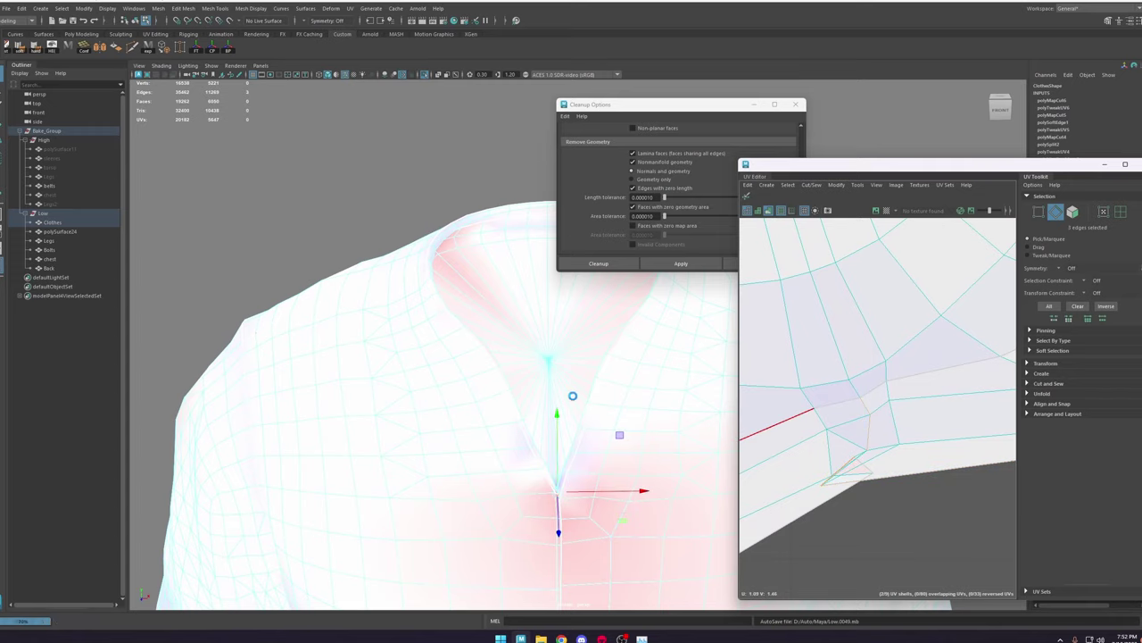
pyautogui.press('f')
pyautogui.click(768, 211)
pyautogui.moveTo(514, 392)
pyautogui.keyDown('alt'); pyautogui.mouseDown()
pyautogui.moveTo(683, 439)
pyautogui.moveTo(728, 408)
pyautogui.mouseUp(); pyautogui.keyUp('alt')
pyautogui.keyDown('alt'); pyautogui.moveTo(594, 358); pyautogui.dragTo(533, 395, button='middle'); pyautogui.keyUp('alt')
pyautogui.keyDown('alt'); pyautogui.moveTo(533, 396); pyautogui.dragTo(639, 399); pyautogui.keyUp('alt')
pyautogui.click(521, 435)
pyautogui.keyDown('alt'); pyautogui.moveTo(521, 435); pyautogui.dragTo(555, 406); pyautogui.keyUp('alt')
pyautogui.keyDown('shift'); pyautogui.click(631, 338); pyautogui.keyUp('shift')
pyautogui.keyDown('alt'); pyautogui.moveTo(671, 337); pyautogui.dragTo(673, 423); pyautogui.keyUp('alt')
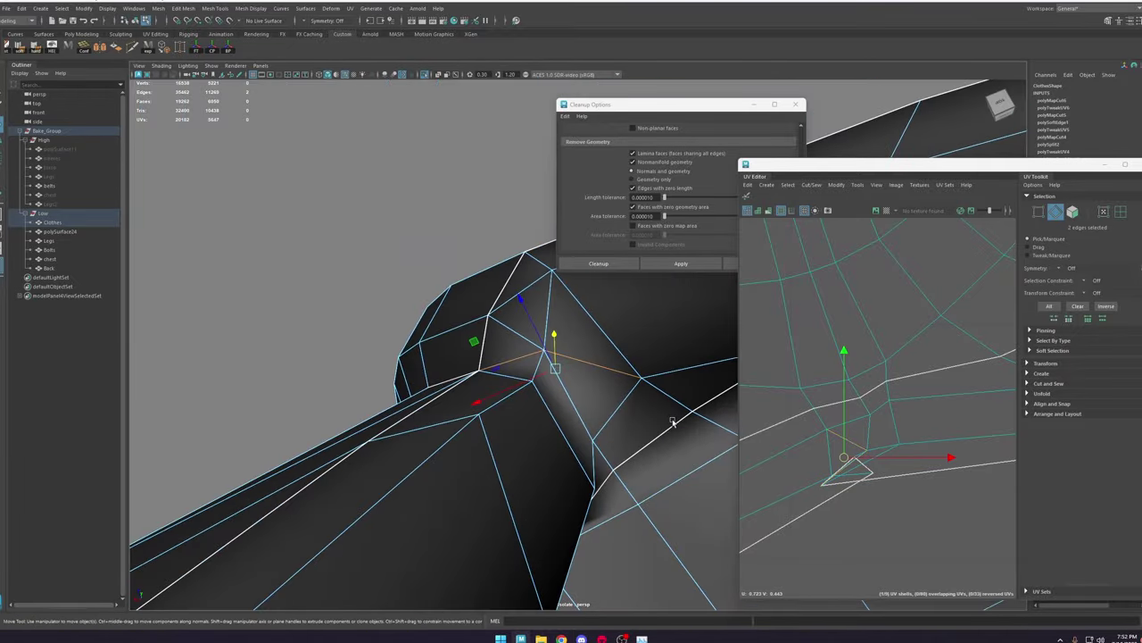
# Step: Cut the UVs along the collar seam edges and harden those edges
pyautogui.keyDown('shift'); pyautogui.rightClick(836, 353); pyautogui.keyUp('shift')
pyautogui.keyDown('shift'); pyautogui.moveTo(818, 366); pyautogui.dragTo(806, 367, button='right'); pyautogui.keyUp('shift')
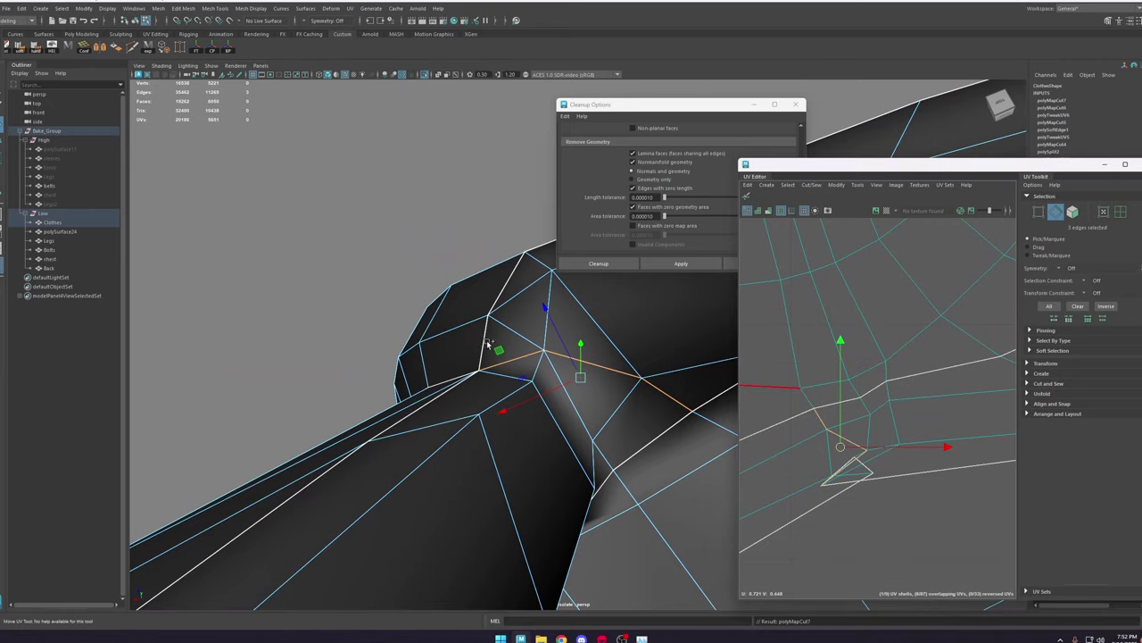
pyautogui.keyDown('shift'); pyautogui.moveTo(489, 343); pyautogui.dragTo(603, 374, button='right'); pyautogui.keyUp('shift')
pyautogui.keyDown('alt'); pyautogui.moveTo(559, 389); pyautogui.dragTo(594, 407); pyautogui.keyUp('alt')
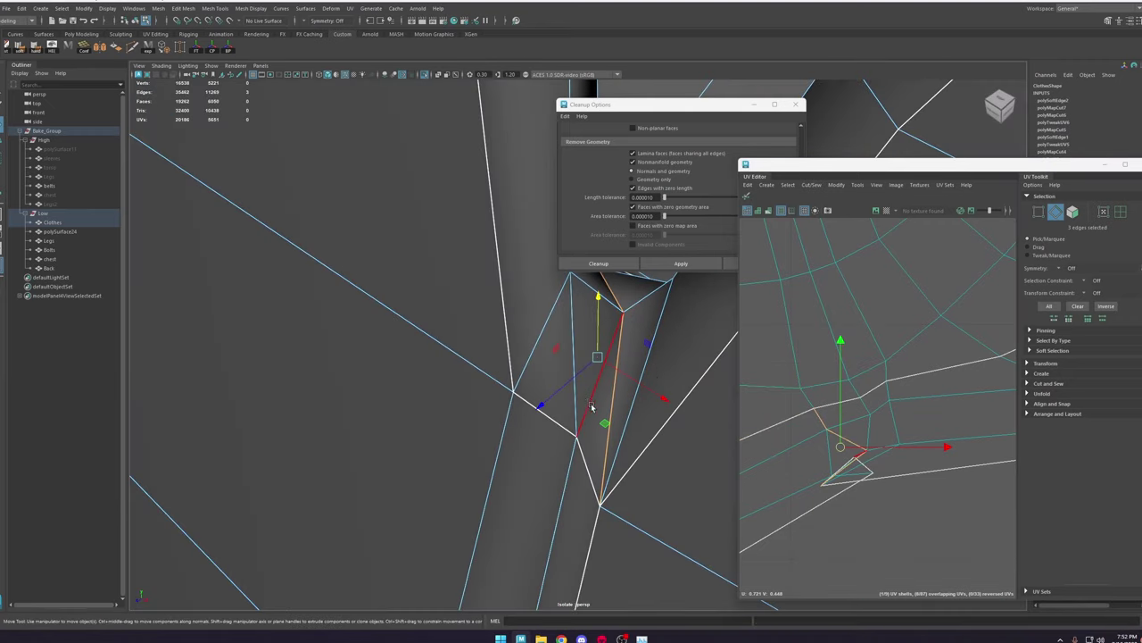
pyautogui.keyDown('alt'); pyautogui.moveTo(594, 408); pyautogui.dragTo(250, 222, button='right'); pyautogui.keyUp('alt')
# Step: Reselect the Clothes mesh and pick the whole front seam edge loop
pyautogui.press('F8')
pyautogui.click(198, 195)
pyautogui.keyDown('alt'); pyautogui.moveTo(375, 231); pyautogui.dragTo(533, 258); pyautogui.keyUp('alt')
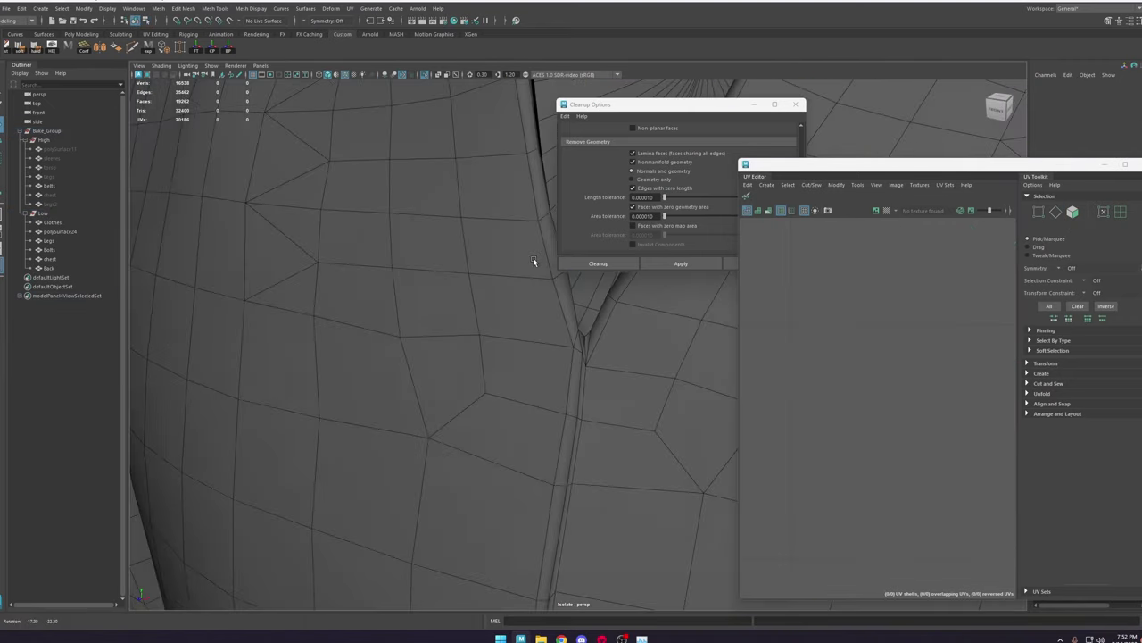
pyautogui.moveTo(607, 323)
pyautogui.keyDown('alt'); pyautogui.mouseDown()
pyautogui.moveTo(559, 326)
pyautogui.moveTo(606, 324)
pyautogui.mouseUp(); pyautogui.keyUp('alt')
pyautogui.click(606, 326)
pyautogui.moveTo(607, 348); pyautogui.dragTo(609, 308, button='right')
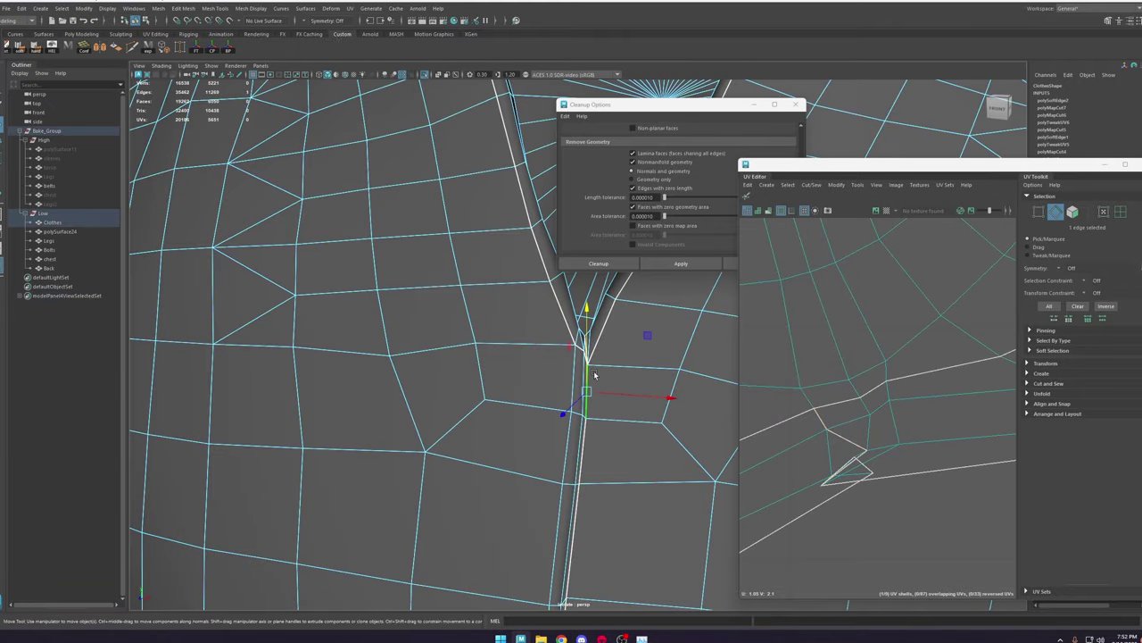
pyautogui.doubleClick(594, 375)
pyautogui.scroll(-12, 607, 375)
pyautogui.keyDown('alt'); pyautogui.moveTo(608, 572); pyautogui.dragTo(566, 371, button='middle'); pyautogui.keyUp('alt')
pyautogui.scroll(5, 566, 377)
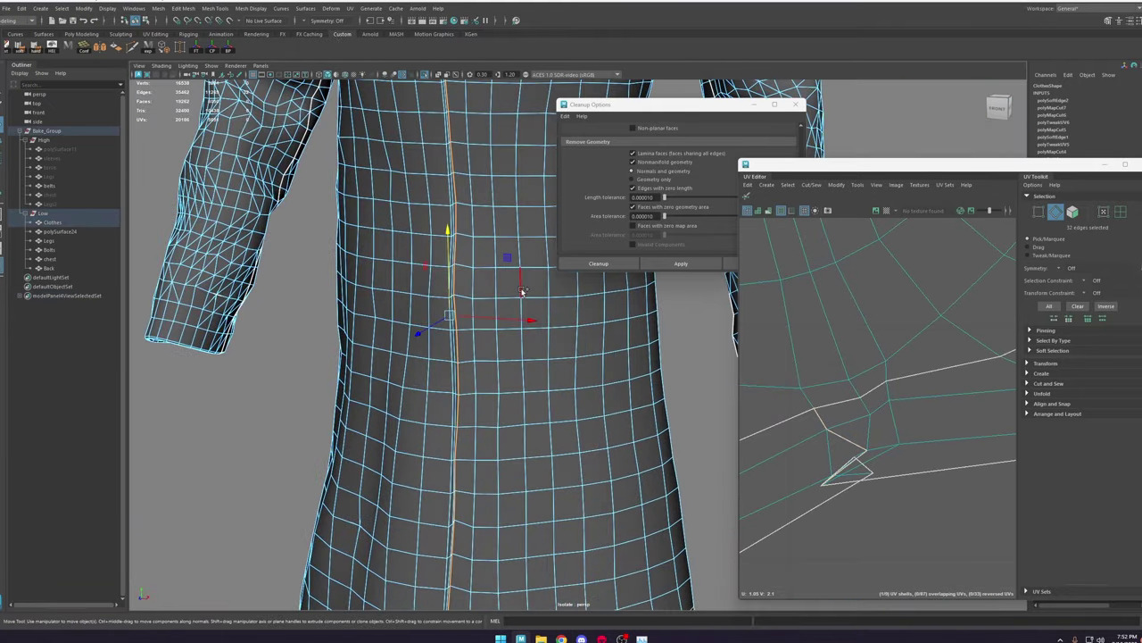
# Step: Clear the selection, then select the Clothes mesh to display its UVs
pyautogui.keyDown('shift'); pyautogui.moveTo(522, 291); pyautogui.dragTo(617, 309, button='right'); pyautogui.keyUp('shift')
pyautogui.click(698, 362)
pyautogui.keyDown('alt'); pyautogui.moveTo(624, 367); pyautogui.dragTo(631, 367); pyautogui.keyUp('alt')
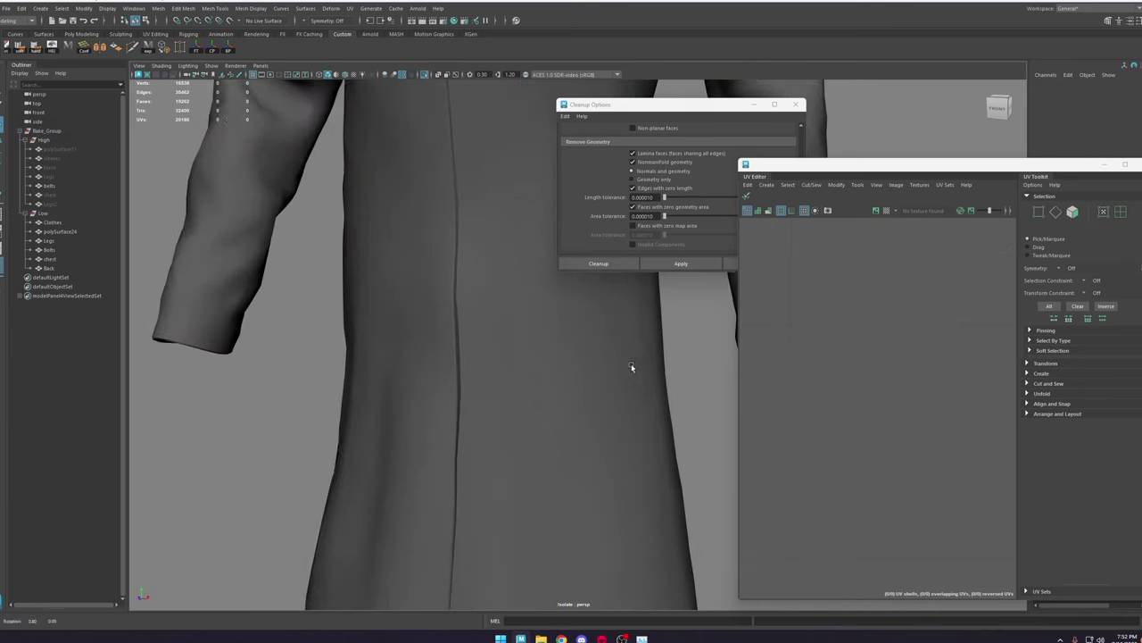
pyautogui.scroll(-5, 607, 353)
pyautogui.scroll(6, 561, 395)
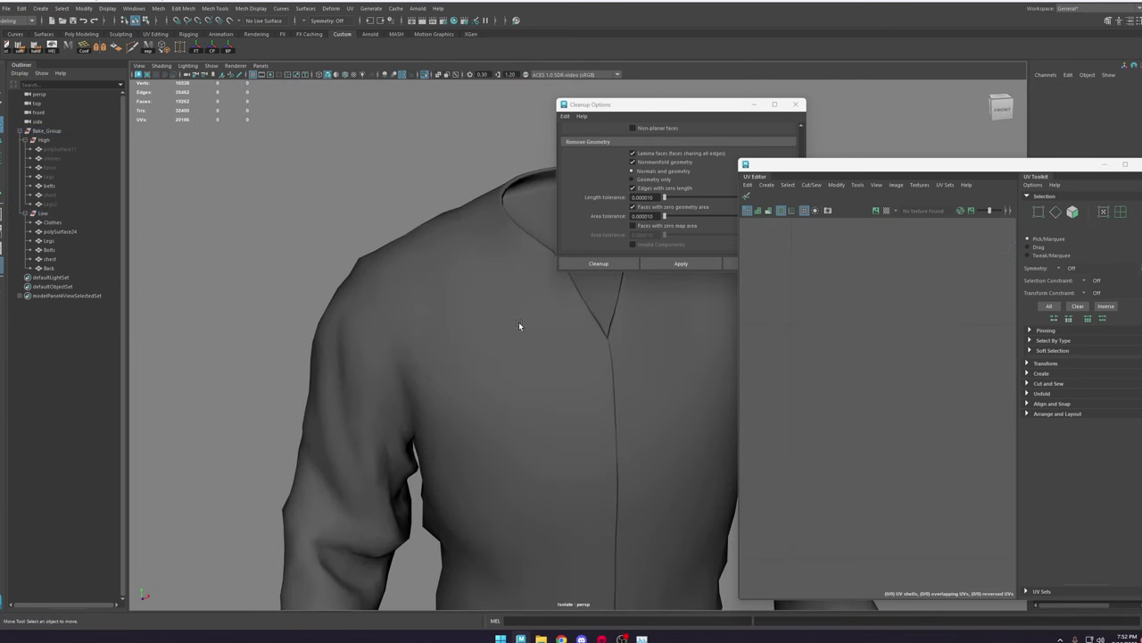
pyautogui.scroll(8, 519, 326)
pyautogui.click(426, 349)
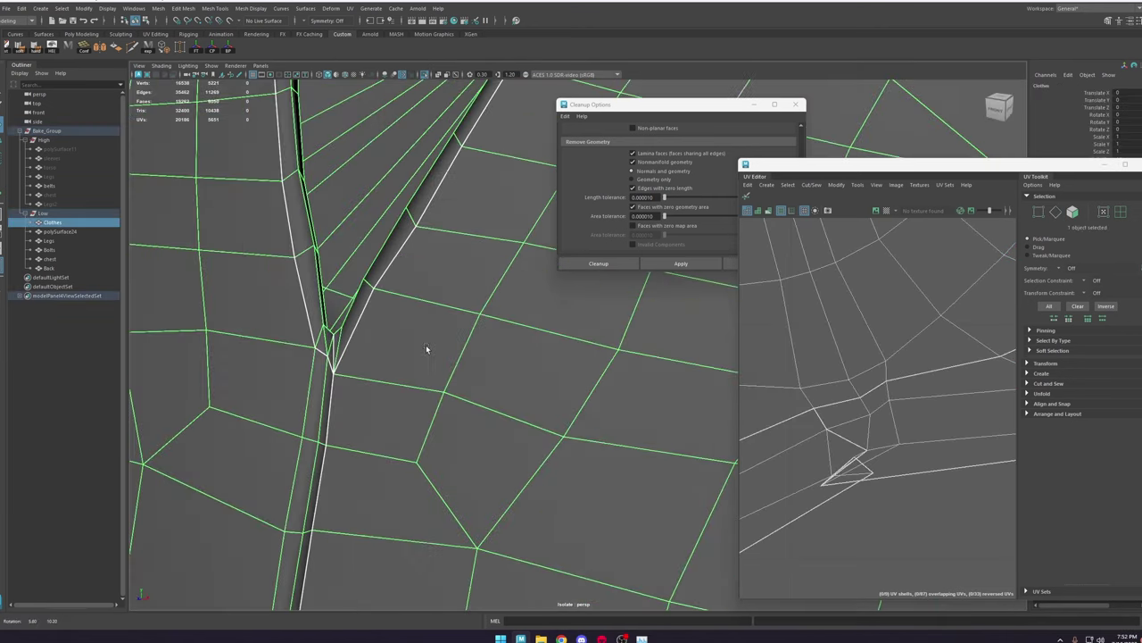
pyautogui.scroll(-6, 426, 349)
pyautogui.scroll(-4, 884, 398)
# Step: Move the thin collar strip shell off the round disc
pyautogui.moveTo(871, 399); pyautogui.dragTo(884, 402, button='right')
pyautogui.scroll(-6, 881, 404)
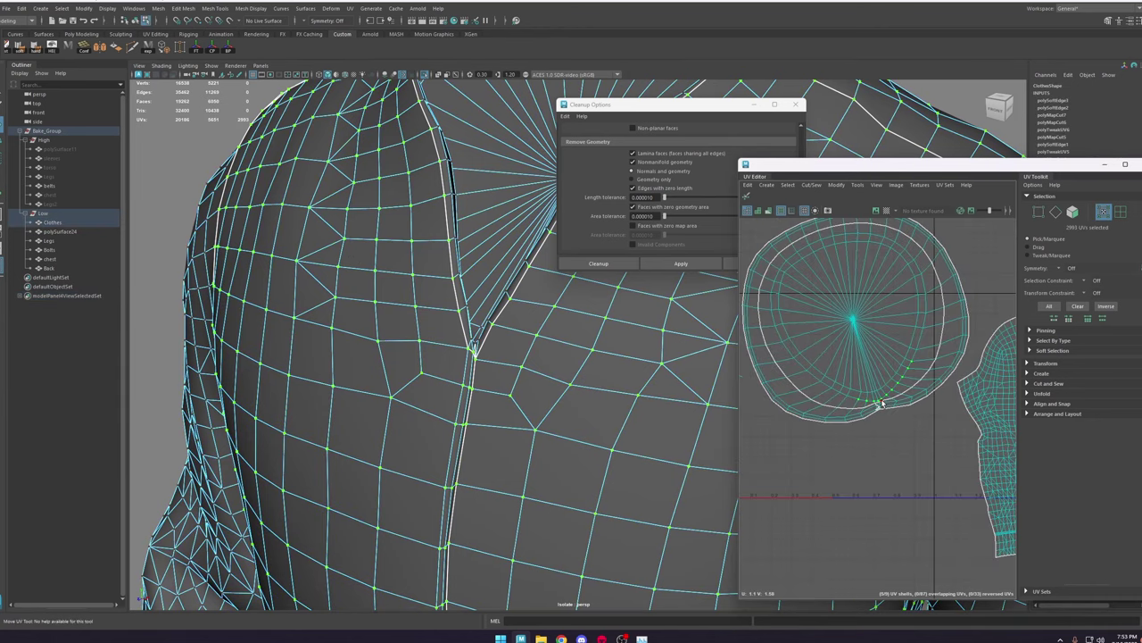
pyautogui.scroll(-6, 865, 381)
pyautogui.moveTo(865, 367); pyautogui.dragTo(857, 396)
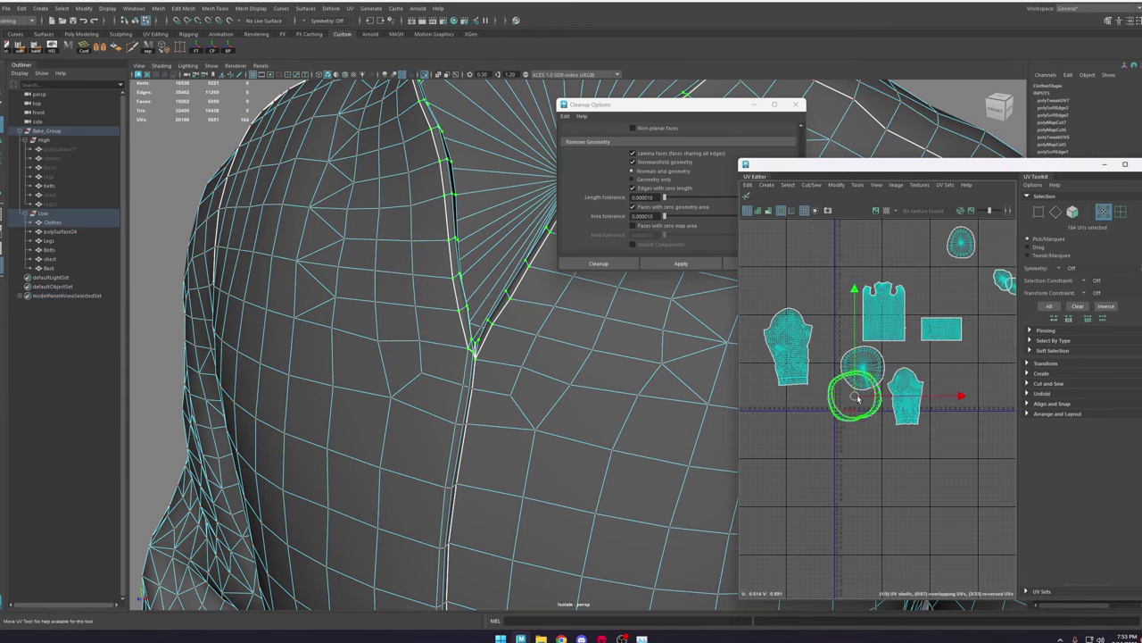
pyautogui.click(747, 196)
pyautogui.press('w')
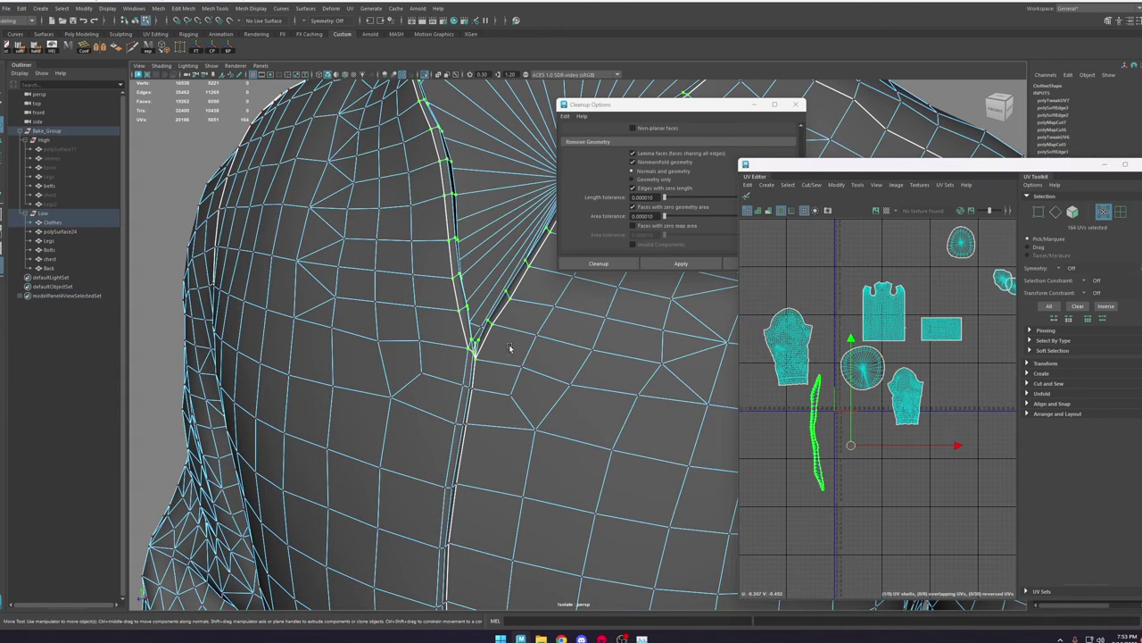
pyautogui.scroll(6, 830, 452)
pyautogui.scroll(-12, 852, 418)
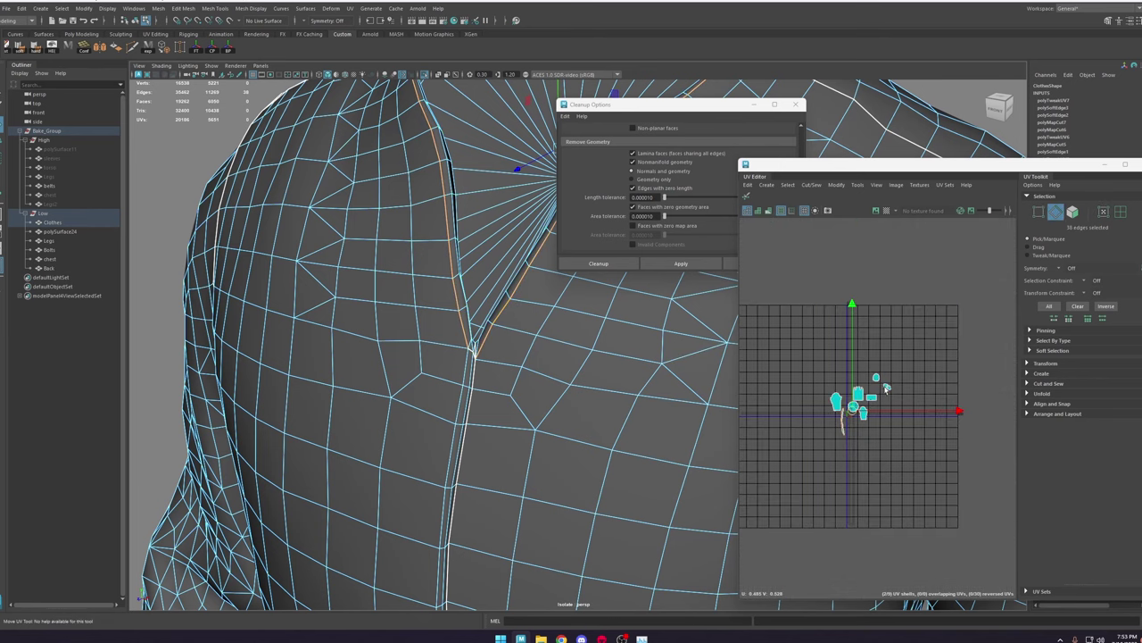
pyautogui.scroll(8, 859, 391)
pyautogui.scroll(5, 882, 339)
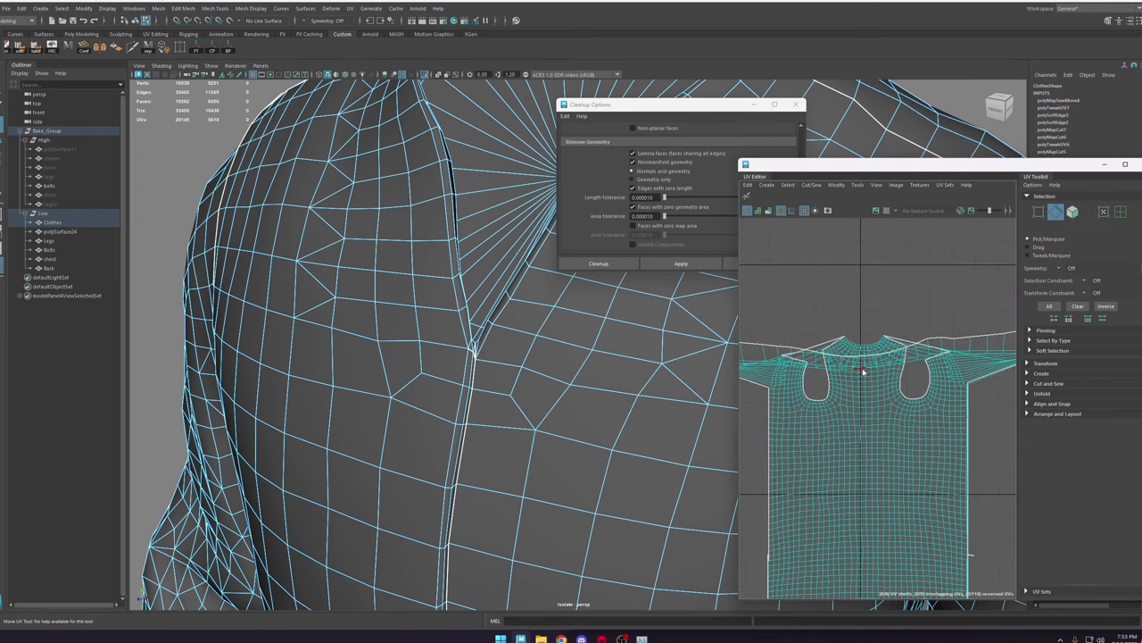
# Step: Cut the shirt UVs along the edge loop above the left armhole
pyautogui.moveTo(863, 372); pyautogui.dragTo(897, 366, button='right')
pyautogui.scroll(-5, 897, 366)
pyautogui.moveTo(799, 384); pyautogui.dragTo(800, 382)
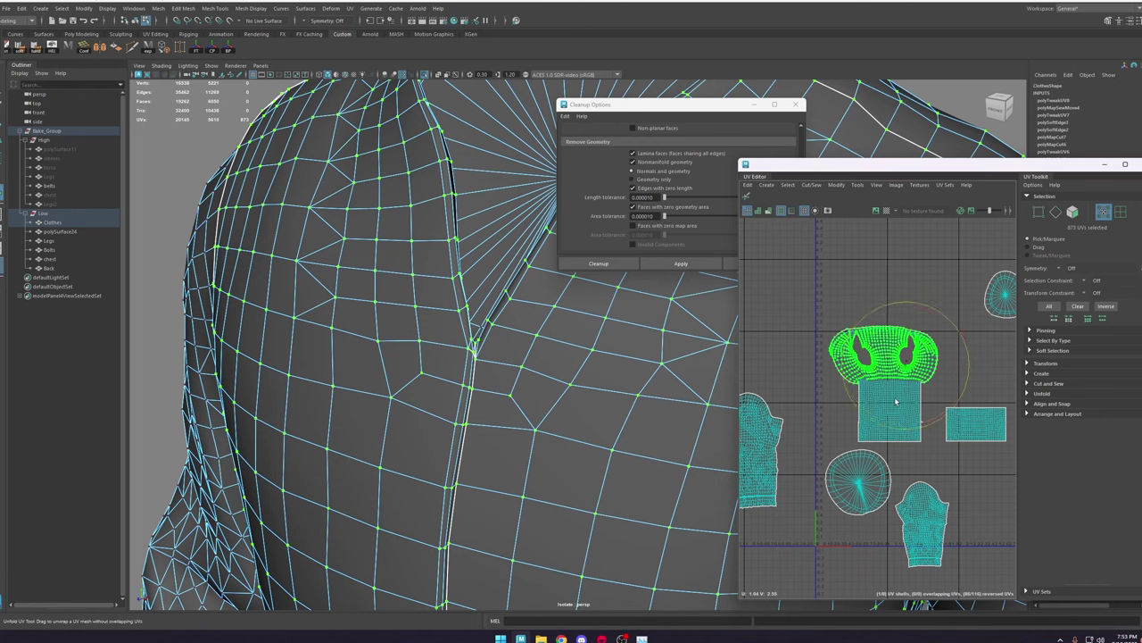
pyautogui.scroll(12, 878, 358)
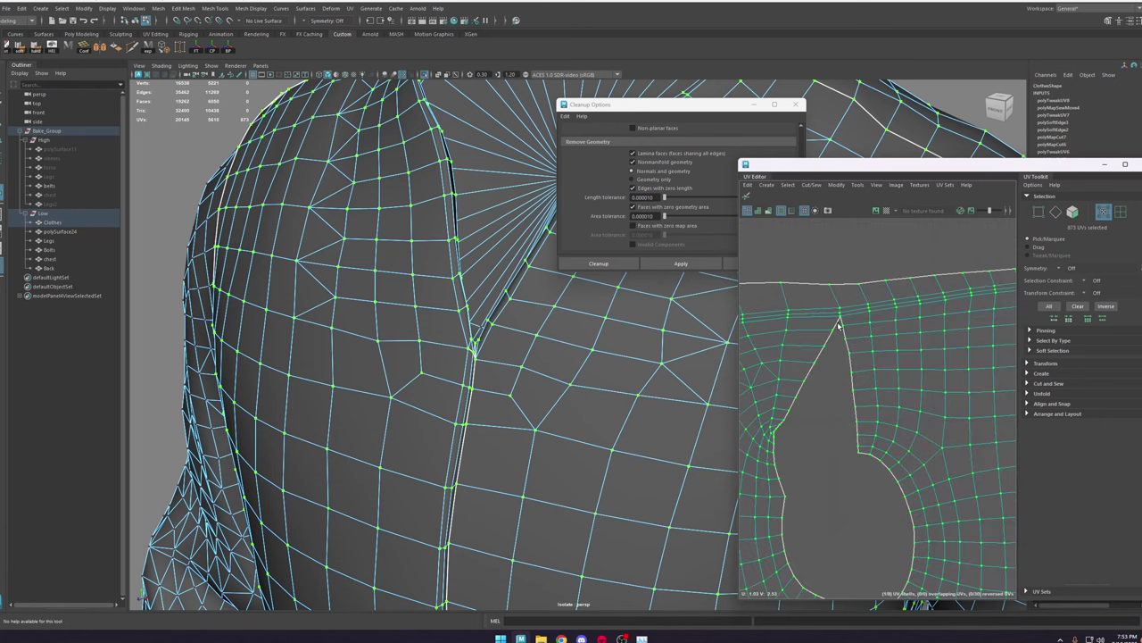
pyautogui.moveTo(842, 331); pyautogui.dragTo(845, 308, button='right')
pyautogui.doubleClick(847, 302)
pyautogui.scroll(-5, 597, 375)
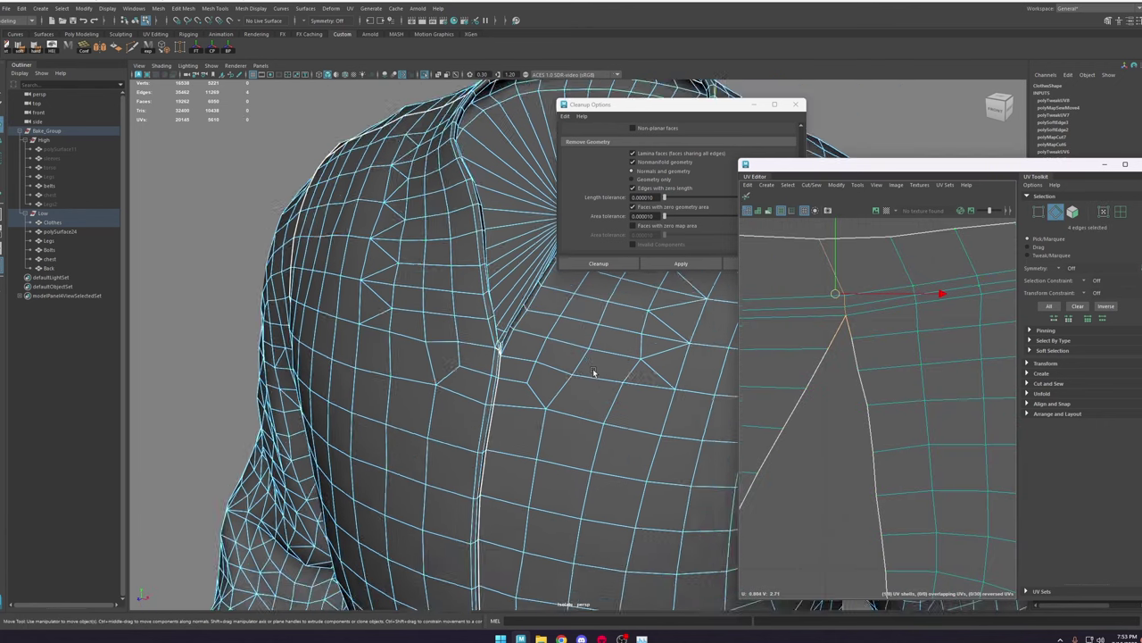
pyautogui.keyDown('alt'); pyautogui.moveTo(597, 375); pyautogui.dragTo(486, 414, button='middle'); pyautogui.keyUp('alt')
pyautogui.scroll(-8, 935, 370)
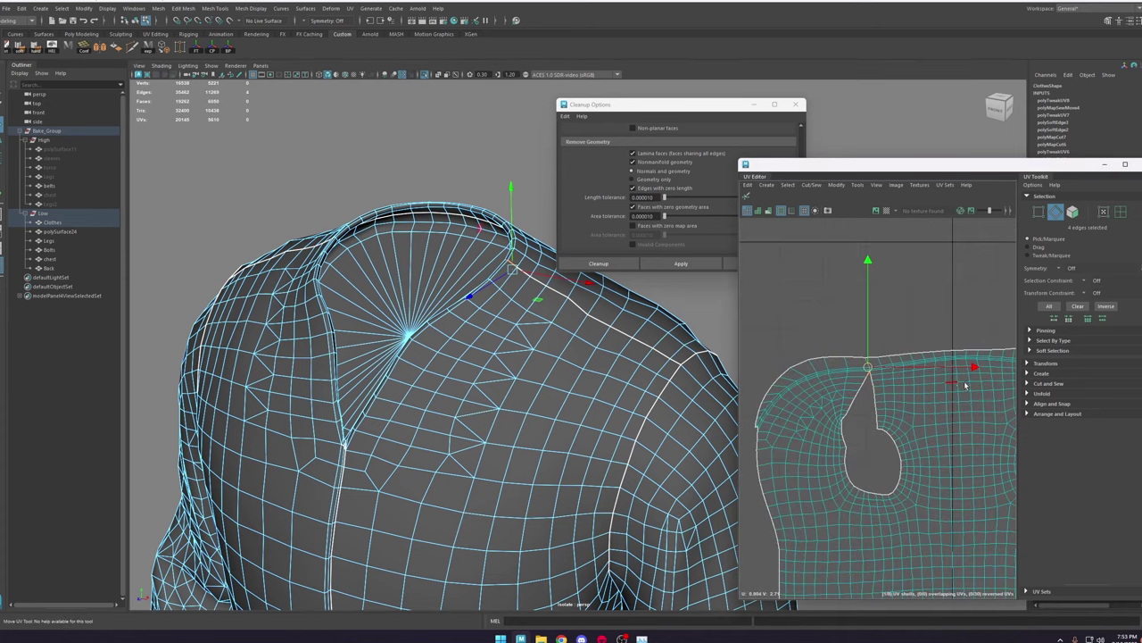
pyautogui.hotkey('shift', 'x')
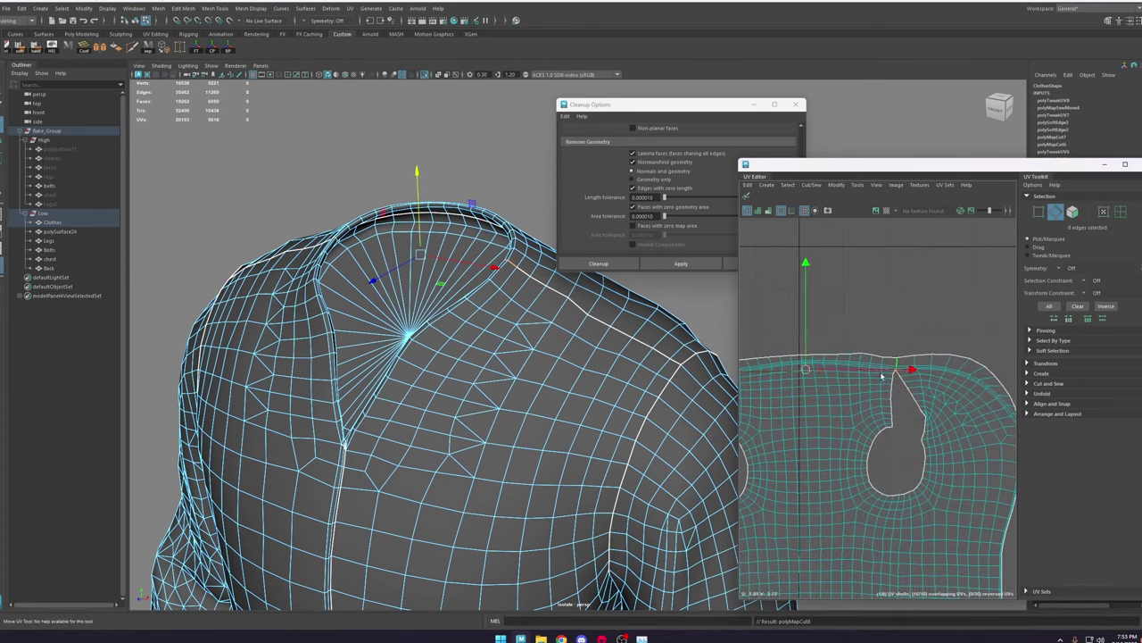
pyautogui.scroll(-8, 879, 382)
# Step: Return to UV selection and select the top part of the shirt shell
pyautogui.keyDown('ctrl'); pyautogui.moveTo(879, 382); pyautogui.dragTo(898, 402, button='right'); pyautogui.keyUp('ctrl')
pyautogui.scroll(4, 879, 380)
pyautogui.scroll(-4, 900, 405)
pyautogui.keyDown('alt'); pyautogui.moveTo(899, 405); pyautogui.dragTo(918, 392, button='middle'); pyautogui.keyUp('alt')
pyautogui.moveTo(945, 353); pyautogui.dragTo(806, 443)
# Step: Clear the UV selection and bring the whole shirt shell into view
pyautogui.press('w')
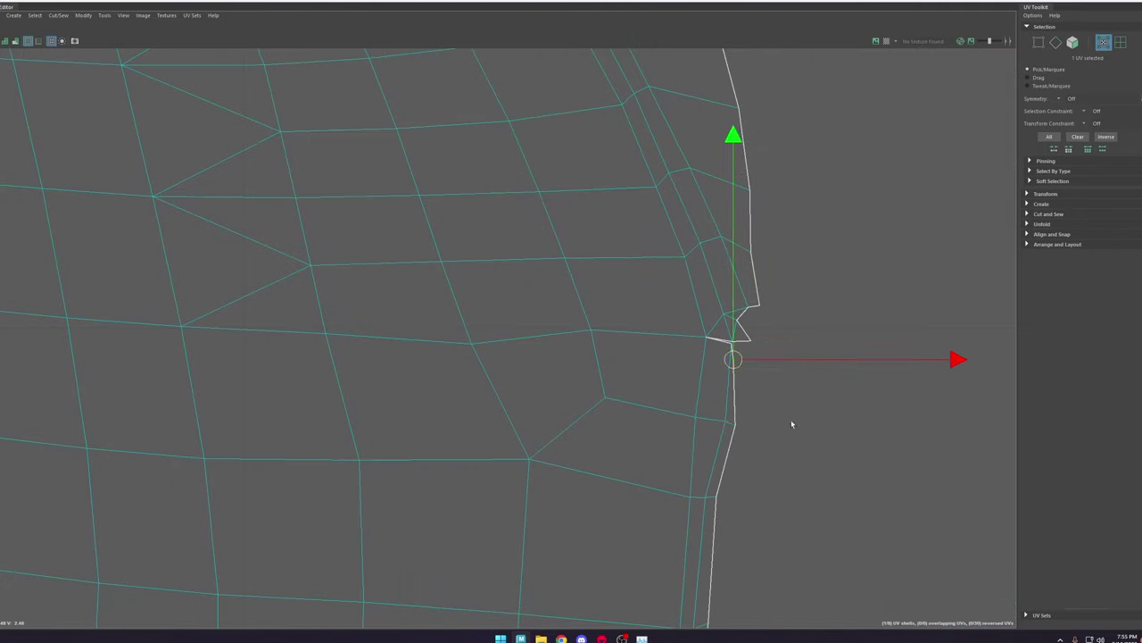
pyautogui.scroll(-3, 693, 432)
pyautogui.scroll(-8, 640, 357)
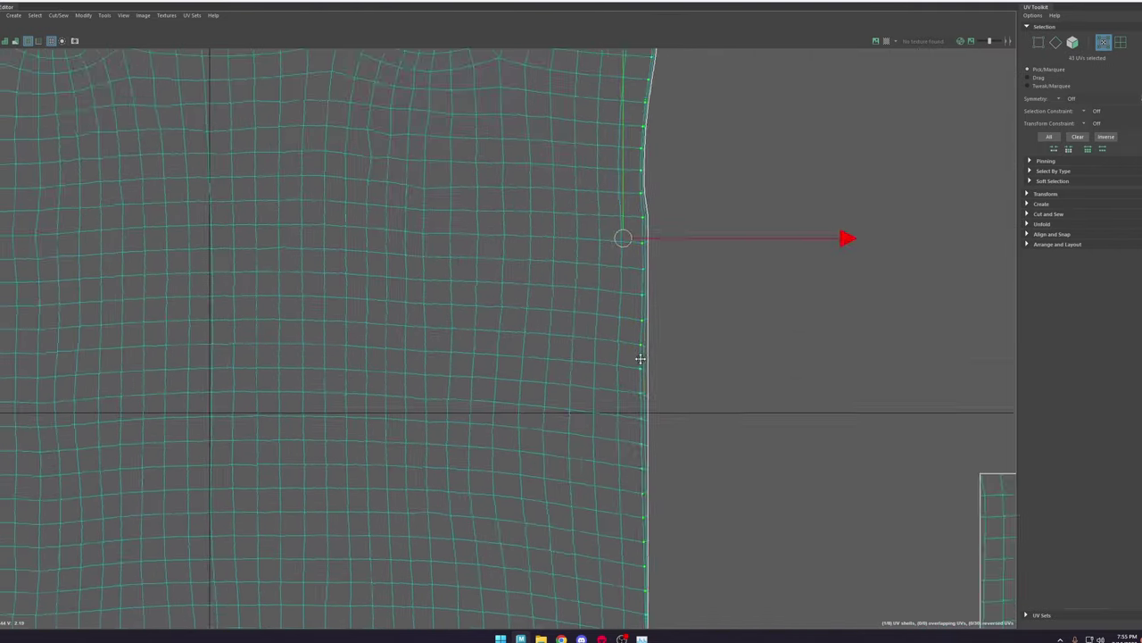
pyautogui.scroll(-3, 655, 421)
pyautogui.scroll(-3, 655, 420)
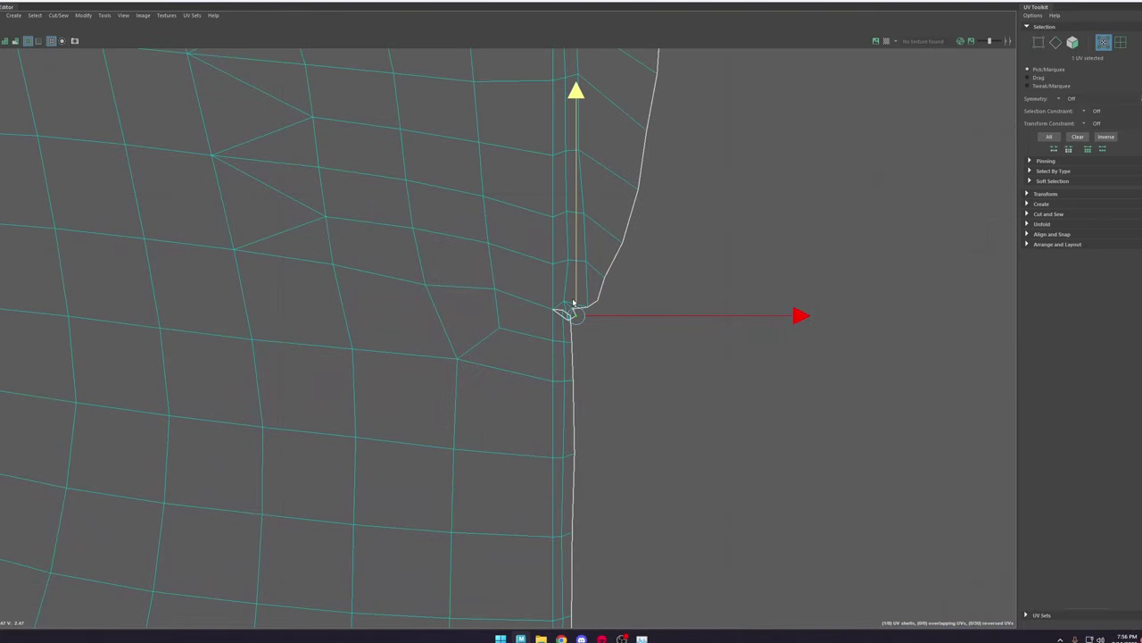
pyautogui.scroll(2, 571, 319)
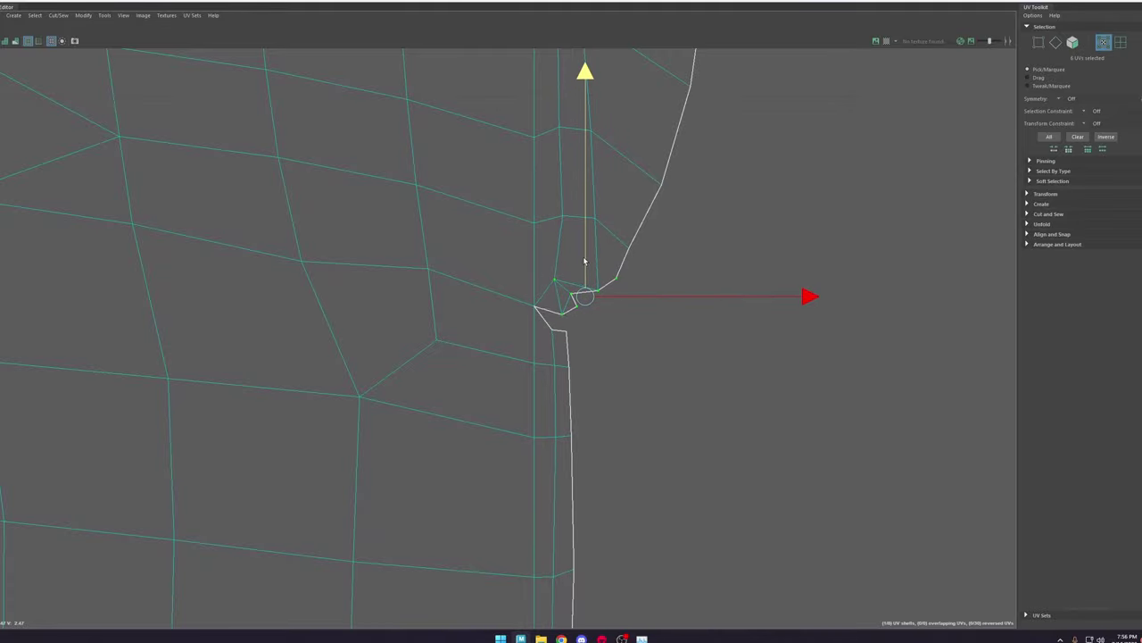
pyautogui.click(644, 326)
pyautogui.scroll(-10, 616, 328)
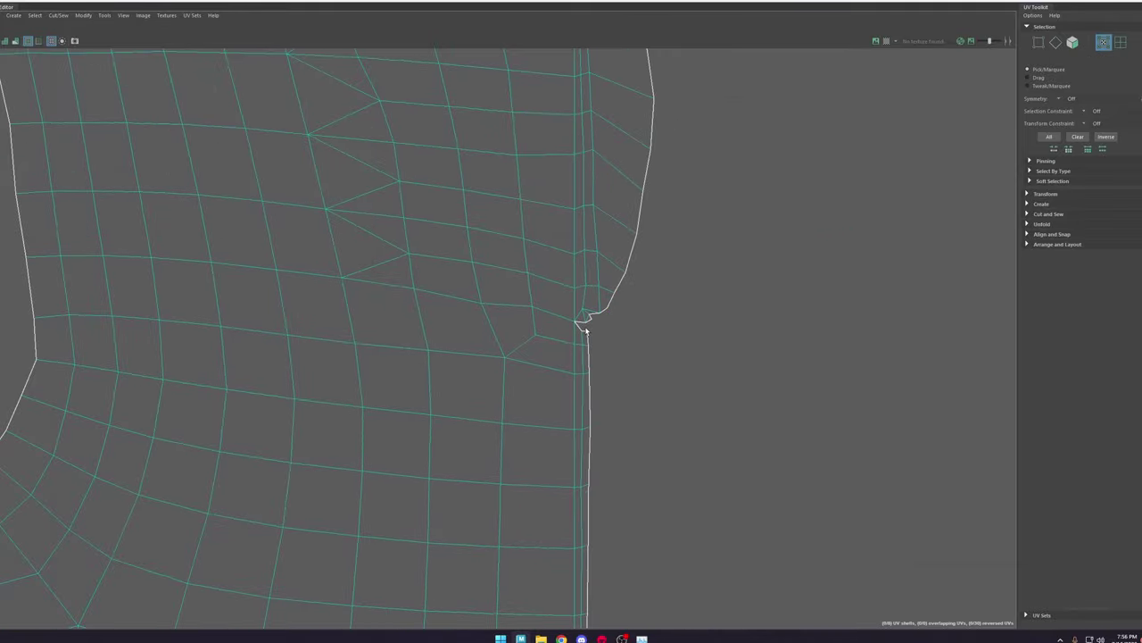
pyautogui.keyDown('alt'); pyautogui.moveTo(370, 348); pyautogui.dragTo(790, 355, button='middle'); pyautogui.keyUp('alt')
pyautogui.scroll(7, 434, 336)
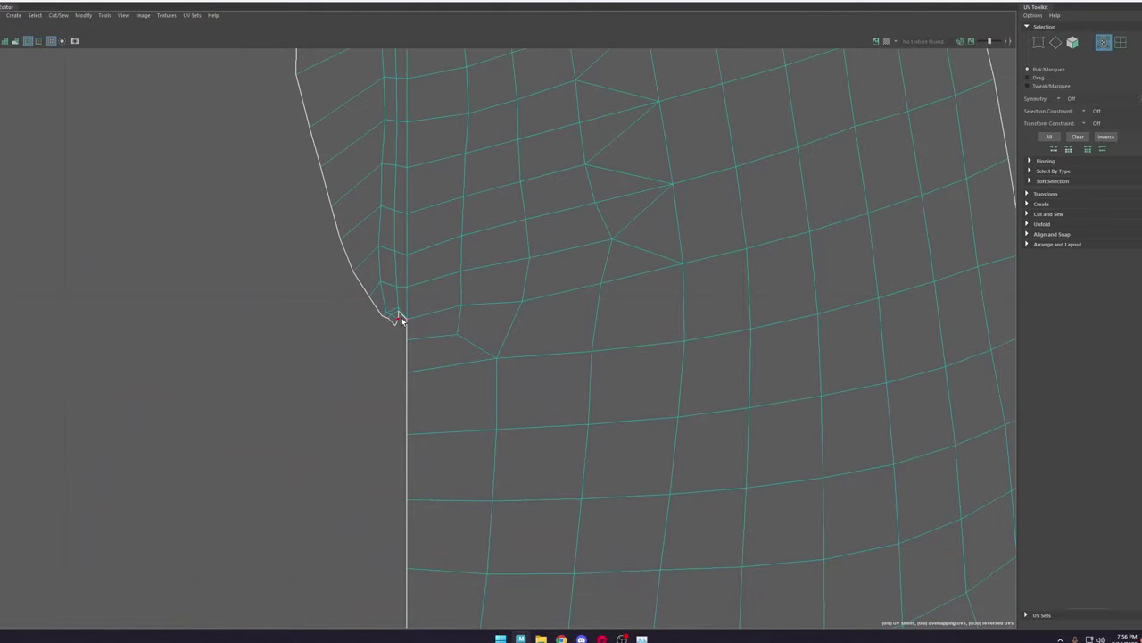
pyautogui.scroll(-9, 412, 330)
pyautogui.scroll(-6, 448, 327)
pyautogui.keyDown('alt'); pyautogui.moveTo(642, 360); pyautogui.dragTo(479, 278, button='middle'); pyautogui.keyUp('alt')
pyautogui.scroll(3, 484, 493)
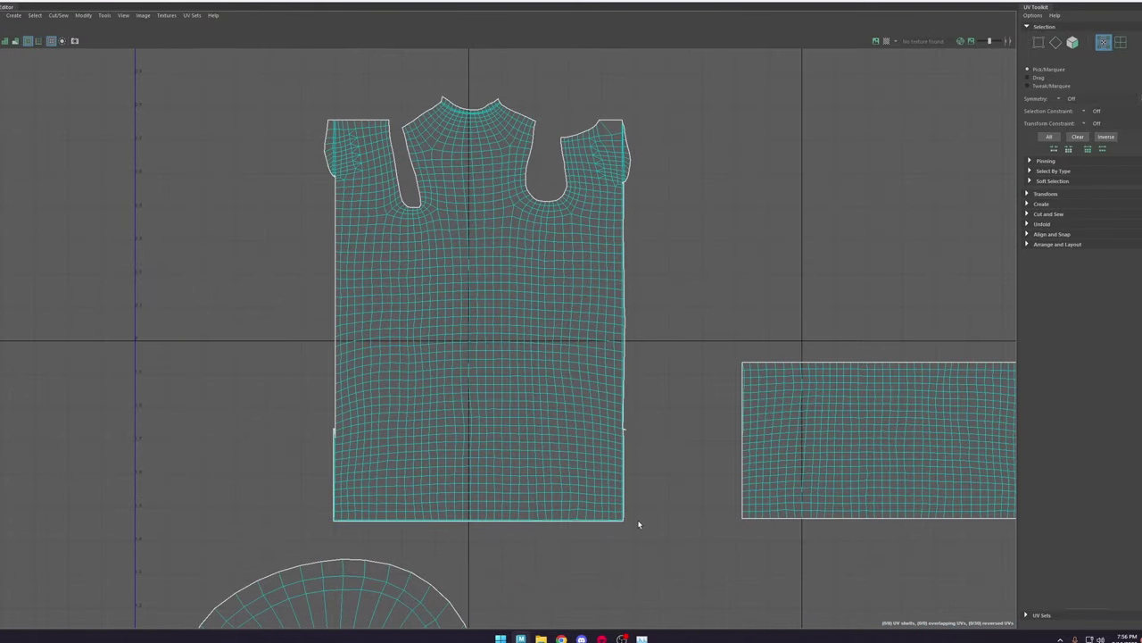
# Step: Select the whole shirt UV shell and unfold it
pyautogui.moveTo(631, 517); pyautogui.dragTo(239, 64)
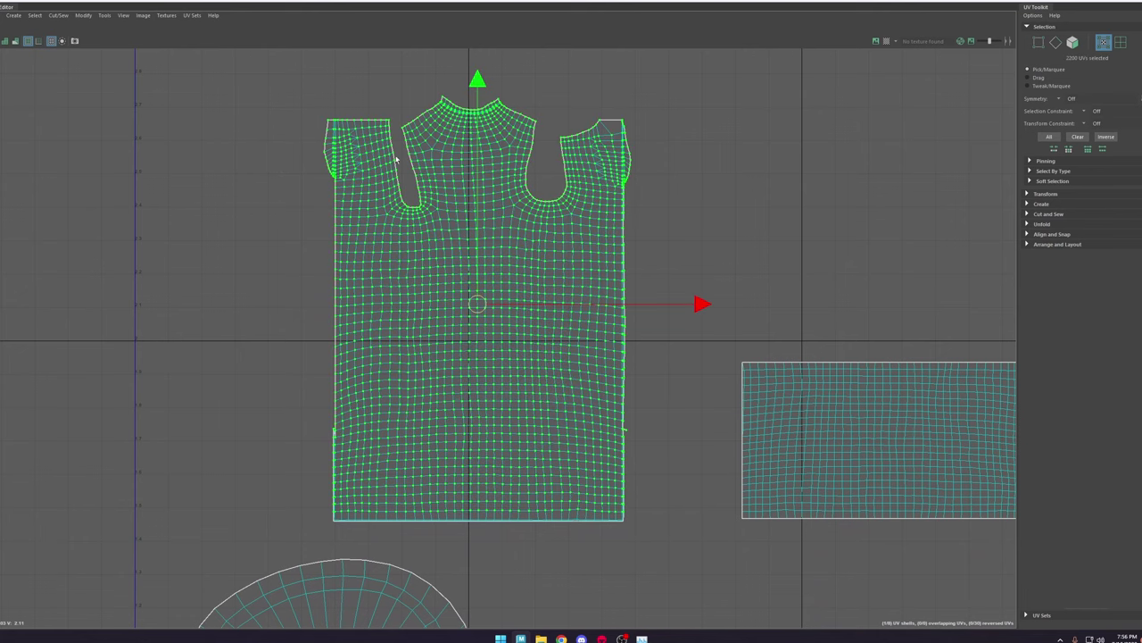
pyautogui.keyDown('shift'); pyautogui.rightClick(606, 194); pyautogui.keyUp('shift')
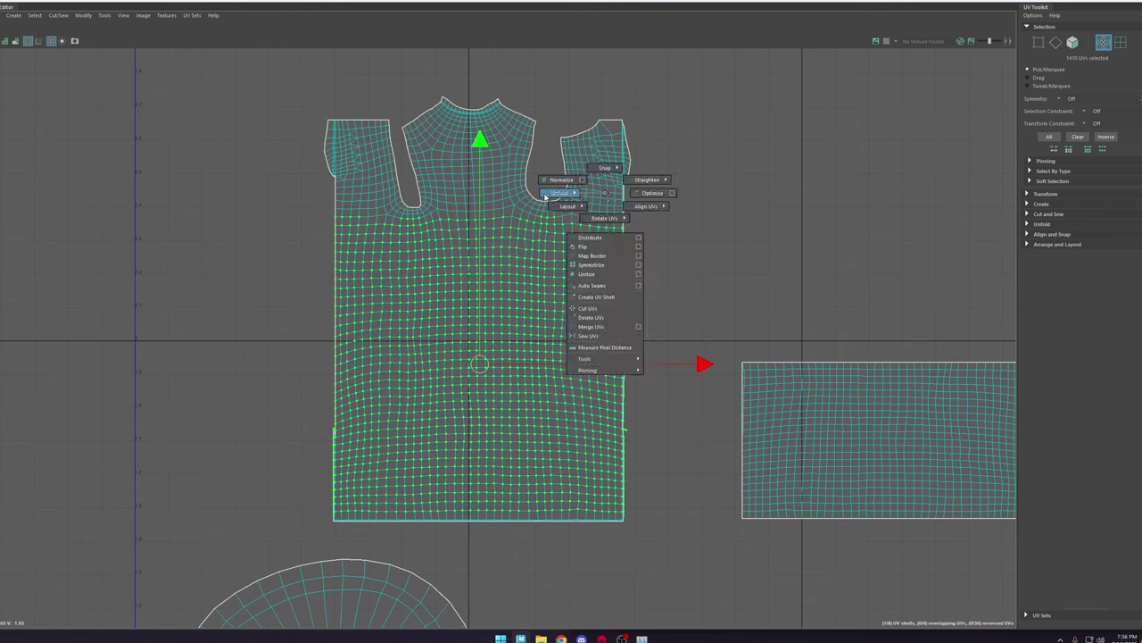
pyautogui.click(547, 195)
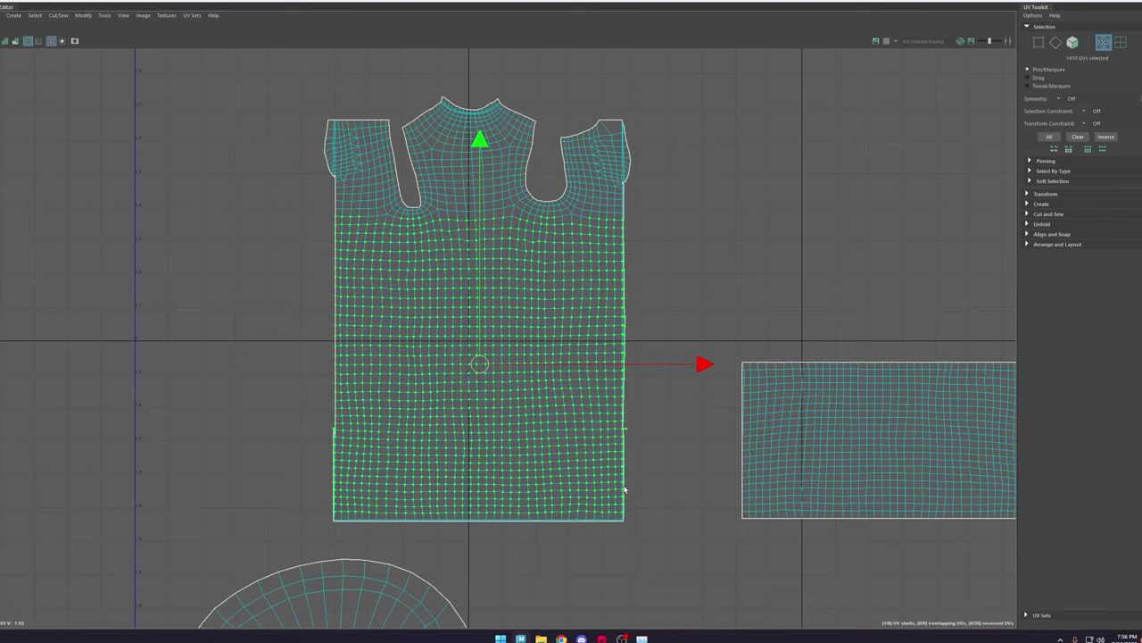
pyautogui.moveTo(622, 525); pyautogui.dragTo(390, 124)
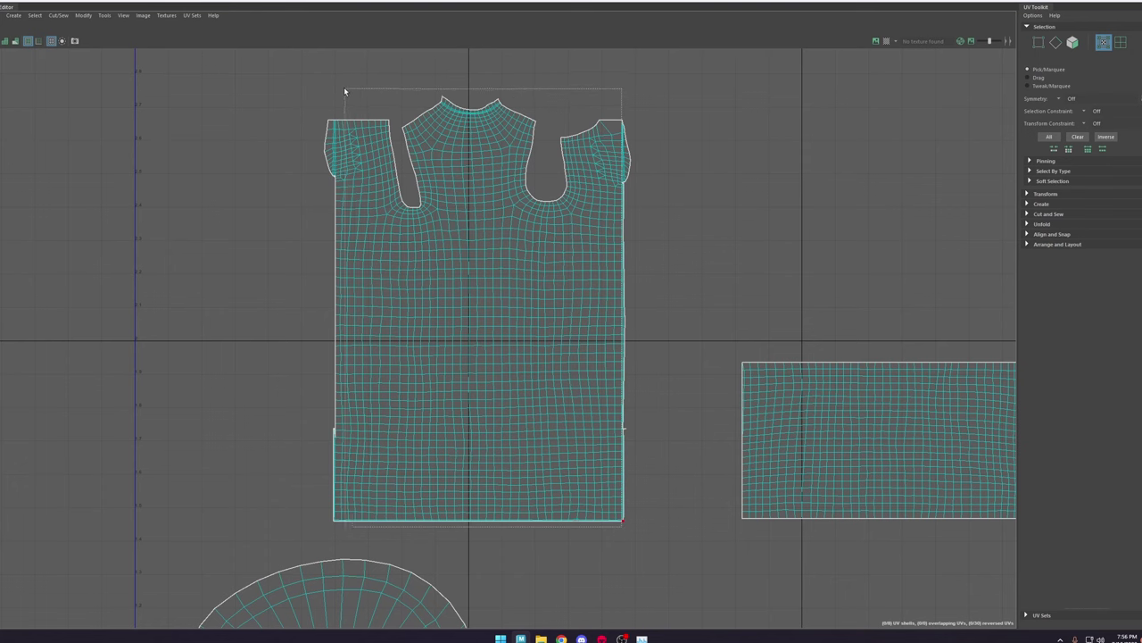
pyautogui.moveTo(339, 90); pyautogui.dragTo(339, 90)
pyautogui.keyDown('shift'); pyautogui.rightClick(457, 212); pyautogui.keyUp('shift')
pyautogui.keyDown('shift'); pyautogui.moveTo(449, 213); pyautogui.dragTo(317, 194, button='right'); pyautogui.keyUp('shift')
# Step: Undo the trial unfold twice and deselect the robe UVs
pyautogui.hotkey('ctrl', 'z')
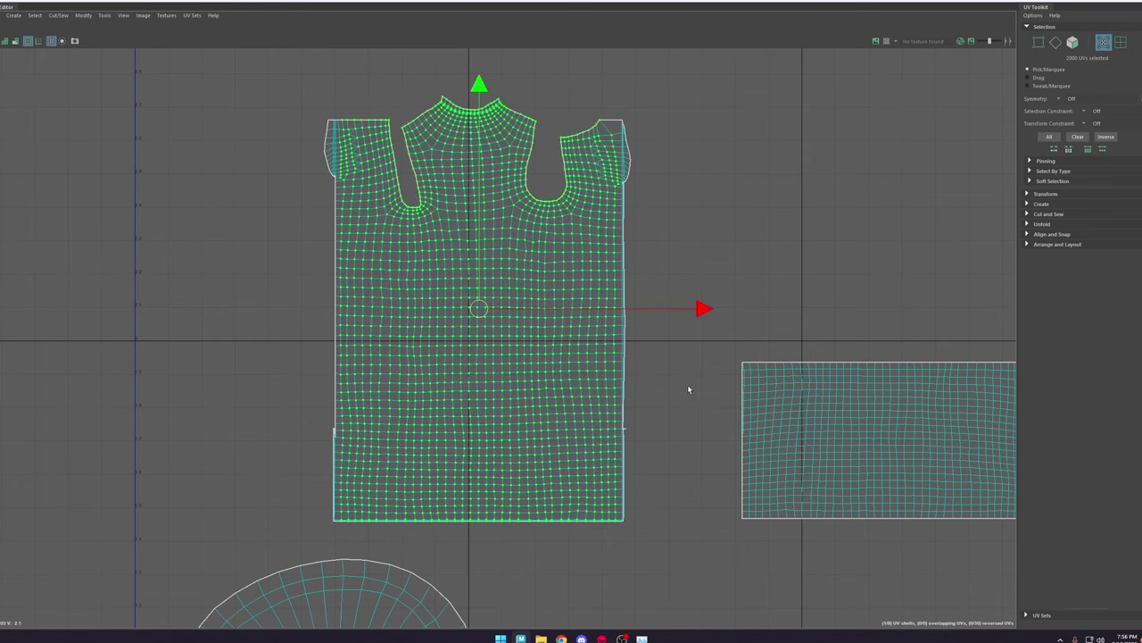
pyautogui.hotkey('ctrl', 'z')
pyautogui.click(700, 374)
pyautogui.scroll(-2, 458, 194)
pyautogui.scroll(-1, 462, 205)
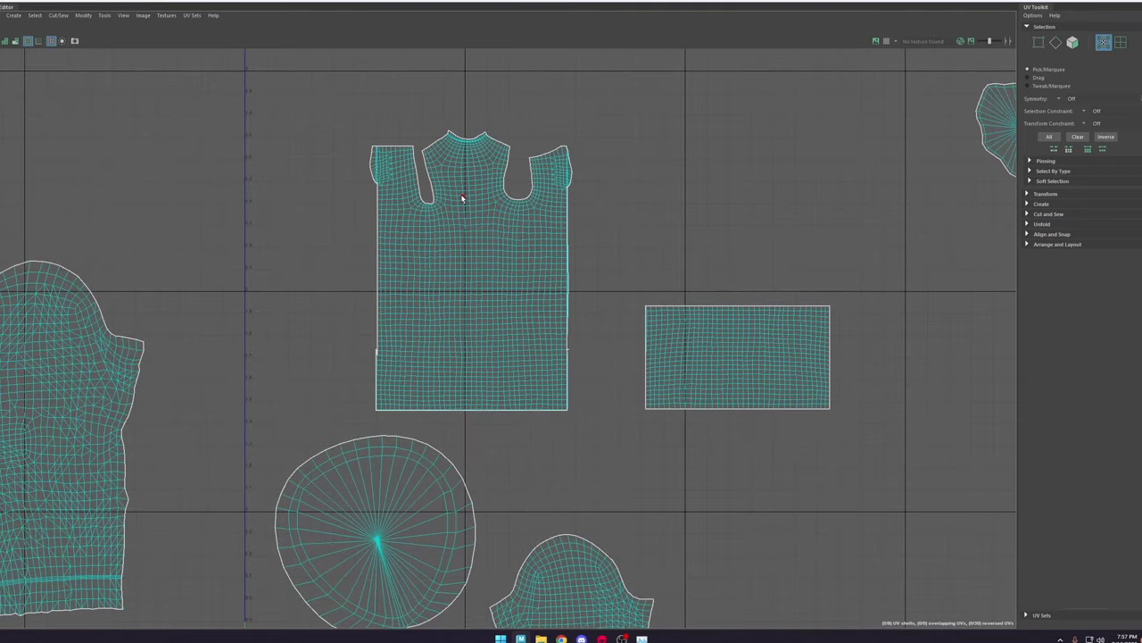
pyautogui.scroll(2, 473, 141)
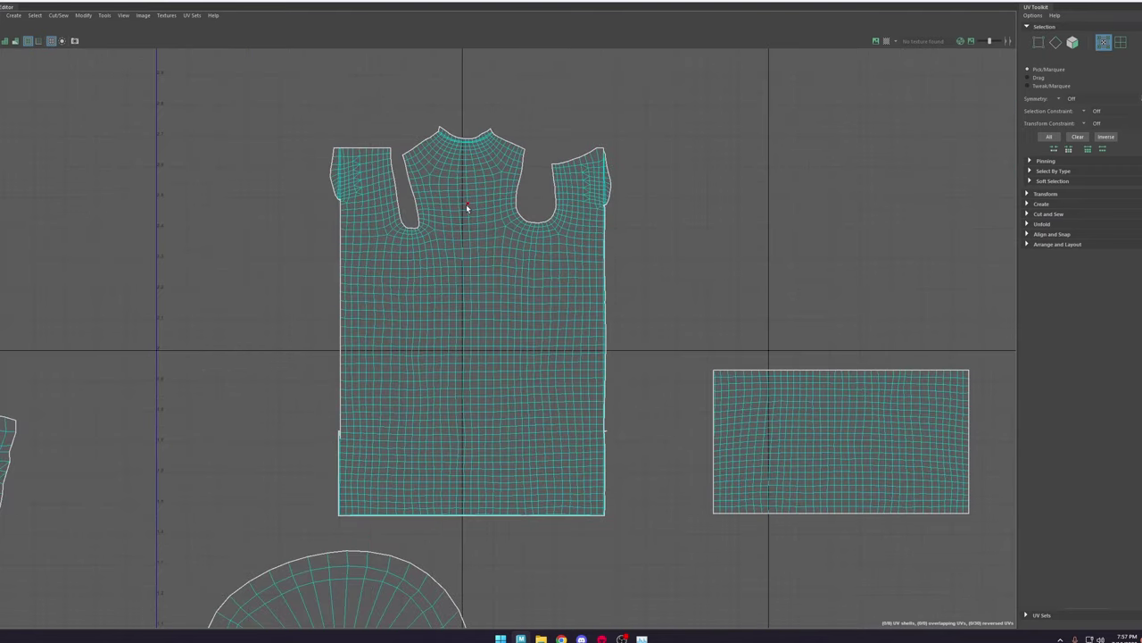
pyautogui.scroll(4, 470, 221)
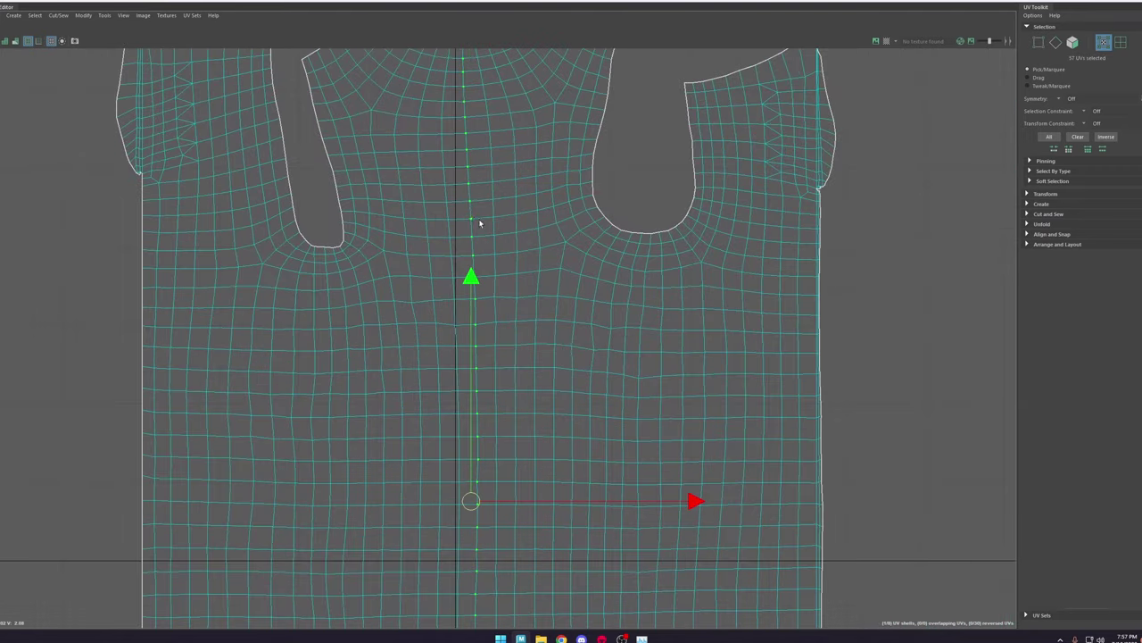
pyautogui.scroll(-5, 479, 224)
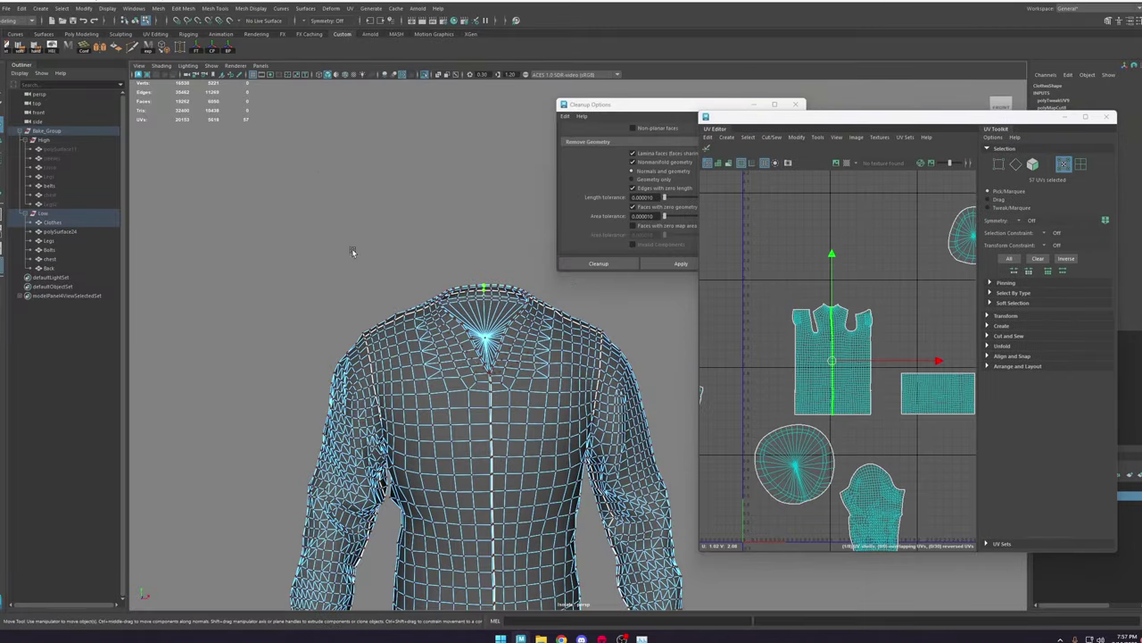
# Step: Orbit to the robe's back, then frame and select its UV shell
pyautogui.keyDown('alt'); pyautogui.moveTo(353, 253); pyautogui.dragTo(500, 312); pyautogui.keyUp('alt')
pyautogui.scroll(-3, 500, 312)
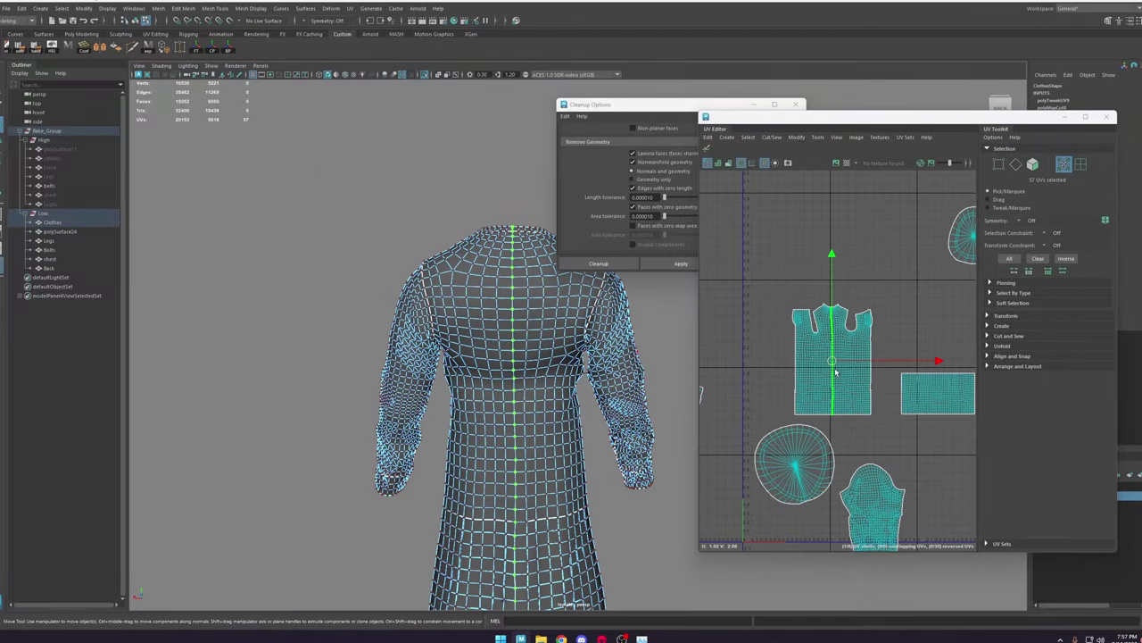
pyautogui.press('r')
pyautogui.press('f')
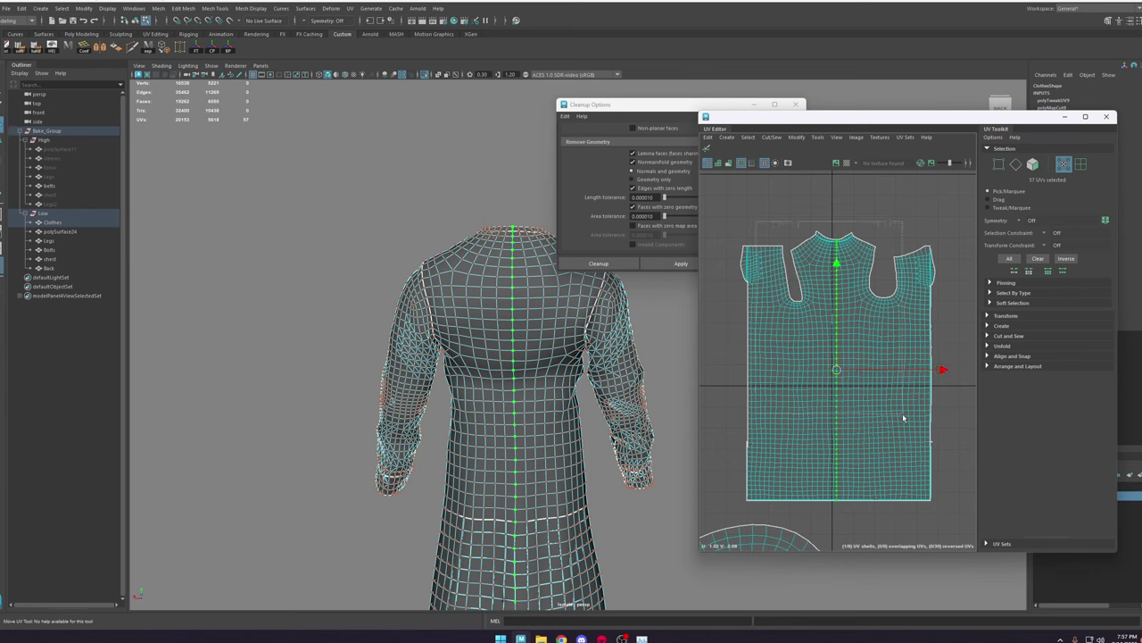
pyautogui.keyDown('shift'); pyautogui.moveTo(924, 519); pyautogui.dragTo(926, 518); pyautogui.keyUp('shift')
pyautogui.keyDown('shift'); pyautogui.moveTo(867, 303); pyautogui.dragTo(754, 290, button='right'); pyautogui.keyUp('shift')
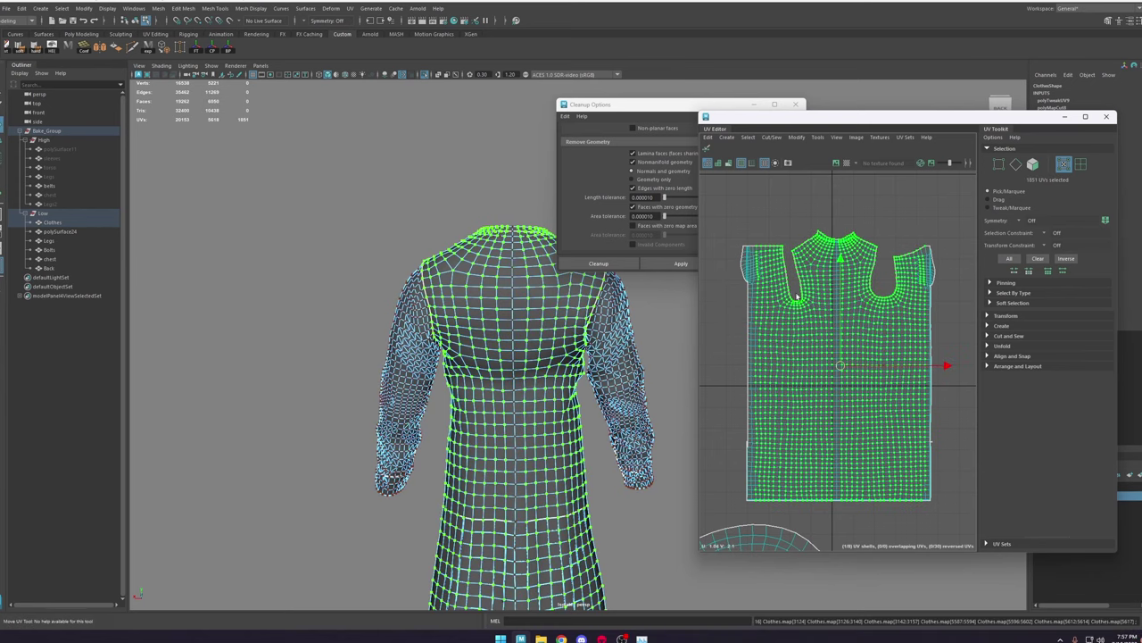
# Step: Deselect the robe and turn on the checker map to reveal UV stretching
pyautogui.click(870, 185)
pyautogui.click(846, 163)
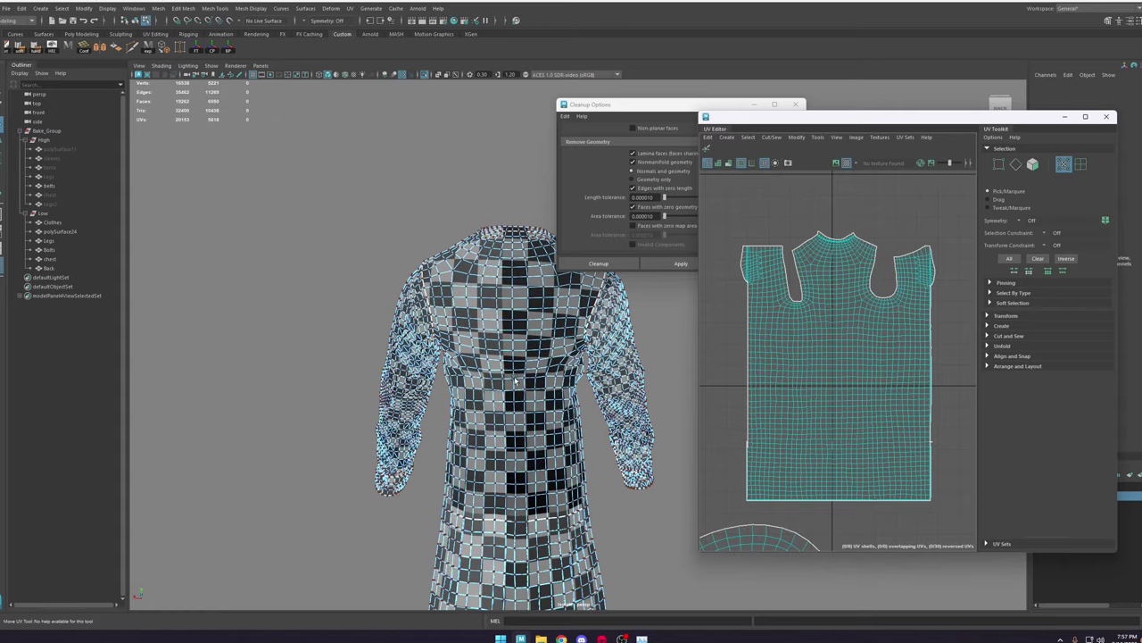
pyautogui.click(789, 326)
# Step: Scale the whole robe UV shell up and move it down and to the left
pyautogui.keyDown('ctrl'); pyautogui.moveTo(786, 350); pyautogui.dragTo(812, 357, button='right'); pyautogui.keyUp('ctrl')
pyautogui.moveTo(837, 367); pyautogui.dragTo(955, 366)
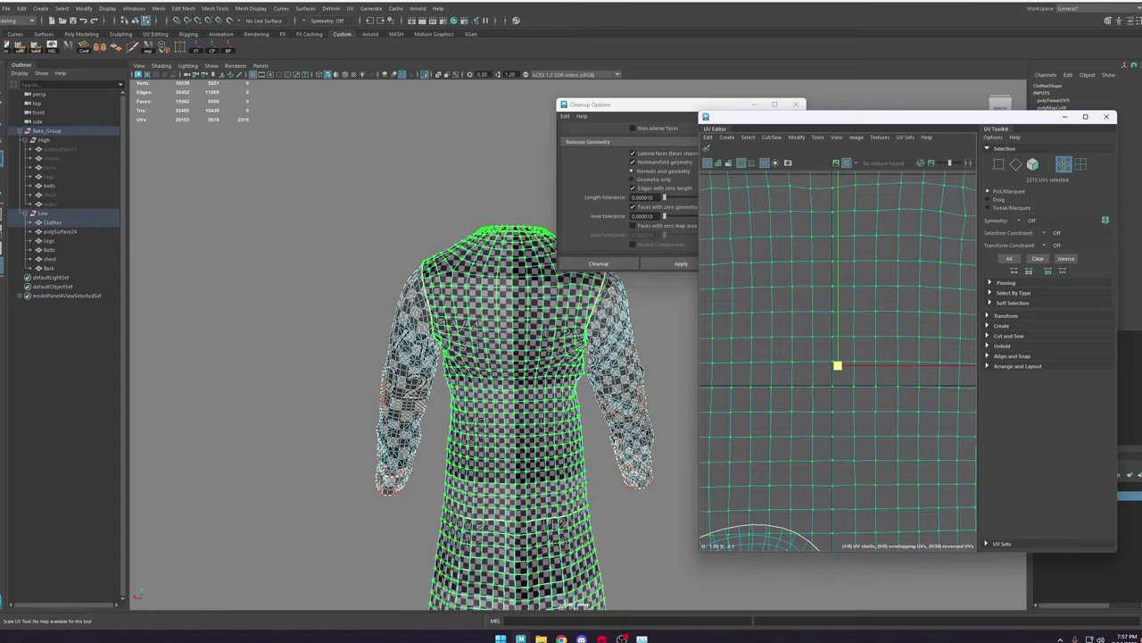
pyautogui.moveTo(838, 366); pyautogui.dragTo(919, 367)
pyautogui.scroll(-6, 792, 367)
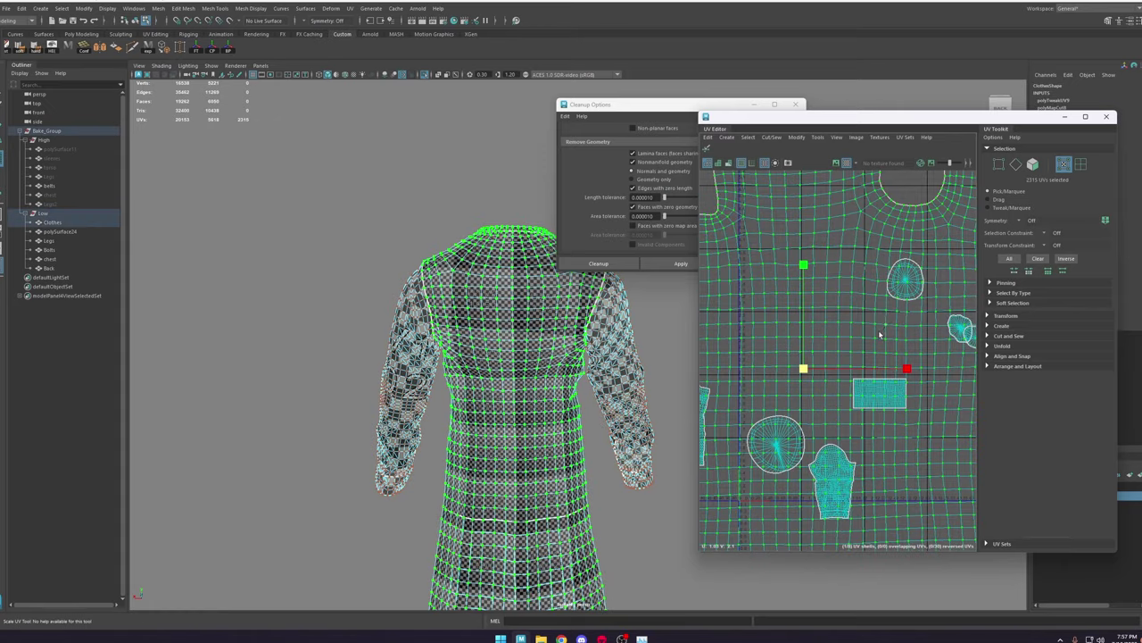
pyautogui.keyDown('alt'); pyautogui.moveTo(880, 334); pyautogui.dragTo(825, 343, button='right'); pyautogui.keyUp('alt')
pyautogui.press('w')
pyautogui.moveTo(855, 344); pyautogui.dragTo(755, 485)
# Step: Select the shoulder seam UVs and orbit the 3D view to inspect the split seam
pyautogui.keyDown('alt'); pyautogui.moveTo(809, 430); pyautogui.dragTo(903, 395, button='right'); pyautogui.keyUp('alt')
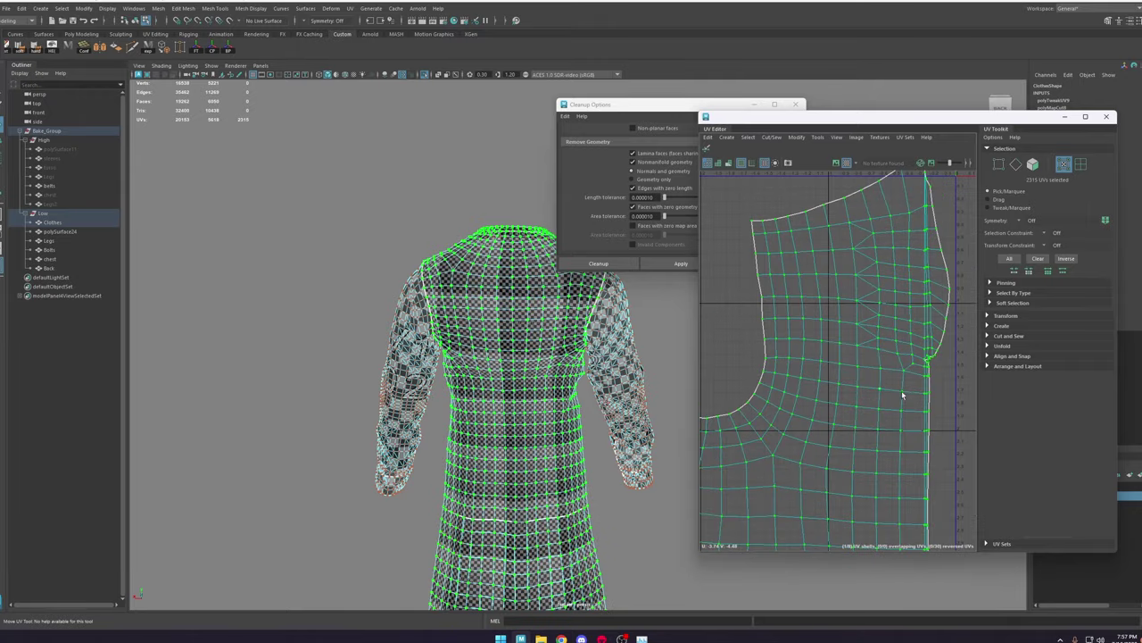
pyautogui.moveTo(897, 373); pyautogui.dragTo(895, 375)
pyautogui.press('f')
pyautogui.keyDown('alt'); pyautogui.moveTo(492, 368); pyautogui.dragTo(446, 352, button='right'); pyautogui.keyUp('alt')
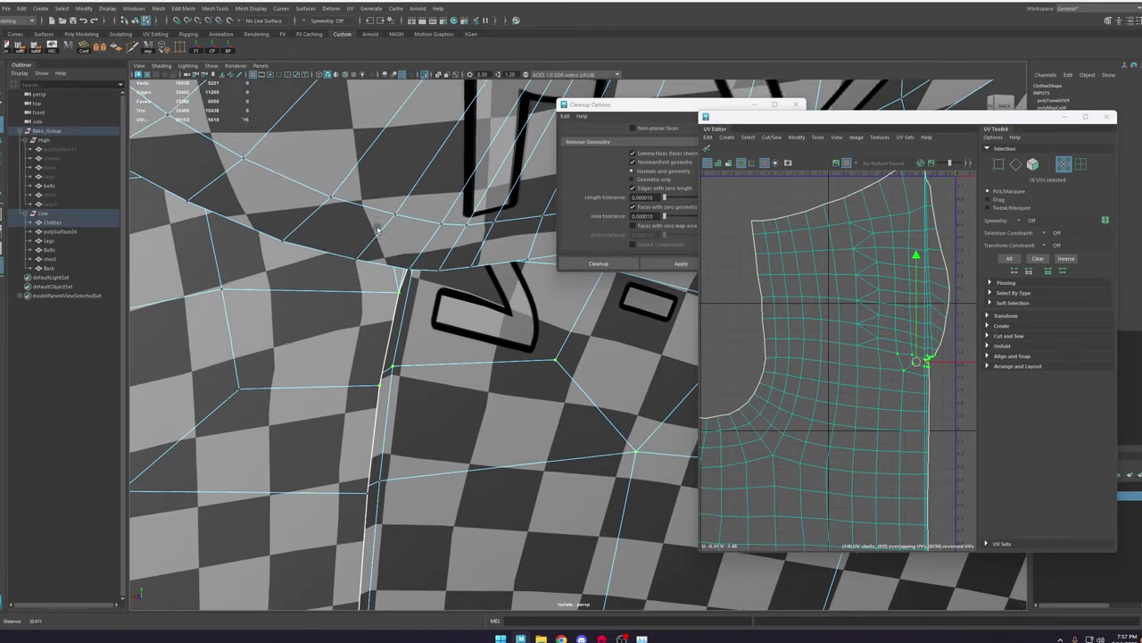
pyautogui.keyDown('alt'); pyautogui.moveTo(446, 353); pyautogui.dragTo(523, 351); pyautogui.keyUp('alt')
pyautogui.keyDown('alt'); pyautogui.moveTo(523, 350); pyautogui.dragTo(369, 332, button='right'); pyautogui.keyUp('alt')
pyautogui.keyDown('alt'); pyautogui.moveTo(370, 331); pyautogui.dragTo(510, 364); pyautogui.keyUp('alt')
pyautogui.keyDown('alt'); pyautogui.moveTo(510, 364); pyautogui.dragTo(580, 370, button='right'); pyautogui.keyUp('alt')
pyautogui.click(850, 407)
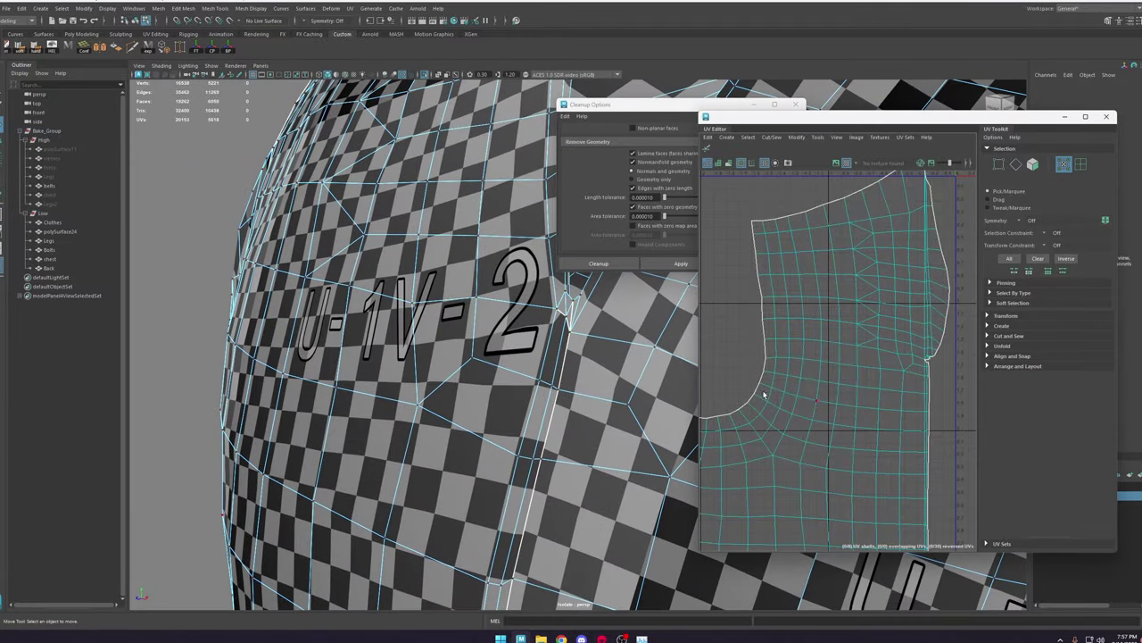
pyautogui.keyDown('alt'); pyautogui.moveTo(665, 361); pyautogui.dragTo(606, 359); pyautogui.keyUp('alt')
pyautogui.keyDown('alt'); pyautogui.moveTo(606, 360); pyautogui.dragTo(633, 321, button='right'); pyautogui.keyUp('alt')
pyautogui.keyDown('alt'); pyautogui.moveTo(633, 321); pyautogui.dragTo(543, 412); pyautogui.keyUp('alt')
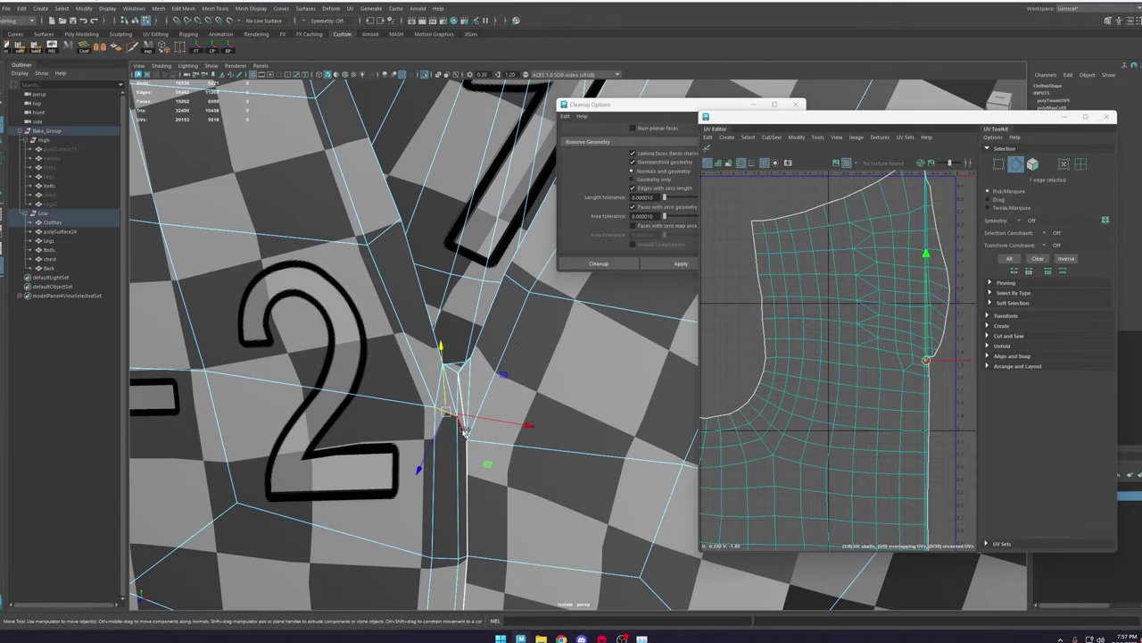
# Step: Sew the two split seam edges on the shell's right edge with Shift+S
pyautogui.scroll(5, 929, 360)
pyautogui.hotkey('shift', 's')
pyautogui.scroll(-4, 909, 357)
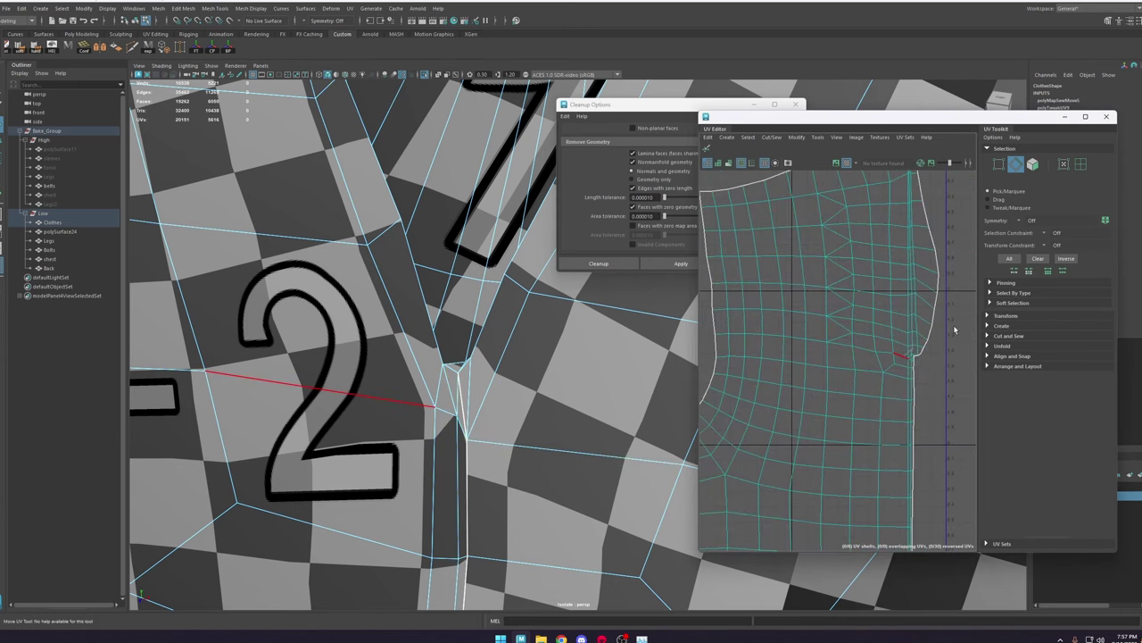
pyautogui.scroll(-6, 909, 382)
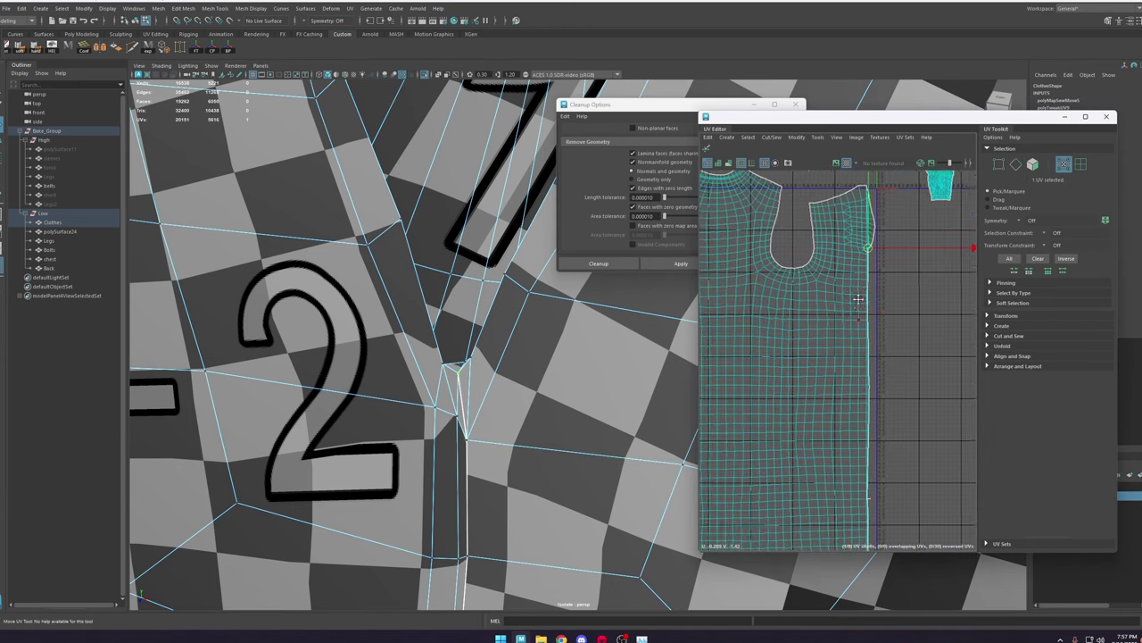
pyautogui.scroll(8, 872, 457)
pyautogui.keyDown('alt'); pyautogui.moveTo(880, 359); pyautogui.dragTo(678, 298, button='right'); pyautogui.keyUp('alt')
pyautogui.keyDown('alt'); pyautogui.moveTo(747, 283); pyautogui.dragTo(925, 332, button='middle'); pyautogui.keyUp('alt')
pyautogui.keyDown('alt'); pyautogui.moveTo(475, 340); pyautogui.dragTo(461, 352, button='middle'); pyautogui.keyUp('alt')
# Step: Frame the collar's selected UVs in the 3D view, then maximize the UV Editor
pyautogui.scroll(10, 905, 289)
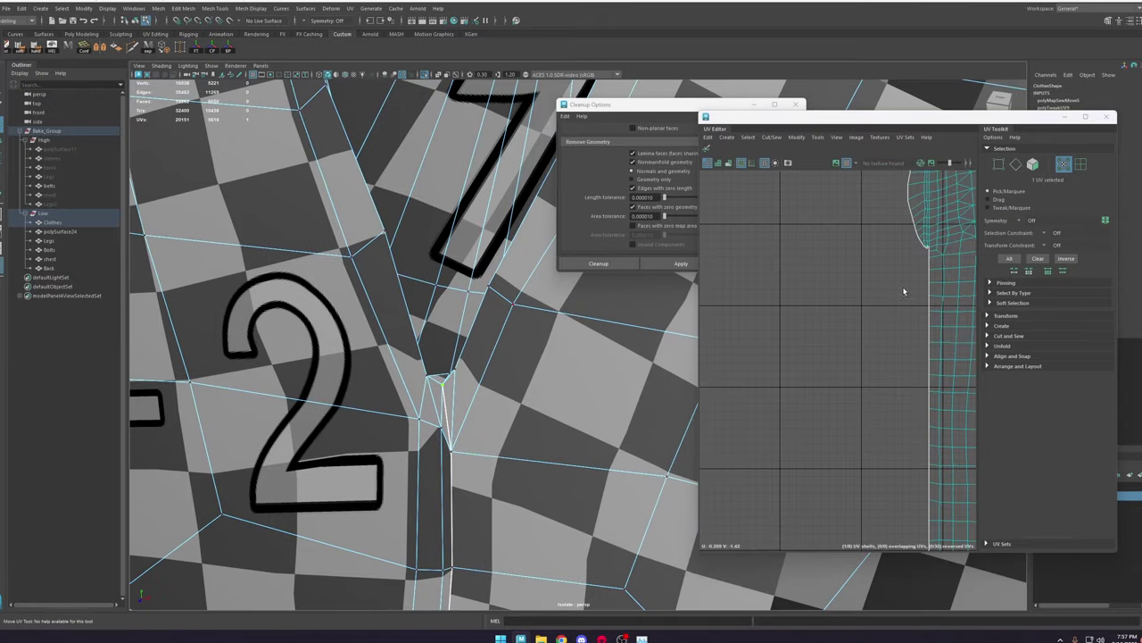
pyautogui.press('f')
pyautogui.scroll(-6, 423, 335)
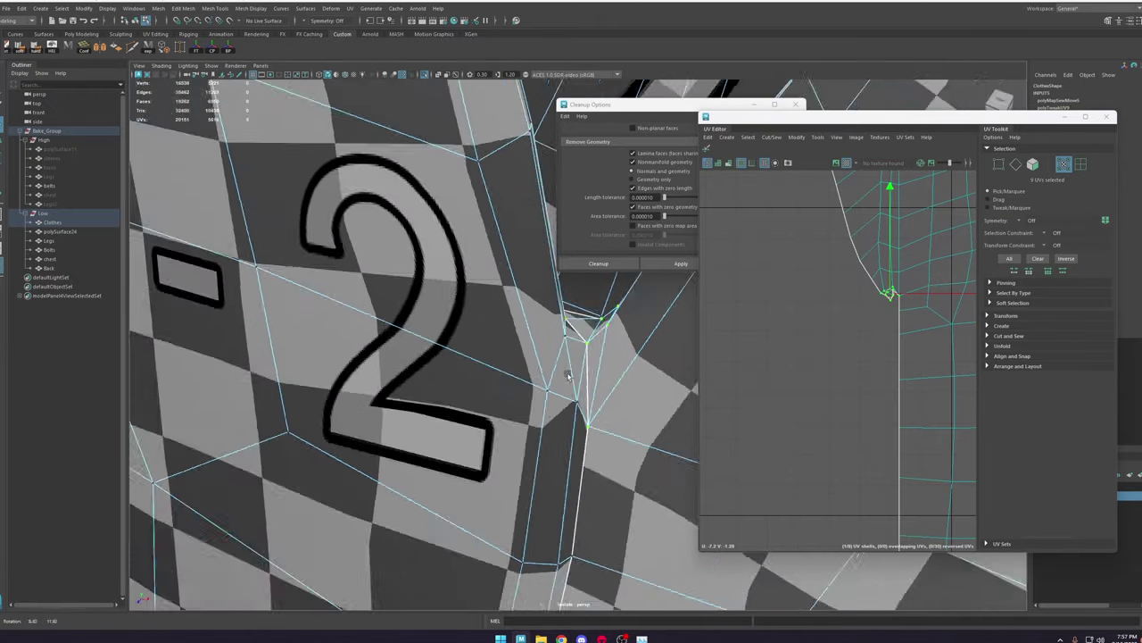
pyautogui.keyDown('alt'); pyautogui.moveTo(568, 375); pyautogui.dragTo(402, 352); pyautogui.keyUp('alt')
pyautogui.scroll(-6, 874, 352)
pyautogui.scroll(-3, 873, 351)
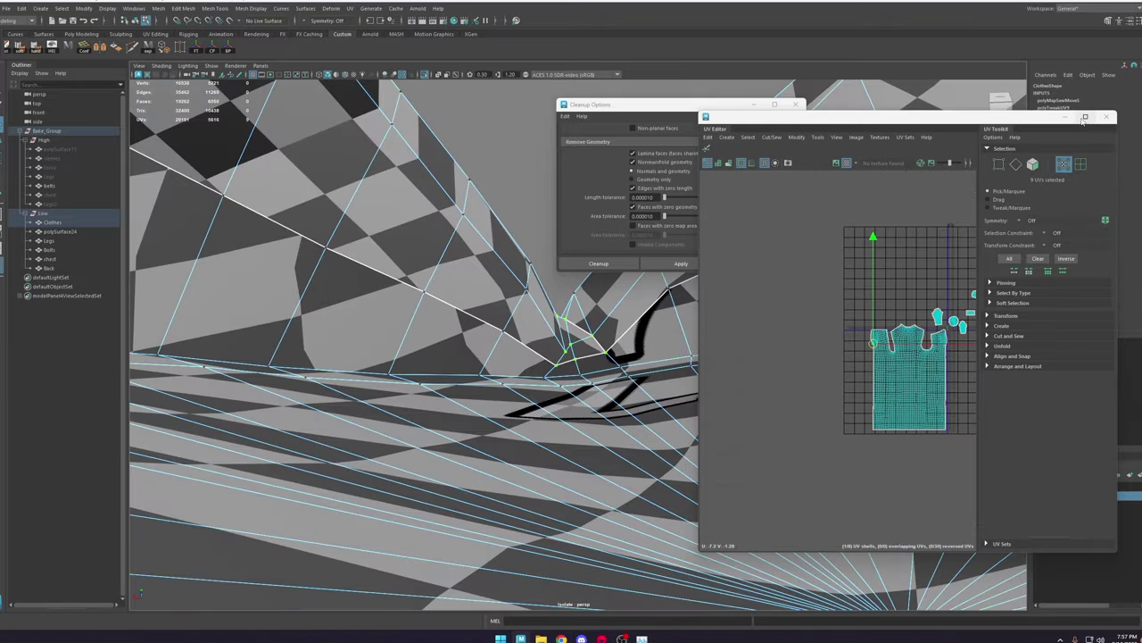
pyautogui.click(1085, 117)
# Step: Select the armhole corner UV and the spiked UV on the shirt's right edge
pyautogui.keyDown('alt'); pyautogui.moveTo(944, 247); pyautogui.dragTo(558, 210, button='middle'); pyautogui.keyUp('alt')
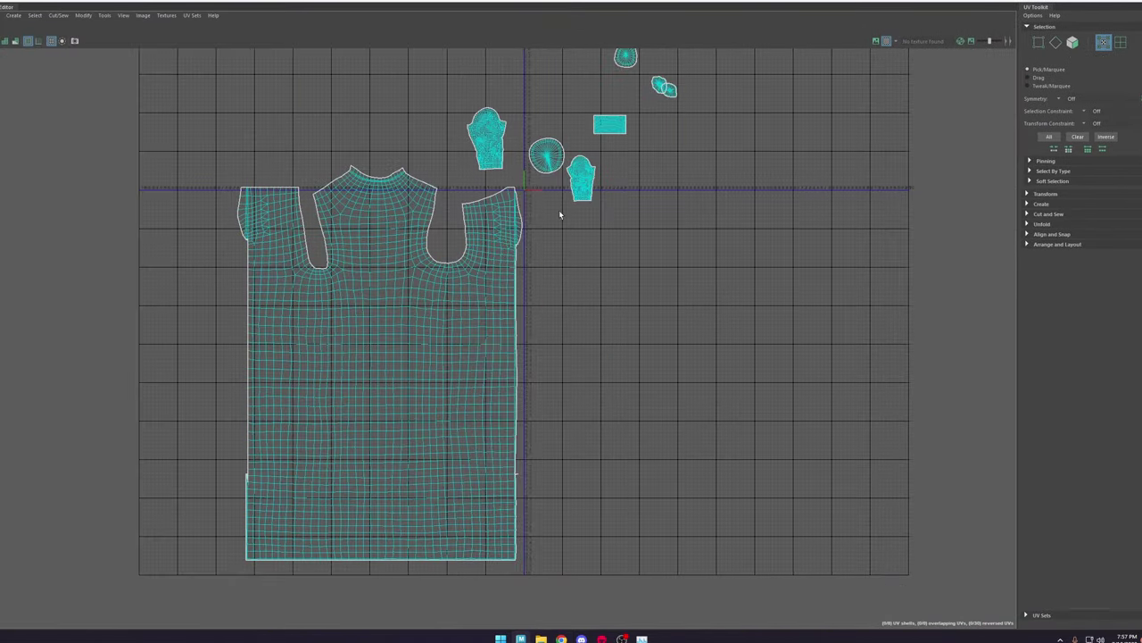
pyautogui.scroll(6, 555, 208)
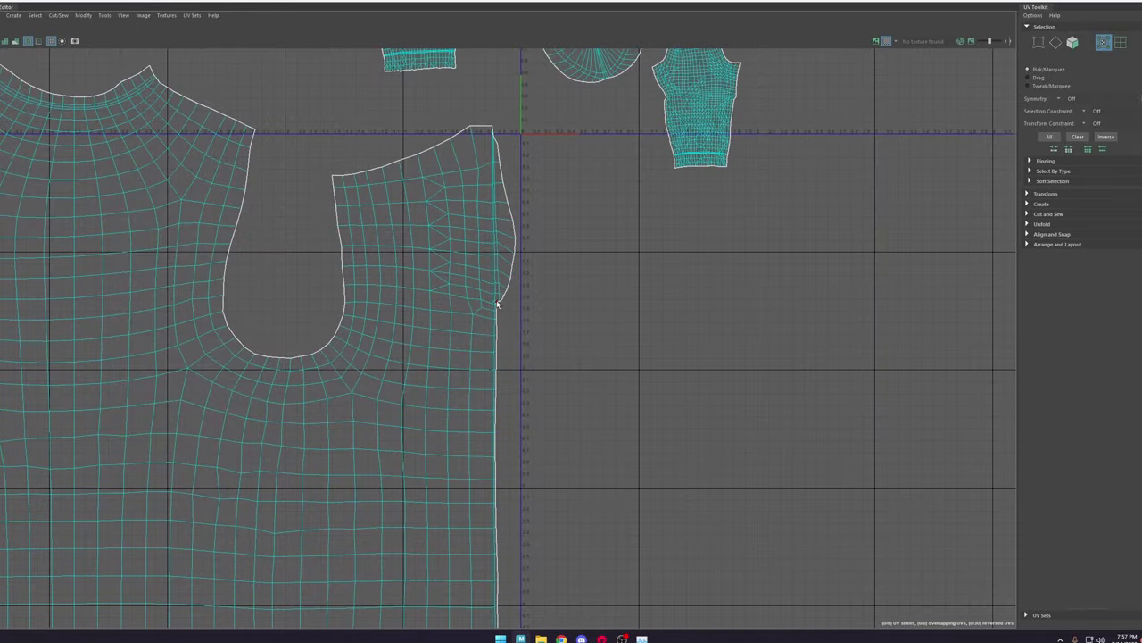
pyautogui.scroll(9, 497, 302)
pyautogui.click(489, 302)
pyautogui.scroll(-7, 494, 379)
pyautogui.keyDown('alt'); pyautogui.moveTo(504, 518); pyautogui.dragTo(518, 64, button='middle'); pyautogui.keyUp('alt')
pyautogui.keyDown('alt'); pyautogui.moveTo(551, 538); pyautogui.dragTo(572, 99, button='middle'); pyautogui.keyUp('alt')
pyautogui.scroll(4, 534, 267)
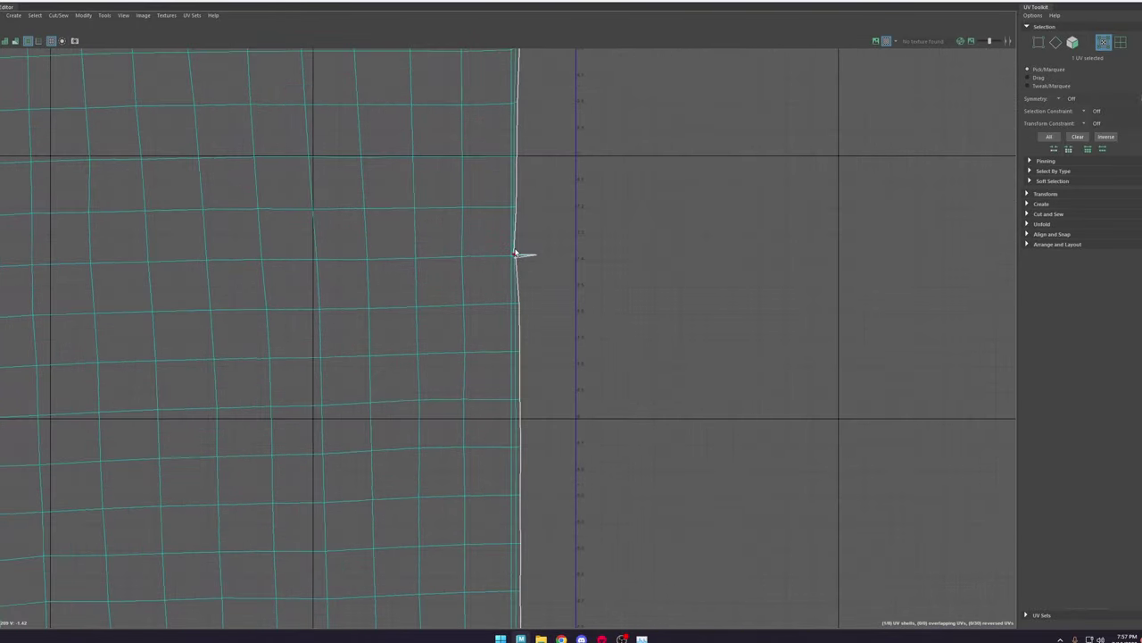
pyautogui.scroll(4, 515, 254)
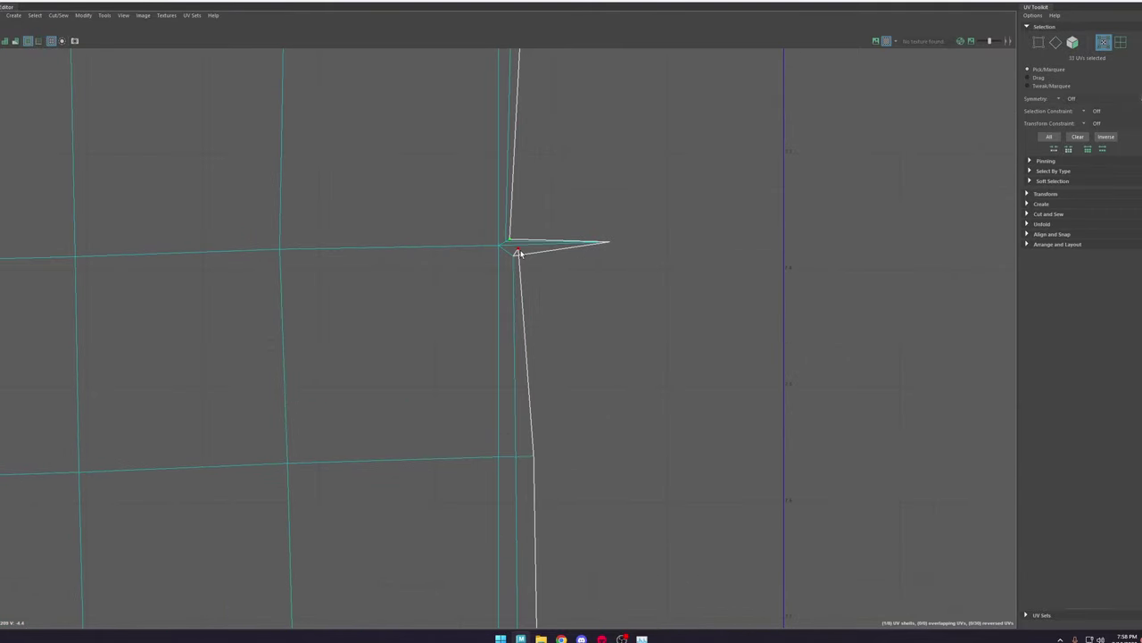
pyautogui.keyDown('shift'); pyautogui.click(520, 254); pyautogui.keyUp('shift')
pyautogui.scroll(-9, 529, 340)
pyautogui.keyDown('alt'); pyautogui.moveTo(553, 507); pyautogui.dragTo(555, 280, button='middle'); pyautogui.keyUp('alt')
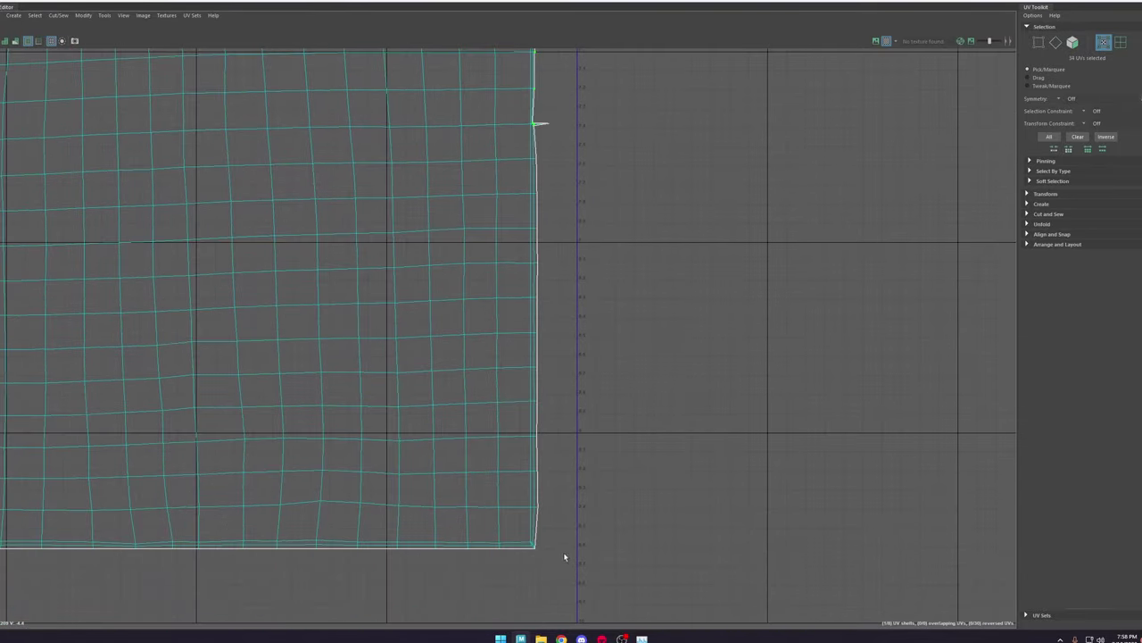
pyautogui.scroll(-5, 535, 550)
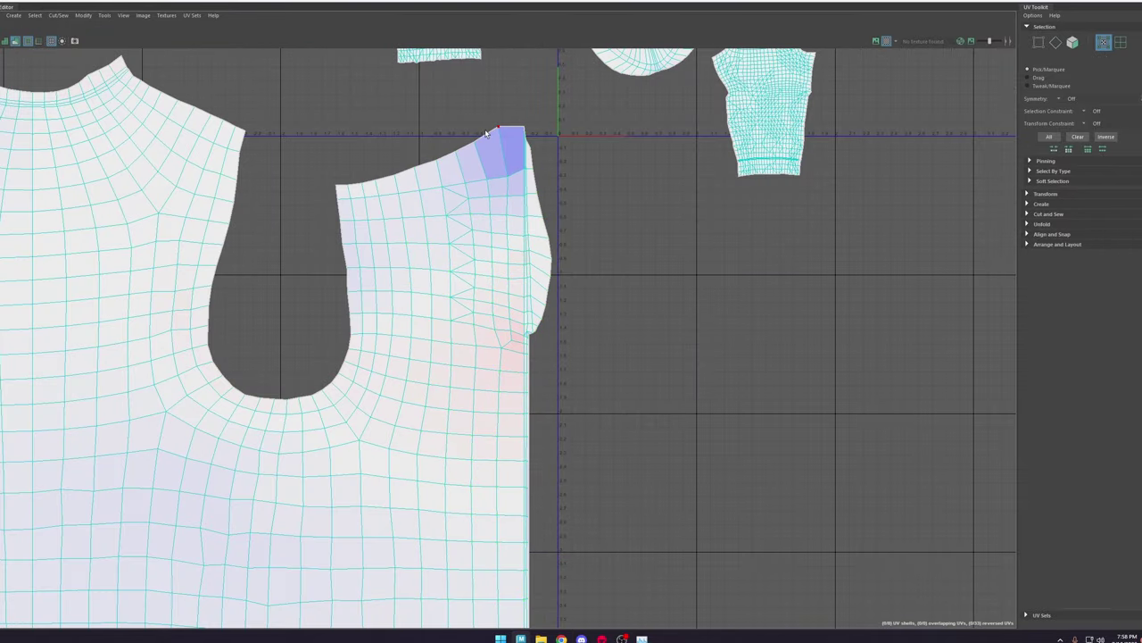
pyautogui.scroll(5, 541, 337)
# Step: Flatten the armhole seam UVs onto one vertical line and straighten the shoulder's top row
pyautogui.click(510, 351)
pyautogui.scroll(-3, 497, 320)
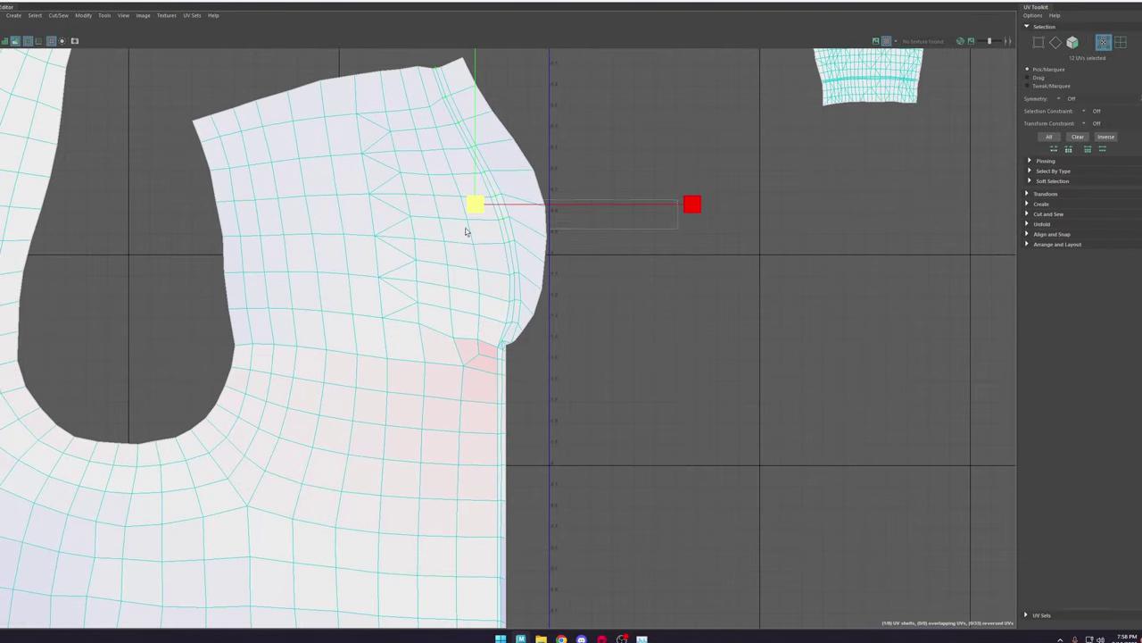
pyautogui.press('w')
pyautogui.scroll(-1, 557, 324)
pyautogui.moveTo(700, 204); pyautogui.dragTo(234, 75)
pyautogui.scroll(2, 508, 362)
pyautogui.keyDown('shift'); pyautogui.moveTo(500, 319); pyautogui.dragTo(389, 321, button='right'); pyautogui.keyUp('shift')
pyautogui.scroll(-3, 443, 202)
pyautogui.press('e')
pyautogui.moveTo(365, 309); pyautogui.dragTo(385, 315)
pyautogui.press('w')
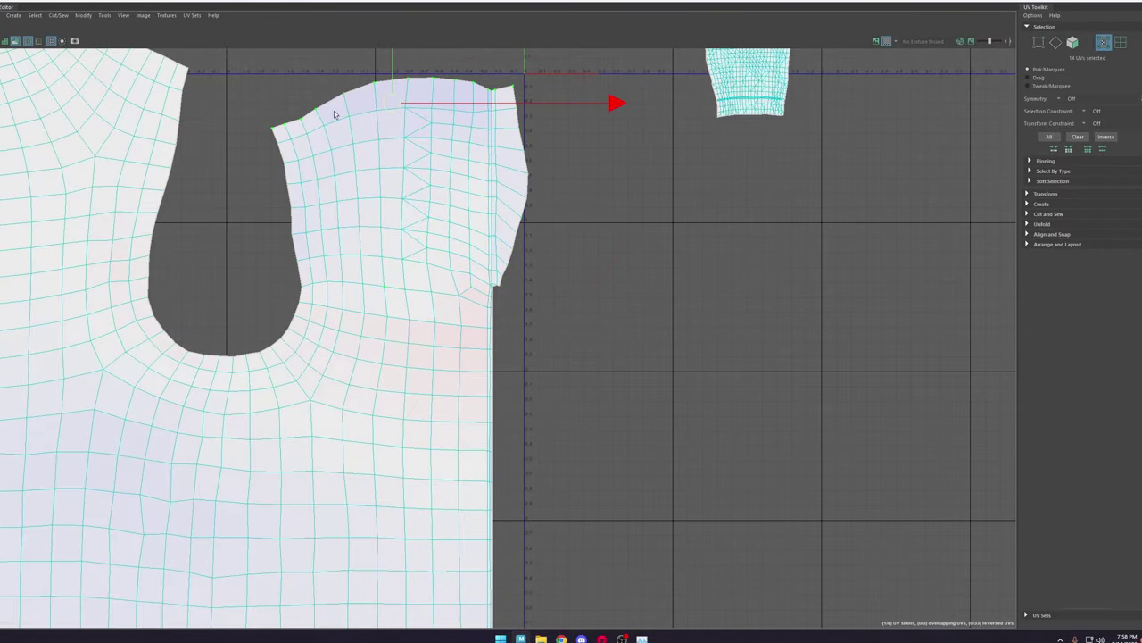
# Step: Unfold the sleeve shell, adjusting its corner and top-row UVs between passes
pyautogui.keyDown('shift'); pyautogui.moveTo(378, 208); pyautogui.dragTo(269, 205, button='right'); pyautogui.keyUp('shift')
pyautogui.scroll(-2, 395, 231)
pyautogui.click(324, 238)
pyautogui.keyDown('shift'); pyautogui.moveTo(511, 175); pyautogui.dragTo(403, 179, button='right'); pyautogui.keyUp('shift')
pyautogui.click(474, 143)
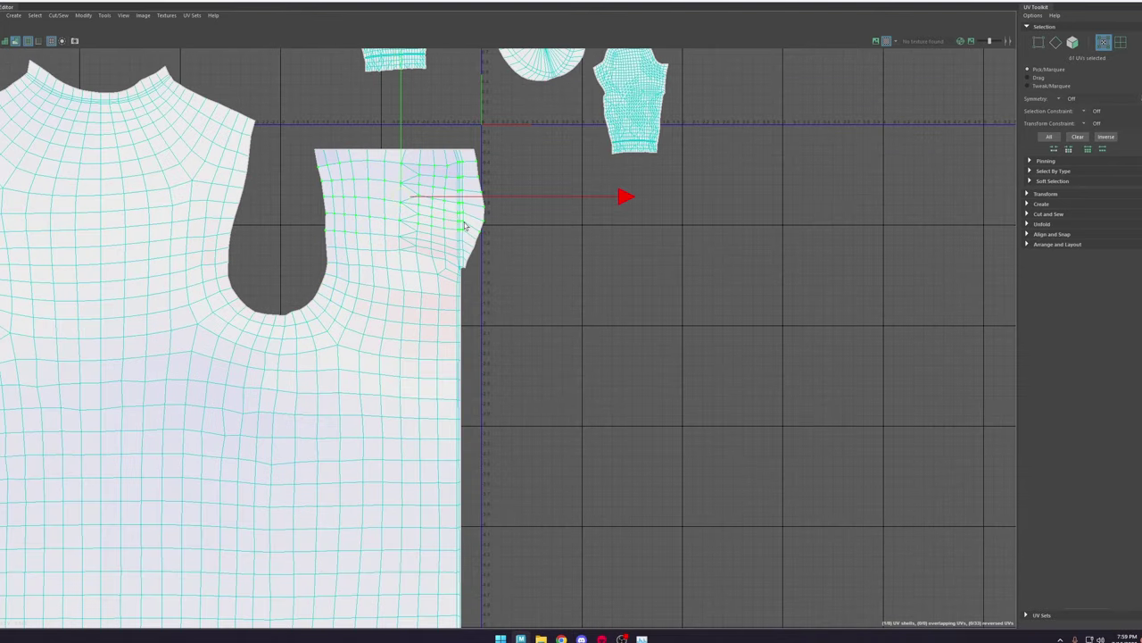
pyautogui.moveTo(470, 262); pyautogui.dragTo(452, 144)
pyautogui.keyDown('shift'); pyautogui.moveTo(462, 186); pyautogui.dragTo(473, 170, button='right'); pyautogui.keyUp('shift')
pyautogui.scroll(2, 464, 161)
pyautogui.click(458, 148)
pyautogui.moveTo(522, 312); pyautogui.dragTo(258, 159)
pyautogui.keyDown('shift'); pyautogui.moveTo(344, 235); pyautogui.dragTo(230, 207, button='right'); pyautogui.keyUp('shift')
pyautogui.scroll(-3, 418, 186)
# Step: Pull the stray spike UVs back flush with the shirt shell's right edge
pyautogui.keyDown('alt'); pyautogui.moveTo(418, 186); pyautogui.dragTo(644, 201, button='middle'); pyautogui.keyUp('alt')
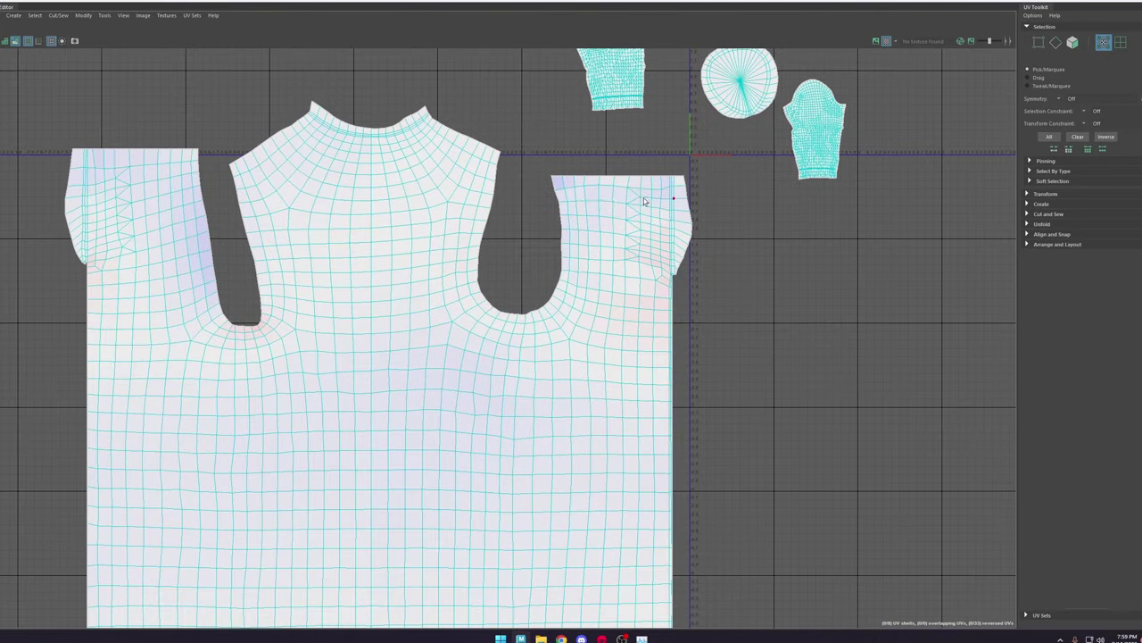
pyautogui.keyDown('alt'); pyautogui.moveTo(87, 208); pyautogui.dragTo(322, 205, button='middle'); pyautogui.keyUp('alt')
pyautogui.scroll(4, 320, 205)
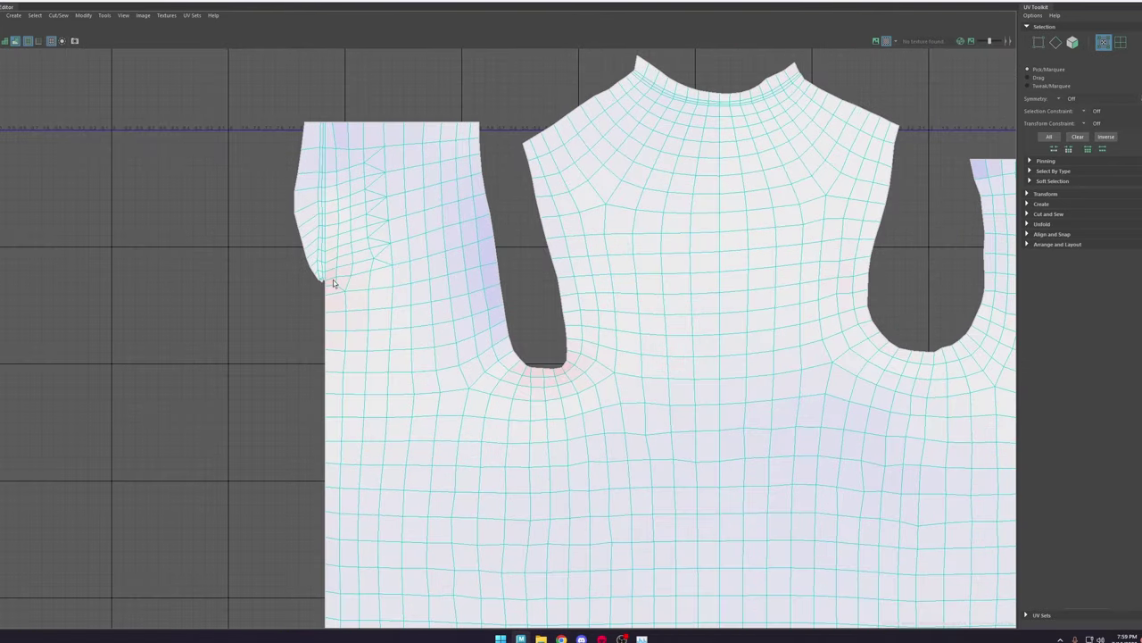
pyautogui.scroll(-1, 379, 132)
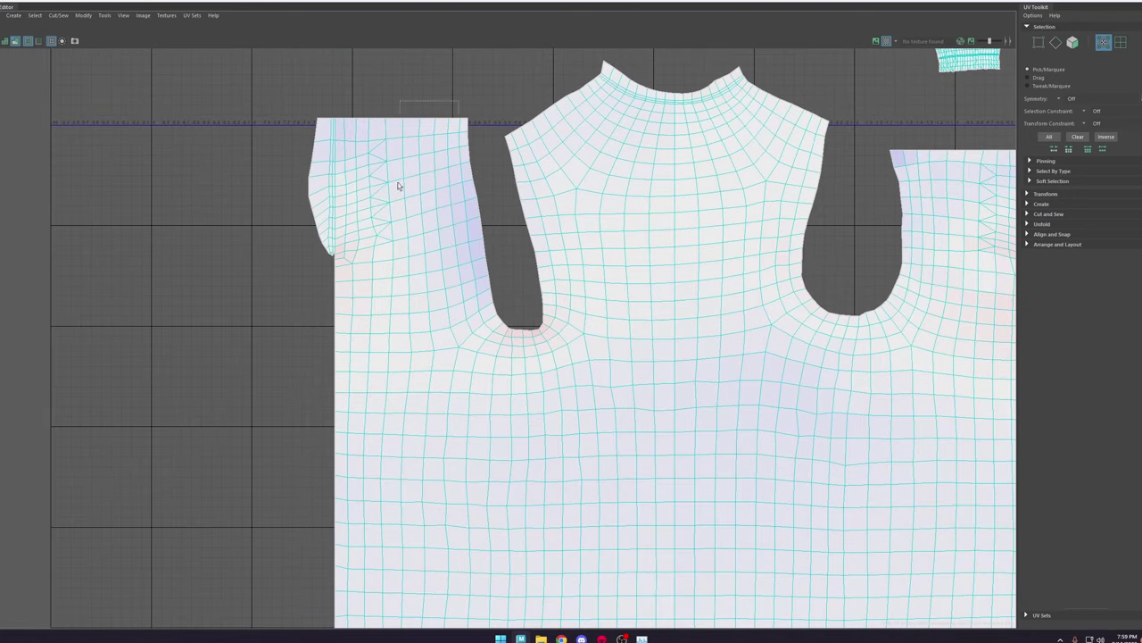
pyautogui.scroll(-3, 553, 236)
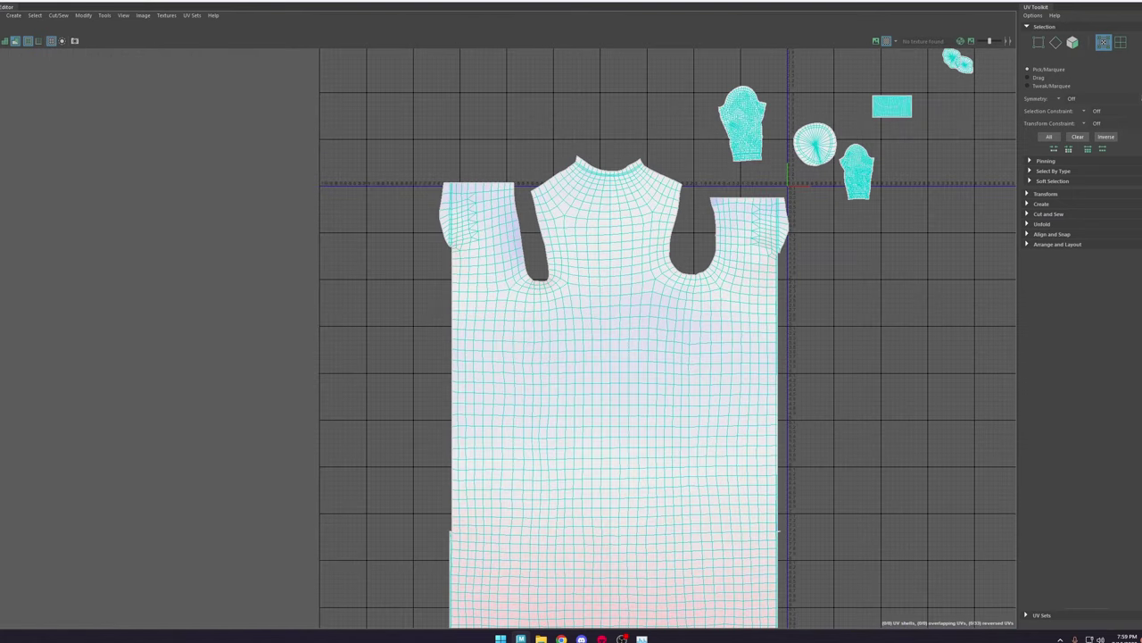
pyautogui.scroll(12, 795, 536)
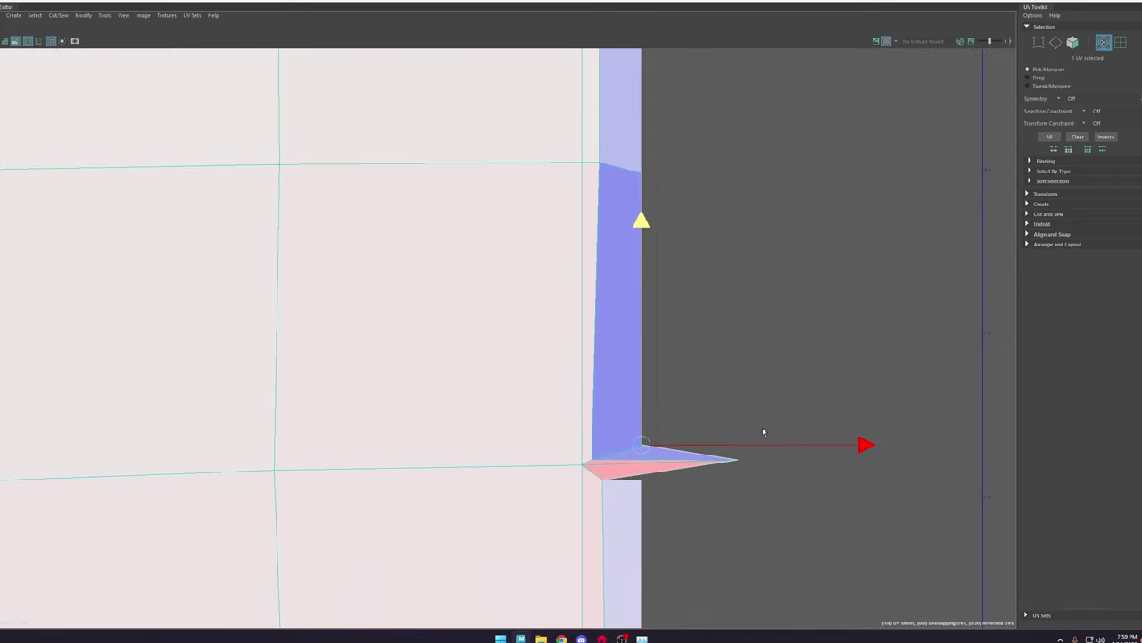
pyautogui.moveTo(593, 460); pyautogui.dragTo(680, 455)
pyautogui.scroll(-3, 642, 470)
pyautogui.click(704, 515)
# Step: Select the UV border along the shirt's right edge for scaling
pyautogui.click(641, 487)
pyautogui.scroll(-8, 670, 592)
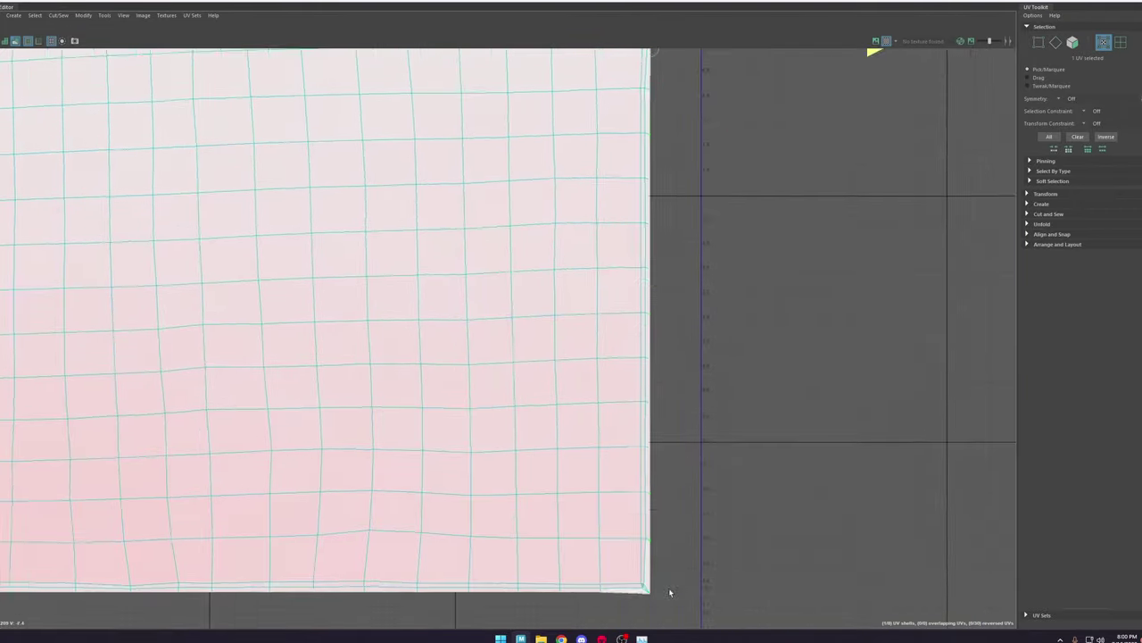
pyautogui.keyDown('shift'); pyautogui.doubleClick(656, 589); pyautogui.keyUp('shift')
pyautogui.scroll(-4, 561, 283)
pyautogui.keyDown('shift'); pyautogui.doubleClick(566, 263); pyautogui.keyUp('shift')
pyautogui.scroll(-7, 642, 357)
pyautogui.press('r')
pyautogui.scroll(-2, 662, 125)
pyautogui.scroll(9, 635, 89)
# Step: Select the first sleeve shell and rotate it slightly
pyautogui.doubleClick(523, 281)
pyautogui.press('e')
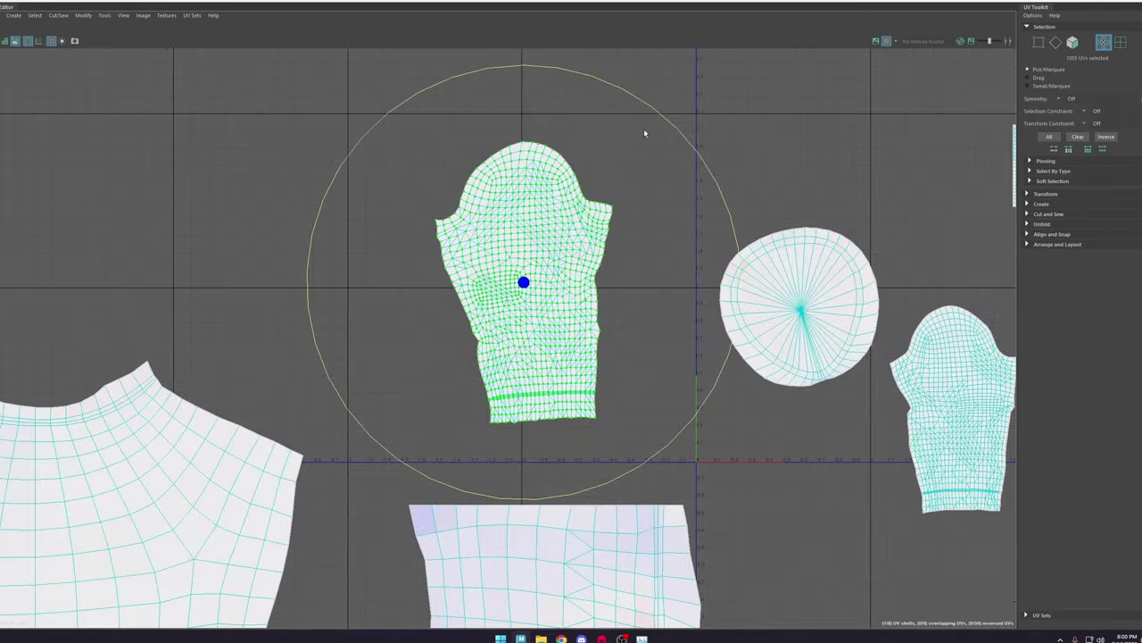
pyautogui.scroll(9, 589, 393)
pyautogui.press('w')
pyautogui.scroll(-9, 362, 402)
pyautogui.press('r')
pyautogui.click(182, 81)
pyautogui.scroll(9, 798, 509)
pyautogui.press('w')
# Step: Flatten the first sleeve's cuff UVs into a straight line
pyautogui.click(105, 479)
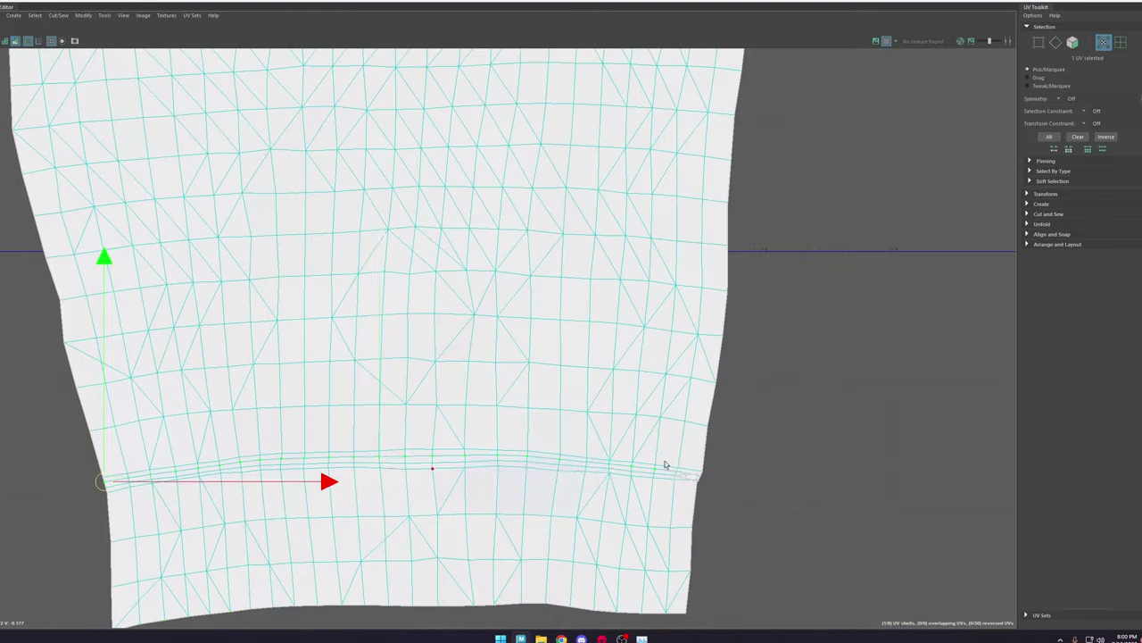
pyautogui.scroll(8, 671, 473)
pyautogui.moveTo(722, 446); pyautogui.dragTo(734, 408, button='right')
pyautogui.scroll(-9, 545, 445)
pyautogui.click(88, 456)
pyautogui.press('r')
pyautogui.scroll(4, 331, 421)
pyautogui.scroll(-10, 428, 428)
pyautogui.moveTo(528, 501); pyautogui.dragTo(316, 198)
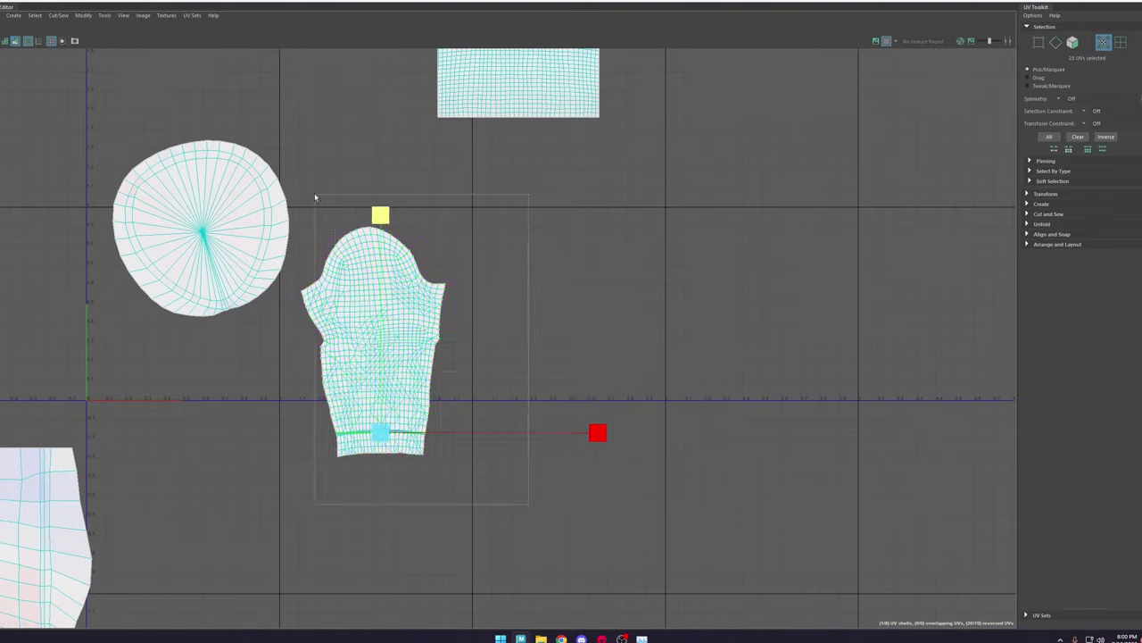
# Step: Straighten the first sleeve's left and right seams by scaling them flat
pyautogui.press('e')
pyautogui.scroll(6, 357, 286)
pyautogui.press('w')
pyautogui.click(302, 216)
pyautogui.keyDown('shift'); pyautogui.doubleClick(338, 567); pyautogui.keyUp('shift')
pyautogui.press('r')
pyautogui.moveTo(538, 391); pyautogui.dragTo(321, 391)
pyautogui.moveTo(495, 84); pyautogui.dragTo(283, 584)
# Step: Select the whole first sleeve and relax it into a taller arch shape
pyautogui.keyDown('shift'); pyautogui.moveTo(420, 294); pyautogui.dragTo(420, 319, button='right'); pyautogui.keyUp('shift')
pyautogui.keyDown('shift'); pyautogui.doubleClick(538, 564); pyautogui.keyUp('shift')
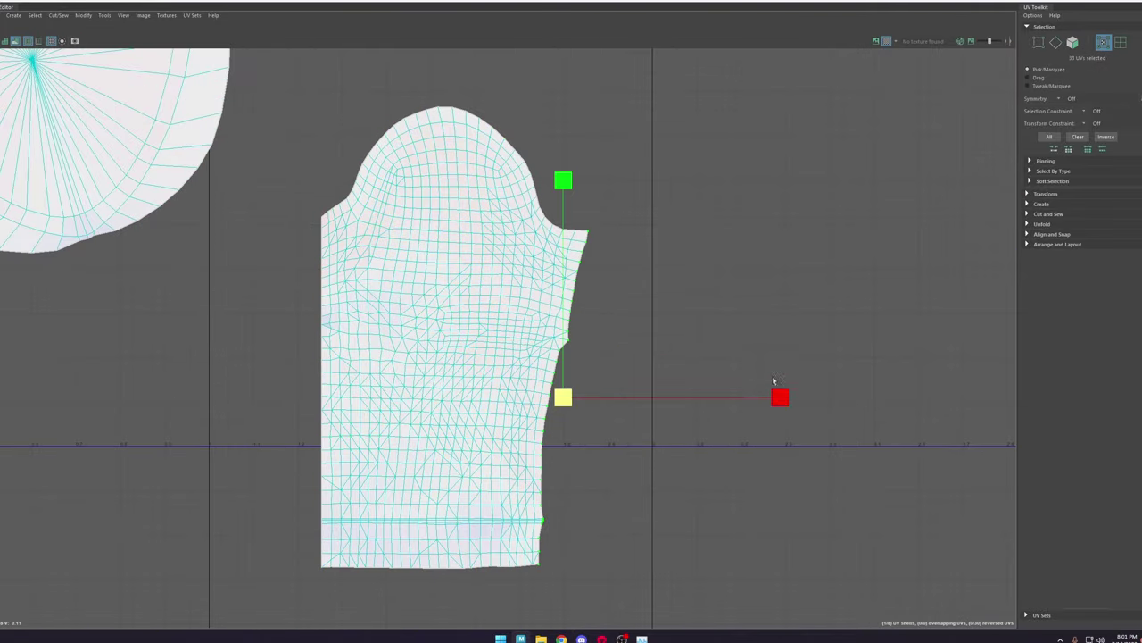
pyautogui.moveTo(779, 396); pyautogui.dragTo(564, 397)
pyautogui.moveTo(623, 82); pyautogui.dragTo(271, 561)
pyautogui.moveTo(309, 107); pyautogui.dragTo(307, 106)
pyautogui.keyDown('shift'); pyautogui.moveTo(421, 293); pyautogui.dragTo(420, 318, button='right'); pyautogui.keyUp('shift')
pyautogui.scroll(-1, 632, 216)
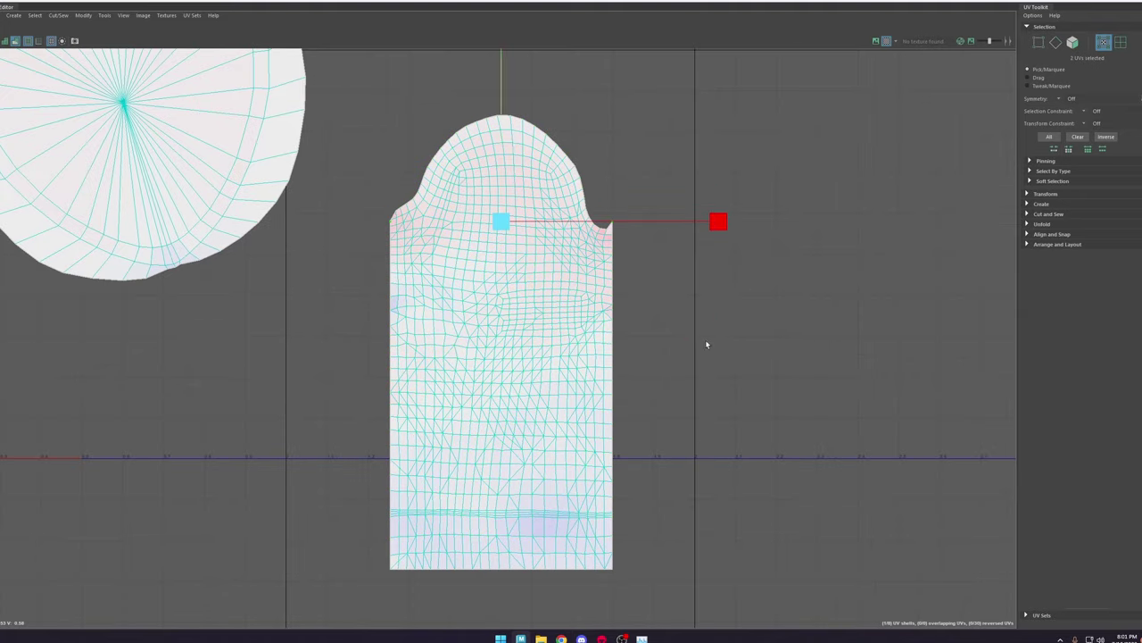
pyautogui.scroll(-5, 659, 310)
# Step: Move the second sleeve right and flatten its bottom edge and left seam
pyautogui.moveTo(65, 73); pyautogui.dragTo(248, 350)
pyautogui.press('w')
pyautogui.moveTo(155, 211); pyautogui.dragTo(702, 344)
pyautogui.press('r')
pyautogui.moveTo(691, 258); pyautogui.dragTo(690, 473)
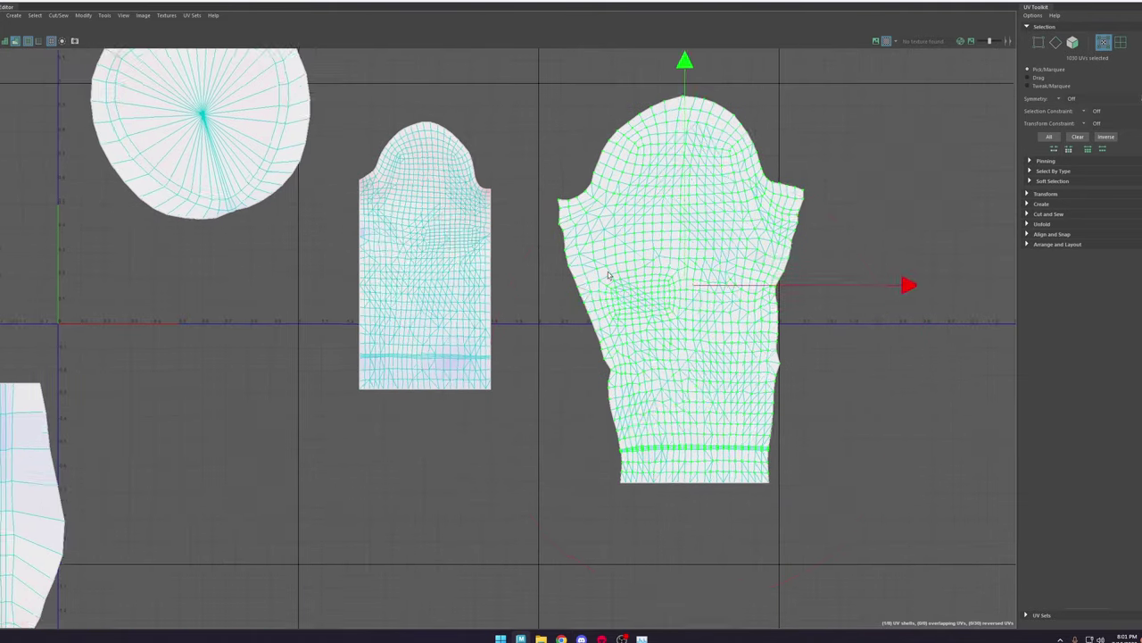
# Step: Straighten the second sleeve's right seam and relax the whole shell
pyautogui.moveTo(806, 350); pyautogui.dragTo(588, 350)
pyautogui.moveTo(538, 60); pyautogui.dragTo(846, 547)
pyautogui.keyDown('shift'); pyautogui.moveTo(695, 294); pyautogui.dragTo(695, 318, button='right'); pyautogui.keyUp('shift')
pyautogui.click(828, 182)
pyautogui.keyDown('shift'); pyautogui.doubleClick(770, 509); pyautogui.keyUp('shift')
pyautogui.moveTo(1016, 348); pyautogui.dragTo(800, 348)
pyautogui.moveTo(537, 60); pyautogui.dragTo(846, 546)
pyautogui.keyDown('shift'); pyautogui.moveTo(696, 294); pyautogui.dragTo(695, 319, button='right'); pyautogui.keyUp('shift')
pyautogui.scroll(-9, 517, 301)
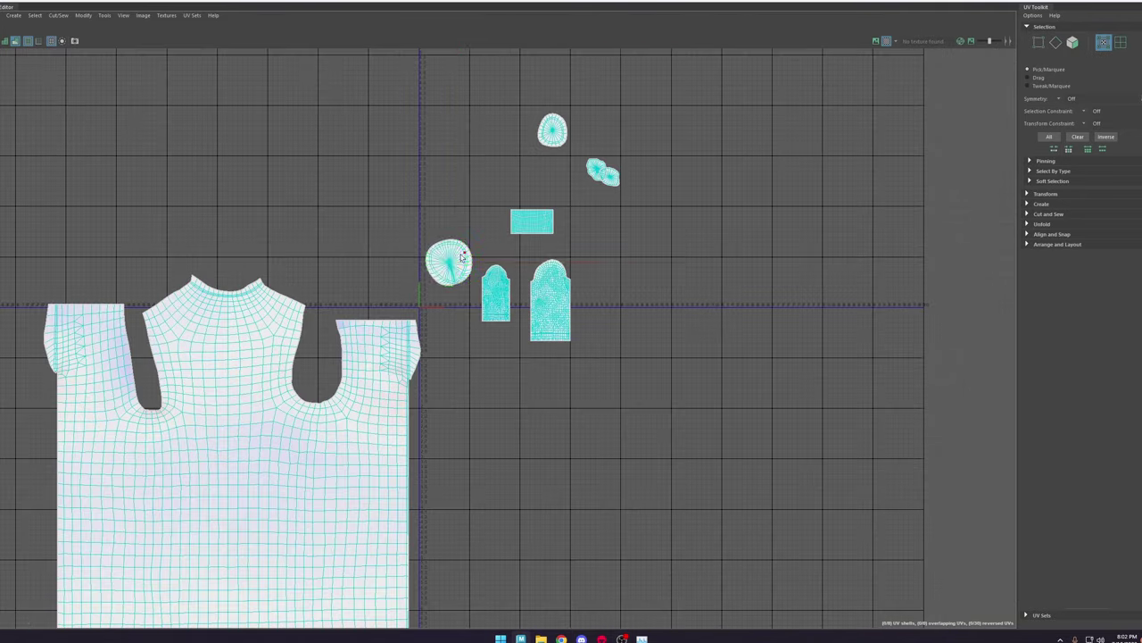
# Step: Select every UV shell and lay them all out inside the 0-1 square
pyautogui.scroll(-8, 538, 283)
pyautogui.moveTo(660, 132); pyautogui.dragTo(176, 529)
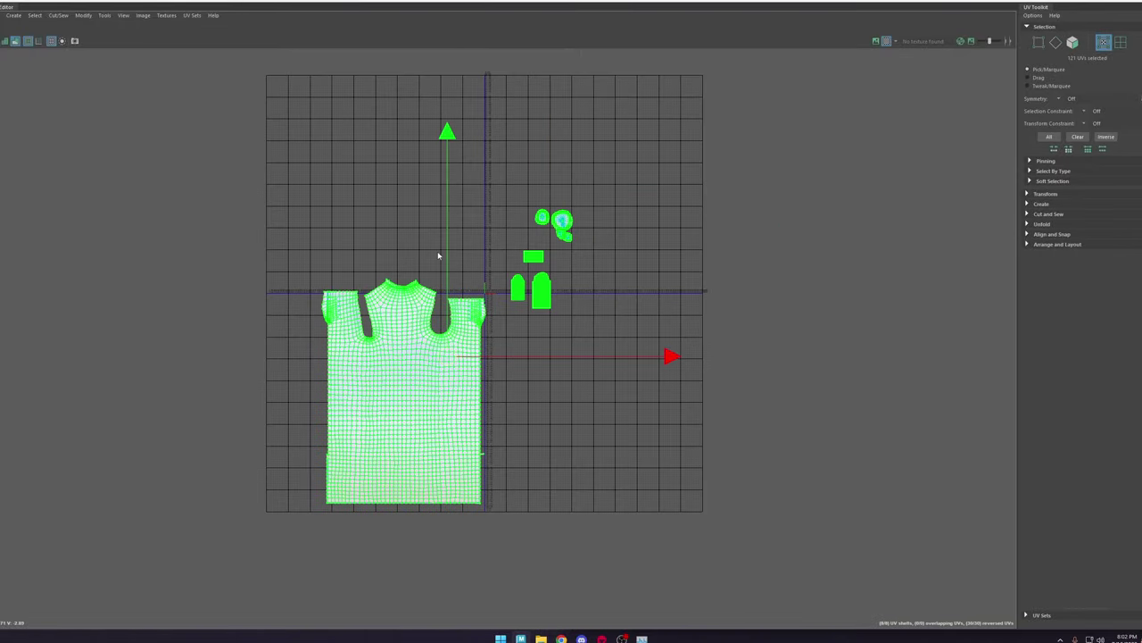
pyautogui.keyDown('shift'); pyautogui.moveTo(367, 284); pyautogui.dragTo(362, 285, button='right'); pyautogui.keyUp('shift')
# Step: Move the two middle shells and small round shells right, then undo the move
pyautogui.scroll(8, 508, 283)
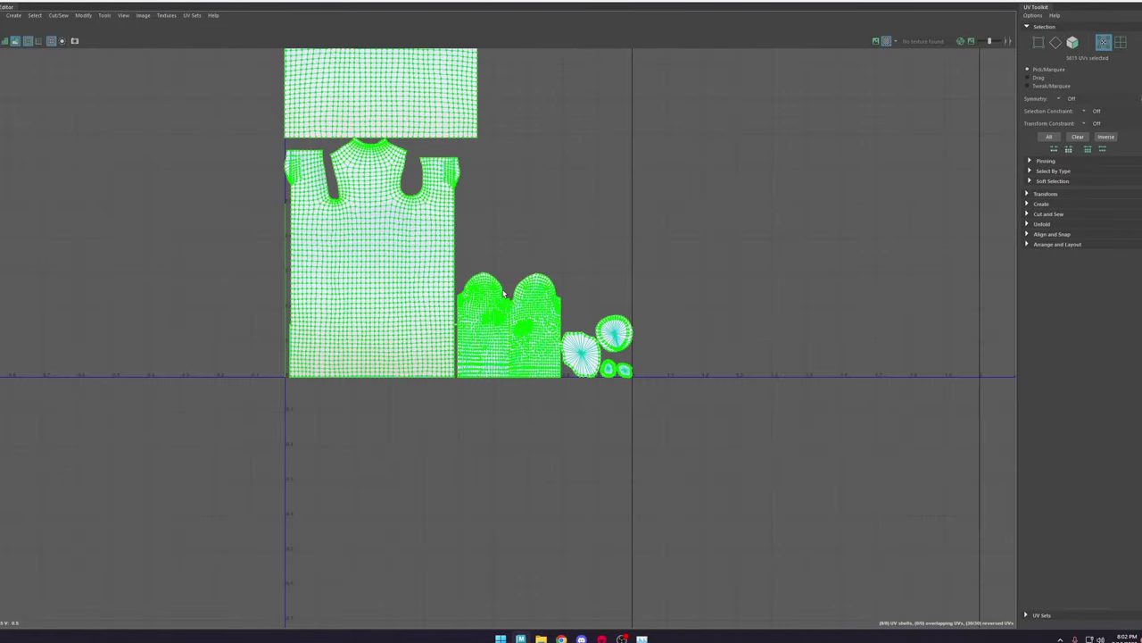
pyautogui.doubleClick(485, 296)
pyautogui.keyDown('shift'); pyautogui.doubleClick(527, 339); pyautogui.keyUp('shift')
pyautogui.keyDown('shift'); pyautogui.moveTo(643, 406); pyautogui.dragTo(556, 267); pyautogui.keyUp('shift')
pyautogui.scroll(-4, 559, 299)
pyautogui.moveTo(549, 317); pyautogui.dragTo(809, 261)
pyautogui.hotkey('ctrl', 'z')
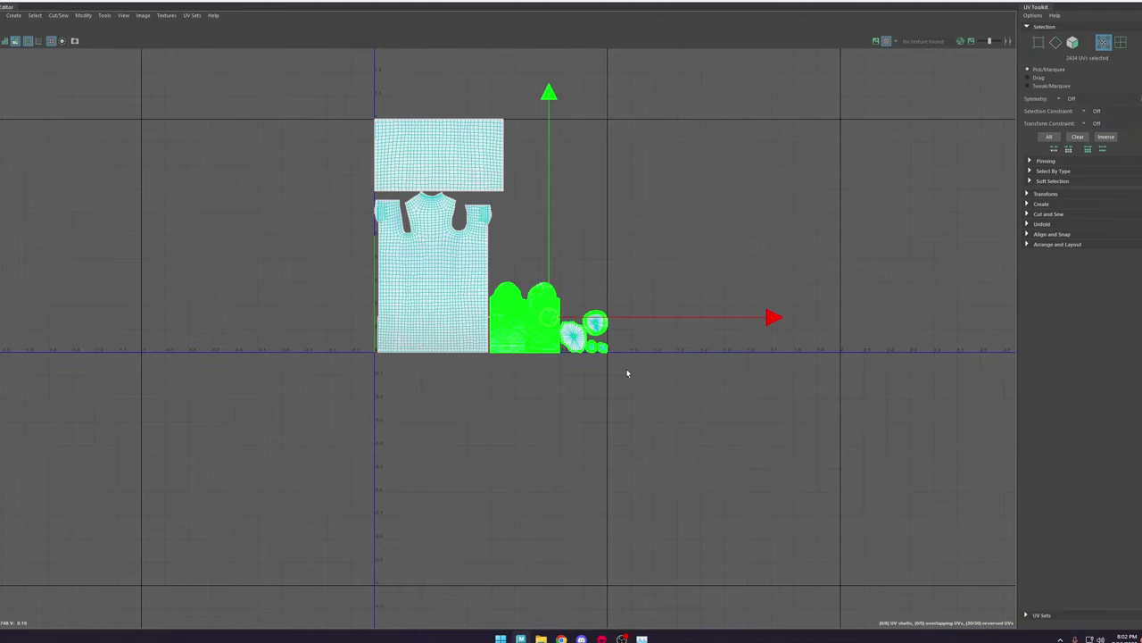
# Step: Move both sleeve shells plus the oval and large round shells right and down
pyautogui.moveTo(737, 452); pyautogui.dragTo(489, 259)
pyautogui.scroll(4, 516, 298)
pyautogui.scroll(1, 515, 323)
pyautogui.doubleClick(515, 347)
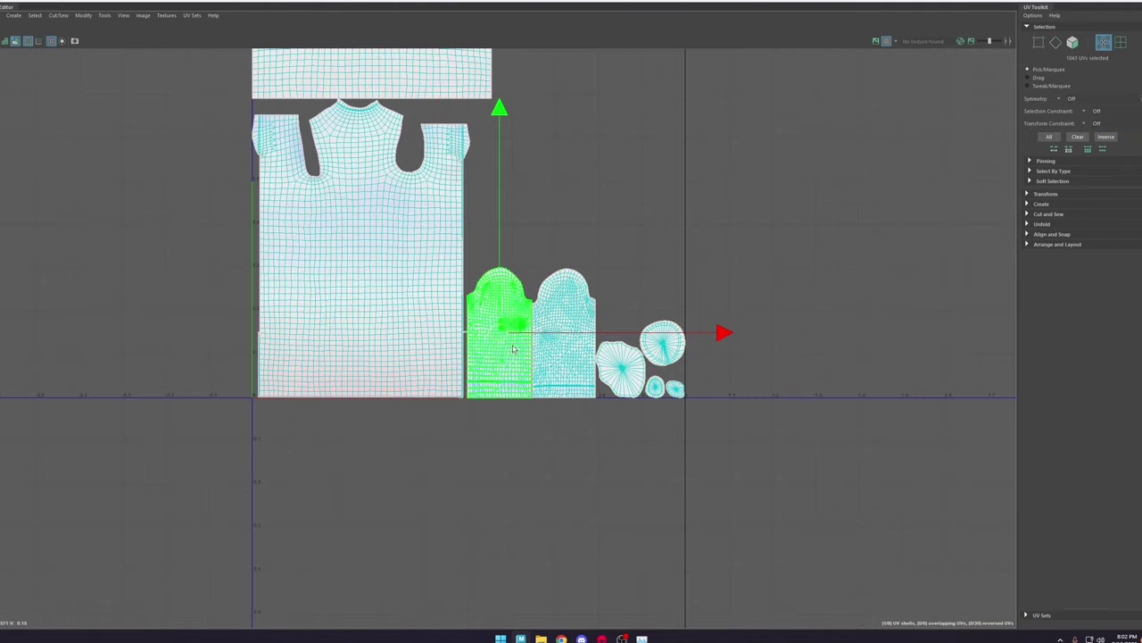
pyautogui.keyDown('shift'); pyautogui.doubleClick(572, 390); pyautogui.keyUp('shift')
pyautogui.keyDown('shift'); pyautogui.doubleClick(632, 391); pyautogui.keyUp('shift')
pyautogui.keyDown('shift'); pyautogui.doubleClick(669, 357); pyautogui.keyUp('shift')
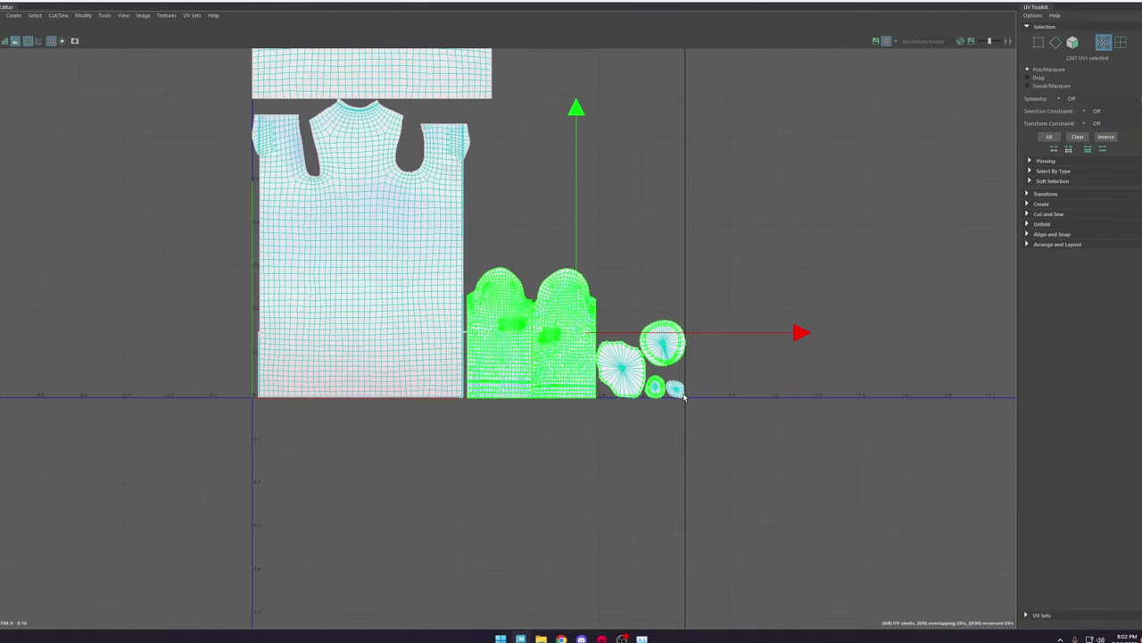
pyautogui.moveTo(580, 336); pyautogui.dragTo(858, 444)
# Step: Move the rectangular waistband shell far to the right
pyautogui.scroll(-3, 599, 274)
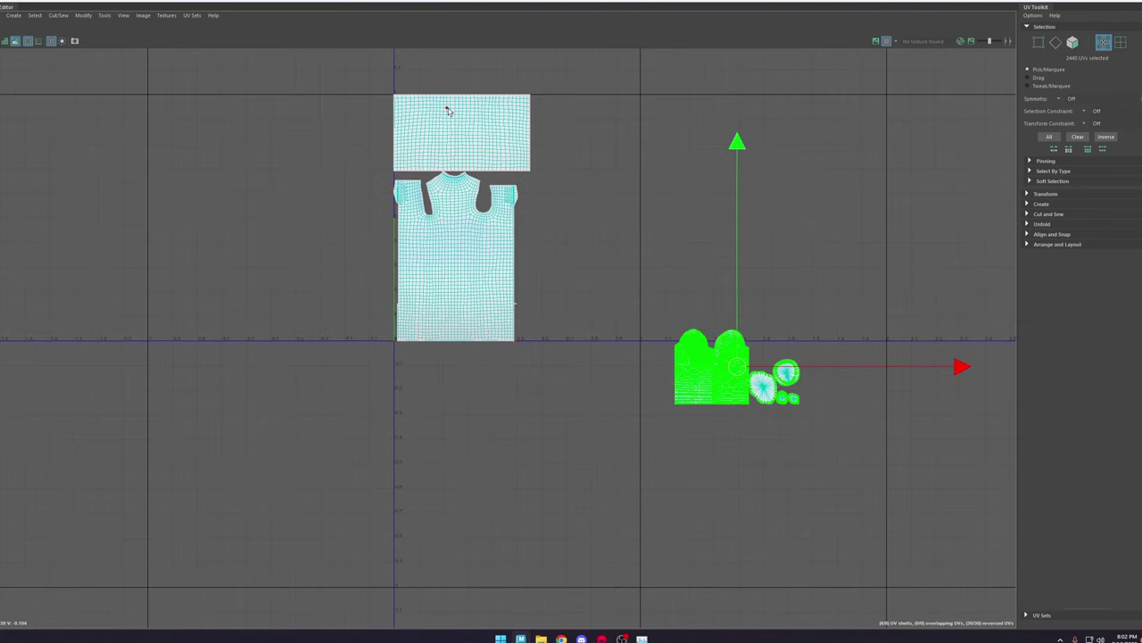
pyautogui.doubleClick(444, 113)
pyautogui.moveTo(453, 130); pyautogui.dragTo(978, 166)
# Step: Select the shirt shell and both sleeve shells, and expand the Transform settings
pyautogui.moveTo(637, 101); pyautogui.dragTo(251, 385)
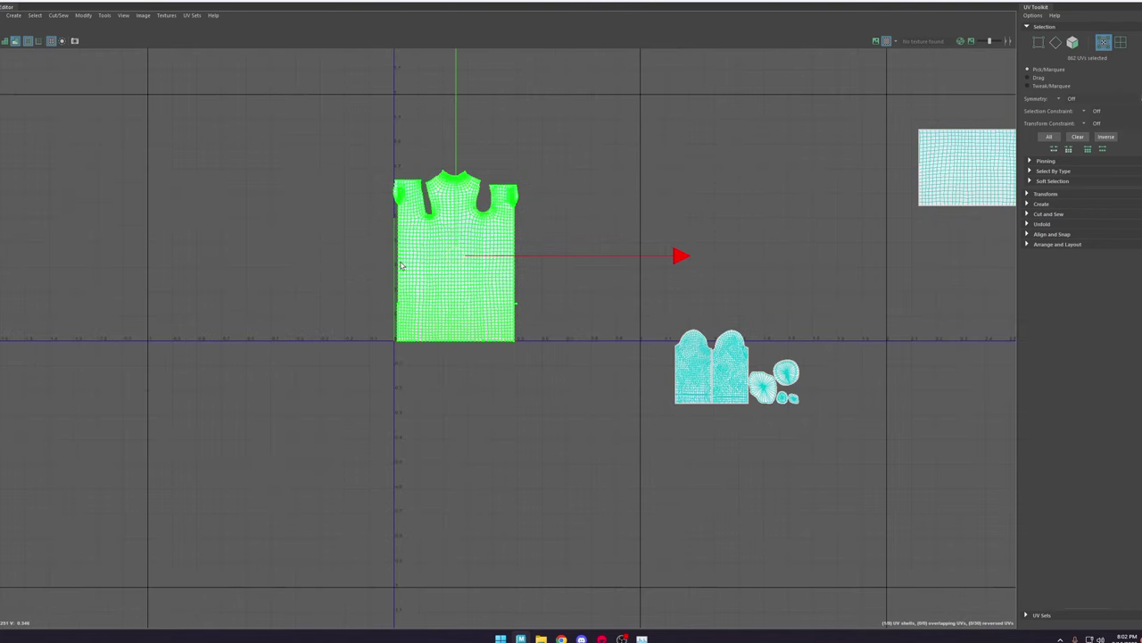
pyautogui.scroll(1, 441, 250)
pyautogui.keyDown('shift'); pyautogui.doubleClick(725, 392); pyautogui.keyUp('shift')
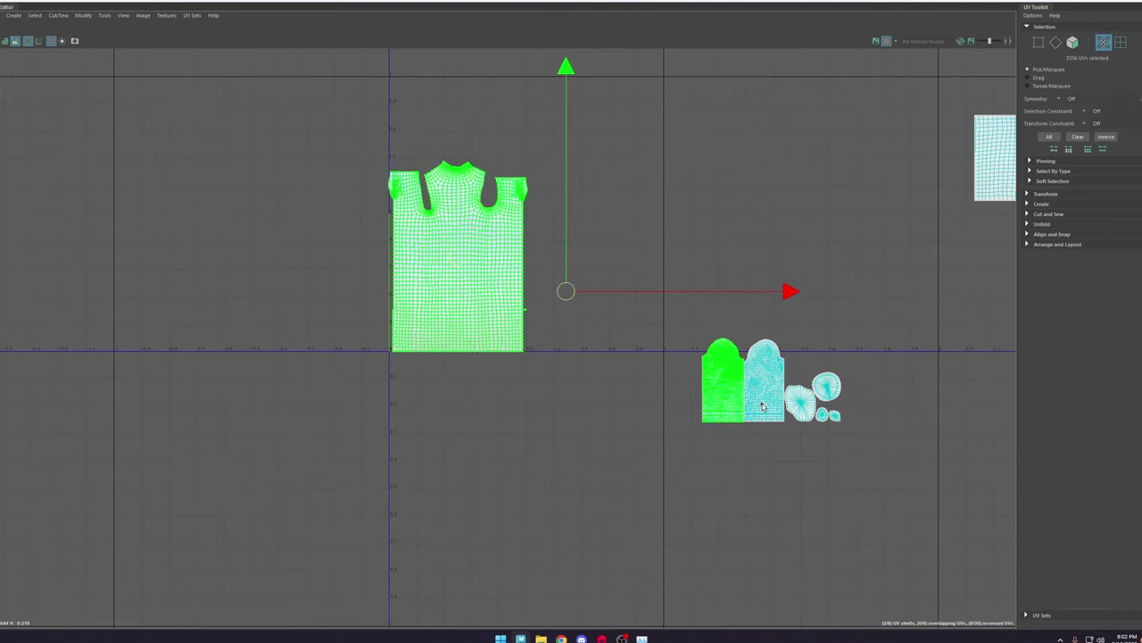
pyautogui.keyDown('shift'); pyautogui.doubleClick(761, 404); pyautogui.keyUp('shift')
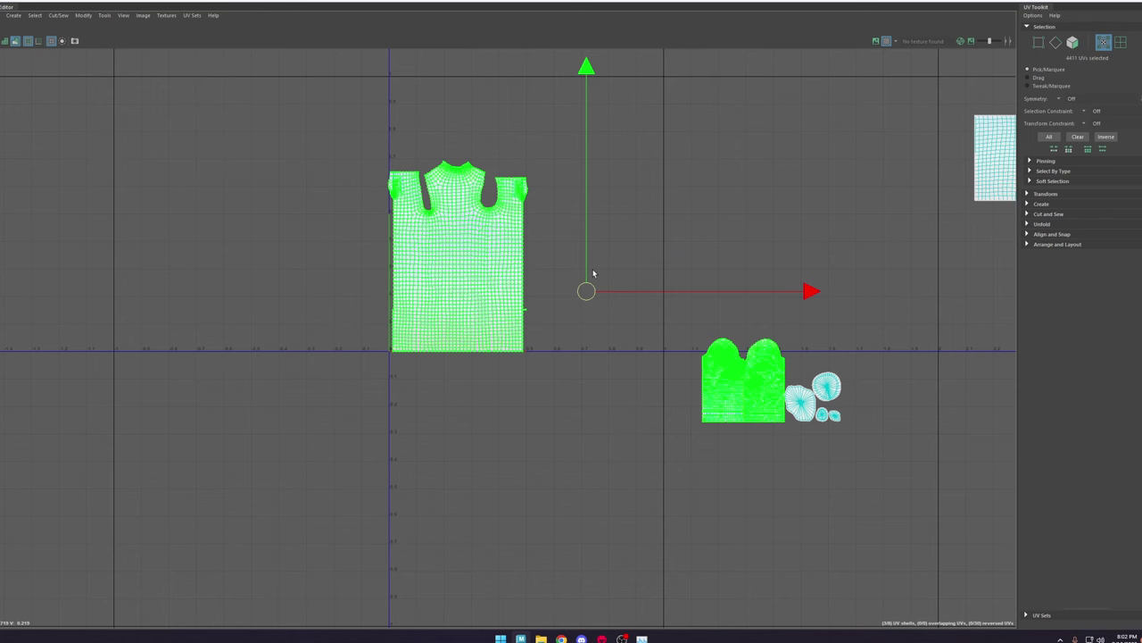
pyautogui.click(1046, 194)
# Step: Apply texel density to the selected shells, then undo it
pyautogui.click(1128, 461)
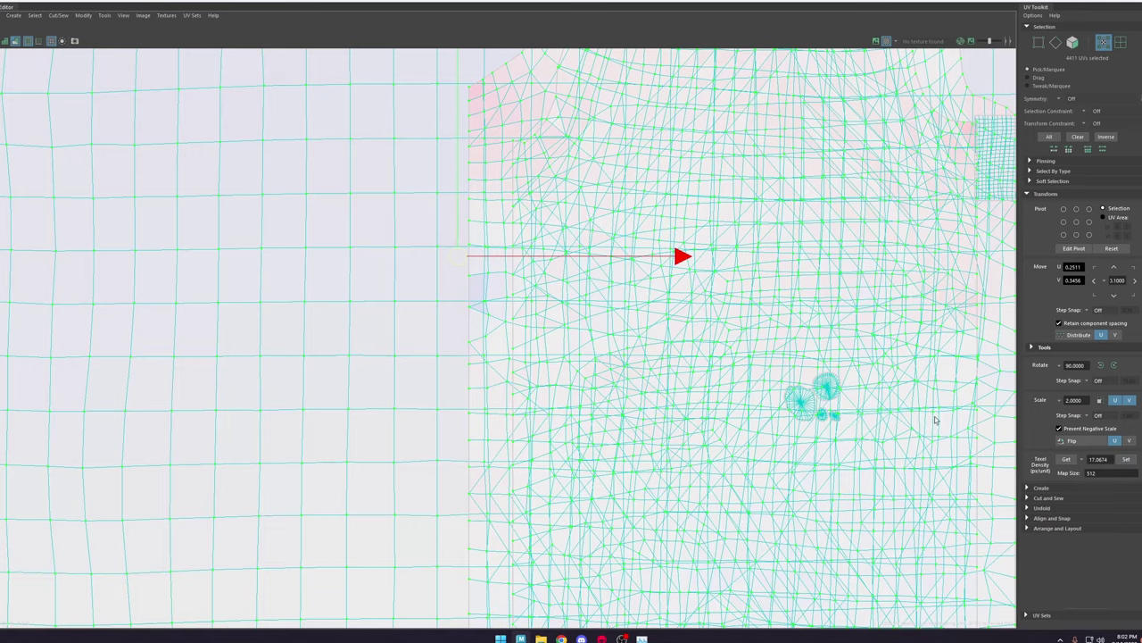
pyautogui.scroll(-5, 546, 308)
pyautogui.hotkey('ctrl', 'z')
# Step: Select the shirt and heart-shaped shells and move the pivot to the bottom-left corner
pyautogui.doubleClick(512, 304)
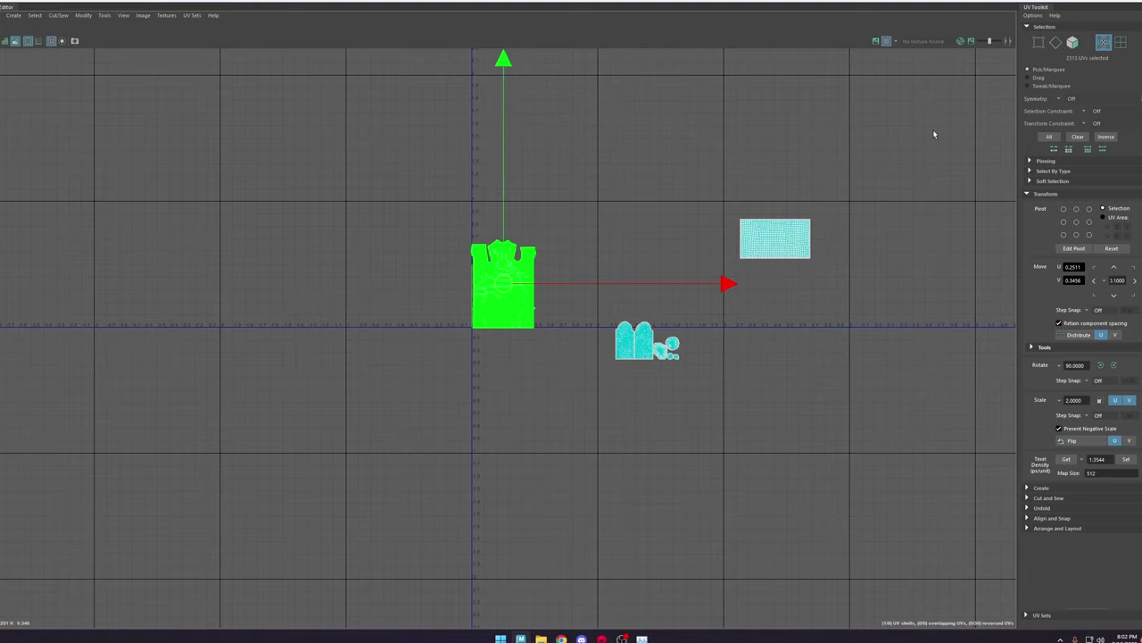
pyautogui.moveTo(934, 132); pyautogui.dragTo(232, 404)
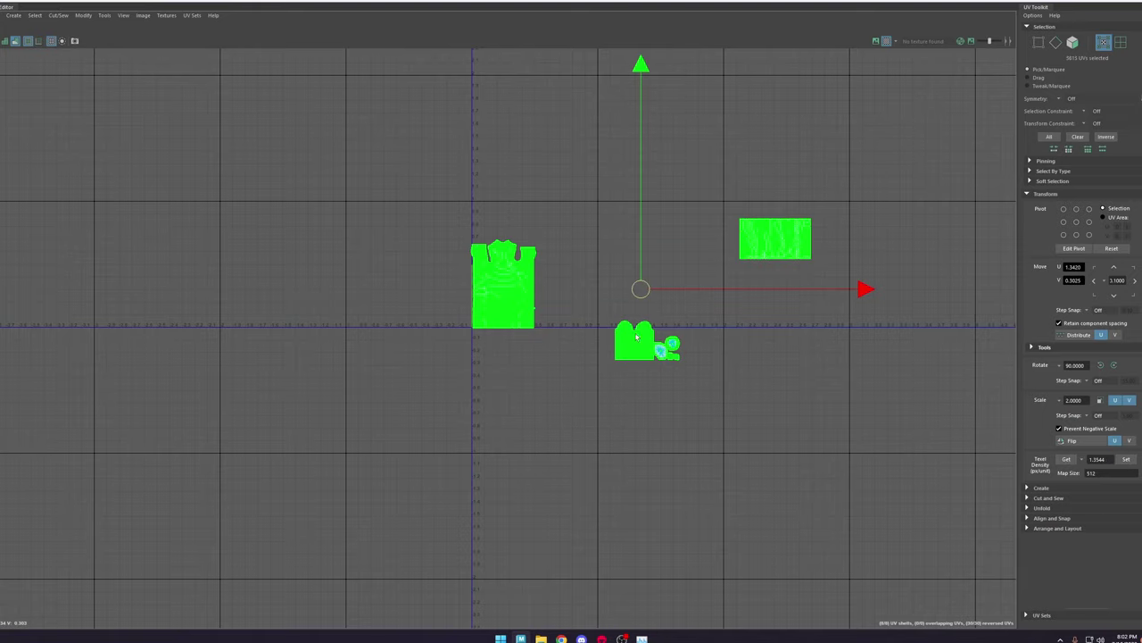
pyautogui.scroll(2, 561, 311)
pyautogui.doubleClick(480, 286)
pyautogui.keyDown('shift'); pyautogui.doubleClick(653, 356); pyautogui.keyUp('shift')
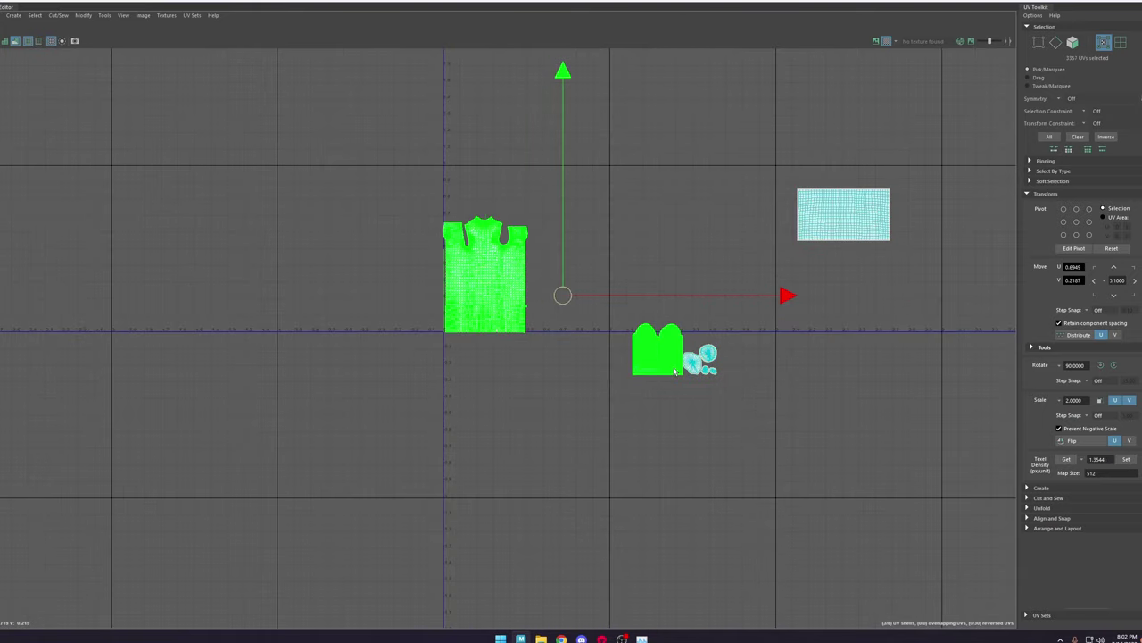
pyautogui.scroll(2, 570, 295)
pyautogui.moveTo(560, 297); pyautogui.dragTo(523, 344)
# Step: Place the lobe shell beside the shirt shell and stack the arch shell above it
pyautogui.press('r')
pyautogui.press('w')
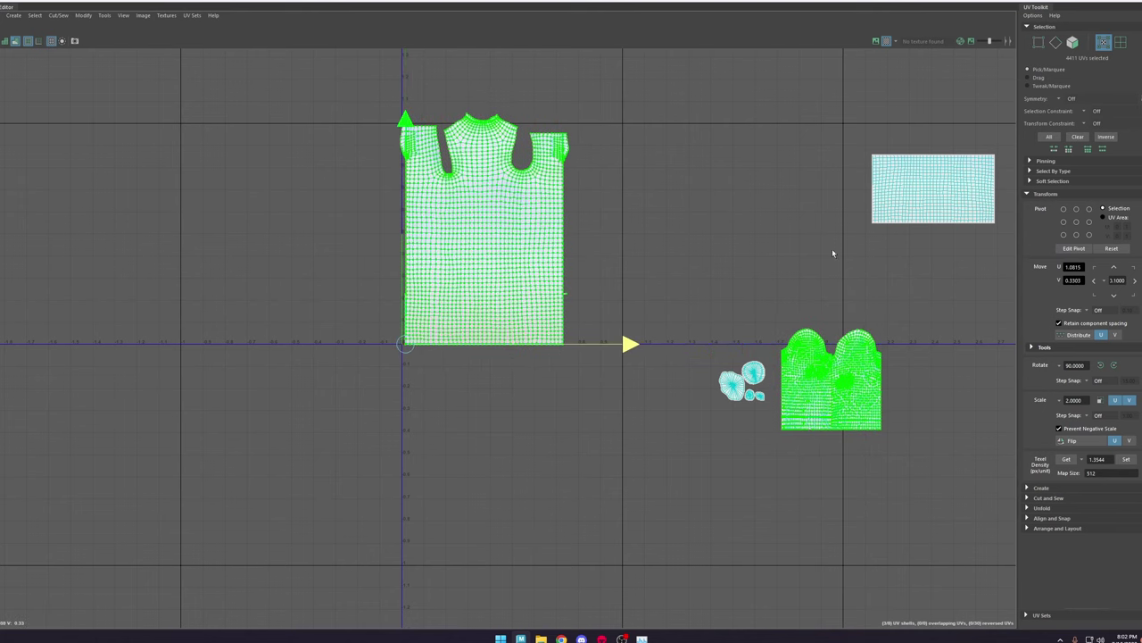
pyautogui.click(867, 407)
pyautogui.moveTo(859, 382); pyautogui.dragTo(598, 294)
pyautogui.click(808, 382)
pyautogui.moveTo(807, 382); pyautogui.dragTo(598, 188)
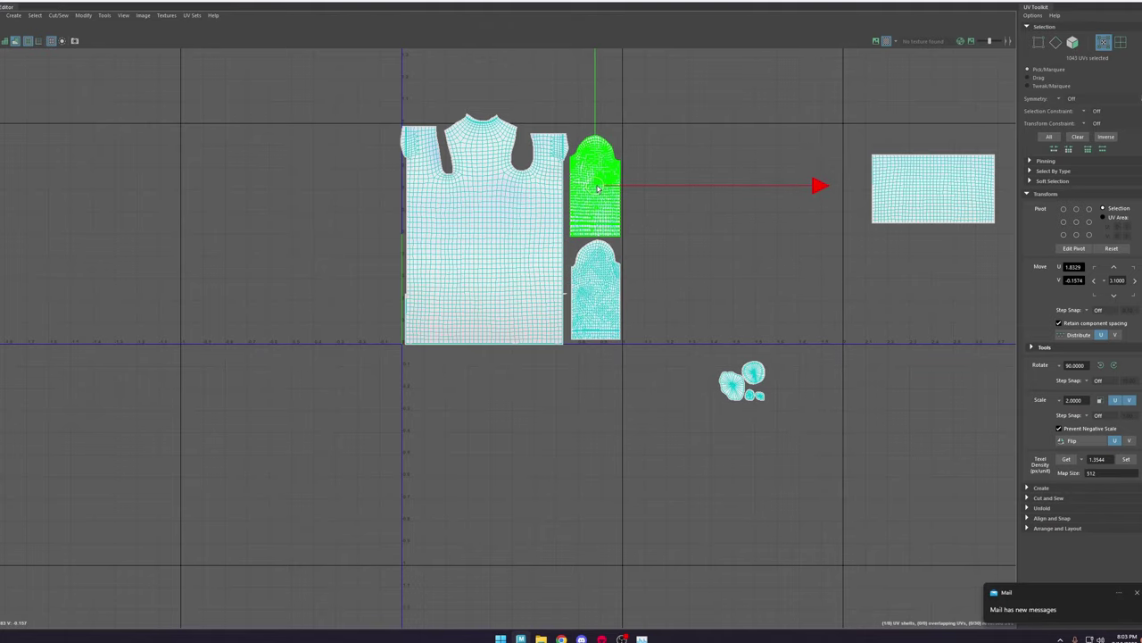
# Step: Dismiss the mail notification and nudge the upper sleeve shell slightly down-right
pyautogui.click(1137, 594)
pyautogui.scroll(7, 522, 152)
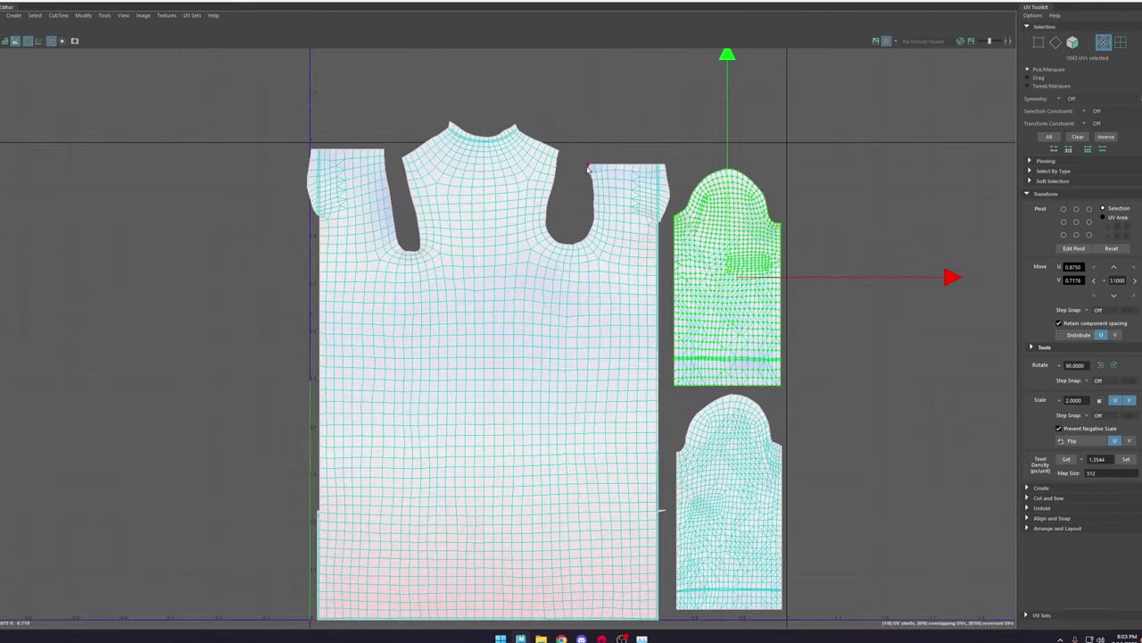
pyautogui.scroll(-2, 593, 200)
pyautogui.moveTo(700, 267); pyautogui.dragTo(702, 271)
# Step: Raise the whole robe body shell slightly
pyautogui.doubleClick(508, 312)
pyautogui.moveTo(505, 280); pyautogui.dragTo(506, 276, button='middle')
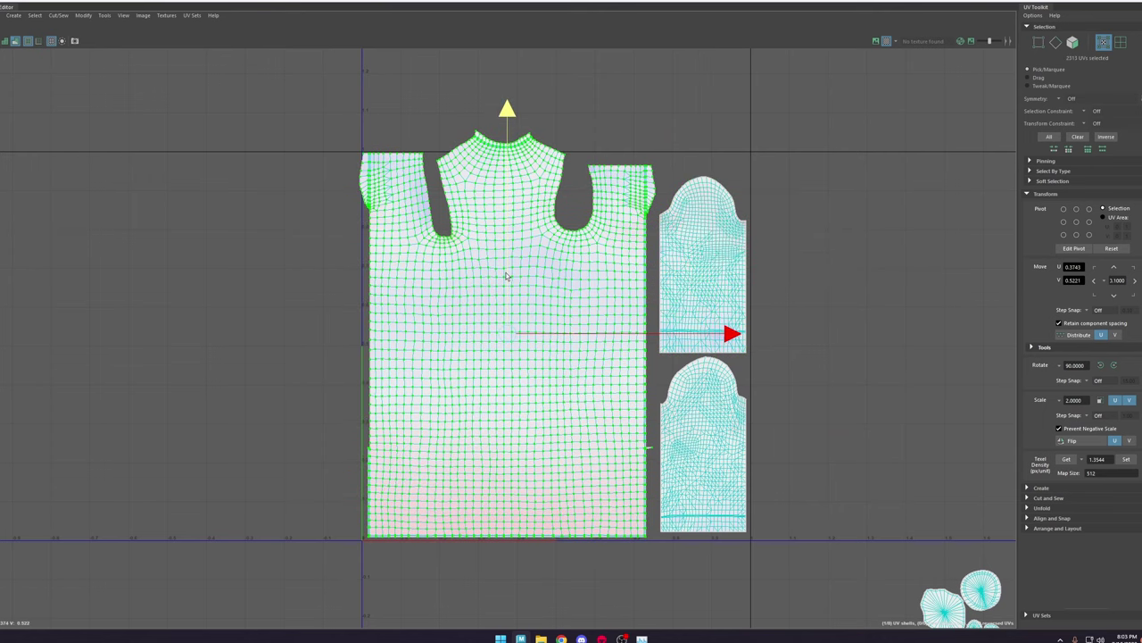
pyautogui.scroll(1, 350, 137)
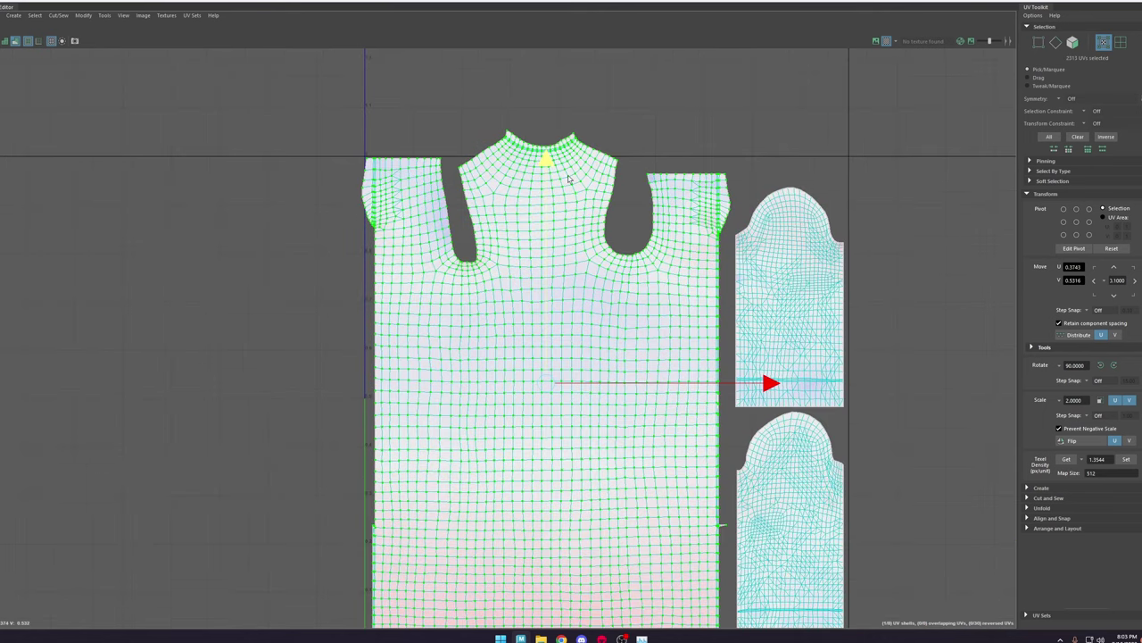
# Step: Scale the curved neckline UVs flat into a straight line and raise them slightly
pyautogui.click(509, 132)
pyautogui.scroll(1, 573, 138)
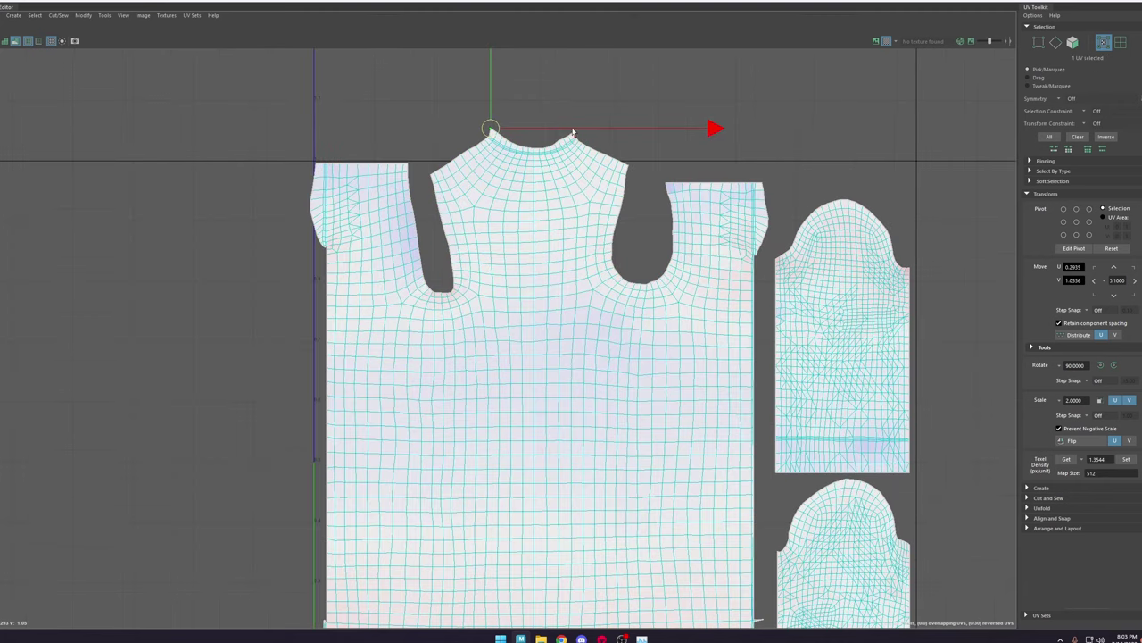
pyautogui.keyDown('shift'); pyautogui.doubleClick(572, 136); pyautogui.keyUp('shift')
pyautogui.press('r')
pyautogui.moveTo(532, 81); pyautogui.dragTo(538, 485)
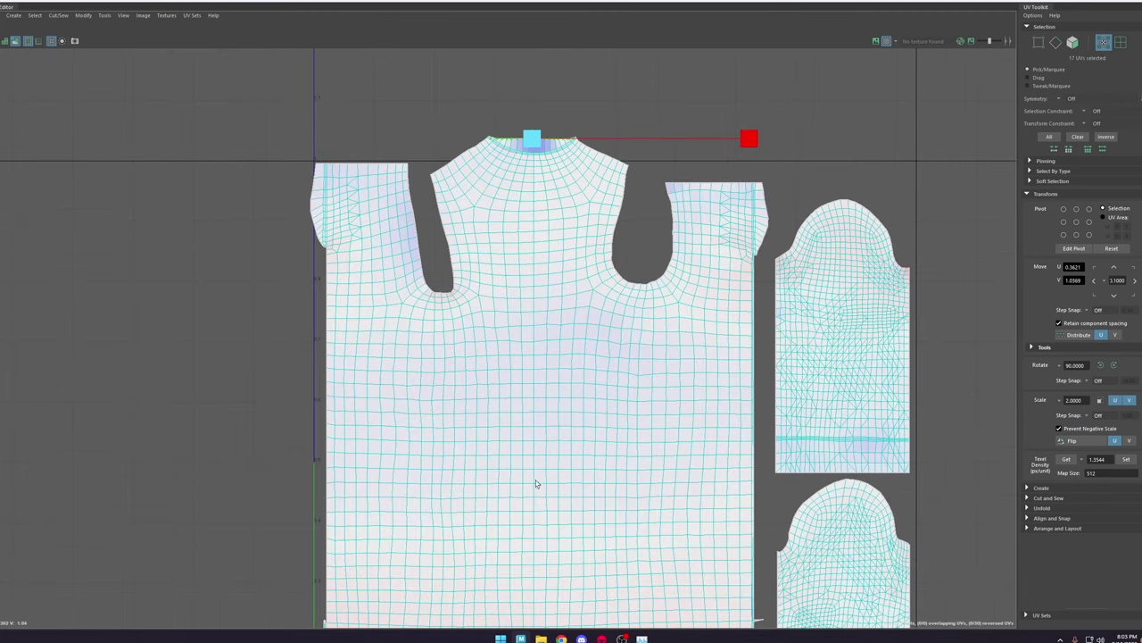
pyautogui.press('w')
pyautogui.moveTo(529, 115); pyautogui.dragTo(535, 128)
pyautogui.press('b')
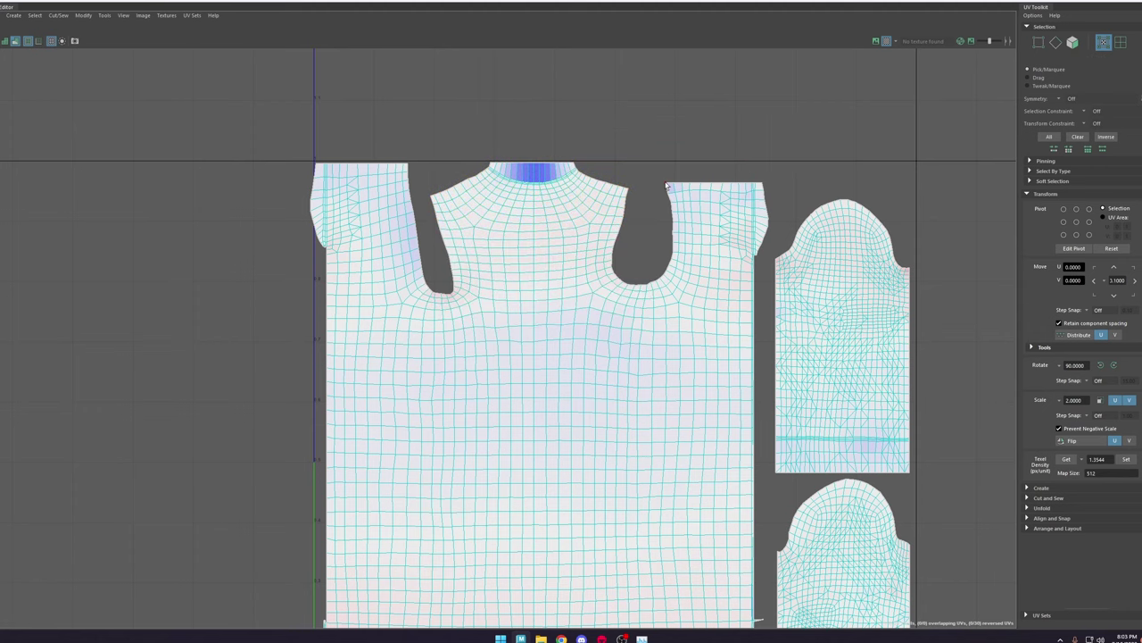
# Step: Raise the right shoulder's top edge UVs up to the top border
pyautogui.click(667, 184)
pyautogui.scroll(2, 766, 188)
pyautogui.keyDown('shift'); pyautogui.doubleClick(764, 187); pyautogui.keyUp('shift')
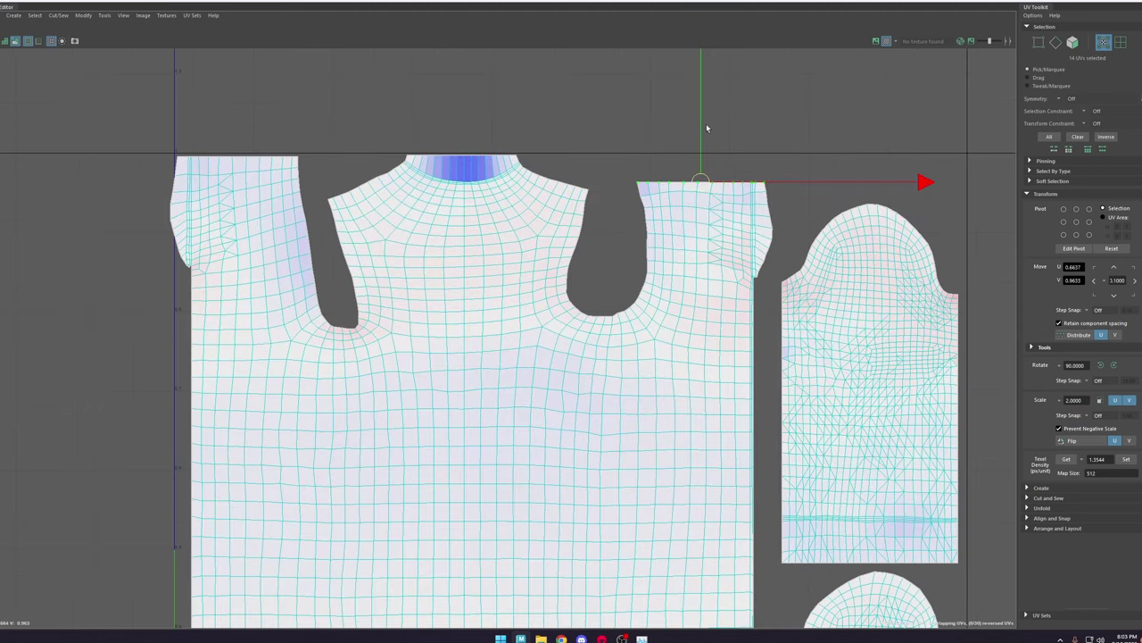
pyautogui.press('r')
pyautogui.press('w')
pyautogui.moveTo(701, 125); pyautogui.dragTo(700, 98)
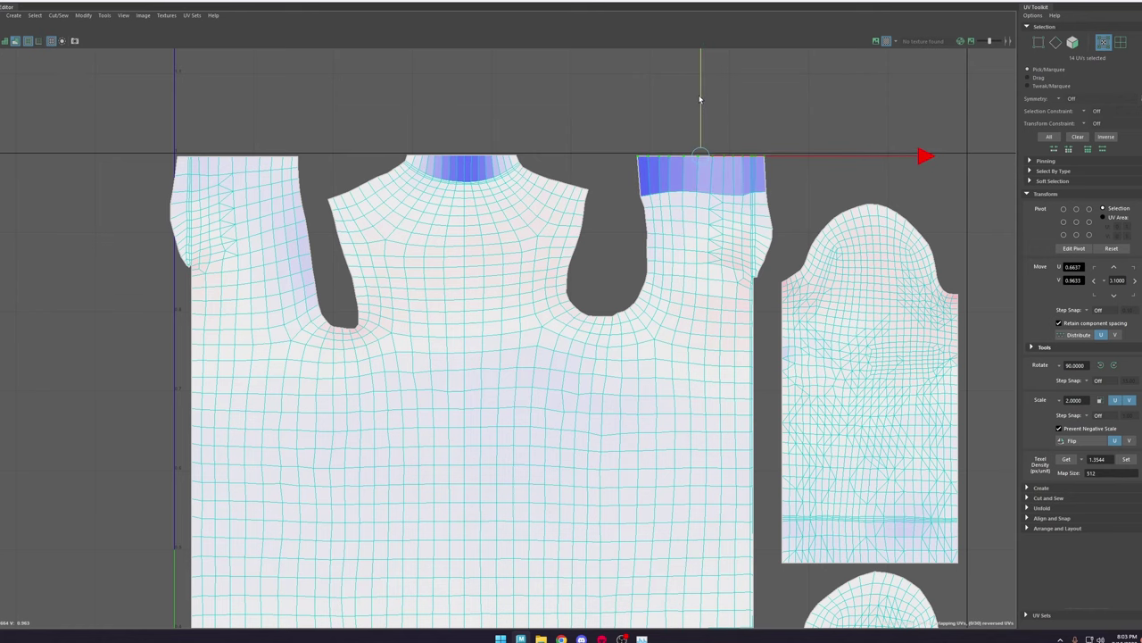
# Step: Flatten the collar and left shoulder top edges with the rest into one row
pyautogui.scroll(-2, 441, 150)
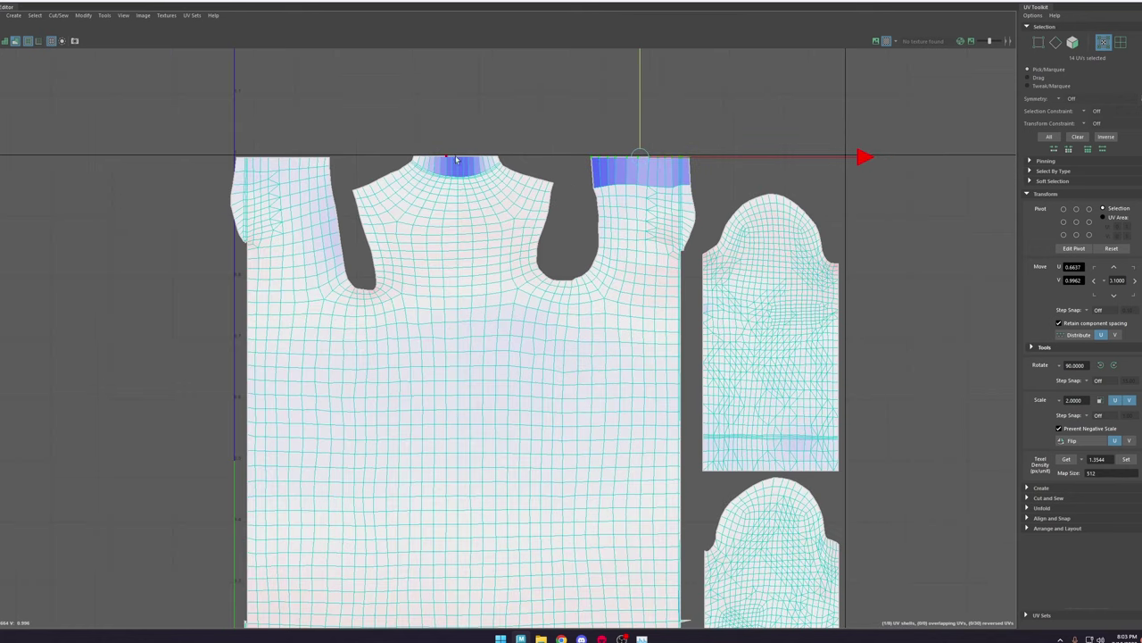
pyautogui.keyDown('shift'); pyautogui.click(498, 156); pyautogui.keyUp('shift')
pyautogui.keyDown('shift'); pyautogui.doubleClick(412, 155); pyautogui.keyUp('shift')
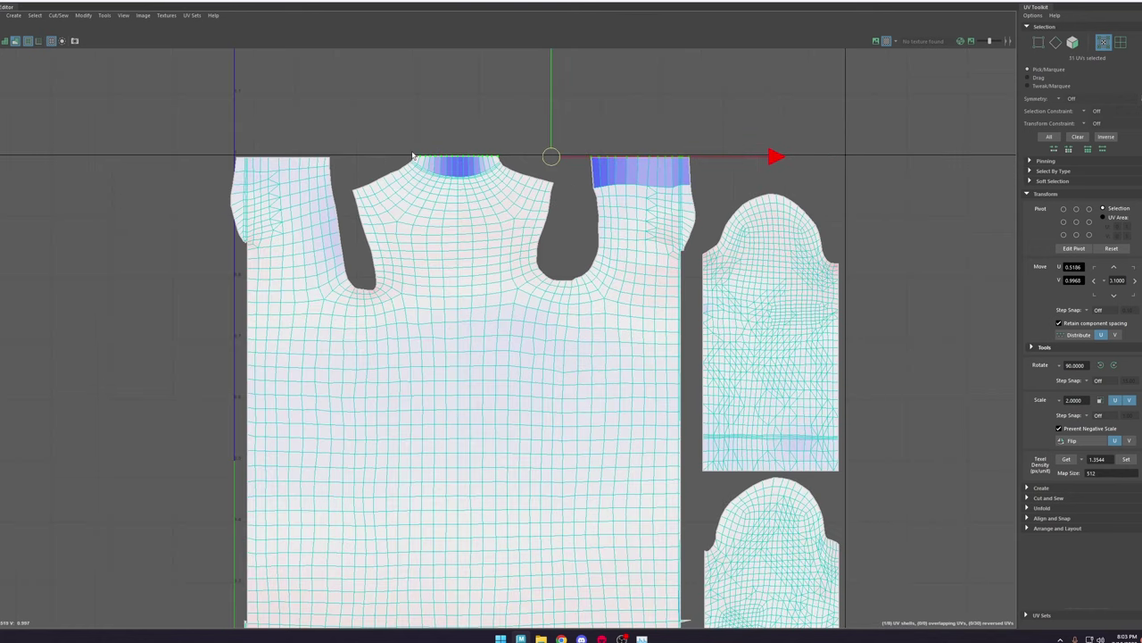
pyautogui.keyDown('shift'); pyautogui.click(330, 157); pyautogui.keyUp('shift')
pyautogui.keyDown('shift'); pyautogui.doubleClick(236, 158); pyautogui.keyUp('shift')
pyautogui.press('r')
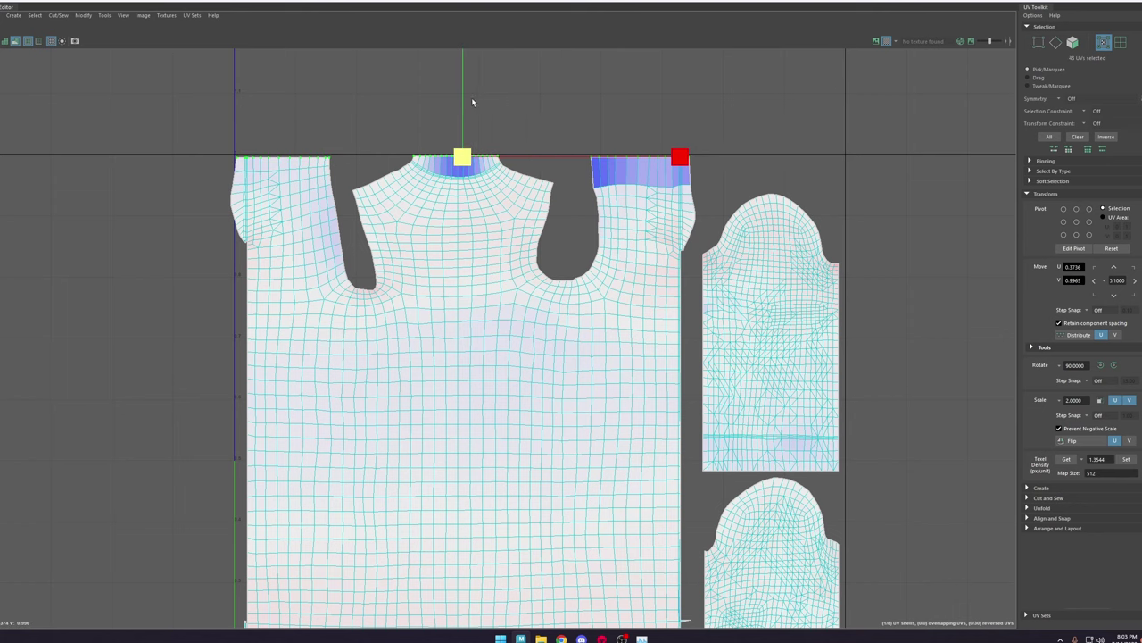
pyautogui.moveTo(464, 100); pyautogui.dragTo(475, 300)
pyautogui.press('w')
# Step: Marquee-select the upper robe UVs and unfold them from the marking menu
pyautogui.scroll(-2, 511, 196)
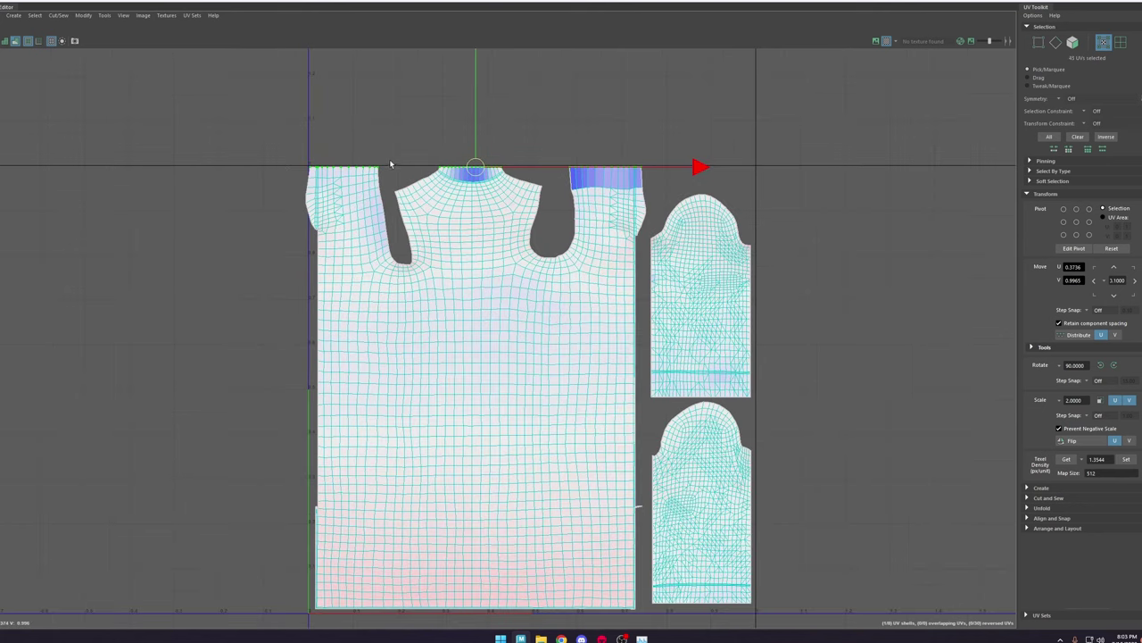
pyautogui.moveTo(259, 120); pyautogui.dragTo(622, 267)
pyautogui.moveTo(648, 309); pyautogui.dragTo(648, 383)
pyautogui.keyDown('shift'); pyautogui.rightClick(538, 194); pyautogui.keyUp('shift')
pyautogui.keyDown('shift'); pyautogui.moveTo(538, 194); pyautogui.dragTo(434, 213, button='right'); pyautogui.keyUp('shift')
# Step: Select the whole robe body shell and shift it slightly right
pyautogui.click(669, 163)
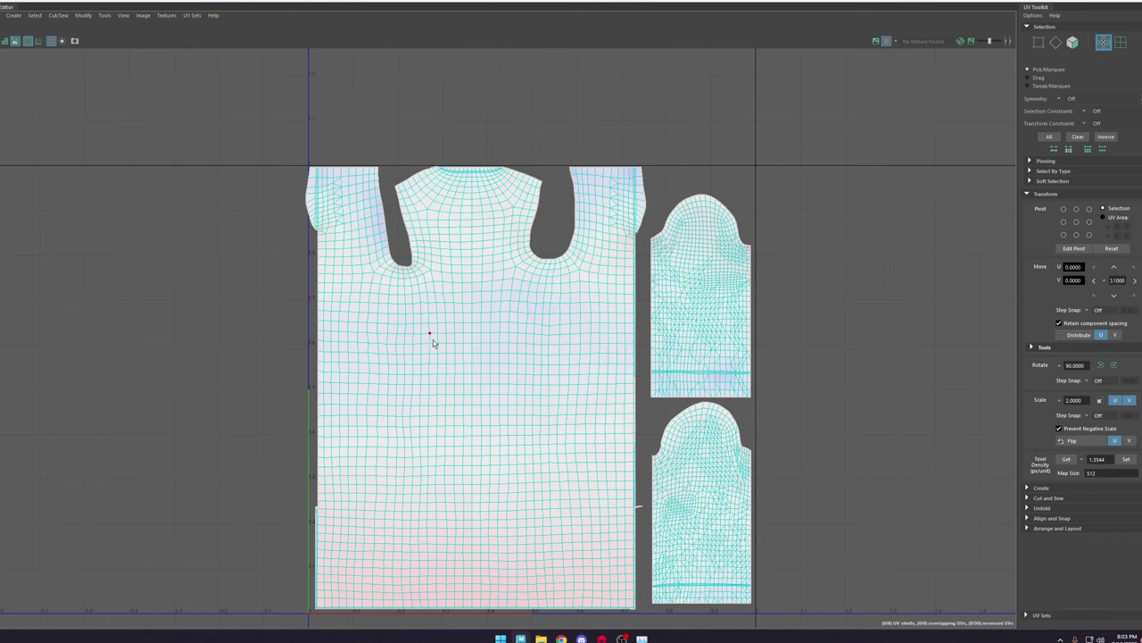
pyautogui.doubleClick(434, 341)
pyautogui.moveTo(616, 388); pyautogui.dragTo(621, 387)
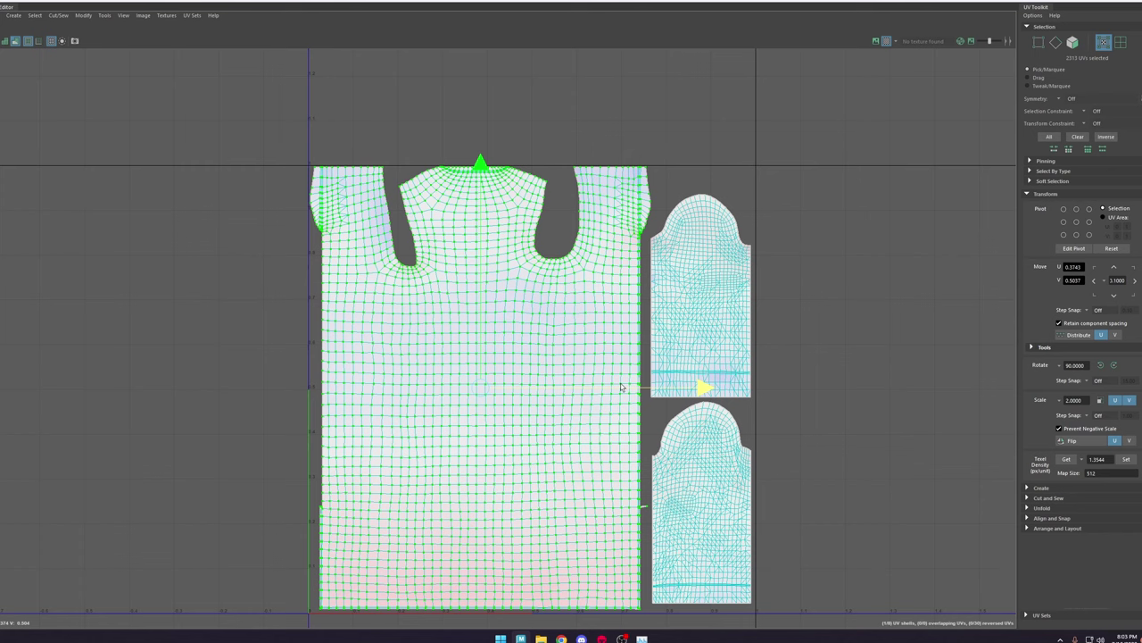
# Step: Select both sleeve shells and apply texel density to them
pyautogui.doubleClick(695, 268)
pyautogui.scroll(-3, 645, 432)
pyautogui.doubleClick(588, 418)
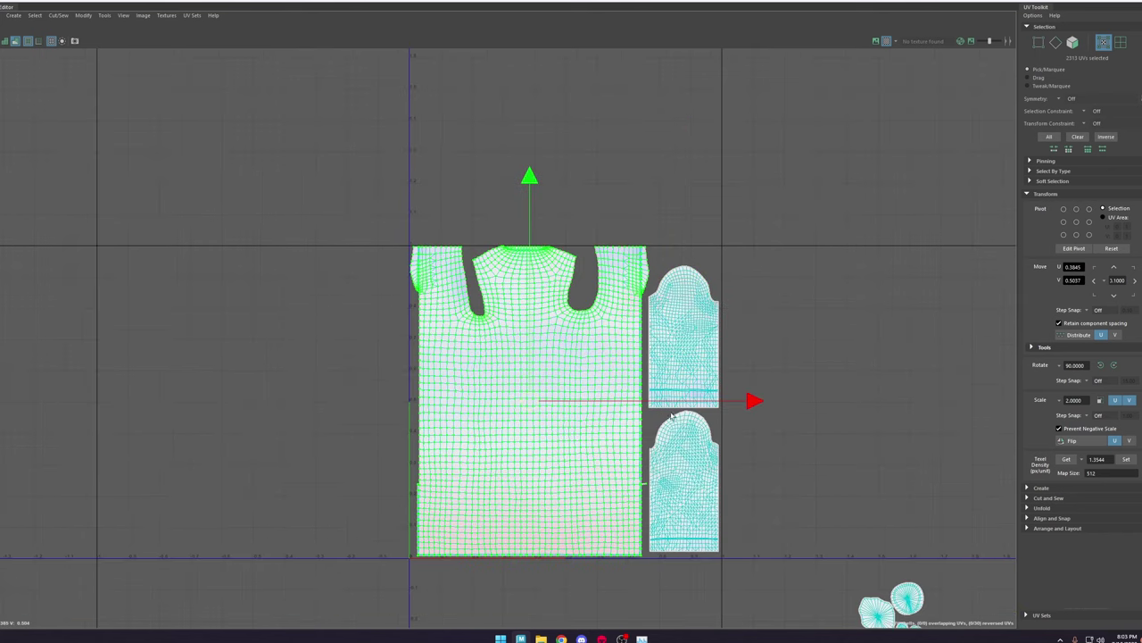
pyautogui.doubleClick(718, 326)
pyautogui.keyDown('shift'); pyautogui.doubleClick(683, 471); pyautogui.keyUp('shift')
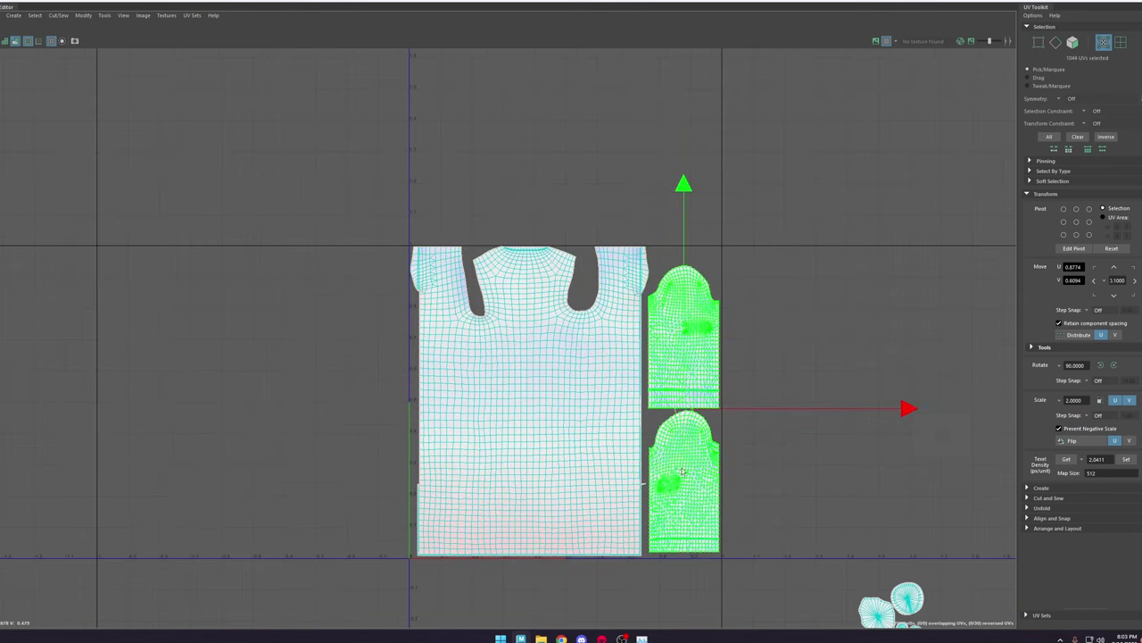
pyautogui.click(1128, 460)
# Step: Select the robe body shell and zoom in on the collar
pyautogui.click(863, 357)
pyautogui.doubleClick(555, 454)
pyautogui.scroll(2, 565, 360)
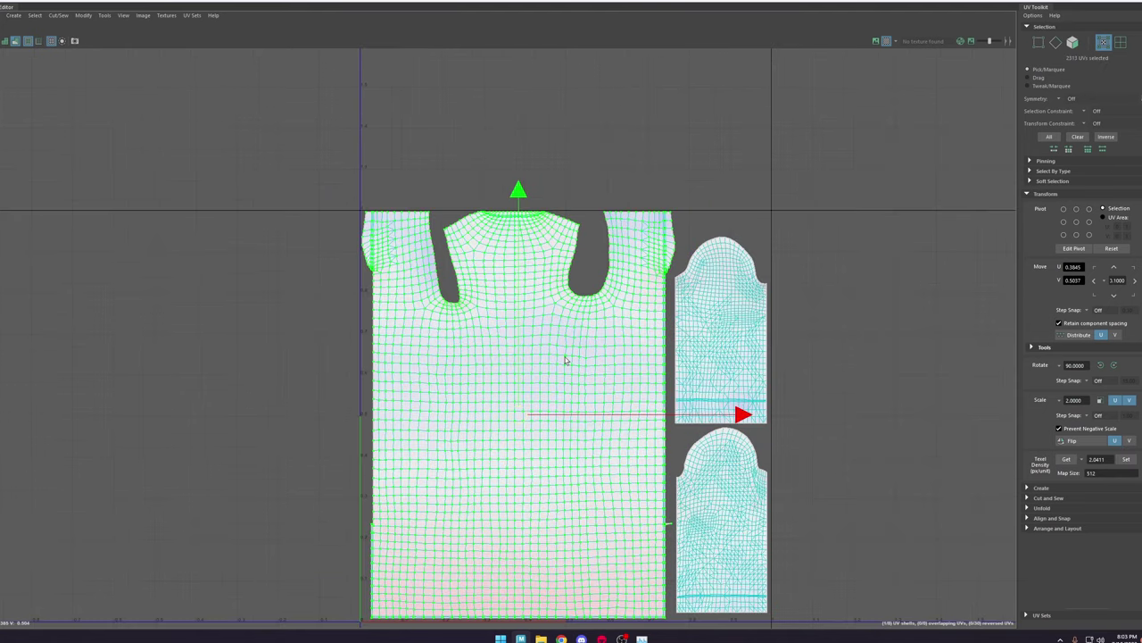
pyautogui.scroll(2, 341, 272)
pyautogui.click(341, 271)
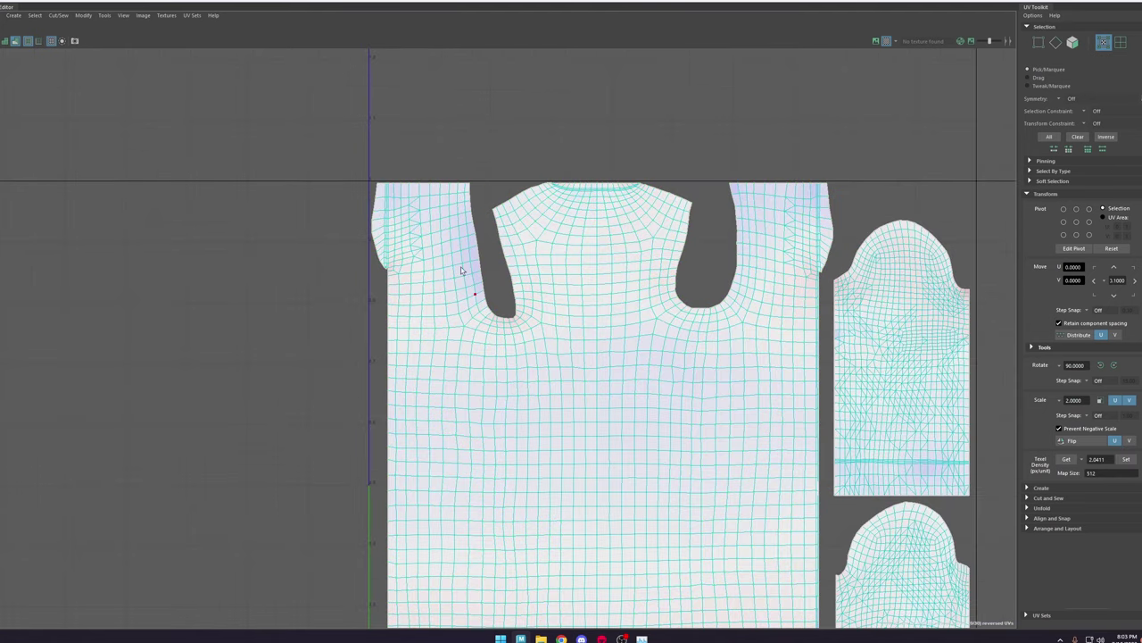
pyautogui.scroll(1, 388, 197)
pyautogui.doubleClick(477, 282)
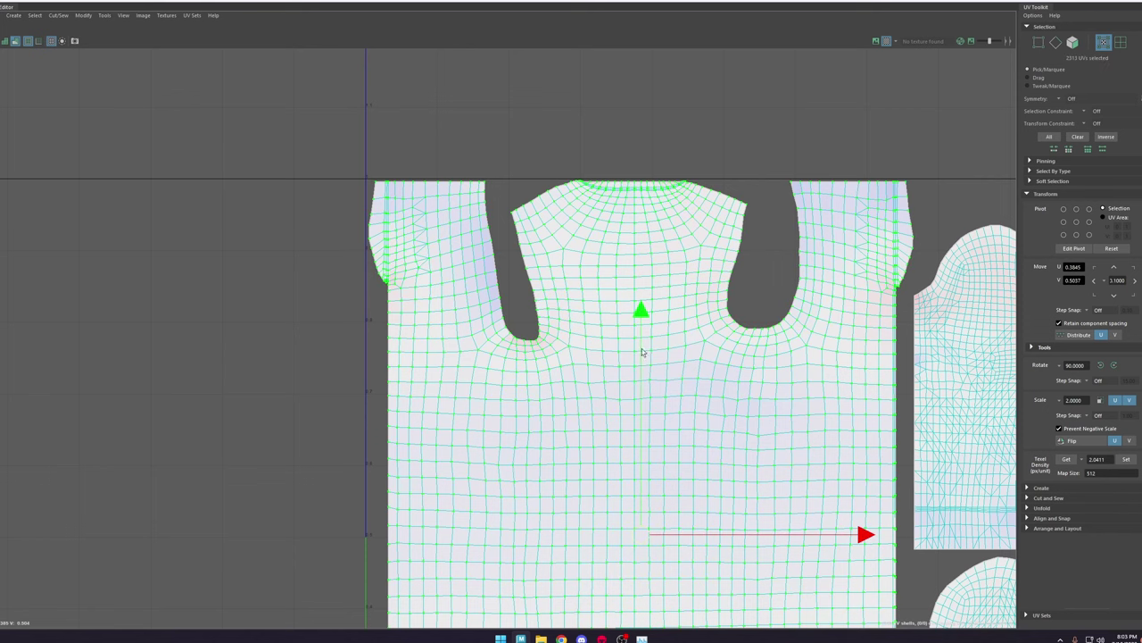
pyautogui.scroll(5, 578, 179)
pyautogui.click(579, 172)
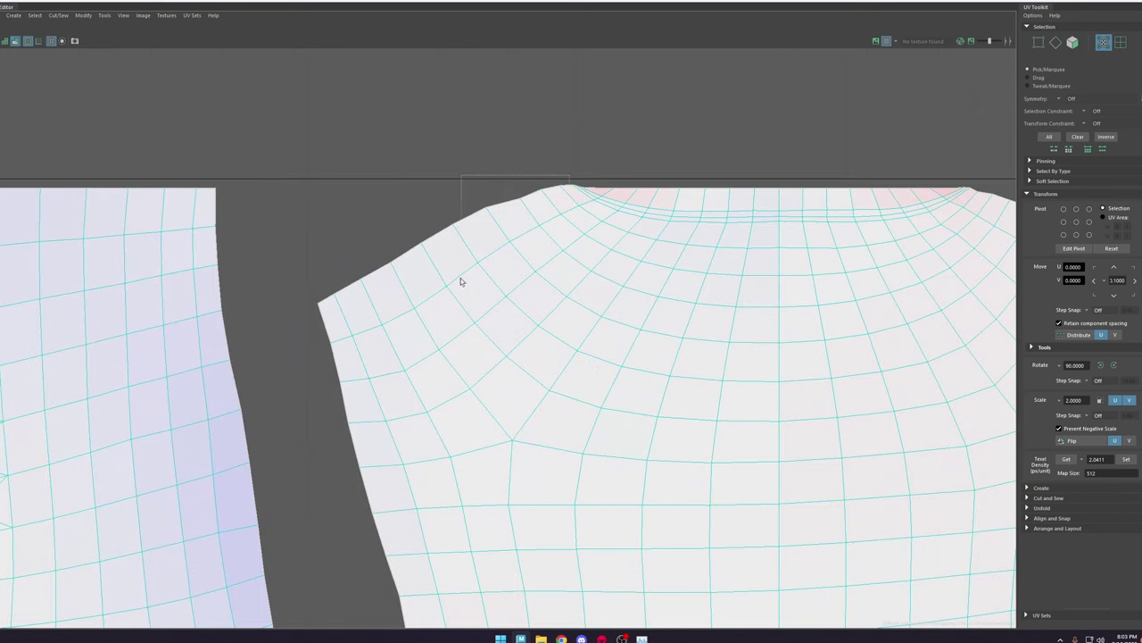
# Step: Relax the shoulder and middle collar UVs repeatedly with G to smooth the spikes
pyautogui.moveTo(461, 281); pyautogui.dragTo(461, 281)
pyautogui.keyDown('shift'); pyautogui.moveTo(589, 157); pyautogui.dragTo(633, 155, button='right'); pyautogui.keyUp('shift')
pyautogui.press('g')
pyautogui.moveTo(600, 168); pyautogui.dragTo(517, 238)
pyautogui.press('g')
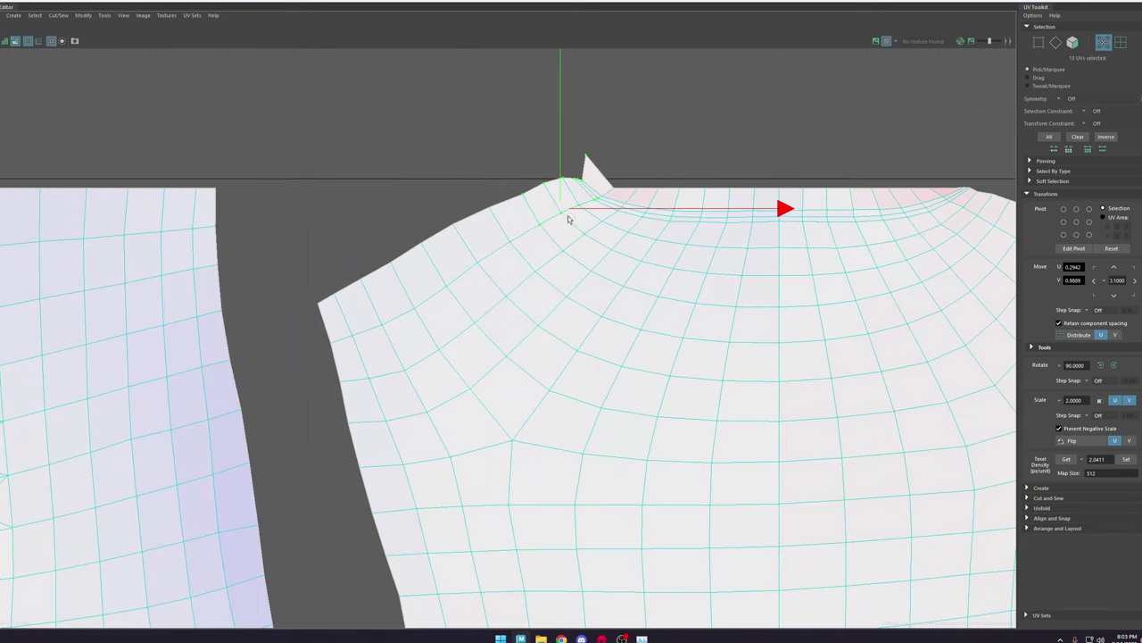
pyautogui.press('g')
pyautogui.press('g')
pyautogui.moveTo(648, 161); pyautogui.dragTo(536, 257)
pyautogui.press('g')
pyautogui.press('g')
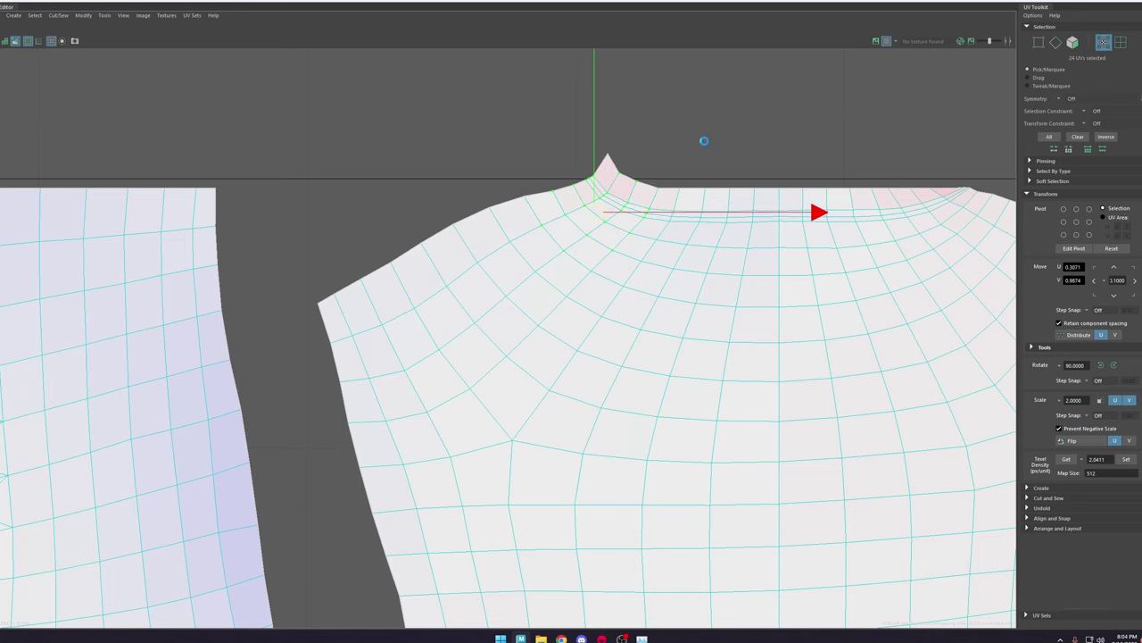
pyautogui.press('g')
pyautogui.moveTo(758, 154); pyautogui.dragTo(606, 227)
pyautogui.press('g')
pyautogui.press('g')
pyautogui.moveTo(853, 163); pyautogui.dragTo(640, 241)
# Step: Relax the right and left collar UVs repeatedly until the neckline curves smoothly
pyautogui.press('g')
pyautogui.press('g')
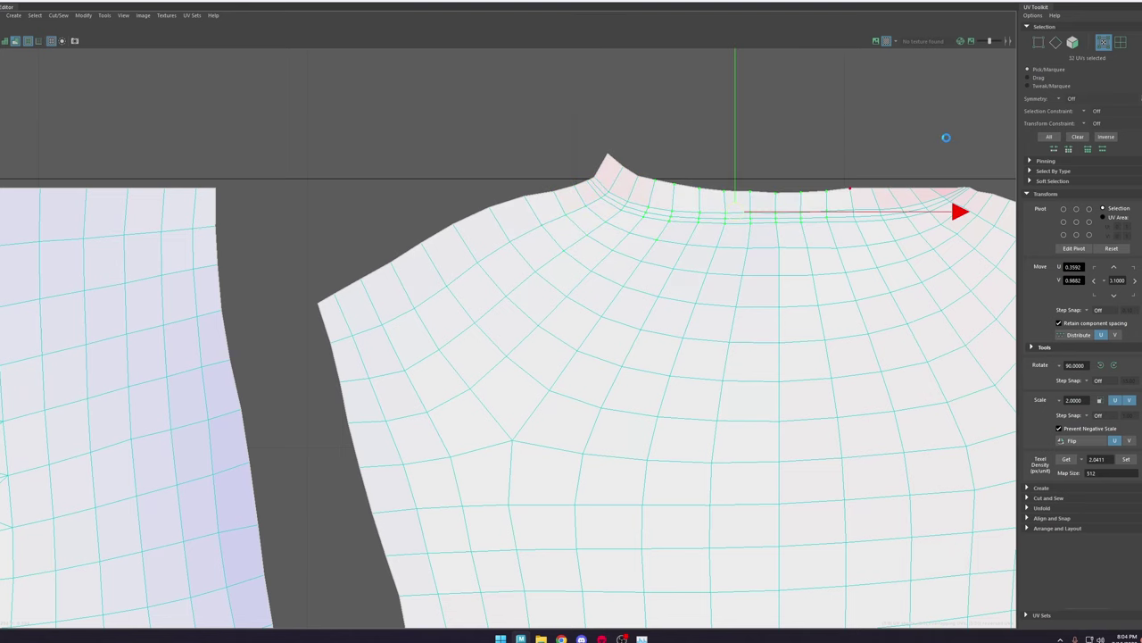
pyautogui.moveTo(946, 139); pyautogui.dragTo(867, 227)
pyautogui.press('g')
pyautogui.press('g')
pyautogui.press('g')
pyautogui.keyDown('alt'); pyautogui.moveTo(939, 173); pyautogui.dragTo(690, 154, button='middle'); pyautogui.keyUp('alt')
pyautogui.moveTo(809, 107); pyautogui.dragTo(670, 232)
pyautogui.press('g')
pyautogui.moveTo(393, 385); pyautogui.dragTo(365, 382)
pyautogui.press('g')
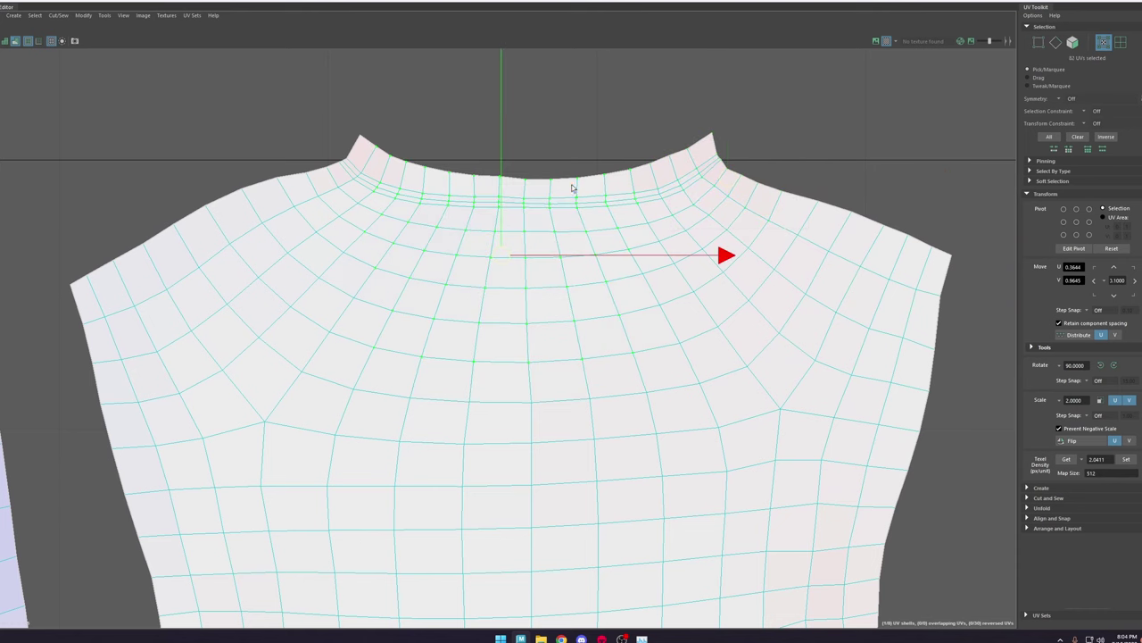
pyautogui.press('g')
pyautogui.moveTo(601, 103); pyautogui.dragTo(292, 270)
pyautogui.press('g')
pyautogui.press('g')
pyautogui.moveTo(789, 101); pyautogui.dragTo(500, 357)
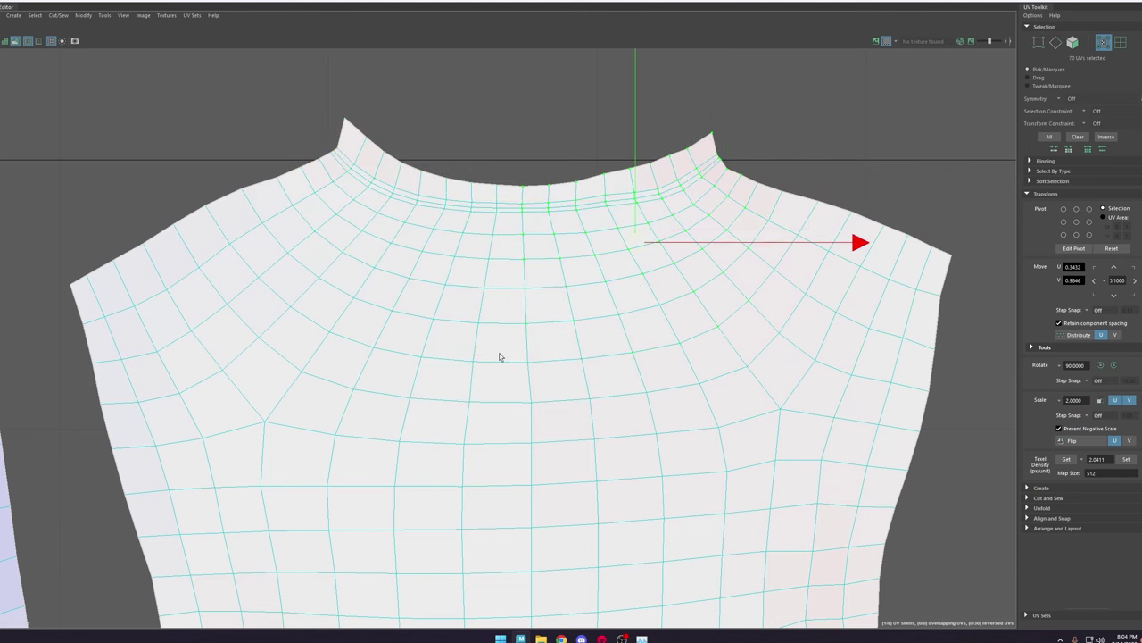
pyautogui.press('g')
pyautogui.press('g')
pyautogui.click(500, 134)
pyautogui.scroll(-3, 351, 143)
# Step: Lower the left and right collar tip UVs to the top border
pyautogui.scroll(-3, 351, 142)
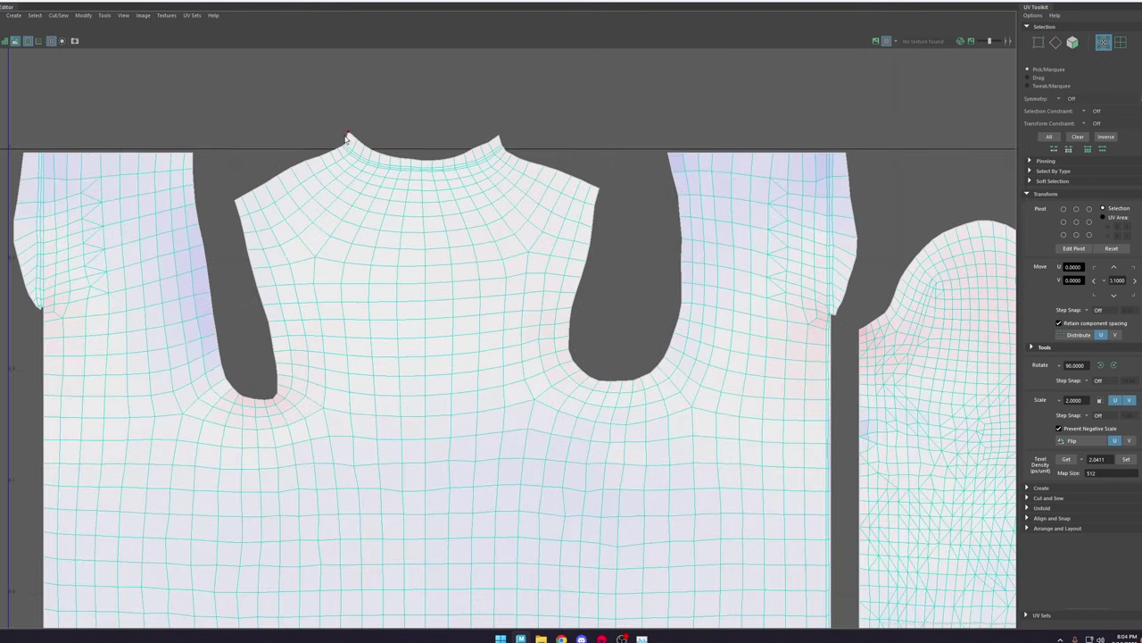
pyautogui.click(348, 133)
pyautogui.keyDown('shift'); pyautogui.click(500, 136); pyautogui.keyUp('shift')
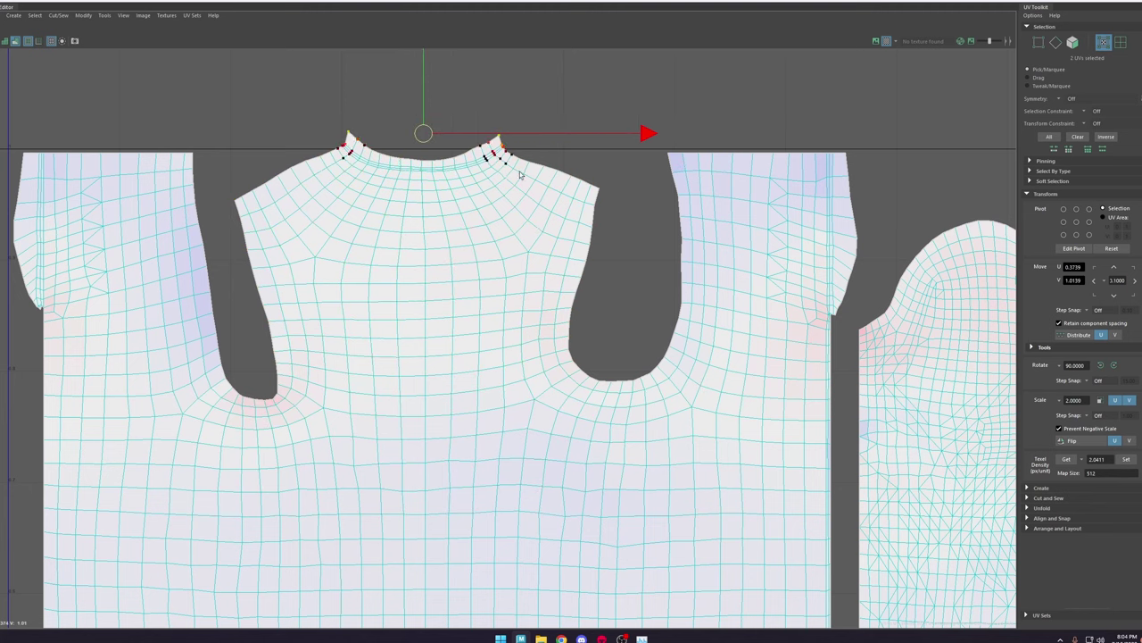
pyautogui.moveTo(431, 109); pyautogui.dragTo(431, 129)
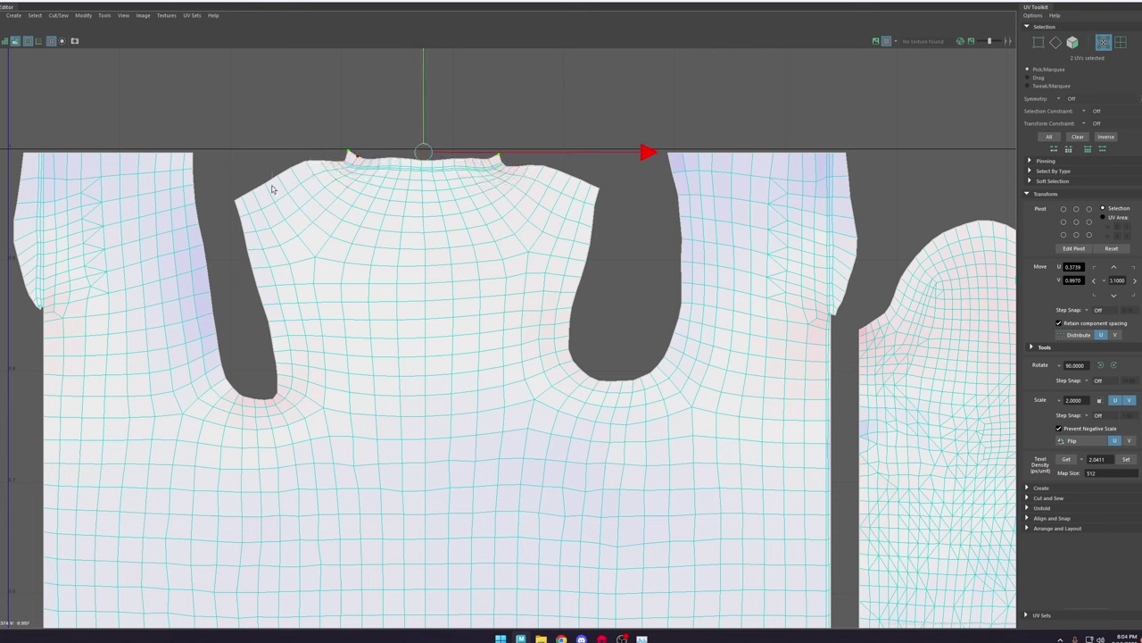
# Step: Relax the neck-edge UVs and reshape the right neck corner
pyautogui.moveTo(272, 189); pyautogui.dragTo(273, 189)
pyautogui.keyDown('shift'); pyautogui.moveTo(316, 164); pyautogui.dragTo(366, 158, button='right'); pyautogui.keyUp('shift')
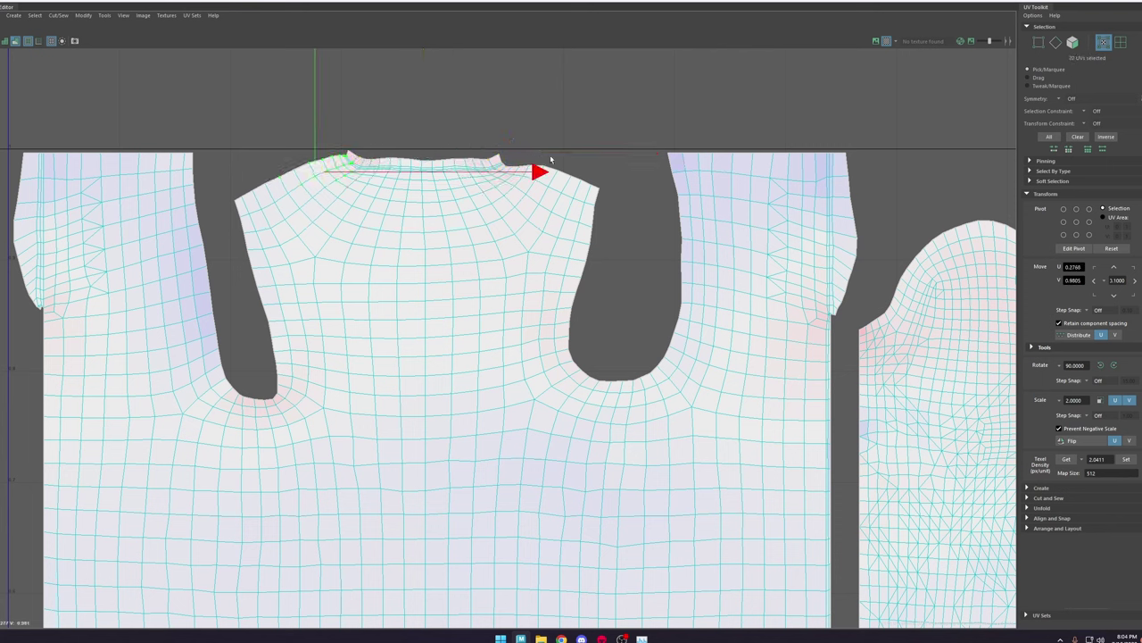
pyautogui.moveTo(551, 159); pyautogui.dragTo(497, 197)
pyautogui.keyDown('shift'); pyautogui.moveTo(521, 182); pyautogui.dragTo(569, 169, button='right'); pyautogui.keyUp('shift')
# Step: Select runs of collar and shoulder UVs and smooth the collar edge
pyautogui.moveTo(438, 207); pyautogui.dragTo(437, 207)
pyautogui.press('g')
pyautogui.press('g')
pyautogui.moveTo(427, 141); pyautogui.dragTo(398, 227)
pyautogui.press('g')
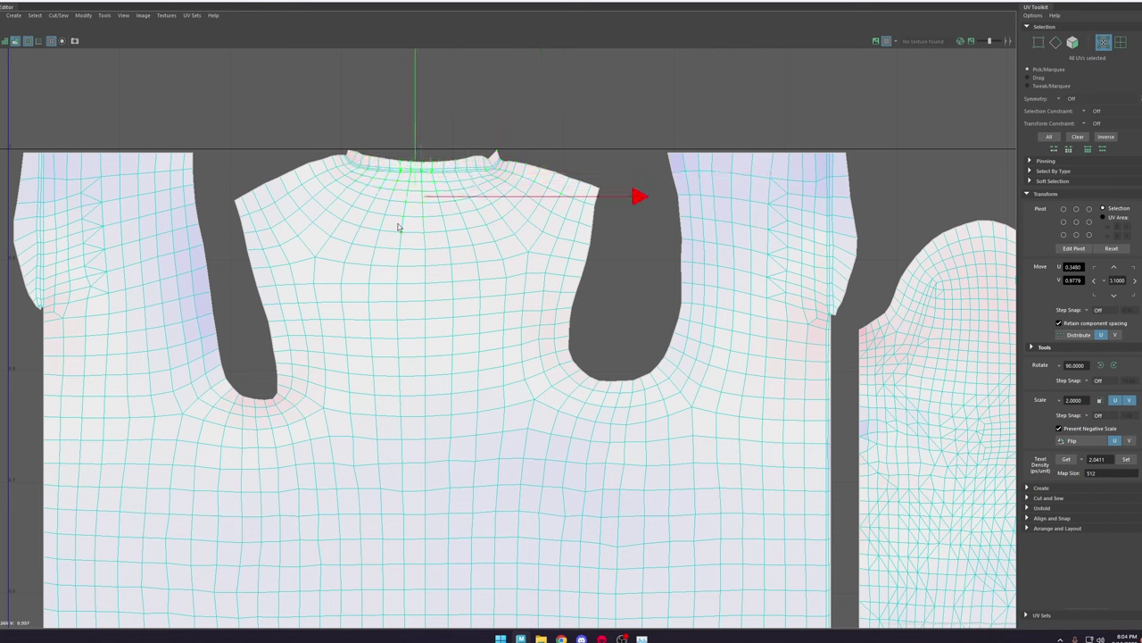
pyautogui.moveTo(498, 135); pyautogui.dragTo(507, 199)
pyautogui.moveTo(569, 145); pyautogui.dragTo(469, 194)
pyautogui.press('g')
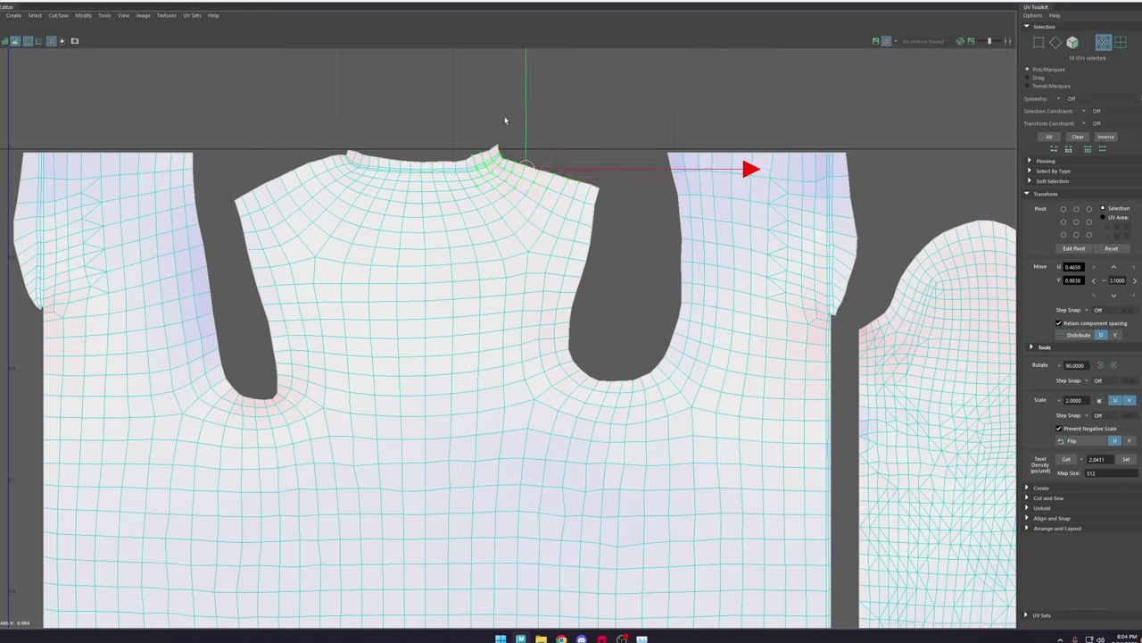
# Step: Nudge the collar tip UV down-right and the left shoulder UVs down-left
pyautogui.click(500, 140)
pyautogui.moveTo(500, 147); pyautogui.dragTo(509, 156)
pyautogui.click(295, 168)
pyautogui.moveTo(294, 171); pyautogui.dragTo(292, 174)
pyautogui.click(434, 128)
pyautogui.click(346, 157)
# Step: Restore the UV Editor to a window beside the model and view the torso front
pyautogui.keyDown('shift'); pyautogui.moveTo(355, 151); pyautogui.dragTo(390, 152, button='right'); pyautogui.keyUp('shift')
pyautogui.moveTo(491, 2); pyautogui.dragTo(781, 130)
pyautogui.scroll(-6, 455, 290)
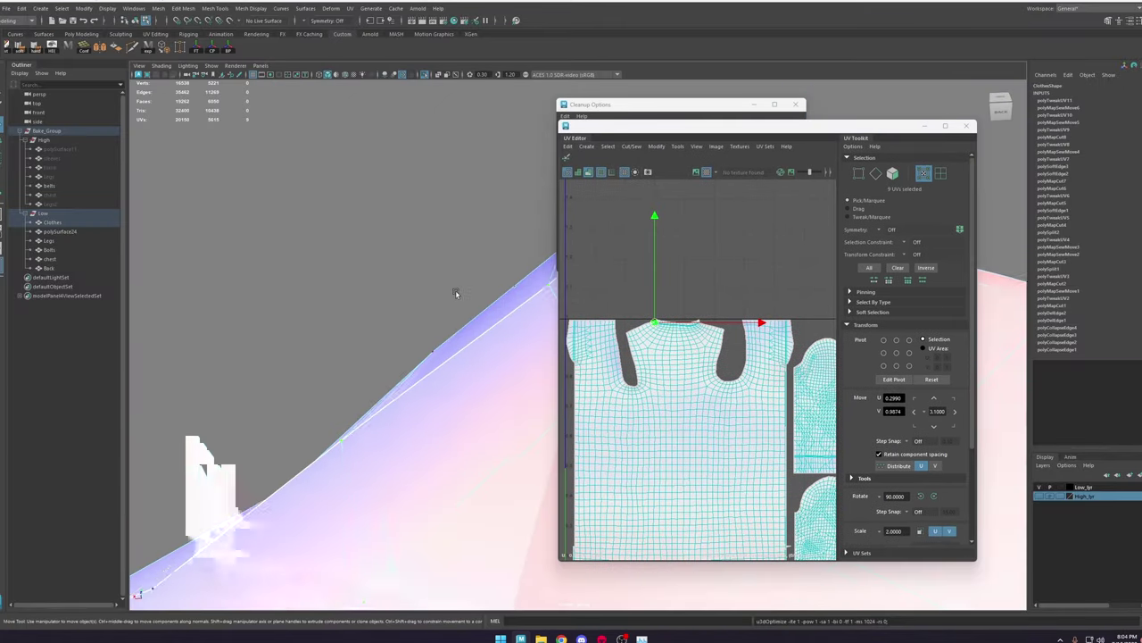
pyautogui.keyDown('alt'); pyautogui.moveTo(488, 313); pyautogui.dragTo(405, 352); pyautogui.keyUp('alt')
pyautogui.scroll(-6, 407, 266)
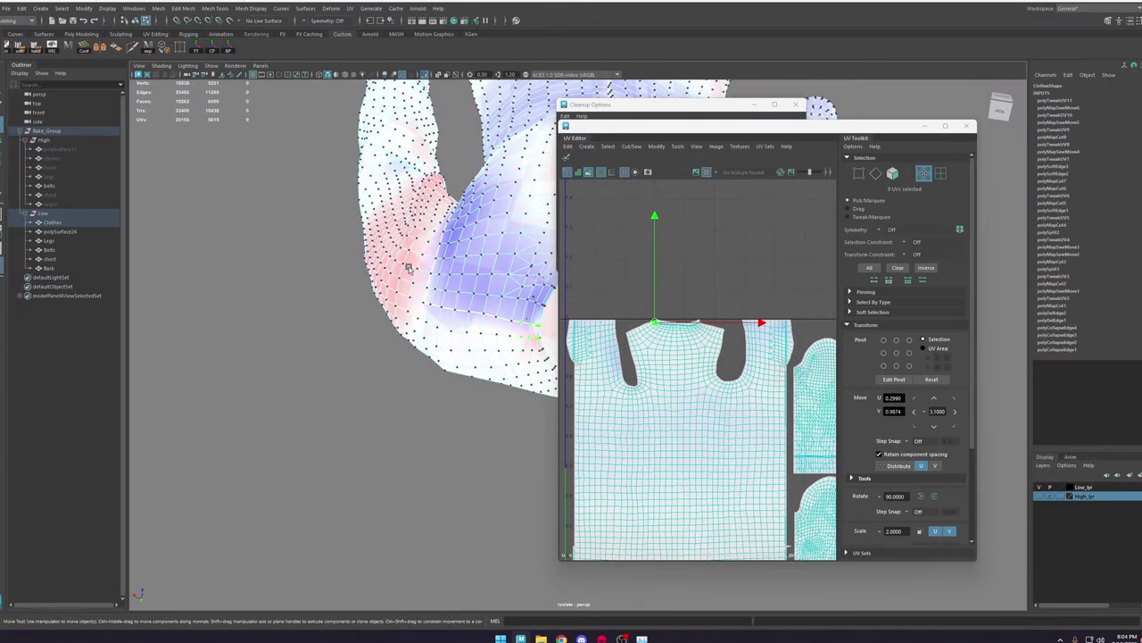
pyautogui.keyDown('alt'); pyautogui.moveTo(408, 266); pyautogui.dragTo(453, 268); pyautogui.keyUp('alt')
pyautogui.scroll(10, 454, 232)
# Step: Turn off Distortion shading to show checkers and scale the robe shell up uniformly
pyautogui.doubleClick(687, 363)
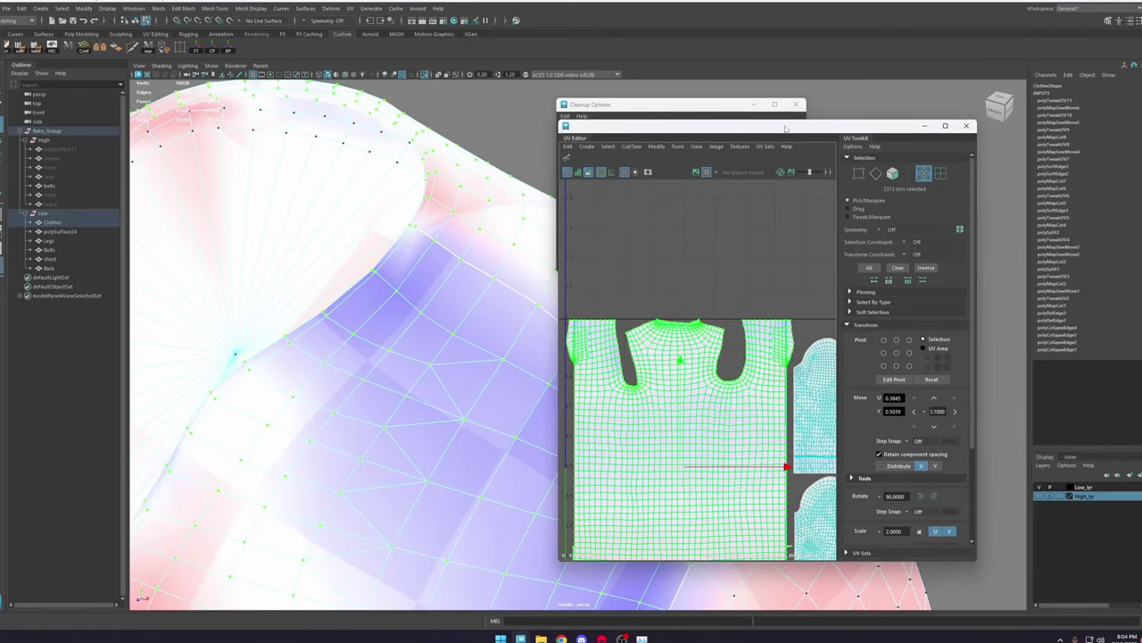
pyautogui.click(590, 175)
pyautogui.press('r')
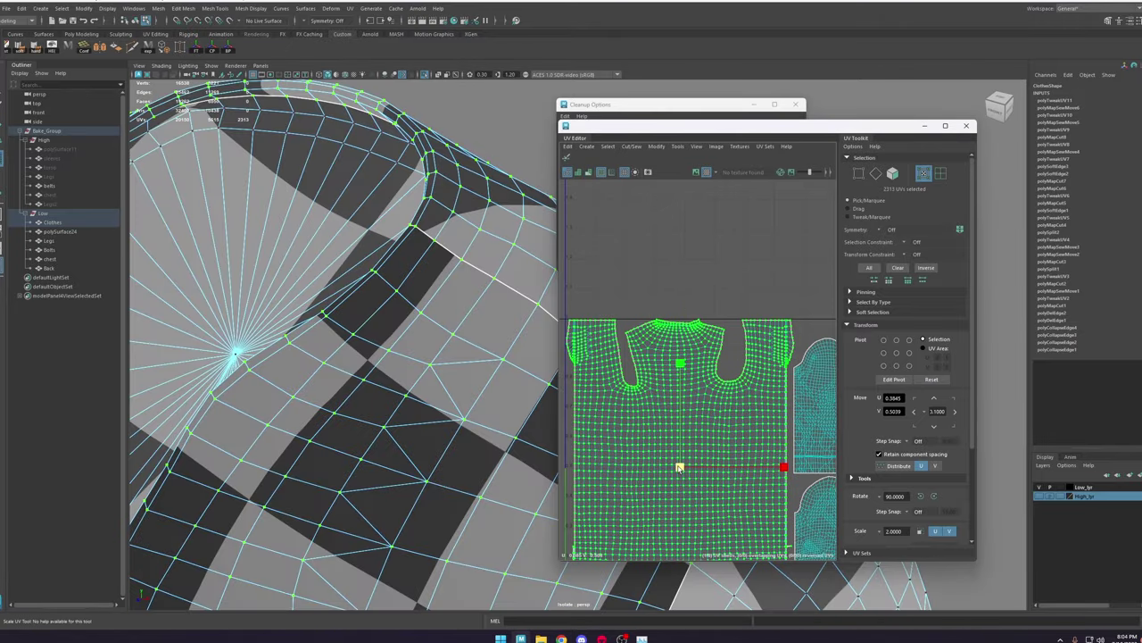
pyautogui.moveTo(680, 467); pyautogui.dragTo(1139, 282)
pyautogui.keyDown('alt'); pyautogui.moveTo(982, 290); pyautogui.dragTo(803, 295, button='right'); pyautogui.keyUp('alt')
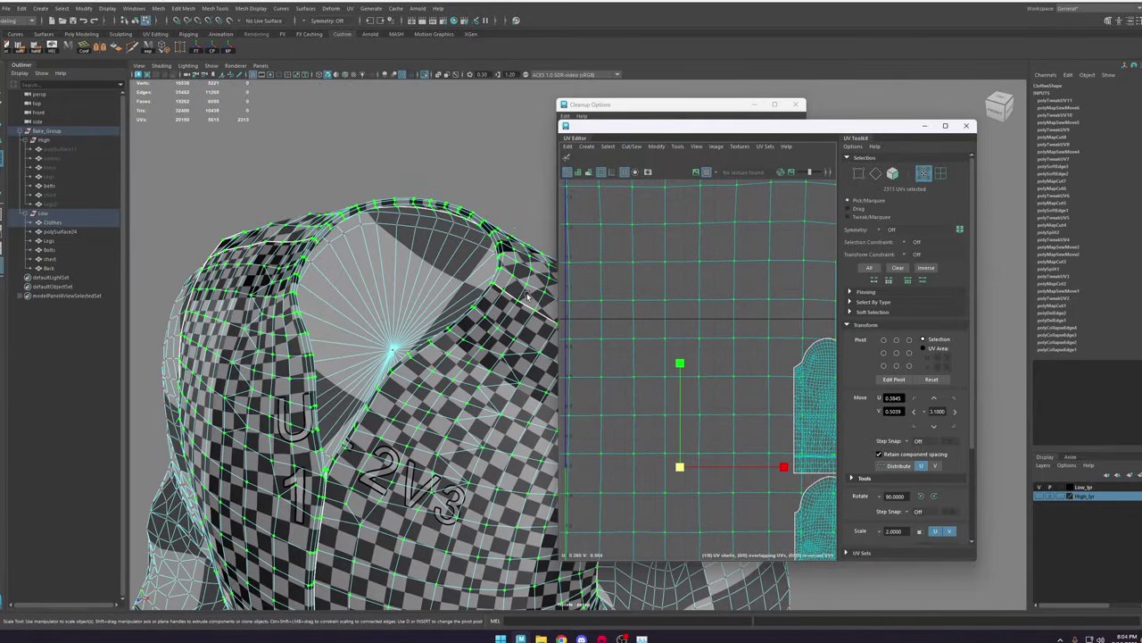
pyautogui.keyDown('alt'); pyautogui.moveTo(402, 294); pyautogui.dragTo(553, 346); pyautogui.keyUp('alt')
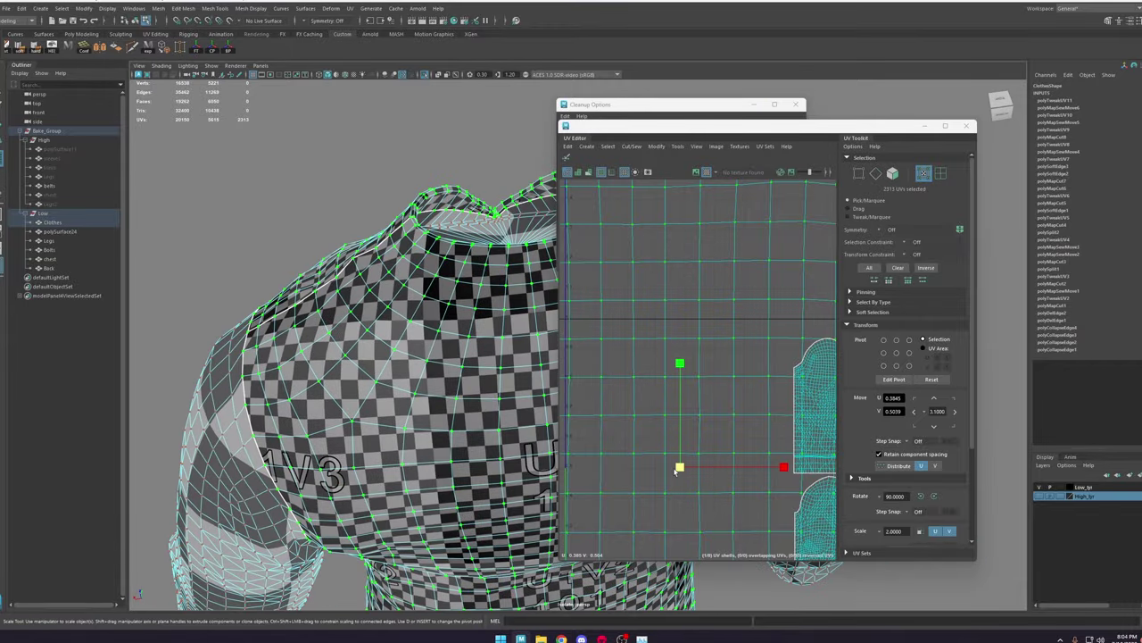
# Step: Undo the extra robe shell scaling and bring the small round shells into view
pyautogui.moveTo(678, 468); pyautogui.dragTo(763, 433)
pyautogui.hotkey('ctrl', 'z')
pyautogui.hotkey('ctrl', 'z')
pyautogui.scroll(-5, 685, 392)
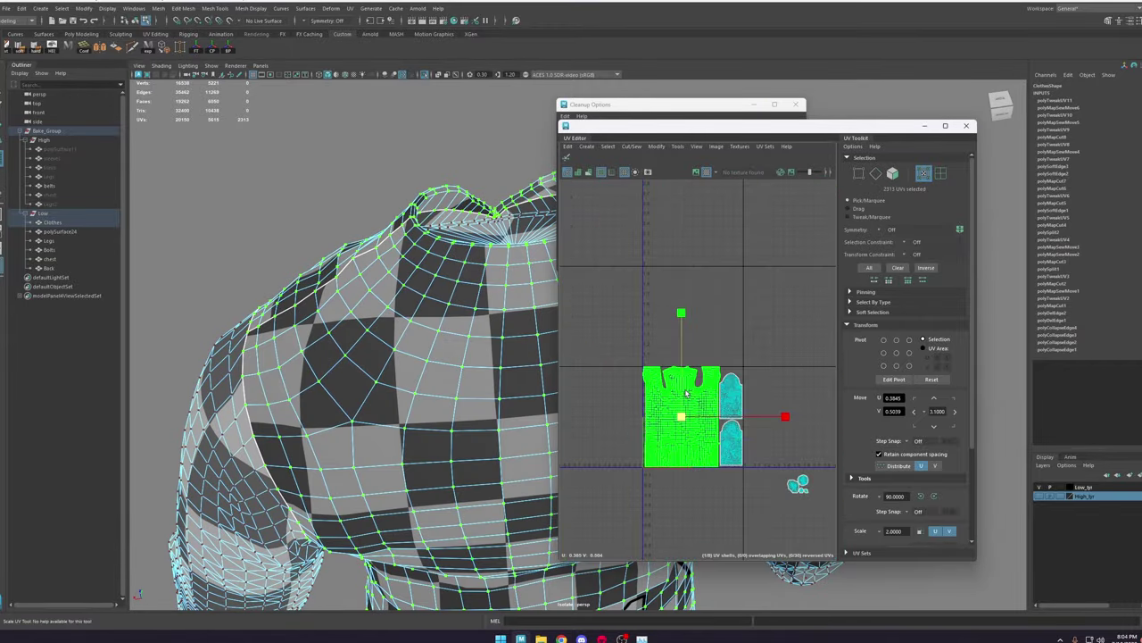
pyautogui.scroll(-1, 686, 393)
pyautogui.scroll(5, 724, 410)
pyautogui.keyDown('alt'); pyautogui.moveTo(724, 410); pyautogui.dragTo(667, 287, button='middle'); pyautogui.keyUp('alt')
pyautogui.scroll(-3, 668, 288)
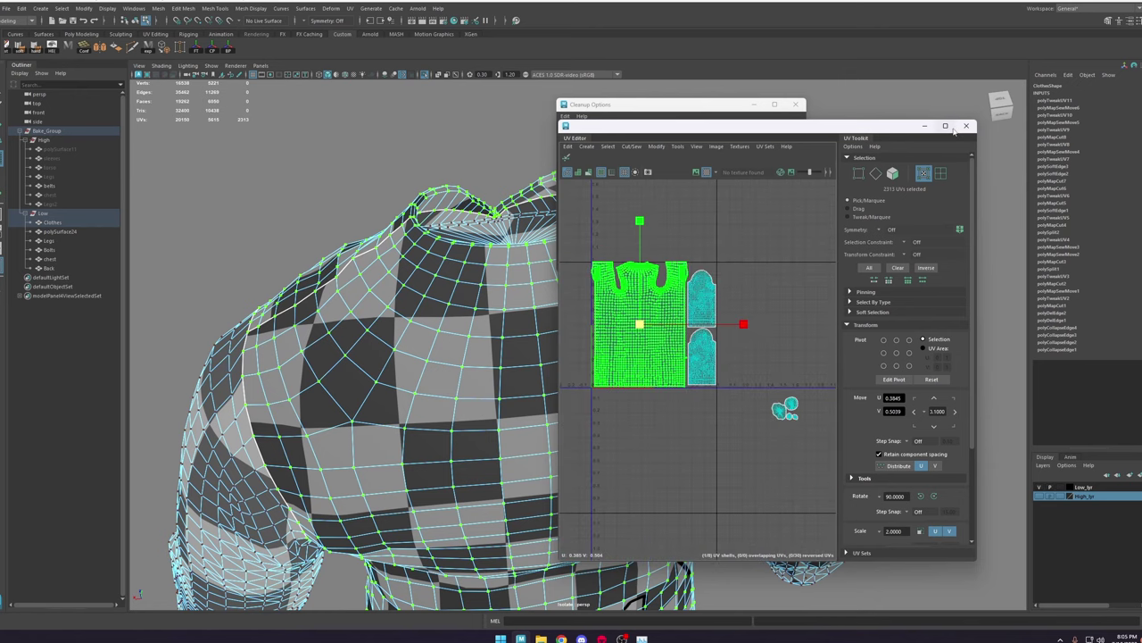
pyautogui.click(951, 128)
pyautogui.scroll(-5, 754, 367)
# Step: Move both small round shells up toward the robe shells
pyautogui.doubleClick(786, 450)
pyautogui.press('w')
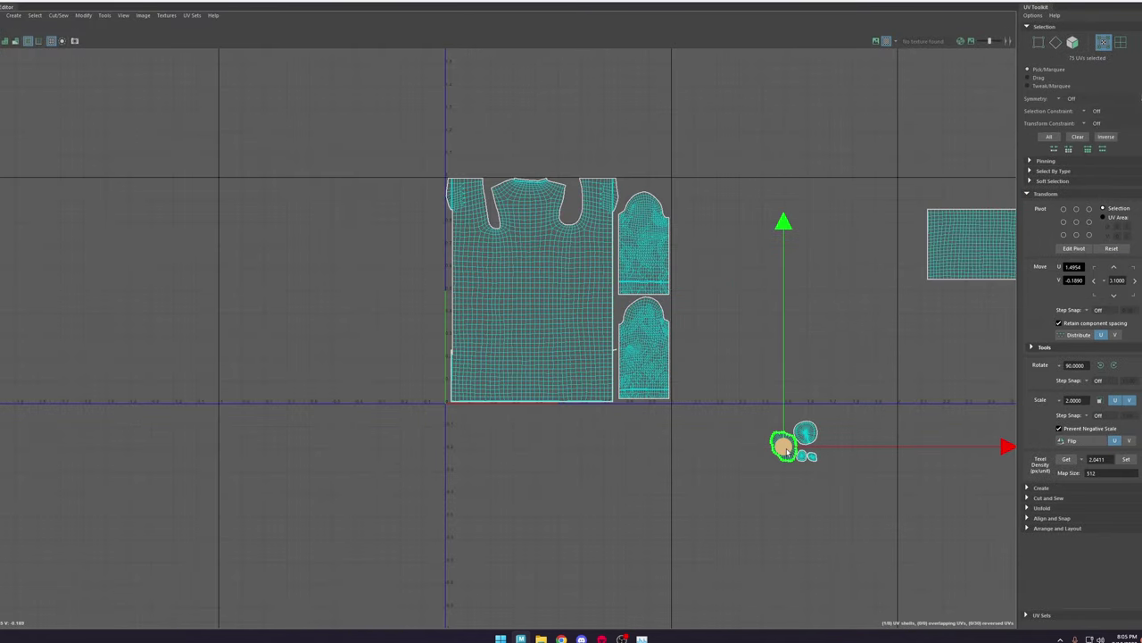
pyautogui.moveTo(787, 448); pyautogui.dragTo(699, 261)
pyautogui.doubleClick(582, 3)
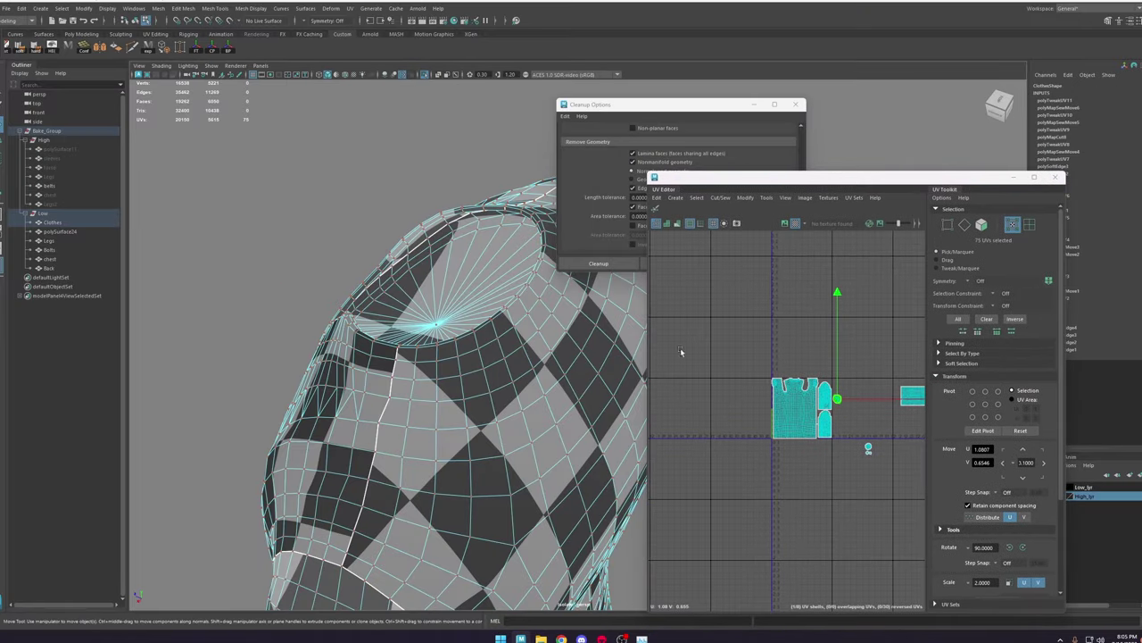
pyautogui.click(868, 447)
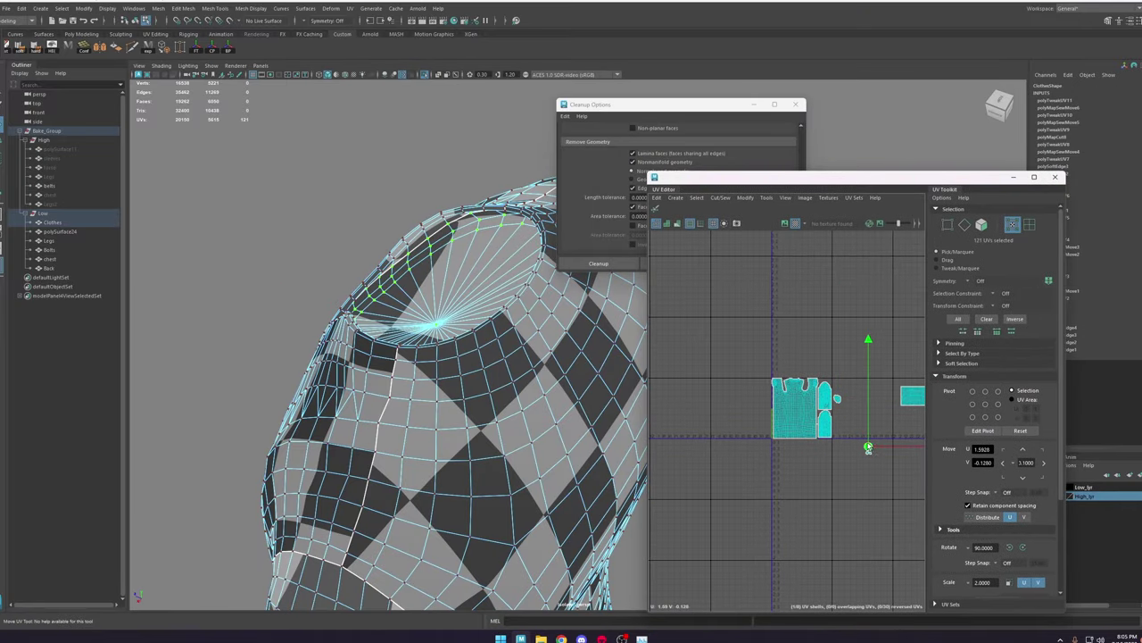
pyautogui.moveTo(869, 446); pyautogui.dragTo(846, 366)
# Step: Get the robe body's 2.0384 texel density and set it on the small round shell
pyautogui.doubleClick(797, 406)
pyautogui.scroll(-3, 985, 570)
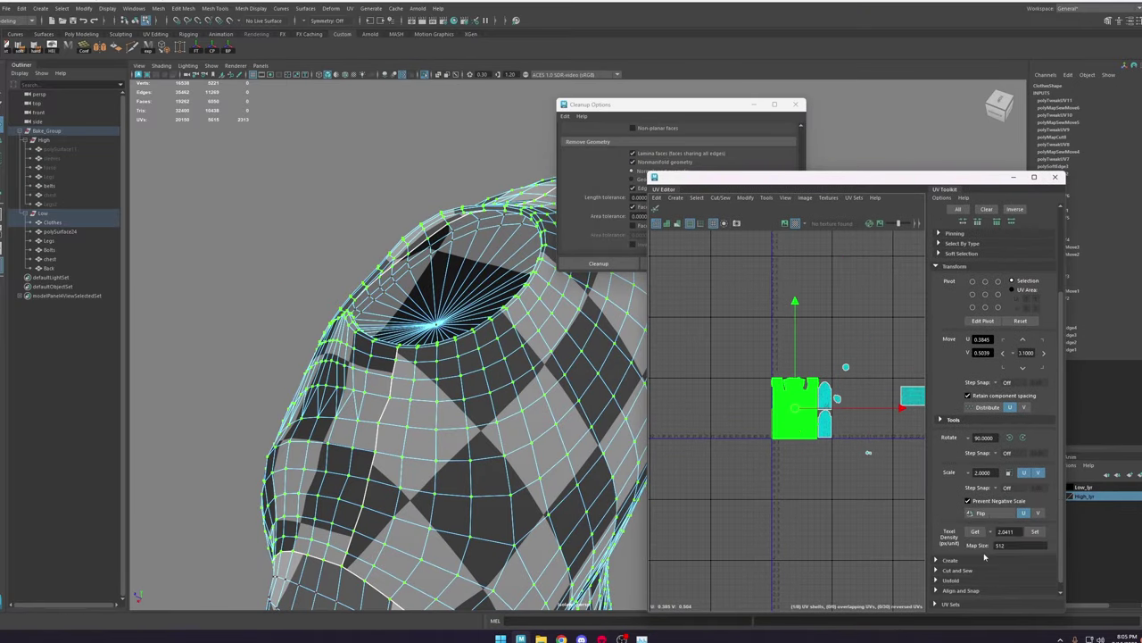
pyautogui.click(983, 534)
pyautogui.scroll(5, 843, 385)
pyautogui.click(852, 345)
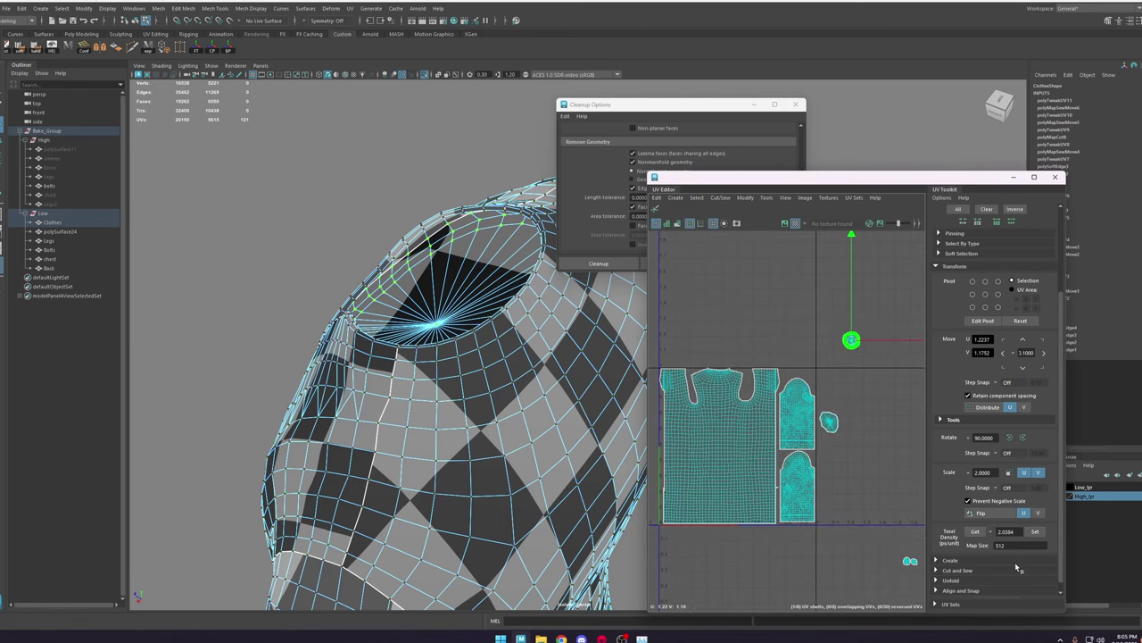
pyautogui.click(1036, 533)
# Step: Move the round shell into the robe's neckline gap
pyautogui.click(1034, 178)
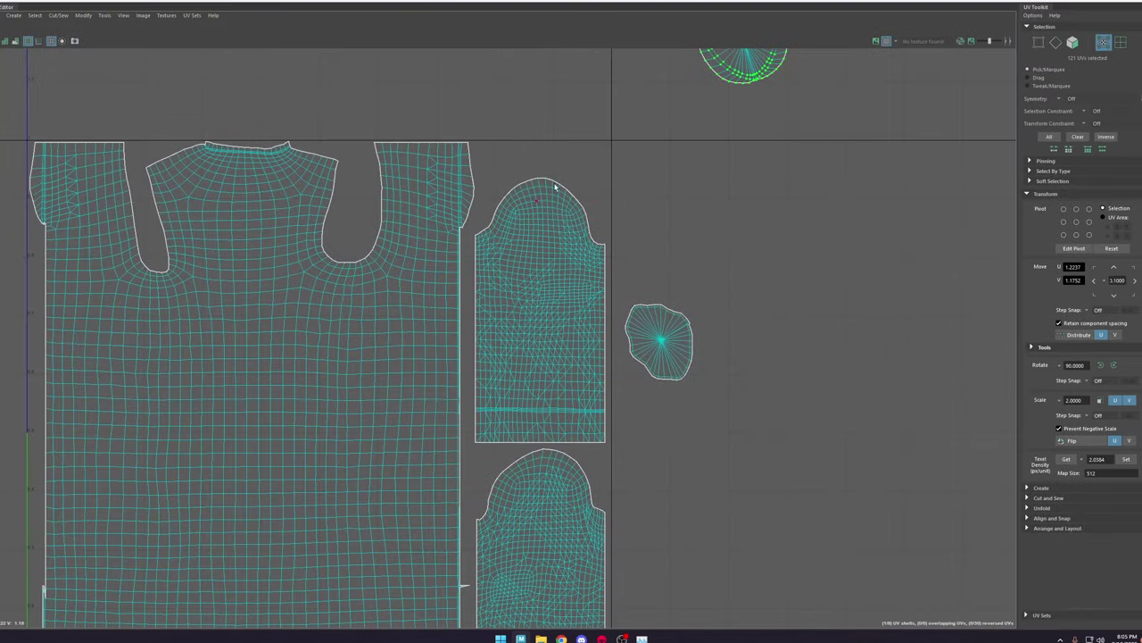
pyautogui.scroll(-3, 652, 203)
pyautogui.keyDown('alt'); pyautogui.moveTo(706, 148); pyautogui.dragTo(693, 173, button='middle'); pyautogui.keyUp('alt')
pyautogui.moveTo(707, 111); pyautogui.dragTo(430, 237)
pyautogui.scroll(2, 430, 238)
# Step: Push the round shell's left and lower-left UVs inward to narrow it
pyautogui.keyDown('shift'); pyautogui.moveTo(435, 238); pyautogui.dragTo(462, 235, button='right'); pyautogui.keyUp('shift')
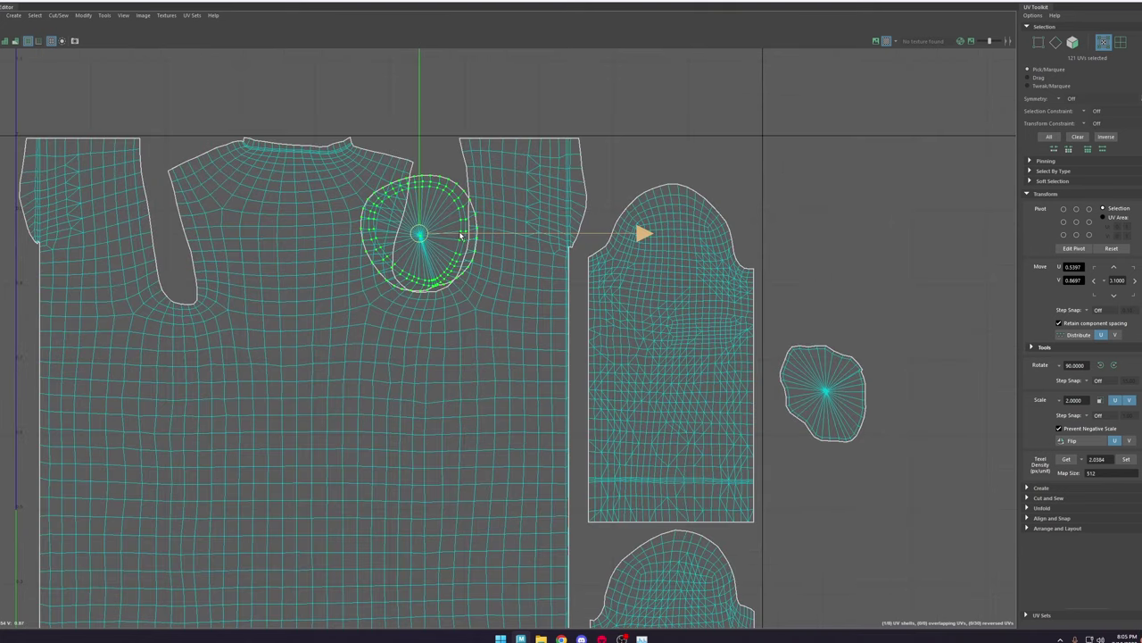
pyautogui.click(360, 219)
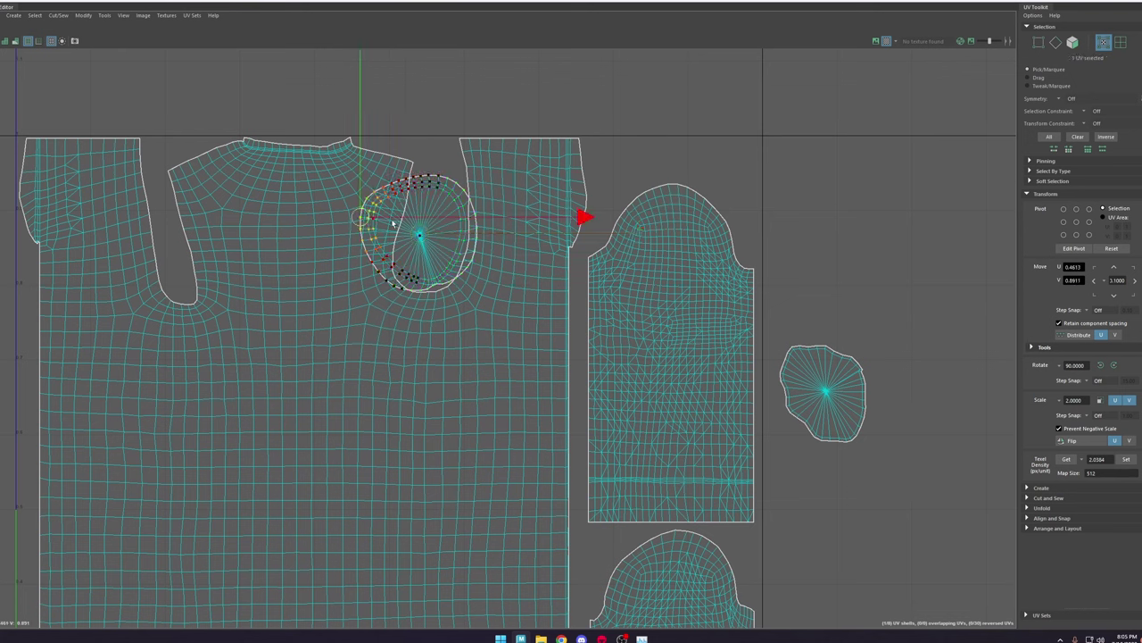
pyautogui.moveTo(393, 223); pyautogui.dragTo(447, 238)
pyautogui.click(462, 242)
pyautogui.click(402, 283)
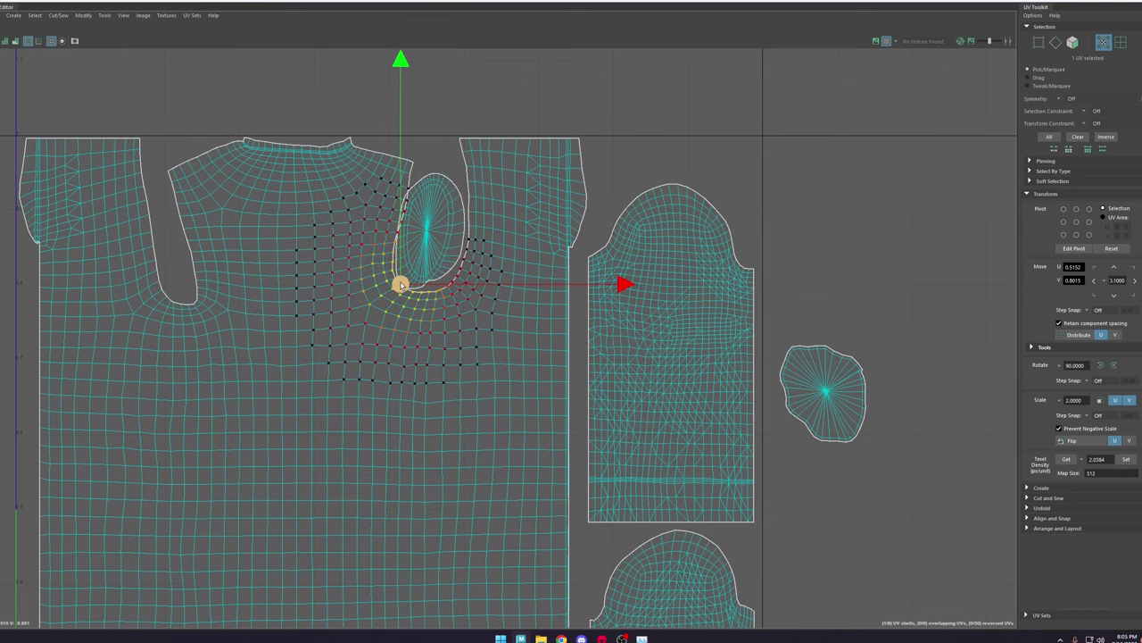
pyautogui.click(406, 285)
pyautogui.moveTo(409, 285); pyautogui.dragTo(419, 263)
pyautogui.click(400, 285)
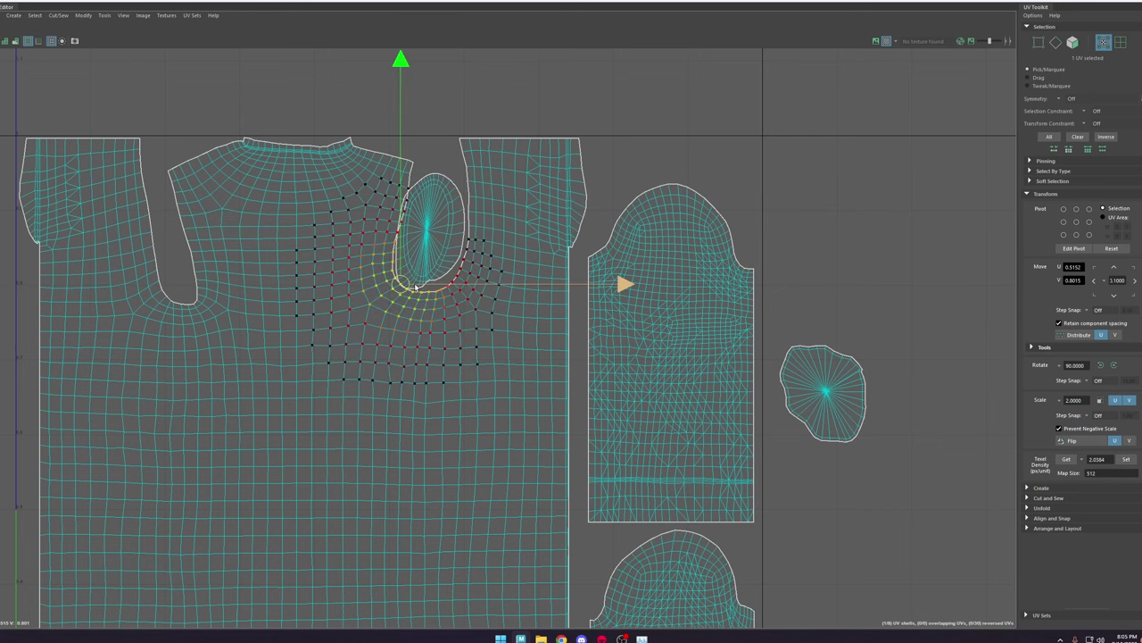
pyautogui.click(438, 258)
pyautogui.click(401, 283)
pyautogui.click(414, 267)
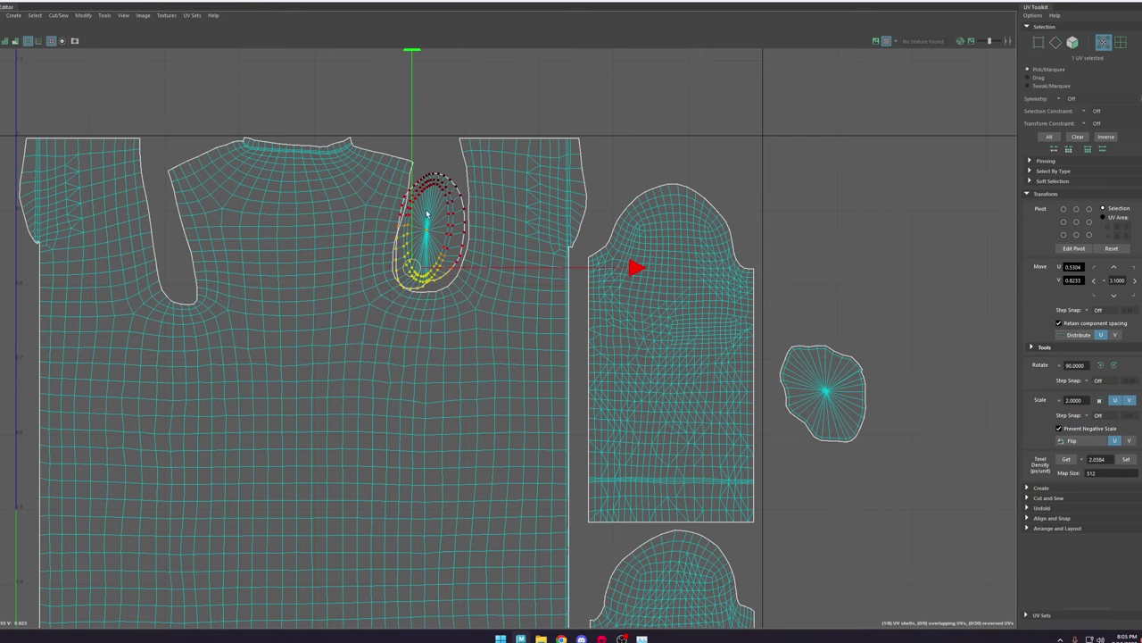
# Step: Stretch the ellipse's top upward and pull its bottom in to finish the narrow oval
pyautogui.click(411, 209)
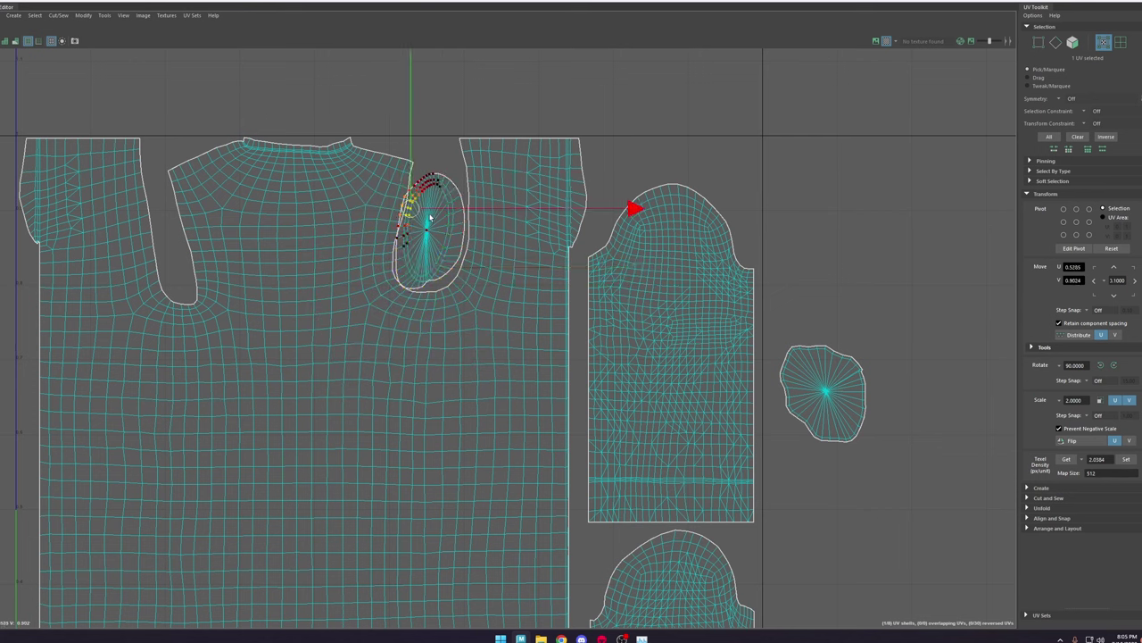
pyautogui.moveTo(416, 210); pyautogui.dragTo(423, 211)
pyautogui.click(442, 188)
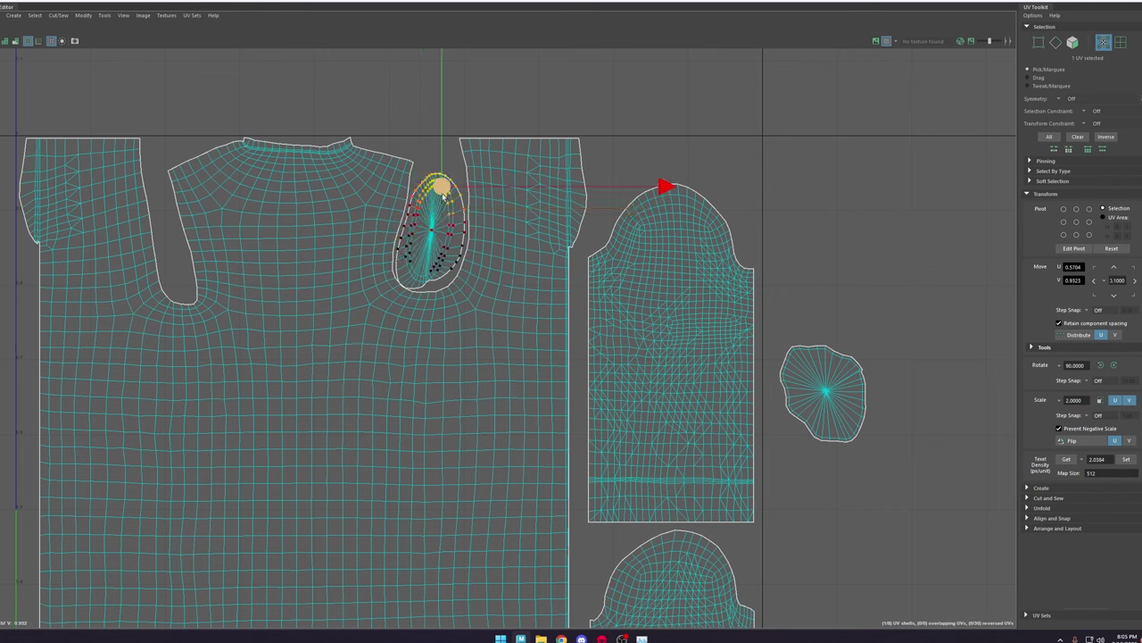
pyautogui.moveTo(442, 193); pyautogui.dragTo(441, 176, button='middle')
pyautogui.click(409, 273)
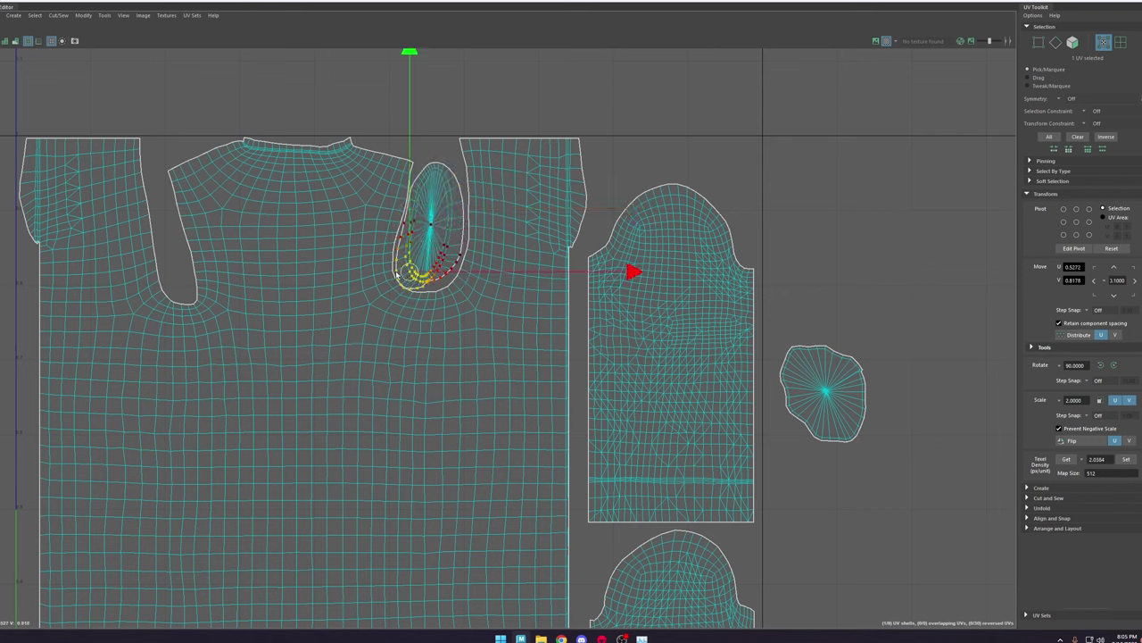
pyautogui.moveTo(399, 275); pyautogui.dragTo(419, 263, button='middle')
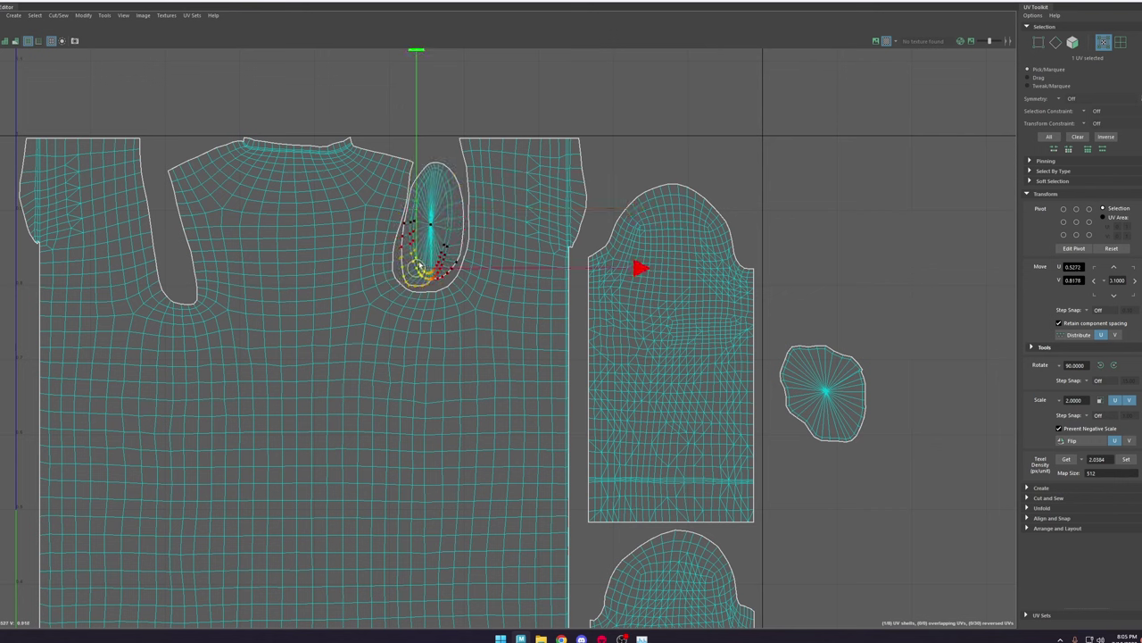
pyautogui.click(412, 209)
pyautogui.moveTo(439, 209); pyautogui.dragTo(450, 169)
pyautogui.click(446, 191)
pyautogui.click(449, 171)
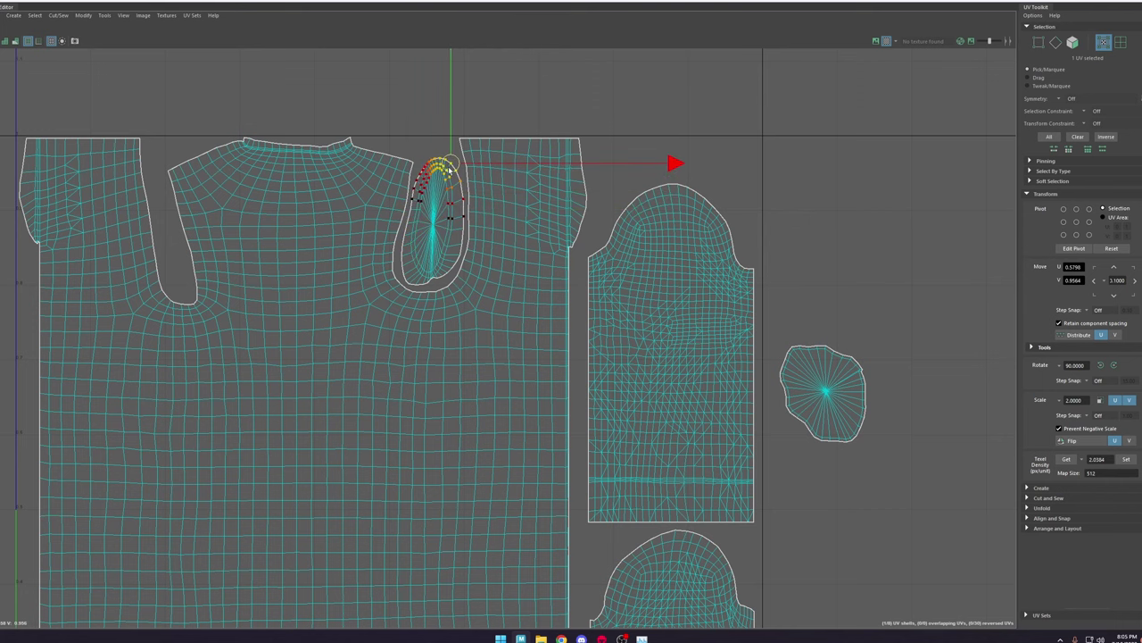
# Step: Move the smaller round shell above the sleeve and rotate it counter-clockwise
pyautogui.doubleClick(824, 390)
pyautogui.scroll(-3, 826, 390)
pyautogui.moveTo(825, 392); pyautogui.dragTo(657, 255)
pyautogui.press('r')
pyautogui.press('w')
pyautogui.press('r')
pyautogui.press('e')
pyautogui.moveTo(902, 193); pyautogui.dragTo(676, 67)
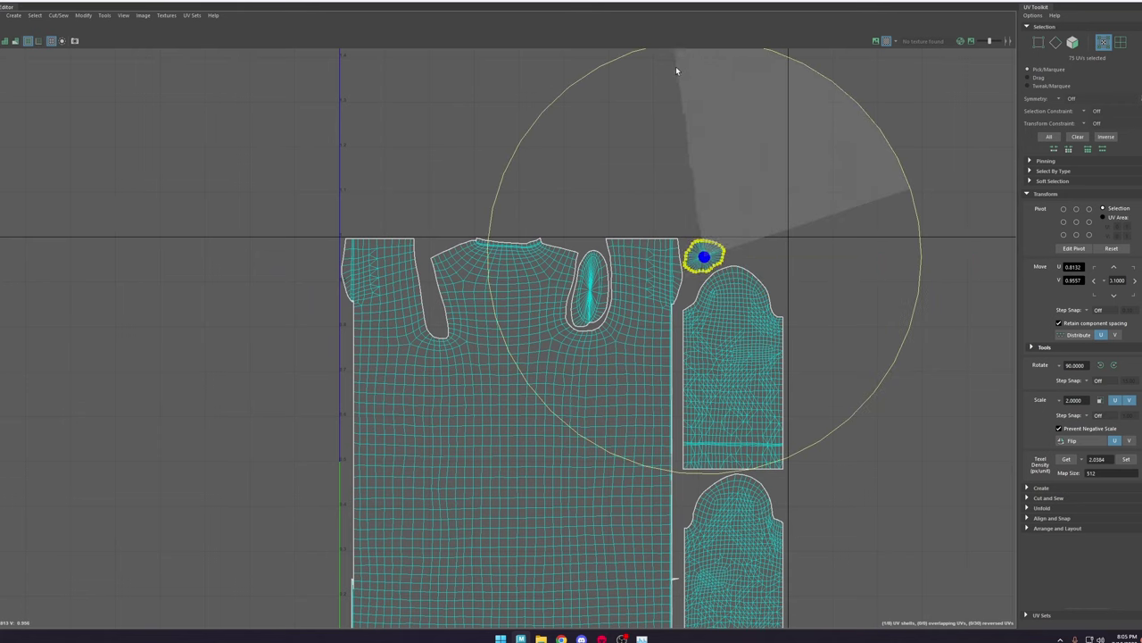
pyautogui.press('w')
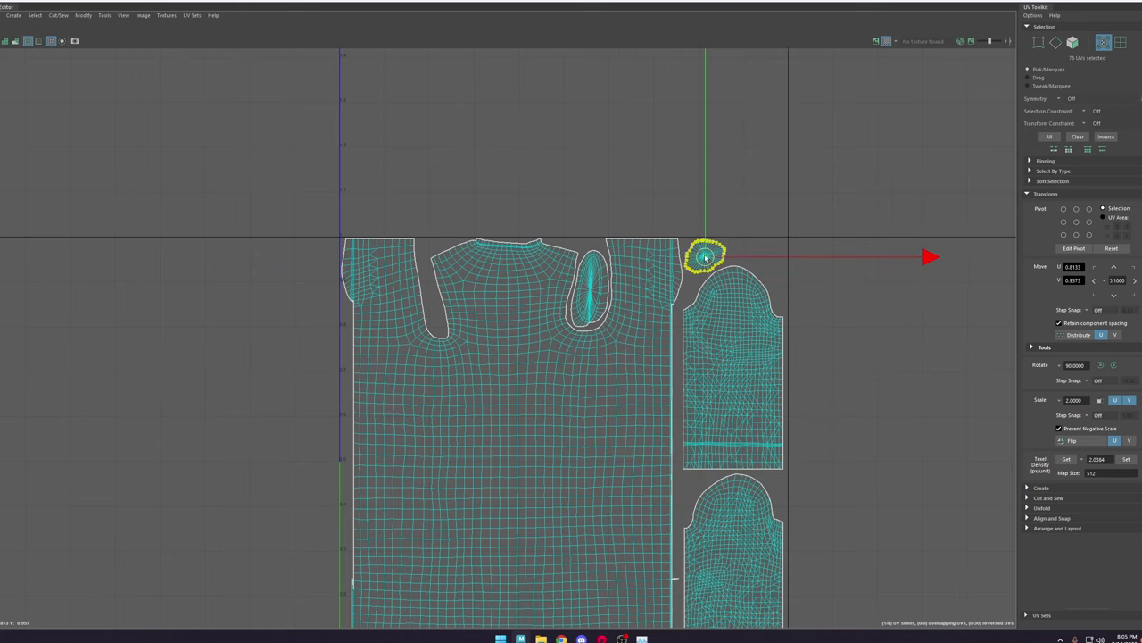
# Step: Move the two small round shells up-left, one beside the lower sleeve shell
pyautogui.click(845, 336)
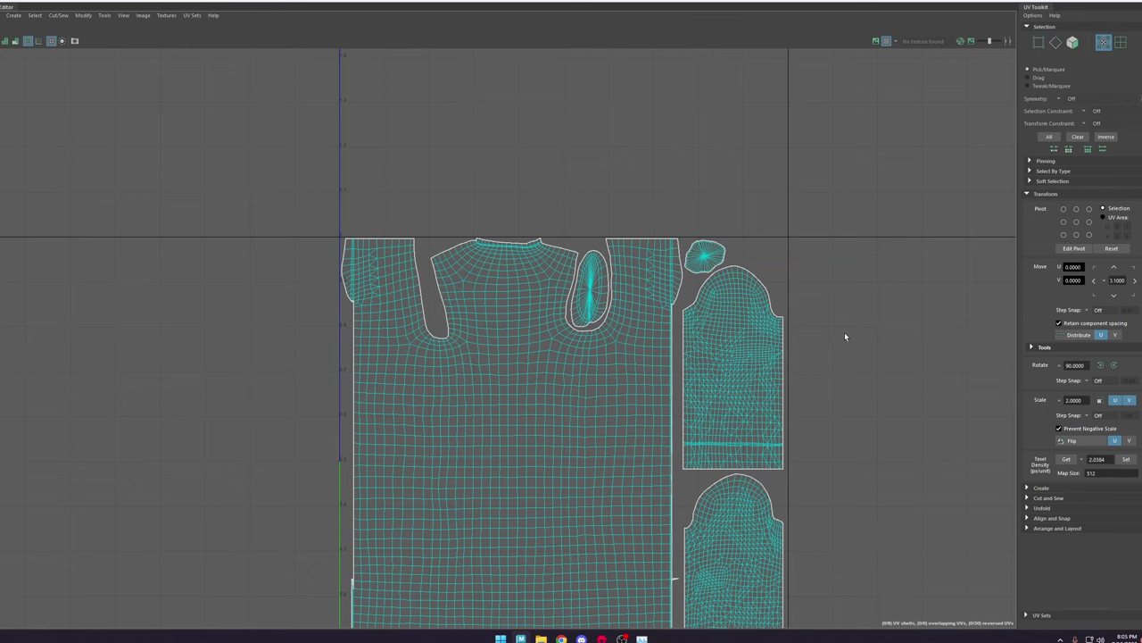
pyautogui.scroll(-3, 845, 337)
pyautogui.keyDown('alt'); pyautogui.moveTo(911, 436); pyautogui.dragTo(656, 302, button='middle'); pyautogui.keyUp('alt')
pyautogui.click(718, 472)
pyautogui.moveTo(718, 472); pyautogui.dragTo(540, 154)
pyautogui.click(705, 474)
pyautogui.moveTo(705, 473); pyautogui.dragTo(522, 278)
pyautogui.scroll(5, 490, 297)
# Step: Pull the small shell's bottom point down-left and pick its left-side points
pyautogui.press('r')
pyautogui.click(490, 299)
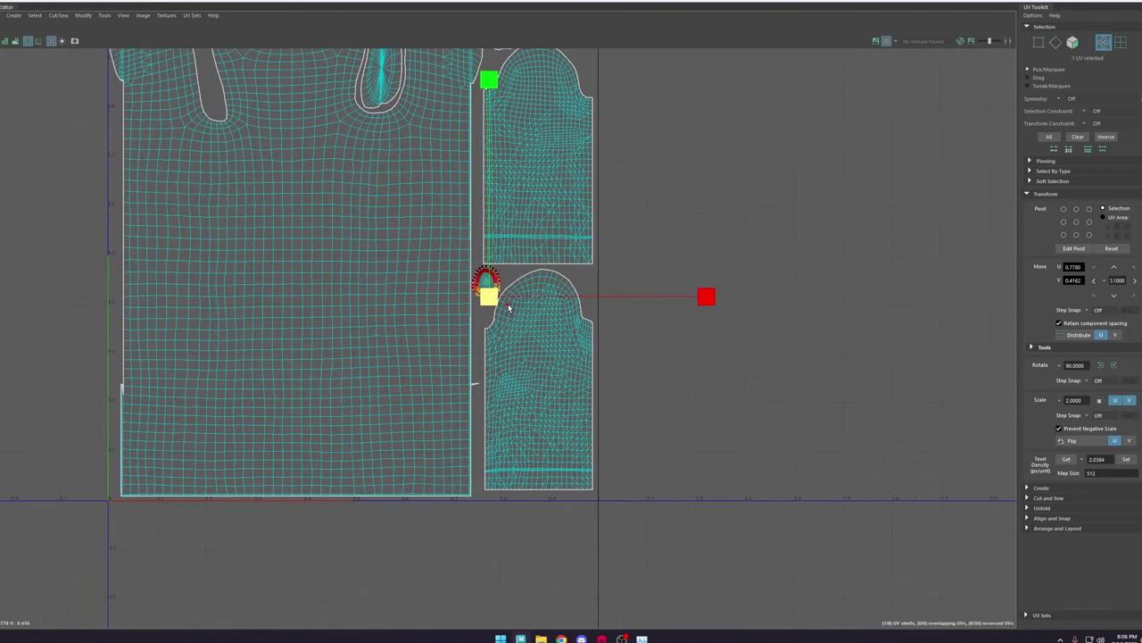
pyautogui.press('w')
pyautogui.moveTo(489, 297); pyautogui.dragTo(485, 313)
pyautogui.scroll(-1, 488, 275)
pyautogui.click(472, 285)
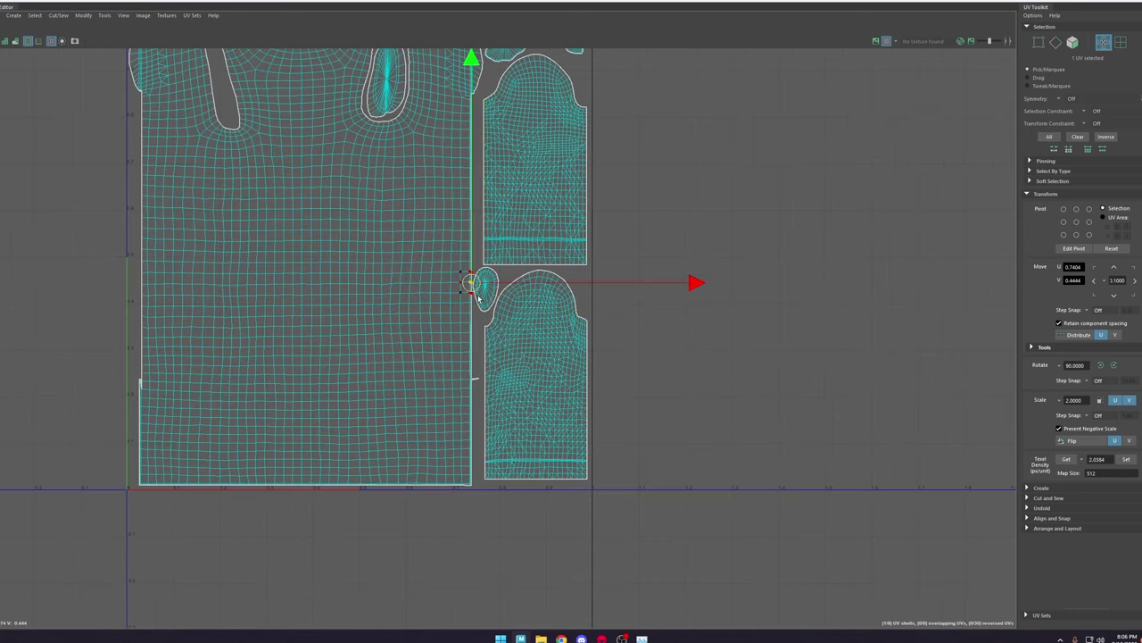
pyautogui.click(478, 297)
# Step: Pull the small shell's top point down to form a teardrop between the sleeves
pyautogui.click(542, 285)
pyautogui.click(479, 284)
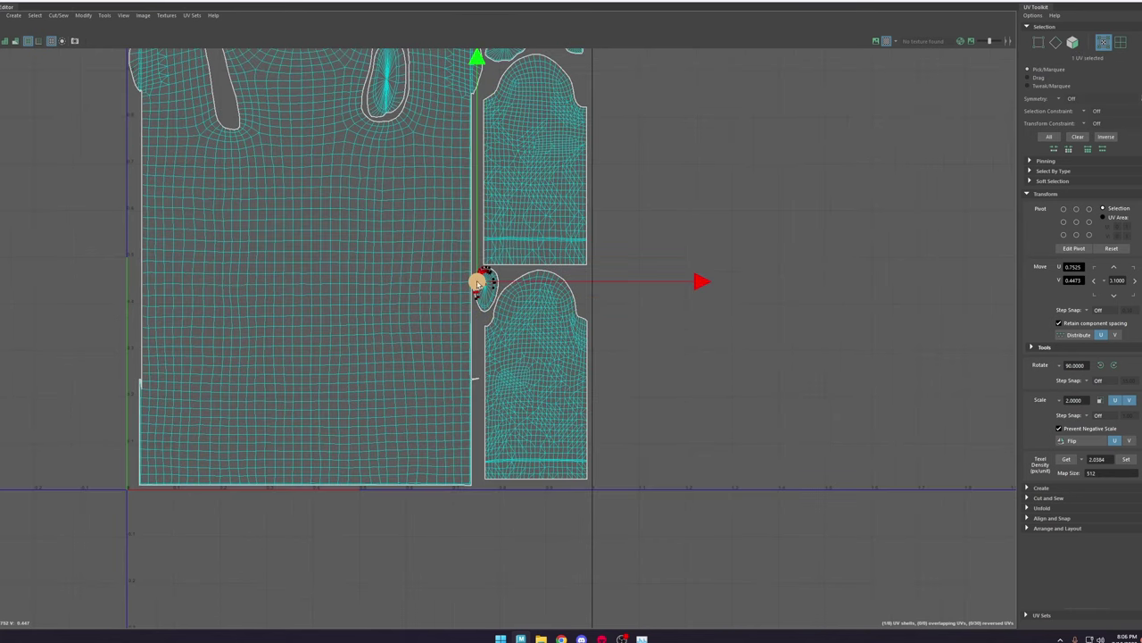
pyautogui.scroll(2, 480, 284)
pyautogui.click(491, 267)
pyautogui.moveTo(490, 266); pyautogui.dragTo(496, 305)
pyautogui.click(499, 306)
pyautogui.click(679, 251)
# Step: Scale the small top shell up to about twice its size, then deselect
pyautogui.scroll(-4, 629, 265)
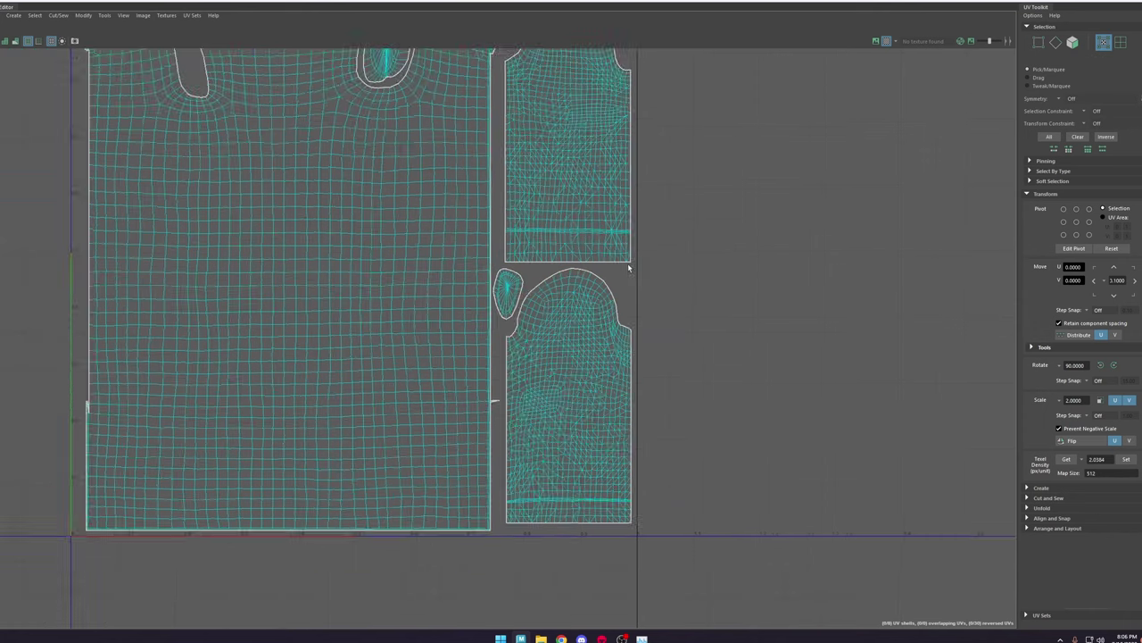
pyautogui.keyDown('alt'); pyautogui.moveTo(617, 64); pyautogui.dragTo(559, 217, button='middle'); pyautogui.keyUp('alt')
pyautogui.scroll(2, 559, 224)
pyautogui.doubleClick(563, 243)
pyautogui.press('r')
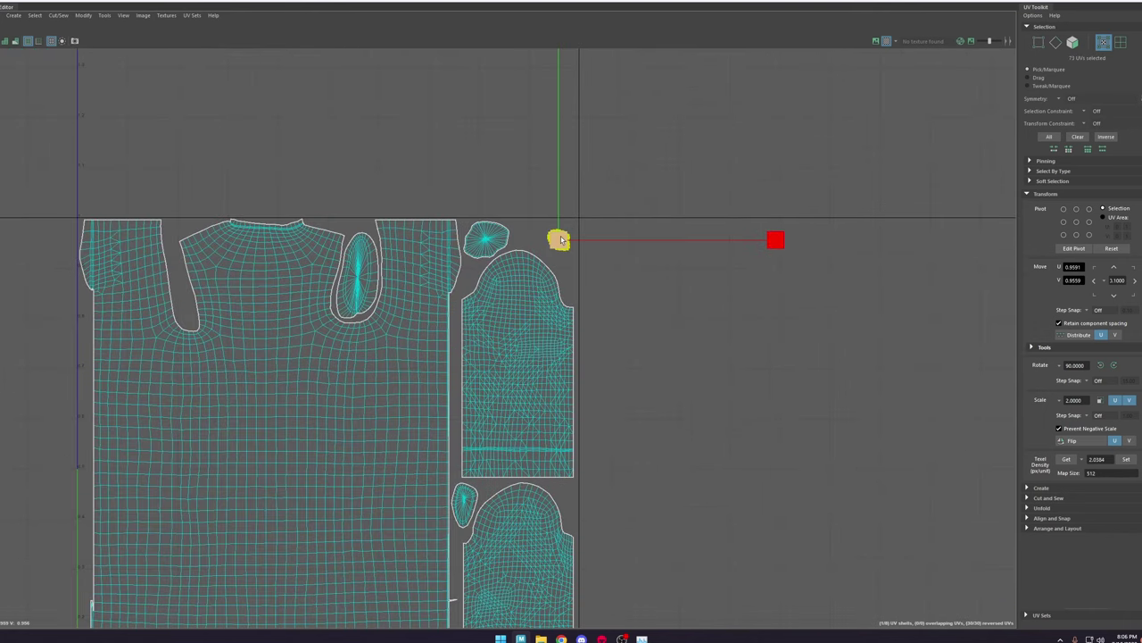
pyautogui.moveTo(562, 242)
pyautogui.mouseDown()
pyautogui.moveTo(788, 211)
pyautogui.moveTo(551, 248)
pyautogui.mouseUp()
pyautogui.press('w')
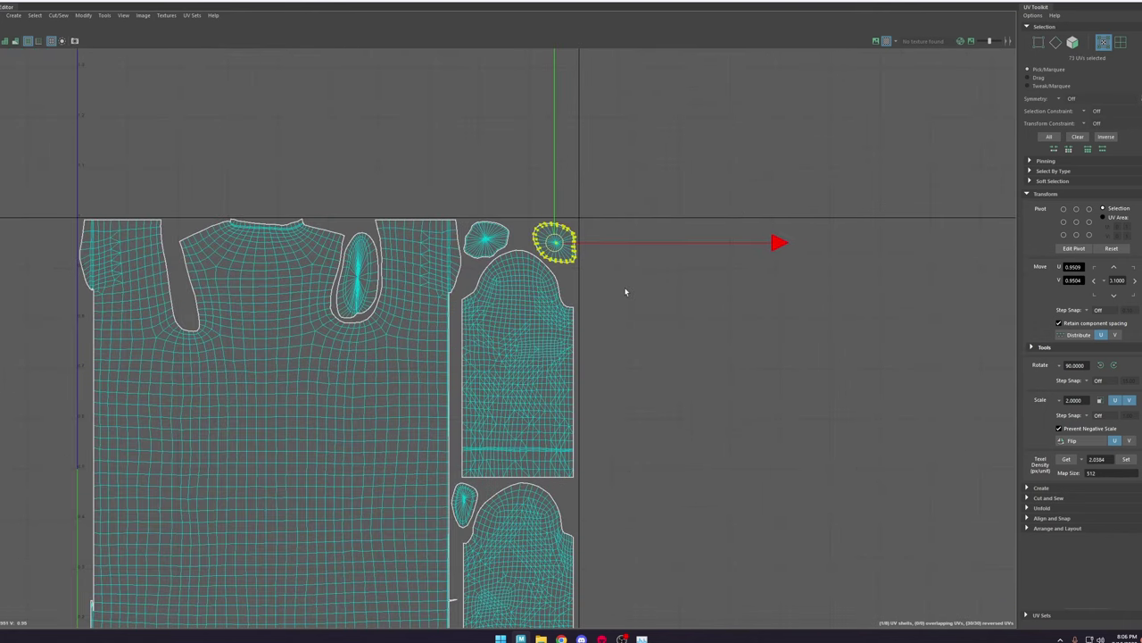
pyautogui.click(625, 288)
pyautogui.scroll(-6, 610, 319)
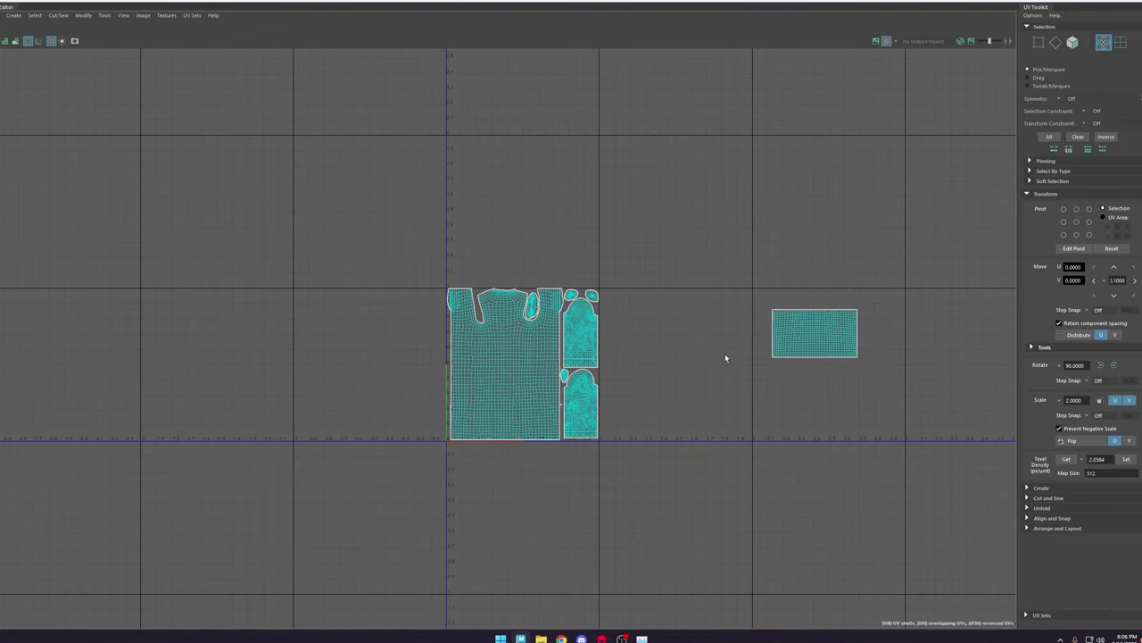
# Step: Select both sleeve shells and scale them together
pyautogui.scroll(3, 589, 408)
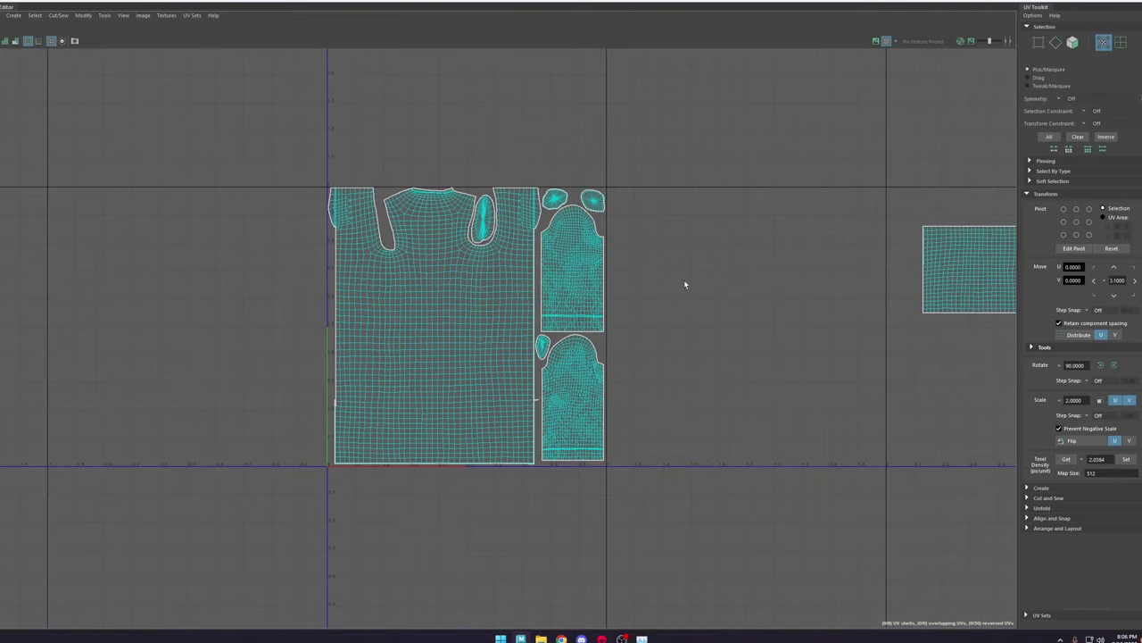
pyautogui.doubleClick(569, 285)
pyautogui.keyDown('shift'); pyautogui.doubleClick(559, 393); pyautogui.keyUp('shift')
pyautogui.press('r')
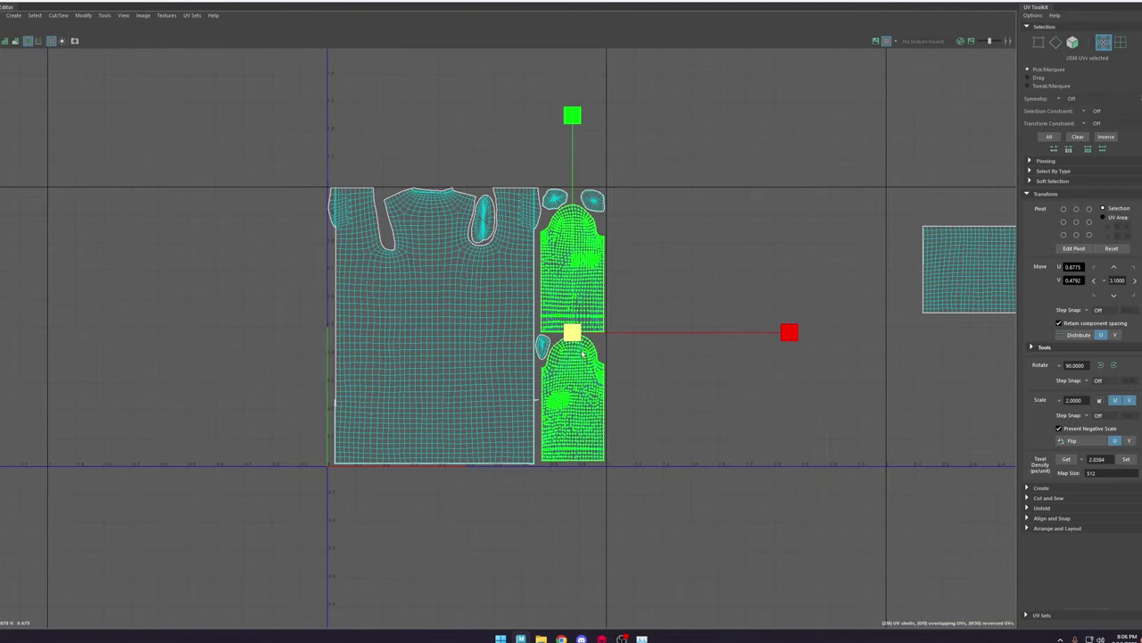
pyautogui.moveTo(572, 336); pyautogui.dragTo(575, 339)
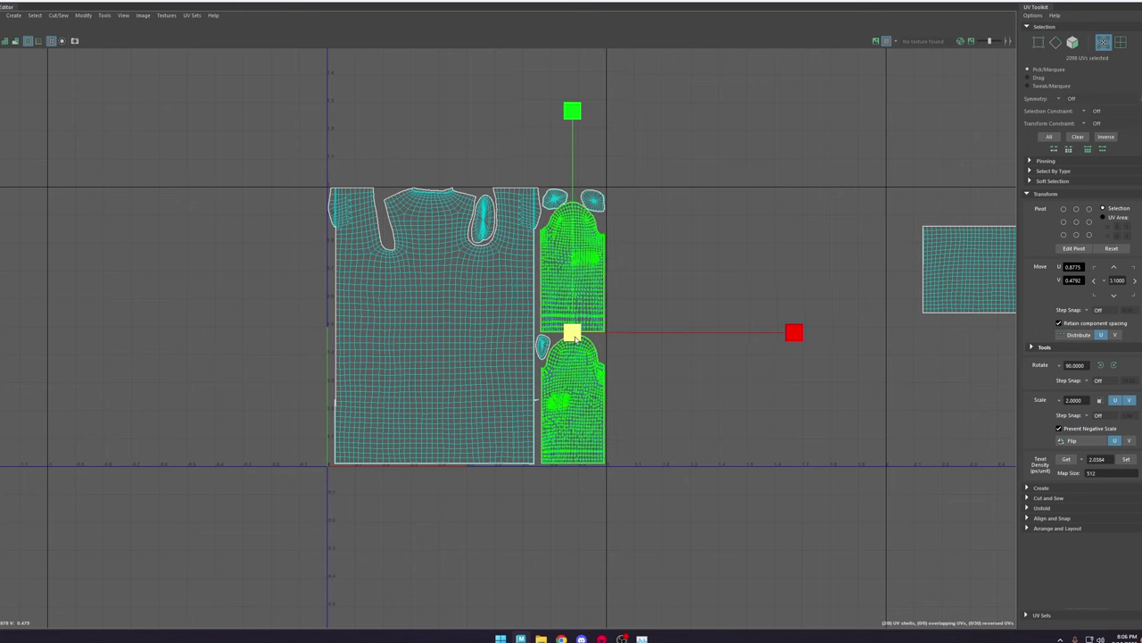
pyautogui.press('w')
pyautogui.click(619, 315)
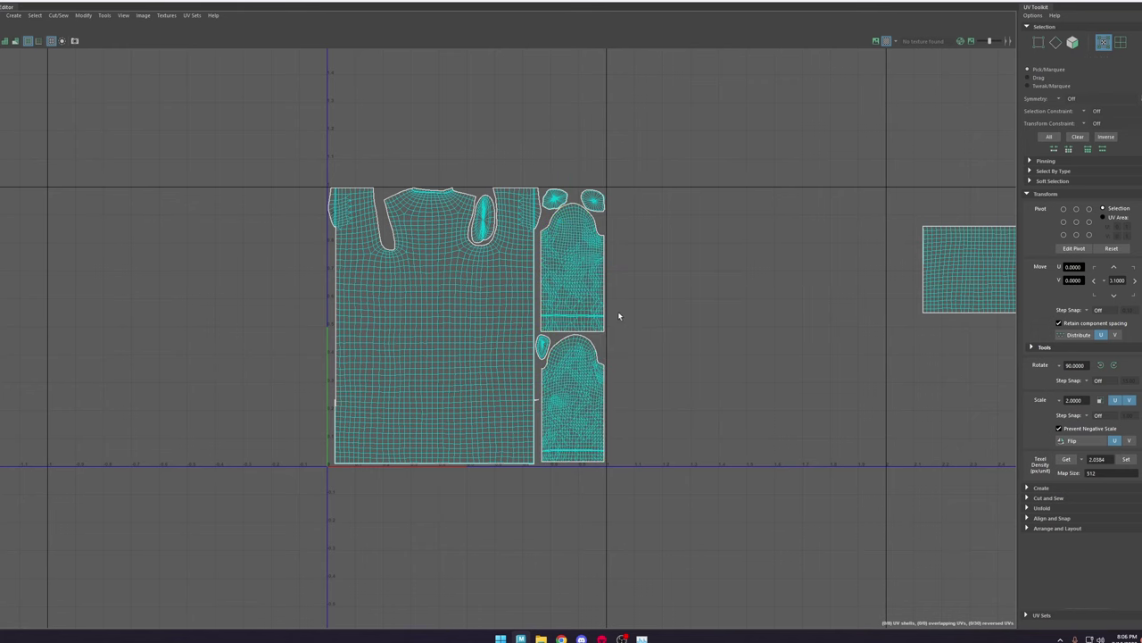
# Step: Move the far-right rectangular shell closer to the garment shells
pyautogui.click(543, 345)
pyautogui.click(913, 256)
pyautogui.click(949, 267)
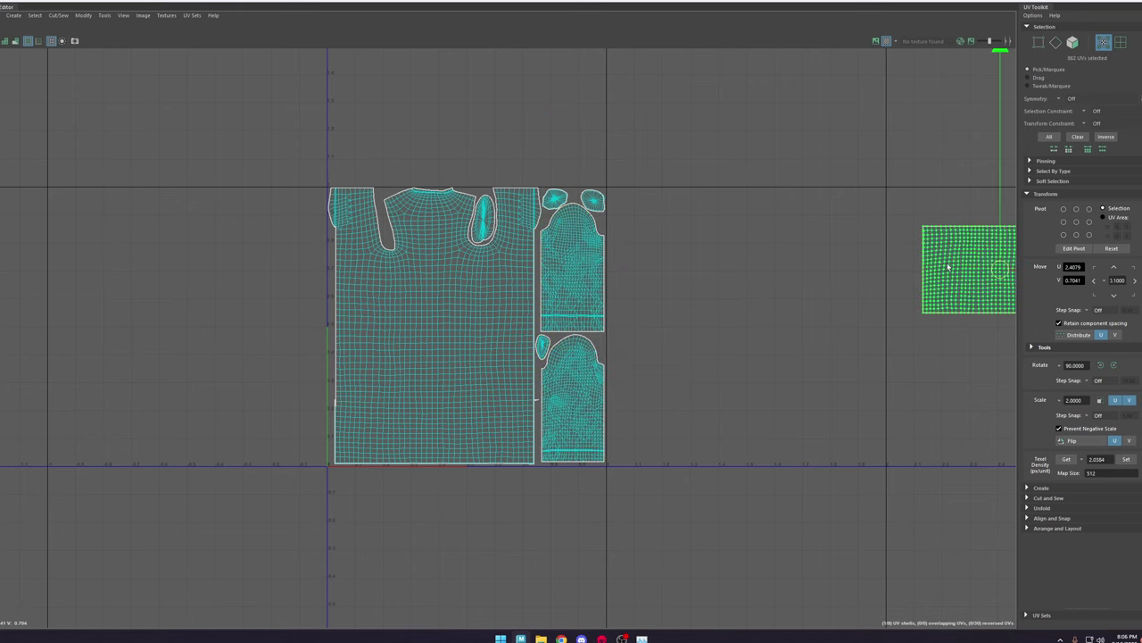
pyautogui.moveTo(1000, 272); pyautogui.dragTo(754, 339)
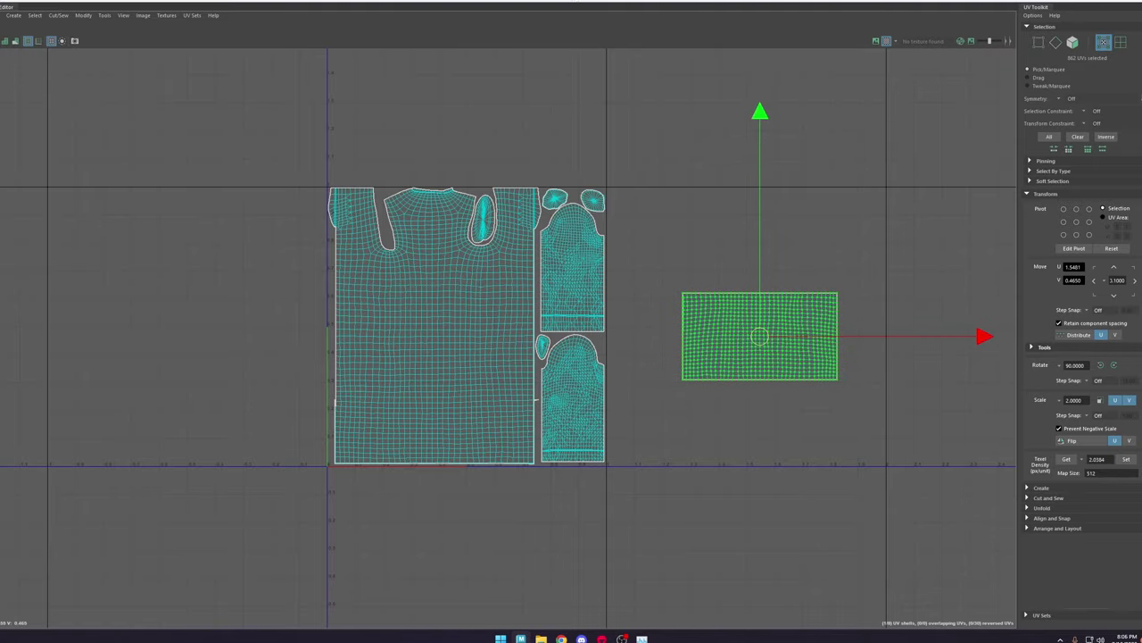
# Step: Frame the coat's front in the 3D view and select the whole rectangular shell
pyautogui.moveTo(575, 1); pyautogui.dragTo(919, 74)
pyautogui.scroll(-5, 375, 232)
pyautogui.keyDown('alt'); pyautogui.moveTo(376, 232); pyautogui.dragTo(535, 375); pyautogui.keyUp('alt')
pyautogui.keyDown('alt'); pyautogui.moveTo(566, 482); pyautogui.dragTo(437, 357, button='middle'); pyautogui.keyUp('alt')
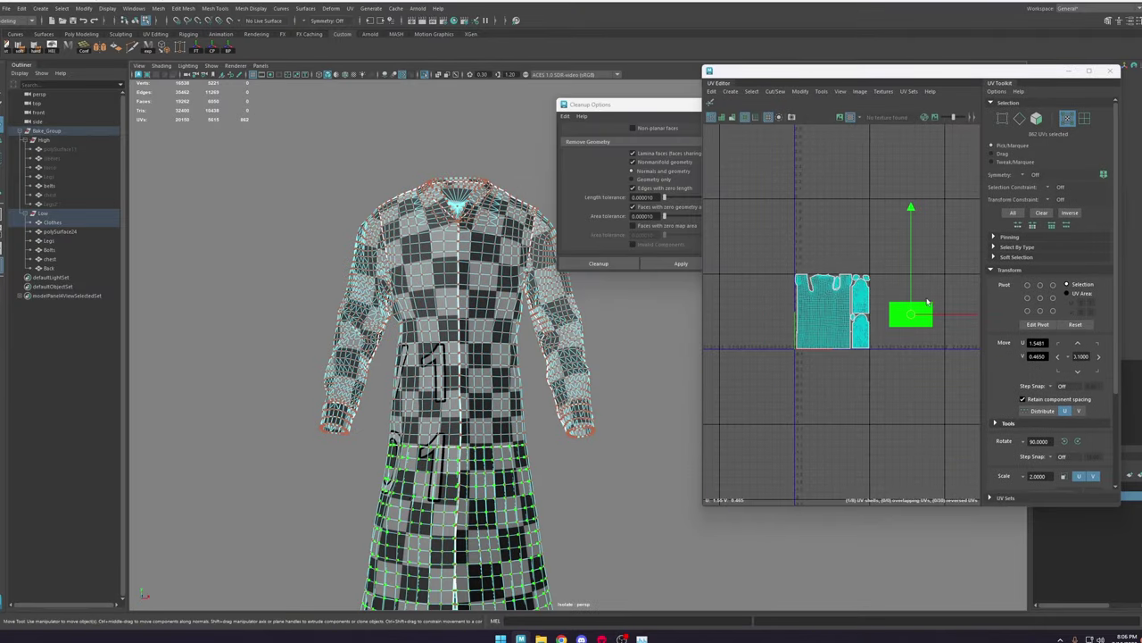
pyautogui.scroll(5, 967, 316)
pyautogui.moveTo(931, 277); pyautogui.dragTo(765, 297)
pyautogui.scroll(-4, 775, 346)
pyautogui.keyDown('alt'); pyautogui.moveTo(788, 383); pyautogui.dragTo(870, 391, button='middle'); pyautogui.keyUp('alt')
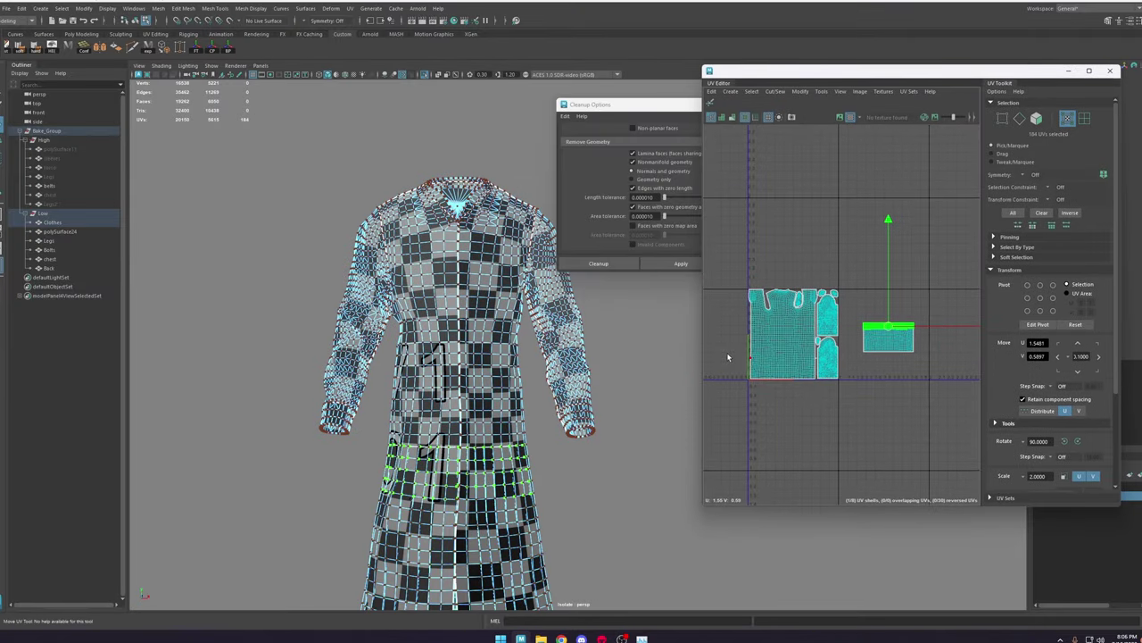
pyautogui.doubleClick(886, 345)
# Step: Move the rectangular shell onto the large robe shell and pivot it at its bottom-left corner
pyautogui.click(1088, 72)
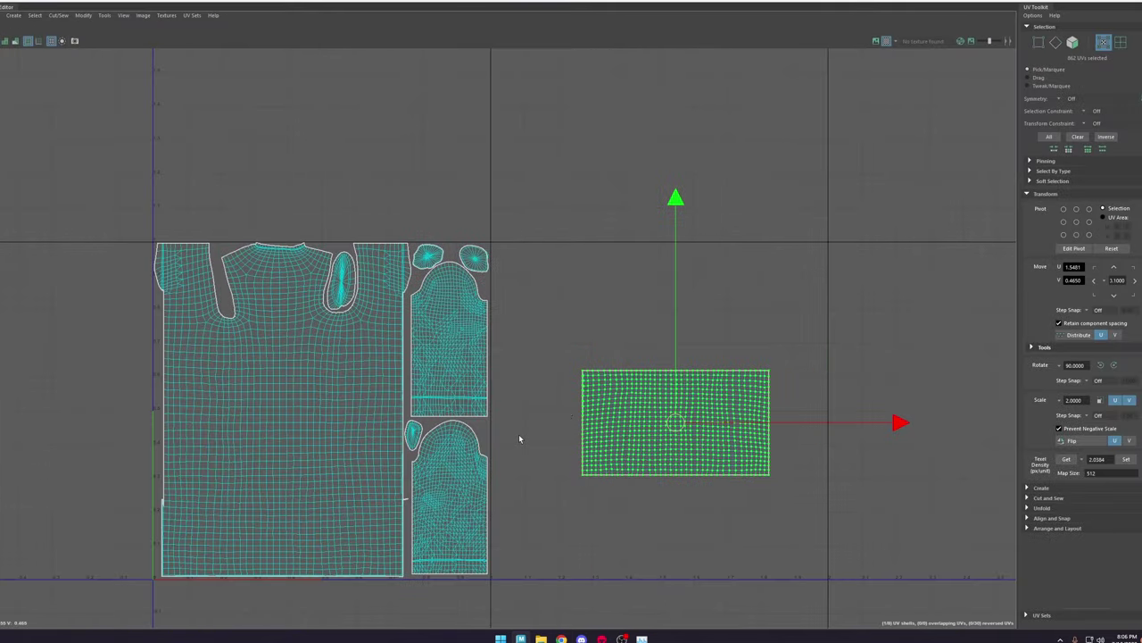
pyautogui.keyDown('alt'); pyautogui.moveTo(608, 473); pyautogui.dragTo(383, 474, button='middle'); pyautogui.keyUp('alt')
pyautogui.scroll(5, 385, 469)
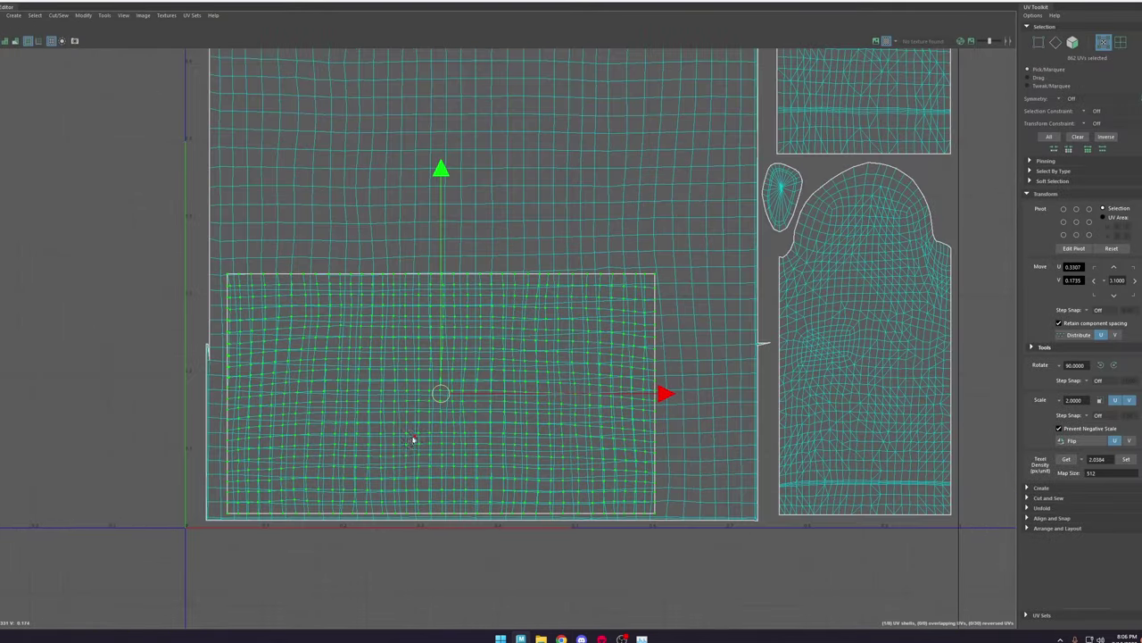
pyautogui.press('d')
pyautogui.moveTo(439, 396); pyautogui.dragTo(207, 525)
pyautogui.scroll(5, 229, 514)
# Step: Scale the rectangular shell to the robe shell's edge, then shift it one unit right in U
pyautogui.press('r')
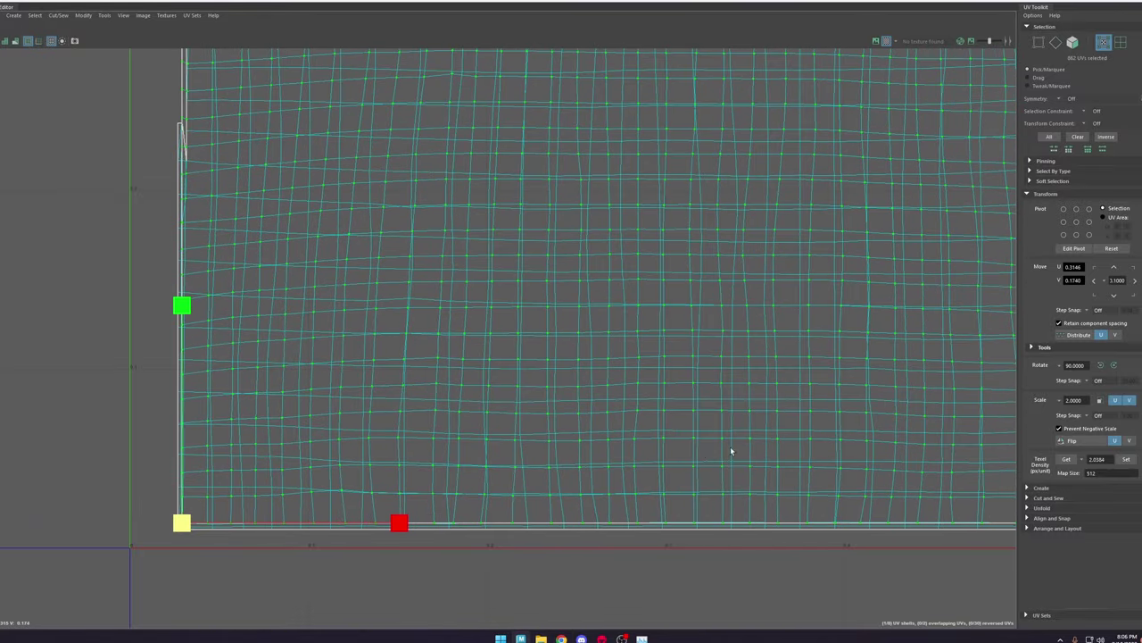
pyautogui.keyDown('alt'); pyautogui.moveTo(731, 447); pyautogui.dragTo(787, 440, button='middle'); pyautogui.keyUp('alt')
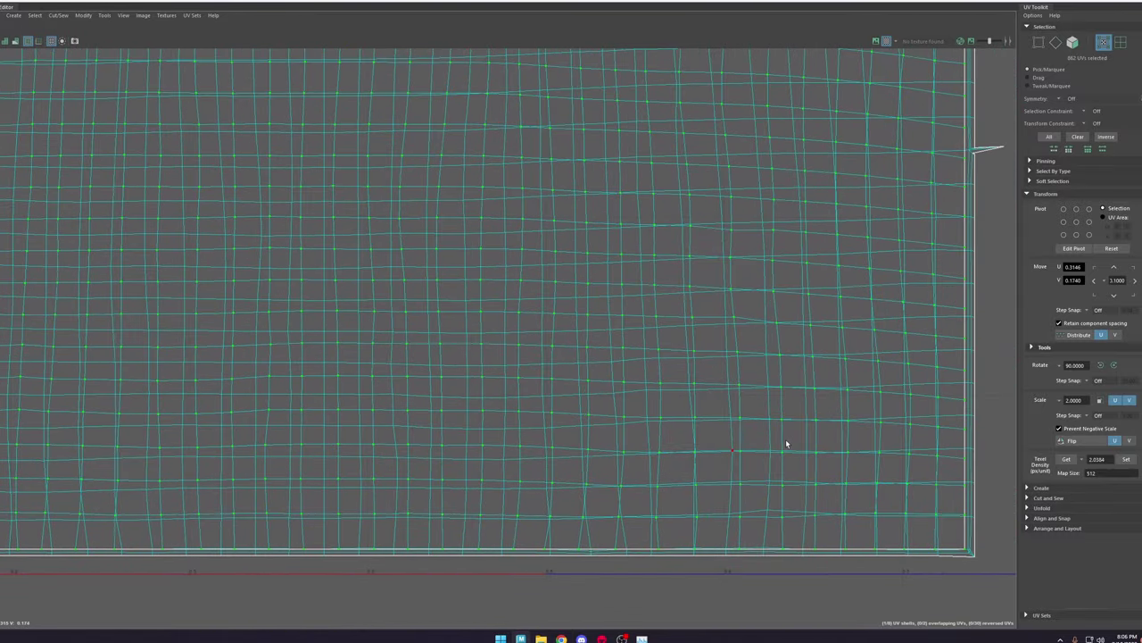
pyautogui.scroll(-3, 786, 444)
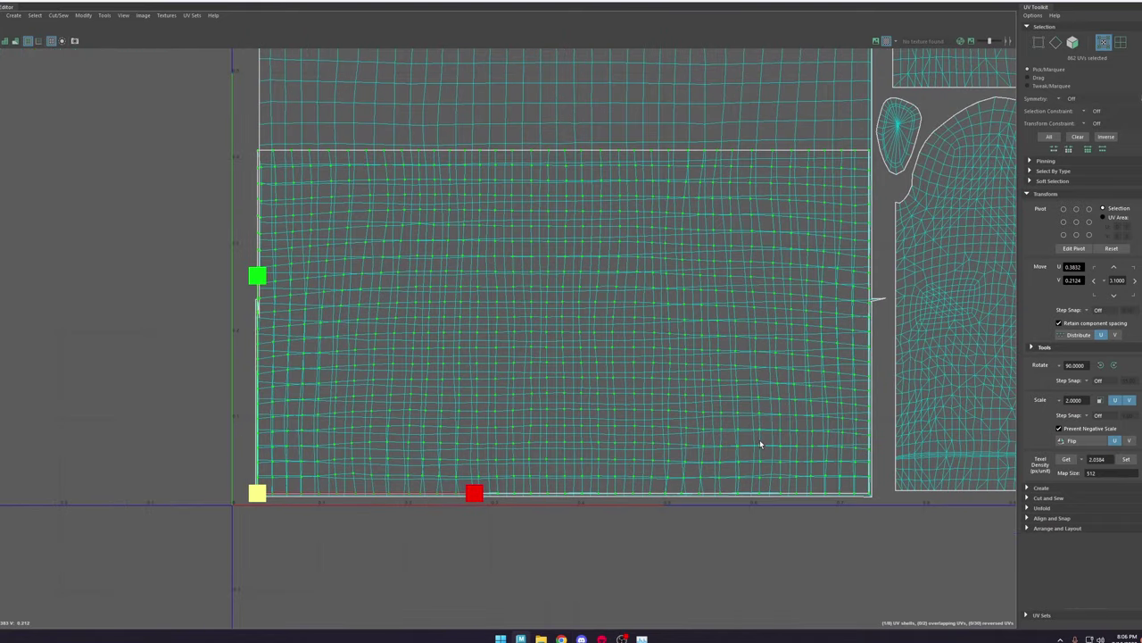
pyautogui.scroll(-2, 757, 444)
pyautogui.press('w')
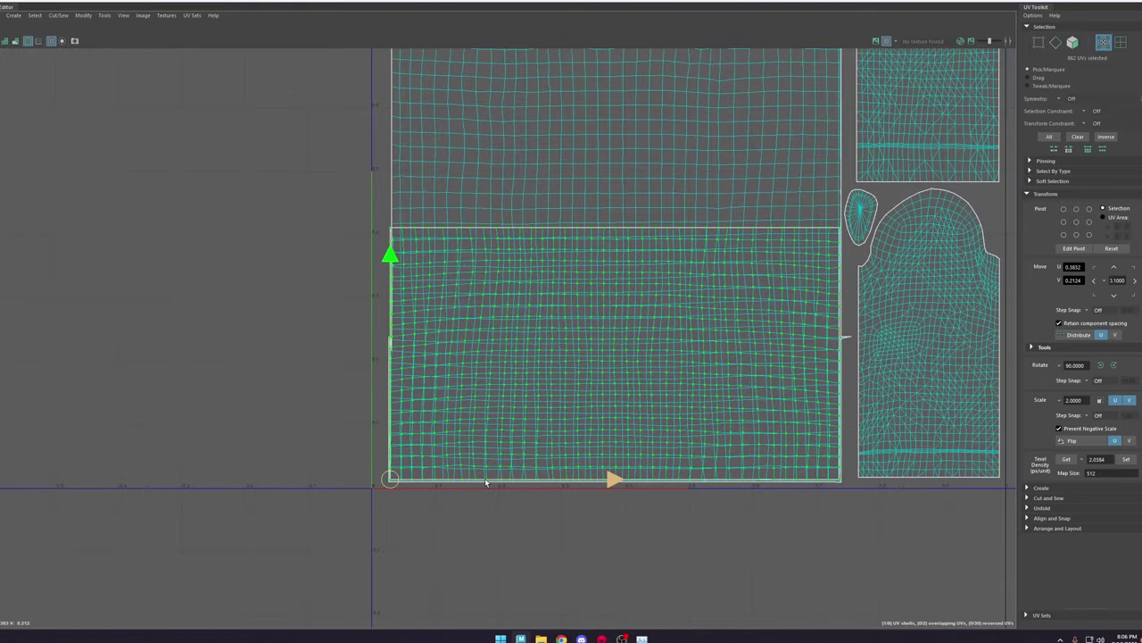
pyautogui.moveTo(486, 480); pyautogui.dragTo(485, 483)
pyautogui.scroll(-5, 398, 274)
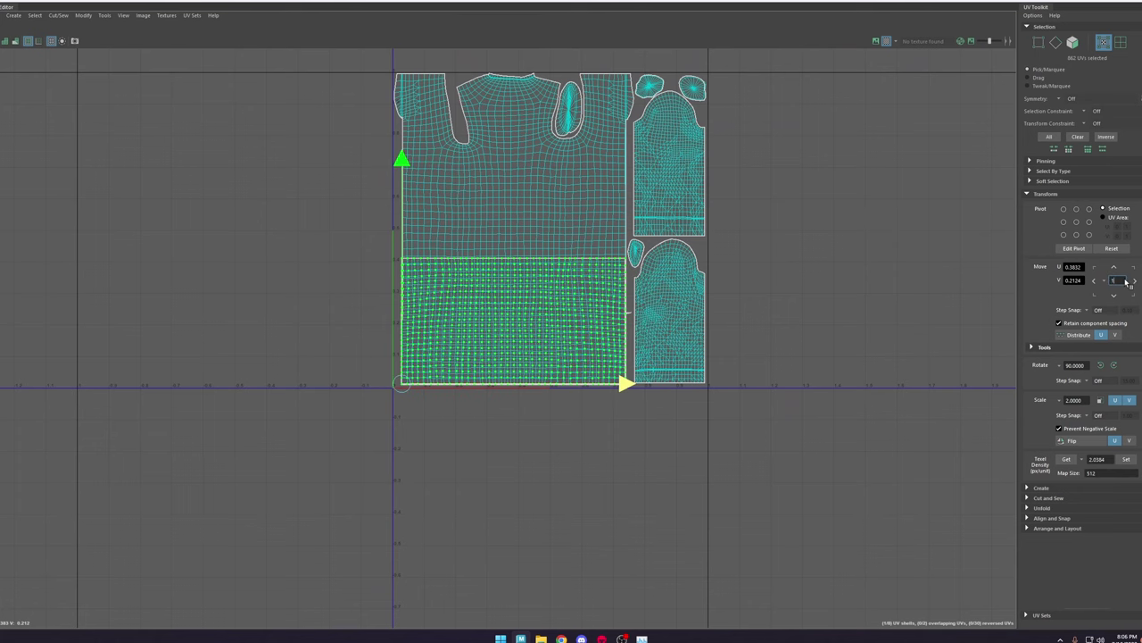
pyautogui.click(1135, 282)
# Step: Select most of the right rectangular shell's UVs and unfold them
pyautogui.click(770, 455)
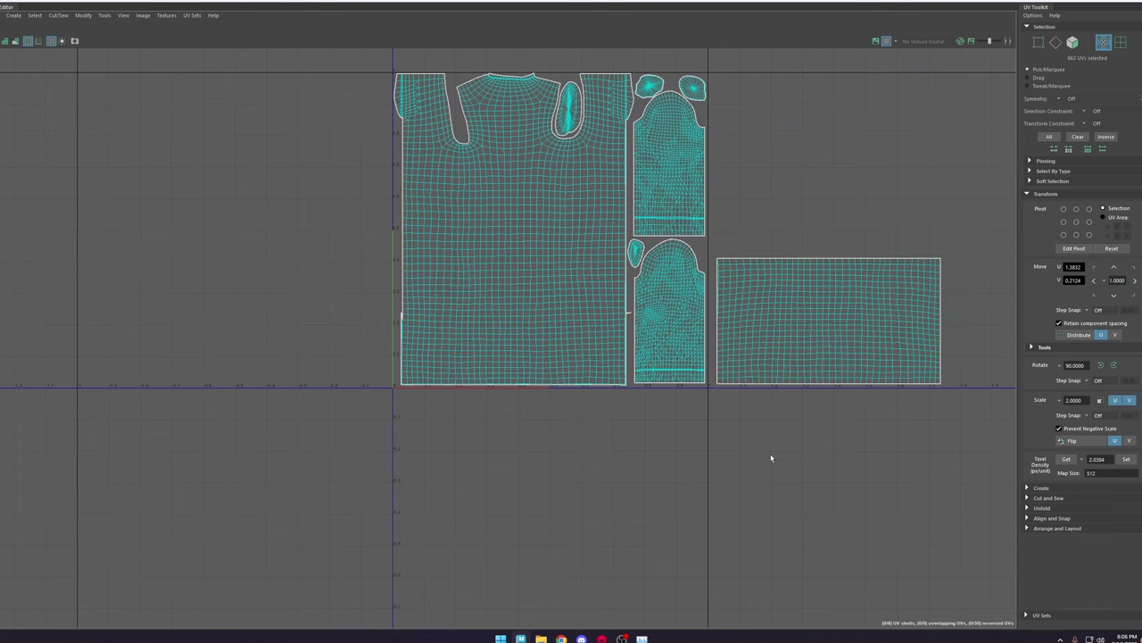
pyautogui.scroll(5, 402, 327)
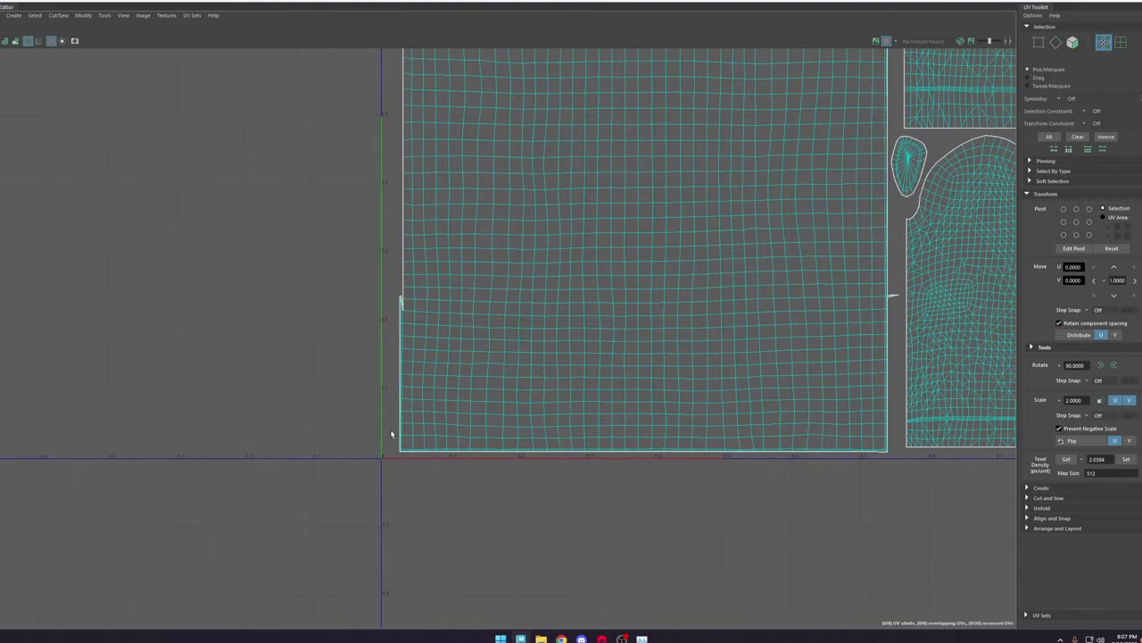
pyautogui.scroll(-2, 403, 308)
pyautogui.click(882, 325)
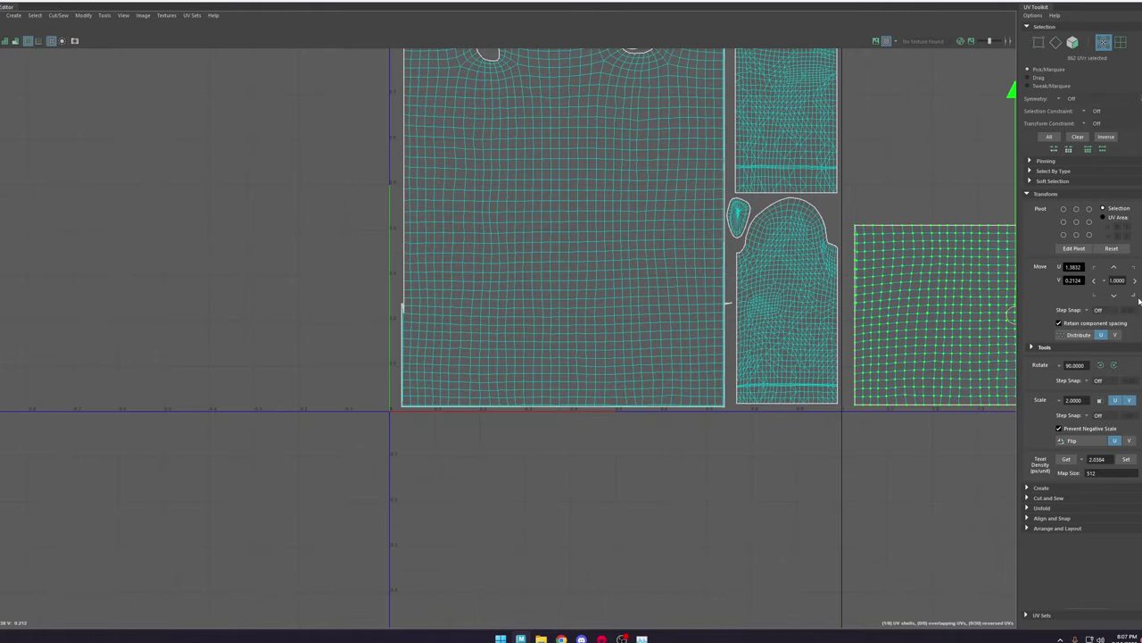
pyautogui.keyDown('alt'); pyautogui.moveTo(906, 339); pyautogui.dragTo(629, 344, button='middle'); pyautogui.keyUp('alt')
pyautogui.click(918, 286)
pyautogui.moveTo(888, 248); pyautogui.dragTo(568, 410)
pyautogui.keyDown('shift'); pyautogui.rightClick(588, 373); pyautogui.keyUp('shift')
pyautogui.keyDown('shift'); pyautogui.moveTo(589, 375); pyautogui.dragTo(499, 378, button='right'); pyautogui.keyUp('shift')
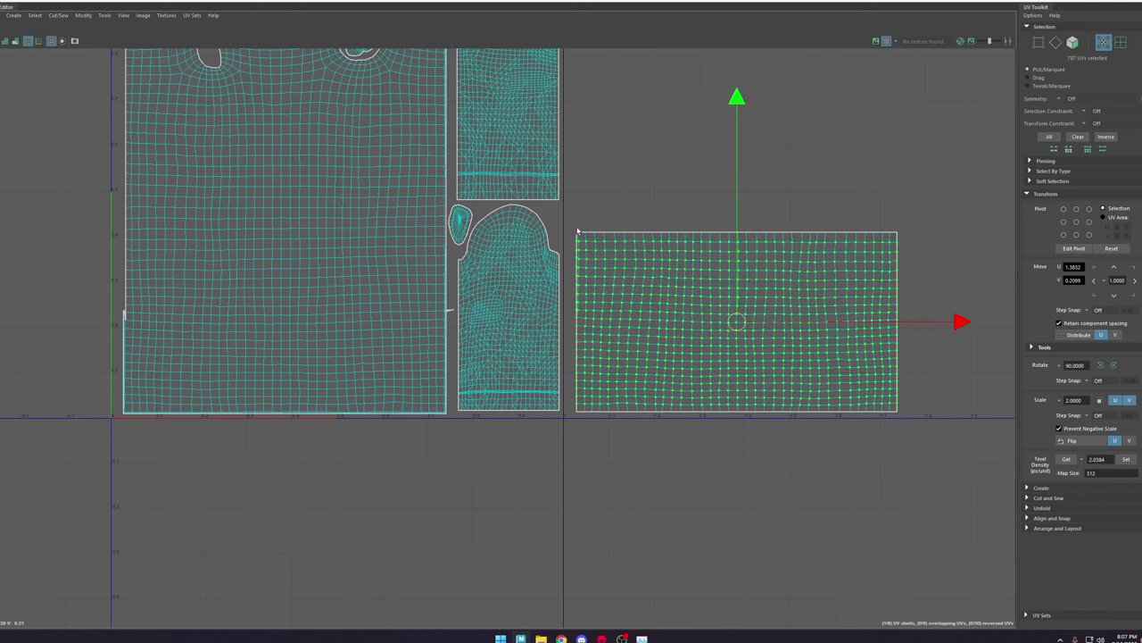
# Step: Unfold the whole right shell again, then undo its straightening so the grid turns wavy
pyautogui.moveTo(577, 231); pyautogui.dragTo(898, 416)
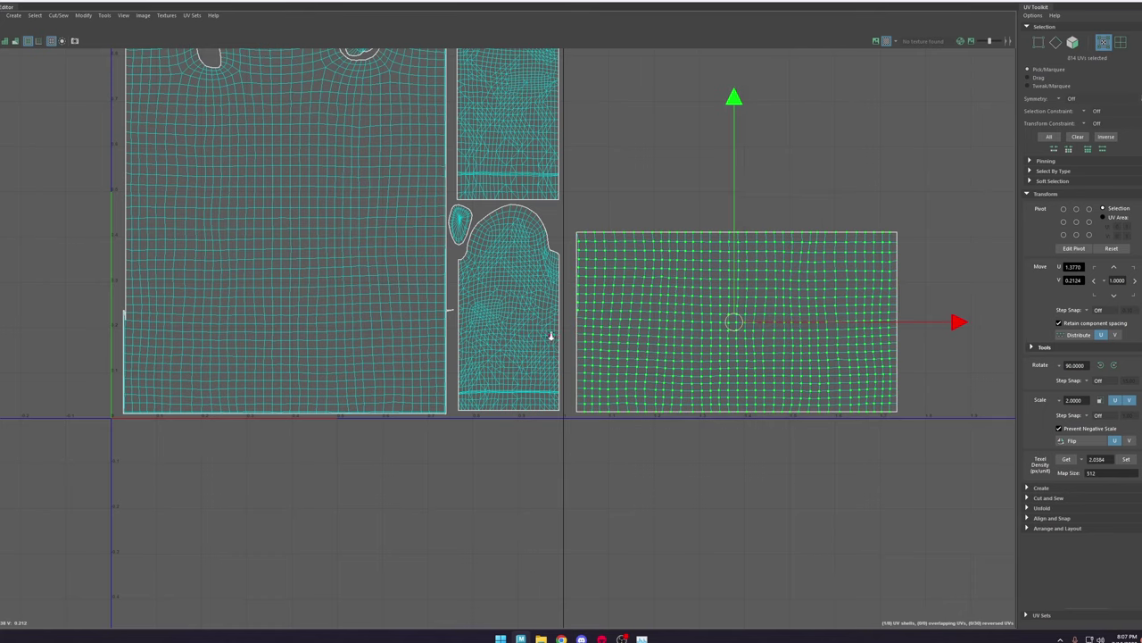
pyautogui.scroll(4, 576, 299)
pyautogui.doubleClick(600, 201)
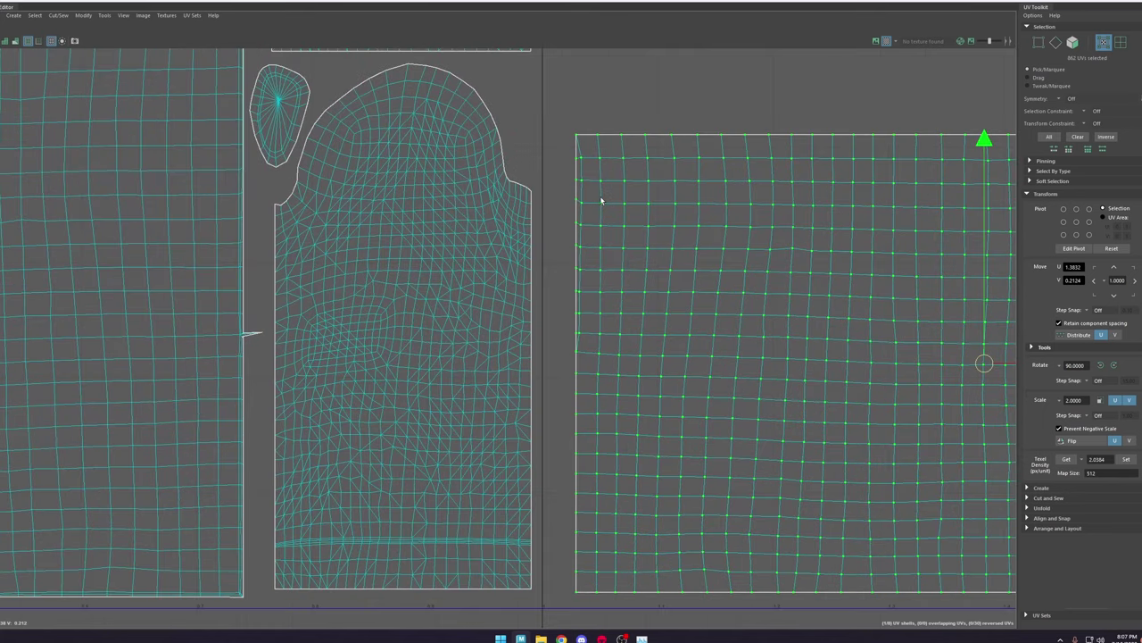
pyautogui.keyDown('shift'); pyautogui.moveTo(600, 201); pyautogui.dragTo(542, 191, button='right'); pyautogui.keyUp('shift')
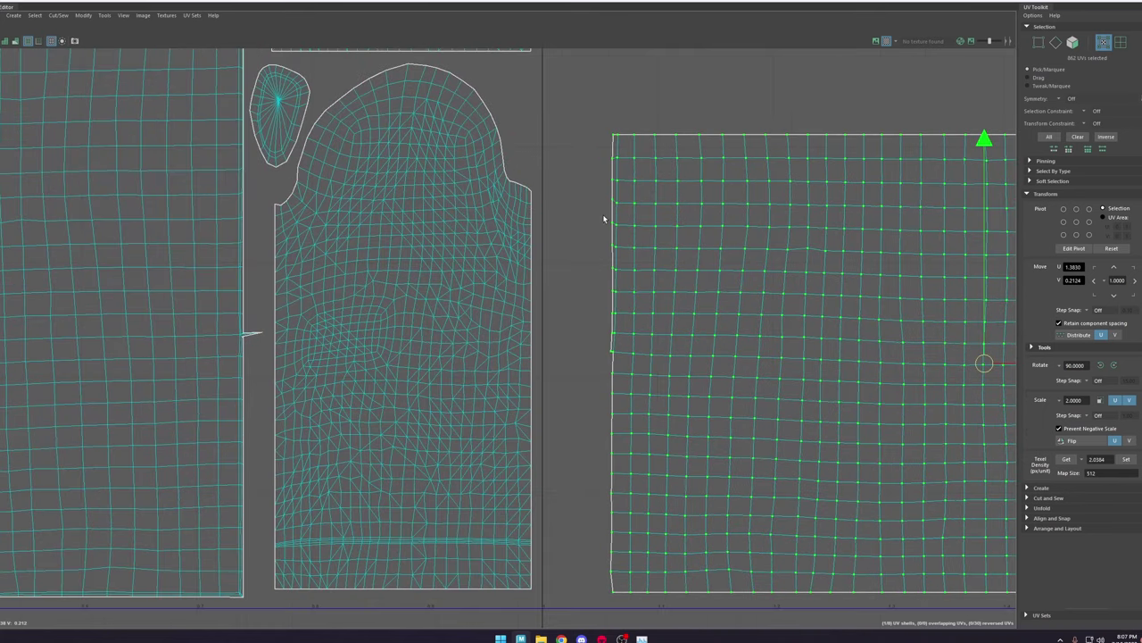
pyautogui.scroll(-4, 684, 314)
pyautogui.keyDown('alt'); pyautogui.moveTo(714, 303); pyautogui.dragTo(678, 303, button='middle'); pyautogui.keyUp('alt')
pyautogui.keyDown('shift'); pyautogui.moveTo(661, 267); pyautogui.dragTo(720, 230, button='right'); pyautogui.keyUp('shift')
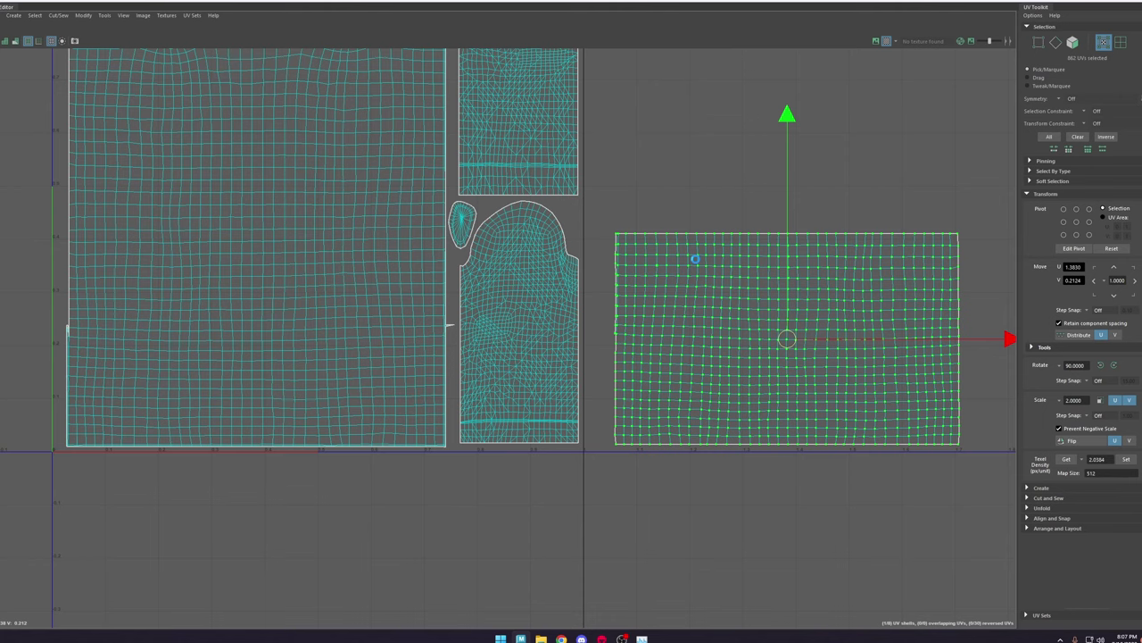
pyautogui.scroll(-2, 706, 288)
pyautogui.keyDown('alt'); pyautogui.moveTo(706, 288); pyautogui.dragTo(616, 286, button='middle'); pyautogui.keyUp('alt')
pyautogui.hotkey('ctrl', 'z')
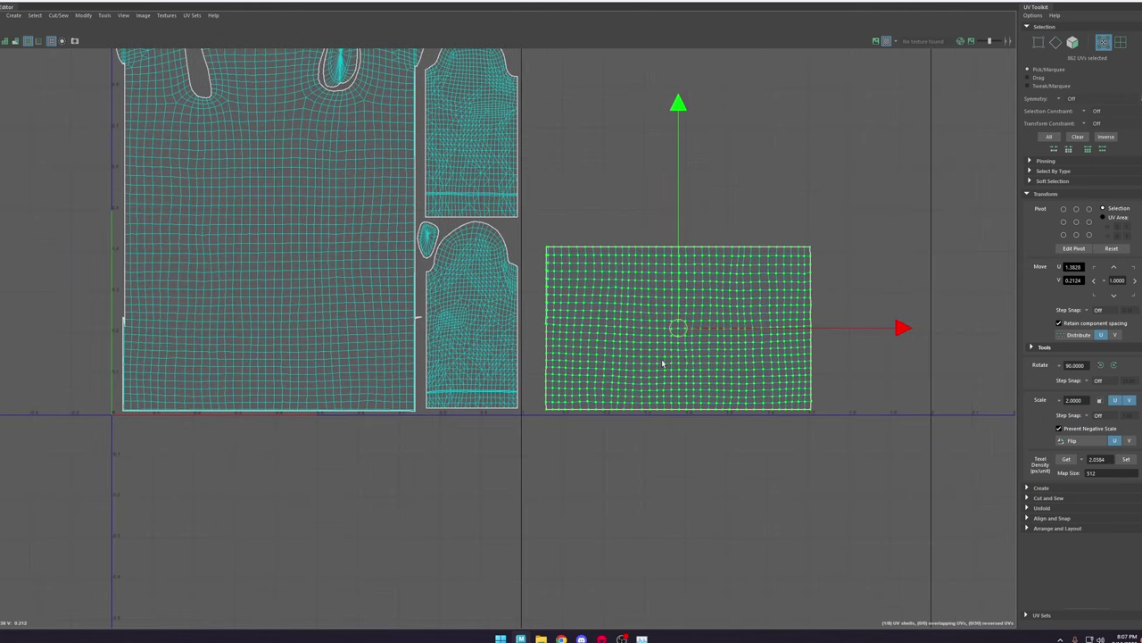
pyautogui.scroll(3, 571, 414)
# Step: Select the rectangular shell's border UVs and straighten them
pyautogui.click(572, 410)
pyautogui.keyDown('shift'); pyautogui.doubleClick(552, 411); pyautogui.keyUp('shift')
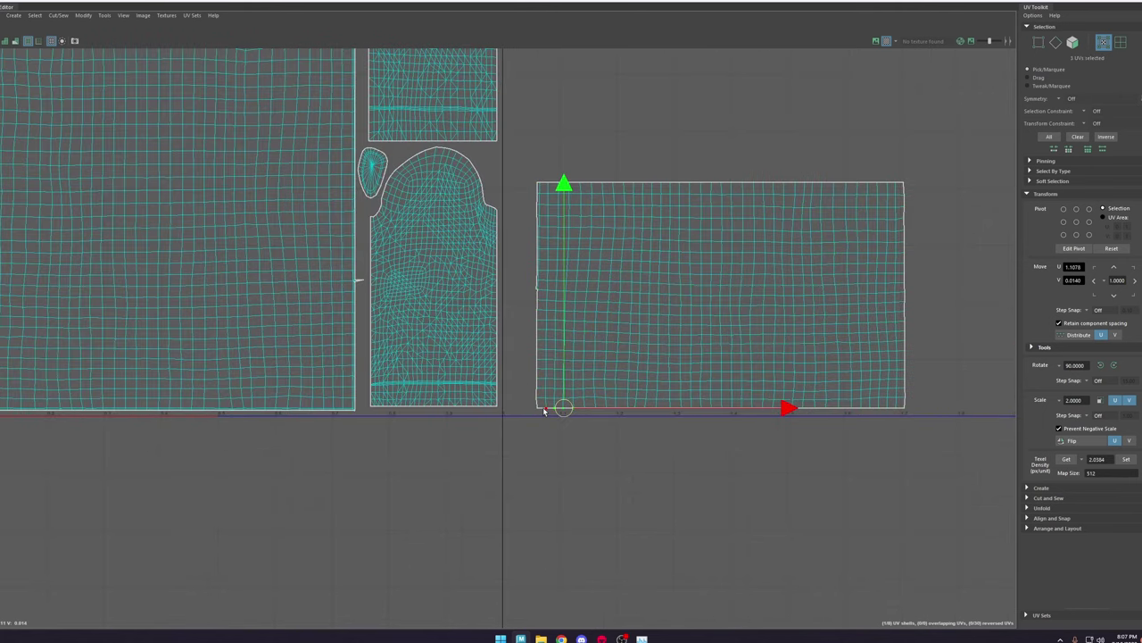
pyautogui.keyDown('shift'); pyautogui.click(544, 411); pyautogui.keyUp('shift')
pyautogui.keyDown('shift'); pyautogui.doubleClick(540, 412); pyautogui.keyUp('shift')
pyautogui.keyDown('shift'); pyautogui.moveTo(601, 321); pyautogui.dragTo(649, 306, button='right'); pyautogui.keyUp('shift')
# Step: Scale the shell's left edge flat into a straight line
pyautogui.click(538, 184)
pyautogui.keyDown('shift'); pyautogui.doubleClick(536, 411); pyautogui.keyUp('shift')
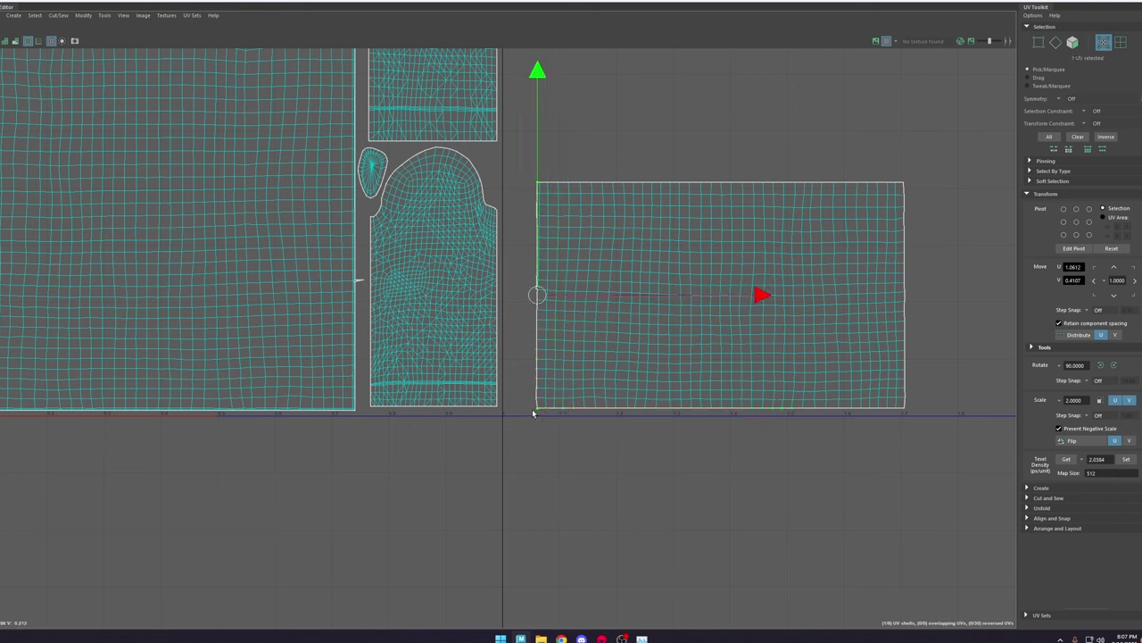
pyautogui.press('r')
pyautogui.moveTo(757, 300); pyautogui.dragTo(538, 299)
pyautogui.press('w')
pyautogui.moveTo(513, 152); pyautogui.dragTo(805, 419)
pyautogui.keyDown('shift'); pyautogui.moveTo(772, 294); pyautogui.dragTo(689, 283, button='right'); pyautogui.keyUp('shift')
pyautogui.scroll(3, 535, 276)
pyautogui.scroll(-3, 564, 300)
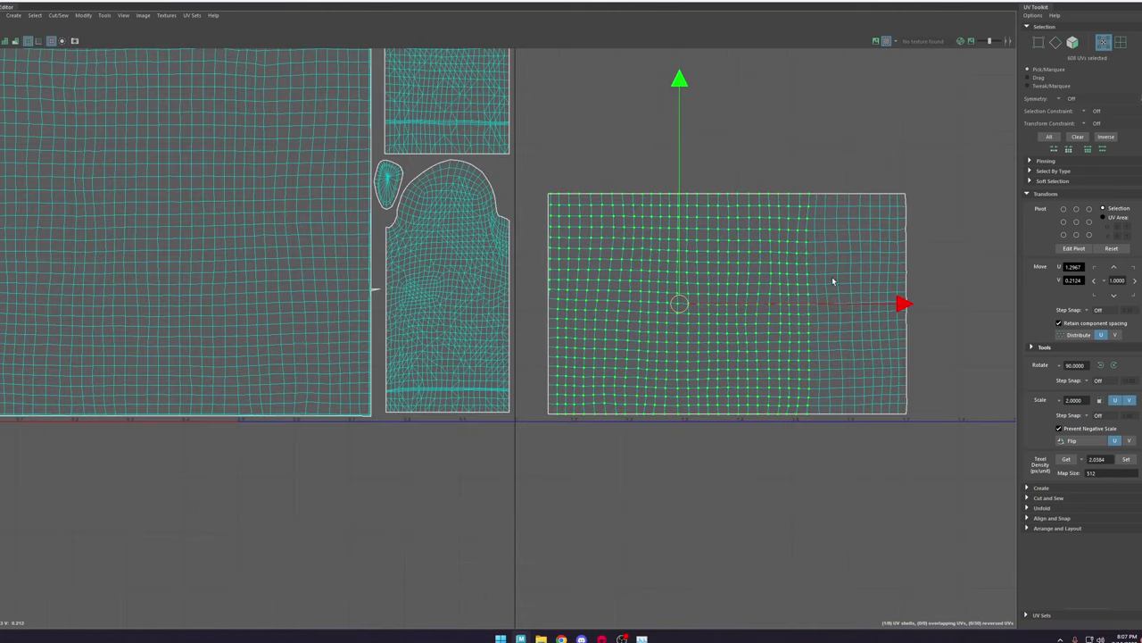
pyautogui.keyDown('alt'); pyautogui.moveTo(833, 280); pyautogui.dragTo(762, 284, button='middle'); pyautogui.keyUp('alt')
# Step: Flatten the shell's right edge, then select the whole rectangular shell
pyautogui.click(835, 198)
pyautogui.keyDown('shift'); pyautogui.doubleClick(836, 419); pyautogui.keyUp('shift')
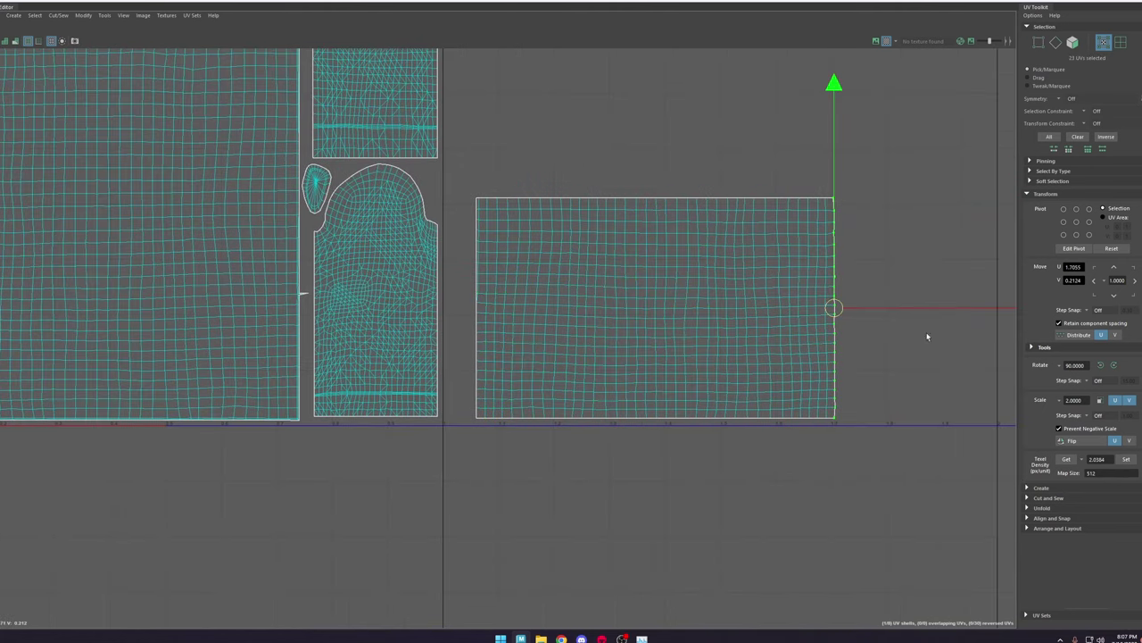
pyautogui.press('r')
pyautogui.moveTo(901, 175); pyautogui.dragTo(648, 452)
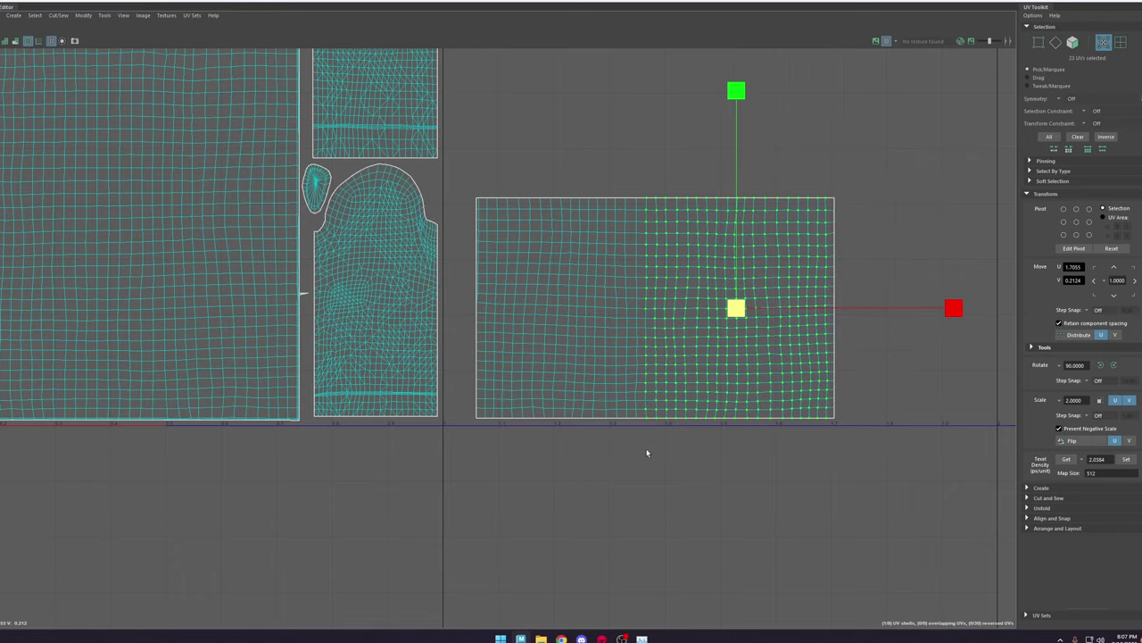
pyautogui.doubleClick(712, 371)
# Step: Place the shell's transform pivot at its bottom-right corner
pyautogui.press('w')
pyautogui.press('d')
pyautogui.moveTo(656, 309); pyautogui.dragTo(293, 416)
pyautogui.press('Insert')
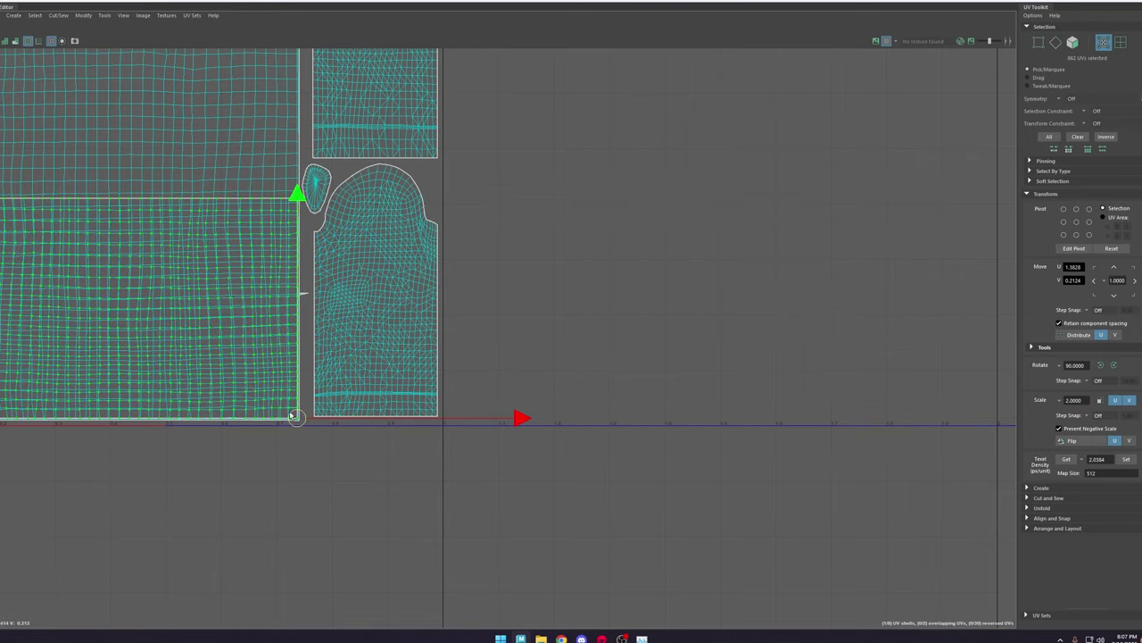
pyautogui.scroll(6, 294, 416)
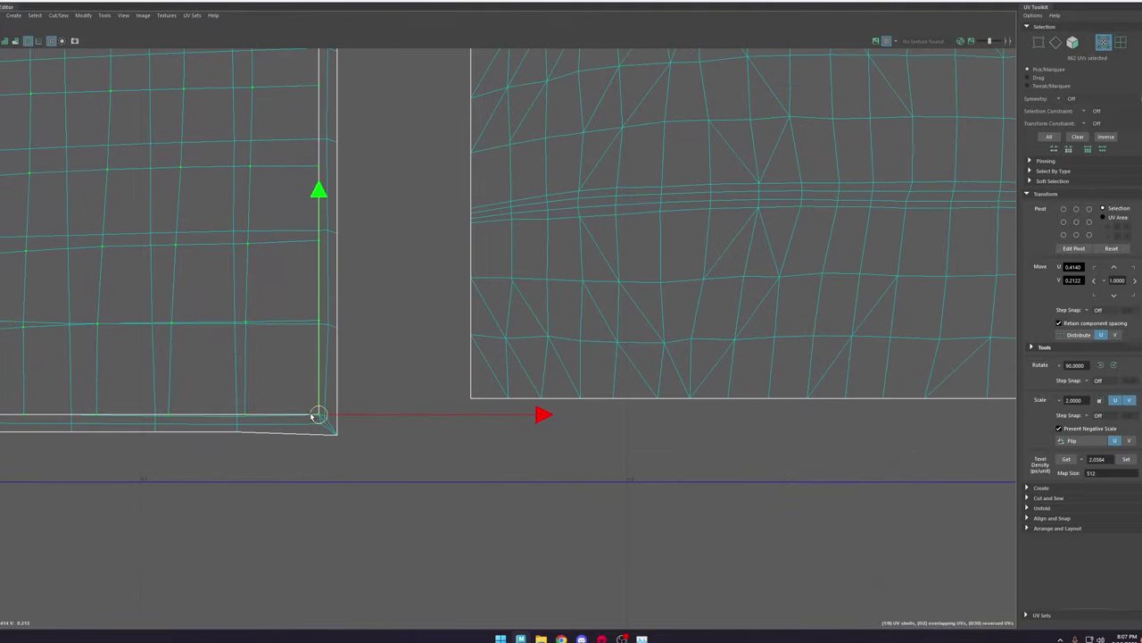
pyautogui.scroll(-7, 314, 414)
pyautogui.keyDown('alt'); pyautogui.moveTo(658, 386); pyautogui.dragTo(824, 401, button='middle'); pyautogui.keyUp('alt')
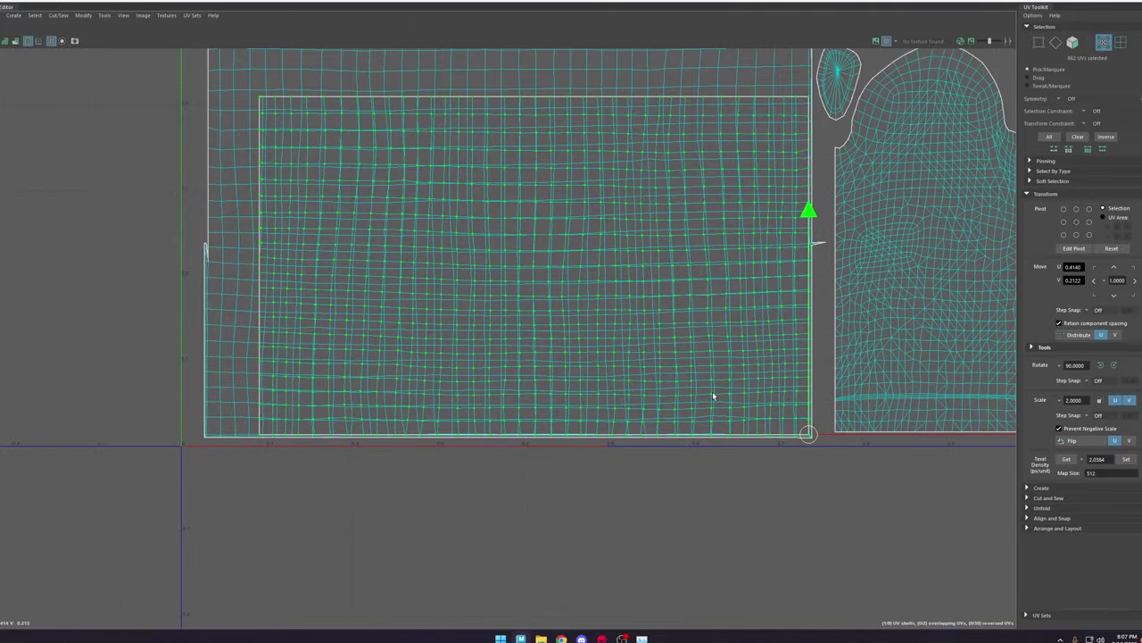
# Step: Scale the shell along U to match the body shell's width
pyautogui.press('r')
pyautogui.moveTo(838, 433); pyautogui.dragTo(851, 435)
pyautogui.keyDown('alt'); pyautogui.moveTo(298, 244); pyautogui.dragTo(578, 272, button='middle'); pyautogui.keyUp('alt')
pyautogui.scroll(5, 550, 281)
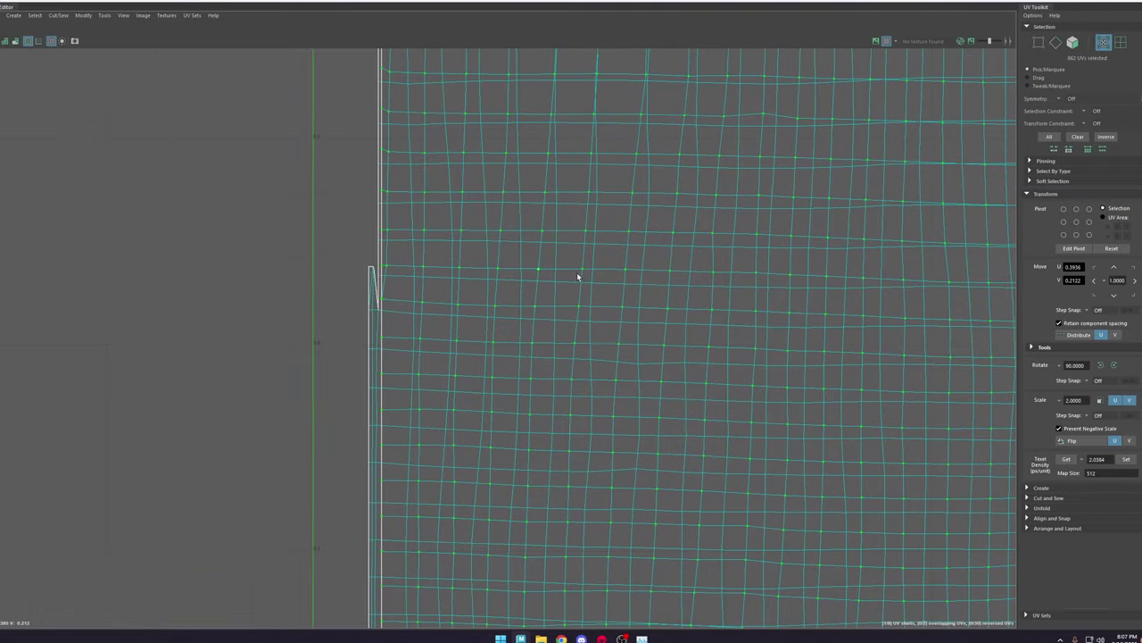
pyautogui.scroll(-6, 577, 274)
pyautogui.press('w')
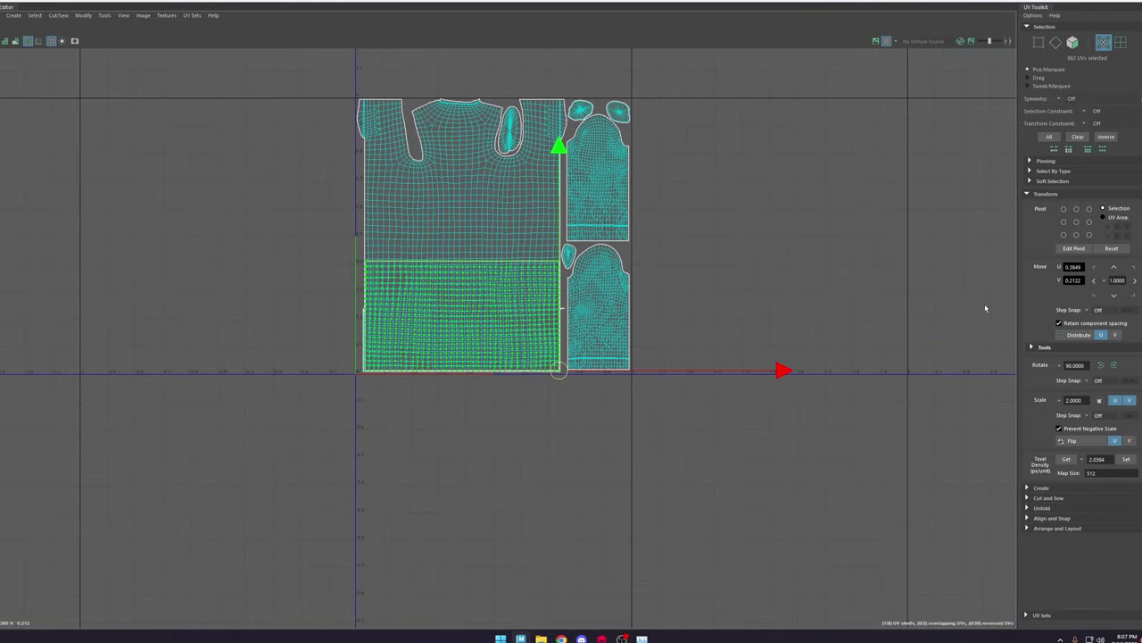
# Step: Move the shell one tile right, then get the robe body shell's texel density
pyautogui.click(1134, 281)
pyautogui.click(887, 280)
pyautogui.scroll(-3, 768, 306)
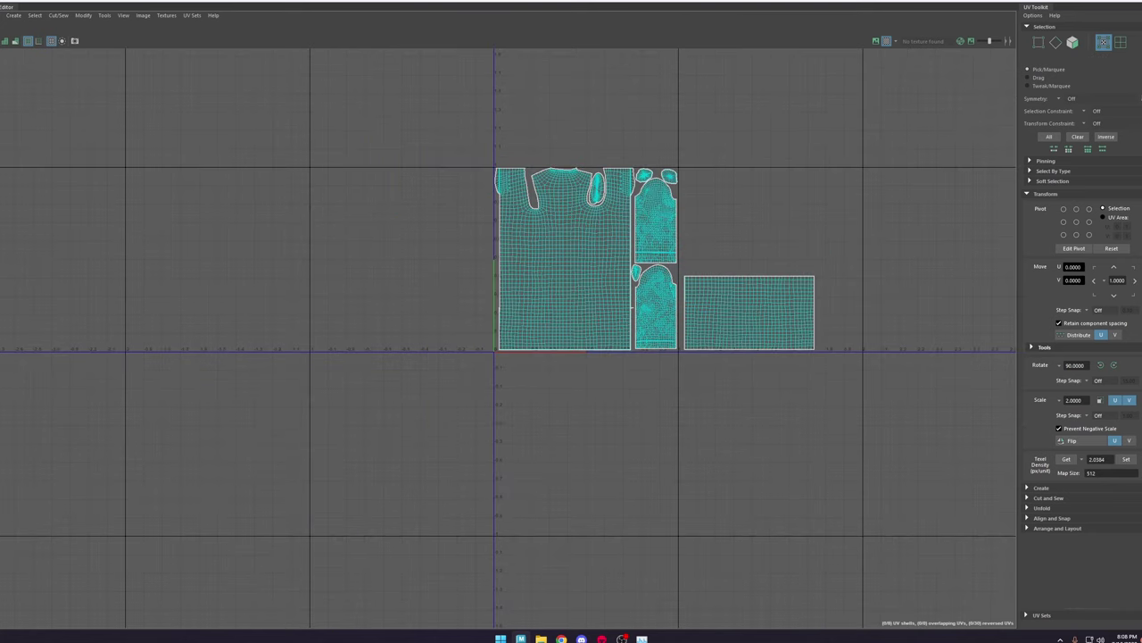
pyautogui.scroll(1, 157, 284)
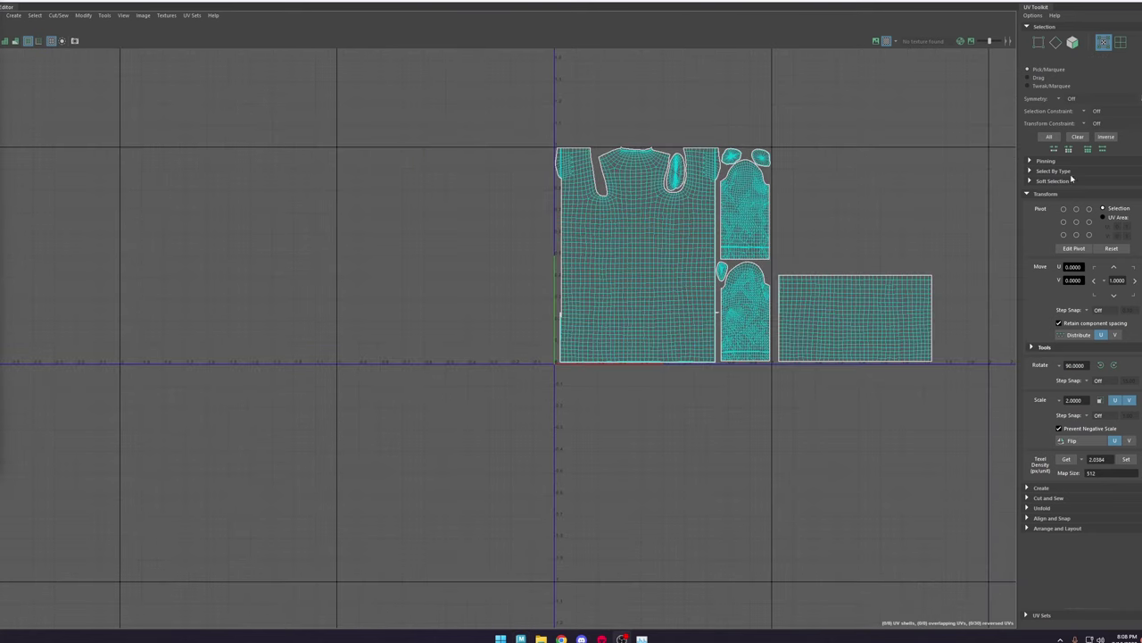
pyautogui.click(658, 242)
pyautogui.click(1064, 456)
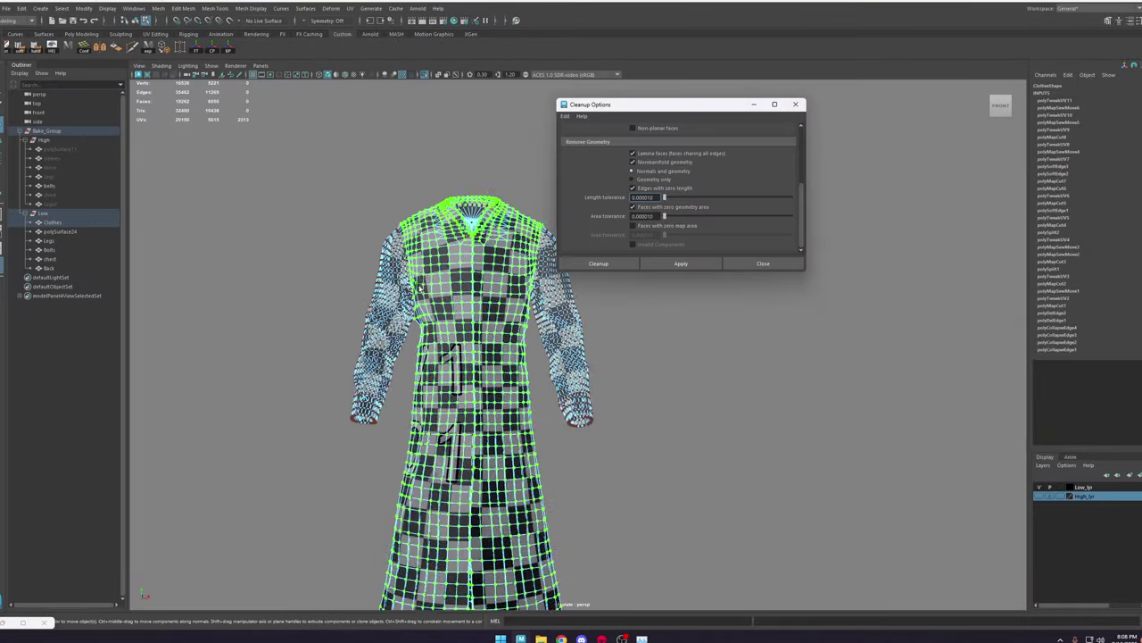
# Step: Select polySurface24 through Back in the Outliner and open them in the UV Editor without isolation
pyautogui.click(61, 232)
pyautogui.keyDown('shift'); pyautogui.click(74, 268); pyautogui.keyUp('shift')
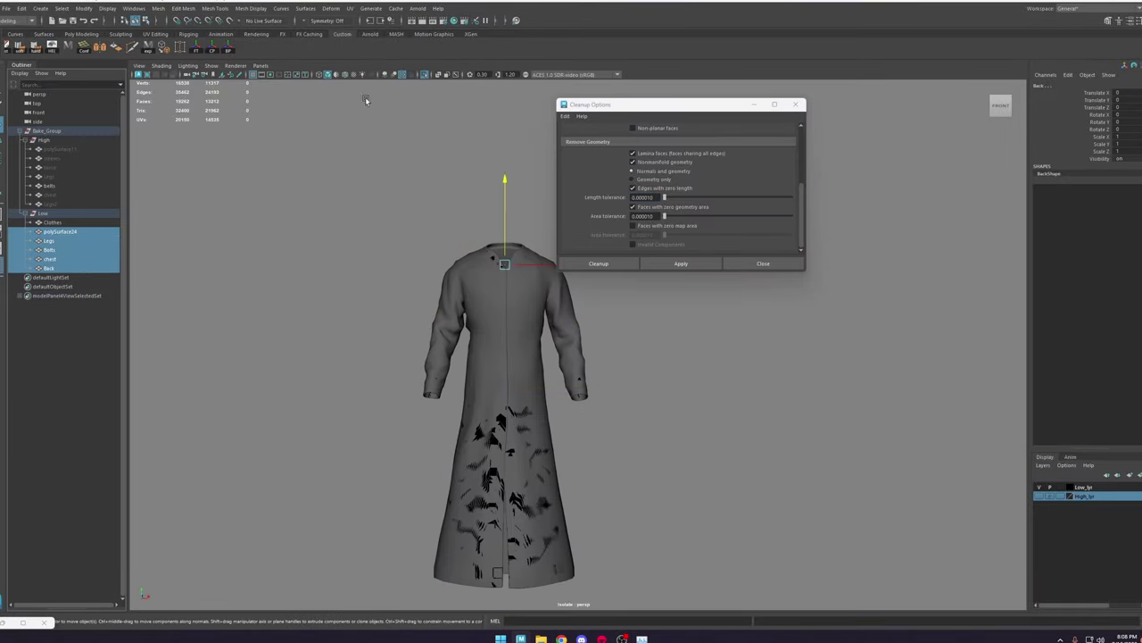
pyautogui.click(350, 8)
pyautogui.click(359, 19)
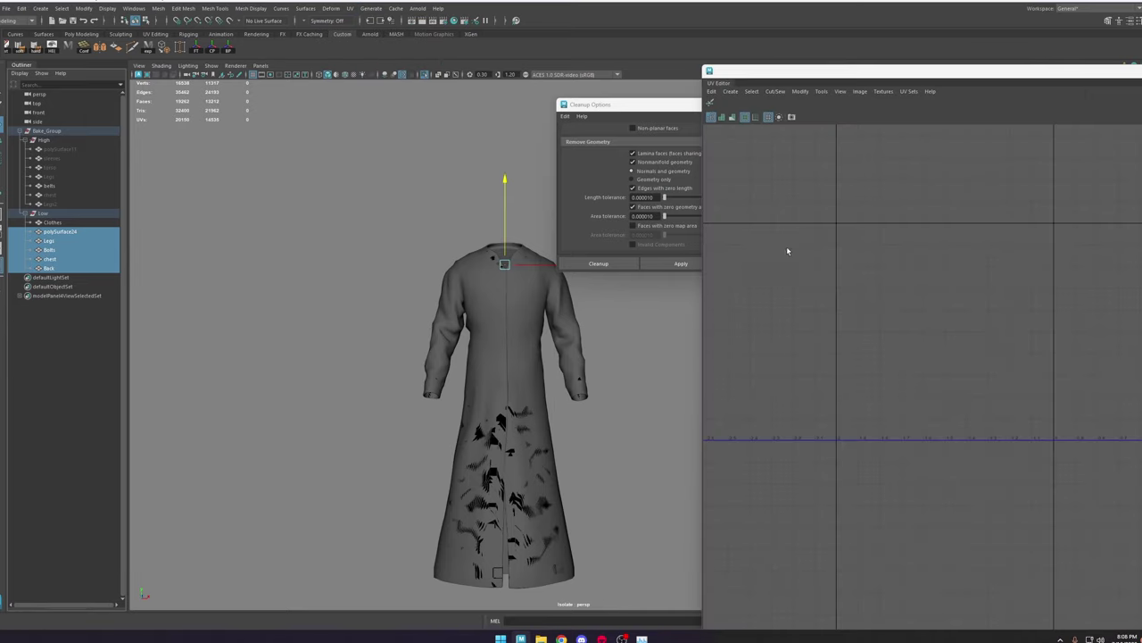
pyautogui.click(425, 75)
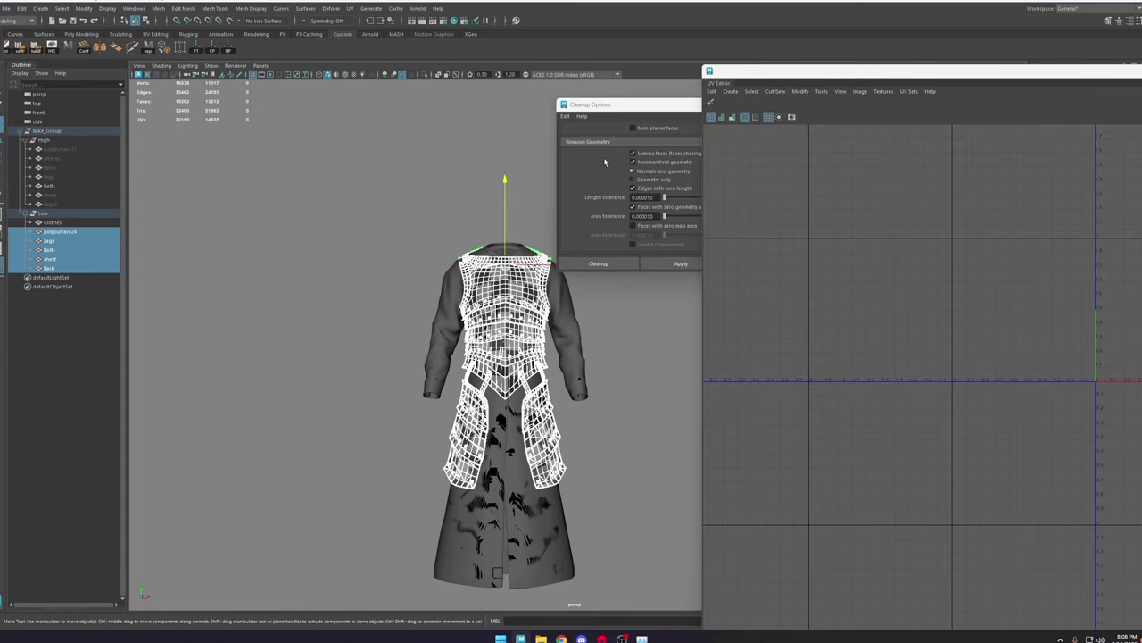
pyautogui.keyDown('alt'); pyautogui.moveTo(625, 355); pyautogui.dragTo(509, 337, button='middle'); pyautogui.keyUp('alt')
# Step: Reselect polySurface24 through chest as UVs and maximize the UV Editor
pyautogui.click(73, 232)
pyautogui.keyDown('shift'); pyautogui.click(71, 259); pyautogui.keyUp('shift')
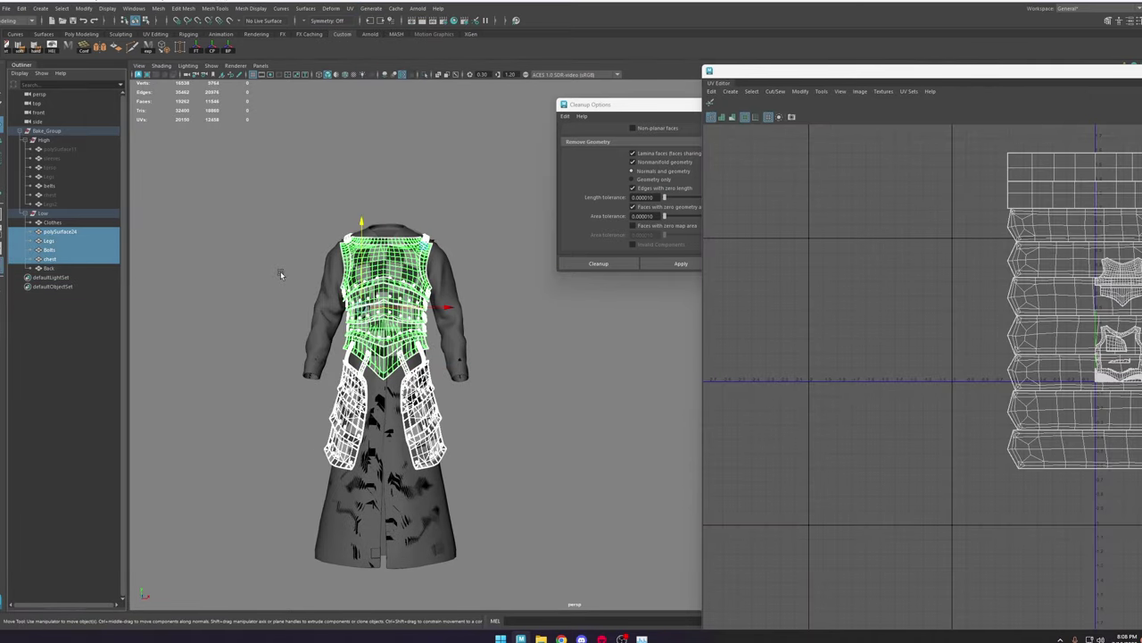
pyautogui.scroll(-5, 958, 320)
pyautogui.keyDown('alt'); pyautogui.moveTo(964, 317); pyautogui.dragTo(792, 311, button='middle'); pyautogui.keyUp('alt')
pyautogui.moveTo(792, 311); pyautogui.dragTo(864, 285, button='right')
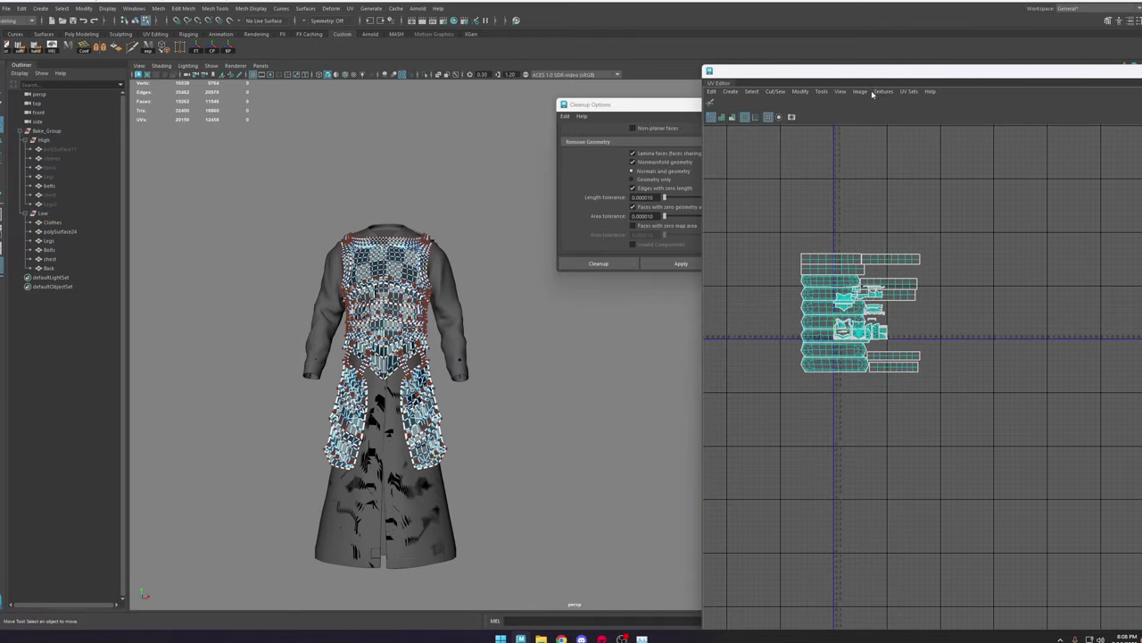
pyautogui.moveTo(867, 71); pyautogui.dragTo(284, 17)
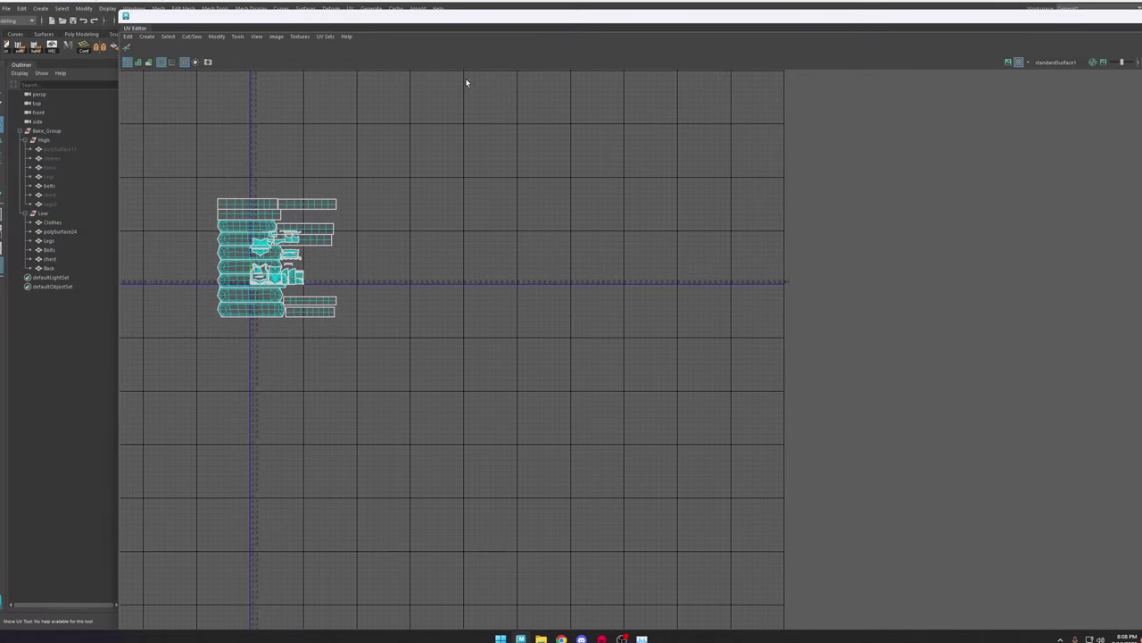
pyautogui.moveTo(561, 26); pyautogui.dragTo(528, 1)
pyautogui.scroll(5, 132, 232)
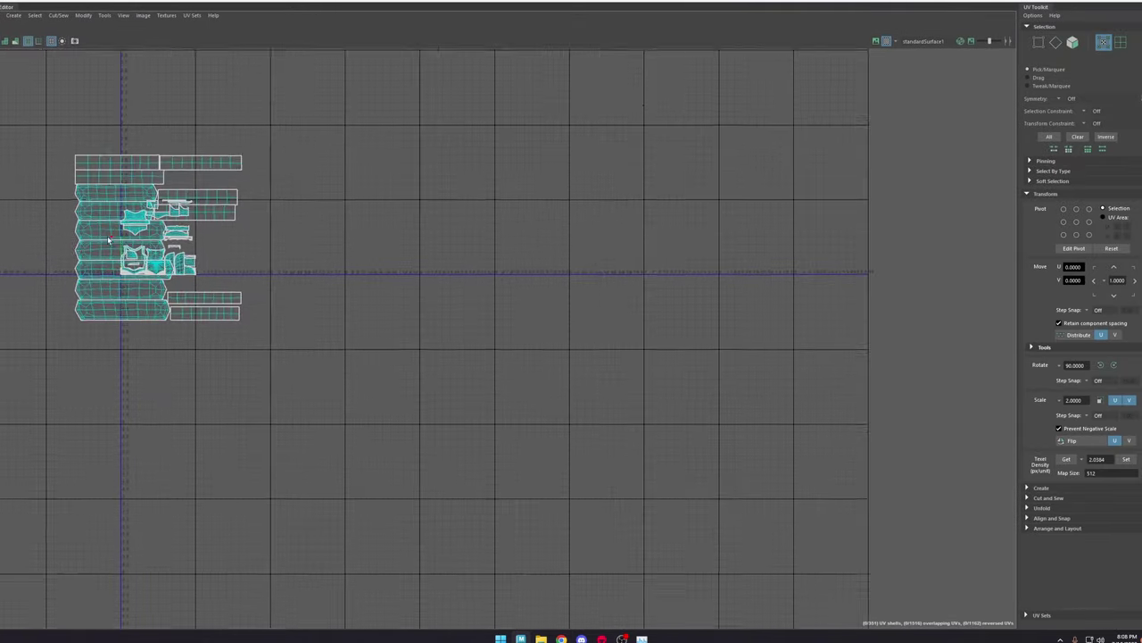
pyautogui.scroll(2, 172, 241)
pyautogui.click(207, 234)
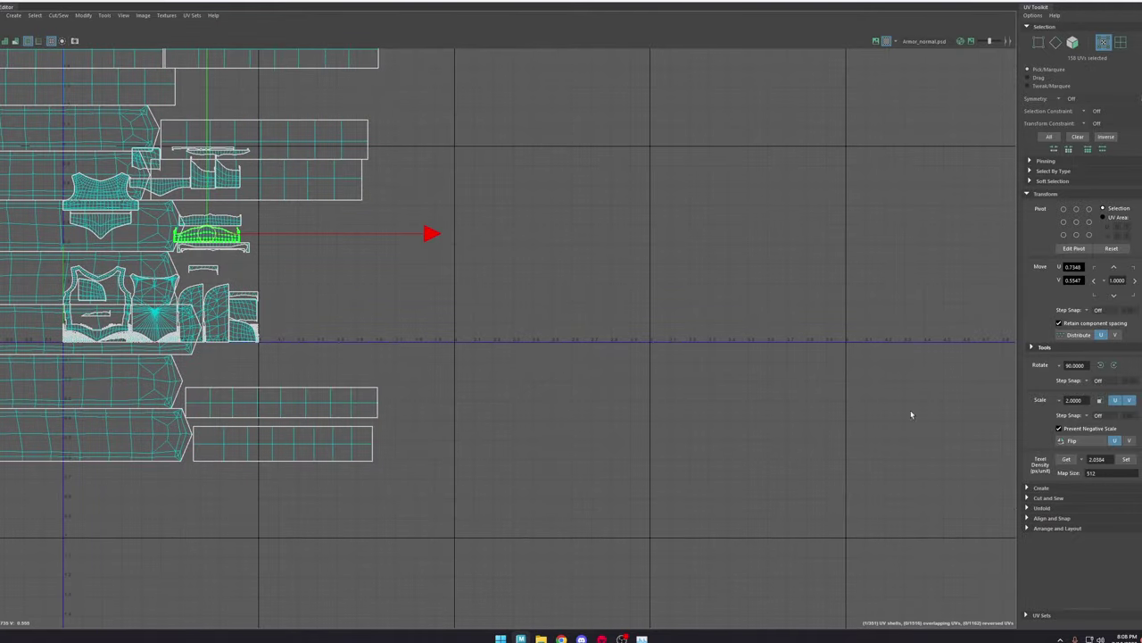
# Step: Apply the stored texel density to the selected armor shell
pyautogui.click(1124, 459)
pyautogui.scroll(1, 186, 256)
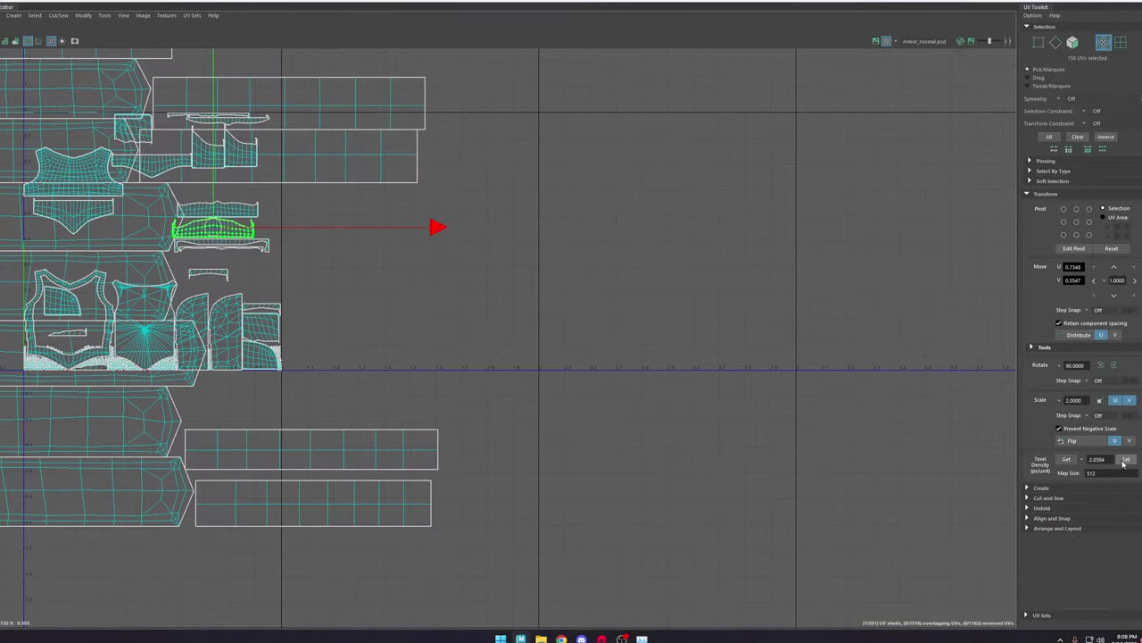
pyautogui.scroll(-3, 287, 278)
# Step: Select all armor shells and lay them out into the 0-1 tile, then inspect pieces
pyautogui.moveTo(533, 457); pyautogui.dragTo(46, 168)
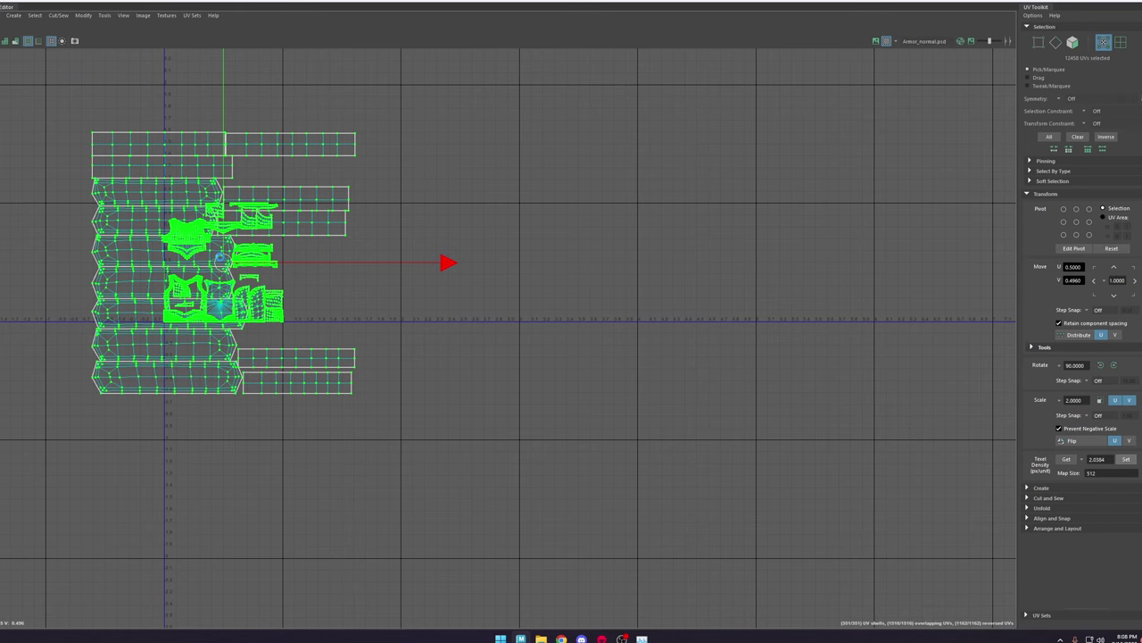
pyautogui.scroll(3, 221, 259)
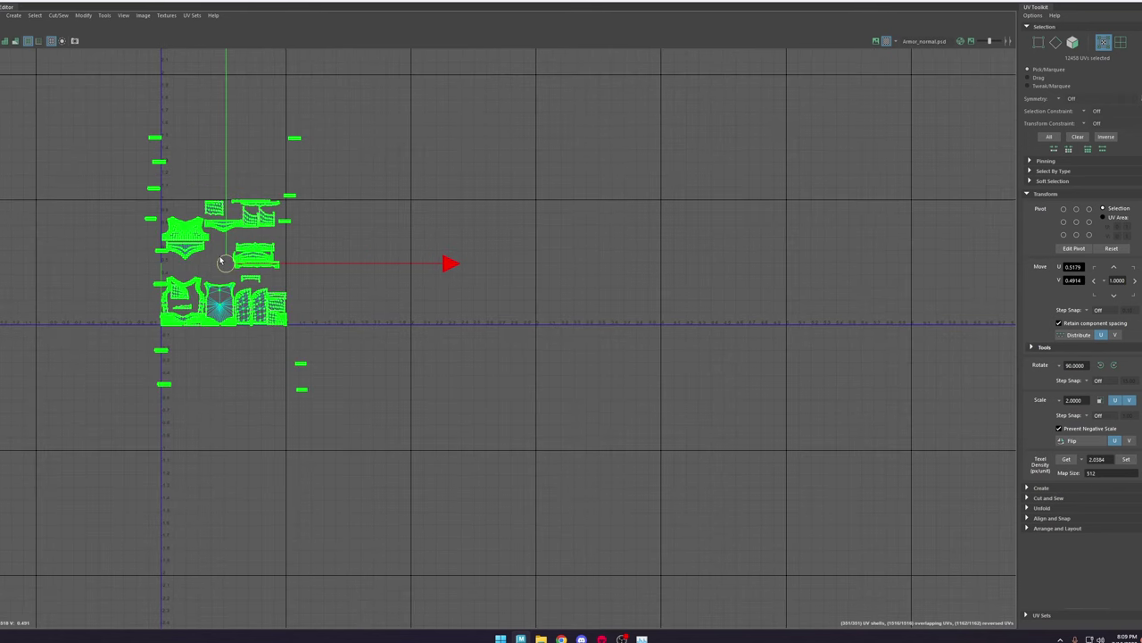
pyautogui.keyDown('shift'); pyautogui.moveTo(241, 232); pyautogui.dragTo(113, 282, button='right'); pyautogui.keyUp('shift')
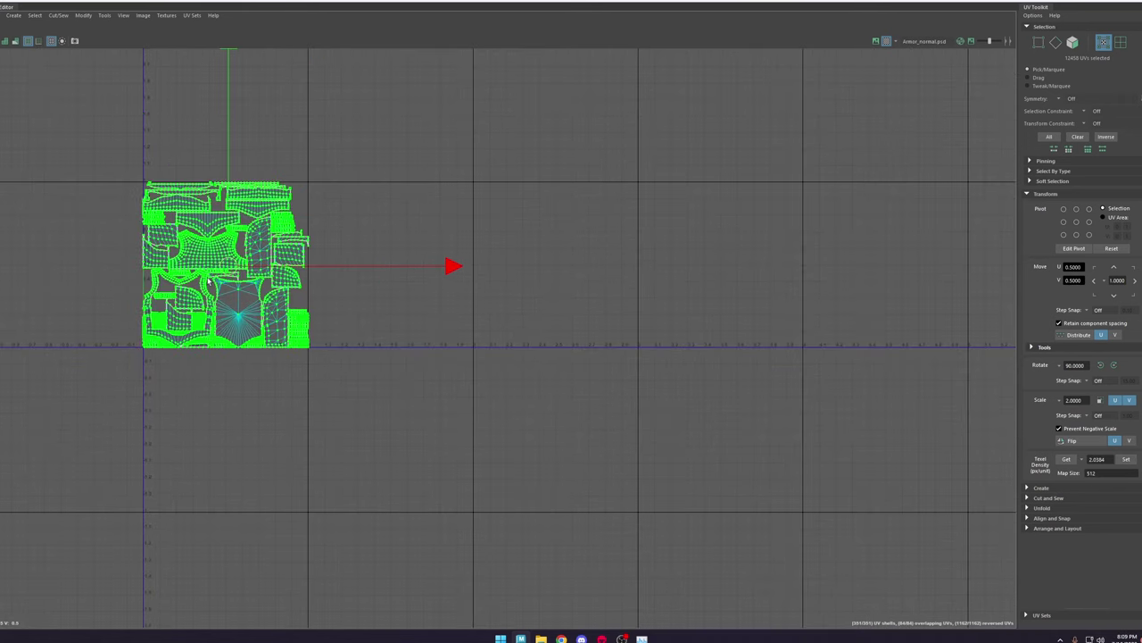
pyautogui.scroll(2, 206, 277)
pyautogui.click(254, 326)
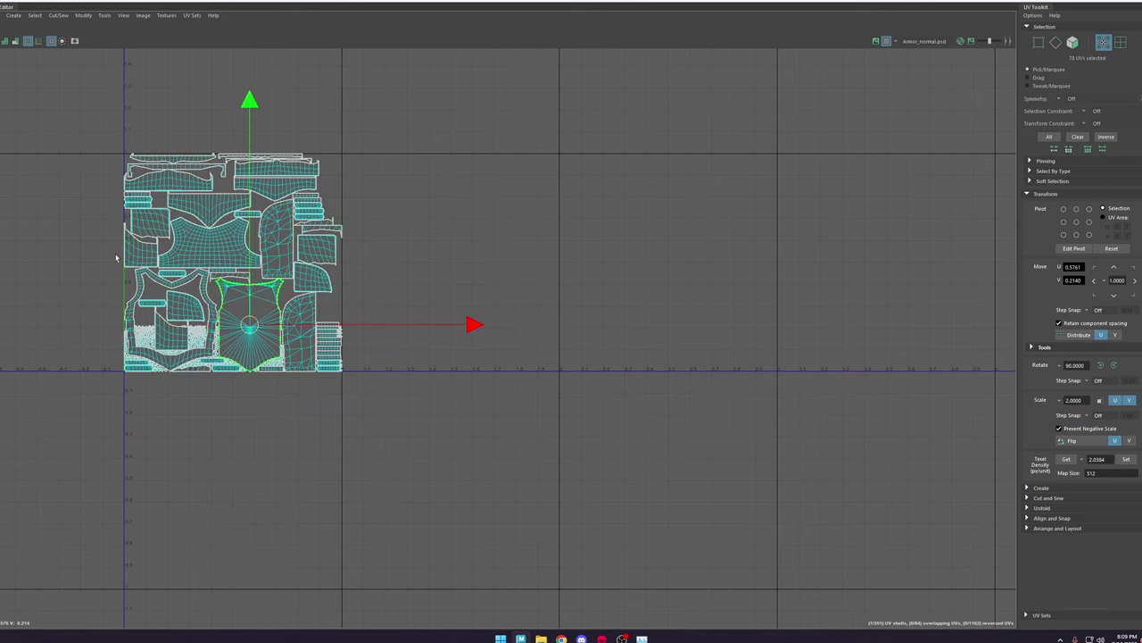
pyautogui.click(183, 248)
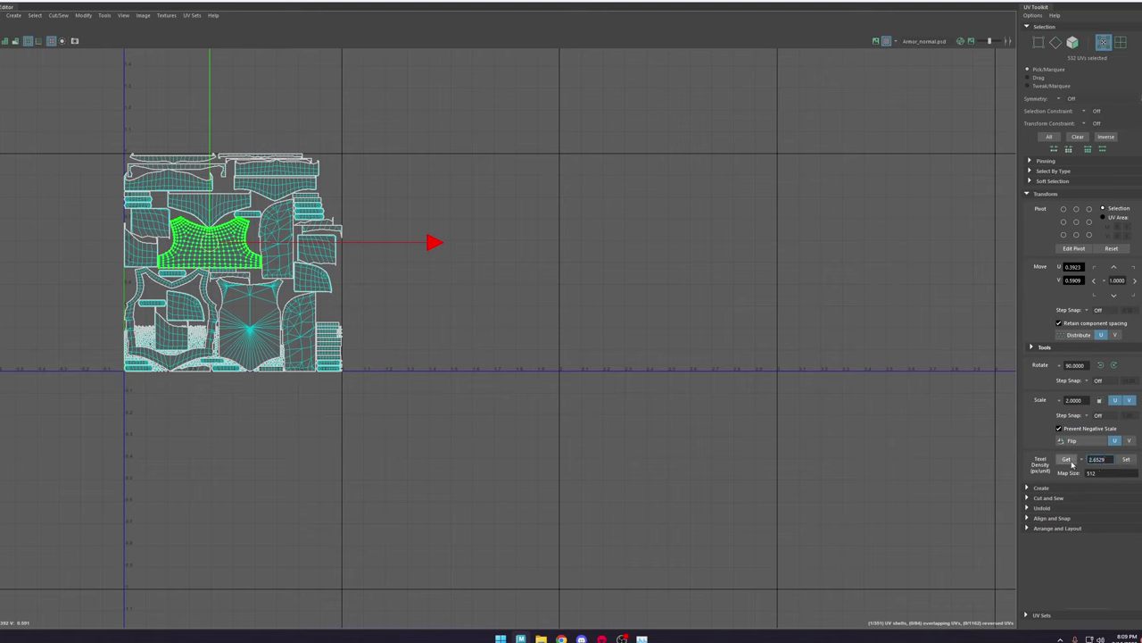
# Step: Marquee-select every UV shell in the layout and orbit the viewport around the armour torso
pyautogui.moveTo(500, 427); pyautogui.dragTo(119, 150)
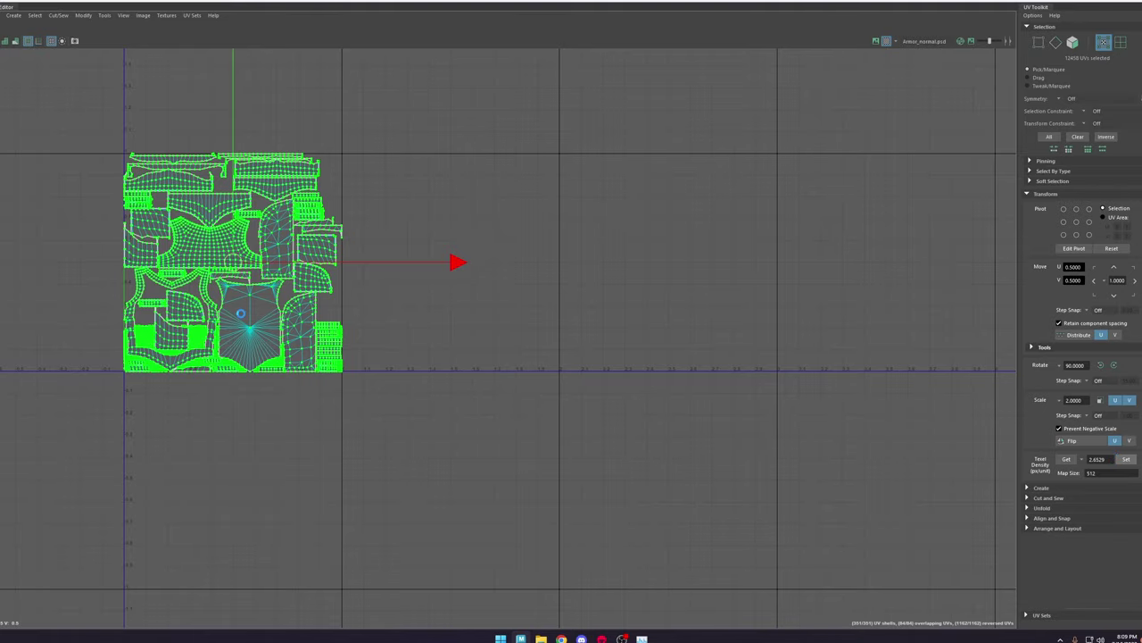
pyautogui.scroll(2, 241, 314)
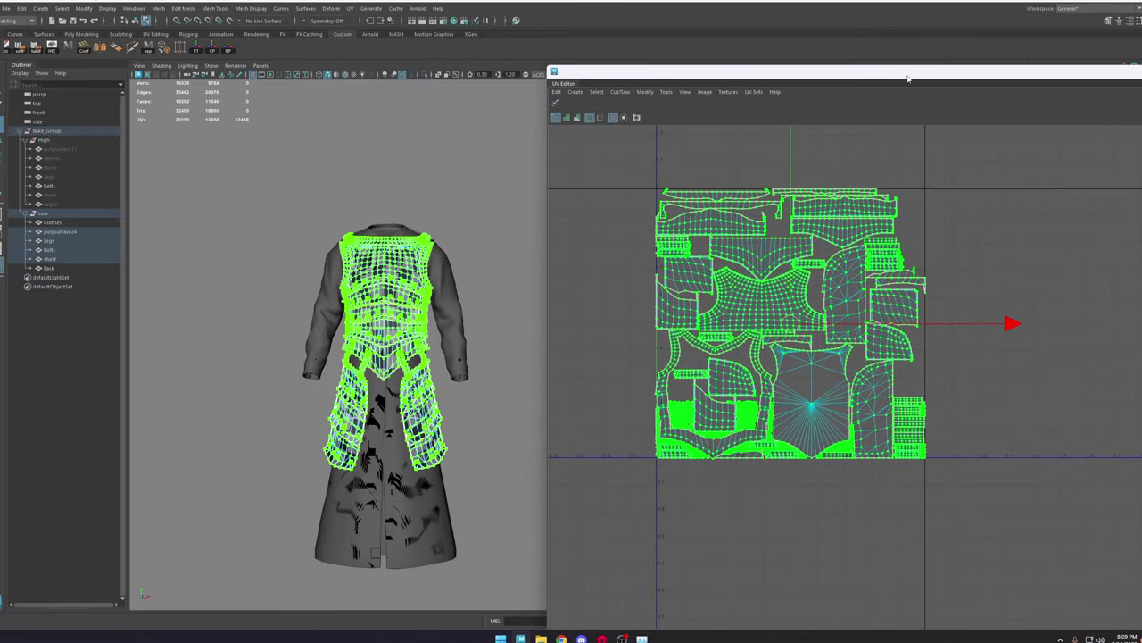
pyautogui.scroll(5, 523, 516)
pyautogui.keyDown('alt'); pyautogui.moveTo(523, 516); pyautogui.dragTo(348, 294); pyautogui.keyUp('alt')
pyautogui.moveTo(348, 295); pyautogui.dragTo(484, 162, button='right')
# Step: Select the Low group and the meshes polySurface24 through Back, and isolate them in the viewport
pyautogui.click(45, 213)
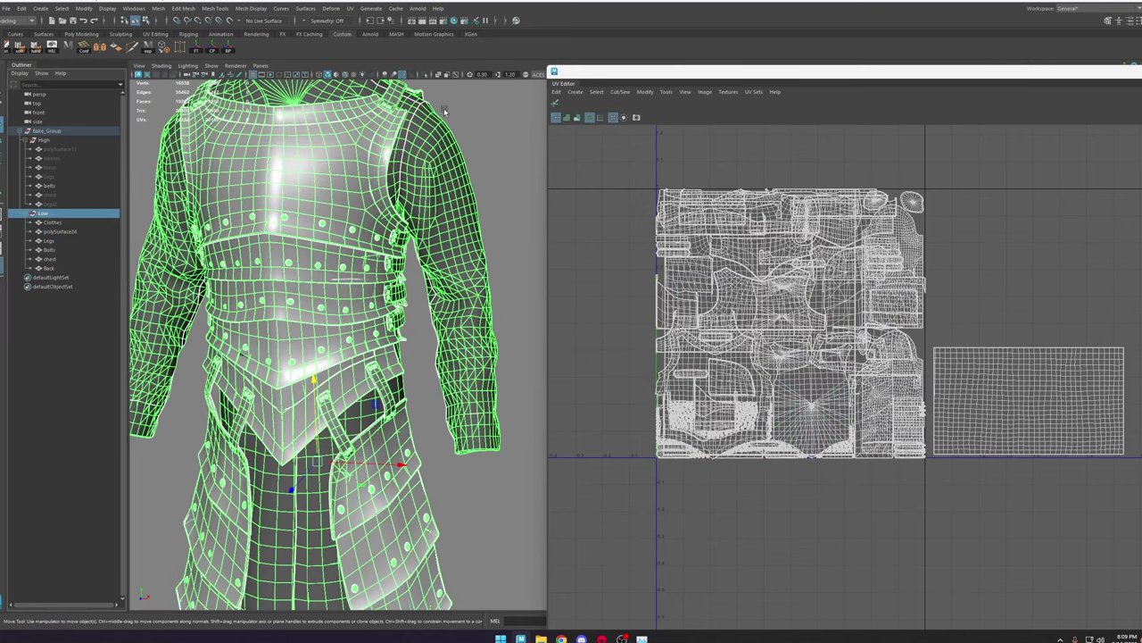
pyautogui.click(59, 233)
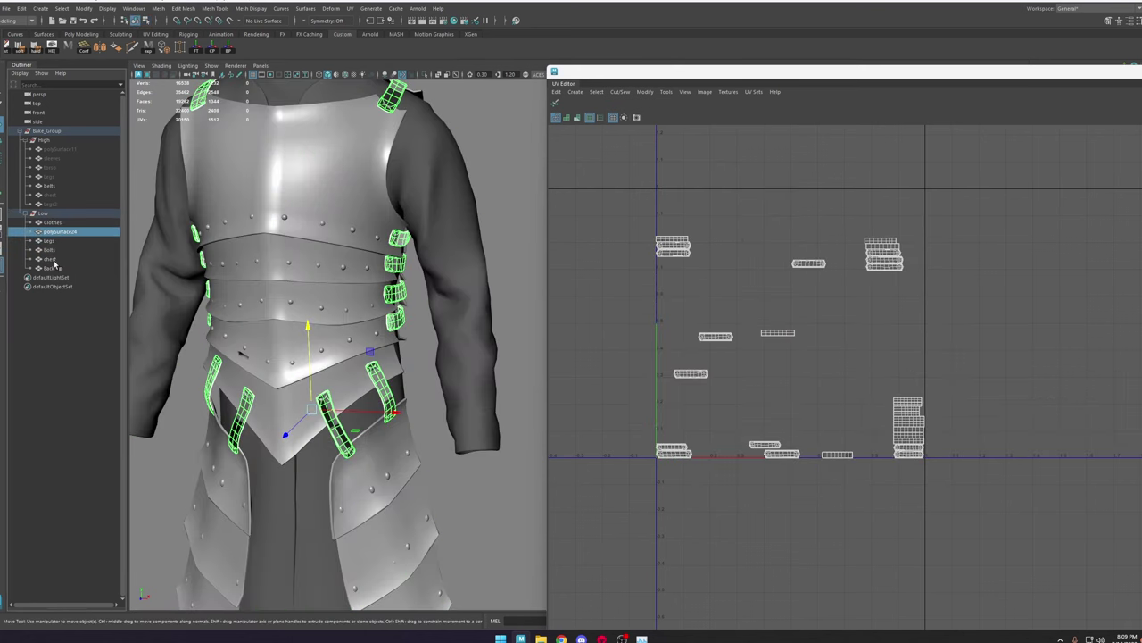
pyautogui.keyDown('shift'); pyautogui.click(57, 268); pyautogui.keyUp('shift')
pyautogui.click(426, 75)
pyautogui.keyDown('alt'); pyautogui.moveTo(393, 206); pyautogui.dragTo(330, 223); pyautogui.keyUp('alt')
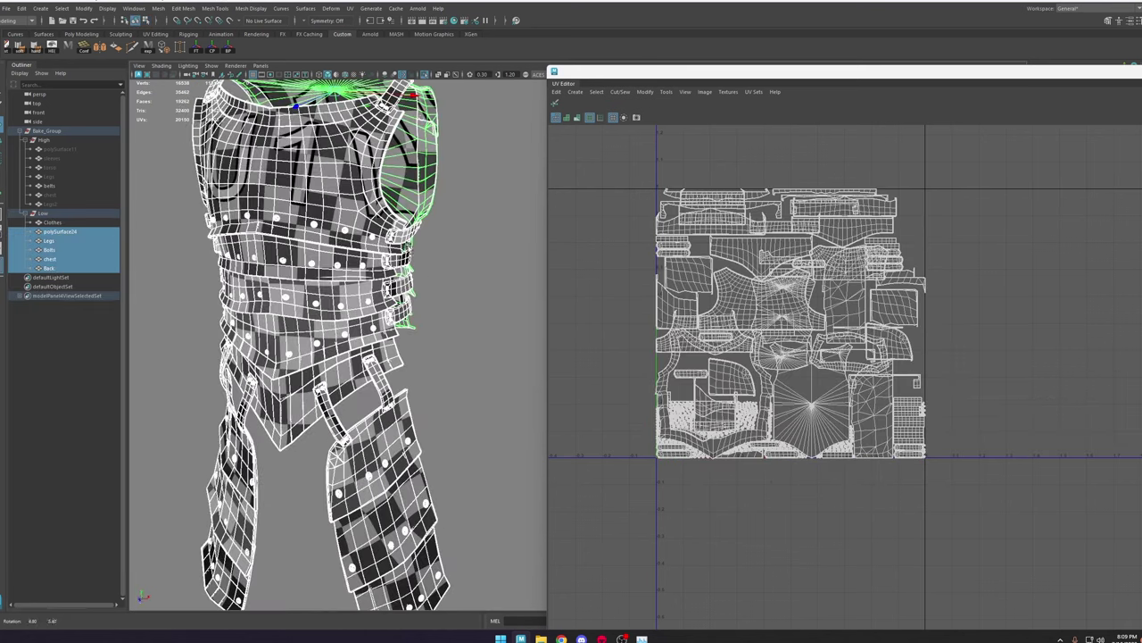
pyautogui.keyDown('alt'); pyautogui.moveTo(326, 133); pyautogui.dragTo(350, 267, button='middle'); pyautogui.keyUp('alt')
# Step: Pick two large UV shells and move them right, outside the 0–1 tile
pyautogui.rightClick(346, 239)
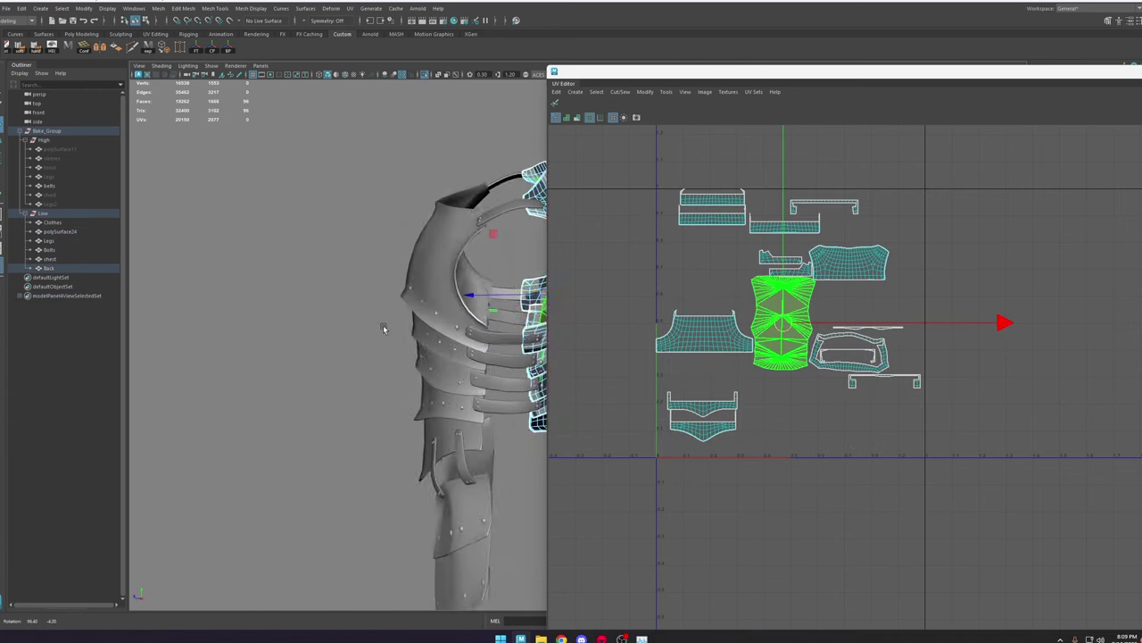
pyautogui.keyDown('alt'); pyautogui.moveTo(383, 324); pyautogui.dragTo(354, 280); pyautogui.keyUp('alt')
pyautogui.keyDown('shift'); pyautogui.click(353, 279); pyautogui.keyUp('shift')
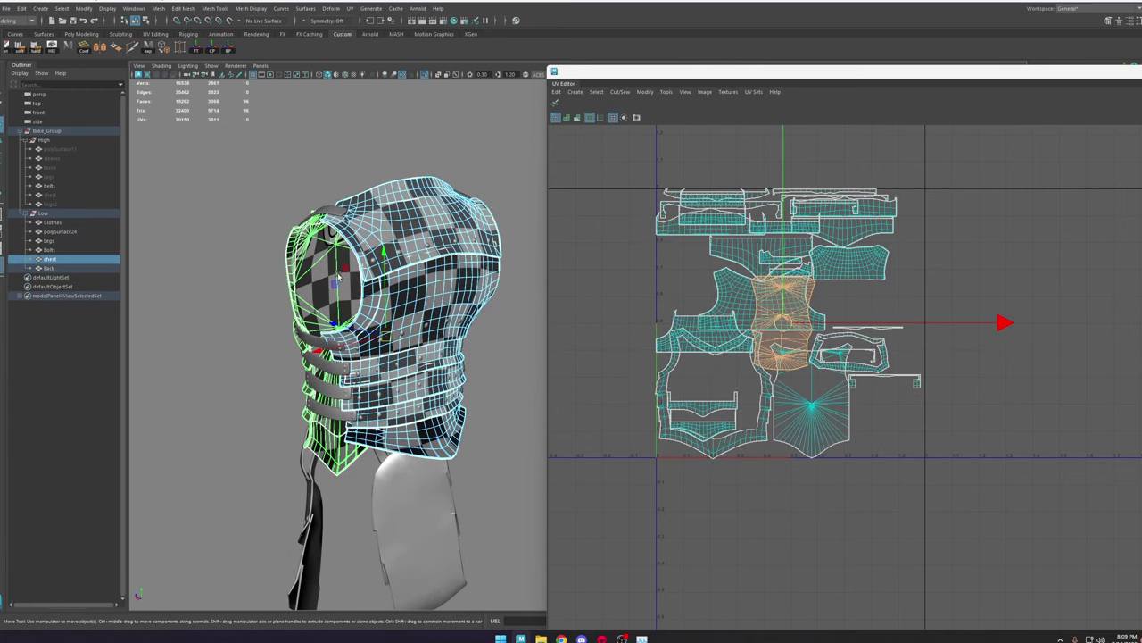
pyautogui.moveTo(337, 274); pyautogui.dragTo(389, 297, button='right')
pyautogui.keyDown('shift'); pyautogui.click(335, 285); pyautogui.keyUp('shift')
pyautogui.scroll(-2, 761, 368)
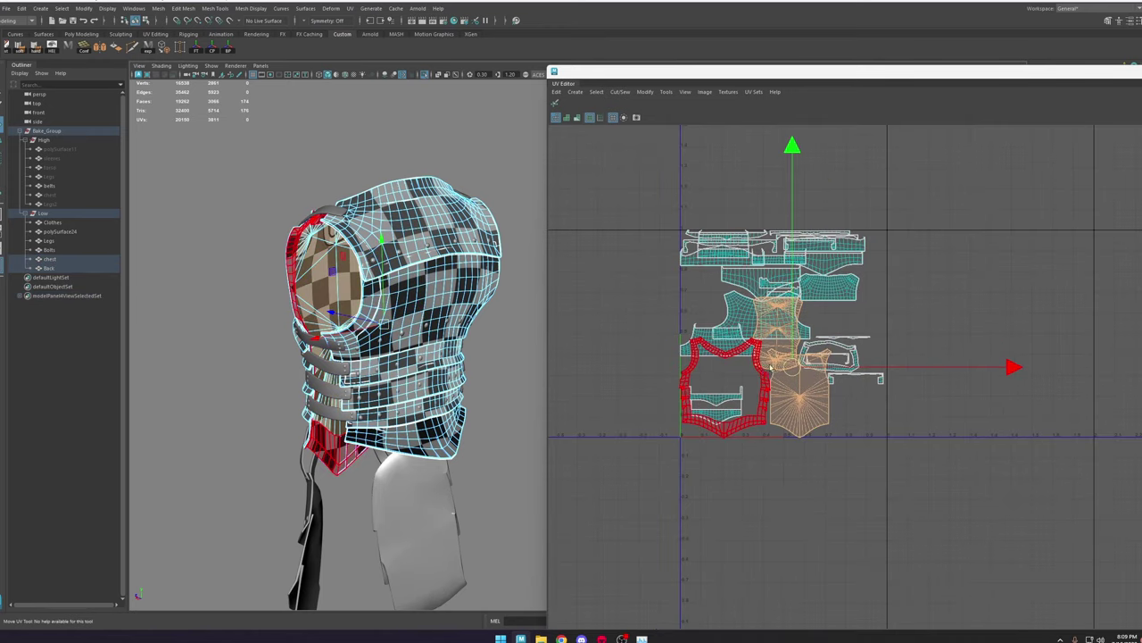
pyautogui.moveTo(792, 359); pyautogui.dragTo(1091, 420)
# Step: Box-select the shells remaining in the tile and repack them with Layout
pyautogui.keyDown('alt'); pyautogui.moveTo(453, 462); pyautogui.dragTo(434, 366, button='middle'); pyautogui.keyUp('alt')
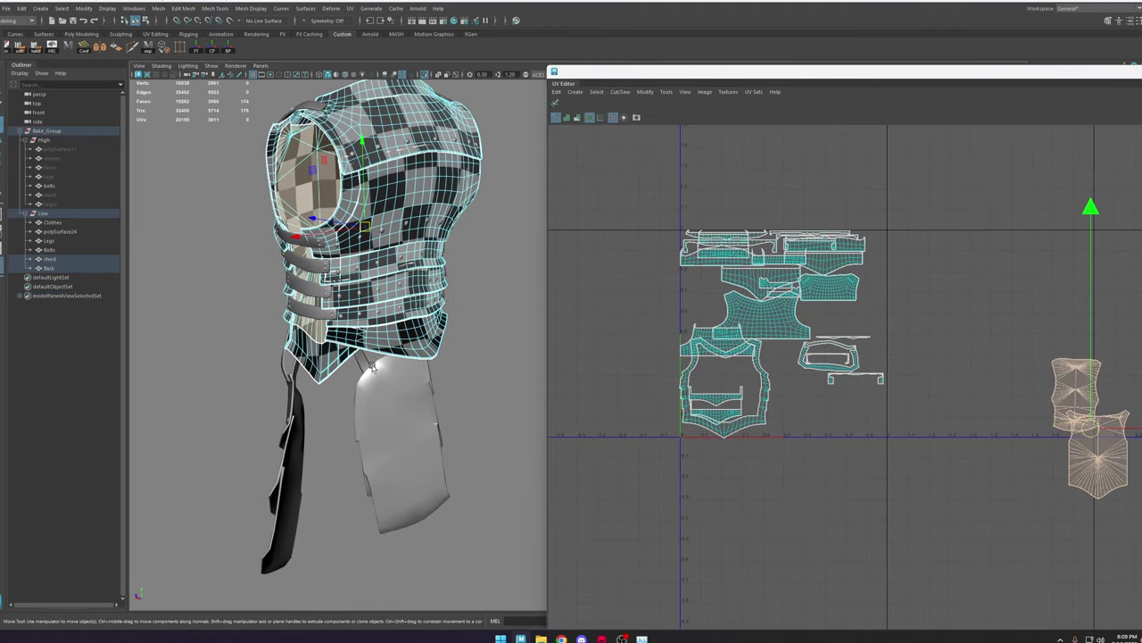
pyautogui.keyDown('alt'); pyautogui.moveTo(357, 384); pyautogui.dragTo(427, 392); pyautogui.keyUp('alt')
pyautogui.keyDown('alt'); pyautogui.moveTo(428, 392); pyautogui.dragTo(421, 366, button='middle'); pyautogui.keyUp('alt')
pyautogui.keyDown('alt'); pyautogui.moveTo(420, 367); pyautogui.dragTo(393, 363); pyautogui.keyUp('alt')
pyautogui.scroll(-1, 726, 346)
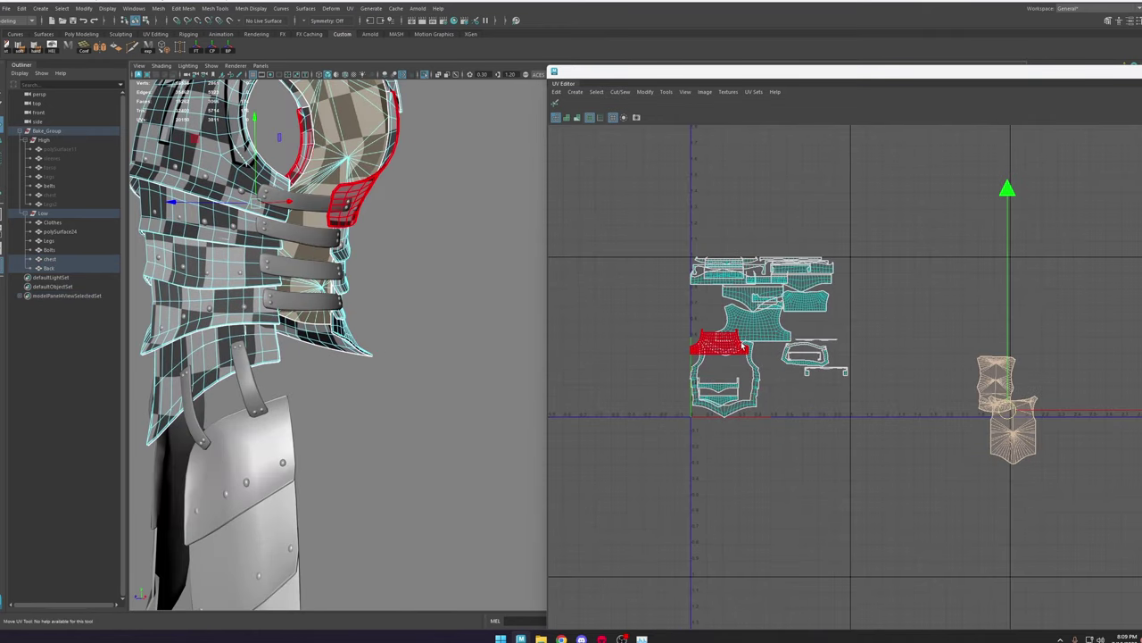
pyautogui.moveTo(724, 346); pyautogui.dragTo(784, 348, button='right')
pyautogui.scroll(-1, 825, 373)
pyautogui.click(875, 458)
pyautogui.moveTo(877, 462); pyautogui.dragTo(650, 187)
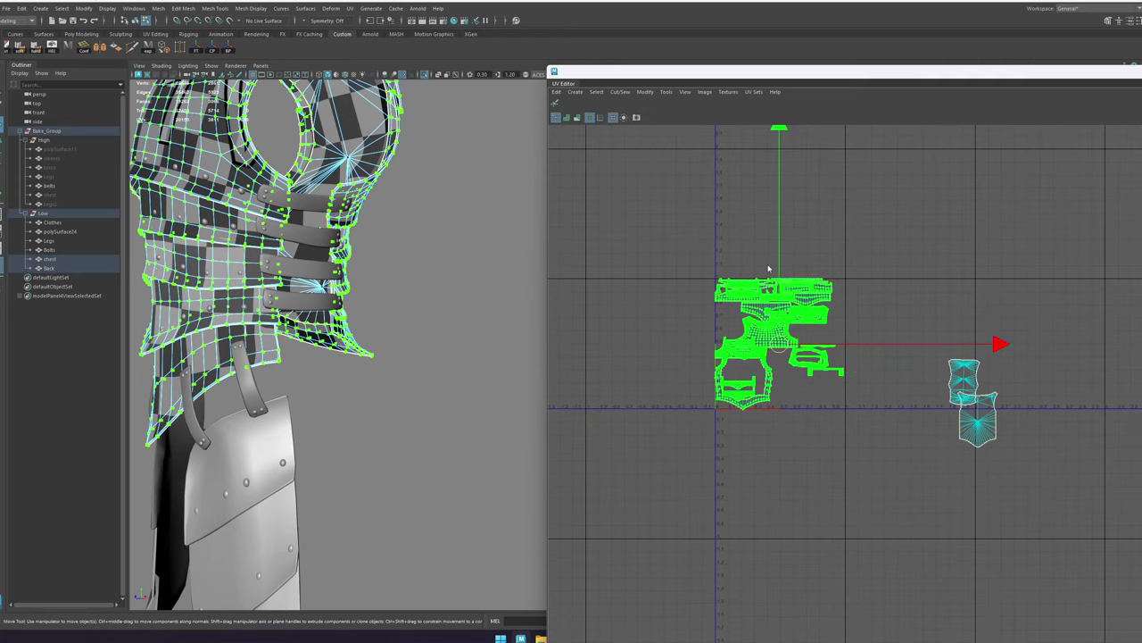
pyautogui.keyDown('shift'); pyautogui.moveTo(770, 267); pyautogui.dragTo(654, 305, button='right'); pyautogui.keyUp('shift')
# Step: Reselect the chest, belt straps (polySurface24) and Back meshes and repack their UVs into the tile
pyautogui.scroll(2, 759, 321)
pyautogui.scroll(1, 771, 336)
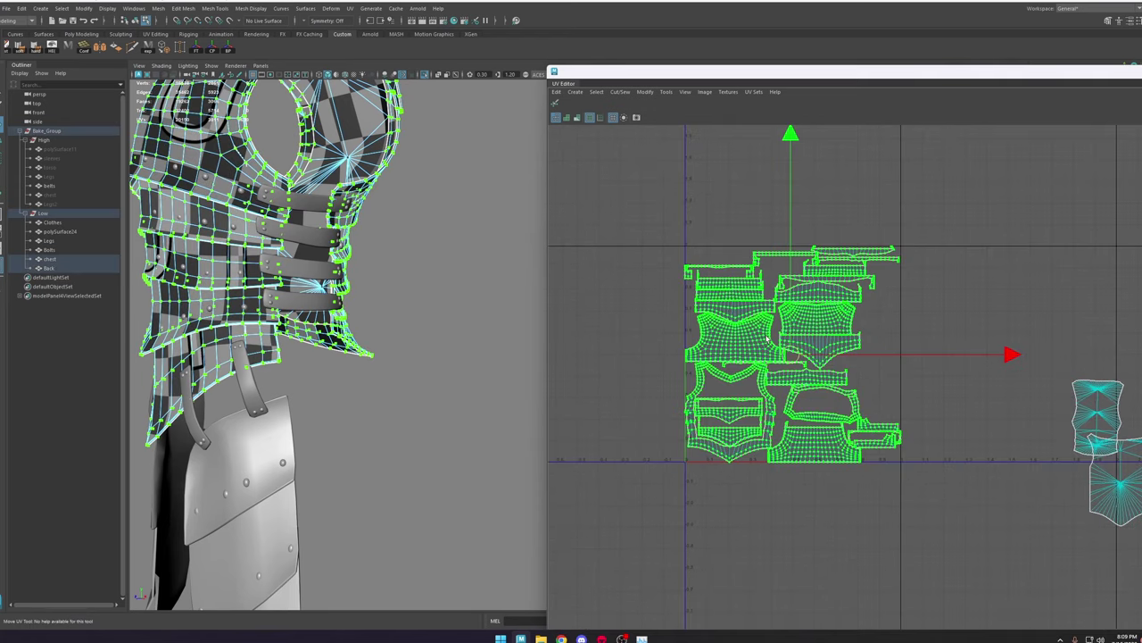
pyautogui.click(899, 412)
pyautogui.scroll(1, 781, 431)
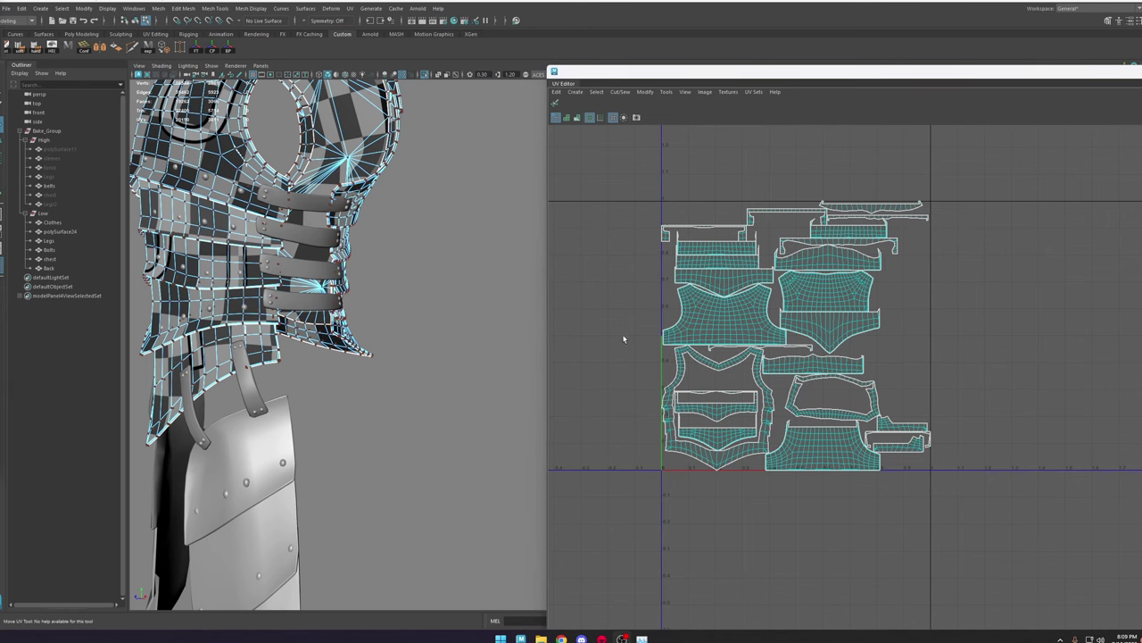
pyautogui.scroll(-3, 624, 339)
pyautogui.click(290, 250)
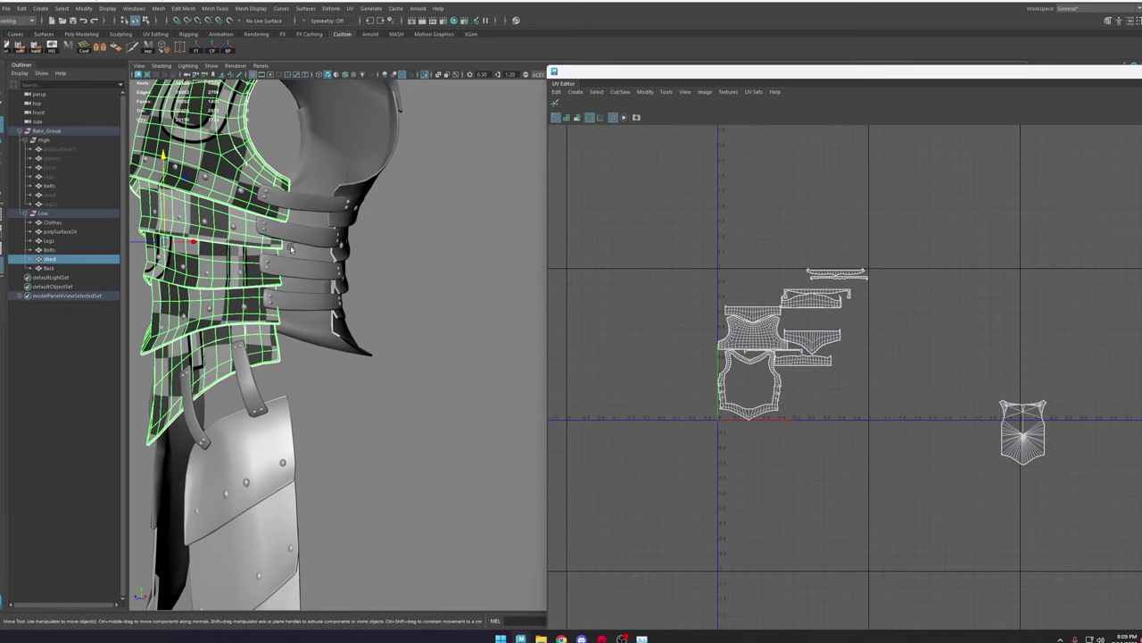
pyautogui.click(302, 243)
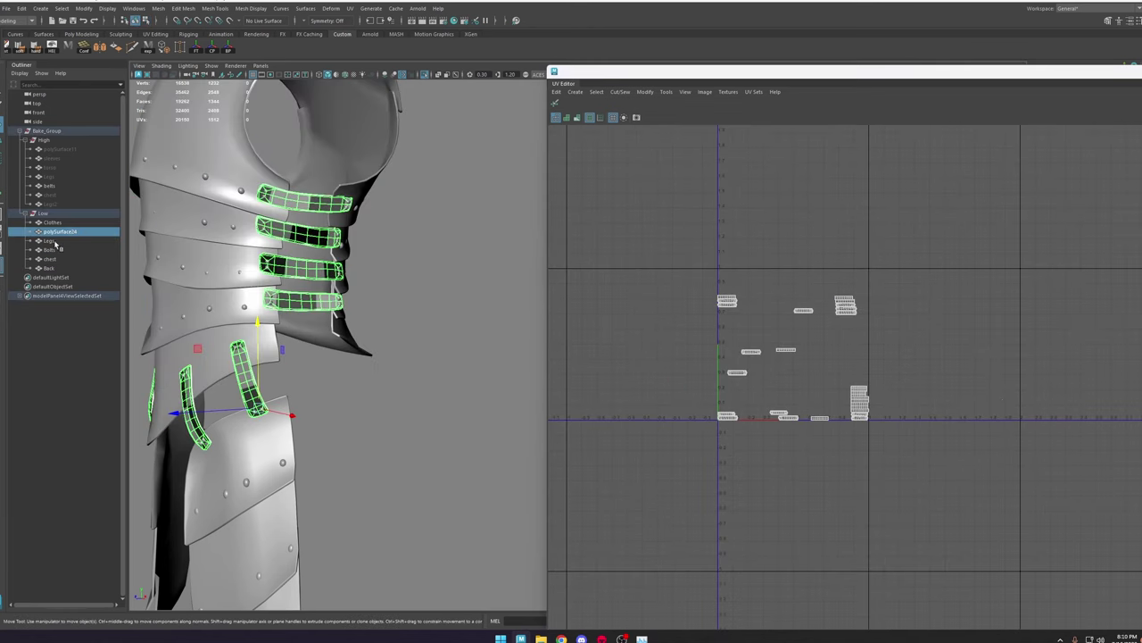
pyautogui.keyDown('shift'); pyautogui.click(48, 269); pyautogui.keyUp('shift')
pyautogui.moveTo(589, 267); pyautogui.dragTo(665, 259, button='right')
pyautogui.moveTo(889, 217); pyautogui.dragTo(661, 490)
pyautogui.keyDown('shift'); pyautogui.moveTo(798, 232); pyautogui.dragTo(660, 290, button='right'); pyautogui.keyUp('shift')
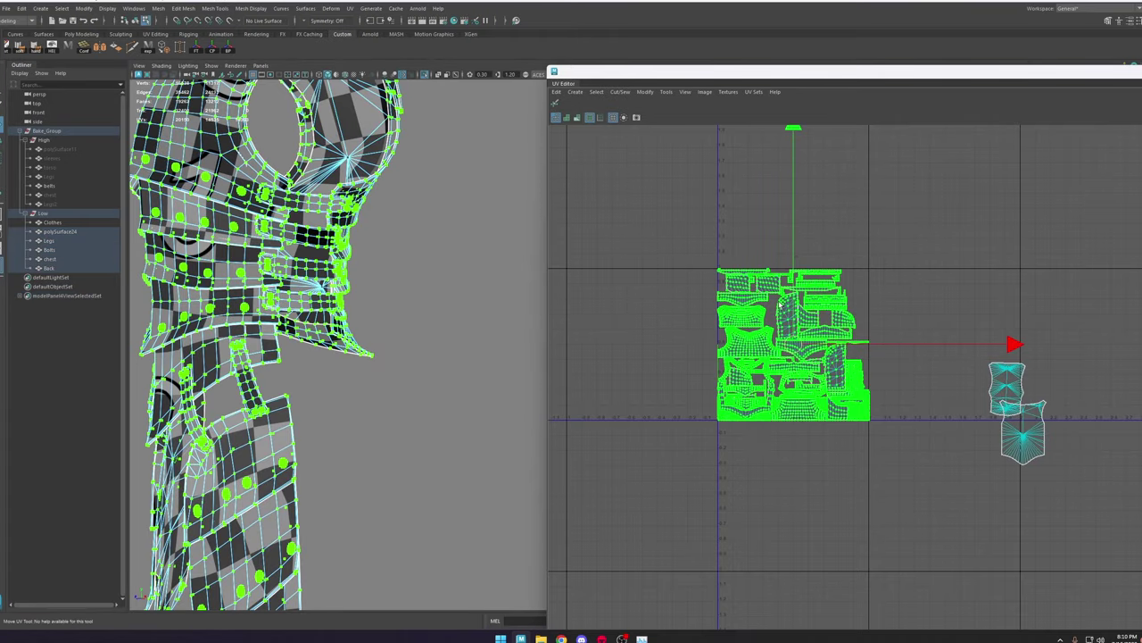
# Step: Inspect the packed layout, selecting a top shell and then the stacked strip shell
pyautogui.scroll(2, 773, 298)
pyautogui.scroll(2, 773, 299)
pyautogui.doubleClick(850, 276)
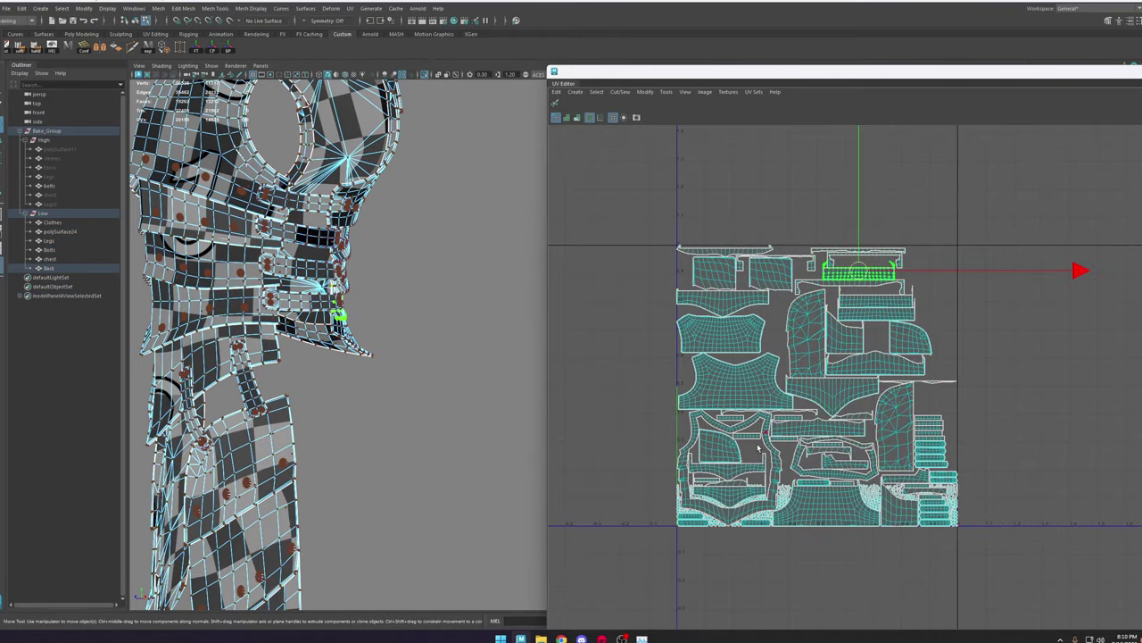
pyautogui.scroll(2, 787, 456)
pyautogui.scroll(1, 788, 458)
pyautogui.scroll(1, 806, 344)
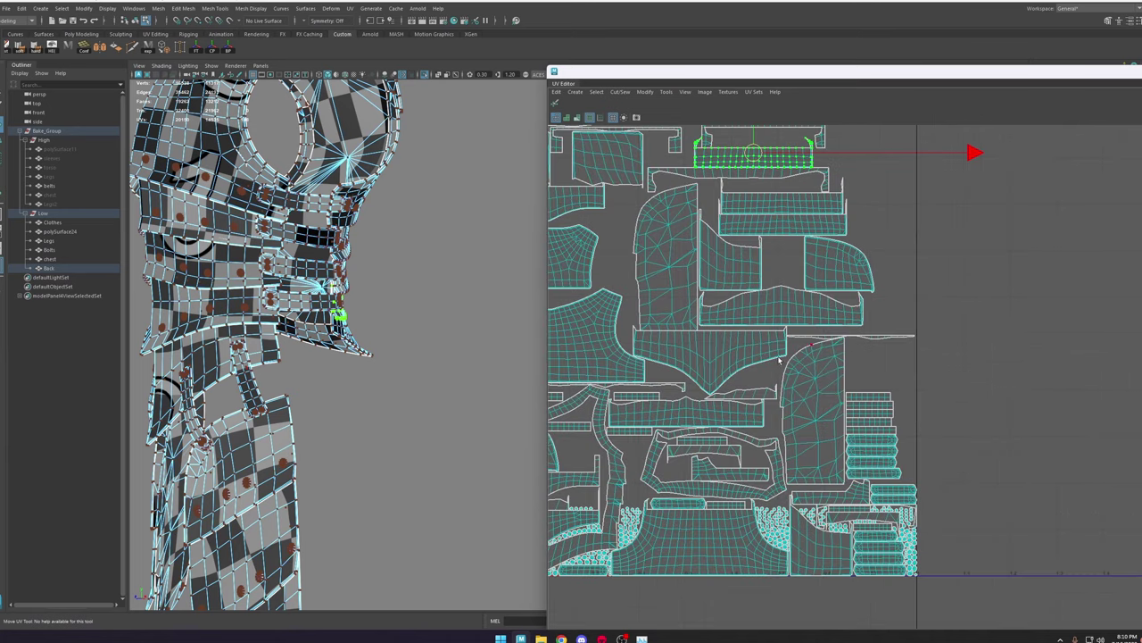
pyautogui.click(893, 548)
pyautogui.scroll(-4, 893, 548)
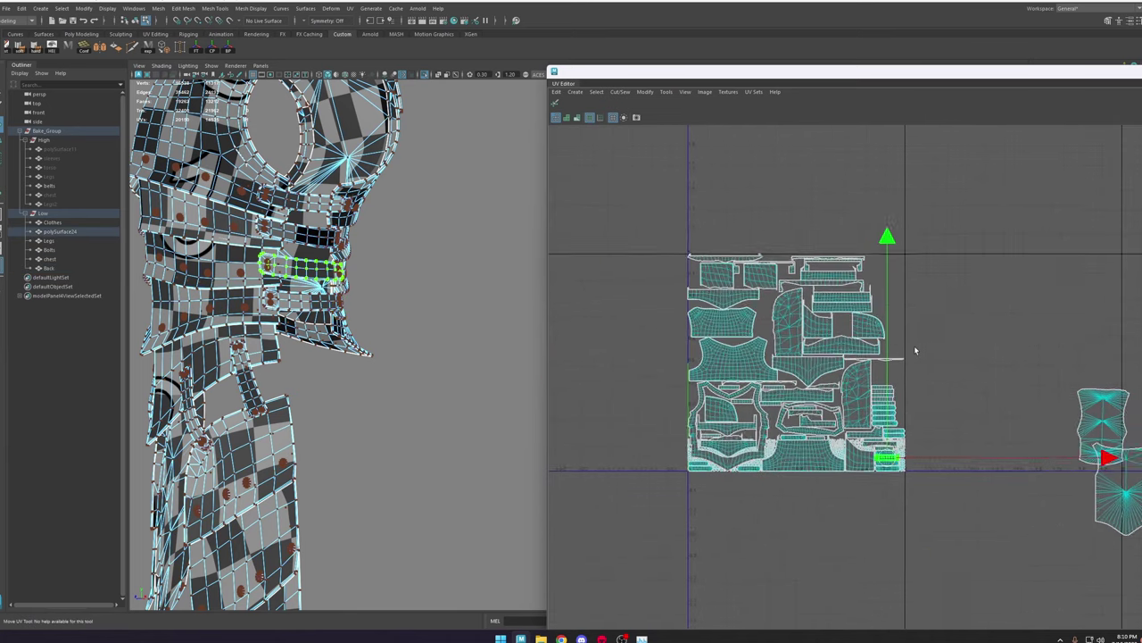
# Step: Select all the Bolts mesh UVs and move them below the 0–1 tile
pyautogui.click(54, 250)
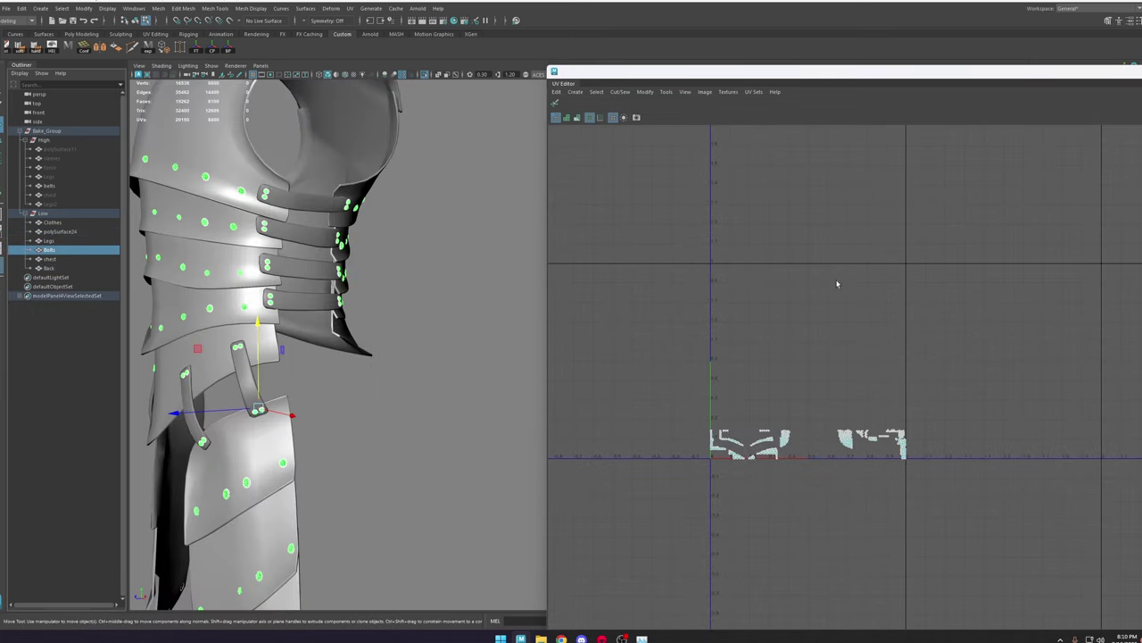
pyautogui.moveTo(836, 283); pyautogui.dragTo(988, 283, button='right')
pyautogui.moveTo(988, 284); pyautogui.dragTo(581, 499)
pyautogui.scroll(-2, 742, 452)
pyautogui.moveTo(783, 444); pyautogui.dragTo(752, 511)
# Step: Switch the mesh selection from Back and chest over to the belt-strap mesh polySurface24
pyautogui.click(65, 270)
pyautogui.keyDown('shift'); pyautogui.click(63, 260); pyautogui.keyUp('shift')
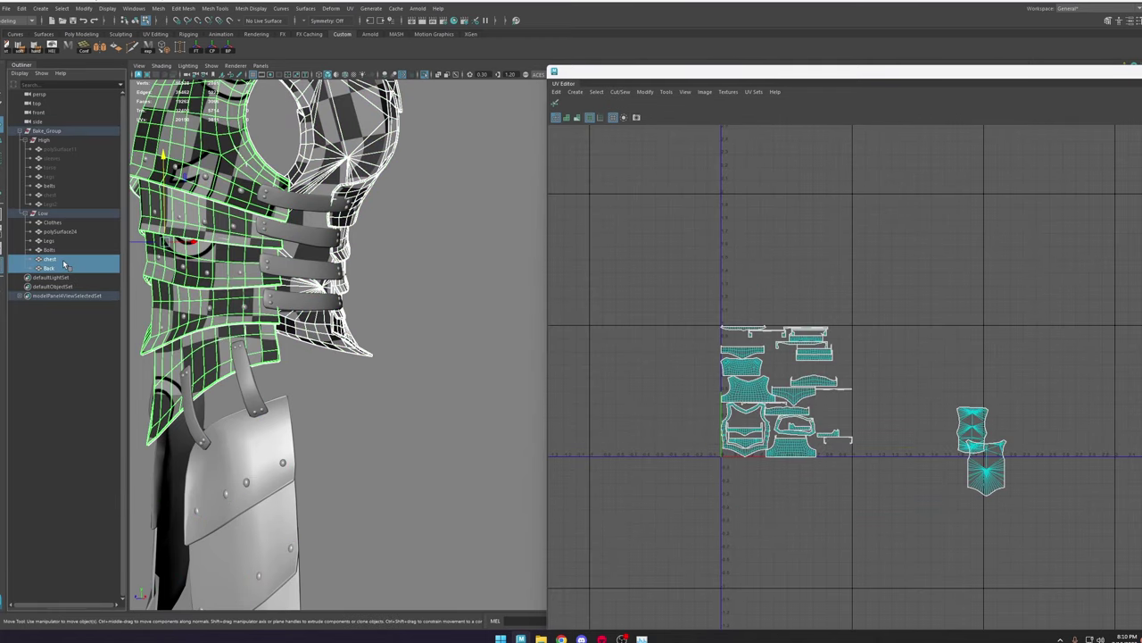
pyautogui.click(62, 260)
pyautogui.click(54, 224)
pyautogui.click(55, 232)
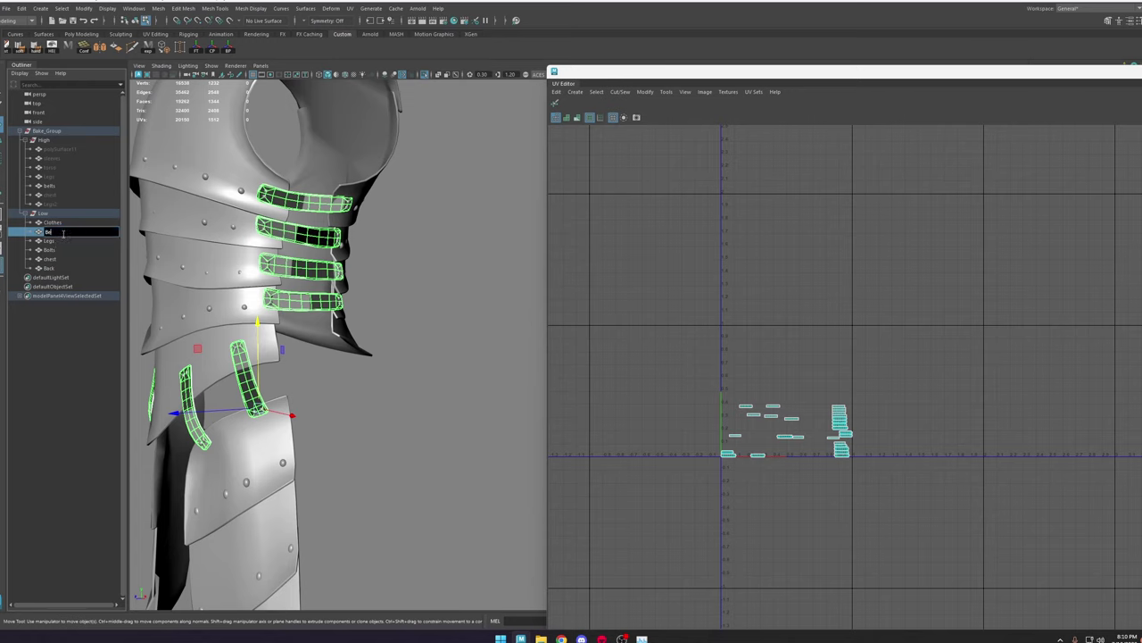
# Step: In shell mode, select four of the belt strap UV shells
pyautogui.moveTo(854, 357); pyautogui.dragTo(923, 323, button='right')
pyautogui.scroll(9, 848, 414)
pyautogui.click(822, 425)
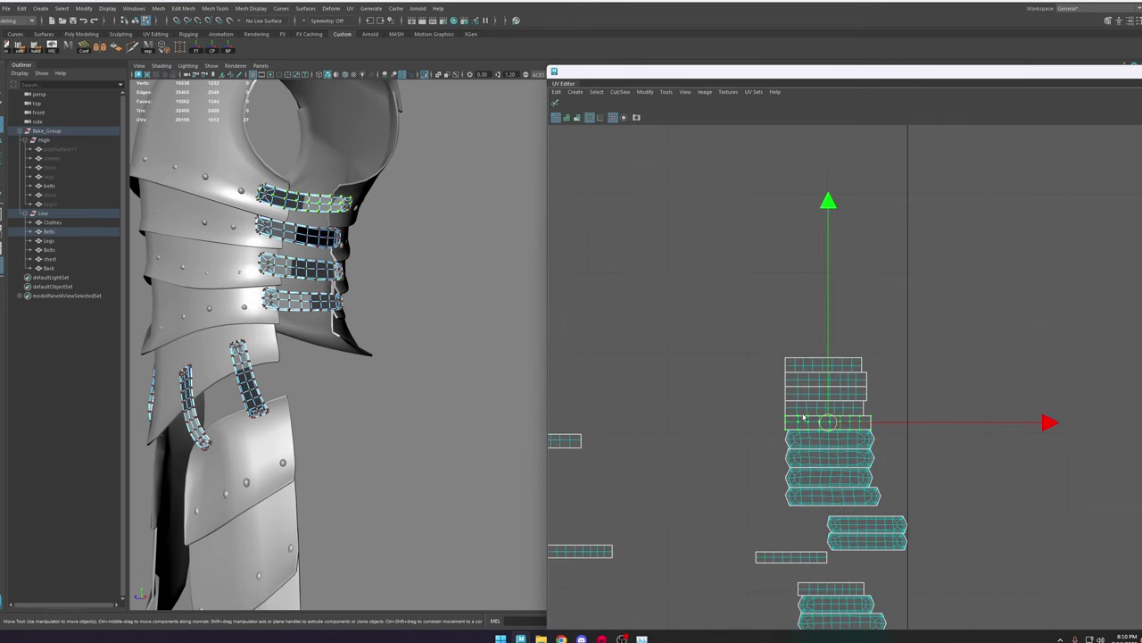
pyautogui.keyDown('shift'); pyautogui.click(776, 554); pyautogui.keyUp('shift')
pyautogui.keyDown('shift'); pyautogui.click(580, 552); pyautogui.keyUp('shift')
pyautogui.keyDown('shift'); pyautogui.click(802, 592); pyautogui.keyUp('shift')
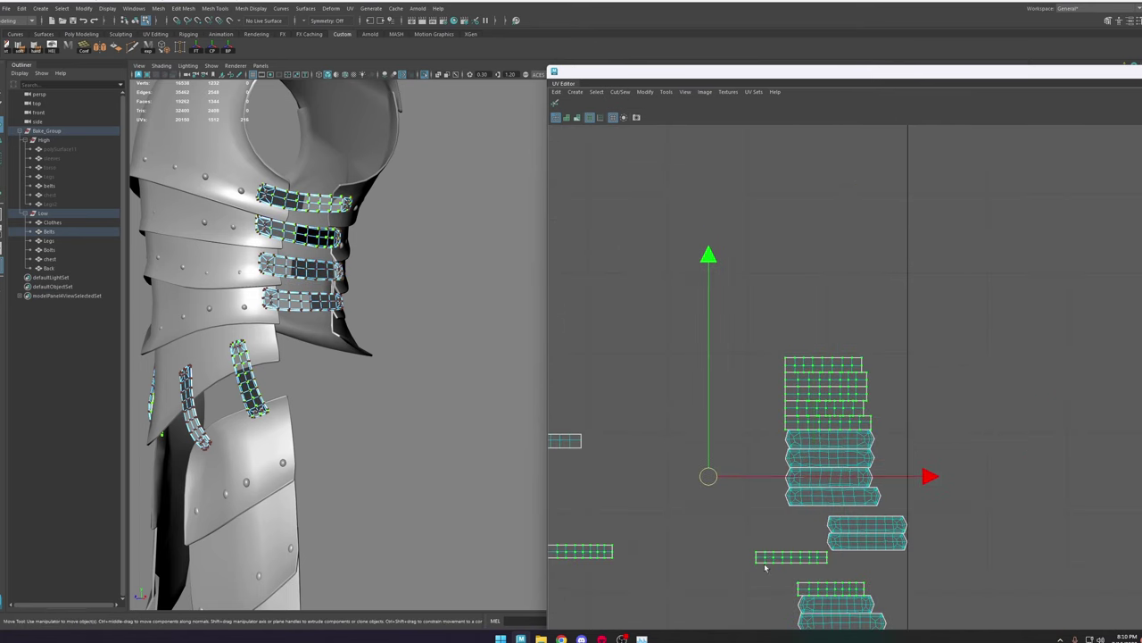
pyautogui.scroll(-3, 590, 462)
pyautogui.keyDown('alt'); pyautogui.moveTo(569, 459); pyautogui.dragTo(649, 460, button='middle'); pyautogui.keyUp('alt')
# Step: Add the six left strip shells to the selection and move them far right of the tile
pyautogui.keyDown('shift'); pyautogui.click(656, 443); pyautogui.keyUp('shift')
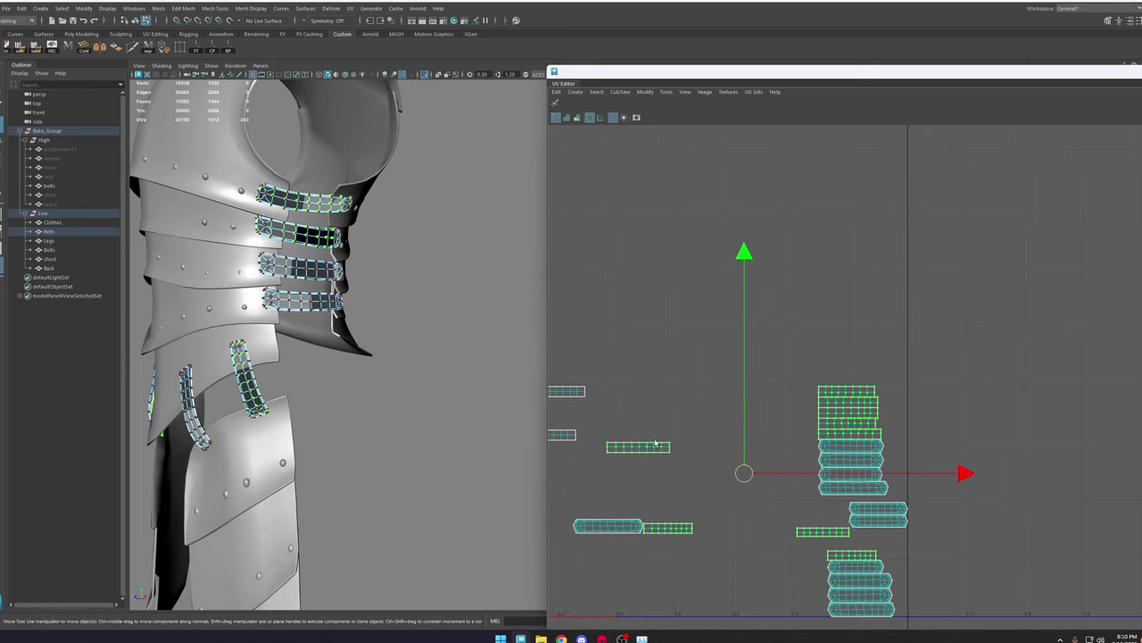
pyautogui.keyDown('shift'); pyautogui.click(575, 434); pyautogui.keyUp('shift')
pyautogui.keyDown('shift'); pyautogui.click(583, 394); pyautogui.keyUp('shift')
pyautogui.scroll(-3, 595, 399)
pyautogui.keyDown('alt'); pyautogui.moveTo(626, 417); pyautogui.dragTo(723, 424, button='middle'); pyautogui.keyUp('alt')
pyautogui.scroll(3, 652, 409)
pyautogui.keyDown('shift'); pyautogui.click(677, 417); pyautogui.keyUp('shift')
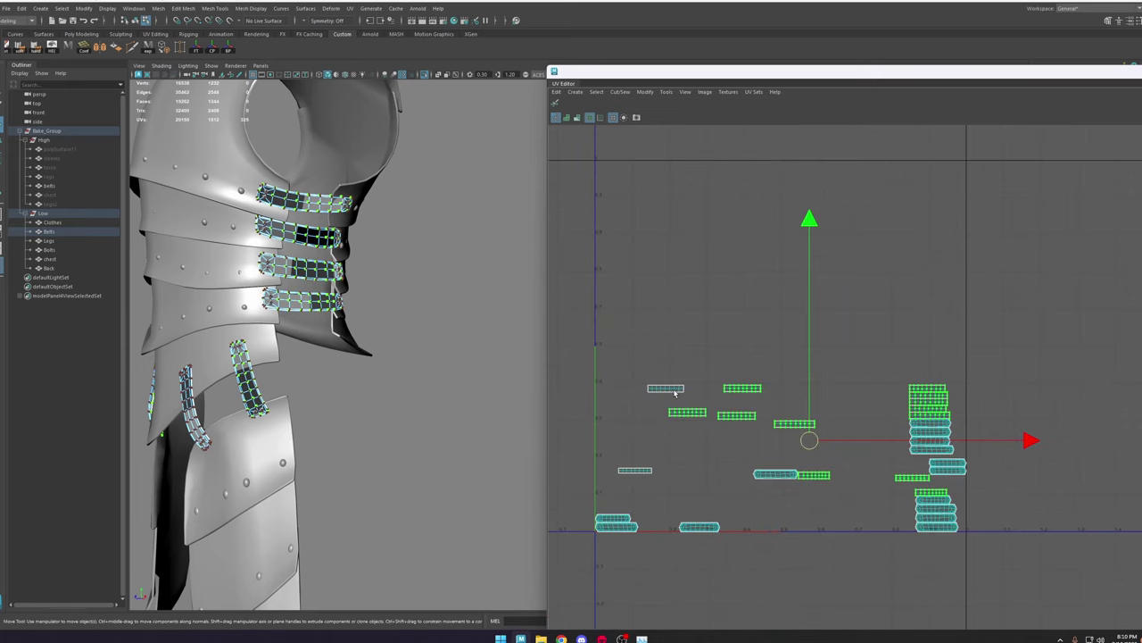
pyautogui.keyDown('shift'); pyautogui.click(675, 393); pyautogui.keyUp('shift')
pyautogui.keyDown('shift'); pyautogui.click(638, 471); pyautogui.keyUp('shift')
pyautogui.scroll(-2, 764, 462)
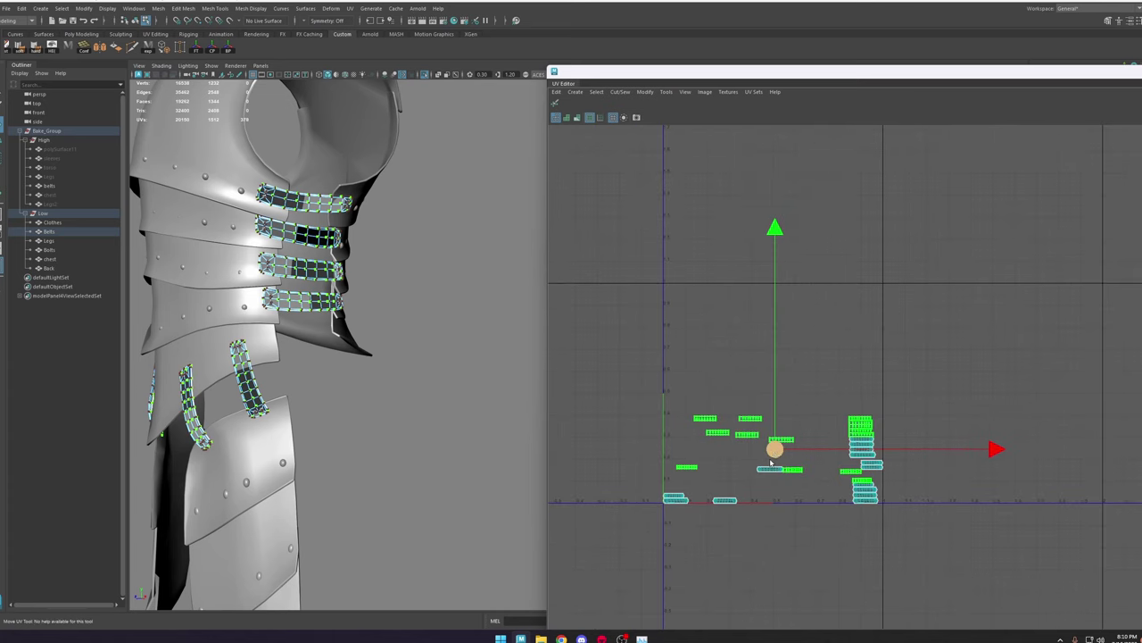
pyautogui.keyDown('alt'); pyautogui.moveTo(771, 462); pyautogui.dragTo(714, 431, button='middle'); pyautogui.keyUp('alt')
pyautogui.moveTo(718, 426); pyautogui.dragTo(1101, 463)
# Step: Repack the shells left in the tile so they fill it
pyautogui.moveTo(918, 370); pyautogui.dragTo(587, 553)
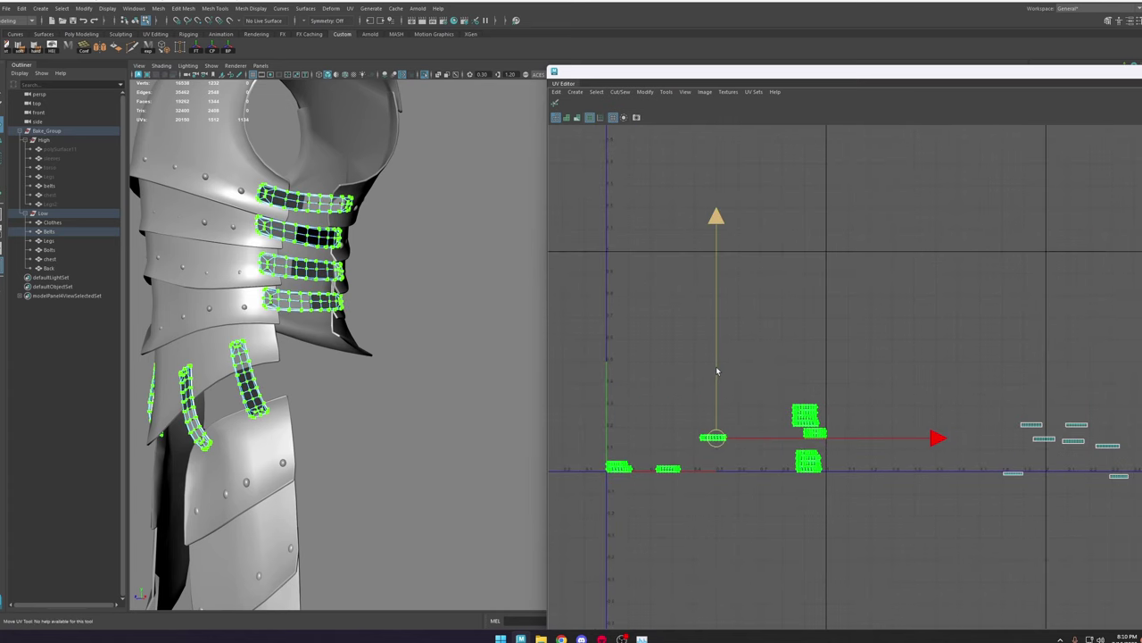
pyautogui.keyDown('shift'); pyautogui.moveTo(716, 371); pyautogui.dragTo(657, 398, button='right'); pyautogui.keyUp('shift')
pyautogui.scroll(-2, 639, 410)
# Step: Shift the belt UV shells right and down, then select the Legs mesh to show its UVs
pyautogui.moveTo(689, 429); pyautogui.dragTo(452, 402)
pyautogui.keyDown('alt'); pyautogui.moveTo(693, 439); pyautogui.dragTo(826, 450, button='middle'); pyautogui.keyUp('alt')
pyautogui.moveTo(589, 415); pyautogui.dragTo(623, 439)
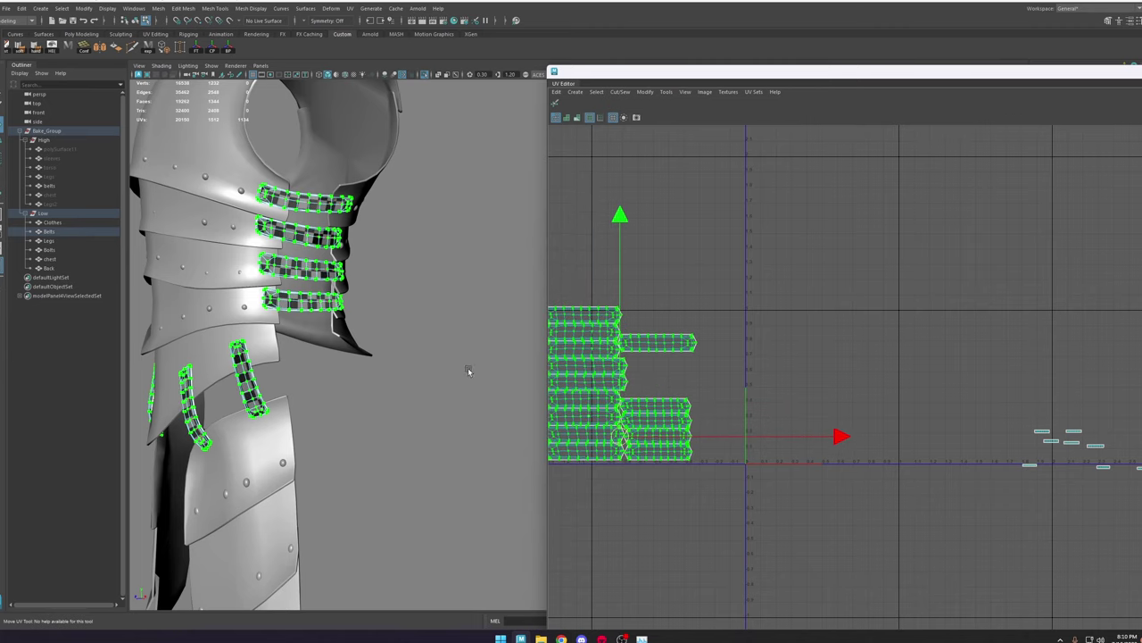
pyautogui.click(71, 241)
pyautogui.keyDown('alt'); pyautogui.moveTo(363, 408); pyautogui.dragTo(480, 382); pyautogui.keyUp('alt')
# Step: Select all leg UV shells, move them left and up, and scale them down
pyautogui.moveTo(821, 333); pyautogui.dragTo(946, 303, button='right')
pyautogui.moveTo(965, 294); pyautogui.dragTo(722, 472)
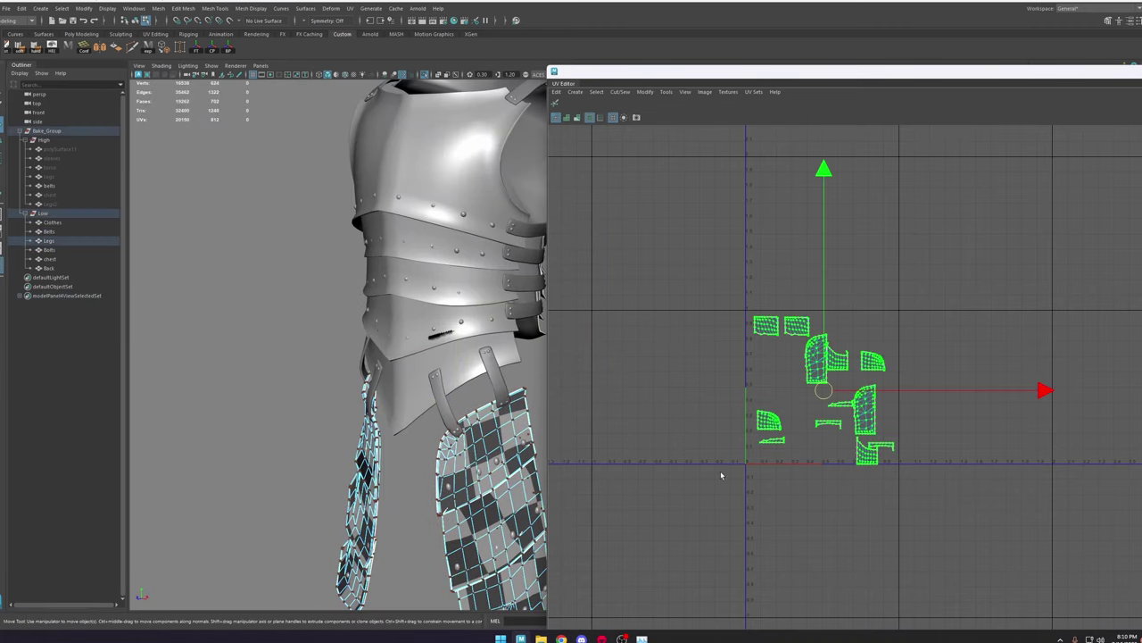
pyautogui.moveTo(822, 389); pyautogui.dragTo(599, 367)
pyautogui.press('r')
pyautogui.press('w')
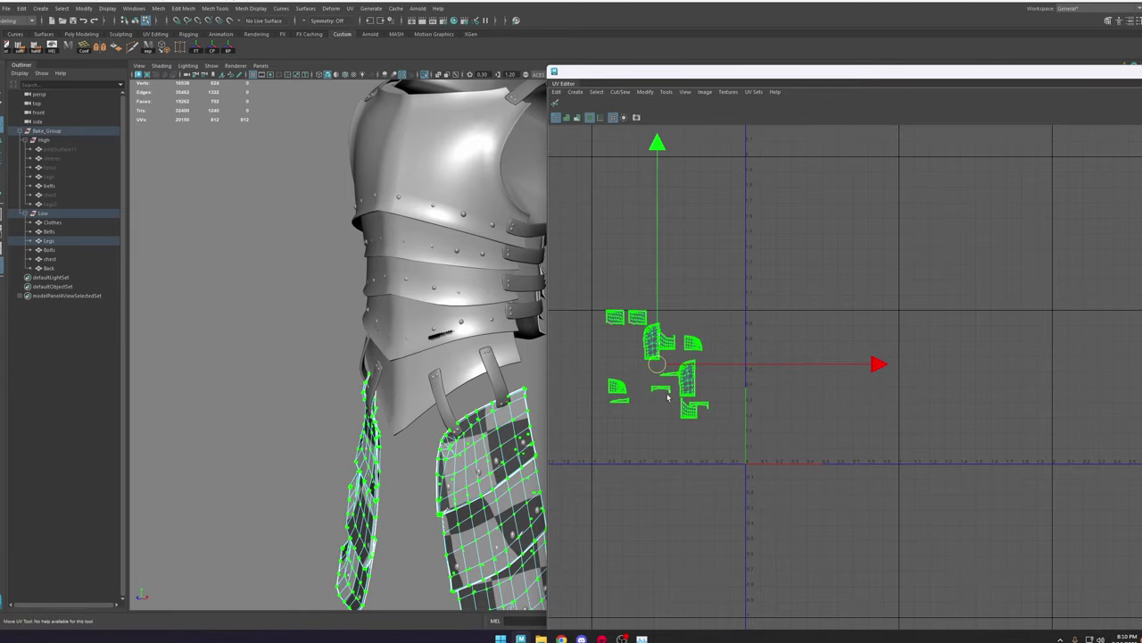
pyautogui.click(714, 410)
# Step: Select the left and right leg shells and move them up and to the right
pyautogui.keyDown('alt'); pyautogui.moveTo(432, 433); pyautogui.dragTo(496, 429); pyautogui.keyUp('alt')
pyautogui.keyDown('alt'); pyautogui.moveTo(482, 357); pyautogui.dragTo(446, 451, button='middle'); pyautogui.keyUp('alt')
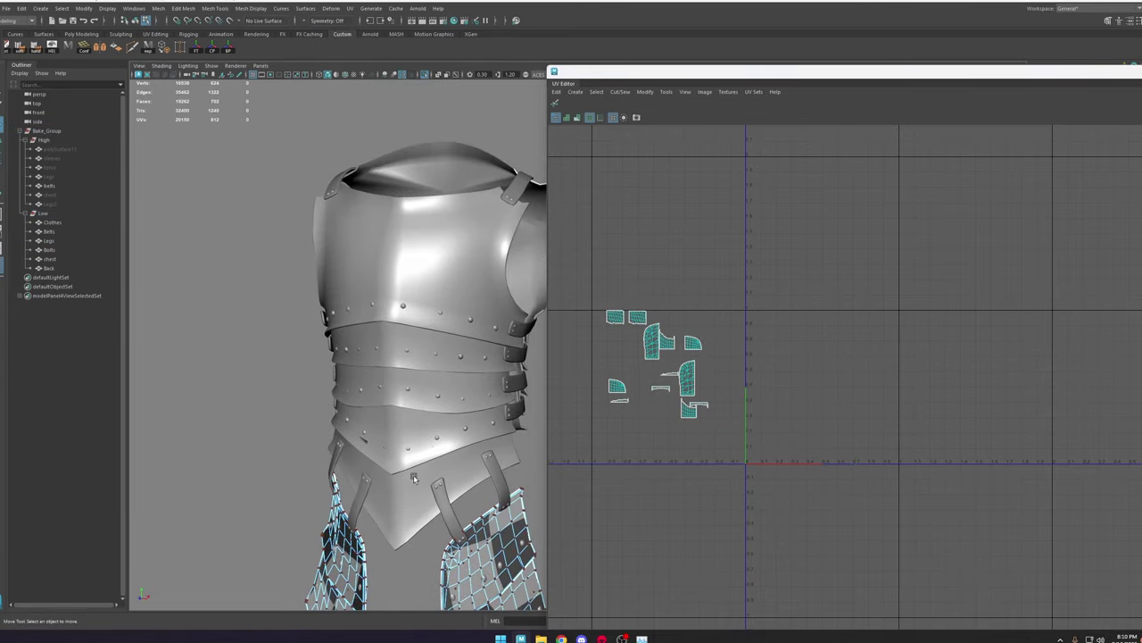
pyautogui.keyDown('alt'); pyautogui.moveTo(439, 450); pyautogui.dragTo(462, 482, button='right'); pyautogui.keyUp('alt')
pyautogui.keyDown('alt'); pyautogui.moveTo(464, 413); pyautogui.dragTo(464, 391, button='right'); pyautogui.keyUp('alt')
pyautogui.keyDown('alt'); pyautogui.moveTo(498, 270); pyautogui.dragTo(484, 259, button='middle'); pyautogui.keyUp('alt')
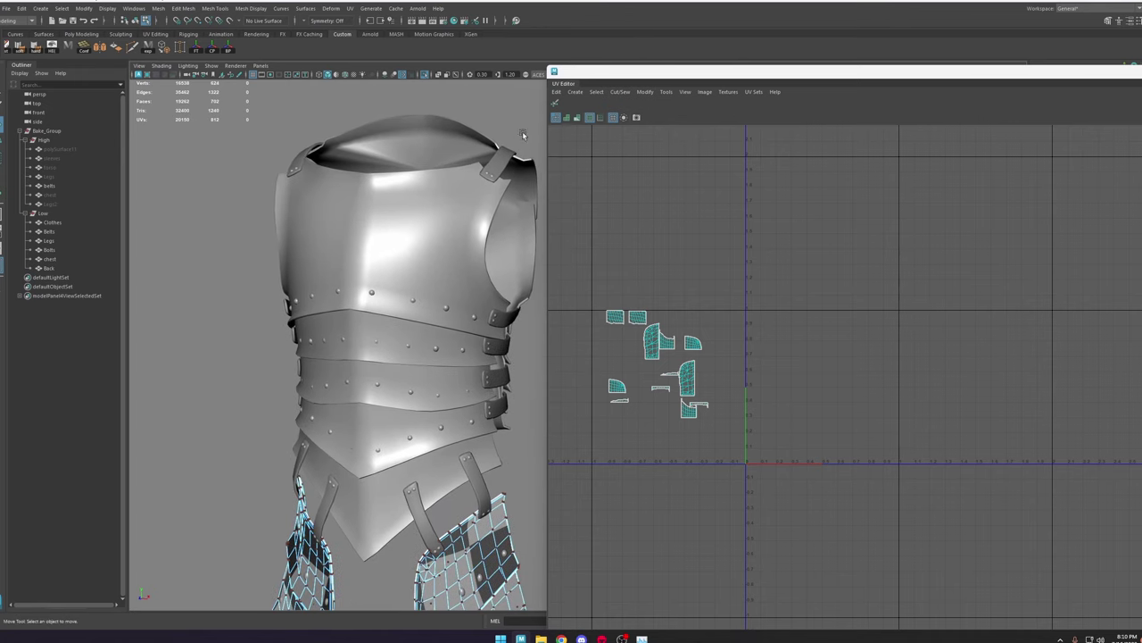
pyautogui.rightClick(466, 553)
pyautogui.moveTo(492, 374); pyautogui.dragTo(491, 393, button='right')
pyautogui.click(462, 556)
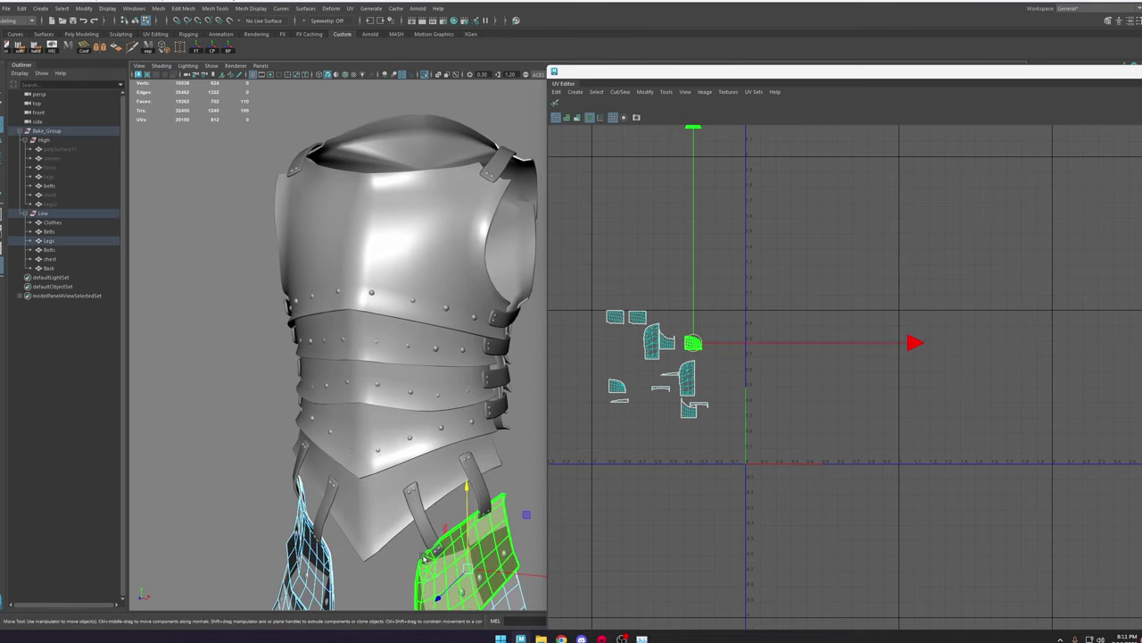
pyautogui.keyDown('shift'); pyautogui.click(312, 560); pyautogui.keyUp('shift')
pyautogui.moveTo(663, 369); pyautogui.dragTo(777, 253)
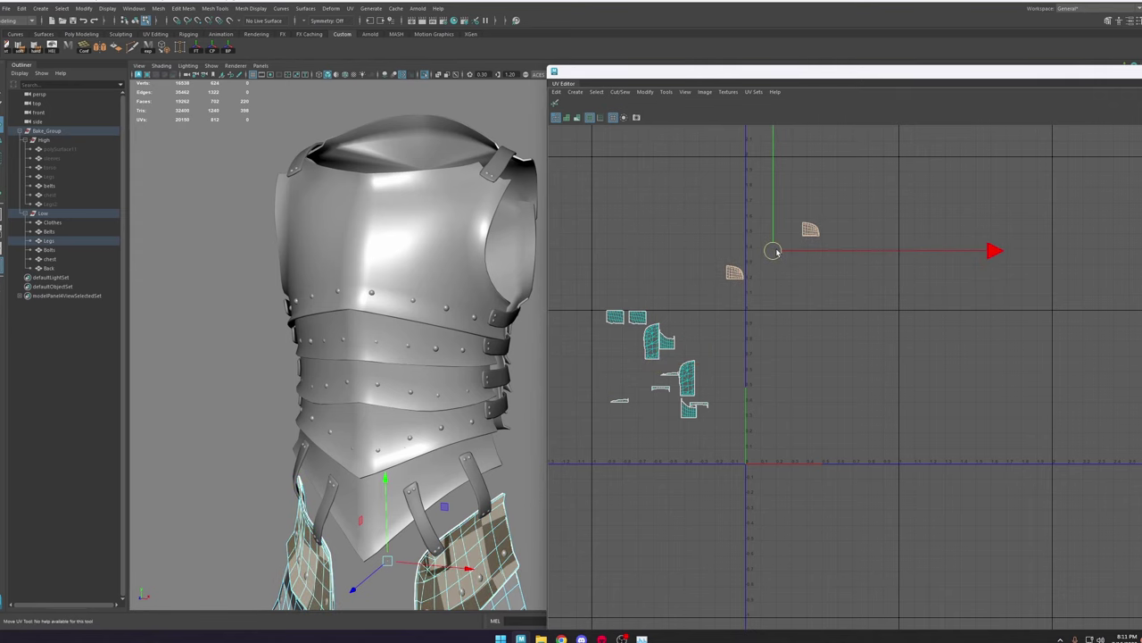
# Step: Move another pair of leg shells up and right, then pick the next shell
pyautogui.click(510, 595)
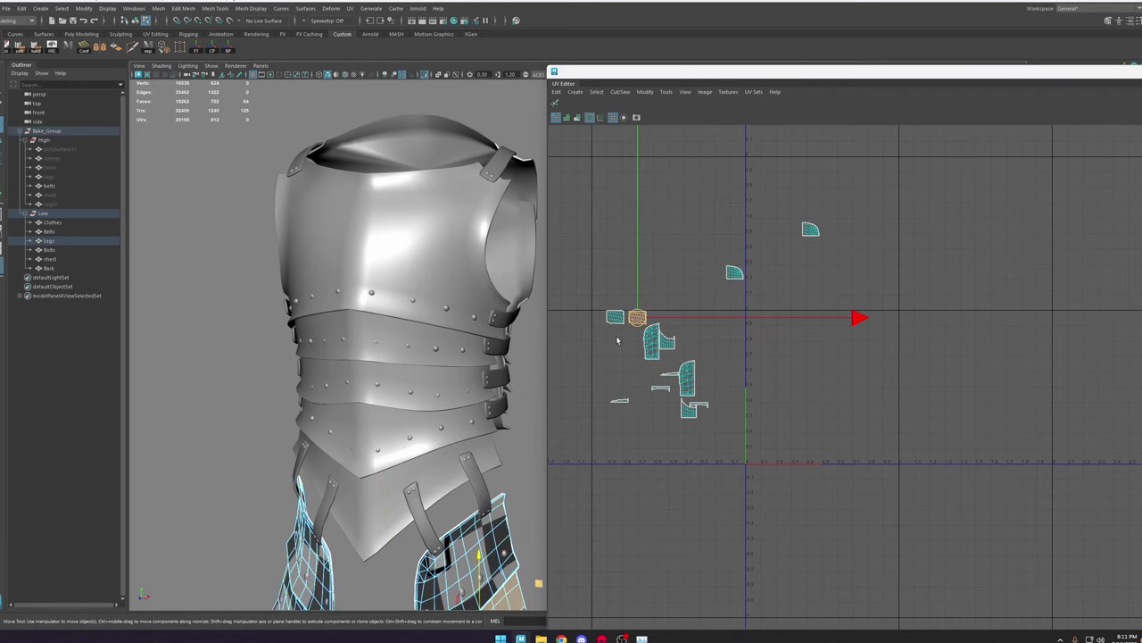
pyautogui.keyDown('shift'); pyautogui.click(616, 319); pyautogui.keyUp('shift')
pyautogui.moveTo(626, 313); pyautogui.dragTo(792, 245)
pyautogui.click(733, 274)
pyautogui.click(808, 231)
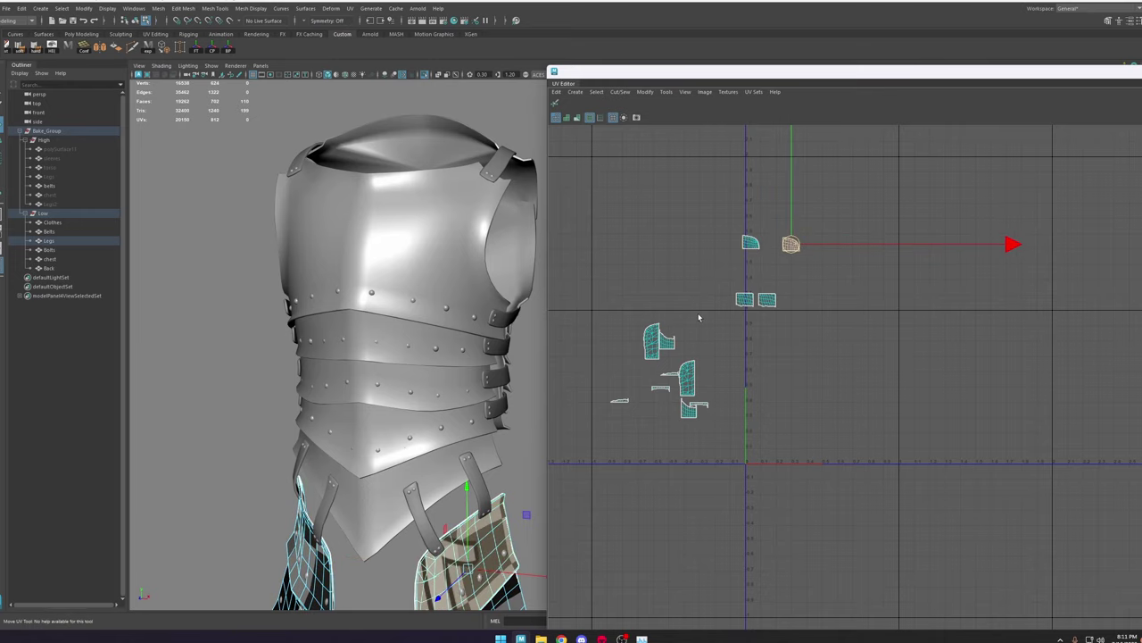
# Step: Regroup the leg shells: lower ones down-left, four upper ones down-left, top two up
pyautogui.moveTo(595, 486); pyautogui.dragTo(584, 489)
pyautogui.keyDown('alt'); pyautogui.moveTo(430, 525); pyautogui.dragTo(412, 339, button='middle'); pyautogui.keyUp('alt')
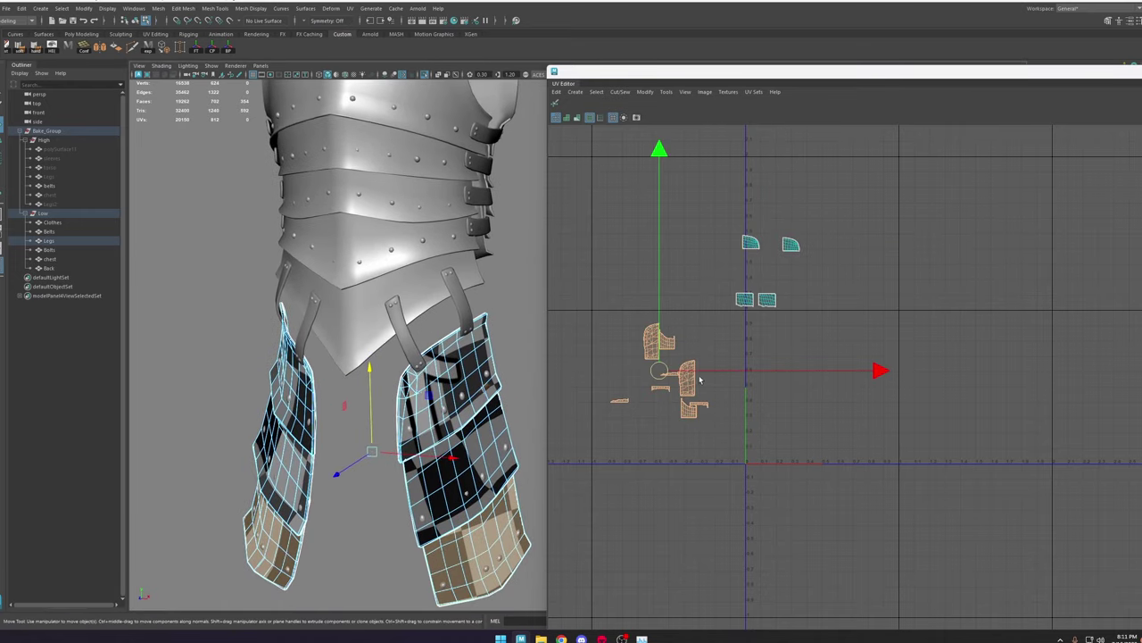
pyautogui.moveTo(664, 382); pyautogui.dragTo(644, 539)
pyautogui.moveTo(843, 220); pyautogui.dragTo(653, 382)
pyautogui.moveTo(730, 312); pyautogui.dragTo(601, 375)
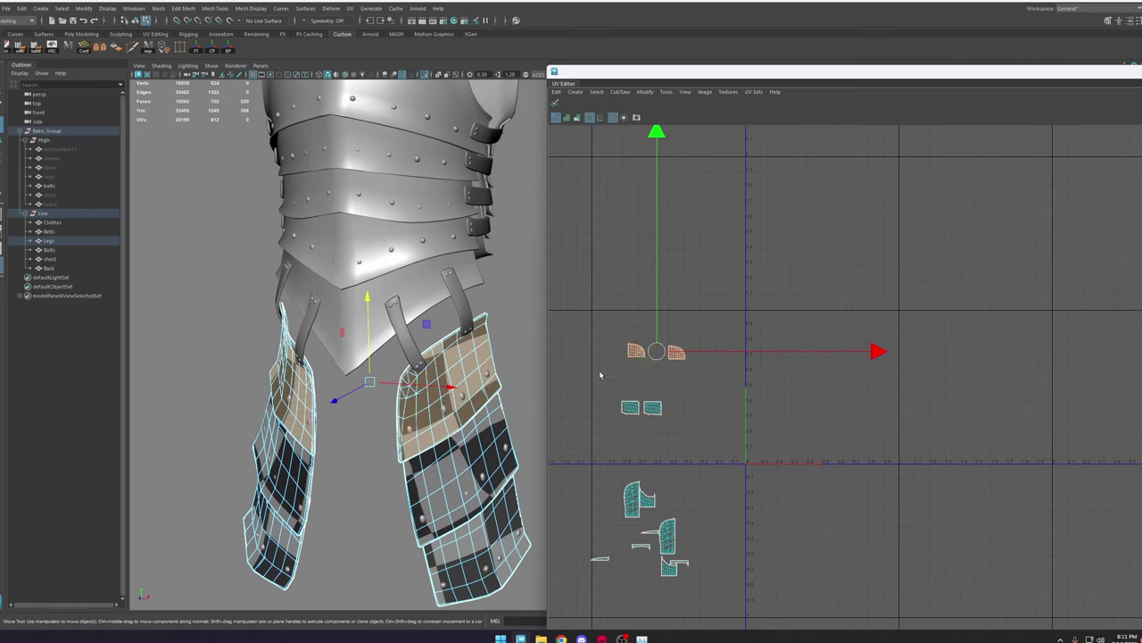
pyautogui.moveTo(656, 346); pyautogui.dragTo(654, 266)
pyautogui.click(745, 196)
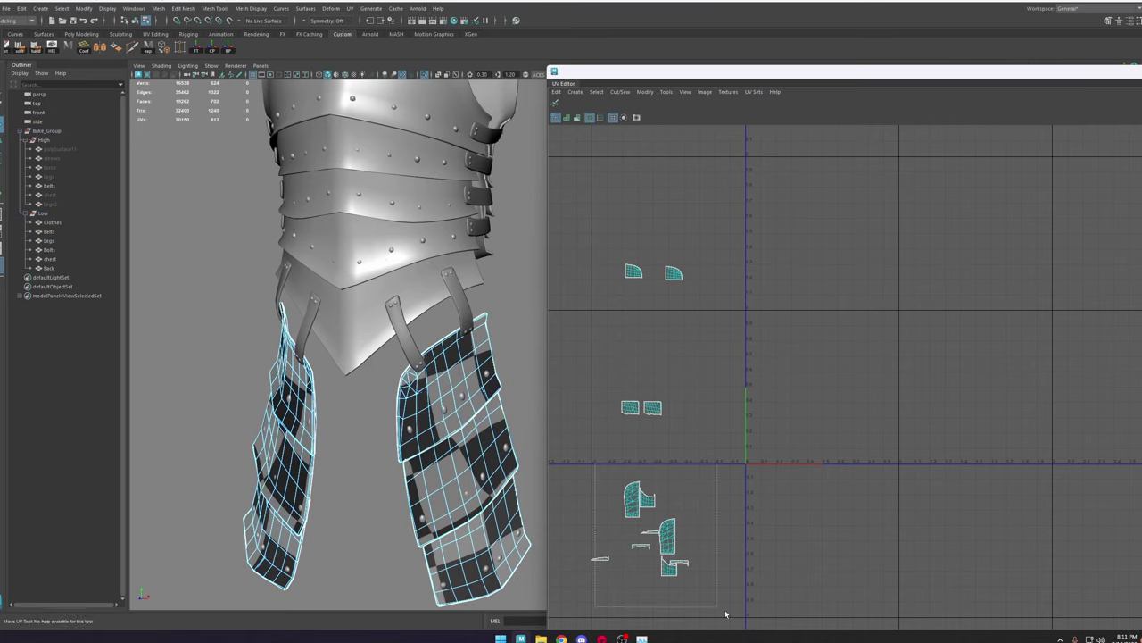
# Step: Return the legs to object mode, deselect them and select the Back mesh
pyautogui.moveTo(726, 614); pyautogui.dragTo(727, 616)
pyautogui.keyDown('alt'); pyautogui.moveTo(455, 463); pyautogui.dragTo(418, 457); pyautogui.keyUp('alt')
pyautogui.moveTo(428, 397); pyautogui.dragTo(482, 334, button='right')
pyautogui.click(520, 286)
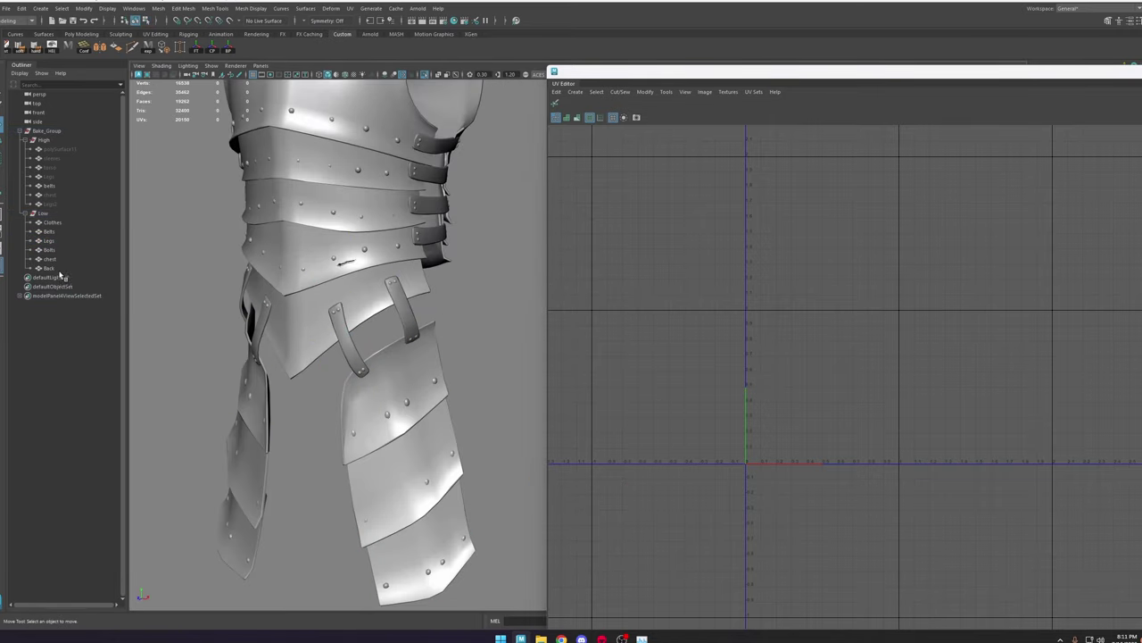
pyautogui.click(51, 270)
# Step: Select the Back mesh and its UV shells in the 0–1 tile, inspecting the shoulder area
pyautogui.click(62, 251)
pyautogui.click(62, 268)
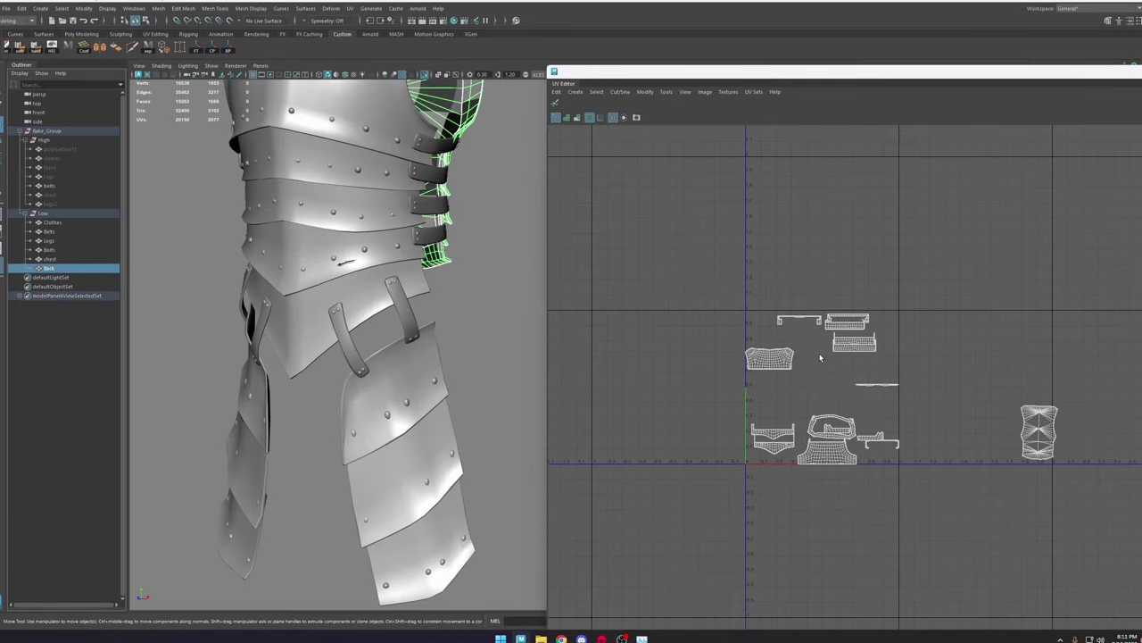
pyautogui.keyDown('alt'); pyautogui.moveTo(483, 284); pyautogui.dragTo(474, 348); pyautogui.keyUp('alt')
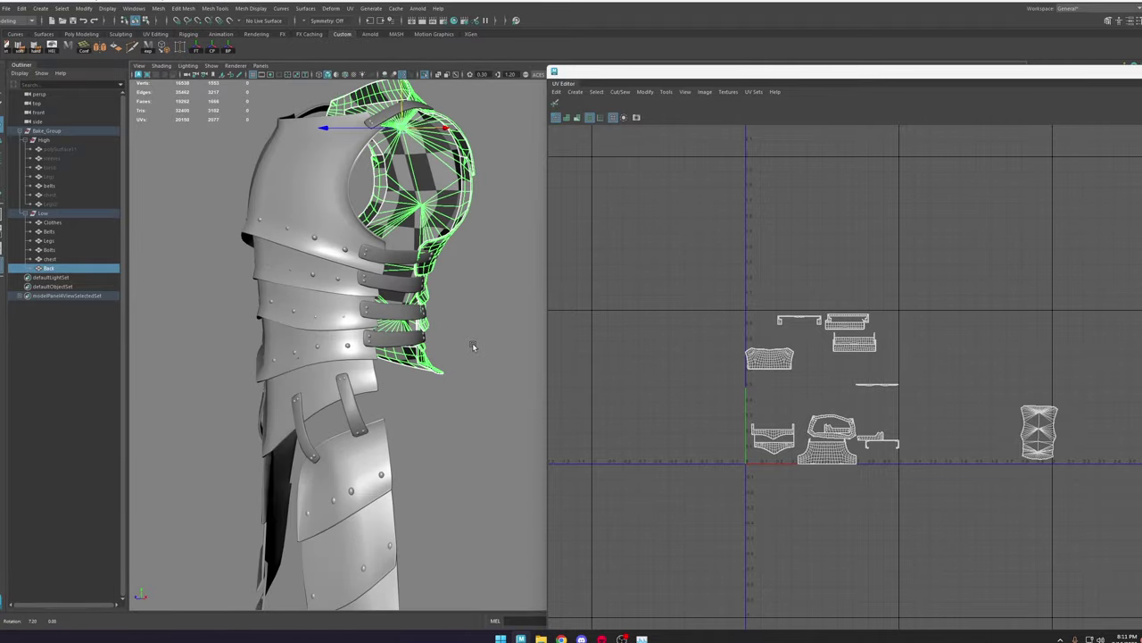
pyautogui.moveTo(899, 360); pyautogui.dragTo(946, 299, button='right')
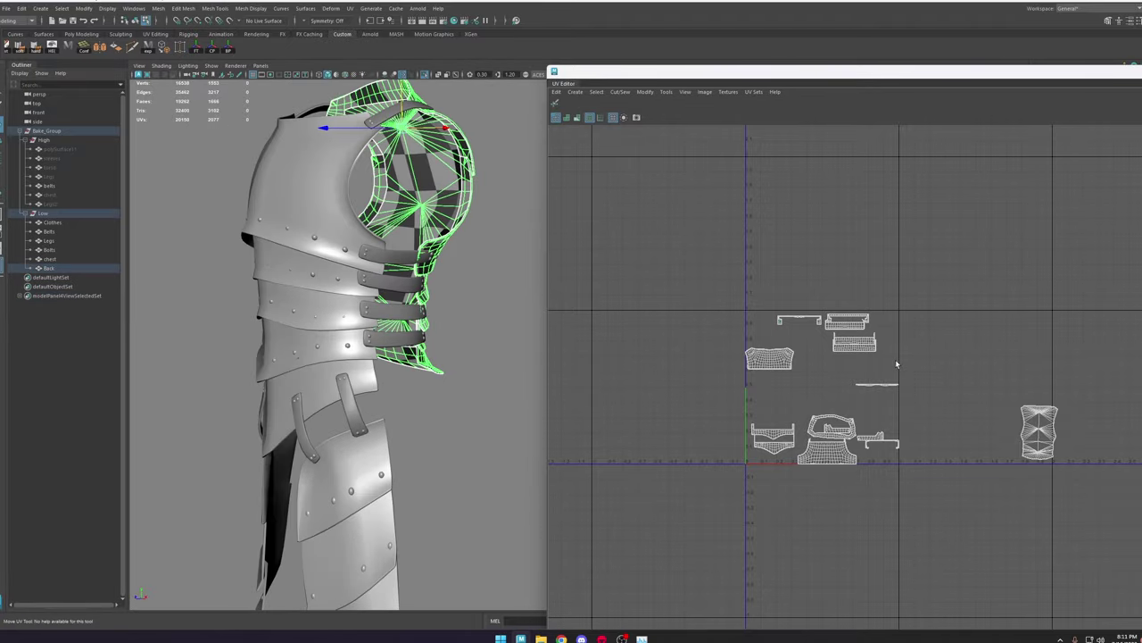
pyautogui.moveTo(954, 288); pyautogui.dragTo(675, 502)
pyautogui.keyDown('alt'); pyautogui.moveTo(456, 361); pyautogui.dragTo(408, 343); pyautogui.keyUp('alt')
pyautogui.click(404, 350)
pyautogui.keyDown('alt'); pyautogui.moveTo(480, 347); pyautogui.dragTo(471, 354); pyautogui.keyUp('alt')
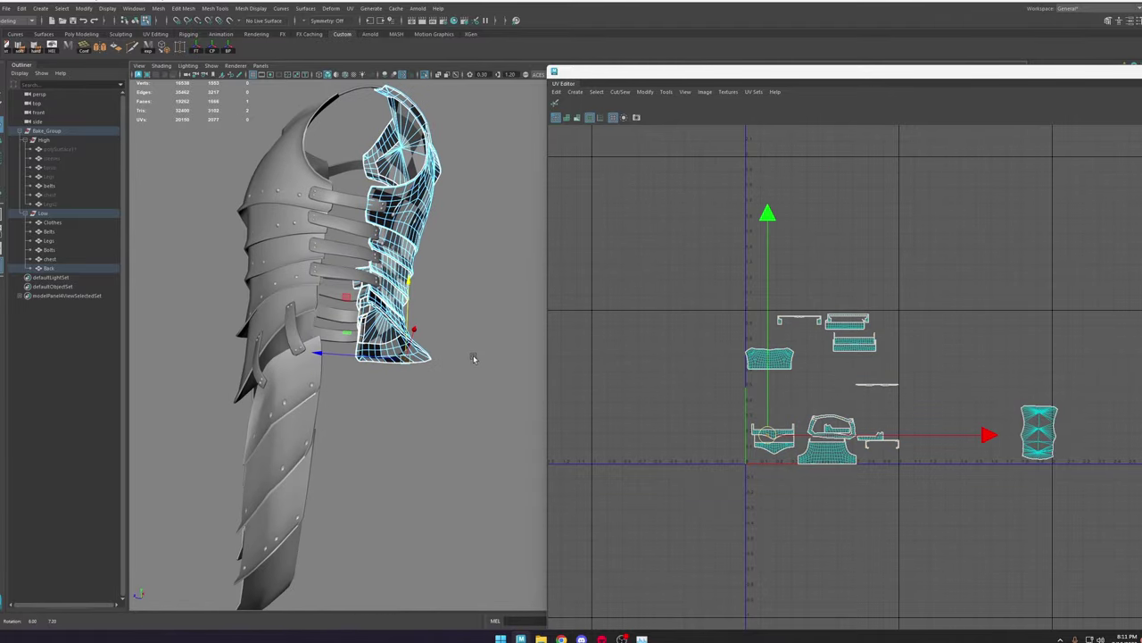
pyautogui.scroll(2, 778, 433)
pyautogui.click(789, 427)
# Step: Select the lower and upper back UV shells and nudge the upper shell slightly down
pyautogui.doubleClick(760, 435)
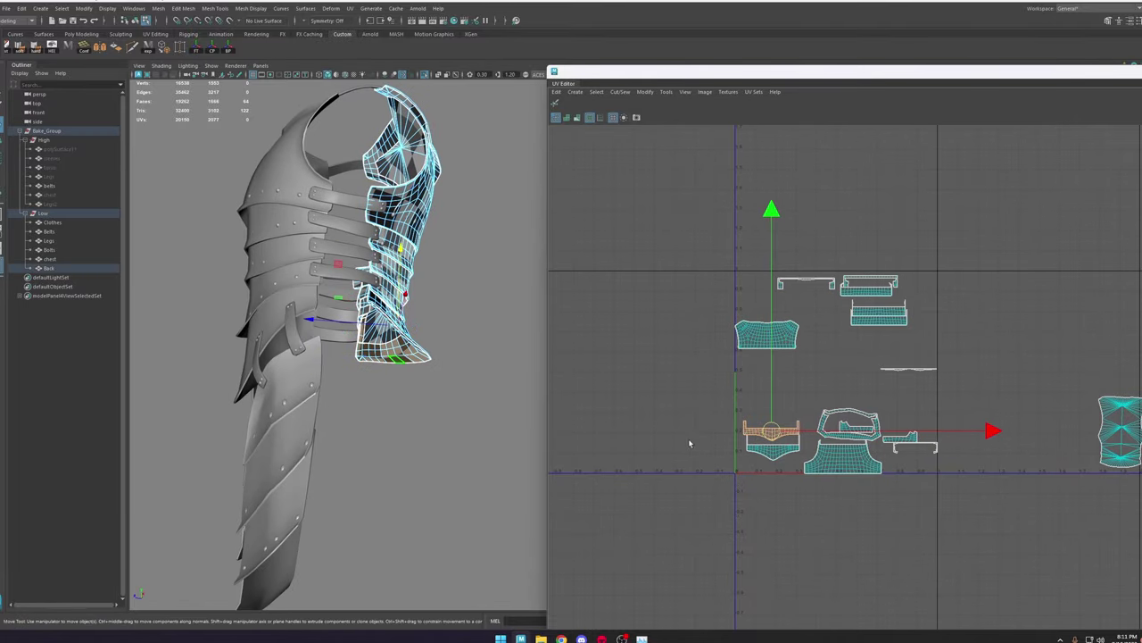
pyautogui.keyDown('alt'); pyautogui.moveTo(409, 386); pyautogui.dragTo(468, 377); pyautogui.keyUp('alt')
pyautogui.doubleClick(767, 453)
pyautogui.doubleClick(785, 431)
pyautogui.moveTo(771, 431); pyautogui.dragTo(768, 444)
pyautogui.scroll(-2, 768, 443)
pyautogui.click(886, 328)
pyautogui.moveTo(627, 530); pyautogui.dragTo(628, 529)
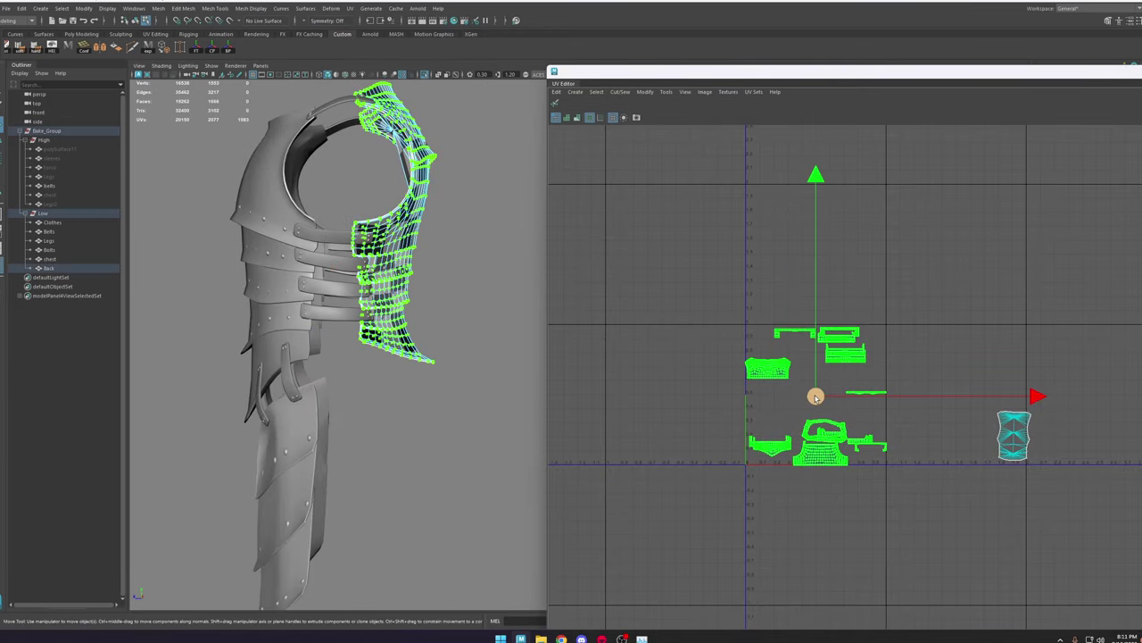
# Step: Review the Belts, Legs, Bolts, chest and Back UV layouts, ending with chest selected
pyautogui.click(50, 250)
pyautogui.click(50, 232)
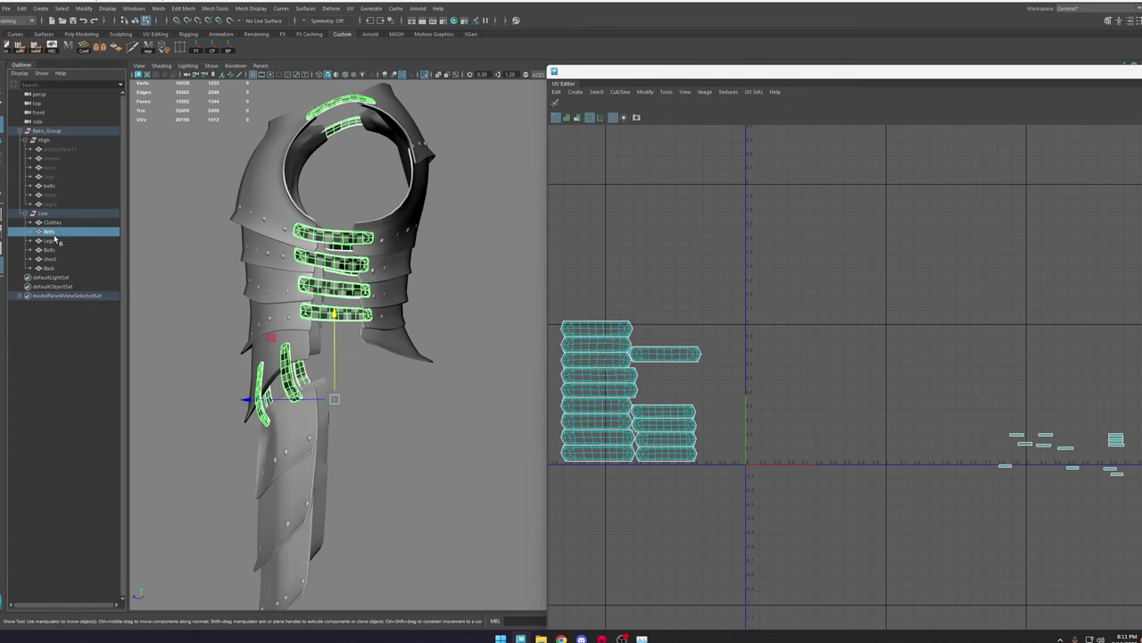
pyautogui.click(61, 241)
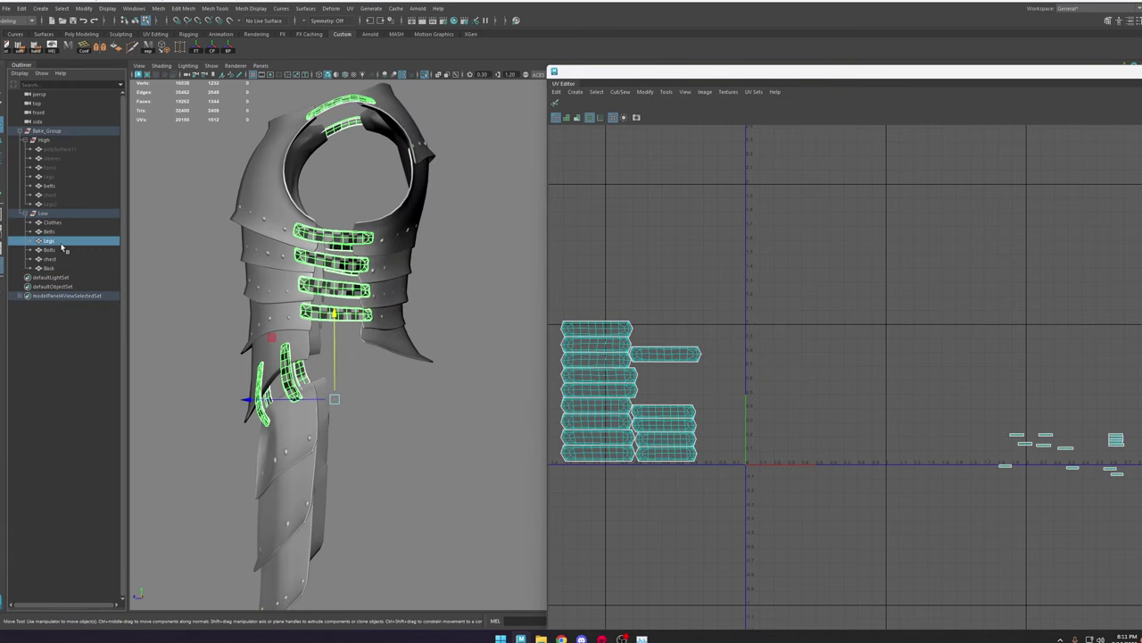
pyautogui.click(69, 252)
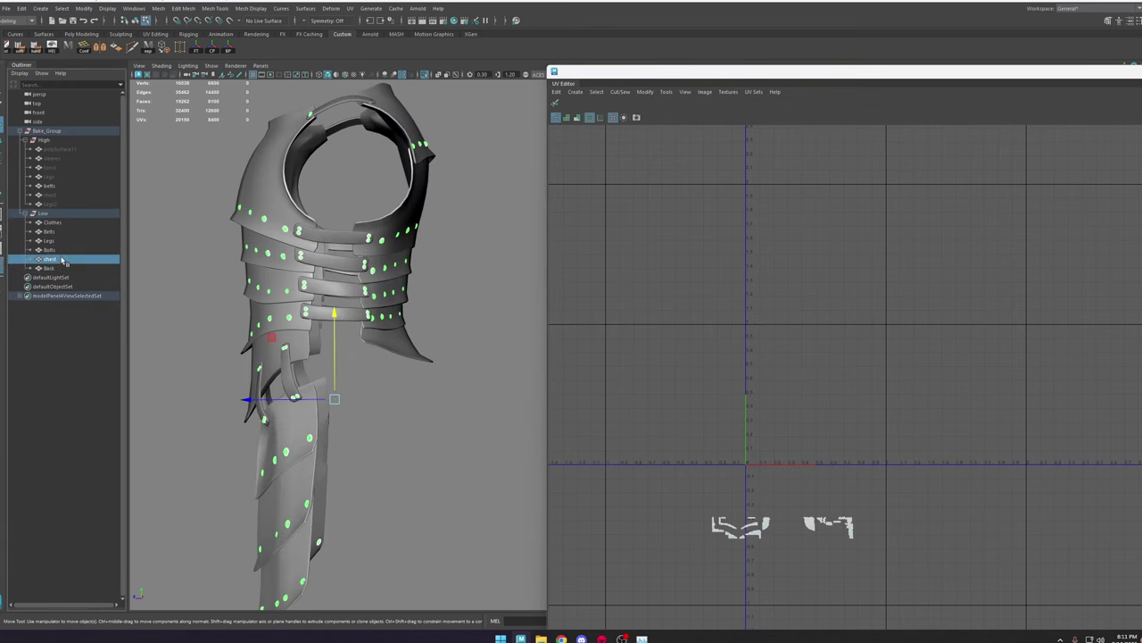
pyautogui.click(62, 260)
pyautogui.click(65, 270)
pyautogui.click(63, 262)
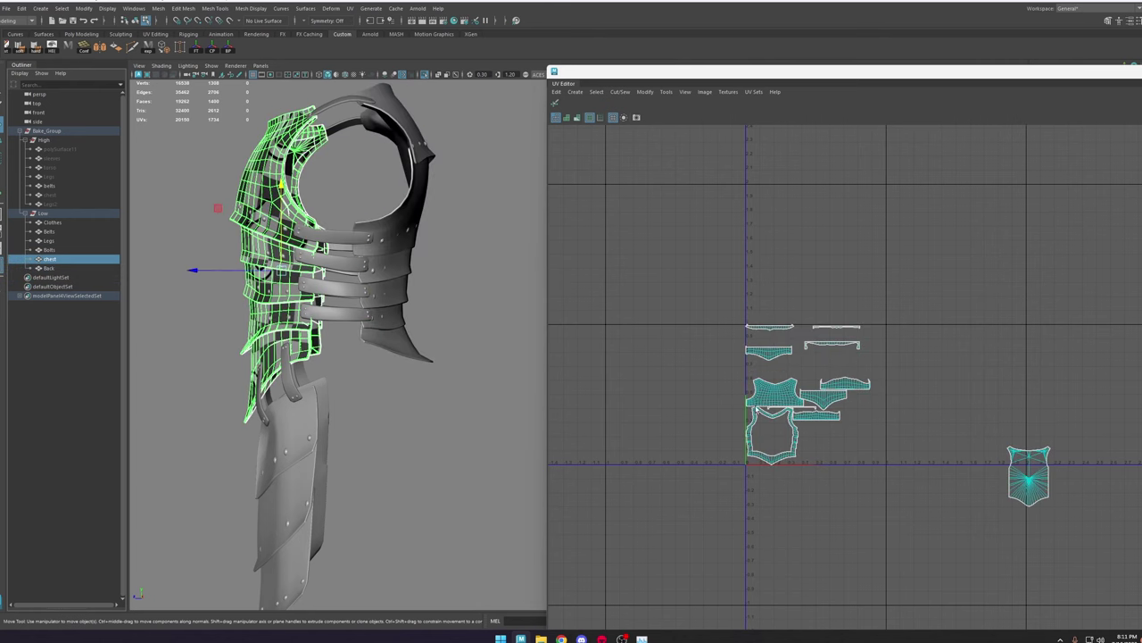
# Step: In UV Shell mode, move the large chest plate shell up above the other chest shells
pyautogui.scroll(2, 764, 409)
pyautogui.moveTo(765, 411); pyautogui.dragTo(773, 420, button='right')
pyautogui.click(773, 421)
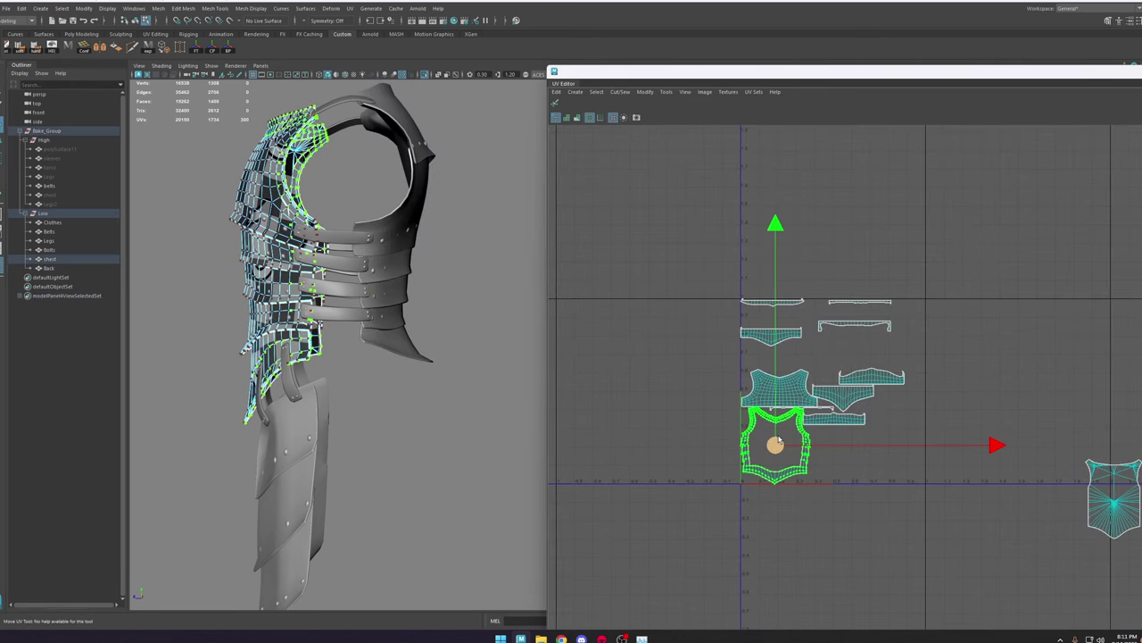
pyautogui.moveTo(779, 439); pyautogui.dragTo(770, 229)
pyautogui.scroll(1, 783, 410)
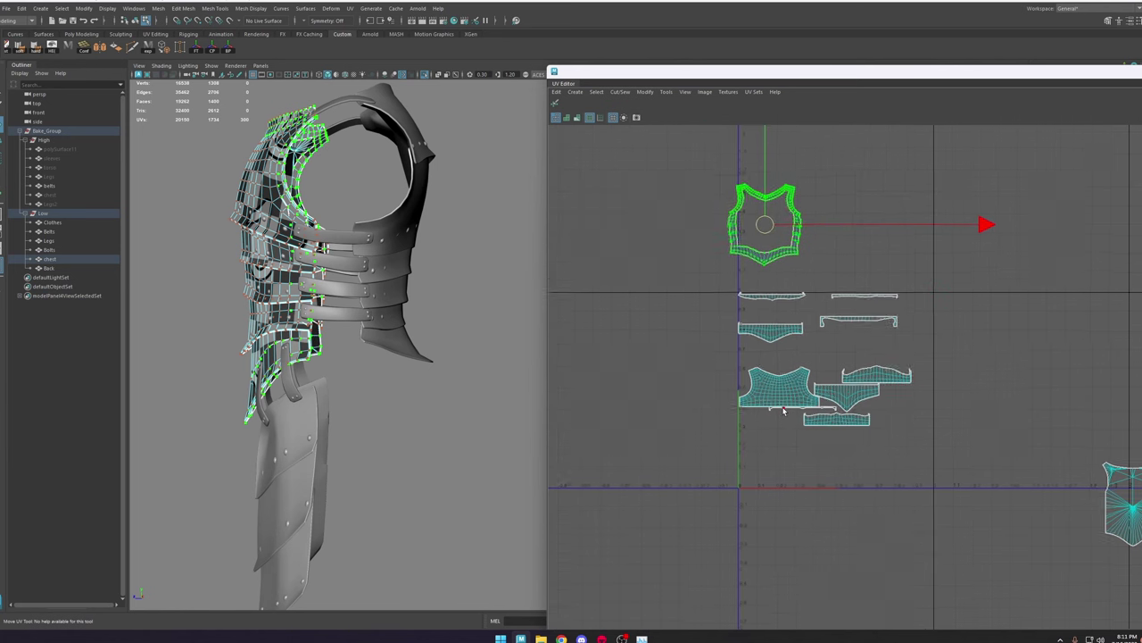
pyautogui.scroll(1, 784, 410)
pyautogui.doubleClick(783, 408)
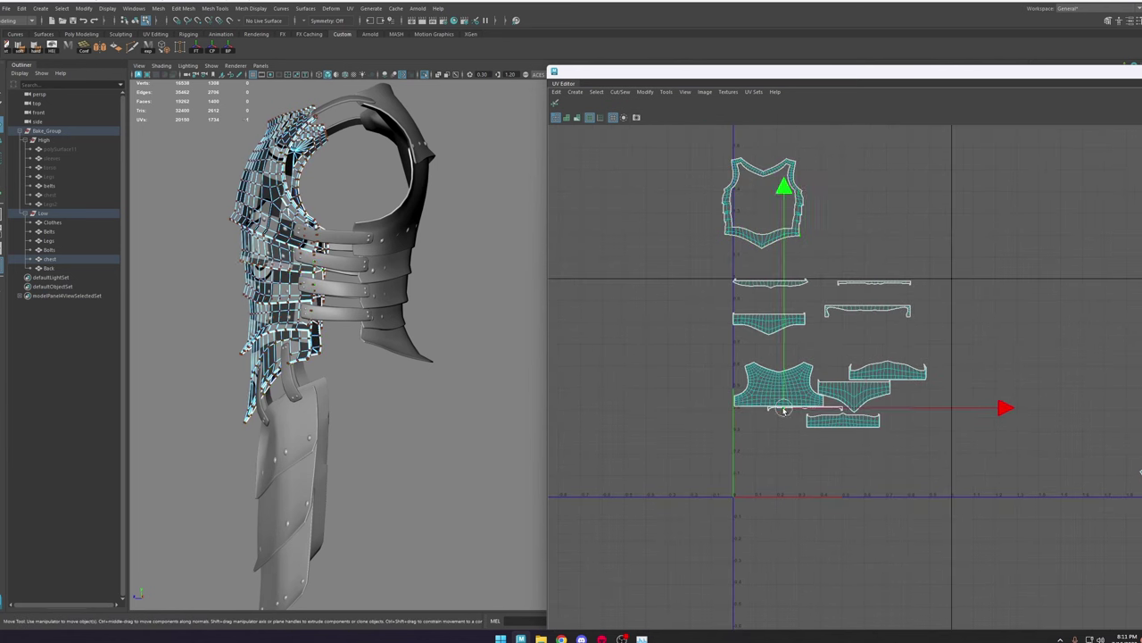
# Step: Move Back's ring-shaped UV shell above the other shells and add chest to the selection
pyautogui.click(58, 267)
pyautogui.moveTo(851, 398); pyautogui.dragTo(859, 407, button='right')
pyautogui.doubleClick(830, 458)
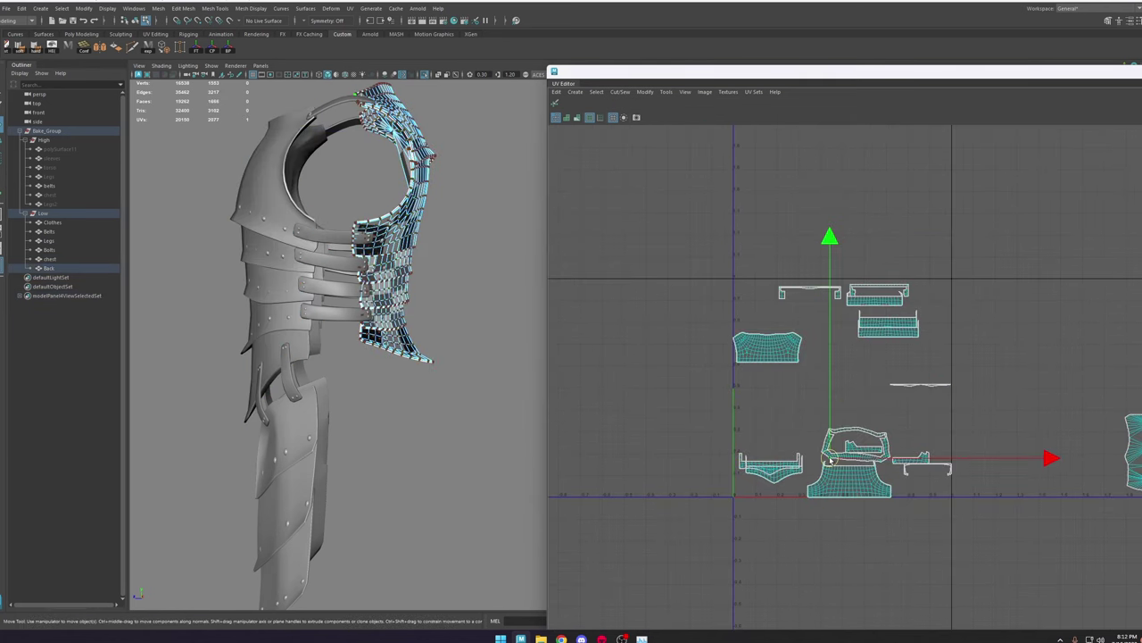
pyautogui.moveTo(852, 446); pyautogui.dragTo(815, 251)
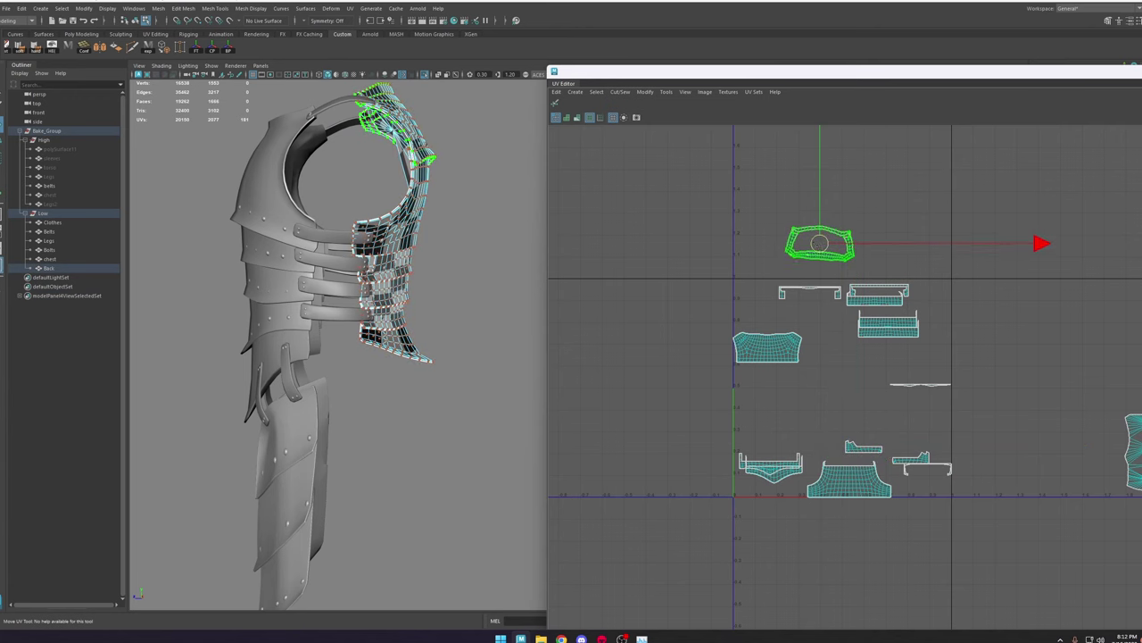
pyautogui.keyDown('ctrl'); pyautogui.click(61, 259); pyautogui.keyUp('ctrl')
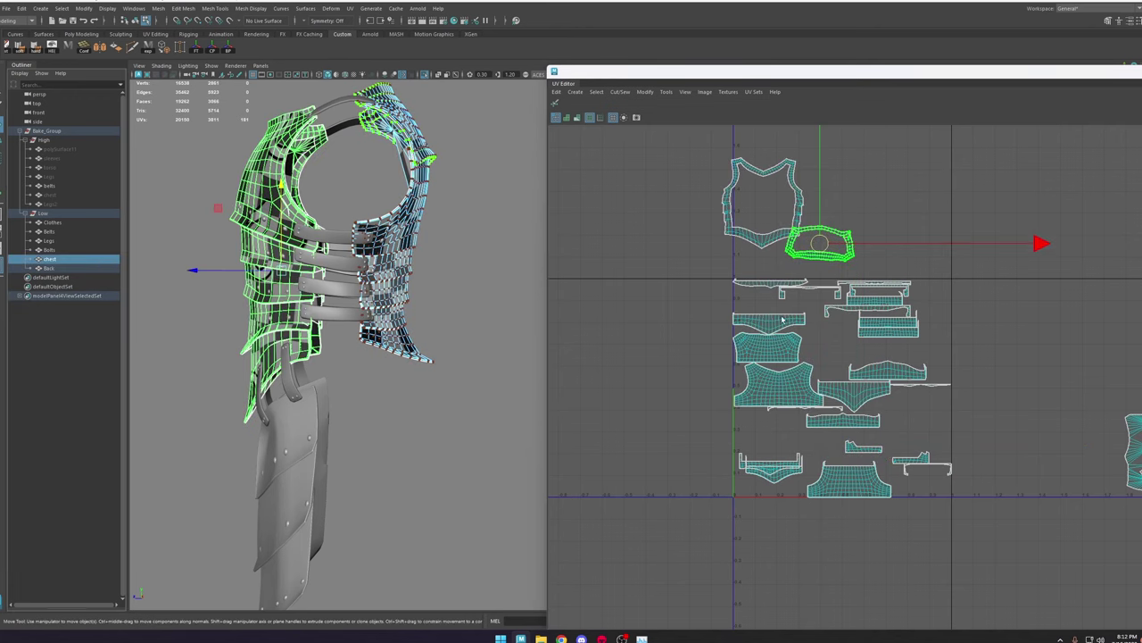
# Step: Restore the chest and Back mesh selection and switch to UV shell selection
pyautogui.click(977, 388)
pyautogui.hotkey('ctrl', 'z')
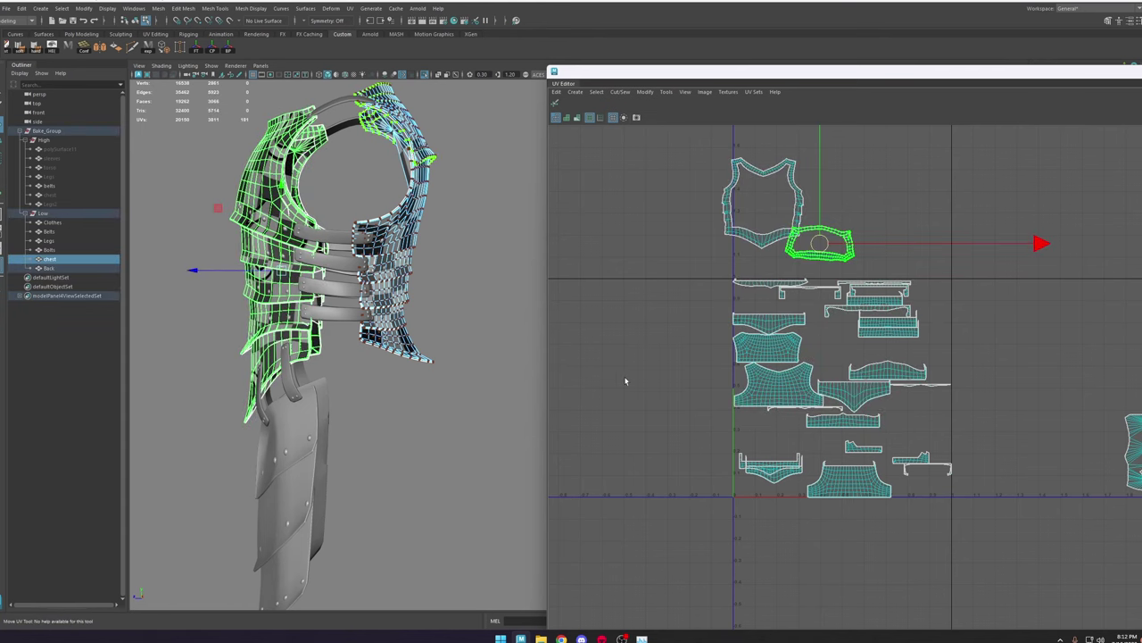
pyautogui.keyDown('alt'); pyautogui.moveTo(797, 422); pyautogui.dragTo(680, 386, button='middle'); pyautogui.keyUp('alt')
pyautogui.click(776, 339)
pyautogui.hotkey('ctrl', 'z')
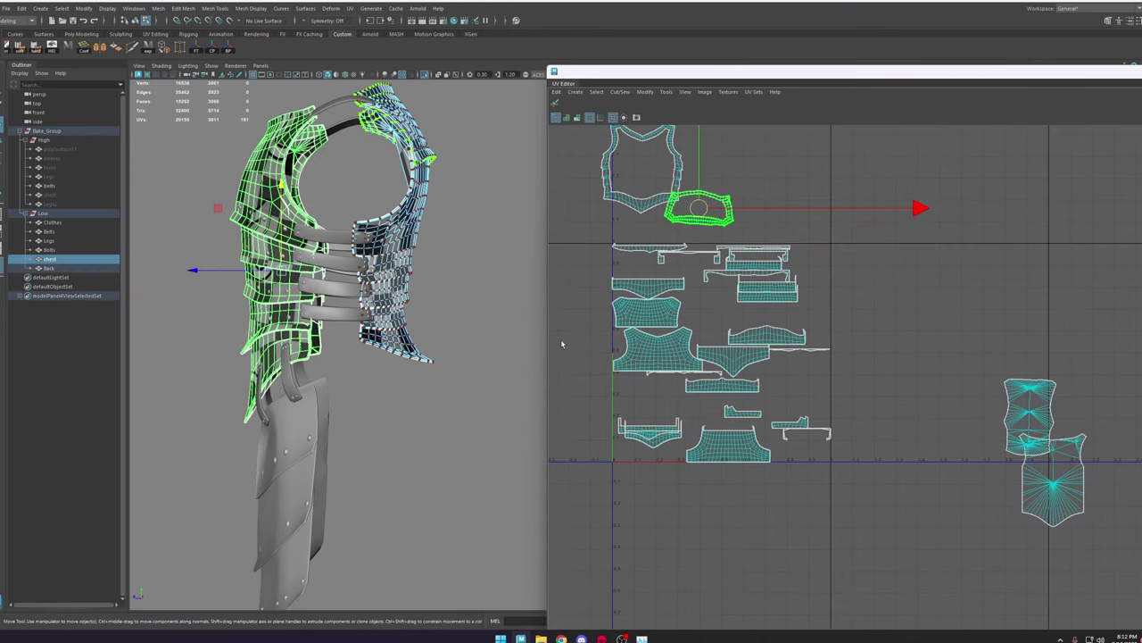
pyautogui.moveTo(263, 271); pyautogui.dragTo(306, 296, button='right')
pyautogui.click(945, 385)
pyautogui.scroll(-3, 738, 354)
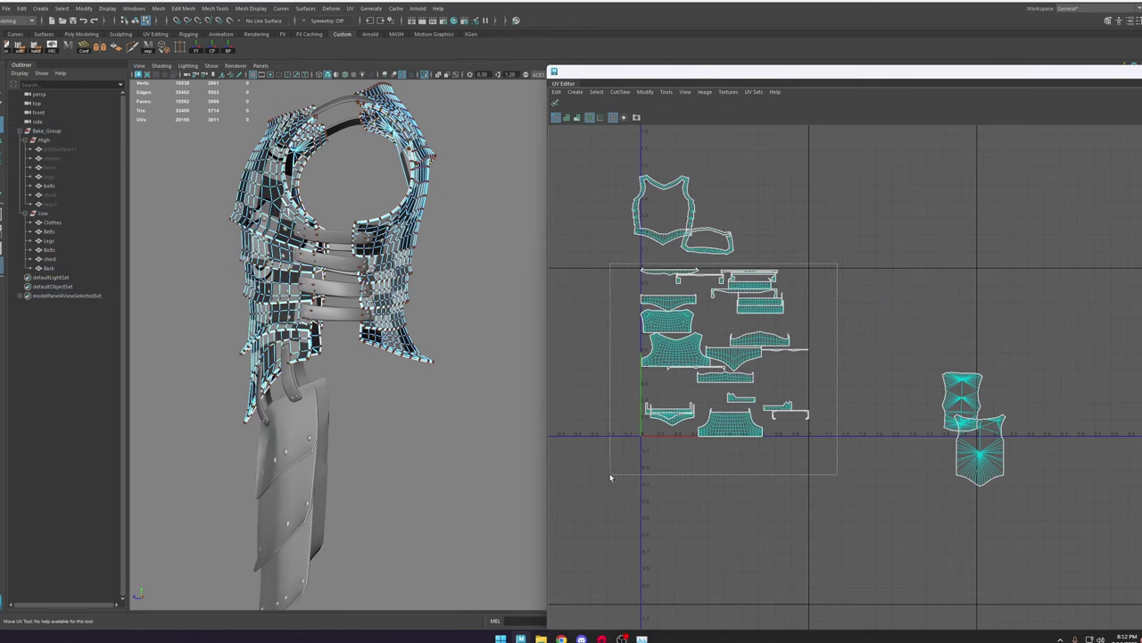
# Step: Marquee-select all chest and Back UVs and run Layout UVs to fill the 0–1 tile
pyautogui.moveTo(611, 475); pyautogui.dragTo(610, 474)
pyautogui.scroll(2, 701, 369)
pyautogui.keyDown('shift'); pyautogui.moveTo(758, 277); pyautogui.dragTo(655, 323, button='right'); pyautogui.keyUp('shift')
pyautogui.scroll(3, 728, 350)
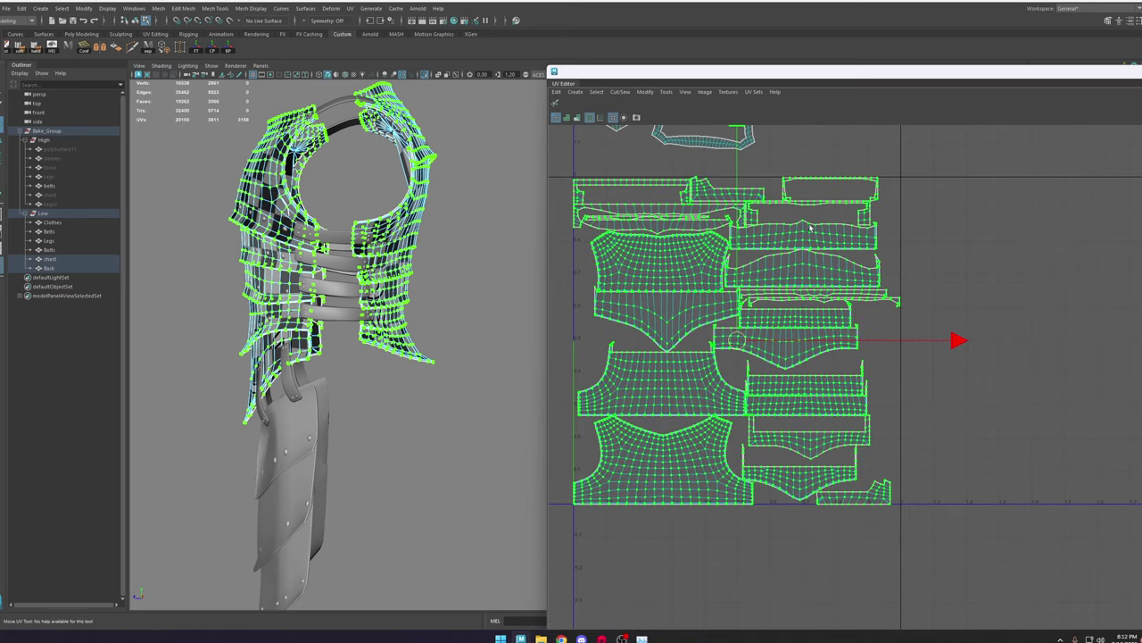
pyautogui.click(678, 392)
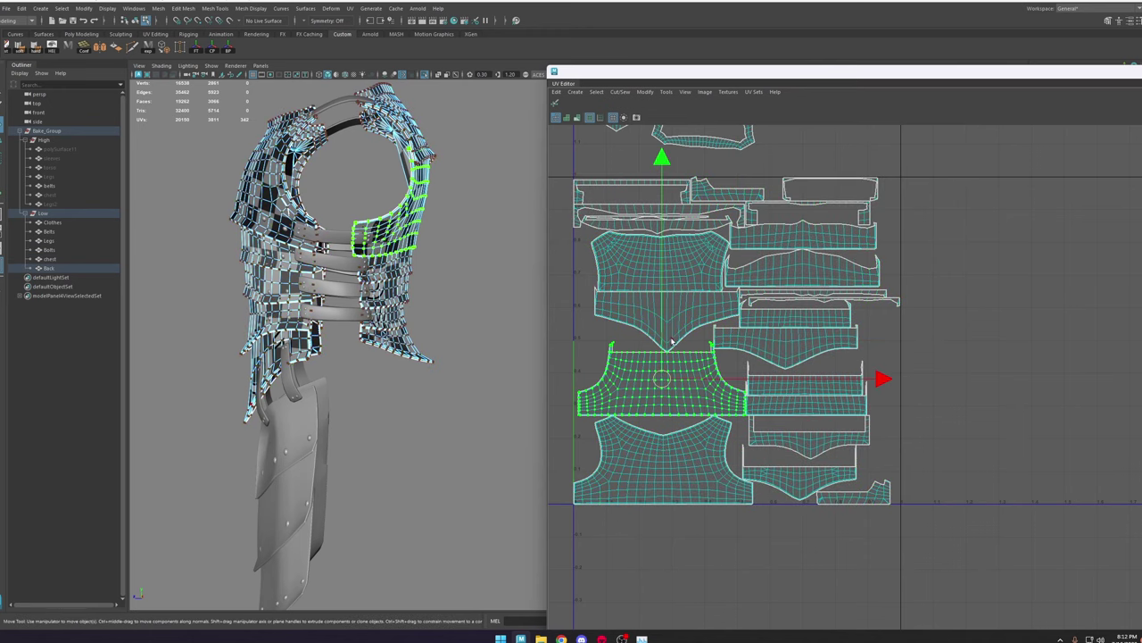
# Step: Maximise the UV Editor and move the wide, V-shaped and strip shells out of the layout
pyautogui.doubleClick(1048, 76)
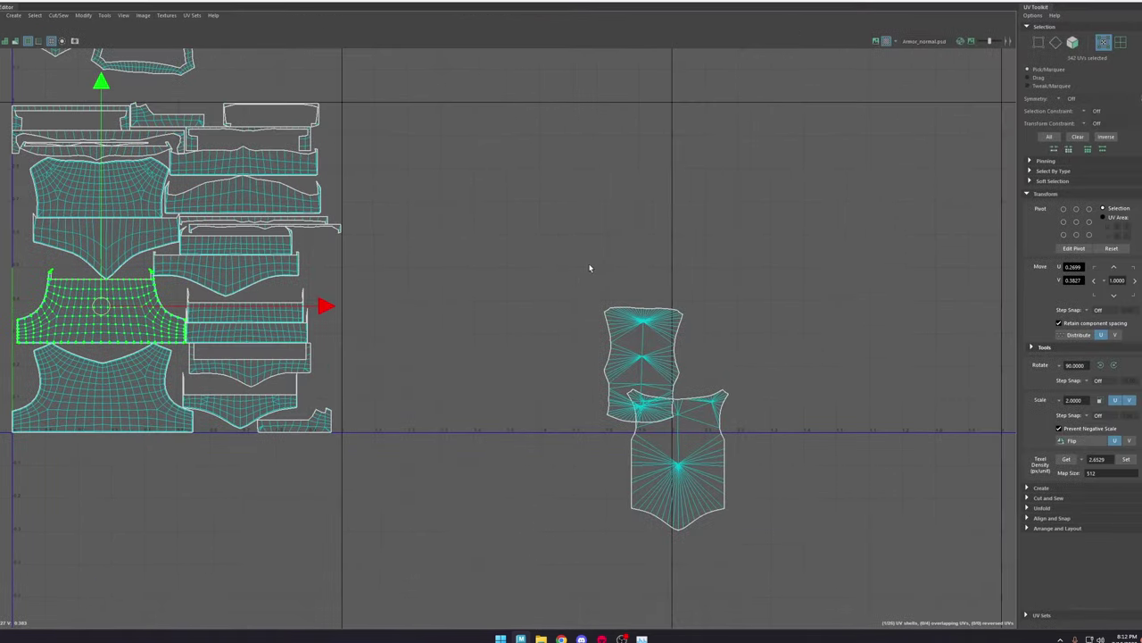
pyautogui.scroll(-4, 555, 273)
pyautogui.keyDown('alt'); pyautogui.moveTo(422, 293); pyautogui.dragTo(782, 330, button='middle'); pyautogui.keyUp('alt')
pyautogui.scroll(3, 631, 275)
pyautogui.doubleClick(611, 264)
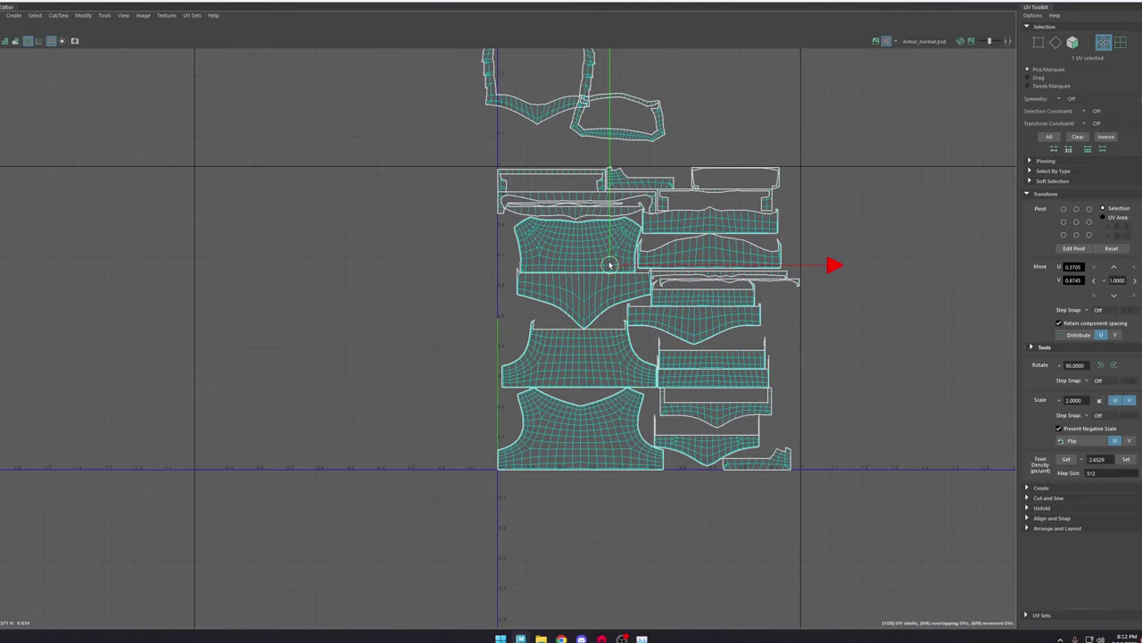
pyautogui.moveTo(576, 247); pyautogui.dragTo(345, 317)
pyautogui.click(598, 299)
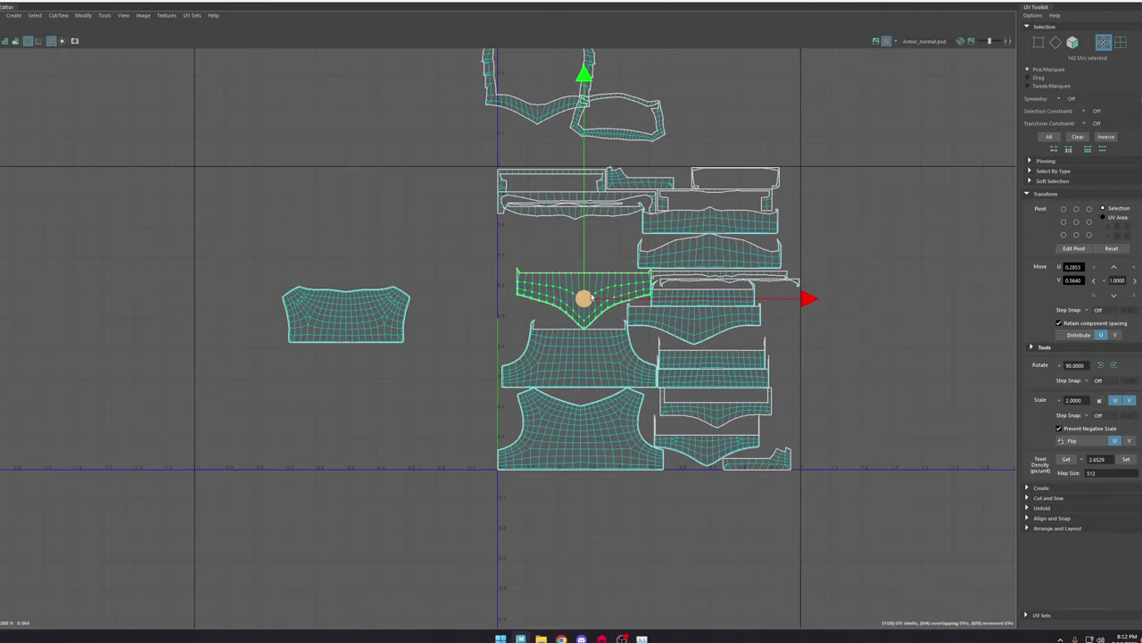
pyautogui.moveTo(584, 301); pyautogui.dragTo(354, 499)
pyautogui.click(693, 353)
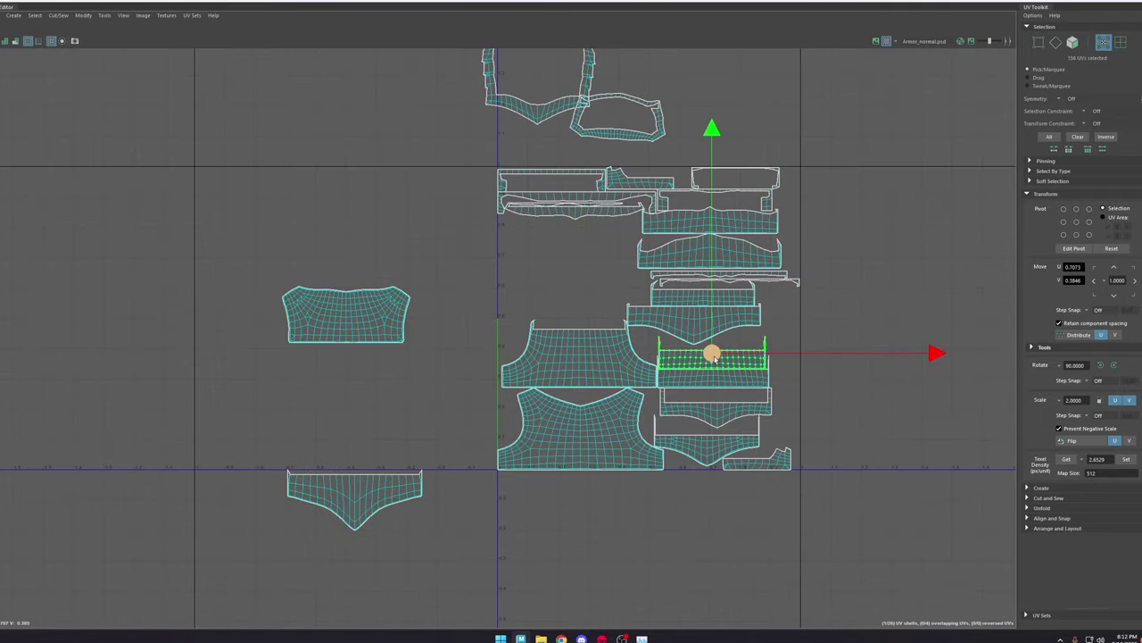
pyautogui.moveTo(711, 352); pyautogui.dragTo(609, 517)
# Step: In Edge mode, select the tiny edge at the strip's left corner, then move the UV window aside
pyautogui.scroll(5, 562, 511)
pyautogui.scroll(5, 558, 515)
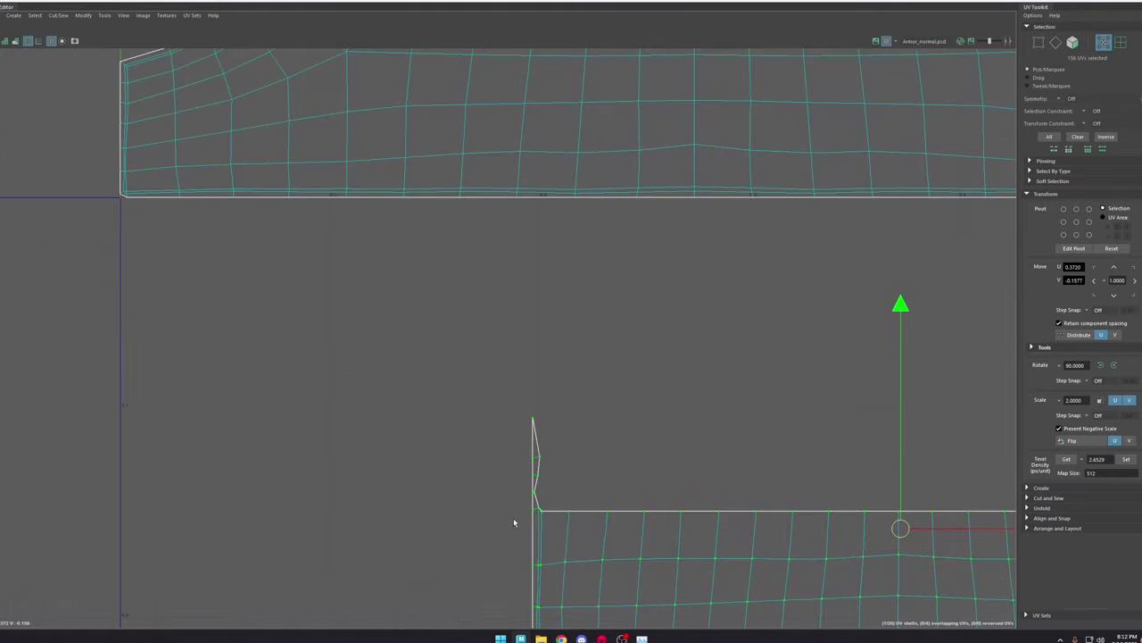
pyautogui.moveTo(515, 495); pyautogui.dragTo(512, 353, button='right')
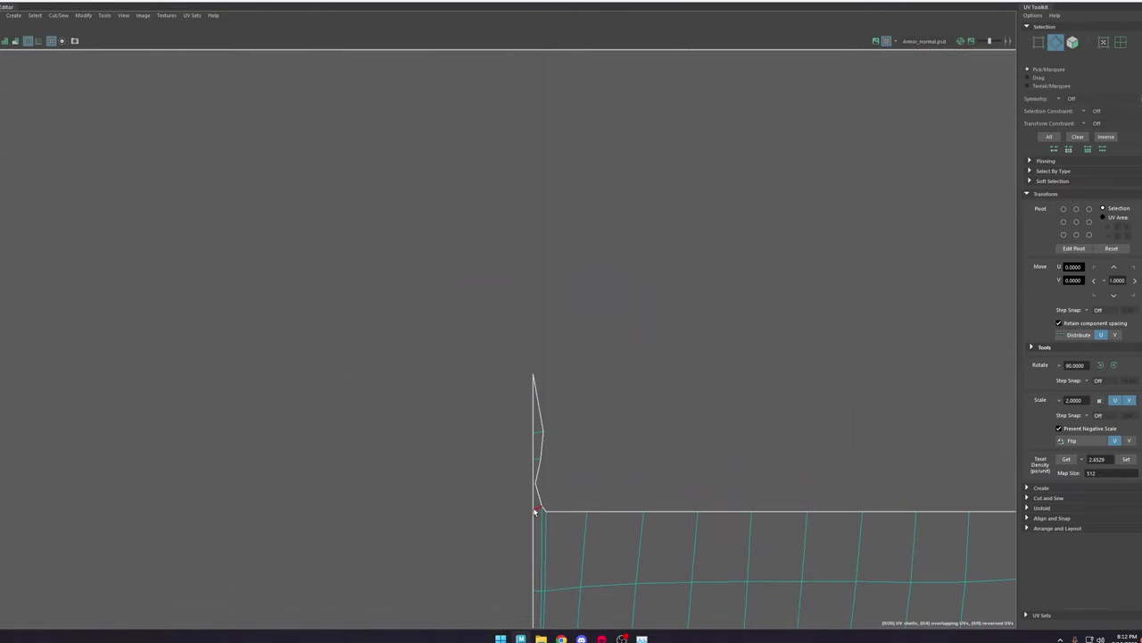
pyautogui.click(540, 509)
pyautogui.scroll(-5, 607, 478)
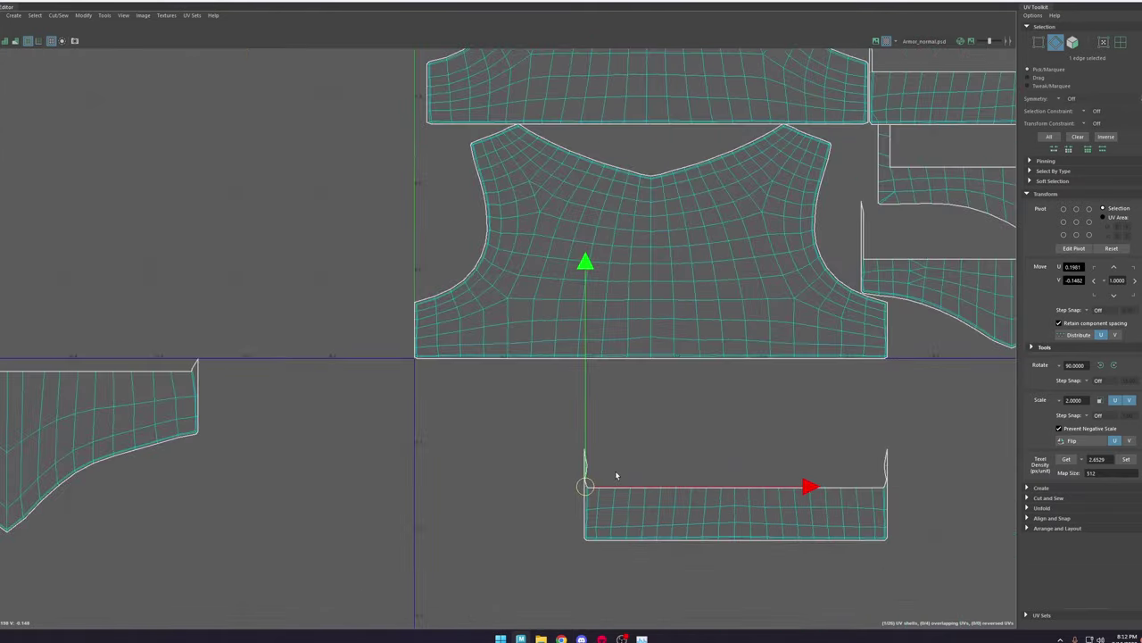
pyautogui.moveTo(550, 1); pyautogui.dragTo(944, 104)
# Step: Frame the selected edge in 3D and add the strip's right corner edge
pyautogui.press('f')
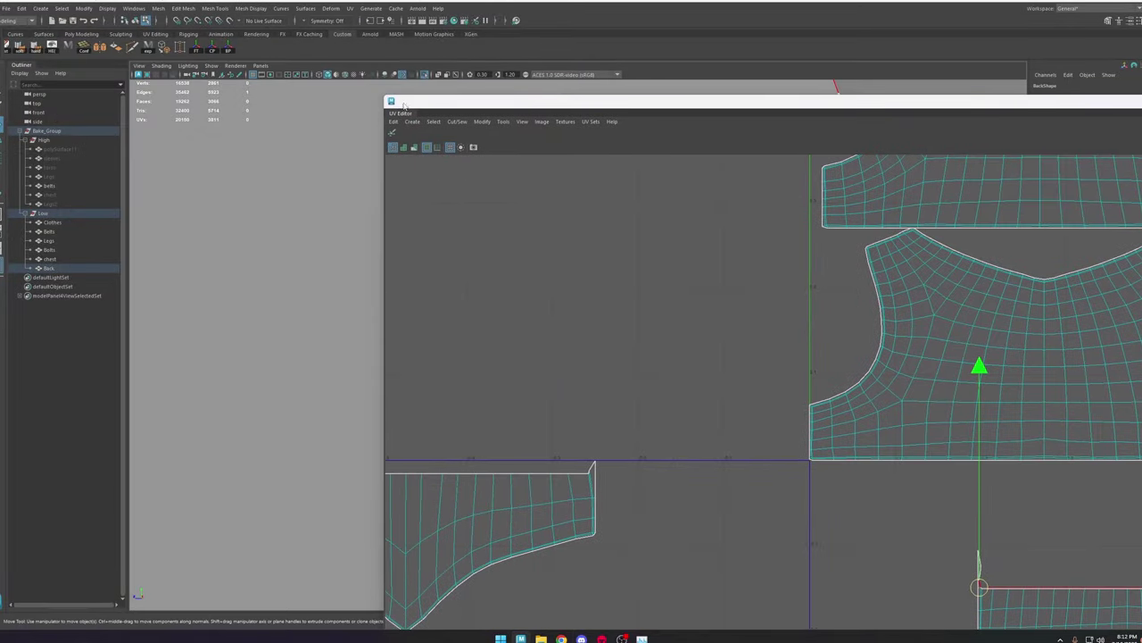
pyautogui.moveTo(384, 96); pyautogui.dragTo(967, 172)
pyautogui.scroll(-12, 563, 333)
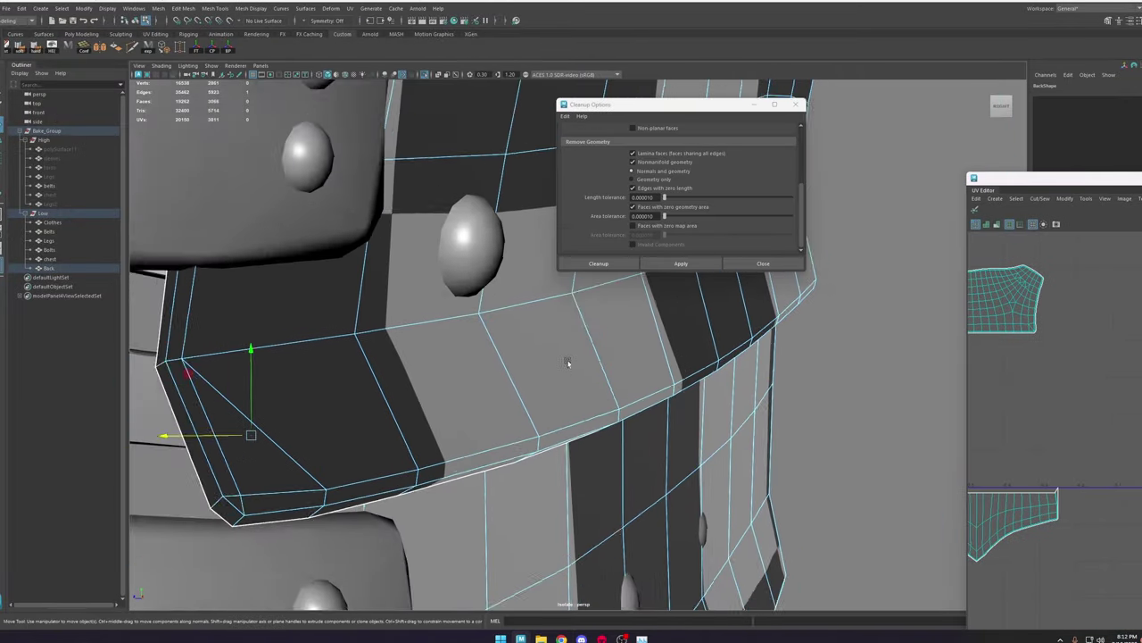
pyautogui.keyDown('alt'); pyautogui.moveTo(569, 362); pyautogui.dragTo(618, 379); pyautogui.keyUp('alt')
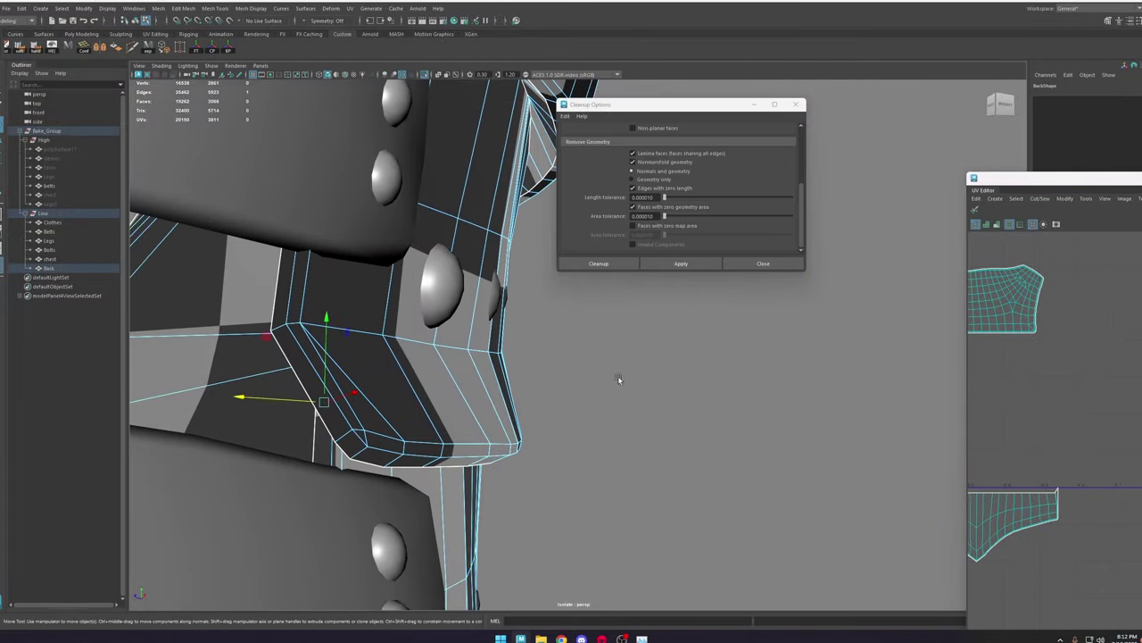
pyautogui.scroll(-1, 1026, 303)
pyautogui.moveTo(1057, 184); pyautogui.dragTo(853, 2)
pyautogui.scroll(8, 630, 473)
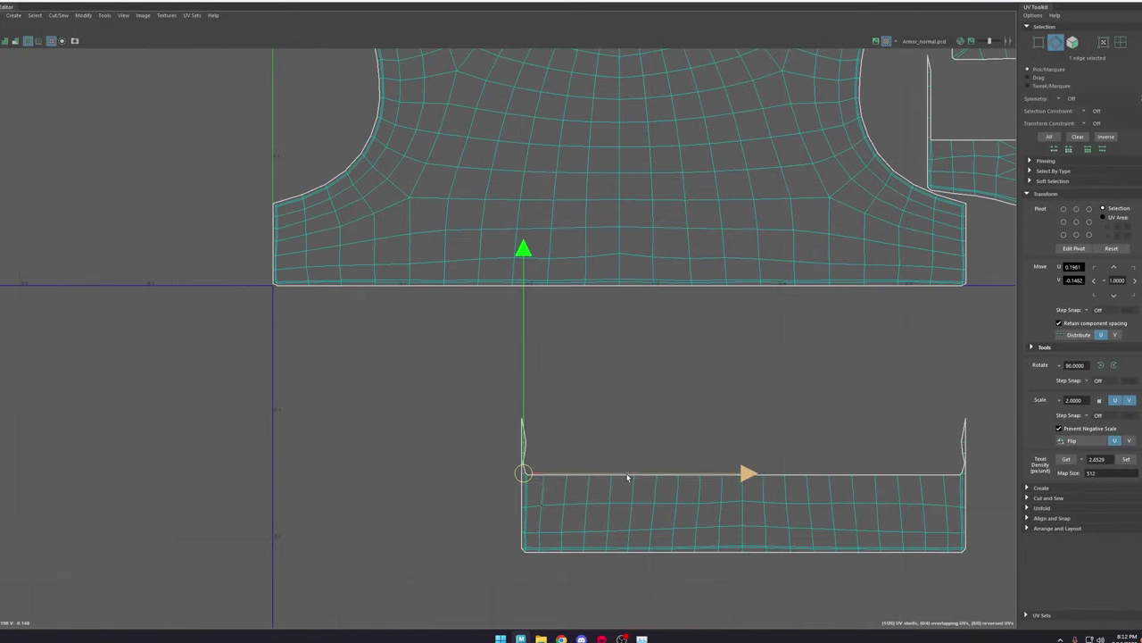
pyautogui.scroll(-2, 536, 451)
pyautogui.scroll(-4, 659, 439)
pyautogui.keyDown('alt'); pyautogui.moveTo(955, 424); pyautogui.dragTo(653, 419, button='middle'); pyautogui.keyUp('alt')
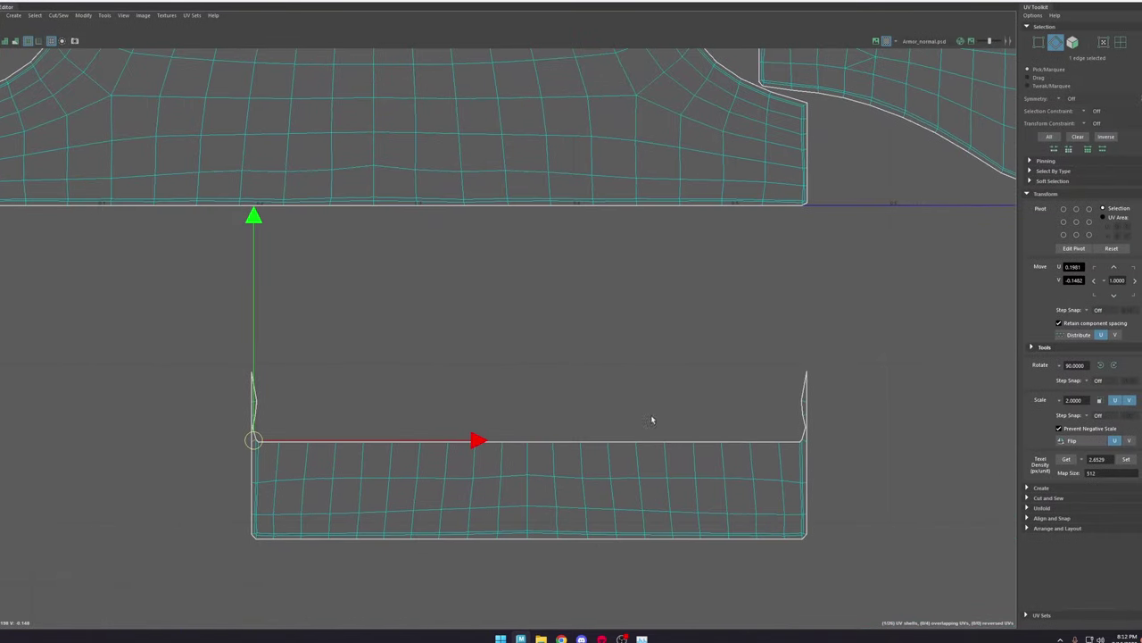
pyautogui.keyDown('shift'); pyautogui.click(807, 440); pyautogui.keyUp('shift')
# Step: Select the whole strip shell and move it up beneath the big shell
pyautogui.moveTo(822, 364); pyautogui.dragTo(785, 380, button='right')
pyautogui.click(755, 479)
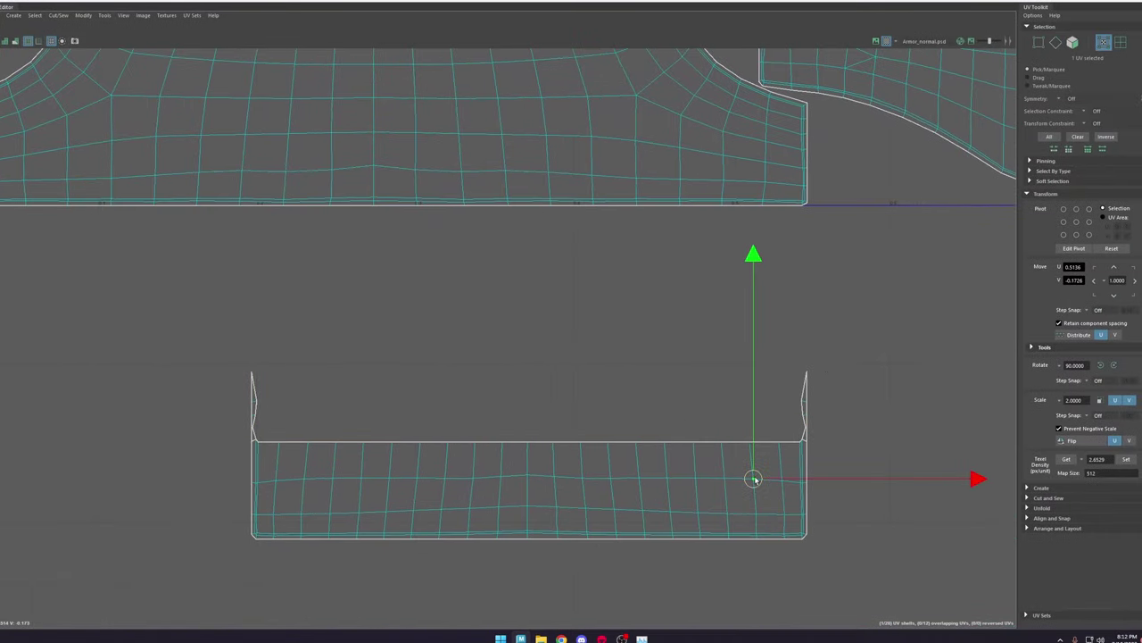
pyautogui.doubleClick(755, 479)
pyautogui.scroll(-3, 546, 481)
pyautogui.moveTo(542, 485); pyautogui.dragTo(340, 335)
pyautogui.click(674, 413)
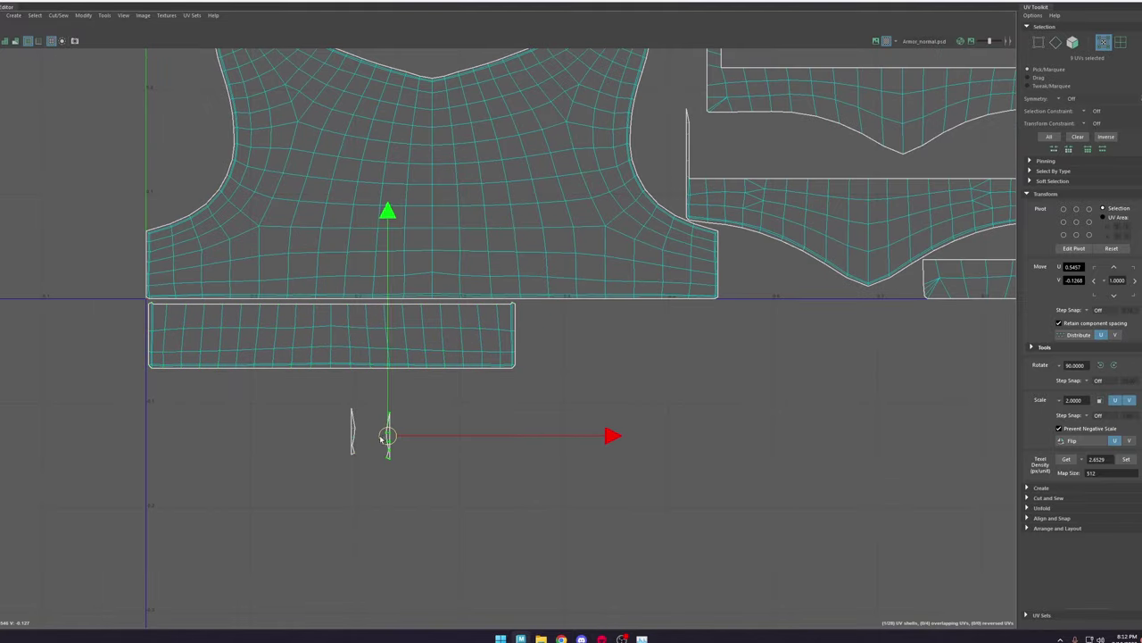
# Step: Move the two small sliver shells to the lower left
pyautogui.moveTo(449, 500); pyautogui.dragTo(227, 393)
pyautogui.scroll(-5, 359, 423)
pyautogui.moveTo(360, 426); pyautogui.dragTo(210, 505)
pyautogui.scroll(4, 509, 312)
pyautogui.scroll(4, 488, 304)
# Step: Select the strip shell from a corner edge and move it up-right
pyautogui.moveTo(495, 316); pyautogui.dragTo(495, 291, button='right')
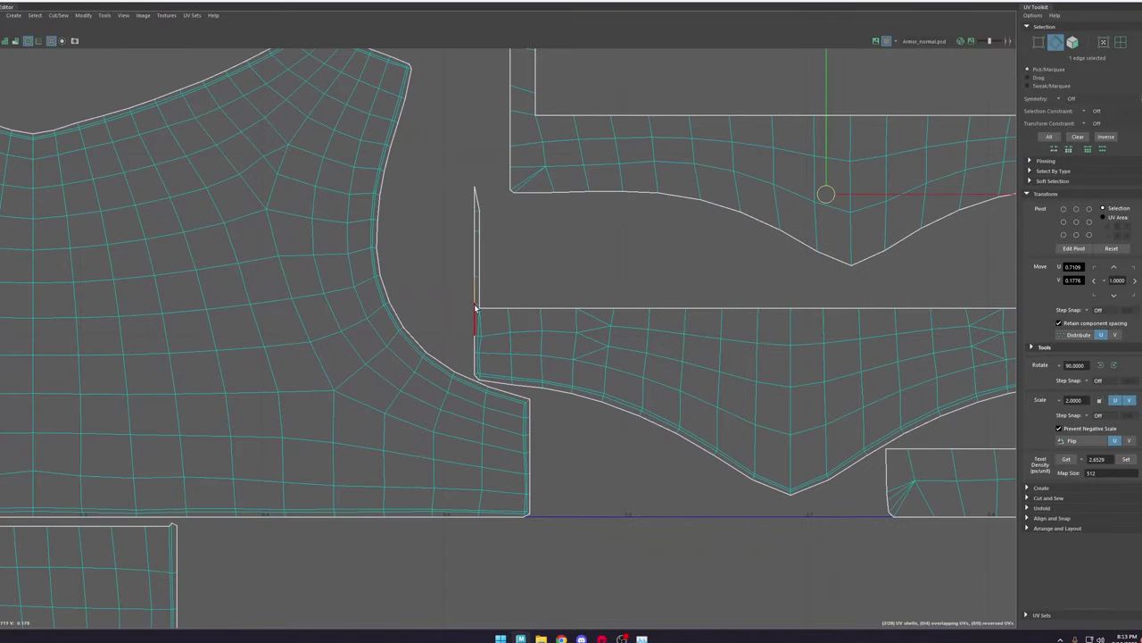
pyautogui.click(476, 307)
pyautogui.keyDown('alt'); pyautogui.moveTo(875, 326); pyautogui.dragTo(531, 352, button='middle'); pyautogui.keyUp('alt')
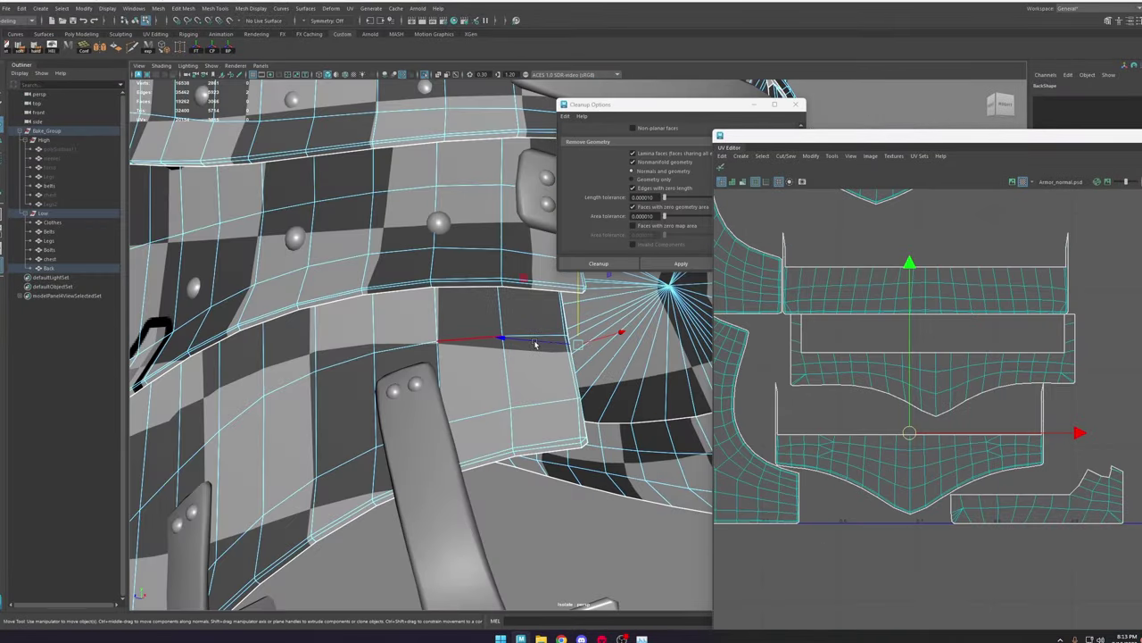
pyautogui.scroll(-5, 599, 368)
pyautogui.scroll(10, 600, 367)
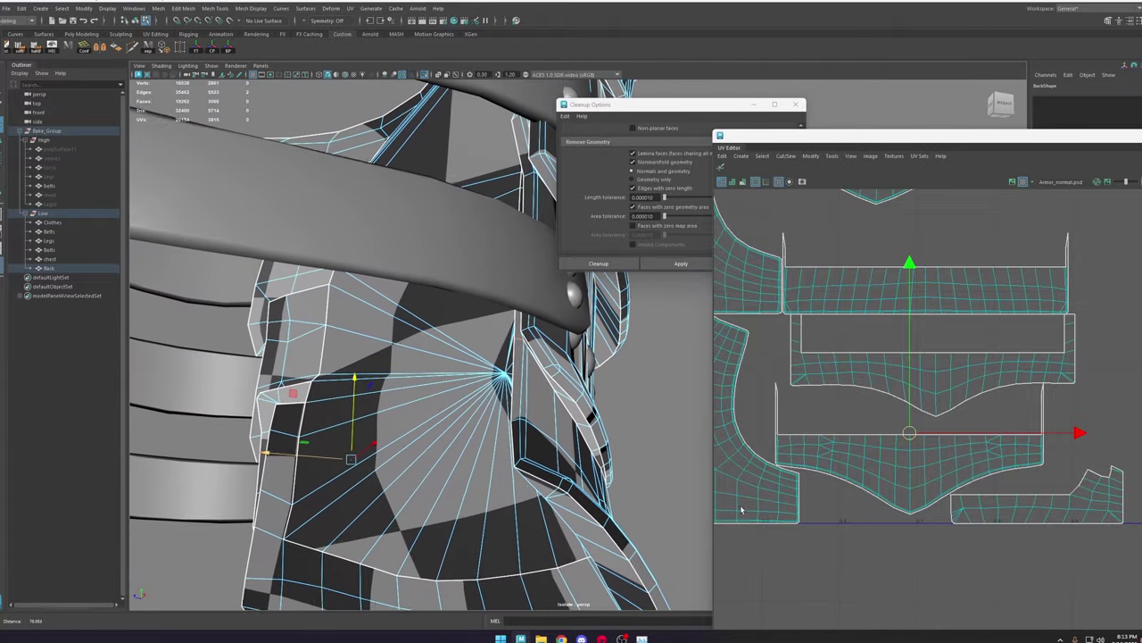
pyautogui.keyDown('alt'); pyautogui.moveTo(570, 382); pyautogui.dragTo(493, 380); pyautogui.keyUp('alt')
pyautogui.keyDown('shift'); pyautogui.moveTo(981, 344); pyautogui.dragTo(942, 358, button='right'); pyautogui.keyUp('shift')
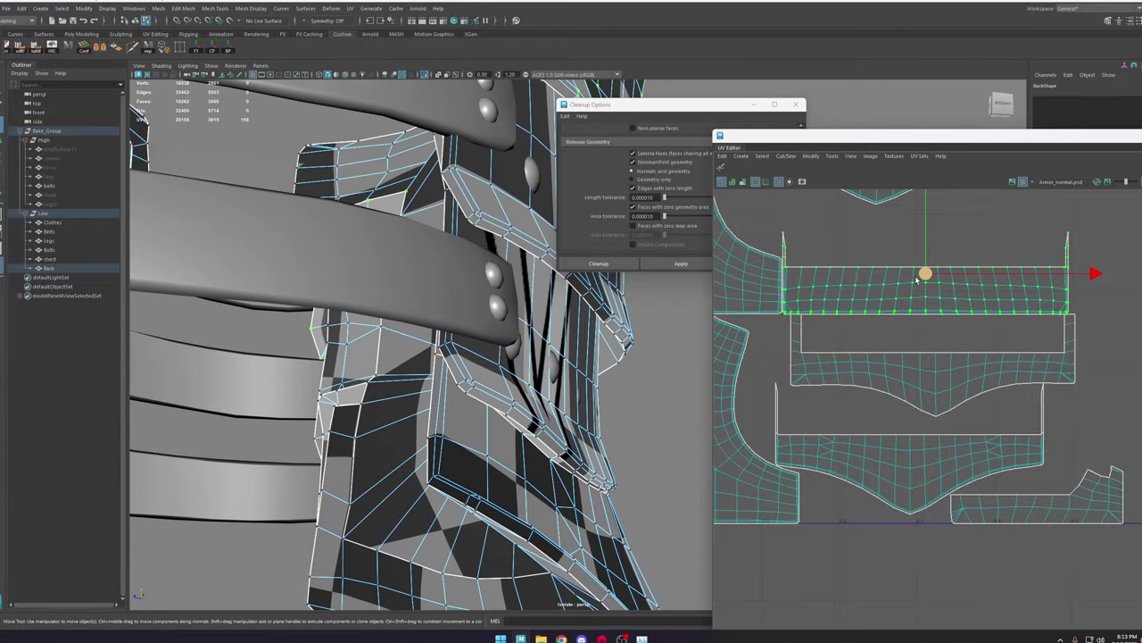
pyautogui.moveTo(916, 280); pyautogui.dragTo(964, 265)
# Step: Cut the strip's UVs along its two corner edges
pyautogui.moveTo(880, 276); pyautogui.dragTo(875, 254, button='right')
pyautogui.scroll(5, 816, 266)
pyautogui.click(872, 224)
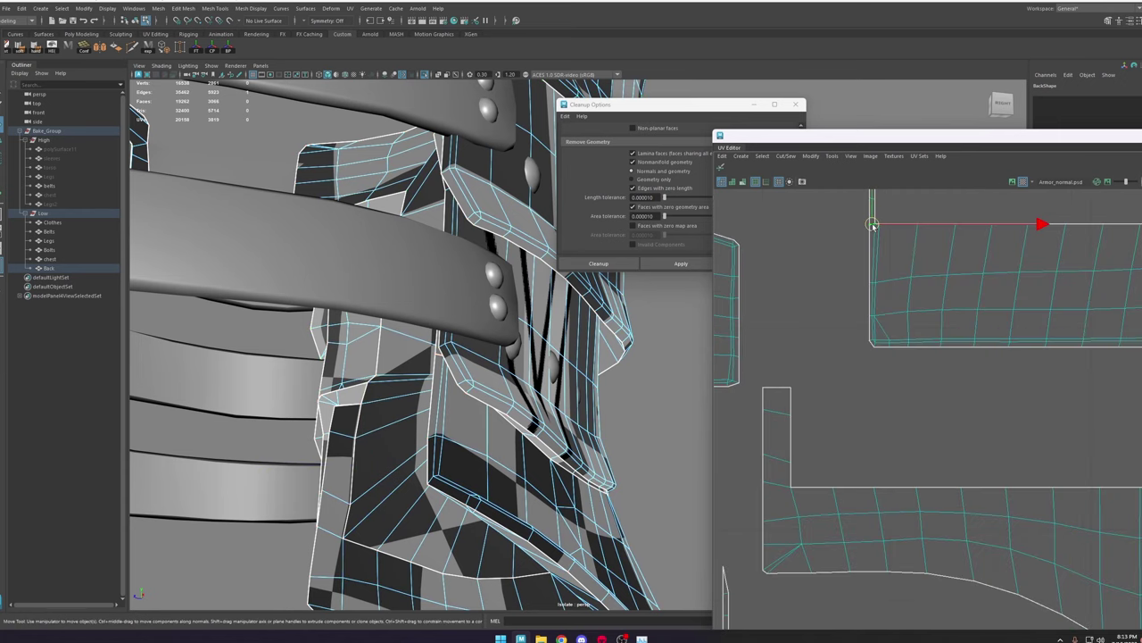
pyautogui.scroll(-5, 879, 232)
pyautogui.keyDown('alt'); pyautogui.moveTo(1033, 245); pyautogui.dragTo(803, 323, button='middle'); pyautogui.keyUp('alt')
pyautogui.scroll(3, 894, 307)
pyautogui.keyDown('shift'); pyautogui.click(912, 310); pyautogui.keyUp('shift')
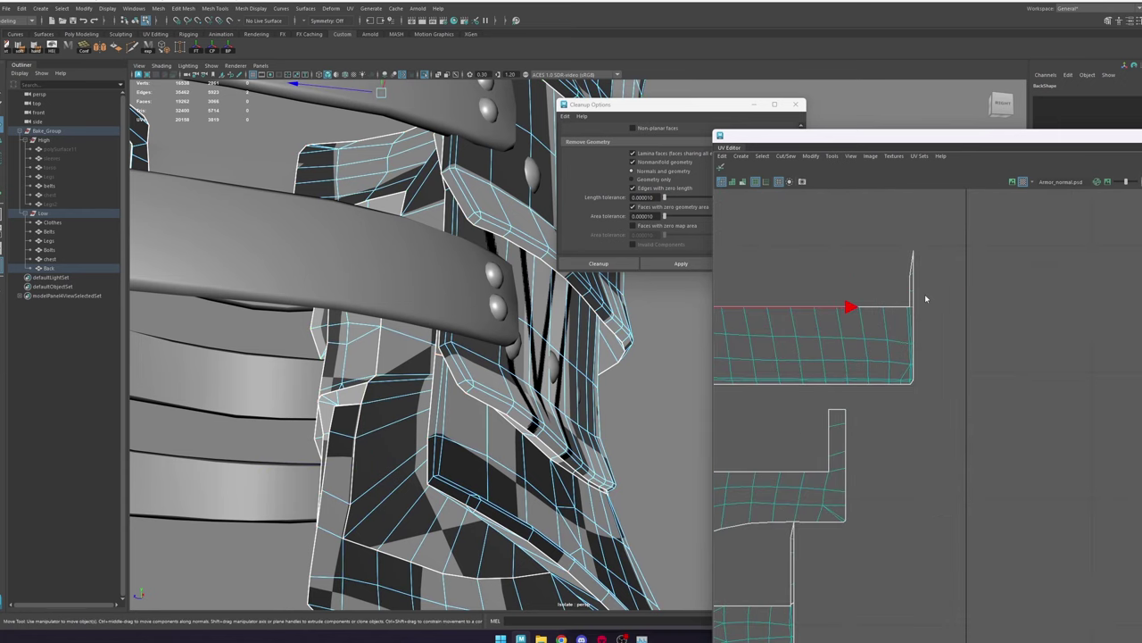
pyautogui.moveTo(926, 298)
pyautogui.keyDown('shift'); pyautogui.mouseDown(button='right')
pyautogui.moveTo(889, 313)
pyautogui.moveTo(943, 290)
pyautogui.mouseUp(button='right'); pyautogui.keyUp('shift')
pyautogui.scroll(-5, 889, 313)
# Step: Move the freshly cut strip shell out to the right of the tile
pyautogui.doubleClick(849, 321)
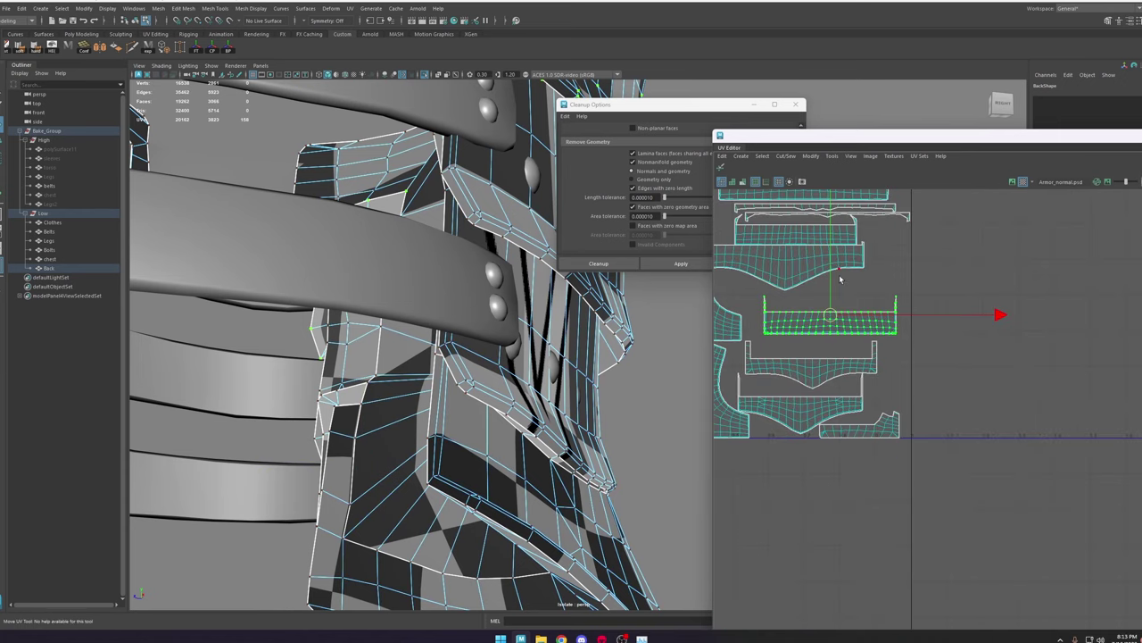
pyautogui.keyDown('alt'); pyautogui.moveTo(840, 273); pyautogui.dragTo(896, 333, button='middle'); pyautogui.keyUp('alt')
pyautogui.doubleClick(848, 297)
pyautogui.moveTo(851, 293); pyautogui.dragTo(1050, 356)
# Step: Cut the next shell's UV seam along its left and right corner edges
pyautogui.moveTo(1032, 343); pyautogui.dragTo(1026, 301, button='right')
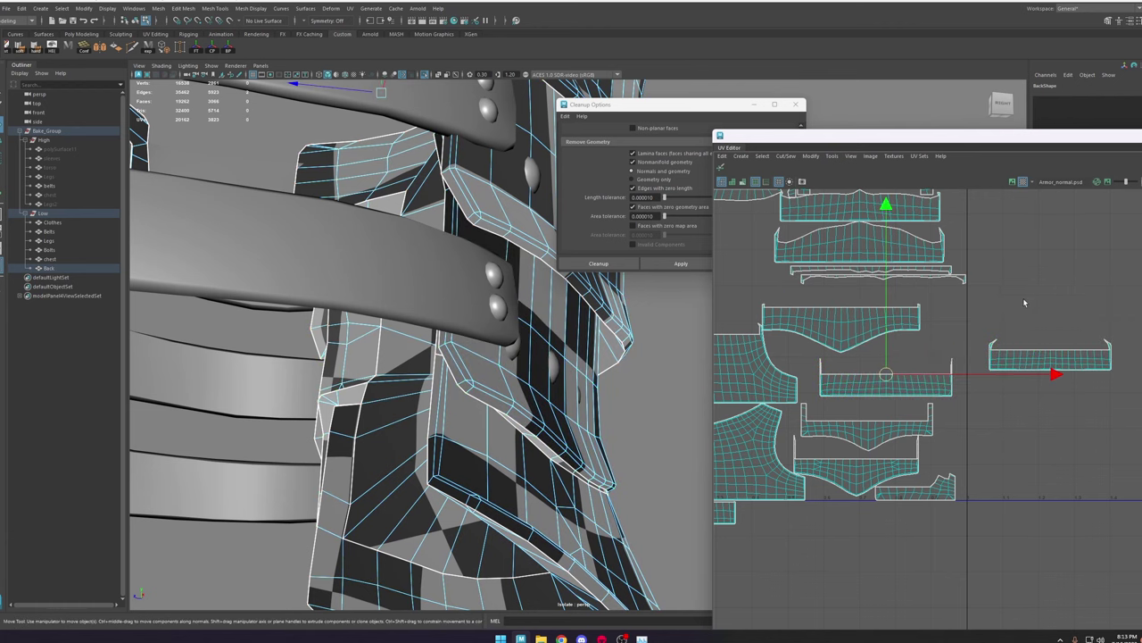
pyautogui.scroll(5, 1015, 333)
pyautogui.click(929, 389)
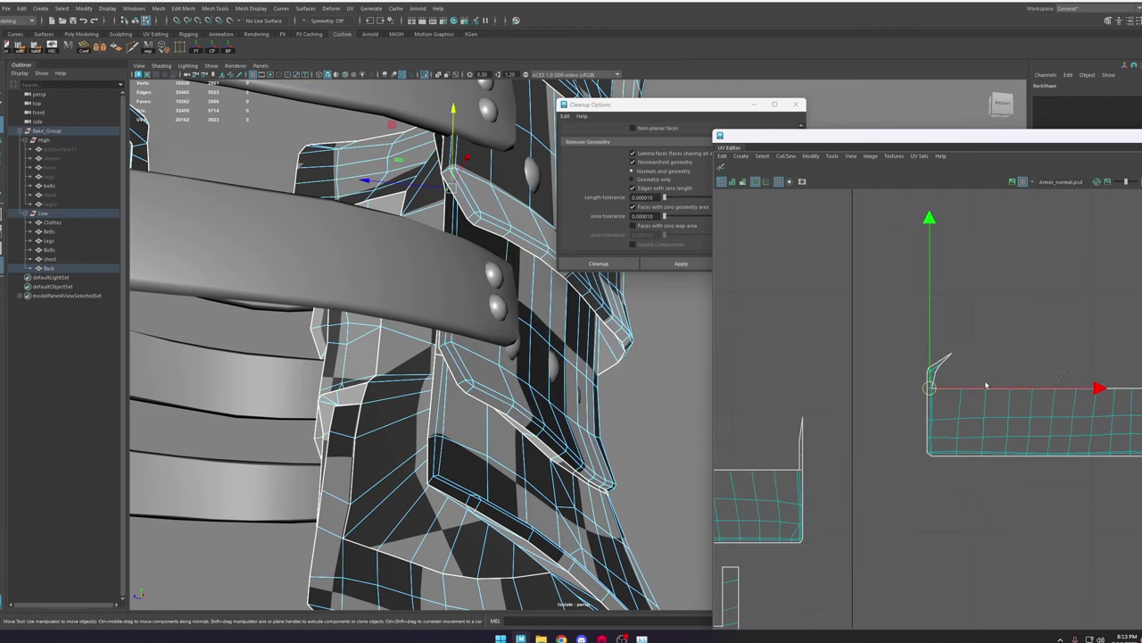
pyautogui.keyDown('alt'); pyautogui.moveTo(987, 385); pyautogui.dragTo(666, 349, button='middle'); pyautogui.keyUp('alt')
pyautogui.scroll(5, 937, 359)
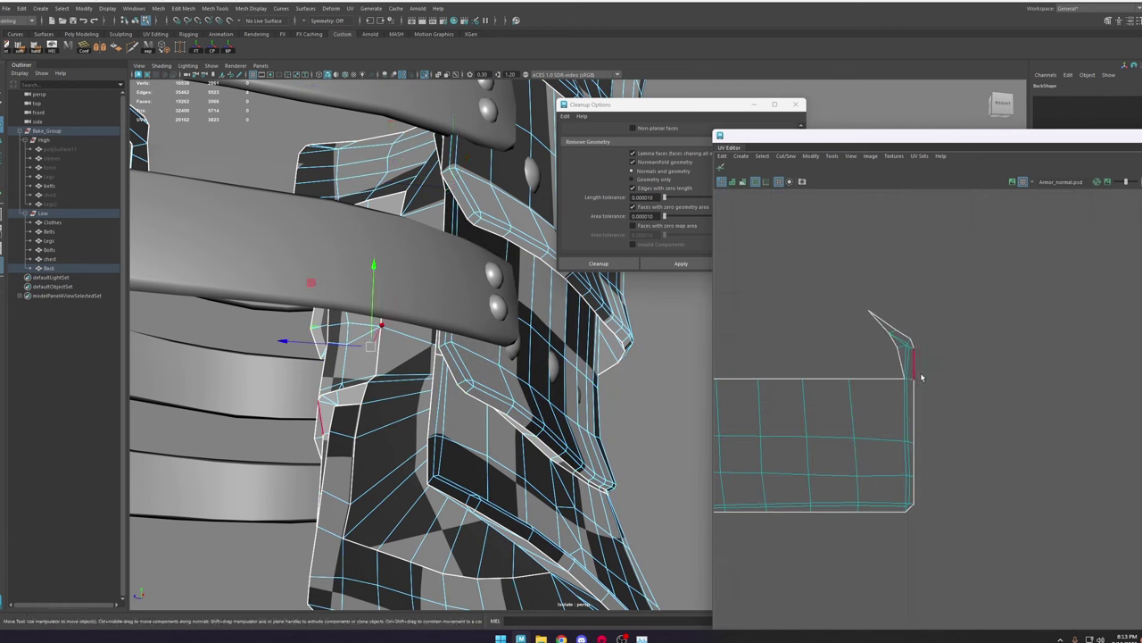
pyautogui.keyDown('shift'); pyautogui.click(914, 367); pyautogui.keyUp('shift')
pyautogui.keyDown('shift'); pyautogui.moveTo(914, 367); pyautogui.dragTo(884, 380, button='right'); pyautogui.keyUp('shift')
pyautogui.scroll(-6, 884, 380)
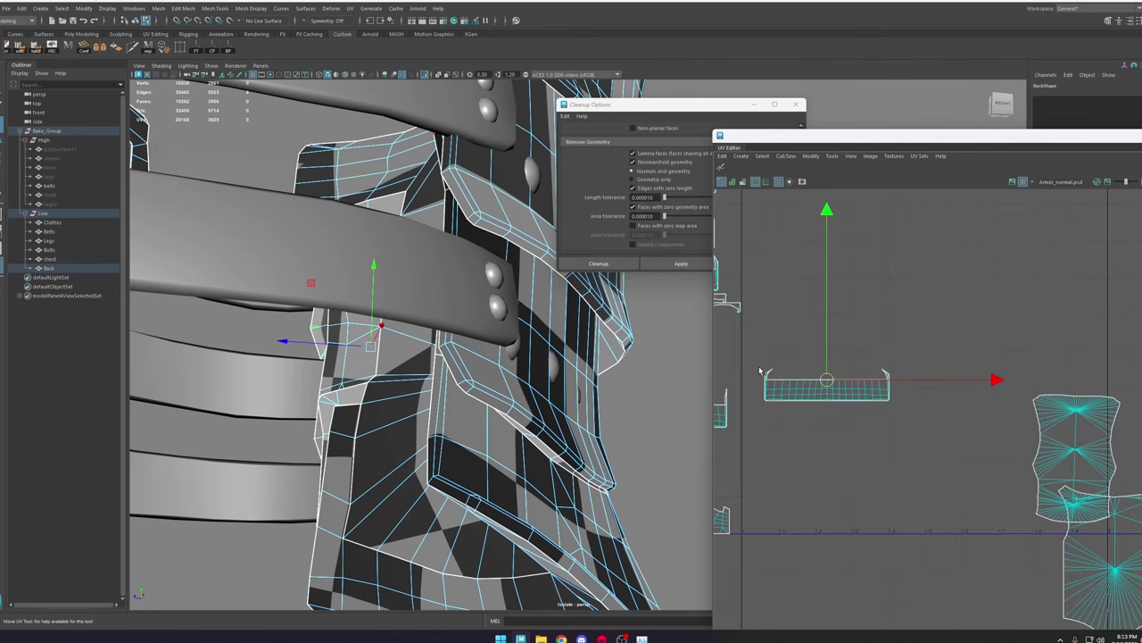
# Step: Inspect the large chest and back shells, undoing the chest edge selection
pyautogui.keyDown('alt'); pyautogui.moveTo(759, 370); pyautogui.dragTo(1000, 393, button='middle'); pyautogui.keyUp('alt')
pyautogui.scroll(5, 900, 343)
pyautogui.keyDown('alt'); pyautogui.moveTo(969, 298); pyautogui.dragTo(964, 415, button='middle'); pyautogui.keyUp('alt')
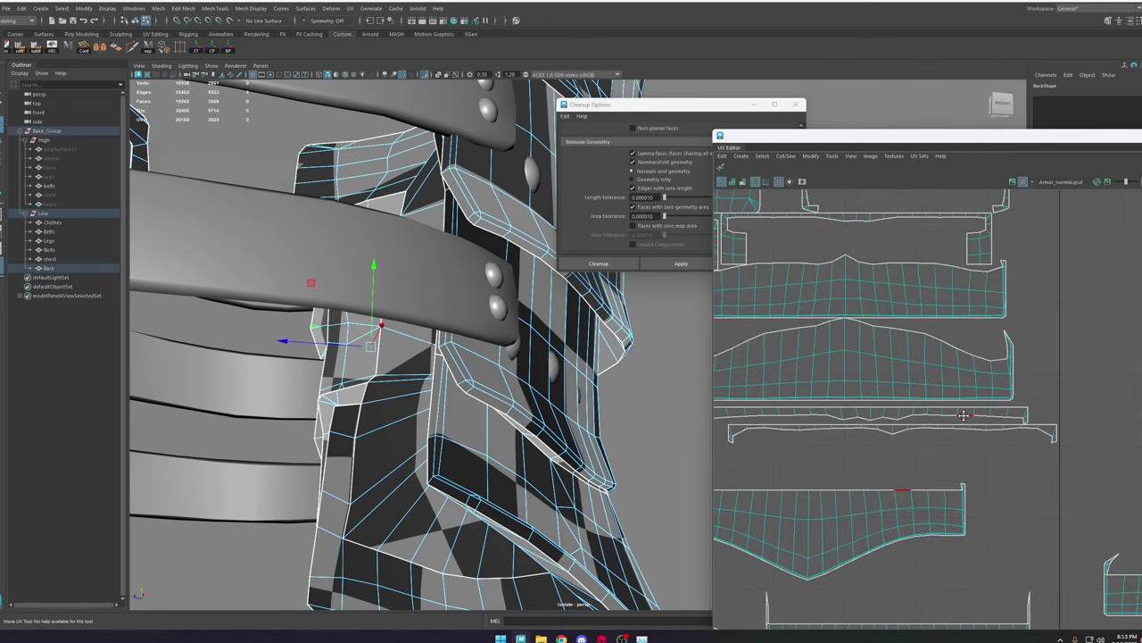
pyautogui.scroll(5, 994, 361)
pyautogui.click(1023, 354)
pyautogui.scroll(2, 1001, 370)
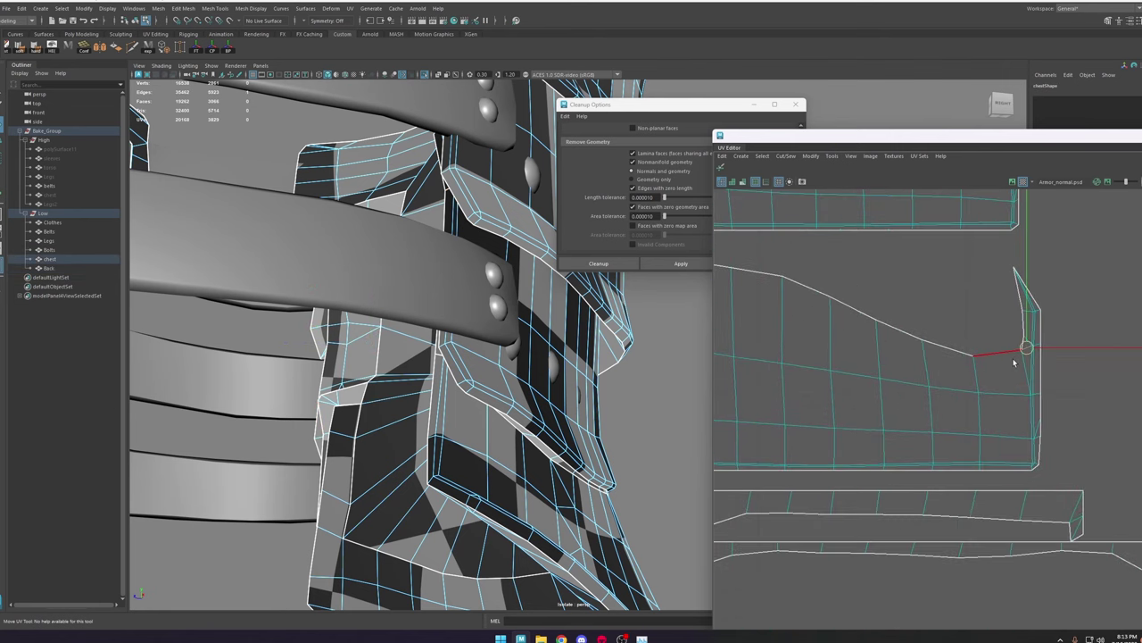
pyautogui.scroll(-10, 1008, 362)
pyautogui.scroll(4, 922, 328)
pyautogui.scroll(-5, 879, 339)
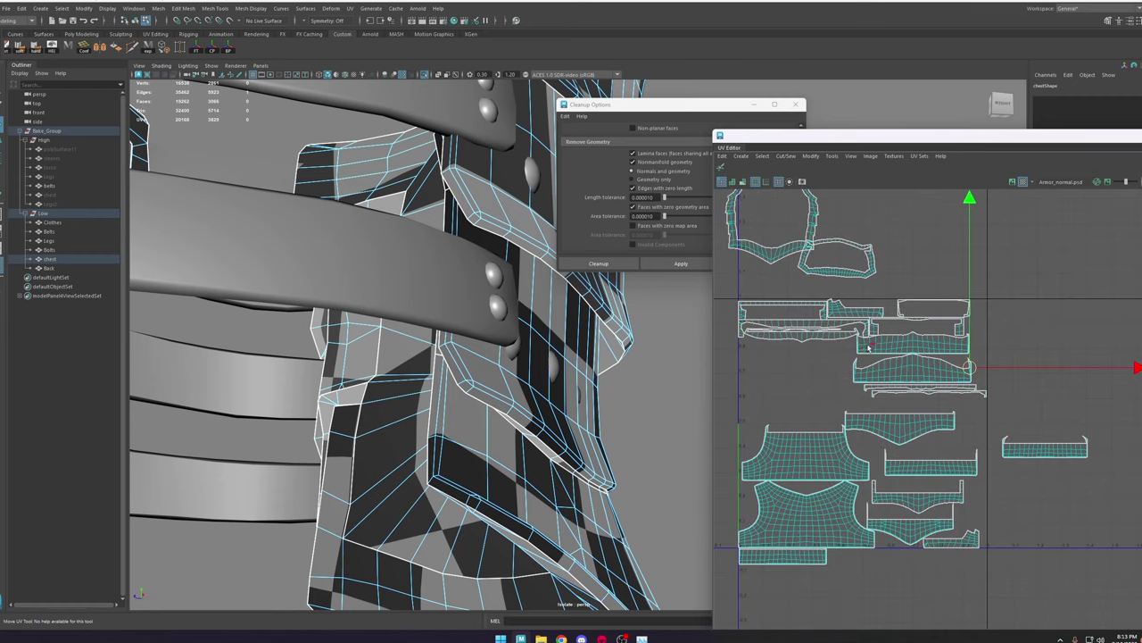
pyautogui.hotkey('ctrl', 'z')
pyautogui.scroll(-2, 925, 372)
pyautogui.scroll(-4, 940, 482)
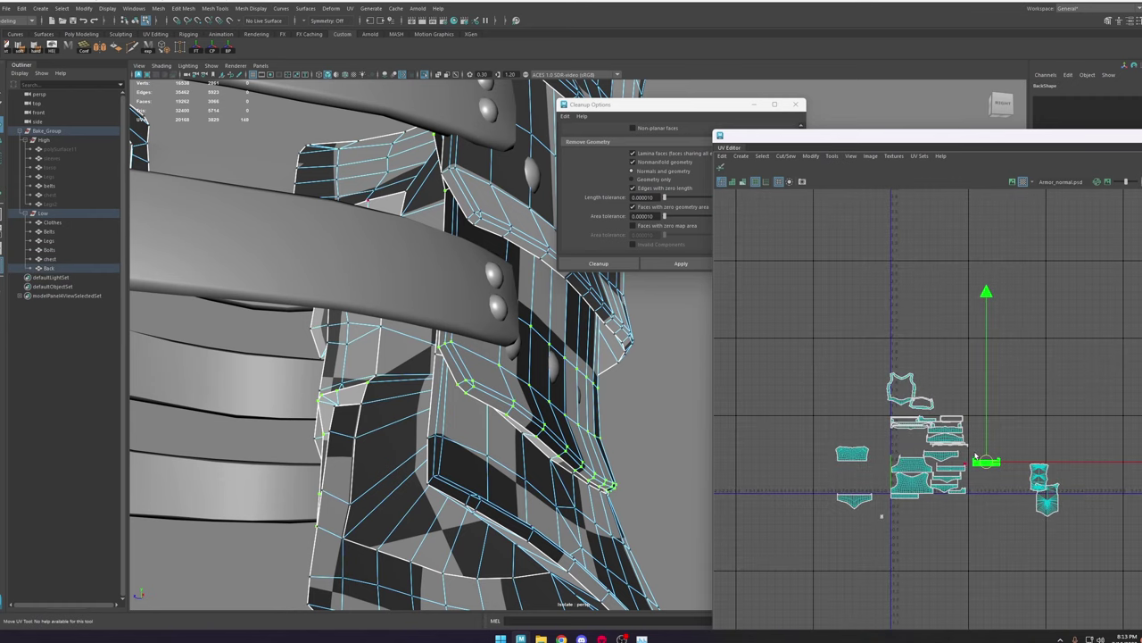
pyautogui.scroll(3, 1012, 406)
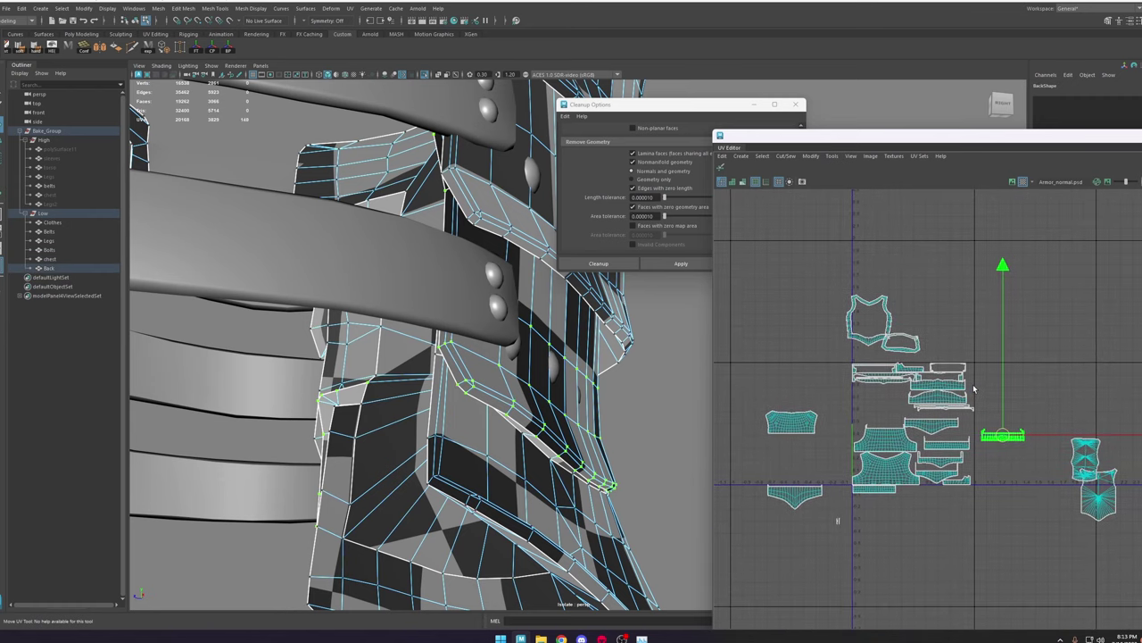
# Step: Gather the central armor shells and lay them out packed into the 0–1 tile
pyautogui.moveTo(1035, 360); pyautogui.dragTo(931, 430)
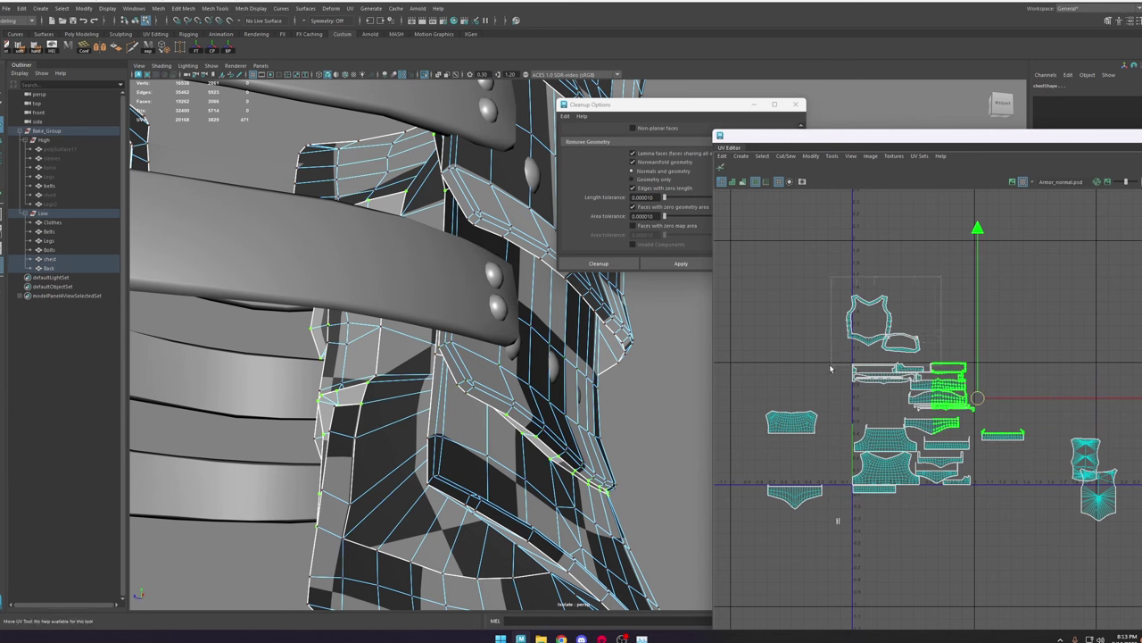
pyautogui.moveTo(812, 362); pyautogui.dragTo(934, 284)
pyautogui.moveTo(883, 324); pyautogui.dragTo(1109, 267)
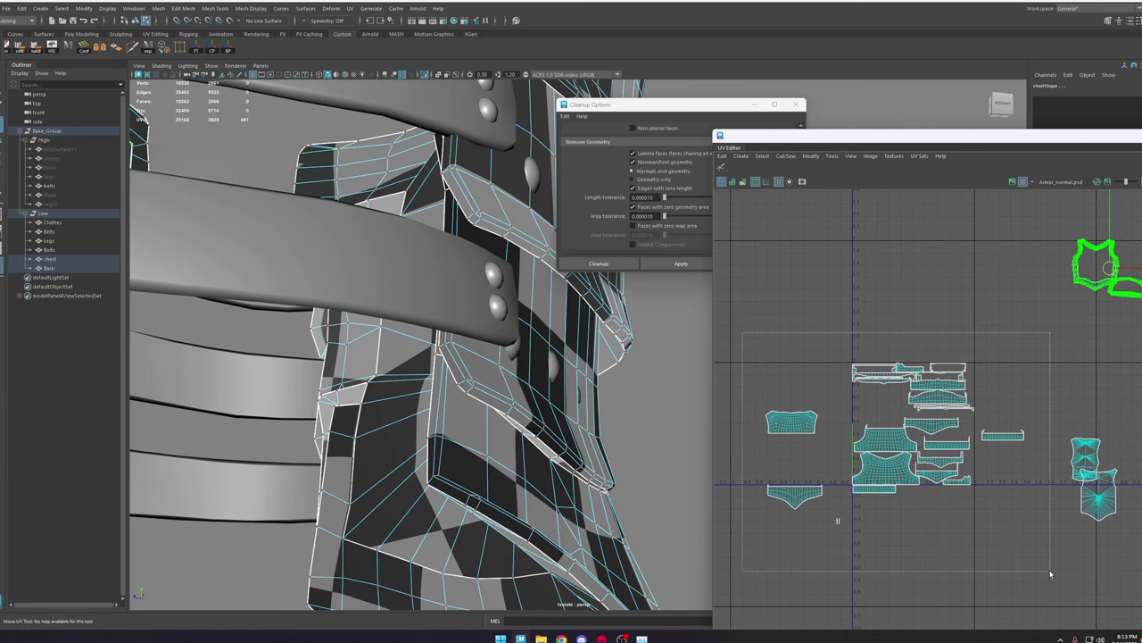
pyautogui.moveTo(1050, 574); pyautogui.dragTo(1051, 572)
pyautogui.keyDown('shift'); pyautogui.moveTo(997, 391); pyautogui.dragTo(858, 449, button='right'); pyautogui.keyUp('shift')
pyautogui.scroll(4, 914, 454)
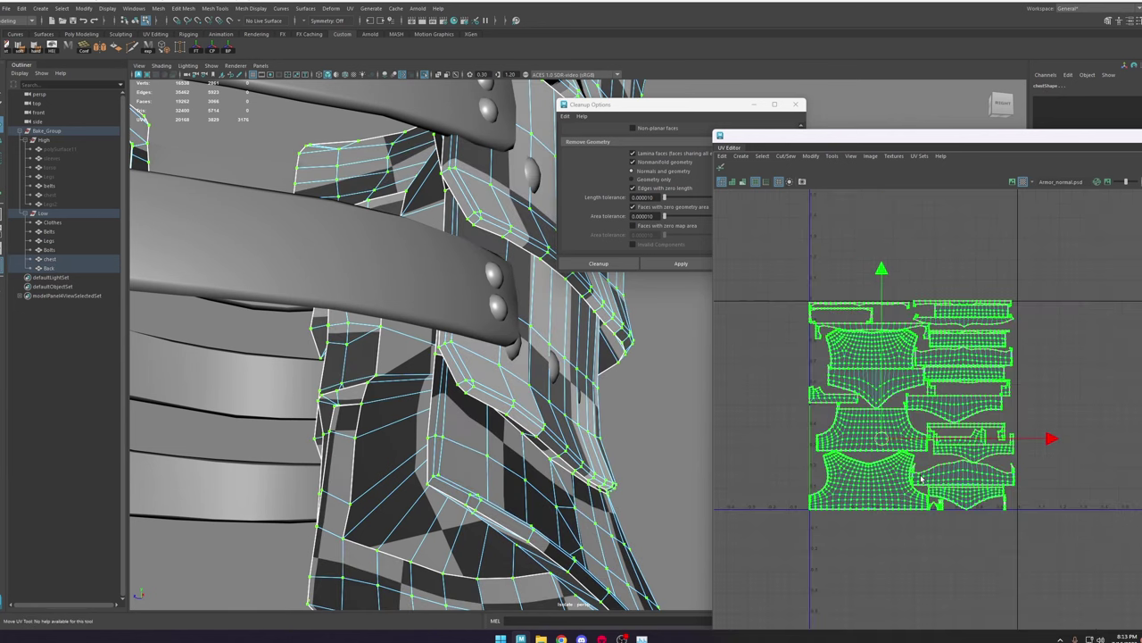
# Step: Move the tiny shells along the bottom edge up and to the left
pyautogui.click(1012, 503)
pyautogui.scroll(4, 960, 423)
pyautogui.scroll(-3, 901, 404)
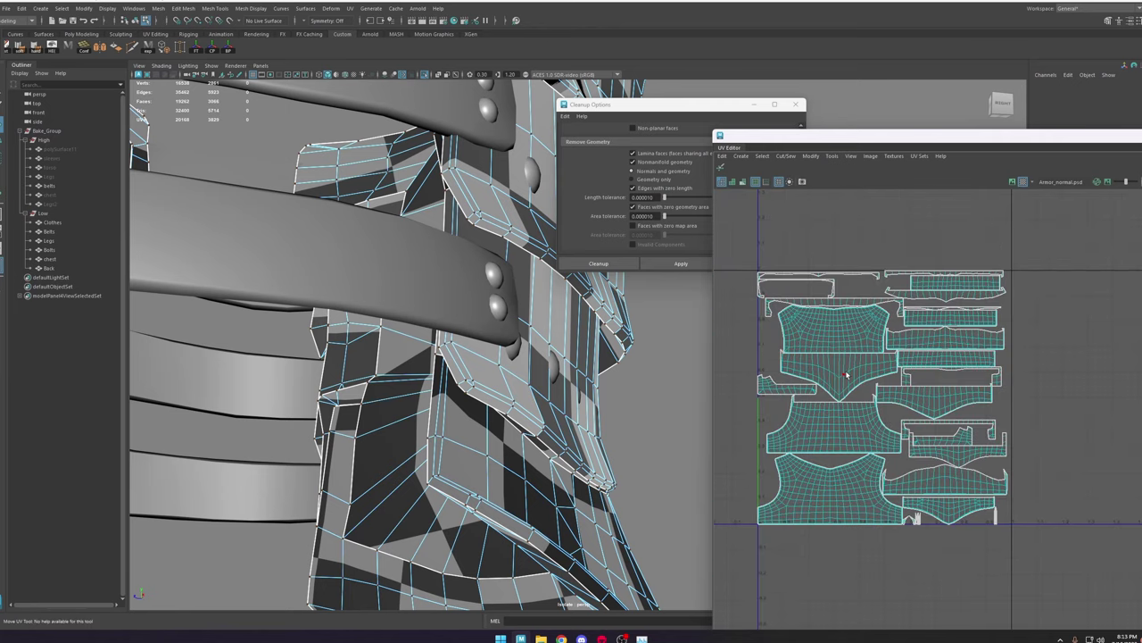
pyautogui.scroll(5, 927, 518)
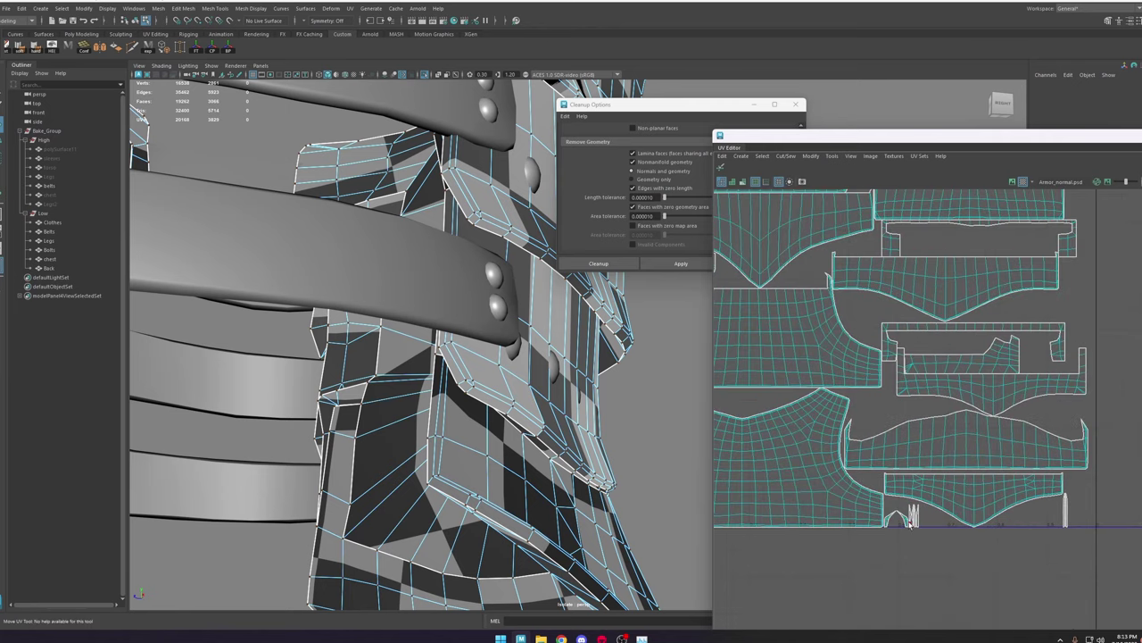
pyautogui.click(910, 524)
pyautogui.scroll(2, 915, 525)
pyautogui.moveTo(878, 487); pyautogui.dragTo(875, 486)
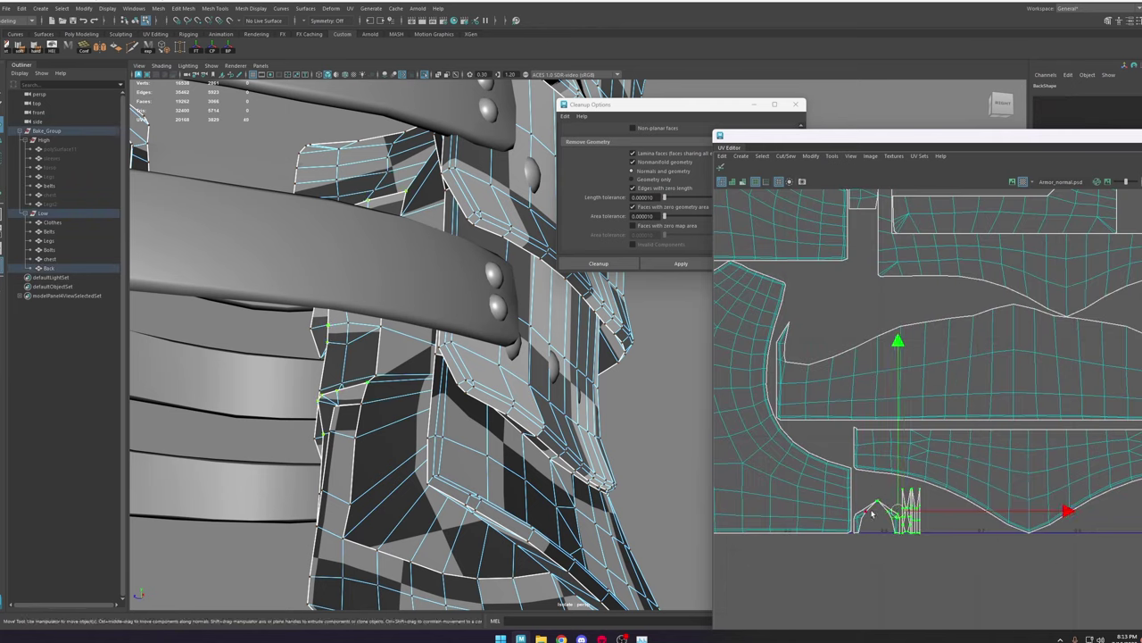
pyautogui.scroll(-4, 892, 508)
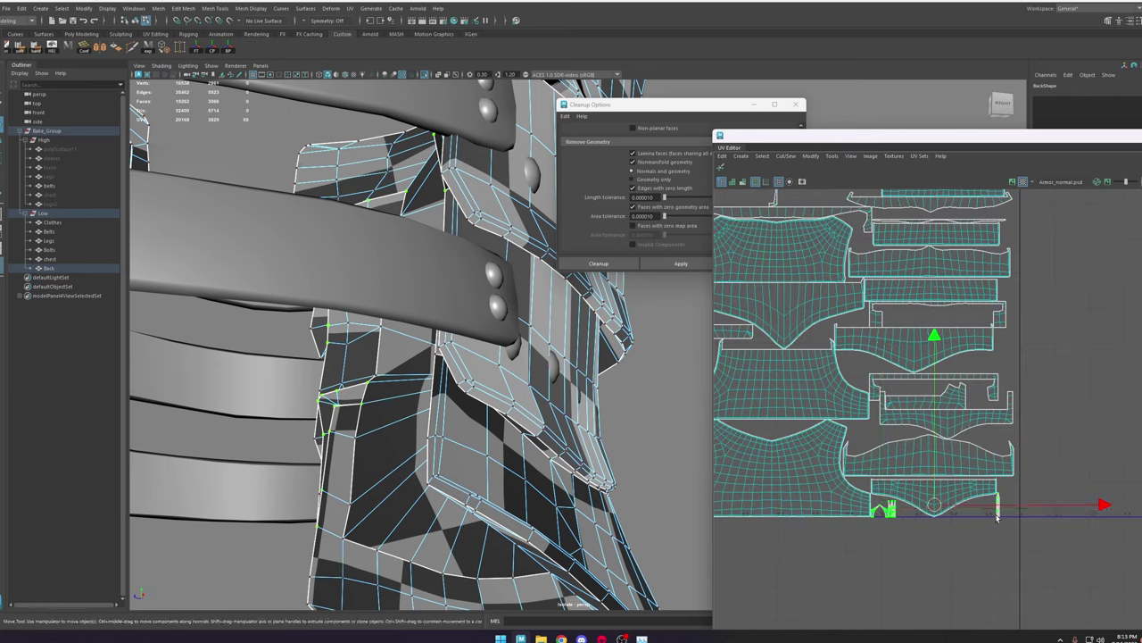
pyautogui.scroll(3, 996, 518)
pyautogui.scroll(-4, 997, 516)
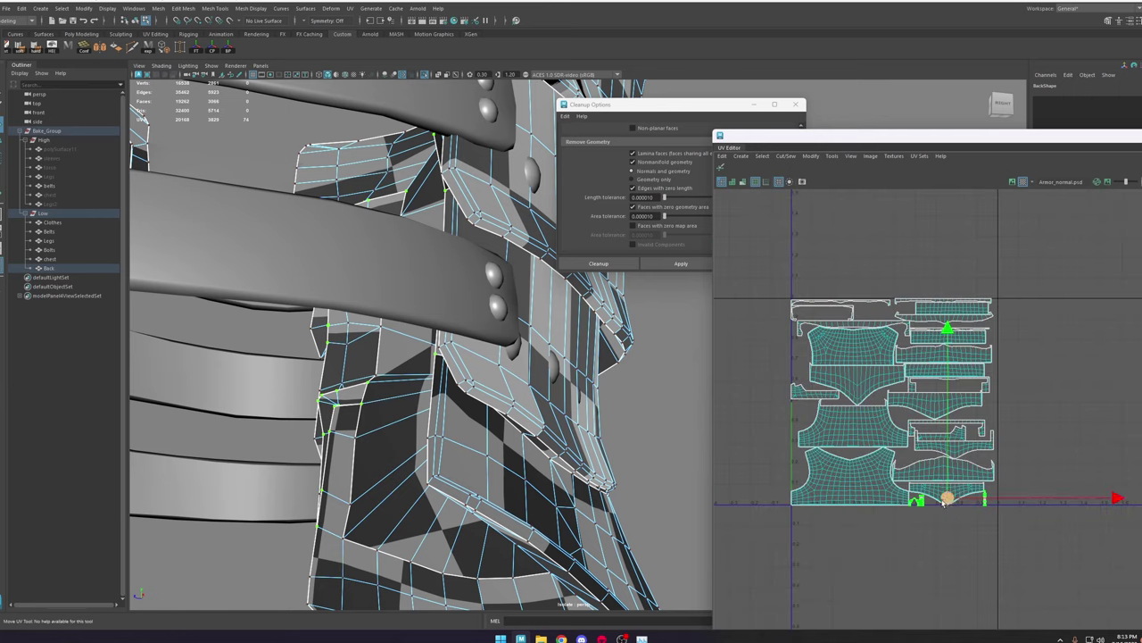
pyautogui.moveTo(944, 501); pyautogui.dragTo(871, 412)
# Step: Place the thin chest strip above-left of the tile and shift the Back strip left
pyautogui.click(849, 296)
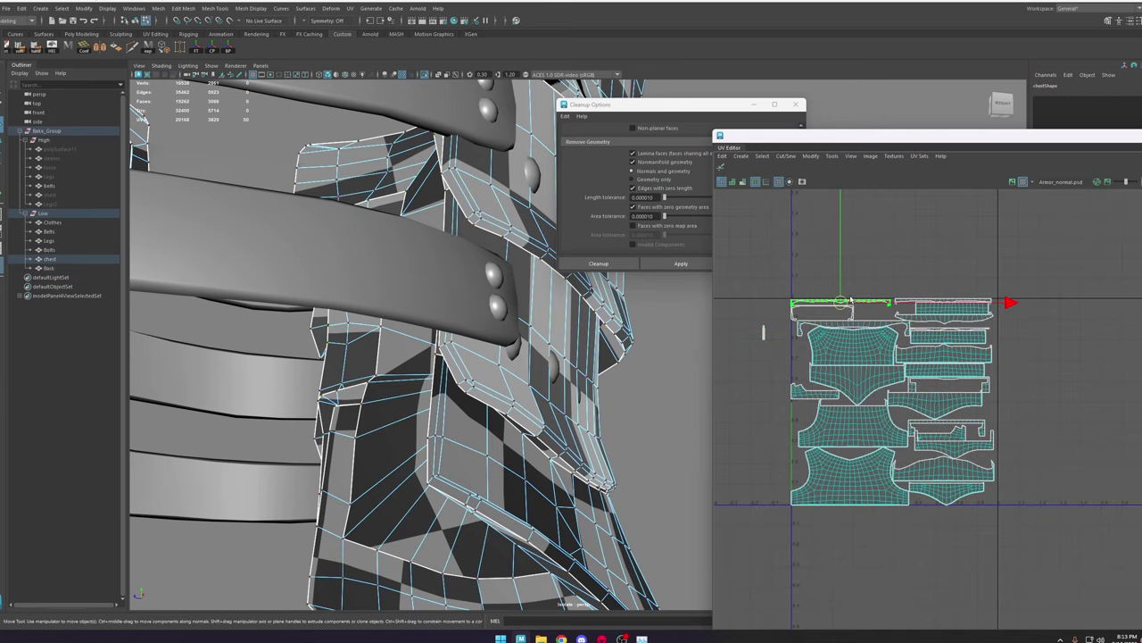
pyautogui.moveTo(834, 300); pyautogui.dragTo(762, 283)
pyautogui.moveTo(933, 300); pyautogui.dragTo(781, 262)
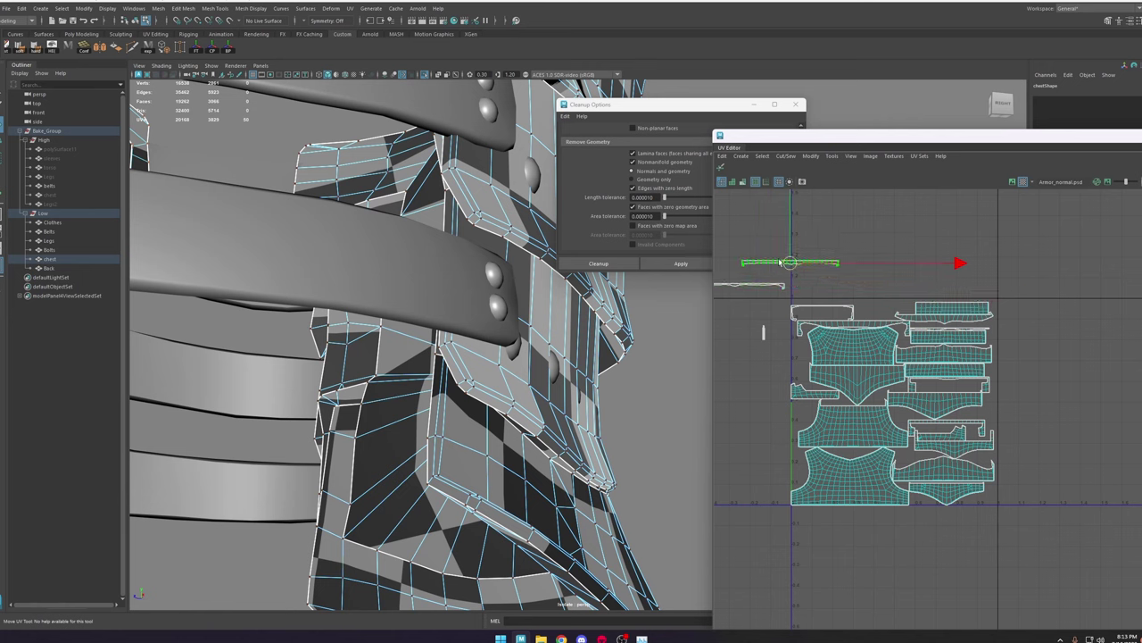
pyautogui.click(852, 307)
pyautogui.moveTo(837, 312); pyautogui.dragTo(771, 306)
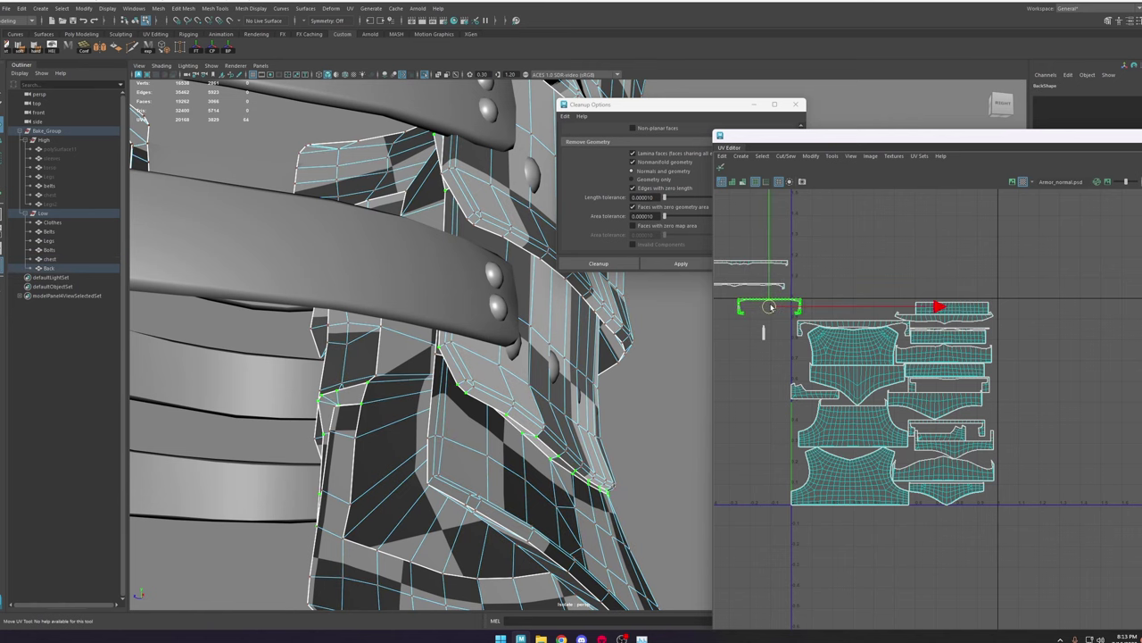
pyautogui.scroll(10, 759, 306)
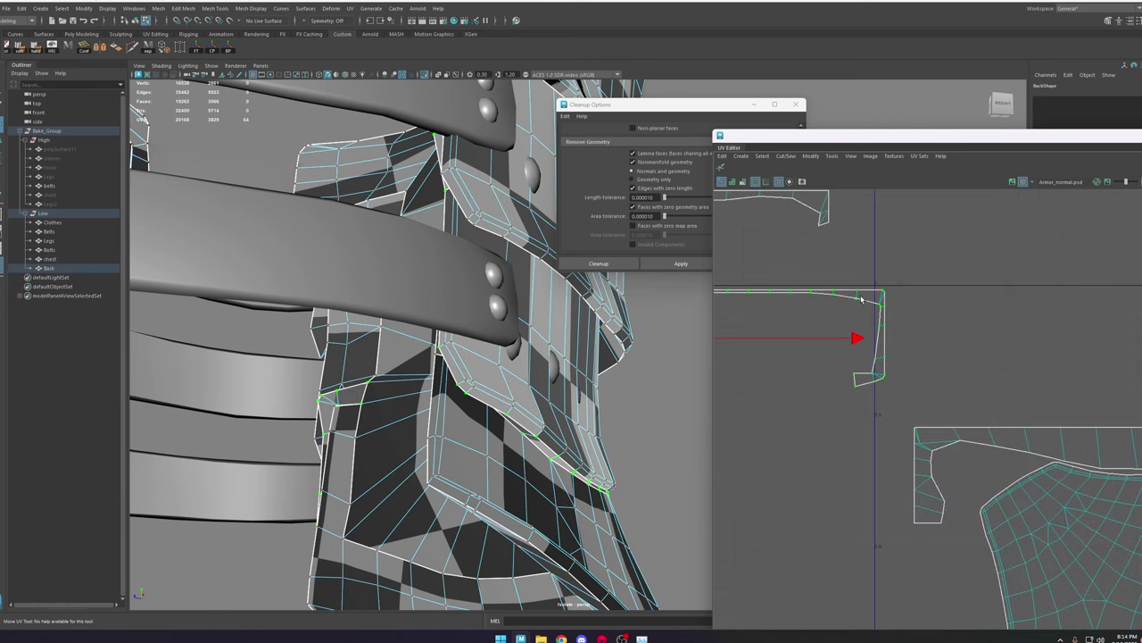
# Step: Select the Back strip's corner edge and find its match on the model
pyautogui.moveTo(860, 295); pyautogui.dragTo(861, 270, button='right')
pyautogui.click(900, 317)
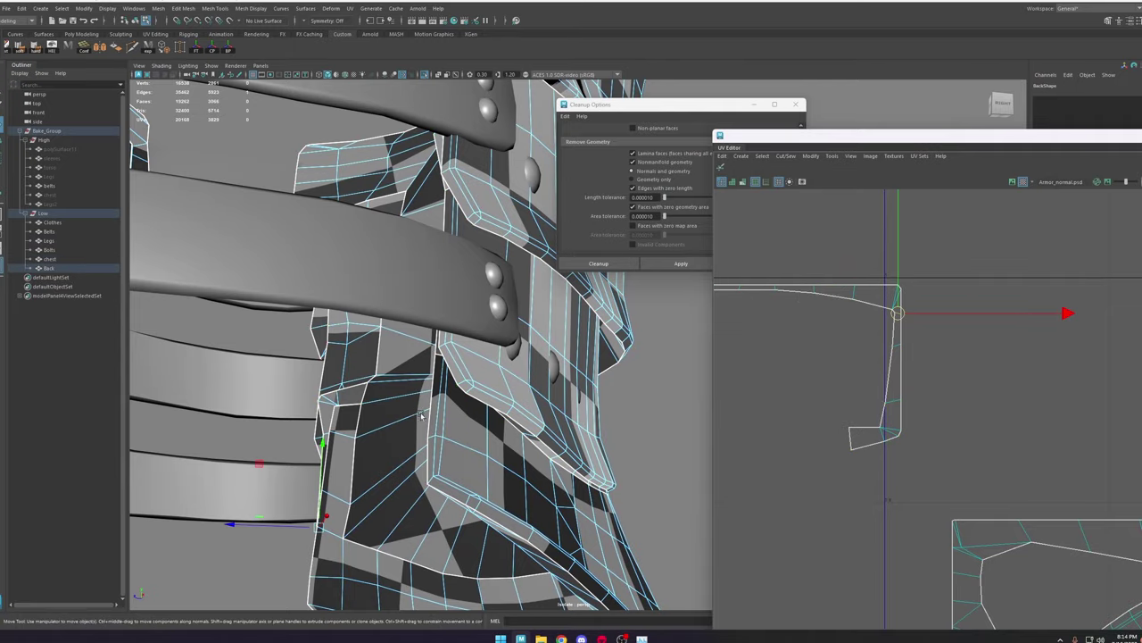
pyautogui.keyDown('alt'); pyautogui.moveTo(421, 416); pyautogui.dragTo(488, 376); pyautogui.keyUp('alt')
# Step: Add the strip's second corner edge and cut the strip along both edges
pyautogui.keyDown('alt'); pyautogui.moveTo(830, 345); pyautogui.dragTo(1138, 358, button='middle'); pyautogui.keyUp('alt')
pyautogui.scroll(-8, 941, 359)
pyautogui.keyDown('alt'); pyautogui.moveTo(941, 360); pyautogui.dragTo(971, 358, button='middle'); pyautogui.keyUp('alt')
pyautogui.scroll(7, 816, 344)
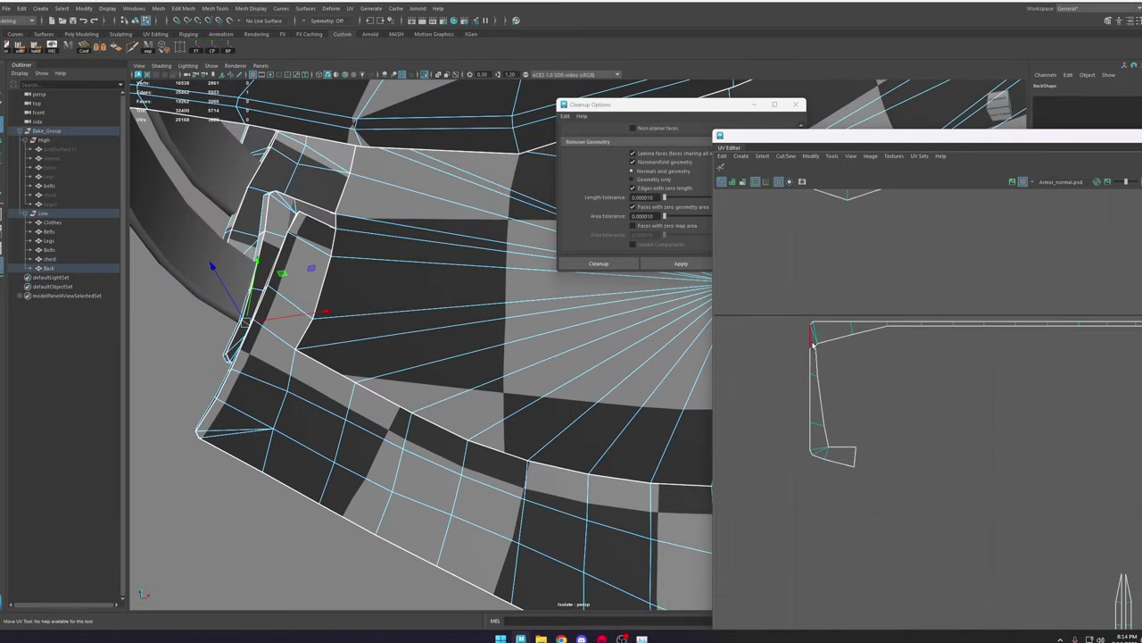
pyautogui.keyDown('shift'); pyautogui.click(813, 350); pyautogui.keyUp('shift')
pyautogui.keyDown('shift'); pyautogui.moveTo(843, 337); pyautogui.dragTo(826, 347, button='right'); pyautogui.keyUp('shift')
# Step: Separate the middle strip shell from its small left and right end pieces
pyautogui.scroll(-8, 826, 347)
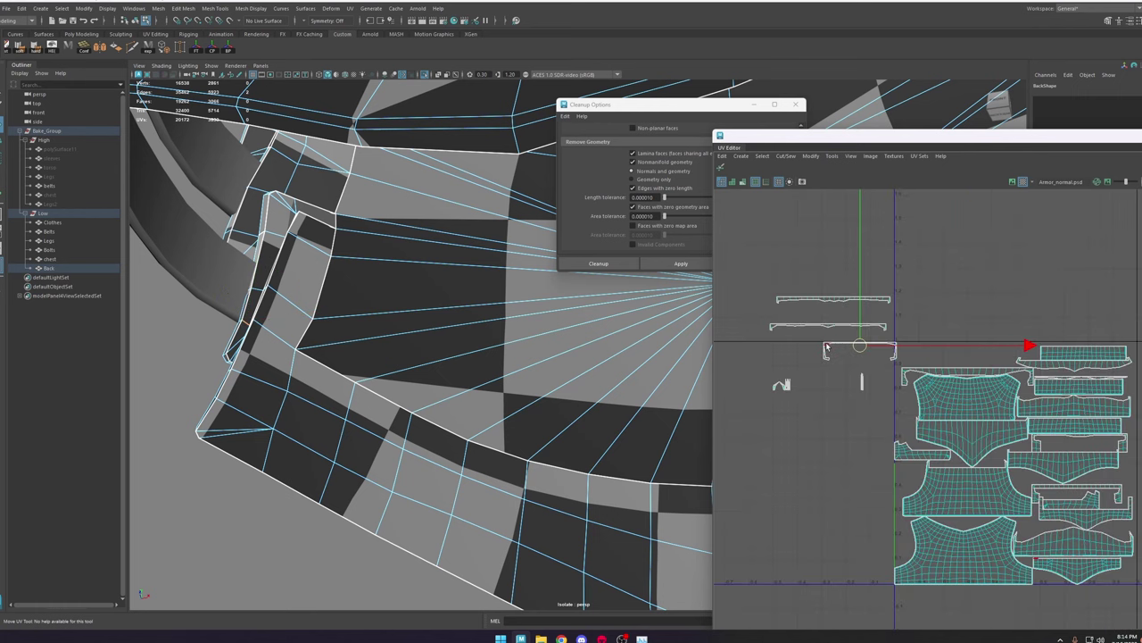
pyautogui.scroll(4, 843, 341)
pyautogui.click(846, 344)
pyautogui.moveTo(854, 337); pyautogui.dragTo(813, 319, button='middle')
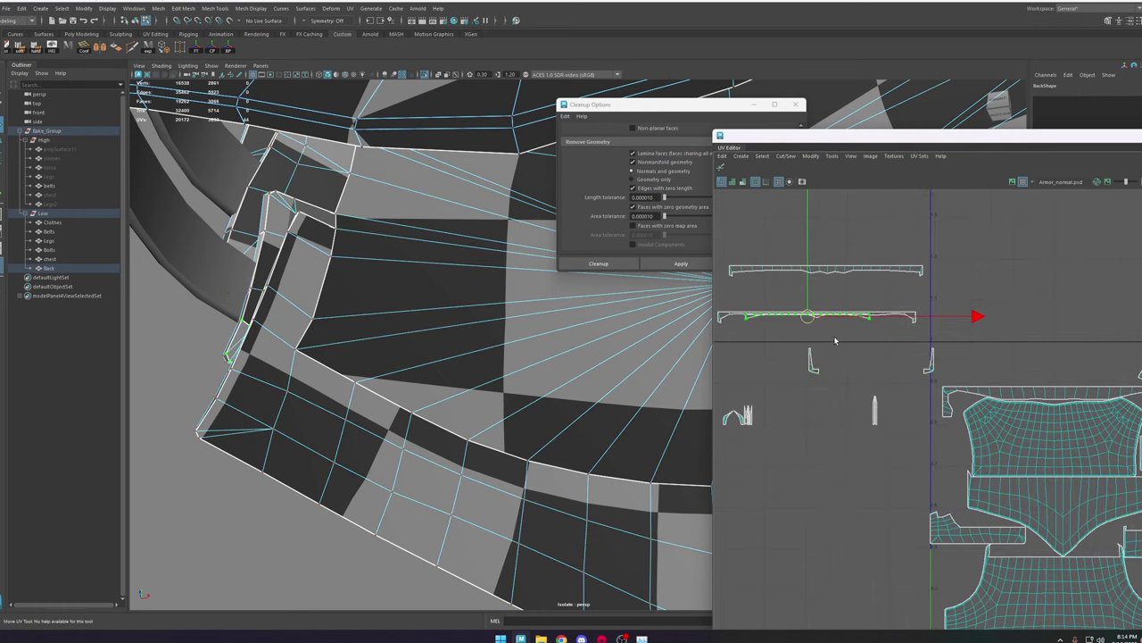
pyautogui.click(813, 360)
pyautogui.moveTo(813, 360); pyautogui.dragTo(771, 357)
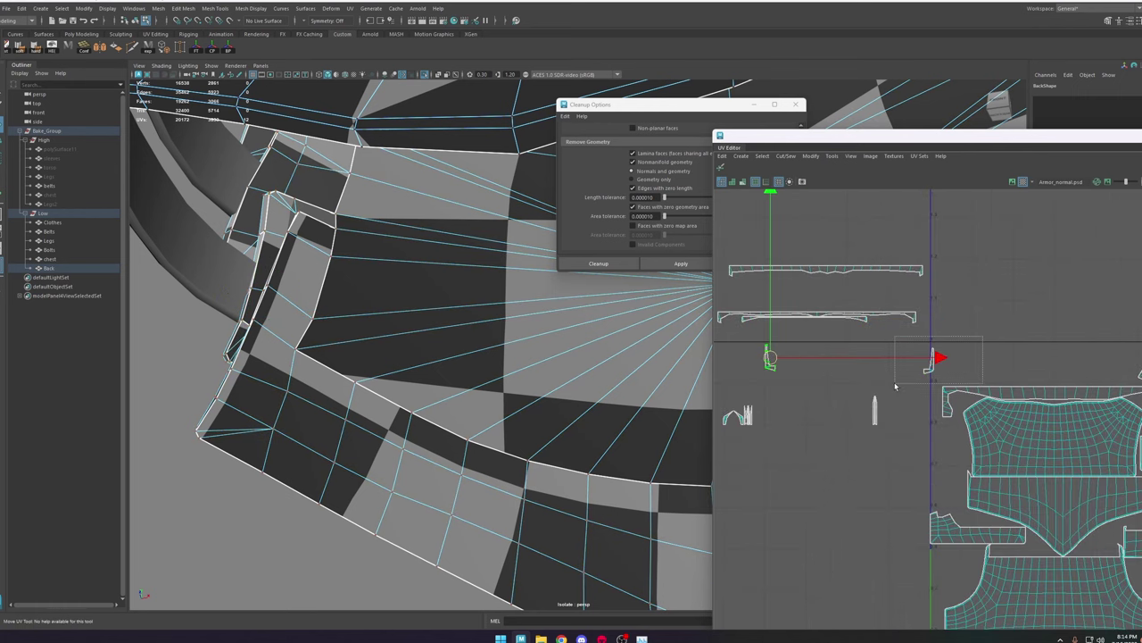
pyautogui.moveTo(896, 386); pyautogui.dragTo(794, 349)
pyautogui.click(1002, 359)
# Step: Move the bracket-shaped Back shell left out of the layout
pyautogui.scroll(-6, 1002, 358)
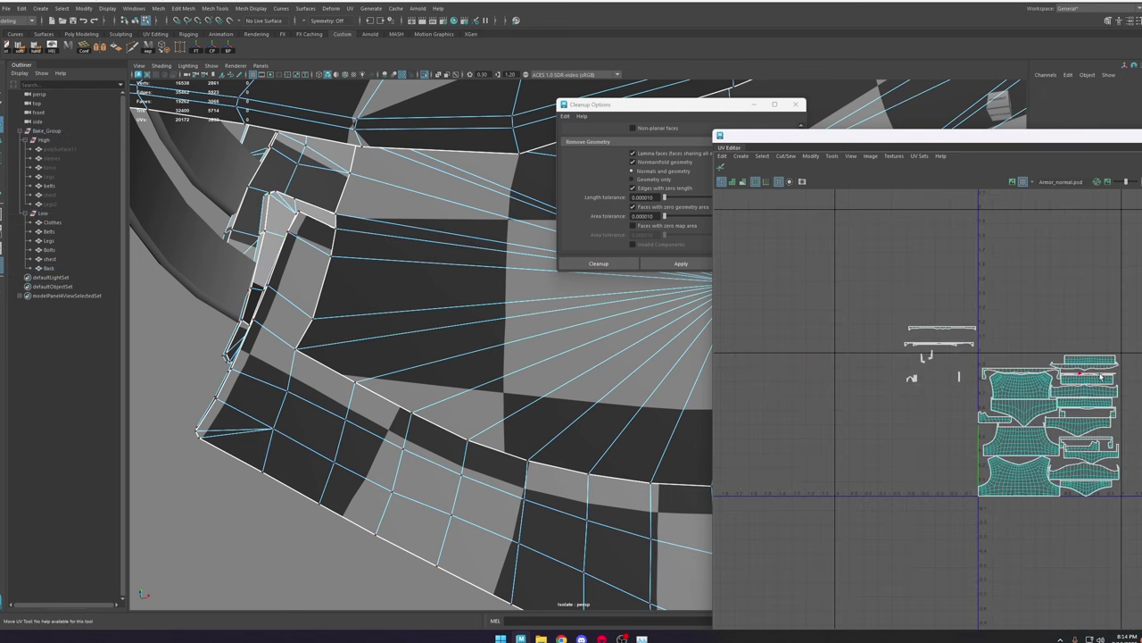
pyautogui.scroll(4, 1100, 376)
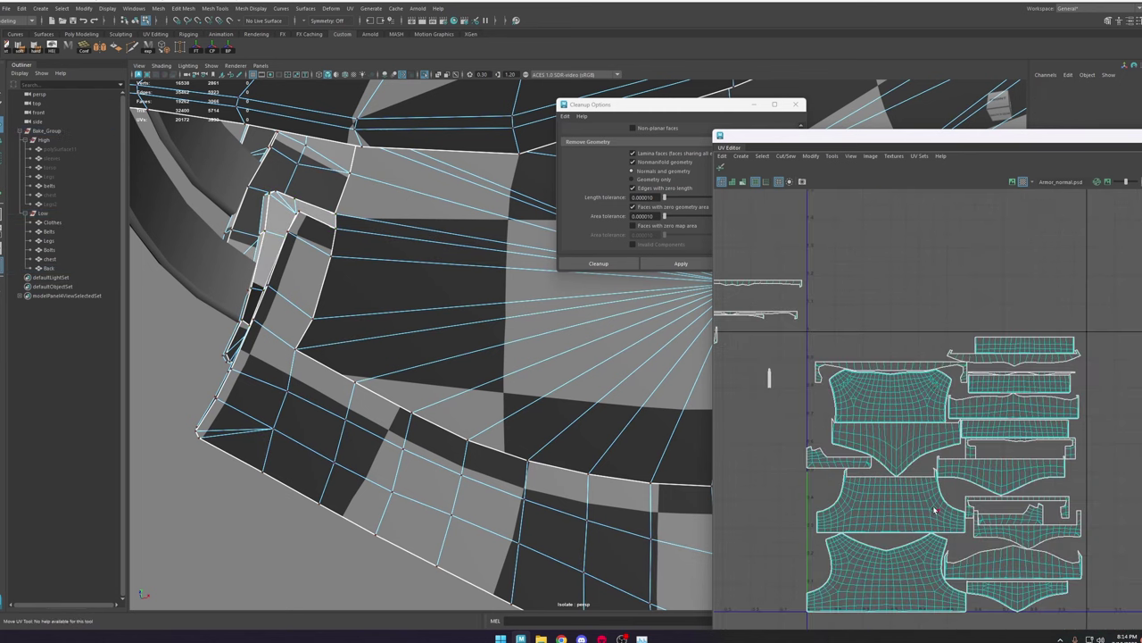
pyautogui.keyDown('alt'); pyautogui.moveTo(952, 470); pyautogui.dragTo(949, 415, button='middle'); pyautogui.keyUp('alt')
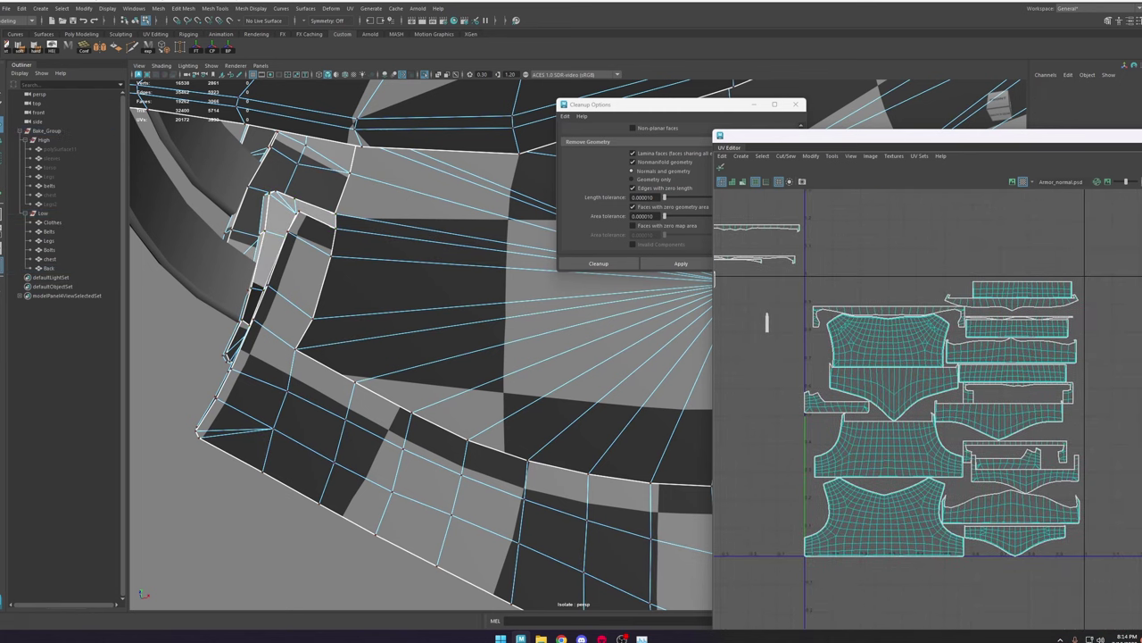
pyautogui.click(1032, 396)
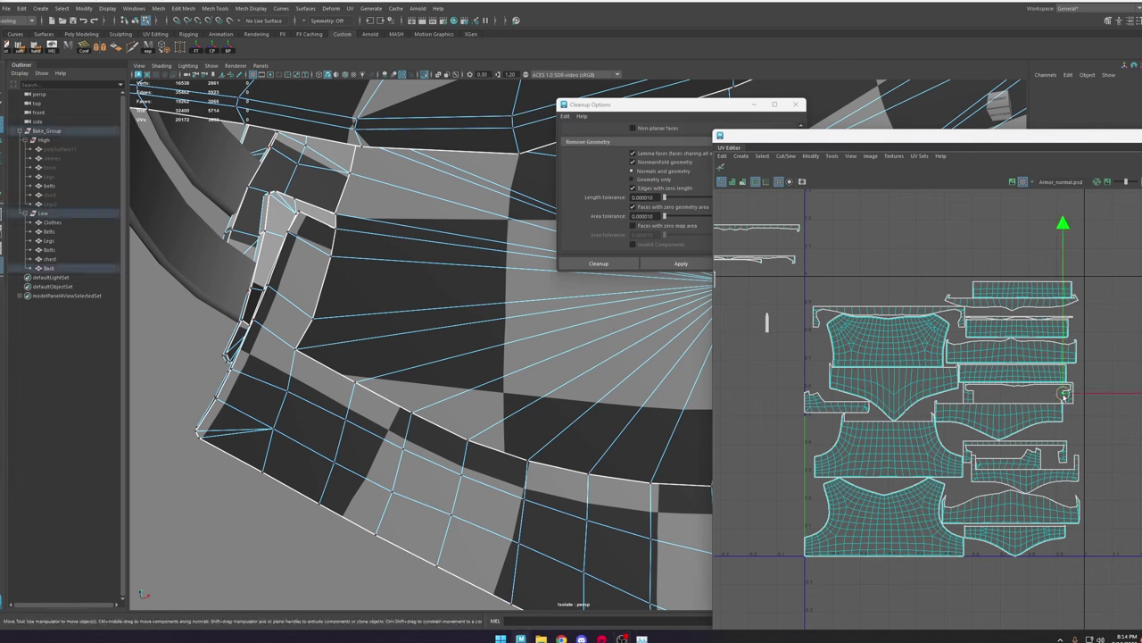
pyautogui.moveTo(1033, 395); pyautogui.dragTo(789, 438)
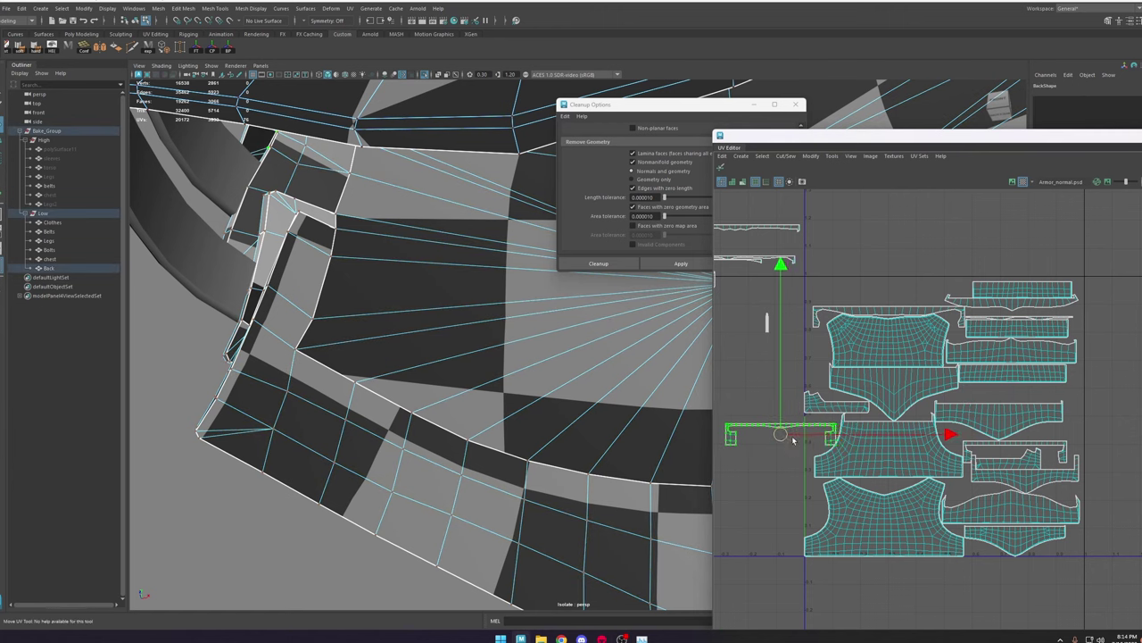
pyautogui.scroll(5, 795, 437)
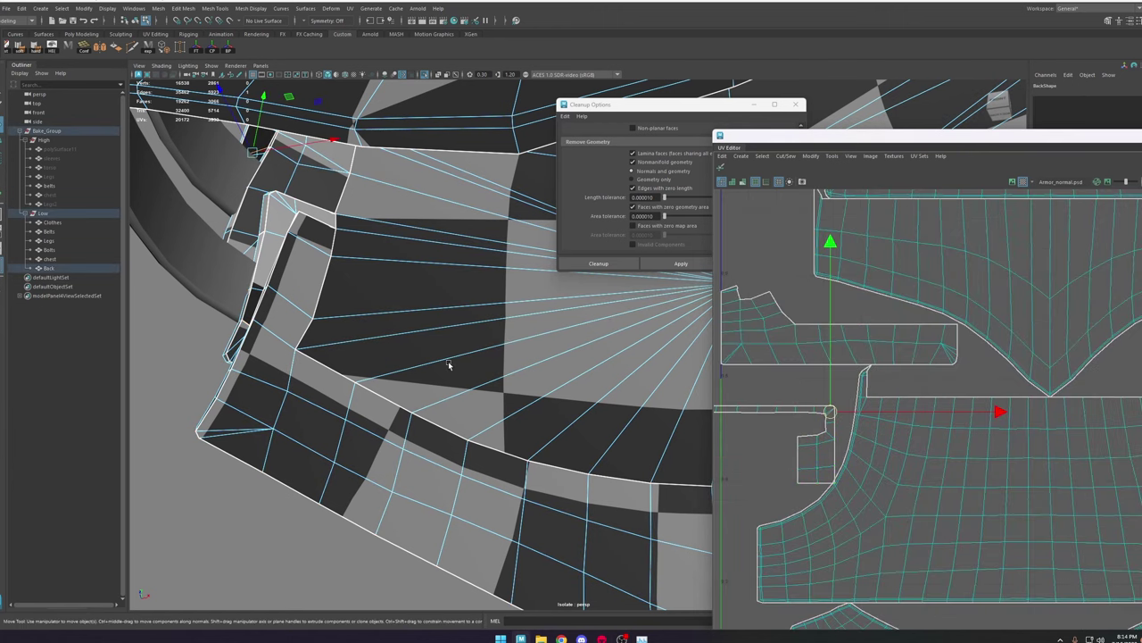
# Step: Cut the strip's UVs along two seam edges near its hooked end
pyautogui.press('f')
pyautogui.keyDown('alt'); pyautogui.moveTo(436, 275); pyautogui.dragTo(461, 299); pyautogui.keyUp('alt')
pyautogui.scroll(-5, 461, 298)
pyautogui.scroll(-4, 775, 398)
pyautogui.keyDown('alt'); pyautogui.moveTo(759, 400); pyautogui.dragTo(986, 381, button='middle'); pyautogui.keyUp('alt')
pyautogui.scroll(5, 860, 383)
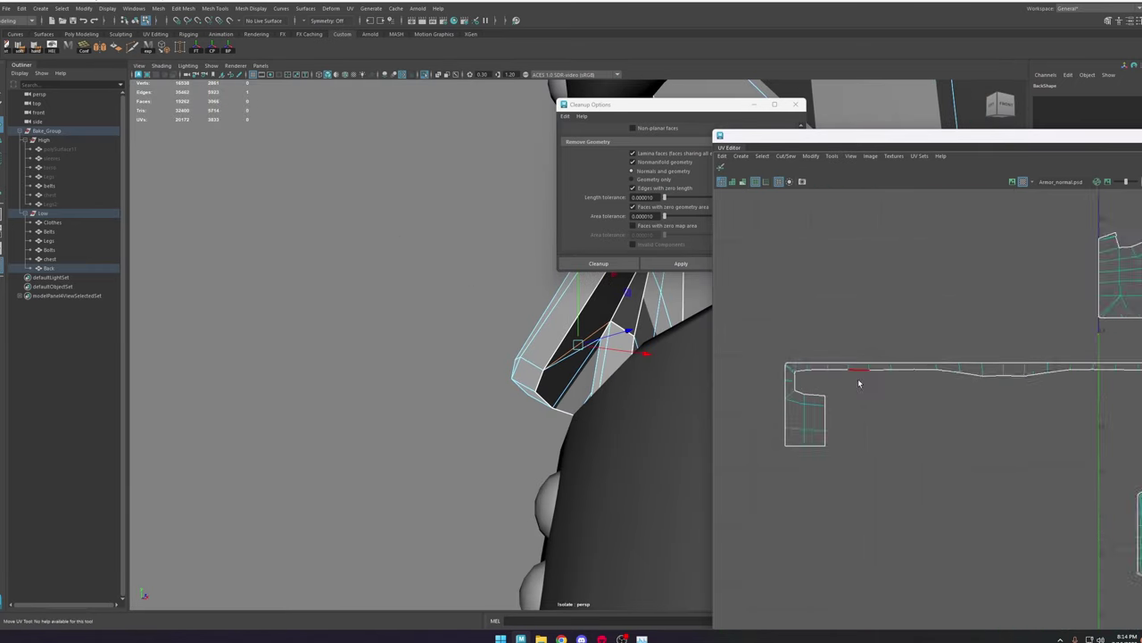
pyautogui.keyDown('shift'); pyautogui.click(769, 371); pyautogui.keyUp('shift')
pyautogui.keyDown('shift'); pyautogui.moveTo(795, 331); pyautogui.dragTo(777, 341, button='right'); pyautogui.keyUp('shift')
# Step: Shift the strip shell to the right and frame it in the UV view
pyautogui.scroll(-5, 785, 336)
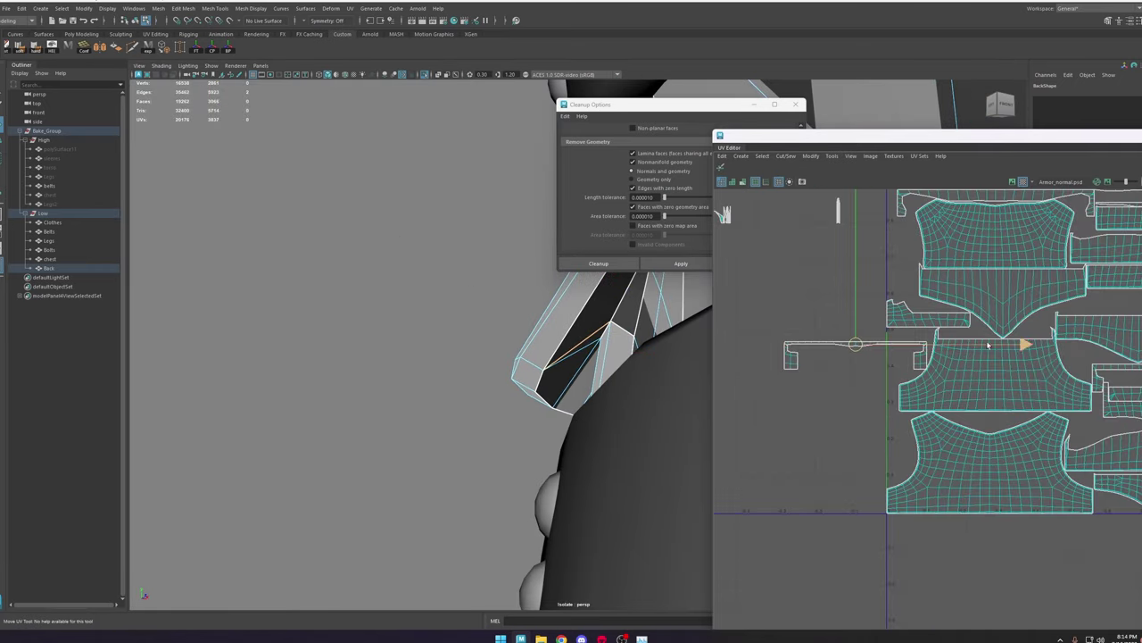
pyautogui.keyDown('alt'); pyautogui.moveTo(1133, 357); pyautogui.dragTo(881, 351, button='middle'); pyautogui.keyUp('alt')
pyautogui.moveTo(882, 351); pyautogui.dragTo(900, 359, button='right')
pyautogui.moveTo(842, 366); pyautogui.dragTo(1017, 339)
pyautogui.press('f')
# Step: Select an edge on the strip and check the cut on the 3D armor in wireframe
pyautogui.moveTo(982, 330); pyautogui.dragTo(978, 309, button='right')
pyautogui.click(735, 352)
pyautogui.keyDown('alt'); pyautogui.moveTo(1088, 368); pyautogui.dragTo(726, 366, button='middle'); pyautogui.keyUp('alt')
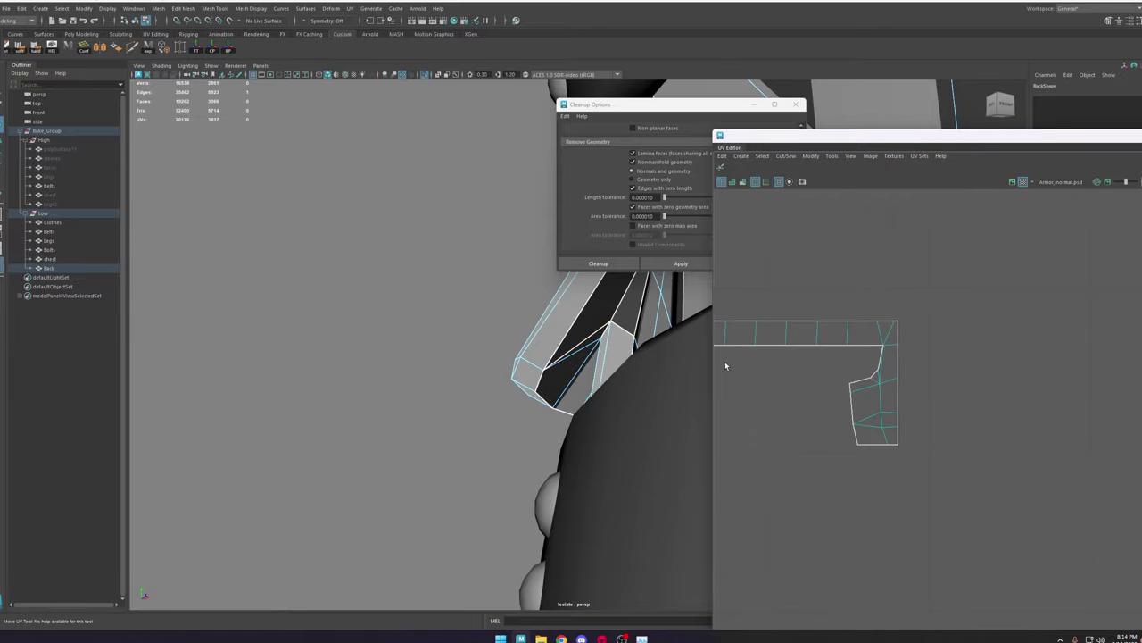
pyautogui.press('f')
pyautogui.scroll(-5, 303, 399)
pyautogui.keyDown('alt'); pyautogui.moveTo(546, 378); pyautogui.dragTo(464, 359); pyautogui.keyUp('alt')
pyautogui.scroll(4, 500, 375)
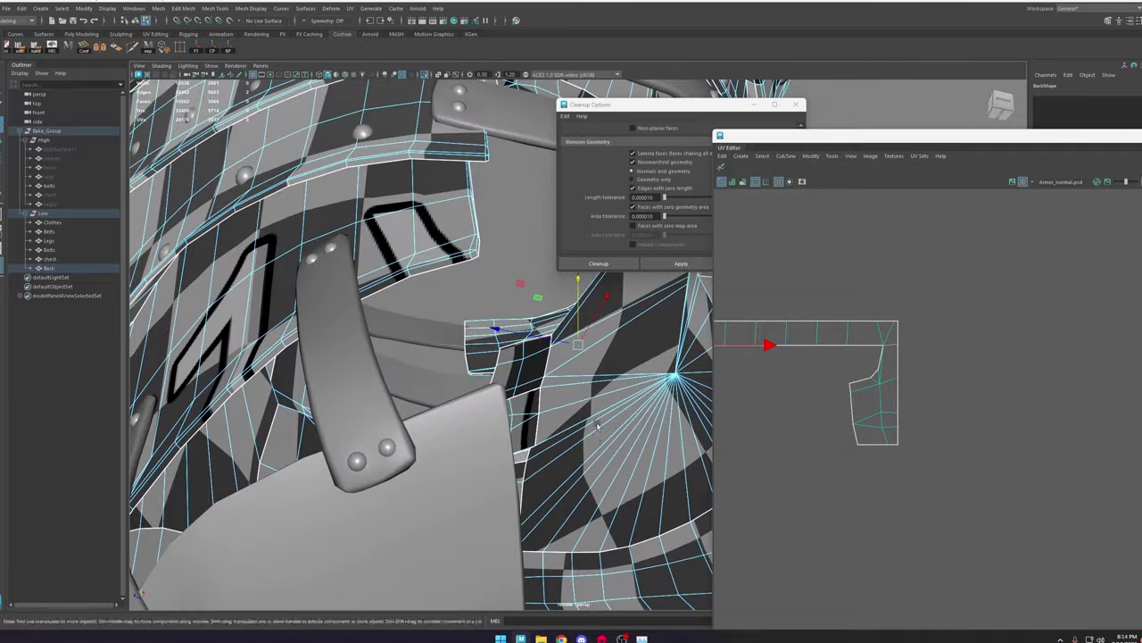
pyautogui.keyDown('alt'); pyautogui.moveTo(587, 411); pyautogui.dragTo(501, 384); pyautogui.keyUp('alt')
pyautogui.press('4')
pyautogui.scroll(-2, 464, 418)
pyautogui.moveTo(579, 320); pyautogui.dragTo(577, 328)
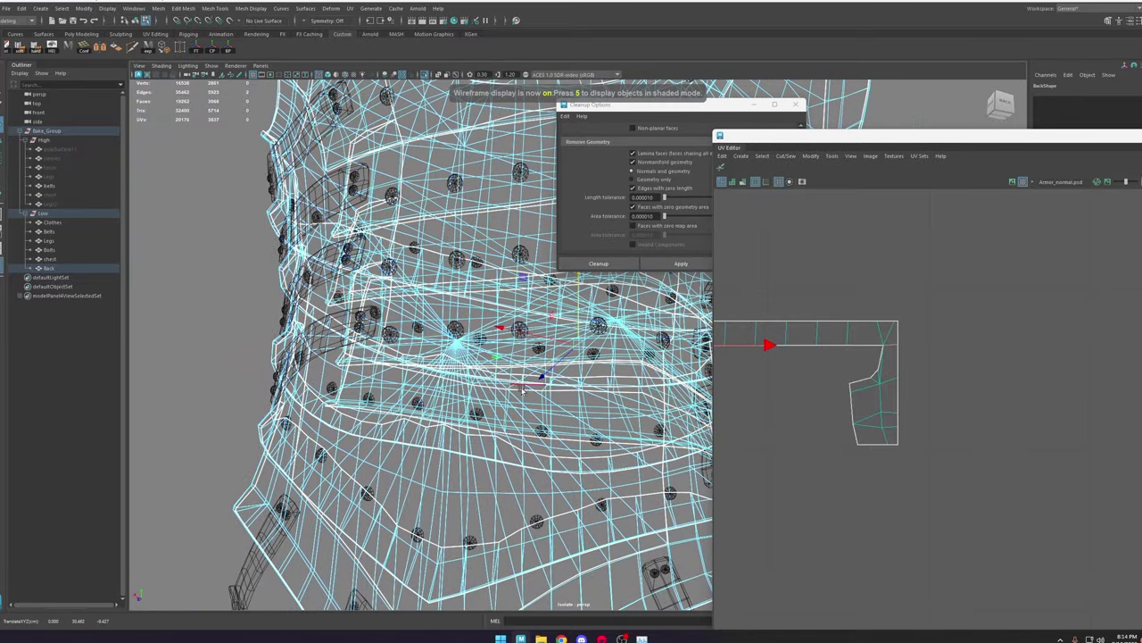
# Step: Return the torso to shaded display, cut the UVs along the selected edge, and view the whole layout
pyautogui.keyDown('alt'); pyautogui.moveTo(524, 389); pyautogui.dragTo(591, 373); pyautogui.keyUp('alt')
pyautogui.press('5')
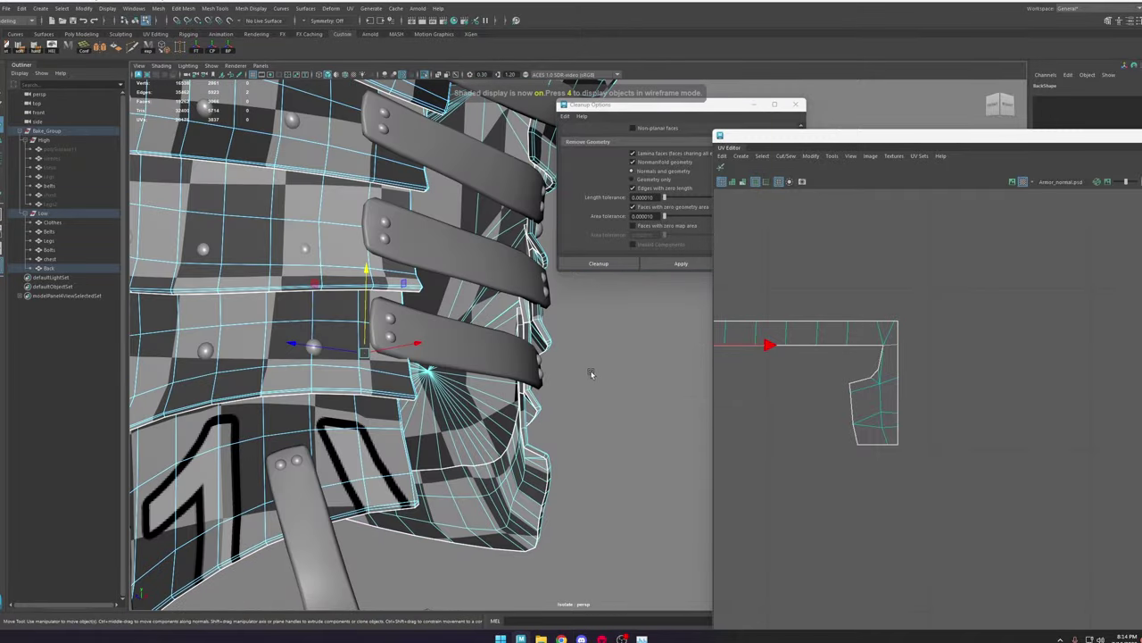
pyautogui.keyDown('shift'); pyautogui.moveTo(914, 376); pyautogui.dragTo(875, 391, button='right'); pyautogui.keyUp('shift')
pyautogui.scroll(-8, 844, 406)
pyautogui.keyDown('alt'); pyautogui.moveTo(830, 405); pyautogui.dragTo(940, 399, button='middle'); pyautogui.keyUp('alt')
# Step: Move the thin strip shells up to the left cluster
pyautogui.moveTo(909, 377); pyautogui.dragTo(986, 339, button='right')
pyautogui.doubleClick(931, 397)
pyautogui.moveTo(931, 398); pyautogui.dragTo(791, 303)
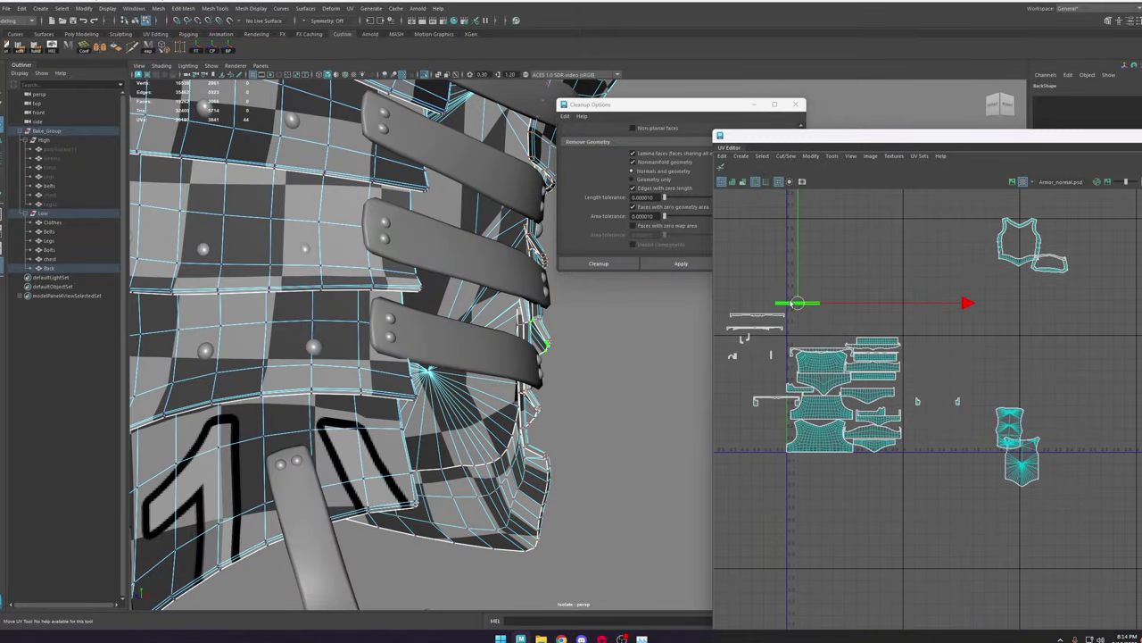
pyautogui.moveTo(912, 418); pyautogui.dragTo(754, 301)
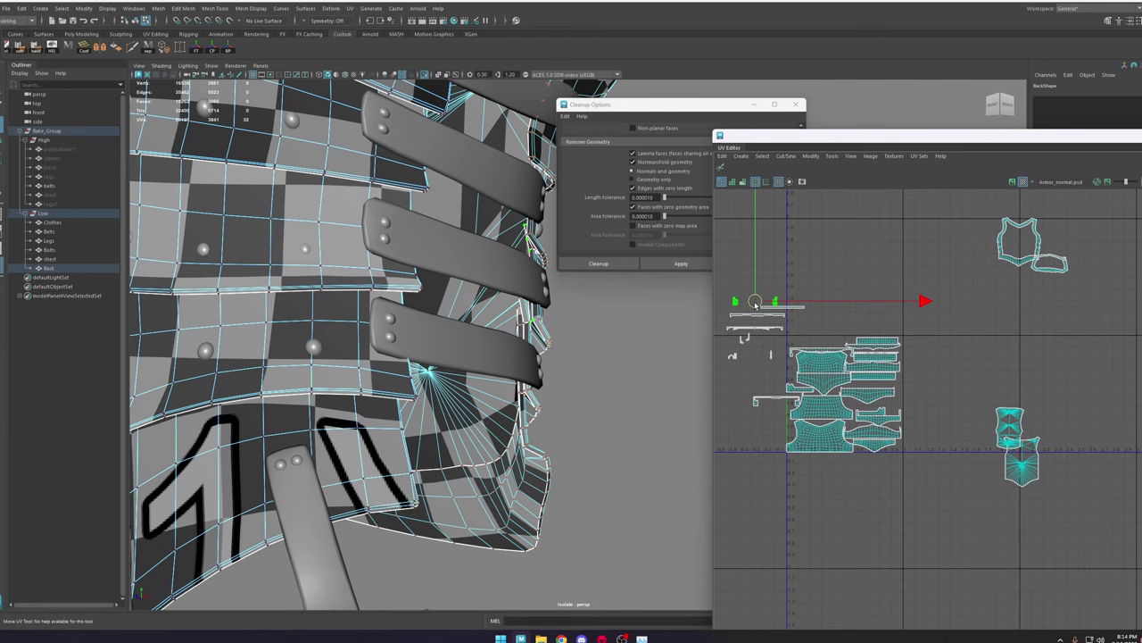
pyautogui.scroll(5, 759, 383)
pyautogui.doubleClick(780, 414)
pyautogui.moveTo(791, 416); pyautogui.dragTo(744, 292)
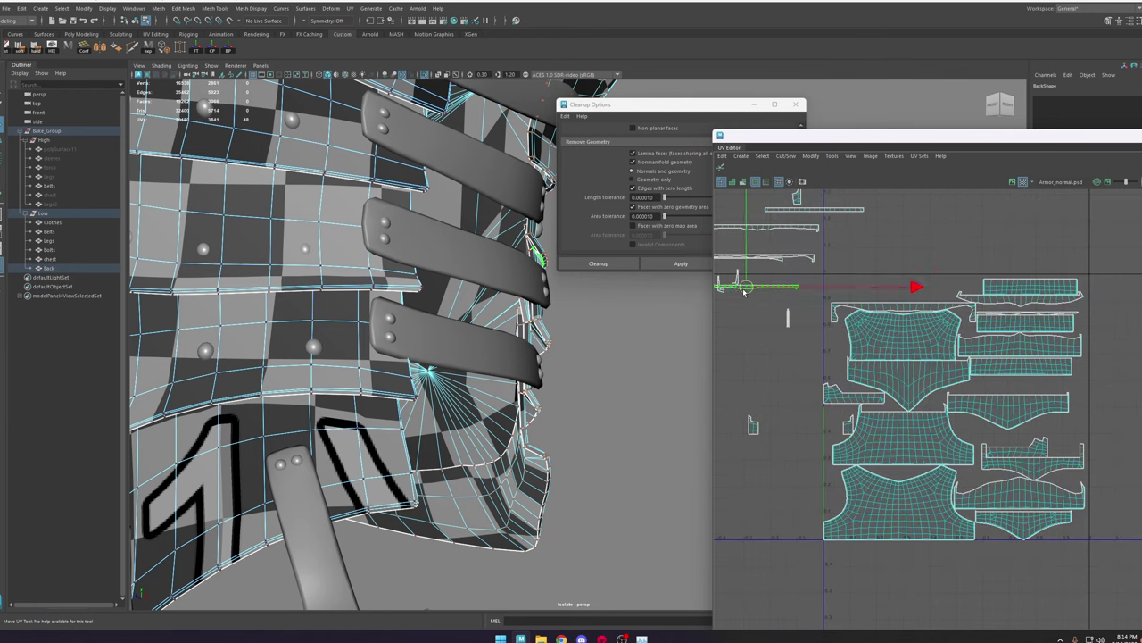
# Step: Move the two small shells up beside the strips
pyautogui.doubleClick(751, 426)
pyautogui.moveTo(756, 426); pyautogui.dragTo(744, 294)
pyautogui.doubleClick(846, 427)
pyautogui.moveTo(847, 429); pyautogui.dragTo(758, 296)
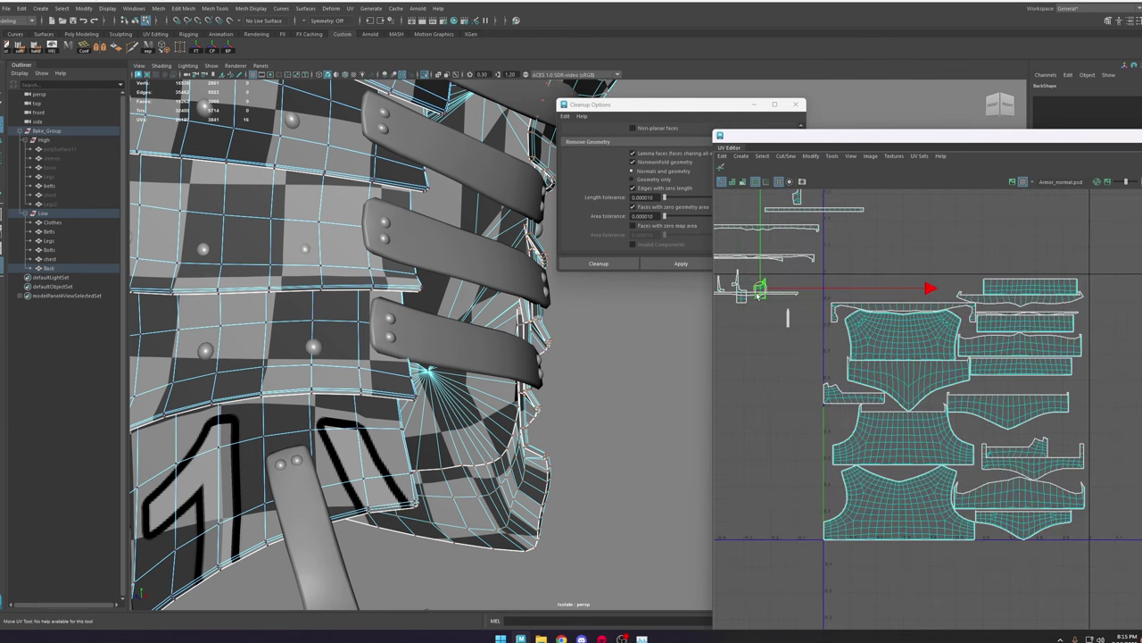
pyautogui.scroll(6, 846, 304)
# Step: Cut the strip's UVs along the seam edges at both of its ends
pyautogui.moveTo(821, 305); pyautogui.dragTo(820, 281, button='right')
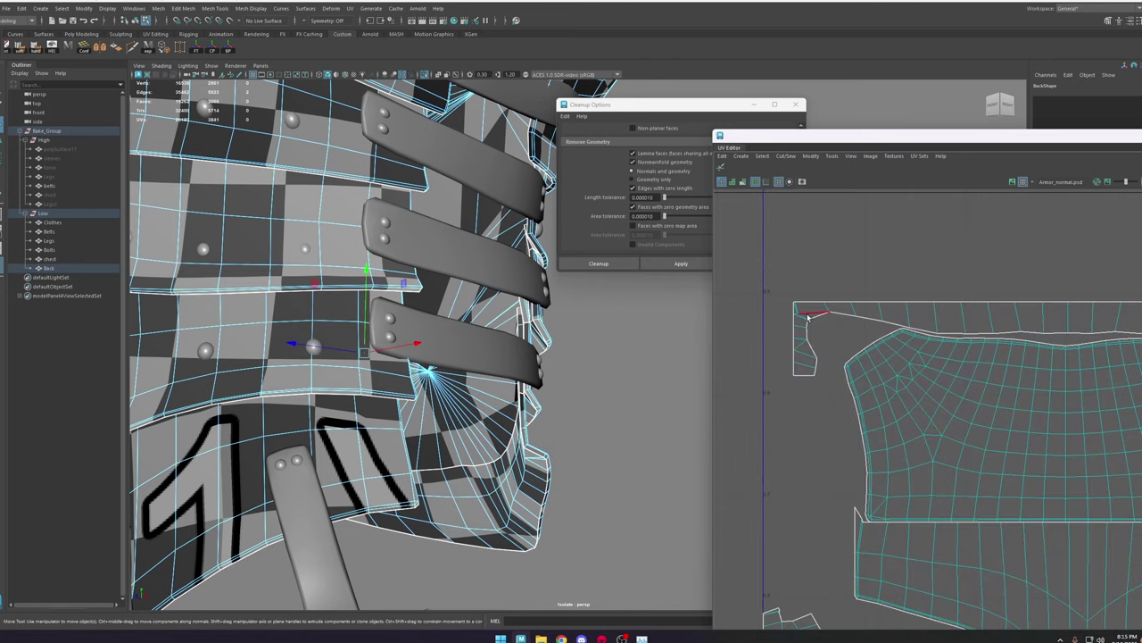
pyautogui.click(800, 320)
pyautogui.scroll(-5, 1076, 349)
pyautogui.keyDown('alt'); pyautogui.moveTo(1076, 349); pyautogui.dragTo(892, 347, button='middle'); pyautogui.keyUp('alt')
pyautogui.scroll(5, 969, 346)
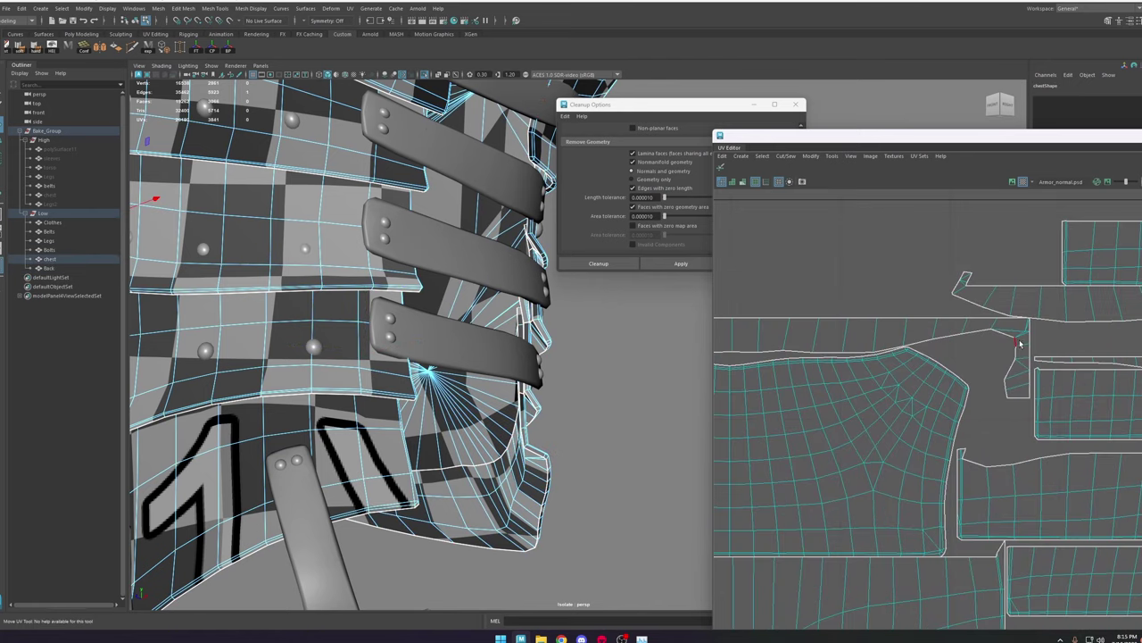
pyautogui.keyDown('shift'); pyautogui.click(1022, 337); pyautogui.keyUp('shift')
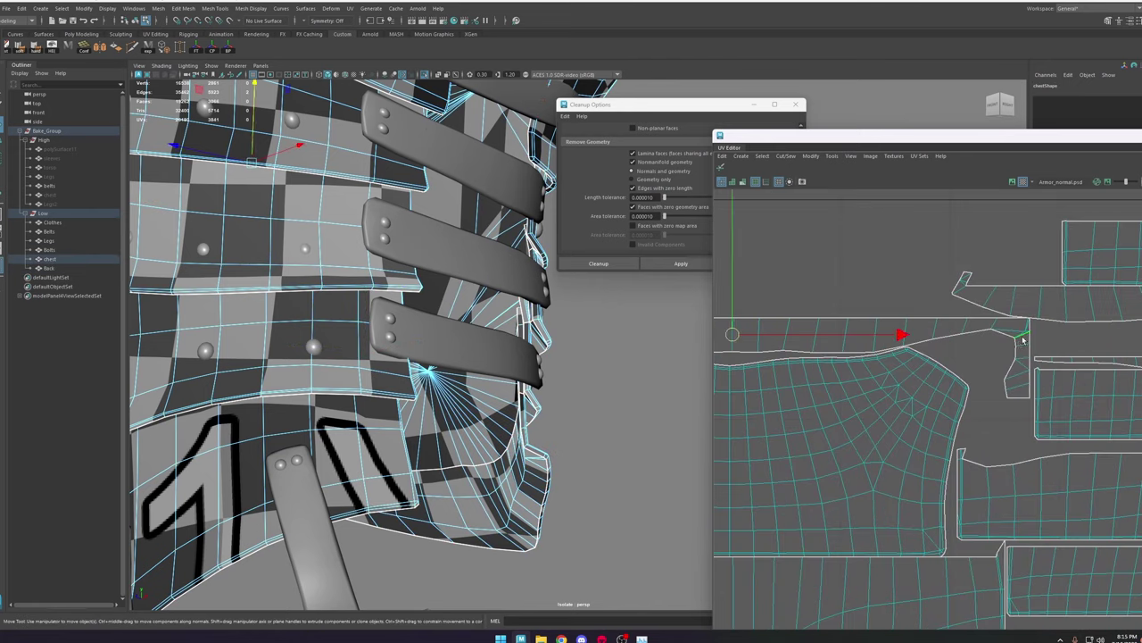
pyautogui.keyDown('shift'); pyautogui.moveTo(1023, 338); pyautogui.dragTo(1009, 348, button='right'); pyautogui.keyUp('shift')
# Step: Move the separated strip shell off to the left
pyautogui.moveTo(930, 339); pyautogui.dragTo(952, 333, button='right')
pyautogui.scroll(-4, 951, 333)
pyautogui.click(951, 334)
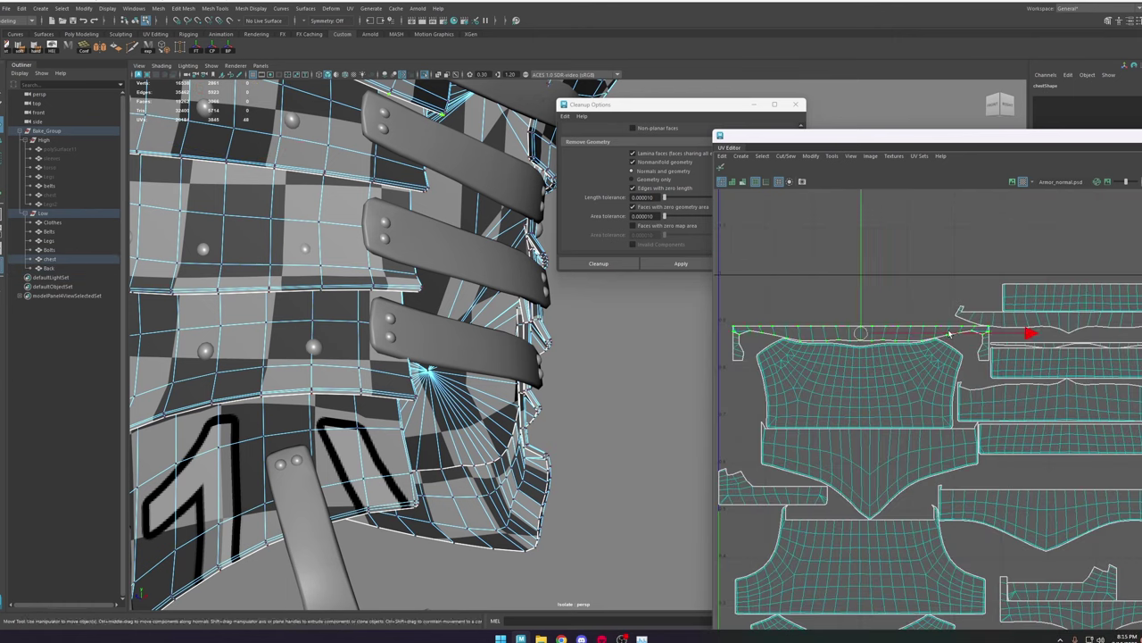
pyautogui.scroll(-5, 950, 334)
pyautogui.moveTo(906, 331); pyautogui.dragTo(812, 292)
pyautogui.scroll(5, 854, 329)
# Step: Move the small cut-off end pieces off the tile to the left
pyautogui.click(891, 360)
pyautogui.moveTo(890, 359); pyautogui.dragTo(776, 264)
pyautogui.scroll(-4, 808, 292)
pyautogui.click(1000, 332)
pyautogui.moveTo(1001, 329); pyautogui.dragTo(818, 267)
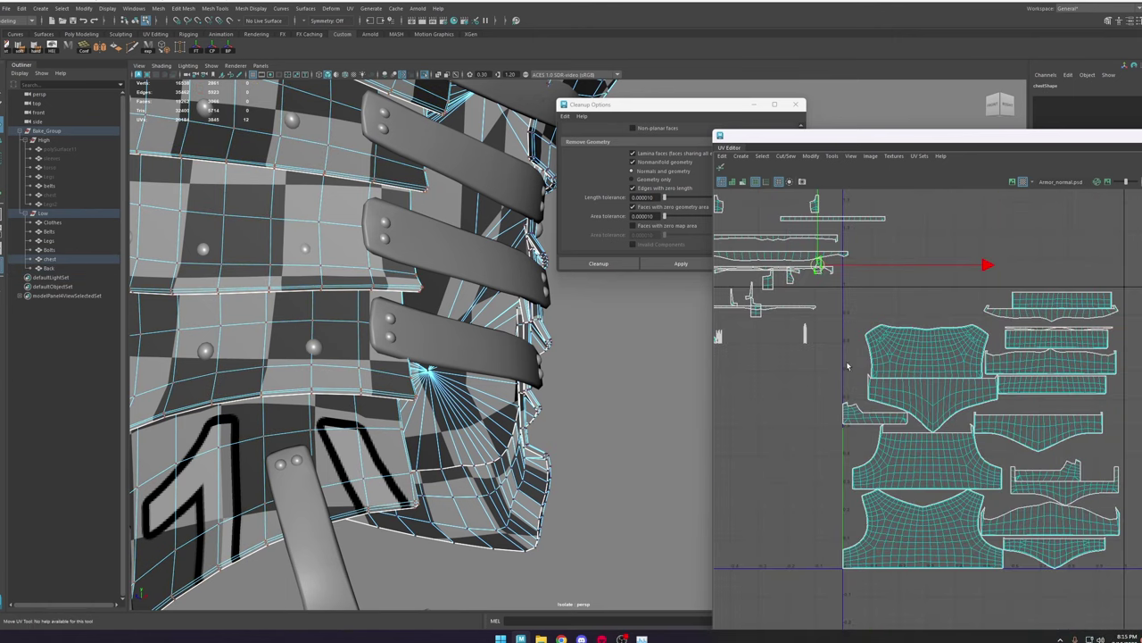
# Step: Move the small back shells over to the right cluster
pyautogui.click(855, 420)
pyautogui.moveTo(881, 416); pyautogui.dragTo(1062, 476)
pyautogui.click(1041, 474)
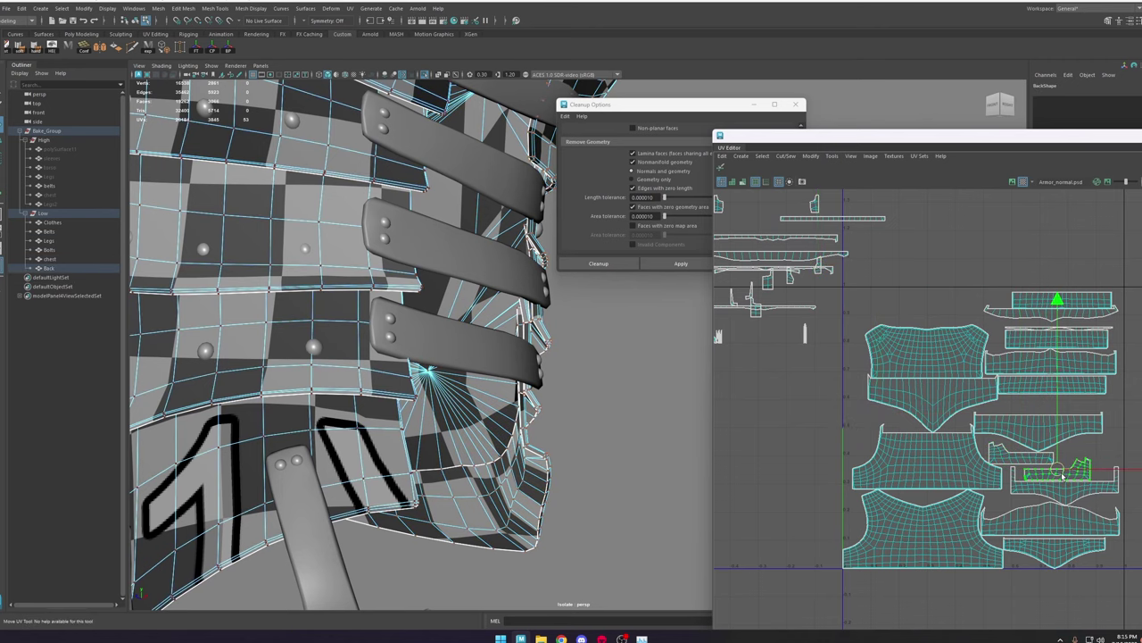
pyautogui.scroll(2, 1054, 485)
pyautogui.keyDown('alt'); pyautogui.moveTo(1024, 469); pyautogui.dragTo(981, 470, button='middle'); pyautogui.keyUp('alt')
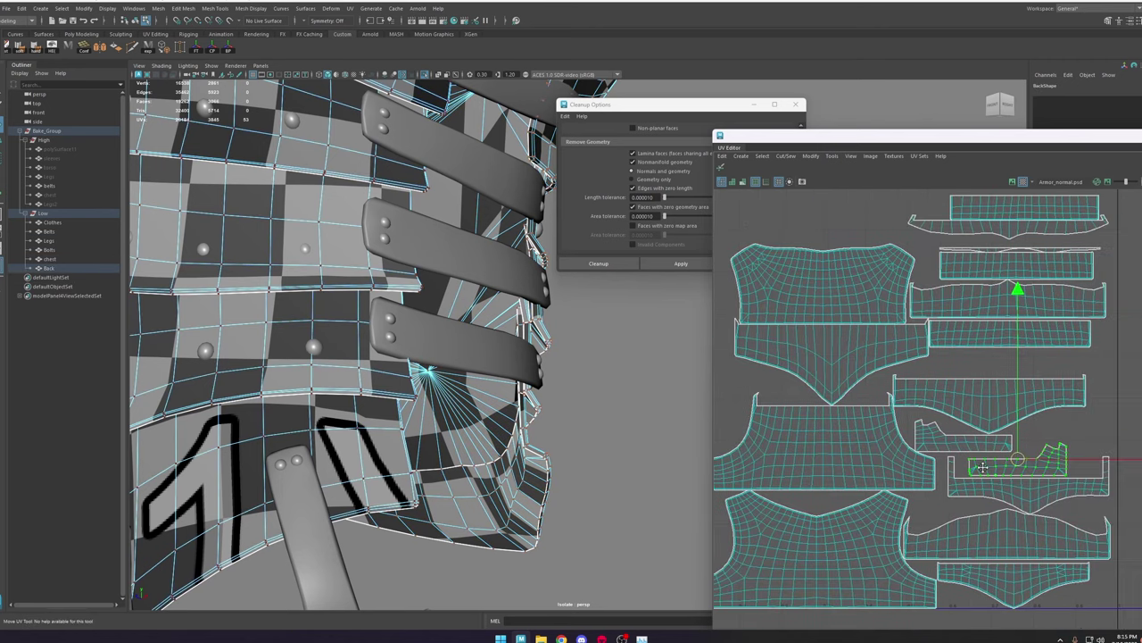
# Step: Pick an edge on the strip and frame the 3D view on it
pyautogui.moveTo(980, 468); pyautogui.dragTo(980, 443, button='right')
pyautogui.scroll(3, 982, 482)
pyautogui.click(922, 475)
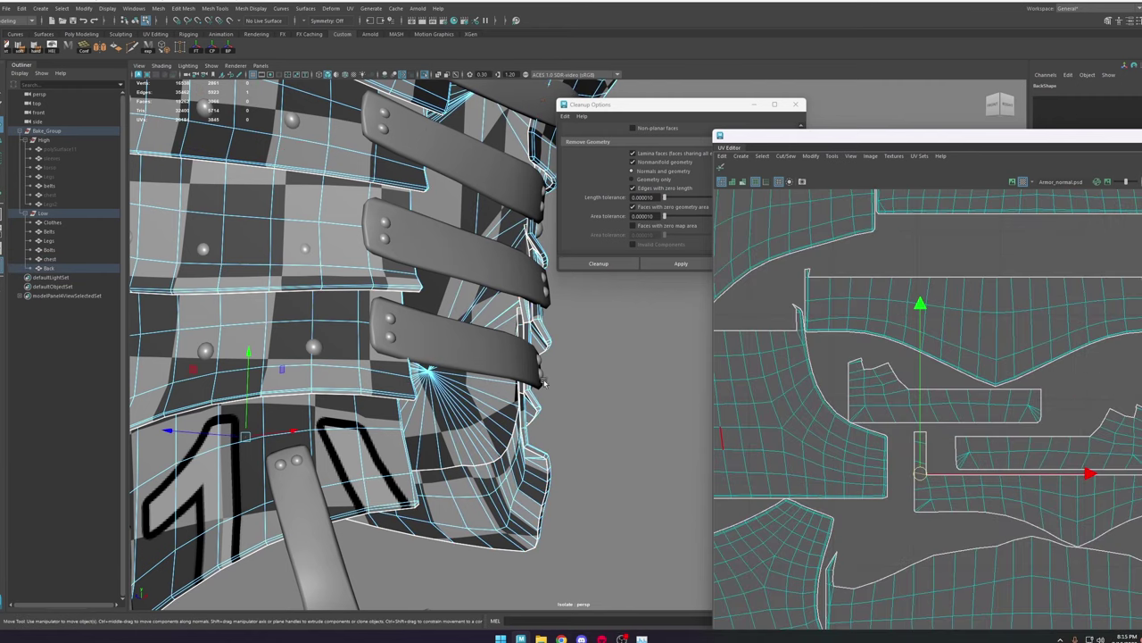
pyautogui.press('f')
pyautogui.scroll(-5, 536, 391)
pyautogui.keyDown('alt'); pyautogui.moveTo(486, 390); pyautogui.dragTo(585, 373); pyautogui.keyUp('alt')
pyautogui.scroll(-5, 531, 392)
pyautogui.scroll(-2, 1084, 448)
# Step: Split the strip off along its edge loop
pyautogui.keyDown('alt'); pyautogui.moveTo(1096, 452); pyautogui.dragTo(857, 423, button='middle'); pyautogui.keyUp('alt')
pyautogui.scroll(1, 964, 437)
pyautogui.scroll(1, 964, 437)
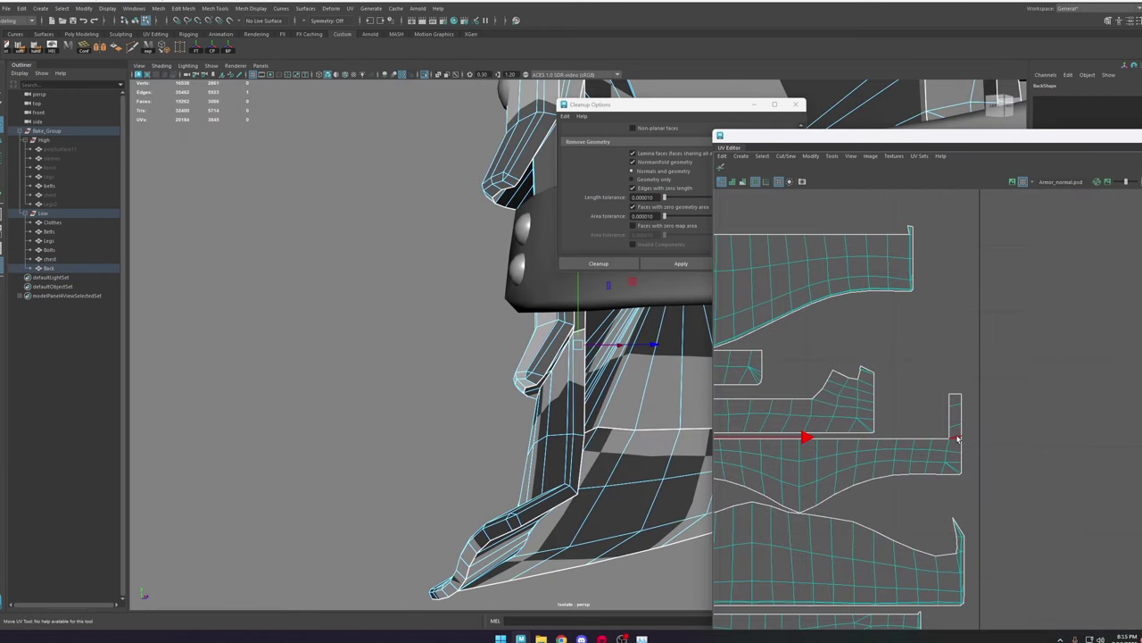
pyautogui.doubleClick(956, 438)
pyautogui.keyDown('shift'); pyautogui.moveTo(1006, 411); pyautogui.dragTo(972, 412, button='right'); pyautogui.keyUp('shift')
# Step: Move the matching pair of small shells up and left together
pyautogui.moveTo(943, 409); pyautogui.dragTo(958, 413, button='right')
pyautogui.doubleClick(957, 415)
pyautogui.scroll(-4, 956, 414)
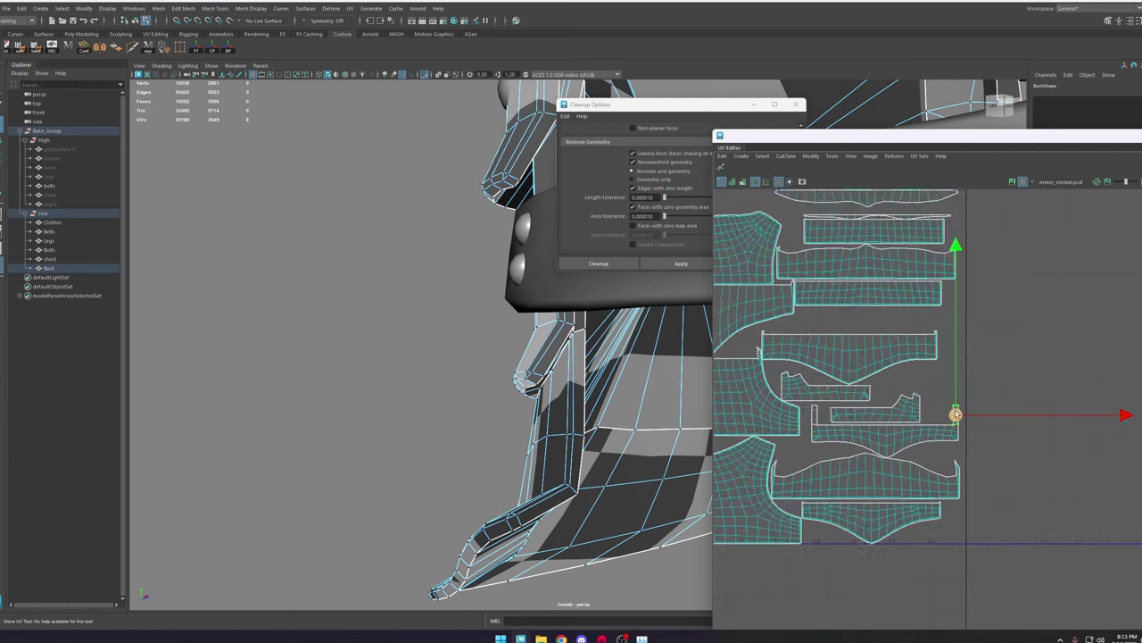
pyautogui.keyDown('alt'); pyautogui.moveTo(957, 414); pyautogui.dragTo(985, 417, button='middle'); pyautogui.keyUp('alt')
pyautogui.keyDown('shift'); pyautogui.doubleClick(863, 415); pyautogui.keyUp('shift')
pyautogui.scroll(-3, 867, 415)
pyautogui.moveTo(879, 413); pyautogui.dragTo(854, 387)
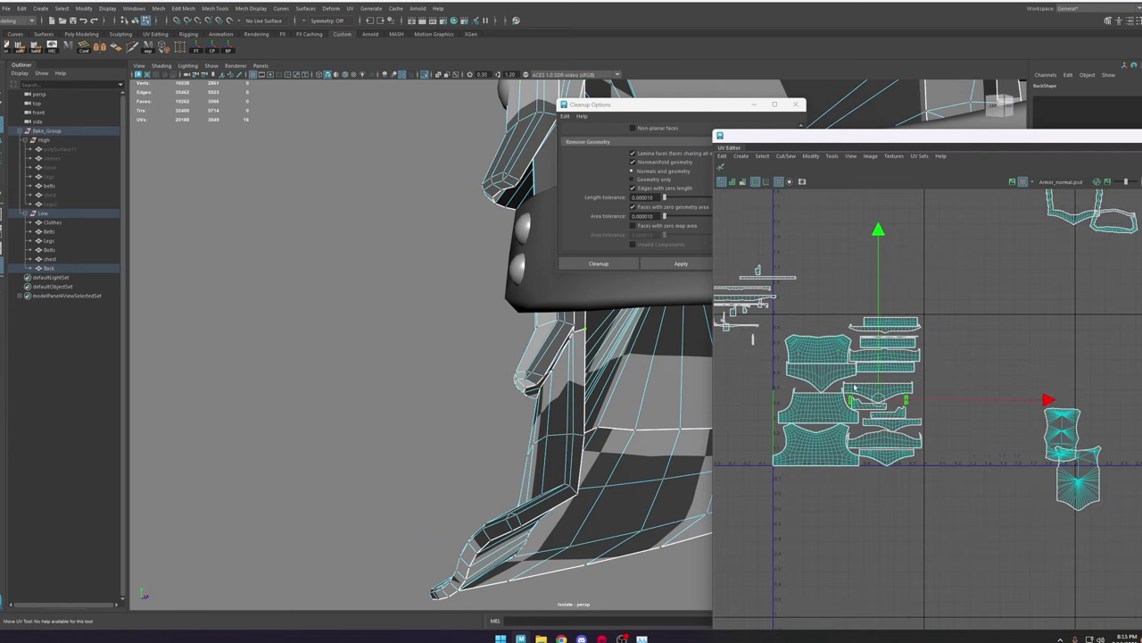
pyautogui.scroll(4, 807, 354)
# Step: Stack the V-shaped chest shell under the large top shell and move the lower shell right
pyautogui.doubleClick(809, 355)
pyautogui.moveTo(830, 344); pyautogui.dragTo(812, 312)
pyautogui.doubleClick(828, 389)
pyautogui.moveTo(841, 393); pyautogui.dragTo(815, 360)
pyautogui.doubleClick(838, 450)
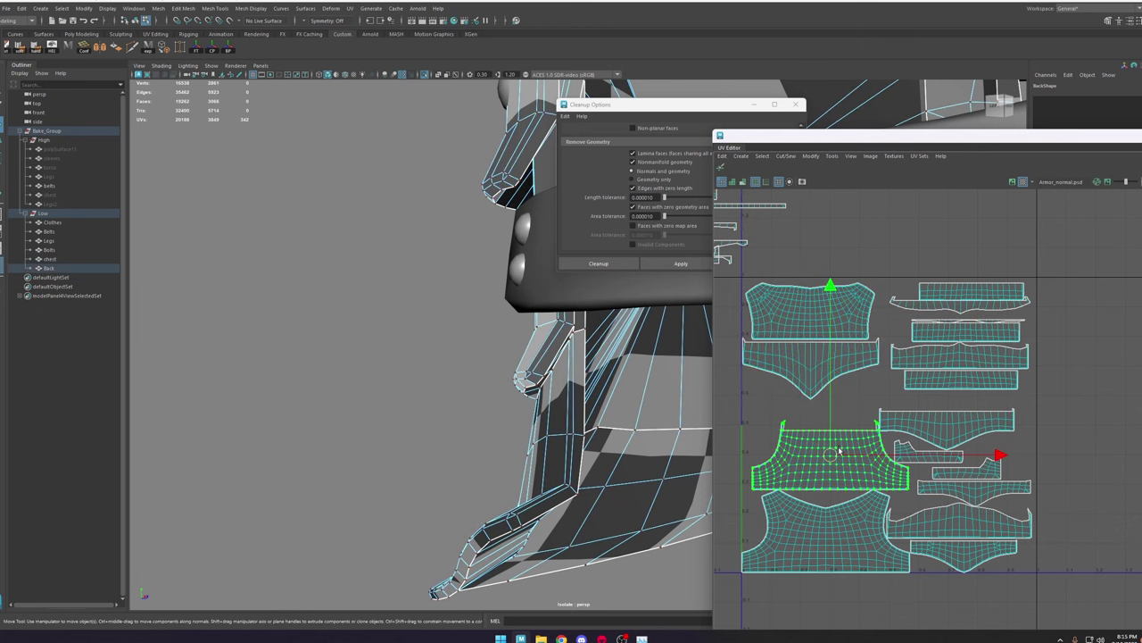
pyautogui.moveTo(841, 453); pyautogui.dragTo(1116, 403)
# Step: Move the wide chest shell below the layout with a small back shell beside it
pyautogui.click(968, 516)
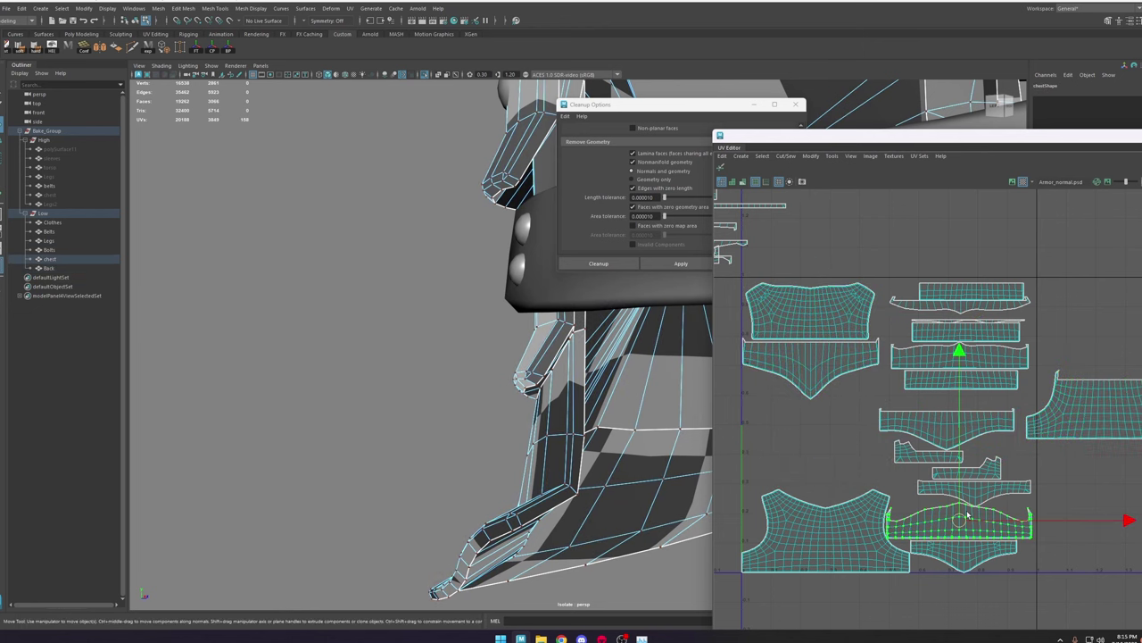
pyautogui.scroll(-3, 963, 444)
pyautogui.moveTo(949, 474); pyautogui.dragTo(908, 533)
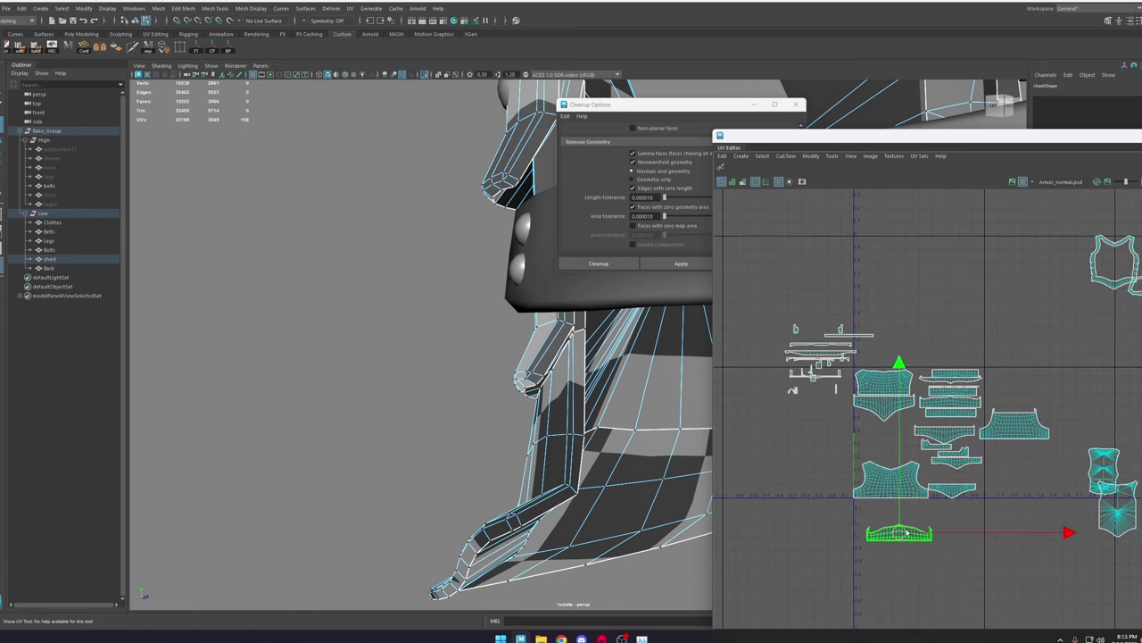
pyautogui.click(973, 459)
pyautogui.moveTo(961, 452); pyautogui.dragTo(906, 527)
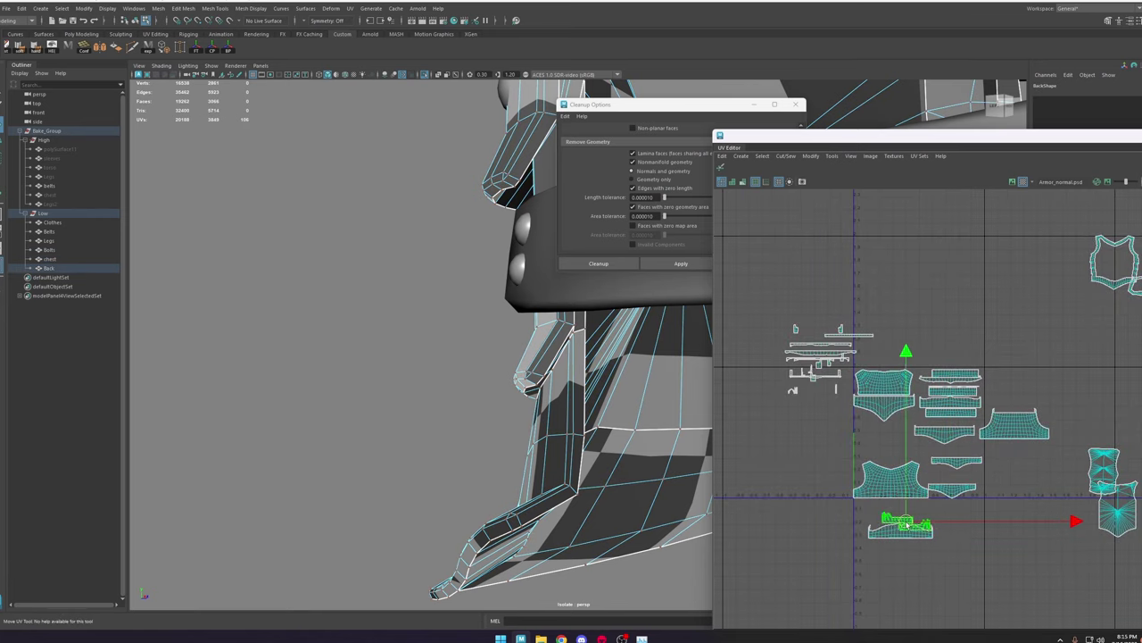
# Step: Line up two strip shells side by side in the lower row
pyautogui.click(950, 433)
pyautogui.moveTo(946, 436); pyautogui.dragTo(993, 528)
pyautogui.click(956, 415)
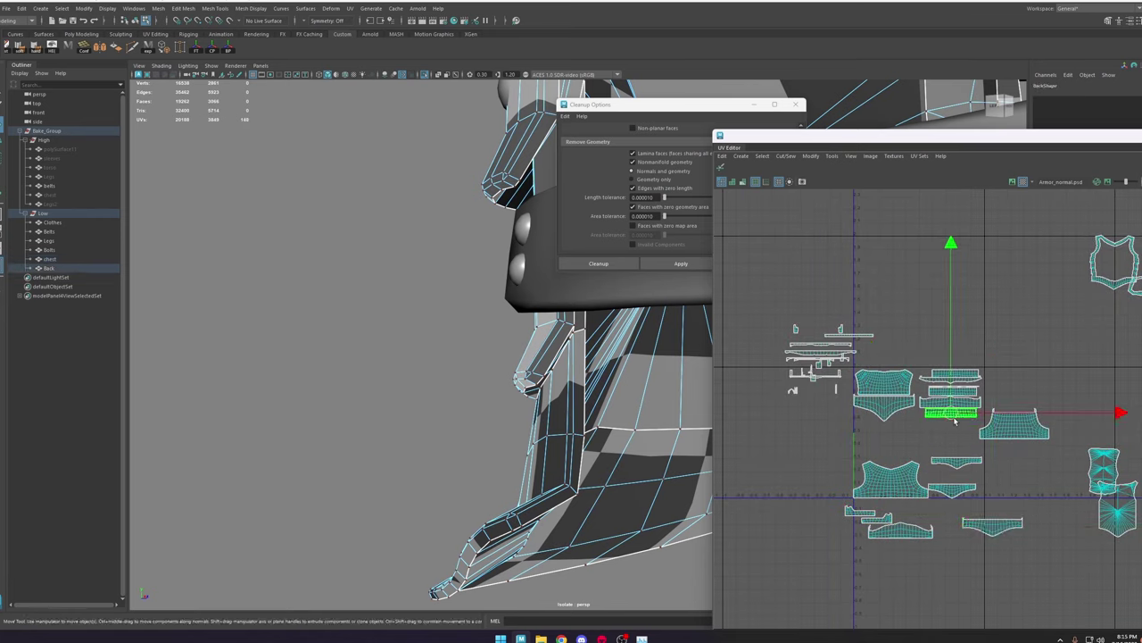
pyautogui.moveTo(953, 417); pyautogui.dragTo(1001, 511)
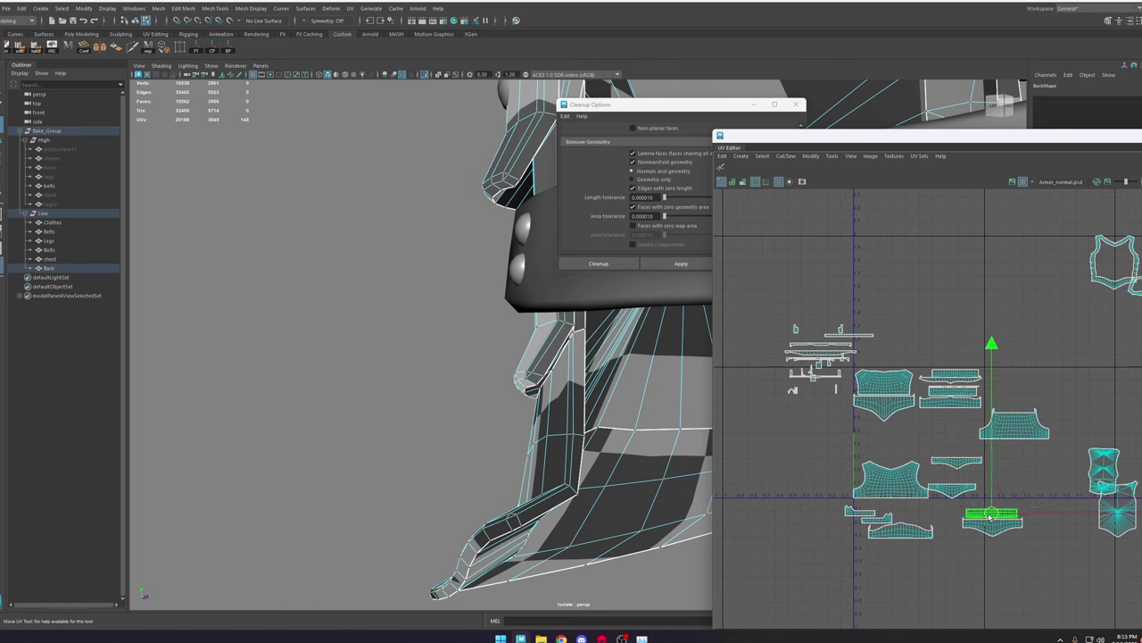
pyautogui.scroll(5, 989, 517)
pyautogui.moveTo(1013, 519); pyautogui.dragTo(1002, 524)
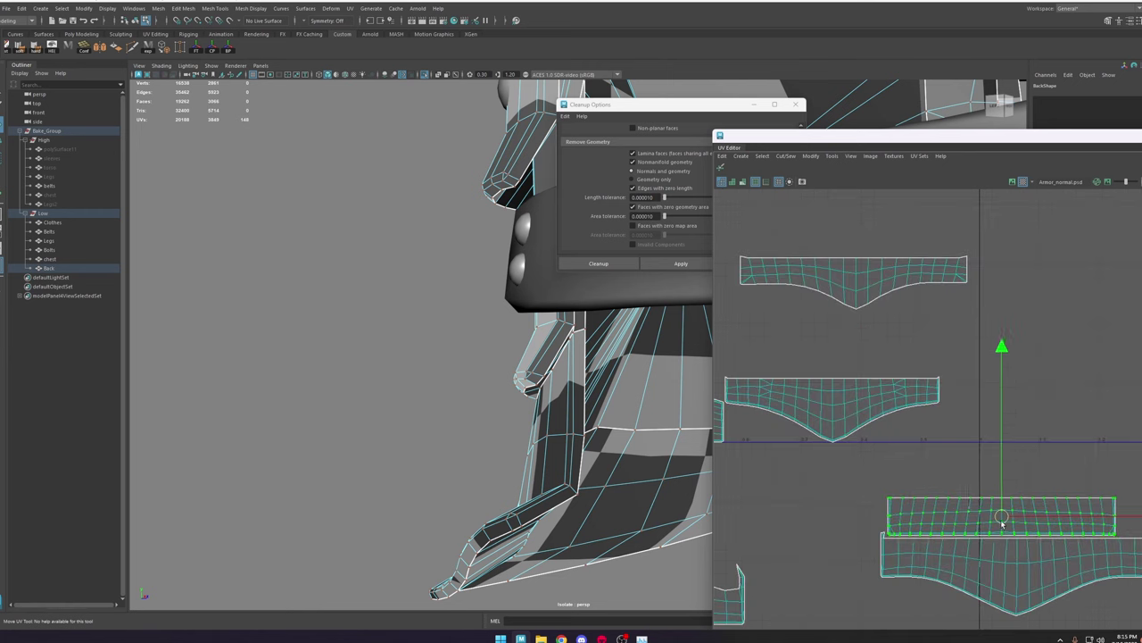
pyautogui.click(918, 472)
pyautogui.scroll(-5, 918, 458)
# Step: Place the narrow strip above the lower group and shift neighbouring shells left
pyautogui.click(894, 419)
pyautogui.moveTo(898, 417); pyautogui.dragTo(969, 442)
pyautogui.click(959, 386)
pyautogui.moveTo(959, 386); pyautogui.dragTo(914, 410)
pyautogui.moveTo(899, 315); pyautogui.dragTo(944, 441)
pyautogui.scroll(5, 935, 468)
pyautogui.scroll(-3, 937, 438)
pyautogui.click(863, 432)
pyautogui.moveTo(863, 432); pyautogui.dragTo(848, 433)
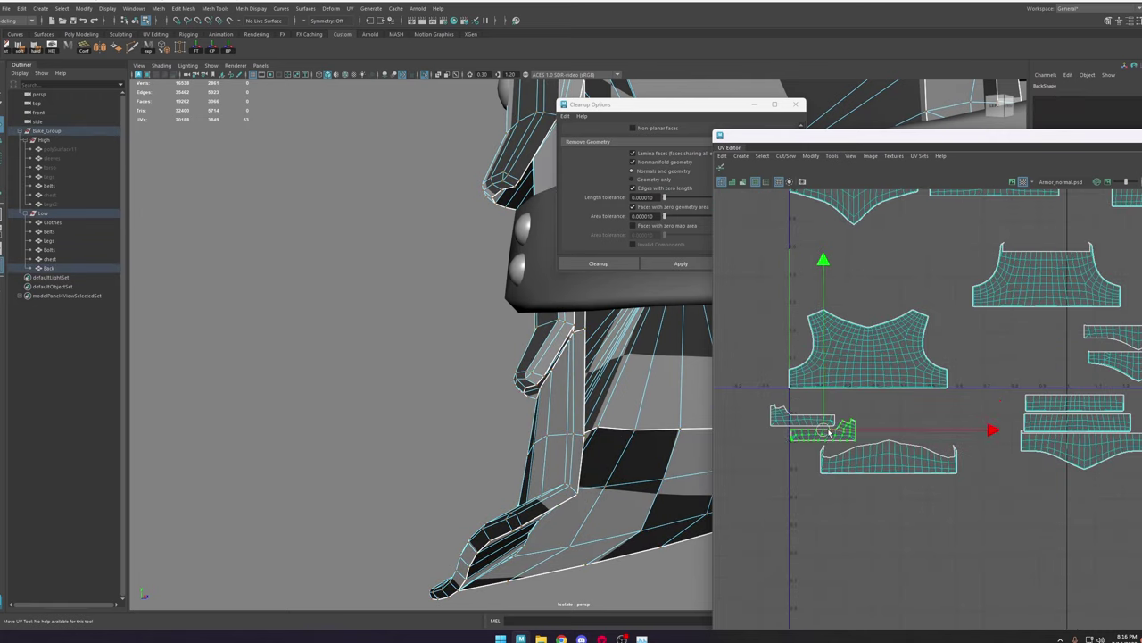
pyautogui.scroll(-4, 875, 448)
# Step: Rearrange the chest shells, slotting the strip shells beneath the upper shell
pyautogui.click(982, 352)
pyautogui.moveTo(982, 352); pyautogui.dragTo(930, 459)
pyautogui.moveTo(866, 308); pyautogui.dragTo(868, 357)
pyautogui.keyDown('alt'); pyautogui.moveTo(884, 357); pyautogui.dragTo(853, 367, button='middle'); pyautogui.keyUp('alt')
pyautogui.moveTo(920, 314); pyautogui.dragTo(1042, 502)
pyautogui.click(973, 458)
pyautogui.keyDown('shift'); pyautogui.click(959, 446); pyautogui.keyUp('shift')
pyautogui.keyDown('shift'); pyautogui.click(942, 426); pyautogui.keyUp('shift')
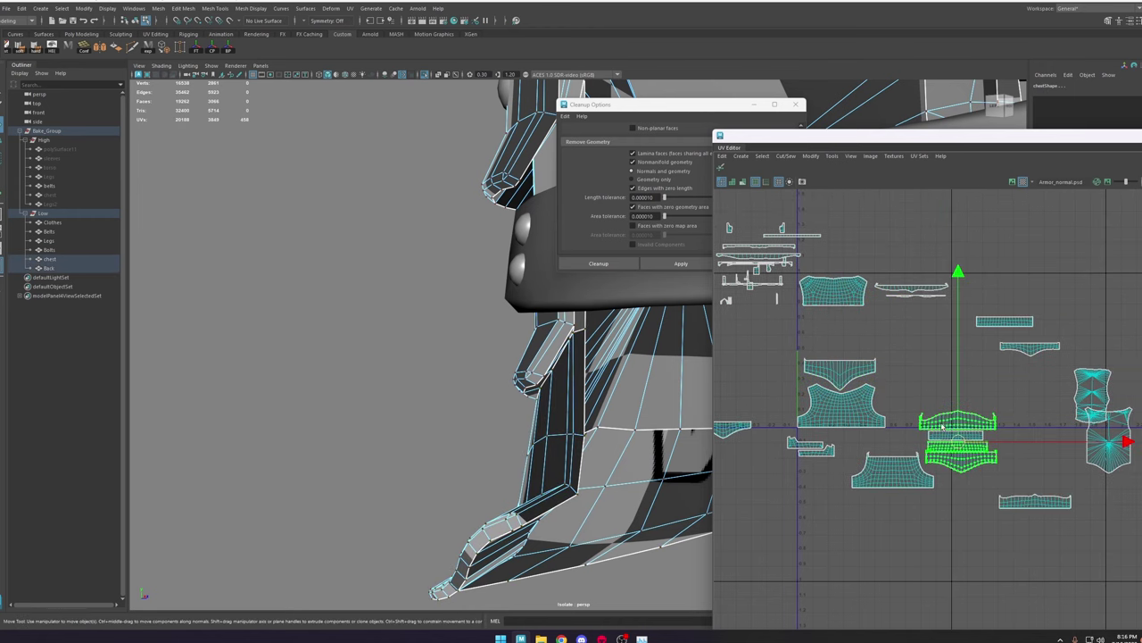
pyautogui.click(832, 297)
pyautogui.moveTo(833, 298); pyautogui.dragTo(838, 348)
pyautogui.scroll(4, 839, 344)
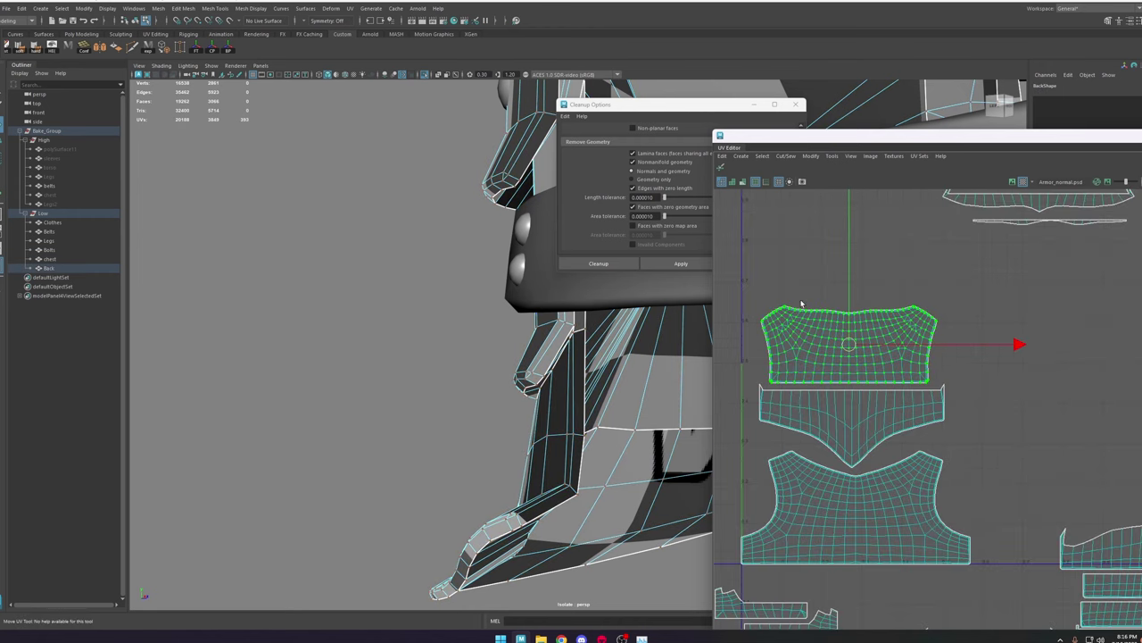
pyautogui.scroll(-3, 982, 332)
# Step: Move the lower-right strip shells up above the torso shells
pyautogui.click(1023, 362)
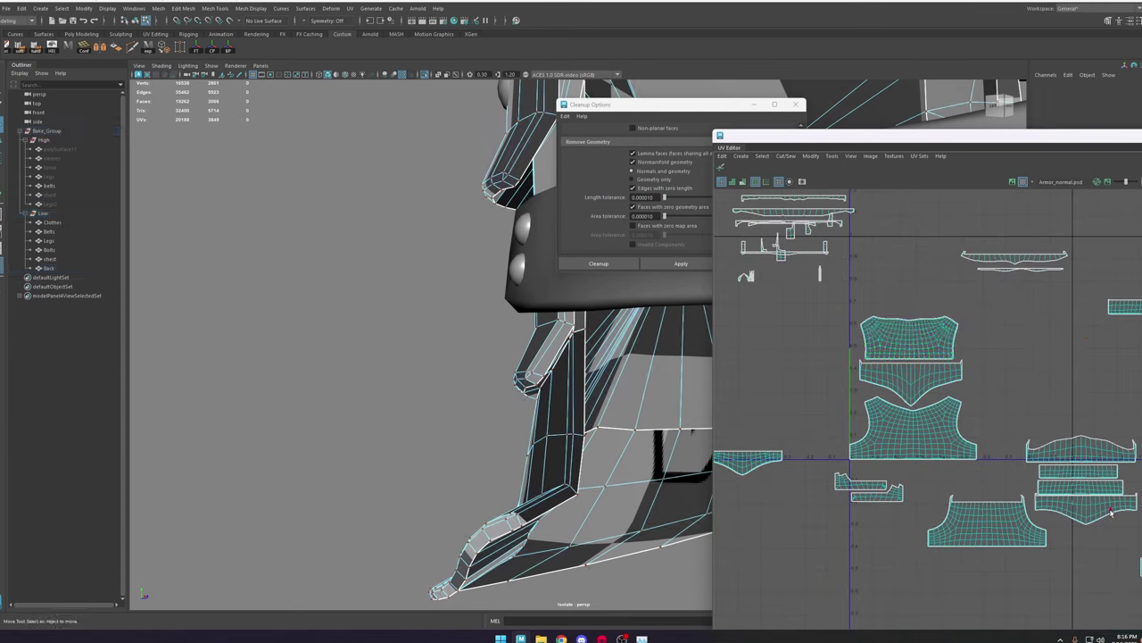
pyautogui.keyDown('alt'); pyautogui.moveTo(1112, 511); pyautogui.dragTo(1095, 510, button='middle'); pyautogui.keyUp('alt')
pyautogui.click(1090, 511)
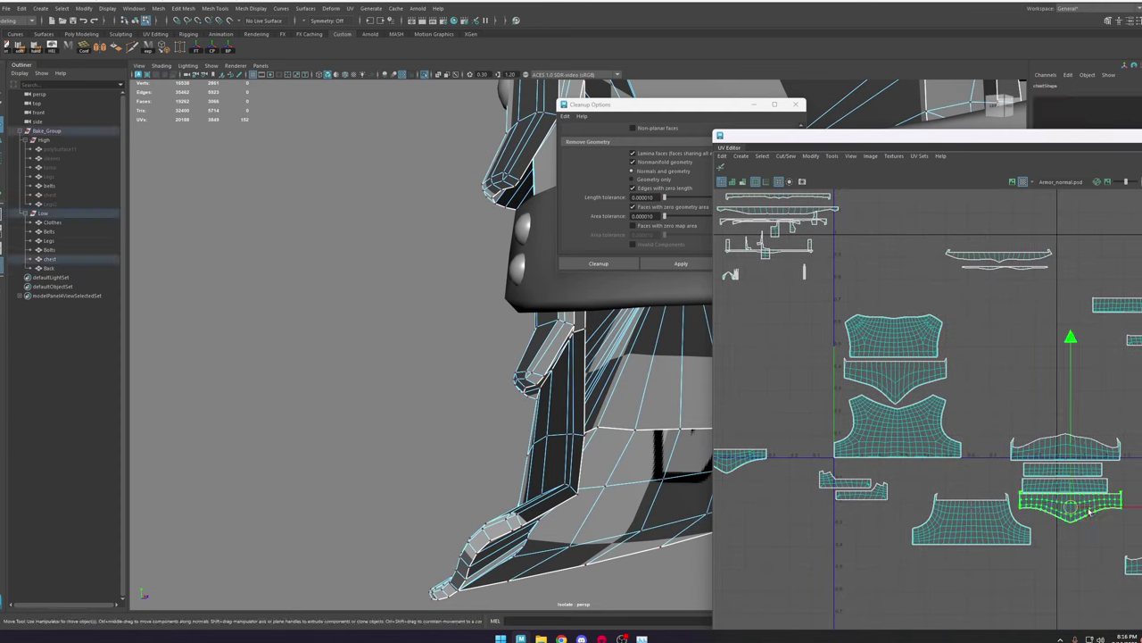
pyautogui.keyDown('shift'); pyautogui.click(1048, 452); pyautogui.keyUp('shift')
pyautogui.moveTo(1060, 479); pyautogui.dragTo(1000, 390)
pyautogui.click(897, 246)
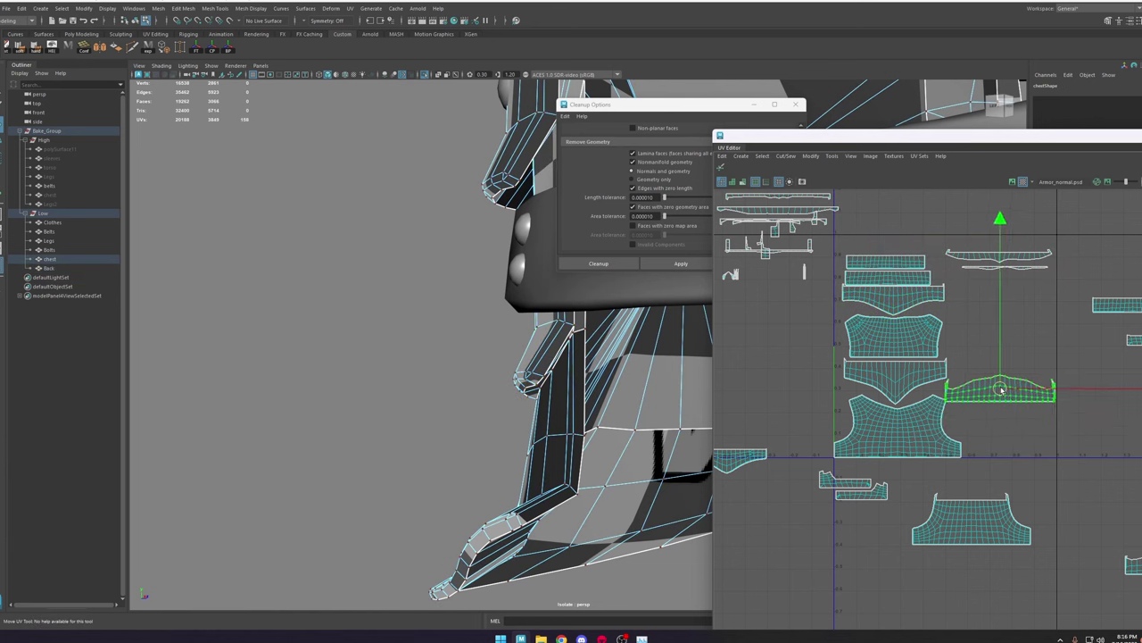
pyautogui.click(1017, 507)
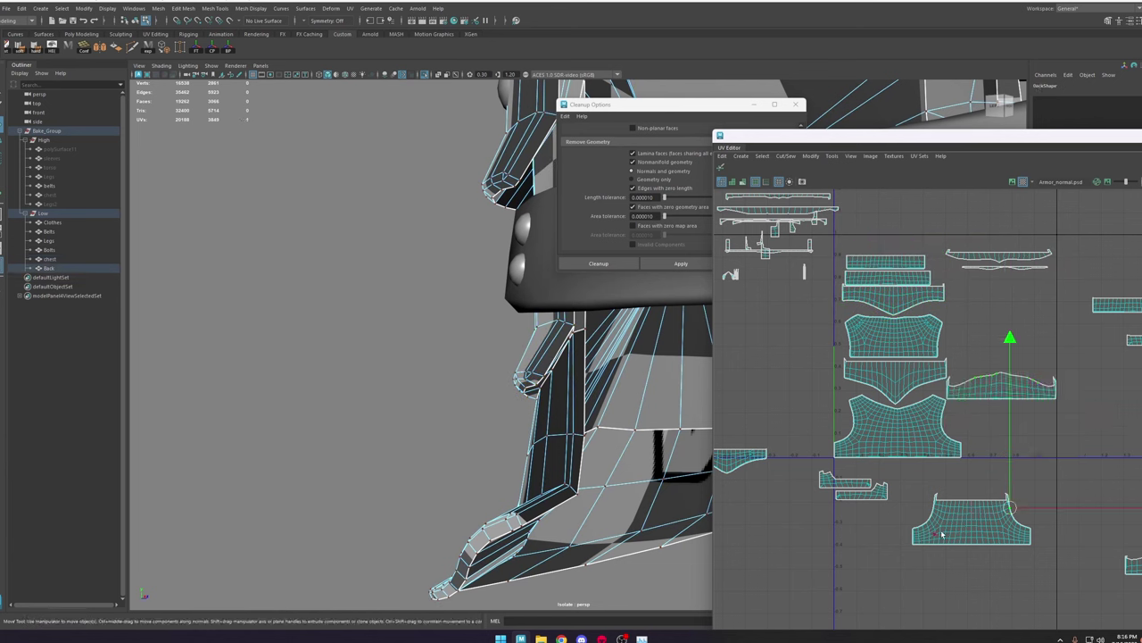
pyautogui.moveTo(946, 536); pyautogui.dragTo(974, 344)
# Step: Rotate the belt strip shell 90° and reposition the shells around it
pyautogui.click(910, 347)
pyautogui.click(996, 330)
pyautogui.scroll(-3, 1008, 308)
pyautogui.moveTo(1112, 325); pyautogui.dragTo(1025, 422)
pyautogui.moveTo(839, 395); pyautogui.dragTo(964, 425)
pyautogui.press('e')
pyautogui.scroll(2, 1053, 254)
pyautogui.click(899, 316)
pyautogui.press('w')
pyautogui.moveTo(897, 313); pyautogui.dragTo(882, 225)
# Step: Move the sliver shells up alongside the three stacked belt strip shells
pyautogui.click(929, 333)
pyautogui.moveTo(1004, 346); pyautogui.dragTo(802, 298)
pyautogui.scroll(4, 803, 299)
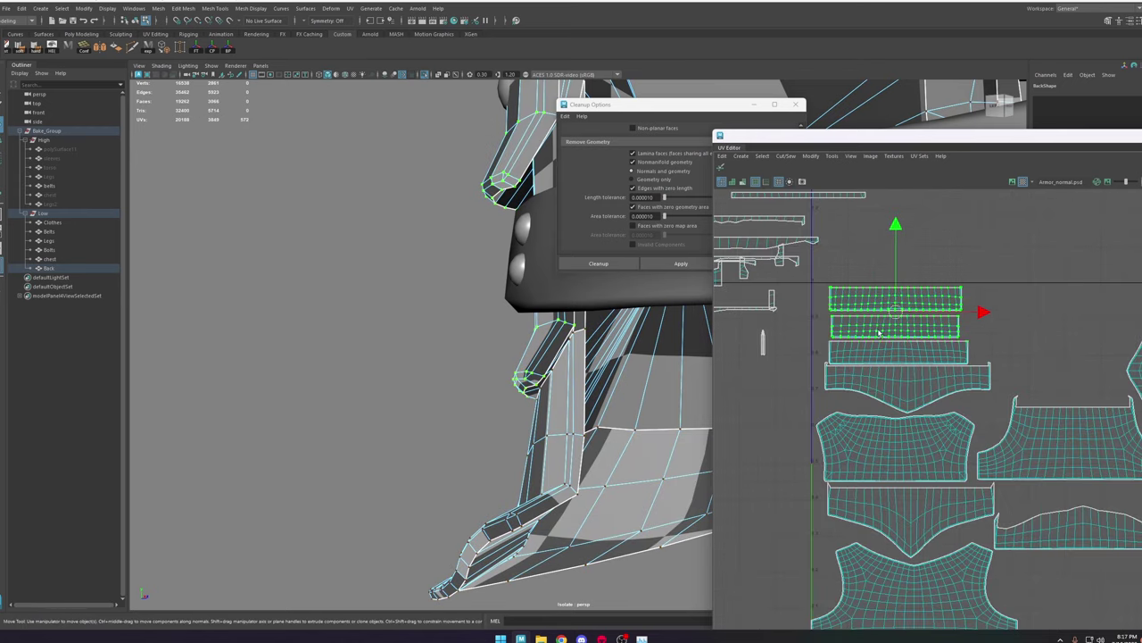
pyautogui.click(880, 301)
pyautogui.click(882, 327)
pyautogui.click(888, 354)
pyautogui.scroll(3, 890, 372)
pyautogui.scroll(-4, 1009, 313)
pyautogui.click(883, 318)
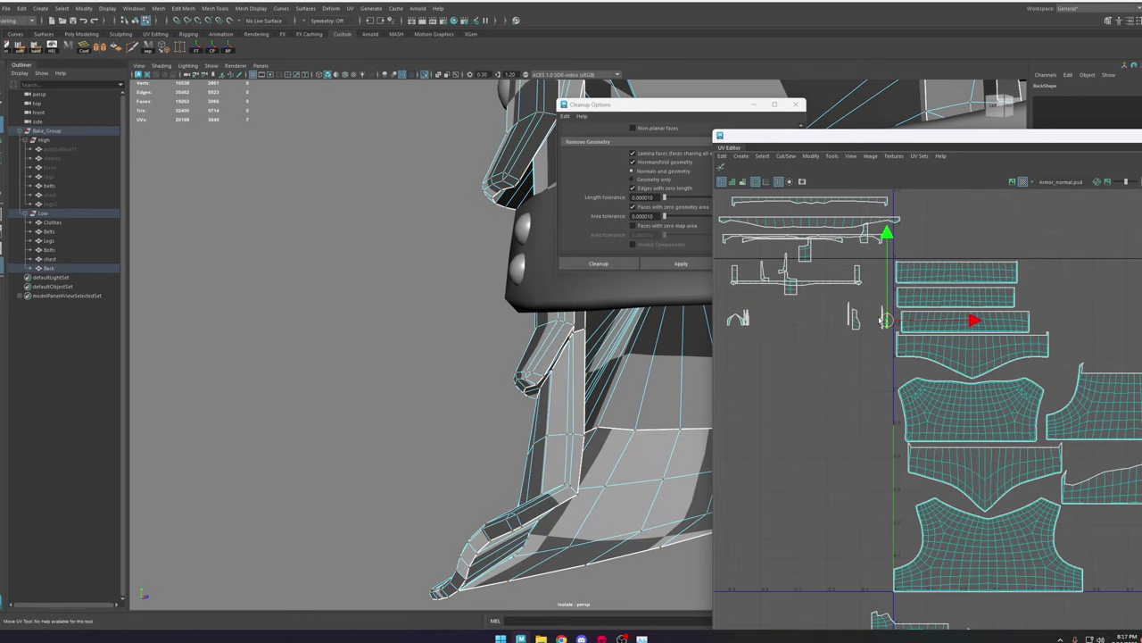
pyautogui.scroll(6, 883, 319)
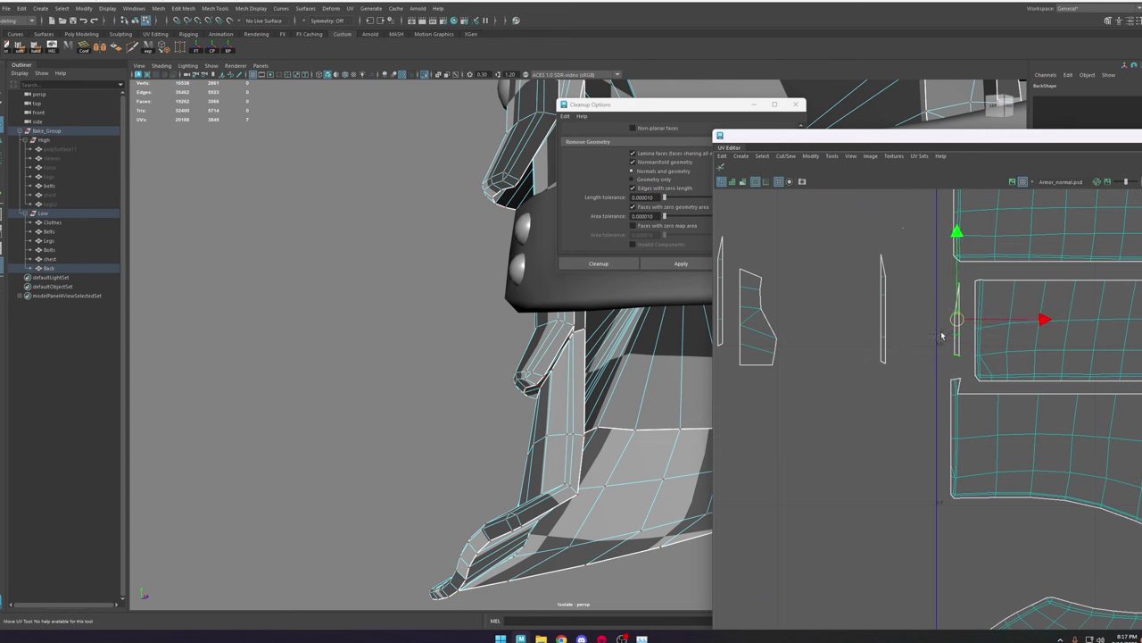
# Step: Move a shell down beside the stacked strips
pyautogui.click(975, 276)
pyautogui.scroll(-10, 985, 377)
pyautogui.keyDown('alt'); pyautogui.moveTo(1040, 371); pyautogui.dragTo(965, 357, button='middle'); pyautogui.keyUp('alt')
pyautogui.scroll(3, 965, 359)
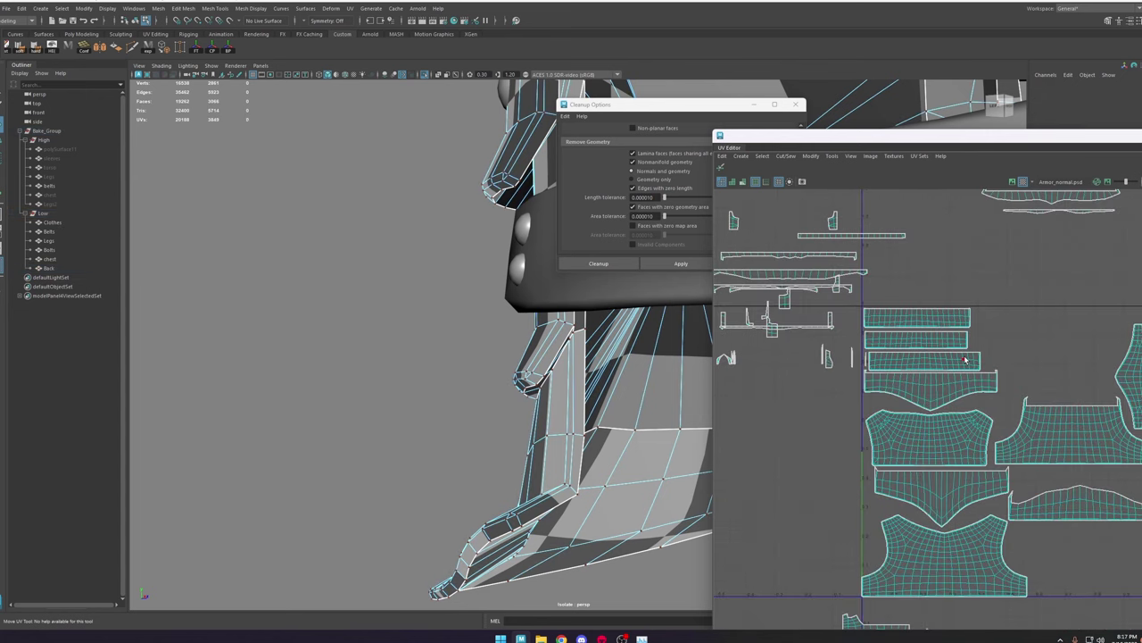
pyautogui.moveTo(833, 223); pyautogui.dragTo(995, 364)
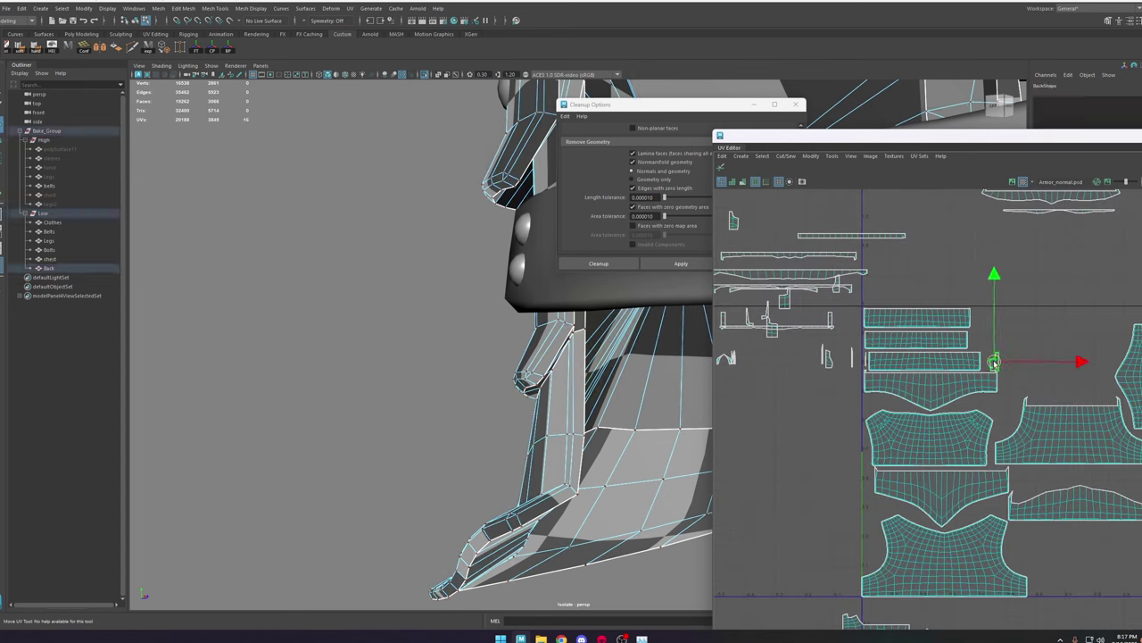
# Step: Place the small end-piece shell inside the tile beside the right-hand strips
pyautogui.scroll(3, 989, 364)
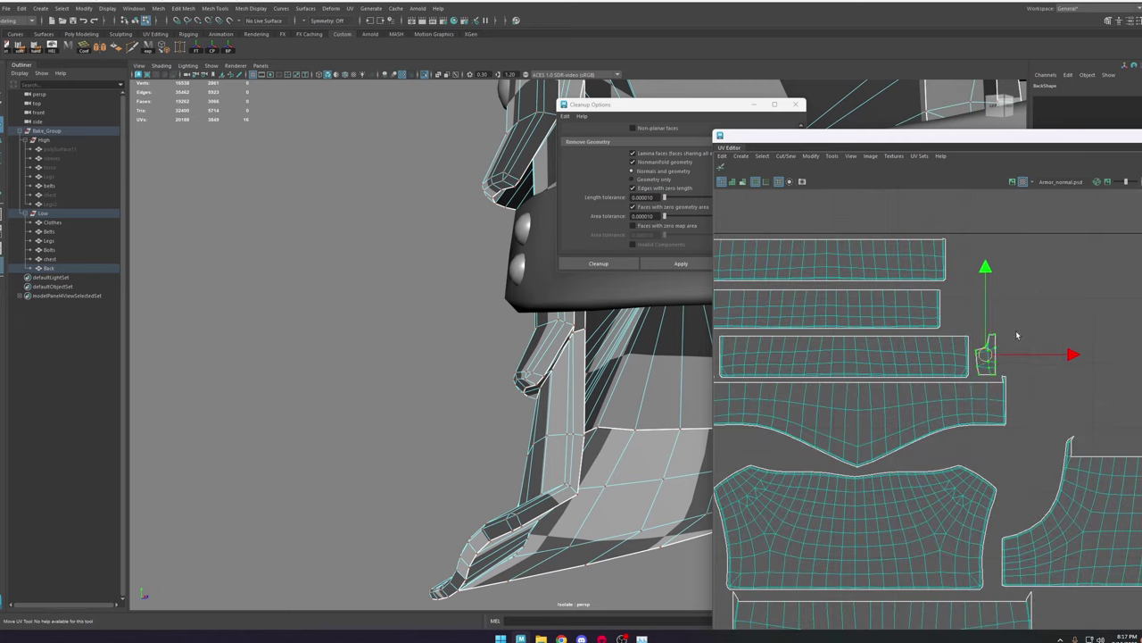
pyautogui.click(1018, 336)
pyautogui.scroll(-5, 989, 365)
pyautogui.doubleClick(784, 254)
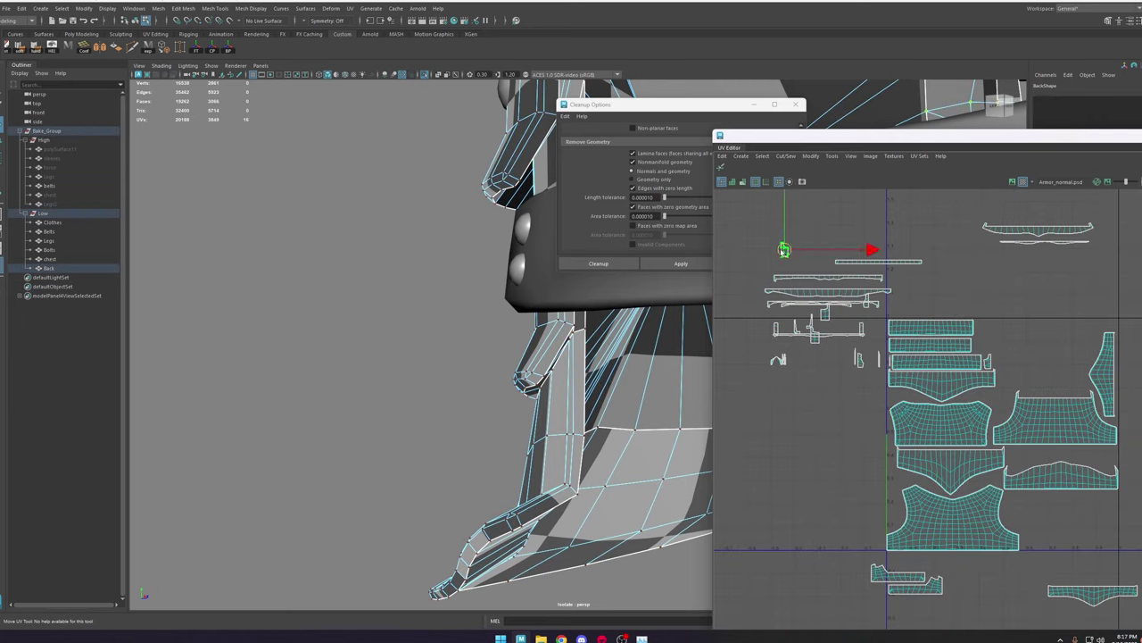
pyautogui.moveTo(783, 253); pyautogui.dragTo(978, 344)
pyautogui.scroll(4, 984, 345)
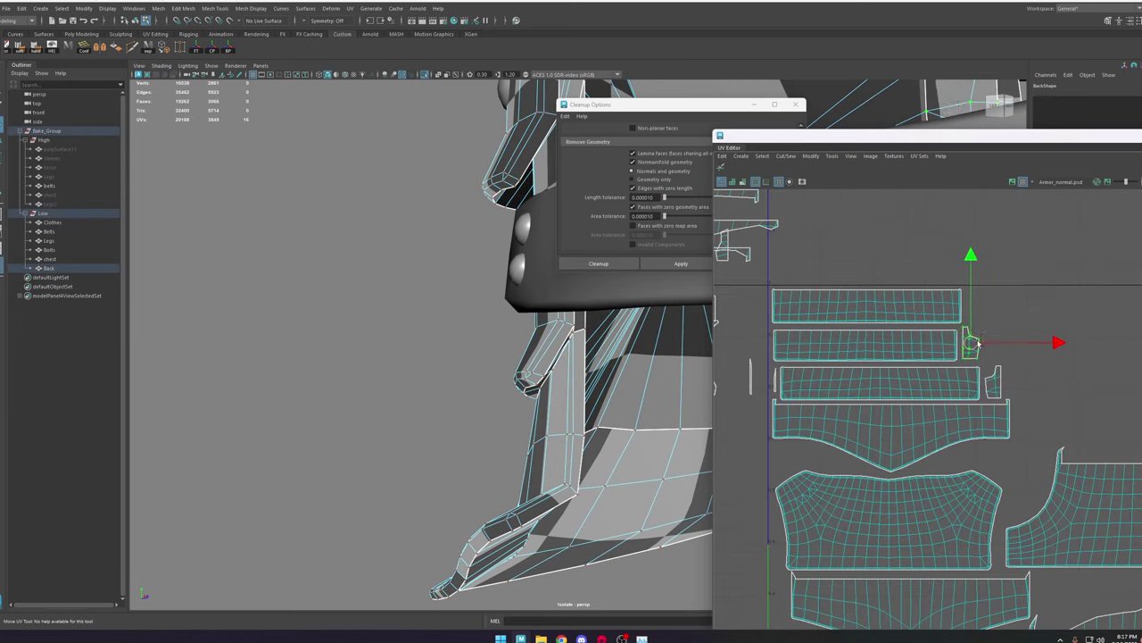
# Step: Screenshot the UV layout, marking the upper shells with a red box
pyautogui.click(1047, 311)
pyautogui.press('Print')
pyautogui.moveTo(768, 276); pyautogui.dragTo(1133, 554)
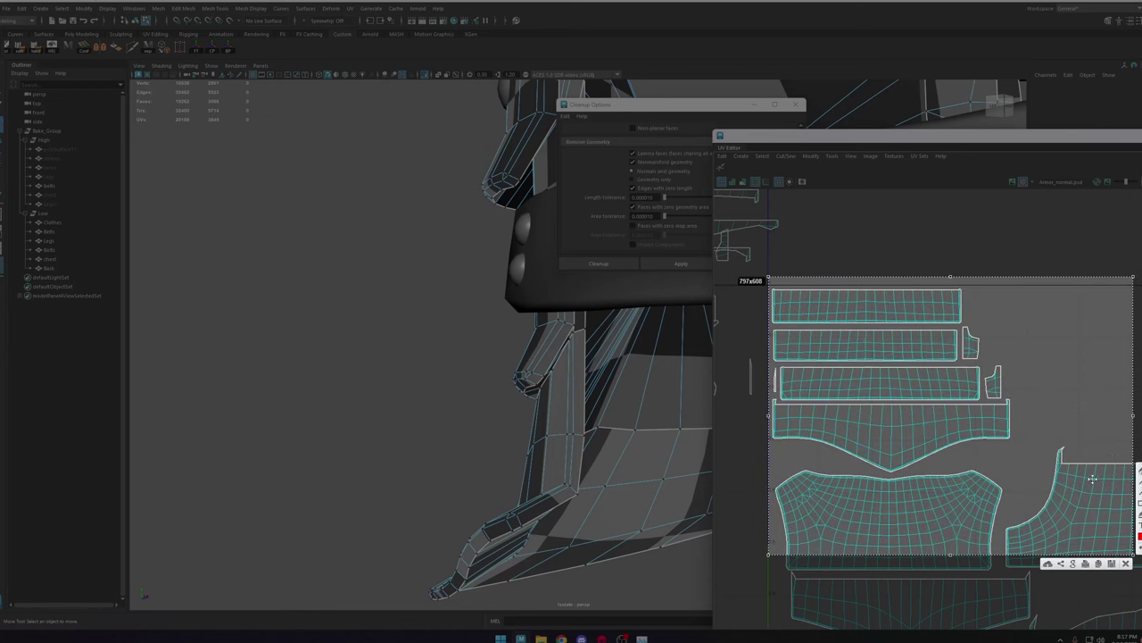
pyautogui.moveTo(772, 287)
pyautogui.mouseDown()
pyautogui.moveTo(1035, 469)
pyautogui.moveTo(1015, 472)
pyautogui.mouseUp()
pyautogui.click(1127, 563)
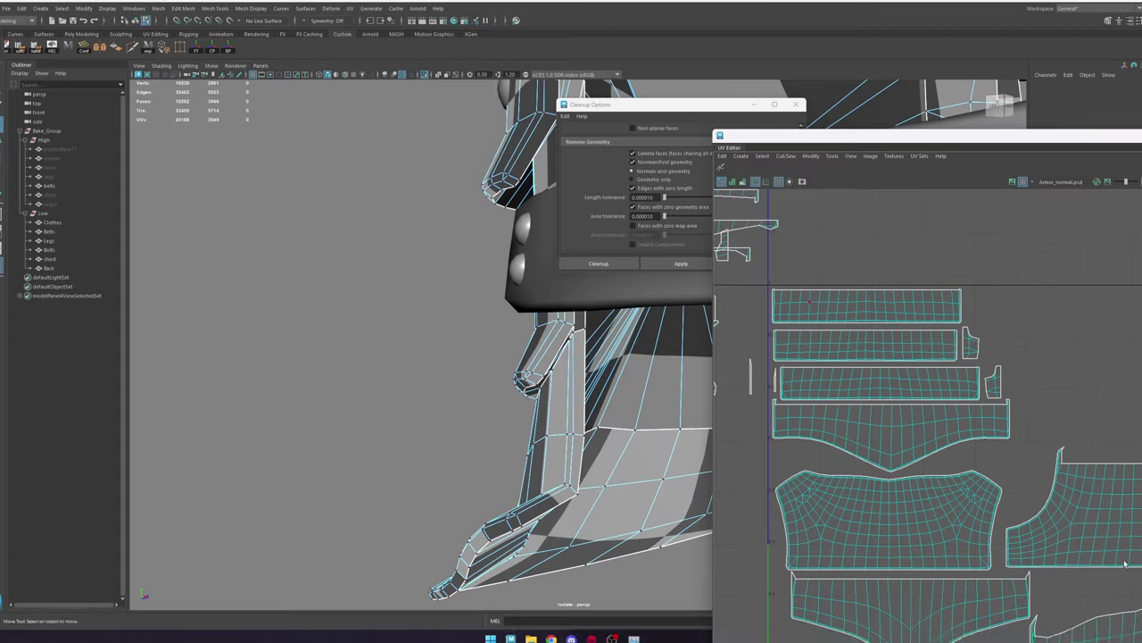
# Step: Move a small UV shell beside the strip shells
pyautogui.scroll(-5, 1008, 467)
pyautogui.click(838, 383)
pyautogui.moveTo(839, 382); pyautogui.dragTo(1007, 405)
pyautogui.scroll(5, 995, 415)
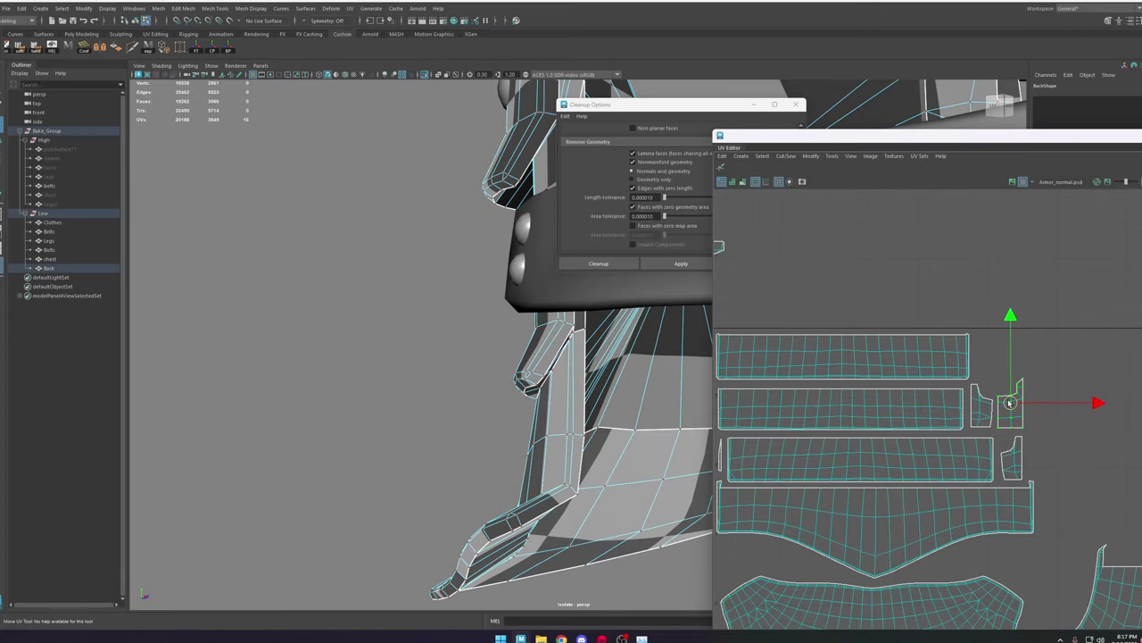
pyautogui.click(1042, 431)
# Step: Move two more small chest shells beside the strip shells
pyautogui.scroll(-5, 1002, 428)
pyautogui.click(808, 355)
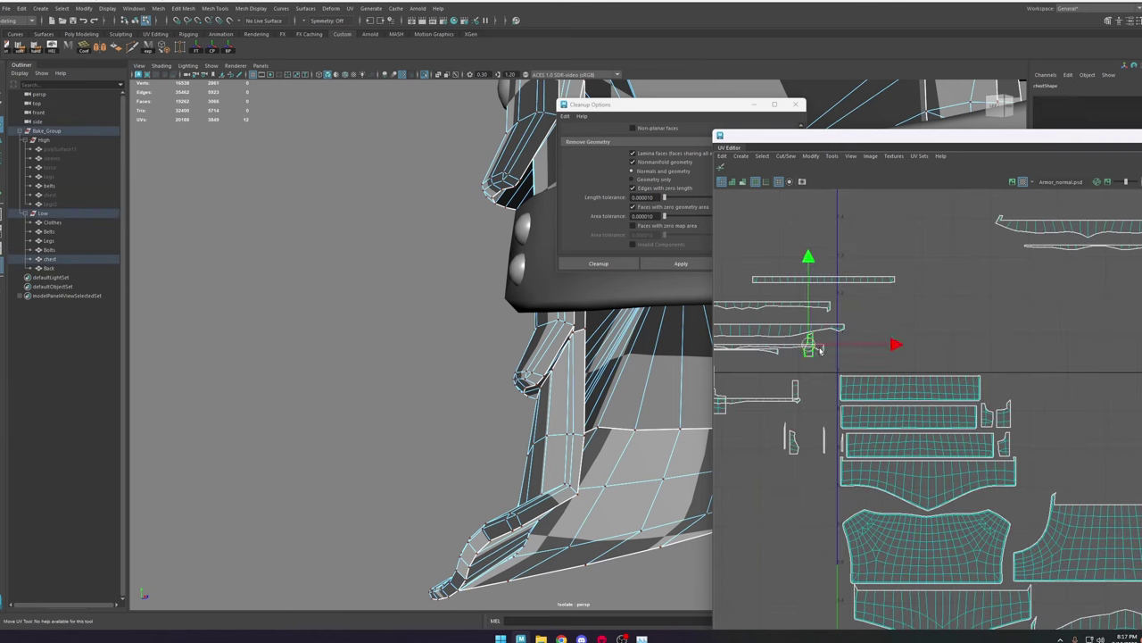
pyautogui.moveTo(809, 344); pyautogui.dragTo(990, 397)
pyautogui.click(794, 442)
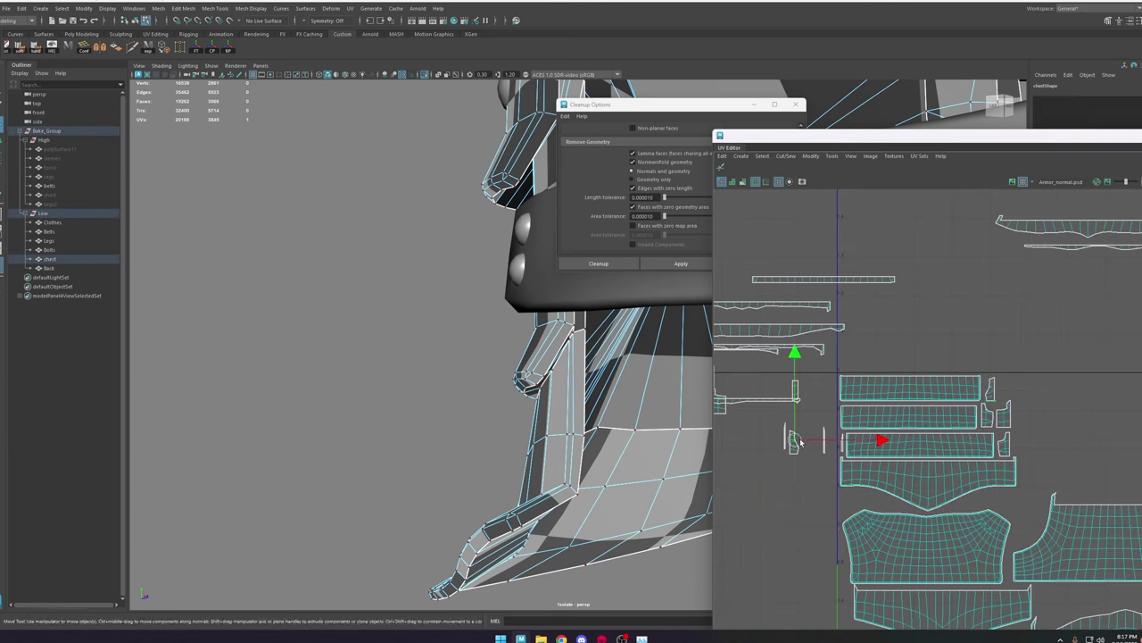
pyautogui.moveTo(796, 443); pyautogui.dragTo(965, 380)
pyautogui.scroll(5, 1003, 390)
pyautogui.scroll(2, 1005, 389)
pyautogui.click(971, 390)
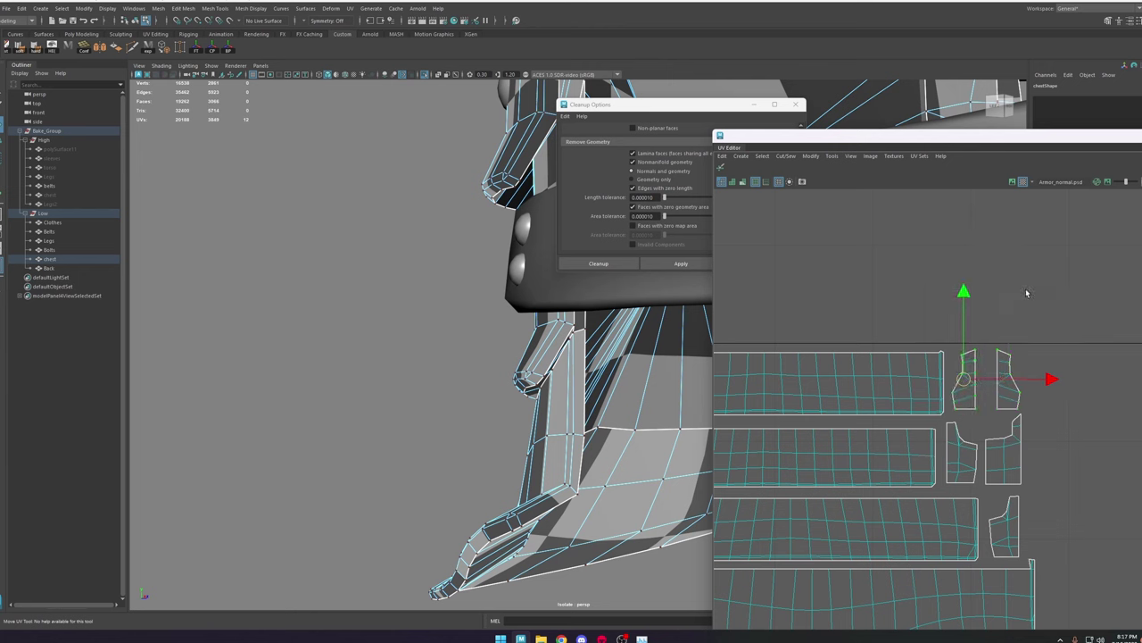
# Step: Fit two small shells into the layout gap, rotating and nudging one into place
pyautogui.click(1028, 294)
pyautogui.scroll(-5, 985, 349)
pyautogui.click(799, 363)
pyautogui.moveTo(800, 364); pyautogui.dragTo(946, 437)
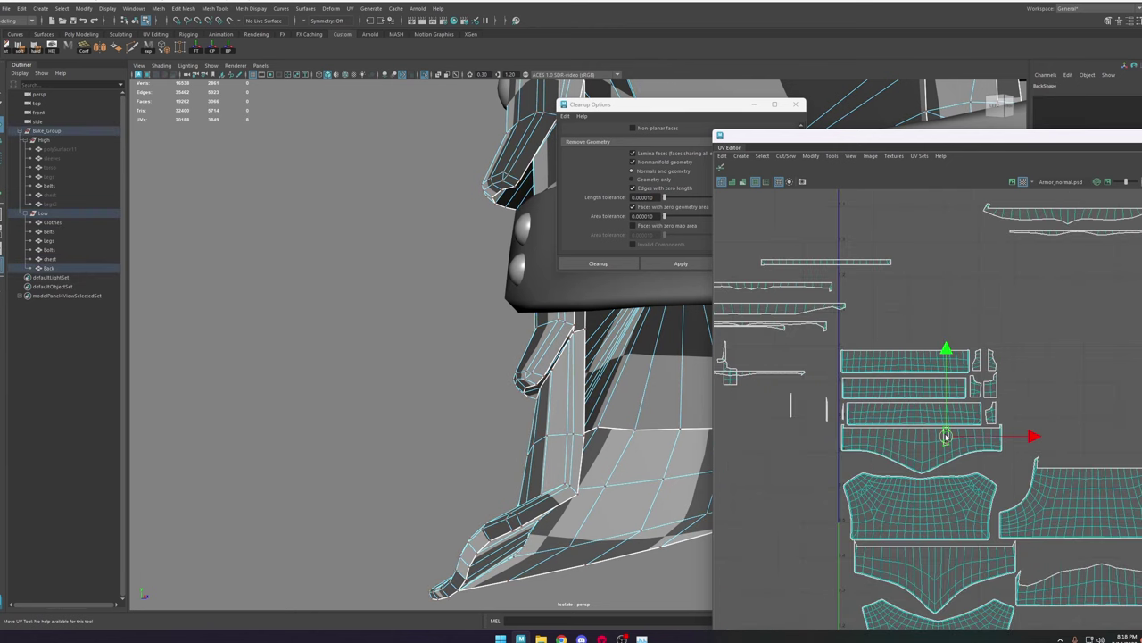
pyautogui.click(731, 378)
pyautogui.moveTo(731, 376); pyautogui.dragTo(988, 467)
pyautogui.press('e')
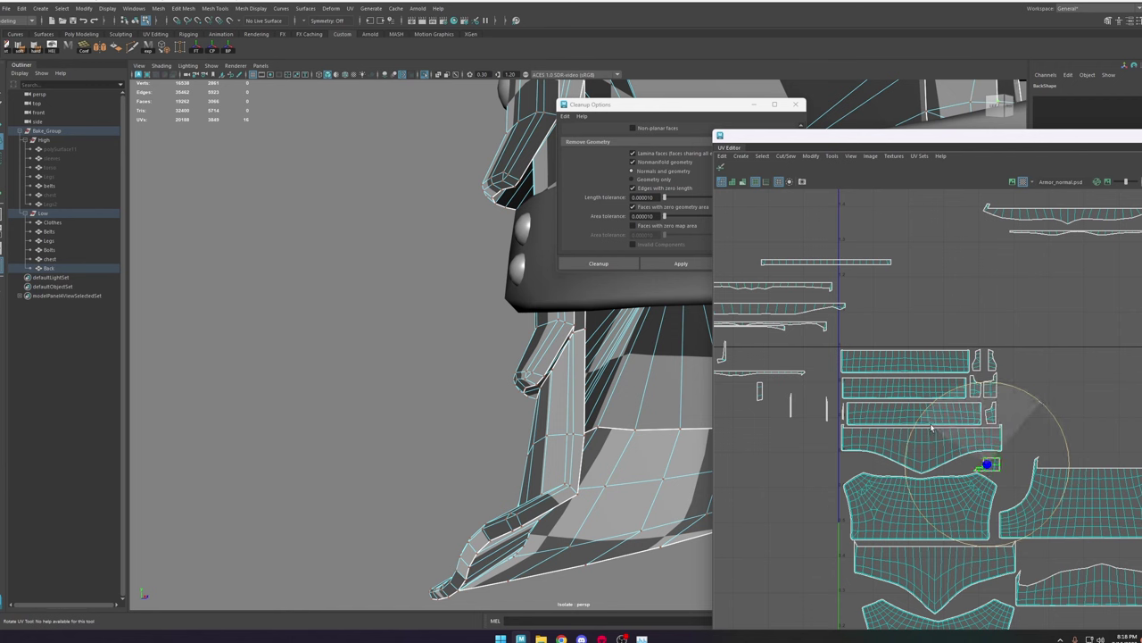
pyautogui.scroll(4, 980, 471)
pyautogui.press('w')
pyautogui.moveTo(1002, 445); pyautogui.dragTo(1001, 439)
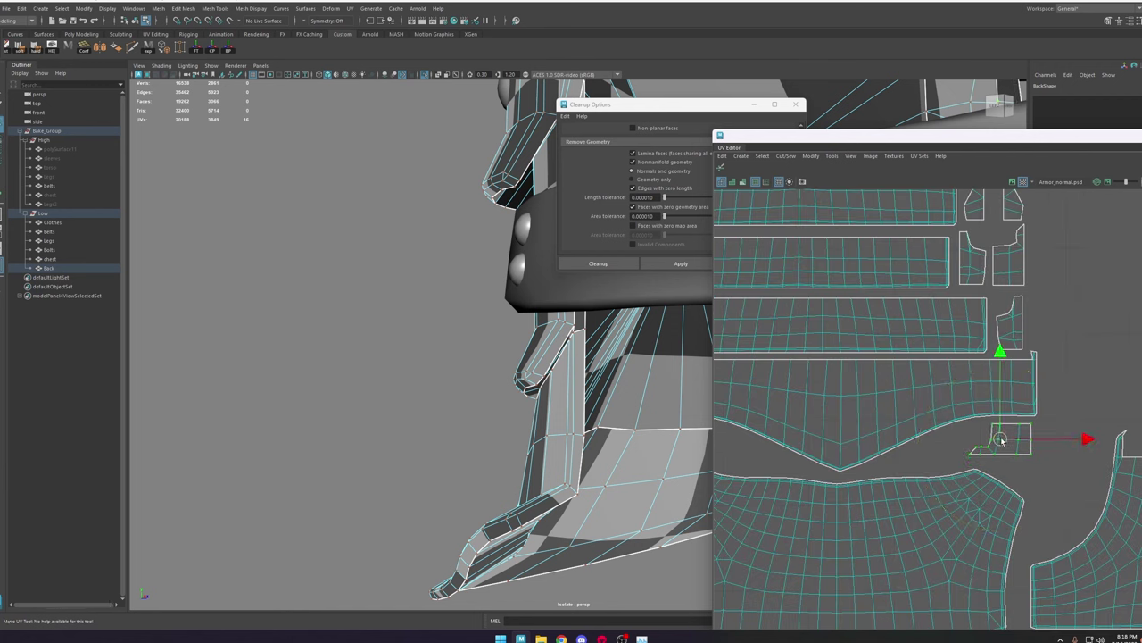
pyautogui.click(1089, 471)
# Step: Place a small shell next to the long strip shells
pyautogui.scroll(-5, 1038, 460)
pyautogui.keyDown('alt'); pyautogui.moveTo(768, 409); pyautogui.dragTo(834, 405, button='middle'); pyautogui.keyUp('alt')
pyautogui.click(792, 351)
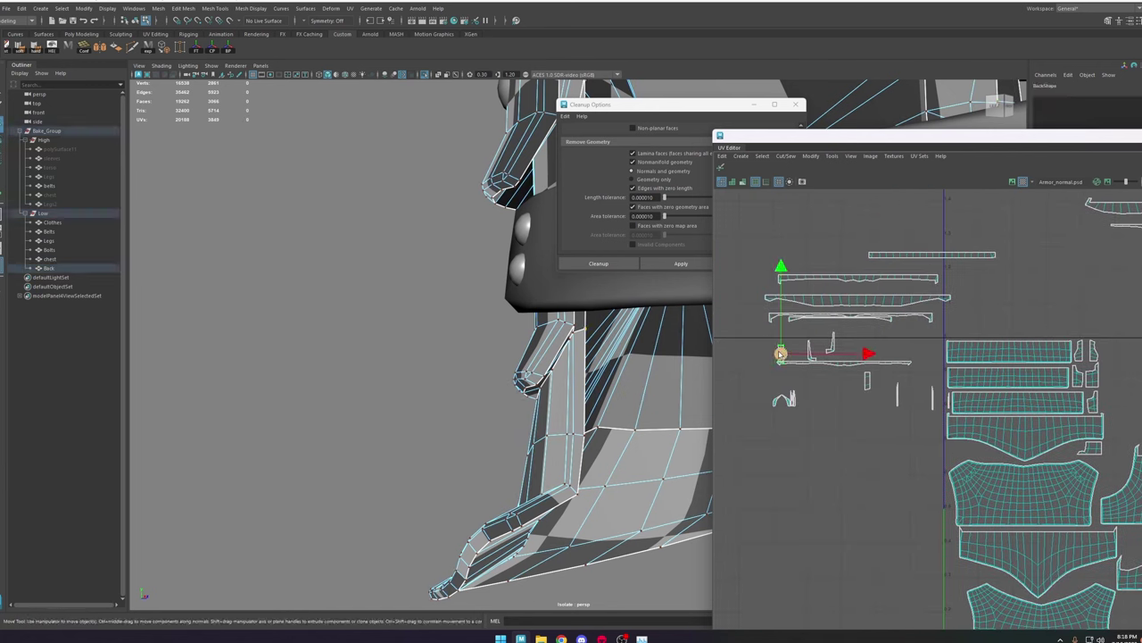
pyautogui.moveTo(781, 353); pyautogui.dragTo(1096, 393)
pyautogui.click(789, 402)
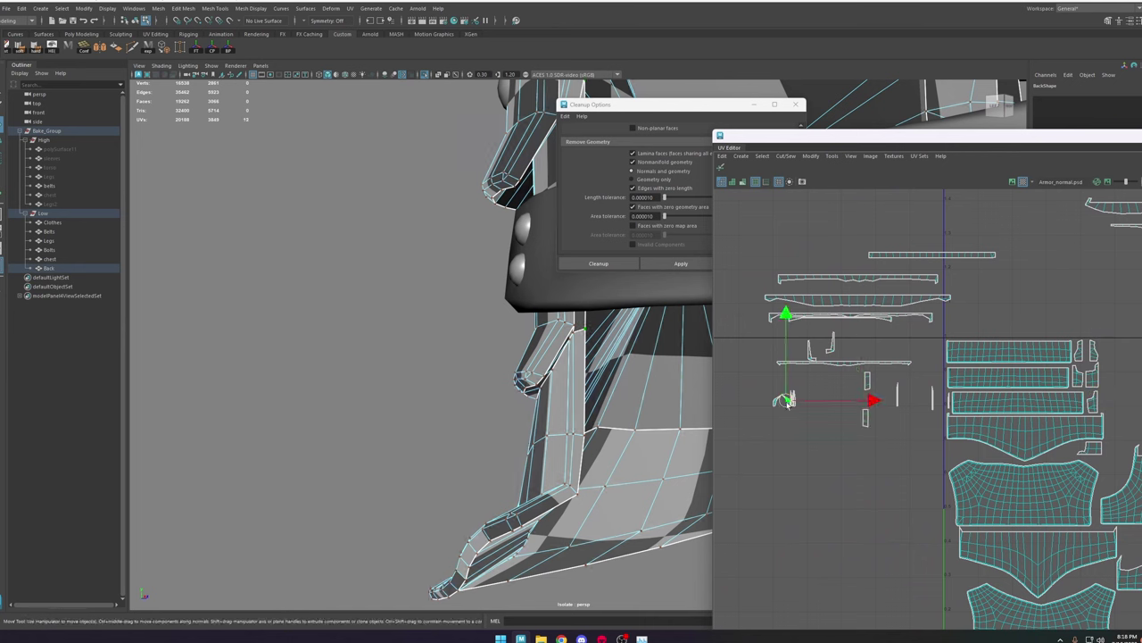
pyautogui.scroll(-5, 925, 387)
pyautogui.keyDown('alt'); pyautogui.moveTo(1102, 510); pyautogui.dragTo(980, 473, button='middle'); pyautogui.keyUp('alt')
pyautogui.keyDown('alt'); pyautogui.moveTo(1130, 526); pyautogui.dragTo(1086, 529, button='middle'); pyautogui.keyUp('alt')
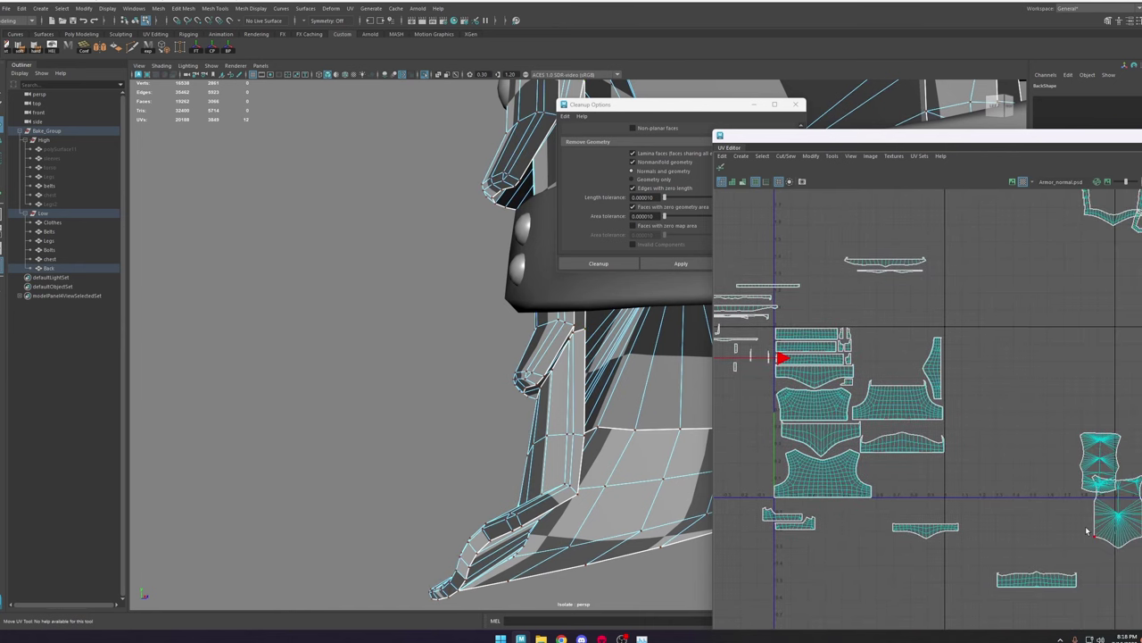
# Step: Move the lower-right chest shell left into the gap
pyautogui.click(1066, 584)
pyautogui.moveTo(1048, 580); pyautogui.dragTo(886, 325)
pyautogui.scroll(5, 895, 353)
# Step: Nudge the top UV shell up slightly and flip it 180 degrees
pyautogui.click(884, 311)
pyautogui.moveTo(880, 311); pyautogui.dragTo(906, 314, button='right')
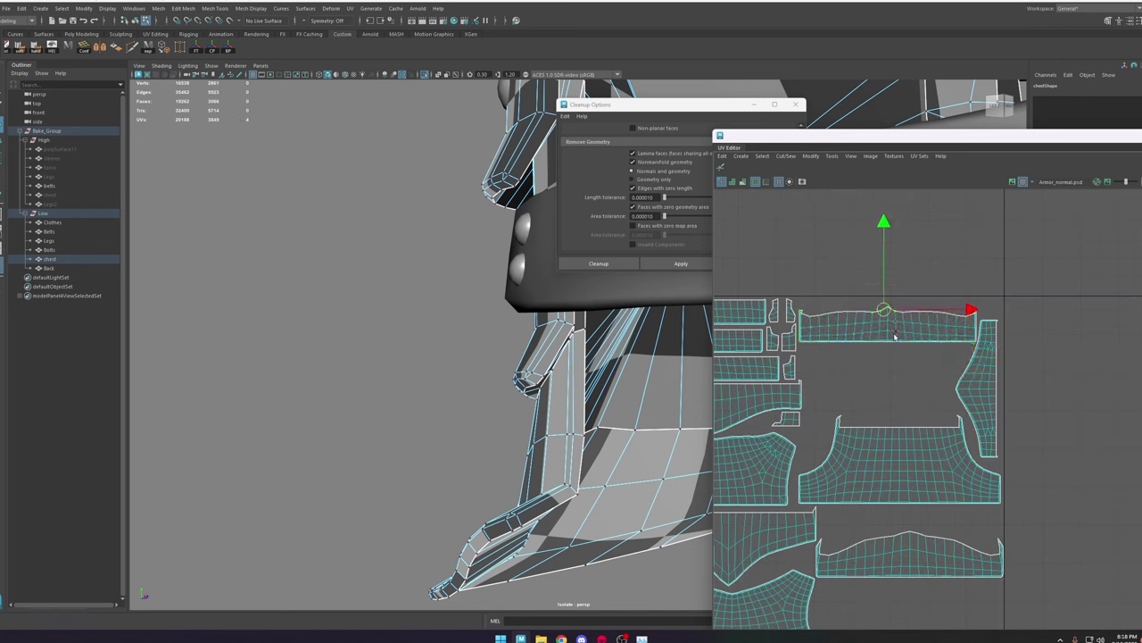
pyautogui.click(895, 336)
pyautogui.press('q')
pyautogui.press('w')
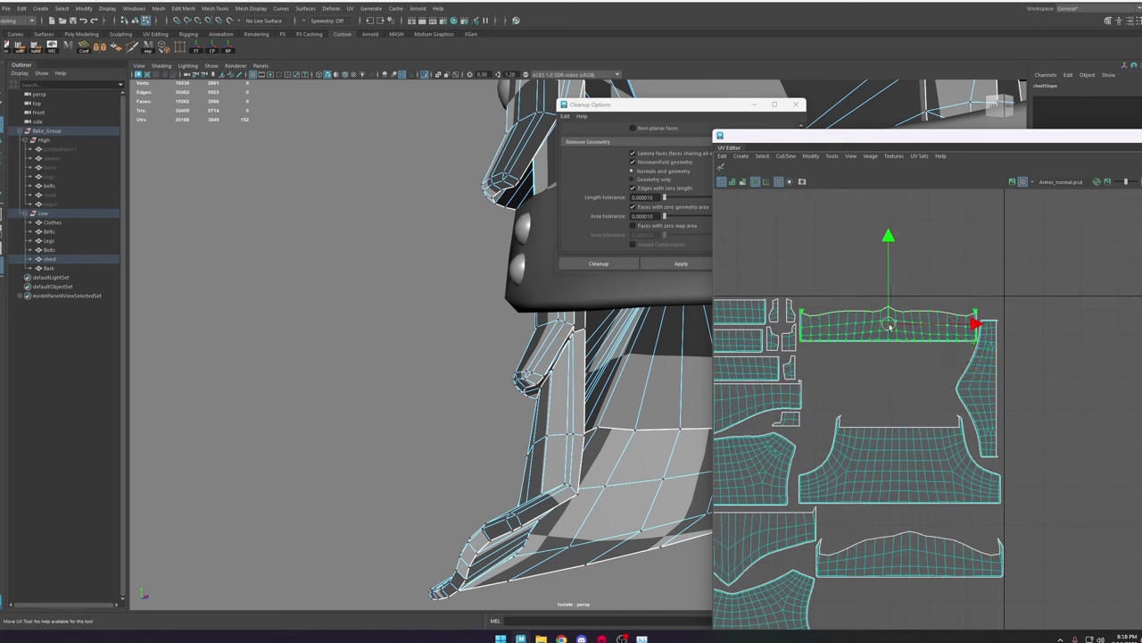
pyautogui.moveTo(889, 327); pyautogui.dragTo(892, 320)
pyautogui.press('e')
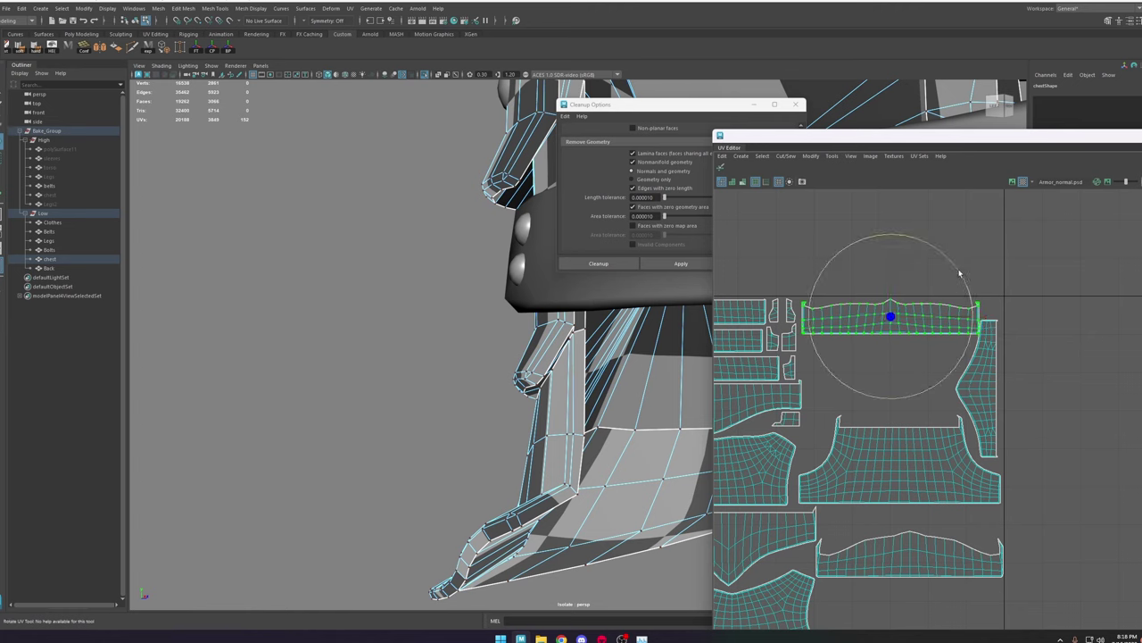
pyautogui.moveTo(961, 273); pyautogui.dragTo(828, 355)
pyautogui.click(892, 384)
# Step: Place the long 78-UV shell under the wavy shell and move the 53-UV shell into the tile
pyautogui.scroll(-3, 910, 401)
pyautogui.scroll(-5, 937, 375)
pyautogui.click(941, 518)
pyautogui.press('w')
pyautogui.moveTo(941, 518); pyautogui.dragTo(920, 424)
pyautogui.scroll(5, 919, 392)
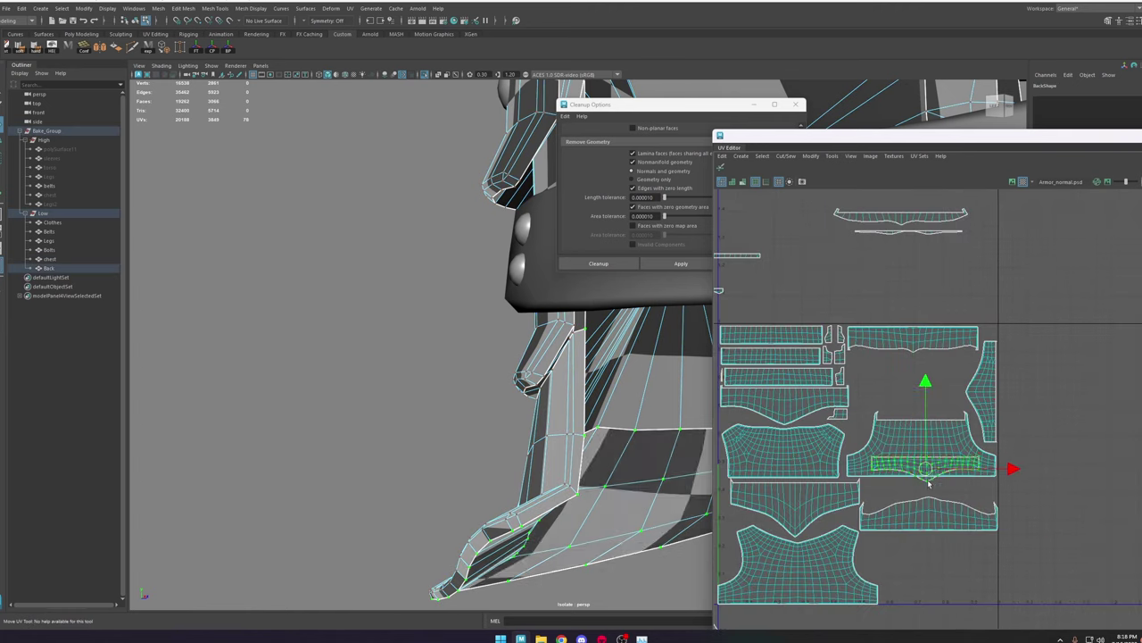
pyautogui.moveTo(929, 483); pyautogui.dragTo(918, 561)
pyautogui.scroll(-3, 1008, 357)
pyautogui.click(833, 558)
pyautogui.scroll(8, 977, 438)
pyautogui.moveTo(834, 559)
pyautogui.mouseDown()
pyautogui.moveTo(977, 444)
pyautogui.moveTo(905, 343)
pyautogui.mouseUp()
pyautogui.scroll(-5, 1062, 453)
# Step: Stand the narrow lower-left shell upright inside the tile
pyautogui.press('e')
pyautogui.click(879, 363)
pyautogui.scroll(-4, 834, 512)
pyautogui.moveTo(789, 571); pyautogui.dragTo(791, 505)
pyautogui.press('e')
pyautogui.moveTo(874, 567); pyautogui.dragTo(792, 591)
pyautogui.scroll(8, 790, 504)
# Step: Scale the long belt strip horizontally and shift it slightly left
pyautogui.scroll(-10, 925, 418)
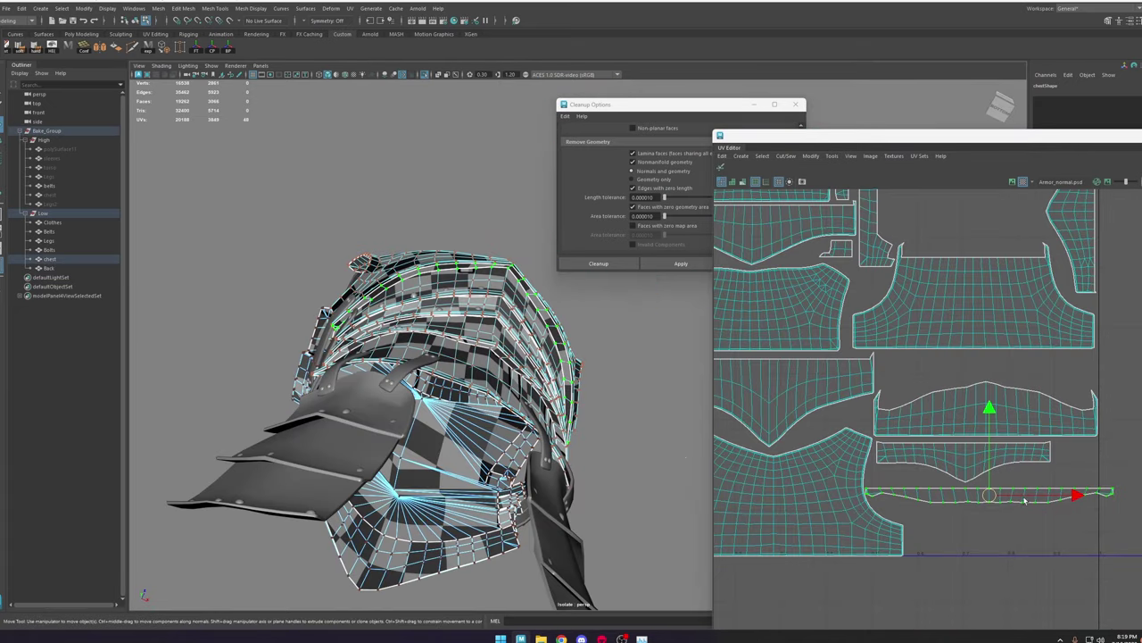
pyautogui.press('r')
pyautogui.moveTo(1044, 497); pyautogui.dragTo(1029, 496)
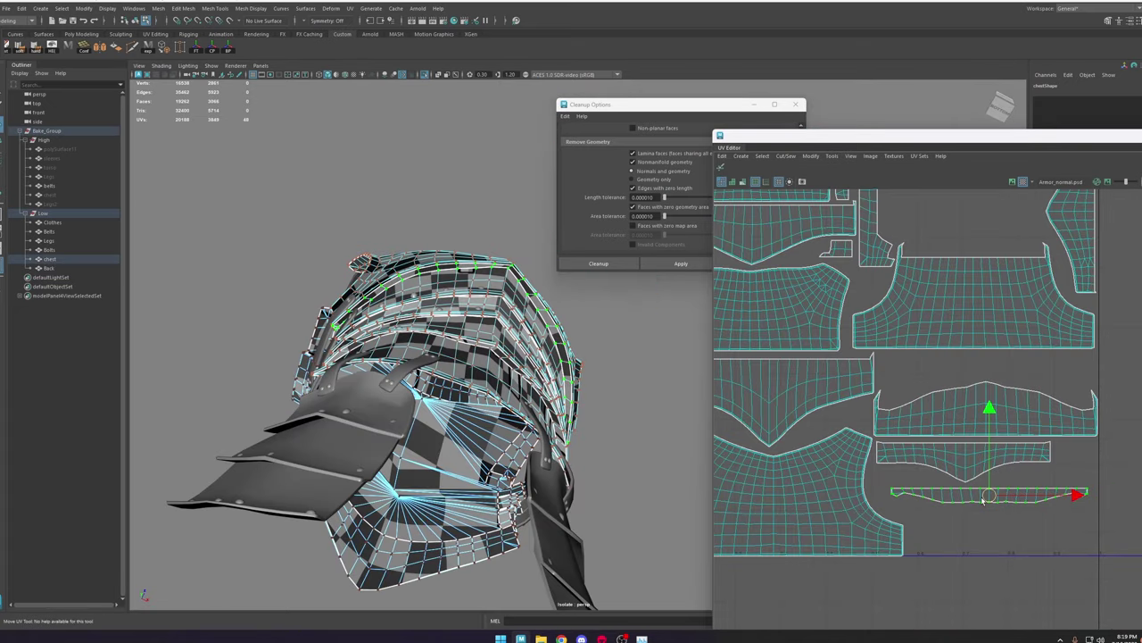
pyautogui.moveTo(1012, 502); pyautogui.dragTo(1026, 498, button='middle')
pyautogui.moveTo(989, 500); pyautogui.dragTo(984, 497)
# Step: Move the narrow Back shell to the tile's lower right and nudge the chest shell right
pyautogui.scroll(-3, 991, 538)
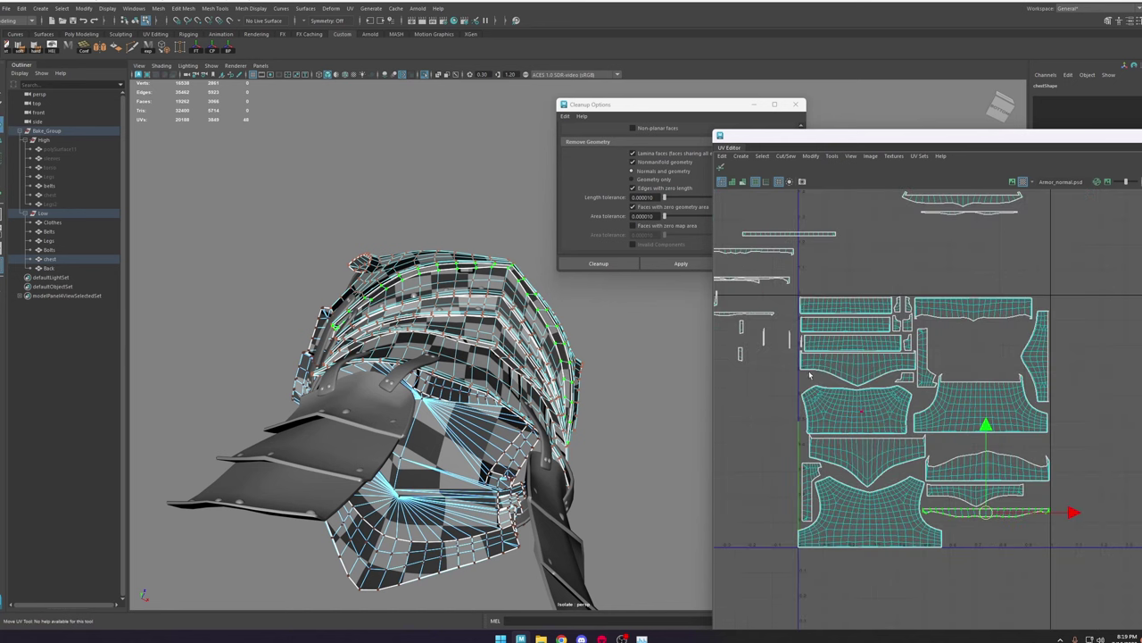
pyautogui.doubleClick(747, 279)
pyautogui.moveTo(725, 280); pyautogui.dragTo(802, 429)
pyautogui.scroll(4, 796, 428)
pyautogui.press('e')
pyautogui.doubleClick(911, 383)
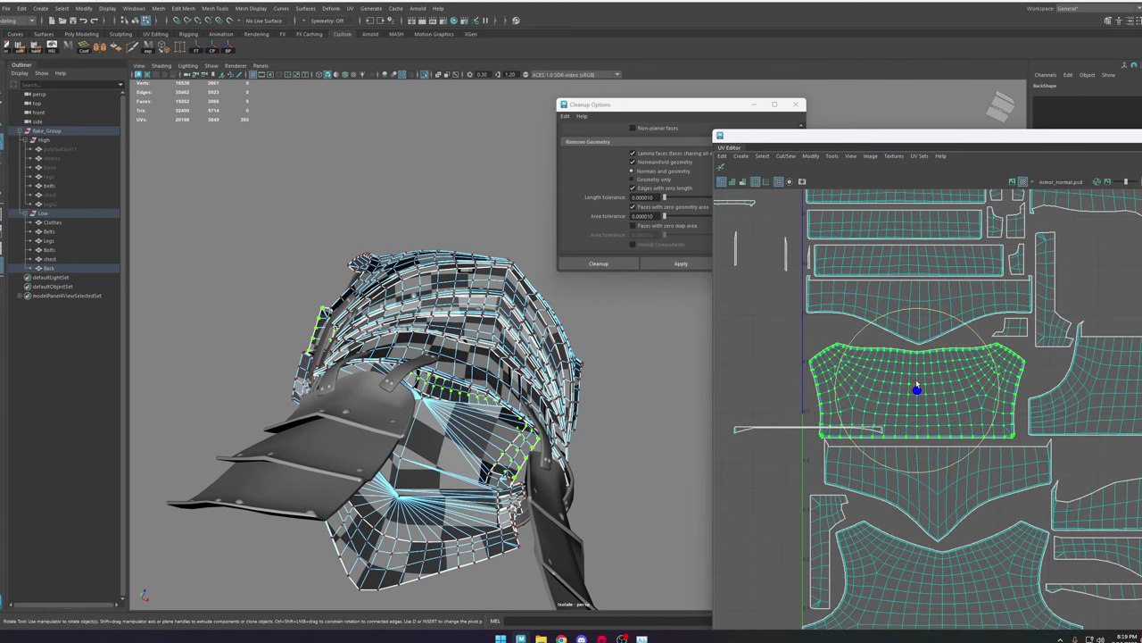
pyautogui.press('w')
pyautogui.moveTo(950, 393); pyautogui.dragTo(957, 393)
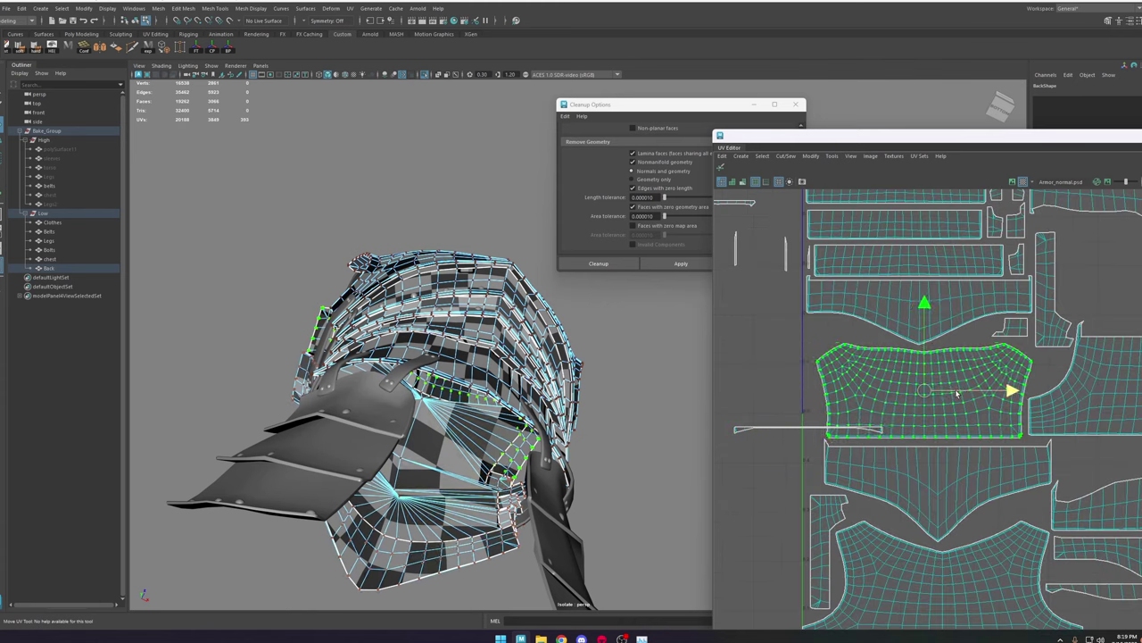
# Step: Move the thin shell off the tile and rotate the chest strip vertical beside the chest shell
pyautogui.doubleClick(815, 429)
pyautogui.moveTo(810, 429); pyautogui.dragTo(755, 438)
pyautogui.scroll(-4, 795, 442)
pyautogui.keyDown('alt'); pyautogui.moveTo(811, 384); pyautogui.dragTo(871, 363, button='middle'); pyautogui.keyUp('alt')
pyautogui.doubleClick(994, 240)
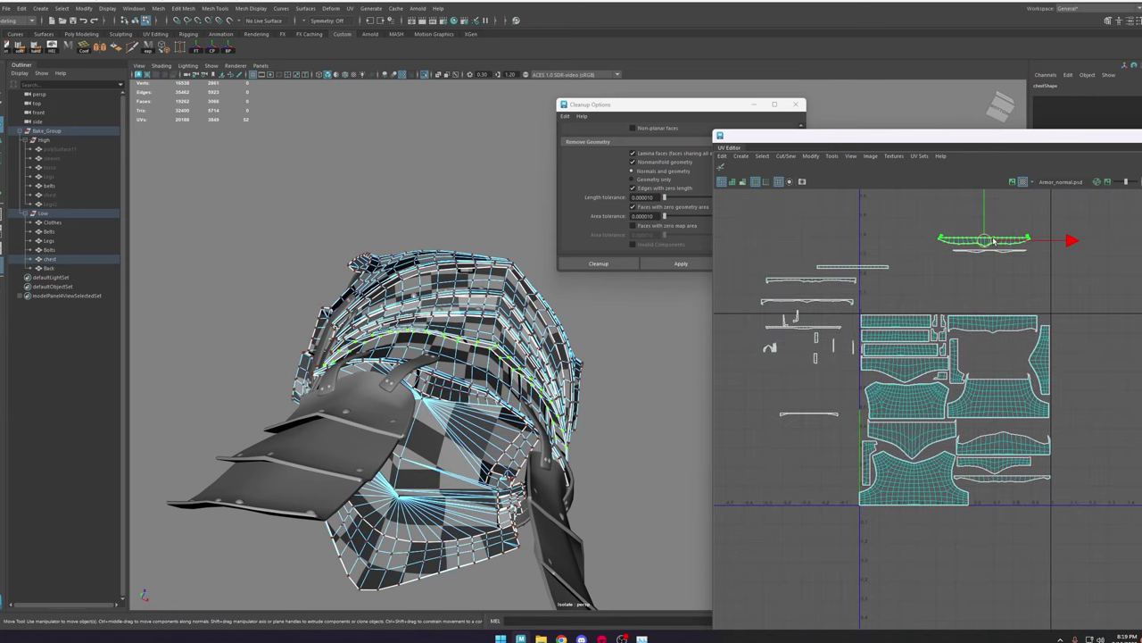
pyautogui.moveTo(986, 239); pyautogui.dragTo(849, 409)
pyautogui.scroll(4, 861, 414)
pyautogui.press('e')
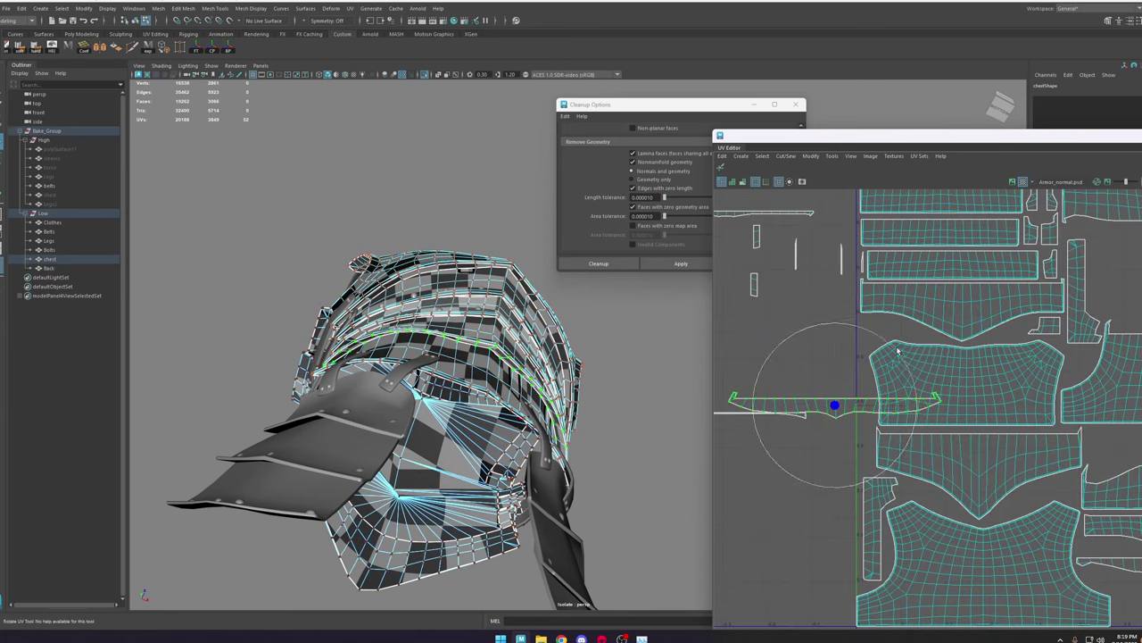
pyautogui.moveTo(896, 350); pyautogui.dragTo(854, 406)
# Step: Scale the vertical strip and nudge it against the chest shell's left edge
pyautogui.press('w')
pyautogui.press('r')
pyautogui.keyDown('alt'); pyautogui.moveTo(516, 387); pyautogui.dragTo(518, 437); pyautogui.keyUp('alt')
pyautogui.scroll(4, 786, 415)
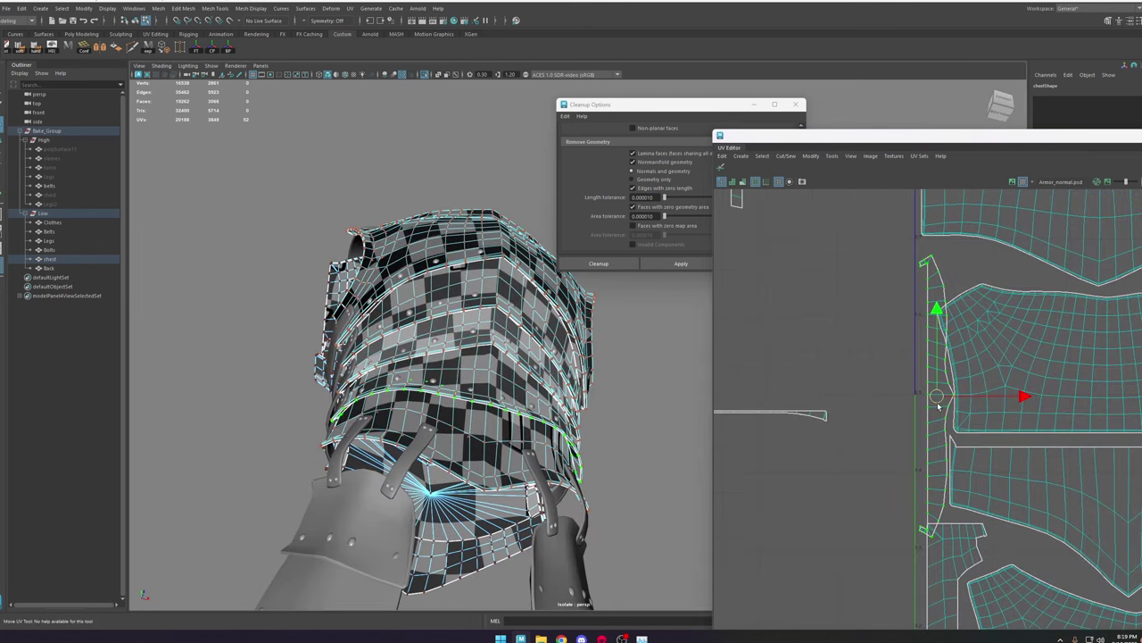
pyautogui.moveTo(976, 395); pyautogui.dragTo(933, 374)
pyautogui.press('r')
pyautogui.press('w')
pyautogui.scroll(4, 918, 507)
pyautogui.moveTo(925, 508); pyautogui.dragTo(946, 393, button='right')
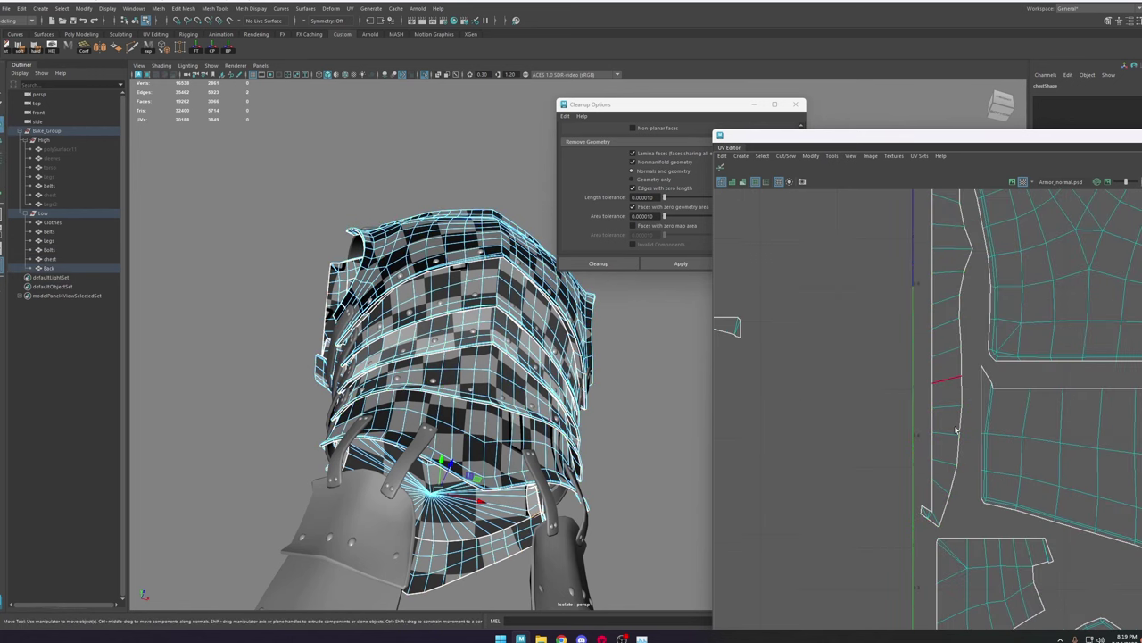
pyautogui.moveTo(932, 502); pyautogui.dragTo(955, 498, button='right')
# Step: Pull the strip's top UVs to line up with the Back shell's seam
pyautogui.scroll(-4, 951, 499)
pyautogui.keyDown('alt'); pyautogui.moveTo(1017, 240); pyautogui.dragTo(895, 298, button='middle'); pyautogui.keyUp('alt')
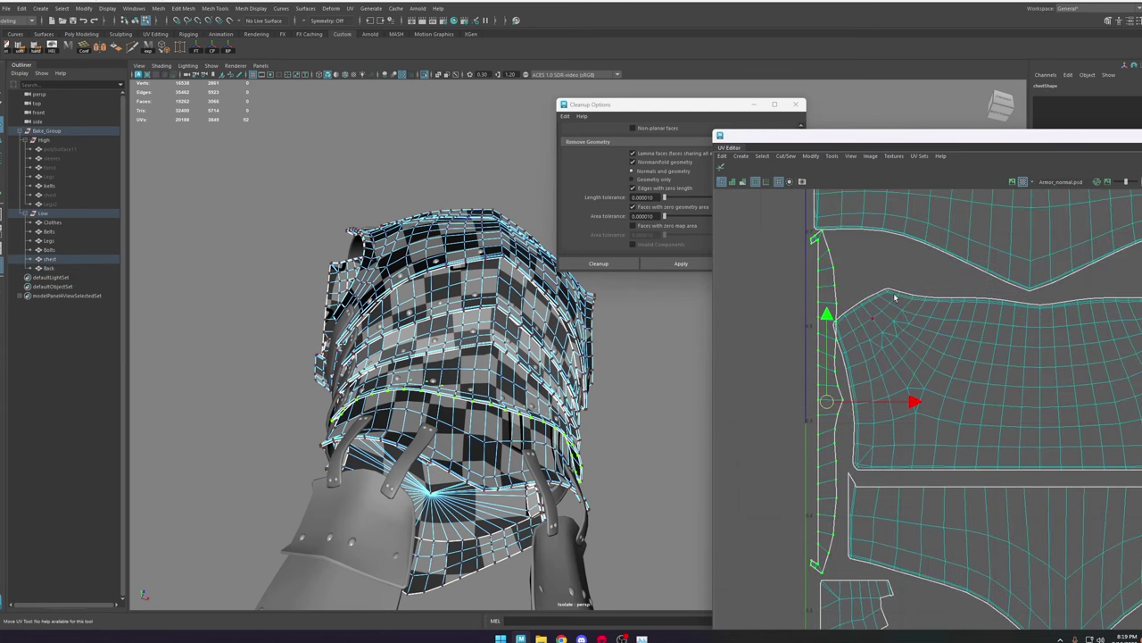
pyautogui.click(855, 317)
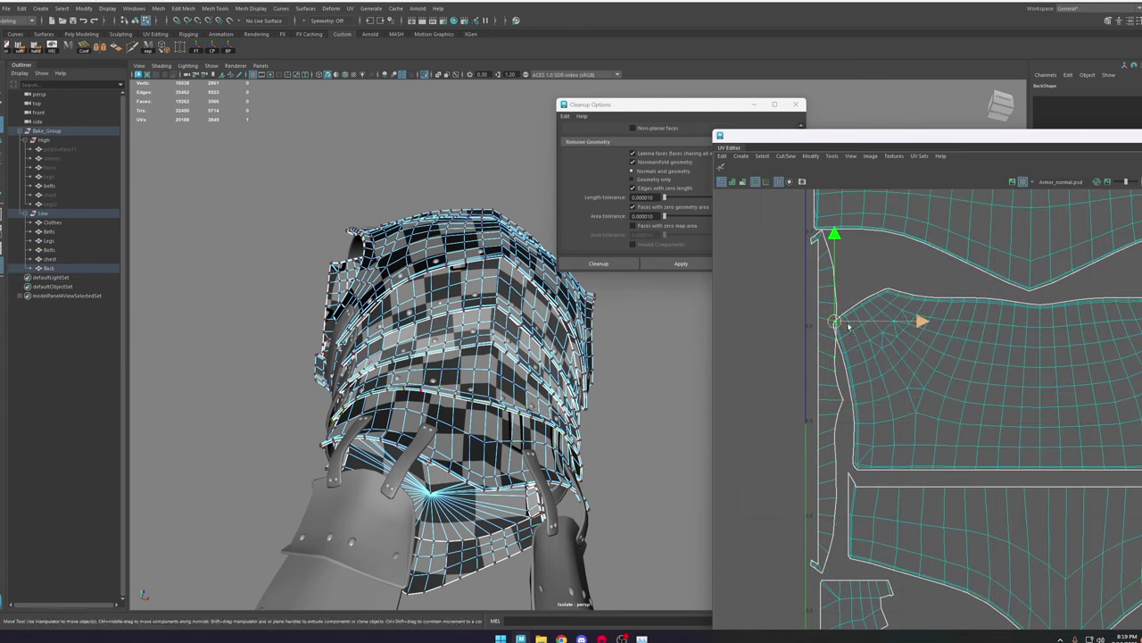
pyautogui.click(835, 339)
pyautogui.click(851, 310)
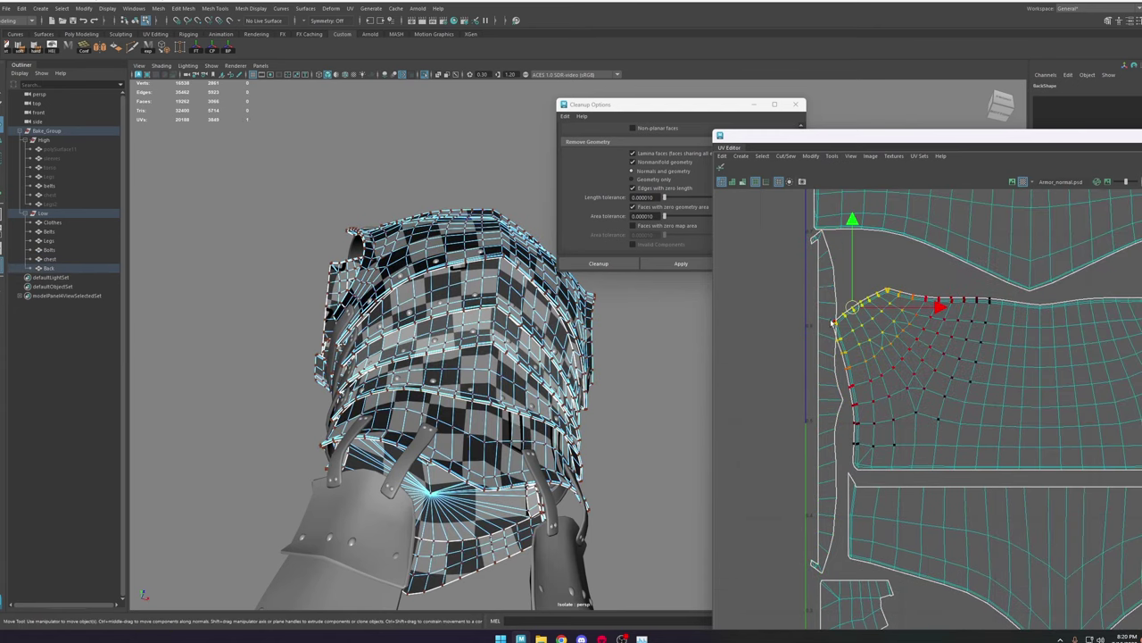
pyautogui.scroll(5, 837, 319)
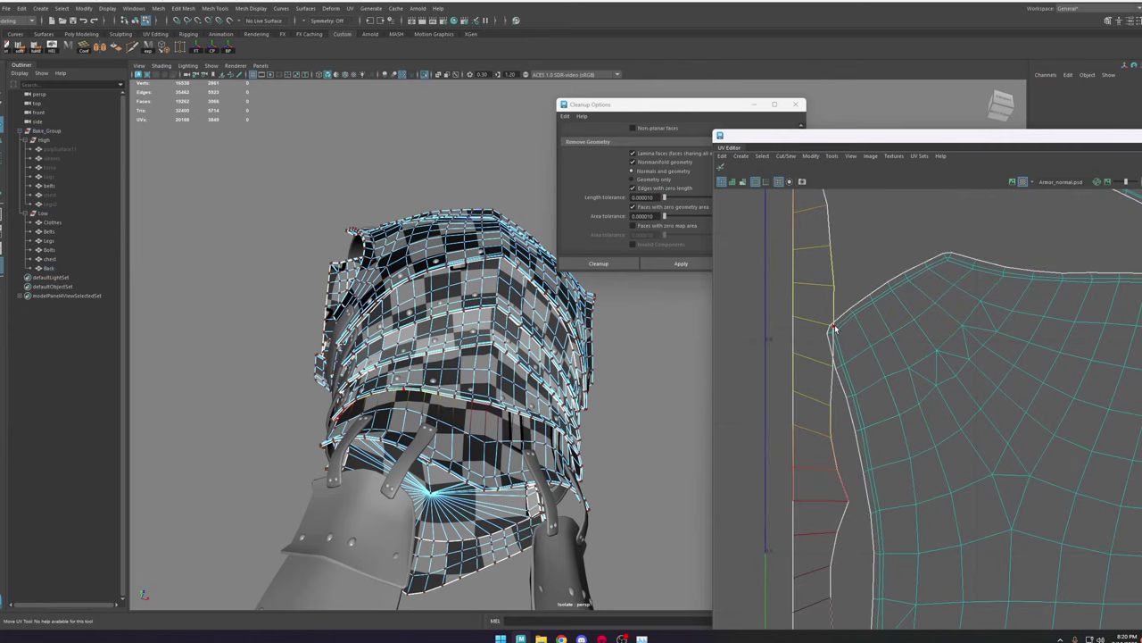
pyautogui.click(833, 327)
pyautogui.moveTo(846, 337)
pyautogui.mouseDown()
pyautogui.moveTo(871, 337)
pyautogui.moveTo(861, 325)
pyautogui.mouseUp()
pyautogui.click(851, 254)
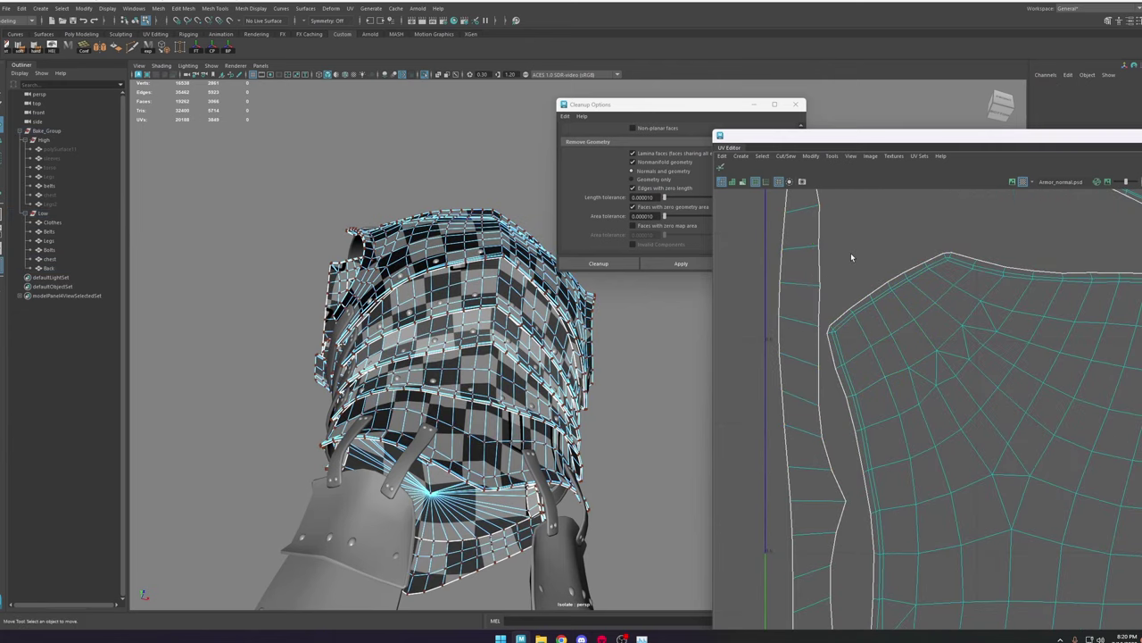
# Step: Check individual UVs along the strip's top corner and left edge
pyautogui.scroll(-5, 841, 289)
pyautogui.scroll(4, 818, 250)
pyautogui.click(835, 230)
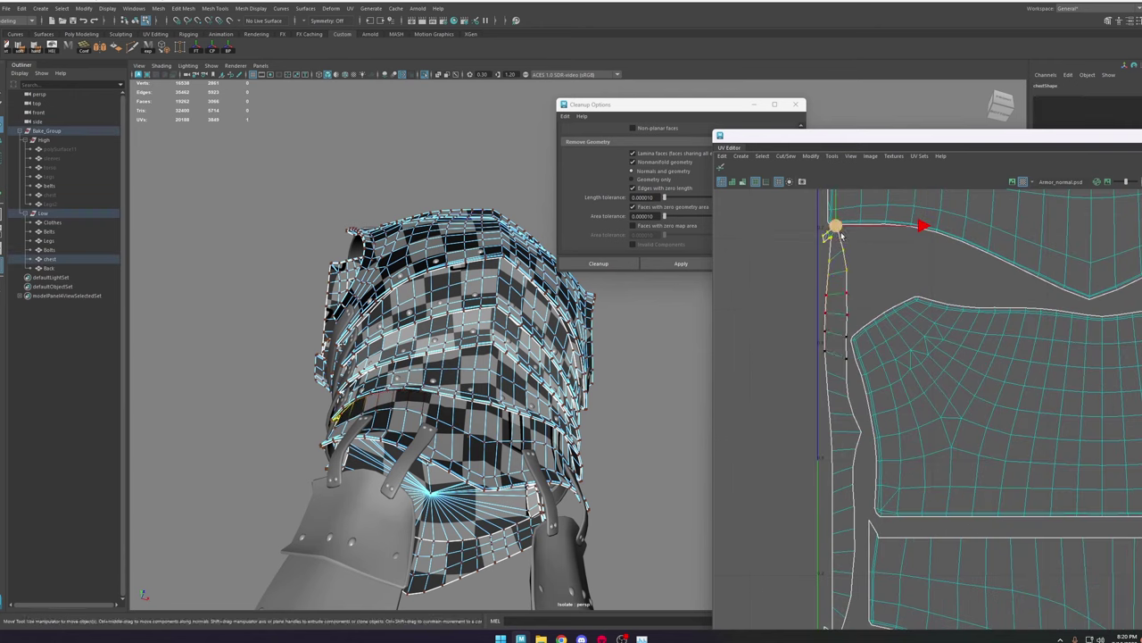
pyautogui.click(887, 272)
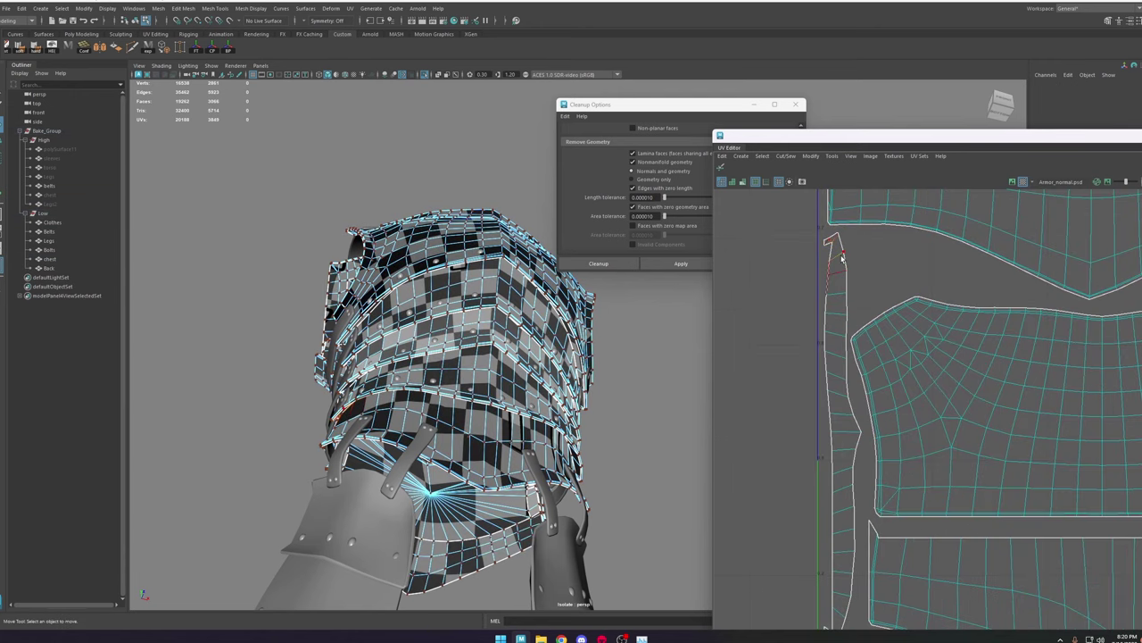
pyautogui.click(844, 253)
pyautogui.keyDown('alt'); pyautogui.moveTo(858, 586); pyautogui.dragTo(852, 466, button='middle'); pyautogui.keyUp('alt')
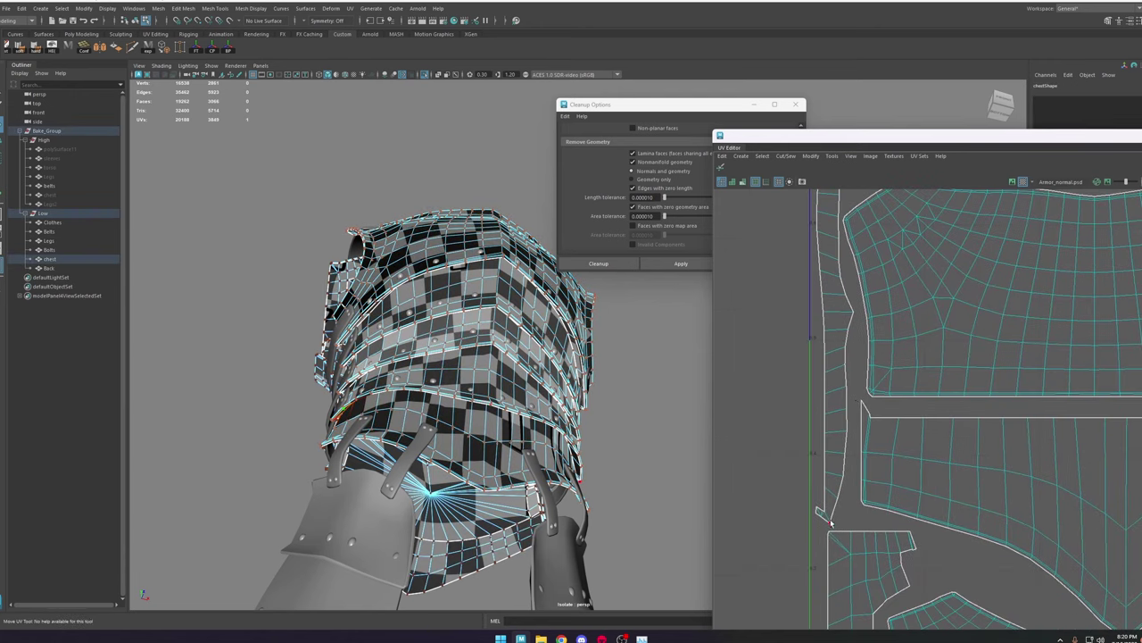
pyautogui.scroll(-8, 831, 523)
pyautogui.click(827, 446)
pyautogui.scroll(5, 830, 443)
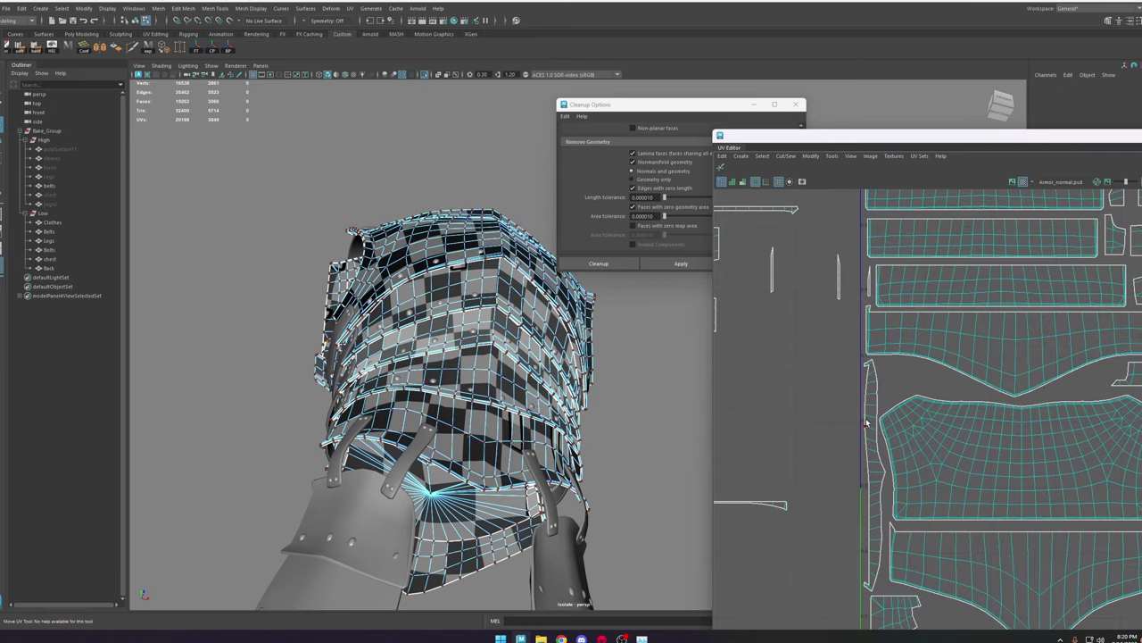
pyautogui.click(873, 419)
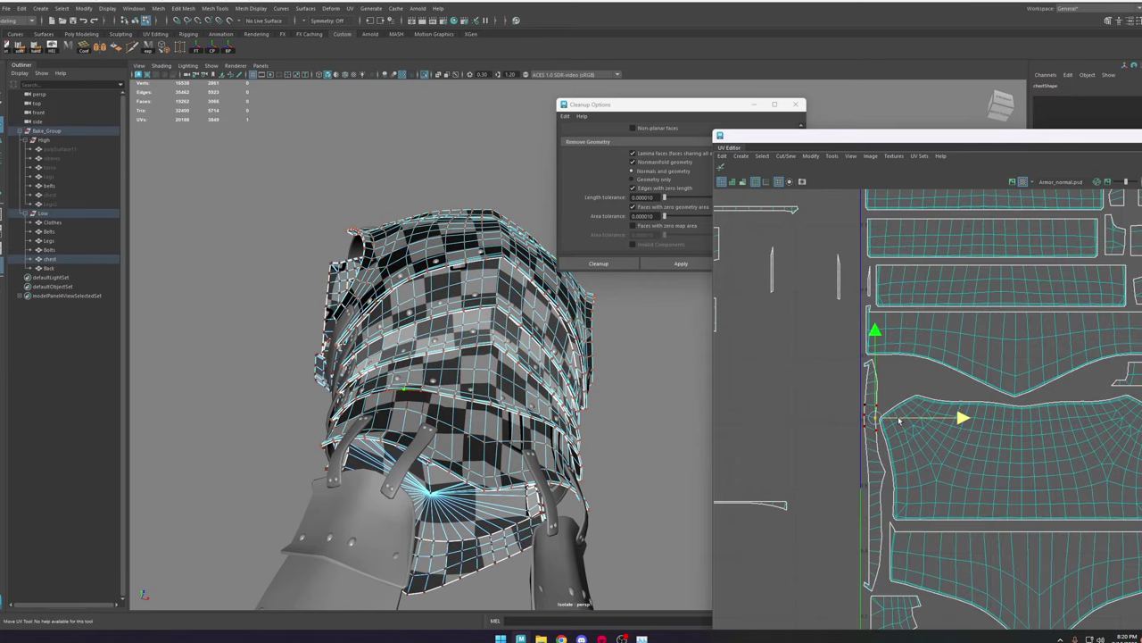
pyautogui.click(763, 462)
pyautogui.scroll(-3, 819, 449)
# Step: Select the narrow strip shell and inspect the armor from several angles in 3D
pyautogui.doubleClick(839, 453)
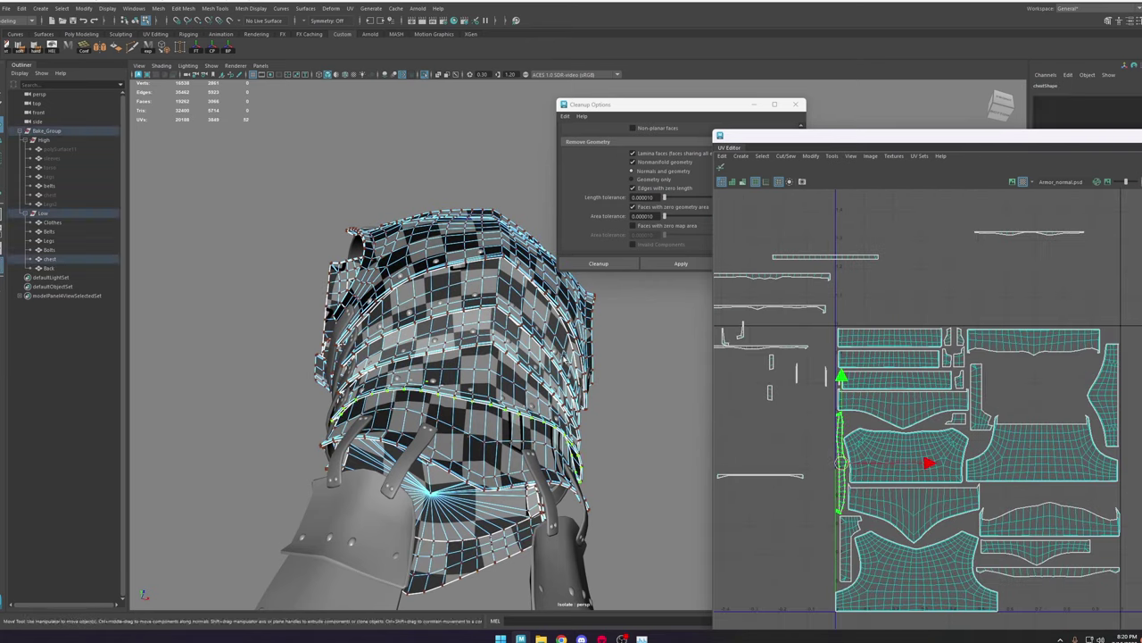
pyautogui.keyDown('alt'); pyautogui.moveTo(564, 357); pyautogui.dragTo(529, 437); pyautogui.keyUp('alt')
pyautogui.keyDown('alt'); pyautogui.moveTo(528, 438); pyautogui.dragTo(526, 547, button='right'); pyautogui.keyUp('alt')
pyautogui.keyDown('alt'); pyautogui.moveTo(527, 546); pyautogui.dragTo(547, 439, button='middle'); pyautogui.keyUp('alt')
pyautogui.keyDown('alt'); pyautogui.moveTo(547, 440); pyautogui.dragTo(499, 406); pyautogui.keyUp('alt')
pyautogui.scroll(3, 454, 439)
pyautogui.keyDown('alt'); pyautogui.moveTo(457, 450); pyautogui.dragTo(495, 355, button='middle'); pyautogui.keyUp('alt')
pyautogui.moveTo(495, 355); pyautogui.dragTo(520, 239, button='right')
# Step: Select the band's border edge loop and the narrow left UV strip shell
pyautogui.doubleClick(482, 388)
pyautogui.scroll(4, 822, 460)
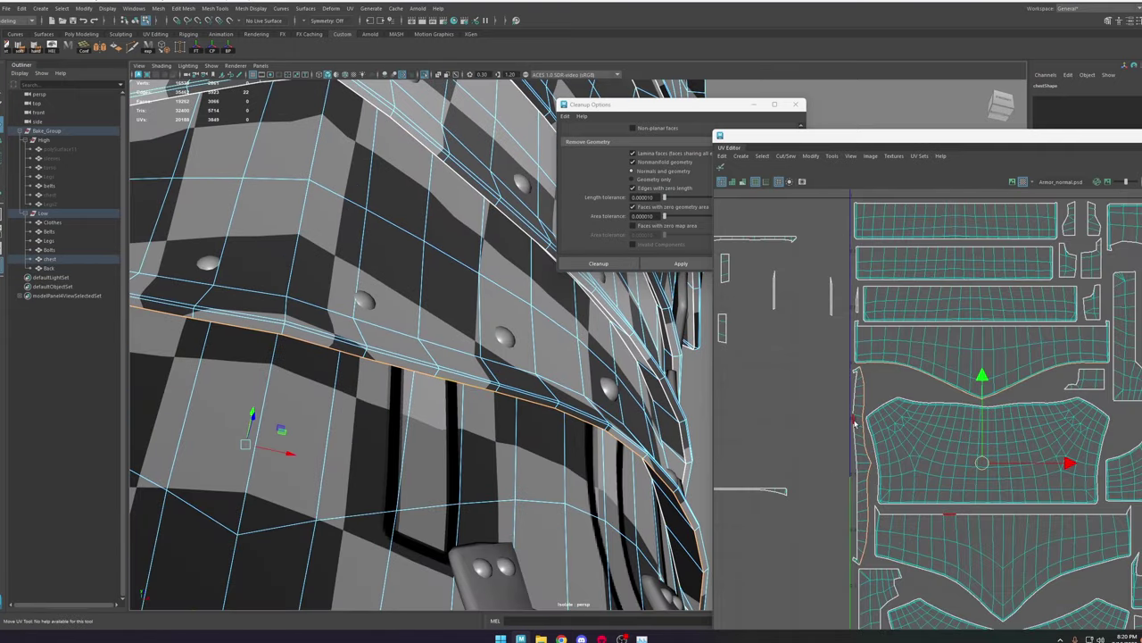
pyautogui.keyDown('alt'); pyautogui.moveTo(557, 405); pyautogui.dragTo(549, 368); pyautogui.keyUp('alt')
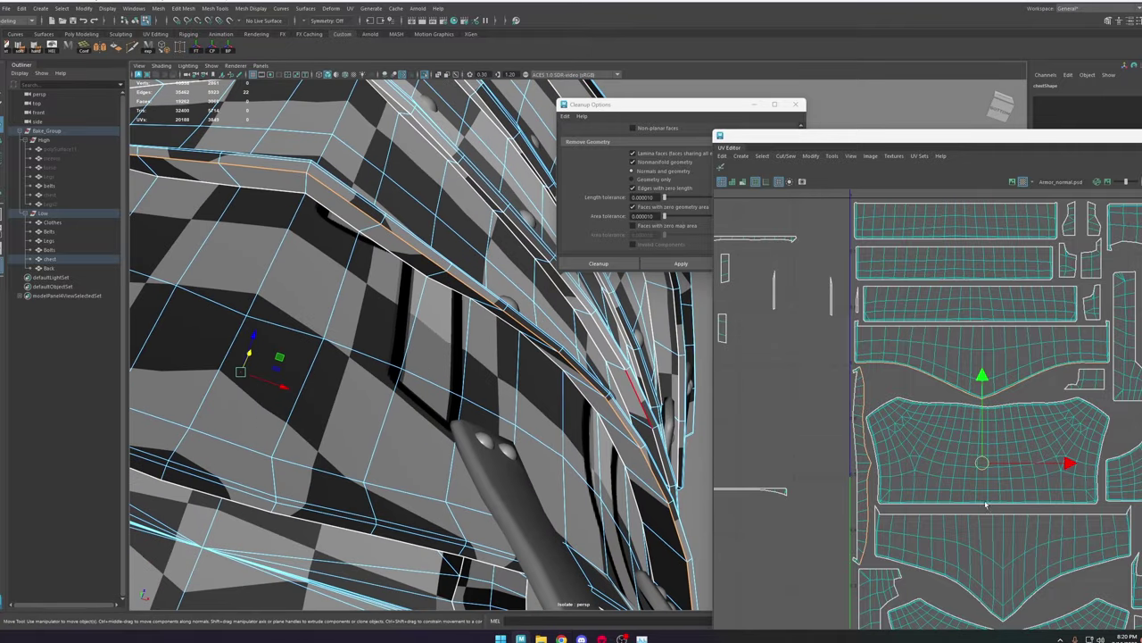
pyautogui.scroll(-2, 900, 463)
pyautogui.keyDown('alt'); pyautogui.moveTo(900, 463); pyautogui.dragTo(911, 329, button='middle'); pyautogui.keyUp('alt')
pyautogui.scroll(3, 910, 328)
pyautogui.moveTo(896, 419); pyautogui.dragTo(912, 443, button='right')
pyautogui.click(896, 446)
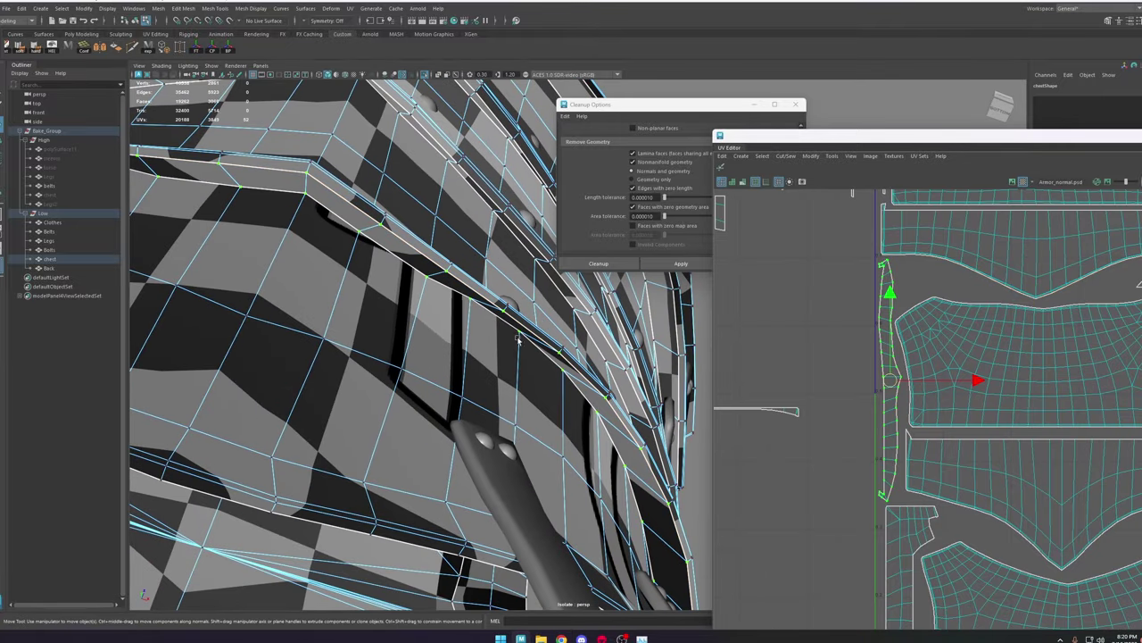
# Step: Scale the narrow strip's seam UVs so the strip fits beside the chest shell
pyautogui.click(890, 501)
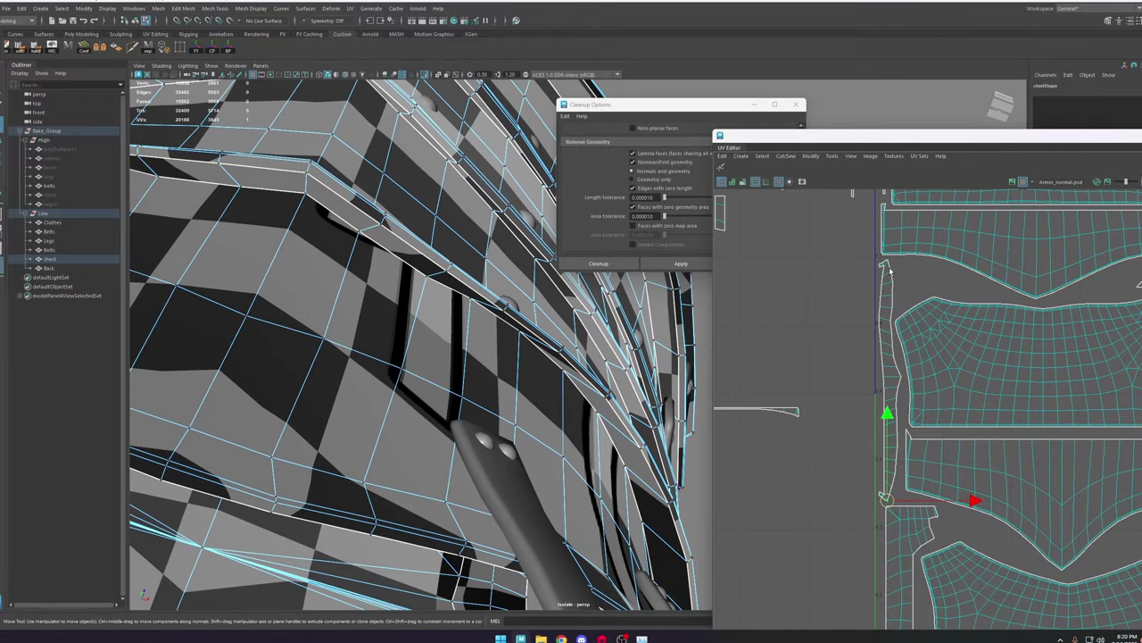
pyautogui.press('r')
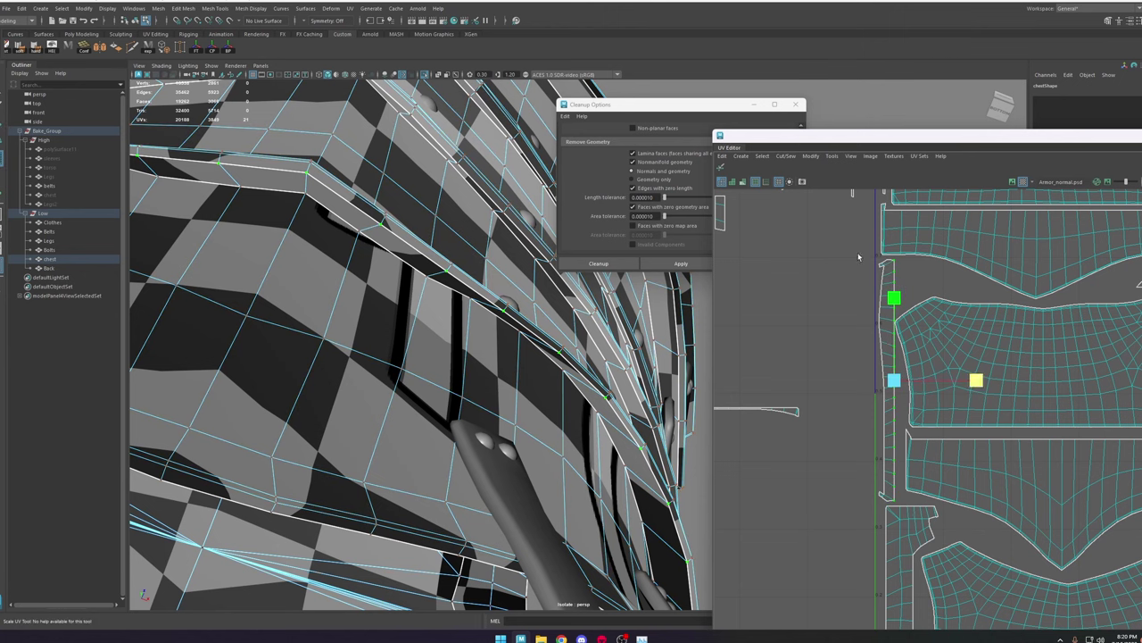
pyautogui.keyDown('shift'); pyautogui.moveTo(925, 505); pyautogui.dragTo(925, 503); pyautogui.keyUp('shift')
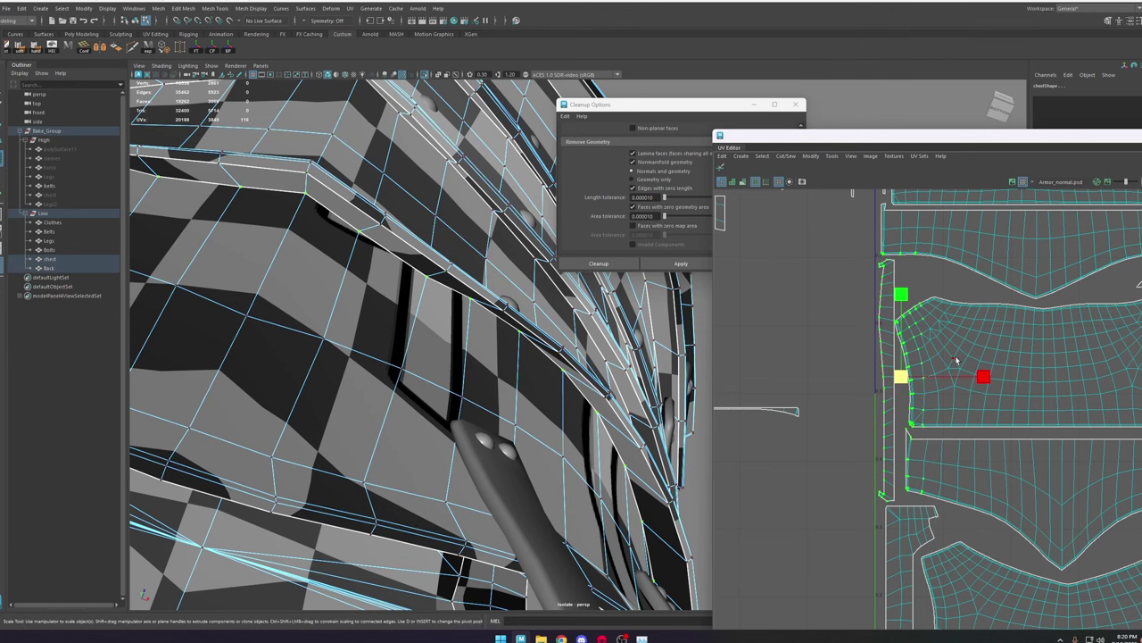
pyautogui.keyDown('ctrl'); pyautogui.doubleClick(930, 314); pyautogui.keyUp('ctrl')
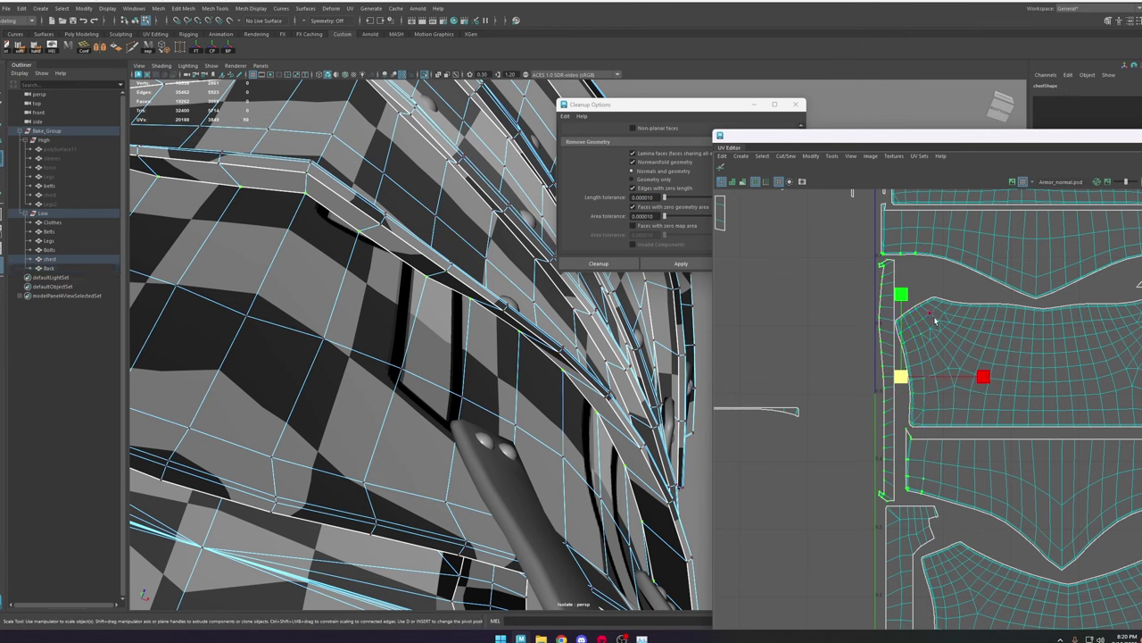
pyautogui.keyDown('ctrl'); pyautogui.doubleClick(913, 484); pyautogui.keyUp('ctrl')
pyautogui.keyDown('shift'); pyautogui.moveTo(881, 320); pyautogui.dragTo(904, 323, button='right'); pyautogui.keyUp('shift')
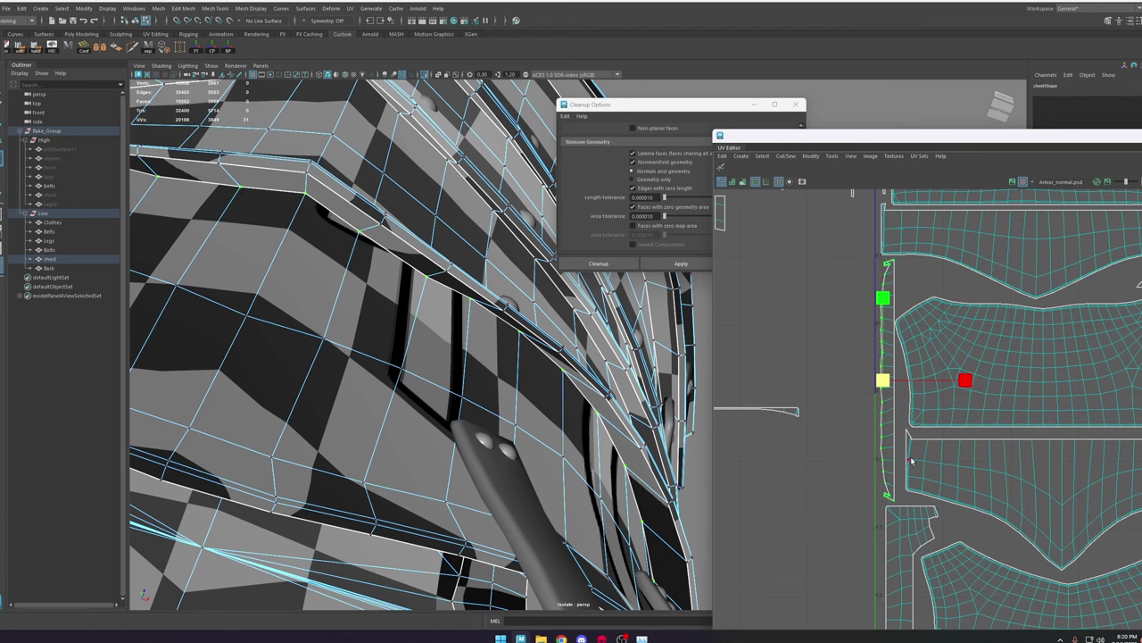
# Step: Move the whole thin strip shell left, out of the 0–1 UV tile
pyautogui.click(912, 301)
pyautogui.scroll(-7, 899, 348)
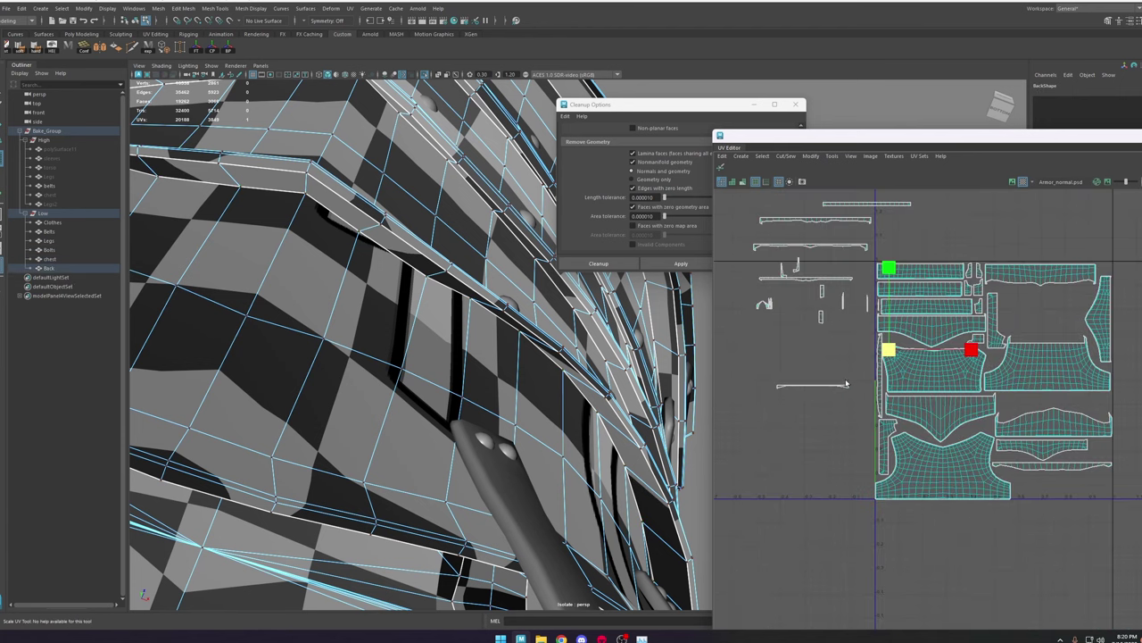
pyautogui.click(833, 278)
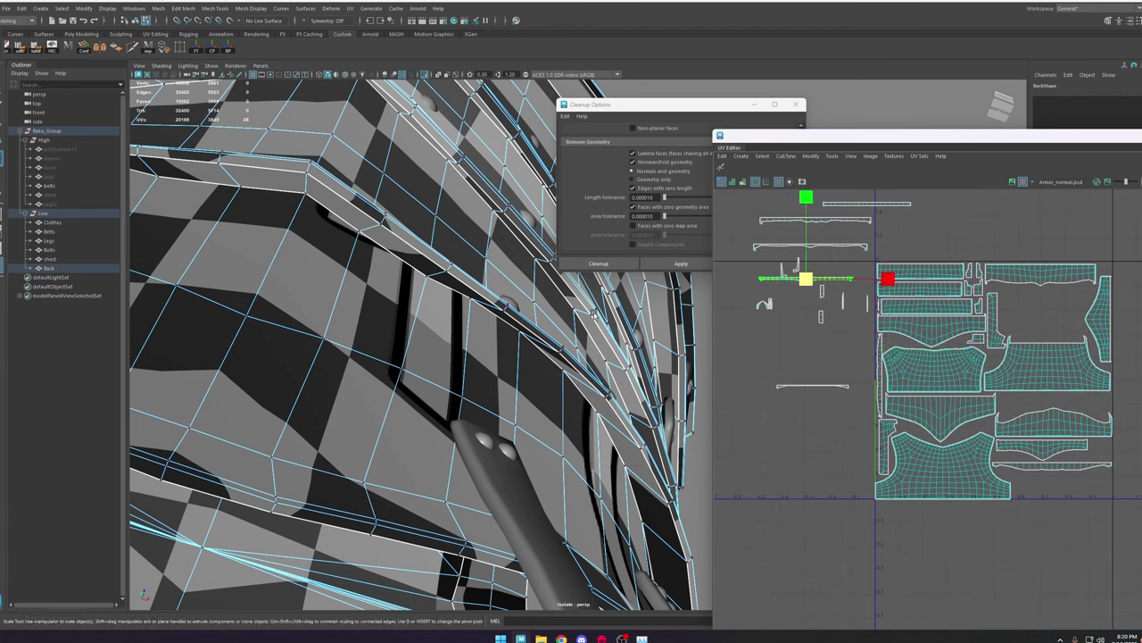
pyautogui.doubleClick(827, 386)
pyautogui.press('w')
pyautogui.moveTo(813, 386); pyautogui.dragTo(780, 374)
pyautogui.keyDown('alt'); pyautogui.moveTo(920, 348); pyautogui.dragTo(910, 359, button='middle'); pyautogui.keyUp('alt')
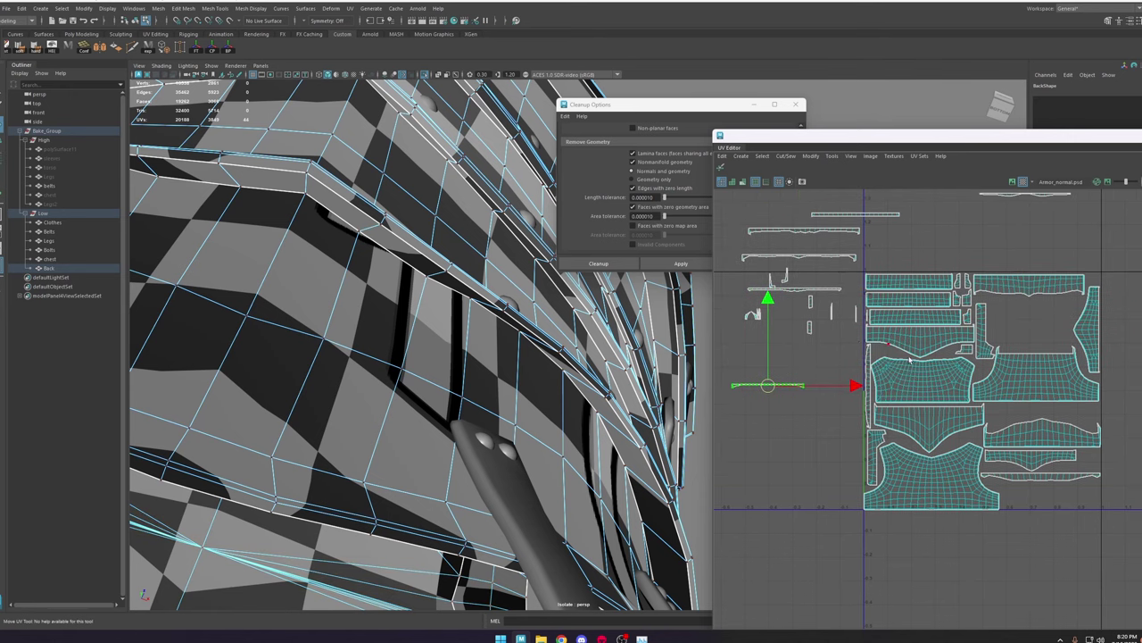
# Step: Select a chest UV strip shell and frame it in the 3D view
pyautogui.doubleClick(1063, 482)
pyautogui.press('f')
pyautogui.keyDown('alt'); pyautogui.moveTo(570, 450); pyautogui.dragTo(465, 278); pyautogui.keyUp('alt')
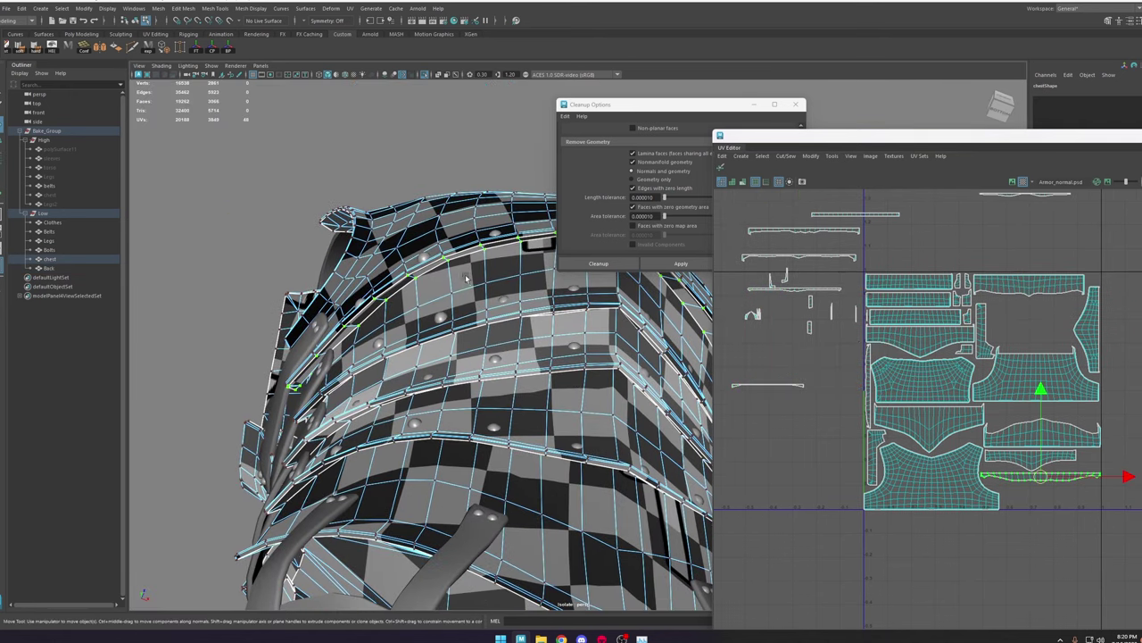
# Step: Select a chest edge and nudge its UVs slightly down and right
pyautogui.moveTo(465, 278); pyautogui.dragTo(458, 247, button='right')
pyautogui.click(460, 253)
pyautogui.keyDown('alt'); pyautogui.moveTo(986, 465); pyautogui.dragTo(1126, 506, button='right'); pyautogui.keyUp('alt')
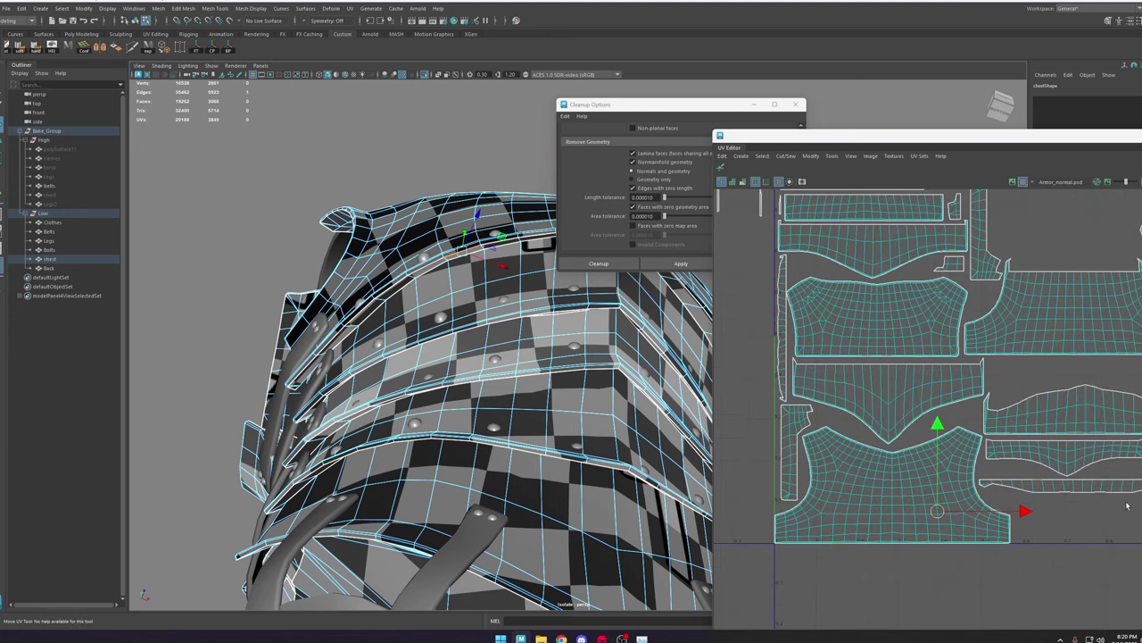
pyautogui.keyDown('alt'); pyautogui.moveTo(622, 342); pyautogui.dragTo(552, 304); pyautogui.keyUp('alt')
pyautogui.click(542, 284)
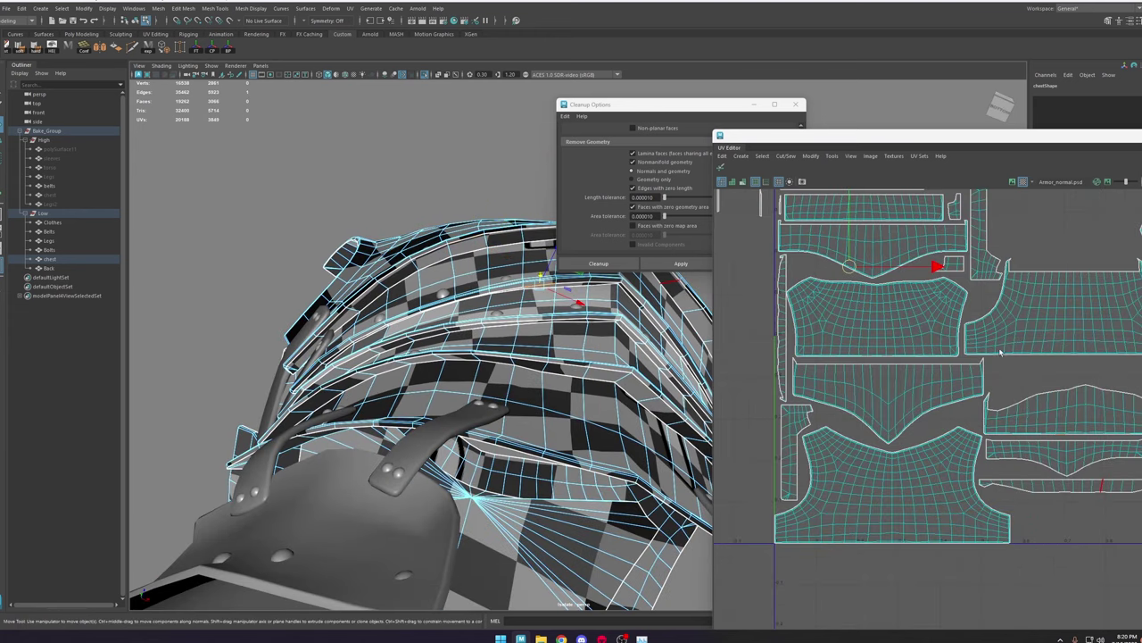
pyautogui.scroll(-3, 946, 359)
pyautogui.scroll(3, 891, 302)
pyautogui.moveTo(882, 301); pyautogui.dragTo(885, 305)
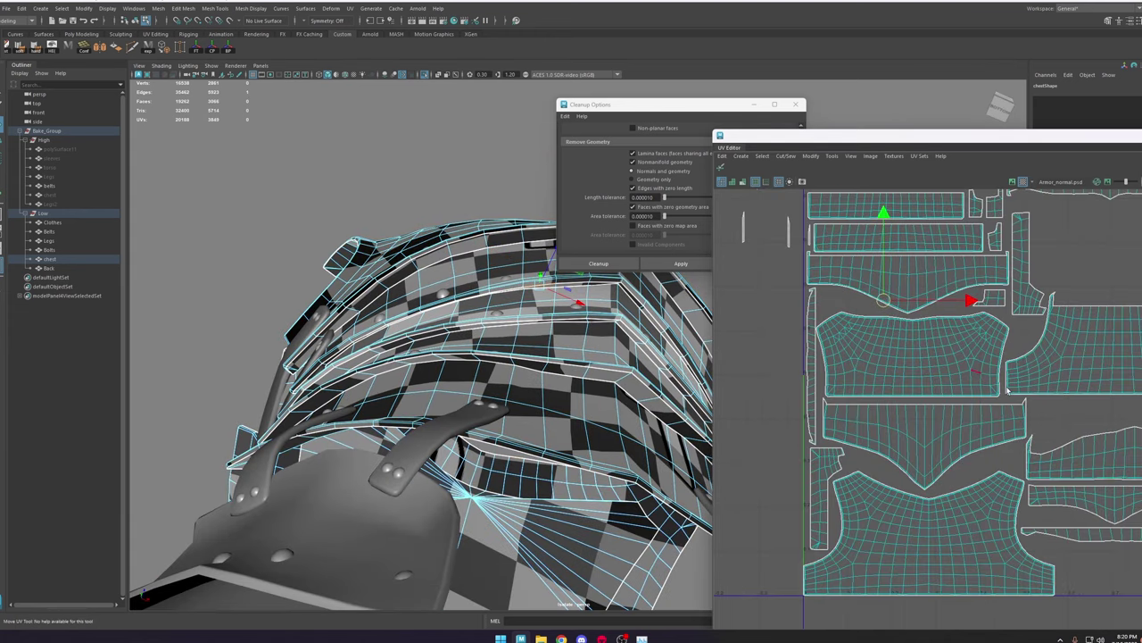
# Step: Select another chest edge and switch to the Move tool
pyautogui.scroll(3, 1114, 497)
pyautogui.keyDown('alt'); pyautogui.moveTo(545, 326); pyautogui.dragTo(524, 317); pyautogui.keyUp('alt')
pyautogui.click(521, 302)
pyautogui.scroll(-5, 921, 368)
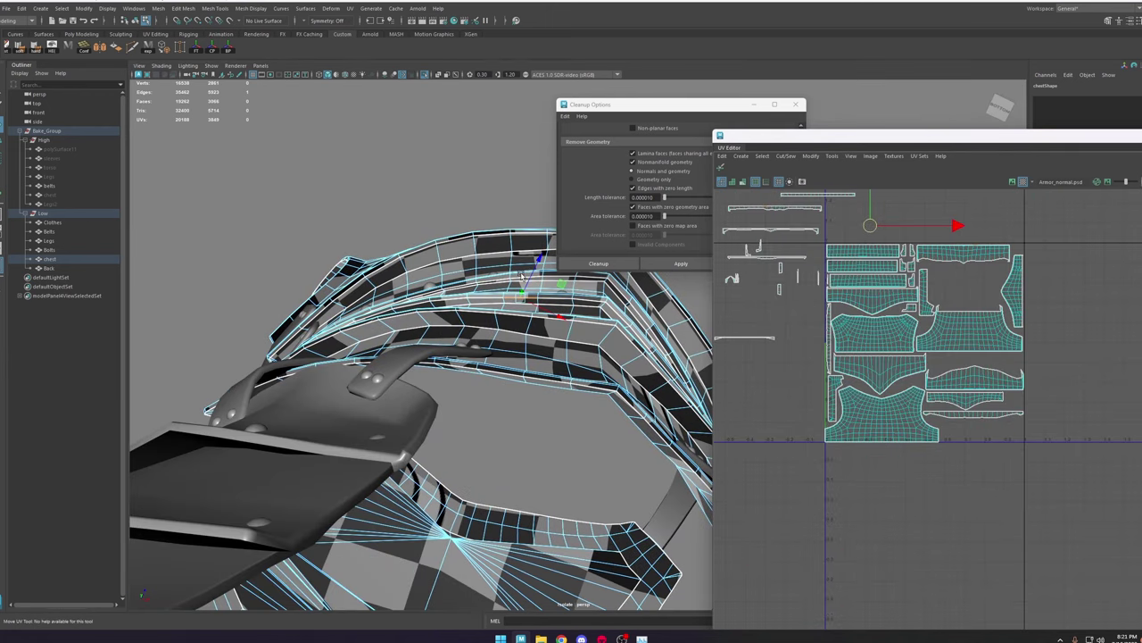
pyautogui.press('w')
pyautogui.keyDown('alt'); pyautogui.moveTo(553, 295); pyautogui.dragTo(484, 306); pyautogui.keyUp('alt')
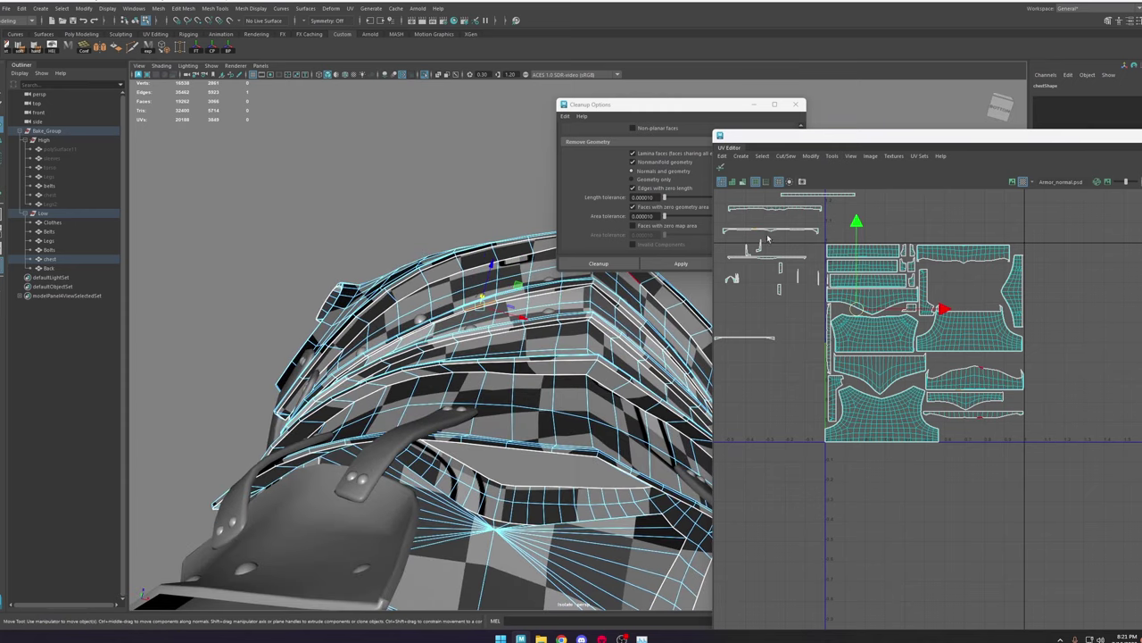
pyautogui.scroll(2, 768, 238)
pyautogui.scroll(-4, 571, 338)
pyautogui.scroll(3, 501, 353)
# Step: Select further chest edges and slide their UVs slightly left
pyautogui.keyDown('alt'); pyautogui.moveTo(521, 344); pyautogui.dragTo(489, 362); pyautogui.keyUp('alt')
pyautogui.click(433, 373)
pyautogui.scroll(-1, 932, 344)
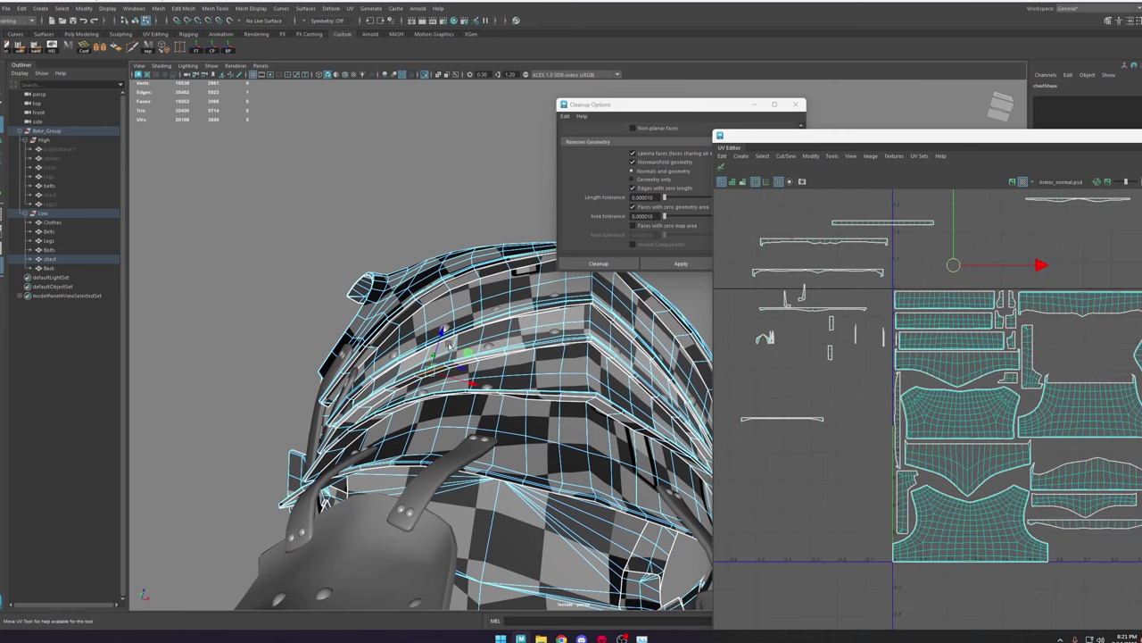
pyautogui.click(545, 396)
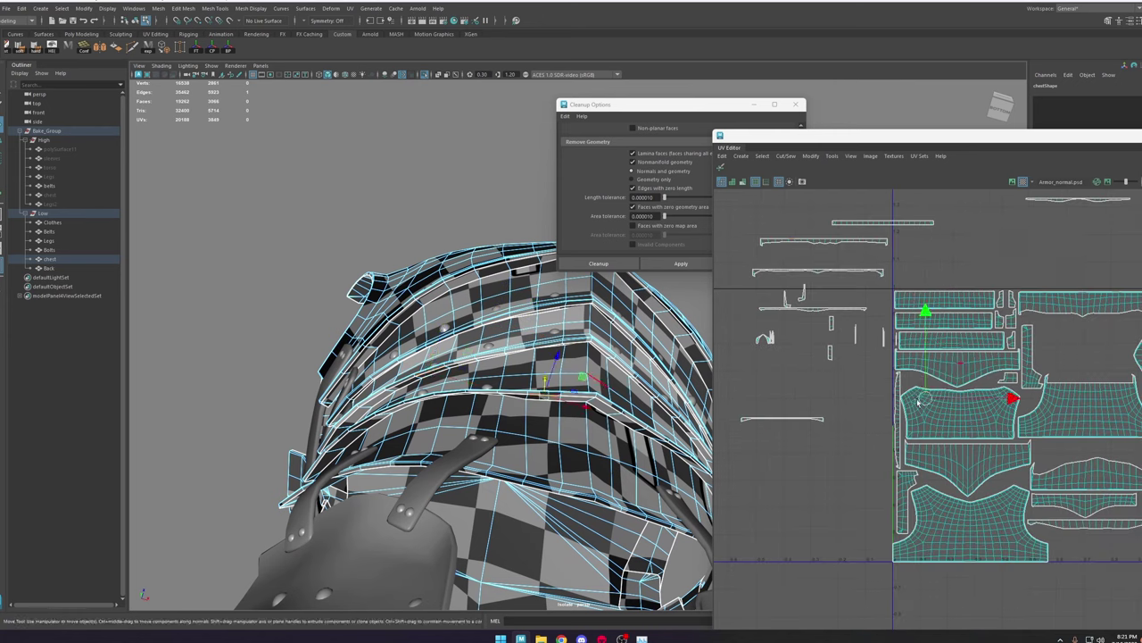
pyautogui.moveTo(919, 402); pyautogui.dragTo(912, 404)
pyautogui.scroll(4, 919, 402)
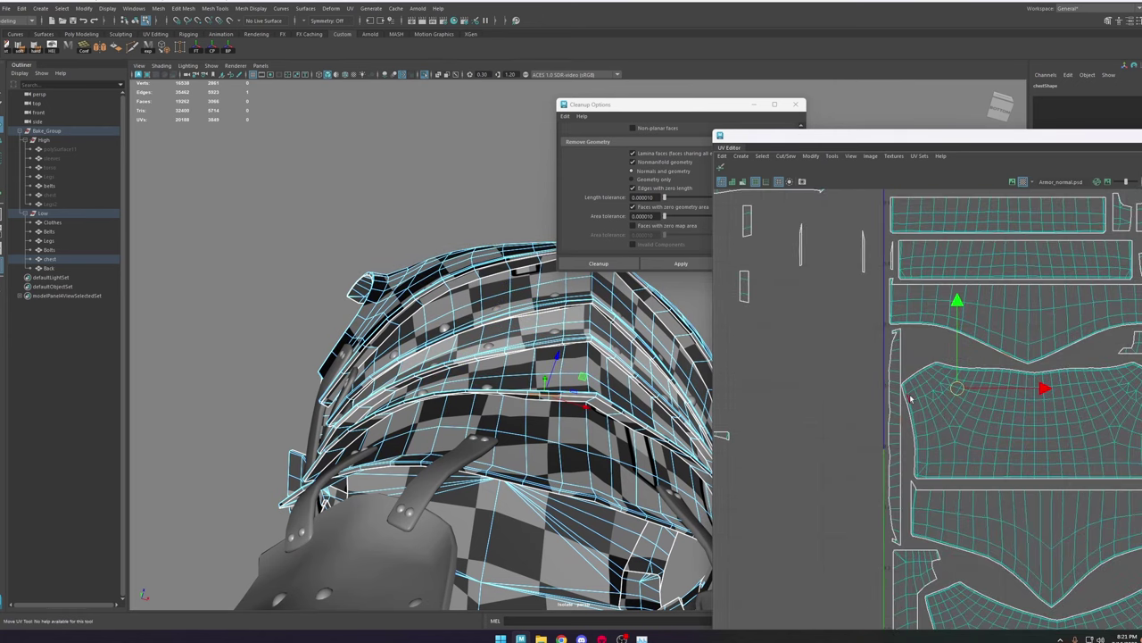
pyautogui.keyDown('alt'); pyautogui.moveTo(911, 402); pyautogui.dragTo(861, 394, button='middle'); pyautogui.keyUp('alt')
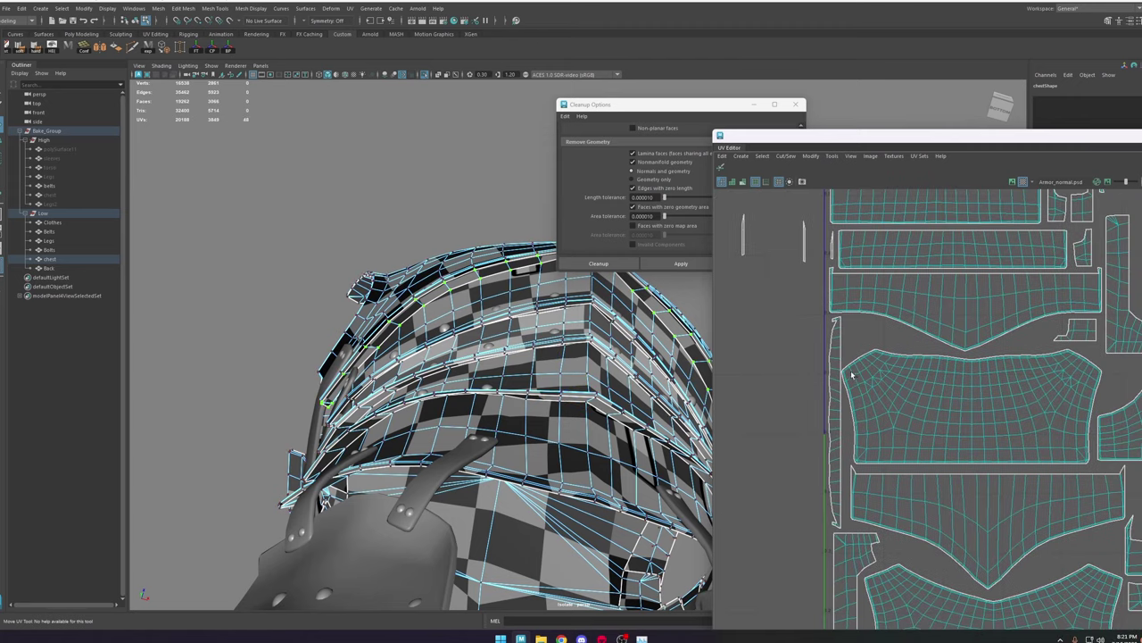
# Step: Shift the back shell's corner UV slightly right using soft selection, then turn soft selection off
pyautogui.click(845, 373)
pyautogui.press('b')
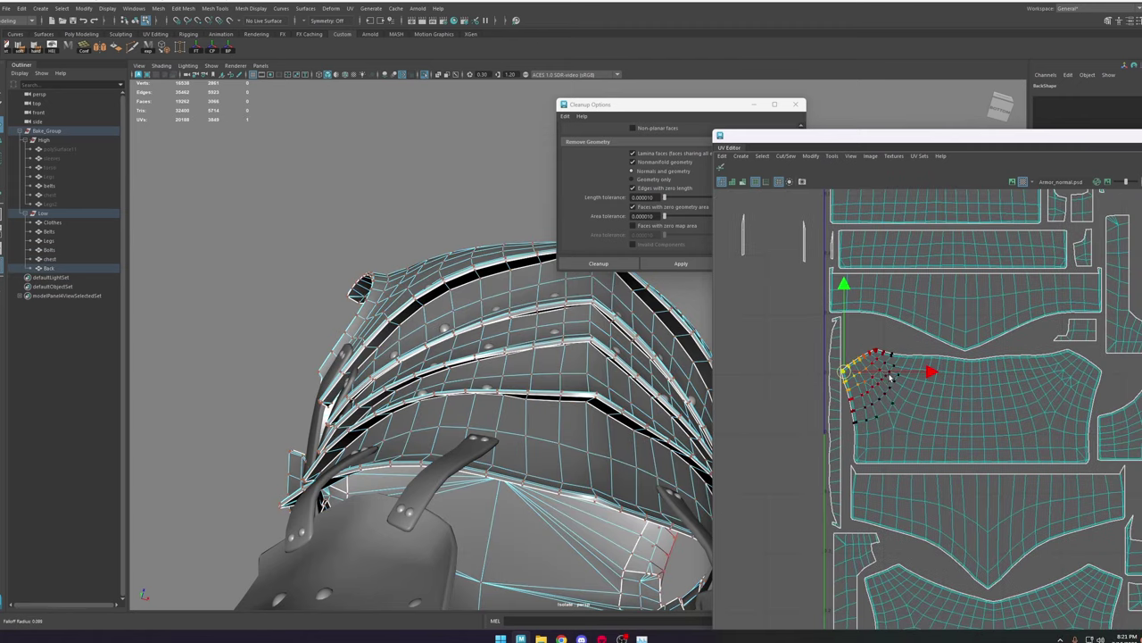
pyautogui.moveTo(905, 373); pyautogui.dragTo(908, 373)
pyautogui.press('b')
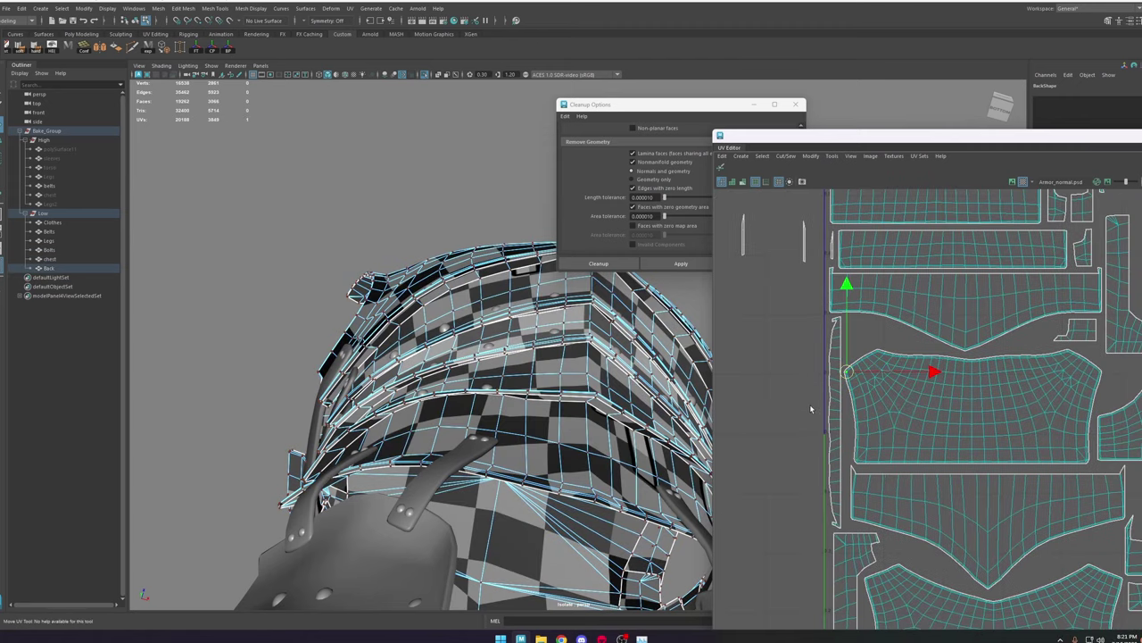
pyautogui.click(810, 407)
pyautogui.scroll(-4, 836, 374)
pyautogui.scroll(1, 770, 339)
pyautogui.keyDown('alt'); pyautogui.moveTo(770, 339); pyautogui.dragTo(962, 326, button='middle'); pyautogui.keyUp('alt')
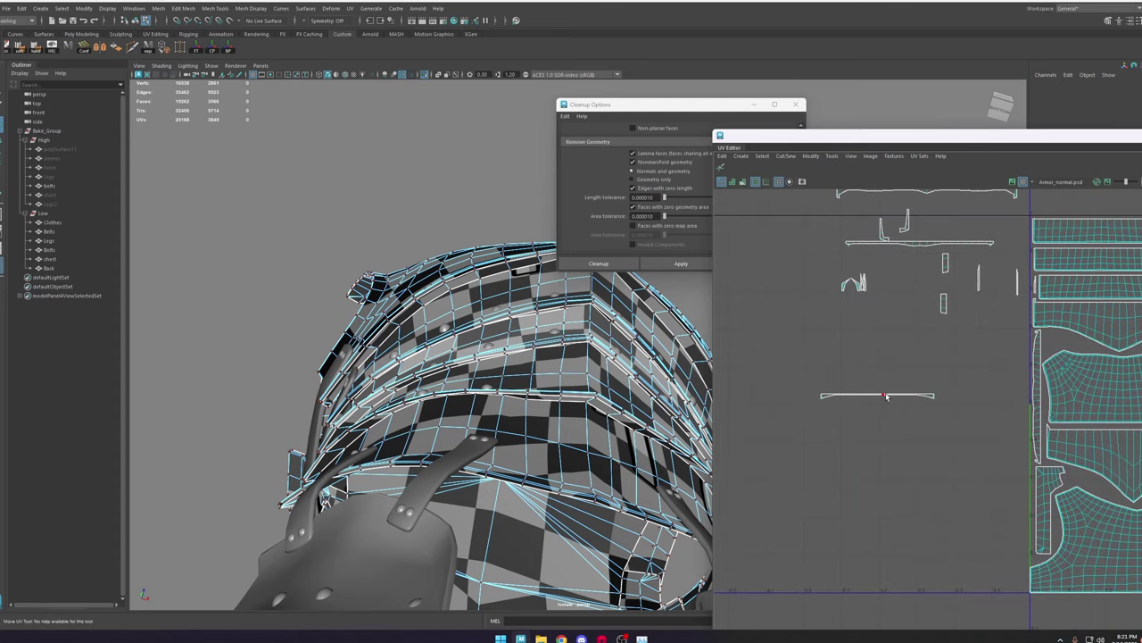
# Step: Select a chest edge, then an edge on the back armour
pyautogui.keyDown('alt'); pyautogui.moveTo(570, 396); pyautogui.dragTo(545, 378, button='middle'); pyautogui.keyUp('alt')
pyautogui.moveTo(546, 378); pyautogui.dragTo(547, 350, button='right')
pyautogui.click(545, 378)
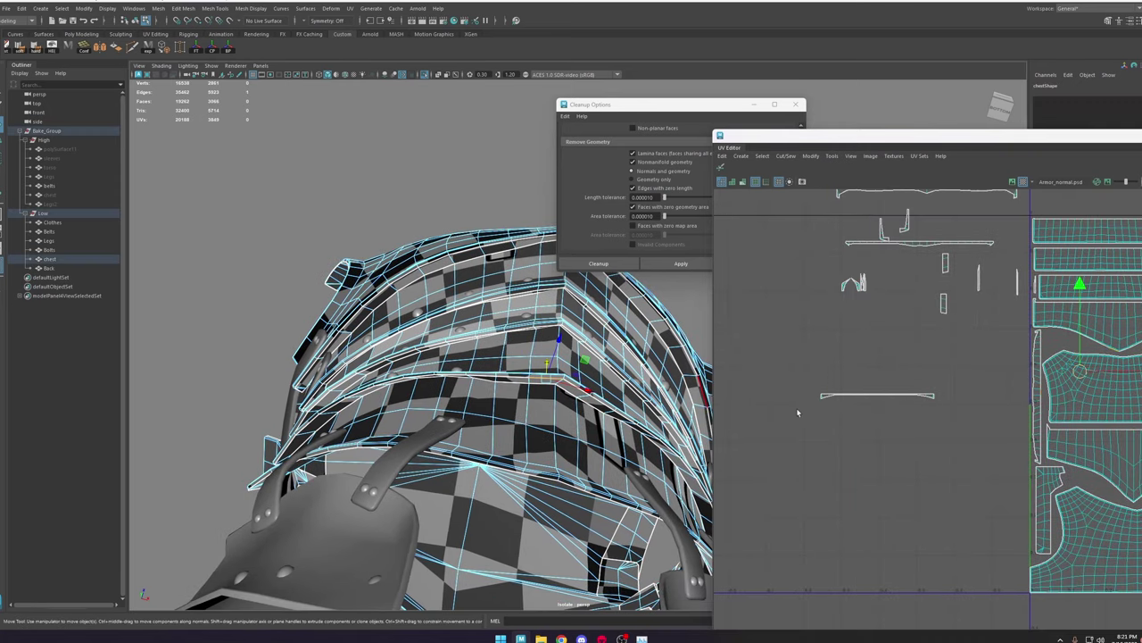
pyautogui.keyDown('alt'); pyautogui.moveTo(511, 381); pyautogui.dragTo(555, 538); pyautogui.keyUp('alt')
pyautogui.keyDown('alt'); pyautogui.moveTo(510, 487); pyautogui.dragTo(691, 393); pyautogui.keyUp('alt')
pyautogui.click(419, 307)
pyautogui.scroll(-3, 955, 313)
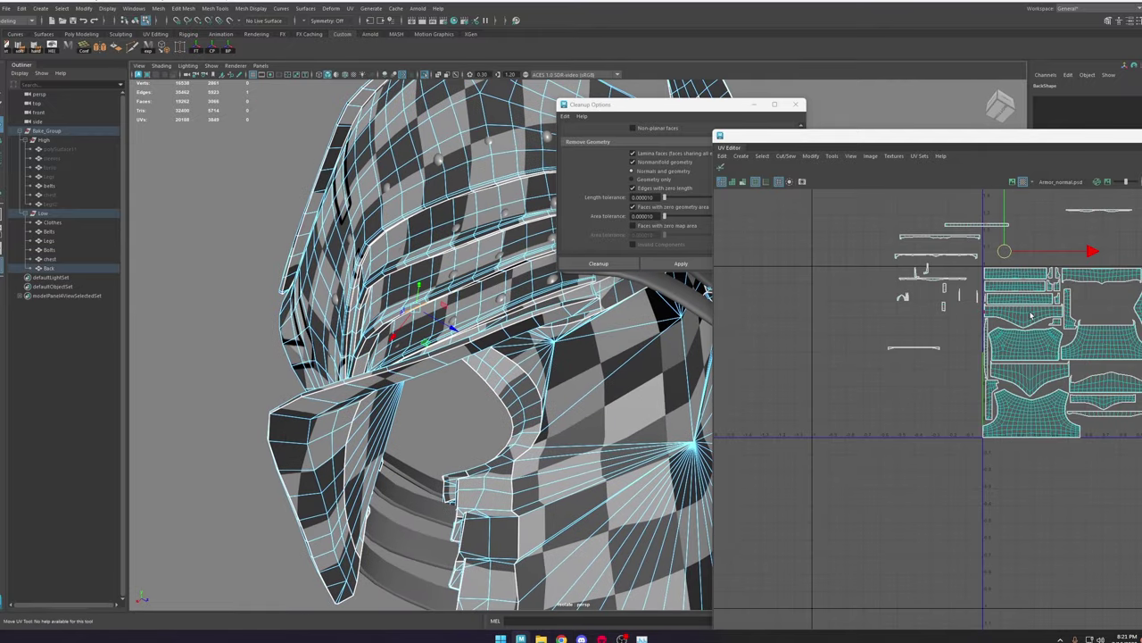
pyautogui.keyDown('alt'); pyautogui.moveTo(1023, 249); pyautogui.dragTo(980, 266, button='middle'); pyautogui.keyUp('alt')
pyautogui.scroll(2, 980, 266)
pyautogui.moveTo(953, 259); pyautogui.dragTo(954, 262)
pyautogui.hotkey('ctrl', 'z')
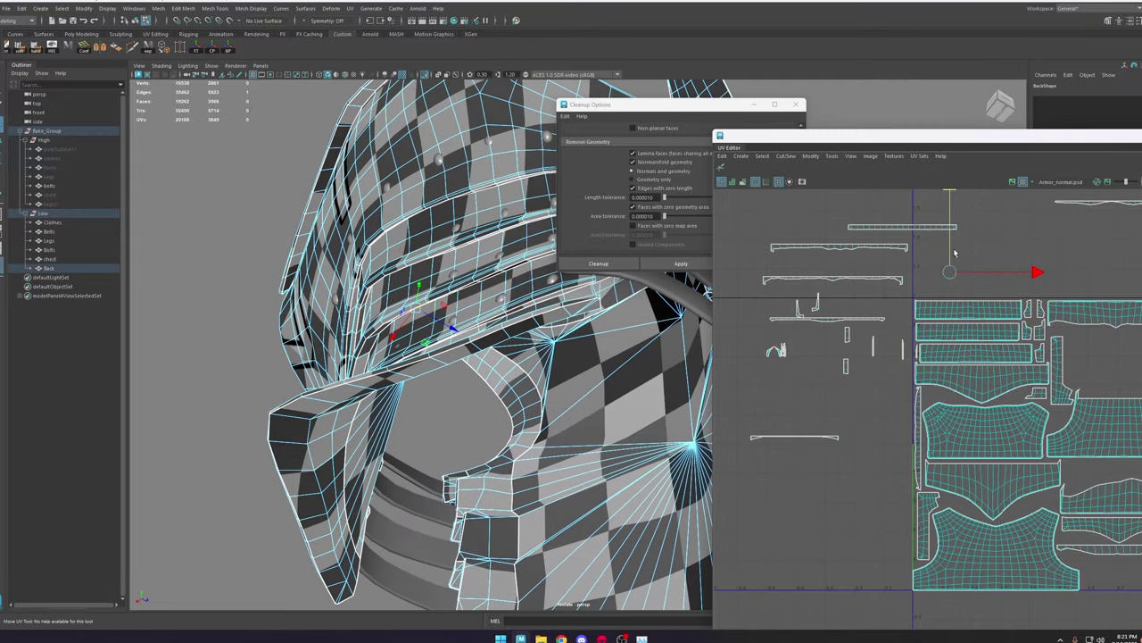
pyautogui.click(435, 258)
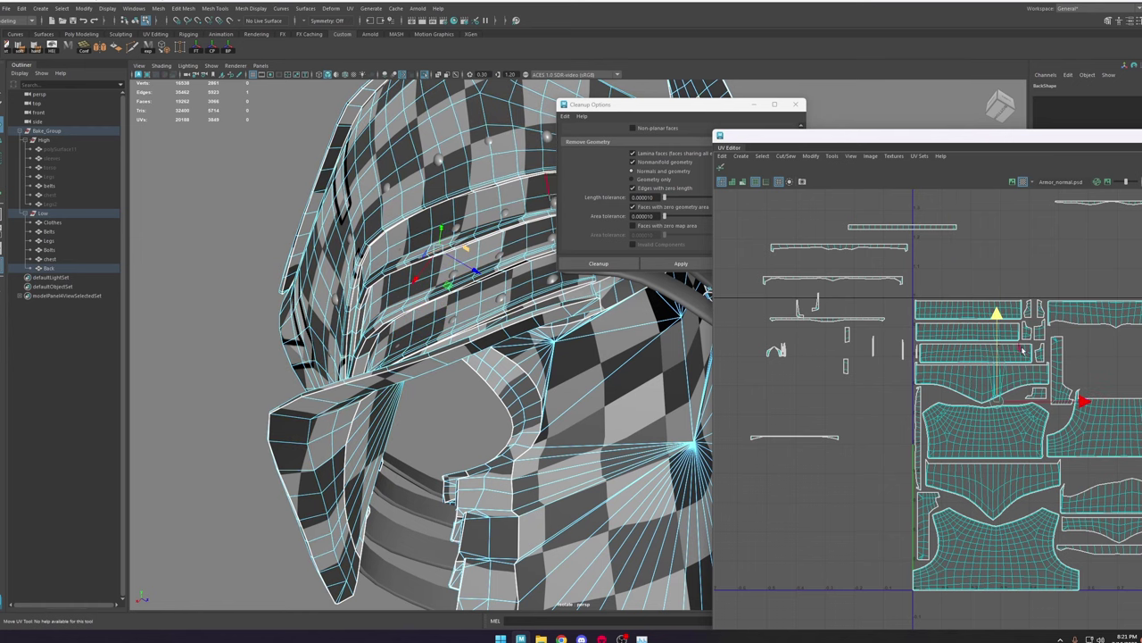
pyautogui.scroll(-3, 915, 356)
pyautogui.scroll(3, 915, 356)
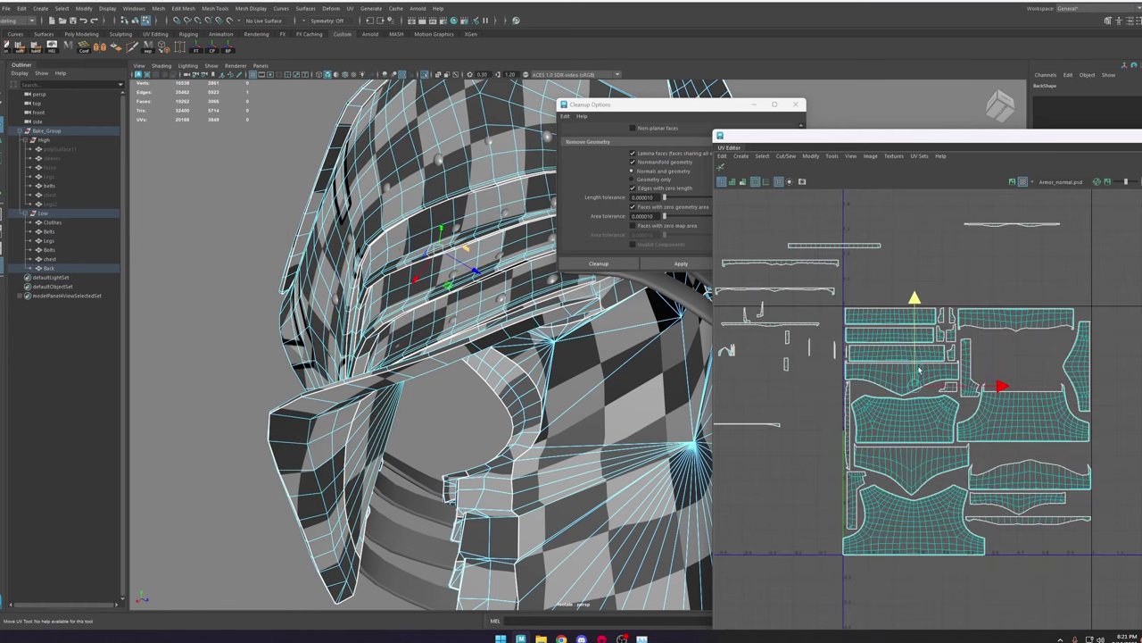
pyautogui.keyDown('alt'); pyautogui.moveTo(404, 275); pyautogui.dragTo(436, 257); pyautogui.keyUp('alt')
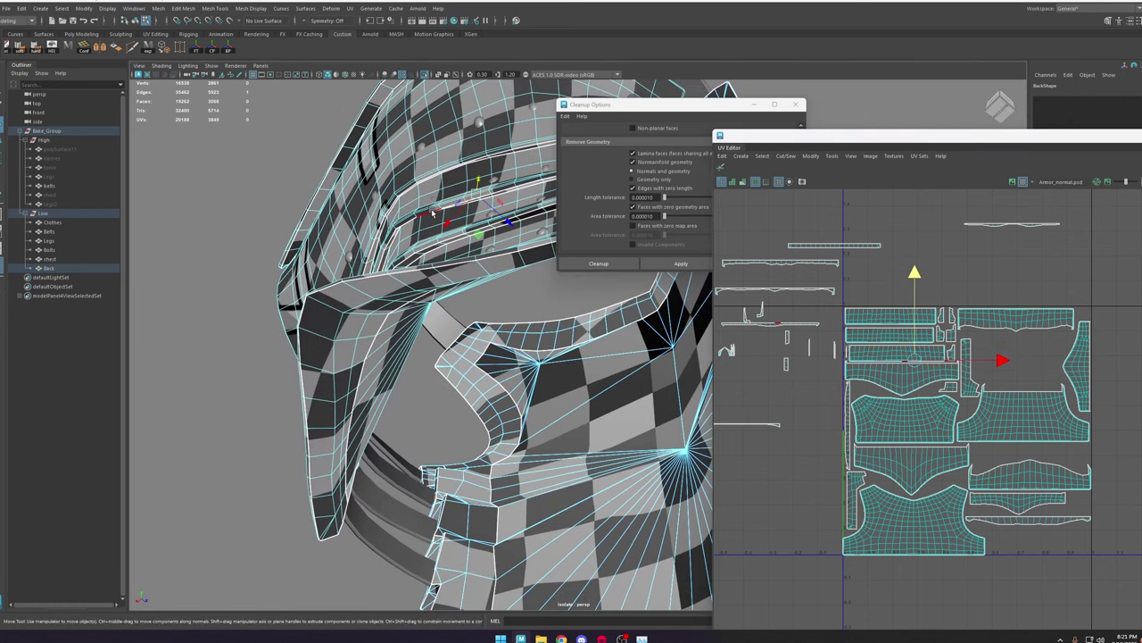
pyautogui.click(433, 213)
pyautogui.scroll(3, 423, 234)
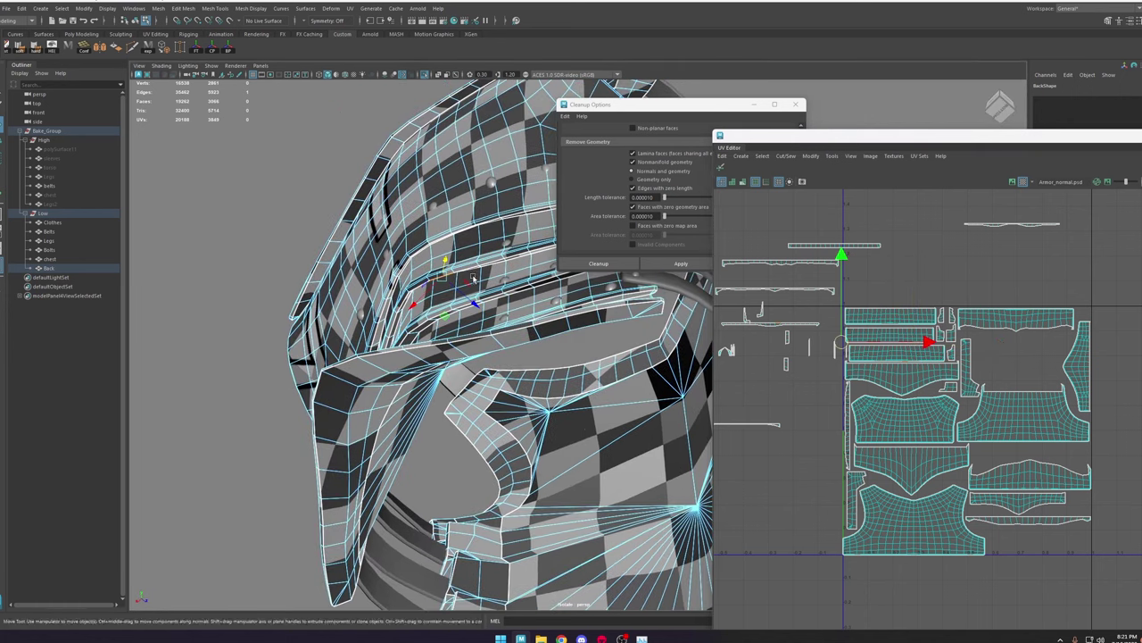
pyautogui.click(434, 264)
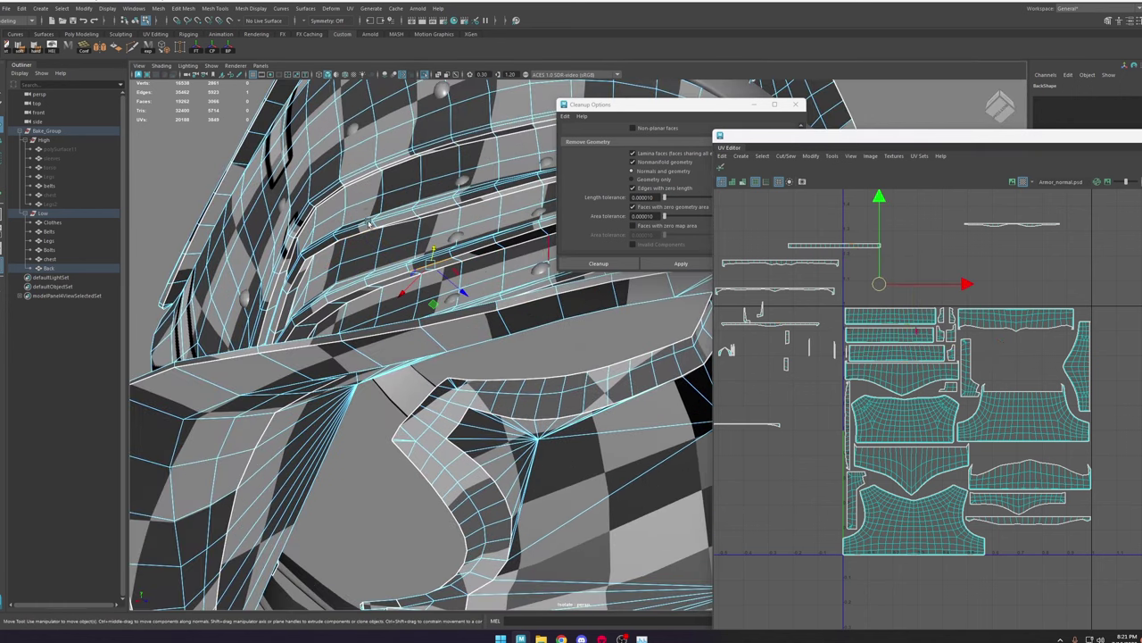
pyautogui.keyDown('alt'); pyautogui.moveTo(350, 216); pyautogui.dragTo(403, 250); pyautogui.keyUp('alt')
pyautogui.click(414, 228)
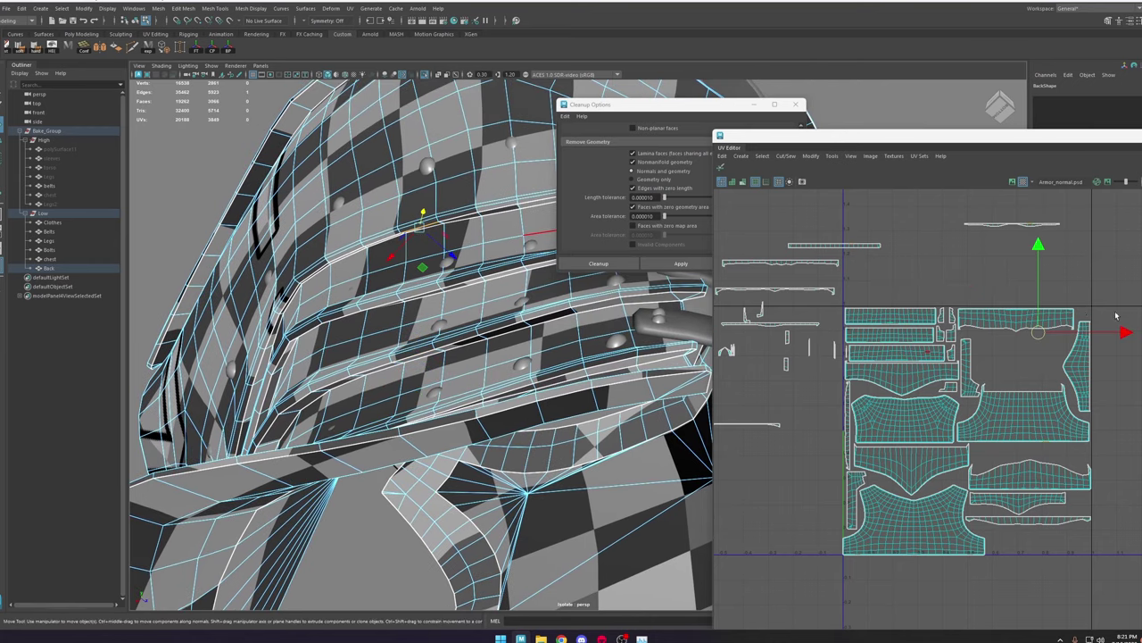
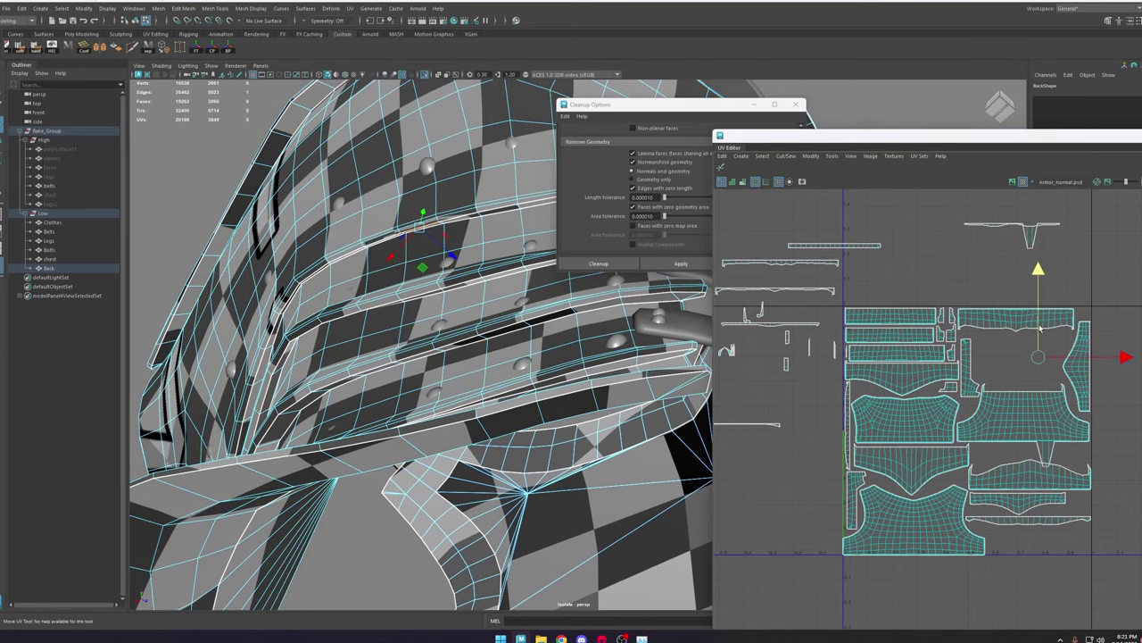
# Step: Reselect the edge on the armour plate in the perspective viewport
pyautogui.click(963, 278)
pyautogui.scroll(-4, 962, 278)
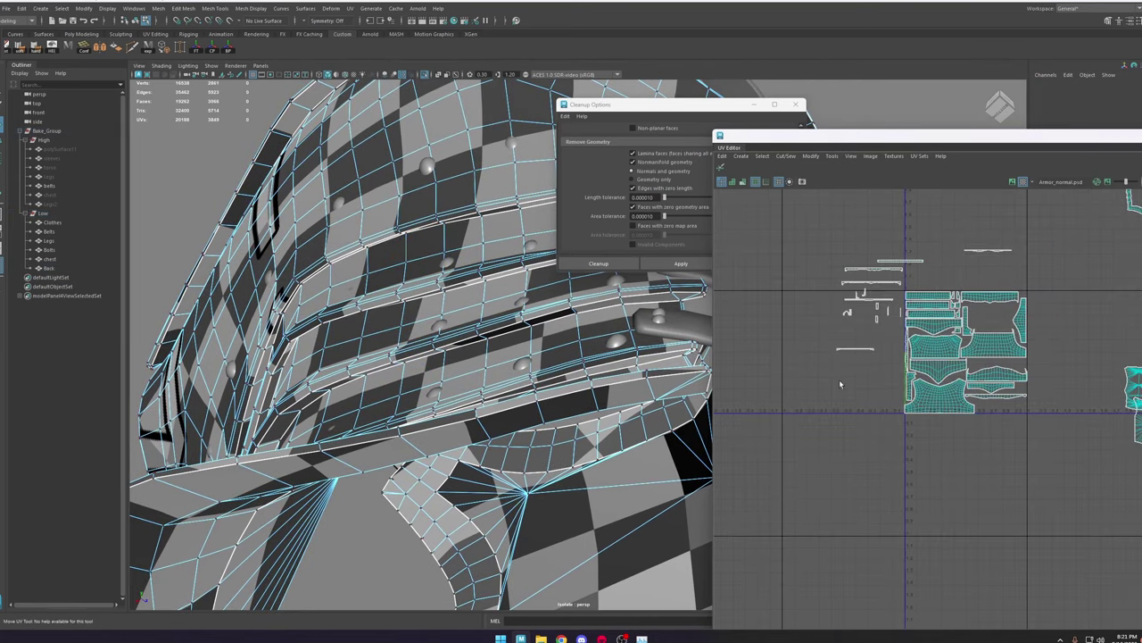
pyautogui.keyDown('alt'); pyautogui.moveTo(563, 394); pyautogui.dragTo(434, 413); pyautogui.keyUp('alt')
pyautogui.hotkey('ctrl', 'z')
pyautogui.click(434, 413)
# Step: Maximize the UV Editor full screen to show the armour's UV shells
pyautogui.scroll(4, 860, 310)
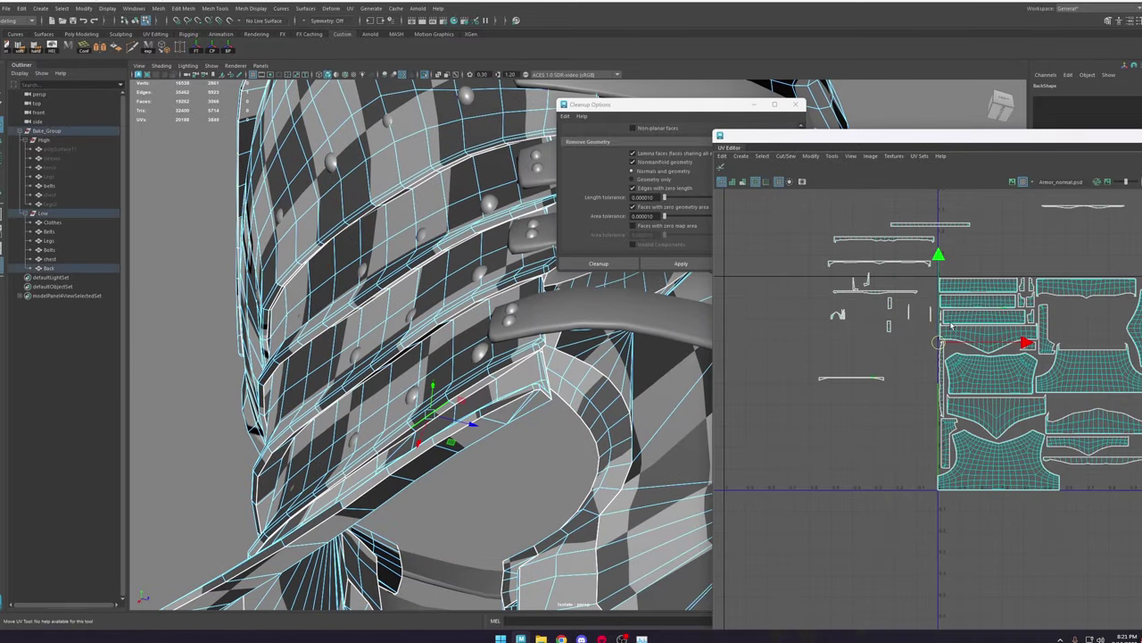
pyautogui.moveTo(887, 346); pyautogui.dragTo(965, 350, button='right')
pyautogui.keyDown('alt'); pyautogui.moveTo(965, 350); pyautogui.dragTo(824, 326, button='middle'); pyautogui.keyUp('alt')
pyautogui.doubleClick(1025, 137)
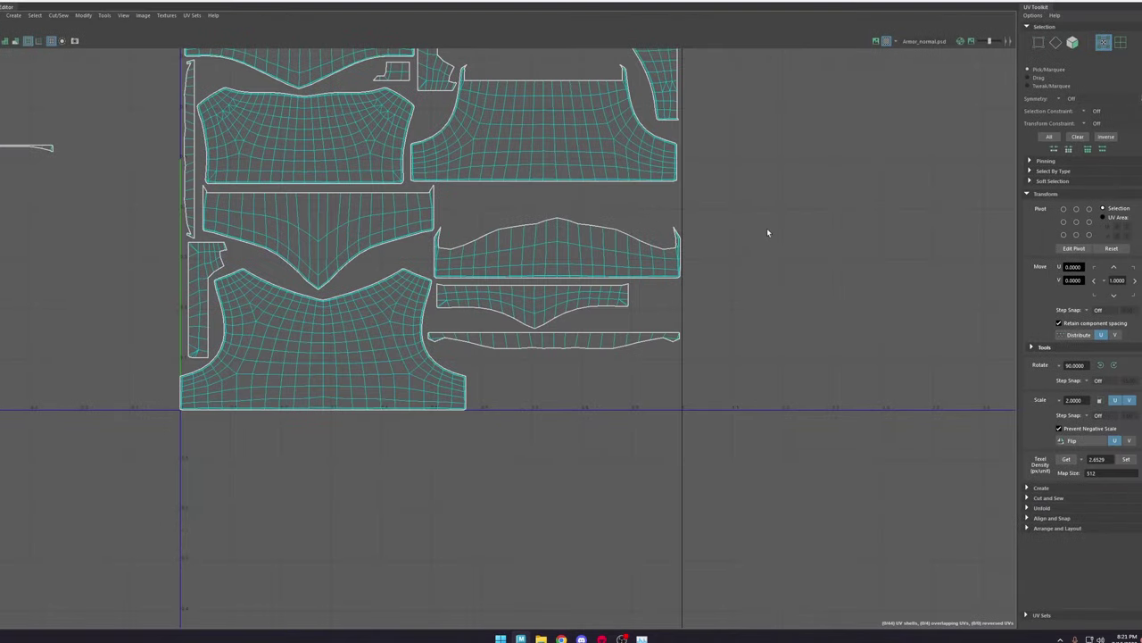
# Step: Move the thin shell above the tile into the lower-right part of the layout
pyautogui.scroll(-3, 739, 257)
pyautogui.scroll(-3, 687, 280)
pyautogui.keyDown('alt'); pyautogui.moveTo(772, 242); pyautogui.dragTo(739, 368, button='middle'); pyautogui.keyUp('alt')
pyautogui.scroll(-2, 644, 318)
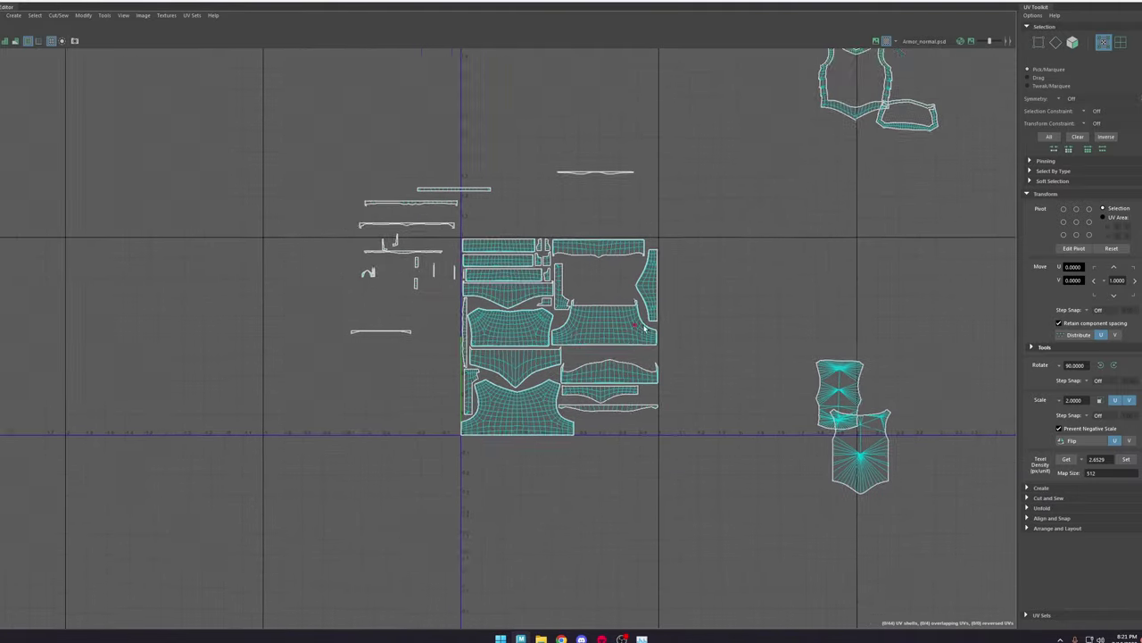
pyautogui.scroll(1, 669, 315)
pyautogui.scroll(-1, 669, 314)
pyautogui.keyDown('alt'); pyautogui.moveTo(726, 165); pyautogui.dragTo(697, 256, button='middle'); pyautogui.keyUp('alt')
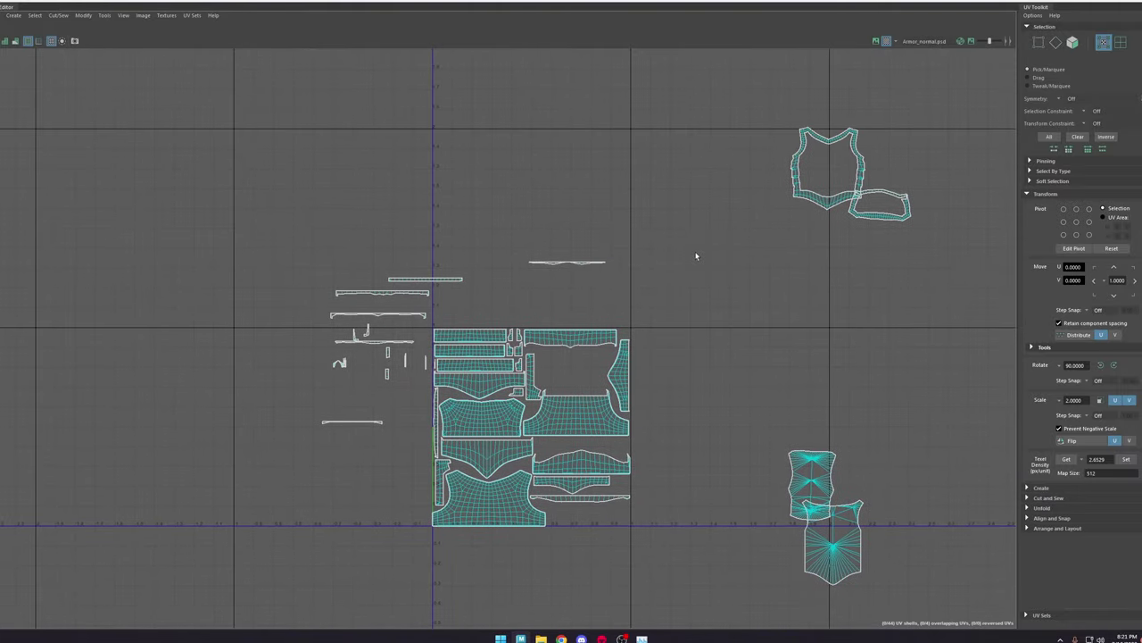
pyautogui.scroll(6, 793, 199)
pyautogui.keyDown('alt'); pyautogui.moveTo(333, 348); pyautogui.dragTo(527, 297, button='middle'); pyautogui.keyUp('alt')
pyautogui.scroll(-1, 547, 290)
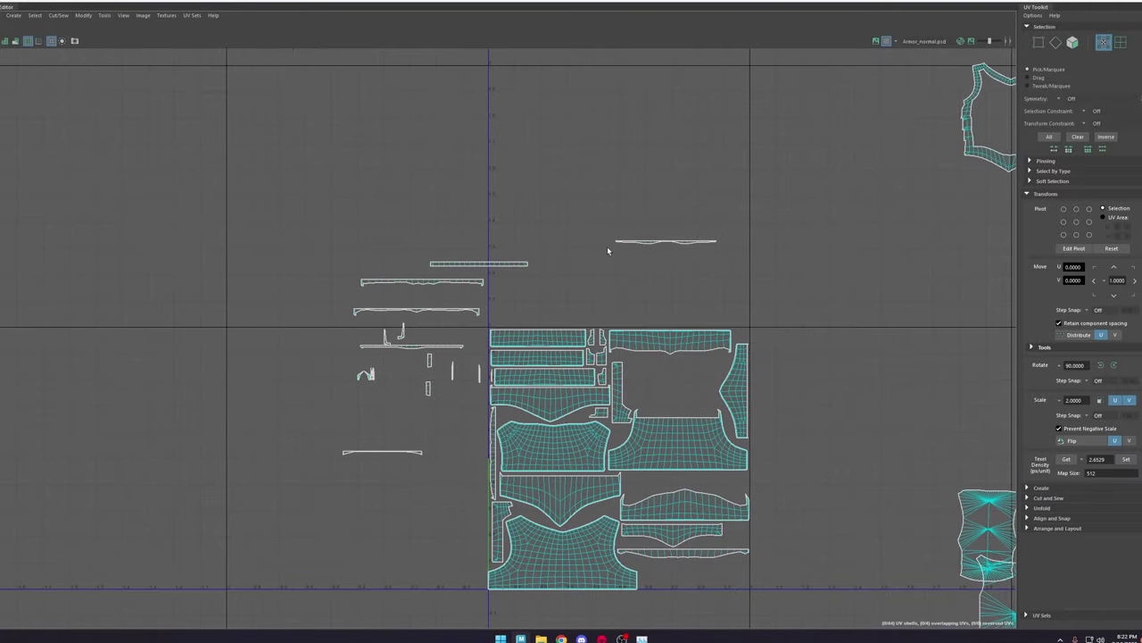
pyautogui.click(423, 349)
pyautogui.moveTo(412, 348); pyautogui.dragTo(673, 477)
# Step: Nudge the wide lower-right shell slightly upward
pyautogui.scroll(-1, 686, 408)
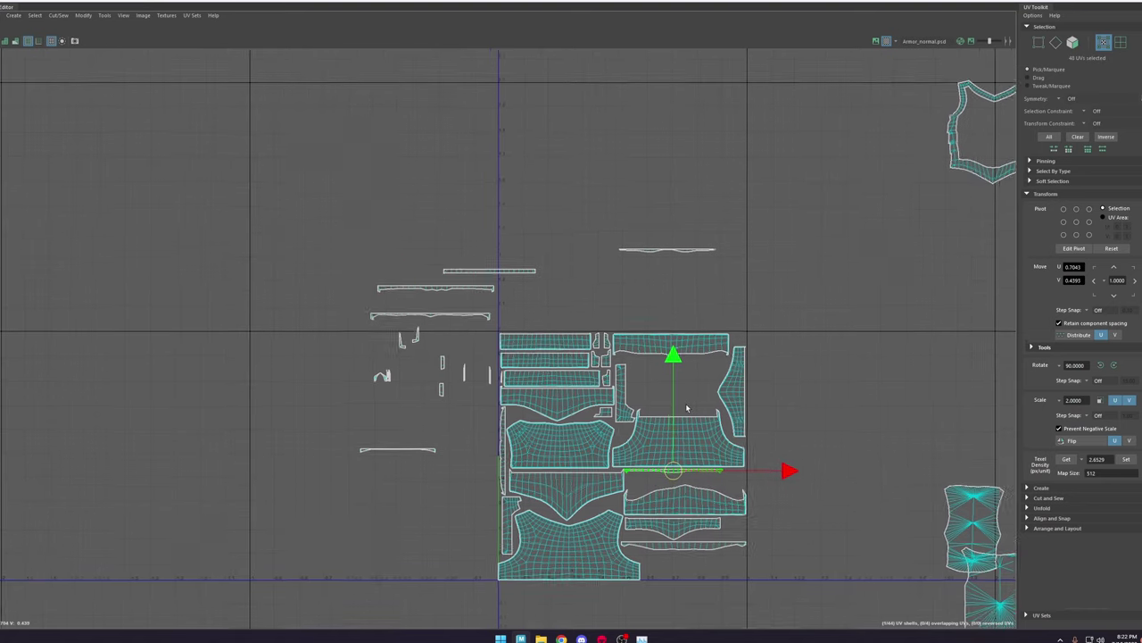
pyautogui.scroll(3, 688, 482)
pyautogui.keyDown('alt'); pyautogui.moveTo(689, 480); pyautogui.dragTo(687, 440, button='middle'); pyautogui.keyUp('alt')
pyautogui.click(669, 468)
pyautogui.scroll(1, 678, 466)
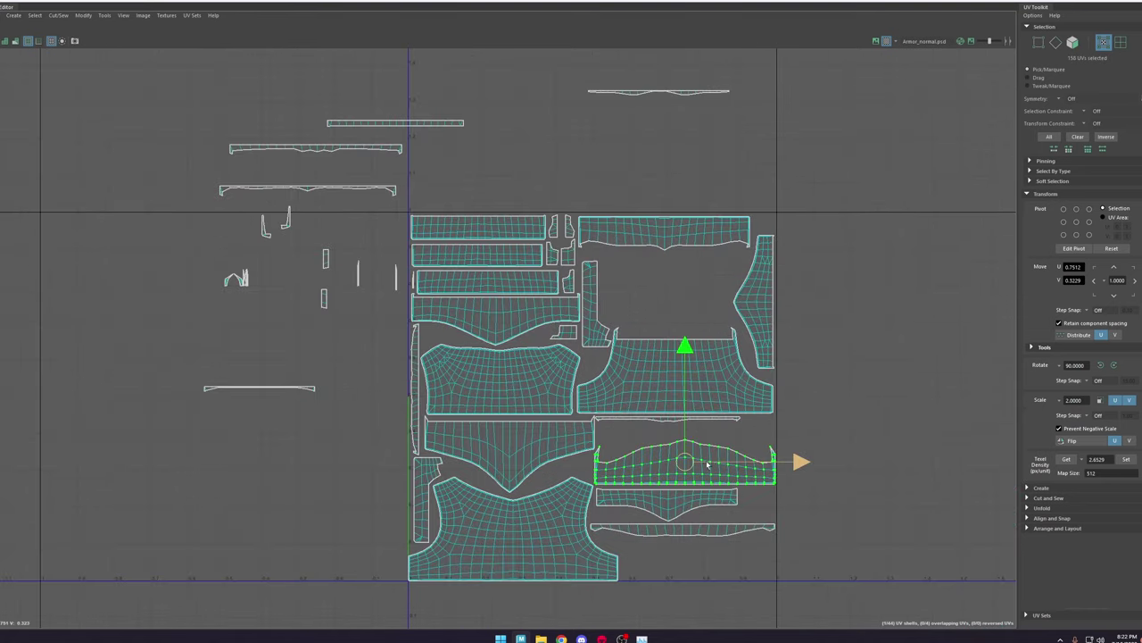
pyautogui.moveTo(692, 462)
pyautogui.mouseDown()
pyautogui.moveTo(687, 440)
pyautogui.moveTo(685, 462)
pyautogui.mouseUp()
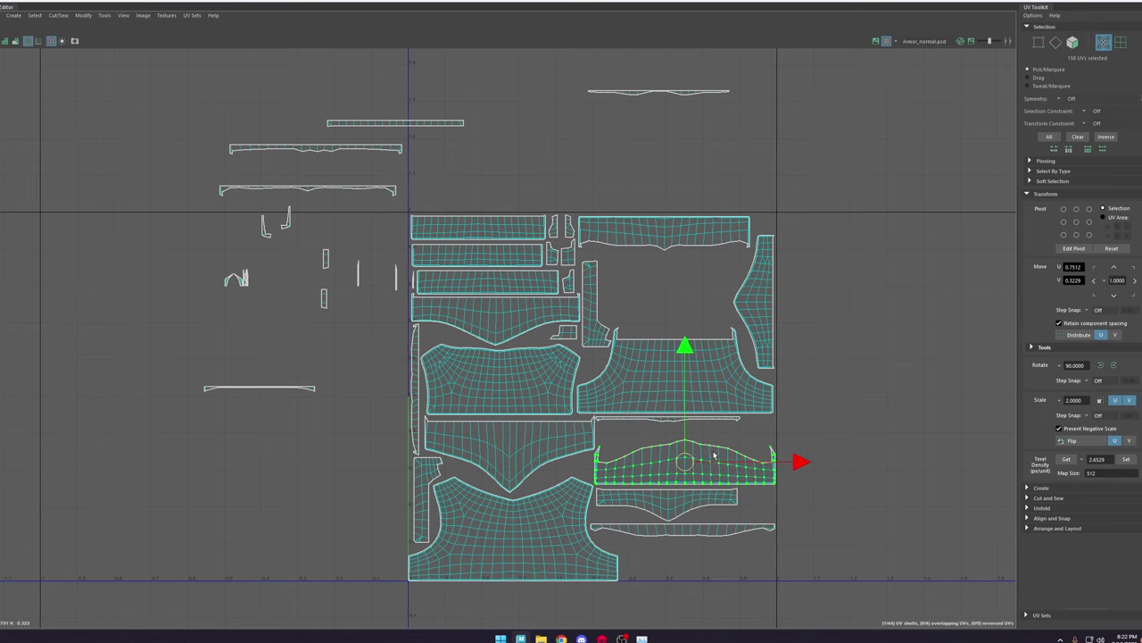
# Step: Move the small thin shell from the left into a gap and rotate it 180°
pyautogui.click(279, 389)
pyautogui.moveTo(259, 388); pyautogui.dragTo(676, 334)
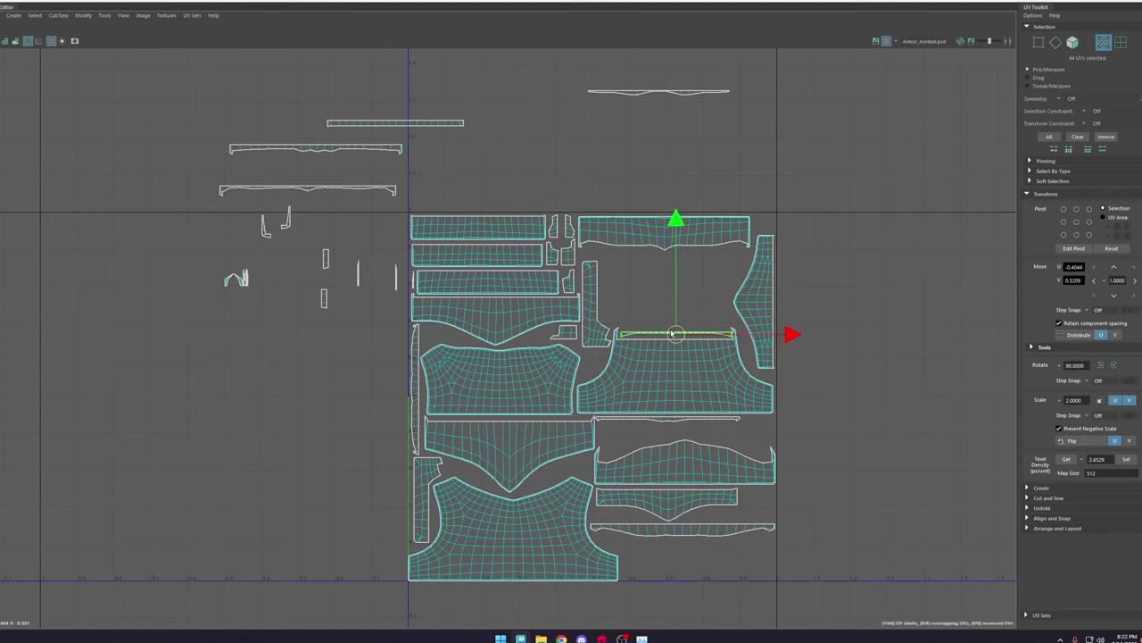
pyautogui.press('e')
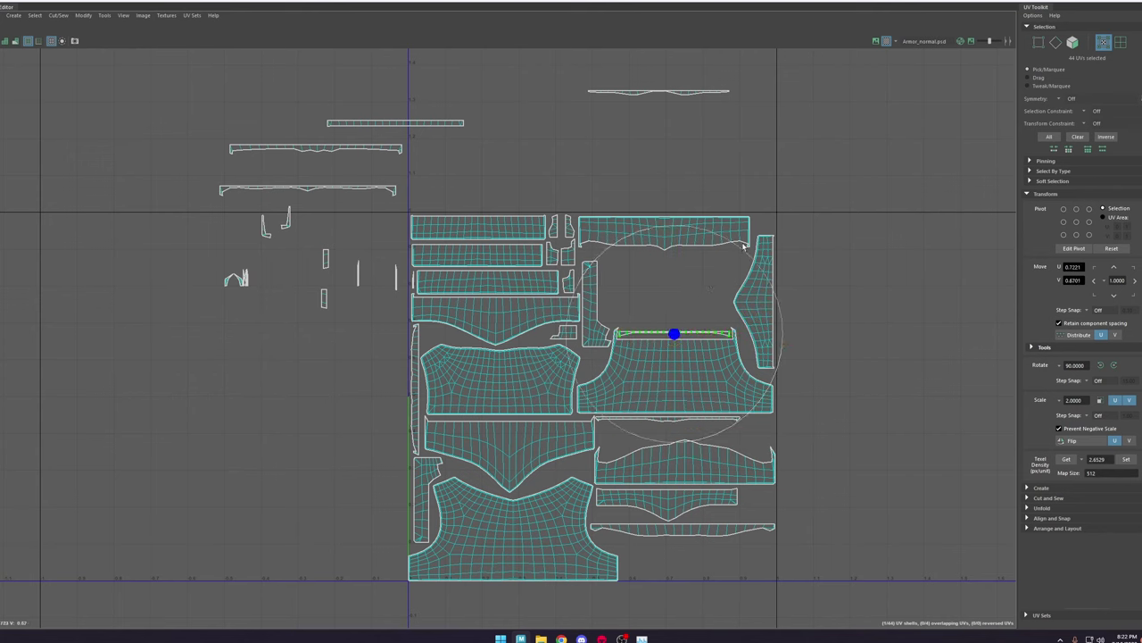
pyautogui.moveTo(745, 248); pyautogui.dragTo(644, 379)
pyautogui.scroll(3, 681, 342)
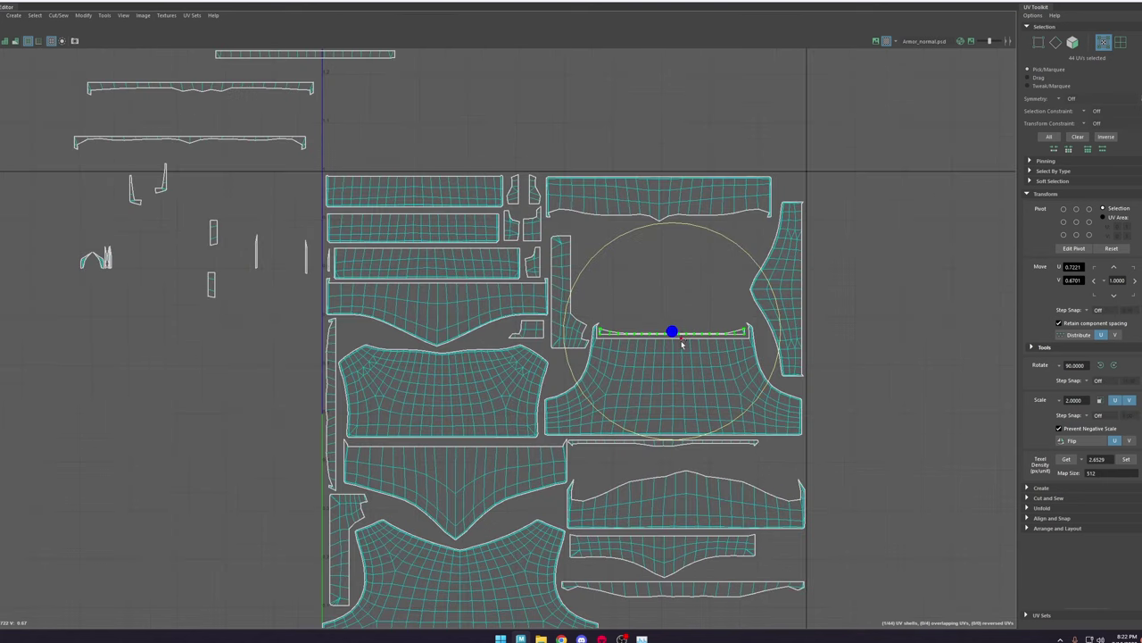
pyautogui.press('w')
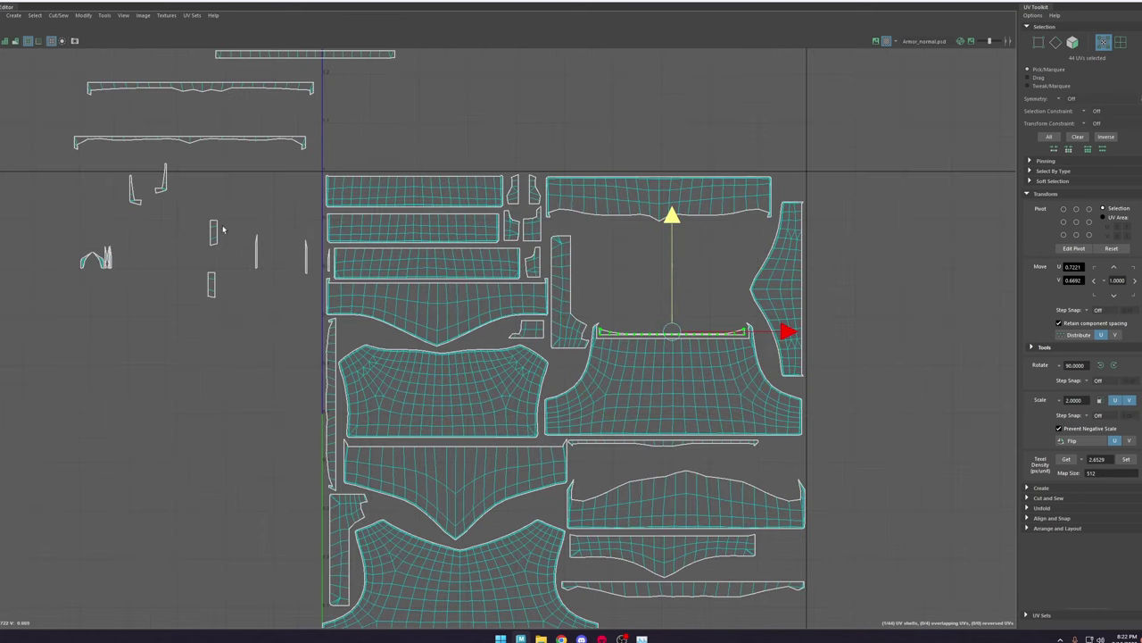
# Step: Place two more thin shells into the lower-right gaps below the other shells
pyautogui.click(209, 91)
pyautogui.moveTo(198, 90); pyautogui.dragTo(945, 376)
pyautogui.doubleClick(664, 443)
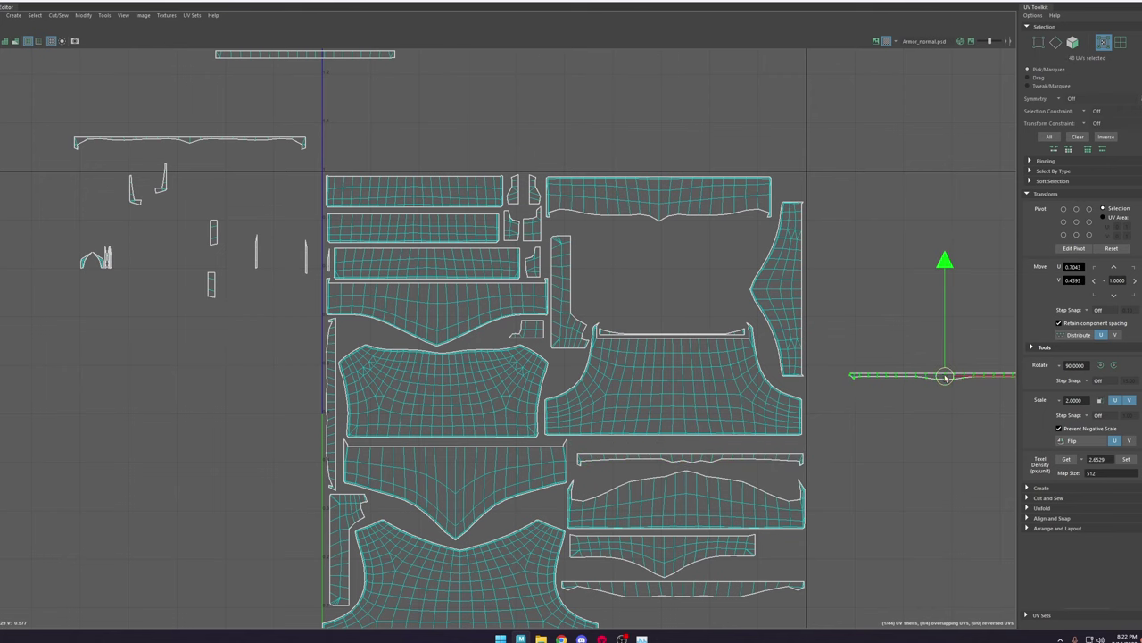
pyautogui.doubleClick(764, 454)
pyautogui.moveTo(696, 460); pyautogui.dragTo(692, 446)
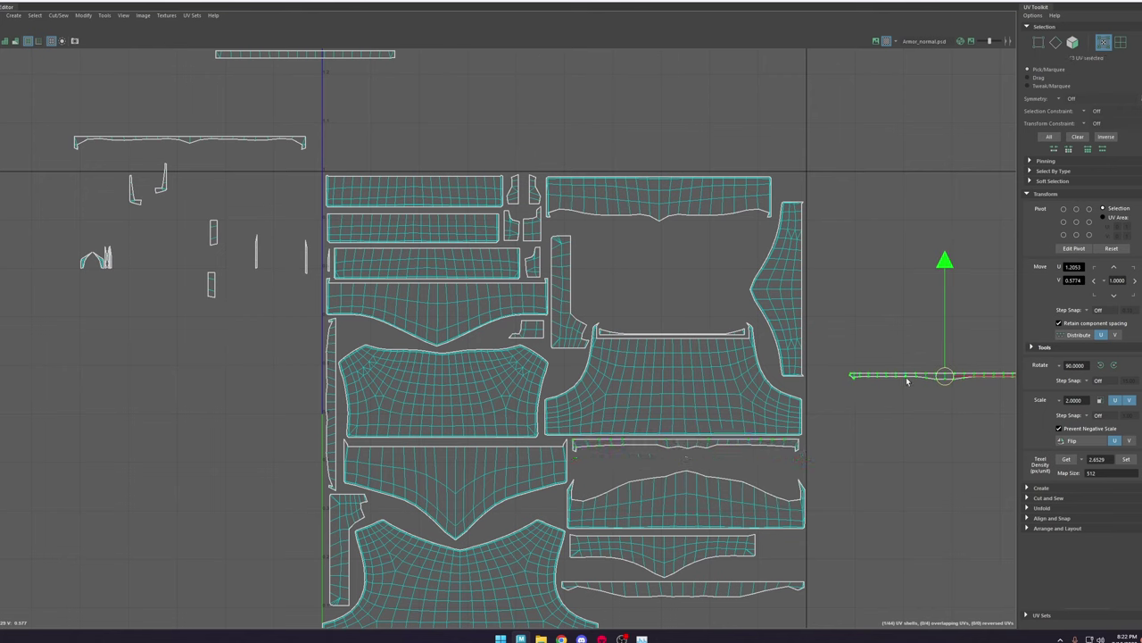
pyautogui.moveTo(944, 376); pyautogui.dragTo(676, 460)
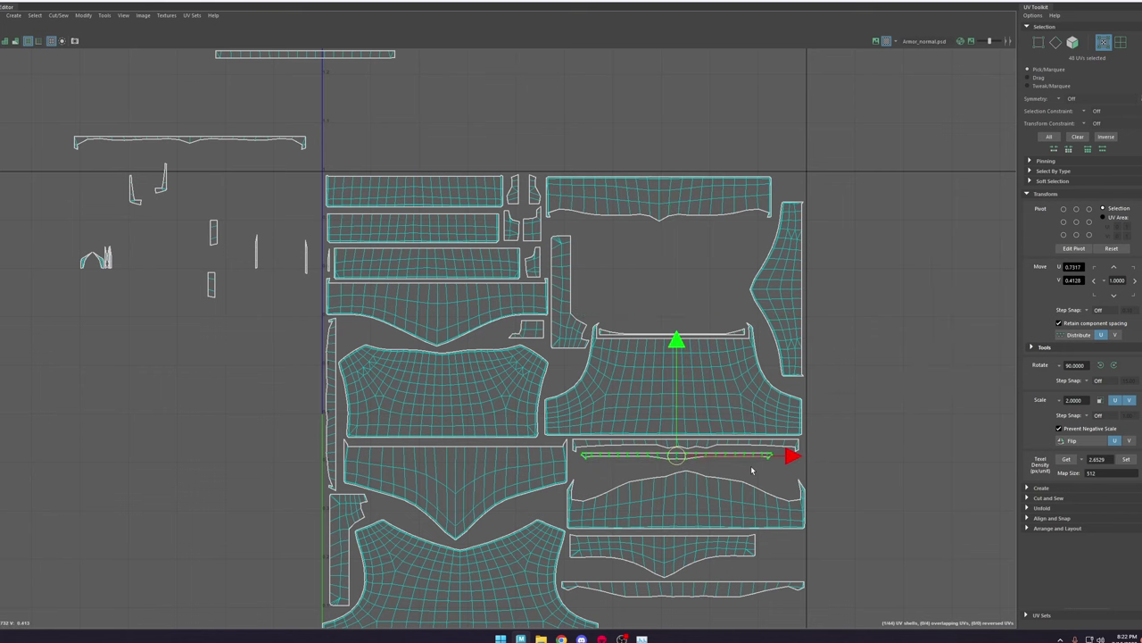
pyautogui.scroll(-2, 242, 148)
pyautogui.moveTo(214, 143); pyautogui.dragTo(556, 470)
pyautogui.scroll(2, 532, 458)
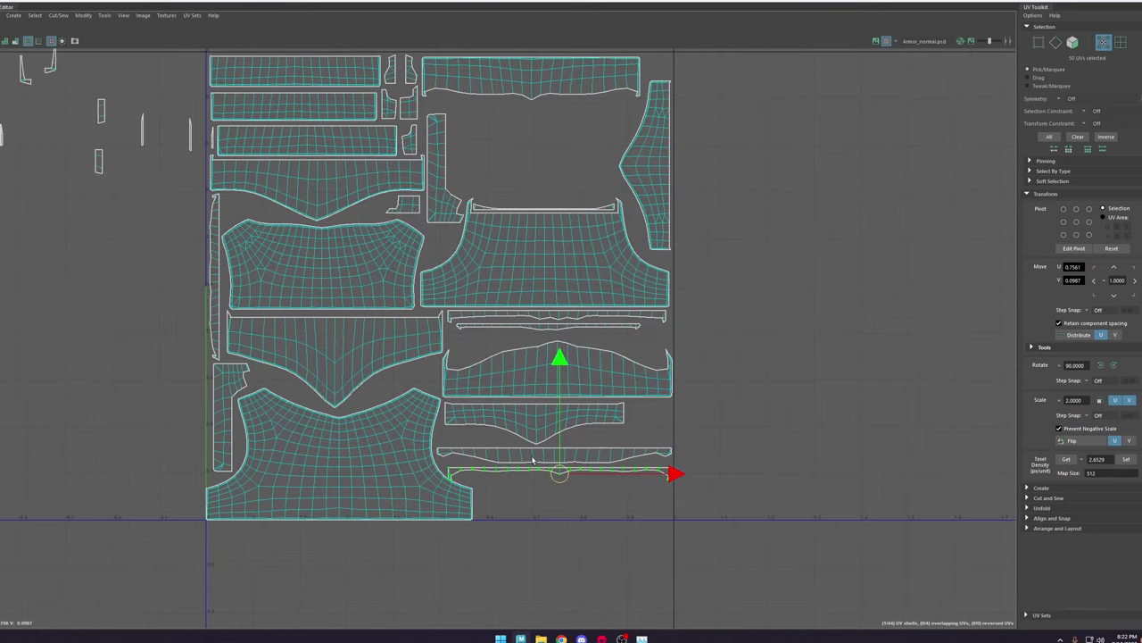
# Step: Move the upper strip shell below the others and flip it 180°
pyautogui.click(534, 456)
pyautogui.click(544, 437)
pyautogui.hotkey('ctrl', 'z')
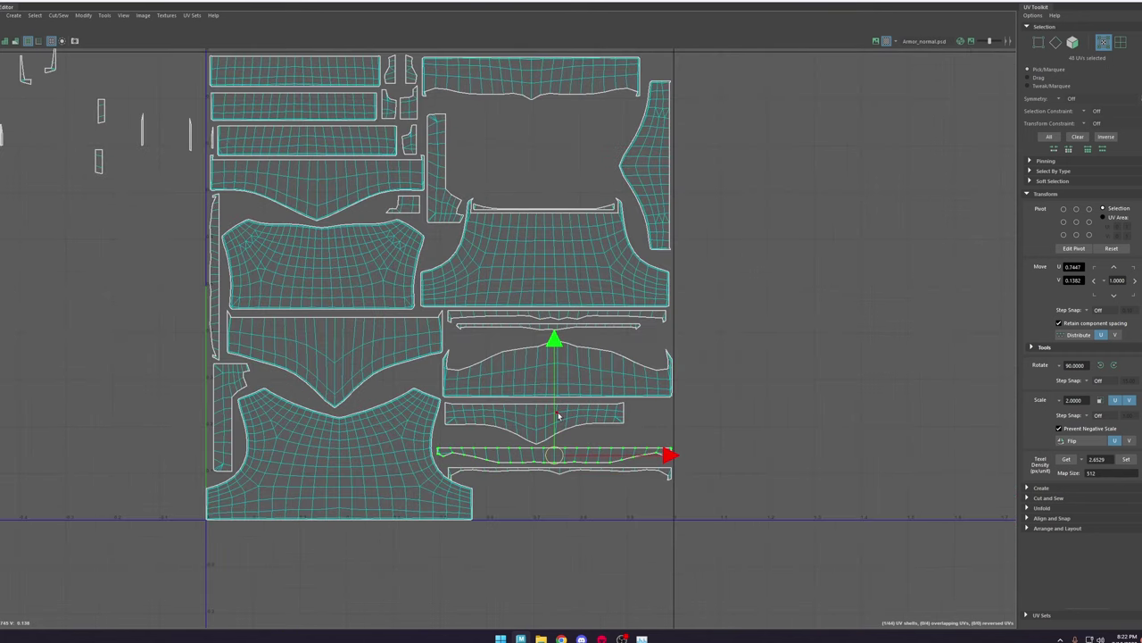
pyautogui.doubleClick(572, 417)
pyautogui.moveTo(546, 428); pyautogui.dragTo(581, 506)
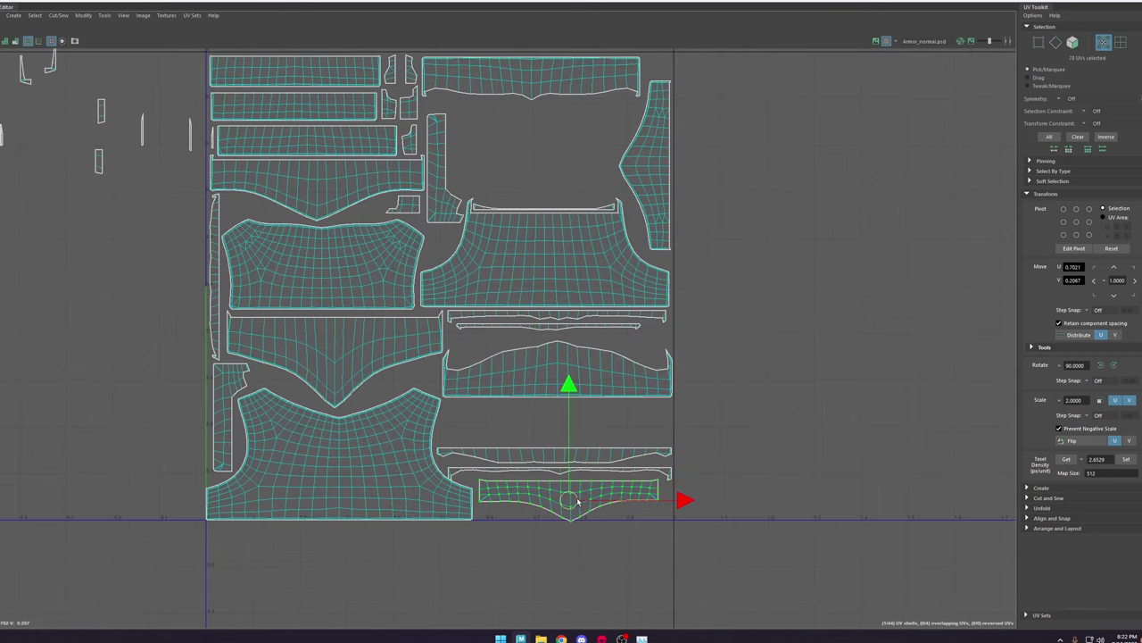
pyautogui.press('e')
pyautogui.moveTo(615, 403); pyautogui.dragTo(551, 533)
pyautogui.scroll(3, 568, 493)
pyautogui.press('w')
# Step: Nudge the large lower-left shell and shift the thin strip shells upward
pyautogui.click(687, 527)
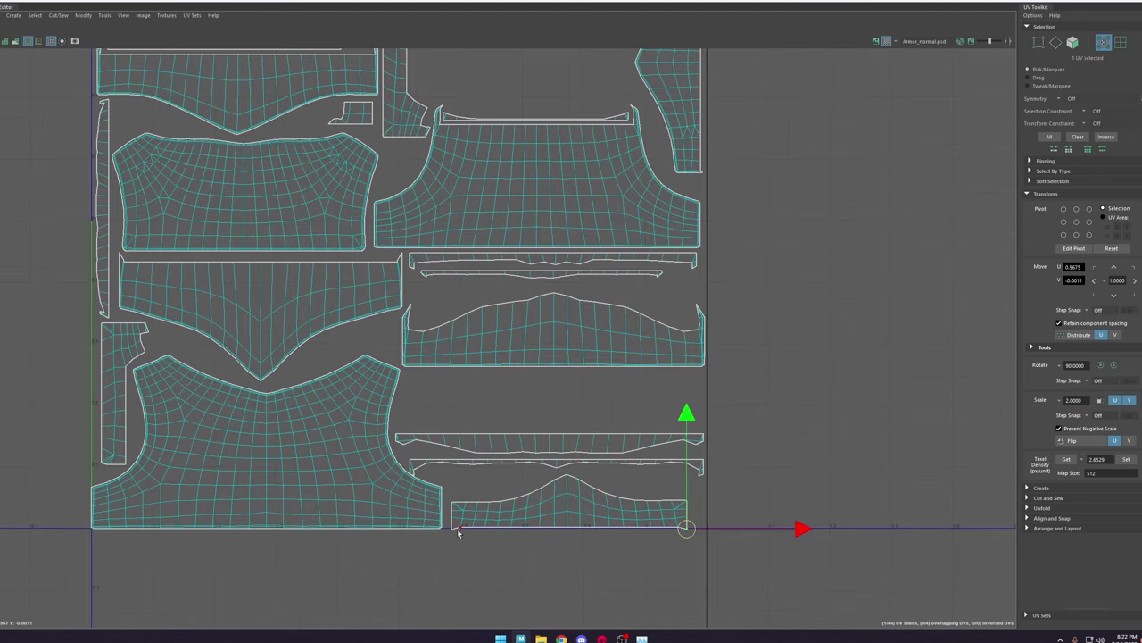
pyautogui.keyDown('shift'); pyautogui.doubleClick(454, 530); pyautogui.keyUp('shift')
pyautogui.moveTo(560, 421); pyautogui.dragTo(564, 524)
pyautogui.press('w')
pyautogui.scroll(3, 286, 500)
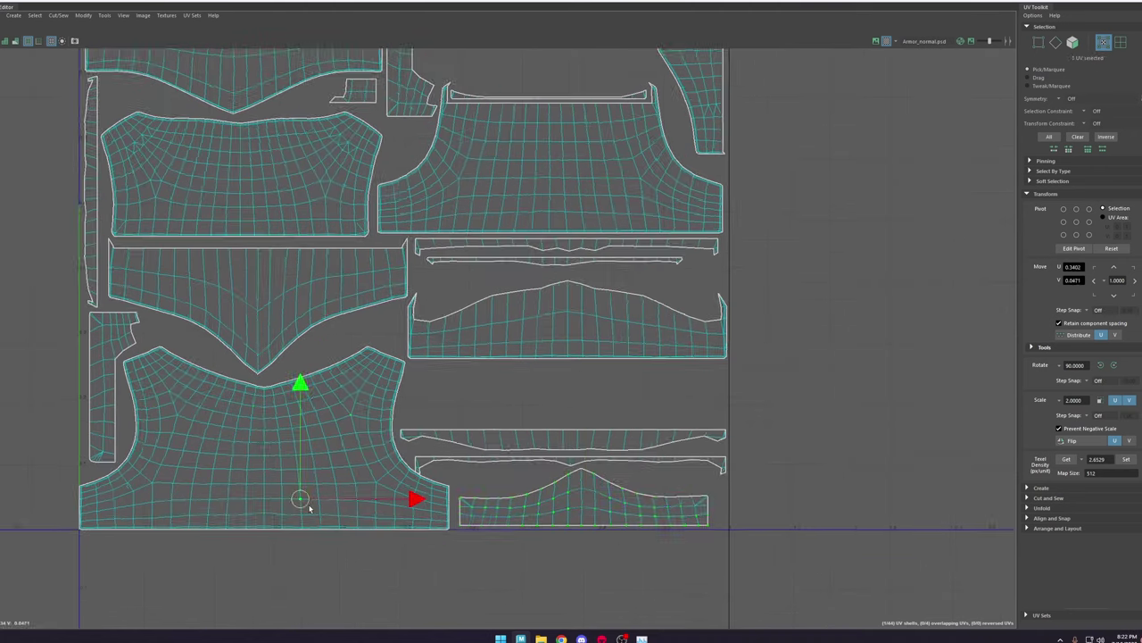
pyautogui.doubleClick(304, 504)
pyautogui.moveTo(395, 418); pyautogui.dragTo(398, 419)
pyautogui.doubleClick(680, 277)
pyautogui.moveTo(680, 150); pyautogui.dragTo(680, 142)
pyautogui.doubleClick(714, 504)
pyautogui.moveTo(765, 454); pyautogui.dragTo(747, 321, button='middle')
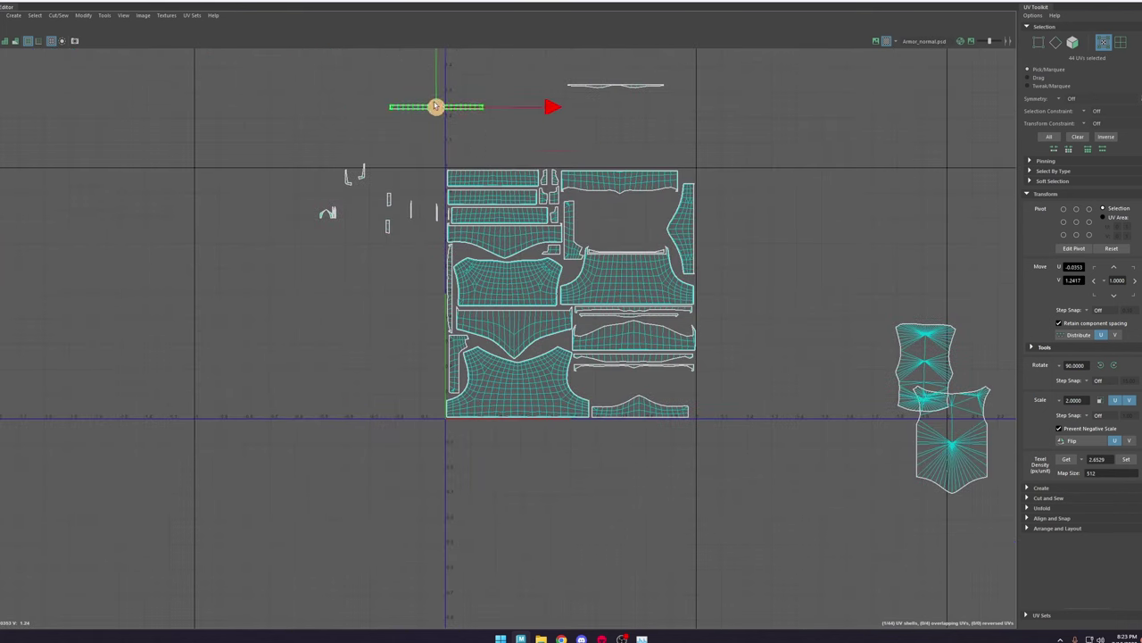
pyautogui.scroll(2, 492, 193)
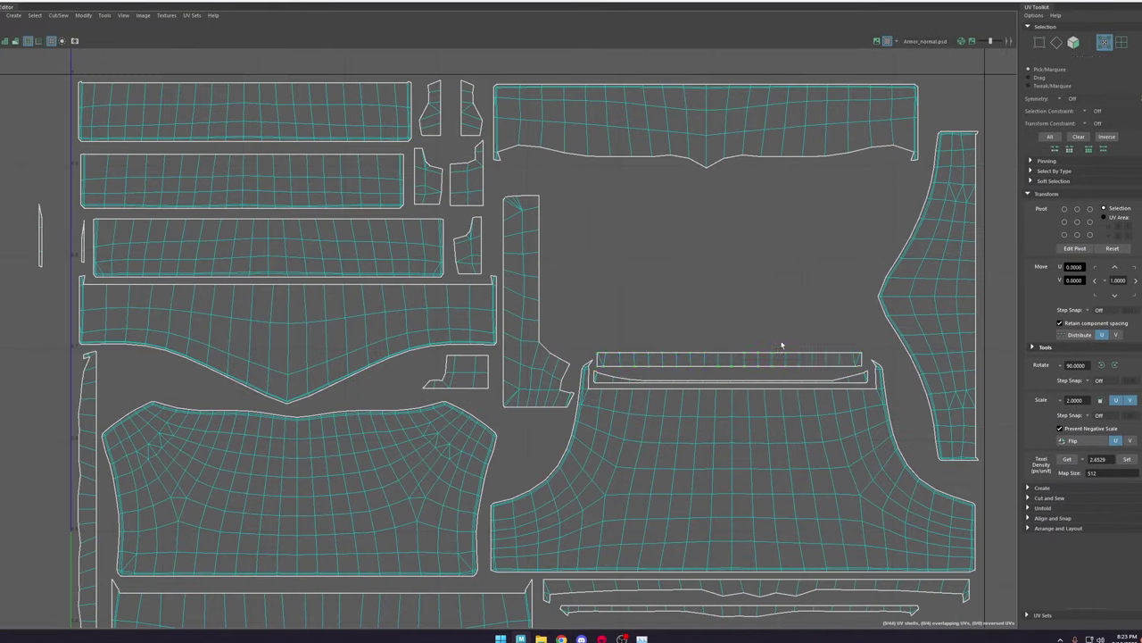
# Step: Drop the small loose shell, a thin strip and the arc-shaped half shell into layout gaps
pyautogui.doubleClick(782, 359)
pyautogui.scroll(-3, 711, 339)
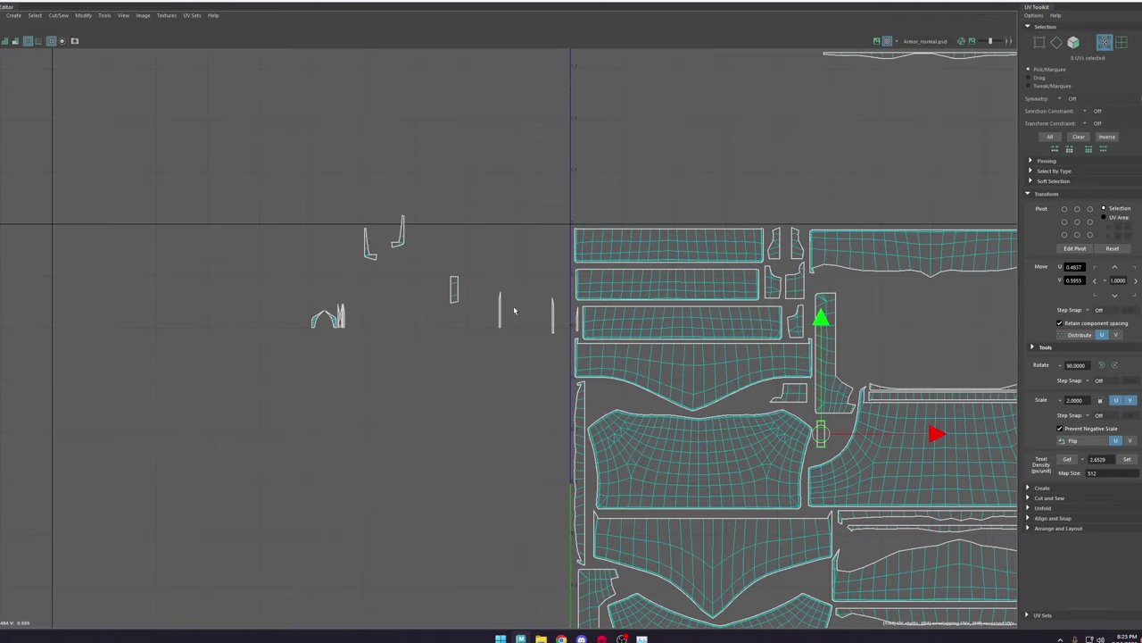
pyautogui.doubleClick(454, 289)
pyautogui.moveTo(454, 289); pyautogui.dragTo(833, 434)
pyautogui.doubleClick(500, 308)
pyautogui.keyDown('alt'); pyautogui.moveTo(500, 308); pyautogui.dragTo(359, 96, button='middle'); pyautogui.keyUp('alt')
pyautogui.moveTo(358, 98); pyautogui.dragTo(689, 438)
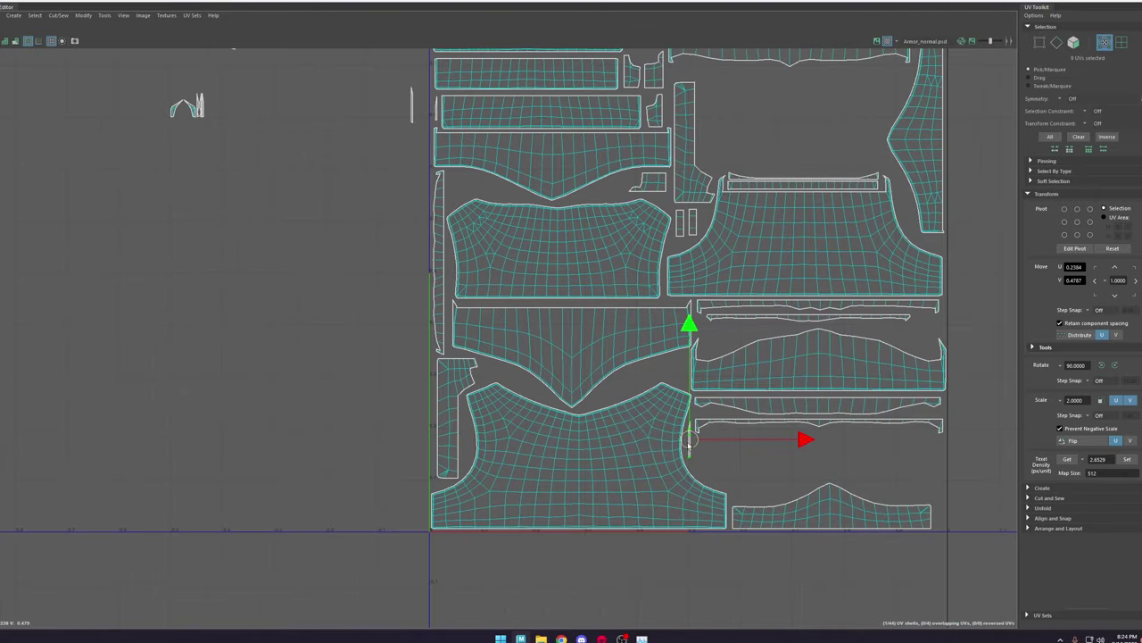
pyautogui.doubleClick(189, 107)
pyautogui.moveTo(189, 107); pyautogui.dragTo(504, 189)
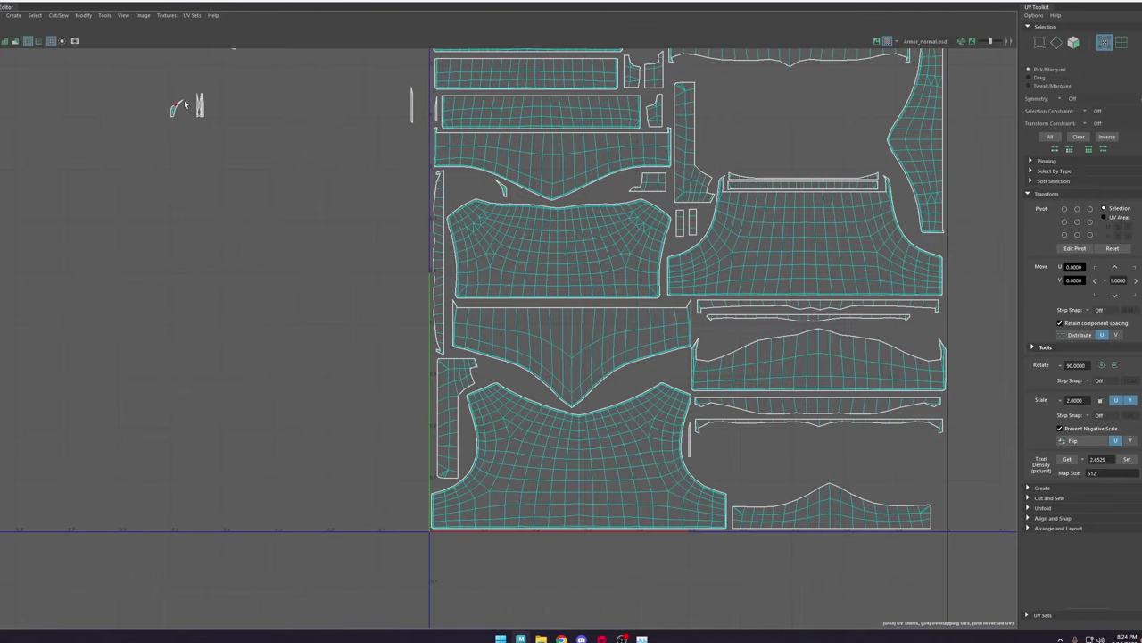
pyautogui.moveTo(177, 107); pyautogui.dragTo(610, 190)
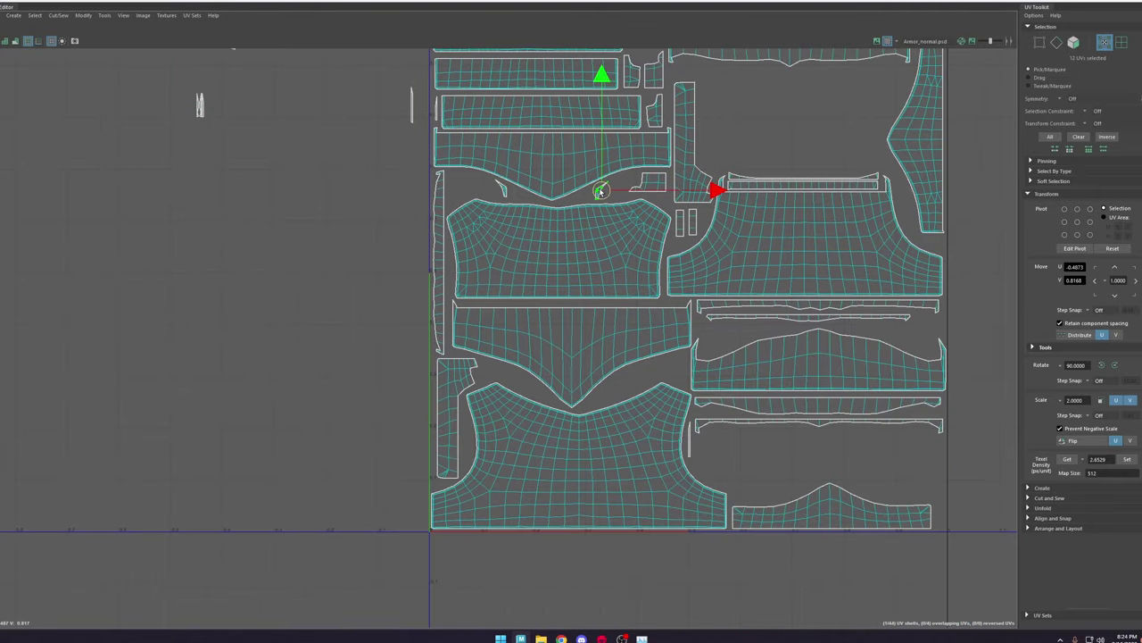
# Step: Place small shells beside the central shells and the thin vertical shell into the central gap
pyautogui.click(838, 130)
pyautogui.keyDown('alt'); pyautogui.moveTo(713, 148); pyautogui.dragTo(722, 295, button='middle'); pyautogui.keyUp('alt')
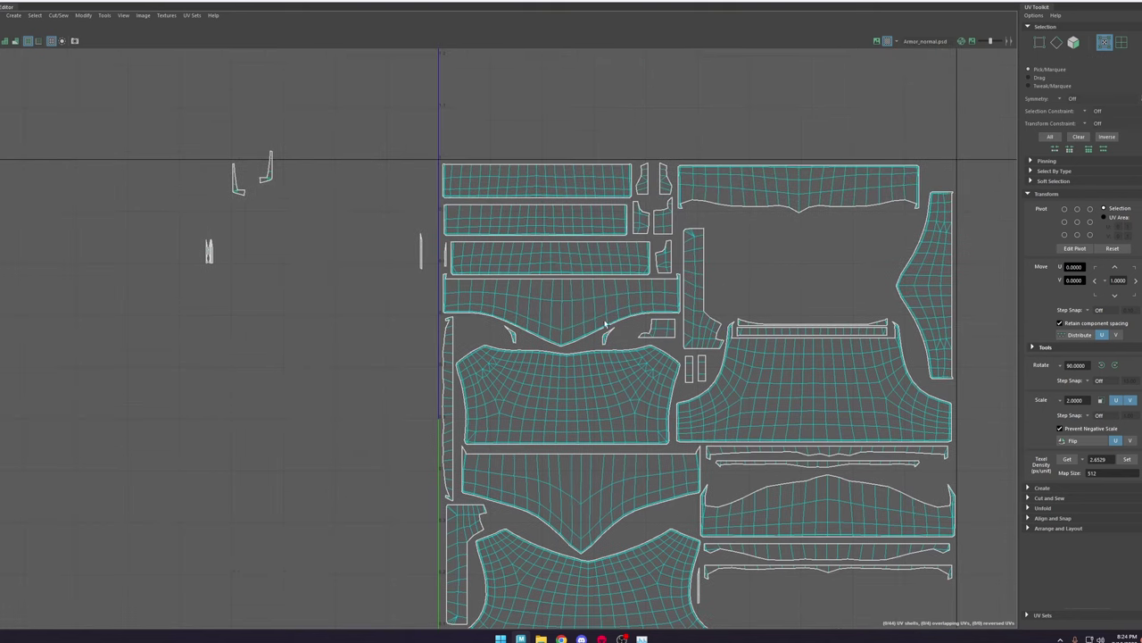
pyautogui.moveTo(212, 257); pyautogui.dragTo(960, 426)
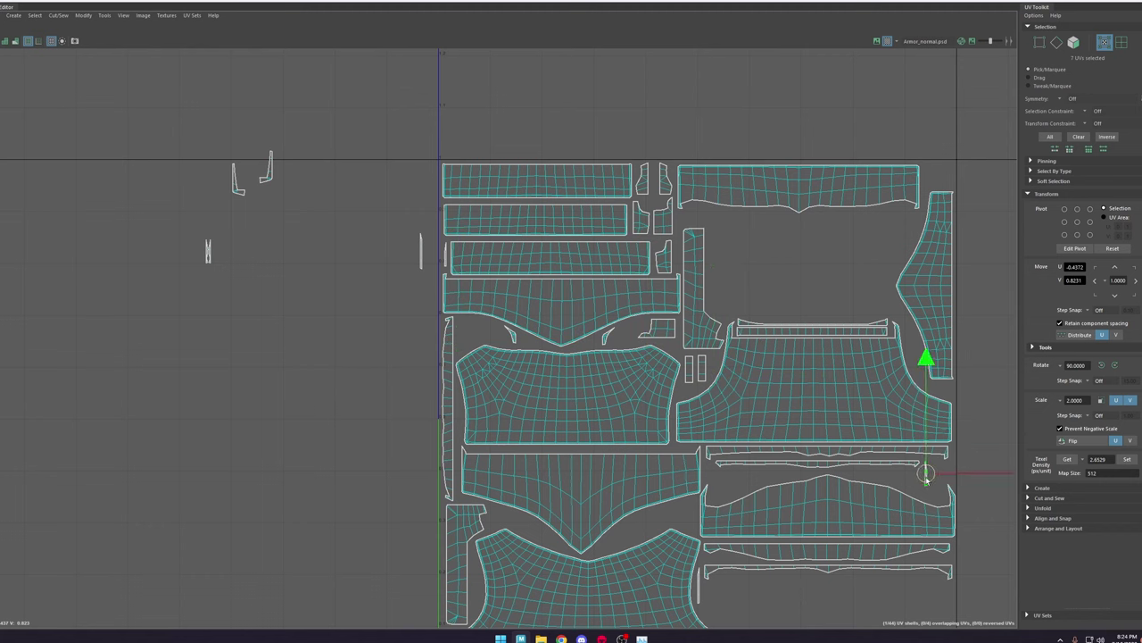
pyautogui.moveTo(952, 558); pyautogui.dragTo(692, 529)
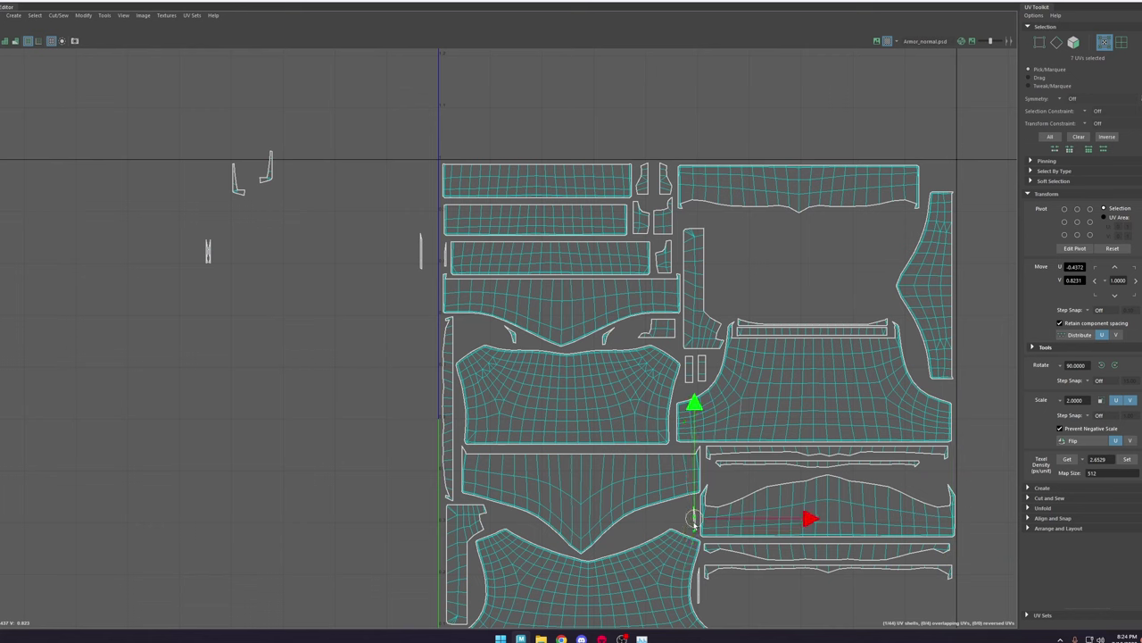
pyautogui.moveTo(259, 178); pyautogui.dragTo(884, 307)
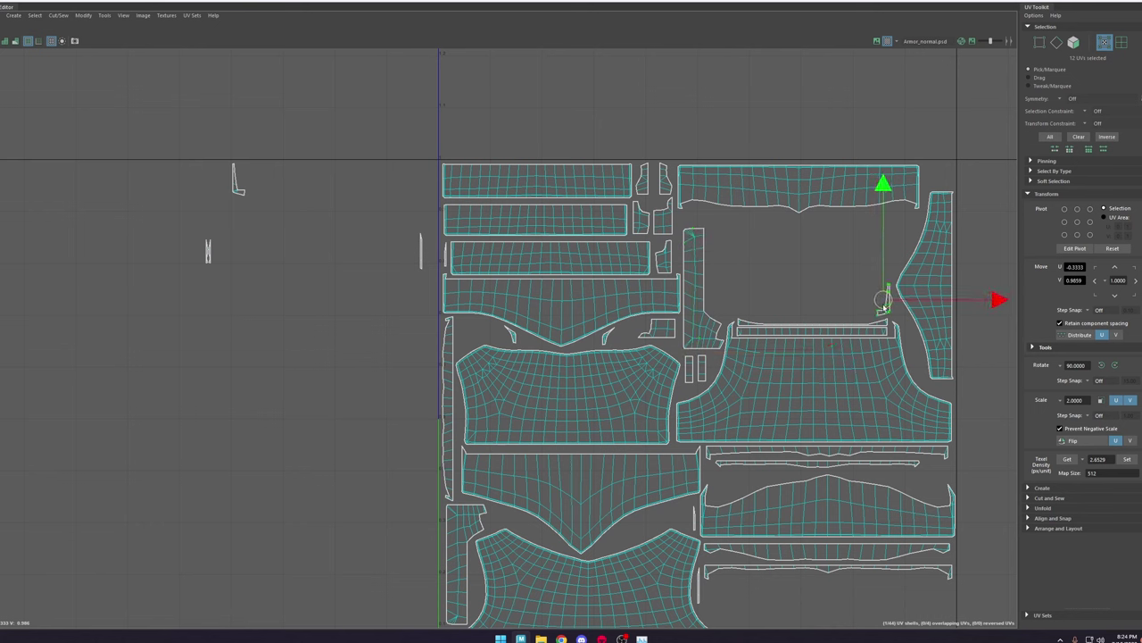
pyautogui.click(234, 189)
pyautogui.moveTo(234, 189); pyautogui.dragTo(714, 307)
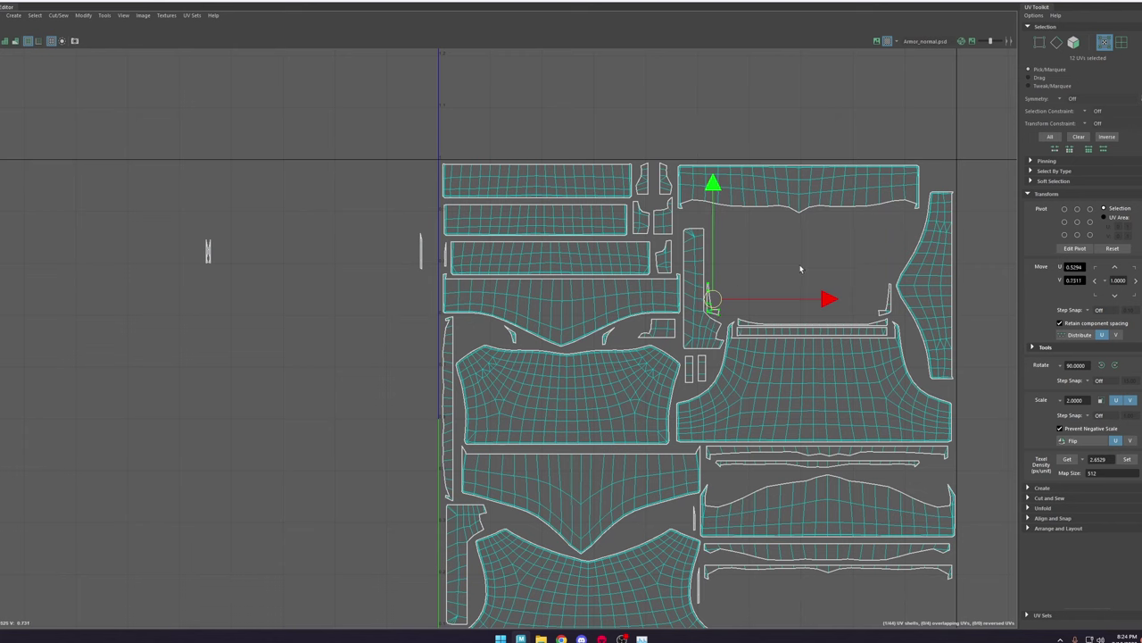
pyautogui.moveTo(728, 288); pyautogui.dragTo(944, 482)
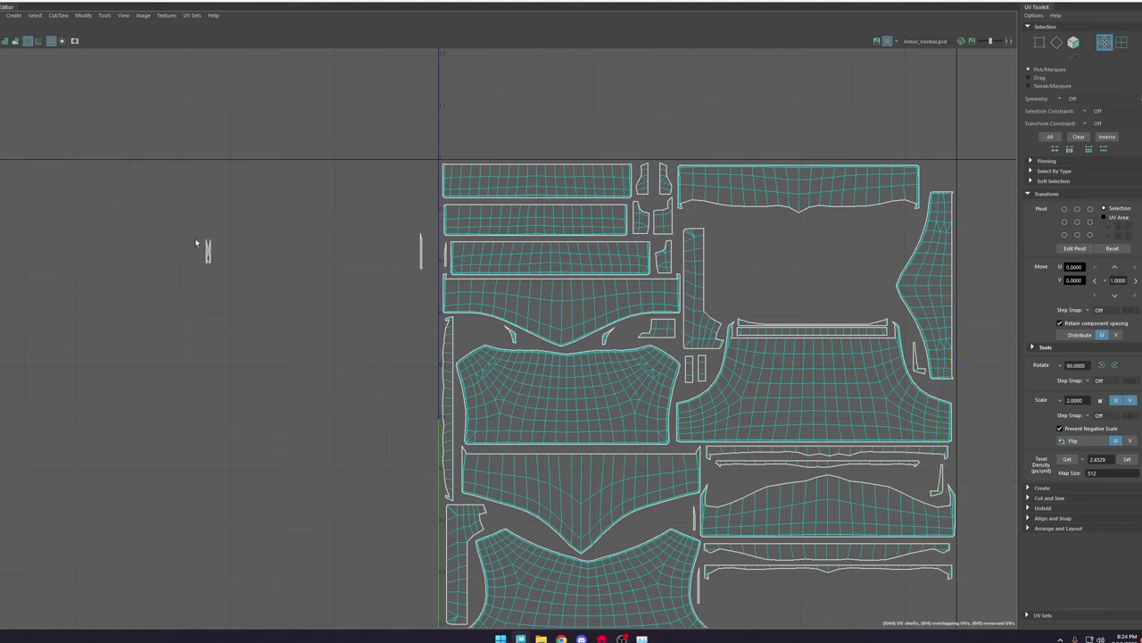
# Step: Tuck the remaining thin shells from the left into the layout's lower gaps
pyautogui.moveTo(207, 245); pyautogui.dragTo(459, 329)
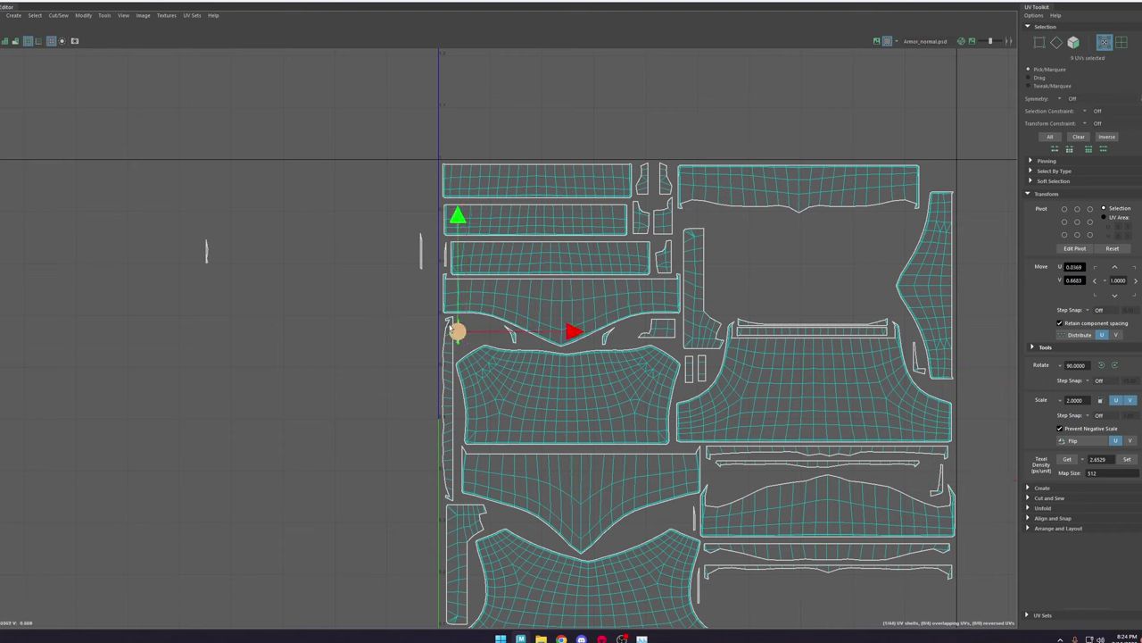
pyautogui.click(208, 252)
pyautogui.moveTo(204, 250); pyautogui.dragTo(689, 516)
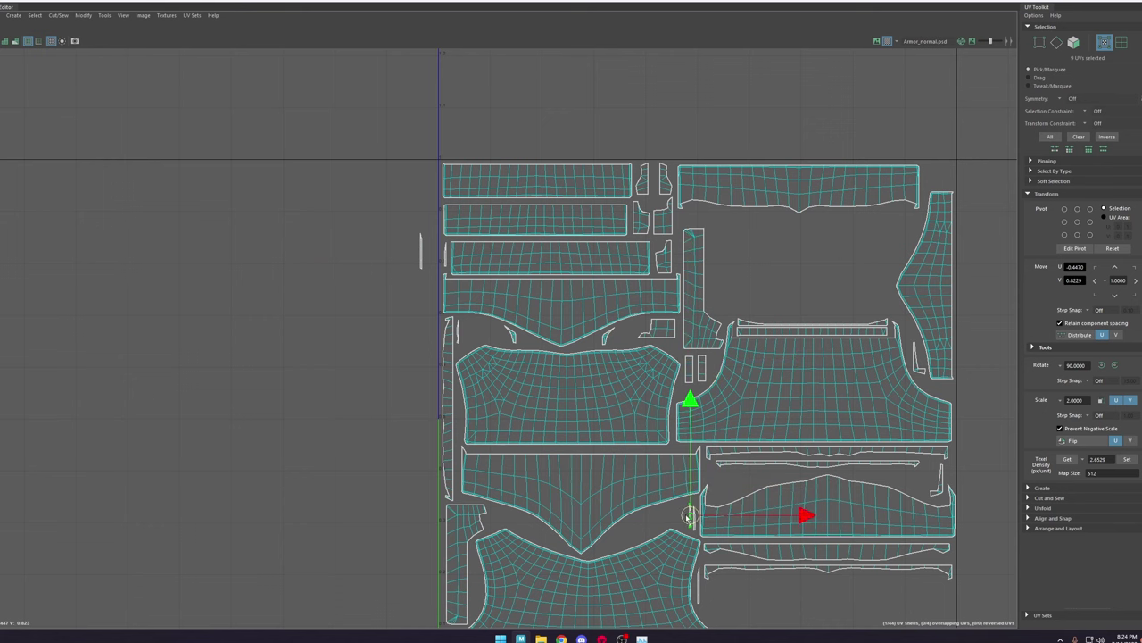
pyautogui.click(423, 248)
pyautogui.scroll(-3, 425, 246)
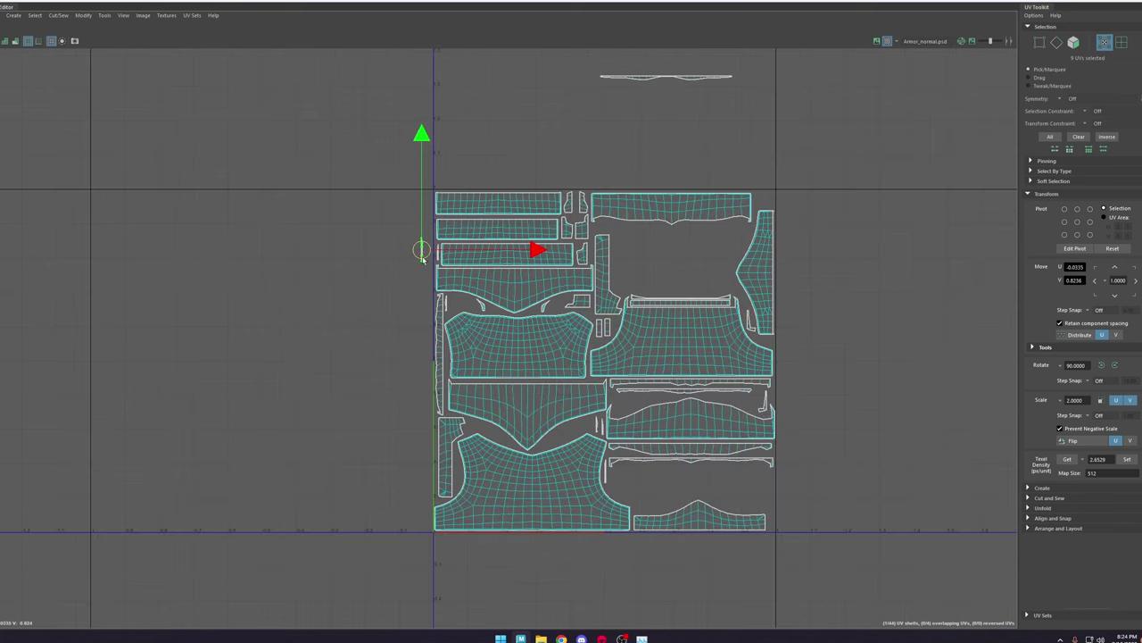
pyautogui.moveTo(417, 254); pyautogui.dragTo(454, 474)
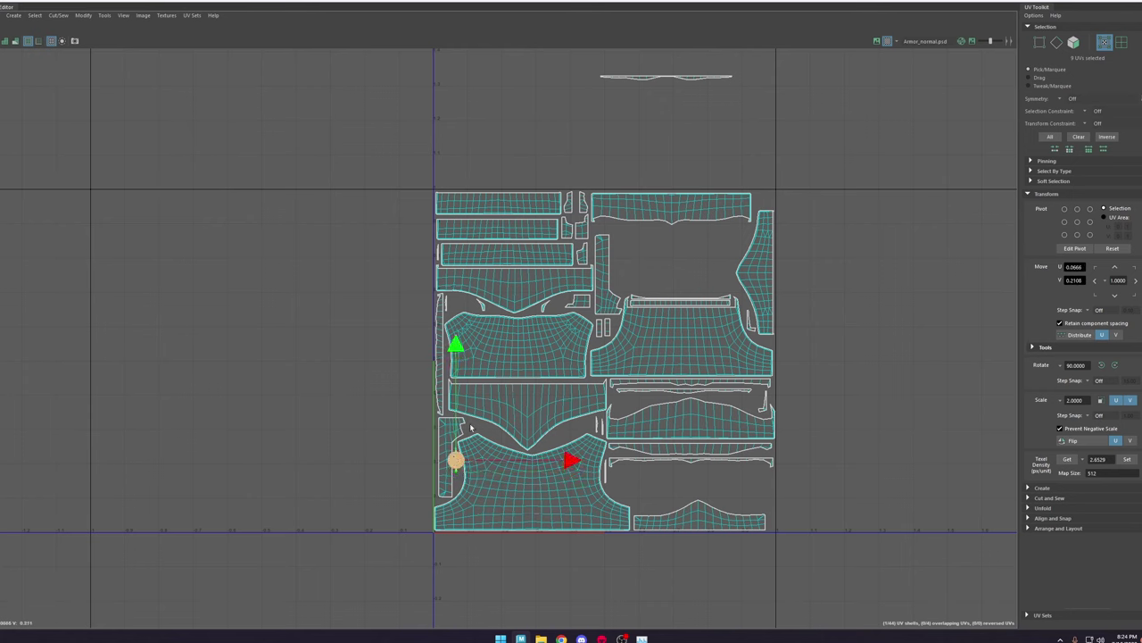
pyautogui.moveTo(668, 78); pyautogui.dragTo(687, 468)
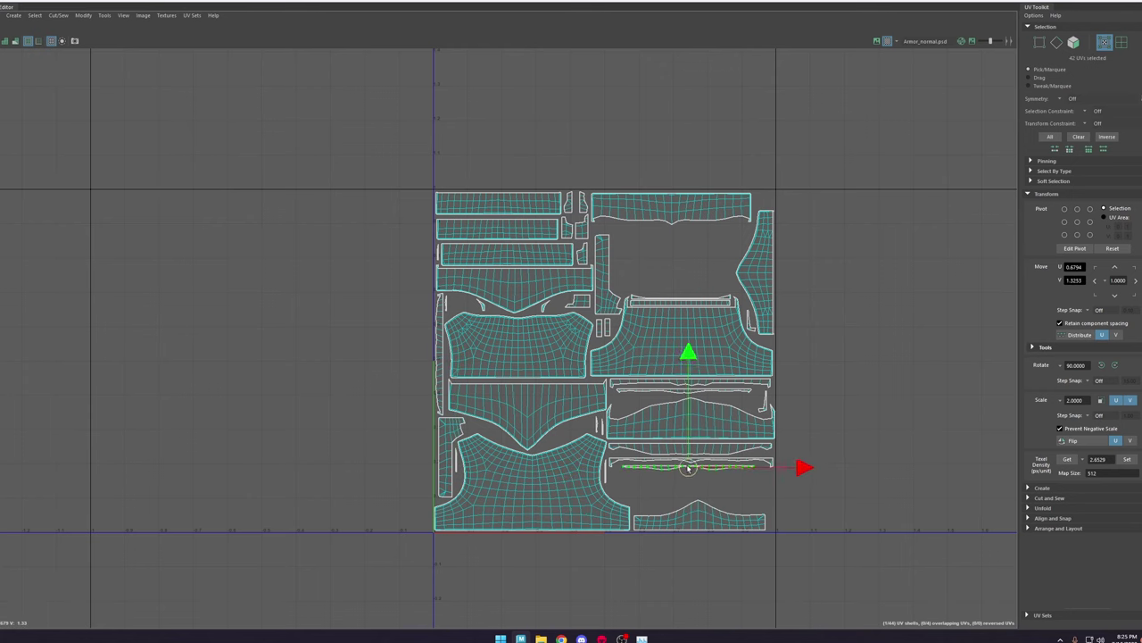
pyautogui.click(773, 401)
pyautogui.scroll(-4, 771, 321)
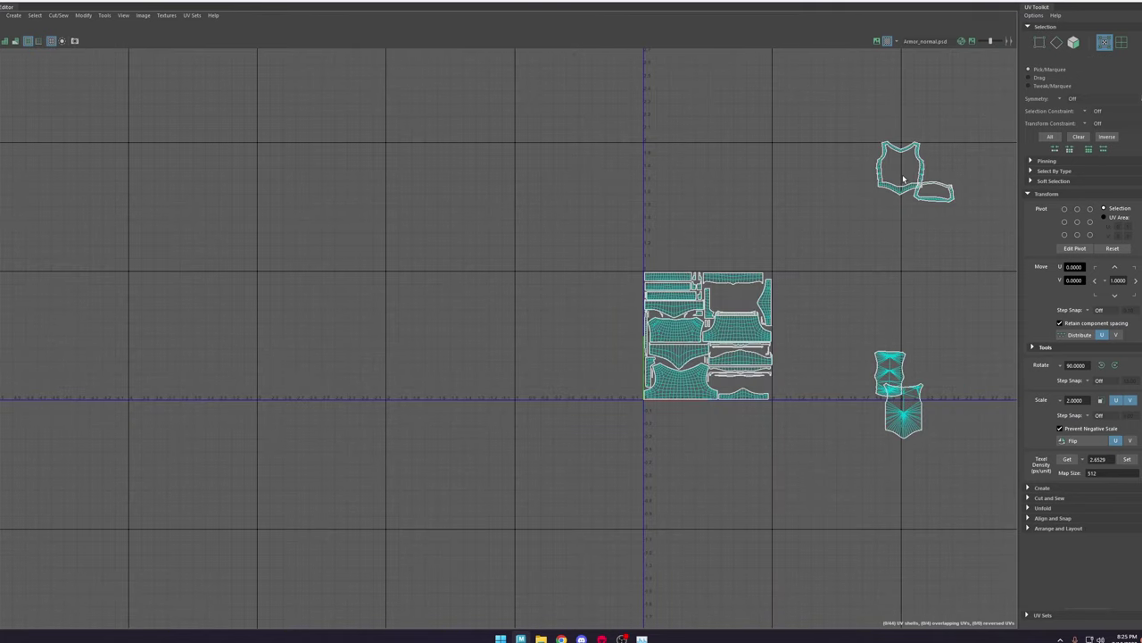
# Step: Move the shirt shell beside the layout and cut it along its lower left and right edges
pyautogui.click(903, 178)
pyautogui.moveTo(901, 179); pyautogui.dragTo(811, 326)
pyautogui.scroll(5, 785, 328)
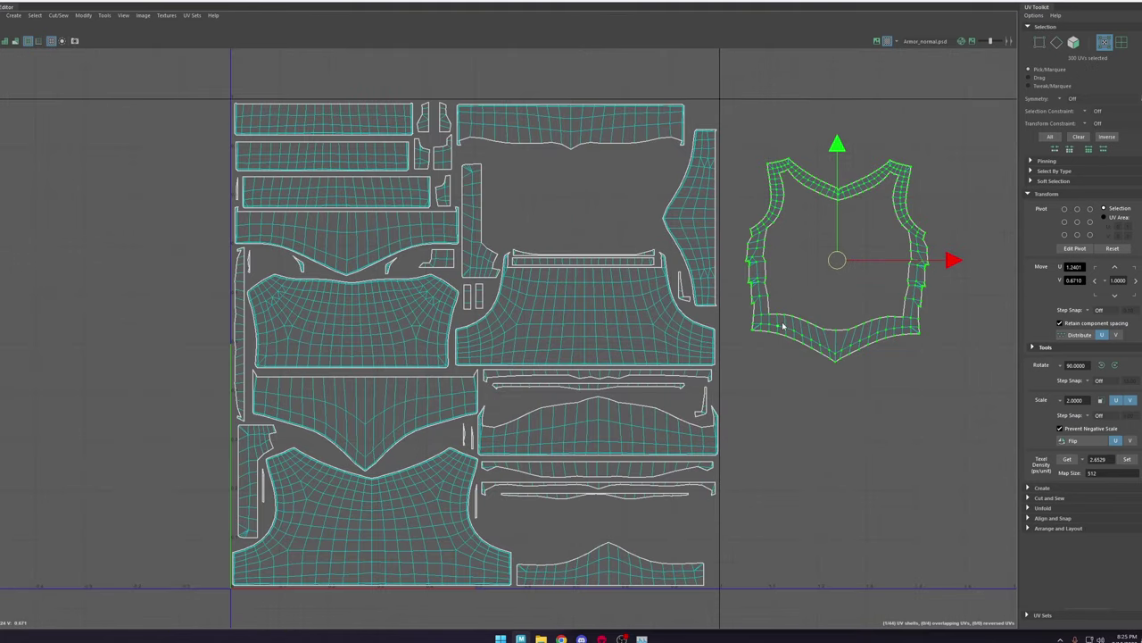
pyautogui.press('F10')
pyautogui.click(763, 311)
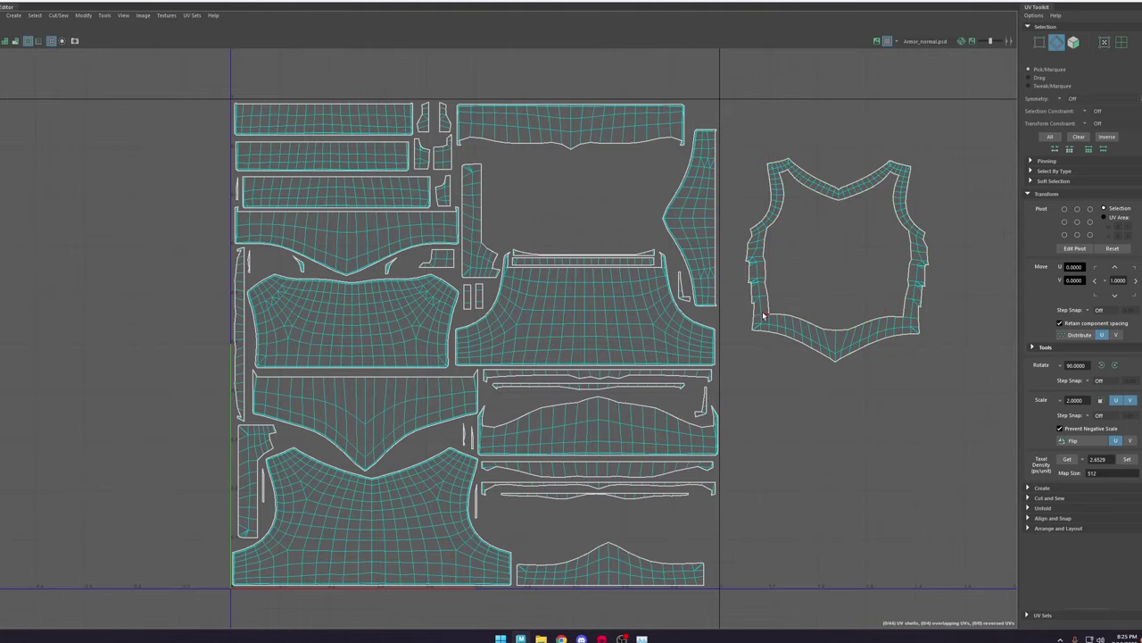
pyautogui.scroll(2, 912, 309)
pyautogui.keyDown('shift'); pyautogui.click(912, 322); pyautogui.keyUp('shift')
pyautogui.keyDown('shift'); pyautogui.moveTo(911, 322); pyautogui.dragTo(875, 353, button='right'); pyautogui.keyUp('shift')
# Step: Move the shirt's bottom strip away from the rest of the shell
pyautogui.doubleClick(874, 352)
pyautogui.scroll(-2, 818, 346)
pyautogui.moveTo(817, 346); pyautogui.dragTo(829, 394)
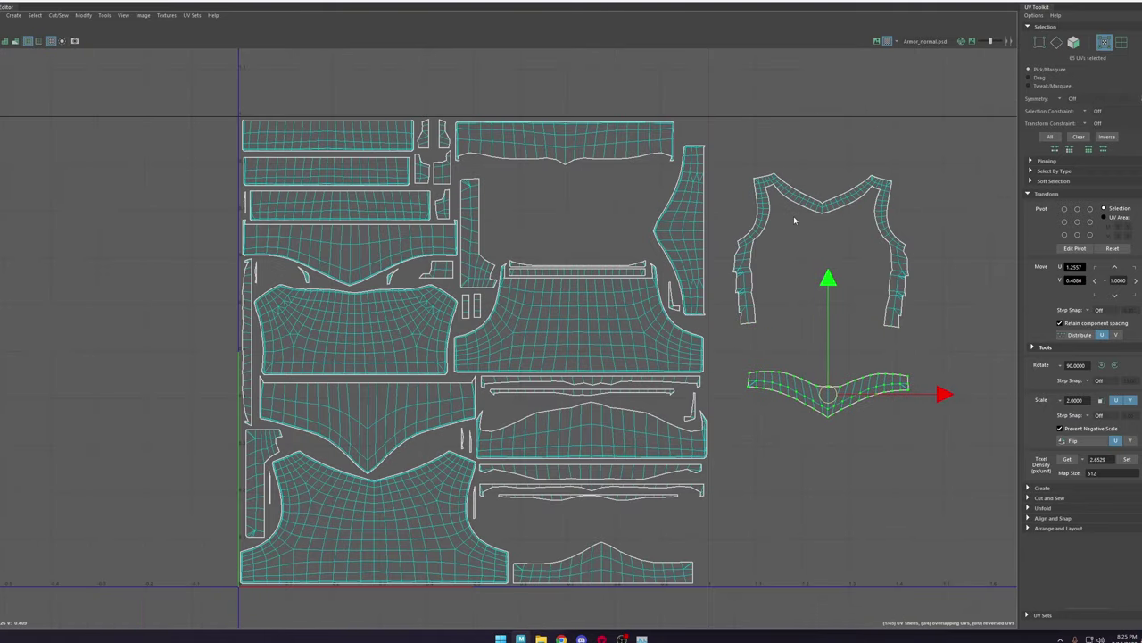
pyautogui.moveTo(796, 219); pyautogui.dragTo(782, 175, button='right')
pyautogui.scroll(3, 780, 173)
# Step: Cut the shirt at both shoulders and spread the left and right strips apart
pyautogui.click(757, 193)
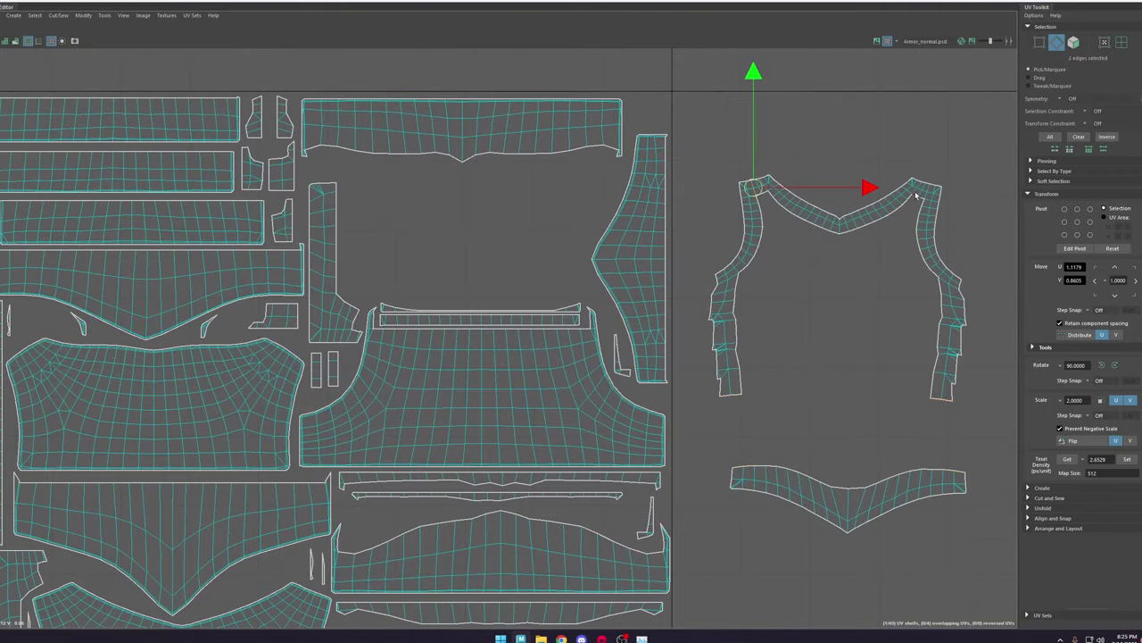
pyautogui.keyDown('shift'); pyautogui.click(916, 195); pyautogui.keyUp('shift')
pyautogui.keyDown('shift'); pyautogui.moveTo(917, 195); pyautogui.dragTo(889, 214, button='right'); pyautogui.keyUp('shift')
pyautogui.moveTo(728, 166); pyautogui.dragTo(793, 160, button='right')
pyautogui.doubleClick(751, 249)
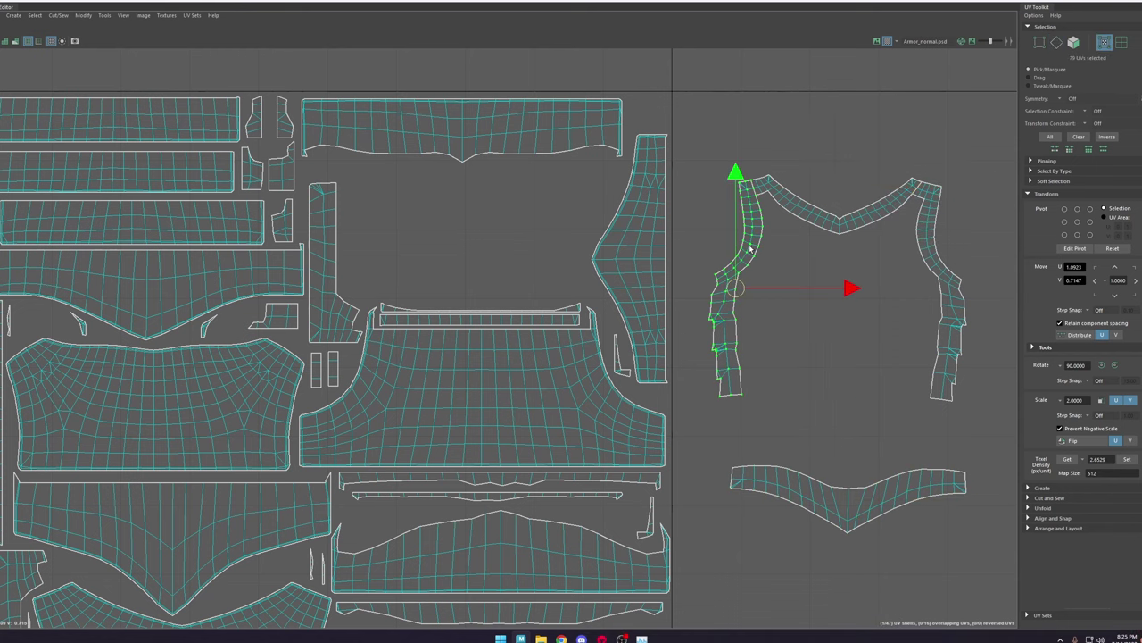
pyautogui.moveTo(736, 289); pyautogui.dragTo(746, 331)
pyautogui.click(923, 260)
pyautogui.doubleClick(947, 278)
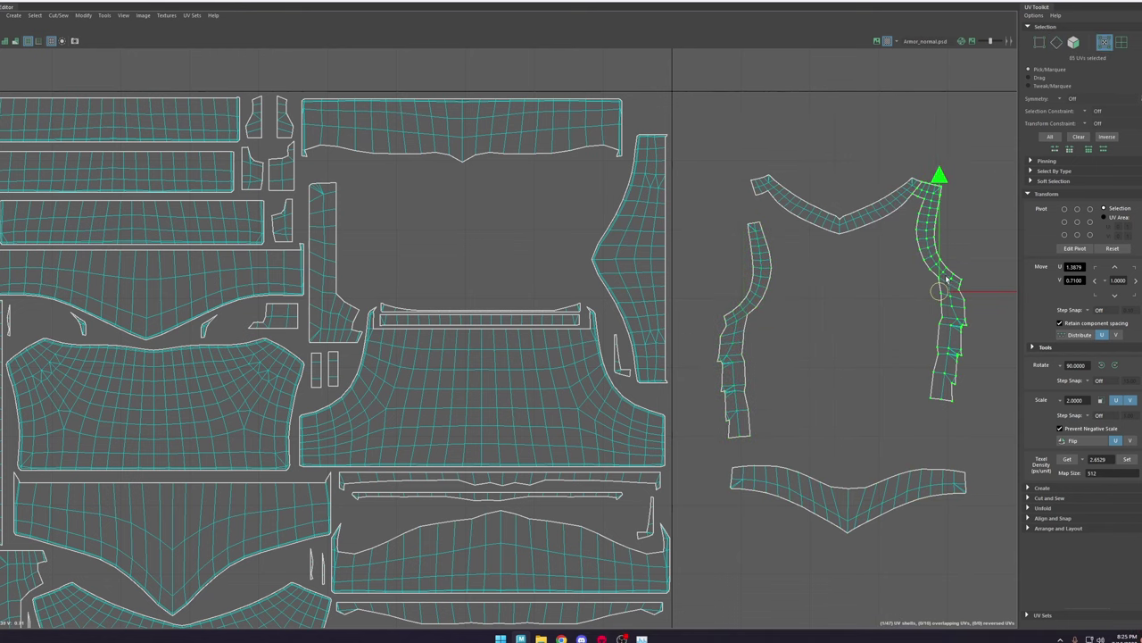
pyautogui.moveTo(940, 291); pyautogui.dragTo(953, 335)
# Step: Move the top-right trim shell beside the shirt strips
pyautogui.scroll(-9, 913, 268)
pyautogui.keyDown('alt'); pyautogui.moveTo(982, 206); pyautogui.dragTo(807, 260, button='middle'); pyautogui.keyUp('alt')
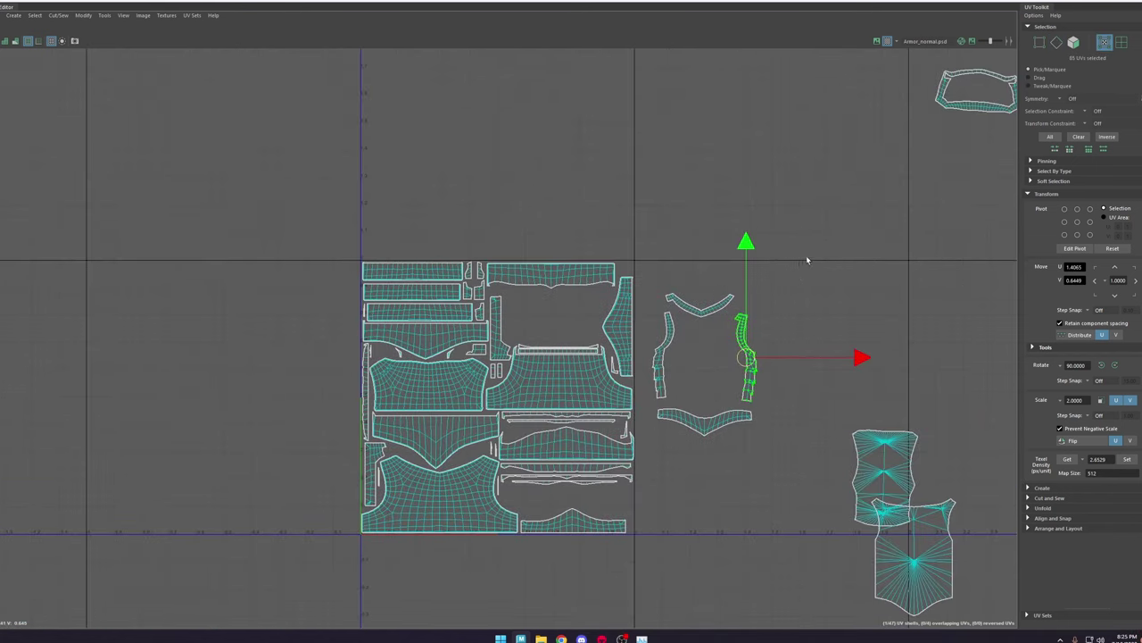
pyautogui.scroll(-4, 805, 260)
pyautogui.doubleClick(913, 154)
pyautogui.moveTo(926, 143); pyautogui.dragTo(839, 317)
pyautogui.scroll(9, 782, 313)
pyautogui.scroll(7, 814, 291)
# Step: Cut the trim shell at two upper corner edges
pyautogui.press('F10')
pyautogui.scroll(3, 763, 281)
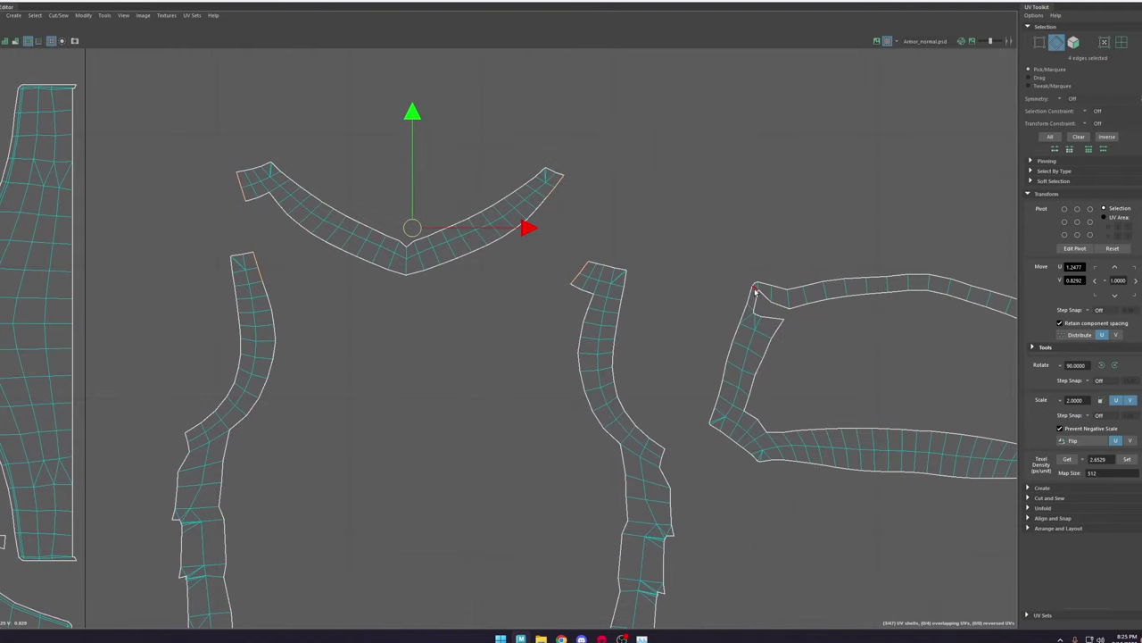
pyautogui.click(756, 291)
pyautogui.scroll(1, 756, 290)
pyautogui.scroll(-2, 795, 286)
pyautogui.keyDown('alt'); pyautogui.moveTo(794, 286); pyautogui.dragTo(585, 295, button='middle'); pyautogui.keyUp('alt')
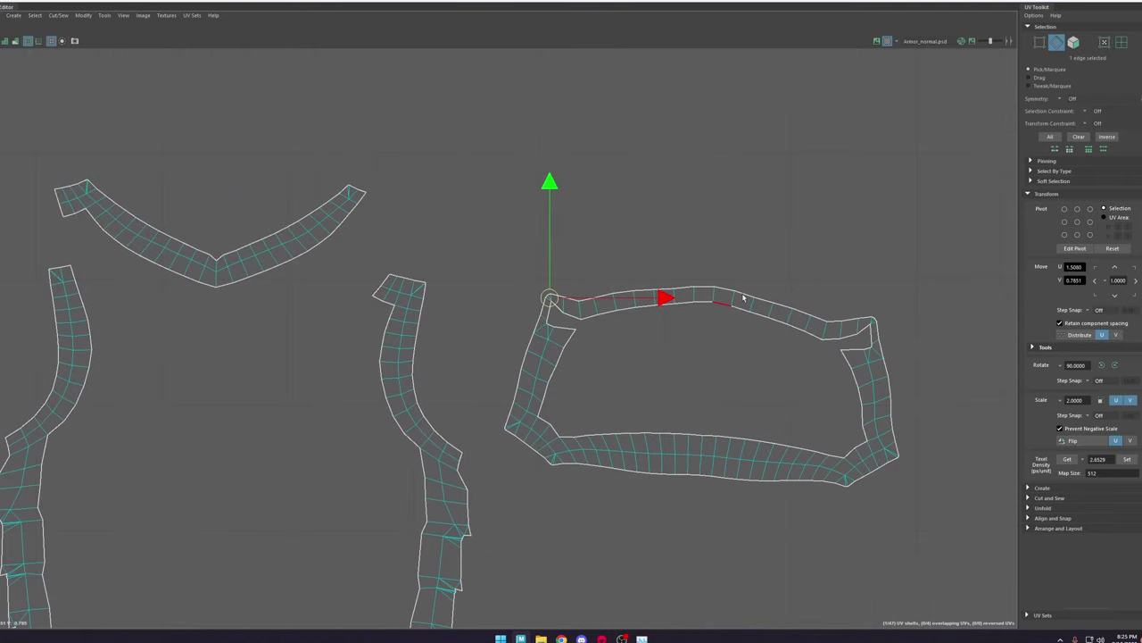
pyautogui.keyDown('shift'); pyautogui.click(874, 322); pyautogui.keyUp('shift')
pyautogui.keyDown('shift'); pyautogui.moveTo(875, 322); pyautogui.dragTo(842, 345, button='right'); pyautogui.keyUp('shift')
# Step: Cut the trim at its lower corners and spread the left, top and right pieces apart
pyautogui.click(853, 464)
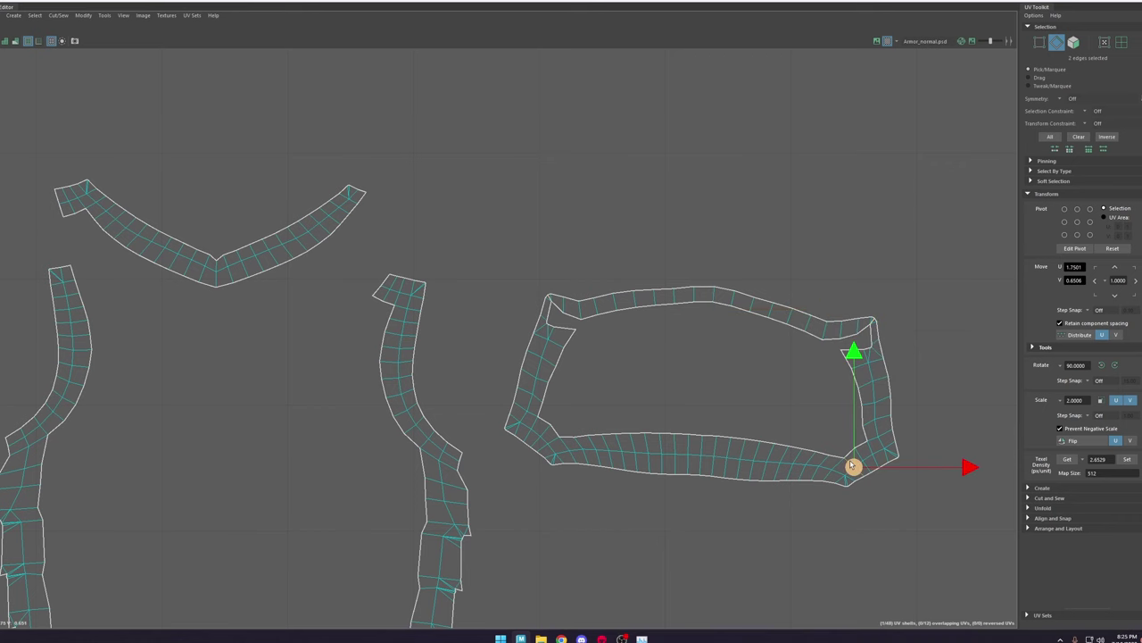
pyautogui.click(549, 444)
pyautogui.press('g')
pyautogui.scroll(-3, 562, 428)
pyautogui.moveTo(555, 345); pyautogui.dragTo(678, 283, button='right')
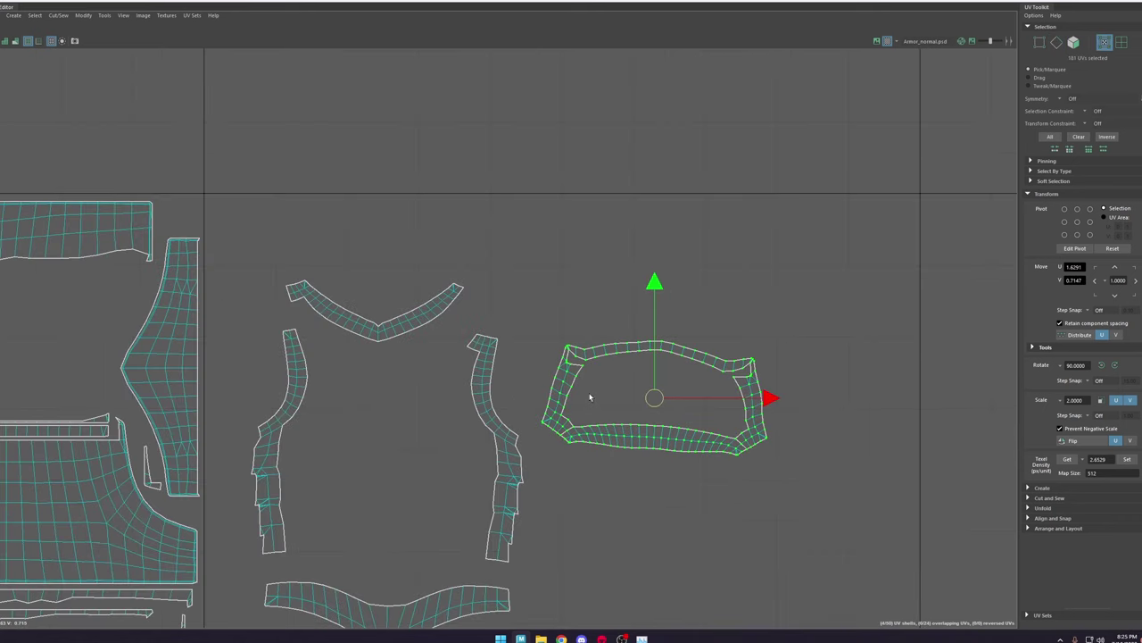
pyautogui.click(563, 390)
pyautogui.moveTo(563, 390); pyautogui.dragTo(566, 288)
pyautogui.click(688, 349)
pyautogui.moveTo(660, 355); pyautogui.dragTo(711, 256)
pyautogui.click(760, 388)
pyautogui.moveTo(752, 404); pyautogui.dragTo(830, 332)
pyautogui.scroll(-7, 791, 354)
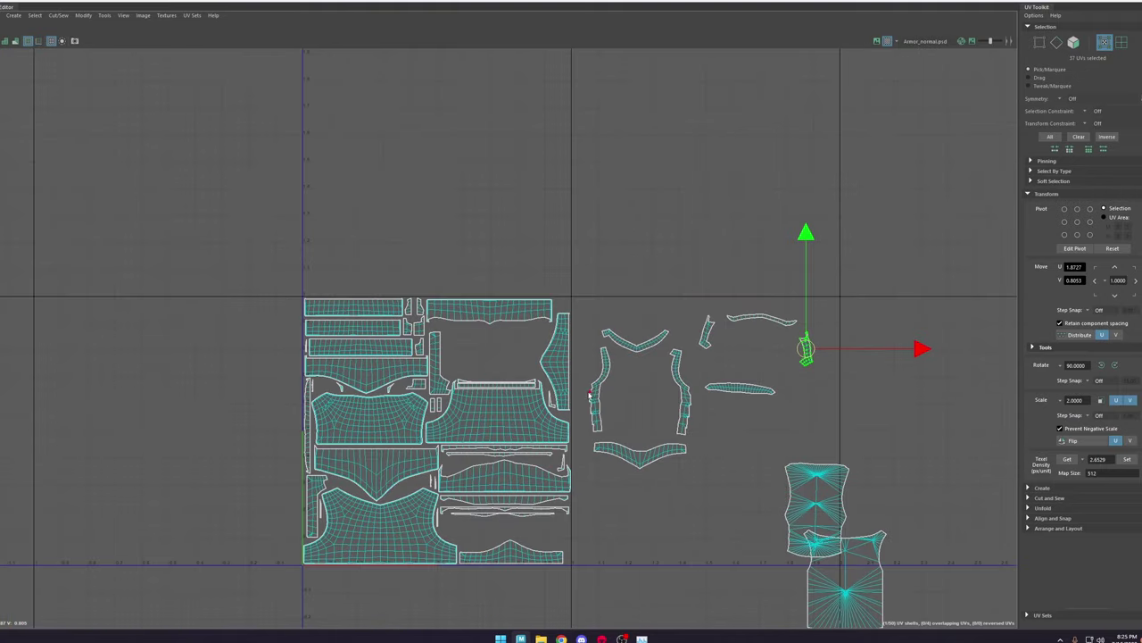
# Step: Float the UV Editor again and select the Back, chest and Belts objects in the Outliner
pyautogui.scroll(-2, 559, 256)
pyautogui.moveTo(435, 3); pyautogui.dragTo(682, 55)
pyautogui.keyDown('alt'); pyautogui.moveTo(396, 253); pyautogui.dragTo(314, 249); pyautogui.keyUp('alt')
pyautogui.scroll(-4, 308, 249)
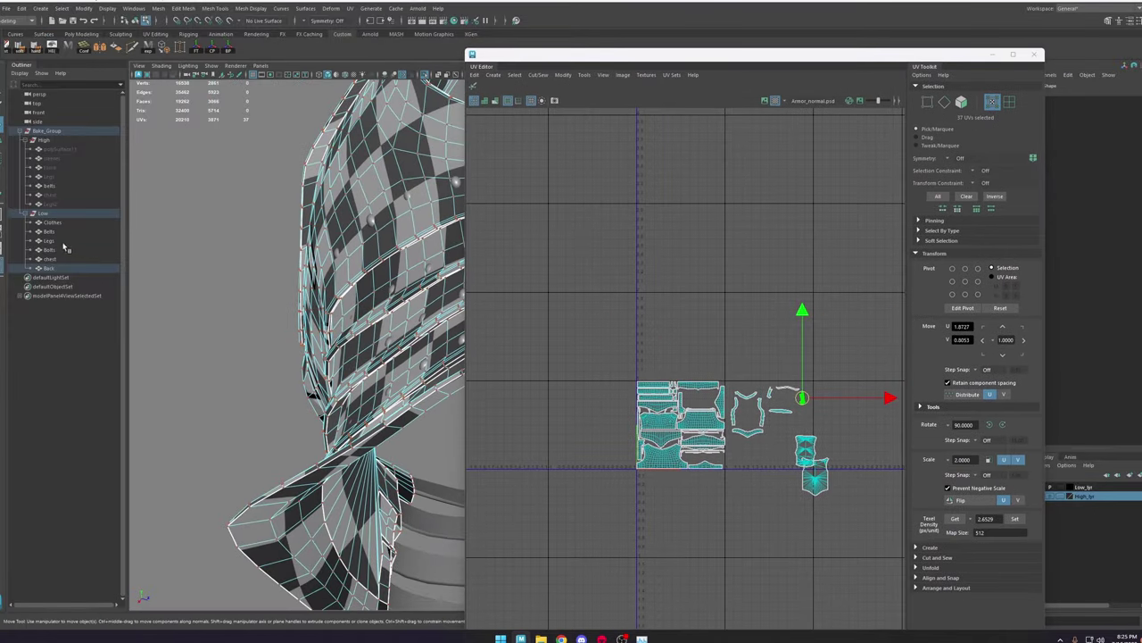
pyautogui.keyDown('alt'); pyautogui.moveTo(387, 245); pyautogui.dragTo(61, 260); pyautogui.keyUp('alt')
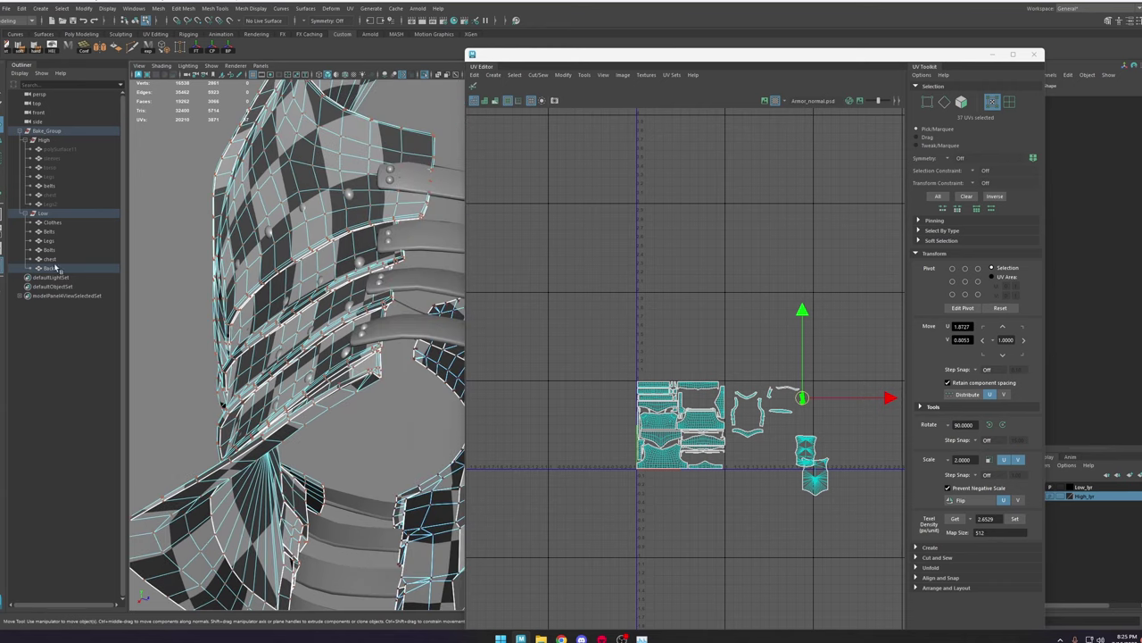
pyautogui.click(56, 267)
pyautogui.keyDown('ctrl'); pyautogui.click(60, 260); pyautogui.keyUp('ctrl')
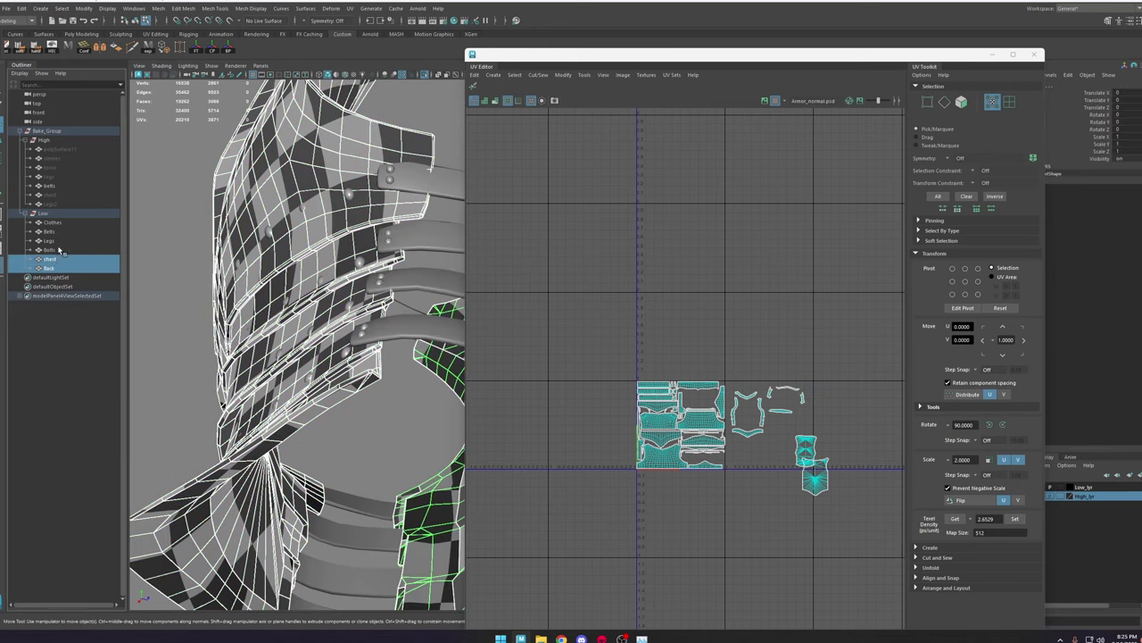
pyautogui.keyDown('ctrl'); pyautogui.click(59, 250); pyautogui.keyUp('ctrl')
pyautogui.keyDown('ctrl'); pyautogui.click(59, 250); pyautogui.keyUp('ctrl')
pyautogui.keyDown('ctrl'); pyautogui.click(55, 233); pyautogui.keyUp('ctrl')
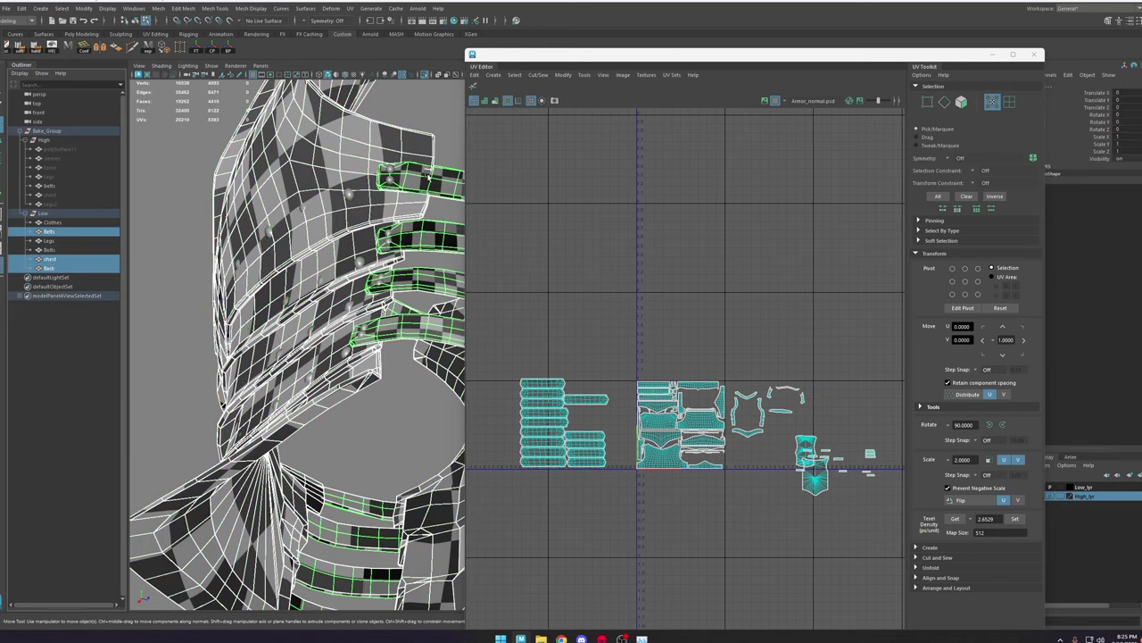
# Step: Maximize the UV Editor, sample the chest shell's texel density, and select the belt shells
pyautogui.click(1014, 56)
pyautogui.keyDown('alt'); pyautogui.moveTo(569, 412); pyautogui.dragTo(737, 299, button='middle'); pyautogui.keyUp('alt')
pyautogui.moveTo(737, 299); pyautogui.dragTo(786, 299, button='right')
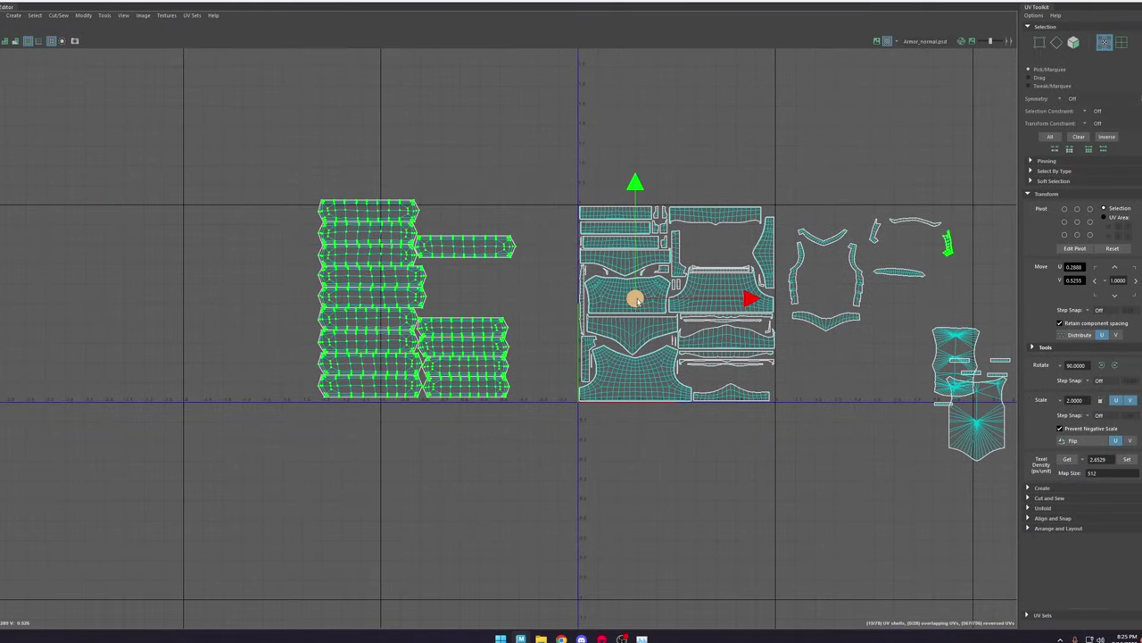
pyautogui.doubleClick(593, 299)
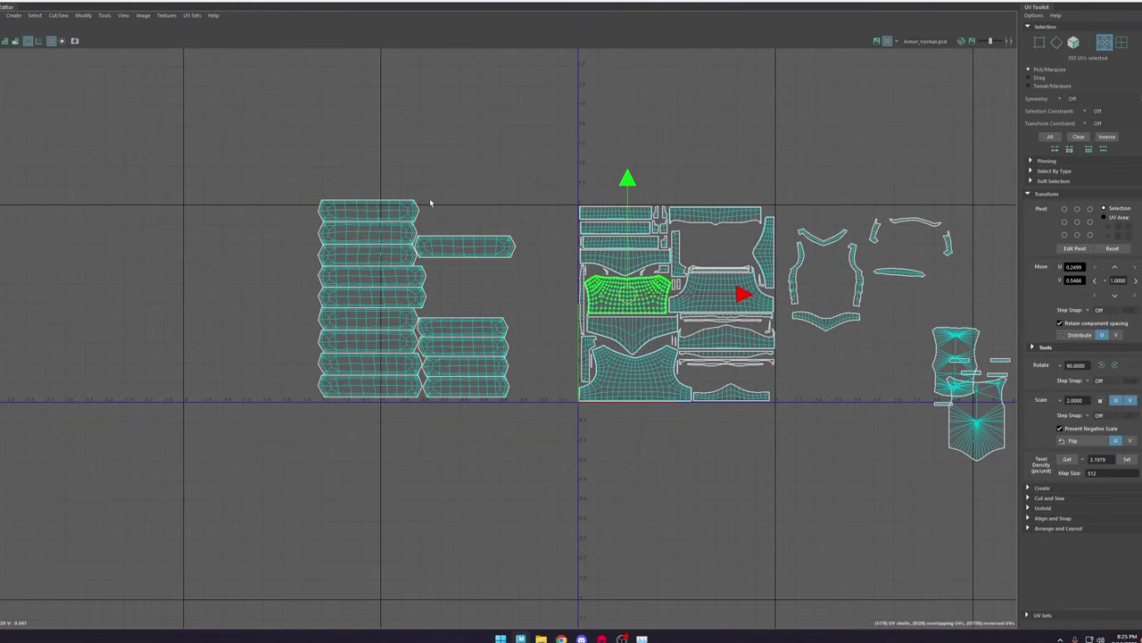
pyautogui.moveTo(248, 159); pyautogui.dragTo(549, 416)
# Step: Scale the belt shells to 3.1979 texel density and nudge the third left-column shell down
pyautogui.click(1126, 459)
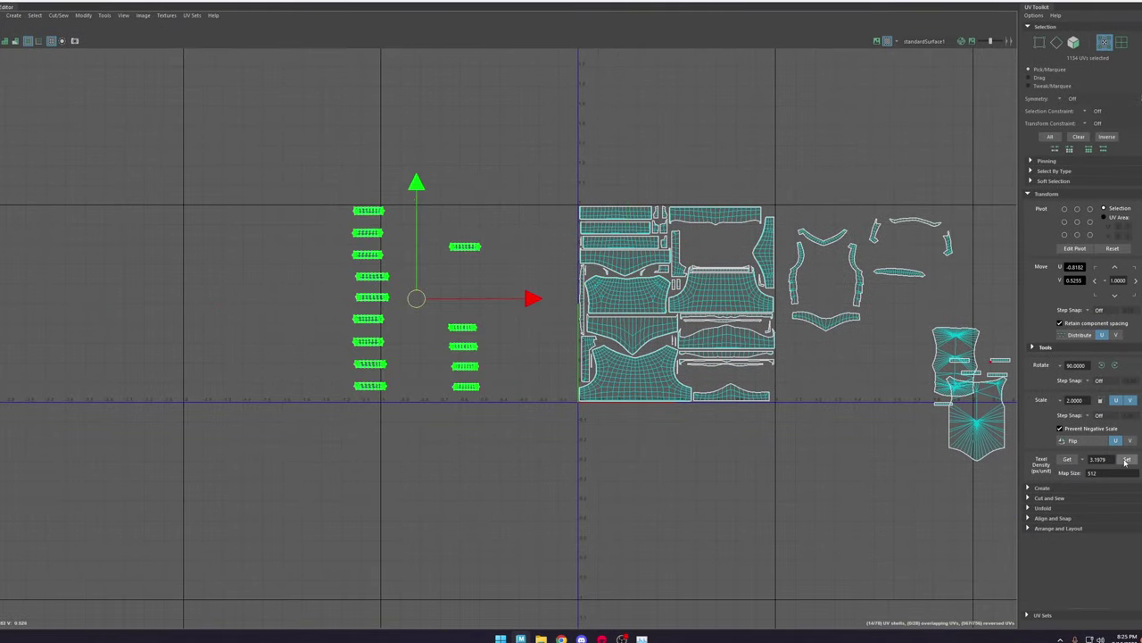
pyautogui.scroll(2, 430, 318)
pyautogui.click(415, 339)
pyautogui.click(358, 237)
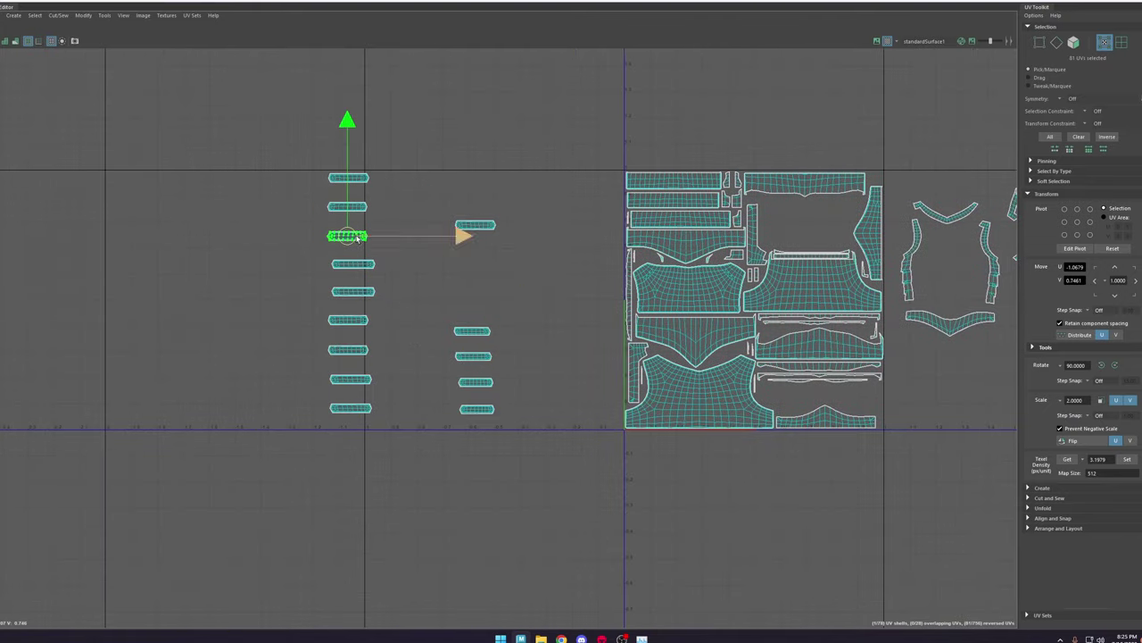
pyautogui.moveTo(348, 238); pyautogui.dragTo(352, 258)
# Step: Try an automatic layout on the nine left-column belt shells, then undo it
pyautogui.scroll(2, 353, 254)
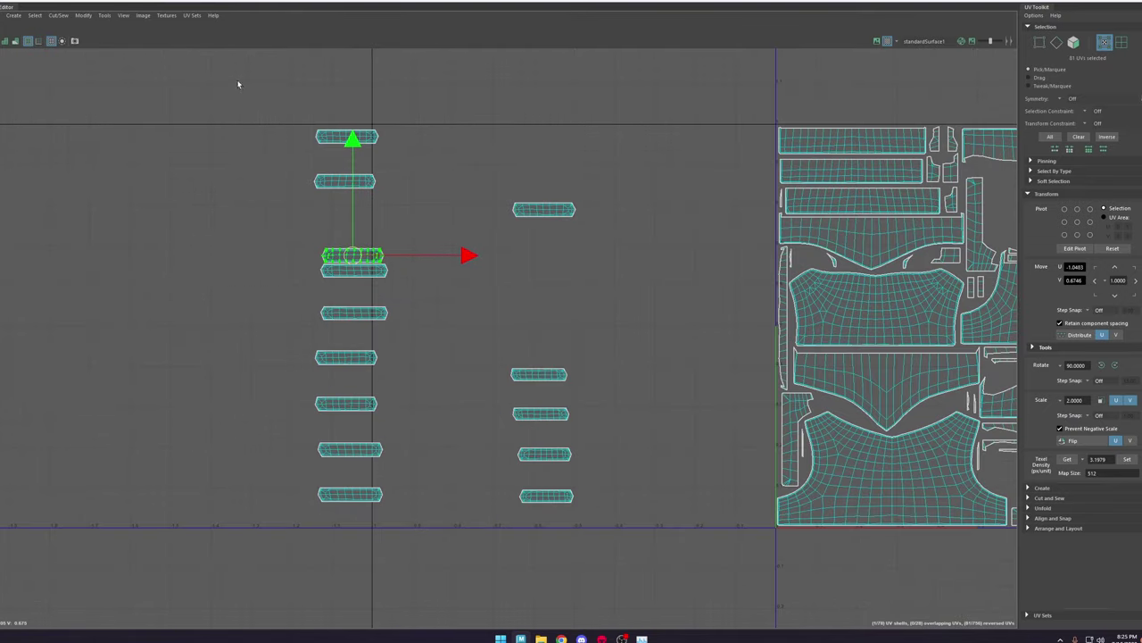
pyautogui.moveTo(236, 79); pyautogui.dragTo(447, 543)
pyautogui.keyDown('shift'); pyautogui.moveTo(380, 251); pyautogui.dragTo(261, 301, button='right'); pyautogui.keyUp('shift')
pyautogui.scroll(-2, 559, 331)
pyautogui.keyDown('alt'); pyautogui.moveTo(699, 348); pyautogui.dragTo(602, 359, button='middle'); pyautogui.keyUp('alt')
pyautogui.hotkey('ctrl', 'z')
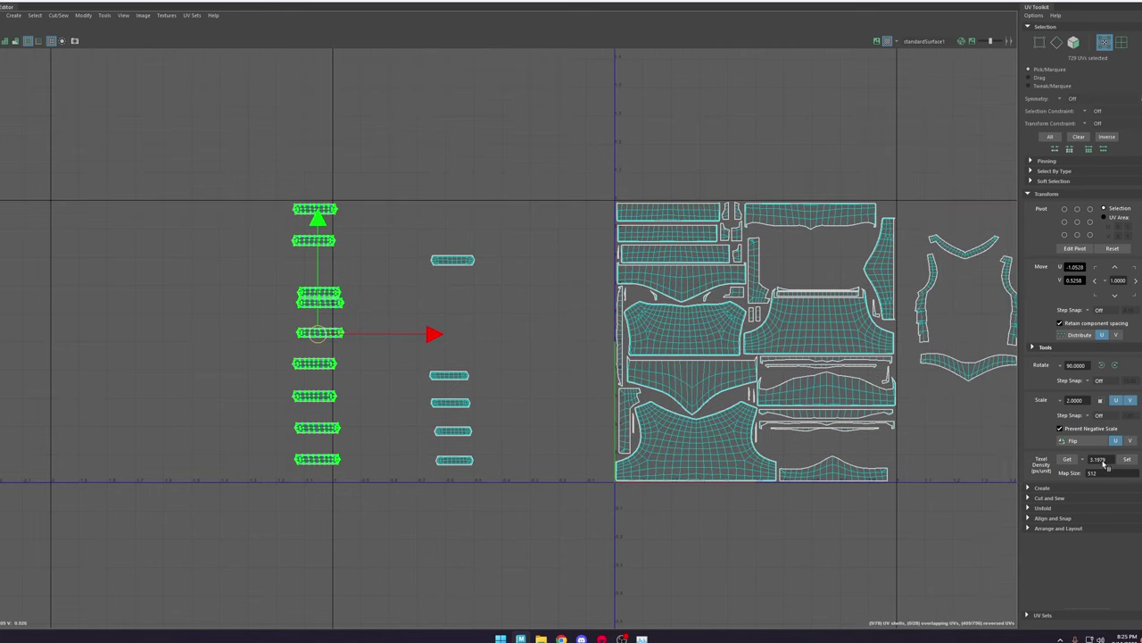
# Step: Stack the fifth left shell and start a second column with two more strap shells
pyautogui.click(339, 306)
pyautogui.scroll(2, 334, 323)
pyautogui.doubleClick(325, 332)
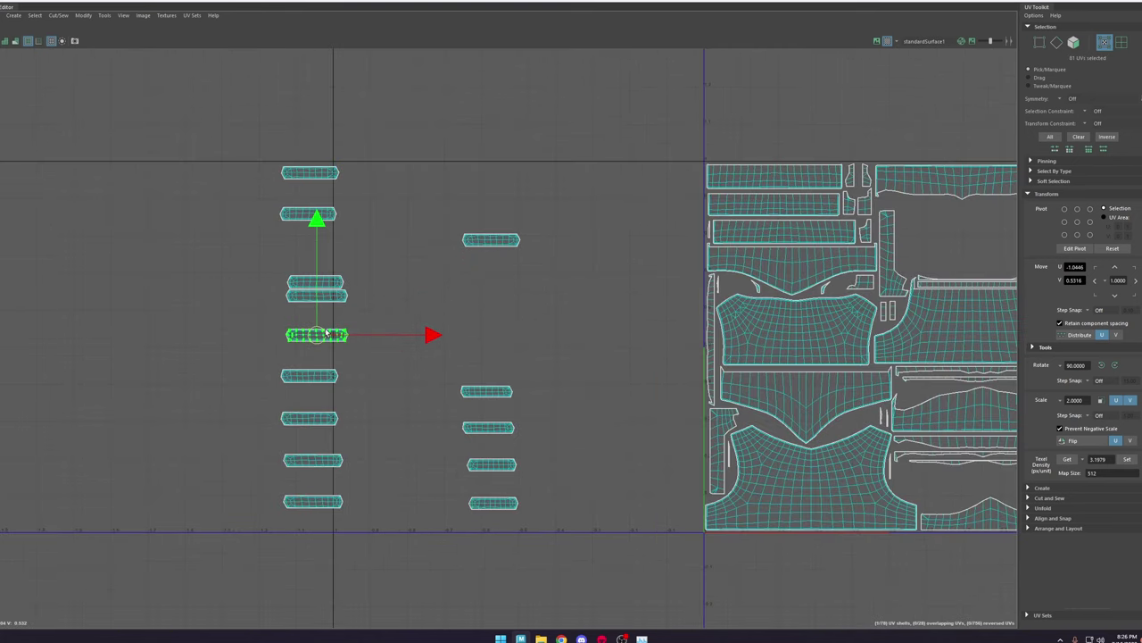
pyautogui.moveTo(318, 335); pyautogui.dragTo(317, 309)
pyautogui.scroll(3, 317, 308)
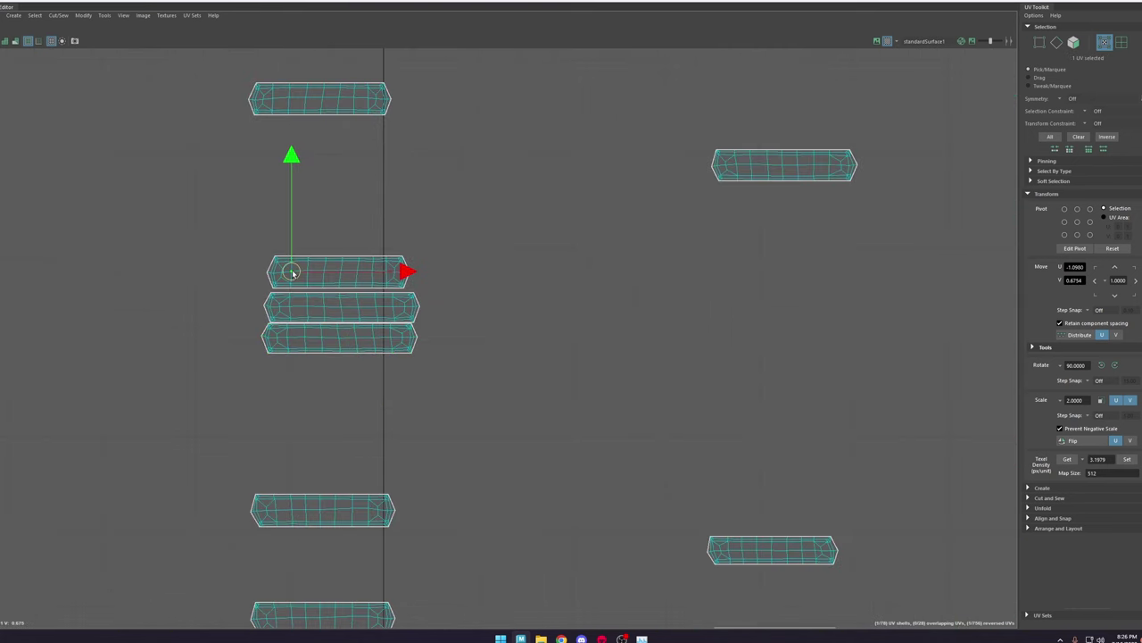
pyautogui.click(352, 514)
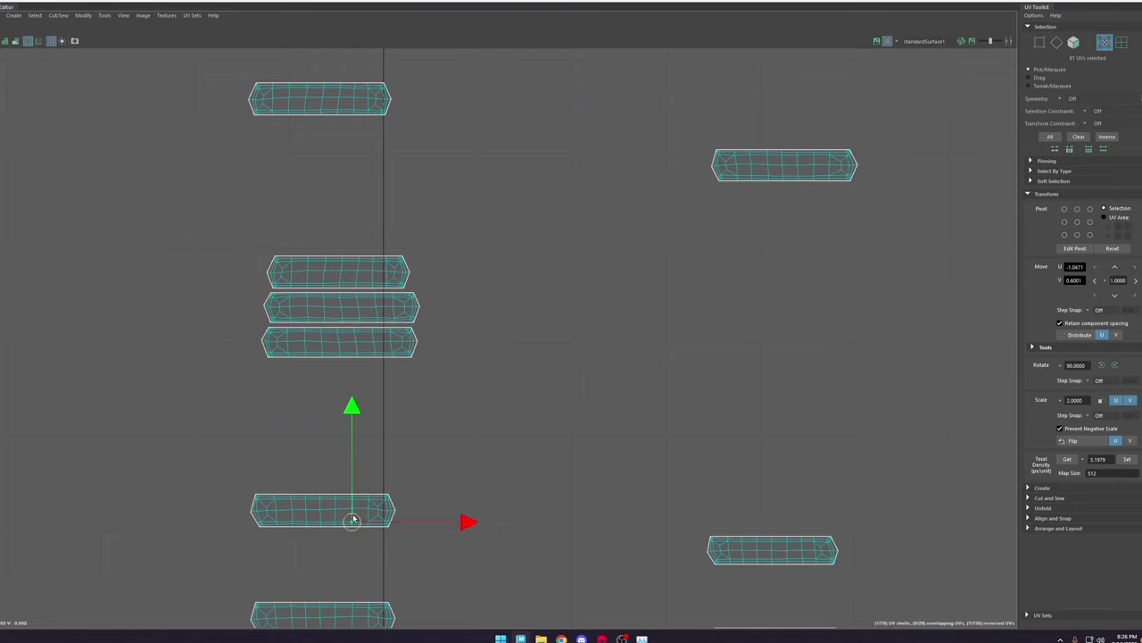
pyautogui.moveTo(324, 510); pyautogui.dragTo(496, 347)
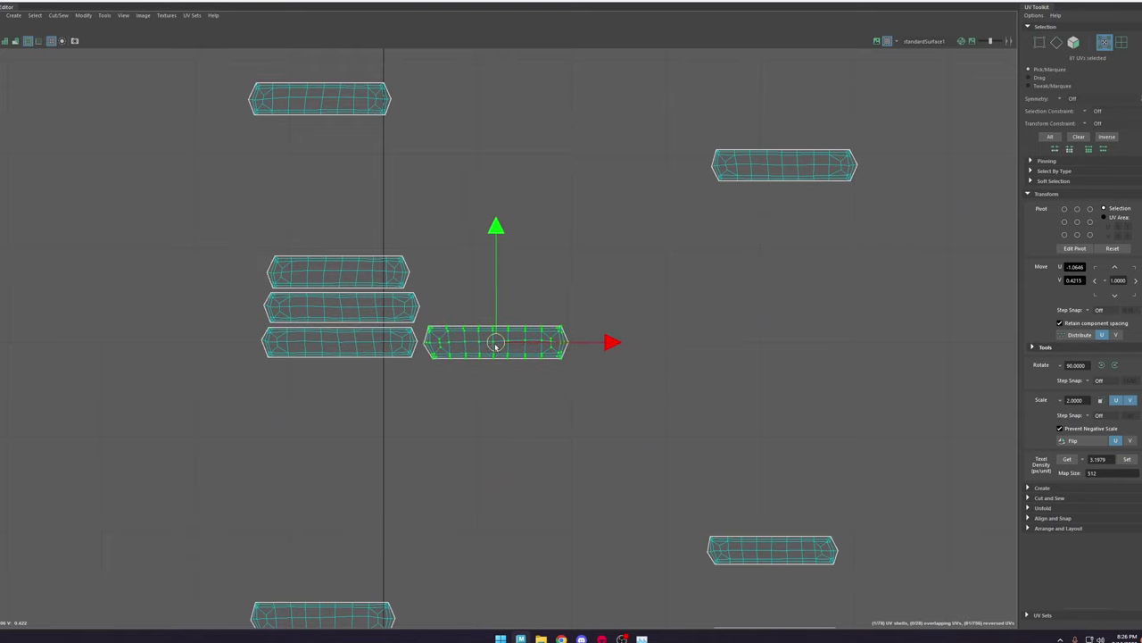
pyautogui.click(346, 116)
pyautogui.moveTo(325, 101); pyautogui.dragTo(497, 305)
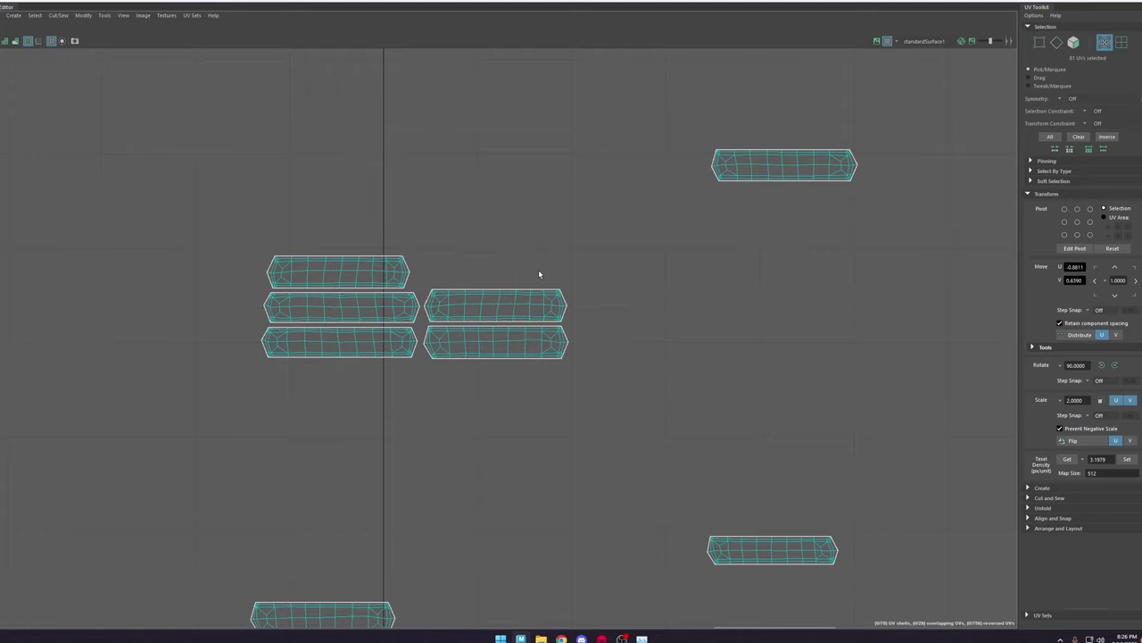
# Step: Add two more strap shells to the columns and even out their spacing
pyautogui.scroll(-3, 535, 282)
pyautogui.moveTo(398, 526); pyautogui.dragTo(497, 284)
pyautogui.click(388, 101)
pyautogui.moveTo(384, 102); pyautogui.dragTo(394, 354)
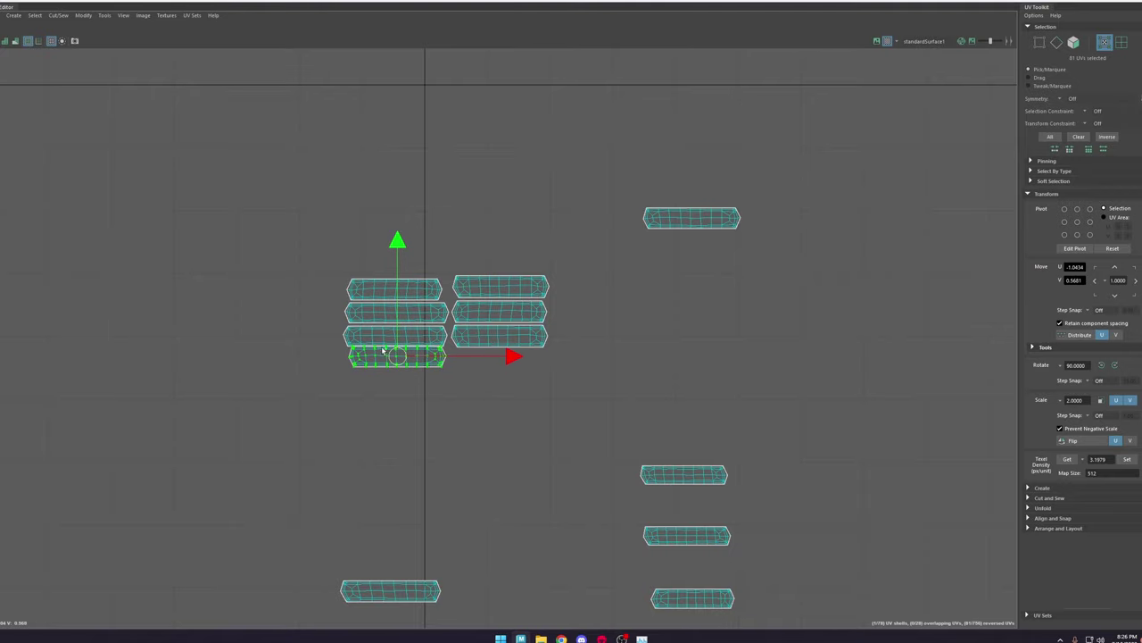
pyautogui.scroll(5, 383, 351)
pyautogui.moveTo(435, 362); pyautogui.dragTo(433, 365)
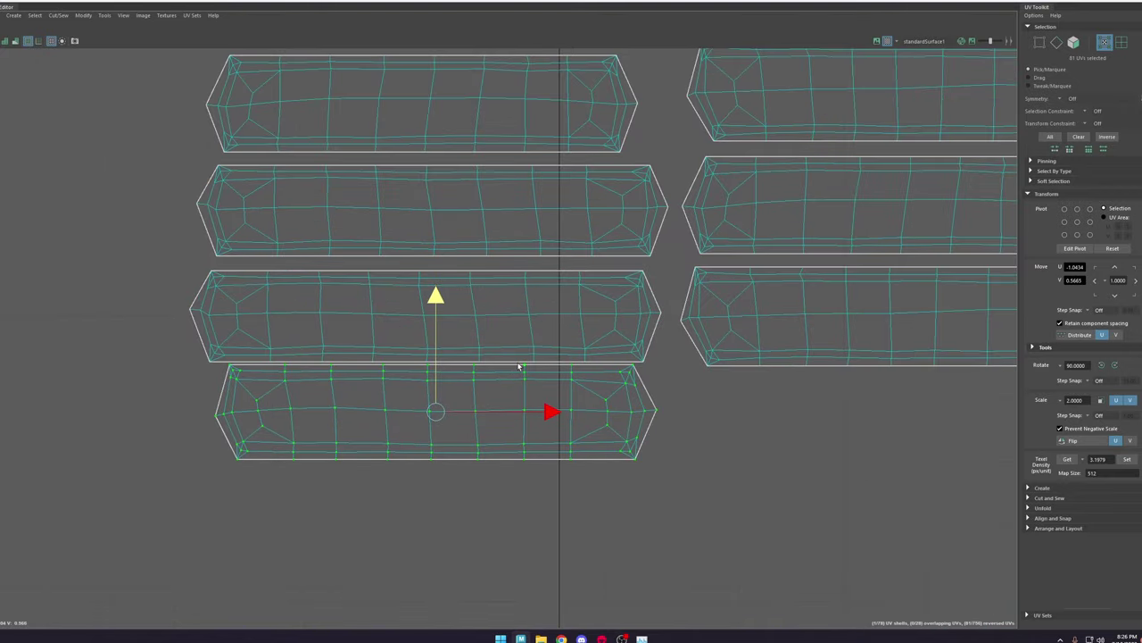
pyautogui.moveTo(436, 319); pyautogui.dragTo(438, 330)
pyautogui.scroll(-10, 441, 332)
# Step: Place the last loose strap shells on top of the left and right stacks
pyautogui.click(475, 552)
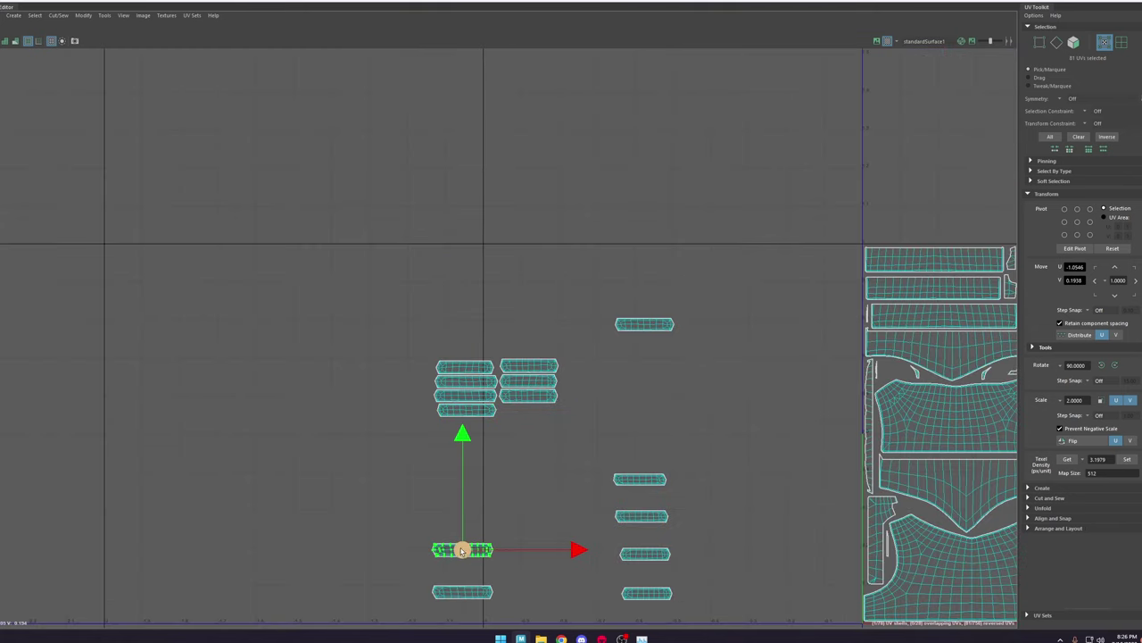
pyautogui.moveTo(475, 552); pyautogui.dragTo(530, 415)
pyautogui.click(462, 591)
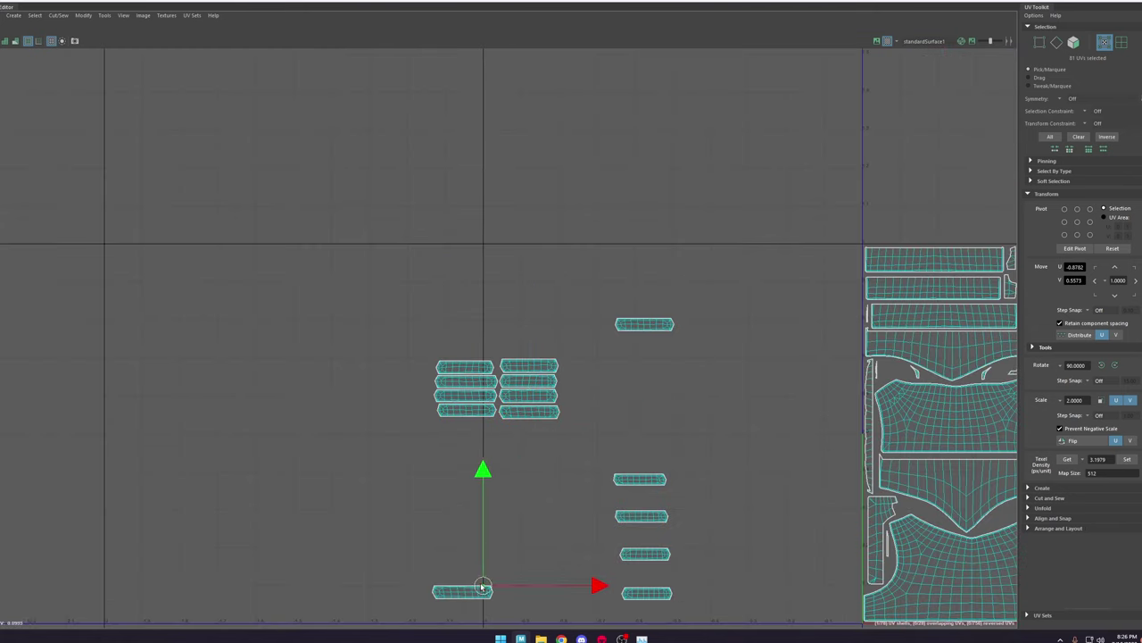
pyautogui.moveTo(462, 591); pyautogui.dragTo(469, 351)
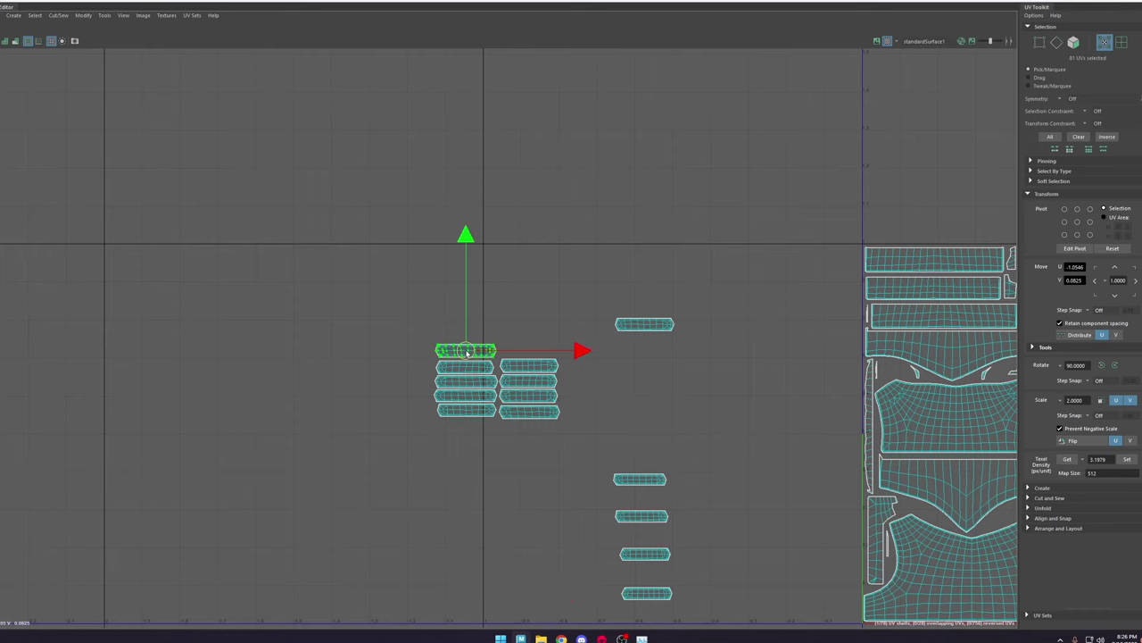
pyautogui.click(644, 324)
pyautogui.moveTo(644, 324); pyautogui.dragTo(533, 351)
pyautogui.scroll(-4, 544, 351)
# Step: Select all ten stacked strap shells and drop them into the tile's gap
pyautogui.keyDown('alt'); pyautogui.moveTo(599, 375); pyautogui.dragTo(523, 399, button='middle'); pyautogui.keyUp('alt')
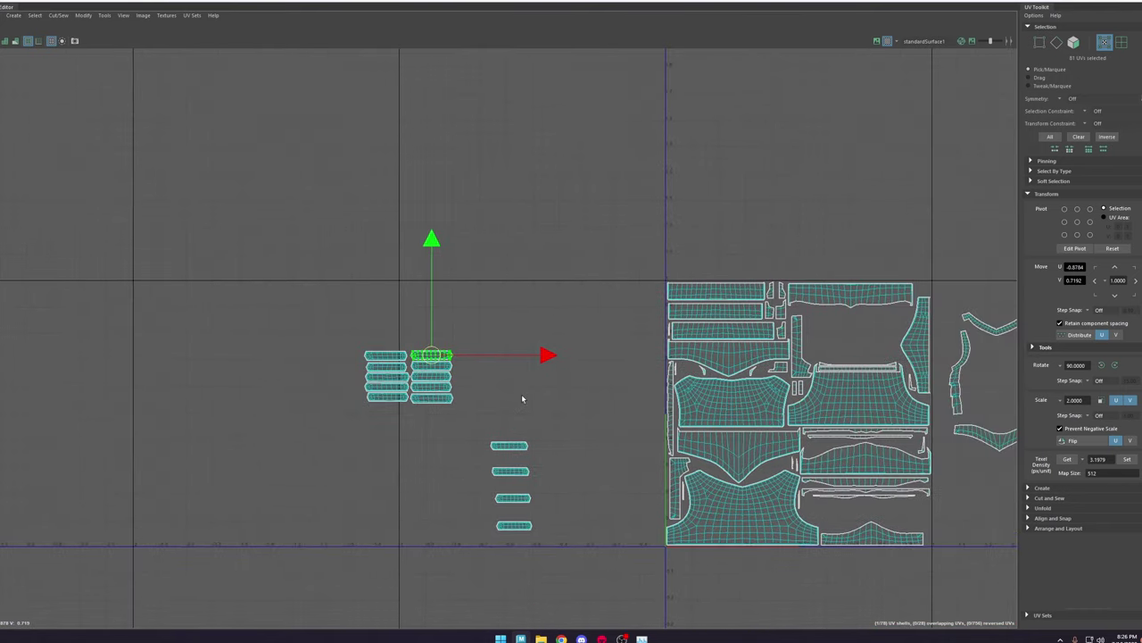
pyautogui.moveTo(495, 416); pyautogui.dragTo(360, 337)
pyautogui.moveTo(409, 376); pyautogui.dragTo(855, 333)
# Step: Scale the ten strap shells slightly larger
pyautogui.scroll(2, 857, 333)
pyautogui.scroll(2, 859, 334)
pyautogui.keyDown('alt'); pyautogui.moveTo(860, 333); pyautogui.dragTo(761, 348, button='middle'); pyautogui.keyUp('alt')
pyautogui.scroll(3, 761, 347)
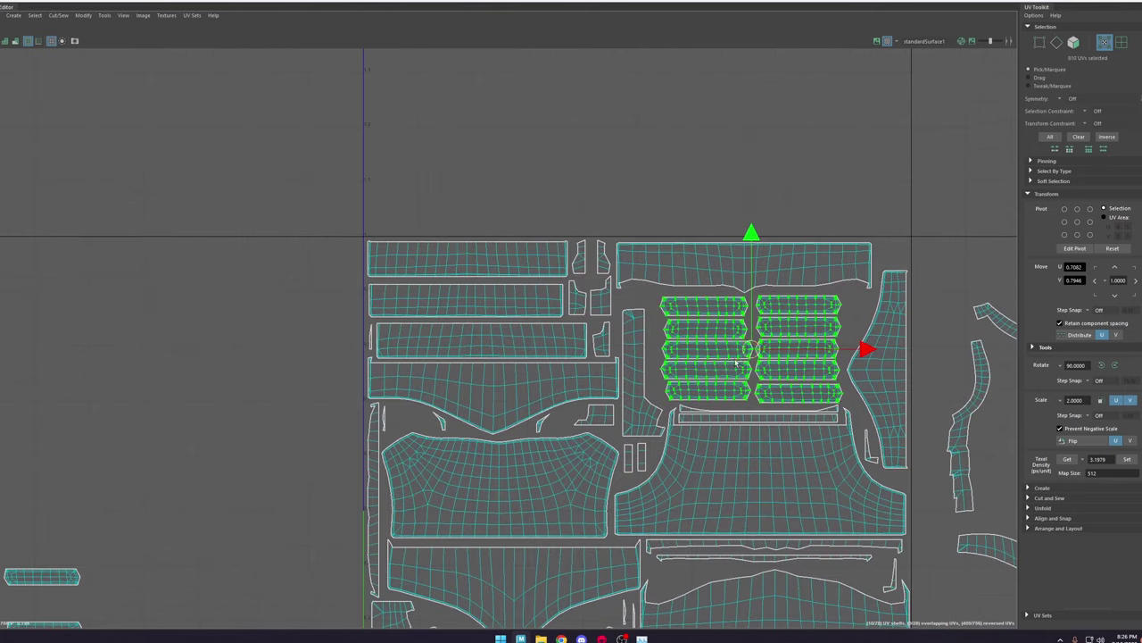
pyautogui.press('r')
pyautogui.moveTo(753, 349); pyautogui.dragTo(748, 352)
pyautogui.press('w')
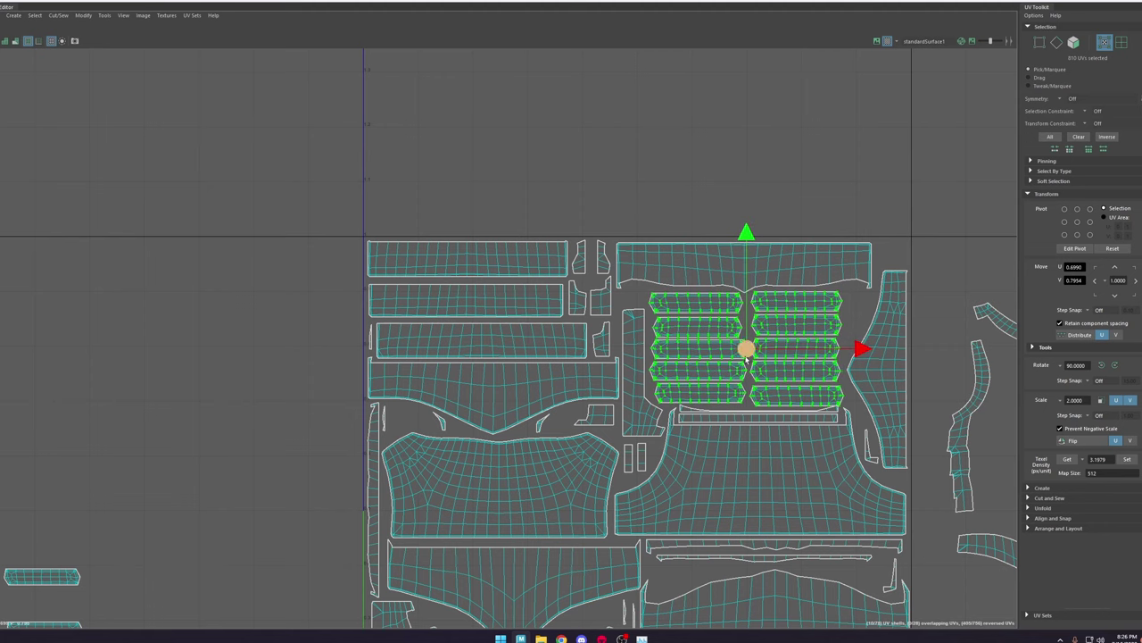
# Step: Nudge the bottom-right strap shell up and reselect the strap group
pyautogui.scroll(3, 710, 398)
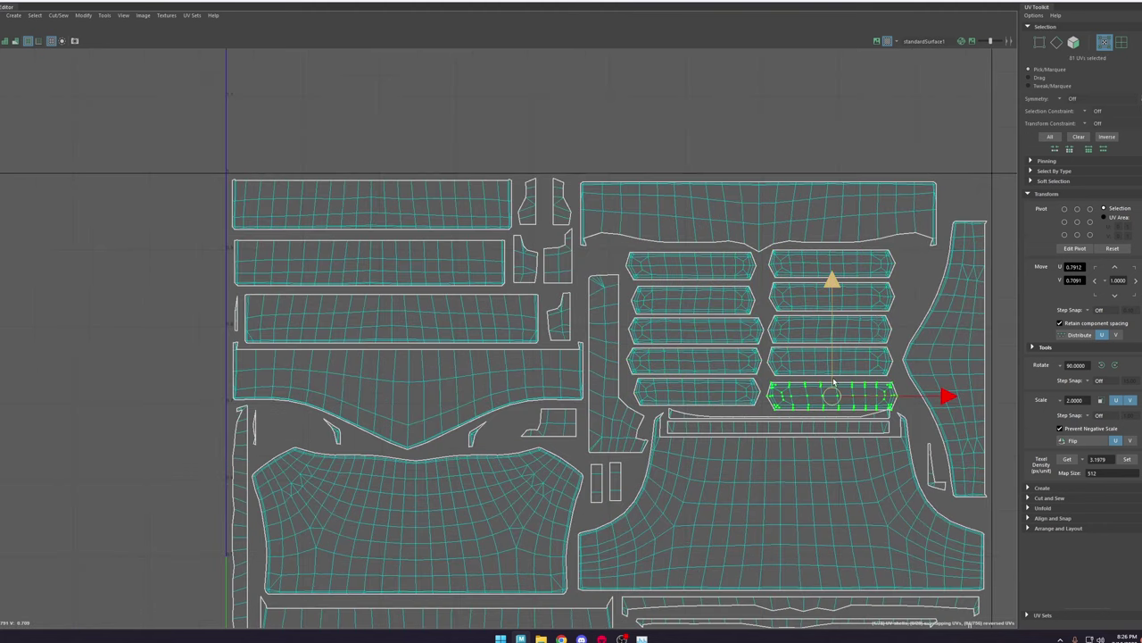
pyautogui.moveTo(833, 382); pyautogui.dragTo(833, 380)
pyautogui.scroll(2, 883, 412)
pyautogui.click(891, 413)
pyautogui.scroll(5, 891, 411)
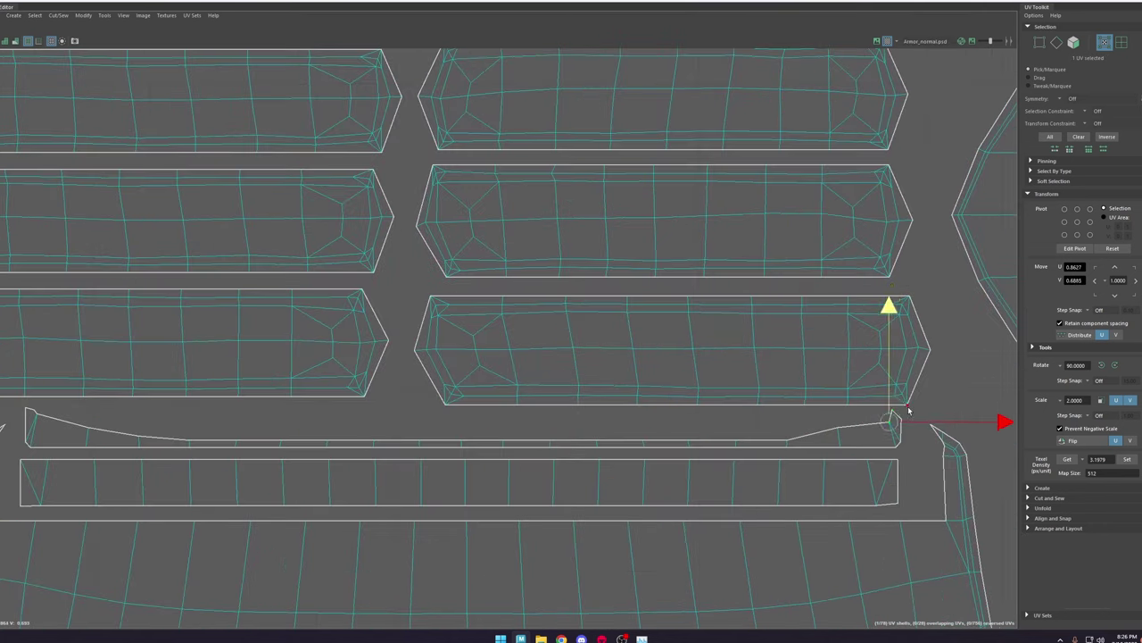
pyautogui.scroll(-8, 839, 389)
pyautogui.scroll(2, 797, 326)
pyautogui.doubleClick(807, 289)
pyautogui.keyDown('shift'); pyautogui.doubleClick(800, 376); pyautogui.keyUp('shift')
pyautogui.press('r')
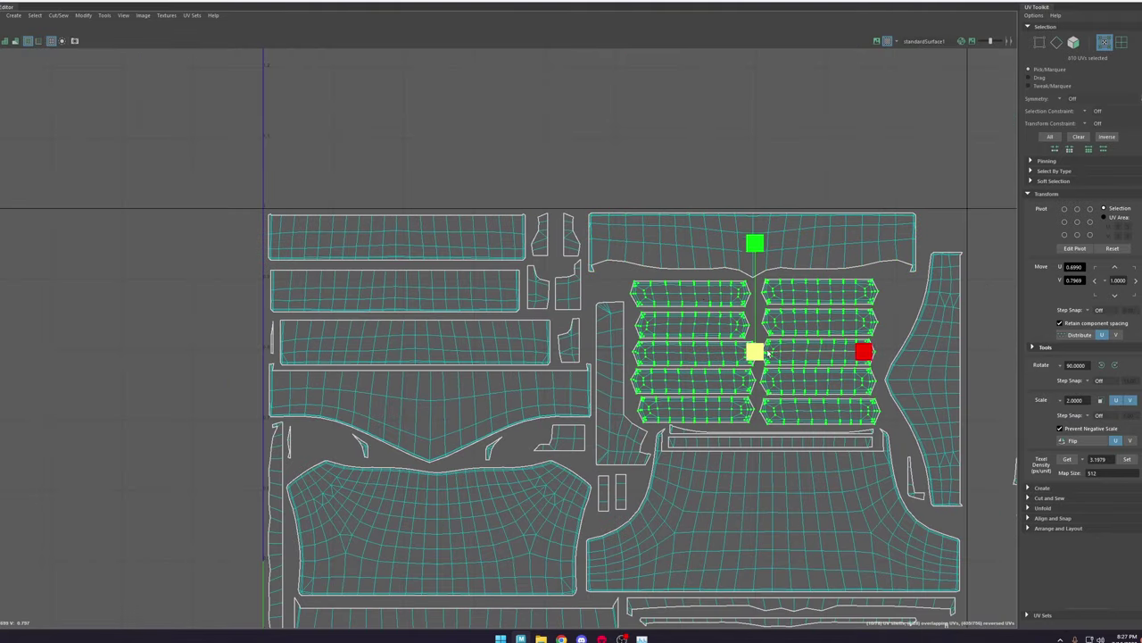
pyautogui.press('w')
# Step: Shift the top wide shell's UVs left to centre the columns, then clear the selection
pyautogui.scroll(2, 757, 278)
pyautogui.click(761, 283)
pyautogui.scroll(-5, 763, 287)
pyautogui.moveTo(820, 226); pyautogui.dragTo(696, 267)
pyautogui.keyDown('shift'); pyautogui.moveTo(712, 252); pyautogui.dragTo(630, 237, button='right'); pyautogui.keyUp('shift')
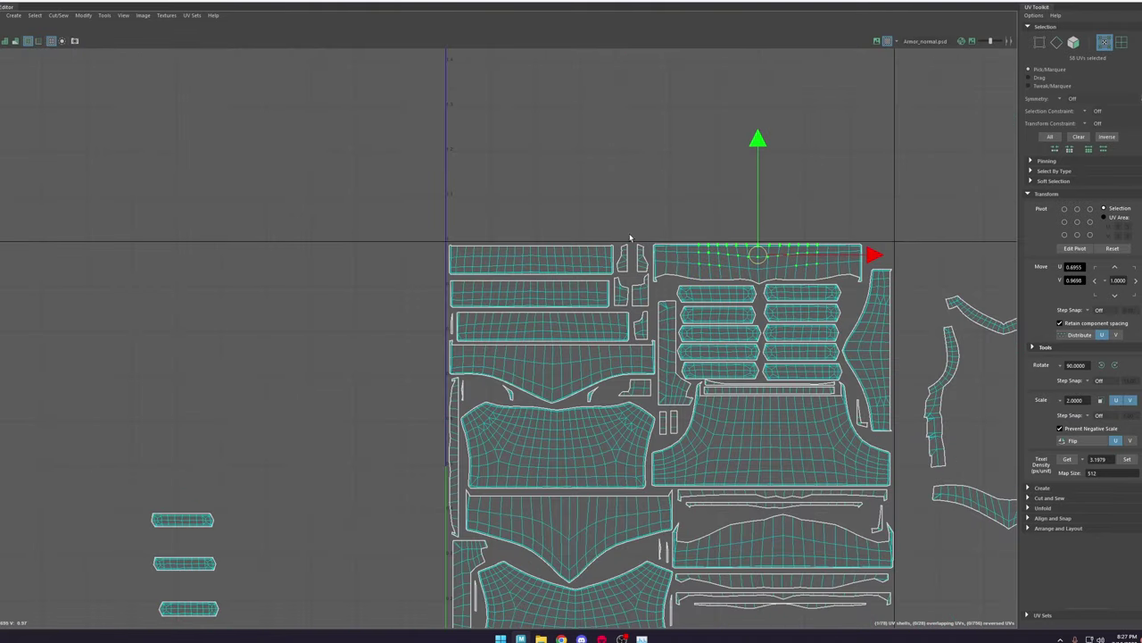
pyautogui.scroll(-1, 841, 227)
pyautogui.click(840, 227)
pyautogui.scroll(-4, 855, 253)
# Step: Move the four loose strip shells above-right of the tile
pyautogui.keyDown('alt'); pyautogui.moveTo(862, 305); pyautogui.dragTo(790, 293, button='middle'); pyautogui.keyUp('alt')
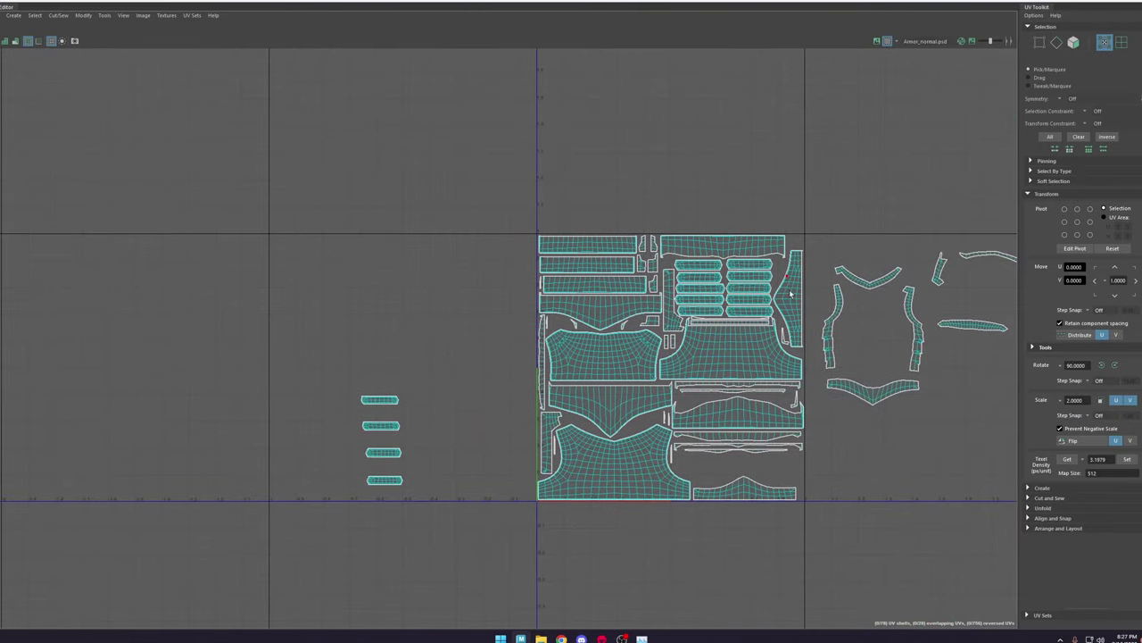
pyautogui.moveTo(281, 520); pyautogui.dragTo(432, 364)
pyautogui.moveTo(382, 439); pyautogui.dragTo(839, 176)
pyautogui.click(883, 241)
# Step: Move the four stacked strip shells over to the left of the tile
pyautogui.scroll(4, 841, 217)
pyautogui.scroll(1, 843, 218)
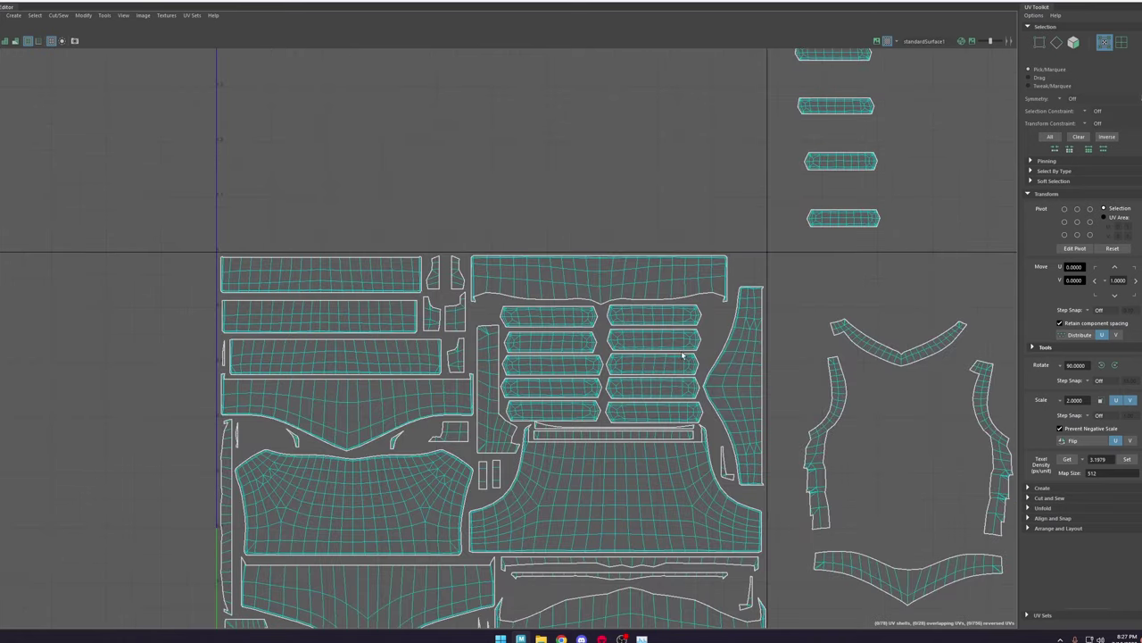
pyautogui.scroll(3, 848, 207)
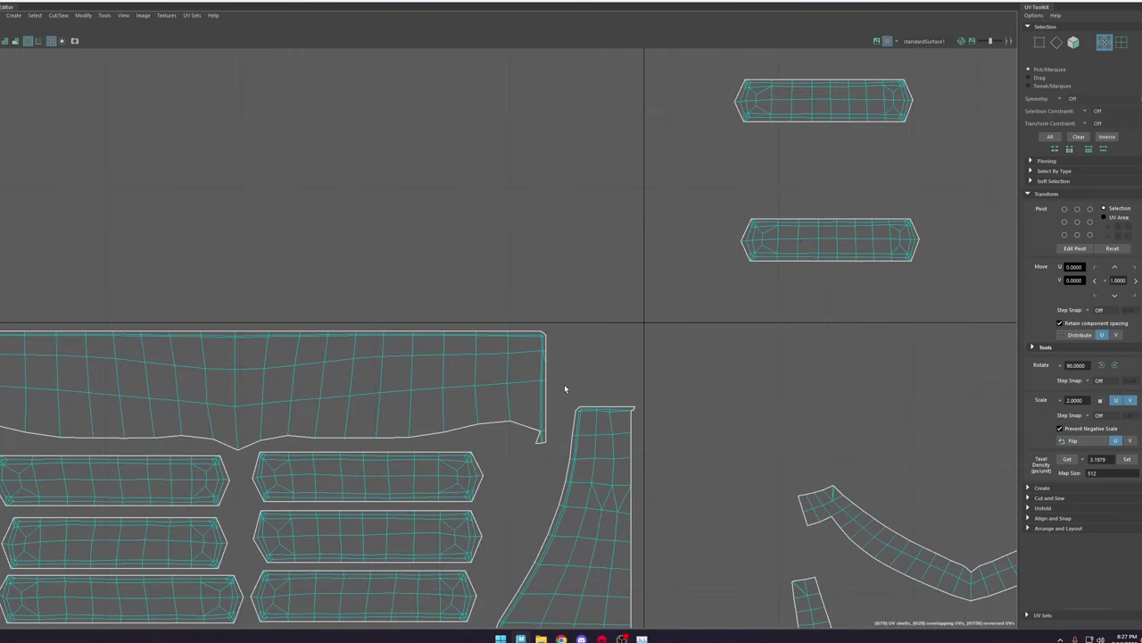
pyautogui.scroll(-6, 565, 381)
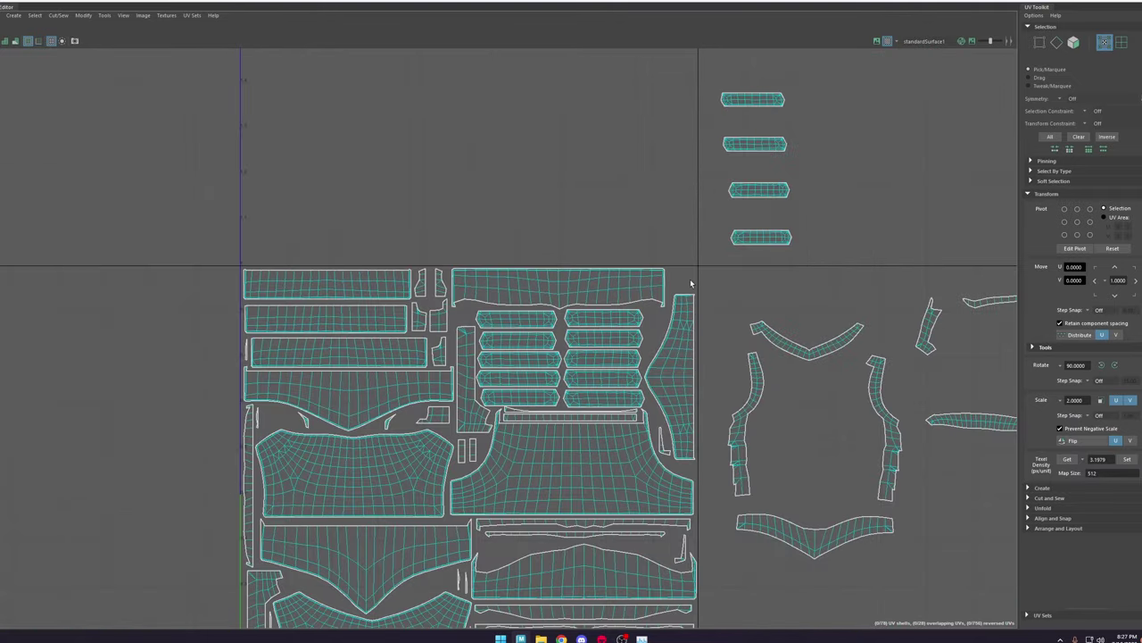
pyautogui.keyDown('alt'); pyautogui.moveTo(838, 263); pyautogui.dragTo(718, 245, button='middle'); pyautogui.keyUp('alt')
pyautogui.scroll(2, 718, 245)
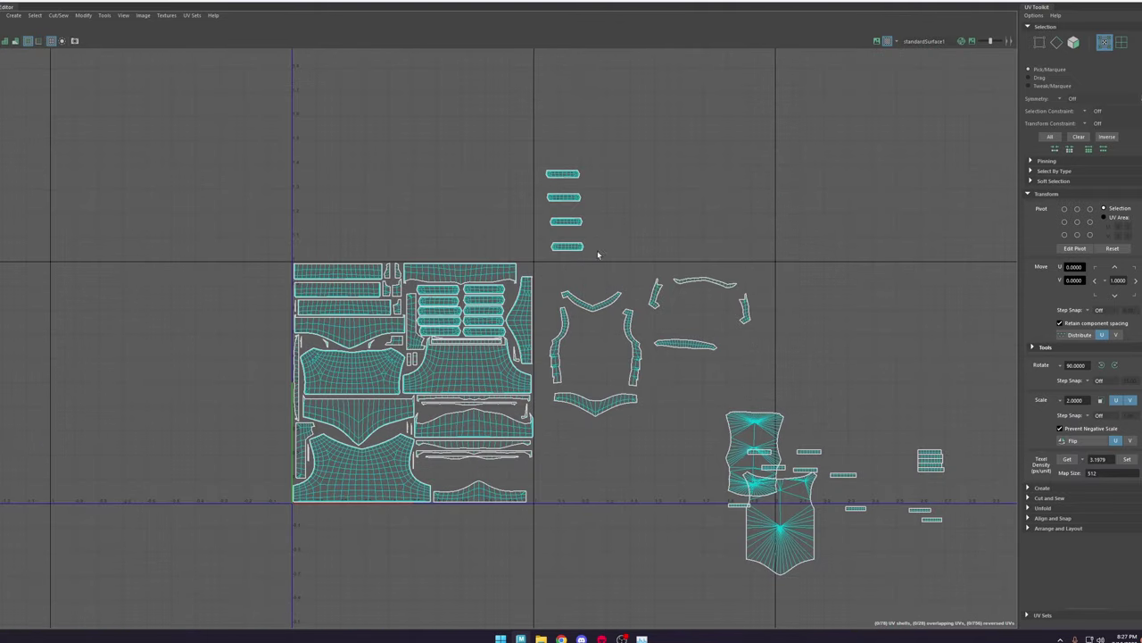
pyautogui.moveTo(573, 247); pyautogui.dragTo(560, 167)
pyautogui.moveTo(566, 211); pyautogui.dragTo(152, 448)
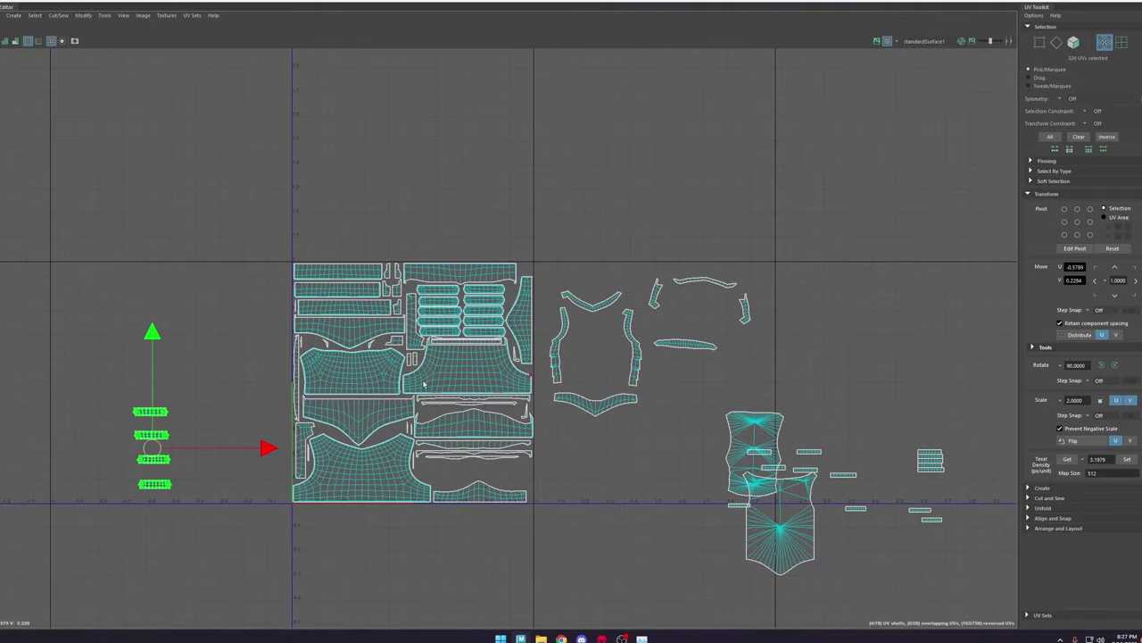
# Step: Match the four strips to a packed strap's texel density and move them to the tile's lower-right edge
pyautogui.click(431, 318)
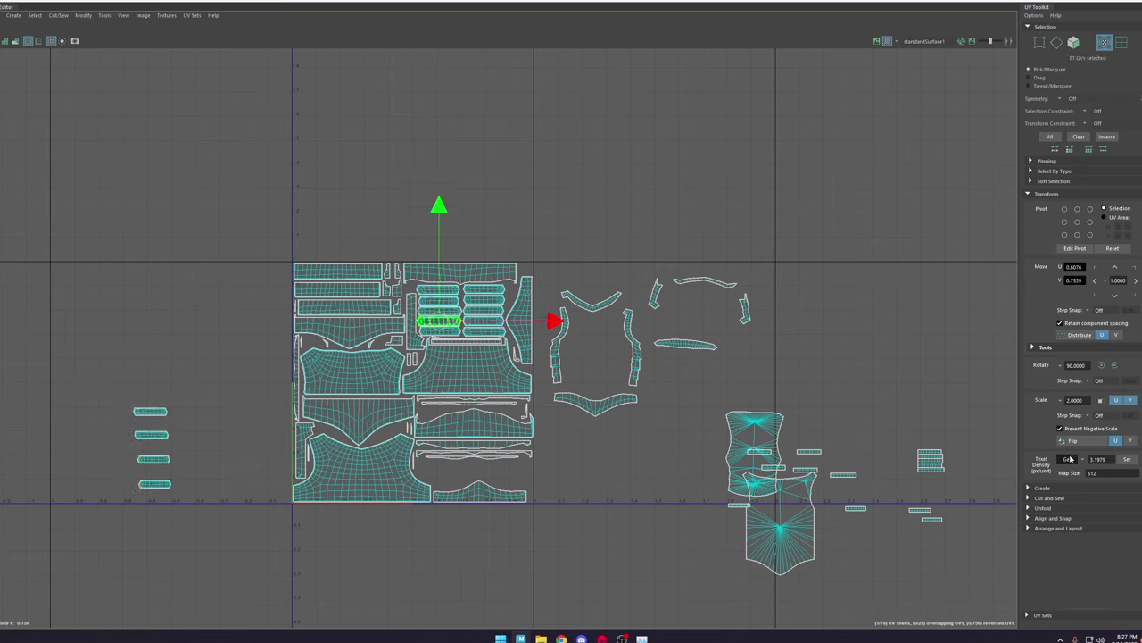
pyautogui.moveTo(253, 542); pyautogui.dragTo(123, 389)
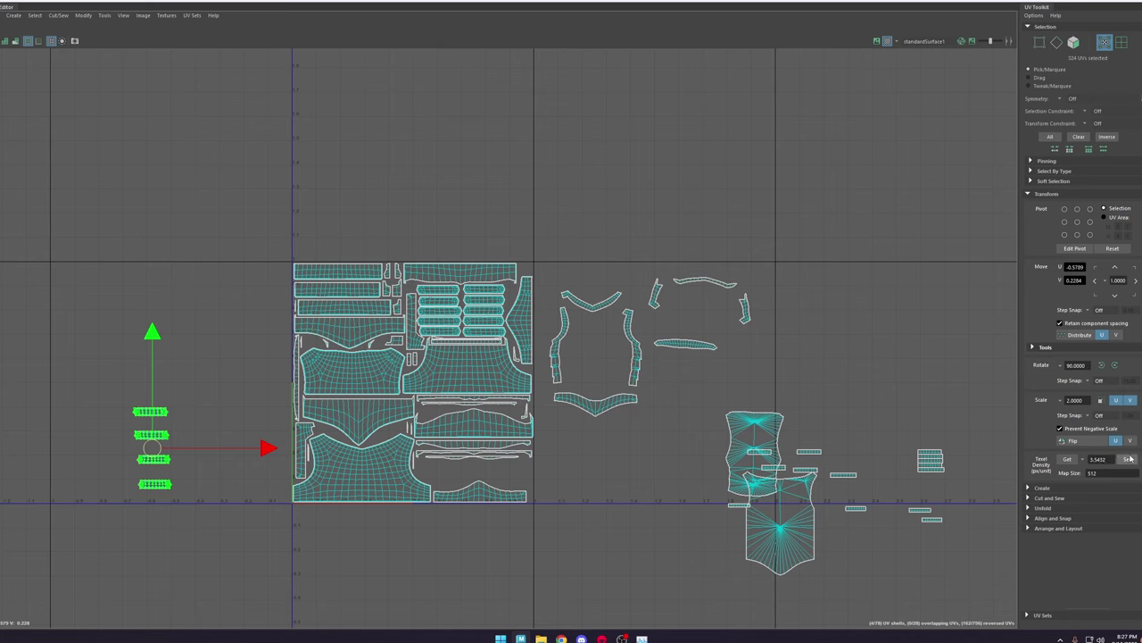
pyautogui.moveTo(155, 452); pyautogui.dragTo(365, 437)
pyautogui.scroll(3, 537, 509)
# Step: Tuck two strip shells individually into the gaps along the tile's bottom
pyautogui.click(551, 484)
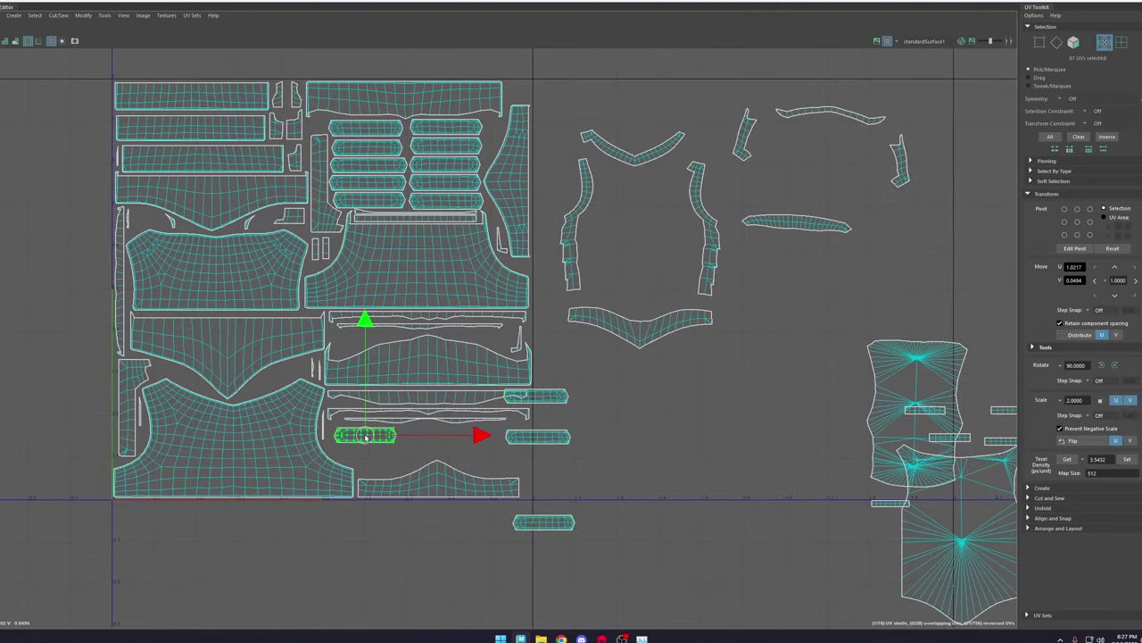
pyautogui.click(567, 440)
pyautogui.moveTo(532, 439); pyautogui.dragTo(355, 454)
pyautogui.doubleClick(518, 516)
pyautogui.moveTo(545, 524); pyautogui.dragTo(432, 446)
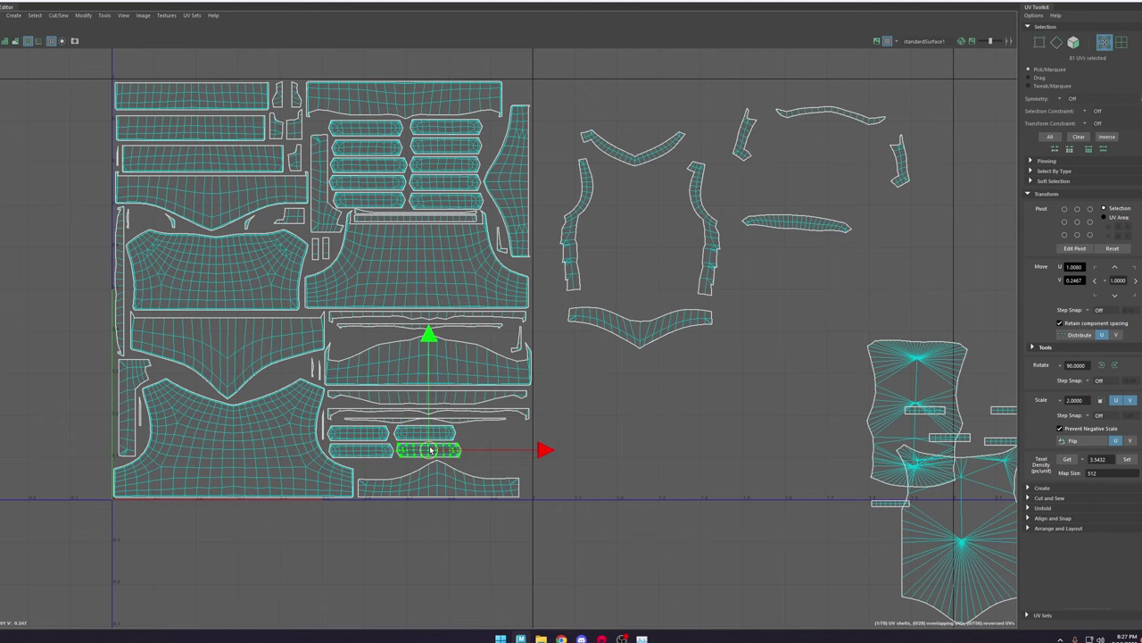
pyautogui.click(558, 433)
pyautogui.scroll(-8, 559, 435)
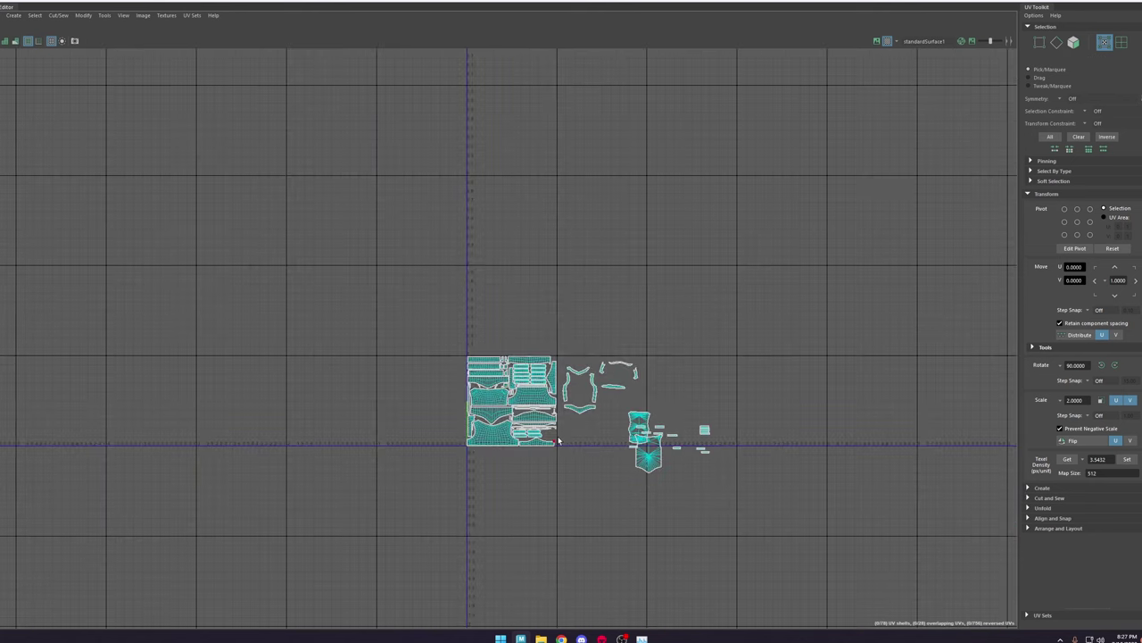
# Step: Shrink the UV Editor to a window and display the Back and Belts UVs
pyautogui.scroll(8, 560, 437)
pyautogui.moveTo(467, 2); pyautogui.dragTo(681, 29)
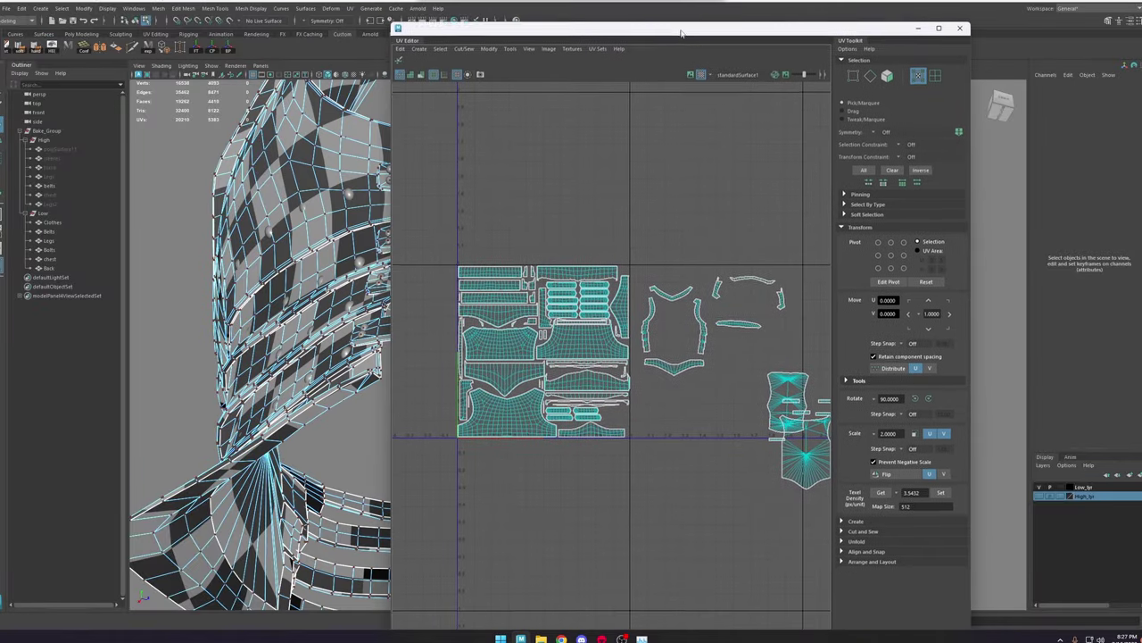
pyautogui.scroll(-5, 609, 325)
pyautogui.scroll(5, 614, 323)
pyautogui.scroll(1, 612, 324)
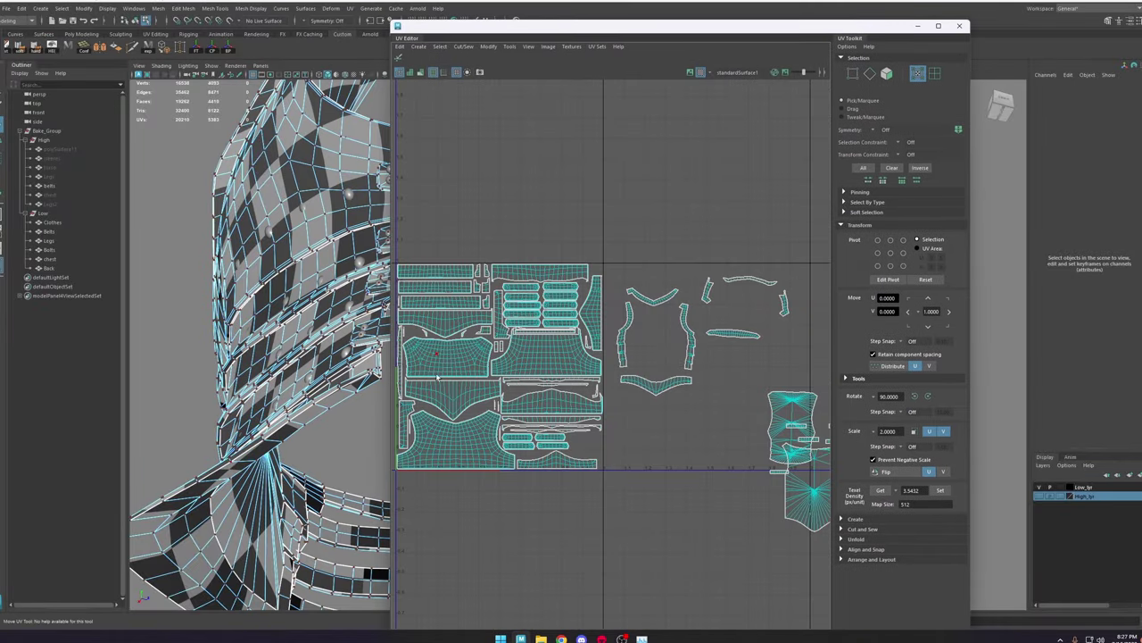
pyautogui.click(54, 268)
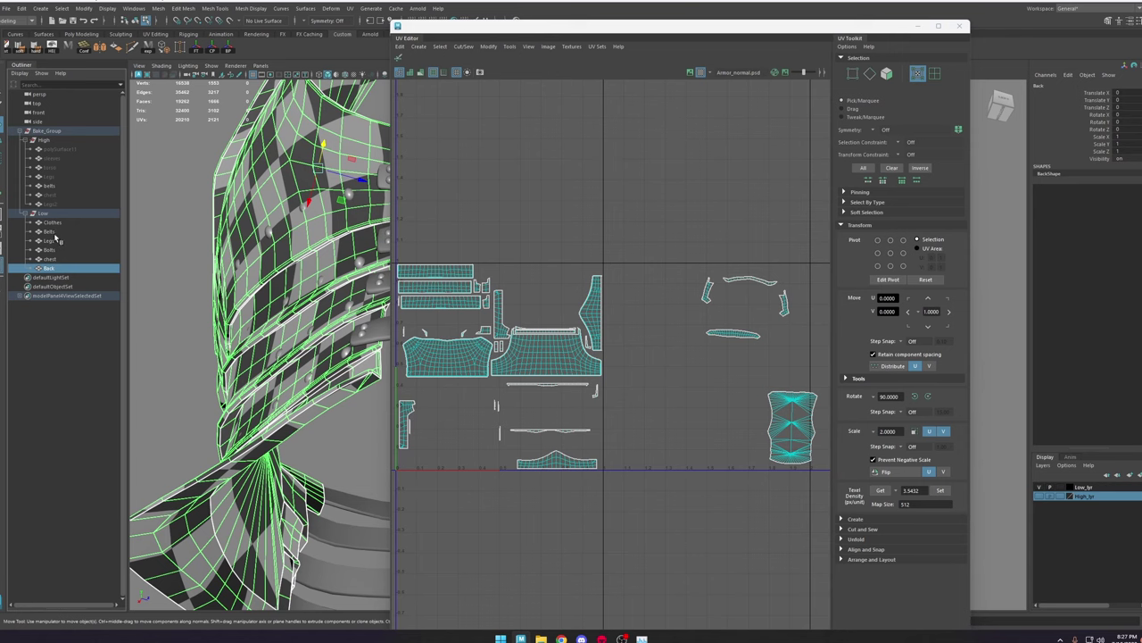
pyautogui.click(56, 234)
# Step: Select all the Belts UV shells and move them down and to the right
pyautogui.scroll(-4, 660, 418)
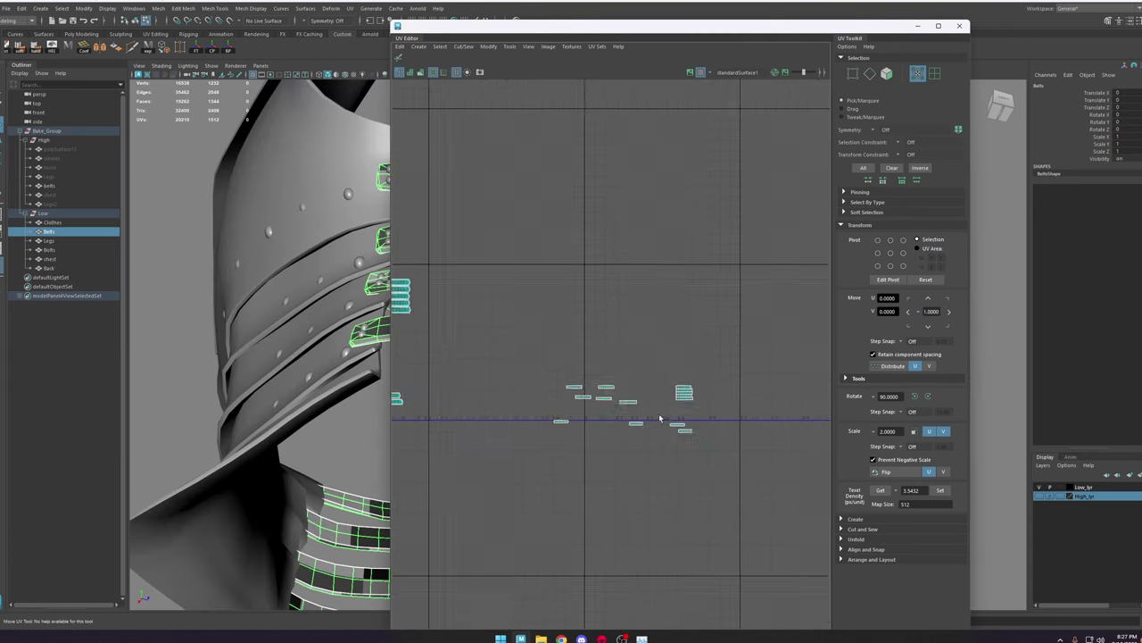
pyautogui.scroll(4, 659, 417)
pyautogui.moveTo(635, 393); pyautogui.dragTo(700, 379, button='right')
pyautogui.moveTo(809, 312); pyautogui.dragTo(394, 511)
pyautogui.scroll(-6, 580, 435)
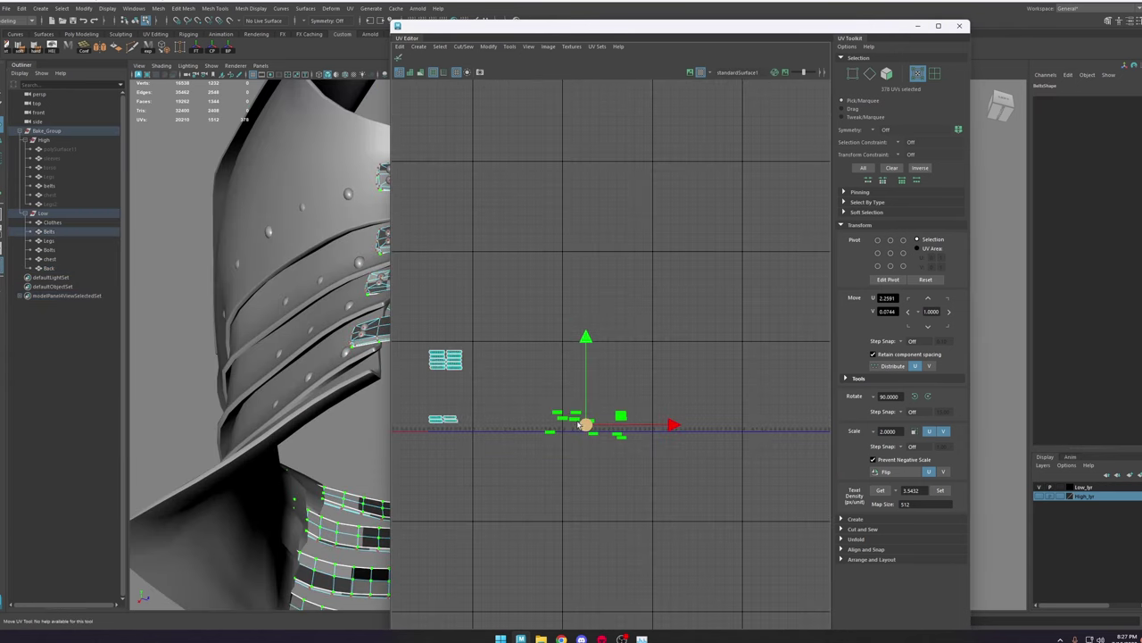
pyautogui.moveTo(584, 426); pyautogui.dragTo(611, 486)
# Step: Show the Legs UV shells together with the chest, Back and Belts objects
pyautogui.click(43, 241)
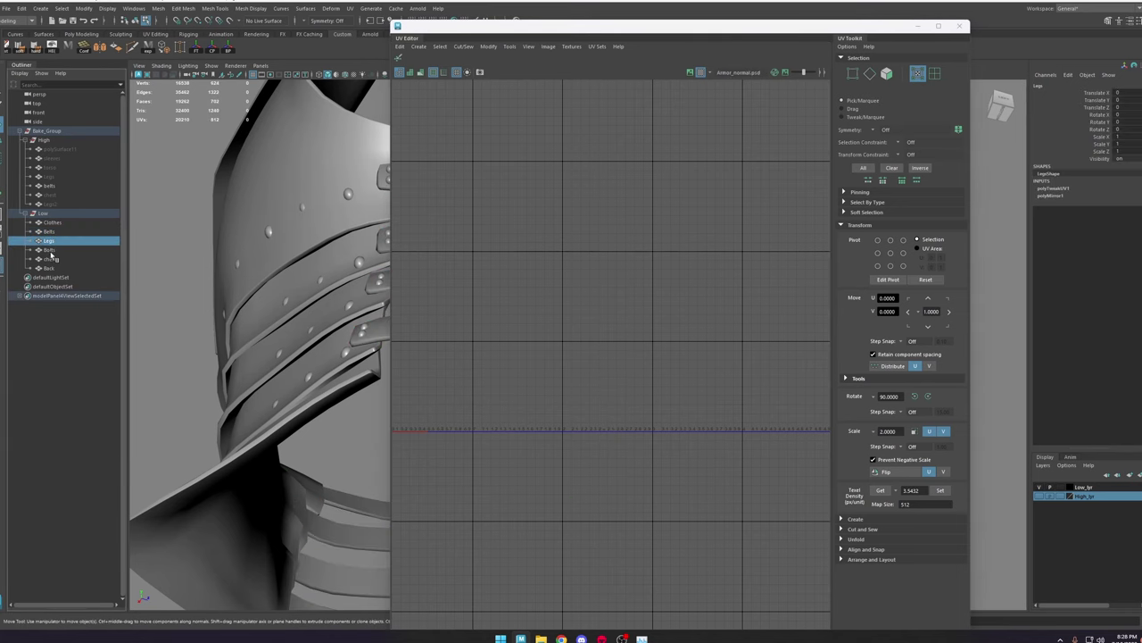
pyautogui.click(50, 250)
pyautogui.click(72, 242)
pyautogui.scroll(-4, 576, 415)
pyautogui.scroll(4, 471, 427)
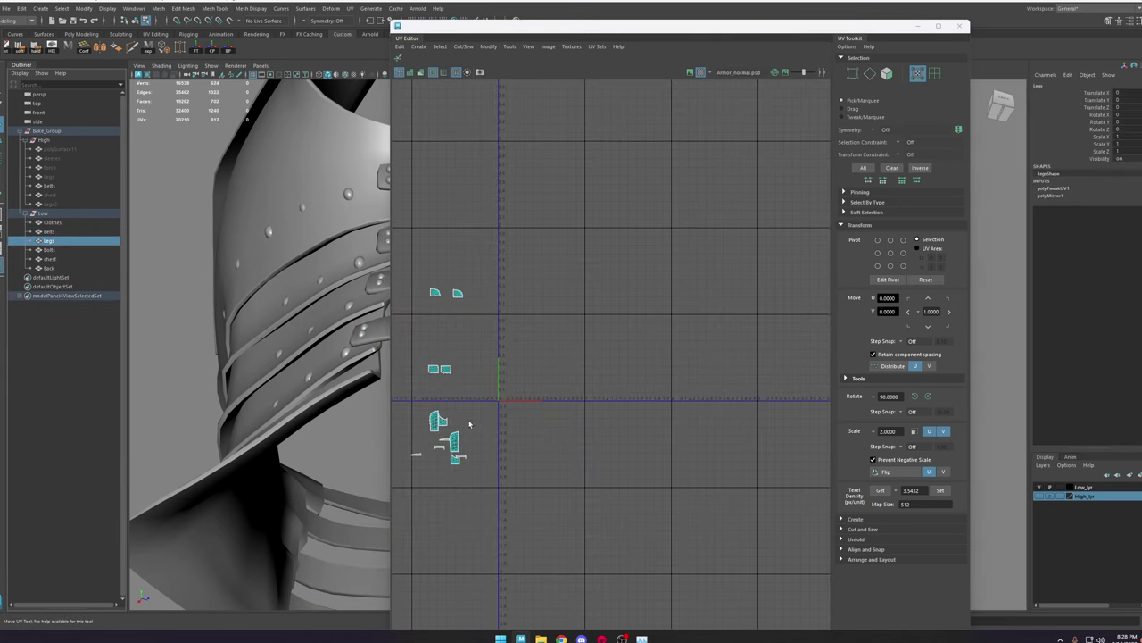
pyautogui.keyDown('alt'); pyautogui.moveTo(457, 364); pyautogui.dragTo(576, 369, button='middle'); pyautogui.keyUp('alt')
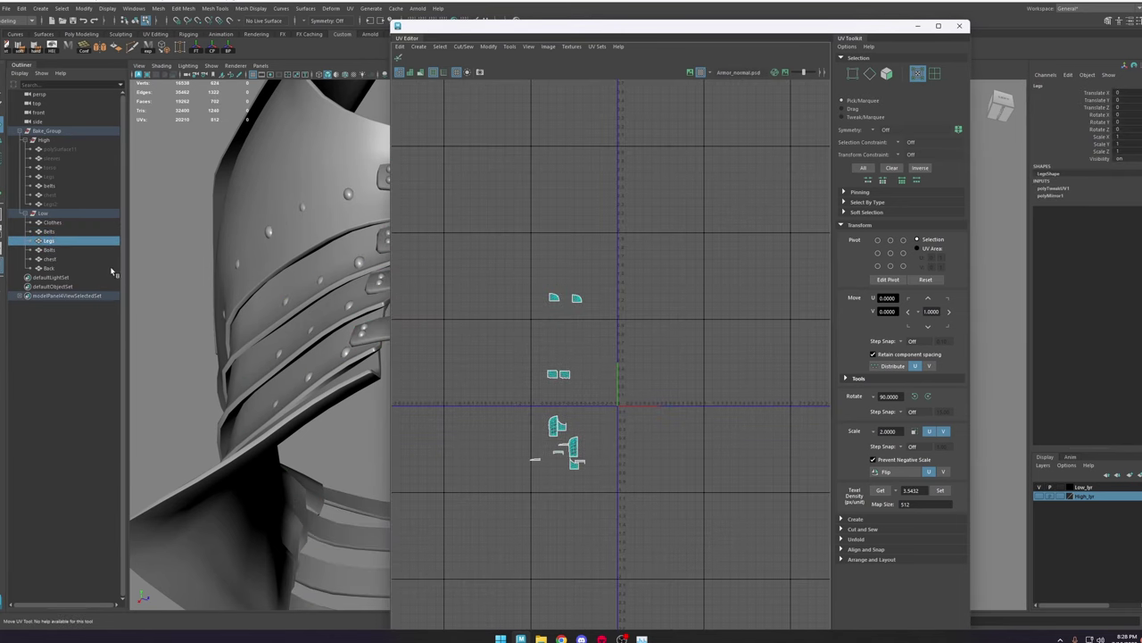
pyautogui.keyDown('ctrl'); pyautogui.click(51, 260); pyautogui.keyUp('ctrl')
pyautogui.keyDown('ctrl'); pyautogui.click(52, 270); pyautogui.keyUp('ctrl')
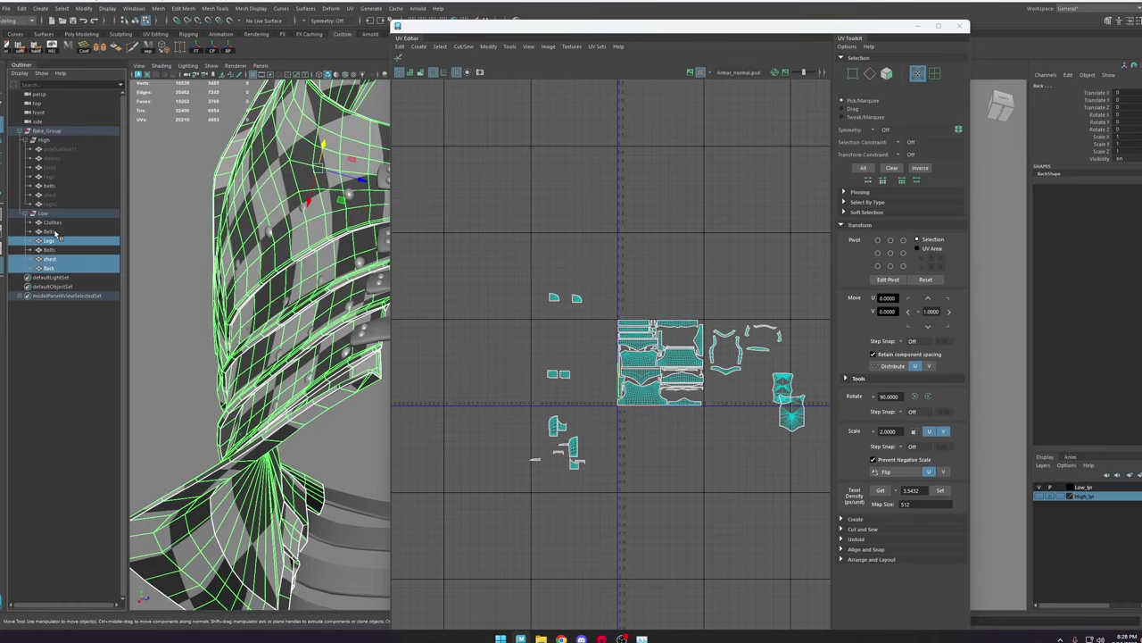
pyautogui.keyDown('ctrl'); pyautogui.click(55, 233); pyautogui.keyUp('ctrl')
# Step: Give both leg UV shells the texel density sampled from a Back shell
pyautogui.scroll(3, 586, 407)
pyautogui.moveTo(562, 420); pyautogui.dragTo(601, 418, button='right')
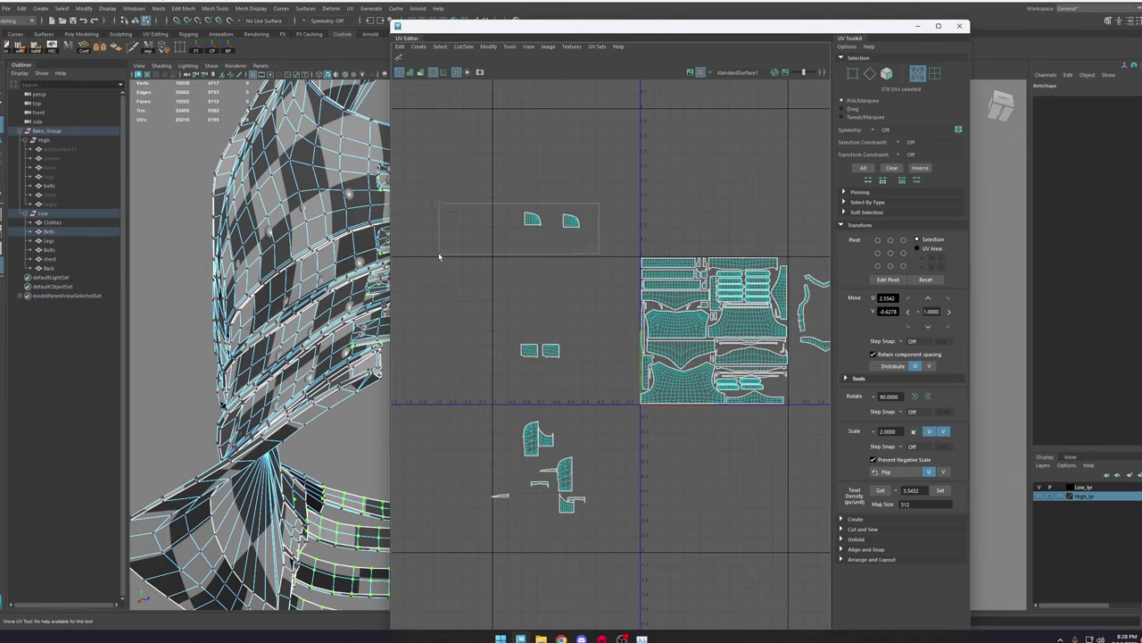
pyautogui.moveTo(439, 256); pyautogui.dragTo(439, 257)
pyautogui.keyDown('alt'); pyautogui.moveTo(354, 367); pyautogui.dragTo(184, 397); pyautogui.keyUp('alt')
pyautogui.press('f')
pyautogui.keyDown('alt'); pyautogui.moveTo(311, 367); pyautogui.dragTo(18, 385, button='middle'); pyautogui.keyUp('alt')
pyautogui.keyDown('alt'); pyautogui.moveTo(556, 289); pyautogui.dragTo(541, 293, button='middle'); pyautogui.keyUp('alt')
pyautogui.click(666, 327)
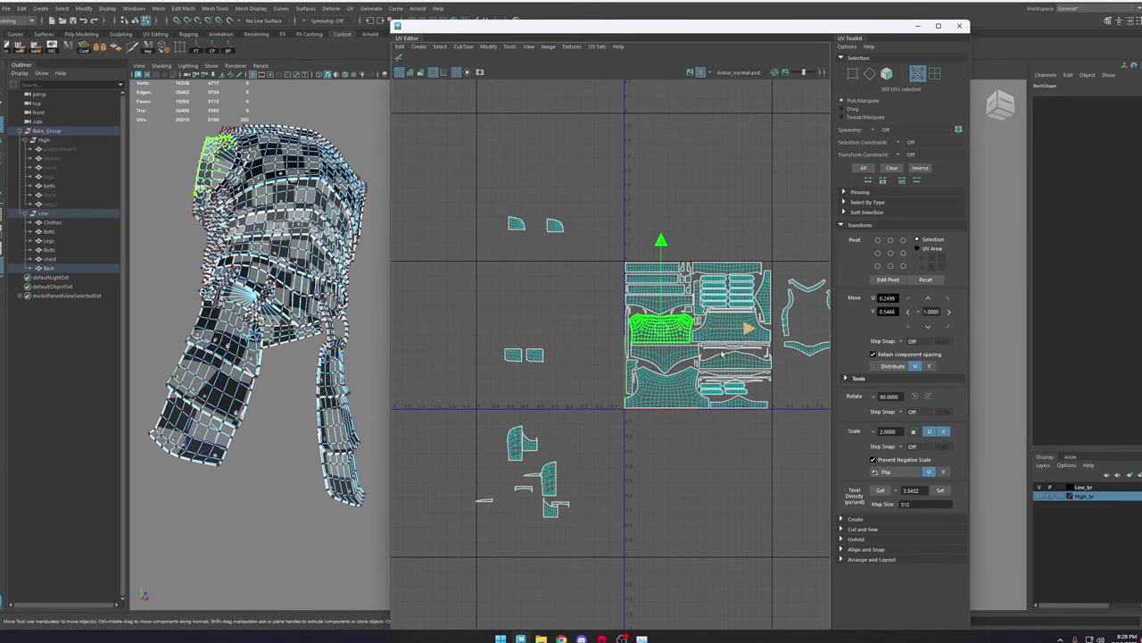
pyautogui.moveTo(592, 204); pyautogui.dragTo(426, 238)
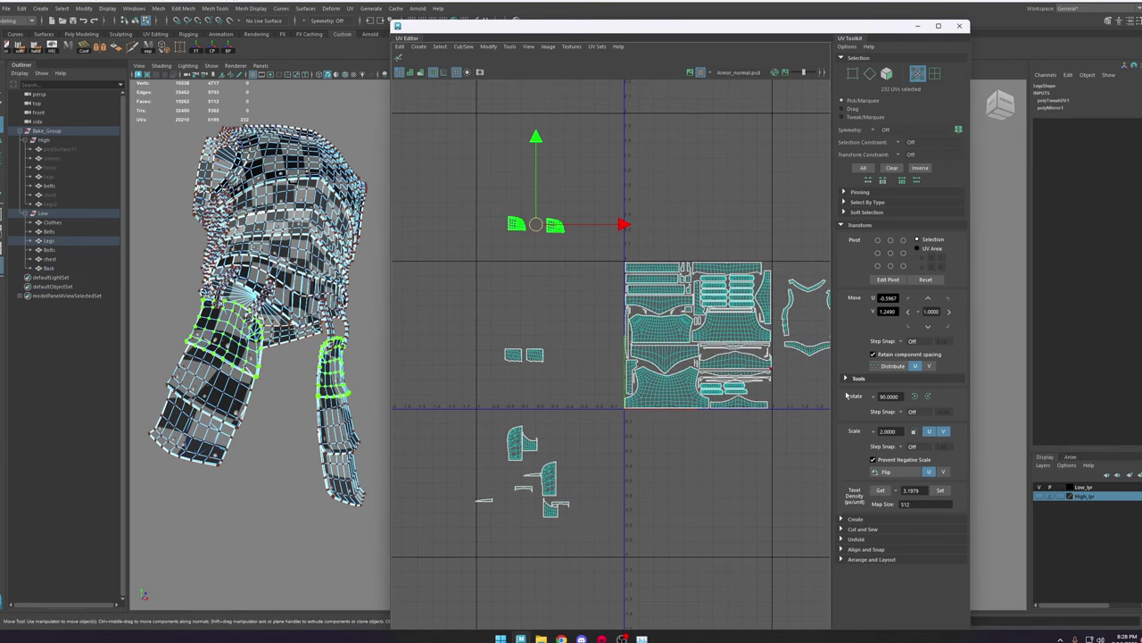
pyautogui.click(941, 490)
# Step: Rotate the right leg shell about 180° and place it just below the tile
pyautogui.click(541, 237)
pyautogui.click(556, 224)
pyautogui.moveTo(556, 225); pyautogui.dragTo(746, 389)
pyautogui.scroll(3, 767, 396)
pyautogui.scroll(4, 753, 390)
pyautogui.press('e')
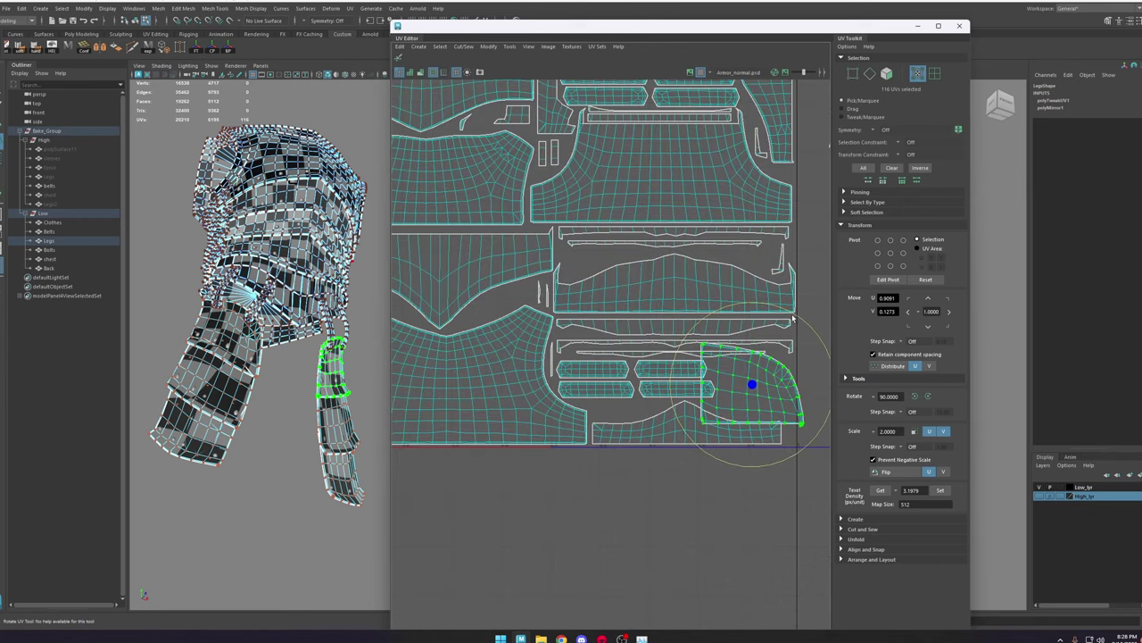
pyautogui.moveTo(793, 314); pyautogui.dragTo(737, 424)
pyautogui.press('w')
pyautogui.moveTo(746, 423); pyautogui.dragTo(709, 567, button='middle')
# Step: Move the belt and thin strip shells down below the 0–1 tile
pyautogui.doubleClick(696, 389)
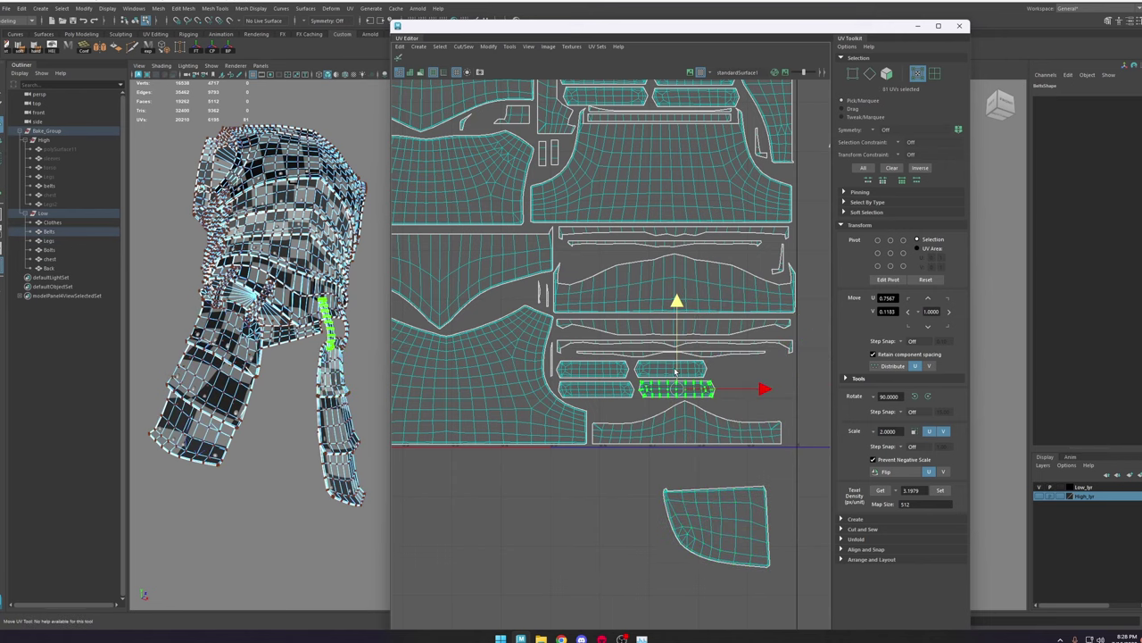
pyautogui.keyDown('shift'); pyautogui.click(652, 370); pyautogui.keyUp('shift')
pyautogui.keyDown('shift'); pyautogui.click(612, 352); pyautogui.keyUp('shift')
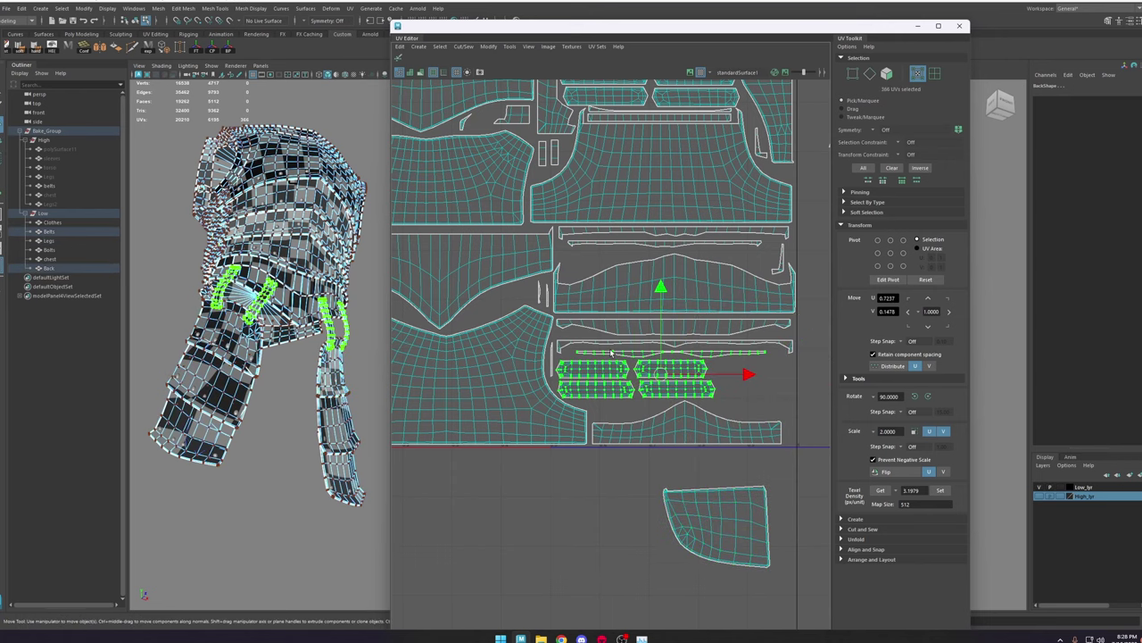
pyautogui.keyDown('shift'); pyautogui.doubleClick(611, 346); pyautogui.keyUp('shift')
pyautogui.scroll(-5, 618, 349)
pyautogui.moveTo(630, 356); pyautogui.dragTo(562, 466, button='middle')
# Step: Move the leg shell up into the tile and nudge the bottom strip shell
pyautogui.doubleClick(664, 427)
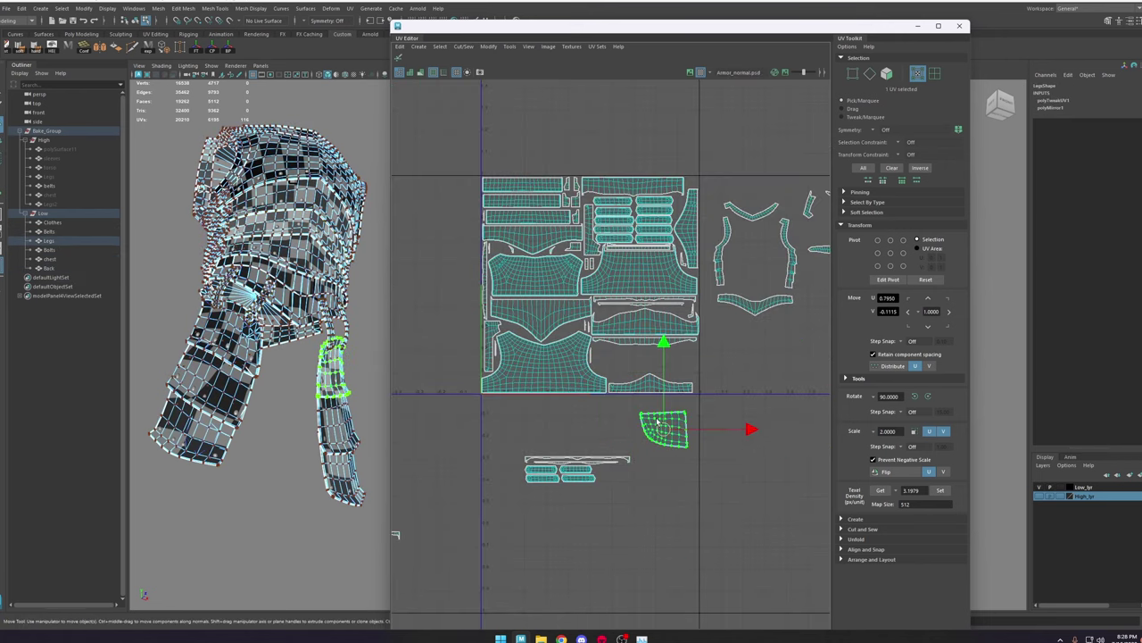
pyautogui.moveTo(664, 427); pyautogui.dragTo(669, 360, button='middle')
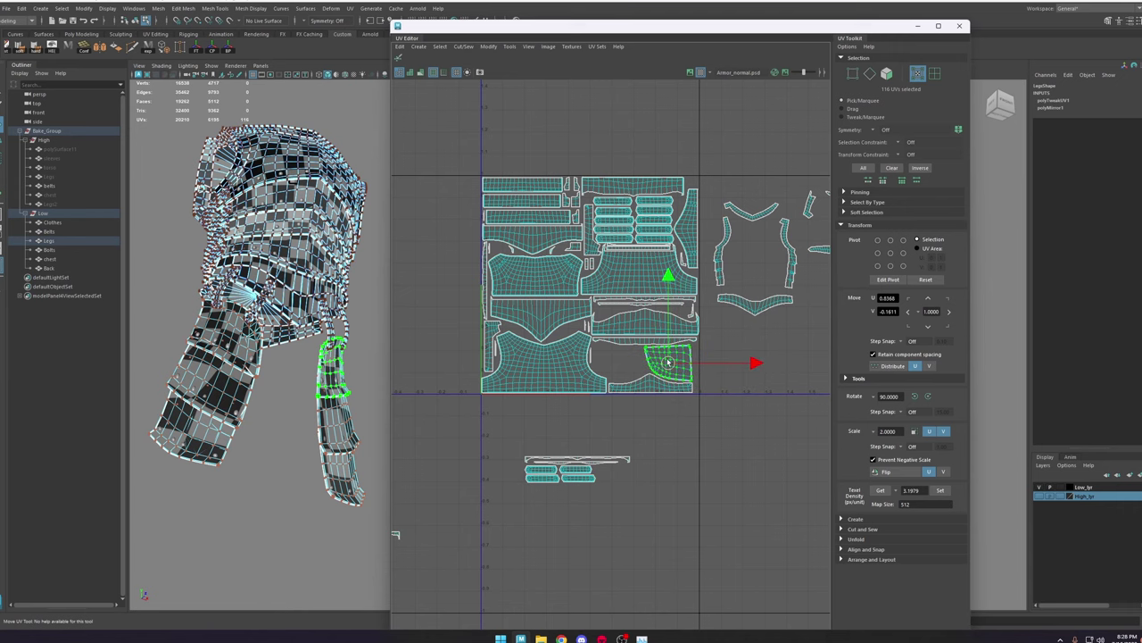
pyautogui.scroll(5, 675, 384)
pyautogui.click(689, 373)
pyautogui.moveTo(626, 334); pyautogui.dragTo(627, 336)
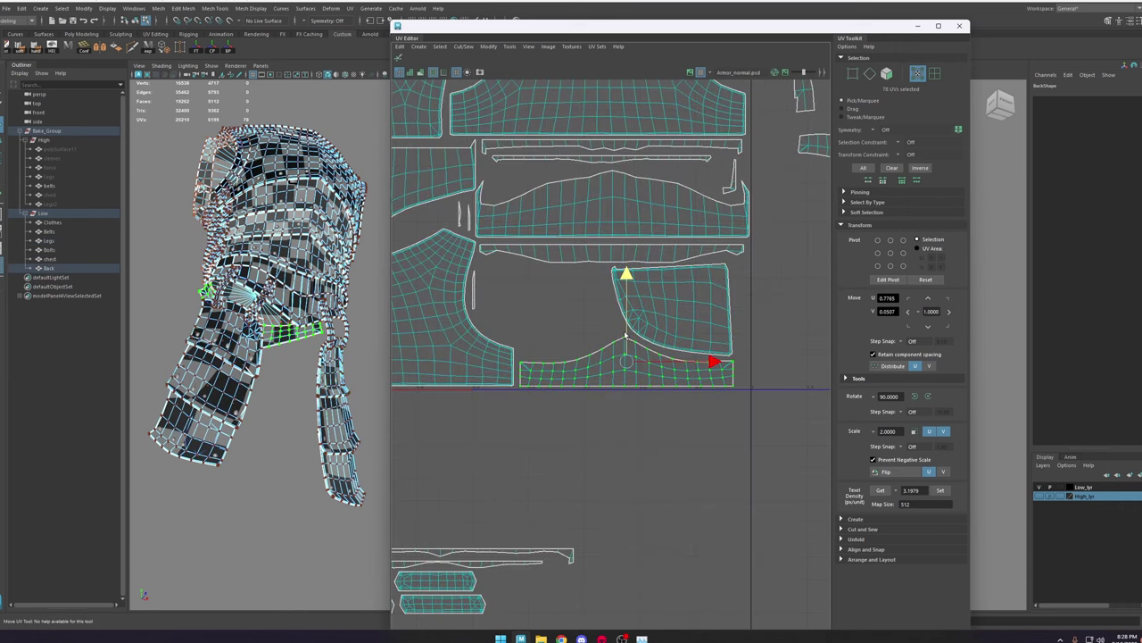
pyautogui.click(687, 406)
pyautogui.scroll(-5, 683, 402)
pyautogui.keyDown('alt'); pyautogui.moveTo(507, 317); pyautogui.dragTo(725, 361, button='middle'); pyautogui.keyUp('alt')
# Step: Rotate the other leg shell into the tile's lower-right gap and shade it as flipped
pyautogui.click(551, 169)
pyautogui.press('e')
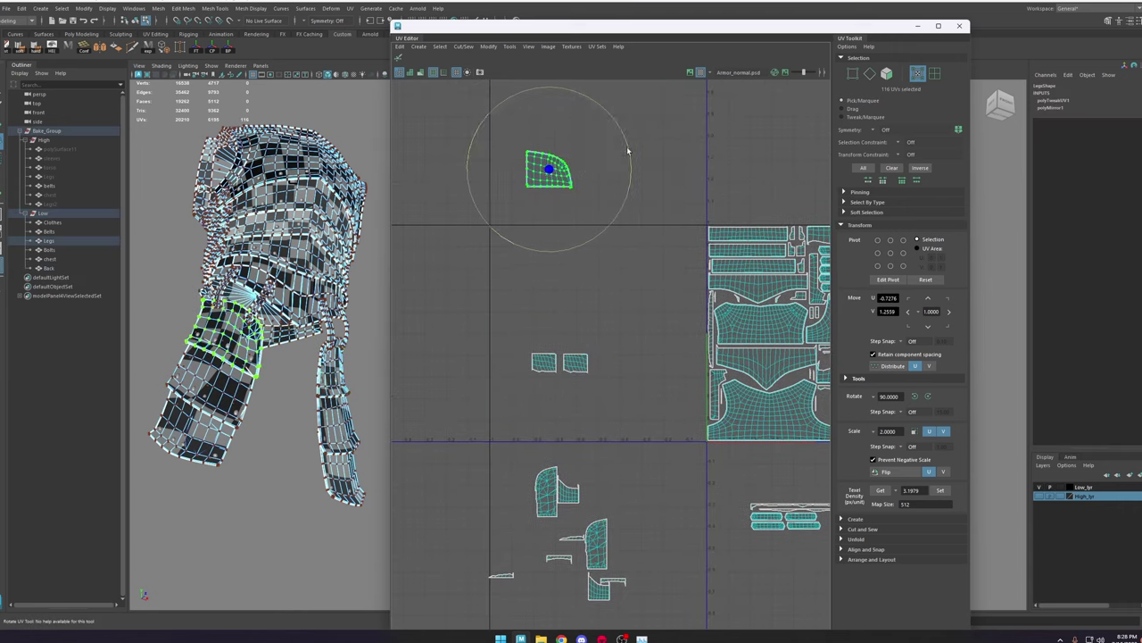
pyautogui.moveTo(628, 149); pyautogui.dragTo(437, 181)
pyautogui.moveTo(548, 168); pyautogui.dragTo(675, 369)
pyautogui.scroll(5, 675, 370)
pyautogui.click(410, 73)
pyautogui.click(732, 340)
pyautogui.click(488, 47)
# Step: Flip the UVs of the red reversed leg shells so they face correctly
pyautogui.click(497, 185)
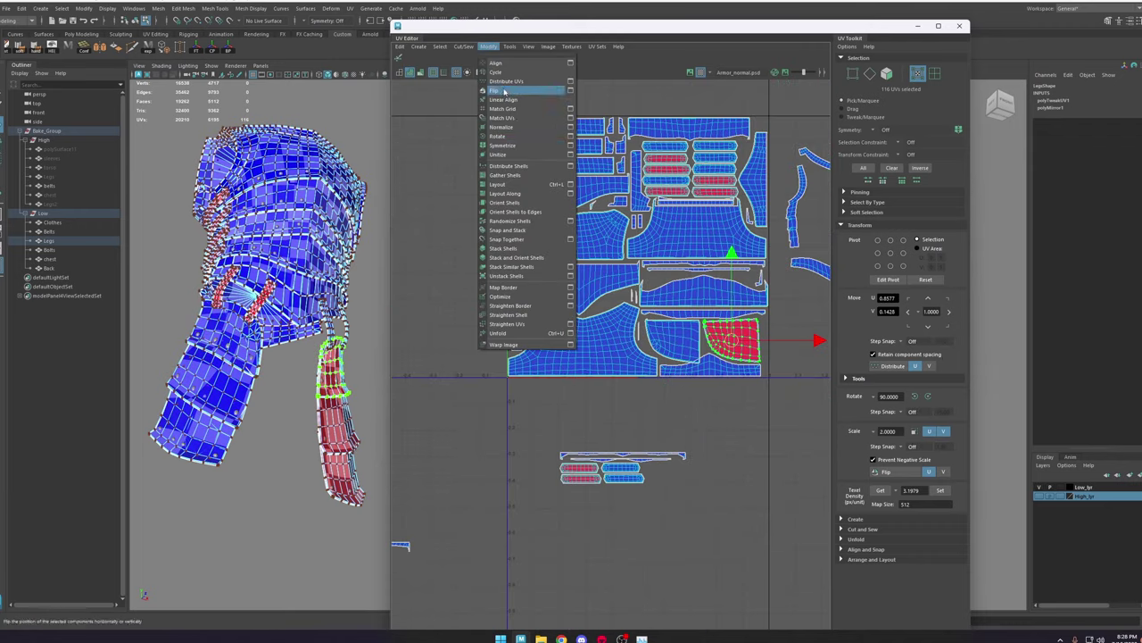
pyautogui.scroll(5, 684, 342)
pyautogui.click(602, 402)
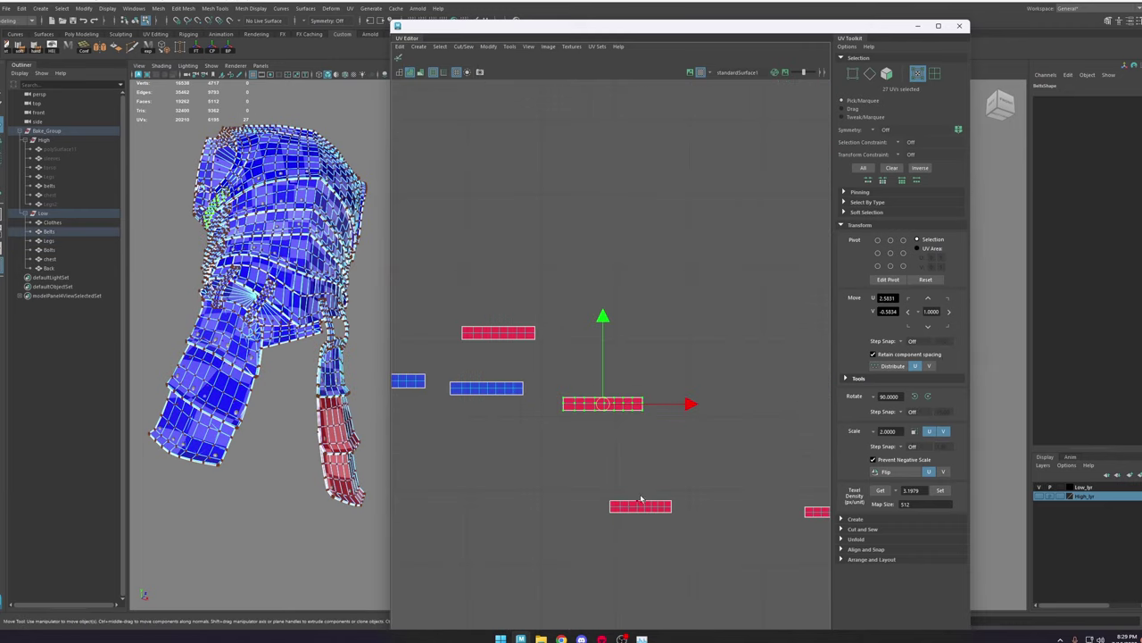
pyautogui.scroll(-4, 643, 498)
pyautogui.click(670, 355)
pyautogui.scroll(-4, 577, 312)
pyautogui.keyDown('alt'); pyautogui.moveTo(577, 312); pyautogui.dragTo(774, 317, button='middle'); pyautogui.keyUp('alt')
pyautogui.click(567, 190)
pyautogui.press('g')
pyautogui.scroll(-3, 592, 210)
# Step: With soft selection, pull the left shell's corner left and push its lower seam right
pyautogui.keyDown('alt'); pyautogui.moveTo(592, 209); pyautogui.dragTo(525, 235, button='middle'); pyautogui.keyUp('alt')
pyautogui.scroll(4, 686, 247)
pyautogui.scroll(4, 655, 244)
pyautogui.keyDown('alt'); pyautogui.moveTo(655, 245); pyautogui.dragTo(639, 279, button='middle'); pyautogui.keyUp('alt')
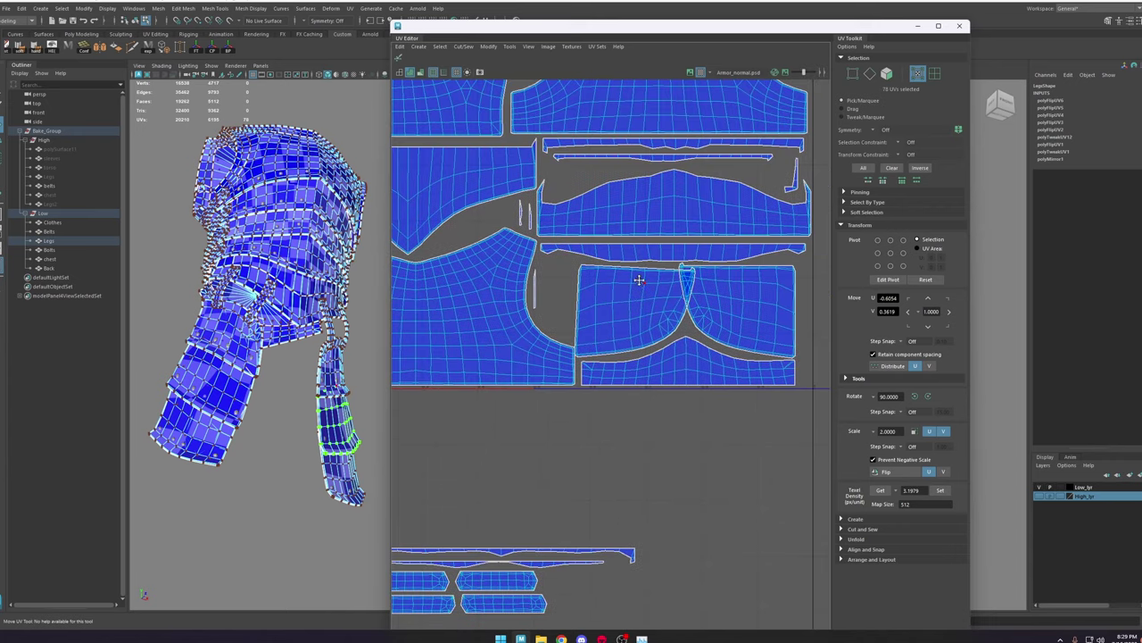
pyautogui.click(694, 272)
pyautogui.press('b')
pyautogui.moveTo(696, 274); pyautogui.dragTo(712, 276)
pyautogui.moveTo(782, 272); pyautogui.dragTo(761, 271)
pyautogui.click(682, 276)
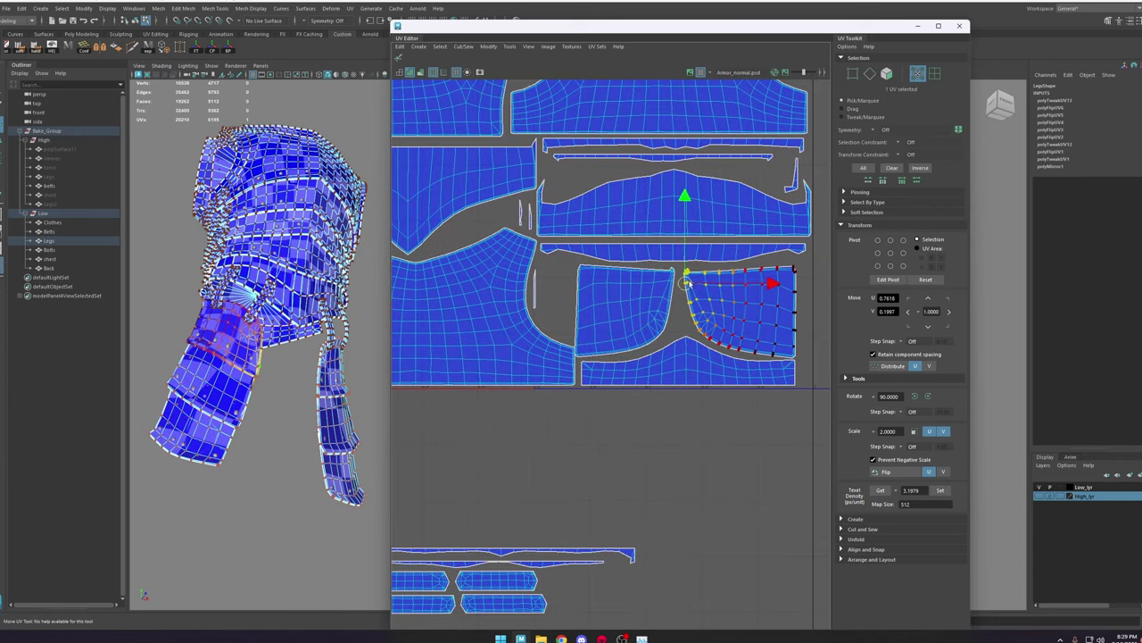
pyautogui.click(659, 335)
pyautogui.moveTo(662, 336); pyautogui.dragTo(668, 336)
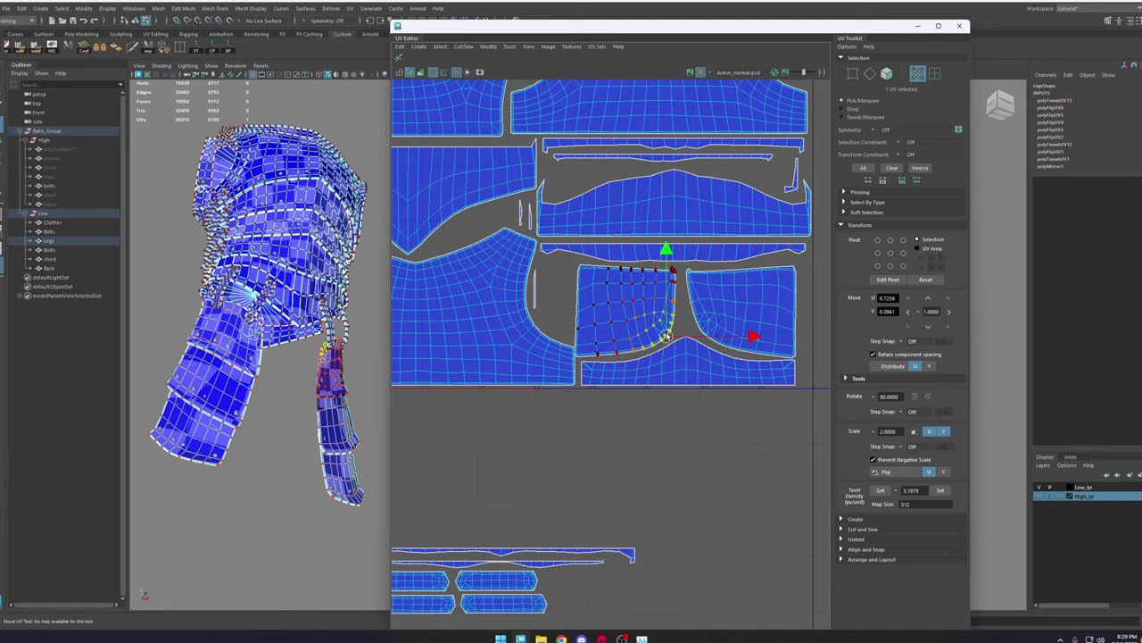
pyautogui.click(578, 345)
pyautogui.press('b')
# Step: Straighten the leg shell's left edge using soft-selected UVs
pyautogui.scroll(4, 593, 321)
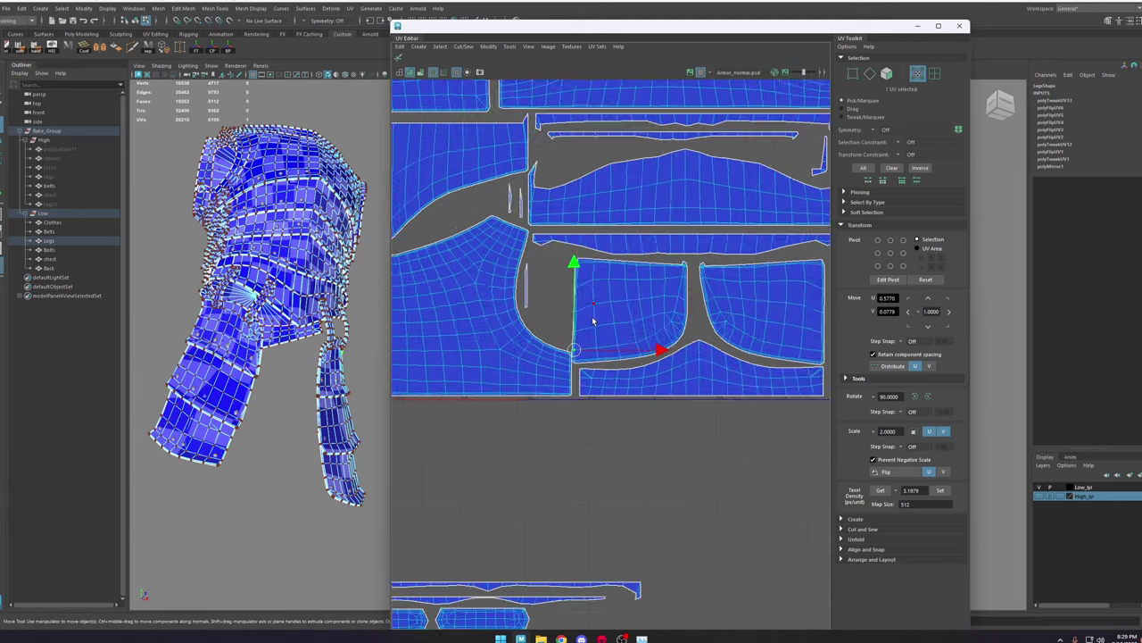
pyautogui.click(598, 331)
pyautogui.press('b')
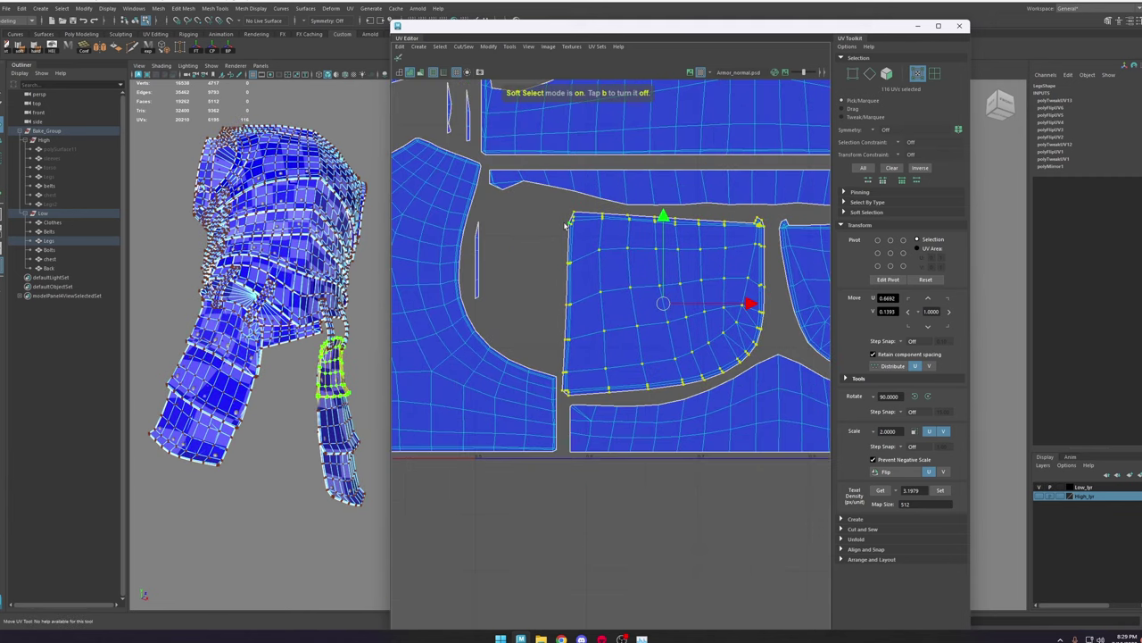
pyautogui.click(570, 222)
pyautogui.keyDown('shift'); pyautogui.click(559, 397); pyautogui.keyUp('shift')
pyautogui.click(577, 257)
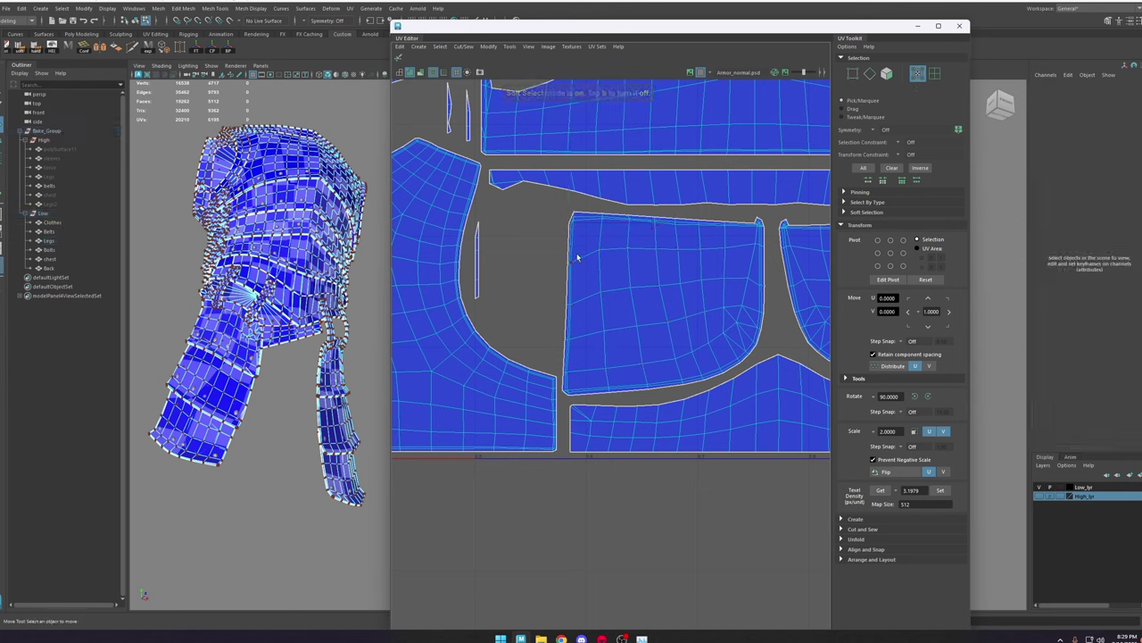
pyautogui.doubleClick(571, 223)
pyautogui.click(571, 223)
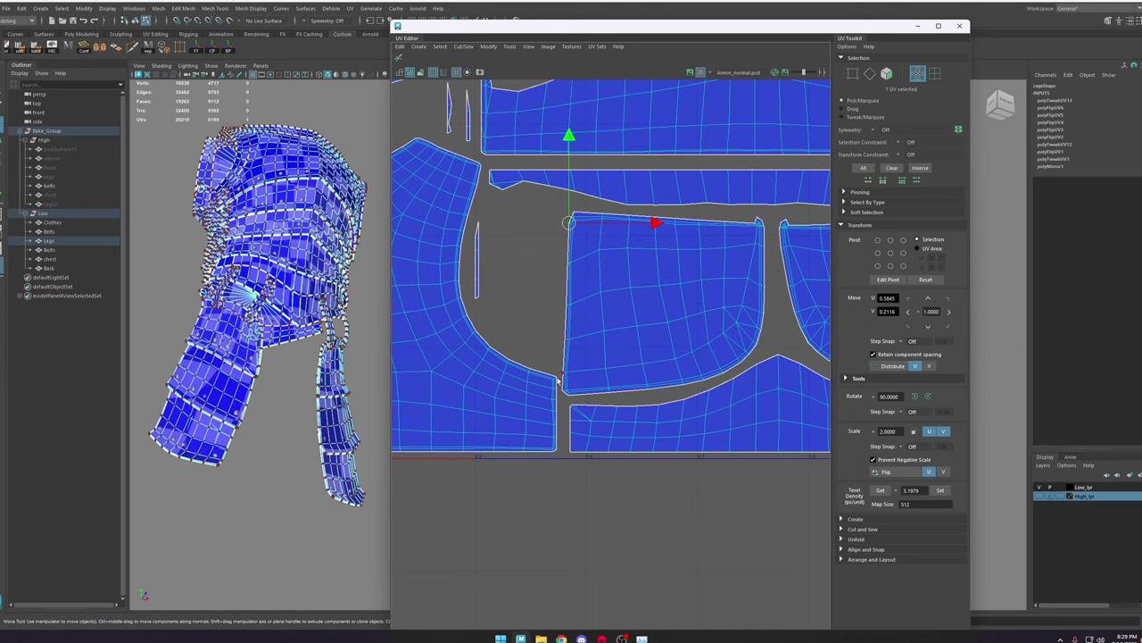
pyautogui.press('q')
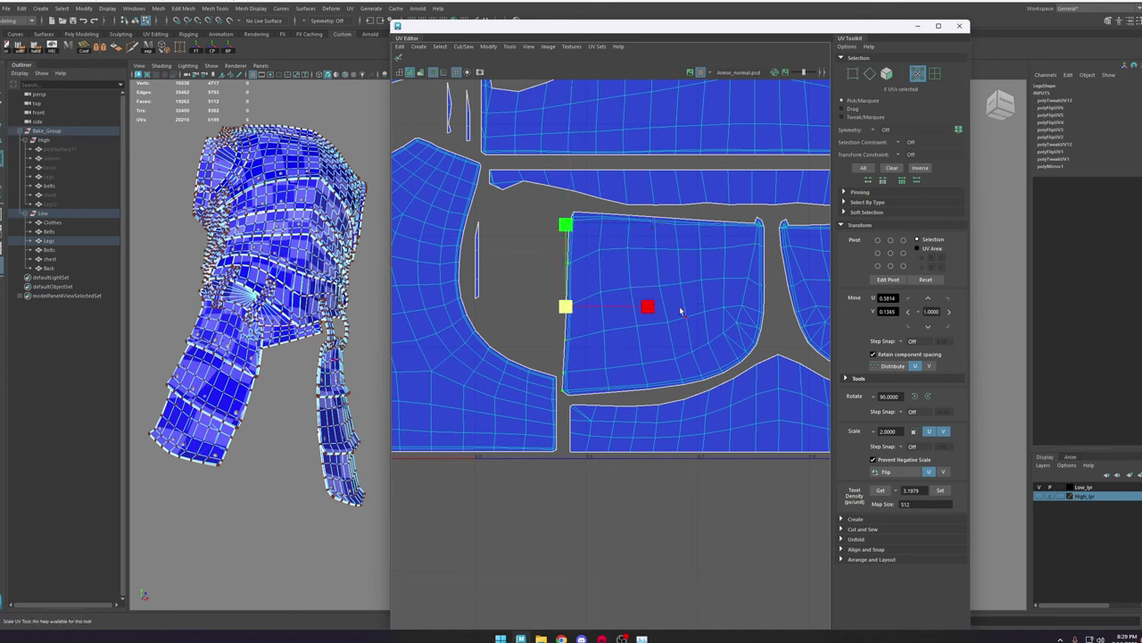
pyautogui.press('w')
pyautogui.moveTo(762, 201); pyautogui.dragTo(459, 294)
pyautogui.keyDown('shift'); pyautogui.moveTo(662, 301); pyautogui.dragTo(711, 212, button='right'); pyautogui.keyUp('shift')
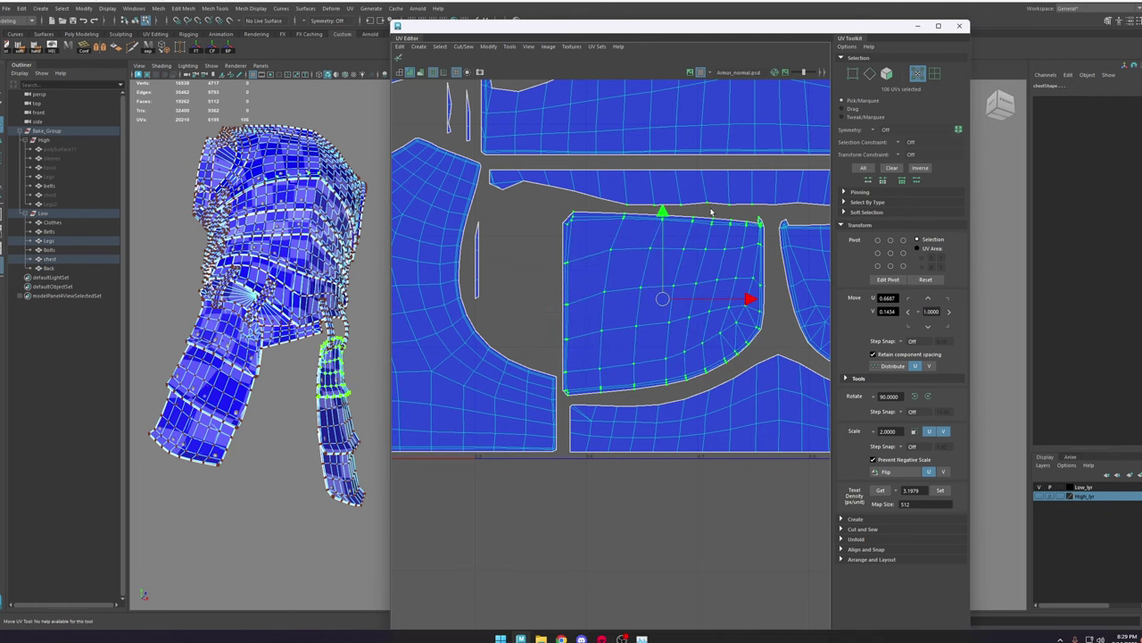
# Step: Straighten the top edges of both leg shells
pyautogui.scroll(-2, 711, 212)
pyautogui.click(616, 259)
pyautogui.press('b')
pyautogui.press('b')
pyautogui.scroll(5, 651, 258)
pyautogui.scroll(-6, 651, 259)
pyautogui.keyDown('alt'); pyautogui.moveTo(501, 312); pyautogui.dragTo(551, 303, button='middle'); pyautogui.keyUp('alt')
pyautogui.moveTo(648, 235); pyautogui.dragTo(453, 341)
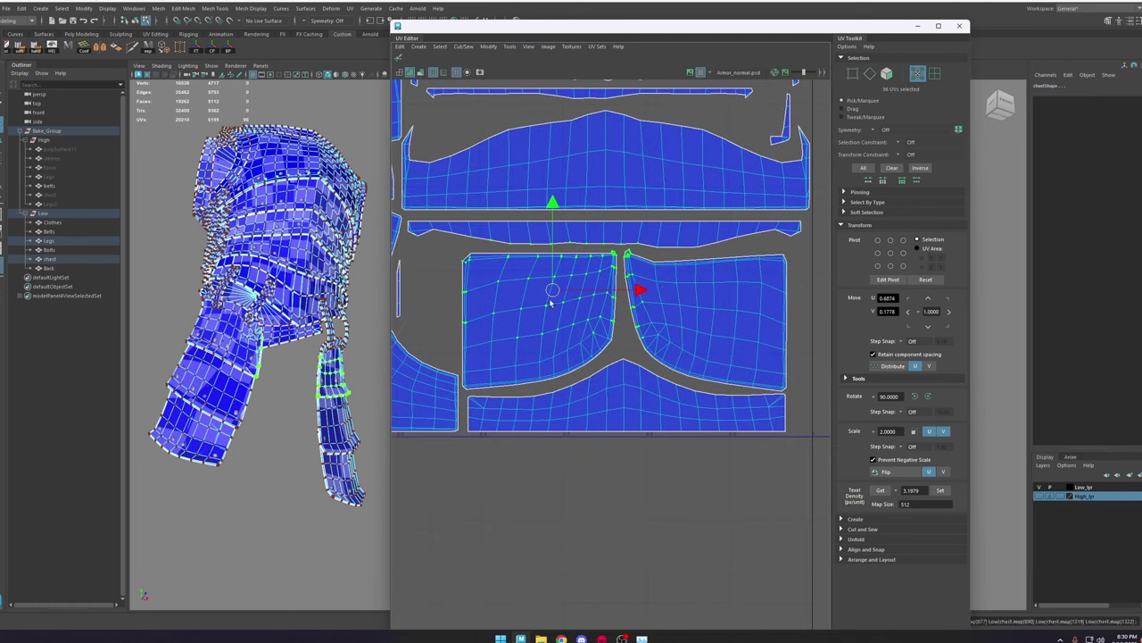
pyautogui.moveTo(618, 250); pyautogui.dragTo(797, 269)
pyautogui.scroll(4, 774, 251)
pyautogui.keyDown('shift'); pyautogui.moveTo(691, 204); pyautogui.dragTo(714, 160, button='right'); pyautogui.keyUp('shift')
pyautogui.moveTo(540, 234); pyautogui.dragTo(824, 401)
pyautogui.click(808, 375)
# Step: Even out the leg shells' edges, then reposition the left and right shells below the tile
pyautogui.scroll(-6, 800, 334)
pyautogui.doubleClick(604, 388)
pyautogui.scroll(2, 603, 334)
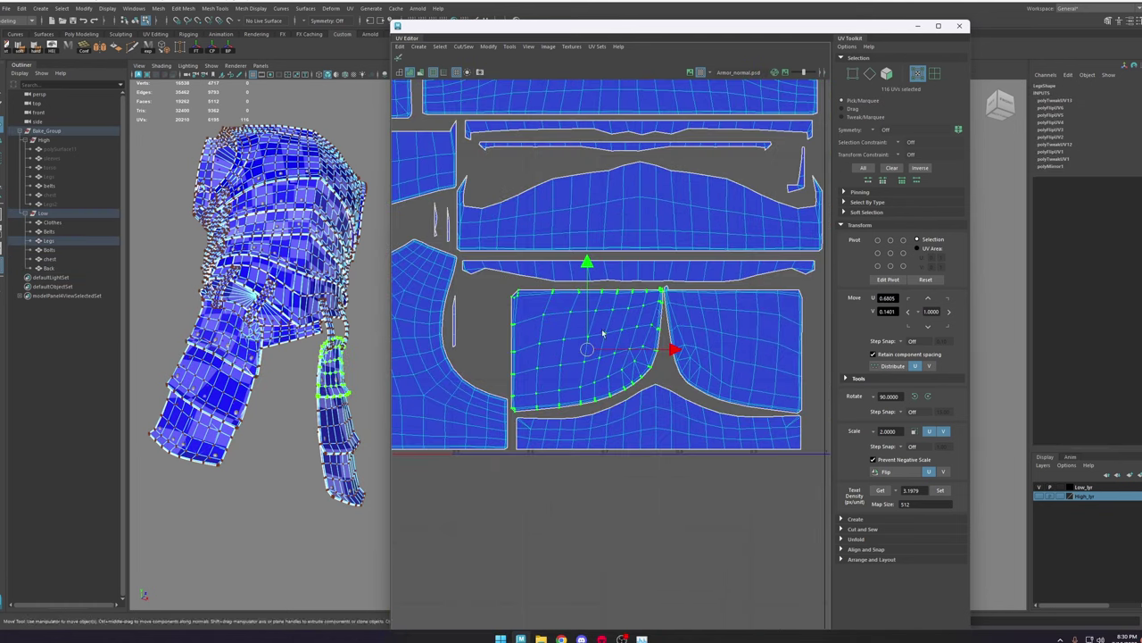
pyautogui.doubleClick(740, 348)
pyautogui.click(881, 490)
pyautogui.keyDown('shift'); pyautogui.doubleClick(607, 348); pyautogui.keyUp('shift')
pyautogui.doubleClick(767, 324)
pyautogui.scroll(-3, 768, 324)
pyautogui.keyDown('shift'); pyautogui.moveTo(669, 301); pyautogui.dragTo(613, 306, button='right'); pyautogui.keyUp('shift')
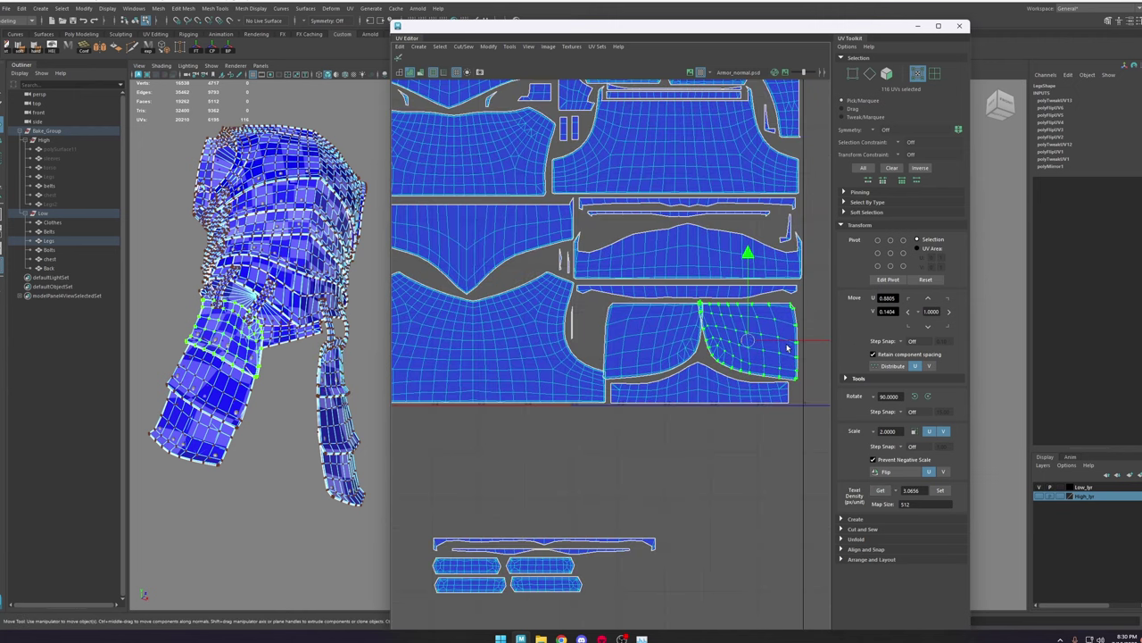
pyautogui.doubleClick(656, 339)
pyautogui.scroll(4, 687, 330)
pyautogui.moveTo(620, 276); pyautogui.dragTo(619, 496)
pyautogui.keyDown('alt'); pyautogui.moveTo(657, 508); pyautogui.dragTo(657, 347, button='middle'); pyautogui.keyUp('alt')
pyautogui.press('r')
# Step: Reshape and straighten the two leg armor shells, then move them up
pyautogui.press('w')
pyautogui.doubleClick(769, 165)
pyautogui.moveTo(810, 89); pyautogui.dragTo(810, 336)
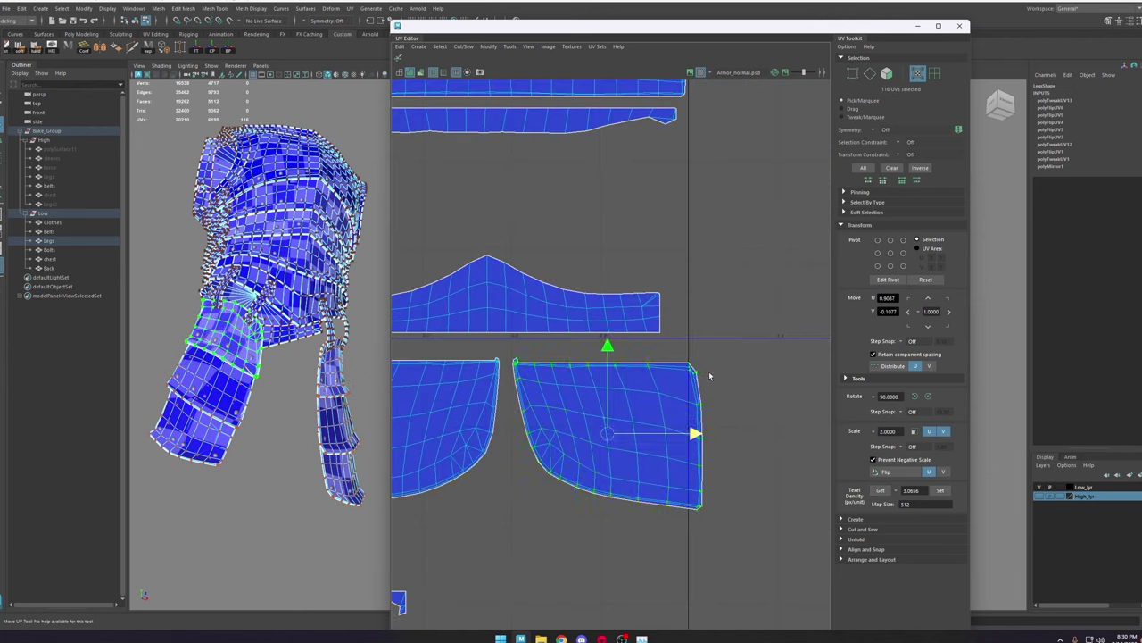
pyautogui.press('r')
pyautogui.scroll(-5, 589, 386)
pyautogui.scroll(2, 502, 368)
pyautogui.click(665, 453)
pyautogui.keyDown('shift'); pyautogui.doubleClick(471, 458); pyautogui.keyUp('shift')
pyautogui.keyDown('shift'); pyautogui.moveTo(489, 374); pyautogui.dragTo(434, 378, button='right'); pyautogui.keyUp('shift')
pyautogui.scroll(3, 656, 381)
pyautogui.keyDown('shift'); pyautogui.doubleClick(521, 371); pyautogui.keyUp('shift')
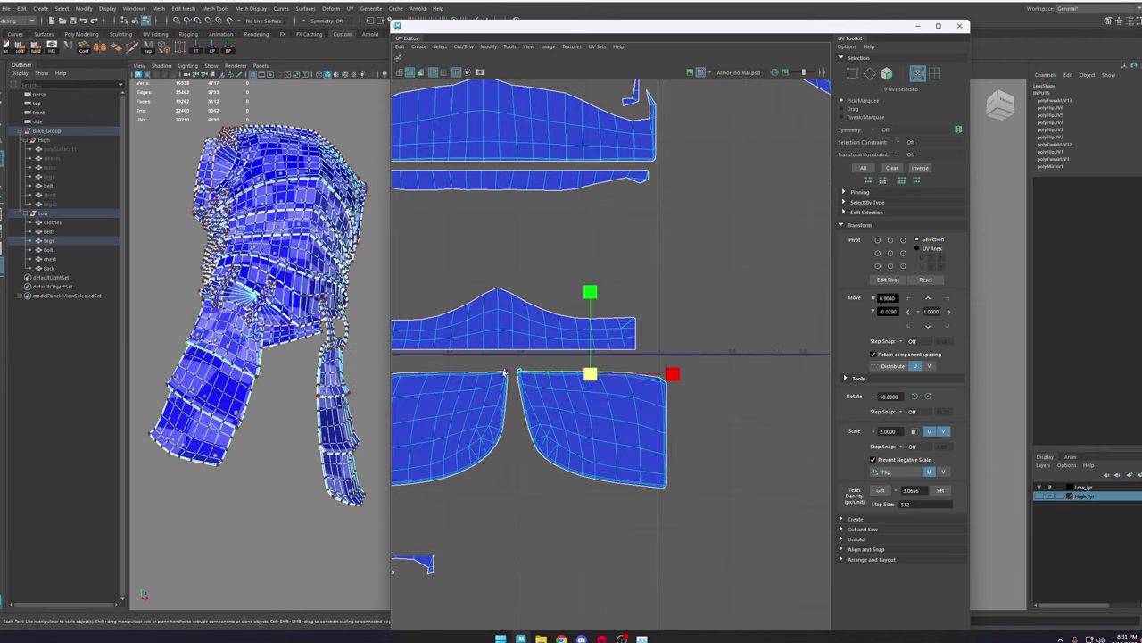
pyautogui.keyDown('alt'); pyautogui.moveTo(504, 372); pyautogui.dragTo(635, 377, button='middle'); pyautogui.keyUp('alt')
pyautogui.keyDown('shift'); pyautogui.doubleClick(705, 420); pyautogui.keyUp('shift')
# Step: Nudge the right leg shell left with soft falloff and park the small leg shell left of the tile
pyautogui.press('w')
pyautogui.moveTo(643, 345); pyautogui.dragTo(643, 175)
pyautogui.doubleClick(732, 264)
pyautogui.moveTo(773, 262); pyautogui.dragTo(764, 262)
pyautogui.click(643, 213)
pyautogui.press('b')
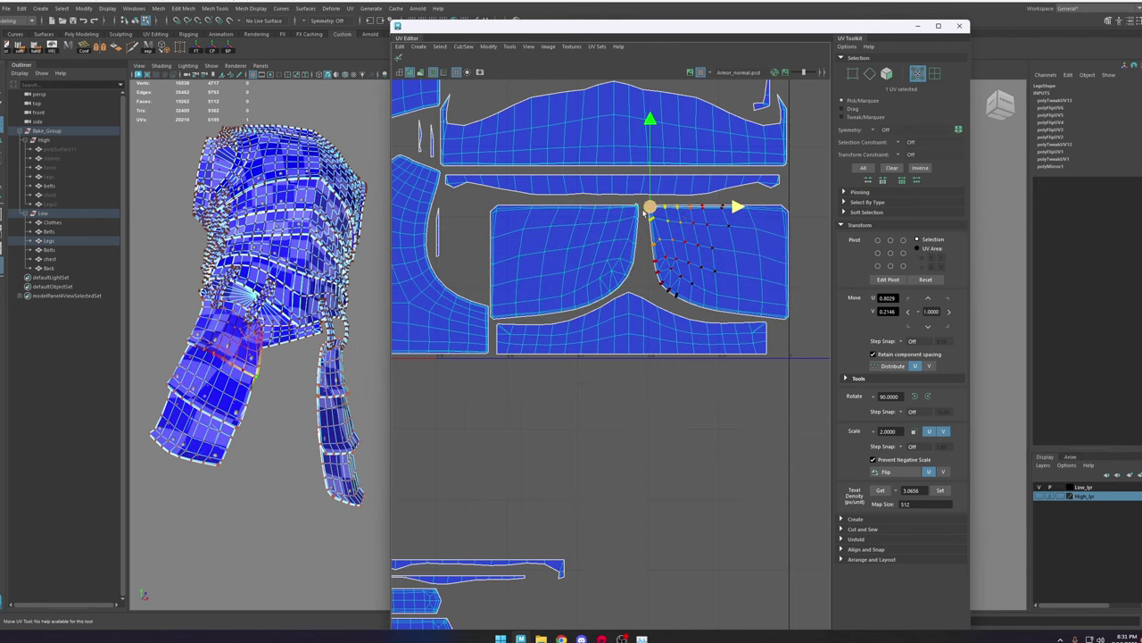
pyautogui.moveTo(737, 206); pyautogui.dragTo(729, 206)
pyautogui.press('b')
pyautogui.click(627, 387)
pyautogui.scroll(-6, 628, 388)
pyautogui.keyDown('alt'); pyautogui.moveTo(628, 388); pyautogui.dragTo(706, 402, button='middle'); pyautogui.keyUp('alt')
pyautogui.doubleClick(472, 333)
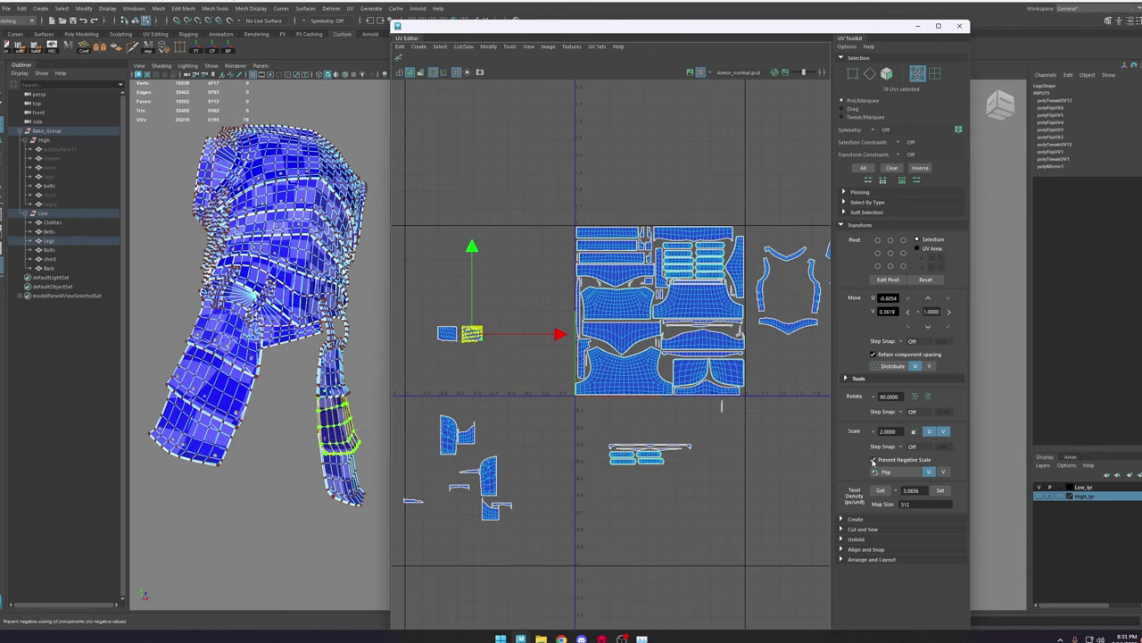
# Step: Apply the texel density to the small shell left of the tile and shift it further left
pyautogui.doubleClick(447, 334)
pyautogui.click(942, 491)
pyautogui.scroll(5, 425, 326)
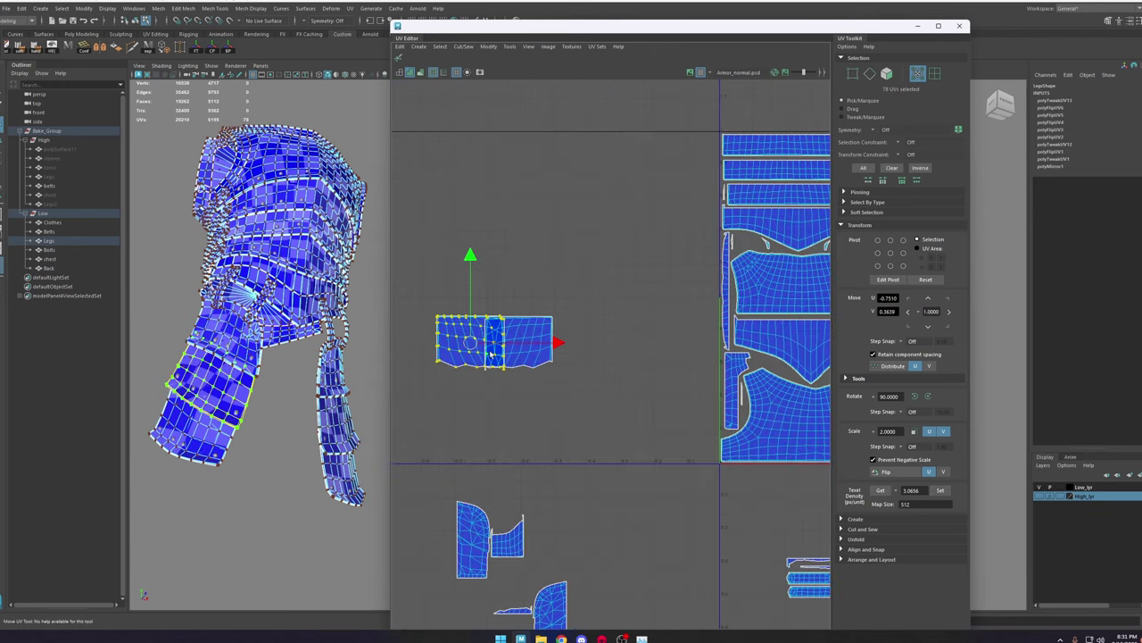
pyautogui.moveTo(472, 343); pyautogui.dragTo(447, 342)
# Step: Give both small leg shells a texel density of 2 together
pyautogui.moveTo(591, 390); pyautogui.dragTo(393, 261)
pyautogui.press('r')
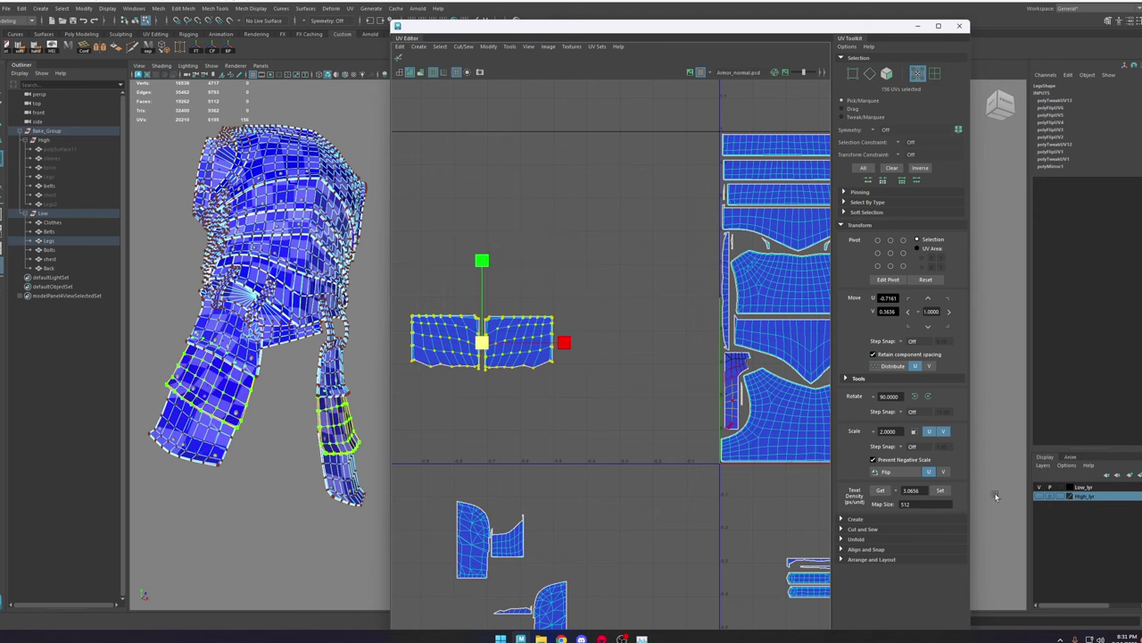
pyautogui.click(938, 491)
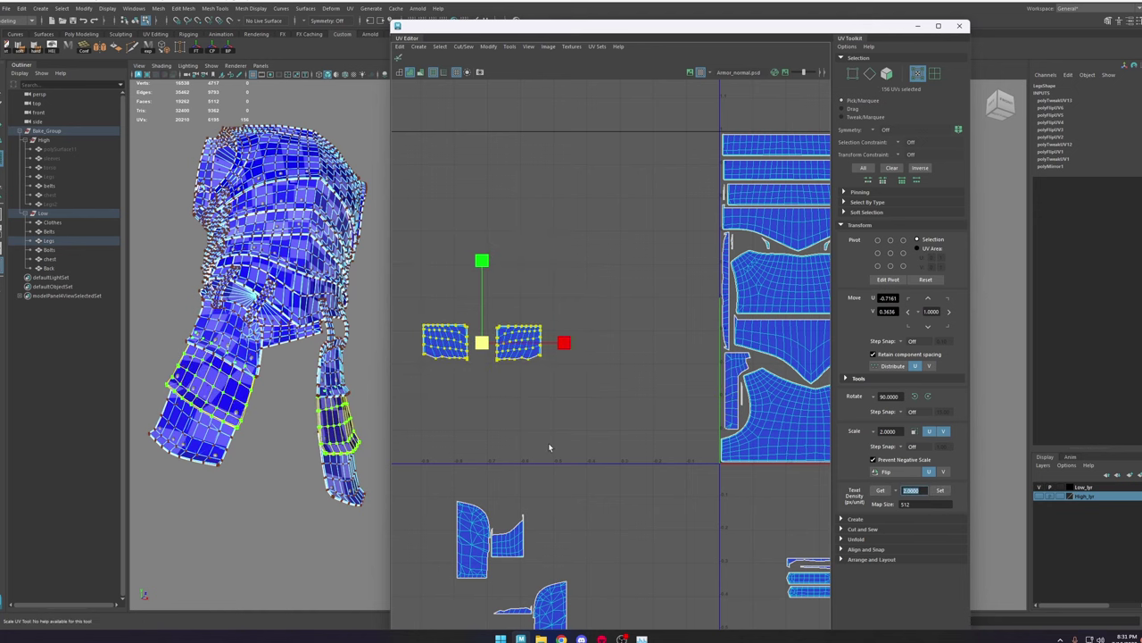
pyautogui.scroll(-3, 574, 434)
pyautogui.scroll(1, 577, 420)
pyautogui.press('w')
# Step: Move the whole 78-UV leg shell to sit beside the 0–1 tile
pyautogui.click(524, 369)
pyautogui.doubleClick(524, 368)
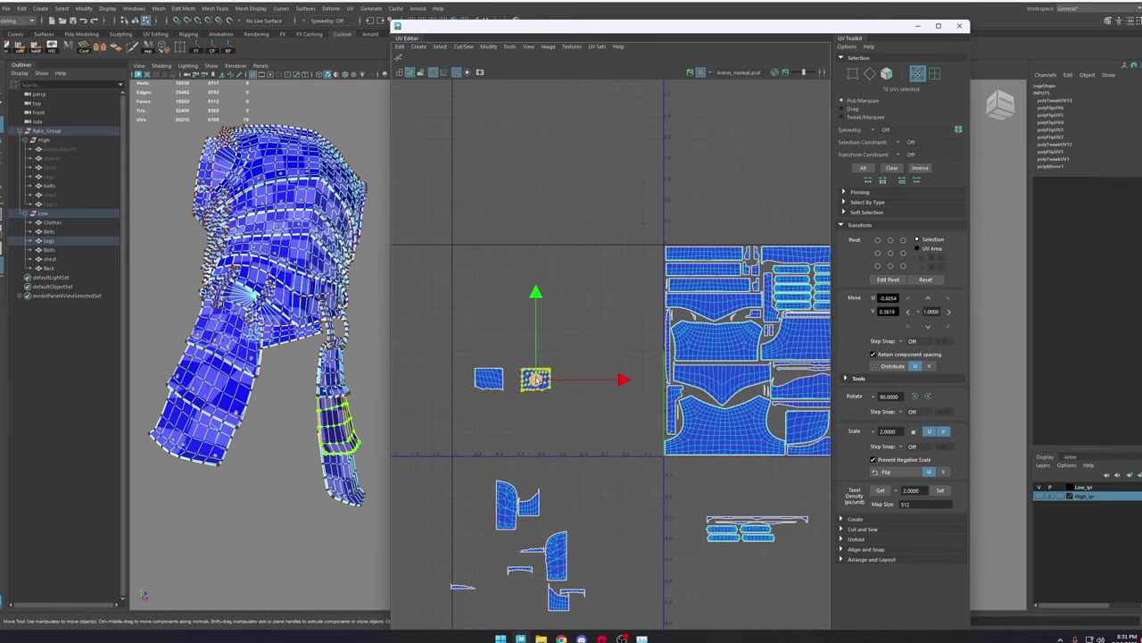
pyautogui.moveTo(537, 381); pyautogui.dragTo(761, 407)
pyautogui.keyDown('alt'); pyautogui.moveTo(763, 408); pyautogui.dragTo(612, 382, button='middle'); pyautogui.keyUp('alt')
pyautogui.moveTo(613, 381); pyautogui.dragTo(727, 446)
# Step: Move a small belt shell into the 0–1 tile and read the chest shell's texel density, 3.2093
pyautogui.click(608, 512)
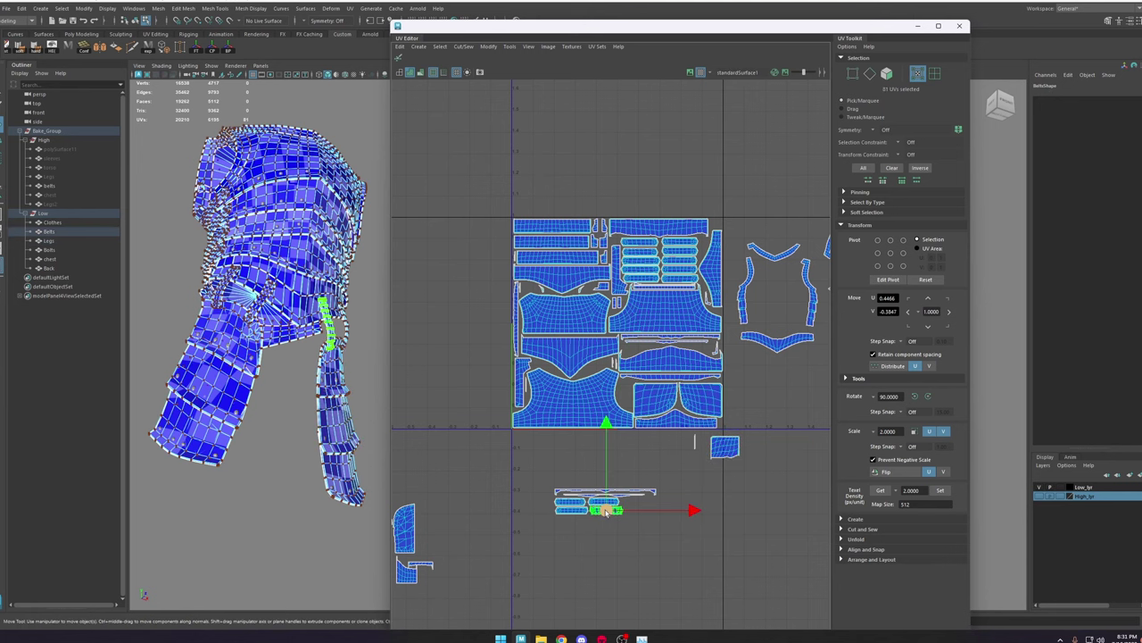
pyautogui.moveTo(607, 511); pyautogui.dragTo(680, 367)
pyautogui.click(647, 371)
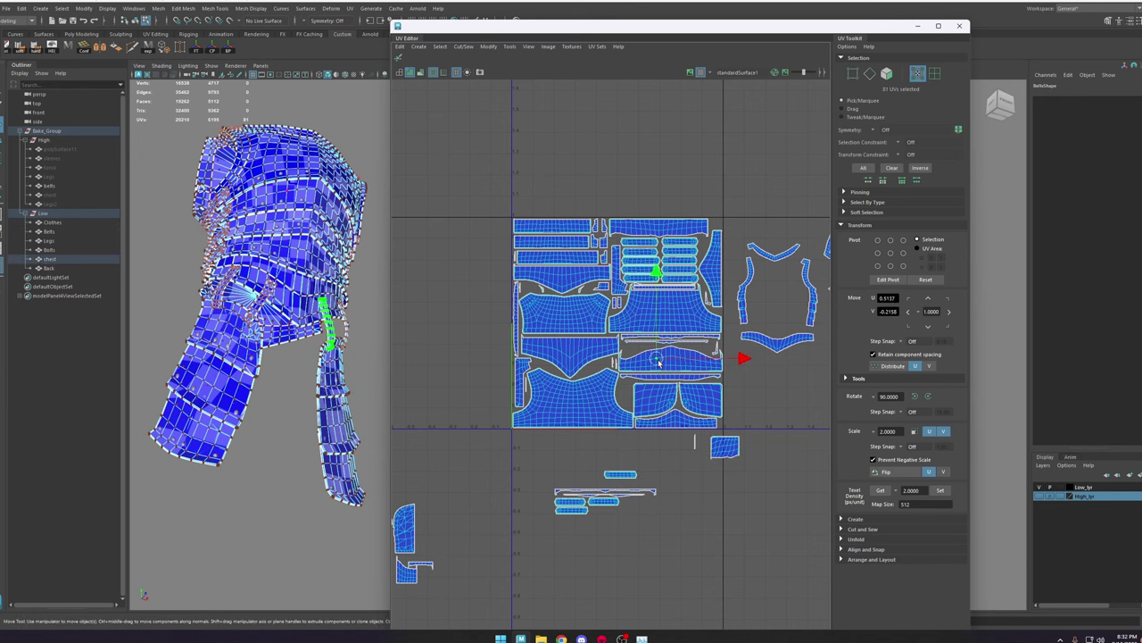
pyautogui.click(880, 494)
pyautogui.scroll(5, 701, 301)
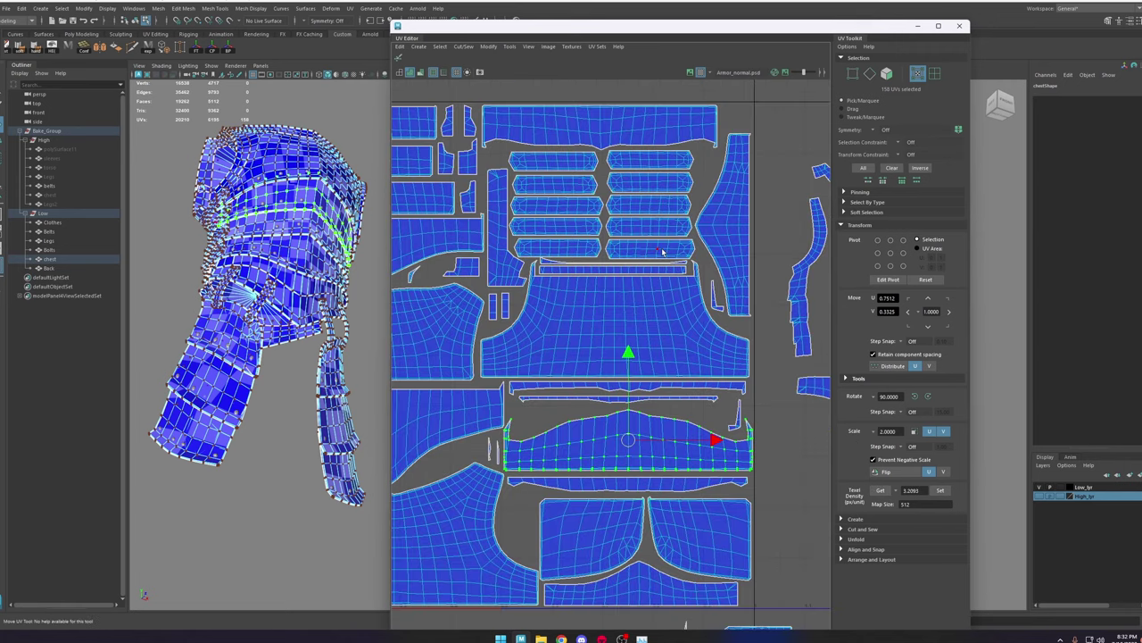
# Step: Apply texel density 3.2093 to three belt shells and shift them slightly up-left
pyautogui.click(662, 251)
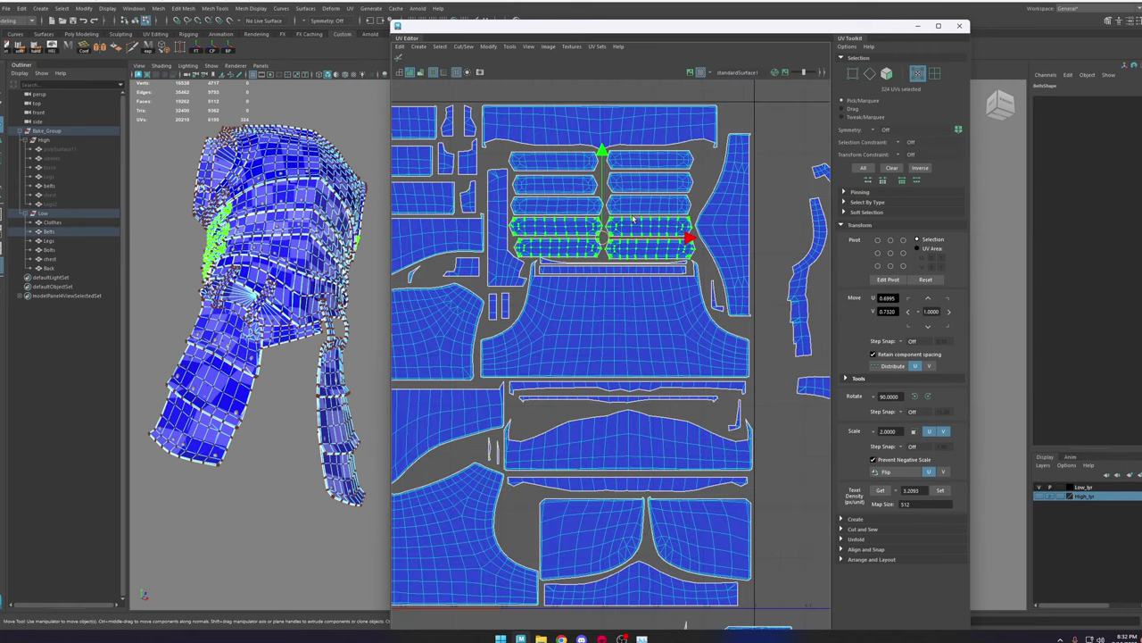
pyautogui.keyDown('shift'); pyautogui.click(631, 202); pyautogui.keyUp('shift')
pyautogui.keyDown('shift'); pyautogui.click(561, 163); pyautogui.keyUp('shift')
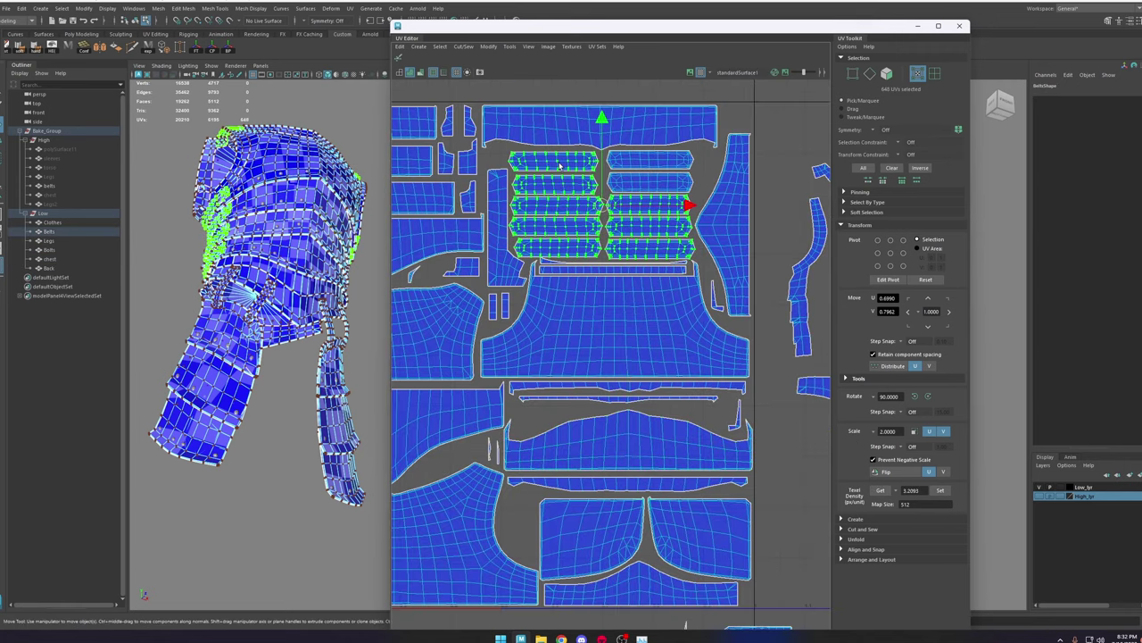
pyautogui.click(941, 492)
pyautogui.scroll(2, 580, 168)
pyautogui.moveTo(609, 218); pyautogui.dragTo(602, 213)
# Step: Arrange the left-column belt shells and move the bottom-right belt shell left
pyautogui.click(554, 190)
pyautogui.moveTo(540, 170); pyautogui.dragTo(543, 225)
pyautogui.click(522, 209)
pyautogui.click(529, 244)
pyautogui.click(539, 257)
pyautogui.click(636, 259)
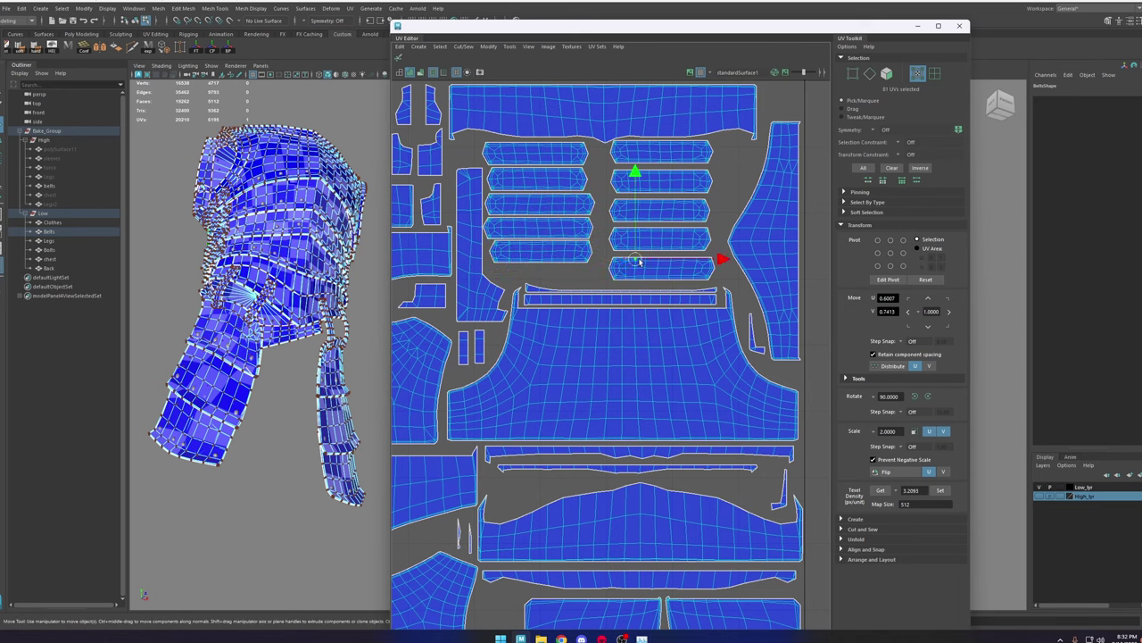
pyautogui.doubleClick(639, 262)
pyautogui.moveTo(661, 268); pyautogui.dragTo(637, 273)
# Step: Stack the right-column belt shells upward and place the stray shell under the left column
pyautogui.doubleClick(651, 181)
pyautogui.moveTo(660, 161); pyautogui.dragTo(661, 157)
pyautogui.doubleClick(659, 210)
pyautogui.doubleClick(658, 237)
pyautogui.moveTo(661, 216); pyautogui.dragTo(660, 207)
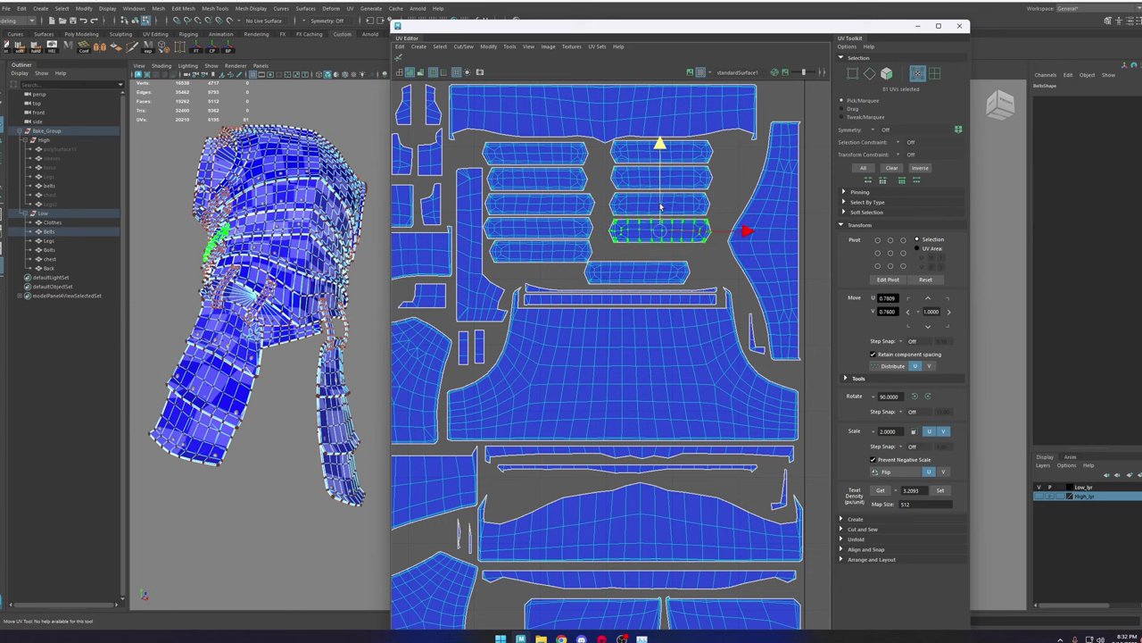
pyautogui.moveTo(746, 191); pyautogui.dragTo(734, 191)
pyautogui.doubleClick(637, 270)
pyautogui.scroll(-4, 650, 242)
pyautogui.doubleClick(566, 554)
pyautogui.scroll(4, 598, 255)
pyautogui.moveTo(566, 555); pyautogui.dragTo(689, 260)
# Step: Line up the right-column belt shells, nudging the sixth one slightly up
pyautogui.click(585, 262)
pyautogui.scroll(9, 580, 267)
pyautogui.scroll(-6, 602, 236)
pyautogui.doubleClick(639, 261)
pyautogui.doubleClick(701, 227)
pyautogui.keyDown('alt'); pyautogui.moveTo(661, 116); pyautogui.dragTo(648, 201, button='middle'); pyautogui.keyUp('alt')
pyautogui.doubleClick(691, 243)
pyautogui.doubleClick(692, 288)
pyautogui.doubleClick(707, 328)
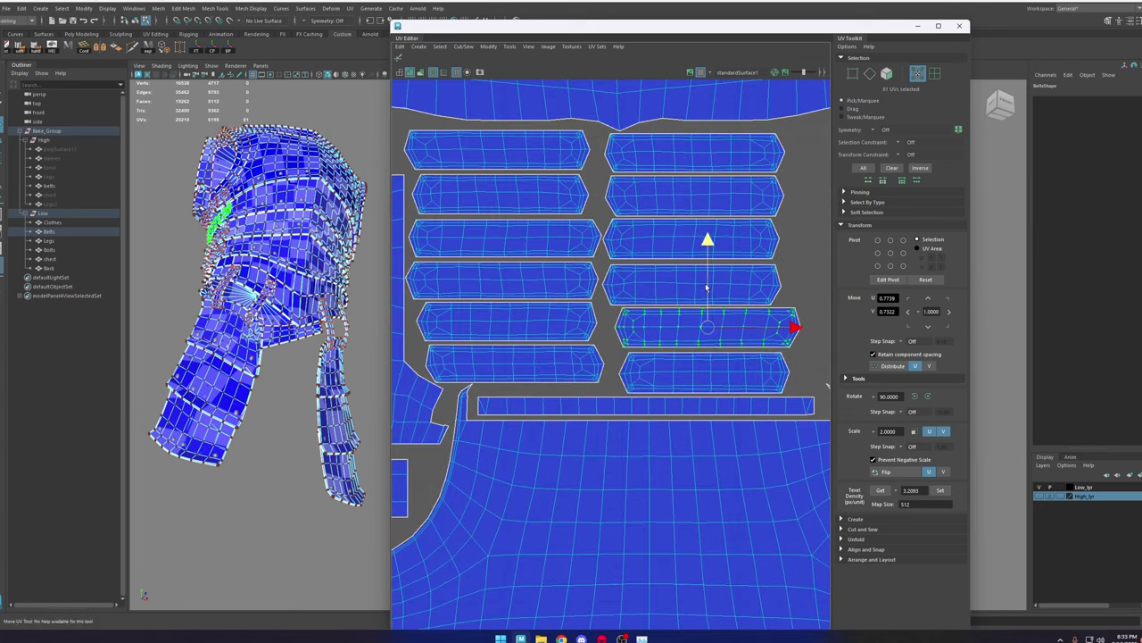
pyautogui.doubleClick(709, 368)
pyautogui.moveTo(709, 346)
pyautogui.mouseDown()
pyautogui.moveTo(716, 368)
pyautogui.moveTo(696, 341)
pyautogui.mouseUp()
pyautogui.click(648, 347)
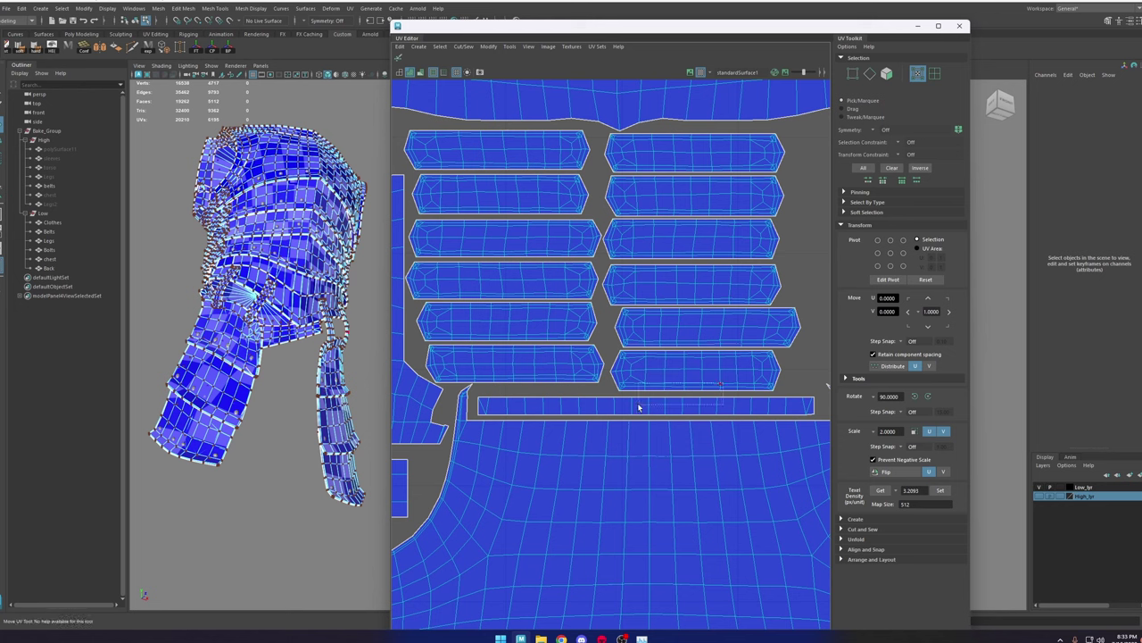
# Step: Nudge a UV on the back shell using a widened soft-selection falloff
pyautogui.moveTo(638, 407); pyautogui.dragTo(638, 405)
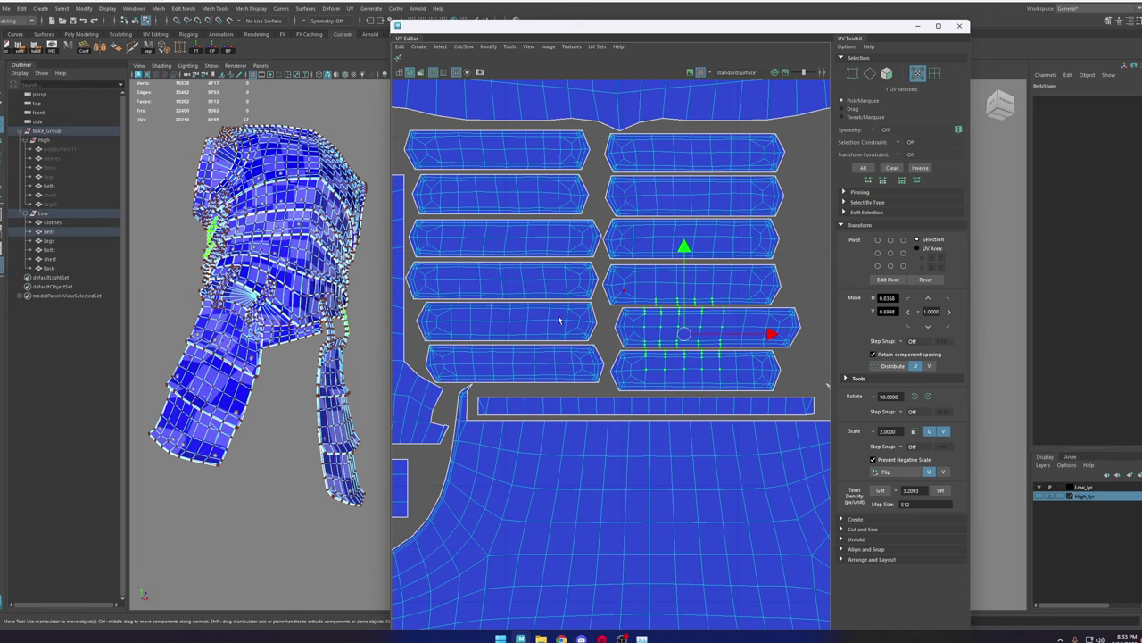
pyautogui.click(468, 386)
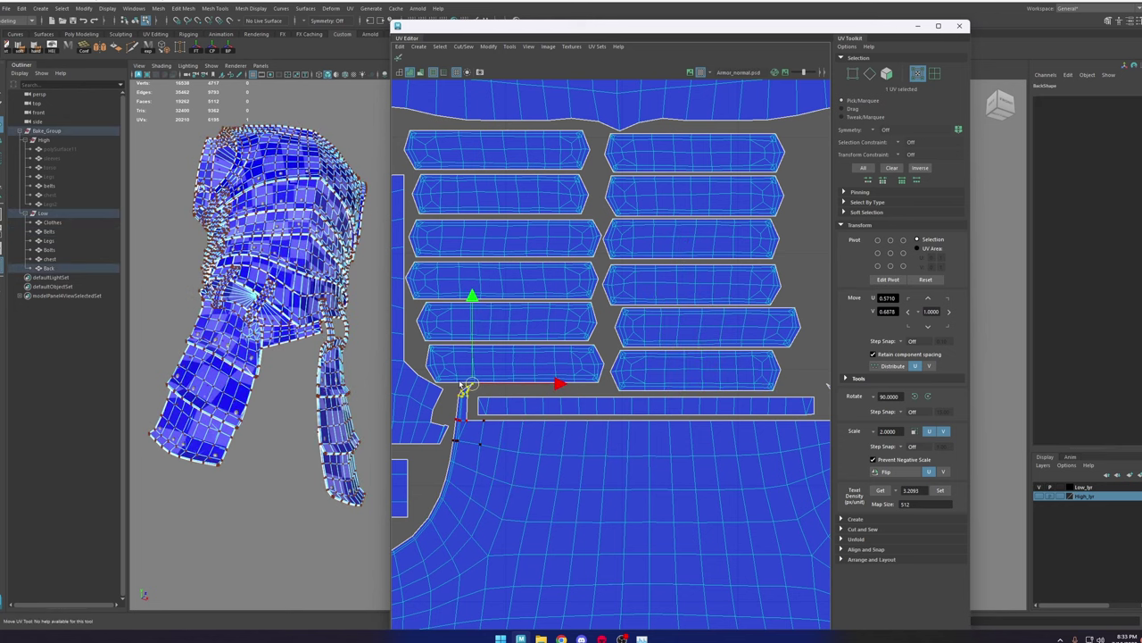
pyautogui.moveTo(467, 376); pyautogui.dragTo(476, 384)
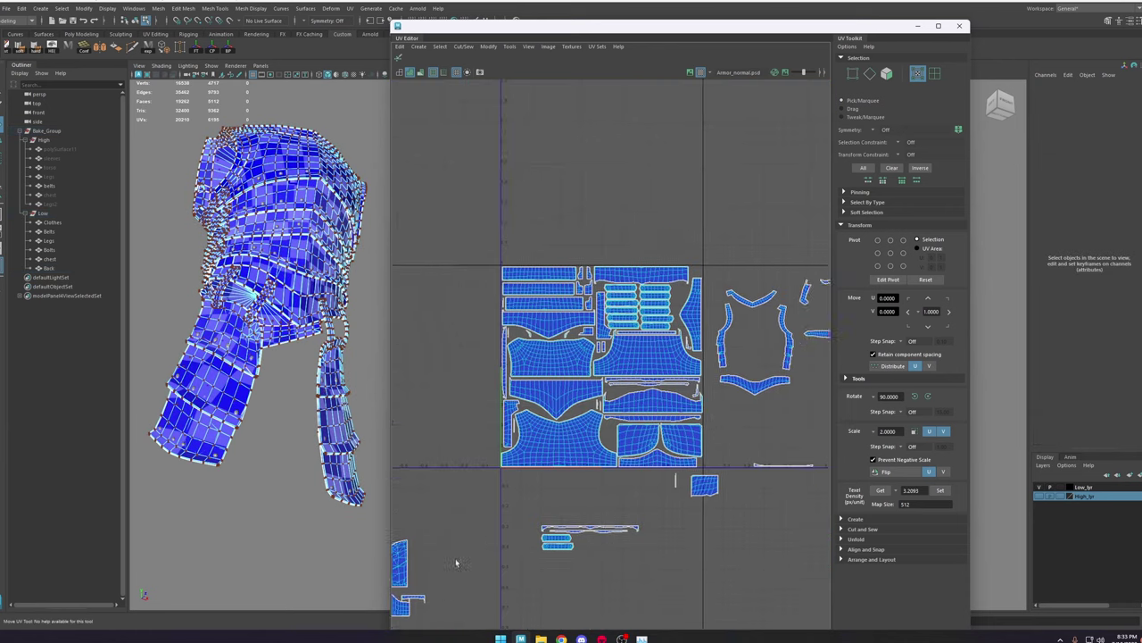
pyautogui.moveTo(592, 503); pyautogui.dragTo(655, 320)
pyautogui.scroll(5, 678, 351)
# Step: Reposition the 48-UV back strip and a belt shell beside it inside the tile
pyautogui.doubleClick(664, 312)
pyautogui.doubleClick(559, 339)
pyautogui.scroll(4, 666, 312)
pyautogui.click(625, 316)
pyautogui.scroll(-2, 670, 333)
pyautogui.doubleClick(655, 327)
pyautogui.doubleClick(497, 343)
pyautogui.moveTo(513, 357); pyautogui.dragTo(813, 343)
pyautogui.keyDown('alt'); pyautogui.moveTo(813, 343); pyautogui.dragTo(630, 396, button='middle'); pyautogui.keyUp('alt')
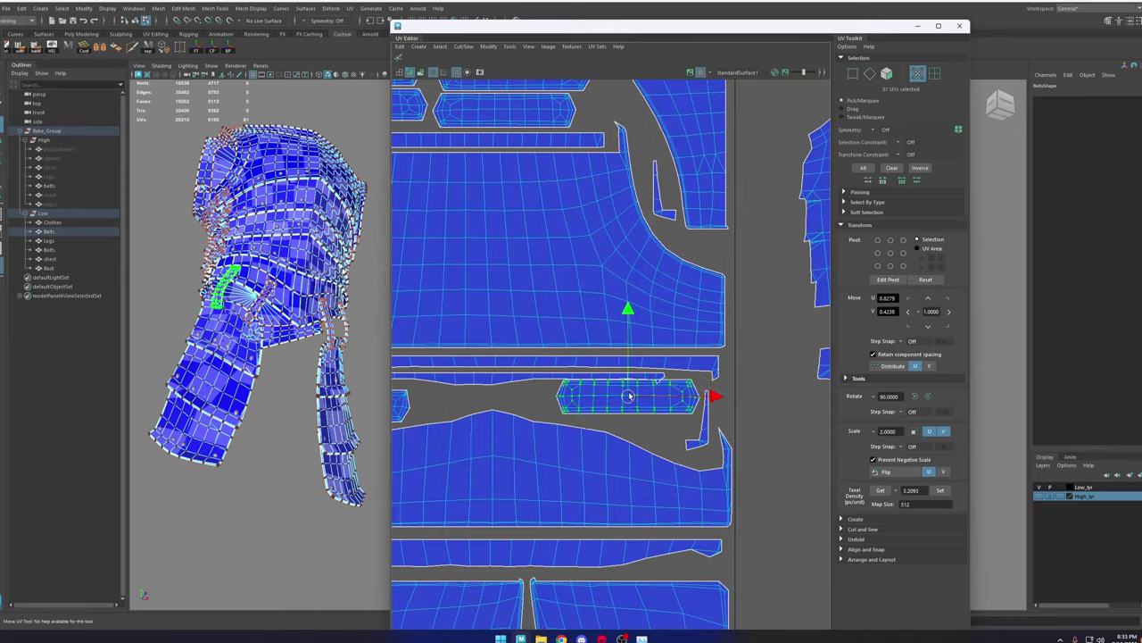
pyautogui.moveTo(630, 397); pyautogui.dragTo(657, 406)
pyautogui.scroll(-4, 647, 201)
pyautogui.doubleClick(626, 146)
pyautogui.scroll(-6, 690, 240)
# Step: Move the stray shell onto the layout and shift the three belt shells left
pyautogui.keyDown('alt'); pyautogui.moveTo(572, 357); pyautogui.dragTo(688, 344, button='middle'); pyautogui.keyUp('alt')
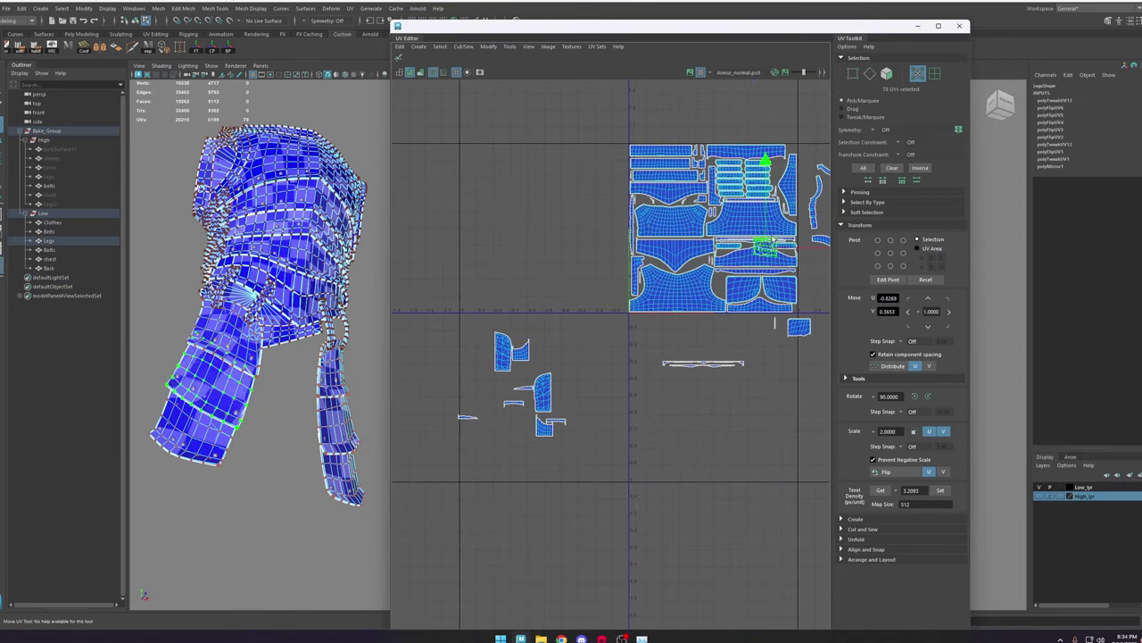
pyautogui.moveTo(544, 390); pyautogui.dragTo(679, 199)
pyautogui.scroll(4, 714, 192)
pyautogui.scroll(5, 709, 203)
pyautogui.doubleClick(687, 214)
pyautogui.keyDown('shift'); pyautogui.doubleClick(683, 190); pyautogui.keyUp('shift')
pyautogui.keyDown('shift'); pyautogui.doubleClick(663, 159); pyautogui.keyUp('shift')
pyautogui.keyDown('alt'); pyautogui.moveTo(663, 157); pyautogui.dragTo(519, 197, button='middle'); pyautogui.keyUp('alt')
# Step: Place a leg shell in the layout and move the 78-UV leg shell into place
pyautogui.keyDown('shift'); pyautogui.doubleClick(659, 206); pyautogui.keyUp('shift')
pyautogui.moveTo(673, 194); pyautogui.dragTo(645, 193)
pyautogui.scroll(-5, 660, 215)
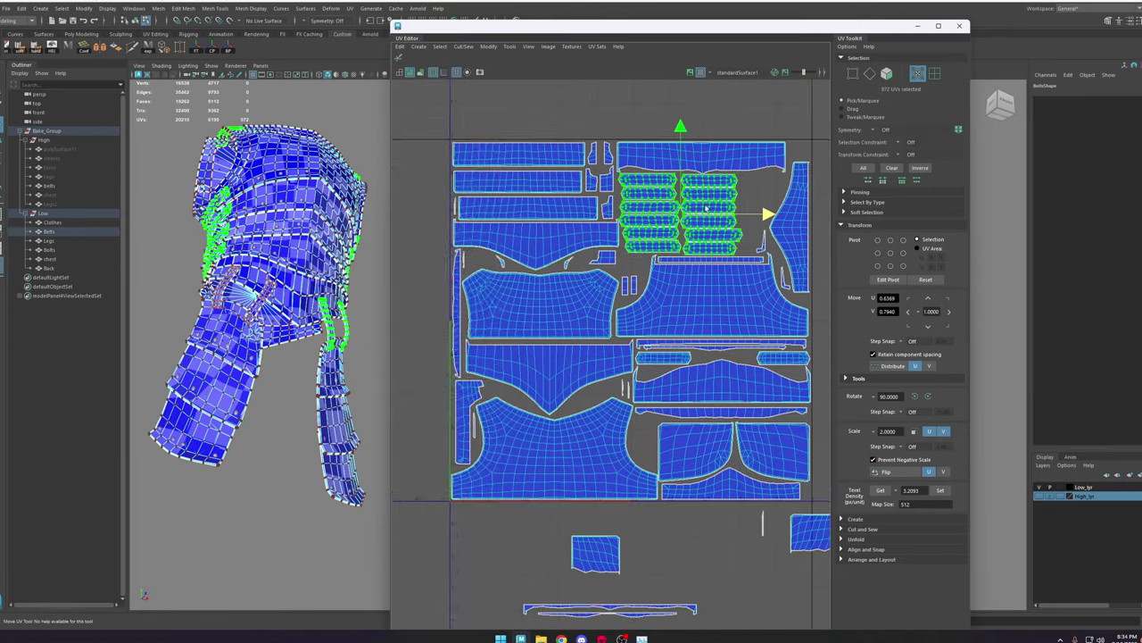
pyautogui.doubleClick(596, 552)
pyautogui.moveTo(596, 552); pyautogui.dragTo(756, 194)
pyautogui.scroll(4, 714, 223)
# Step: Move the small shell up and bring the mirrored leg shell into the layout
pyautogui.press('w')
pyautogui.doubleClick(682, 384)
pyautogui.moveTo(682, 384); pyautogui.dragTo(729, 240)
pyautogui.press('e')
pyautogui.scroll(-5, 724, 242)
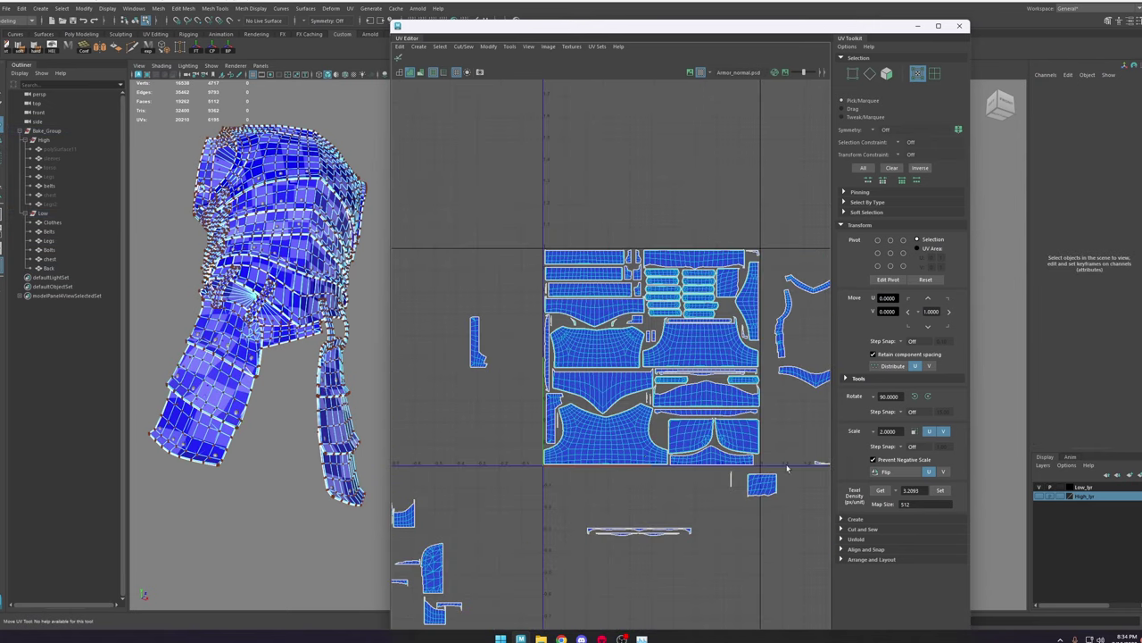
pyautogui.moveTo(762, 482); pyautogui.dragTo(662, 447)
# Step: Rotate the 78-UV leg shell and move it below the layout
pyautogui.scroll(6, 665, 442)
pyautogui.press('e')
pyautogui.moveTo(719, 394); pyautogui.dragTo(612, 437)
pyautogui.press('w')
pyautogui.scroll(3, 672, 446)
pyautogui.moveTo(698, 484); pyautogui.dragTo(617, 482)
pyautogui.scroll(-8, 681, 390)
# Step: Shift the two chest shells left and move the leg shell into the freed gap
pyautogui.doubleClick(599, 265)
pyautogui.keyDown('shift'); pyautogui.doubleClick(625, 308); pyautogui.keyUp('shift')
pyautogui.doubleClick(571, 447)
pyautogui.doubleClick(645, 226)
pyautogui.moveTo(645, 227); pyautogui.dragTo(420, 398)
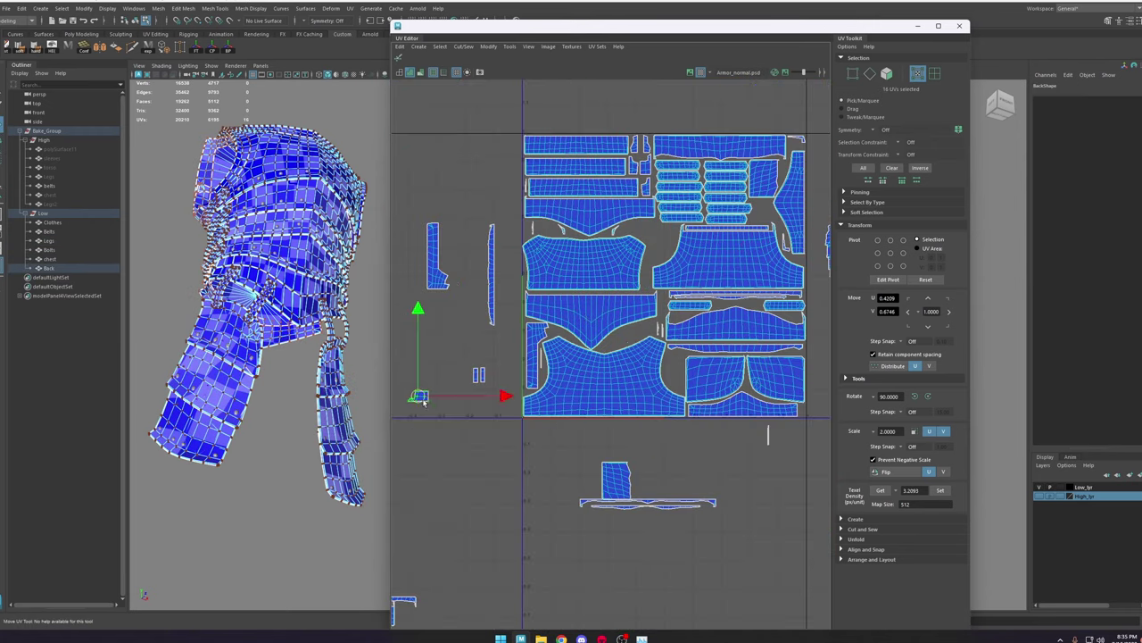
pyautogui.moveTo(617, 482); pyautogui.dragTo(658, 234)
# Step: Rotate the leg shell slightly so it fits the gap
pyautogui.scroll(5, 679, 225)
pyautogui.press('e')
pyautogui.moveTo(676, 327); pyautogui.dragTo(689, 316)
pyautogui.press('w')
pyautogui.scroll(-5, 640, 222)
# Step: Swap the thin-leg shell out of the layout and the thick-leg shell in
pyautogui.moveTo(636, 234); pyautogui.dragTo(807, 158)
pyautogui.doubleClick(740, 202)
pyautogui.moveTo(740, 202); pyautogui.dragTo(634, 239)
pyautogui.scroll(5, 632, 234)
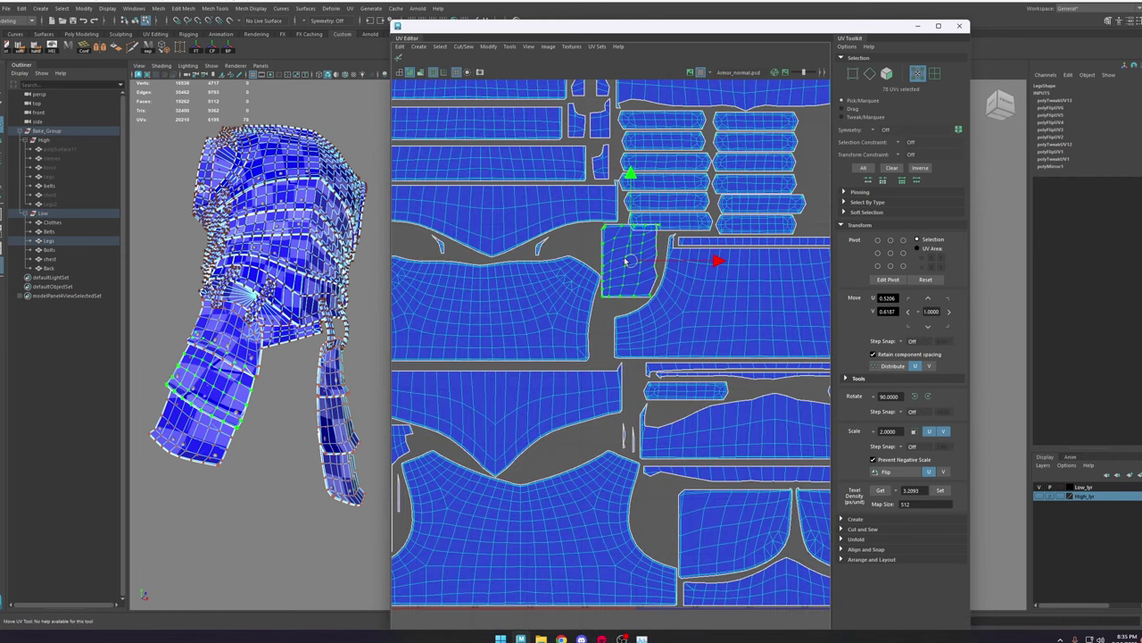
pyautogui.scroll(5, 624, 218)
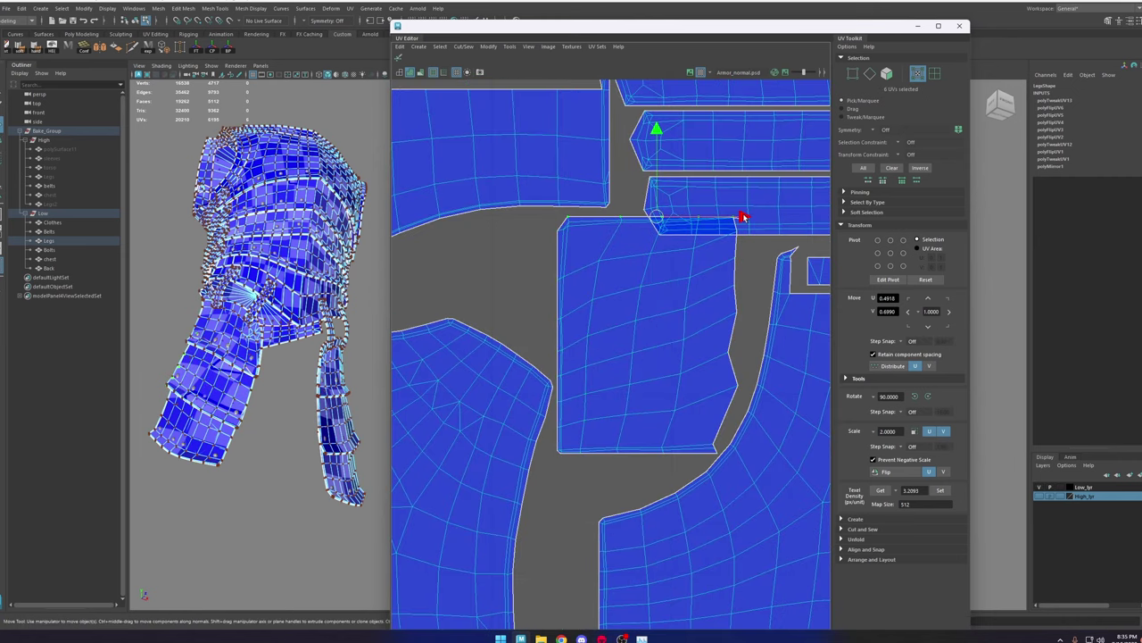
pyautogui.scroll(-5, 665, 215)
# Step: Lower the shell's top UVs with soft falloff and frame the whole layout
pyautogui.press('b')
pyautogui.moveTo(662, 200); pyautogui.dragTo(663, 214)
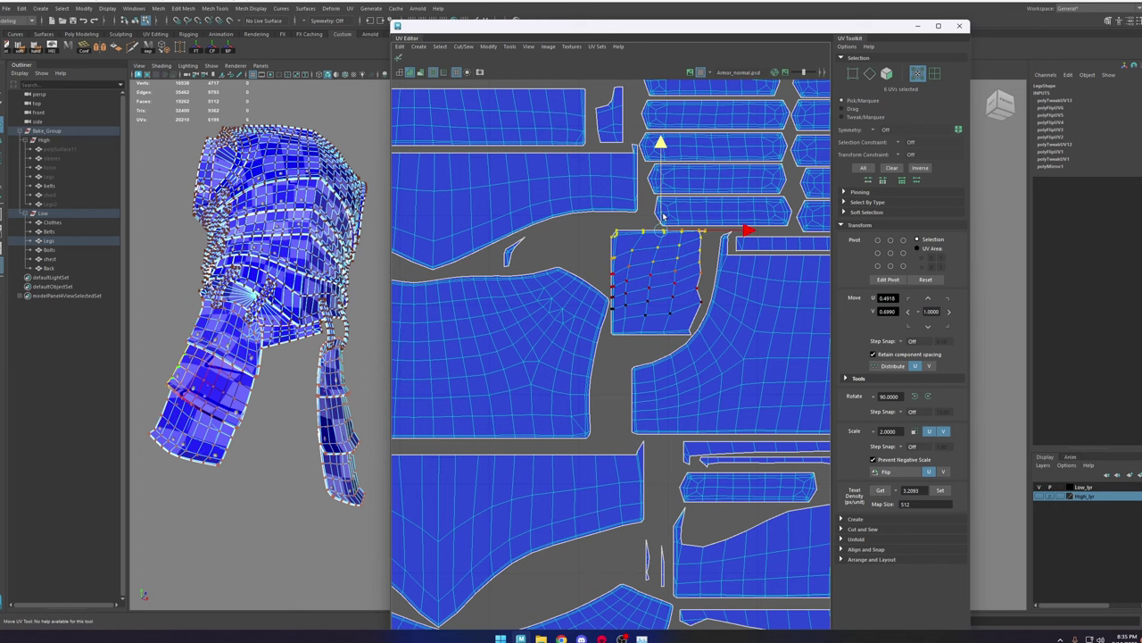
pyautogui.click(616, 223)
pyautogui.scroll(-5, 727, 226)
pyautogui.keyDown('alt'); pyautogui.moveTo(729, 227); pyautogui.dragTo(544, 255, button='middle'); pyautogui.keyUp('alt')
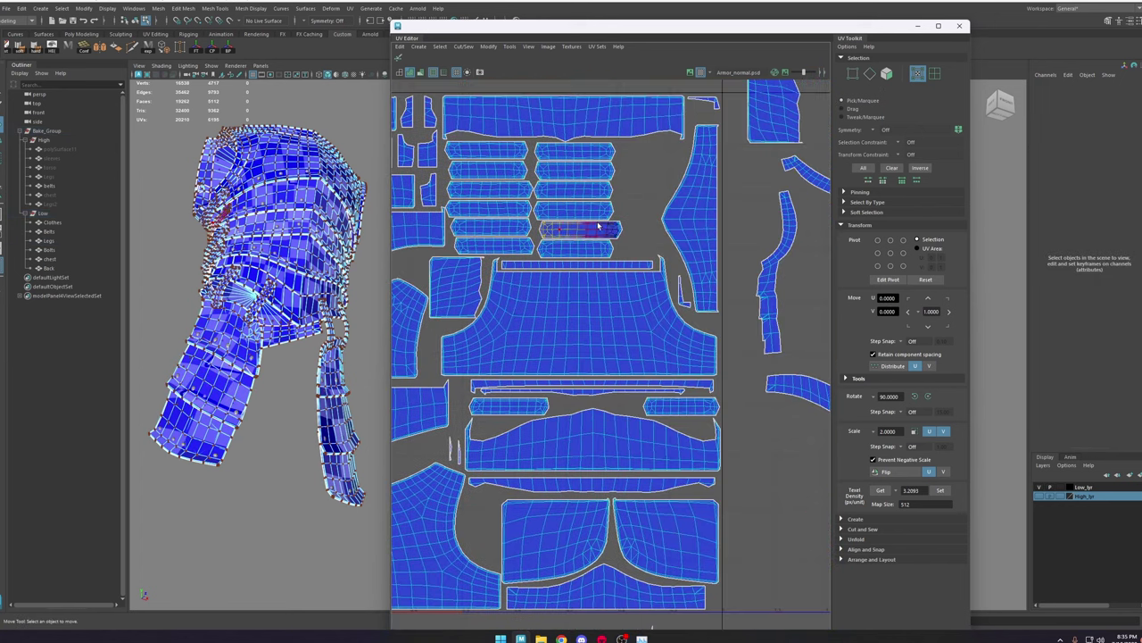
# Step: Select UVs along the square shell to inspect them, then clear the selection
pyautogui.scroll(-3, 598, 224)
pyautogui.scroll(4, 524, 259)
pyautogui.scroll(3, 507, 234)
pyautogui.moveTo(450, 223); pyautogui.dragTo(573, 246)
pyautogui.press('r')
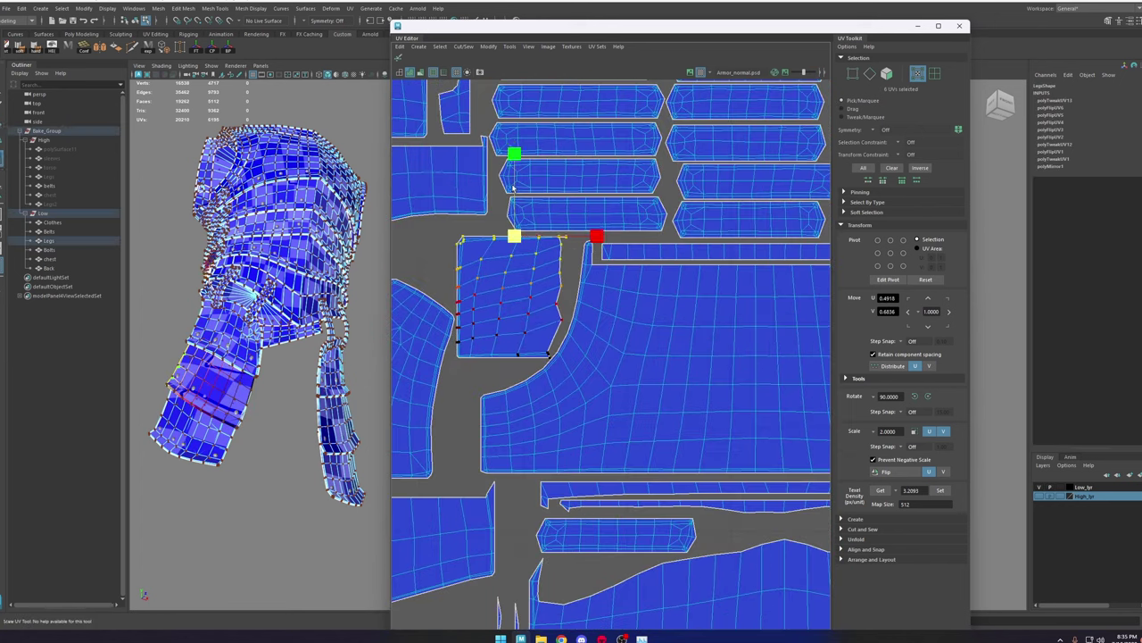
pyautogui.press('w')
pyautogui.click(548, 357)
pyautogui.click(454, 316)
pyautogui.click(473, 379)
# Step: Move the square shell into the gap beside the strips
pyautogui.scroll(-7, 486, 393)
pyautogui.doubleClick(627, 297)
pyautogui.moveTo(628, 297); pyautogui.dragTo(575, 327)
pyautogui.scroll(5, 576, 326)
pyautogui.moveTo(576, 334); pyautogui.dragTo(561, 325)
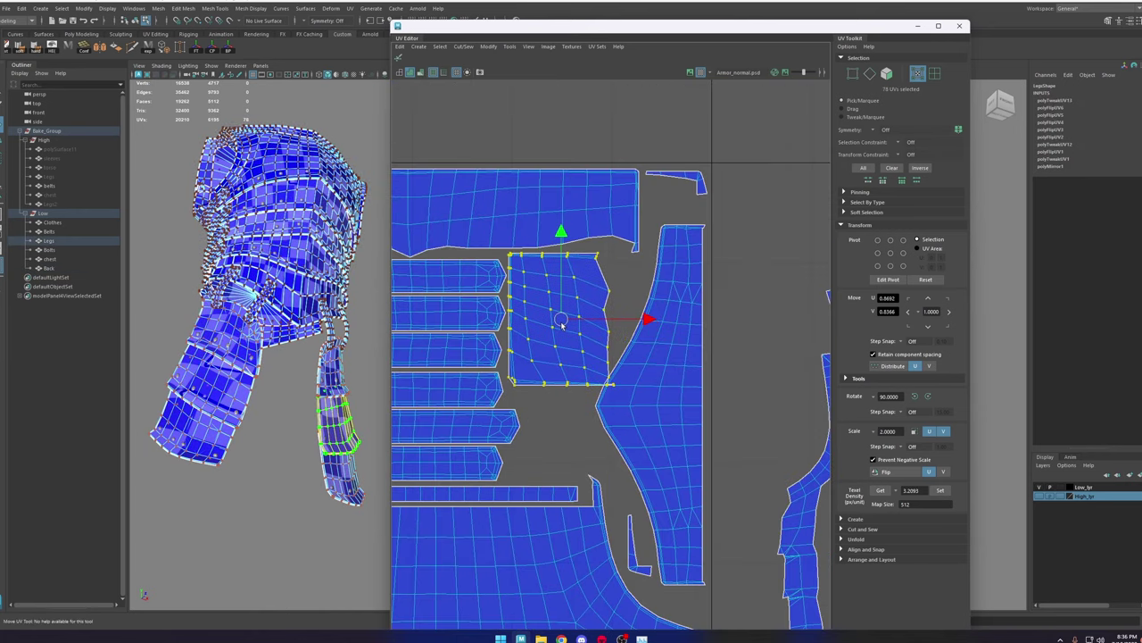
# Step: Pull the square shell's top row down with soft falloff and raise the shell slightly
pyautogui.click(513, 255)
pyautogui.scroll(5, 601, 248)
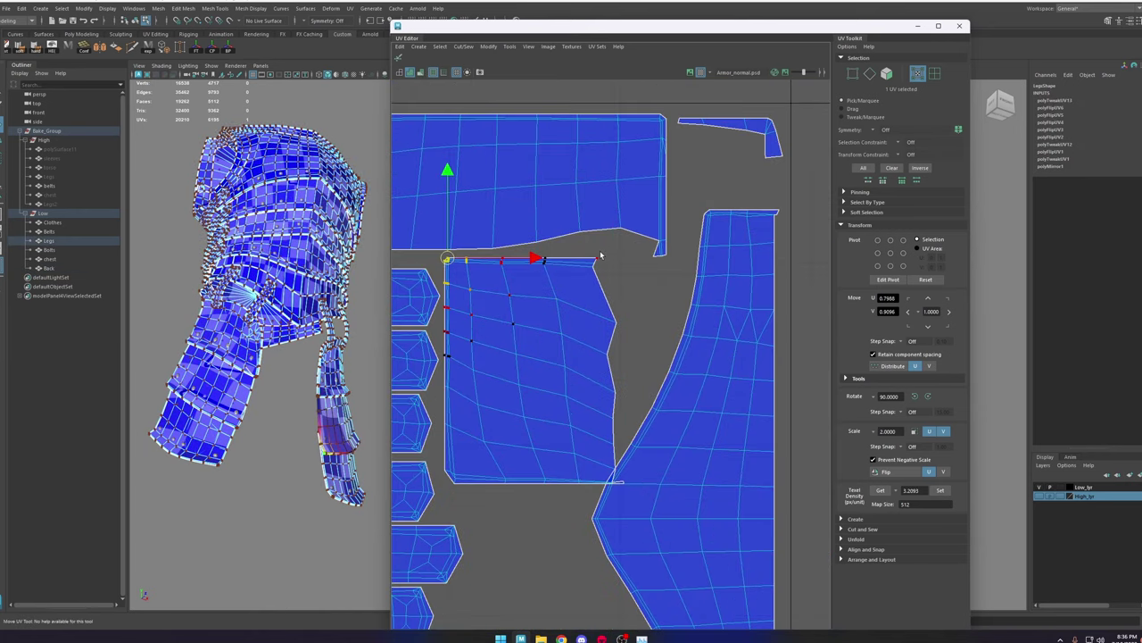
pyautogui.keyDown('shift'); pyautogui.doubleClick(600, 256); pyautogui.keyUp('shift')
pyautogui.press('b')
pyautogui.moveTo(526, 190)
pyautogui.mouseDown()
pyautogui.moveTo(543, 191)
pyautogui.moveTo(524, 197)
pyautogui.mouseUp()
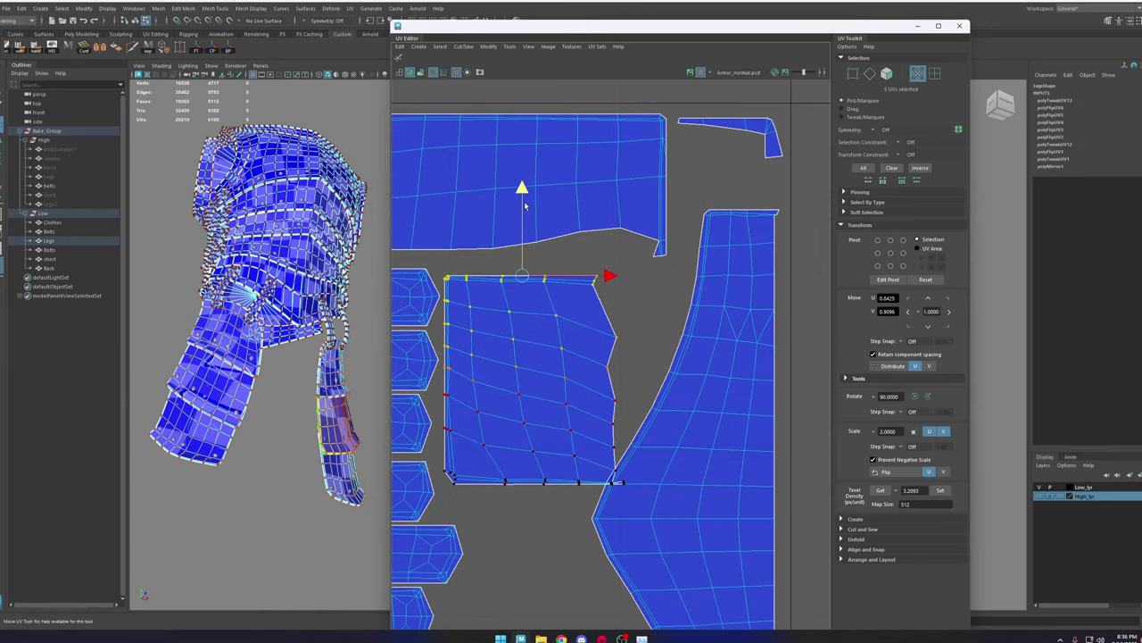
pyautogui.doubleClick(565, 373)
pyautogui.moveTo(542, 383); pyautogui.dragTo(538, 364)
# Step: Fix the crossed corner UVs by nudging them up and left
pyautogui.scroll(3, 594, 471)
pyautogui.moveTo(617, 456); pyautogui.dragTo(619, 418, button='right')
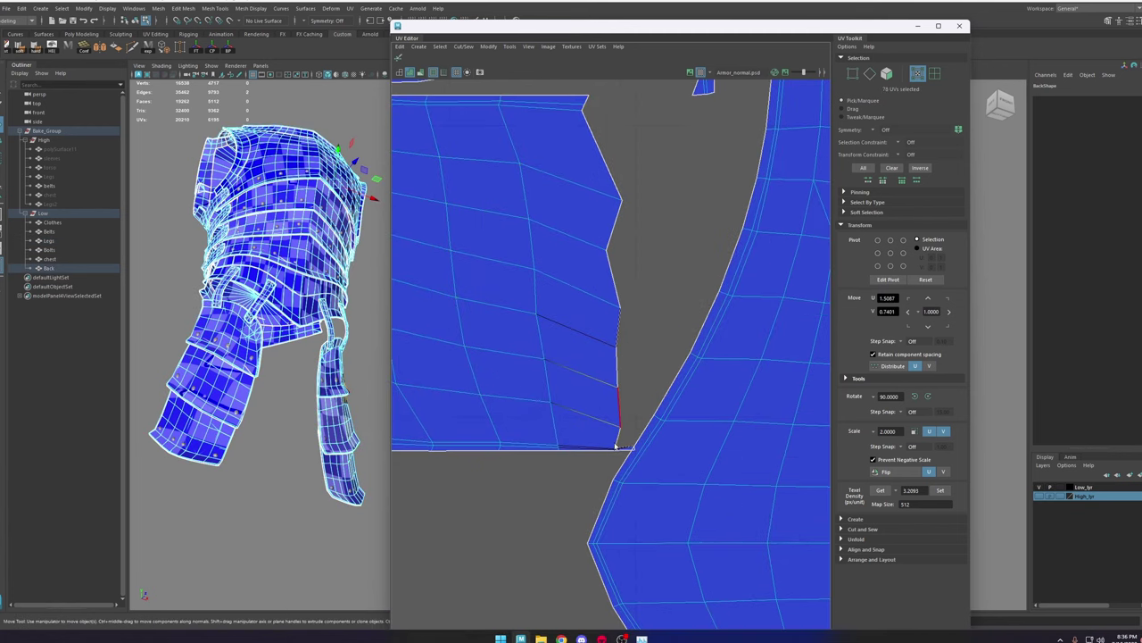
pyautogui.scroll(4, 619, 454)
pyautogui.moveTo(623, 457); pyautogui.dragTo(667, 440, button='right')
pyautogui.scroll(3, 670, 441)
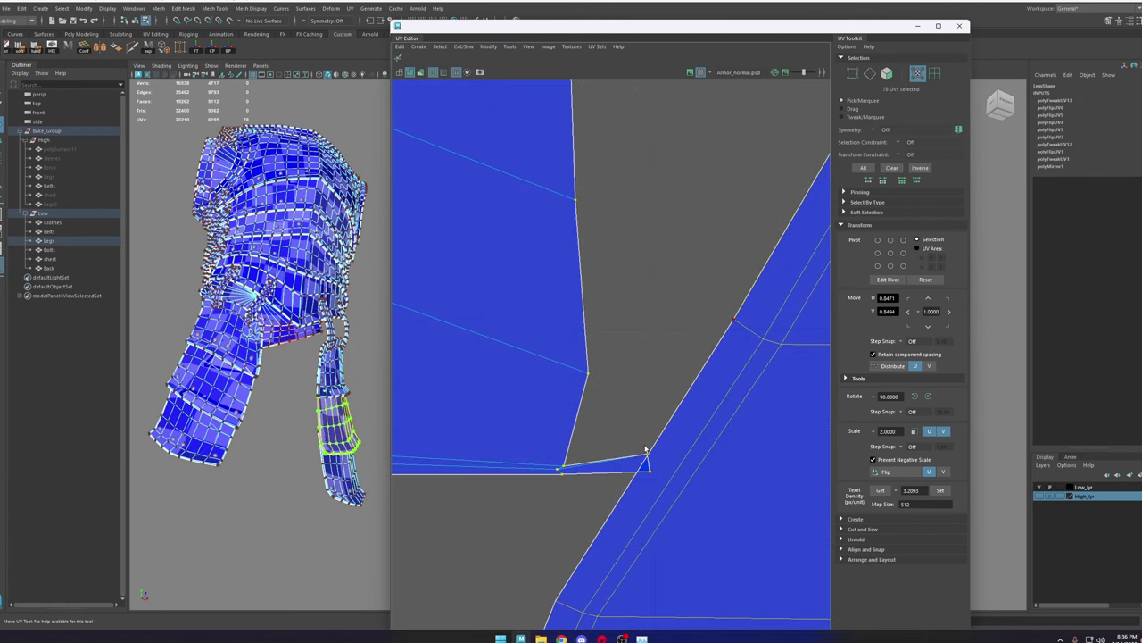
pyautogui.click(647, 453)
pyautogui.moveTo(649, 466); pyautogui.dragTo(639, 435)
pyautogui.hotkey('ctrl', 'z')
pyautogui.click(566, 465)
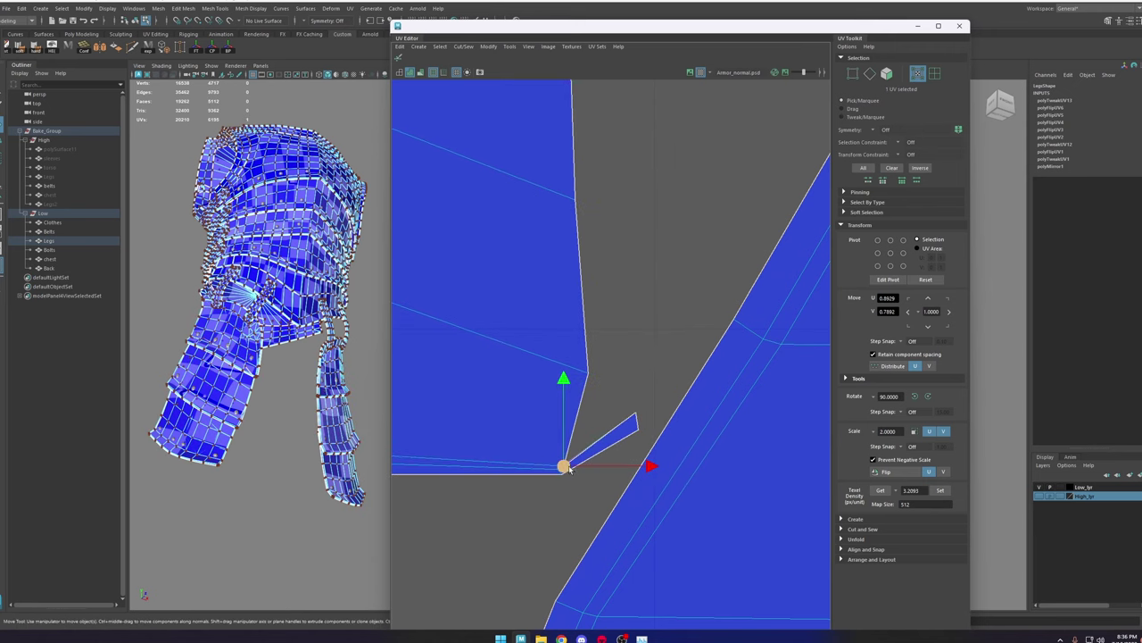
pyautogui.moveTo(566, 466); pyautogui.dragTo(560, 455)
pyautogui.moveTo(650, 400); pyautogui.dragTo(616, 438)
pyautogui.scroll(-10, 595, 450)
# Step: Move the narrow strip shell up beside the packed layout
pyautogui.doubleClick(596, 448)
pyautogui.scroll(-10, 616, 441)
pyautogui.scroll(4, 546, 416)
pyautogui.doubleClick(533, 401)
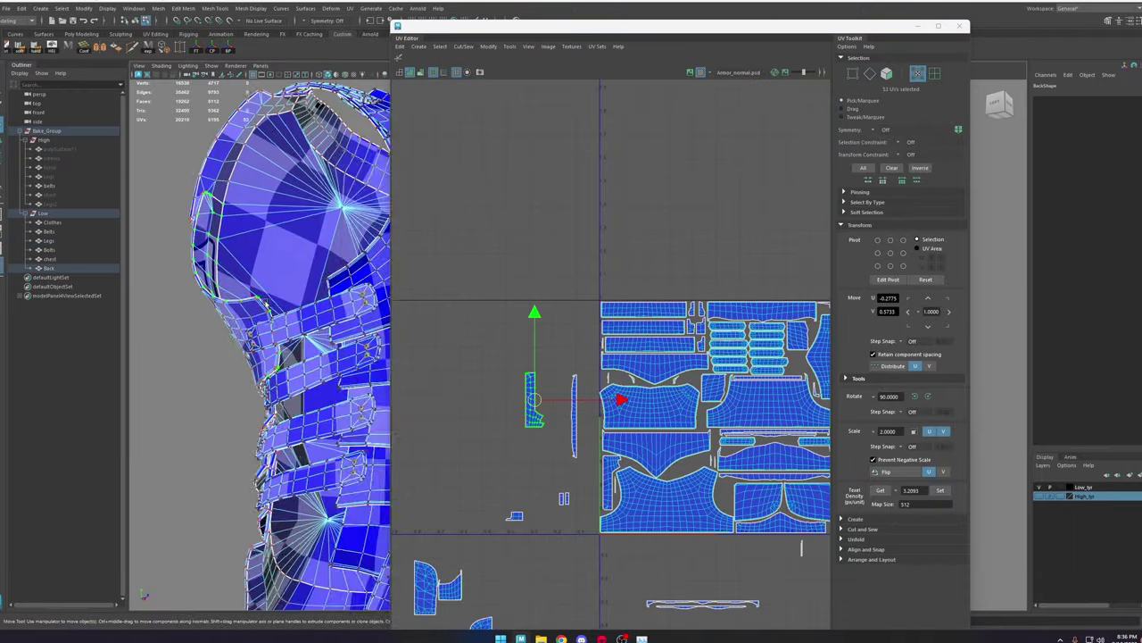
pyautogui.moveTo(533, 313); pyautogui.dragTo(533, 232)
# Step: Select the chest's faces and frame the whole UV layout
pyautogui.doubleClick(574, 415)
pyautogui.moveTo(532, 324); pyautogui.dragTo(535, 344, button='right')
pyautogui.doubleClick(574, 415)
pyautogui.moveTo(294, 335)
pyautogui.keyDown('alt'); pyautogui.mouseDown()
pyautogui.moveTo(354, 328)
pyautogui.moveTo(303, 339)
pyautogui.mouseUp(); pyautogui.keyUp('alt')
pyautogui.scroll(-5, 303, 339)
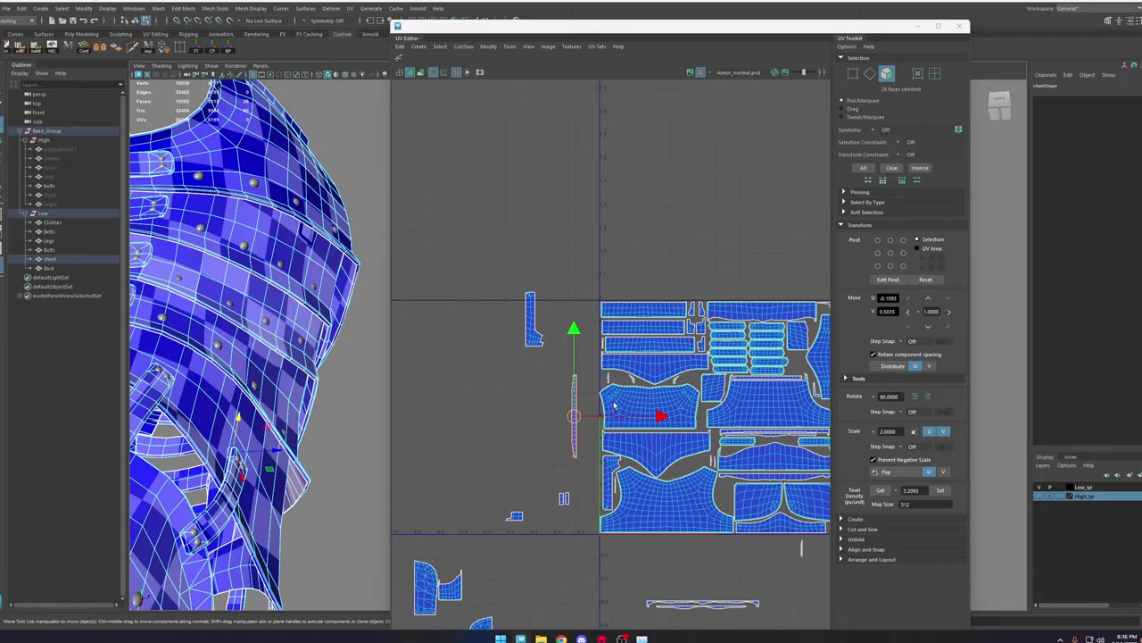
pyautogui.keyDown('alt'); pyautogui.moveTo(808, 413); pyautogui.dragTo(640, 374, button='middle'); pyautogui.keyUp('alt')
pyautogui.scroll(-5, 640, 374)
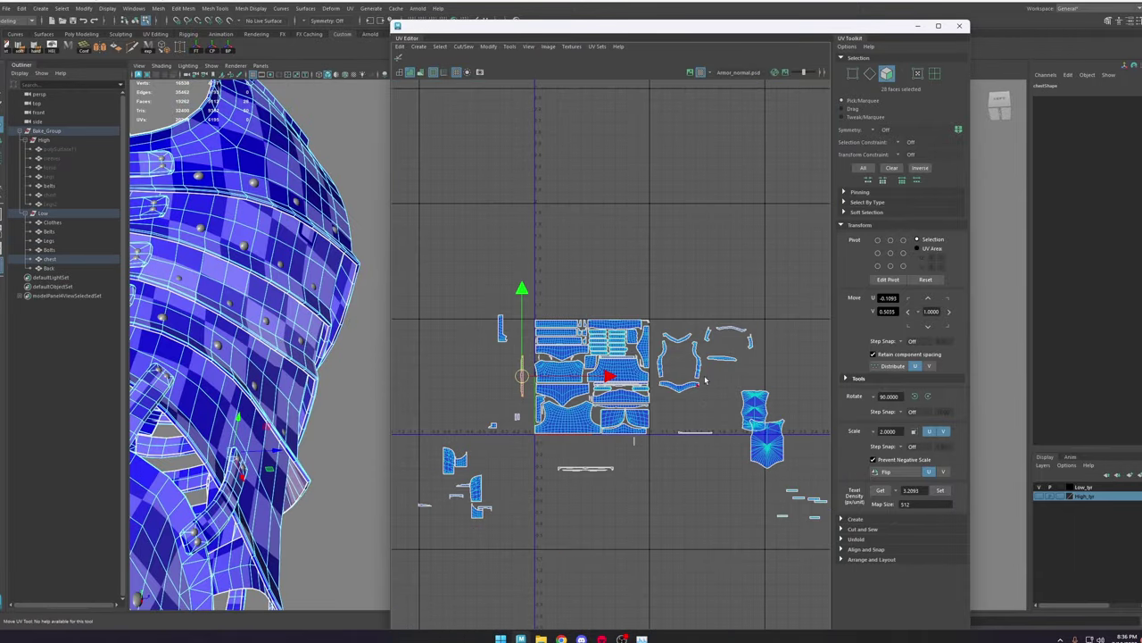
# Step: Maximize the UV Editor and place the left strip shell inside the tile
pyautogui.click(939, 28)
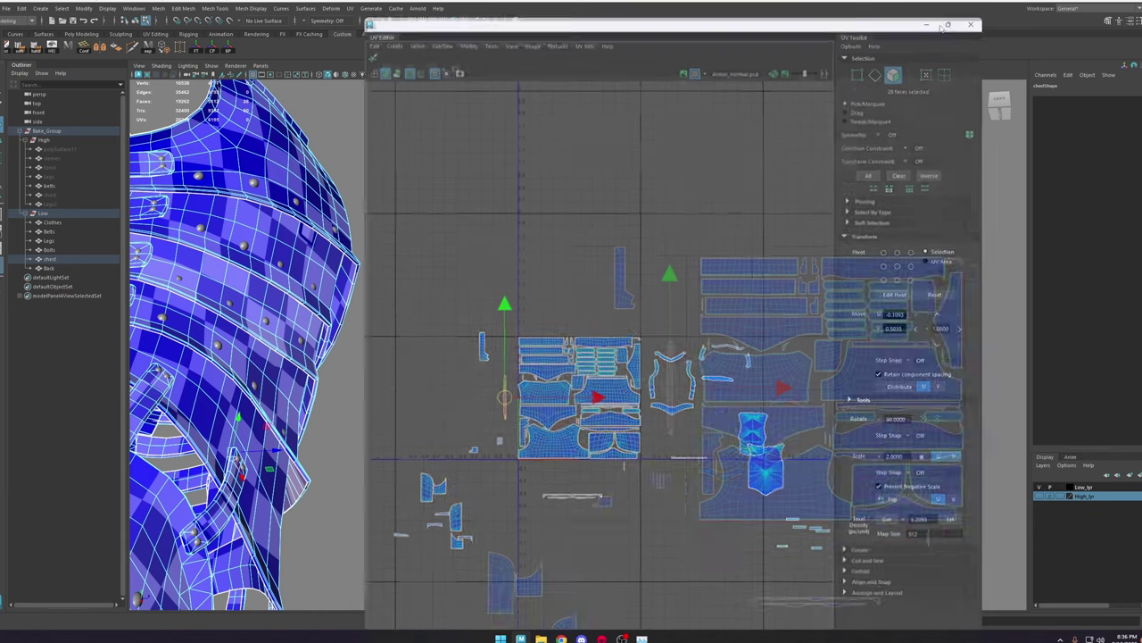
pyautogui.keyDown('alt'); pyautogui.moveTo(586, 373); pyautogui.dragTo(722, 284, button='middle'); pyautogui.keyUp('alt')
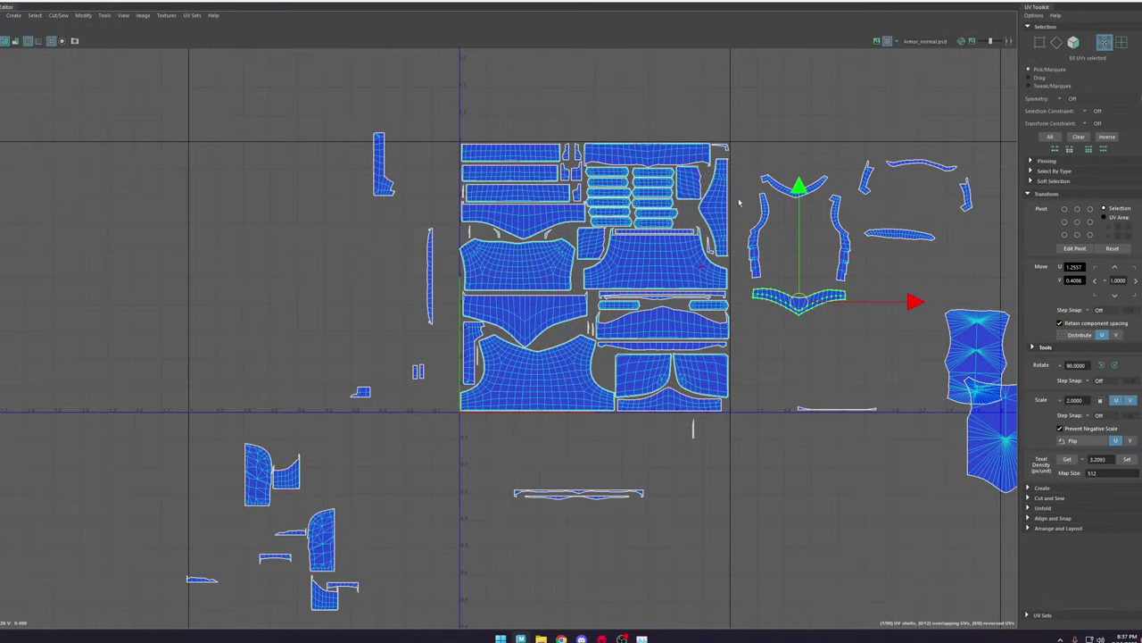
pyautogui.scroll(-4, 679, 259)
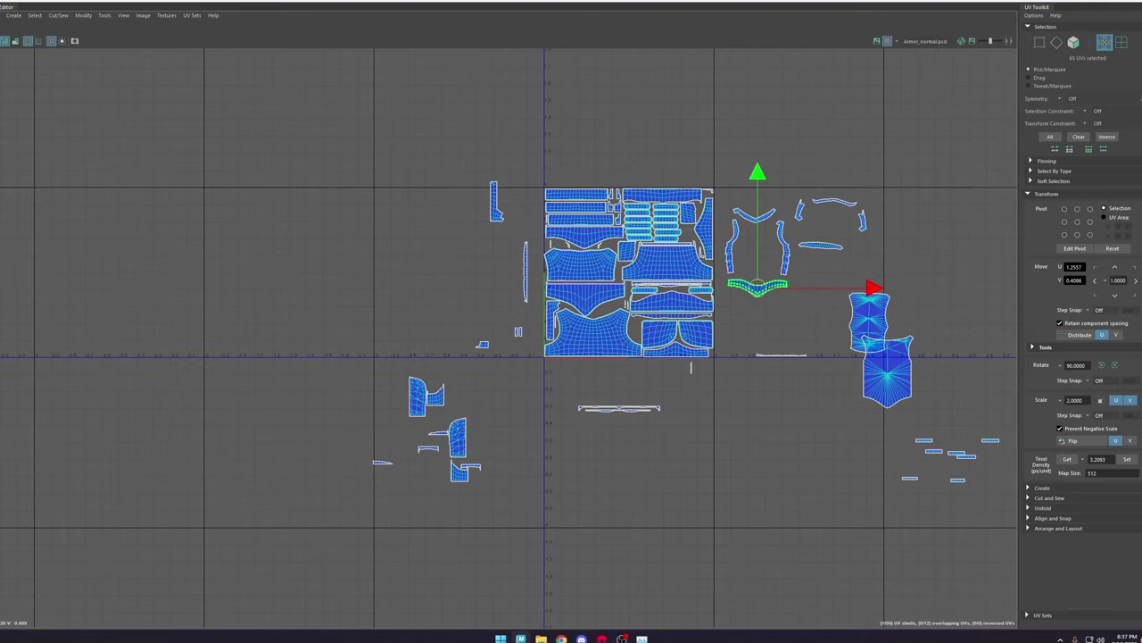
pyautogui.moveTo(758, 285); pyautogui.dragTo(775, 284)
pyautogui.scroll(4, 785, 250)
pyautogui.click(687, 242)
pyautogui.moveTo(686, 242); pyautogui.dragTo(451, 360)
pyautogui.scroll(2, 406, 382)
# Step: Scale the chevron shell down into the tile's upper-left area
pyautogui.click(921, 301)
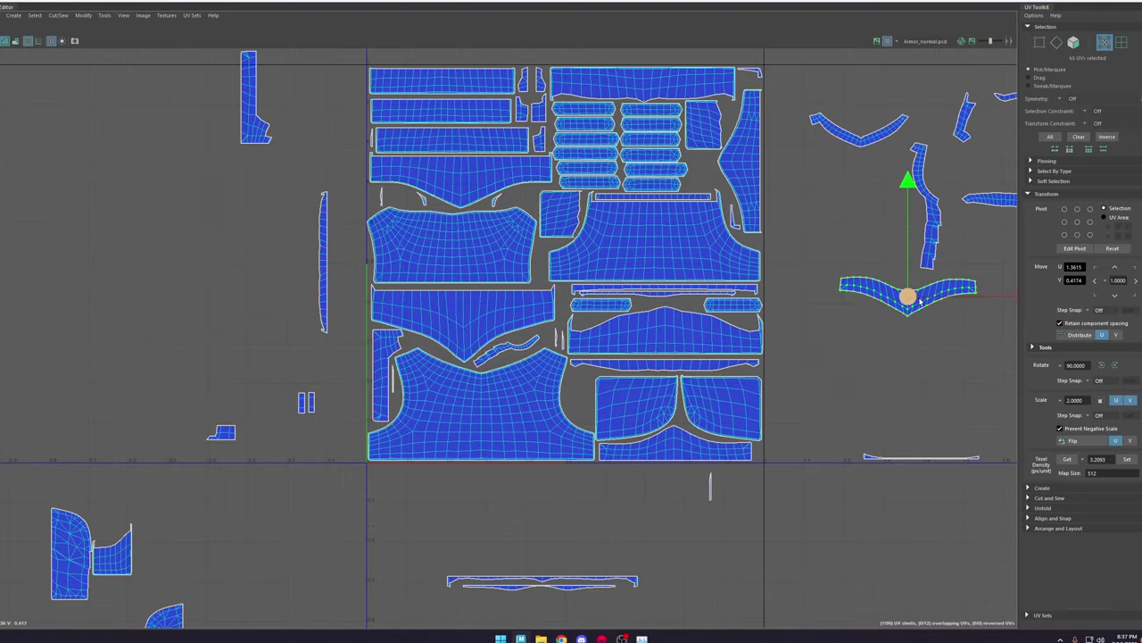
pyautogui.press('e')
pyautogui.moveTo(920, 301); pyautogui.dragTo(325, 114)
pyautogui.scroll(3, 585, 402)
pyautogui.keyDown('alt'); pyautogui.moveTo(324, 114); pyautogui.dragTo(490, 259, button='middle'); pyautogui.keyUp('alt')
pyautogui.scroll(3, 469, 245)
pyautogui.click(467, 262)
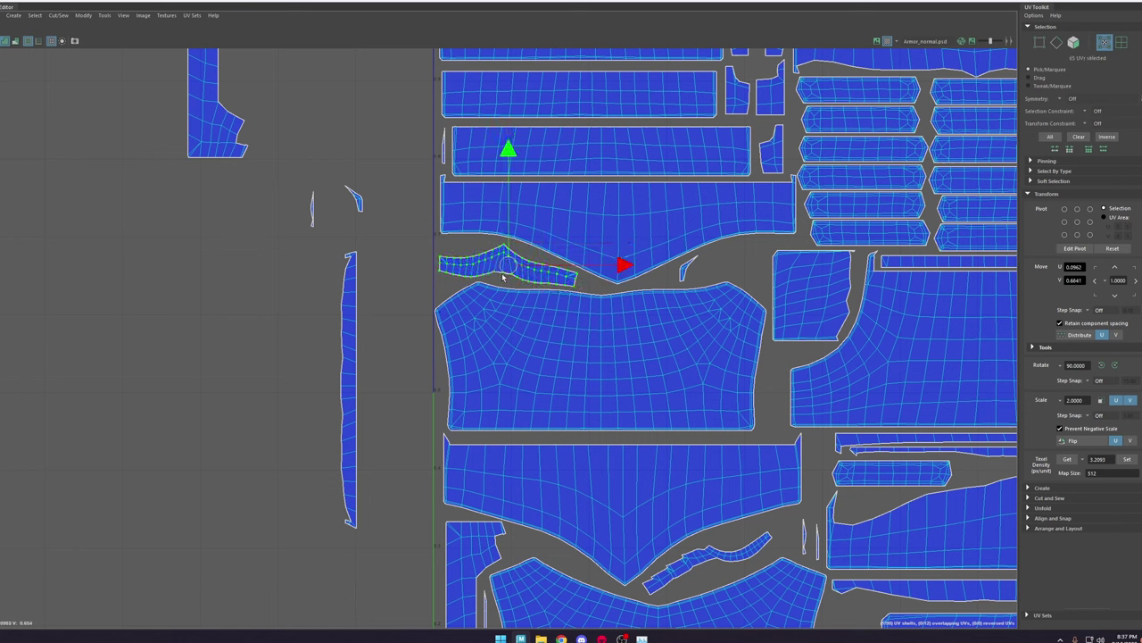
pyautogui.keyDown('shift'); pyautogui.moveTo(488, 243); pyautogui.dragTo(520, 241, button='right'); pyautogui.keyUp('shift')
pyautogui.scroll(-5, 410, 275)
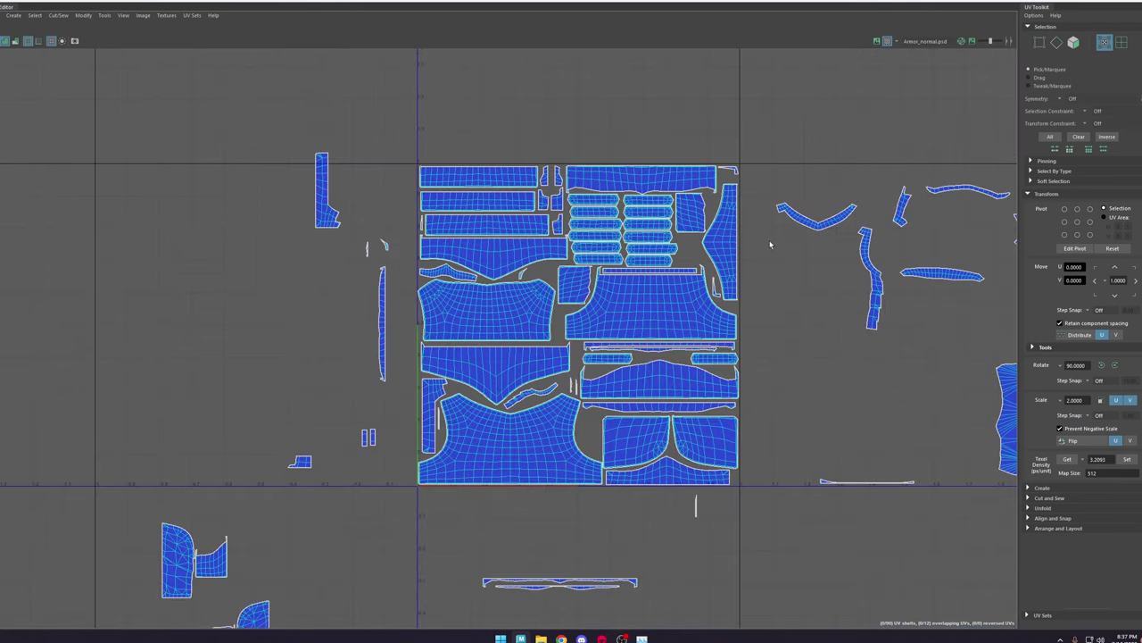
# Step: Try fitting the strip shell into the tile, then return it below
pyautogui.keyDown('alt'); pyautogui.moveTo(916, 308); pyautogui.dragTo(742, 291, button='middle'); pyautogui.keyUp('alt')
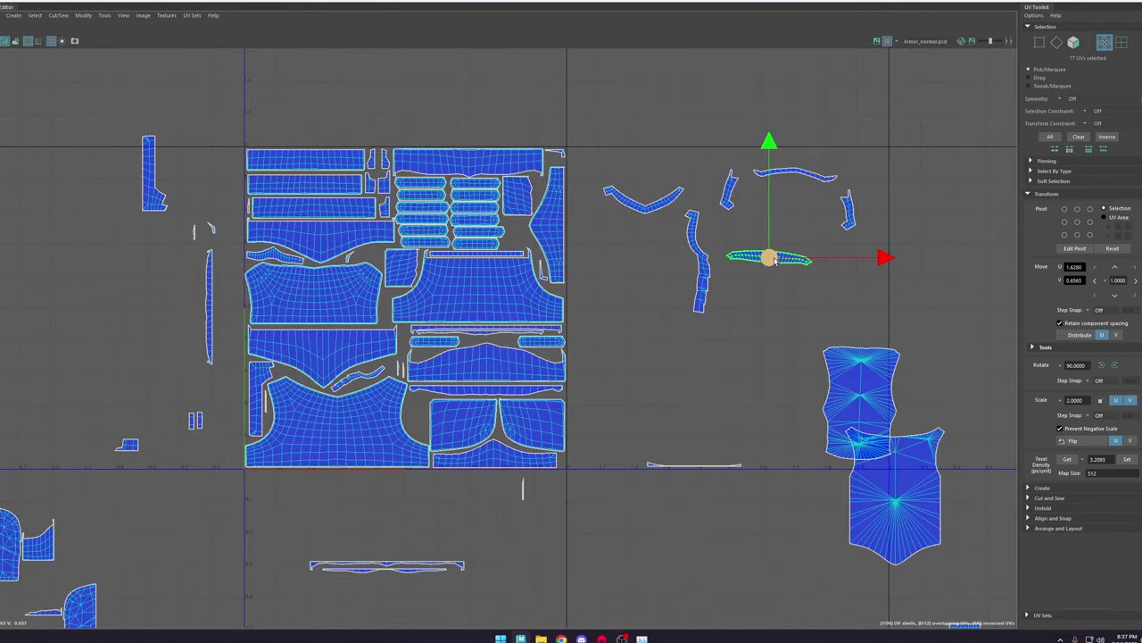
pyautogui.moveTo(774, 259); pyautogui.dragTo(759, 322)
pyautogui.scroll(-1, 238, 537)
pyautogui.keyDown('alt'); pyautogui.moveTo(198, 520); pyautogui.dragTo(303, 465, button='middle'); pyautogui.keyUp('alt')
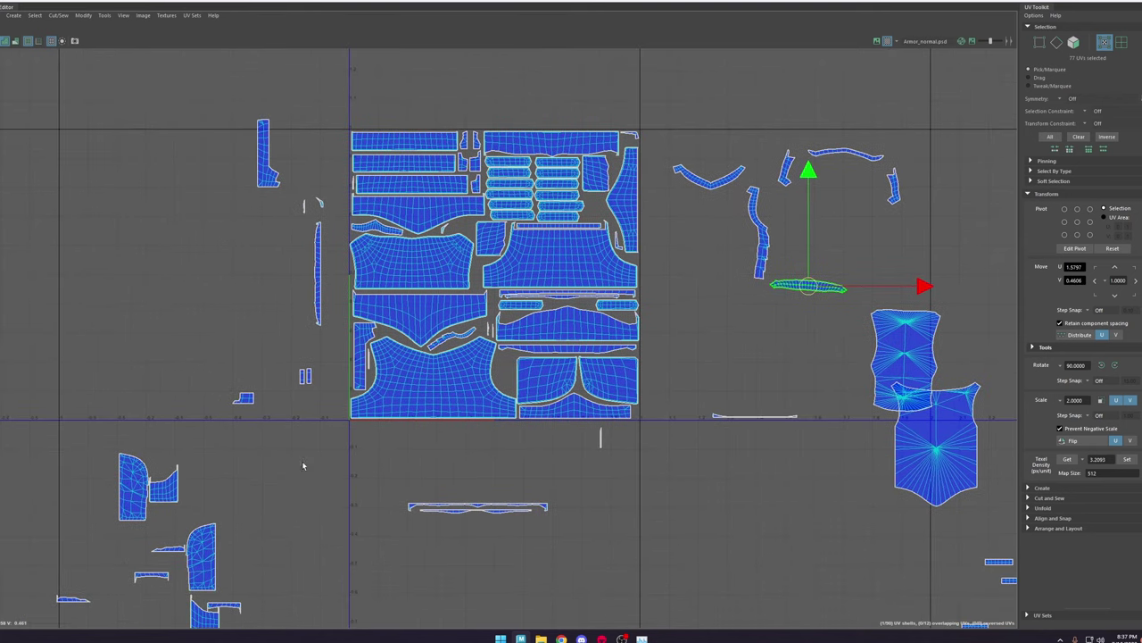
pyautogui.moveTo(466, 506); pyautogui.dragTo(529, 235)
pyautogui.moveTo(557, 284); pyautogui.dragTo(469, 477)
pyautogui.scroll(3, 467, 480)
# Step: Cut the strip at its middle edge and rotate and move both pieces into tile gaps
pyautogui.moveTo(470, 479); pyautogui.dragTo(477, 435, button='right')
pyautogui.scroll(3, 483, 446)
pyautogui.click(479, 487)
pyautogui.scroll(-3, 431, 455)
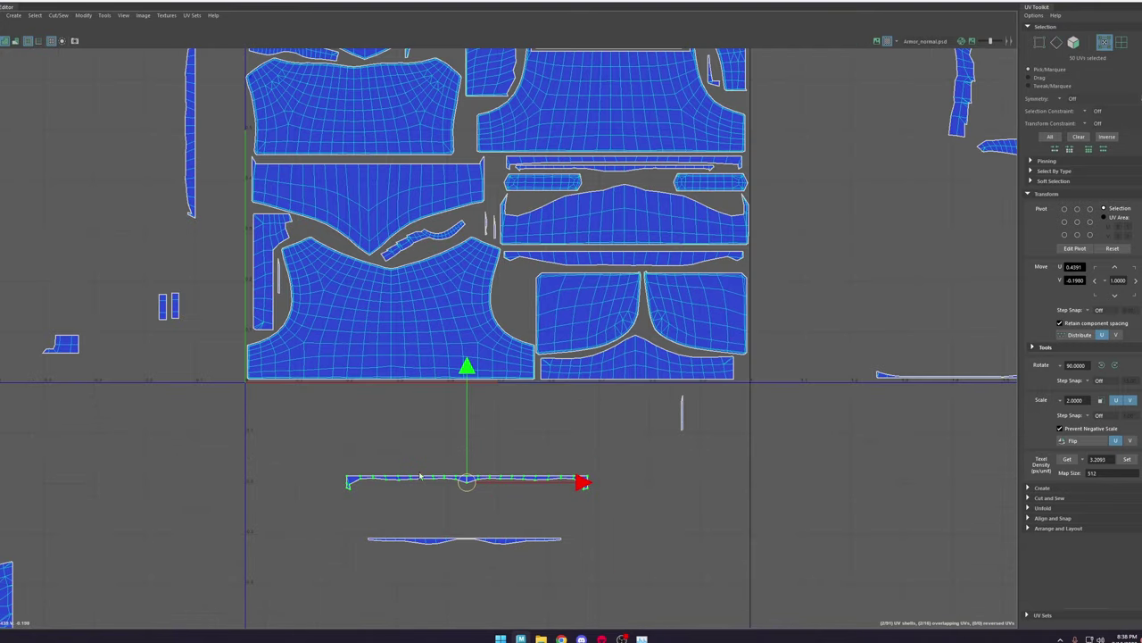
pyautogui.moveTo(415, 478); pyautogui.dragTo(531, 297)
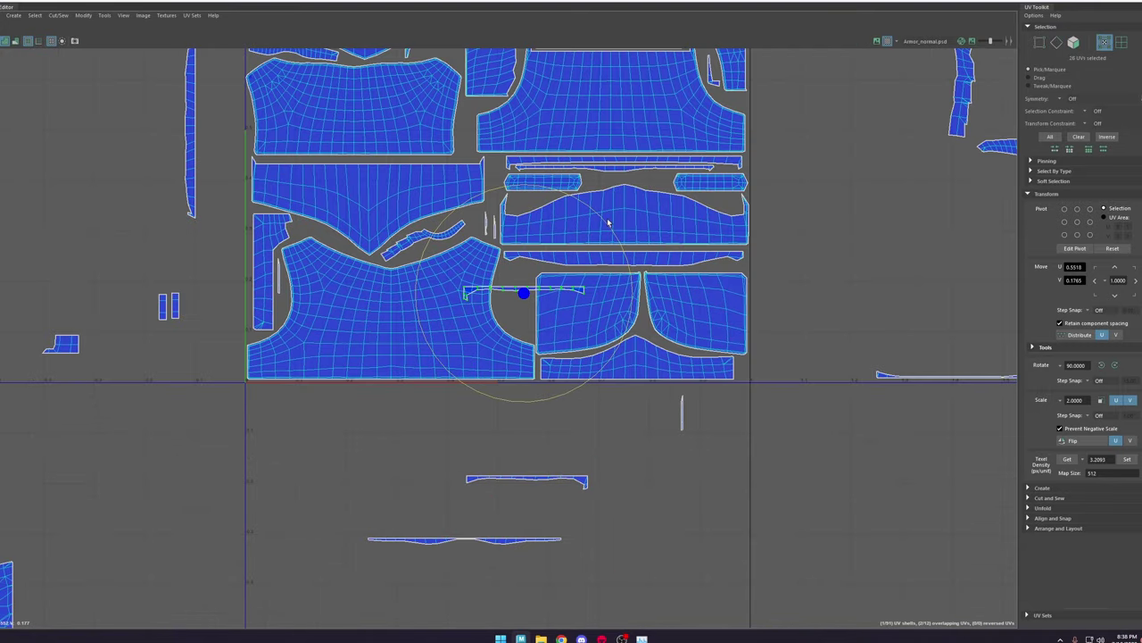
pyautogui.moveTo(607, 222); pyautogui.dragTo(592, 390)
pyautogui.press('w')
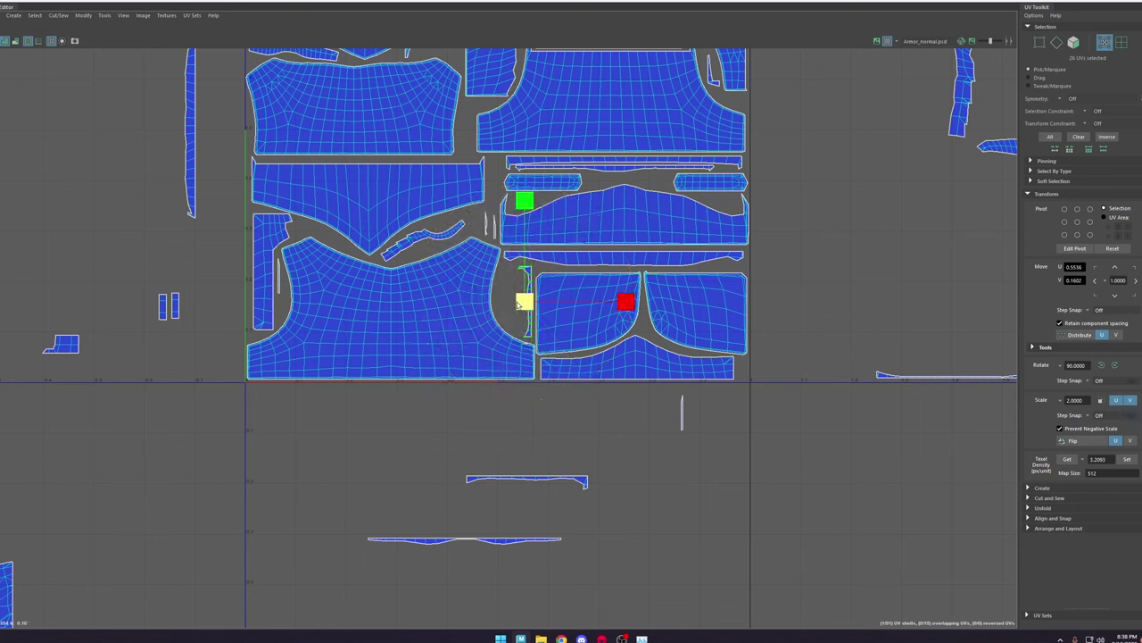
pyautogui.moveTo(529, 480); pyautogui.dragTo(627, 189)
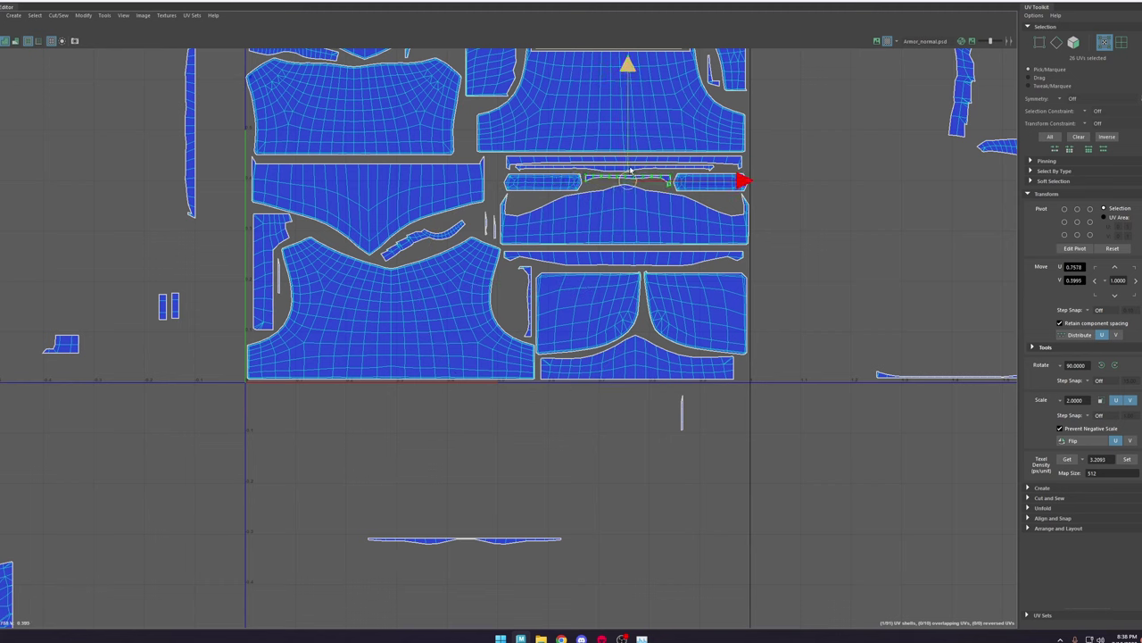
# Step: Move the remaining strip shell to the right of the tile
pyautogui.click(787, 205)
pyautogui.scroll(-3, 813, 224)
pyautogui.keyDown('alt'); pyautogui.moveTo(847, 175); pyautogui.dragTo(749, 261, button='middle'); pyautogui.keyUp('alt')
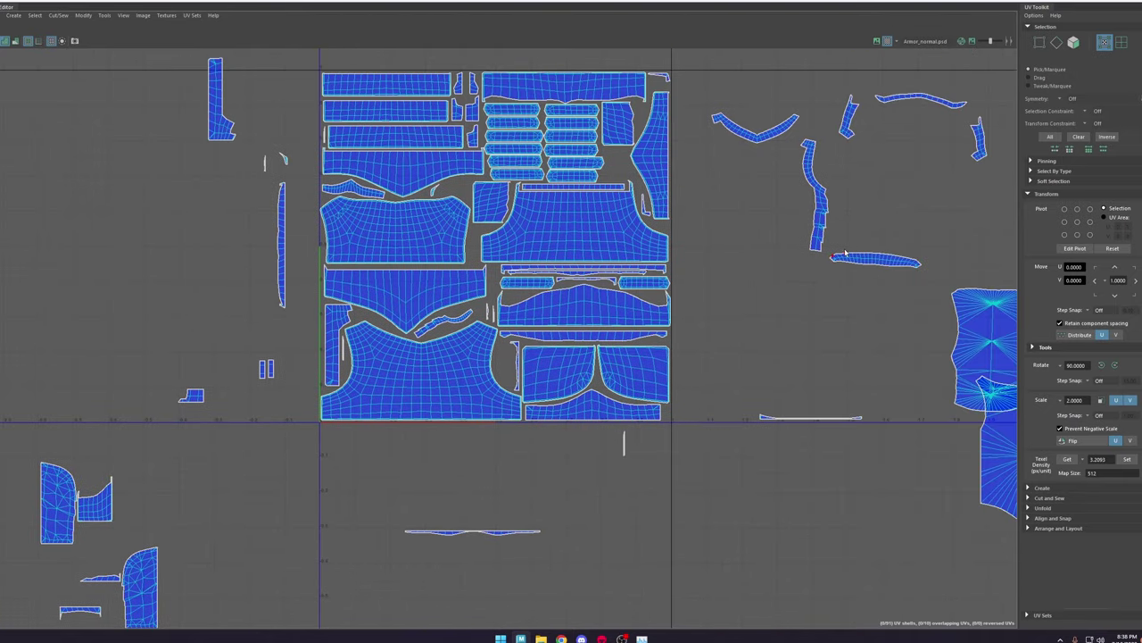
pyautogui.moveTo(855, 256); pyautogui.dragTo(787, 313)
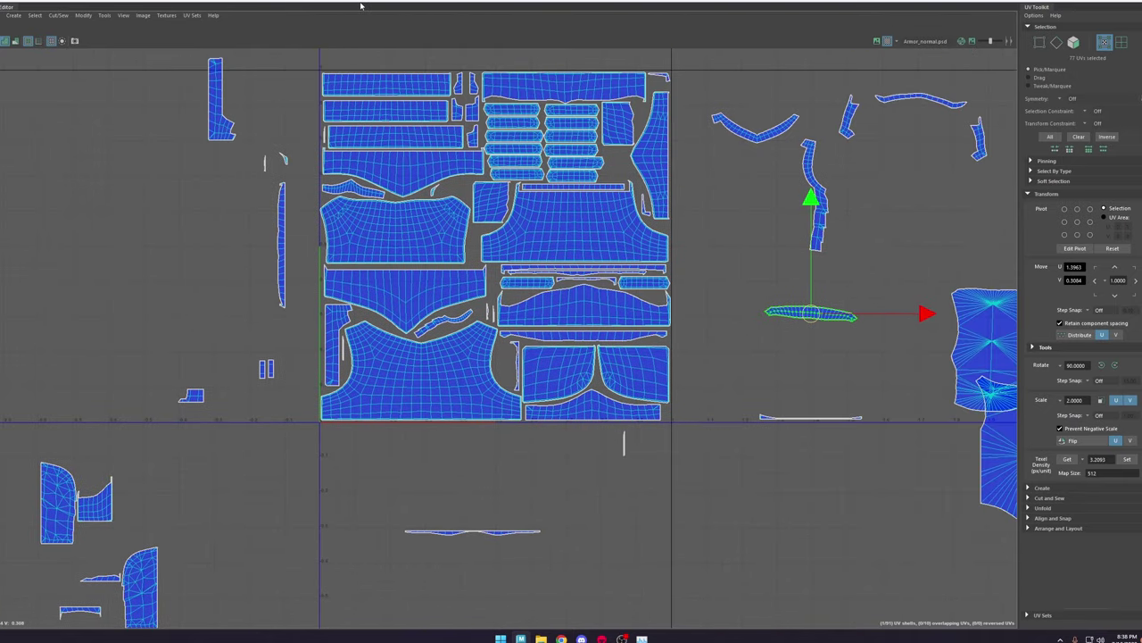
# Step: Restore the UV editor and orbit and zoom the 3-D view to inspect the armor piece
pyautogui.doubleClick(444, 1)
pyautogui.keyDown('alt'); pyautogui.moveTo(354, 284); pyautogui.dragTo(430, 330); pyautogui.keyUp('alt')
pyautogui.press('f')
pyautogui.keyDown('alt'); pyautogui.moveTo(434, 362); pyautogui.dragTo(349, 261, button='right'); pyautogui.keyUp('alt')
pyautogui.keyDown('alt'); pyautogui.moveTo(349, 261); pyautogui.dragTo(478, 339); pyautogui.keyUp('alt')
pyautogui.keyDown('alt'); pyautogui.moveTo(477, 339); pyautogui.dragTo(523, 356, button='right'); pyautogui.keyUp('alt')
pyautogui.keyDown('alt'); pyautogui.moveTo(523, 355); pyautogui.dragTo(496, 339, button='middle'); pyautogui.keyUp('alt')
pyautogui.keyDown('alt'); pyautogui.moveTo(457, 354); pyautogui.dragTo(490, 365, button='right'); pyautogui.keyUp('alt')
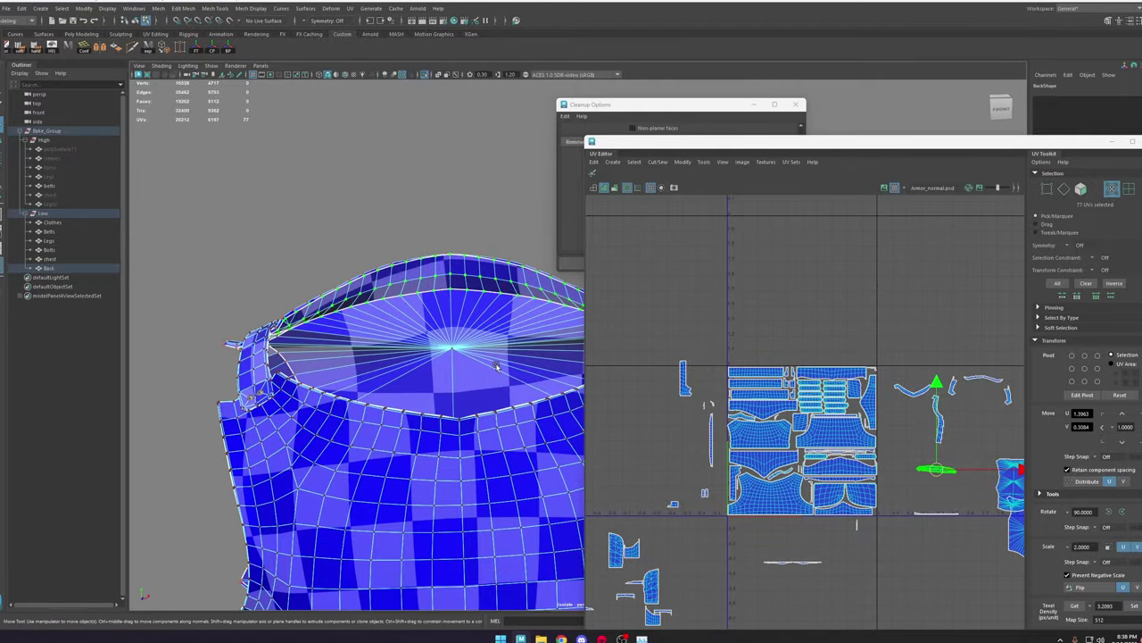
pyautogui.keyDown('alt'); pyautogui.moveTo(495, 373); pyautogui.dragTo(464, 368); pyautogui.keyUp('alt')
# Step: Move the thin, wavy and curved shells toward the 0–1 tile, rotating the thin shell counter-clockwise
pyautogui.moveTo(952, 483); pyautogui.dragTo(854, 415)
pyautogui.click(1132, 141)
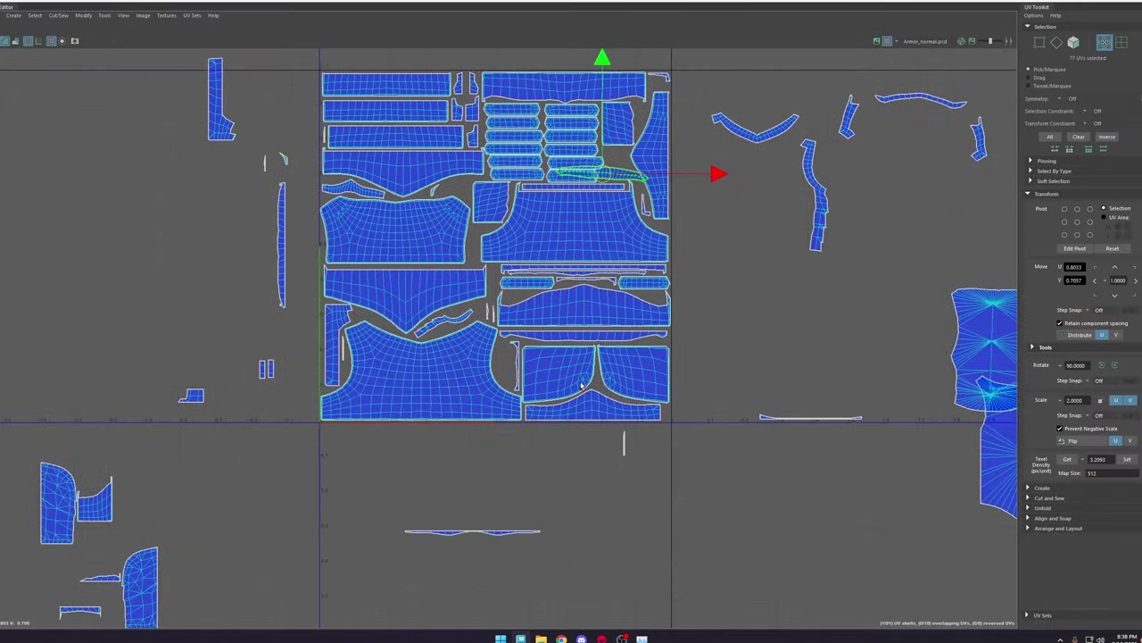
pyautogui.moveTo(461, 265); pyautogui.dragTo(377, 520)
pyautogui.scroll(3, 457, 311)
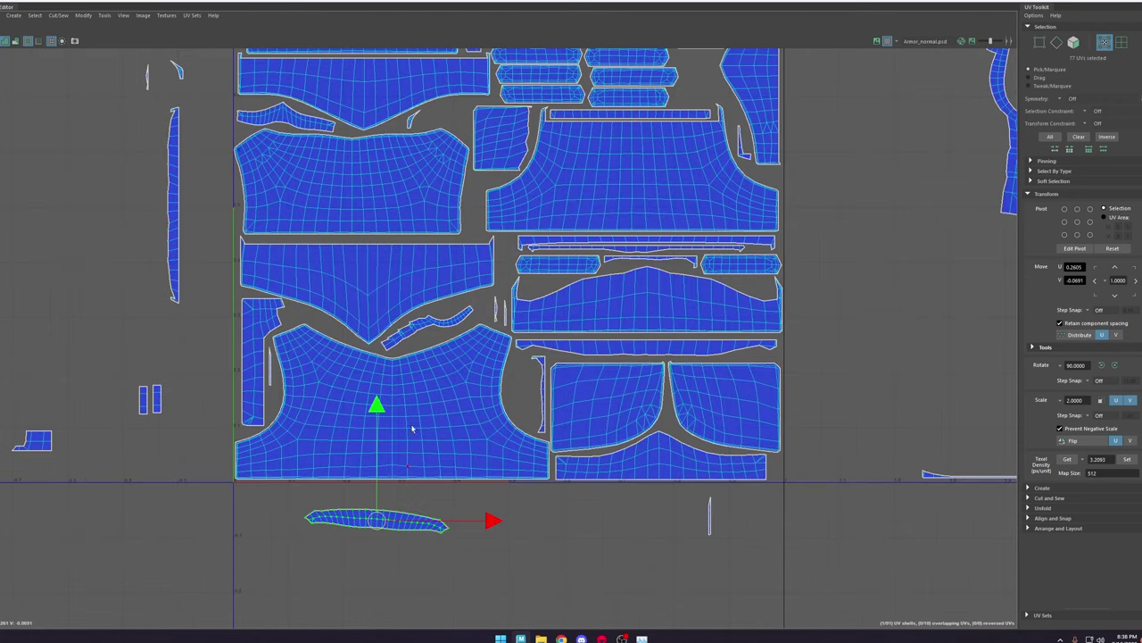
pyautogui.doubleClick(414, 334)
pyautogui.moveTo(426, 330); pyautogui.dragTo(535, 561)
pyautogui.doubleClick(422, 517)
pyautogui.moveTo(379, 523); pyautogui.dragTo(467, 338)
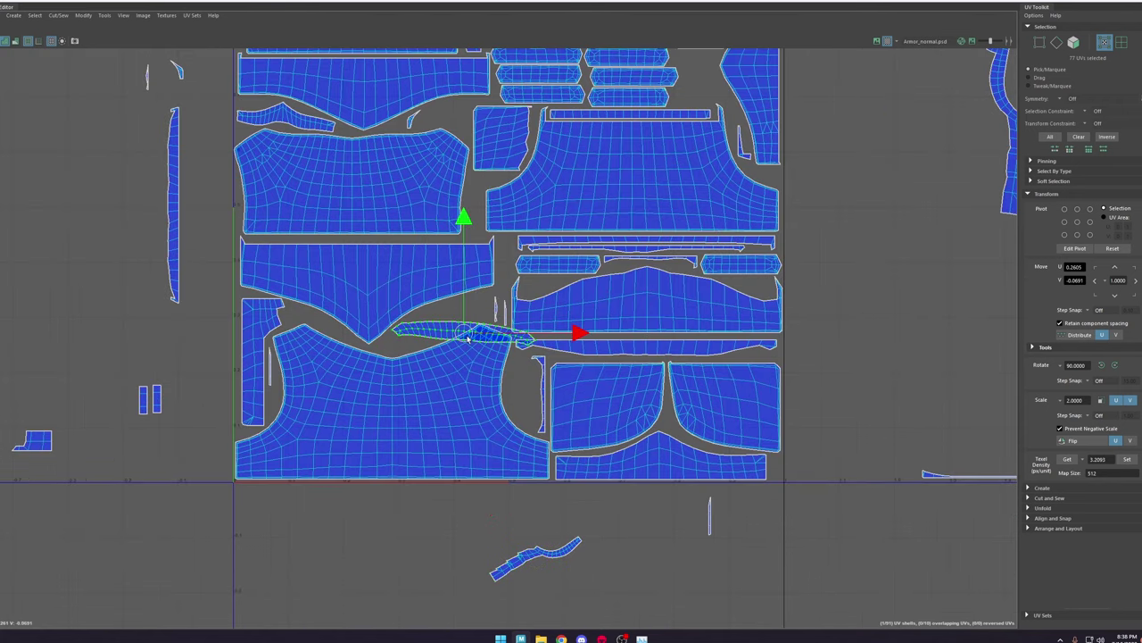
pyautogui.moveTo(558, 278); pyautogui.dragTo(522, 242)
pyautogui.press('w')
pyautogui.moveTo(461, 338); pyautogui.dragTo(445, 324)
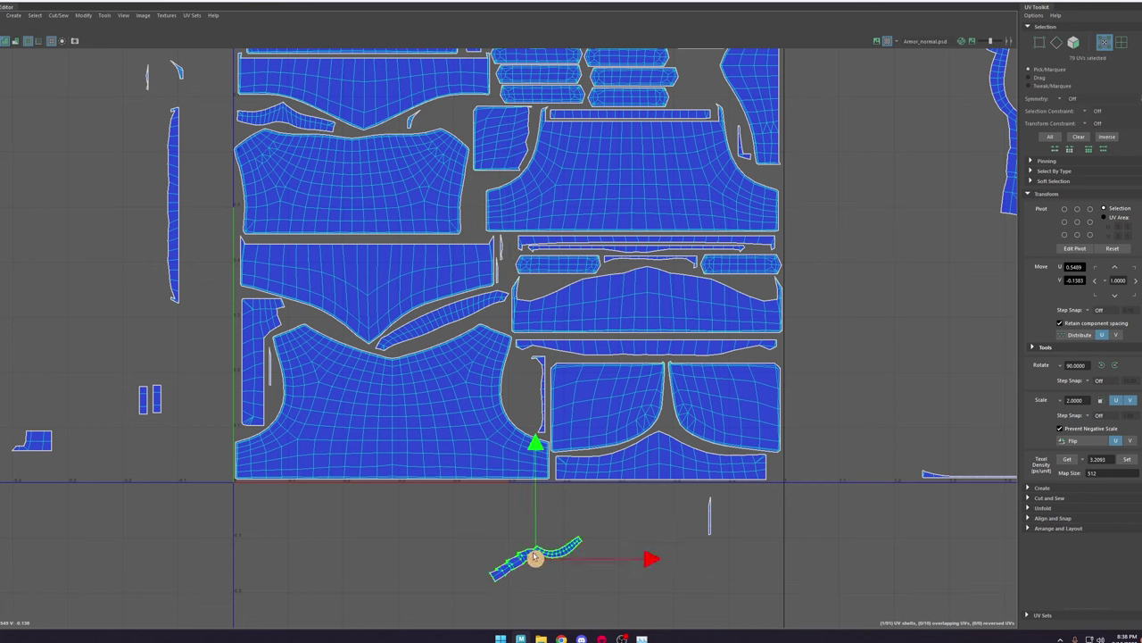
# Step: Rotate a shell 90° clockwise and fit it into the lower gap of the layout
pyautogui.moveTo(533, 555); pyautogui.dragTo(532, 403)
pyautogui.press('e')
pyautogui.moveTo(593, 323); pyautogui.dragTo(597, 470)
pyautogui.press('w')
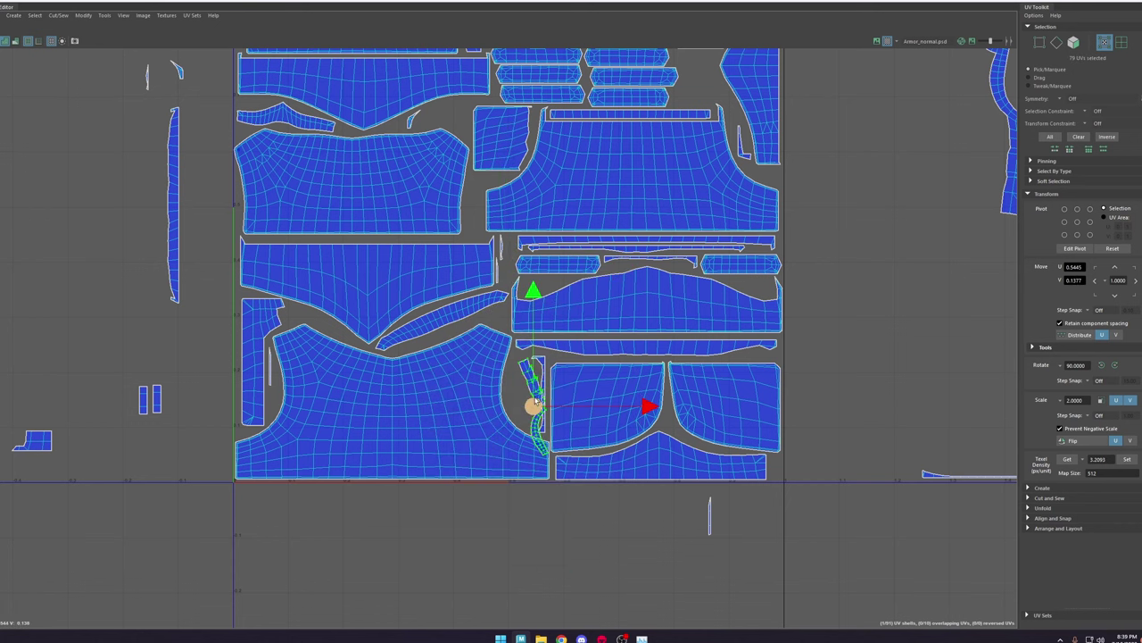
pyautogui.scroll(-2, 532, 384)
pyautogui.keyDown('alt'); pyautogui.moveTo(533, 383); pyautogui.dragTo(533, 497, button='middle'); pyautogui.keyUp('alt')
pyautogui.moveTo(523, 509)
pyautogui.mouseDown()
pyautogui.moveTo(670, 262)
pyautogui.moveTo(523, 512)
pyautogui.mouseUp()
# Step: Turn off soft selection and move the long left shell onto the layout
pyautogui.scroll(3, 525, 535)
pyautogui.click(528, 555)
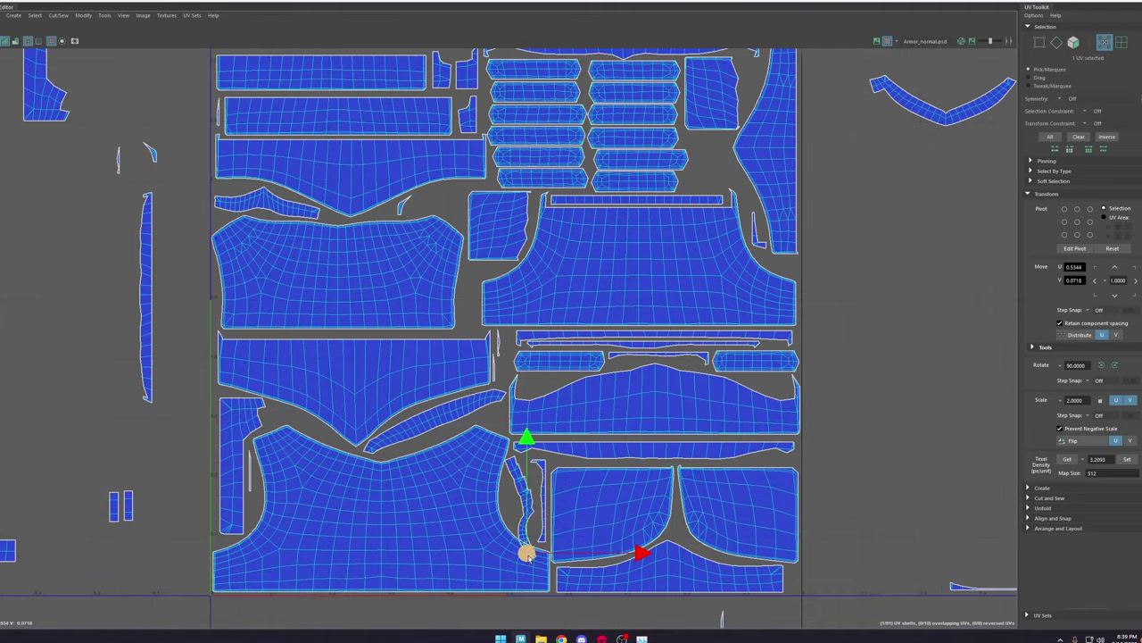
pyautogui.press('b')
pyautogui.scroll(-1, 536, 509)
pyautogui.scroll(-3, 243, 500)
pyautogui.doubleClick(191, 369)
pyautogui.moveTo(196, 373); pyautogui.dragTo(496, 372)
# Step: Re-maximize the UV editor and settle the rotated shell into place
pyautogui.doubleClick(571, 2)
pyautogui.doubleClick(804, 173)
pyautogui.scroll(3, 497, 373)
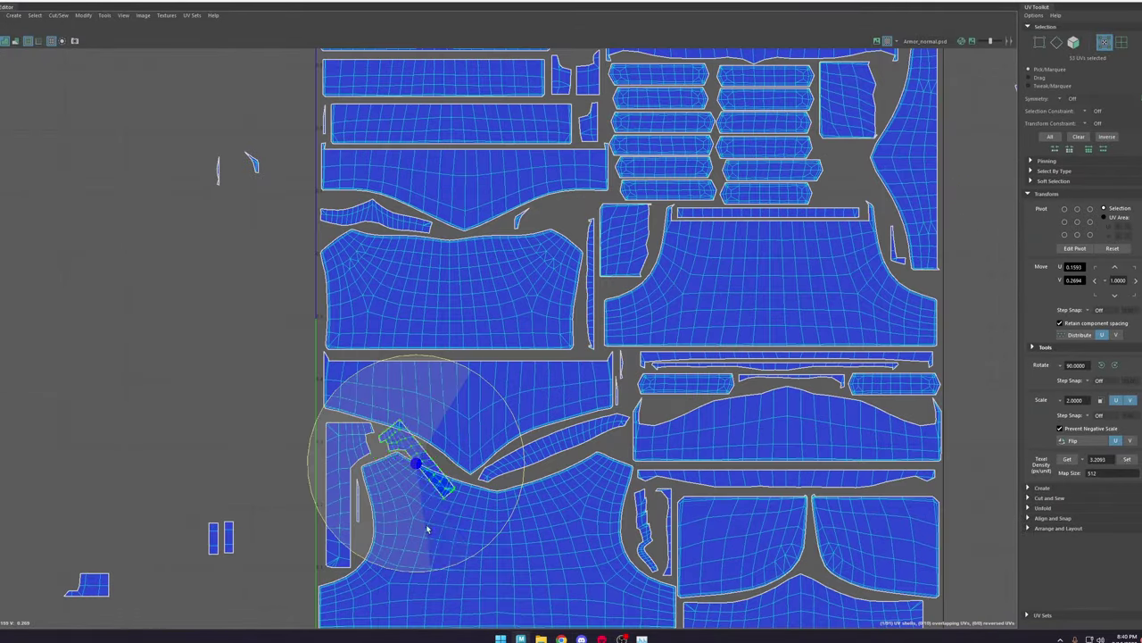
pyautogui.moveTo(426, 529); pyautogui.dragTo(453, 523)
pyautogui.scroll(3, 412, 462)
pyautogui.press('w')
pyautogui.click(476, 468)
pyautogui.scroll(-6, 258, 421)
# Step: Move the right-hand strip shell into the layout and turn soft selection on
pyautogui.doubleClick(708, 312)
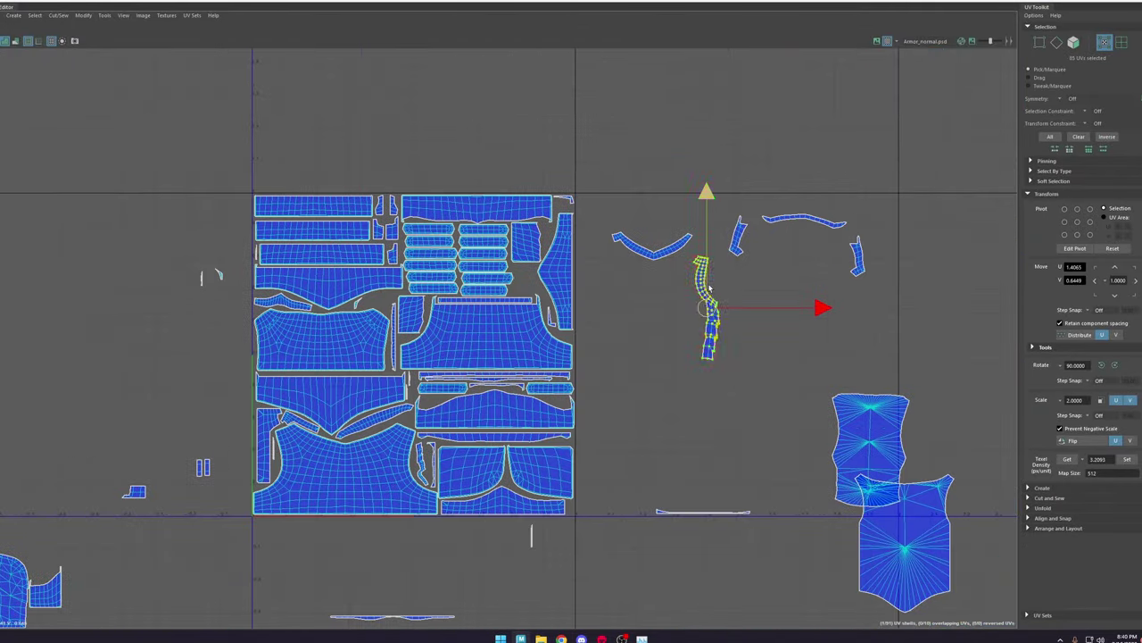
pyautogui.doubleClick(655, 345)
pyautogui.moveTo(650, 343); pyautogui.dragTo(372, 301)
pyautogui.scroll(5, 375, 303)
pyautogui.press('b')
pyautogui.click(378, 322)
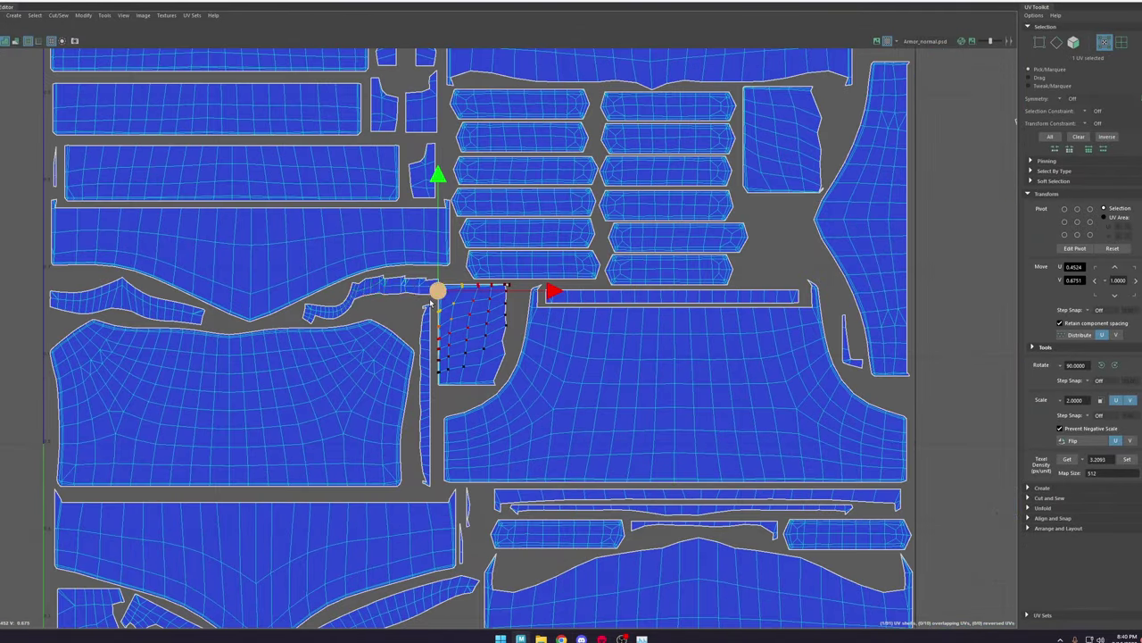
pyautogui.scroll(-6, 259, 275)
# Step: Place half of the V-shaped shell in the layout and move the strip shell back right
pyautogui.doubleClick(623, 225)
pyautogui.scroll(2, 460, 269)
pyautogui.press('e')
pyautogui.moveTo(615, 223); pyautogui.dragTo(367, 286)
pyautogui.scroll(5, 652, 270)
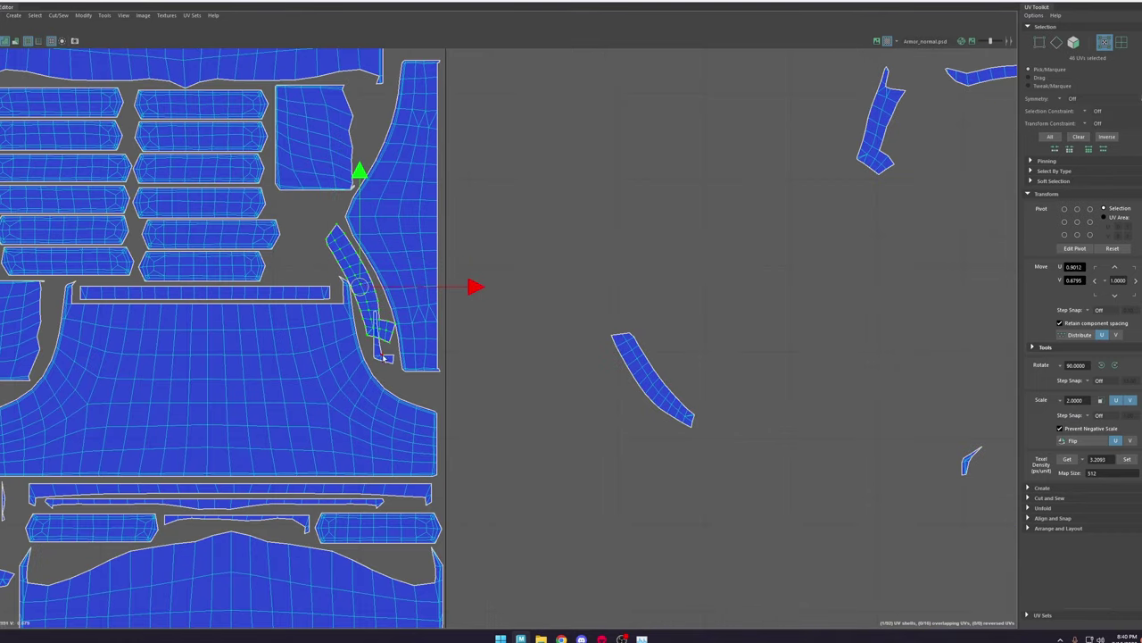
pyautogui.doubleClick(652, 381)
pyautogui.moveTo(652, 382); pyautogui.dragTo(333, 259)
pyautogui.click(394, 325)
pyautogui.press('b')
# Step: Rotate the right strip shell into the layout and shrink it slightly
pyautogui.doubleClick(585, 409)
pyautogui.scroll(-3, 334, 259)
pyautogui.scroll(5, 536, 192)
pyautogui.press('e')
pyautogui.moveTo(589, 285); pyautogui.dragTo(513, 211)
pyautogui.press('w')
pyautogui.doubleClick(502, 183)
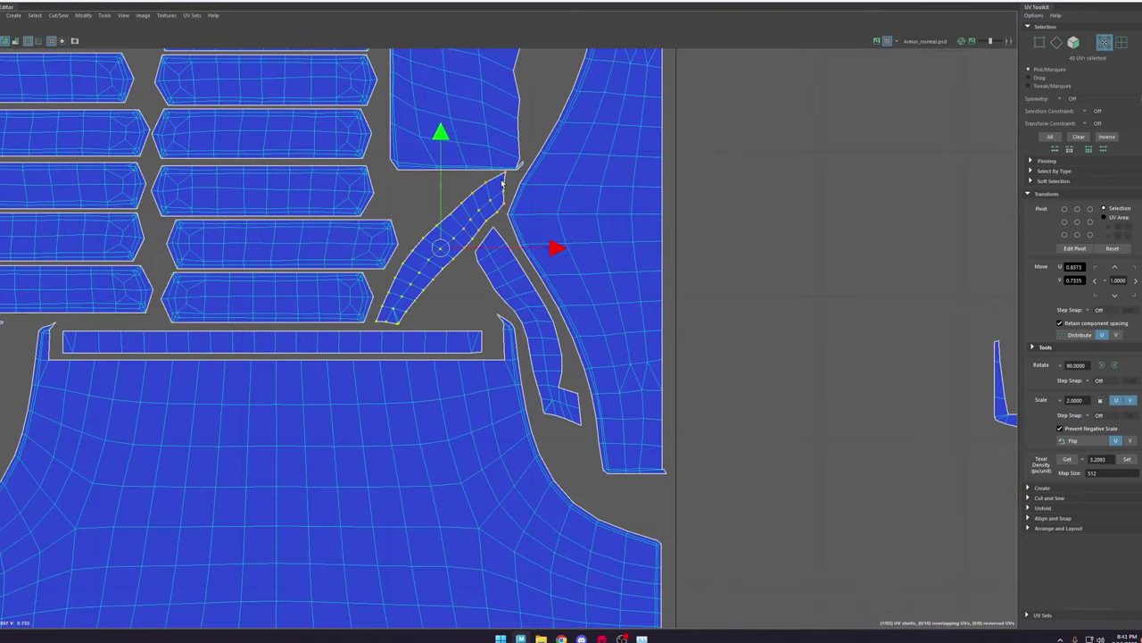
pyautogui.press('r')
pyautogui.moveTo(441, 248); pyautogui.dragTo(426, 250)
pyautogui.press('w')
# Step: Move the small shell down and drop the 37-UV shell into a gap in the layout
pyautogui.click(408, 319)
pyautogui.scroll(-3, 473, 285)
pyautogui.moveTo(527, 377); pyautogui.dragTo(534, 594)
pyautogui.keyDown('alt'); pyautogui.moveTo(536, 595); pyautogui.dragTo(538, 448, button='middle'); pyautogui.keyUp('alt')
pyautogui.scroll(-4, 714, 354)
pyautogui.doubleClick(844, 221)
pyautogui.moveTo(845, 222); pyautogui.dragTo(650, 219)
# Step: Rotate a shell and move another strip shell into the layout
pyautogui.scroll(5, 670, 197)
pyautogui.press('e')
pyautogui.scroll(2, 599, 330)
pyautogui.click(589, 308)
pyautogui.press('w')
pyautogui.scroll(-8, 701, 312)
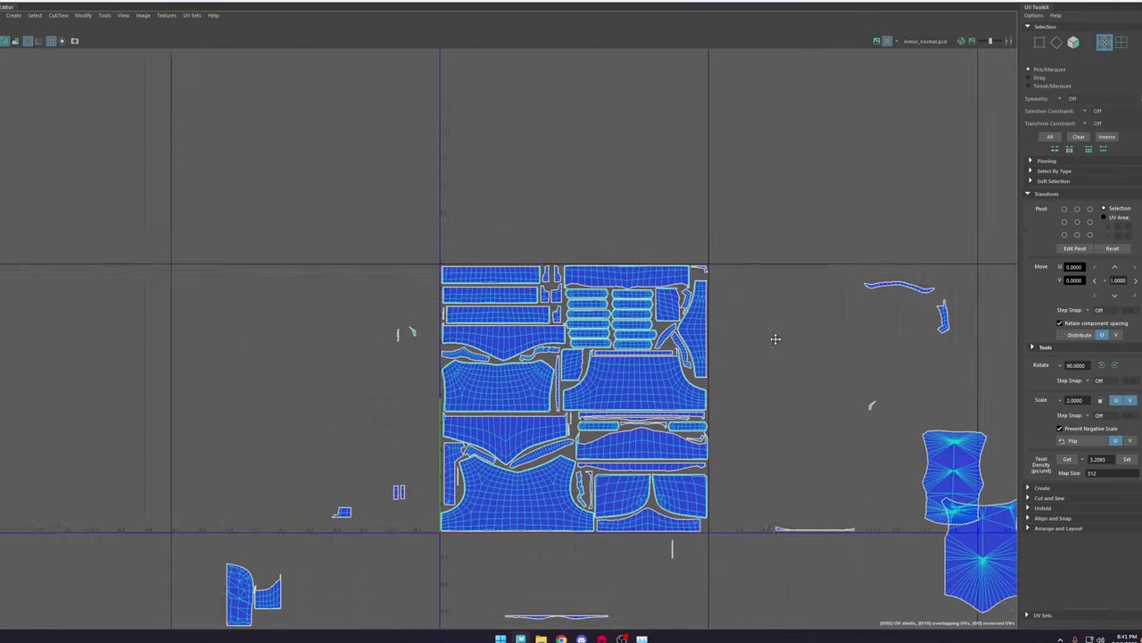
pyautogui.keyDown('alt'); pyautogui.moveTo(911, 295); pyautogui.dragTo(786, 257, button='middle'); pyautogui.keyUp('alt')
# Step: Position the 40-UV strip shell down into its gap
pyautogui.doubleClick(785, 253)
pyautogui.moveTo(786, 256); pyautogui.dragTo(542, 454)
pyautogui.scroll(3, 542, 453)
pyautogui.scroll(6, 546, 454)
pyautogui.moveTo(494, 348); pyautogui.dragTo(482, 541)
# Step: Bend the strip's end with soft falloff and slide its tip UVs along the gap
pyautogui.click(293, 467)
pyautogui.press('e')
pyautogui.moveTo(293, 467); pyautogui.dragTo(418, 378)
pyautogui.press('r')
pyautogui.press('w')
pyautogui.click(442, 576)
pyautogui.moveTo(442, 575); pyautogui.dragTo(456, 517)
pyautogui.moveTo(502, 582); pyautogui.dragTo(516, 550)
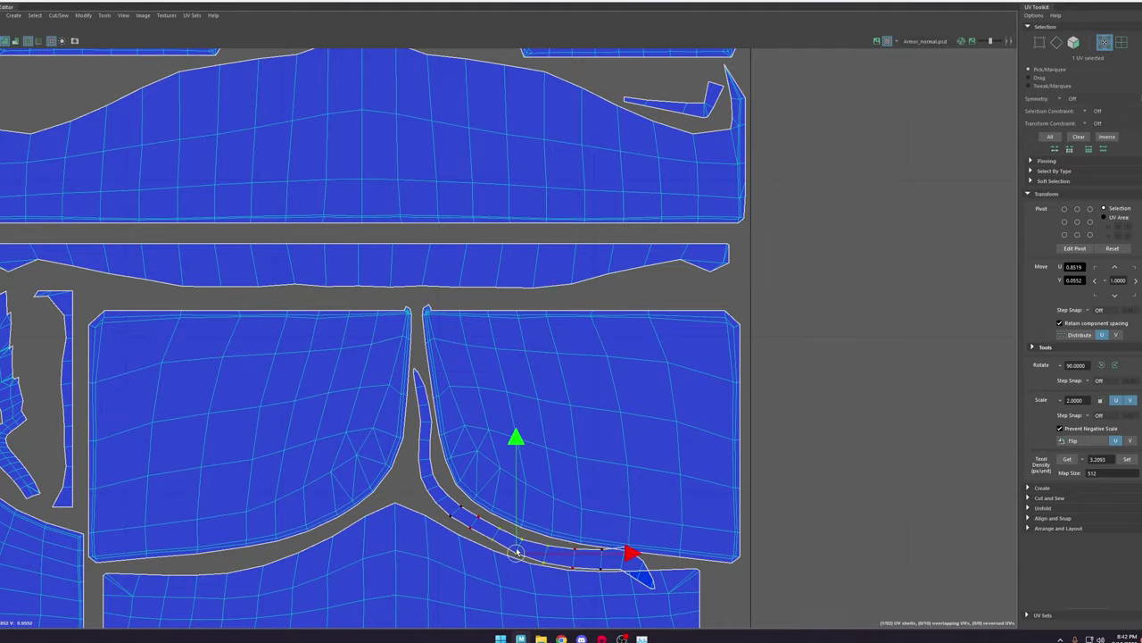
# Step: Move the strip's tip UVs into place and narrow the strip to fit the gap
pyautogui.click(625, 571)
pyautogui.scroll(-6, 599, 537)
pyautogui.scroll(9, 611, 548)
pyautogui.moveTo(586, 550); pyautogui.dragTo(648, 529)
pyautogui.keyDown('shift'); pyautogui.moveTo(584, 442); pyautogui.dragTo(622, 456, button='right'); pyautogui.keyUp('shift')
pyautogui.press('r')
pyautogui.moveTo(597, 447); pyautogui.dragTo(527, 550)
pyautogui.press('w')
pyautogui.moveTo(542, 499); pyautogui.dragTo(542, 496)
# Step: Adjust the strip's tip and middle UVs to follow the gap
pyautogui.moveTo(453, 480); pyautogui.dragTo(423, 538)
pyautogui.moveTo(438, 489); pyautogui.dragTo(438, 483)
pyautogui.click(198, 174)
pyautogui.moveTo(199, 173); pyautogui.dragTo(208, 150)
pyautogui.moveTo(200, 257); pyautogui.dragTo(254, 268)
pyautogui.scroll(-7, 398, 380)
# Step: Fit the outside strip shell into its gap and nudge it into place
pyautogui.keyDown('alt'); pyautogui.moveTo(507, 428); pyautogui.dragTo(675, 480, button='middle'); pyautogui.keyUp('alt')
pyautogui.doubleClick(971, 508)
pyautogui.moveTo(971, 507); pyautogui.dragTo(539, 319)
pyautogui.moveTo(478, 345); pyautogui.dragTo(451, 324)
pyautogui.scroll(7, 336, 318)
pyautogui.click(348, 337)
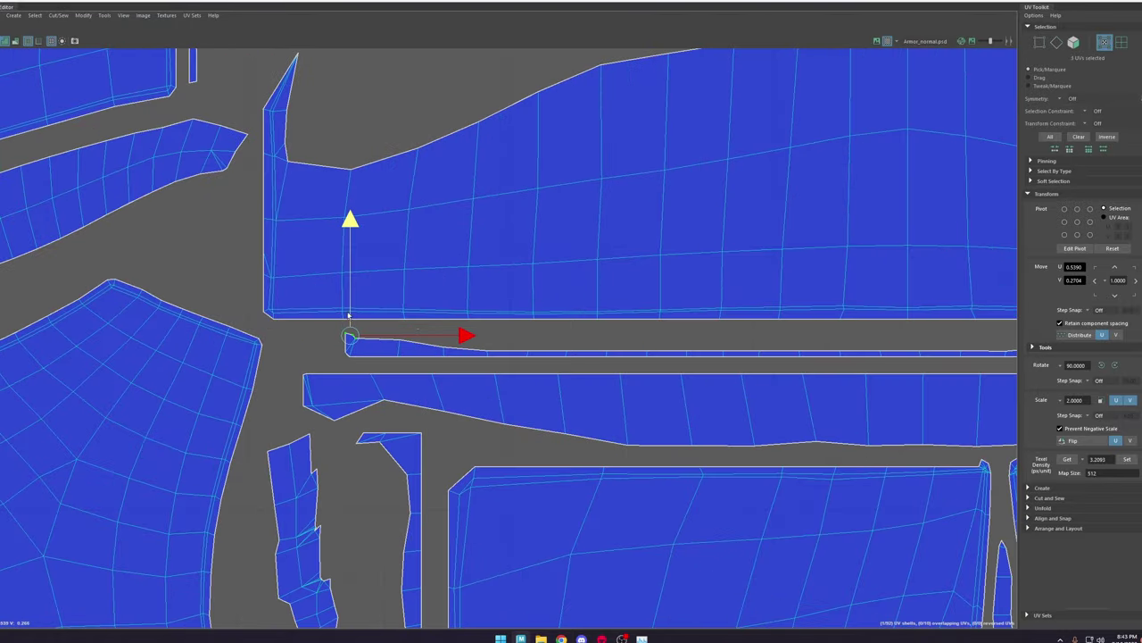
pyautogui.doubleClick(358, 347)
pyautogui.scroll(-9, 385, 356)
pyautogui.moveTo(569, 354); pyautogui.dragTo(559, 354)
# Step: Bring another outside shell and a small shell into the tile's top-right area
pyautogui.doubleClick(882, 166)
pyautogui.moveTo(882, 166); pyautogui.dragTo(380, 207)
pyautogui.scroll(3, 558, 161)
pyautogui.doubleClick(538, 207)
pyautogui.moveTo(100, 411); pyautogui.dragTo(556, 104)
pyautogui.scroll(8, 553, 89)
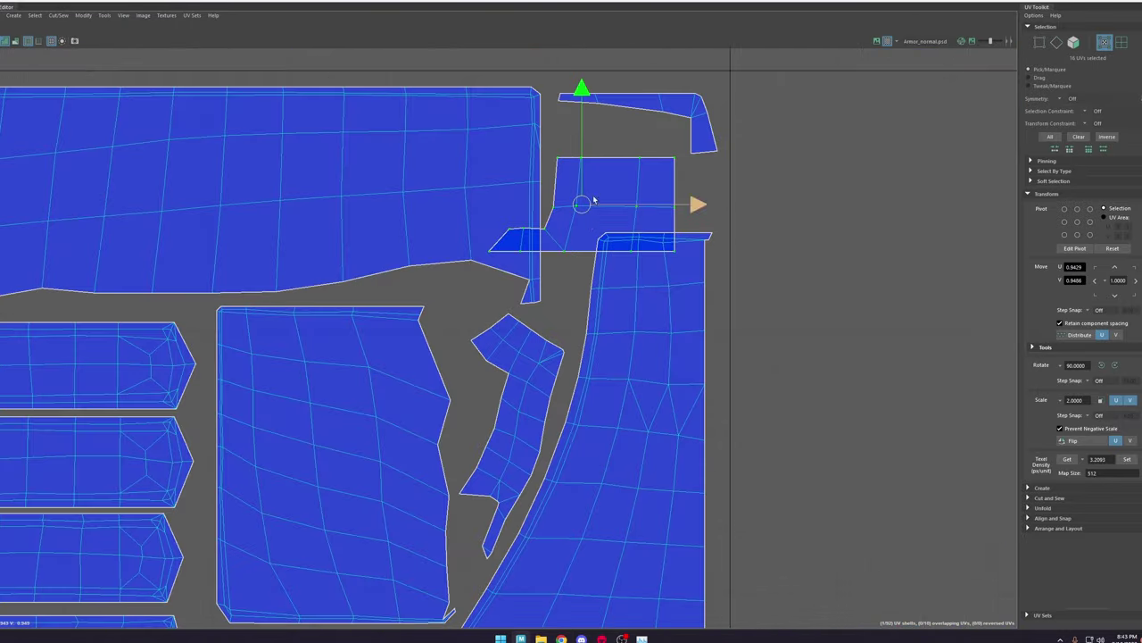
# Step: Turn a strip shell vertical beside its neighbours and move the L-shaped shell left
pyautogui.doubleClick(675, 108)
pyautogui.press('e')
pyautogui.moveTo(746, 134); pyautogui.dragTo(660, 53)
pyautogui.moveTo(595, 170); pyautogui.dragTo(650, 189)
pyautogui.scroll(-9, 665, 139)
pyautogui.doubleClick(646, 138)
pyautogui.moveTo(646, 138); pyautogui.dragTo(397, 209)
# Step: Place the 37-UV shell beside the top strips and flatten its left edge vertically
pyautogui.doubleClick(775, 162)
pyautogui.moveTo(774, 162); pyautogui.dragTo(359, 141)
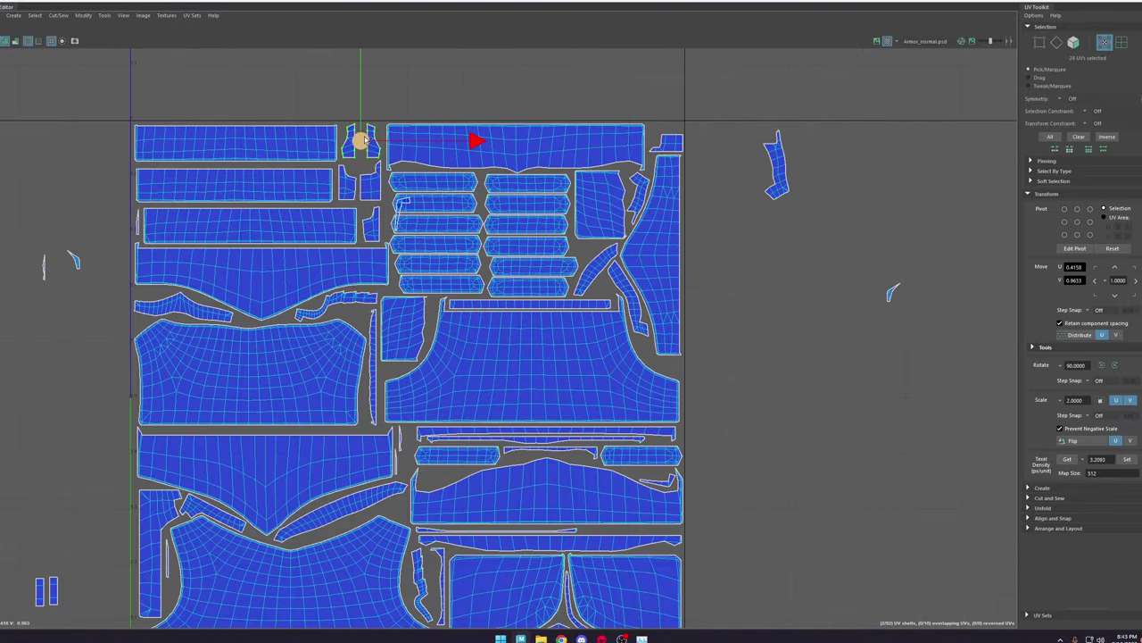
pyautogui.press('e')
pyautogui.scroll(3, 395, 150)
pyautogui.press('w')
pyautogui.scroll(3, 299, 161)
pyautogui.moveTo(291, 80); pyautogui.dragTo(311, 271)
pyautogui.press('r')
pyautogui.moveTo(410, 176); pyautogui.dragTo(301, 176)
pyautogui.moveTo(371, 284); pyautogui.dragTo(304, 81)
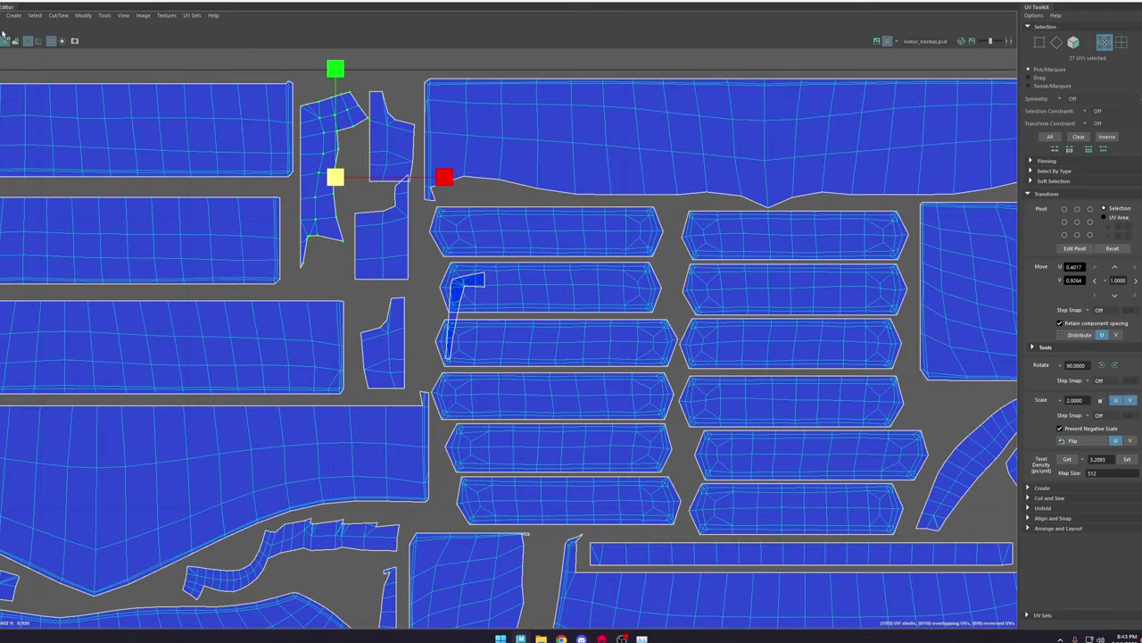
# Step: Move the outside 16-UV shell into the tile's top-right corner
pyautogui.doubleClick(391, 136)
pyautogui.doubleClick(383, 231)
pyautogui.scroll(-7, 385, 250)
pyautogui.doubleClick(854, 267)
pyautogui.press('e')
pyautogui.moveTo(855, 270); pyautogui.dragTo(614, 214)
pyautogui.scroll(2, 607, 203)
# Step: Rotate the 12-UV shell into its gap and nudge the 52-UV vertical strip right
pyautogui.scroll(-5, 732, 210)
pyautogui.doubleClick(820, 235)
pyautogui.moveTo(820, 235); pyautogui.dragTo(475, 400)
pyautogui.scroll(4, 475, 400)
pyautogui.press('e')
pyautogui.moveTo(544, 311); pyautogui.dragTo(434, 365)
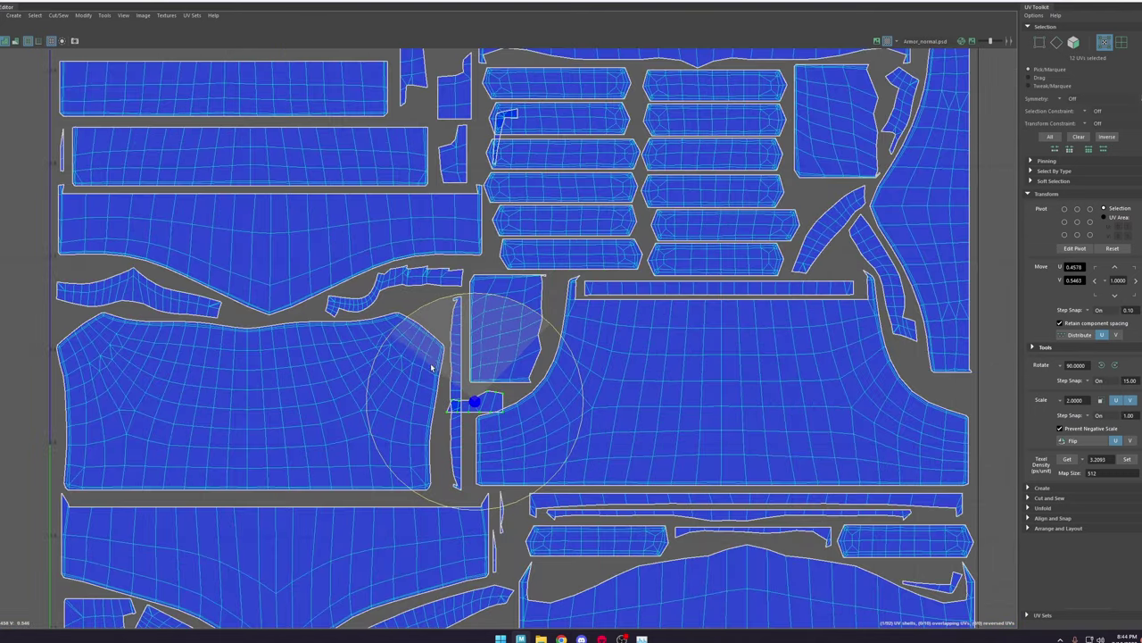
pyautogui.press('w')
pyautogui.doubleClick(452, 393)
pyautogui.moveTo(569, 393); pyautogui.dragTo(572, 393)
pyautogui.scroll(-4, 517, 372)
# Step: Move the thin strip into the gap between shells and another thin shell into the tile
pyautogui.moveTo(596, 457); pyautogui.dragTo(568, 476)
pyautogui.moveTo(565, 468); pyautogui.dragTo(508, 264)
pyautogui.scroll(10, 507, 263)
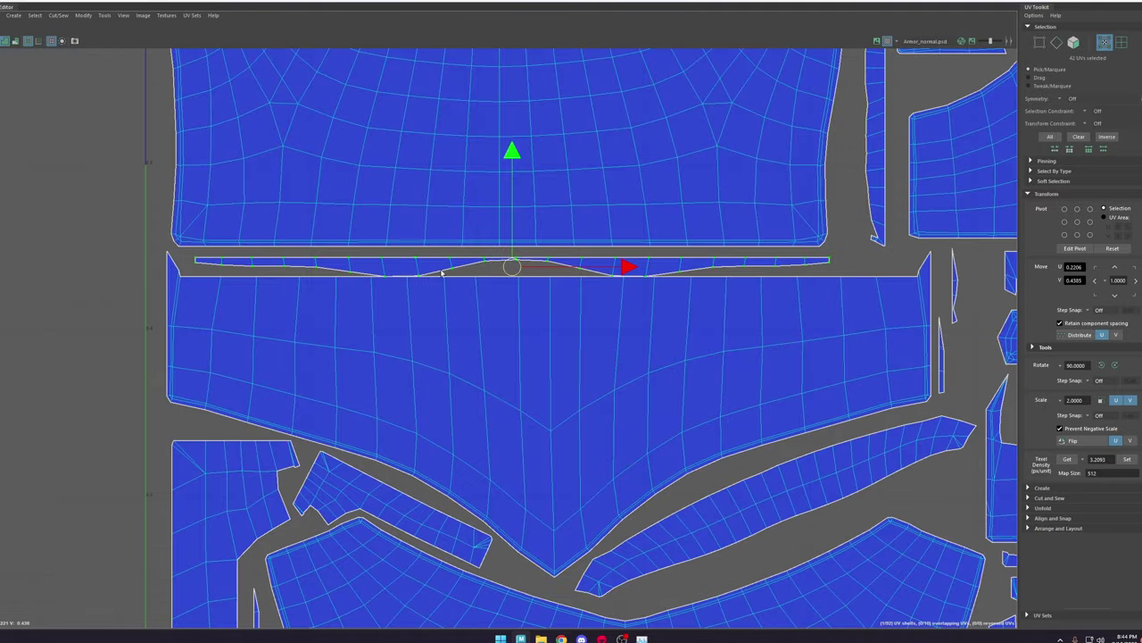
pyautogui.scroll(-10, 511, 259)
pyautogui.moveTo(297, 414); pyautogui.dragTo(274, 463)
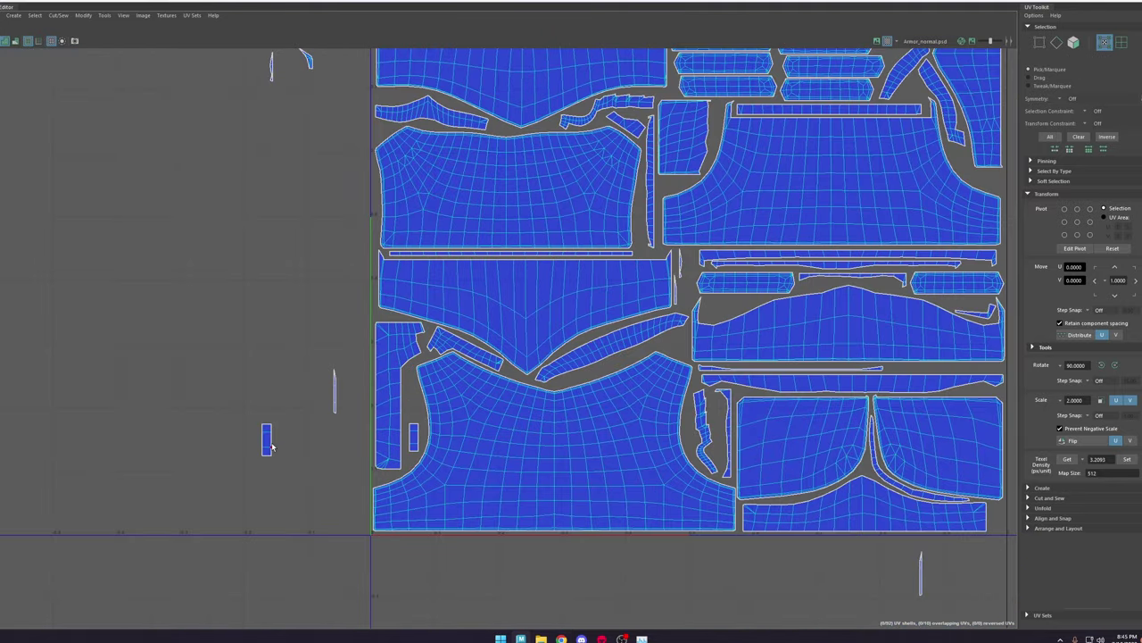
pyautogui.moveTo(334, 396); pyautogui.dragTo(688, 273)
pyautogui.scroll(-4, 269, 179)
# Step: Move the small 12-UV shell and another stray shell into gaps in the tile
pyautogui.moveTo(313, 81); pyautogui.dragTo(284, 122)
pyautogui.moveTo(295, 101); pyautogui.dragTo(541, 59)
pyautogui.scroll(7, 541, 59)
pyautogui.moveTo(492, 250); pyautogui.dragTo(751, 273)
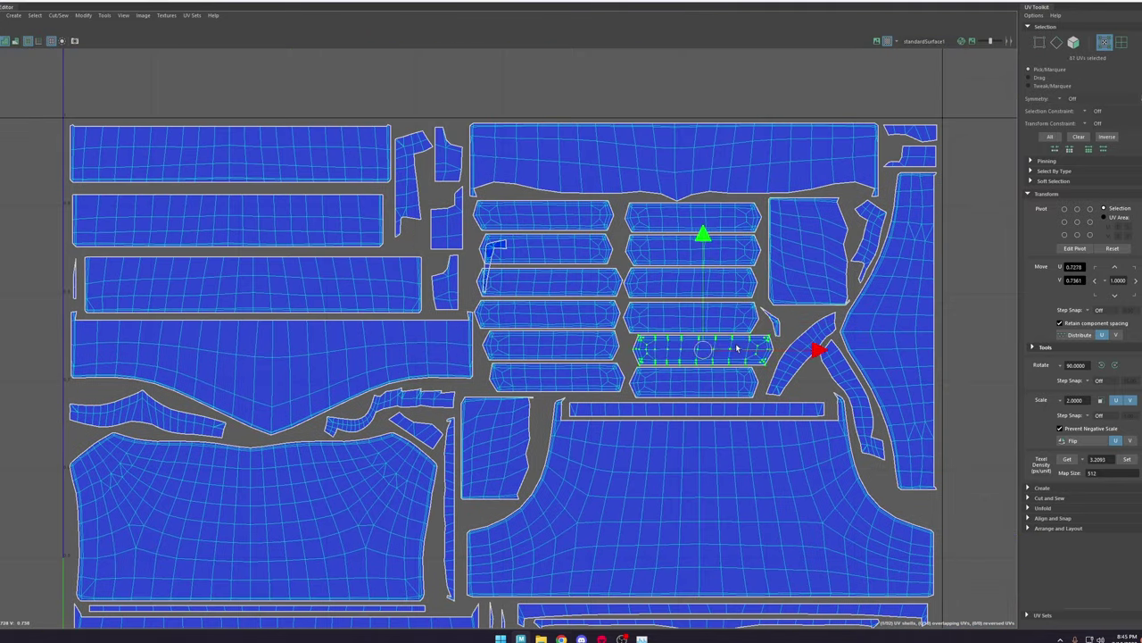
pyautogui.scroll(-10, 695, 289)
pyautogui.moveTo(701, 304); pyautogui.dragTo(675, 259)
pyautogui.moveTo(688, 278); pyautogui.dragTo(589, 283)
pyautogui.scroll(8, 585, 279)
# Step: Bring the remaining stray shells, including the 9-UV one, into the tile
pyautogui.moveTo(678, 540); pyautogui.dragTo(650, 586)
pyautogui.moveTo(662, 564); pyautogui.dragTo(472, 428)
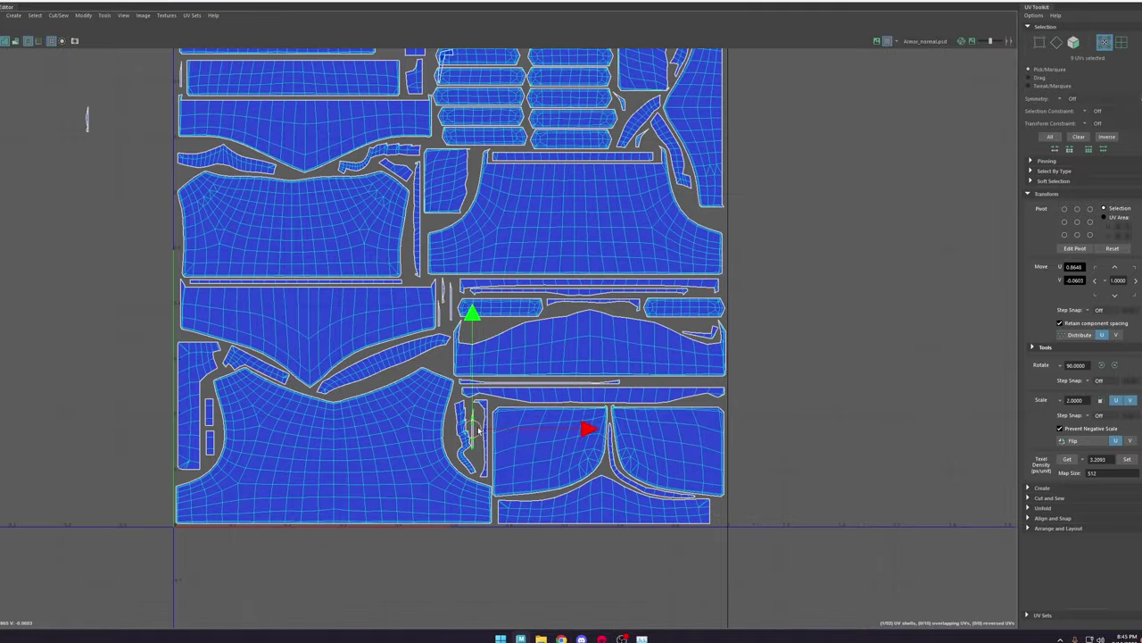
pyautogui.moveTo(105, 93); pyautogui.dragTo(73, 145)
pyautogui.moveTo(204, 225); pyautogui.dragTo(618, 226)
pyautogui.scroll(-4, 500, 232)
pyautogui.moveTo(217, 561); pyautogui.dragTo(190, 591)
pyautogui.moveTo(206, 576); pyautogui.dragTo(510, 263)
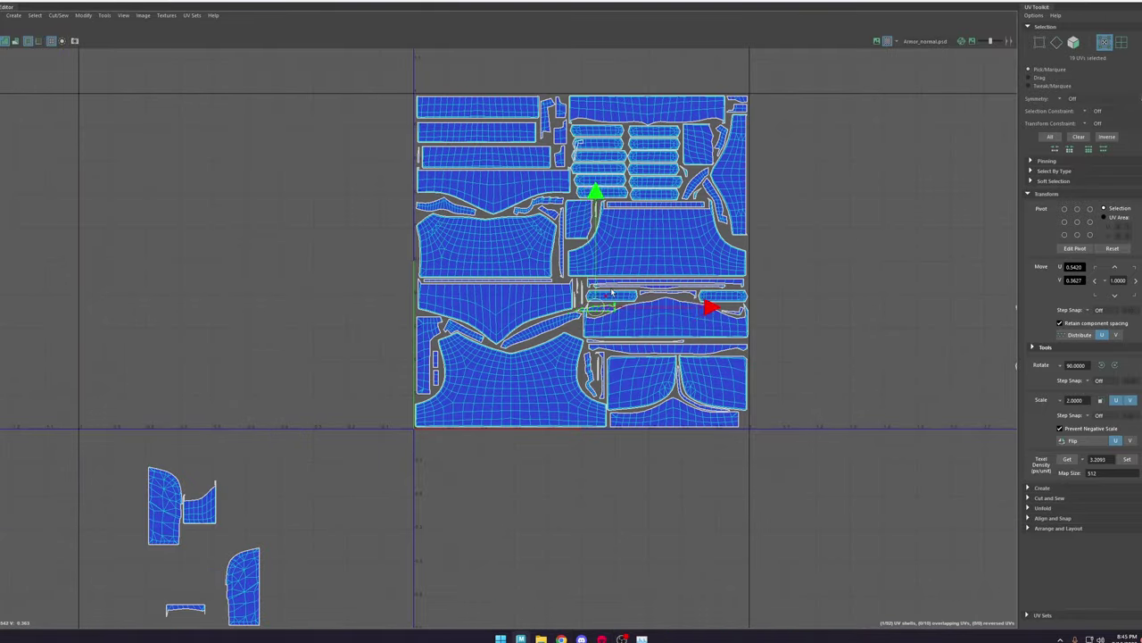
pyautogui.scroll(6, 613, 292)
pyautogui.moveTo(556, 351); pyautogui.dragTo(599, 349)
# Step: Move another 19-UV shell into the tile and shift it into position
pyautogui.scroll(-6, 505, 331)
pyautogui.scroll(-1, 318, 443)
pyautogui.moveTo(154, 599); pyautogui.dragTo(103, 628)
pyautogui.moveTo(126, 618); pyautogui.dragTo(585, 337)
pyautogui.scroll(8, 540, 388)
pyautogui.press('e')
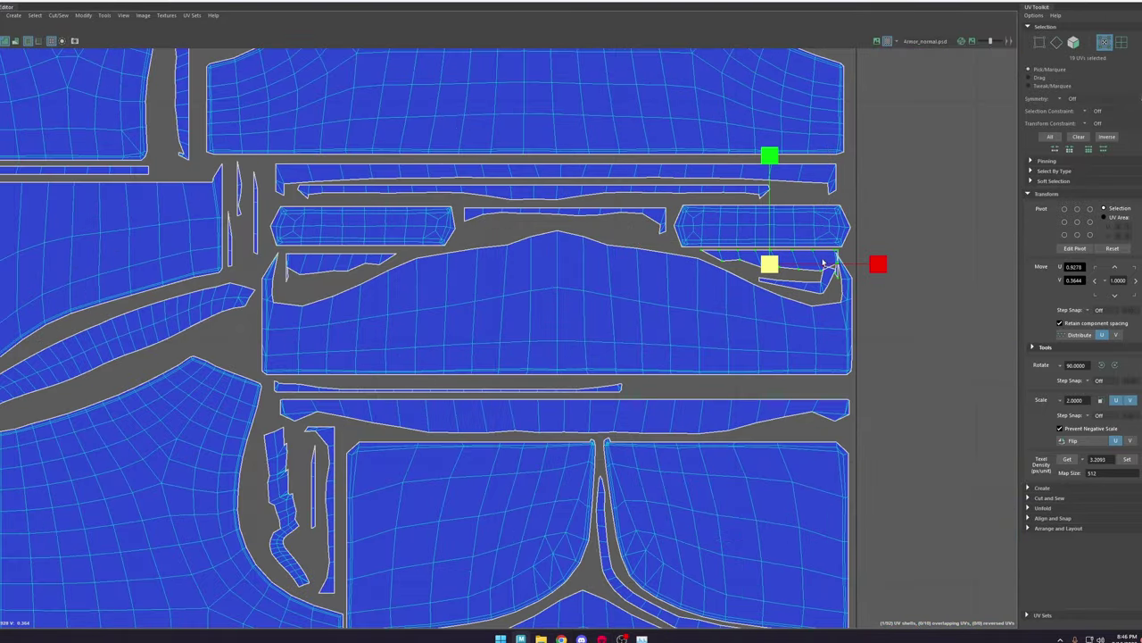
pyautogui.press('w')
pyautogui.scroll(4, 799, 272)
pyautogui.moveTo(770, 264); pyautogui.dragTo(821, 272)
# Step: Move the 22-UV shell into the tile
pyautogui.rightClick(800, 259)
pyautogui.scroll(4, 782, 266)
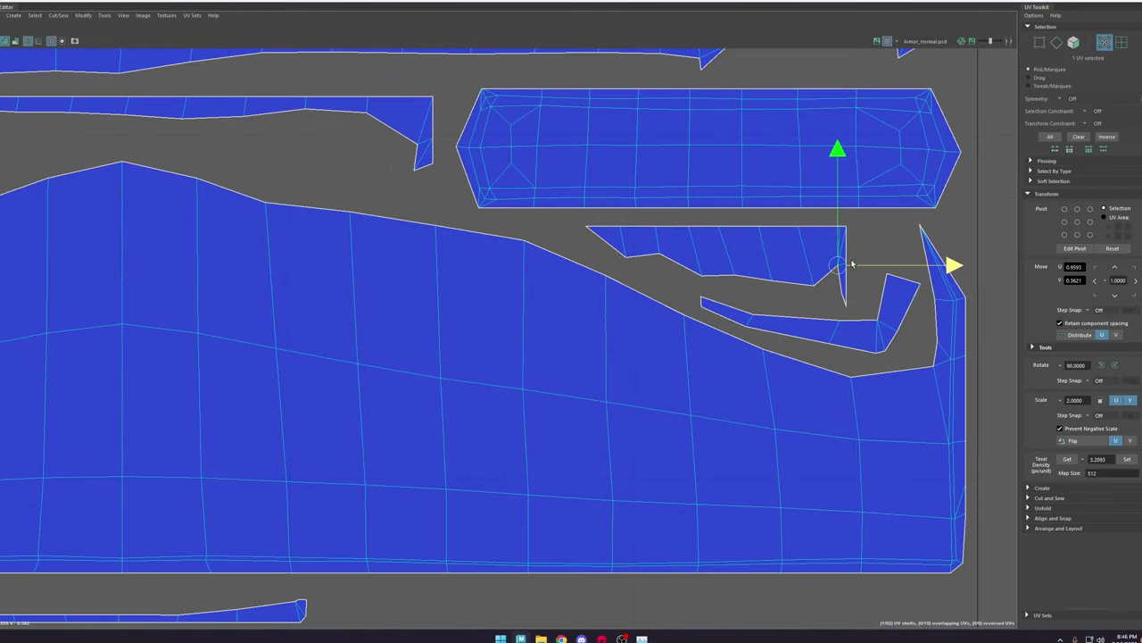
pyautogui.scroll(-12, 768, 333)
pyautogui.moveTo(487, 488); pyautogui.dragTo(231, 234)
pyautogui.scroll(8, 683, 348)
pyautogui.scroll(-6, 685, 349)
pyautogui.scroll(6, 515, 143)
# Step: Switch the selection component type and select the isolated left shell
pyautogui.click(502, 153)
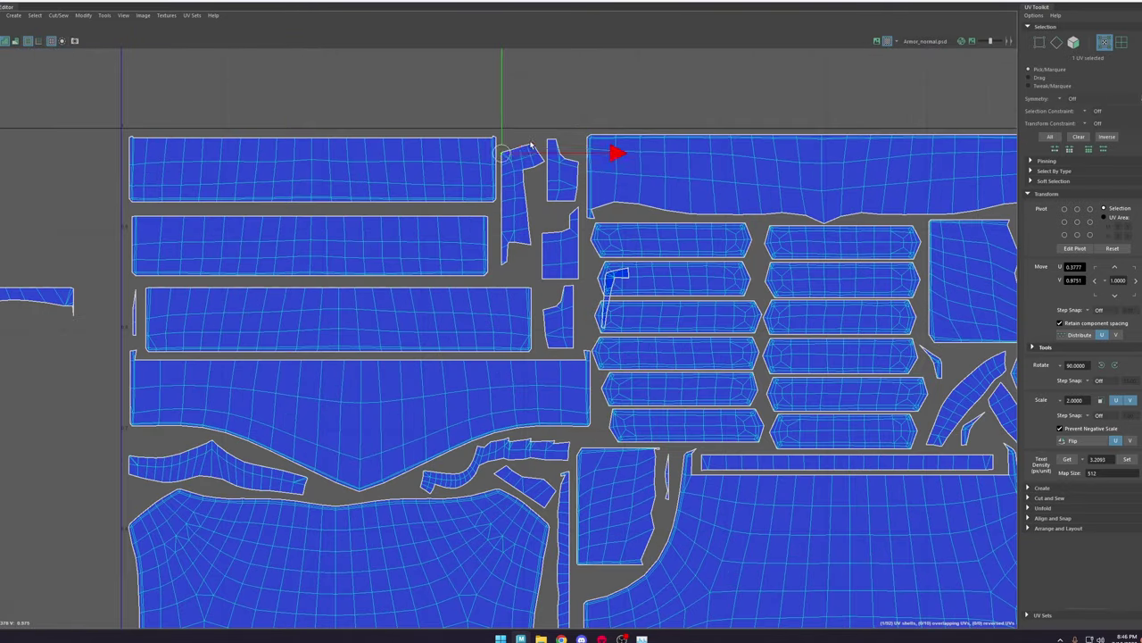
pyautogui.rightClick(469, 178)
pyautogui.click(531, 226)
pyautogui.scroll(-1, 534, 214)
pyautogui.scroll(1, 532, 219)
pyautogui.scroll(-3, 107, 326)
pyautogui.doubleClick(81, 306)
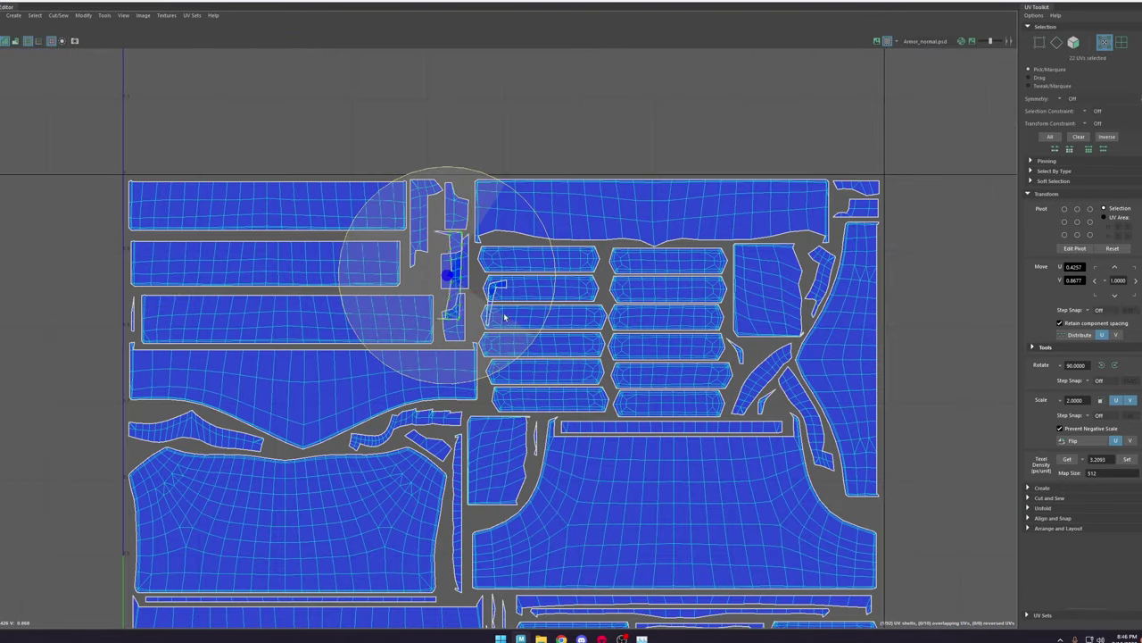
pyautogui.scroll(3, 429, 267)
# Step: Shift the L-shaped shell right and down and nudge the wide shell left
pyautogui.doubleClick(435, 269)
pyautogui.scroll(3, 439, 281)
pyautogui.scroll(-4, 456, 291)
pyautogui.moveTo(471, 290); pyautogui.dragTo(487, 326)
pyautogui.click(504, 382)
pyautogui.scroll(2, 516, 350)
pyautogui.doubleClick(487, 308)
pyautogui.scroll(-3, 310, 354)
pyautogui.doubleClick(321, 360)
pyautogui.moveTo(325, 359); pyautogui.dragTo(322, 359)
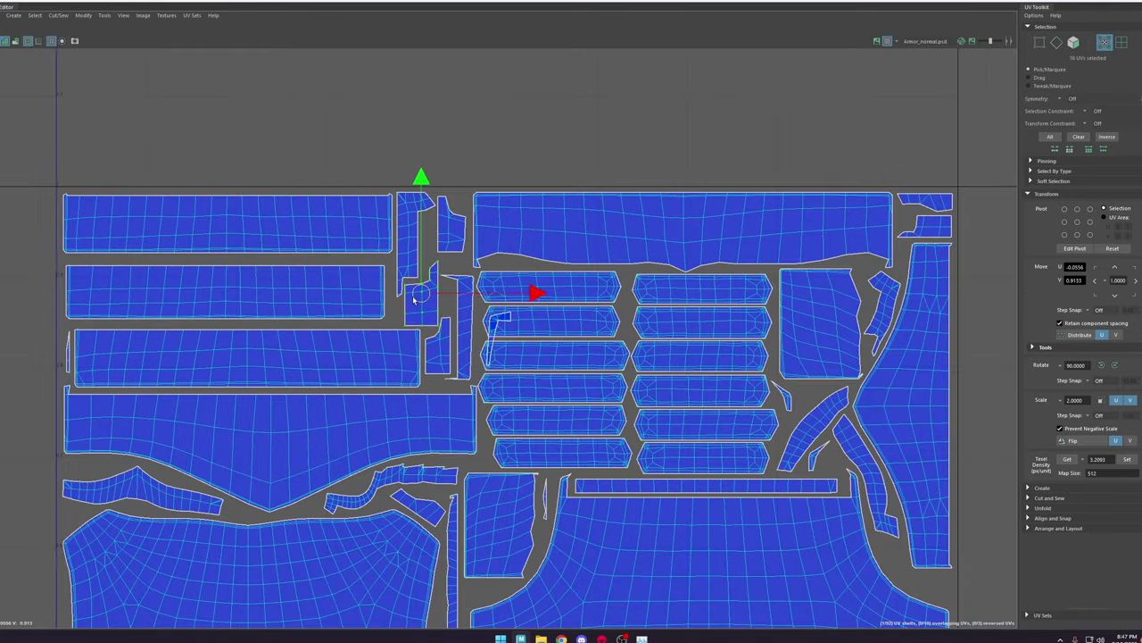
# Step: Select the tall shell, then clear the selection
pyautogui.scroll(3, 410, 294)
pyautogui.doubleClick(415, 246)
pyautogui.press('r')
pyautogui.press('w')
pyautogui.scroll(-3, 357, 219)
pyautogui.scroll(-6, 446, 281)
pyautogui.click(531, 171)
pyautogui.moveTo(665, 2)
pyautogui.mouseDown()
pyautogui.moveTo(673, 53)
pyautogui.moveTo(667, 2)
pyautogui.mouseUp()
pyautogui.scroll(2, 571, 357)
# Step: Move the 22-UV strip against the tile's right edge beside the chest shell
pyautogui.moveTo(605, 395); pyautogui.dragTo(348, 496)
pyautogui.scroll(-2, 571, 357)
pyautogui.scroll(3, 477, 405)
pyautogui.doubleClick(369, 438)
pyautogui.scroll(6, 714, 179)
pyautogui.moveTo(678, 241); pyautogui.dragTo(665, 230)
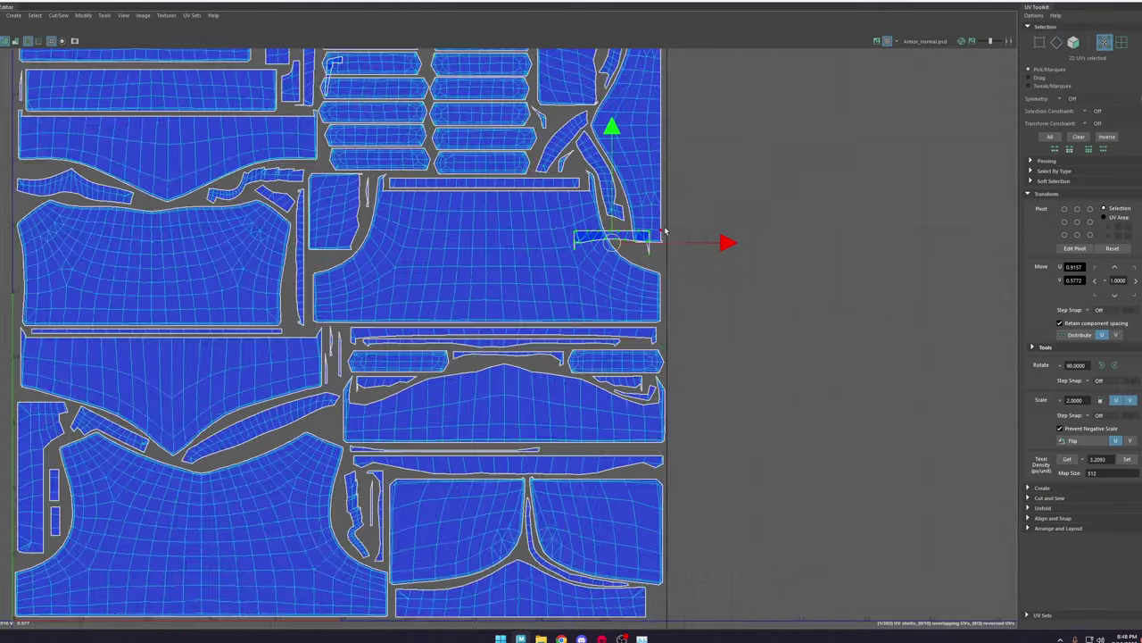
pyautogui.scroll(3, 625, 253)
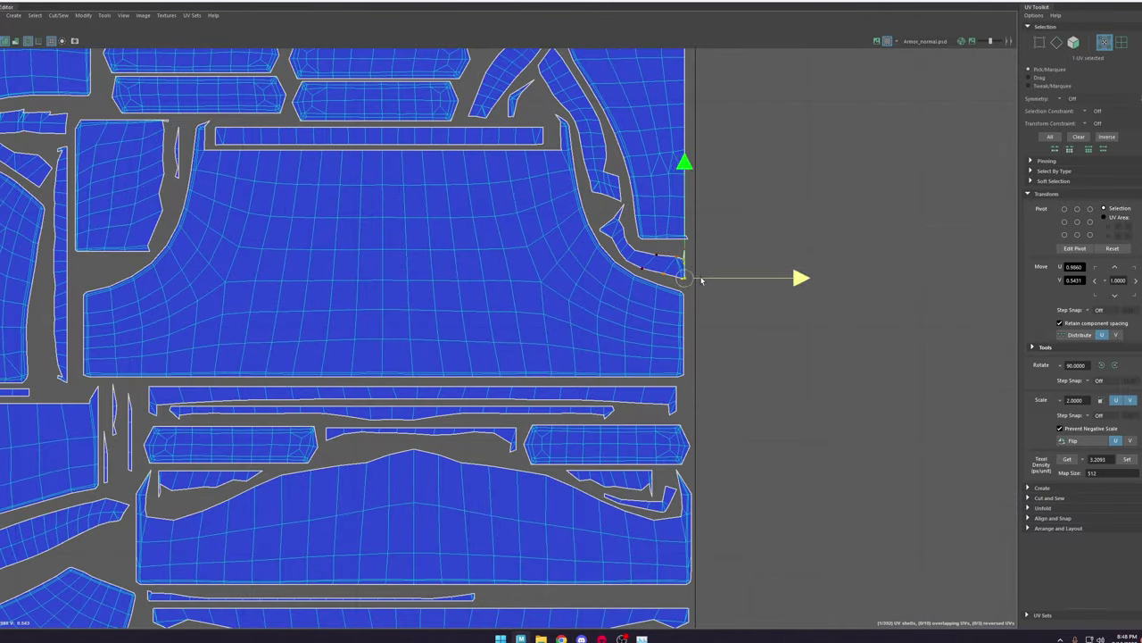
pyautogui.scroll(2, 701, 280)
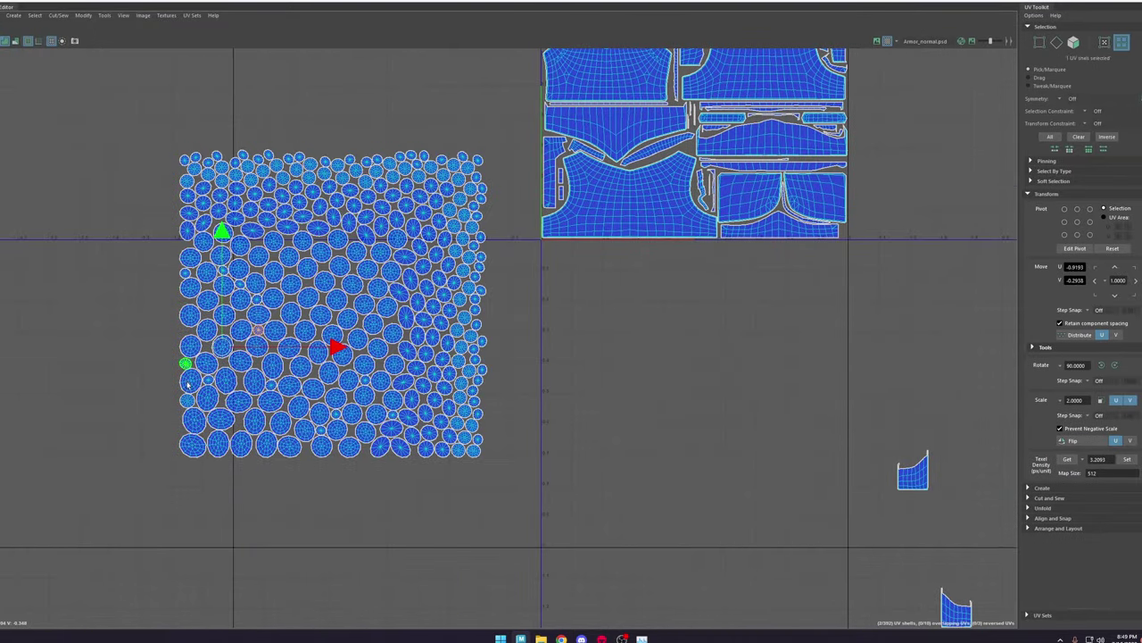
# Step: Box-select the round rivet shells across the top, plus the square block and the rivet row
pyautogui.scroll(3, 275, 202)
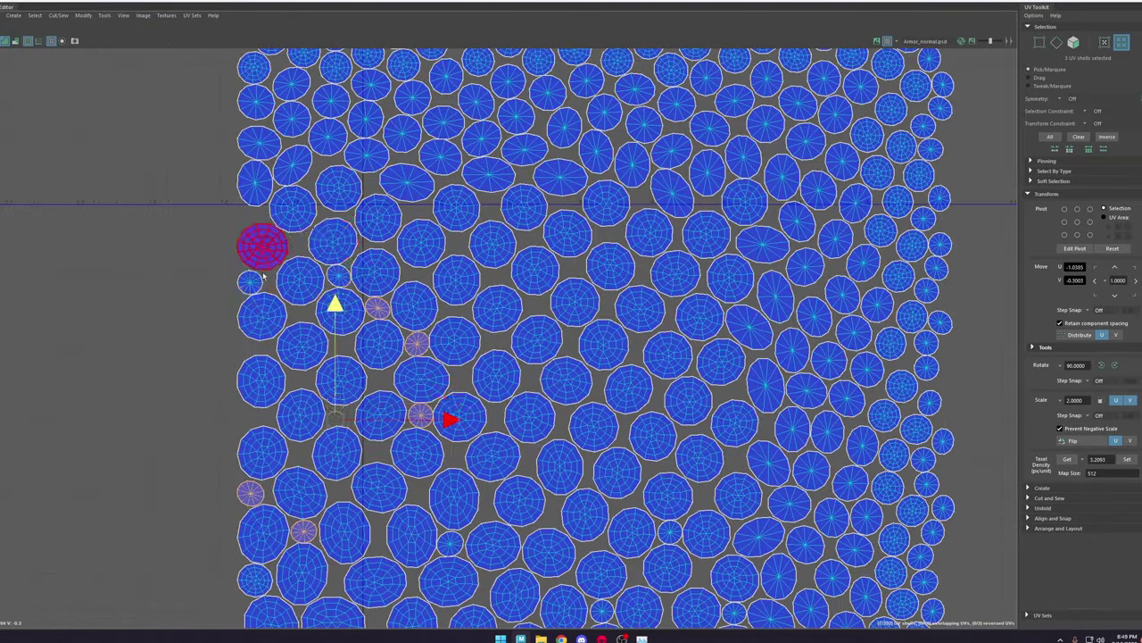
pyautogui.moveTo(205, 134)
pyautogui.keyDown('shift'); pyautogui.mouseDown()
pyautogui.moveTo(342, 125)
pyautogui.moveTo(505, 214)
pyautogui.moveTo(324, 239)
pyautogui.moveTo(660, 197)
pyautogui.moveTo(702, 276)
pyautogui.moveTo(823, 255)
pyautogui.moveTo(823, 500)
pyautogui.mouseUp(); pyautogui.keyUp('shift')
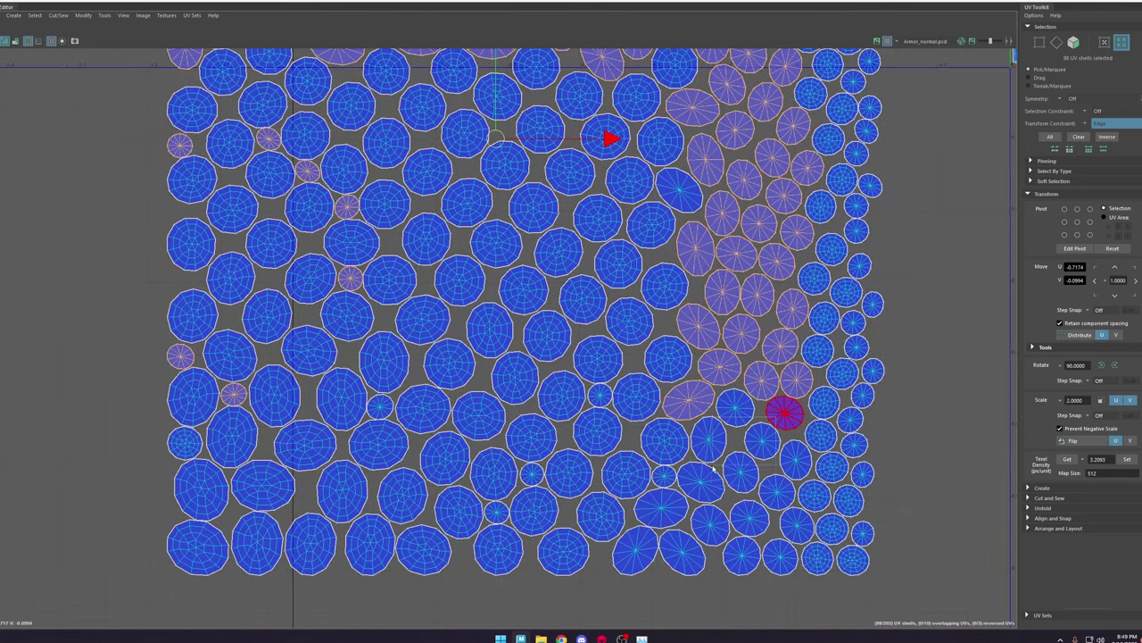
pyautogui.moveTo(783, 408)
pyautogui.keyDown('shift'); pyautogui.mouseDown()
pyautogui.moveTo(795, 523)
pyautogui.moveTo(856, 263)
pyautogui.mouseUp(); pyautogui.keyUp('shift')
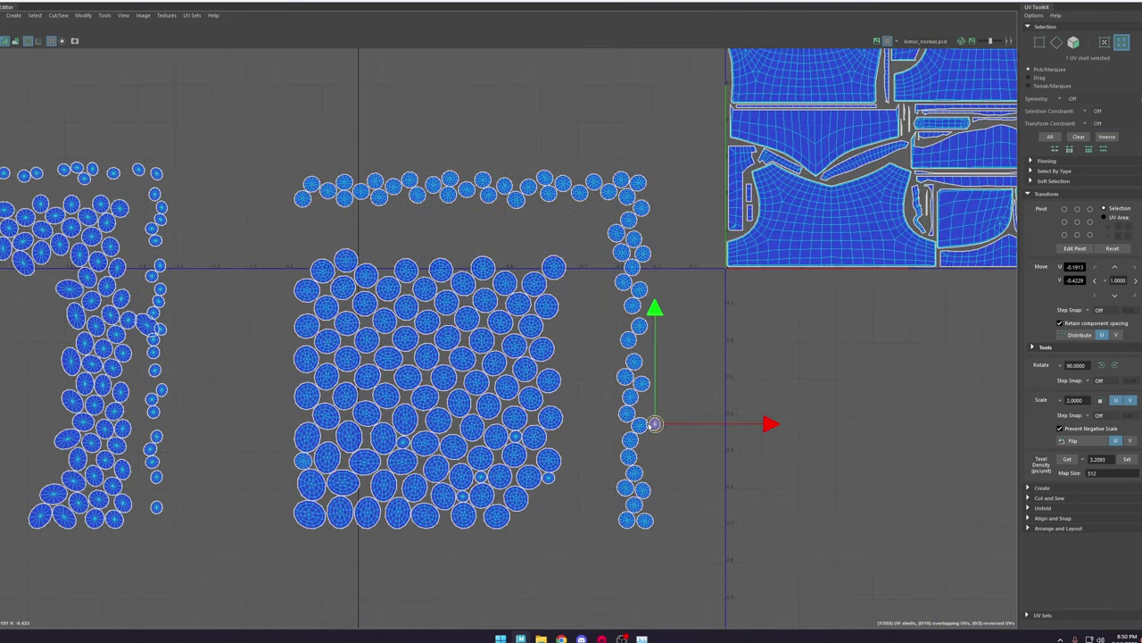
pyautogui.moveTo(298, 166); pyautogui.dragTo(663, 535)
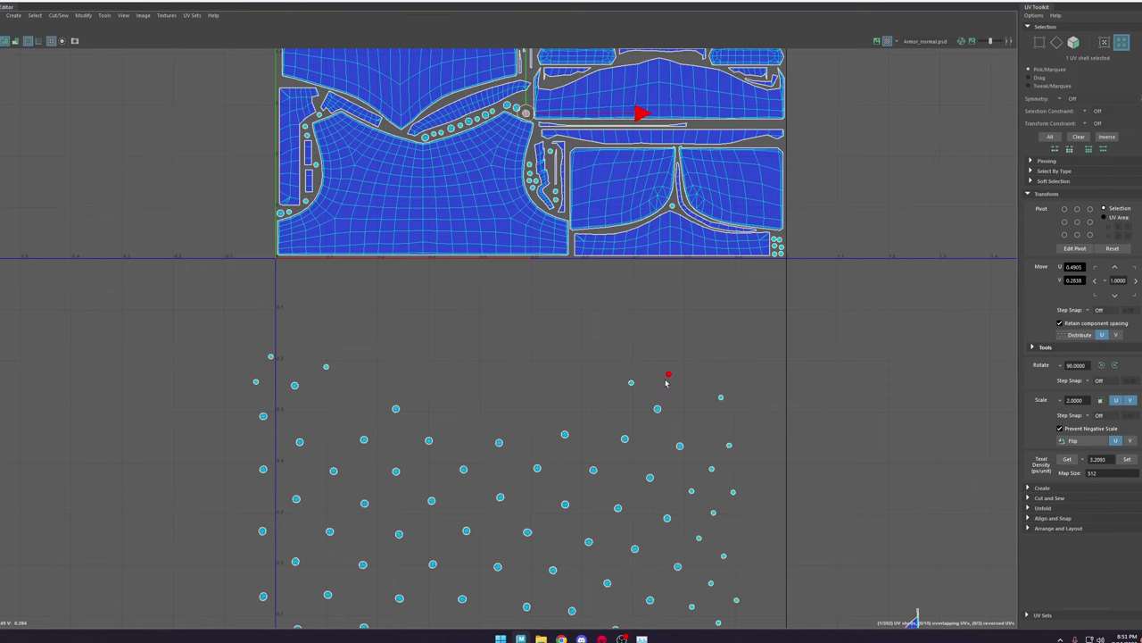
# Step: Drag the first loose round rivet shells into gaps between the armor shells
pyautogui.moveTo(765, 154); pyautogui.dragTo(695, 125)
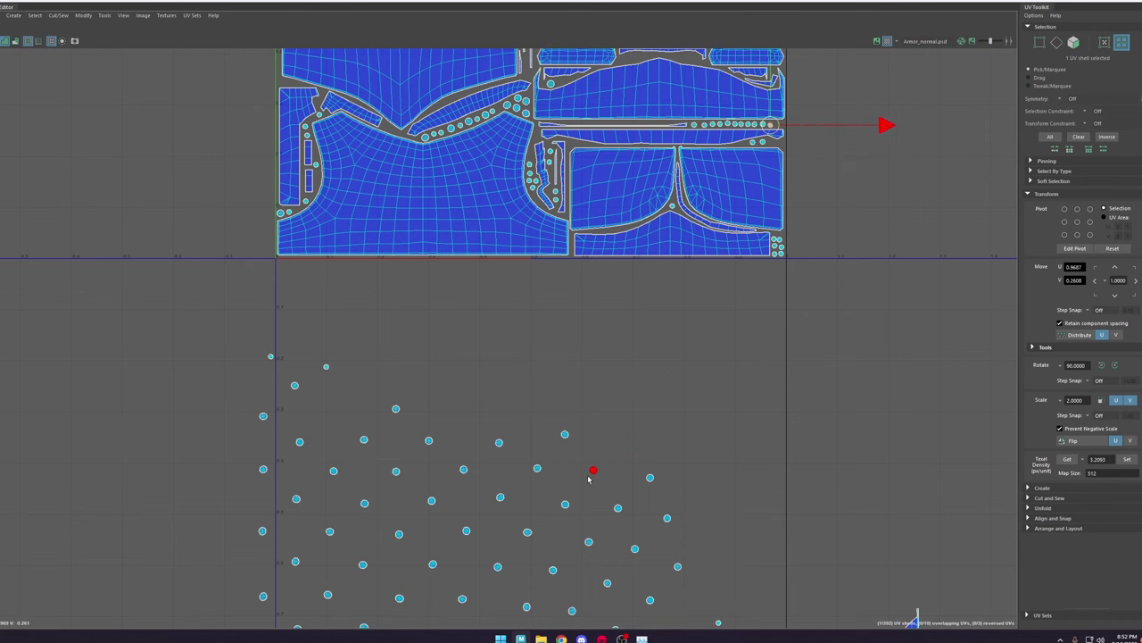
pyautogui.keyDown('alt'); pyautogui.moveTo(588, 479); pyautogui.dragTo(573, 463, button='middle'); pyautogui.keyUp('alt')
pyautogui.moveTo(310, 351); pyautogui.dragTo(761, 109)
pyautogui.keyDown('alt'); pyautogui.moveTo(612, 477); pyautogui.dragTo(503, 485, button='middle'); pyautogui.keyUp('alt')
pyautogui.moveTo(254, 409); pyautogui.dragTo(681, 105)
pyautogui.scroll(-3, 625, 259)
pyautogui.keyDown('alt'); pyautogui.moveTo(580, 156); pyautogui.dragTo(624, 268, button='middle'); pyautogui.keyUp('alt')
pyautogui.moveTo(291, 459); pyautogui.dragTo(342, 175)
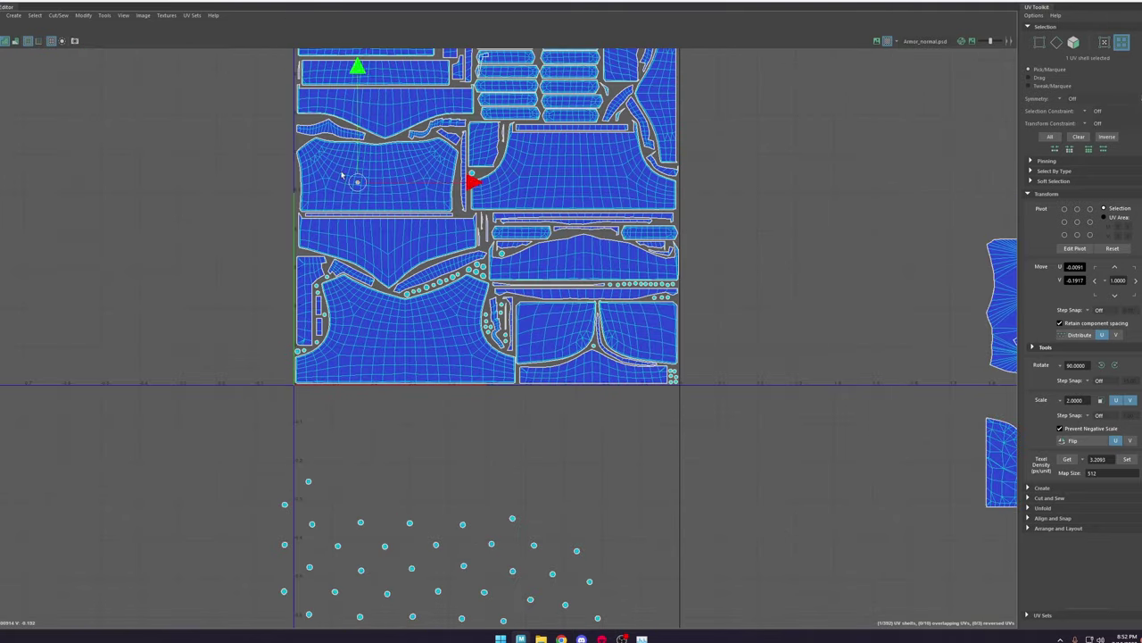
pyautogui.moveTo(451, 372); pyautogui.dragTo(307, 122)
pyautogui.scroll(4, 307, 122)
pyautogui.scroll(-6, 332, 308)
pyautogui.moveTo(471, 486); pyautogui.dragTo(493, 234)
pyautogui.moveTo(513, 557); pyautogui.dragTo(541, 284)
# Step: Drop more rivets into gaps, including one at the tile's lower left, and move the rivet cluster above the tile
pyautogui.scroll(4, 541, 284)
pyautogui.moveTo(541, 284); pyautogui.dragTo(552, 223)
pyautogui.moveTo(563, 446); pyautogui.dragTo(574, 164)
pyautogui.scroll(-6, 572, 205)
pyautogui.moveTo(402, 571); pyautogui.dragTo(565, 432)
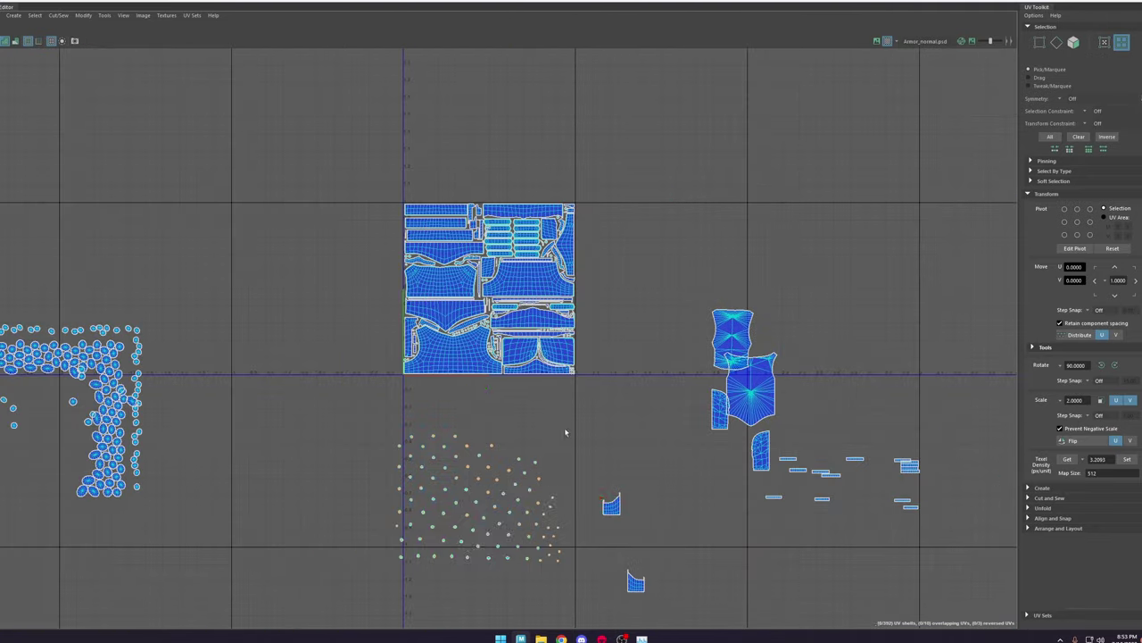
pyautogui.moveTo(486, 493); pyautogui.dragTo(493, 143)
pyautogui.scroll(6, 487, 190)
pyautogui.scroll(3, 461, 209)
pyautogui.moveTo(468, 195); pyautogui.dragTo(472, 256)
pyautogui.moveTo(391, 196); pyautogui.dragTo(441, 299)
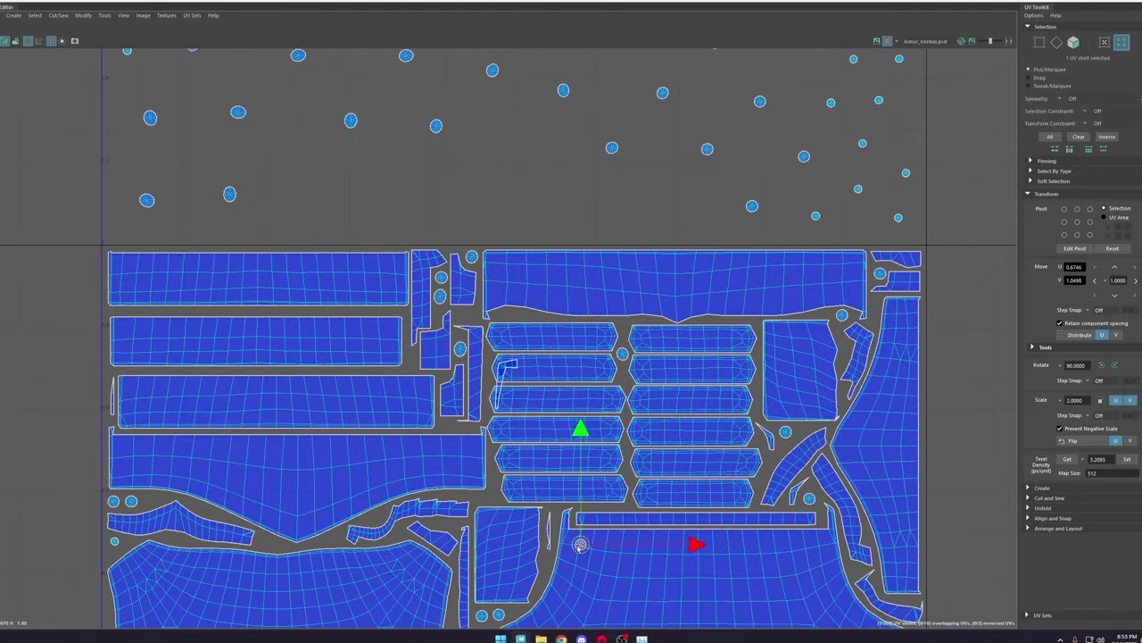
pyautogui.moveTo(578, 547); pyautogui.dragTo(491, 498)
pyautogui.scroll(-3, 292, 345)
pyautogui.moveTo(163, 118); pyautogui.dragTo(180, 466)
pyautogui.keyDown('alt'); pyautogui.moveTo(268, 357); pyautogui.dragTo(175, 281, button='middle'); pyautogui.keyUp('alt')
# Step: Nudge the top shells and thin armor strips slightly to open space, then adjust placed rivets
pyautogui.click(152, 153)
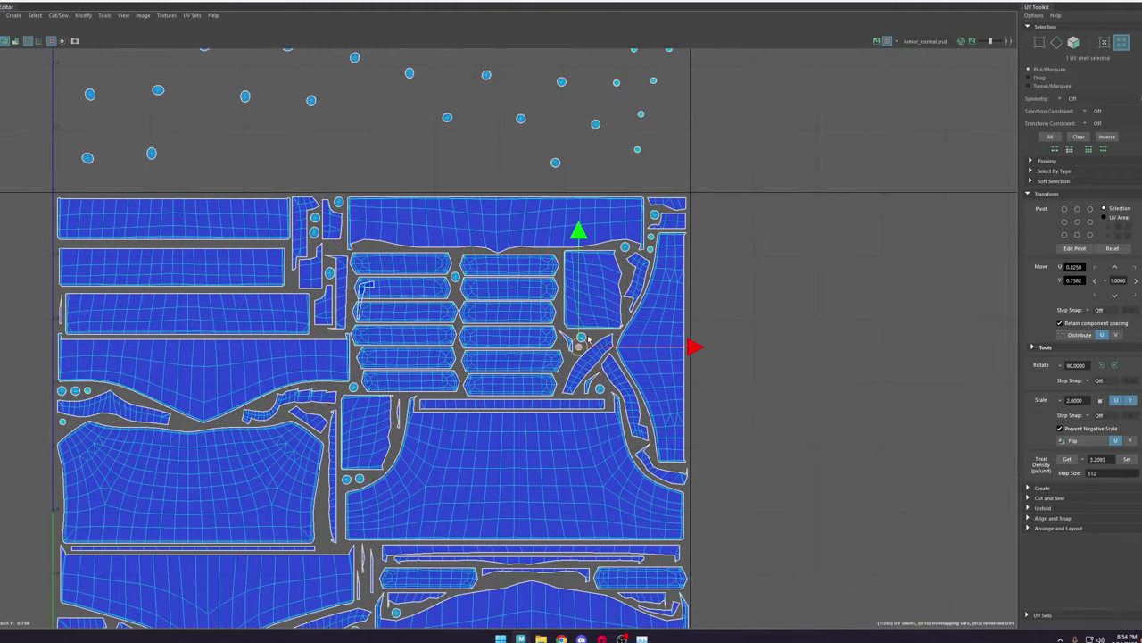
pyautogui.moveTo(584, 337); pyautogui.dragTo(592, 337)
pyautogui.moveTo(637, 149); pyautogui.dragTo(578, 335)
pyautogui.moveTo(596, 121); pyautogui.dragTo(393, 198)
pyautogui.scroll(3, 384, 199)
pyautogui.click(601, 174)
pyautogui.scroll(-3, 546, 153)
pyautogui.click(289, 161)
pyautogui.moveTo(290, 131); pyautogui.dragTo(290, 128)
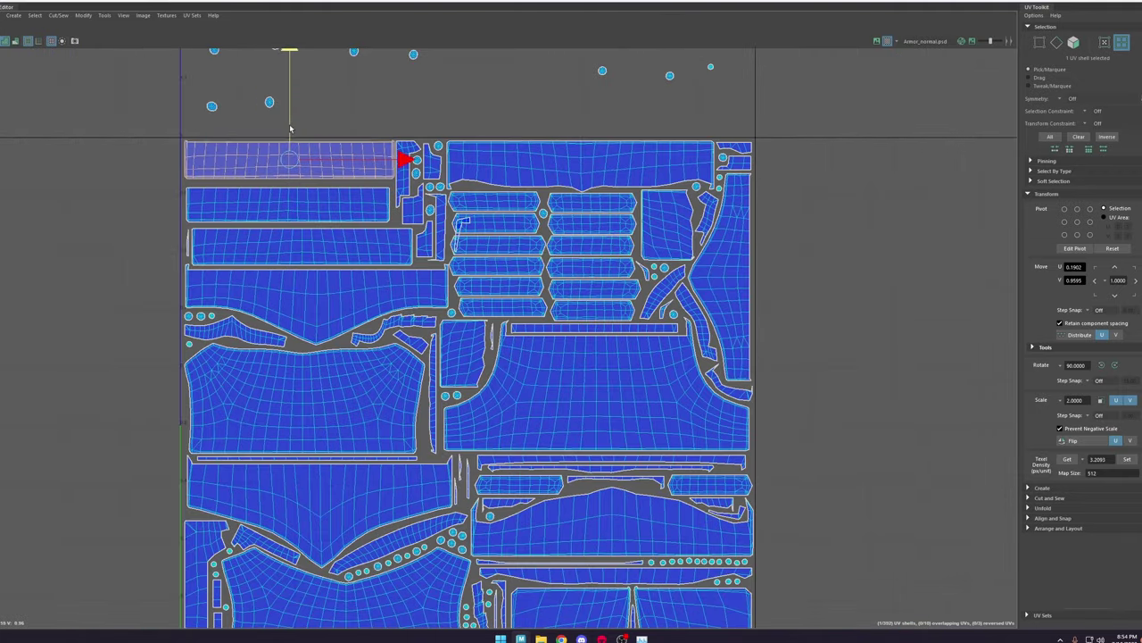
pyautogui.click(288, 205)
pyautogui.moveTo(288, 174); pyautogui.dragTo(288, 167)
pyautogui.click(302, 246)
pyautogui.moveTo(302, 210); pyautogui.dragTo(303, 212)
pyautogui.click(188, 243)
pyautogui.moveTo(187, 209); pyautogui.dragTo(188, 214)
pyautogui.keyDown('alt'); pyautogui.moveTo(363, 49); pyautogui.dragTo(452, 106, button='middle'); pyautogui.keyUp('alt')
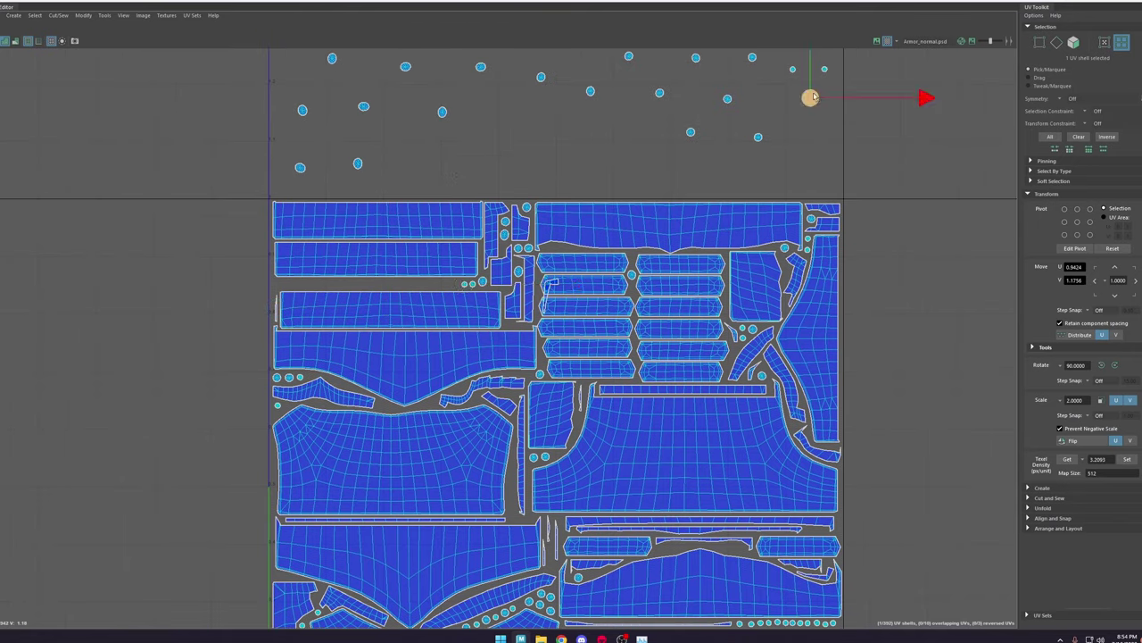
pyautogui.moveTo(448, 168); pyautogui.dragTo(448, 170)
pyautogui.keyDown('alt'); pyautogui.moveTo(616, 108); pyautogui.dragTo(580, 182, button='middle'); pyautogui.keyUp('alt')
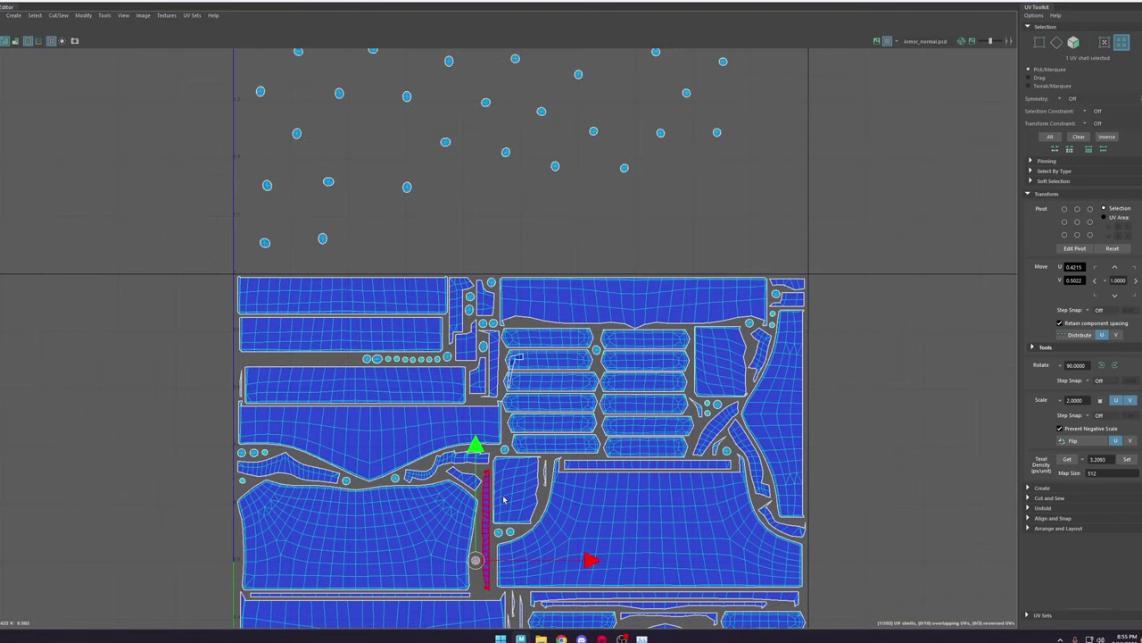
# Step: Carry loose rivet shells from above the tile into gaps on the right side
pyautogui.scroll(-5, 445, 240)
pyautogui.click(274, 303)
pyautogui.moveTo(274, 303); pyautogui.dragTo(332, 286)
pyautogui.scroll(6, 332, 312)
pyautogui.moveTo(341, 190); pyautogui.dragTo(478, 193)
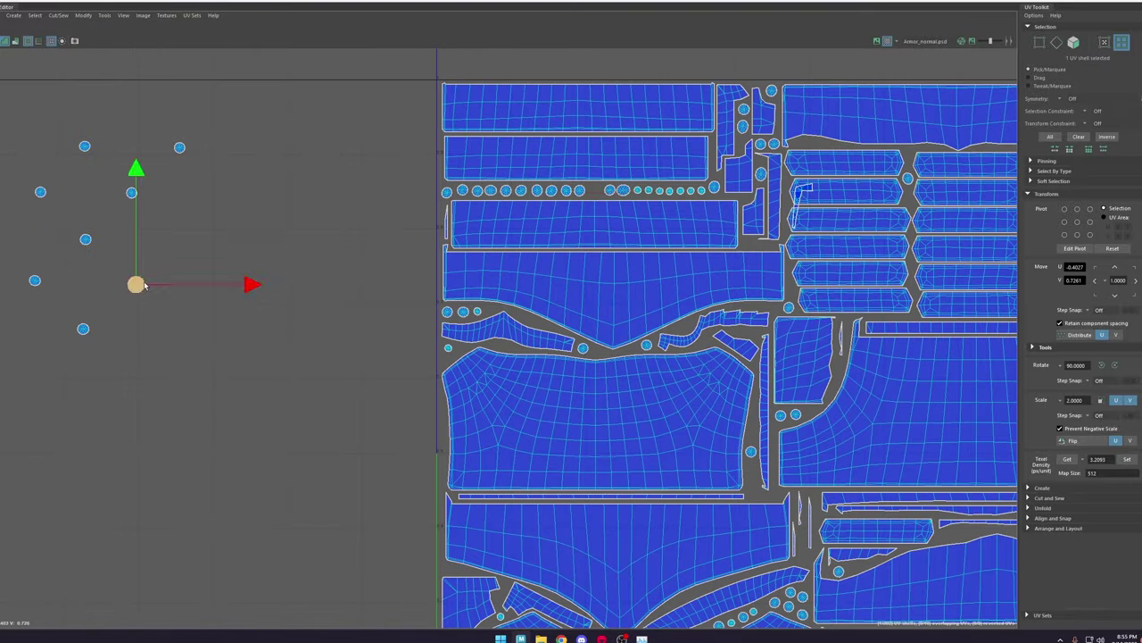
pyautogui.click(83, 330)
pyautogui.moveTo(83, 330); pyautogui.dragTo(751, 464)
pyautogui.click(765, 411)
pyautogui.moveTo(765, 411); pyautogui.dragTo(767, 411)
pyautogui.click(805, 361)
pyautogui.moveTo(805, 361); pyautogui.dragTo(808, 361)
# Step: Place several more loose rivet shells into lower and right-hand gaps of the tile
pyautogui.click(131, 192)
pyautogui.moveTo(131, 193); pyautogui.dragTo(752, 449)
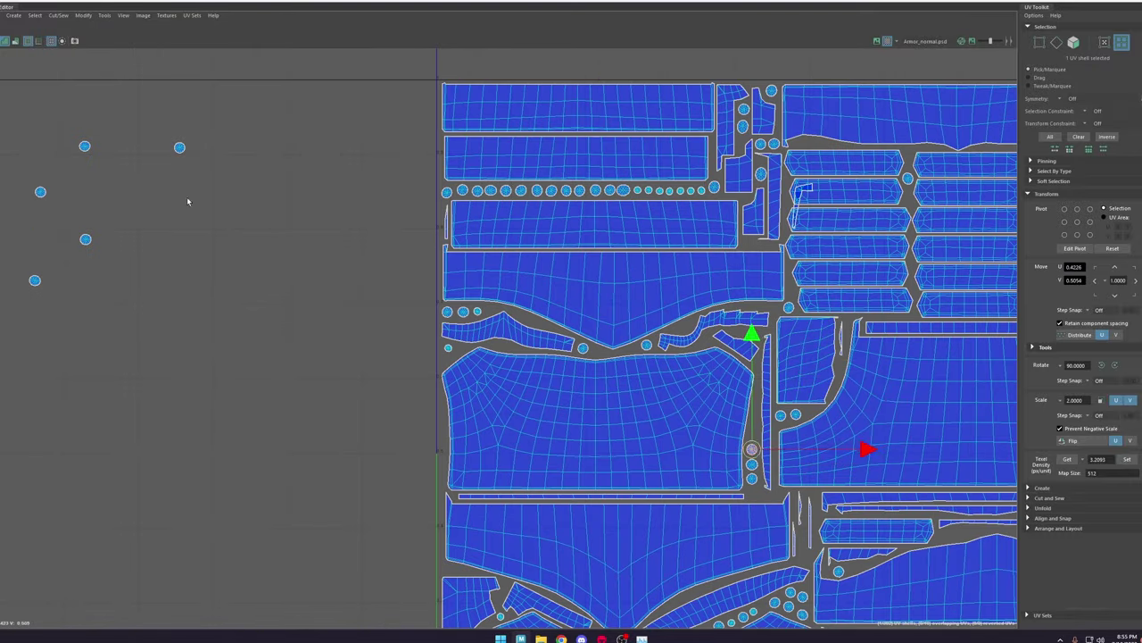
pyautogui.click(86, 240)
pyautogui.moveTo(86, 240); pyautogui.dragTo(753, 493)
pyautogui.scroll(-2, 752, 493)
pyautogui.keyDown('alt'); pyautogui.moveTo(752, 493); pyautogui.dragTo(721, 369, button='middle'); pyautogui.keyUp('alt')
pyautogui.click(133, 196)
pyautogui.moveTo(133, 196); pyautogui.dragTo(829, 355)
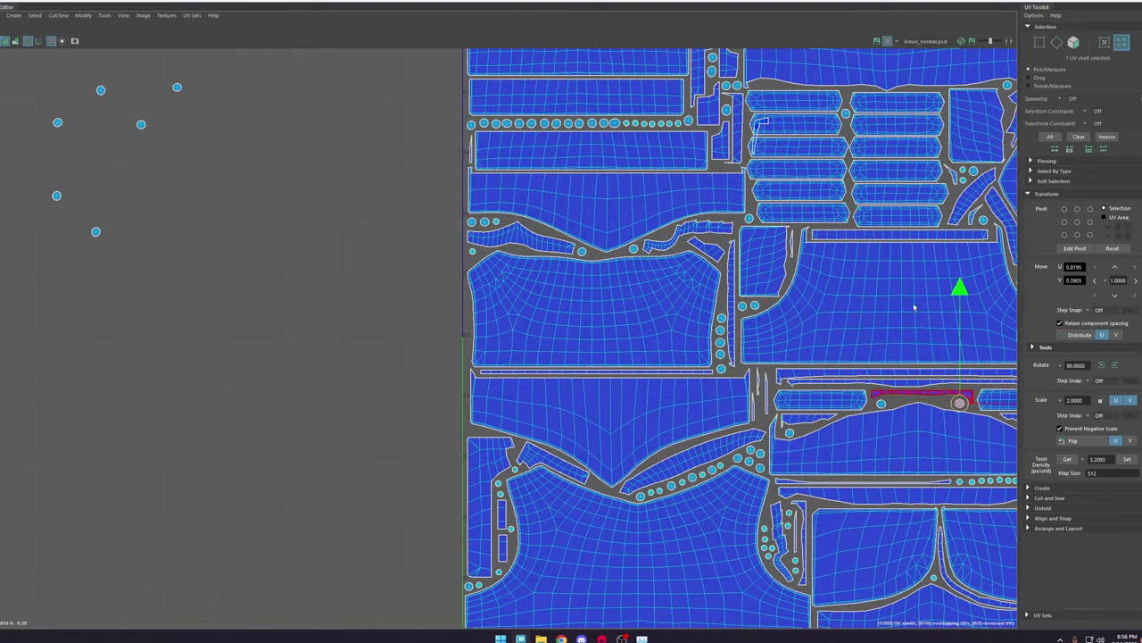
pyautogui.scroll(-4, 686, 345)
pyautogui.moveTo(434, 218); pyautogui.dragTo(854, 307)
pyautogui.scroll(6, 854, 307)
pyautogui.scroll(-6, 919, 375)
# Step: Position the pair of round shells and set more rivets beside the wide shell
pyautogui.click(484, 299)
pyautogui.moveTo(485, 299); pyautogui.dragTo(764, 323)
pyautogui.scroll(7, 770, 327)
pyautogui.moveTo(748, 147); pyautogui.dragTo(782, 160)
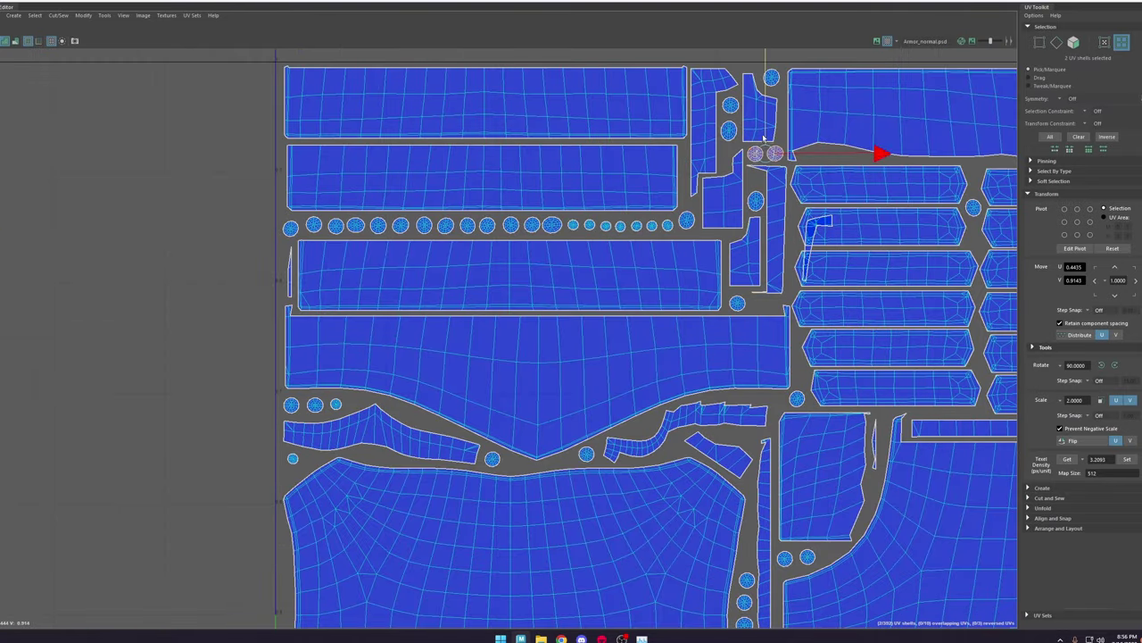
pyautogui.scroll(-6, 764, 138)
pyautogui.moveTo(487, 268); pyautogui.dragTo(764, 216)
pyautogui.scroll(7, 786, 205)
pyautogui.scroll(-7, 638, 328)
pyautogui.moveTo(306, 321); pyautogui.dragTo(384, 451)
pyautogui.scroll(7, 370, 359)
pyautogui.moveTo(473, 368); pyautogui.dragTo(540, 304)
pyautogui.moveTo(365, 314); pyautogui.dragTo(463, 389)
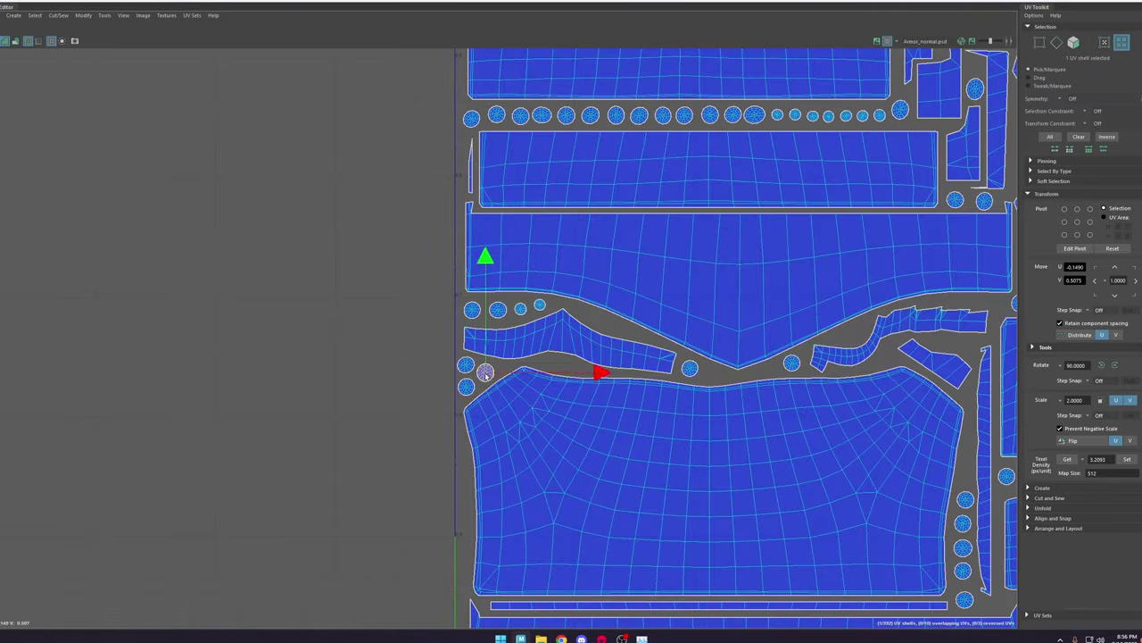
# Step: Bring another rivet into a gap and shift the quad shell to make room
pyautogui.click(690, 368)
pyautogui.scroll(-2, 671, 364)
pyautogui.keyDown('alt'); pyautogui.moveTo(651, 354); pyautogui.dragTo(217, 390, button='middle'); pyautogui.keyUp('alt')
pyautogui.moveTo(143, 86); pyautogui.dragTo(721, 324)
pyautogui.scroll(3, 749, 344)
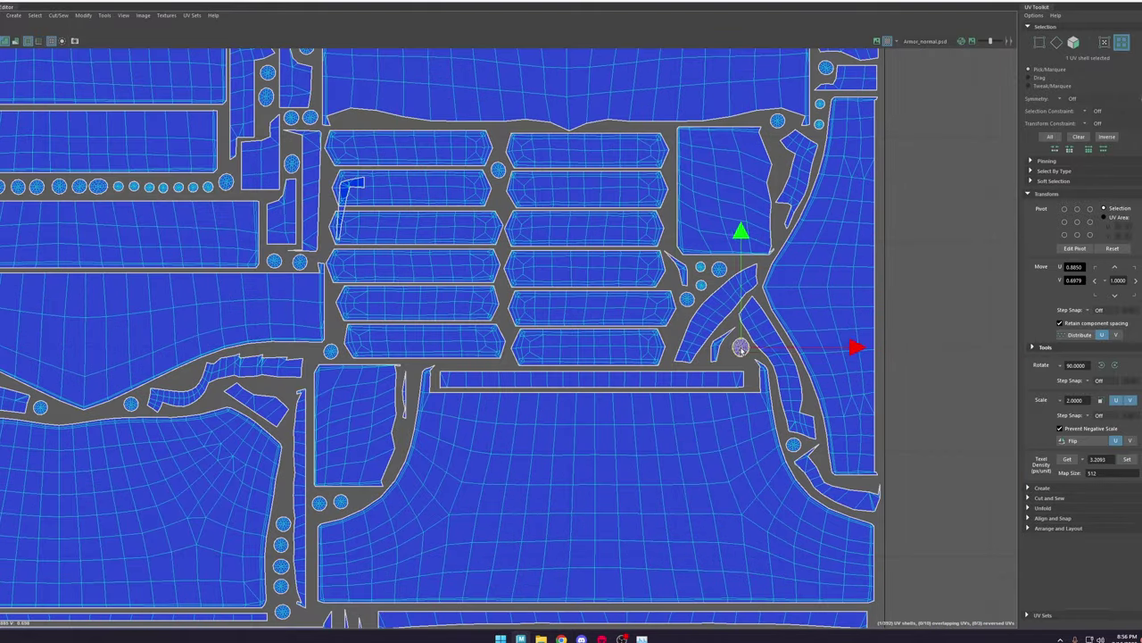
pyautogui.scroll(-5, 789, 335)
pyautogui.click(648, 106)
pyautogui.moveTo(648, 106); pyautogui.dragTo(784, 230)
pyautogui.scroll(7, 789, 234)
# Step: Place rivet shells beside the curved strip and in other open gaps
pyautogui.click(732, 270)
pyautogui.click(790, 240)
pyautogui.scroll(-7, 791, 241)
pyautogui.moveTo(721, 87); pyautogui.dragTo(786, 235)
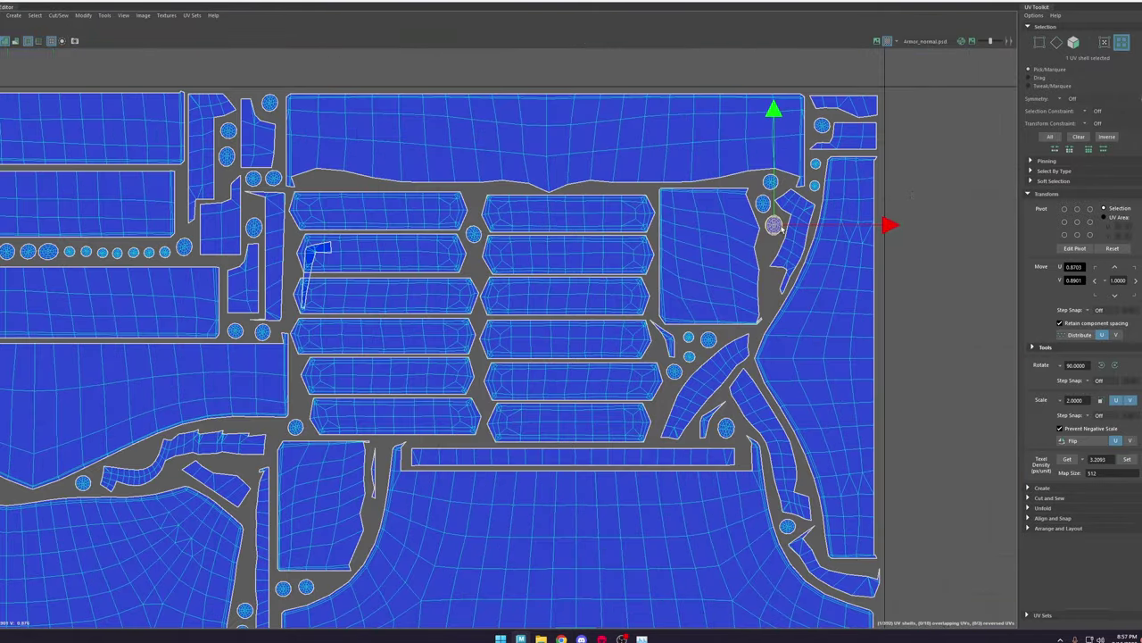
pyautogui.scroll(-5, 782, 230)
pyautogui.moveTo(681, 479); pyautogui.dragTo(490, 369)
pyautogui.scroll(6, 490, 369)
pyautogui.scroll(-6, 490, 369)
pyautogui.moveTo(410, 71); pyautogui.dragTo(354, 369)
pyautogui.scroll(7, 354, 369)
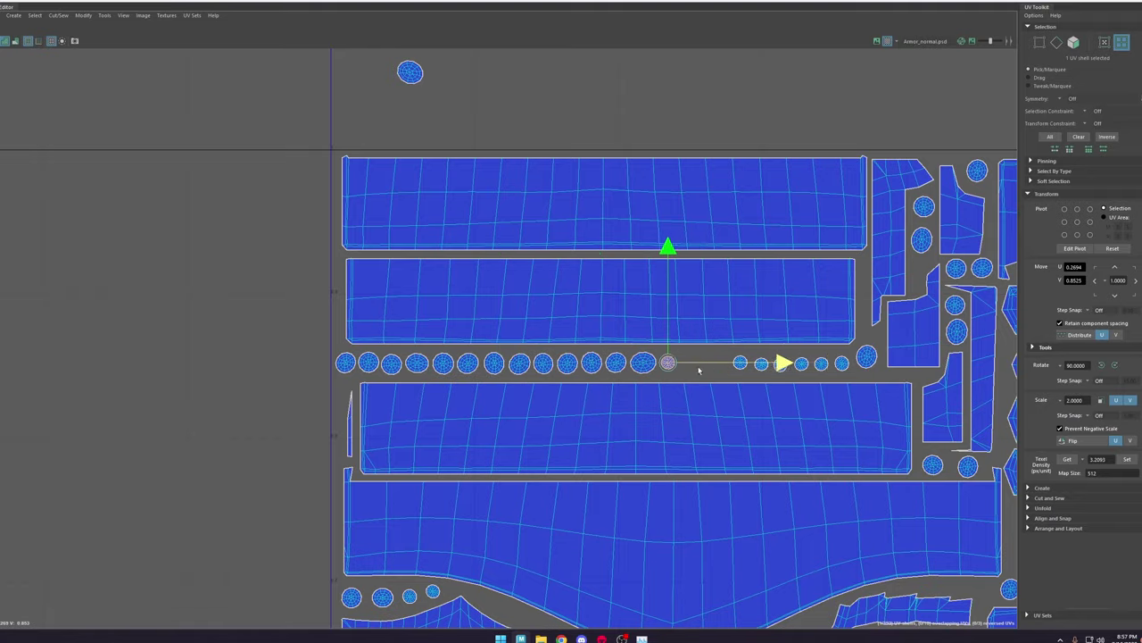
# Step: Slide the two shells at the row's end left into the rivet row
pyautogui.click(782, 369)
pyautogui.moveTo(781, 368); pyautogui.dragTo(727, 368)
pyautogui.click(806, 367)
pyautogui.moveTo(806, 367); pyautogui.dragTo(749, 368)
pyautogui.keyDown('alt'); pyautogui.moveTo(748, 368); pyautogui.dragTo(489, 353, button='middle'); pyautogui.keyUp('alt')
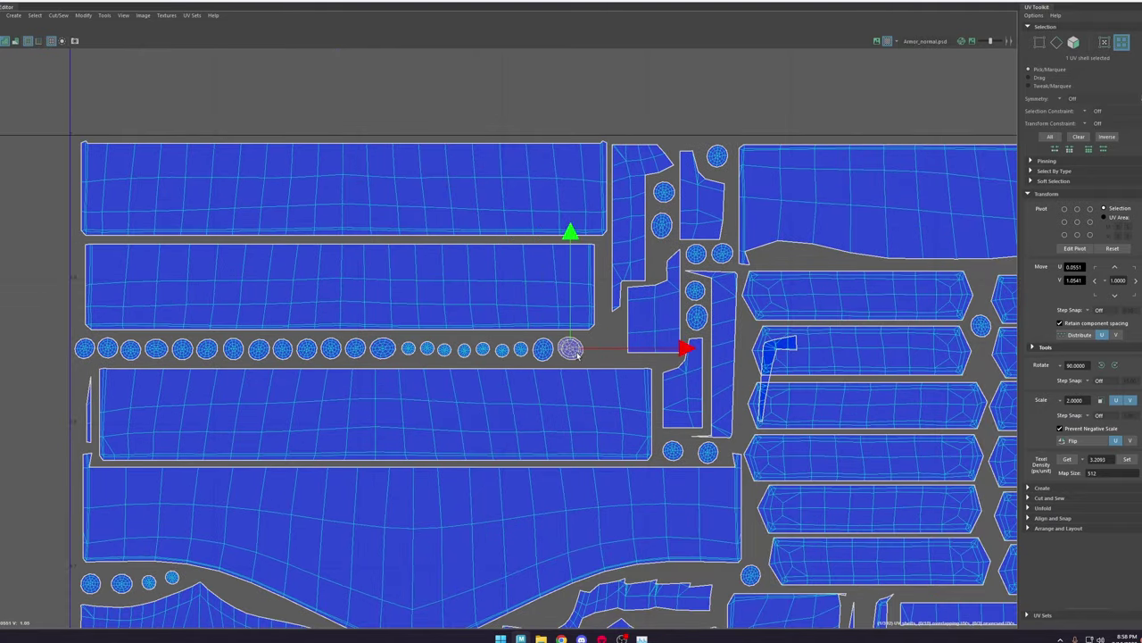
# Step: Bring more loose rivets down beside the row and into a lower gap
pyautogui.scroll(-6, 577, 355)
pyautogui.moveTo(552, 97); pyautogui.dragTo(563, 298)
pyautogui.scroll(3, 562, 299)
pyautogui.moveTo(549, 130); pyautogui.dragTo(562, 398)
pyautogui.scroll(5, 589, 437)
pyautogui.scroll(-6, 616, 483)
pyautogui.moveTo(607, 143); pyautogui.dragTo(634, 458)
pyautogui.scroll(7, 635, 459)
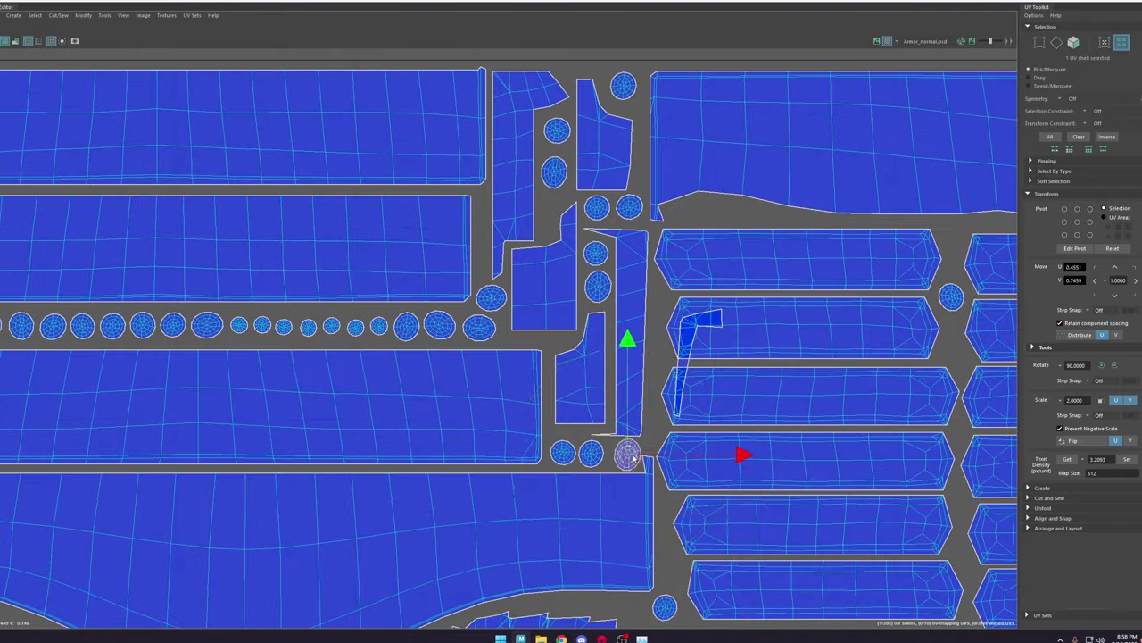
pyautogui.scroll(-6, 698, 370)
# Step: Move the L-shaped shell into the new gap and rotate it 90°
pyautogui.moveTo(698, 370); pyautogui.dragTo(790, 572)
pyautogui.keyDown('alt'); pyautogui.moveTo(789, 571); pyautogui.dragTo(726, 398, button='middle'); pyautogui.keyUp('alt')
pyautogui.moveTo(727, 398); pyautogui.dragTo(843, 502)
pyautogui.scroll(7, 843, 502)
pyautogui.moveTo(843, 501); pyautogui.dragTo(757, 435)
# Step: Add three more rivet shells to the gap row among the strips
pyautogui.scroll(-8, 581, 295)
pyautogui.moveTo(474, 88); pyautogui.dragTo(559, 308)
pyautogui.scroll(5, 559, 308)
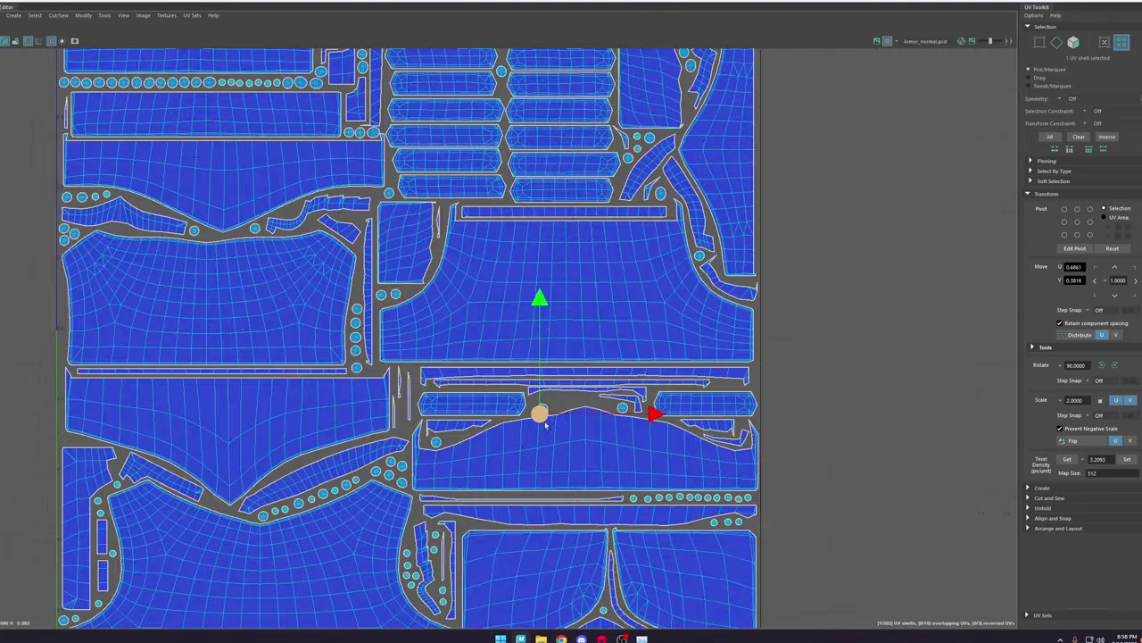
pyautogui.scroll(-4, 540, 414)
pyautogui.scroll(-3, 423, 163)
pyautogui.moveTo(464, 98); pyautogui.dragTo(527, 357)
pyautogui.scroll(6, 527, 439)
pyautogui.scroll(-3, 505, 454)
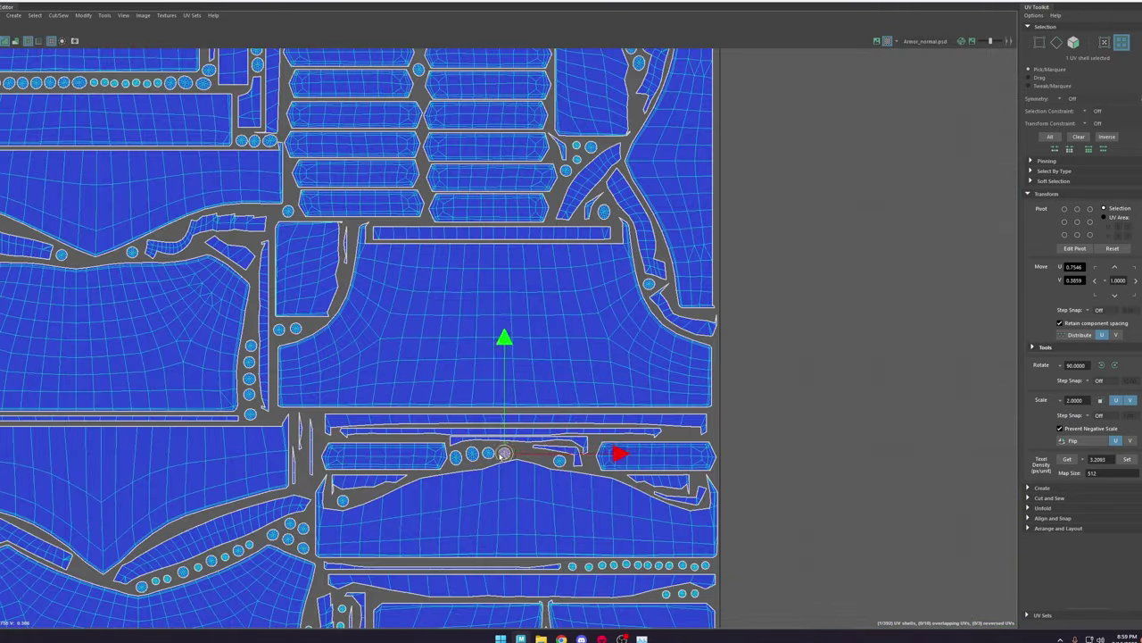
pyautogui.moveTo(482, 99); pyautogui.dragTo(474, 266)
pyautogui.scroll(3, 474, 265)
# Step: Select the round rivet shells as whole shells and move them down among the strip shells
pyautogui.scroll(5, 322, 248)
pyautogui.click(309, 345)
pyautogui.scroll(3, 299, 263)
pyautogui.doubleClick(647, 272)
pyautogui.scroll(-7, 408, 400)
pyautogui.moveTo(401, 196); pyautogui.dragTo(360, 194, button='right')
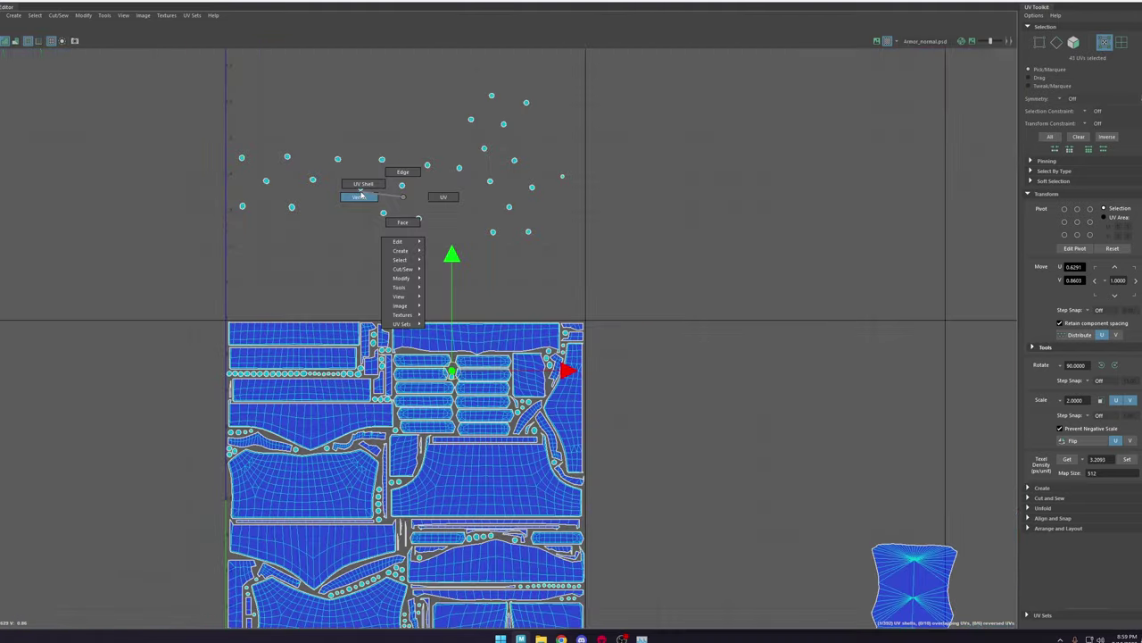
pyautogui.moveTo(385, 211); pyautogui.dragTo(453, 364)
pyautogui.scroll(5, 453, 361)
pyautogui.scroll(-4, 535, 303)
# Step: Carry several loose rivet shells from outside into gaps inside the 0–1 tile
pyautogui.click(709, 59)
pyautogui.moveTo(709, 59); pyautogui.dragTo(491, 293)
pyautogui.moveTo(554, 176); pyautogui.dragTo(495, 406)
pyautogui.scroll(-5, 591, 247)
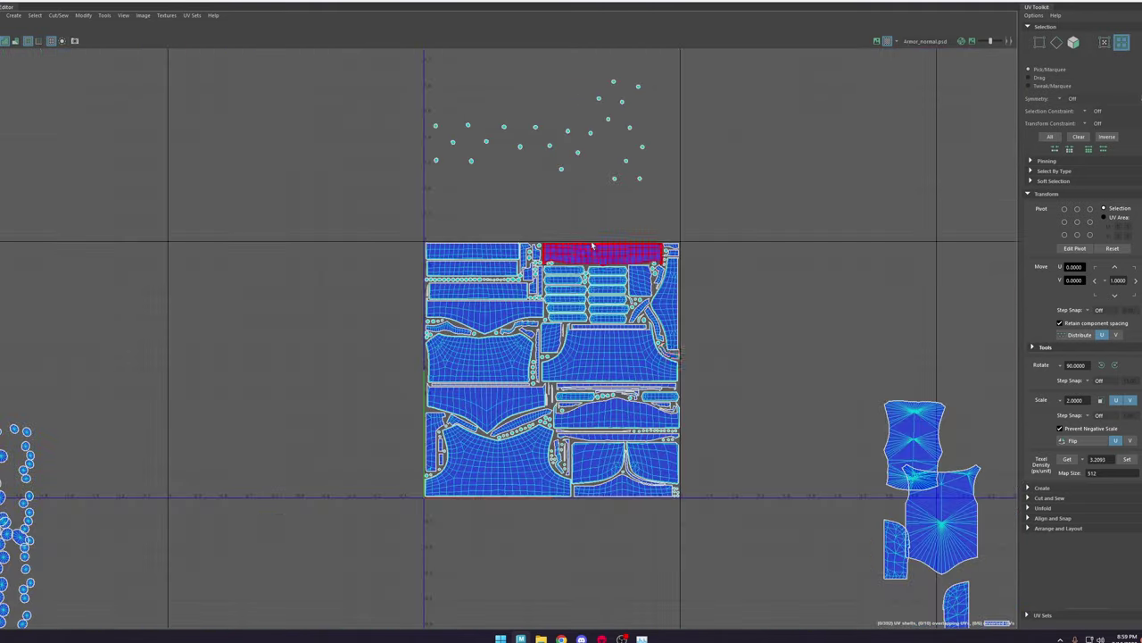
pyautogui.moveTo(615, 179); pyautogui.dragTo(615, 388)
pyautogui.scroll(5, 624, 362)
pyautogui.scroll(-6, 625, 357)
pyautogui.moveTo(446, 148); pyautogui.dragTo(647, 263)
pyautogui.moveTo(545, 207); pyautogui.dragTo(506, 446)
pyautogui.scroll(7, 442, 376)
pyautogui.scroll(-6, 440, 375)
# Step: Place two rivet shells along the tile's left edge
pyautogui.moveTo(536, 530); pyautogui.dragTo(360, 347)
pyautogui.scroll(5, 360, 347)
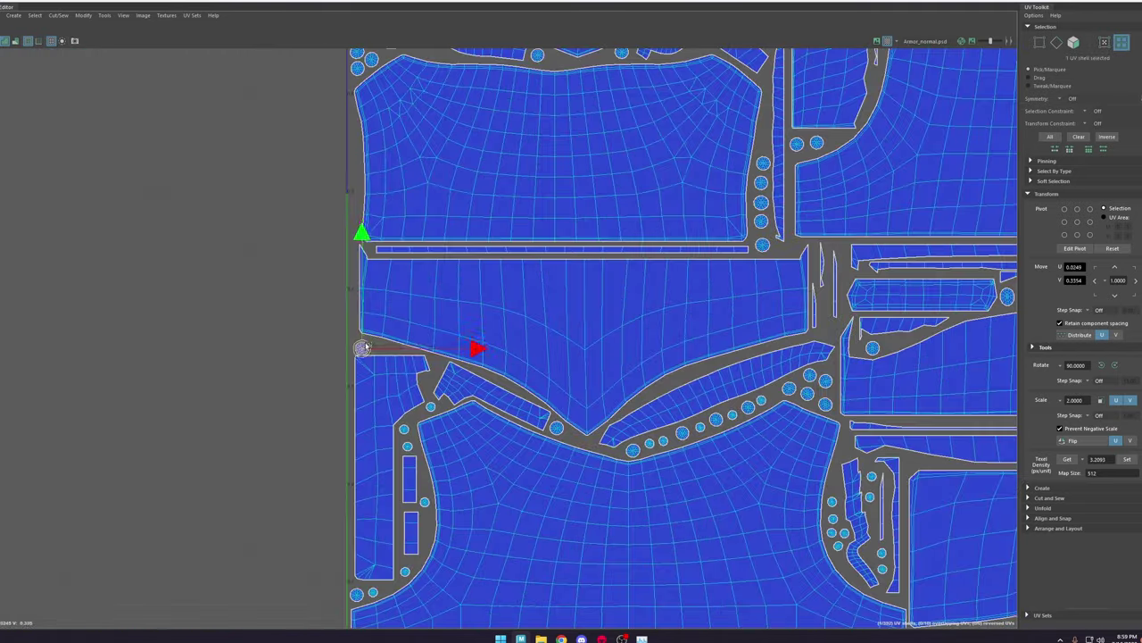
pyautogui.scroll(-6, 361, 347)
pyautogui.moveTo(581, 530); pyautogui.dragTo(360, 194)
pyautogui.scroll(7, 359, 194)
pyautogui.scroll(-4, 359, 193)
pyautogui.click(382, 167)
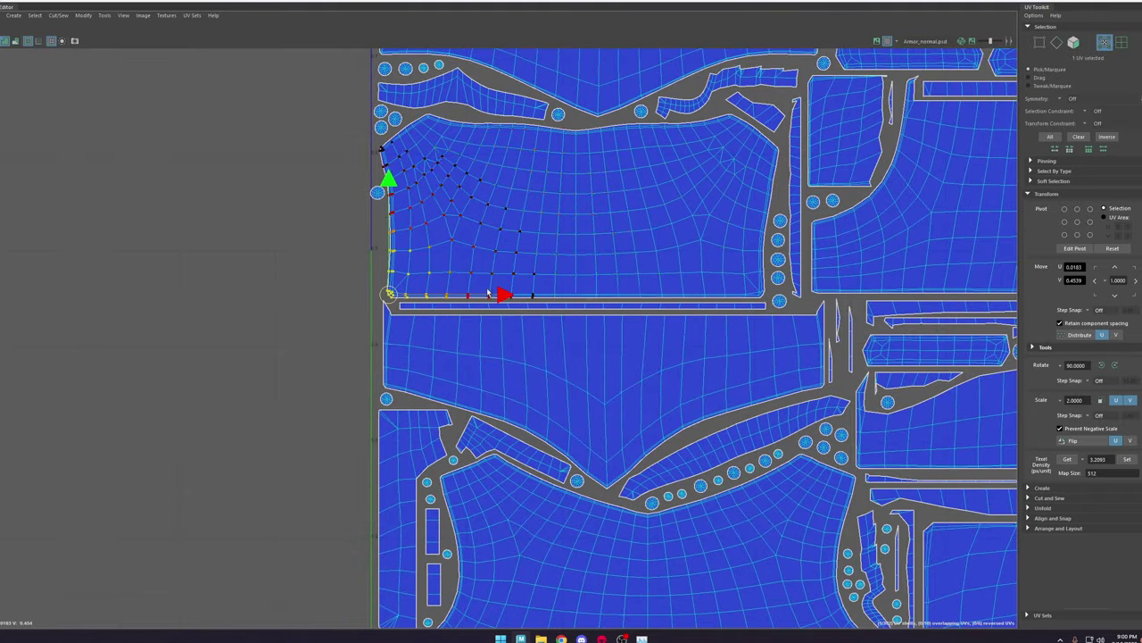
pyautogui.scroll(-5, 589, 259)
# Step: Bring three more loose rivet shells in and line them up at the left edge
pyautogui.click(765, 461)
pyautogui.moveTo(765, 462); pyautogui.dragTo(526, 243)
pyautogui.scroll(8, 527, 246)
pyautogui.scroll(-9, 515, 294)
pyautogui.moveTo(467, 462); pyautogui.dragTo(507, 462, button='right')
pyautogui.scroll(1, 500, 363)
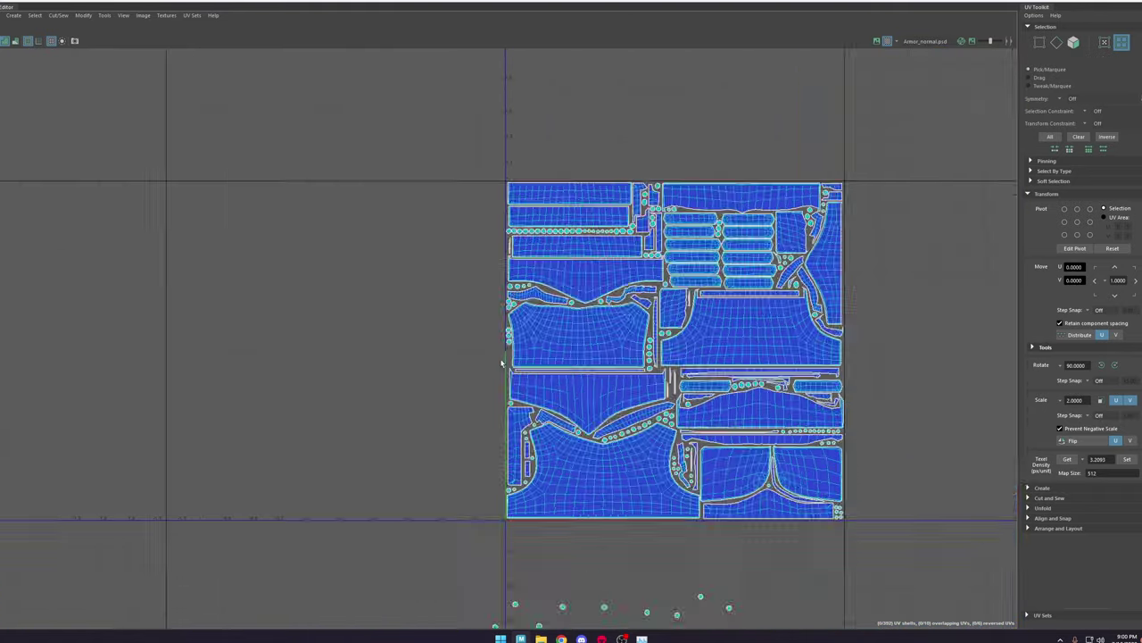
pyautogui.scroll(-6, 501, 363)
pyautogui.moveTo(519, 480); pyautogui.dragTo(502, 385)
pyautogui.scroll(7, 507, 387)
pyautogui.scroll(-5, 469, 348)
pyautogui.moveTo(500, 500); pyautogui.dragTo(478, 375)
pyautogui.scroll(6, 478, 237)
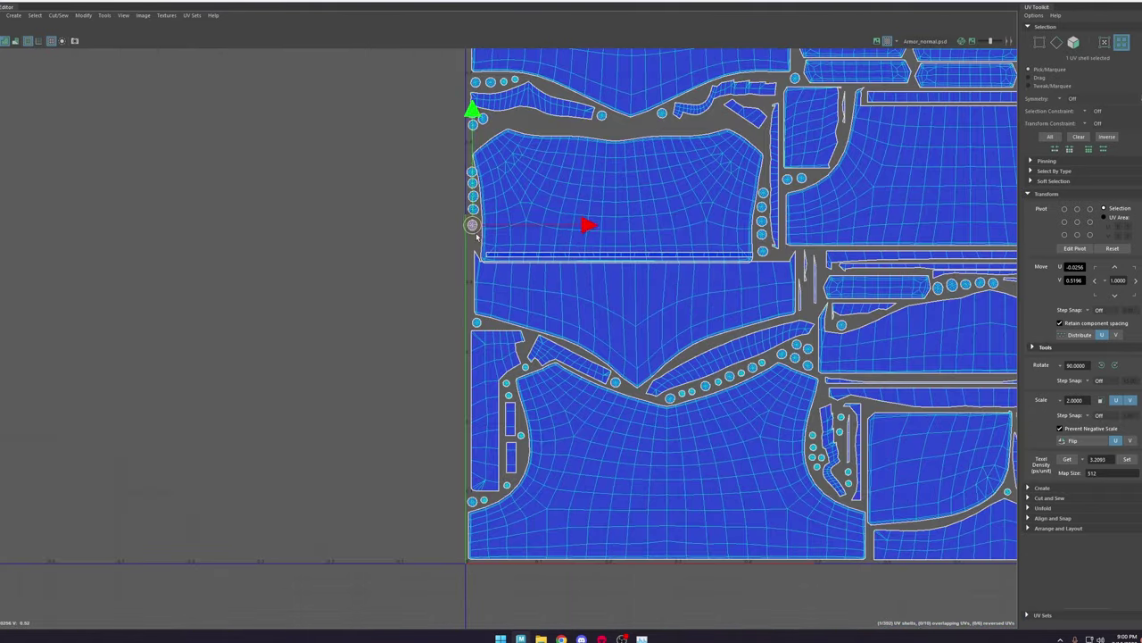
pyautogui.scroll(-4, 478, 236)
# Step: Nudge the large top shell up and the small sliver shell down-left
pyautogui.click(604, 561)
pyautogui.scroll(3, 526, 259)
pyautogui.click(508, 248)
pyautogui.moveTo(508, 245); pyautogui.dragTo(508, 240)
pyautogui.scroll(4, 760, 243)
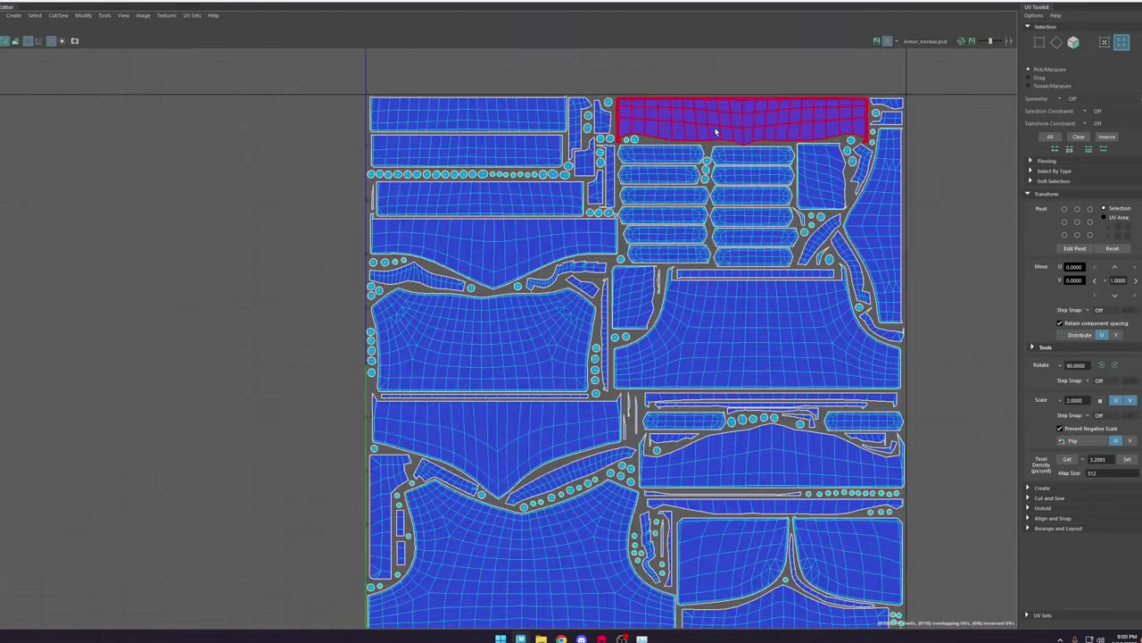
pyautogui.click(803, 150)
pyautogui.scroll(-2, 607, 240)
pyautogui.click(787, 317)
pyautogui.moveTo(787, 317); pyautogui.dragTo(783, 322)
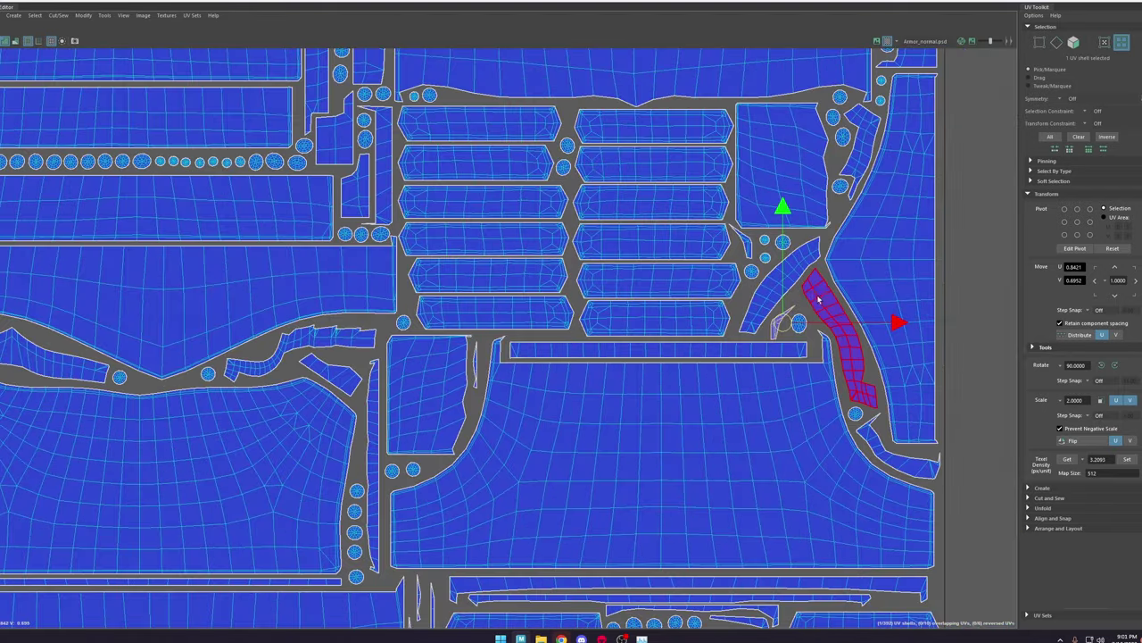
# Step: Fit a loose rivet shell beside the pill shells and fine-tune its position
pyautogui.scroll(-6, 714, 236)
pyautogui.click(640, 494)
pyautogui.moveTo(640, 494); pyautogui.dragTo(709, 244)
pyautogui.scroll(7, 710, 244)
pyautogui.moveTo(709, 244); pyautogui.dragTo(643, 283)
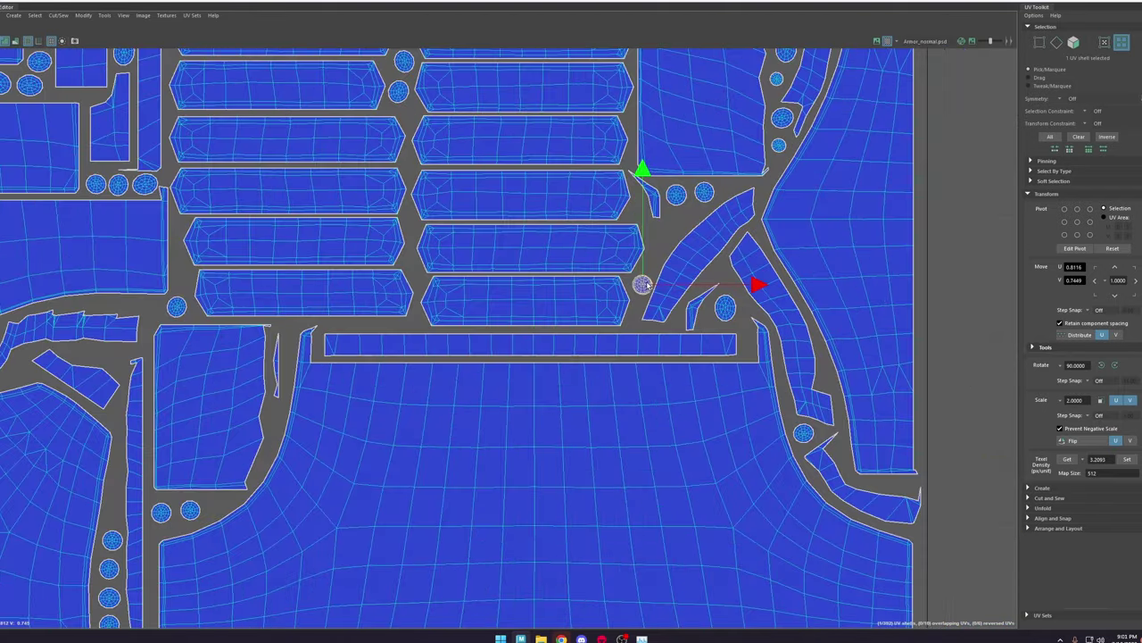
pyautogui.moveTo(678, 196); pyautogui.dragTo(677, 212)
pyautogui.scroll(-3, 675, 214)
pyautogui.click(648, 230)
pyautogui.scroll(-5, 648, 268)
# Step: Stack two loose rivet shells in the tile's bottom-right corner
pyautogui.click(635, 503)
pyautogui.moveTo(634, 502); pyautogui.dragTo(699, 445)
pyautogui.scroll(8, 705, 433)
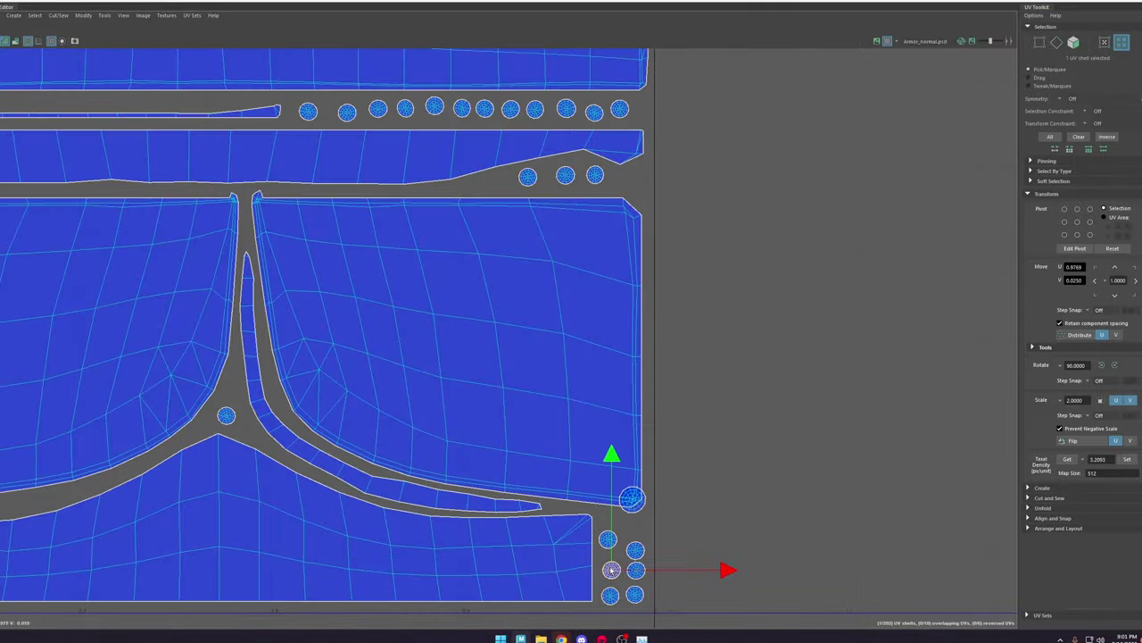
pyautogui.scroll(-8, 624, 545)
pyautogui.click(735, 534)
pyautogui.moveTo(734, 534); pyautogui.dragTo(794, 457)
pyautogui.scroll(8, 794, 459)
# Step: Move two large rivet shells into open gaps
pyautogui.moveTo(783, 352); pyautogui.dragTo(754, 388)
pyautogui.scroll(-8, 758, 388)
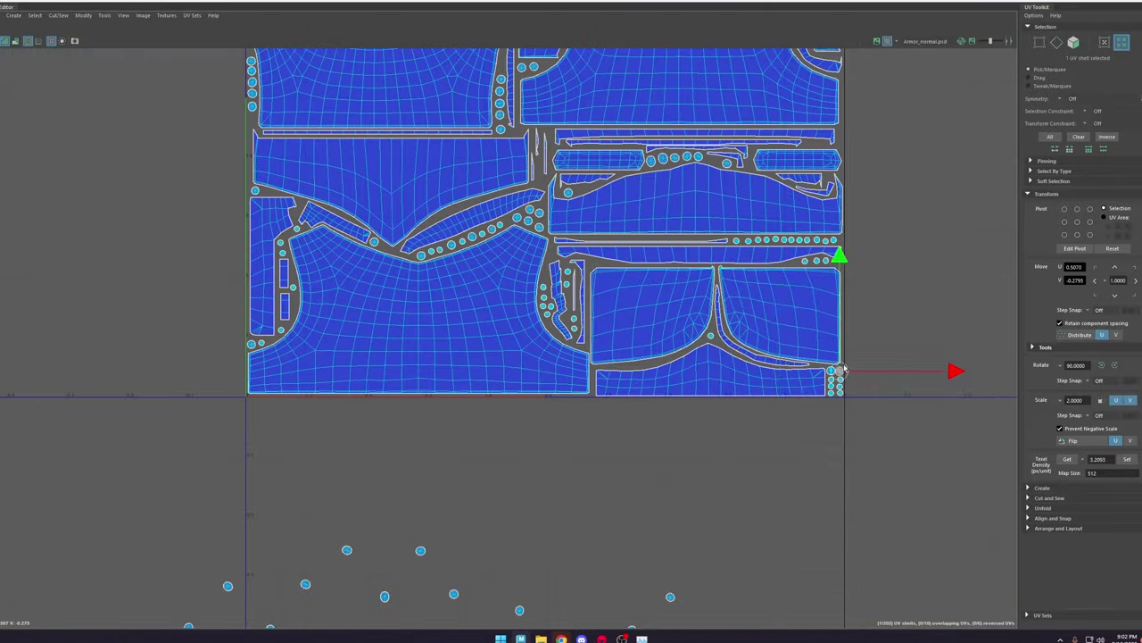
pyautogui.scroll(10, 843, 370)
pyautogui.scroll(-10, 751, 430)
pyautogui.moveTo(592, 595); pyautogui.dragTo(835, 287)
pyautogui.scroll(3, 809, 312)
# Step: Nudge the small rivets closer together and move two large rivets in beside them
pyautogui.click(698, 291)
pyautogui.moveTo(729, 283); pyautogui.dragTo(715, 287)
pyautogui.moveTo(766, 282); pyautogui.dragTo(738, 286)
pyautogui.scroll(-4, 740, 287)
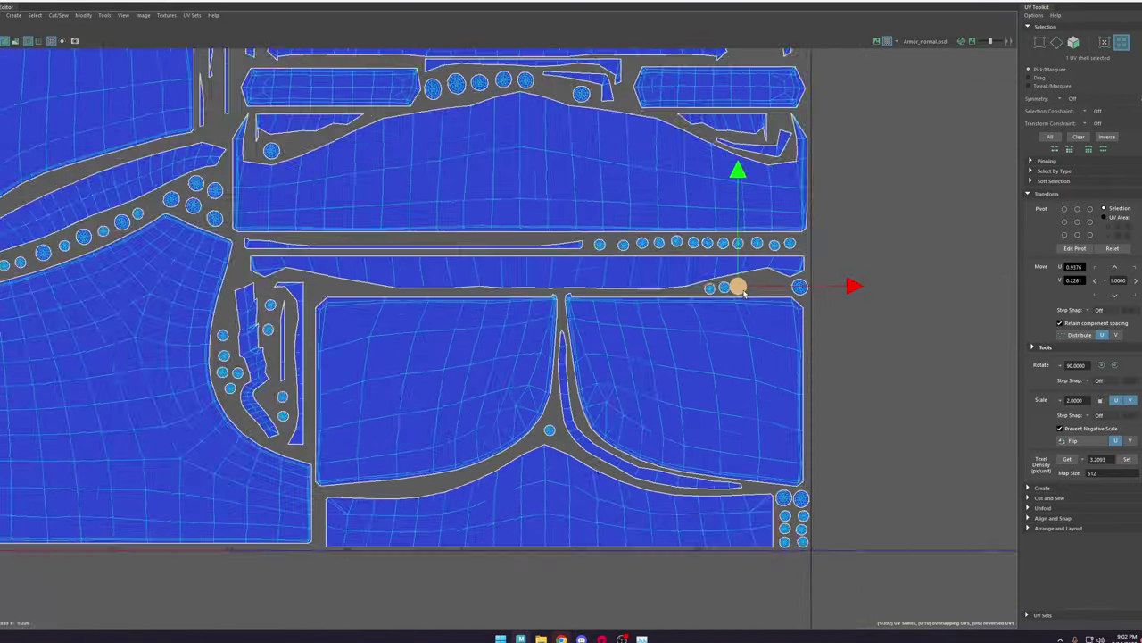
pyautogui.moveTo(420, 567); pyautogui.dragTo(681, 196)
pyautogui.scroll(-5, 681, 198)
pyautogui.moveTo(390, 566); pyautogui.dragTo(640, 223)
pyautogui.scroll(8, 640, 223)
pyautogui.click(813, 243)
# Step: Move five more loose rivet shells into the nearby gaps
pyautogui.scroll(-8, 672, 291)
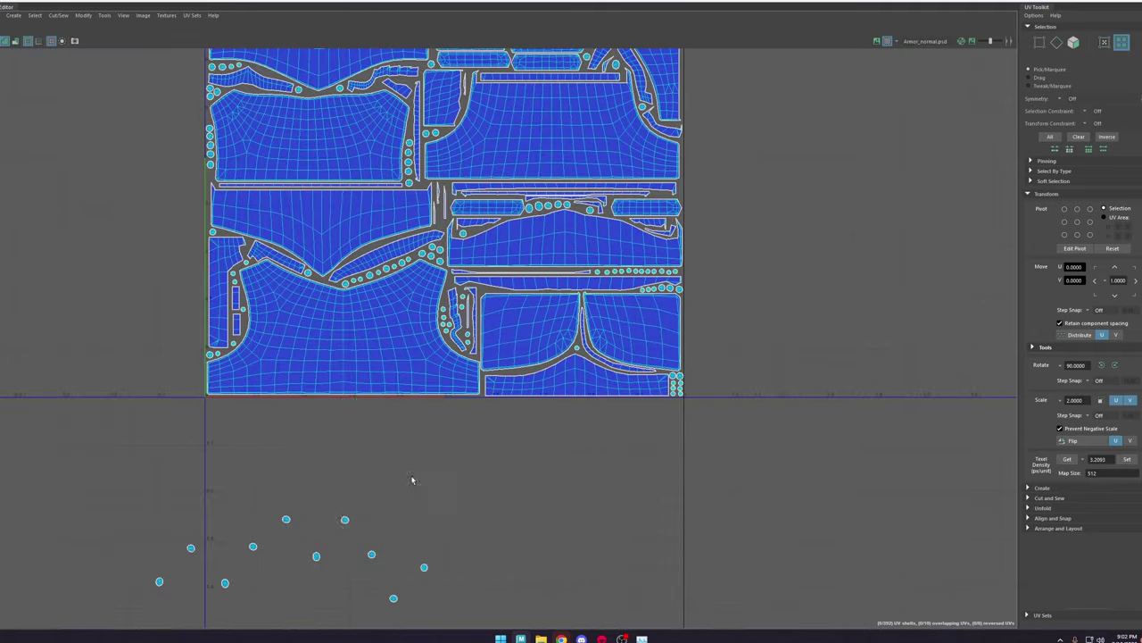
pyautogui.scroll(6, 473, 295)
pyautogui.moveTo(351, 523); pyautogui.dragTo(438, 324)
pyautogui.scroll(-6, 447, 308)
pyautogui.moveTo(428, 505); pyautogui.dragTo(460, 263)
pyautogui.scroll(5, 461, 259)
pyautogui.scroll(-6, 458, 288)
pyautogui.moveTo(417, 538); pyautogui.dragTo(441, 290)
pyautogui.scroll(8, 441, 294)
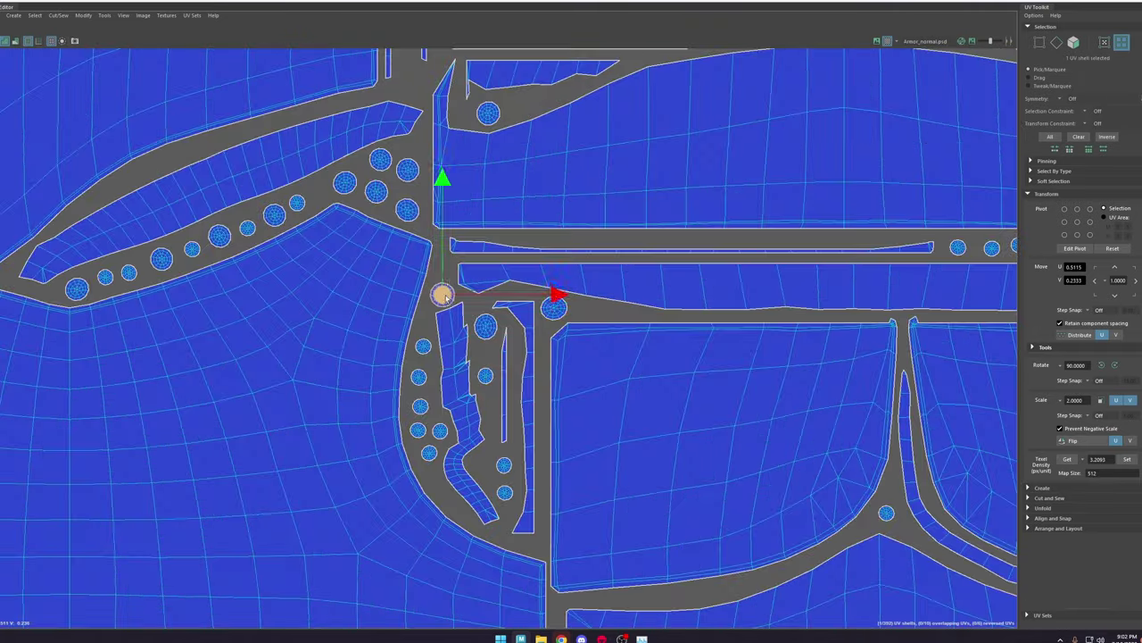
pyautogui.scroll(-7, 442, 375)
pyautogui.keyDown('alt'); pyautogui.moveTo(395, 115); pyautogui.dragTo(397, 245, button='middle'); pyautogui.keyUp('alt')
pyautogui.click(390, 205)
pyautogui.moveTo(392, 562); pyautogui.dragTo(366, 293)
pyautogui.scroll(6, 367, 293)
pyautogui.scroll(-6, 367, 293)
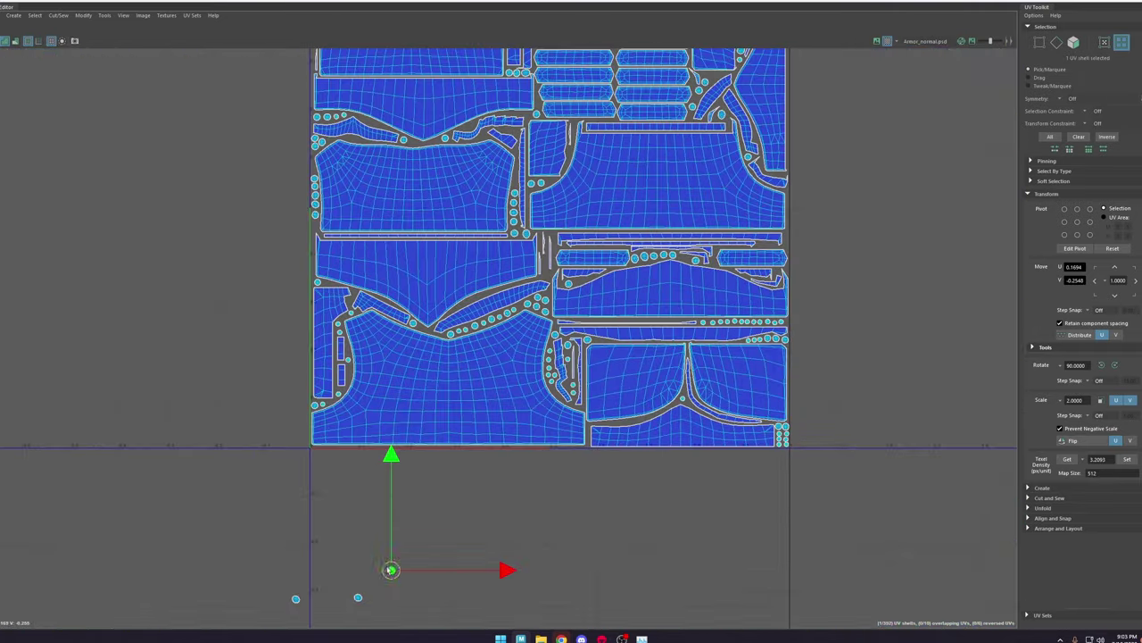
pyautogui.scroll(8, 323, 233)
# Step: Place rivet shells in the upper-right gap and beside the tile's left border
pyautogui.press('e')
pyautogui.moveTo(390, 569); pyautogui.dragTo(639, 155)
pyautogui.scroll(-8, 357, 214)
pyautogui.scroll(6, 639, 155)
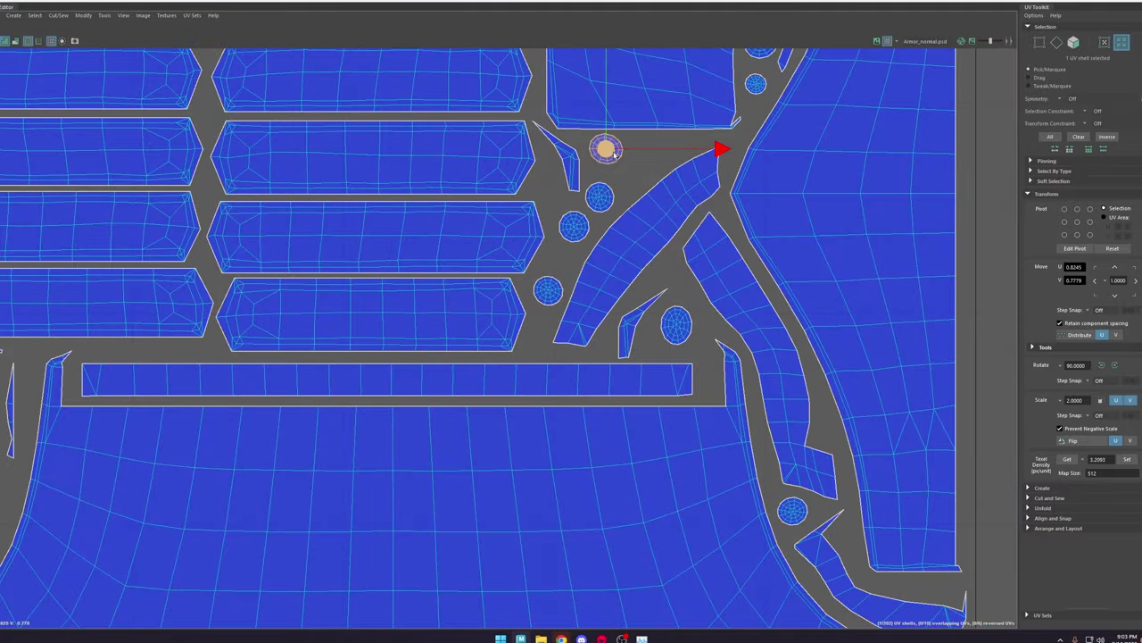
pyautogui.scroll(-7, 630, 161)
pyautogui.moveTo(416, 473); pyautogui.dragTo(640, 176)
pyautogui.scroll(6, 640, 176)
pyautogui.scroll(-6, 625, 214)
pyautogui.moveTo(359, 554); pyautogui.dragTo(354, 211)
pyautogui.scroll(6, 354, 215)
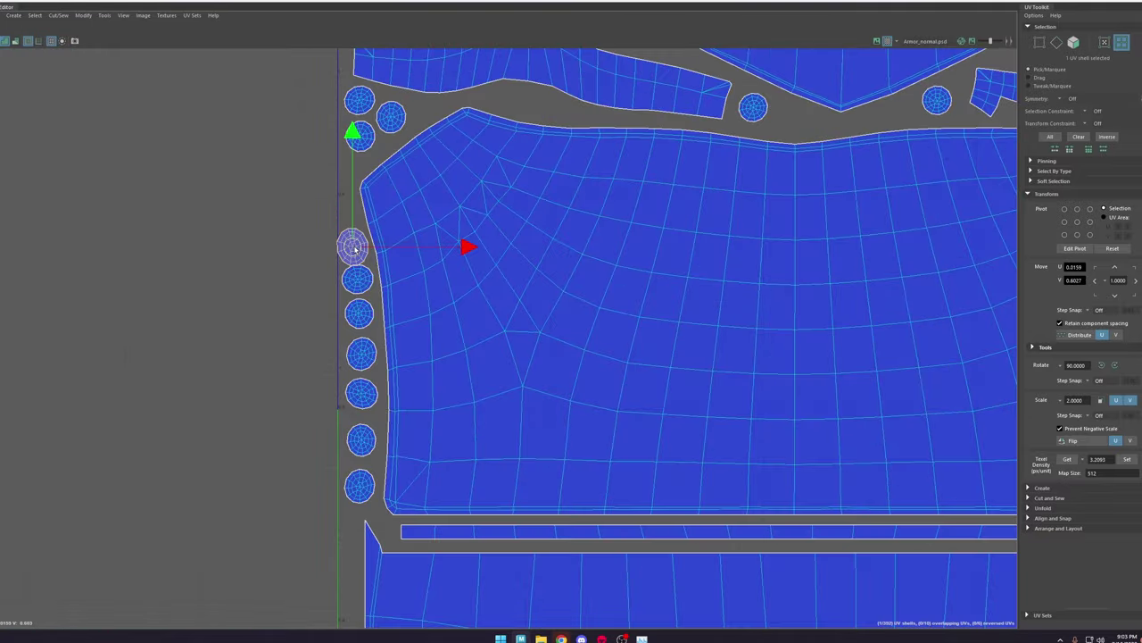
pyautogui.scroll(-2, 354, 250)
pyautogui.scroll(-7, 478, 161)
# Step: Move a small shell and a rivet shell into empty gaps, then select the wavy strip shell
pyautogui.press('w')
pyautogui.moveTo(905, 600); pyautogui.dragTo(298, 316)
pyautogui.scroll(6, 288, 321)
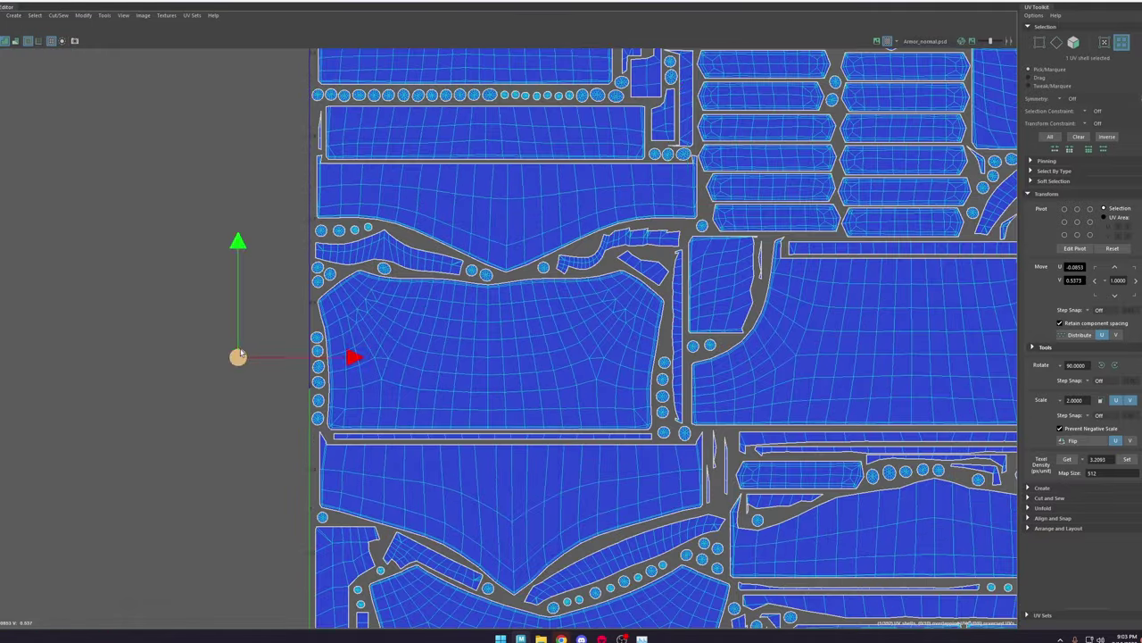
pyautogui.moveTo(237, 357); pyautogui.dragTo(691, 214)
pyautogui.scroll(4, 692, 215)
pyautogui.scroll(-5, 617, 240)
pyautogui.click(573, 251)
pyautogui.scroll(2, 578, 246)
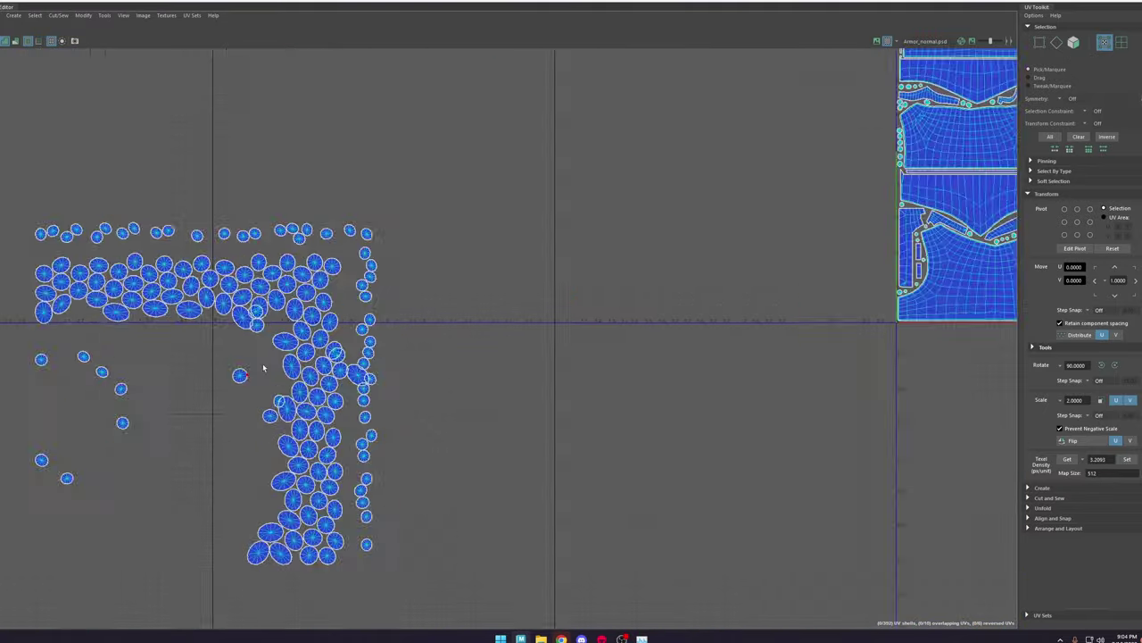
# Step: Rotate the selected shell a quarter turn, shrink it, and shift it left
pyautogui.scroll(-2, 215, 330)
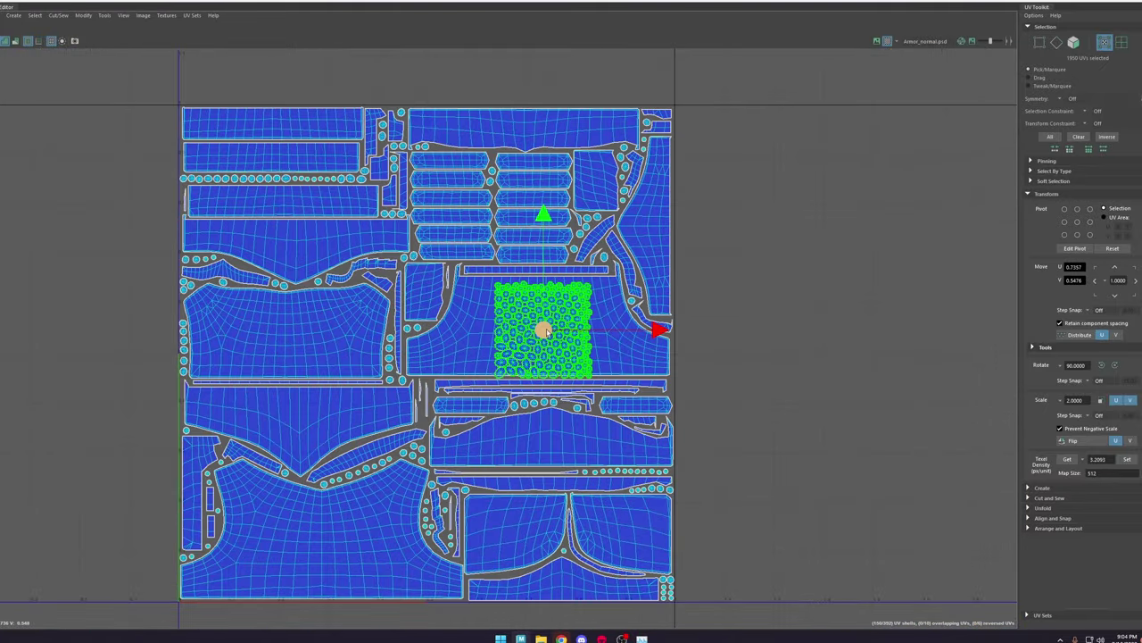
pyautogui.scroll(-4, 539, 325)
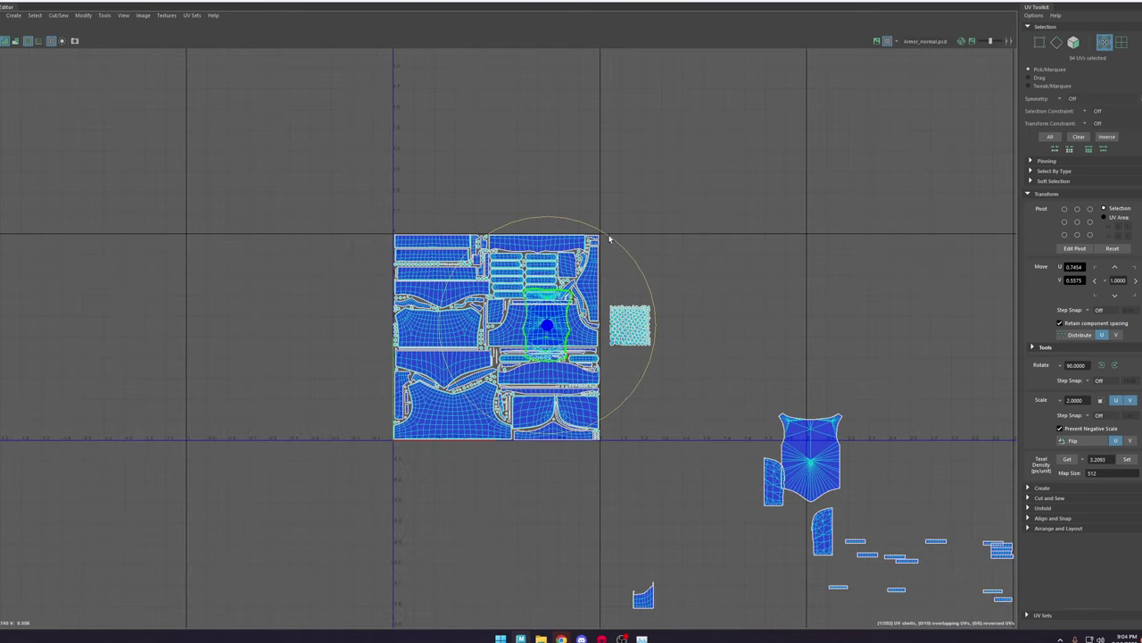
pyautogui.moveTo(609, 238); pyautogui.dragTo(634, 387)
pyautogui.scroll(5, 550, 314)
pyautogui.press('r')
pyautogui.moveTo(544, 338); pyautogui.dragTo(514, 338)
pyautogui.press('w')
pyautogui.moveTo(544, 338); pyautogui.dragTo(531, 337)
pyautogui.scroll(-3, 653, 337)
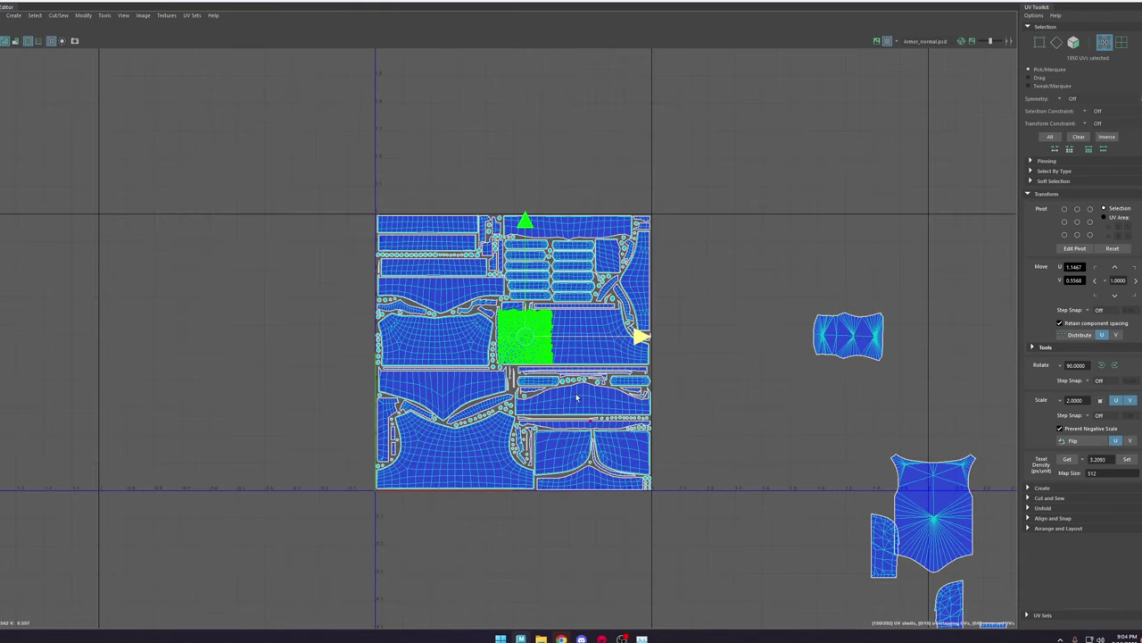
# Step: Bring the green shell into the 0–1 tile, scale it down, and join it beside the rivet squares
pyautogui.click(1135, 280)
pyautogui.scroll(-2, 863, 474)
pyautogui.moveTo(902, 482); pyautogui.dragTo(653, 544)
pyautogui.scroll(5, 685, 347)
pyautogui.press('r')
pyautogui.moveTo(573, 462); pyautogui.dragTo(568, 420)
pyautogui.press('w')
pyautogui.press('r')
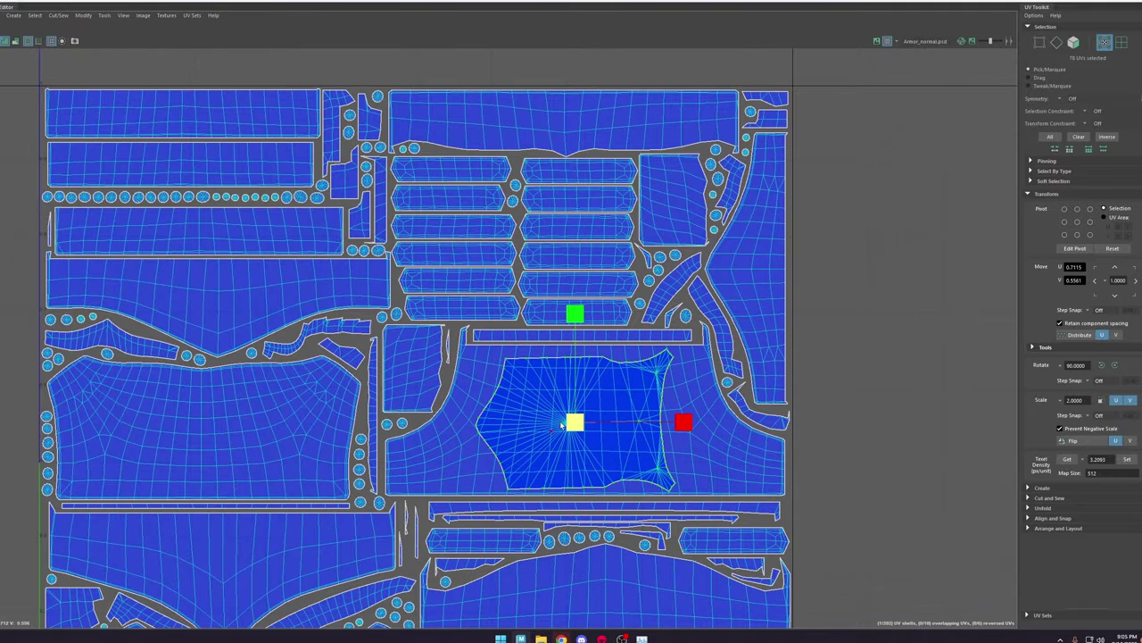
pyautogui.press('w')
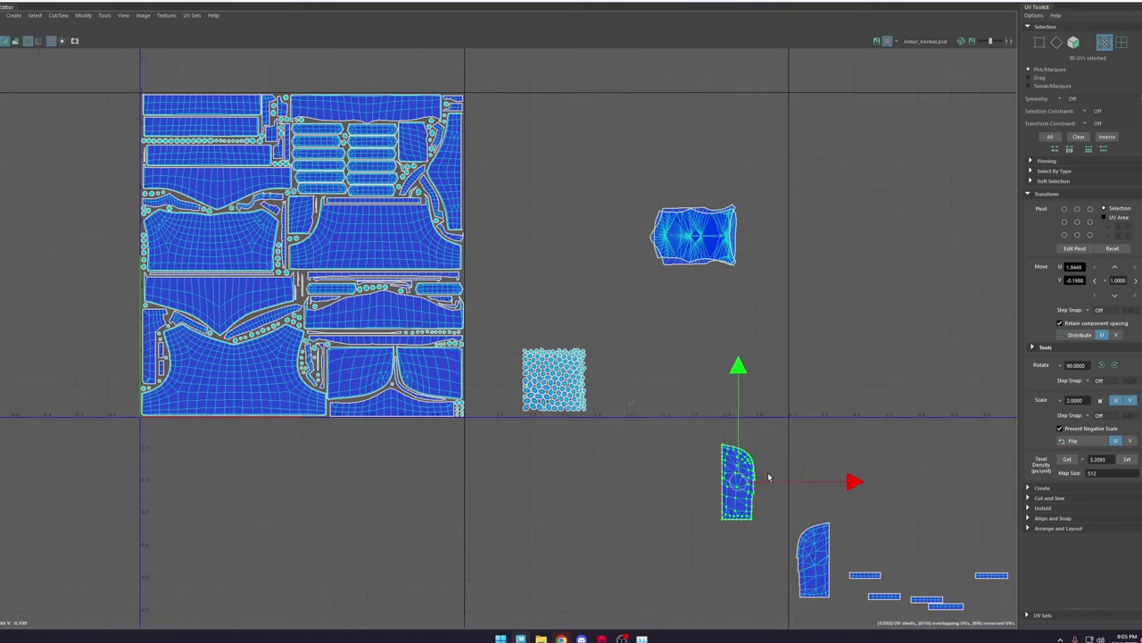
pyautogui.moveTo(813, 559); pyautogui.dragTo(711, 482)
# Step: Move another shell pair into the tile, match its texel density, and shrink it into place
pyautogui.moveTo(727, 482); pyautogui.dragTo(566, 354)
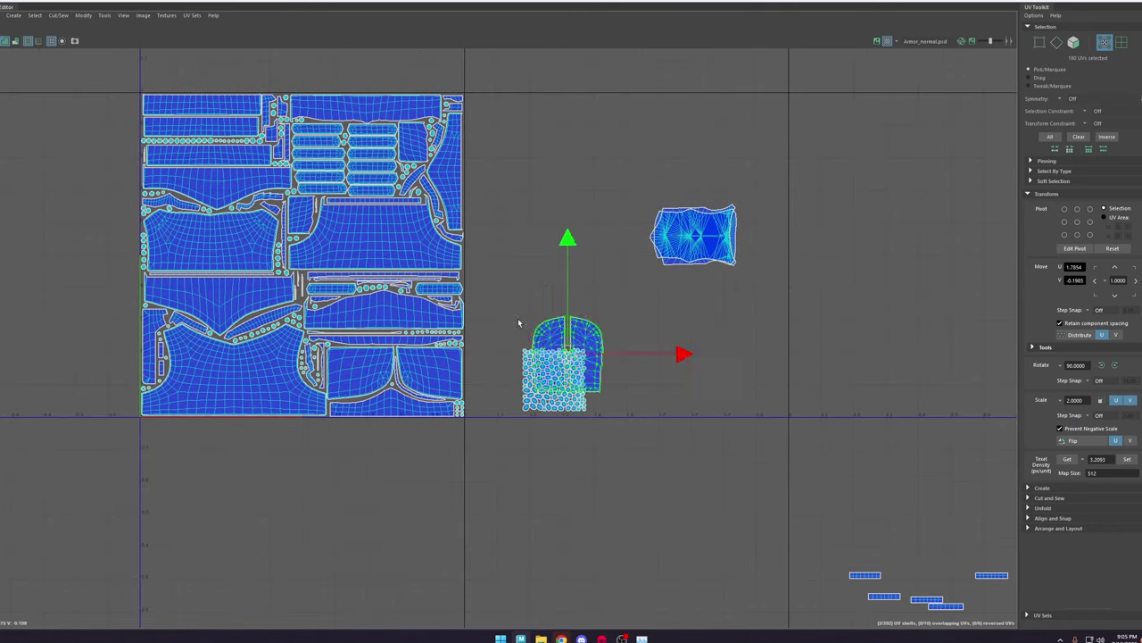
pyautogui.click(1095, 280)
pyautogui.click(1136, 281)
pyautogui.scroll(-4, 676, 347)
pyautogui.scroll(4, 465, 360)
pyautogui.click(1128, 460)
pyautogui.moveTo(610, 570); pyautogui.dragTo(420, 344)
pyautogui.scroll(4, 464, 375)
pyautogui.press('r')
pyautogui.press('w')
pyautogui.moveTo(444, 343); pyautogui.dragTo(439, 353)
# Step: Align and stack the selected shells, then move them into the tile and enlarge them
pyautogui.click(401, 359)
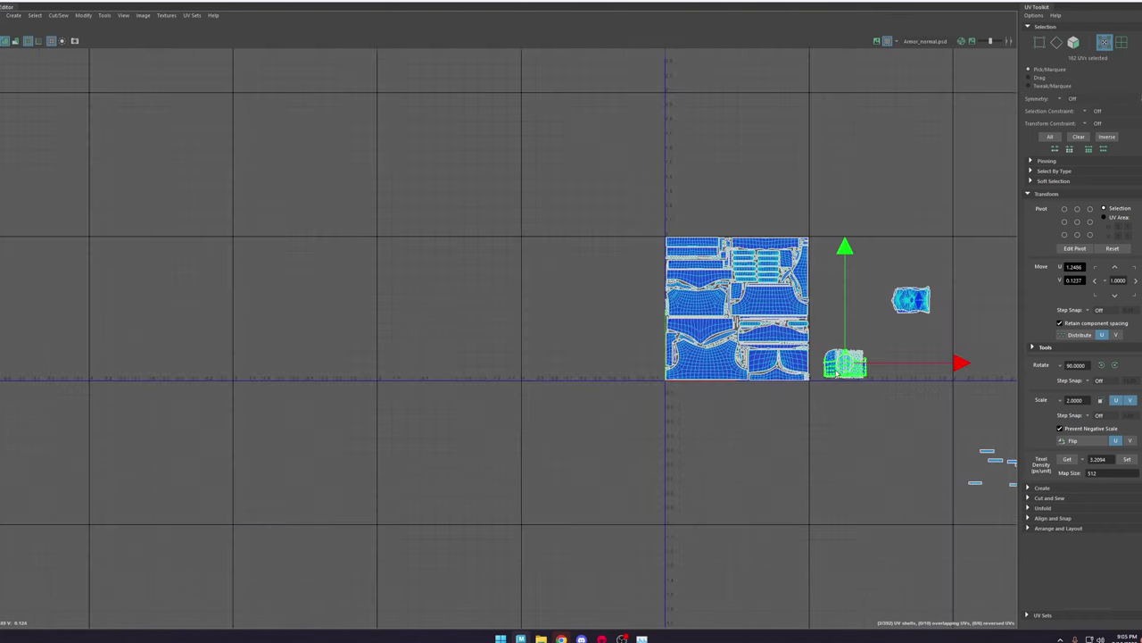
pyautogui.scroll(-3, 848, 536)
pyautogui.scroll(5, 485, 307)
pyautogui.scroll(2, 485, 306)
pyautogui.press('w')
pyautogui.click(1053, 518)
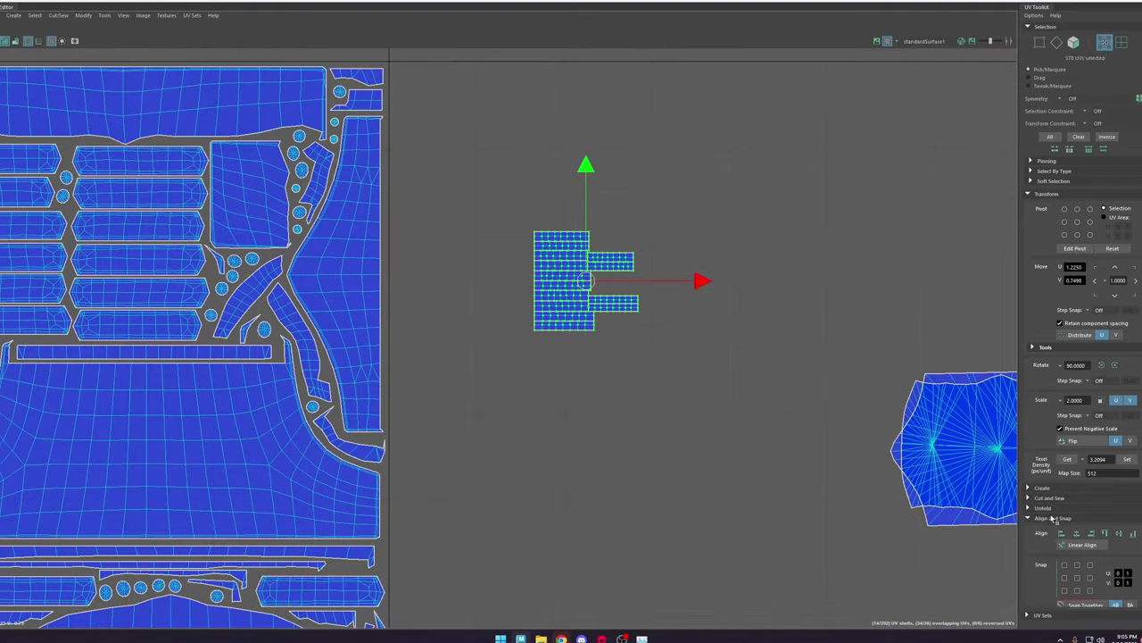
pyautogui.scroll(-4, 1055, 535)
pyautogui.click(1059, 598)
pyautogui.click(1049, 532)
pyautogui.moveTo(586, 280); pyautogui.dragTo(137, 225)
pyautogui.click(1128, 267)
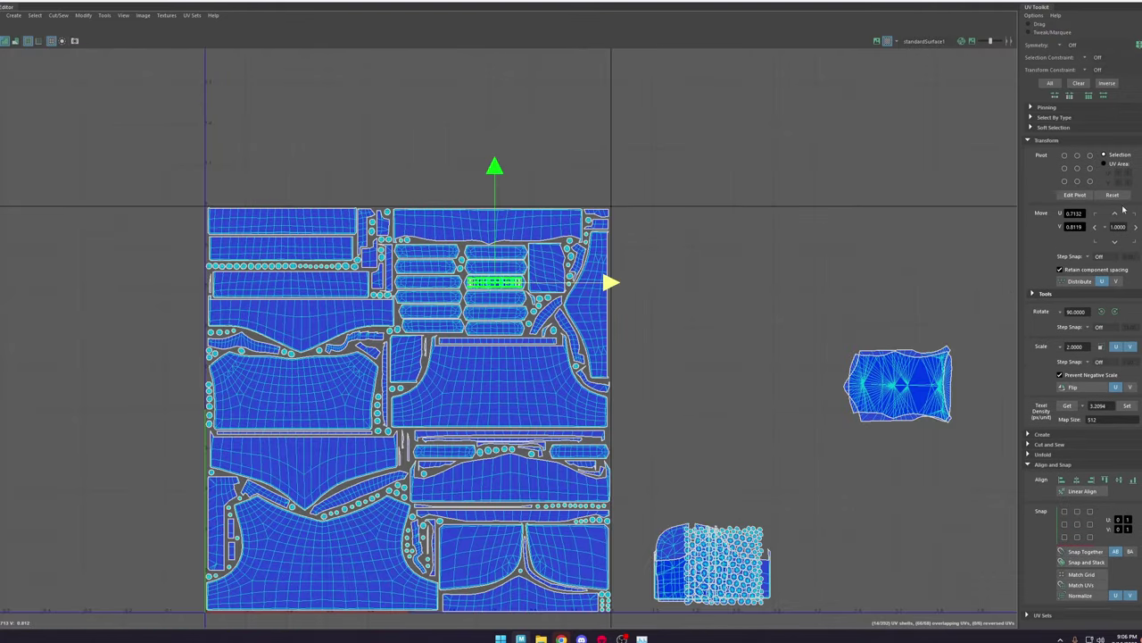
# Step: Deselect all UVs and look through the menus for a grow-selection option
pyautogui.scroll(-3, 791, 304)
pyautogui.scroll(3, 733, 347)
pyautogui.scroll(5, 637, 437)
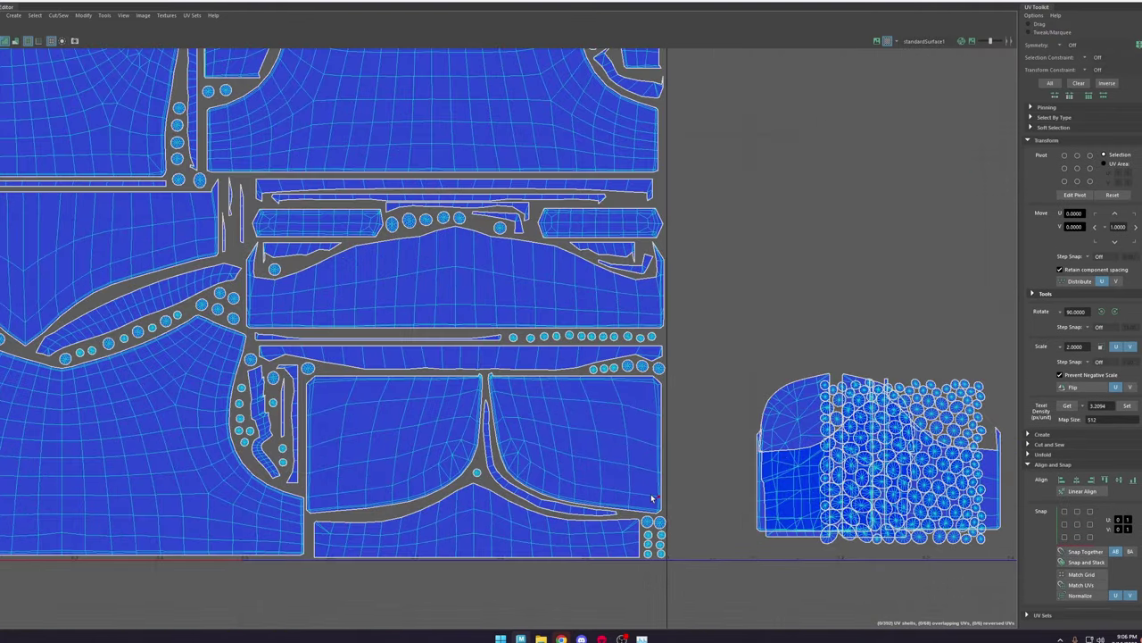
pyautogui.scroll(-3, 613, 388)
pyautogui.scroll(-2, 441, 271)
pyautogui.click(63, 17)
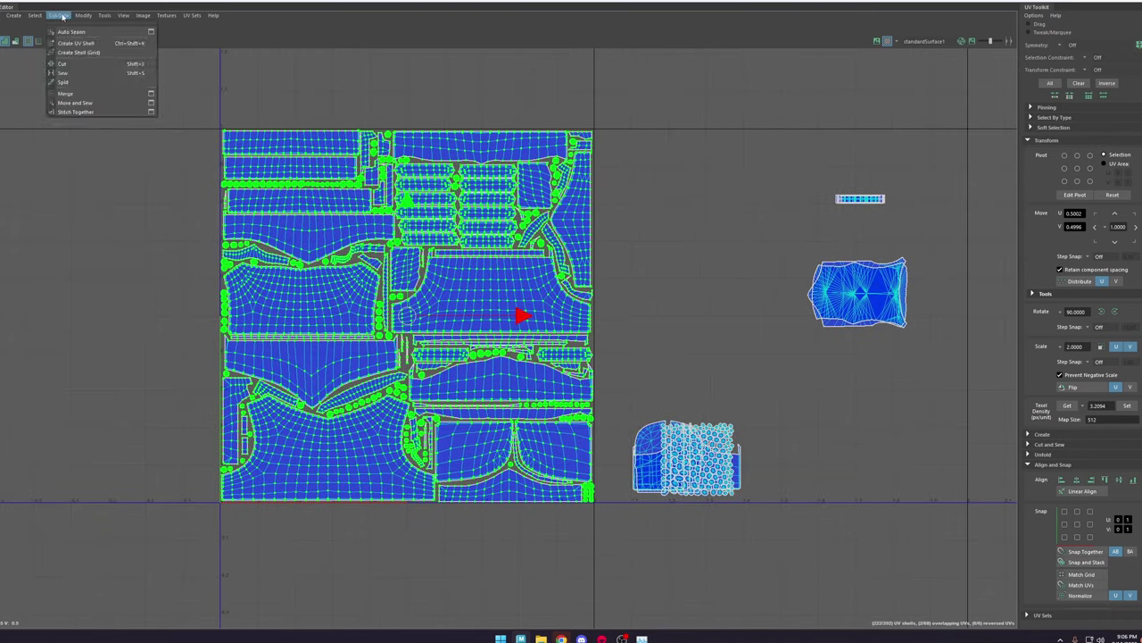
pyautogui.press('Escape')
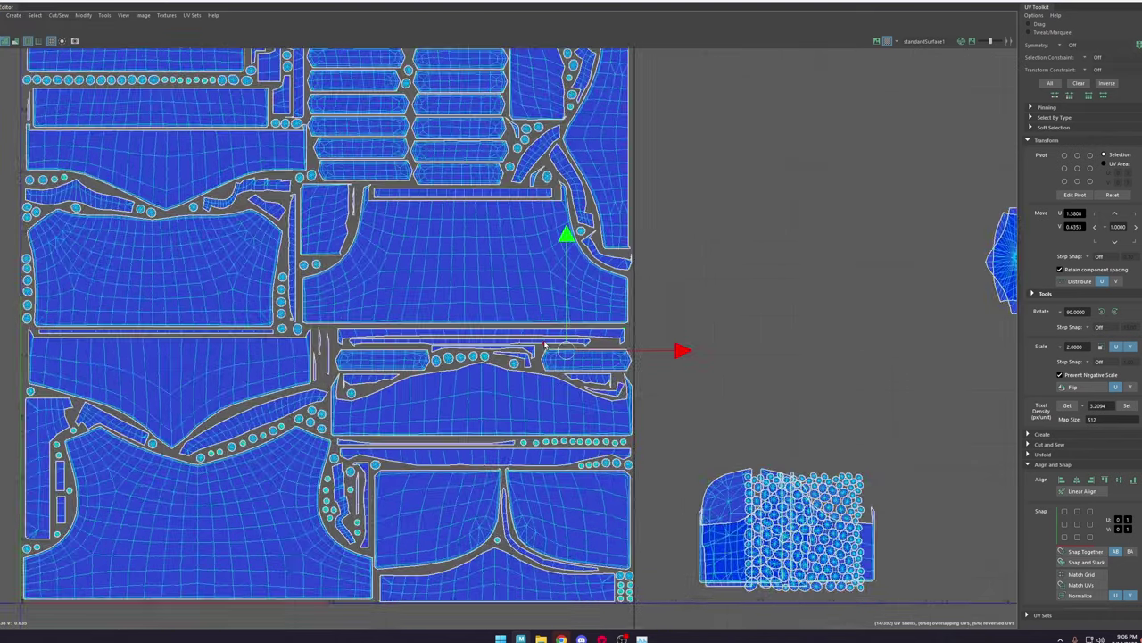
pyautogui.scroll(3, 669, 295)
pyautogui.rightClick(670, 295)
pyautogui.scroll(-4, 599, 278)
pyautogui.click(34, 15)
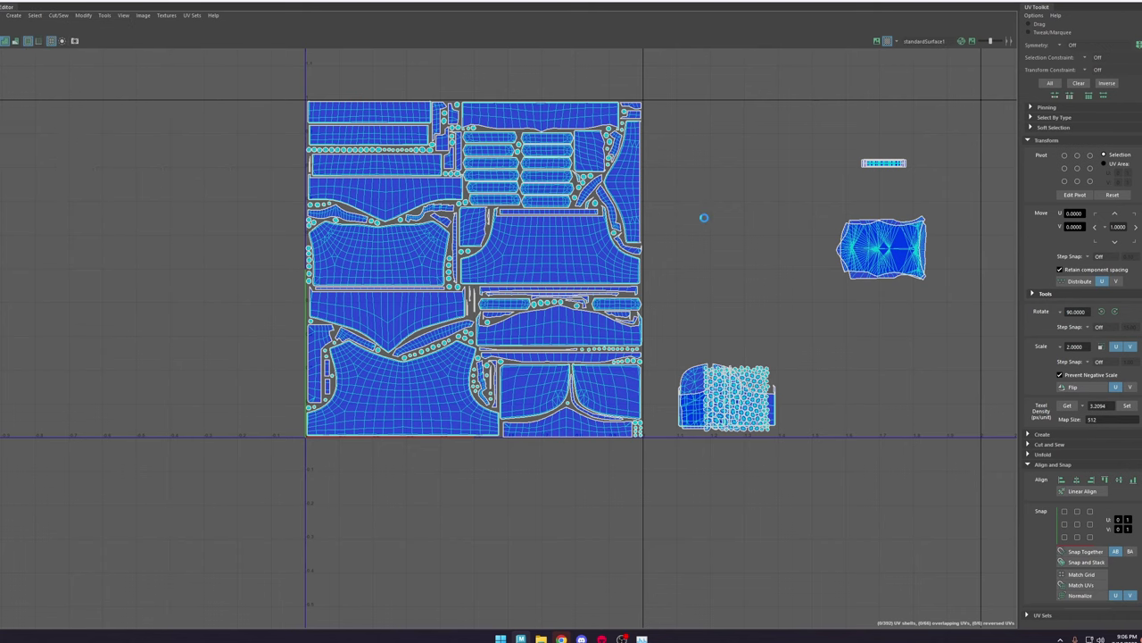
pyautogui.scroll(-2, 704, 218)
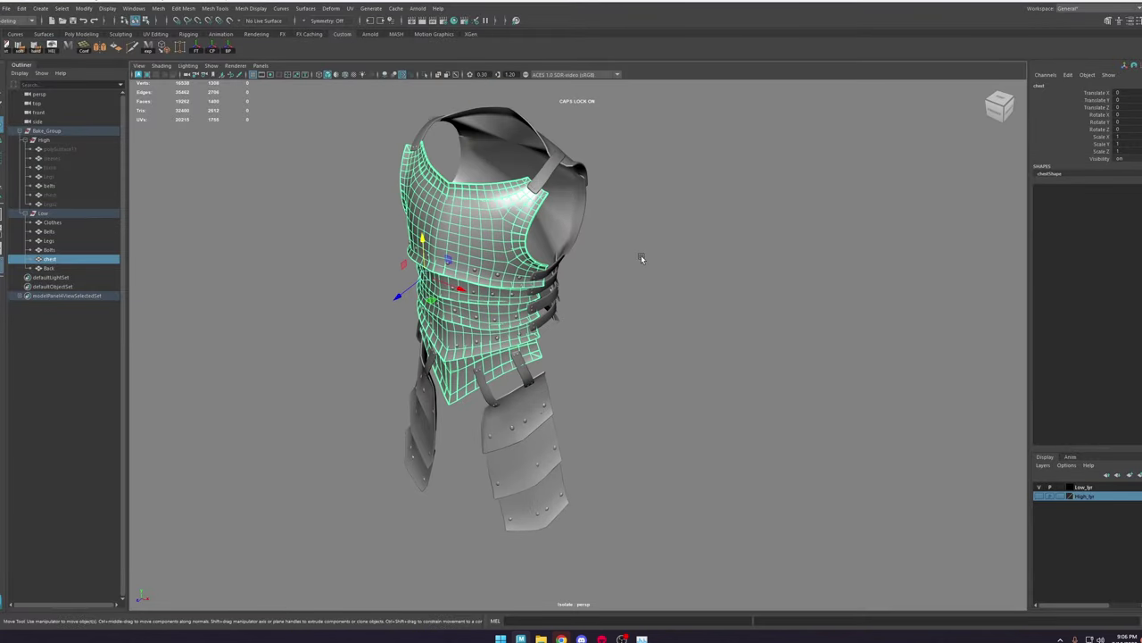
# Step: Return to the perspective view and turn off Isolate Select to show the whole character
pyautogui.click(62, 220)
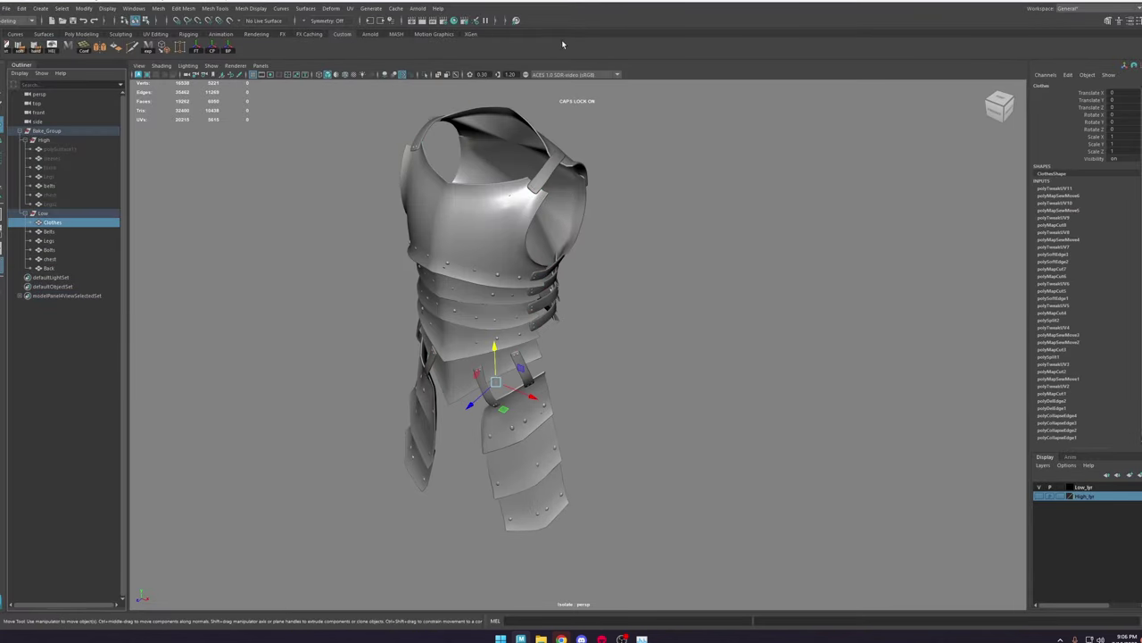
pyautogui.click(424, 76)
pyautogui.keyDown('alt'); pyautogui.moveTo(561, 217); pyautogui.dragTo(498, 212); pyautogui.keyUp('alt')
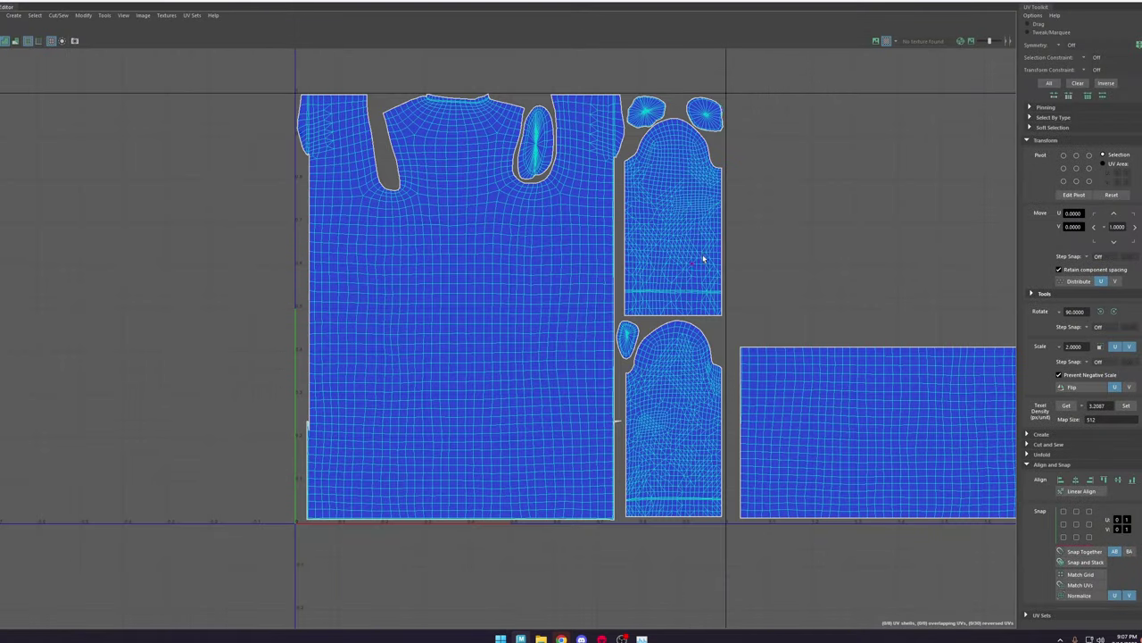
pyautogui.keyDown('alt'); pyautogui.moveTo(940, 286); pyautogui.dragTo(780, 274, button='middle'); pyautogui.keyUp('alt')
pyautogui.scroll(-3, 832, 257)
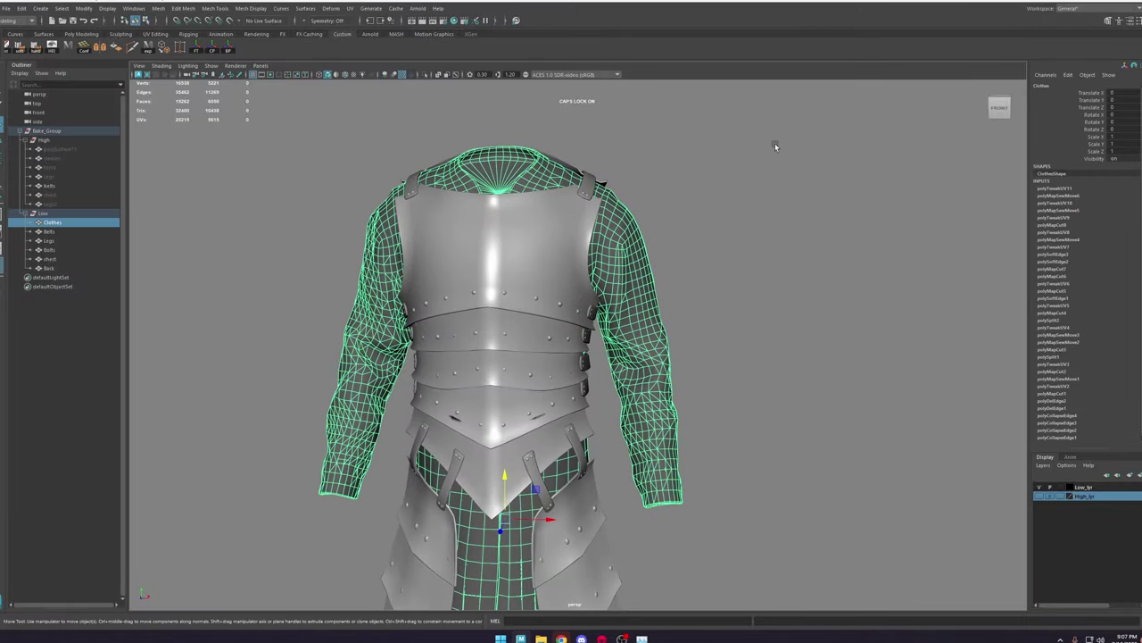
# Step: Select the shirt mesh, inspect the armor from several angles, then switch to Marmoset Toolbag
pyautogui.click(775, 143)
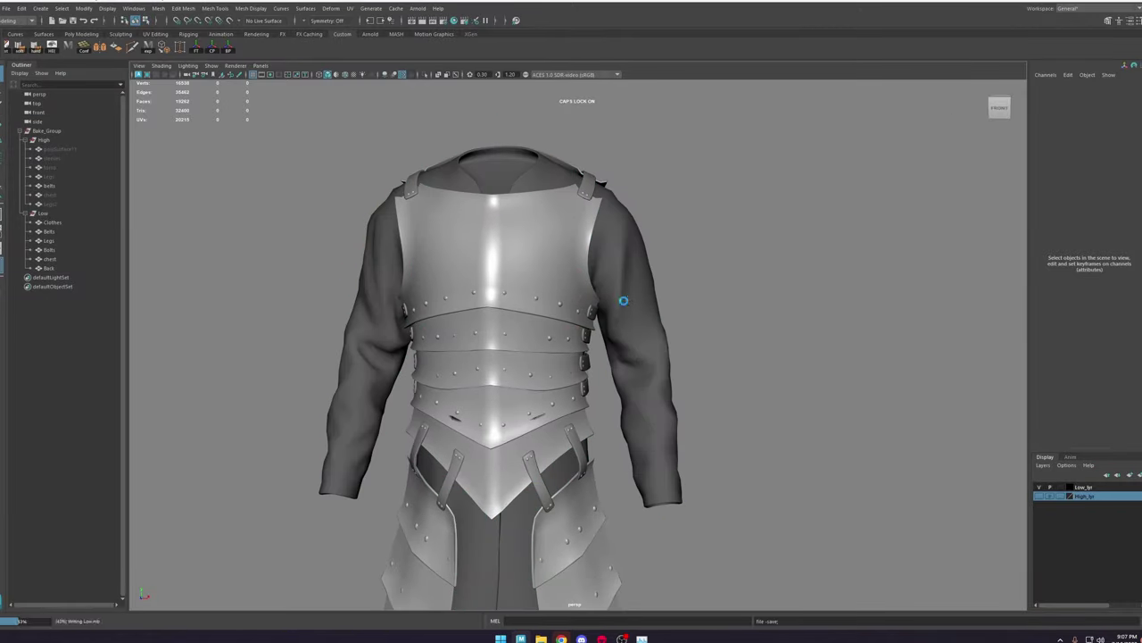
pyautogui.keyDown('alt'); pyautogui.moveTo(622, 298); pyautogui.dragTo(646, 290); pyautogui.keyUp('alt')
pyautogui.keyDown('alt'); pyautogui.moveTo(645, 290); pyautogui.dragTo(697, 350, button='right'); pyautogui.keyUp('alt')
pyautogui.keyDown('alt'); pyautogui.moveTo(662, 403); pyautogui.dragTo(719, 362, button='middle'); pyautogui.keyUp('alt')
pyautogui.moveTo(719, 363)
pyautogui.keyDown('alt'); pyautogui.mouseDown()
pyautogui.moveTo(703, 350)
pyautogui.moveTo(649, 353)
pyautogui.moveTo(730, 362)
pyautogui.mouseUp(); pyautogui.keyUp('alt')
pyautogui.keyDown('alt'); pyautogui.moveTo(730, 364); pyautogui.dragTo(555, 304, button='right'); pyautogui.keyUp('alt')
pyautogui.keyDown('alt'); pyautogui.moveTo(555, 303); pyautogui.dragTo(637, 279, button='middle'); pyautogui.keyUp('alt')
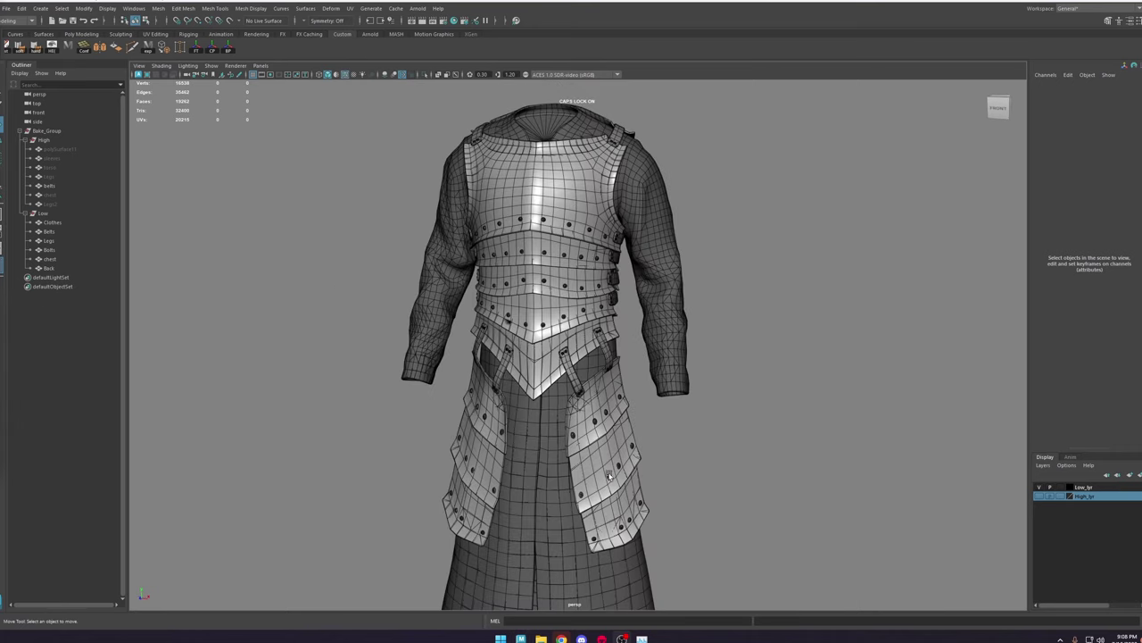
pyautogui.click(602, 638)
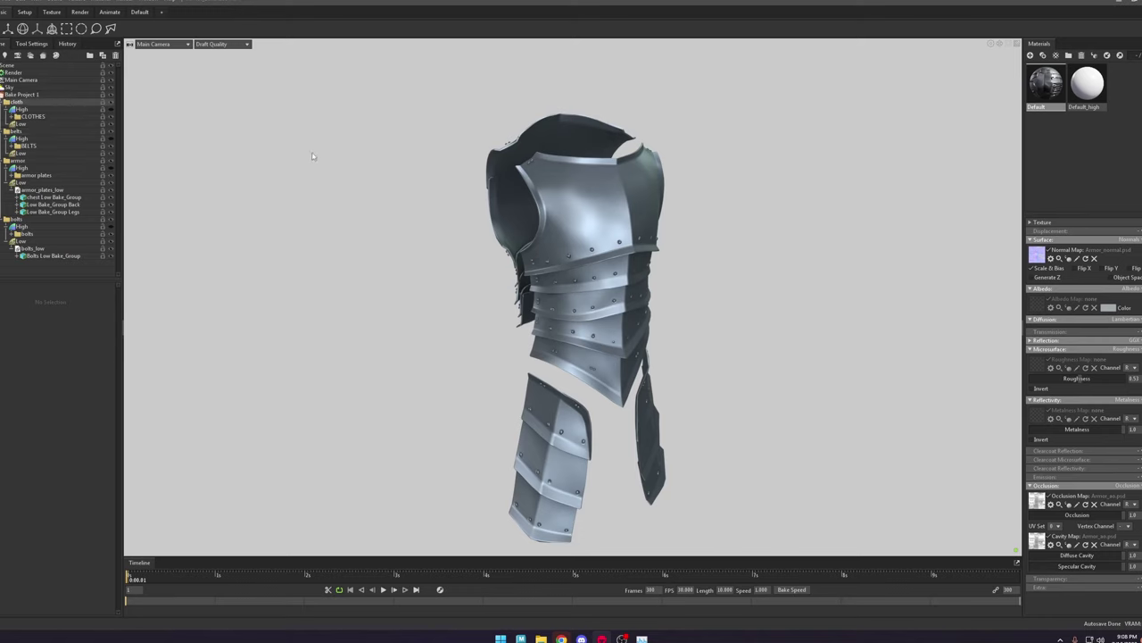
# Step: Delete the cloth bake group from the Marmoset scene, then switch back to Maya
pyautogui.press('Delete')
pyautogui.moveTo(437, 240); pyautogui.dragTo(418, 228, button='middle')
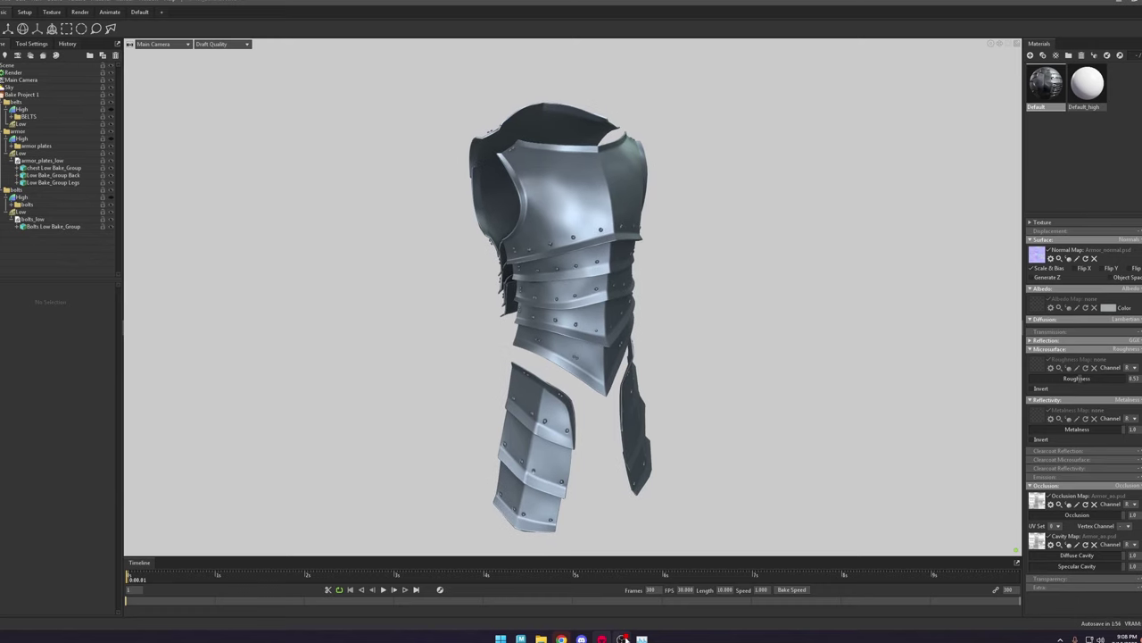
pyautogui.moveTo(581, 638)
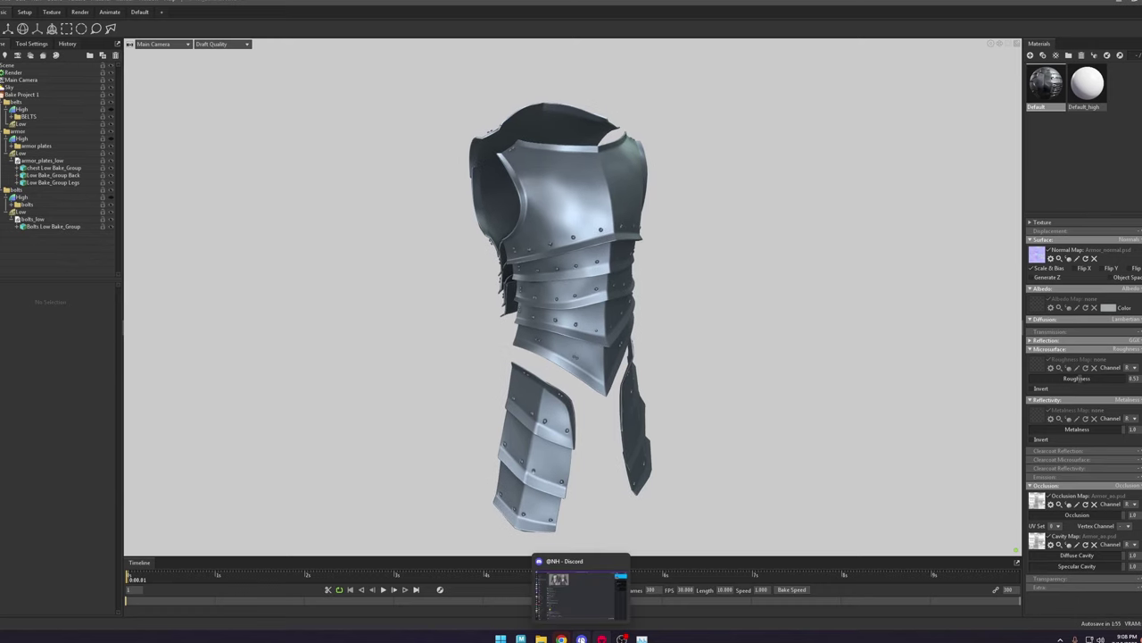
pyautogui.click(526, 639)
# Step: Open the export shelf button's script in the Shelf Editor and enlarge the window
pyautogui.keyDown('alt'); pyautogui.moveTo(650, 307); pyautogui.dragTo(465, 302); pyautogui.keyUp('alt')
pyautogui.scroll(3, 465, 302)
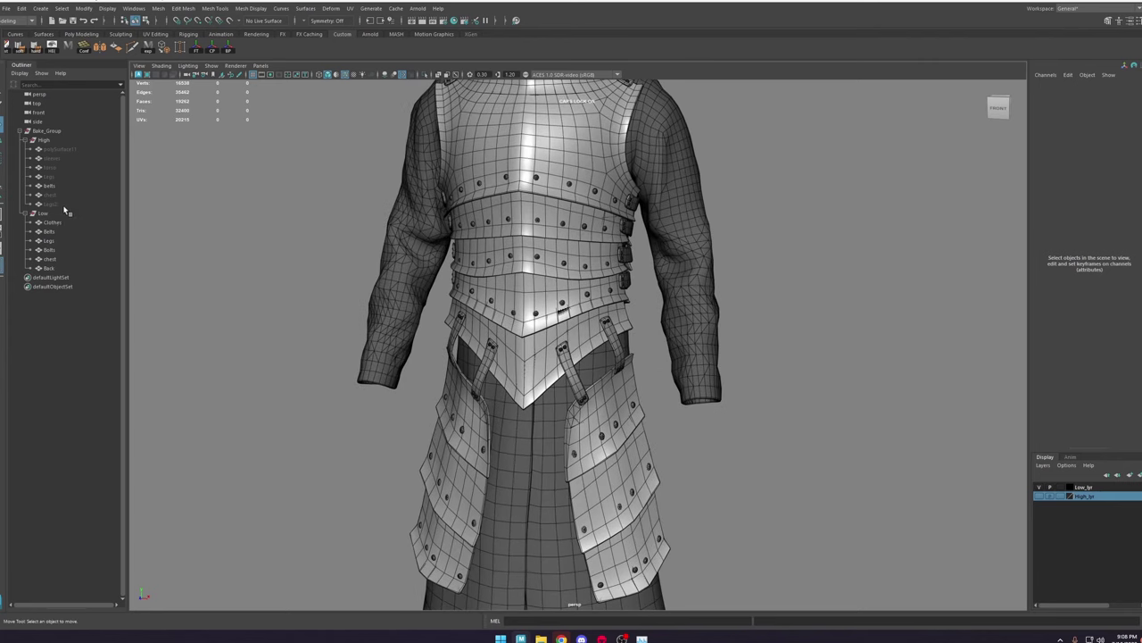
pyautogui.rightClick(158, 46)
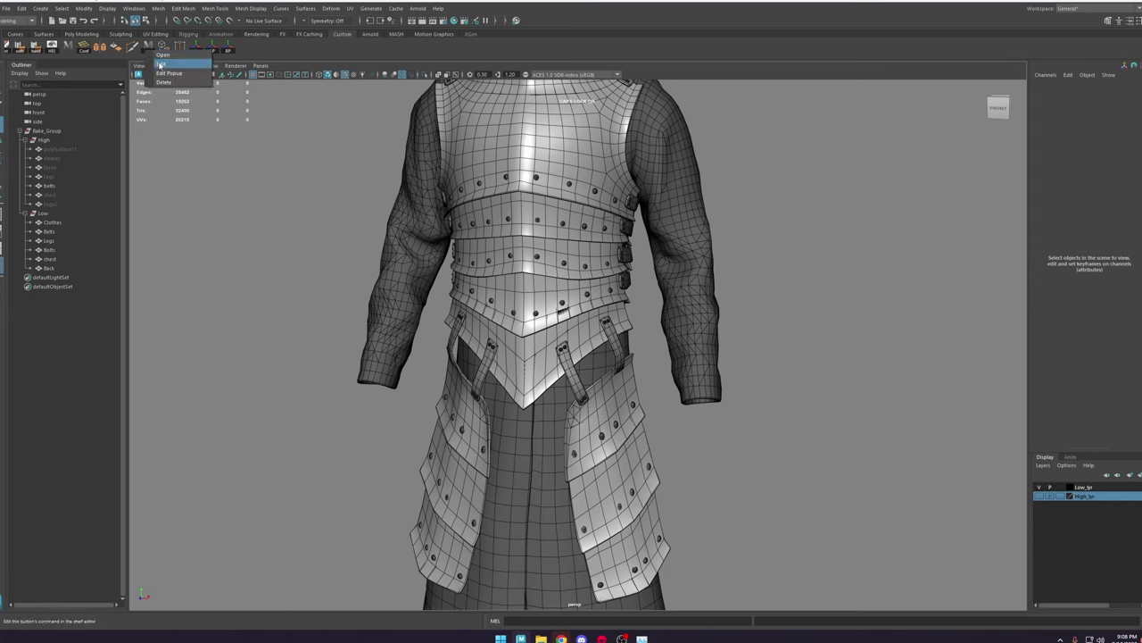
pyautogui.click(161, 65)
pyautogui.moveTo(418, 212); pyautogui.dragTo(632, 212)
pyautogui.moveTo(806, 463); pyautogui.dragTo(1018, 527)
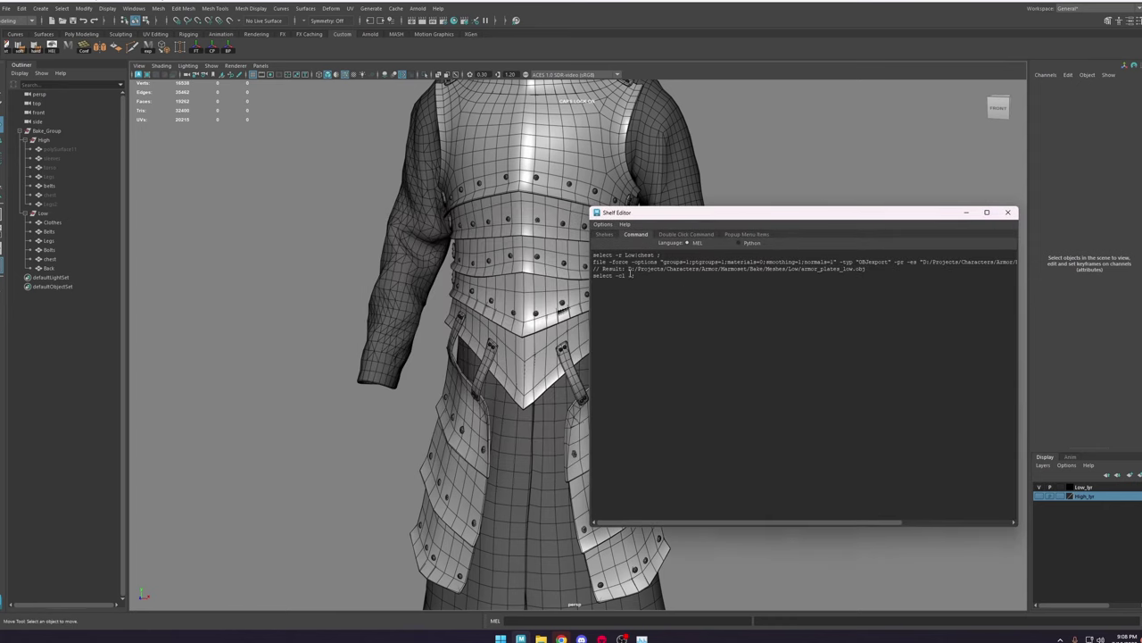
# Step: Remove the leftover result line and paste a duplicate of the export block below
pyautogui.moveTo(868, 270); pyautogui.dragTo(651, 300)
pyautogui.press('BackSpace')
pyautogui.press('BackSpace')
pyautogui.press('BackSpace')
pyautogui.press('Return')
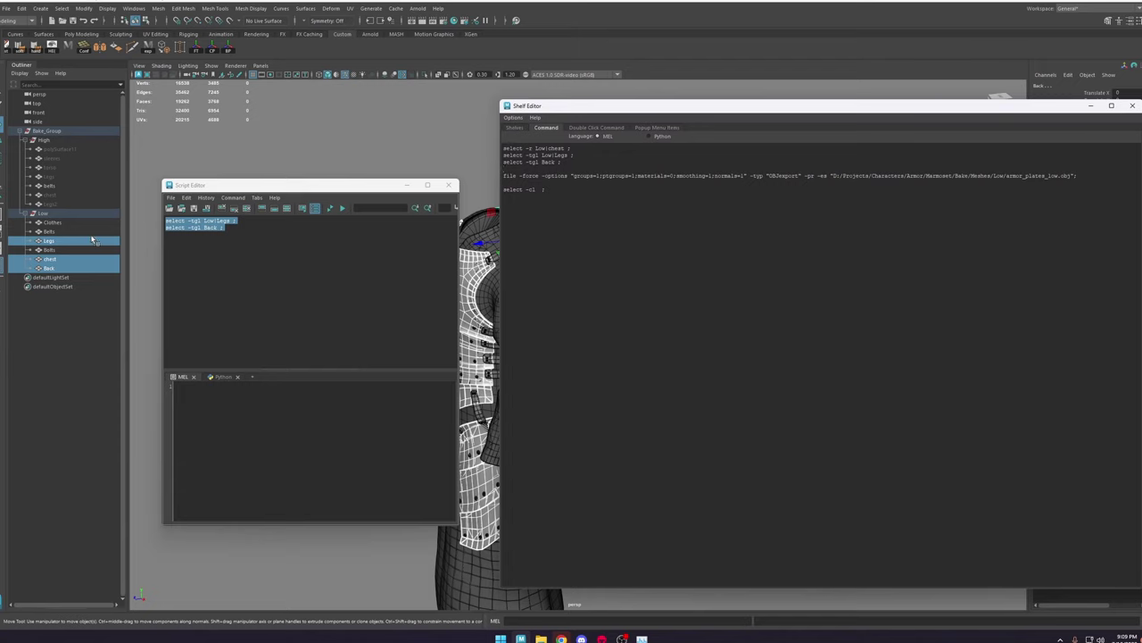
pyautogui.moveTo(1077, 176); pyautogui.dragTo(503, 170)
pyautogui.click(504, 189)
pyautogui.press('BackSpace')
pyautogui.hotkey('ctrl', 'c')
pyautogui.click(548, 184)
pyautogui.press('Return')
pyautogui.hotkey('ctrl', 'v')
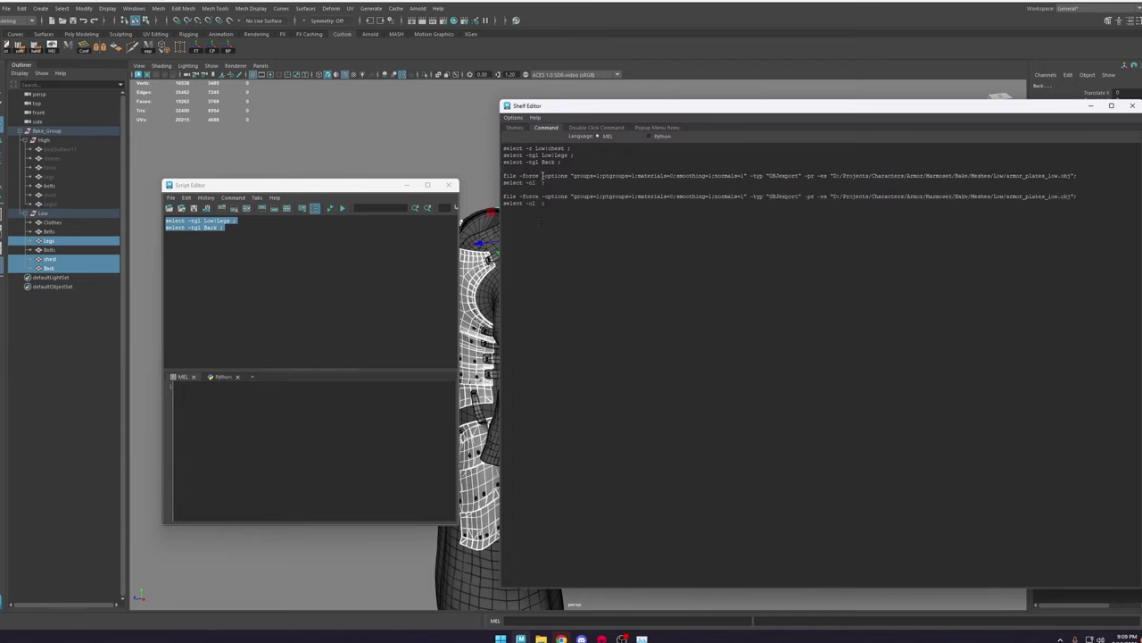
# Step: Put the Belts select command in the second block and remove armor_plates from its OBJ path
pyautogui.click(50, 232)
pyautogui.moveTo(224, 241); pyautogui.dragTo(166, 234)
pyautogui.hotkey('ctrl', 'c')
pyautogui.click(545, 190)
pyautogui.press('Return')
pyautogui.hotkey('ctrl', 'v')
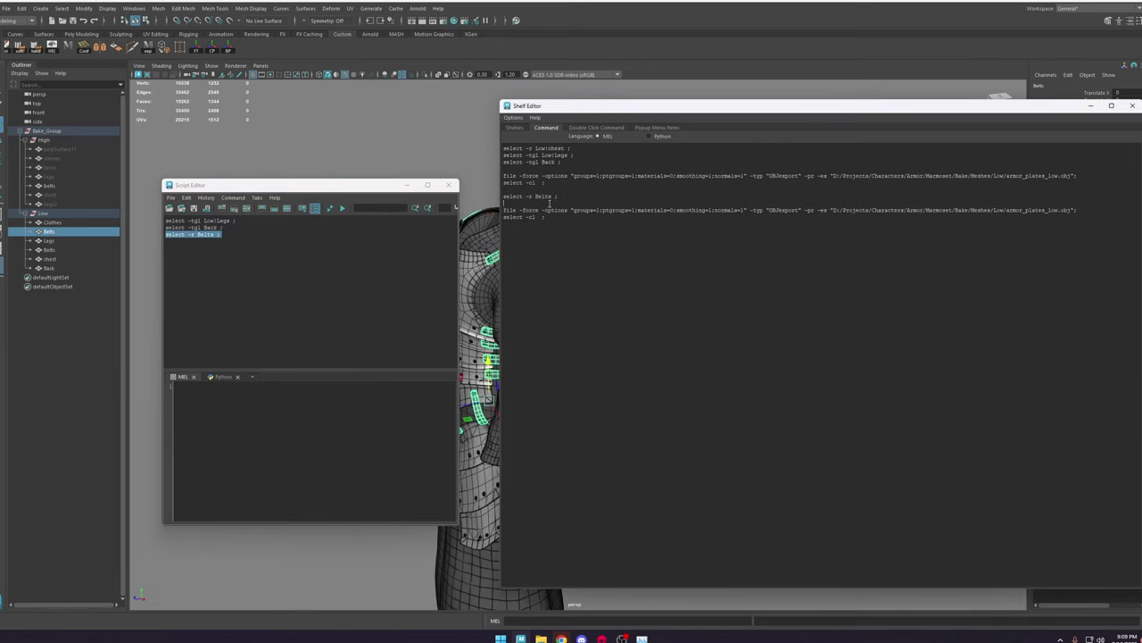
pyautogui.press('BackSpace')
pyautogui.moveTo(1045, 204); pyautogui.dragTo(1007, 205)
pyautogui.press('BackSpace')
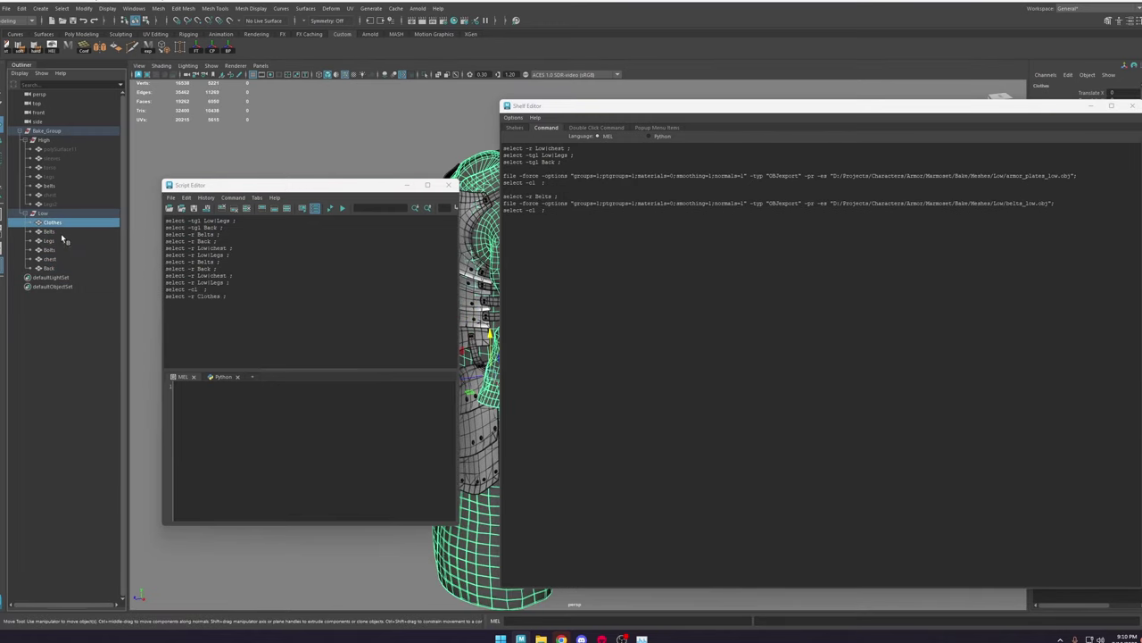
# Step: Select the chest, Back, Belts and Legs objects in turn to log their names, then clear the selection
pyautogui.click(49, 259)
pyautogui.click(50, 268)
pyautogui.click(50, 232)
pyautogui.click(50, 241)
pyautogui.click(267, 156)
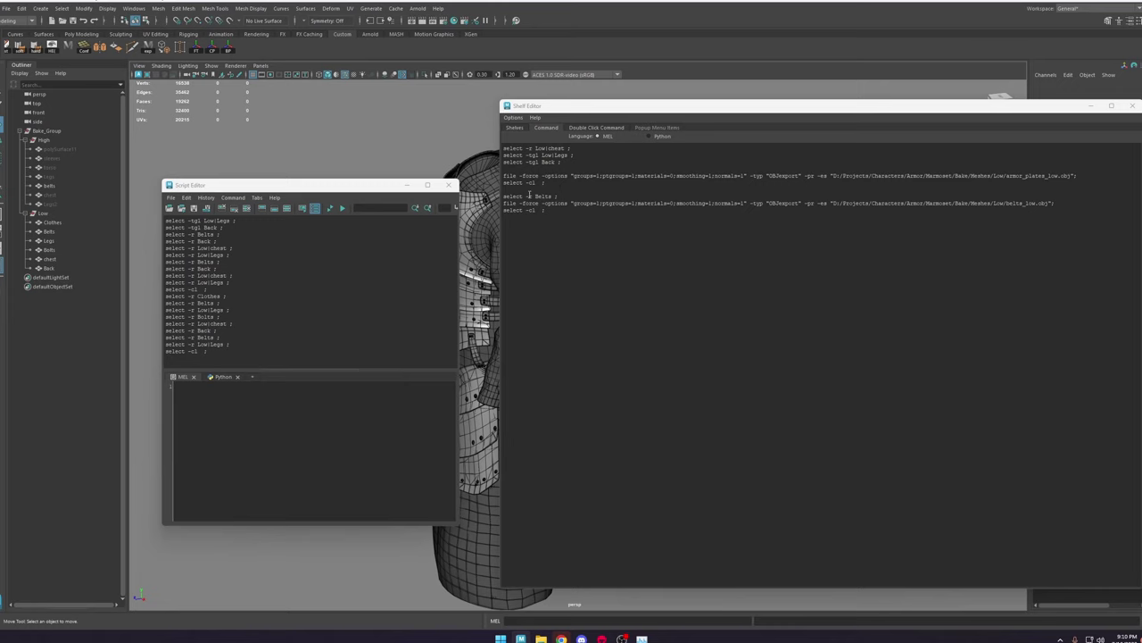
# Step: Duplicate the belts export block and start replacing its Belts object name for the bolts
pyautogui.moveTo(550, 210); pyautogui.dragTo(503, 197)
pyautogui.hotkey('ctrl', 'c')
pyautogui.click(558, 212)
pyautogui.press('Return')
pyautogui.press('Return')
pyautogui.hotkey('ctrl', 'v')
pyautogui.doubleClick(544, 224)
pyautogui.write('B')
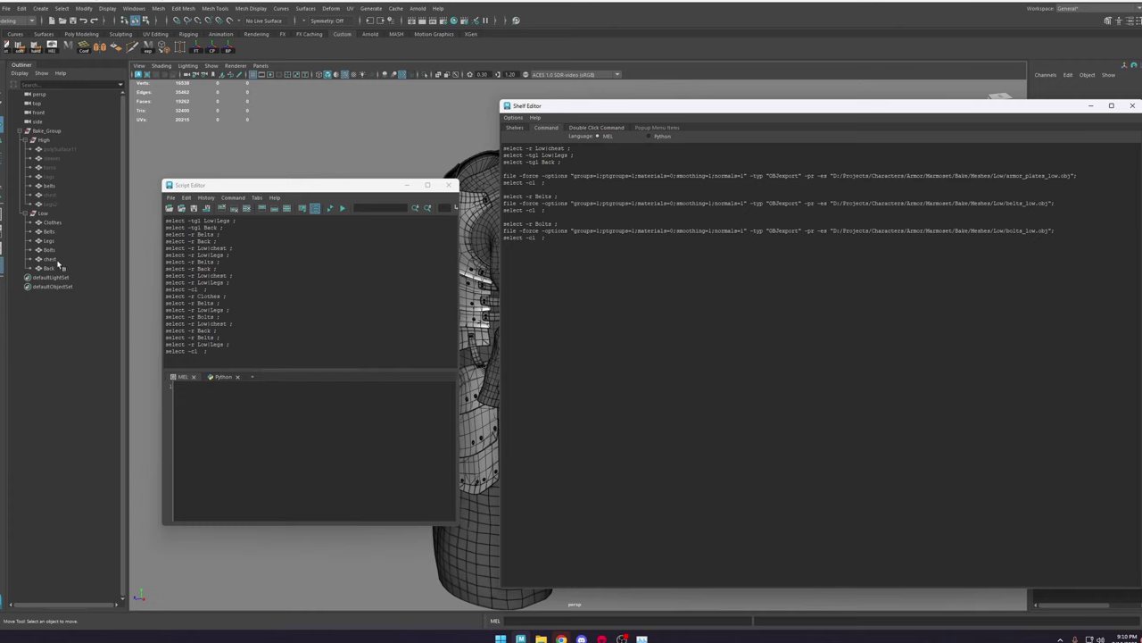
# Step: Select the Back, chest, Bolts, Legs and Belts low meshes in the outliner
pyautogui.moveTo(64, 270); pyautogui.dragTo(61, 253)
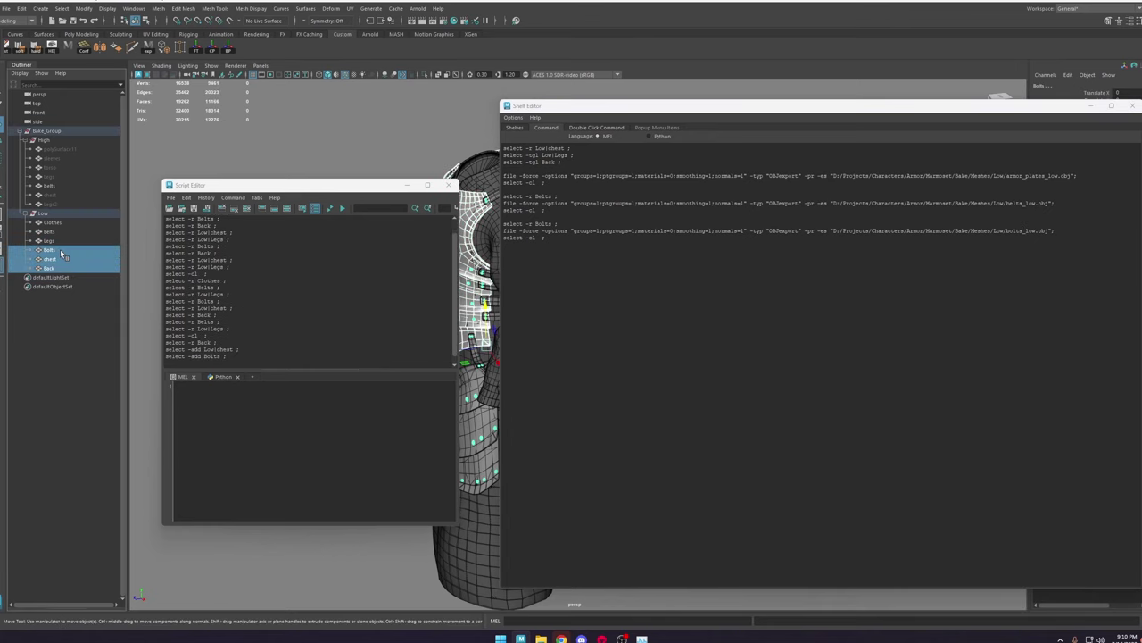
pyautogui.keyDown('shift'); pyautogui.click(60, 242); pyautogui.keyUp('shift')
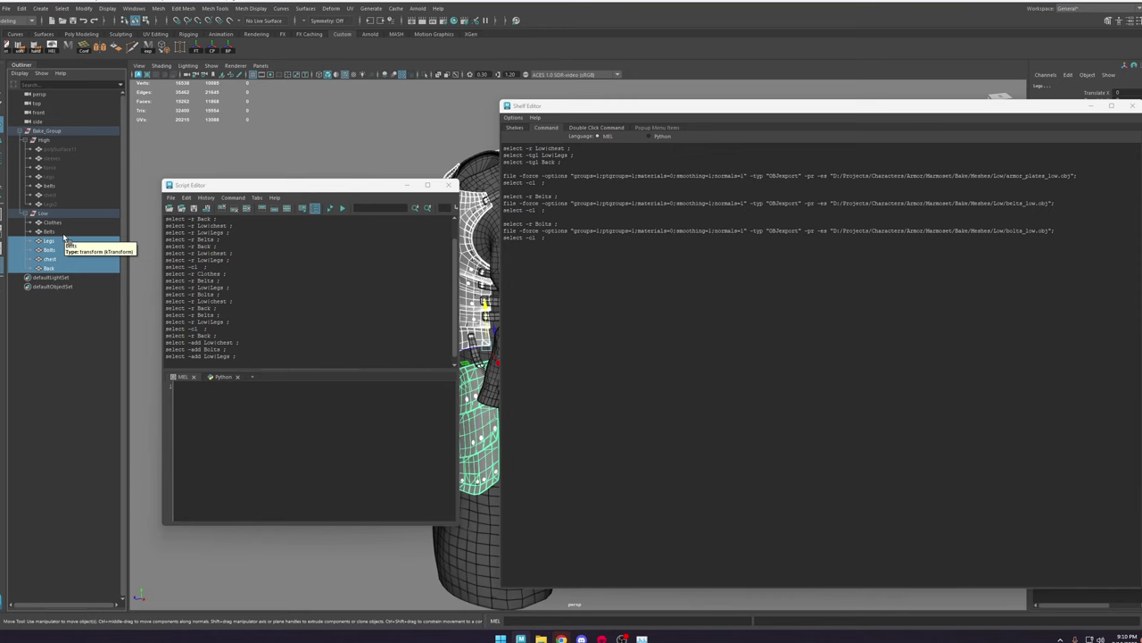
pyautogui.keyDown('shift'); pyautogui.click(63, 233); pyautogui.keyUp('shift')
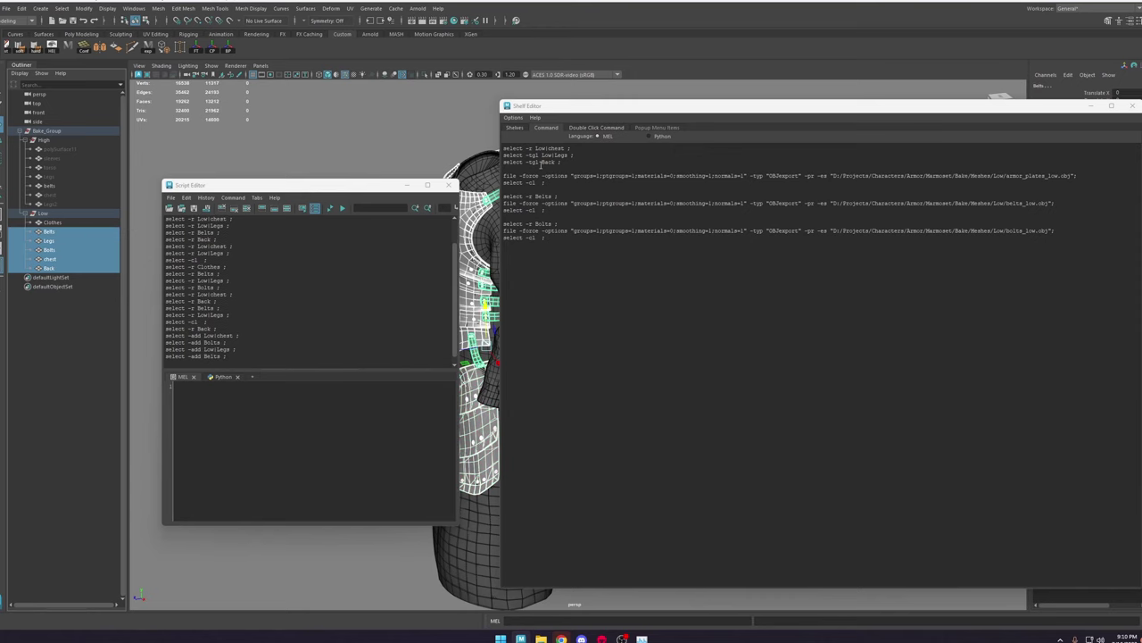
# Step: Remove the blank line from the shelf script and paste a copy of the Bolts export block
pyautogui.click(540, 164)
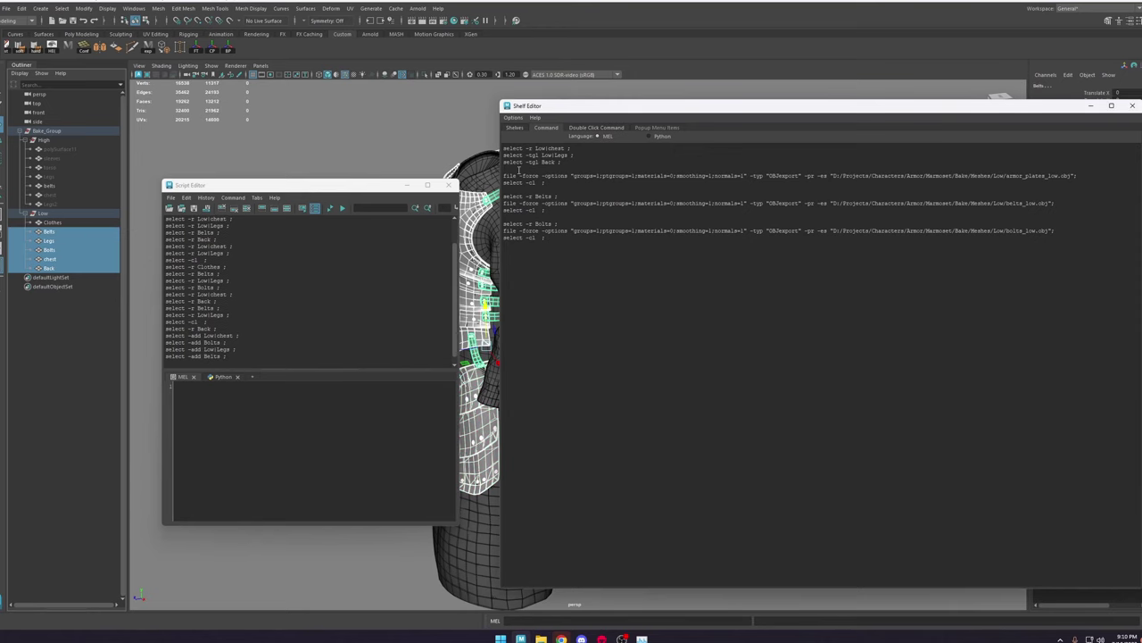
pyautogui.press('BackSpace')
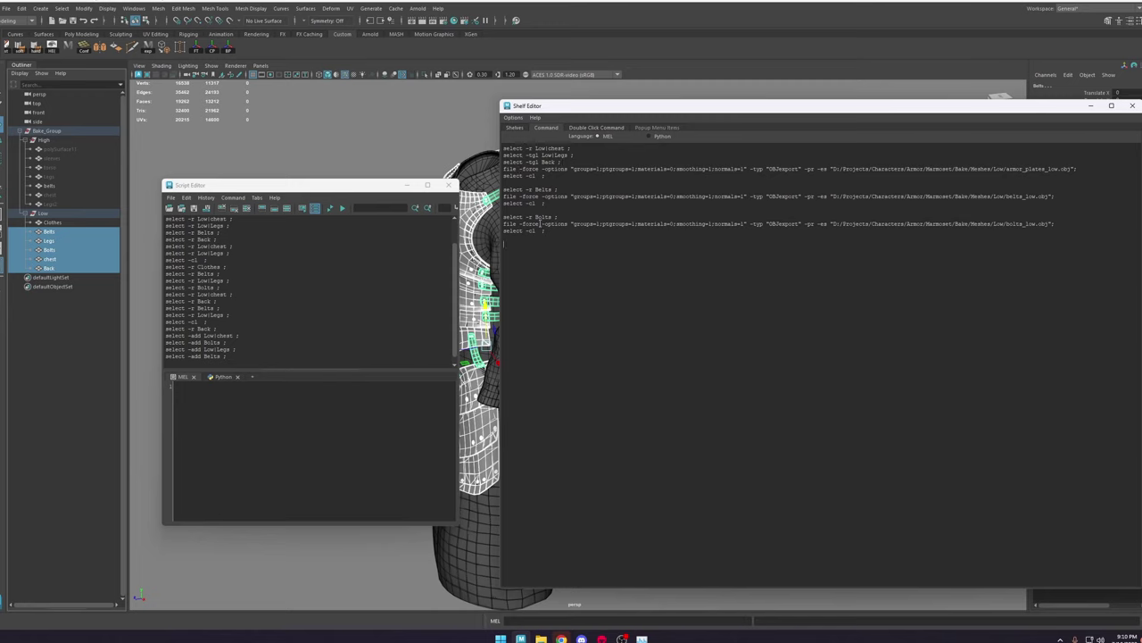
pyautogui.moveTo(550, 230); pyautogui.dragTo(491, 220)
pyautogui.hotkey('ctrl', 'c')
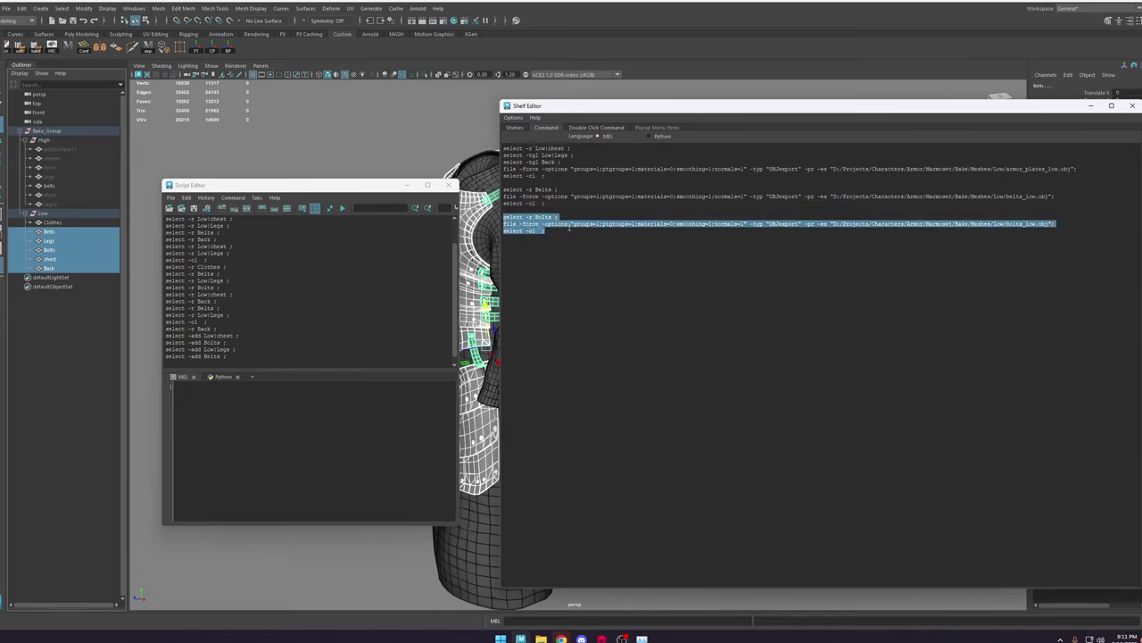
pyautogui.click(575, 237)
pyautogui.hotkey('ctrl', 'v')
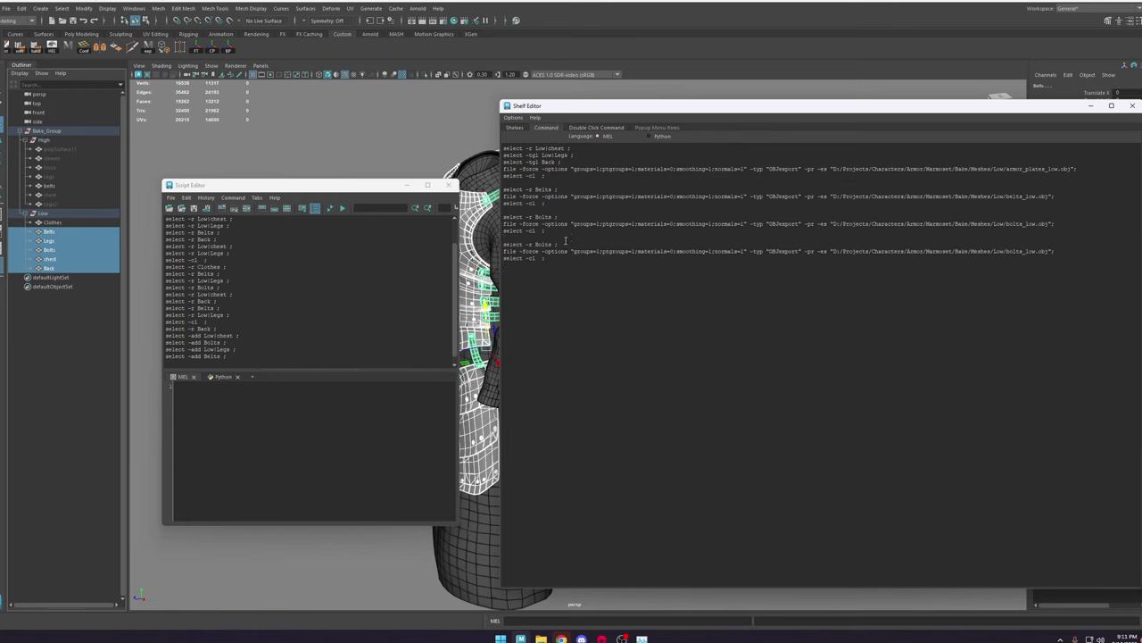
# Step: Swap the copied block's Bolts selection for Clothes and its export name to clothes_low
pyautogui.click(88, 225)
pyautogui.moveTo(232, 356); pyautogui.dragTo(165, 356)
pyautogui.hotkey('ctrl', 'c')
pyautogui.moveTo(559, 245); pyautogui.dragTo(502, 245)
pyautogui.hotkey('ctrl', 'v')
pyautogui.moveTo(1025, 252); pyautogui.dragTo(1007, 250)
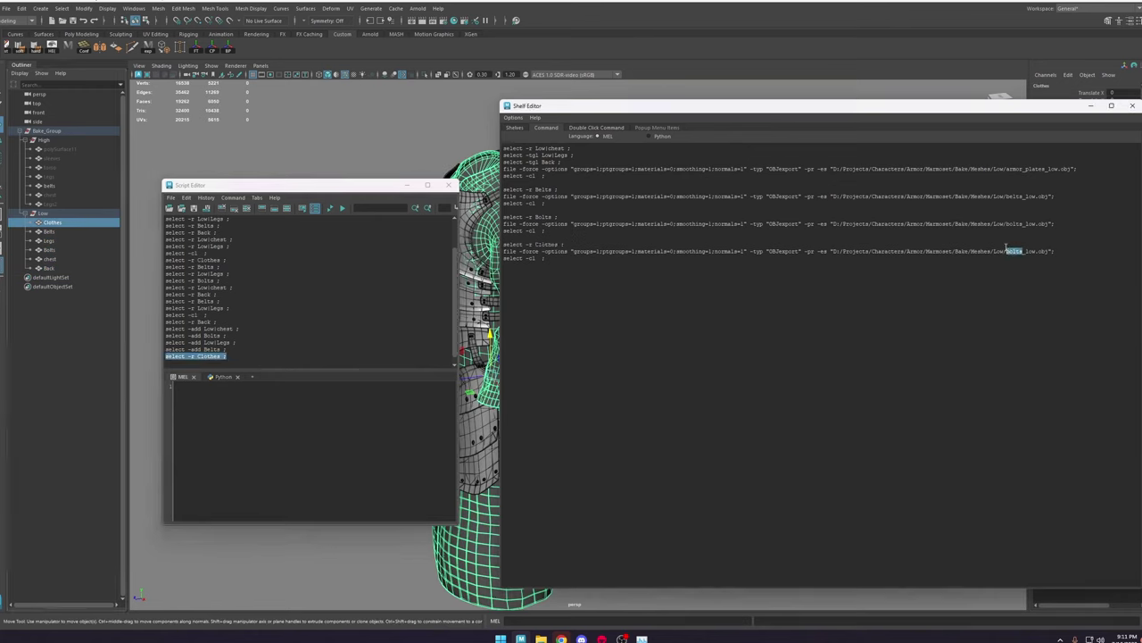
pyautogui.write('clothes')
pyautogui.click(340, 138)
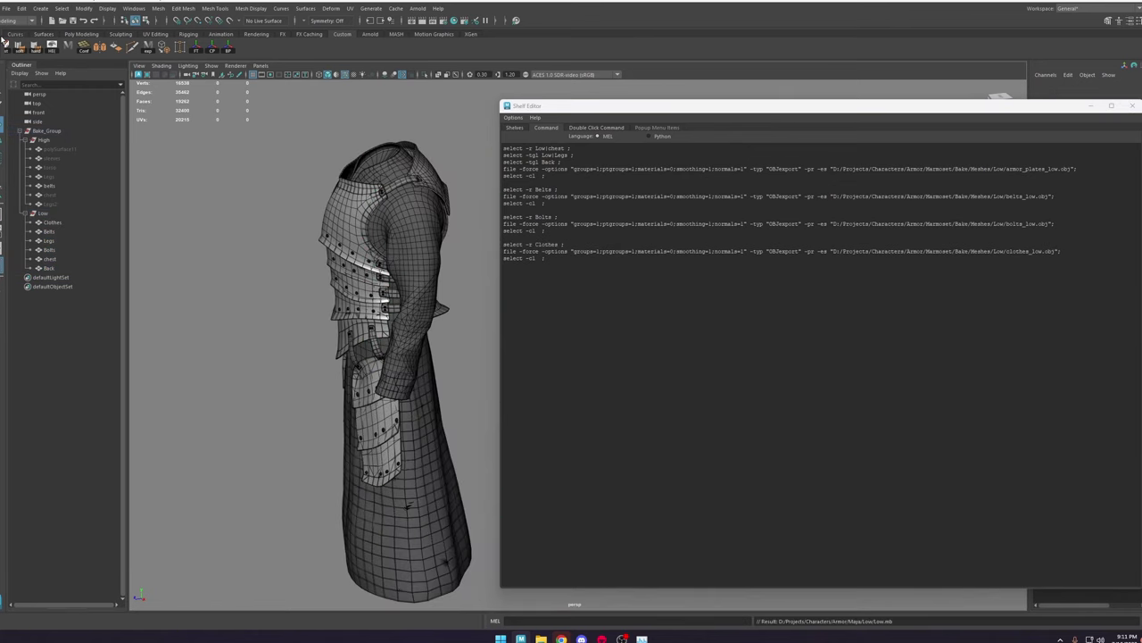
pyautogui.click(2, 48)
# Step: Save all shelves so the edited export button keeps the new Clothes block
pyautogui.moveTo(28, 80)
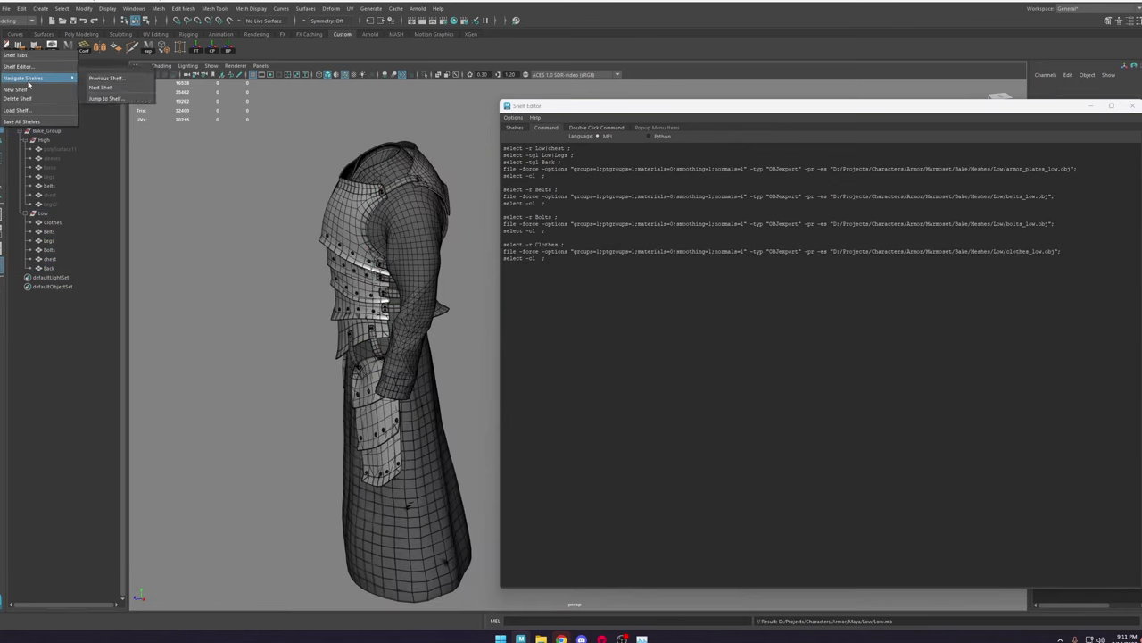
pyautogui.rightClick(137, 49)
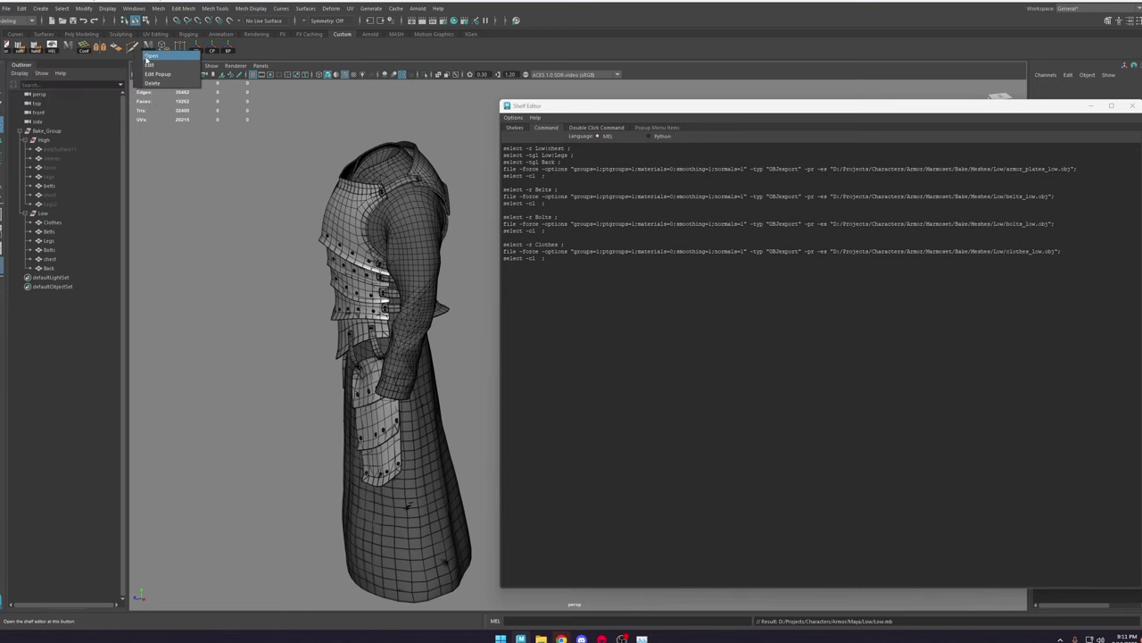
pyautogui.click(150, 67)
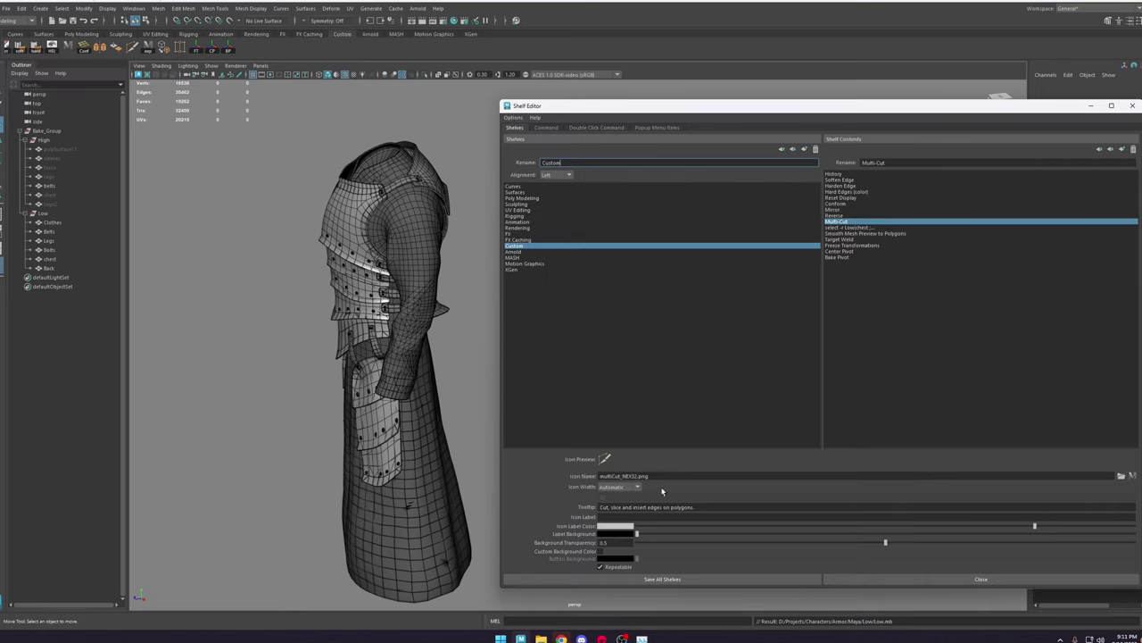
pyautogui.click(639, 578)
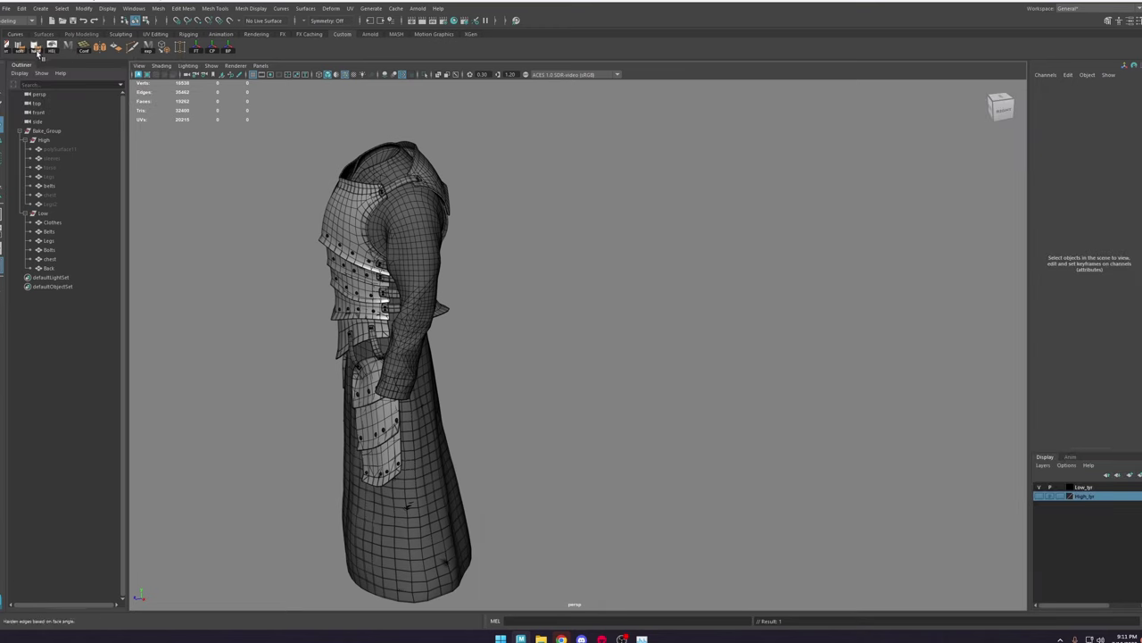
pyautogui.click(6, 44)
pyautogui.moveTo(30, 83)
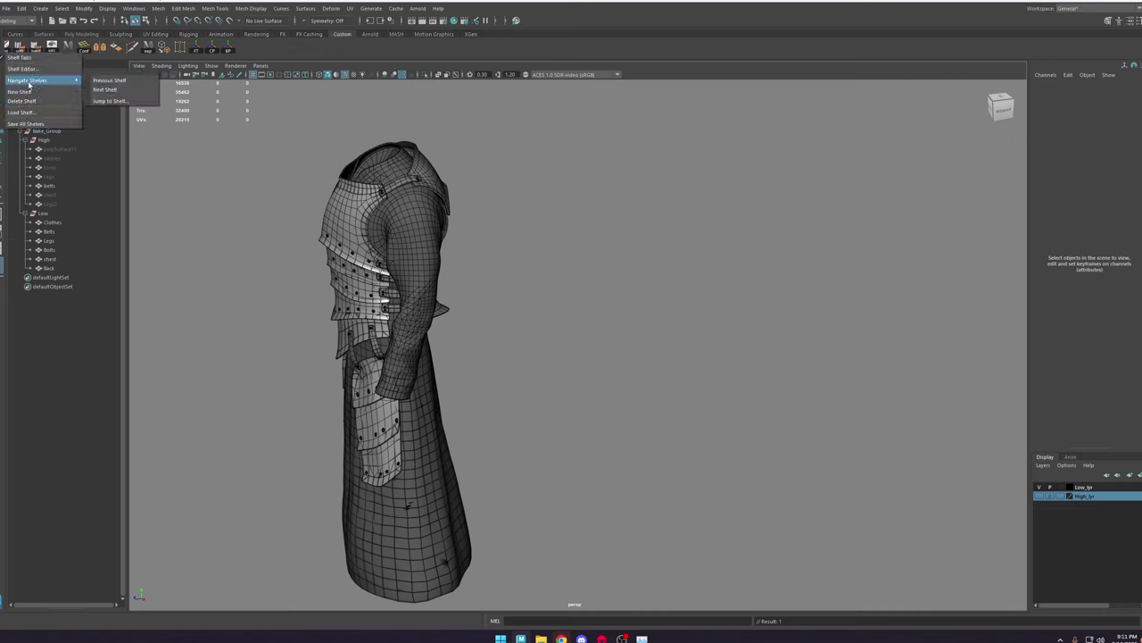
pyautogui.click(42, 125)
# Step: Orbit, pan and zoom around the armour to check the coat from front, back and sides
pyautogui.keyDown('alt'); pyautogui.moveTo(209, 235); pyautogui.dragTo(301, 251); pyautogui.keyUp('alt')
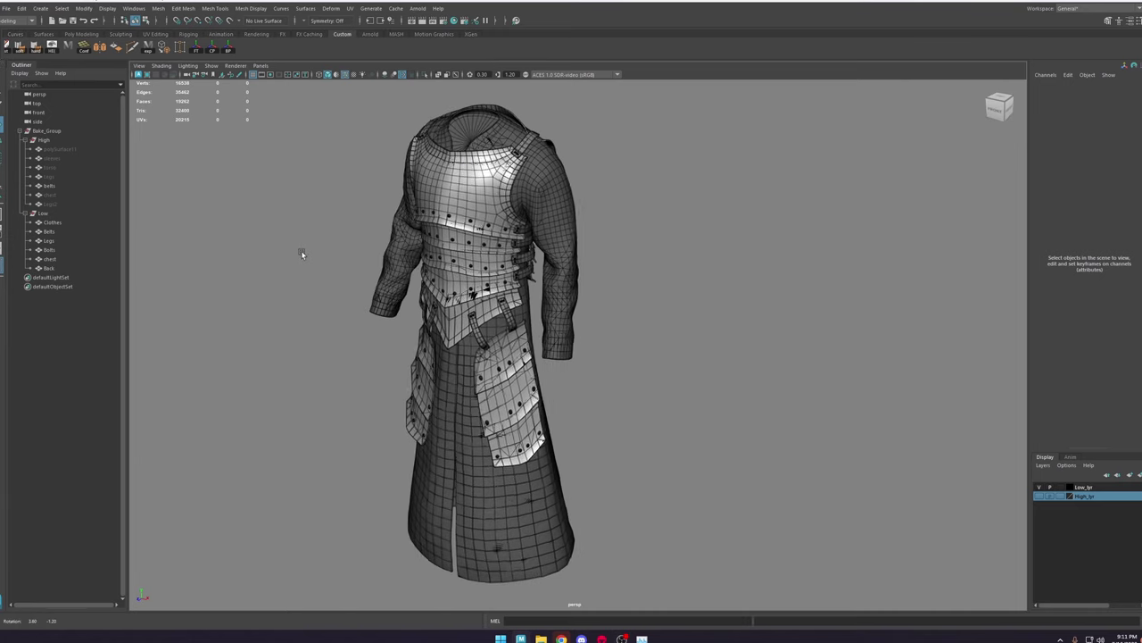
pyautogui.scroll(3, 233, 239)
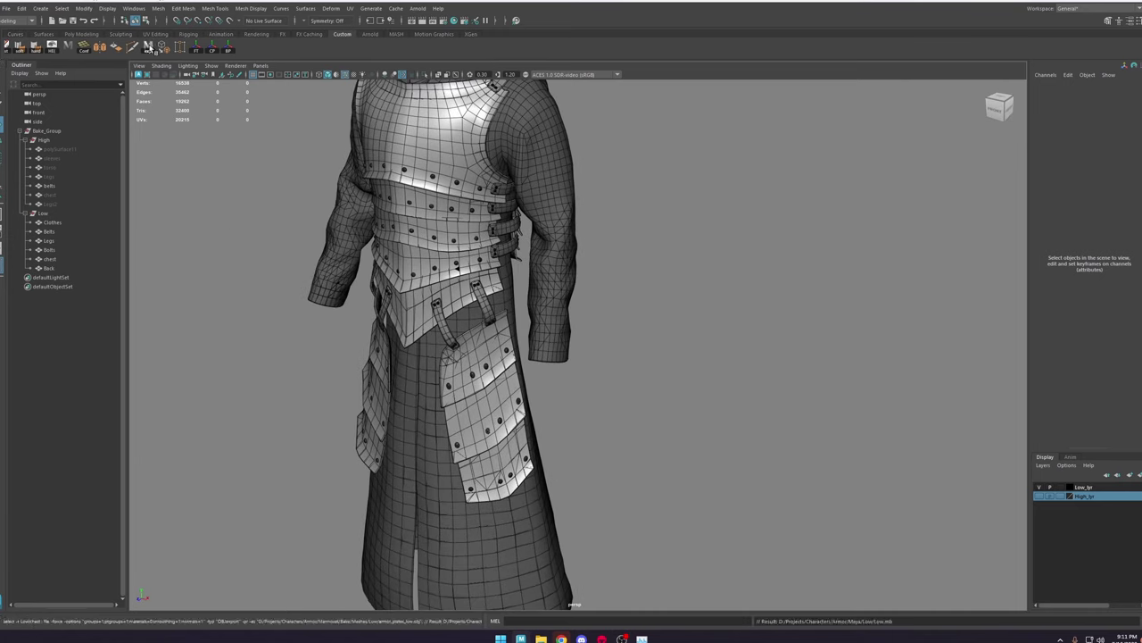
pyautogui.scroll(-3, 578, 159)
pyautogui.keyDown('alt'); pyautogui.moveTo(585, 201); pyautogui.dragTo(615, 268, button='middle'); pyautogui.keyUp('alt')
pyautogui.keyDown('alt'); pyautogui.moveTo(616, 268); pyautogui.dragTo(479, 229); pyautogui.keyUp('alt')
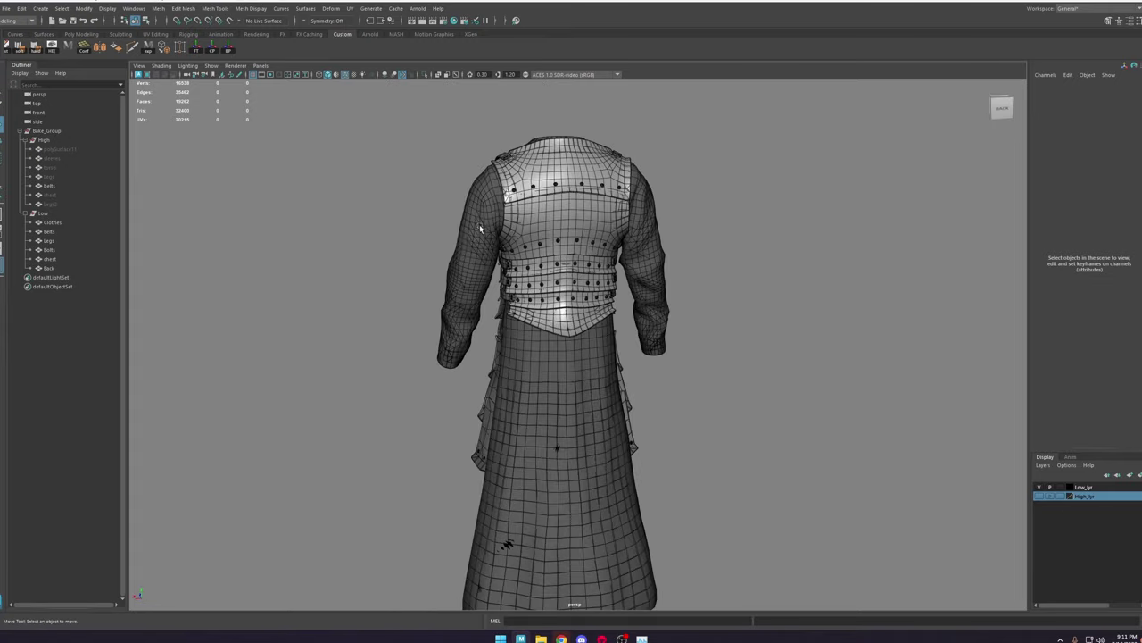
pyautogui.scroll(5, 482, 230)
pyautogui.keyDown('alt'); pyautogui.moveTo(535, 224); pyautogui.dragTo(557, 406, button='middle'); pyautogui.keyUp('alt')
pyautogui.scroll(-3, 446, 431)
pyautogui.keyDown('alt'); pyautogui.moveTo(445, 431); pyautogui.dragTo(600, 582); pyautogui.keyUp('alt')
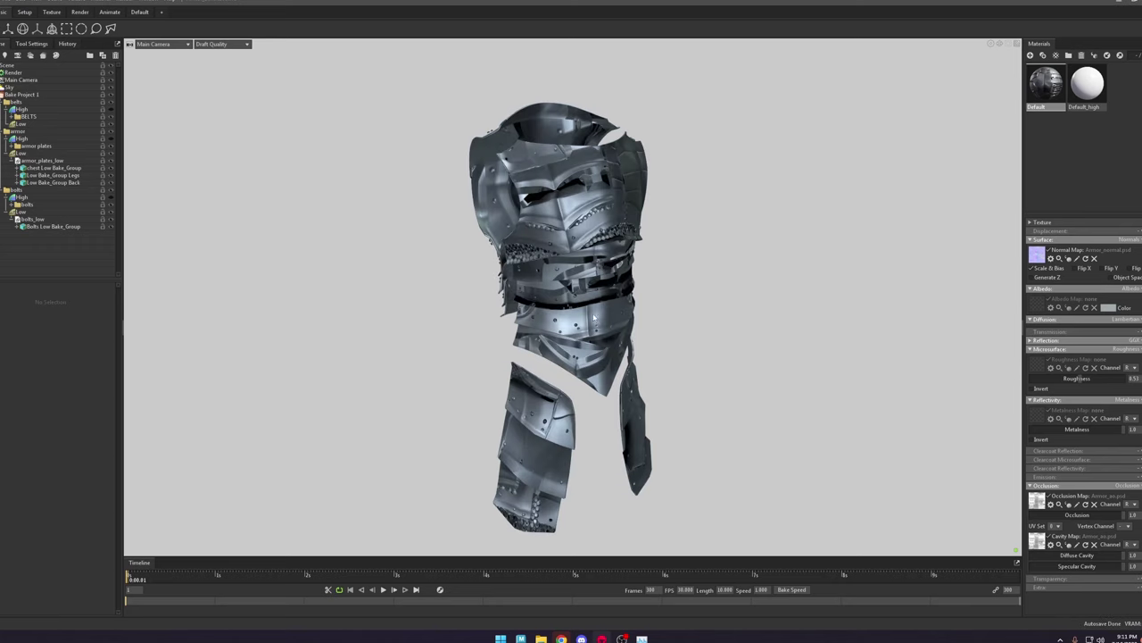
pyautogui.keyDown('alt'); pyautogui.moveTo(597, 286); pyautogui.dragTo(546, 284); pyautogui.keyUp('alt')
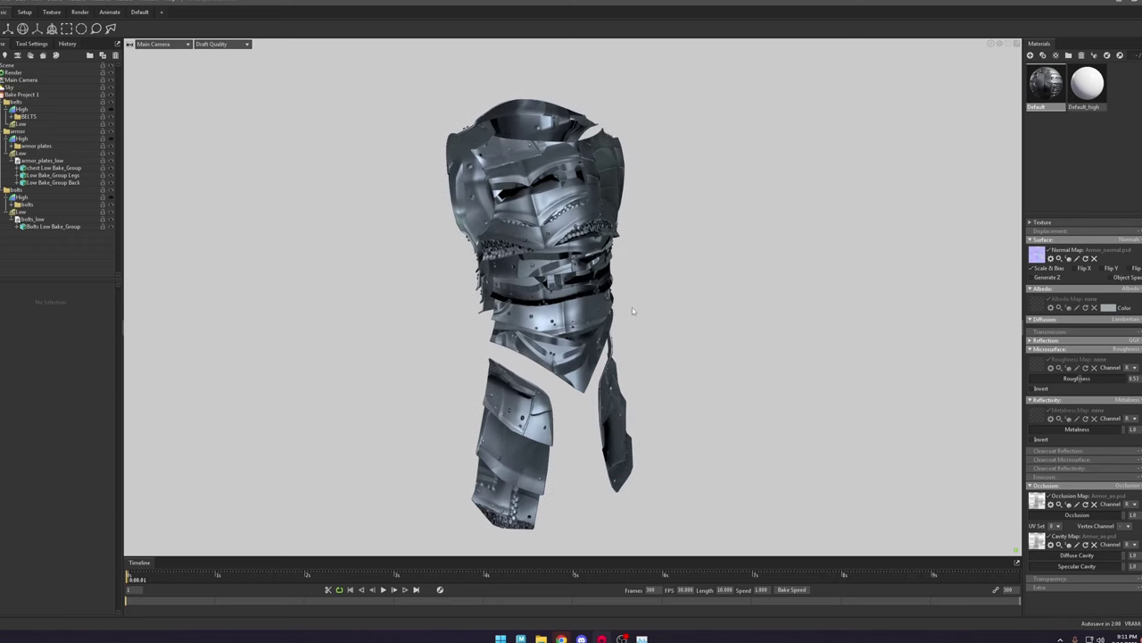
# Step: Turn the armour to its side and rotate the scene lighting
pyautogui.keyDown('alt'); pyautogui.moveTo(632, 307); pyautogui.dragTo(436, 289); pyautogui.keyUp('alt')
pyautogui.scroll(3, 525, 306)
pyautogui.keyDown('shift'); pyautogui.moveTo(526, 306); pyautogui.dragTo(622, 293, button='right'); pyautogui.keyUp('shift')
# Step: Inspect the Low group's armor_plates_low and bolts_low meshes in the outliner, then clear the selection
pyautogui.click(65, 156)
pyautogui.click(66, 156)
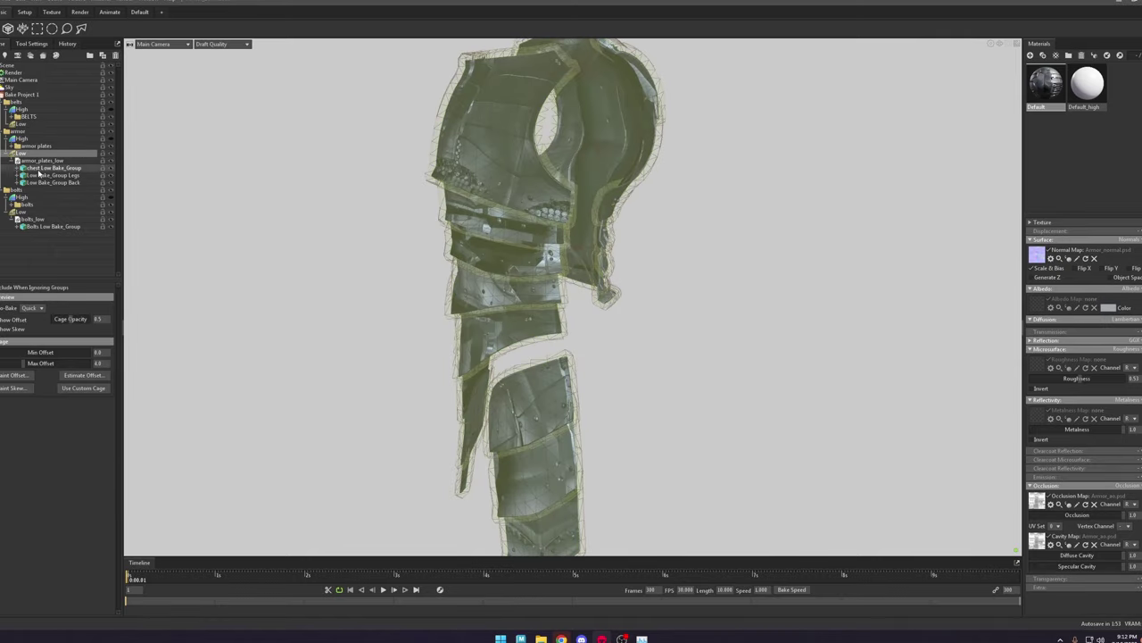
pyautogui.click(38, 168)
pyautogui.click(11, 161)
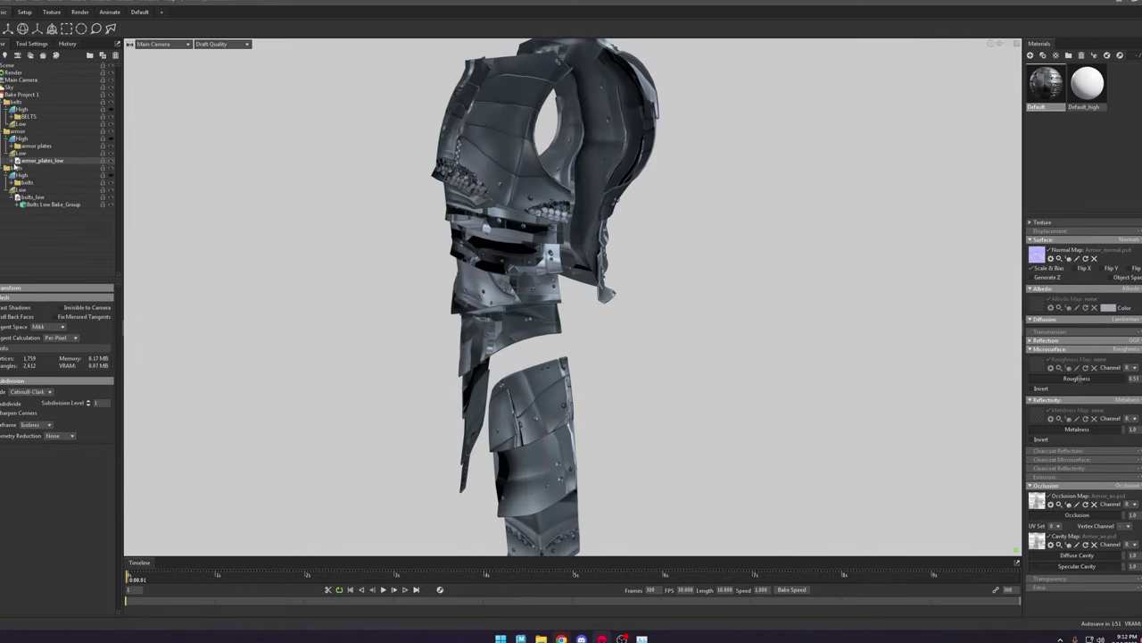
pyautogui.click(49, 197)
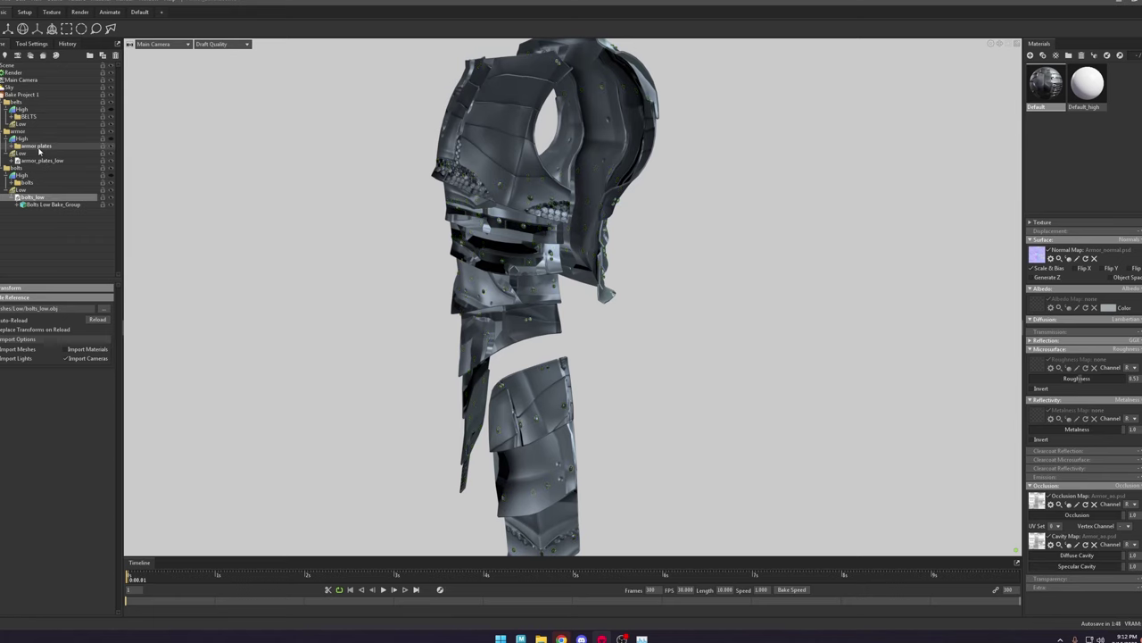
pyautogui.click(4, 131)
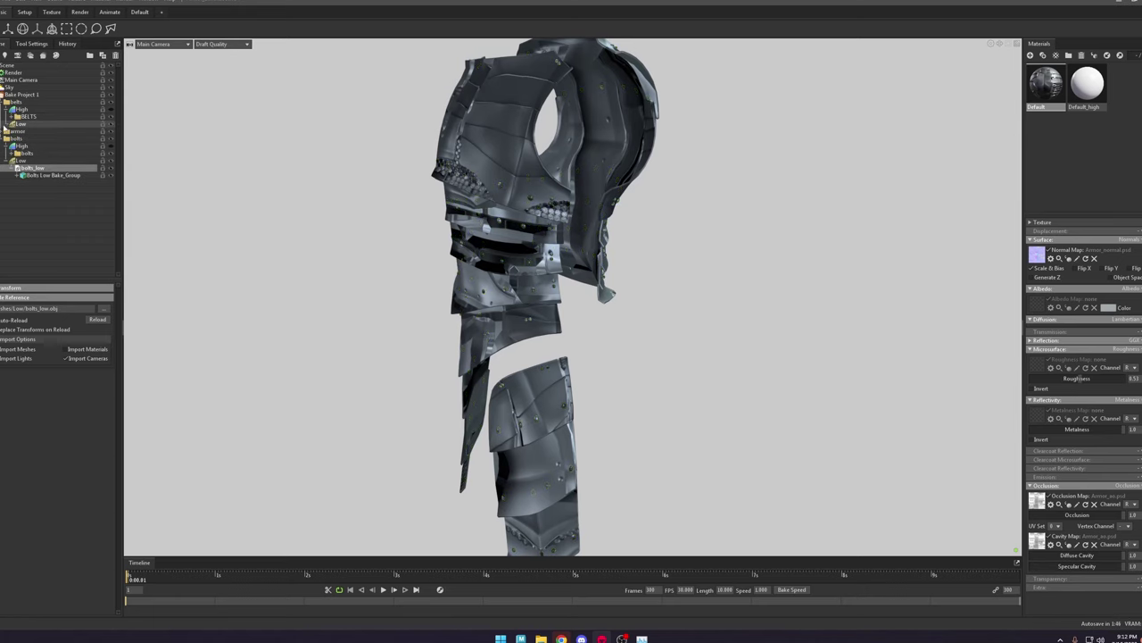
pyautogui.click(349, 195)
# Step: Import belts_low.obj from Meshes/Low and select Bake Project 1
pyautogui.hotkey('ctrl', 'i')
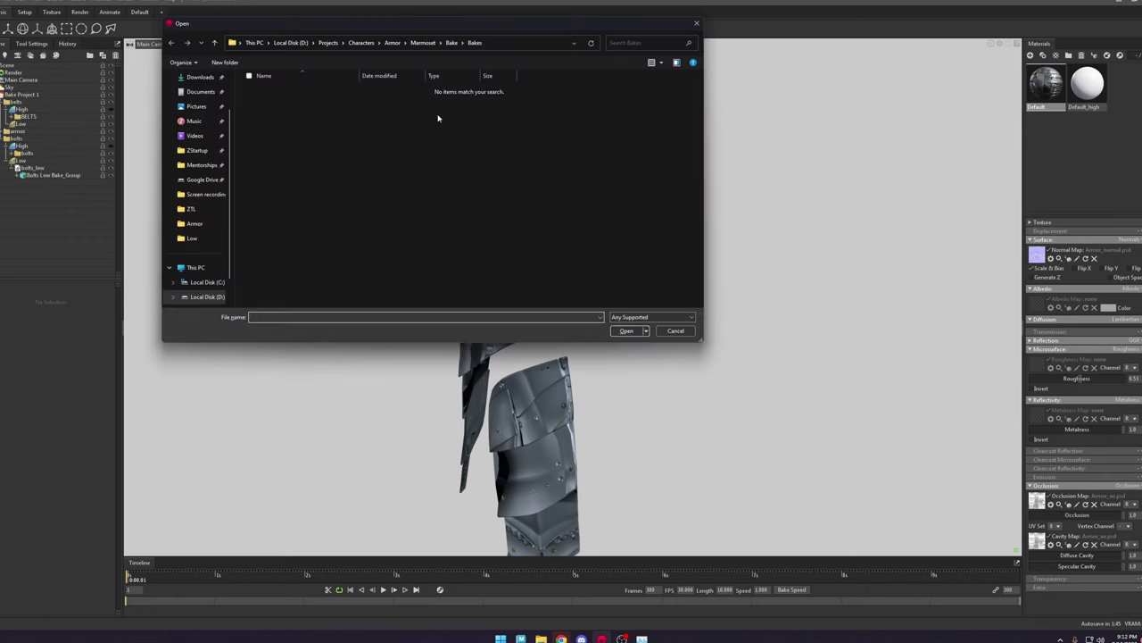
pyautogui.click(451, 43)
pyautogui.doubleClick(276, 100)
pyautogui.doubleClick(270, 104)
pyautogui.doubleClick(269, 105)
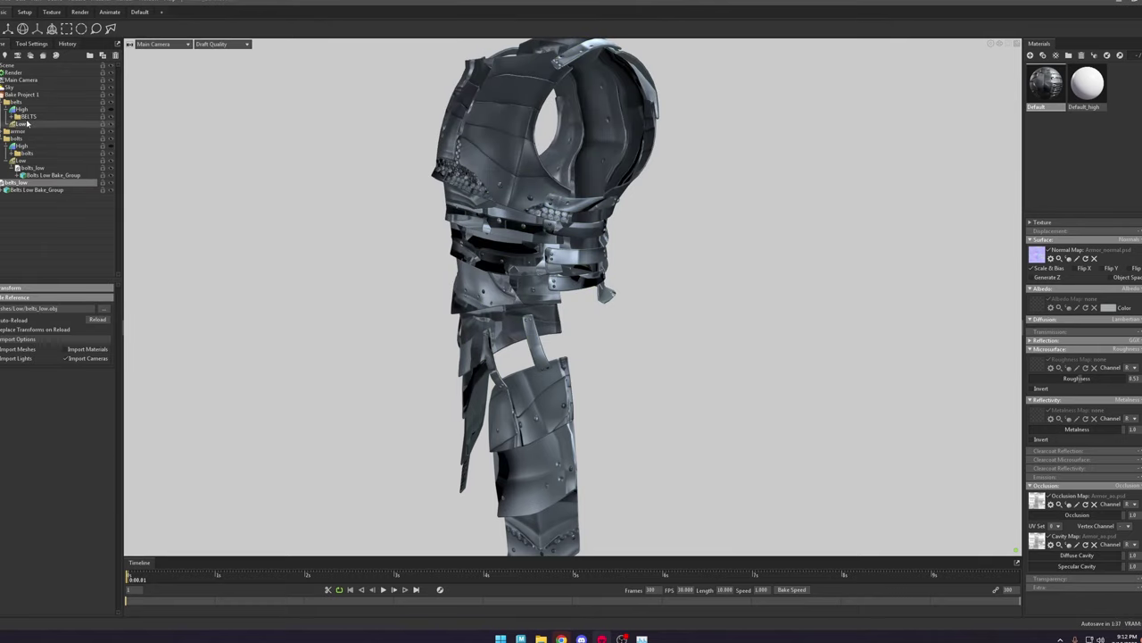
pyautogui.click(27, 94)
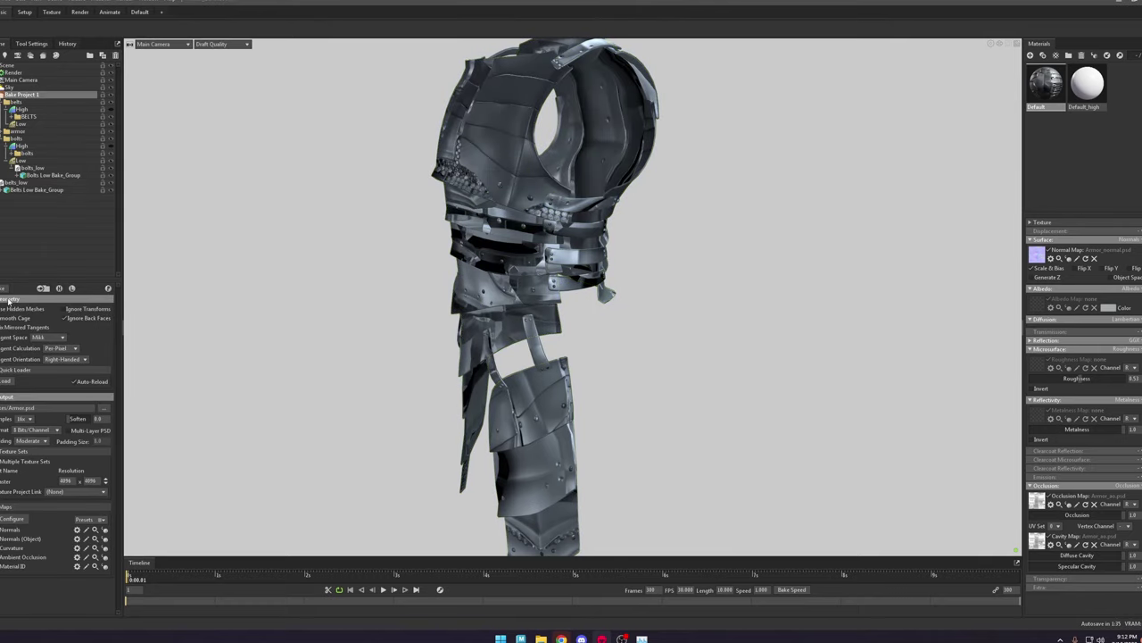
pyautogui.click(4, 290)
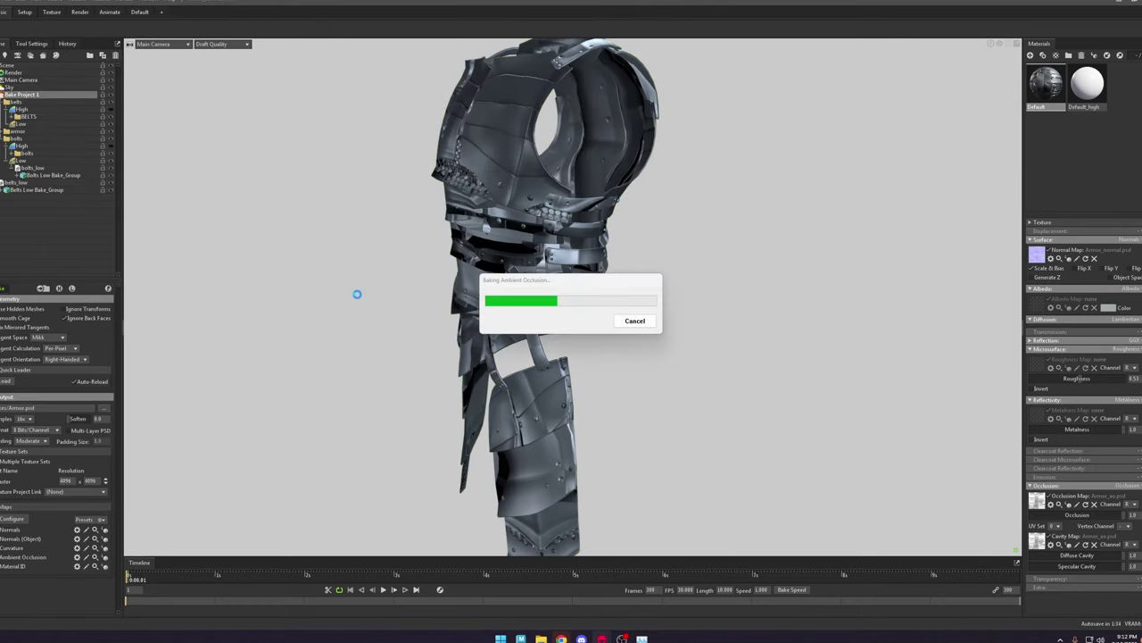
pyautogui.scroll(6, 554, 215)
pyautogui.moveTo(566, 164); pyautogui.dragTo(572, 260, button='middle')
pyautogui.moveTo(572, 260); pyautogui.dragTo(684, 349)
pyautogui.scroll(-4, 702, 358)
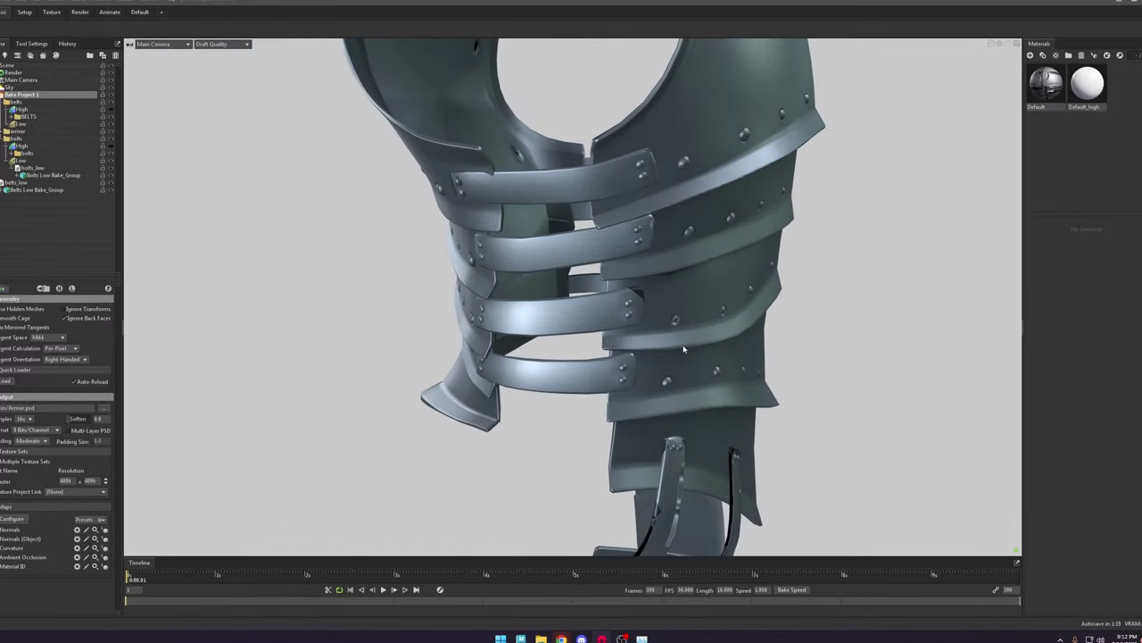
pyautogui.click(25, 109)
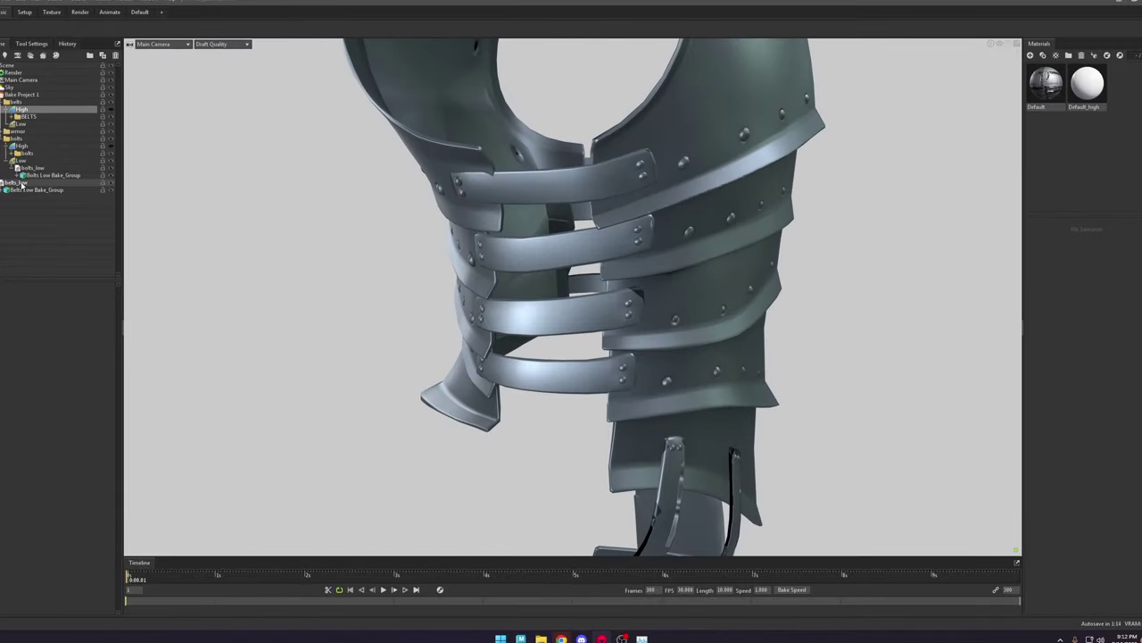
pyautogui.moveTo(24, 183); pyautogui.dragTo(22, 125)
pyautogui.click(23, 93)
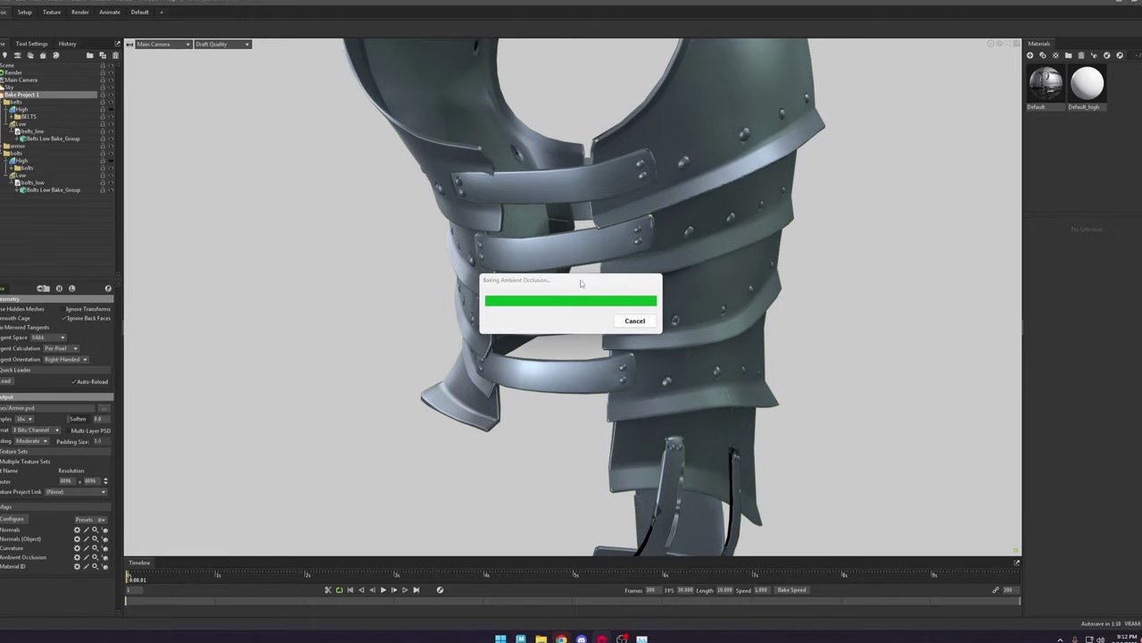
pyautogui.moveTo(669, 260); pyautogui.dragTo(789, 313)
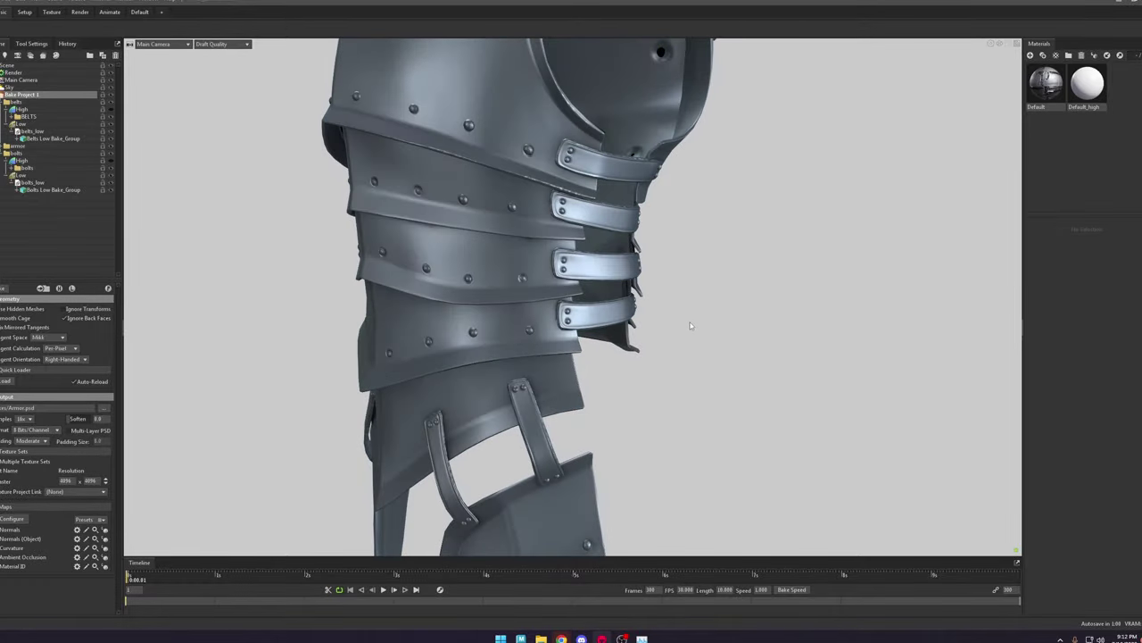
pyautogui.moveTo(689, 325); pyautogui.dragTo(644, 317)
pyautogui.moveTo(644, 318); pyautogui.dragTo(640, 384, button='middle')
pyautogui.moveTo(640, 384); pyautogui.dragTo(607, 368)
pyautogui.scroll(5, 606, 367)
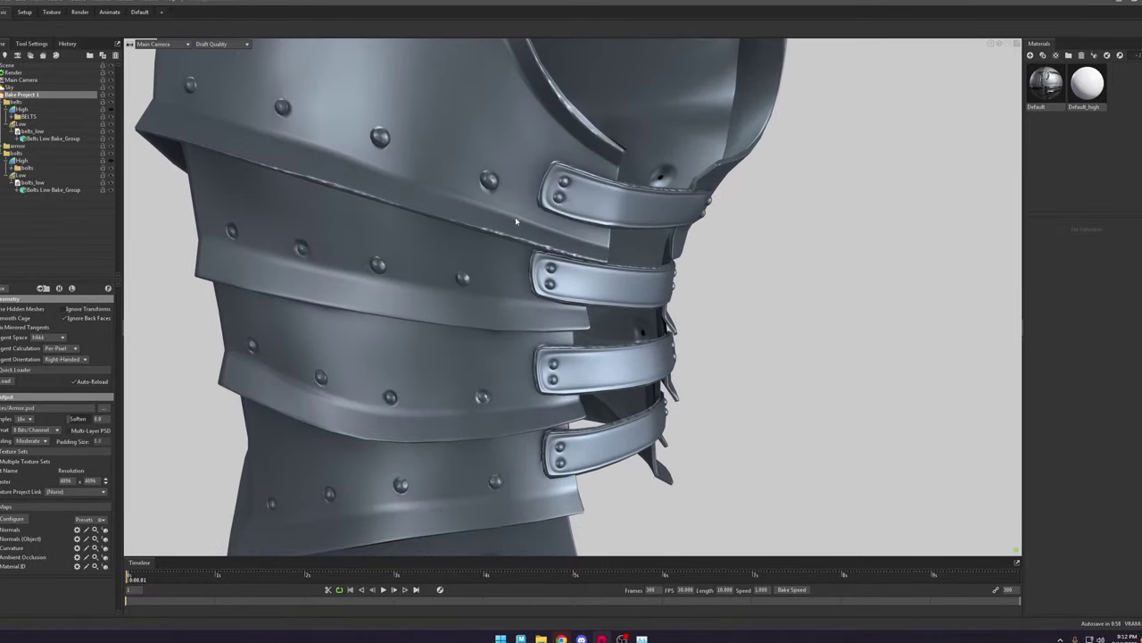
pyautogui.keyDown('shift'); pyautogui.moveTo(297, 179); pyautogui.dragTo(953, 358); pyautogui.keyUp('shift')
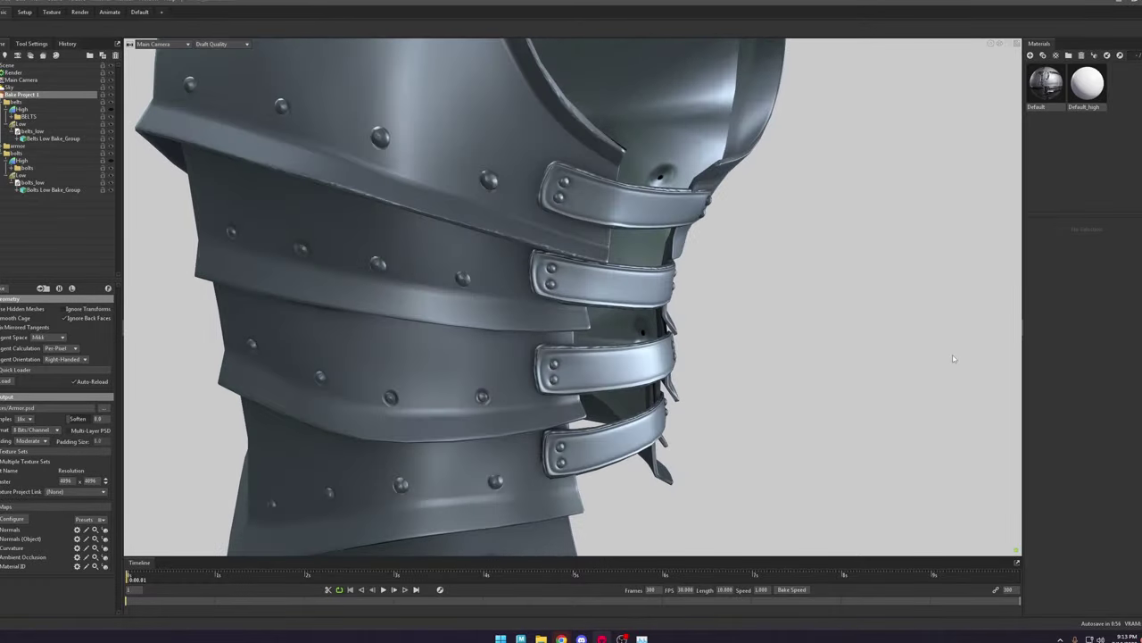
pyautogui.moveTo(897, 418); pyautogui.dragTo(816, 358)
pyautogui.scroll(-4, 888, 352)
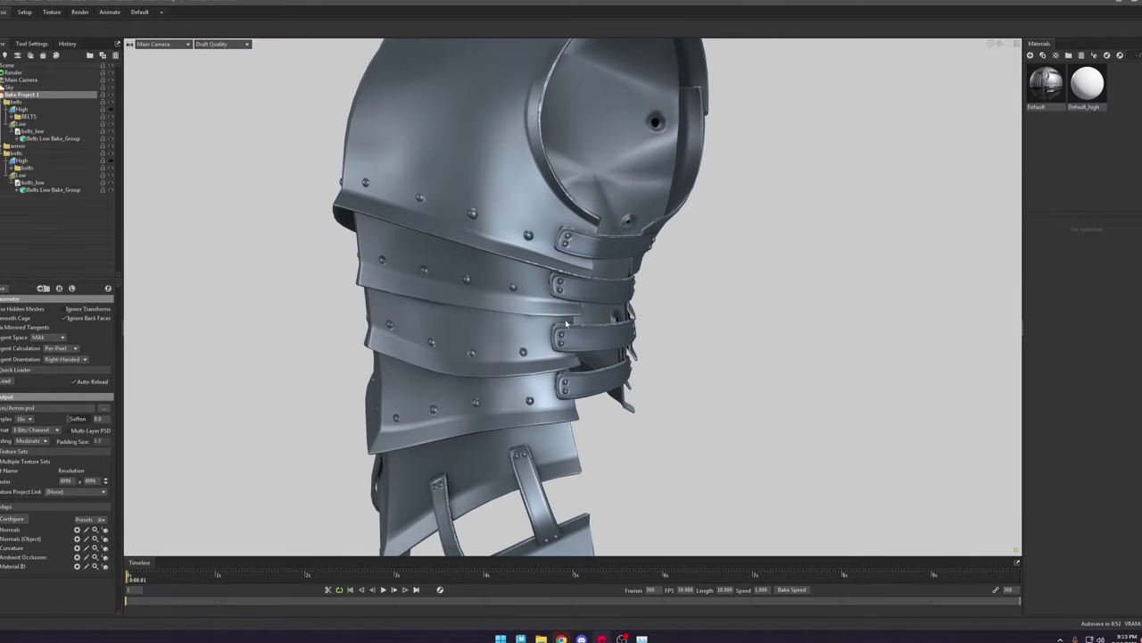
pyautogui.scroll(-4, 623, 407)
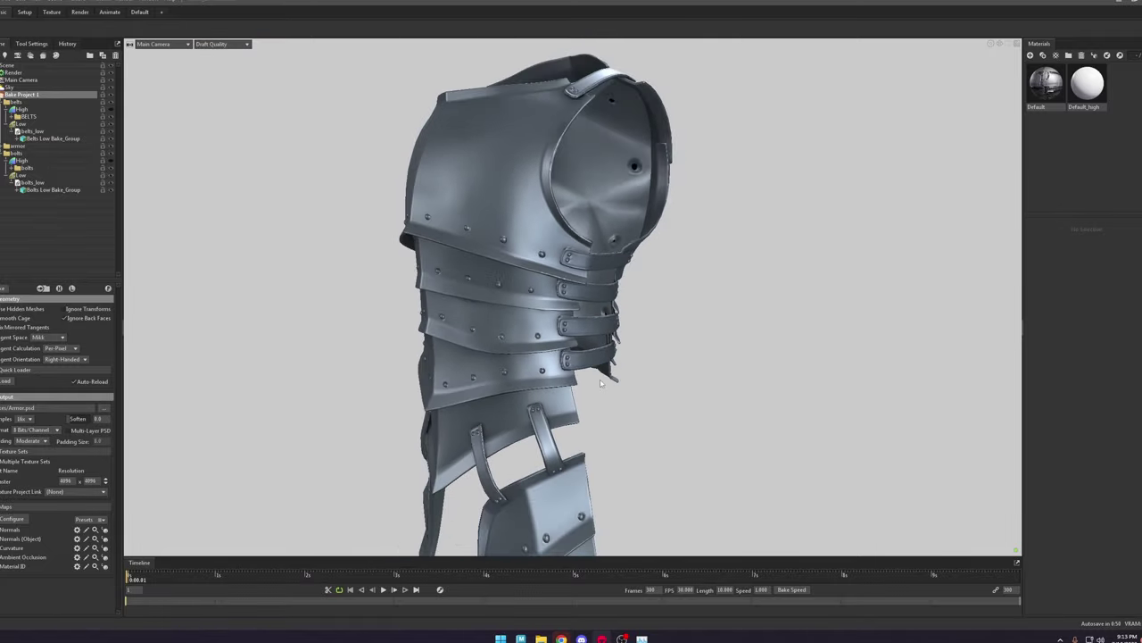
pyautogui.moveTo(616, 403); pyautogui.dragTo(661, 378)
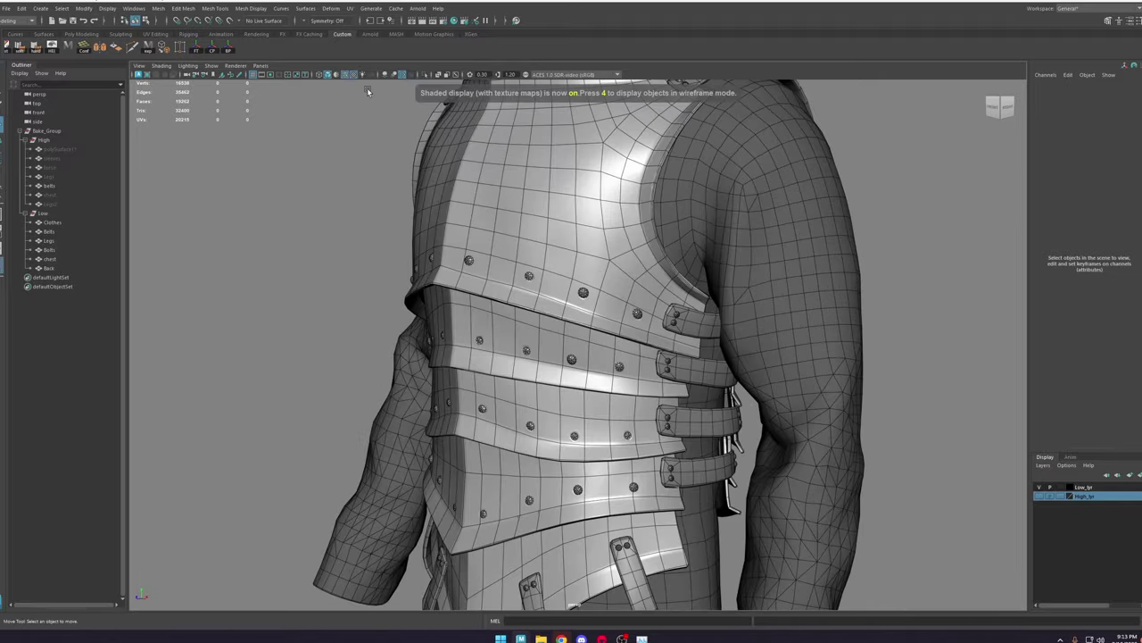
# Step: Turn off the view transform for darker shading and inspect the belly plate's trim
pyautogui.press('space')
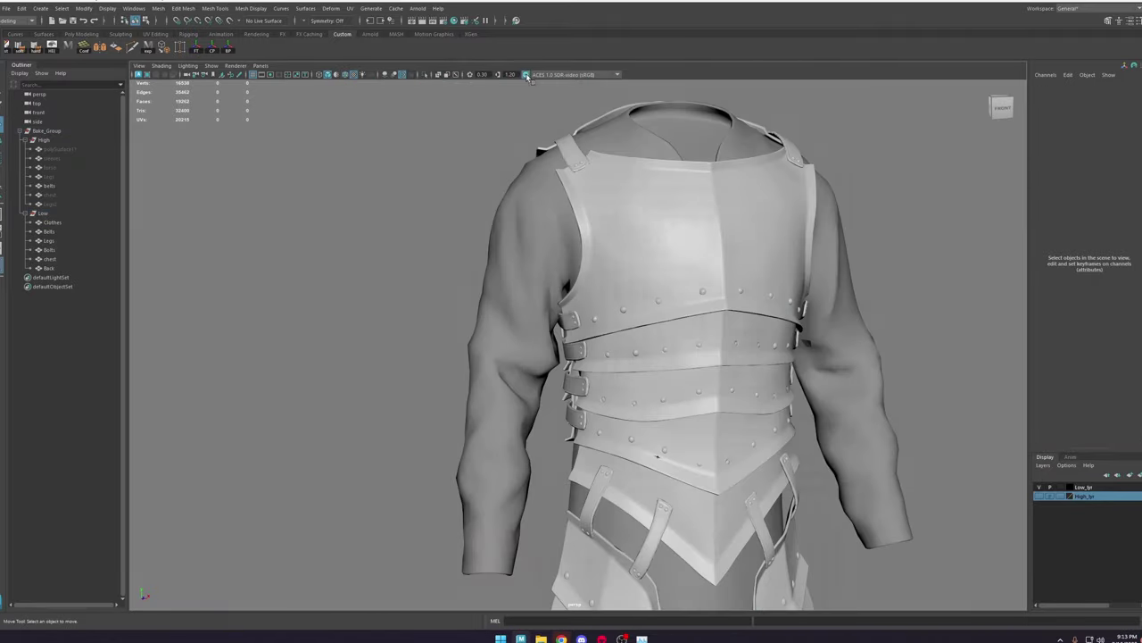
pyautogui.scroll(5, 667, 316)
pyautogui.scroll(-5, 668, 316)
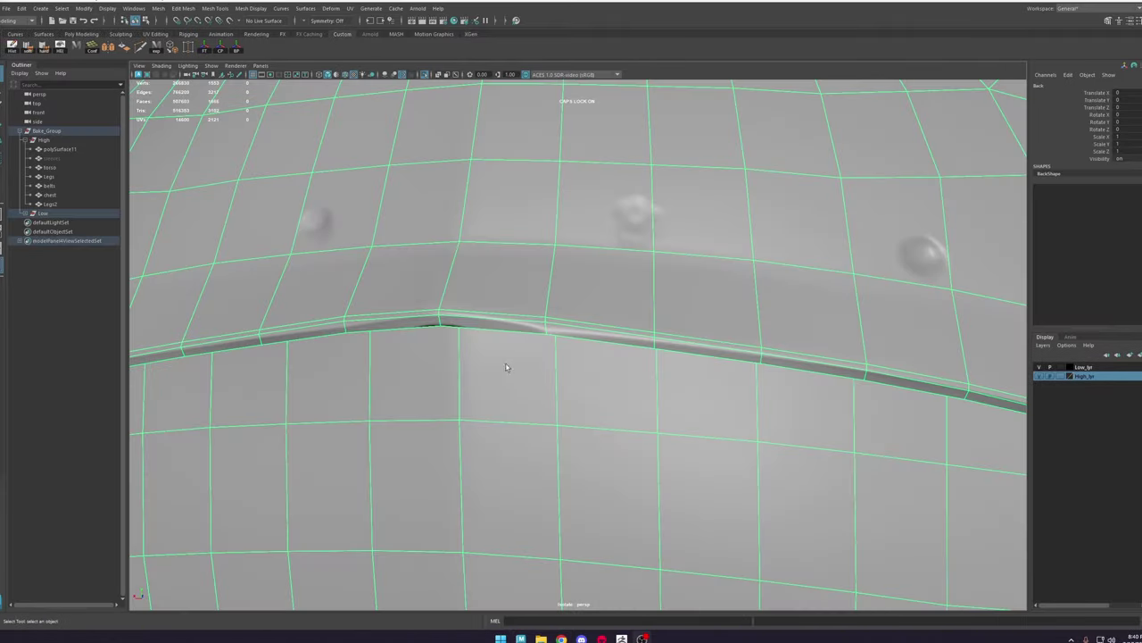
pyautogui.scroll(-5, 505, 363)
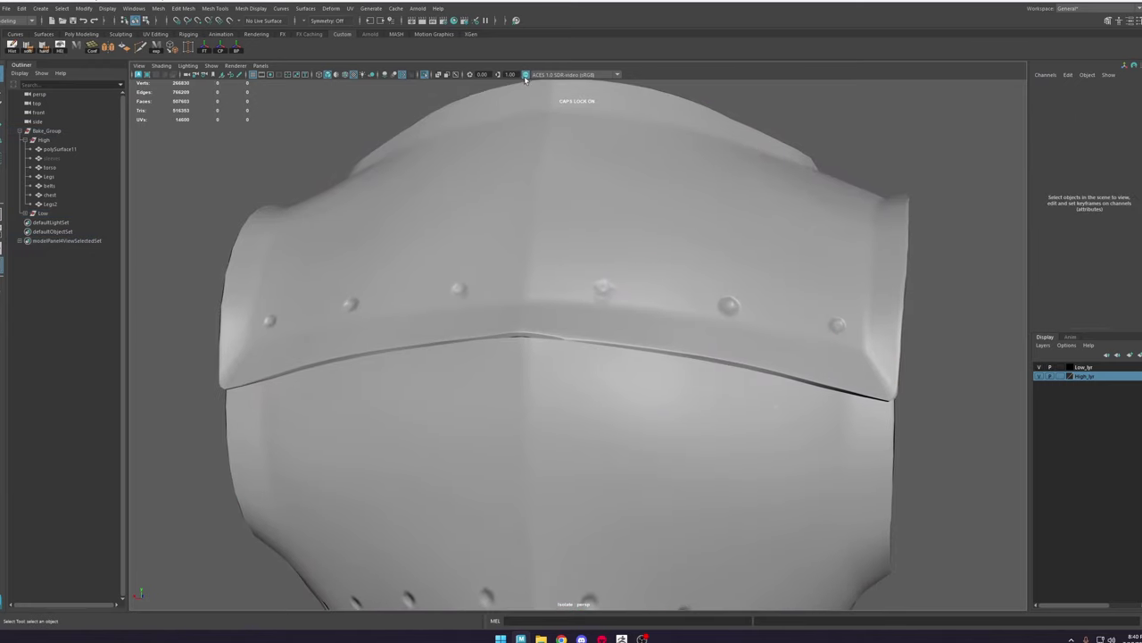
pyautogui.click(527, 75)
pyautogui.keyDown('alt'); pyautogui.moveTo(611, 363); pyautogui.dragTo(670, 369, button='right'); pyautogui.keyUp('alt')
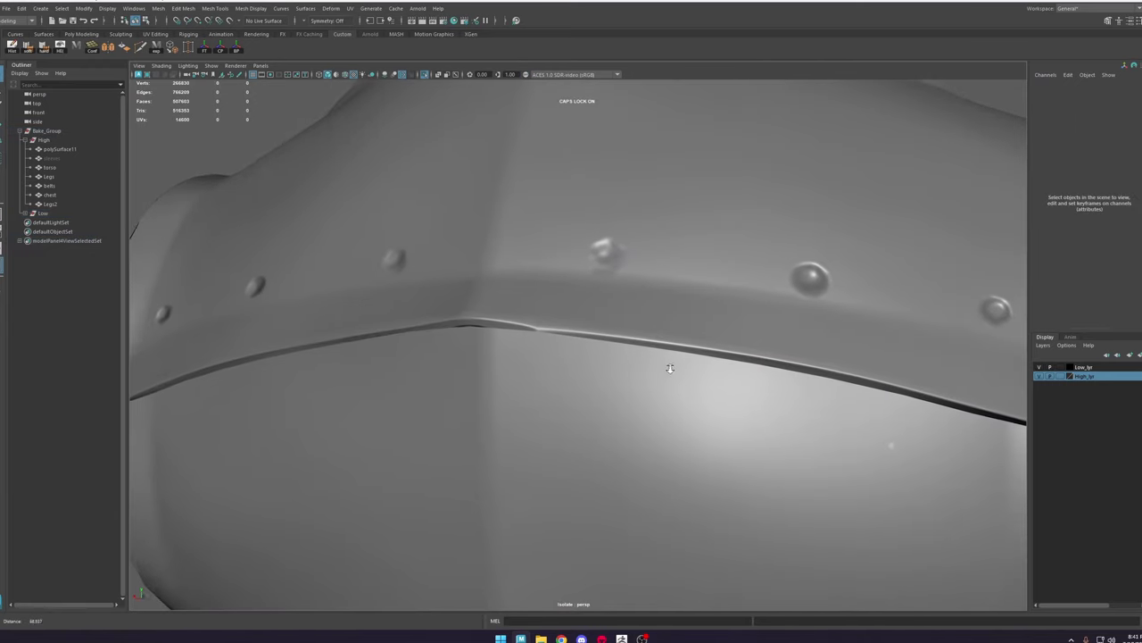
pyautogui.keyDown('alt'); pyautogui.moveTo(533, 331); pyautogui.dragTo(575, 308); pyautogui.keyUp('alt')
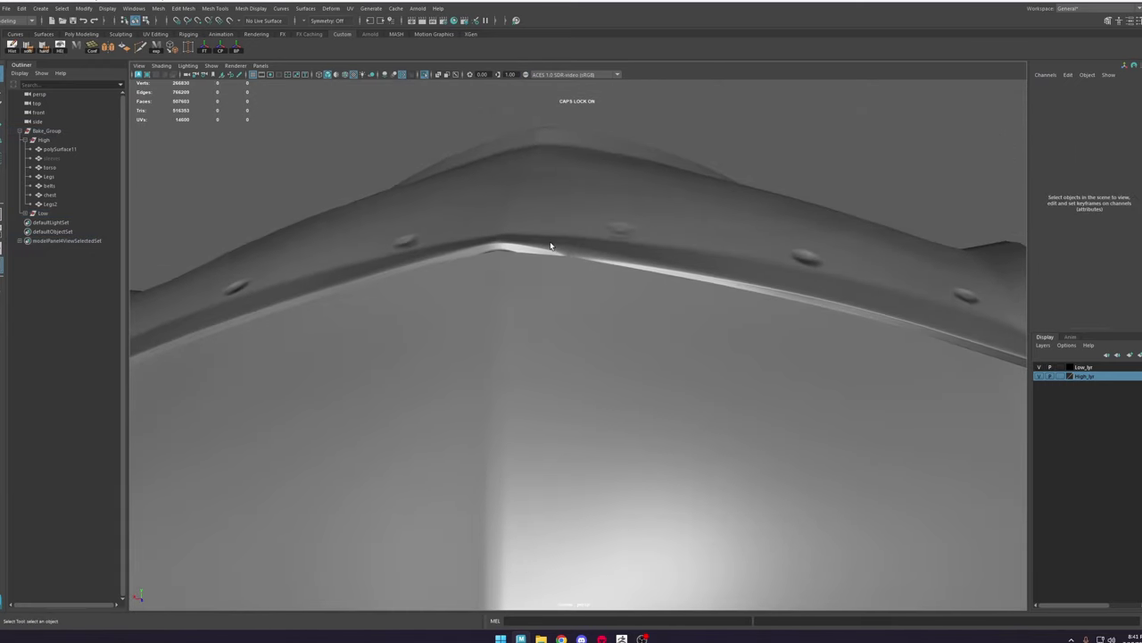
pyautogui.click(553, 246)
pyautogui.click(761, 169)
pyautogui.keyDown('alt'); pyautogui.moveTo(452, 178); pyautogui.dragTo(458, 196); pyautogui.keyUp('alt')
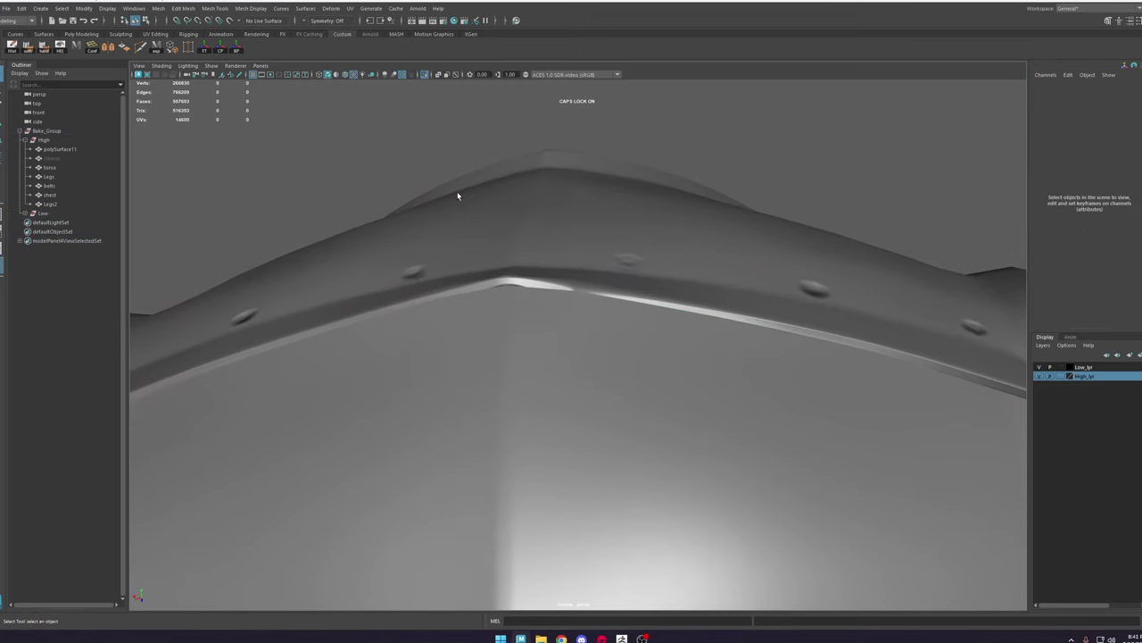
# Step: Turn off Isolate Select to show the overlapping meshes and select the Back mesh
pyautogui.click(426, 76)
pyautogui.keyDown('alt'); pyautogui.moveTo(553, 284); pyautogui.dragTo(636, 309, button='right'); pyautogui.keyUp('alt')
pyautogui.click(533, 219)
pyautogui.keyDown('alt'); pyautogui.moveTo(681, 245); pyautogui.dragTo(655, 280); pyautogui.keyUp('alt')
pyautogui.keyDown('alt'); pyautogui.moveTo(655, 280); pyautogui.dragTo(634, 227, button='right'); pyautogui.keyUp('alt')
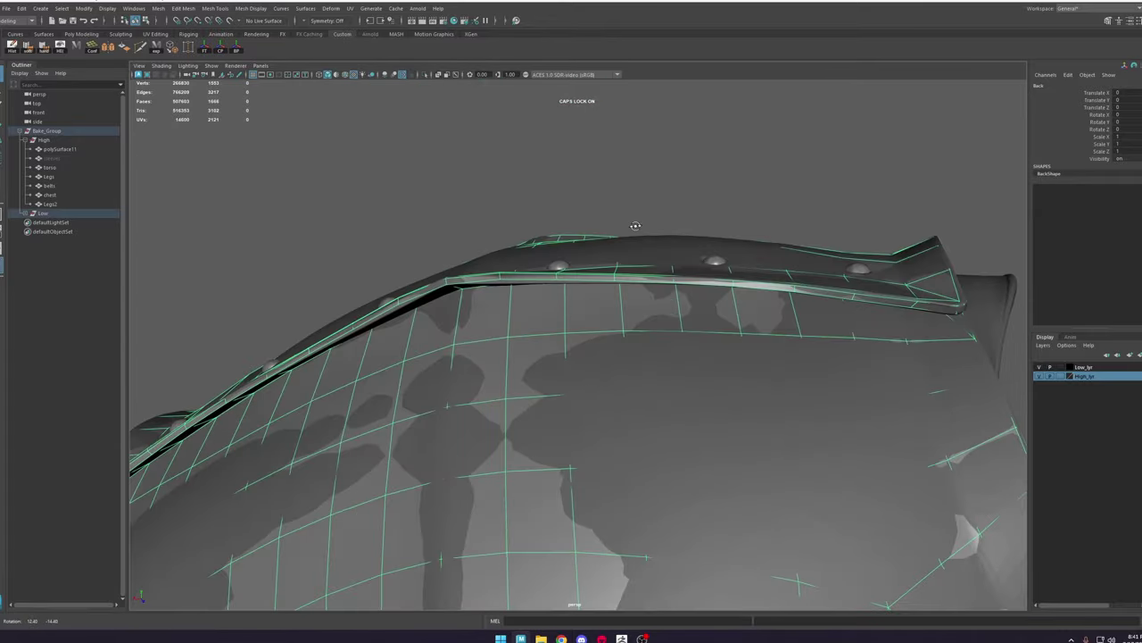
pyautogui.keyDown('alt'); pyautogui.moveTo(634, 226); pyautogui.dragTo(635, 260); pyautogui.keyUp('alt')
pyautogui.keyDown('alt'); pyautogui.moveTo(635, 259); pyautogui.dragTo(620, 248, button='right'); pyautogui.keyUp('alt')
pyautogui.keyDown('alt'); pyautogui.moveTo(620, 248); pyautogui.dragTo(664, 260); pyautogui.keyUp('alt')
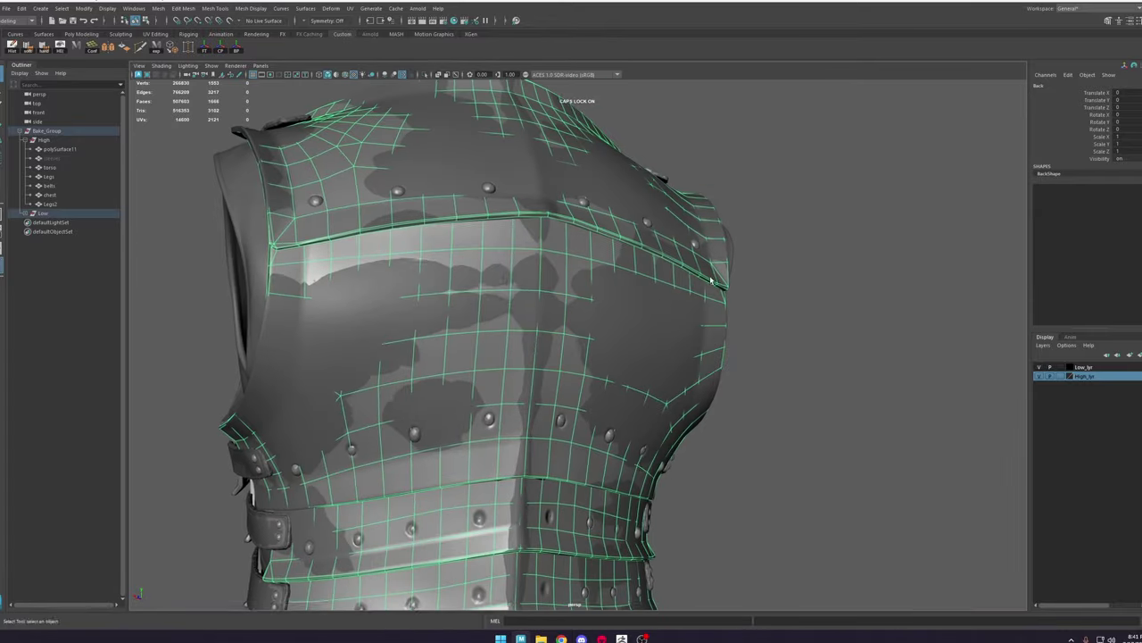
# Step: Move the first upper back-plate trim edge onto the high-poly ridge
pyautogui.keyDown('alt'); pyautogui.moveTo(490, 420); pyautogui.dragTo(493, 342, button='right'); pyautogui.keyUp('alt')
pyautogui.keyDown('alt'); pyautogui.moveTo(596, 258); pyautogui.dragTo(566, 265); pyautogui.keyUp('alt')
pyautogui.keyDown('alt'); pyautogui.moveTo(566, 265); pyautogui.dragTo(581, 373, button='right'); pyautogui.keyUp('alt')
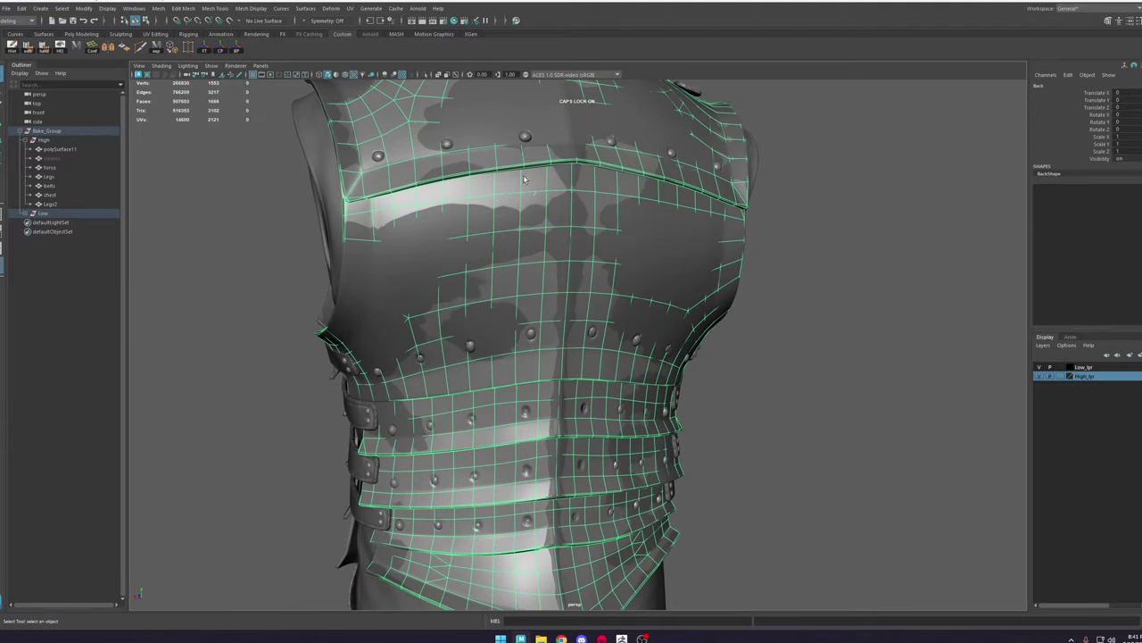
pyautogui.keyDown('alt'); pyautogui.moveTo(638, 203); pyautogui.dragTo(574, 242, button='middle'); pyautogui.keyUp('alt')
pyautogui.keyDown('alt'); pyautogui.moveTo(574, 242); pyautogui.dragTo(511, 201); pyautogui.keyUp('alt')
pyautogui.keyDown('alt'); pyautogui.moveTo(497, 153); pyautogui.dragTo(495, 247, button='middle'); pyautogui.keyUp('alt')
pyautogui.keyDown('alt'); pyautogui.moveTo(494, 247); pyautogui.dragTo(505, 169, button='right'); pyautogui.keyUp('alt')
pyautogui.click(496, 210)
pyautogui.press('w')
pyautogui.press('f')
pyautogui.keyDown('alt'); pyautogui.moveTo(495, 211); pyautogui.dragTo(1064, 173); pyautogui.keyUp('alt')
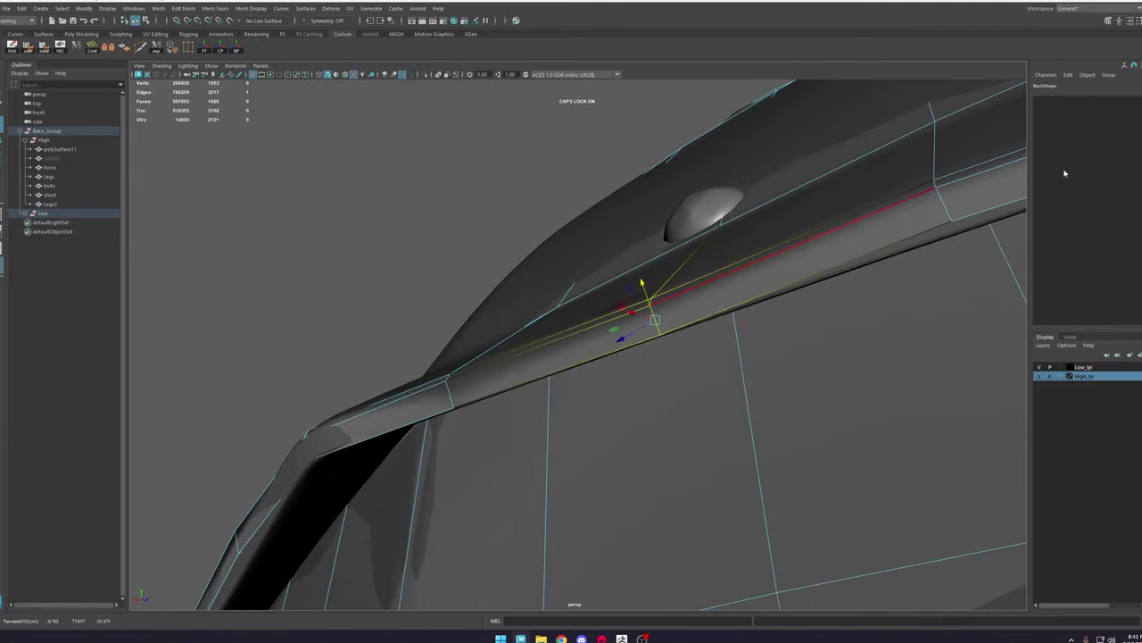
# Step: Nudge several more back-plate trim edges to match the high-poly ridge
pyautogui.keyDown('alt'); pyautogui.moveTo(1064, 173); pyautogui.dragTo(616, 244, button='right'); pyautogui.keyUp('alt')
pyautogui.keyDown('alt'); pyautogui.moveTo(616, 245); pyautogui.dragTo(732, 294); pyautogui.keyUp('alt')
pyautogui.click(735, 347)
pyautogui.moveTo(735, 354); pyautogui.dragTo(734, 362)
pyautogui.click(509, 319)
pyautogui.moveTo(509, 306); pyautogui.dragTo(510, 296)
pyautogui.keyDown('alt'); pyautogui.moveTo(511, 297); pyautogui.dragTo(571, 277); pyautogui.keyUp('alt')
pyautogui.click(475, 298)
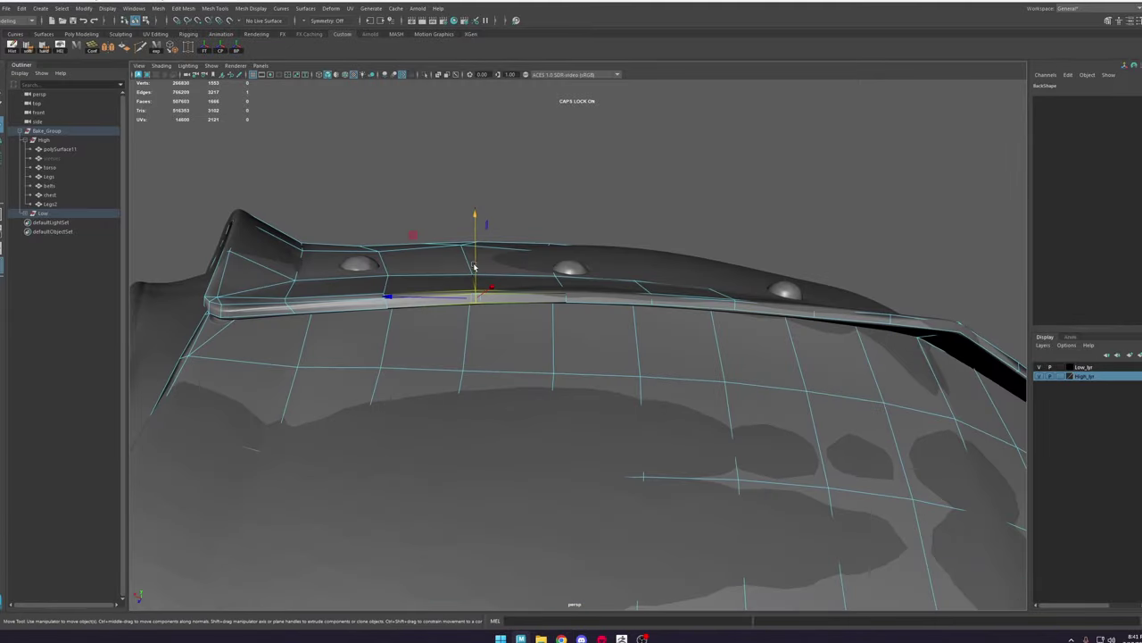
pyautogui.keyDown('alt'); pyautogui.moveTo(475, 266); pyautogui.dragTo(395, 219); pyautogui.keyUp('alt')
pyautogui.moveTo(396, 220); pyautogui.dragTo(352, 220, button='right')
# Step: Make polySurface11 live and slide chest vertices onto its surface
pyautogui.click(60, 149)
pyautogui.click(229, 20)
pyautogui.click(579, 216)
pyautogui.moveTo(580, 216); pyautogui.dragTo(589, 203)
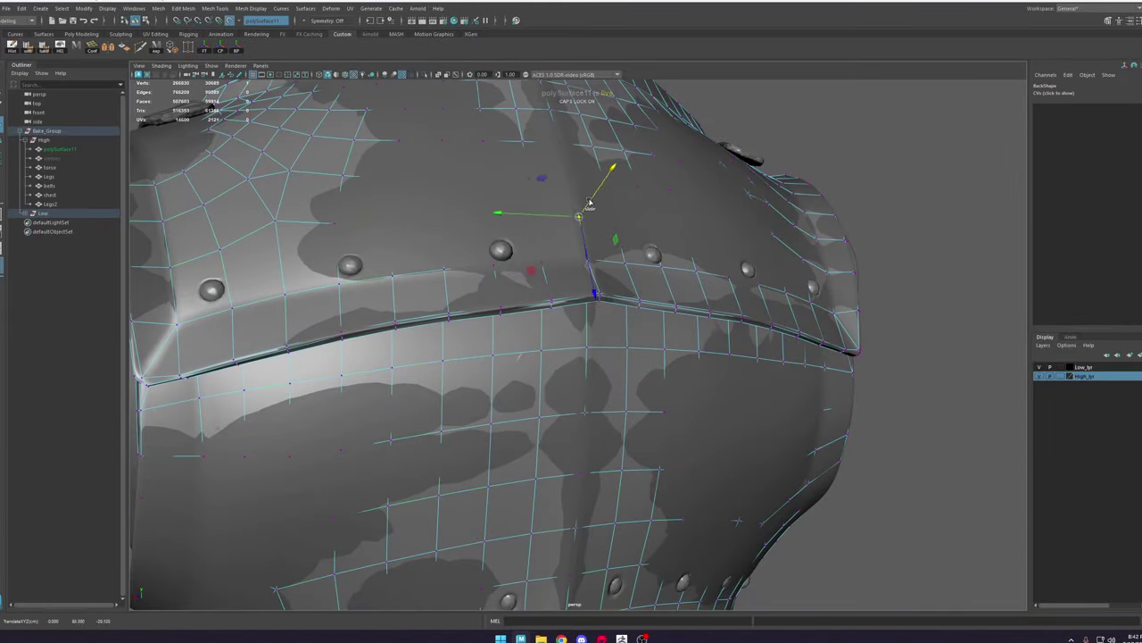
pyautogui.click(605, 183)
pyautogui.moveTo(620, 168); pyautogui.dragTo(623, 164)
pyautogui.keyDown('alt'); pyautogui.moveTo(662, 214); pyautogui.dragTo(596, 234); pyautogui.keyUp('alt')
pyautogui.click(785, 158)
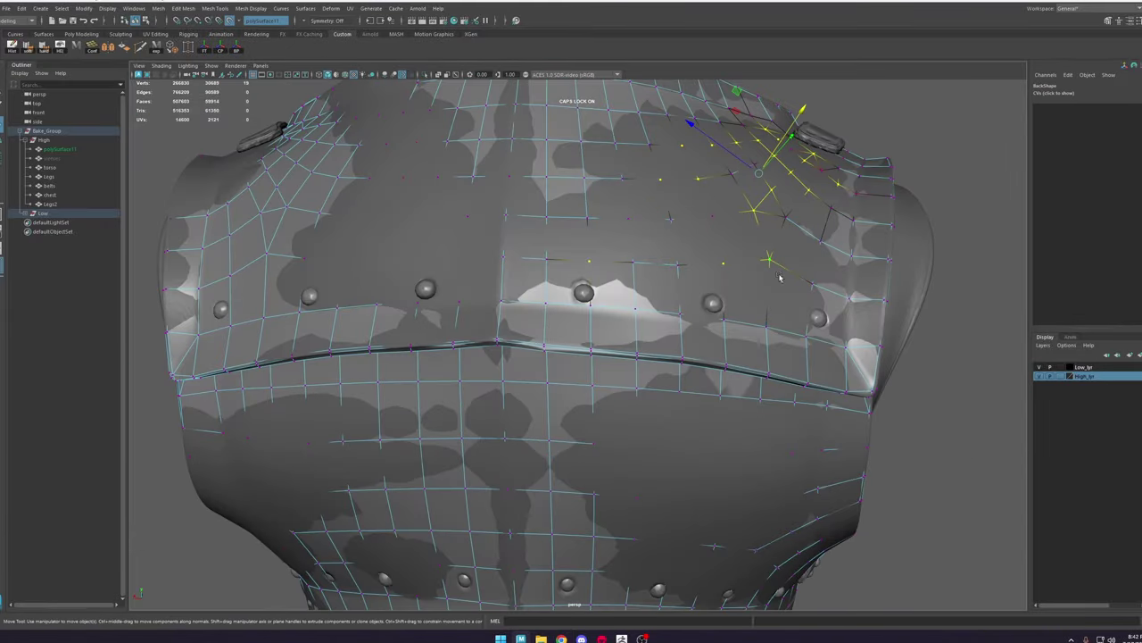
pyautogui.click(628, 219)
# Step: Pull the collar edges into place against the high-poly surface
pyautogui.keyDown('alt'); pyautogui.moveTo(366, 108); pyautogui.dragTo(647, 240); pyautogui.keyUp('alt')
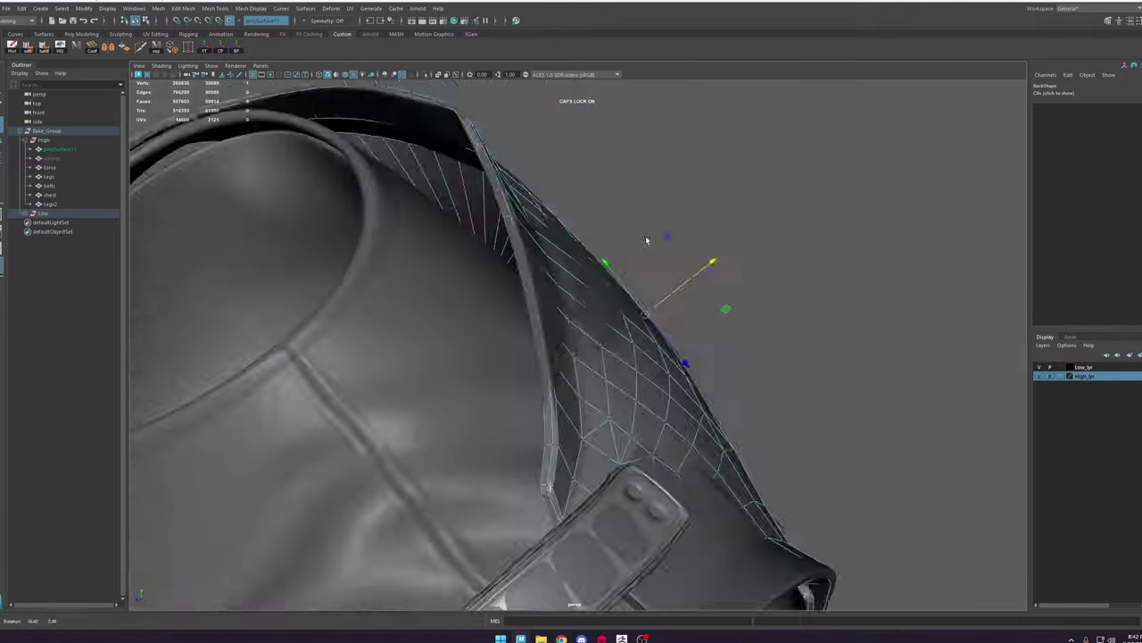
pyautogui.press('f')
pyautogui.click(230, 20)
pyautogui.keyDown('alt'); pyautogui.moveTo(616, 339); pyautogui.dragTo(708, 345); pyautogui.keyUp('alt')
pyautogui.moveTo(709, 345); pyautogui.dragTo(709, 308, button='right')
pyautogui.click(590, 415)
pyautogui.keyDown('alt'); pyautogui.moveTo(571, 388); pyautogui.dragTo(505, 357); pyautogui.keyUp('alt')
# Step: Move the armhole edge onto the rim and adjust nearby chest vertices
pyautogui.click(638, 337)
pyautogui.click(505, 357)
pyautogui.press('f')
pyautogui.moveTo(620, 318); pyautogui.dragTo(612, 326)
pyautogui.keyDown('alt'); pyautogui.moveTo(612, 326); pyautogui.dragTo(584, 342, button='right'); pyautogui.keyUp('alt')
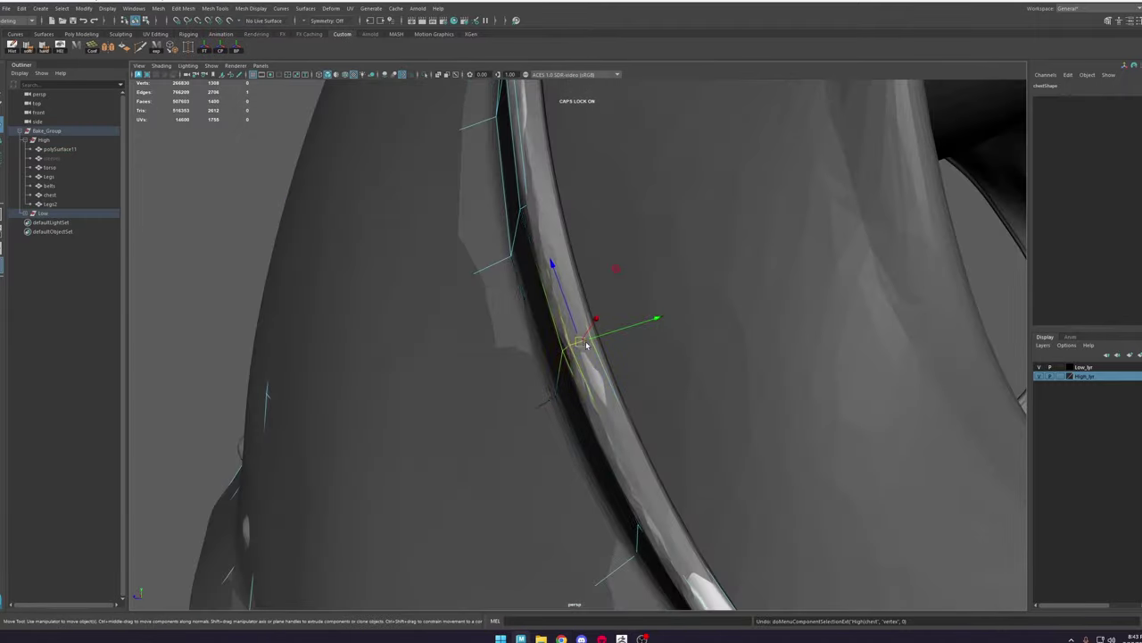
pyautogui.click(584, 341)
pyautogui.keyDown('alt'); pyautogui.moveTo(584, 342); pyautogui.dragTo(617, 332); pyautogui.keyUp('alt')
pyautogui.click(548, 188)
pyautogui.keyDown('alt'); pyautogui.moveTo(548, 188); pyautogui.dragTo(637, 301); pyautogui.keyUp('alt')
pyautogui.keyDown('alt'); pyautogui.moveTo(637, 300); pyautogui.dragTo(617, 306, button='right'); pyautogui.keyUp('alt')
pyautogui.keyDown('alt'); pyautogui.moveTo(617, 306); pyautogui.dragTo(607, 351); pyautogui.keyUp('alt')
# Step: Enable Object X symmetry and move the Back ridge edges onto the high-poly ridge
pyautogui.click(607, 351)
pyautogui.click(669, 278)
pyautogui.press('f')
pyautogui.keyDown('alt'); pyautogui.moveTo(669, 278); pyautogui.dragTo(572, 344); pyautogui.keyUp('alt')
pyautogui.moveTo(144, 299)
pyautogui.keyDown('alt'); pyautogui.mouseDown()
pyautogui.moveTo(571, 344)
pyautogui.moveTo(578, 332)
pyautogui.mouseUp(); pyautogui.keyUp('alt')
pyautogui.press('5')
pyautogui.moveTo(580, 350); pyautogui.dragTo(587, 367)
# Step: Raise and align the second trim's edges around the corner onto the ridge
pyautogui.click(467, 357)
pyautogui.keyDown('alt'); pyautogui.moveTo(468, 357); pyautogui.dragTo(471, 314); pyautogui.keyUp('alt')
pyautogui.click(557, 371)
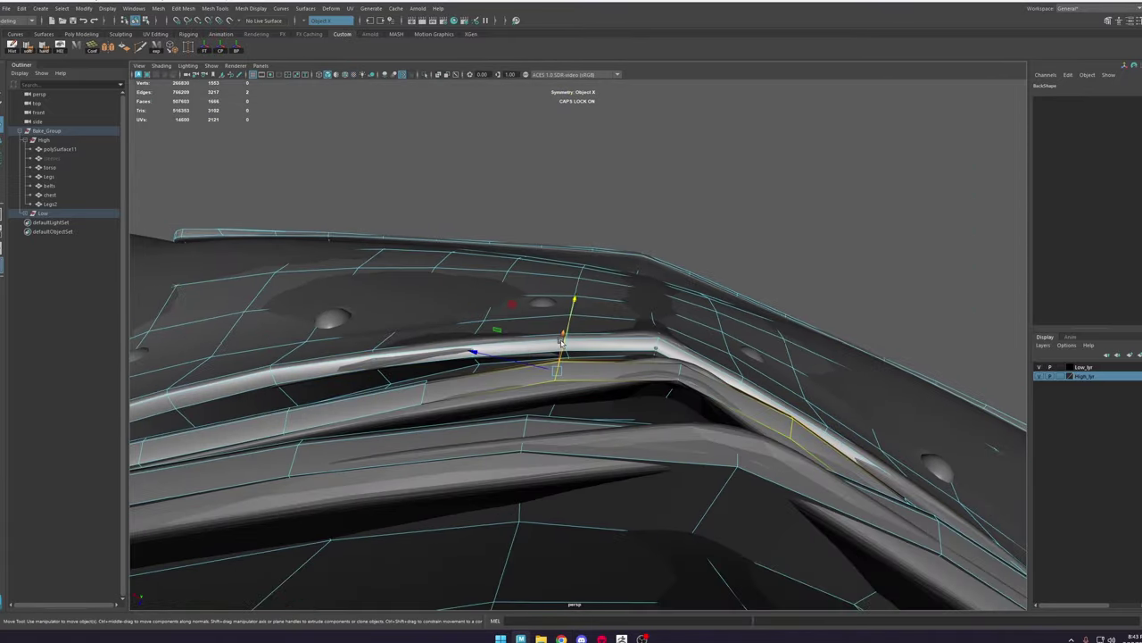
pyautogui.moveTo(554, 360); pyautogui.dragTo(555, 357)
pyautogui.keyDown('alt'); pyautogui.moveTo(554, 357); pyautogui.dragTo(643, 281); pyautogui.keyUp('alt')
pyautogui.click(453, 386)
pyautogui.click(565, 352)
pyautogui.keyDown('alt'); pyautogui.moveTo(638, 339); pyautogui.dragTo(535, 375); pyautogui.keyUp('alt')
pyautogui.click(587, 380)
pyautogui.moveTo(568, 406); pyautogui.dragTo(566, 411)
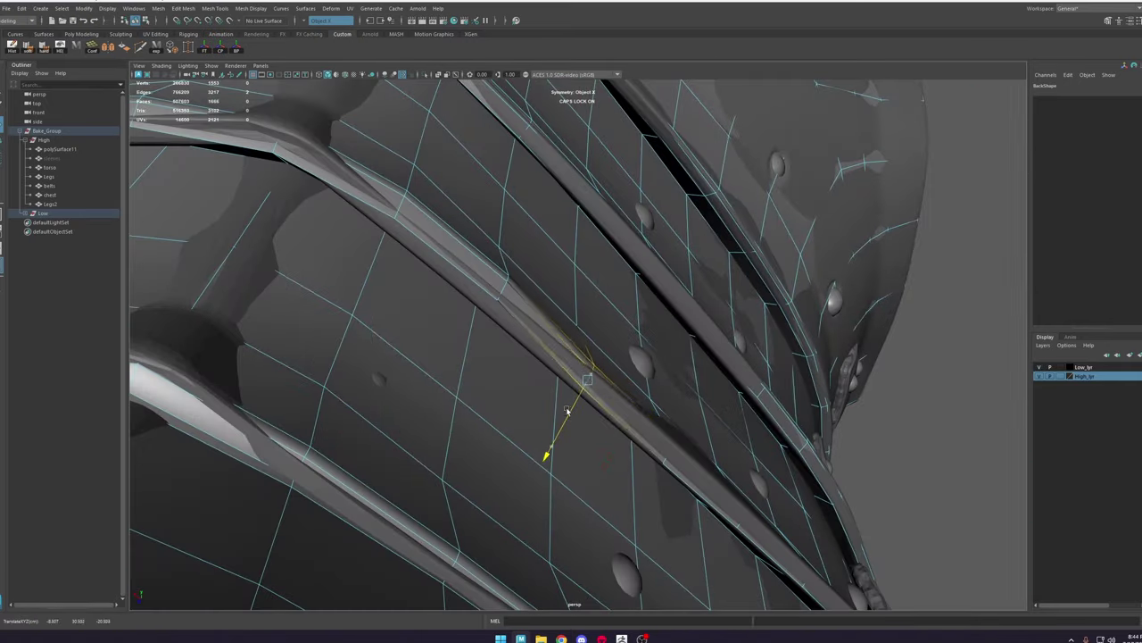
pyautogui.moveTo(487, 323); pyautogui.dragTo(485, 326)
pyautogui.keyDown('alt'); pyautogui.moveTo(485, 326); pyautogui.dragTo(438, 324); pyautogui.keyUp('alt')
# Step: Switch to vertex mode and select the trim-corner and ridge vertices
pyautogui.press('e')
pyautogui.press('F9')
pyautogui.click(416, 210)
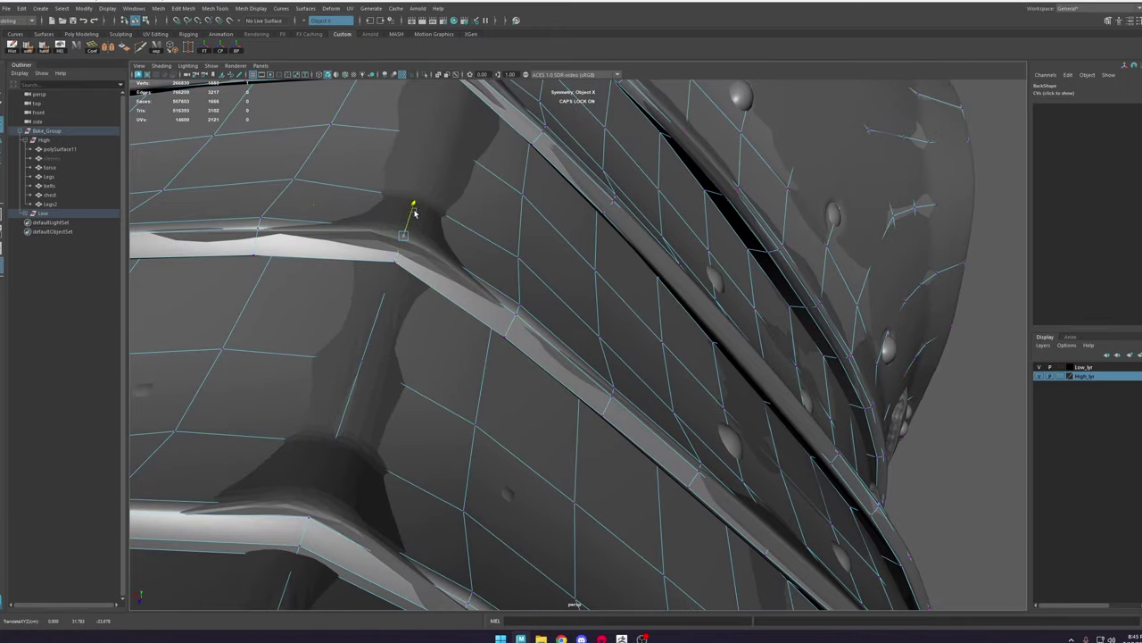
pyautogui.press('w')
pyautogui.press('f')
pyautogui.keyDown('alt'); pyautogui.moveTo(645, 390); pyautogui.dragTo(584, 344); pyautogui.keyUp('alt')
pyautogui.scroll(-5, 585, 343)
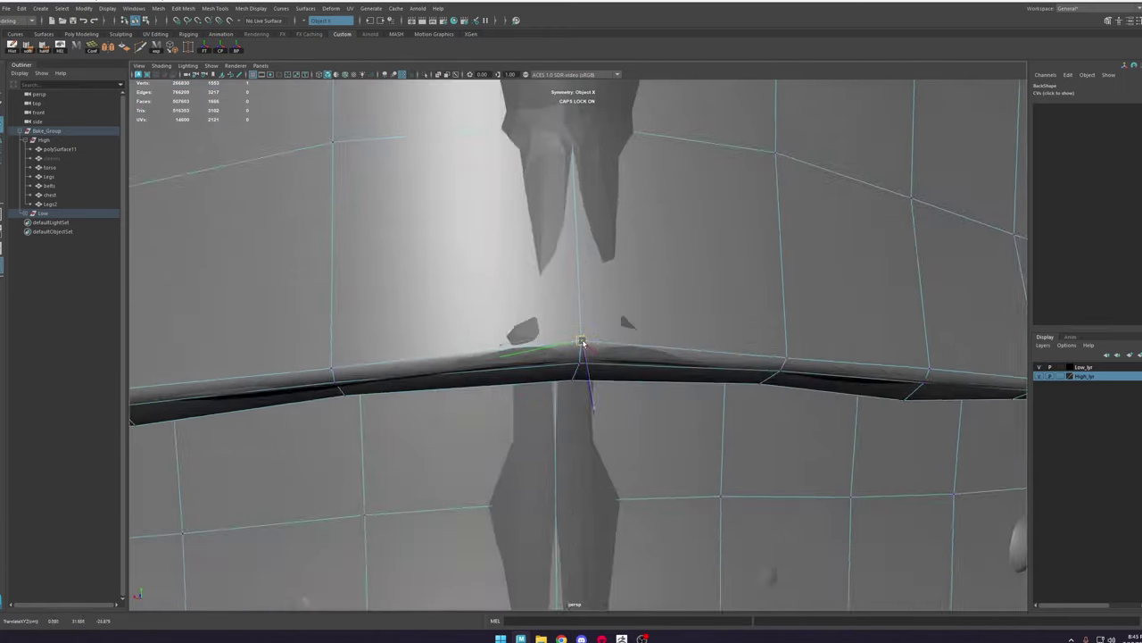
pyautogui.click(543, 374)
pyautogui.keyDown('alt'); pyautogui.moveTo(543, 375); pyautogui.dragTo(564, 290); pyautogui.keyUp('alt')
# Step: Move the upper-ridge vertices into place along the back plate
pyautogui.keyDown('alt'); pyautogui.moveTo(599, 273); pyautogui.dragTo(580, 465, button='middle'); pyautogui.keyUp('alt')
pyautogui.click(541, 341)
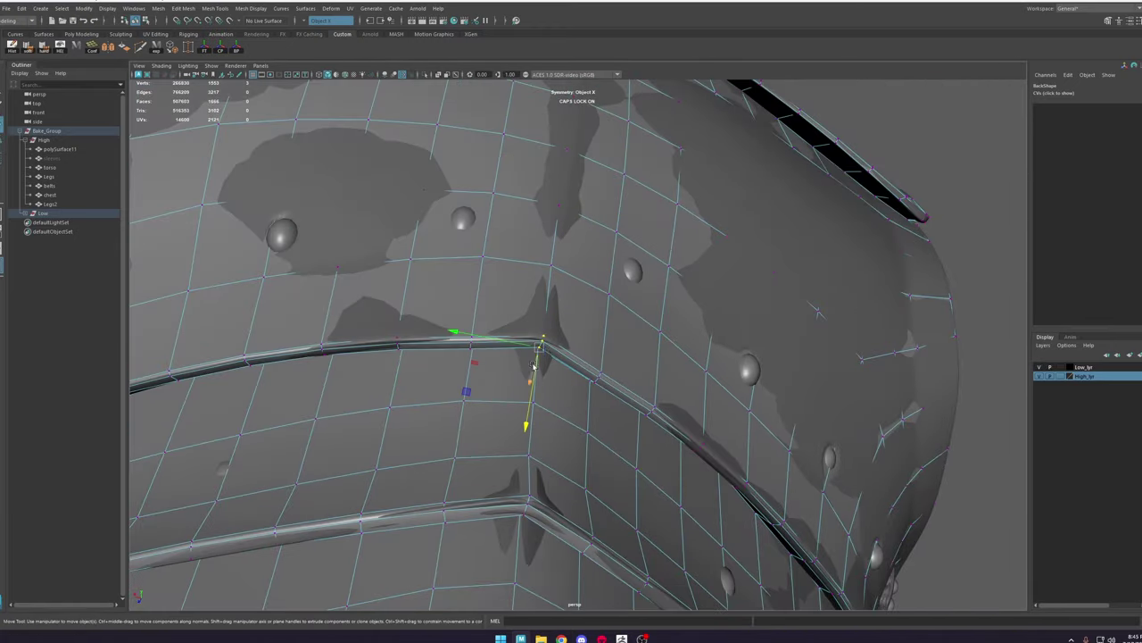
pyautogui.keyDown('alt'); pyautogui.moveTo(553, 348); pyautogui.dragTo(536, 375); pyautogui.keyUp('alt')
pyautogui.click(462, 390)
pyautogui.keyDown('alt'); pyautogui.moveTo(474, 383); pyautogui.dragTo(392, 312, button='middle'); pyautogui.keyUp('alt')
pyautogui.click(640, 406)
pyautogui.keyDown('alt'); pyautogui.moveTo(651, 342); pyautogui.dragTo(668, 419, button='middle'); pyautogui.keyUp('alt')
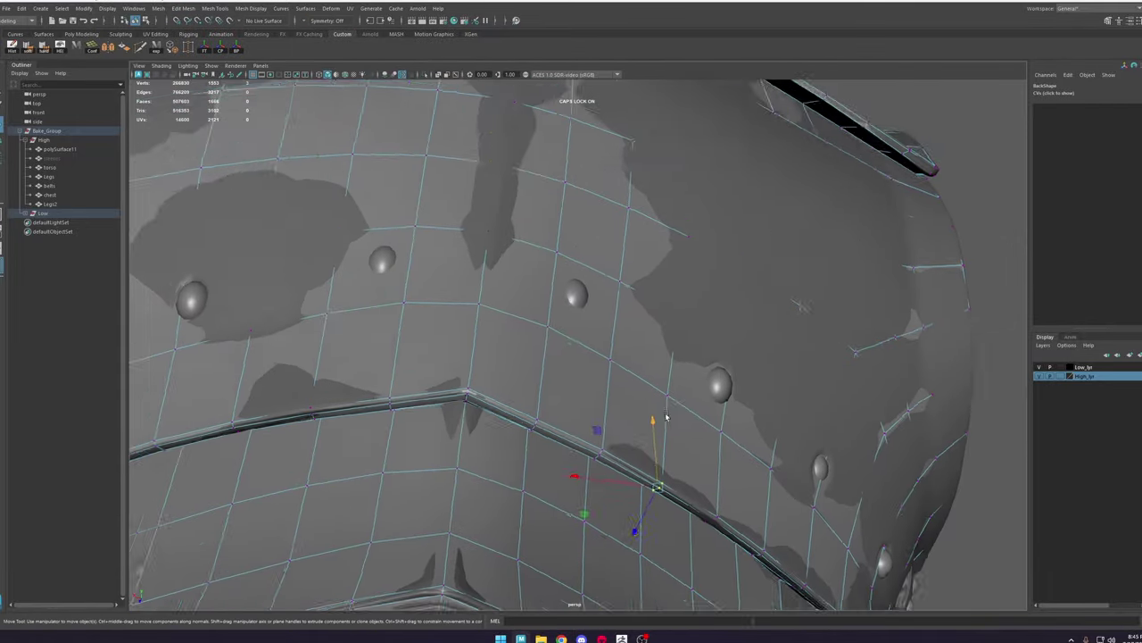
pyautogui.keyDown('alt'); pyautogui.moveTo(668, 419); pyautogui.dragTo(553, 357); pyautogui.keyUp('alt')
# Step: Select five centre-column vertices, make polySurface11 live, then return to whole-object selection
pyautogui.moveTo(463, 370); pyautogui.dragTo(481, 150)
pyautogui.click(229, 20)
pyautogui.press('F8')
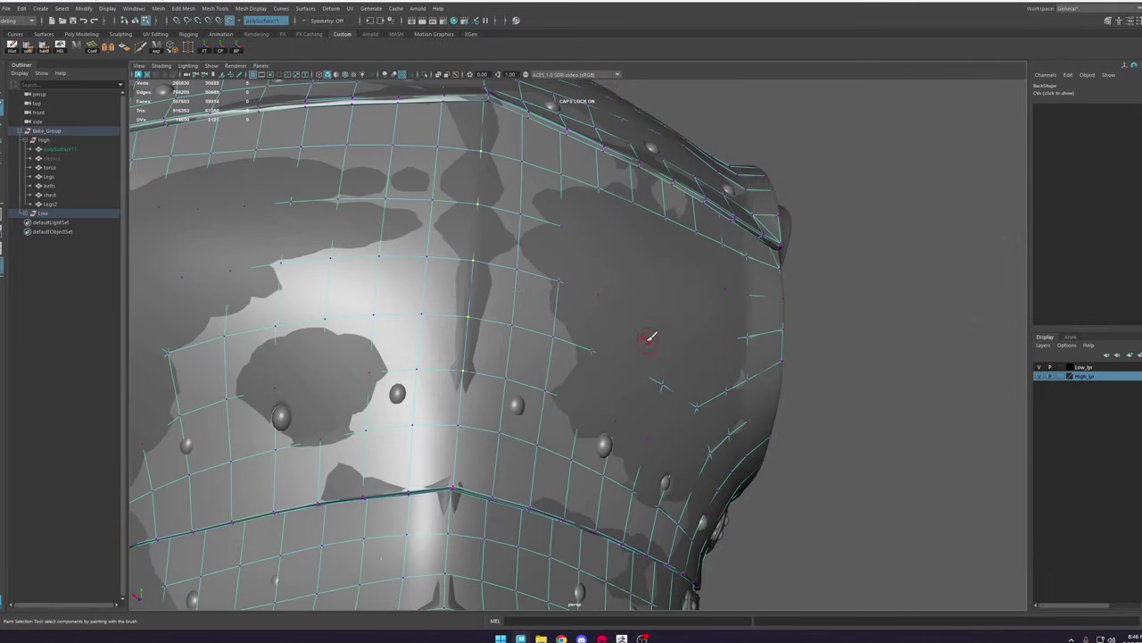
pyautogui.keyDown('alt'); pyautogui.moveTo(689, 436); pyautogui.dragTo(455, 286); pyautogui.keyUp('alt')
pyautogui.click(92, 48)
pyautogui.press('w')
pyautogui.keyDown('alt'); pyautogui.moveTo(357, 223); pyautogui.dragTo(377, 269); pyautogui.keyUp('alt')
pyautogui.click(582, 343)
pyautogui.press('F8')
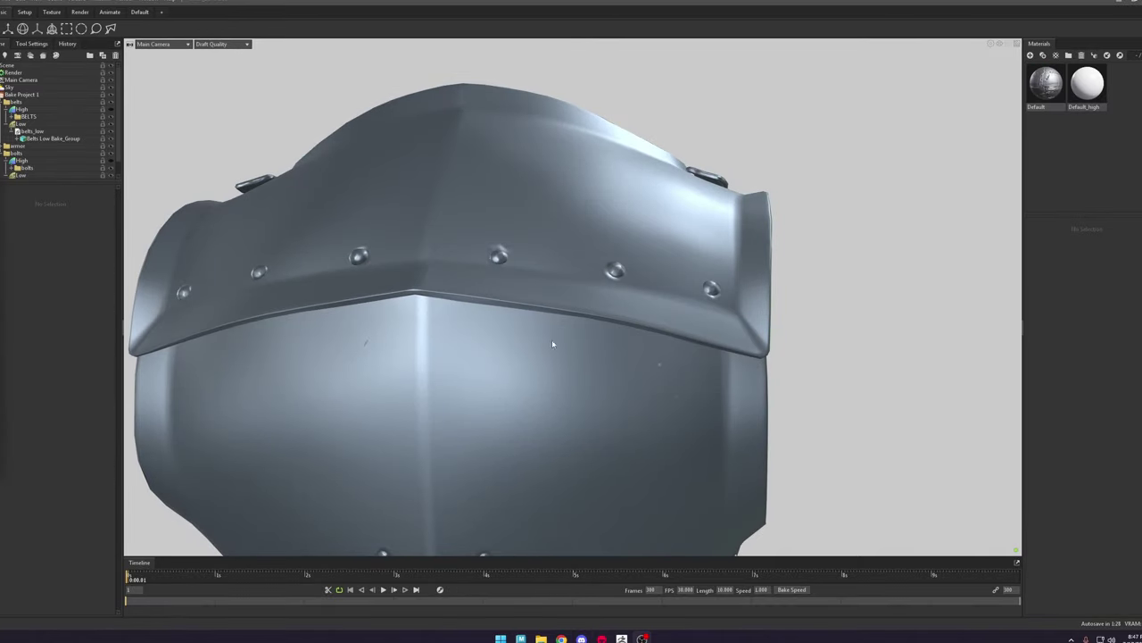
# Step: Back in Maya, hide the high-poly layer and turn on textured shading (6)
pyautogui.click(521, 638)
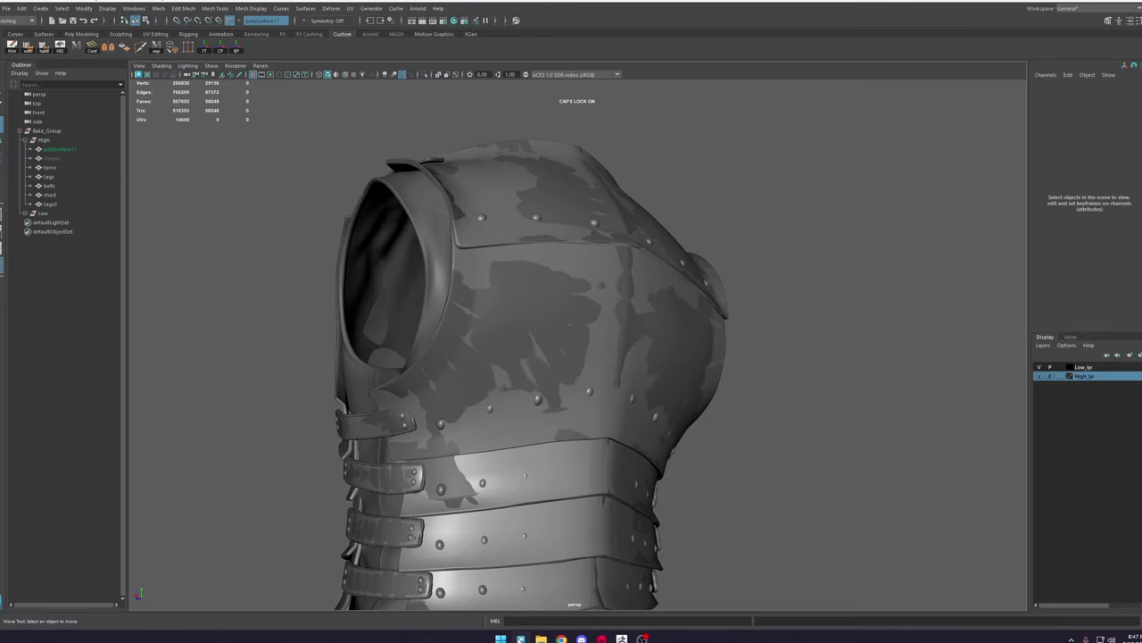
pyautogui.keyDown('alt'); pyautogui.moveTo(608, 415); pyautogui.dragTo(602, 402, button='middle'); pyautogui.keyUp('alt')
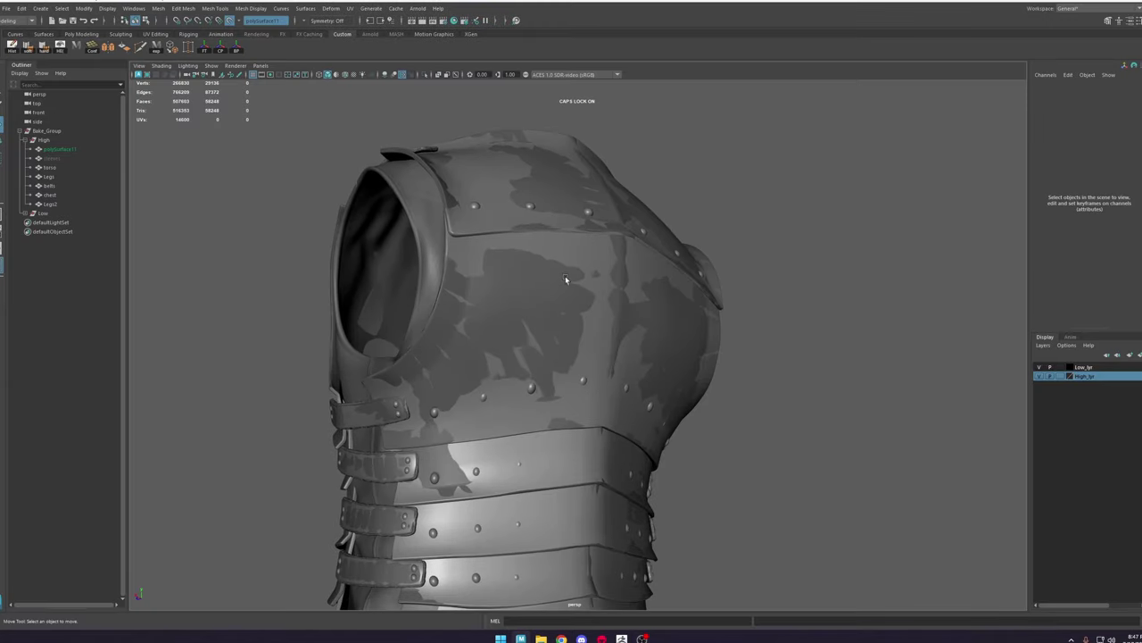
pyautogui.click(519, 295)
pyautogui.click(1044, 378)
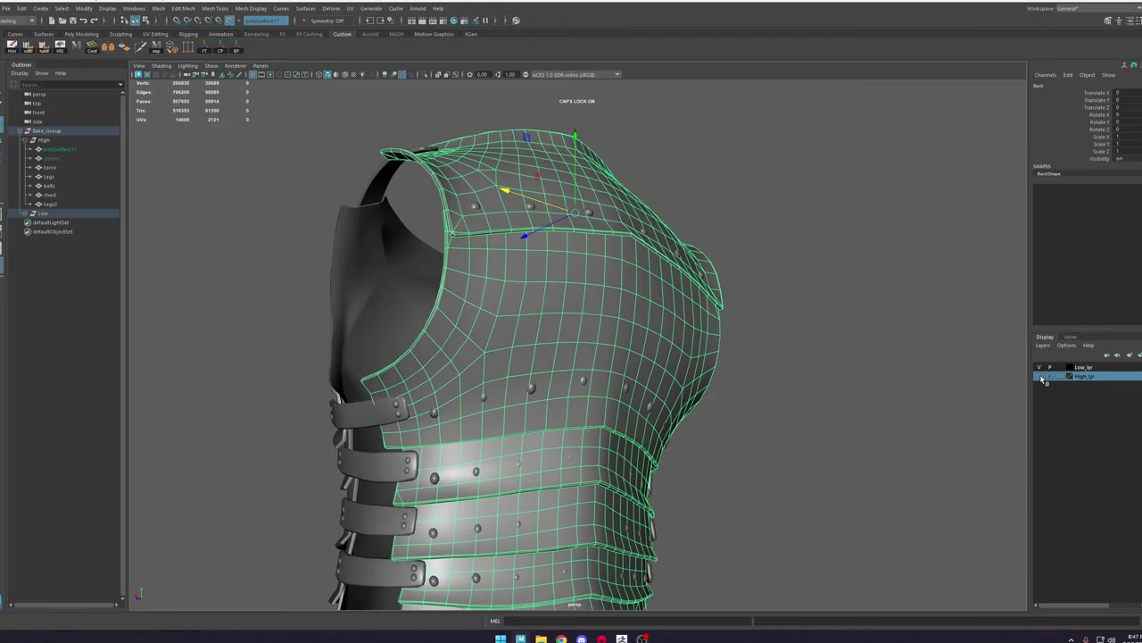
pyautogui.click(882, 412)
pyautogui.keyDown('alt'); pyautogui.moveTo(596, 353); pyautogui.dragTo(640, 368, button='right'); pyautogui.keyUp('alt')
pyautogui.press('6')
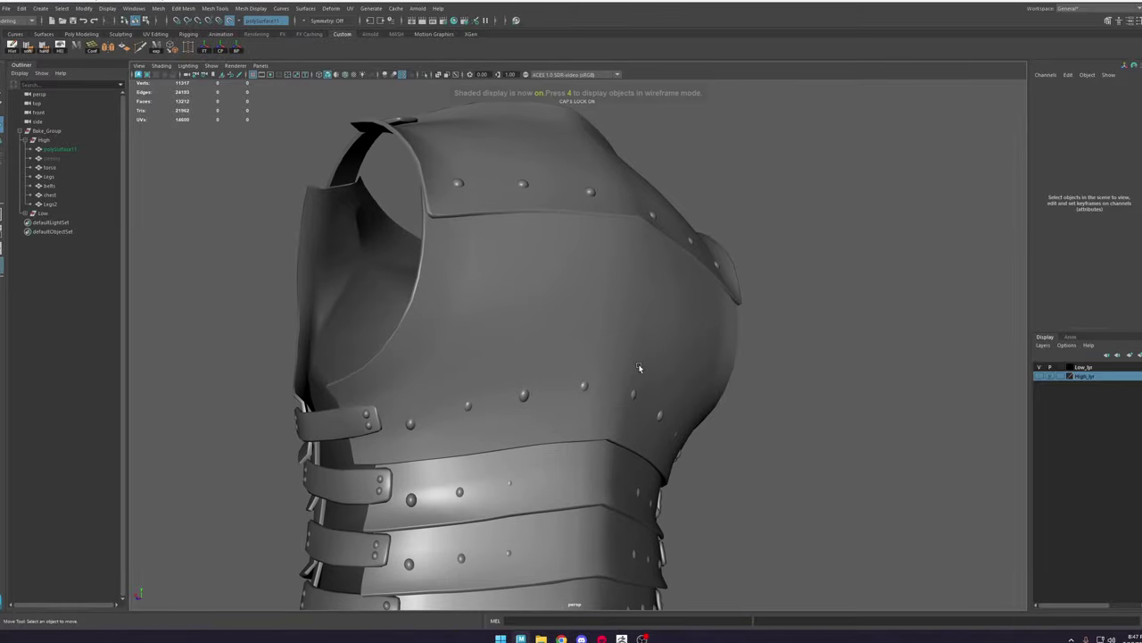
# Step: Orbit around the torso to inspect the waist plates and the Back mesh from several sides
pyautogui.keyDown('alt'); pyautogui.moveTo(683, 317); pyautogui.dragTo(652, 312); pyautogui.keyUp('alt')
pyautogui.keyDown('alt'); pyautogui.moveTo(652, 313); pyautogui.dragTo(664, 313, button='right'); pyautogui.keyUp('alt')
pyautogui.keyDown('alt'); pyautogui.moveTo(664, 314); pyautogui.dragTo(603, 400); pyautogui.keyUp('alt')
pyautogui.keyDown('alt'); pyautogui.moveTo(602, 399); pyautogui.dragTo(680, 480, button='right'); pyautogui.keyUp('alt')
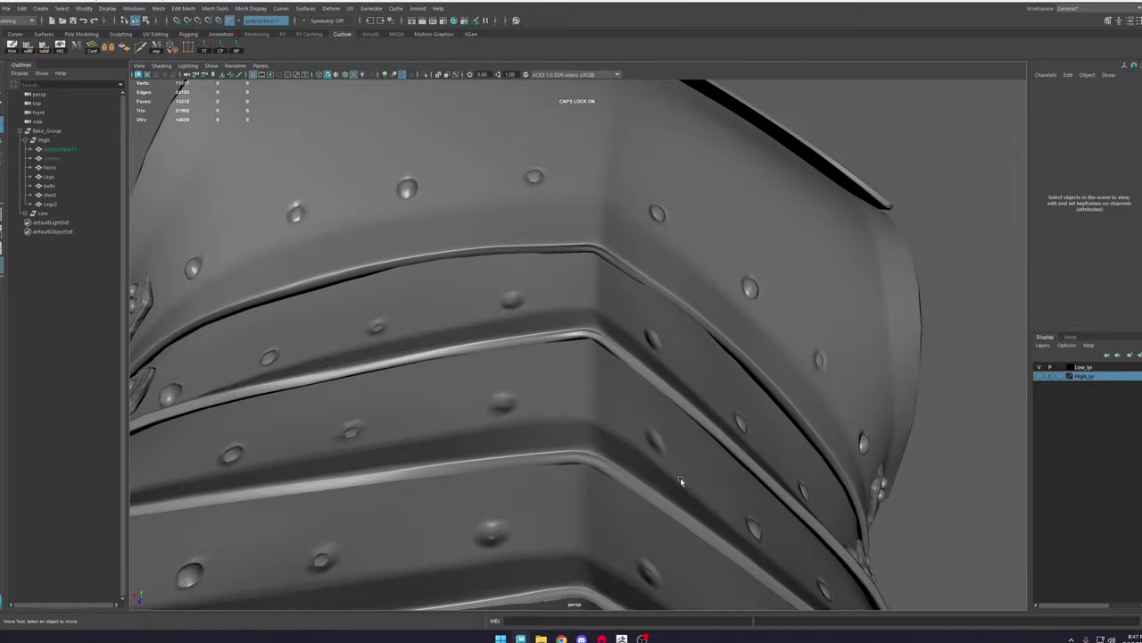
pyautogui.keyDown('alt'); pyautogui.moveTo(680, 480); pyautogui.dragTo(643, 439); pyautogui.keyUp('alt')
pyautogui.click(655, 462)
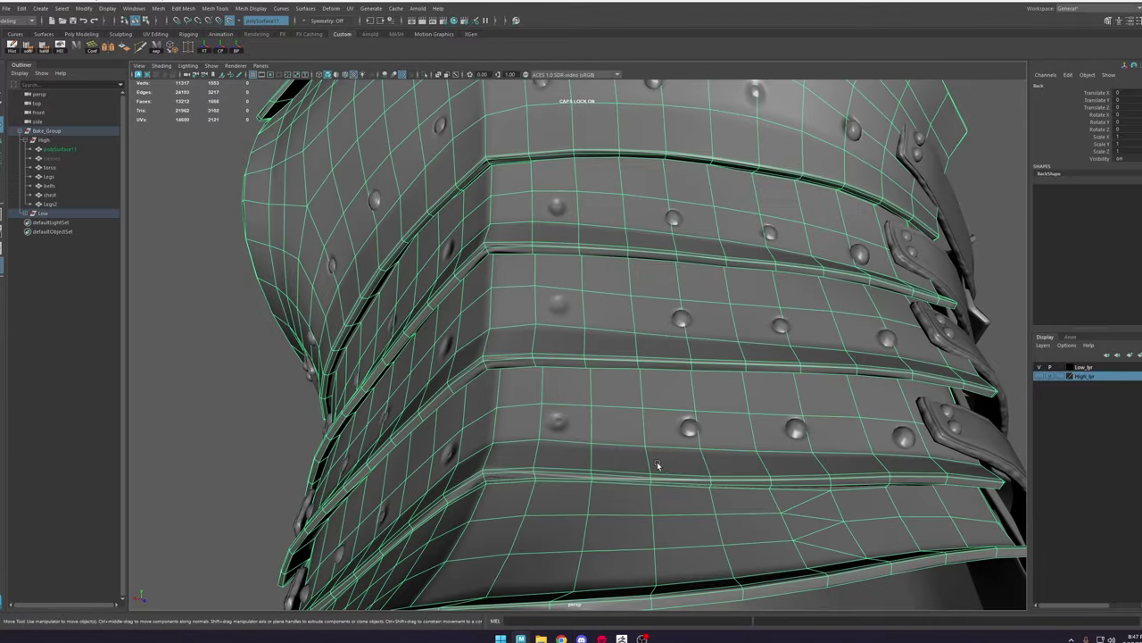
pyautogui.keyDown('alt'); pyautogui.moveTo(658, 467); pyautogui.dragTo(669, 408, button='middle'); pyautogui.keyUp('alt')
pyautogui.keyDown('alt'); pyautogui.moveTo(669, 407); pyautogui.dragTo(635, 438); pyautogui.keyUp('alt')
pyautogui.keyDown('alt'); pyautogui.moveTo(634, 438); pyautogui.dragTo(544, 402, button='right'); pyautogui.keyUp('alt')
pyautogui.click(315, 349)
# Step: Inspect the belts and front torso plates, zooming in close on the ridge gap
pyautogui.keyDown('alt'); pyautogui.moveTo(839, 339); pyautogui.dragTo(731, 332); pyautogui.keyUp('alt')
pyautogui.click(526, 275)
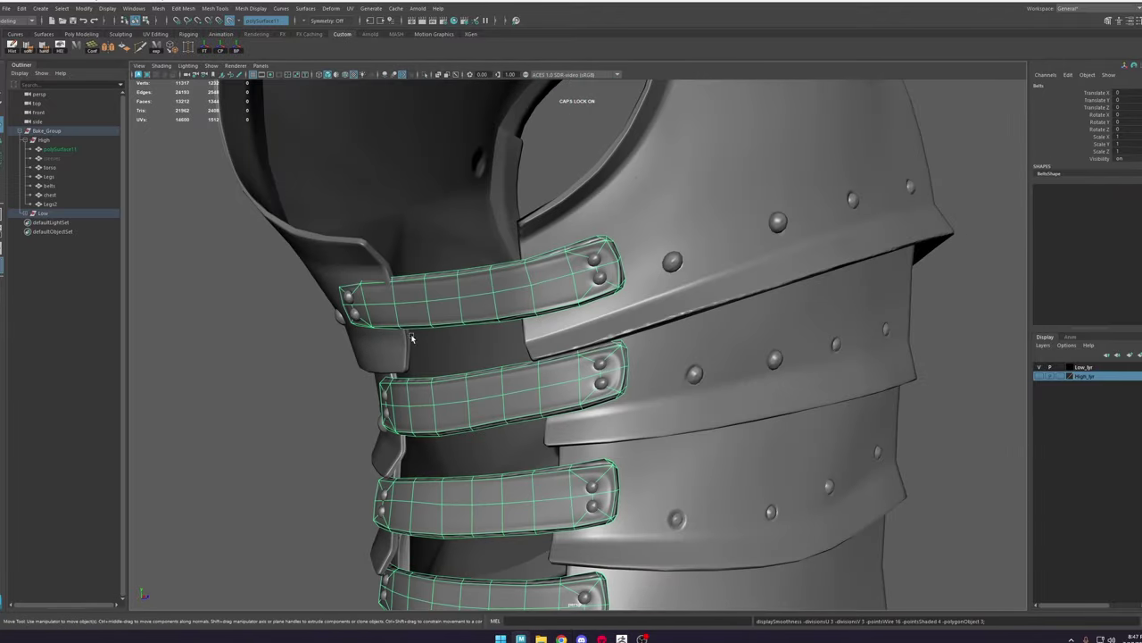
pyautogui.click(414, 333)
pyautogui.keyDown('alt'); pyautogui.moveTo(308, 361); pyautogui.dragTo(585, 379); pyautogui.keyUp('alt')
pyautogui.keyDown('alt'); pyautogui.moveTo(585, 379); pyautogui.dragTo(788, 412, button='right'); pyautogui.keyUp('alt')
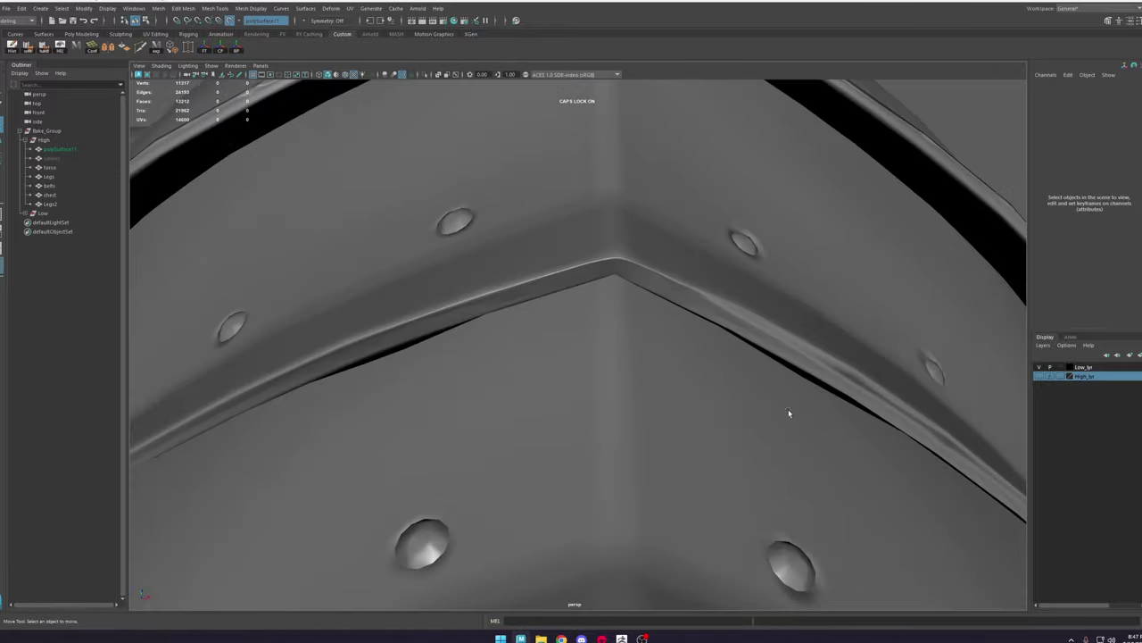
pyautogui.keyDown('alt'); pyautogui.moveTo(788, 411); pyautogui.dragTo(834, 393); pyautogui.keyUp('alt')
pyautogui.keyDown('alt'); pyautogui.moveTo(1009, 418); pyautogui.dragTo(897, 370, button='right'); pyautogui.keyUp('alt')
pyautogui.keyDown('alt'); pyautogui.moveTo(846, 391); pyautogui.dragTo(846, 383); pyautogui.keyUp('alt')
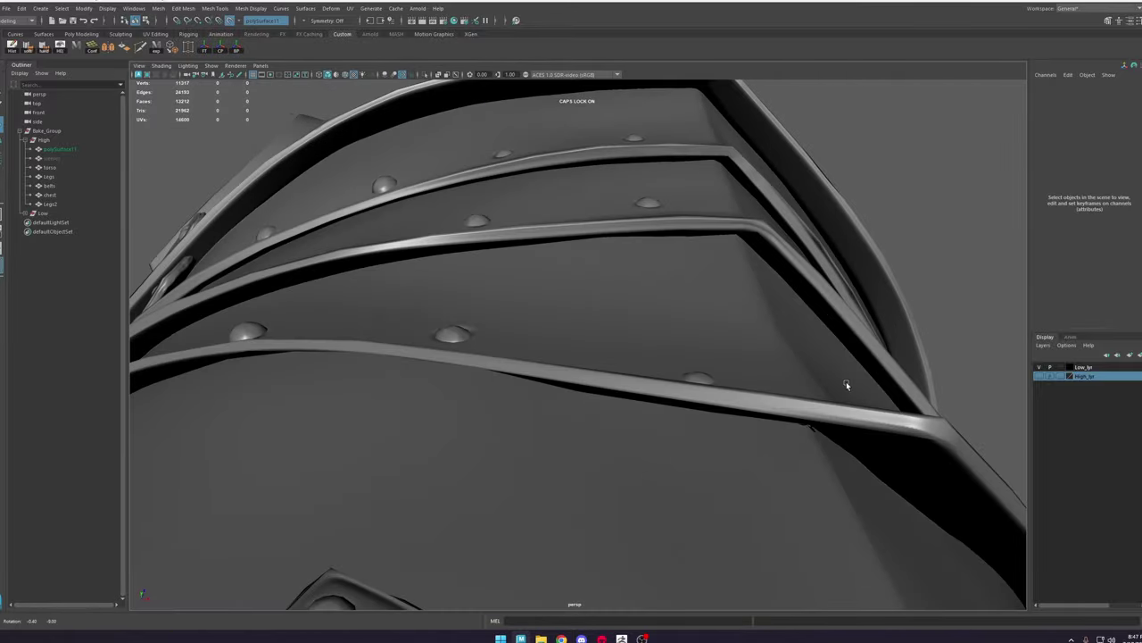
pyautogui.keyDown('alt'); pyautogui.moveTo(846, 383); pyautogui.dragTo(777, 392, button='right'); pyautogui.keyUp('alt')
pyautogui.keyDown('alt'); pyautogui.moveTo(777, 393); pyautogui.dragTo(813, 438); pyautogui.keyUp('alt')
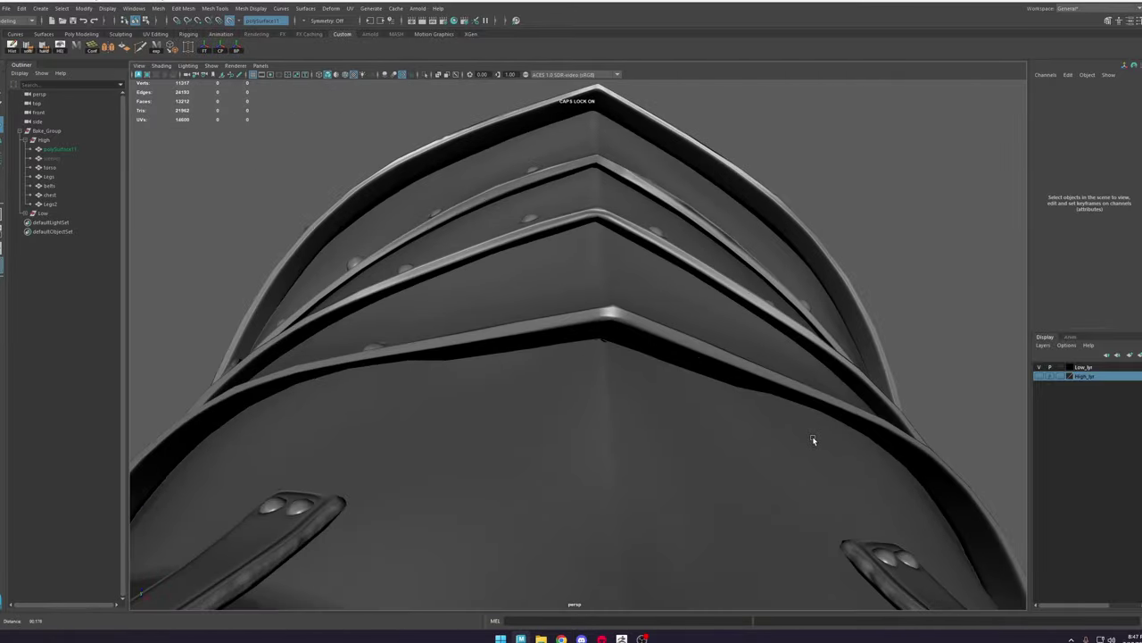
pyautogui.keyDown('alt'); pyautogui.moveTo(813, 438); pyautogui.dragTo(892, 522, button='right'); pyautogui.keyUp('alt')
# Step: Frame the chest mesh with F and orbit closely around the chest plates
pyautogui.click(689, 321)
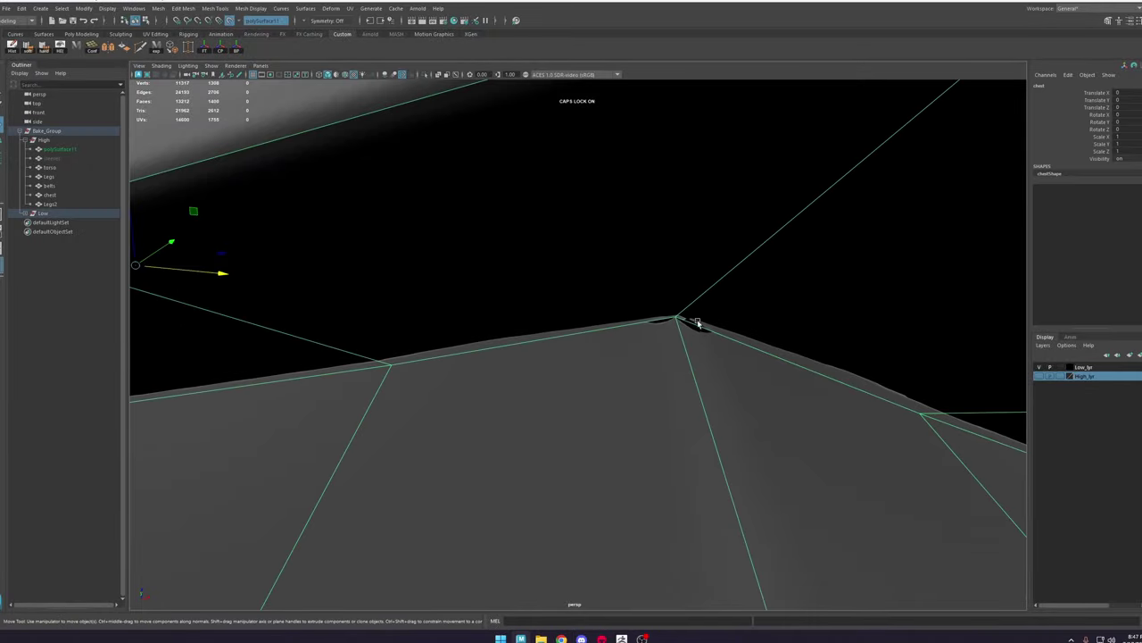
pyautogui.press('f')
pyautogui.click(806, 321)
pyautogui.keyDown('alt'); pyautogui.moveTo(656, 316); pyautogui.dragTo(635, 340); pyautogui.keyUp('alt')
pyautogui.keyDown('alt'); pyautogui.moveTo(635, 340); pyautogui.dragTo(752, 443, button='right'); pyautogui.keyUp('alt')
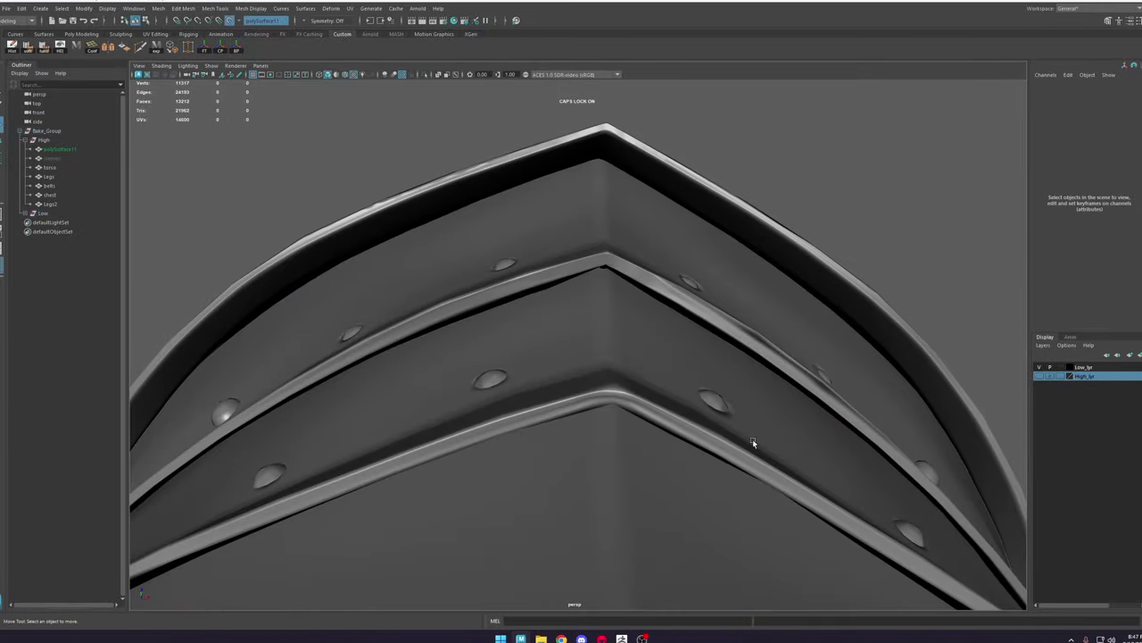
pyautogui.keyDown('alt'); pyautogui.moveTo(753, 443); pyautogui.dragTo(660, 428); pyautogui.keyUp('alt')
# Step: Examine the low-poly chest plate's inside, then the side and front straps and rivets
pyautogui.click(505, 317)
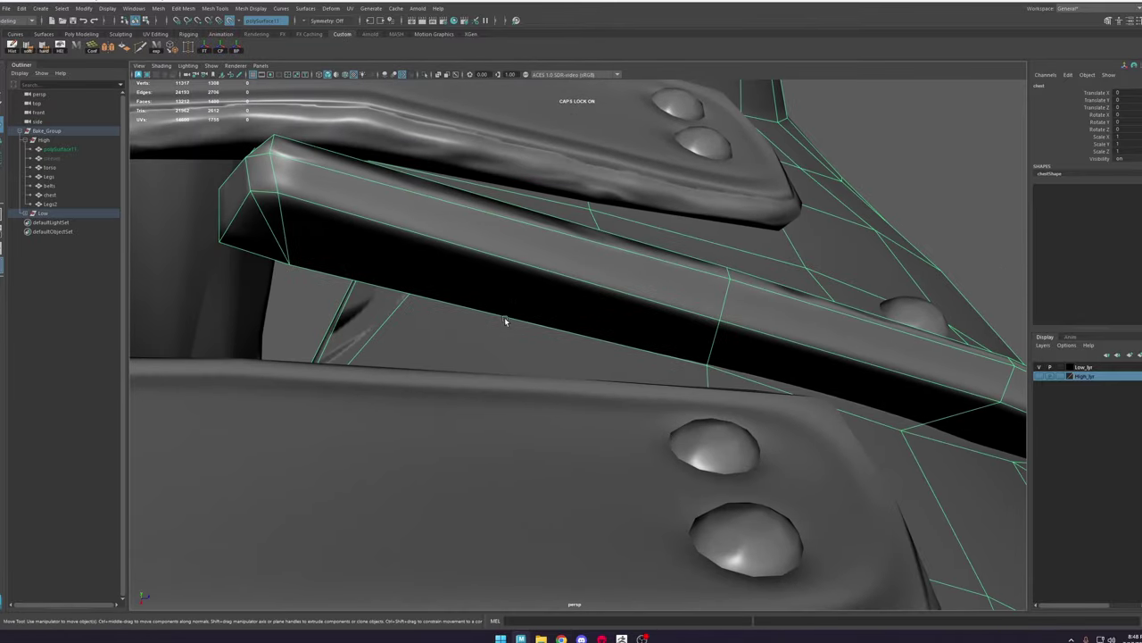
pyautogui.keyDown('alt'); pyautogui.moveTo(504, 317); pyautogui.dragTo(776, 374); pyautogui.keyUp('alt')
pyautogui.scroll(-5, 815, 375)
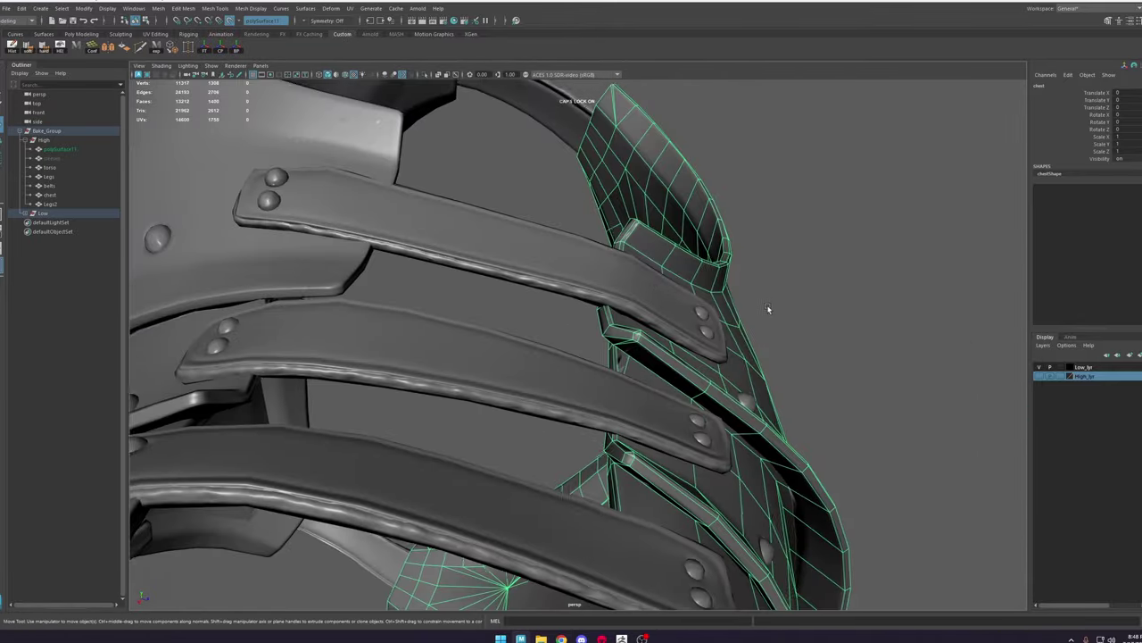
pyautogui.keyDown('alt'); pyautogui.moveTo(770, 309); pyautogui.dragTo(581, 355); pyautogui.keyUp('alt')
pyautogui.keyDown('alt'); pyautogui.moveTo(870, 491); pyautogui.dragTo(598, 391, button='middle'); pyautogui.keyUp('alt')
pyautogui.moveTo(696, 466)
pyautogui.keyDown('alt'); pyautogui.mouseDown()
pyautogui.moveTo(702, 332)
pyautogui.moveTo(822, 407)
pyautogui.moveTo(775, 324)
pyautogui.moveTo(773, 339)
pyautogui.moveTo(740, 340)
pyautogui.moveTo(866, 310)
pyautogui.moveTo(727, 311)
pyautogui.mouseUp(); pyautogui.keyUp('alt')
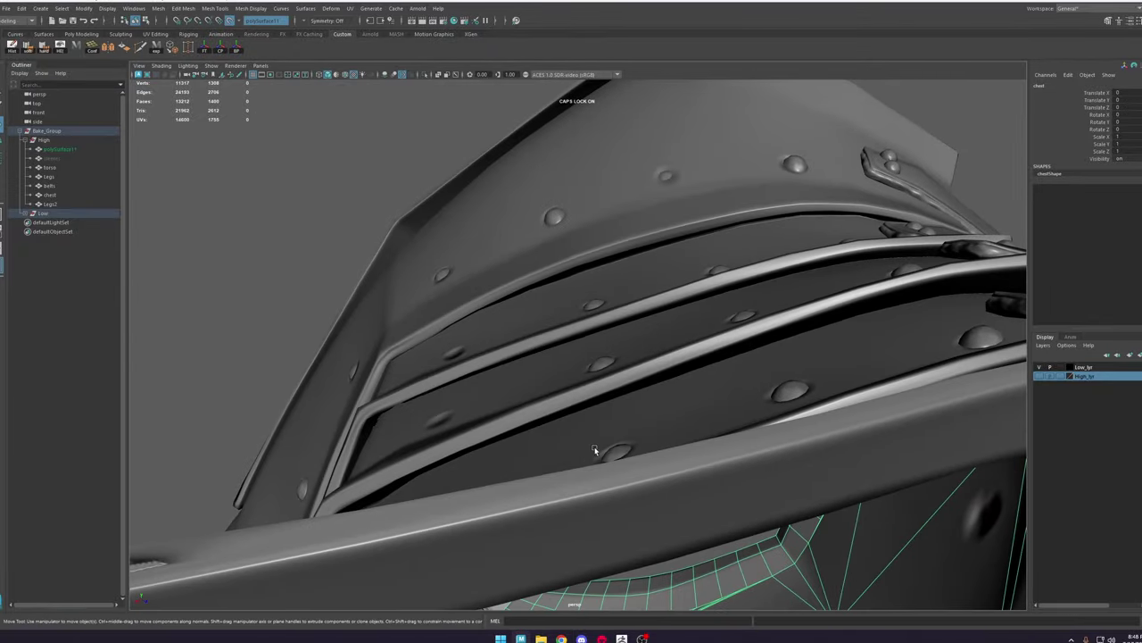
pyautogui.keyDown('alt'); pyautogui.moveTo(680, 367); pyautogui.dragTo(762, 454, button='right'); pyautogui.keyUp('alt')
pyautogui.keyDown('alt'); pyautogui.moveTo(763, 454); pyautogui.dragTo(726, 449); pyautogui.keyUp('alt')
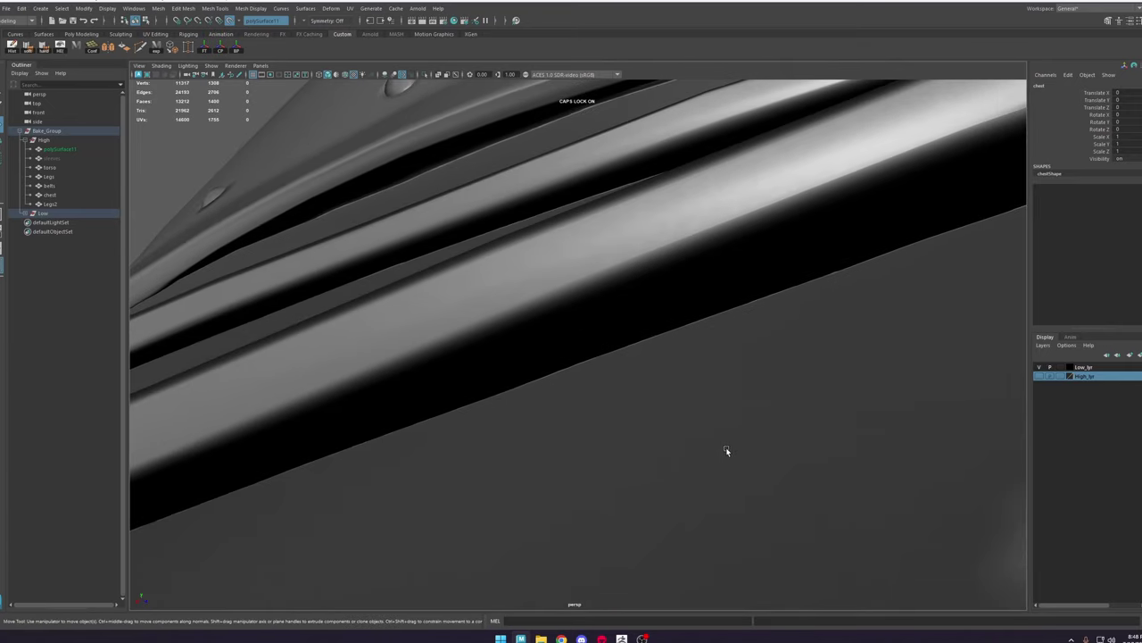
# Step: Take a region screenshot of the strap close-up, then move over to Marmoset Toolbag
pyautogui.press('Print')
pyautogui.moveTo(402, 206); pyautogui.dragTo(835, 521)
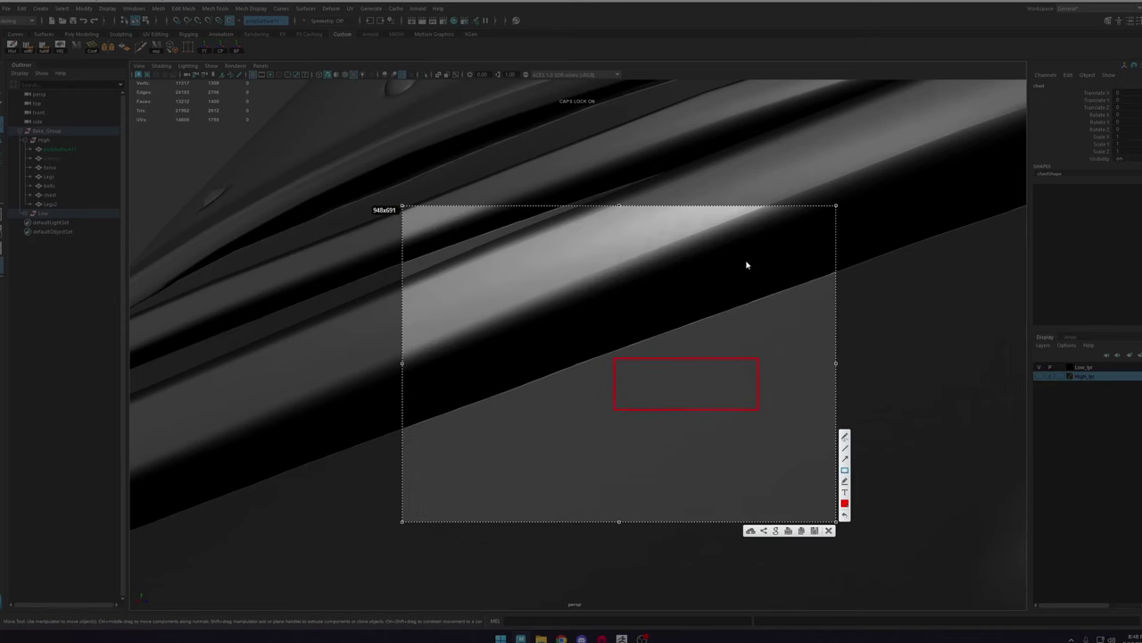
pyautogui.click(829, 533)
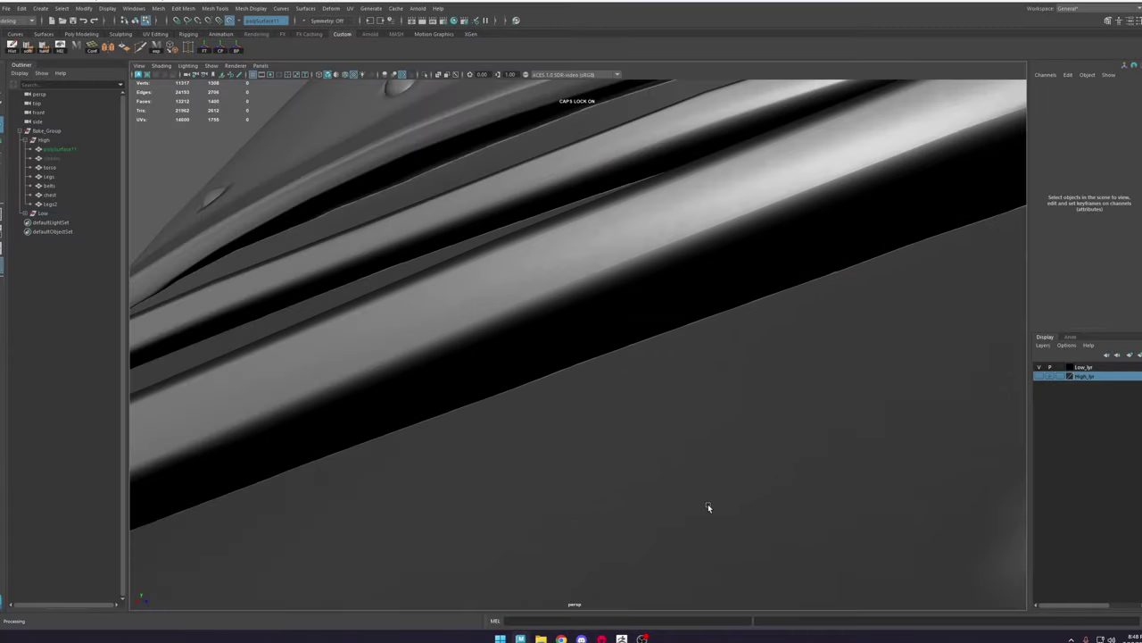
pyautogui.keyDown('alt'); pyautogui.moveTo(708, 503); pyautogui.dragTo(619, 613, button='right'); pyautogui.keyUp('alt')
pyautogui.click(601, 638)
# Step: Select armor_plates_low to display its bake cage and view the plate up close
pyautogui.keyDown('alt'); pyautogui.moveTo(565, 358); pyautogui.dragTo(571, 386, button='middle'); pyautogui.keyUp('alt')
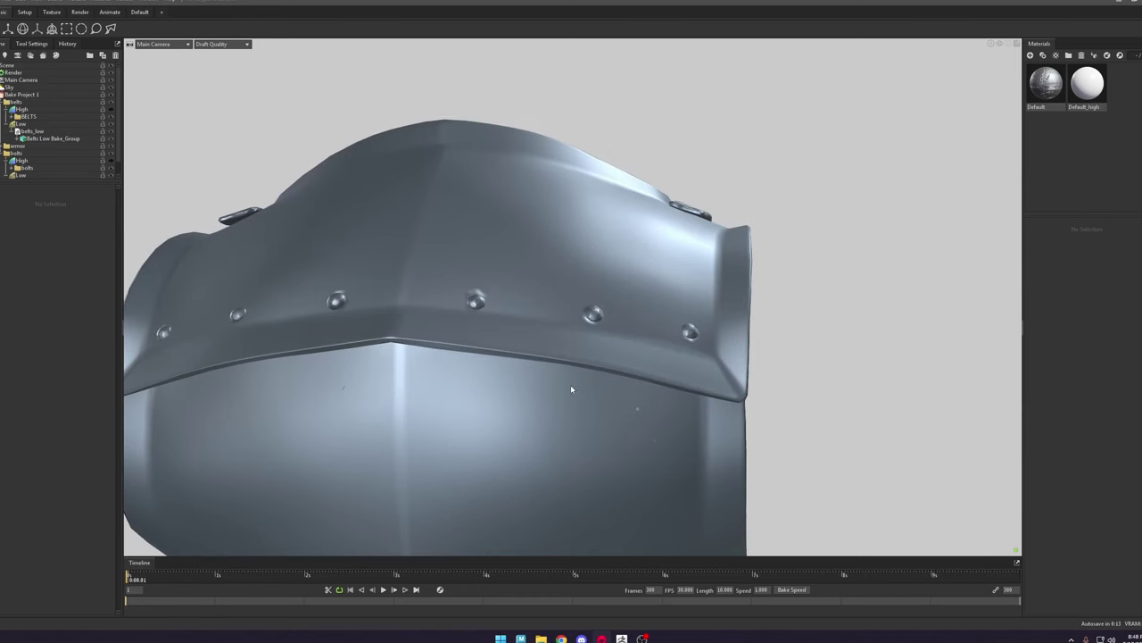
pyautogui.keyDown('alt'); pyautogui.moveTo(571, 386); pyautogui.dragTo(574, 259); pyautogui.keyUp('alt')
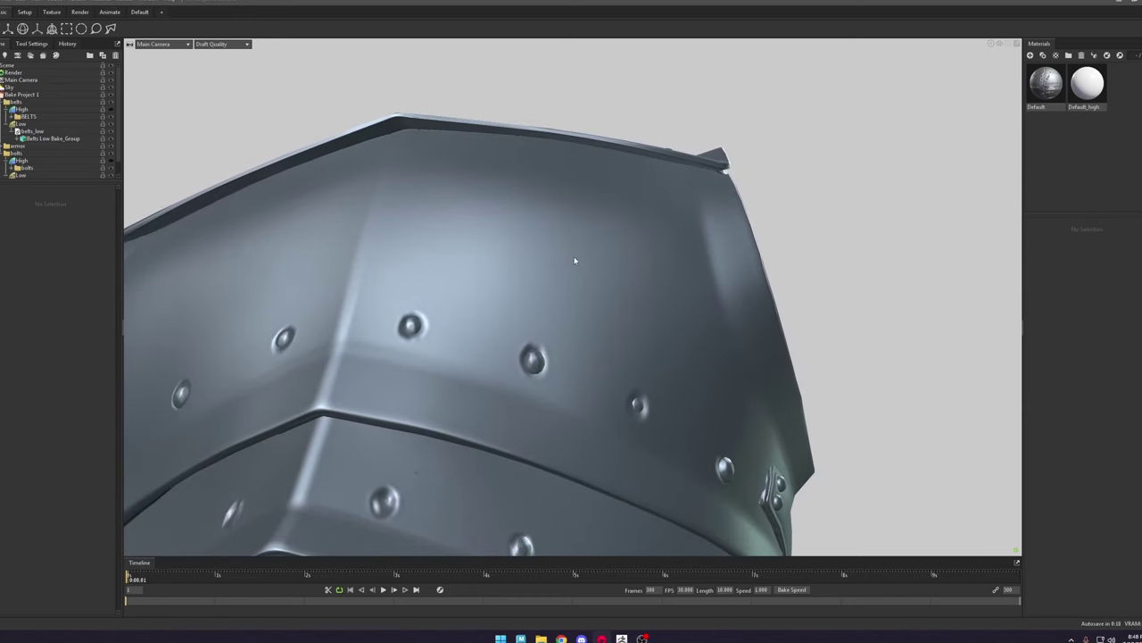
pyautogui.keyDown('alt'); pyautogui.moveTo(574, 260); pyautogui.dragTo(636, 311, button='middle'); pyautogui.keyUp('alt')
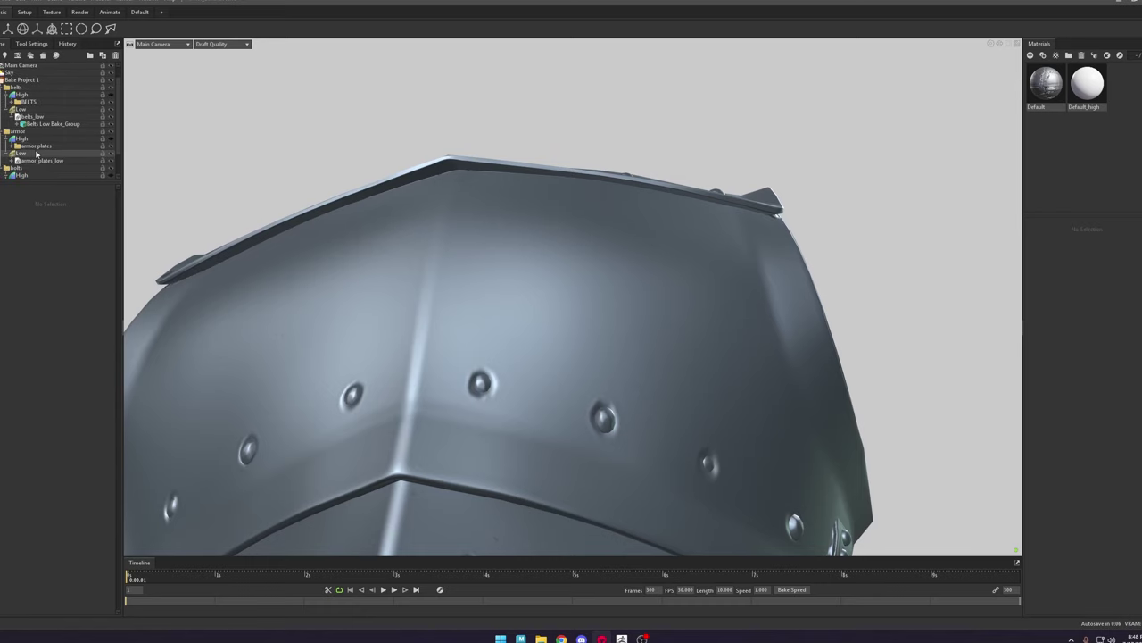
pyautogui.click(41, 161)
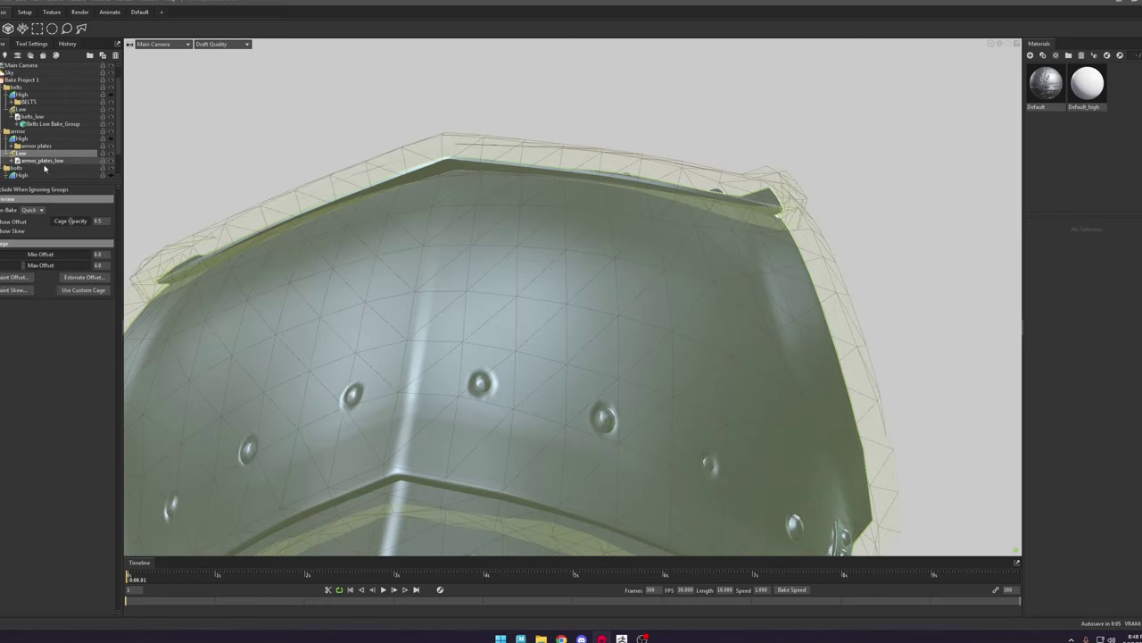
pyautogui.click(24, 278)
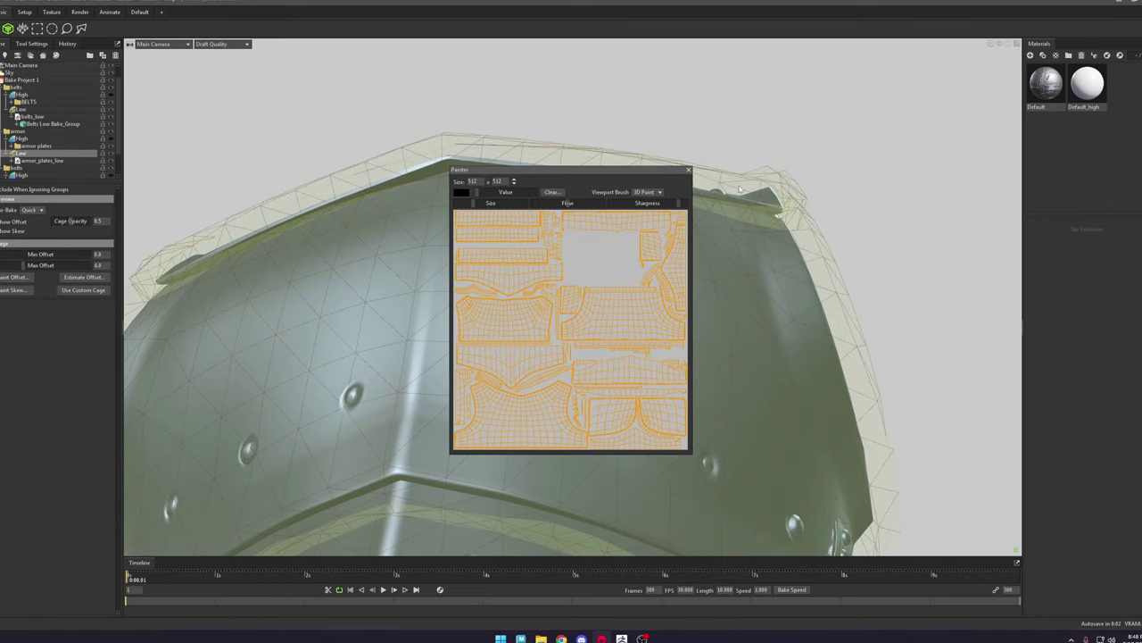
pyautogui.click(688, 171)
pyautogui.moveTo(669, 239)
pyautogui.keyDown('alt'); pyautogui.mouseDown()
pyautogui.moveTo(709, 285)
pyautogui.moveTo(732, 366)
pyautogui.mouseUp(); pyautogui.keyUp('alt')
pyautogui.keyDown('alt'); pyautogui.moveTo(536, 380); pyautogui.dragTo(616, 299, button='middle'); pyautogui.keyUp('alt')
pyautogui.scroll(2, 497, 295)
pyautogui.scroll(3, 497, 296)
pyautogui.keyDown('alt'); pyautogui.moveTo(497, 295); pyautogui.dragTo(488, 328); pyautogui.keyUp('alt')
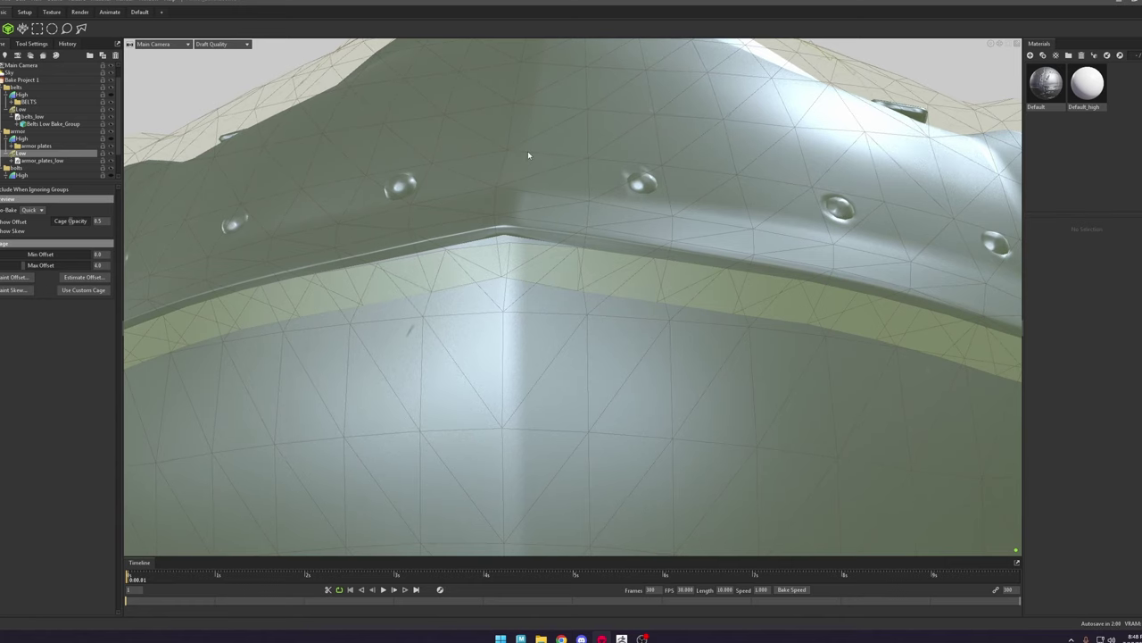
# Step: Show the high-poly armor plates and set Cage Opacity to 1.0
pyautogui.click(111, 140)
pyautogui.scroll(-3, 572, 298)
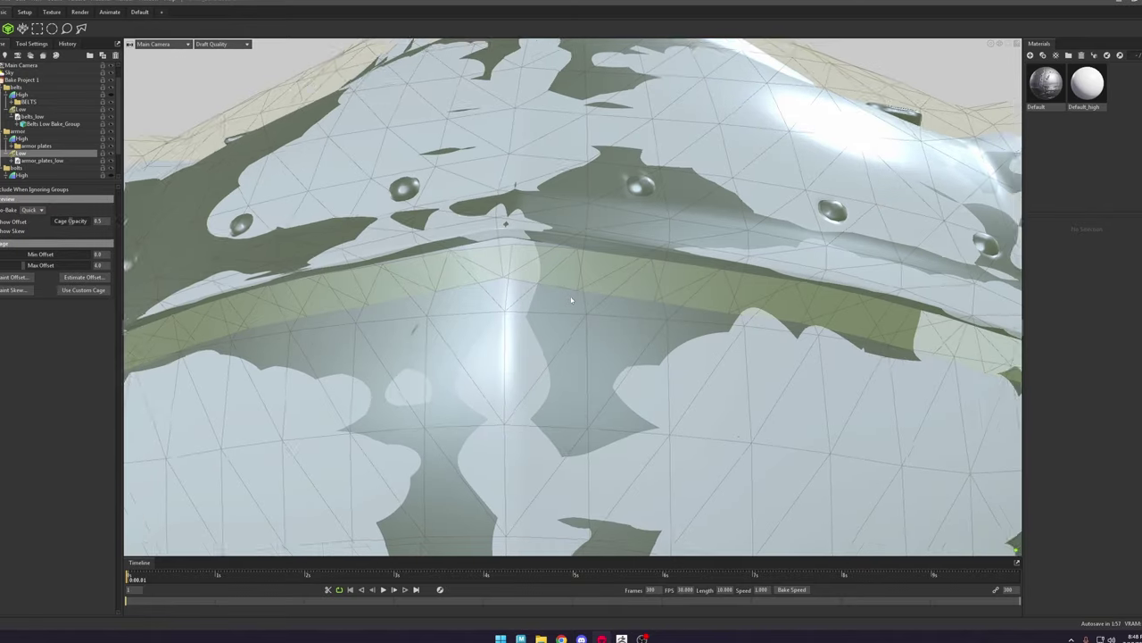
pyautogui.moveTo(72, 223); pyautogui.dragTo(149, 223)
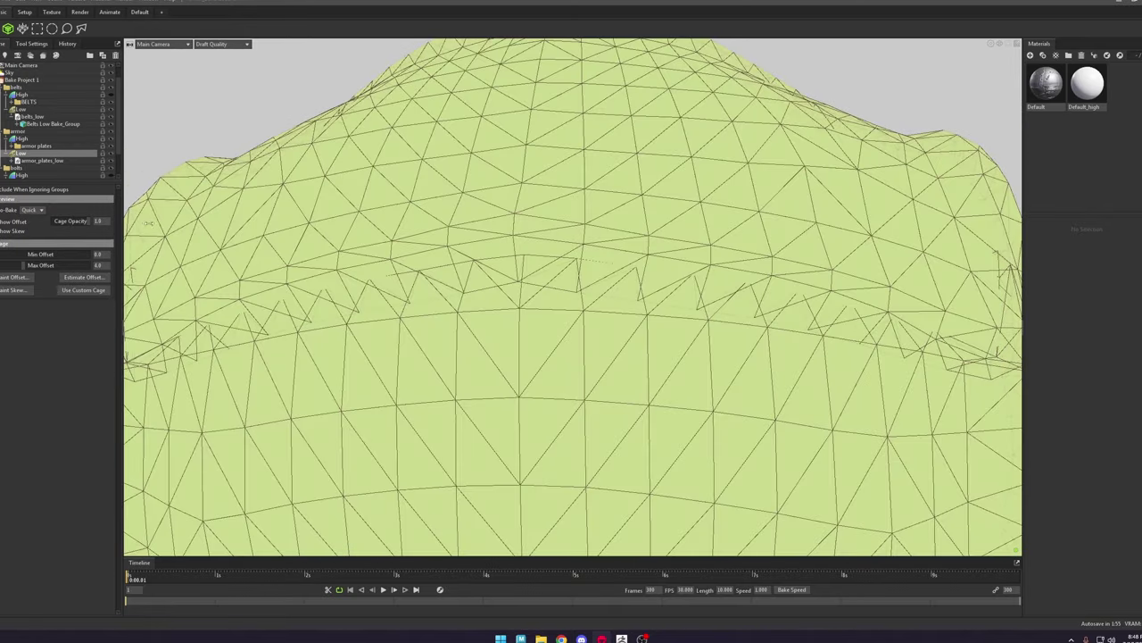
pyautogui.scroll(-5, 541, 304)
pyautogui.moveTo(541, 302); pyautogui.dragTo(379, 284)
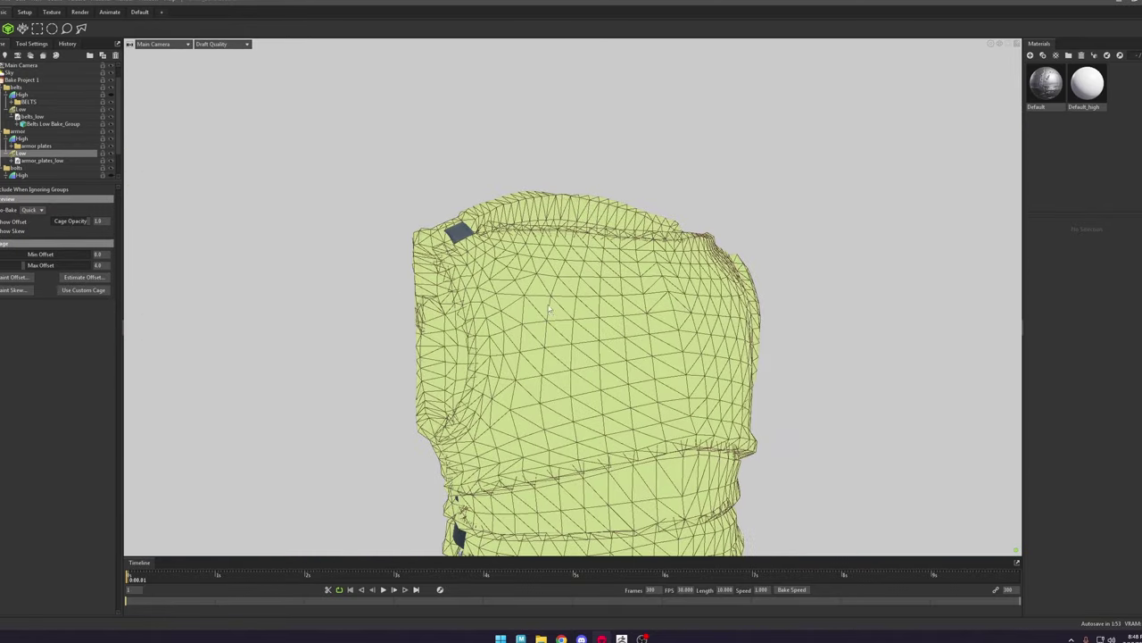
pyautogui.moveTo(556, 321); pyautogui.dragTo(533, 273, button='middle')
# Step: Lower the cage's Max Offset to 0.064
pyautogui.moveTo(24, 265); pyautogui.dragTo(15, 265)
pyautogui.moveTo(571, 331); pyautogui.dragTo(527, 335)
pyautogui.moveTo(527, 335); pyautogui.dragTo(518, 214, button='middle')
pyautogui.moveTo(517, 215); pyautogui.dragTo(446, 234)
pyautogui.scroll(-5, 554, 286)
# Step: Hide the belts and review the armour cage for high-poly patches poking through
pyautogui.moveTo(571, 330); pyautogui.dragTo(551, 216, button='middle')
pyautogui.moveTo(625, 299); pyautogui.dragTo(291, 233)
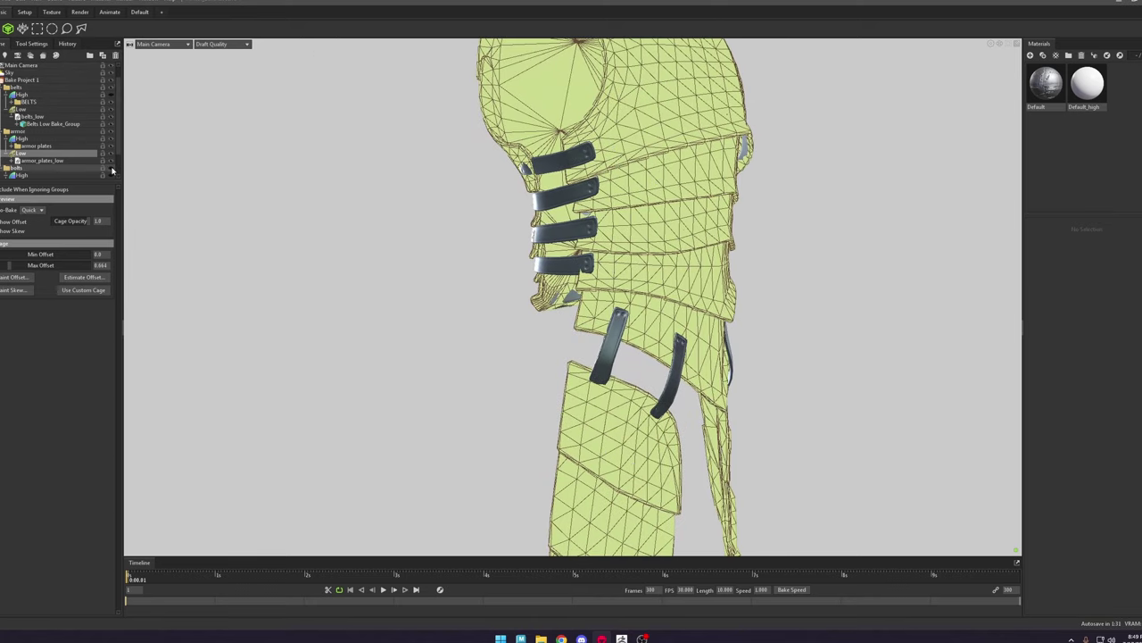
pyautogui.click(112, 88)
pyautogui.moveTo(500, 268); pyautogui.dragTo(571, 285)
pyautogui.scroll(6, 625, 295)
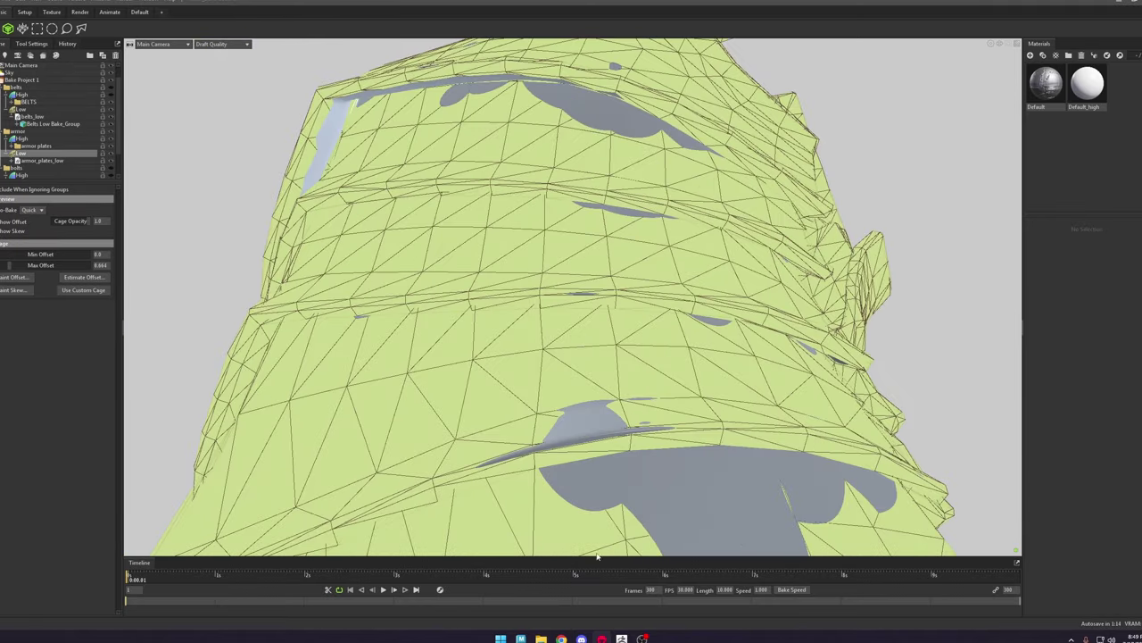
pyautogui.moveTo(573, 457); pyautogui.dragTo(625, 404, button='right')
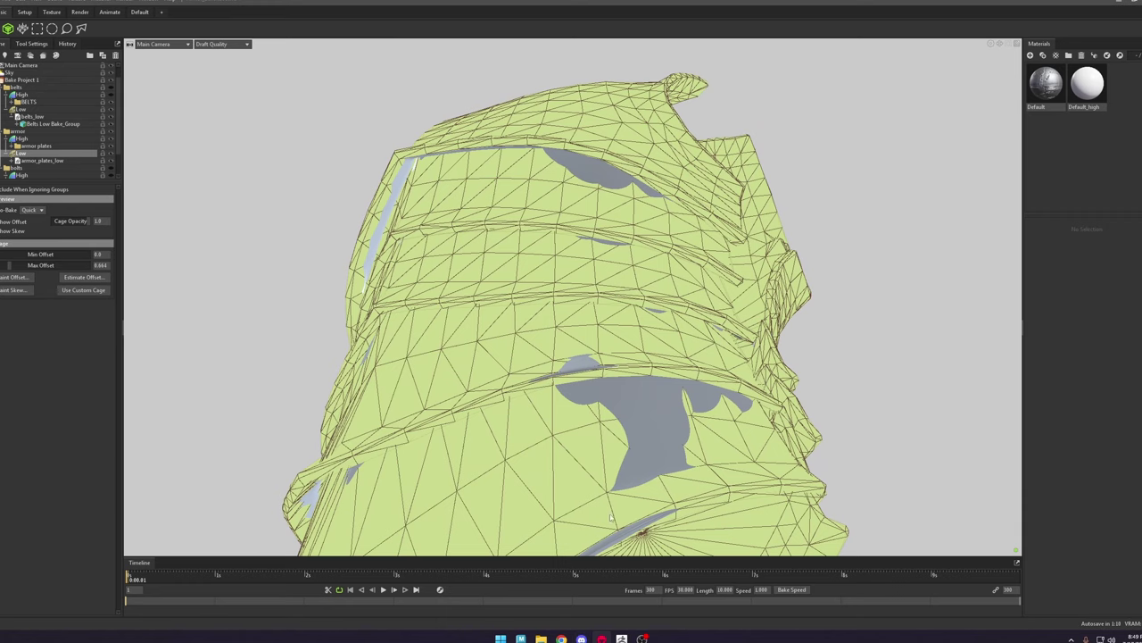
# Step: In Maya, hide the belts and leg armour with Ctrl+H in object selection mode
pyautogui.click(526, 602)
pyautogui.scroll(-5, 537, 229)
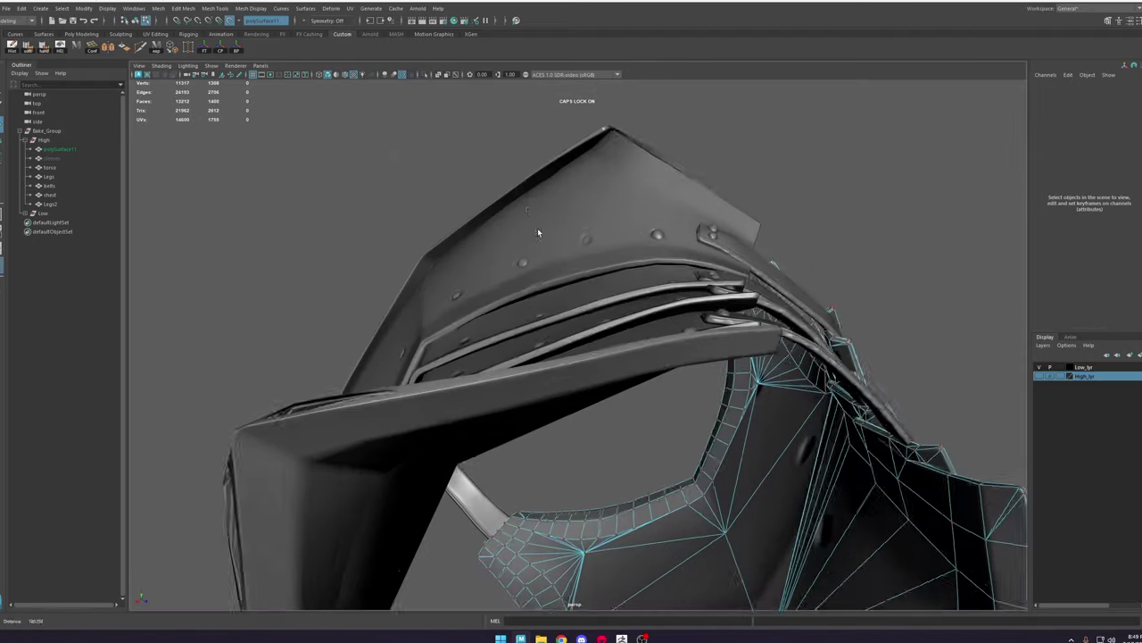
pyautogui.keyDown('alt'); pyautogui.moveTo(619, 312); pyautogui.dragTo(577, 298); pyautogui.keyUp('alt')
pyautogui.keyDown('alt'); pyautogui.moveTo(577, 298); pyautogui.dragTo(604, 242, button='right'); pyautogui.keyUp('alt')
pyautogui.press('F8')
pyautogui.click(695, 318)
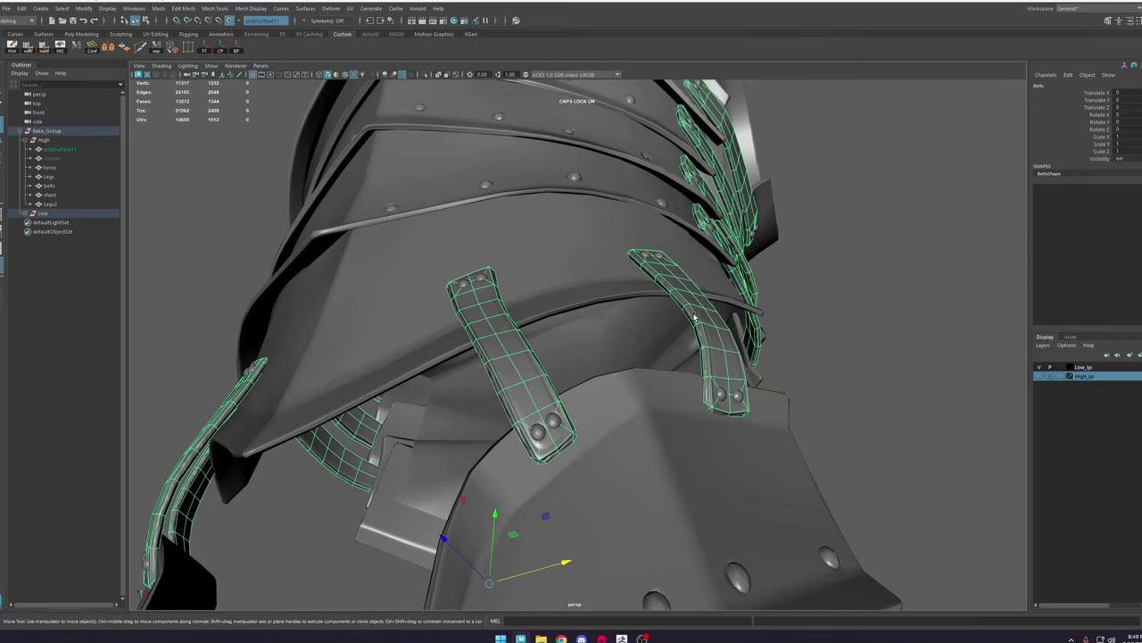
pyautogui.hotkey('ctrl', 'h')
pyautogui.click(655, 459)
pyautogui.hotkey('ctrl', 'h')
pyautogui.click(611, 279)
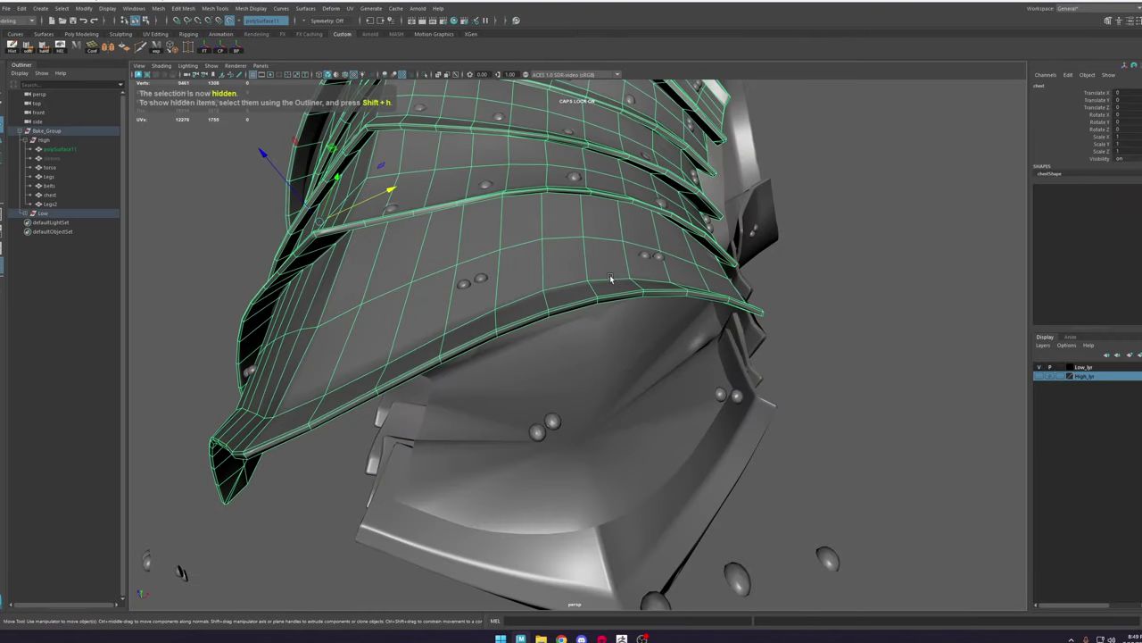
pyautogui.keyDown('alt'); pyautogui.moveTo(738, 285); pyautogui.dragTo(733, 298, button='middle'); pyautogui.keyUp('alt')
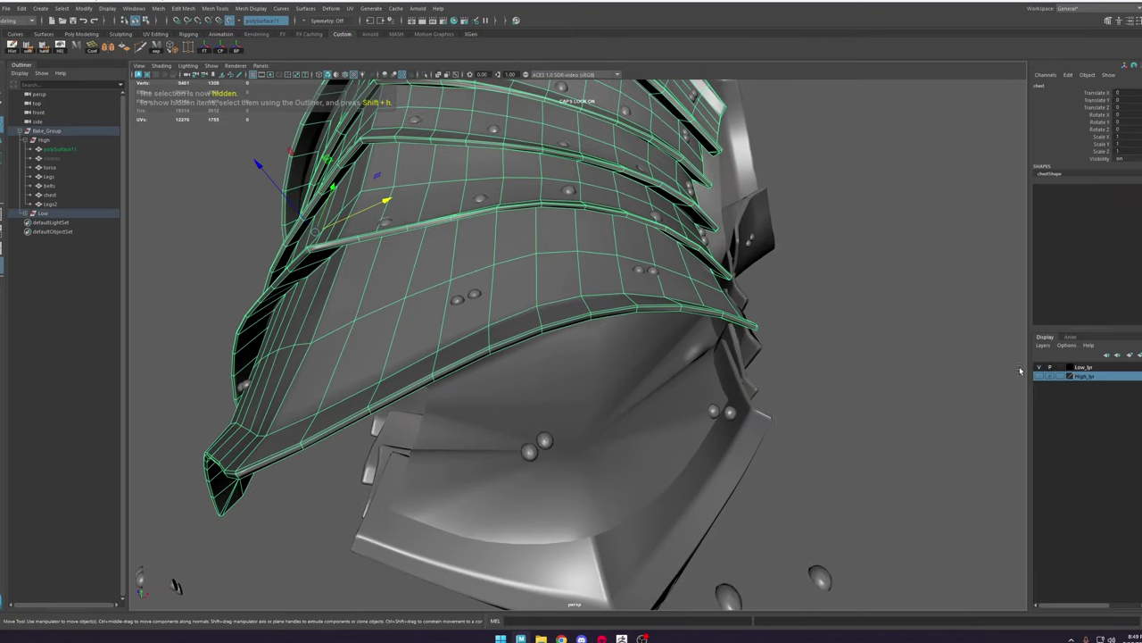
# Step: Show High_lyr and check the low-poly chest in wireframe (4) and shaded (5)
pyautogui.click(1039, 378)
pyautogui.scroll(4, 758, 324)
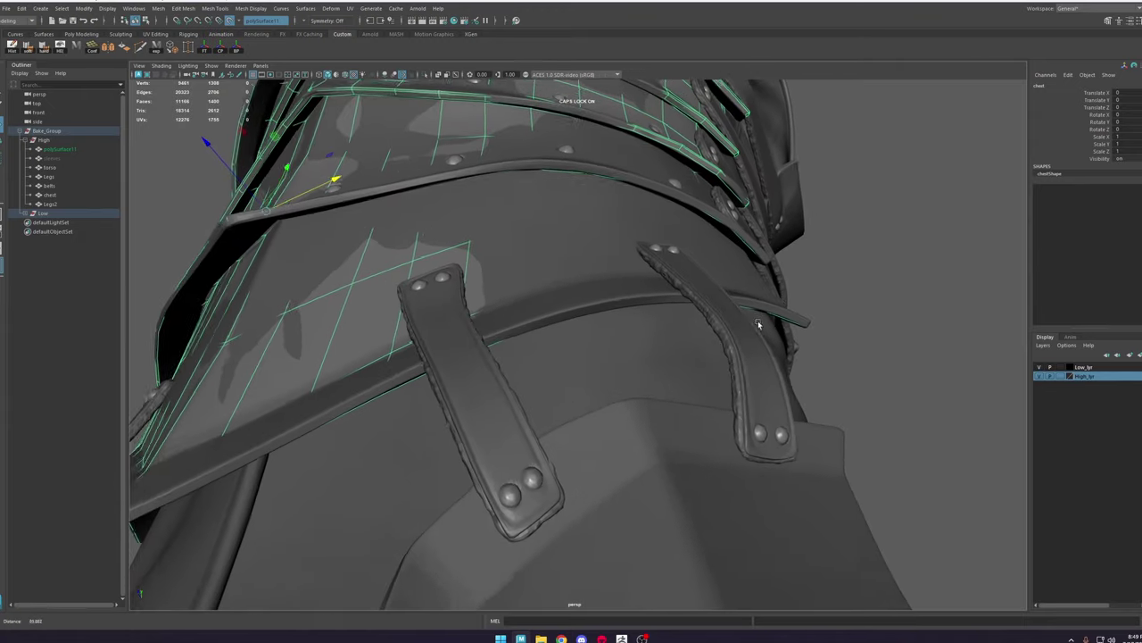
pyautogui.click(732, 378)
pyautogui.click(576, 267)
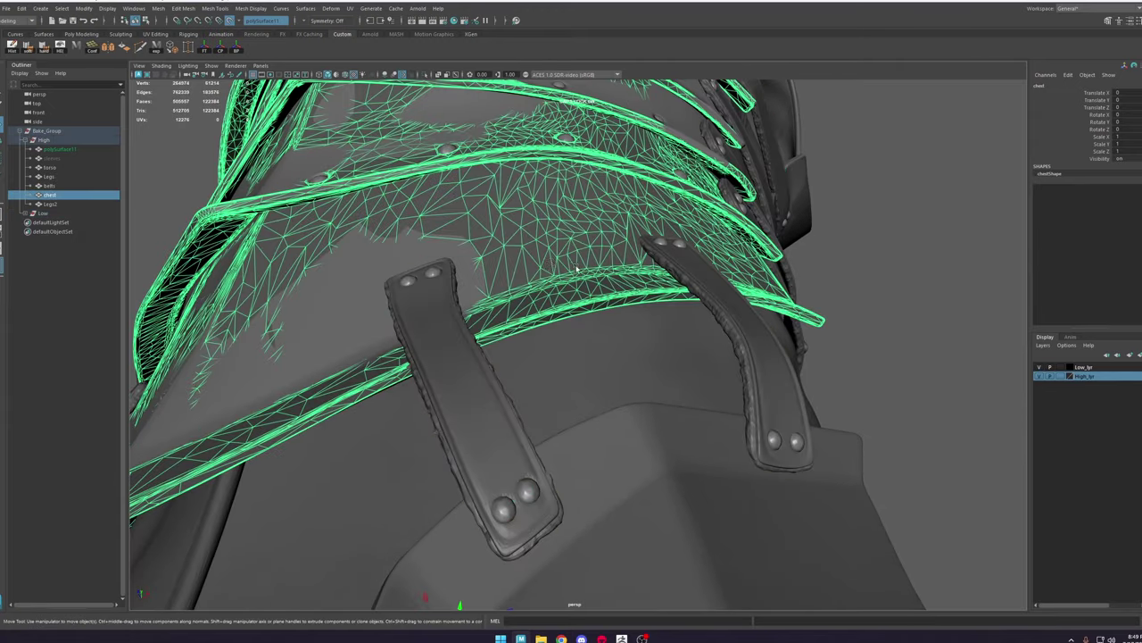
pyautogui.click(464, 272)
pyautogui.keyDown('alt'); pyautogui.moveTo(704, 311); pyautogui.dragTo(576, 259, button='right'); pyautogui.keyUp('alt')
pyautogui.moveTo(575, 259)
pyautogui.keyDown('alt'); pyautogui.mouseDown()
pyautogui.moveTo(653, 263)
pyautogui.moveTo(577, 258)
pyautogui.mouseUp(); pyautogui.keyUp('alt')
pyautogui.keyDown('alt'); pyautogui.moveTo(576, 259); pyautogui.dragTo(617, 311, button='right'); pyautogui.keyUp('alt')
pyautogui.press('4')
pyautogui.keyDown('alt'); pyautogui.moveTo(617, 311); pyautogui.dragTo(544, 334); pyautogui.keyUp('alt')
pyautogui.keyDown('alt'); pyautogui.moveTo(545, 334); pyautogui.dragTo(625, 324, button='middle'); pyautogui.keyUp('alt')
pyautogui.press('5')
# Step: Select an edge on the torso, frame it with F, and inspect it in wireframe and shaded
pyautogui.keyDown('alt'); pyautogui.moveTo(513, 314); pyautogui.dragTo(564, 366, button='right'); pyautogui.keyUp('alt')
pyautogui.moveTo(325, 315); pyautogui.dragTo(330, 288, button='right')
pyautogui.press('f')
pyautogui.keyDown('alt'); pyautogui.moveTo(603, 386); pyautogui.dragTo(554, 342, button='right'); pyautogui.keyUp('alt')
pyautogui.keyDown('alt'); pyautogui.moveTo(553, 343); pyautogui.dragTo(705, 337); pyautogui.keyUp('alt')
pyautogui.keyDown('alt'); pyautogui.moveTo(705, 338); pyautogui.dragTo(821, 407, button='right'); pyautogui.keyUp('alt')
pyautogui.keyDown('alt'); pyautogui.moveTo(821, 407); pyautogui.dragTo(734, 420, button='middle'); pyautogui.keyUp('alt')
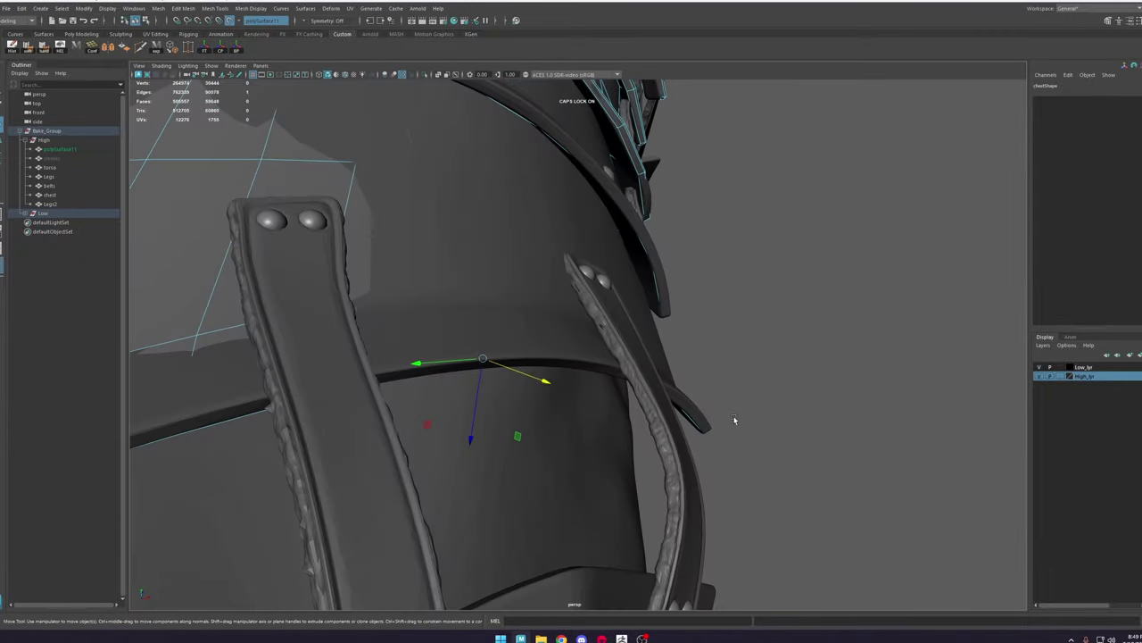
pyautogui.press('4')
pyautogui.press('f')
pyautogui.keyDown('alt'); pyautogui.moveTo(614, 352); pyautogui.dragTo(554, 298); pyautogui.keyUp('alt')
pyautogui.press('5')
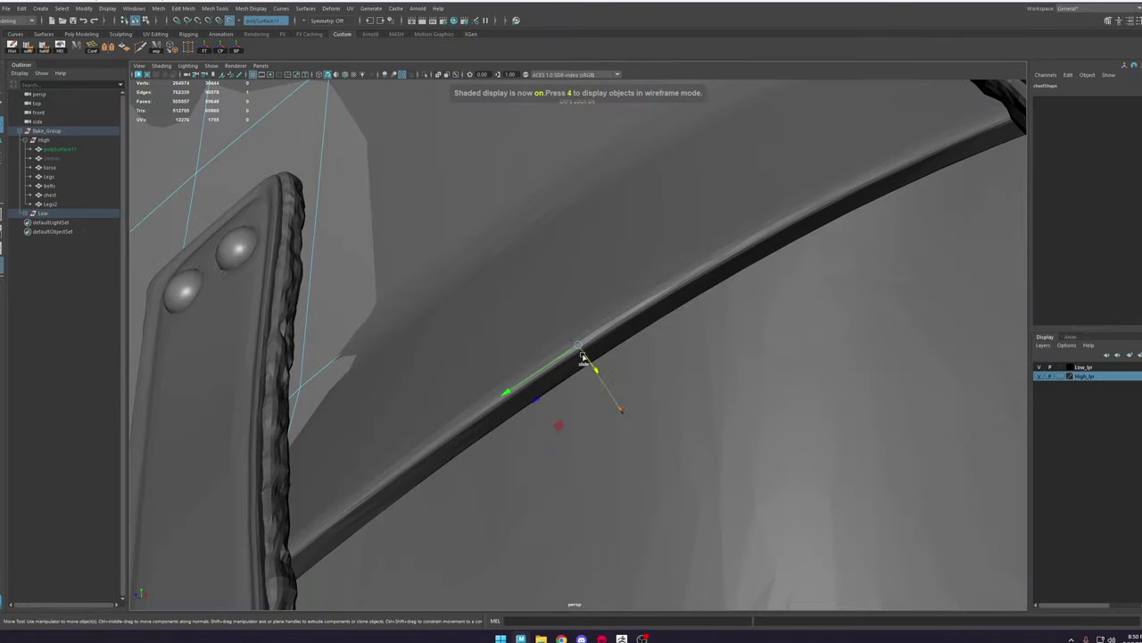
# Step: In Marmoset Toolbag, orbit the cage to face the armour front
pyautogui.click(603, 638)
pyautogui.keyDown('alt'); pyautogui.moveTo(632, 395); pyautogui.dragTo(593, 332); pyautogui.keyUp('alt')
pyautogui.scroll(-5, 592, 318)
pyautogui.keyDown('alt'); pyautogui.moveTo(592, 332); pyautogui.dragTo(990, 147, button='right'); pyautogui.keyUp('alt')
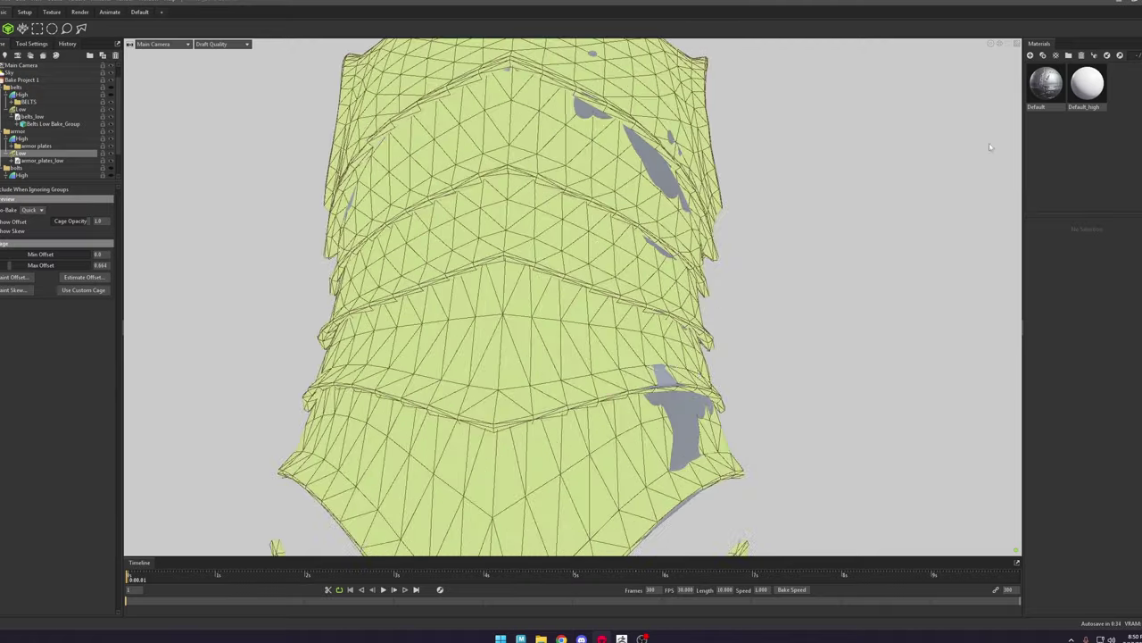
# Step: Back in Maya, hide the belt and leg meshes, select the low-poly armor and enter Quad Draw
pyautogui.click(1119, 2)
pyautogui.hotkey('ctrl', 'h')
pyautogui.click(49, 177)
pyautogui.hotkey('ctrl', 'h')
pyautogui.click(484, 309)
pyautogui.hotkey('ctrl', 'shift', 'q')
# Step: Make the chest the live snapping surface, restart Quad Draw and remove a stray edge
pyautogui.keyDown('alt'); pyautogui.moveTo(484, 309); pyautogui.dragTo(774, 395, button='right'); pyautogui.keyUp('alt')
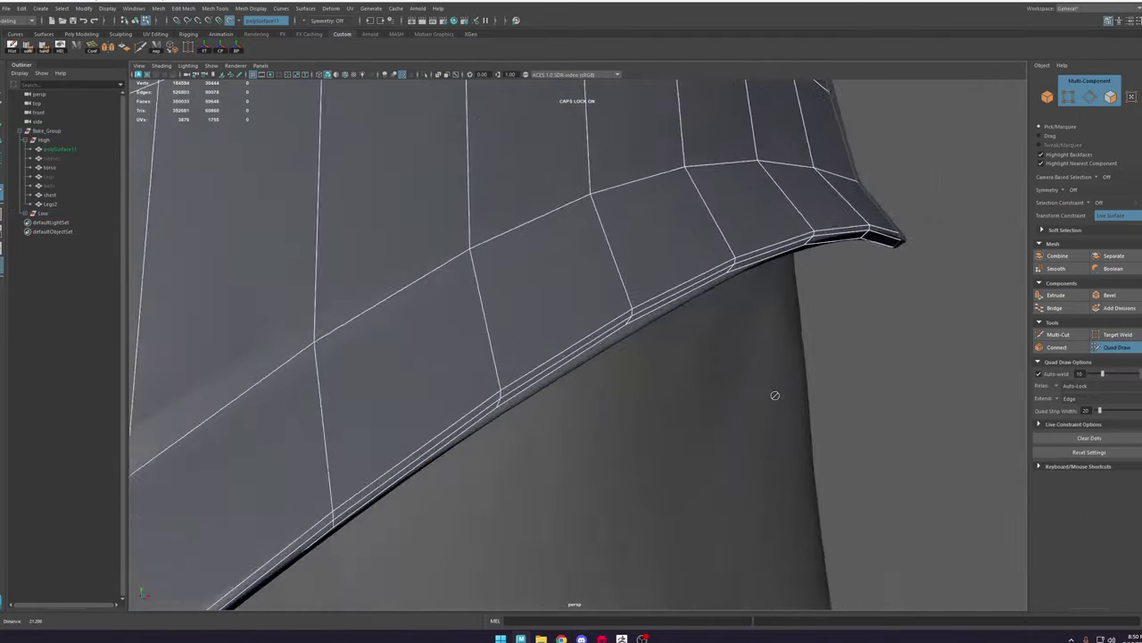
pyautogui.keyDown('alt'); pyautogui.moveTo(775, 395); pyautogui.dragTo(627, 283); pyautogui.keyUp('alt')
pyautogui.press('q')
pyautogui.click(628, 283)
pyautogui.hotkey('ctrl', 'shift', 'q')
pyautogui.keyDown('ctrl'); pyautogui.keyDown('shift'); pyautogui.click(640, 327); pyautogui.keyUp('shift'); pyautogui.keyUp('ctrl')
# Step: Adjust plate components along the chest's lower and side edges, alternating Move and Quad Draw
pyautogui.keyDown('alt'); pyautogui.moveTo(641, 327); pyautogui.dragTo(678, 295); pyautogui.keyUp('alt')
pyautogui.moveTo(678, 295)
pyautogui.keyDown('alt'); pyautogui.mouseDown(button='right')
pyautogui.moveTo(880, 241)
pyautogui.moveTo(946, 259)
pyautogui.moveTo(554, 301)
pyautogui.mouseUp(button='right'); pyautogui.keyUp('alt')
pyautogui.press('w')
pyautogui.click(1130, 348)
pyautogui.keyDown('alt'); pyautogui.moveTo(714, 268); pyautogui.dragTo(960, 235, button='right'); pyautogui.keyUp('alt')
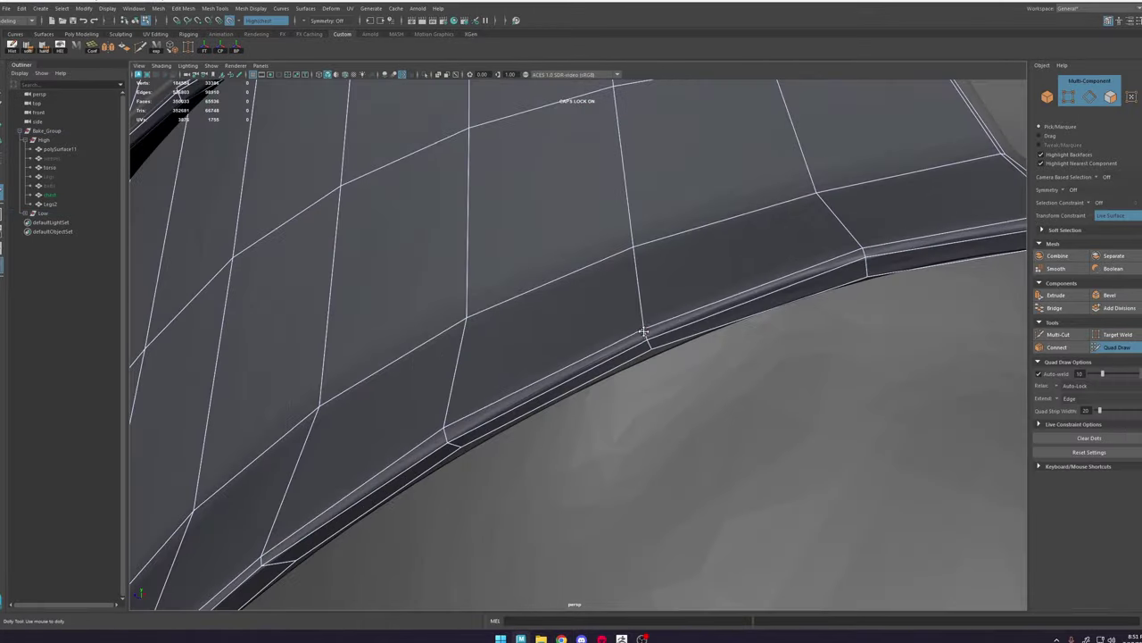
pyautogui.keyDown('alt'); pyautogui.moveTo(960, 235); pyautogui.dragTo(797, 273, button='middle'); pyautogui.keyUp('alt')
pyautogui.keyDown('alt'); pyautogui.moveTo(797, 272); pyautogui.dragTo(678, 334, button='right'); pyautogui.keyUp('alt')
pyautogui.moveTo(678, 334)
pyautogui.keyDown('alt'); pyautogui.mouseDown()
pyautogui.moveTo(581, 308)
pyautogui.moveTo(732, 295)
pyautogui.moveTo(613, 221)
pyautogui.moveTo(663, 265)
pyautogui.moveTo(643, 216)
pyautogui.mouseUp(); pyautogui.keyUp('alt')
pyautogui.keyDown('alt'); pyautogui.moveTo(643, 217); pyautogui.dragTo(666, 331, button='right'); pyautogui.keyUp('alt')
pyautogui.press('w')
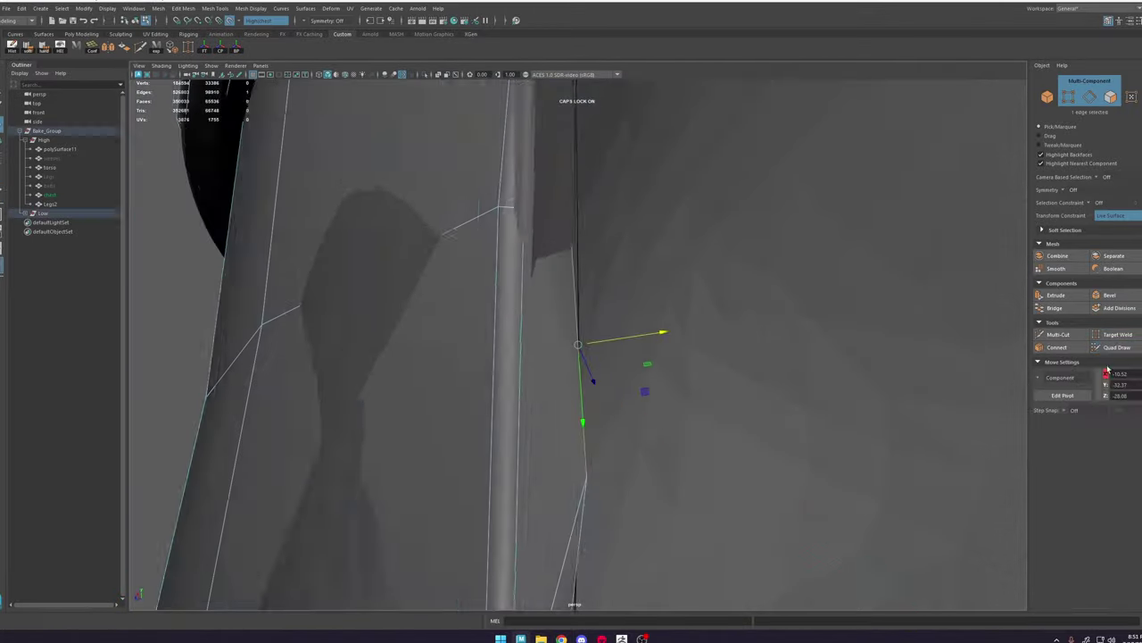
pyautogui.hotkey('ctrl', 'shift', 'q')
# Step: Orbit around the plate's lower lip and settle on its left corner
pyautogui.moveTo(665, 331)
pyautogui.keyDown('alt'); pyautogui.mouseDown()
pyautogui.moveTo(589, 284)
pyautogui.moveTo(556, 303)
pyautogui.mouseUp(); pyautogui.keyUp('alt')
pyautogui.keyDown('alt'); pyautogui.moveTo(555, 303); pyautogui.dragTo(488, 210, button='right'); pyautogui.keyUp('alt')
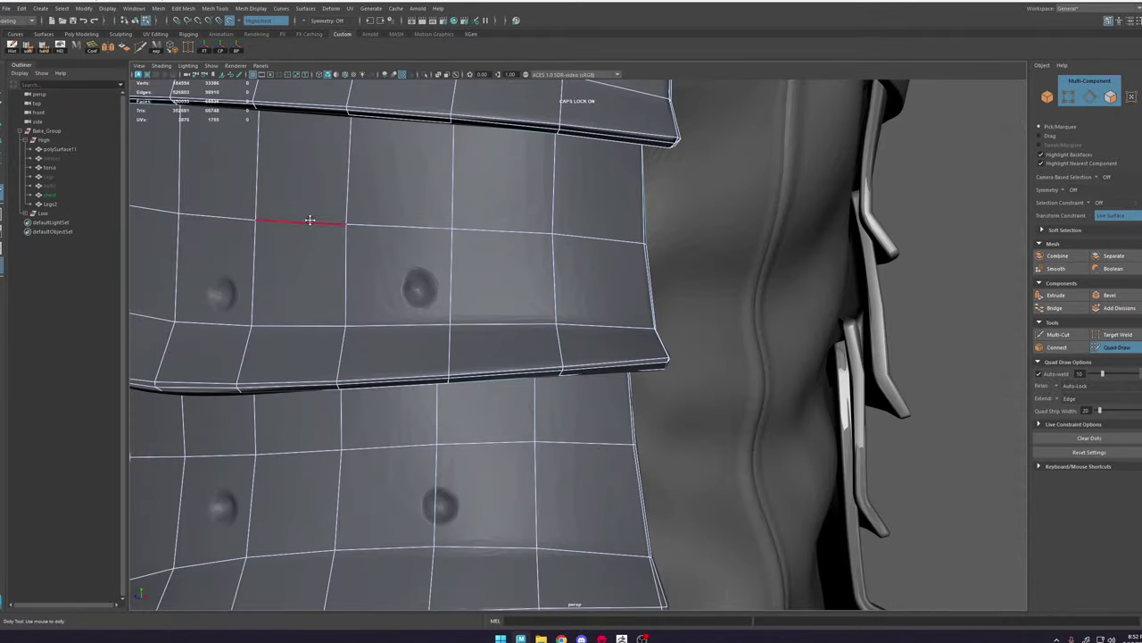
pyautogui.keyDown('alt'); pyautogui.moveTo(310, 220); pyautogui.dragTo(406, 286, button='right'); pyautogui.keyUp('alt')
pyautogui.keyDown('alt'); pyautogui.moveTo(407, 286); pyautogui.dragTo(448, 353); pyautogui.keyUp('alt')
pyautogui.keyDown('alt'); pyautogui.moveTo(766, 341); pyautogui.dragTo(571, 326); pyautogui.keyUp('alt')
pyautogui.keyDown('alt'); pyautogui.moveTo(571, 326); pyautogui.dragTo(352, 313, button='right'); pyautogui.keyUp('alt')
pyautogui.keyDown('alt'); pyautogui.moveTo(351, 314); pyautogui.dragTo(420, 307); pyautogui.keyUp('alt')
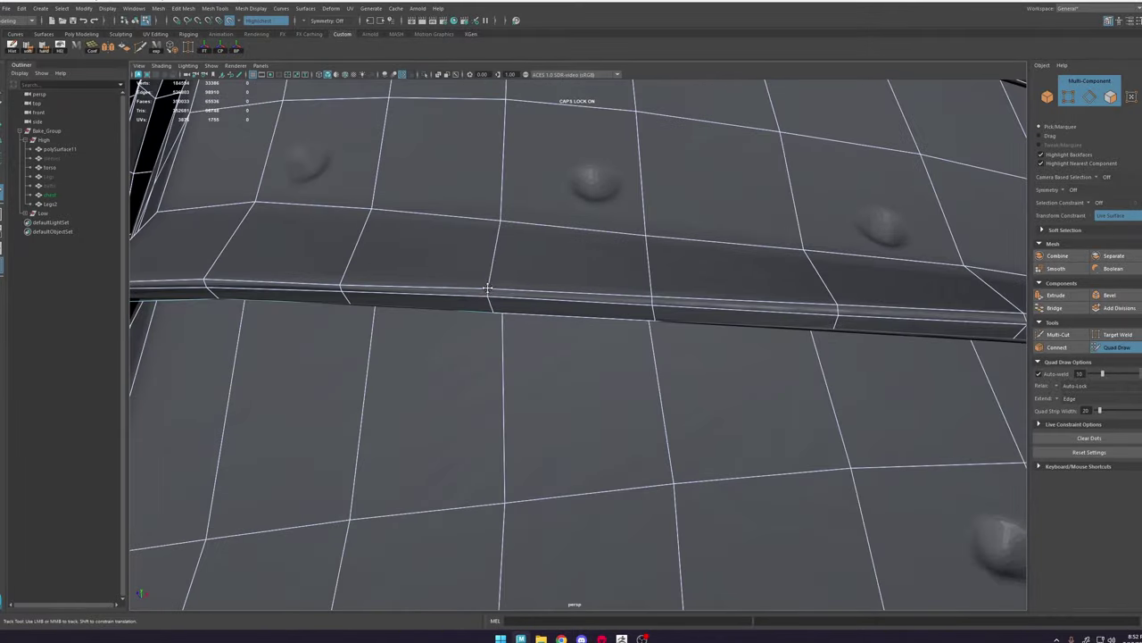
pyautogui.keyDown('alt'); pyautogui.moveTo(419, 308); pyautogui.dragTo(500, 330, button='right'); pyautogui.keyUp('alt')
pyautogui.keyDown('alt'); pyautogui.moveTo(500, 331); pyautogui.dragTo(412, 341); pyautogui.keyUp('alt')
# Step: Frame the centre seam and Multi-Cut an edge loop beside it
pyautogui.keyDown('alt'); pyautogui.moveTo(588, 337); pyautogui.dragTo(574, 349, button='right'); pyautogui.keyUp('alt')
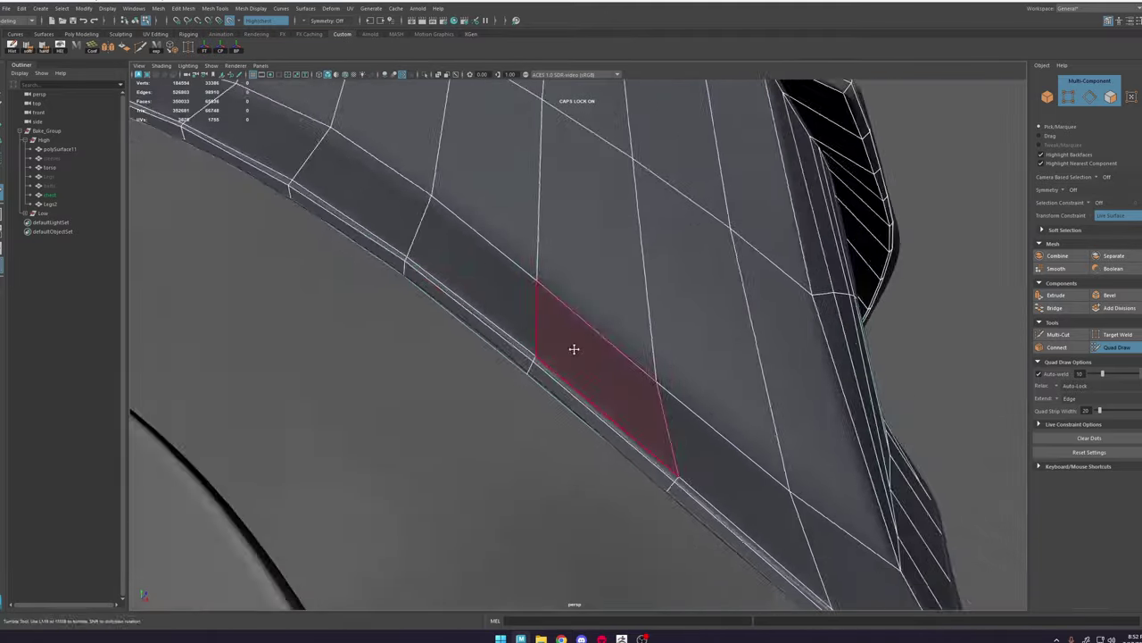
pyautogui.keyDown('alt'); pyautogui.moveTo(573, 349); pyautogui.dragTo(487, 204); pyautogui.keyUp('alt')
pyautogui.keyDown('alt'); pyautogui.moveTo(487, 205); pyautogui.dragTo(492, 324, button='right'); pyautogui.keyUp('alt')
pyautogui.keyDown('alt'); pyautogui.moveTo(492, 324); pyautogui.dragTo(518, 383); pyautogui.keyUp('alt')
pyautogui.keyDown('alt'); pyautogui.moveTo(518, 384); pyautogui.dragTo(533, 354, button='middle'); pyautogui.keyUp('alt')
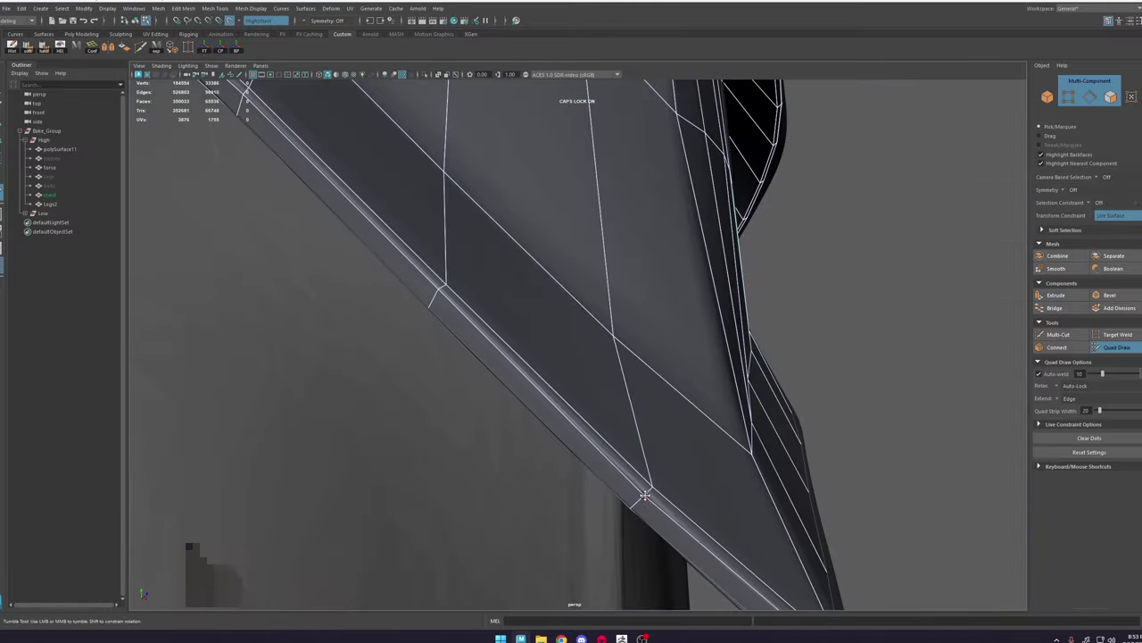
pyautogui.keyDown('alt'); pyautogui.moveTo(644, 496); pyautogui.dragTo(719, 463); pyautogui.keyUp('alt')
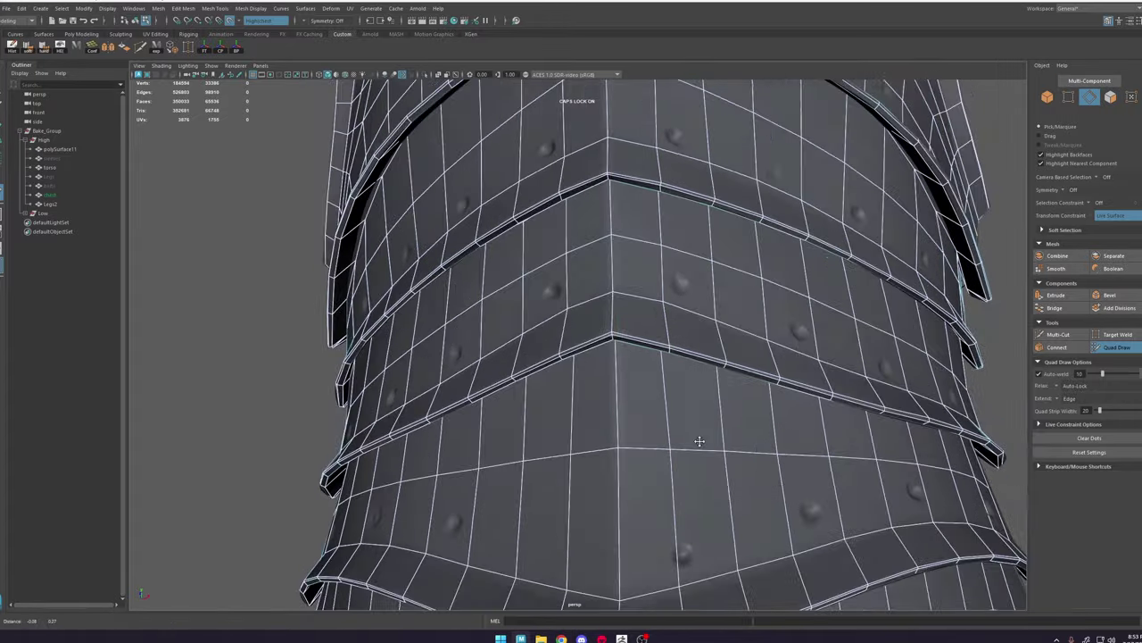
pyautogui.keyDown('alt'); pyautogui.moveTo(699, 441); pyautogui.dragTo(613, 390, button='right'); pyautogui.keyUp('alt')
pyautogui.hotkey('ctrl', 'shift', 'x')
pyautogui.keyDown('ctrl'); pyautogui.click(611, 390); pyautogui.keyUp('ctrl')
pyautogui.hotkey('ctrl', 'shift', 'q')
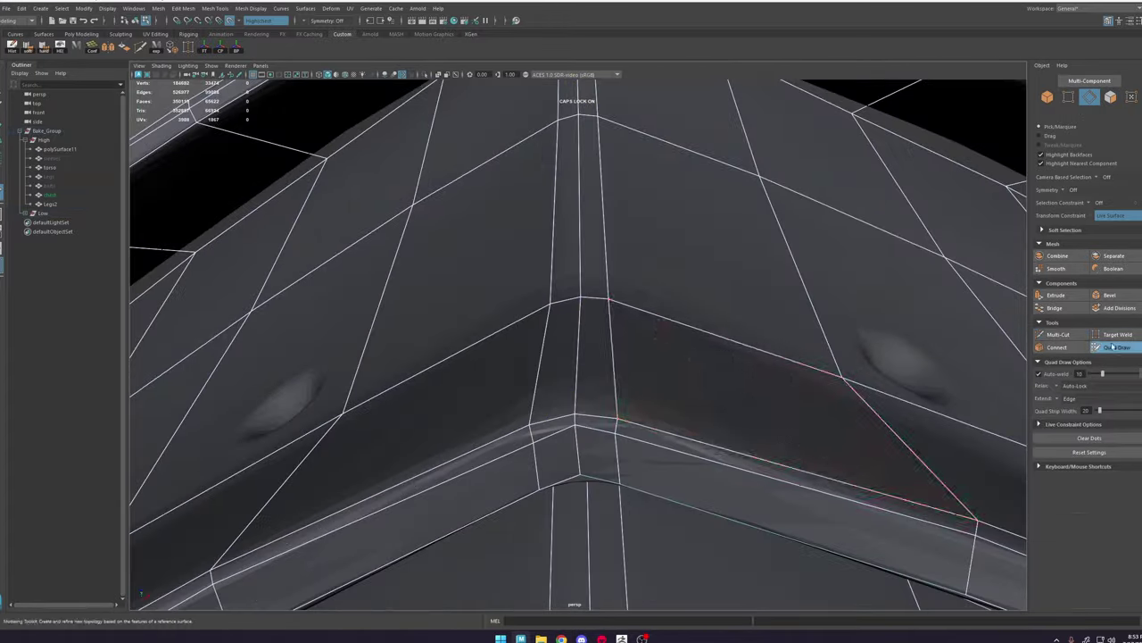
# Step: Inspect the plate rim along to its right corner in Quad Draw
pyautogui.moveTo(613, 420)
pyautogui.keyDown('alt'); pyautogui.mouseDown()
pyautogui.moveTo(500, 321)
pyautogui.moveTo(581, 401)
pyautogui.mouseUp(); pyautogui.keyUp('alt')
pyautogui.keyDown('alt'); pyautogui.moveTo(580, 402); pyautogui.dragTo(553, 389, button='right'); pyautogui.keyUp('alt')
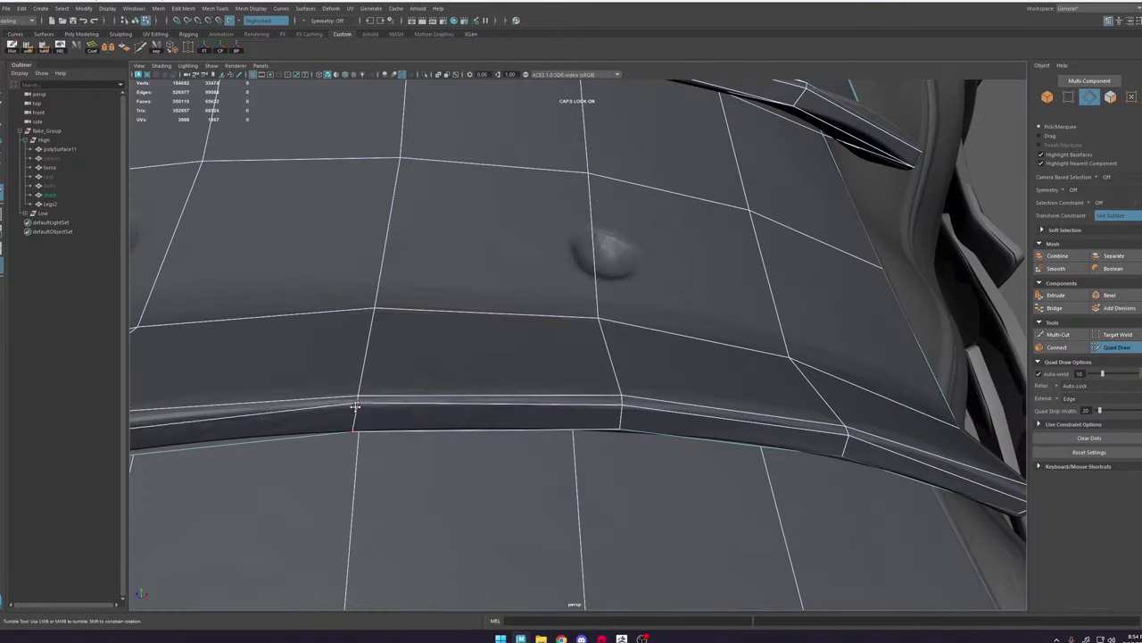
pyautogui.keyDown('alt'); pyautogui.moveTo(355, 407); pyautogui.dragTo(593, 389, button='middle'); pyautogui.keyUp('alt')
pyautogui.keyDown('alt'); pyautogui.moveTo(803, 419); pyautogui.dragTo(506, 444, button='middle'); pyautogui.keyUp('alt')
pyautogui.moveTo(506, 443)
pyautogui.keyDown('alt'); pyautogui.mouseDown()
pyautogui.moveTo(505, 413)
pyautogui.moveTo(429, 393)
pyautogui.mouseUp(); pyautogui.keyUp('alt')
pyautogui.keyDown('alt'); pyautogui.moveTo(625, 402); pyautogui.dragTo(543, 396, button='middle'); pyautogui.keyUp('alt')
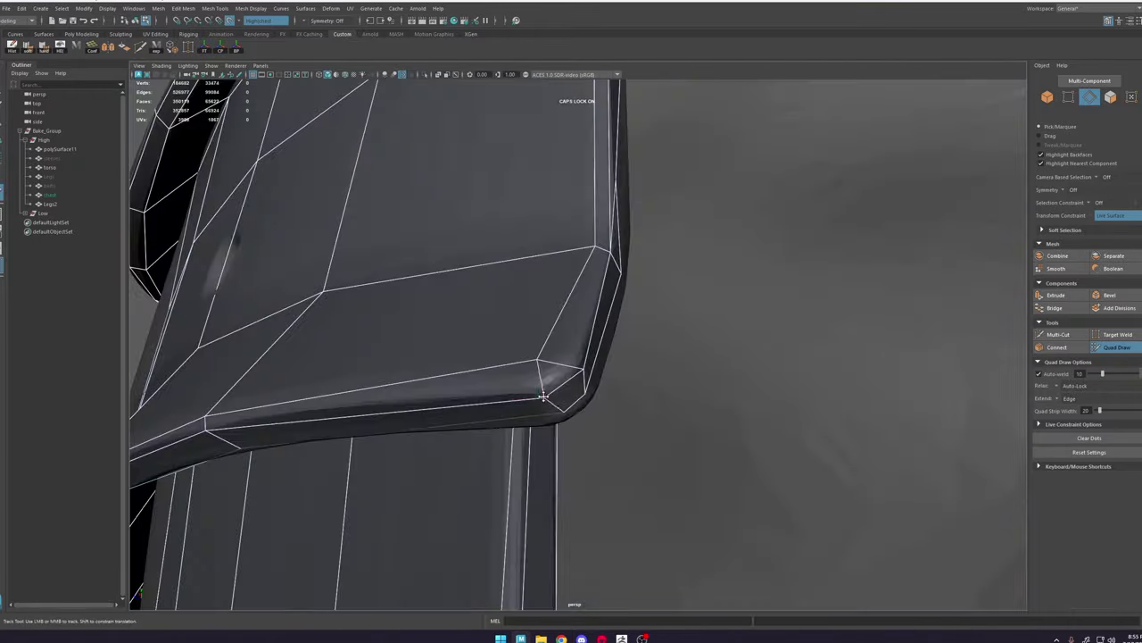
pyautogui.keyDown('alt'); pyautogui.moveTo(543, 395); pyautogui.dragTo(466, 334); pyautogui.keyUp('alt')
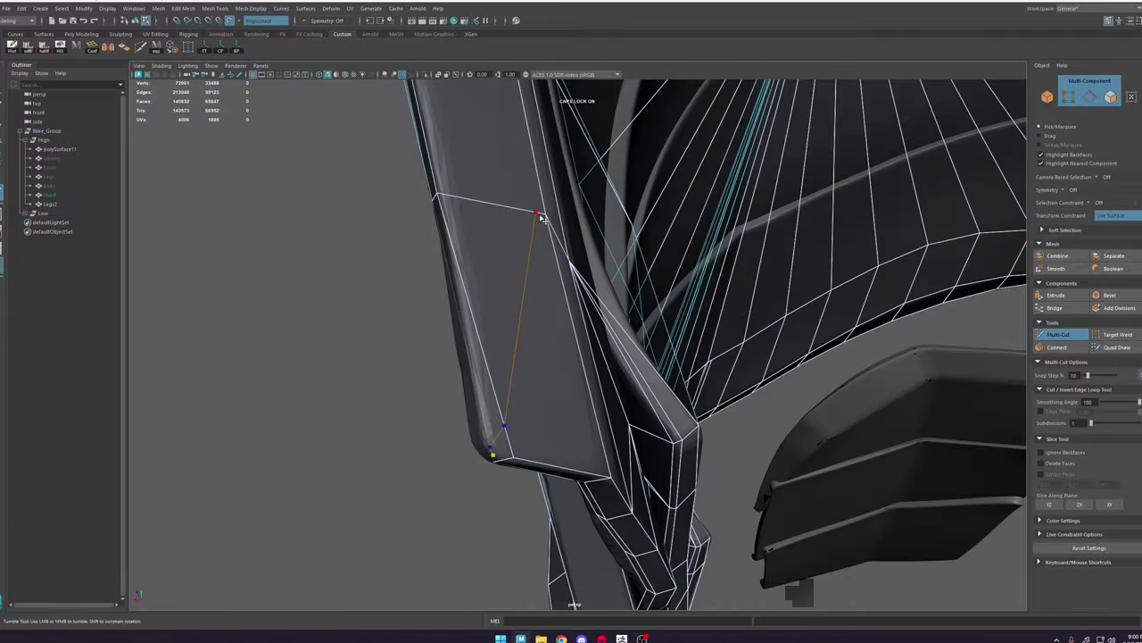
# Step: In Quad Draw, turn symmetry off and slide a vertex onto the plate rim
pyautogui.click(1114, 348)
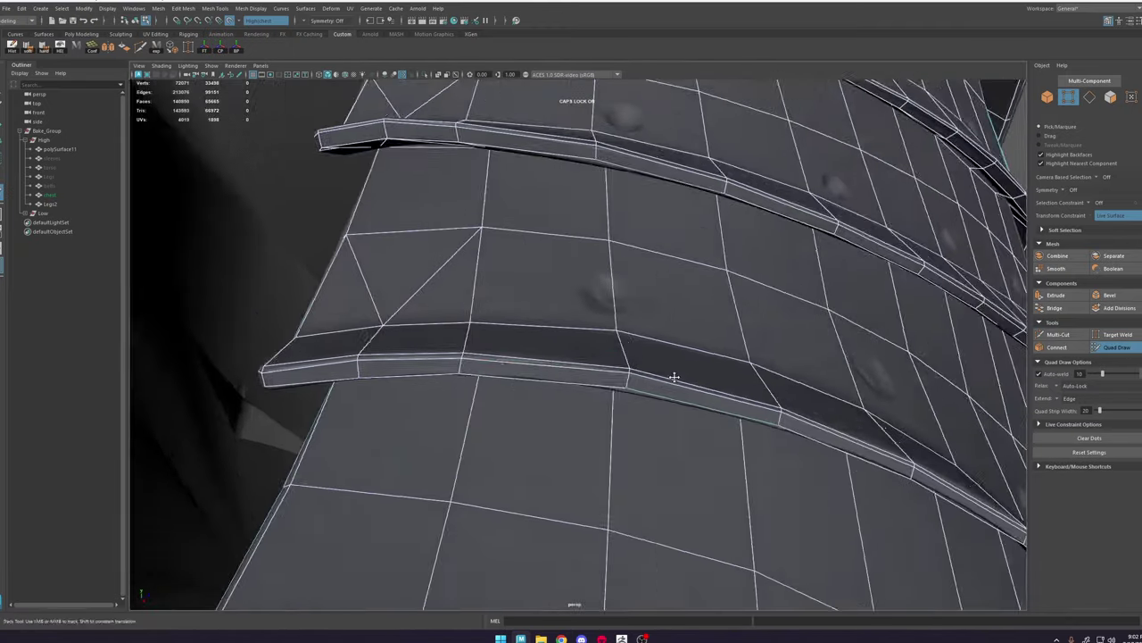
pyautogui.keyDown('alt'); pyautogui.moveTo(674, 376); pyautogui.dragTo(615, 303); pyautogui.keyUp('alt')
pyautogui.keyDown('alt'); pyautogui.moveTo(616, 304); pyautogui.dragTo(561, 248, button='right'); pyautogui.keyUp('alt')
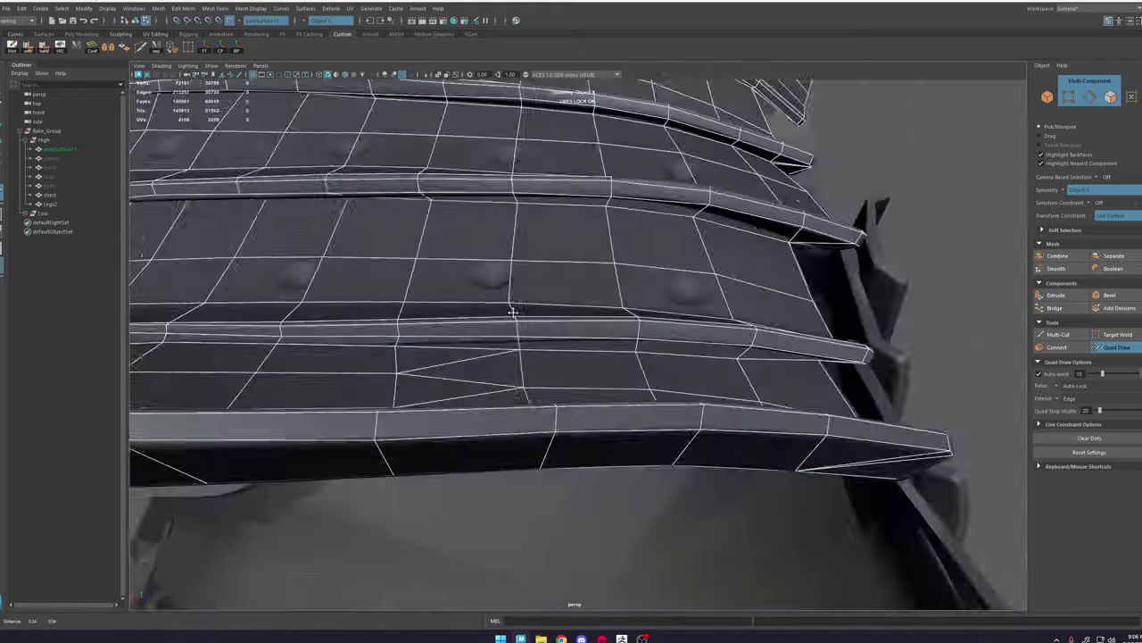
pyautogui.keyDown('alt'); pyautogui.moveTo(513, 313); pyautogui.dragTo(509, 355); pyautogui.keyUp('alt')
pyautogui.keyDown('alt'); pyautogui.moveTo(507, 355); pyautogui.dragTo(455, 357, button='middle'); pyautogui.keyUp('alt')
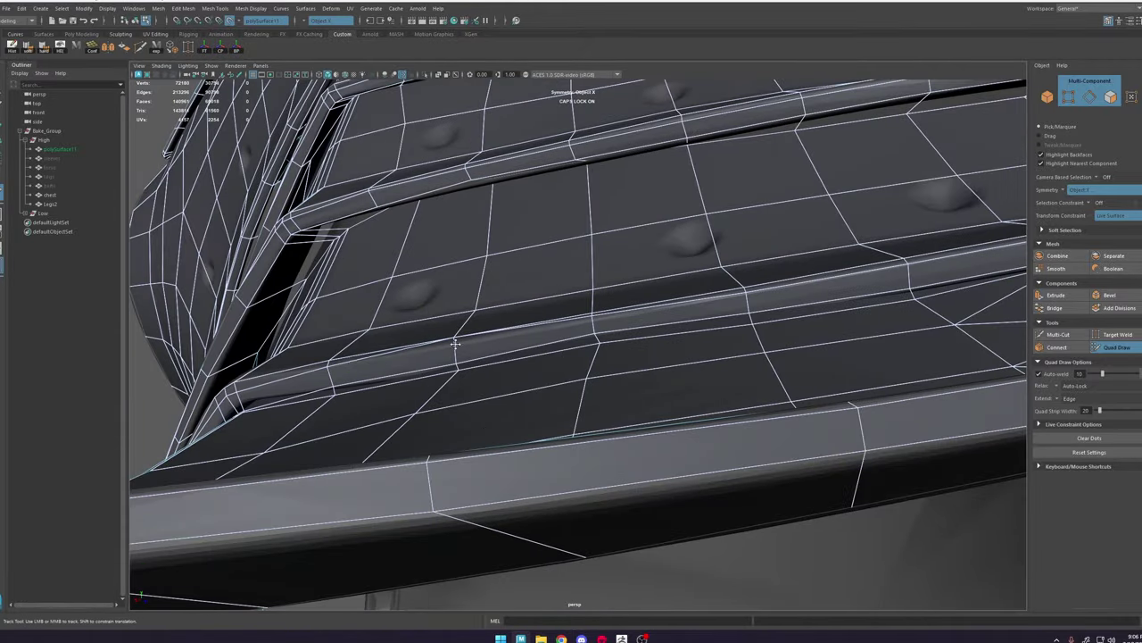
pyautogui.keyDown('alt'); pyautogui.moveTo(455, 344); pyautogui.dragTo(535, 312); pyautogui.keyUp('alt')
pyautogui.rightClick(499, 297)
pyautogui.moveTo(414, 316)
pyautogui.mouseDown()
pyautogui.moveTo(417, 303)
pyautogui.moveTo(456, 321)
pyautogui.mouseUp()
pyautogui.press('w')
pyautogui.press('y')
# Step: Select and move an edge at the plate's underside corner to follow the chest
pyautogui.moveTo(497, 224)
pyautogui.keyDown('alt'); pyautogui.mouseDown()
pyautogui.moveTo(584, 339)
pyautogui.moveTo(599, 289)
pyautogui.moveTo(671, 269)
pyautogui.mouseUp(); pyautogui.keyUp('alt')
pyautogui.keyDown('alt'); pyautogui.moveTo(232, 388); pyautogui.dragTo(418, 342, button='middle'); pyautogui.keyUp('alt')
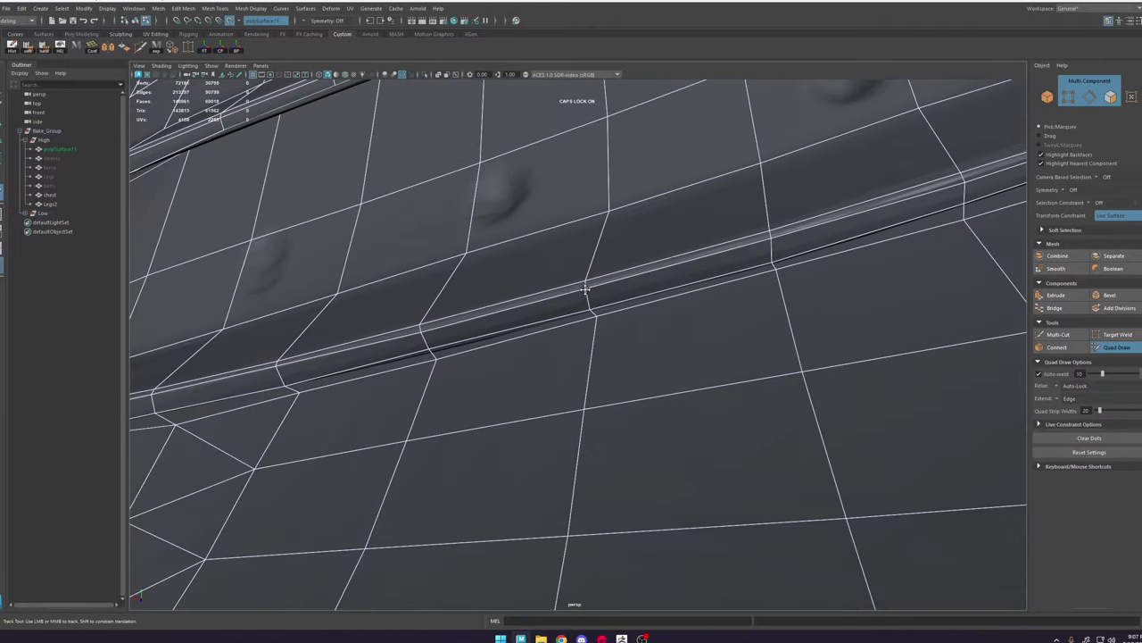
pyautogui.keyDown('alt'); pyautogui.moveTo(586, 289); pyautogui.dragTo(495, 169, button='right'); pyautogui.keyUp('alt')
pyautogui.moveTo(495, 169)
pyautogui.keyDown('alt'); pyautogui.mouseDown()
pyautogui.moveTo(587, 398)
pyautogui.moveTo(616, 375)
pyautogui.mouseUp(); pyautogui.keyUp('alt')
pyautogui.press('w')
pyautogui.click(774, 293)
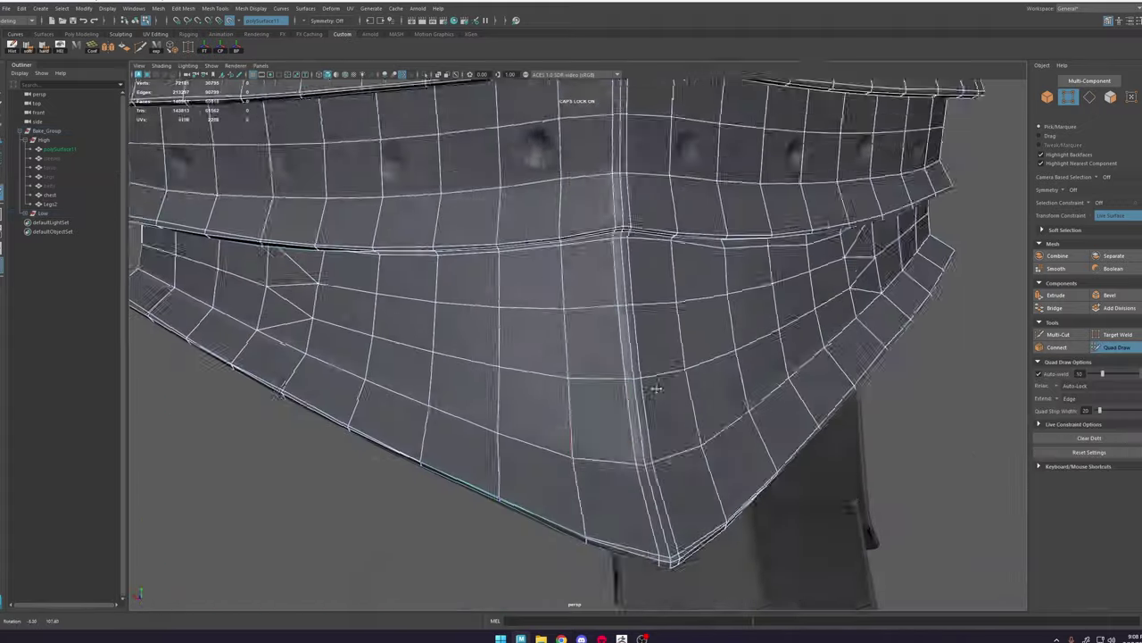
pyautogui.keyDown('alt'); pyautogui.moveTo(658, 390); pyautogui.dragTo(723, 389); pyautogui.keyUp('alt')
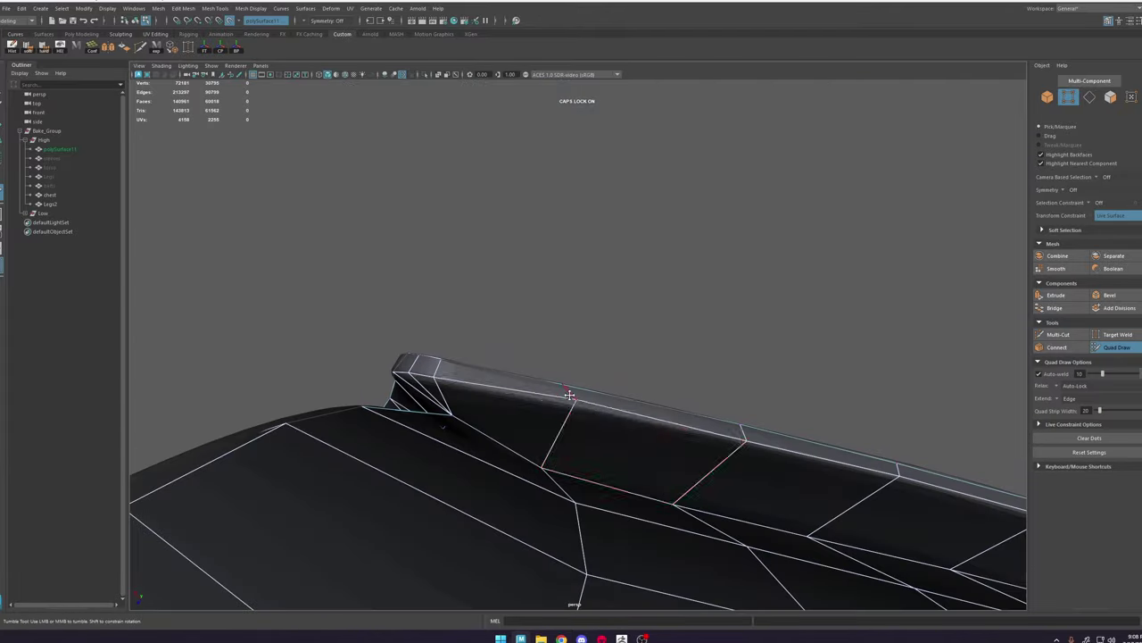
pyautogui.keyDown('alt'); pyautogui.moveTo(570, 395); pyautogui.dragTo(526, 355); pyautogui.keyUp('alt')
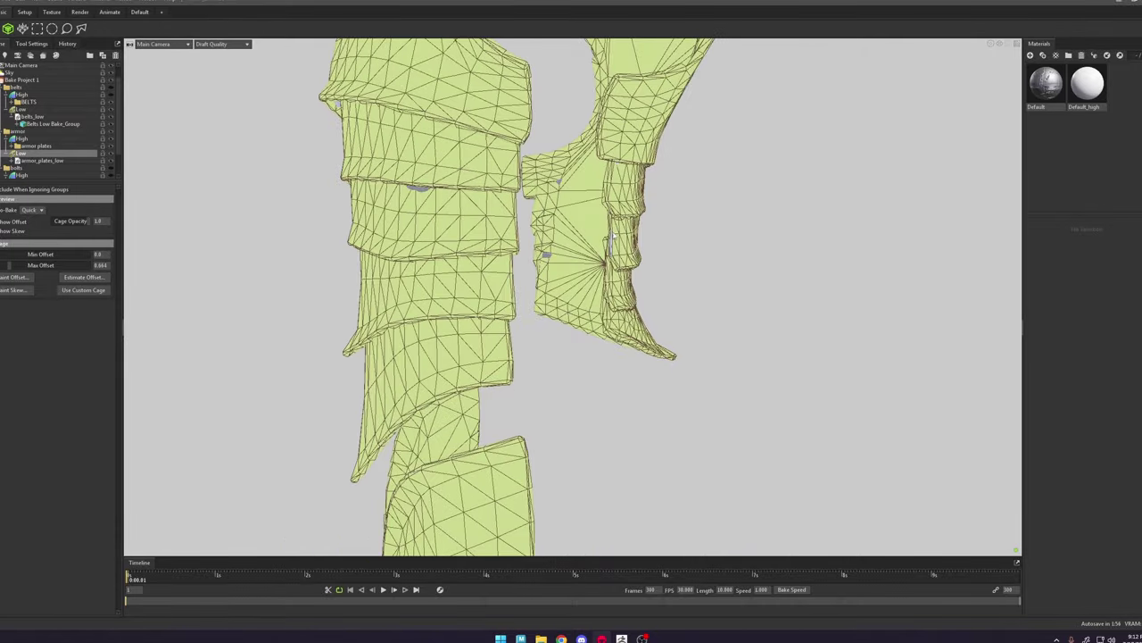
pyautogui.keyDown('alt'); pyautogui.moveTo(613, 237); pyautogui.dragTo(536, 250); pyautogui.keyUp('alt')
pyautogui.keyDown('alt'); pyautogui.moveTo(535, 246); pyautogui.dragTo(530, 317, button='middle'); pyautogui.keyUp('alt')
pyautogui.scroll(-5, 482, 304)
pyautogui.keyDown('alt'); pyautogui.moveTo(434, 294); pyautogui.dragTo(491, 361); pyautogui.keyUp('alt')
pyautogui.scroll(4, 638, 309)
pyautogui.scroll(4, 544, 373)
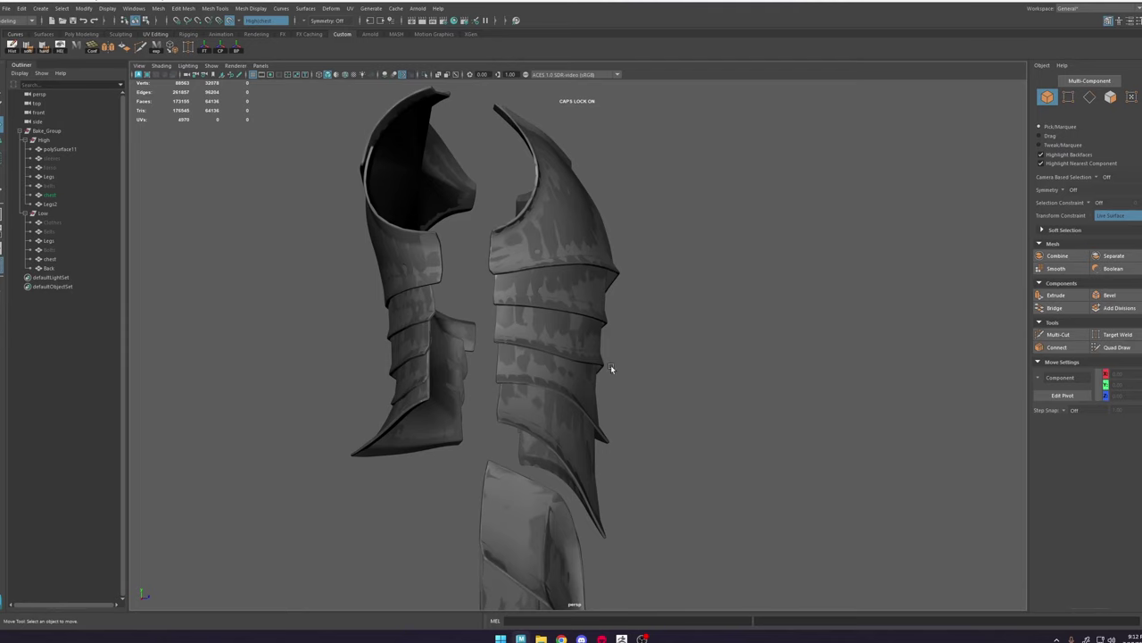
pyautogui.keyDown('alt'); pyautogui.moveTo(610, 364); pyautogui.dragTo(522, 343); pyautogui.keyUp('alt')
# Step: Make the high-poly polySurface11 the live snapping surface
pyautogui.click(423, 324)
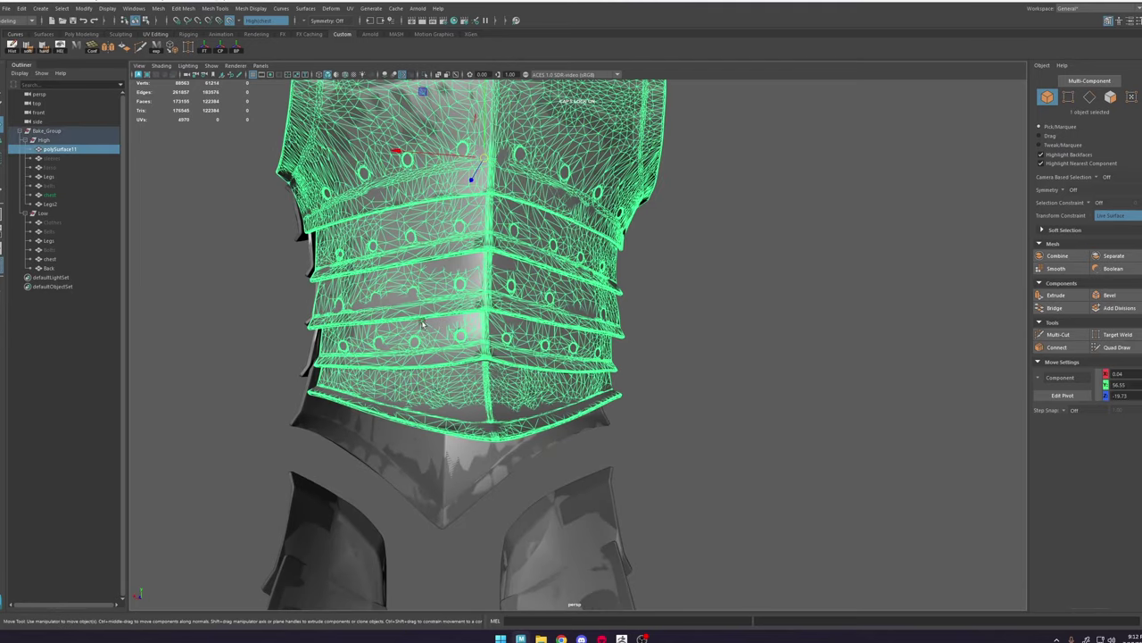
pyautogui.moveTo(383, 298); pyautogui.dragTo(321, 293, button='right')
pyautogui.click(439, 266)
pyautogui.click(438, 266)
pyautogui.click(318, 296)
pyautogui.hotkey('ctrl', 'z')
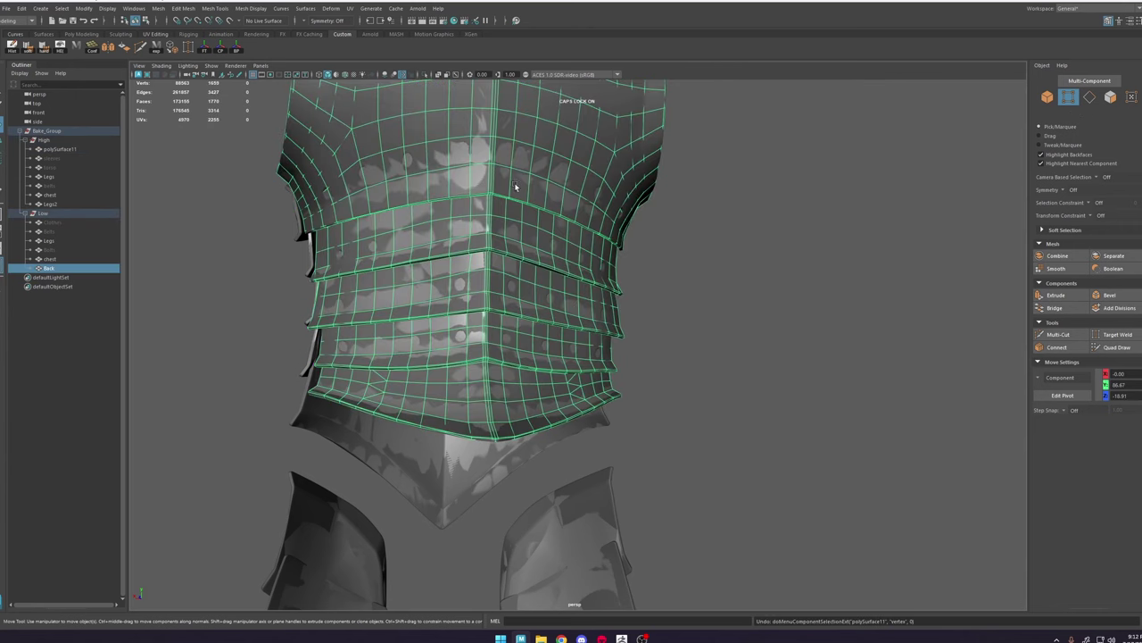
pyautogui.click(427, 122)
pyautogui.click(229, 21)
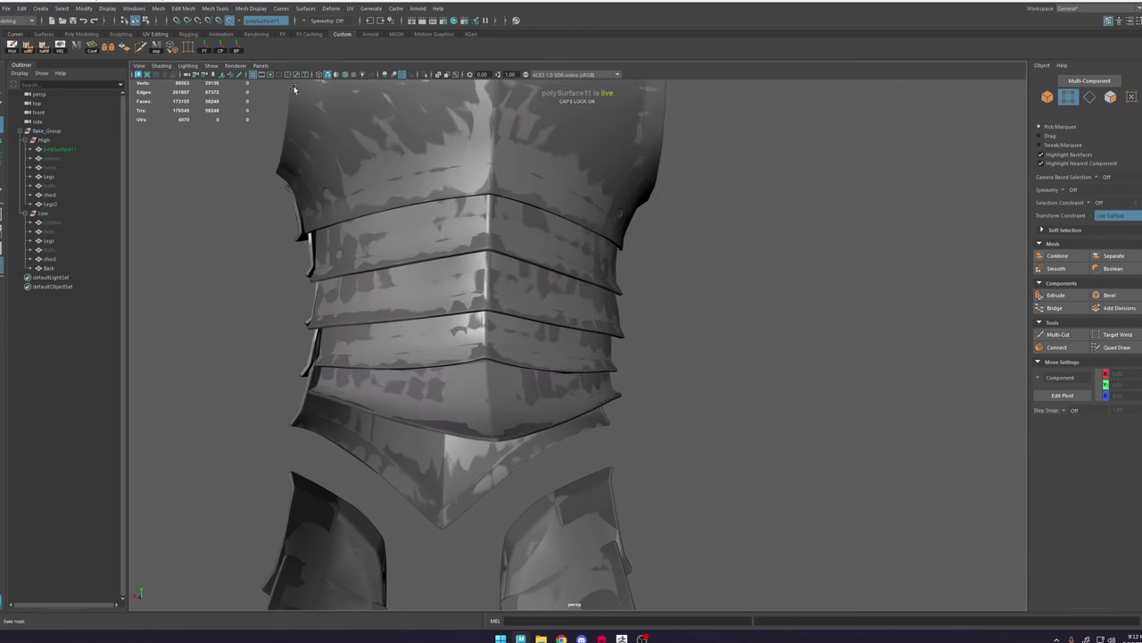
# Step: Tweak the Back low-poly mesh's side edge with Quad Draw on the live surface
pyautogui.click(401, 227)
pyautogui.moveTo(401, 230); pyautogui.dragTo(359, 243, button='right')
pyautogui.press('f')
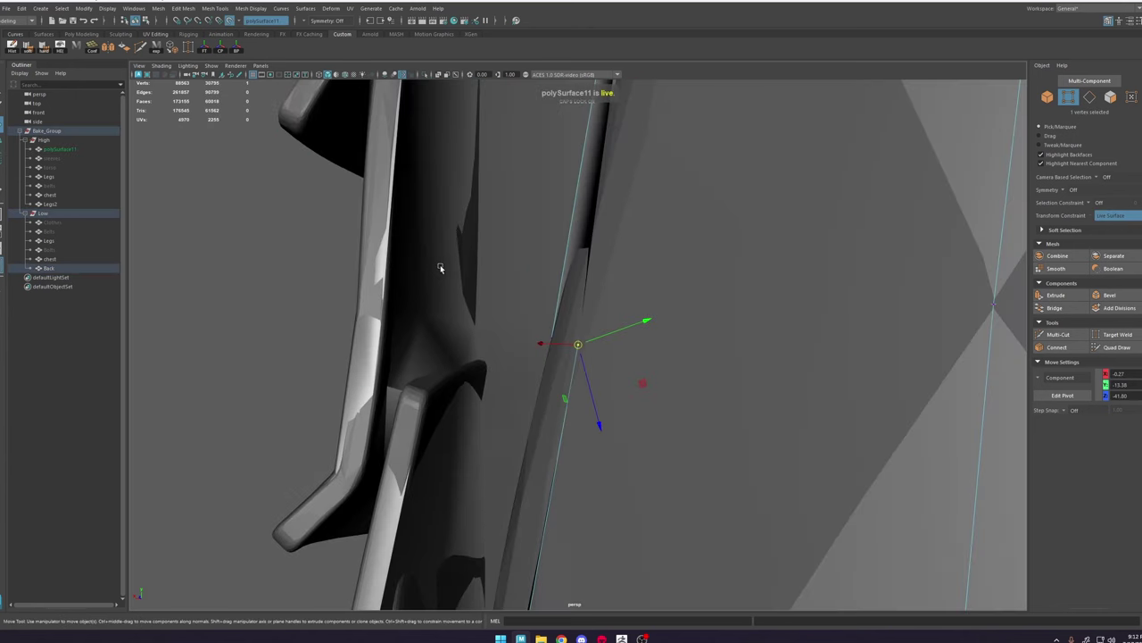
pyautogui.scroll(-5, 566, 342)
pyautogui.keyDown('alt'); pyautogui.moveTo(566, 342); pyautogui.dragTo(788, 296); pyautogui.keyUp('alt')
pyautogui.scroll(-2, 788, 295)
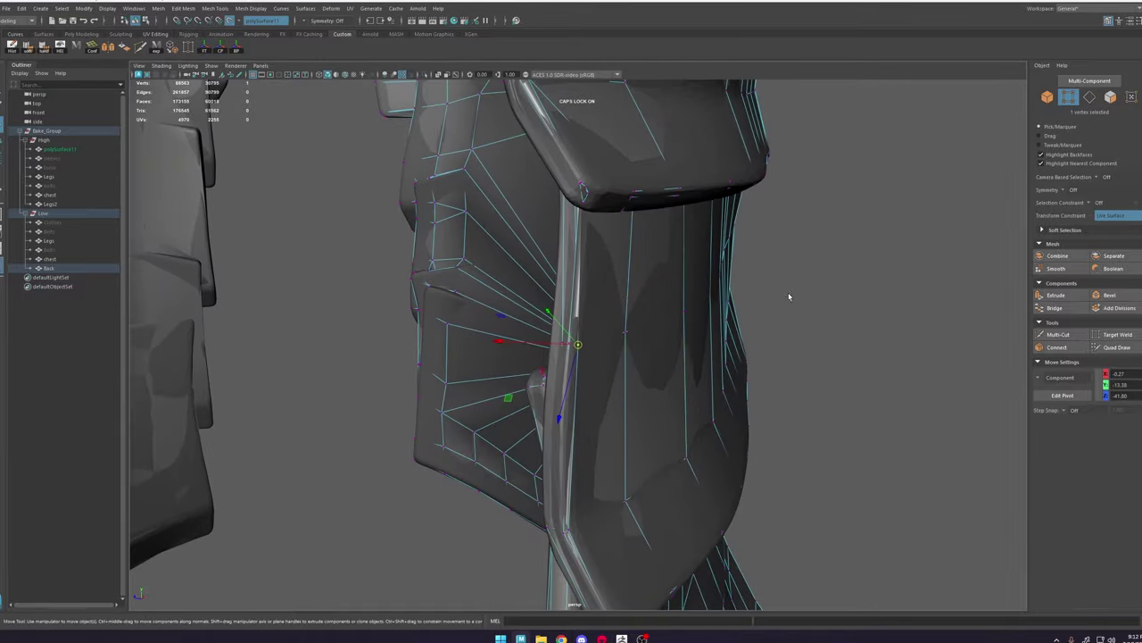
pyautogui.click(1117, 347)
pyautogui.scroll(3, 684, 375)
pyautogui.moveTo(679, 434)
pyautogui.keyDown('alt'); pyautogui.mouseDown()
pyautogui.moveTo(571, 397)
pyautogui.moveTo(647, 362)
pyautogui.moveTo(555, 337)
pyautogui.mouseUp(); pyautogui.keyUp('alt')
pyautogui.scroll(-3, 558, 343)
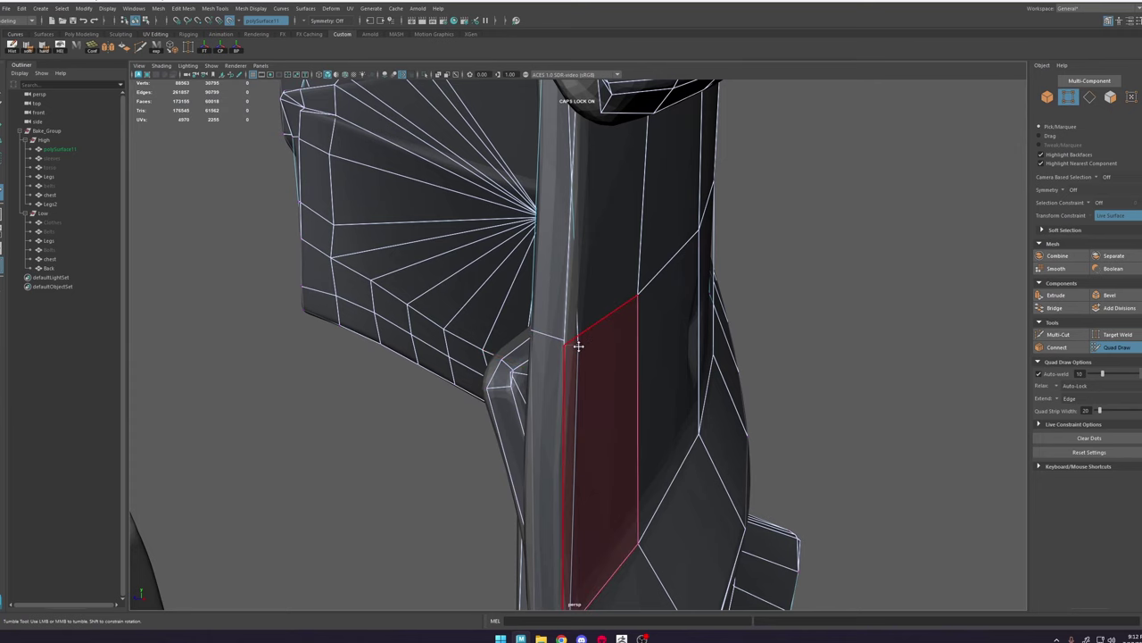
pyautogui.press('w')
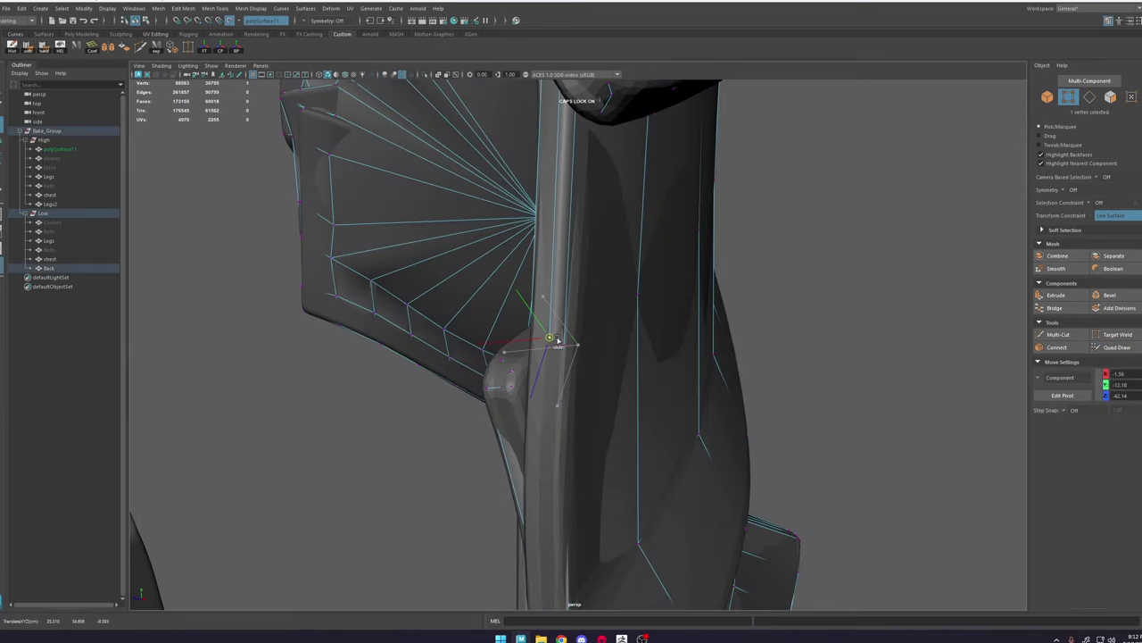
pyautogui.click(1097, 349)
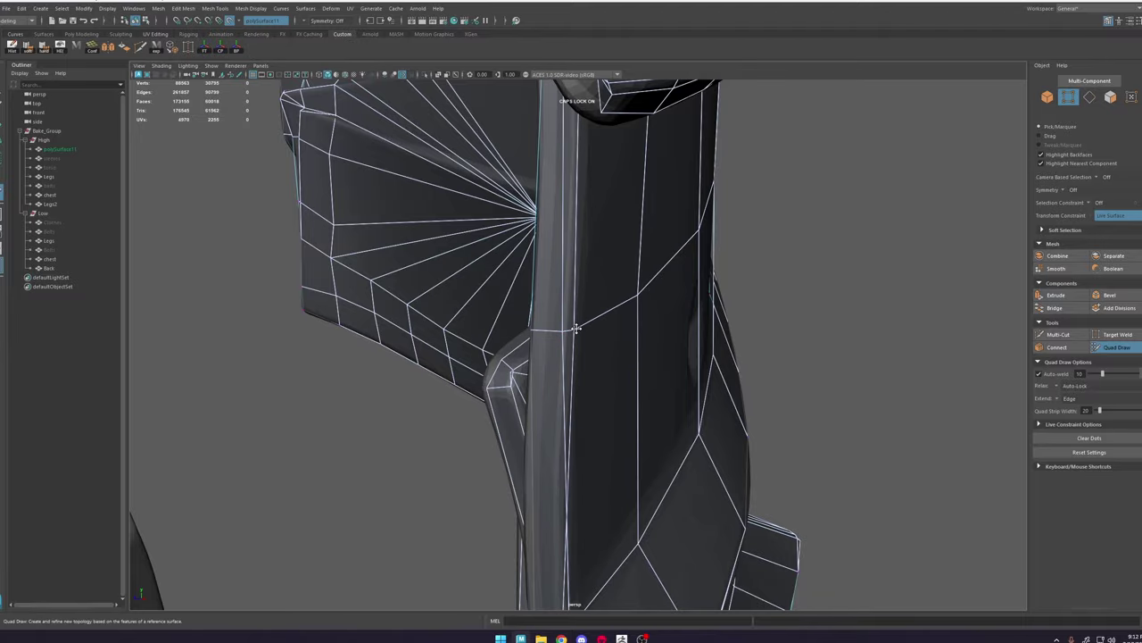
# Step: Orbit around the armour panels to inspect the front armour's lower edge
pyautogui.keyDown('alt'); pyautogui.moveTo(577, 329); pyautogui.dragTo(555, 335); pyautogui.keyUp('alt')
pyautogui.keyDown('alt'); pyautogui.moveTo(541, 503); pyautogui.dragTo(536, 424); pyautogui.keyUp('alt')
pyautogui.keyDown('alt'); pyautogui.moveTo(536, 424); pyautogui.dragTo(608, 409, button='right'); pyautogui.keyUp('alt')
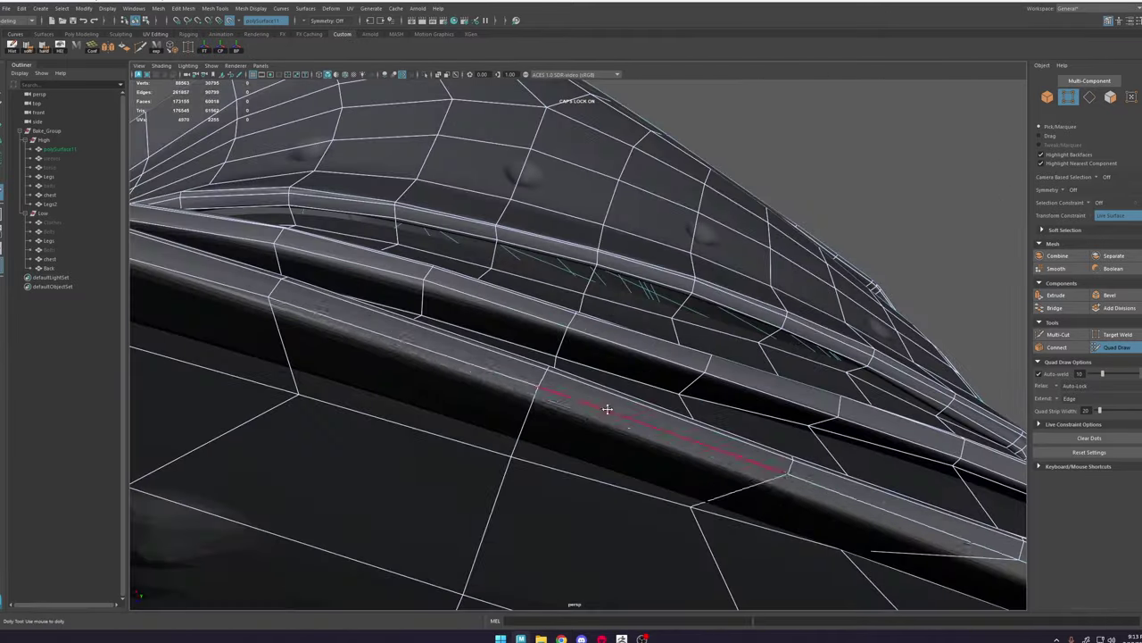
pyautogui.keyDown('alt'); pyautogui.moveTo(382, 268); pyautogui.dragTo(640, 405); pyautogui.keyUp('alt')
pyautogui.keyDown('alt'); pyautogui.moveTo(640, 405); pyautogui.dragTo(538, 357, button='right'); pyautogui.keyUp('alt')
pyautogui.keyDown('alt'); pyautogui.moveTo(538, 357); pyautogui.dragTo(527, 303); pyautogui.keyUp('alt')
pyautogui.keyDown('alt'); pyautogui.moveTo(527, 304); pyautogui.dragTo(497, 515, button='right'); pyautogui.keyUp('alt')
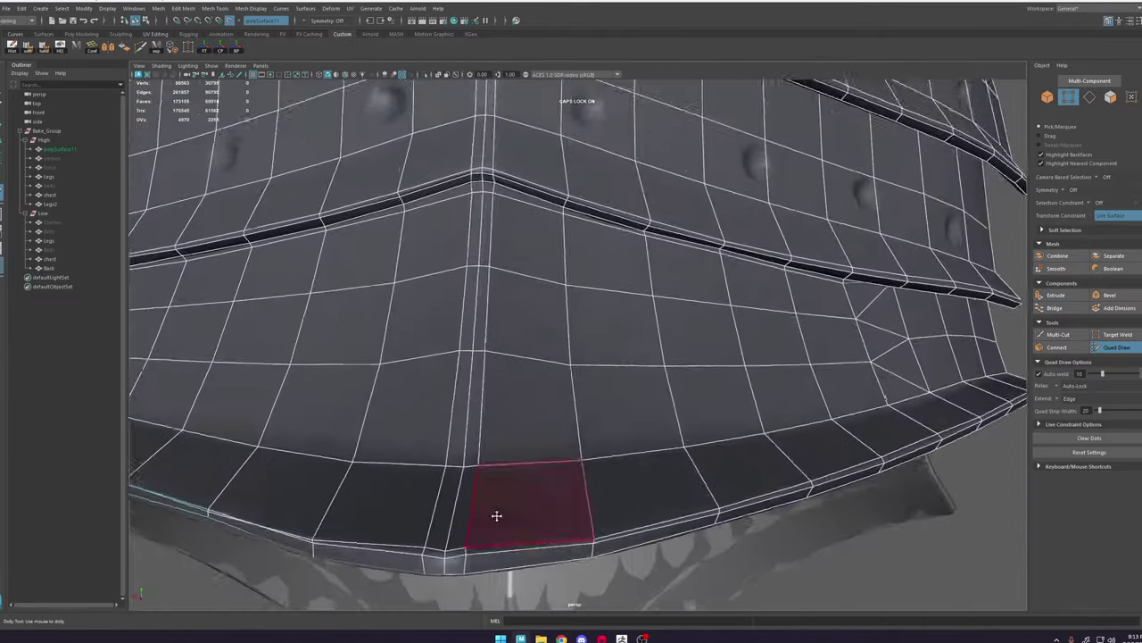
pyautogui.keyDown('alt'); pyautogui.moveTo(497, 515); pyautogui.dragTo(518, 415, button='middle'); pyautogui.keyUp('alt')
pyautogui.keyDown('alt'); pyautogui.moveTo(517, 415); pyautogui.dragTo(530, 426, button='right'); pyautogui.keyUp('alt')
pyautogui.keyDown('alt'); pyautogui.moveTo(531, 426); pyautogui.dragTo(523, 357); pyautogui.keyUp('alt')
pyautogui.keyDown('alt'); pyautogui.moveTo(523, 357); pyautogui.dragTo(519, 323, button='right'); pyautogui.keyUp('alt')
# Step: Return to Quad Draw and examine the armour's rim strips up close
pyautogui.press('w')
pyautogui.keyDown('alt'); pyautogui.moveTo(661, 384); pyautogui.dragTo(605, 280, button='right'); pyautogui.keyUp('alt')
pyautogui.keyDown('alt'); pyautogui.moveTo(605, 280); pyautogui.dragTo(645, 296); pyautogui.keyUp('alt')
pyautogui.click(1117, 347)
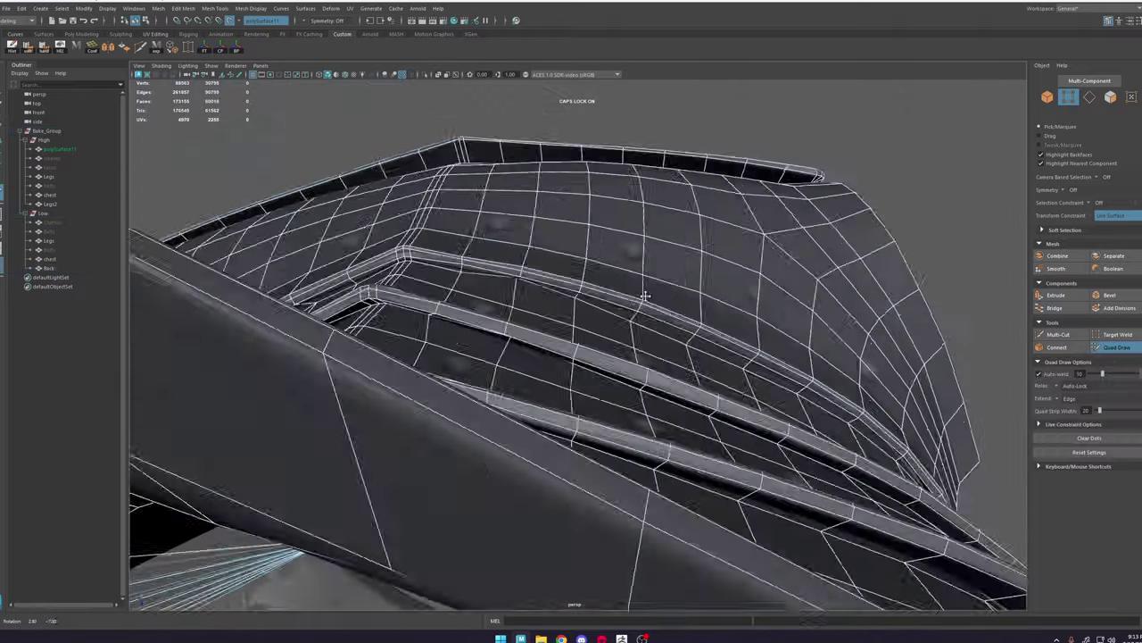
pyautogui.keyDown('alt'); pyautogui.moveTo(482, 259); pyautogui.dragTo(553, 232, button='right'); pyautogui.keyUp('alt')
pyautogui.keyDown('alt'); pyautogui.moveTo(326, 179); pyautogui.dragTo(500, 295, button='right'); pyautogui.keyUp('alt')
pyautogui.moveTo(499, 294)
pyautogui.keyDown('alt'); pyautogui.mouseDown()
pyautogui.moveTo(556, 340)
pyautogui.moveTo(548, 188)
pyautogui.mouseUp(); pyautogui.keyUp('alt')
pyautogui.keyDown('alt'); pyautogui.moveTo(548, 187); pyautogui.dragTo(637, 278, button='right'); pyautogui.keyUp('alt')
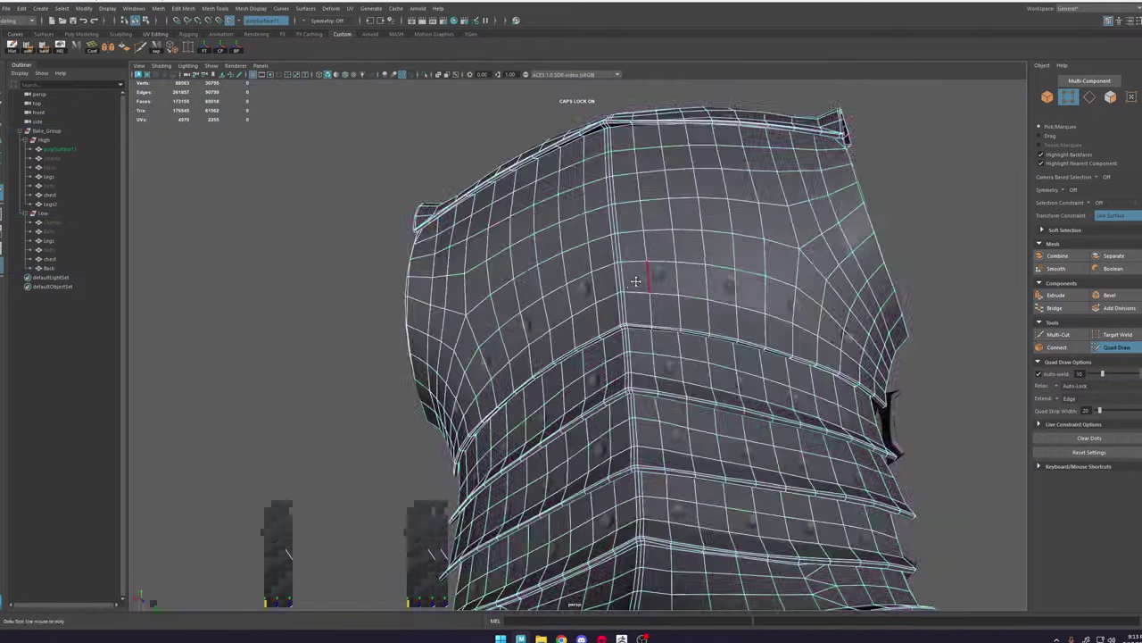
# Step: Check a vertex on the Back mesh, then reselect Back and add the chest
pyautogui.press('w')
pyautogui.click(336, 148)
pyautogui.click(637, 224)
pyautogui.moveTo(637, 224); pyautogui.dragTo(589, 224, button='right')
pyautogui.click(594, 352)
pyautogui.press('f')
pyautogui.keyDown('alt'); pyautogui.moveTo(594, 352); pyautogui.dragTo(584, 317); pyautogui.keyUp('alt')
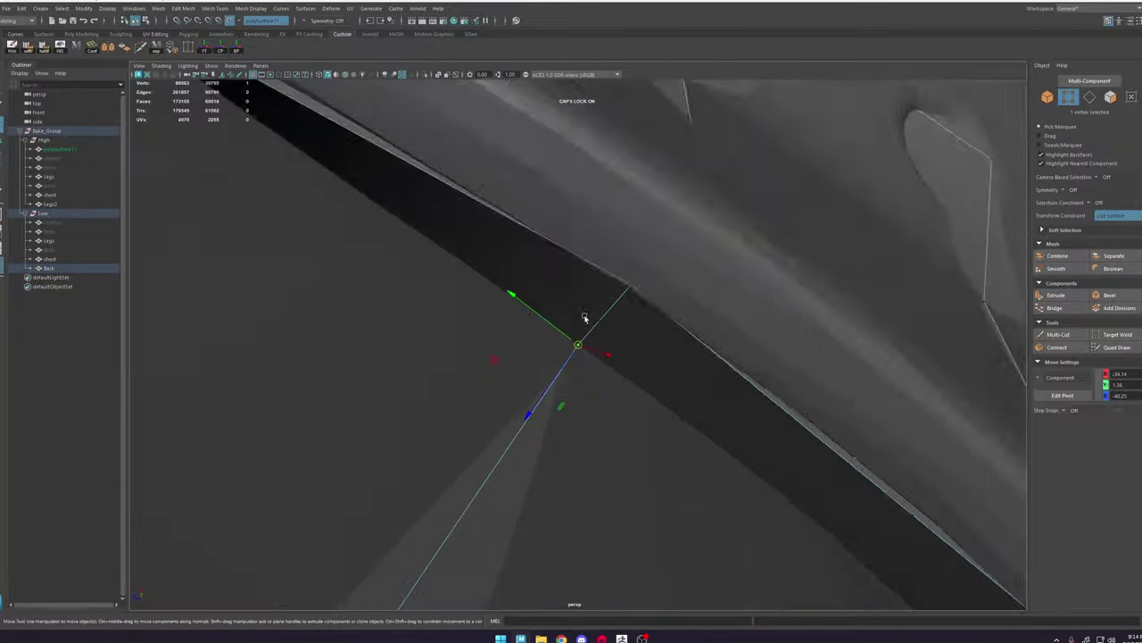
pyautogui.press('y')
pyautogui.moveTo(583, 316)
pyautogui.keyDown('alt'); pyautogui.mouseDown(button='right')
pyautogui.moveTo(736, 425)
pyautogui.moveTo(616, 384)
pyautogui.mouseUp(button='right'); pyautogui.keyUp('alt')
pyautogui.press('w')
pyautogui.click(638, 446)
pyautogui.keyDown('alt'); pyautogui.moveTo(581, 441); pyautogui.dragTo(485, 421, button='right'); pyautogui.keyUp('alt')
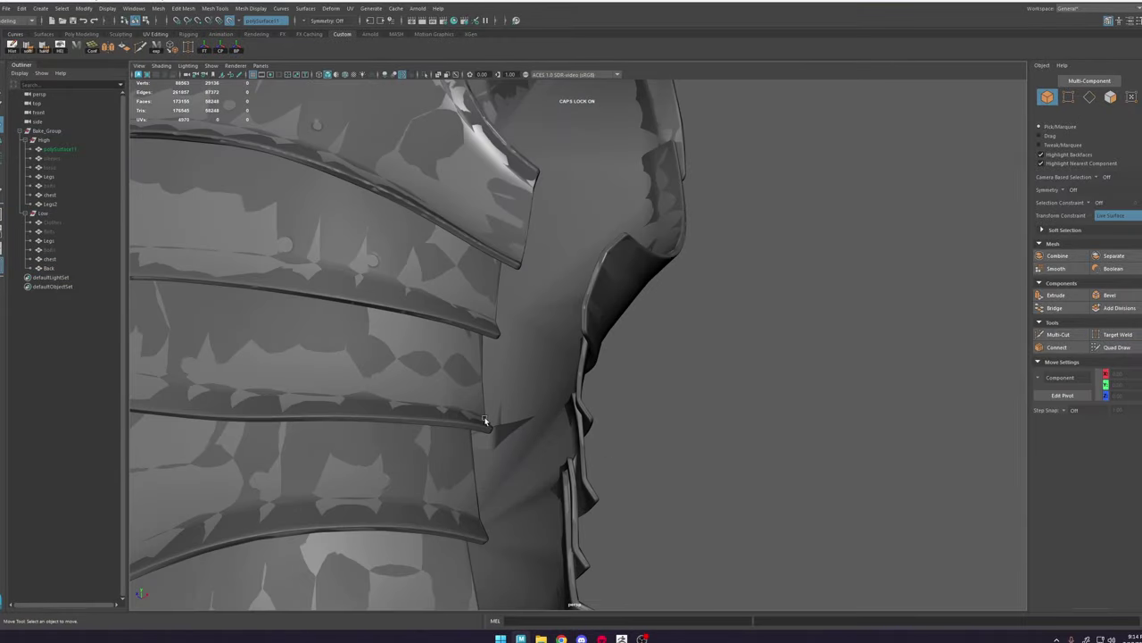
pyautogui.click(553, 394)
pyautogui.keyDown('alt'); pyautogui.moveTo(552, 393); pyautogui.dragTo(377, 278, button='right'); pyautogui.keyUp('alt')
pyautogui.keyDown('shift'); pyautogui.click(415, 336); pyautogui.keyUp('shift')
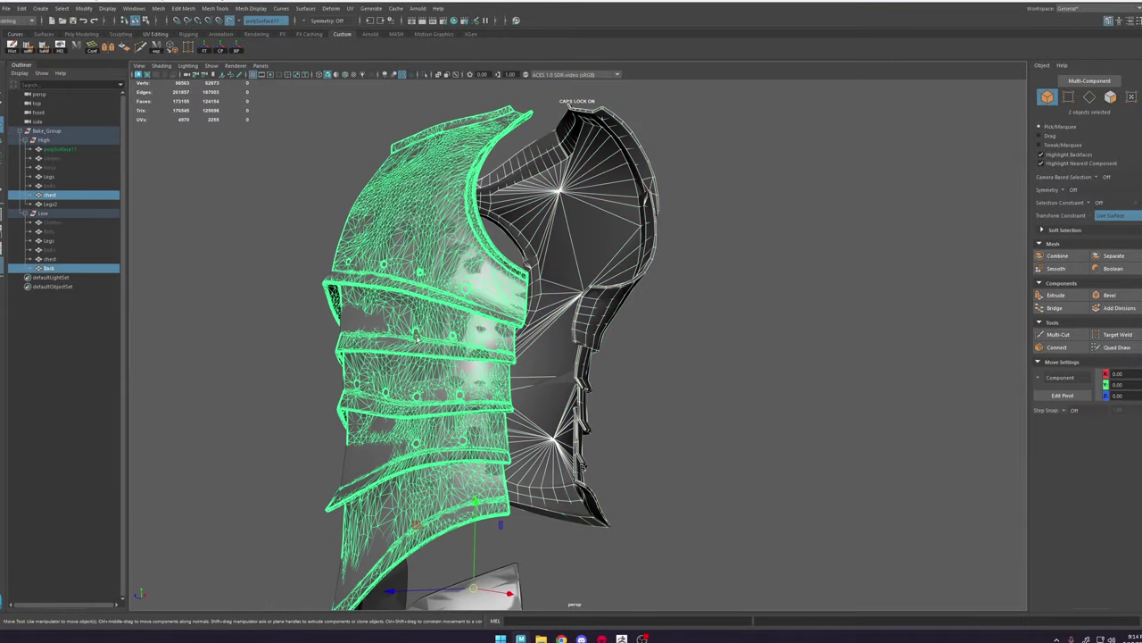
# Step: Select the low pieces through Back in the Outliner and unhide the belts and bolts
pyautogui.click(53, 224)
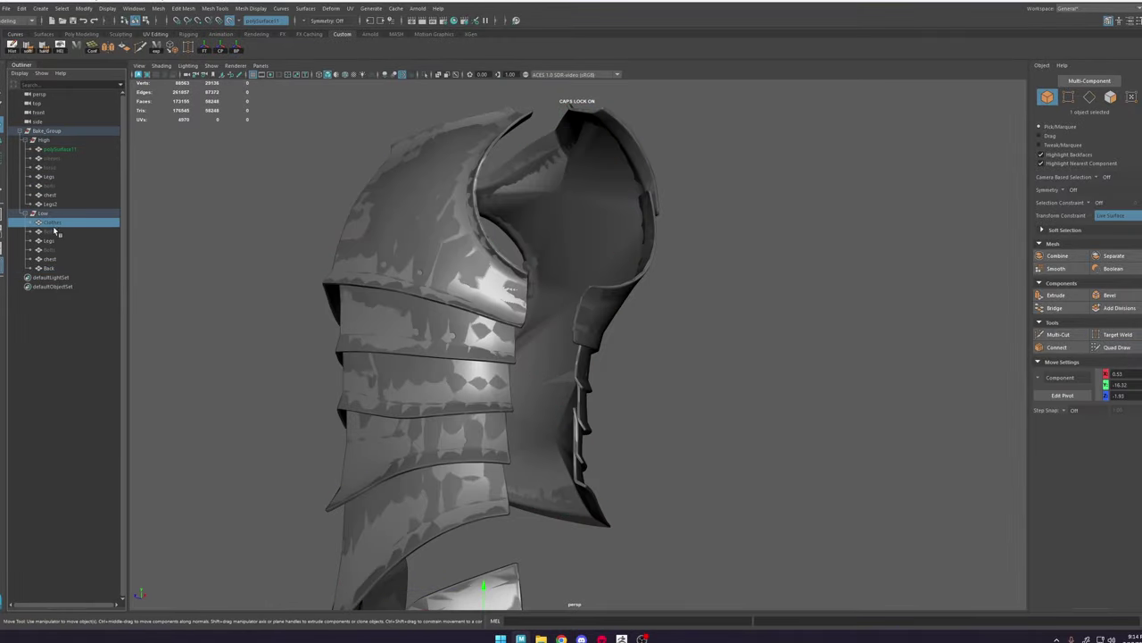
pyautogui.keyDown('shift'); pyautogui.click(59, 268); pyautogui.keyUp('shift')
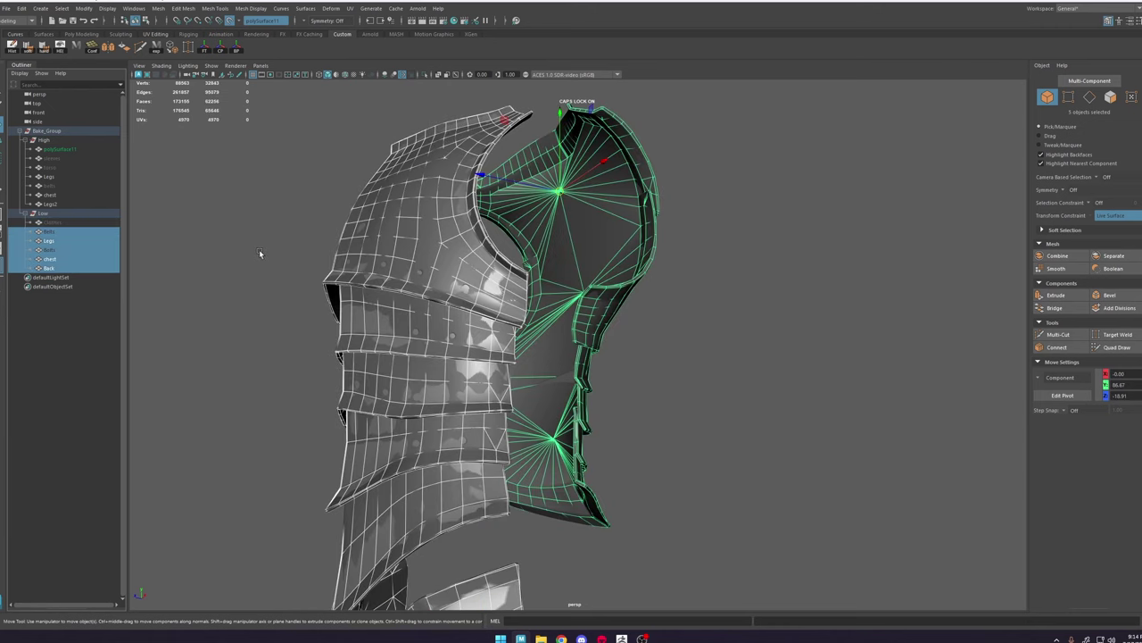
pyautogui.hotkey('shift', 'h')
pyautogui.click(349, 8)
# Step: Open the UV Editor with distortion shading on and UV selection mode active
pyautogui.click(364, 31)
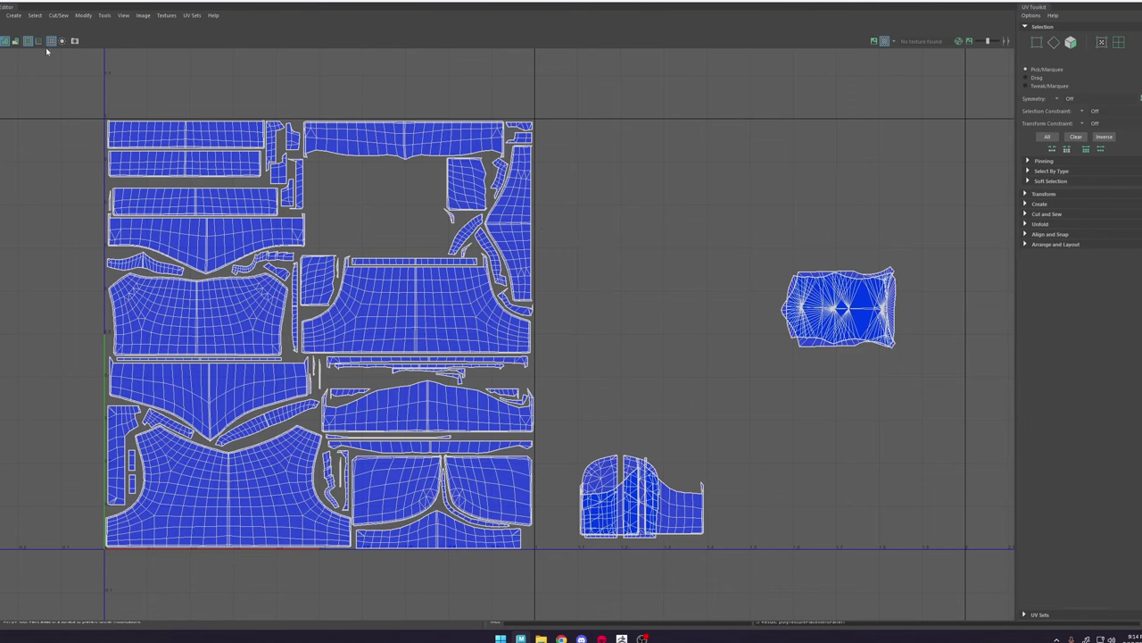
pyautogui.click(15, 41)
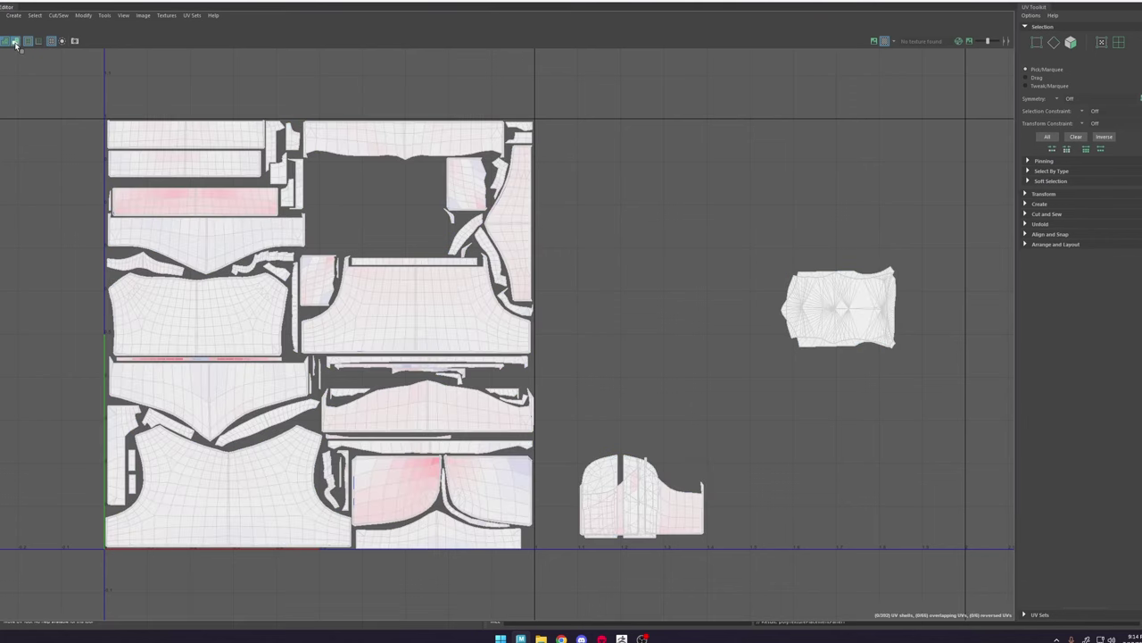
pyautogui.press('F12')
pyautogui.scroll(2, 206, 364)
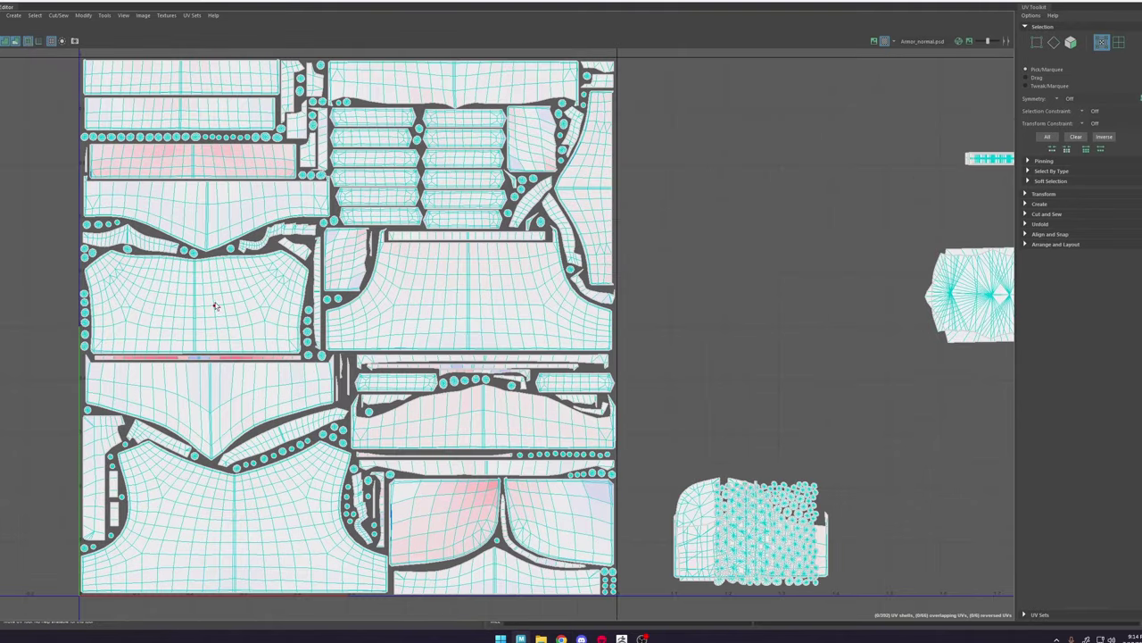
pyautogui.keyDown('alt'); pyautogui.moveTo(489, 287); pyautogui.dragTo(640, 379, button='middle'); pyautogui.keyUp('alt')
# Step: Select the stretched pink shell and relax its UVs, redoing the relax after an undo
pyautogui.click(492, 287)
pyautogui.scroll(3, 482, 237)
pyautogui.click(333, 283)
pyautogui.scroll(4, 333, 283)
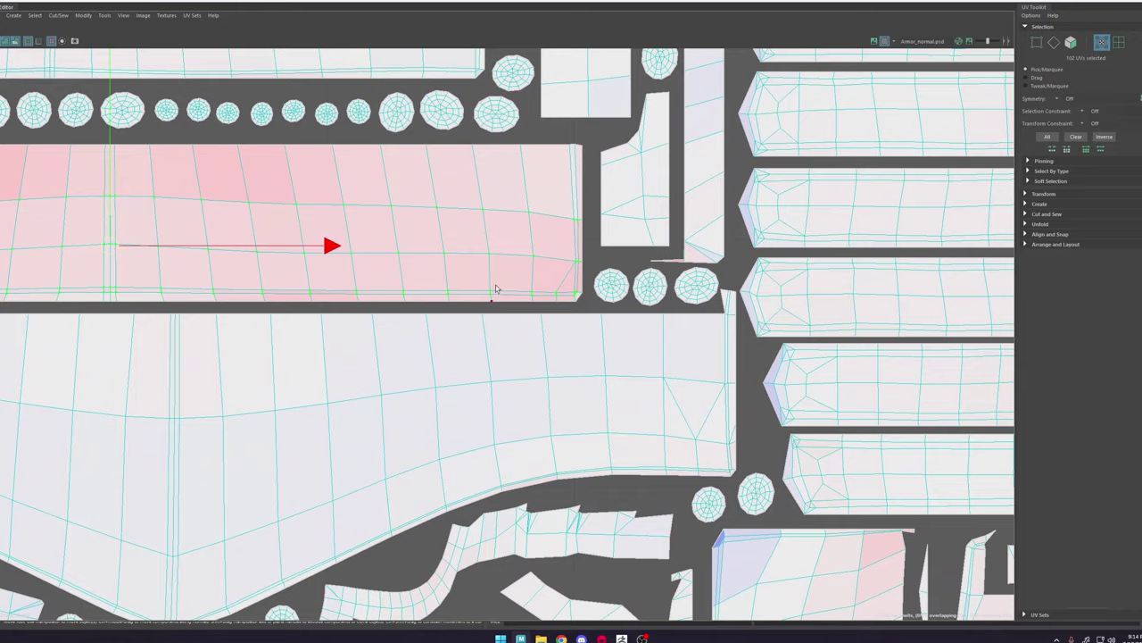
pyautogui.keyDown('shift'); pyautogui.moveTo(503, 251); pyautogui.dragTo(543, 251, button='right'); pyautogui.keyUp('shift')
pyautogui.hotkey('ctrl', 'z')
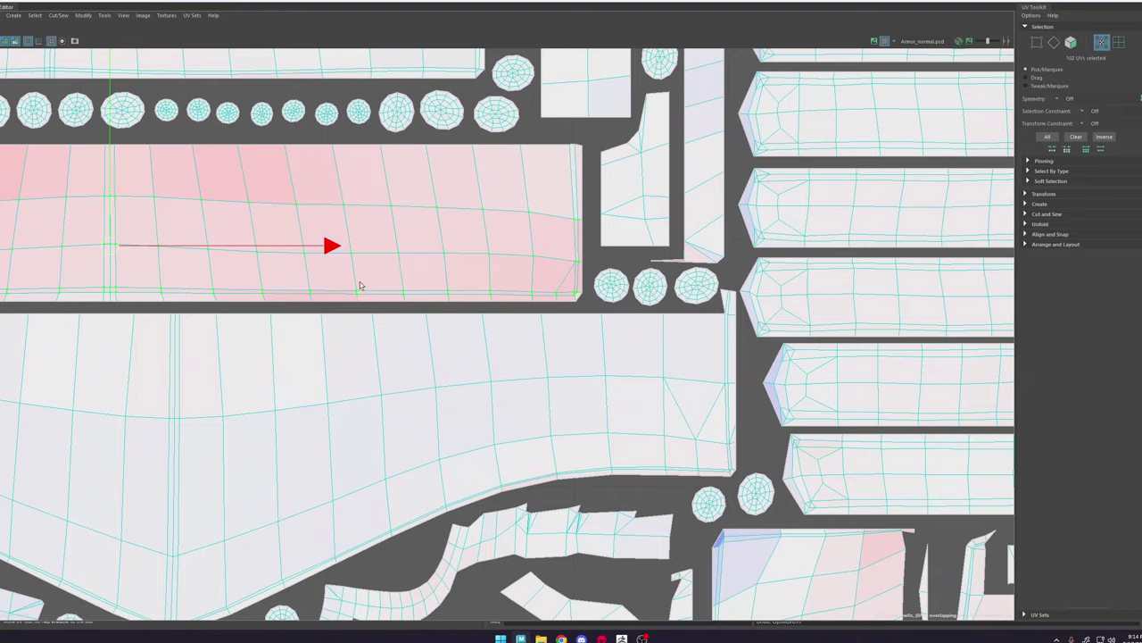
pyautogui.scroll(-3, 348, 280)
pyautogui.press('g')
# Step: Select the whole lower pink shell and relax it to remove stretching
pyautogui.keyDown('alt'); pyautogui.moveTo(256, 287); pyautogui.dragTo(550, 329, button='middle'); pyautogui.keyUp('alt')
pyautogui.scroll(-3, 572, 315)
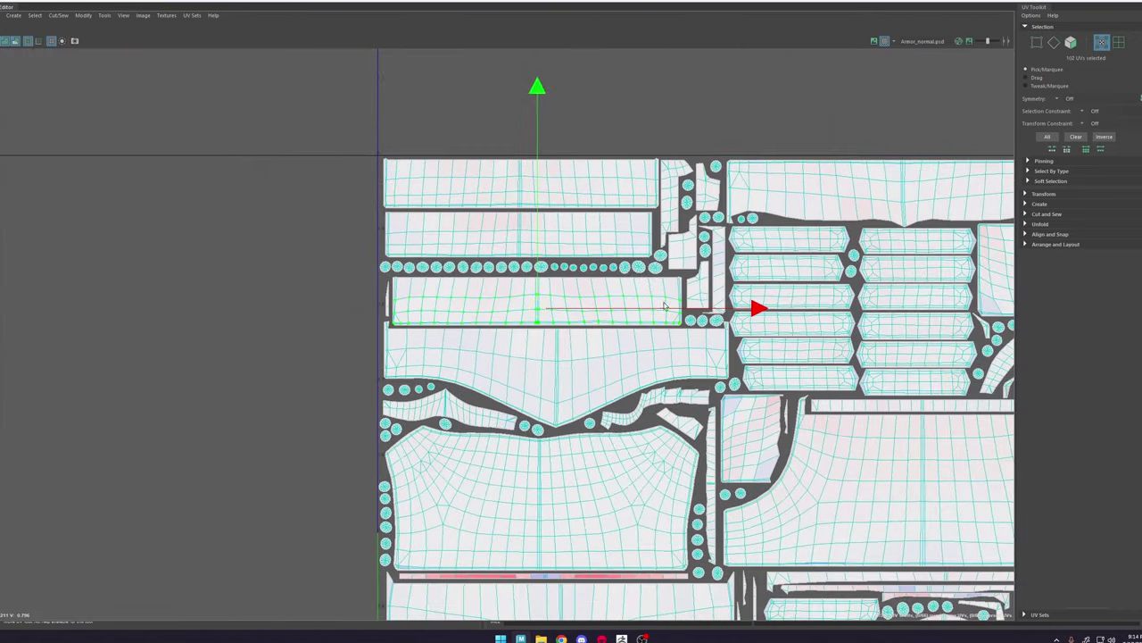
pyautogui.keyDown('alt'); pyautogui.moveTo(664, 306); pyautogui.dragTo(579, 136, button='middle'); pyautogui.keyUp('alt')
pyautogui.keyDown('alt'); pyautogui.moveTo(712, 502); pyautogui.dragTo(475, 237, button='middle'); pyautogui.keyUp('alt')
pyautogui.doubleClick(576, 362)
pyautogui.scroll(2, 573, 362)
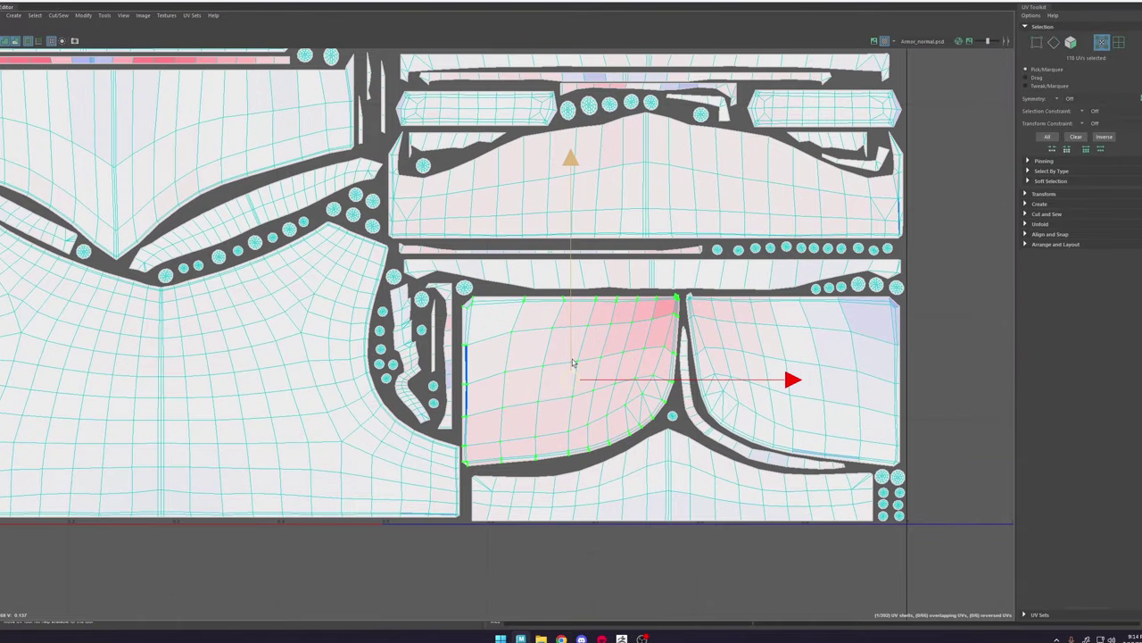
pyautogui.scroll(2, 589, 331)
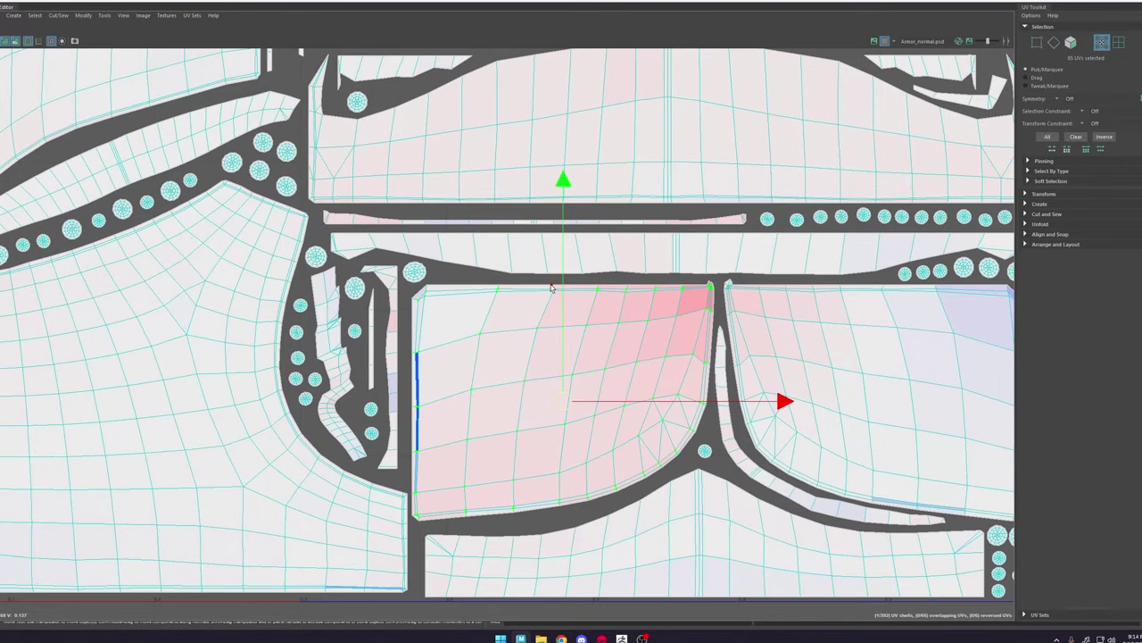
pyautogui.press('g')
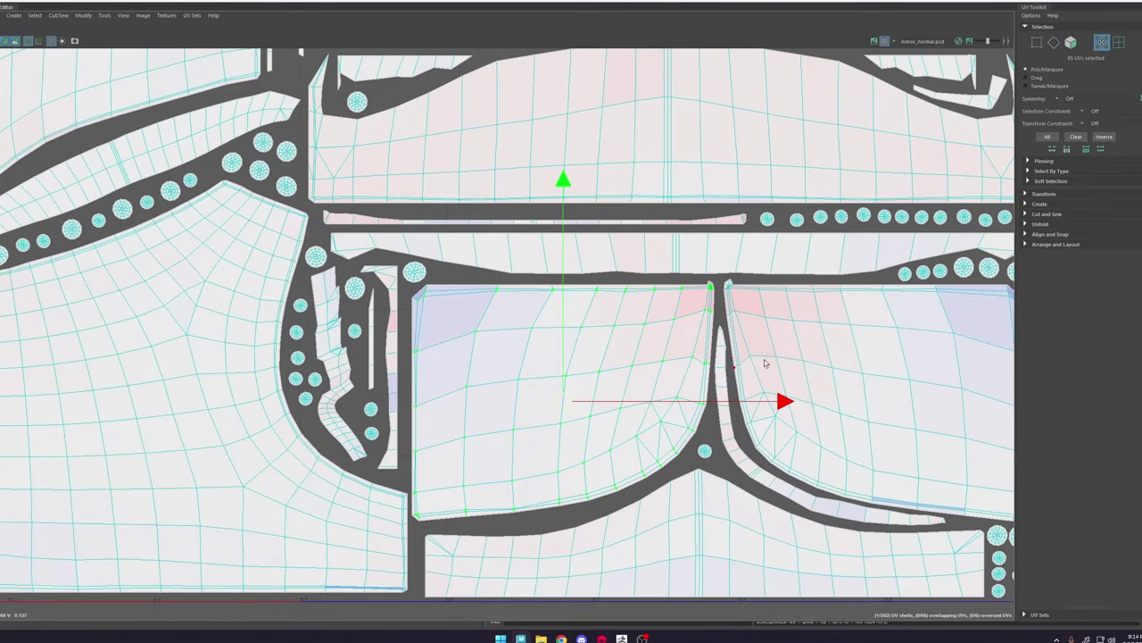
# Step: Pan and zoom across the UV layout to check the remaining shells for distortion
pyautogui.keyDown('alt'); pyautogui.moveTo(764, 363); pyautogui.dragTo(500, 344, button='middle'); pyautogui.keyUp('alt')
pyautogui.scroll(2, 749, 182)
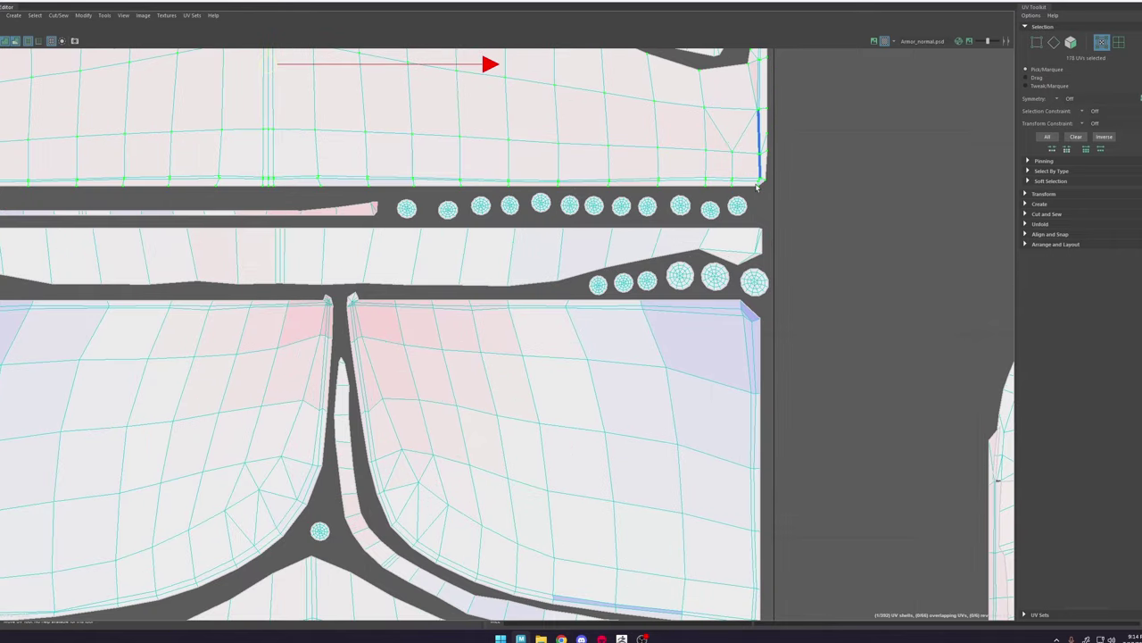
pyautogui.scroll(-2, 688, 184)
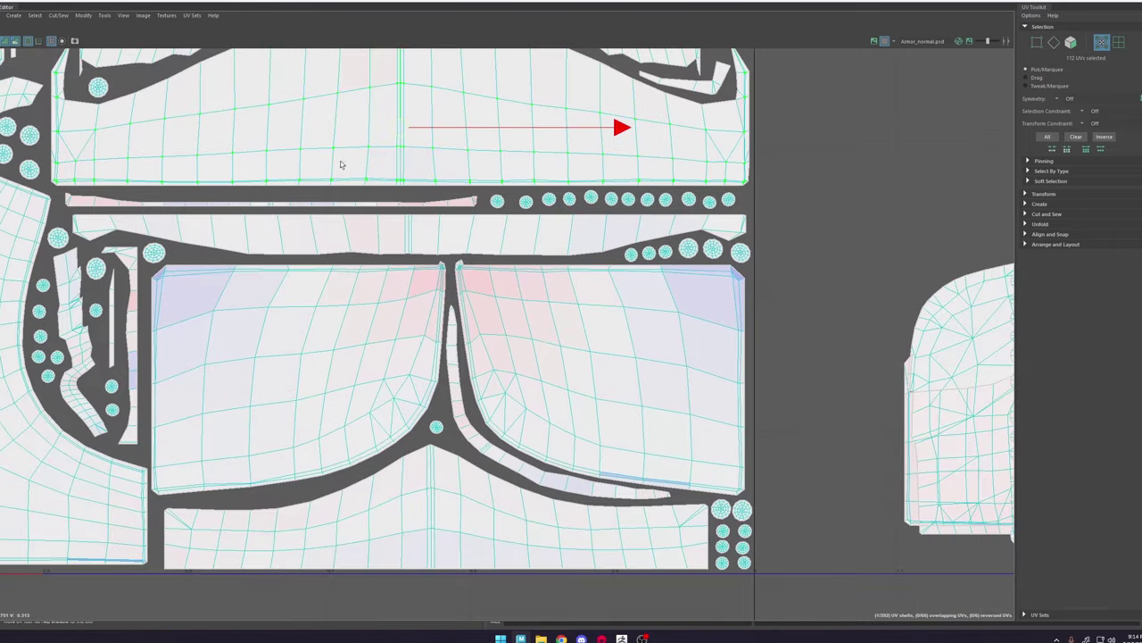
pyautogui.keyDown('alt'); pyautogui.moveTo(342, 163); pyautogui.dragTo(574, 259, button='middle'); pyautogui.keyUp('alt')
pyautogui.scroll(-2, 574, 251)
pyautogui.keyDown('alt'); pyautogui.moveTo(646, 130); pyautogui.dragTo(607, 227, button='middle'); pyautogui.keyUp('alt')
pyautogui.scroll(-1, 611, 225)
pyautogui.keyDown('alt'); pyautogui.moveTo(630, 99); pyautogui.dragTo(600, 296, button='middle'); pyautogui.keyUp('alt')
pyautogui.scroll(-1, 589, 291)
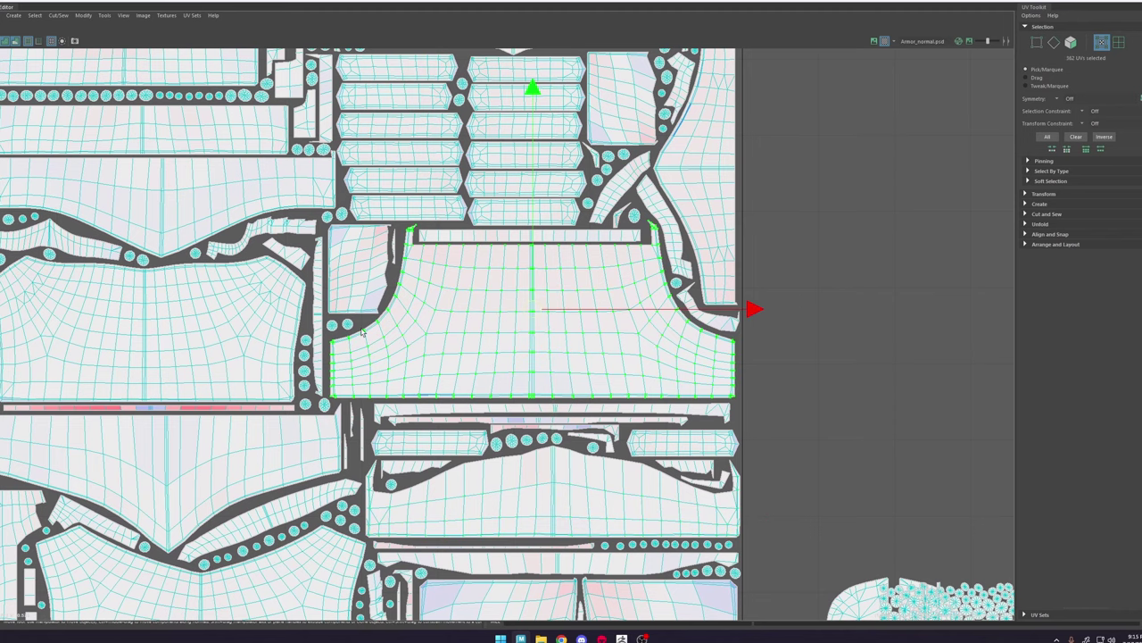
pyautogui.keyDown('alt'); pyautogui.moveTo(561, 196); pyautogui.dragTo(532, 351, button='middle'); pyautogui.keyUp('alt')
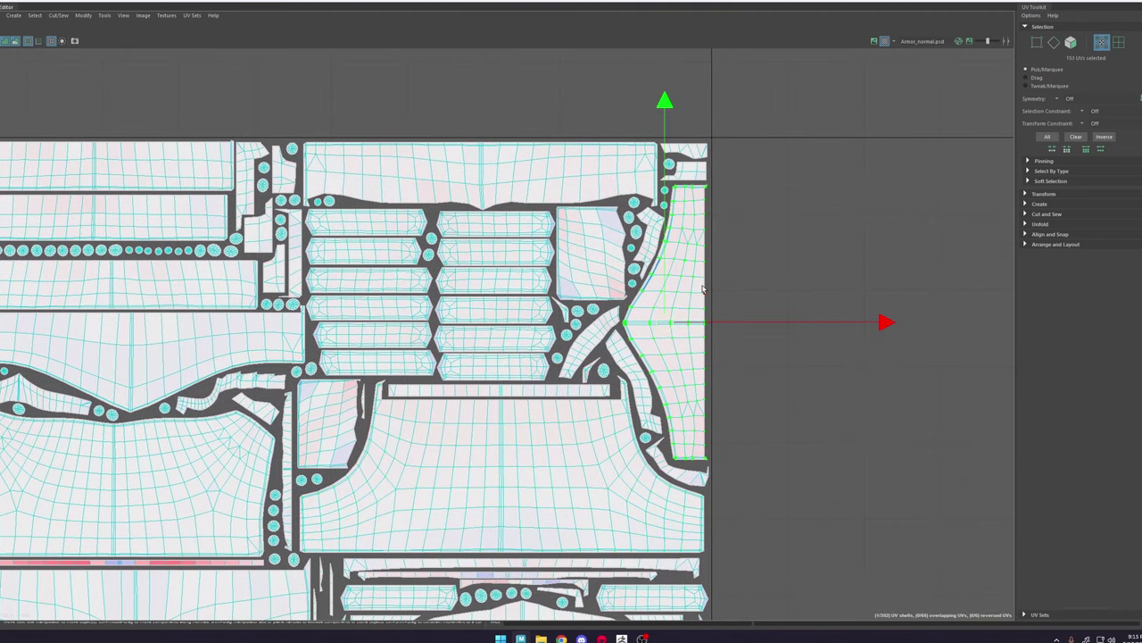
# Step: Zoom out to review the full UV layout, then close the UV Editor
pyautogui.hotkey('shift', ',')
pyautogui.keyDown('alt'); pyautogui.moveTo(527, 289); pyautogui.dragTo(421, 301, button='right'); pyautogui.keyUp('alt')
pyautogui.keyDown('alt'); pyautogui.moveTo(511, 431); pyautogui.dragTo(558, 151, button='middle'); pyautogui.keyUp('alt')
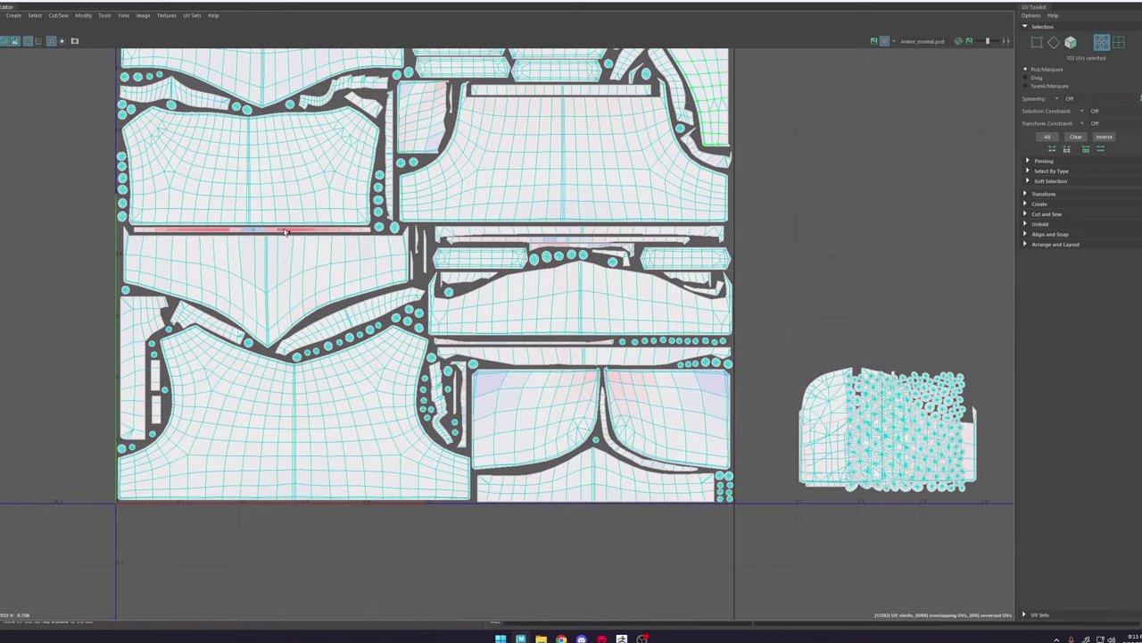
pyautogui.scroll(4, 251, 213)
pyautogui.scroll(-2, 258, 212)
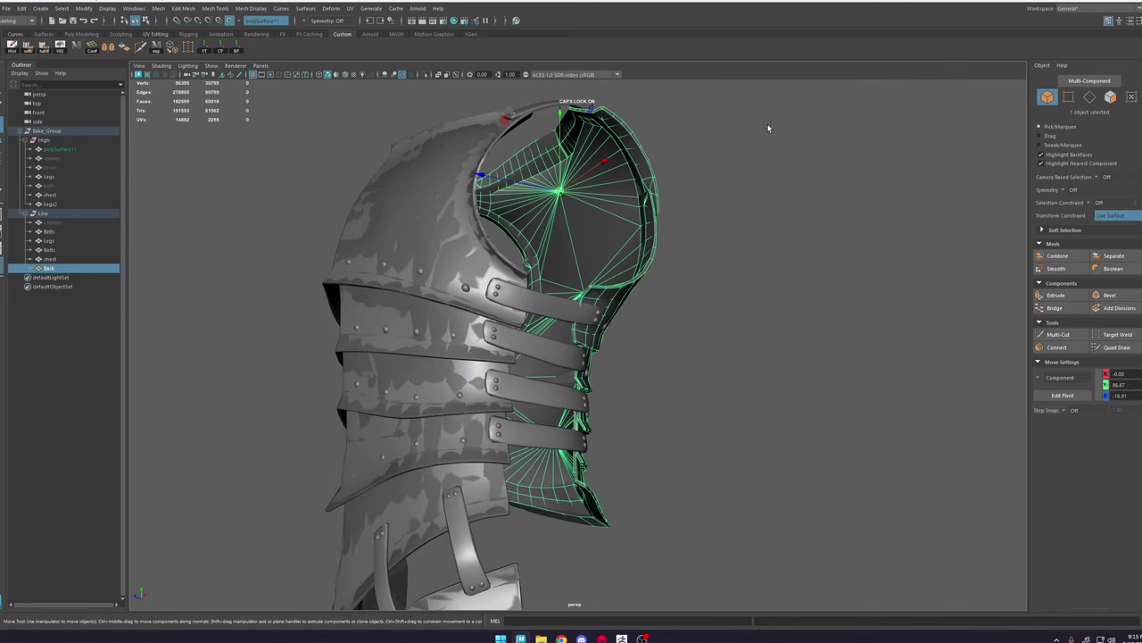
pyautogui.click(237, 243)
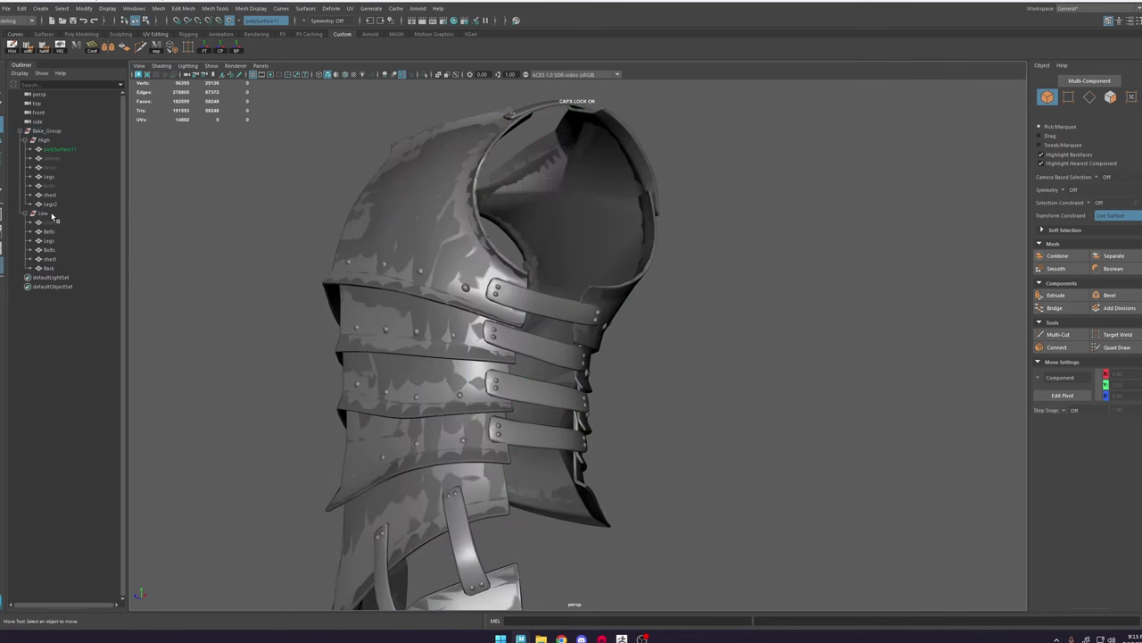
# Step: Hide High_lyr, switch to textured view, and export the low-poly chest as armor_plates_low.obj
pyautogui.click(53, 143)
pyautogui.hotkey('ctrl', 'a')
pyautogui.hotkey('ctrl', 'a')
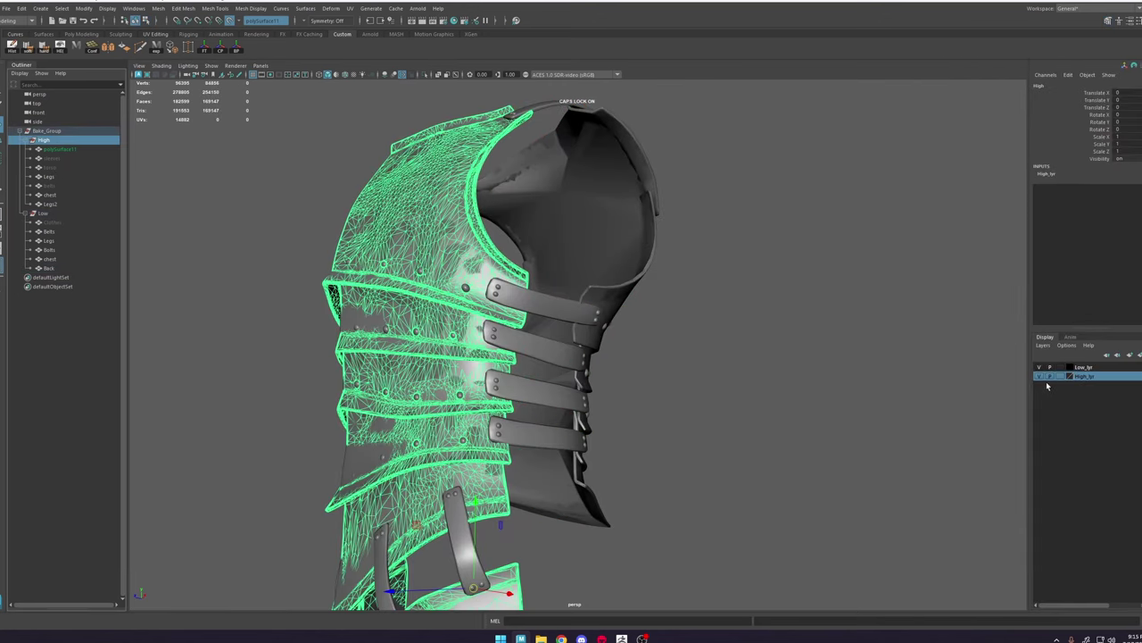
pyautogui.click(1042, 377)
pyautogui.keyDown('alt'); pyautogui.moveTo(496, 394); pyautogui.dragTo(535, 368, button='middle'); pyautogui.keyUp('alt')
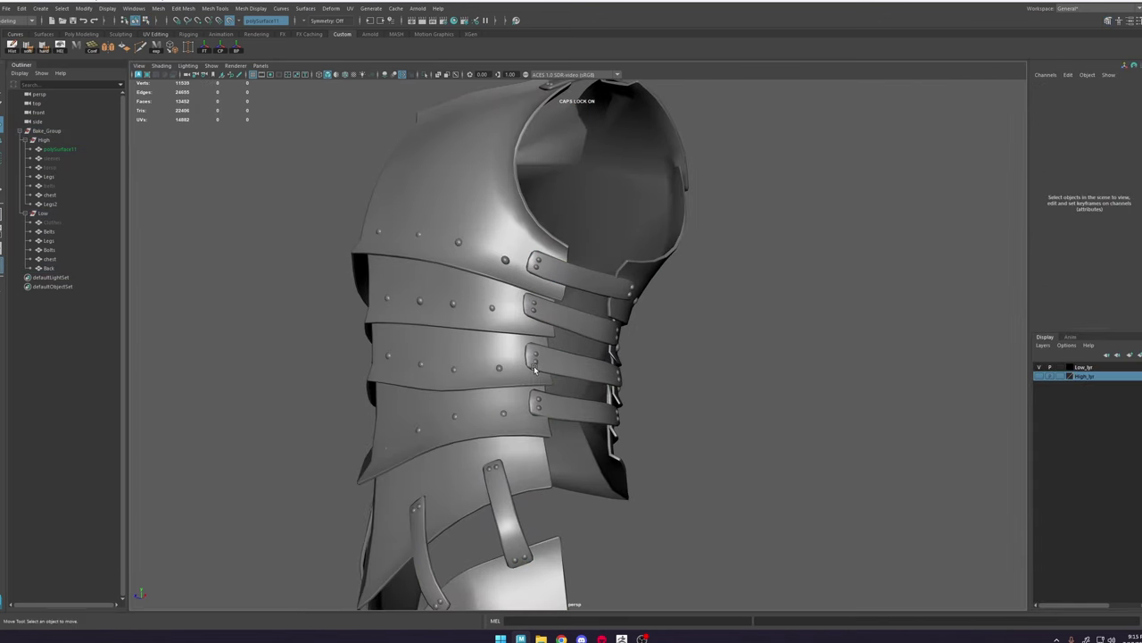
pyautogui.press('6')
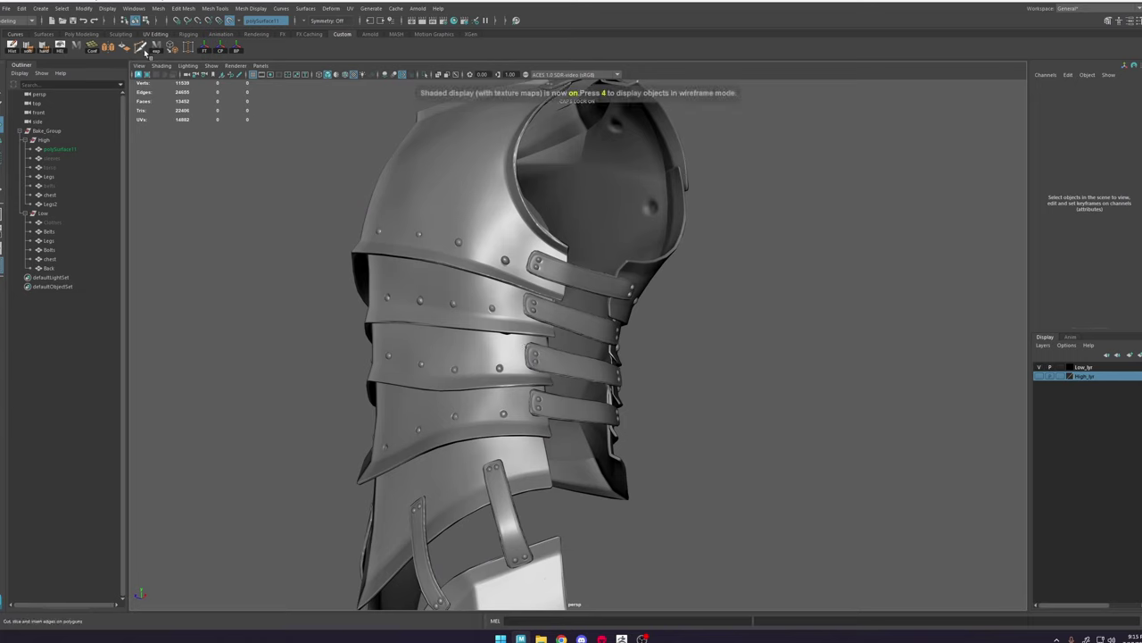
pyautogui.click(204, 50)
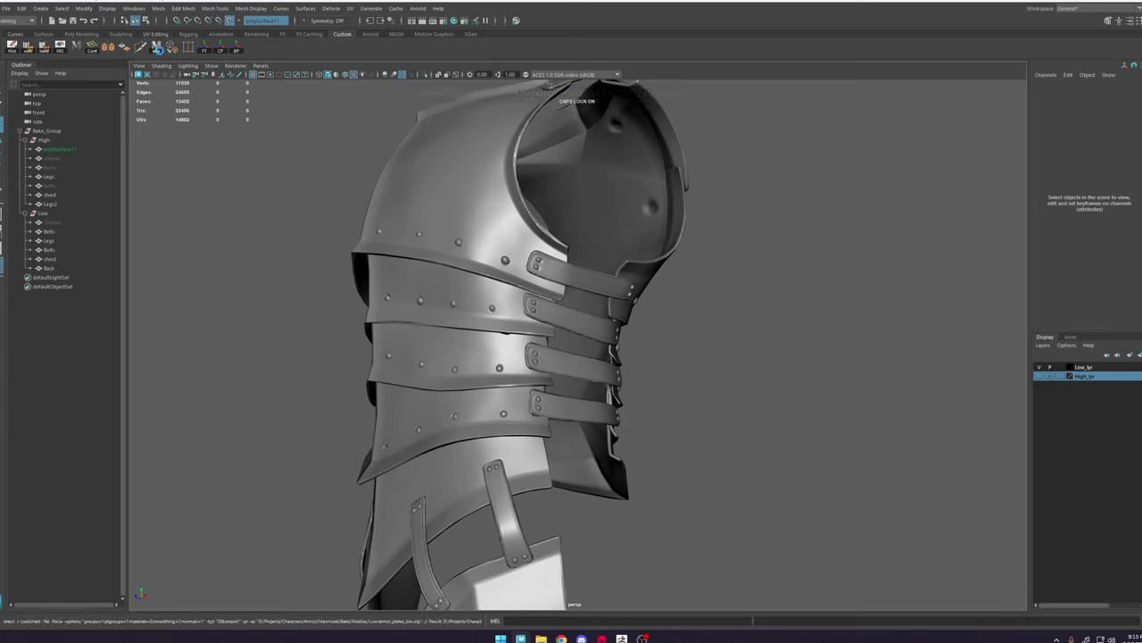
# Step: In Marmoset, open the bake offset painter and paint extra cage offset onto the armour
pyautogui.click(602, 637)
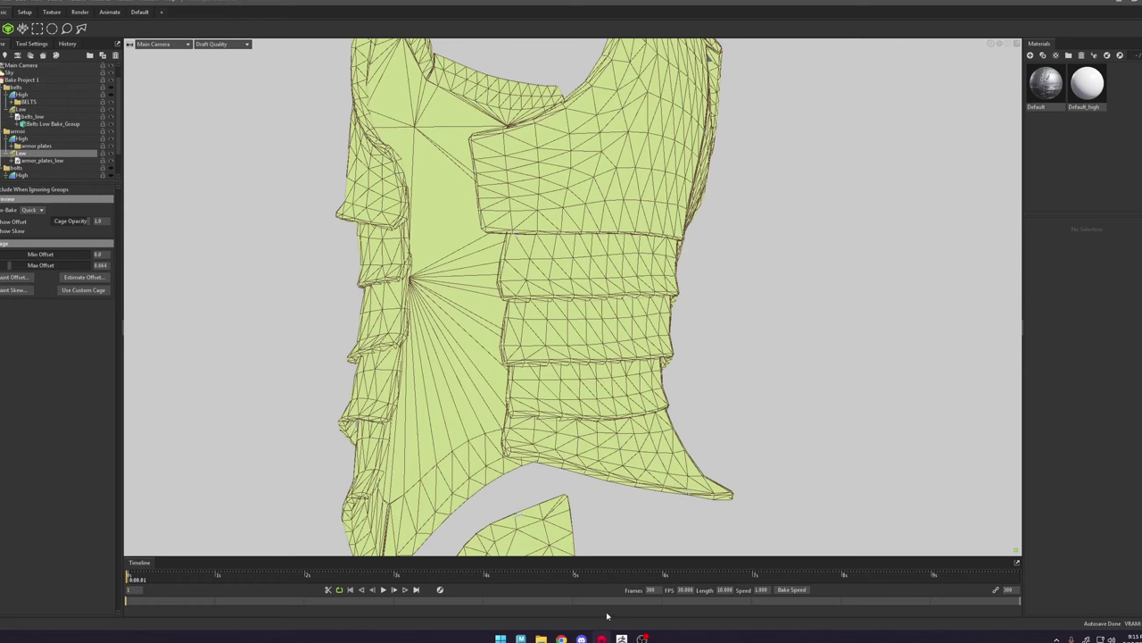
pyautogui.keyDown('alt'); pyautogui.moveTo(578, 249); pyautogui.dragTo(697, 274); pyautogui.keyUp('alt')
pyautogui.scroll(3, 564, 338)
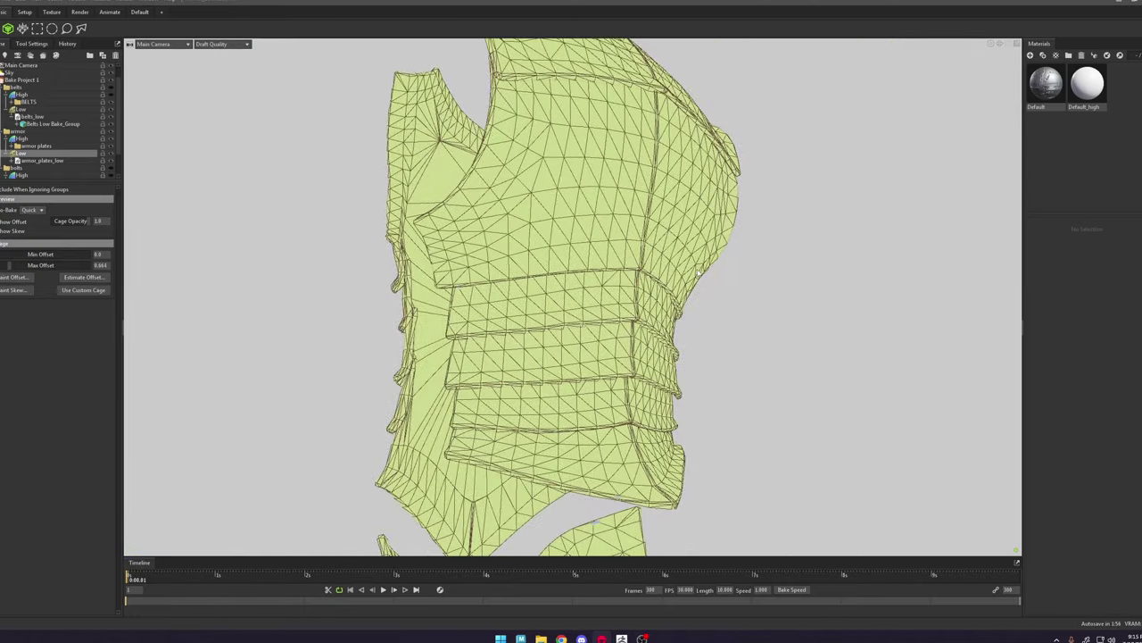
pyautogui.moveTo(516, 287); pyautogui.dragTo(432, 285)
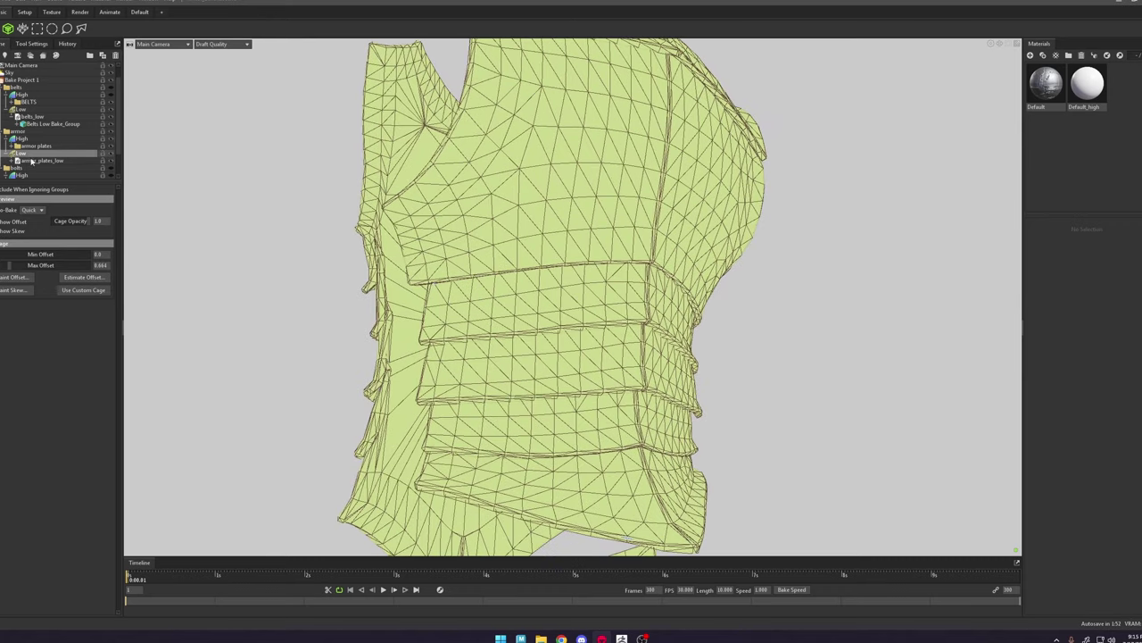
pyautogui.click(15, 277)
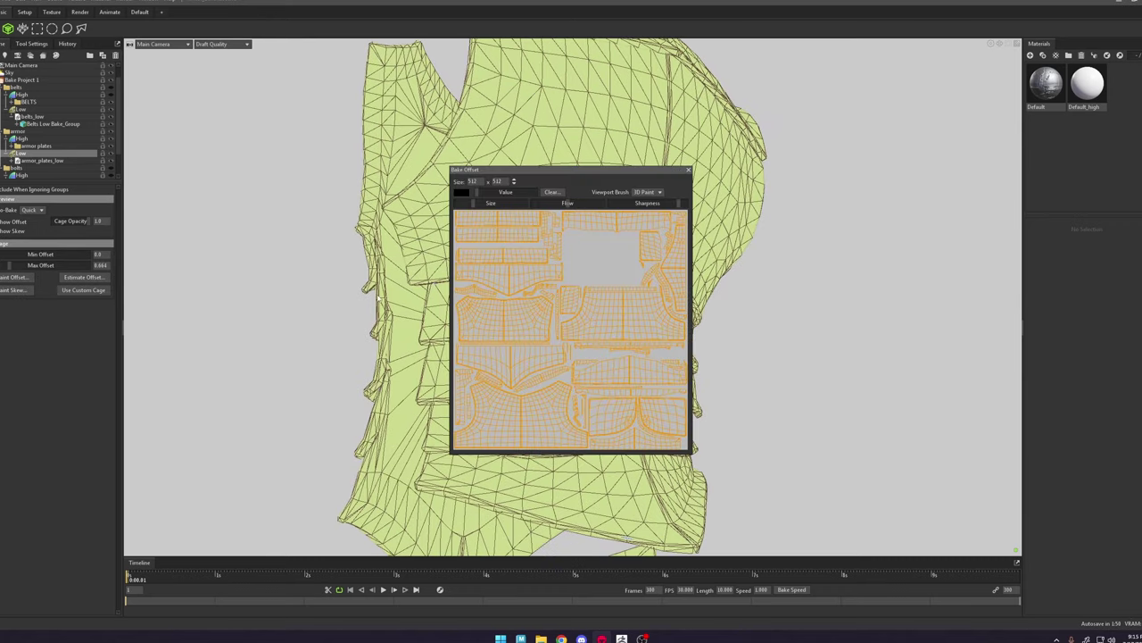
pyautogui.moveTo(534, 170); pyautogui.dragTo(591, 160)
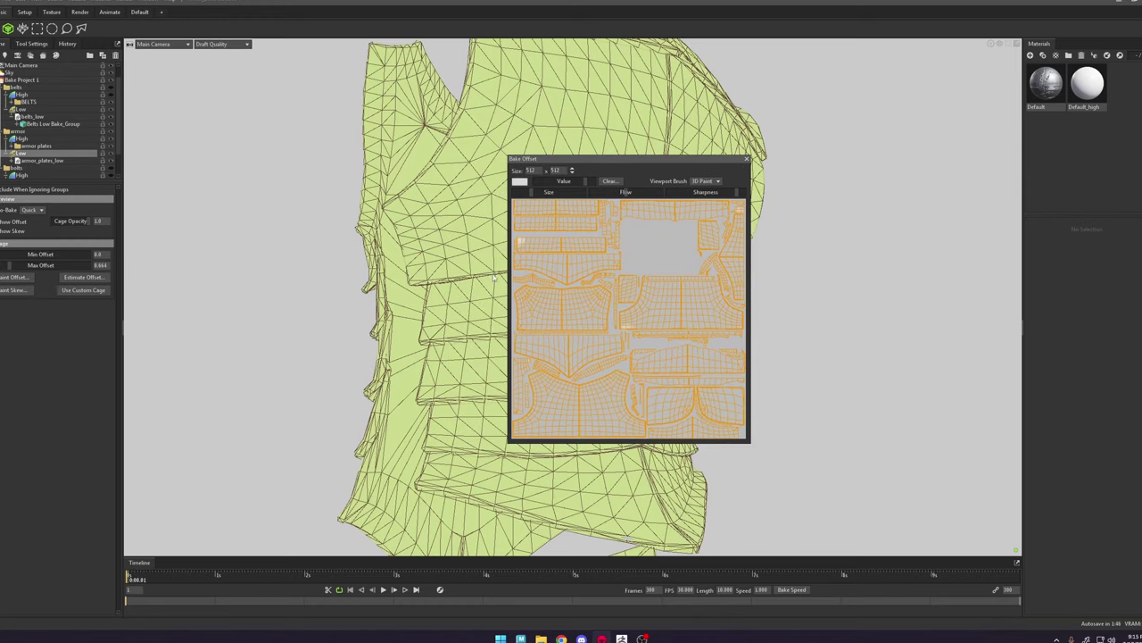
pyautogui.keyDown('alt'); pyautogui.moveTo(451, 230); pyautogui.dragTo(383, 352); pyautogui.keyUp('alt')
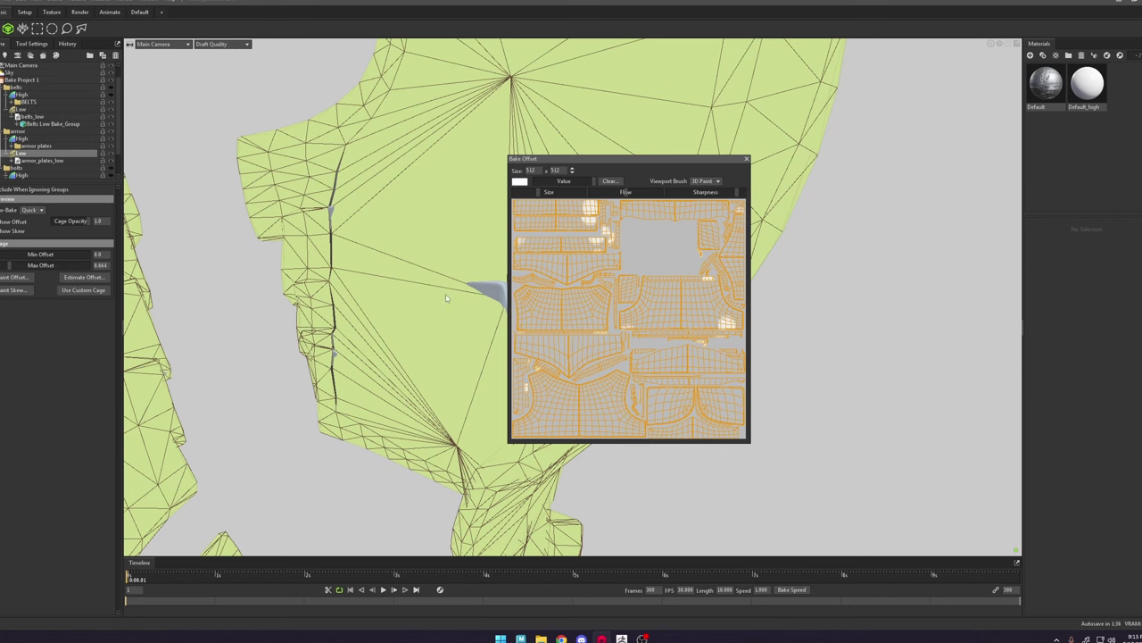
pyautogui.click(489, 289)
pyautogui.moveTo(447, 298)
pyautogui.keyDown('alt'); pyautogui.mouseDown()
pyautogui.moveTo(474, 301)
pyautogui.moveTo(392, 313)
pyautogui.moveTo(402, 348)
pyautogui.mouseUp(); pyautogui.keyUp('alt')
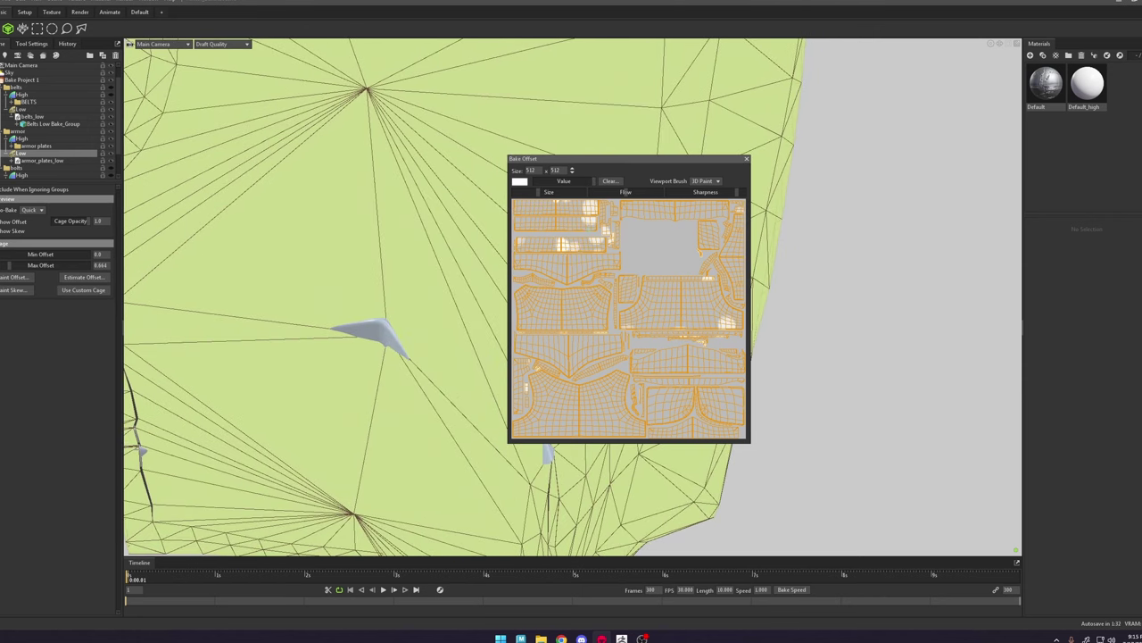
# Step: Raise cage Max Offset from 0.664 to 1.212 and paint offset along the vest's bottom edge
pyautogui.moveTo(10, 265); pyautogui.dragTo(13, 265)
pyautogui.scroll(-5, 290, 297)
pyautogui.moveTo(290, 296)
pyautogui.keyDown('alt'); pyautogui.mouseDown()
pyautogui.moveTo(365, 281)
pyautogui.moveTo(348, 290)
pyautogui.moveTo(475, 355)
pyautogui.moveTo(420, 179)
pyautogui.moveTo(432, 162)
pyautogui.moveTo(401, 255)
pyautogui.moveTo(478, 275)
pyautogui.moveTo(369, 250)
pyautogui.moveTo(392, 295)
pyautogui.mouseUp(); pyautogui.keyUp('alt')
pyautogui.scroll(-3, 500, 339)
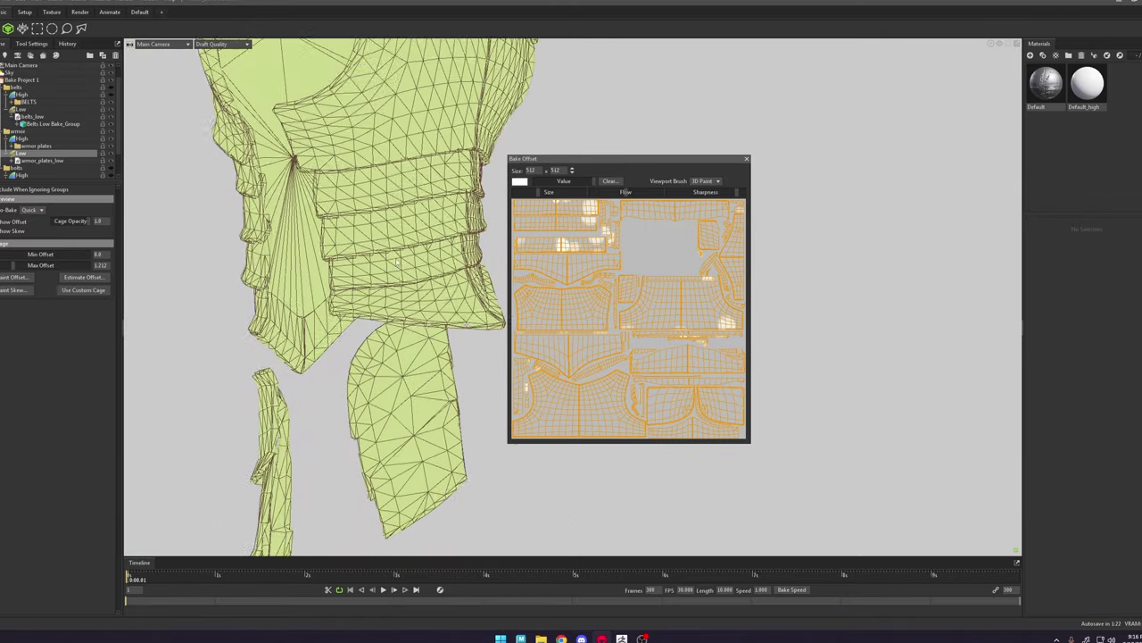
pyautogui.scroll(4, 451, 357)
pyautogui.moveTo(322, 323); pyautogui.dragTo(320, 329)
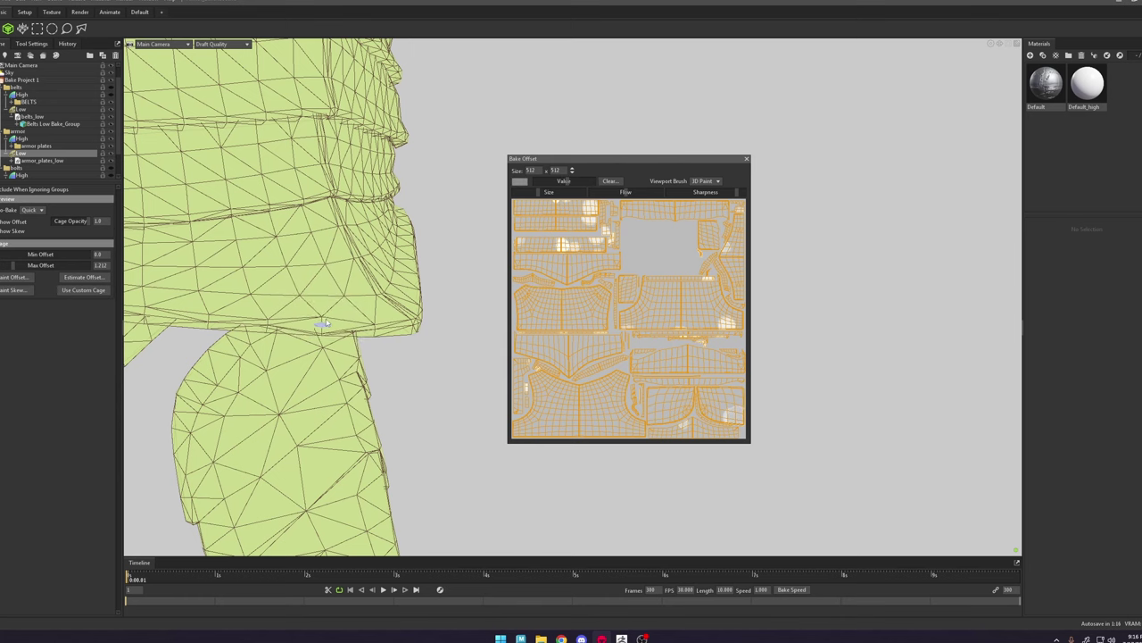
pyautogui.keyDown('alt'); pyautogui.moveTo(341, 325); pyautogui.dragTo(346, 334); pyautogui.keyUp('alt')
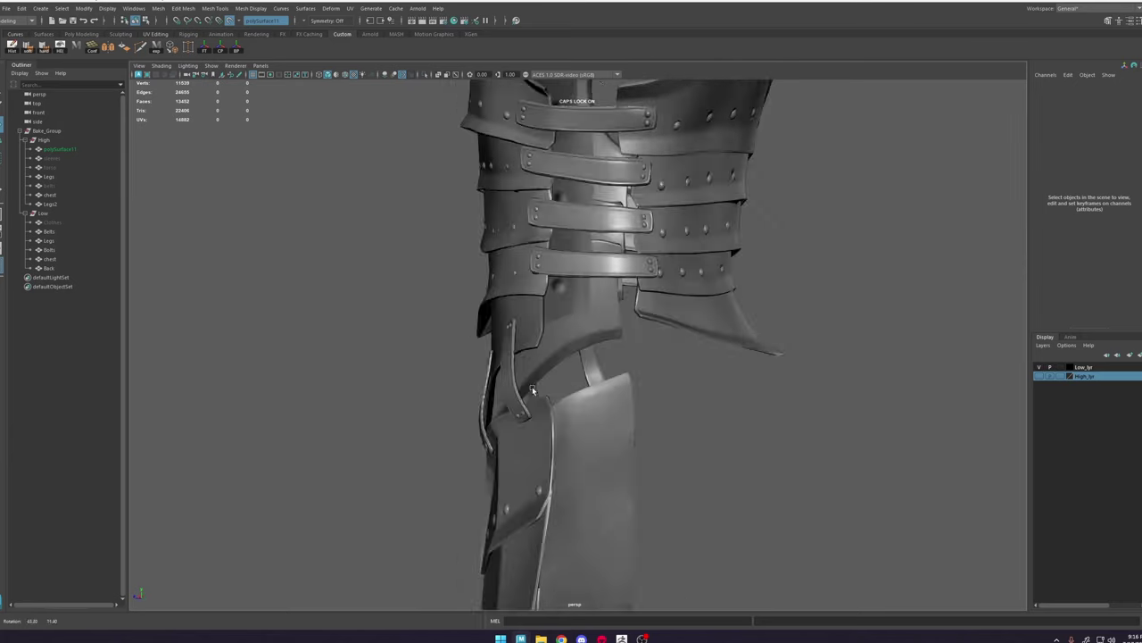
# Step: Select a lower-edge vertex on the low-poly skirt plate and show High_lyr over it
pyautogui.keyDown('alt'); pyautogui.moveTo(532, 386); pyautogui.dragTo(433, 396, button='middle'); pyautogui.keyUp('alt')
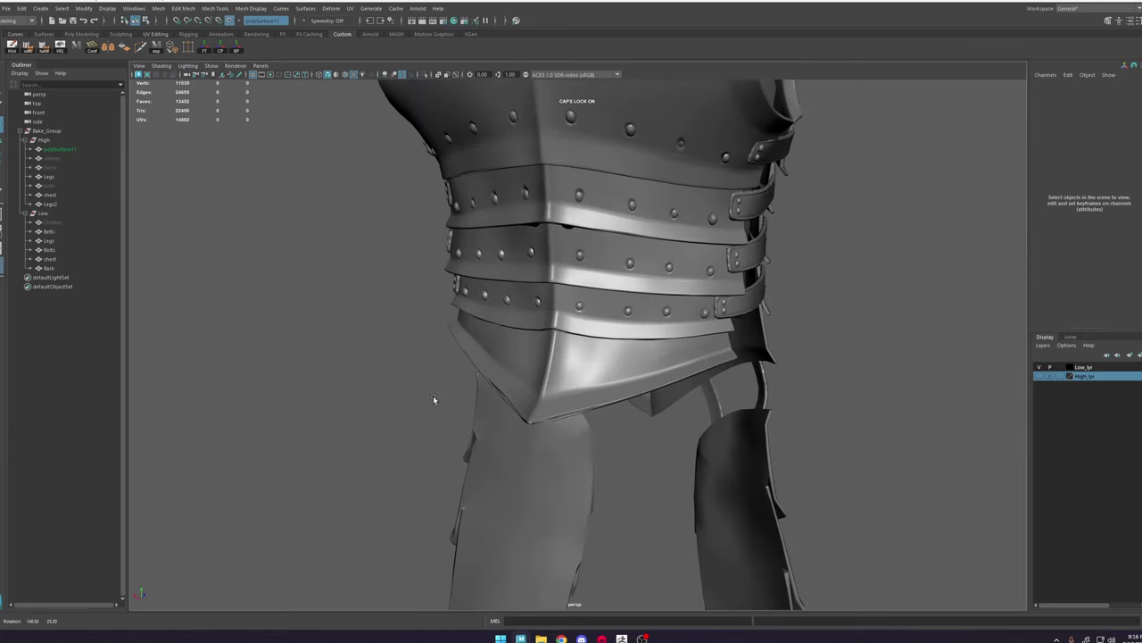
pyautogui.keyDown('alt'); pyautogui.moveTo(432, 395); pyautogui.dragTo(616, 398, button='right'); pyautogui.keyUp('alt')
pyautogui.click(666, 396)
pyautogui.click(592, 461)
pyautogui.press('f')
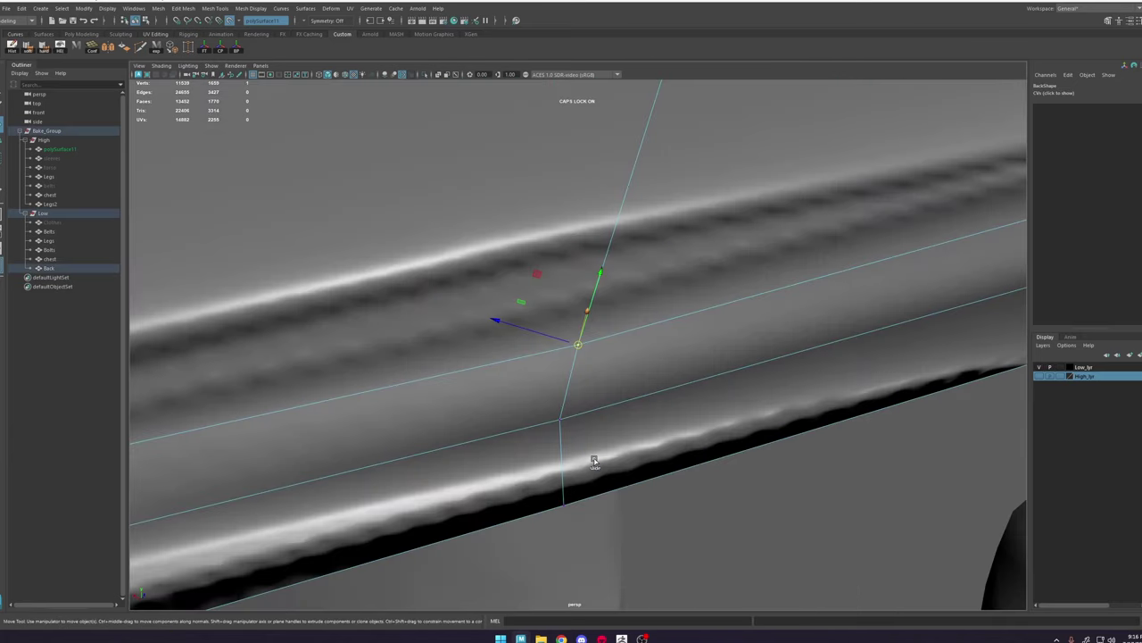
pyautogui.scroll(-5, 593, 460)
pyautogui.click(424, 76)
pyautogui.click(424, 76)
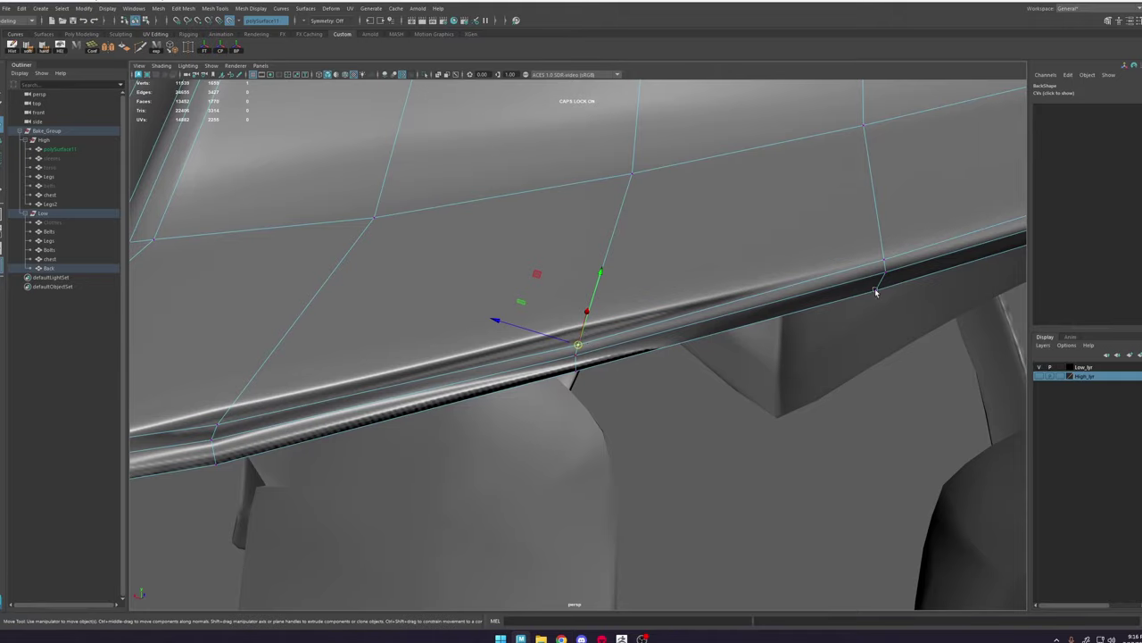
pyautogui.click(1040, 376)
# Step: Pull a corner rim vertex onto the high-poly edge using Quad Draw from the Modeling Toolkit
pyautogui.keyDown('alt'); pyautogui.moveTo(720, 318); pyautogui.dragTo(495, 250, button='right'); pyautogui.keyUp('alt')
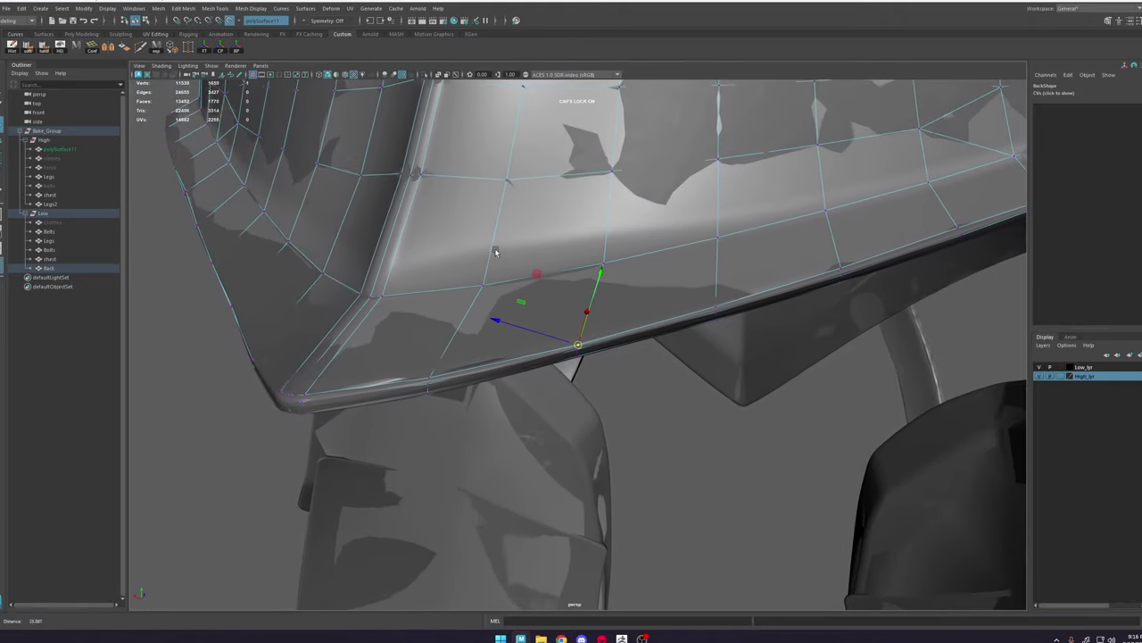
pyautogui.keyDown('alt'); pyautogui.moveTo(718, 314); pyautogui.dragTo(811, 316, button='middle'); pyautogui.keyUp('alt')
pyautogui.keyDown('alt'); pyautogui.moveTo(811, 316); pyautogui.dragTo(554, 422); pyautogui.keyUp('alt')
pyautogui.click(384, 344)
pyautogui.press('f')
pyautogui.scroll(-4, 467, 345)
pyautogui.click(1110, 21)
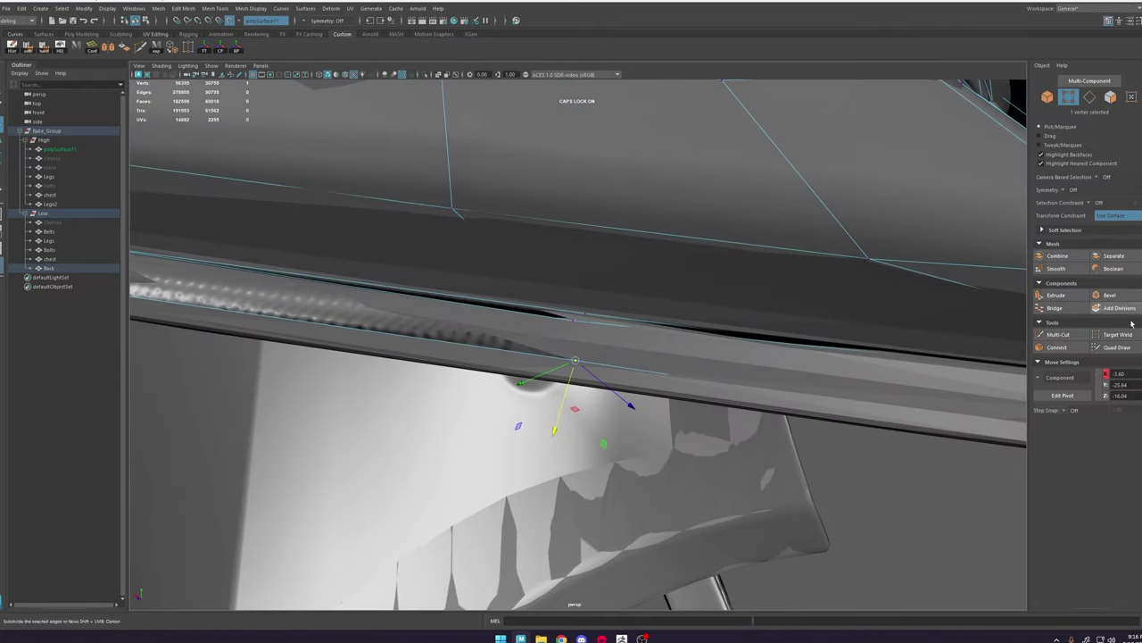
pyautogui.click(1125, 347)
pyautogui.moveTo(741, 366)
pyautogui.keyDown('alt'); pyautogui.mouseDown()
pyautogui.moveTo(619, 331)
pyautogui.moveTo(576, 303)
pyautogui.mouseUp(); pyautogui.keyUp('alt')
pyautogui.moveTo(575, 360); pyautogui.dragTo(564, 381)
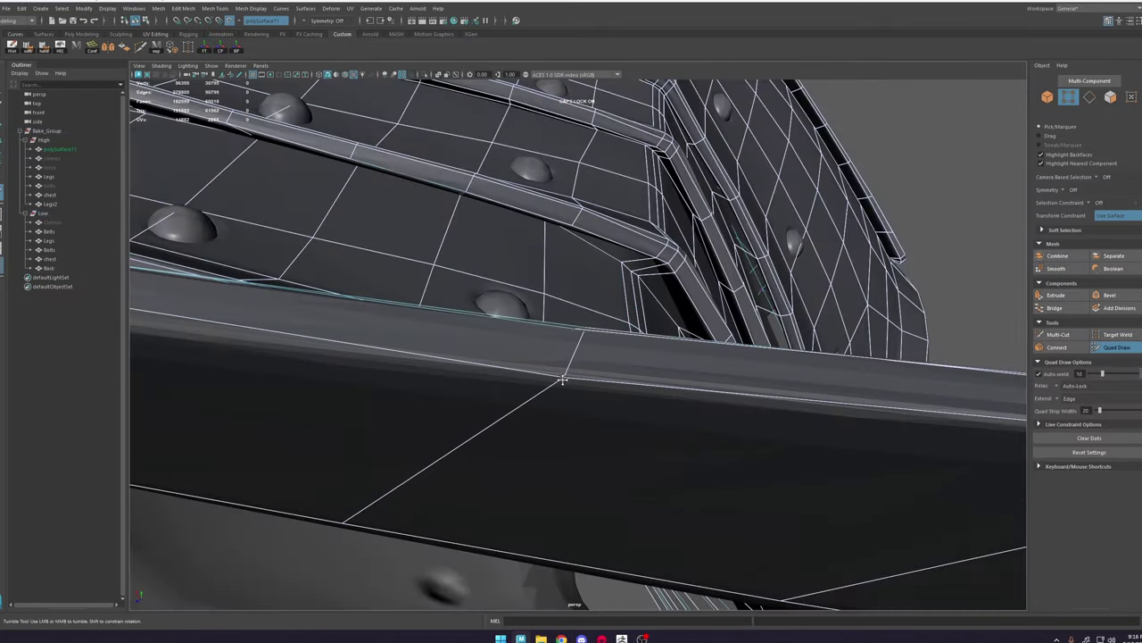
# Step: Inspect the skirt plate's rim edge-on from several angles against the high-poly surface
pyautogui.keyDown('alt'); pyautogui.moveTo(558, 379); pyautogui.dragTo(370, 319, button='right'); pyautogui.keyUp('alt')
pyautogui.moveTo(370, 319)
pyautogui.keyDown('alt'); pyautogui.mouseDown(button='middle')
pyautogui.moveTo(307, 309)
pyautogui.moveTo(424, 332)
pyautogui.mouseUp(button='middle'); pyautogui.keyUp('alt')
pyautogui.moveTo(848, 355)
pyautogui.keyDown('alt'); pyautogui.mouseDown()
pyautogui.moveTo(678, 301)
pyautogui.moveTo(807, 344)
pyautogui.mouseUp(); pyautogui.keyUp('alt')
pyautogui.keyDown('alt'); pyautogui.moveTo(808, 344); pyautogui.dragTo(689, 351, button='middle'); pyautogui.keyUp('alt')
pyautogui.scroll(4, 689, 352)
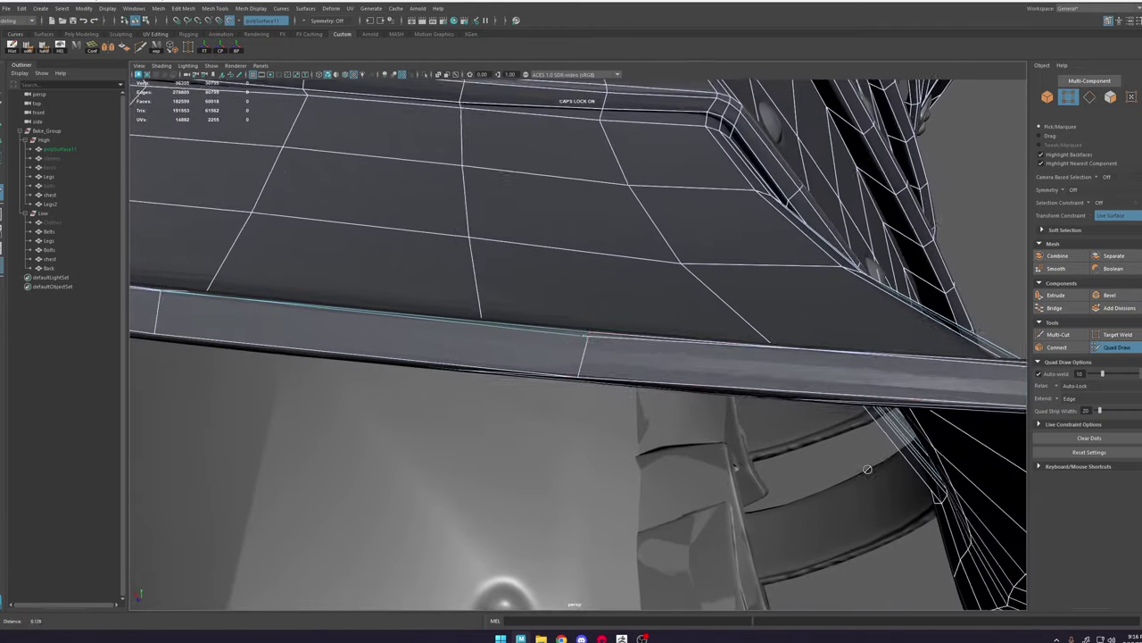
pyautogui.keyDown('alt'); pyautogui.moveTo(689, 352); pyautogui.dragTo(604, 371); pyautogui.keyUp('alt')
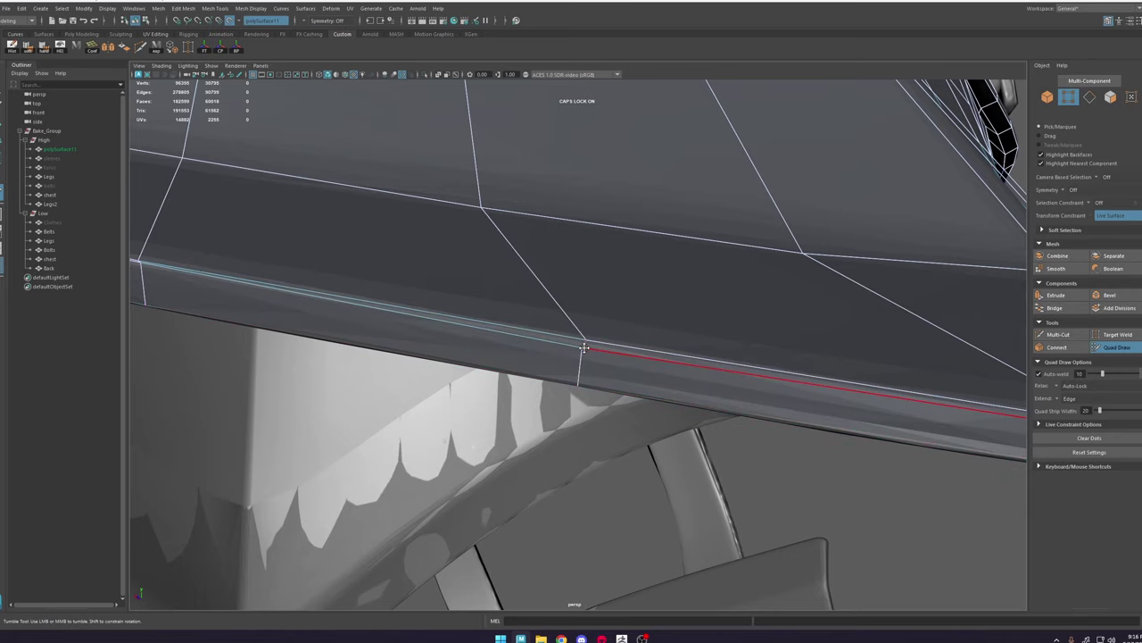
pyautogui.scroll(-3, 752, 327)
pyautogui.keyDown('alt'); pyautogui.moveTo(878, 372); pyautogui.dragTo(522, 344, button='middle'); pyautogui.keyUp('alt')
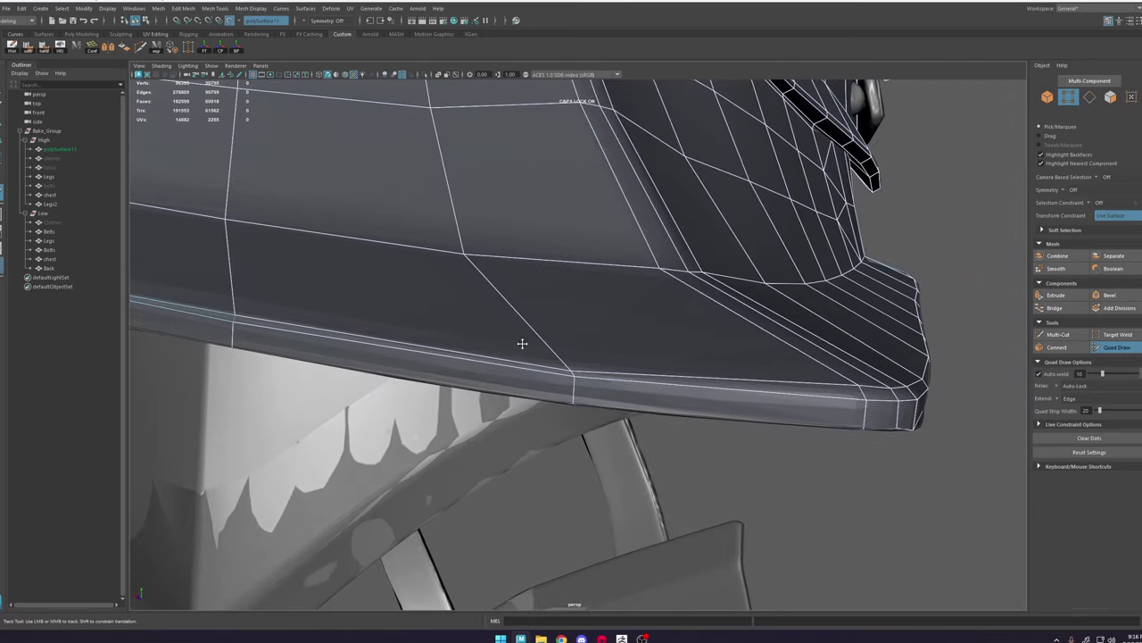
pyautogui.keyDown('alt'); pyautogui.moveTo(419, 301); pyautogui.dragTo(527, 321, button='middle'); pyautogui.keyUp('alt')
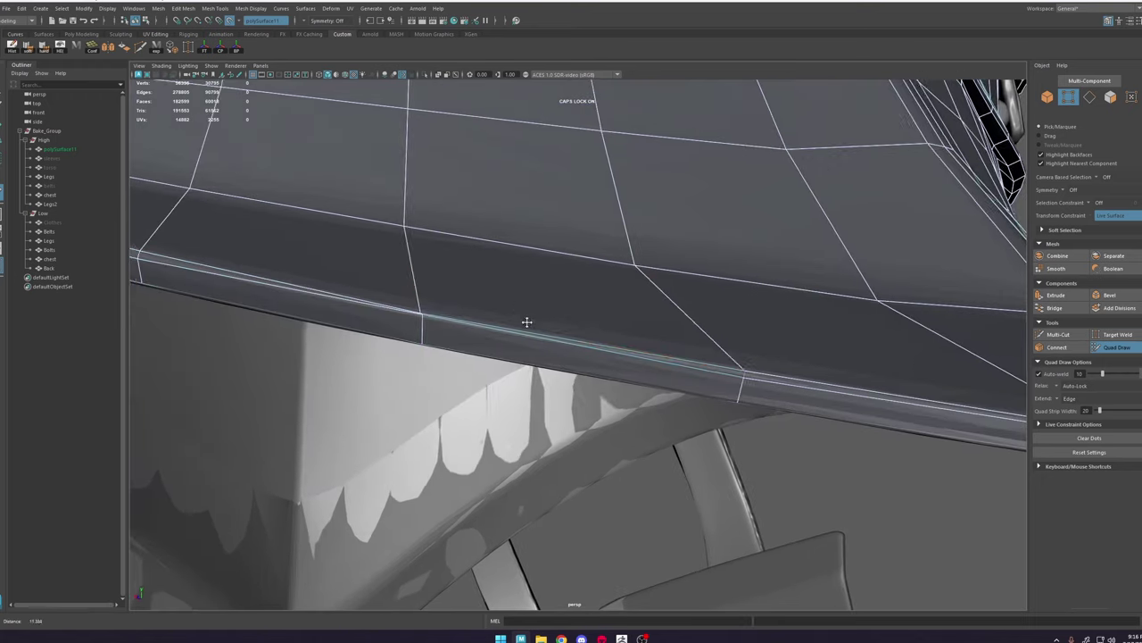
pyautogui.scroll(3, 527, 321)
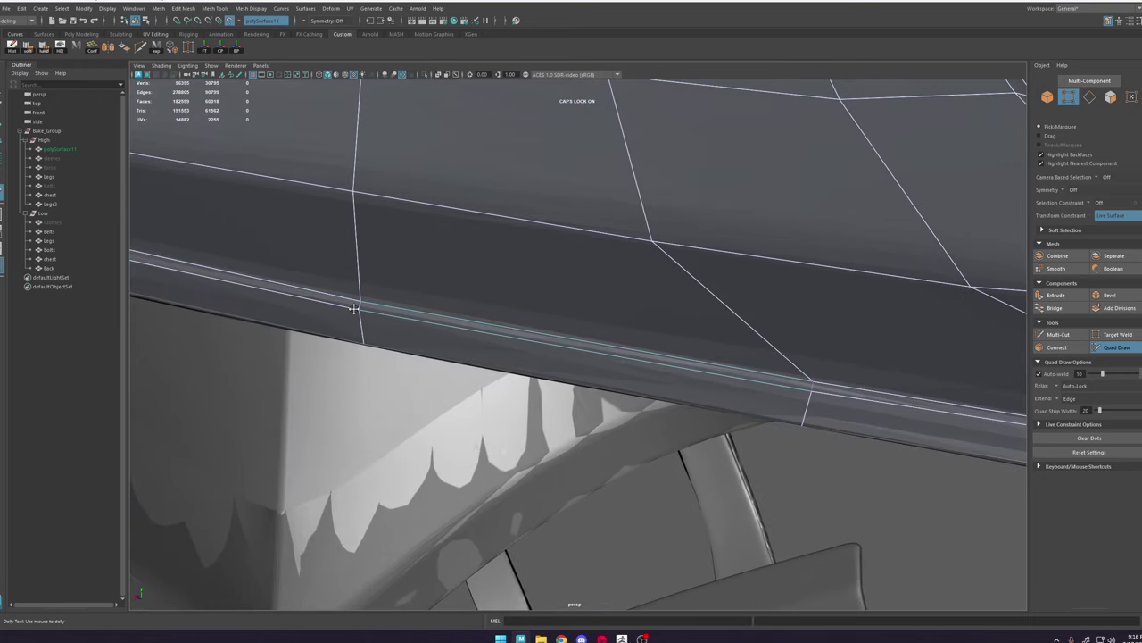
pyautogui.keyDown('alt'); pyautogui.moveTo(477, 292); pyautogui.dragTo(675, 301, button='middle'); pyautogui.keyUp('alt')
pyautogui.scroll(-4, 675, 301)
pyautogui.keyDown('alt'); pyautogui.moveTo(576, 271); pyautogui.dragTo(749, 304, button='middle'); pyautogui.keyUp('alt')
pyautogui.moveTo(749, 304)
pyautogui.keyDown('alt'); pyautogui.mouseDown()
pyautogui.moveTo(617, 301)
pyautogui.moveTo(732, 321)
pyautogui.moveTo(687, 312)
pyautogui.mouseUp(); pyautogui.keyUp('alt')
pyautogui.scroll(3, 797, 347)
# Step: Select another rim vertex and continue sliding it onto the high-poly with Quad Draw
pyautogui.press('w')
pyautogui.click(797, 347)
pyautogui.press('f')
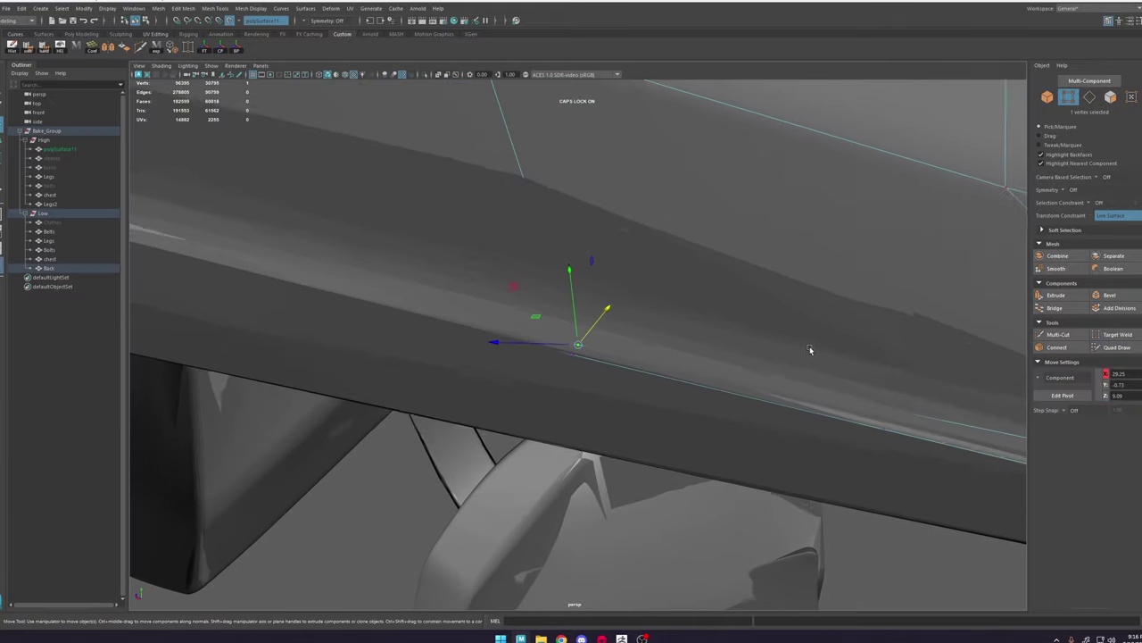
pyautogui.scroll(-3, 812, 349)
pyautogui.click(1116, 347)
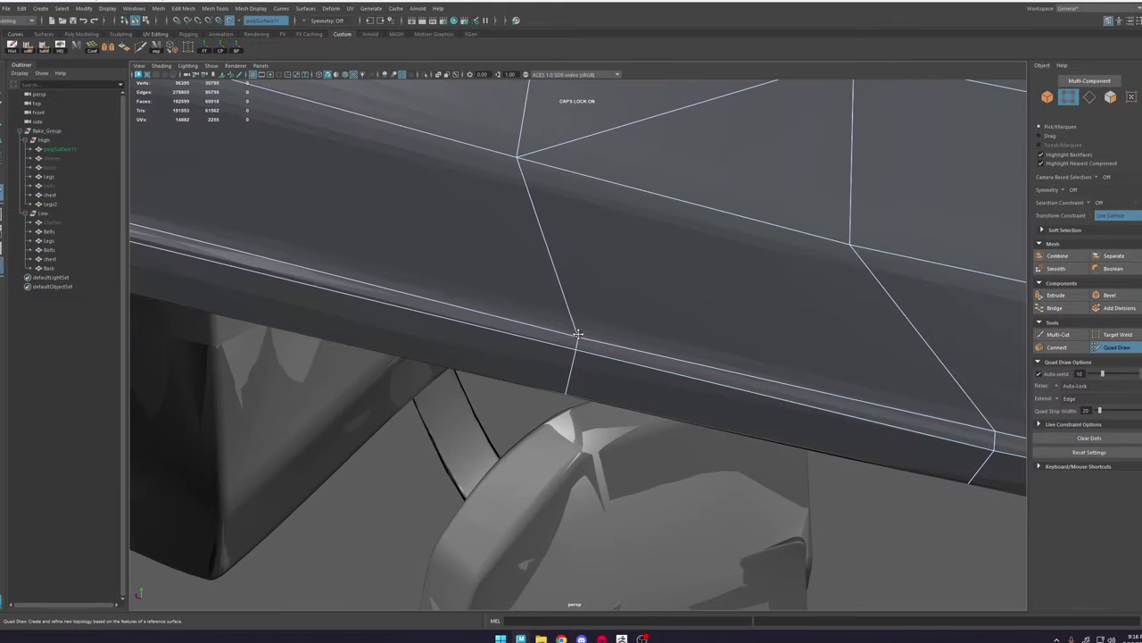
pyautogui.keyDown('alt'); pyautogui.moveTo(937, 359); pyautogui.dragTo(736, 343); pyautogui.keyUp('alt')
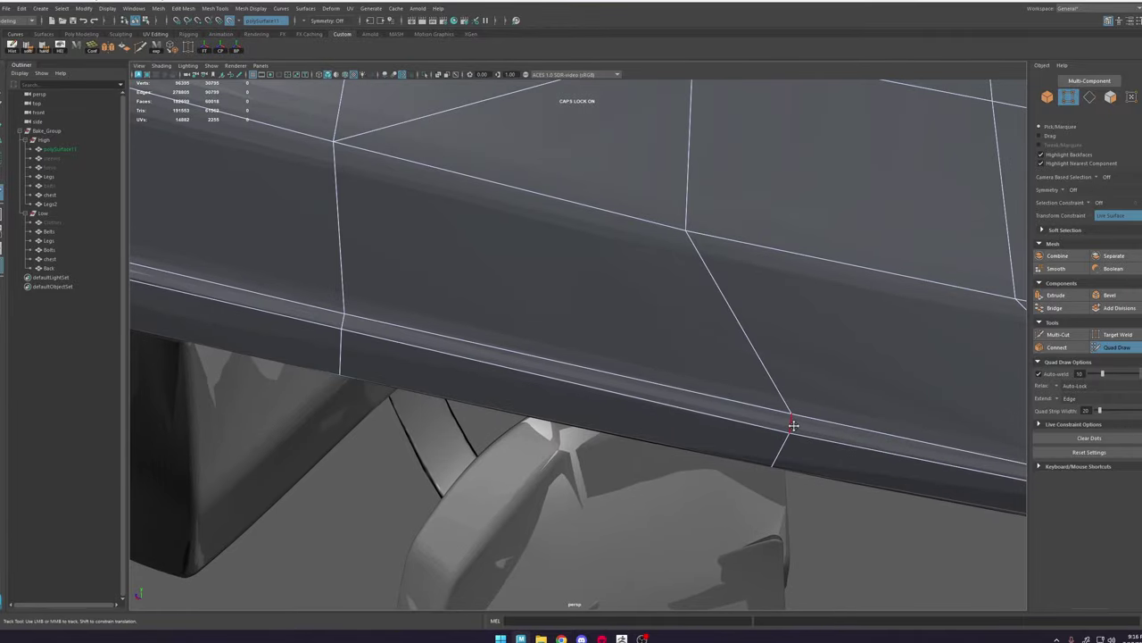
# Step: Orbit around the skirt's sides and front corner up to the armour's belt strips
pyautogui.keyDown('alt'); pyautogui.moveTo(805, 419); pyautogui.dragTo(548, 212, button='right'); pyautogui.keyUp('alt')
pyautogui.keyDown('alt'); pyautogui.moveTo(548, 212); pyautogui.dragTo(383, 207); pyautogui.keyUp('alt')
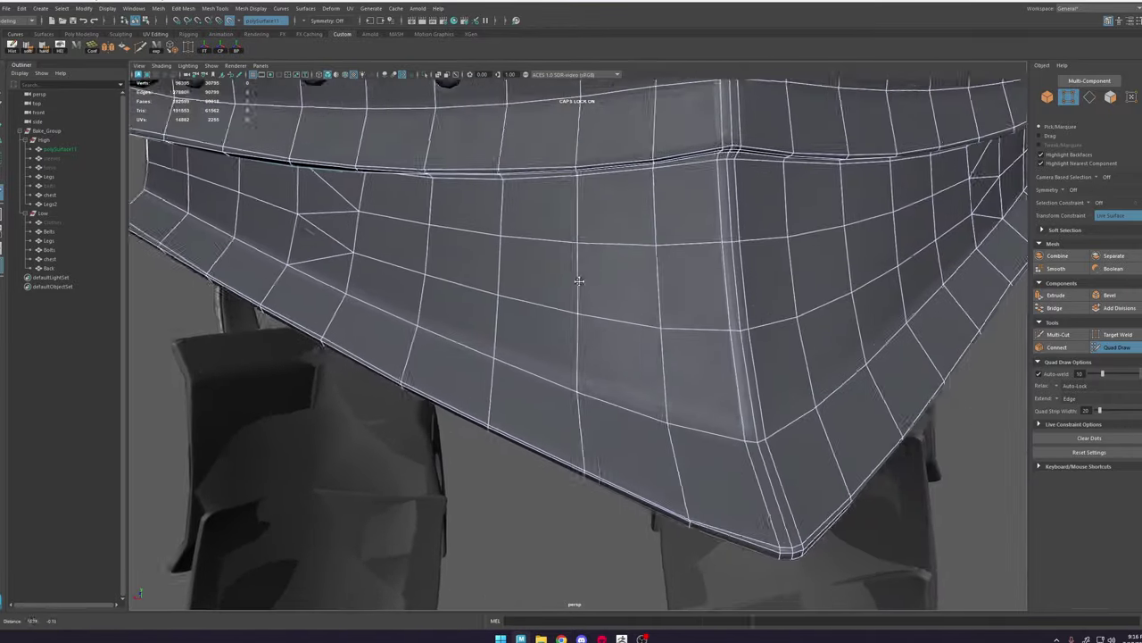
pyautogui.keyDown('alt'); pyautogui.moveTo(816, 288); pyautogui.dragTo(697, 287, button='middle'); pyautogui.keyUp('alt')
pyautogui.keyDown('alt'); pyautogui.moveTo(697, 287); pyautogui.dragTo(577, 253); pyautogui.keyUp('alt')
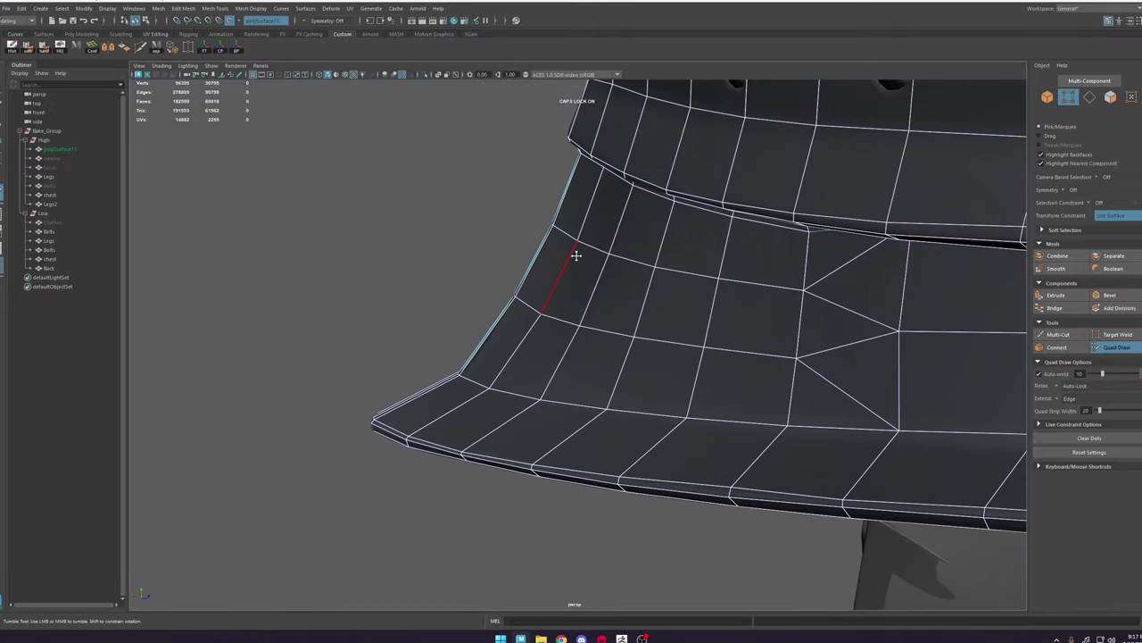
pyautogui.keyDown('alt'); pyautogui.moveTo(755, 183); pyautogui.dragTo(607, 256, button='middle'); pyautogui.keyUp('alt')
pyautogui.keyDown('alt'); pyautogui.moveTo(682, 228); pyautogui.dragTo(686, 319, button='middle'); pyautogui.keyUp('alt')
pyautogui.keyDown('alt'); pyautogui.moveTo(686, 319); pyautogui.dragTo(634, 250); pyautogui.keyUp('alt')
pyautogui.keyDown('alt'); pyautogui.moveTo(635, 250); pyautogui.dragTo(589, 365, button='middle'); pyautogui.keyUp('alt')
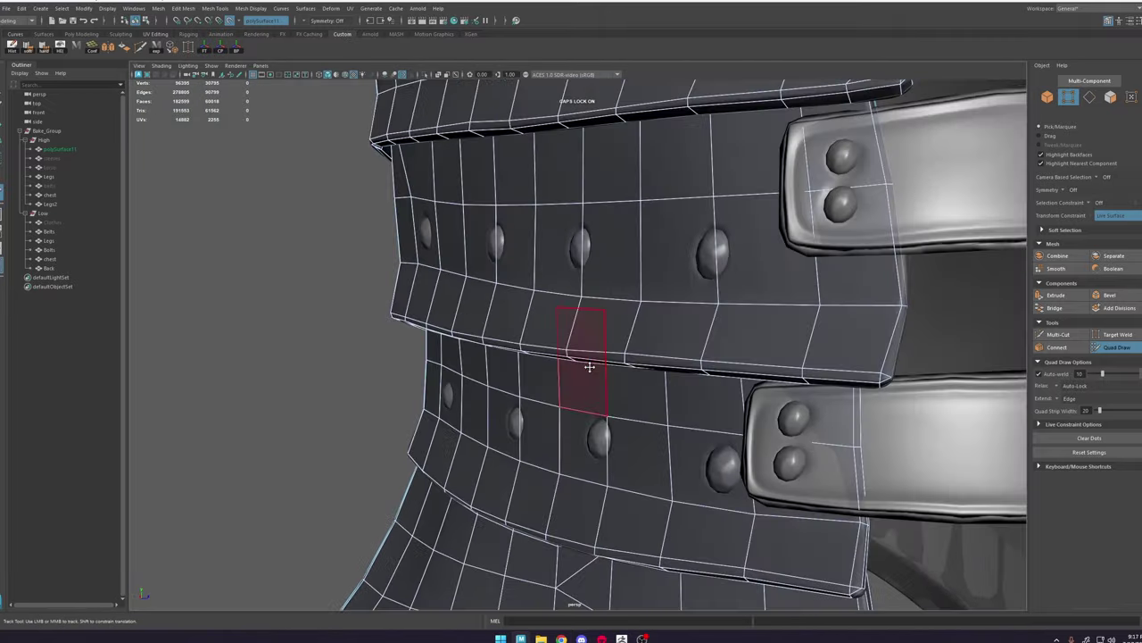
pyautogui.keyDown('alt'); pyautogui.moveTo(516, 228); pyautogui.dragTo(498, 258, button='middle'); pyautogui.keyUp('alt')
pyautogui.keyDown('alt'); pyautogui.moveTo(498, 258); pyautogui.dragTo(523, 234); pyautogui.keyUp('alt')
pyautogui.keyDown('alt'); pyautogui.moveTo(523, 234); pyautogui.dragTo(523, 288, button='middle'); pyautogui.keyUp('alt')
pyautogui.keyDown('alt'); pyautogui.moveTo(523, 288); pyautogui.dragTo(524, 221); pyautogui.keyUp('alt')
pyautogui.keyDown('alt'); pyautogui.moveTo(524, 222); pyautogui.dragTo(526, 269, button='middle'); pyautogui.keyUp('alt')
pyautogui.keyDown('alt'); pyautogui.moveTo(525, 270); pyautogui.dragTo(568, 201, button='right'); pyautogui.keyUp('alt')
# Step: Snap a belt-corner vertex onto the high-poly with Quad Draw, then review the whole plate
pyautogui.press('w')
pyautogui.click(566, 198)
pyautogui.press('f')
pyautogui.keyDown('alt'); pyautogui.moveTo(597, 258); pyautogui.dragTo(841, 306, button='right'); pyautogui.keyUp('alt')
pyautogui.click(1117, 347)
pyautogui.moveTo(678, 393)
pyautogui.keyDown('alt'); pyautogui.mouseDown()
pyautogui.moveTo(438, 416)
pyautogui.moveTo(807, 444)
pyautogui.moveTo(518, 173)
pyautogui.mouseUp(); pyautogui.keyUp('alt')
pyautogui.keyDown('alt'); pyautogui.moveTo(517, 173); pyautogui.dragTo(420, 178, button='right'); pyautogui.keyUp('alt')
pyautogui.keyDown('alt'); pyautogui.moveTo(420, 179); pyautogui.dragTo(505, 235); pyautogui.keyUp('alt')
pyautogui.keyDown('alt'); pyautogui.moveTo(505, 235); pyautogui.dragTo(580, 387, button='right'); pyautogui.keyUp('alt')
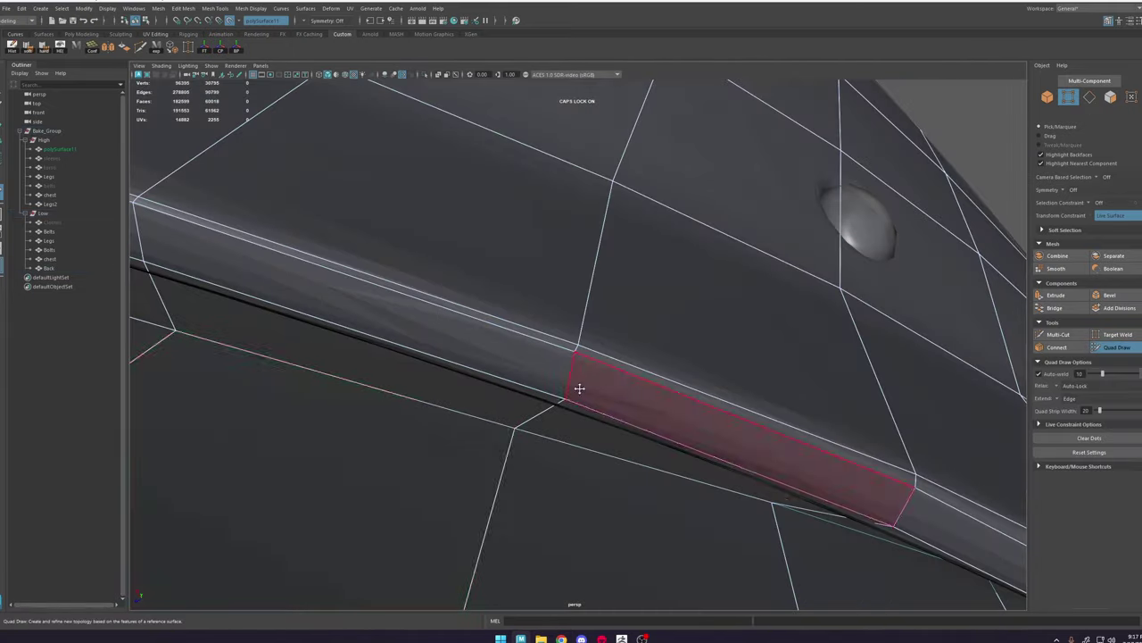
pyautogui.keyDown('alt'); pyautogui.moveTo(579, 387); pyautogui.dragTo(741, 464); pyautogui.keyUp('alt')
pyautogui.keyDown('alt'); pyautogui.moveTo(741, 464); pyautogui.dragTo(697, 424, button='middle'); pyautogui.keyUp('alt')
pyautogui.keyDown('alt'); pyautogui.moveTo(697, 424); pyautogui.dragTo(559, 380); pyautogui.keyUp('alt')
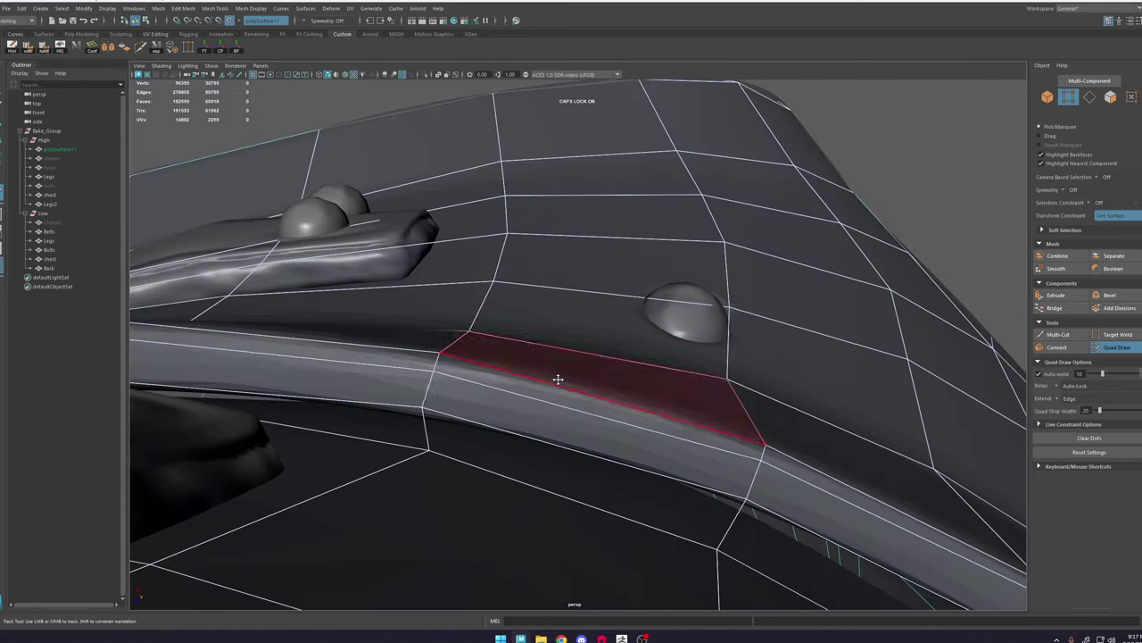
pyautogui.keyDown('alt'); pyautogui.moveTo(559, 380); pyautogui.dragTo(447, 206, button='right'); pyautogui.keyUp('alt')
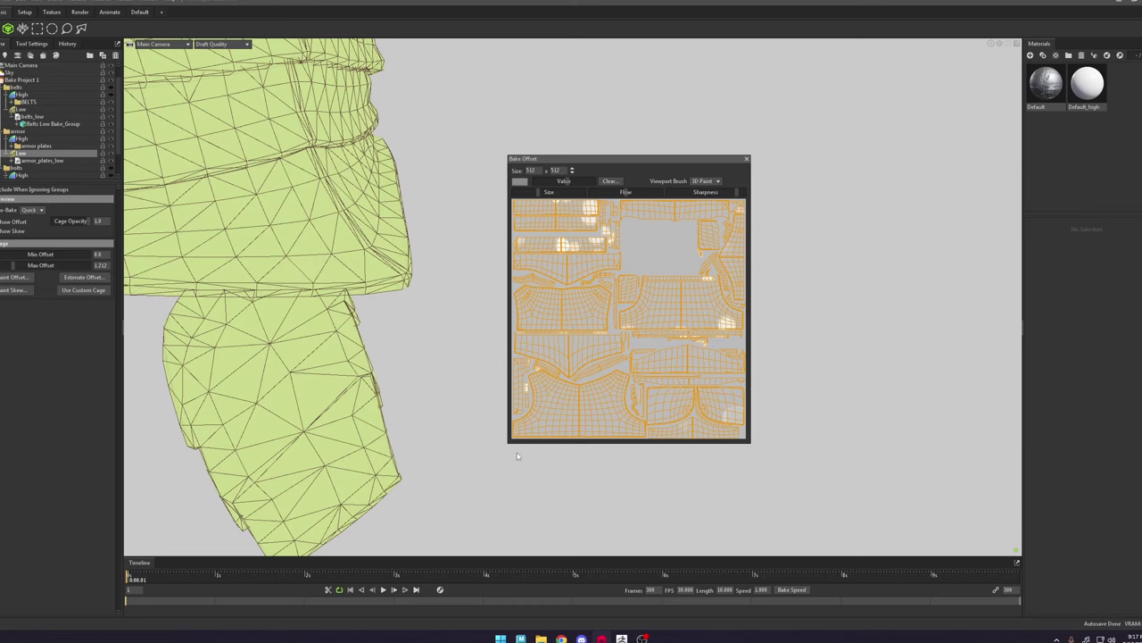
# Step: Check the armour from the front, close the cage offset painter and hide the cage offset preview
pyautogui.keyDown('alt'); pyautogui.moveTo(351, 324); pyautogui.dragTo(486, 304, button='middle'); pyautogui.keyUp('alt')
pyautogui.keyDown('alt'); pyautogui.moveTo(402, 268); pyautogui.dragTo(437, 276); pyautogui.keyUp('alt')
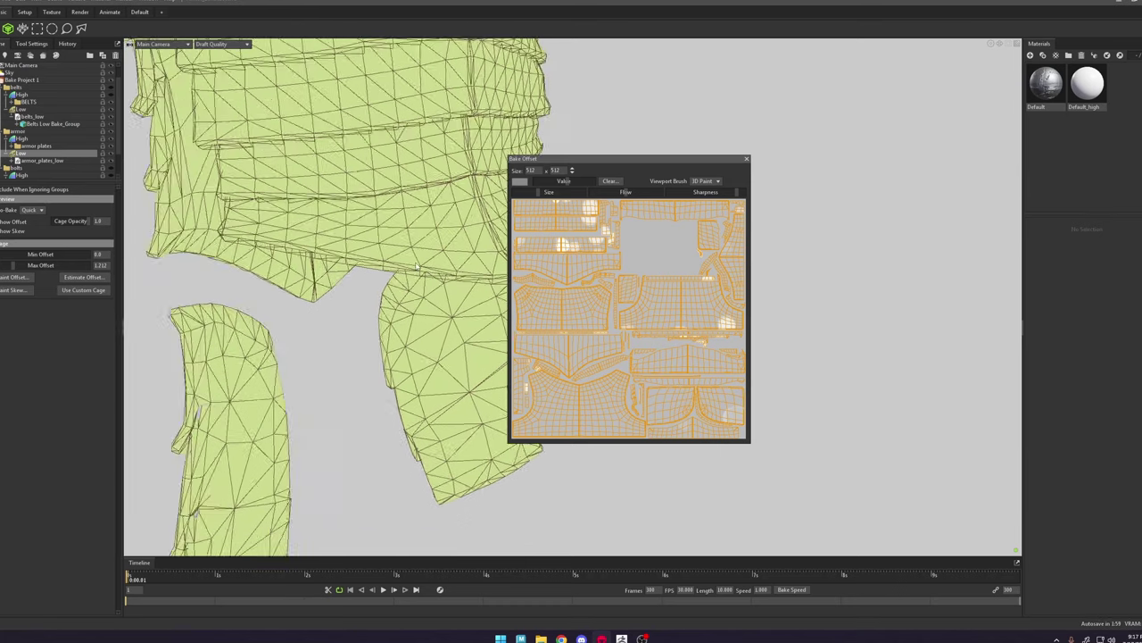
pyautogui.keyDown('alt'); pyautogui.moveTo(393, 197); pyautogui.dragTo(429, 308, button='middle'); pyautogui.keyUp('alt')
pyautogui.keyDown('alt'); pyautogui.moveTo(429, 134); pyautogui.dragTo(447, 306, button='middle'); pyautogui.keyUp('alt')
pyautogui.scroll(-8, 447, 306)
pyautogui.keyDown('alt'); pyautogui.moveTo(447, 306); pyautogui.dragTo(295, 317); pyautogui.keyUp('alt')
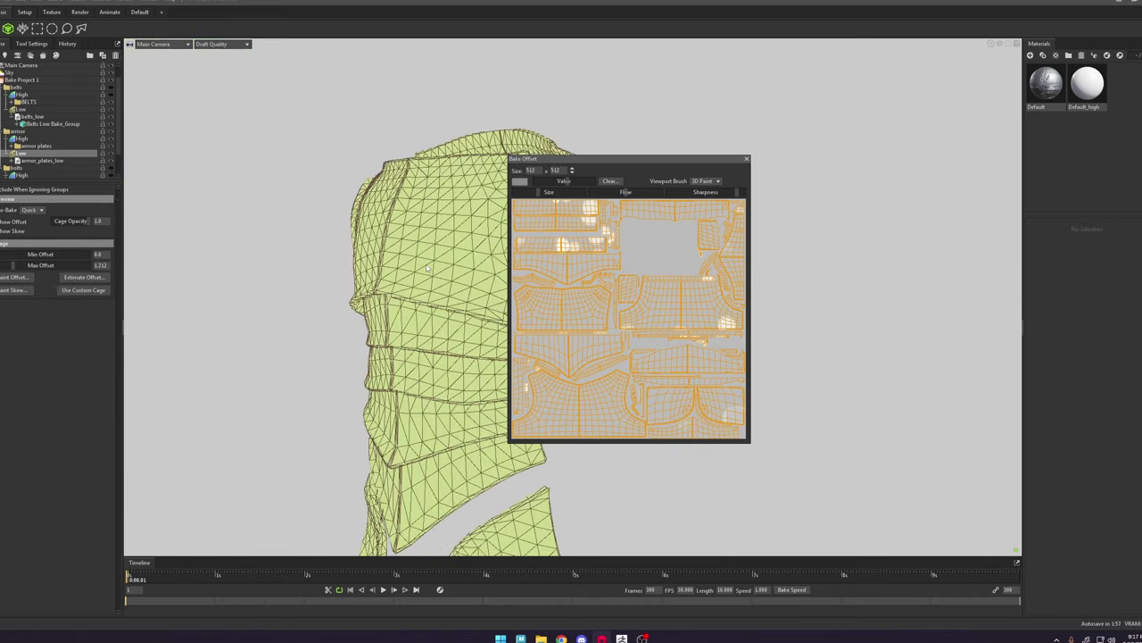
pyautogui.keyDown('alt'); pyautogui.moveTo(401, 321); pyautogui.dragTo(373, 287, button='middle'); pyautogui.keyUp('alt')
pyautogui.keyDown('alt'); pyautogui.moveTo(373, 287); pyautogui.dragTo(393, 281); pyautogui.keyUp('alt')
pyautogui.keyDown('alt'); pyautogui.moveTo(589, 125); pyautogui.dragTo(717, 127); pyautogui.keyUp('alt')
pyautogui.keyDown('alt'); pyautogui.moveTo(718, 128); pyautogui.dragTo(673, 140, button='middle'); pyautogui.keyUp('alt')
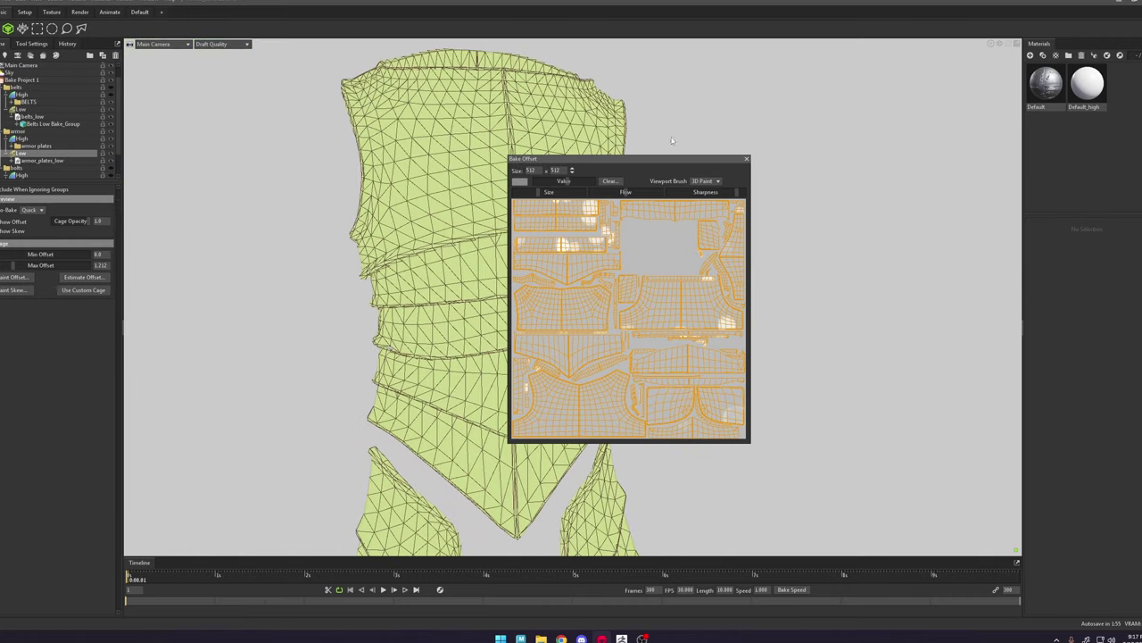
pyautogui.click(745, 161)
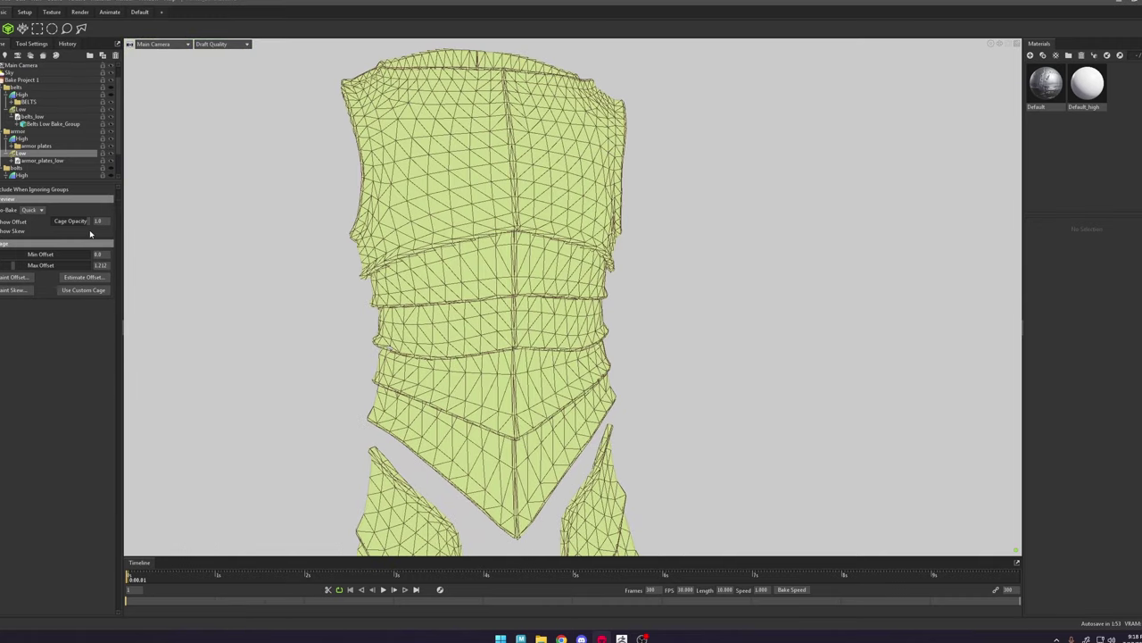
pyautogui.moveTo(83, 222)
pyautogui.mouseDown()
pyautogui.moveTo(52, 222)
pyautogui.moveTo(134, 223)
pyautogui.mouseUp()
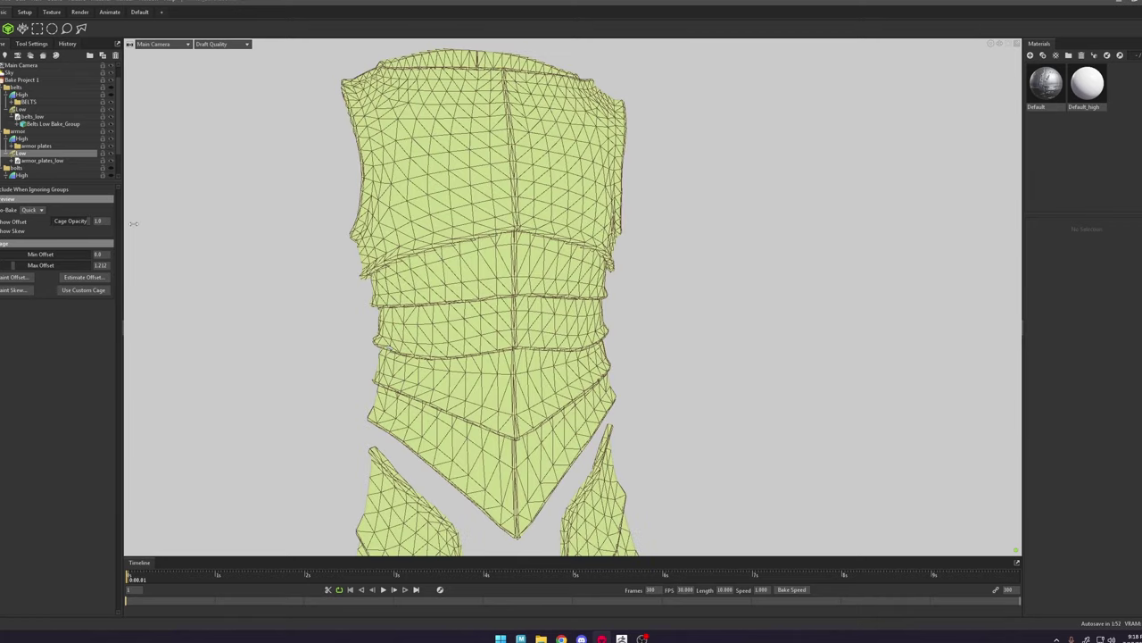
pyautogui.click(21, 223)
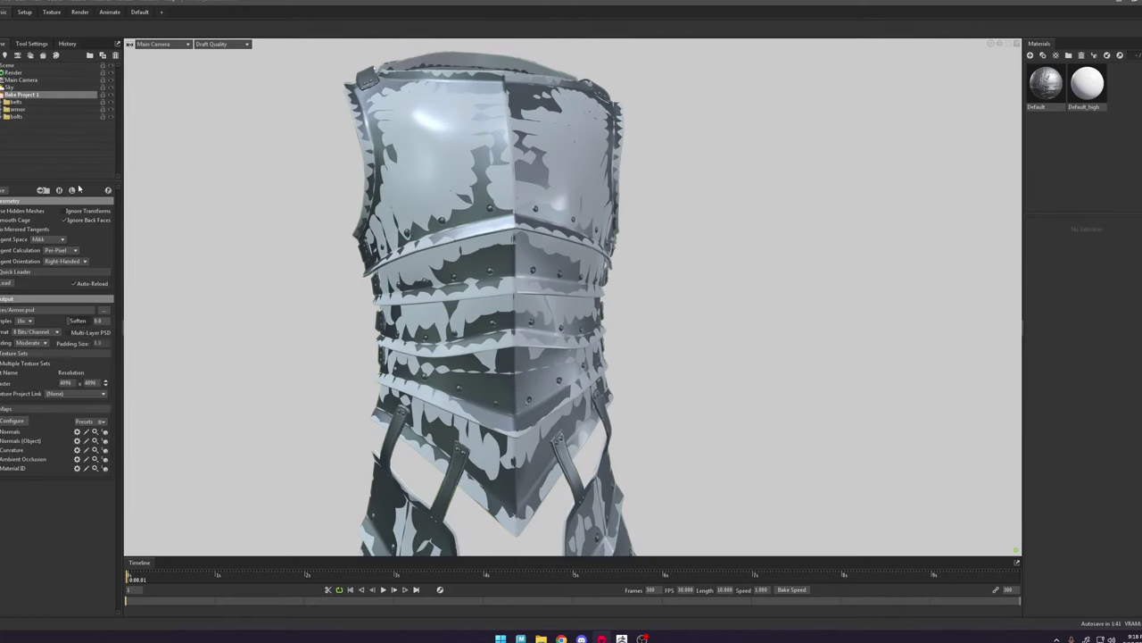
# Step: Select the armour's low-poly group, move the Bake Offset window aside, uncheck Show Offset, and select Bake Project 1
pyautogui.moveTo(481, 294)
pyautogui.mouseDown()
pyautogui.moveTo(411, 290)
pyautogui.moveTo(526, 348)
pyautogui.moveTo(487, 387)
pyautogui.moveTo(505, 388)
pyautogui.mouseUp()
pyautogui.scroll(6, 526, 348)
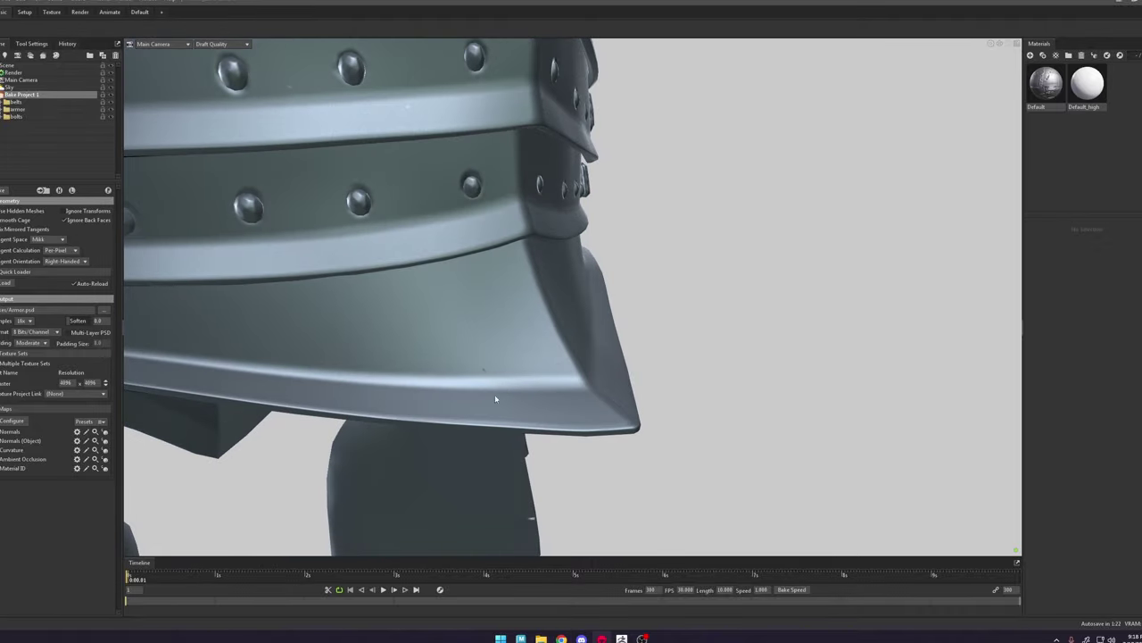
pyautogui.click(23, 109)
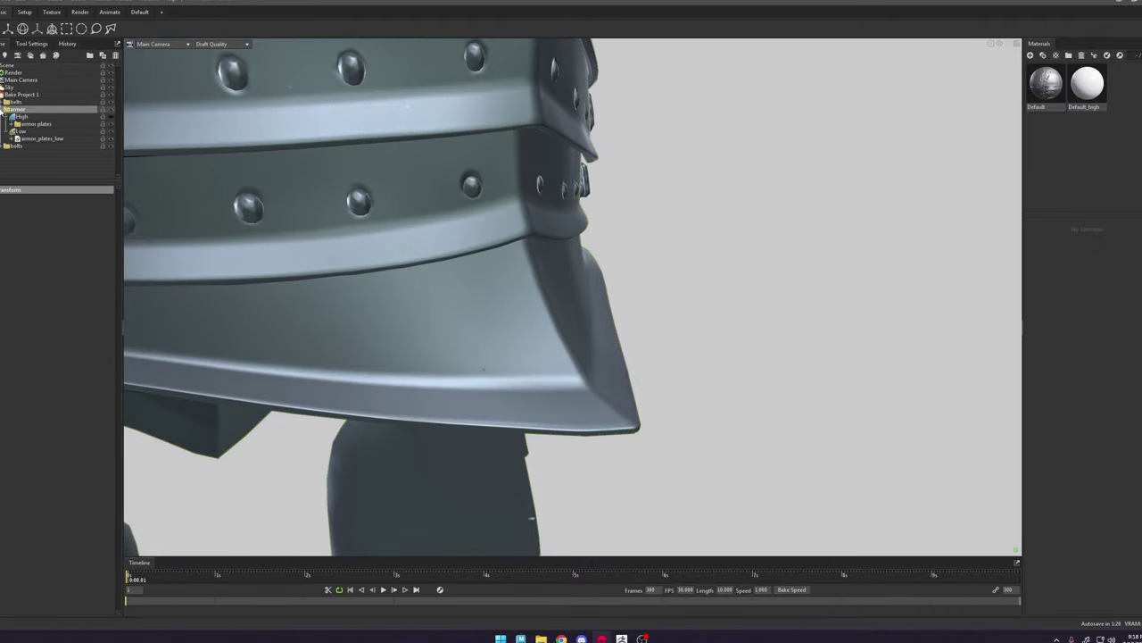
pyautogui.click(33, 132)
pyautogui.click(11, 290)
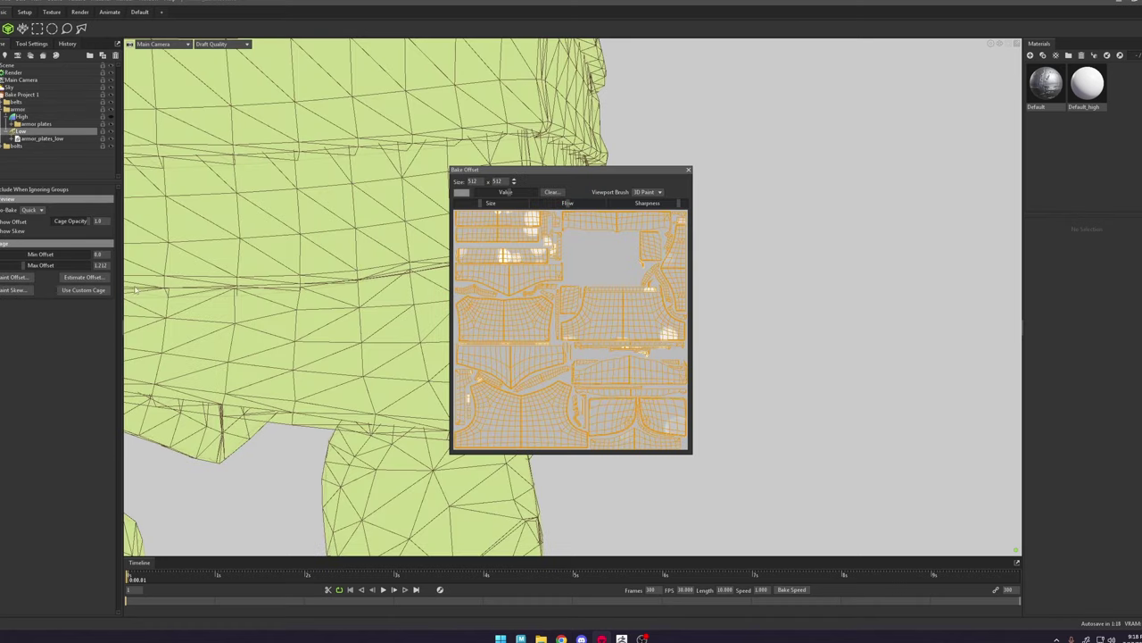
pyautogui.moveTo(504, 173); pyautogui.dragTo(720, 196)
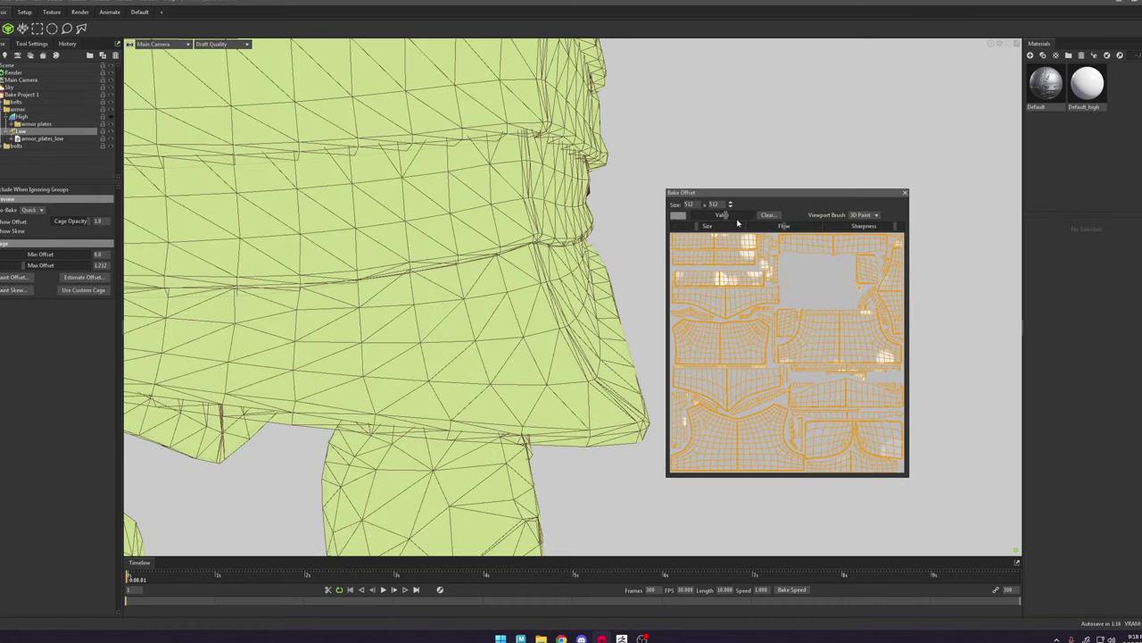
pyautogui.click(4, 223)
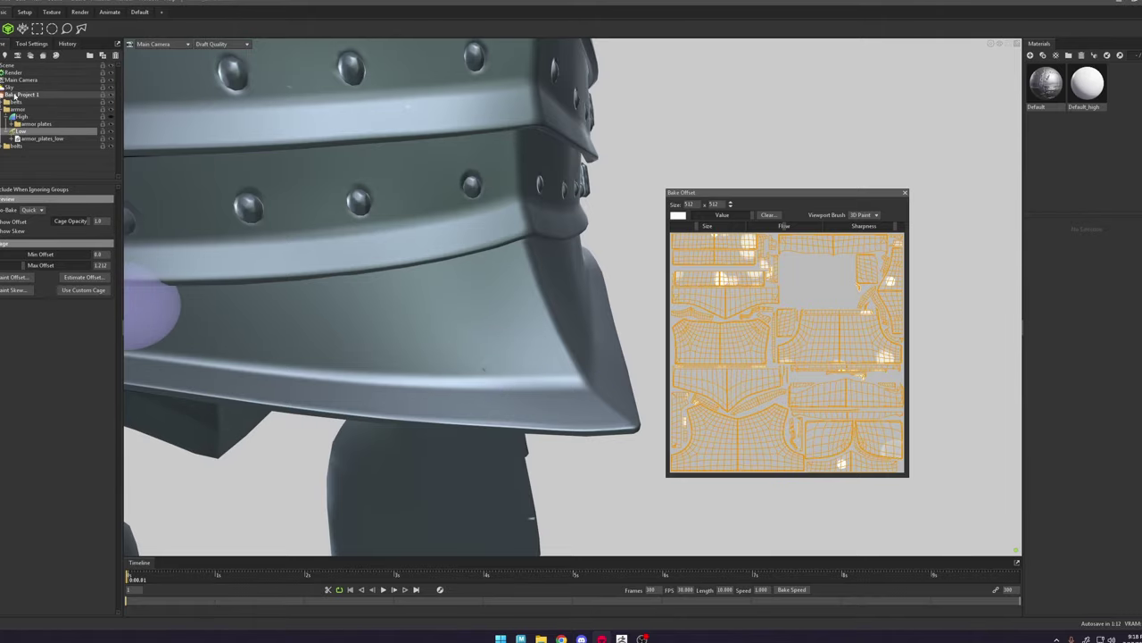
pyautogui.click(14, 95)
# Step: In Maya, select the Back mesh and export it with the OBJ shelf button
pyautogui.click(526, 639)
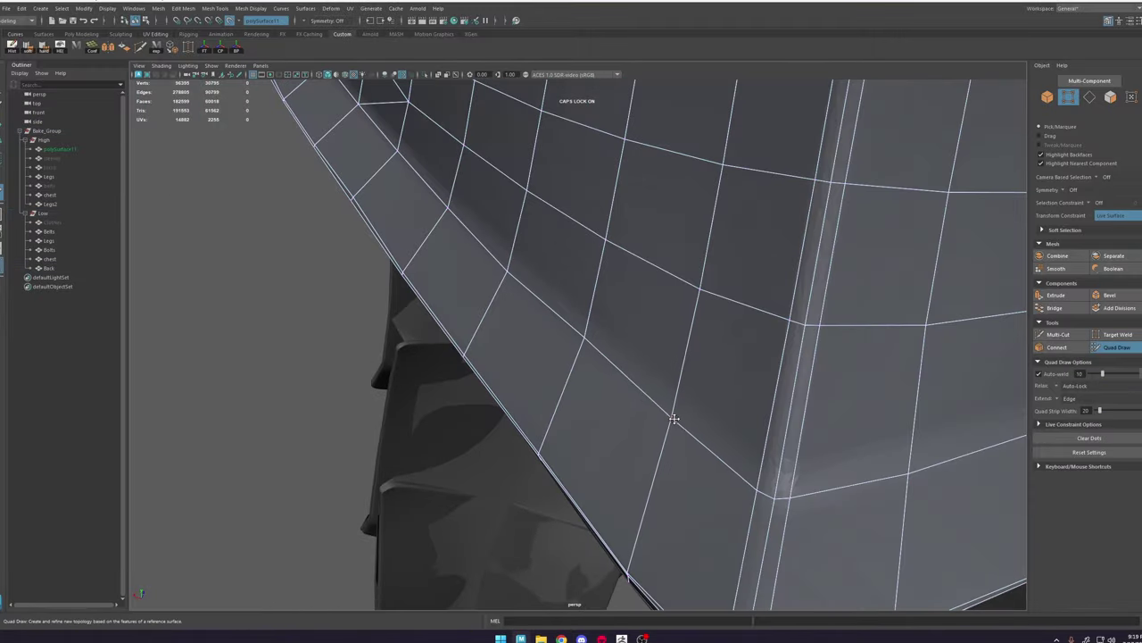
pyautogui.press('w')
pyautogui.click(1116, 348)
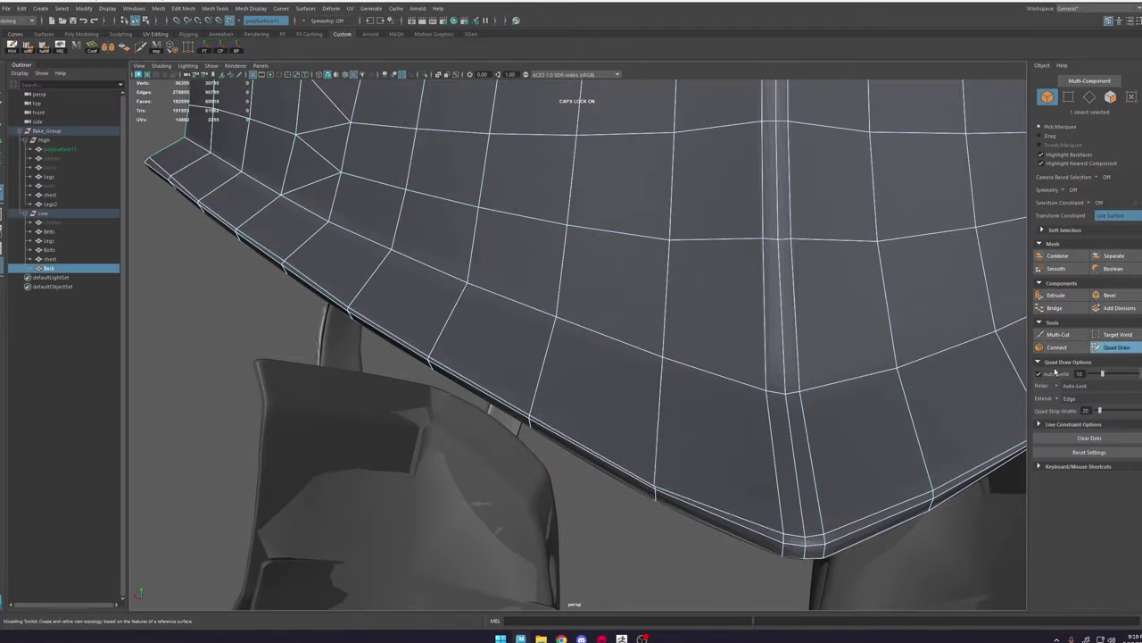
pyautogui.press('w')
pyautogui.click(157, 49)
pyautogui.click(601, 639)
# Step: Orbit around the torso to view the armour from the side and through the armhole
pyautogui.keyDown('alt'); pyautogui.moveTo(530, 520); pyautogui.dragTo(492, 296); pyautogui.keyUp('alt')
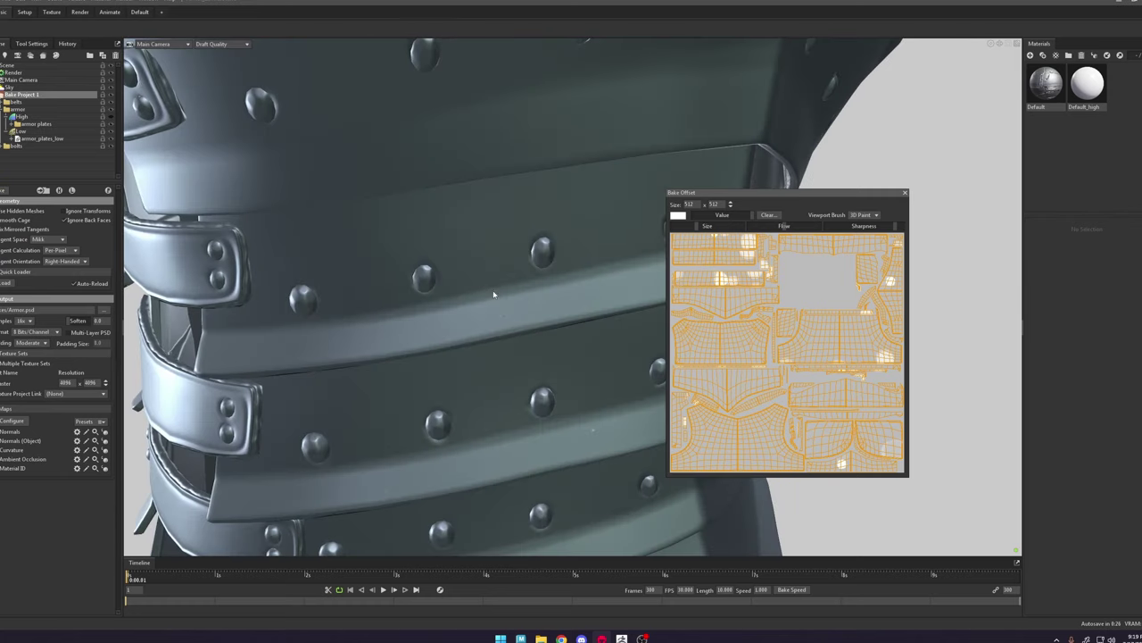
pyautogui.keyDown('alt'); pyautogui.moveTo(492, 296); pyautogui.dragTo(447, 294, button='right'); pyautogui.keyUp('alt')
pyautogui.keyDown('alt'); pyautogui.moveTo(487, 295); pyautogui.dragTo(539, 342); pyautogui.keyUp('alt')
pyautogui.keyDown('alt'); pyautogui.moveTo(538, 342); pyautogui.dragTo(513, 382, button='middle'); pyautogui.keyUp('alt')
pyautogui.keyDown('alt'); pyautogui.moveTo(513, 383); pyautogui.dragTo(478, 375, button='right'); pyautogui.keyUp('alt')
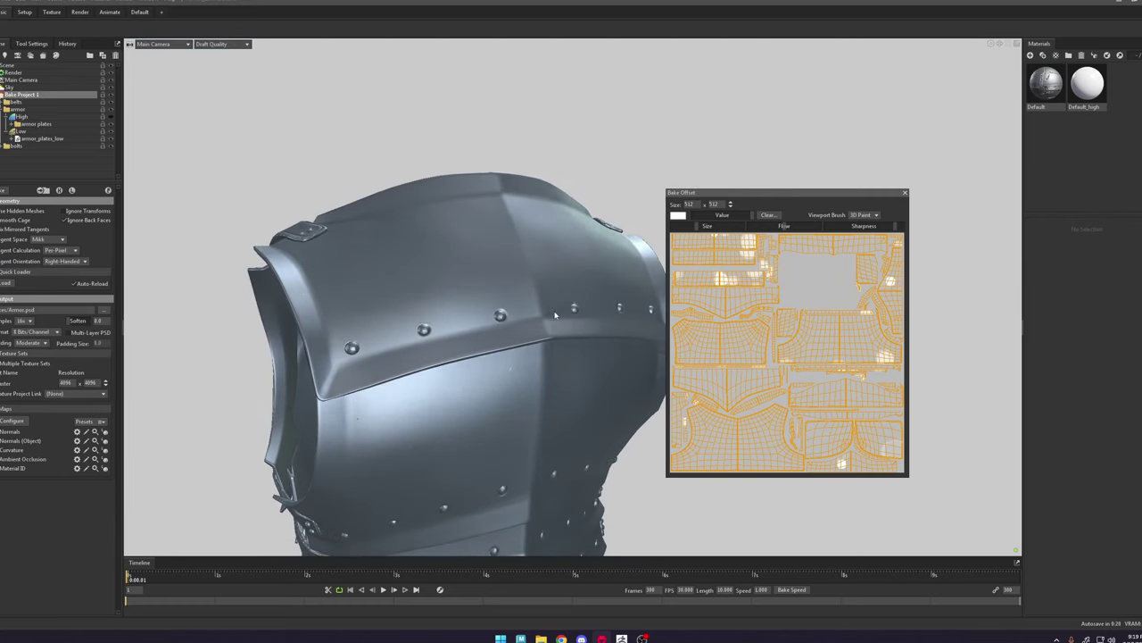
pyautogui.keyDown('shift'); pyautogui.moveTo(478, 357); pyautogui.dragTo(598, 371); pyautogui.keyUp('shift')
pyautogui.keyDown('alt'); pyautogui.moveTo(536, 371); pyautogui.dragTo(276, 362, button='middle'); pyautogui.keyUp('alt')
pyautogui.keyDown('alt'); pyautogui.moveTo(276, 363); pyautogui.dragTo(545, 312); pyautogui.keyUp('alt')
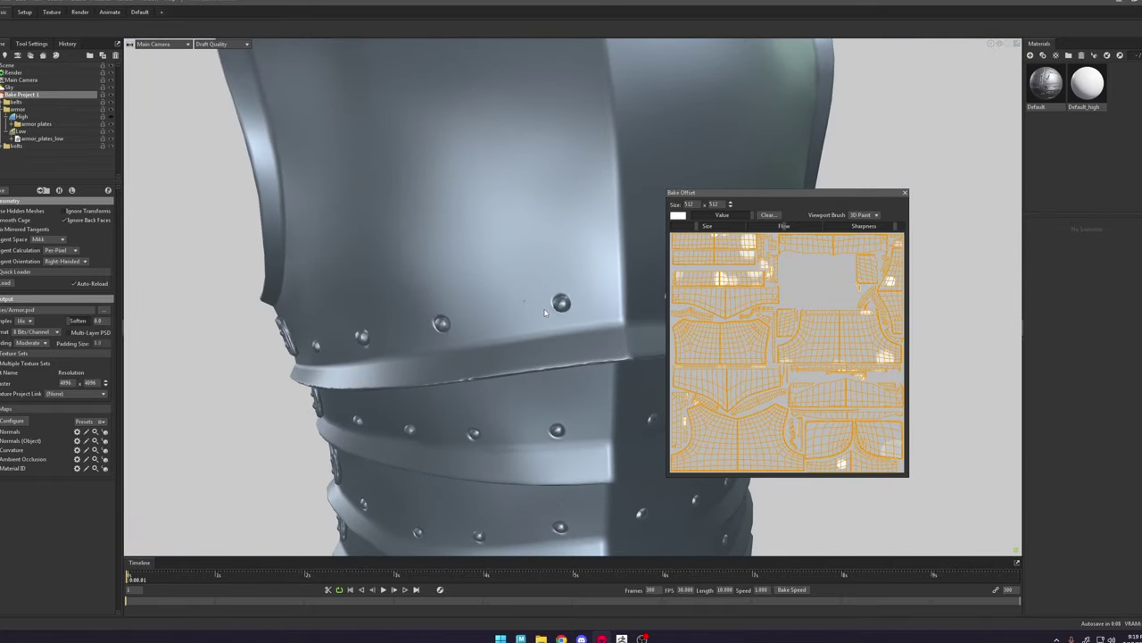
# Step: Zoom onto a riveted waist plate, turn on the High group and hide the low mesh
pyautogui.moveTo(531, 269); pyautogui.dragTo(527, 201, button='middle')
pyautogui.moveTo(536, 308); pyautogui.dragTo(518, 277)
pyautogui.moveTo(518, 277); pyautogui.dragTo(539, 344, button='right')
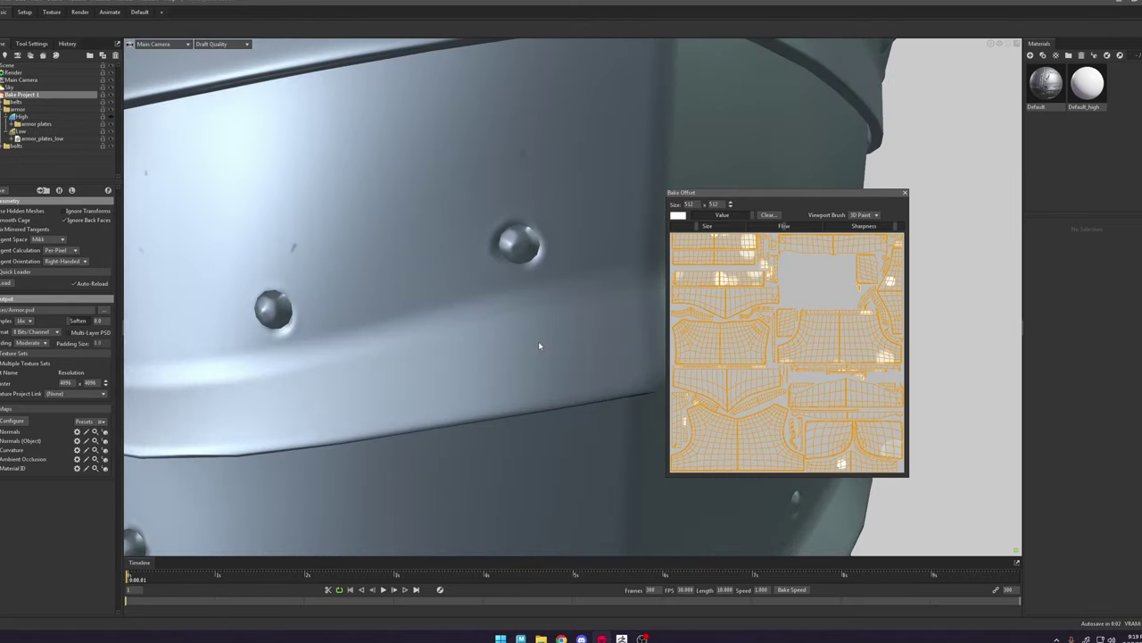
pyautogui.moveTo(428, 268); pyautogui.dragTo(499, 297, button='middle')
pyautogui.scroll(6, 509, 312)
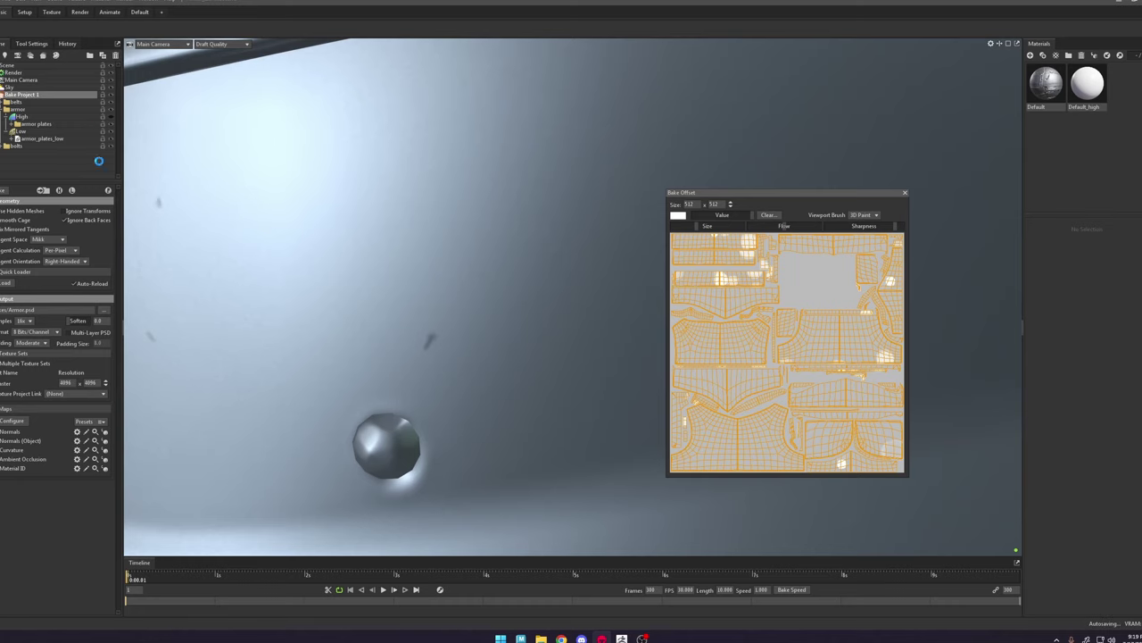
pyautogui.click(110, 118)
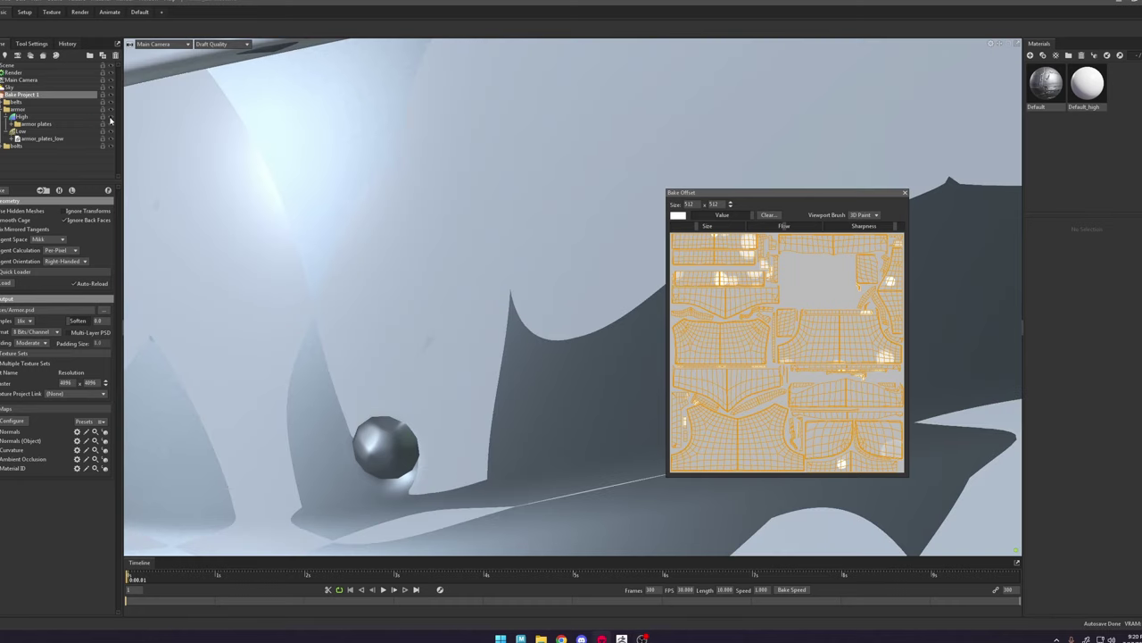
pyautogui.click(111, 134)
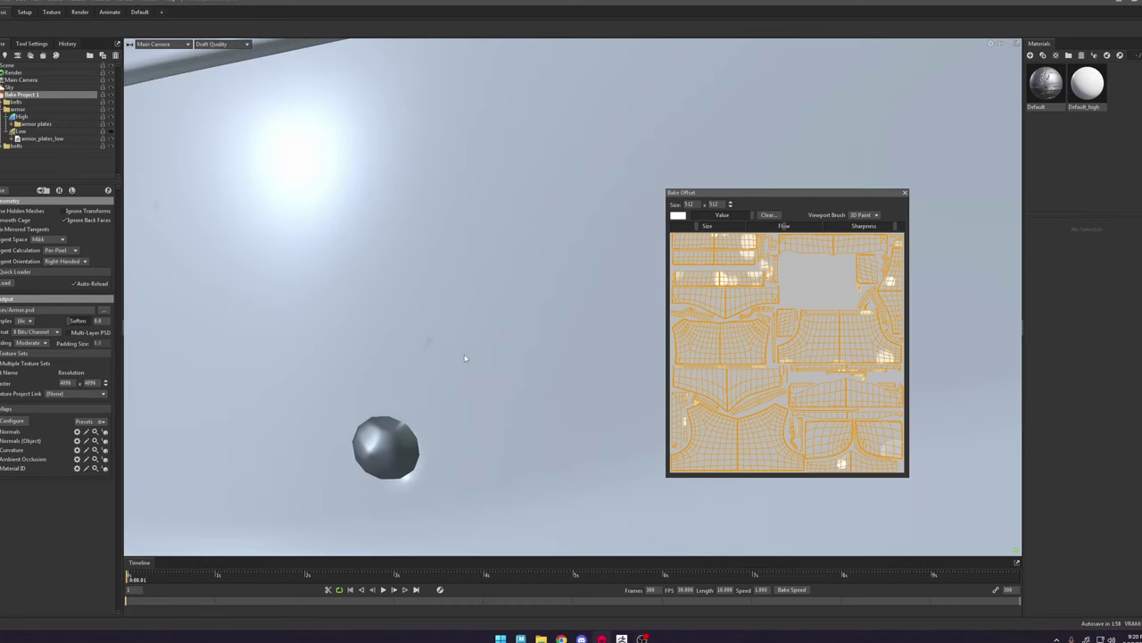
# Step: Select the high-poly plates Group53362 and drag the Default_high material onto them
pyautogui.keyDown('alt'); pyautogui.moveTo(465, 358); pyautogui.dragTo(311, 334); pyautogui.keyUp('alt')
pyautogui.click(393, 332)
pyautogui.scroll(-1, 394, 332)
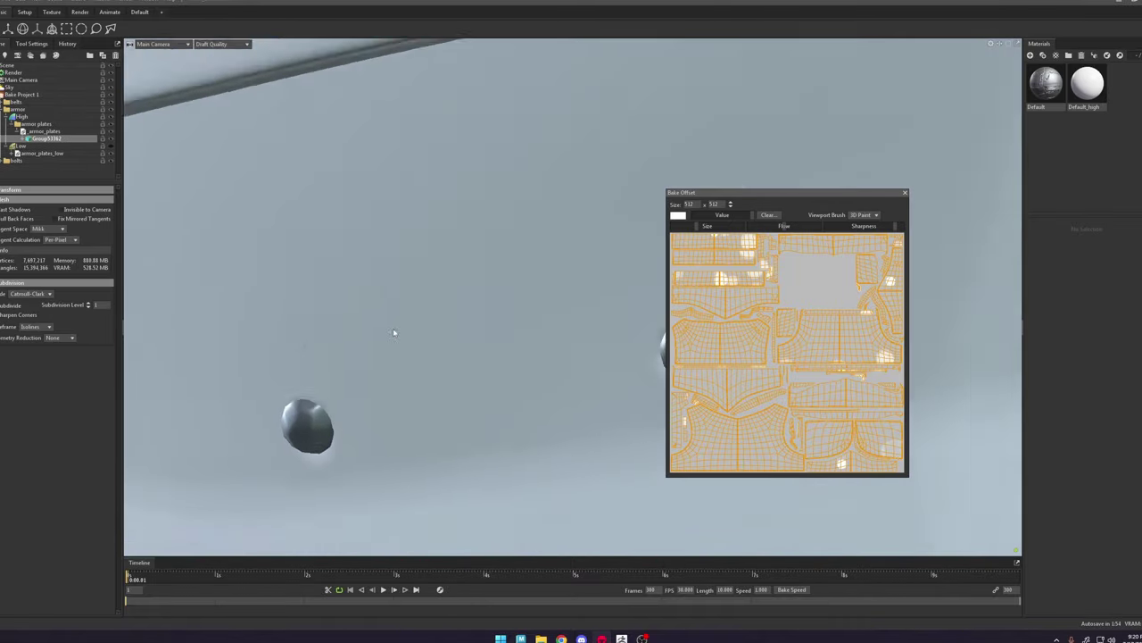
pyautogui.scroll(-7, 394, 332)
pyautogui.keyDown('alt'); pyautogui.moveTo(500, 318); pyautogui.dragTo(542, 266); pyautogui.keyUp('alt')
pyautogui.keyDown('alt'); pyautogui.moveTo(542, 266); pyautogui.dragTo(481, 236, button='right'); pyautogui.keyUp('alt')
pyautogui.keyDown('alt'); pyautogui.moveTo(481, 235); pyautogui.dragTo(501, 339, button='middle'); pyautogui.keyUp('alt')
pyautogui.keyDown('alt'); pyautogui.moveTo(502, 339); pyautogui.dragTo(485, 268, button='right'); pyautogui.keyUp('alt')
pyautogui.keyDown('alt'); pyautogui.moveTo(327, 252); pyautogui.dragTo(470, 258, button='middle'); pyautogui.keyUp('alt')
pyautogui.keyDown('alt'); pyautogui.moveTo(469, 258); pyautogui.dragTo(466, 234, button='right'); pyautogui.keyUp('alt')
pyautogui.moveTo(1076, 90); pyautogui.dragTo(529, 291)
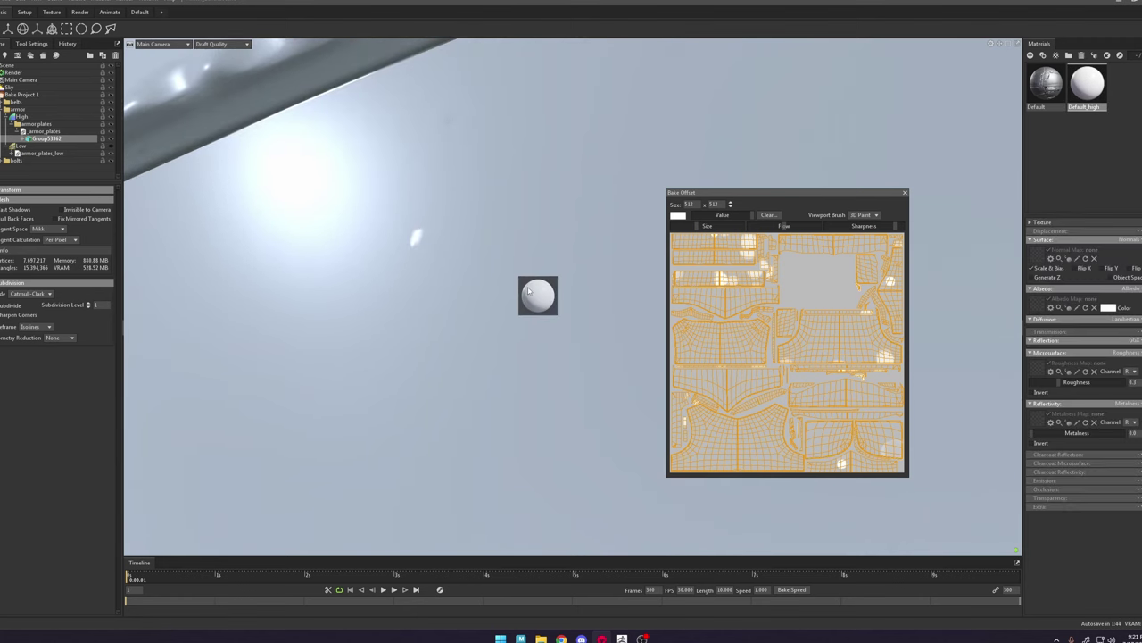
pyautogui.moveTo(502, 238); pyautogui.dragTo(460, 235)
# Step: Turn on Wireframe in Viewport Settings to inspect the high-poly plates' mesh density
pyautogui.click(992, 43)
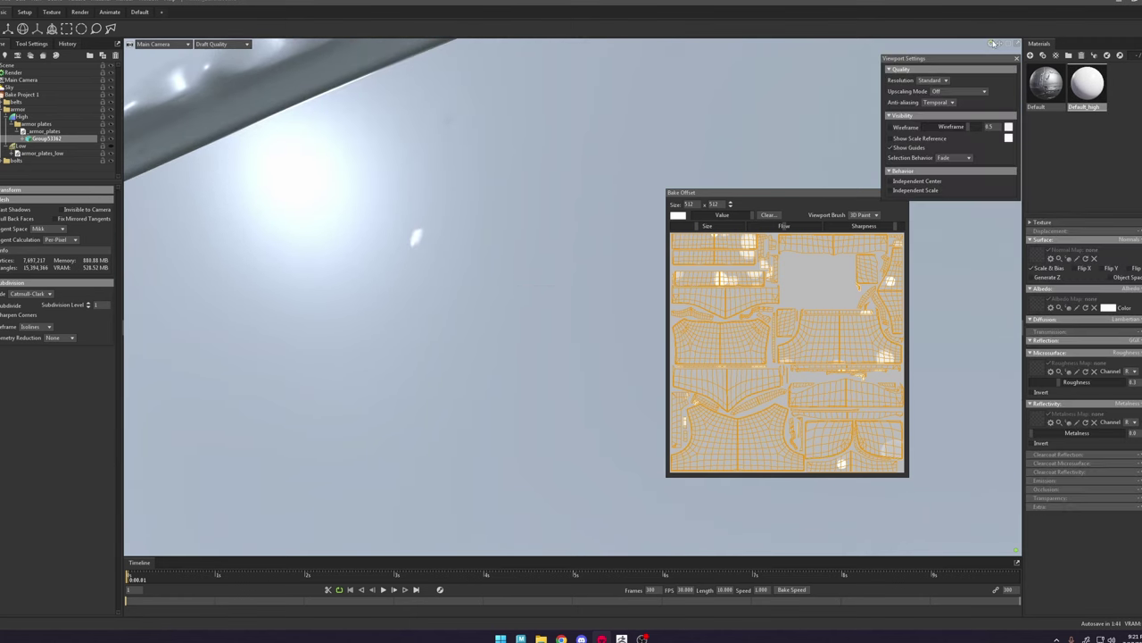
pyautogui.click(890, 127)
pyautogui.keyDown('alt'); pyautogui.moveTo(497, 236); pyautogui.dragTo(523, 251); pyautogui.keyUp('alt')
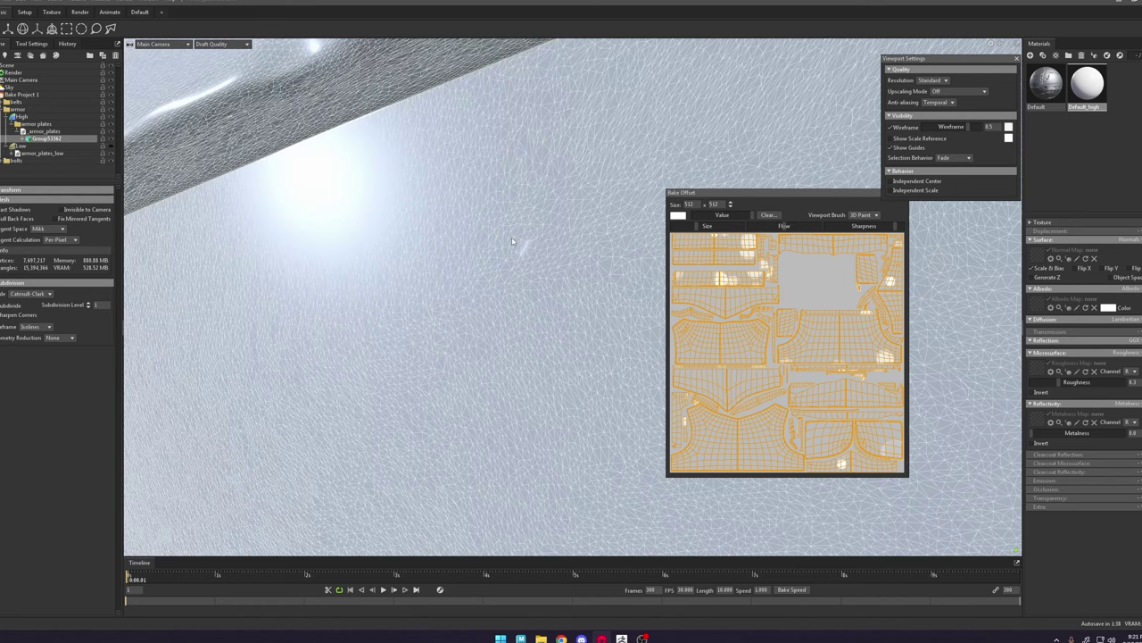
pyautogui.scroll(5, 525, 255)
pyautogui.scroll(3, 528, 257)
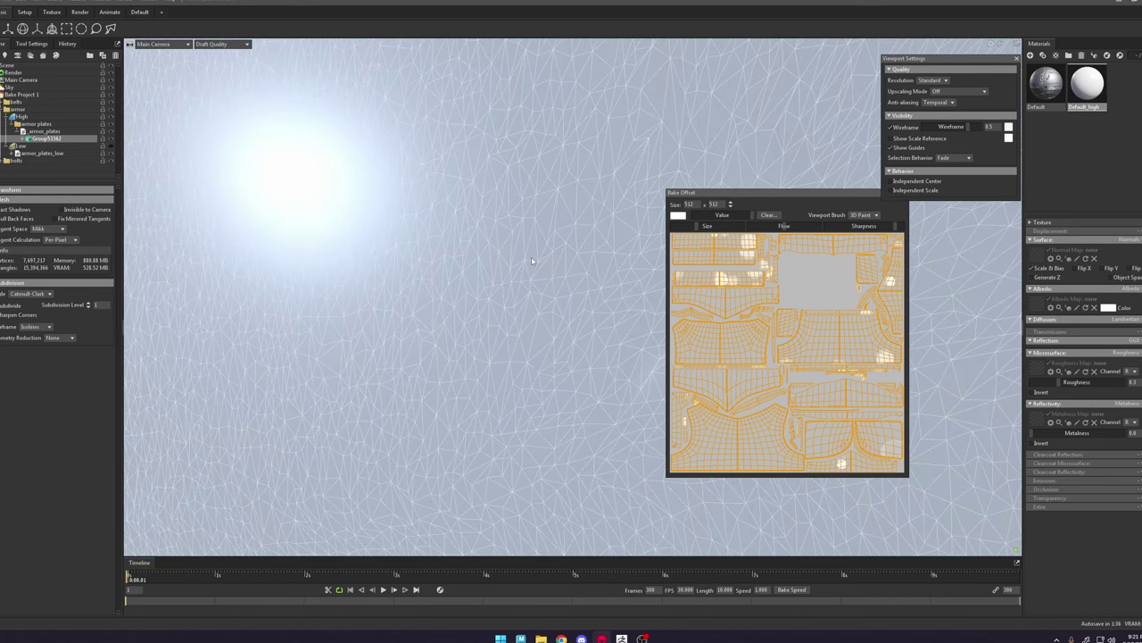
pyautogui.moveTo(528, 257)
pyautogui.keyDown('alt'); pyautogui.mouseDown()
pyautogui.moveTo(739, 271)
pyautogui.moveTo(610, 288)
pyautogui.moveTo(572, 323)
pyautogui.mouseUp(); pyautogui.keyUp('alt')
pyautogui.scroll(3, 572, 323)
pyautogui.scroll(3, 572, 323)
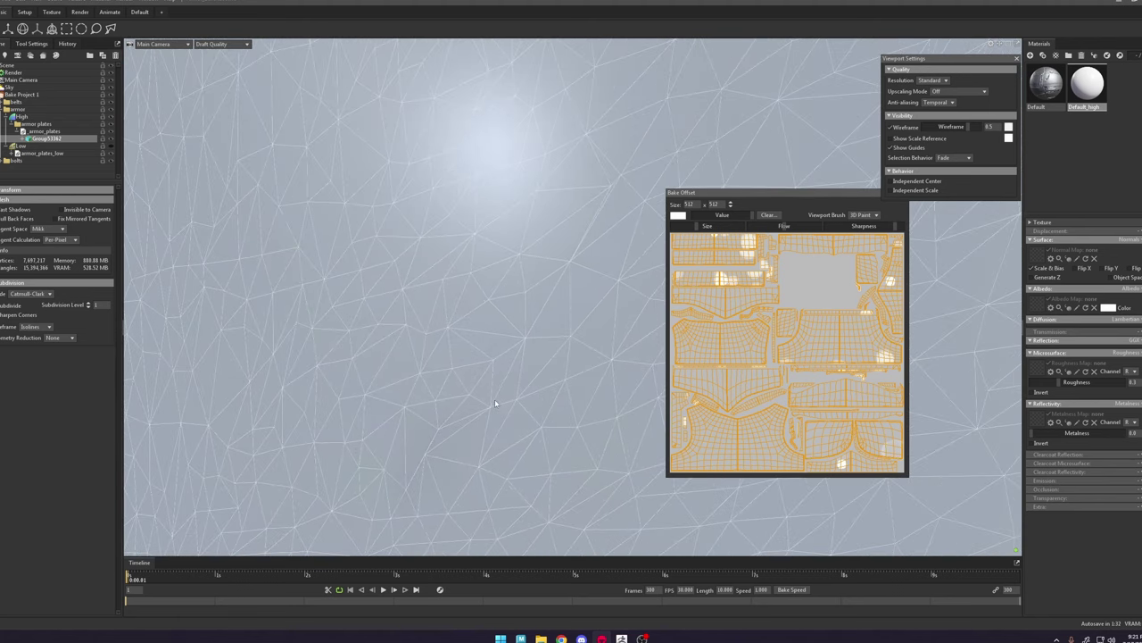
pyautogui.keyDown('shift'); pyautogui.moveTo(497, 404); pyautogui.dragTo(457, 402); pyautogui.keyUp('shift')
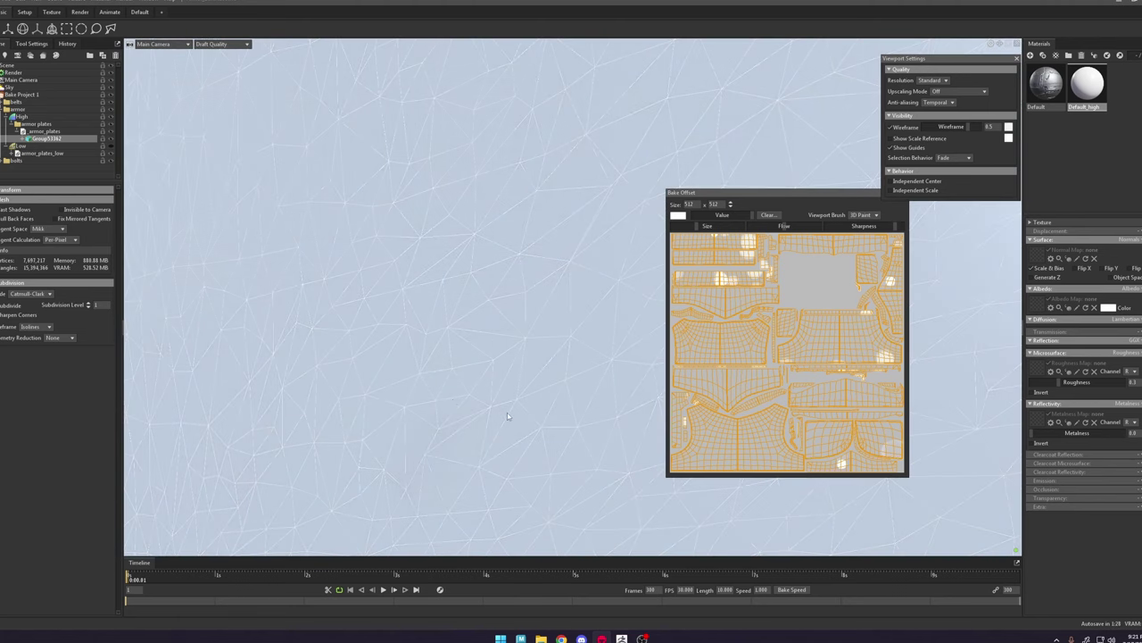
pyautogui.scroll(-4, 499, 401)
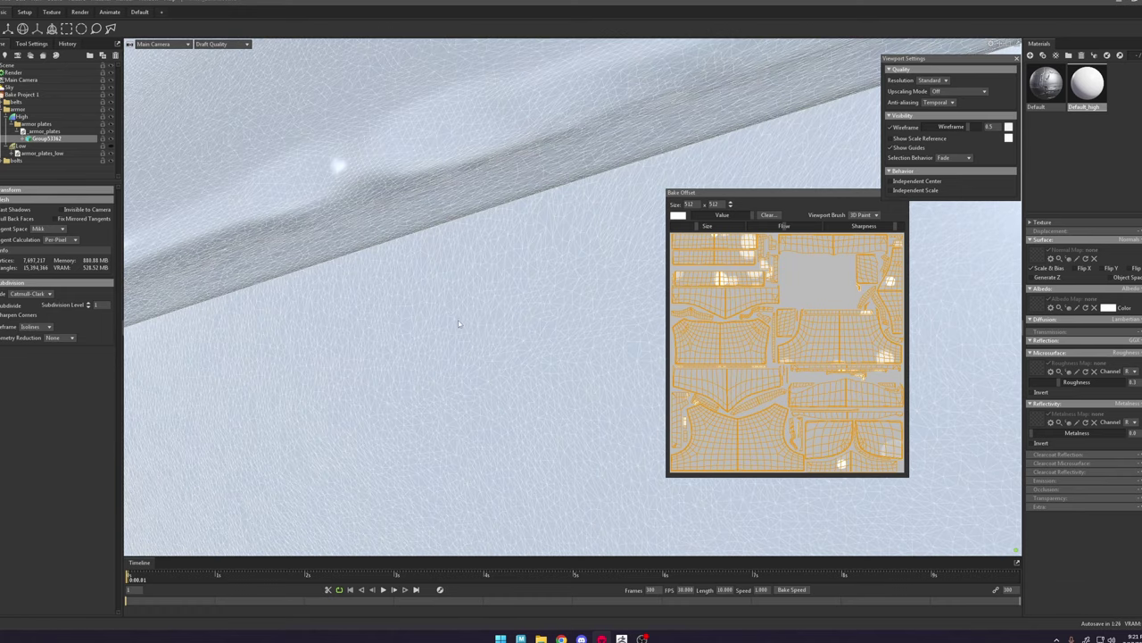
pyautogui.scroll(-3, 463, 313)
pyautogui.scroll(3, 526, 303)
pyautogui.scroll(-5, 582, 293)
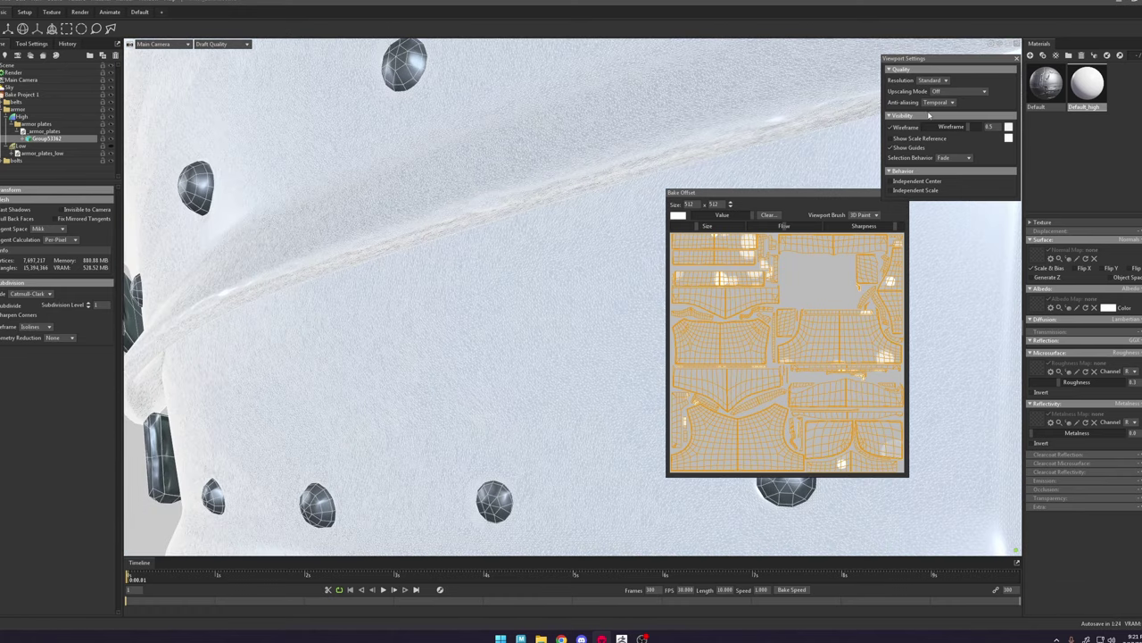
# Step: Toggle the wireframe off and on again to compare the surface, ending with it hidden
pyautogui.click(910, 131)
pyautogui.moveTo(604, 273)
pyautogui.keyDown('shift'); pyautogui.mouseDown()
pyautogui.moveTo(796, 273)
pyautogui.moveTo(638, 267)
pyautogui.moveTo(558, 241)
pyautogui.moveTo(531, 216)
pyautogui.moveTo(544, 259)
pyautogui.moveTo(555, 261)
pyautogui.mouseUp(); pyautogui.keyUp('shift')
pyautogui.scroll(1, 531, 217)
pyautogui.scroll(4, 542, 248)
pyautogui.scroll(4, 556, 261)
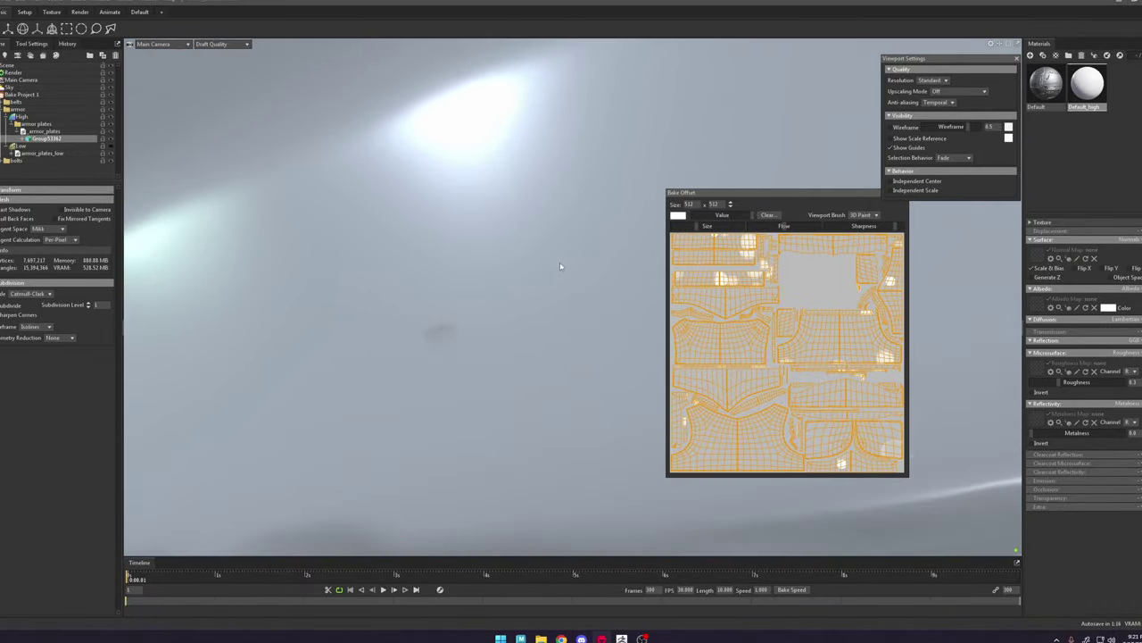
pyautogui.click(894, 128)
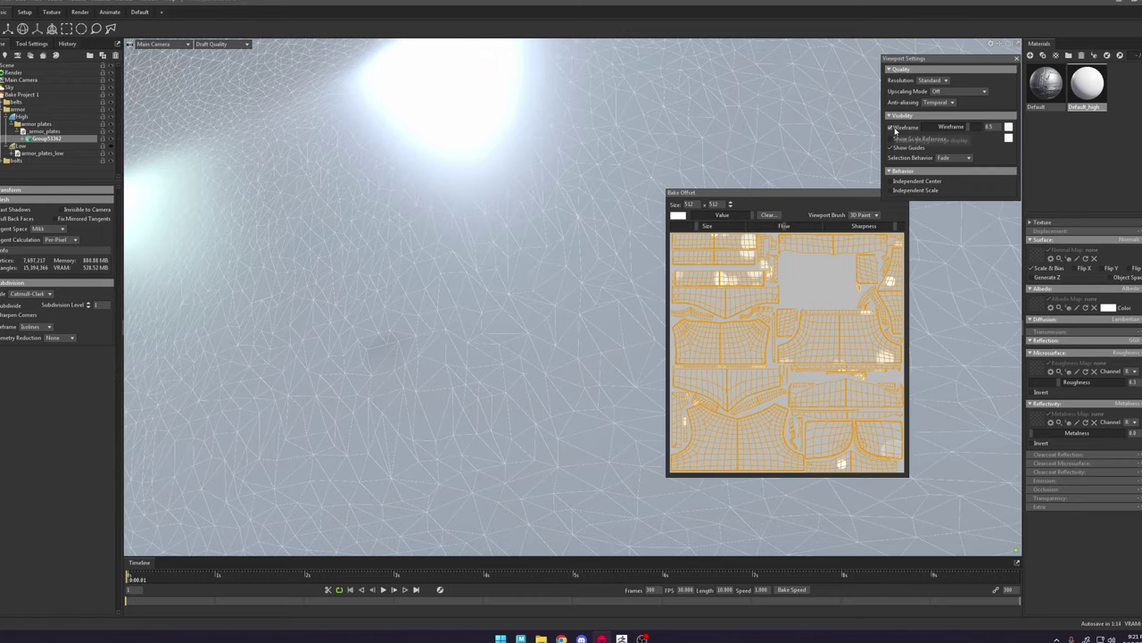
pyautogui.scroll(-4, 475, 291)
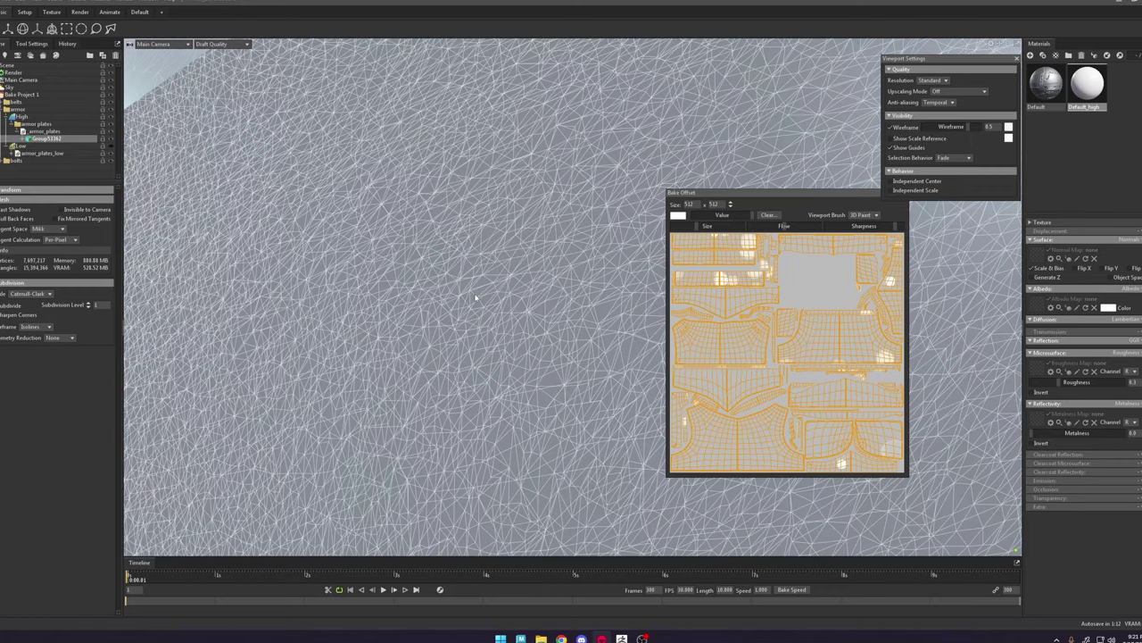
pyautogui.scroll(4, 473, 294)
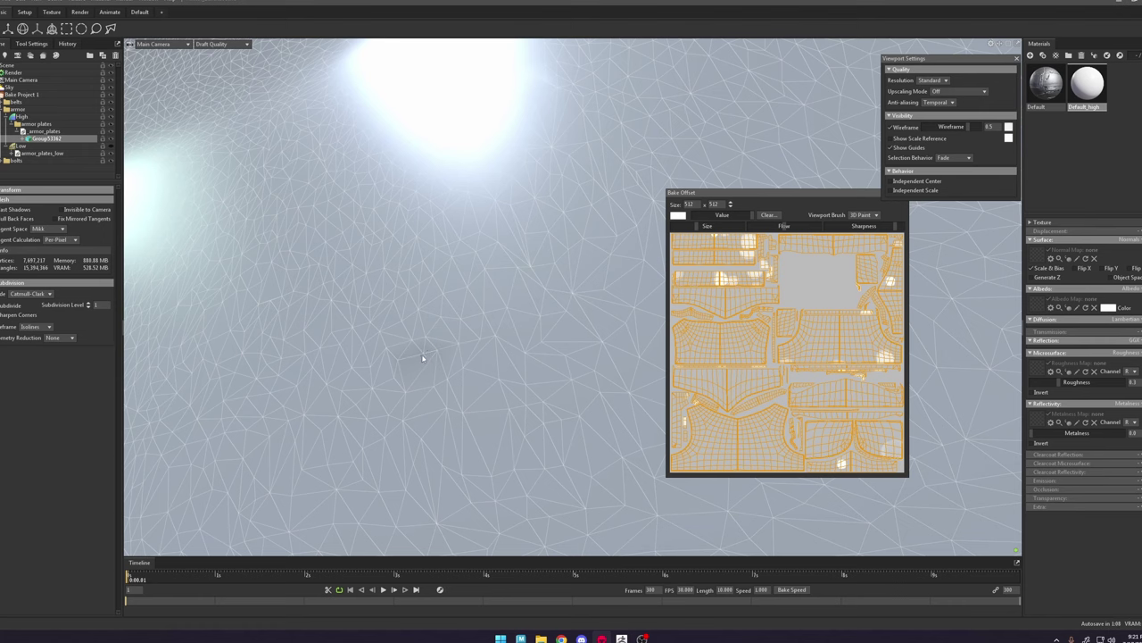
pyautogui.click(897, 129)
# Step: Set the Default_high material's Metalness to 1.0 and orbit around the armour to review it
pyautogui.keyDown('alt'); pyautogui.moveTo(520, 335); pyautogui.dragTo(490, 215, button='right'); pyautogui.keyUp('alt')
pyautogui.keyDown('alt'); pyautogui.moveTo(550, 321); pyautogui.dragTo(538, 291, button='middle'); pyautogui.keyUp('alt')
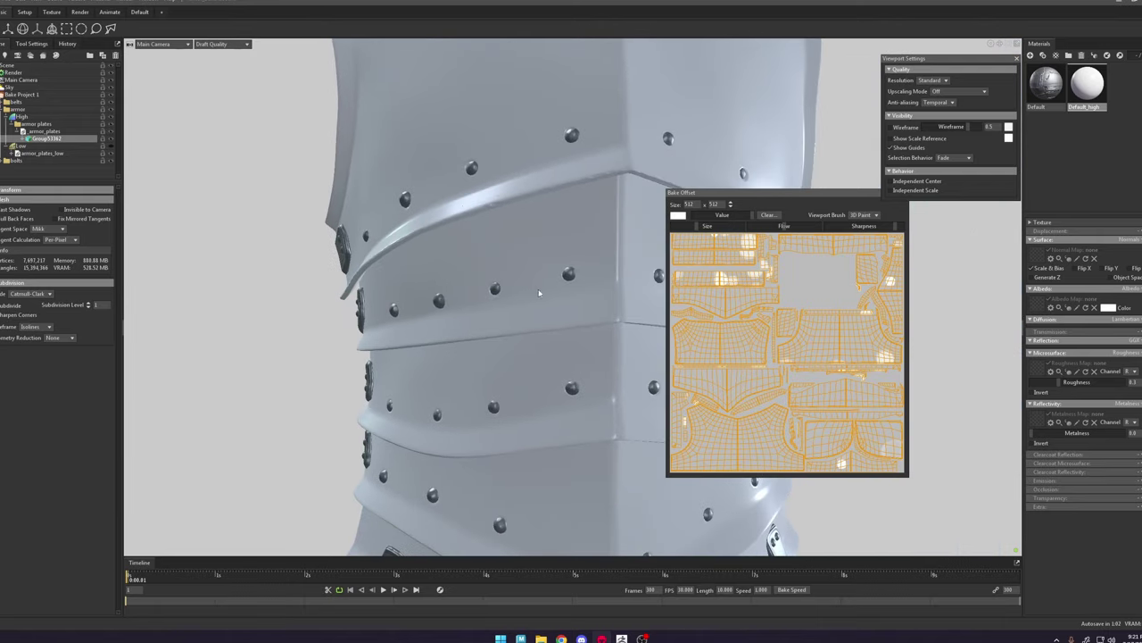
pyautogui.keyDown('alt'); pyautogui.moveTo(538, 291); pyautogui.dragTo(569, 356); pyautogui.keyUp('alt')
pyautogui.keyDown('alt'); pyautogui.moveTo(569, 356); pyautogui.dragTo(535, 325, button='middle'); pyautogui.keyUp('alt')
pyautogui.keyDown('shift'); pyautogui.moveTo(535, 325); pyautogui.dragTo(508, 374); pyautogui.keyUp('shift')
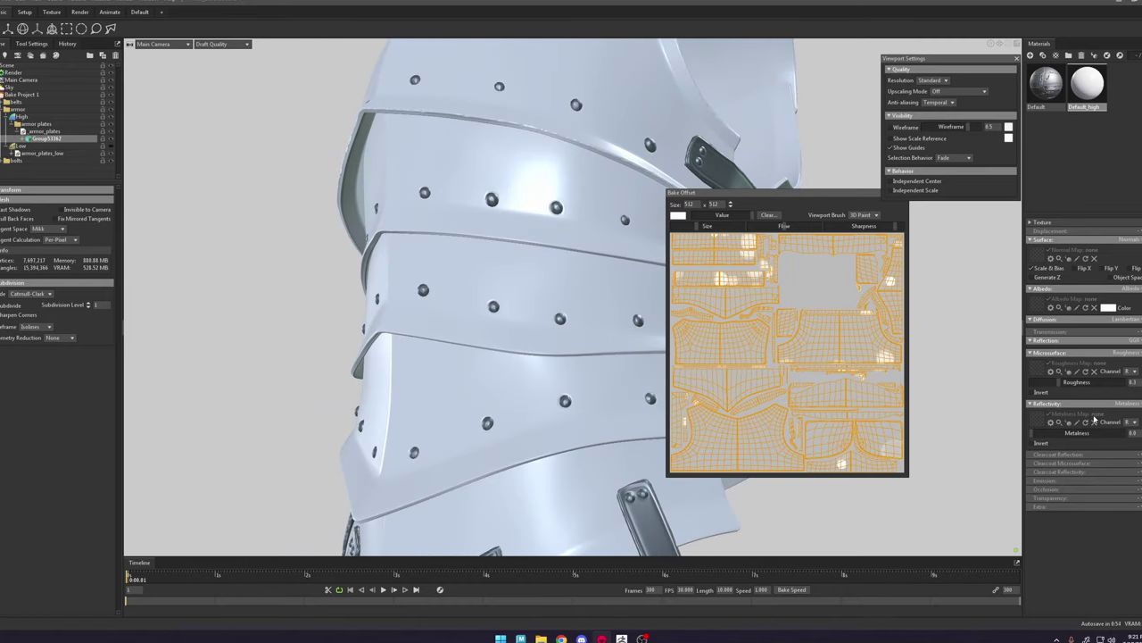
pyautogui.moveTo(1069, 433); pyautogui.dragTo(1133, 434)
pyautogui.moveTo(419, 255); pyautogui.dragTo(395, 280)
pyautogui.moveTo(571, 272); pyautogui.dragTo(530, 288)
pyautogui.moveTo(499, 497); pyautogui.dragTo(536, 284, button='middle')
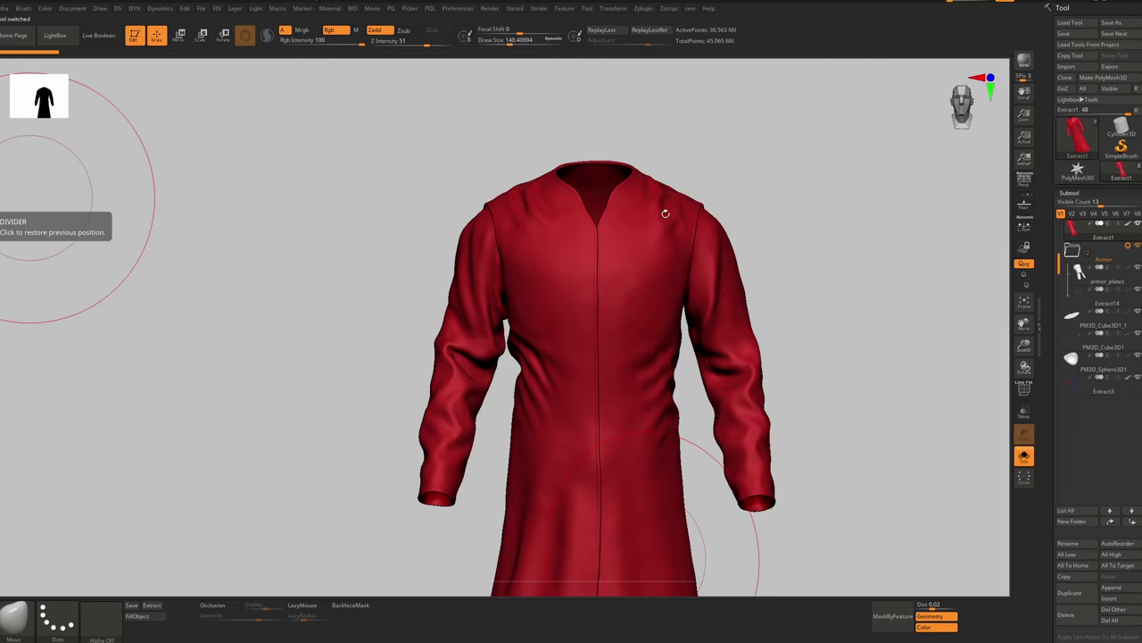
pyautogui.moveTo(666, 213); pyautogui.dragTo(584, 219, button='right')
pyautogui.keyDown('ctrl'); pyautogui.moveTo(585, 219); pyautogui.dragTo(598, 357, button='right'); pyautogui.keyUp('ctrl')
pyautogui.click(1089, 282)
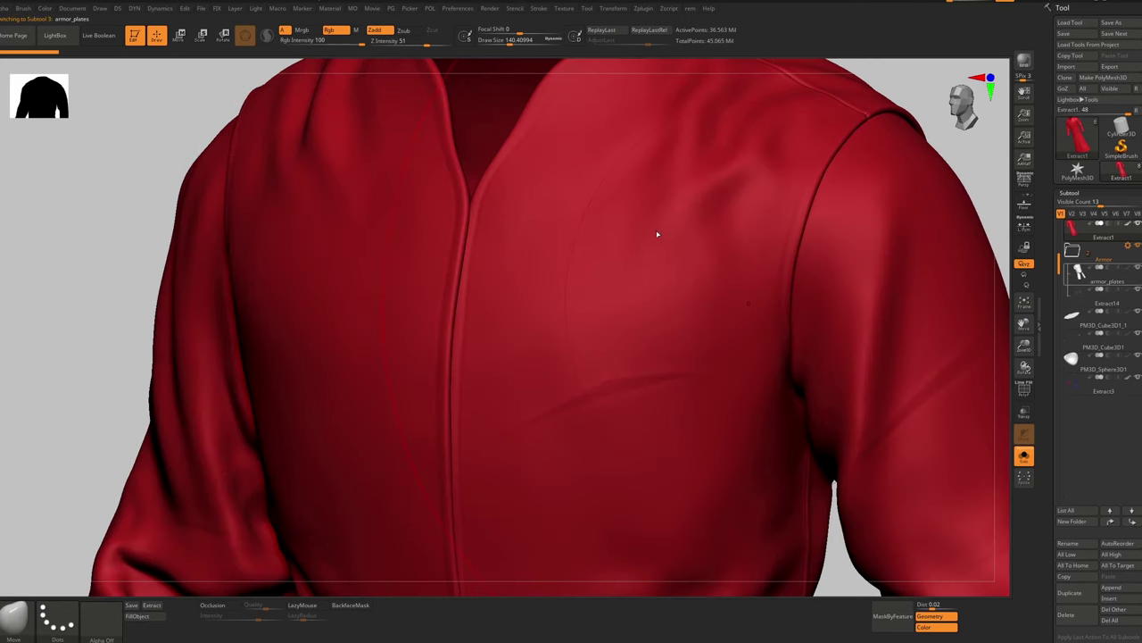
pyautogui.press('ctrl')
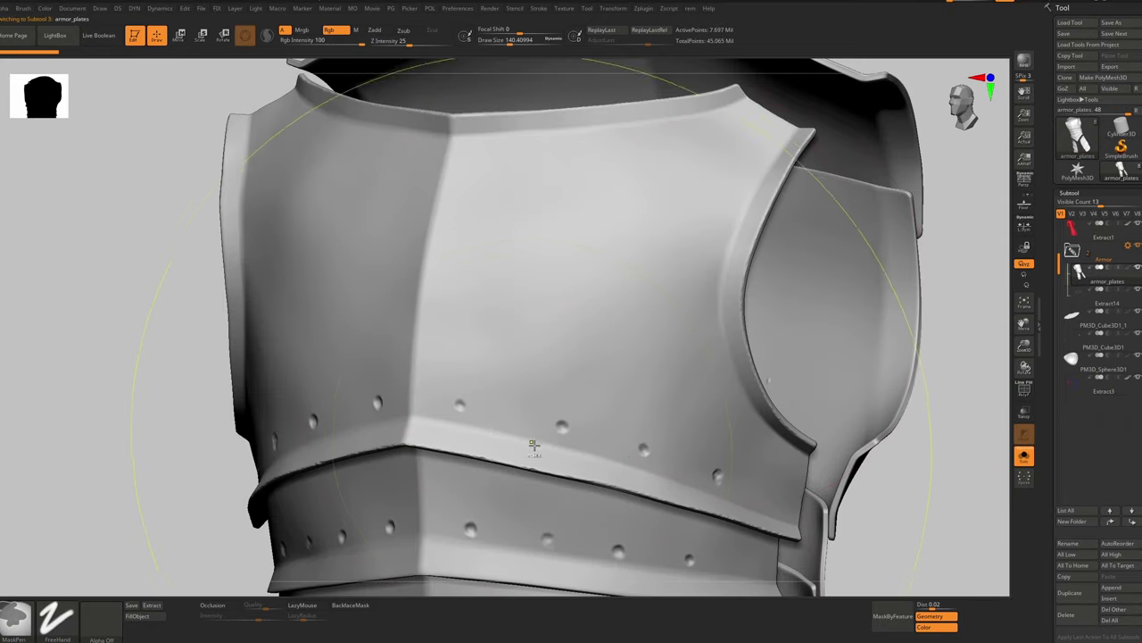
pyautogui.keyDown('ctrl'); pyautogui.moveTo(611, 381); pyautogui.dragTo(609, 398, button='right'); pyautogui.keyUp('ctrl')
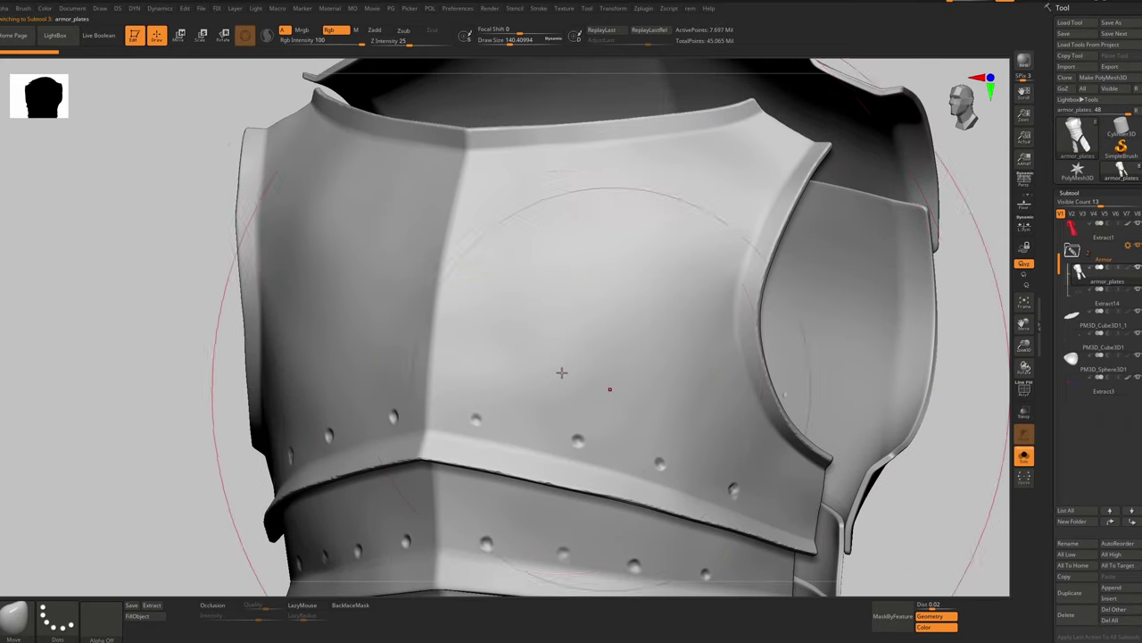
pyautogui.press('shift')
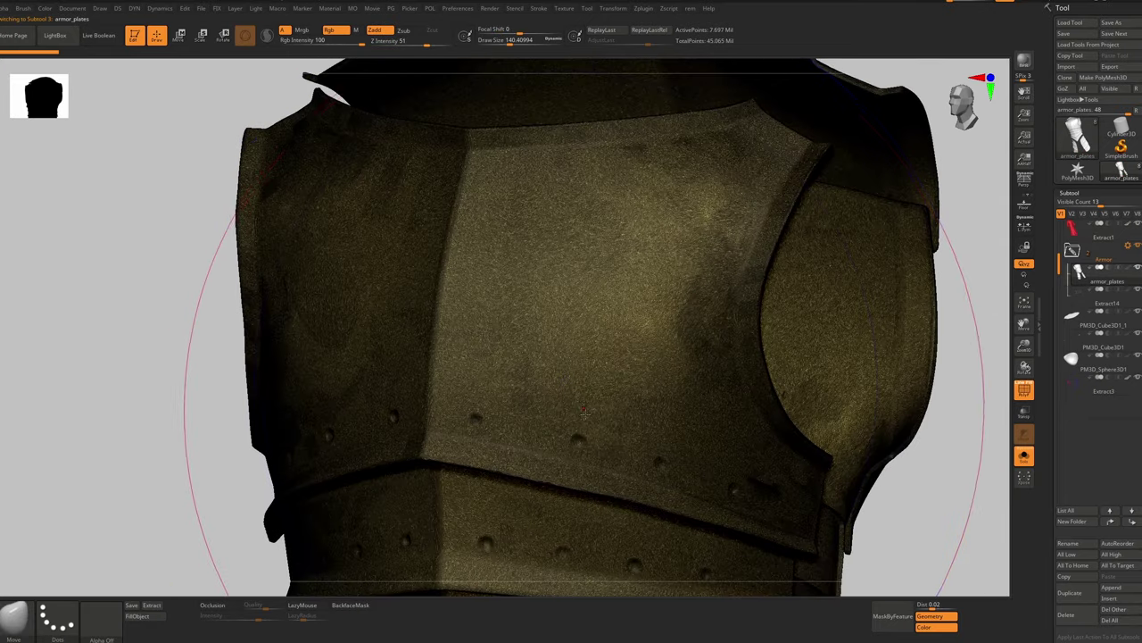
pyautogui.press('c')
pyautogui.press('m')
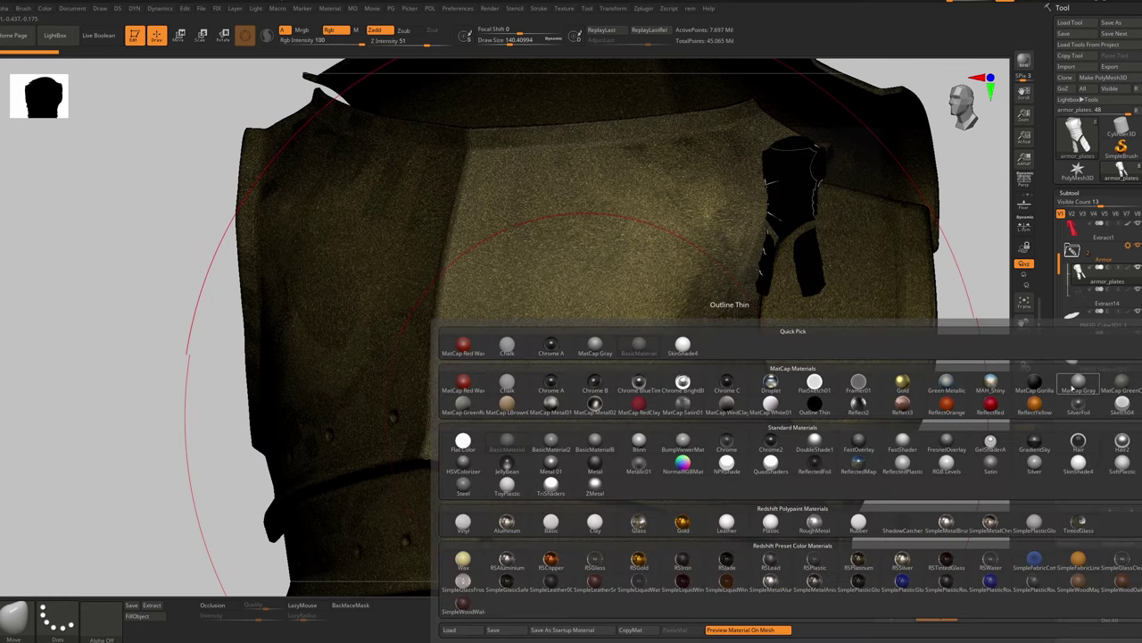
pyautogui.click(990, 386)
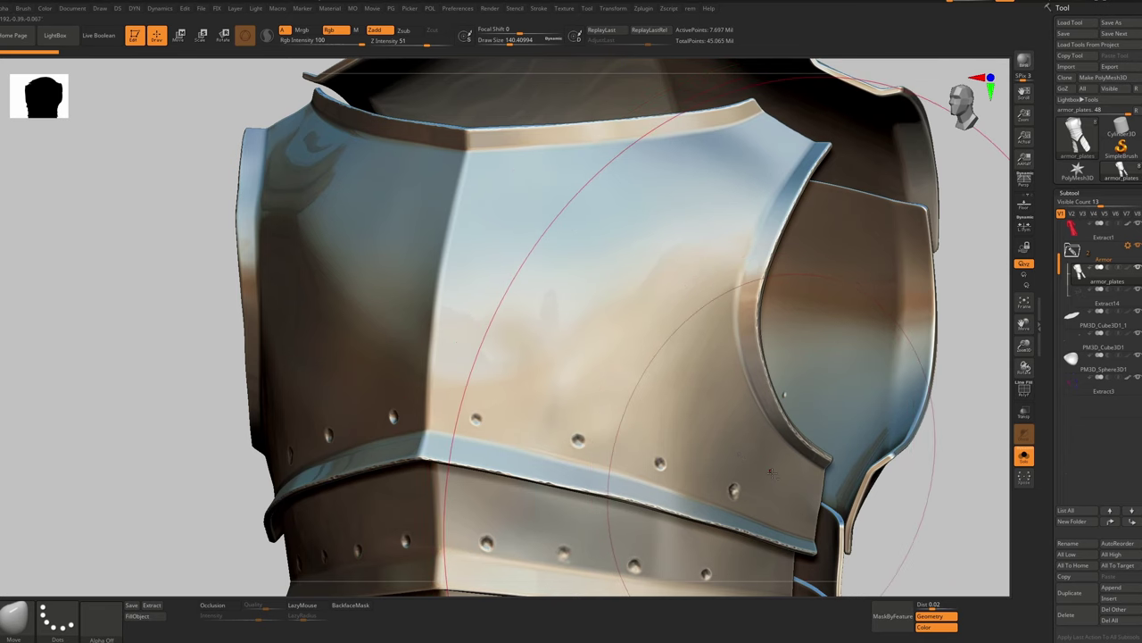
pyautogui.keyDown('alt'); pyautogui.moveTo(535, 137); pyautogui.dragTo(516, 111, button='right'); pyautogui.keyUp('alt')
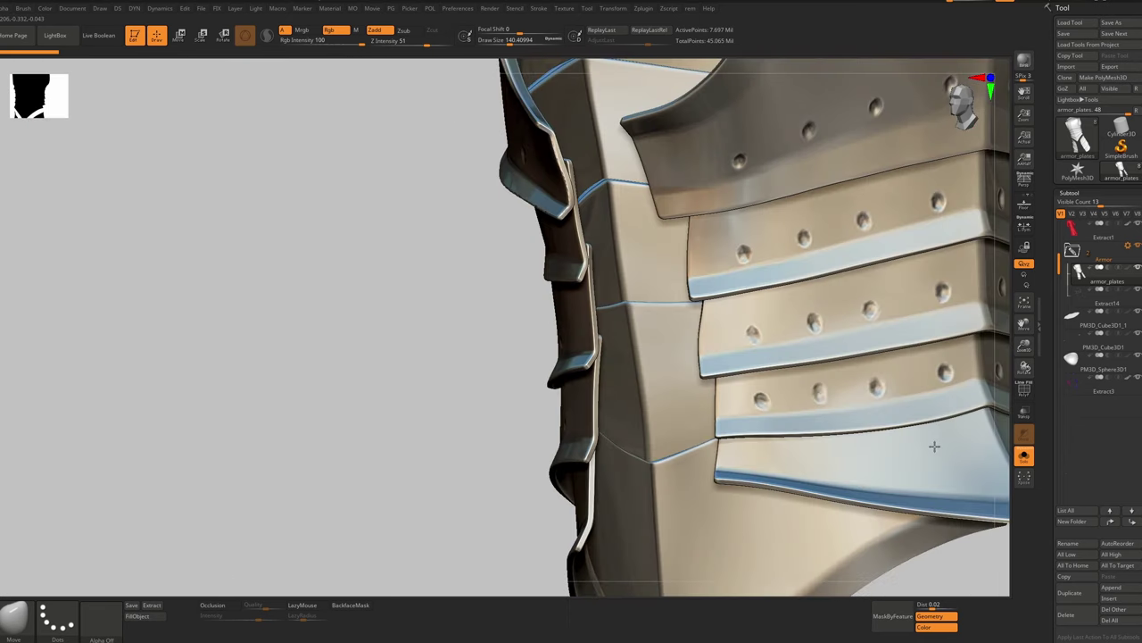
pyautogui.moveTo(935, 447); pyautogui.dragTo(922, 443, button='right')
pyautogui.moveTo(629, 369); pyautogui.dragTo(619, 369, button='right')
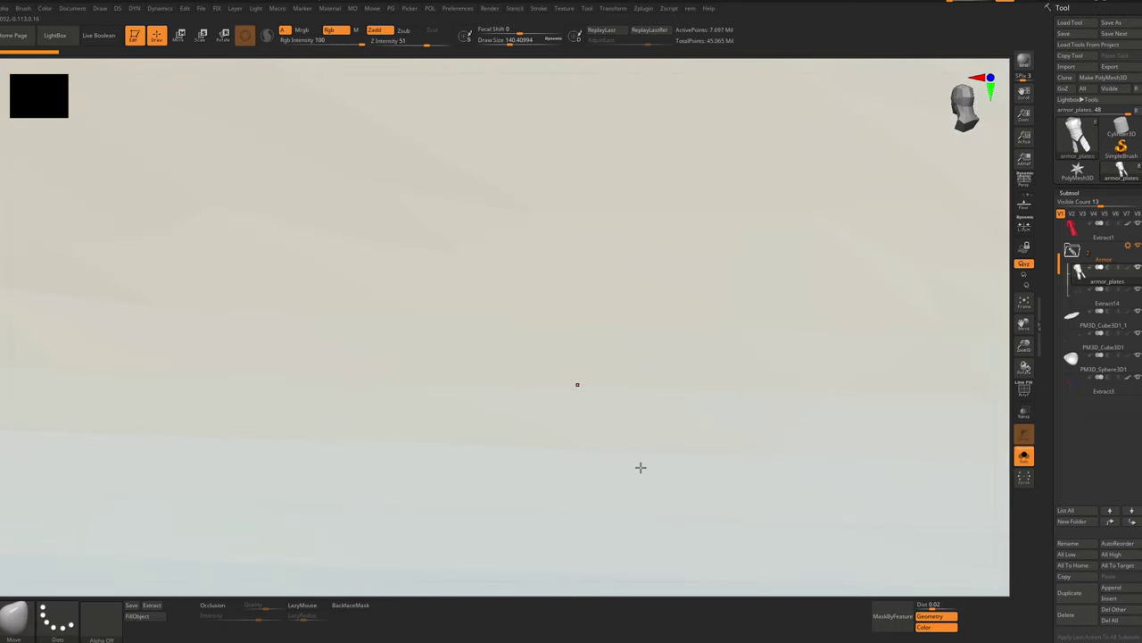
pyautogui.press('ctrl')
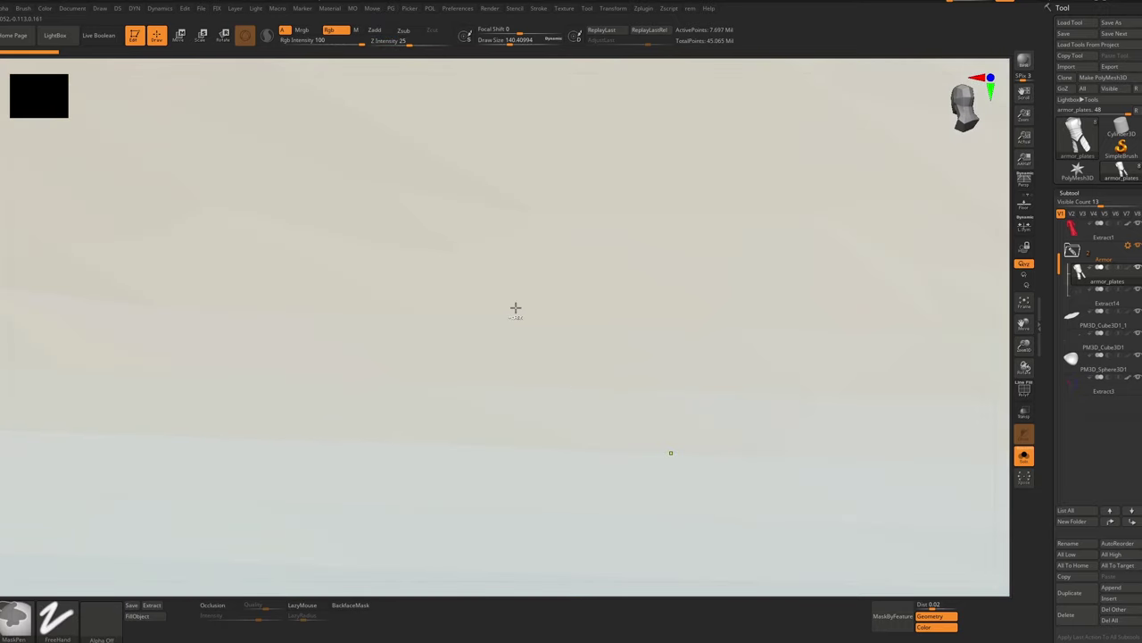
pyautogui.keyDown('ctrl'); pyautogui.moveTo(508, 273); pyautogui.dragTo(658, 361, button='right'); pyautogui.keyUp('ctrl')
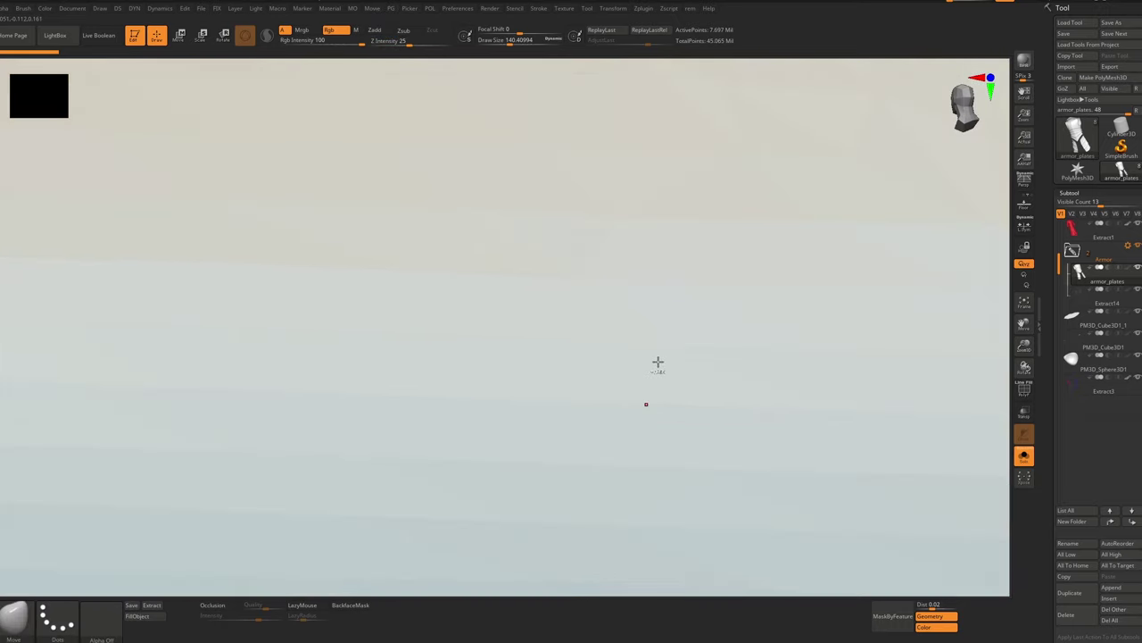
pyautogui.keyDown('ctrl'); pyautogui.moveTo(685, 407); pyautogui.dragTo(670, 409, button='right'); pyautogui.keyUp('ctrl')
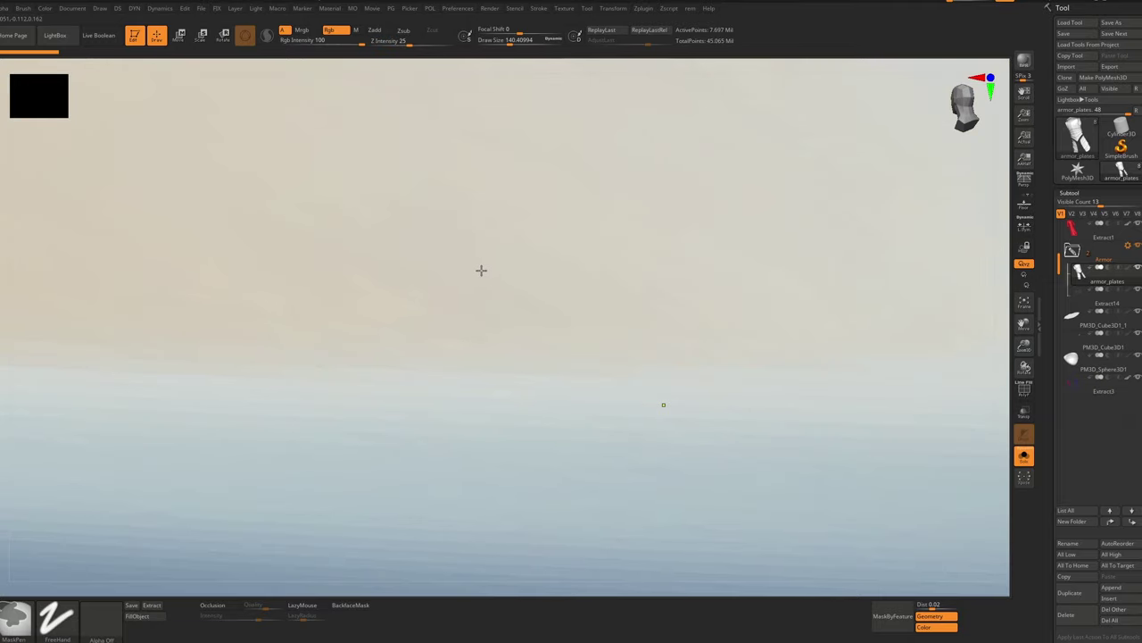
pyautogui.keyDown('ctrl'); pyautogui.moveTo(481, 271); pyautogui.dragTo(376, 174, button='right'); pyautogui.keyUp('ctrl')
pyautogui.keyDown('ctrl'); pyautogui.moveTo(337, 139); pyautogui.dragTo(593, 340, button='right'); pyautogui.keyUp('ctrl')
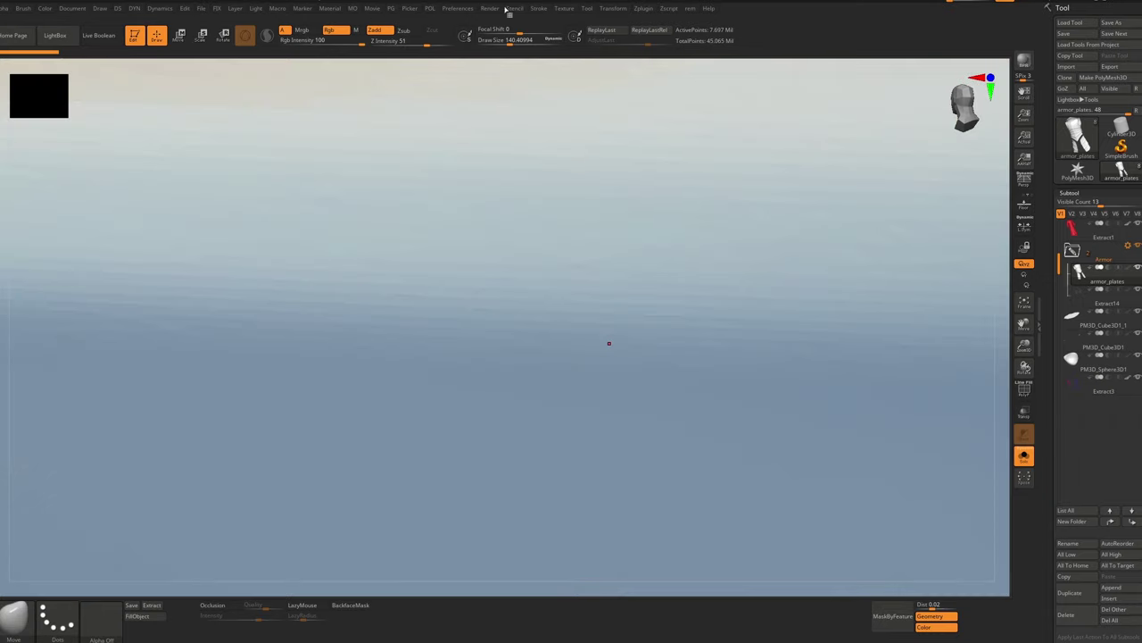
# Step: Check the Preferences ImportExport export options and fill the armor_plates model green
pyautogui.click(462, 9)
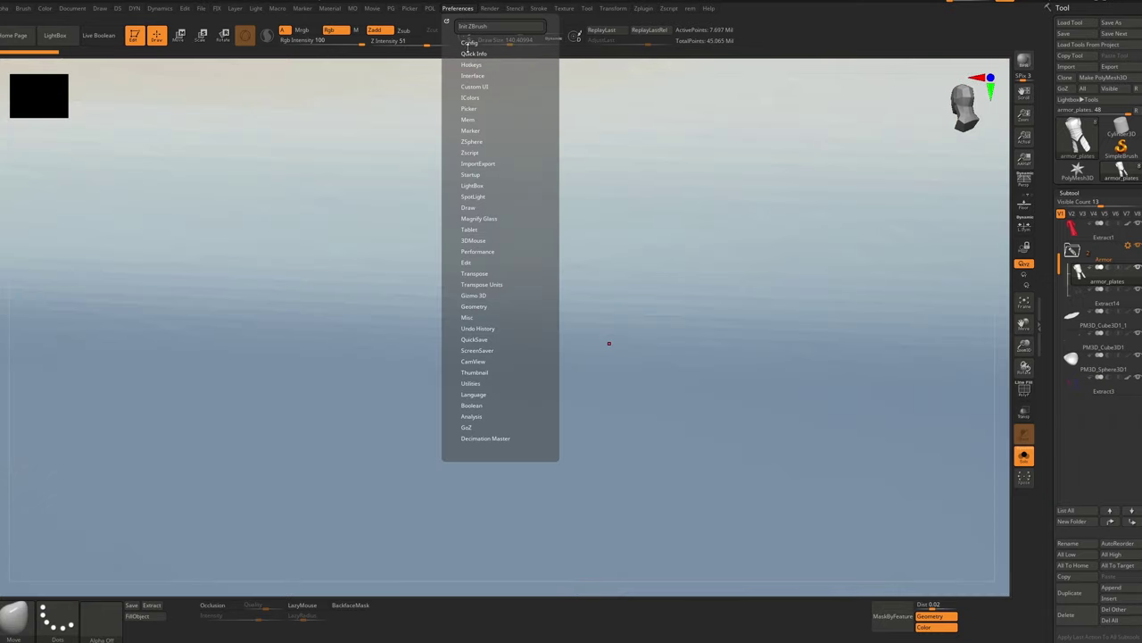
pyautogui.click(469, 43)
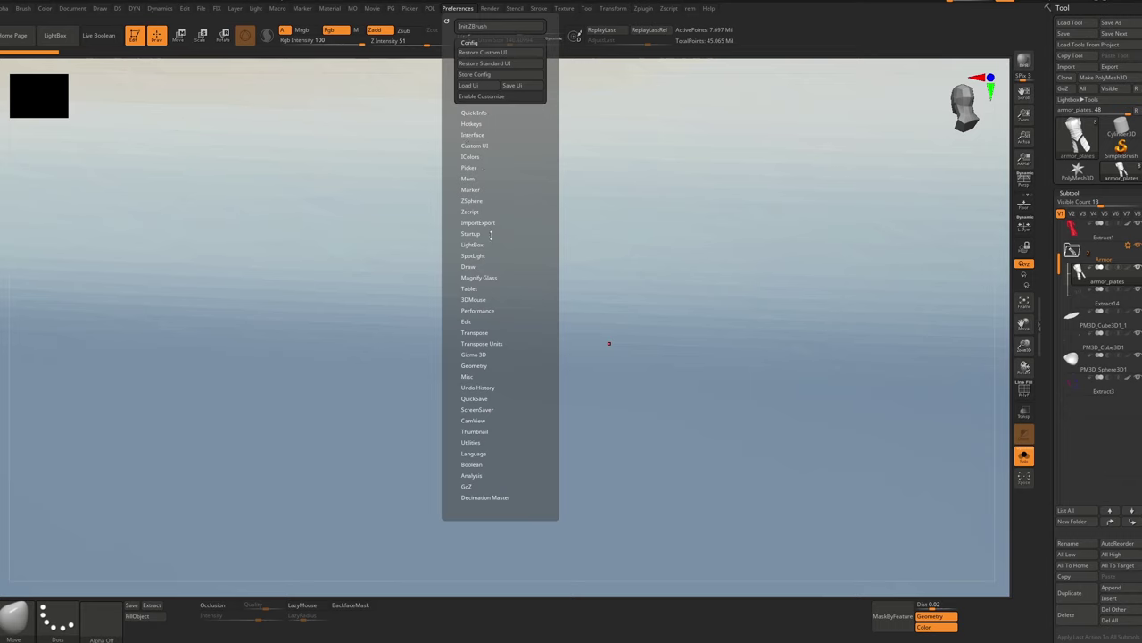
pyautogui.click(477, 224)
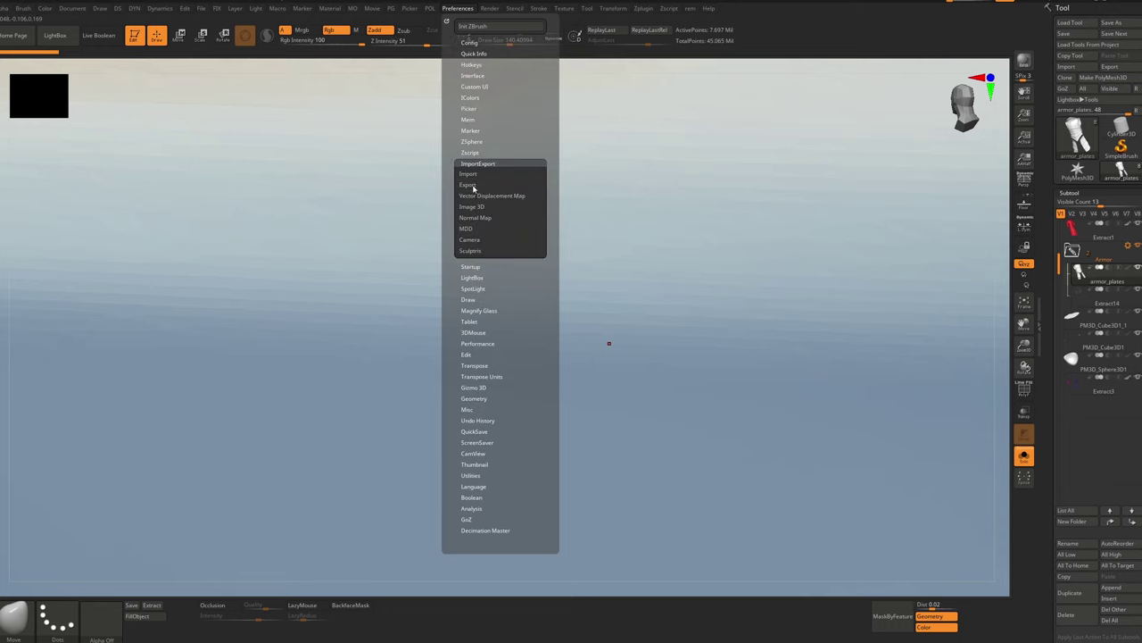
pyautogui.click(470, 185)
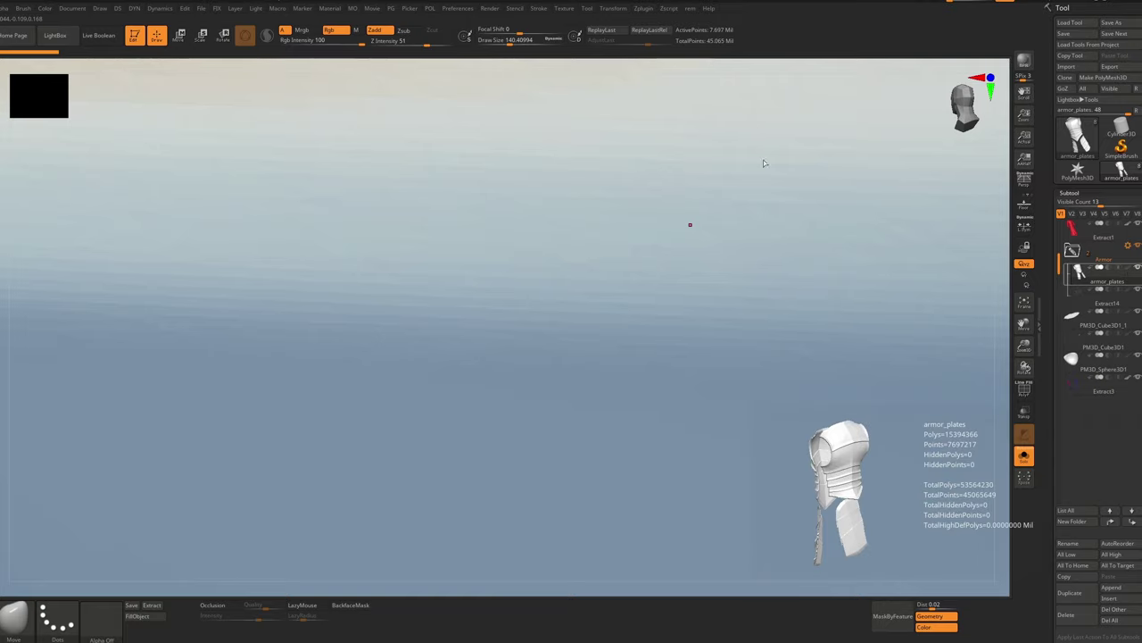
pyautogui.hotkey('ctrl', 'f')
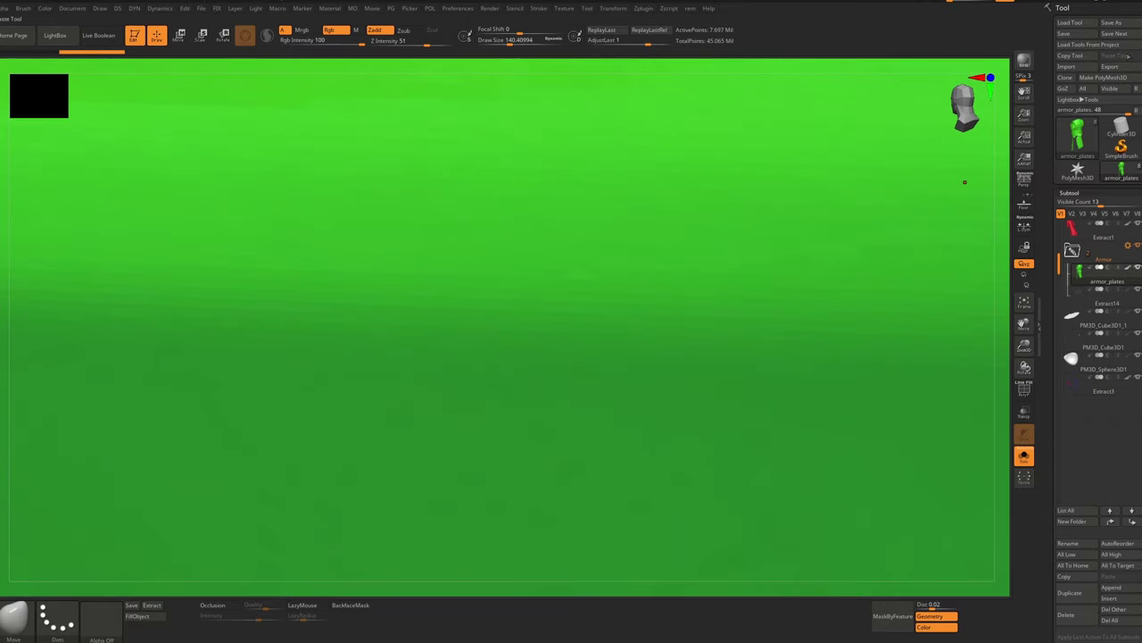
# Step: Export to Armor/Marmoset/Bake/Meshes/High/armor_plates.obj, overwriting the existing file
pyautogui.click(1106, 68)
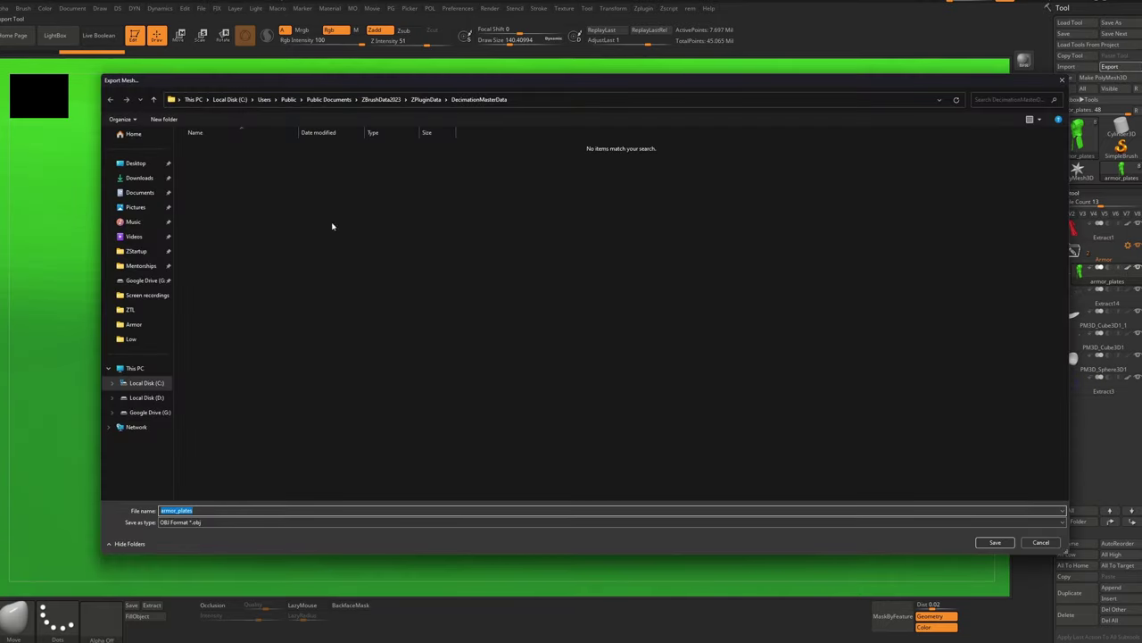
pyautogui.click(134, 324)
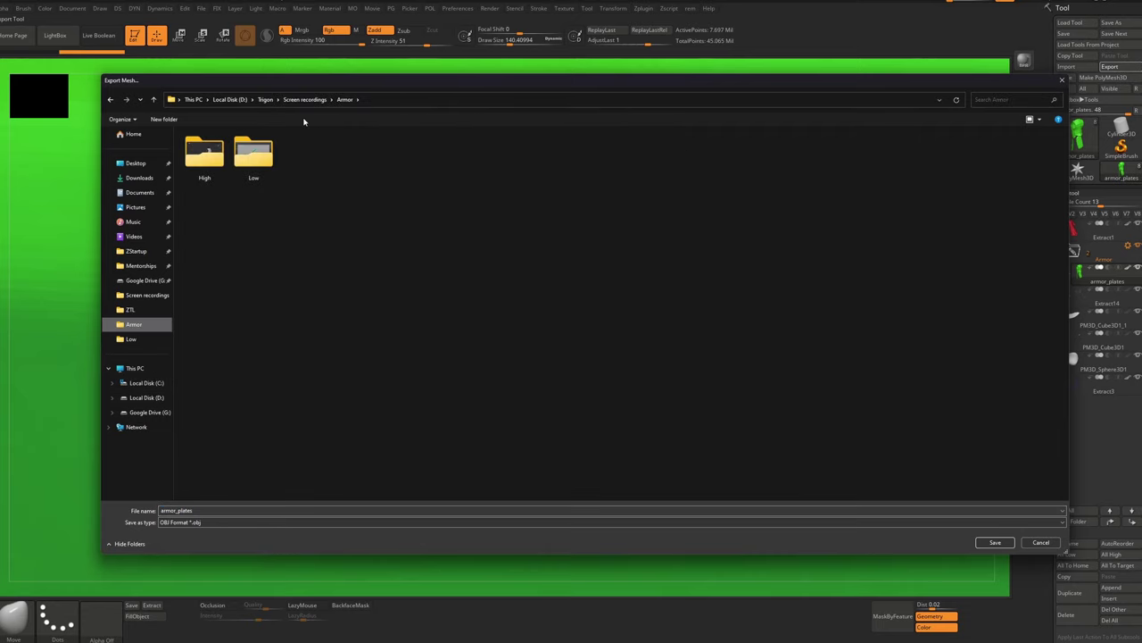
pyautogui.doubleClick(254, 153)
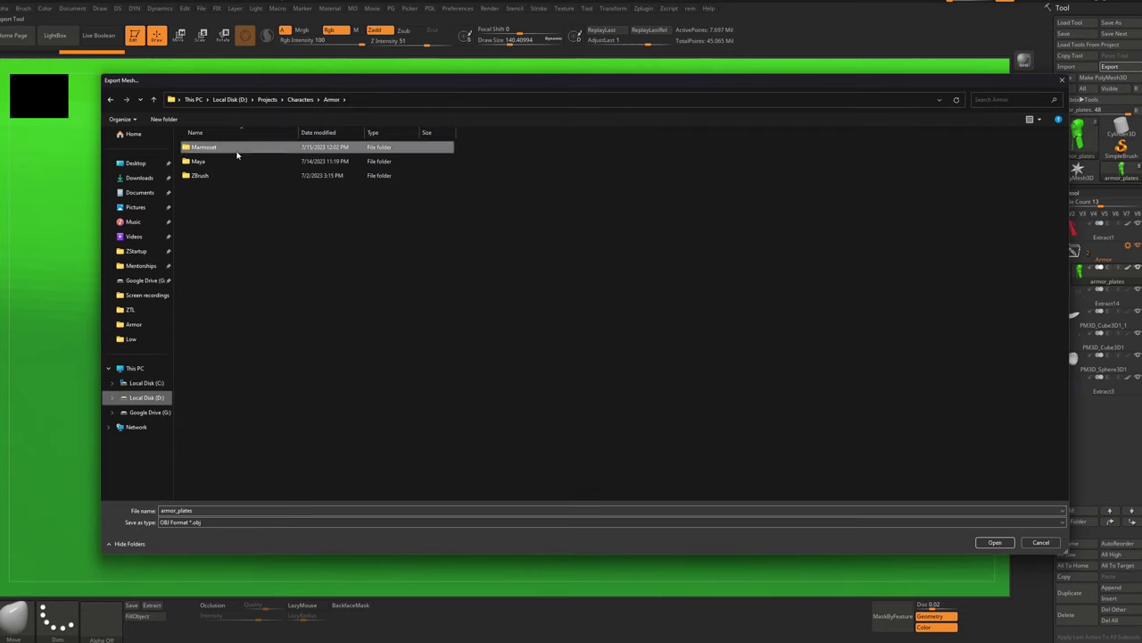
pyautogui.doubleClick(232, 152)
pyautogui.doubleClick(213, 151)
pyautogui.doubleClick(213, 151)
pyautogui.click(393, 100)
pyautogui.doubleClick(212, 161)
pyautogui.doubleClick(212, 150)
pyautogui.doubleClick(213, 150)
pyautogui.click(589, 314)
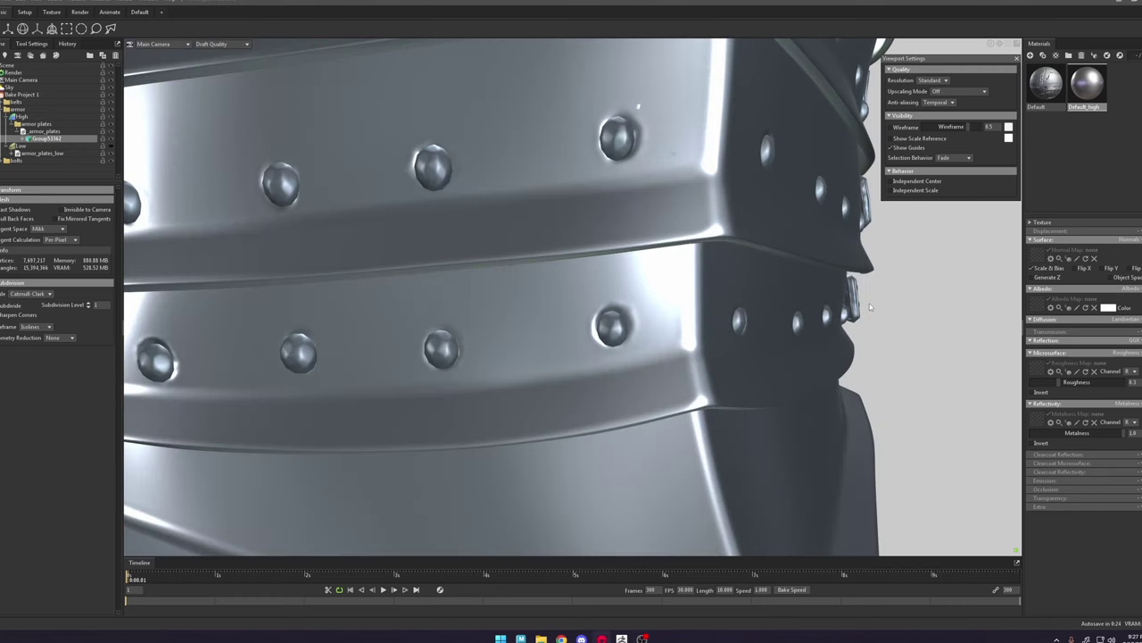
# Step: Deselect the group, zoom onto a rivet, sweep the sky light across it, then return to ZBrush
pyautogui.click(695, 234)
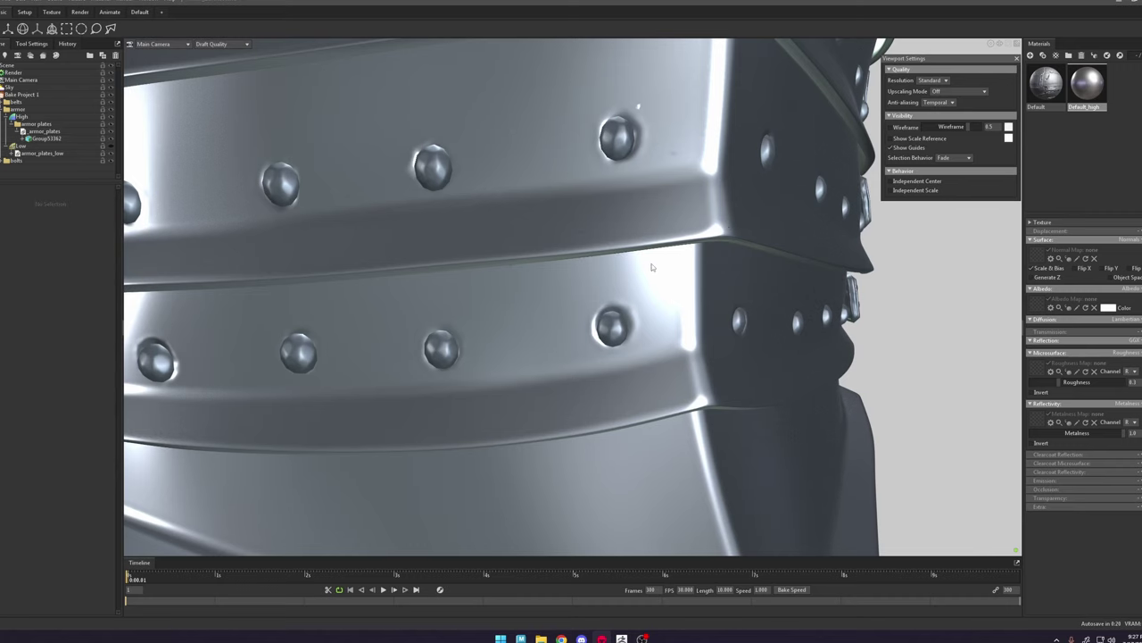
pyautogui.keyDown('alt'); pyautogui.moveTo(651, 265); pyautogui.dragTo(647, 300, button='middle'); pyautogui.keyUp('alt')
pyautogui.keyDown('alt'); pyautogui.moveTo(647, 300); pyautogui.dragTo(664, 355, button='right'); pyautogui.keyUp('alt')
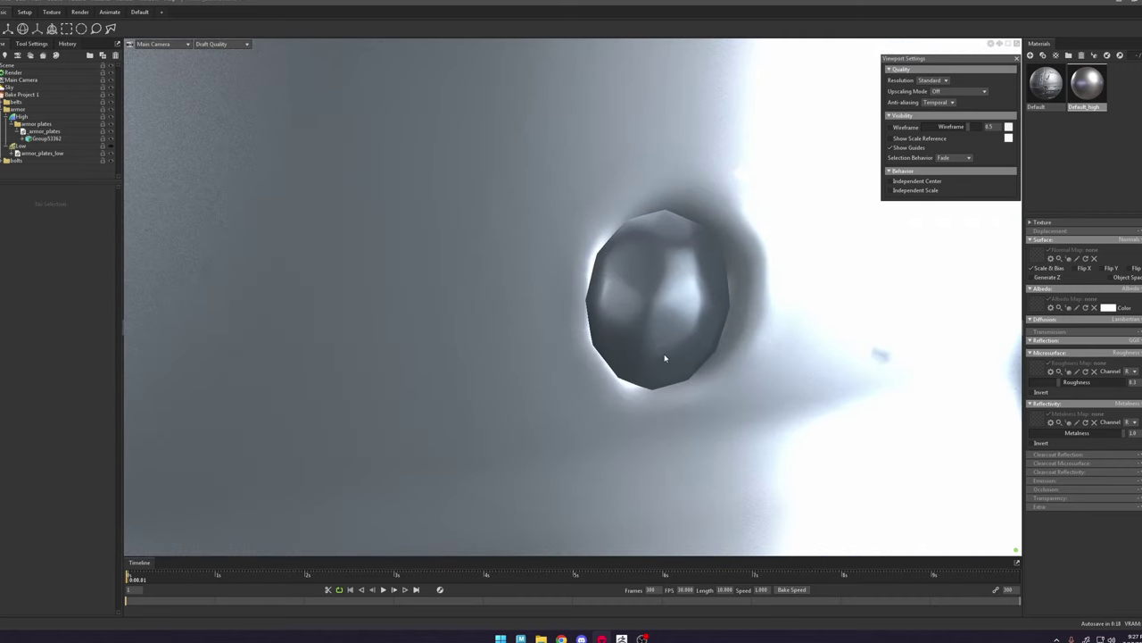
pyautogui.scroll(8, 656, 375)
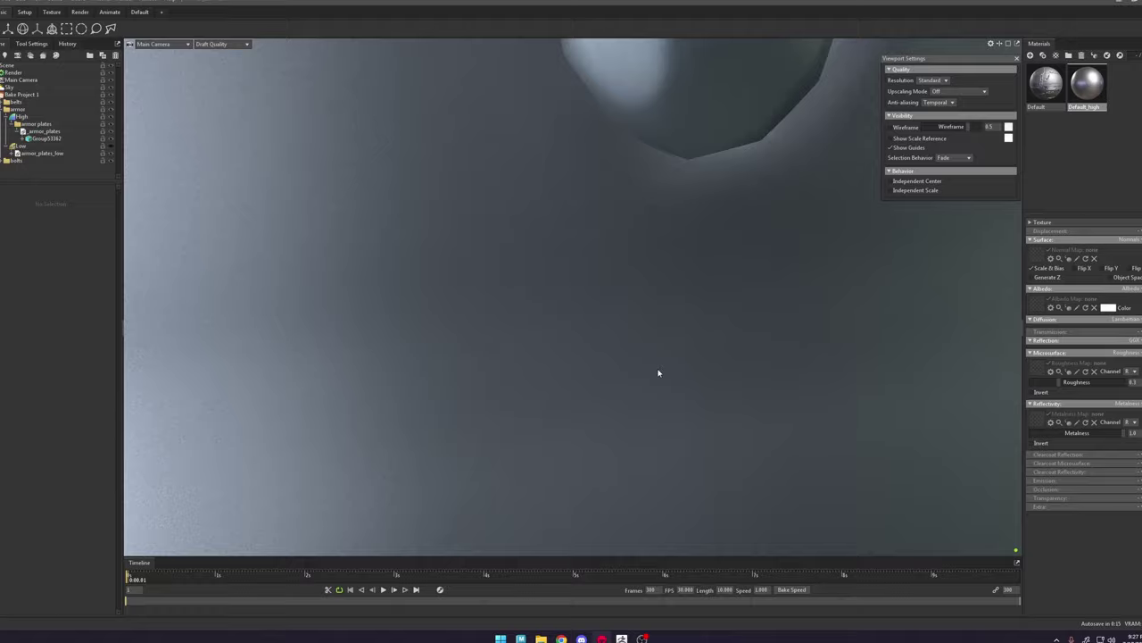
pyautogui.keyDown('shift'); pyautogui.moveTo(658, 371); pyautogui.dragTo(751, 376); pyautogui.keyUp('shift')
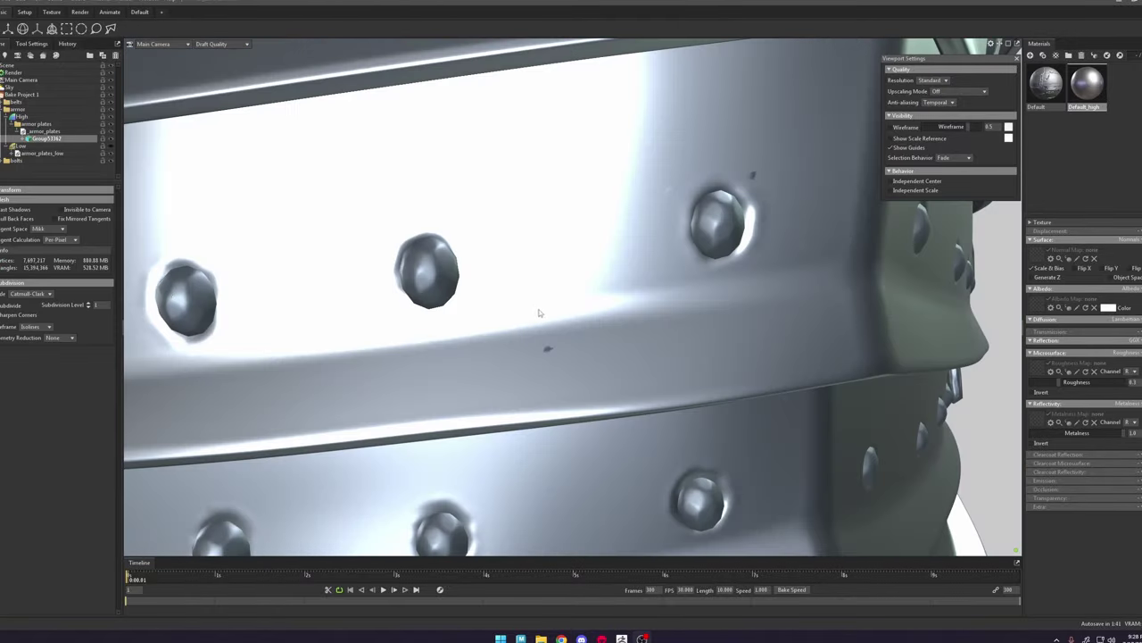
pyautogui.keyDown('alt'); pyautogui.moveTo(578, 328); pyautogui.dragTo(558, 350); pyautogui.keyUp('alt')
pyautogui.scroll(-3, 582, 339)
pyautogui.keyDown('shift'); pyautogui.moveTo(697, 265); pyautogui.dragTo(715, 209); pyautogui.keyUp('shift')
pyautogui.click(622, 637)
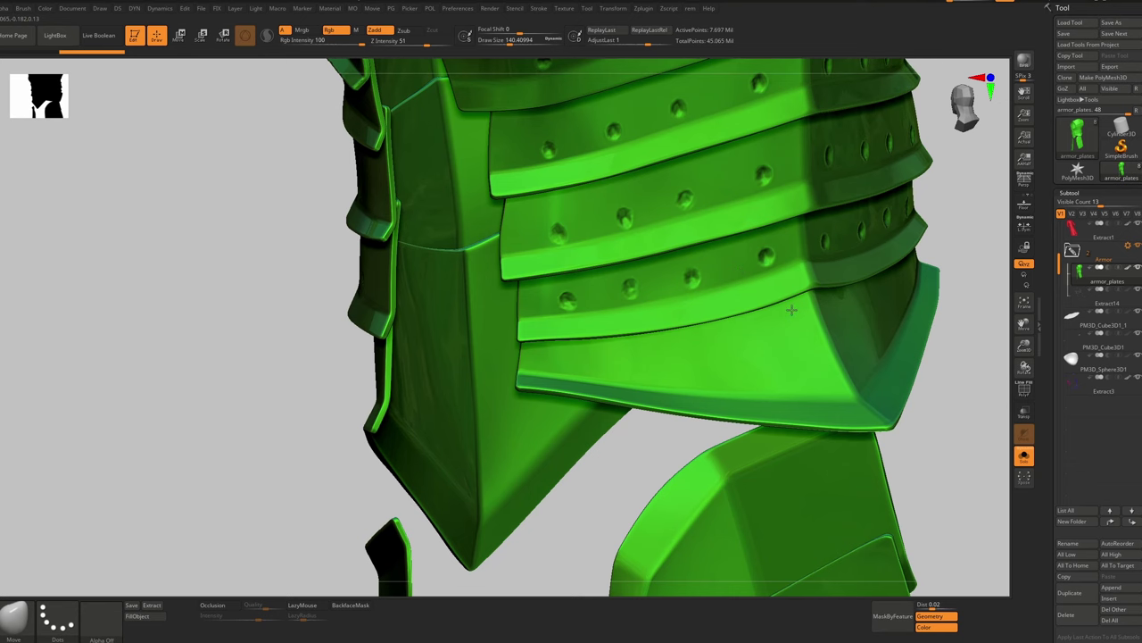
# Step: Square the armour to a front view and briefly toggle PolyFrame on and off
pyautogui.keyDown('shift'); pyautogui.moveTo(792, 310); pyautogui.dragTo(770, 297, button='right'); pyautogui.keyUp('shift')
pyautogui.keyDown('shift'); pyautogui.moveTo(763, 336); pyautogui.dragTo(725, 356); pyautogui.keyUp('shift')
pyautogui.hotkey('shift', 'f')
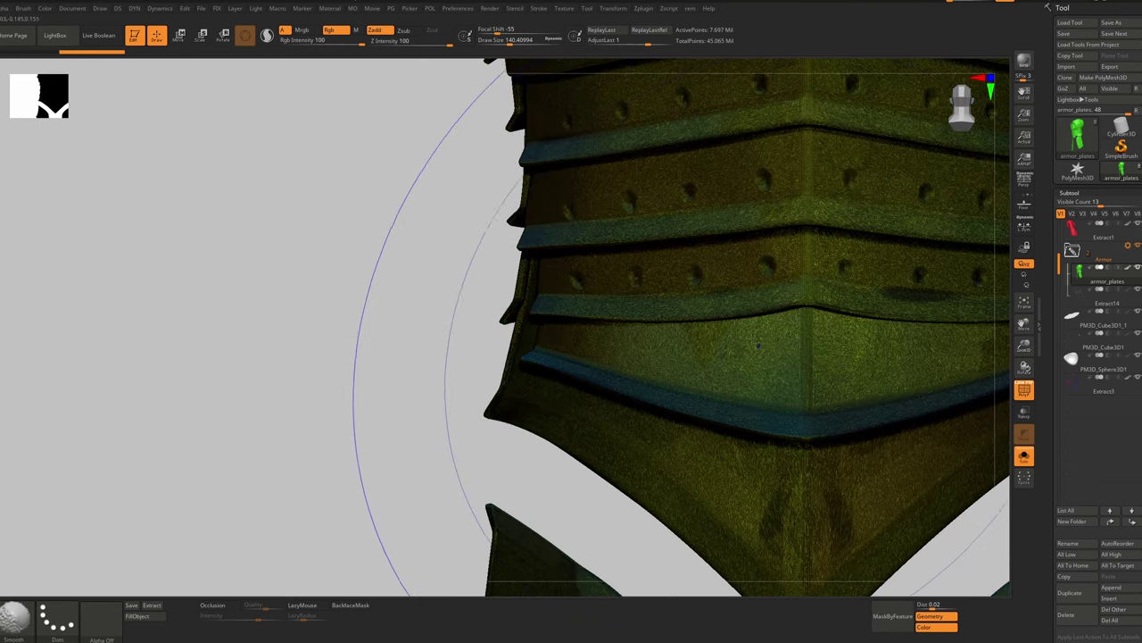
pyautogui.hotkey('shift', 'f')
# Step: Use Load Tool to browse to Armor/ZBrush/ZTL and load 0_ID
pyautogui.click(1071, 23)
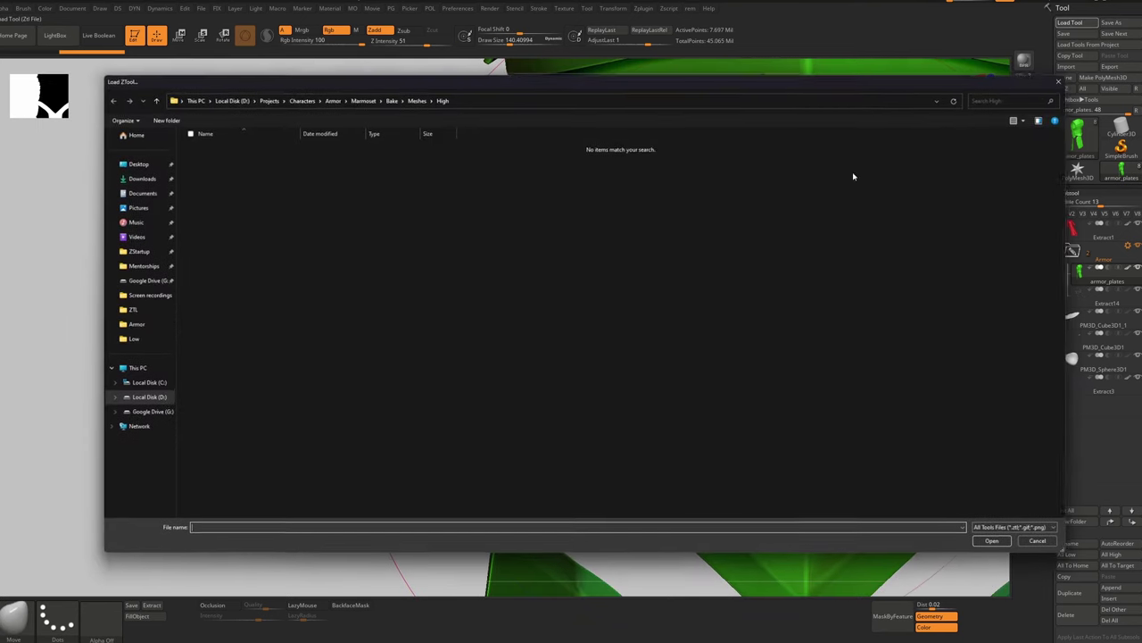
pyautogui.click(416, 99)
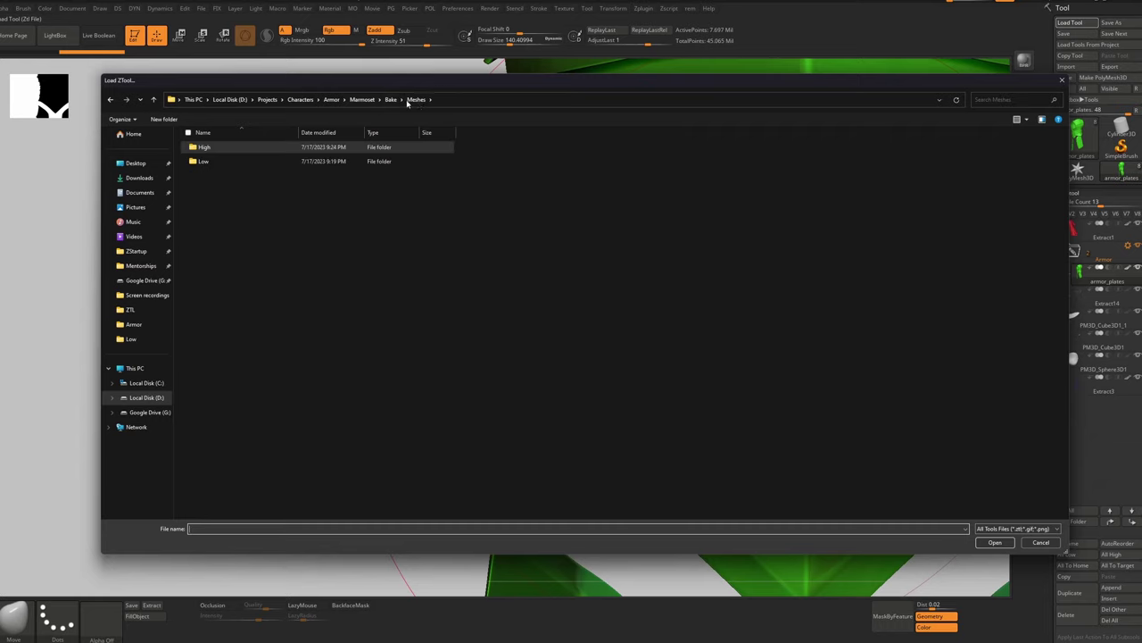
pyautogui.click(390, 99)
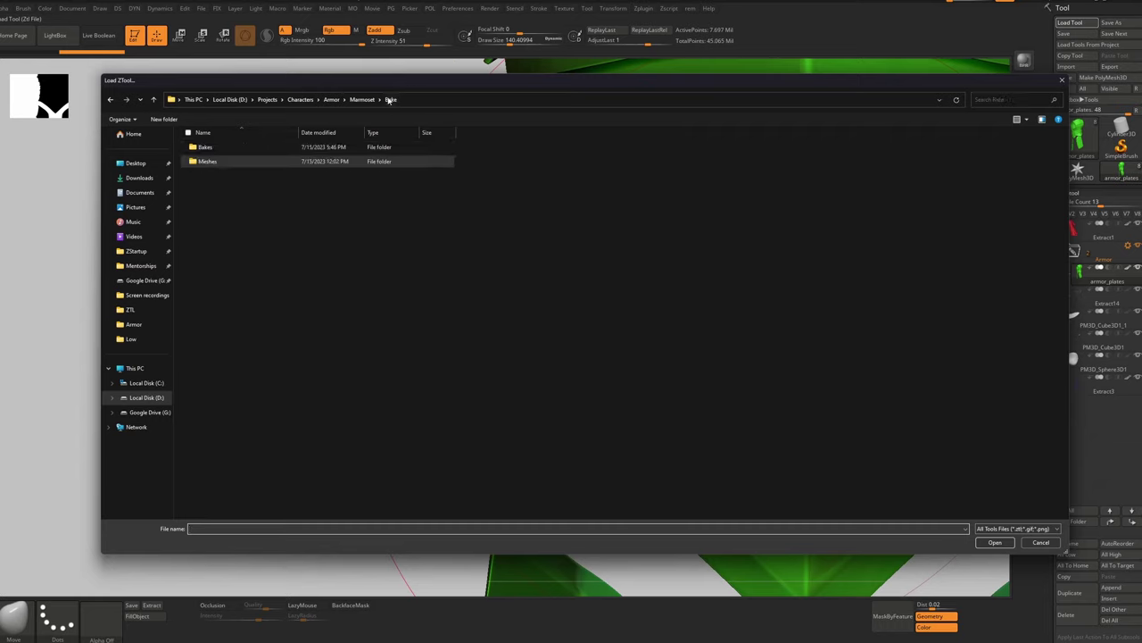
pyautogui.doubleClick(291, 152)
pyautogui.hotkey('alt', 'Left')
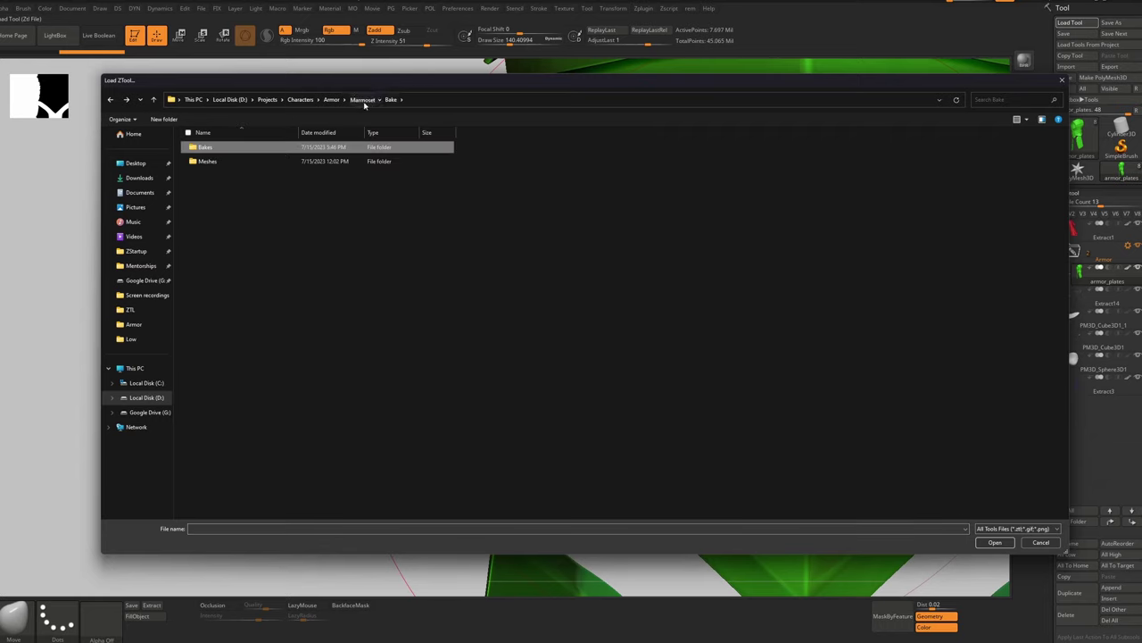
pyautogui.click(361, 99)
pyautogui.click(331, 99)
pyautogui.doubleClick(272, 162)
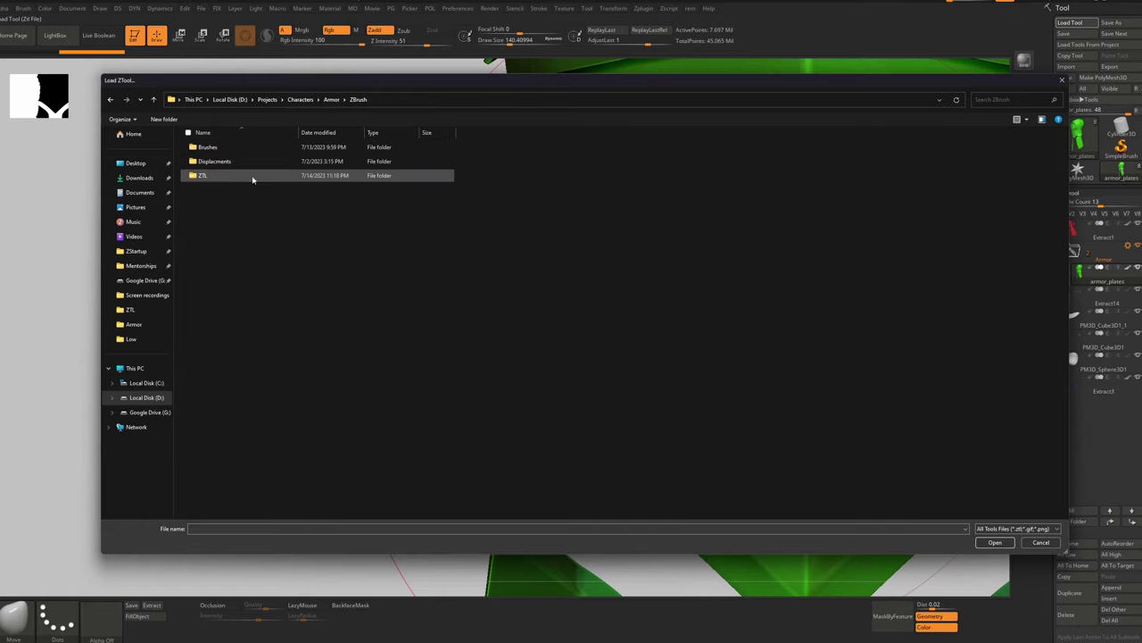
pyautogui.doubleClick(230, 176)
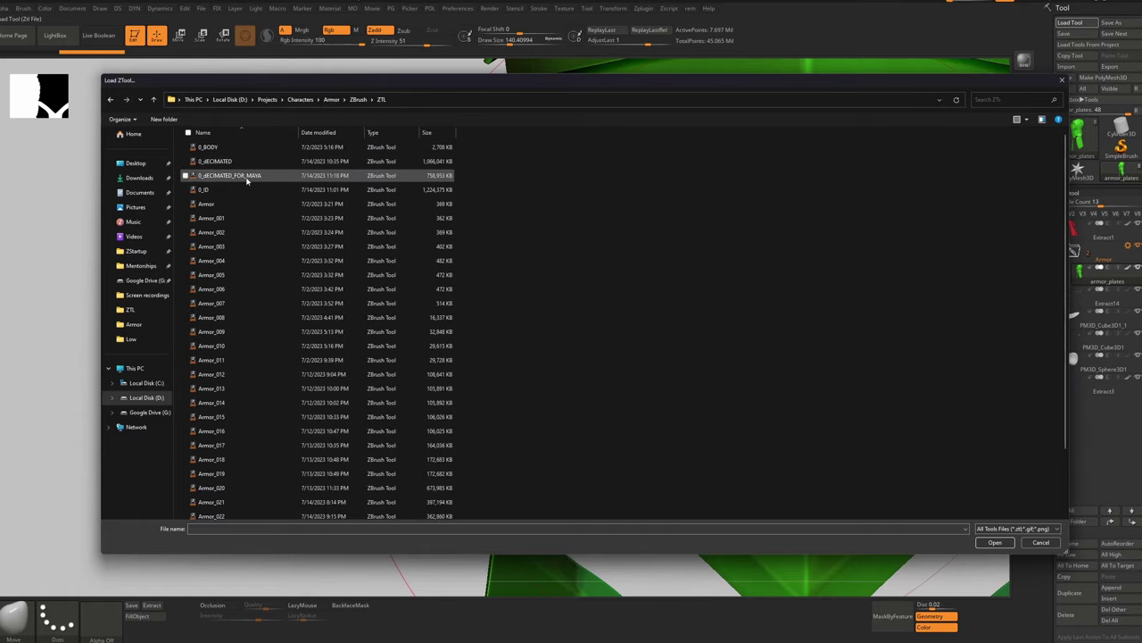
pyautogui.doubleClick(221, 191)
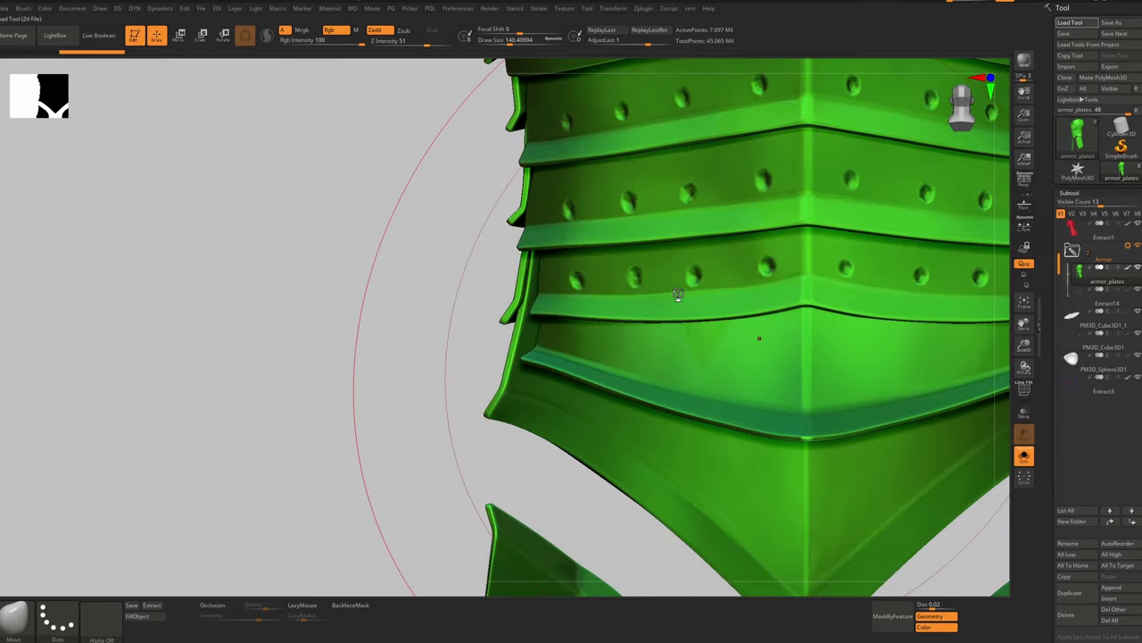
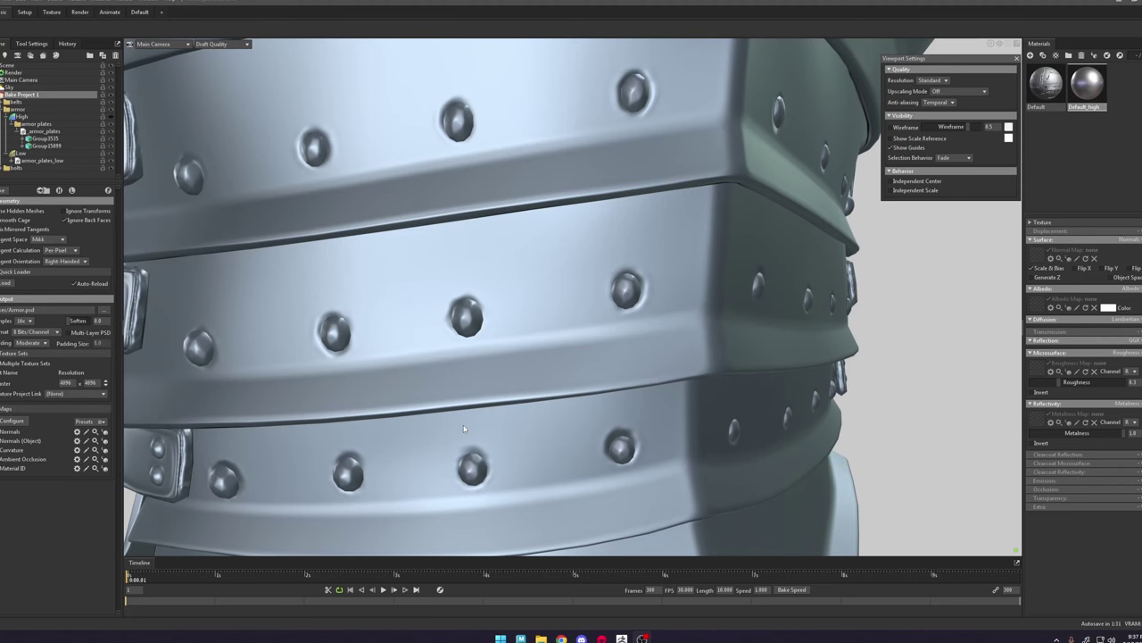
# Step: Orbit around the armour to inspect the cuirass front and sides
pyautogui.keyDown('alt'); pyautogui.moveTo(599, 262); pyautogui.dragTo(613, 311, button='right'); pyautogui.keyUp('alt')
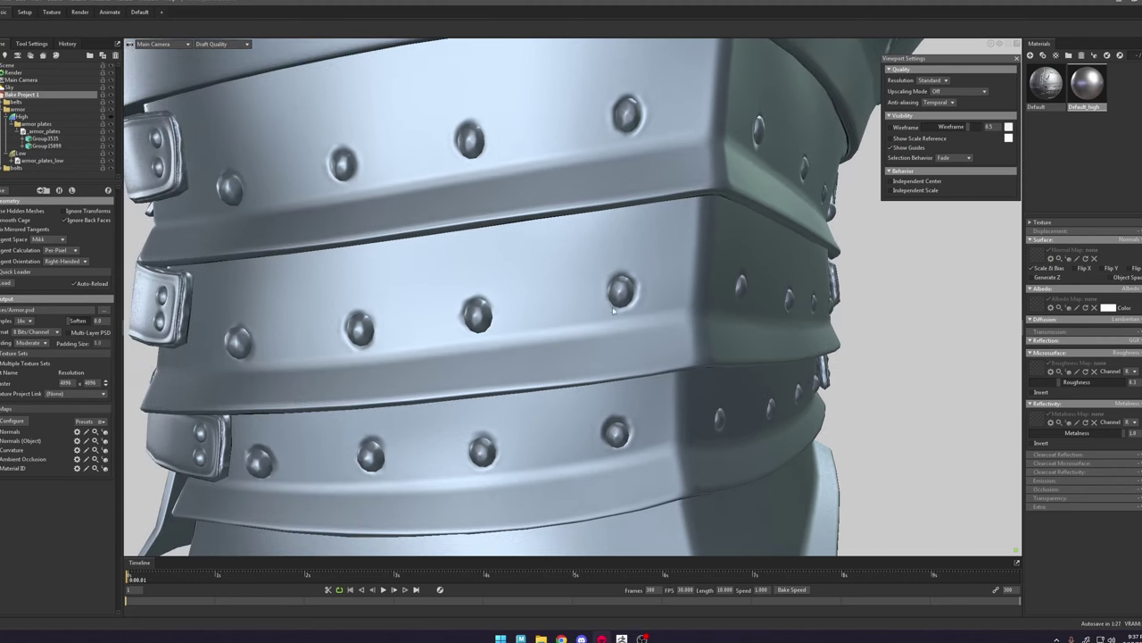
pyautogui.keyDown('alt'); pyautogui.moveTo(642, 373); pyautogui.dragTo(751, 346, button='right'); pyautogui.keyUp('alt')
pyautogui.keyDown('alt'); pyautogui.moveTo(741, 343); pyautogui.dragTo(580, 324); pyautogui.keyUp('alt')
pyautogui.keyDown('alt'); pyautogui.moveTo(654, 177); pyautogui.dragTo(645, 232, button='middle'); pyautogui.keyUp('alt')
pyautogui.keyDown('alt'); pyautogui.moveTo(646, 232); pyautogui.dragTo(331, 258); pyautogui.keyUp('alt')
pyautogui.moveTo(575, 266); pyautogui.dragTo(723, 342)
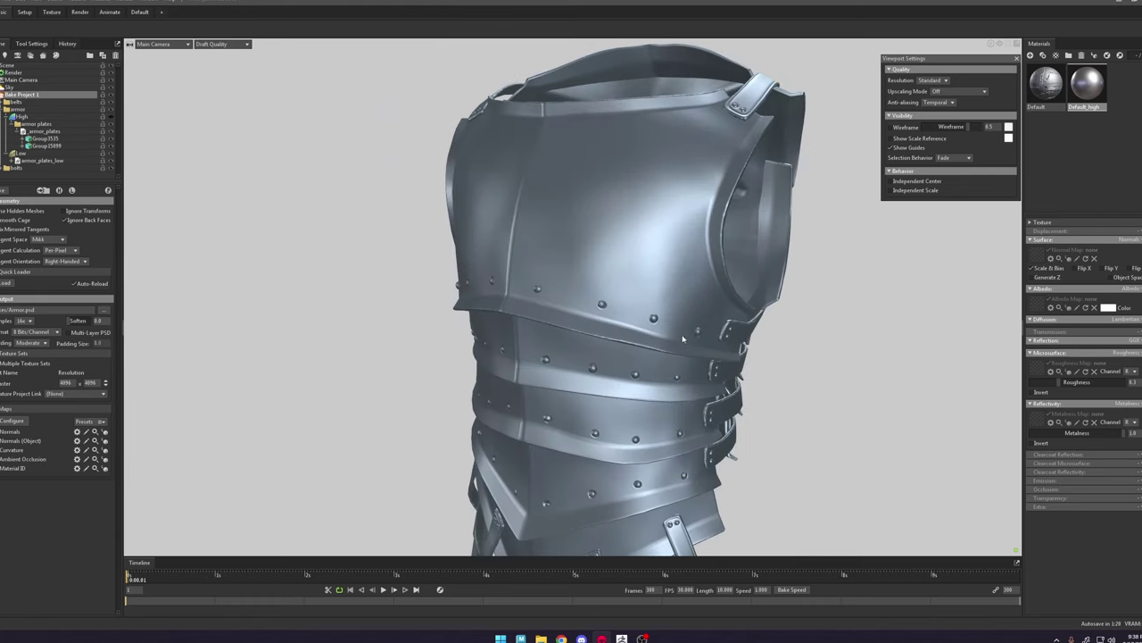
pyautogui.rightClick(865, 282)
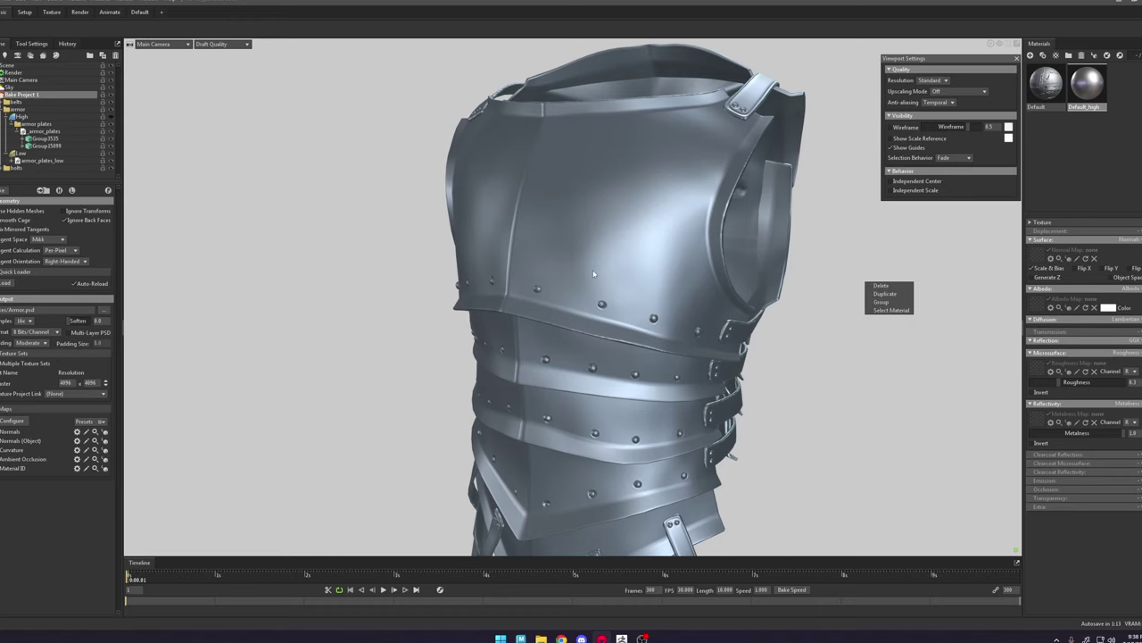
pyautogui.click(793, 327)
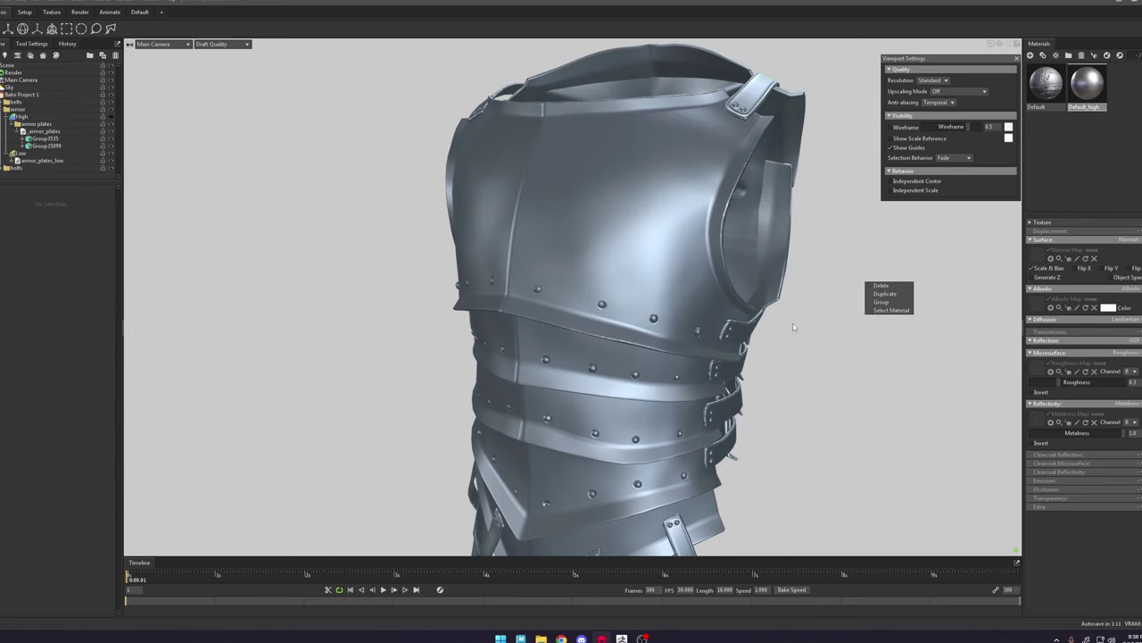
pyautogui.scroll(-2, 823, 291)
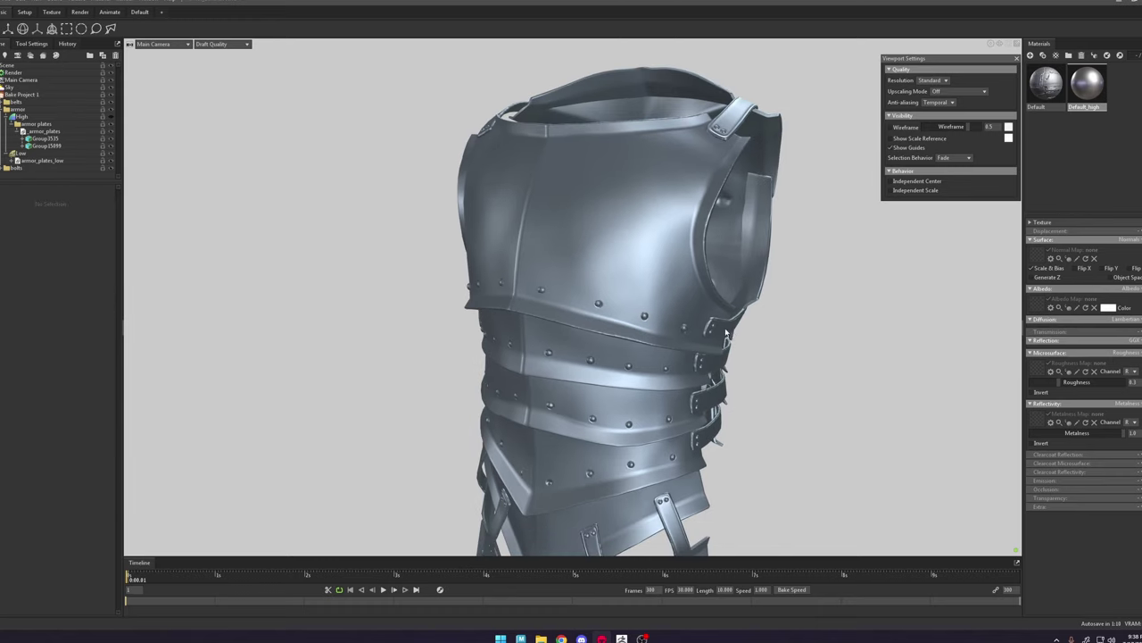
pyautogui.moveTo(725, 333); pyautogui.dragTo(761, 333)
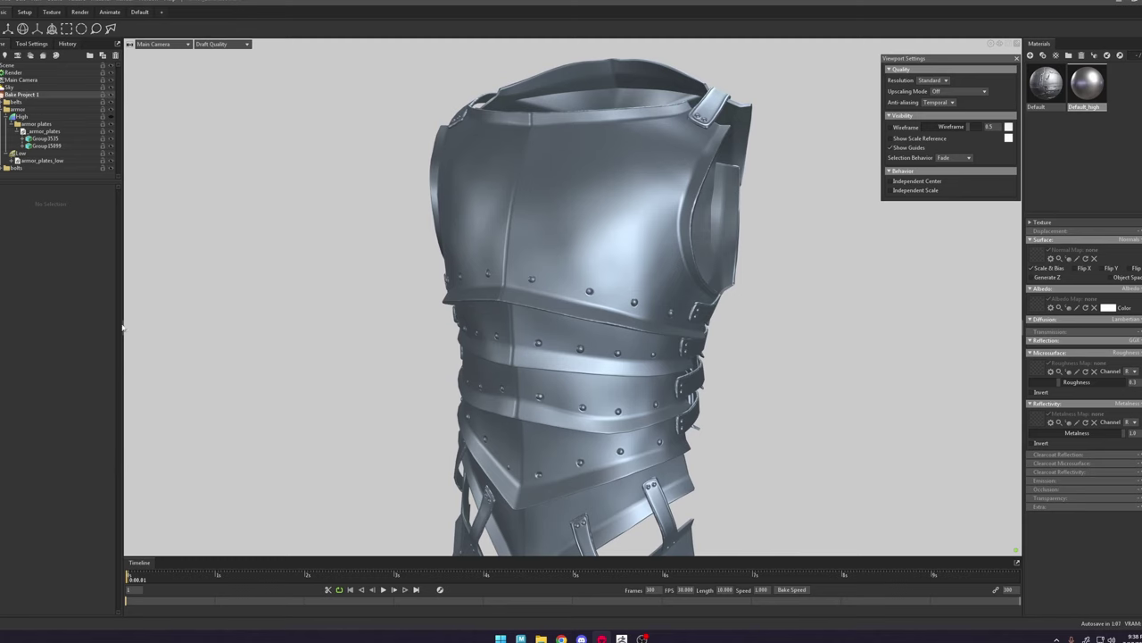
# Step: Add Height, Position, Convexity, Thickness, Bent Normals, Cavity, Bent Normals (Object) and Vertex Color bake maps
pyautogui.click(16, 420)
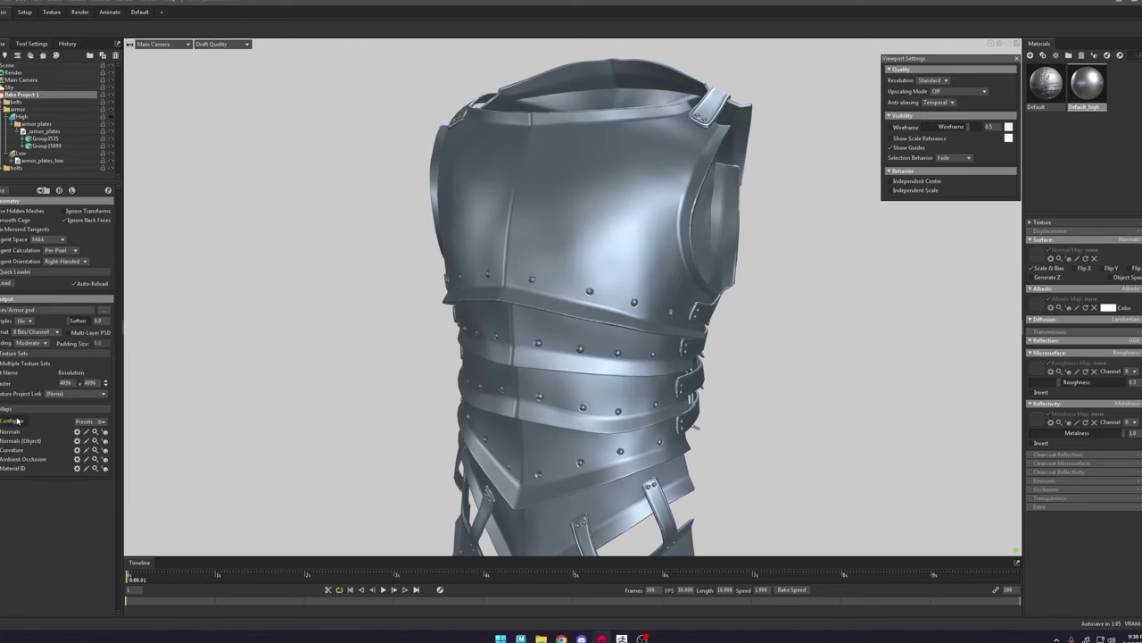
pyautogui.click(536, 180)
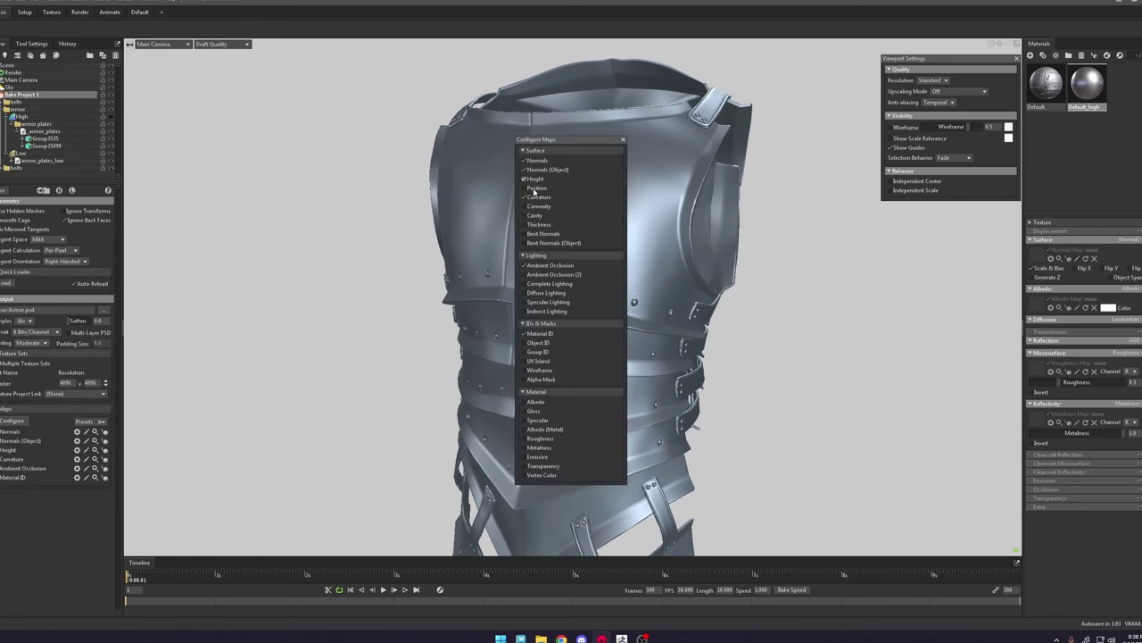
pyautogui.click(535, 189)
pyautogui.click(528, 207)
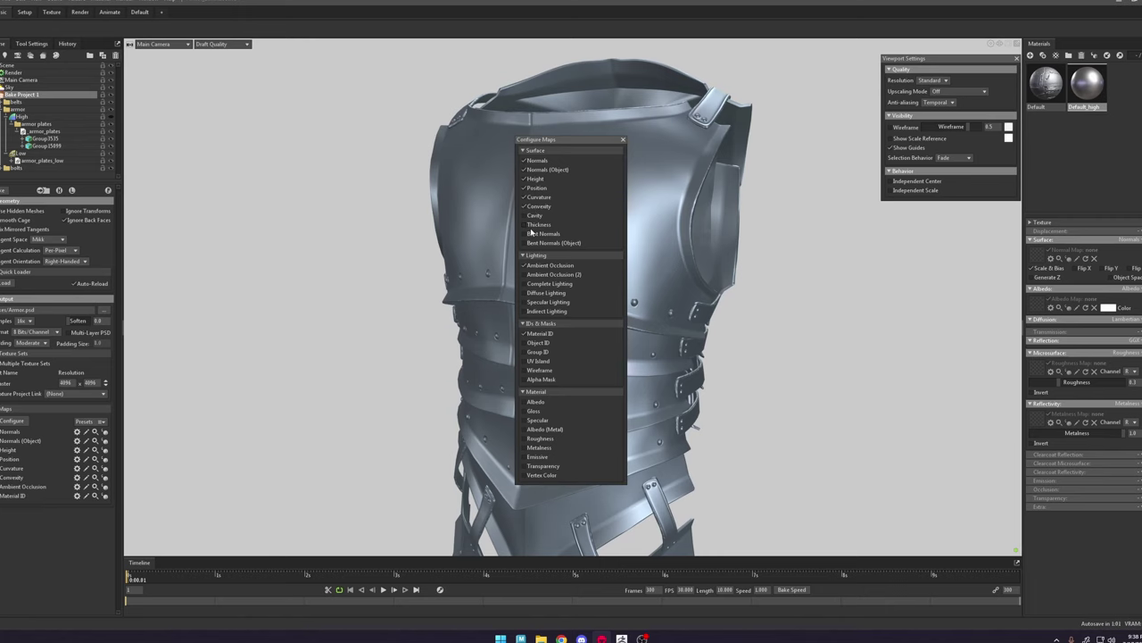
pyautogui.click(531, 228)
pyautogui.click(532, 234)
pyautogui.click(530, 215)
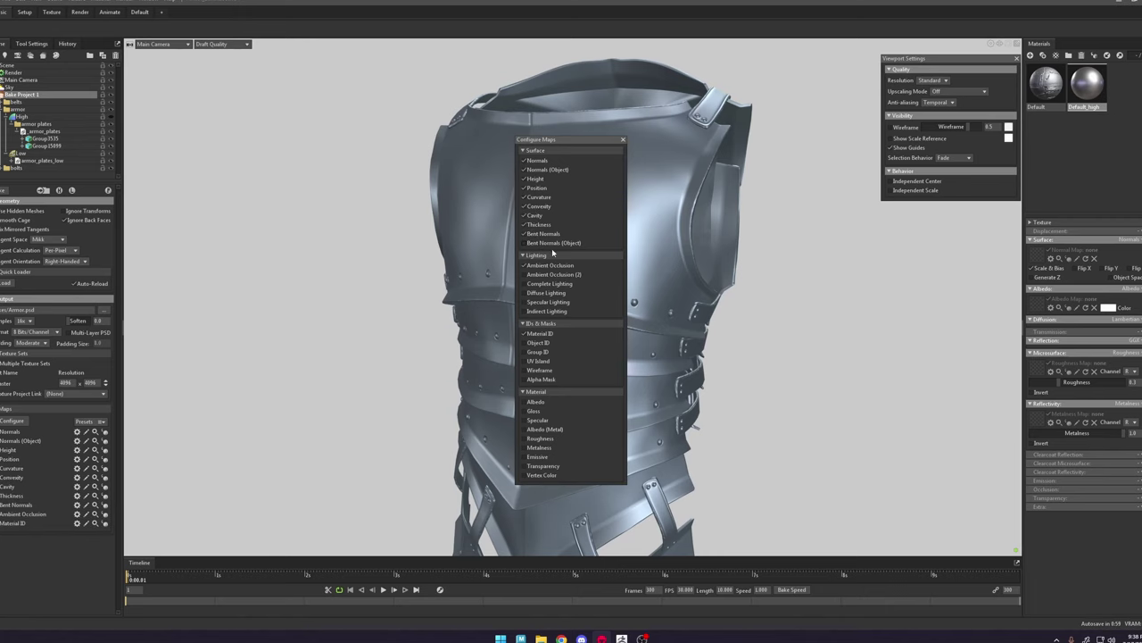
pyautogui.click(554, 243)
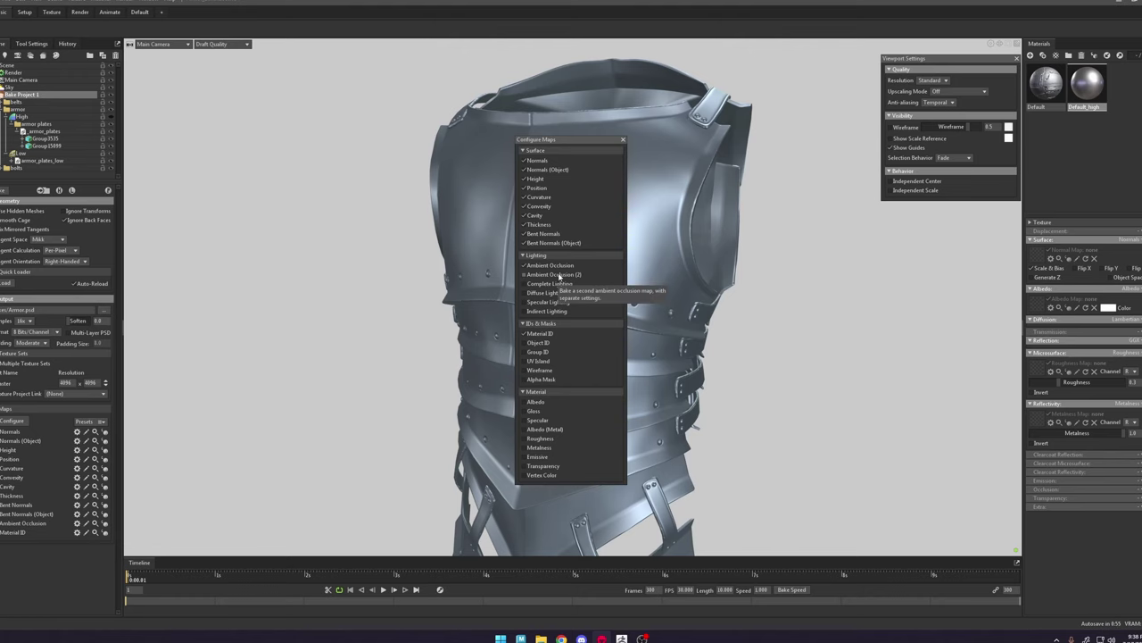
pyautogui.click(558, 276)
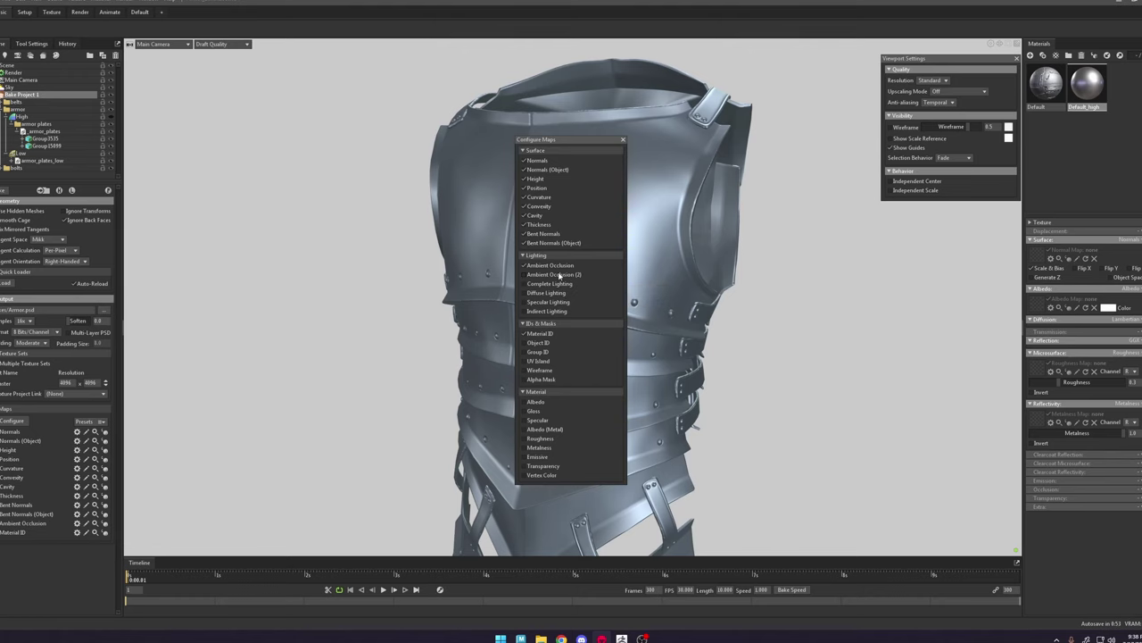
pyautogui.click(540, 275)
pyautogui.click(538, 478)
# Step: Check the ambient occlusion ray count, then set output to 16 Bits/Channel and 64x samples
pyautogui.click(76, 523)
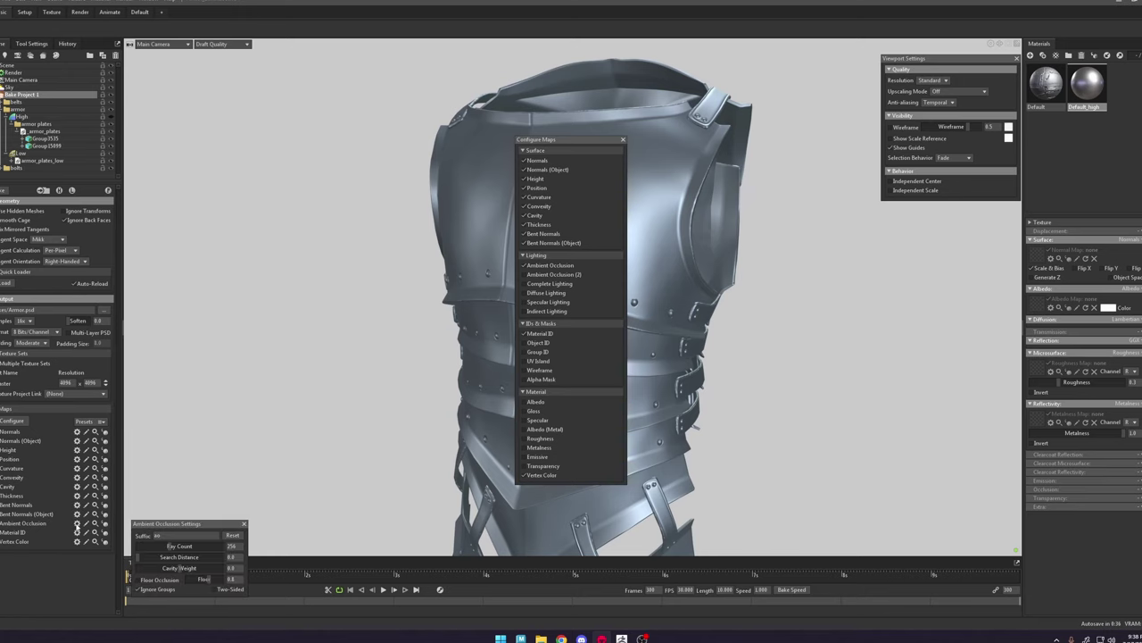
pyautogui.doubleClick(232, 546)
pyautogui.click(243, 523)
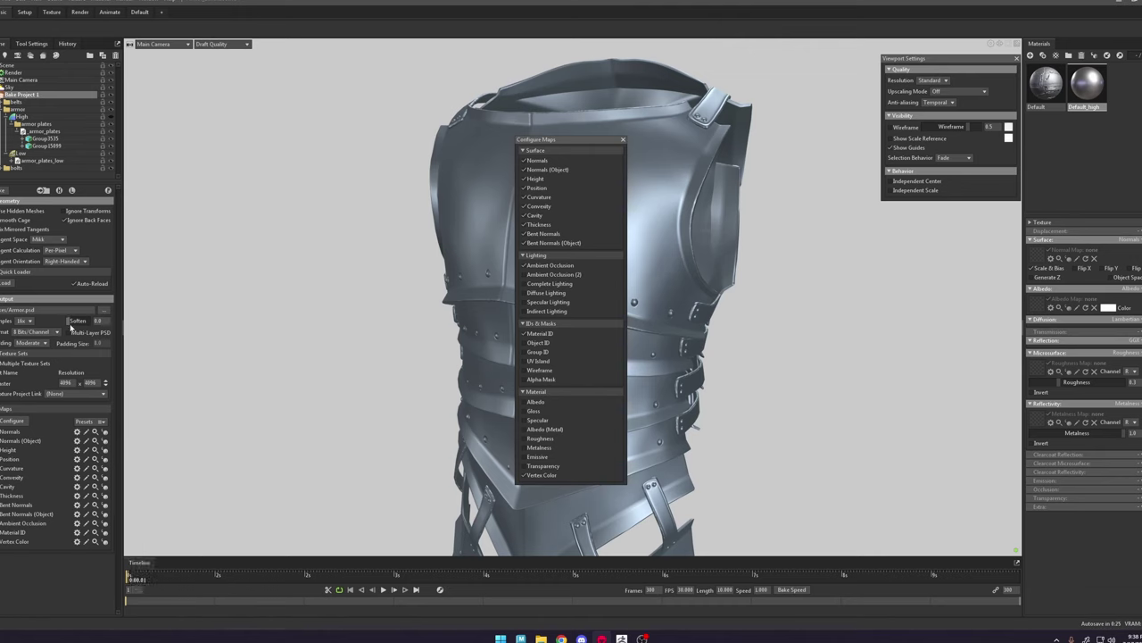
pyautogui.click(45, 332)
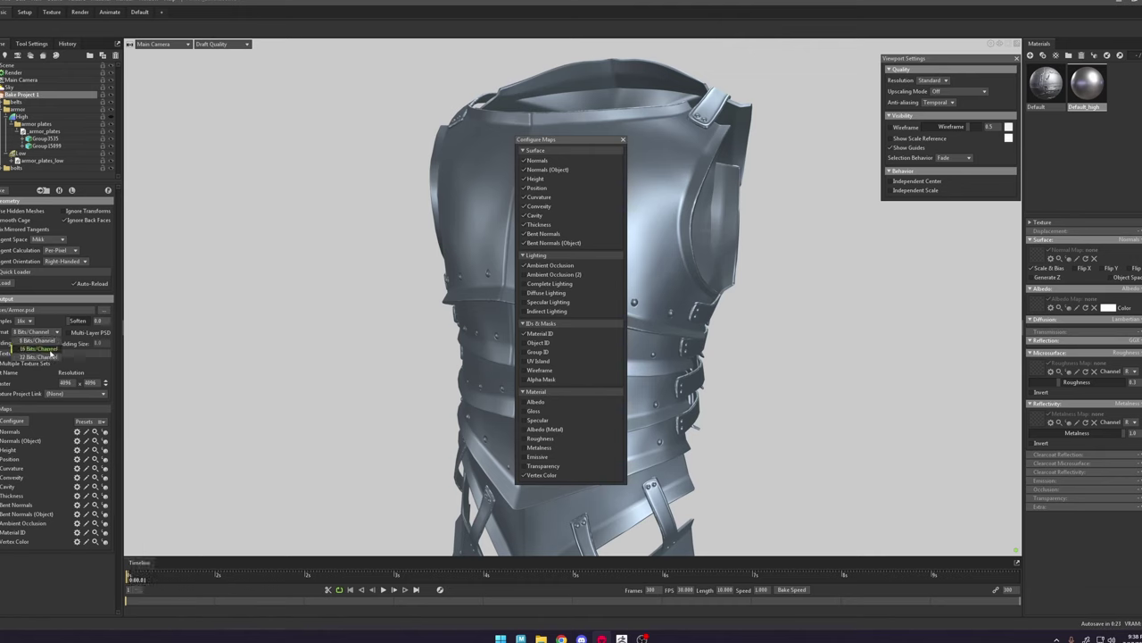
pyautogui.click(51, 350)
pyautogui.click(26, 320)
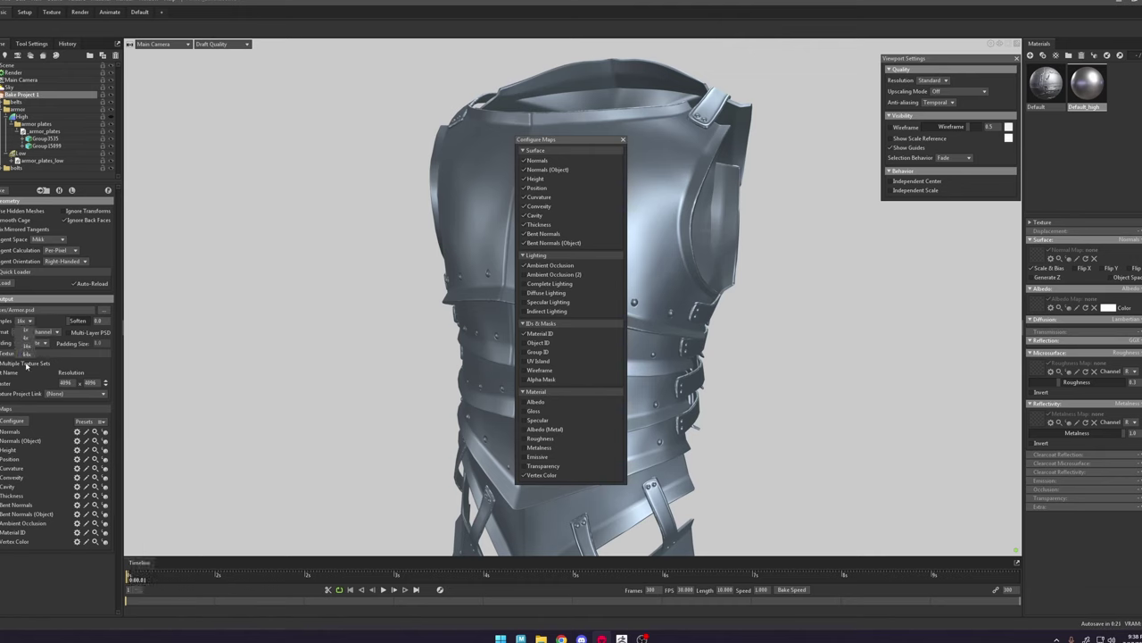
pyautogui.click(67, 333)
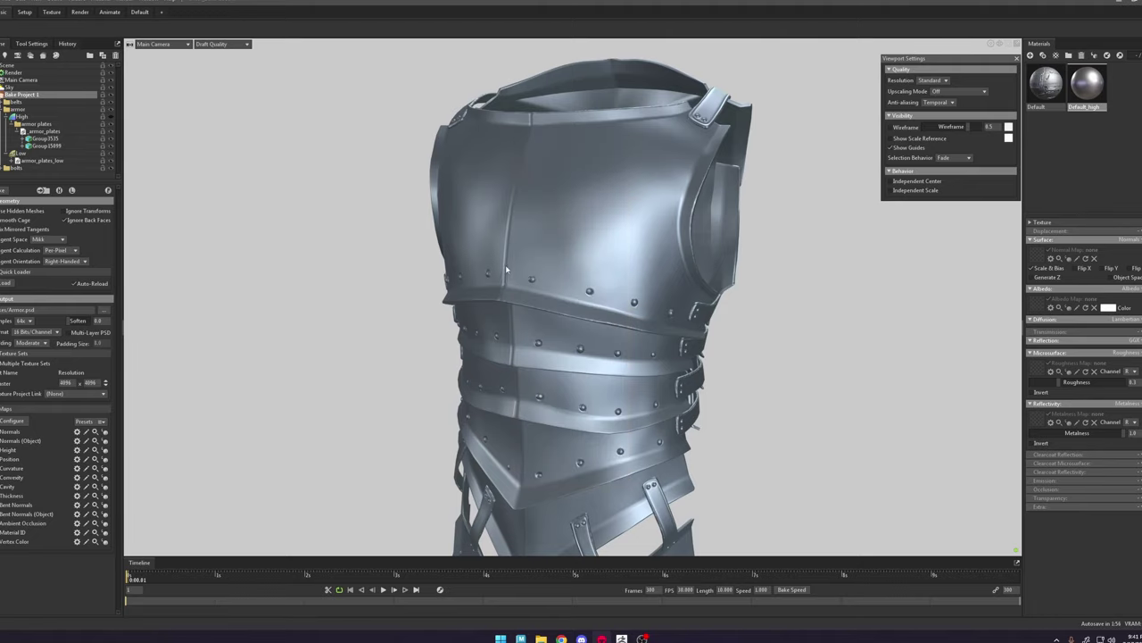
# Step: Load the Bakes/Armor_vertexcolor texture into the armour material's Albedo slot
pyautogui.moveTo(507, 268); pyautogui.dragTo(390, 273)
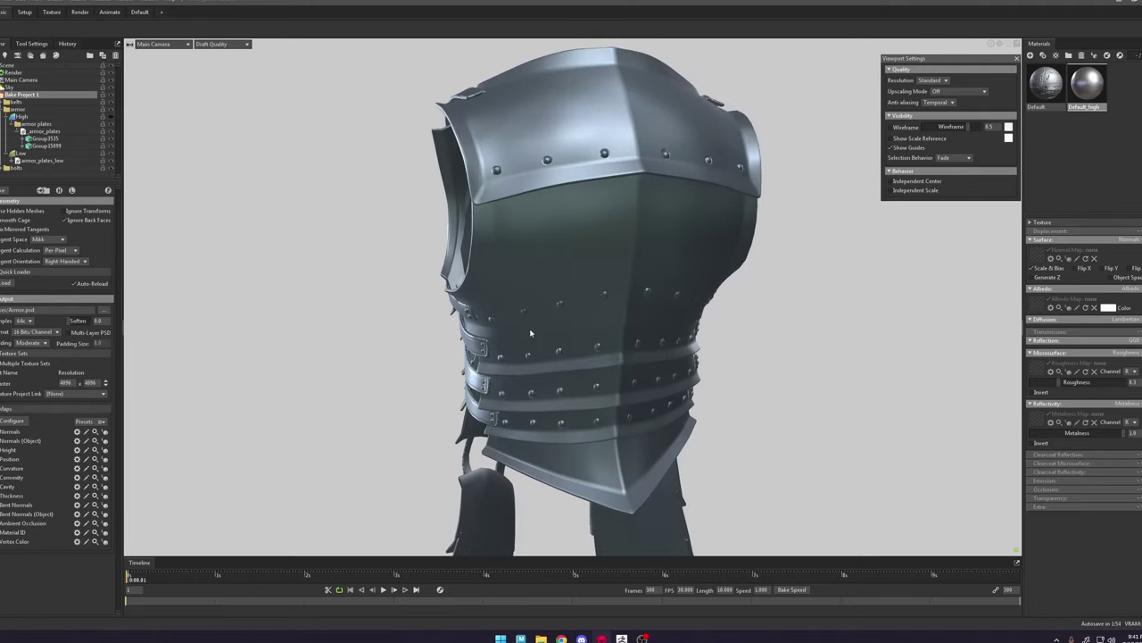
pyautogui.keyDown('shift'); pyautogui.moveTo(531, 333); pyautogui.dragTo(728, 345); pyautogui.keyUp('shift')
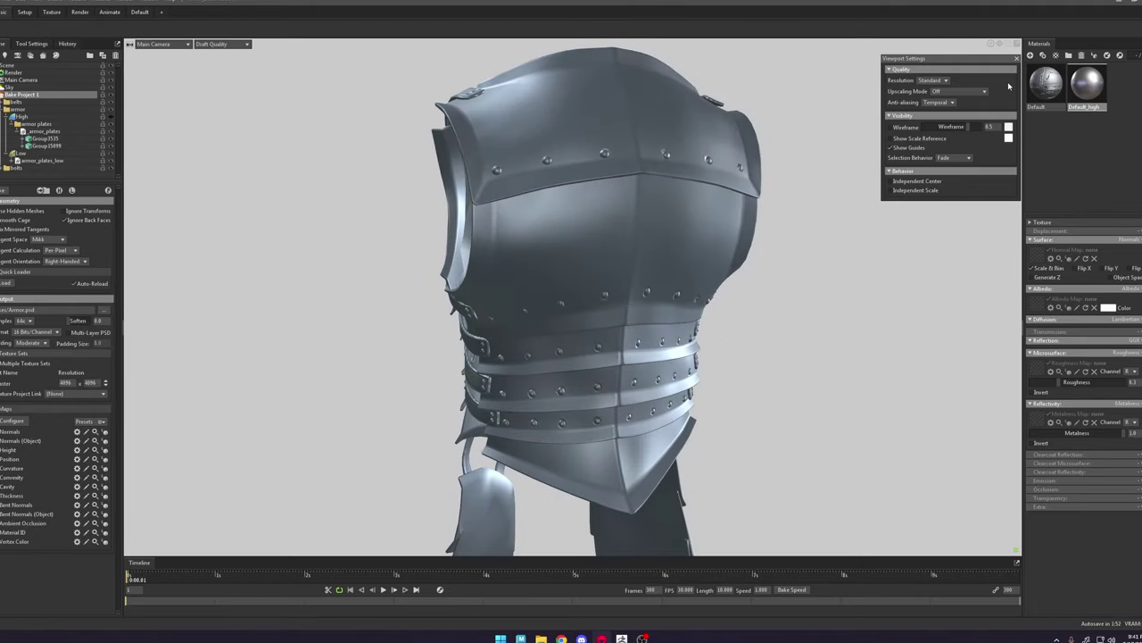
pyautogui.moveTo(584, 253); pyautogui.dragTo(725, 280)
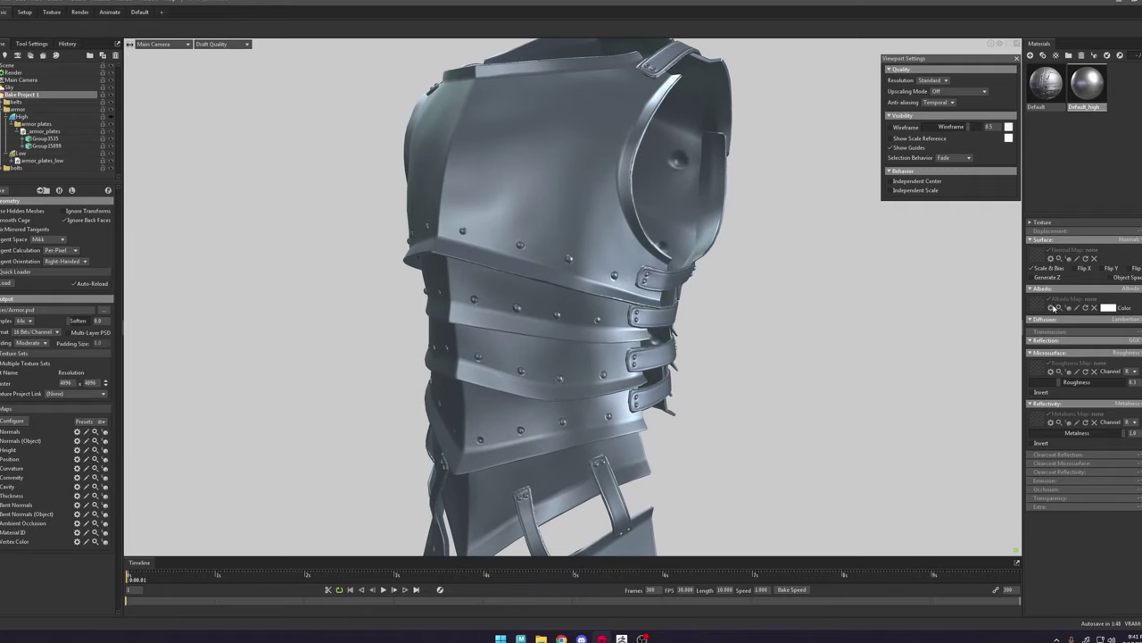
pyautogui.click(1037, 303)
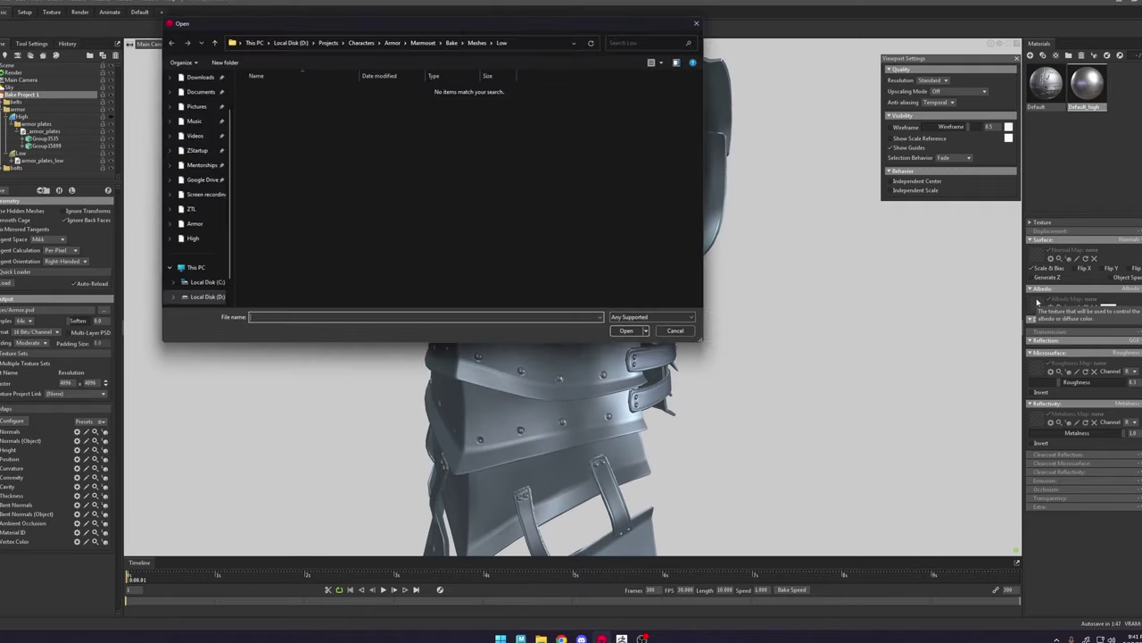
pyautogui.click(454, 43)
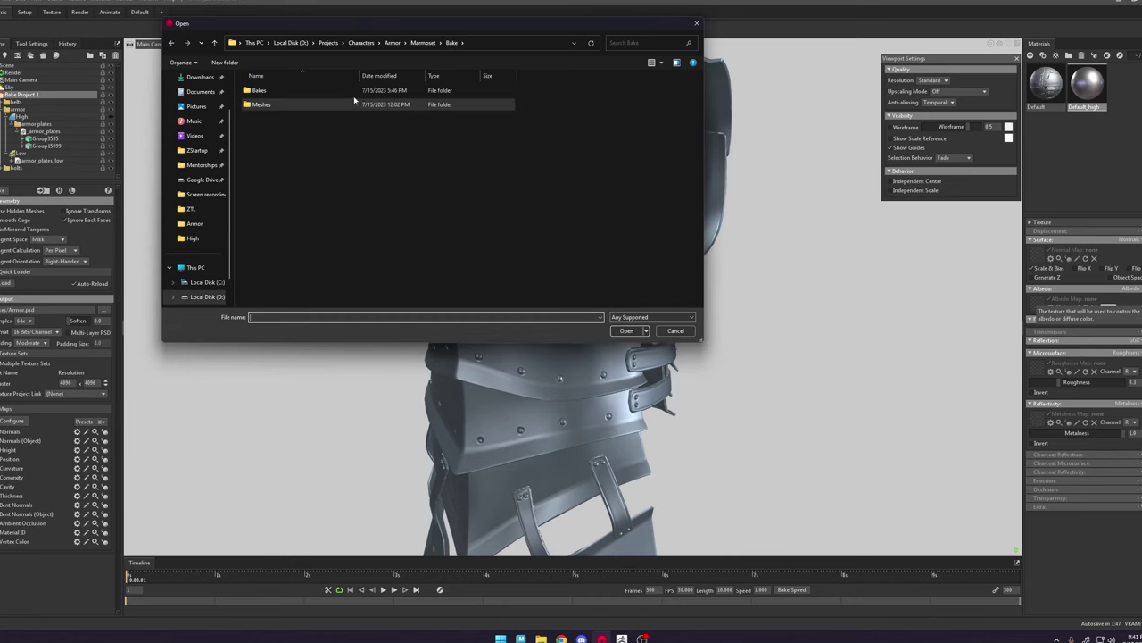
pyautogui.doubleClick(321, 90)
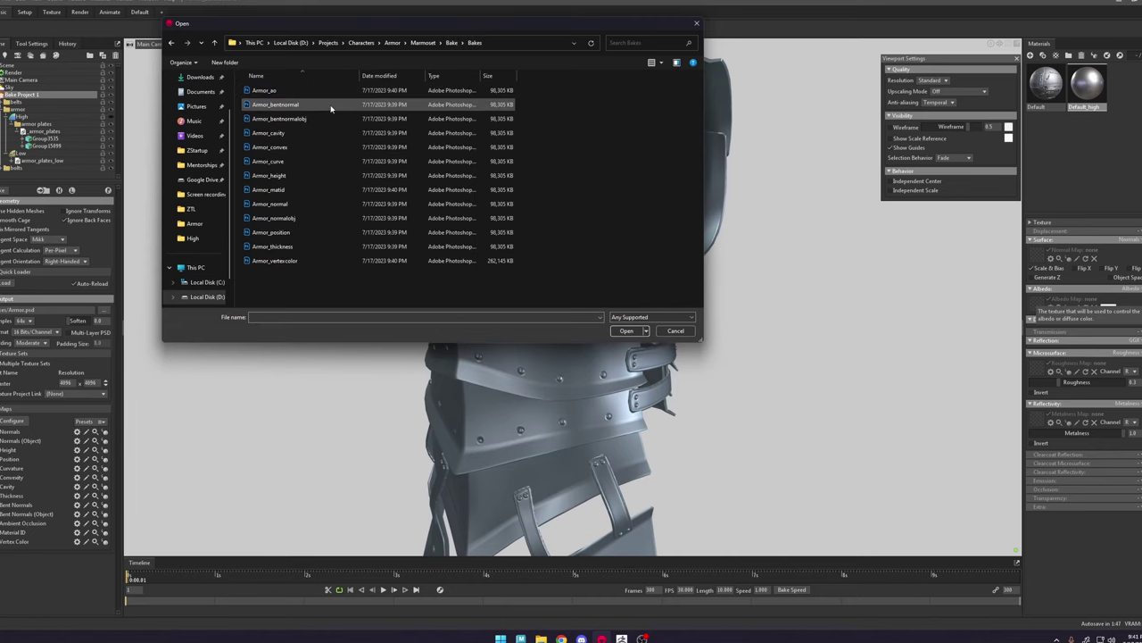
pyautogui.doubleClick(280, 261)
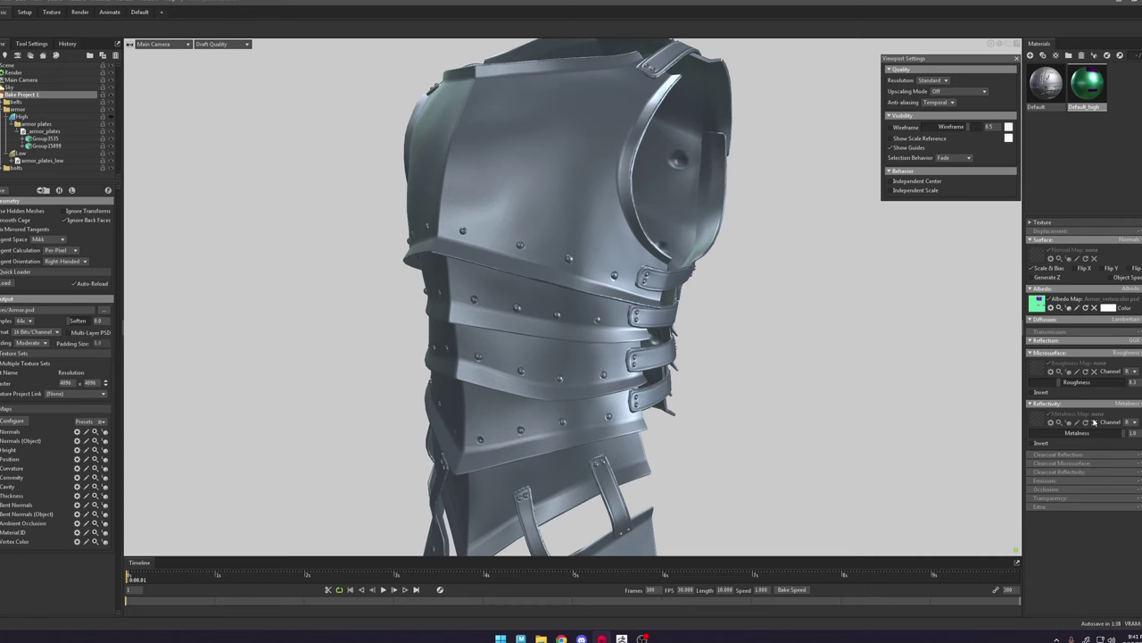
# Step: Set Default_high Metalness to 0 and give the Default material Armor_vertexcolor as albedo
pyautogui.moveTo(1095, 434); pyautogui.dragTo(1011, 439)
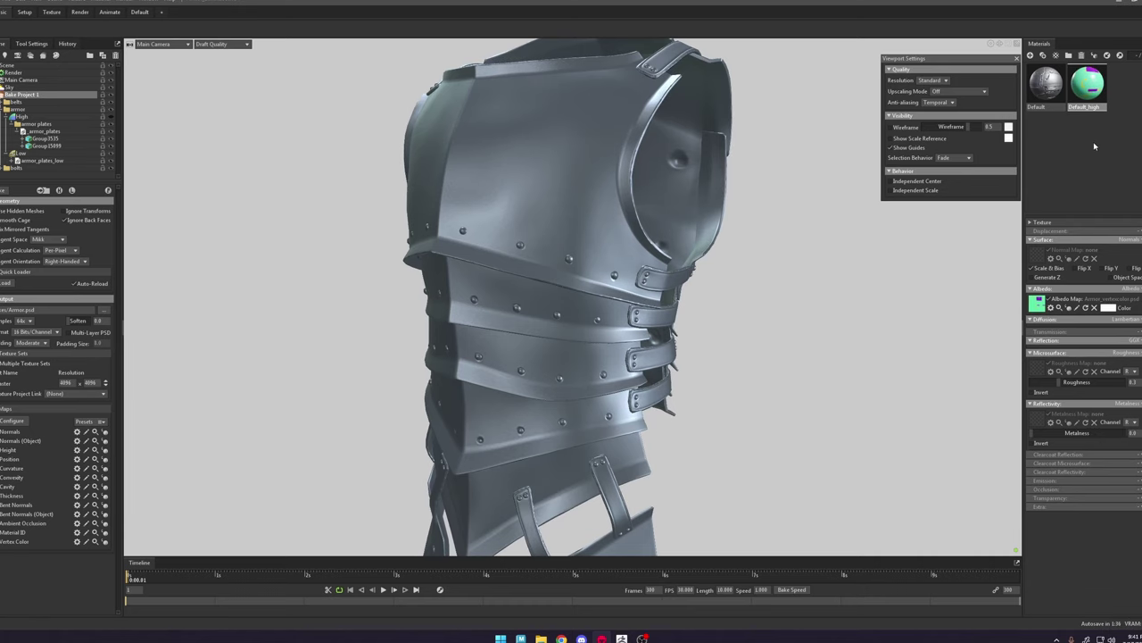
pyautogui.click(1046, 86)
pyautogui.click(1039, 305)
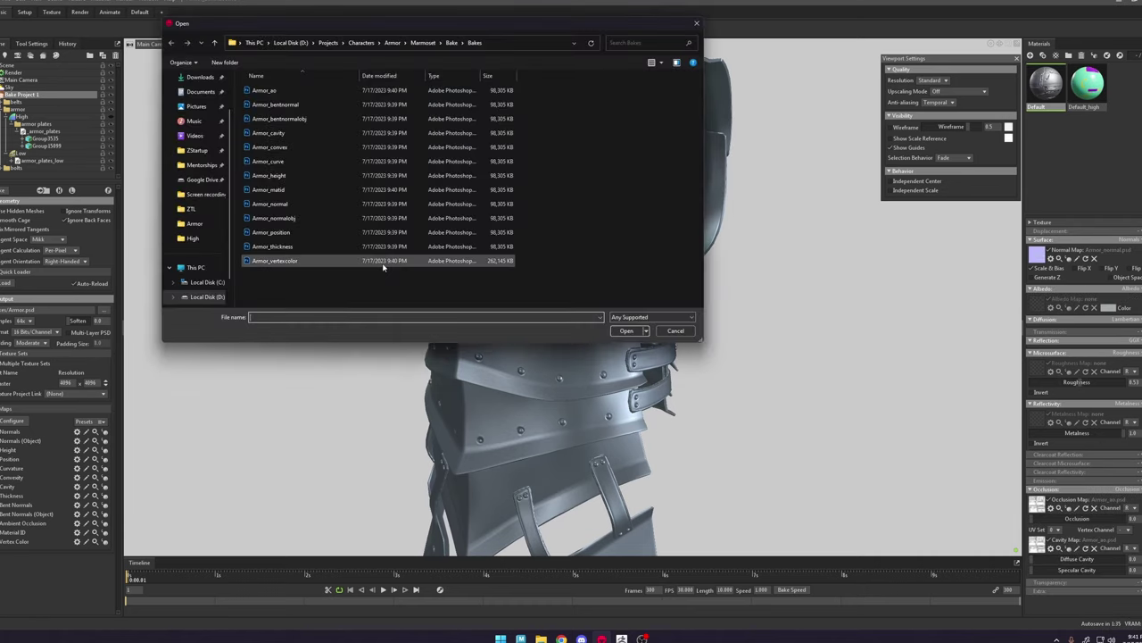
pyautogui.doubleClick(383, 263)
# Step: Switch the viewport to the Material Values > Albedo render pass
pyautogui.keyDown('alt'); pyautogui.moveTo(641, 236); pyautogui.dragTo(630, 266, button='middle'); pyautogui.keyUp('alt')
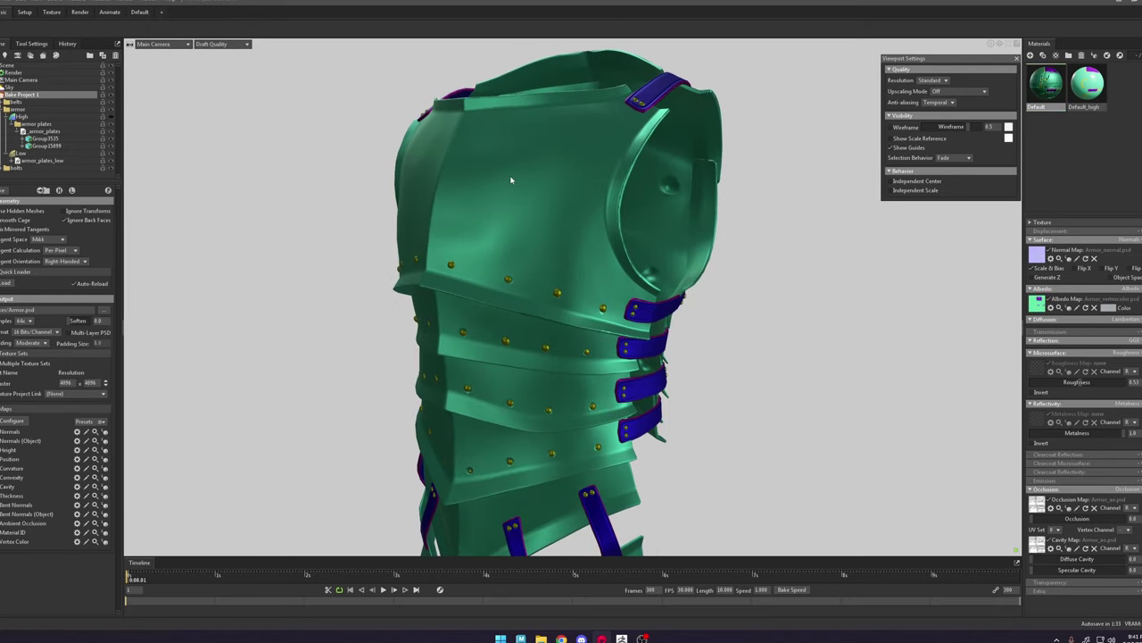
pyautogui.scroll(1, 500, 175)
pyautogui.click(221, 44)
pyautogui.moveTo(228, 94)
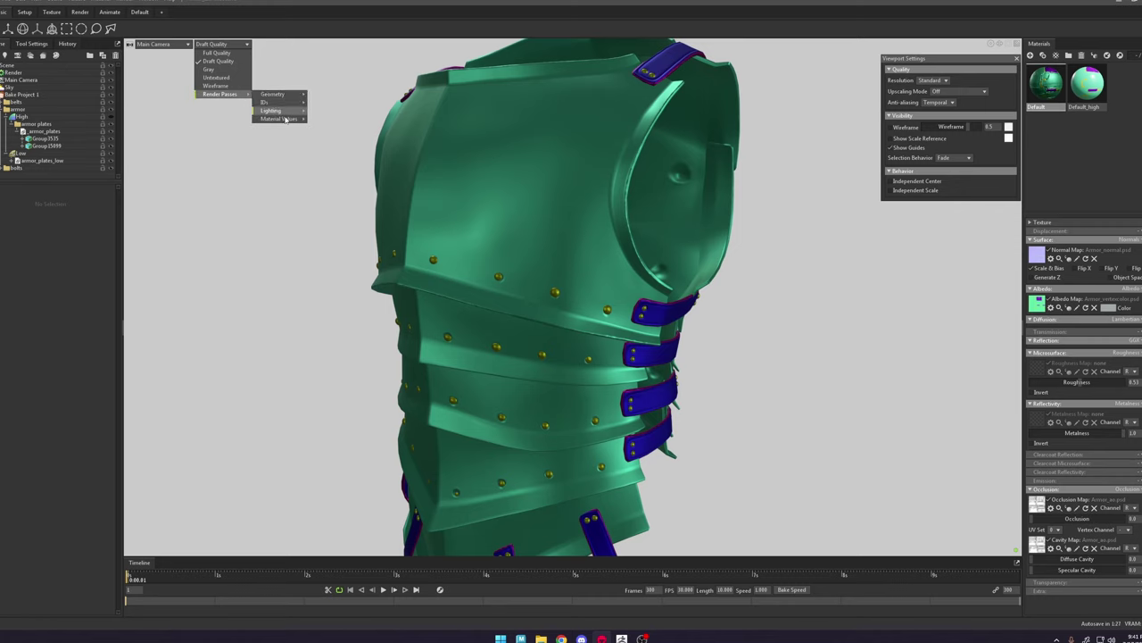
pyautogui.moveTo(284, 119)
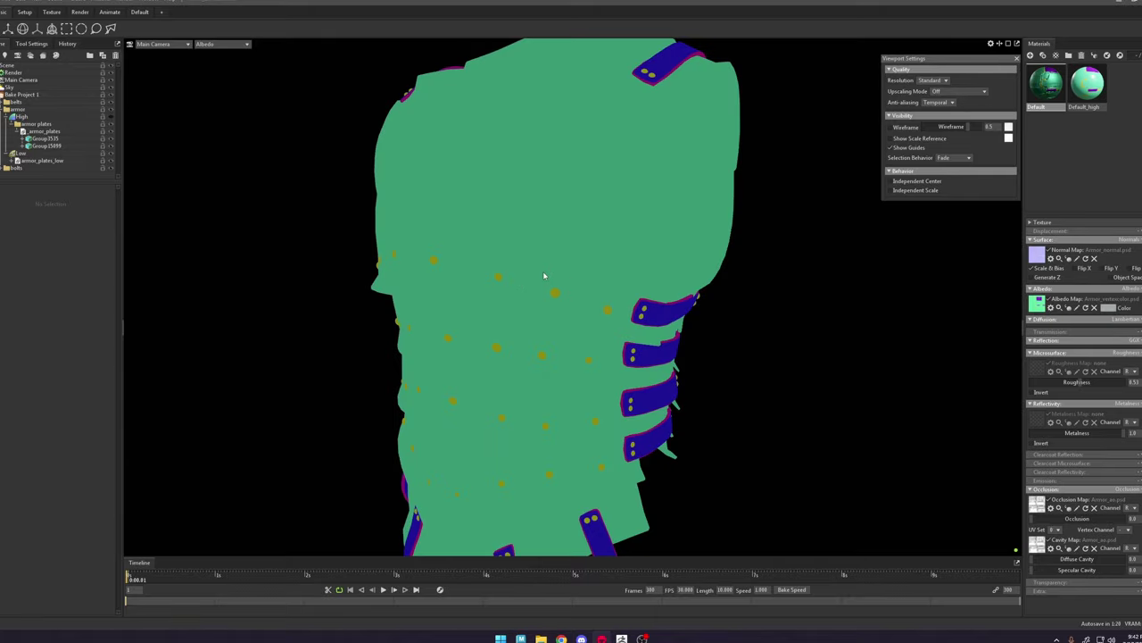
pyautogui.keyDown('alt'); pyautogui.moveTo(538, 308); pyautogui.dragTo(530, 268, button='middle'); pyautogui.keyUp('alt')
# Step: Orbit around the torso to check the albedo colours
pyautogui.keyDown('alt'); pyautogui.moveTo(530, 268); pyautogui.dragTo(1005, 221); pyautogui.keyUp('alt')
pyautogui.keyDown('alt'); pyautogui.moveTo(599, 380); pyautogui.dragTo(682, 420); pyautogui.keyUp('alt')
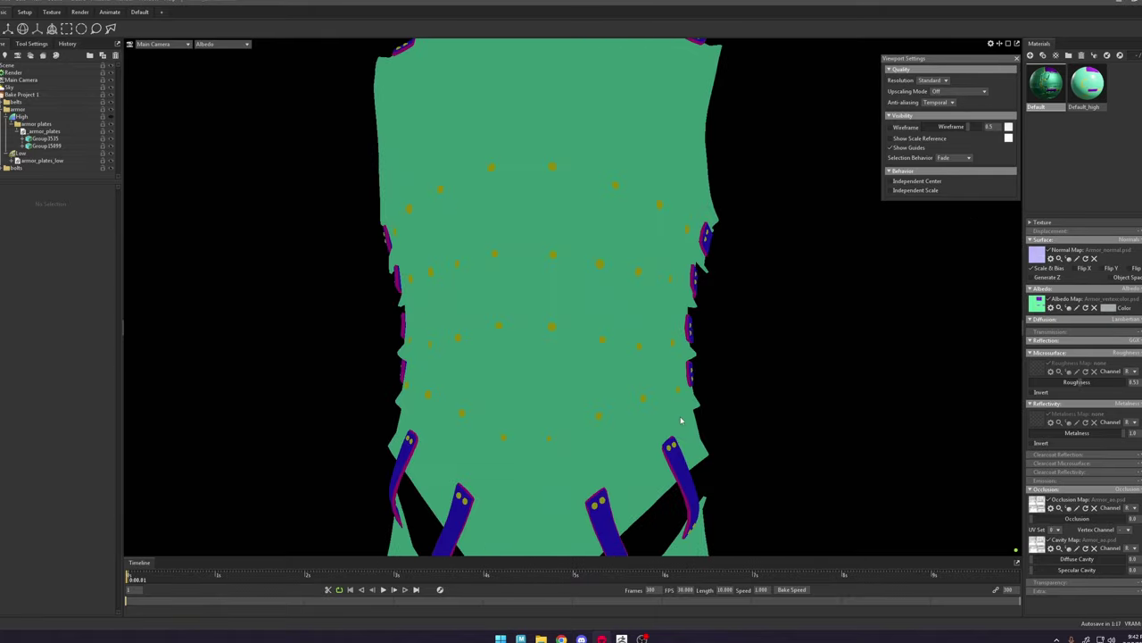
pyautogui.keyDown('alt'); pyautogui.moveTo(682, 420); pyautogui.dragTo(641, 219, button='middle'); pyautogui.keyUp('alt')
pyautogui.keyDown('alt'); pyautogui.moveTo(641, 219); pyautogui.dragTo(294, 339); pyautogui.keyUp('alt')
pyautogui.moveTo(622, 327)
pyautogui.keyDown('alt'); pyautogui.mouseDown()
pyautogui.moveTo(637, 390)
pyautogui.moveTo(673, 276)
pyautogui.moveTo(467, 319)
pyautogui.moveTo(398, 303)
pyautogui.moveTo(949, 334)
pyautogui.moveTo(603, 337)
pyautogui.mouseUp(); pyautogui.keyUp('alt')
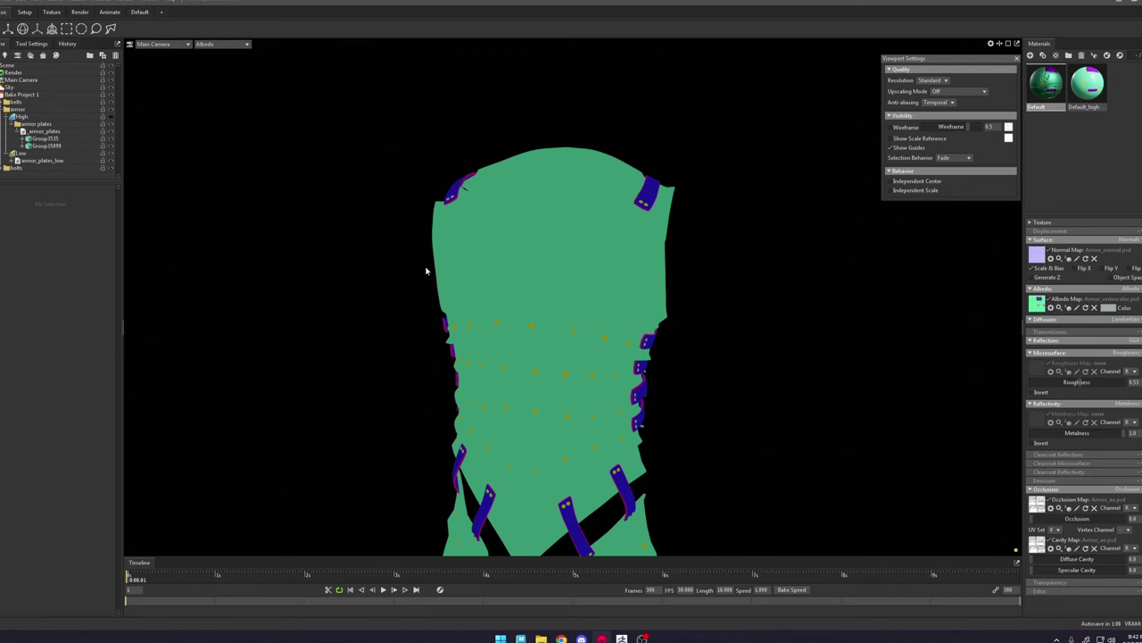
pyautogui.moveTo(426, 270); pyautogui.dragTo(700, 280)
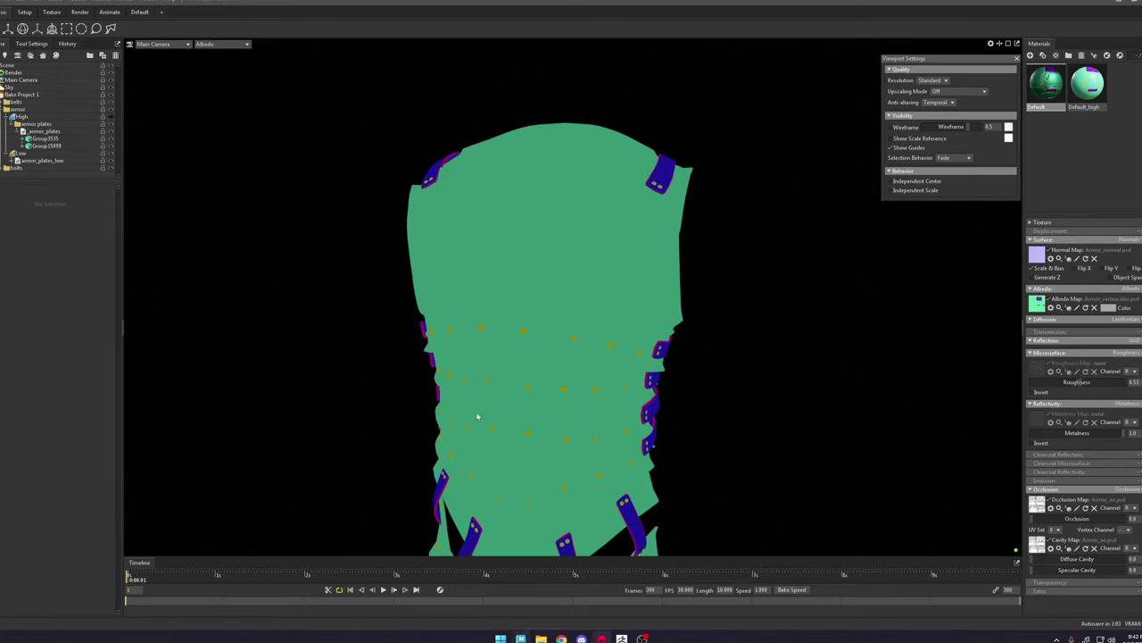
# Step: Switch over to Maya and tumble the high-poly cuirass view
pyautogui.click(521, 639)
pyautogui.keyDown('alt'); pyautogui.moveTo(689, 301); pyautogui.dragTo(673, 424); pyautogui.keyUp('alt')
pyautogui.keyDown('alt'); pyautogui.moveTo(673, 425); pyautogui.dragTo(622, 285, button='right'); pyautogui.keyUp('alt')
pyautogui.keyDown('alt'); pyautogui.moveTo(622, 286); pyautogui.dragTo(619, 398, button='middle'); pyautogui.keyUp('alt')
pyautogui.keyDown('alt'); pyautogui.moveTo(619, 398); pyautogui.dragTo(597, 265); pyautogui.keyUp('alt')
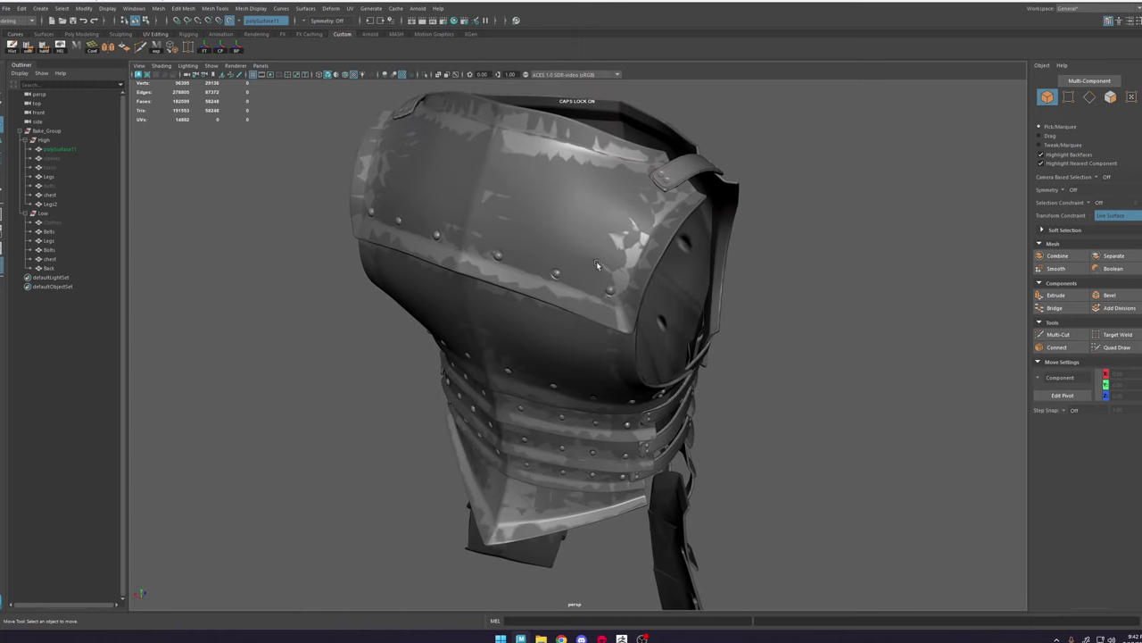
pyautogui.click(600, 248)
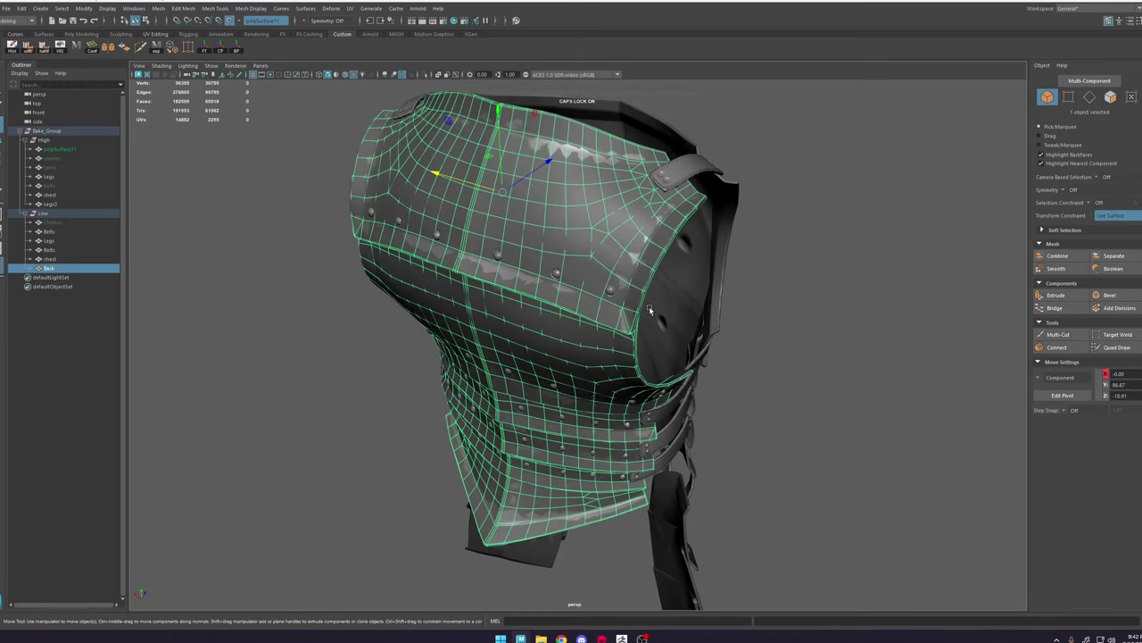
pyautogui.press('6')
pyautogui.click(788, 304)
pyautogui.keyDown('alt'); pyautogui.moveTo(788, 304); pyautogui.dragTo(741, 312); pyautogui.keyUp('alt')
pyautogui.keyDown('alt'); pyautogui.moveTo(742, 312); pyautogui.dragTo(725, 308, button='right'); pyautogui.keyUp('alt')
pyautogui.keyDown('alt'); pyautogui.moveTo(725, 308); pyautogui.dragTo(655, 317, button='middle'); pyautogui.keyUp('alt')
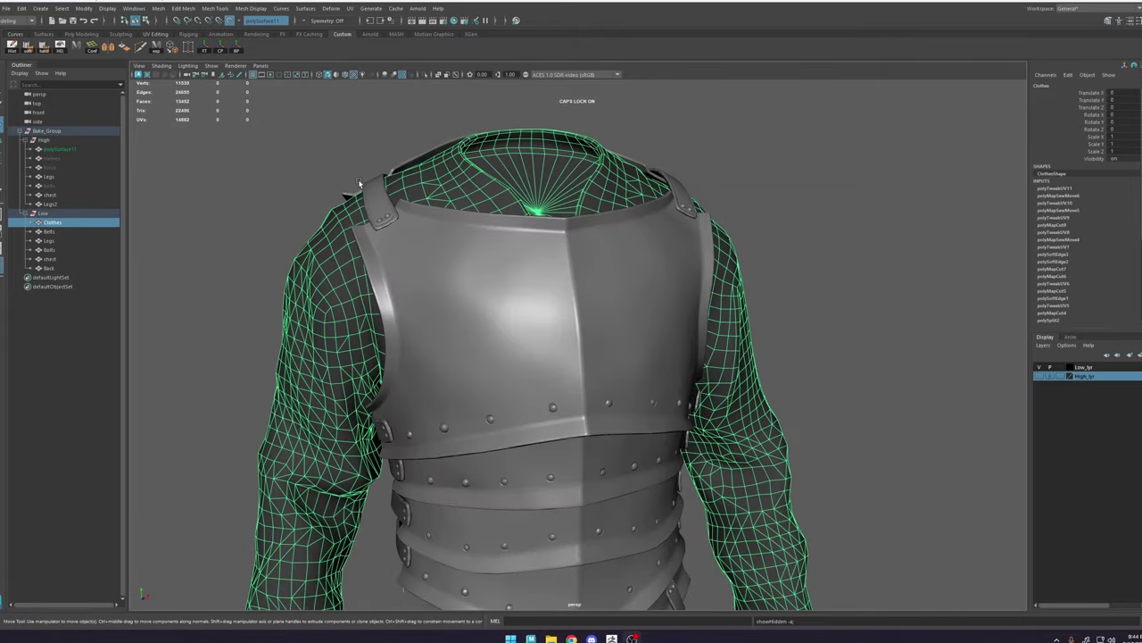
pyautogui.keyDown('alt'); pyautogui.moveTo(625, 357); pyautogui.dragTo(714, 401); pyautogui.keyUp('alt')
pyautogui.scroll(5, 722, 421)
pyautogui.click(486, 299)
pyautogui.keyDown('alt'); pyautogui.moveTo(490, 280); pyautogui.dragTo(449, 263); pyautogui.keyUp('alt')
pyautogui.click(328, 218)
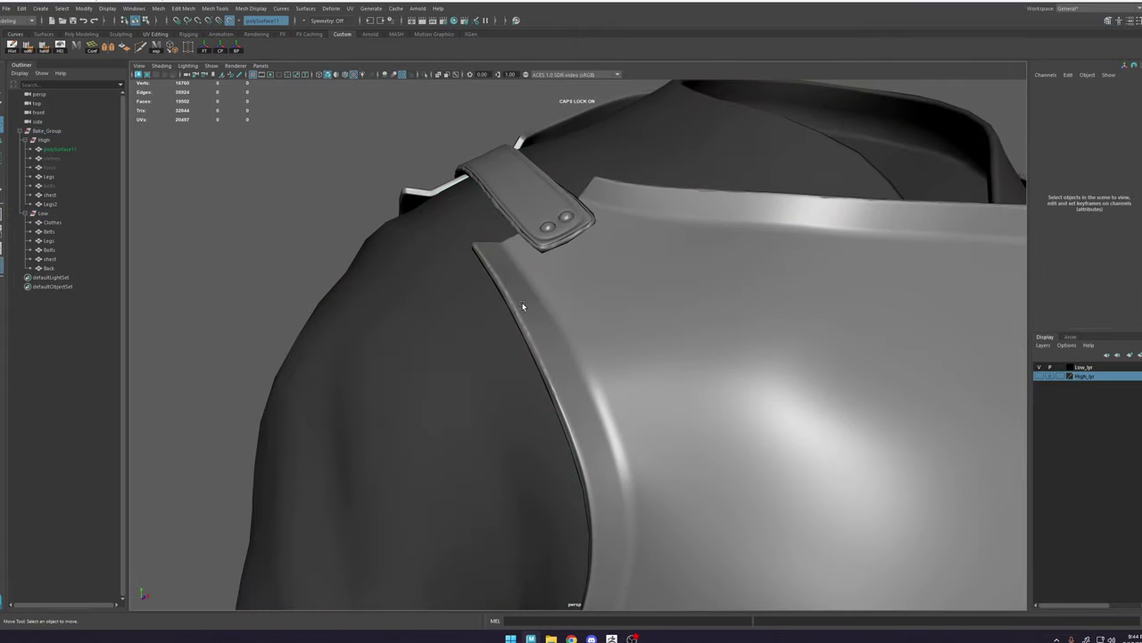
pyautogui.scroll(-6, 525, 306)
pyautogui.keyDown('alt'); pyautogui.moveTo(546, 304); pyautogui.dragTo(468, 302); pyautogui.keyUp('alt')
pyautogui.keyDown('alt'); pyautogui.moveTo(740, 292); pyautogui.dragTo(534, 259); pyautogui.keyUp('alt')
pyautogui.keyDown('alt'); pyautogui.moveTo(534, 259); pyautogui.dragTo(639, 243, button='middle'); pyautogui.keyUp('alt')
pyautogui.keyDown('alt'); pyautogui.moveTo(638, 243); pyautogui.dragTo(603, 233); pyautogui.keyUp('alt')
pyautogui.click(578, 239)
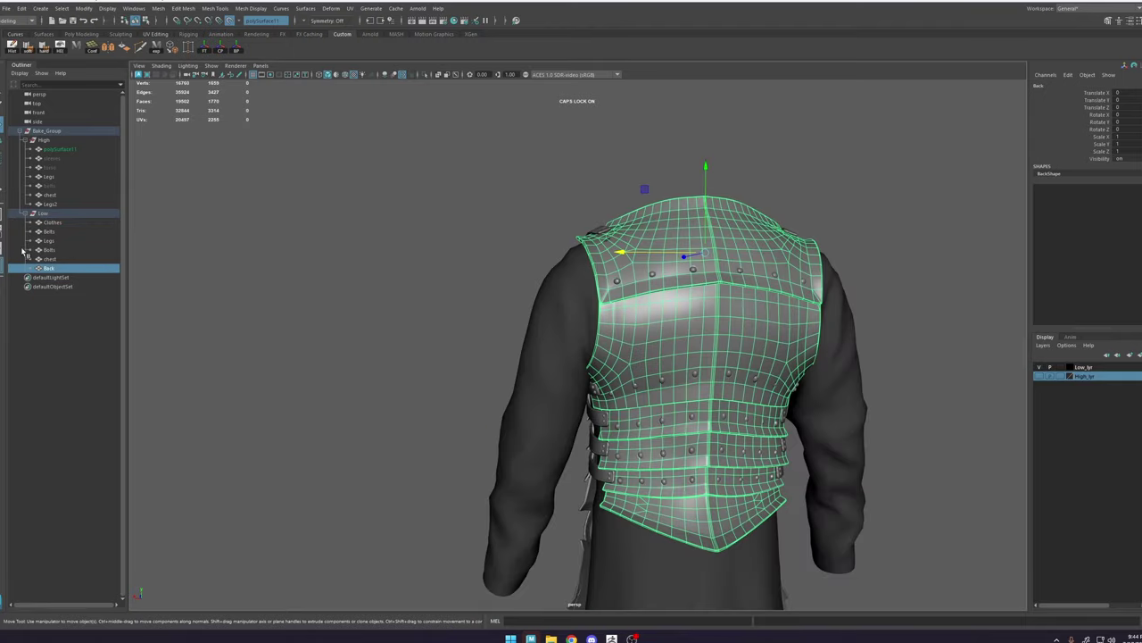
# Step: Hide the low-poly armour and high-poly chest piece, and unhide the torso and sleeves meshes
pyautogui.hotkey('ctrl', 'h')
pyautogui.click(66, 151)
pyautogui.keyDown('alt'); pyautogui.moveTo(553, 258); pyautogui.dragTo(821, 263); pyautogui.keyUp('alt')
pyautogui.click(1040, 376)
pyautogui.click(438, 322)
pyautogui.hotkey('ctrl', 'h')
pyautogui.click(69, 152)
pyautogui.click(77, 168)
pyautogui.hotkey('shift', 'h')
pyautogui.click(73, 159)
pyautogui.hotkey('shift', 'h')
pyautogui.scroll(6, 640, 288)
# Step: Make the high-poly sleeves mesh the live surface
pyautogui.click(640, 288)
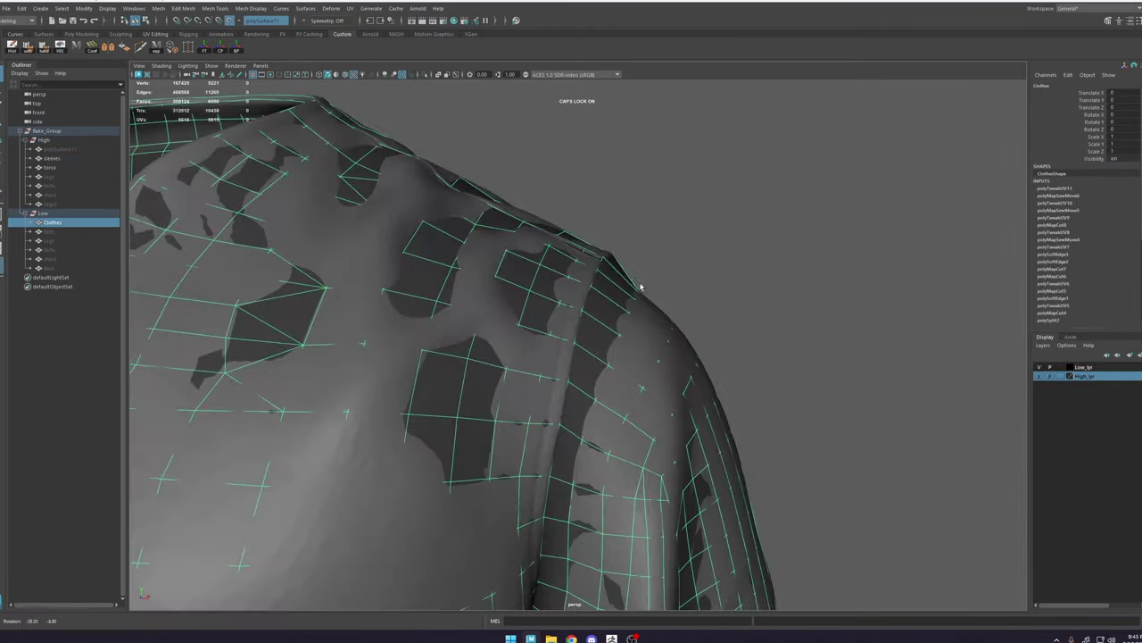
pyautogui.press('4')
pyautogui.keyDown('alt'); pyautogui.moveTo(742, 336); pyautogui.dragTo(740, 340); pyautogui.keyUp('alt')
pyautogui.press('5')
pyautogui.scroll(-5, 646, 366)
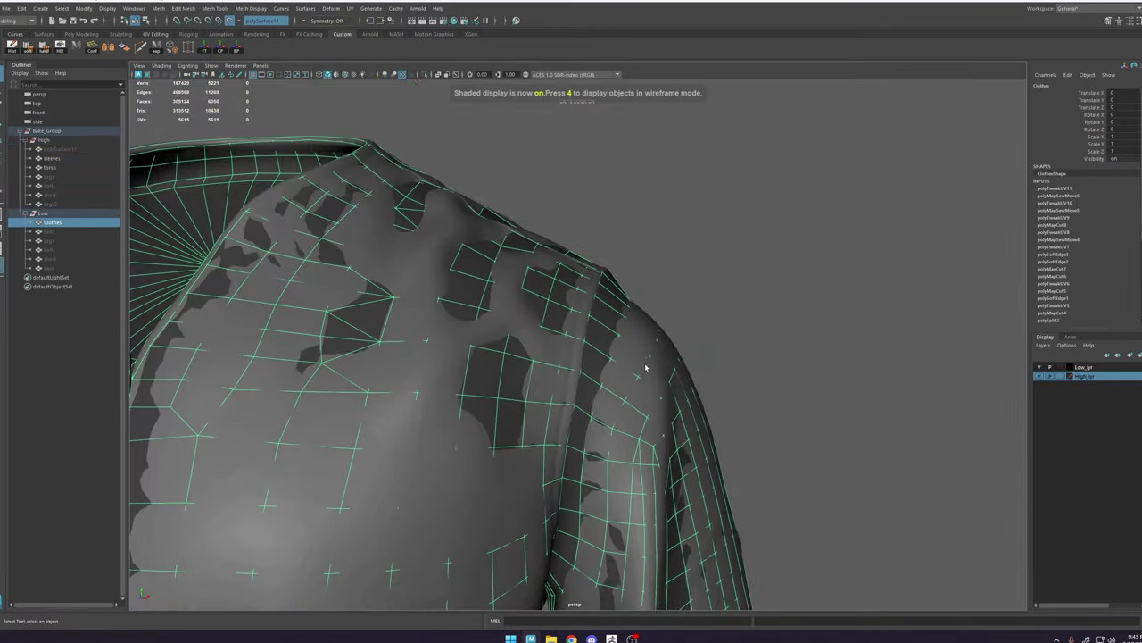
pyautogui.keyDown('alt'); pyautogui.moveTo(645, 367); pyautogui.dragTo(643, 292, button='middle'); pyautogui.keyUp('alt')
pyautogui.moveTo(644, 292)
pyautogui.keyDown('alt'); pyautogui.mouseDown()
pyautogui.moveTo(548, 312)
pyautogui.moveTo(470, 286)
pyautogui.mouseUp(); pyautogui.keyUp('alt')
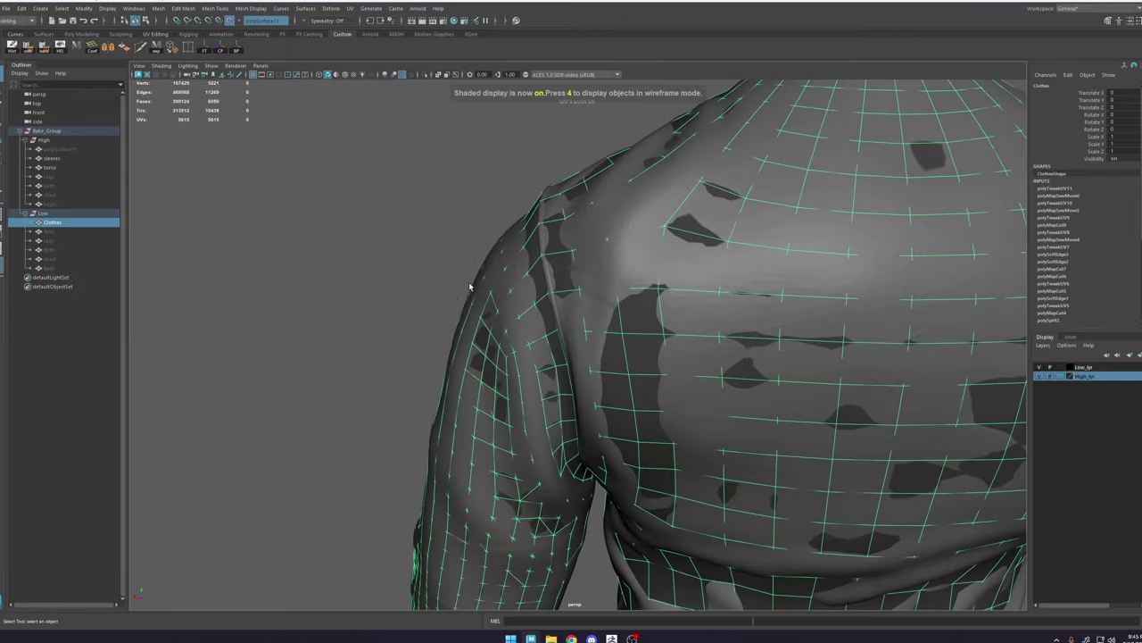
pyautogui.scroll(3, 473, 288)
pyautogui.click(503, 307)
pyautogui.keyDown('alt'); pyautogui.moveTo(525, 264); pyautogui.dragTo(533, 308, button='middle'); pyautogui.keyUp('alt')
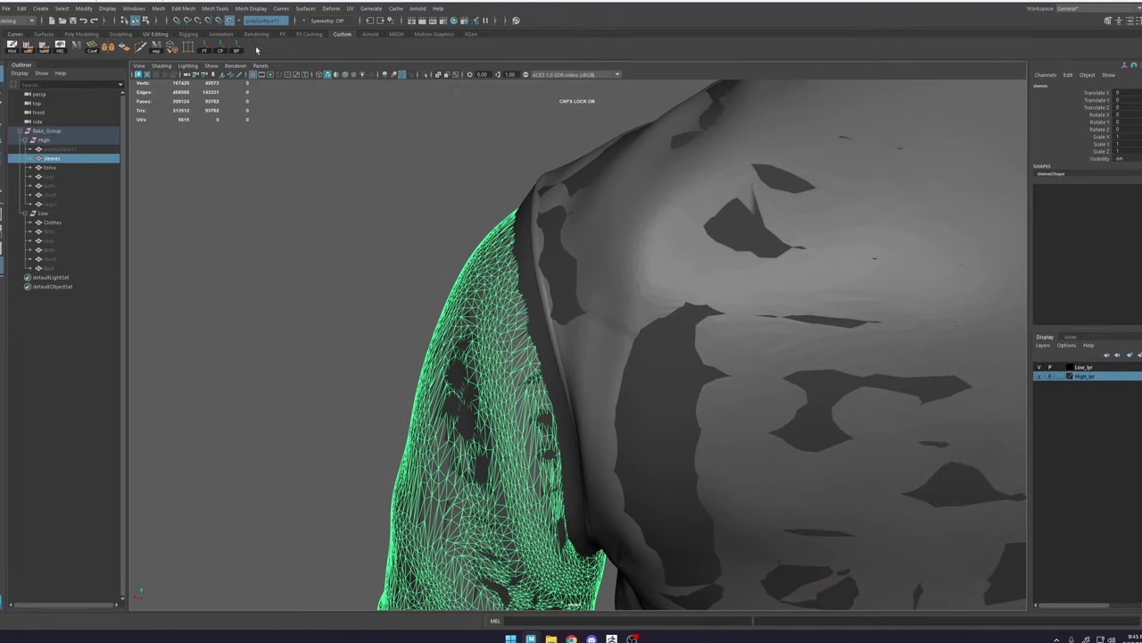
pyautogui.click(230, 21)
# Step: Export the low armour plates to armor_plates_low.obj
pyautogui.click(536, 300)
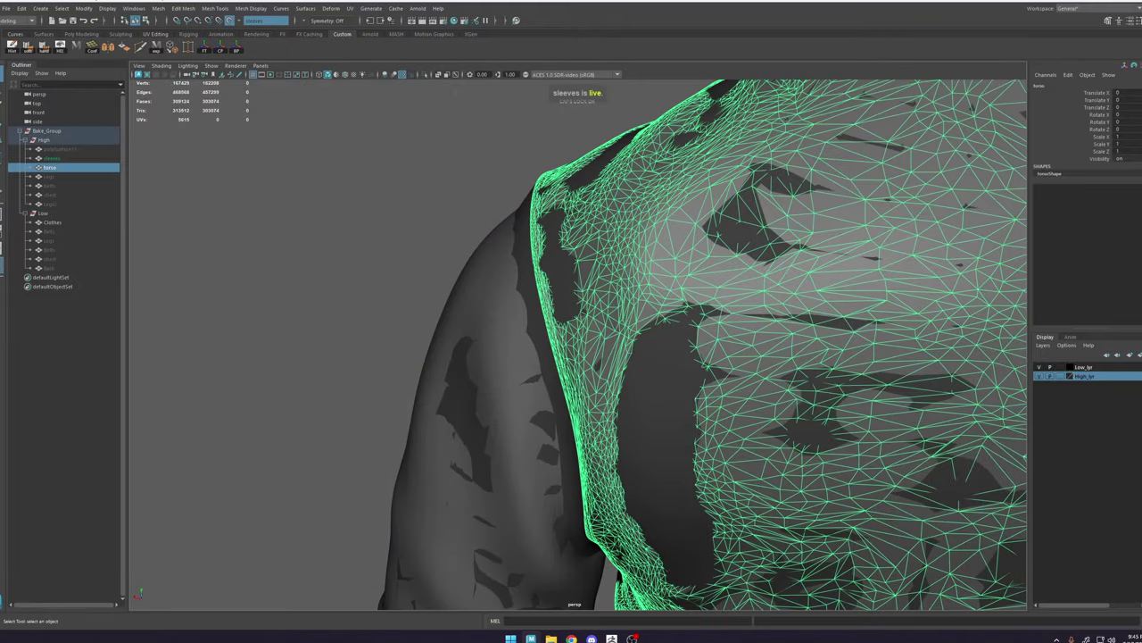
pyautogui.click(518, 276)
pyautogui.click(423, 76)
pyautogui.moveTo(534, 223); pyautogui.dragTo(535, 199, button='right')
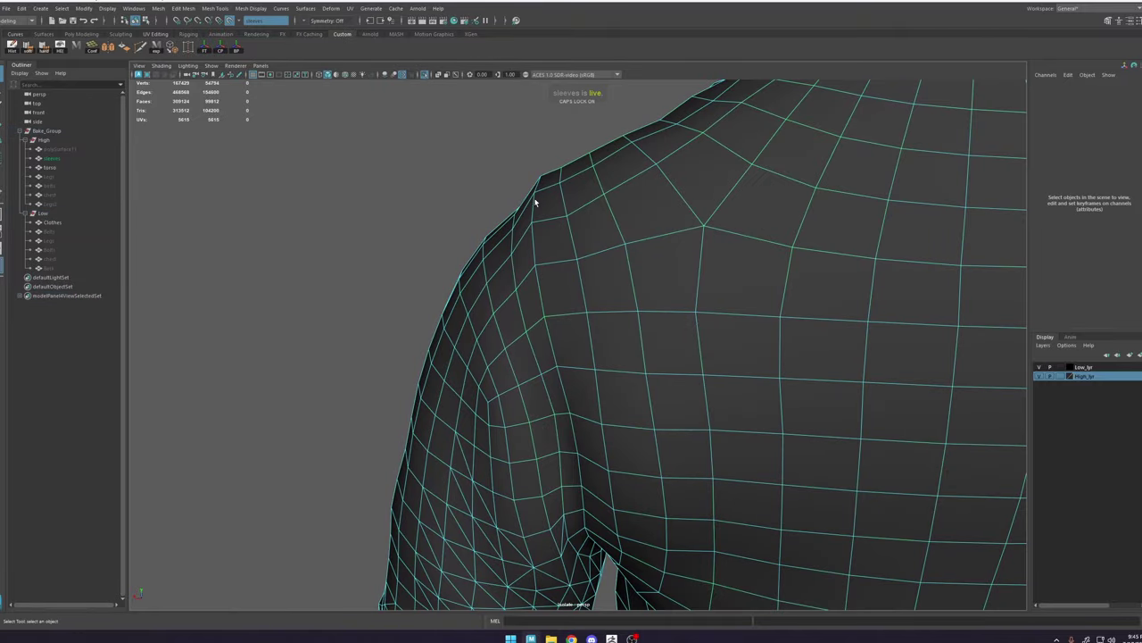
pyautogui.click(527, 294)
pyautogui.keyDown('alt'); pyautogui.moveTo(533, 326); pyautogui.dragTo(580, 259); pyautogui.keyUp('alt')
pyautogui.click(424, 76)
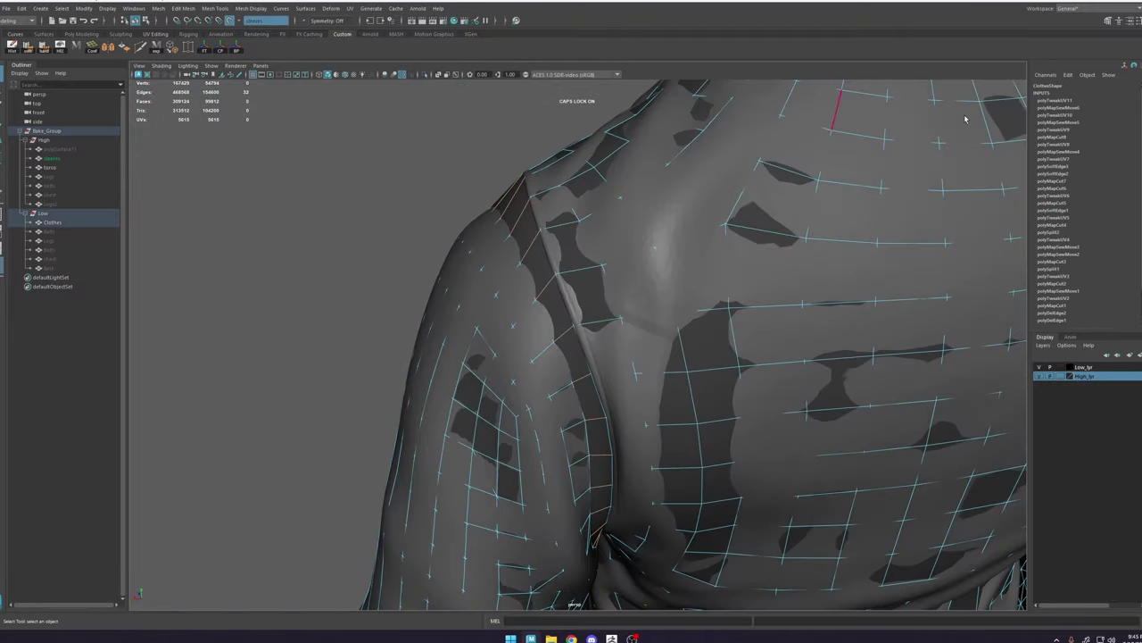
pyautogui.click(157, 47)
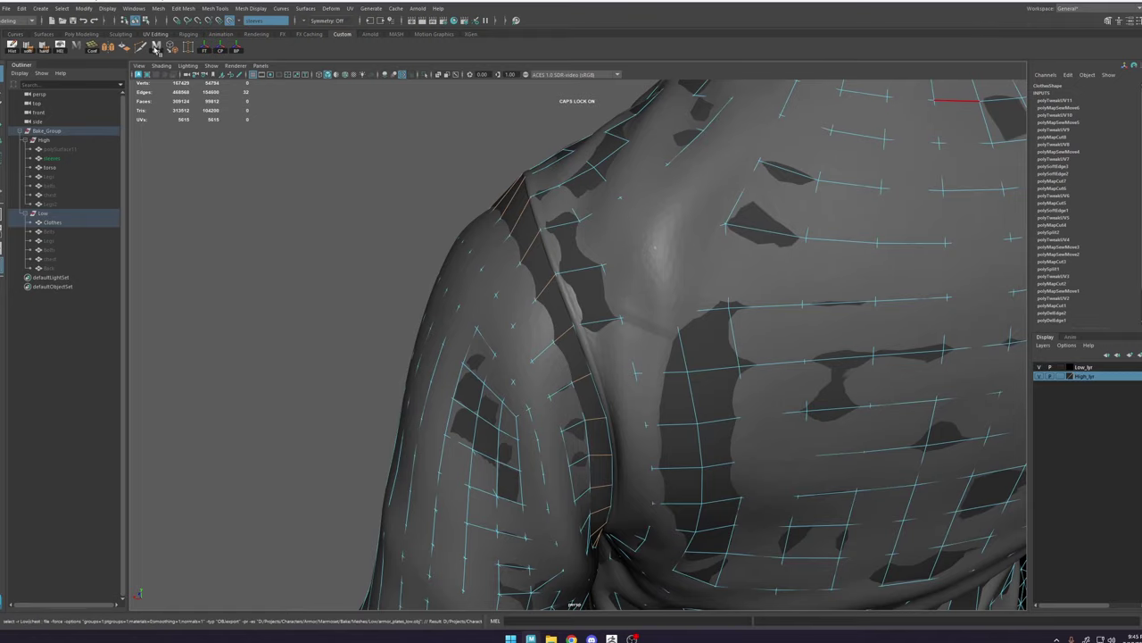
# Step: Start Quad Draw on Clothes and insert an edge loop along the sleeve seam
pyautogui.press('y')
pyautogui.keyDown('alt'); pyautogui.moveTo(550, 293); pyautogui.dragTo(611, 350, button='right'); pyautogui.keyUp('alt')
pyautogui.moveTo(610, 350)
pyautogui.keyDown('alt'); pyautogui.mouseDown()
pyautogui.moveTo(616, 369)
pyautogui.moveTo(615, 345)
pyautogui.mouseUp(); pyautogui.keyUp('alt')
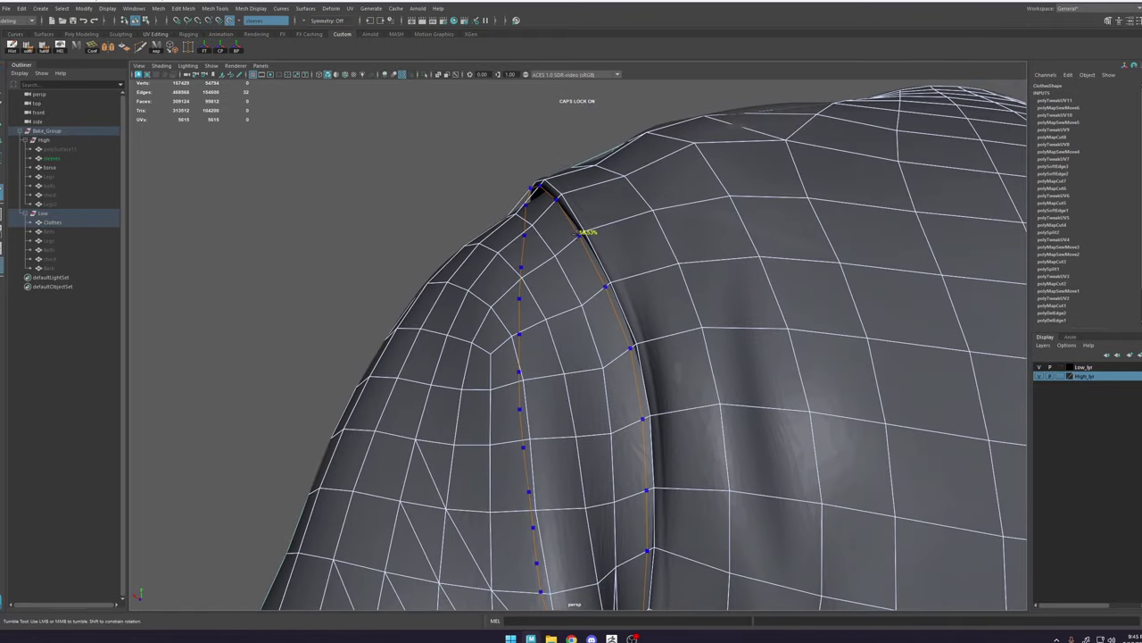
pyautogui.keyDown('ctrl'); pyautogui.click(586, 235); pyautogui.keyUp('ctrl')
# Step: Insert a second edge loop on the opposite sleeve seam, then undo it
pyautogui.keyDown('alt'); pyautogui.moveTo(620, 278); pyautogui.dragTo(714, 283); pyautogui.keyUp('alt')
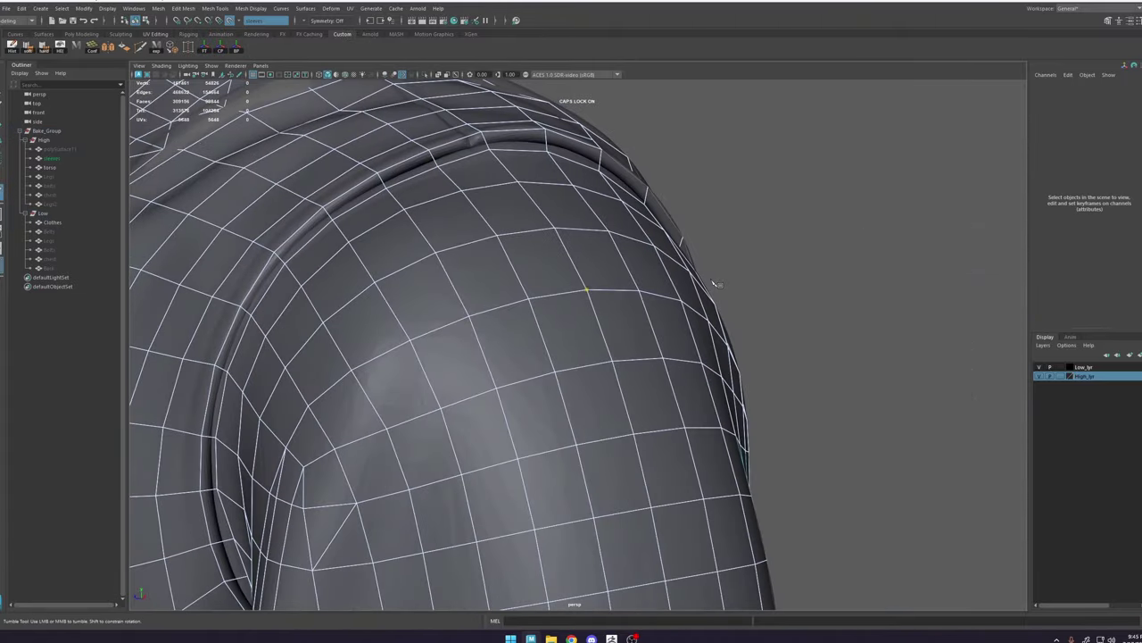
pyautogui.keyDown('alt'); pyautogui.moveTo(714, 283); pyautogui.dragTo(596, 254, button='right'); pyautogui.keyUp('alt')
pyautogui.keyDown('alt'); pyautogui.moveTo(596, 255); pyautogui.dragTo(571, 201); pyautogui.keyUp('alt')
pyautogui.keyDown('alt'); pyautogui.moveTo(571, 201); pyautogui.dragTo(638, 219, button='right'); pyautogui.keyUp('alt')
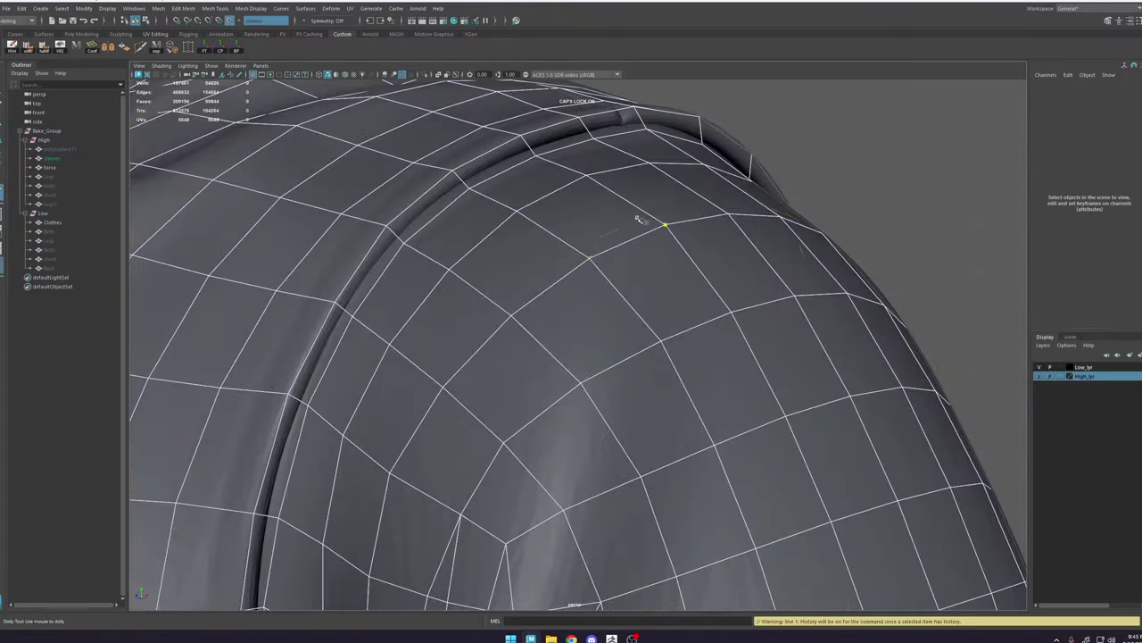
pyautogui.keyDown('alt'); pyautogui.moveTo(638, 218); pyautogui.dragTo(637, 261); pyautogui.keyUp('alt')
pyautogui.keyDown('alt'); pyautogui.moveTo(637, 261); pyautogui.dragTo(571, 317, button='right'); pyautogui.keyUp('alt')
pyautogui.keyDown('alt'); pyautogui.moveTo(571, 316); pyautogui.dragTo(861, 308); pyautogui.keyUp('alt')
pyautogui.keyDown('alt'); pyautogui.moveTo(455, 280); pyautogui.dragTo(745, 458, button='right'); pyautogui.keyUp('alt')
pyautogui.keyDown('alt'); pyautogui.moveTo(518, 165); pyautogui.dragTo(602, 320, button='middle'); pyautogui.keyUp('alt')
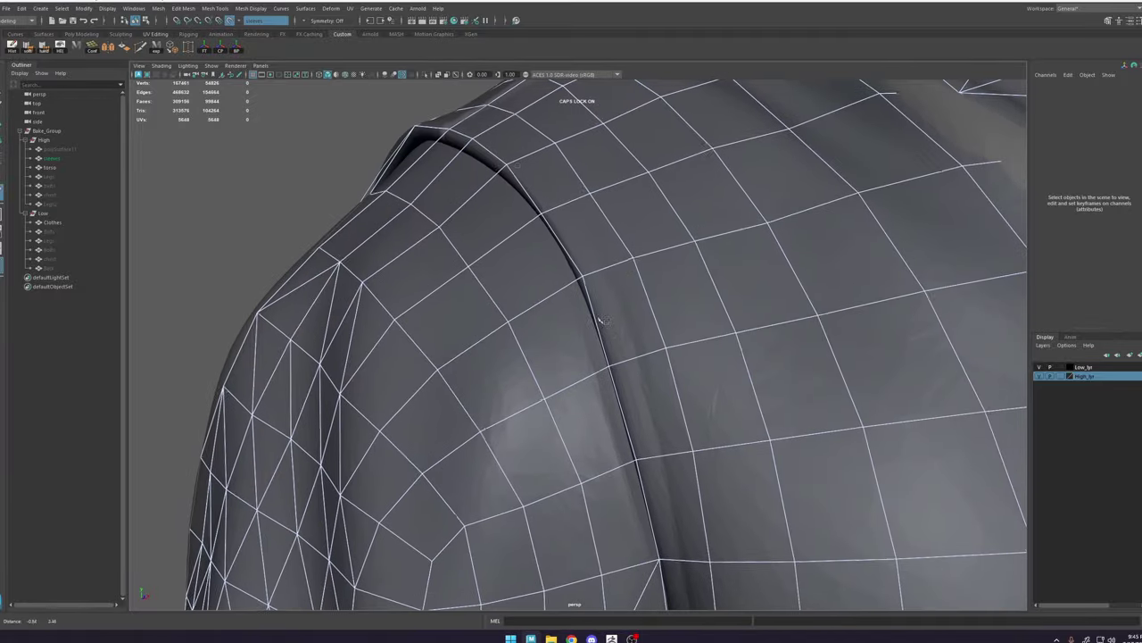
pyautogui.keyDown('alt'); pyautogui.moveTo(603, 320); pyautogui.dragTo(642, 312, button='right'); pyautogui.keyUp('alt')
pyautogui.keyDown('alt'); pyautogui.moveTo(518, 182); pyautogui.dragTo(540, 276, button='middle'); pyautogui.keyUp('alt')
pyautogui.keyDown('ctrl'); pyautogui.click(523, 198); pyautogui.keyUp('ctrl')
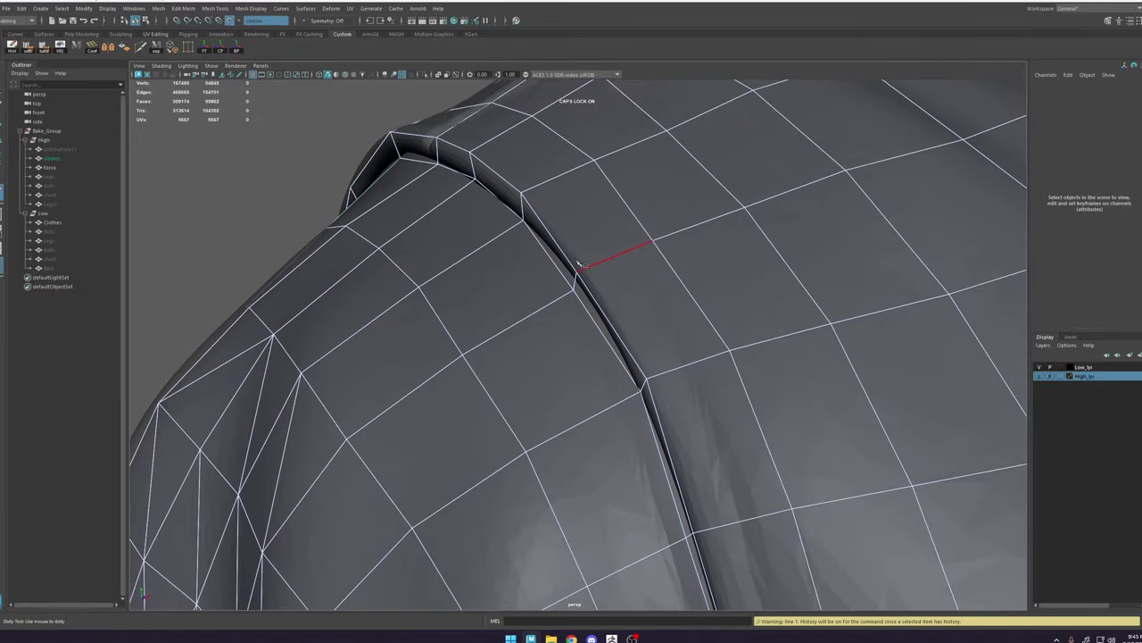
pyautogui.hotkey('ctrl', 'z')
# Step: Insert an edge loop beside the sleeve seam and show the Quad Draw settings
pyautogui.keyDown('alt'); pyautogui.moveTo(580, 264); pyautogui.dragTo(599, 253); pyautogui.keyUp('alt')
pyautogui.keyDown('alt'); pyautogui.moveTo(599, 252); pyautogui.dragTo(523, 199, button='right'); pyautogui.keyUp('alt')
pyautogui.keyDown('alt'); pyautogui.moveTo(523, 199); pyautogui.dragTo(669, 214); pyautogui.keyUp('alt')
pyautogui.keyDown('alt'); pyautogui.moveTo(536, 232); pyautogui.dragTo(638, 219, button='right'); pyautogui.keyUp('alt')
pyautogui.moveTo(638, 219)
pyautogui.keyDown('alt'); pyautogui.mouseDown()
pyautogui.moveTo(620, 183)
pyautogui.moveTo(545, 267)
pyautogui.moveTo(461, 158)
pyautogui.mouseUp(); pyautogui.keyUp('alt')
pyautogui.keyDown('ctrl'); pyautogui.click(545, 267); pyautogui.keyUp('ctrl')
pyautogui.keyDown('alt'); pyautogui.moveTo(461, 158); pyautogui.dragTo(499, 214, button='middle'); pyautogui.keyUp('alt')
pyautogui.hotkey('ctrl', 'shift', 'q')
# Step: Return to the Move tool and isolate the Clothes mesh
pyautogui.keyDown('alt'); pyautogui.moveTo(585, 100); pyautogui.dragTo(560, 199); pyautogui.keyUp('alt')
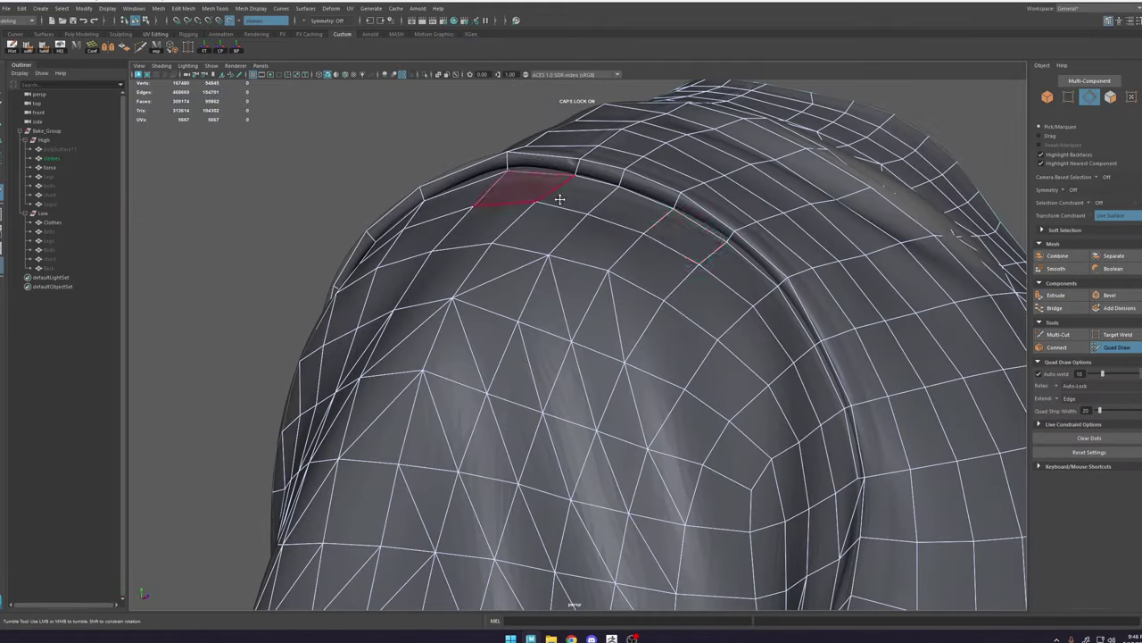
pyautogui.keyDown('alt'); pyautogui.moveTo(560, 199); pyautogui.dragTo(482, 210, button='right'); pyautogui.keyUp('alt')
pyautogui.keyDown('alt'); pyautogui.moveTo(482, 209); pyautogui.dragTo(553, 232); pyautogui.keyUp('alt')
pyautogui.press('w')
pyautogui.moveTo(554, 232)
pyautogui.keyDown('alt'); pyautogui.mouseDown(button='right')
pyautogui.moveTo(596, 225)
pyautogui.moveTo(713, 106)
pyautogui.mouseUp(button='right'); pyautogui.keyUp('alt')
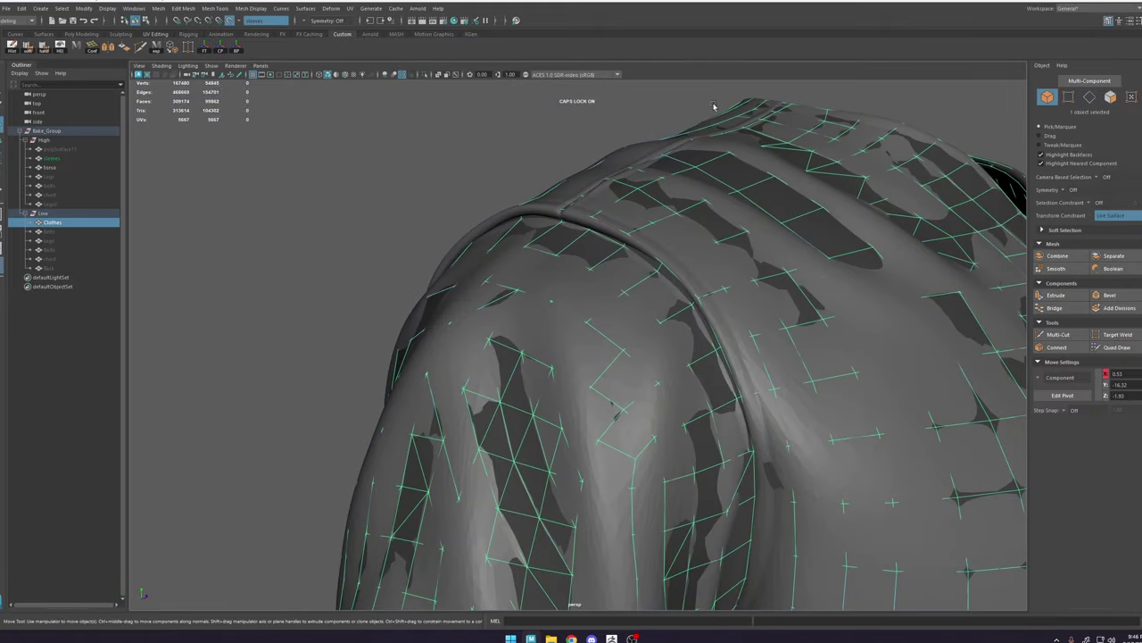
pyautogui.click(425, 75)
pyautogui.keyDown('alt'); pyautogui.moveTo(729, 241); pyautogui.dragTo(618, 224, button='middle'); pyautogui.keyUp('alt')
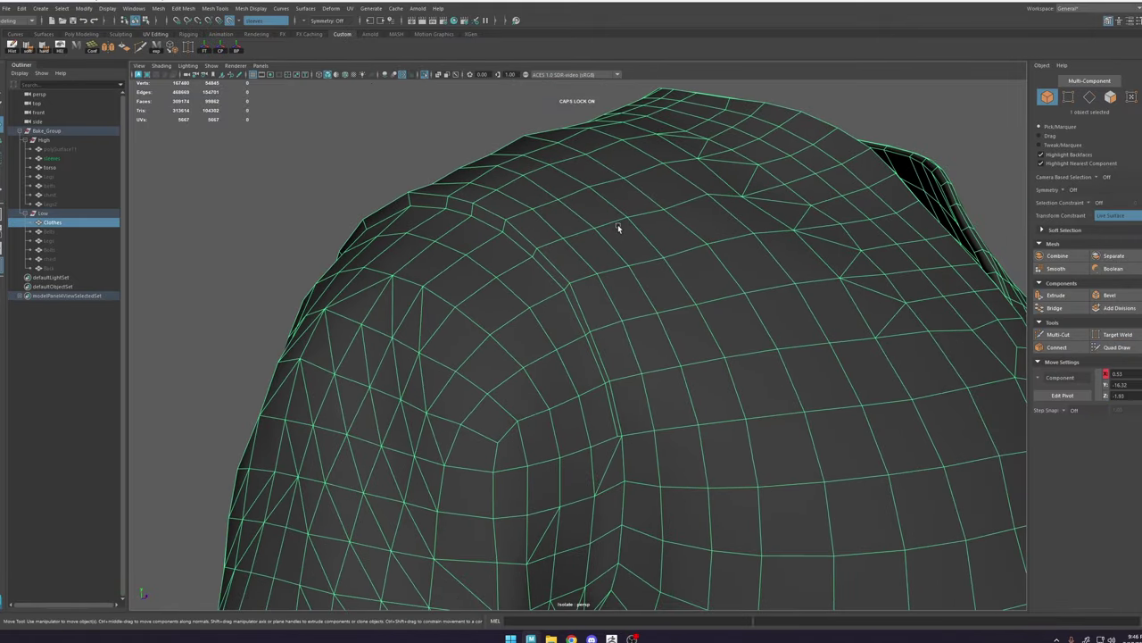
# Step: Open the UV Editor and resize it to a smaller window
pyautogui.click(349, 8)
pyautogui.click(379, 23)
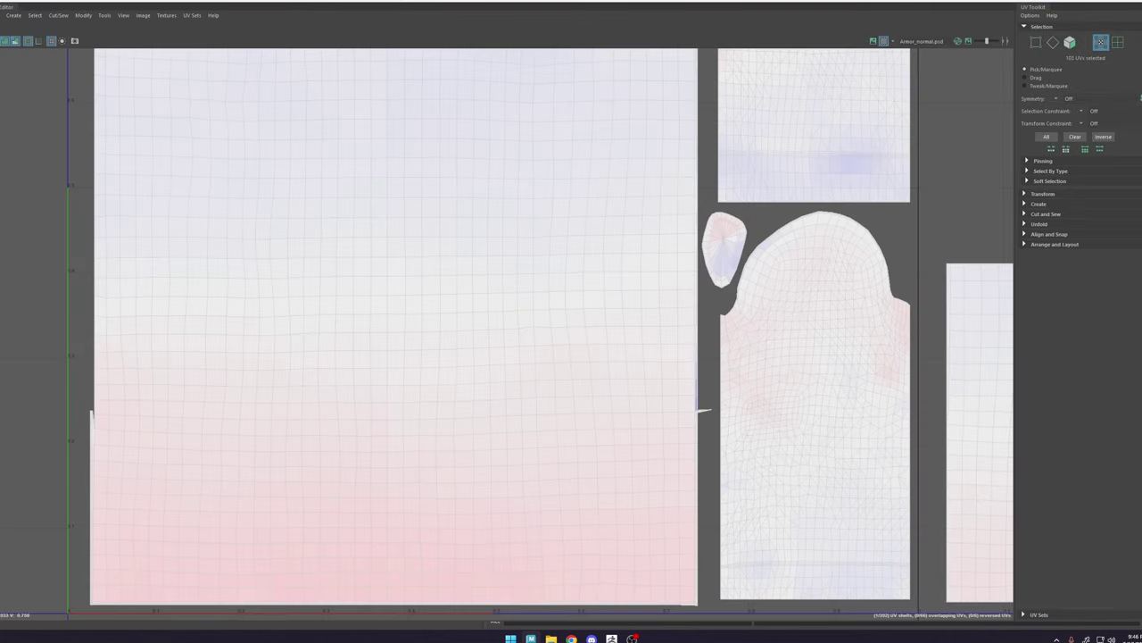
pyautogui.click(1123, 1)
pyautogui.moveTo(128, 119); pyautogui.dragTo(514, 239)
pyautogui.moveTo(513, 236); pyautogui.dragTo(512, 209, button='right')
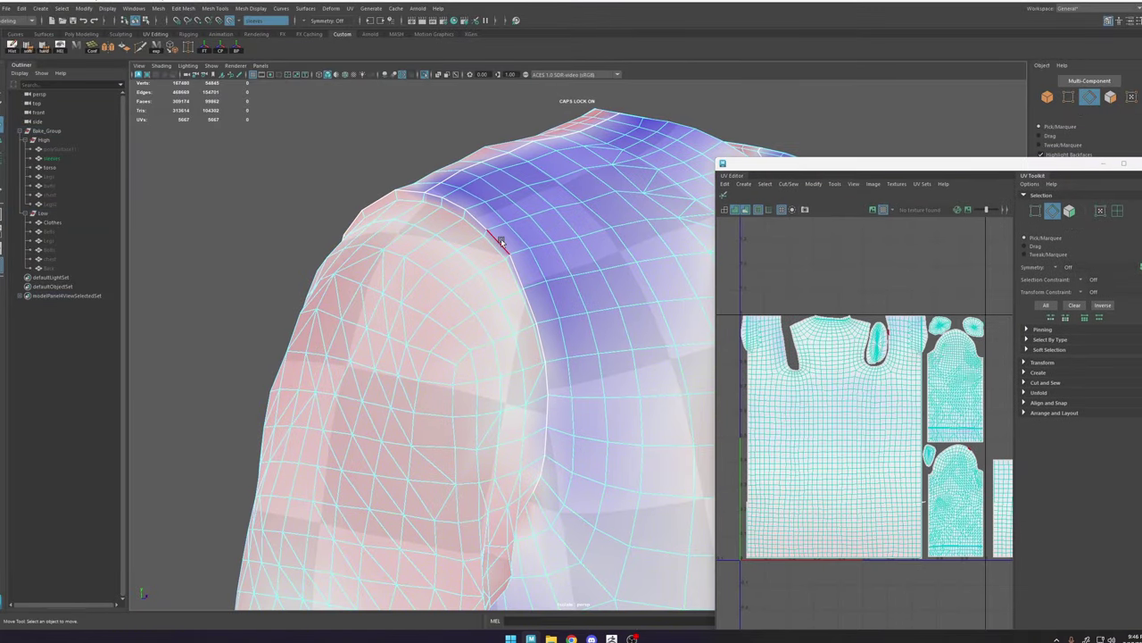
# Step: Select the armhole border edge loop and delete it
pyautogui.doubleClick(501, 242)
pyautogui.keyDown('alt'); pyautogui.moveTo(557, 323); pyautogui.dragTo(563, 356); pyautogui.keyUp('alt')
pyautogui.scroll(3, 563, 356)
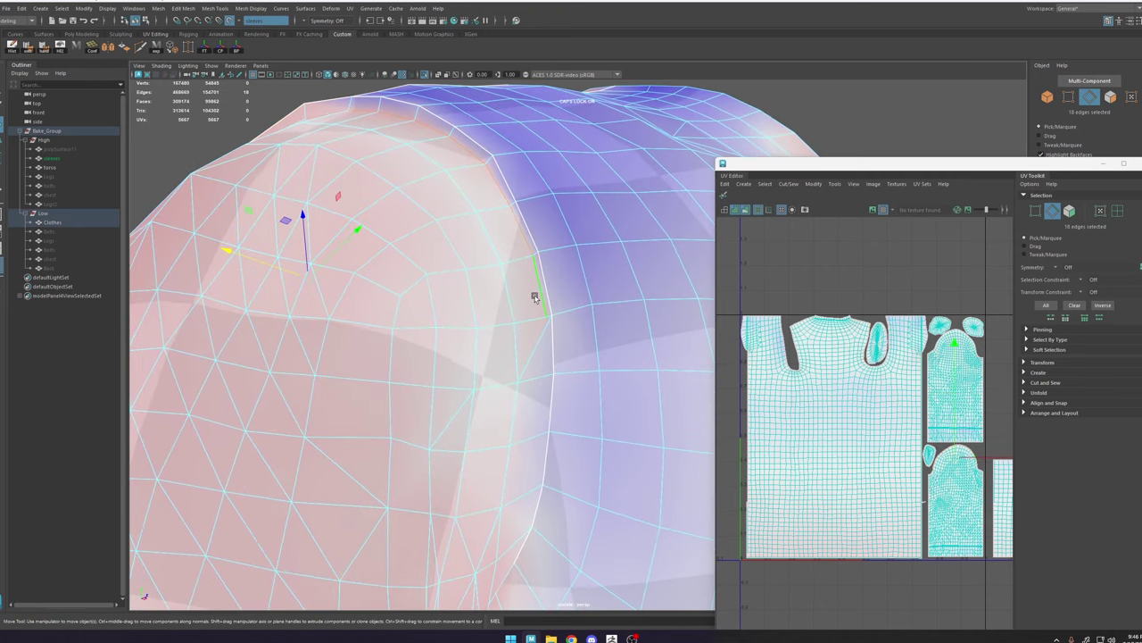
pyautogui.hotkey('ctrl', 'Delete')
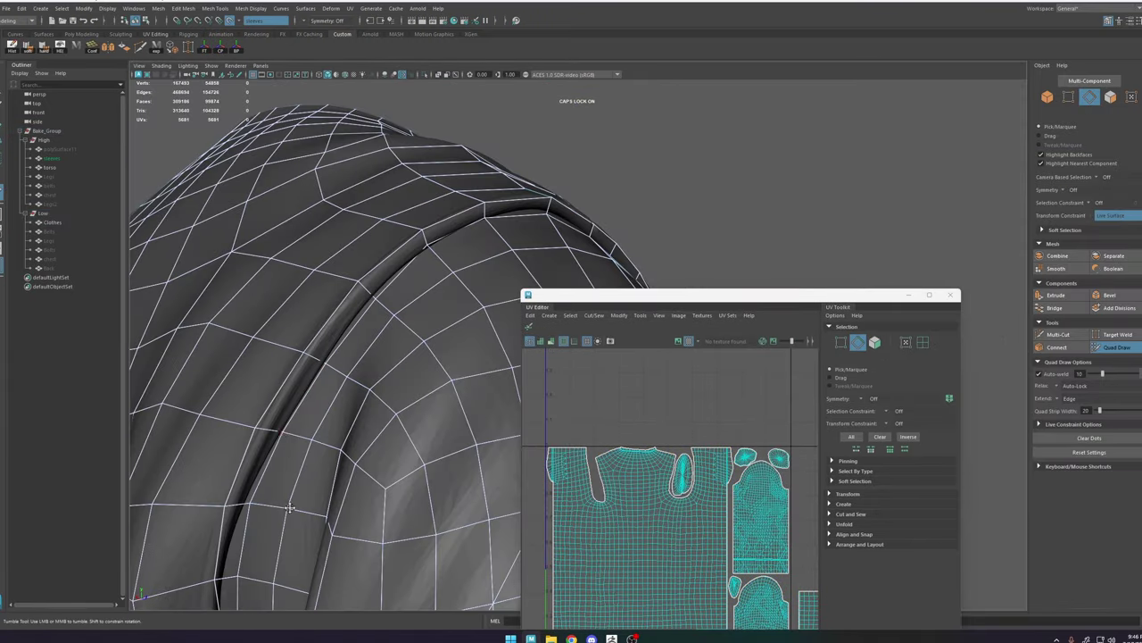
# Step: Make the high-poly torso live and resume retopology on the Clothes mesh
pyautogui.moveTo(289, 508)
pyautogui.keyDown('alt'); pyautogui.mouseDown()
pyautogui.moveTo(401, 446)
pyautogui.moveTo(355, 237)
pyautogui.mouseUp(); pyautogui.keyUp('alt')
pyautogui.click(50, 168)
pyautogui.click(230, 20)
pyautogui.click(52, 222)
pyautogui.click(1115, 347)
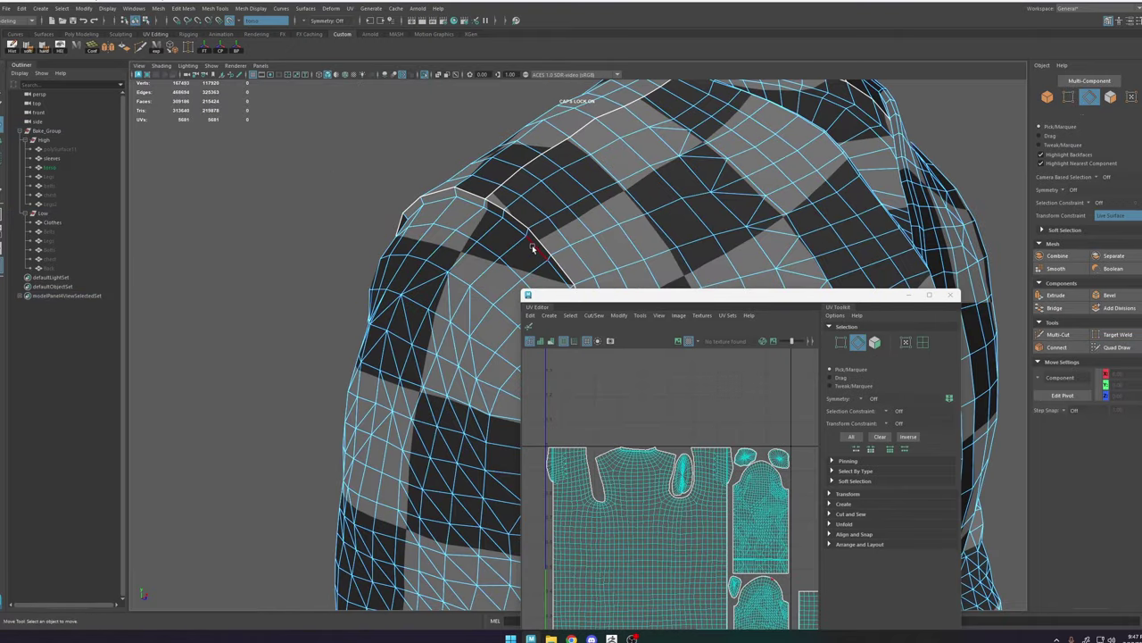
# Step: Select the shoulder seam edges, then narrow the selection to a 32-edge armhole loop
pyautogui.doubleClick(527, 198)
pyautogui.scroll(3, 527, 203)
pyautogui.scroll(-4, 528, 202)
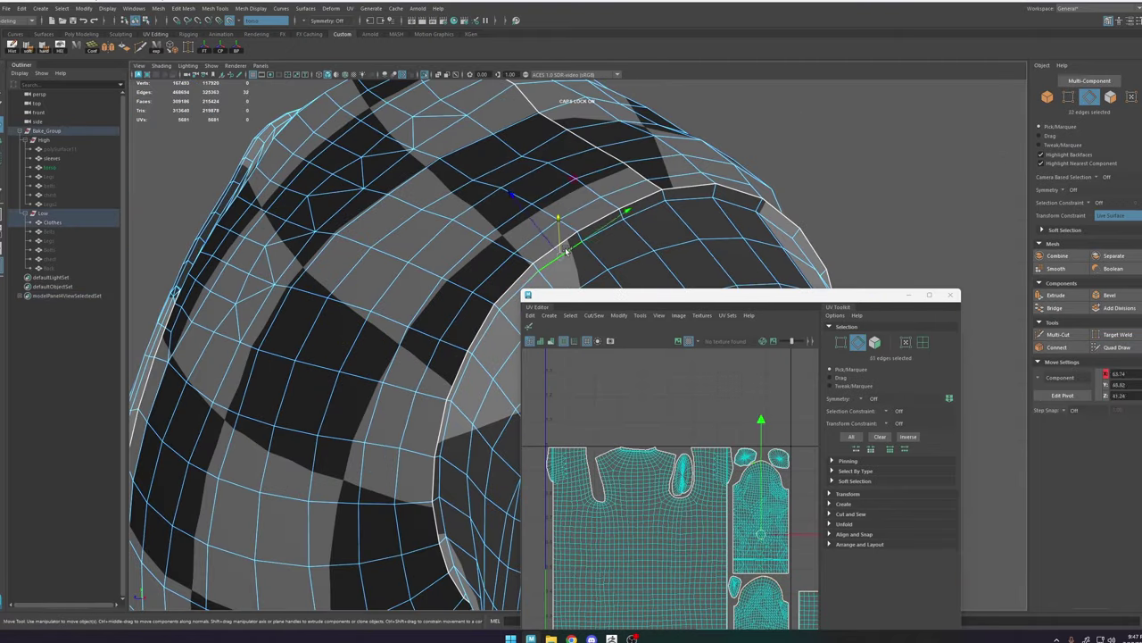
pyautogui.keyDown('shift'); pyautogui.moveTo(622, 179); pyautogui.dragTo(708, 215, button='right'); pyautogui.keyUp('shift')
pyautogui.scroll(-2, 689, 237)
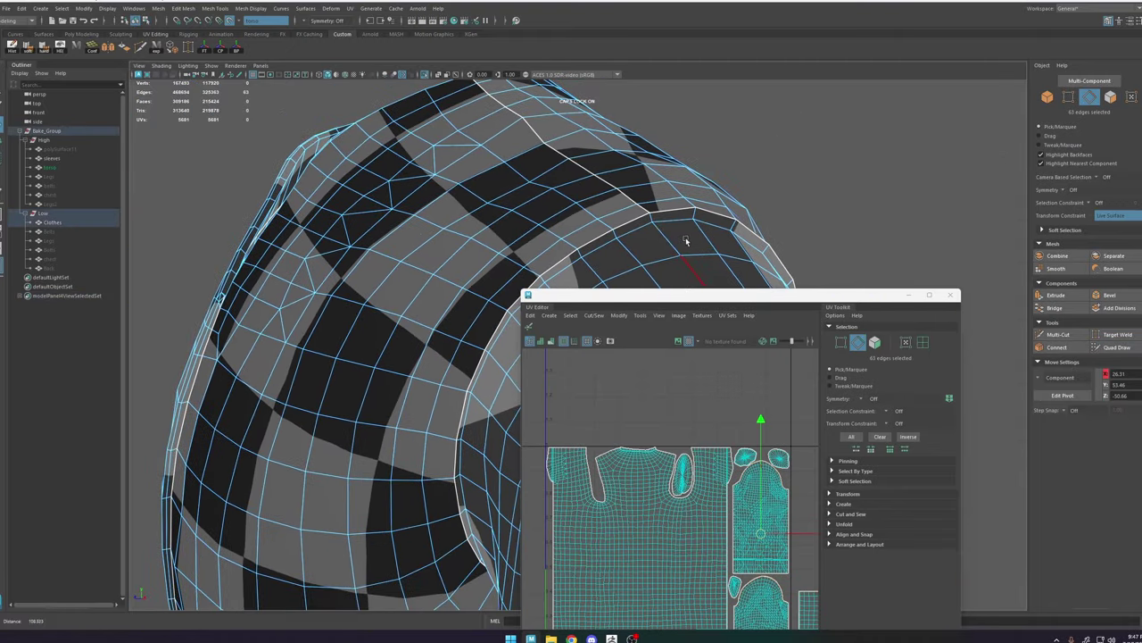
pyautogui.doubleClick(643, 234)
pyautogui.keyDown('alt'); pyautogui.moveTo(643, 234); pyautogui.dragTo(510, 228); pyautogui.keyUp('alt')
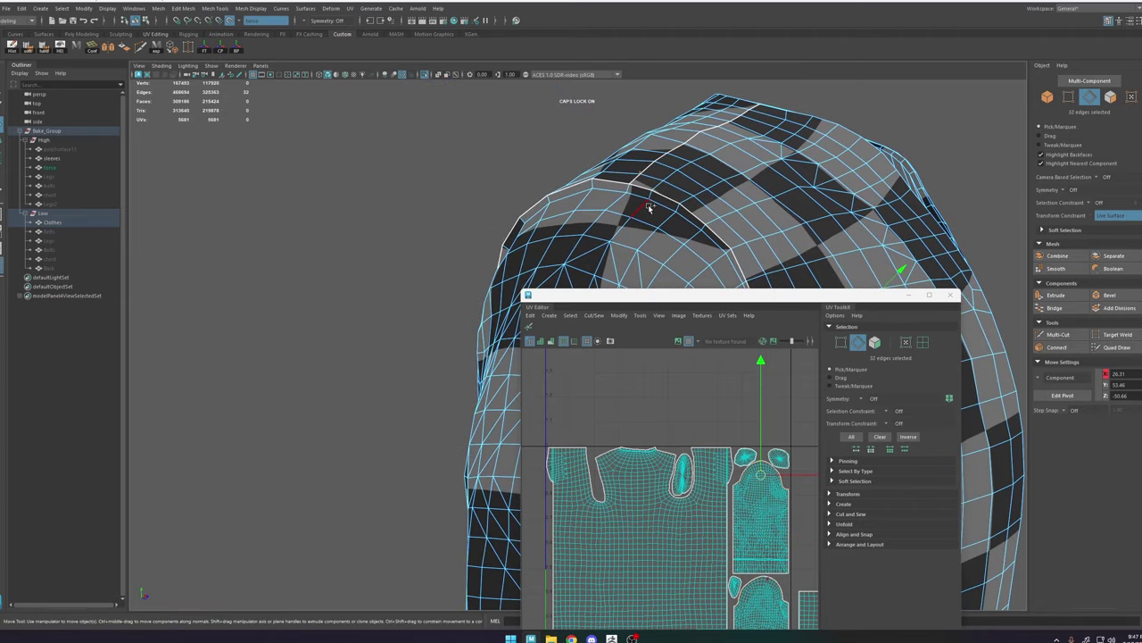
# Step: Inspect the UV layout in an enlarged UV Editor, then select the whole armhole edge loop
pyautogui.moveTo(735, 298); pyautogui.dragTo(686, 3)
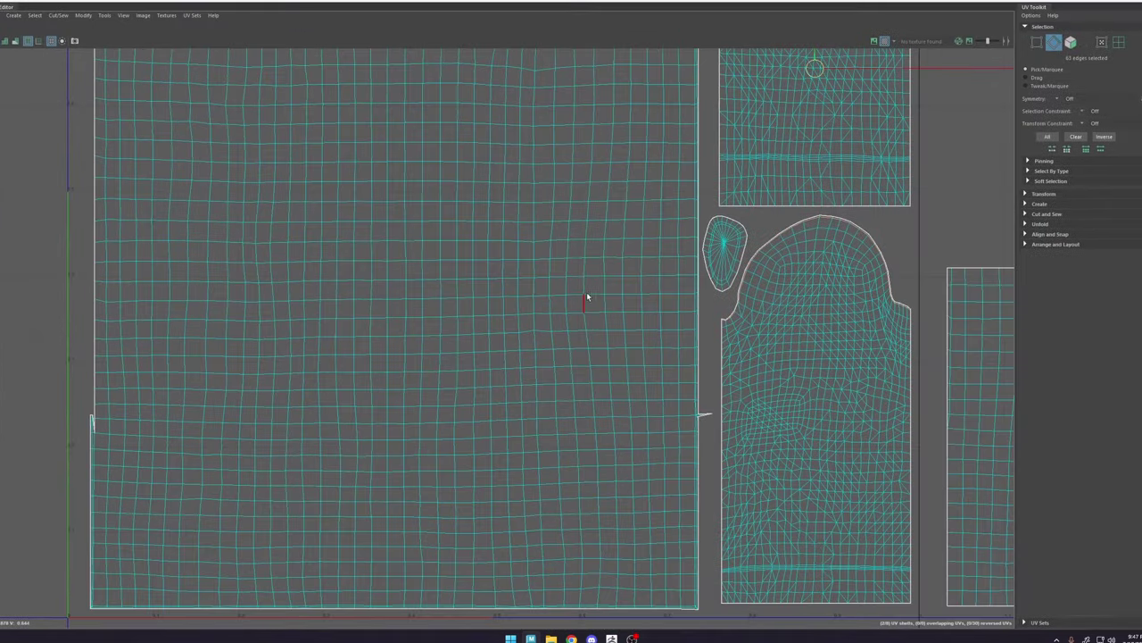
pyautogui.keyDown('shift'); pyautogui.moveTo(683, 229); pyautogui.dragTo(654, 244, button='right'); pyautogui.keyUp('shift')
pyautogui.keyDown('alt'); pyautogui.moveTo(774, 171); pyautogui.dragTo(510, 423, button='middle'); pyautogui.keyUp('alt')
pyautogui.scroll(-3, 533, 329)
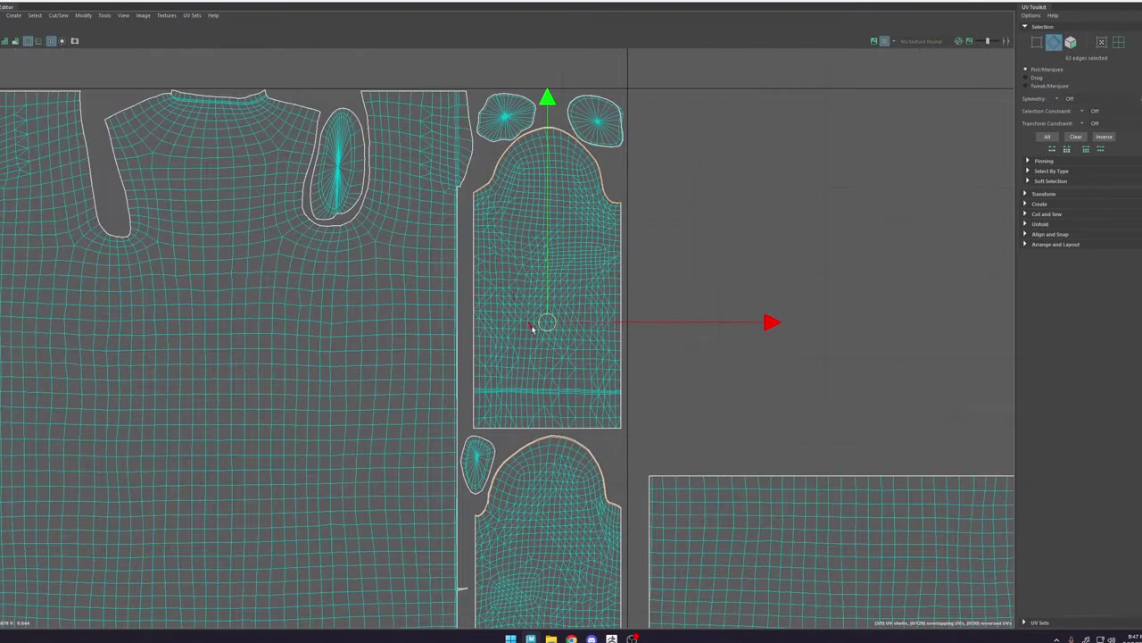
pyautogui.keyDown('alt'); pyautogui.moveTo(475, 229); pyautogui.dragTo(508, 300, button='middle'); pyautogui.keyUp('alt')
pyautogui.moveTo(453, 5); pyautogui.dragTo(906, 182)
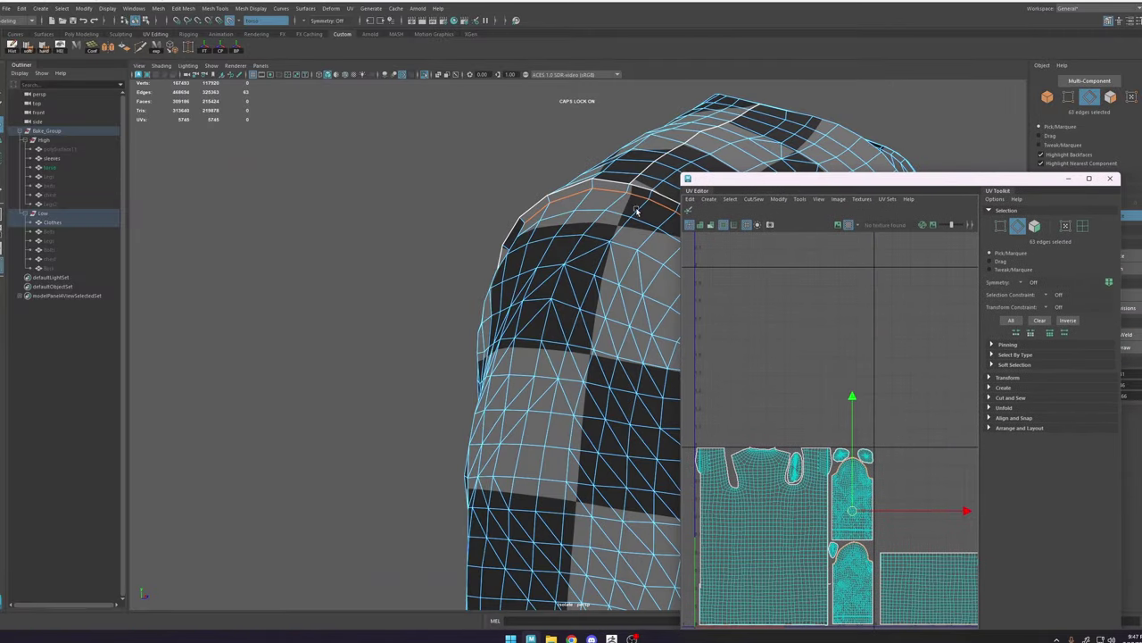
pyautogui.keyDown('alt'); pyautogui.moveTo(637, 209); pyautogui.dragTo(449, 266); pyautogui.keyUp('alt')
pyautogui.doubleClick(425, 267)
pyautogui.keyDown('alt'); pyautogui.moveTo(607, 315); pyautogui.dragTo(268, 301); pyautogui.keyUp('alt')
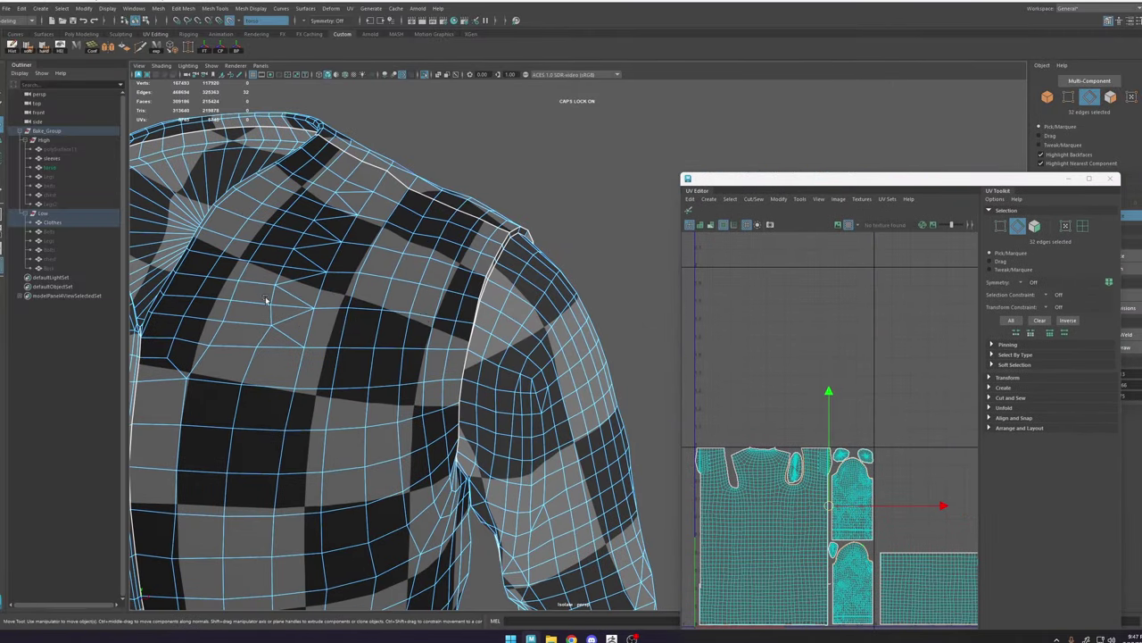
pyautogui.keyDown('alt'); pyautogui.moveTo(535, 267); pyautogui.dragTo(436, 283); pyautogui.keyUp('alt')
# Step: Sew the selected armhole edges in the UV Editor, then undo the sew
pyautogui.keyDown('shift'); pyautogui.moveTo(949, 428); pyautogui.dragTo(918, 324, button='right'); pyautogui.keyUp('shift')
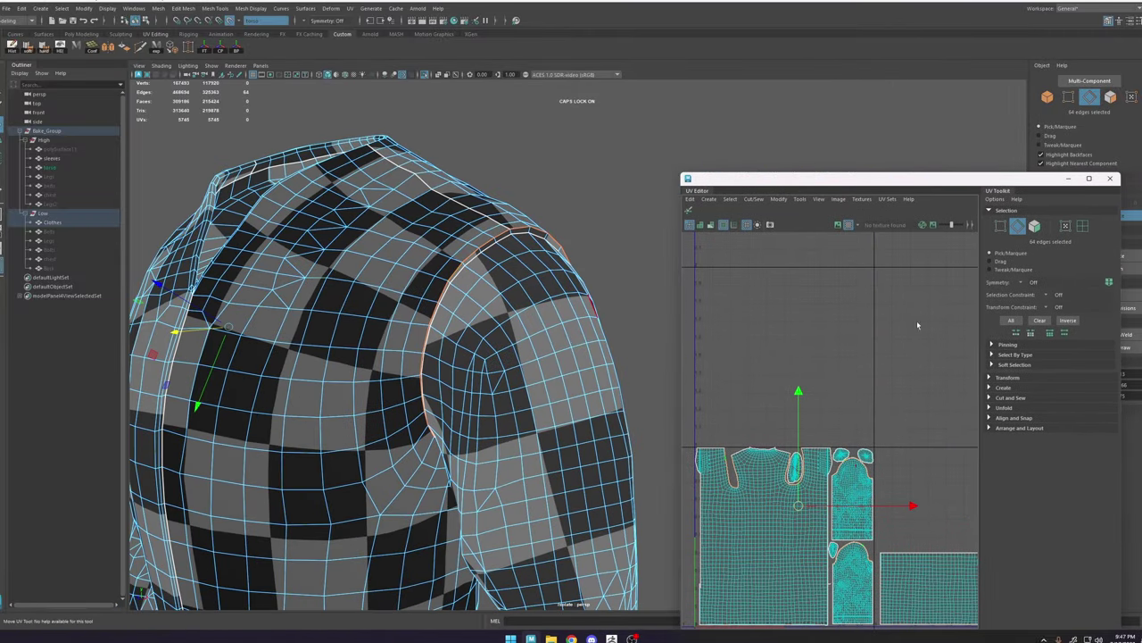
pyautogui.scroll(4, 770, 492)
pyautogui.keyDown('alt'); pyautogui.moveTo(704, 433); pyautogui.dragTo(739, 438, button='middle'); pyautogui.keyUp('alt')
pyautogui.hotkey('ctrl', 'z')
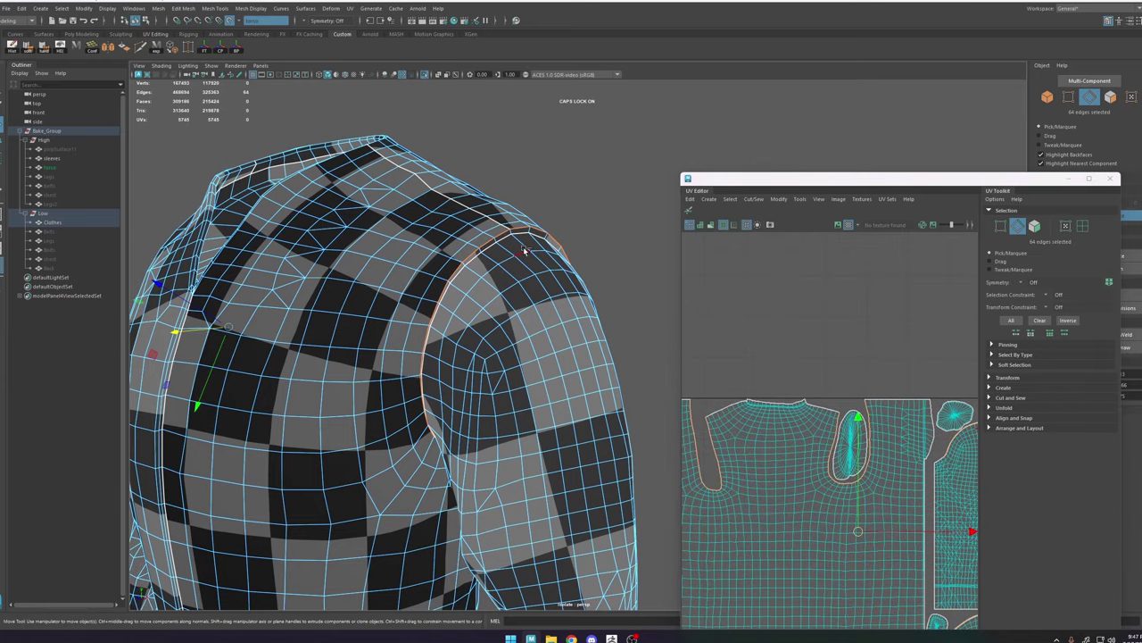
pyautogui.scroll(4, 497, 208)
# Step: Select the armhole border loop, then pick a single armhole edge and delete it
pyautogui.keyDown('alt'); pyautogui.moveTo(363, 284); pyautogui.dragTo(412, 330); pyautogui.keyUp('alt')
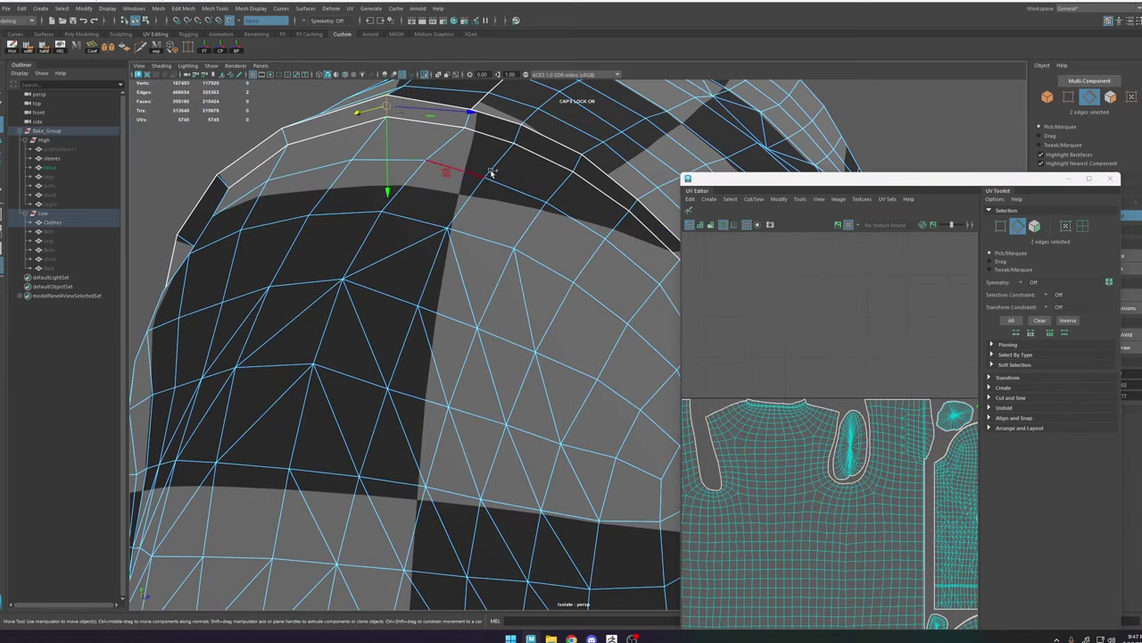
pyautogui.keyDown('alt'); pyautogui.moveTo(491, 172); pyautogui.dragTo(525, 318); pyautogui.keyUp('alt')
pyautogui.scroll(-3, 521, 219)
pyautogui.keyDown('alt'); pyautogui.moveTo(522, 393); pyautogui.dragTo(528, 343, button='middle'); pyautogui.keyUp('alt')
pyautogui.keyDown('alt'); pyautogui.moveTo(869, 395); pyautogui.dragTo(844, 373, button='middle'); pyautogui.keyUp('alt')
pyautogui.doubleClick(469, 487)
pyautogui.keyDown('alt'); pyautogui.moveTo(467, 426); pyautogui.dragTo(437, 370, button='middle'); pyautogui.keyUp('alt')
pyautogui.scroll(8, 860, 461)
pyautogui.keyDown('alt'); pyautogui.moveTo(860, 461); pyautogui.dragTo(815, 282, button='middle'); pyautogui.keyUp('alt')
pyautogui.click(792, 454)
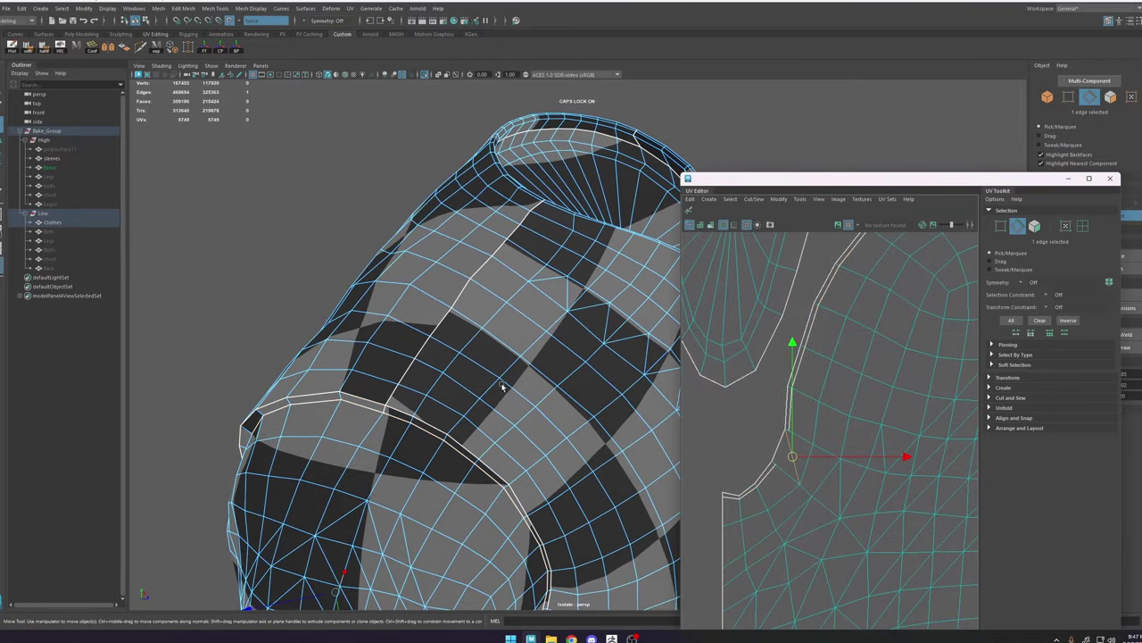
pyautogui.press('f')
pyautogui.press('Delete')
# Step: Isolate the armhole strip of faces on the Clothes mesh
pyautogui.moveTo(560, 238); pyautogui.dragTo(596, 266, button='right')
pyautogui.click(572, 268)
pyautogui.keyDown('alt'); pyautogui.moveTo(464, 357); pyautogui.dragTo(491, 380); pyautogui.keyUp('alt')
pyautogui.keyDown('alt'); pyautogui.moveTo(473, 382); pyautogui.dragTo(497, 385, button='right'); pyautogui.keyUp('alt')
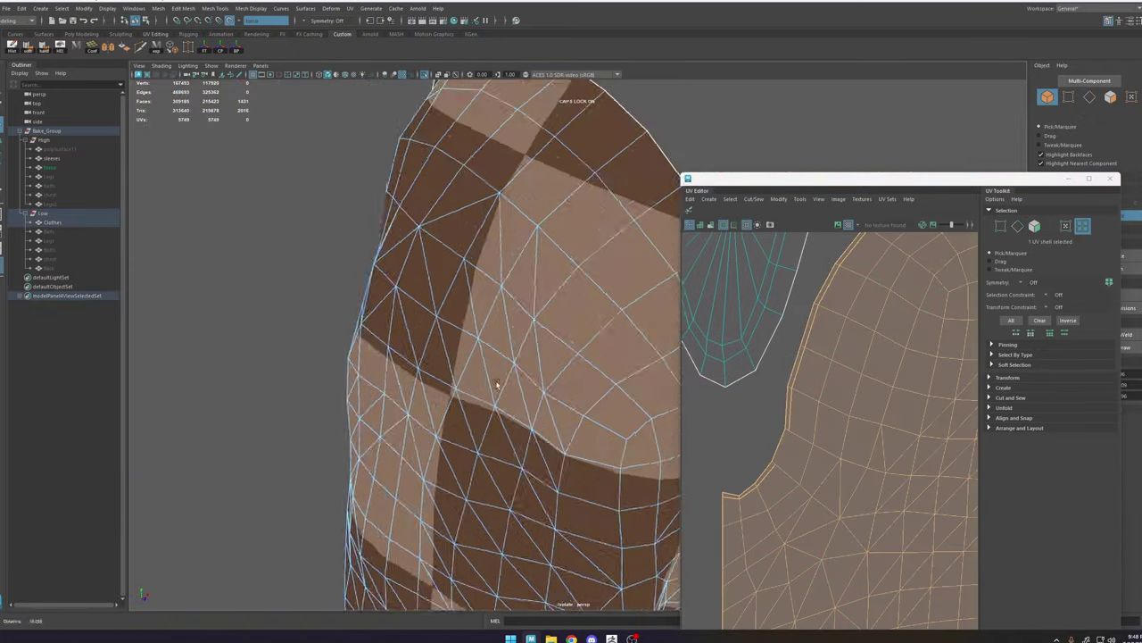
pyautogui.hotkey('ctrl', '1')
pyautogui.click(538, 205)
pyautogui.hotkey('ctrl', '1')
pyautogui.doubleClick(457, 135)
pyautogui.hotkey('ctrl', '1')
pyautogui.hotkey('ctrl', '1')
# Step: Add an edge at the armhole strip's corner and select it
pyautogui.keyDown('alt'); pyautogui.moveTo(646, 273); pyautogui.dragTo(451, 250); pyautogui.keyUp('alt')
pyautogui.hotkey('ctrl', 'z')
pyautogui.hotkey('ctrl', 'z')
pyautogui.hotkey('ctrl', 'z')
pyautogui.keyDown('alt'); pyautogui.moveTo(452, 250); pyautogui.dragTo(523, 339, button='right'); pyautogui.keyUp('alt')
pyautogui.keyDown('alt'); pyautogui.moveTo(523, 339); pyautogui.dragTo(553, 294); pyautogui.keyUp('alt')
pyautogui.hotkey('ctrl', 'z')
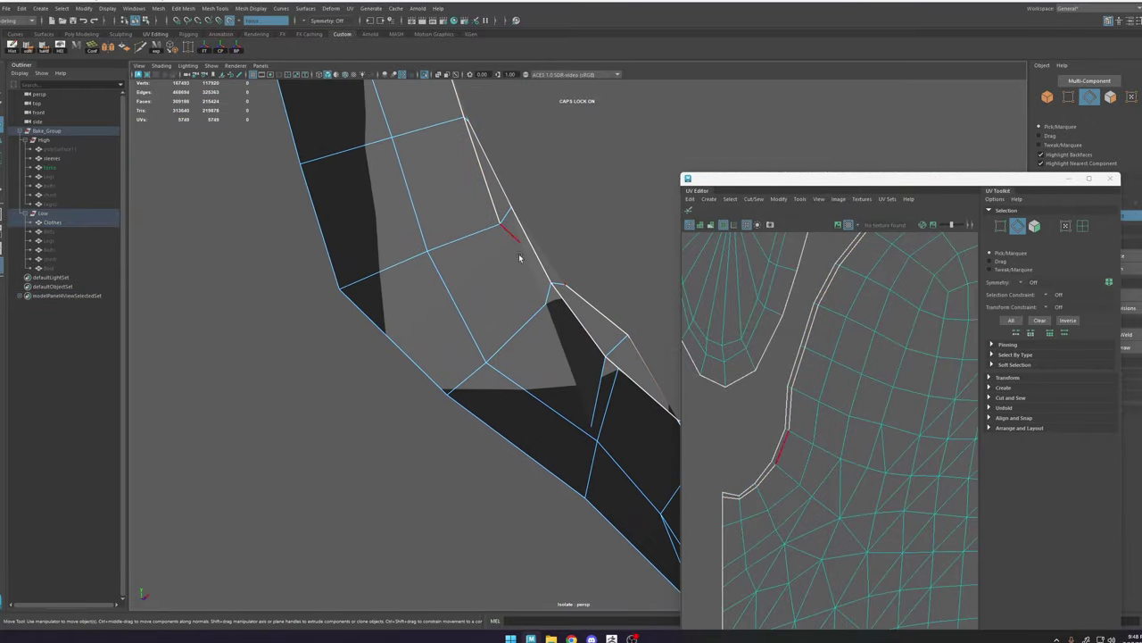
pyautogui.click(516, 239)
# Step: Show the full Clothes mesh again and reselect the 32-edge armhole loop
pyautogui.scroll(-8, 800, 397)
pyautogui.keyDown('alt'); pyautogui.moveTo(572, 295); pyautogui.dragTo(500, 223, button='right'); pyautogui.keyUp('alt')
pyautogui.hotkey('ctrl', '1')
pyautogui.click(508, 186)
pyautogui.hotkey('ctrl', '1')
pyautogui.doubleClick(496, 137)
# Step: Orbit to the model's back and select the armhole edge loop there
pyautogui.keyDown('alt'); pyautogui.moveTo(931, 473); pyautogui.dragTo(840, 353, button='right'); pyautogui.keyUp('alt')
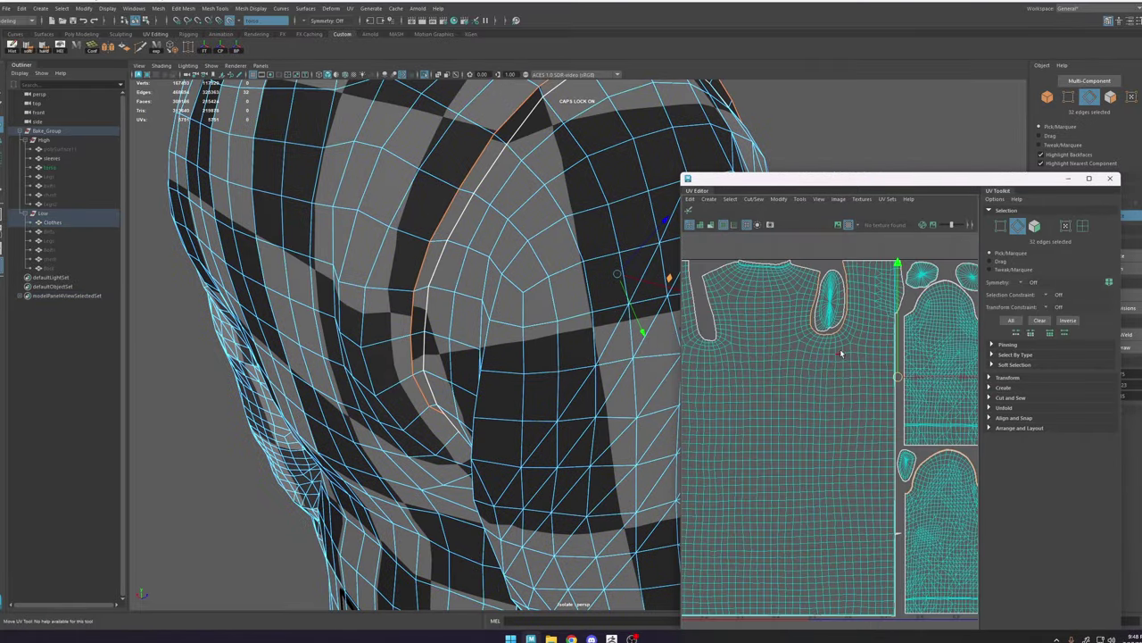
pyautogui.scroll(3, 844, 306)
pyautogui.scroll(-4, 827, 341)
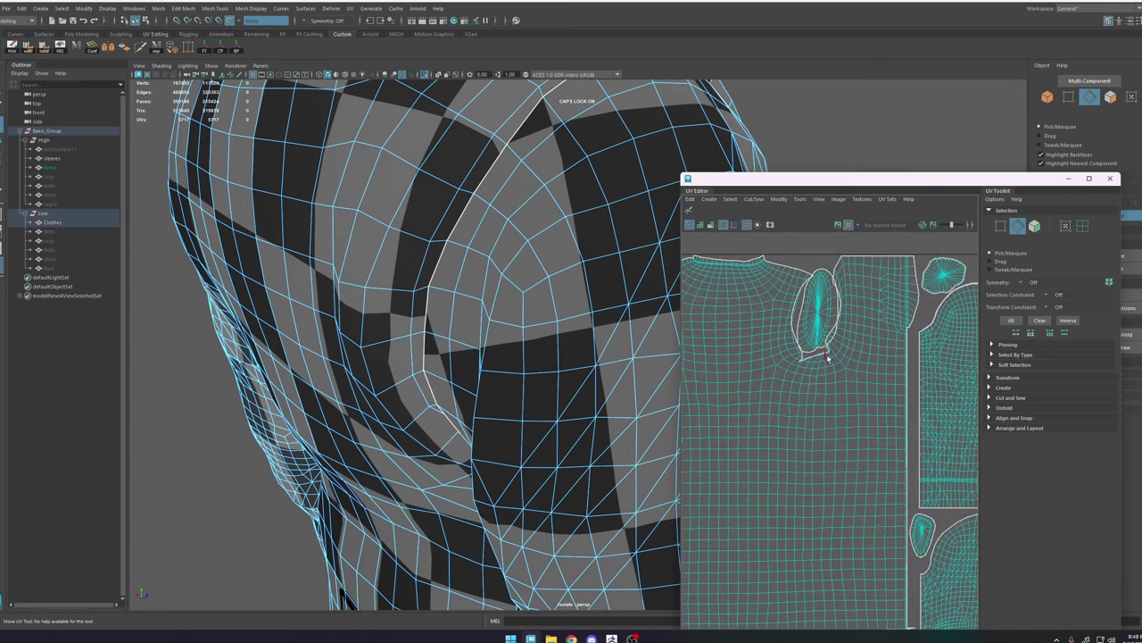
pyautogui.scroll(4, 744, 339)
pyautogui.scroll(-3, 537, 260)
pyautogui.keyDown('alt'); pyautogui.moveTo(375, 312); pyautogui.dragTo(490, 326); pyautogui.keyUp('alt')
pyautogui.keyDown('alt'); pyautogui.moveTo(241, 308); pyautogui.dragTo(383, 305, button='middle'); pyautogui.keyUp('alt')
pyautogui.keyDown('alt'); pyautogui.moveTo(384, 306); pyautogui.dragTo(438, 309); pyautogui.keyUp('alt')
pyautogui.doubleClick(342, 319)
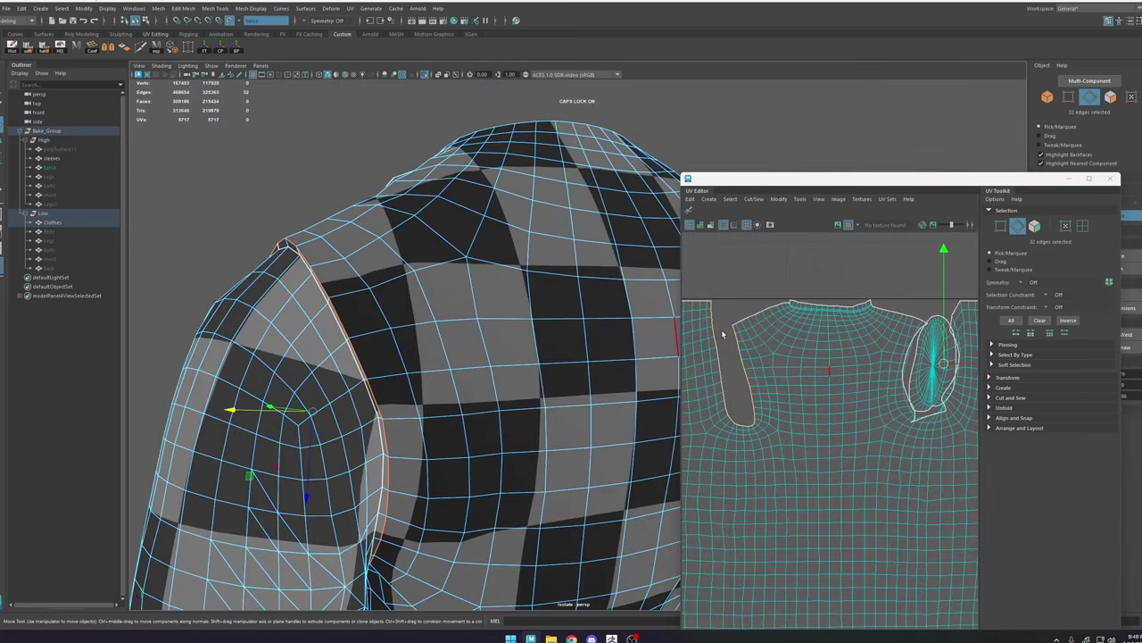
# Step: Try sewing the armhole UV seam, then undo it so the seam stays unsewn
pyautogui.hotkey('shift', 's')
pyautogui.click(747, 293)
pyautogui.moveTo(729, 329); pyautogui.dragTo(747, 328, button='right')
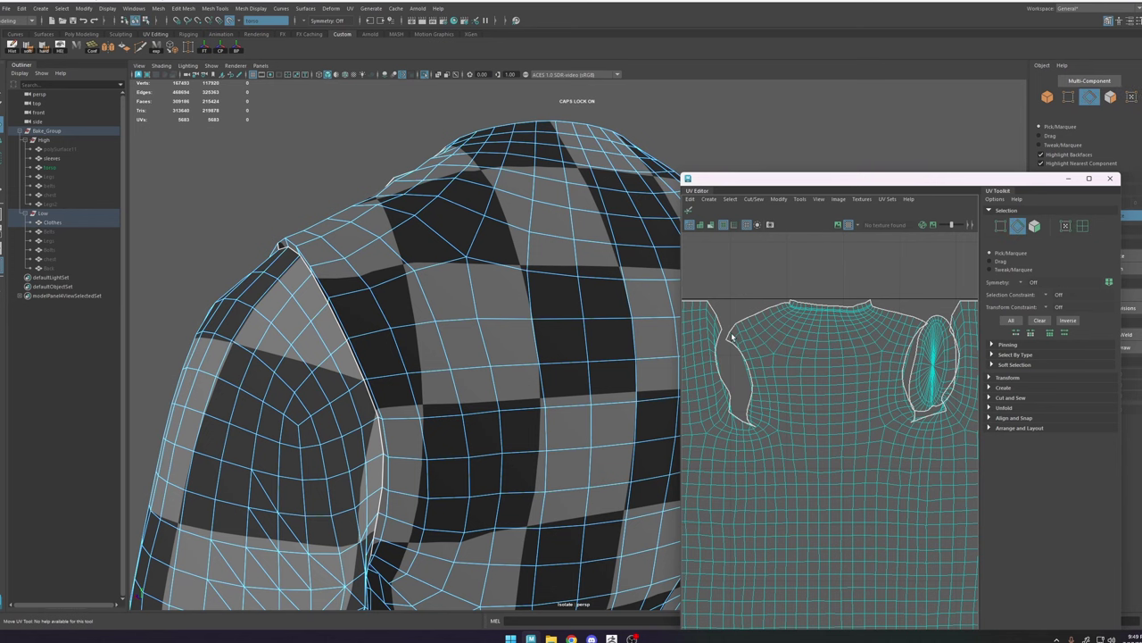
pyautogui.hotkey('ctrl', 'z')
pyautogui.hotkey('ctrl', 'z')
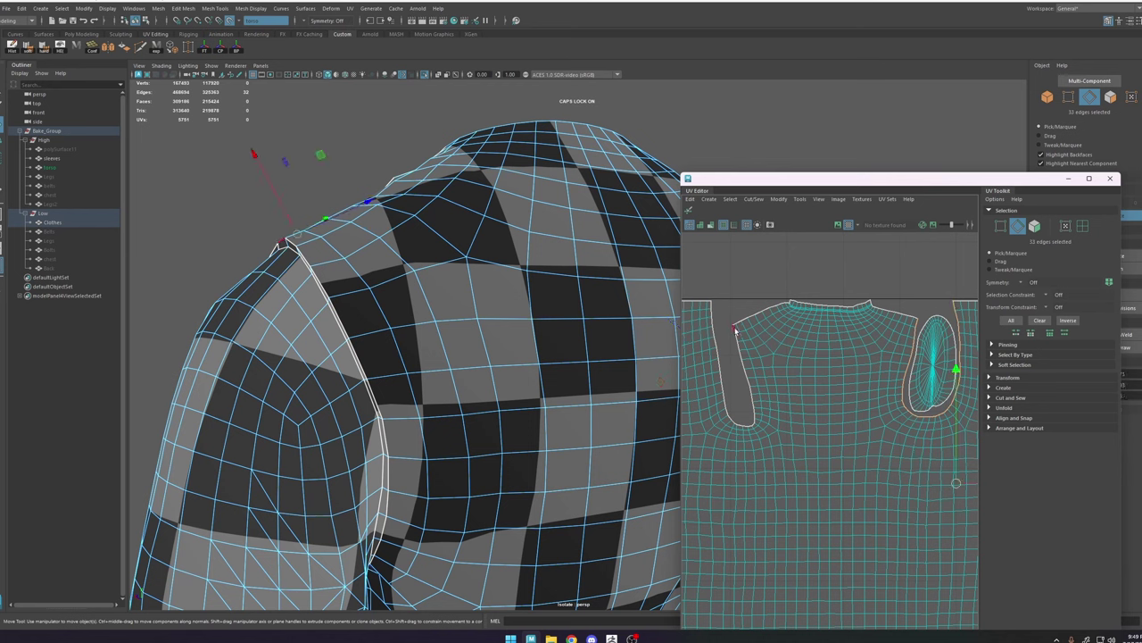
# Step: Add the left armhole border to the selection, sew the armhole edges, then undo
pyautogui.keyDown('shift'); pyautogui.doubleClick(715, 310); pyautogui.keyUp('shift')
pyautogui.keyDown('shift'); pyautogui.rightClick(716, 310); pyautogui.keyUp('shift')
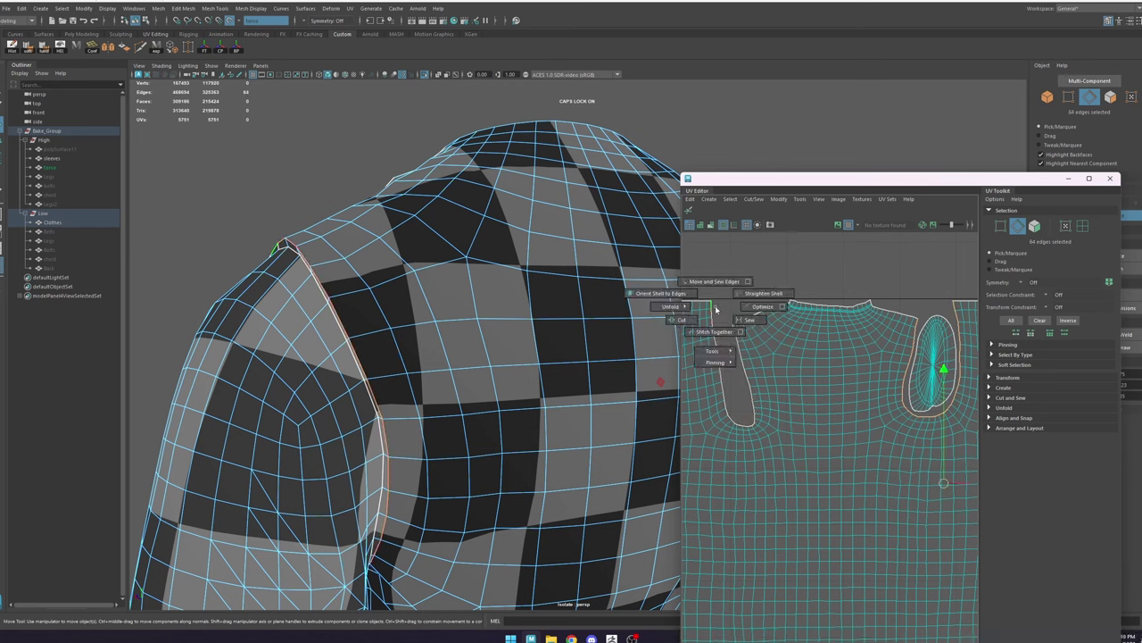
pyautogui.moveTo(711, 363)
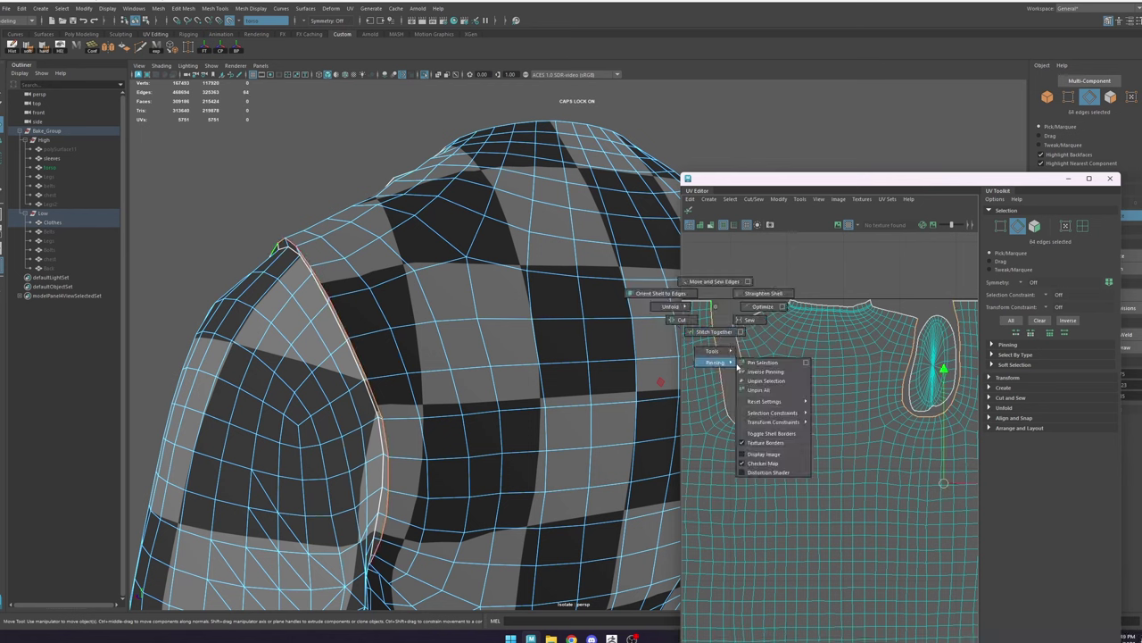
pyautogui.keyDown('shift'); pyautogui.moveTo(737, 367); pyautogui.dragTo(762, 363, button='right'); pyautogui.keyUp('shift')
pyautogui.scroll(-4, 766, 366)
pyautogui.keyDown('shift'); pyautogui.moveTo(831, 341); pyautogui.dragTo(833, 300, button='right'); pyautogui.keyUp('shift')
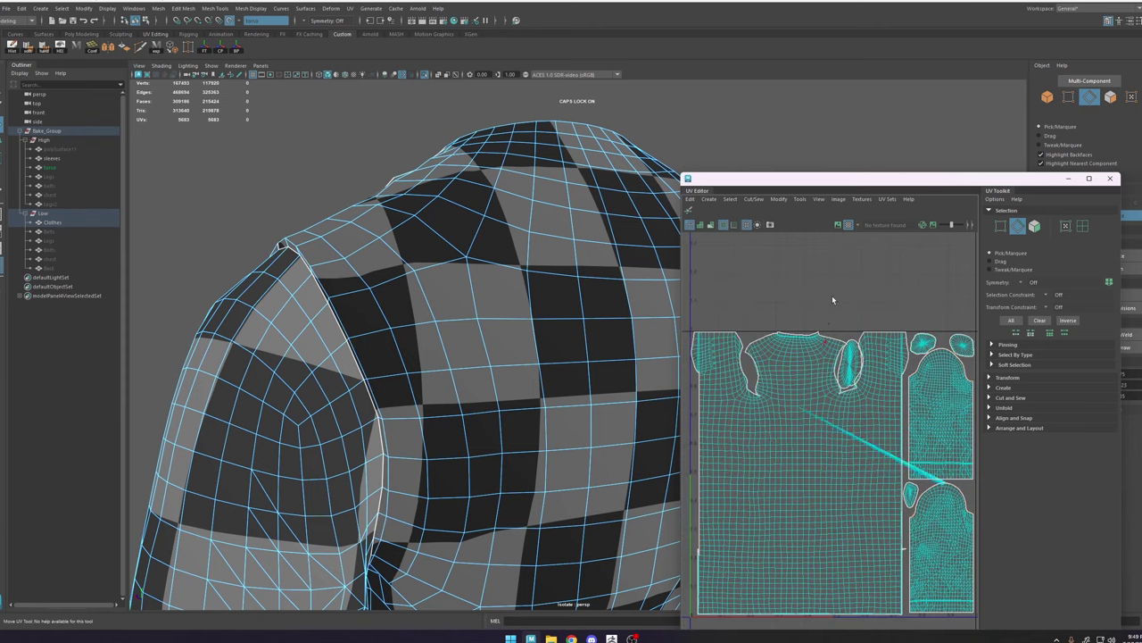
pyautogui.hotkey('ctrl', 'z')
# Step: Retry sewing the 64 armhole edges, undo it, and pick the armhole's top-corner UV
pyautogui.scroll(6, 751, 364)
pyautogui.hotkey('ctrl', 'z')
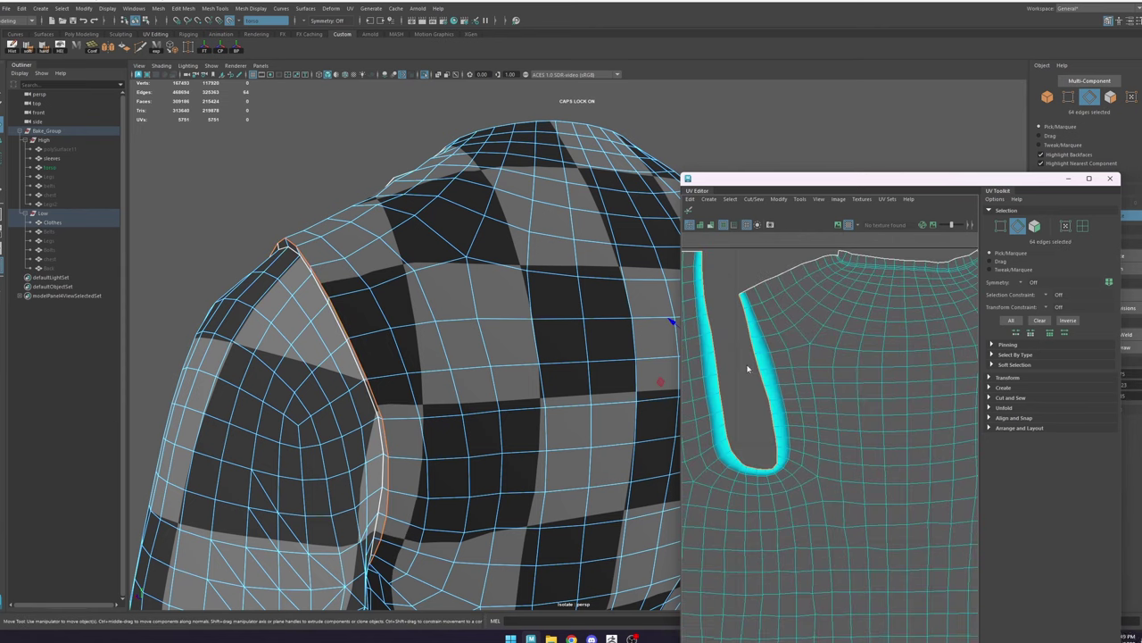
pyautogui.keyDown('shift'); pyautogui.moveTo(748, 368); pyautogui.dragTo(743, 257, button='right'); pyautogui.keyUp('shift')
pyautogui.hotkey('ctrl', 'z')
pyautogui.hotkey('ctrl', 'z')
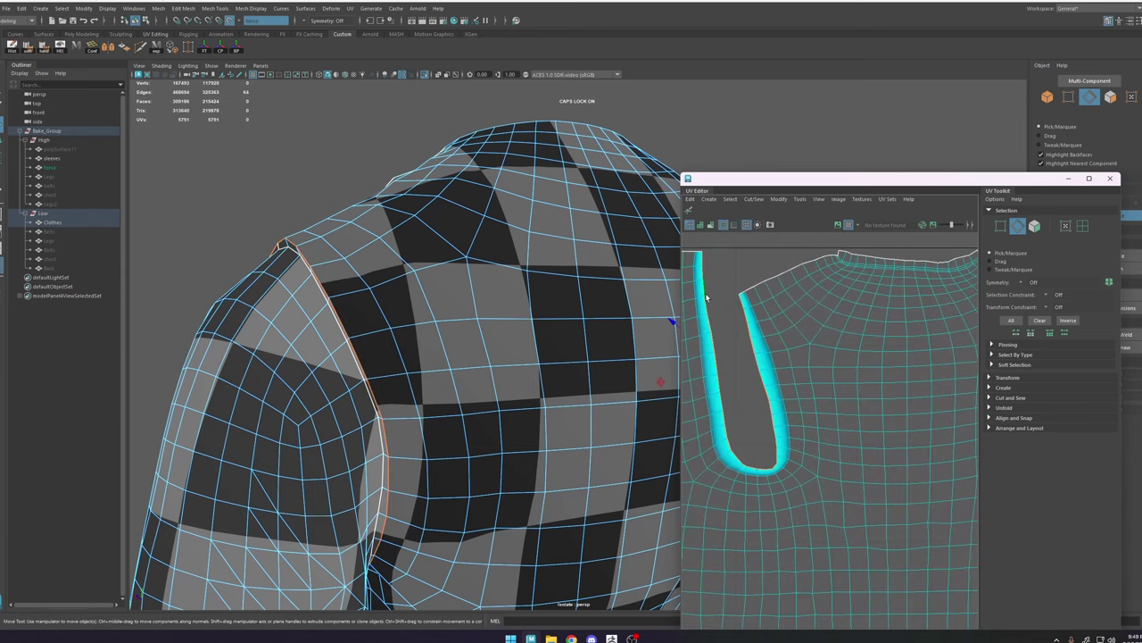
pyautogui.hotkey('ctrl', 'z')
pyautogui.hotkey('ctrl', 'z')
pyautogui.hotkey('ctrl', 'z')
pyautogui.hotkey('ctrl', 'z')
pyautogui.hotkey('ctrl', 'z')
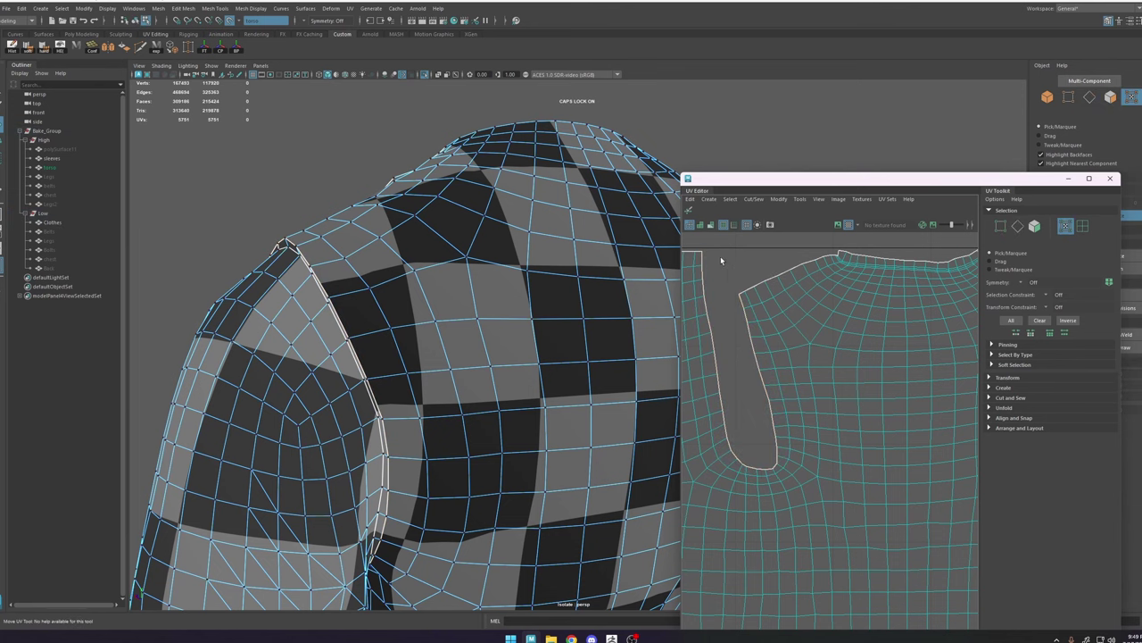
pyautogui.click(702, 254)
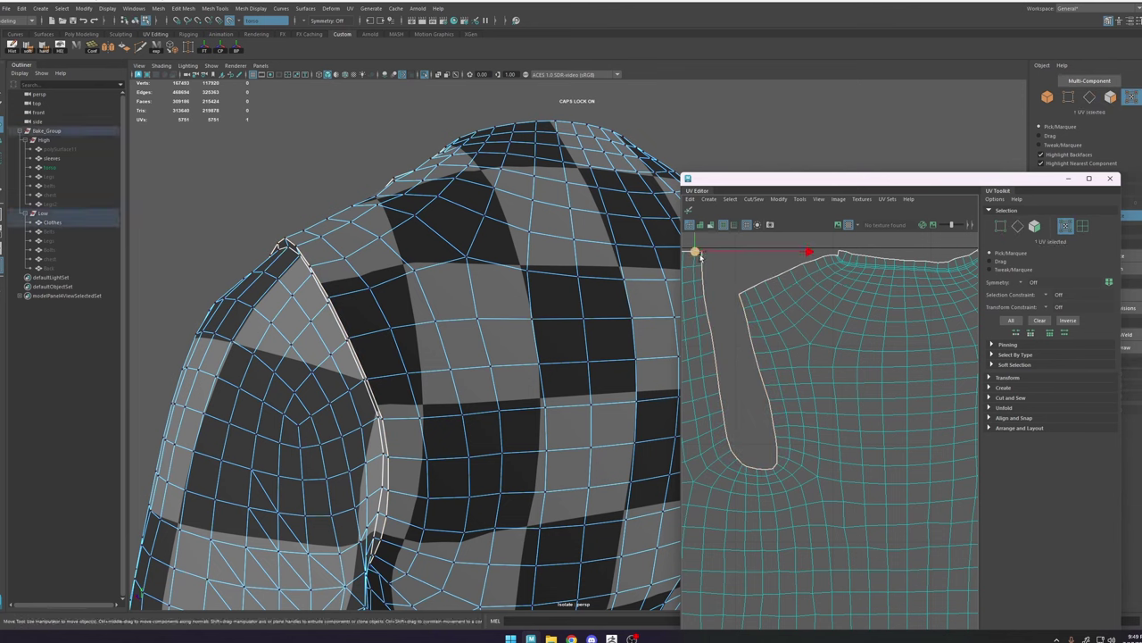
pyautogui.keyDown('shift'); pyautogui.rightClick(748, 293); pyautogui.keyUp('shift')
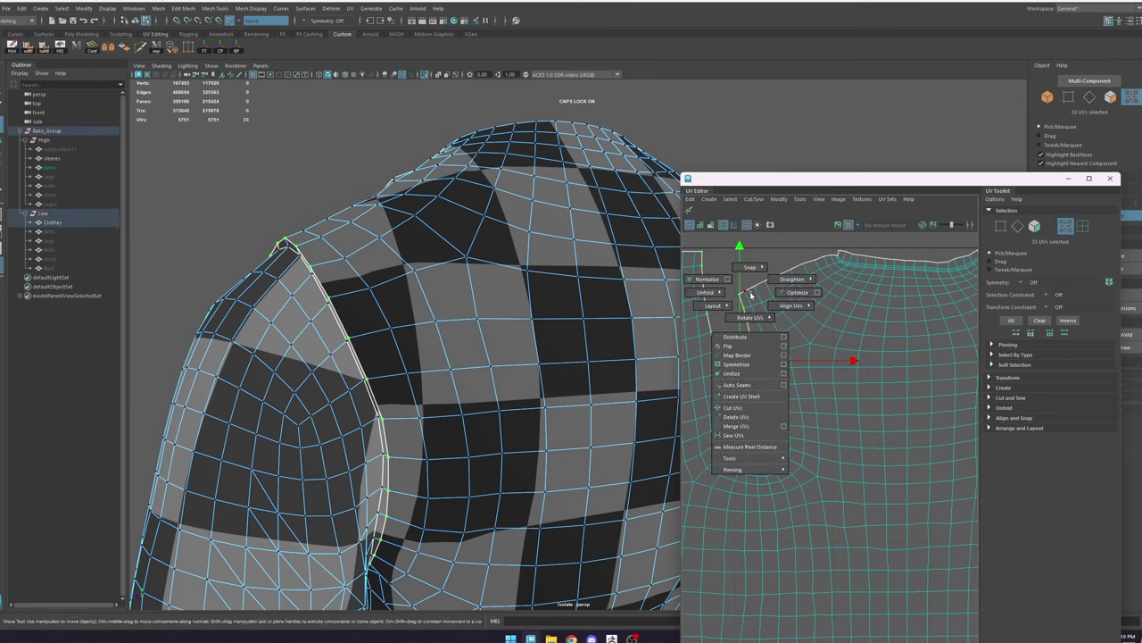
pyautogui.hotkey('ctrl', 'z')
pyautogui.hotkey('ctrl', 'z')
pyautogui.hotkey('ctrl', 'z')
pyautogui.hotkey('ctrl', 'z')
pyautogui.hotkey('ctrl', 'z')
# Step: Revert the armhole UVs to the notched shape, discarding a trial corner-UV move
pyautogui.scroll(-5, 761, 301)
pyautogui.keyDown('alt'); pyautogui.moveTo(885, 305); pyautogui.dragTo(813, 302, button='middle'); pyautogui.keyUp('alt')
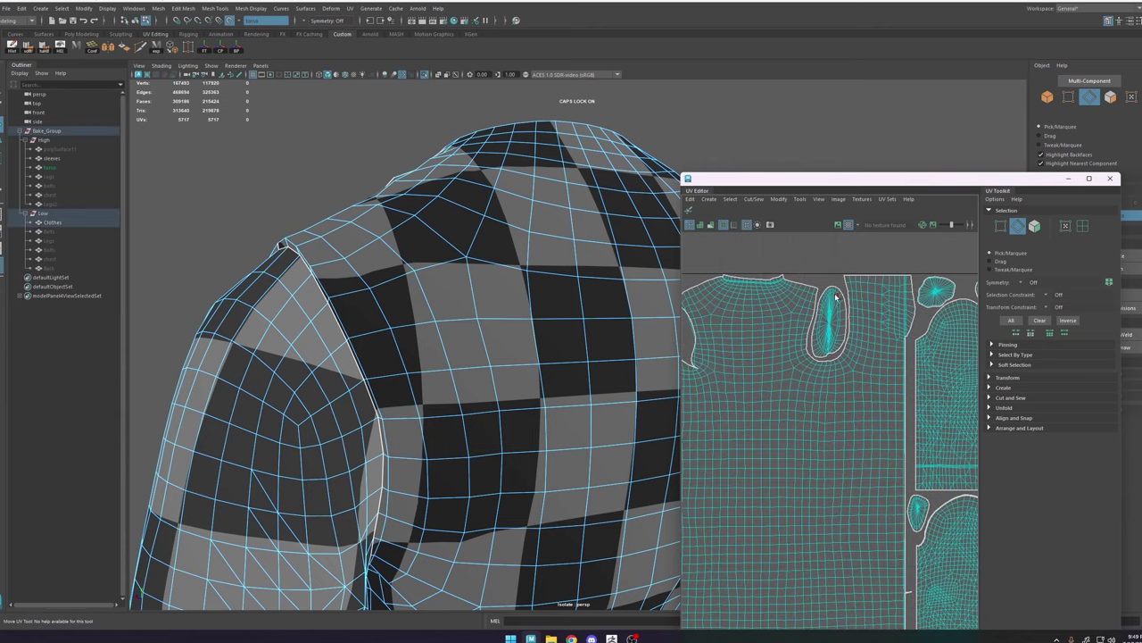
pyautogui.hotkey('ctrl', 'z')
pyautogui.hotkey('ctrl', 'z')
pyautogui.hotkey('ctrl', 'z')
pyautogui.hotkey('ctrl', 'z')
pyautogui.hotkey('ctrl', 'z')
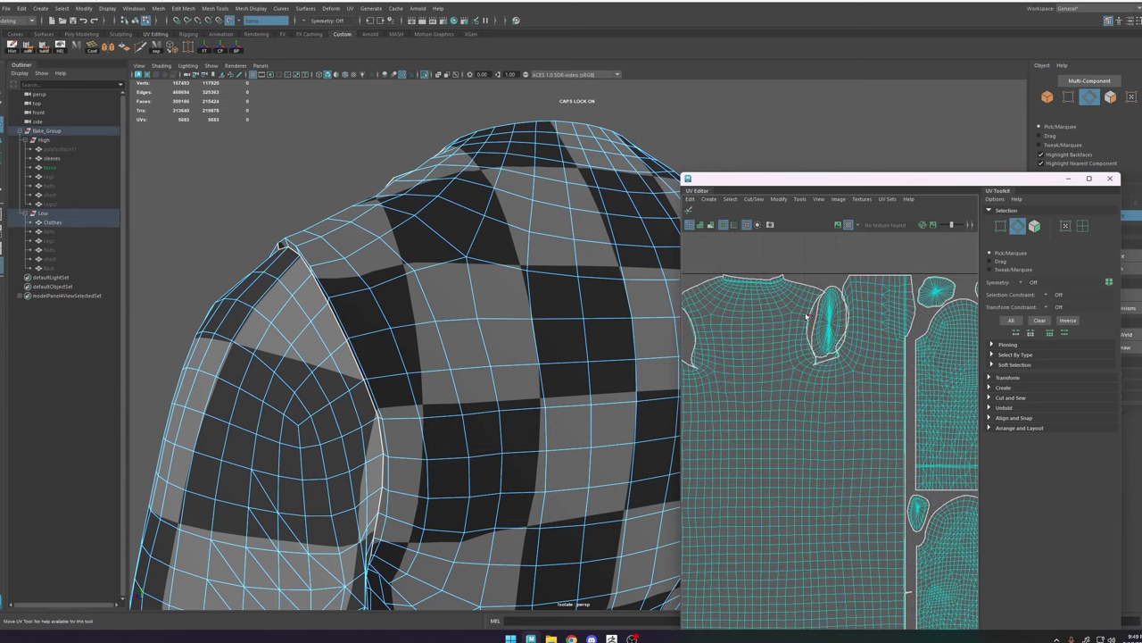
pyautogui.keyDown('alt'); pyautogui.moveTo(739, 321); pyautogui.dragTo(803, 322, button='middle'); pyautogui.keyUp('alt')
pyautogui.moveTo(756, 290); pyautogui.dragTo(816, 289, button='right')
pyautogui.scroll(3, 759, 290)
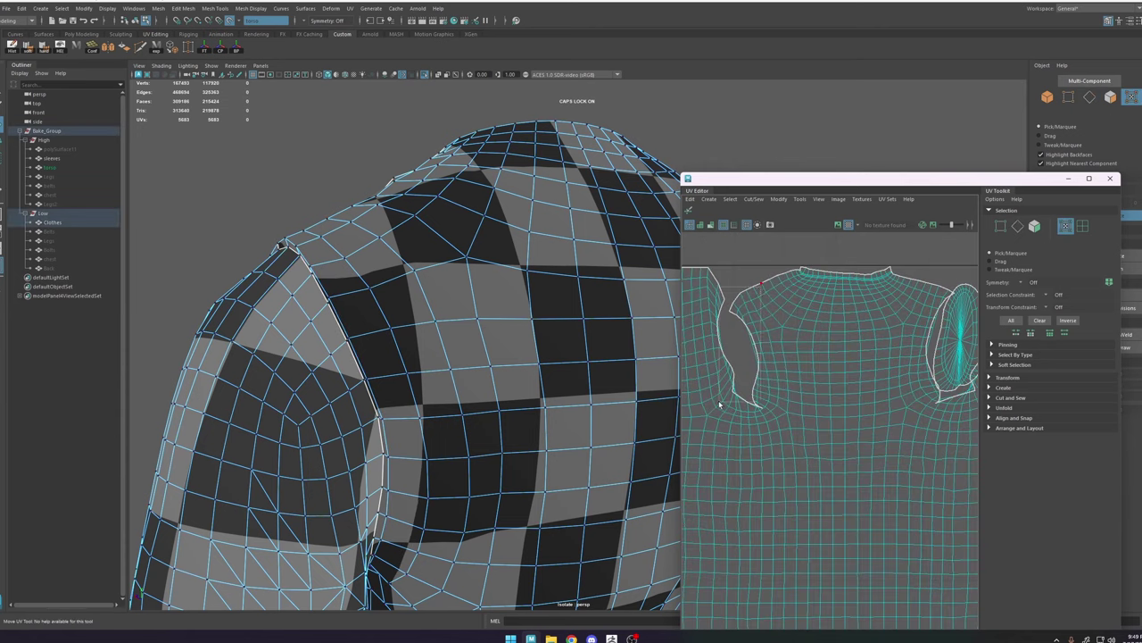
pyautogui.moveTo(773, 278); pyautogui.dragTo(725, 356)
pyautogui.hotkey('ctrl', 'z')
pyautogui.click(738, 274)
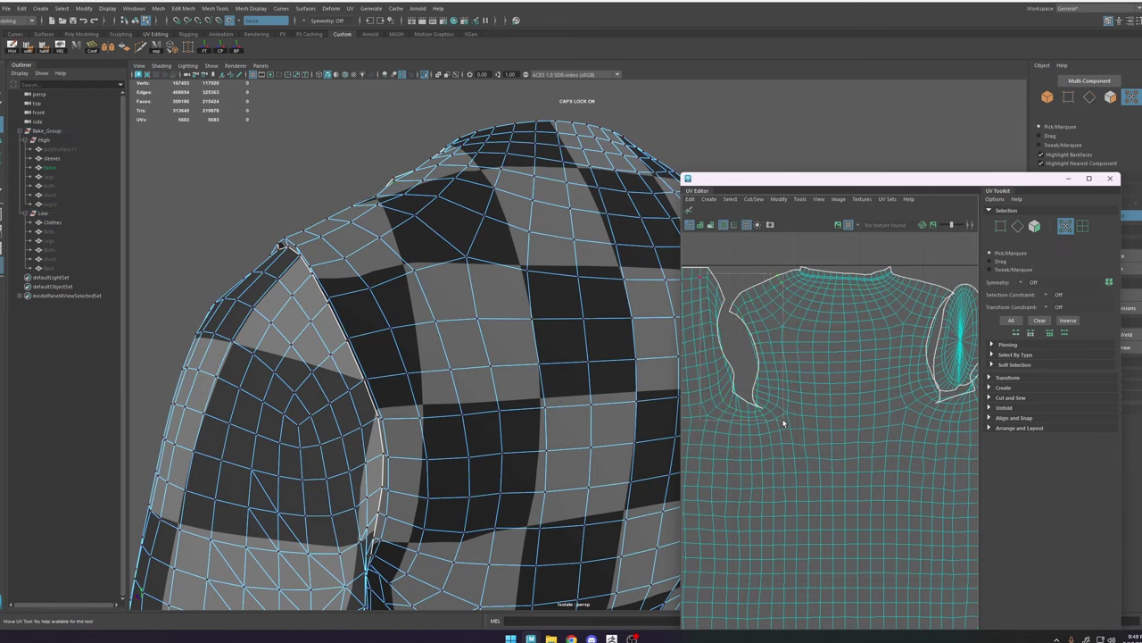
# Step: Unfold the armhole UVs, then optimize them to even out their spacing
pyautogui.moveTo(783, 423); pyautogui.dragTo(784, 424)
pyautogui.keyDown('shift'); pyautogui.moveTo(758, 320); pyautogui.dragTo(781, 324, button='right'); pyautogui.keyUp('shift')
pyautogui.click(719, 276)
pyautogui.scroll(4, 759, 429)
pyautogui.click(772, 369)
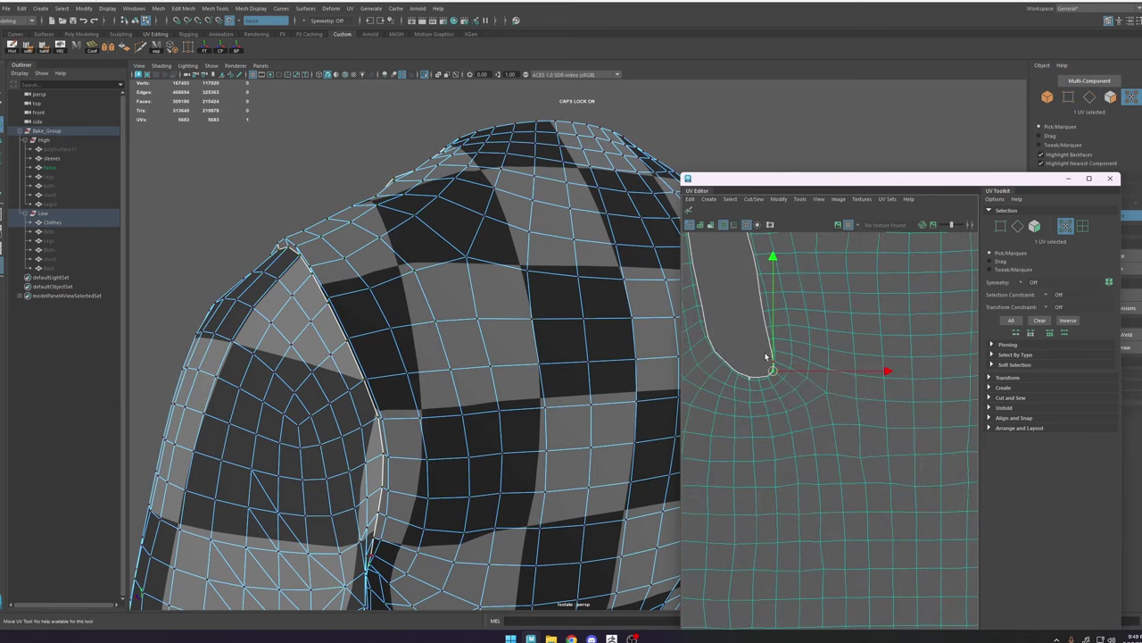
pyautogui.scroll(-5, 765, 356)
pyautogui.moveTo(816, 316); pyautogui.dragTo(870, 464)
pyautogui.keyDown('shift'); pyautogui.moveTo(842, 359); pyautogui.dragTo(880, 361, button='right'); pyautogui.keyUp('shift')
pyautogui.scroll(4, 838, 375)
pyautogui.moveTo(702, 502); pyautogui.dragTo(788, 446)
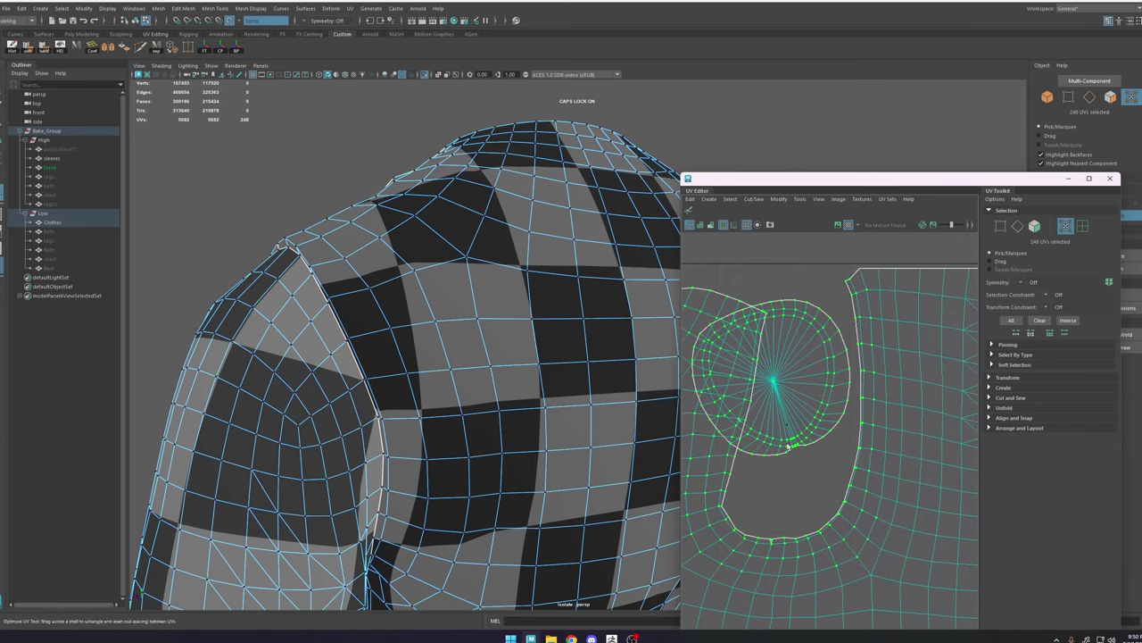
# Step: Move the small round UV shell into the armhole notch and fit it there
pyautogui.moveTo(788, 447); pyautogui.dragTo(789, 410, button='right')
pyautogui.keyDown('alt'); pyautogui.moveTo(928, 295); pyautogui.dragTo(796, 351, button='middle'); pyautogui.keyUp('alt')
pyautogui.click(830, 324)
pyautogui.scroll(-4, 829, 324)
pyautogui.moveTo(785, 294); pyautogui.dragTo(919, 397)
pyautogui.doubleClick(744, 378)
pyautogui.moveTo(746, 385); pyautogui.dragTo(771, 399)
pyautogui.click(785, 400)
# Step: Frame the Clothes mesh's shoulder, close the UV editor and isolate the low-poly mesh
pyautogui.click(459, 300)
pyautogui.moveTo(436, 320); pyautogui.dragTo(403, 282, button='right')
pyautogui.scroll(-2, 449, 280)
pyautogui.keyDown('alt'); pyautogui.moveTo(403, 282); pyautogui.dragTo(575, 338); pyautogui.keyUp('alt')
pyautogui.click(547, 314)
pyautogui.keyDown('alt'); pyautogui.moveTo(576, 338); pyautogui.dragTo(613, 354, button='right'); pyautogui.keyUp('alt')
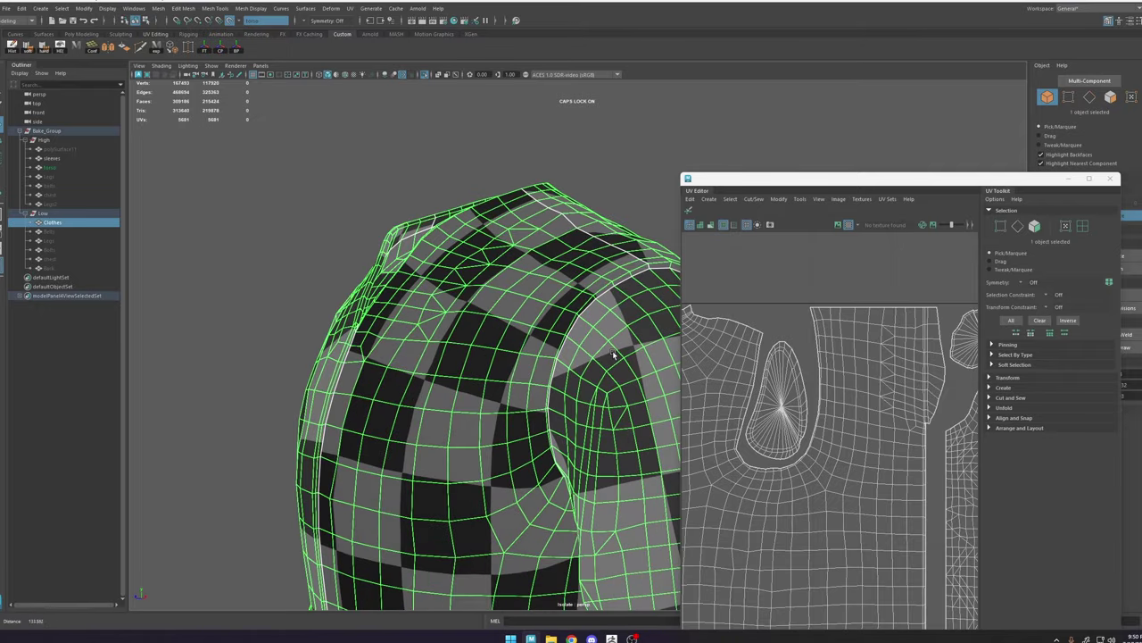
pyautogui.click(1105, 180)
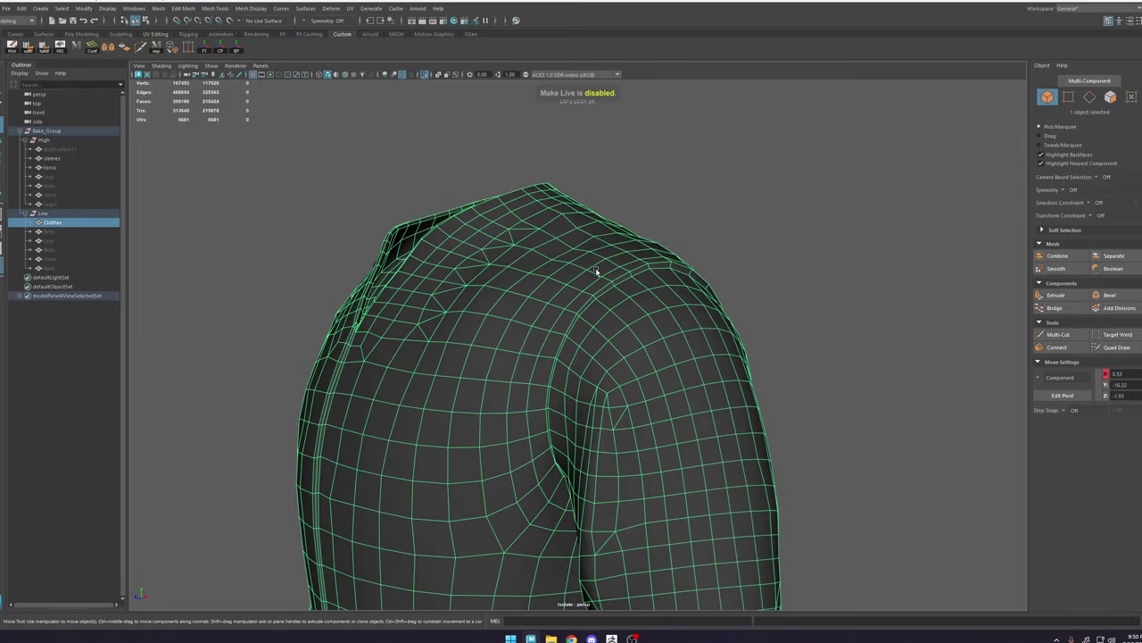
pyautogui.keyDown('alt'); pyautogui.moveTo(596, 272); pyautogui.dragTo(632, 275); pyautogui.keyUp('alt')
pyautogui.keyDown('alt'); pyautogui.moveTo(632, 276); pyautogui.dragTo(692, 295, button='right'); pyautogui.keyUp('alt')
pyautogui.click(426, 77)
pyautogui.keyDown('alt'); pyautogui.moveTo(564, 201); pyautogui.dragTo(604, 207); pyautogui.keyUp('alt')
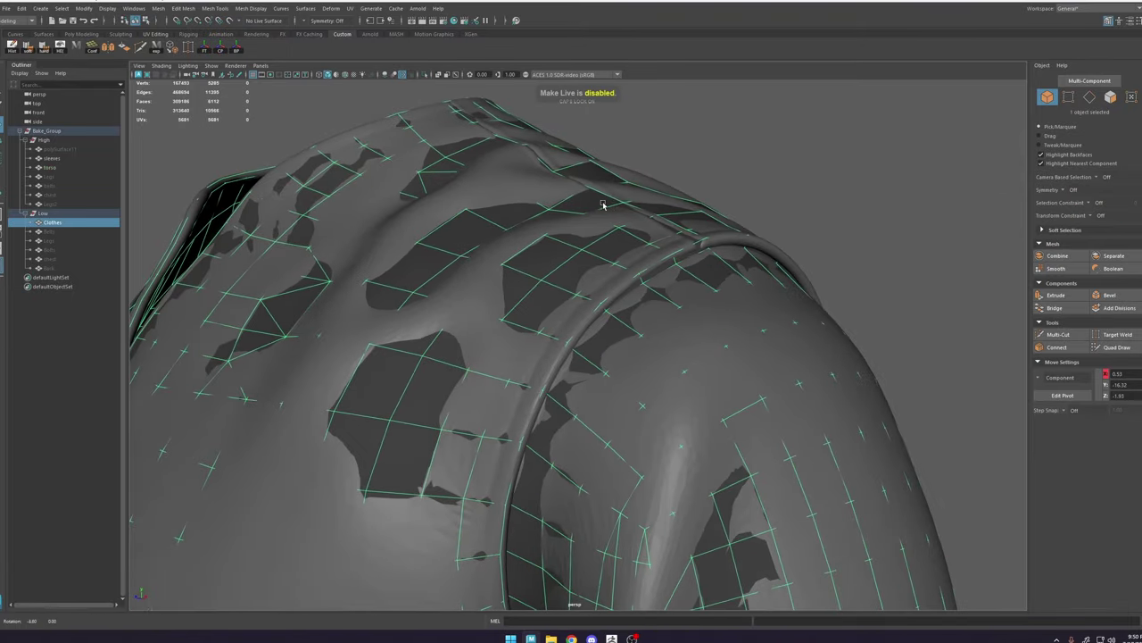
pyautogui.keyDown('alt'); pyautogui.moveTo(604, 206); pyautogui.dragTo(926, 184, button='right'); pyautogui.keyUp('alt')
pyautogui.hotkey('ctrl', '1')
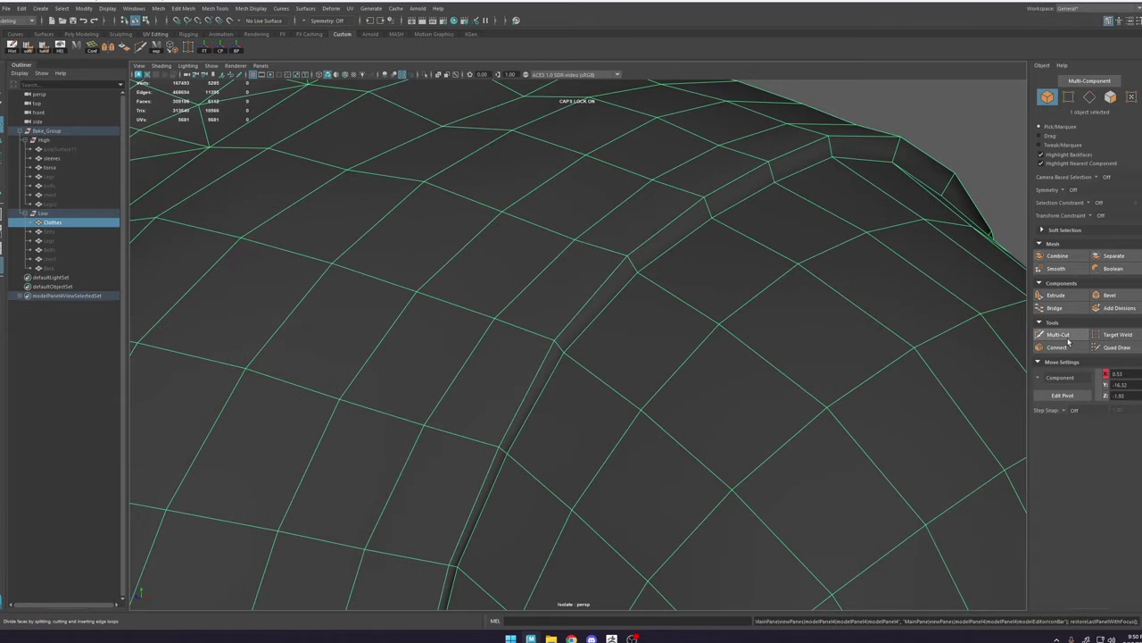
# Step: Try Multi-Cut edge loops at the shoulder seam and armhole, then undo them
pyautogui.click(1067, 335)
pyautogui.keyDown('ctrl'); pyautogui.click(774, 170); pyautogui.keyUp('ctrl')
pyautogui.keyDown('alt'); pyautogui.moveTo(773, 171); pyautogui.dragTo(520, 213, button='right'); pyautogui.keyUp('alt')
pyautogui.keyDown('alt'); pyautogui.moveTo(520, 213); pyautogui.dragTo(666, 263); pyautogui.keyUp('alt')
pyautogui.keyDown('alt'); pyautogui.moveTo(666, 264); pyautogui.dragTo(700, 268, button='right'); pyautogui.keyUp('alt')
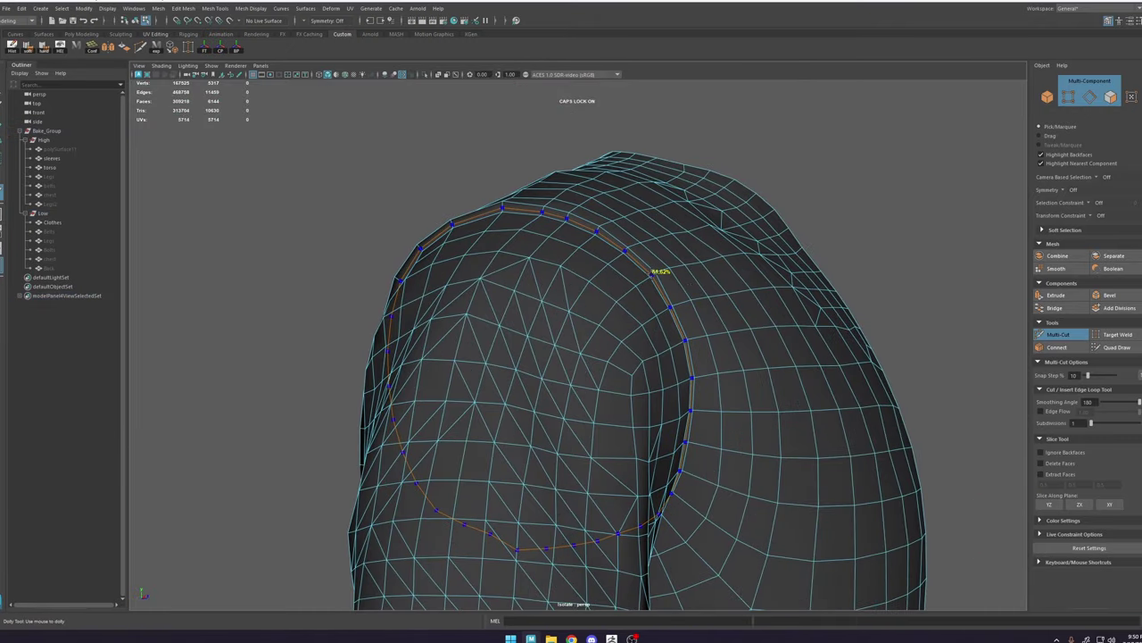
pyautogui.keyDown('ctrl'); pyautogui.click(653, 271); pyautogui.keyUp('ctrl')
pyautogui.press('w')
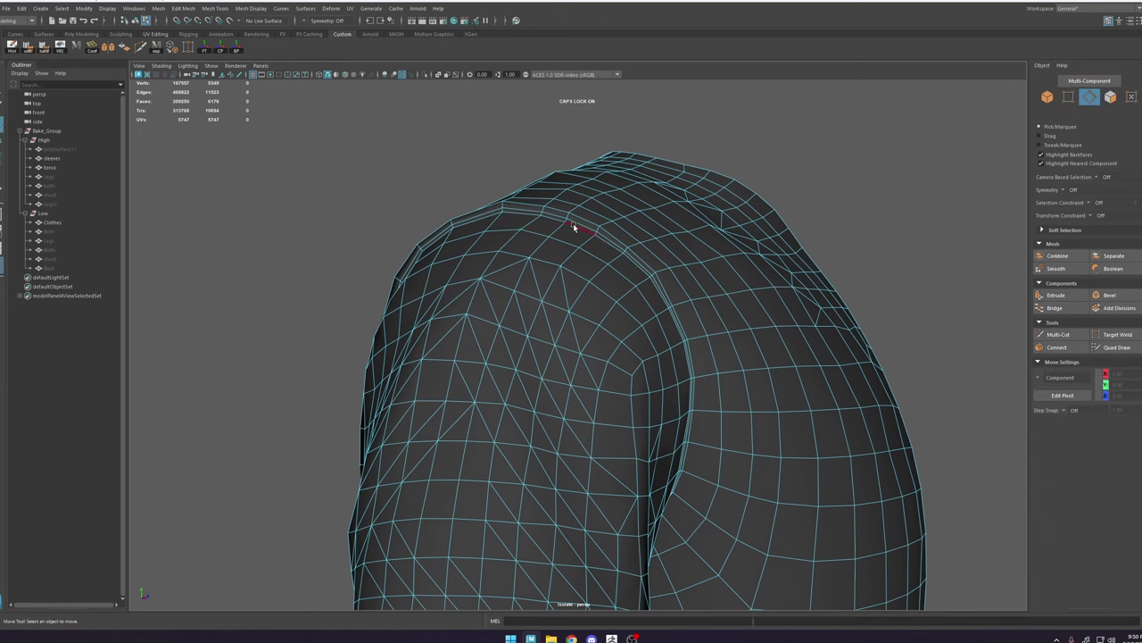
pyautogui.click(575, 223)
pyautogui.hotkey('ctrl', 'z')
pyautogui.click(1059, 335)
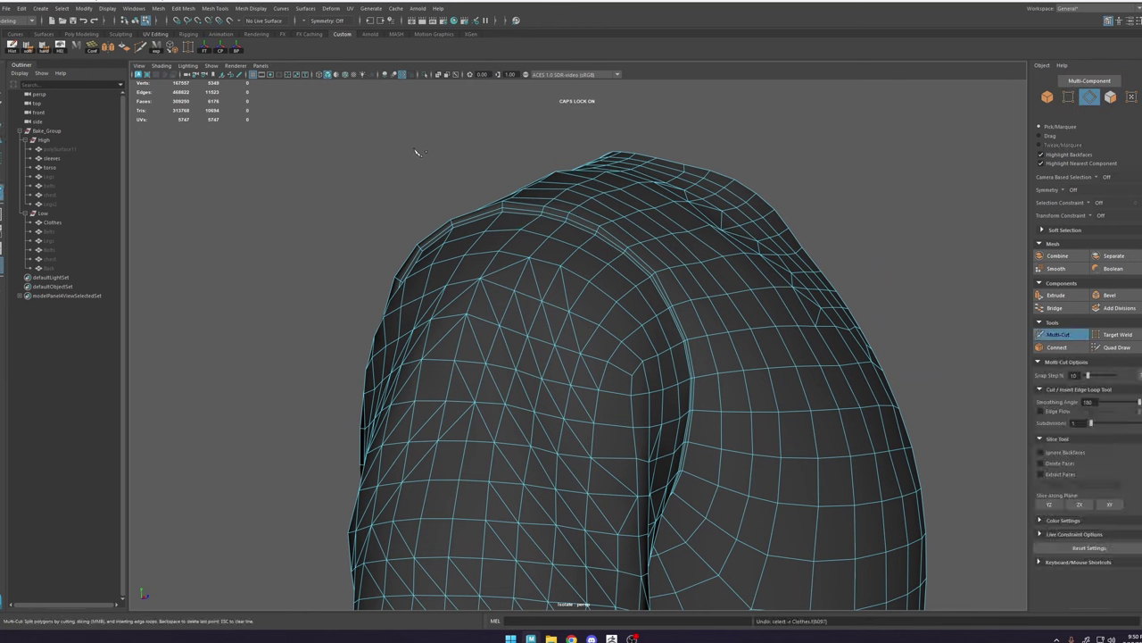
pyautogui.hotkey('ctrl', 'z')
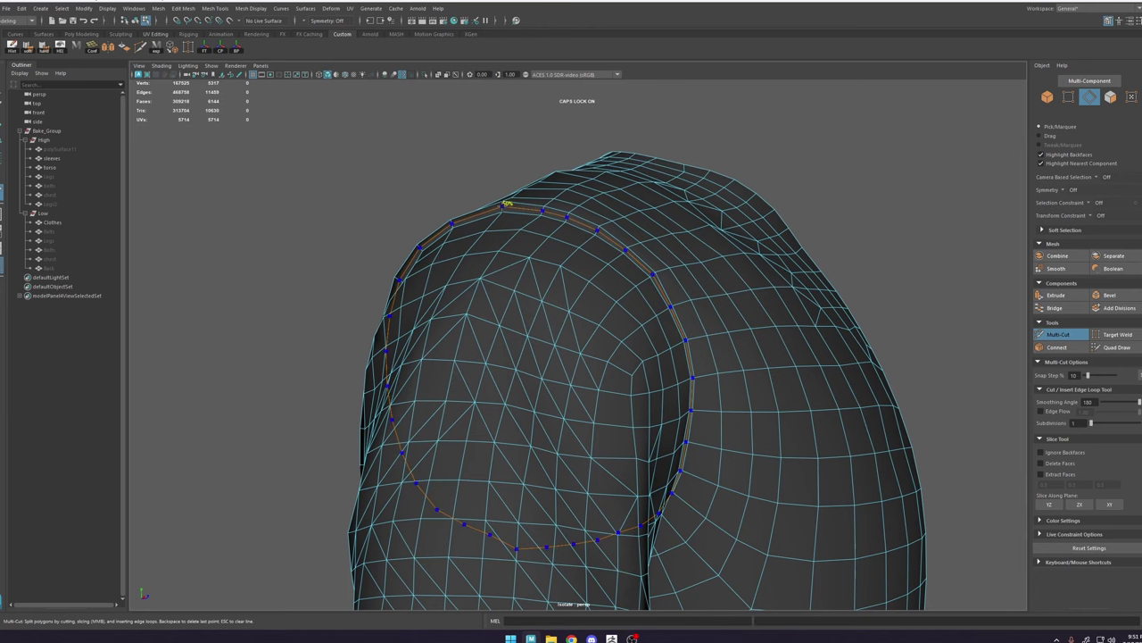
# Step: Insert the shoulder-seam edge loop, select it as vertices and set Move axis to Normal
pyautogui.keyDown('ctrl'); pyautogui.click(506, 203); pyautogui.keyUp('ctrl')
pyautogui.press('w')
pyautogui.doubleClick(517, 212)
pyautogui.keyDown('alt'); pyautogui.moveTo(792, 230); pyautogui.dragTo(644, 239); pyautogui.keyUp('alt')
pyautogui.keyDown('ctrl'); pyautogui.moveTo(639, 232); pyautogui.dragTo(495, 240, button='right'); pyautogui.keyUp('ctrl')
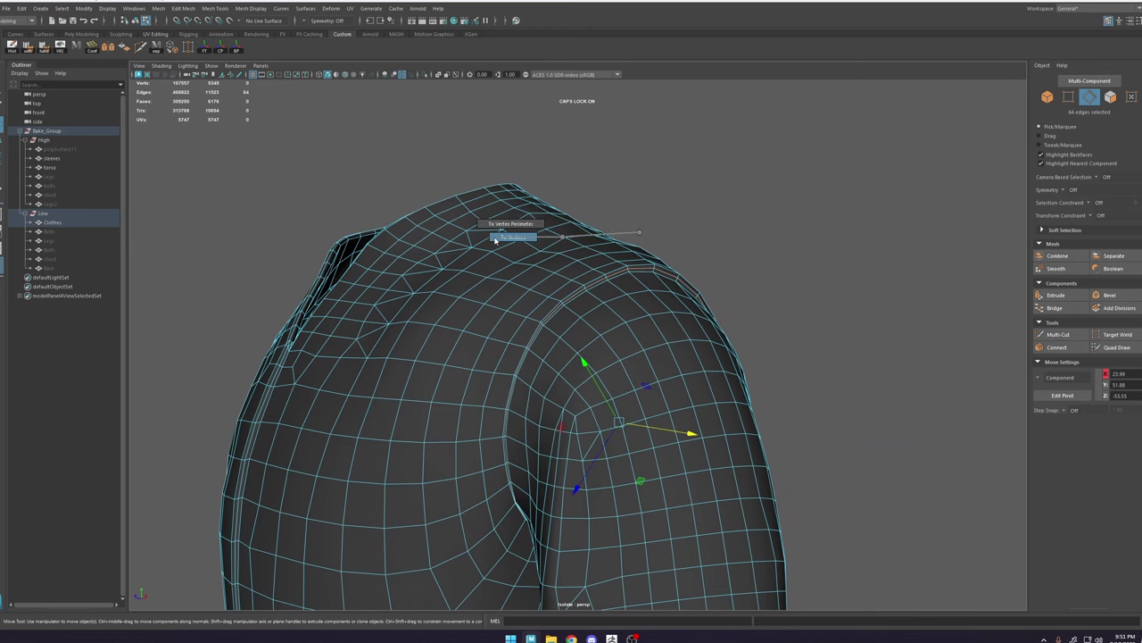
pyautogui.press('w')
pyautogui.moveTo(585, 235); pyautogui.dragTo(500, 247)
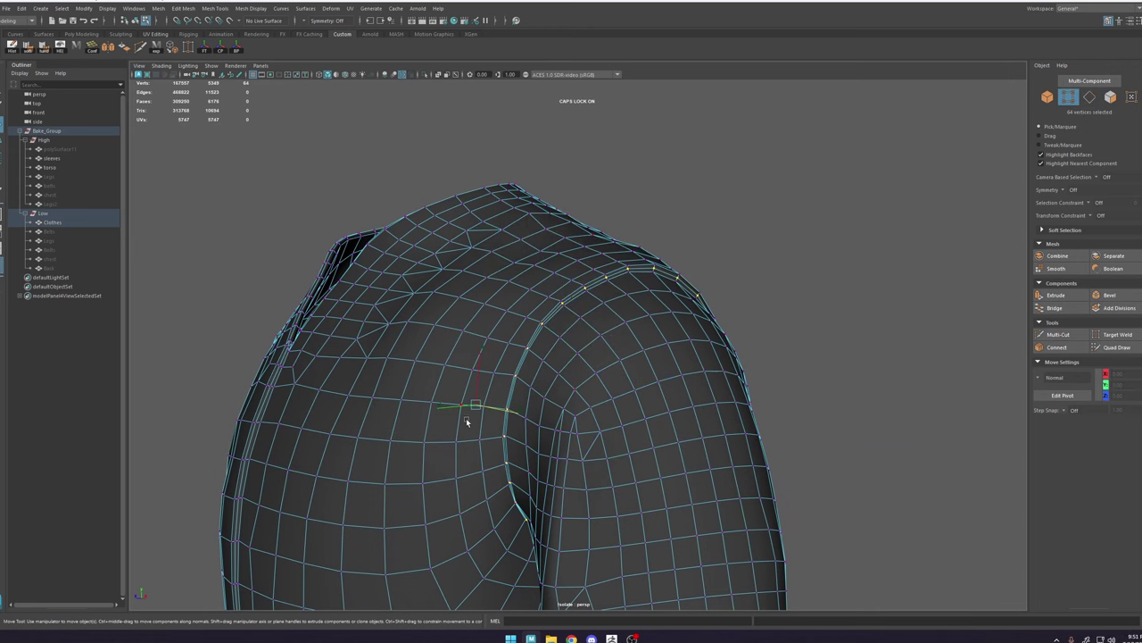
# Step: Orbit around the coat to inspect the new shoulder loop, leaving Clothes deselected
pyautogui.keyDown('alt'); pyautogui.moveTo(509, 411); pyautogui.dragTo(676, 285); pyautogui.keyUp('alt')
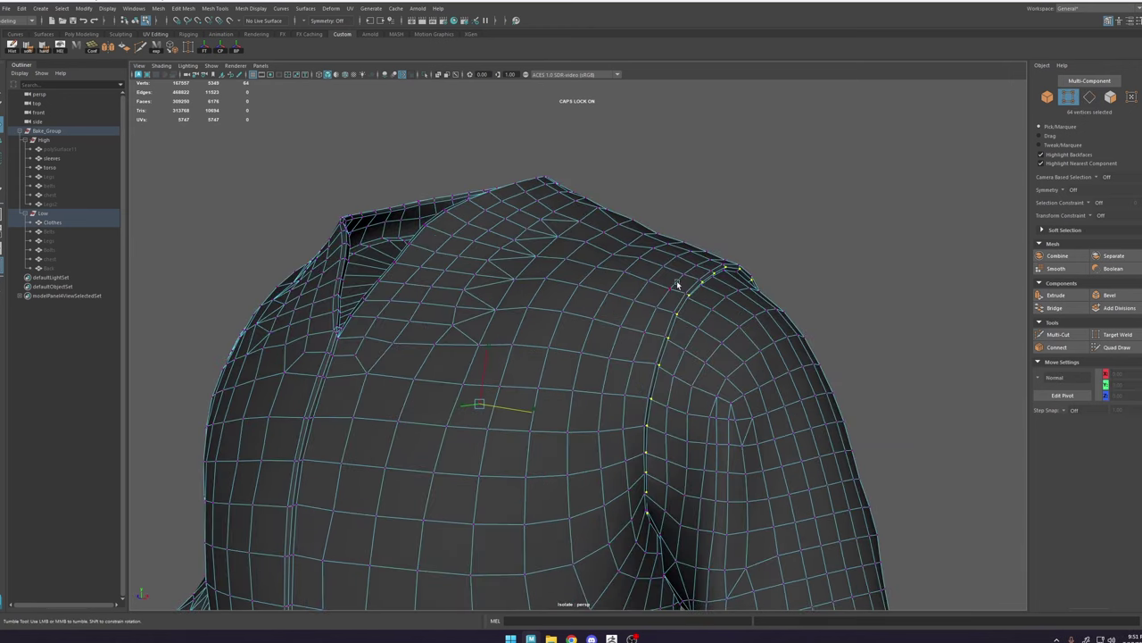
pyautogui.moveTo(676, 287); pyautogui.dragTo(739, 224, button='right')
pyautogui.click(797, 207)
pyautogui.keyDown('alt'); pyautogui.moveTo(797, 207); pyautogui.dragTo(805, 256); pyautogui.keyUp('alt')
pyautogui.keyDown('alt'); pyautogui.moveTo(805, 257); pyautogui.dragTo(812, 457, button='right'); pyautogui.keyUp('alt')
pyautogui.keyDown('alt'); pyautogui.moveTo(812, 458); pyautogui.dragTo(788, 359); pyautogui.keyUp('alt')
pyautogui.click(768, 297)
pyautogui.click(735, 334)
pyautogui.keyDown('alt'); pyautogui.moveTo(788, 359); pyautogui.dragTo(687, 303, button='right'); pyautogui.keyUp('alt')
pyautogui.keyDown('alt'); pyautogui.moveTo(687, 303); pyautogui.dragTo(566, 304); pyautogui.keyUp('alt')
pyautogui.click(565, 304)
pyautogui.keyDown('alt'); pyautogui.moveTo(615, 186); pyautogui.dragTo(595, 251, button='middle'); pyautogui.keyUp('alt')
pyautogui.keyDown('alt'); pyautogui.moveTo(580, 259); pyautogui.dragTo(614, 248); pyautogui.keyUp('alt')
pyautogui.click(677, 181)
# Step: Zoom in to inspect the gap at the left armpit
pyautogui.keyDown('alt'); pyautogui.moveTo(545, 264); pyautogui.dragTo(664, 359, button='middle'); pyautogui.keyUp('alt')
pyautogui.scroll(8, 663, 360)
pyautogui.keyDown('alt'); pyautogui.moveTo(706, 370); pyautogui.dragTo(699, 374); pyautogui.keyUp('alt')
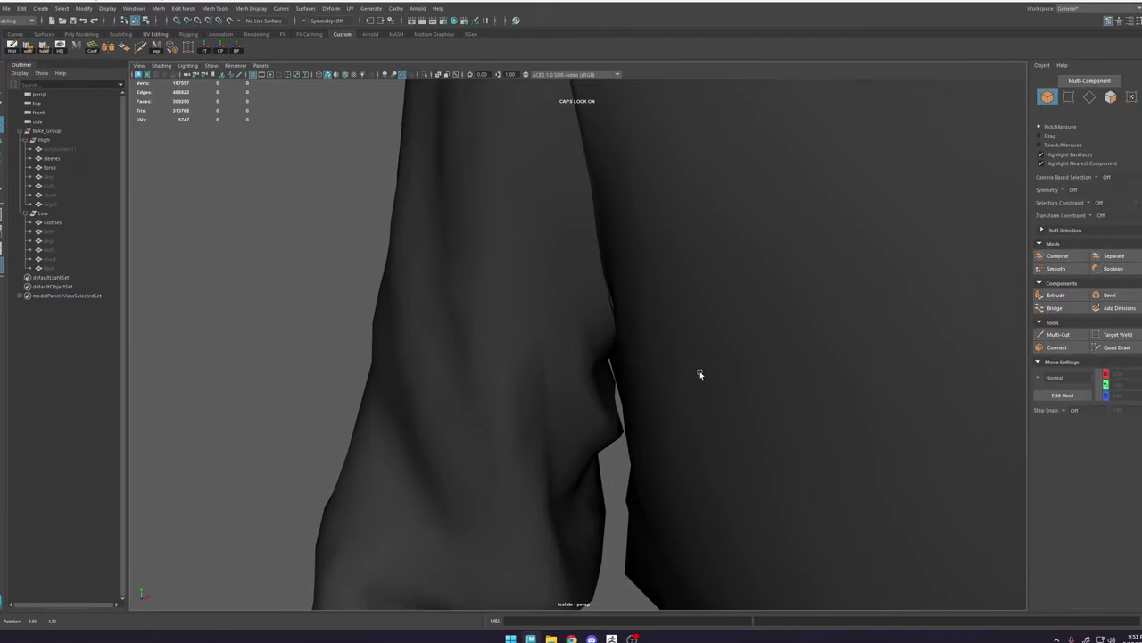
pyautogui.keyDown('alt'); pyautogui.moveTo(618, 373); pyautogui.dragTo(694, 448, button='right'); pyautogui.keyUp('alt')
pyautogui.keyDown('alt'); pyautogui.moveTo(693, 448); pyautogui.dragTo(669, 383, button='middle'); pyautogui.keyUp('alt')
pyautogui.keyDown('alt'); pyautogui.moveTo(669, 383); pyautogui.dragTo(701, 406, button='right'); pyautogui.keyUp('alt')
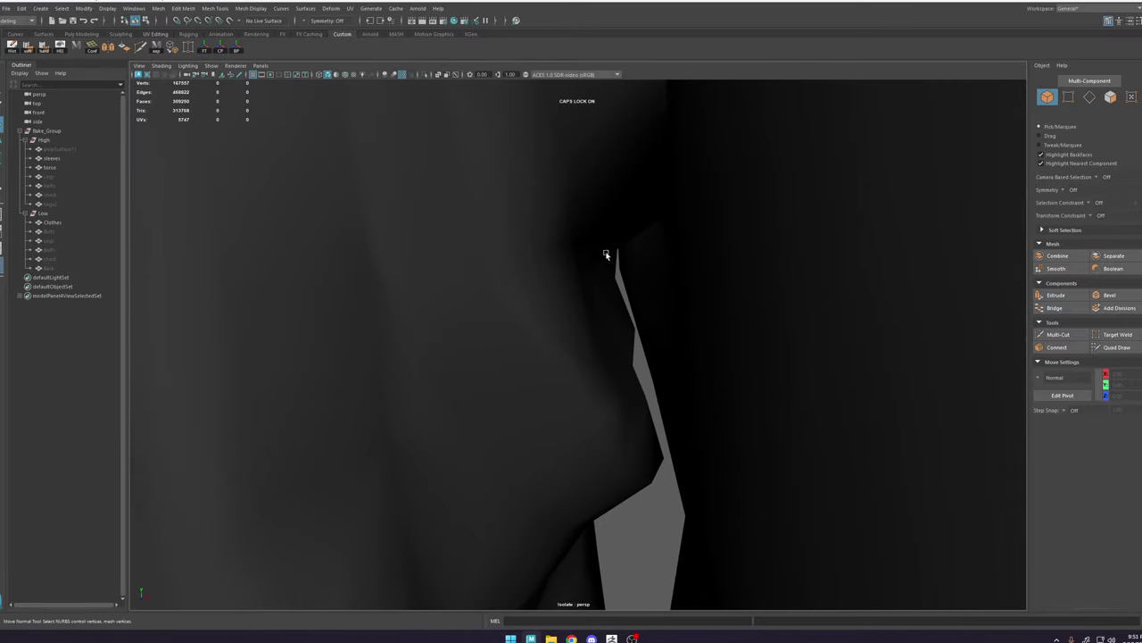
# Step: Select Clothes, duplicate it with Ctrl+D and move the copy to the top of the Outliner
pyautogui.click(567, 297)
pyautogui.keyDown('alt'); pyautogui.moveTo(654, 316); pyautogui.dragTo(619, 296, button='right'); pyautogui.keyUp('alt')
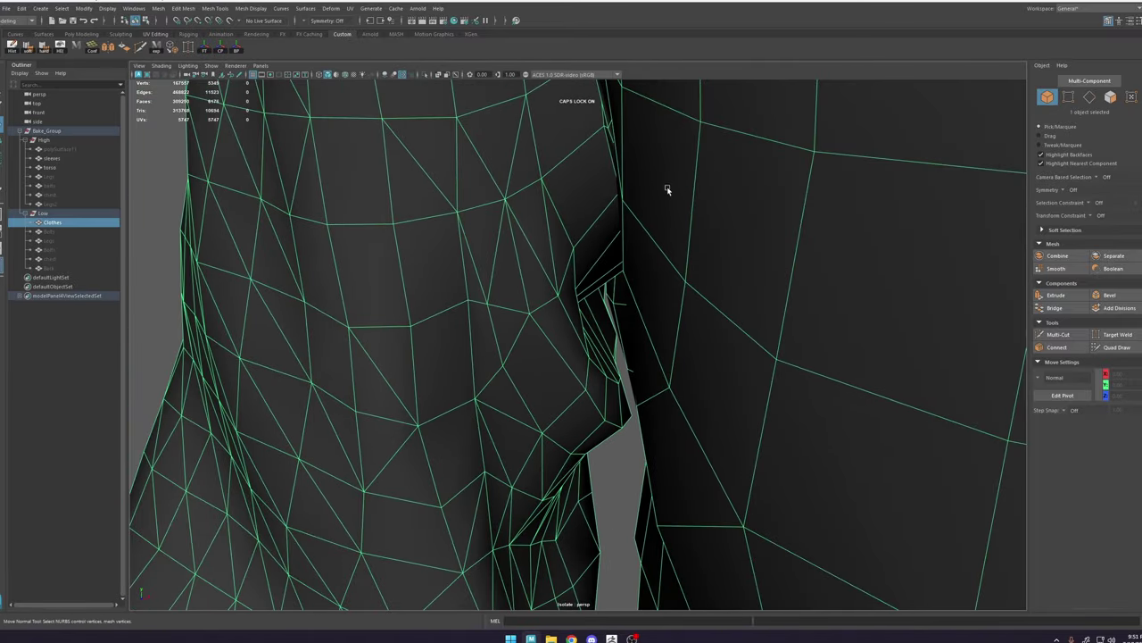
pyautogui.keyDown('alt'); pyautogui.moveTo(569, 263); pyautogui.dragTo(496, 259, button='right'); pyautogui.keyUp('alt')
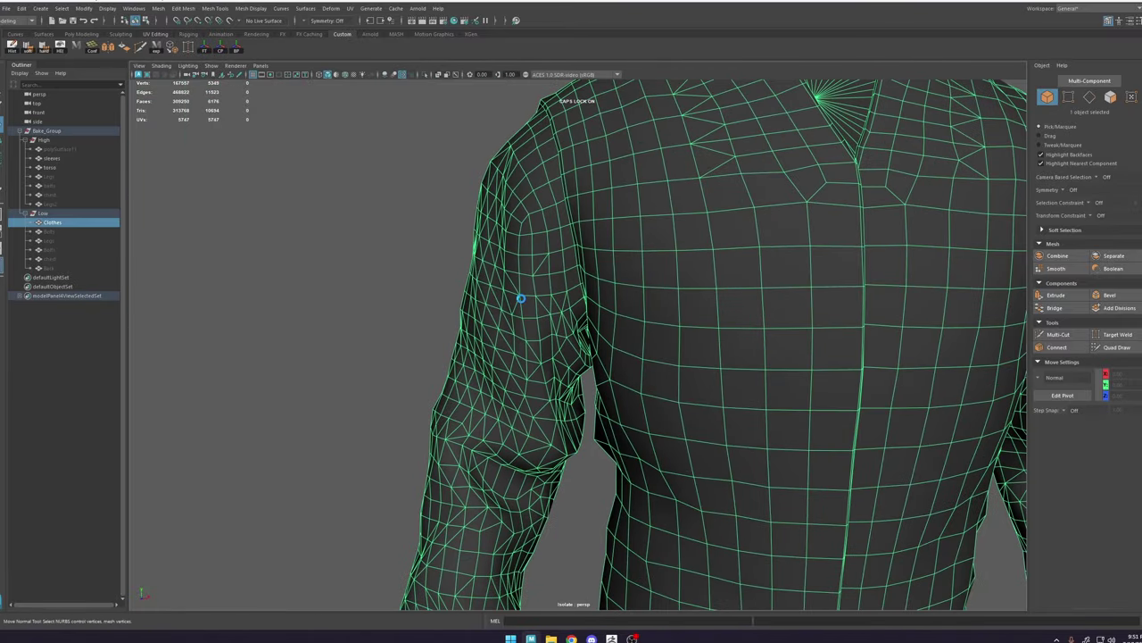
pyautogui.keyDown('alt'); pyautogui.moveTo(685, 278); pyautogui.dragTo(642, 350); pyautogui.keyUp('alt')
pyautogui.keyDown('alt'); pyautogui.moveTo(642, 350); pyautogui.dragTo(558, 266, button='right'); pyautogui.keyUp('alt')
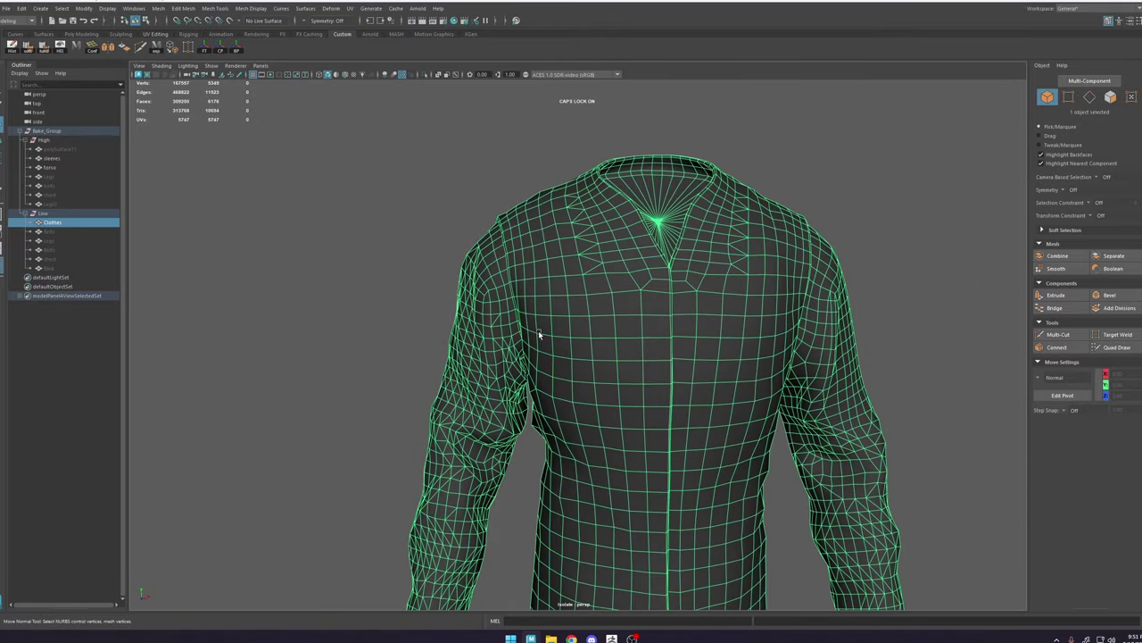
pyautogui.hotkey('ctrl', 'd')
pyautogui.moveTo(67, 282); pyautogui.dragTo(60, 130, button='middle')
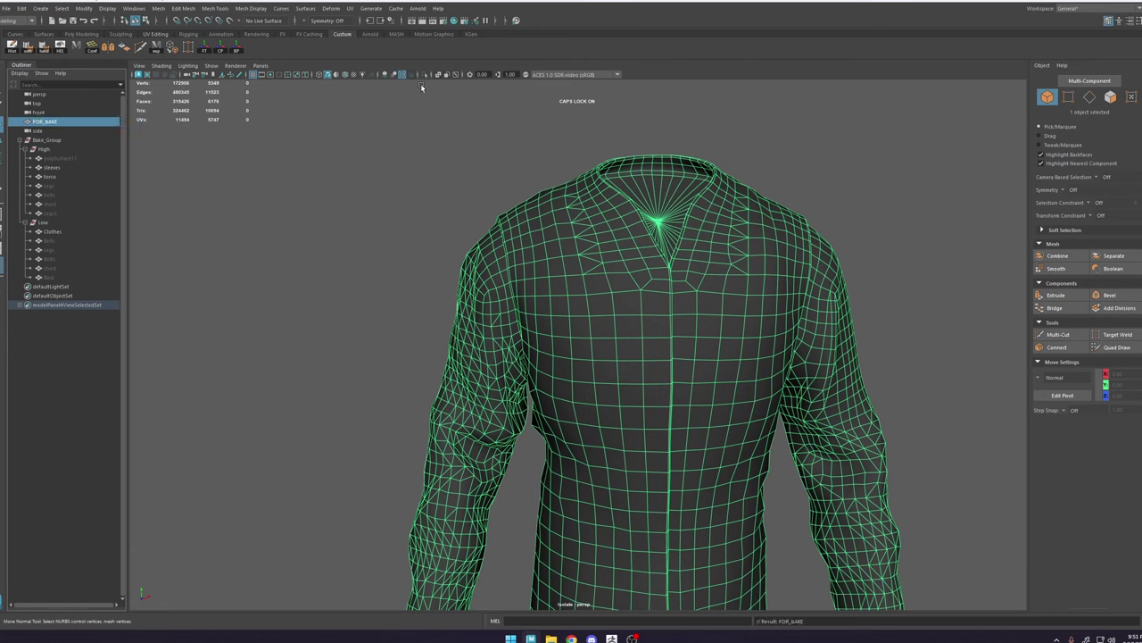
# Step: Duplicate FOR_BAKE into a top-level FOR_BAKE1 copy and switch to UV shell selection
pyautogui.hotkey('ctrl', 'd')
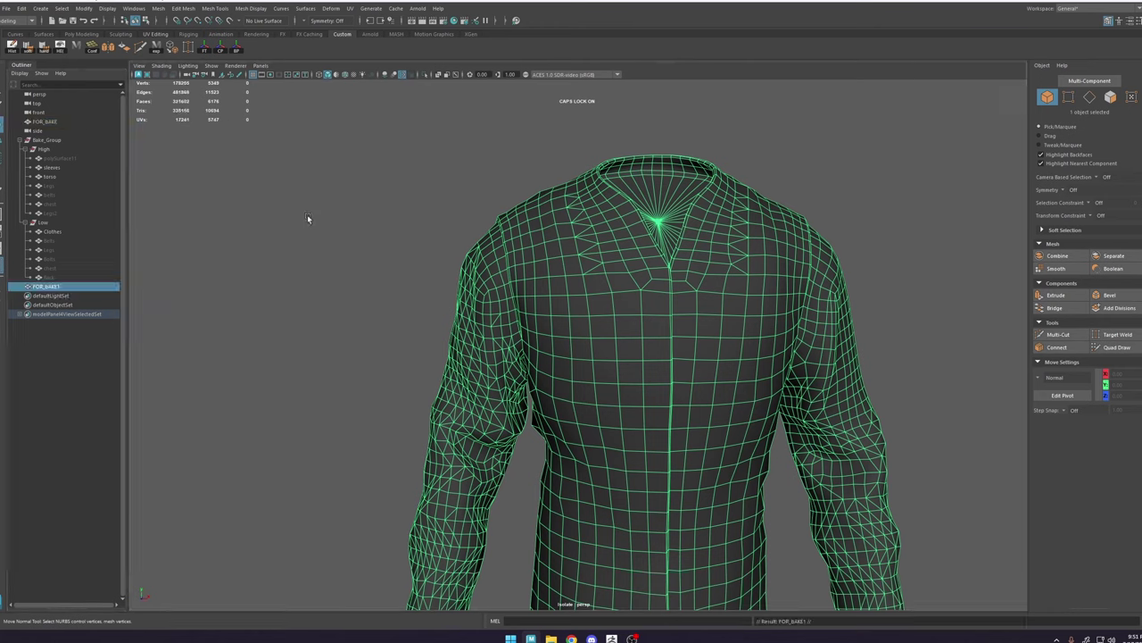
pyautogui.moveTo(46, 287); pyautogui.dragTo(74, 133, button='middle')
pyautogui.rightClick(615, 239)
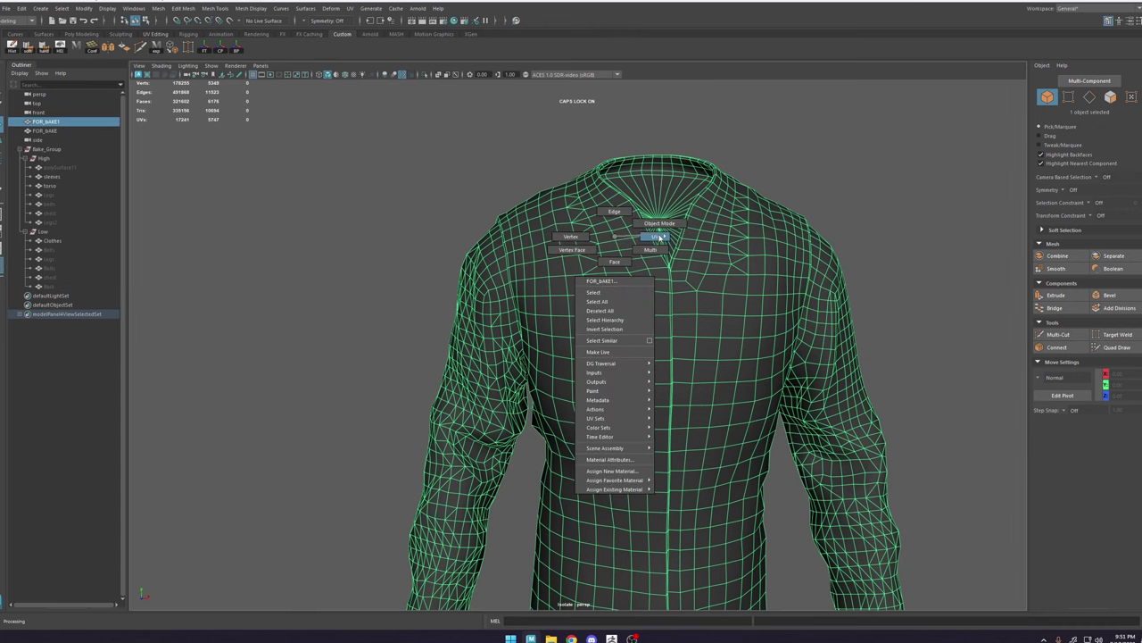
pyautogui.click(660, 236)
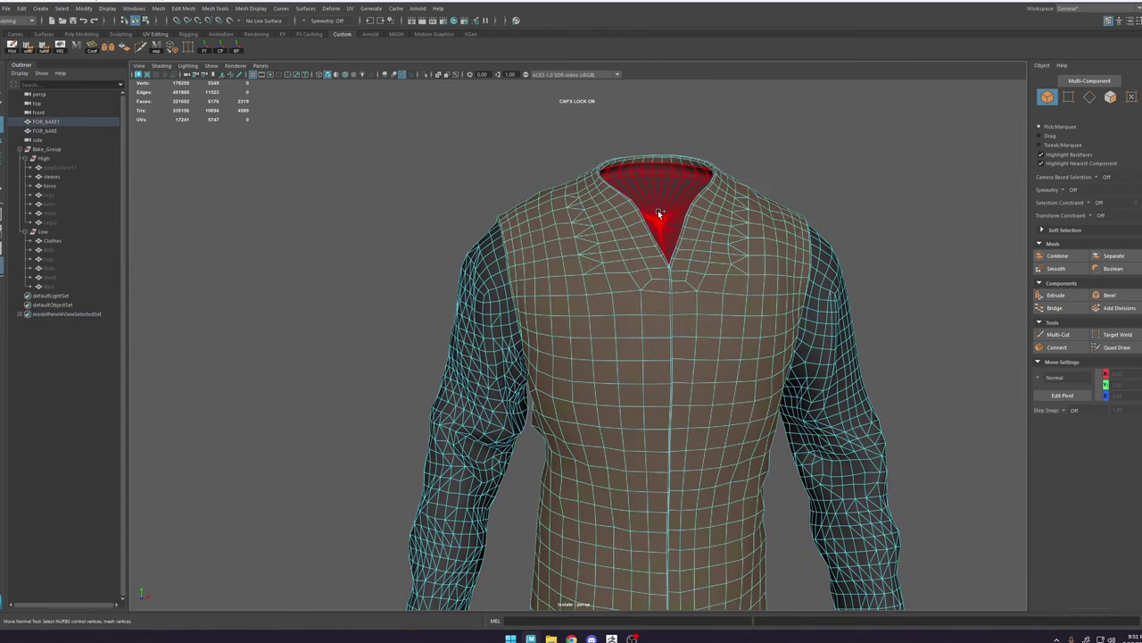
# Step: On FOR_BAKE1, select collar and skirt shells and invert to the sleeves, leaving the torso
pyautogui.keyDown('alt'); pyautogui.moveTo(727, 287); pyautogui.dragTo(595, 273, button='right'); pyautogui.keyUp('alt')
pyautogui.keyDown('alt'); pyautogui.moveTo(616, 446); pyautogui.dragTo(644, 347); pyautogui.keyUp('alt')
pyautogui.keyDown('shift'); pyautogui.click(646, 319); pyautogui.keyUp('shift')
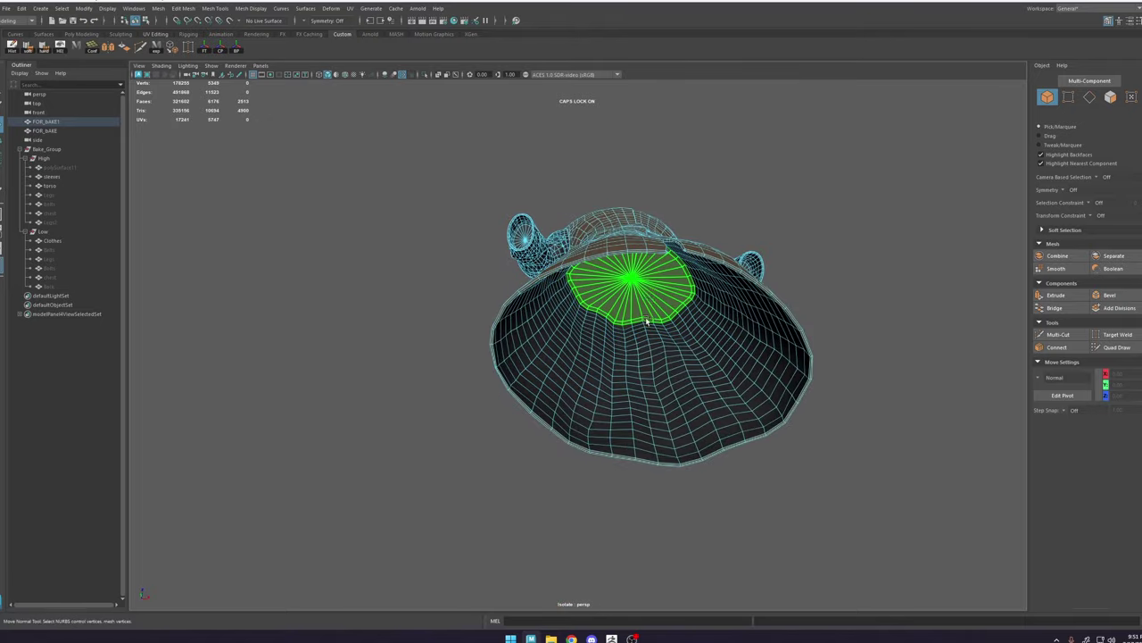
pyautogui.keyDown('shift'); pyautogui.click(727, 381); pyautogui.keyUp('shift')
pyautogui.keyDown('alt'); pyautogui.moveTo(727, 382); pyautogui.dragTo(747, 390); pyautogui.keyUp('alt')
pyautogui.keyDown('alt'); pyautogui.moveTo(747, 390); pyautogui.dragTo(787, 215, button='right'); pyautogui.keyUp('alt')
pyautogui.keyDown('shift'); pyautogui.moveTo(793, 202); pyautogui.dragTo(268, 589); pyautogui.keyUp('shift')
pyautogui.scroll(5, 622, 360)
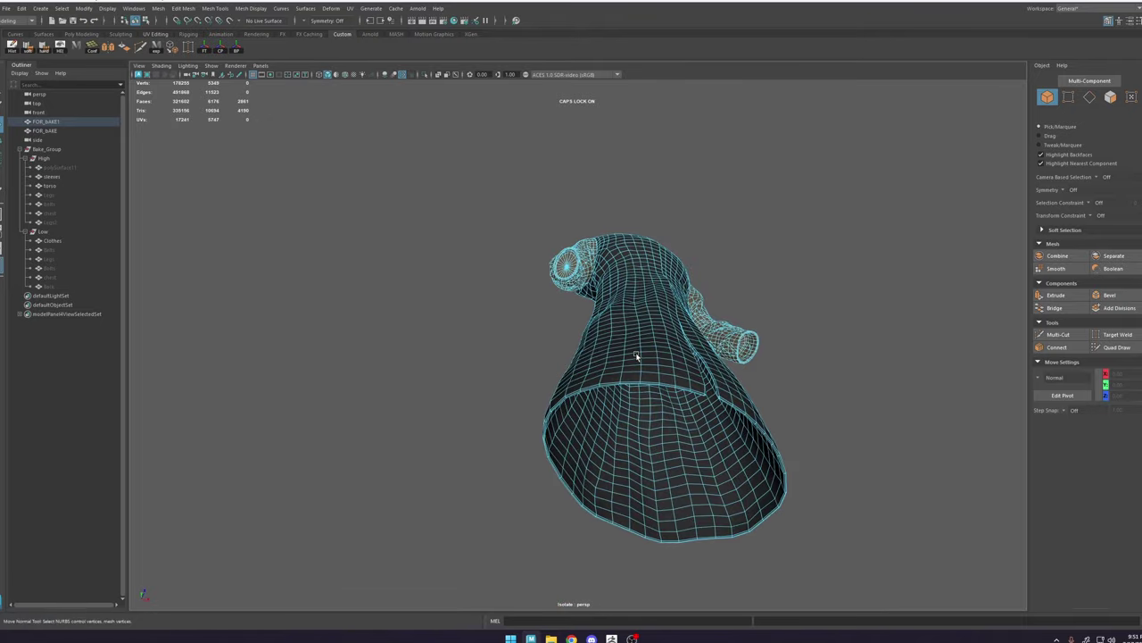
pyautogui.keyDown('alt'); pyautogui.moveTo(653, 310); pyautogui.dragTo(622, 363); pyautogui.keyUp('alt')
pyautogui.click(624, 360)
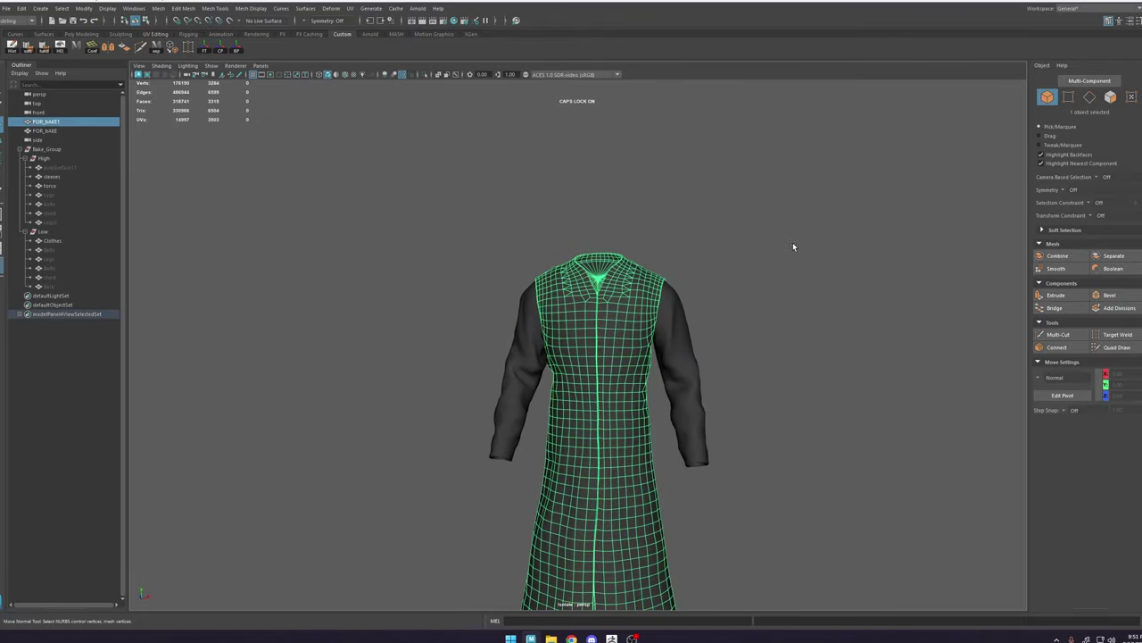
# Step: Hide the original Clothes, then on FOR_BAKE select both sleeve shells and invert to the torso
pyautogui.click(52, 241)
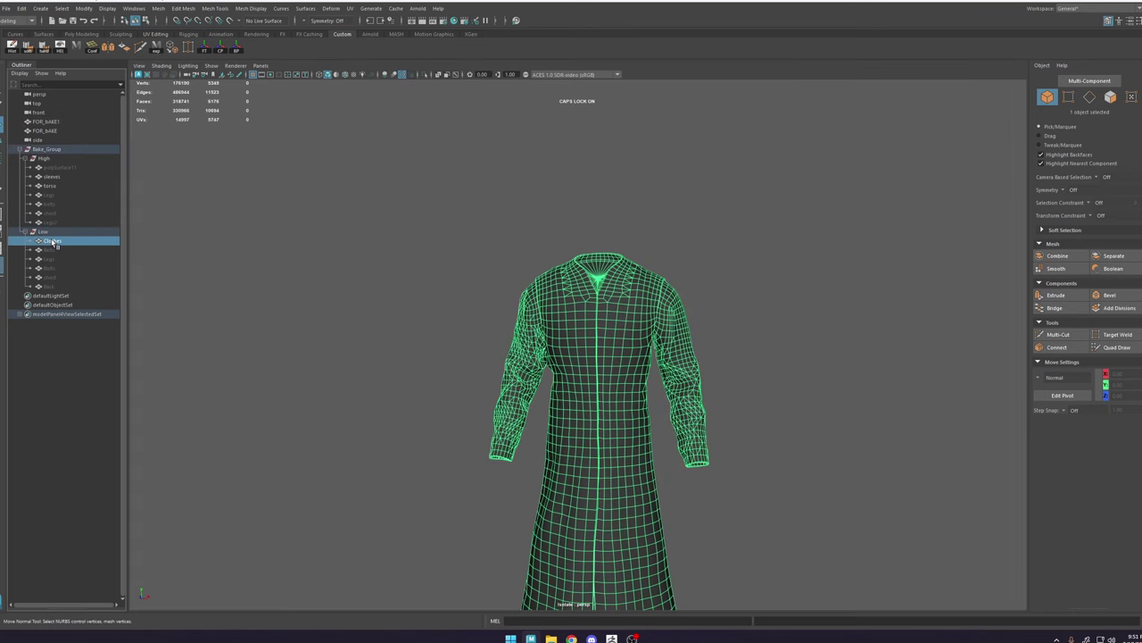
pyautogui.hotkey('ctrl', 'h')
pyautogui.click(54, 131)
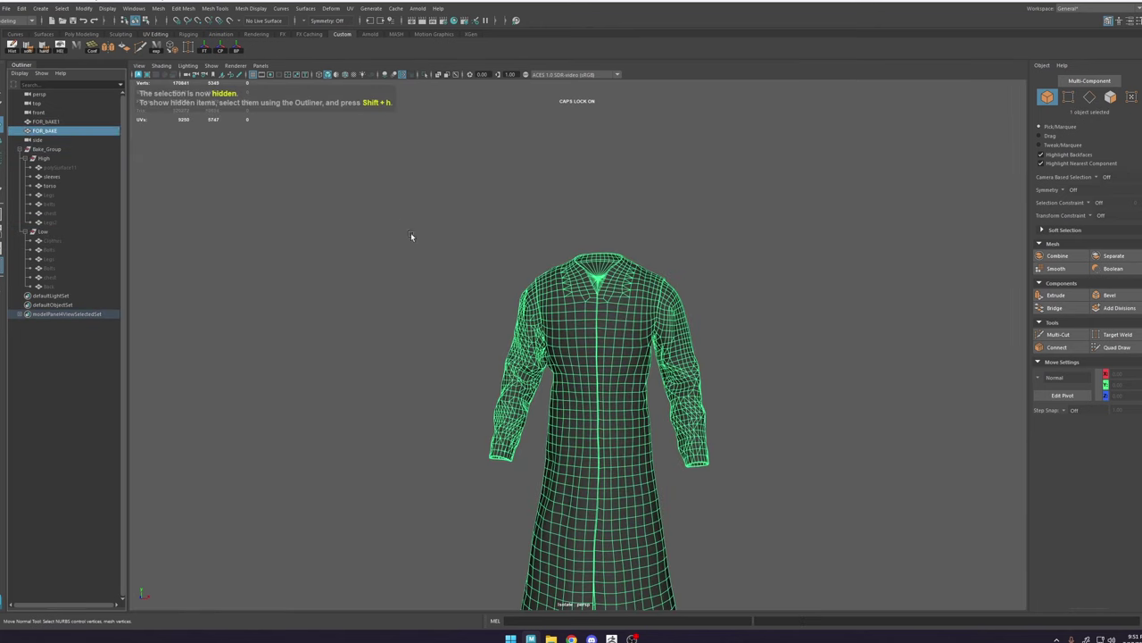
pyautogui.moveTo(525, 248); pyautogui.dragTo(611, 269, button='right')
pyautogui.click(527, 366)
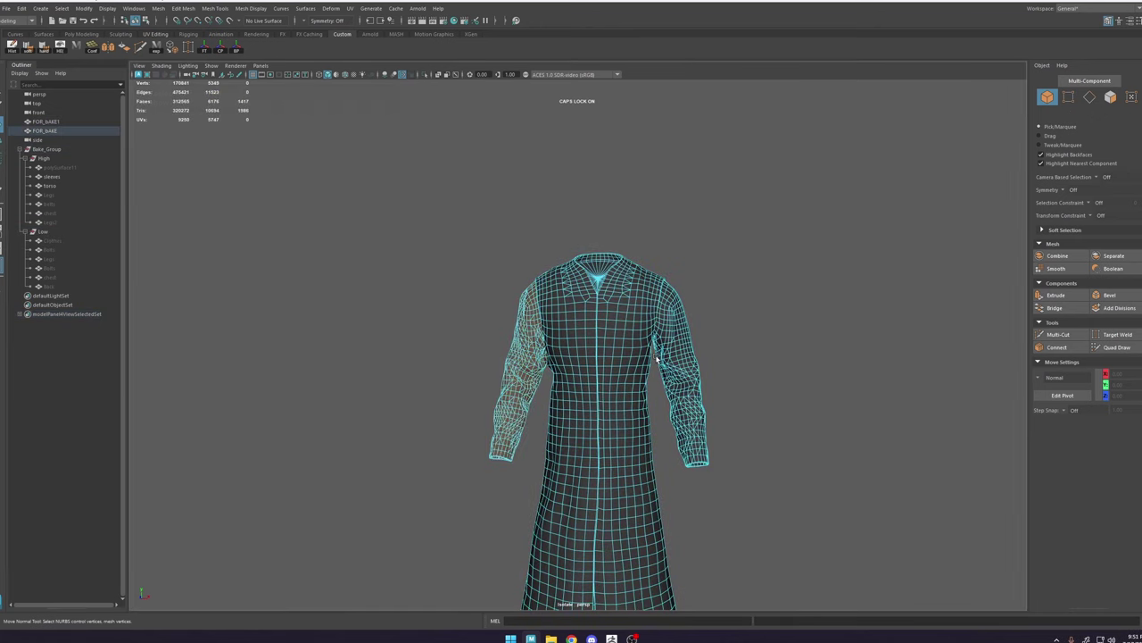
pyautogui.keyDown('shift'); pyautogui.click(680, 374); pyautogui.keyUp('shift')
pyautogui.keyDown('alt'); pyautogui.moveTo(740, 406); pyautogui.dragTo(739, 361); pyautogui.keyUp('alt')
pyautogui.keyDown('shift'); pyautogui.click(706, 357); pyautogui.keyUp('shift')
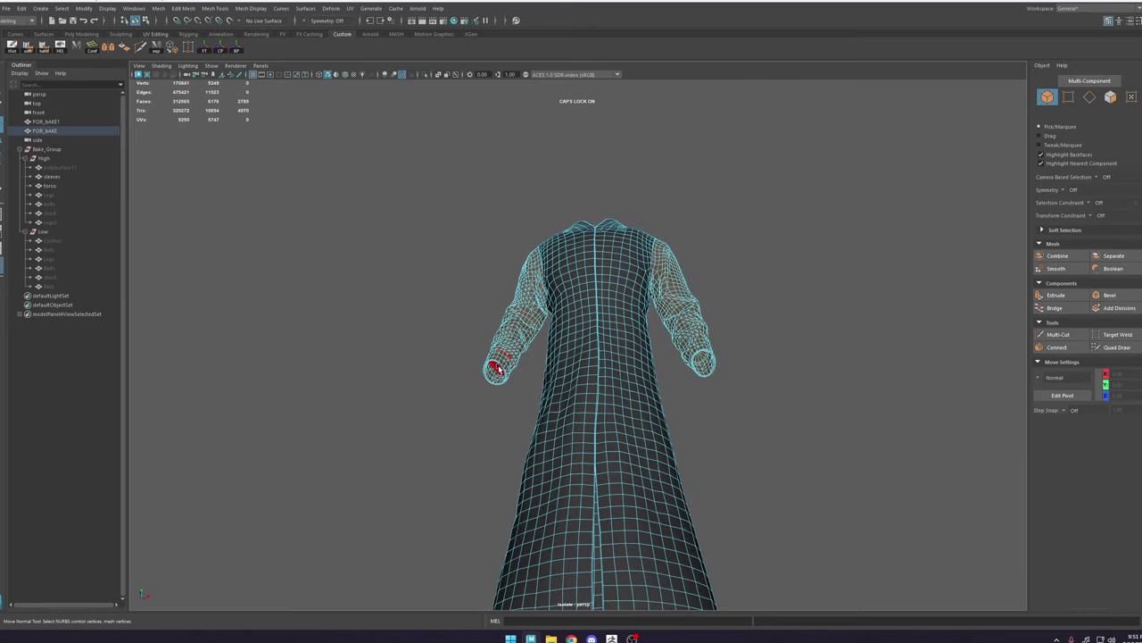
pyautogui.scroll(-4, 457, 302)
pyautogui.keyDown('shift'); pyautogui.moveTo(413, 218); pyautogui.dragTo(644, 378); pyautogui.keyUp('shift')
# Step: Delete the torso faces from FOR_BAKE so only the sleeves remain
pyautogui.press('Delete')
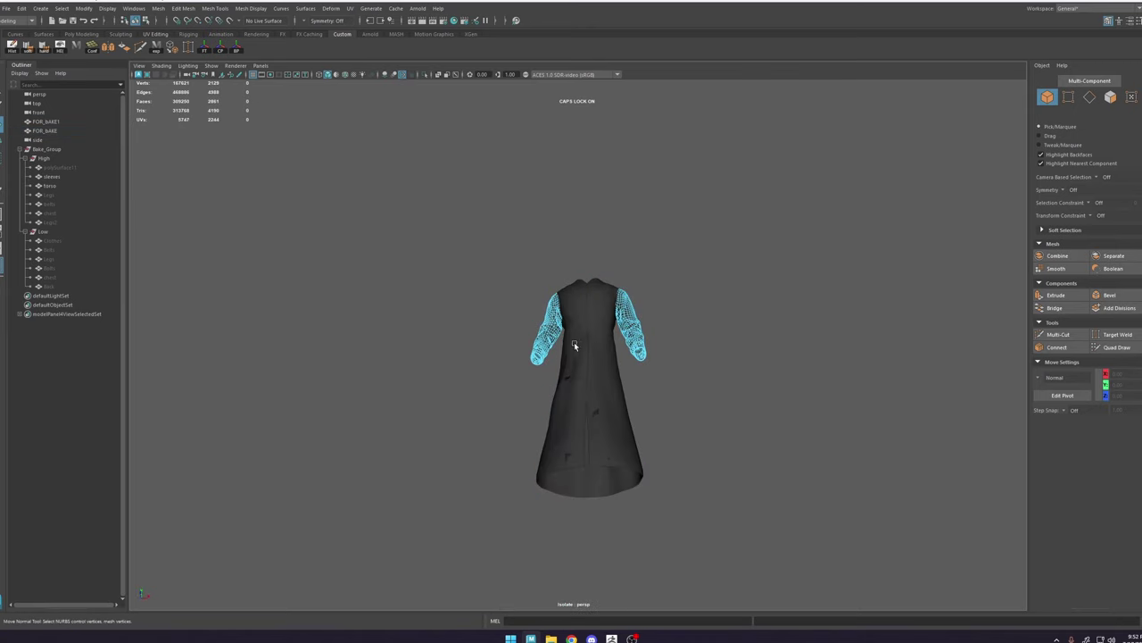
pyautogui.scroll(3, 564, 325)
pyautogui.moveTo(557, 313); pyautogui.dragTo(714, 227, button='right')
pyautogui.keyDown('alt'); pyautogui.moveTo(714, 227); pyautogui.dragTo(633, 309); pyautogui.keyUp('alt')
pyautogui.keyDown('alt'); pyautogui.moveTo(633, 309); pyautogui.dragTo(1002, 228, button='right'); pyautogui.keyUp('alt')
pyautogui.click(1002, 228)
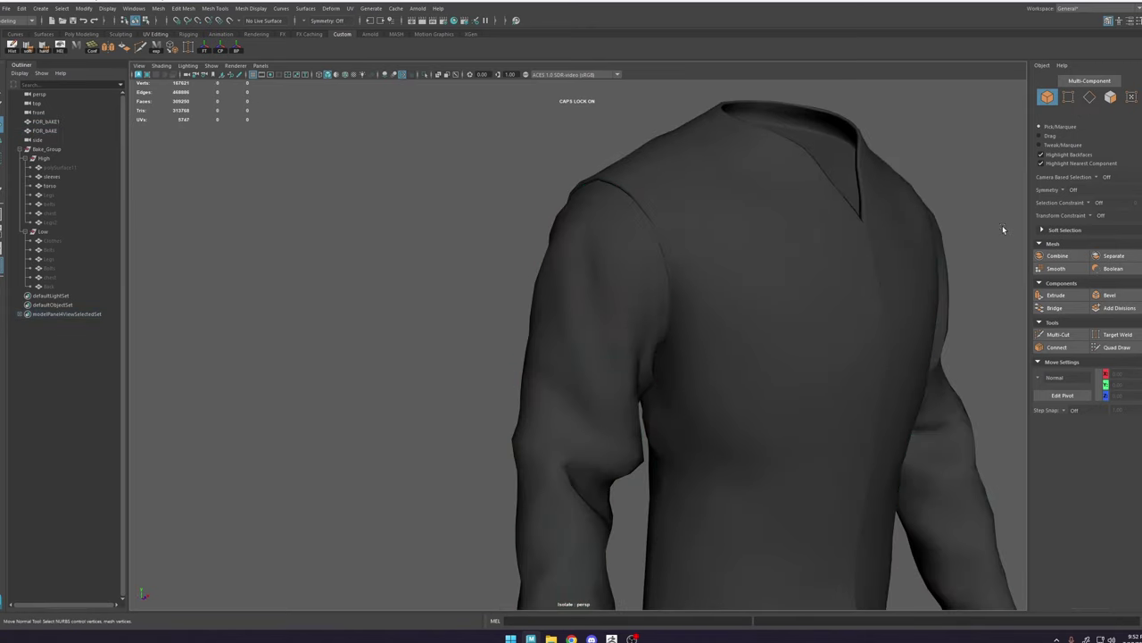
# Step: Inspect the left shoulder seam where sleeves meet torso, then zoom out to the whole coat
pyautogui.keyDown('alt'); pyautogui.moveTo(1002, 227); pyautogui.dragTo(874, 309); pyautogui.keyUp('alt')
pyautogui.keyDown('alt'); pyautogui.moveTo(875, 308); pyautogui.dragTo(818, 400, button='right'); pyautogui.keyUp('alt')
pyautogui.keyDown('alt'); pyautogui.moveTo(818, 400); pyautogui.dragTo(723, 287); pyautogui.keyUp('alt')
pyautogui.keyDown('alt'); pyautogui.moveTo(723, 287); pyautogui.dragTo(650, 280, button='right'); pyautogui.keyUp('alt')
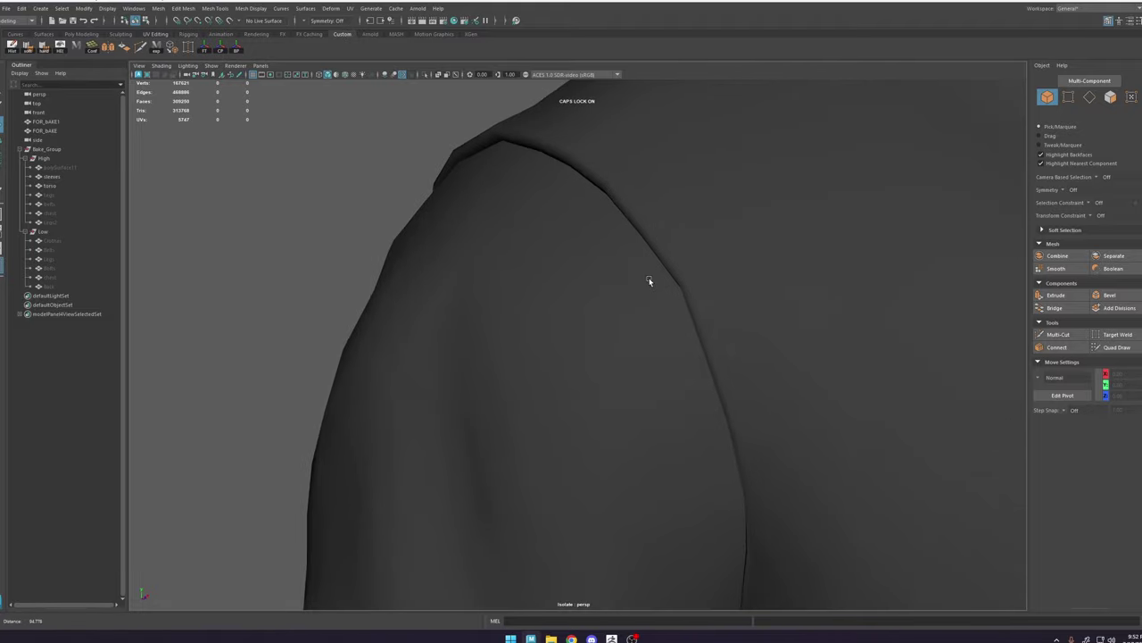
pyautogui.keyDown('alt'); pyautogui.moveTo(650, 280); pyautogui.dragTo(636, 254); pyautogui.keyUp('alt')
pyautogui.keyDown('alt'); pyautogui.moveTo(636, 254); pyautogui.dragTo(596, 287, button='right'); pyautogui.keyUp('alt')
pyautogui.keyDown('alt'); pyautogui.moveTo(596, 286); pyautogui.dragTo(593, 256); pyautogui.keyUp('alt')
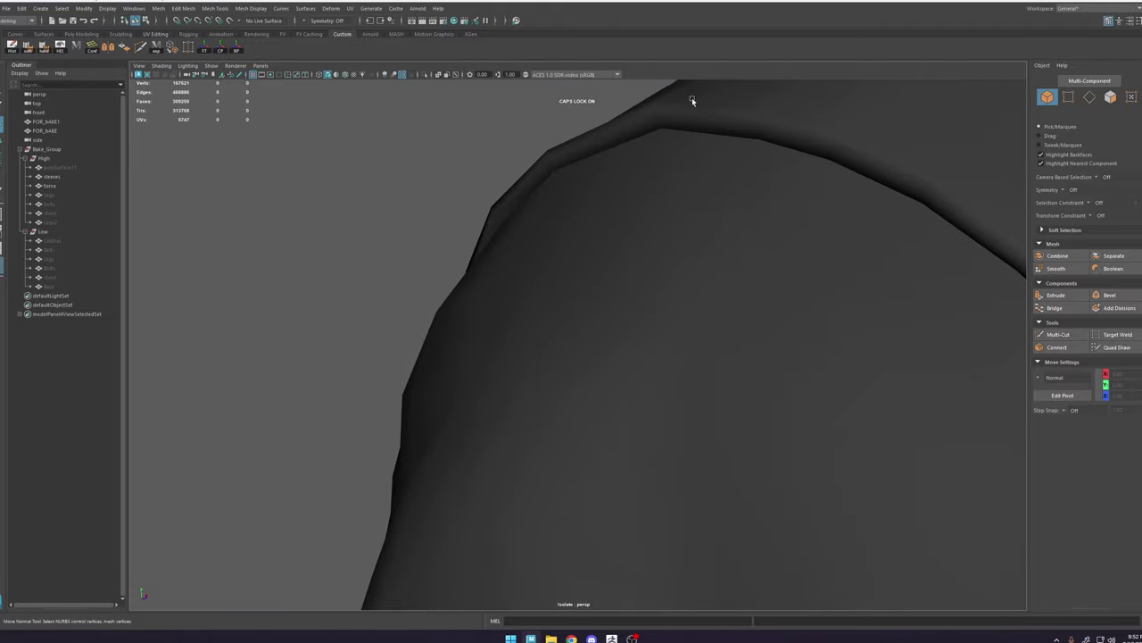
pyautogui.keyDown('alt'); pyautogui.moveTo(954, 233); pyautogui.dragTo(695, 244, button='right'); pyautogui.keyUp('alt')
pyautogui.keyDown('alt'); pyautogui.moveTo(695, 244); pyautogui.dragTo(552, 215); pyautogui.keyUp('alt')
pyautogui.keyDown('alt'); pyautogui.moveTo(576, 324); pyautogui.dragTo(530, 316); pyautogui.keyUp('alt')
pyautogui.keyDown('alt'); pyautogui.moveTo(884, 312); pyautogui.dragTo(743, 327, button='right'); pyautogui.keyUp('alt')
# Step: Create a polygon cube from the hotbox and scale it up
pyautogui.press('space')
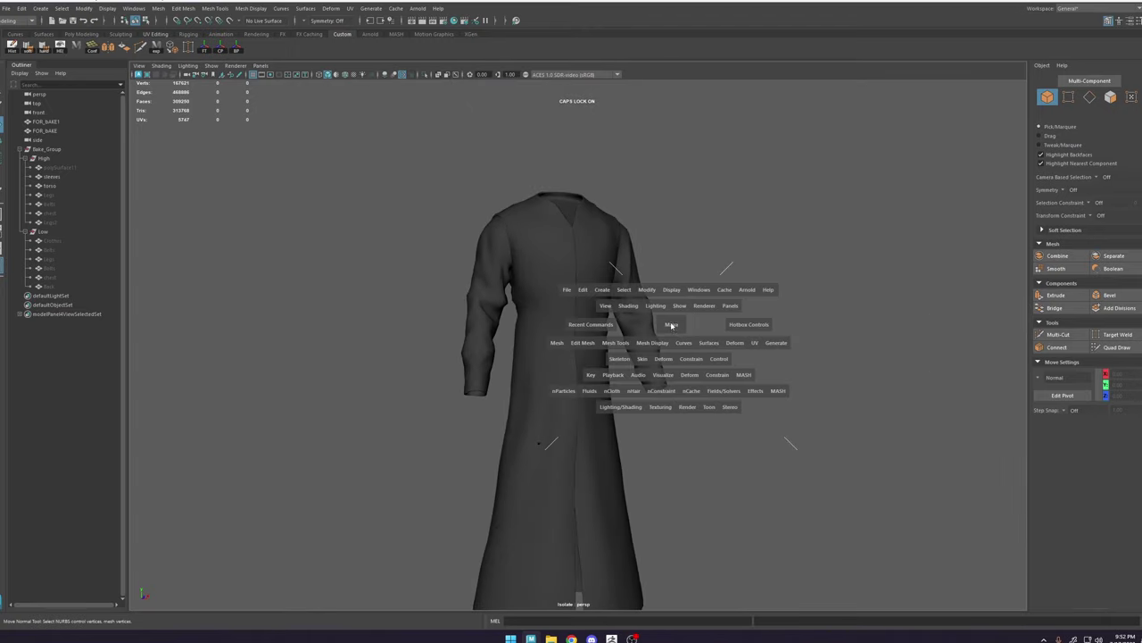
pyautogui.click(606, 291)
pyautogui.moveTo(704, 328)
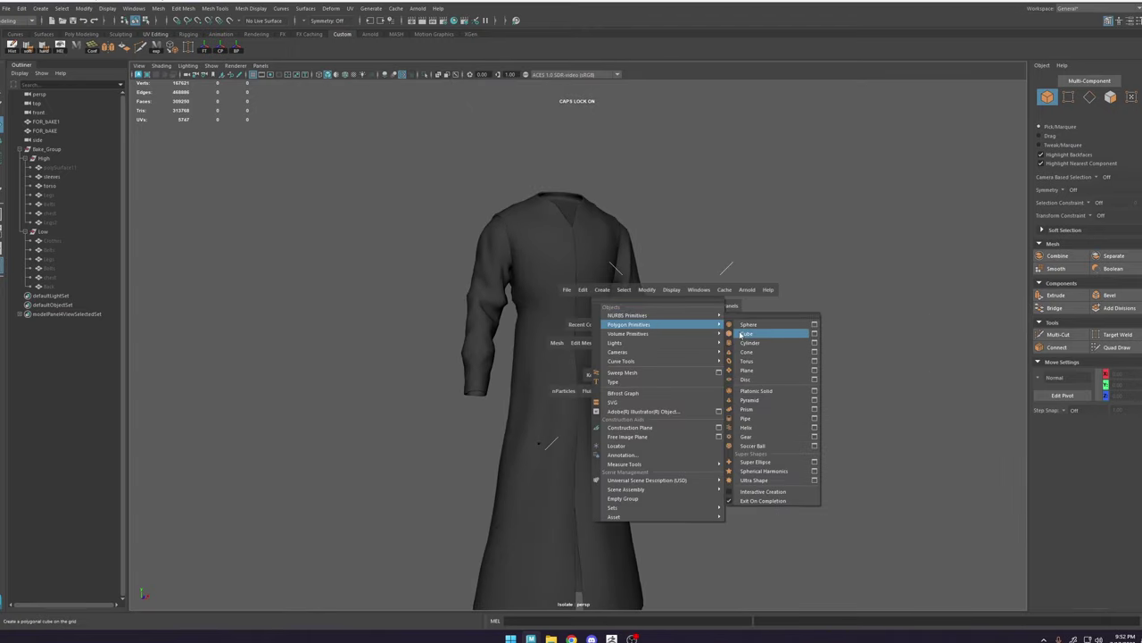
pyautogui.click(740, 335)
pyautogui.keyDown('alt'); pyautogui.moveTo(737, 339); pyautogui.dragTo(559, 413, button='right'); pyautogui.keyUp('alt')
pyautogui.press('r')
pyautogui.moveTo(573, 363); pyautogui.dragTo(516, 370)
pyautogui.press('w')
# Step: Smooth the cube into a sphere and convert the smooth preview into real polygons
pyautogui.click(425, 75)
pyautogui.click(425, 75)
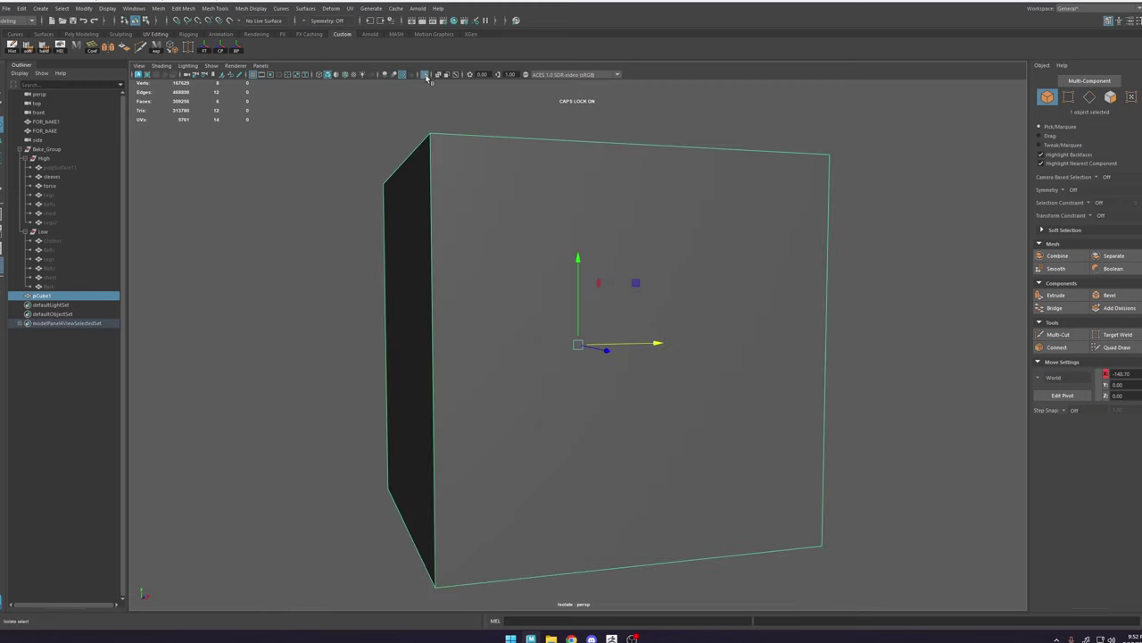
pyautogui.click(424, 75)
pyautogui.keyDown('alt'); pyautogui.moveTo(628, 321); pyautogui.dragTo(617, 336); pyautogui.keyUp('alt')
pyautogui.press('3')
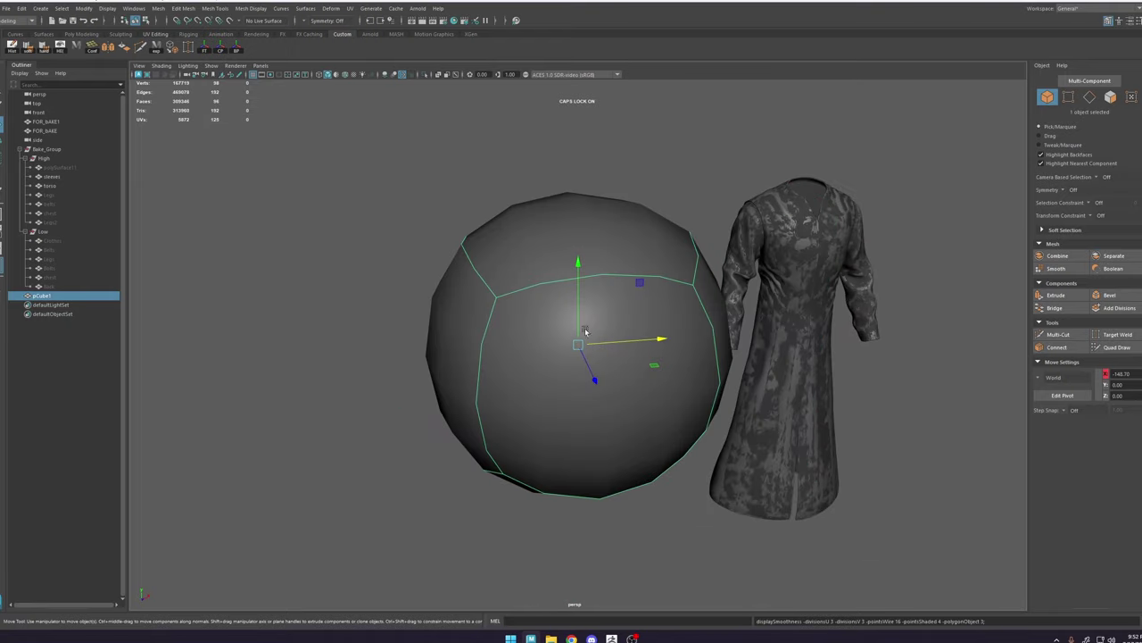
pyautogui.click(174, 47)
# Step: Select the sphere's left-half faces and Extract them with Edit Mesh > Extract
pyautogui.click(610, 229)
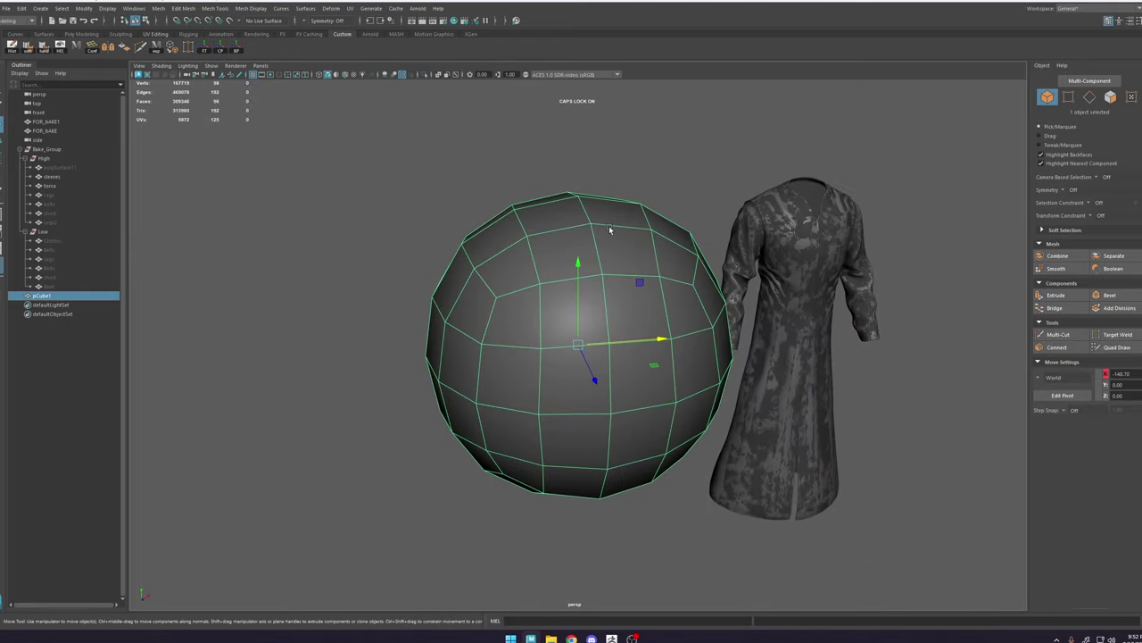
pyautogui.moveTo(609, 228); pyautogui.dragTo(607, 256, button='right')
pyautogui.click(569, 261)
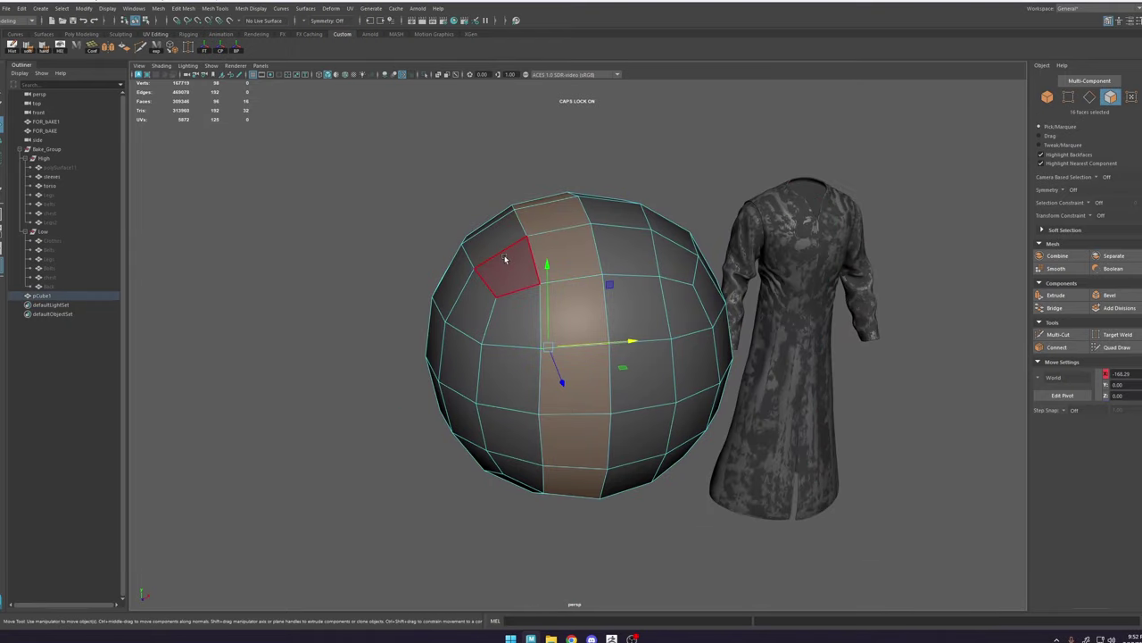
pyautogui.keyDown('alt'); pyautogui.moveTo(505, 259); pyautogui.dragTo(479, 219); pyautogui.keyUp('alt')
pyautogui.moveTo(420, 165); pyautogui.dragTo(548, 519)
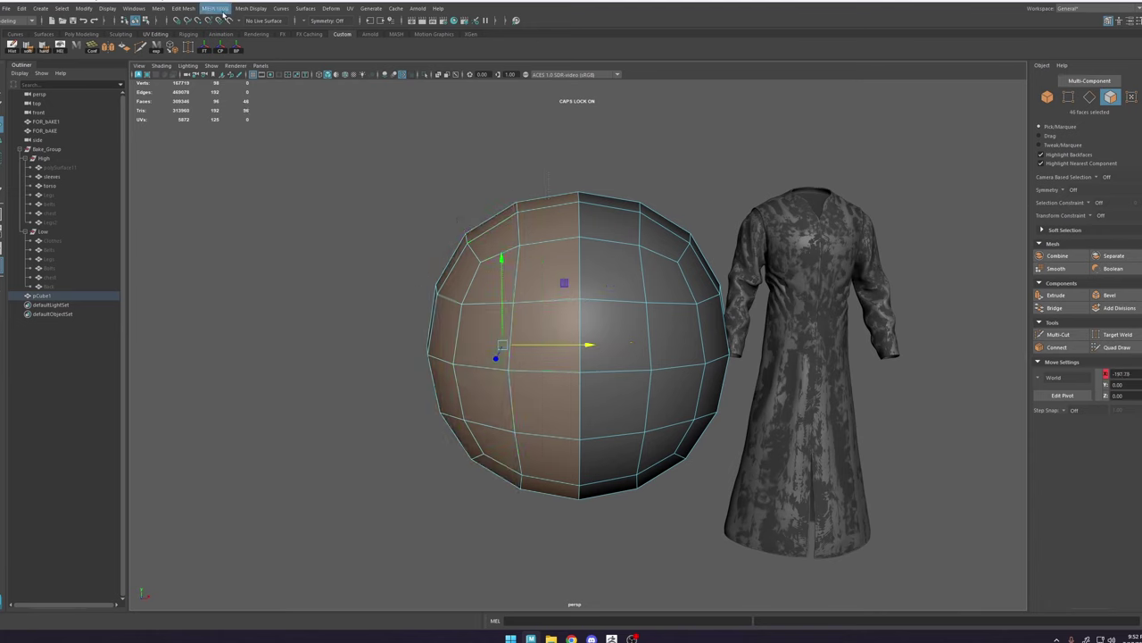
pyautogui.click(160, 10)
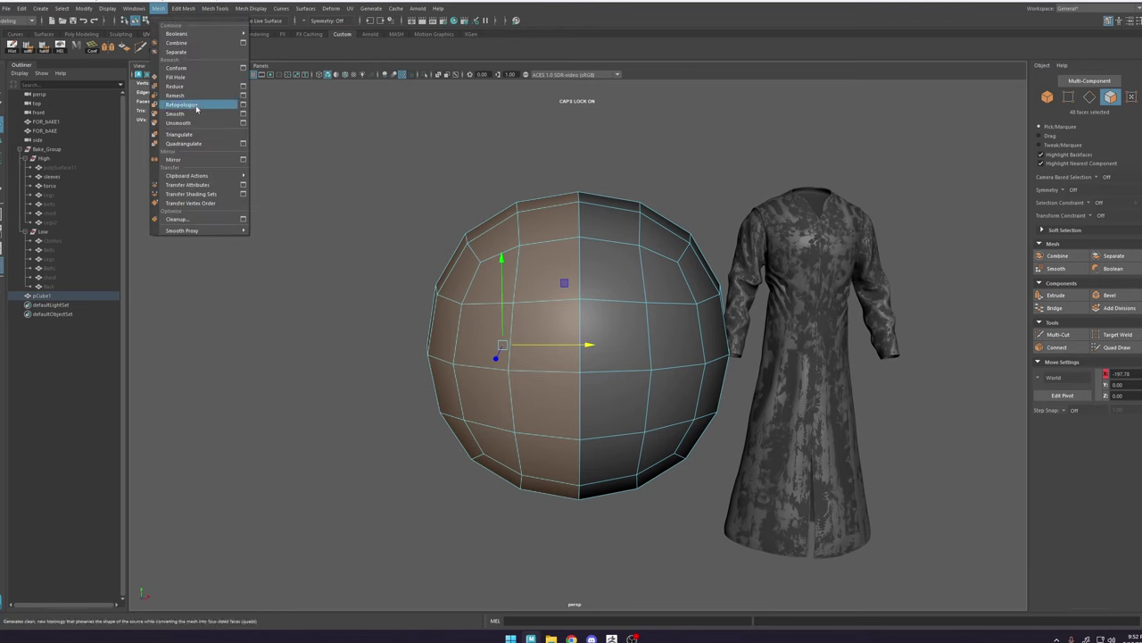
pyautogui.moveTo(189, 14)
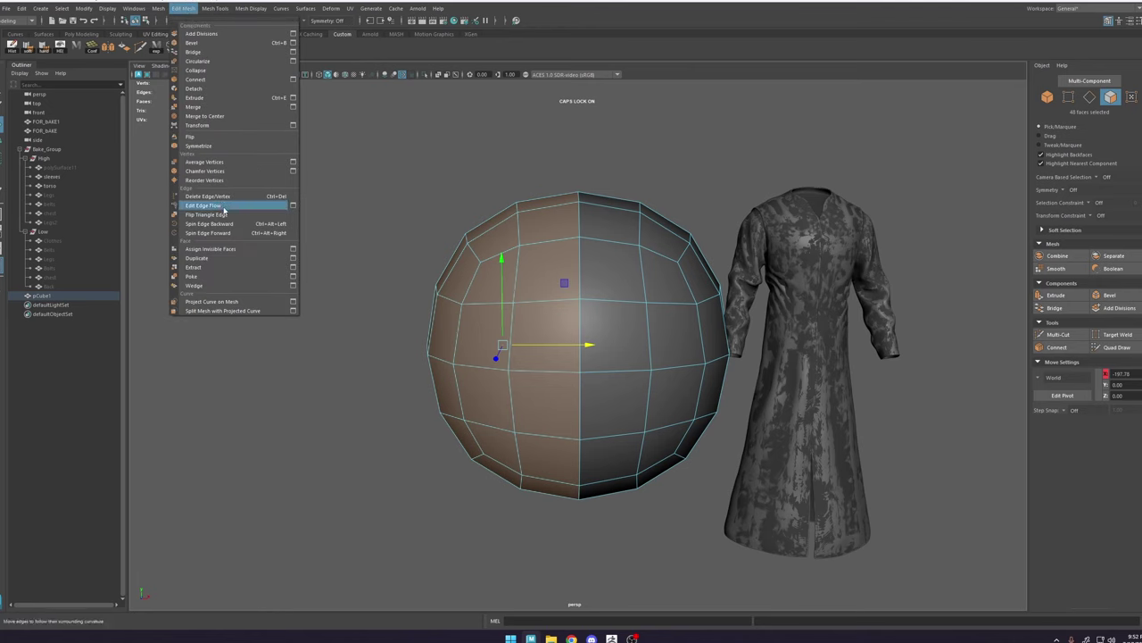
pyautogui.click(220, 268)
# Step: Orbit around the test sphere and click its left and right halves
pyautogui.moveTo(559, 242); pyautogui.dragTo(625, 161, button='right')
pyautogui.click(661, 106)
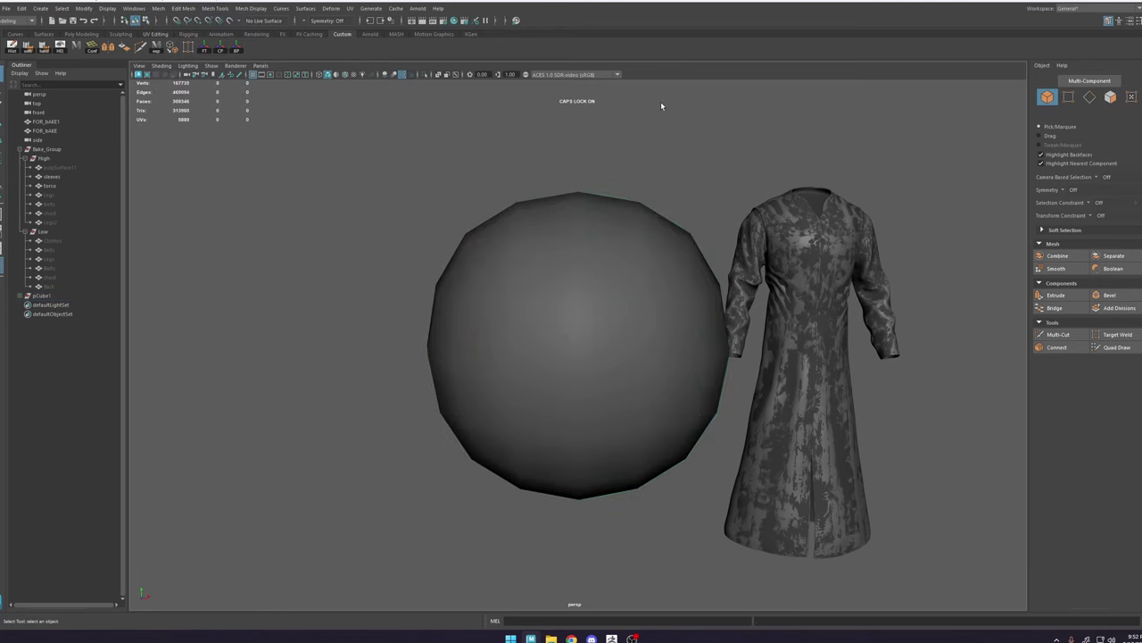
pyautogui.keyDown('alt'); pyautogui.moveTo(650, 198); pyautogui.dragTo(636, 241); pyautogui.keyUp('alt')
pyautogui.keyDown('alt'); pyautogui.moveTo(635, 241); pyautogui.dragTo(751, 335, button='right'); pyautogui.keyUp('alt')
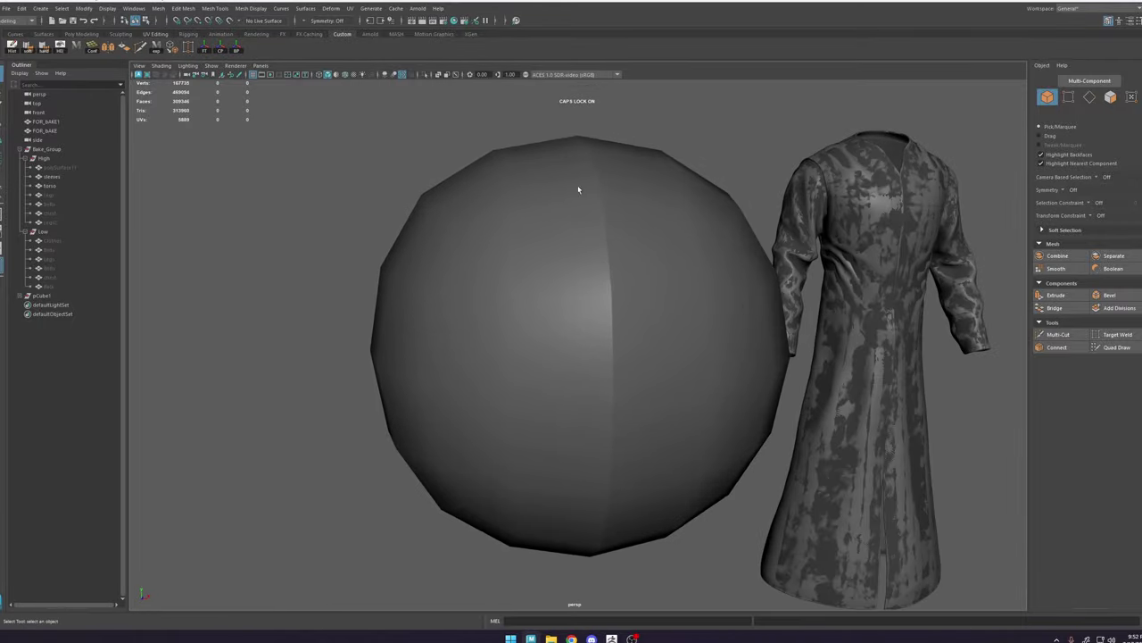
pyautogui.click(585, 213)
pyautogui.click(652, 208)
pyautogui.click(704, 104)
pyautogui.keyDown('alt'); pyautogui.moveTo(686, 132); pyautogui.dragTo(569, 191); pyautogui.keyUp('alt')
pyautogui.click(685, 213)
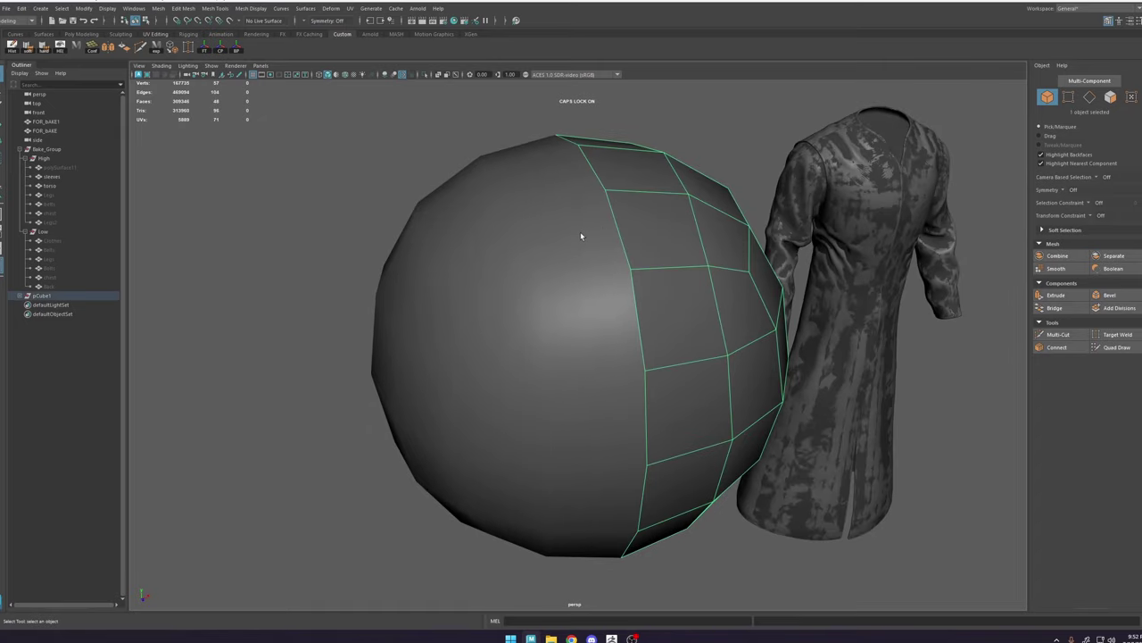
pyautogui.keyDown('alt'); pyautogui.moveTo(651, 181); pyautogui.dragTo(600, 204); pyautogui.keyUp('alt')
# Step: Select both halves, polySurface12 and polySurface13, under pCube1 in the Outliner
pyautogui.click(18, 296)
pyautogui.click(19, 296)
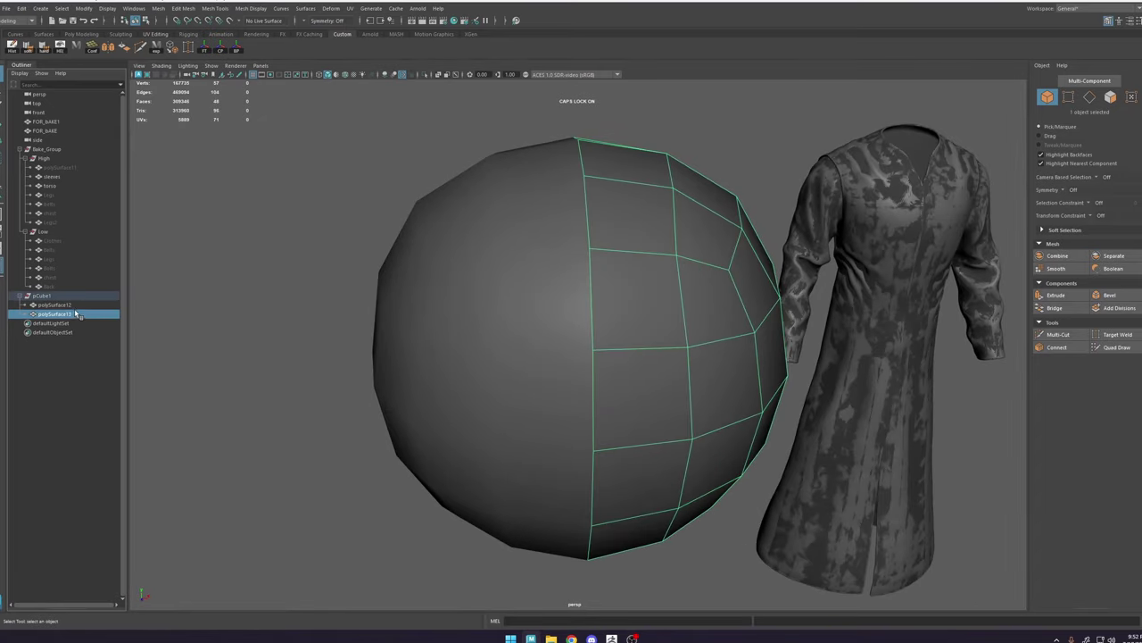
pyautogui.click(71, 305)
pyautogui.keyDown('shift'); pyautogui.click(71, 315); pyautogui.keyUp('shift')
# Step: Select the centre-seam vertices of both halves in wireframe and average them
pyautogui.keyDown('alt'); pyautogui.moveTo(626, 217); pyautogui.dragTo(598, 216, button='middle'); pyautogui.keyUp('alt')
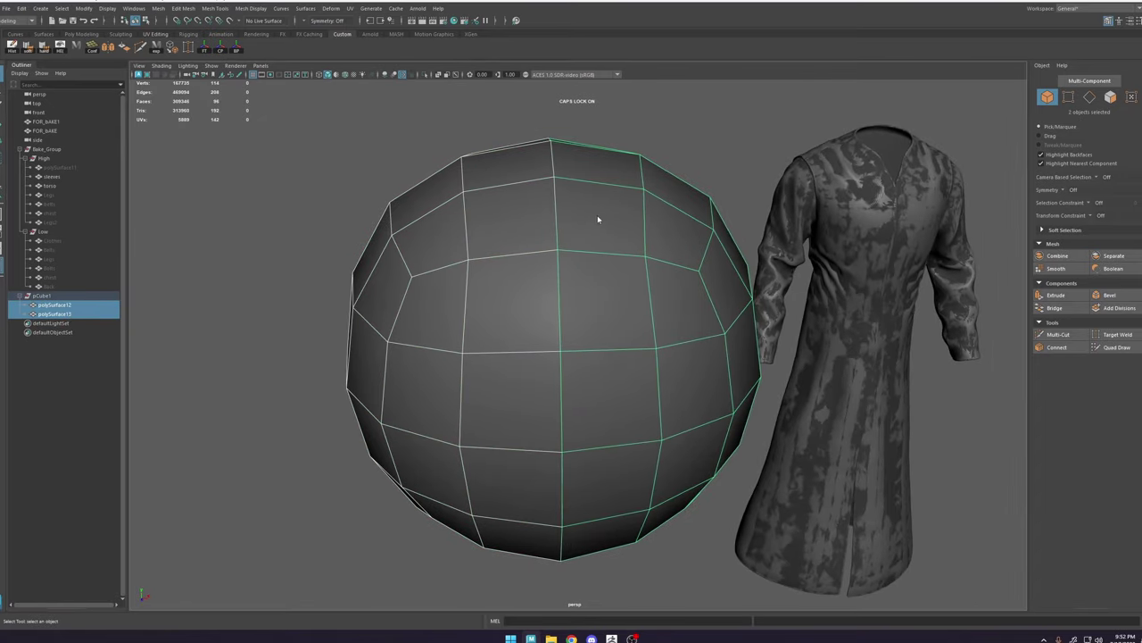
pyautogui.moveTo(598, 215); pyautogui.dragTo(578, 215, button='right')
pyautogui.moveTo(503, 226); pyautogui.dragTo(463, 224, button='right')
pyautogui.scroll(-3, 529, 219)
pyautogui.moveTo(570, 200)
pyautogui.keyDown('alt'); pyautogui.mouseDown()
pyautogui.moveTo(561, 197)
pyautogui.moveTo(525, 514)
pyautogui.mouseUp(); pyautogui.keyUp('alt')
pyautogui.press('4')
pyautogui.keyDown('alt'); pyautogui.moveTo(580, 334); pyautogui.dragTo(589, 333); pyautogui.keyUp('alt')
pyautogui.press('5')
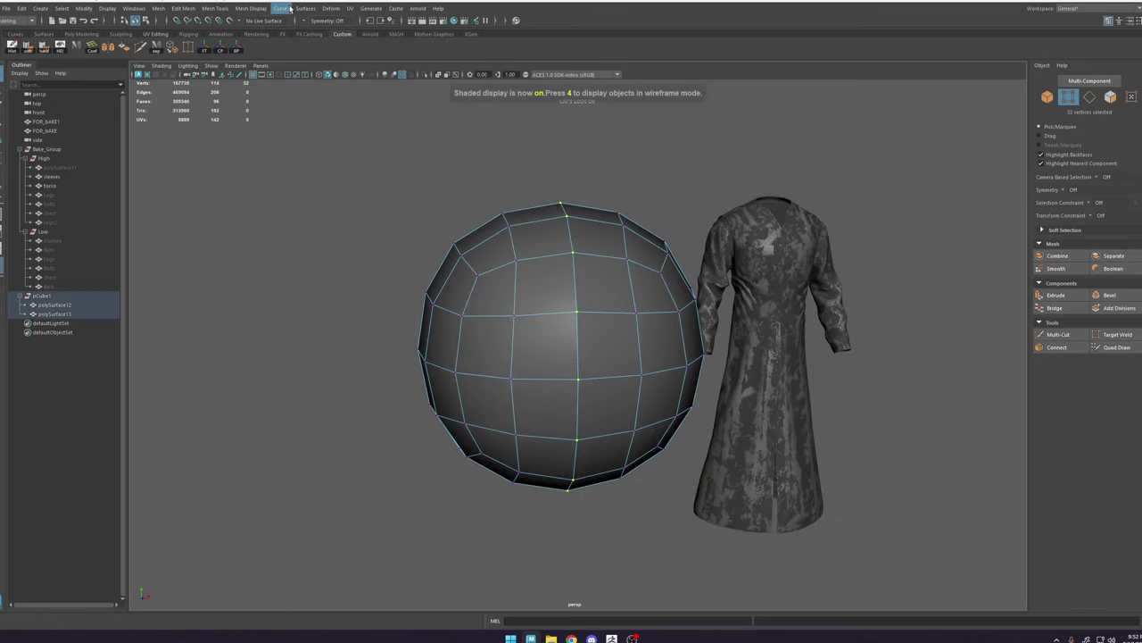
pyautogui.click(251, 8)
pyautogui.click(274, 35)
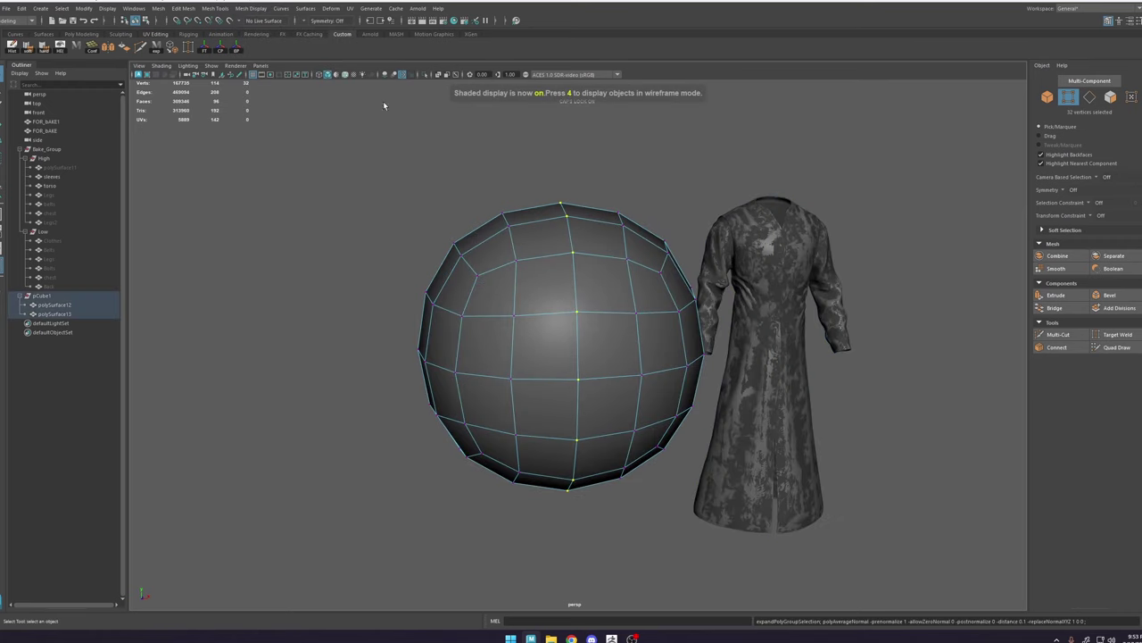
# Step: Return both sphere halves to object mode and clear the selection
pyautogui.moveTo(576, 234); pyautogui.dragTo(616, 190, button='right')
pyautogui.click(625, 191)
pyautogui.keyDown('alt'); pyautogui.moveTo(626, 191); pyautogui.dragTo(621, 192); pyautogui.keyUp('alt')
pyautogui.moveTo(541, 265); pyautogui.dragTo(581, 220, button='right')
pyautogui.click(594, 187)
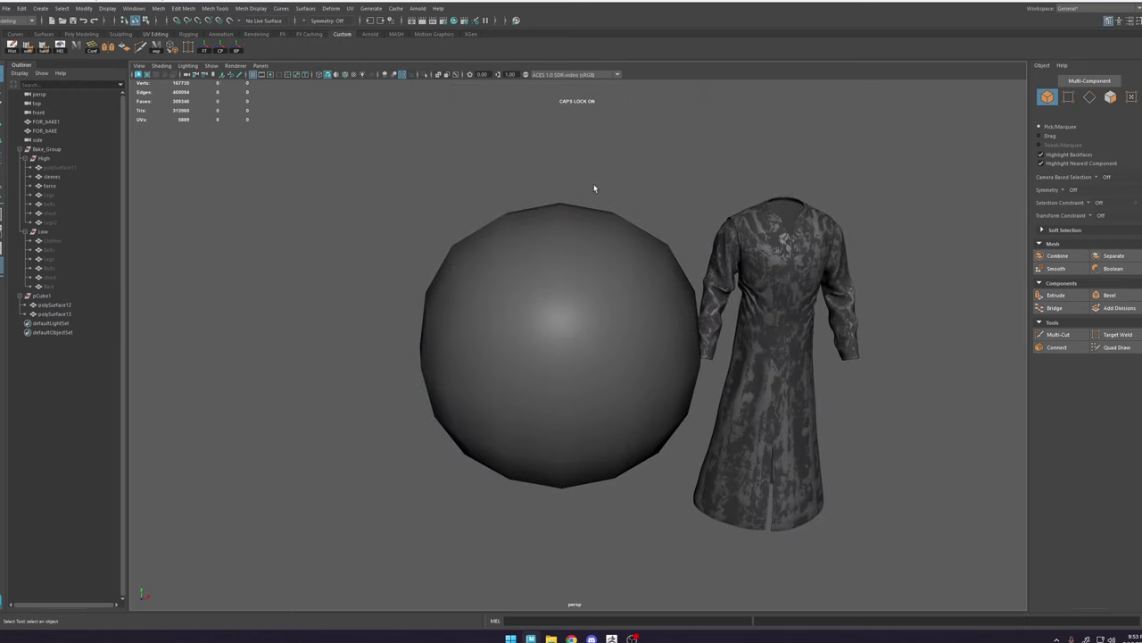
pyautogui.scroll(3, 611, 219)
pyautogui.keyDown('alt'); pyautogui.moveTo(628, 250); pyautogui.dragTo(717, 236); pyautogui.keyUp('alt')
# Step: Combine the left and right sphere halves into a single mesh
pyautogui.click(654, 192)
pyautogui.click(595, 246)
pyautogui.keyDown('shift'); pyautogui.click(583, 275); pyautogui.keyUp('shift')
pyautogui.press('space')
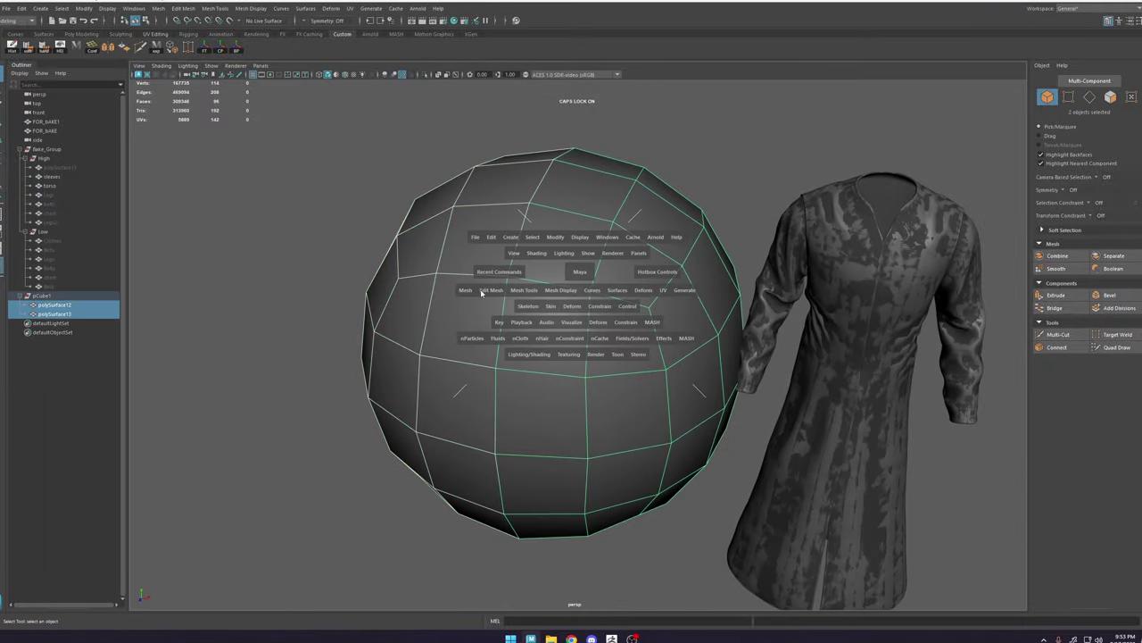
pyautogui.click(469, 291)
pyautogui.click(486, 328)
# Step: Marquee the centre column of vertices and merge the doubled seam vertices
pyautogui.keyDown('alt'); pyautogui.moveTo(487, 327); pyautogui.dragTo(584, 253); pyautogui.keyUp('alt')
pyautogui.moveTo(586, 253); pyautogui.dragTo(578, 255, button='right')
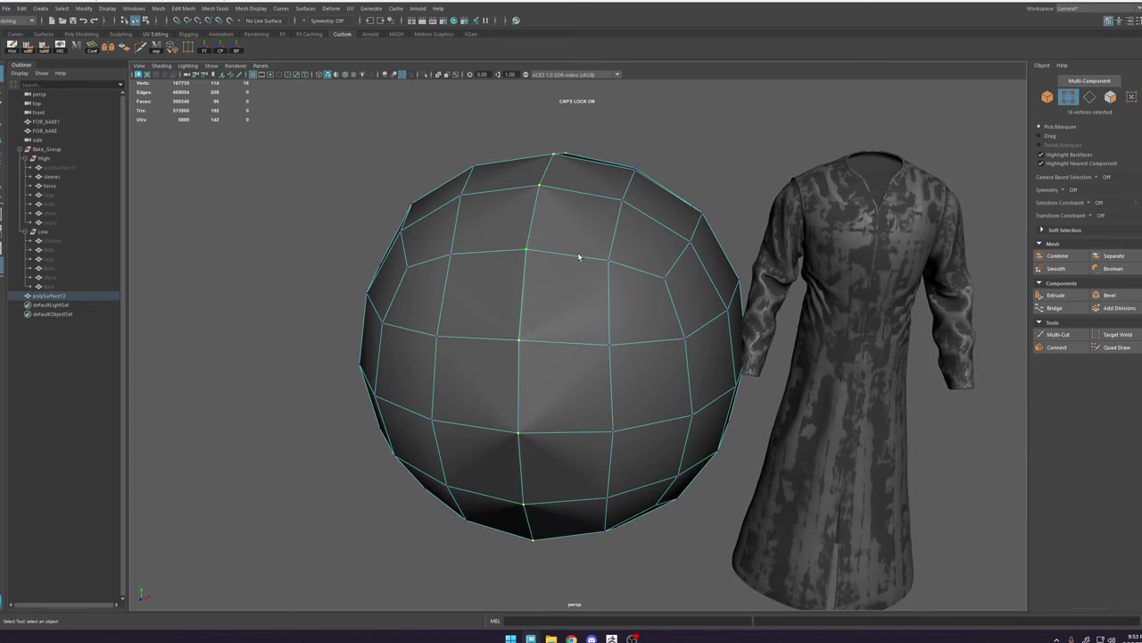
pyautogui.scroll(-3, 553, 168)
pyautogui.keyDown('alt'); pyautogui.moveTo(578, 255); pyautogui.dragTo(548, 544); pyautogui.keyUp('alt')
pyautogui.click(577, 147)
pyautogui.keyDown('shift'); pyautogui.moveTo(573, 326); pyautogui.dragTo(622, 264, button='right'); pyautogui.keyUp('shift')
pyautogui.moveTo(593, 279)
pyautogui.keyDown('alt'); pyautogui.mouseDown()
pyautogui.moveTo(615, 286)
pyautogui.moveTo(589, 295)
pyautogui.mouseUp(); pyautogui.keyUp('alt')
pyautogui.keyDown('alt'); pyautogui.moveTo(589, 299); pyautogui.dragTo(683, 367, button='right'); pyautogui.keyUp('alt')
pyautogui.moveTo(589, 266)
pyautogui.keyDown('alt'); pyautogui.mouseDown()
pyautogui.moveTo(622, 288)
pyautogui.moveTo(581, 270)
pyautogui.mouseUp(); pyautogui.keyUp('alt')
pyautogui.moveTo(581, 271); pyautogui.dragTo(735, 127, button='right')
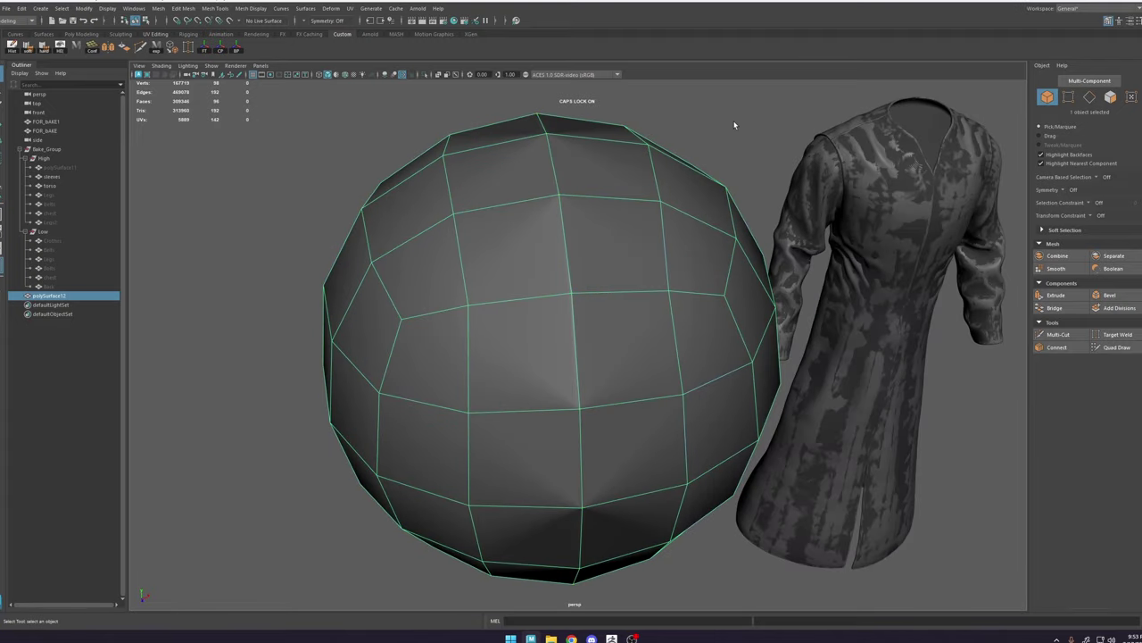
# Step: Unlock the combined sphere's vertex normals via Mesh Display
pyautogui.click(250, 8)
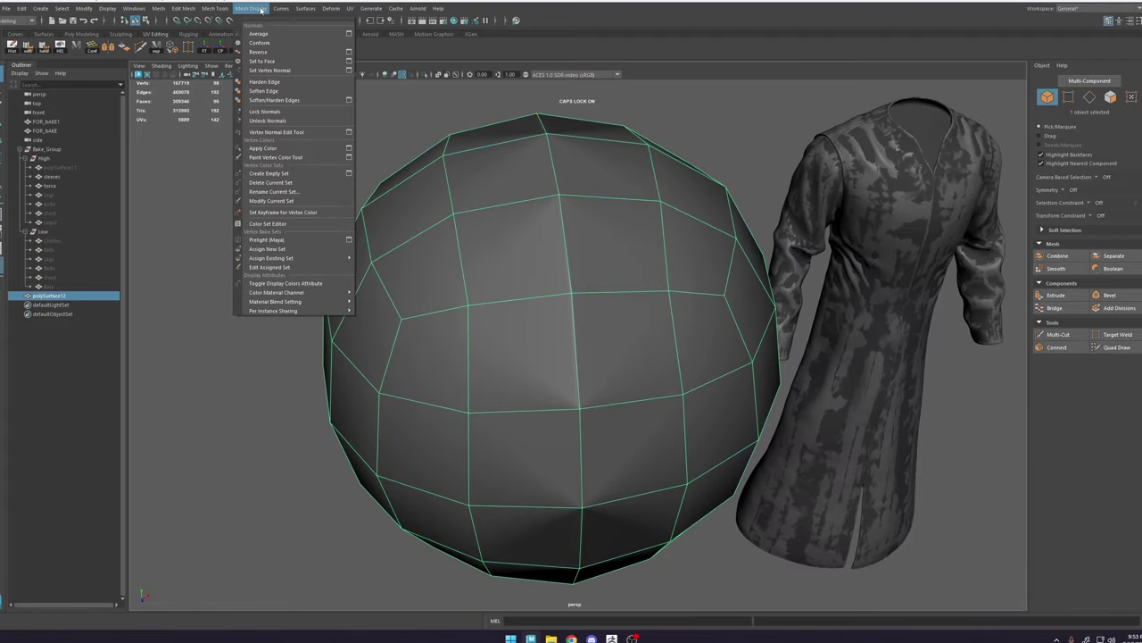
pyautogui.click(295, 120)
pyautogui.click(442, 107)
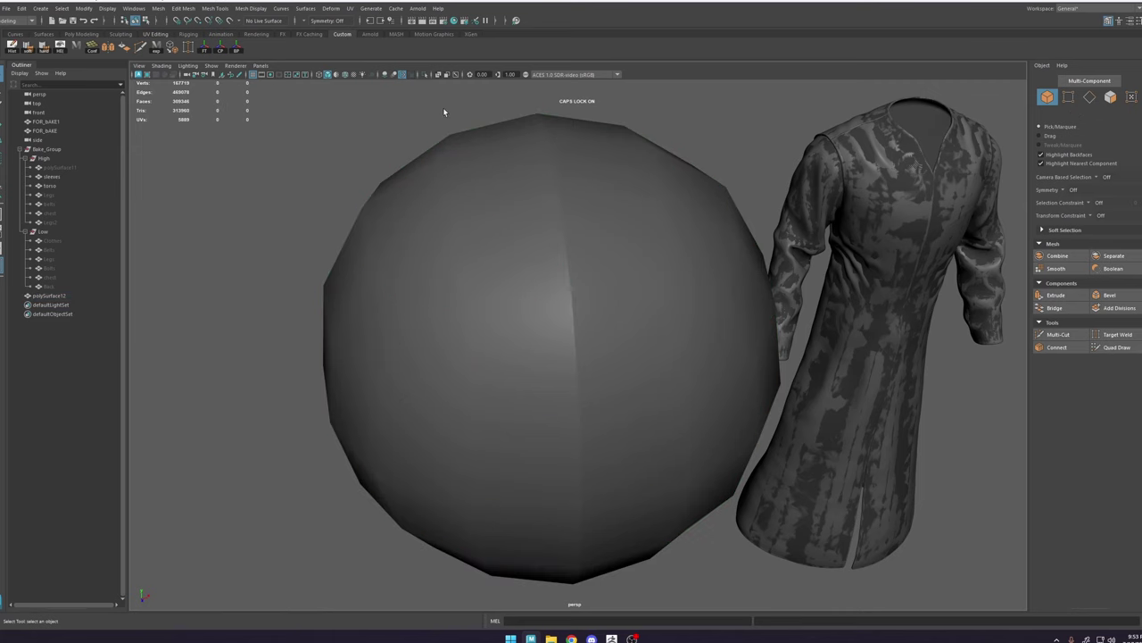
pyautogui.keyDown('alt'); pyautogui.moveTo(602, 199); pyautogui.dragTo(593, 195); pyautogui.keyUp('alt')
pyautogui.click(593, 194)
# Step: Soften the sphere's edges for seamless shading, then reselect the sphere
pyautogui.press('F10')
pyautogui.click(542, 207)
pyautogui.keyDown('shift'); pyautogui.moveTo(551, 188); pyautogui.dragTo(612, 184, button='right'); pyautogui.keyUp('shift')
pyautogui.press('F8')
pyautogui.click(716, 99)
pyautogui.scroll(-3, 576, 169)
pyautogui.keyDown('alt'); pyautogui.moveTo(572, 171); pyautogui.dragTo(604, 224); pyautogui.keyUp('alt')
pyautogui.click(603, 268)
# Step: Delete the test sphere and rename the sleeves mesh to SLEEVES
pyautogui.press('Delete')
pyautogui.click(788, 250)
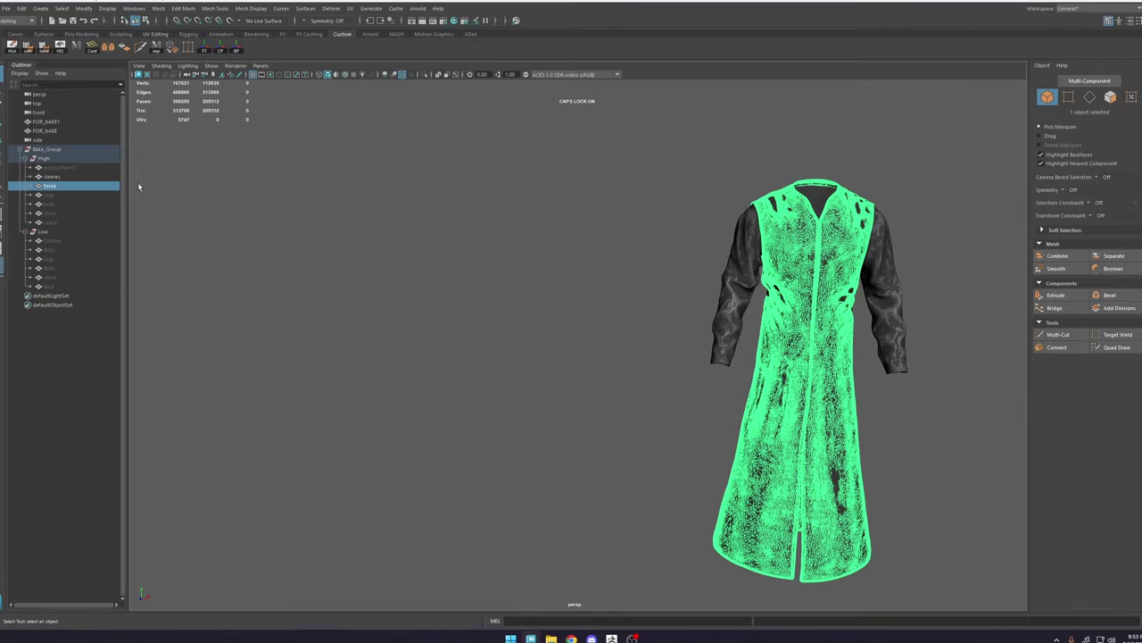
pyautogui.click(53, 132)
pyautogui.press('f')
pyautogui.moveTo(777, 238)
pyautogui.keyDown('alt'); pyautogui.mouseDown()
pyautogui.moveTo(742, 240)
pyautogui.moveTo(786, 227)
pyautogui.mouseUp(); pyautogui.keyUp('alt')
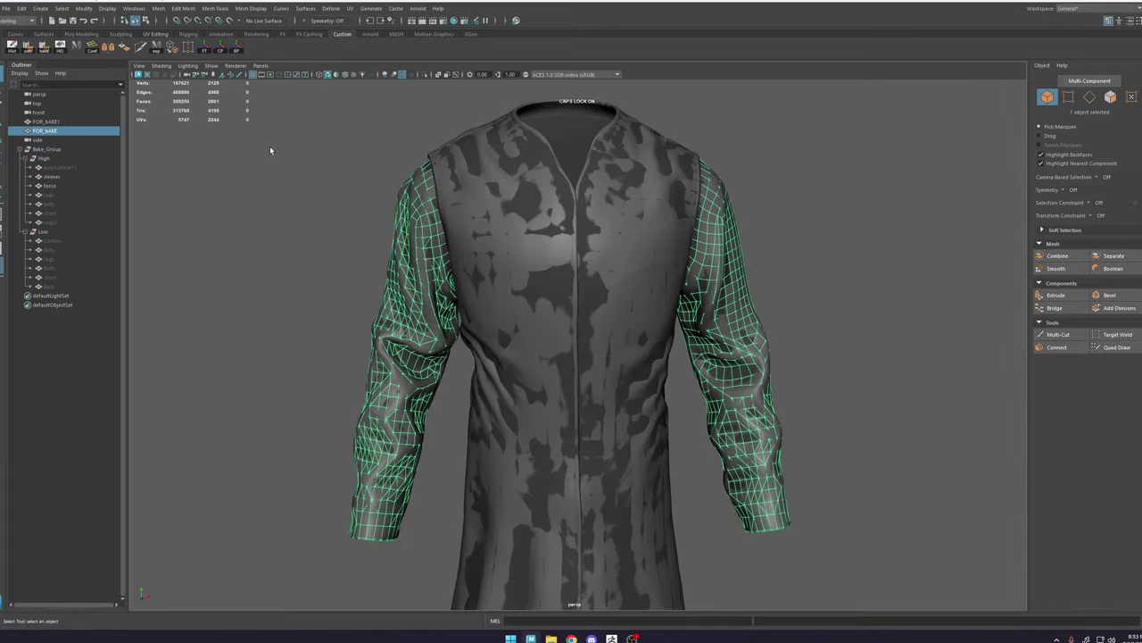
pyautogui.write('SLEEVE')
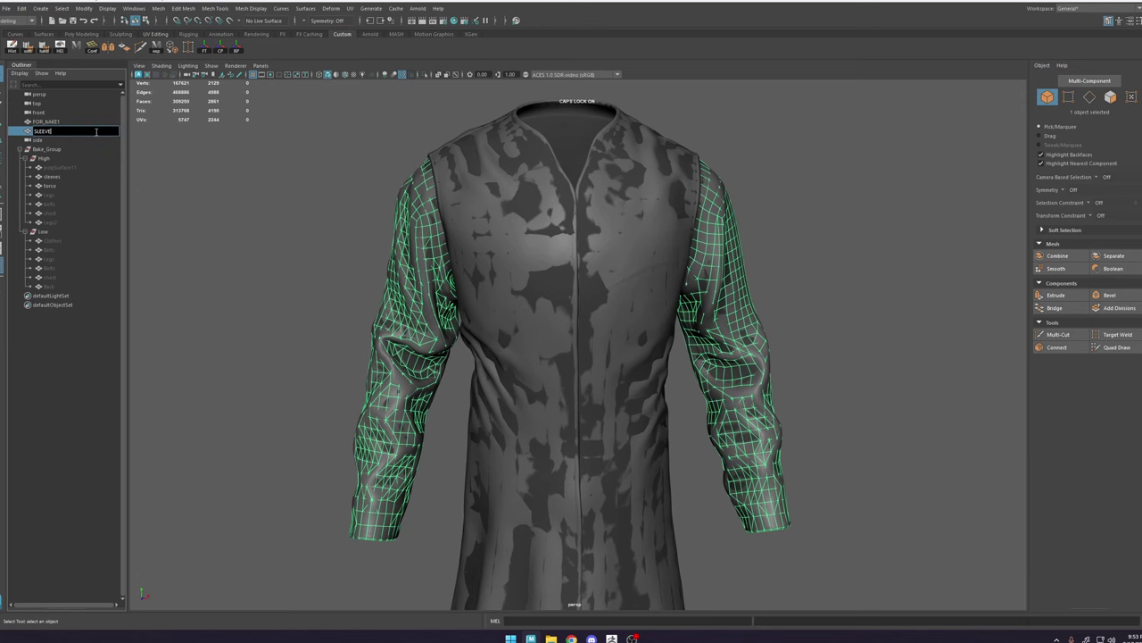
pyautogui.write('S')
pyautogui.press('Return')
# Step: Rename the torso mesh to TORSO, correcting the TROSO typo
pyautogui.doubleClick(66, 123)
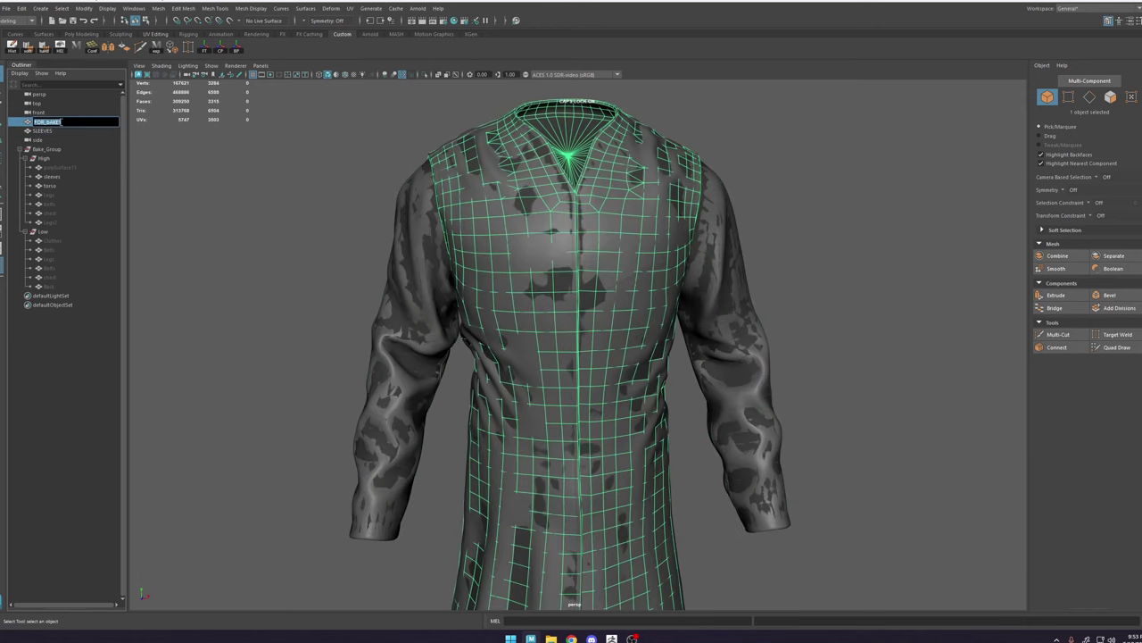
pyautogui.press('Return')
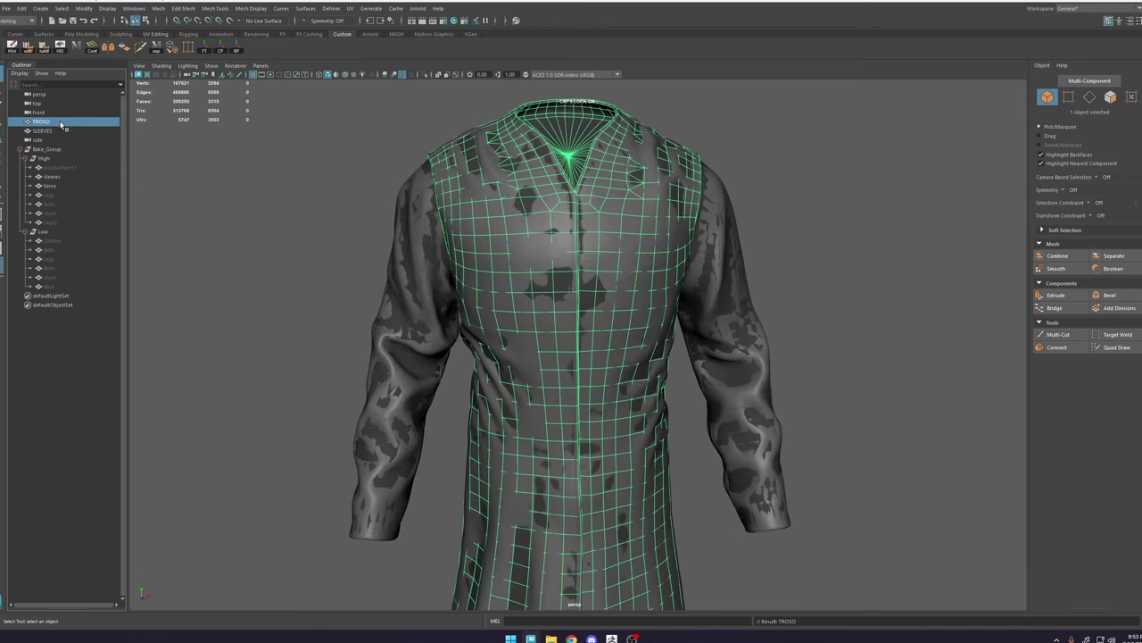
pyautogui.doubleClick(61, 122)
pyautogui.write('TORSO')
pyautogui.press('Return')
pyautogui.press('w')
pyautogui.click(67, 134)
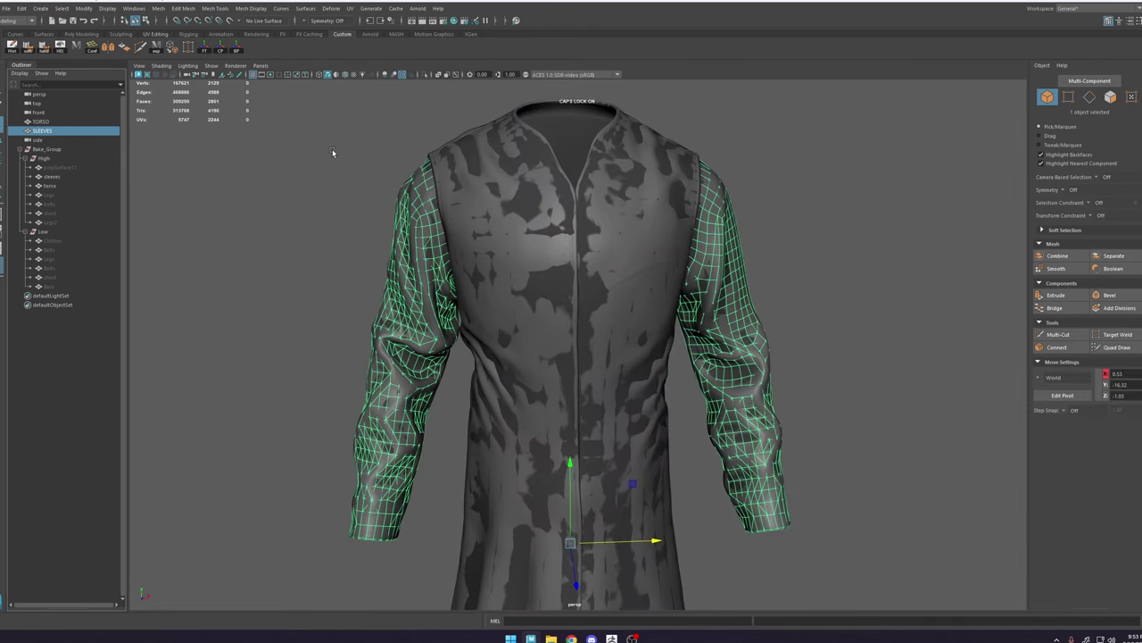
pyautogui.keyDown('alt'); pyautogui.moveTo(333, 153); pyautogui.dragTo(344, 172, button='middle'); pyautogui.keyUp('alt')
# Step: Open the export shelf button's script for editing with TORSO selected
pyautogui.rightClick(162, 47)
pyautogui.click(171, 61)
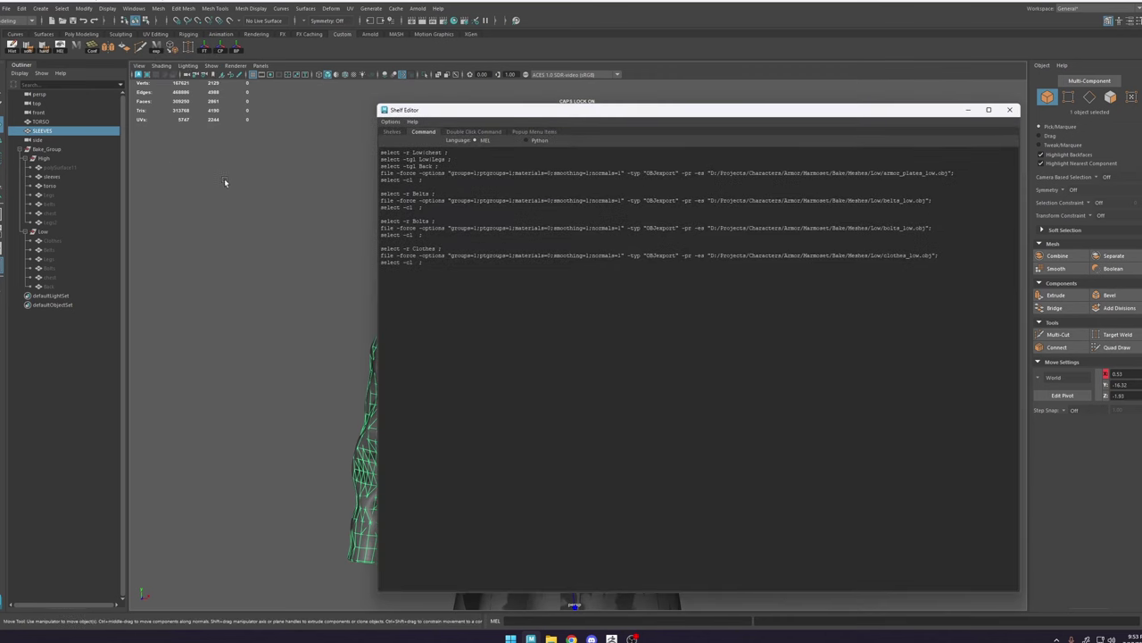
pyautogui.click(63, 123)
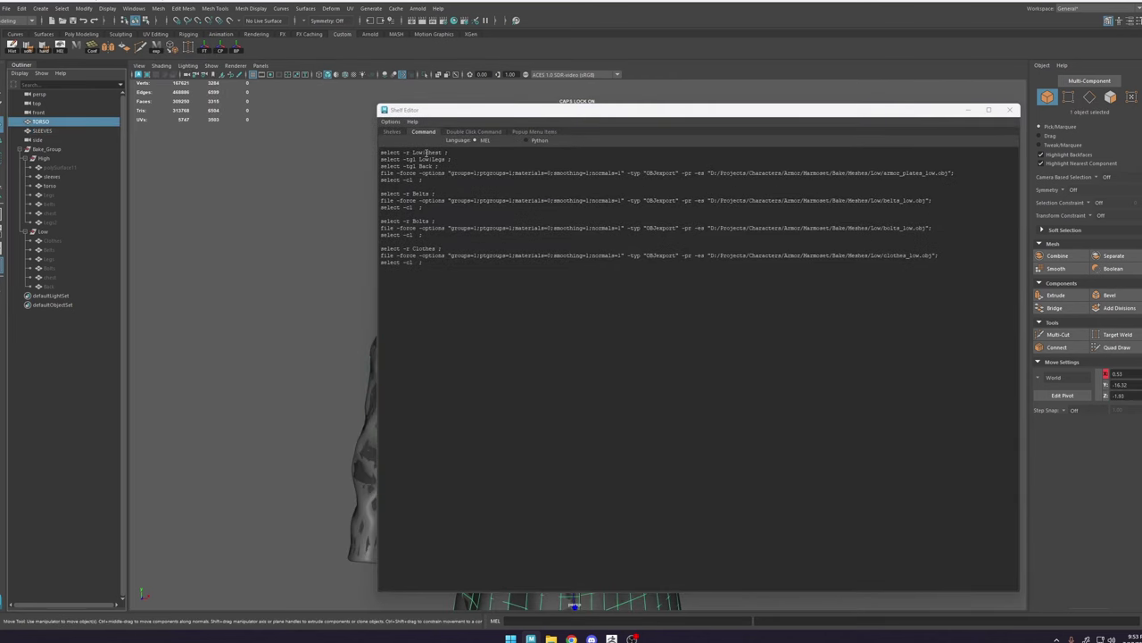
pyautogui.click(1075, 608)
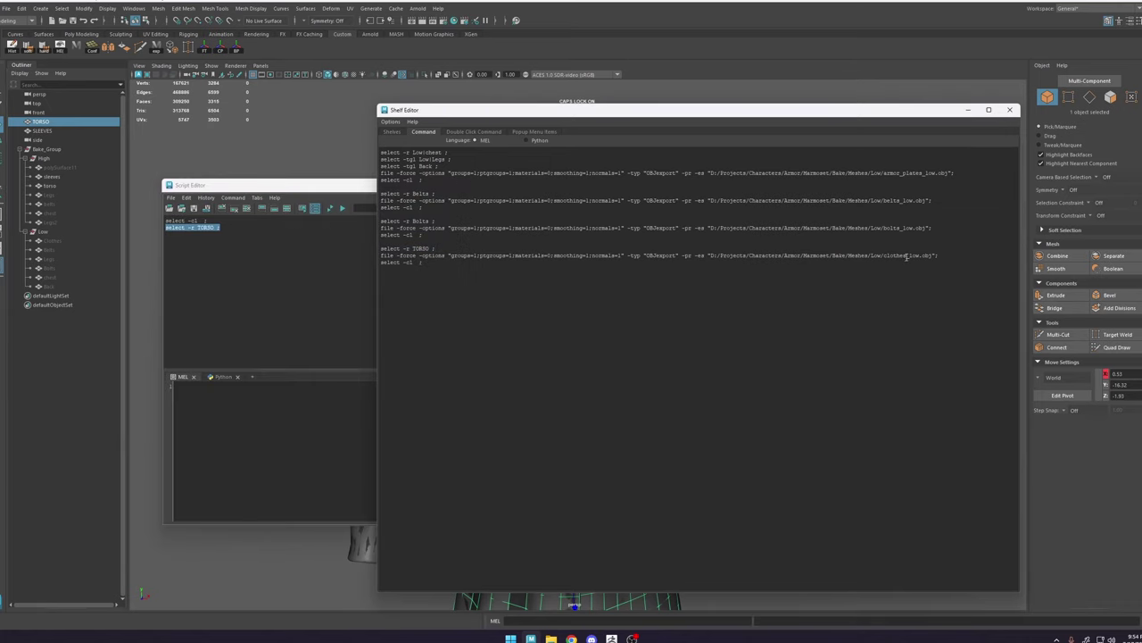
# Step: Duplicate the export block, point the copy at SLEEVES, and save the shelf script
pyautogui.moveTo(425, 262); pyautogui.dragTo(381, 248)
pyautogui.hotkey('ctrl', 'c')
pyautogui.click(470, 275)
pyautogui.hotkey('ctrl', 'v')
pyautogui.doubleClick(420, 276)
pyautogui.write('SLEEVES')
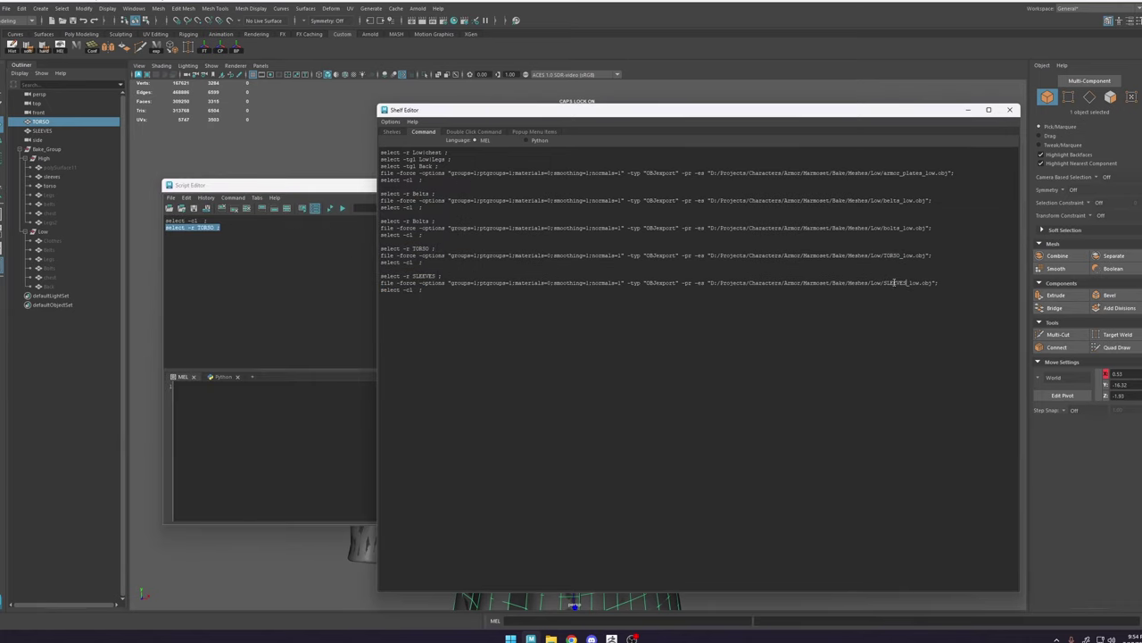
pyautogui.click(1011, 109)
pyautogui.click(449, 189)
pyautogui.moveTo(607, 166); pyautogui.dragTo(709, 100, button='right')
# Step: Hide TORSO, SLEEVES and the High group, leaving only the low-res Clothes mesh shown
pyautogui.click(820, 87)
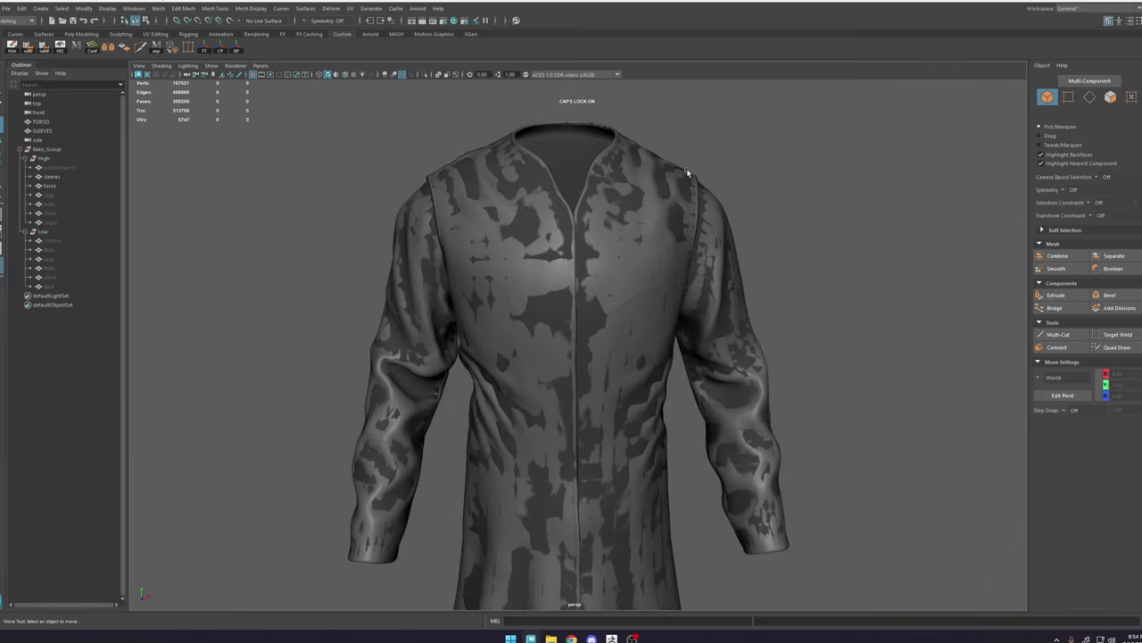
pyautogui.moveTo(58, 123); pyautogui.dragTo(55, 133)
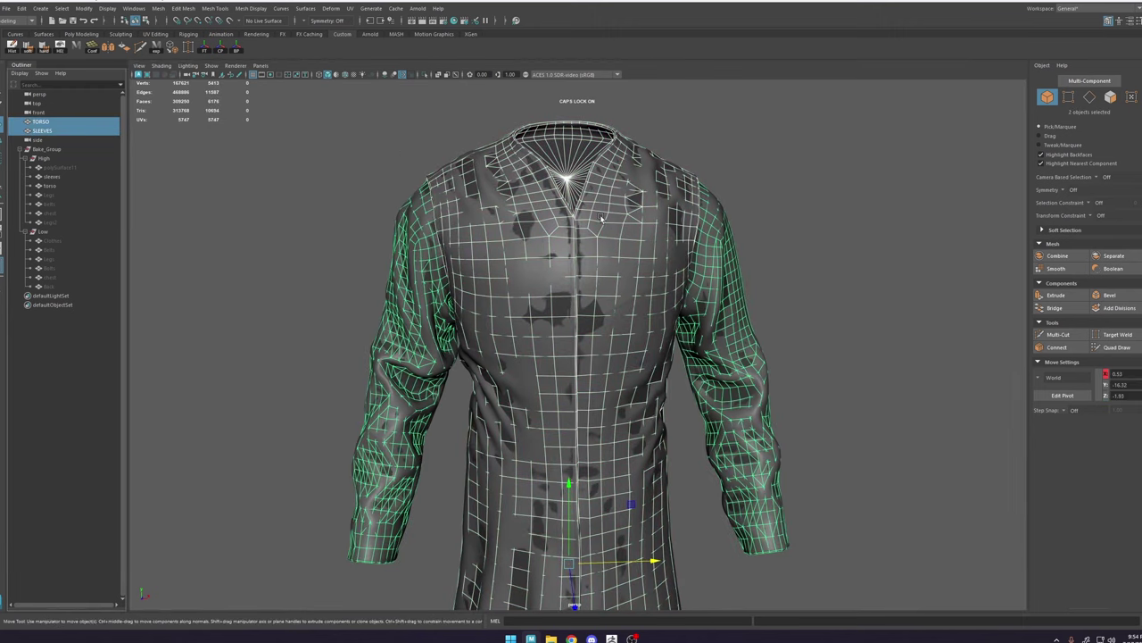
pyautogui.hotkey('ctrl', 'h')
pyautogui.keyDown('alt'); pyautogui.moveTo(520, 272); pyautogui.dragTo(523, 250, button='middle'); pyautogui.keyUp('alt')
pyautogui.keyDown('alt'); pyautogui.moveTo(523, 250); pyautogui.dragTo(532, 255); pyautogui.keyUp('alt')
pyautogui.keyDown('alt'); pyautogui.moveTo(532, 255); pyautogui.dragTo(558, 284, button='right'); pyautogui.keyUp('alt')
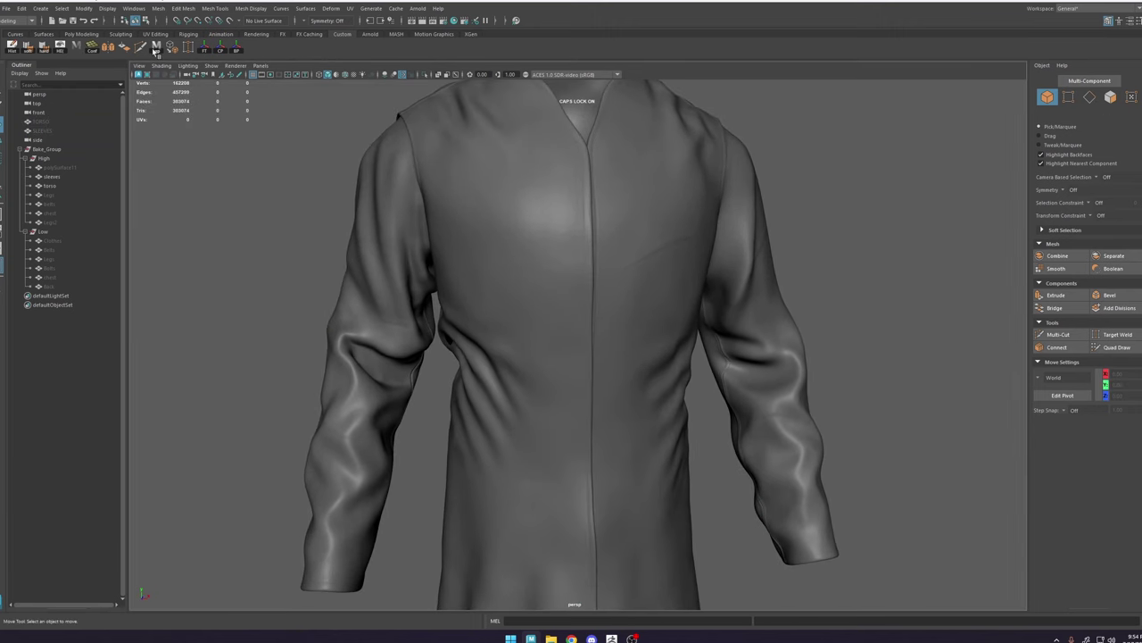
pyautogui.keyDown('alt'); pyautogui.moveTo(603, 281); pyautogui.dragTo(628, 284); pyautogui.keyUp('alt')
pyautogui.click(628, 284)
pyautogui.click(52, 158)
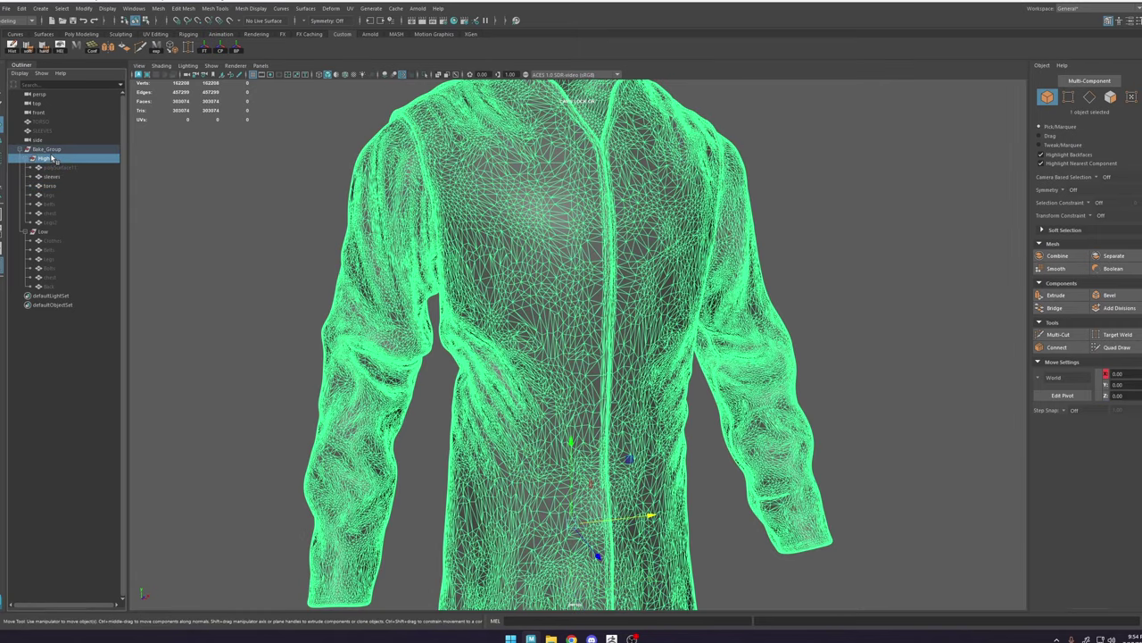
pyautogui.hotkey('ctrl', 'h')
pyautogui.click(52, 241)
pyautogui.hotkey('shift', 'h')
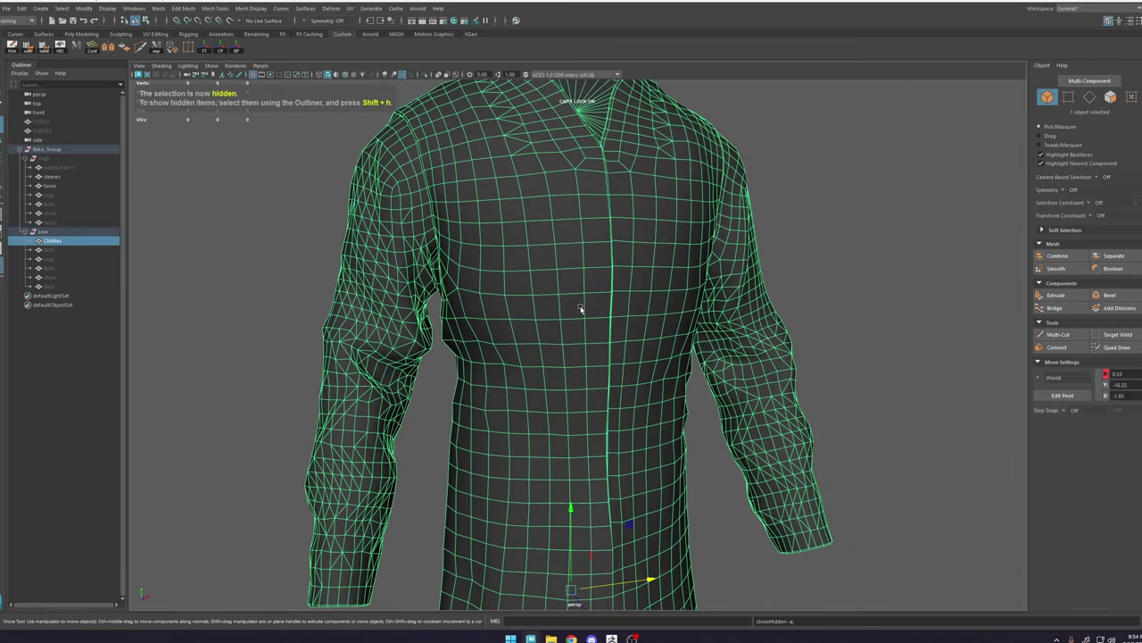
# Step: Assign a new Blinn material to the Clothes mesh
pyautogui.press('space')
pyautogui.click(543, 355)
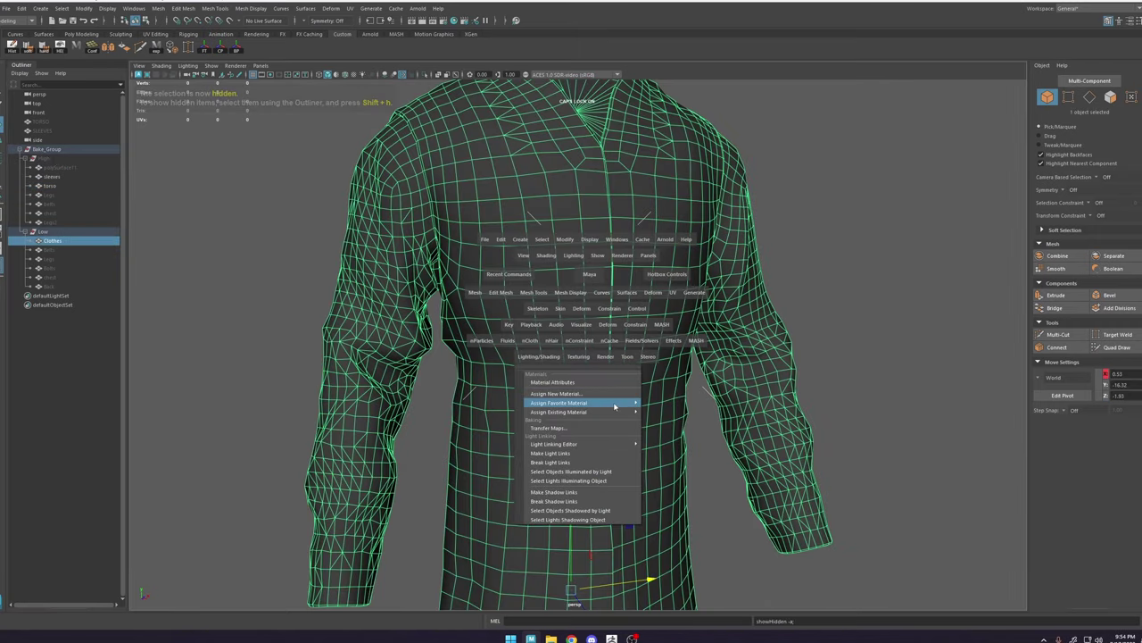
pyautogui.moveTo(614, 405)
pyautogui.click(680, 414)
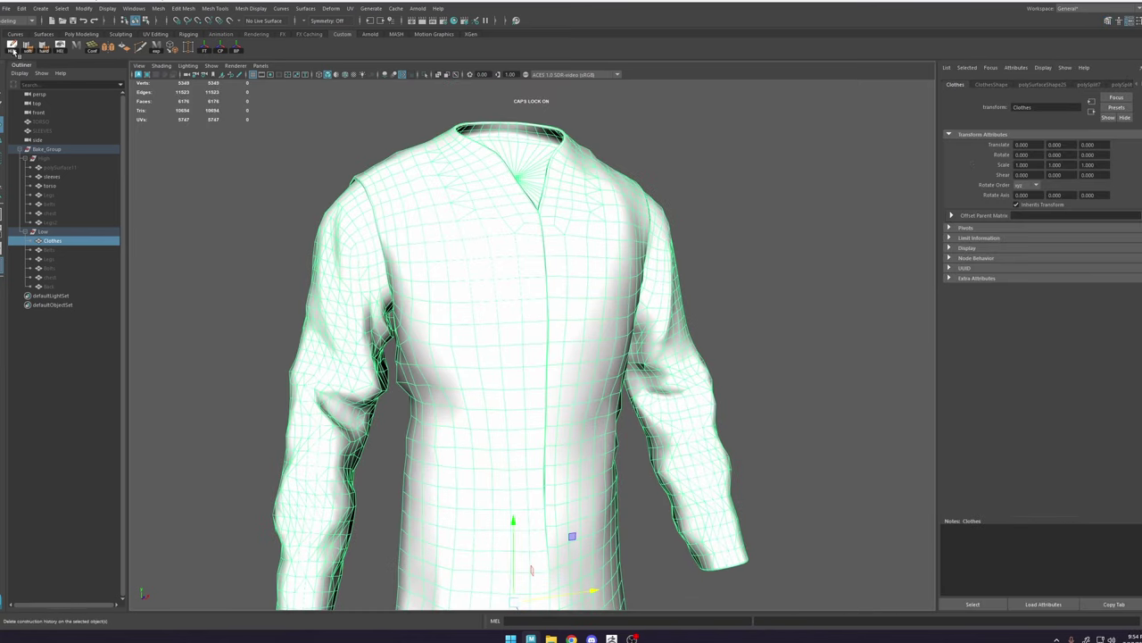
# Step: Clear the Clothes mesh's remaining history nodes and name its blinn material BAKE_CLOTH
pyautogui.click(1140, 86)
pyautogui.click(1140, 86)
pyautogui.click(1139, 85)
pyautogui.click(1140, 86)
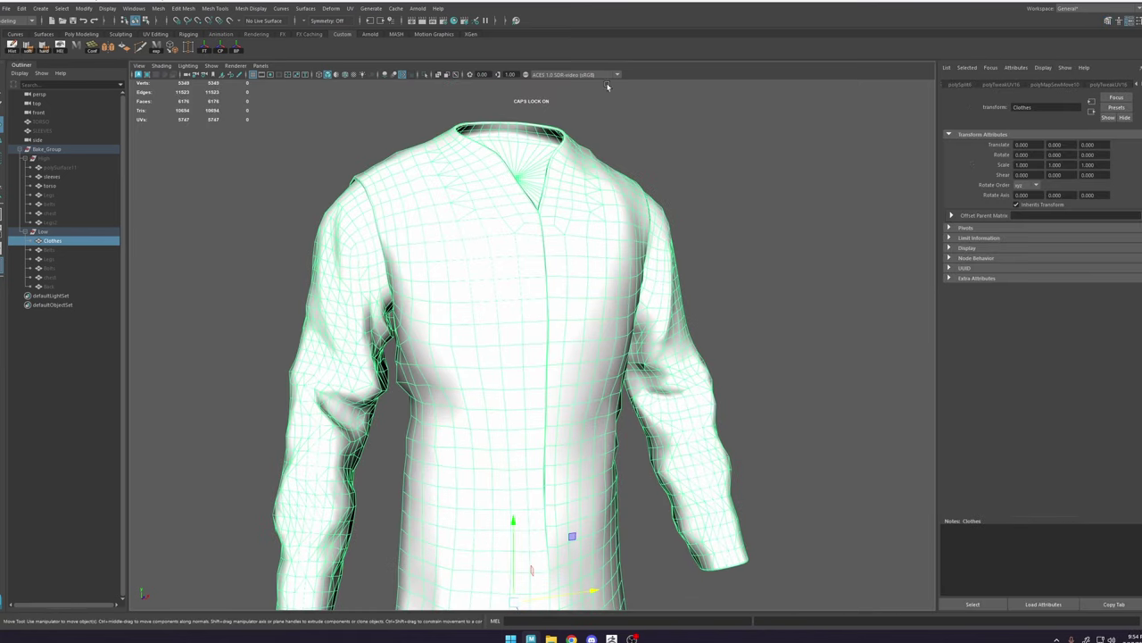
pyautogui.click(14, 48)
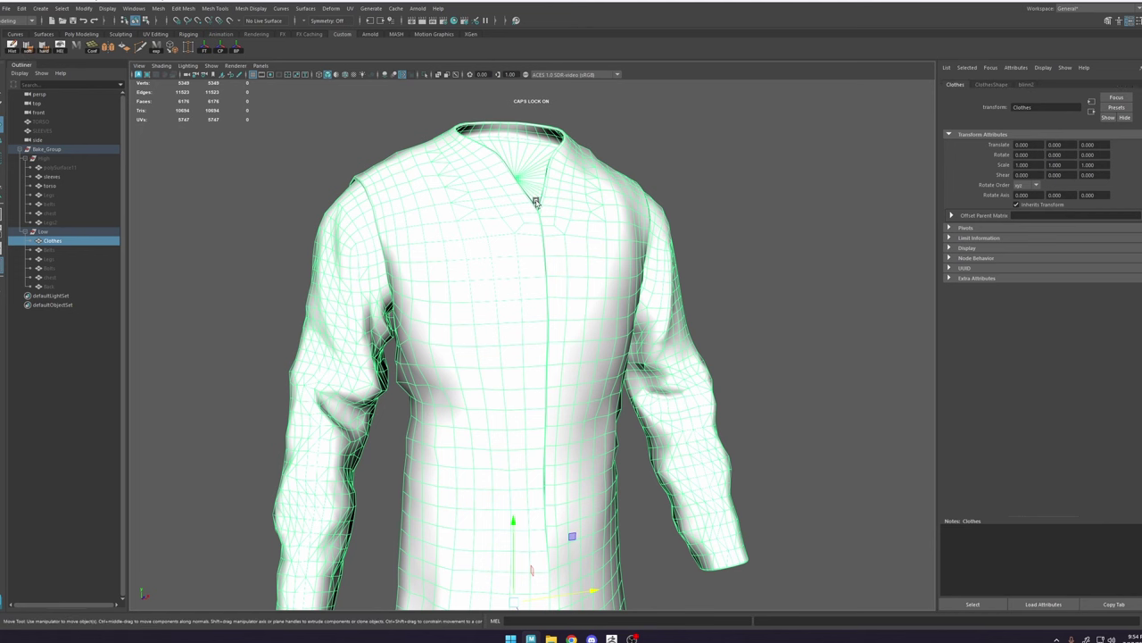
pyautogui.click(1026, 84)
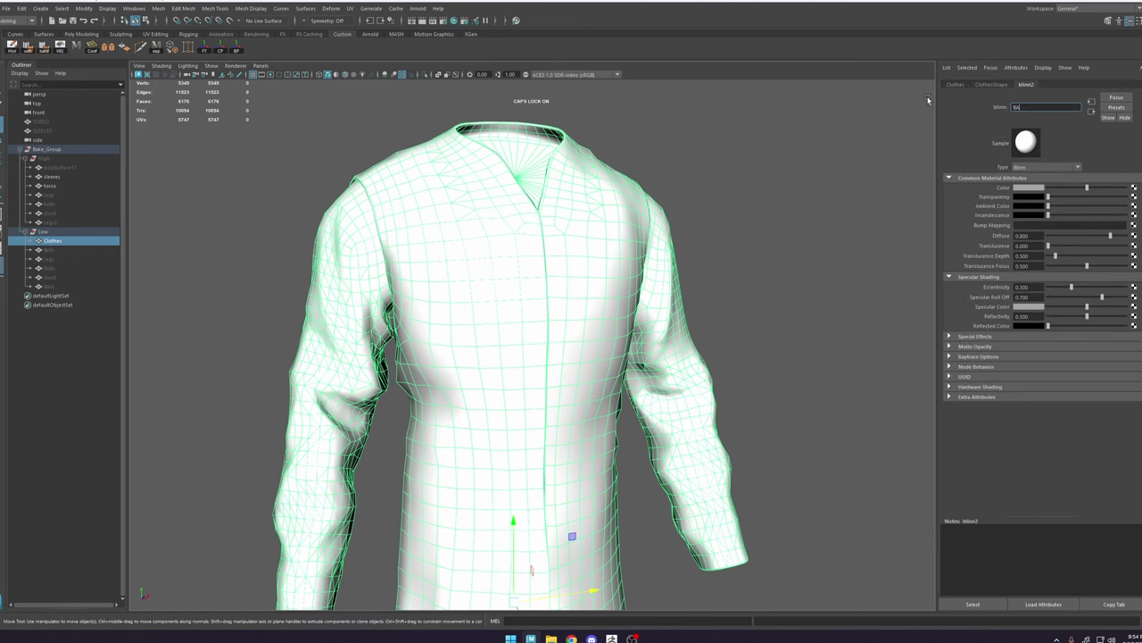
pyautogui.press('Return')
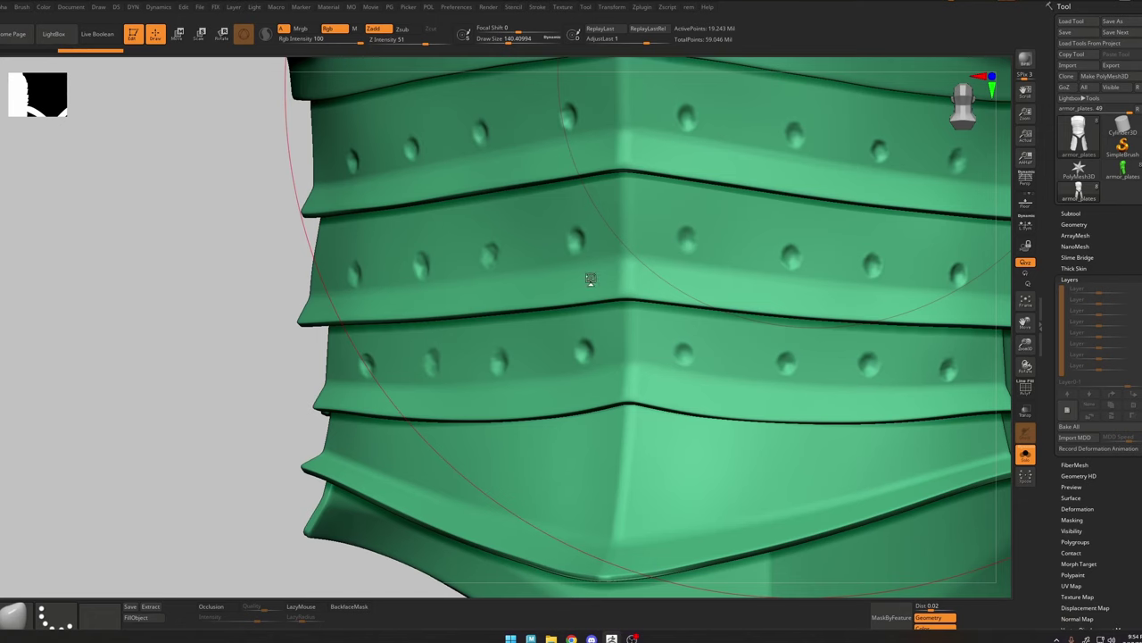
# Step: Show Extract1 with polyframes and drop it to its lowest subdivision level
pyautogui.click(1116, 227)
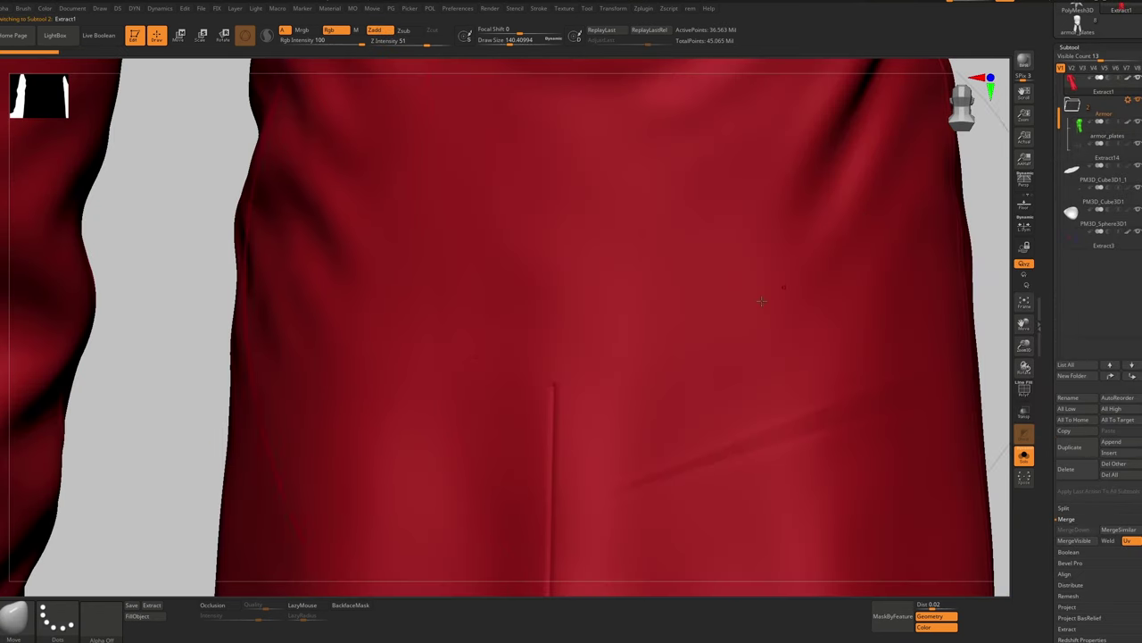
pyautogui.keyDown('ctrl'); pyautogui.moveTo(757, 298); pyautogui.dragTo(629, 266, button='right'); pyautogui.keyUp('ctrl')
pyautogui.hotkey('shift', 'f')
pyautogui.keyDown('alt'); pyautogui.moveTo(637, 167); pyautogui.dragTo(641, 294, button='right'); pyautogui.keyUp('alt')
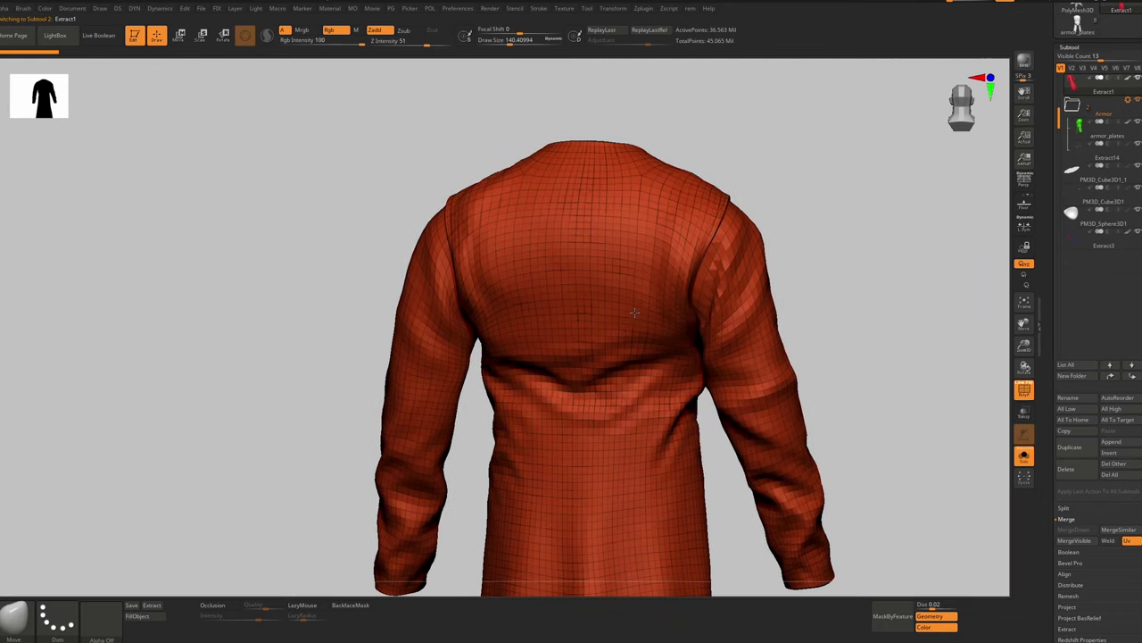
pyautogui.hotkey('shift', 'd')
pyautogui.hotkey('shift', 'd')
pyautogui.hotkey('shift', 'd')
pyautogui.hotkey('shift', 'd')
pyautogui.hotkey('shift', 'd')
pyautogui.hotkey('shift', 'd')
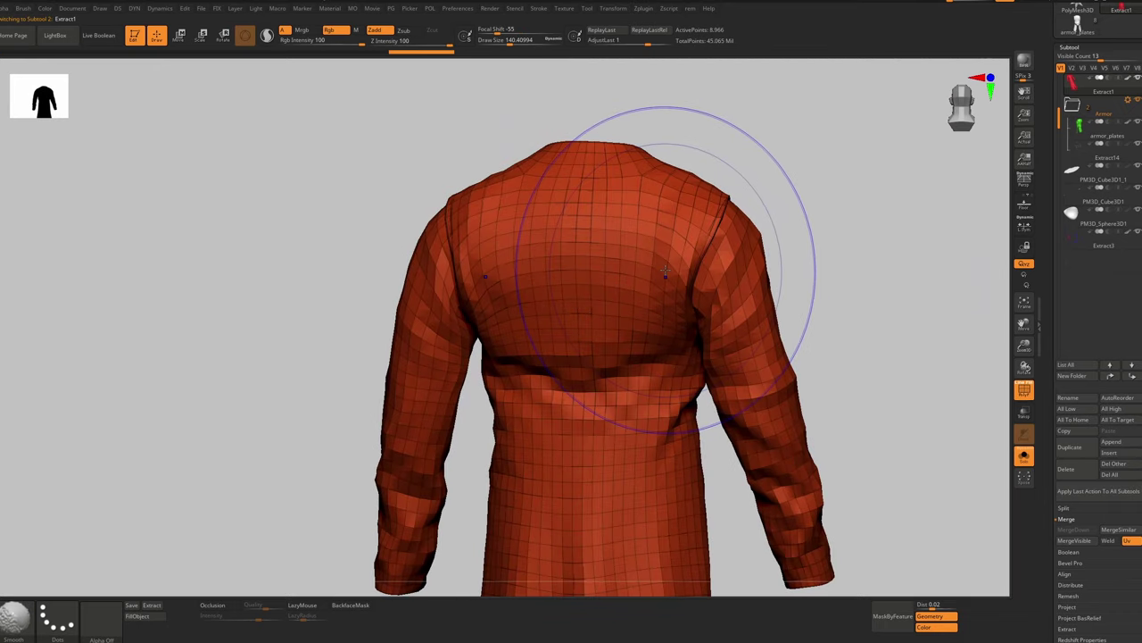
# Step: Apply Auto Groups so each sleeve gets its own polygroup, with Extract1 active
pyautogui.moveTo(755, 288); pyautogui.dragTo(676, 272, button='right')
pyautogui.press('g')
pyautogui.click(666, 275)
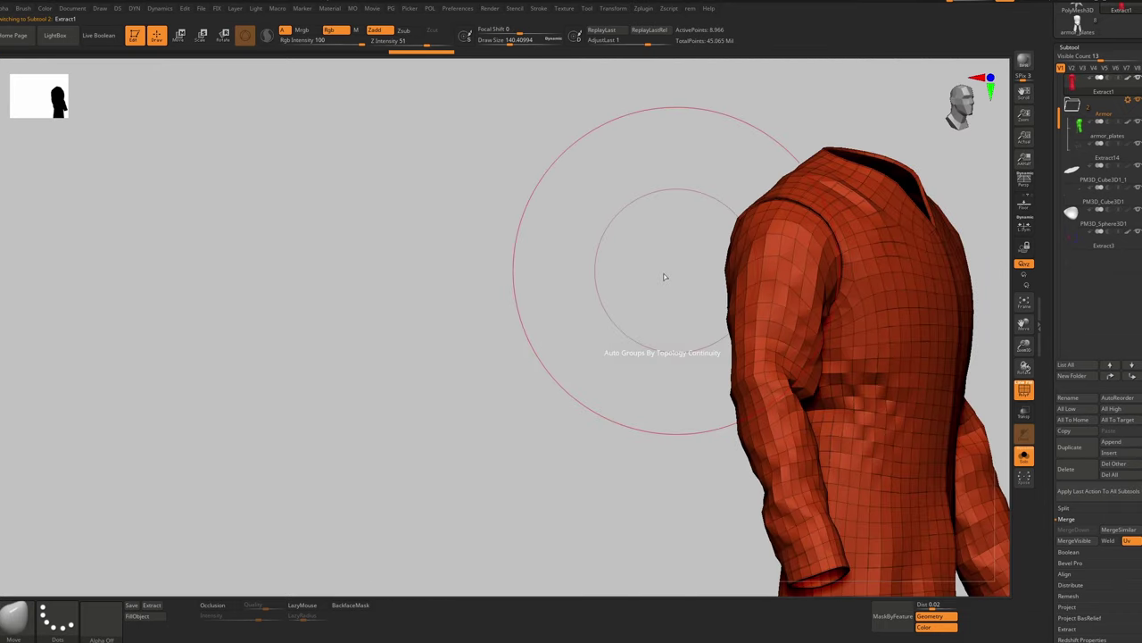
pyautogui.moveTo(856, 308); pyautogui.dragTo(742, 239, button='right')
pyautogui.hotkey('alt', 's')
pyautogui.hotkey('alt', 's')
pyautogui.scroll(3, 1077, 95)
pyautogui.click(1075, 185)
# Step: Raise the coat to its highest subdivision and hide the sleeve groups to view the torso alone
pyautogui.keyDown('ctrl'); pyautogui.moveTo(619, 259); pyautogui.dragTo(656, 236, button='right'); pyautogui.keyUp('ctrl')
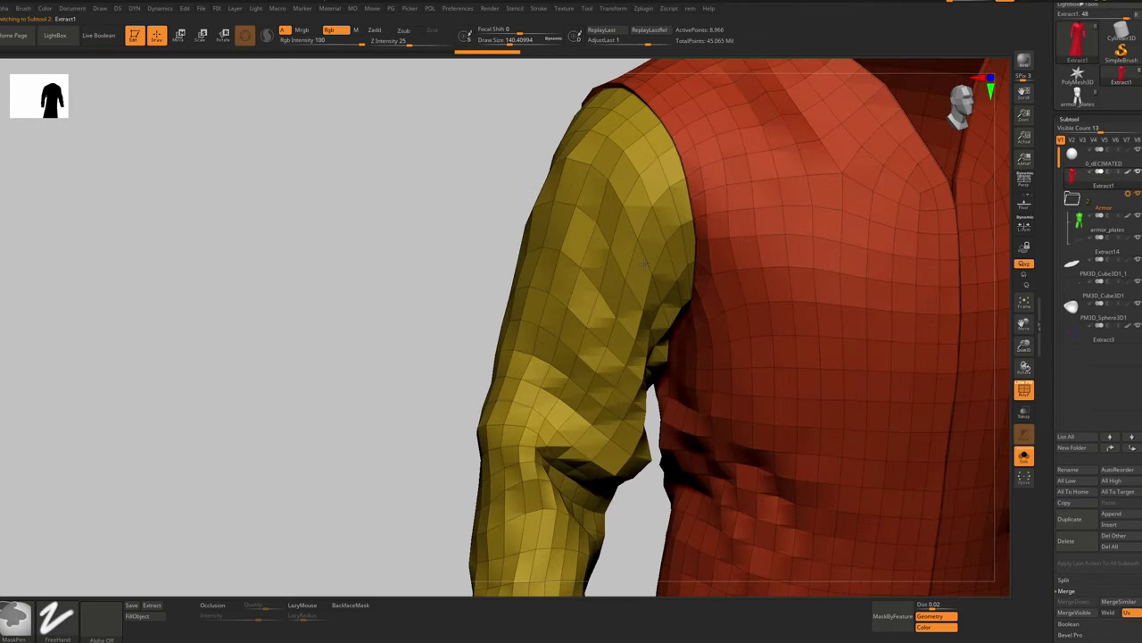
pyautogui.press('d')
pyautogui.press('d')
pyautogui.press('d')
pyautogui.press('d')
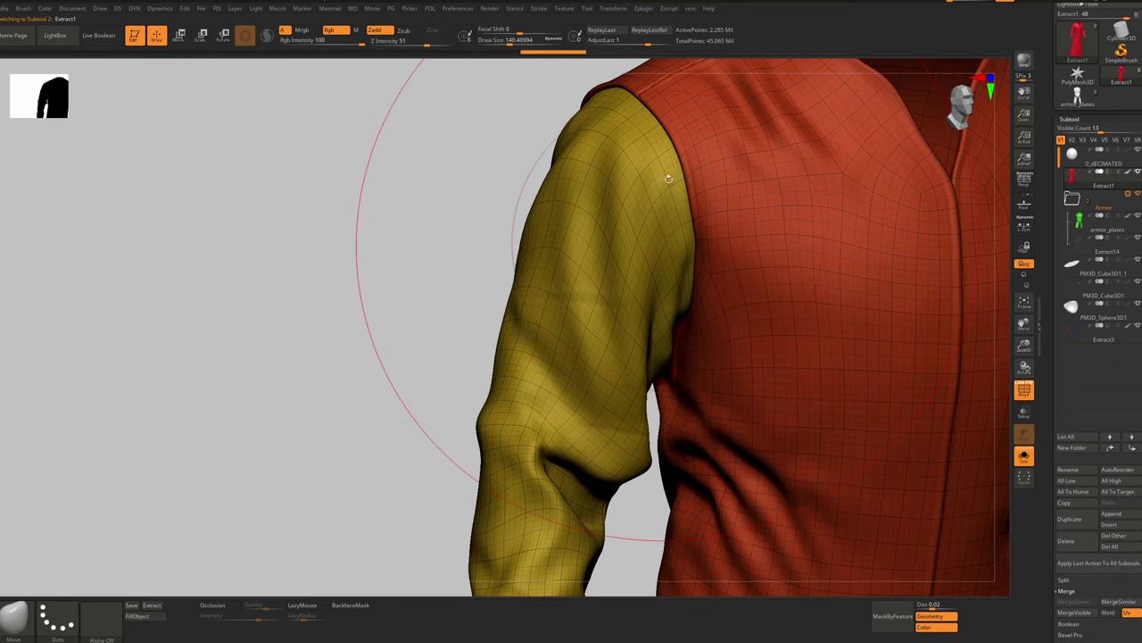
pyautogui.keyDown('ctrl'); pyautogui.moveTo(666, 217); pyautogui.dragTo(713, 245, button='right'); pyautogui.keyUp('ctrl')
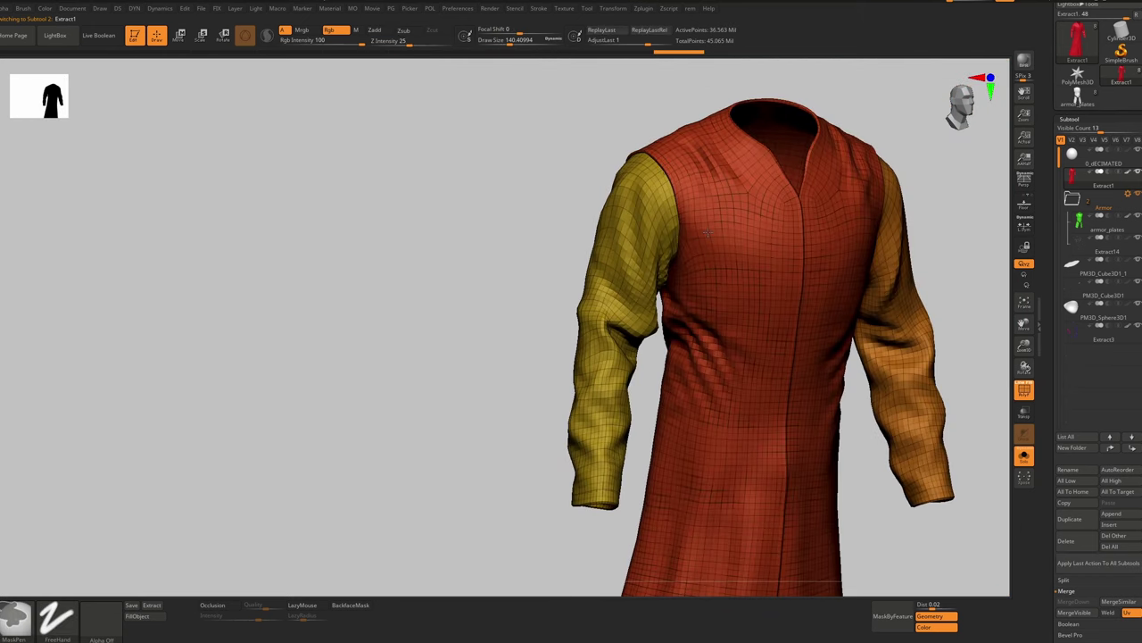
pyautogui.hotkey('ctrl', 'shift')
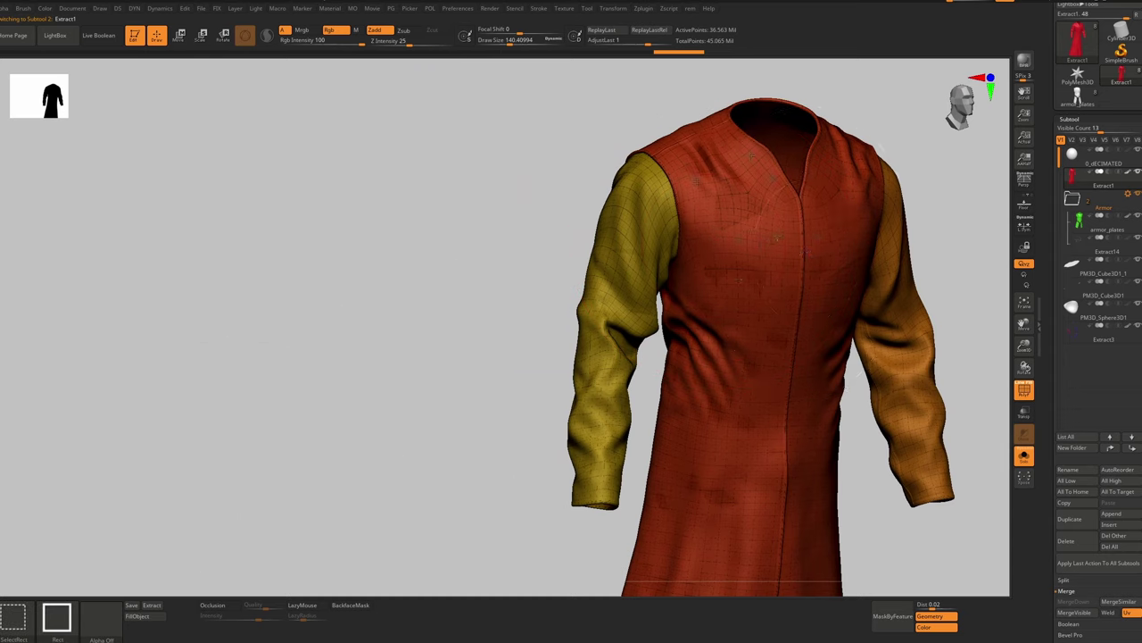
pyautogui.keyDown('ctrl'); pyautogui.keyDown('shift'); pyautogui.click(722, 218); pyautogui.keyUp('shift'); pyautogui.keyUp('ctrl')
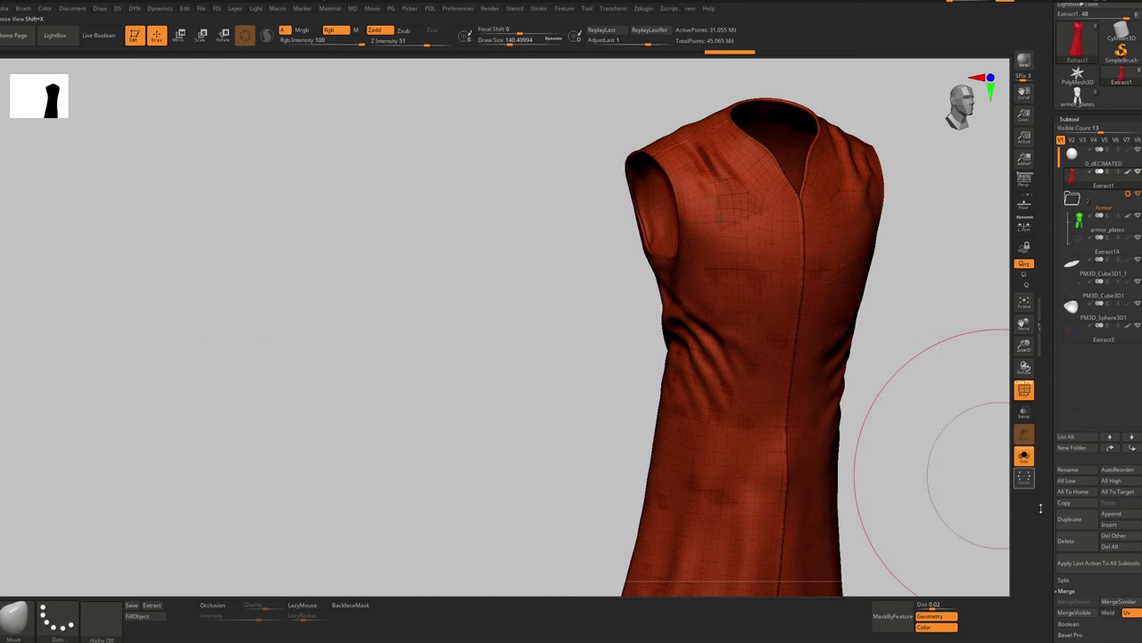
pyautogui.hotkey('shift', 'd')
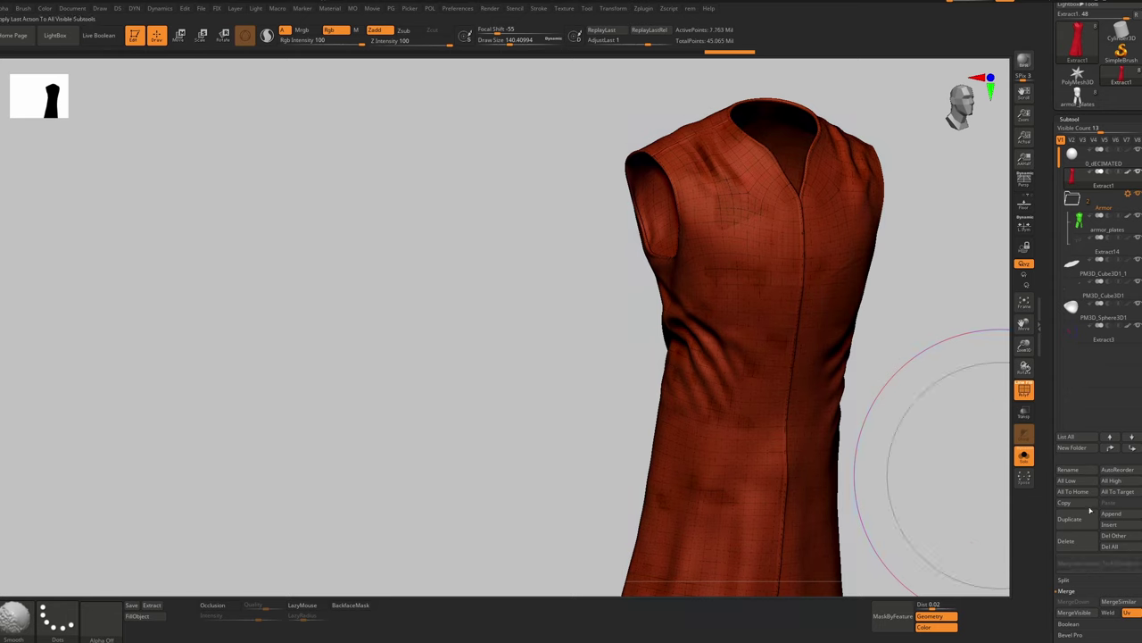
pyautogui.hotkey('shift', 'd')
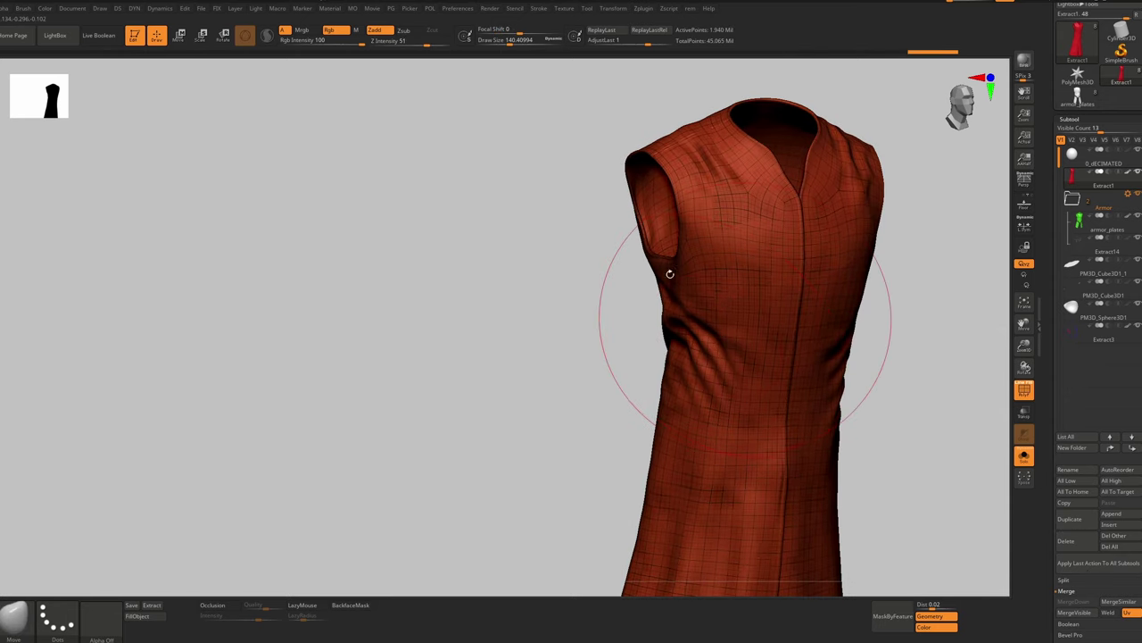
pyautogui.press('d')
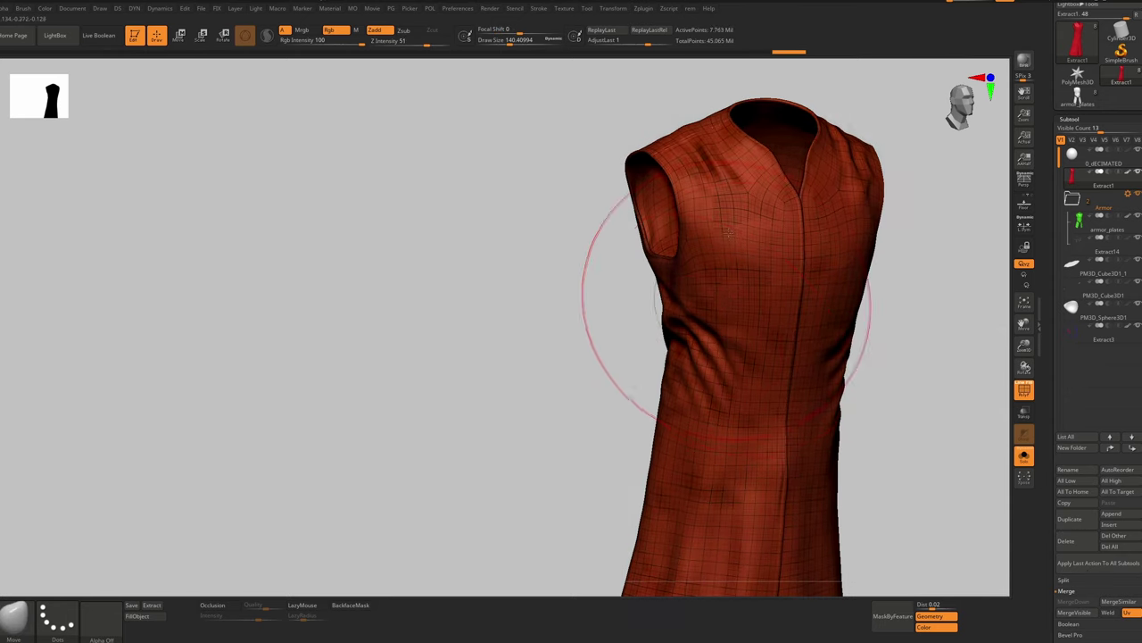
pyautogui.press('d')
# Step: Reveal the hidden sleeves and delete the coat's lower subdivision levels with Del Lower
pyautogui.keyDown('alt'); pyautogui.moveTo(700, 428); pyautogui.dragTo(571, 183, button='right'); pyautogui.keyUp('alt')
pyautogui.keyDown('ctrl'); pyautogui.keyDown('alt'); pyautogui.keyDown('shift'); pyautogui.moveTo(560, 170); pyautogui.dragTo(858, 558); pyautogui.keyUp('shift'); pyautogui.keyUp('alt'); pyautogui.keyUp('ctrl')
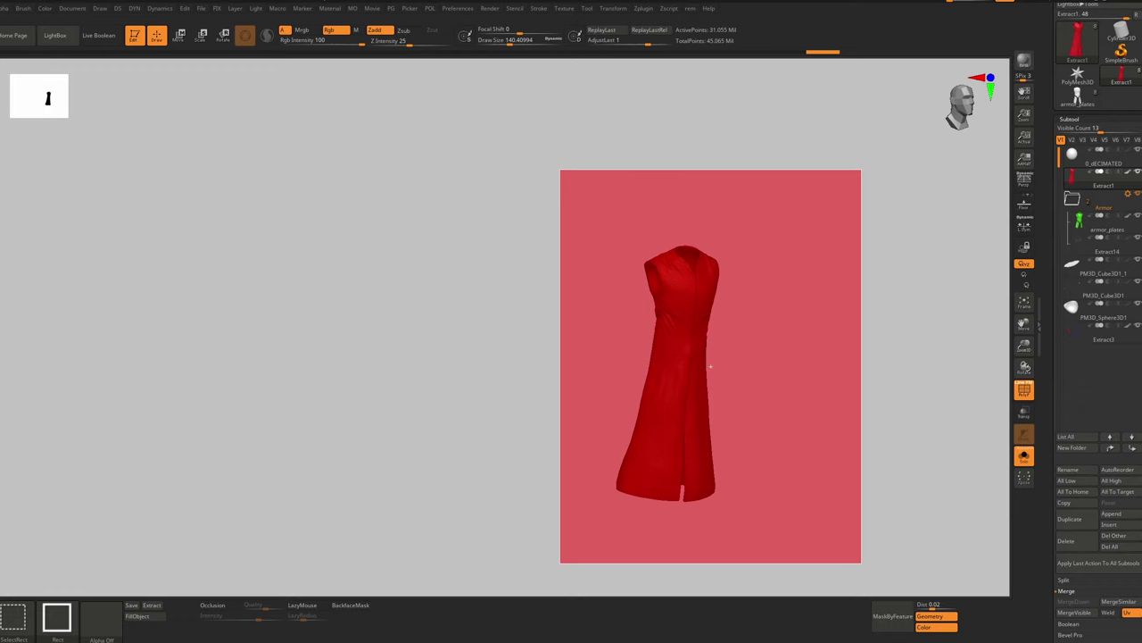
pyautogui.keyDown('ctrl'); pyautogui.keyDown('alt'); pyautogui.keyDown('shift'); pyautogui.moveTo(861, 564); pyautogui.dragTo(857, 556); pyautogui.keyUp('shift'); pyautogui.keyUp('alt'); pyautogui.keyUp('ctrl')
pyautogui.moveTo(1062, 627); pyautogui.dragTo(1062, 474)
pyautogui.click(1067, 578)
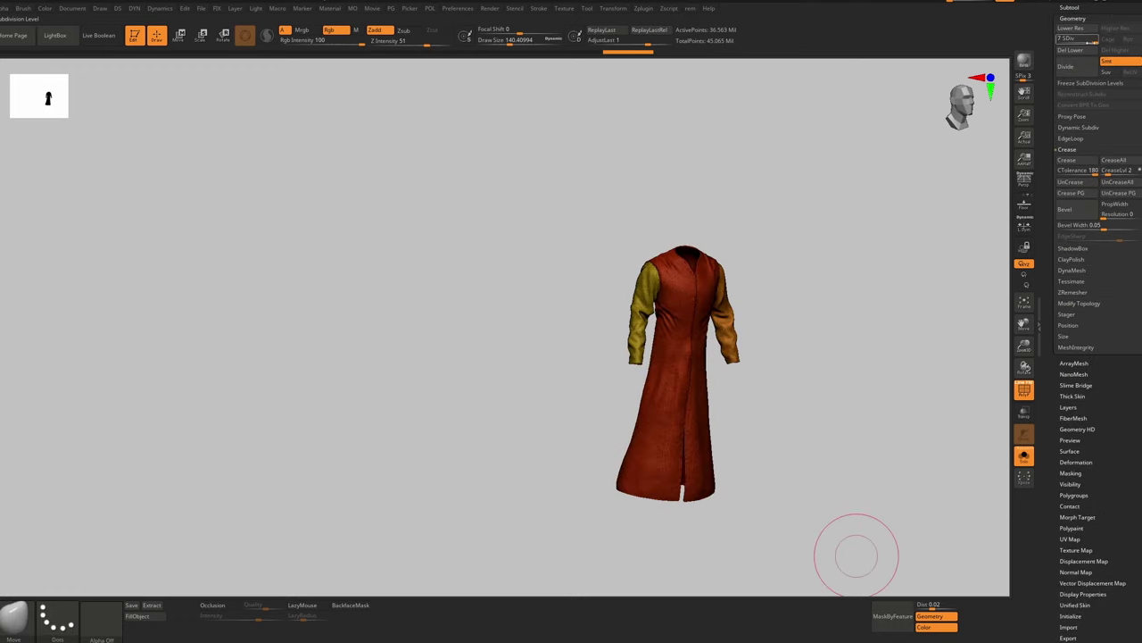
pyautogui.click(1071, 50)
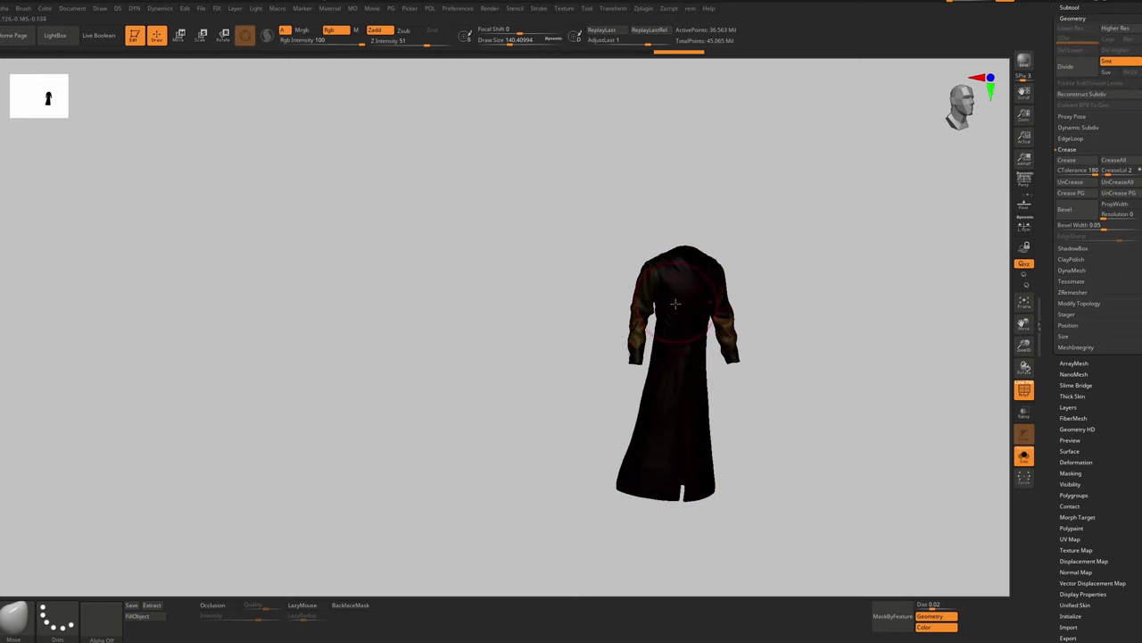
pyautogui.hotkey('ctrl', 'shift')
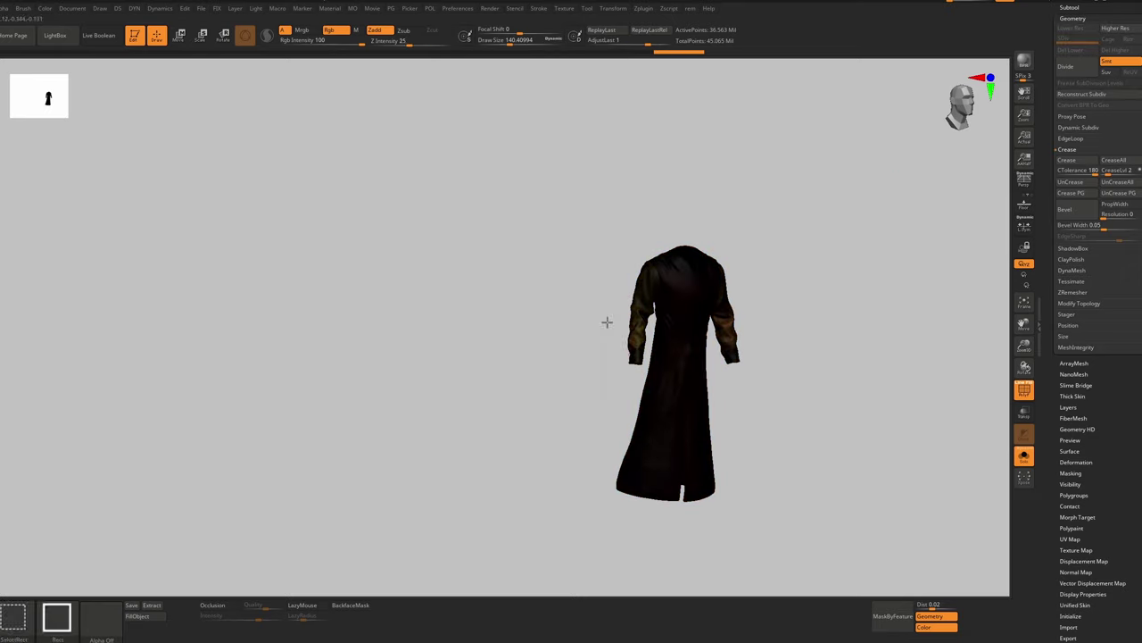
# Step: Hide the coat's sleeves and split the hidden sleeves into a new subtool, Extract2
pyautogui.keyDown('ctrl'); pyautogui.keyDown('shift'); pyautogui.click(705, 261); pyautogui.keyUp('shift'); pyautogui.keyUp('ctrl')
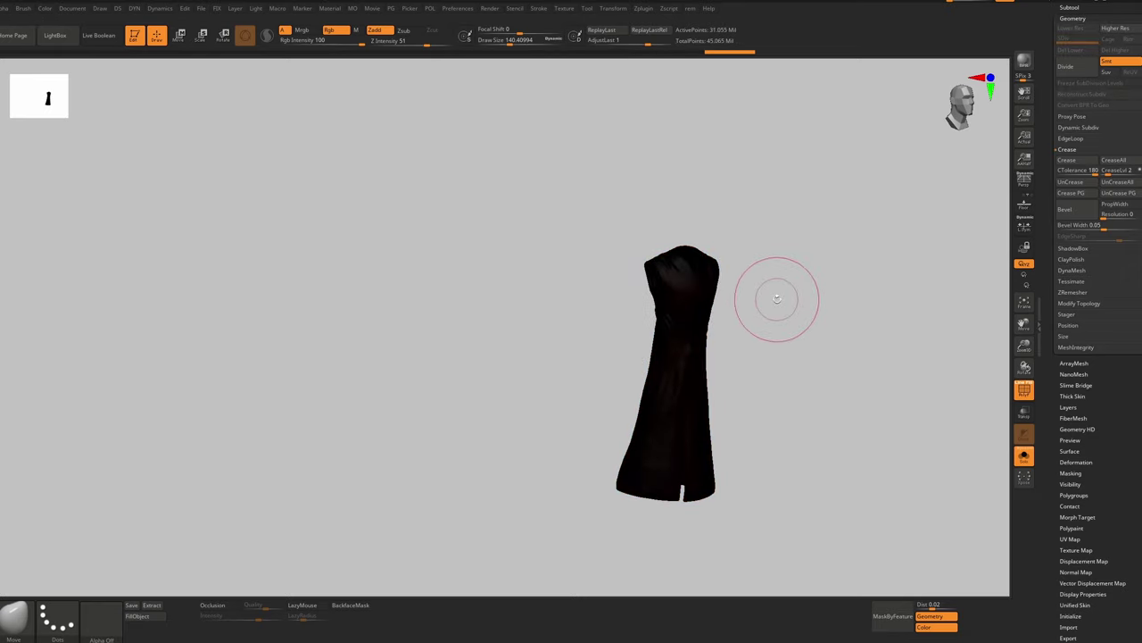
pyautogui.press('f')
pyautogui.moveTo(1105, 401); pyautogui.dragTo(1104, 497)
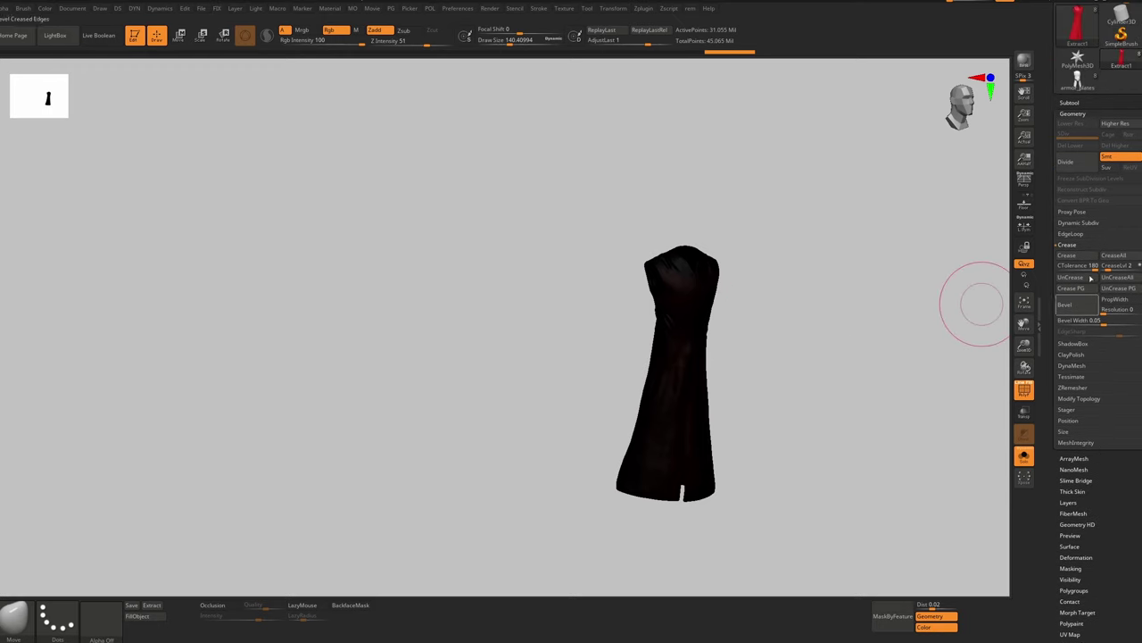
pyautogui.click(1070, 103)
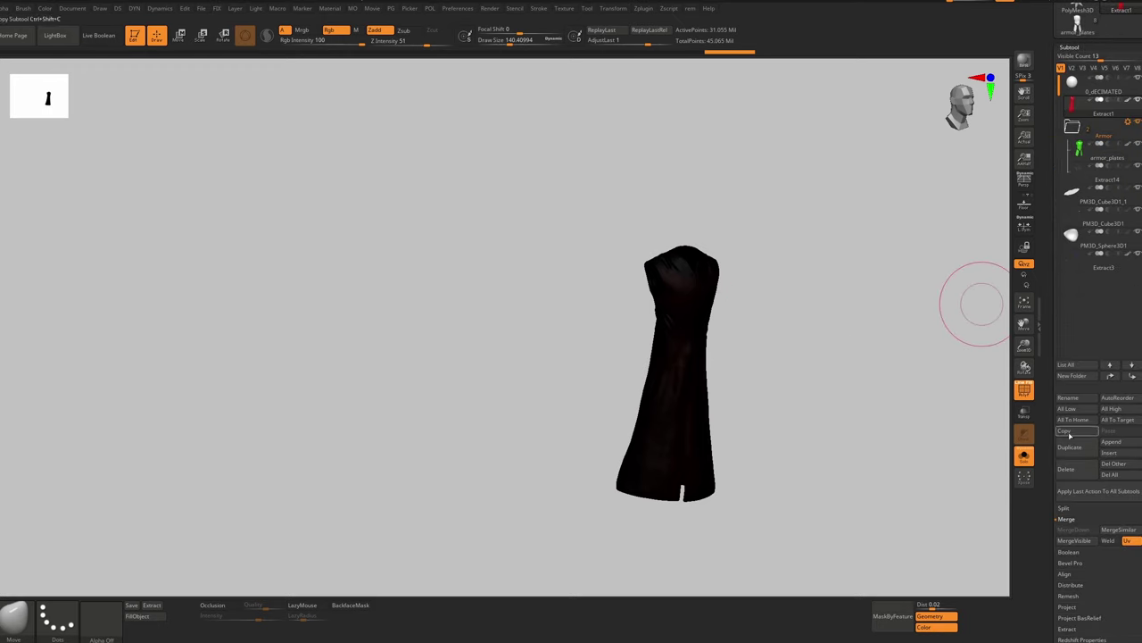
pyautogui.click(1073, 509)
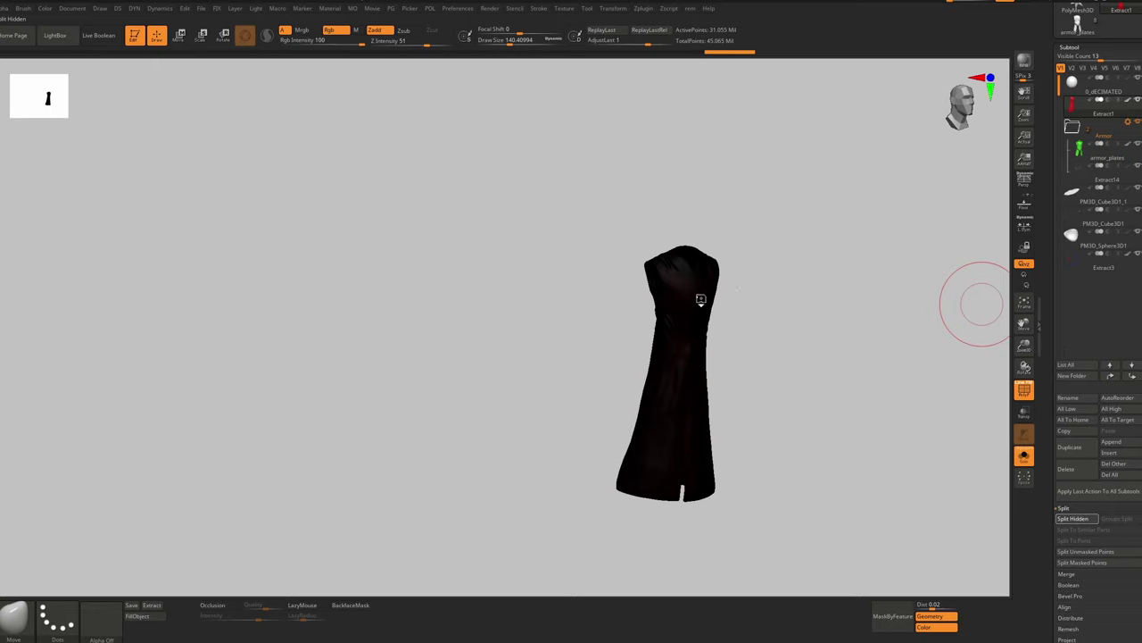
pyautogui.scroll(3, 712, 263)
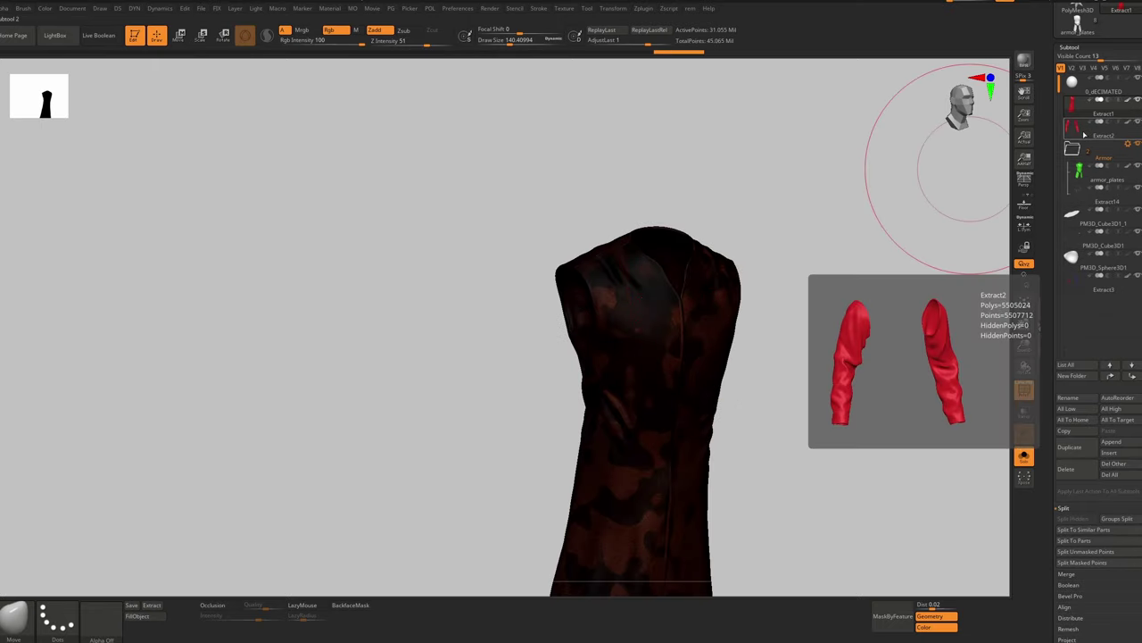
pyautogui.moveTo(1082, 136); pyautogui.dragTo(1077, 152)
pyautogui.click(1074, 214)
# Step: Move Extract2 out of the Armor folder and merge it down with the subtool below
pyautogui.moveTo(1074, 214); pyautogui.dragTo(1074, 121)
pyautogui.moveTo(1074, 257); pyautogui.dragTo(1074, 121)
pyautogui.click(1078, 238)
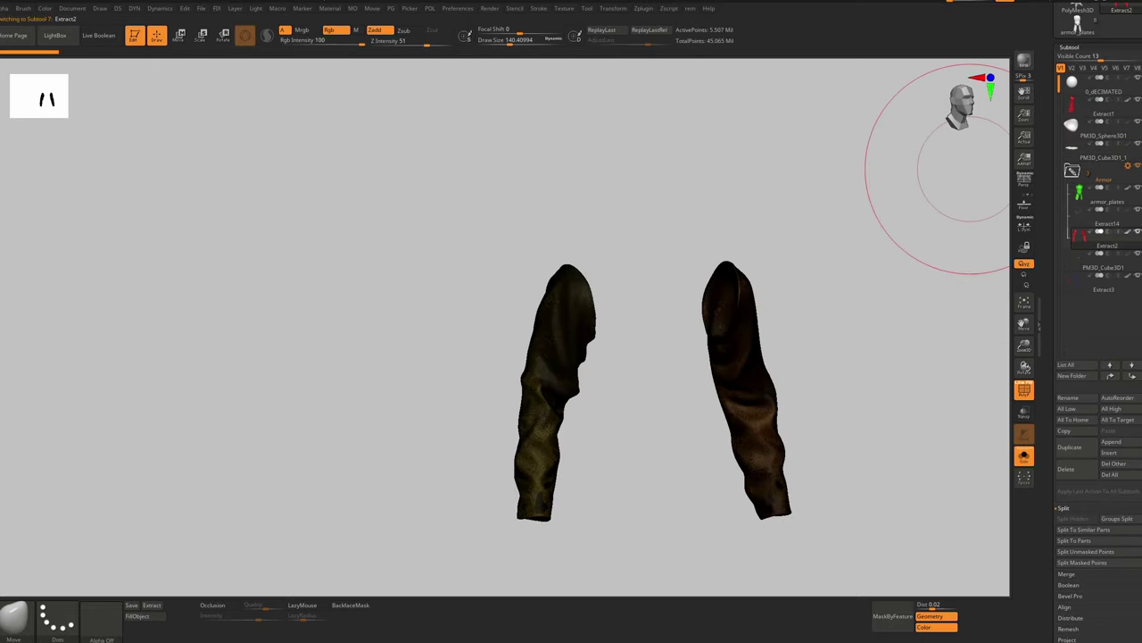
pyautogui.scroll(-5, 1082, 476)
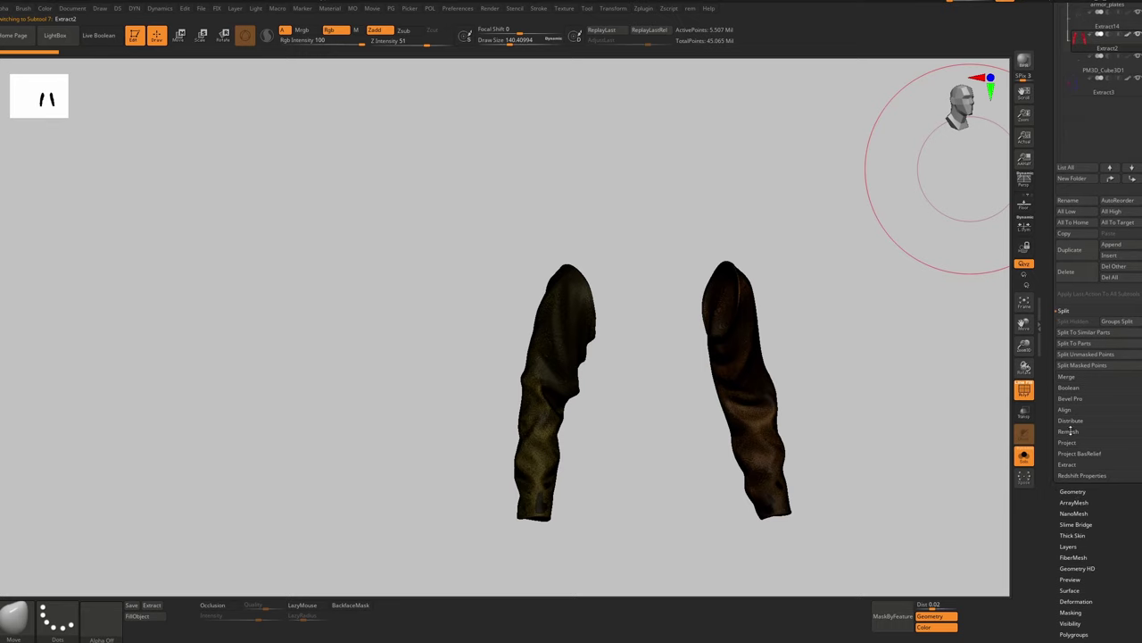
pyautogui.click(1082, 376)
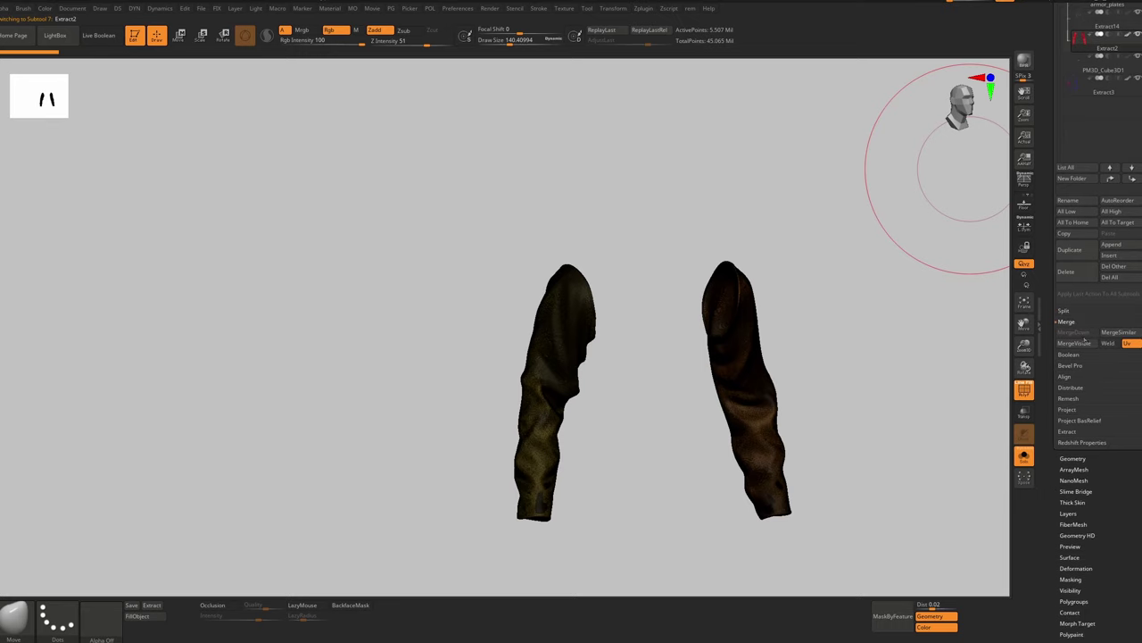
pyautogui.click(1024, 456)
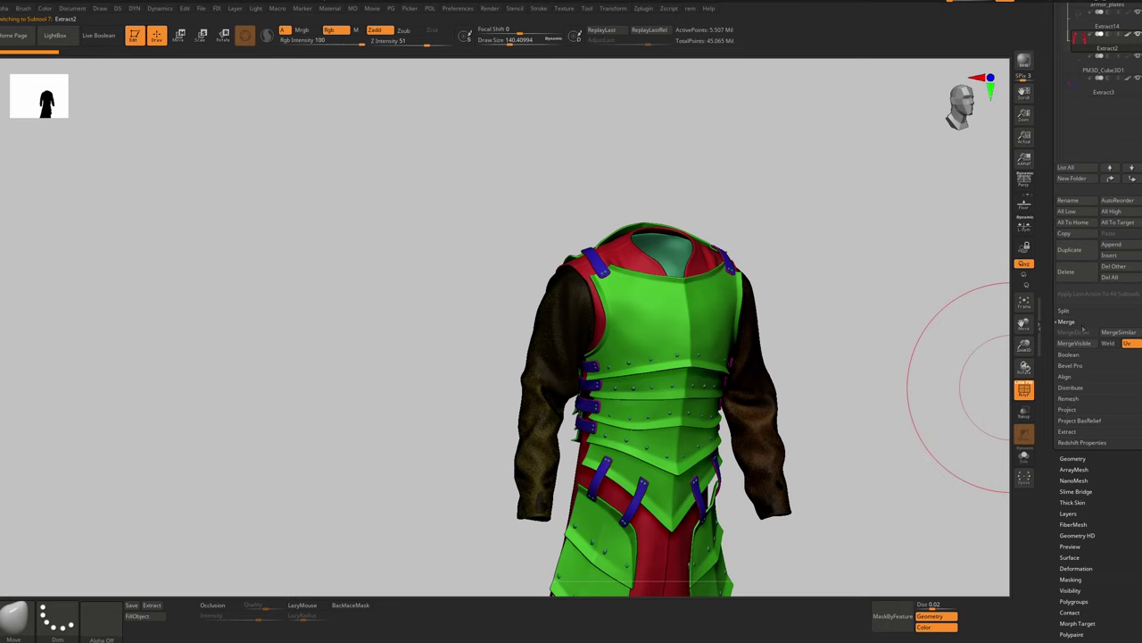
pyautogui.moveTo(1102, 40); pyautogui.dragTo(1098, 58)
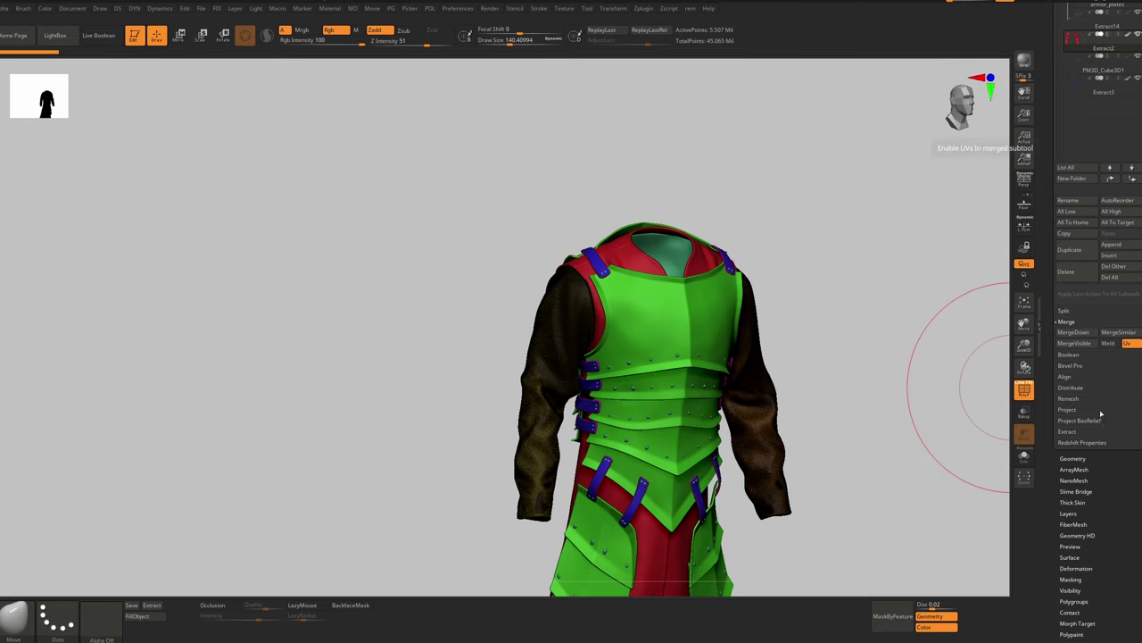
pyautogui.click(1073, 332)
pyautogui.click(991, 356)
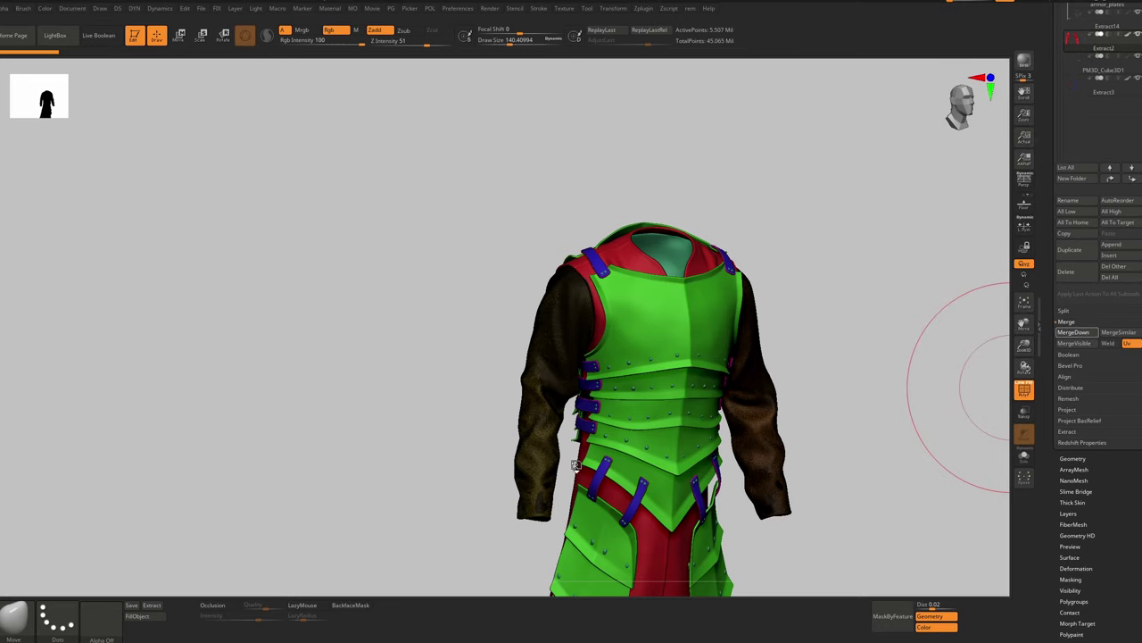
# Step: Isolate the merged sleeves and inspect them from below without wireframe
pyautogui.hotkey('alt', 's')
pyautogui.moveTo(530, 487); pyautogui.dragTo(559, 386, button='right')
pyautogui.hotkey('shift', 'f')
pyautogui.moveTo(1071, 189); pyautogui.dragTo(1071, 291)
pyautogui.scroll(3, 1090, 182)
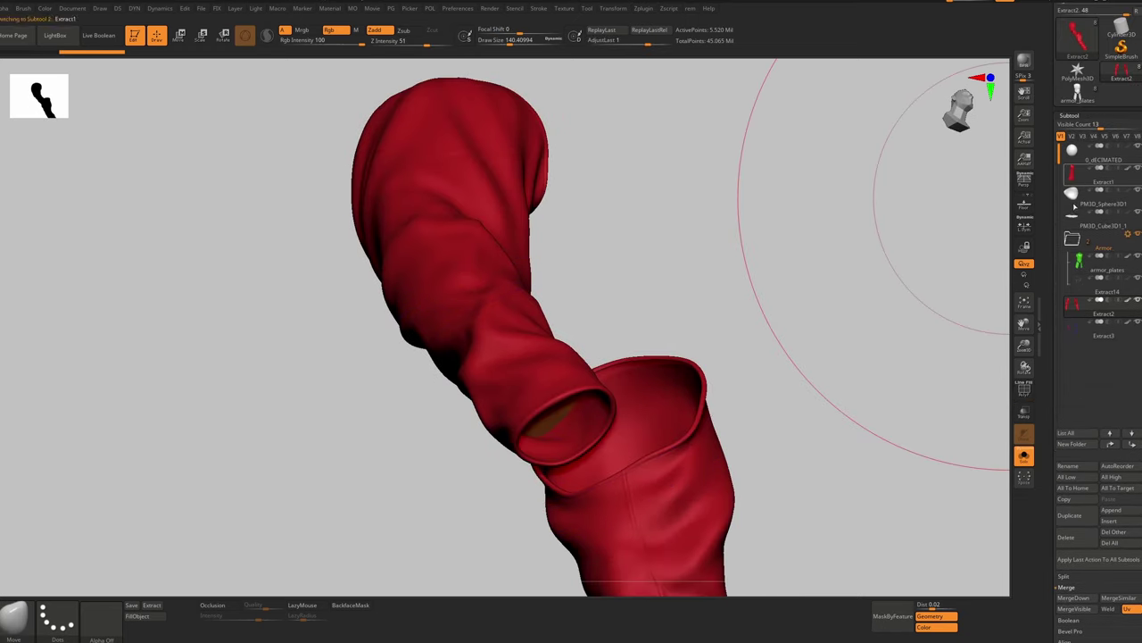
# Step: Merge the sphere and PM3D_Cube3D1_1 subtools down into the Extract1 garment
pyautogui.click(1071, 190)
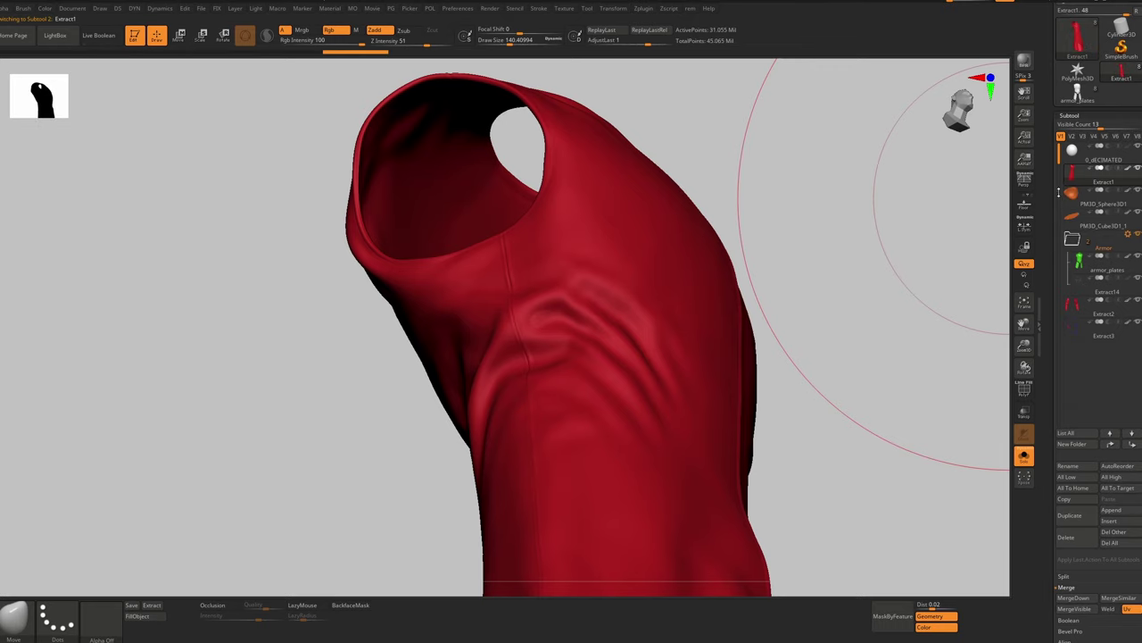
pyautogui.click(1074, 601)
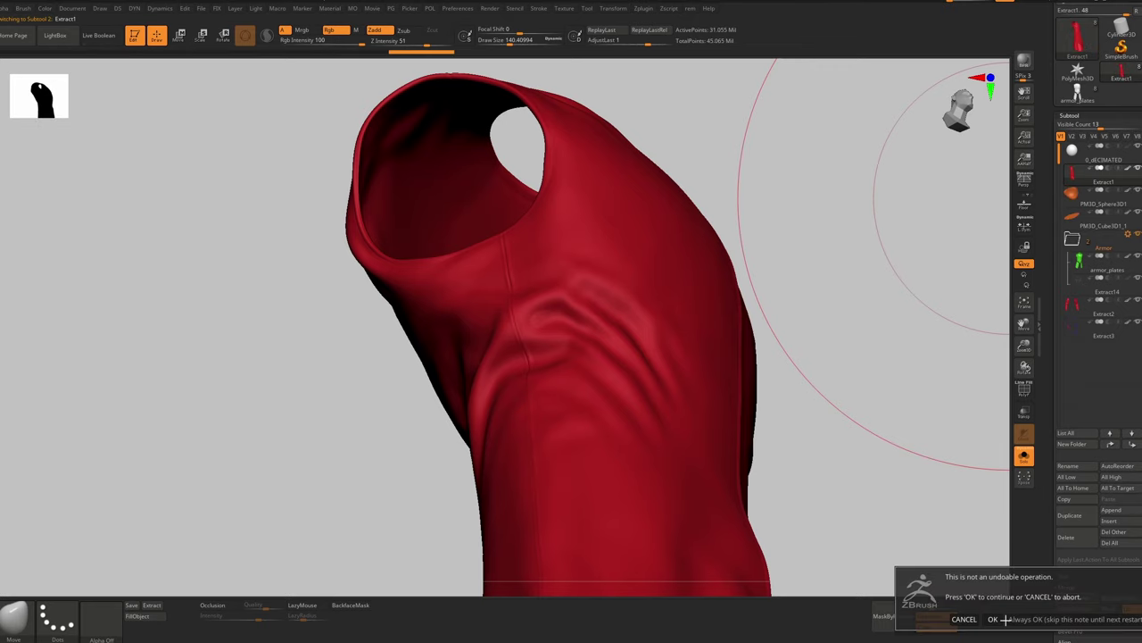
pyautogui.click(992, 620)
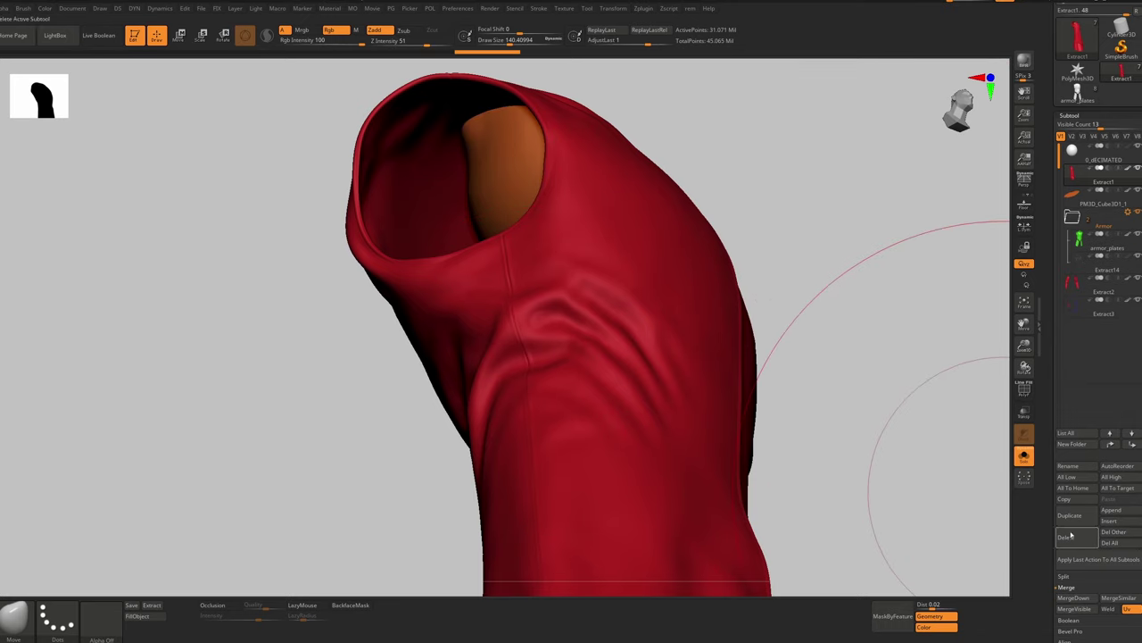
pyautogui.click(1074, 597)
pyautogui.click(993, 621)
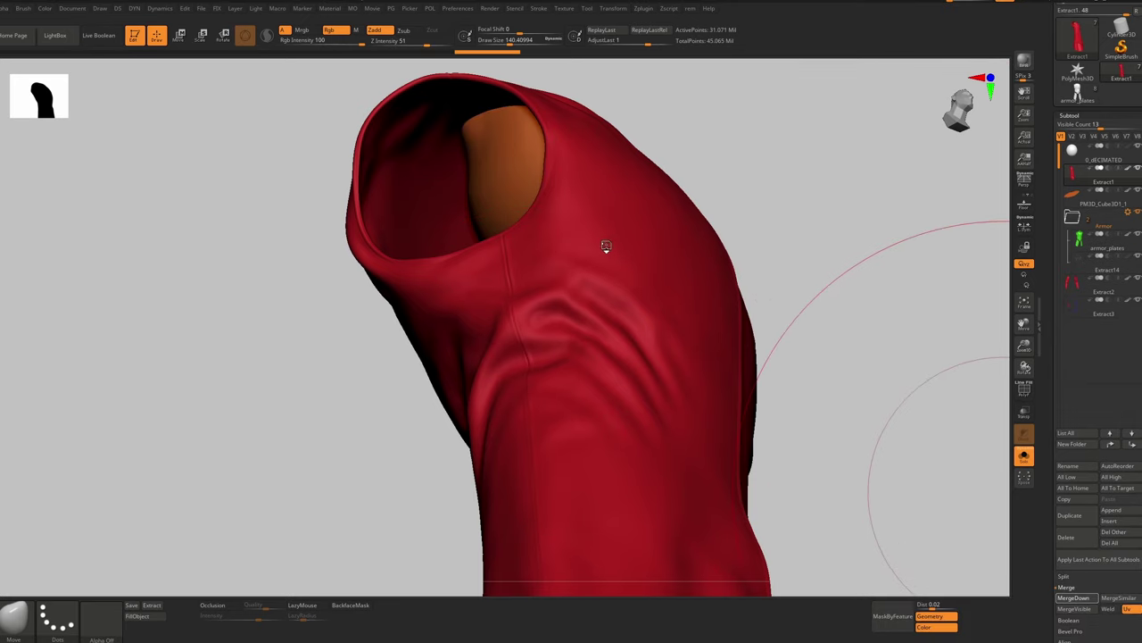
# Step: Zoom in on the sleeve folds and pick the Move brush with the move gizmo
pyautogui.keyDown('ctrl'); pyautogui.moveTo(537, 322); pyautogui.dragTo(566, 331, button='right'); pyautogui.keyUp('ctrl')
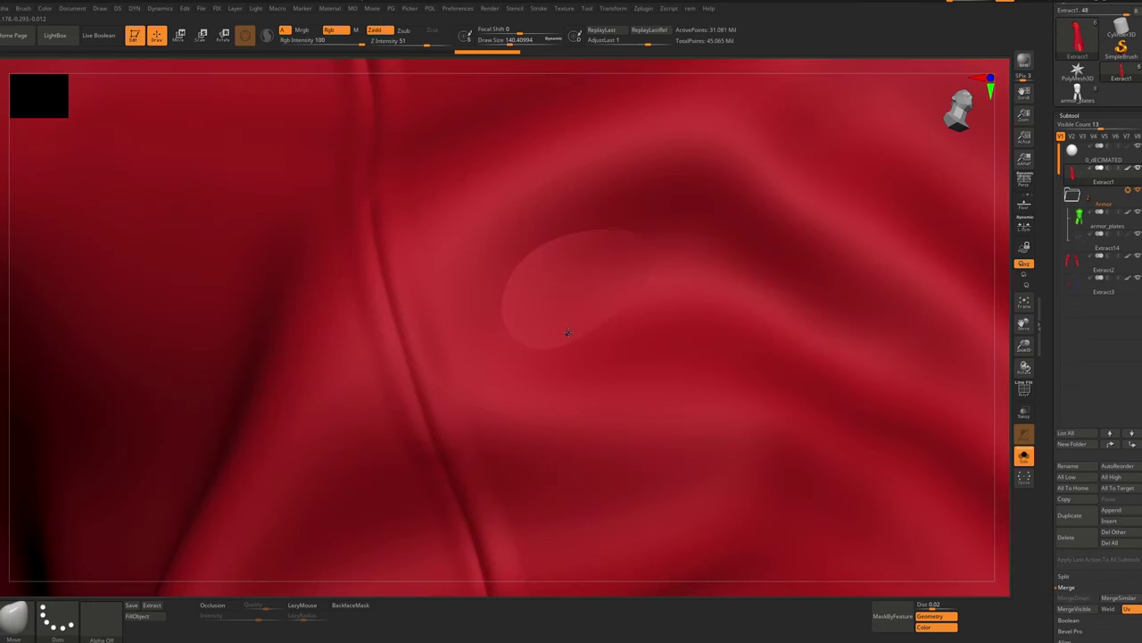
pyautogui.hotkey('shift', 'f')
pyautogui.hotkey('shift', 'f')
pyautogui.press('b')
pyautogui.press('m')
pyautogui.press('v')
pyautogui.press('w')
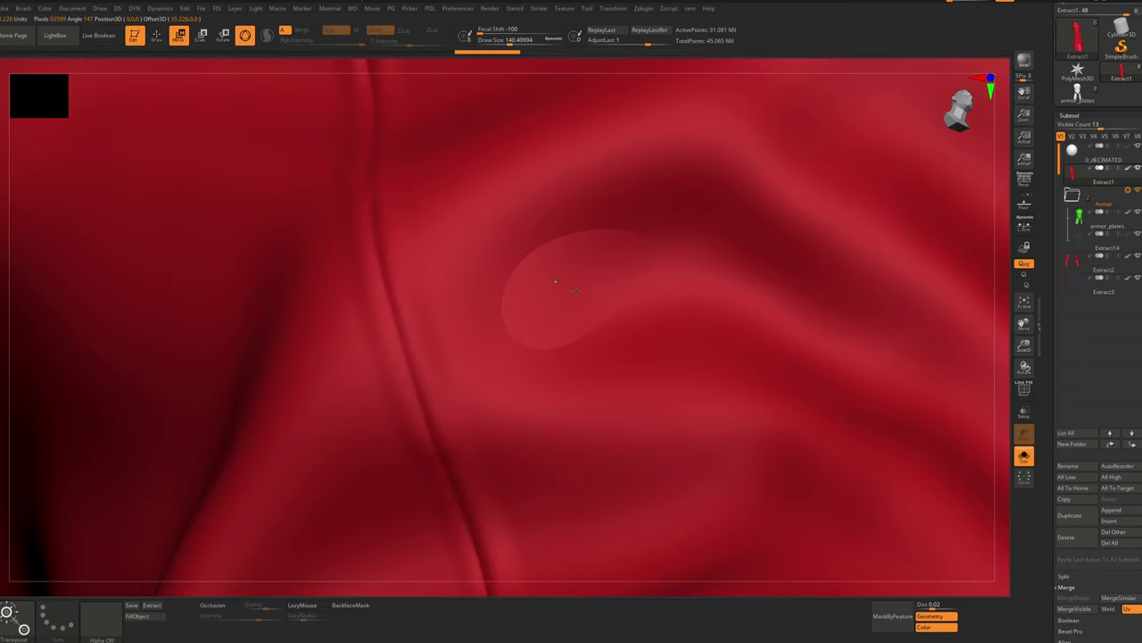
pyautogui.click(576, 291)
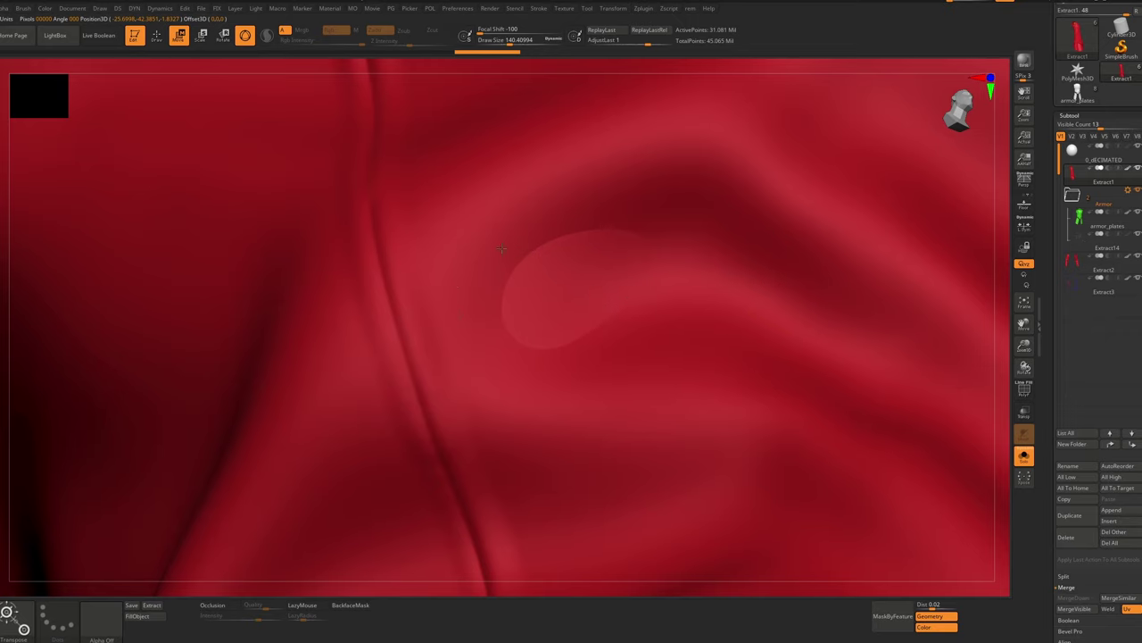
pyautogui.press('q')
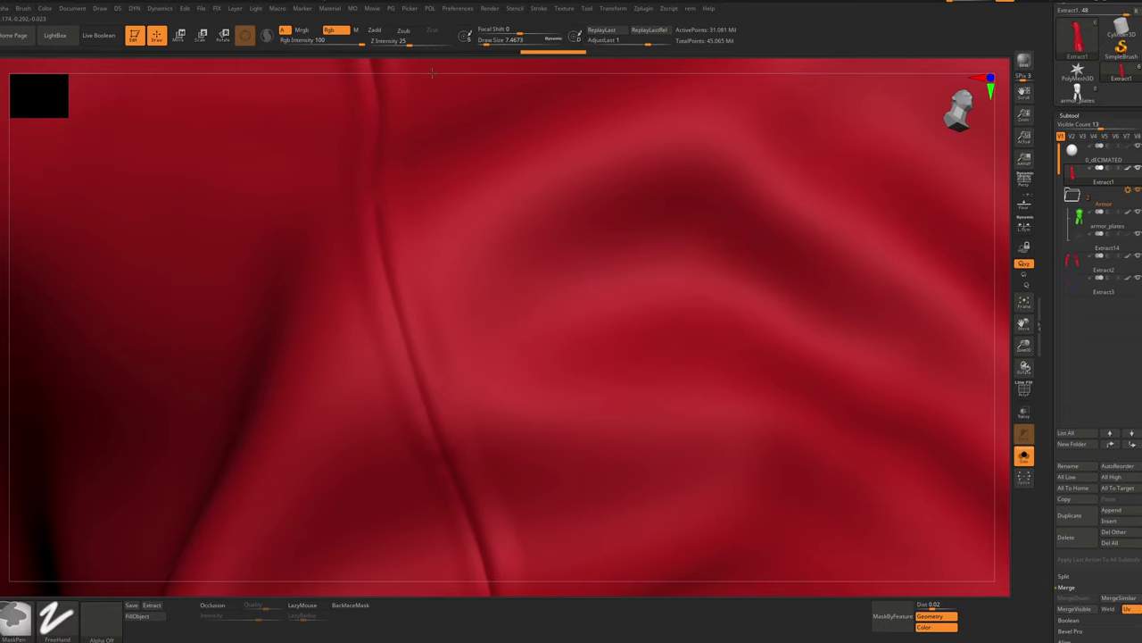
pyautogui.keyDown('alt'); pyautogui.moveTo(879, 580); pyautogui.dragTo(669, 320, button='right'); pyautogui.keyUp('alt')
pyautogui.moveTo(618, 279)
pyautogui.keyDown('ctrl'); pyautogui.mouseDown(button='right')
pyautogui.moveTo(625, 296)
pyautogui.moveTo(684, 324)
pyautogui.moveTo(751, 345)
pyautogui.moveTo(278, 230)
pyautogui.mouseUp(button='right'); pyautogui.keyUp('ctrl')
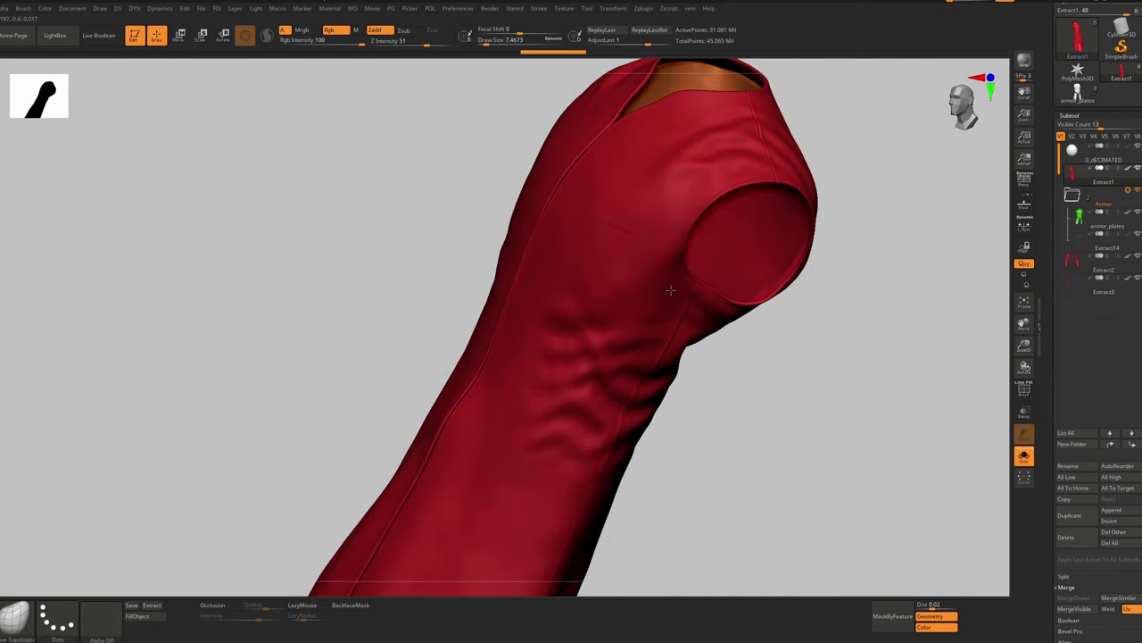
pyautogui.moveTo(670, 290); pyautogui.dragTo(660, 271, button='right')
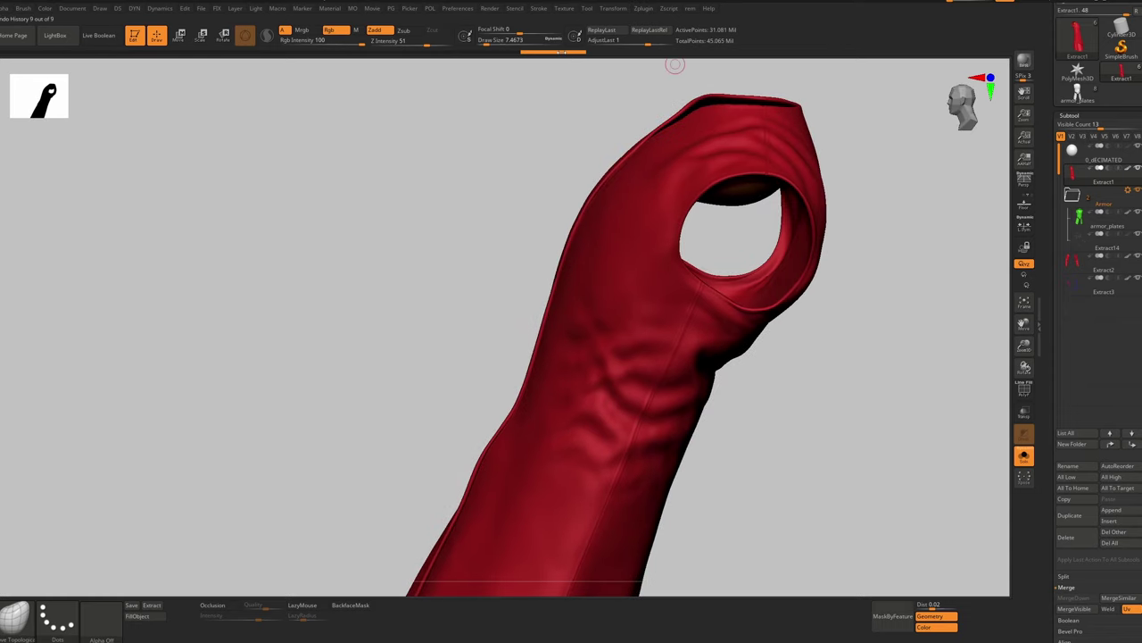
pyautogui.moveTo(686, 327); pyautogui.dragTo(785, 362, button='right')
pyautogui.moveTo(705, 356); pyautogui.dragTo(614, 176, button='right')
pyautogui.keyDown('ctrl'); pyautogui.moveTo(773, 420); pyautogui.dragTo(769, 327, button='right'); pyautogui.keyUp('ctrl')
pyautogui.moveTo(830, 410); pyautogui.dragTo(801, 387, button='right')
pyautogui.keyDown('alt'); pyautogui.moveTo(800, 387); pyautogui.dragTo(672, 220, button='right'); pyautogui.keyUp('alt')
pyautogui.moveTo(701, 275); pyautogui.dragTo(645, 276, button='right')
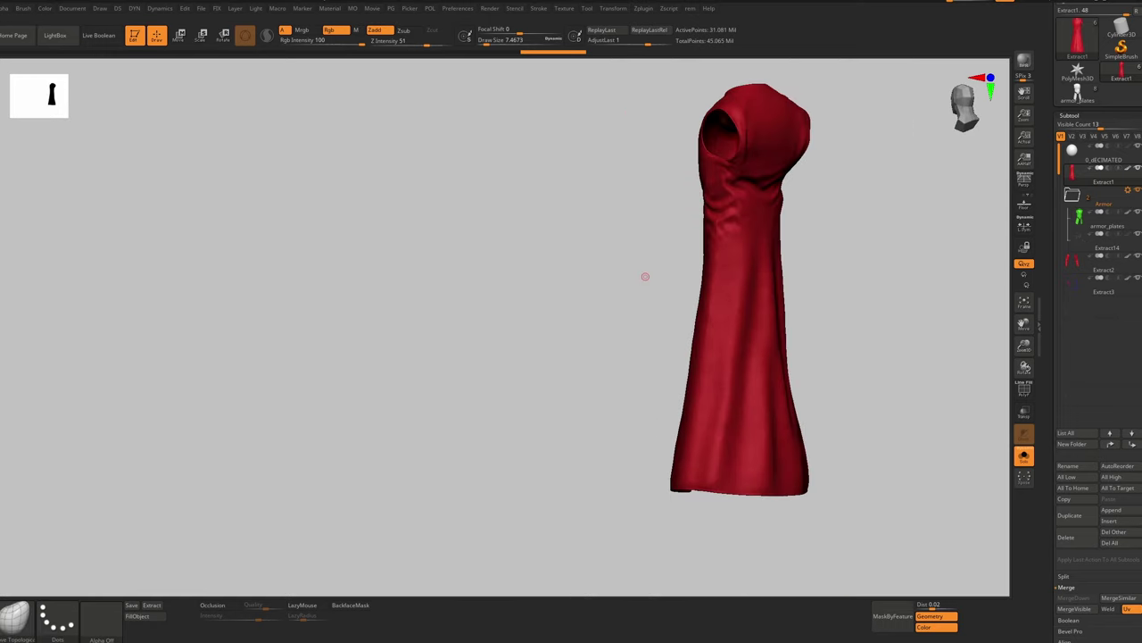
pyautogui.moveTo(1041, 116); pyautogui.dragTo(1039, 159)
pyautogui.moveTo(757, 158)
pyautogui.mouseDown(button='right')
pyautogui.moveTo(835, 159)
pyautogui.moveTo(765, 273)
pyautogui.moveTo(764, 614)
pyautogui.mouseUp(button='right')
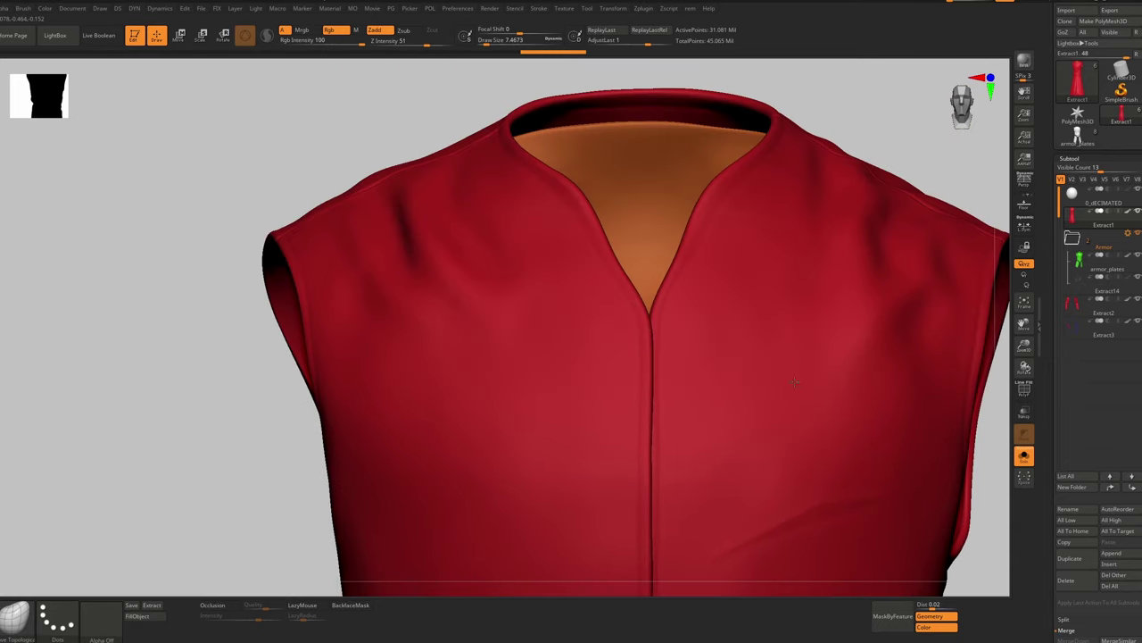
pyautogui.keyDown('ctrl'); pyautogui.moveTo(802, 346); pyautogui.dragTo(785, 250, button='right'); pyautogui.keyUp('ctrl')
pyautogui.keyDown('alt'); pyautogui.moveTo(620, 281); pyautogui.dragTo(562, 216, button='right'); pyautogui.keyUp('alt')
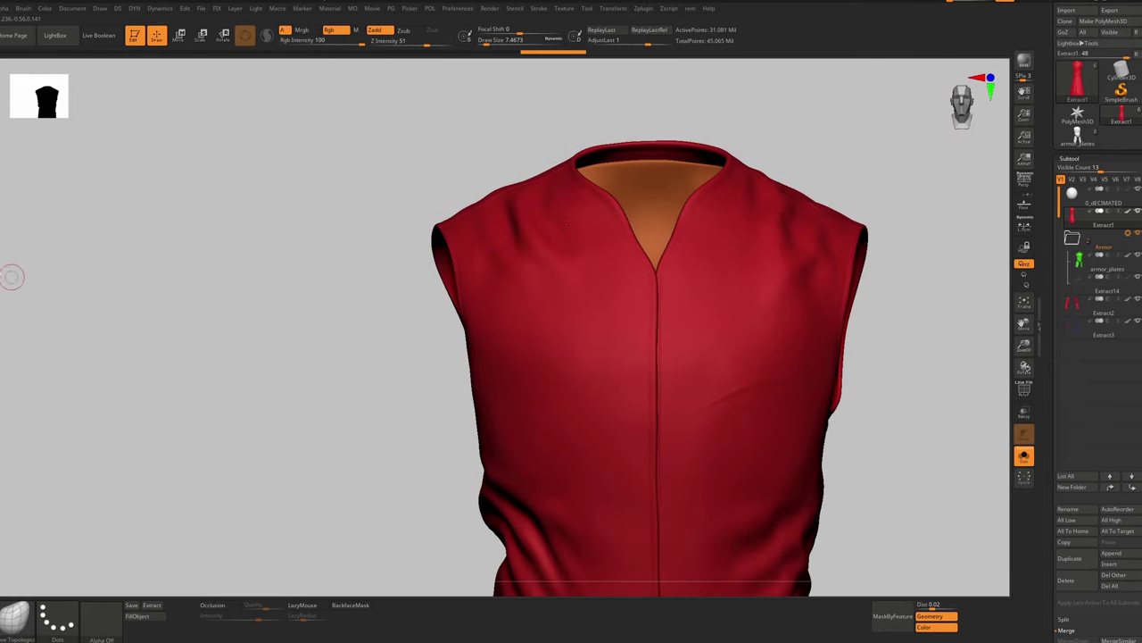
pyautogui.moveTo(745, 174); pyautogui.dragTo(813, 174, button='right')
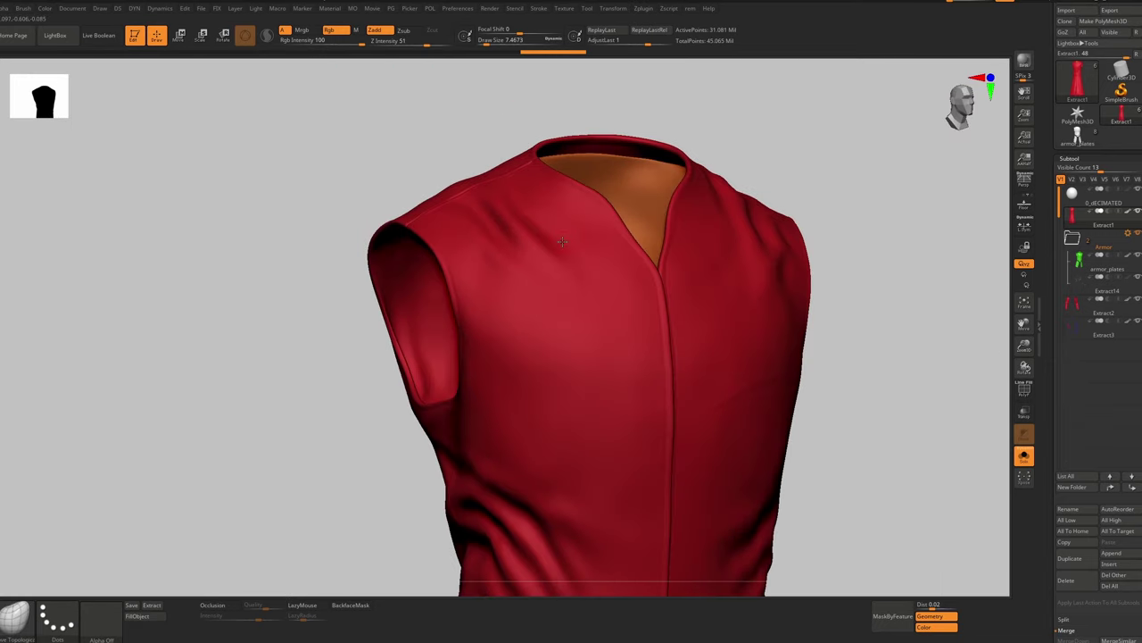
pyautogui.moveTo(562, 242); pyautogui.dragTo(600, 241, button='right')
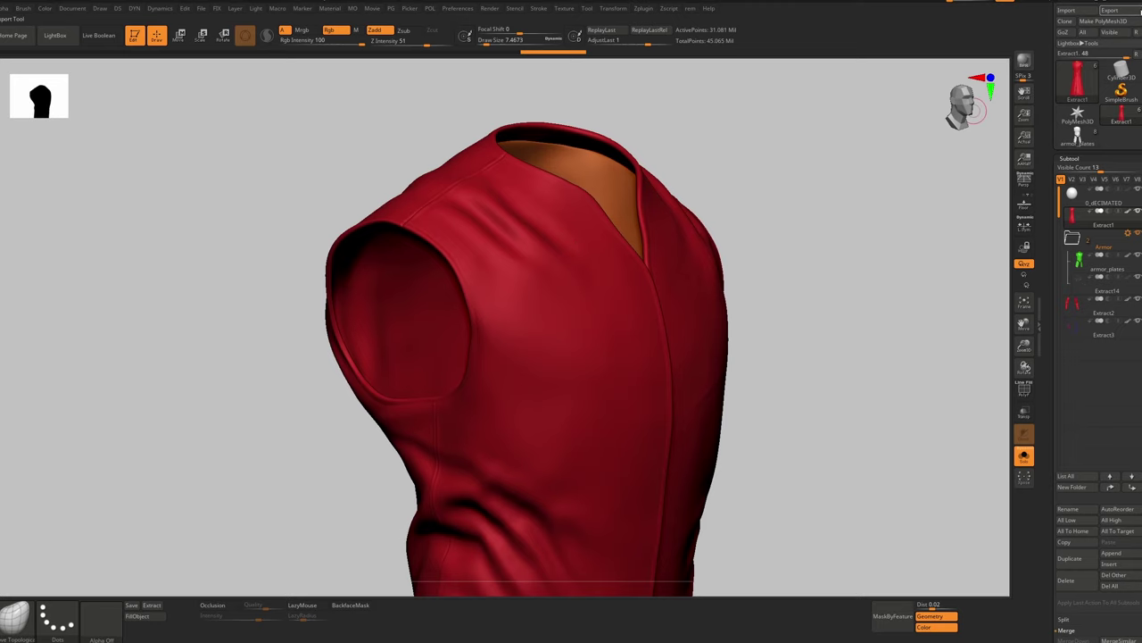
pyautogui.moveTo(560, 220); pyautogui.dragTo(577, 249, button='right')
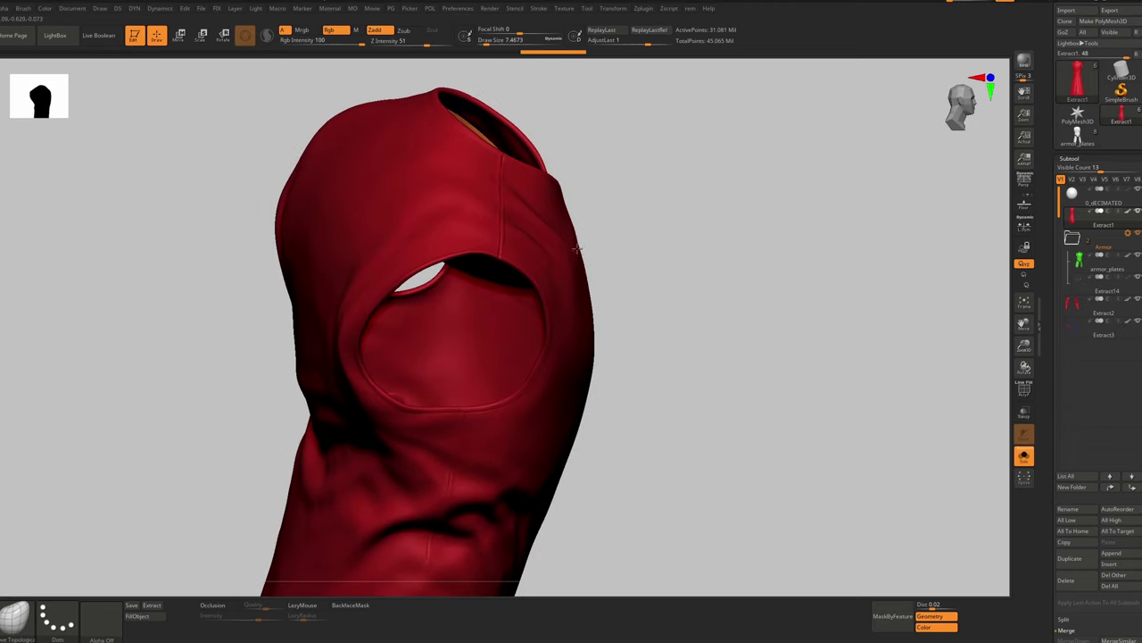
pyautogui.click(1081, 312)
pyautogui.click(1074, 220)
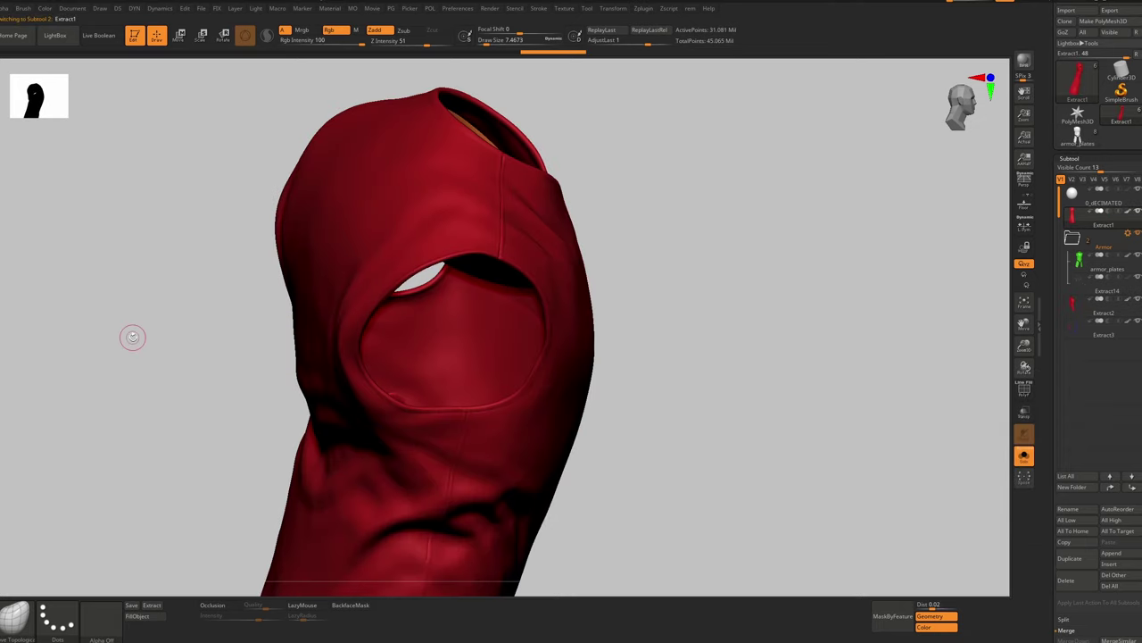
pyautogui.moveTo(567, 218); pyautogui.dragTo(428, 230, button='right')
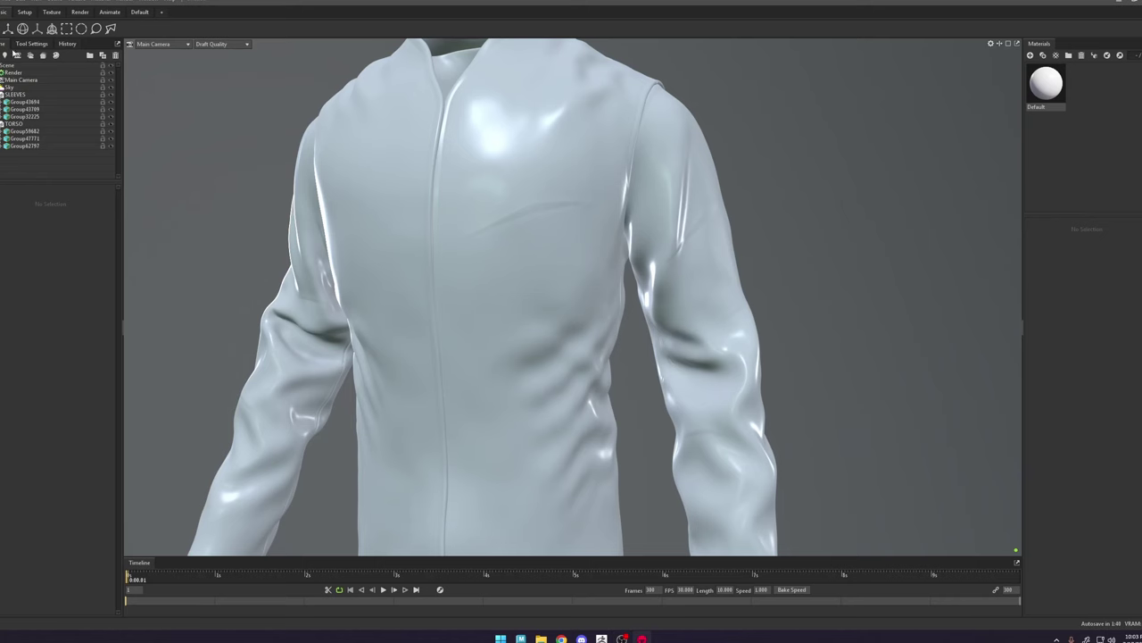
# Step: Create Bake Project 1 with two bake groups, with SLEEVES and TORSO as their High meshes
pyautogui.click(1, 124)
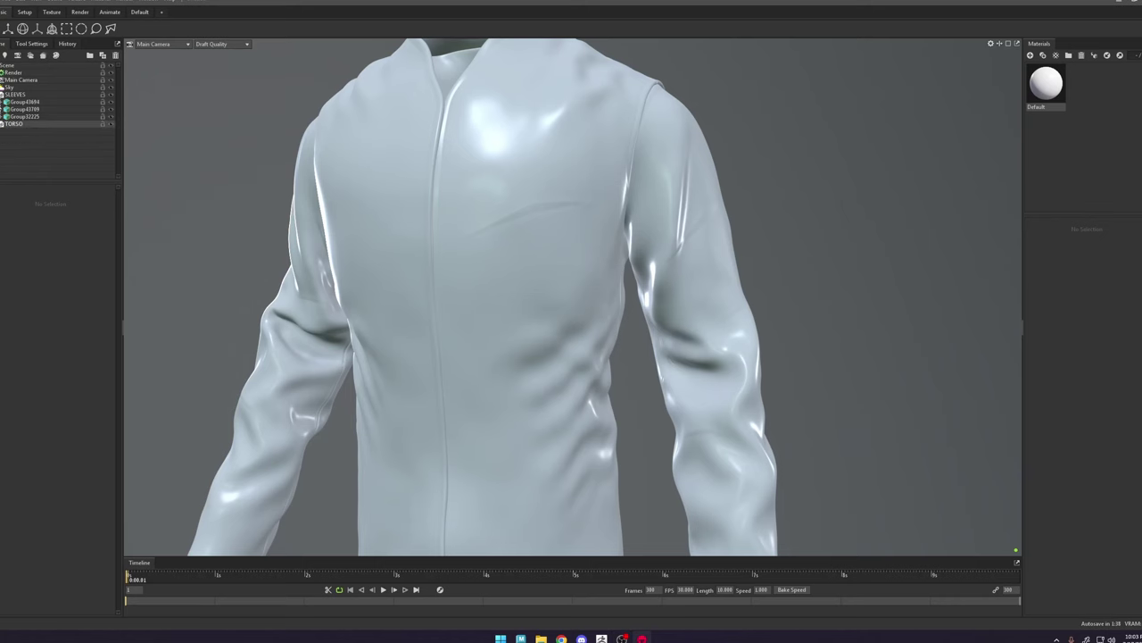
pyautogui.click(1, 94)
pyautogui.click(43, 57)
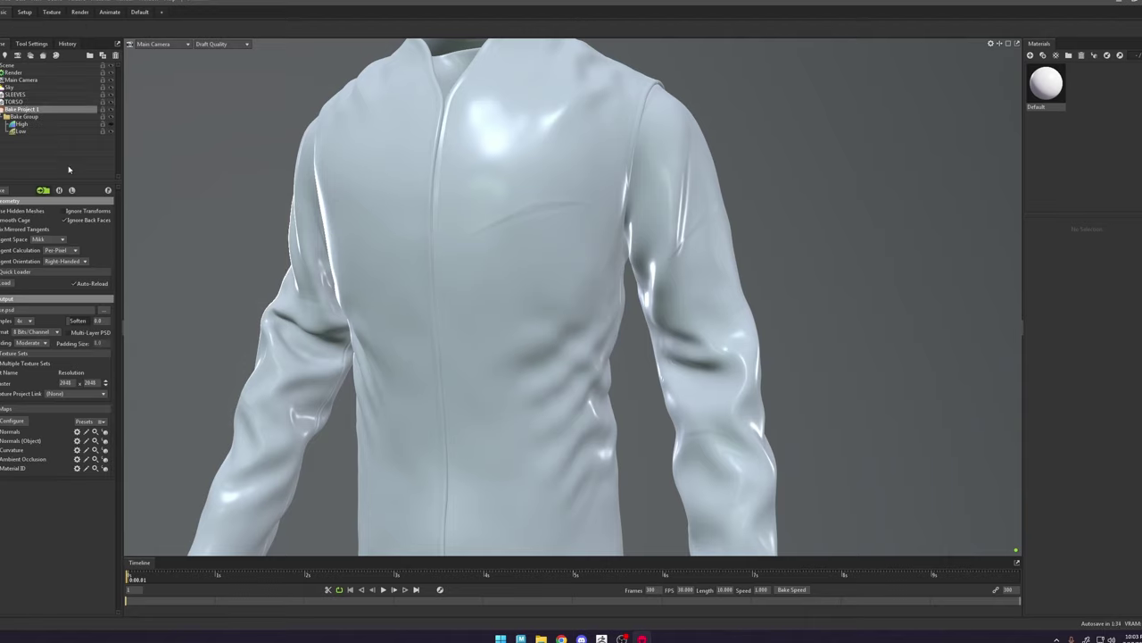
pyautogui.click(43, 190)
pyautogui.moveTo(32, 102); pyautogui.dragTo(37, 143)
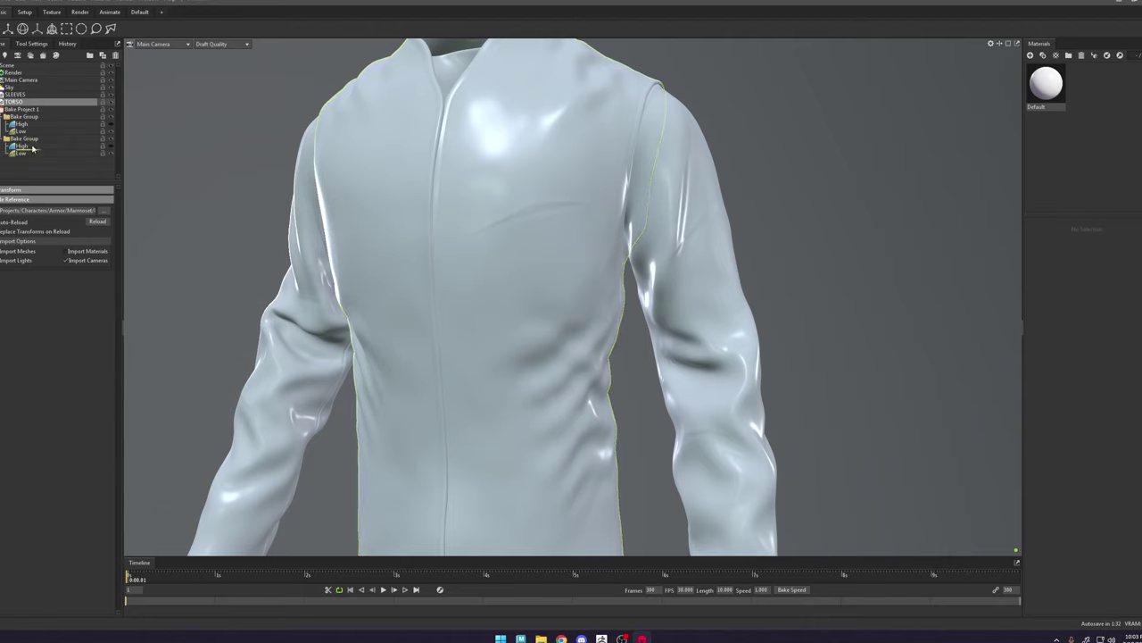
pyautogui.moveTo(22, 96); pyautogui.dragTo(28, 117)
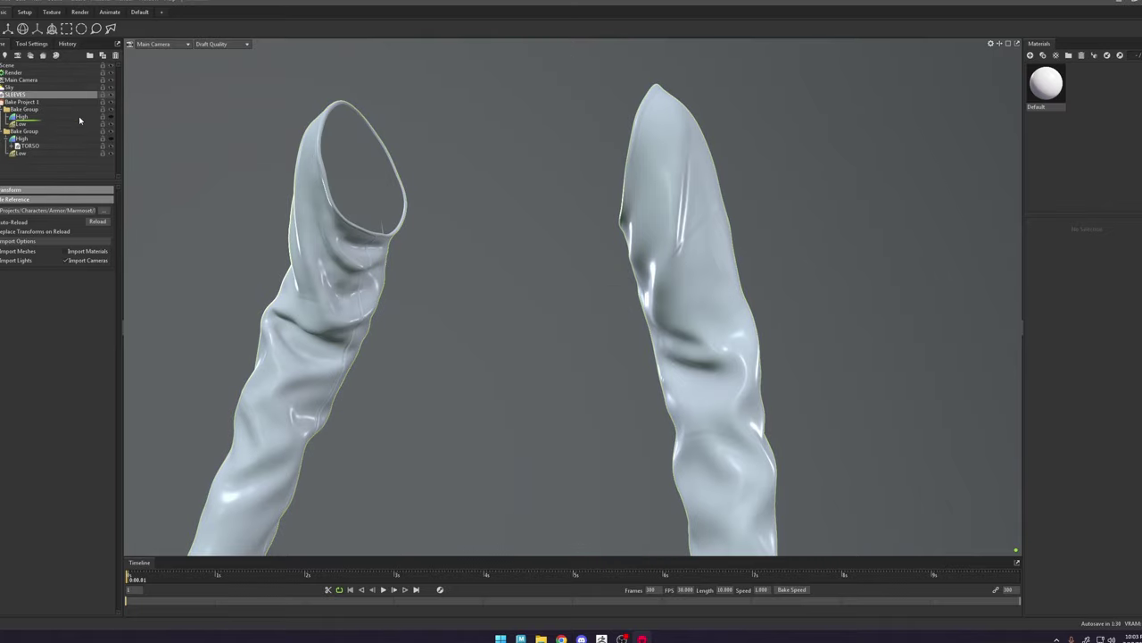
pyautogui.click(220, 131)
# Step: Import SLEEVES_low and TORSO_low from Meshes/Low into the two groups' Low slots
pyautogui.hotkey('ctrl', 'i')
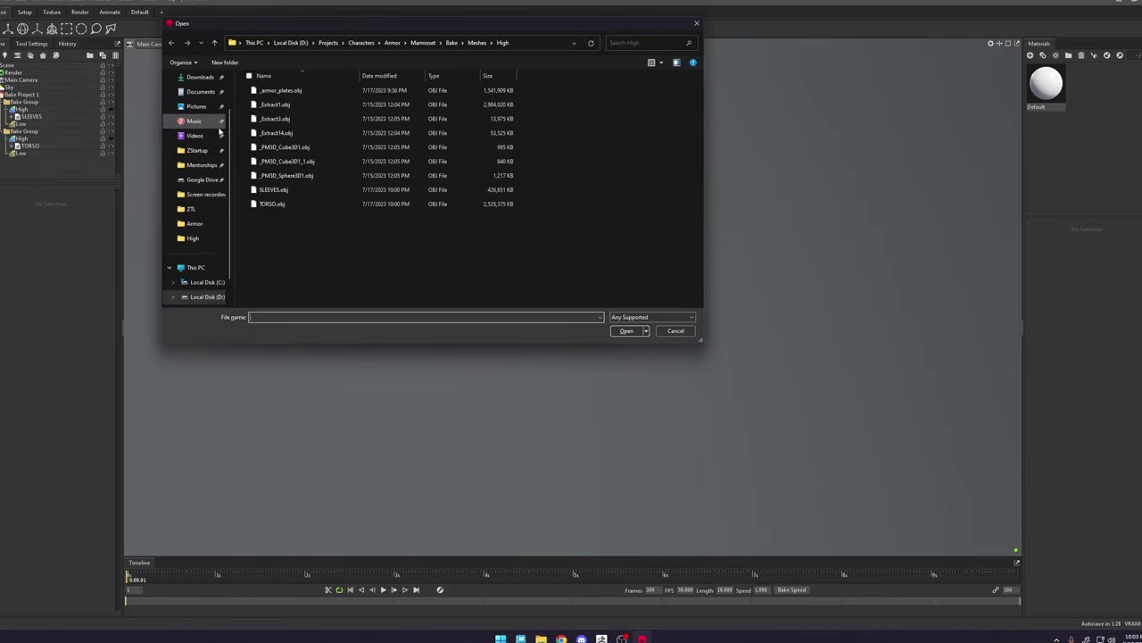
pyautogui.click(471, 46)
pyautogui.doubleClick(265, 105)
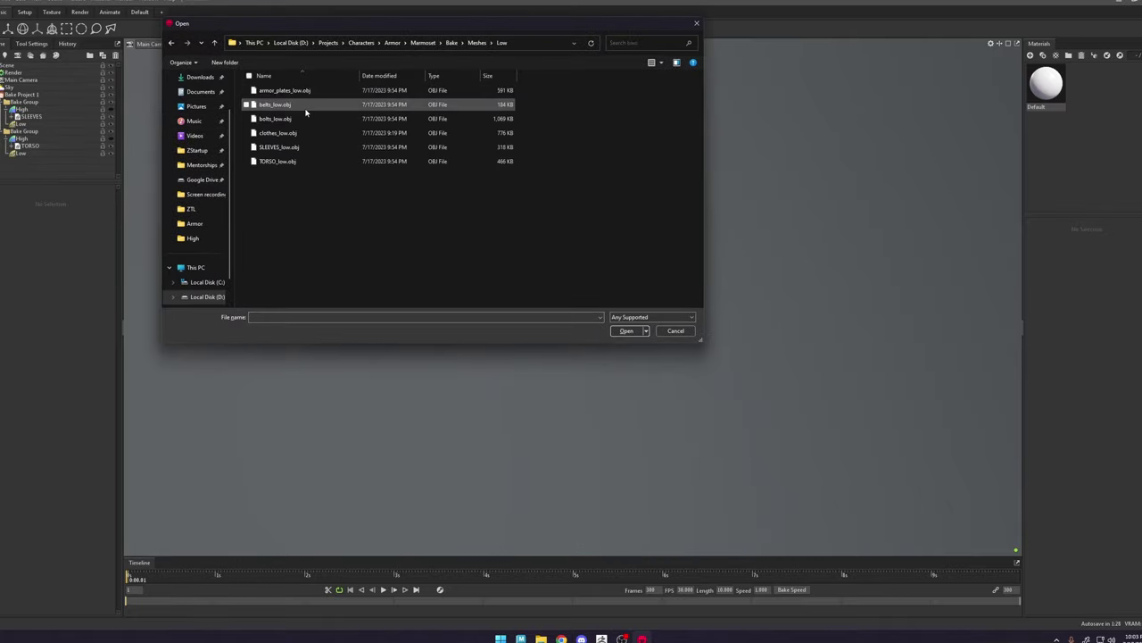
pyautogui.click(287, 147)
pyautogui.keyDown('ctrl'); pyautogui.click(284, 161); pyautogui.keyUp('ctrl')
pyautogui.click(627, 331)
pyautogui.moveTo(34, 176); pyautogui.dragTo(21, 154)
pyautogui.moveTo(35, 169); pyautogui.dragTo(21, 125)
pyautogui.keyDown('alt'); pyautogui.moveTo(500, 286); pyautogui.dragTo(554, 287); pyautogui.keyUp('alt')
pyautogui.keyDown('alt'); pyautogui.moveTo(553, 287); pyautogui.dragTo(607, 287); pyautogui.keyUp('alt')
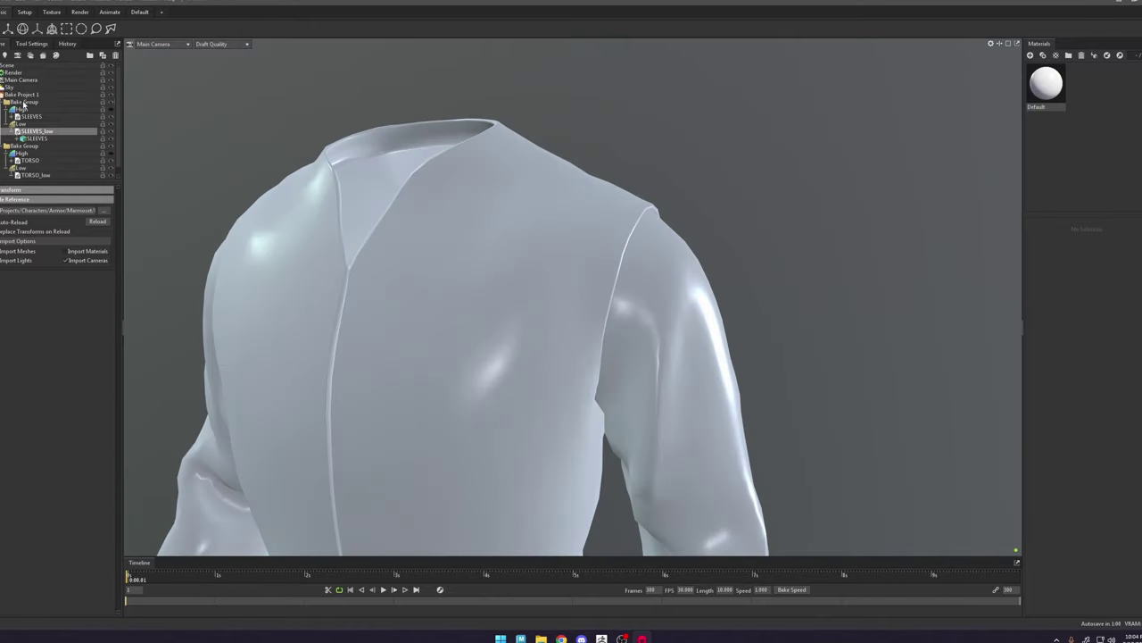
# Step: Set the bake output to Clothes in the Bakes folder and run the bake
pyautogui.click(23, 94)
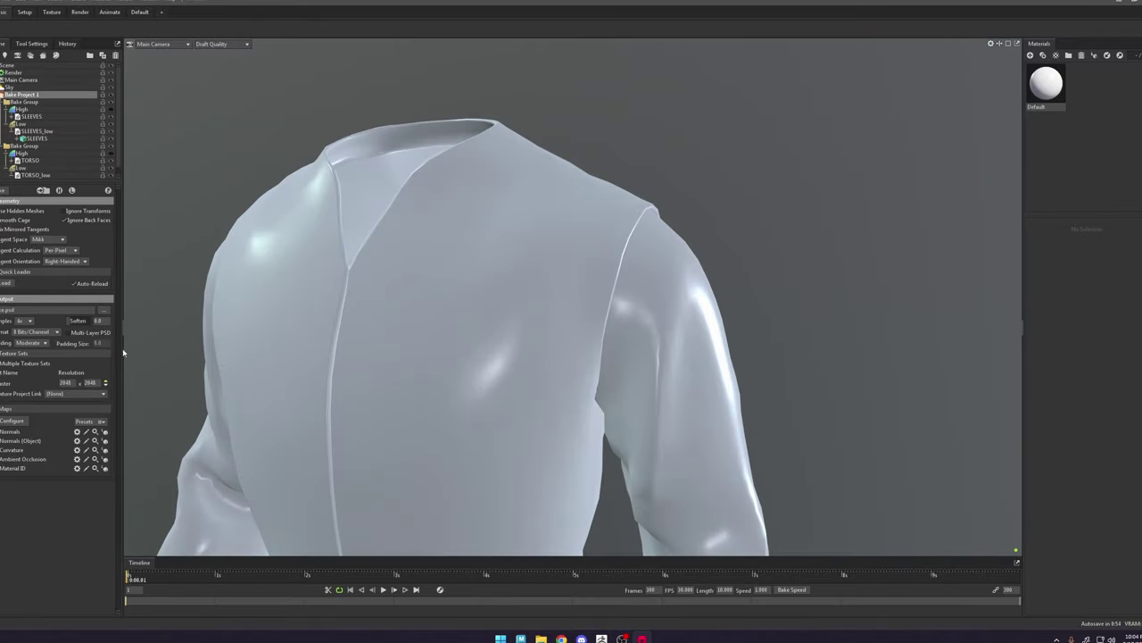
pyautogui.click(104, 311)
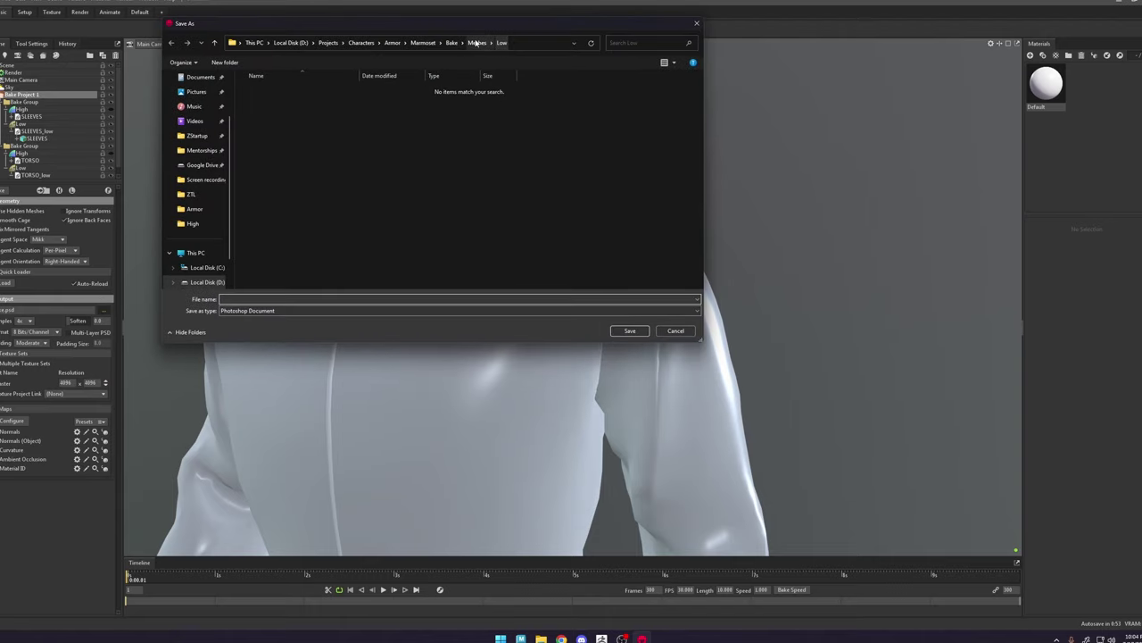
pyautogui.click(342, 299)
pyautogui.write('c')
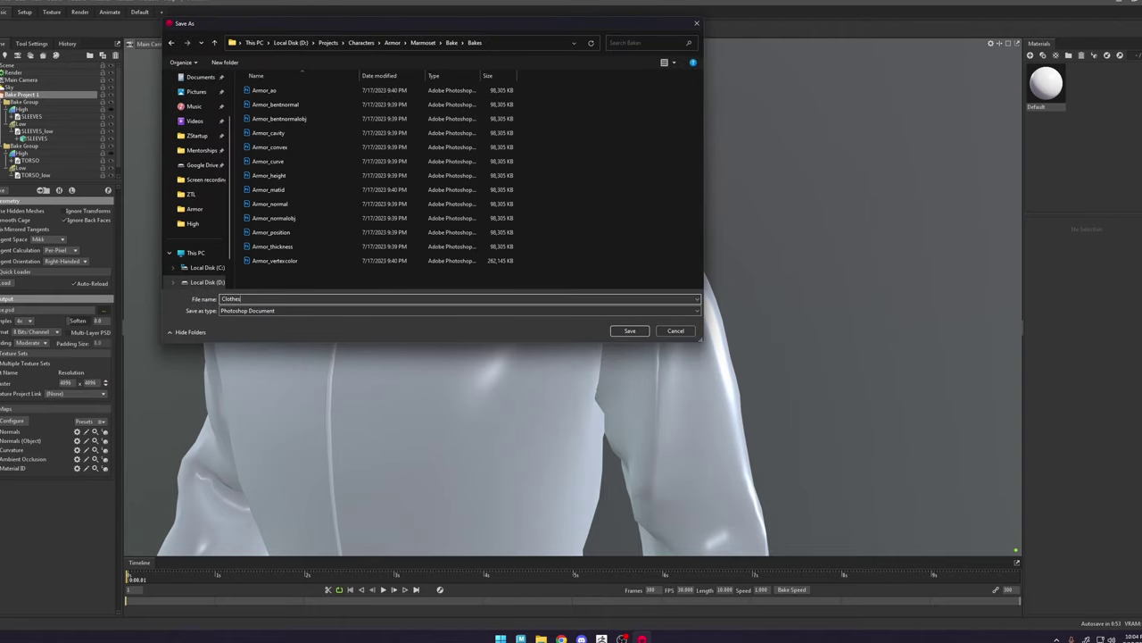
pyautogui.press('Return')
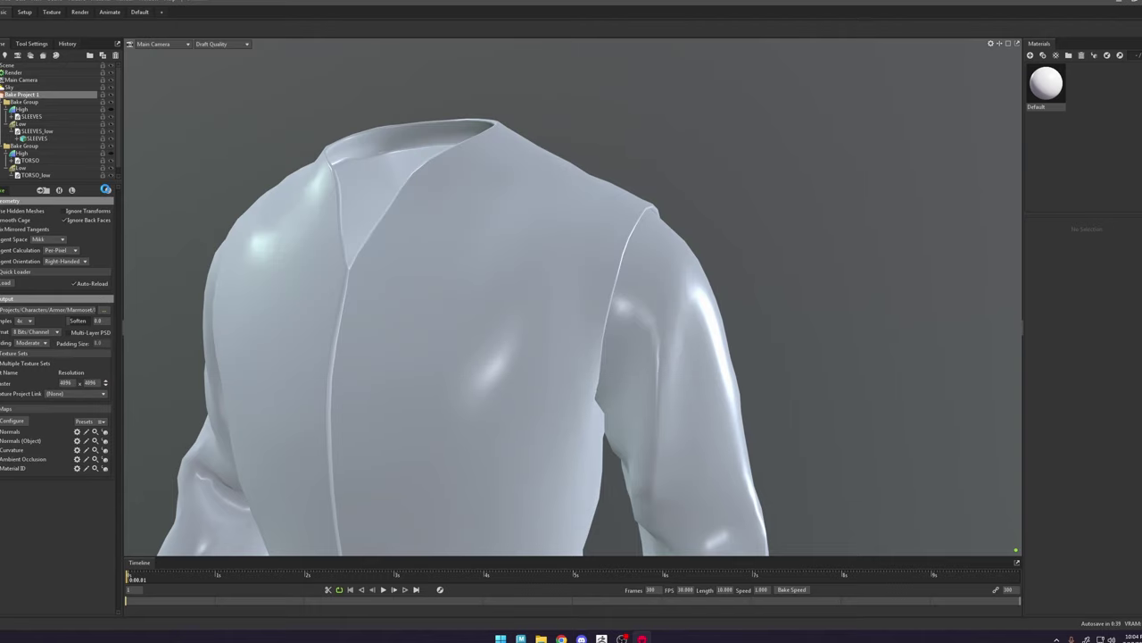
pyautogui.click(105, 189)
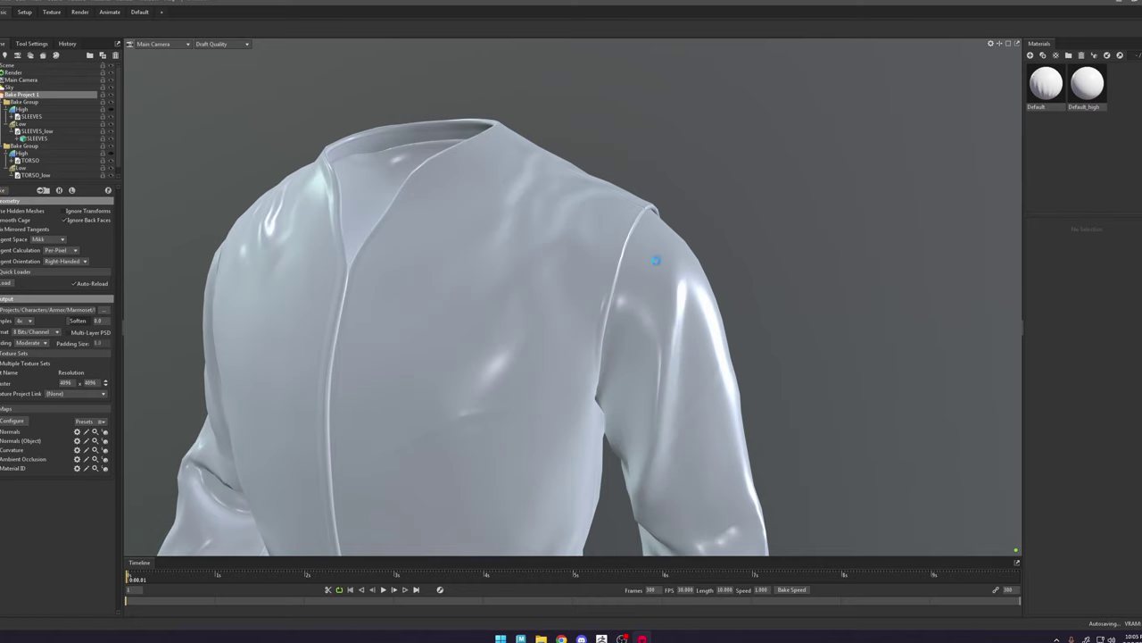
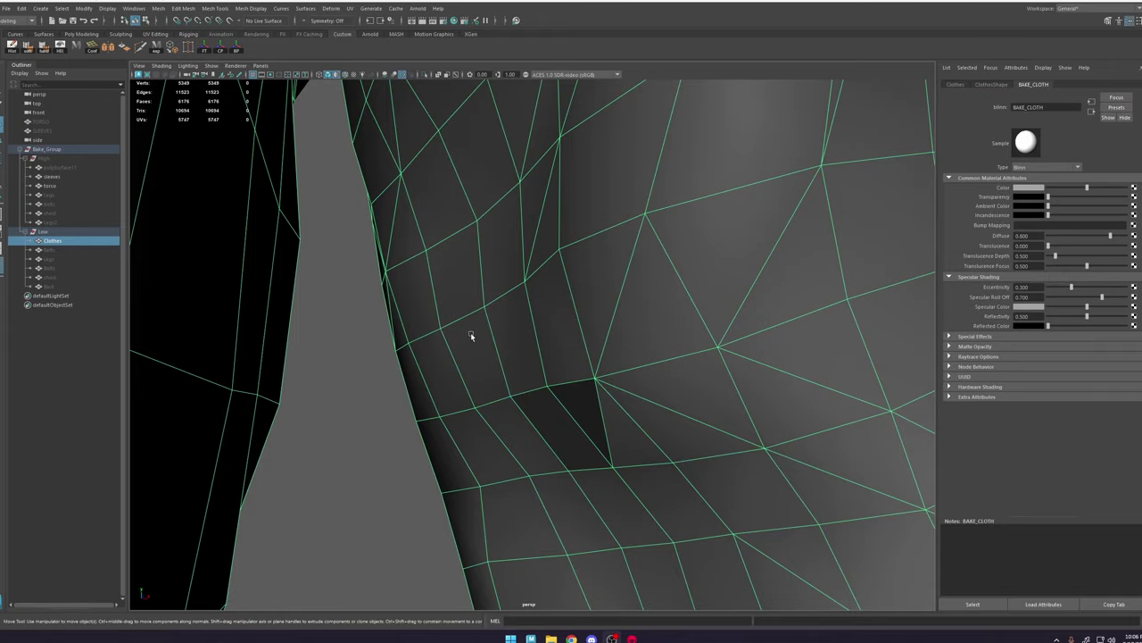
# Step: Orbit in close on the low-poly Clothes sleeve in Maya's perspective view
pyautogui.keyDown('alt'); pyautogui.moveTo(471, 332); pyautogui.dragTo(494, 244); pyautogui.keyUp('alt')
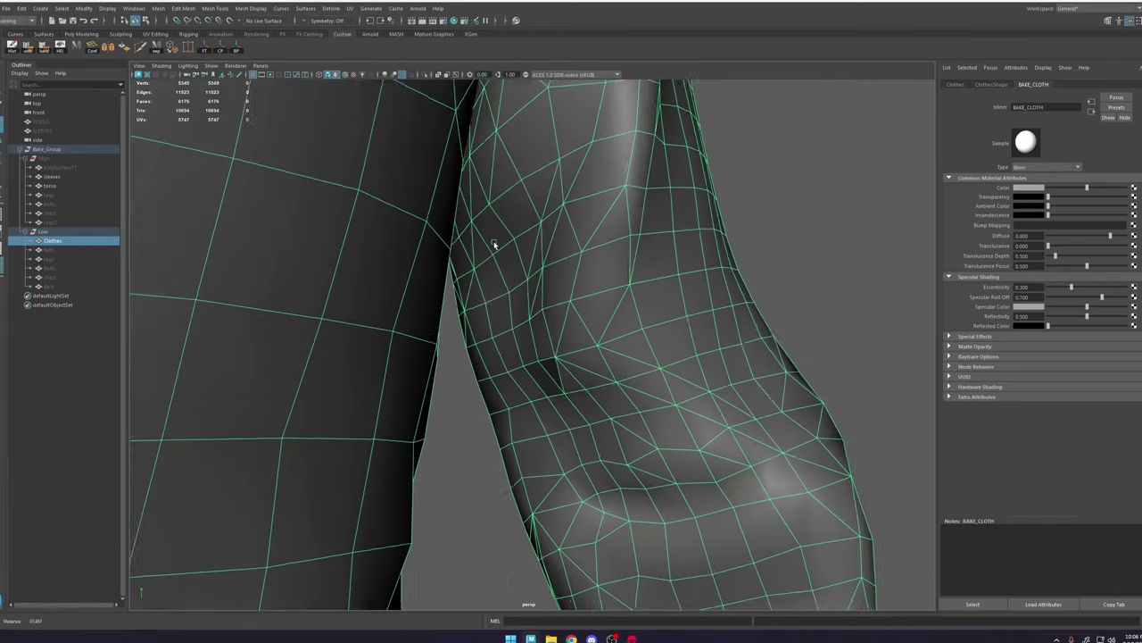
# Step: Soften the hard edges on the faces selected around the sleeve's armhole
pyautogui.keyDown('alt'); pyautogui.moveTo(494, 244); pyautogui.dragTo(478, 227, button='right'); pyautogui.keyUp('alt')
pyautogui.keyDown('alt'); pyautogui.moveTo(518, 330); pyautogui.dragTo(561, 319); pyautogui.keyUp('alt')
pyautogui.keyDown('alt'); pyautogui.moveTo(562, 319); pyautogui.dragTo(765, 566, button='right'); pyautogui.keyUp('alt')
pyautogui.keyDown('alt'); pyautogui.moveTo(598, 357); pyautogui.dragTo(558, 352); pyautogui.keyUp('alt')
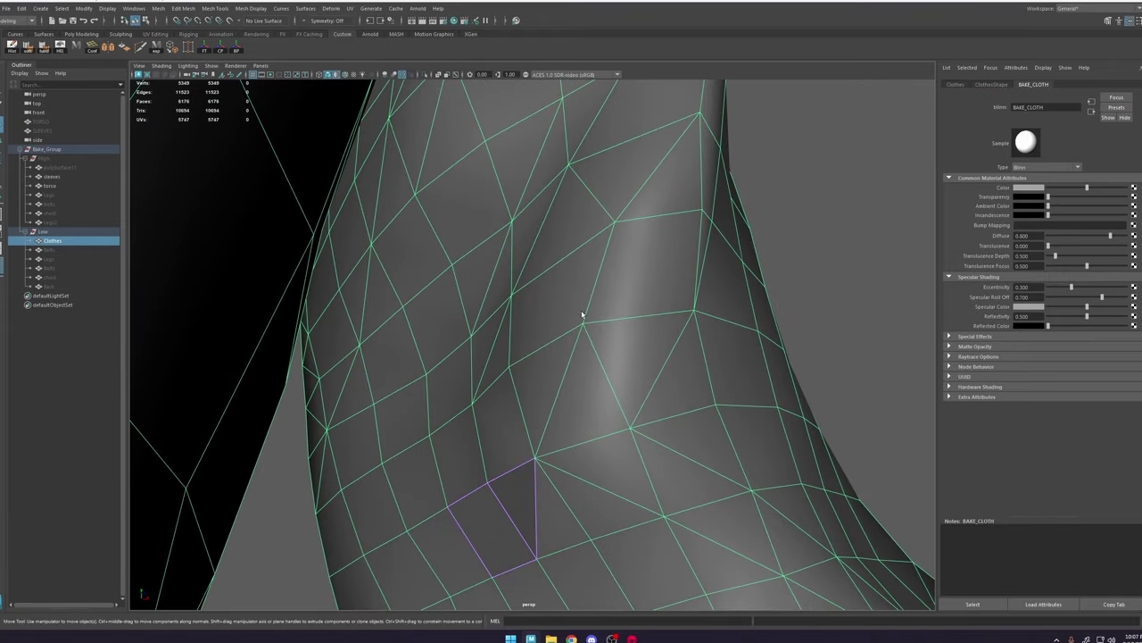
pyautogui.moveTo(564, 401)
pyautogui.keyDown('alt'); pyautogui.mouseDown(button='right')
pyautogui.moveTo(533, 339)
pyautogui.moveTo(561, 401)
pyautogui.mouseUp(button='right'); pyautogui.keyUp('alt')
pyautogui.moveTo(577, 417); pyautogui.dragTo(433, 514)
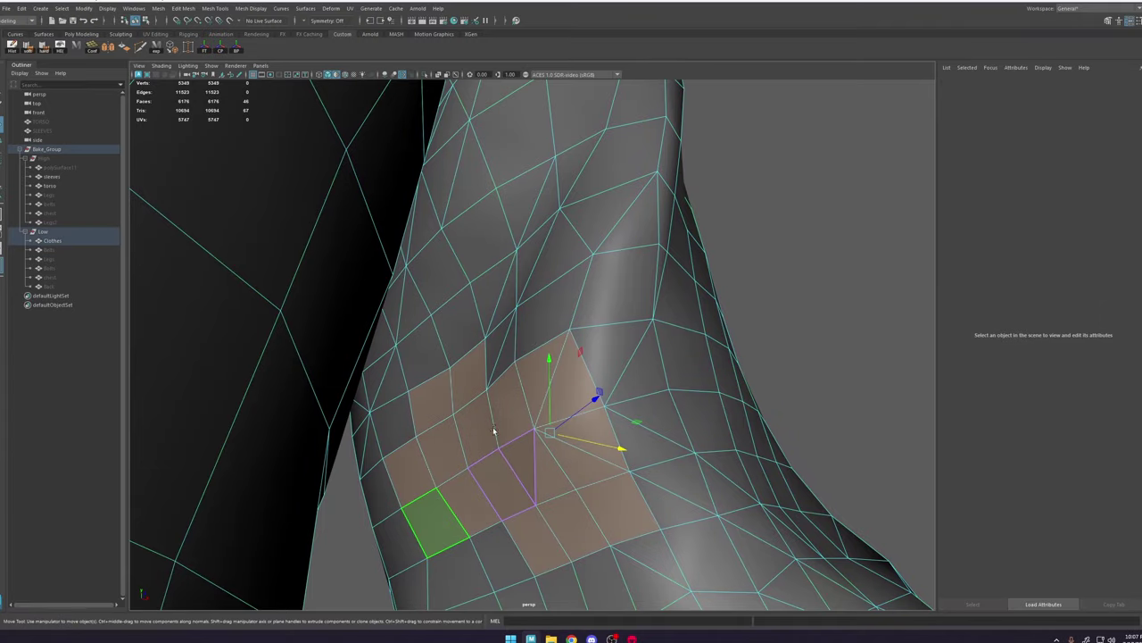
pyautogui.click(31, 50)
# Step: Review the whole garment, clear the selection, and export the low-poly meshes to OBJ
pyautogui.keyDown('alt'); pyautogui.moveTo(734, 428); pyautogui.dragTo(500, 196, button='right'); pyautogui.keyUp('alt')
pyautogui.keyDown('alt'); pyautogui.moveTo(545, 212); pyautogui.dragTo(642, 256); pyautogui.keyUp('alt')
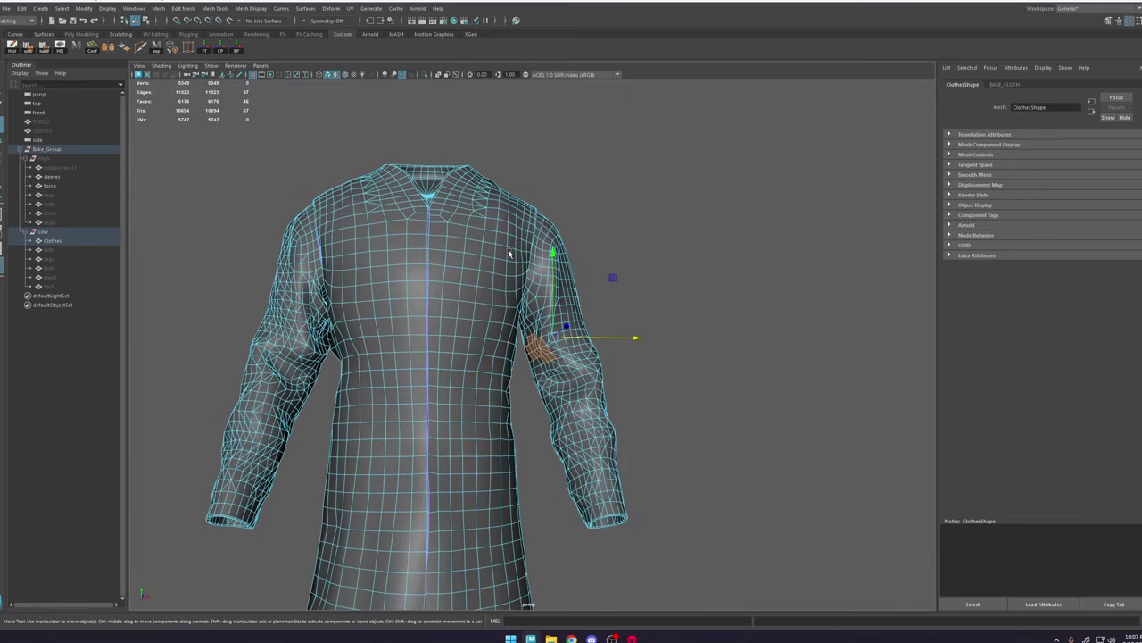
pyautogui.moveTo(642, 256); pyautogui.dragTo(699, 209, button='right')
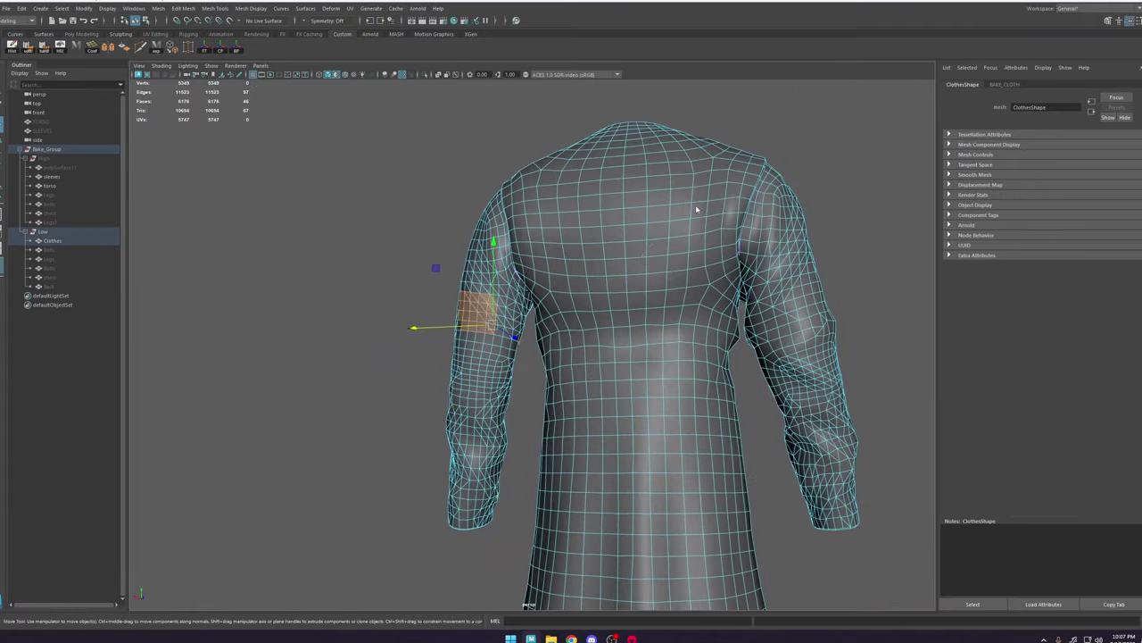
pyautogui.keyDown('alt'); pyautogui.moveTo(650, 204); pyautogui.dragTo(569, 284); pyautogui.keyUp('alt')
pyautogui.click(611, 219)
pyautogui.click(330, 239)
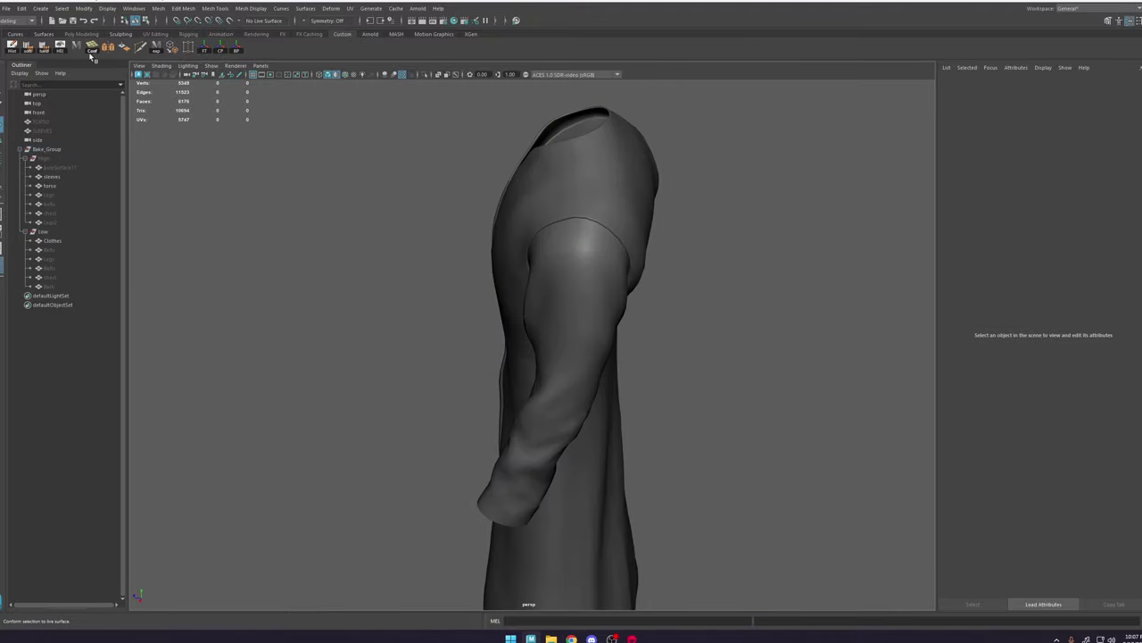
pyautogui.click(156, 49)
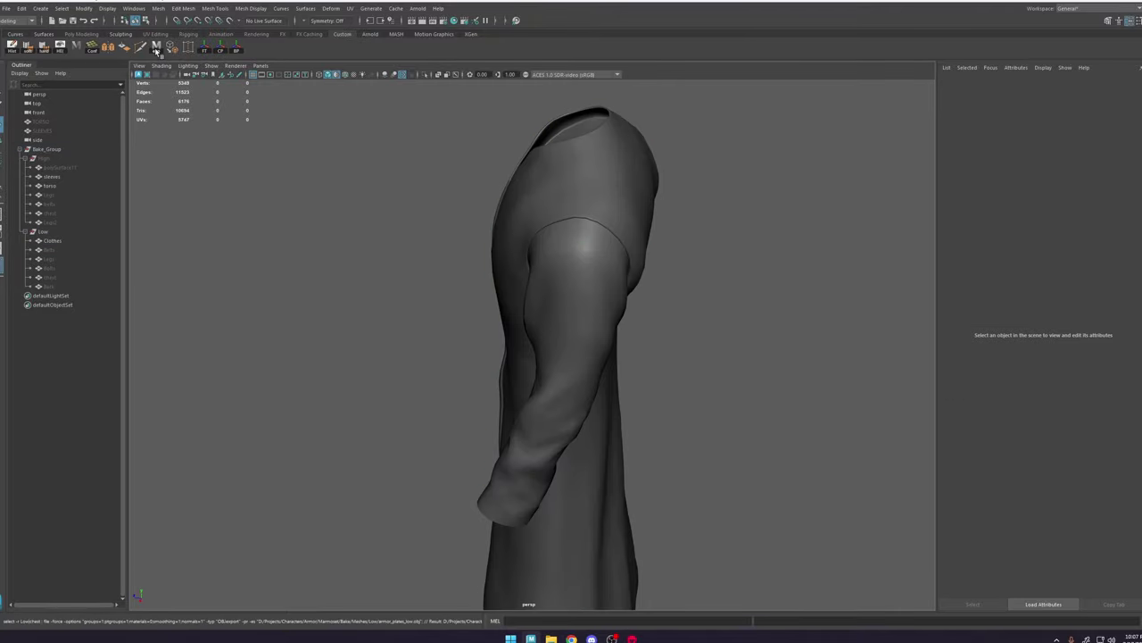
# Step: Unhide the high-poly TORSO and SLEEVES meshes and frame the garment from the front
pyautogui.click(59, 122)
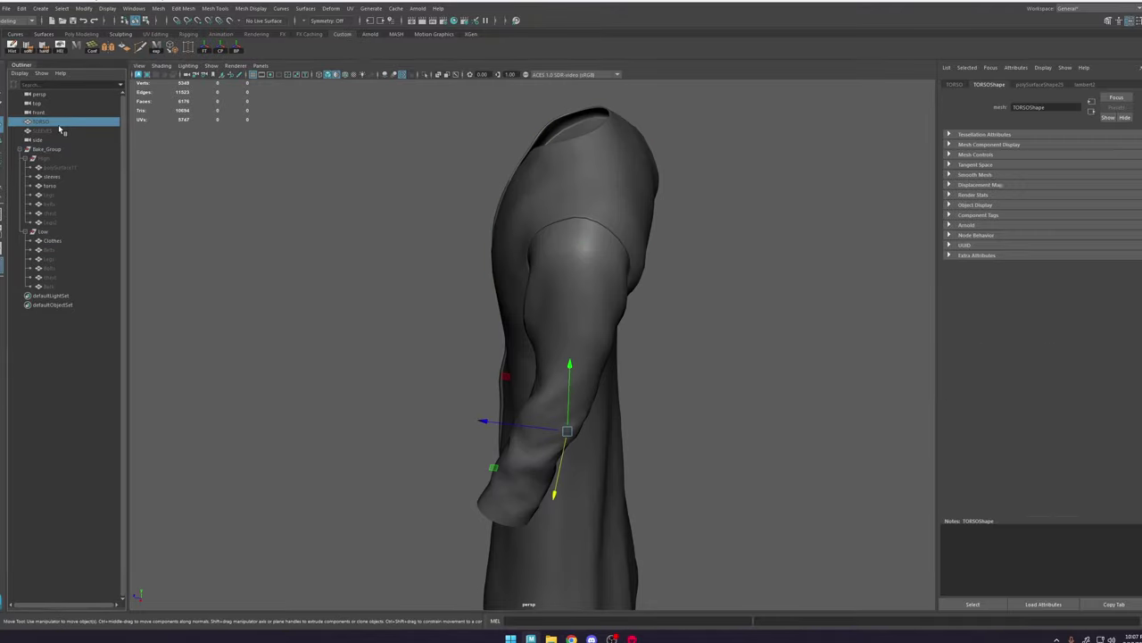
pyautogui.keyDown('shift'); pyautogui.click(61, 131); pyautogui.keyUp('shift')
pyautogui.hotkey('shift', 'h')
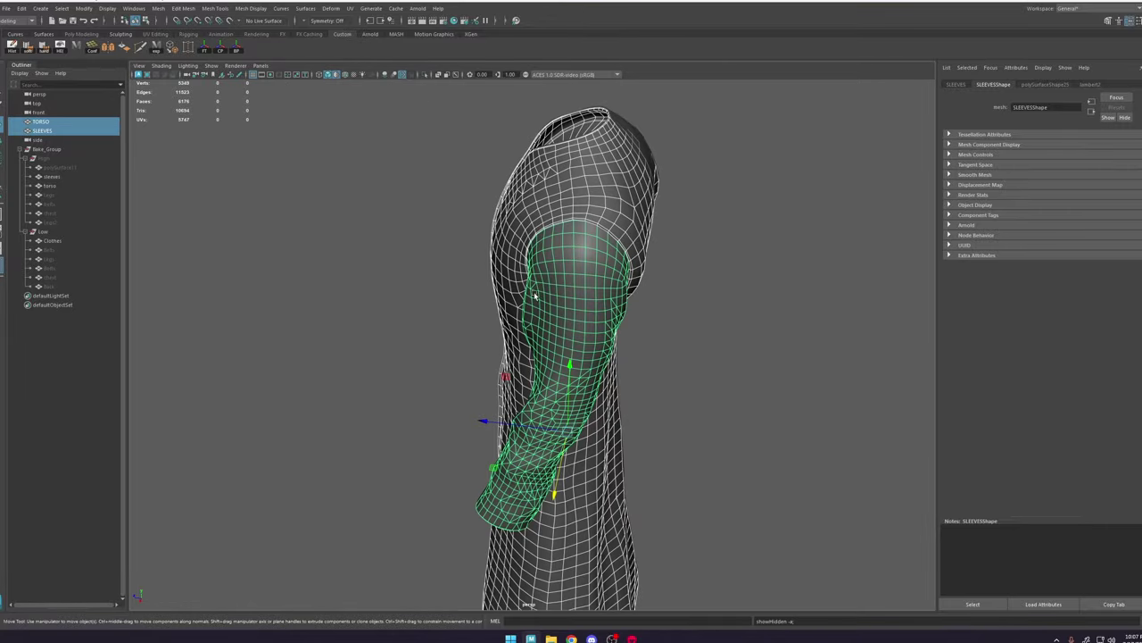
pyautogui.keyDown('alt'); pyautogui.moveTo(574, 305); pyautogui.dragTo(668, 284); pyautogui.keyUp('alt')
pyautogui.scroll(4, 667, 284)
pyautogui.keyDown('alt'); pyautogui.moveTo(577, 226); pyautogui.dragTo(619, 219); pyautogui.keyUp('alt')
pyautogui.keyDown('alt'); pyautogui.moveTo(700, 346); pyautogui.dragTo(641, 276, button='middle'); pyautogui.keyUp('alt')
pyautogui.scroll(-5, 545, 245)
pyautogui.keyDown('alt'); pyautogui.moveTo(536, 240); pyautogui.dragTo(538, 251); pyautogui.keyUp('alt')
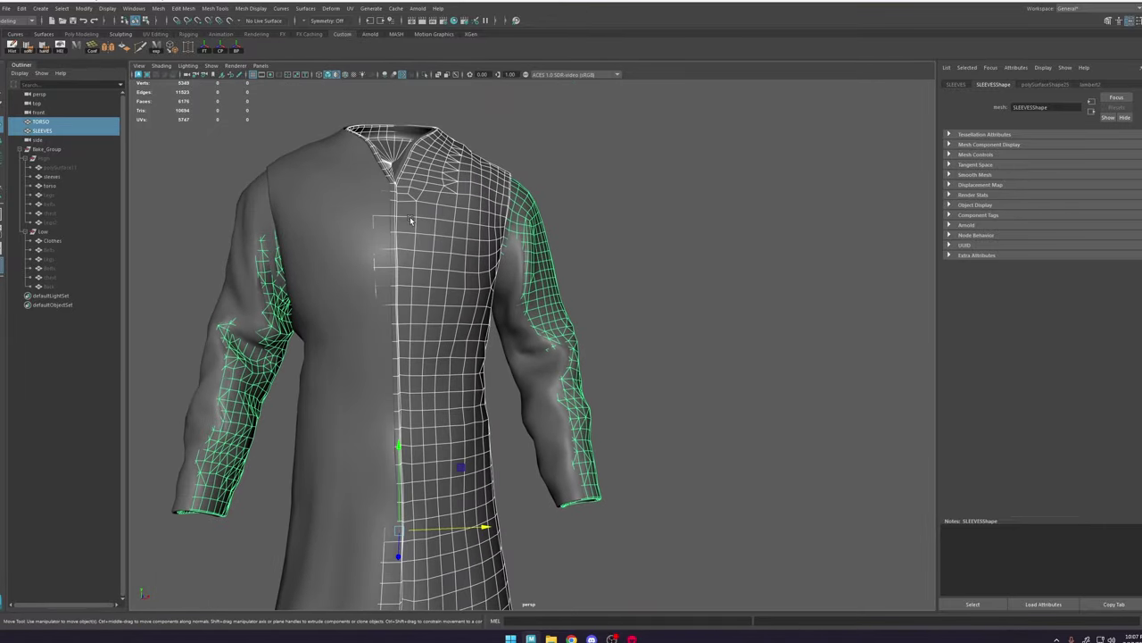
# Step: Snap the TORSO and SLEEVES pivot onto a vertex on the right sleeve
pyautogui.hotkey('ctrl', 'a')
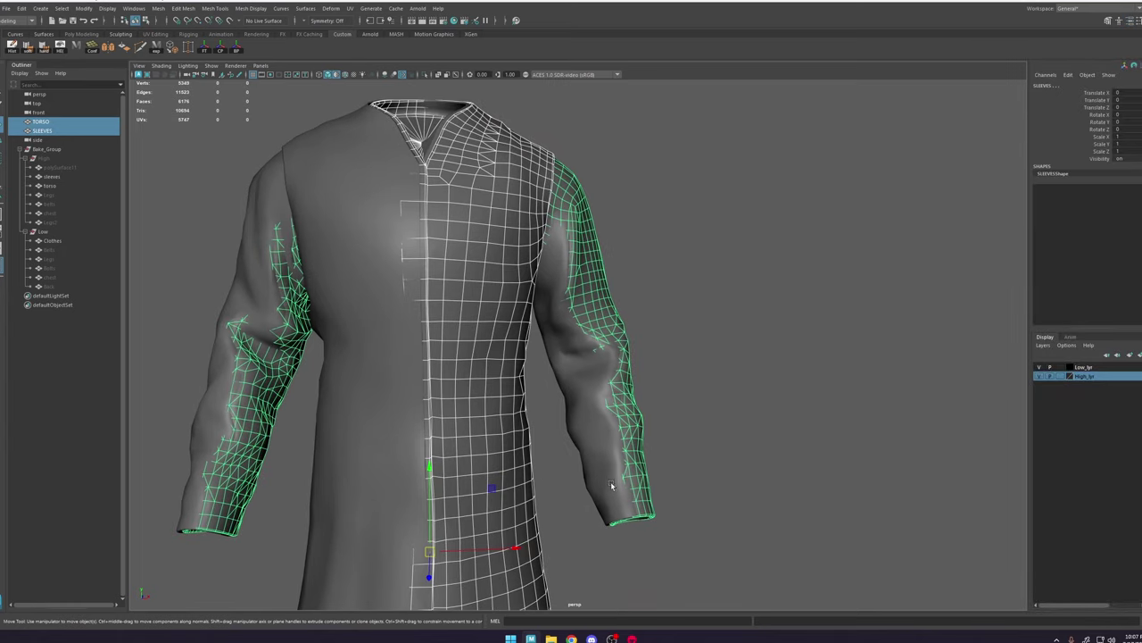
pyautogui.moveTo(519, 547); pyautogui.dragTo(509, 548)
pyautogui.hotkey('ctrl', 'z')
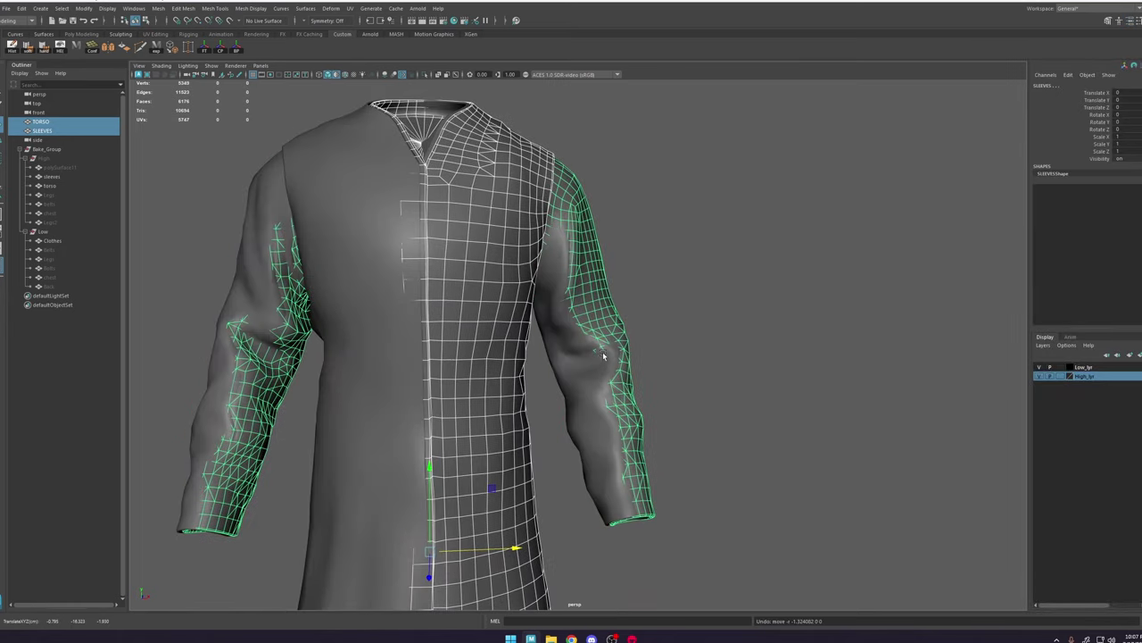
pyautogui.press('d')
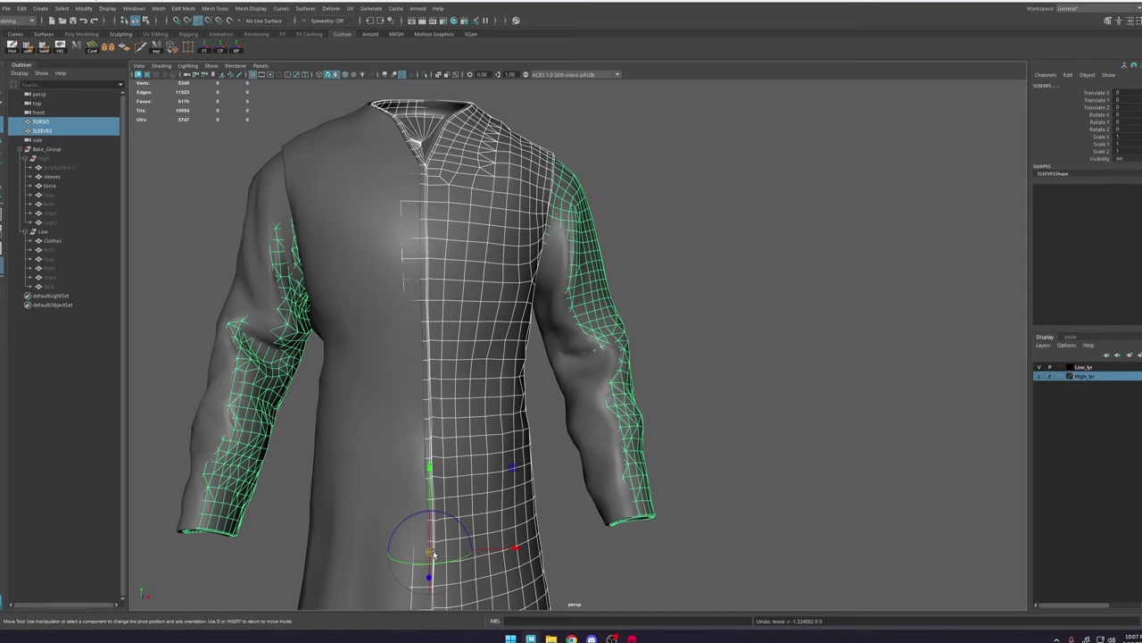
pyautogui.press('v')
pyautogui.moveTo(430, 552); pyautogui.dragTo(652, 477)
pyautogui.keyDown('alt'); pyautogui.moveTo(653, 476); pyautogui.dragTo(597, 375, button='middle'); pyautogui.keyUp('alt')
pyautogui.keyDown('alt'); pyautogui.moveTo(597, 375); pyautogui.dragTo(732, 431, button='right'); pyautogui.keyUp('alt')
pyautogui.keyDown('alt'); pyautogui.moveTo(732, 431); pyautogui.dragTo(717, 334, button='middle'); pyautogui.keyUp('alt')
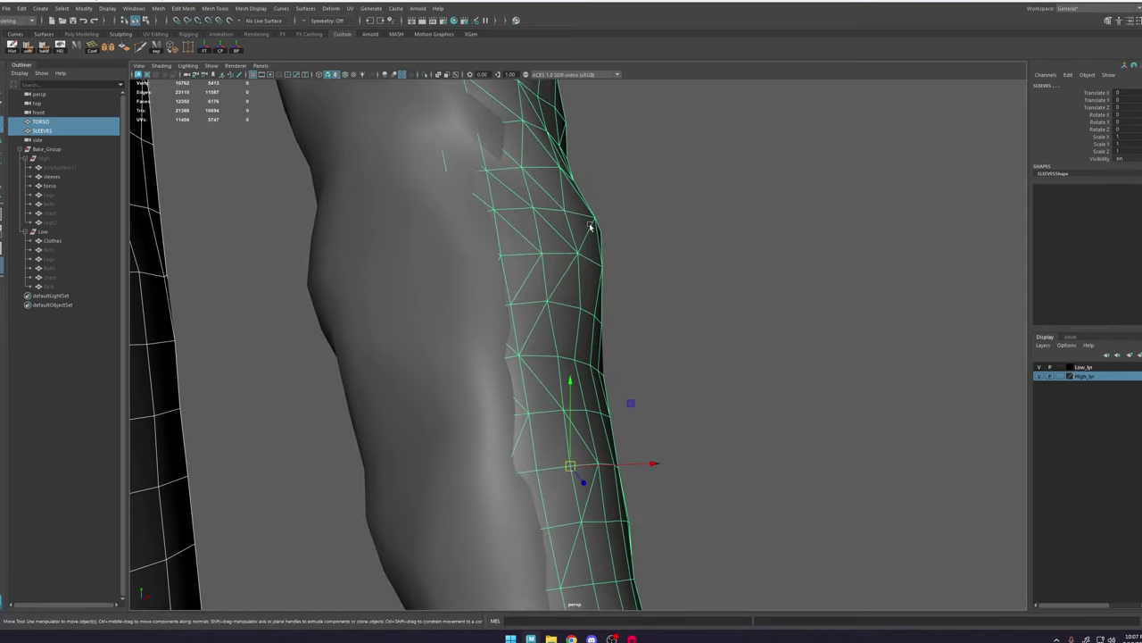
# Step: Turn on Wireframe on Shaded and move the high-poly meshes to Translate X -1.295
pyautogui.click(346, 76)
pyautogui.keyDown('alt'); pyautogui.moveTo(557, 406); pyautogui.dragTo(566, 357, button='middle'); pyautogui.keyUp('alt')
pyautogui.keyDown('alt'); pyautogui.moveTo(566, 357); pyautogui.dragTo(642, 413, button='right'); pyautogui.keyUp('alt')
pyautogui.moveTo(623, 398)
pyautogui.mouseDown()
pyautogui.moveTo(514, 399)
pyautogui.moveTo(551, 399)
pyautogui.mouseUp()
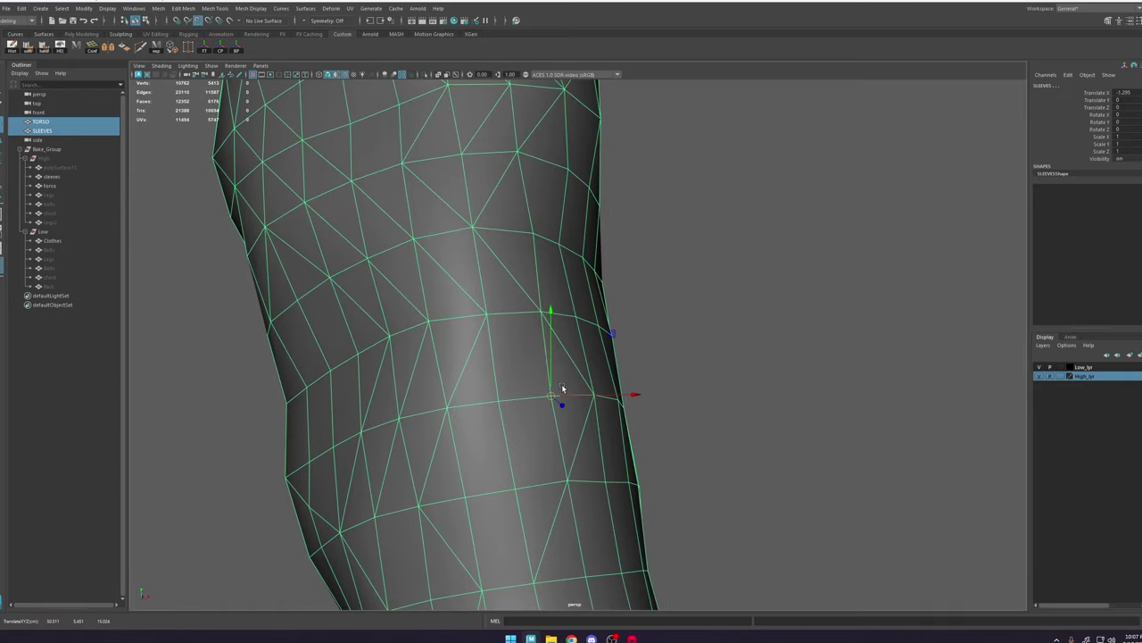
# Step: Inspect the offset meshes across the garment, ending close on the right forearm
pyautogui.keyDown('alt'); pyautogui.moveTo(562, 388); pyautogui.dragTo(444, 322, button='right'); pyautogui.keyUp('alt')
pyautogui.keyDown('alt'); pyautogui.moveTo(408, 286); pyautogui.dragTo(696, 401, button='middle'); pyautogui.keyUp('alt')
pyautogui.keyDown('alt'); pyautogui.moveTo(696, 402); pyautogui.dragTo(576, 273, button='right'); pyautogui.keyUp('alt')
pyautogui.keyDown('alt'); pyautogui.moveTo(576, 273); pyautogui.dragTo(595, 276); pyautogui.keyUp('alt')
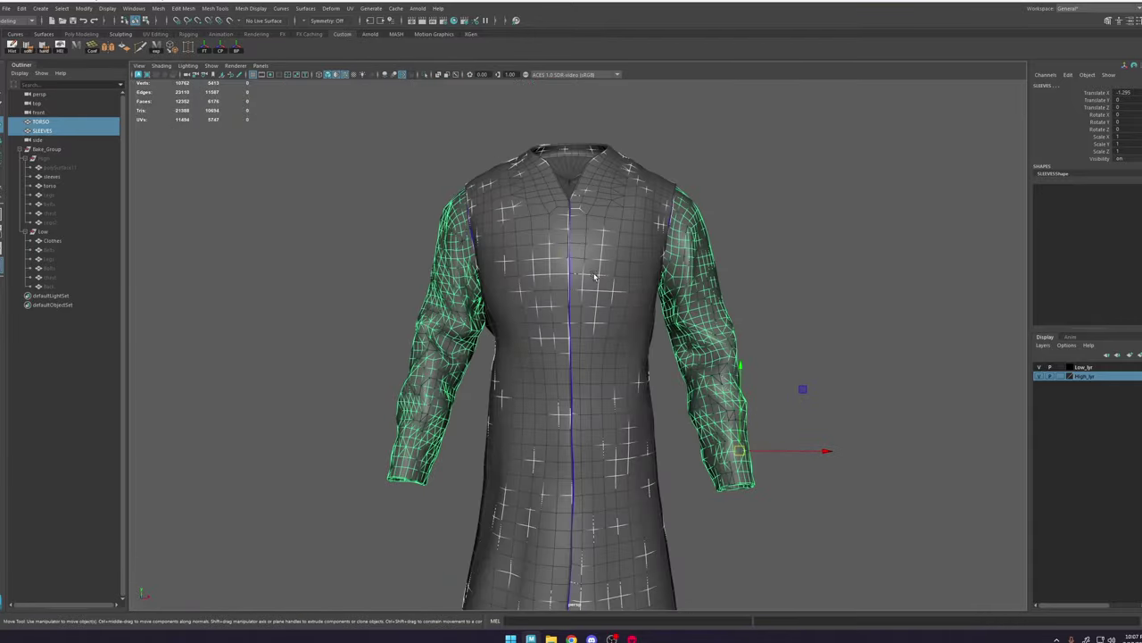
pyautogui.keyDown('alt'); pyautogui.moveTo(596, 276); pyautogui.dragTo(667, 209, button='right'); pyautogui.keyUp('alt')
pyautogui.keyDown('alt'); pyautogui.moveTo(668, 209); pyautogui.dragTo(627, 273, button='middle'); pyautogui.keyUp('alt')
pyautogui.moveTo(627, 273)
pyautogui.keyDown('alt'); pyautogui.mouseDown()
pyautogui.moveTo(695, 267)
pyautogui.moveTo(641, 275)
pyautogui.mouseUp(); pyautogui.keyUp('alt')
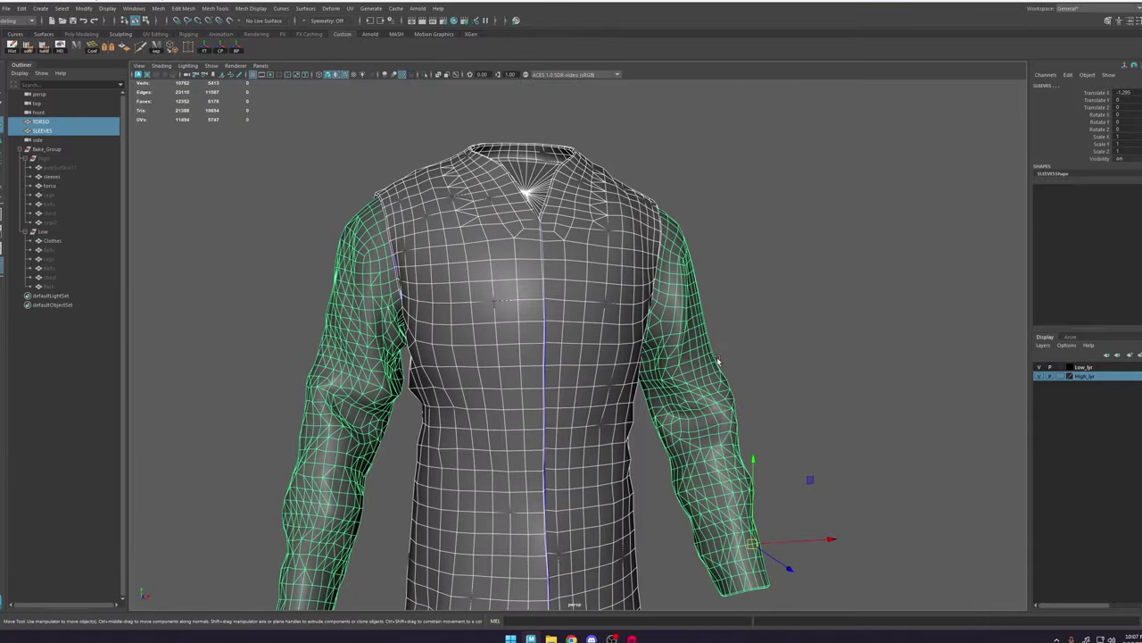
pyautogui.keyDown('alt'); pyautogui.moveTo(718, 360); pyautogui.dragTo(545, 200, button='middle'); pyautogui.keyUp('alt')
pyautogui.keyDown('alt'); pyautogui.moveTo(545, 200); pyautogui.dragTo(827, 485, button='right'); pyautogui.keyUp('alt')
# Step: Isolate the selected meshes in the viewport, keeping only the sleeves
pyautogui.click(425, 74)
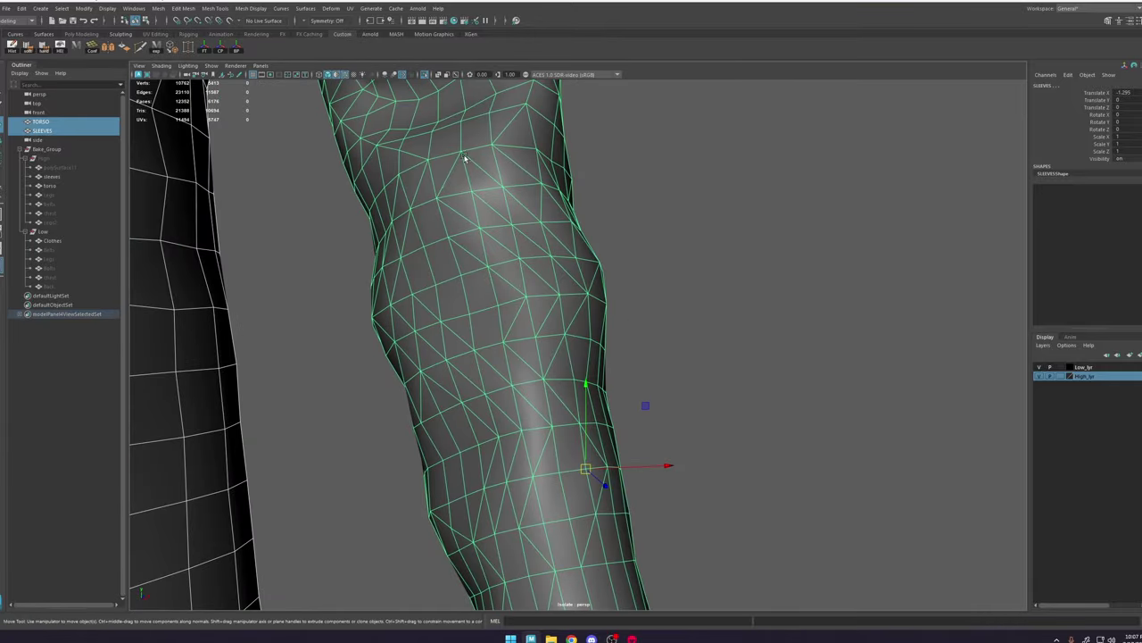
pyautogui.click(466, 159)
pyautogui.click(743, 252)
pyautogui.keyDown('alt'); pyautogui.moveTo(743, 251); pyautogui.dragTo(561, 227, button='right'); pyautogui.keyUp('alt')
pyautogui.keyDown('alt'); pyautogui.moveTo(561, 227); pyautogui.dragTo(528, 273, button='middle'); pyautogui.keyUp('alt')
pyautogui.keyDown('alt'); pyautogui.moveTo(527, 273); pyautogui.dragTo(526, 240); pyautogui.keyUp('alt')
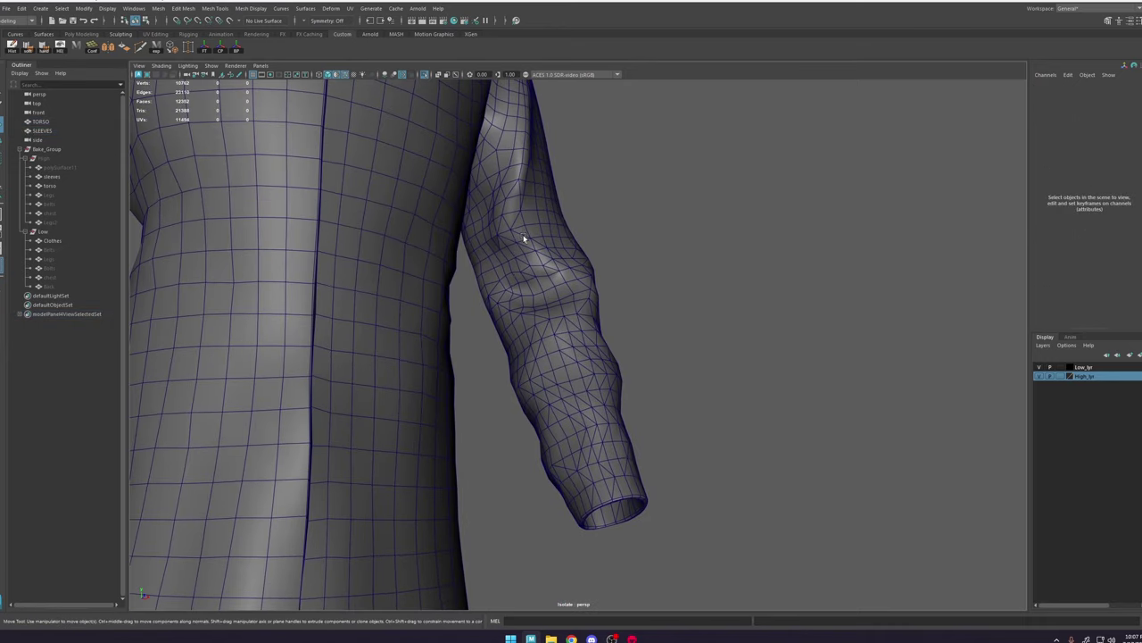
# Step: Select the sleeve faces around the armhole and hide the high-poly torso group
pyautogui.click(526, 240)
pyautogui.keyDown('alt'); pyautogui.moveTo(526, 240); pyautogui.dragTo(543, 306, button='middle'); pyautogui.keyUp('alt')
pyautogui.keyDown('alt'); pyautogui.moveTo(544, 306); pyautogui.dragTo(638, 357, button='right'); pyautogui.keyUp('alt')
pyautogui.moveTo(492, 273); pyautogui.dragTo(493, 299, button='right')
pyautogui.moveTo(506, 253); pyautogui.dragTo(441, 341)
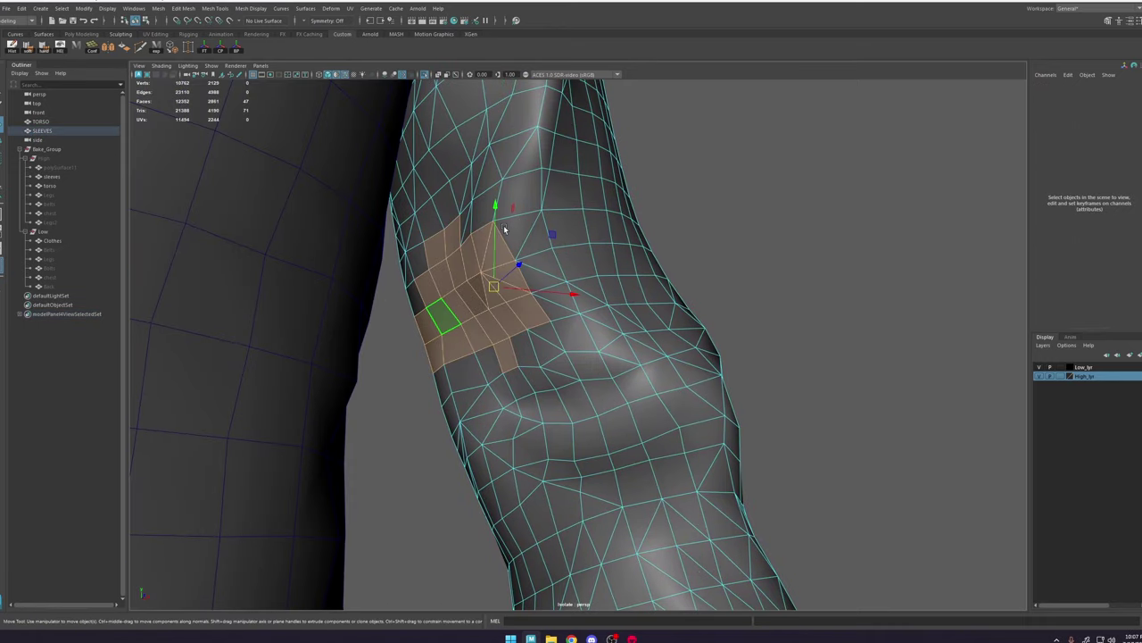
pyautogui.keyDown('shift'); pyautogui.moveTo(504, 227); pyautogui.dragTo(505, 229, button='right'); pyautogui.keyUp('shift')
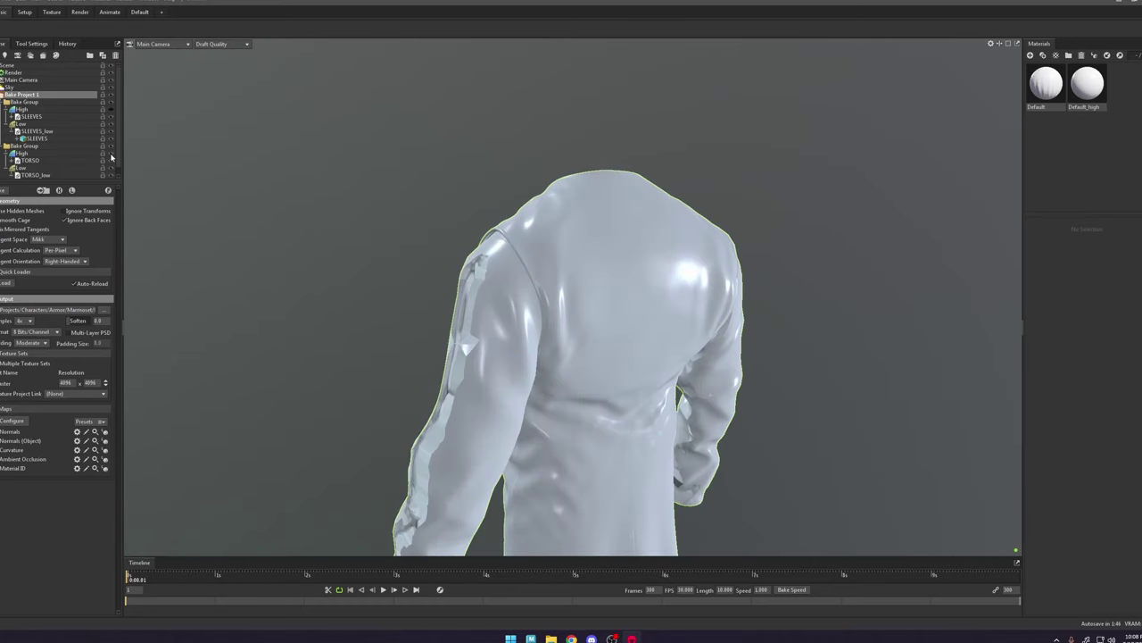
pyautogui.click(112, 154)
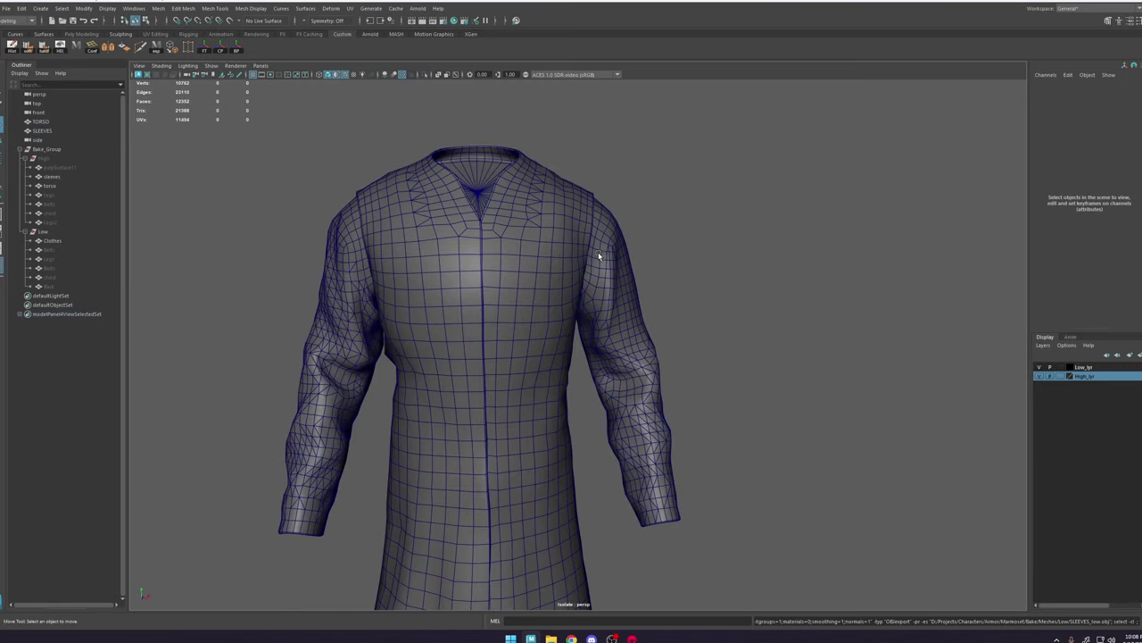
# Step: Reset Translate X of the SLEEVES and TORSO meshes to 0
pyautogui.hotkey('ctrl', 'z')
pyautogui.hotkey('ctrl', 'z')
pyautogui.moveTo(598, 256); pyautogui.dragTo(635, 242, button='right')
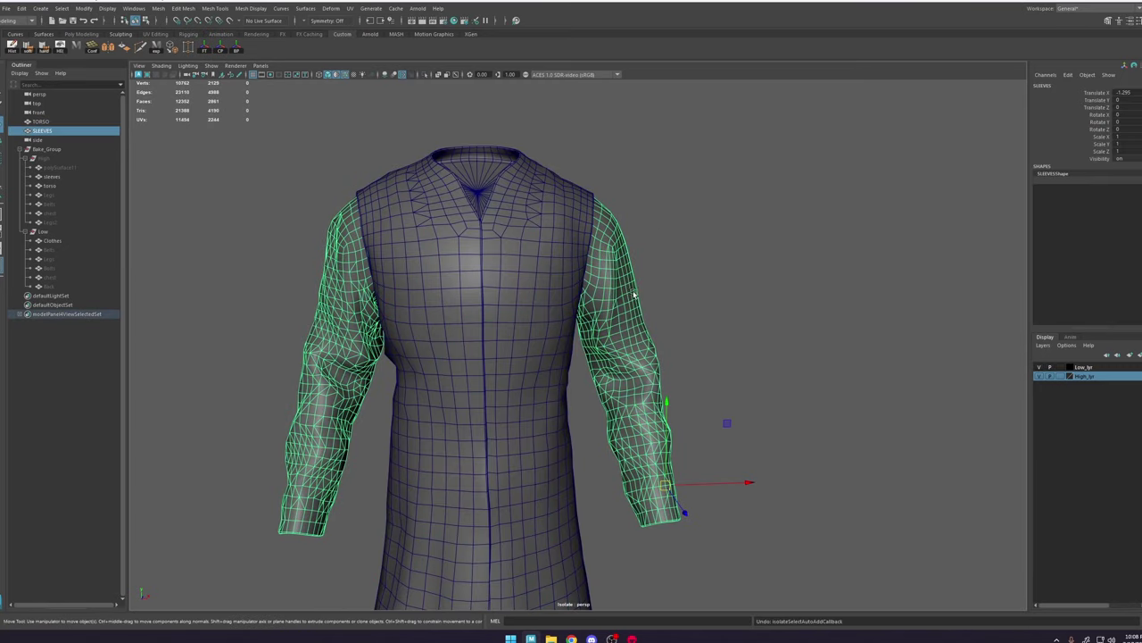
pyautogui.click(750, 402)
pyautogui.keyDown('alt'); pyautogui.moveTo(750, 419); pyautogui.dragTo(830, 518, button='right'); pyautogui.keyUp('alt')
pyautogui.keyDown('alt'); pyautogui.moveTo(714, 357); pyautogui.dragTo(642, 332); pyautogui.keyUp('alt')
pyautogui.click(642, 334)
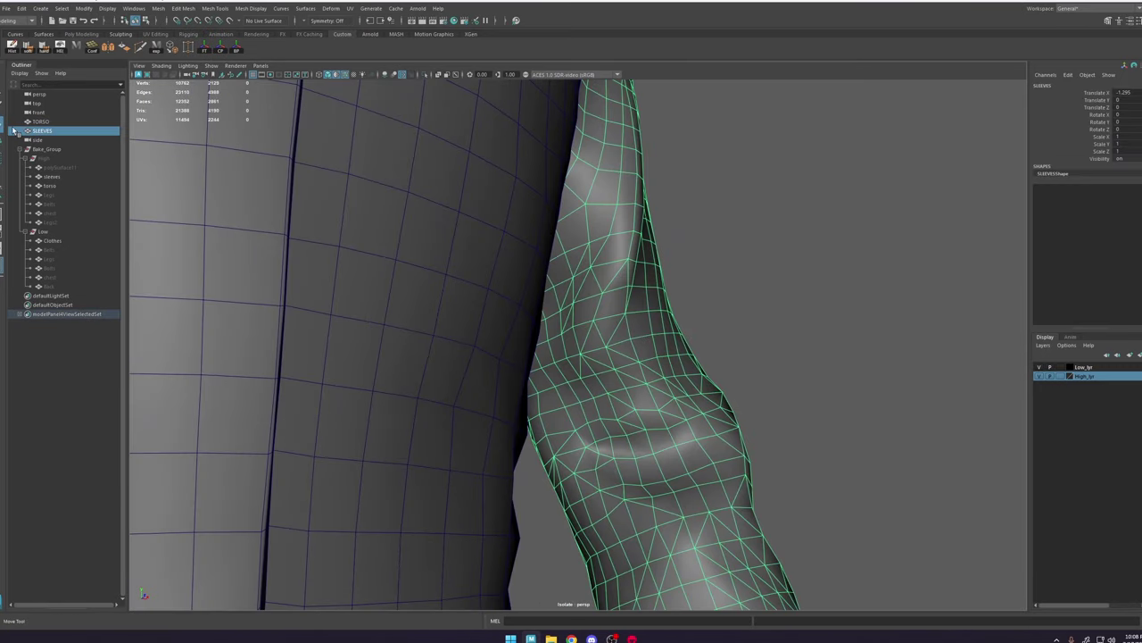
pyautogui.keyDown('ctrl'); pyautogui.click(35, 121); pyautogui.keyUp('ctrl')
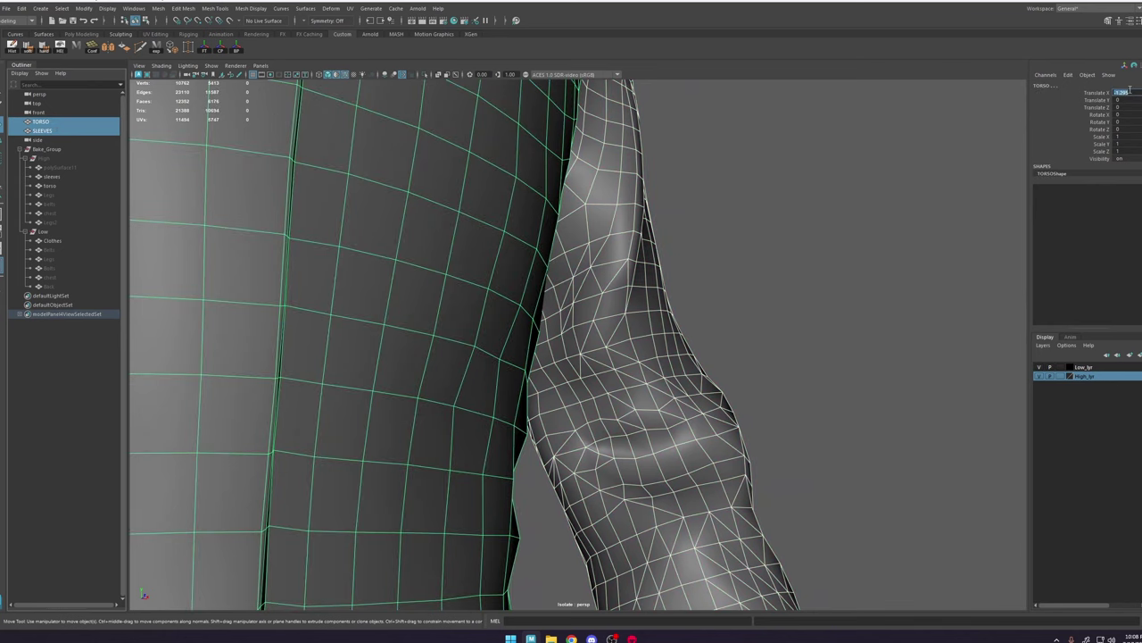
pyautogui.write('0')
pyautogui.press('Return')
# Step: Unhide the low meshes from Back to Clothes and frame the whole garment
pyautogui.click(48, 235)
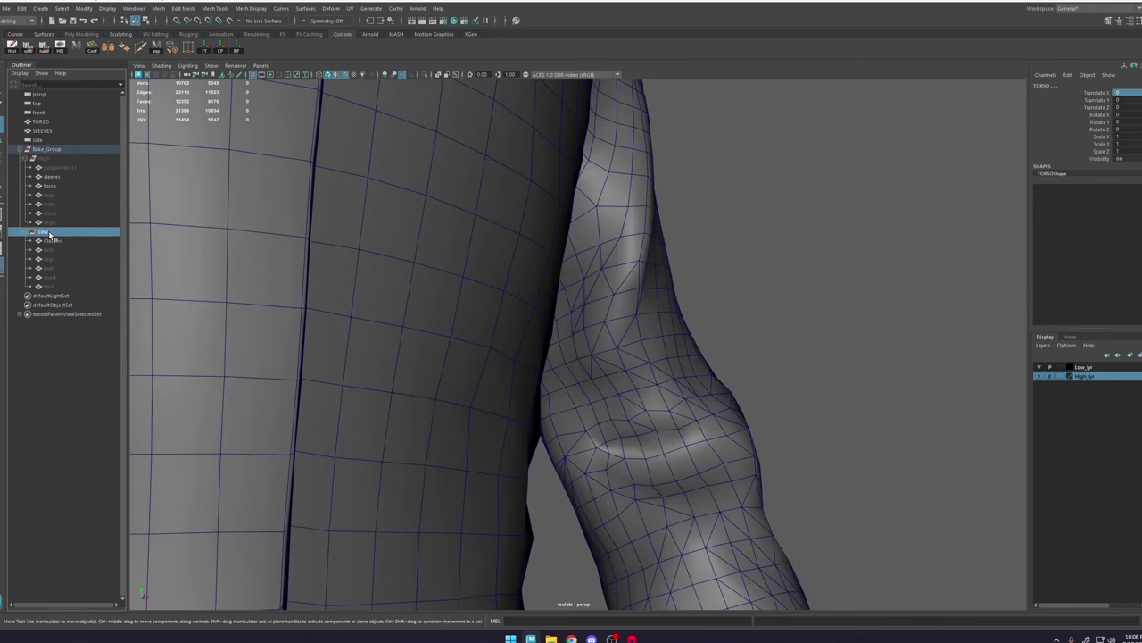
pyautogui.press('f')
pyautogui.click(64, 287)
pyautogui.keyDown('shift'); pyautogui.click(57, 241); pyautogui.keyUp('shift')
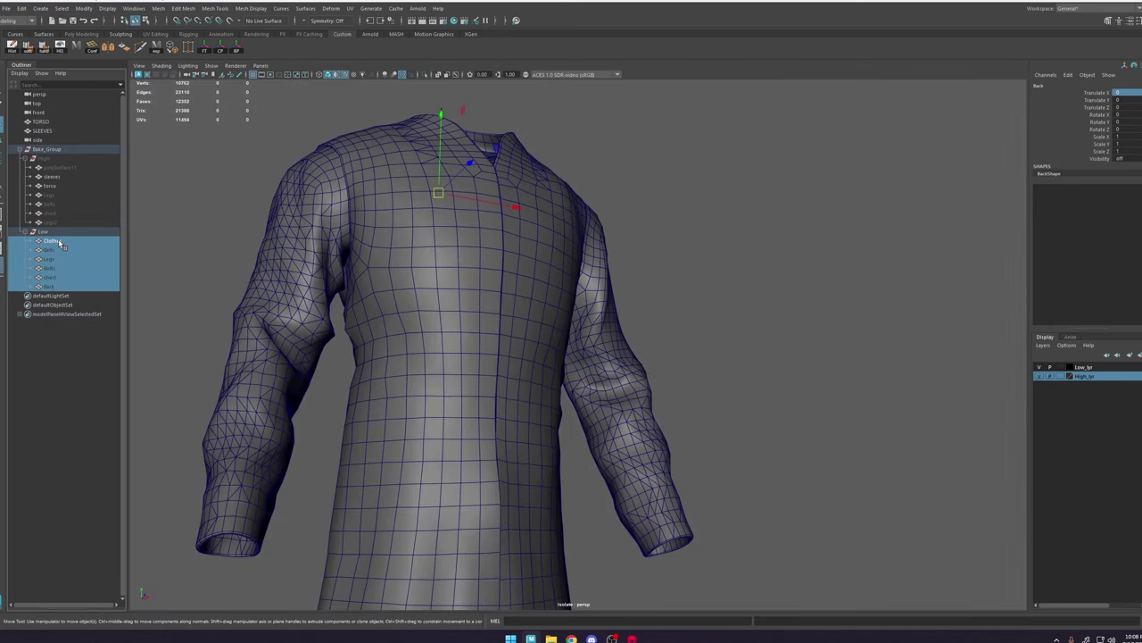
pyautogui.hotkey('shift', 'h')
pyautogui.keyDown('alt'); pyautogui.moveTo(723, 279); pyautogui.dragTo(692, 286); pyautogui.keyUp('alt')
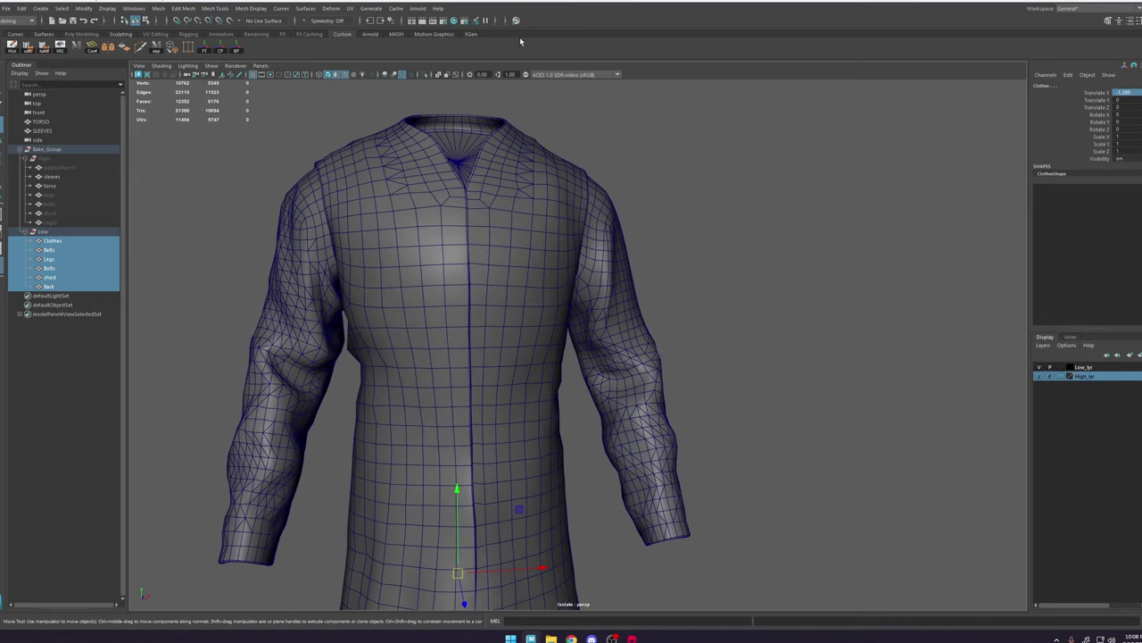
# Step: Add the armour to the isolated view and reset the Clothes mesh Translate X to 0
pyautogui.click(424, 75)
pyautogui.keyDown('alt'); pyautogui.moveTo(648, 243); pyautogui.dragTo(555, 294); pyautogui.keyUp('alt')
pyautogui.scroll(3, 554, 294)
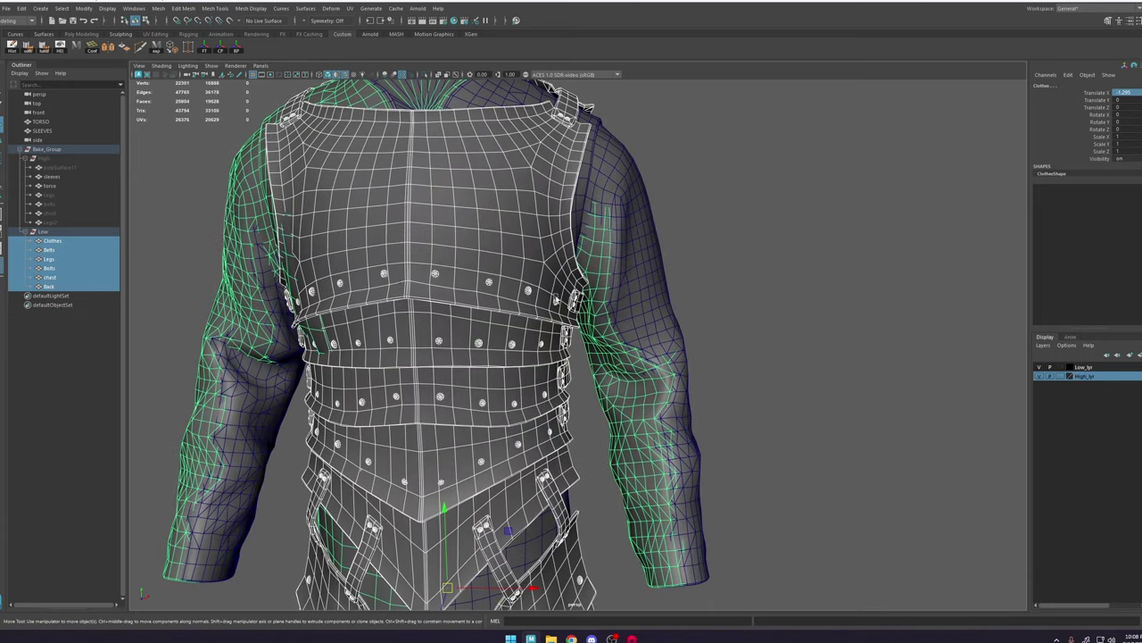
pyautogui.click(75, 244)
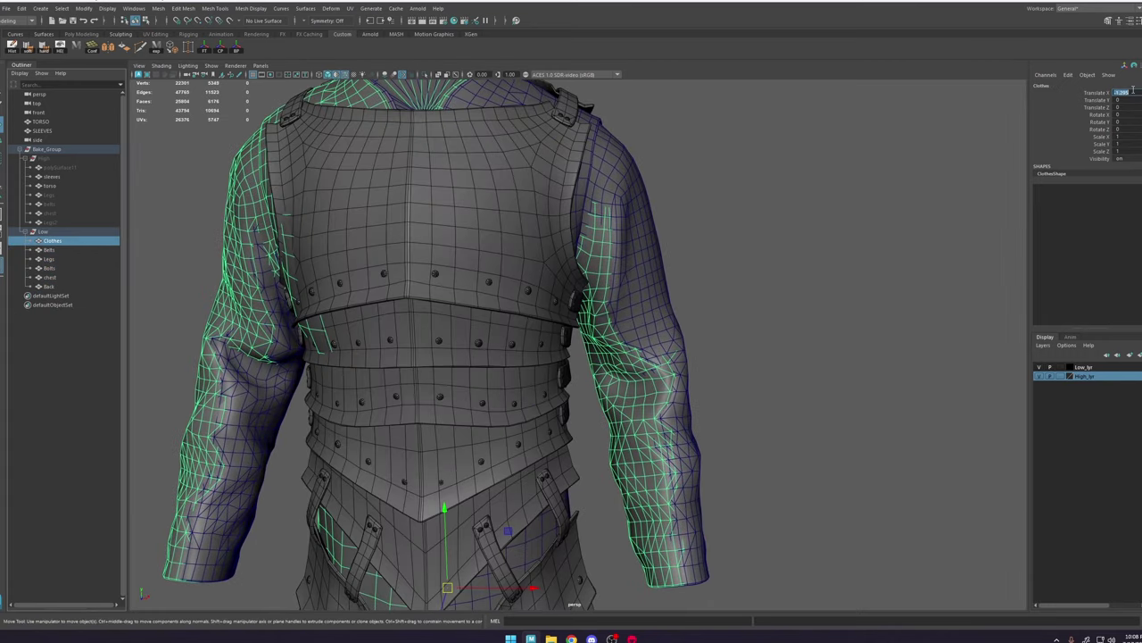
pyautogui.write('0')
pyautogui.press('Return')
# Step: Hide the Clothes mesh, the clothes group and the bake group, leaving only the shirt
pyautogui.click(530, 187)
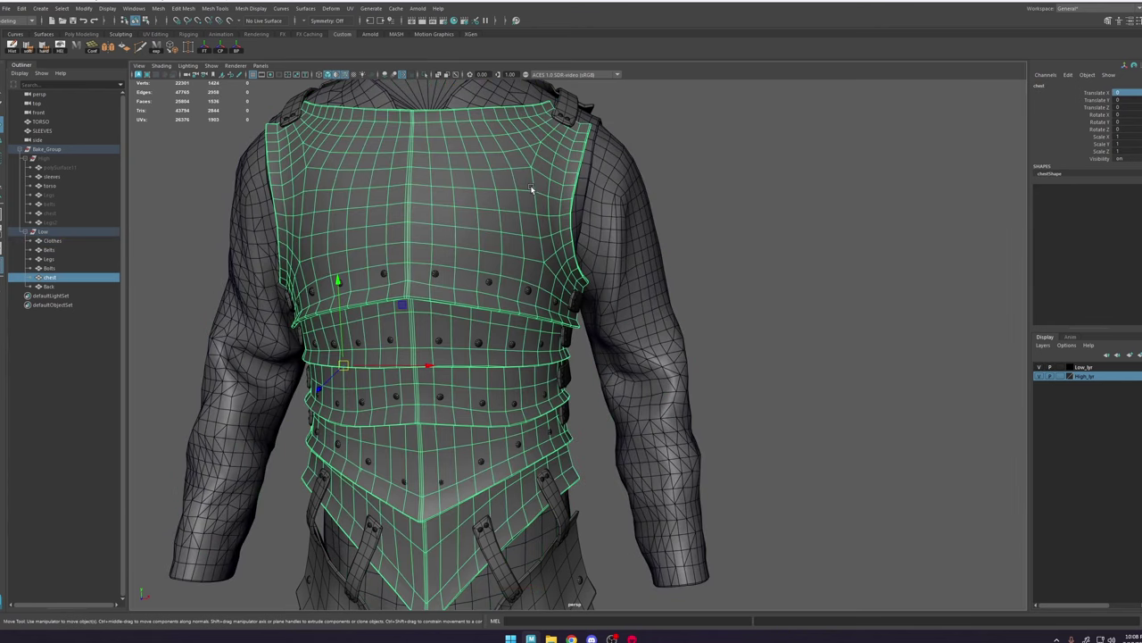
pyautogui.click(775, 259)
pyautogui.click(68, 241)
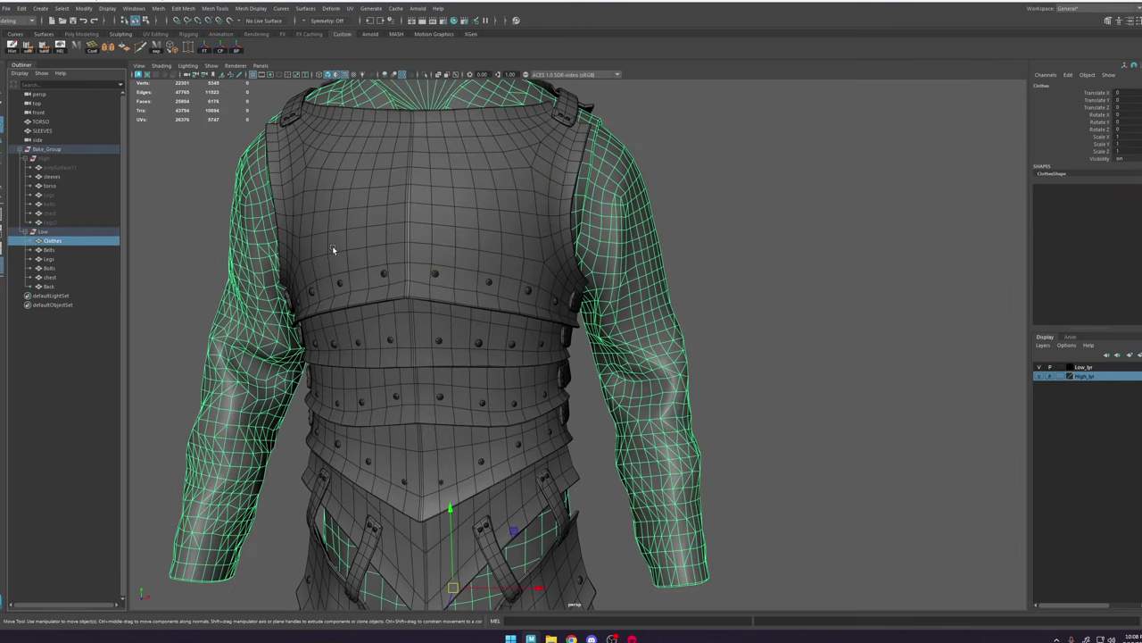
pyautogui.hotkey('ctrl', 'h')
pyautogui.keyDown('alt'); pyautogui.moveTo(508, 191); pyautogui.dragTo(528, 259, button='middle'); pyautogui.keyUp('alt')
pyautogui.keyDown('alt'); pyautogui.moveTo(528, 259); pyautogui.dragTo(498, 237, button='right'); pyautogui.keyUp('alt')
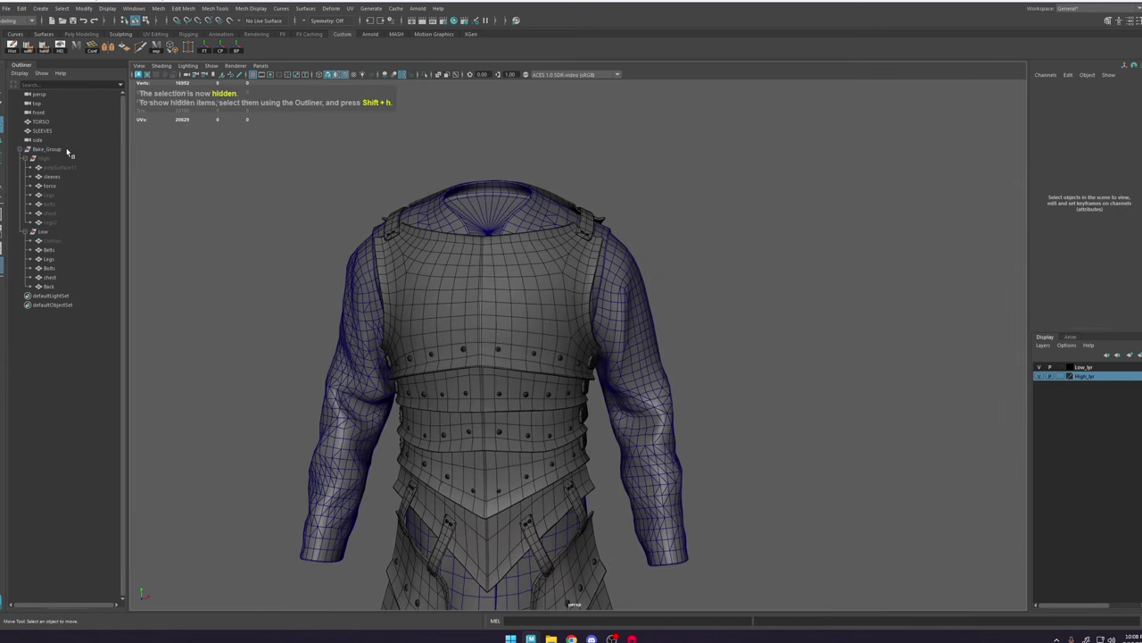
pyautogui.click(109, 216)
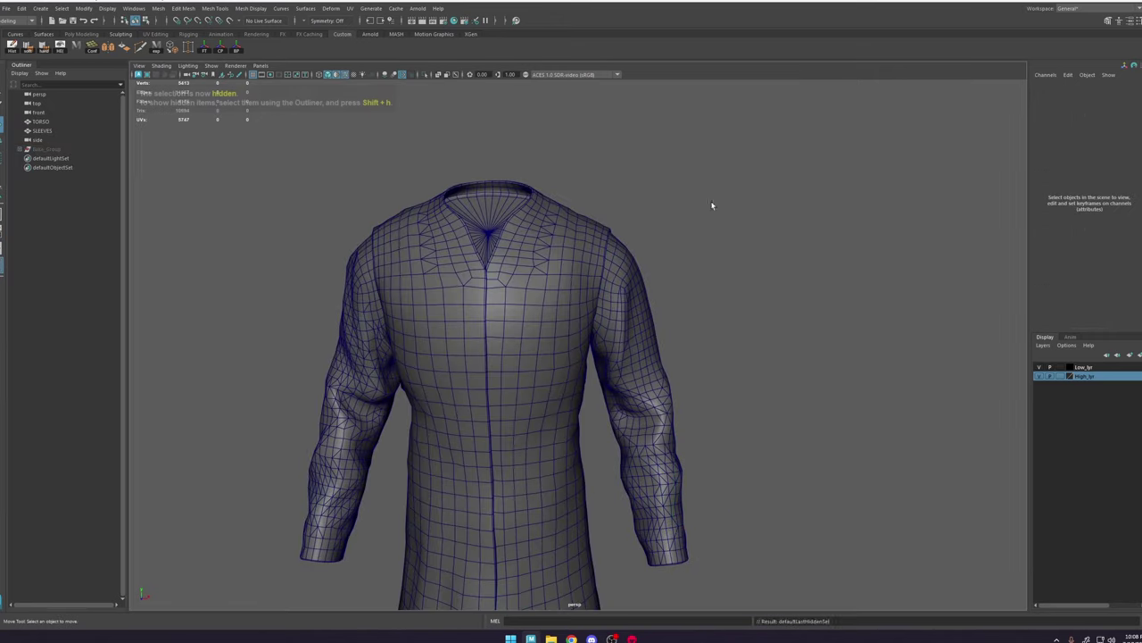
pyautogui.scroll(3, 678, 534)
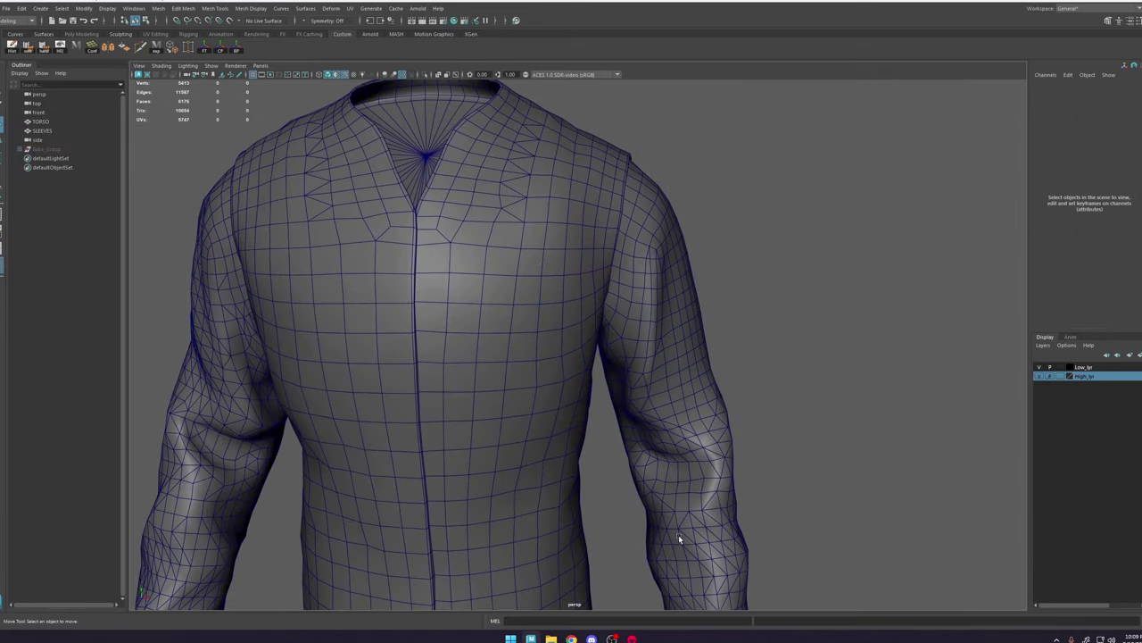
# Step: Check Marmoset Toolbag, then back in Maya toggle all-lights shading on and off
pyautogui.click(630, 637)
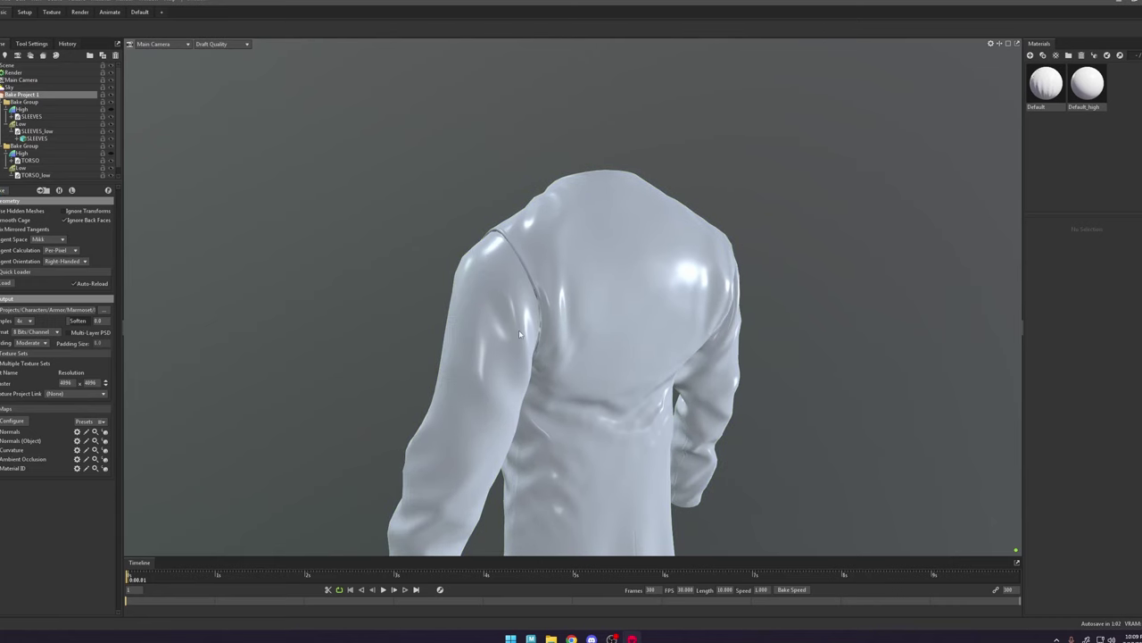
pyautogui.click(532, 637)
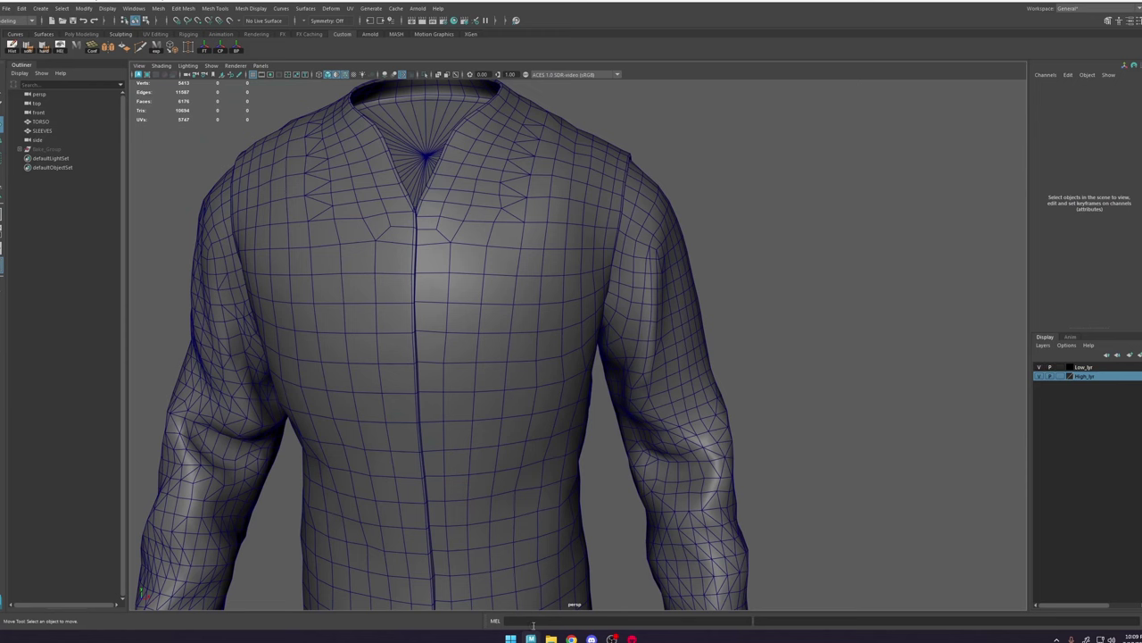
pyautogui.scroll(5, 629, 341)
pyautogui.press('7')
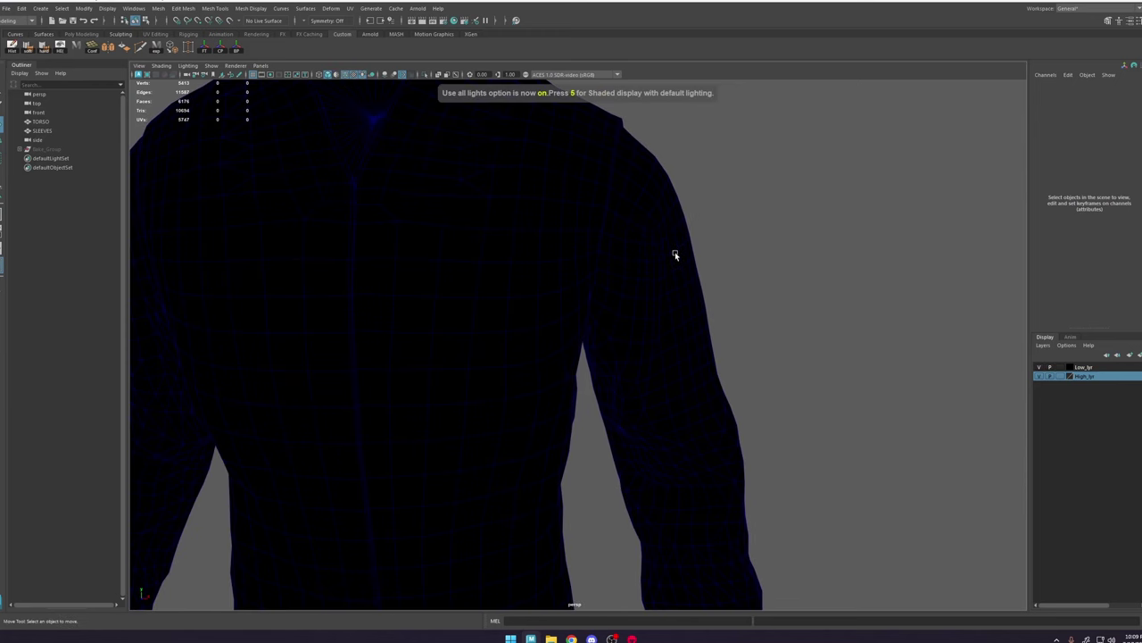
pyautogui.click(362, 75)
pyautogui.moveTo(676, 302)
pyautogui.keyDown('alt'); pyautogui.mouseDown()
pyautogui.moveTo(612, 307)
pyautogui.moveTo(660, 304)
pyautogui.mouseUp(); pyautogui.keyUp('alt')
pyautogui.scroll(-3, 660, 303)
# Step: Assign the existing BAKE_CLOTH material to the torso and sleeves meshes
pyautogui.moveTo(718, 156); pyautogui.dragTo(531, 222)
pyautogui.press('space')
pyautogui.click(480, 304)
pyautogui.moveTo(527, 359)
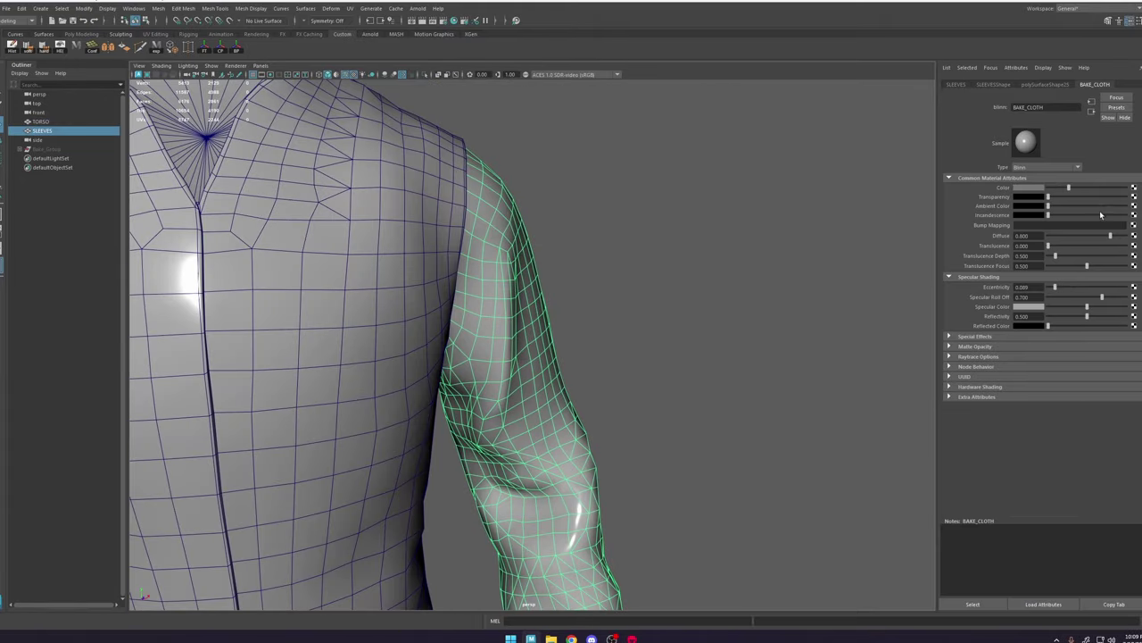
# Step: Connect a File node to the bump as Tangent Space Normals, loading Bakes/Clothes_normal.psd
pyautogui.click(1134, 187)
pyautogui.click(455, 287)
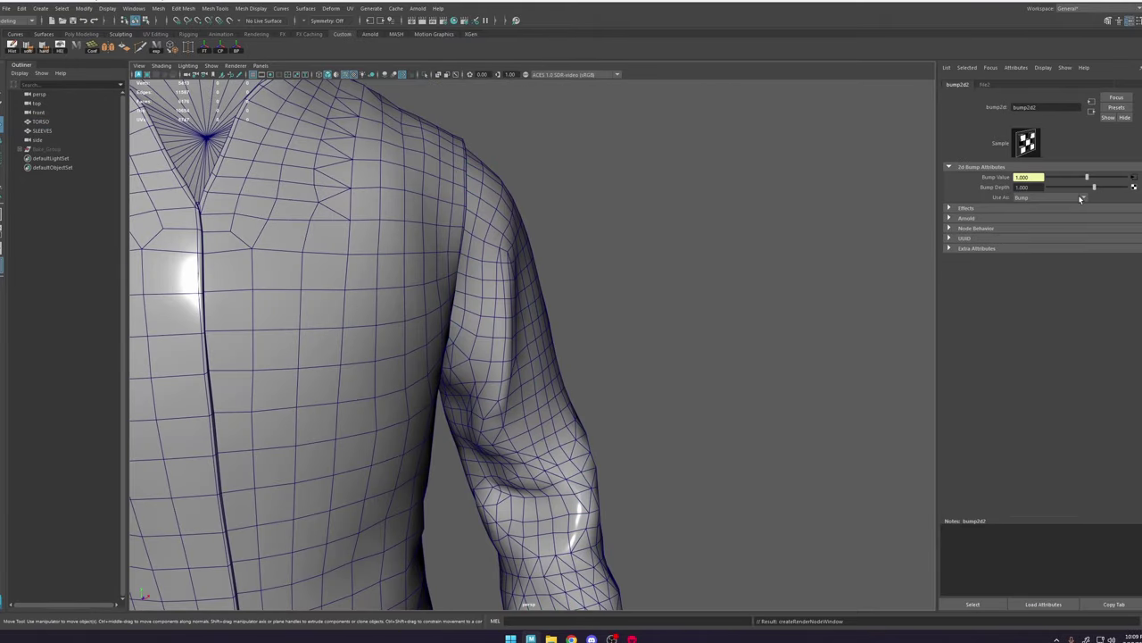
pyautogui.click(1052, 217)
pyautogui.click(1134, 178)
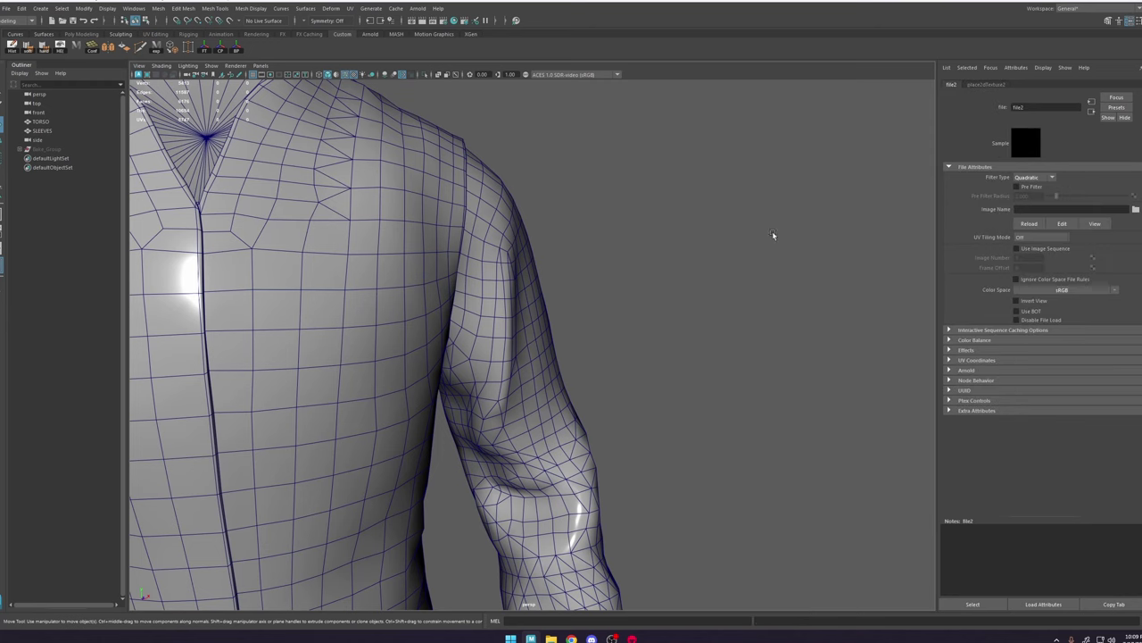
pyautogui.click(1135, 209)
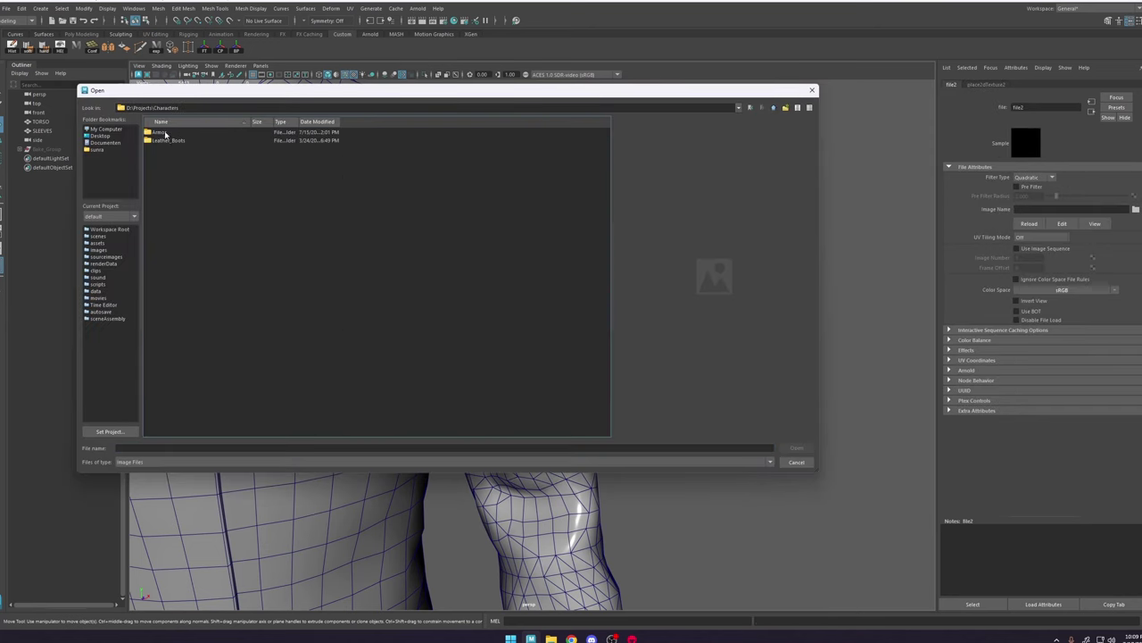
pyautogui.doubleClick(166, 132)
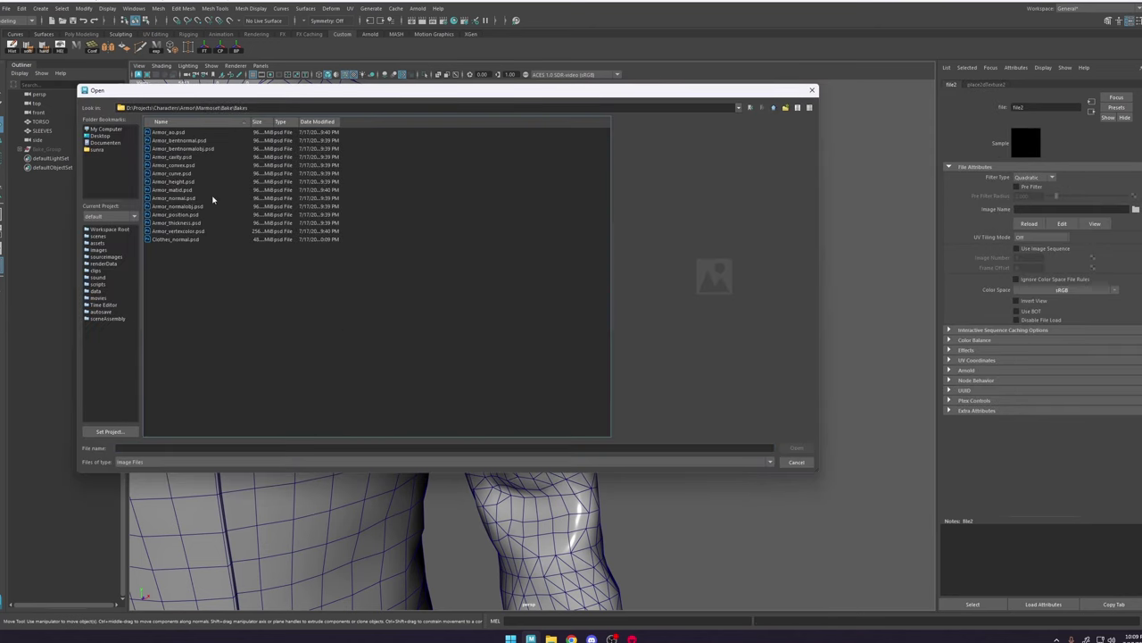
pyautogui.doubleClick(212, 197)
# Step: Inspect the normal-mapped shirt and open the file texture's colour space options
pyautogui.keyDown('alt'); pyautogui.moveTo(431, 249); pyautogui.dragTo(474, 273); pyautogui.keyUp('alt')
pyautogui.scroll(-5, 474, 274)
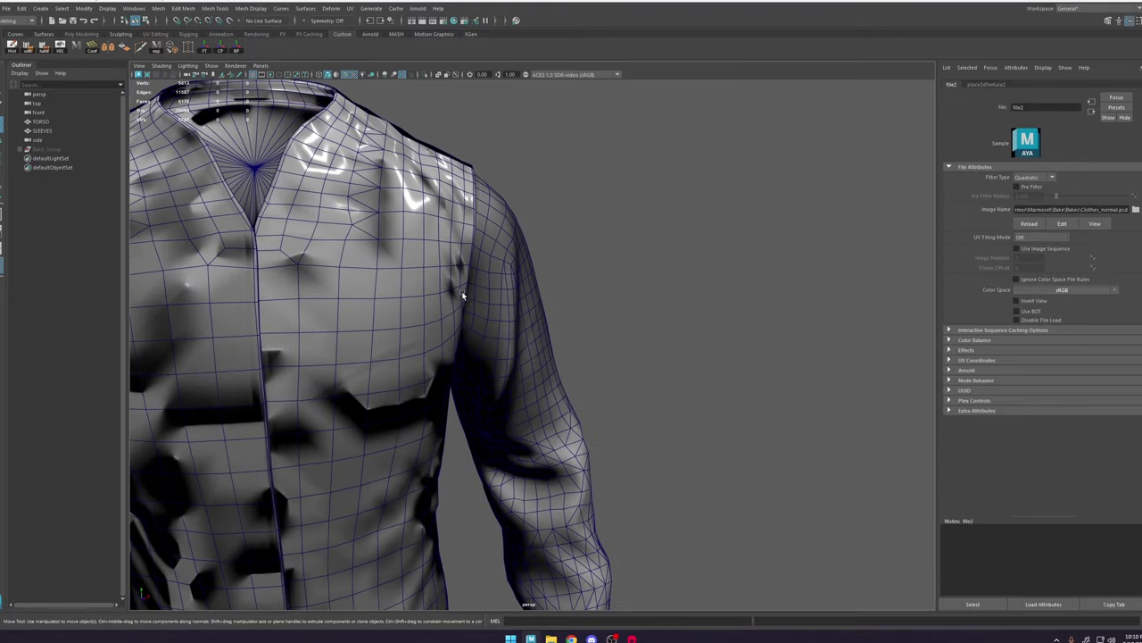
pyautogui.keyDown('alt'); pyautogui.moveTo(461, 294); pyautogui.dragTo(688, 248, button='middle'); pyautogui.keyUp('alt')
pyautogui.keyDown('alt'); pyautogui.moveTo(688, 248); pyautogui.dragTo(638, 234); pyautogui.keyUp('alt')
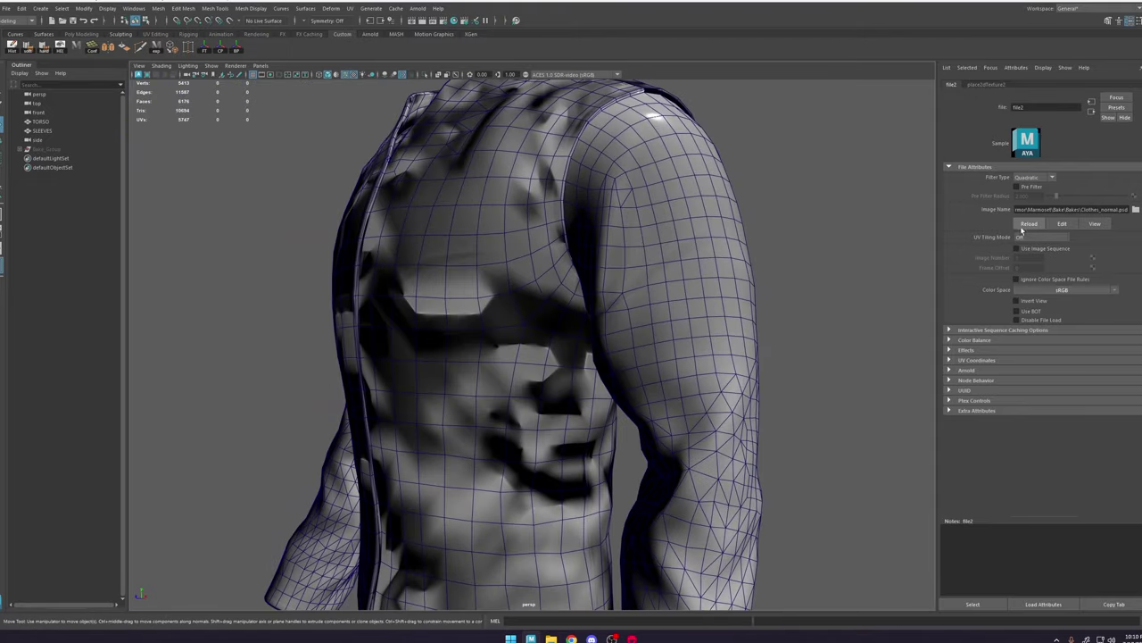
pyautogui.click(1066, 291)
# Step: Set the file2 normal map's Color Space to Utility > Raw
pyautogui.moveTo(1087, 317)
pyautogui.click(1046, 320)
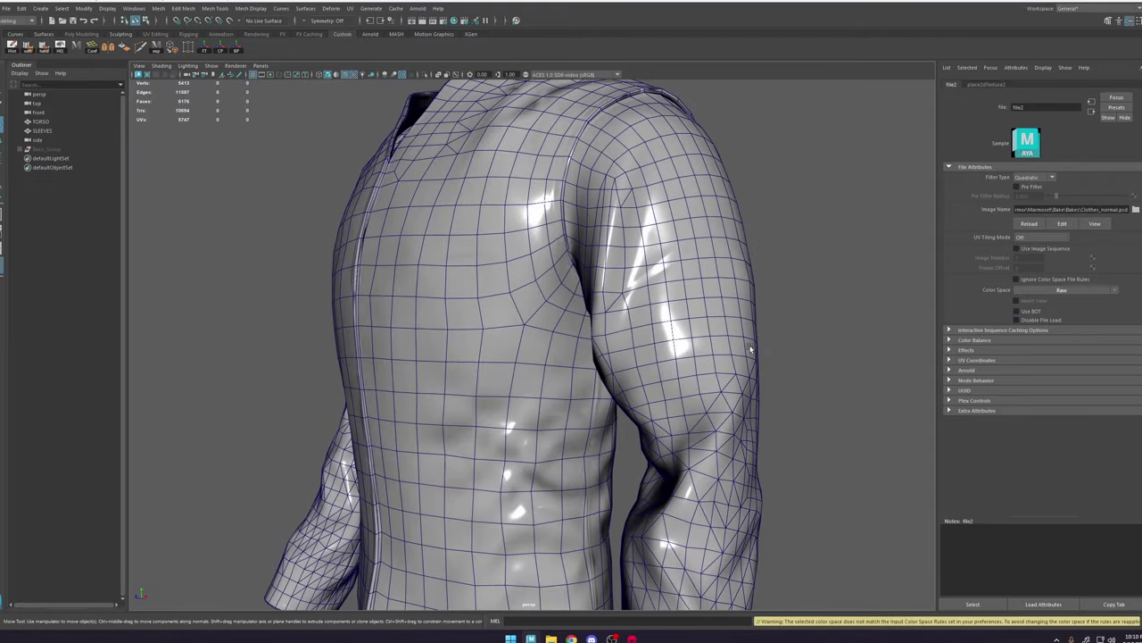
pyautogui.scroll(-3, 750, 349)
# Step: Turn off Wireframe on Shaded for the shirt
pyautogui.keyDown('alt'); pyautogui.moveTo(734, 254); pyautogui.dragTo(810, 225); pyautogui.keyUp('alt')
pyautogui.click(810, 224)
pyautogui.keyDown('alt'); pyautogui.moveTo(650, 280); pyautogui.dragTo(636, 277, button='middle'); pyautogui.keyUp('alt')
pyautogui.scroll(4, 636, 276)
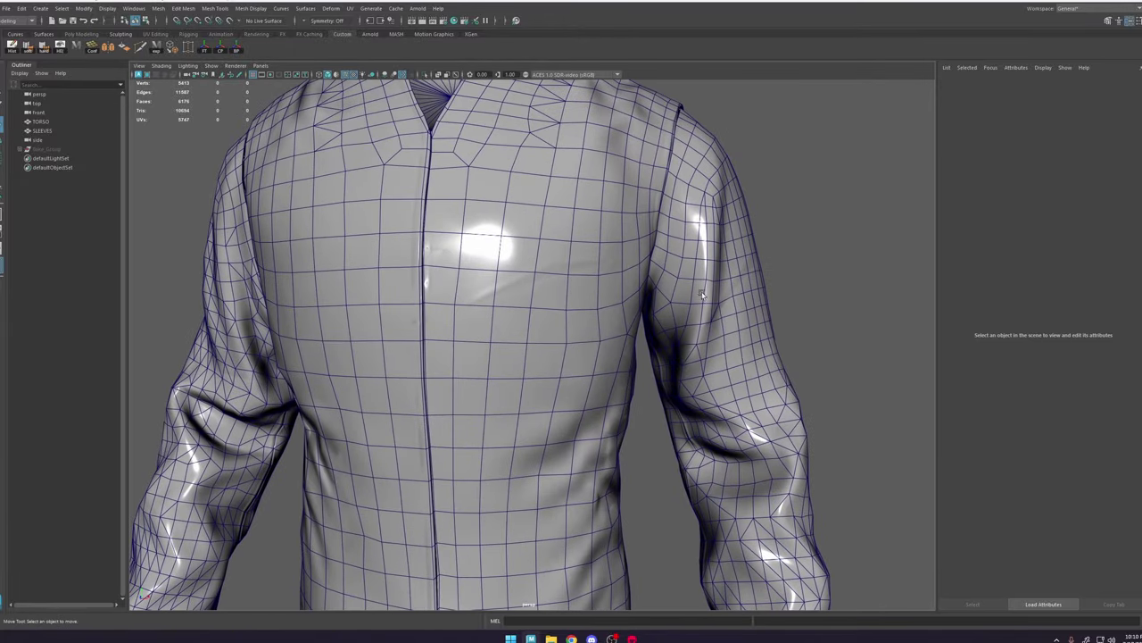
pyautogui.keyDown('alt'); pyautogui.moveTo(653, 277); pyautogui.dragTo(684, 319); pyautogui.keyUp('alt')
pyautogui.scroll(2, 690, 284)
pyautogui.scroll(2, 660, 294)
pyautogui.keyDown('alt'); pyautogui.moveTo(614, 234); pyautogui.dragTo(602, 312, button='middle'); pyautogui.keyUp('alt')
pyautogui.keyDown('alt'); pyautogui.moveTo(602, 311); pyautogui.dragTo(598, 306); pyautogui.keyUp('alt')
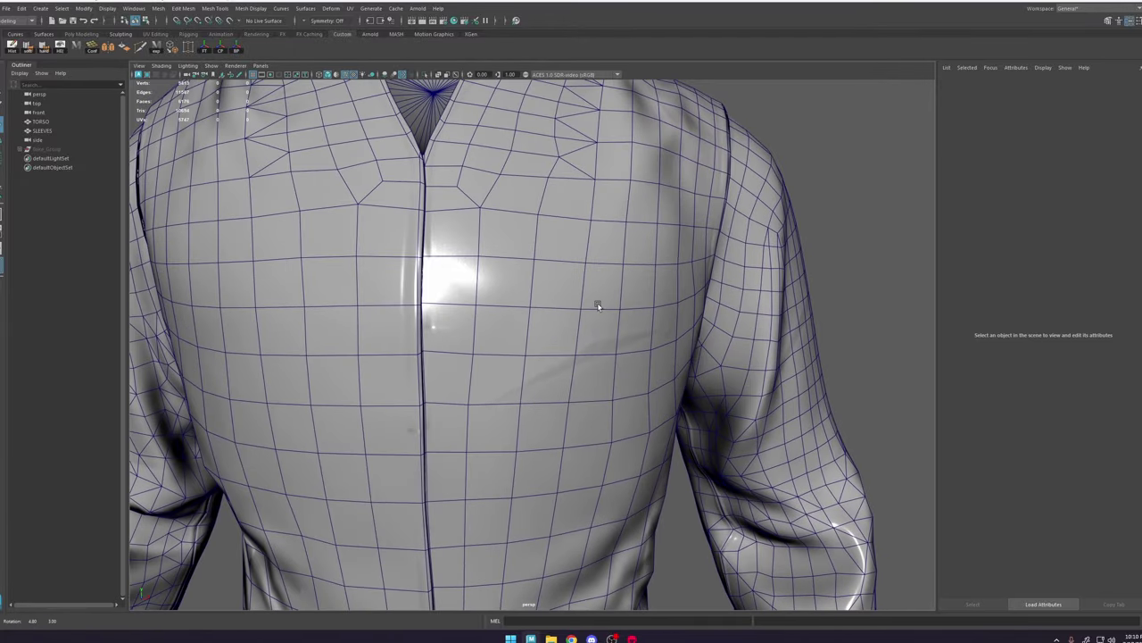
pyautogui.click(345, 76)
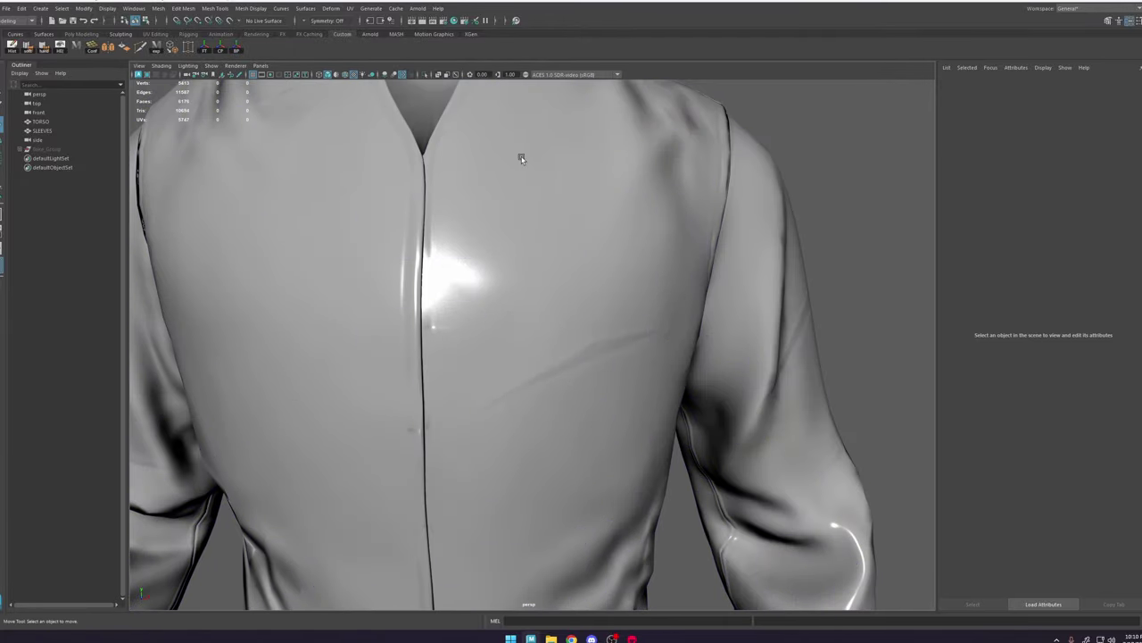
# Step: Select the TORSO and SLEEVES meshes together
pyautogui.keyDown('alt'); pyautogui.moveTo(520, 158); pyautogui.dragTo(574, 220); pyautogui.keyUp('alt')
pyautogui.scroll(-1, 637, 273)
pyautogui.scroll(-3, 636, 272)
pyautogui.keyDown('alt'); pyautogui.moveTo(605, 256); pyautogui.dragTo(673, 229); pyautogui.keyUp('alt')
pyautogui.scroll(4, 630, 334)
pyautogui.keyDown('alt'); pyautogui.moveTo(630, 334); pyautogui.dragTo(632, 311); pyautogui.keyUp('alt')
pyautogui.click(645, 288)
pyautogui.click(835, 475)
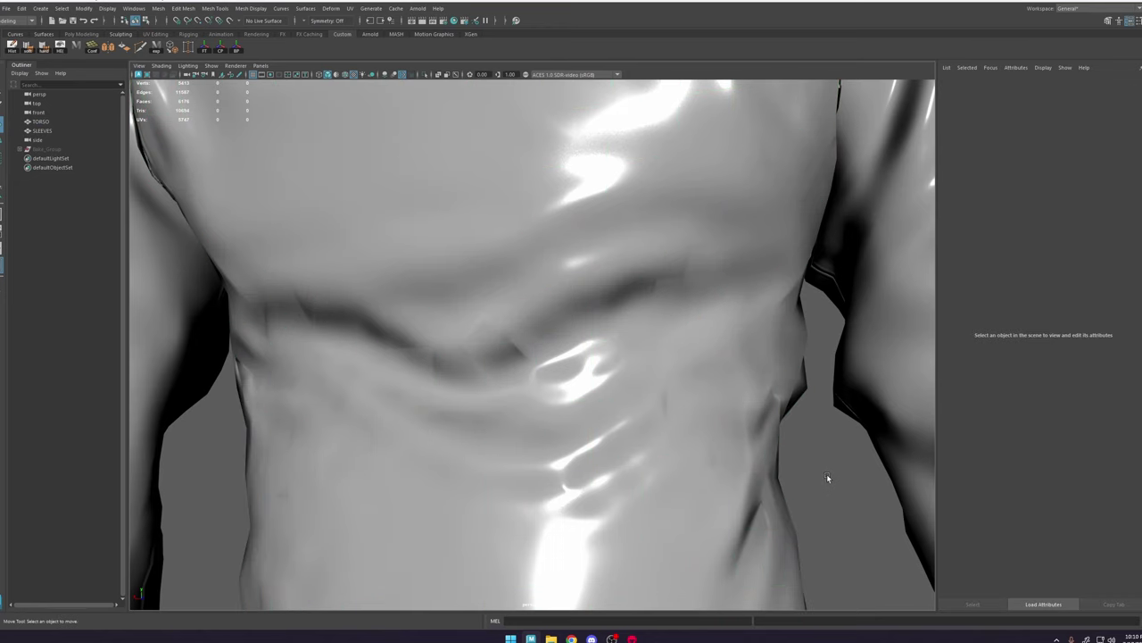
pyautogui.scroll(-5, 616, 268)
pyautogui.click(569, 214)
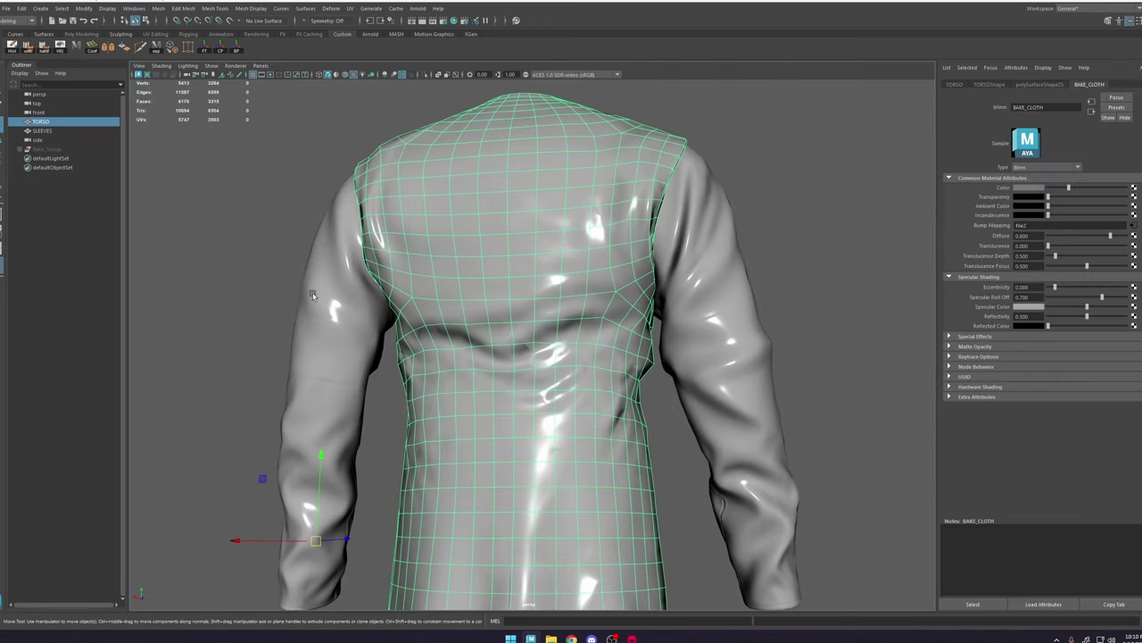
pyautogui.keyDown('shift'); pyautogui.click(329, 289); pyautogui.keyUp('shift')
# Step: Switch to wireframe and back to shaded, then apply the Mesh Display normals option
pyautogui.scroll(3, 328, 289)
pyautogui.press('4')
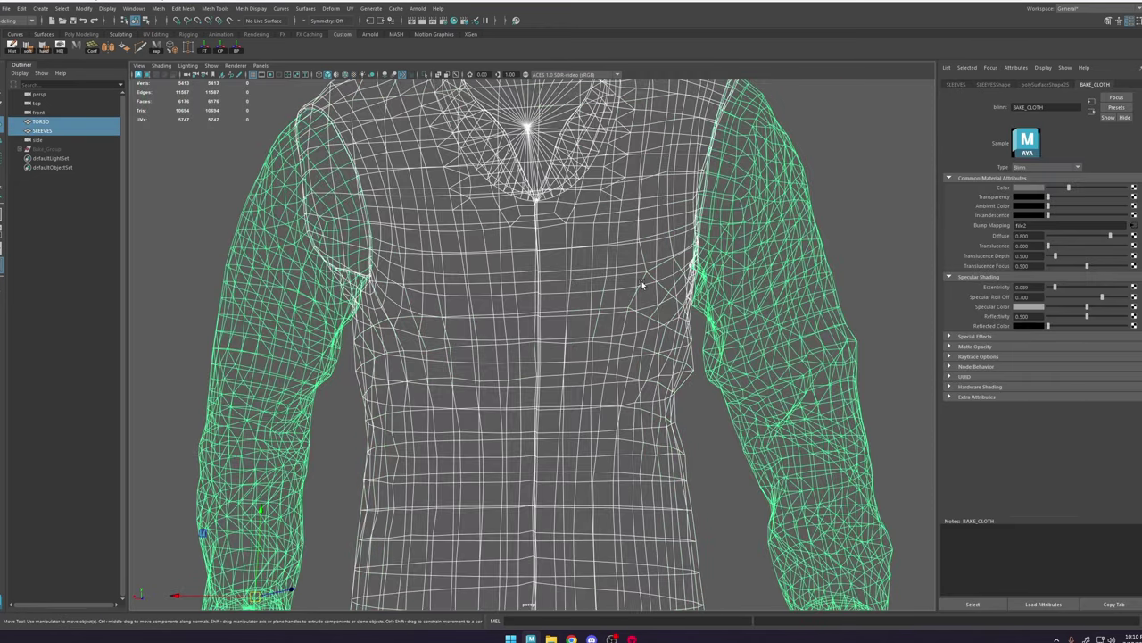
pyautogui.press('5')
pyautogui.moveTo(687, 284)
pyautogui.keyDown('alt'); pyautogui.mouseDown()
pyautogui.moveTo(626, 287)
pyautogui.moveTo(674, 292)
pyautogui.mouseUp(); pyautogui.keyUp('alt')
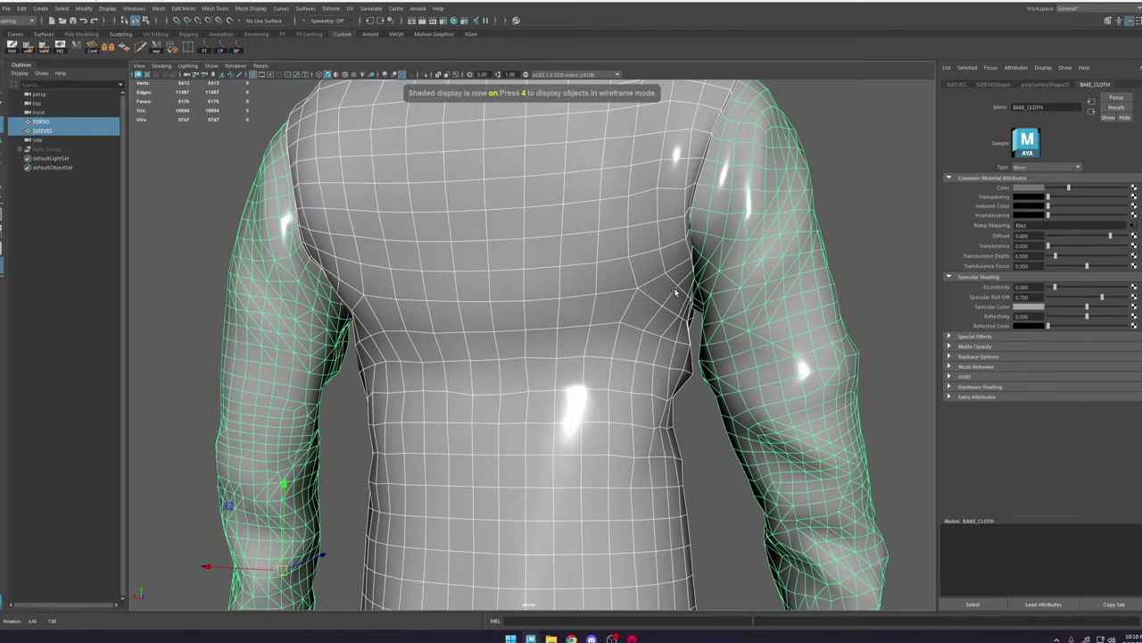
pyautogui.click(238, 12)
pyautogui.click(294, 121)
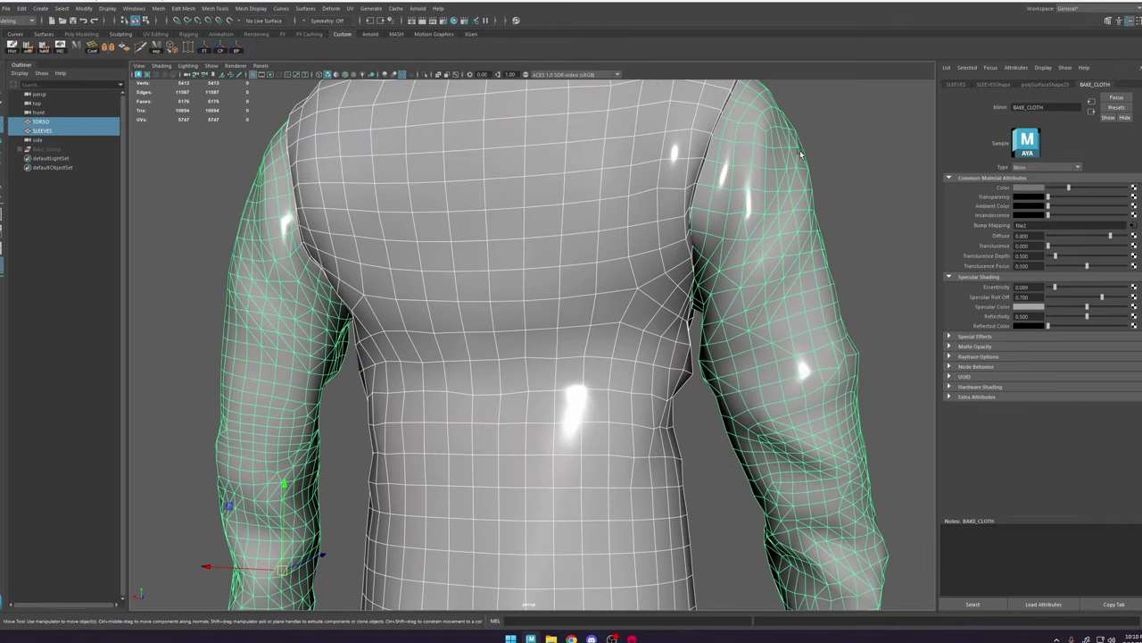
pyautogui.keyDown('alt'); pyautogui.moveTo(800, 154); pyautogui.dragTo(799, 134); pyautogui.keyUp('alt')
pyautogui.hotkey('ctrl', 'z')
# Step: Reselect TORSO and SLEEVES and reapply the Mesh Display normals fix
pyautogui.keyDown('alt'); pyautogui.moveTo(799, 134); pyautogui.dragTo(748, 218, button='middle'); pyautogui.keyUp('alt')
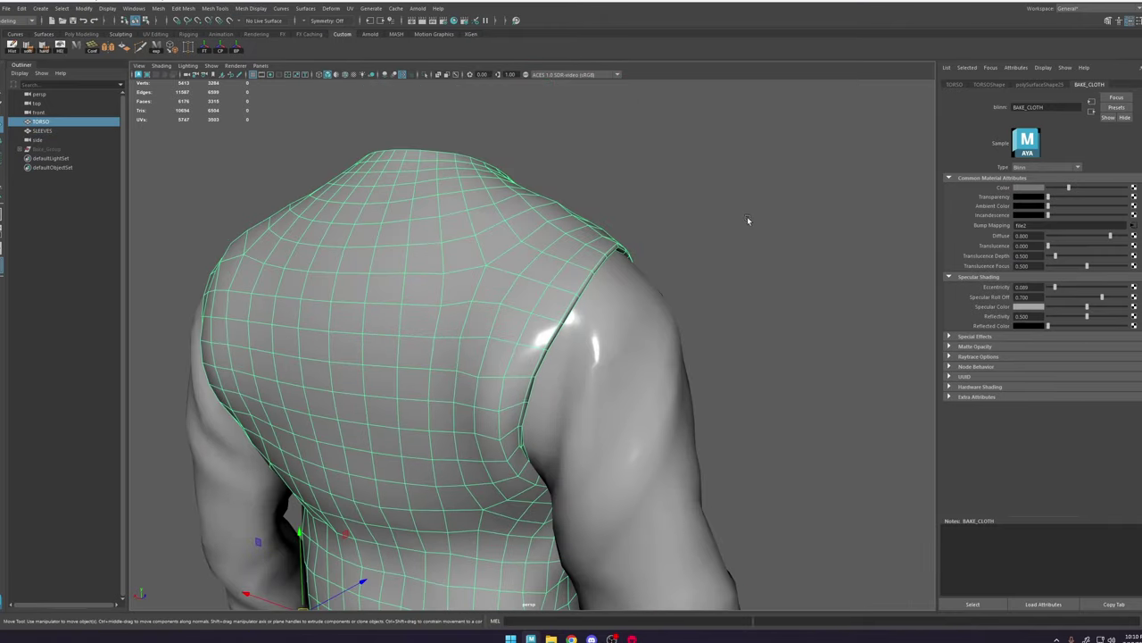
pyautogui.click(748, 220)
pyautogui.scroll(5, 602, 275)
pyautogui.click(600, 280)
pyautogui.keyDown('shift'); pyautogui.click(694, 317); pyautogui.keyUp('shift')
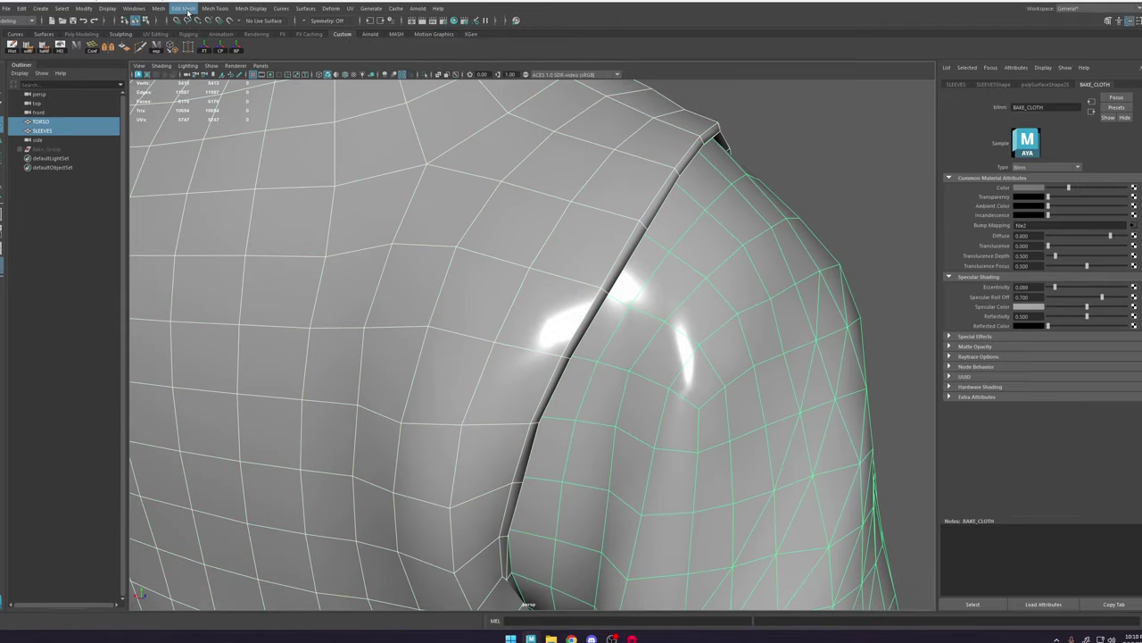
pyautogui.click(241, 10)
pyautogui.click(294, 120)
# Step: Clear the selection, view the shirt's front, and switch to Marmoset Toolbag
pyautogui.click(773, 147)
pyautogui.scroll(-5, 679, 241)
pyautogui.keyDown('alt'); pyautogui.moveTo(655, 266); pyautogui.dragTo(509, 294); pyautogui.keyUp('alt')
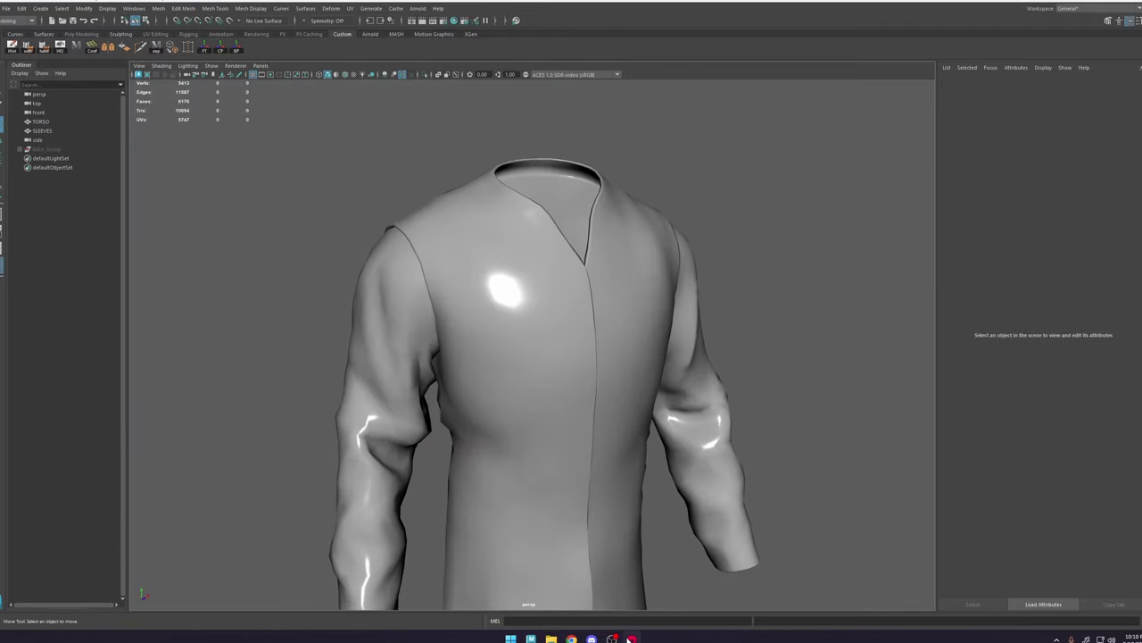
pyautogui.moveTo(632, 637)
pyautogui.hotkey('alt', 'Tab')
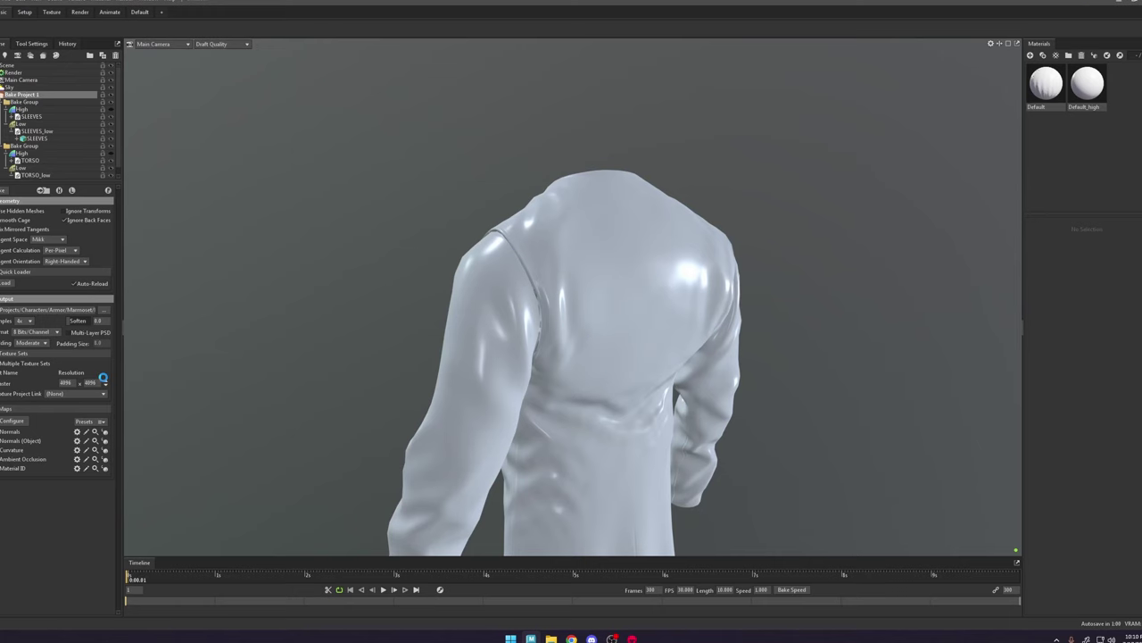
# Step: Zoom on the shoulder seam in Marmoset, then re-export the low-poly shirt as OBJ from Maya
pyautogui.keyDown('alt'); pyautogui.moveTo(505, 336); pyautogui.dragTo(607, 288, button='right'); pyautogui.keyUp('alt')
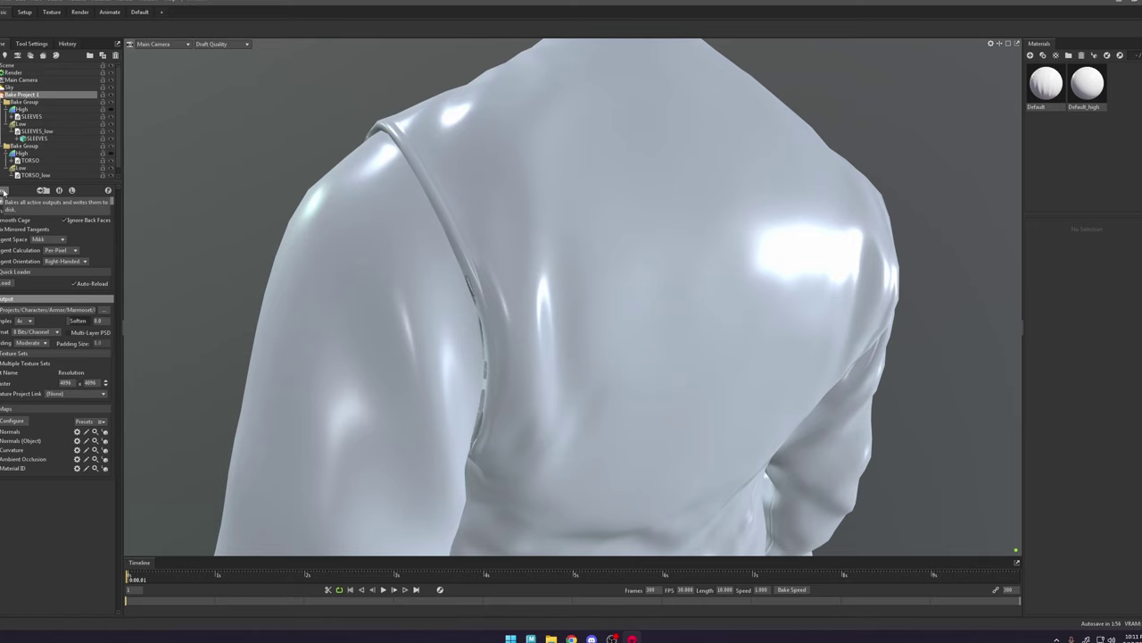
pyautogui.click(531, 638)
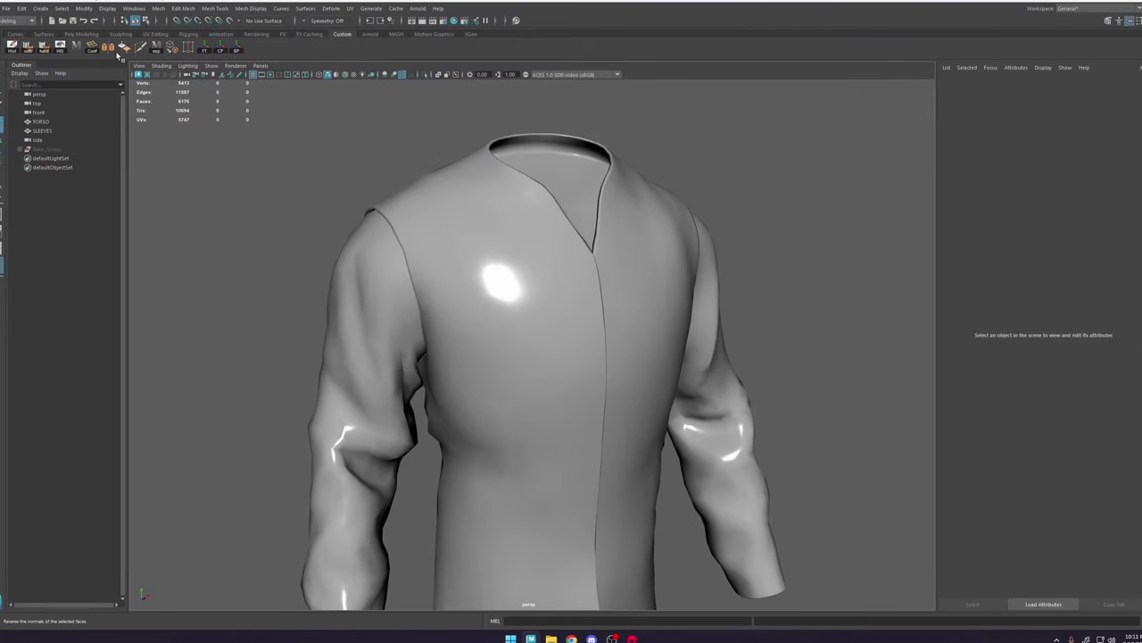
pyautogui.click(164, 52)
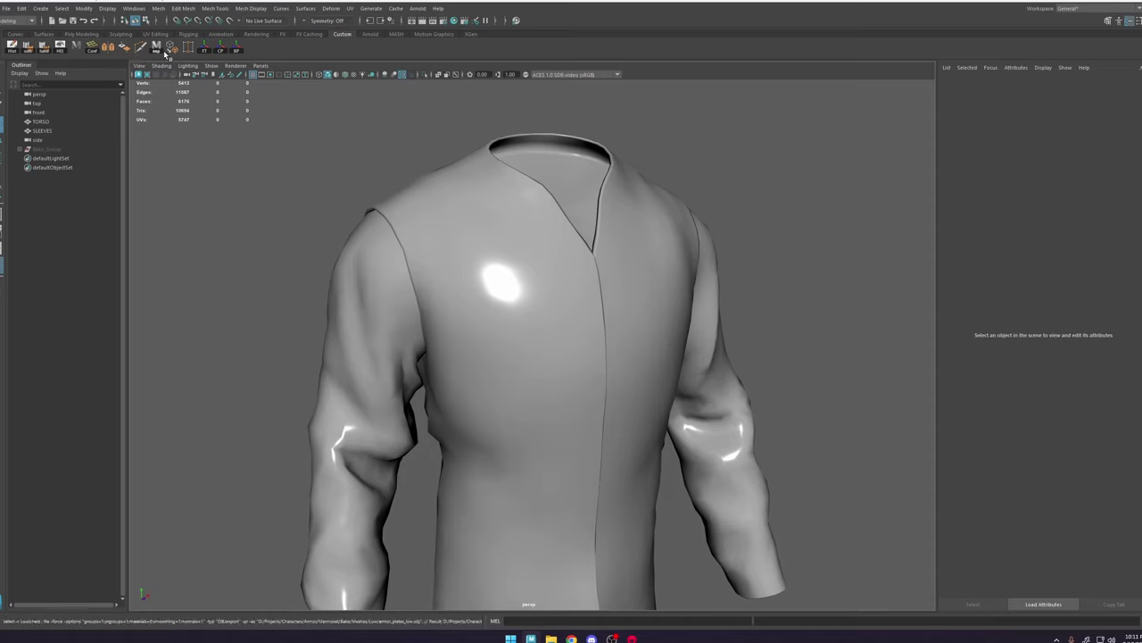
# Step: Check the auto-reloaded shoulder seam in Marmoset, then orbit the shirt in Maya
pyautogui.click(632, 639)
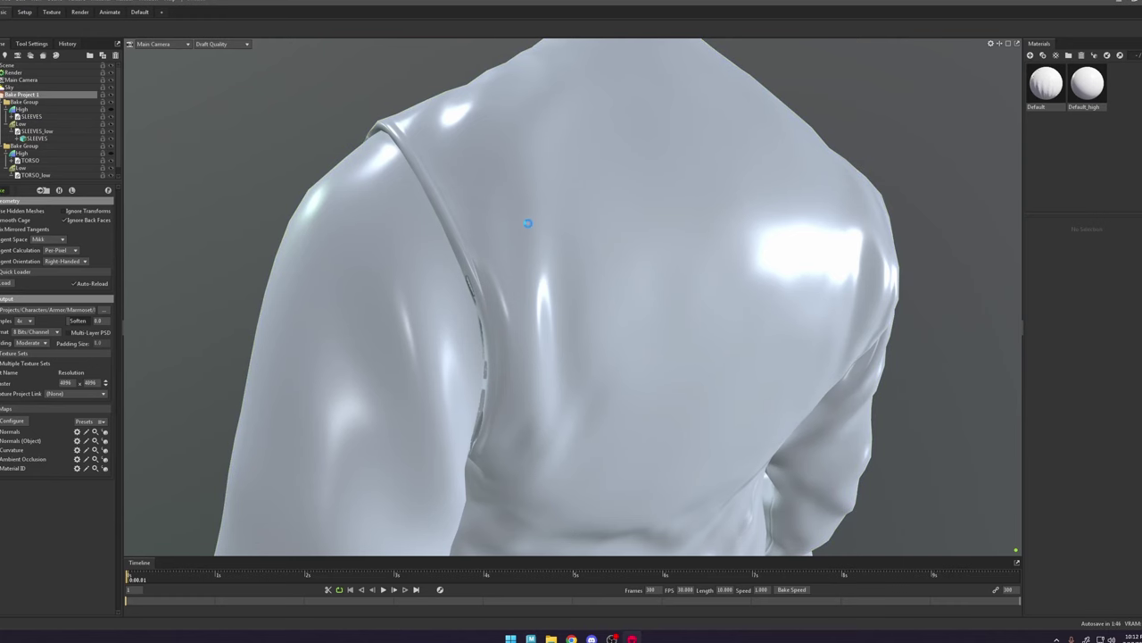
pyautogui.scroll(3, 438, 230)
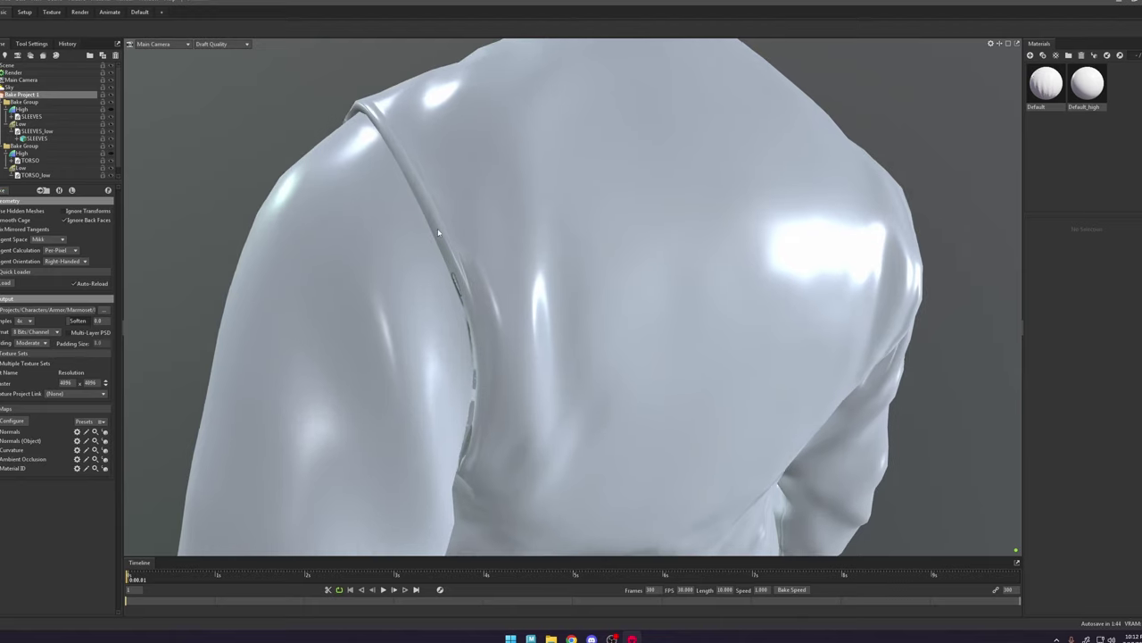
pyautogui.scroll(-2, 509, 299)
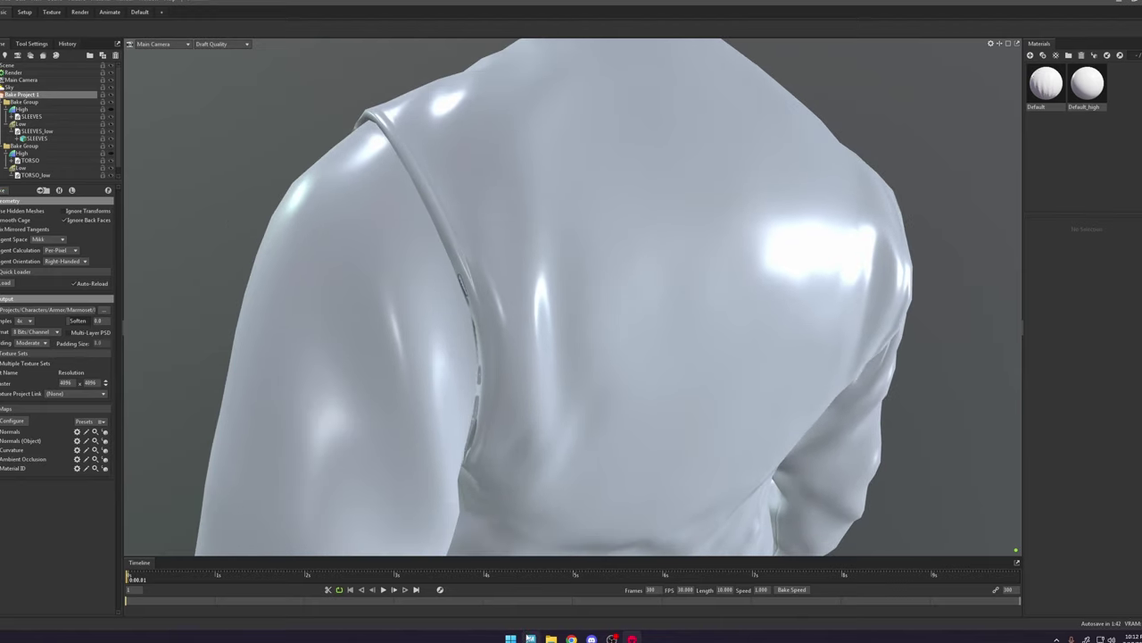
pyautogui.click(530, 638)
pyautogui.keyDown('alt'); pyautogui.moveTo(531, 252); pyautogui.dragTo(467, 257); pyautogui.keyUp('alt')
pyautogui.keyDown('alt'); pyautogui.moveTo(467, 257); pyautogui.dragTo(664, 323, button='right'); pyautogui.keyUp('alt')
pyautogui.keyDown('alt'); pyautogui.moveTo(665, 324); pyautogui.dragTo(591, 330); pyautogui.keyUp('alt')
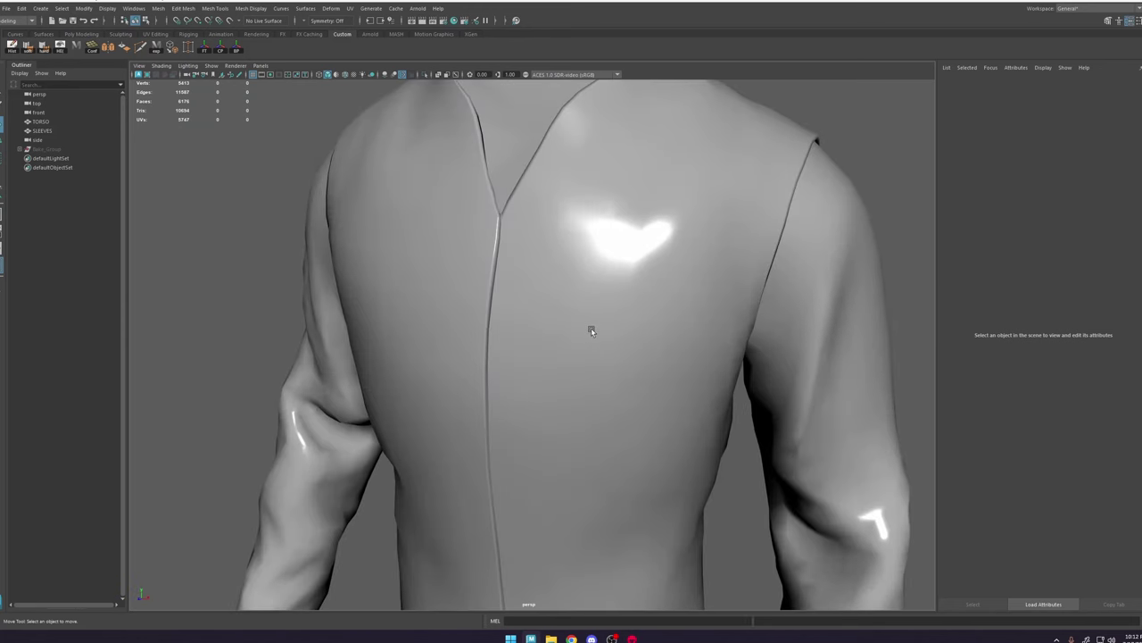
# Step: Show textures, try all-lights mode, and return to default viewport lighting
pyautogui.press('6')
pyautogui.press('7')
pyautogui.press('6')
pyautogui.keyDown('alt'); pyautogui.moveTo(681, 298); pyautogui.dragTo(398, 291); pyautogui.keyUp('alt')
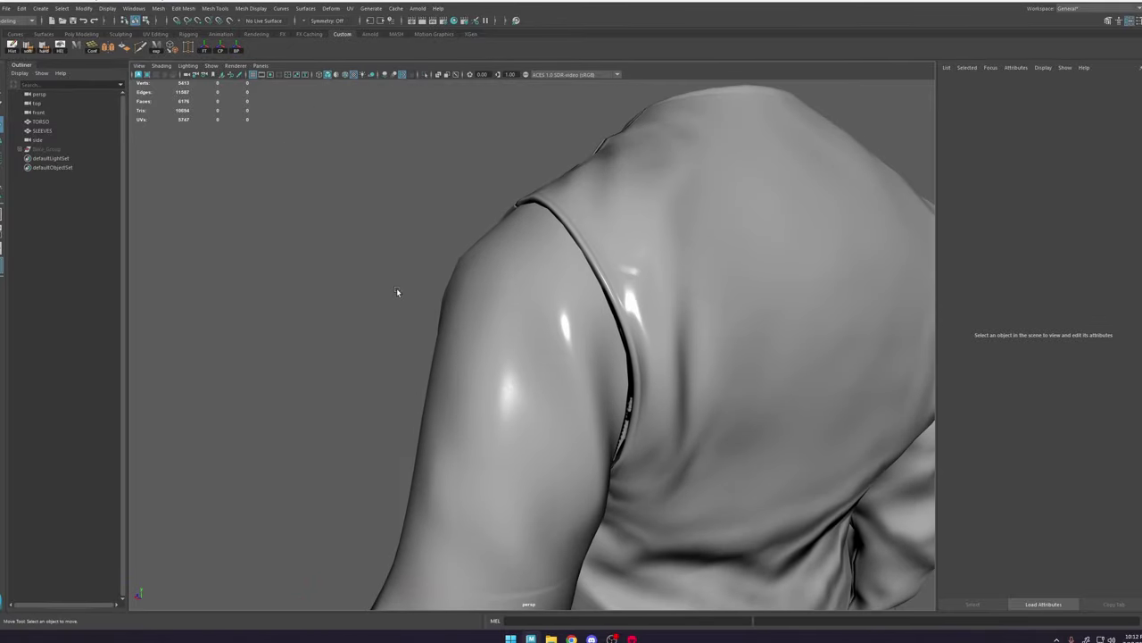
pyautogui.keyDown('alt'); pyautogui.moveTo(587, 338); pyautogui.dragTo(663, 333); pyautogui.keyUp('alt')
# Step: Select the torso and inspect both armhole seams up close
pyautogui.click(700, 339)
pyautogui.keyDown('alt'); pyautogui.moveTo(663, 334); pyautogui.dragTo(736, 398, button='right'); pyautogui.keyUp('alt')
pyautogui.keyDown('alt'); pyautogui.moveTo(735, 398); pyautogui.dragTo(775, 315); pyautogui.keyUp('alt')
pyautogui.keyDown('alt'); pyautogui.moveTo(775, 315); pyautogui.dragTo(676, 351, button='right'); pyautogui.keyUp('alt')
pyautogui.keyDown('alt'); pyautogui.moveTo(676, 352); pyautogui.dragTo(658, 356); pyautogui.keyUp('alt')
pyautogui.click(854, 163)
pyautogui.keyDown('alt'); pyautogui.moveTo(732, 219); pyautogui.dragTo(641, 252, button='right'); pyautogui.keyUp('alt')
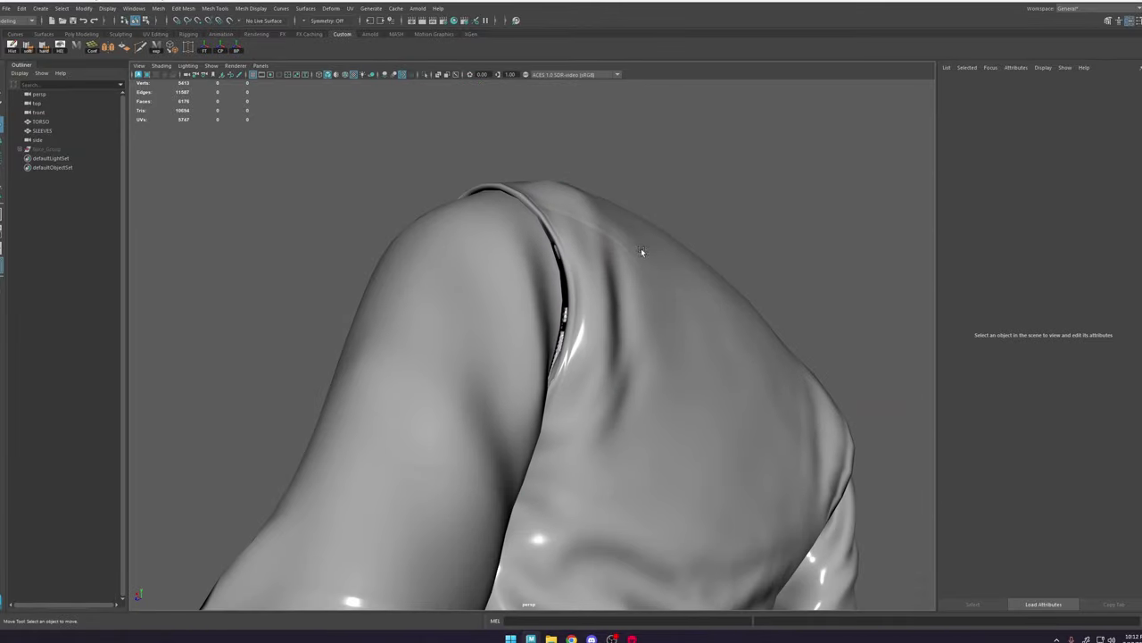
pyautogui.keyDown('alt'); pyautogui.moveTo(897, 268); pyautogui.dragTo(492, 304); pyautogui.keyUp('alt')
pyautogui.keyDown('alt'); pyautogui.moveTo(491, 304); pyautogui.dragTo(605, 432, button='right'); pyautogui.keyUp('alt')
pyautogui.keyDown('alt'); pyautogui.moveTo(606, 433); pyautogui.dragTo(499, 318); pyautogui.keyUp('alt')
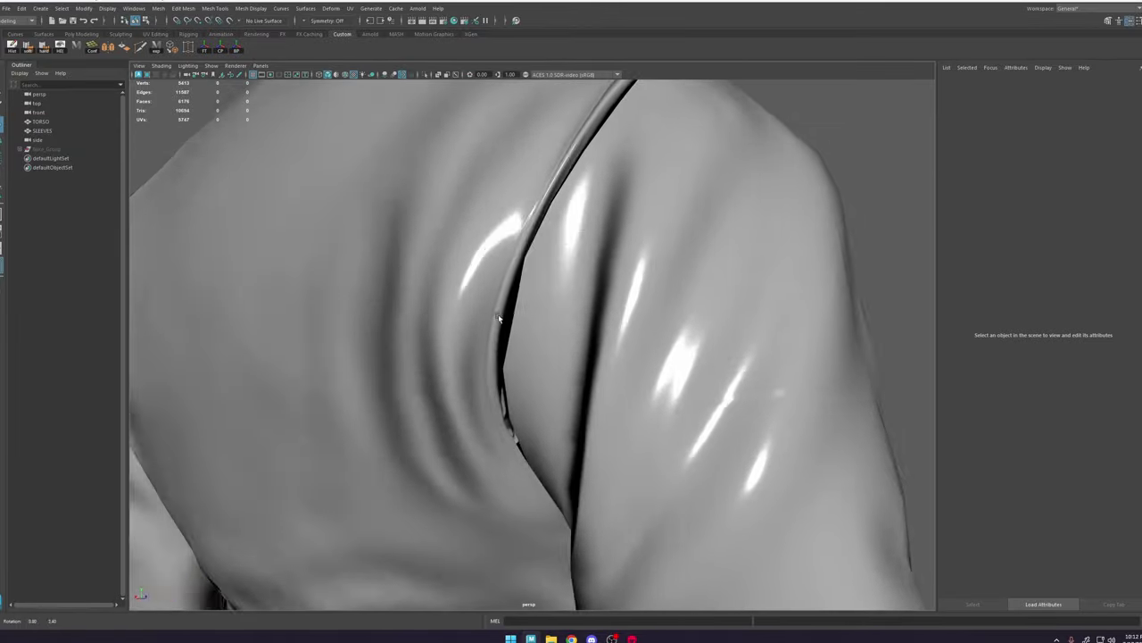
pyautogui.keyDown('alt'); pyautogui.moveTo(499, 318); pyautogui.dragTo(515, 372, button='right'); pyautogui.keyUp('alt')
pyautogui.keyDown('alt'); pyautogui.moveTo(515, 372); pyautogui.dragTo(497, 273); pyautogui.keyUp('alt')
# Step: Switch the selection from the torso to the sleeves mesh to inspect the sleeve
pyautogui.click(492, 272)
pyautogui.click(565, 203)
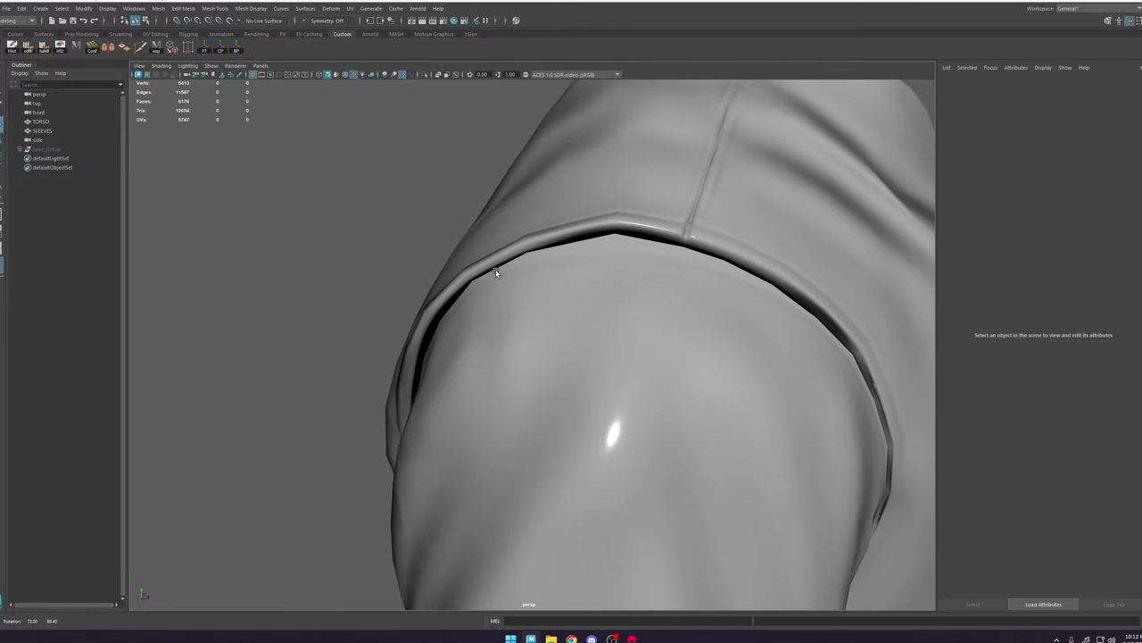
pyautogui.click(564, 364)
pyautogui.keyDown('alt'); pyautogui.moveTo(565, 365); pyautogui.dragTo(543, 307, button='right'); pyautogui.keyUp('alt')
pyautogui.keyDown('alt'); pyautogui.moveTo(544, 308); pyautogui.dragTo(649, 285); pyautogui.keyUp('alt')
pyautogui.scroll(4, 587, 275)
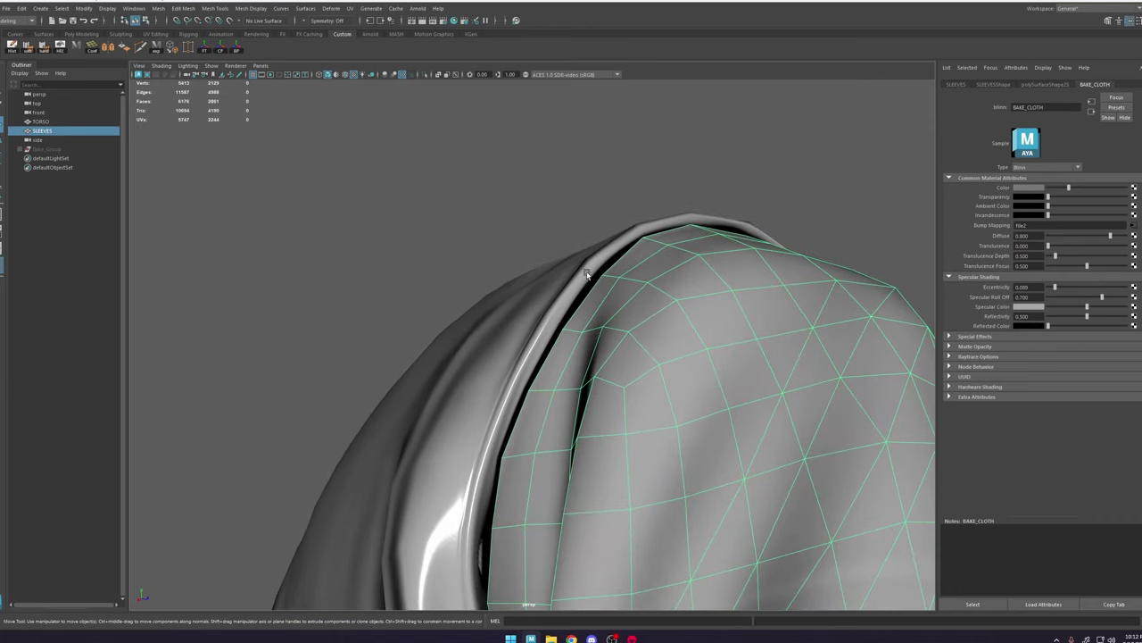
# Step: Hide the TORSO mesh and inspect the sleeves' armhole opening on its own
pyautogui.click(55, 122)
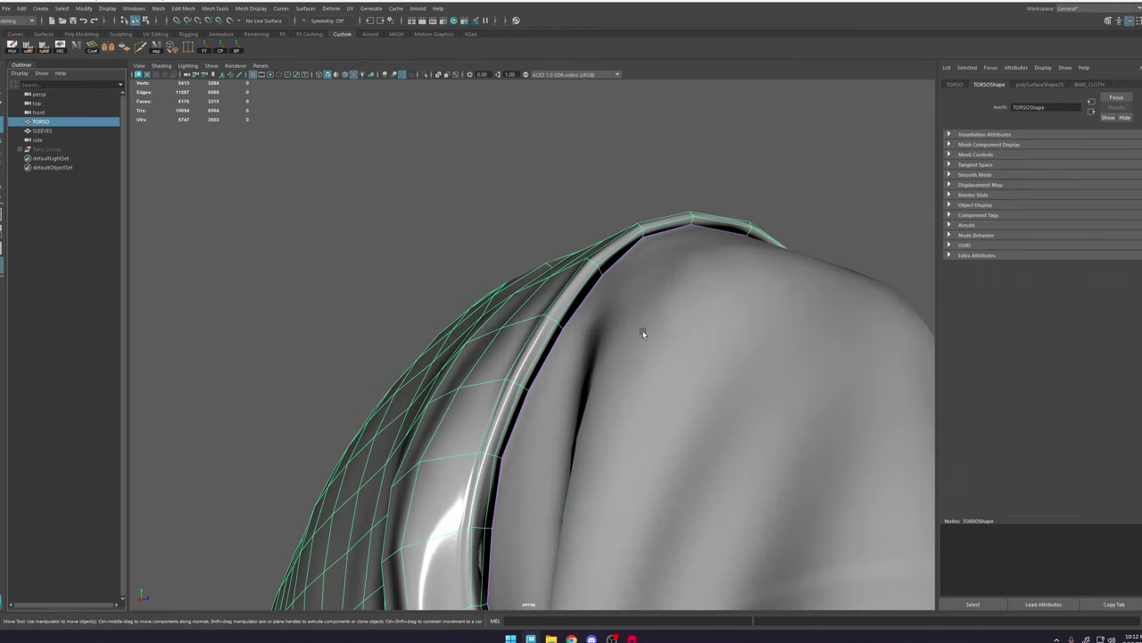
pyautogui.hotkey('ctrl', 'h')
pyautogui.scroll(-5, 641, 336)
pyautogui.keyDown('alt'); pyautogui.moveTo(641, 337); pyautogui.dragTo(697, 351); pyautogui.keyUp('alt')
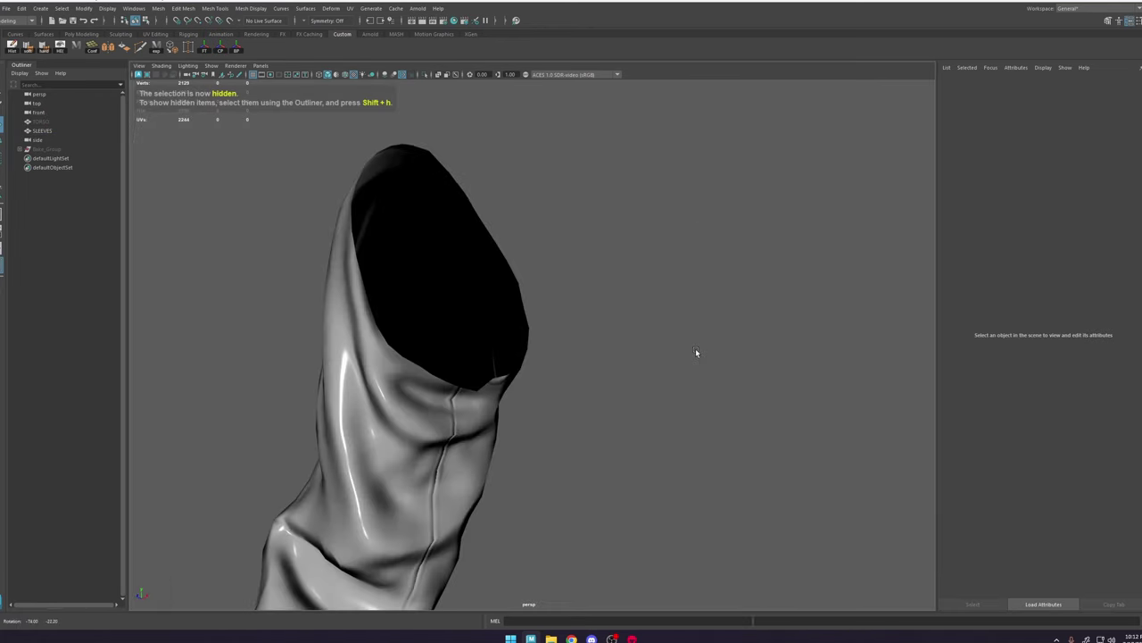
pyautogui.keyDown('alt'); pyautogui.moveTo(480, 413); pyautogui.dragTo(536, 339, button='middle'); pyautogui.keyUp('alt')
pyautogui.scroll(4, 530, 333)
pyautogui.keyDown('alt'); pyautogui.moveTo(528, 331); pyautogui.dragTo(513, 341); pyautogui.keyUp('alt')
pyautogui.click(514, 341)
pyautogui.click(665, 353)
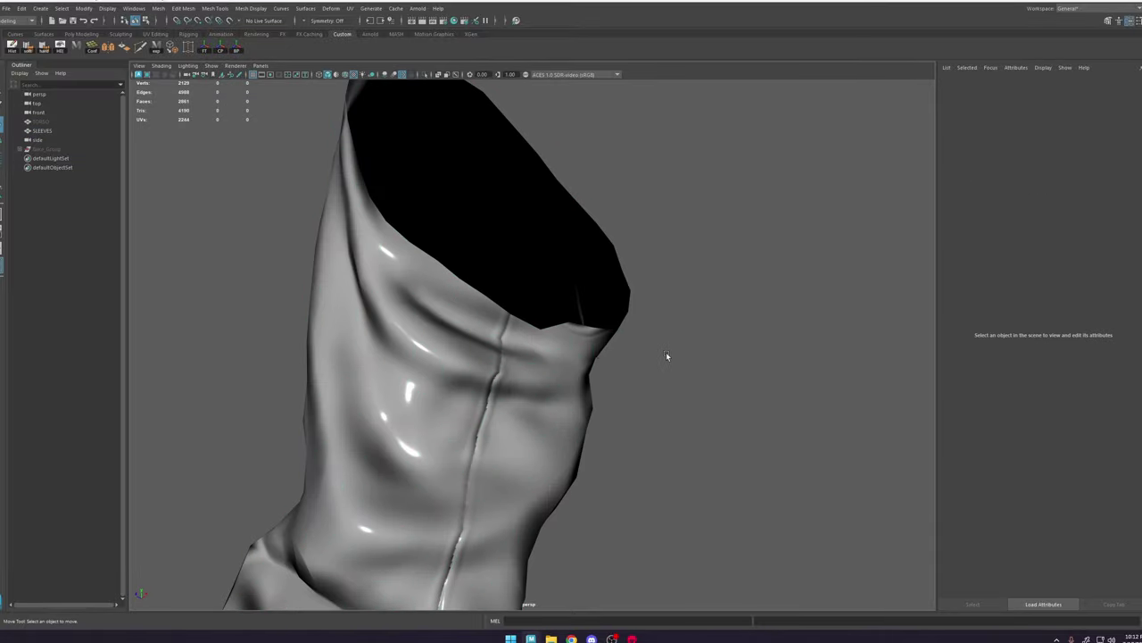
pyautogui.keyDown('alt'); pyautogui.moveTo(582, 345); pyautogui.dragTo(574, 365); pyautogui.keyUp('alt')
pyautogui.keyDown('alt'); pyautogui.moveTo(418, 298); pyautogui.dragTo(616, 375); pyautogui.keyUp('alt')
pyautogui.scroll(-3, 487, 294)
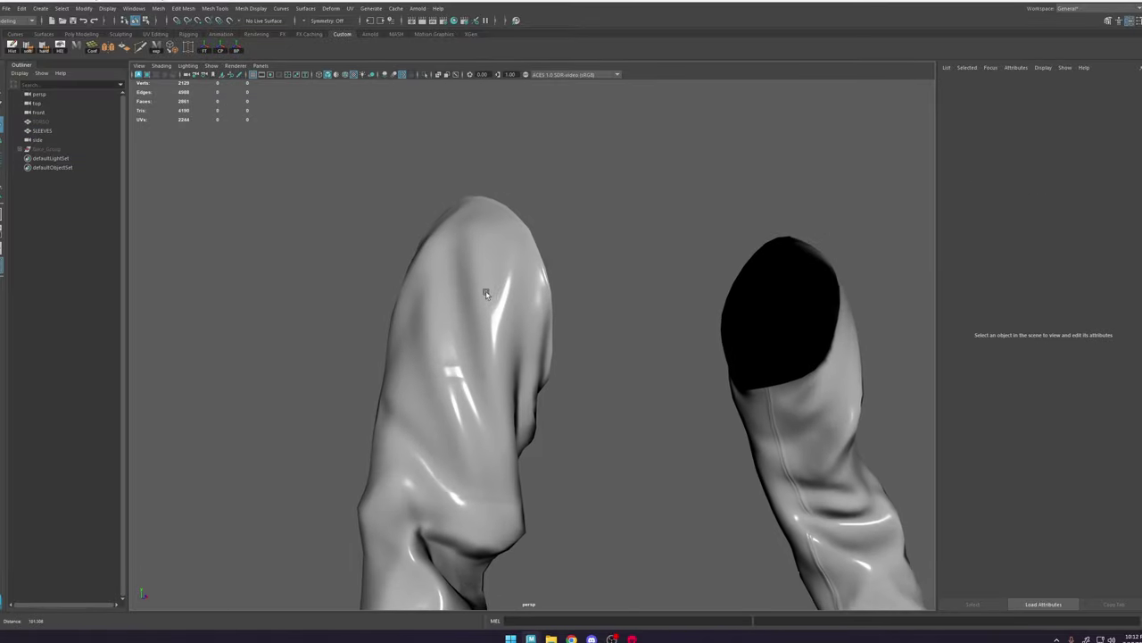
pyautogui.keyDown('alt'); pyautogui.moveTo(486, 293); pyautogui.dragTo(603, 256); pyautogui.keyUp('alt')
# Step: Unhide the torso, select it, and show the viewport in wireframe
pyautogui.hotkey('ctrl', 'shift', 'h')
pyautogui.click(604, 254)
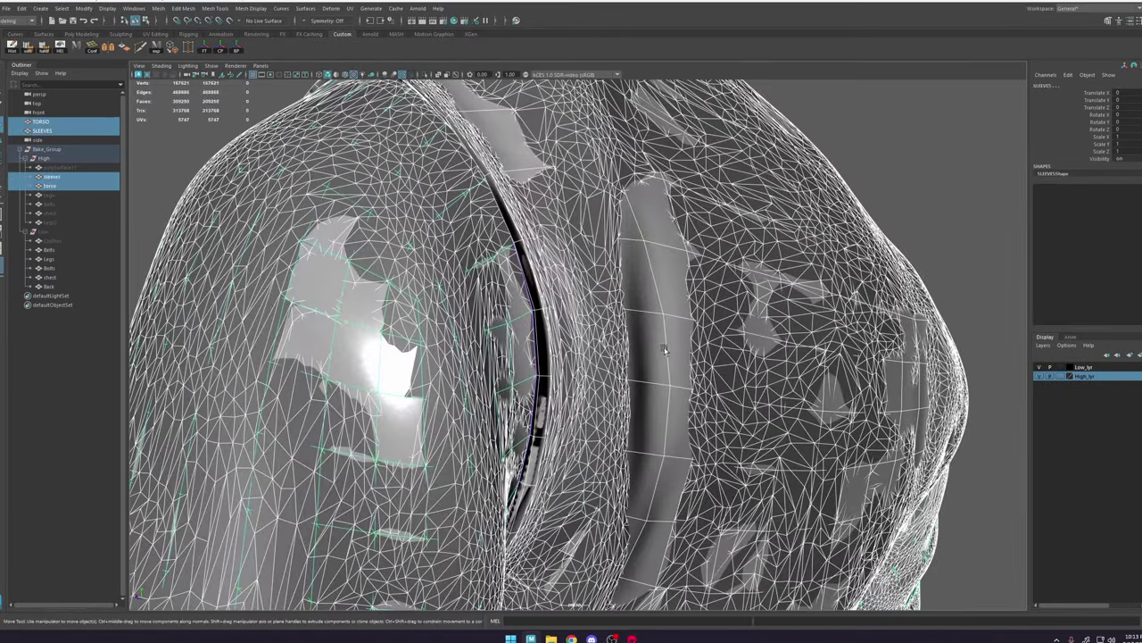
pyautogui.click(673, 356)
pyautogui.moveTo(669, 382)
pyautogui.keyDown('alt'); pyautogui.mouseDown()
pyautogui.moveTo(658, 294)
pyautogui.moveTo(640, 424)
pyautogui.moveTo(611, 338)
pyautogui.moveTo(633, 411)
pyautogui.moveTo(616, 402)
pyautogui.moveTo(697, 413)
pyautogui.moveTo(637, 414)
pyautogui.moveTo(622, 463)
pyautogui.moveTo(628, 352)
pyautogui.moveTo(658, 357)
pyautogui.moveTo(592, 372)
pyautogui.moveTo(619, 365)
pyautogui.moveTo(642, 335)
pyautogui.moveTo(615, 358)
pyautogui.moveTo(629, 368)
pyautogui.mouseUp(); pyautogui.keyUp('alt')
pyautogui.press('4')
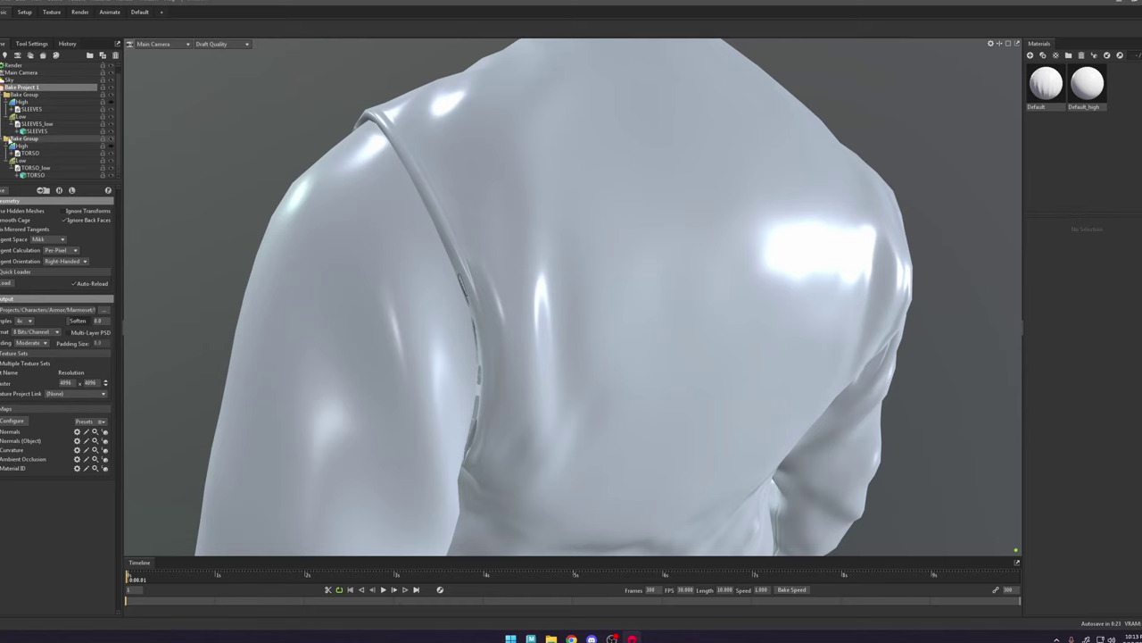
# Step: Collapse both Bake Groups and hide the sleeves bake group
pyautogui.click(2, 139)
pyautogui.click(1, 103)
pyautogui.click(110, 103)
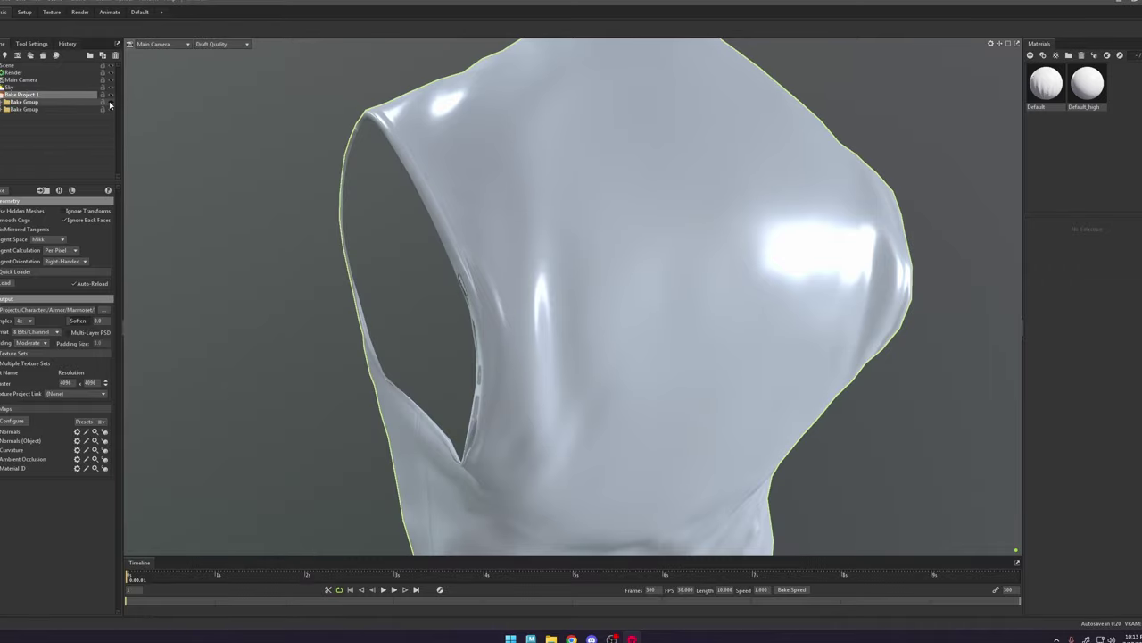
pyautogui.moveTo(106, 182); pyautogui.dragTo(106, 258)
# Step: Select TORSO_low and make the high-poly torso group visible around the armhole
pyautogui.click(615, 324)
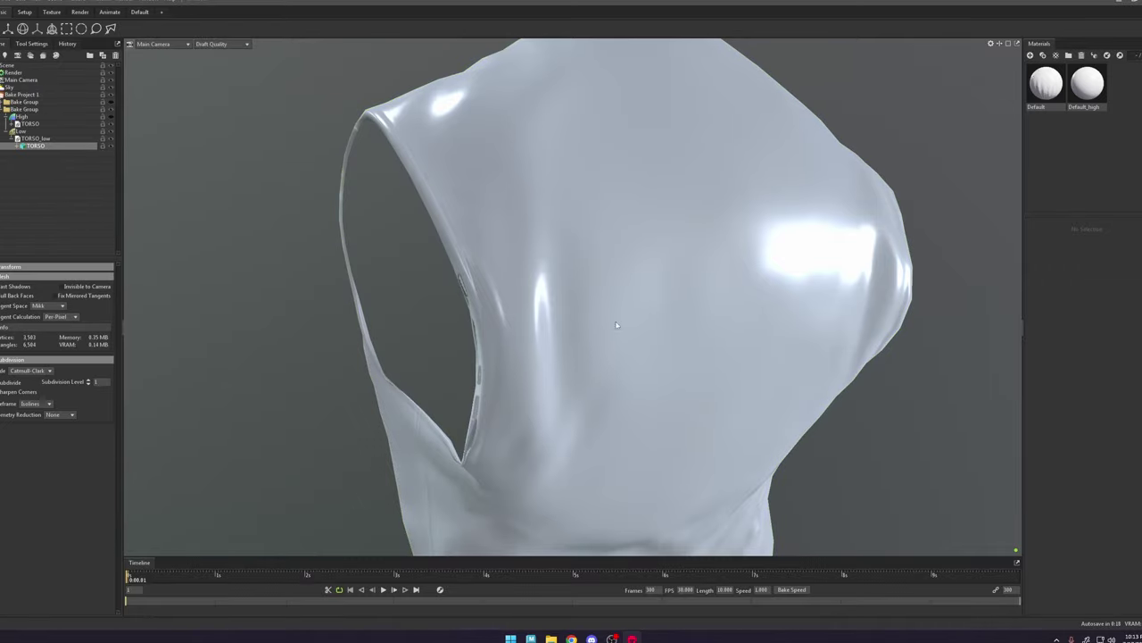
pyautogui.moveTo(671, 322); pyautogui.dragTo(636, 306)
pyautogui.scroll(1, 777, 303)
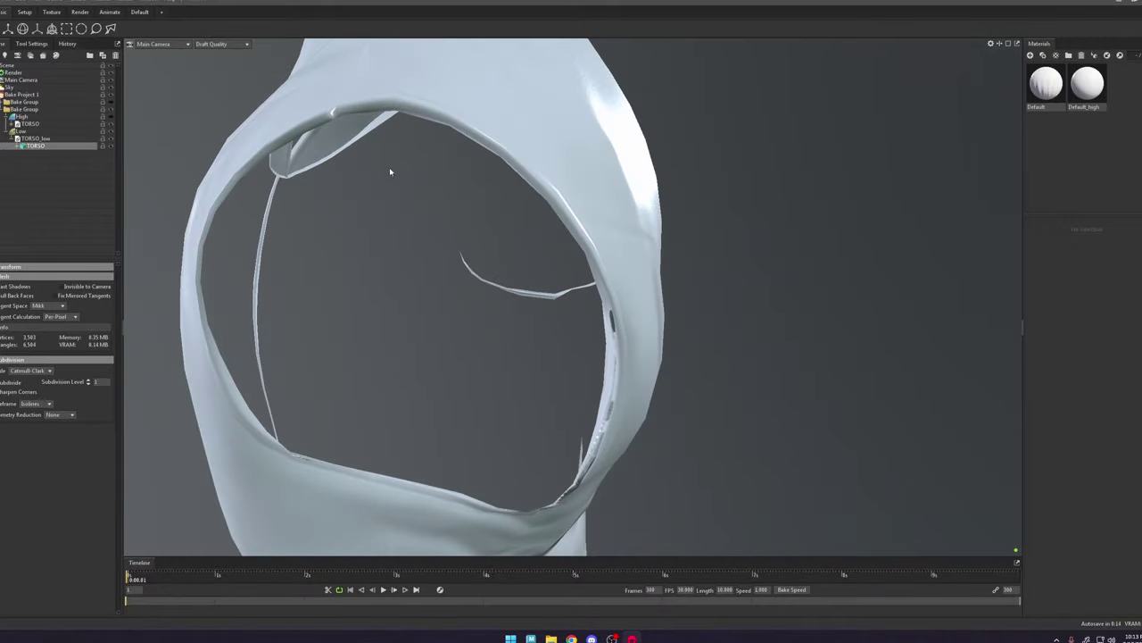
pyautogui.click(36, 139)
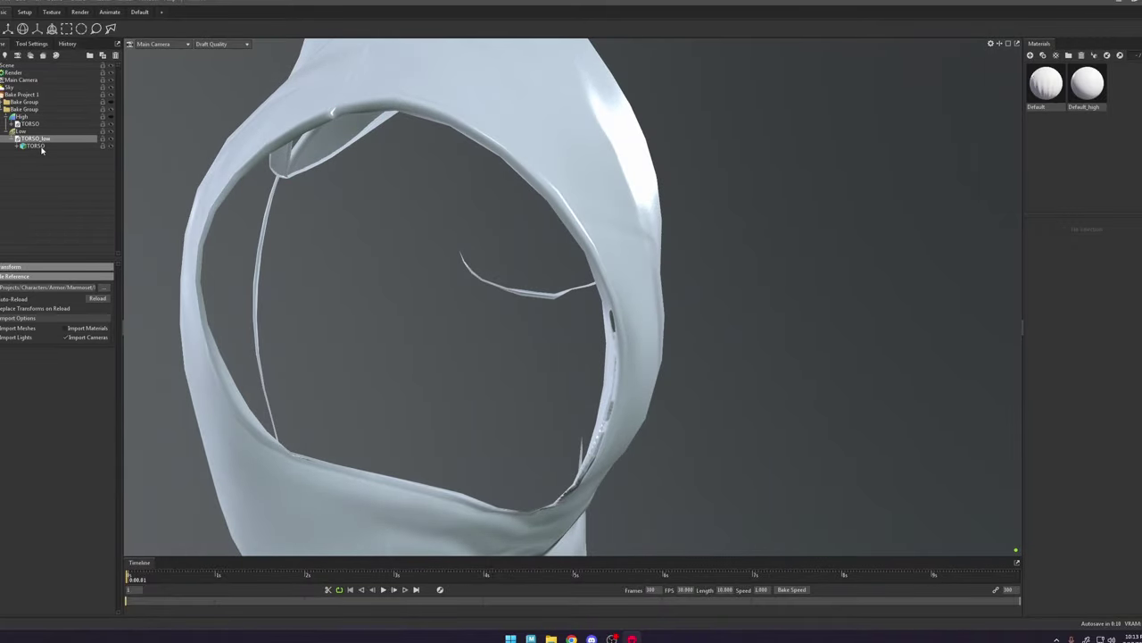
pyautogui.click(540, 324)
pyautogui.moveTo(516, 353); pyautogui.dragTo(495, 365)
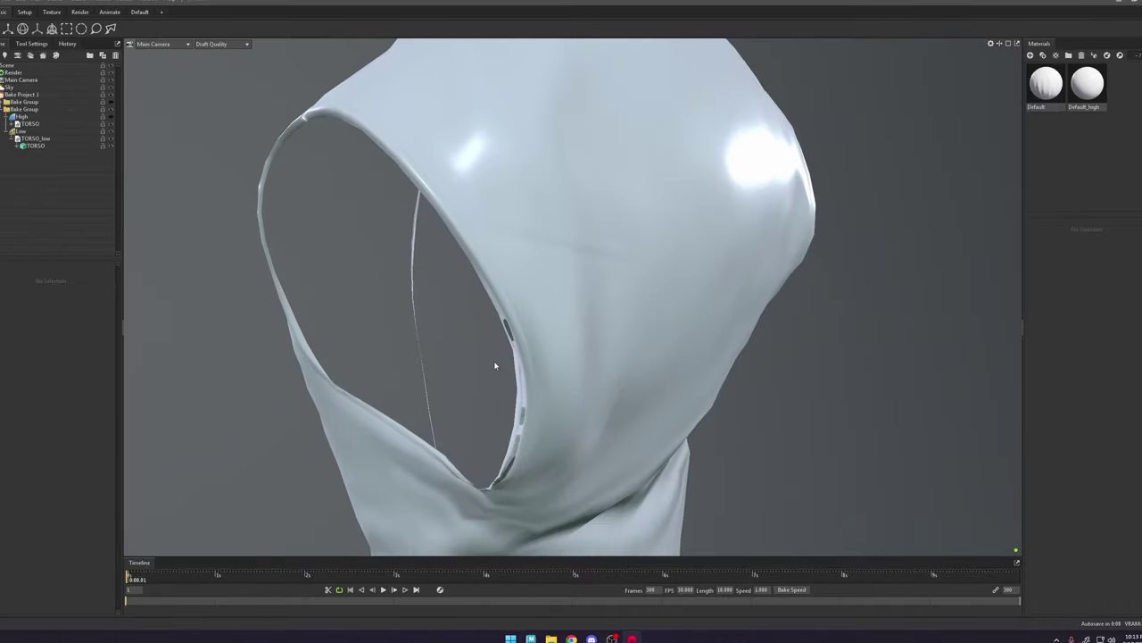
pyautogui.click(68, 139)
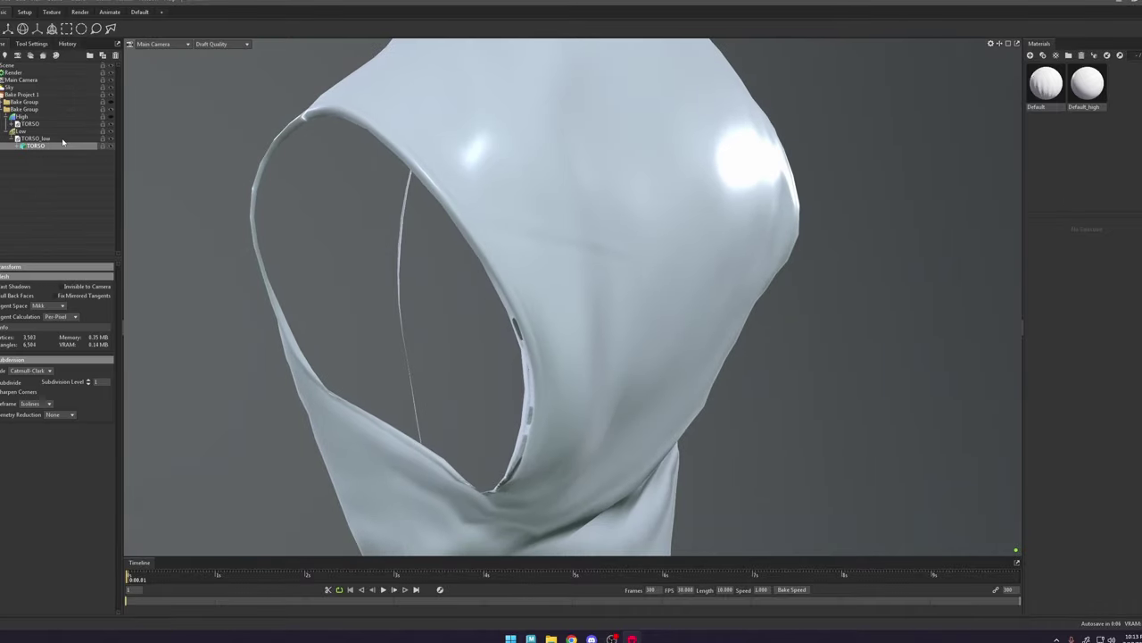
pyautogui.click(111, 116)
pyautogui.moveTo(533, 308); pyautogui.dragTo(566, 365)
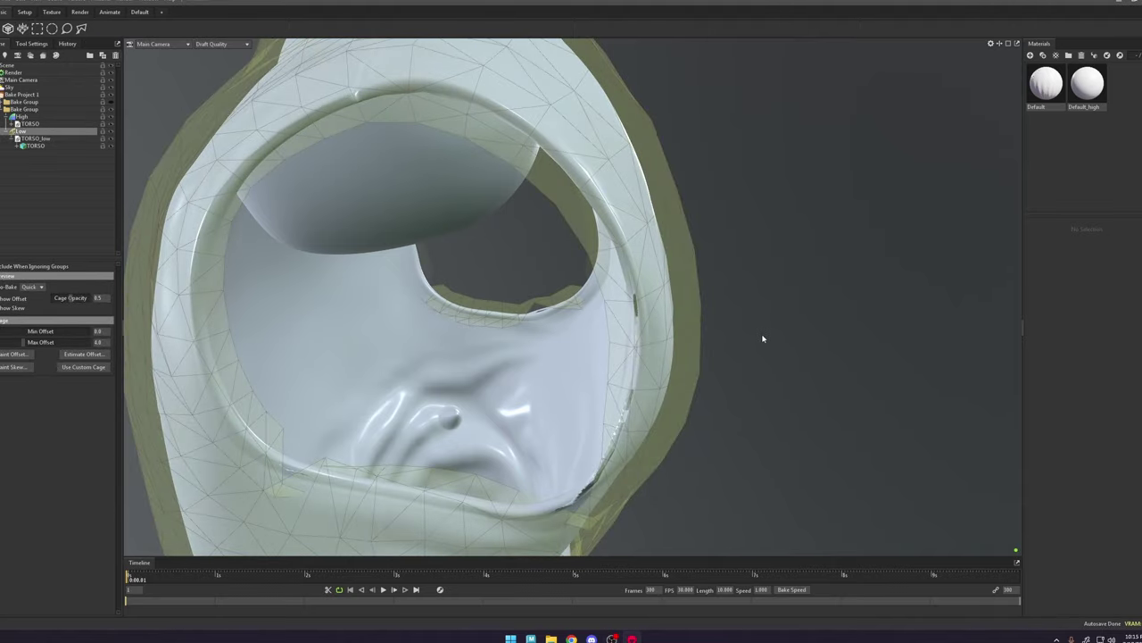
# Step: Select the Low group, set Cage Opacity to 1.0 and Max Offset to 1.573
pyautogui.click(750, 386)
pyautogui.moveTo(671, 402); pyautogui.dragTo(641, 389)
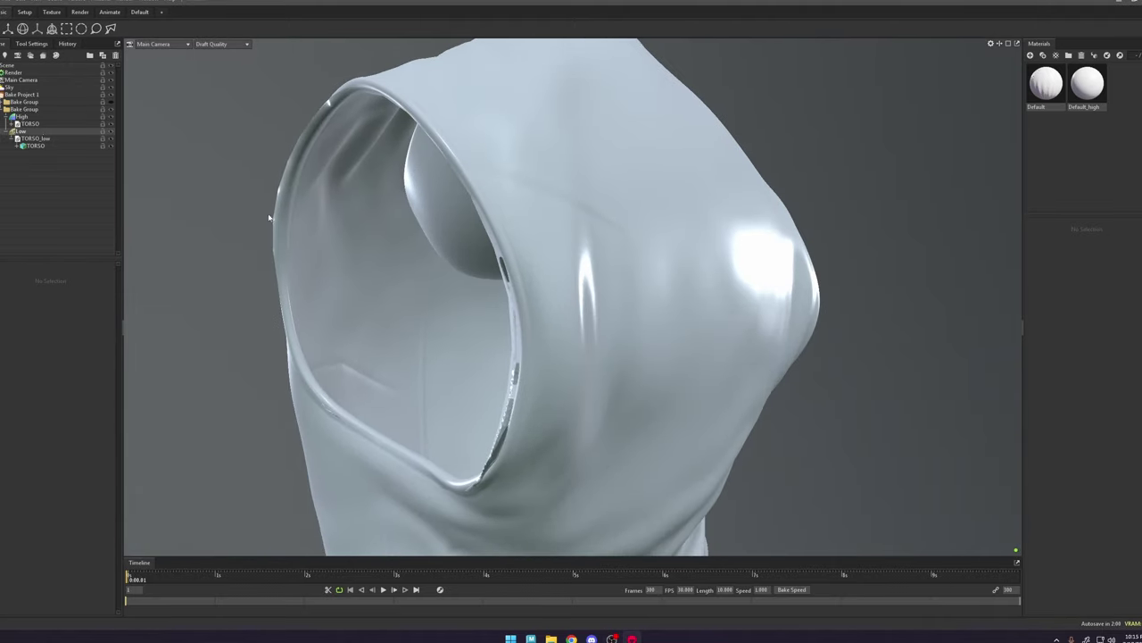
pyautogui.click(516, 426)
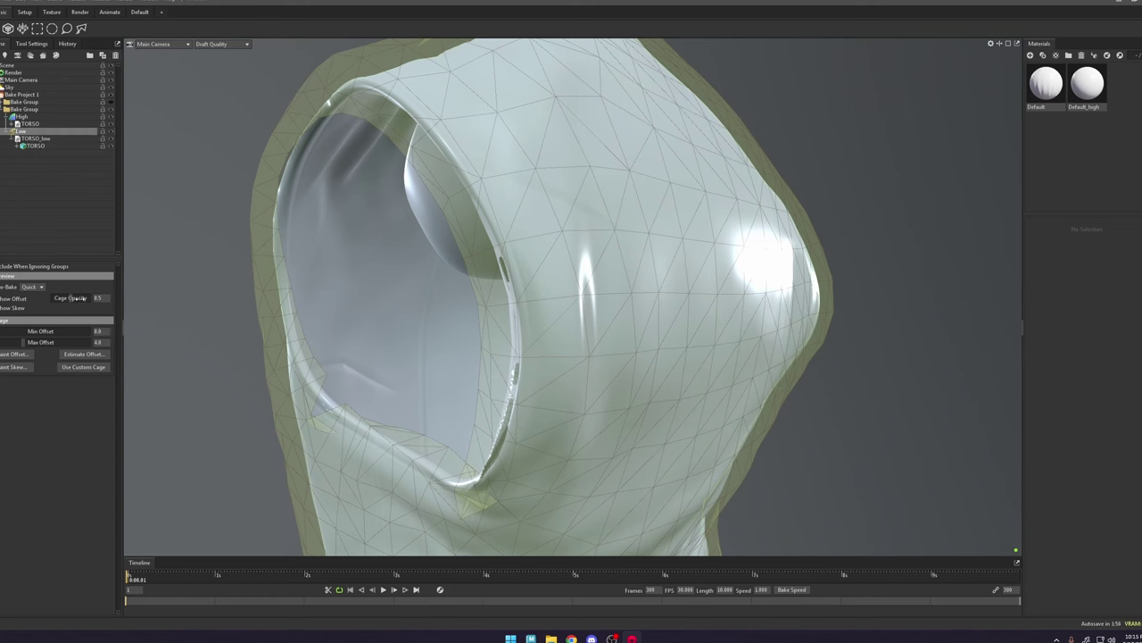
pyautogui.moveTo(79, 298); pyautogui.dragTo(103, 298)
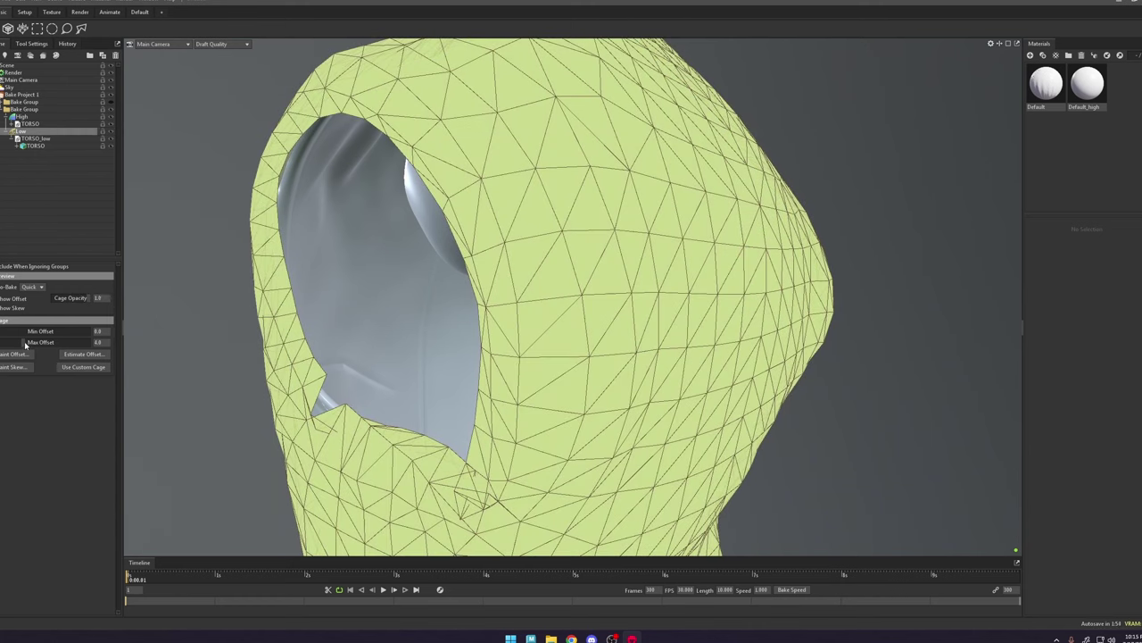
pyautogui.moveTo(20, 342); pyautogui.dragTo(16, 342)
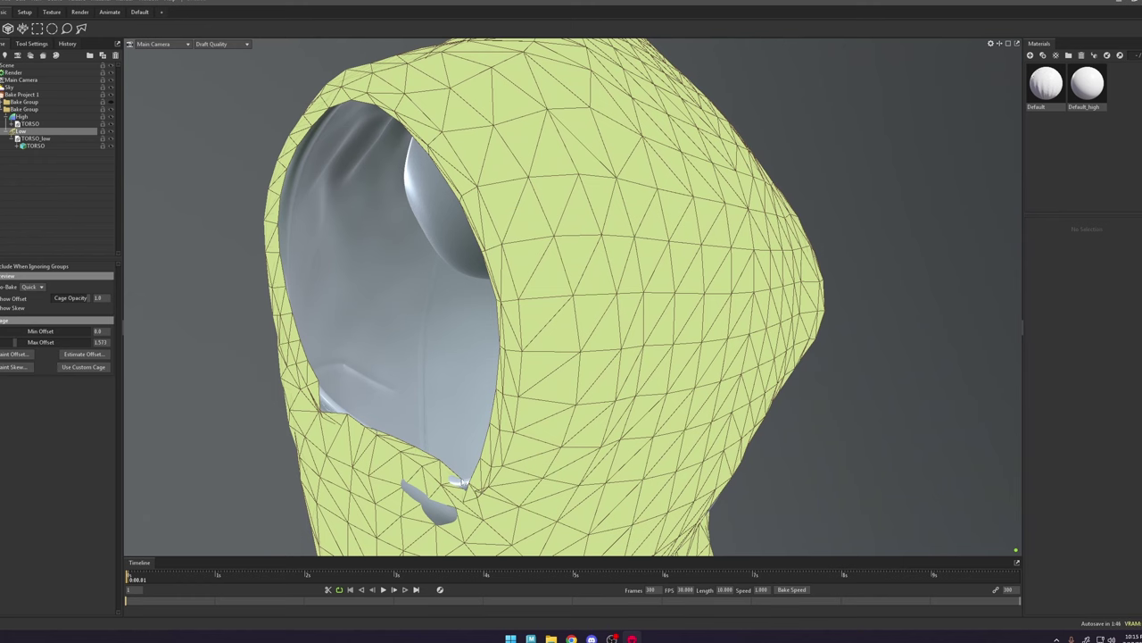
# Step: Orbit around the torso to check the cage for poke-through at the armholes
pyautogui.keyDown('alt'); pyautogui.moveTo(471, 483); pyautogui.dragTo(551, 459, button='right'); pyautogui.keyUp('alt')
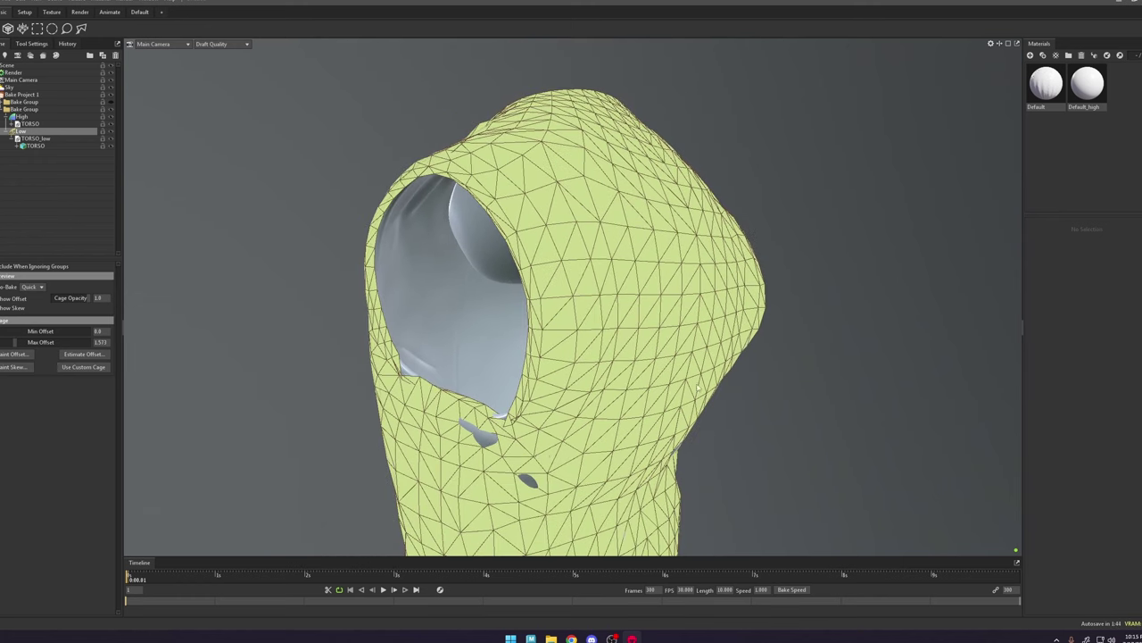
pyautogui.keyDown('alt'); pyautogui.moveTo(640, 370); pyautogui.dragTo(576, 345, button='right'); pyautogui.keyUp('alt')
pyautogui.keyDown('alt'); pyautogui.moveTo(576, 344); pyautogui.dragTo(428, 295, button='middle'); pyautogui.keyUp('alt')
pyautogui.keyDown('alt'); pyautogui.moveTo(649, 398); pyautogui.dragTo(600, 396); pyautogui.keyUp('alt')
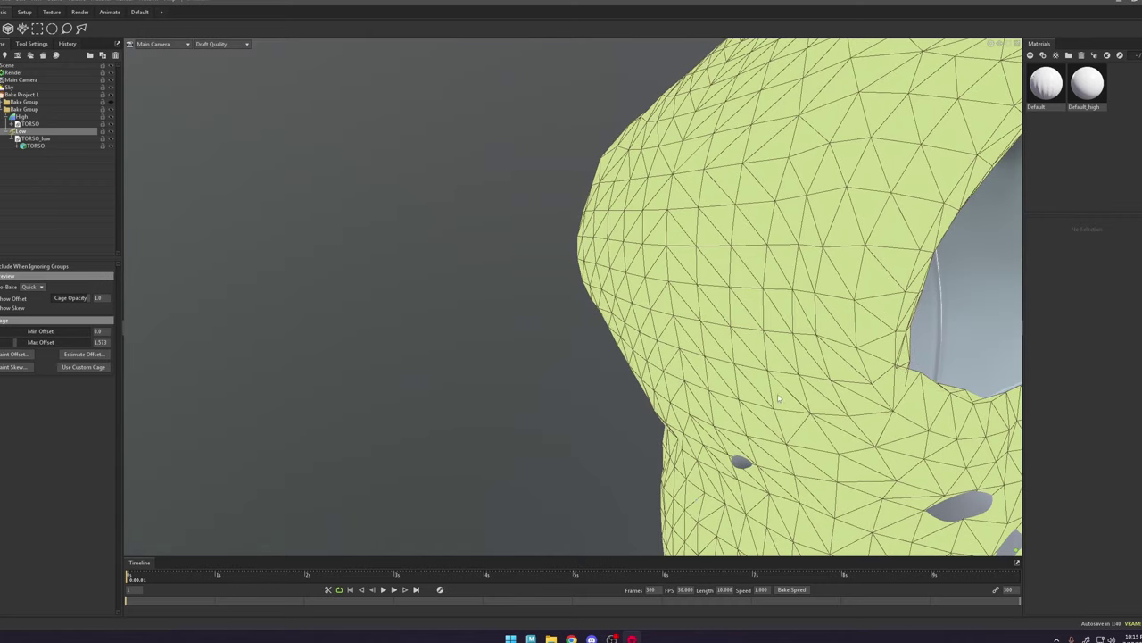
pyautogui.moveTo(778, 399); pyautogui.dragTo(488, 353)
pyautogui.scroll(-4, 460, 324)
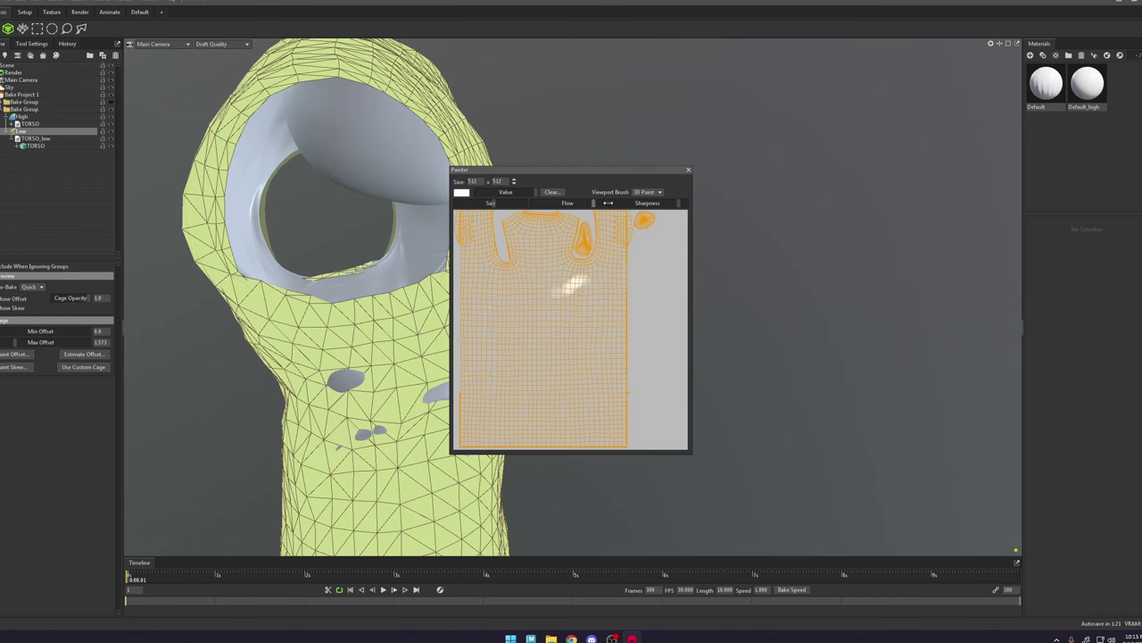
# Step: Paint extra cage offset over the grey poke-through patches on the torso in Marmoset
pyautogui.moveTo(580, 170); pyautogui.dragTo(751, 158)
pyautogui.click(450, 406)
pyautogui.moveTo(339, 392); pyautogui.dragTo(366, 433)
pyautogui.keyDown('alt'); pyautogui.moveTo(367, 431); pyautogui.dragTo(410, 401); pyautogui.keyUp('alt')
pyautogui.keyDown('alt'); pyautogui.moveTo(409, 402); pyautogui.dragTo(455, 295, button='middle'); pyautogui.keyUp('alt')
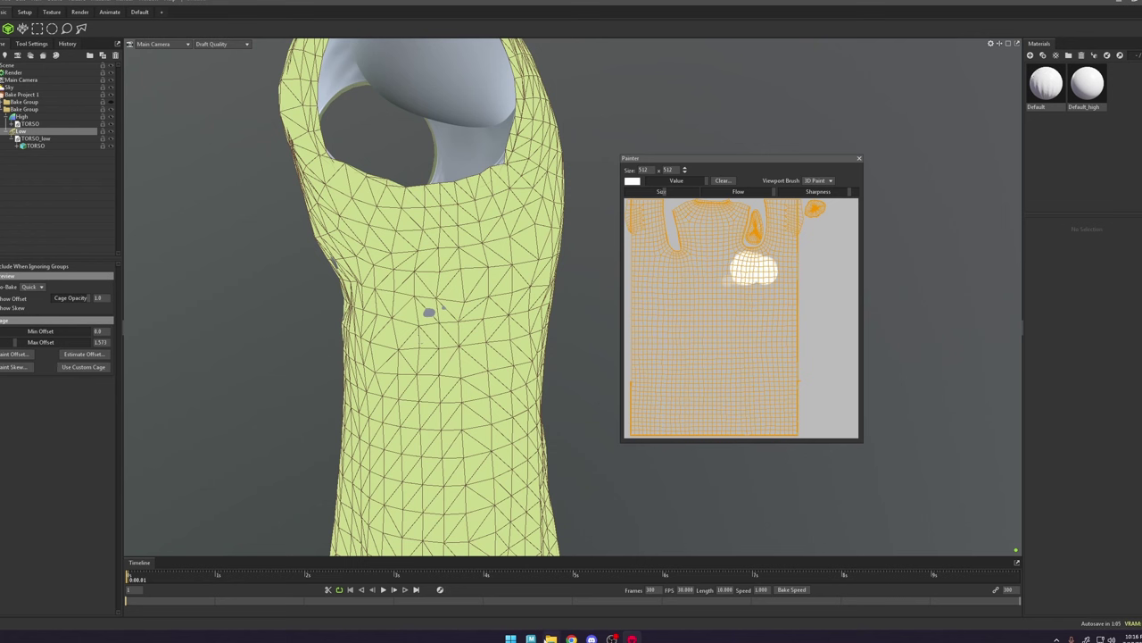
# Step: In Maya, return to shaded display and isolate the torso to inspect it from front, side and back
pyautogui.click(532, 639)
pyautogui.scroll(-5, 660, 444)
pyautogui.keyDown('alt'); pyautogui.moveTo(660, 444); pyautogui.dragTo(614, 279); pyautogui.keyUp('alt')
pyautogui.scroll(5, 614, 279)
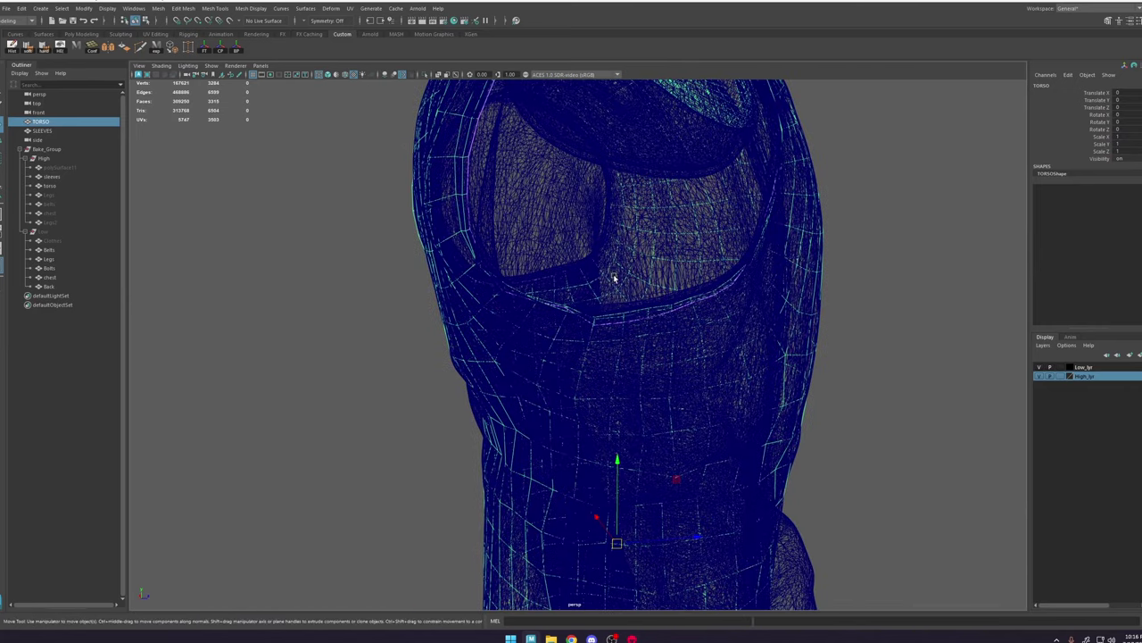
pyautogui.press('5')
pyautogui.scroll(-4, 618, 301)
pyautogui.keyDown('alt'); pyautogui.moveTo(702, 341); pyautogui.dragTo(666, 346); pyautogui.keyUp('alt')
pyautogui.keyDown('alt'); pyautogui.moveTo(666, 346); pyautogui.dragTo(712, 390, button='right'); pyautogui.keyUp('alt')
pyautogui.click(426, 76)
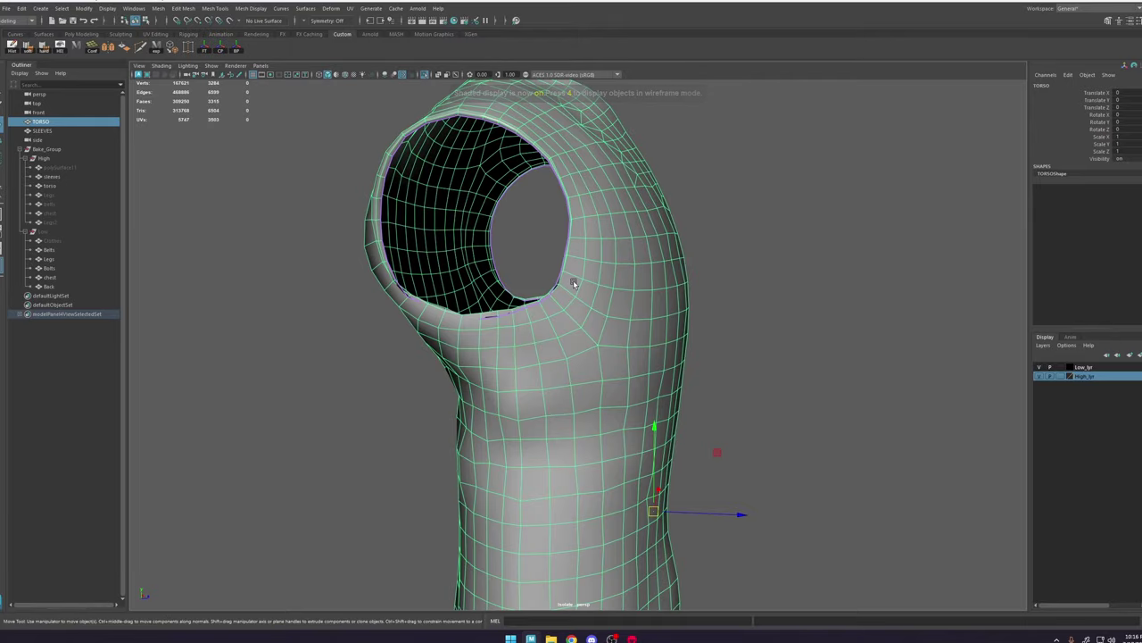
pyautogui.keyDown('alt'); pyautogui.moveTo(583, 311); pyautogui.dragTo(575, 285, button='middle'); pyautogui.keyUp('alt')
pyautogui.keyDown('alt'); pyautogui.moveTo(576, 288); pyautogui.dragTo(439, 306); pyautogui.keyUp('alt')
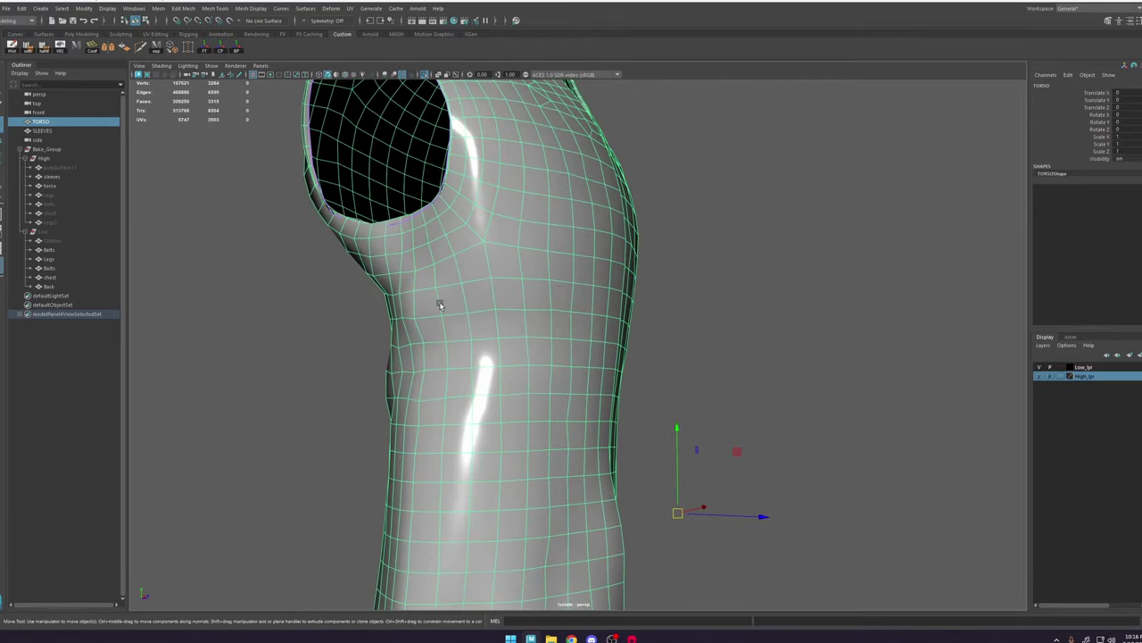
# Step: Back in Marmoset, paint cage offset over the remaining poke-through spots, including near the armhole
pyautogui.click(632, 639)
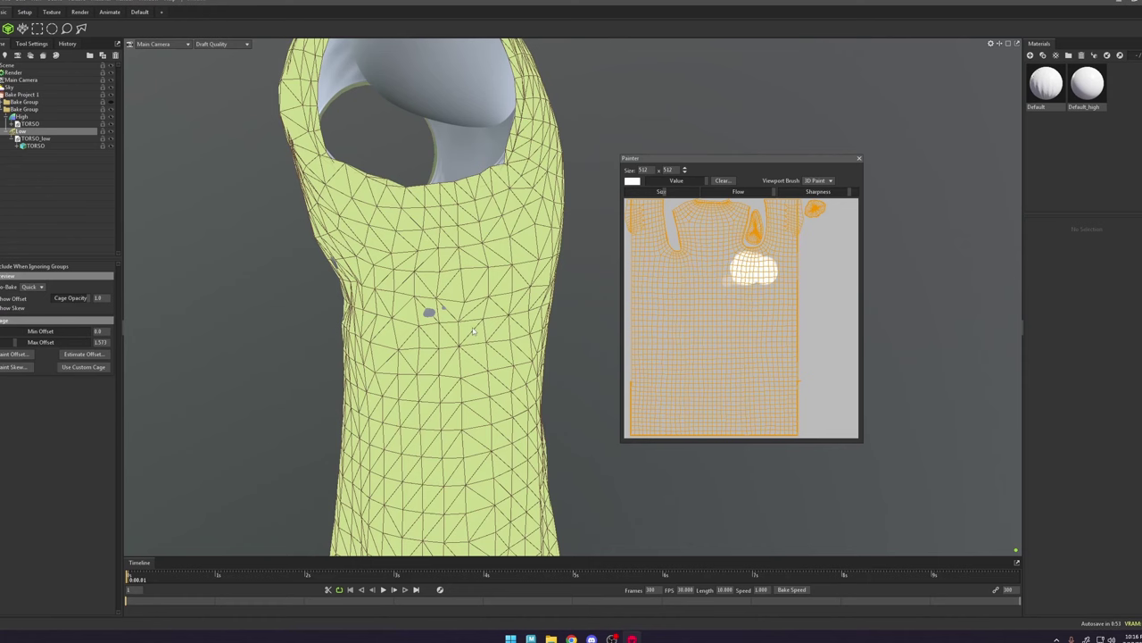
pyautogui.keyDown('alt'); pyautogui.moveTo(474, 331); pyautogui.dragTo(527, 333); pyautogui.keyUp('alt')
pyautogui.scroll(2, 373, 291)
pyautogui.moveTo(319, 344)
pyautogui.keyDown('alt'); pyautogui.mouseDown()
pyautogui.moveTo(373, 290)
pyautogui.moveTo(335, 334)
pyautogui.moveTo(460, 357)
pyautogui.mouseUp(); pyautogui.keyUp('alt')
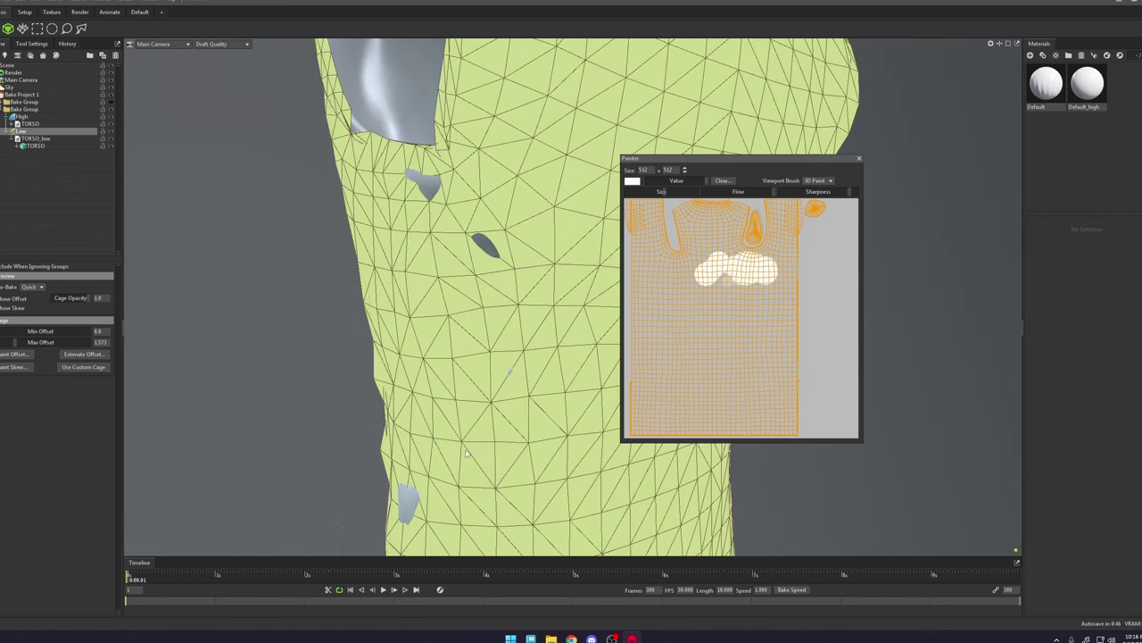
pyautogui.moveTo(485, 410)
pyautogui.mouseDown()
pyautogui.moveTo(457, 466)
pyautogui.moveTo(412, 502)
pyautogui.mouseUp()
pyautogui.moveTo(518, 250)
pyautogui.mouseDown()
pyautogui.moveTo(432, 198)
pyautogui.moveTo(408, 211)
pyautogui.mouseUp()
pyautogui.scroll(-2, 399, 184)
pyautogui.scroll(-5, 409, 211)
pyautogui.moveTo(409, 447)
pyautogui.keyDown('alt'); pyautogui.mouseDown()
pyautogui.moveTo(482, 465)
pyautogui.moveTo(428, 450)
pyautogui.mouseUp(); pyautogui.keyUp('alt')
# Step: Close the offset painter, raise cage max offset to 2.0, hide the high-poly mesh, and show the bake result
pyautogui.click(860, 158)
pyautogui.moveTo(14, 342); pyautogui.dragTo(17, 342)
pyautogui.click(110, 117)
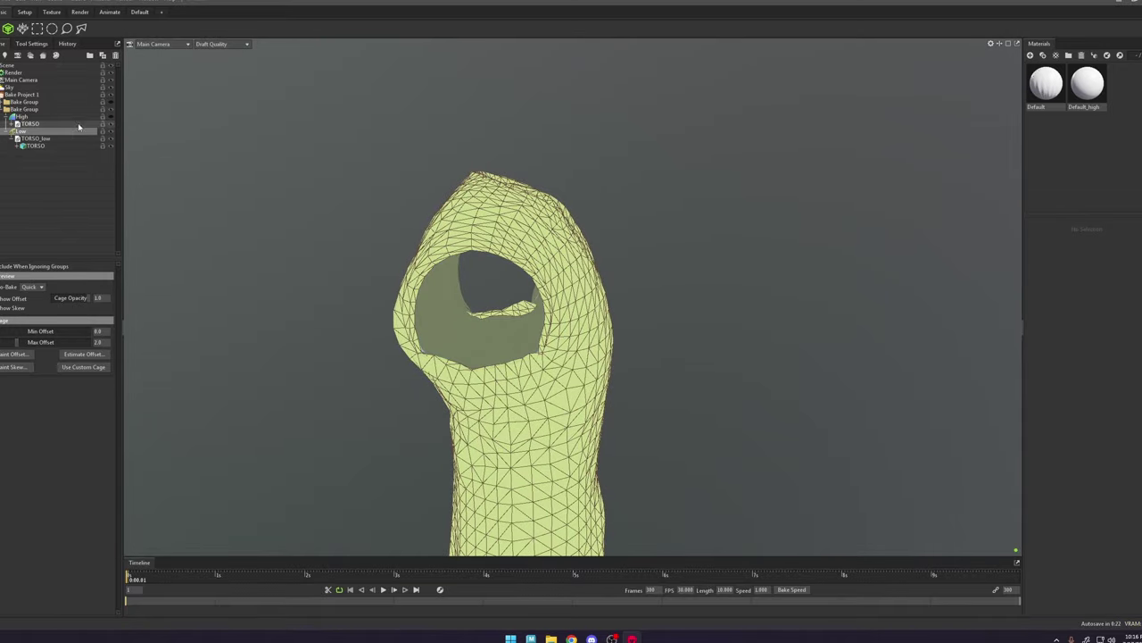
pyautogui.click(22, 94)
pyautogui.click(5, 267)
# Step: Select the low-poly TORSO mesh and turn the armhole toward the camera
pyautogui.scroll(5, 445, 378)
pyautogui.keyDown('alt'); pyautogui.moveTo(446, 378); pyautogui.dragTo(448, 187); pyautogui.keyUp('alt')
pyautogui.click(586, 357)
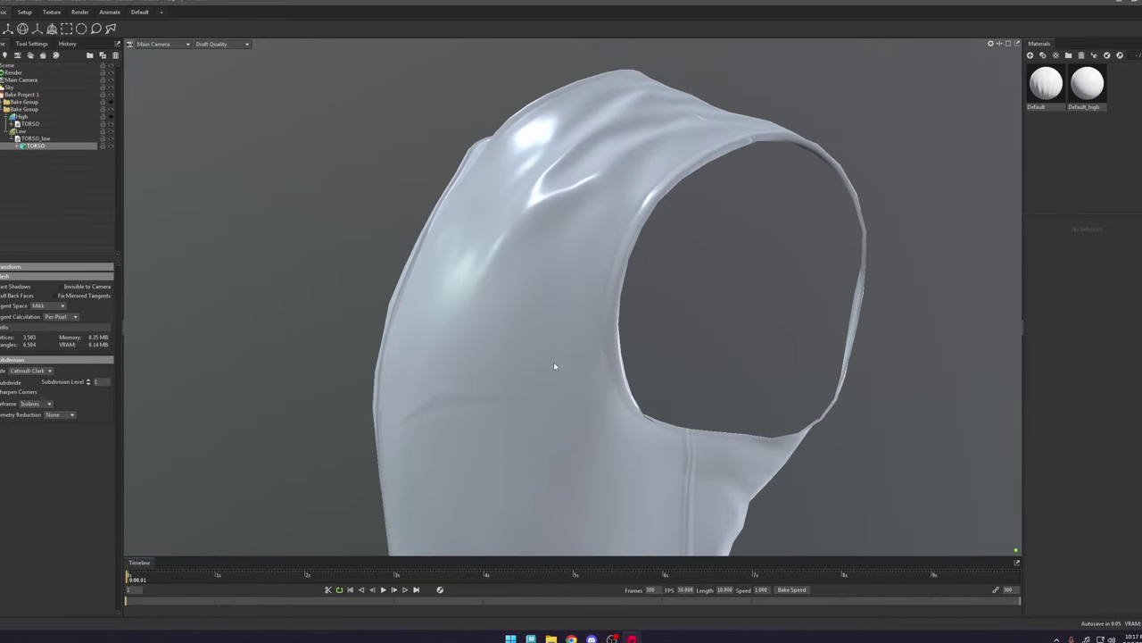
pyautogui.keyDown('alt'); pyautogui.moveTo(857, 295); pyautogui.dragTo(764, 309); pyautogui.keyUp('alt')
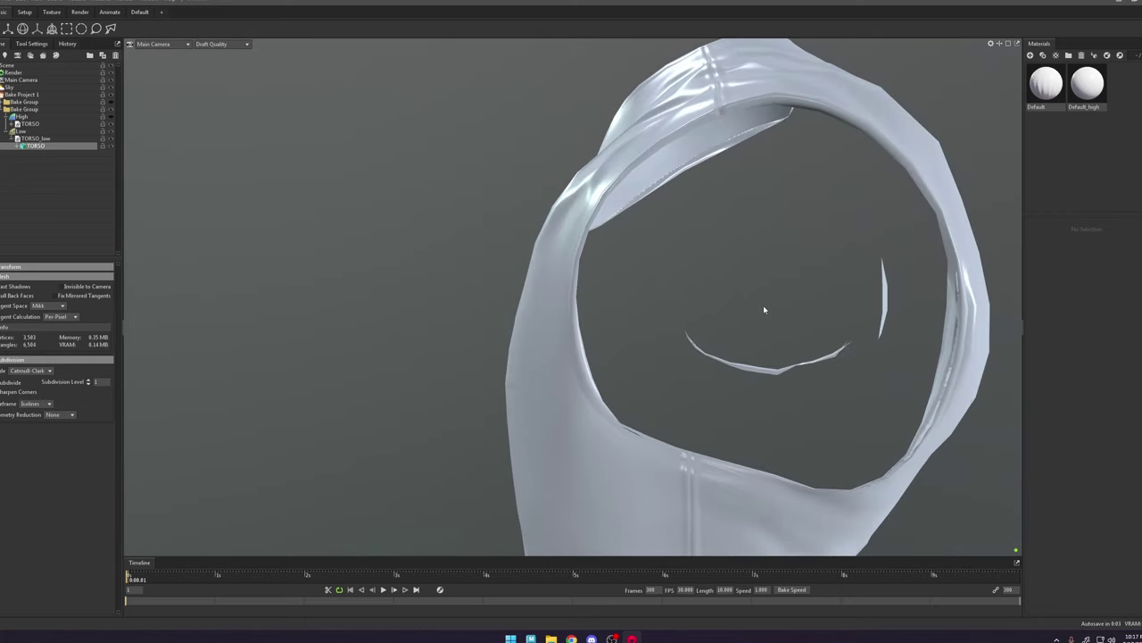
# Step: In Maya, show textured display (6) and turn off Isolate Select so the sleeves reappear
pyautogui.click(532, 637)
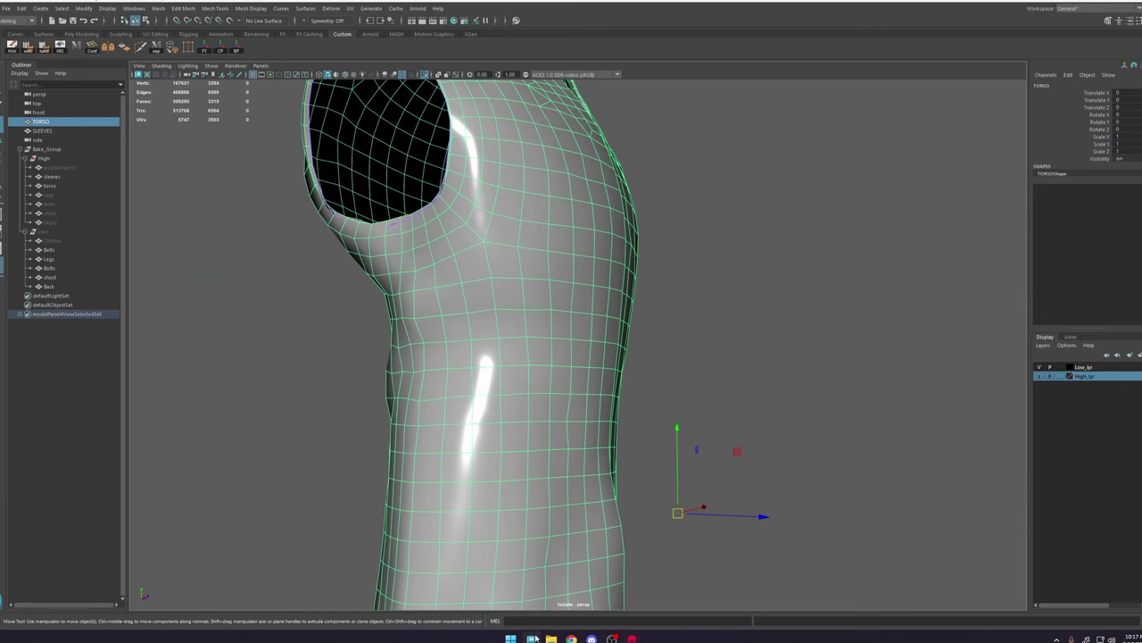
pyautogui.keyDown('alt'); pyautogui.moveTo(506, 336); pyautogui.dragTo(528, 304); pyautogui.keyUp('alt')
pyautogui.keyDown('alt'); pyautogui.moveTo(528, 294); pyautogui.dragTo(539, 356, button='middle'); pyautogui.keyUp('alt')
pyautogui.press('6')
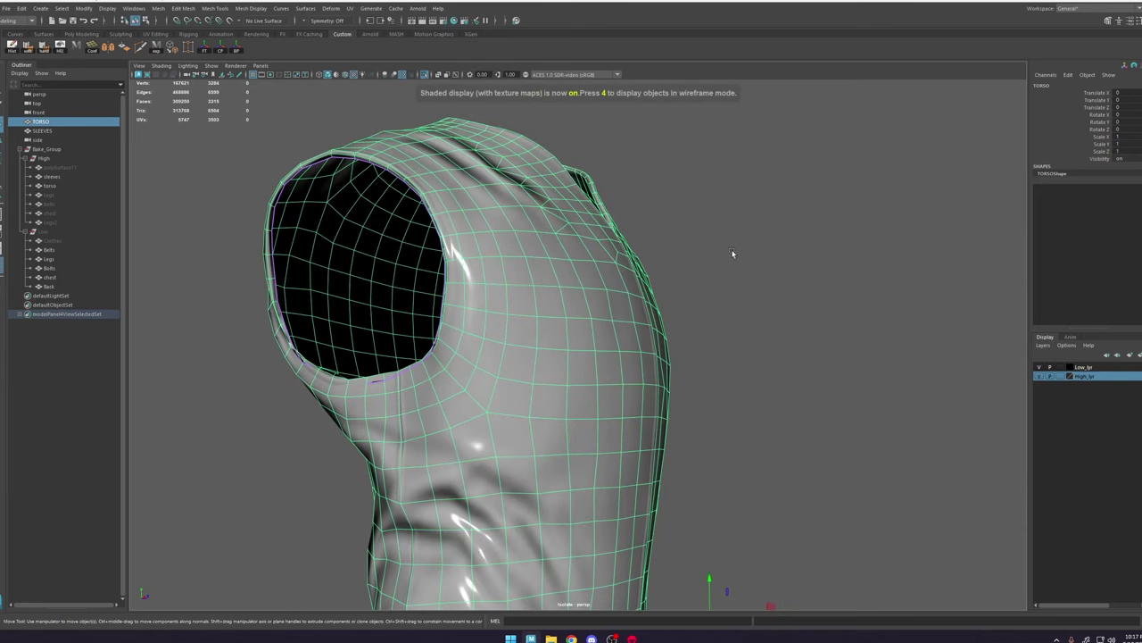
pyautogui.click(732, 254)
pyautogui.keyDown('alt'); pyautogui.moveTo(714, 276); pyautogui.dragTo(496, 236); pyautogui.keyUp('alt')
pyautogui.hotkey('ctrl', '1')
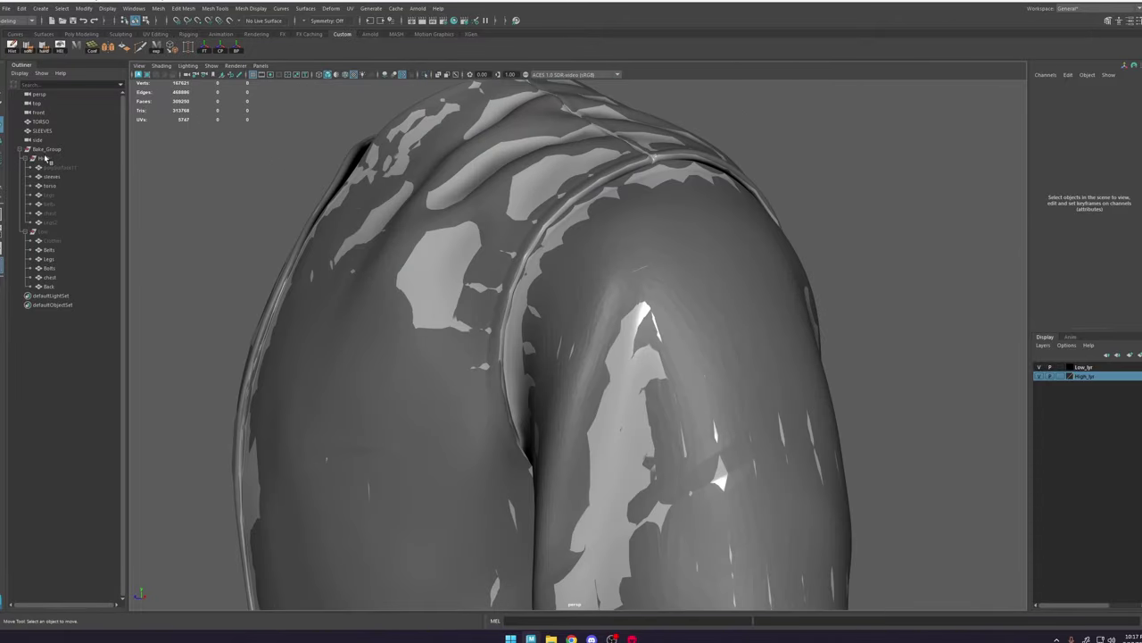
# Step: Hide the High group with Ctrl+H and inspect the shoulder and sleeve seams
pyautogui.click(44, 158)
pyautogui.hotkey('ctrl', 'h')
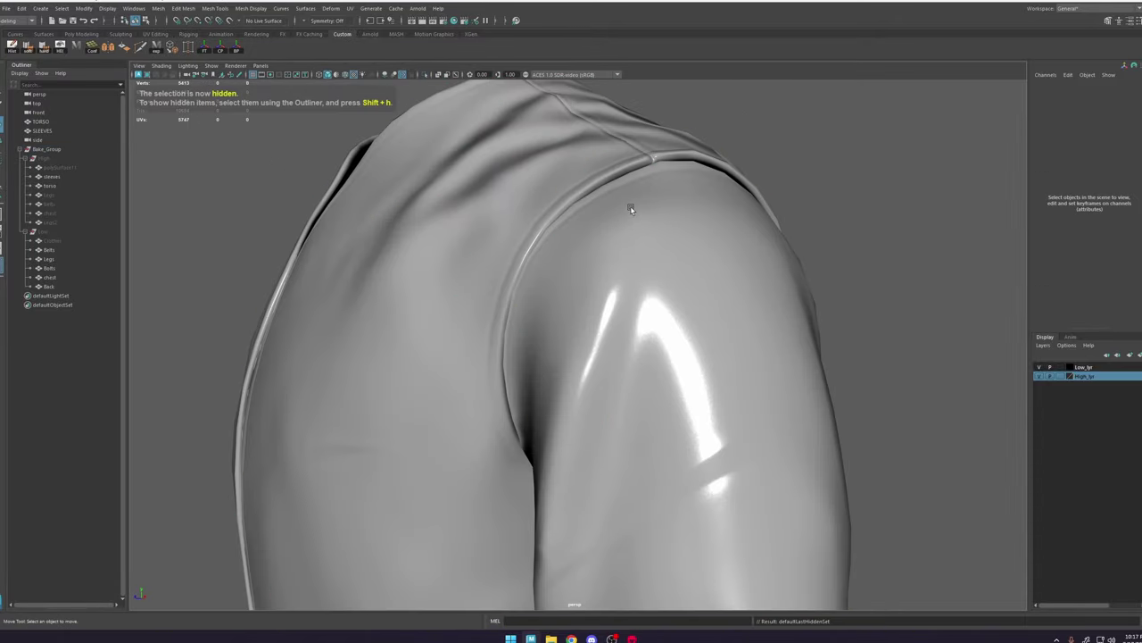
pyautogui.keyDown('alt'); pyautogui.moveTo(632, 206); pyautogui.dragTo(620, 330, button='middle'); pyautogui.keyUp('alt')
pyautogui.keyDown('alt'); pyautogui.moveTo(620, 330); pyautogui.dragTo(783, 462, button='right'); pyautogui.keyUp('alt')
pyautogui.keyDown('alt'); pyautogui.moveTo(683, 284); pyautogui.dragTo(714, 262); pyautogui.keyUp('alt')
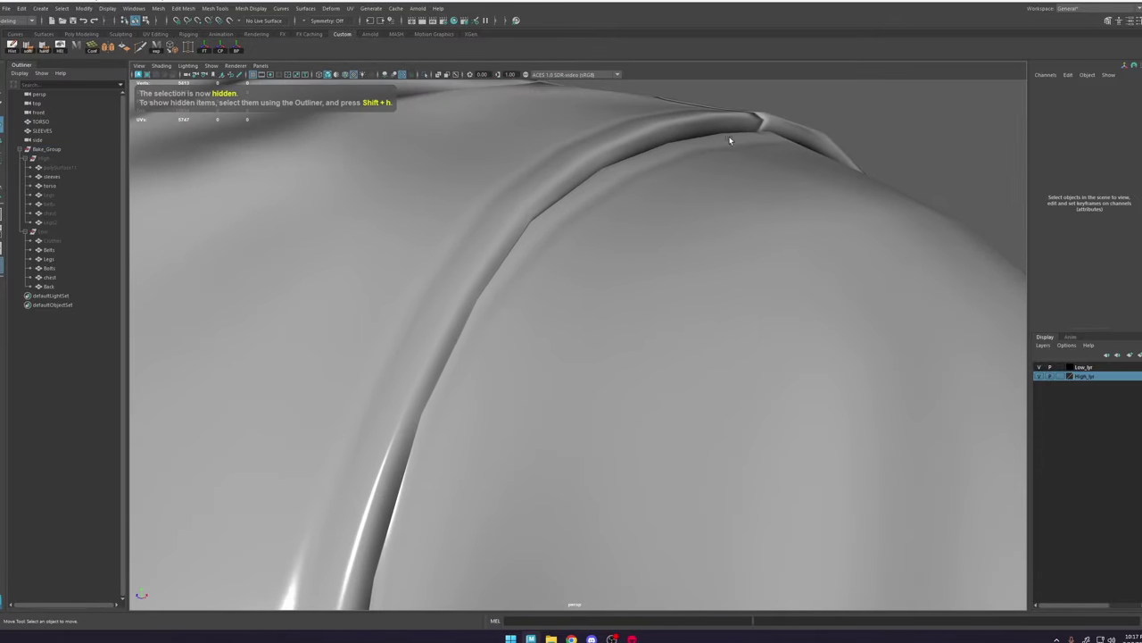
pyautogui.keyDown('alt'); pyautogui.moveTo(559, 202); pyautogui.dragTo(486, 216); pyautogui.keyUp('alt')
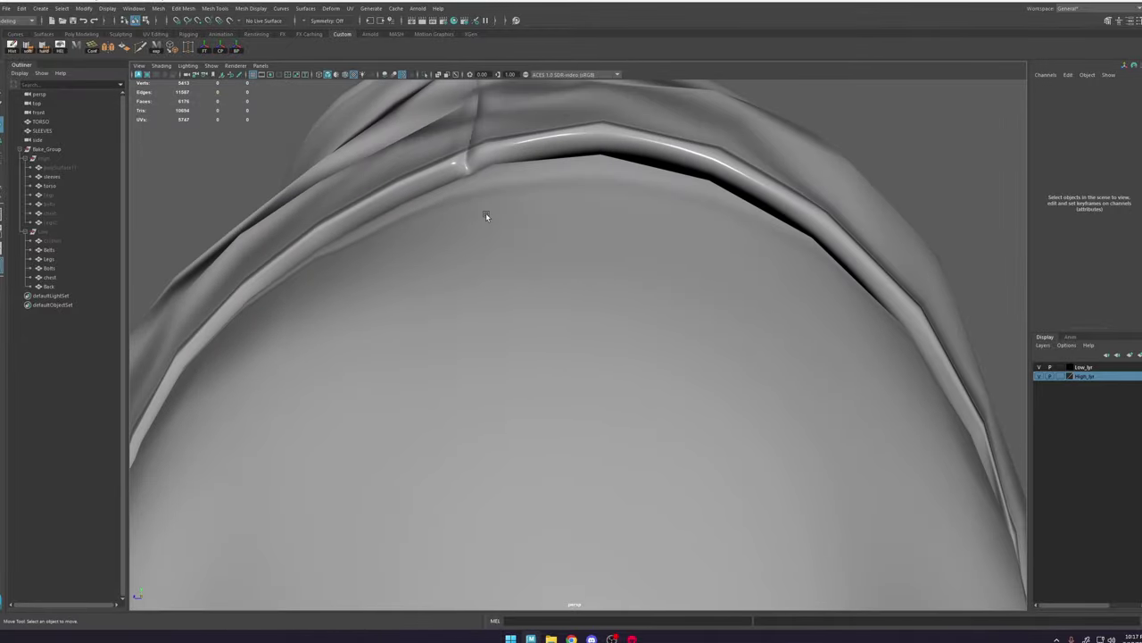
pyautogui.keyDown('alt'); pyautogui.moveTo(951, 428); pyautogui.dragTo(520, 393); pyautogui.keyUp('alt')
pyautogui.keyDown('alt'); pyautogui.moveTo(521, 394); pyautogui.dragTo(526, 331, button='right'); pyautogui.keyUp('alt')
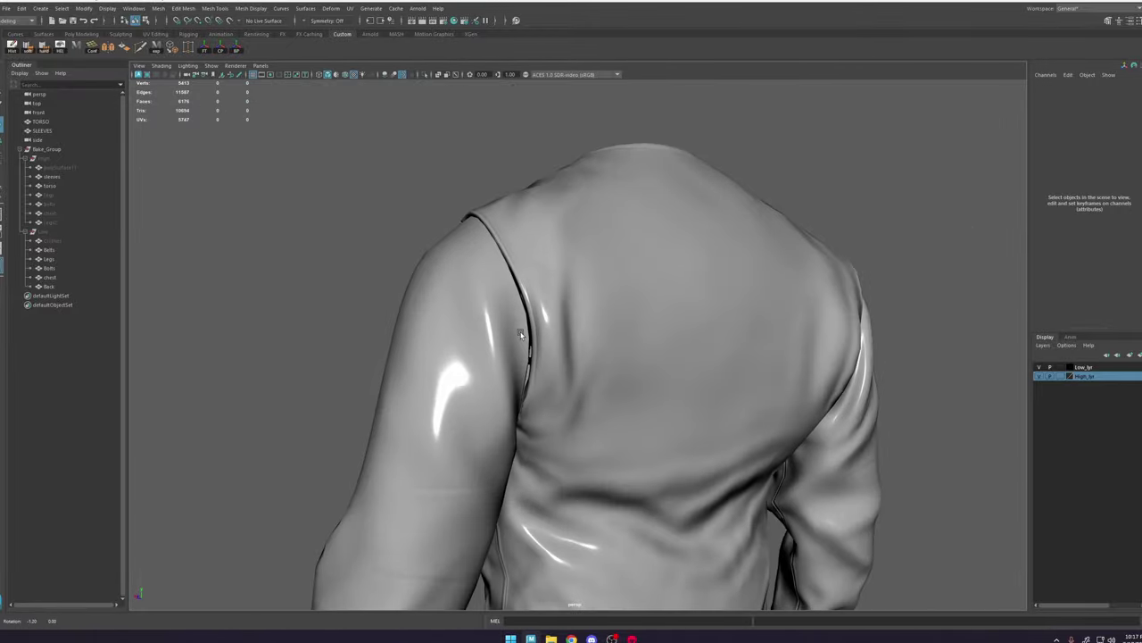
pyautogui.keyDown('alt'); pyautogui.moveTo(526, 331); pyautogui.dragTo(625, 393); pyautogui.keyUp('alt')
pyautogui.keyDown('alt'); pyautogui.moveTo(625, 393); pyautogui.dragTo(731, 498, button='right'); pyautogui.keyUp('alt')
# Step: Hide the SLEEVES mesh with Ctrl+H and look into the TORSO's open armhole
pyautogui.click(578, 376)
pyautogui.keyDown('alt'); pyautogui.moveTo(577, 375); pyautogui.dragTo(606, 301); pyautogui.keyUp('alt')
pyautogui.click(778, 263)
pyautogui.keyDown('alt'); pyautogui.moveTo(748, 343); pyautogui.dragTo(571, 268, button='right'); pyautogui.keyUp('alt')
pyautogui.keyDown('alt'); pyautogui.moveTo(571, 268); pyautogui.dragTo(594, 349); pyautogui.keyUp('alt')
pyautogui.click(459, 298)
pyautogui.hotkey('ctrl', 'h')
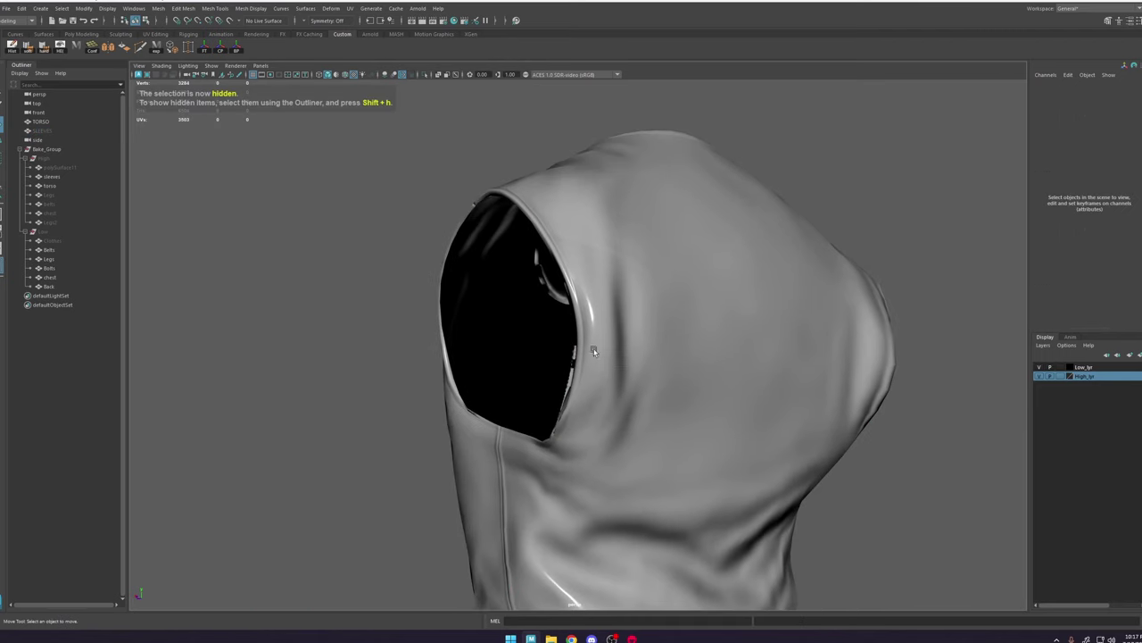
pyautogui.keyDown('alt'); pyautogui.moveTo(595, 349); pyautogui.dragTo(615, 365, button='right'); pyautogui.keyUp('alt')
pyautogui.click(615, 365)
pyautogui.keyDown('alt'); pyautogui.moveTo(615, 365); pyautogui.dragTo(650, 384); pyautogui.keyUp('alt')
pyautogui.keyDown('alt'); pyautogui.moveTo(650, 384); pyautogui.dragTo(646, 350, button='right'); pyautogui.keyUp('alt')
pyautogui.keyDown('alt'); pyautogui.moveTo(646, 350); pyautogui.dragTo(637, 319); pyautogui.keyUp('alt')
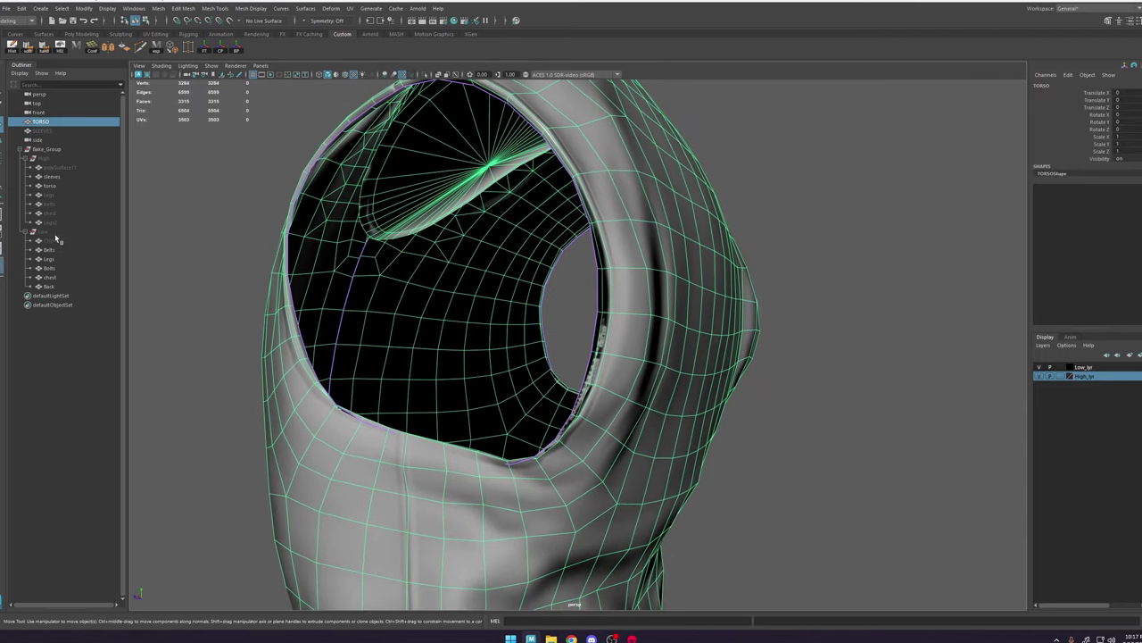
# Step: Unhide the High group, hide the sleeves again, and select the TORSO mesh
pyautogui.click(53, 159)
pyautogui.hotkey('shift', 'h')
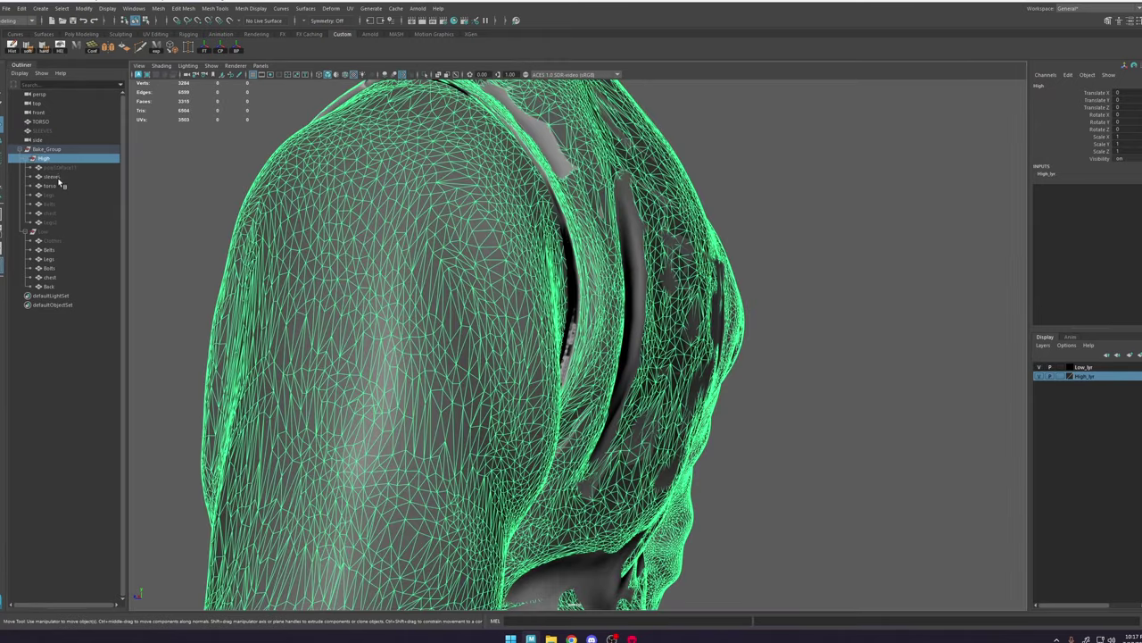
pyautogui.click(57, 177)
pyautogui.hotkey('ctrl', 'h')
pyautogui.click(656, 303)
pyautogui.keyDown('alt'); pyautogui.moveTo(767, 259); pyautogui.dragTo(855, 246); pyautogui.keyUp('alt')
# Step: Select two armhole rim edges and push them outward, checking in wireframe
pyautogui.click(590, 304)
pyautogui.keyDown('shift'); pyautogui.click(594, 303); pyautogui.keyUp('shift')
pyautogui.moveTo(595, 308)
pyautogui.keyDown('alt'); pyautogui.mouseDown()
pyautogui.moveTo(537, 324)
pyautogui.moveTo(589, 324)
pyautogui.moveTo(588, 306)
pyautogui.mouseUp(); pyautogui.keyUp('alt')
pyautogui.click(574, 394)
pyautogui.keyDown('alt'); pyautogui.moveTo(572, 394); pyautogui.dragTo(420, 450); pyautogui.keyUp('alt')
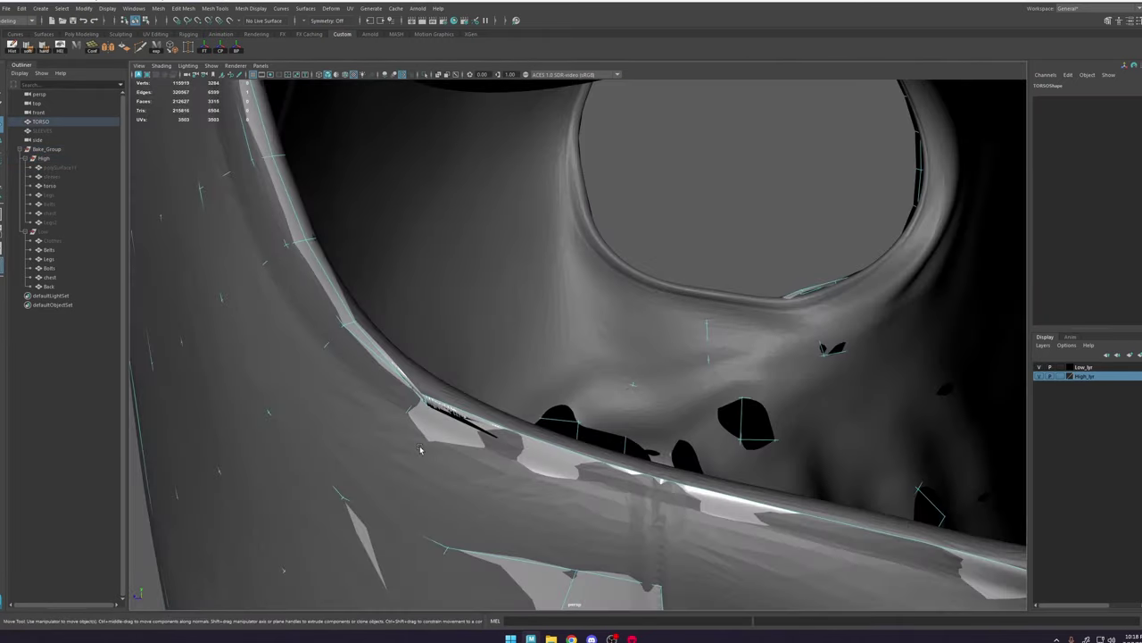
pyautogui.moveTo(664, 189)
pyautogui.keyDown('alt'); pyautogui.mouseDown()
pyautogui.moveTo(477, 263)
pyautogui.moveTo(665, 399)
pyautogui.moveTo(630, 391)
pyautogui.moveTo(654, 442)
pyautogui.moveTo(520, 327)
pyautogui.moveTo(576, 350)
pyautogui.moveTo(584, 322)
pyautogui.moveTo(597, 334)
pyautogui.moveTo(577, 328)
pyautogui.moveTo(624, 323)
pyautogui.moveTo(609, 342)
pyautogui.mouseUp(); pyautogui.keyUp('alt')
pyautogui.press('4')
pyautogui.press('5')
# Step: Slide the neighbouring rim vertex up to meet the high-poly rim
pyautogui.click(601, 313)
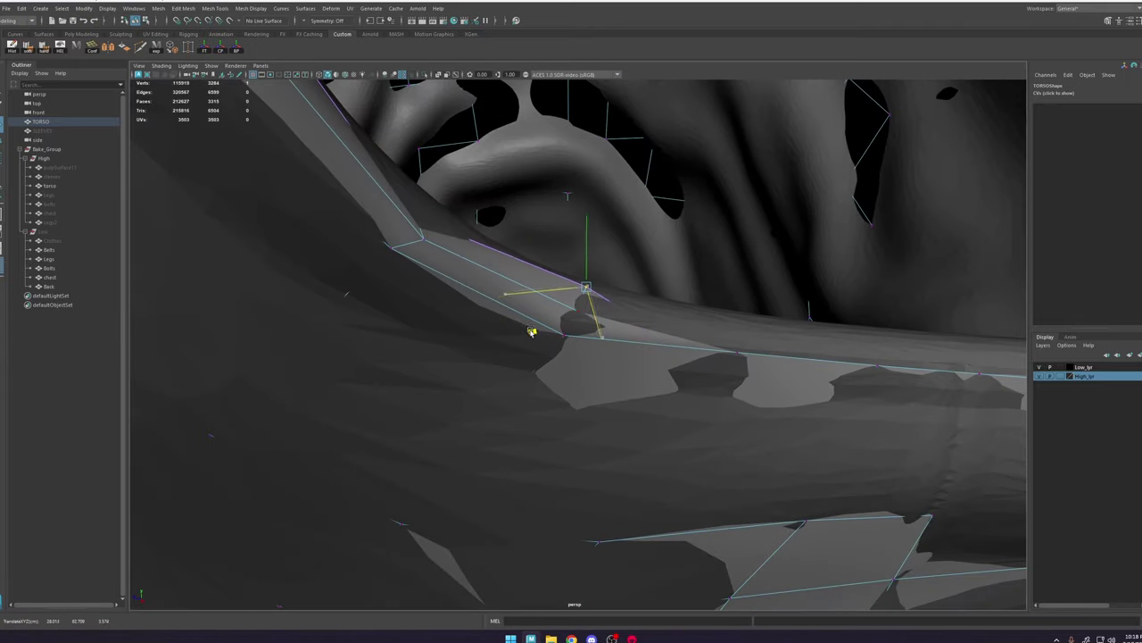
pyautogui.moveTo(531, 332); pyautogui.dragTo(530, 332)
pyautogui.keyDown('alt'); pyautogui.moveTo(742, 364); pyautogui.dragTo(630, 375, button='middle'); pyautogui.keyUp('alt')
pyautogui.press('4')
pyautogui.keyDown('alt'); pyautogui.moveTo(630, 375); pyautogui.dragTo(625, 373); pyautogui.keyUp('alt')
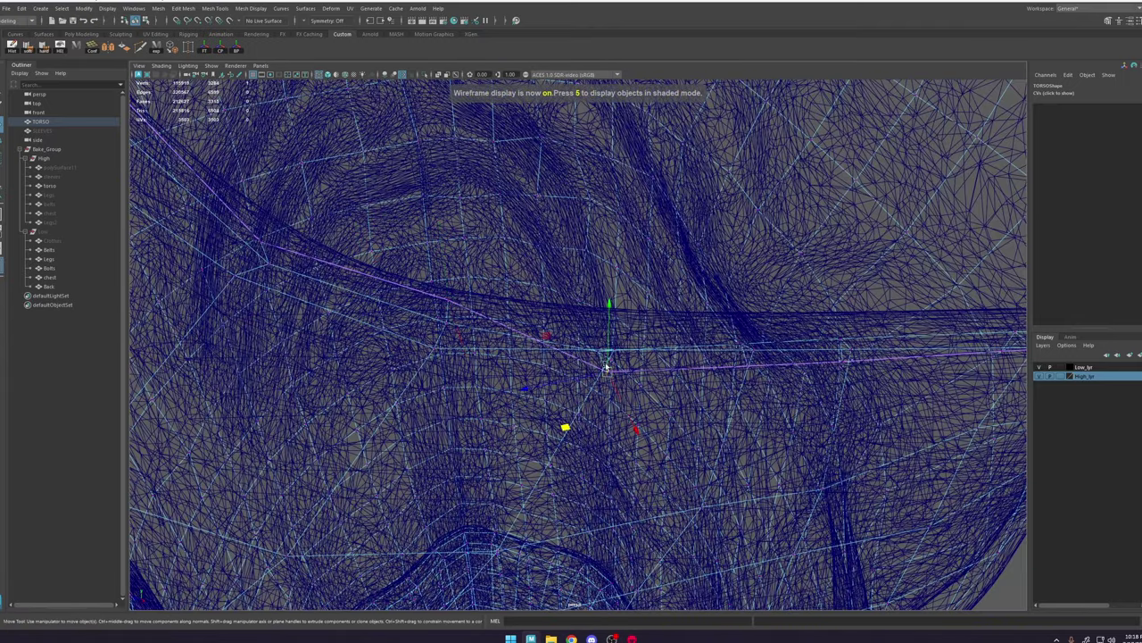
pyautogui.moveTo(602, 336); pyautogui.dragTo(608, 314)
pyautogui.press('5')
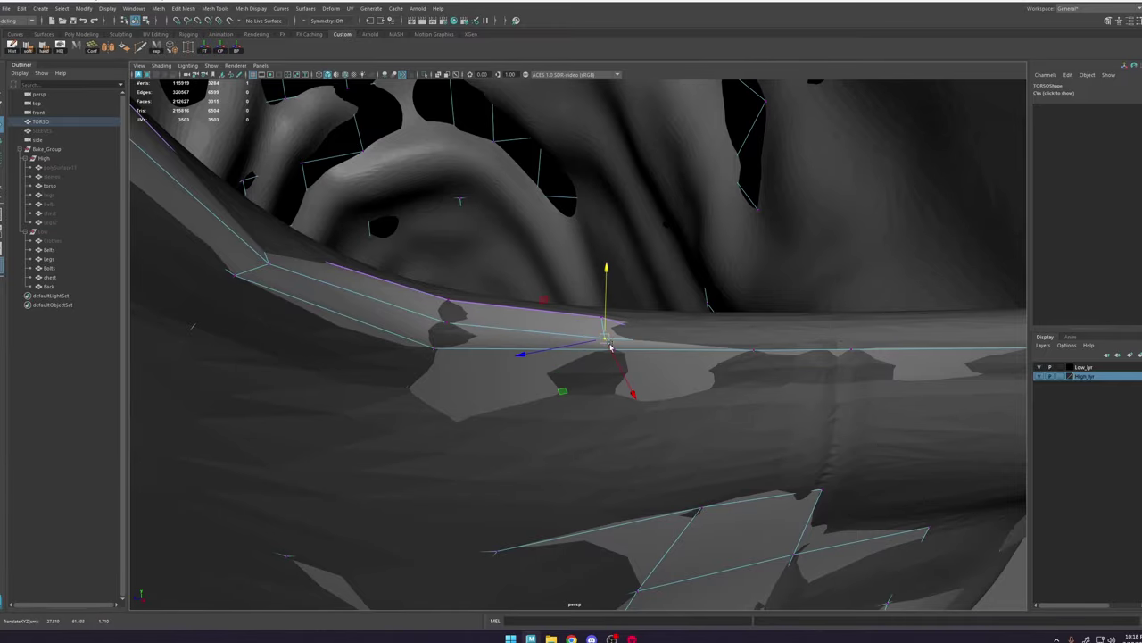
# Step: Nudge the underarm seam vertex slightly and undo an accidental torso selection
pyautogui.keyDown('alt'); pyautogui.moveTo(648, 389); pyautogui.dragTo(589, 433); pyautogui.keyUp('alt')
pyautogui.press('4')
pyautogui.keyDown('alt'); pyautogui.moveTo(579, 440); pyautogui.dragTo(675, 359, button='middle'); pyautogui.keyUp('alt')
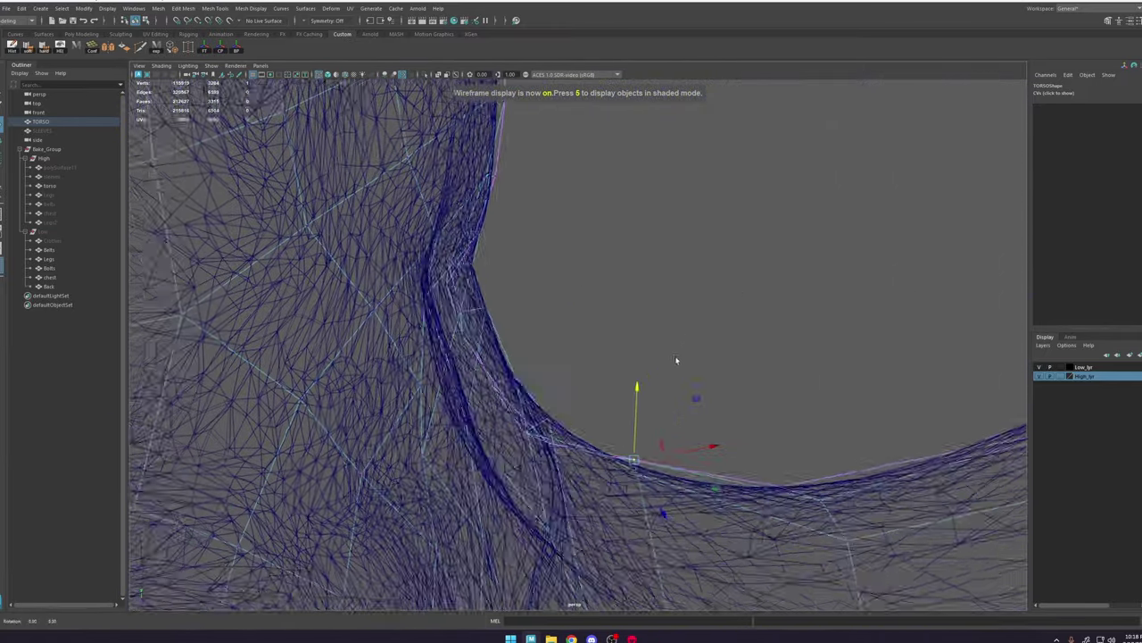
pyautogui.keyDown('alt'); pyautogui.moveTo(676, 360); pyautogui.dragTo(577, 387); pyautogui.keyUp('alt')
pyautogui.keyDown('alt'); pyautogui.moveTo(603, 390); pyautogui.dragTo(554, 380); pyautogui.keyUp('alt')
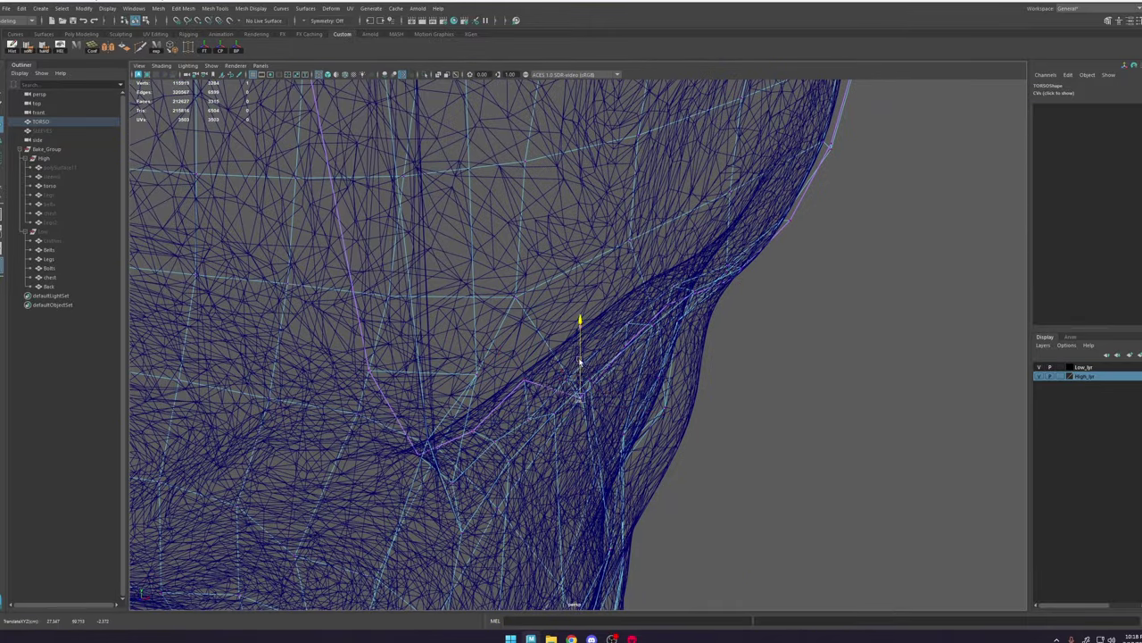
pyautogui.click(607, 359)
pyautogui.hotkey('ctrl', 'z')
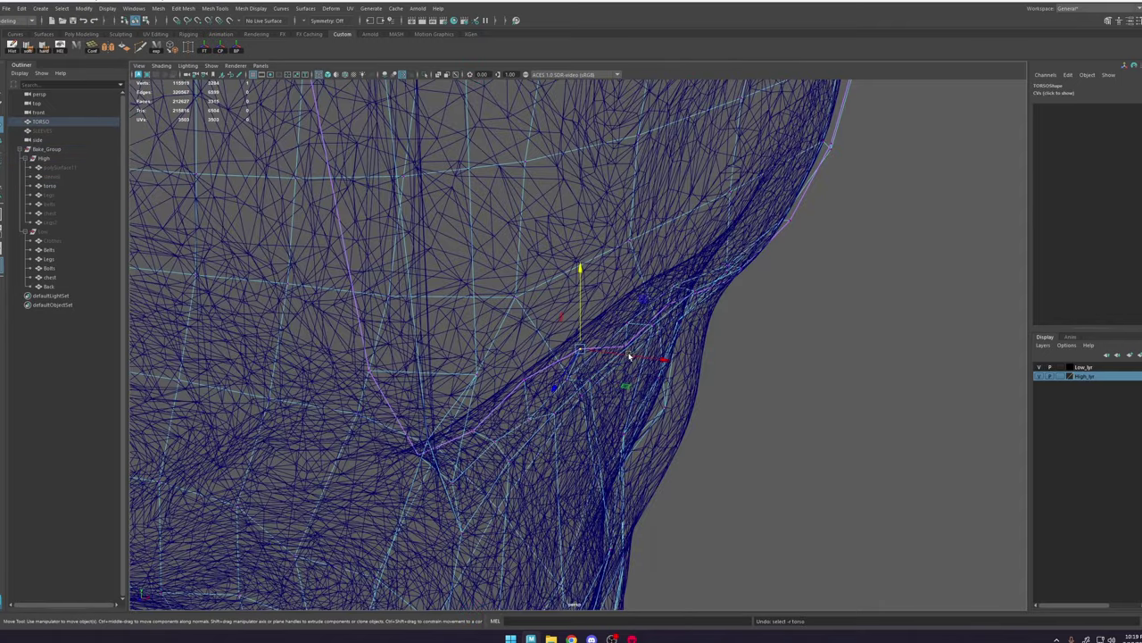
# Step: Select another single rim vertex on the armhole, comparing wireframe and shaded views
pyautogui.moveTo(671, 288)
pyautogui.keyDown('alt'); pyautogui.mouseDown()
pyautogui.moveTo(702, 449)
pyautogui.moveTo(796, 410)
pyautogui.moveTo(732, 298)
pyautogui.moveTo(600, 279)
pyautogui.moveTo(658, 453)
pyautogui.moveTo(547, 375)
pyautogui.moveTo(553, 273)
pyautogui.moveTo(587, 350)
pyautogui.moveTo(688, 382)
pyautogui.moveTo(632, 298)
pyautogui.mouseUp(); pyautogui.keyUp('alt')
pyautogui.click(657, 453)
pyautogui.press('5')
pyautogui.press('4')
pyautogui.press('5')
pyautogui.click(587, 350)
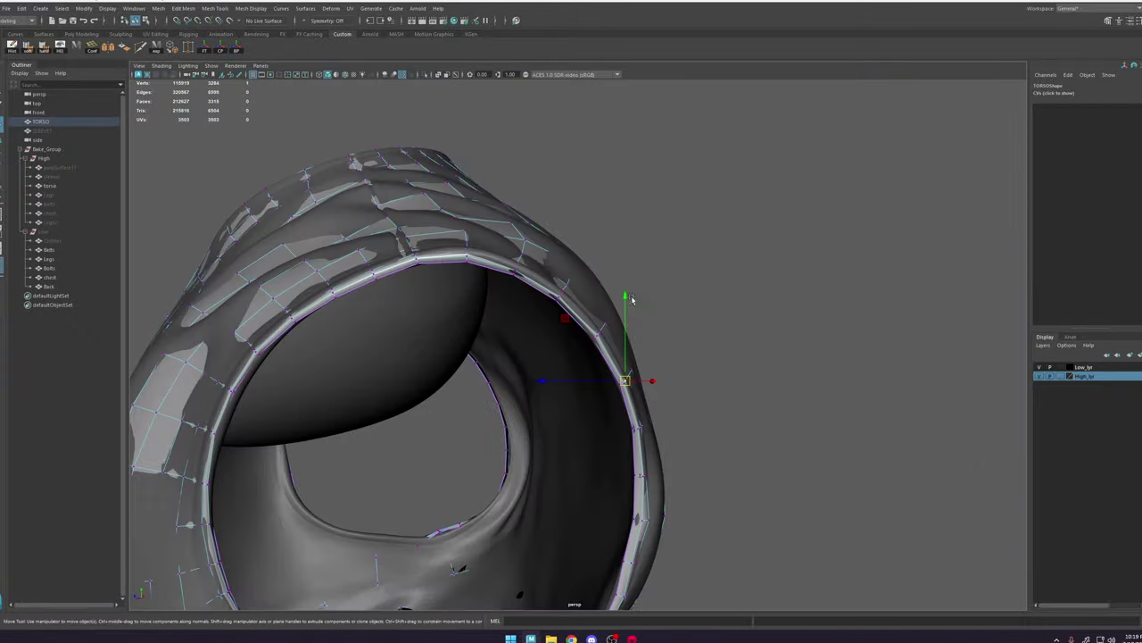
# Step: Isolate the TORSO mesh in vertex mode and frame the lower armhole rim
pyautogui.keyDown('alt'); pyautogui.moveTo(610, 436); pyautogui.dragTo(684, 192, button='middle'); pyautogui.keyUp('alt')
pyautogui.keyDown('alt'); pyautogui.moveTo(557, 372); pyautogui.dragTo(591, 368); pyautogui.keyUp('alt')
pyautogui.press('4')
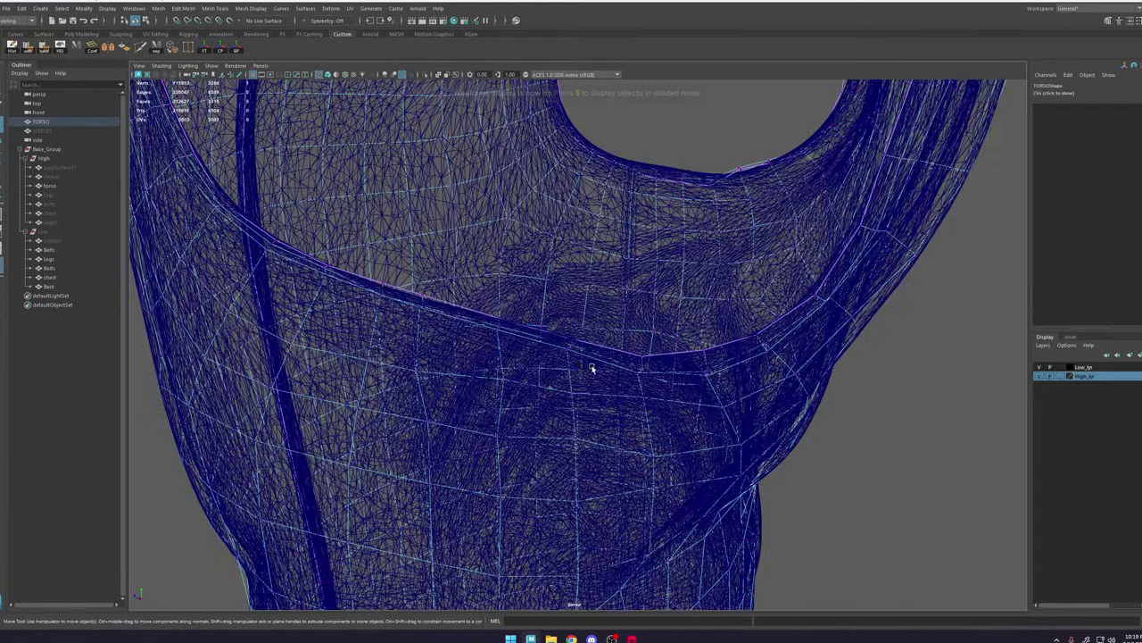
pyautogui.moveTo(680, 265); pyautogui.dragTo(703, 243, button='right')
pyautogui.click(424, 75)
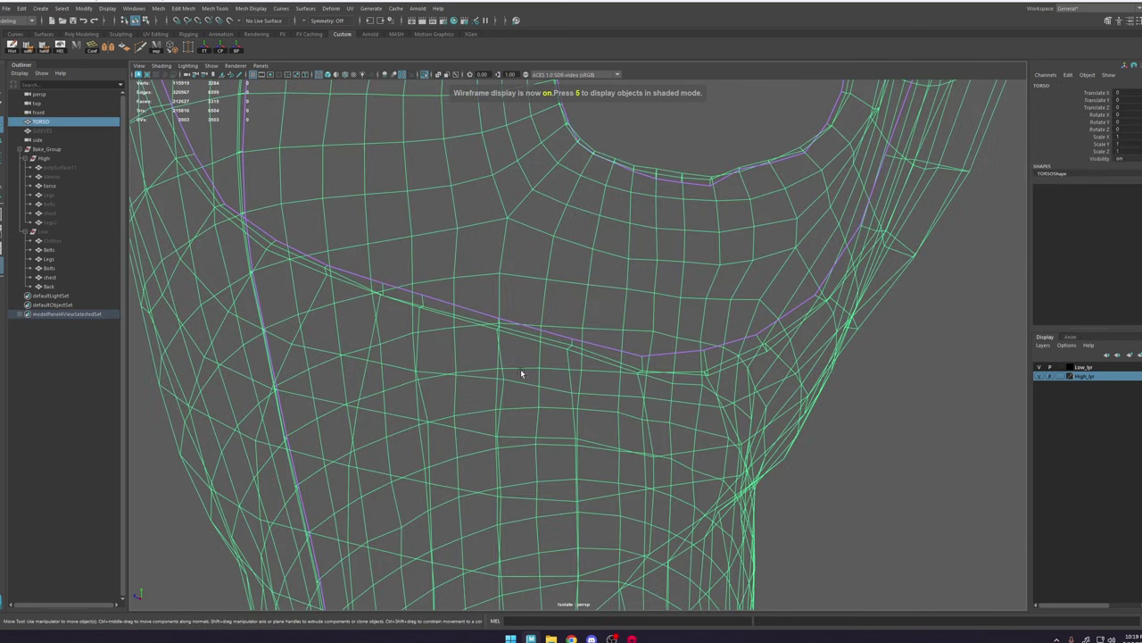
pyautogui.press('5')
pyautogui.moveTo(408, 310); pyautogui.dragTo(379, 287, button='right')
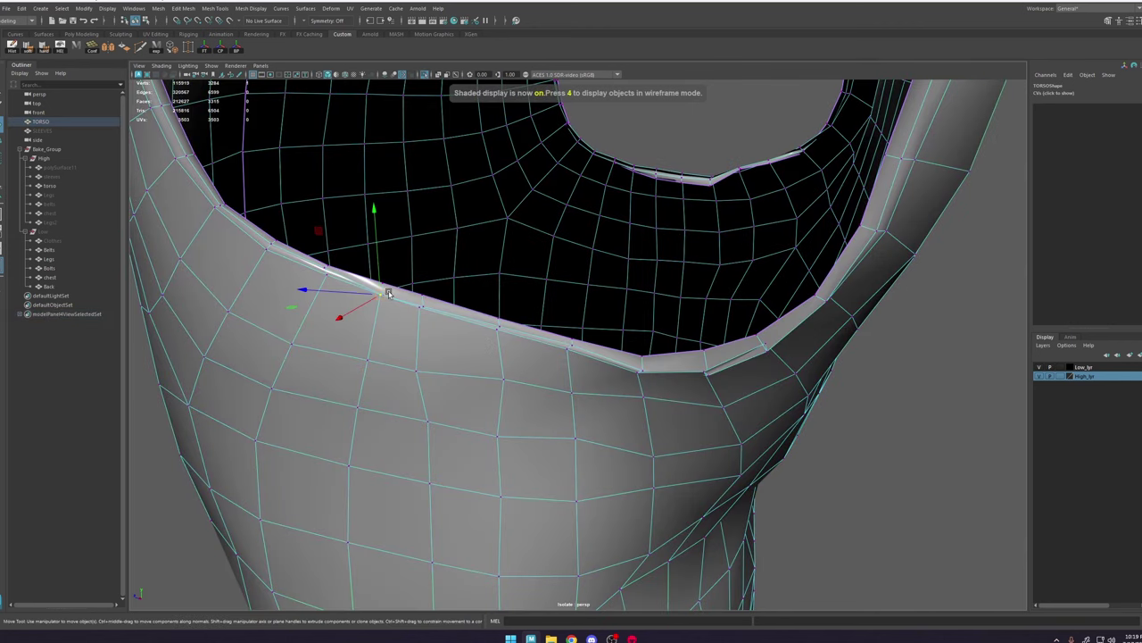
pyautogui.press('f')
pyautogui.scroll(-5, 515, 327)
pyautogui.keyDown('alt'); pyautogui.moveTo(515, 327); pyautogui.dragTo(600, 343); pyautogui.keyUp('alt')
# Step: Select the adjacent rim vertex with the Move tool and bring the high-poly mesh back into view
pyautogui.click(599, 347)
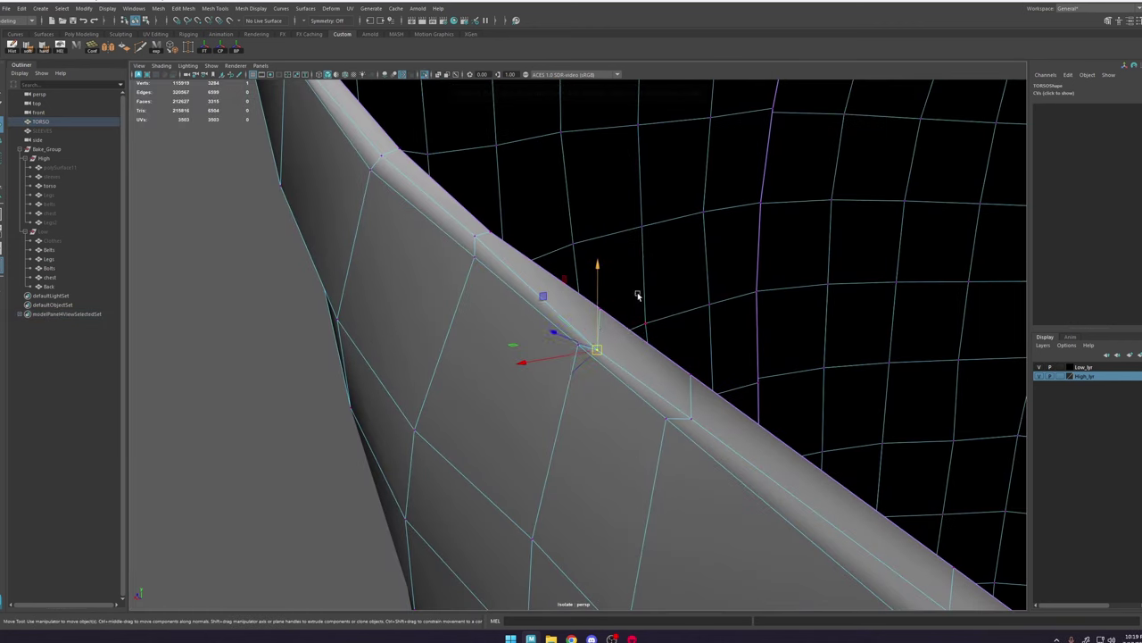
pyautogui.keyDown('alt'); pyautogui.moveTo(638, 295); pyautogui.dragTo(610, 327); pyautogui.keyUp('alt')
pyautogui.keyDown('shift'); pyautogui.moveTo(602, 327); pyautogui.dragTo(623, 323, button='right'); pyautogui.keyUp('shift')
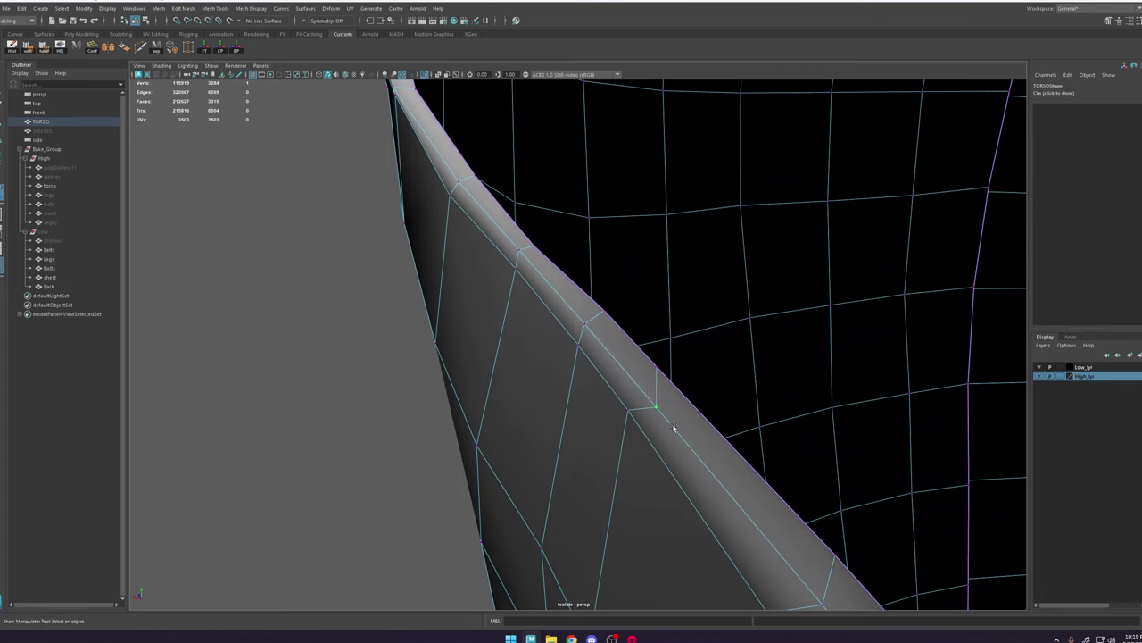
pyautogui.keyDown('alt'); pyautogui.moveTo(674, 428); pyautogui.dragTo(649, 418); pyautogui.keyUp('alt')
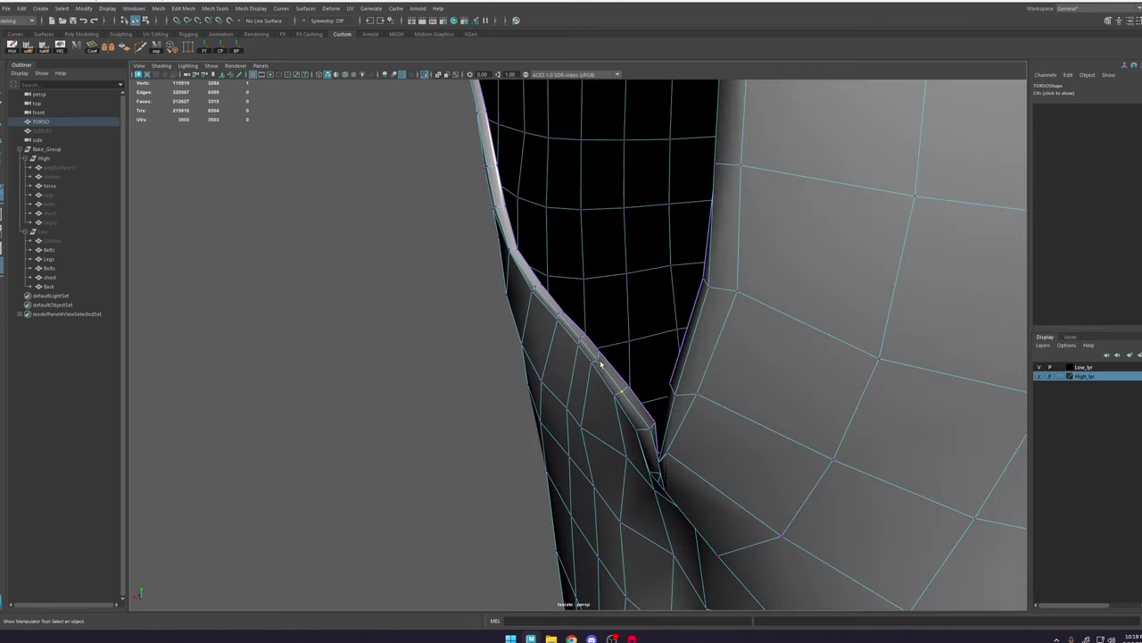
pyautogui.keyDown('alt'); pyautogui.moveTo(601, 364); pyautogui.dragTo(757, 392); pyautogui.keyUp('alt')
pyautogui.press('f')
pyautogui.press('w')
pyautogui.keyDown('alt'); pyautogui.moveTo(628, 362); pyautogui.dragTo(831, 324); pyautogui.keyUp('alt')
pyautogui.keyDown('alt'); pyautogui.moveTo(625, 341); pyautogui.dragTo(783, 408); pyautogui.keyUp('alt')
pyautogui.press('w')
pyautogui.hotkey('ctrl', '1')
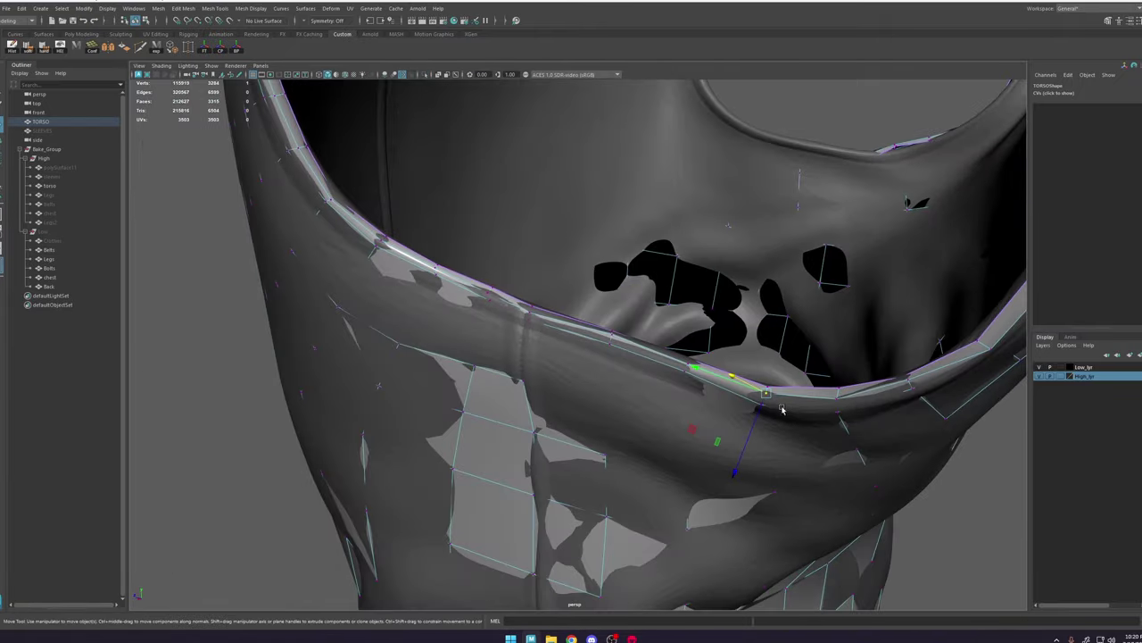
# Step: Push the rim vertex outward toward the high-poly seam, checking in wireframe
pyautogui.keyDown('alt'); pyautogui.moveTo(782, 408); pyautogui.dragTo(505, 309, button='right'); pyautogui.keyUp('alt')
pyautogui.keyDown('alt'); pyautogui.moveTo(505, 309); pyautogui.dragTo(530, 307); pyautogui.keyUp('alt')
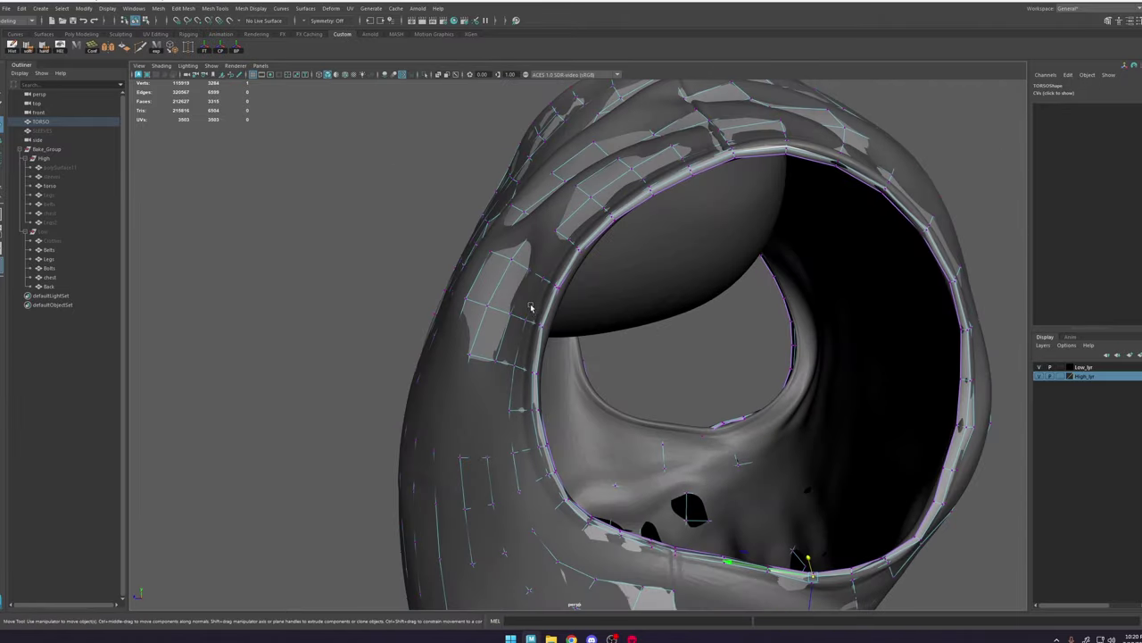
pyautogui.press('f')
pyautogui.scroll(-5, 613, 359)
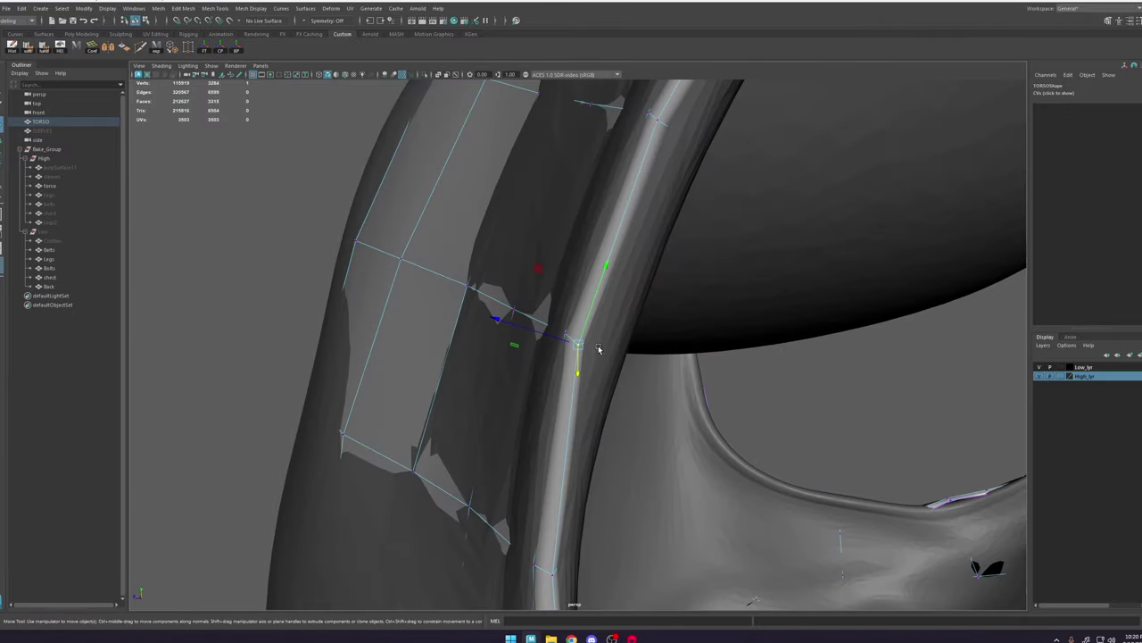
pyautogui.moveTo(580, 345); pyautogui.dragTo(602, 356)
pyautogui.keyDown('alt'); pyautogui.moveTo(643, 363); pyautogui.dragTo(629, 273, button='right'); pyautogui.keyUp('alt')
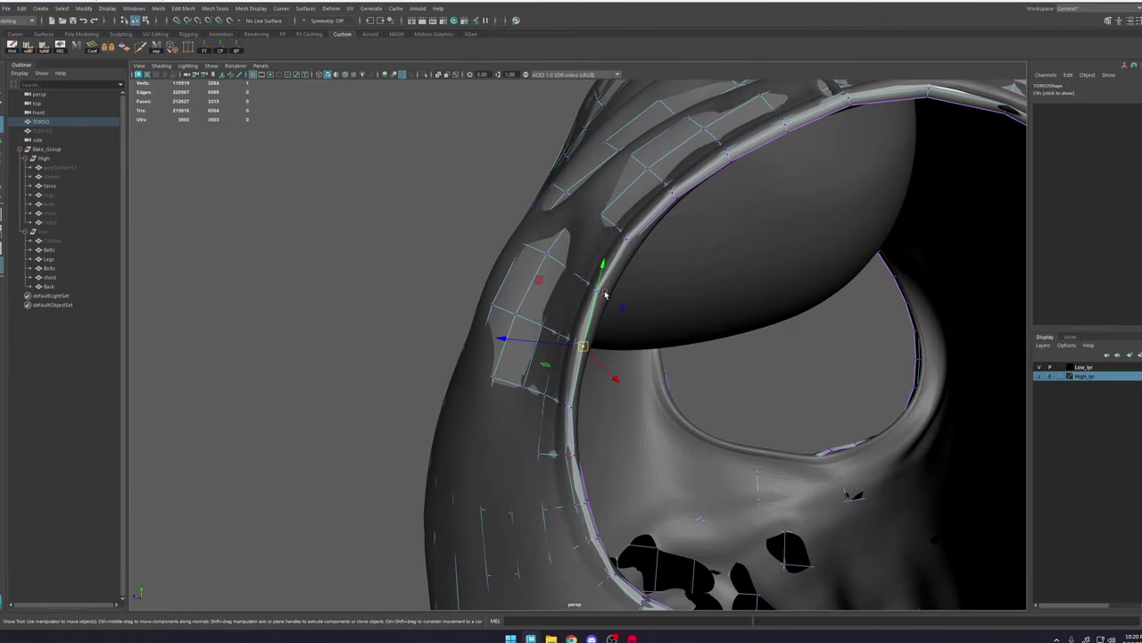
pyautogui.scroll(5, 604, 293)
pyautogui.press('4')
pyautogui.keyDown('alt'); pyautogui.moveTo(627, 240); pyautogui.dragTo(650, 233); pyautogui.keyUp('alt')
pyautogui.moveTo(592, 348); pyautogui.dragTo(597, 347)
# Step: Return the torso to object mode in shaded view, deselect it, and view the whole armhole
pyautogui.scroll(2, 597, 347)
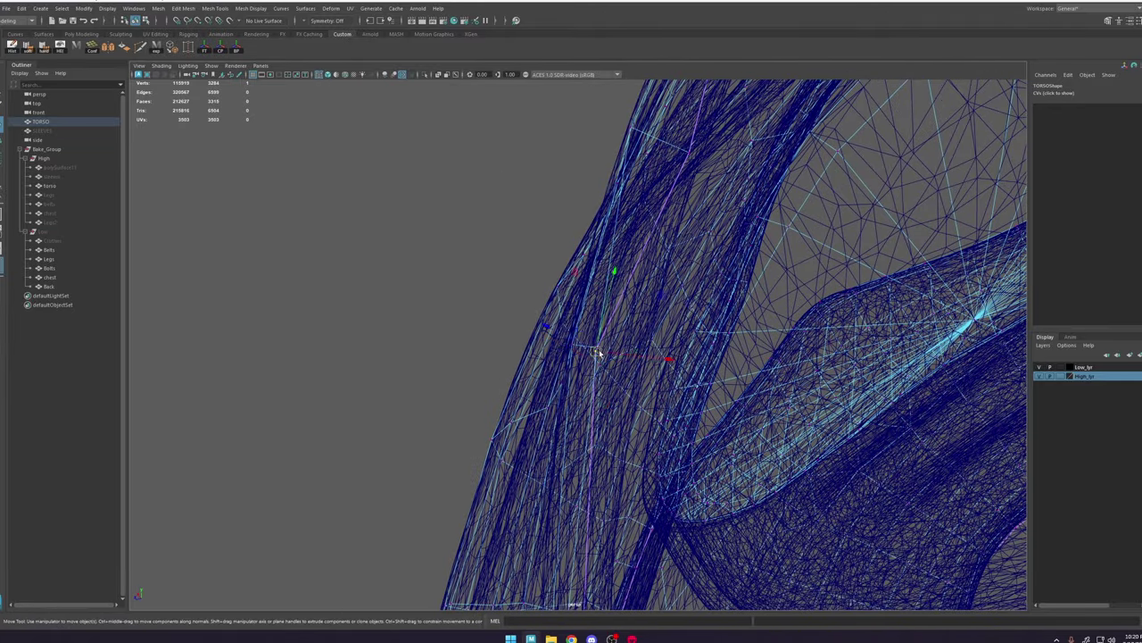
pyautogui.scroll(-3, 597, 351)
pyautogui.moveTo(585, 417)
pyautogui.mouseDown()
pyautogui.moveTo(581, 443)
pyautogui.moveTo(860, 502)
pyautogui.mouseUp()
pyautogui.press('5')
pyautogui.keyDown('alt'); pyautogui.moveTo(859, 502); pyautogui.dragTo(862, 143, button='right'); pyautogui.keyUp('alt')
pyautogui.press('F8')
pyautogui.click(862, 139)
pyautogui.keyDown('alt'); pyautogui.moveTo(626, 242); pyautogui.dragTo(662, 264); pyautogui.keyUp('alt')
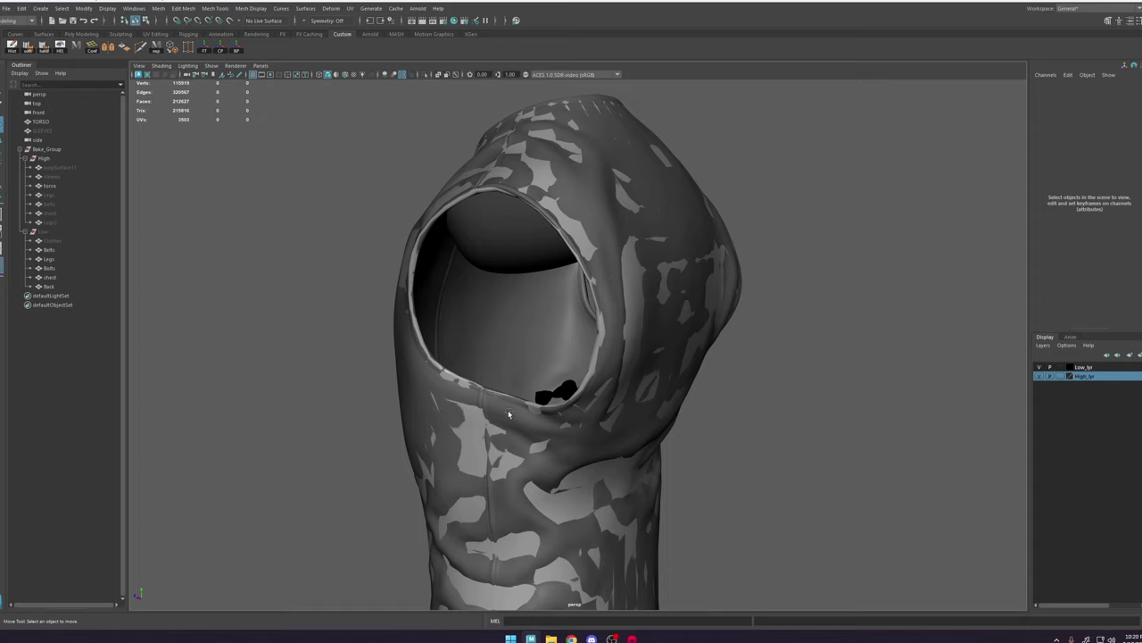
# Step: In Marmoset Toolbag, show Bake Project 1's settings and orbit around the torso's armhole
pyautogui.click(631, 639)
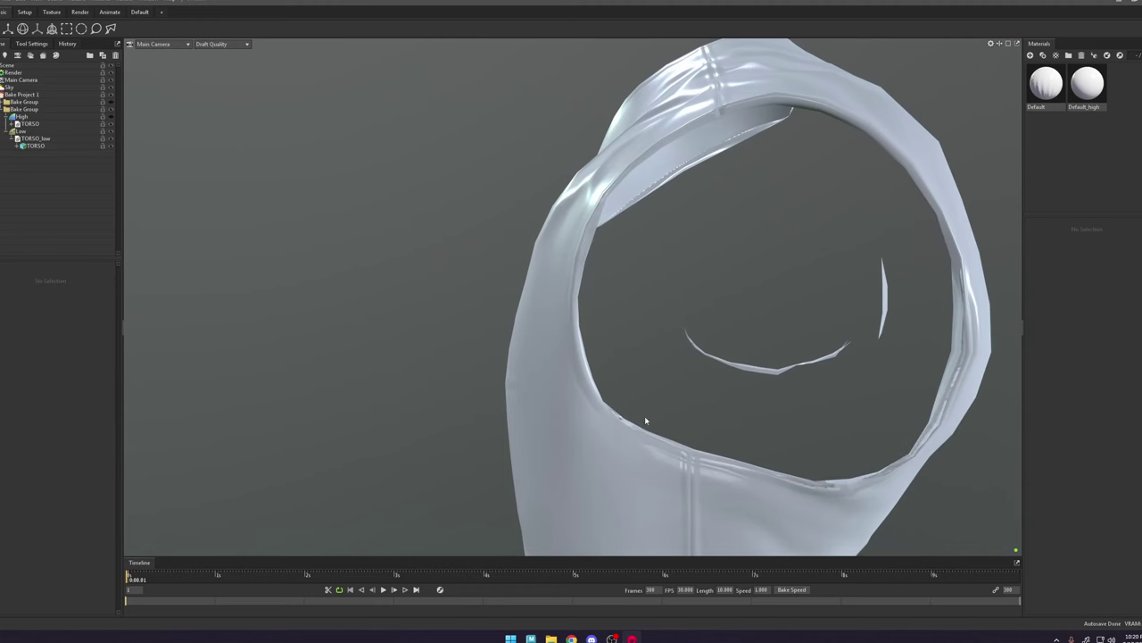
pyautogui.keyDown('alt'); pyautogui.moveTo(695, 447); pyautogui.dragTo(531, 356, button='middle'); pyautogui.keyUp('alt')
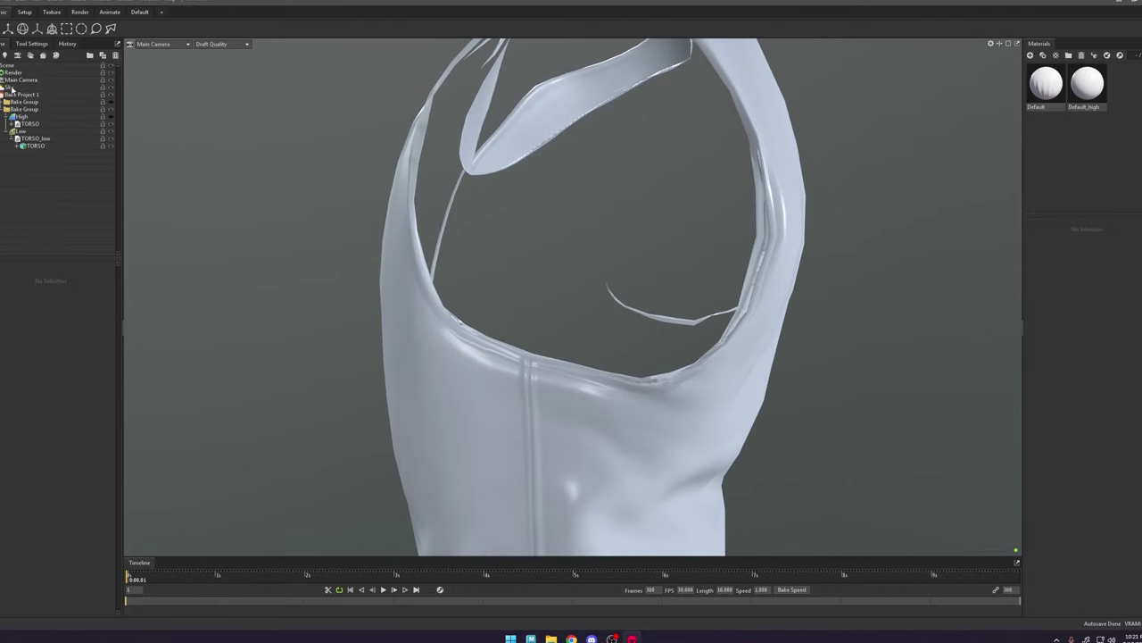
pyautogui.click(15, 95)
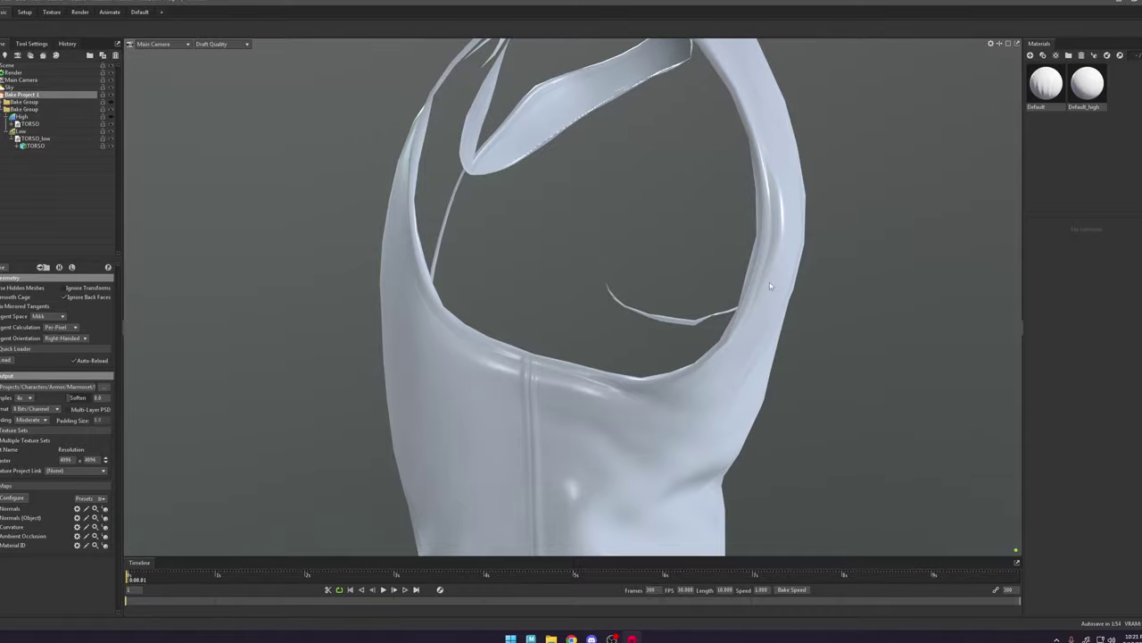
pyautogui.moveTo(770, 286); pyautogui.dragTo(841, 303)
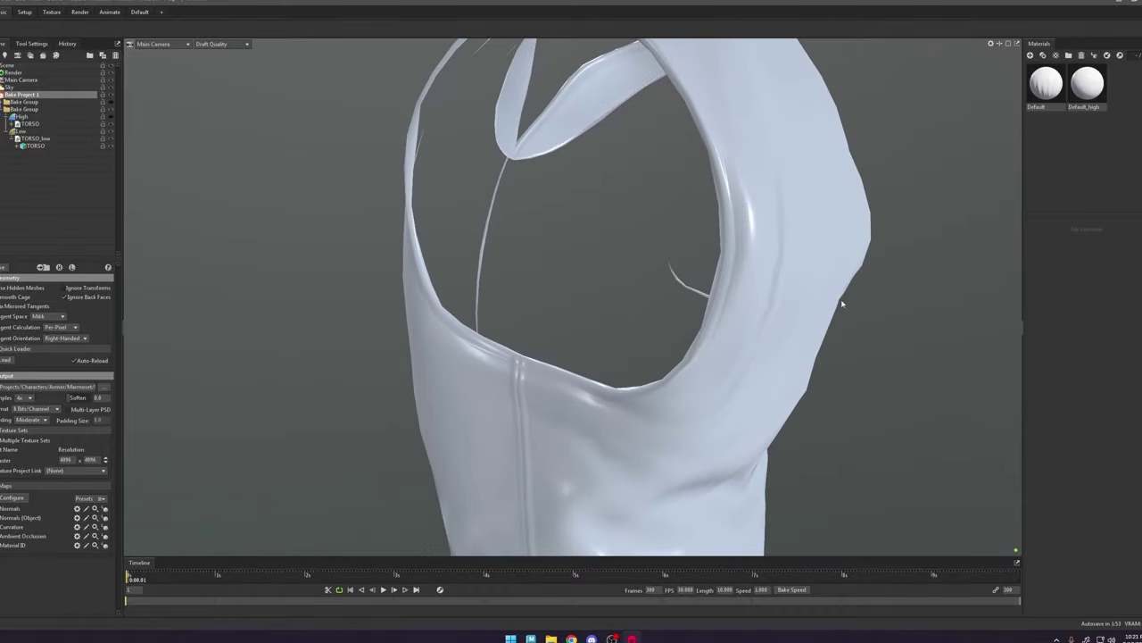
pyautogui.keyDown('shift'); pyautogui.moveTo(974, 361); pyautogui.dragTo(678, 366); pyautogui.keyUp('shift')
pyautogui.moveTo(754, 230); pyautogui.dragTo(768, 294)
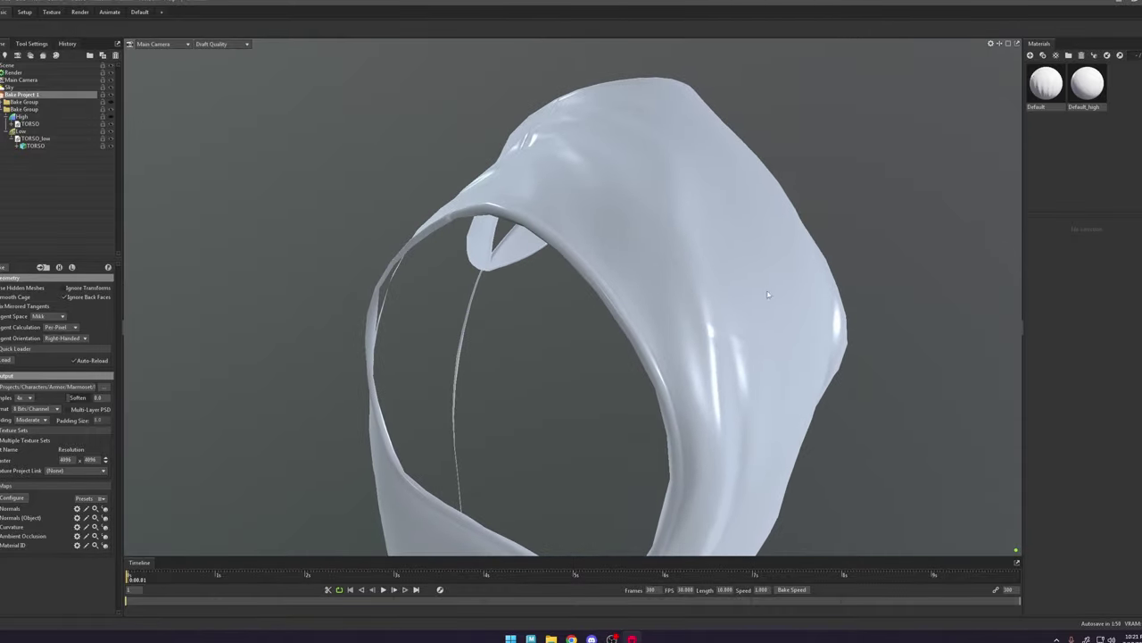
pyautogui.moveTo(547, 229); pyautogui.dragTo(513, 396)
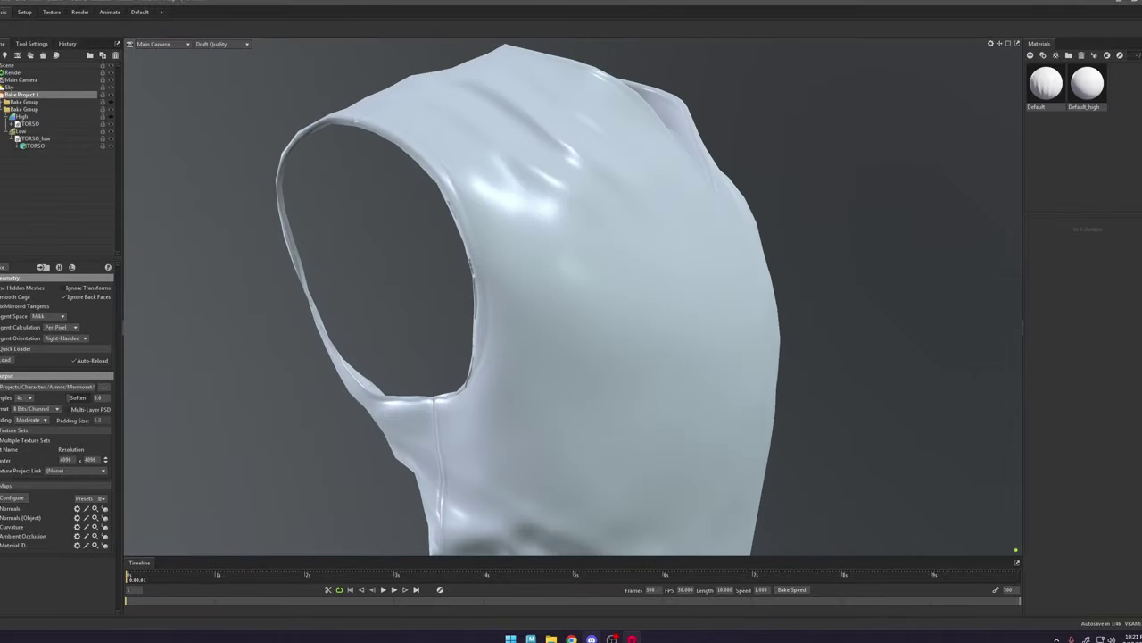
# Step: Return to Maya and tumble the view from one armhole to the other
pyautogui.click(532, 638)
pyautogui.keyDown('alt'); pyautogui.moveTo(665, 364); pyautogui.dragTo(527, 366); pyautogui.keyUp('alt')
pyautogui.keyDown('alt'); pyautogui.moveTo(745, 343); pyautogui.dragTo(600, 282); pyautogui.keyUp('alt')
# Step: Make the high-poly torso live, then start Quad Draw on the low-poly TORSO along the armhole rim
pyautogui.click(601, 282)
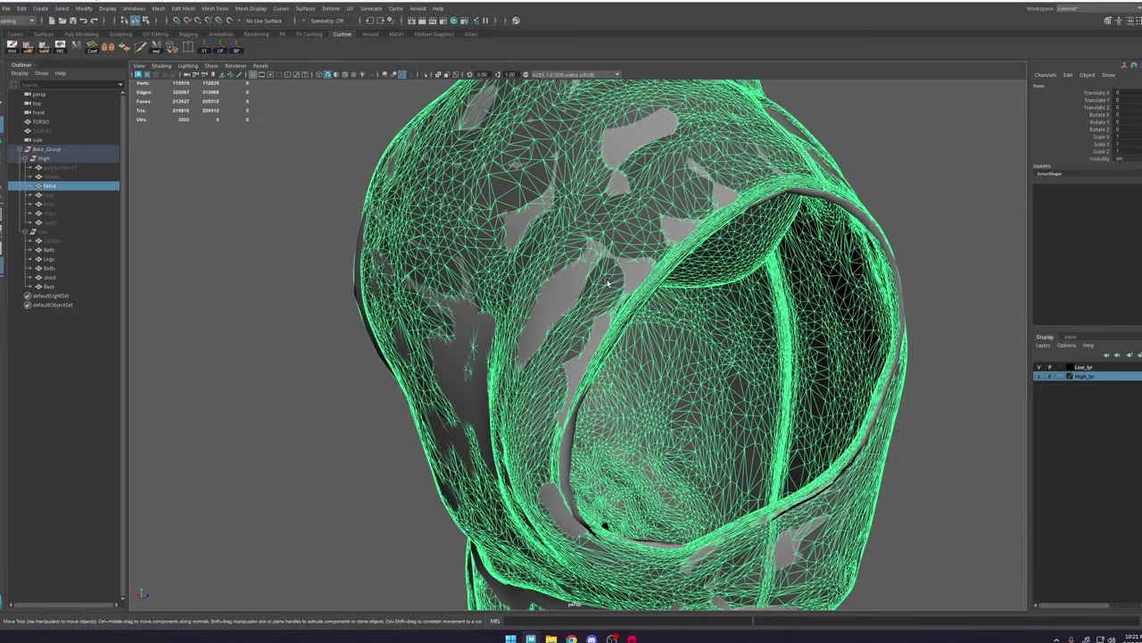
pyautogui.click(601, 339)
pyautogui.scroll(5, 569, 327)
pyautogui.keyDown('ctrl'); pyautogui.keyDown('shift'); pyautogui.rightClick(569, 327); pyautogui.keyUp('shift'); pyautogui.keyUp('ctrl')
pyautogui.click(528, 349)
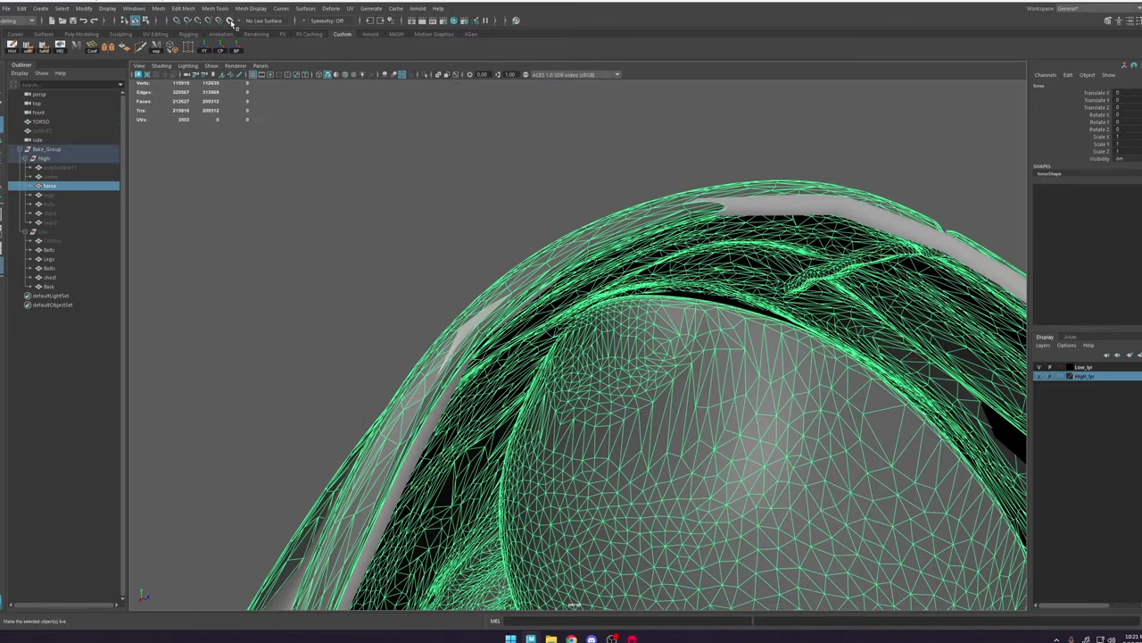
pyautogui.click(230, 21)
pyautogui.click(1107, 20)
pyautogui.click(1116, 348)
pyautogui.keyDown('alt'); pyautogui.moveTo(551, 255); pyautogui.dragTo(571, 253); pyautogui.keyUp('alt')
pyautogui.keyDown('alt'); pyautogui.moveTo(857, 375); pyautogui.dragTo(616, 277, button='middle'); pyautogui.keyUp('alt')
pyautogui.moveTo(908, 512)
pyautogui.keyDown('alt'); pyautogui.mouseDown()
pyautogui.moveTo(682, 364)
pyautogui.moveTo(614, 403)
pyautogui.mouseUp(); pyautogui.keyUp('alt')
# Step: With the Move tool in vertex mode, raise the first armhole rim vertices toward the high-poly edge
pyautogui.press('w')
pyautogui.press('5')
pyautogui.moveTo(620, 385); pyautogui.dragTo(587, 386, button='right')
pyautogui.click(230, 21)
pyautogui.moveTo(608, 349); pyautogui.dragTo(607, 325)
pyautogui.keyDown('alt'); pyautogui.moveTo(644, 343); pyautogui.dragTo(616, 356); pyautogui.keyUp('alt')
pyautogui.keyDown('alt'); pyautogui.moveTo(607, 366); pyautogui.dragTo(555, 393); pyautogui.keyUp('alt')
pyautogui.click(652, 404)
pyautogui.keyDown('alt'); pyautogui.moveTo(652, 404); pyautogui.dragTo(680, 384); pyautogui.keyUp('alt')
pyautogui.moveTo(673, 365); pyautogui.dragTo(674, 357)
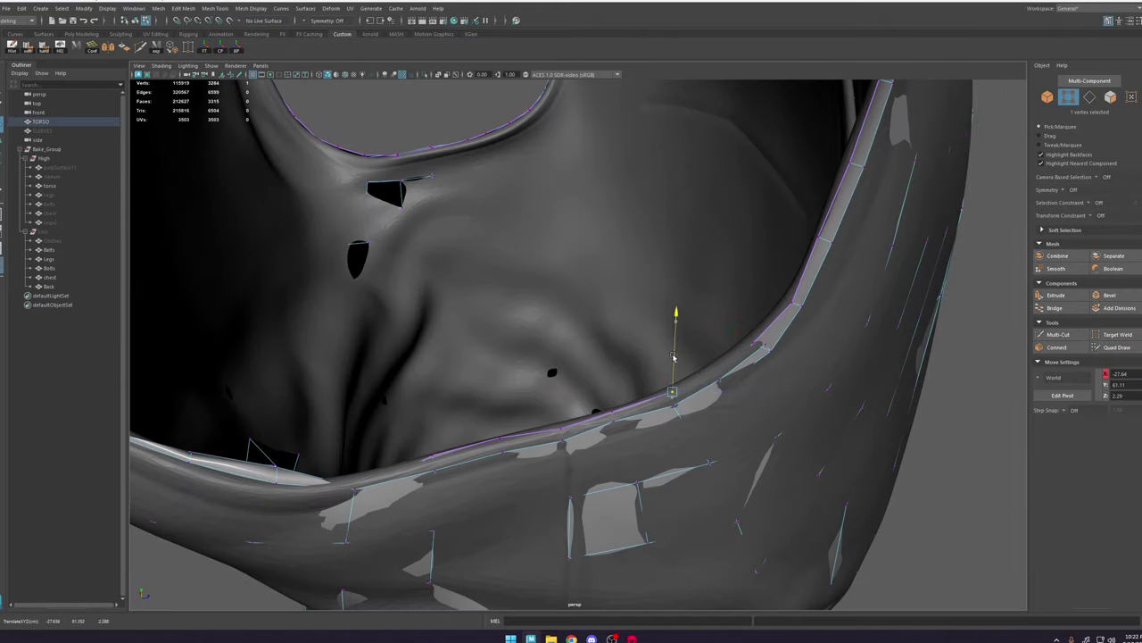
# Step: Raise more rim vertices, including the far side, toggling wireframe and shaded display to check
pyautogui.press('4')
pyautogui.click(721, 381)
pyautogui.moveTo(776, 393)
pyautogui.keyDown('alt'); pyautogui.mouseDown()
pyautogui.moveTo(651, 336)
pyautogui.moveTo(548, 434)
pyautogui.mouseUp(); pyautogui.keyUp('alt')
pyautogui.press('5')
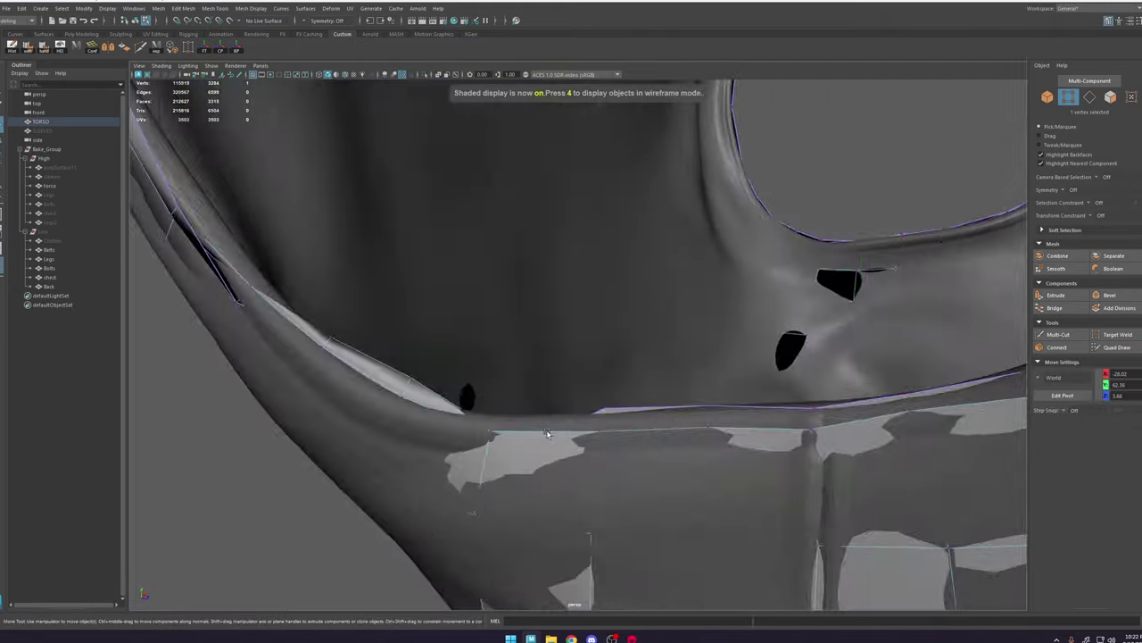
pyautogui.press('4')
pyautogui.click(507, 389)
pyautogui.moveTo(503, 364)
pyautogui.mouseDown()
pyautogui.moveTo(503, 339)
pyautogui.moveTo(502, 416)
pyautogui.moveTo(453, 402)
pyautogui.moveTo(553, 444)
pyautogui.mouseUp()
pyautogui.press('5')
pyautogui.click(451, 345)
pyautogui.press('4')
pyautogui.press('5')
pyautogui.moveTo(567, 440); pyautogui.dragTo(568, 439)
pyautogui.keyDown('alt'); pyautogui.moveTo(568, 440); pyautogui.dragTo(500, 428); pyautogui.keyUp('alt')
# Step: Adjust further rim vertices, then isolate the torso and select the whole armhole rim loop
pyautogui.click(429, 294)
pyautogui.keyDown('alt'); pyautogui.moveTo(429, 295); pyautogui.dragTo(576, 319); pyautogui.keyUp('alt')
pyautogui.keyDown('alt'); pyautogui.moveTo(576, 319); pyautogui.dragTo(637, 391); pyautogui.keyUp('alt')
pyautogui.click(634, 384)
pyautogui.moveTo(645, 430); pyautogui.dragTo(641, 428)
pyautogui.press('f')
pyautogui.hotkey('ctrl', '1')
pyautogui.scroll(-5, 571, 370)
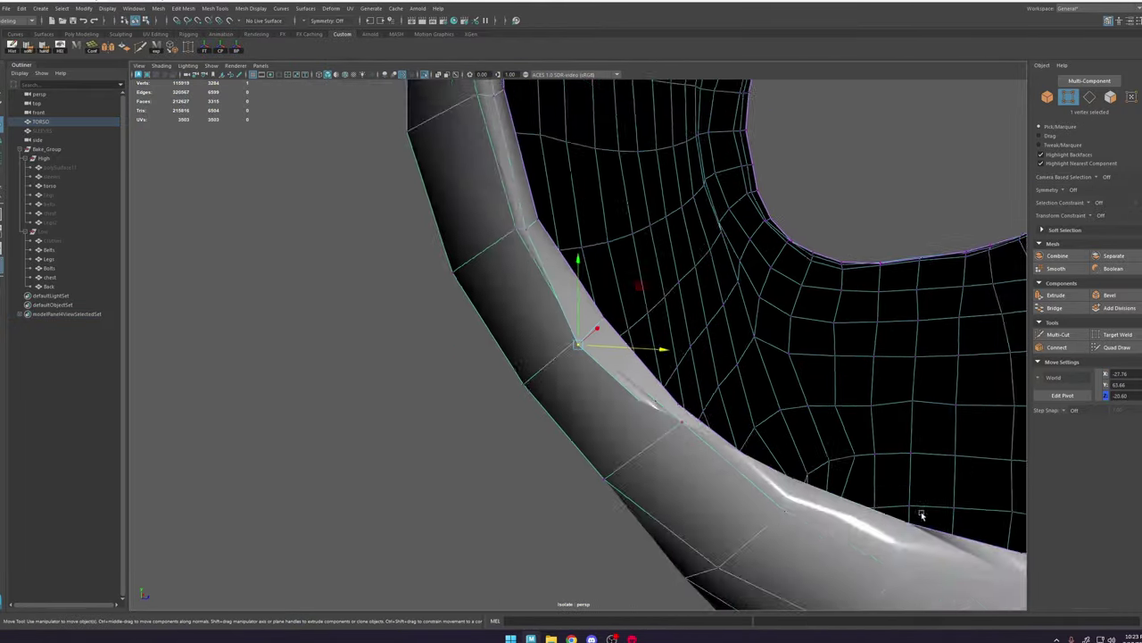
pyautogui.keyDown('alt'); pyautogui.moveTo(920, 515); pyautogui.dragTo(612, 359); pyautogui.keyUp('alt')
pyautogui.press('q')
pyautogui.keyDown('shift'); pyautogui.doubleClick(593, 350); pyautogui.keyUp('shift')
pyautogui.press('w')
# Step: Move individual rim vertices into place around the isolated armhole
pyautogui.click(551, 408)
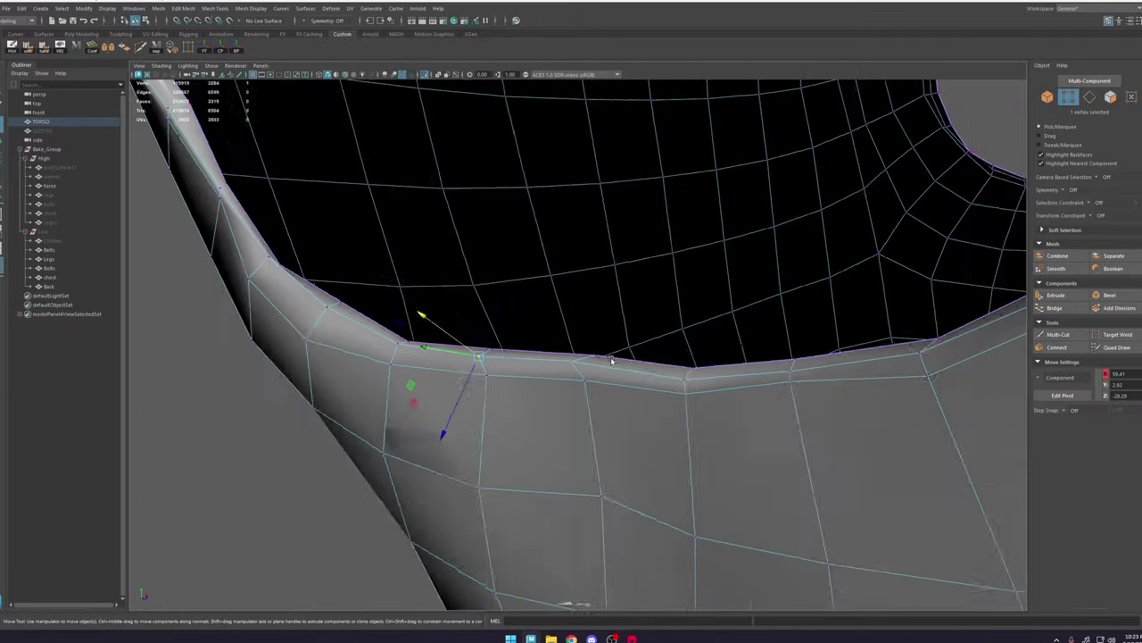
pyautogui.hotkey('ctrl', '1')
pyautogui.click(398, 344)
pyautogui.keyDown('alt'); pyautogui.moveTo(410, 357); pyautogui.dragTo(527, 393, button='middle'); pyautogui.keyUp('alt')
pyautogui.click(409, 366)
pyautogui.keyDown('alt'); pyautogui.moveTo(442, 379); pyautogui.dragTo(536, 493); pyautogui.keyUp('alt')
pyautogui.click(494, 324)
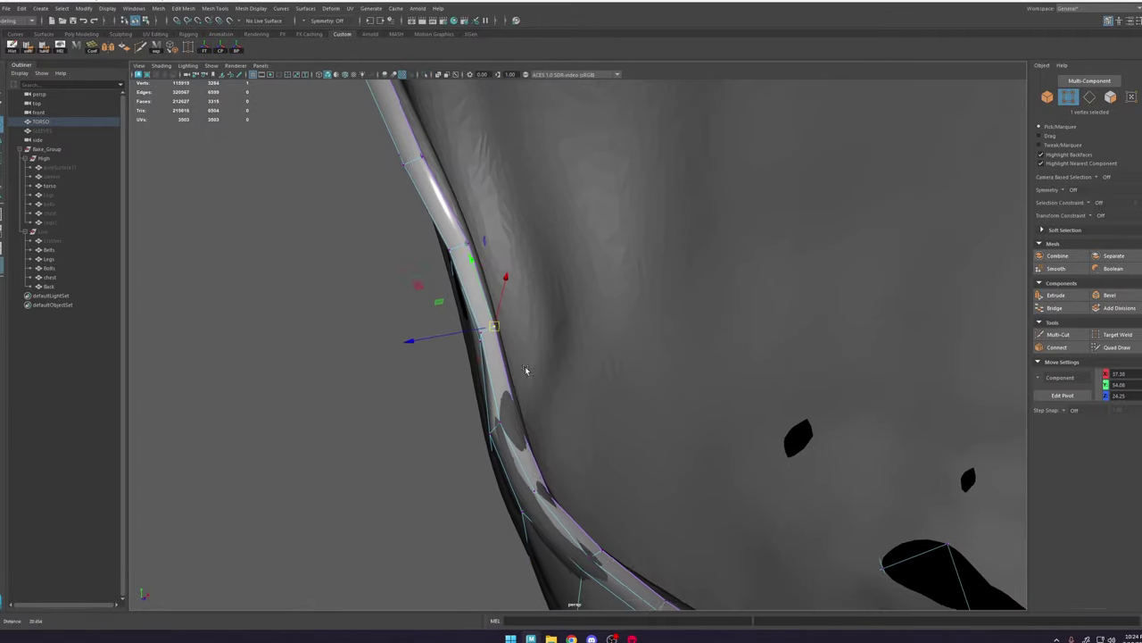
pyautogui.moveTo(526, 369)
pyautogui.keyDown('alt'); pyautogui.mouseDown()
pyautogui.moveTo(671, 354)
pyautogui.moveTo(553, 410)
pyautogui.moveTo(579, 303)
pyautogui.moveTo(676, 349)
pyautogui.moveTo(544, 402)
pyautogui.moveTo(546, 348)
pyautogui.mouseUp(); pyautogui.keyUp('alt')
# Step: Select two rim vertices together and move them, then add a third to the selection
pyautogui.click(527, 418)
pyautogui.press('4')
pyautogui.press('5')
pyautogui.click(578, 303)
pyautogui.moveTo(546, 348); pyautogui.dragTo(525, 321)
pyautogui.moveTo(534, 327)
pyautogui.mouseDown()
pyautogui.moveTo(592, 339)
pyautogui.moveTo(545, 423)
pyautogui.moveTo(591, 441)
pyautogui.moveTo(488, 339)
pyautogui.moveTo(571, 357)
pyautogui.mouseUp()
pyautogui.click(545, 423)
# Step: Make the high-poly torso live again and resume Quad Draw on TORSO around the armhole rim
pyautogui.click(50, 185)
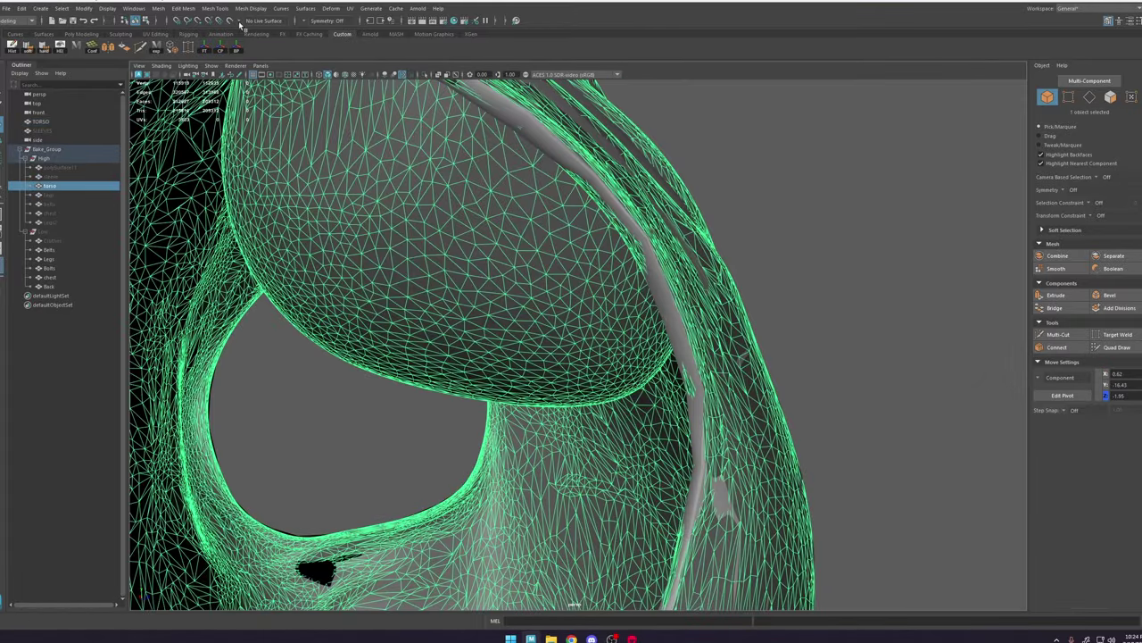
pyautogui.click(229, 20)
pyautogui.click(41, 121)
pyautogui.click(1116, 347)
pyautogui.keyDown('alt'); pyautogui.moveTo(645, 395); pyautogui.dragTo(436, 194, button='middle'); pyautogui.keyUp('alt')
pyautogui.keyDown('alt'); pyautogui.moveTo(437, 194); pyautogui.dragTo(522, 286); pyautogui.keyUp('alt')
pyautogui.keyDown('alt'); pyautogui.moveTo(522, 286); pyautogui.dragTo(459, 224, button='right'); pyautogui.keyUp('alt')
pyautogui.keyDown('alt'); pyautogui.moveTo(580, 289); pyautogui.dragTo(649, 397); pyautogui.keyUp('alt')
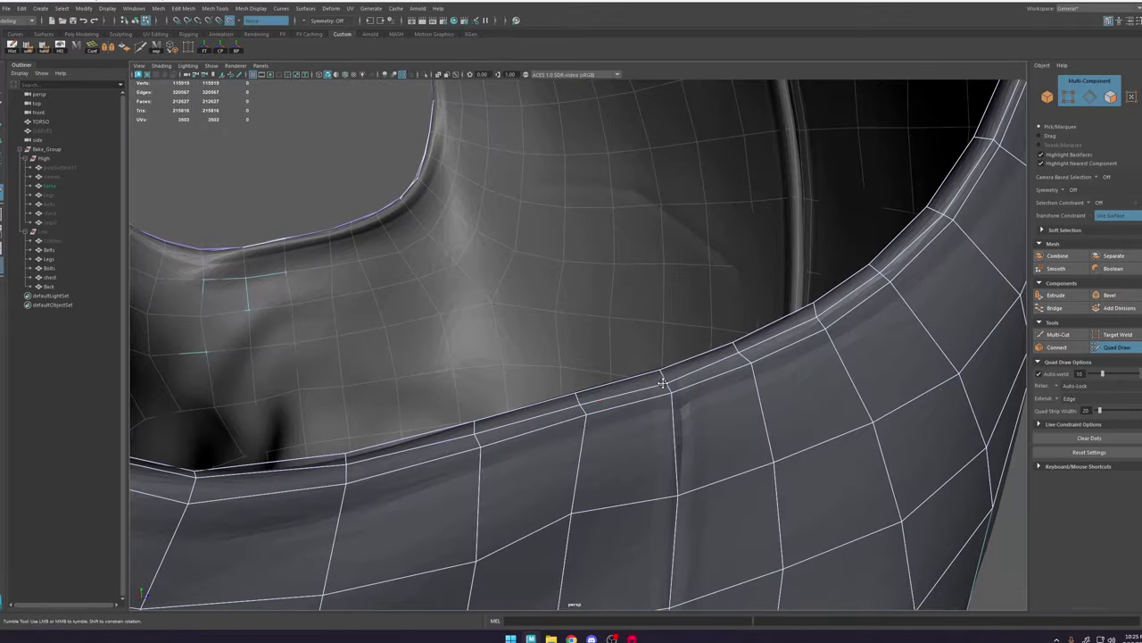
# Step: Return to object mode and cut new edges into the torso below the armhole with Multi-Cut
pyautogui.keyDown('alt'); pyautogui.moveTo(677, 382); pyautogui.dragTo(625, 361, button='right'); pyautogui.keyUp('alt')
pyautogui.keyDown('alt'); pyautogui.moveTo(625, 362); pyautogui.dragTo(806, 428); pyautogui.keyUp('alt')
pyautogui.keyDown('alt'); pyautogui.moveTo(806, 428); pyautogui.dragTo(666, 365, button='right'); pyautogui.keyUp('alt')
pyautogui.press('w')
pyautogui.press('F8')
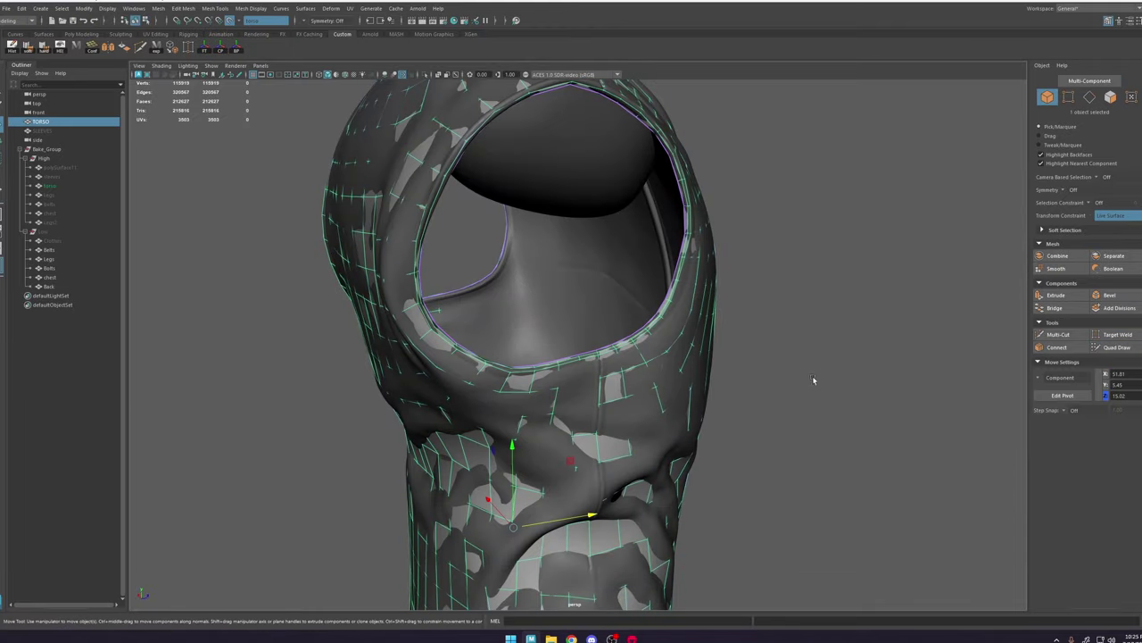
pyautogui.keyDown('alt'); pyautogui.moveTo(813, 380); pyautogui.dragTo(763, 361); pyautogui.keyUp('alt')
pyautogui.click(1058, 335)
pyautogui.keyDown('alt'); pyautogui.moveTo(559, 429); pyautogui.dragTo(755, 492, button='right'); pyautogui.keyUp('alt')
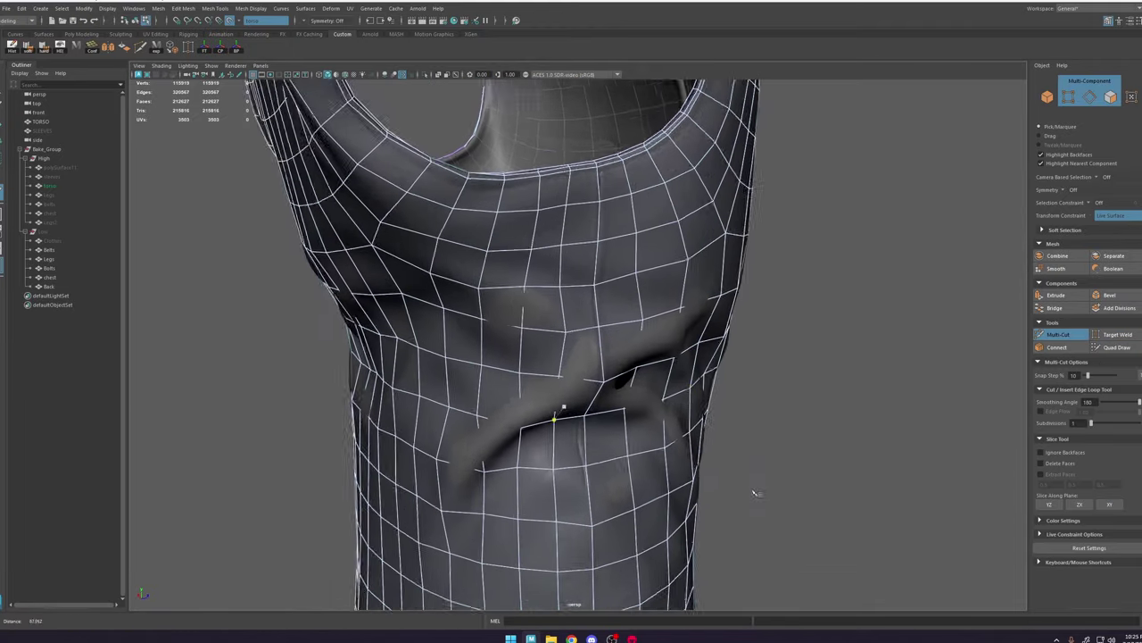
pyautogui.keyDown('alt'); pyautogui.moveTo(755, 492); pyautogui.dragTo(647, 364); pyautogui.keyUp('alt')
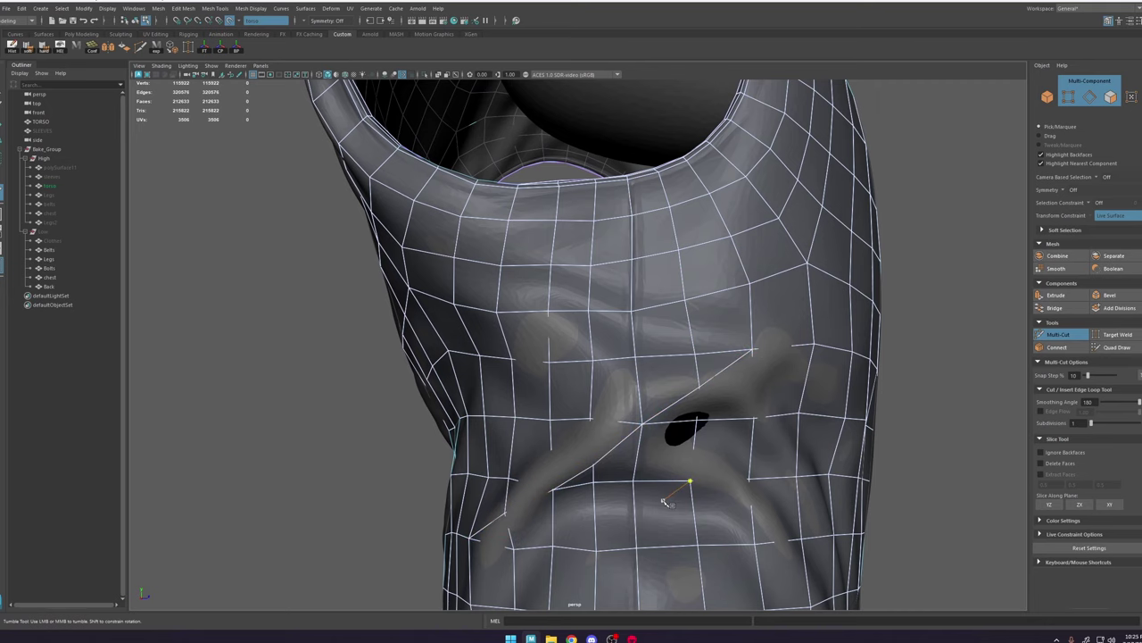
# Step: Nudge the new vertices near the fold along X with the Move tool
pyautogui.press('w')
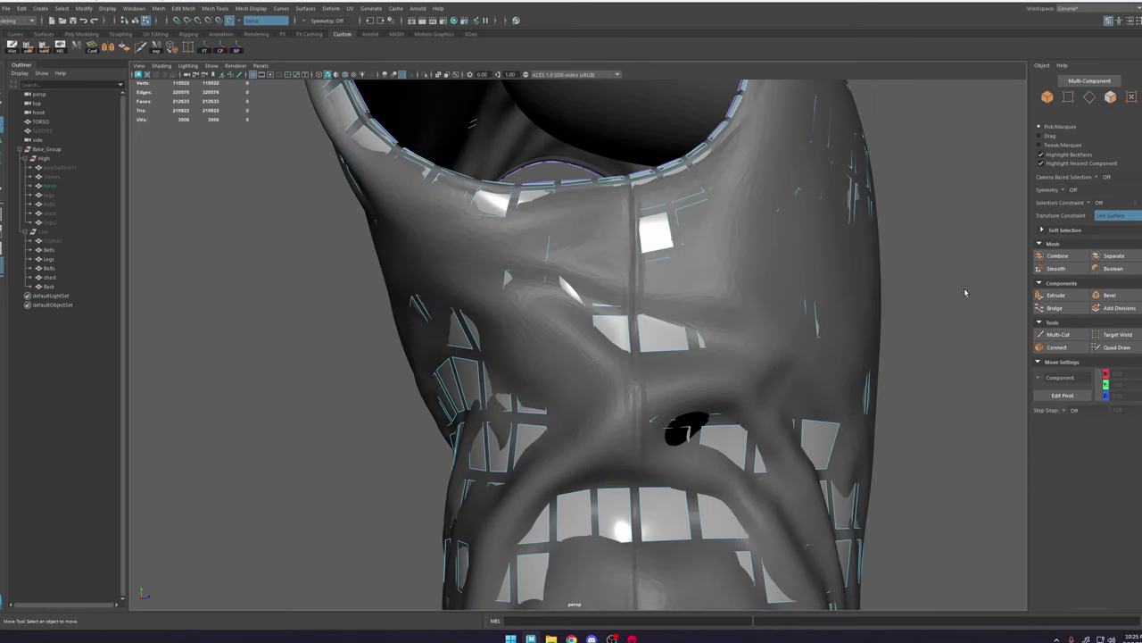
pyautogui.moveTo(964, 292); pyautogui.dragTo(906, 297, button='right')
pyautogui.click(465, 517)
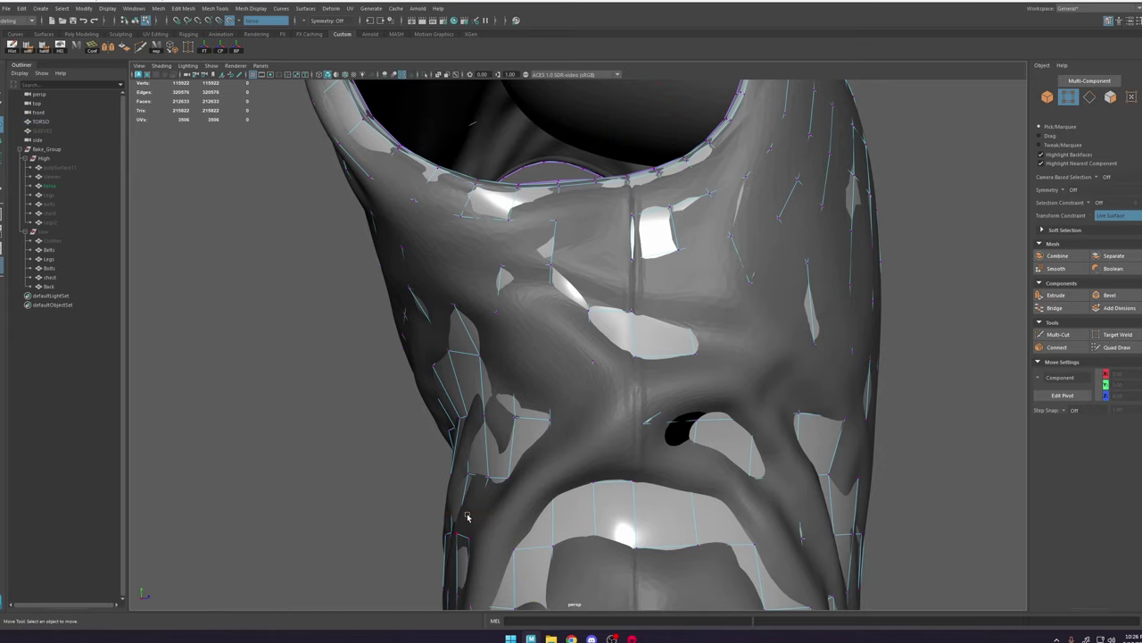
pyautogui.hotkey('ctrl', 'z')
pyautogui.moveTo(472, 515); pyautogui.dragTo(468, 515)
pyautogui.keyDown('alt'); pyautogui.moveTo(482, 509); pyautogui.dragTo(532, 463); pyautogui.keyUp('alt')
pyautogui.press('4')
pyautogui.click(540, 460)
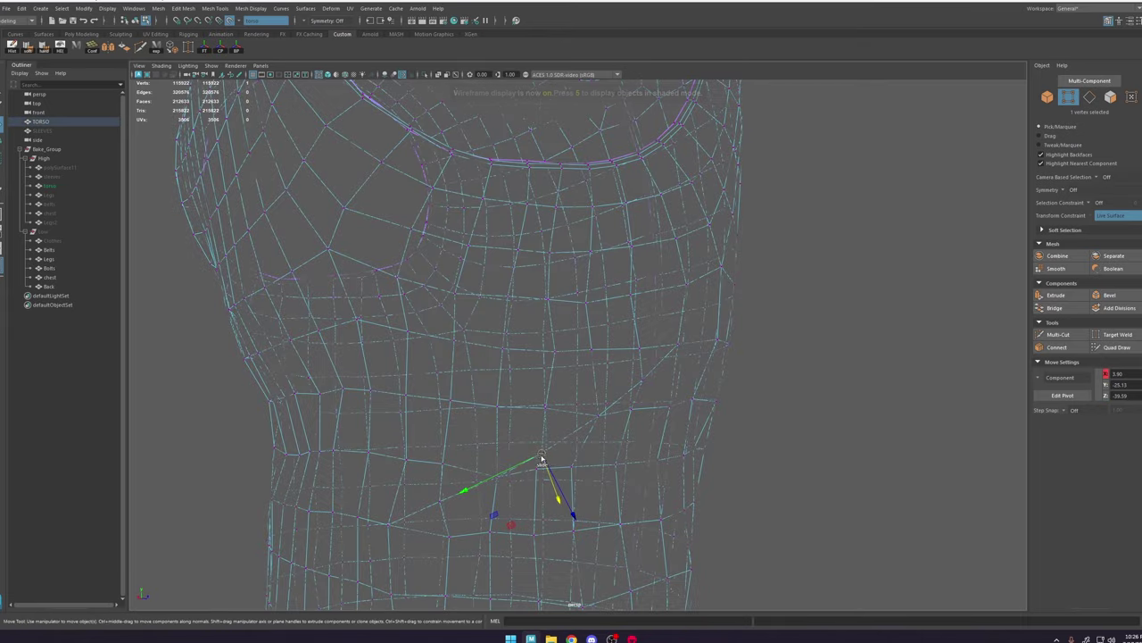
pyautogui.keyDown('alt'); pyautogui.moveTo(603, 517); pyautogui.dragTo(543, 503); pyautogui.keyUp('alt')
pyautogui.click(540, 498)
pyautogui.hotkey('ctrl', 'z')
pyautogui.click(453, 481)
pyautogui.moveTo(476, 493); pyautogui.dragTo(481, 495)
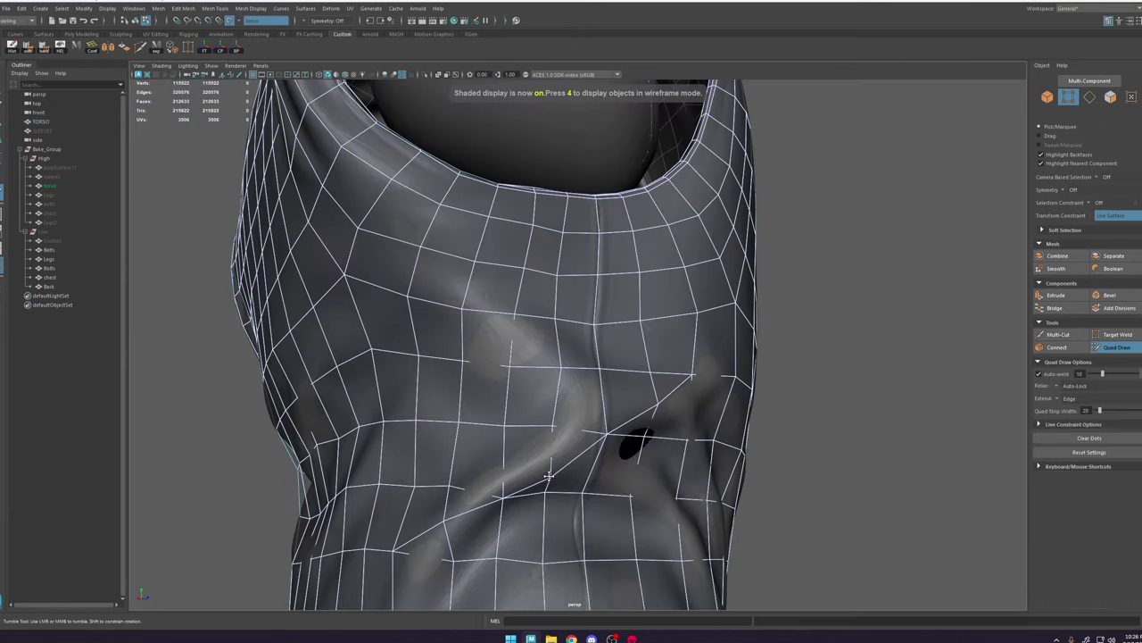
# Step: Orbit around the new cut edges to review the torso's edge flow
pyautogui.keyDown('alt'); pyautogui.moveTo(500, 429); pyautogui.dragTo(482, 439); pyautogui.keyUp('alt')
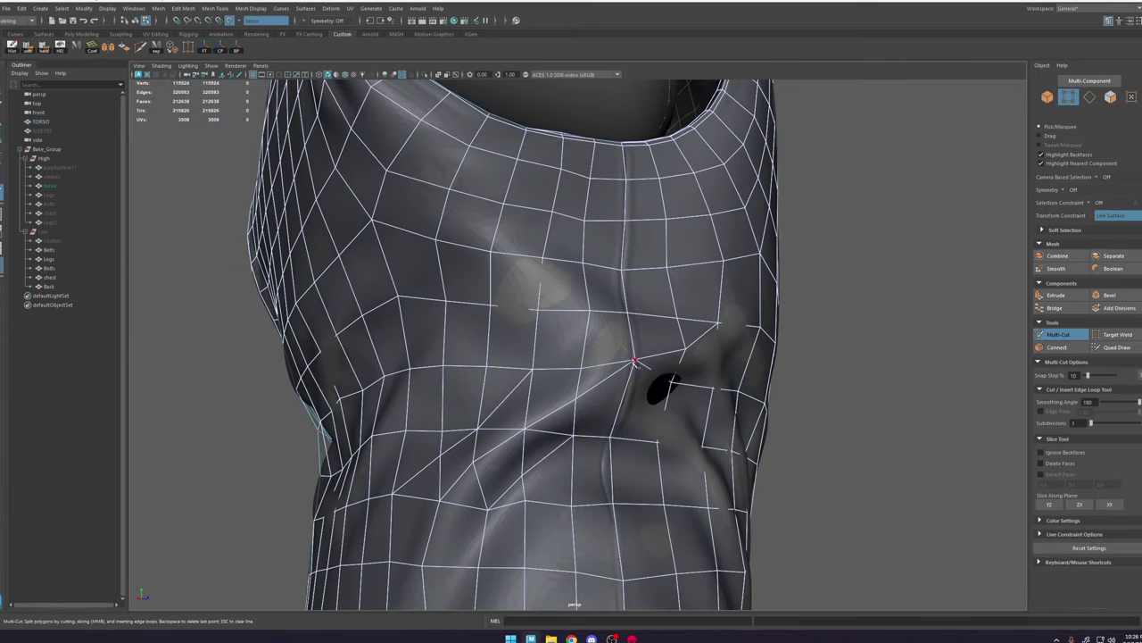
pyautogui.keyDown('alt'); pyautogui.moveTo(459, 191); pyautogui.dragTo(663, 331); pyautogui.keyUp('alt')
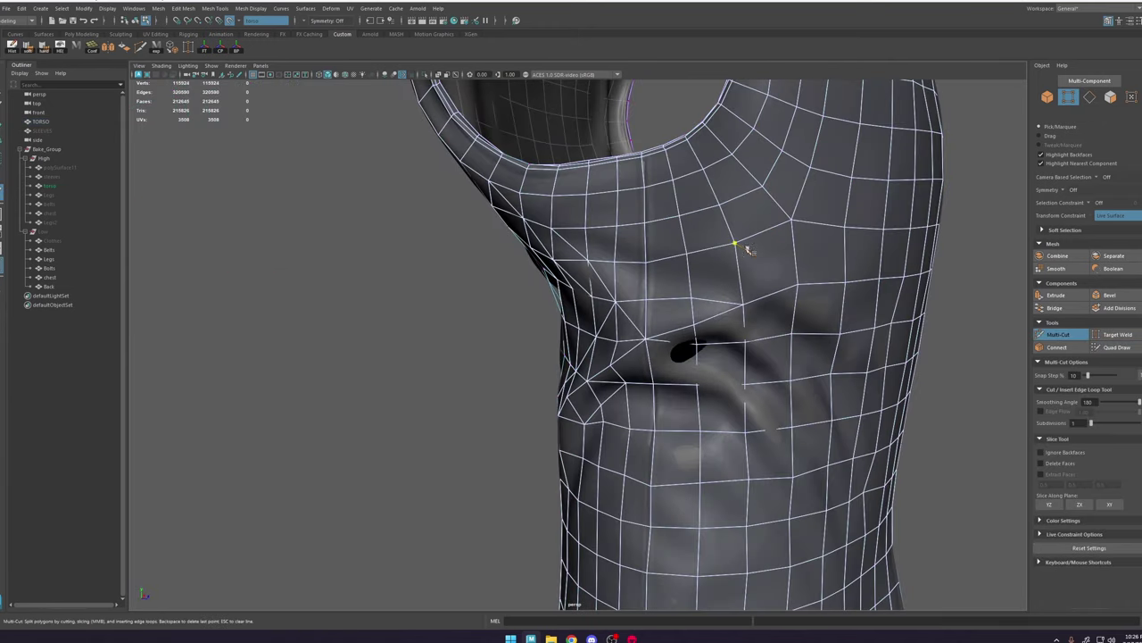
pyautogui.keyDown('alt'); pyautogui.moveTo(832, 375); pyautogui.dragTo(762, 345, button='right'); pyautogui.keyUp('alt')
pyautogui.keyDown('alt'); pyautogui.moveTo(763, 345); pyautogui.dragTo(658, 363); pyautogui.keyUp('alt')
pyautogui.keyDown('alt'); pyautogui.moveTo(658, 363); pyautogui.dragTo(647, 367, button='middle'); pyautogui.keyUp('alt')
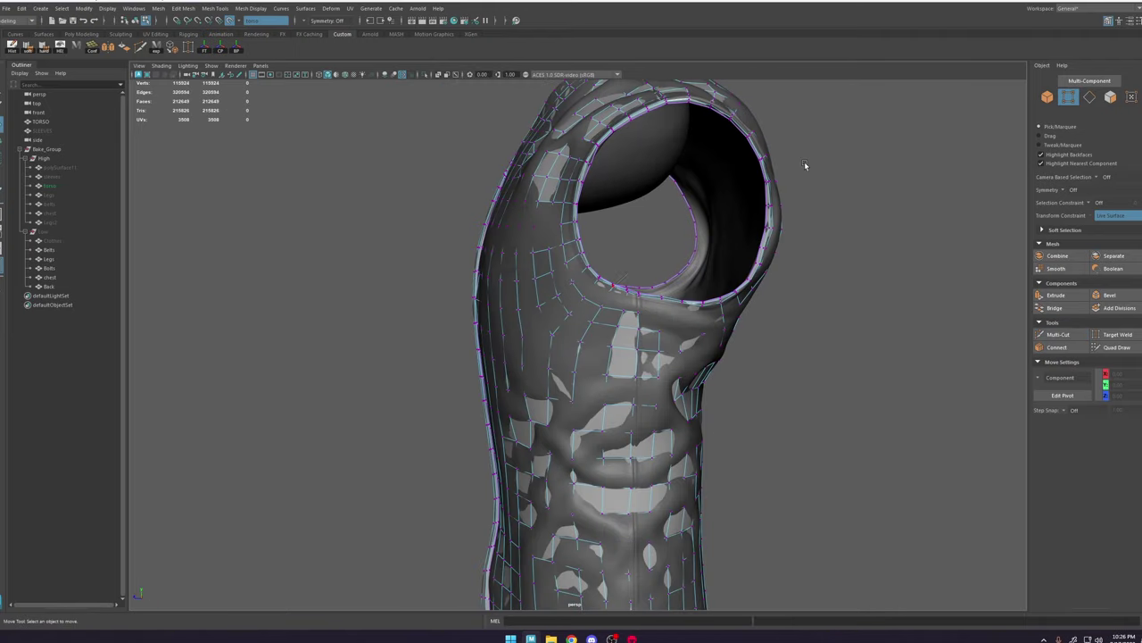
# Step: Inspect the armhole interior and frame the view on a rim vertex
pyautogui.press('F8')
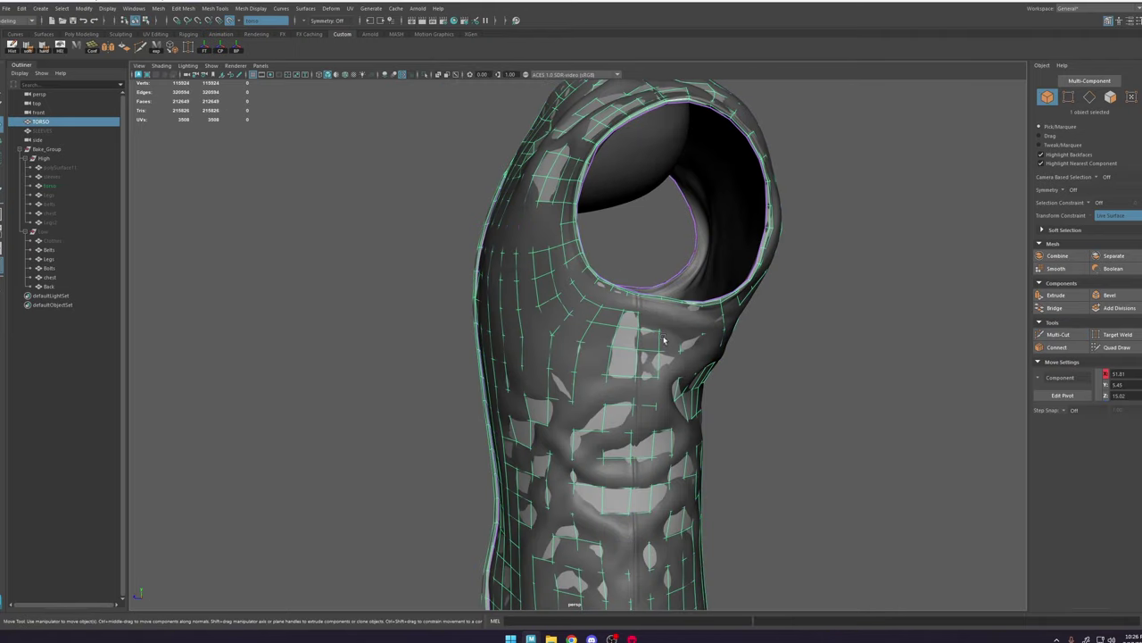
pyautogui.keyDown('alt'); pyautogui.moveTo(809, 169); pyautogui.dragTo(768, 224); pyautogui.keyUp('alt')
pyautogui.scroll(5, 624, 480)
pyautogui.keyDown('alt'); pyautogui.moveTo(625, 480); pyautogui.dragTo(639, 466, button='right'); pyautogui.keyUp('alt')
pyautogui.keyDown('alt'); pyautogui.moveTo(854, 410); pyautogui.dragTo(703, 491); pyautogui.keyUp('alt')
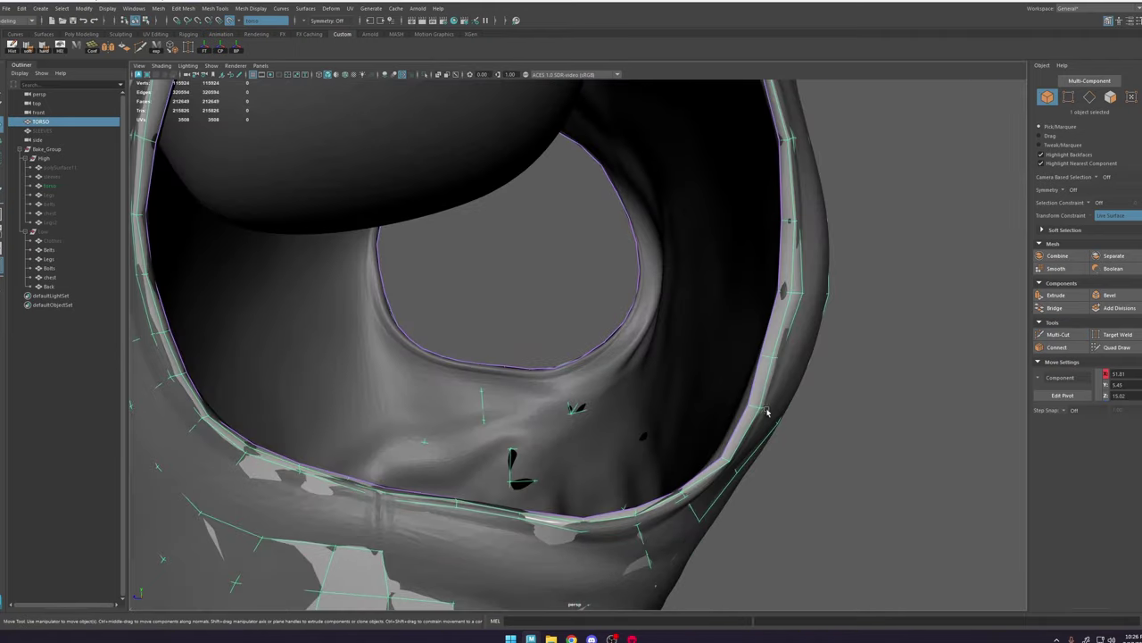
pyautogui.keyDown('alt'); pyautogui.moveTo(767, 411); pyautogui.dragTo(733, 333, button='right'); pyautogui.keyUp('alt')
pyautogui.press('F8')
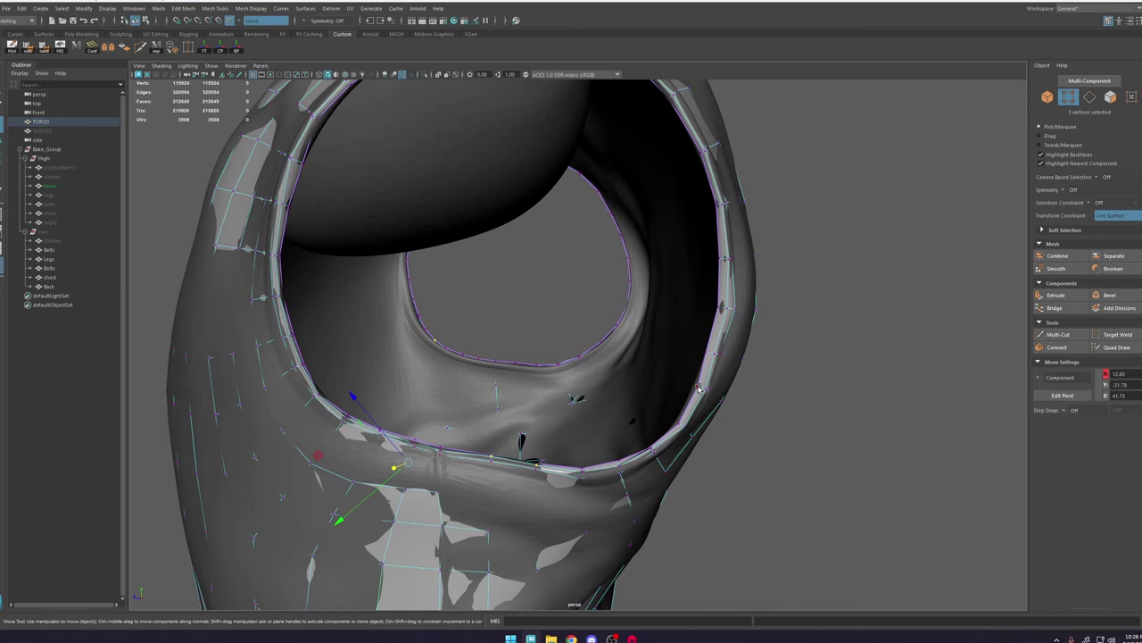
pyautogui.click(699, 388)
pyautogui.press('f')
pyautogui.keyDown('alt'); pyautogui.moveTo(768, 409); pyautogui.dragTo(642, 347, button='right'); pyautogui.keyUp('alt')
pyautogui.keyDown('alt'); pyautogui.moveTo(642, 347); pyautogui.dragTo(705, 330); pyautogui.keyUp('alt')
pyautogui.press('F8')
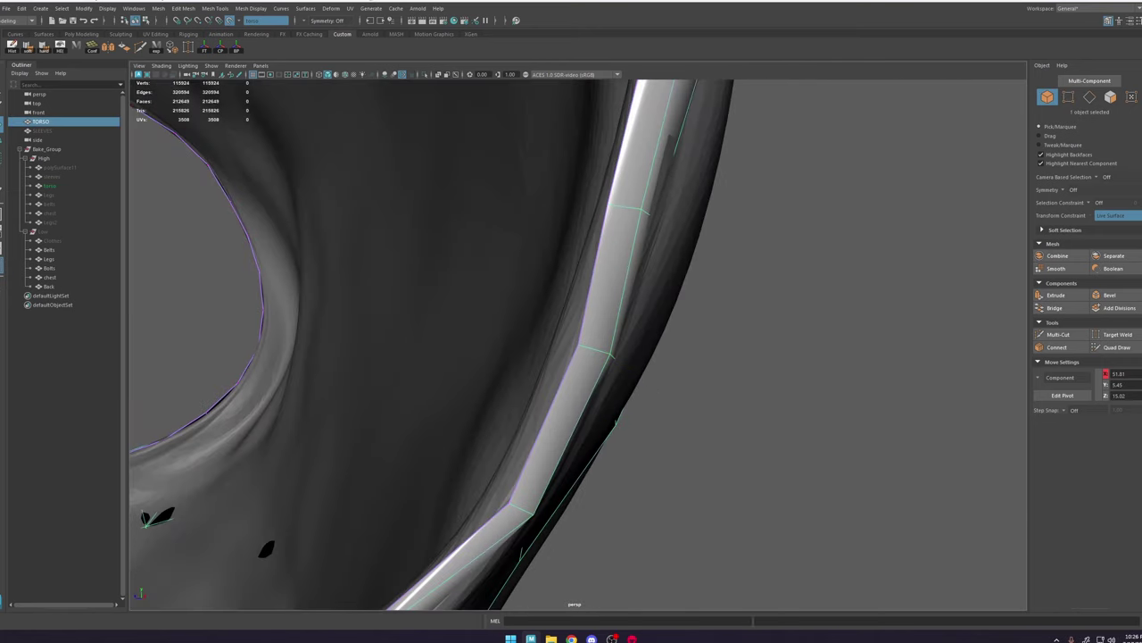
# Step: With Quad Draw on TORSO, nudge a rim vertex and place a new point on the upper rim
pyautogui.click(1115, 346)
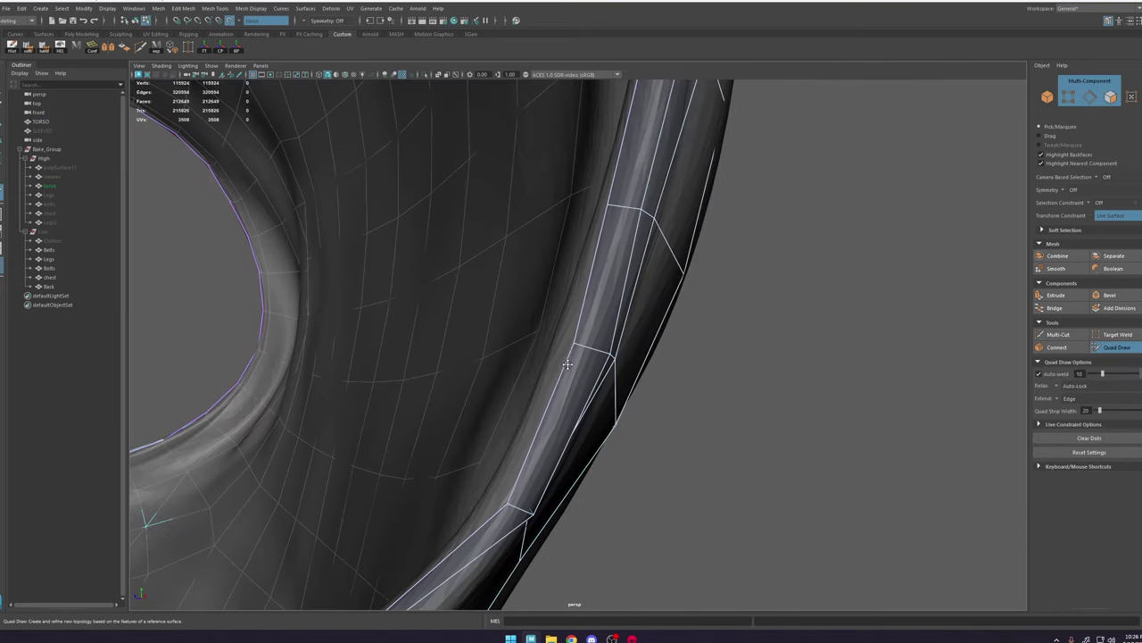
pyautogui.keyDown('alt'); pyautogui.moveTo(575, 369); pyautogui.dragTo(574, 398); pyautogui.keyUp('alt')
pyautogui.keyDown('alt'); pyautogui.moveTo(573, 442); pyautogui.dragTo(776, 246, button='middle'); pyautogui.keyUp('alt')
pyautogui.keyDown('alt'); pyautogui.moveTo(651, 407); pyautogui.dragTo(576, 440, button='right'); pyautogui.keyUp('alt')
pyautogui.moveTo(607, 430)
pyautogui.keyDown('alt'); pyautogui.mouseDown()
pyautogui.moveTo(622, 433)
pyautogui.moveTo(613, 415)
pyautogui.mouseUp(); pyautogui.keyUp('alt')
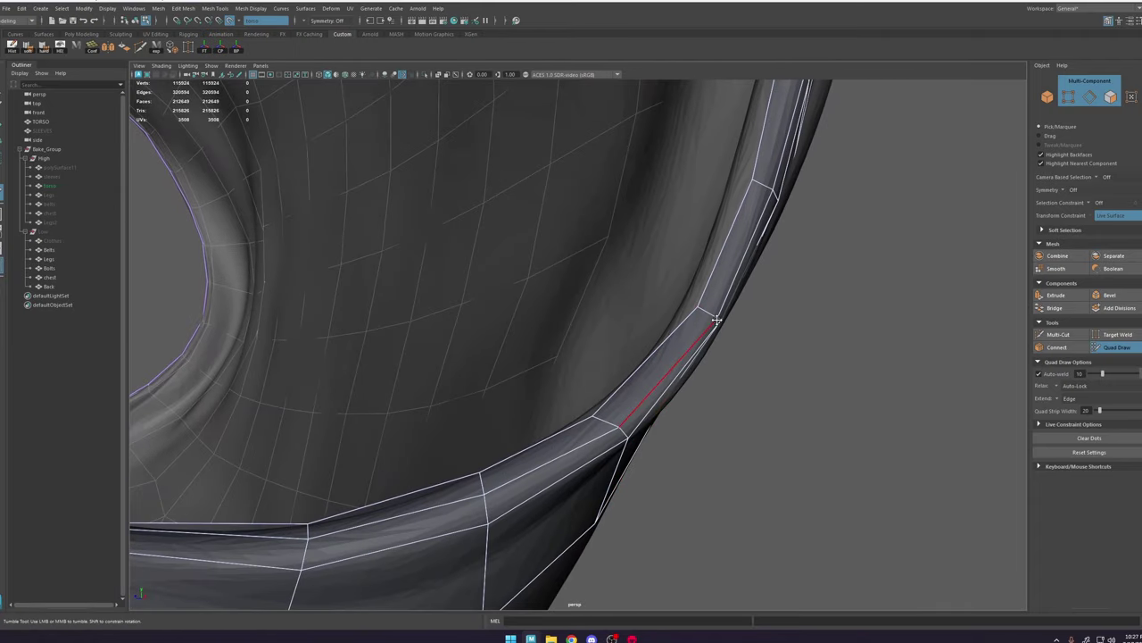
pyautogui.moveTo(716, 318); pyautogui.dragTo(720, 322)
pyautogui.keyDown('alt'); pyautogui.moveTo(696, 375); pyautogui.dragTo(430, 366); pyautogui.keyUp('alt')
pyautogui.keyDown('alt'); pyautogui.moveTo(430, 366); pyautogui.dragTo(391, 357, button='right'); pyautogui.keyUp('alt')
pyautogui.keyDown('alt'); pyautogui.moveTo(391, 357); pyautogui.dragTo(571, 466, button='middle'); pyautogui.keyUp('alt')
pyautogui.keyDown('alt'); pyautogui.moveTo(571, 466); pyautogui.dragTo(510, 269); pyautogui.keyUp('alt')
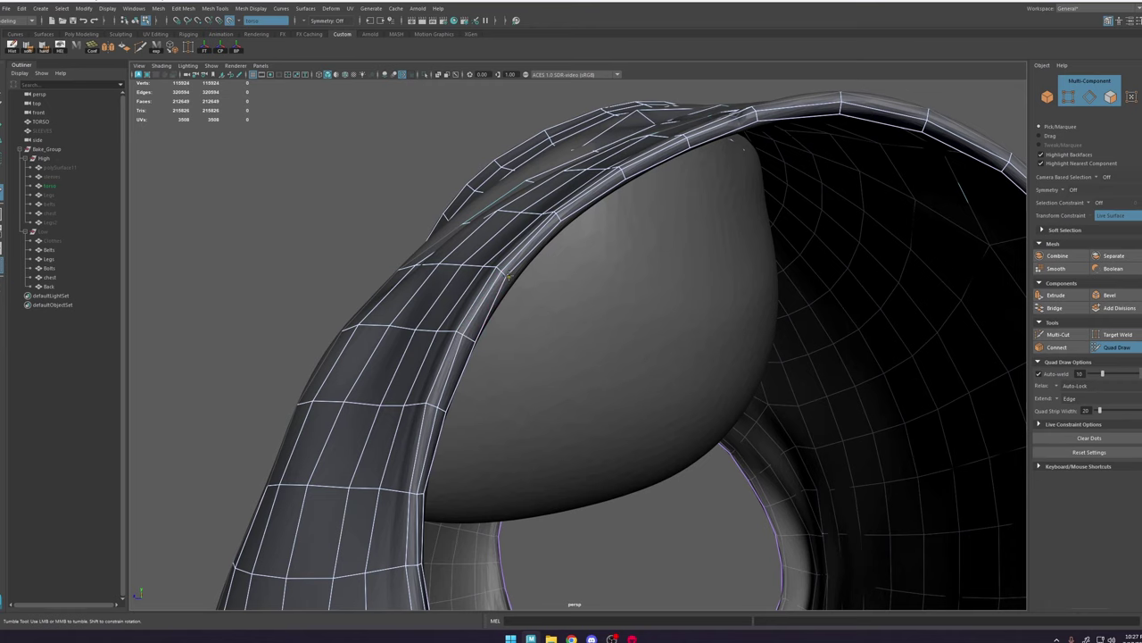
pyautogui.click(505, 275)
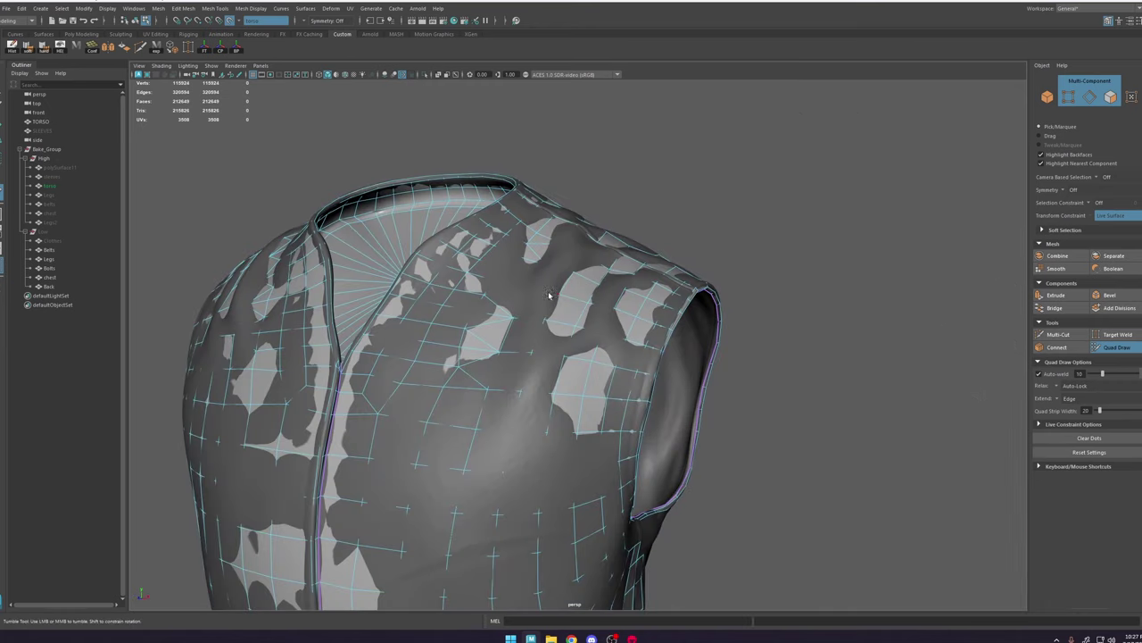
# Step: Deselect everything, export the low-poly mesh as OBJ, and bring up Marmoset Toolbag
pyautogui.press('w')
pyautogui.click(363, 111)
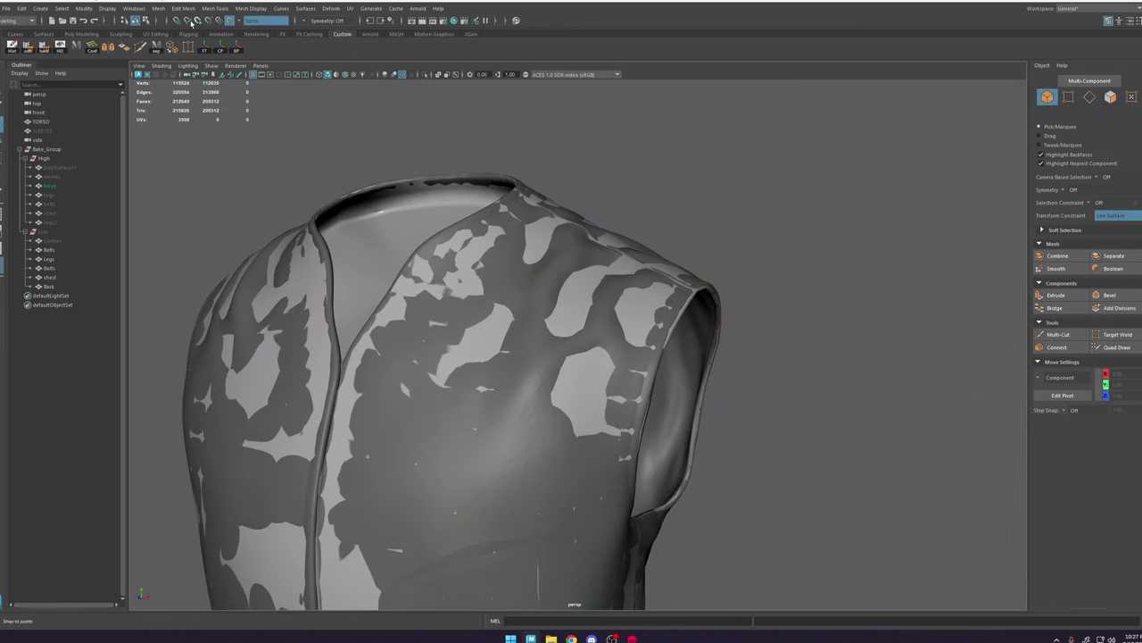
pyautogui.click(158, 51)
pyautogui.click(633, 639)
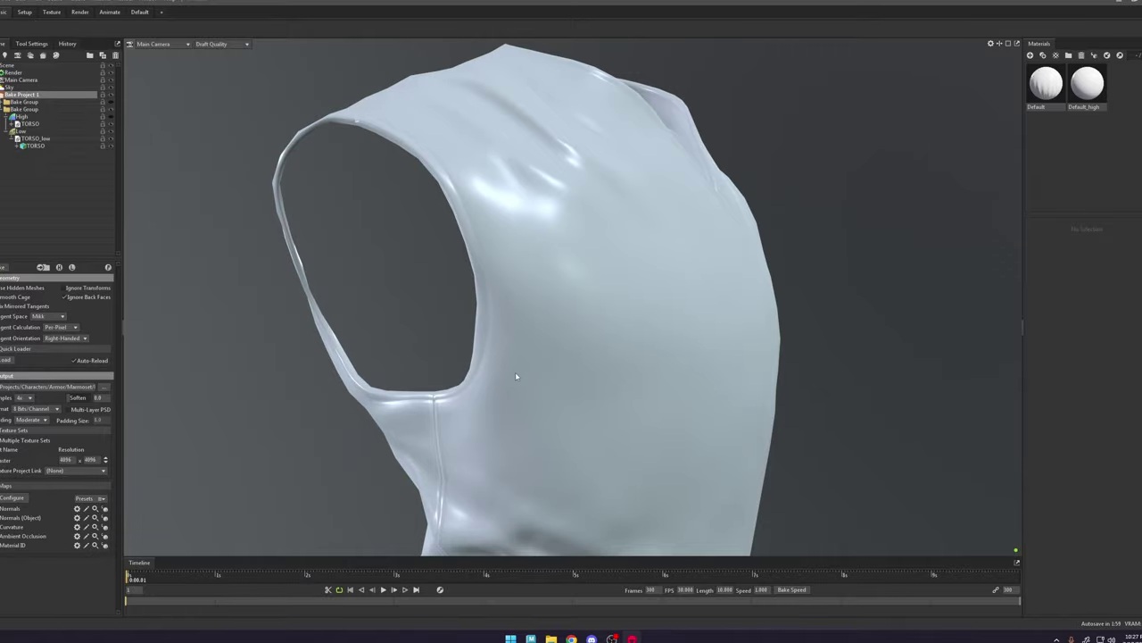
# Step: Orbit the reloaded vest's armhole in Marmoset, then back in Maya select the torso
pyautogui.moveTo(555, 391); pyautogui.dragTo(699, 388)
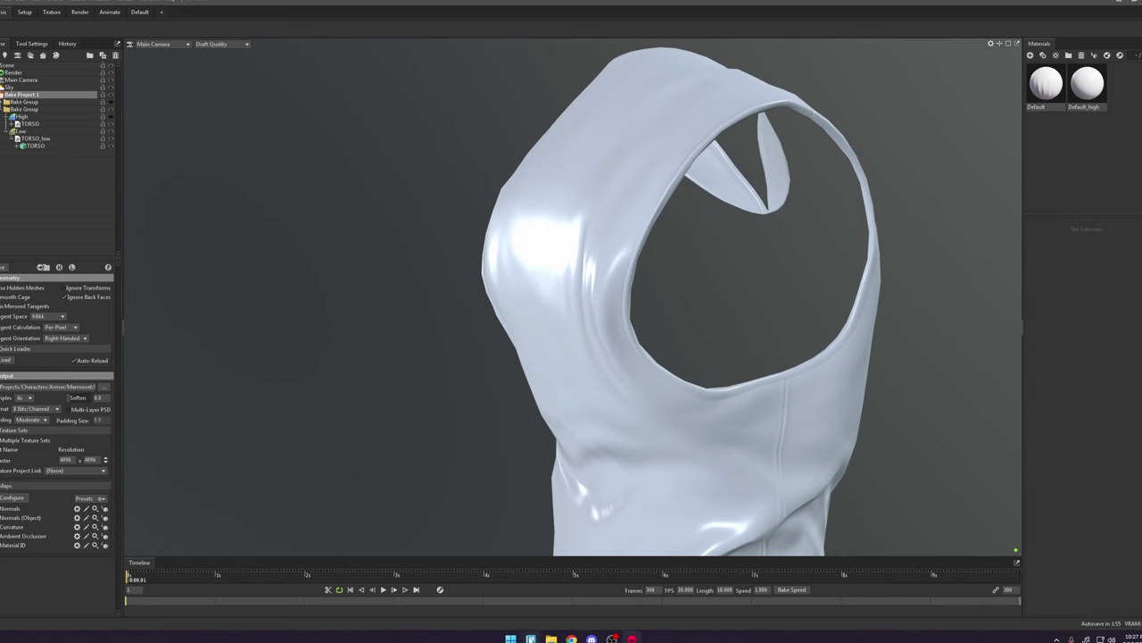
pyautogui.click(532, 638)
pyautogui.keyDown('alt'); pyautogui.moveTo(582, 369); pyautogui.dragTo(558, 295); pyautogui.keyUp('alt')
pyautogui.click(514, 332)
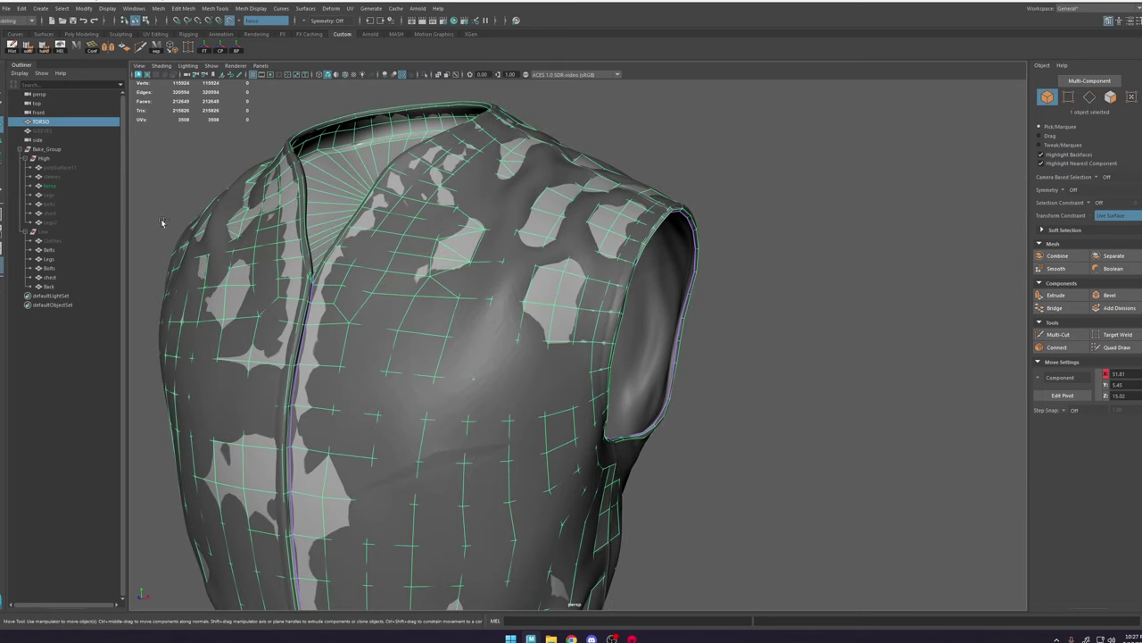
# Step: Hide the high-poly layer, unhide the SLEEVES mesh, and isolate it with the torso in textured display
pyautogui.hotkey('ctrl', 'a')
pyautogui.hotkey('ctrl', 'a')
pyautogui.click(1039, 368)
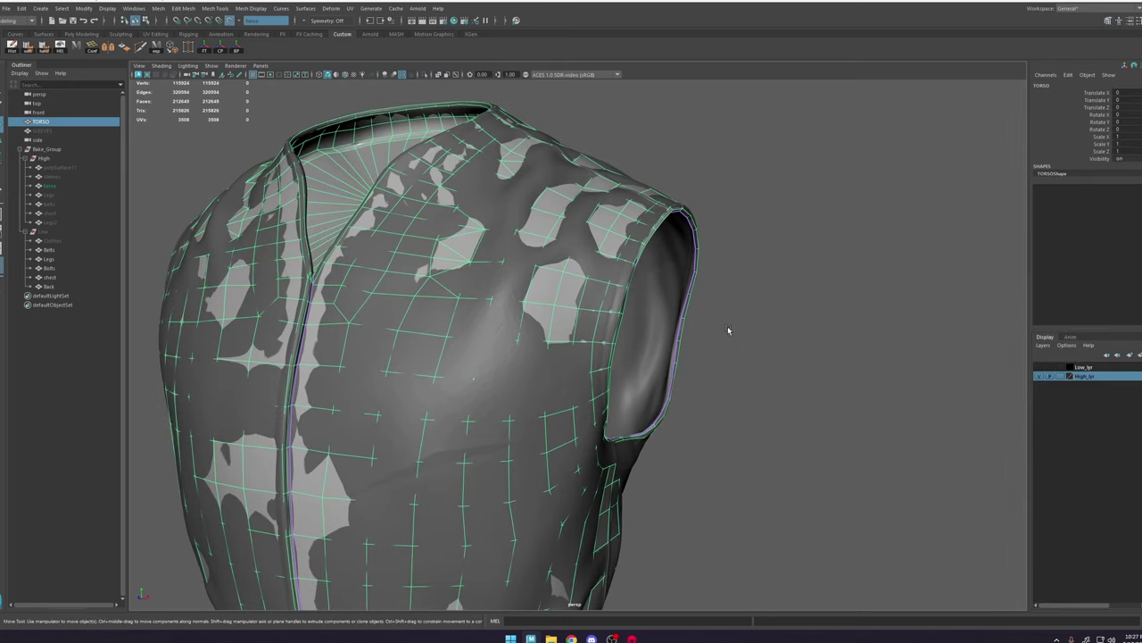
pyautogui.click(1042, 375)
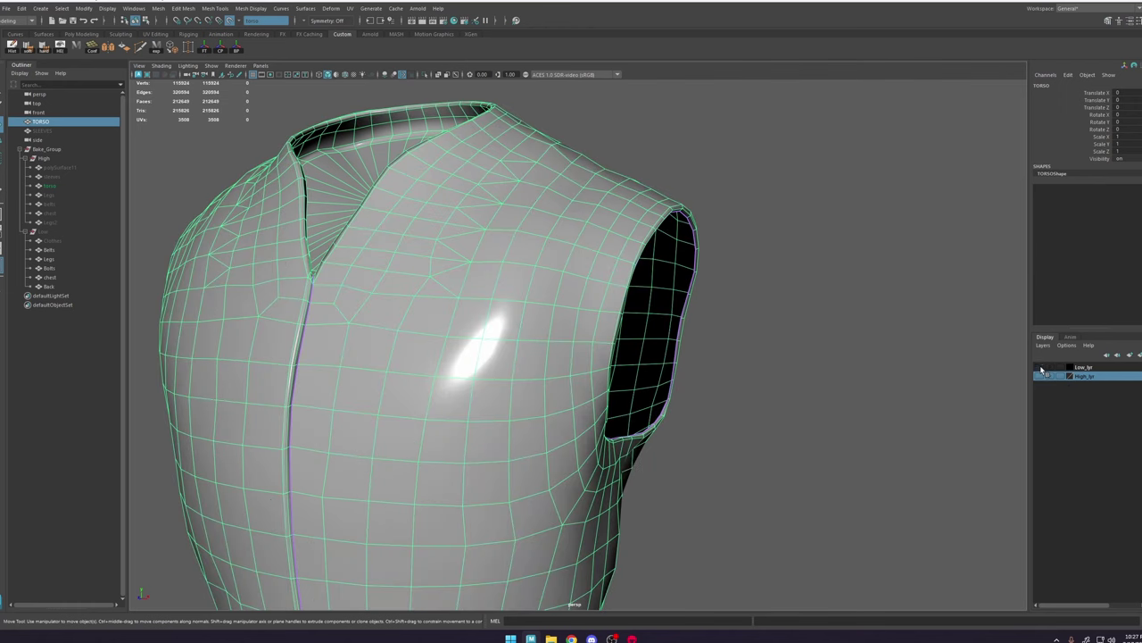
pyautogui.click(49, 131)
pyautogui.hotkey('shift', 'h')
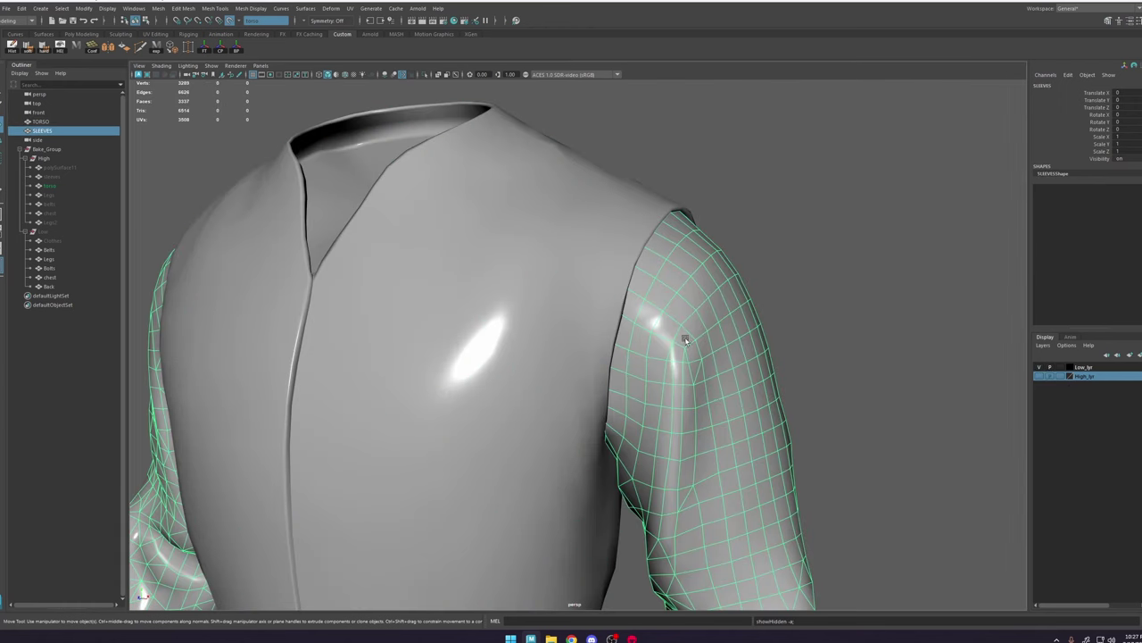
pyautogui.click(422, 75)
pyautogui.press('6')
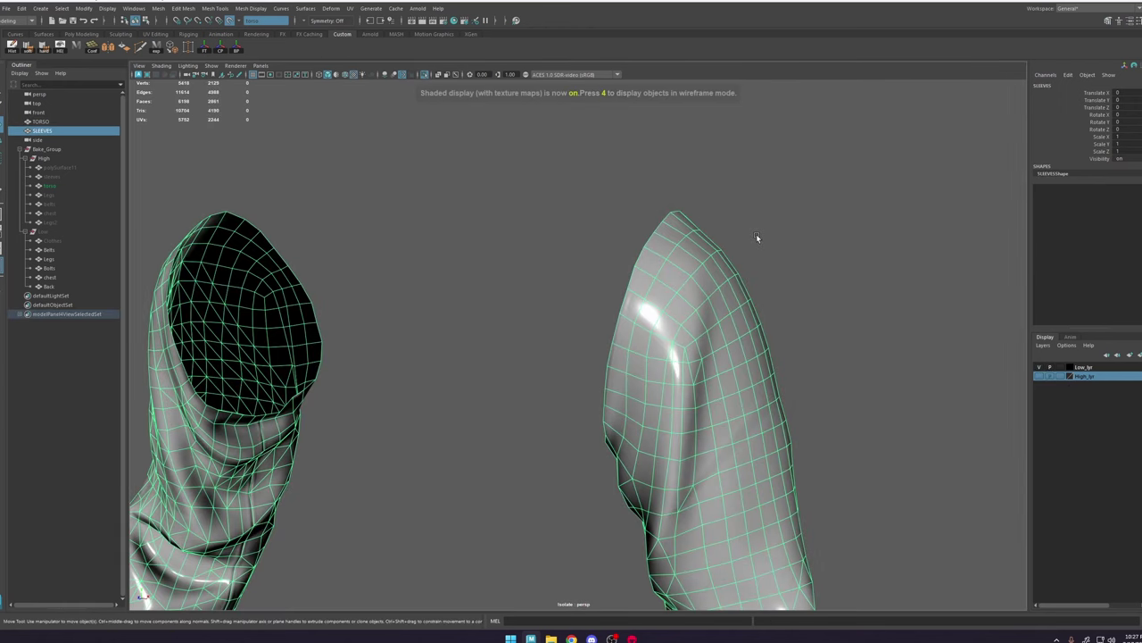
pyautogui.click(756, 234)
pyautogui.keyDown('alt'); pyautogui.moveTo(673, 281); pyautogui.dragTo(498, 306); pyautogui.keyUp('alt')
pyautogui.click(498, 306)
pyautogui.click(426, 75)
pyautogui.keyDown('alt'); pyautogui.moveTo(481, 220); pyautogui.dragTo(580, 253); pyautogui.keyUp('alt')
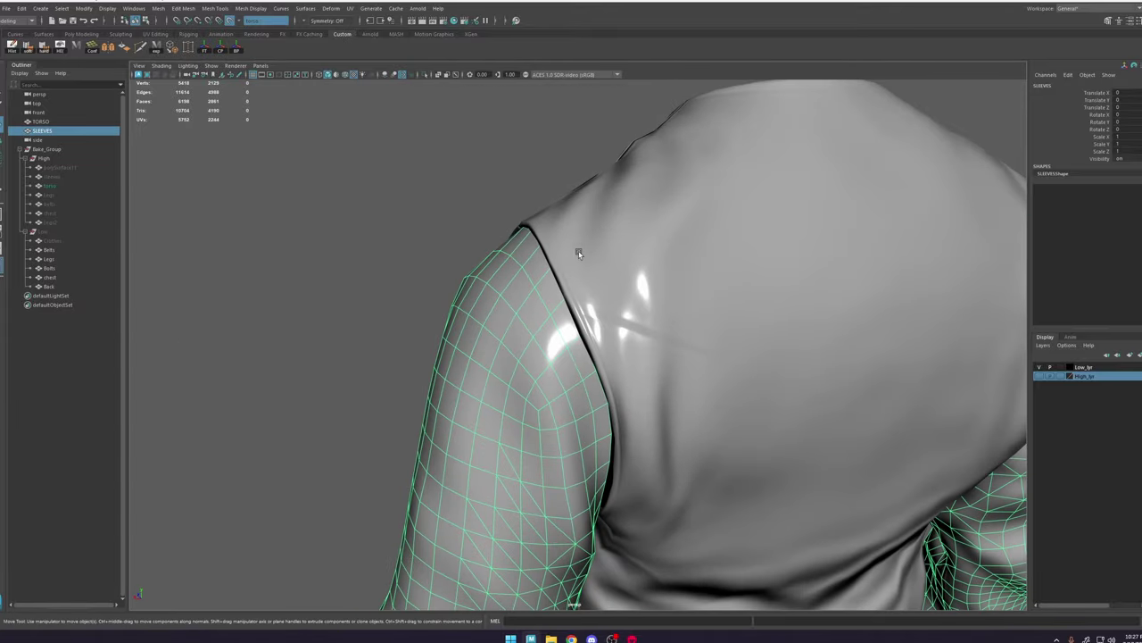
pyautogui.keyDown('shift'); pyautogui.click(580, 253); pyautogui.keyUp('shift')
pyautogui.keyDown('alt'); pyautogui.moveTo(550, 235); pyautogui.dragTo(780, 356, button='right'); pyautogui.keyUp('alt')
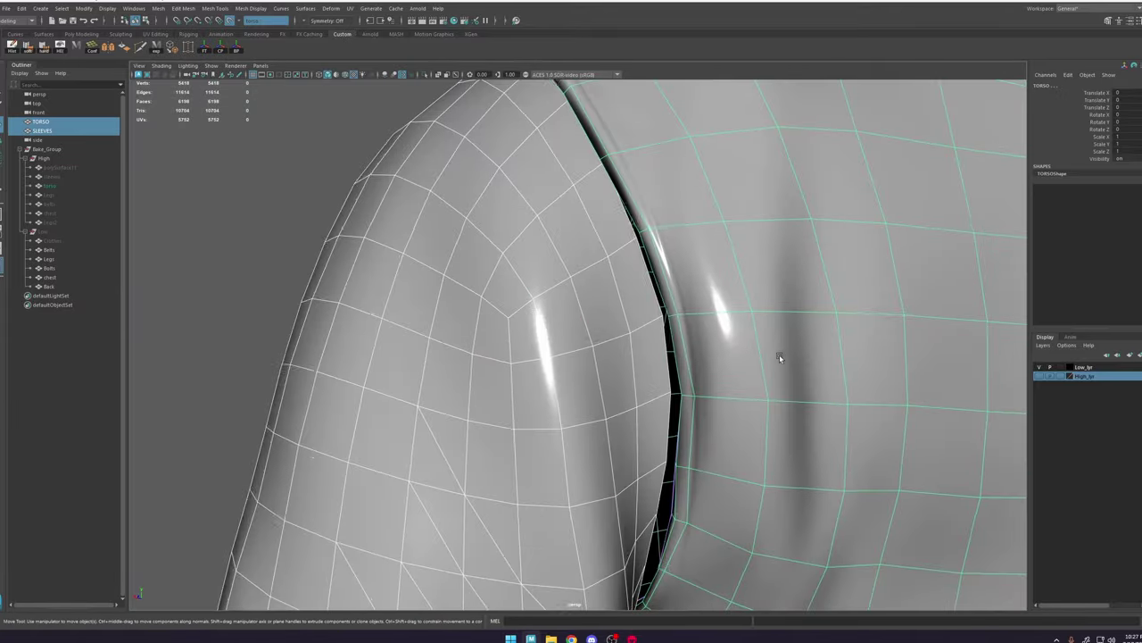
pyautogui.keyDown('alt'); pyautogui.moveTo(779, 355); pyautogui.dragTo(664, 336); pyautogui.keyUp('alt')
# Step: Inspect the sleeve-to-torso shoulder seam, then select both the torso and sleeves meshes
pyautogui.rightClick(639, 320)
pyautogui.moveTo(639, 319); pyautogui.dragTo(595, 318, button='right')
pyautogui.click(673, 372)
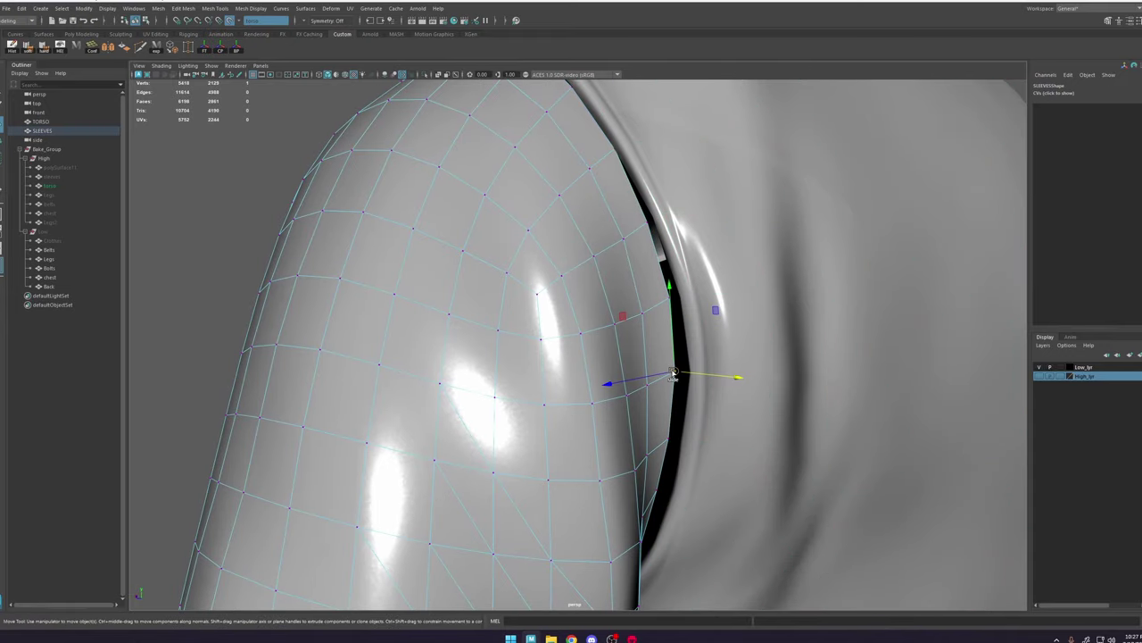
pyautogui.press('F8')
pyautogui.keyDown('alt'); pyautogui.moveTo(783, 316); pyautogui.dragTo(366, 278, button='right'); pyautogui.keyUp('alt')
pyautogui.click(366, 278)
pyautogui.keyDown('alt'); pyautogui.moveTo(366, 279); pyautogui.dragTo(612, 299); pyautogui.keyUp('alt')
pyautogui.keyDown('alt'); pyautogui.moveTo(612, 299); pyautogui.dragTo(764, 400, button='right'); pyautogui.keyUp('alt')
pyautogui.click(703, 306)
pyautogui.keyDown('alt'); pyautogui.moveTo(703, 306); pyautogui.dragTo(600, 304); pyautogui.keyUp('alt')
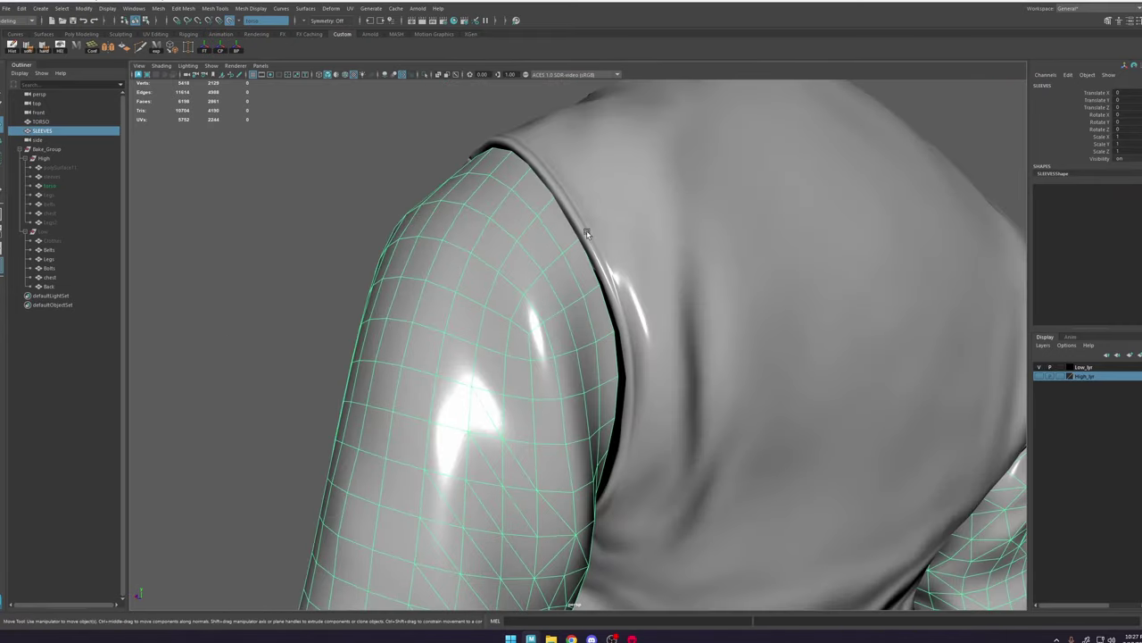
pyautogui.keyDown('alt'); pyautogui.moveTo(571, 234); pyautogui.dragTo(503, 257); pyautogui.keyUp('alt')
pyautogui.moveTo(502, 256); pyautogui.dragTo(446, 255, button='right')
pyautogui.press('F8')
pyautogui.click(549, 252)
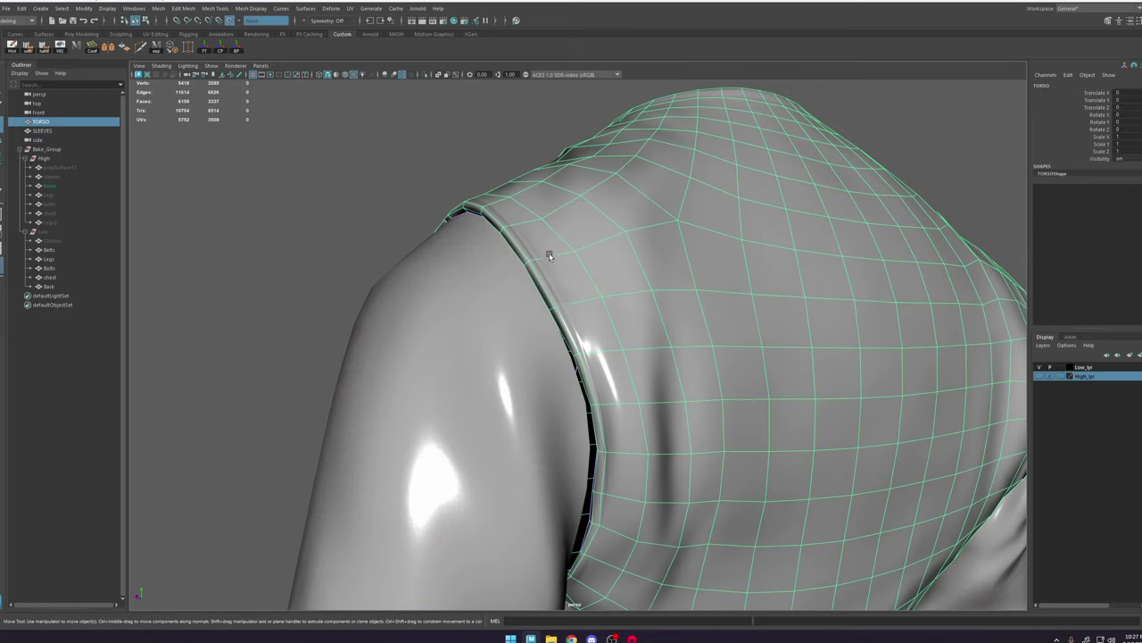
pyautogui.keyDown('shift'); pyautogui.click(514, 304); pyautogui.keyUp('shift')
pyautogui.keyDown('alt'); pyautogui.moveTo(592, 360); pyautogui.dragTo(506, 324, button='right'); pyautogui.keyUp('alt')
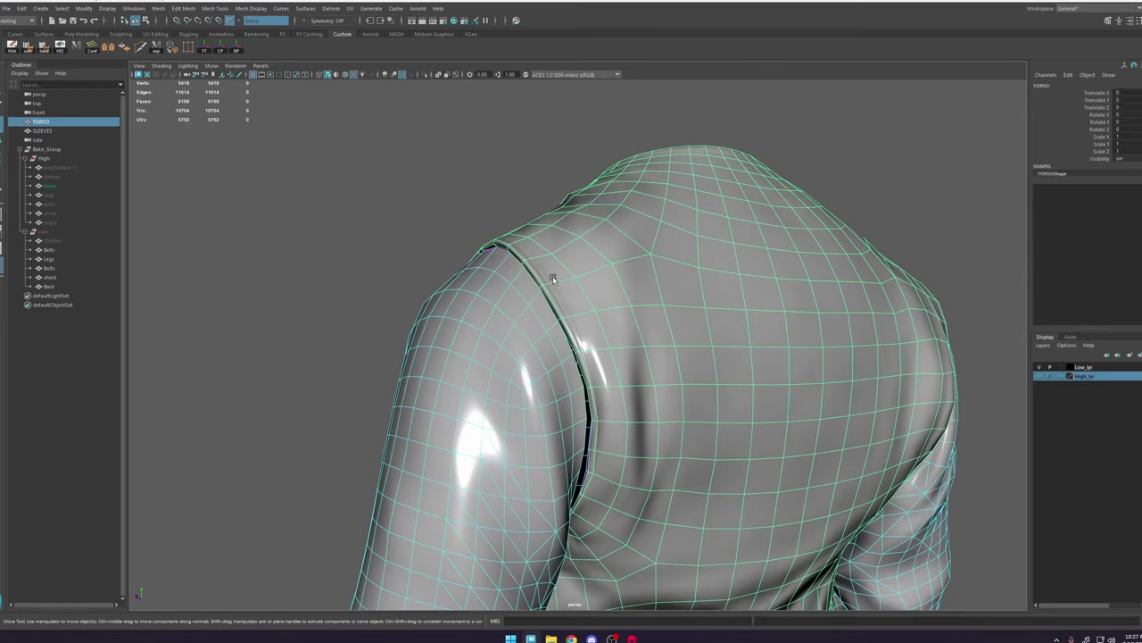
# Step: Select the sleeve and torso armhole face loops at both armholes
pyautogui.moveTo(553, 275); pyautogui.dragTo(553, 250, button='right')
pyautogui.click(548, 319)
pyautogui.keyDown('shift'); pyautogui.doubleClick(561, 333); pyautogui.keyUp('shift')
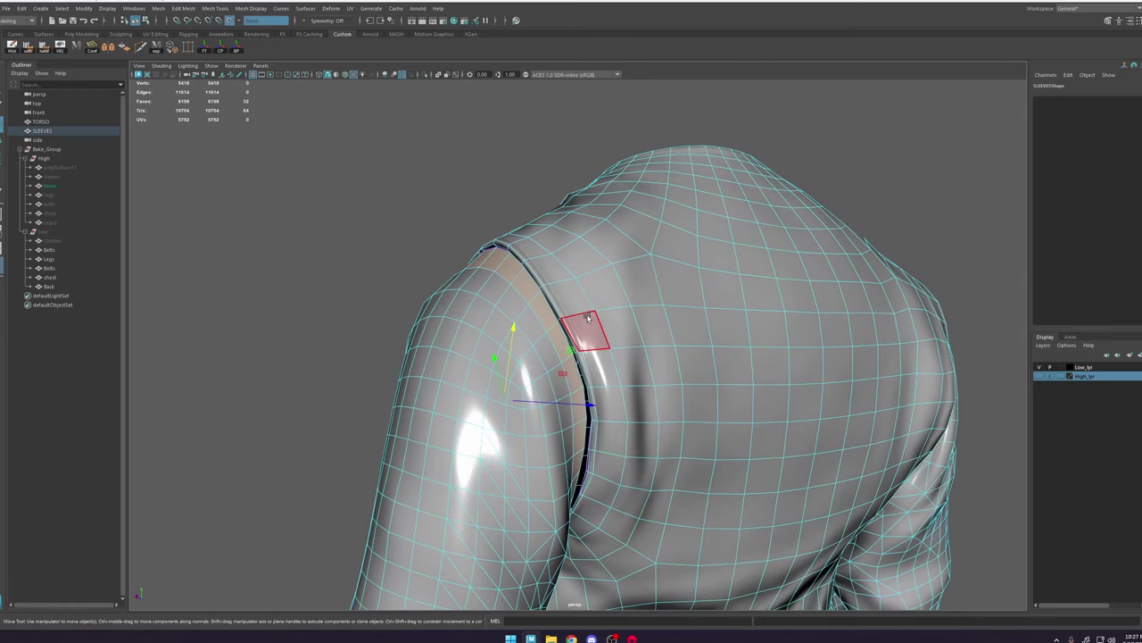
pyautogui.keyDown('alt'); pyautogui.moveTo(586, 318); pyautogui.dragTo(632, 327); pyautogui.keyUp('alt')
pyautogui.keyDown('alt'); pyautogui.moveTo(632, 327); pyautogui.dragTo(773, 434, button='right'); pyautogui.keyUp('alt')
pyautogui.keyDown('shift'); pyautogui.click(705, 232); pyautogui.keyUp('shift')
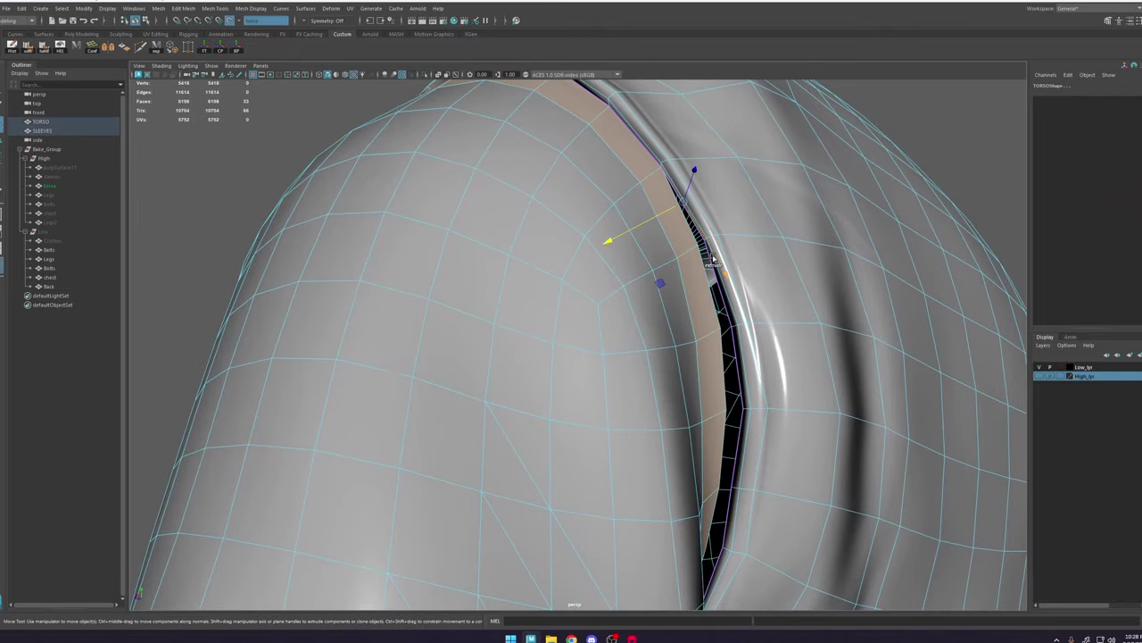
pyautogui.keyDown('shift'); pyautogui.doubleClick(717, 274); pyautogui.keyUp('shift')
pyautogui.keyDown('alt'); pyautogui.moveTo(826, 375); pyautogui.dragTo(742, 319, button='right'); pyautogui.keyUp('alt')
pyautogui.keyDown('alt'); pyautogui.moveTo(742, 319); pyautogui.dragTo(668, 339); pyautogui.keyUp('alt')
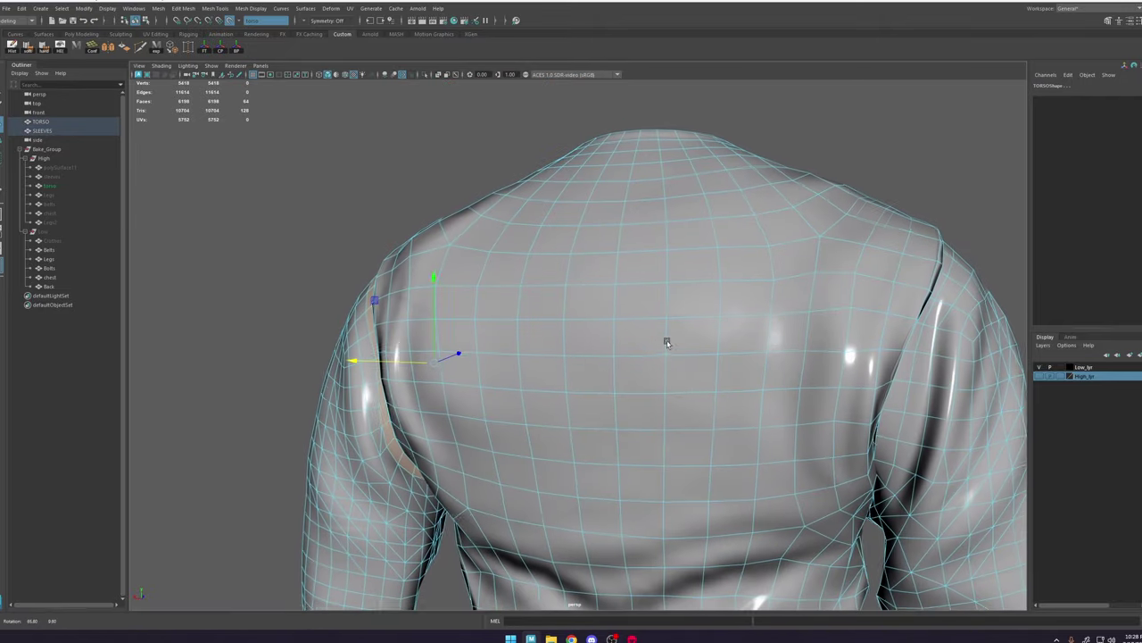
pyautogui.keyDown('alt'); pyautogui.moveTo(667, 339); pyautogui.dragTo(455, 325, button='middle'); pyautogui.keyUp('alt')
pyautogui.keyDown('alt'); pyautogui.moveTo(651, 377); pyautogui.dragTo(725, 412, button='right'); pyautogui.keyUp('alt')
pyautogui.keyDown('alt'); pyautogui.moveTo(624, 409); pyautogui.dragTo(525, 259); pyautogui.keyUp('alt')
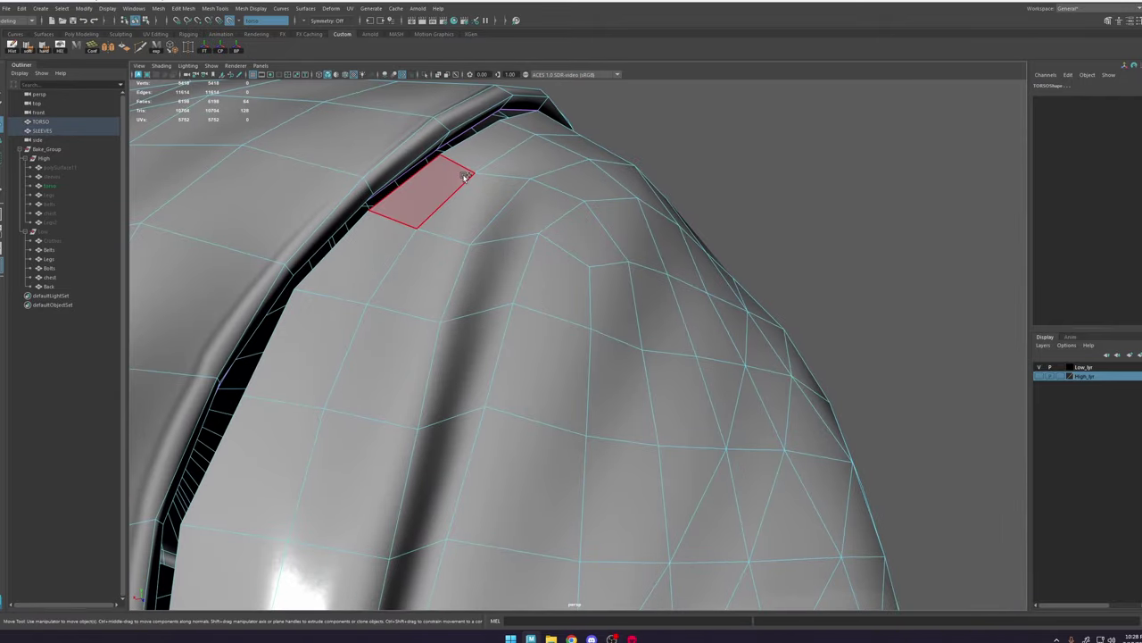
pyautogui.keyDown('shift'); pyautogui.click(483, 150); pyautogui.keyUp('shift')
pyautogui.keyDown('shift'); pyautogui.doubleClick(406, 204); pyautogui.keyUp('shift')
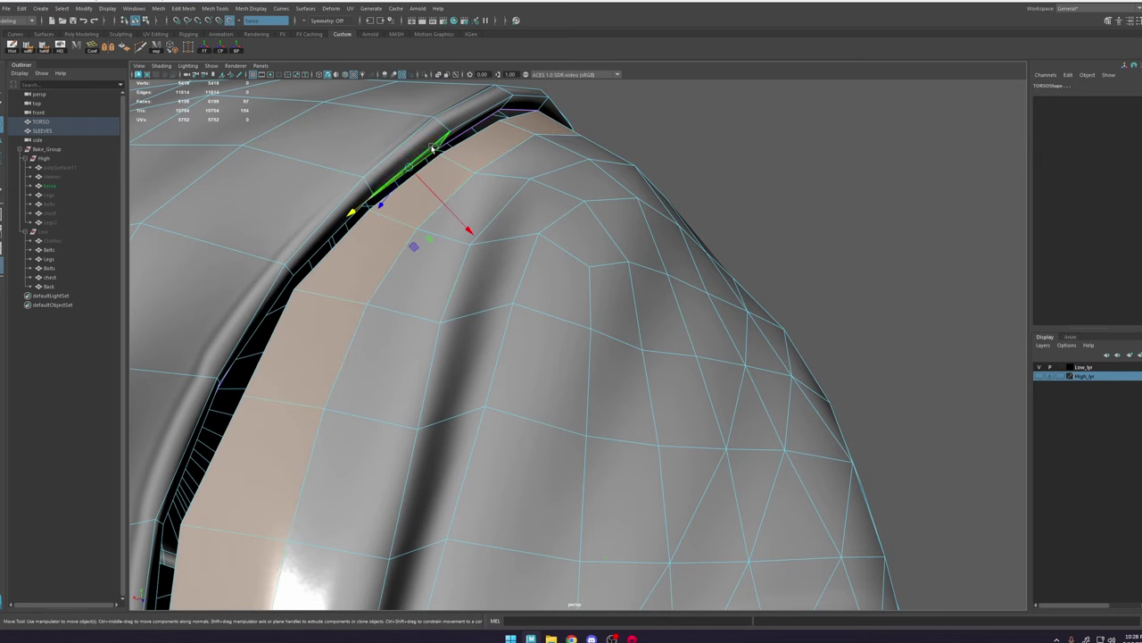
pyautogui.keyDown('shift'); pyautogui.doubleClick(459, 133); pyautogui.keyUp('shift')
# Step: Isolate the selected armhole face strips and frame the armhole rings
pyautogui.click(425, 76)
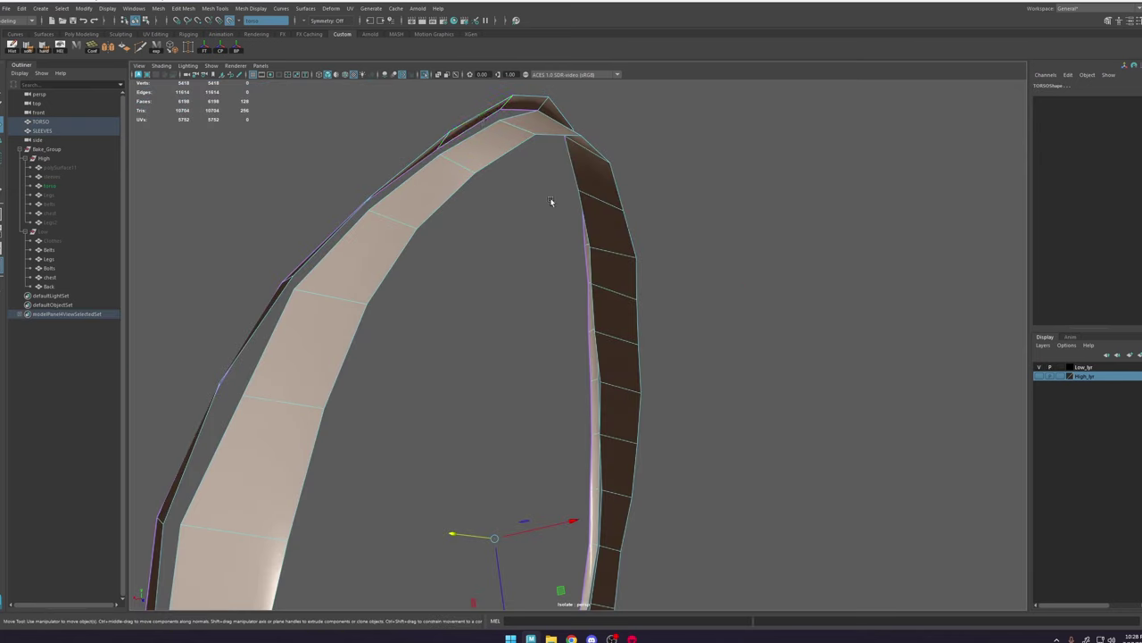
pyautogui.keyDown('alt'); pyautogui.moveTo(612, 236); pyautogui.dragTo(580, 224, button='right'); pyautogui.keyUp('alt')
pyautogui.keyDown('alt'); pyautogui.moveTo(573, 224); pyautogui.dragTo(508, 240); pyautogui.keyUp('alt')
pyautogui.click(610, 113)
pyautogui.keyDown('alt'); pyautogui.moveTo(610, 114); pyautogui.dragTo(595, 171); pyautogui.keyUp('alt')
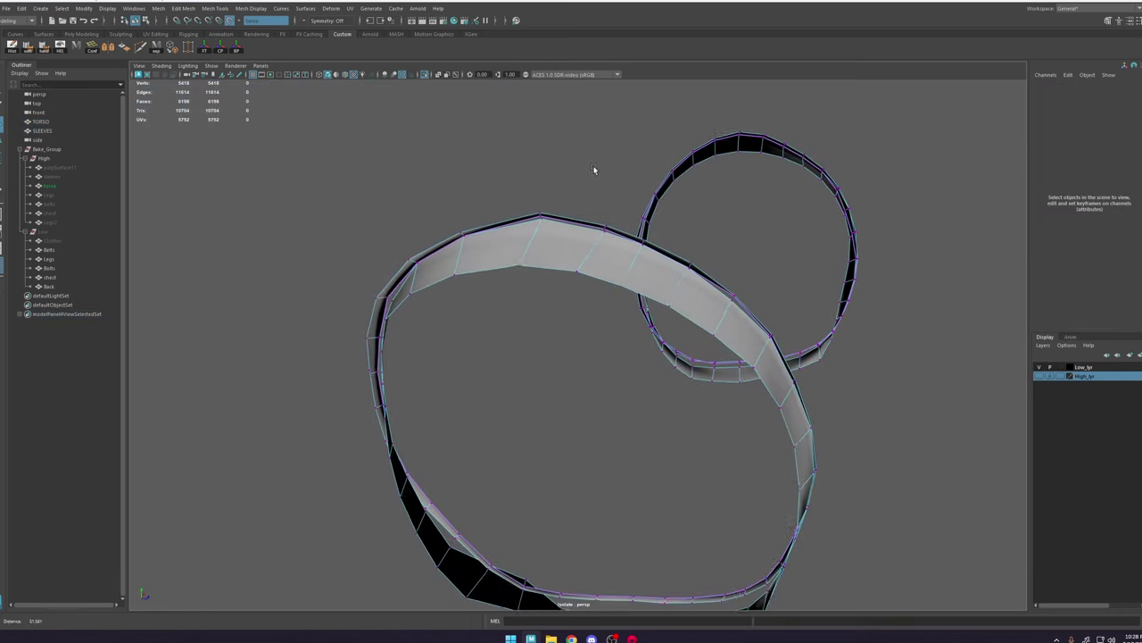
pyautogui.keyDown('alt'); pyautogui.moveTo(594, 170); pyautogui.dragTo(603, 166, button='right'); pyautogui.keyUp('alt')
pyautogui.keyDown('alt'); pyautogui.moveTo(596, 166); pyautogui.dragTo(601, 191, button='middle'); pyautogui.keyUp('alt')
pyautogui.keyDown('alt'); pyautogui.moveTo(601, 191); pyautogui.dragTo(634, 188, button='right'); pyautogui.keyUp('alt')
# Step: Turn off Make Live and snap the first sleeve strip vertices onto the torso armhole rim
pyautogui.click(522, 216)
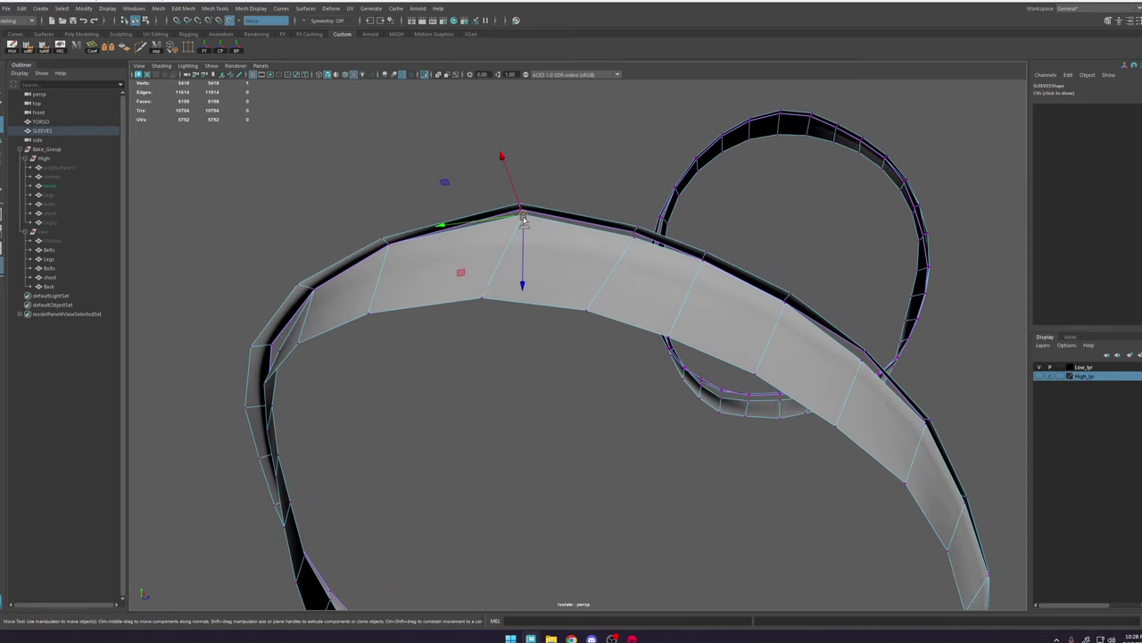
pyautogui.click(228, 19)
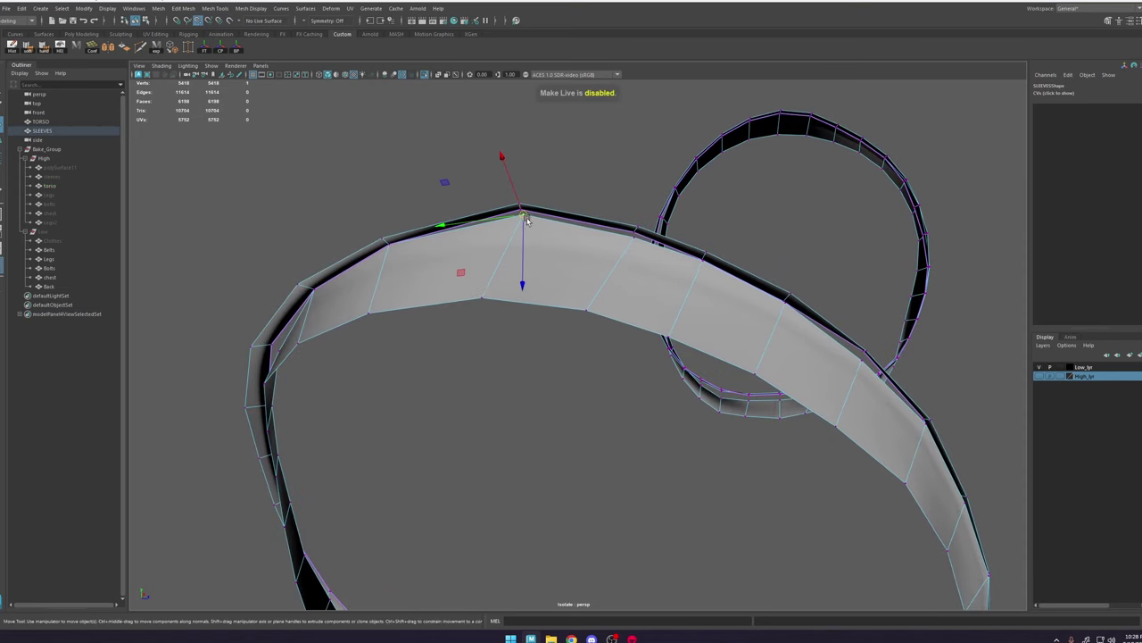
pyautogui.moveTo(526, 218); pyautogui.dragTo(521, 210)
pyautogui.click(637, 241)
pyautogui.moveTo(636, 240); pyautogui.dragTo(635, 234)
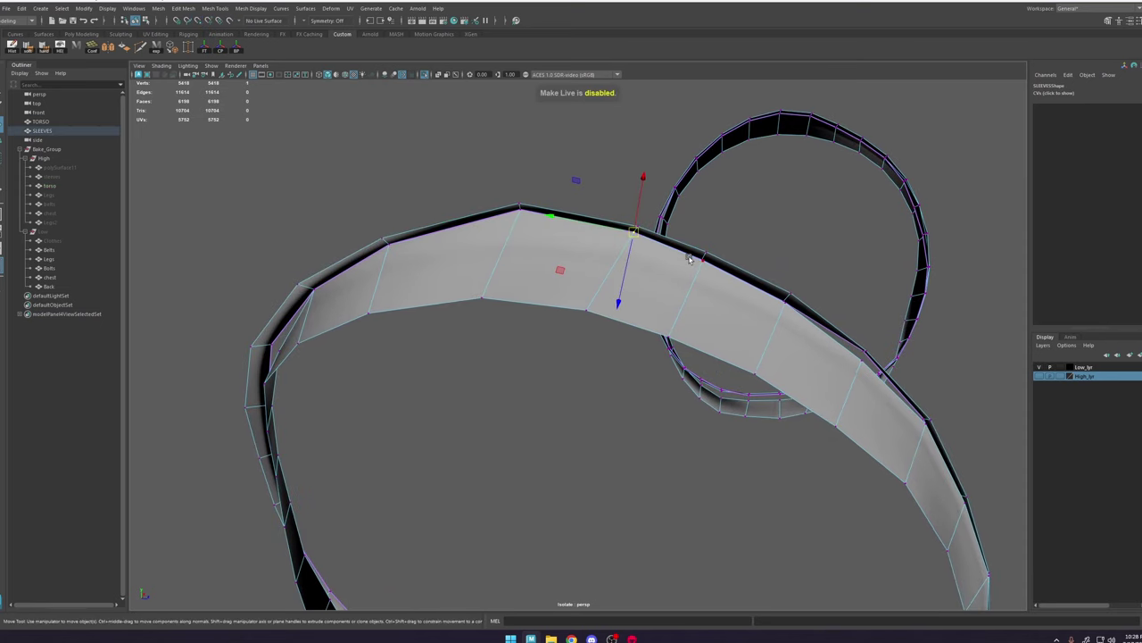
pyautogui.moveTo(689, 259); pyautogui.dragTo(702, 262)
pyautogui.click(784, 304)
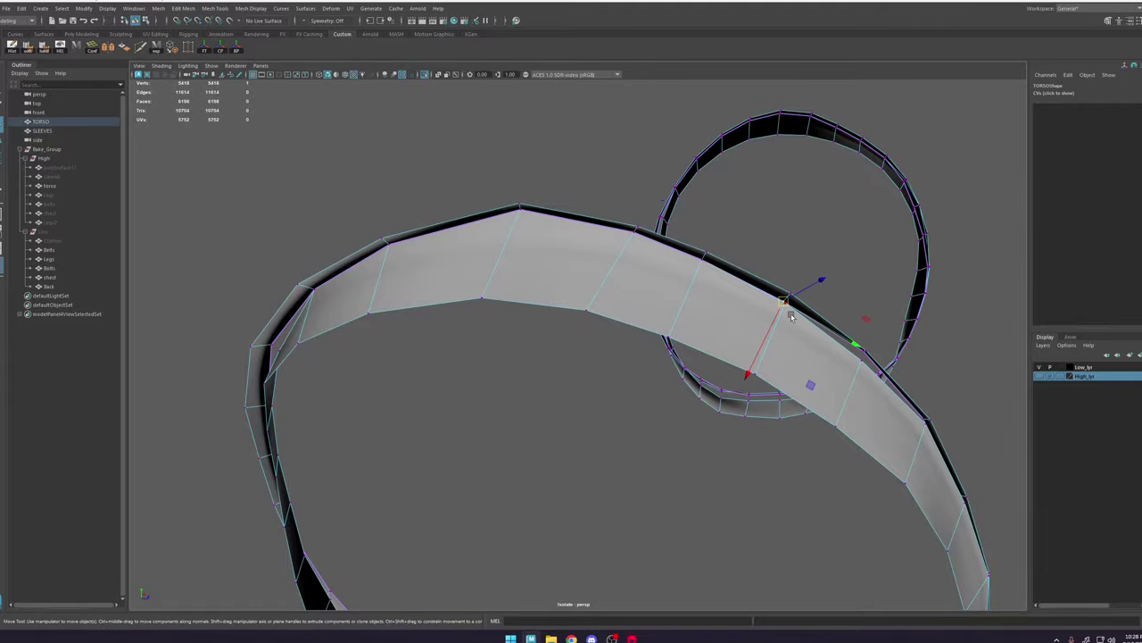
pyautogui.moveTo(791, 316); pyautogui.dragTo(785, 306)
pyautogui.keyDown('alt'); pyautogui.moveTo(870, 359); pyautogui.dragTo(641, 451); pyautogui.keyUp('alt')
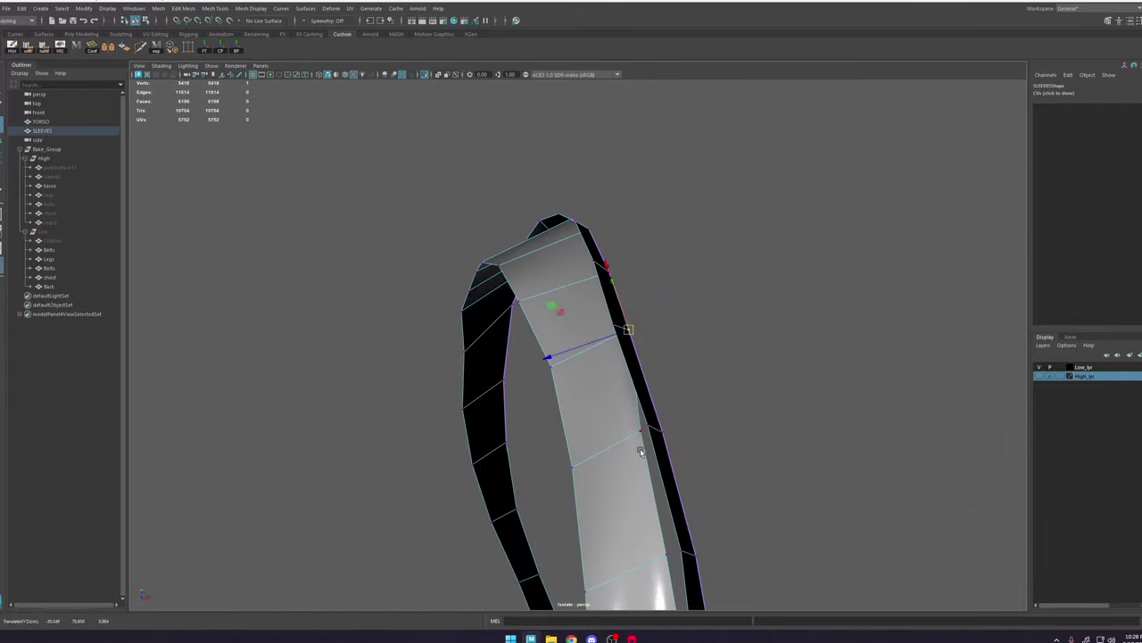
pyautogui.scroll(3, 642, 452)
pyautogui.moveTo(669, 526); pyautogui.dragTo(636, 464)
pyautogui.moveTo(627, 457); pyautogui.dragTo(650, 448)
pyautogui.keyDown('alt'); pyautogui.moveTo(653, 562); pyautogui.dragTo(569, 339); pyautogui.keyUp('alt')
pyautogui.scroll(3, 535, 375)
pyautogui.moveTo(418, 461); pyautogui.dragTo(434, 453)
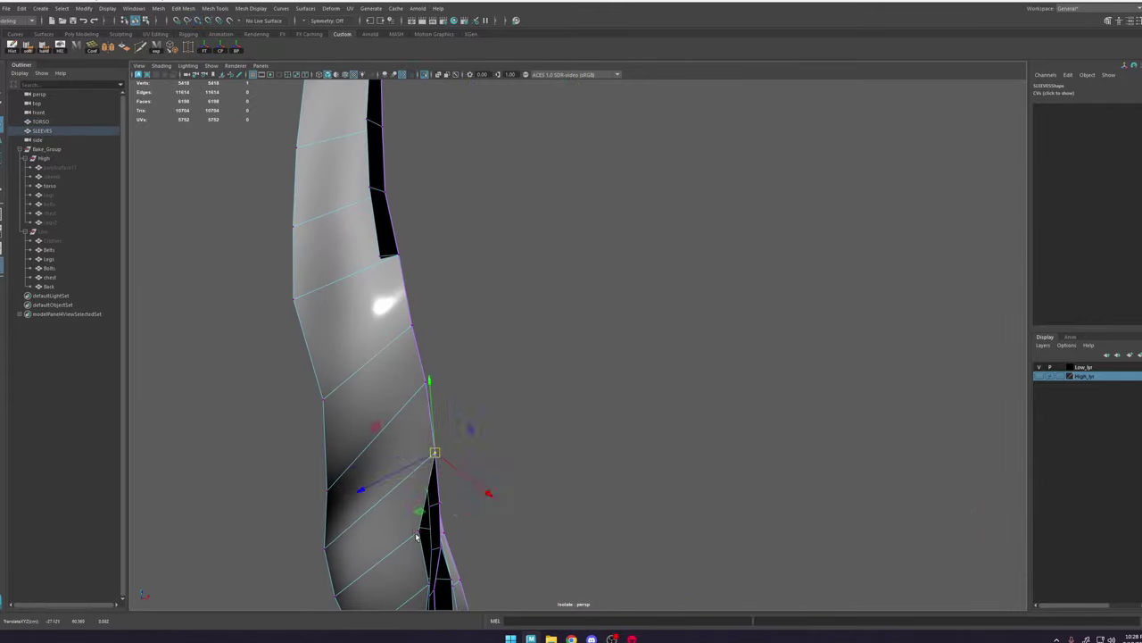
pyautogui.keyDown('alt'); pyautogui.moveTo(419, 538); pyautogui.dragTo(536, 446); pyautogui.keyUp('alt')
pyautogui.moveTo(557, 493); pyautogui.dragTo(553, 454)
pyautogui.moveTo(474, 510); pyautogui.dragTo(466, 460)
pyautogui.moveTo(369, 518); pyautogui.dragTo(366, 475)
# Step: Snap the remaining sleeve vertices along the strip onto the torso edge
pyautogui.click(258, 477)
pyautogui.moveTo(254, 463); pyautogui.dragTo(259, 479)
pyautogui.keyDown('alt'); pyautogui.moveTo(268, 473); pyautogui.dragTo(392, 419); pyautogui.keyUp('alt')
pyautogui.moveTo(319, 354); pyautogui.dragTo(332, 341)
pyautogui.keyDown('alt'); pyautogui.moveTo(357, 357); pyautogui.dragTo(518, 438); pyautogui.keyUp('alt')
pyautogui.moveTo(527, 460); pyautogui.dragTo(509, 294)
pyautogui.keyDown('alt'); pyautogui.moveTo(509, 294); pyautogui.dragTo(520, 411); pyautogui.keyUp('alt')
pyautogui.scroll(3, 527, 424)
pyautogui.moveTo(550, 496); pyautogui.dragTo(553, 541)
pyautogui.moveTo(553, 541); pyautogui.dragTo(418, 518)
pyautogui.moveTo(418, 518); pyautogui.dragTo(342, 407)
pyautogui.click(344, 425)
pyautogui.hotkey('ctrl', 'z')
pyautogui.keyDown('alt'); pyautogui.moveTo(343, 407); pyautogui.dragTo(314, 350); pyautogui.keyUp('alt')
pyautogui.moveTo(314, 349); pyautogui.dragTo(311, 343)
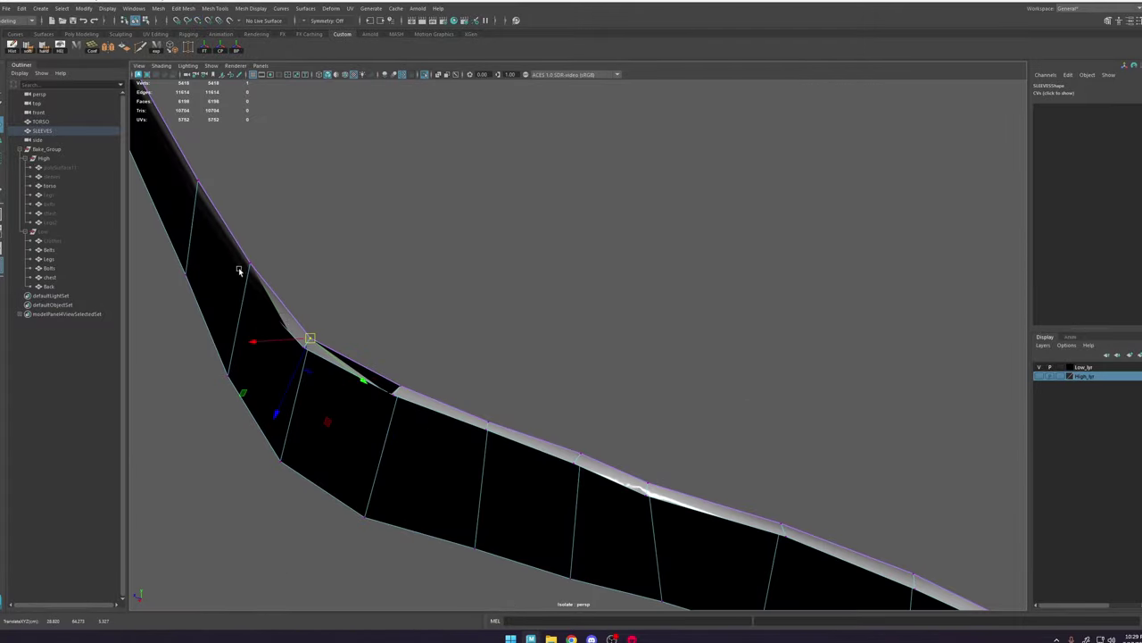
pyautogui.keyDown('alt'); pyautogui.moveTo(239, 270); pyautogui.dragTo(364, 183); pyautogui.keyUp('alt')
pyautogui.moveTo(365, 180)
pyautogui.mouseDown()
pyautogui.moveTo(352, 217)
pyautogui.moveTo(678, 337)
pyautogui.moveTo(566, 311)
pyautogui.moveTo(625, 217)
pyautogui.moveTo(612, 263)
pyautogui.moveTo(697, 258)
pyautogui.moveTo(585, 343)
pyautogui.moveTo(740, 219)
pyautogui.moveTo(868, 315)
pyautogui.mouseUp()
# Step: In plain shaded display, snap the sleeve's corner vertex onto the torso's corner vertex
pyautogui.press('5')
pyautogui.click(581, 343)
pyautogui.click(746, 222)
pyautogui.keyDown('alt'); pyautogui.moveTo(869, 315); pyautogui.dragTo(623, 296, button='middle'); pyautogui.keyUp('alt')
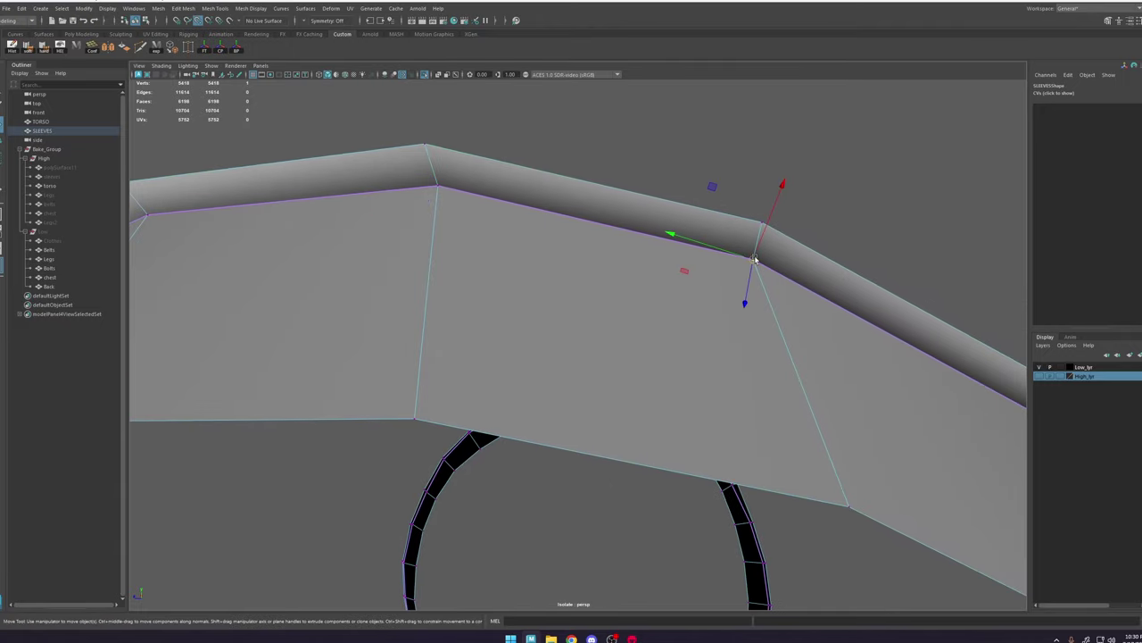
pyautogui.keyDown('alt'); pyautogui.moveTo(913, 361); pyautogui.dragTo(740, 302); pyautogui.keyUp('alt')
pyautogui.keyDown('alt'); pyautogui.moveTo(908, 533); pyautogui.dragTo(660, 357); pyautogui.keyUp('alt')
pyautogui.click(636, 335)
pyautogui.click(643, 327)
pyautogui.keyDown('alt'); pyautogui.moveTo(830, 528); pyautogui.dragTo(729, 334); pyautogui.keyUp('alt')
pyautogui.click(732, 276)
pyautogui.moveTo(732, 275)
pyautogui.mouseDown()
pyautogui.moveTo(781, 331)
pyautogui.moveTo(739, 284)
pyautogui.mouseUp()
pyautogui.moveTo(744, 345); pyautogui.dragTo(805, 317)
pyautogui.keyDown('alt'); pyautogui.moveTo(804, 382); pyautogui.dragTo(465, 421); pyautogui.keyUp('alt')
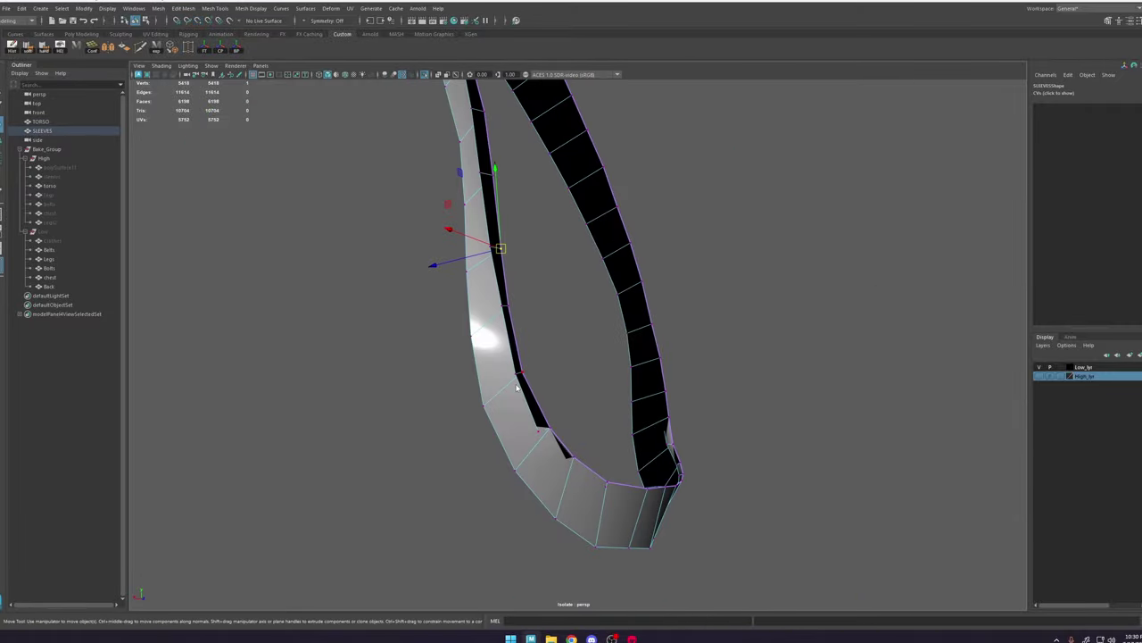
pyautogui.moveTo(517, 388); pyautogui.dragTo(571, 346, button='right')
# Step: Exit isolation to show the whole shirt and view the shoulder from behind
pyautogui.click(773, 192)
pyautogui.scroll(-5, 773, 192)
pyautogui.keyDown('alt'); pyautogui.moveTo(773, 192); pyautogui.dragTo(511, 207); pyautogui.keyUp('alt')
pyautogui.click(512, 207)
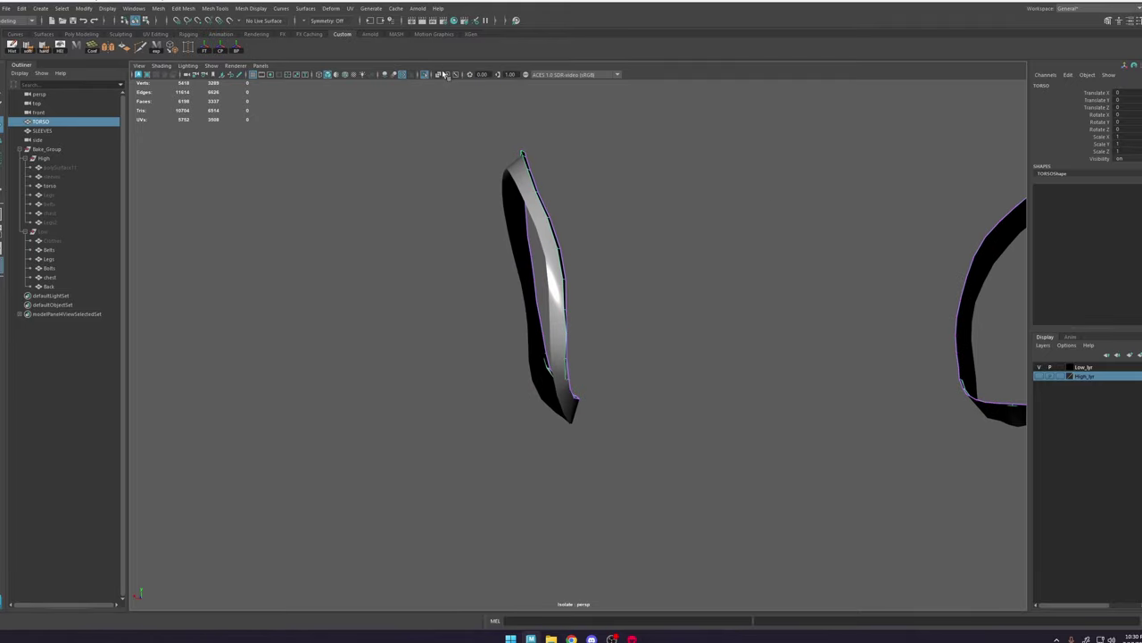
pyautogui.click(425, 74)
pyautogui.keyDown('alt'); pyautogui.moveTo(571, 259); pyautogui.dragTo(533, 267); pyautogui.keyUp('alt')
pyautogui.click(436, 205)
pyautogui.scroll(-3, 750, 394)
pyautogui.keyDown('alt'); pyautogui.moveTo(751, 393); pyautogui.dragTo(663, 313); pyautogui.keyUp('alt')
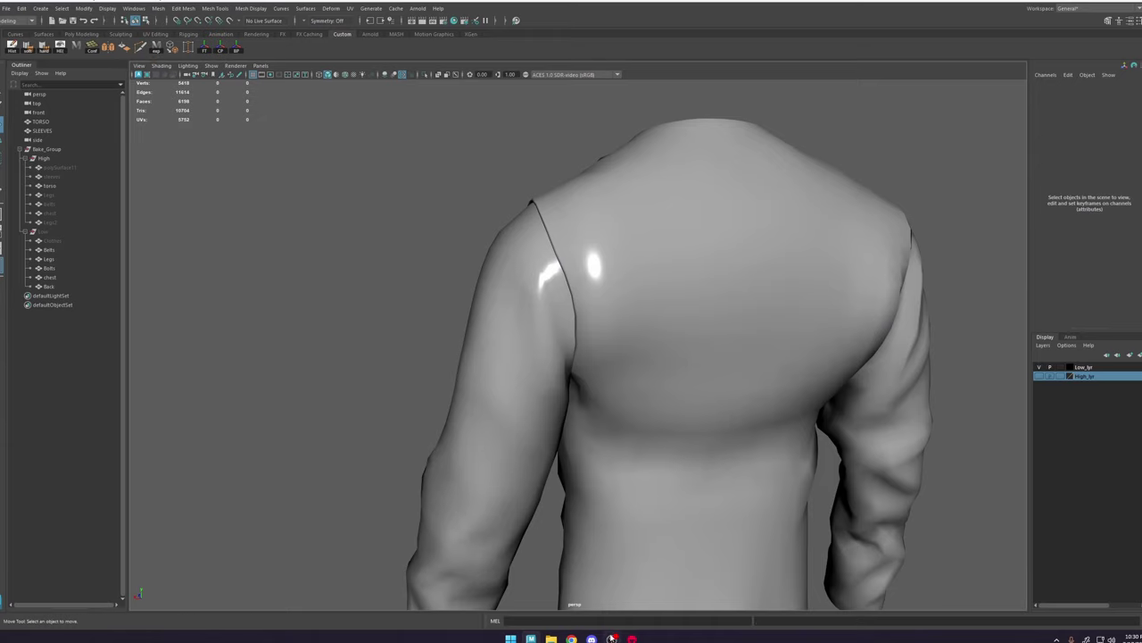
pyautogui.click(633, 639)
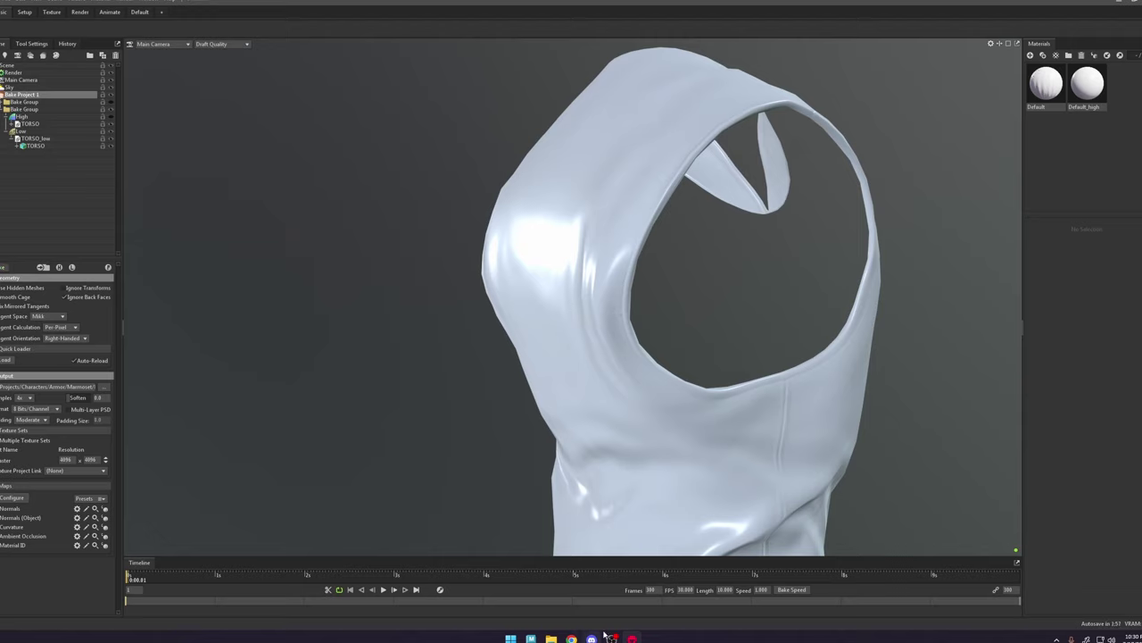
pyautogui.moveTo(612, 639)
pyautogui.click(532, 639)
pyautogui.moveTo(575, 389)
pyautogui.keyDown('alt'); pyautogui.mouseDown()
pyautogui.moveTo(609, 380)
pyautogui.moveTo(563, 379)
pyautogui.mouseUp(); pyautogui.keyUp('alt')
pyautogui.press('5')
pyautogui.press('6')
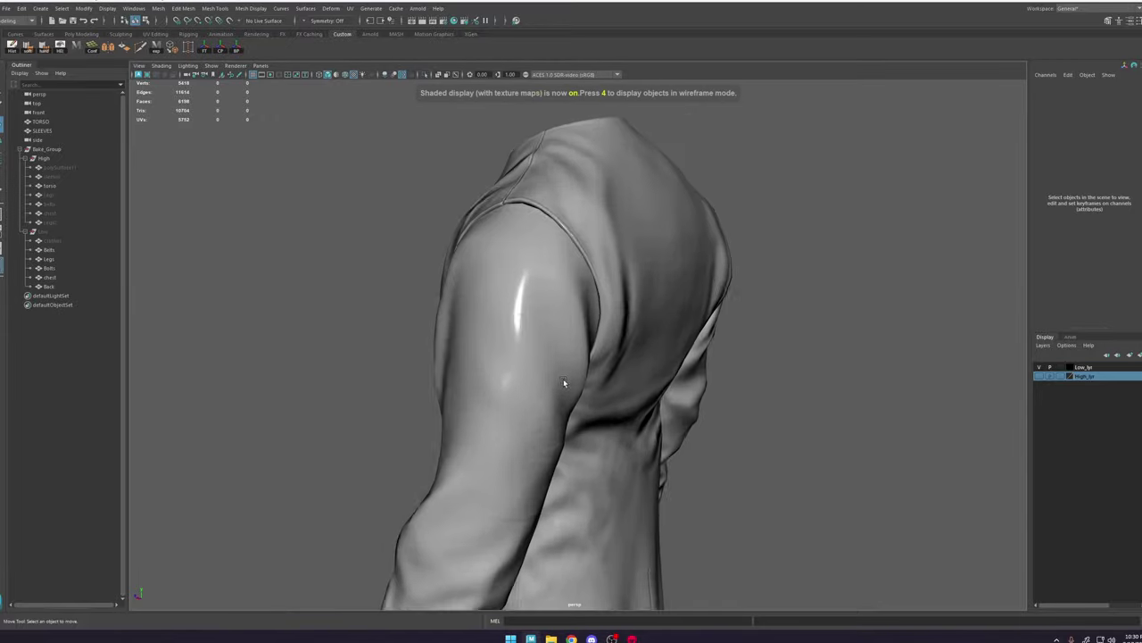
pyautogui.scroll(-3, 558, 377)
pyautogui.click(531, 367)
pyautogui.scroll(-6, 499, 428)
pyautogui.moveTo(466, 465); pyautogui.dragTo(392, 451)
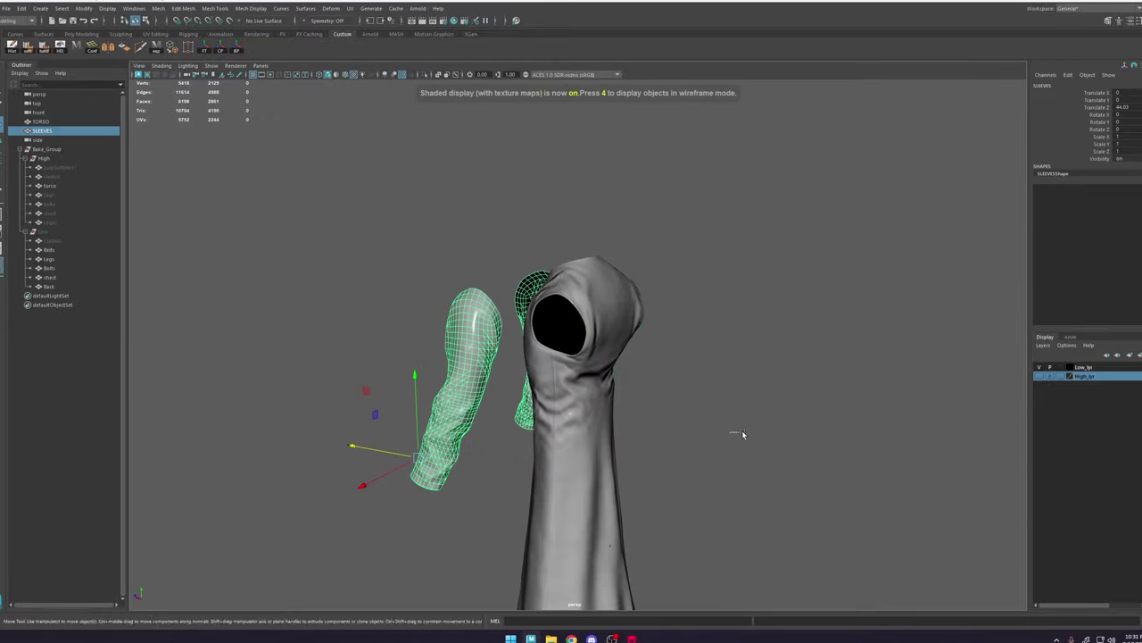
pyautogui.click(742, 434)
pyautogui.keyDown('alt'); pyautogui.moveTo(589, 415); pyautogui.dragTo(795, 346); pyautogui.keyUp('alt')
pyautogui.scroll(5, 714, 402)
pyautogui.keyDown('alt'); pyautogui.moveTo(634, 408); pyautogui.dragTo(456, 404); pyautogui.keyUp('alt')
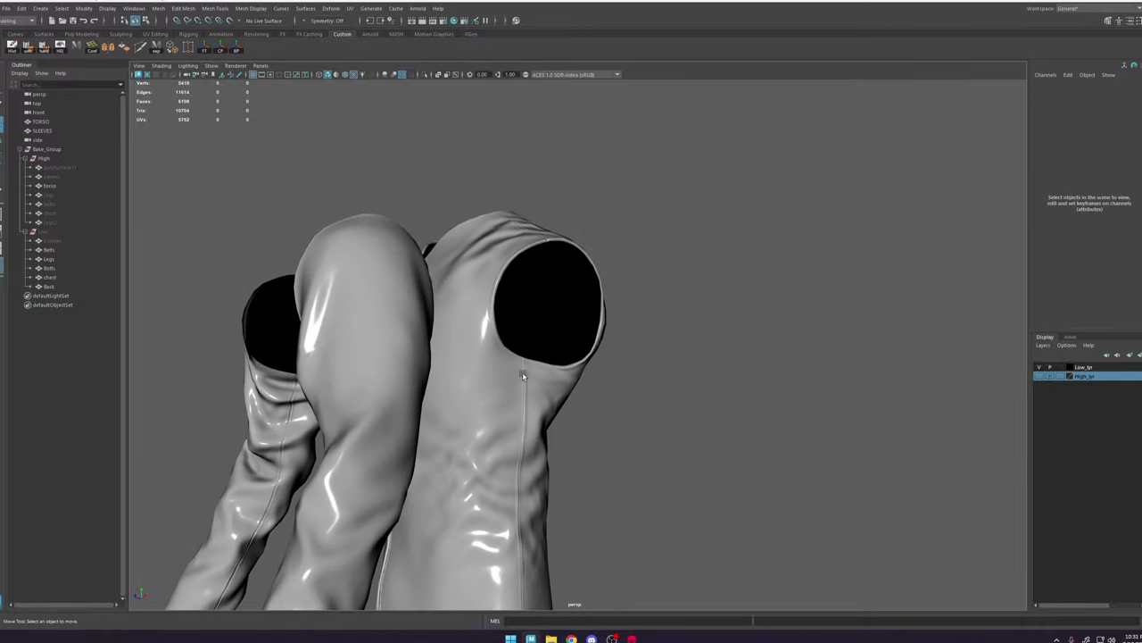
pyautogui.keyDown('alt'); pyautogui.moveTo(530, 382); pyautogui.dragTo(544, 451, button='right'); pyautogui.keyUp('alt')
pyautogui.keyDown('alt'); pyautogui.moveTo(495, 333); pyautogui.dragTo(470, 347); pyautogui.keyUp('alt')
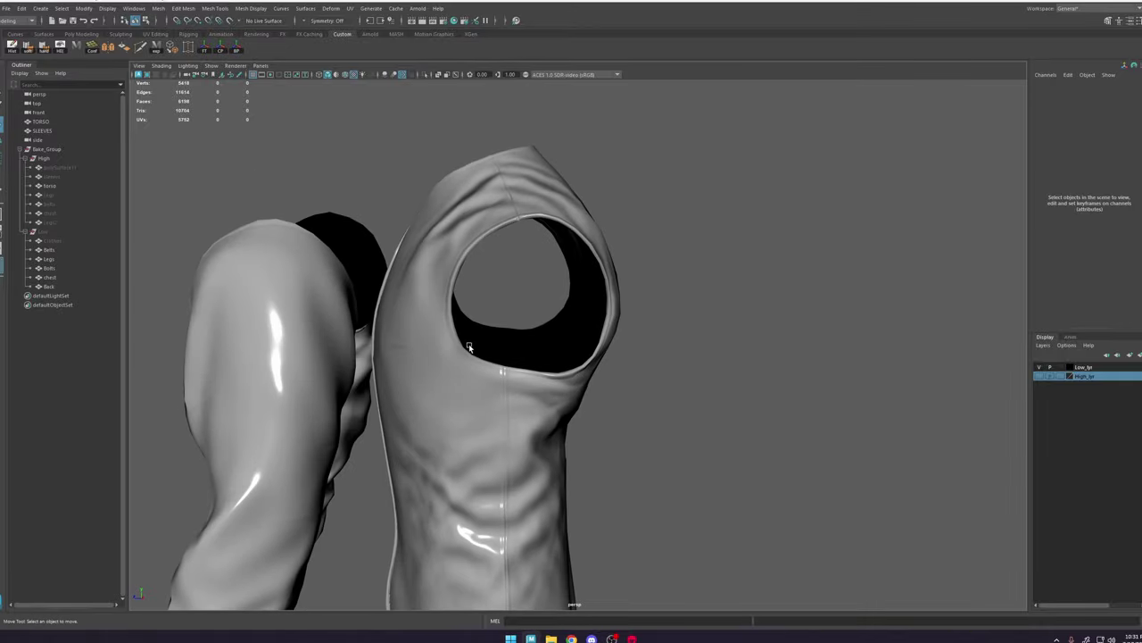
pyautogui.hotkey('ctrl', 'z')
pyautogui.hotkey('ctrl', 'z')
pyautogui.click(641, 280)
pyautogui.keyDown('alt'); pyautogui.moveTo(641, 279); pyautogui.dragTo(581, 239); pyautogui.keyUp('alt')
pyautogui.keyDown('alt'); pyautogui.moveTo(582, 241); pyautogui.dragTo(785, 407, button='right'); pyautogui.keyUp('alt')
pyautogui.keyDown('alt'); pyautogui.moveTo(784, 407); pyautogui.dragTo(677, 299); pyautogui.keyUp('alt')
pyautogui.keyDown('alt'); pyautogui.moveTo(676, 299); pyautogui.dragTo(474, 240, button='right'); pyautogui.keyUp('alt')
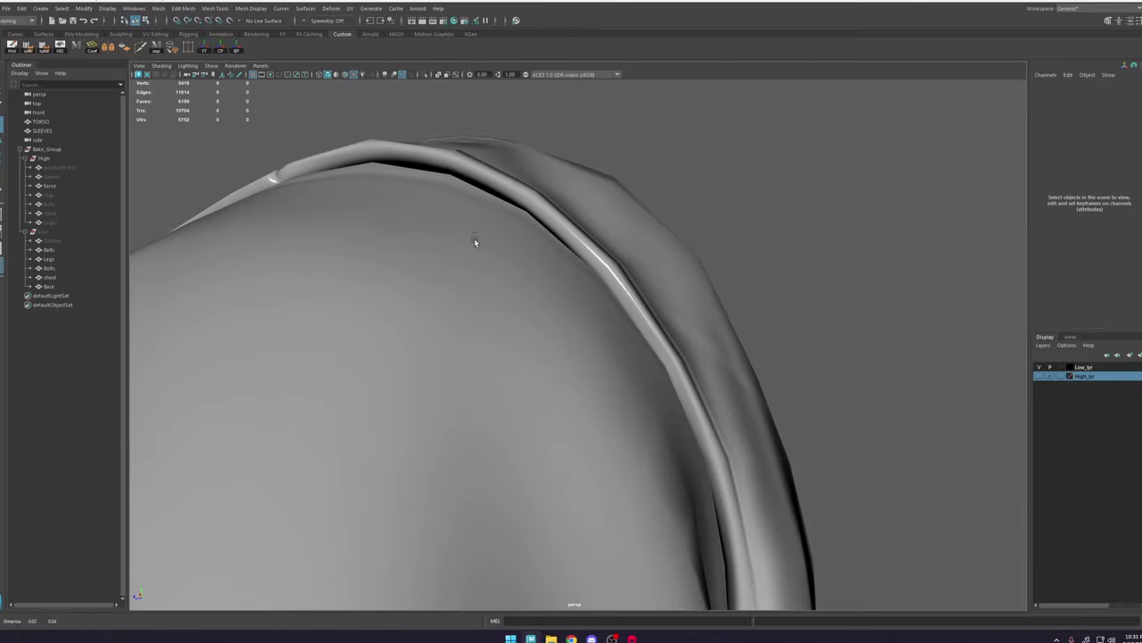
pyautogui.keyDown('alt'); pyautogui.moveTo(474, 240); pyautogui.dragTo(685, 259); pyautogui.keyUp('alt')
pyautogui.click(590, 205)
pyautogui.press('3')
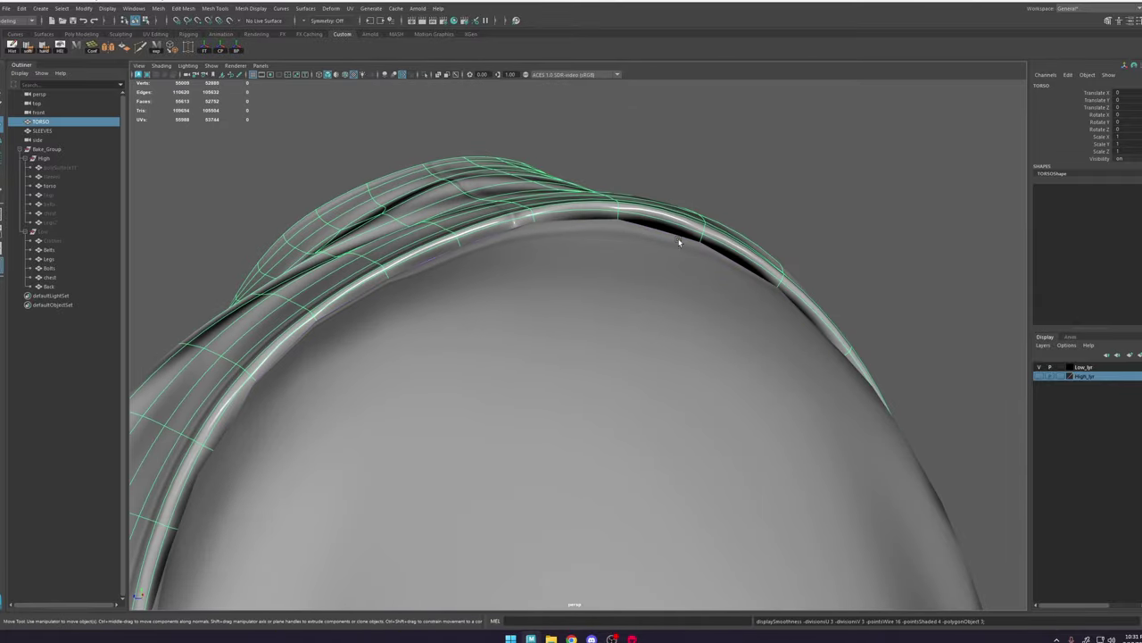
pyautogui.click(674, 286)
pyautogui.press('3')
pyautogui.click(742, 174)
pyautogui.keyDown('alt'); pyautogui.moveTo(692, 392); pyautogui.dragTo(545, 357, button='right'); pyautogui.keyUp('alt')
pyautogui.keyDown('alt'); pyautogui.moveTo(544, 357); pyautogui.dragTo(615, 366); pyautogui.keyUp('alt')
pyautogui.click(625, 370)
pyautogui.press('1')
pyautogui.click(656, 329)
pyautogui.keyDown('alt'); pyautogui.moveTo(596, 419); pyautogui.dragTo(585, 383); pyautogui.keyUp('alt')
pyautogui.keyDown('alt'); pyautogui.moveTo(585, 384); pyautogui.dragTo(628, 616, button='right'); pyautogui.keyUp('alt')
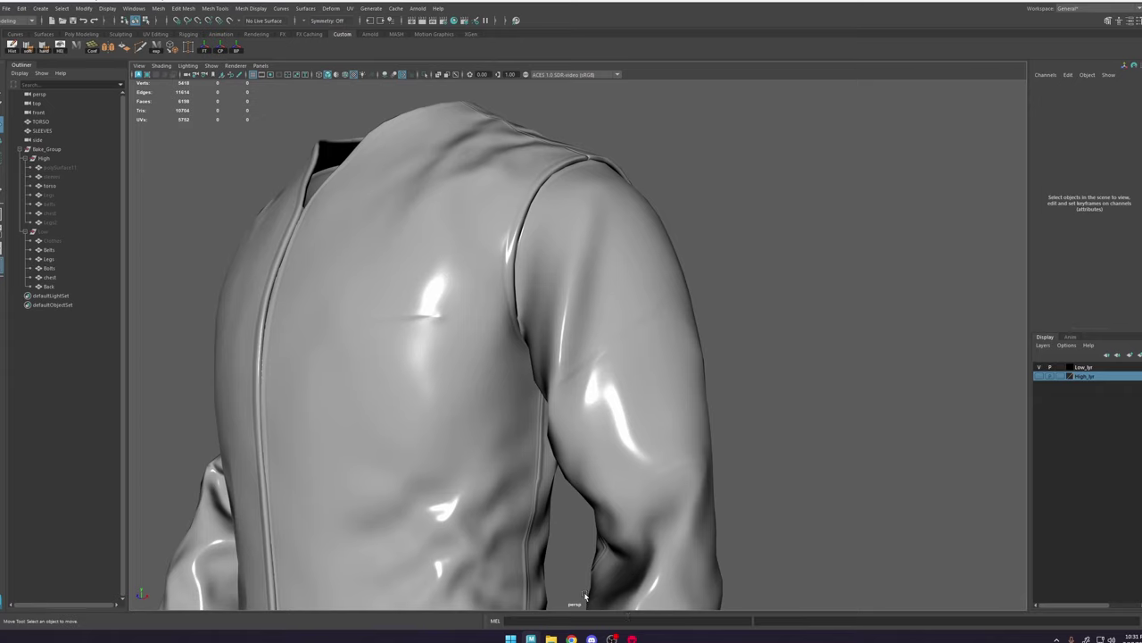
pyautogui.click(632, 638)
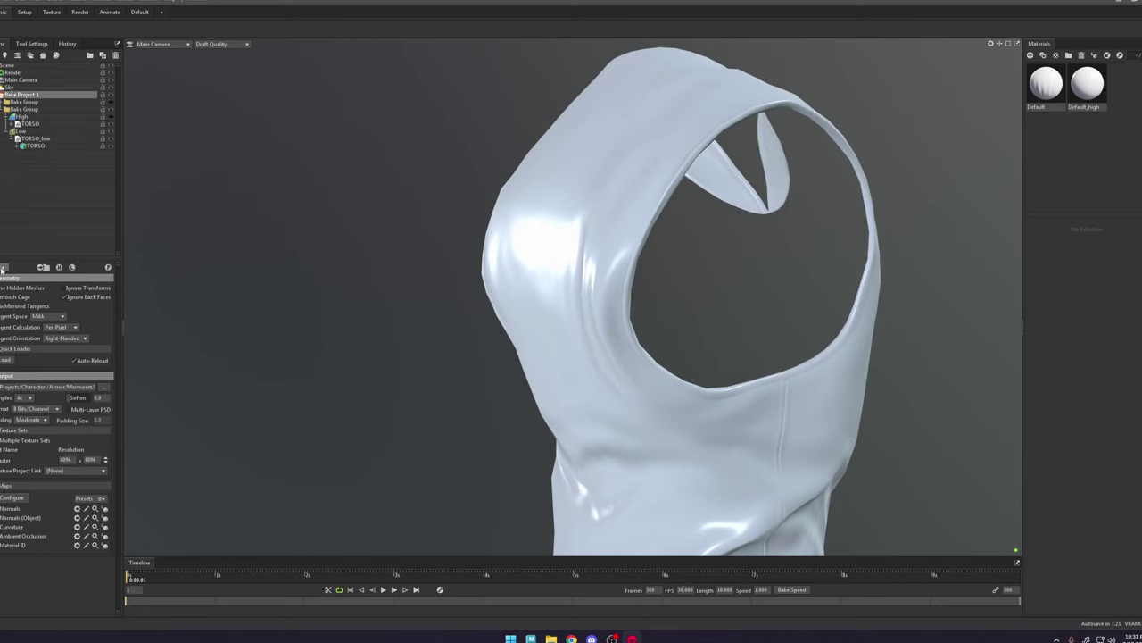
# Step: Reload the updated torso meshes in Quick Loader and look over the armhole
pyautogui.click(112, 266)
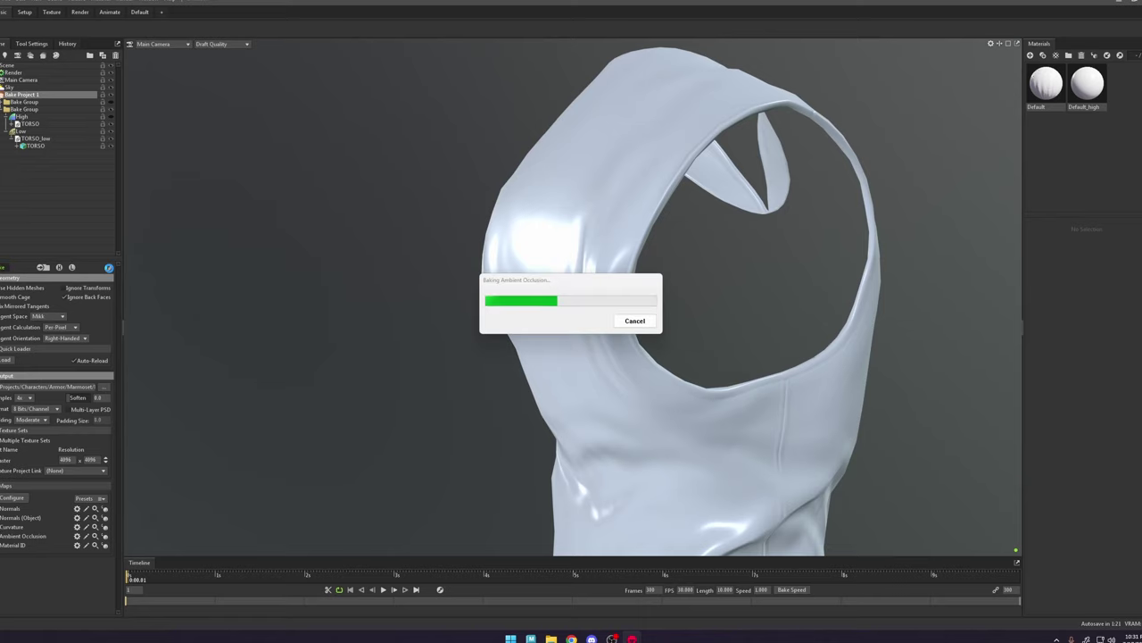
pyautogui.click(794, 391)
pyautogui.moveTo(780, 387); pyautogui.dragTo(603, 313, button='middle')
pyautogui.moveTo(558, 296); pyautogui.dragTo(234, 292)
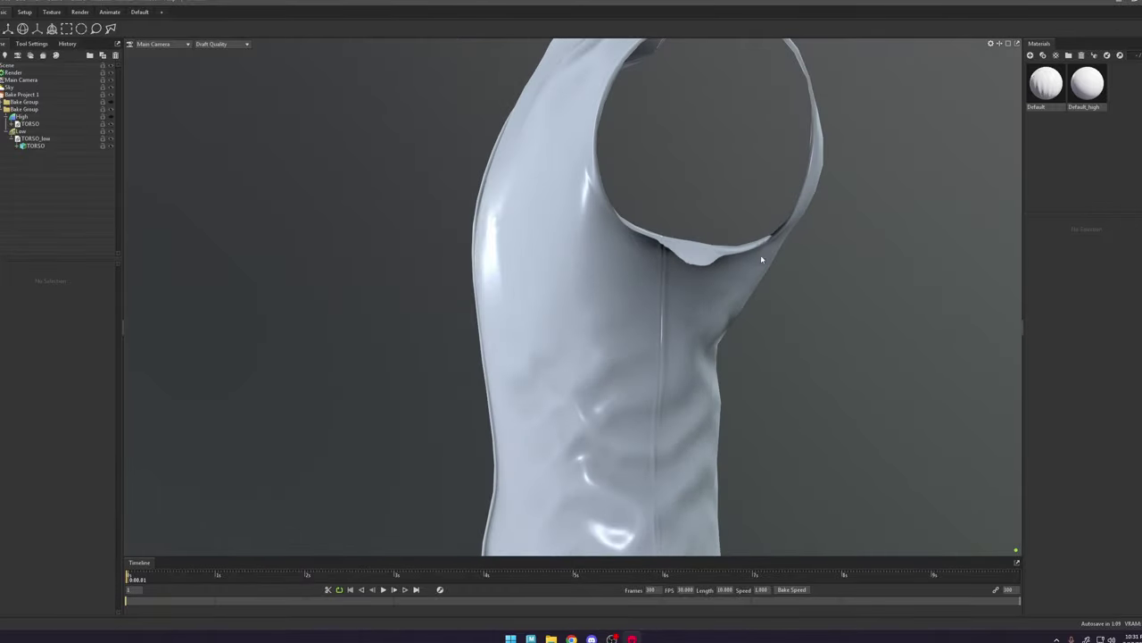
pyautogui.moveTo(717, 269); pyautogui.dragTo(688, 294, button='middle')
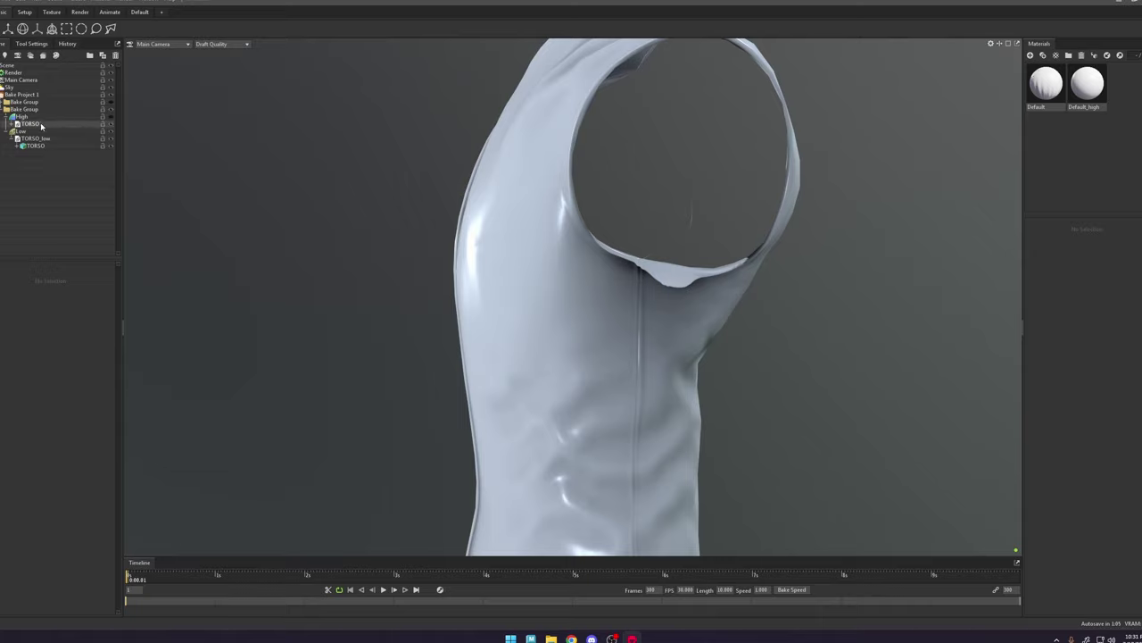
# Step: Untick Ignore Groups in Bake Project 1's Ambient Occlusion settings, then bake the maps
pyautogui.click(31, 96)
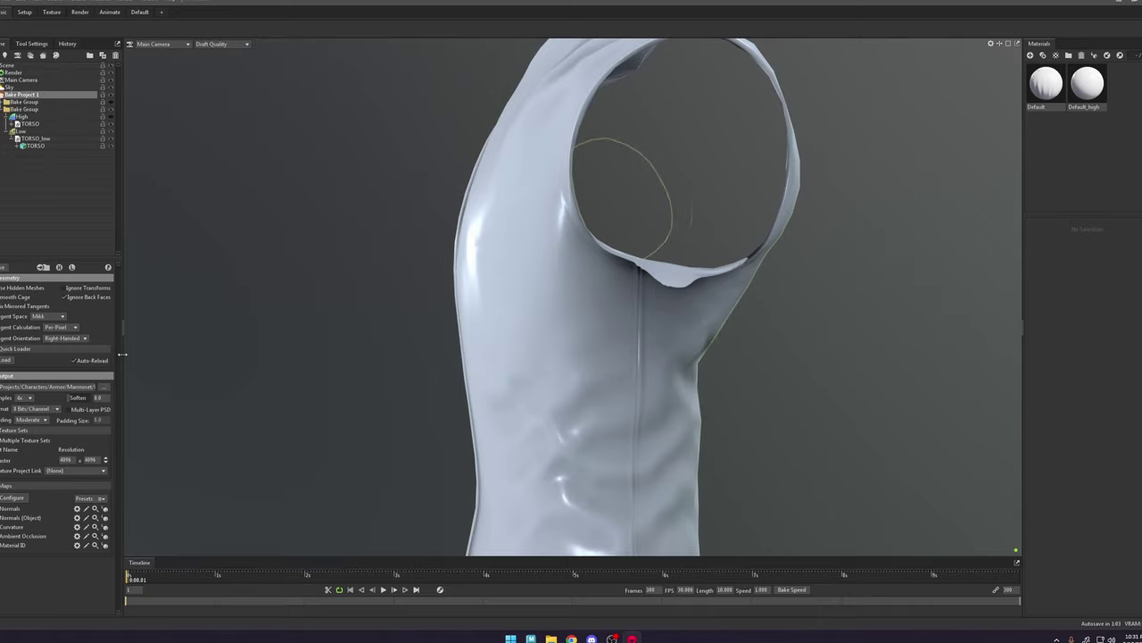
pyautogui.click(95, 536)
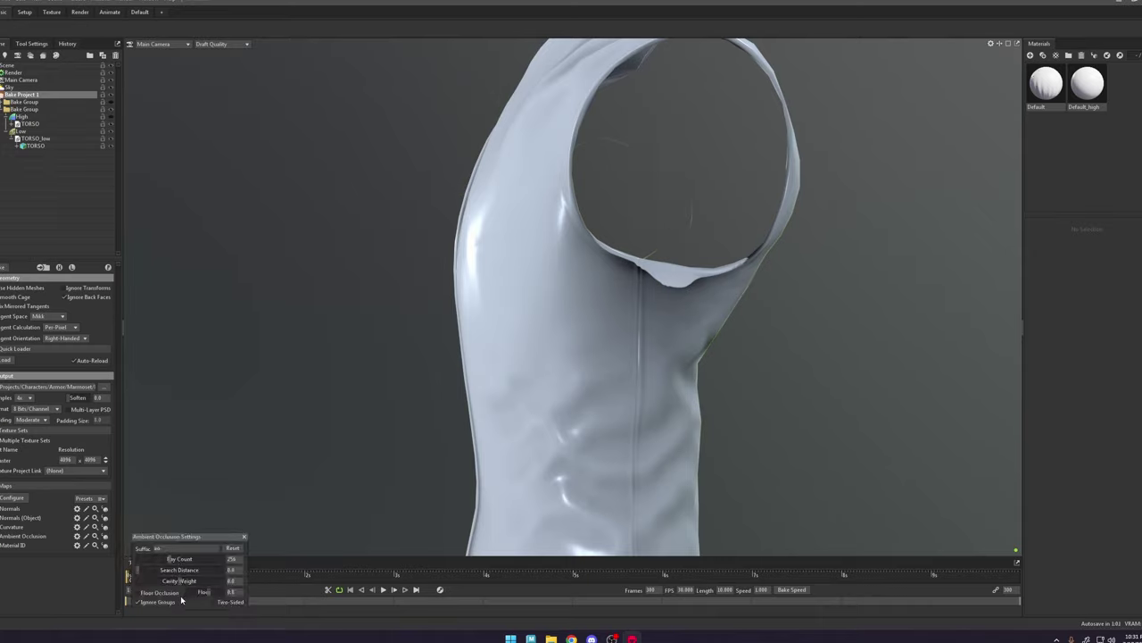
pyautogui.click(155, 604)
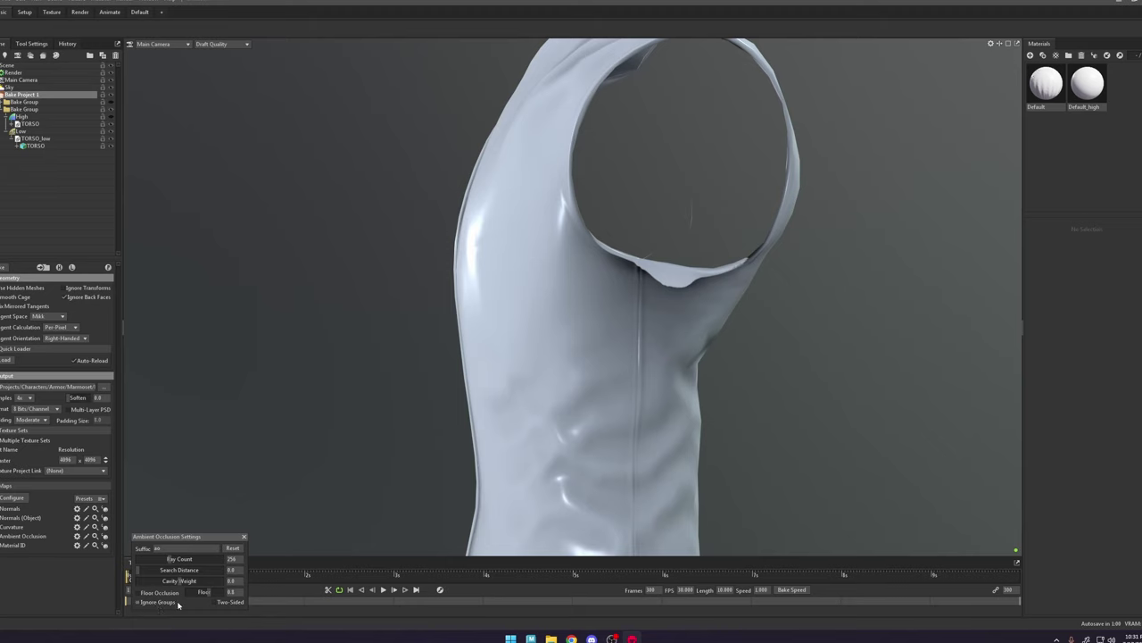
pyautogui.click(245, 539)
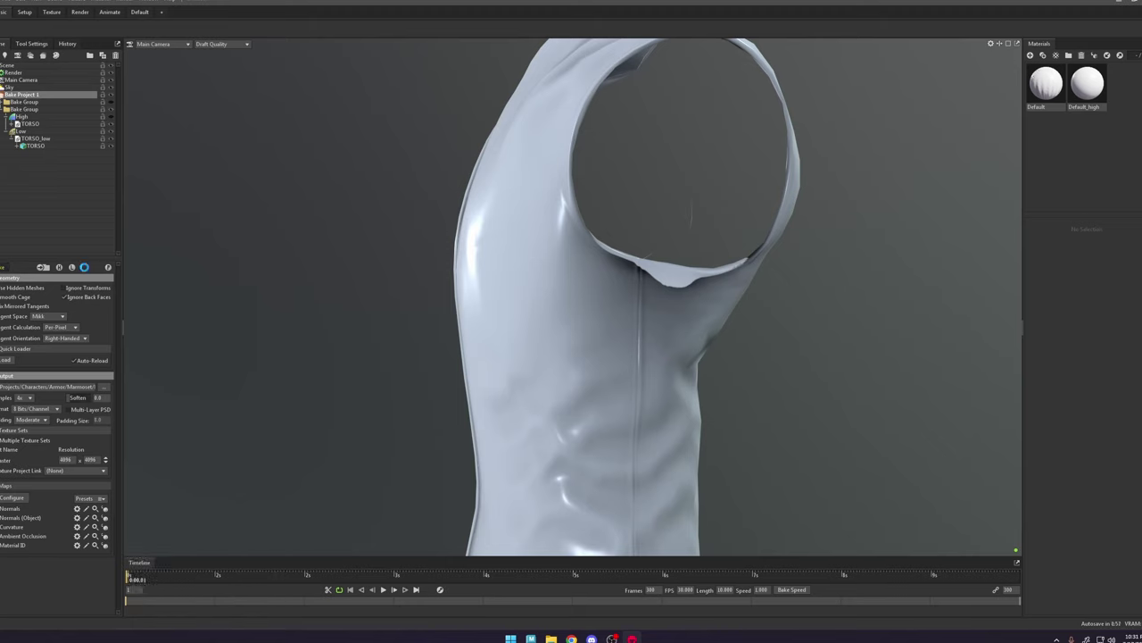
pyautogui.click(110, 267)
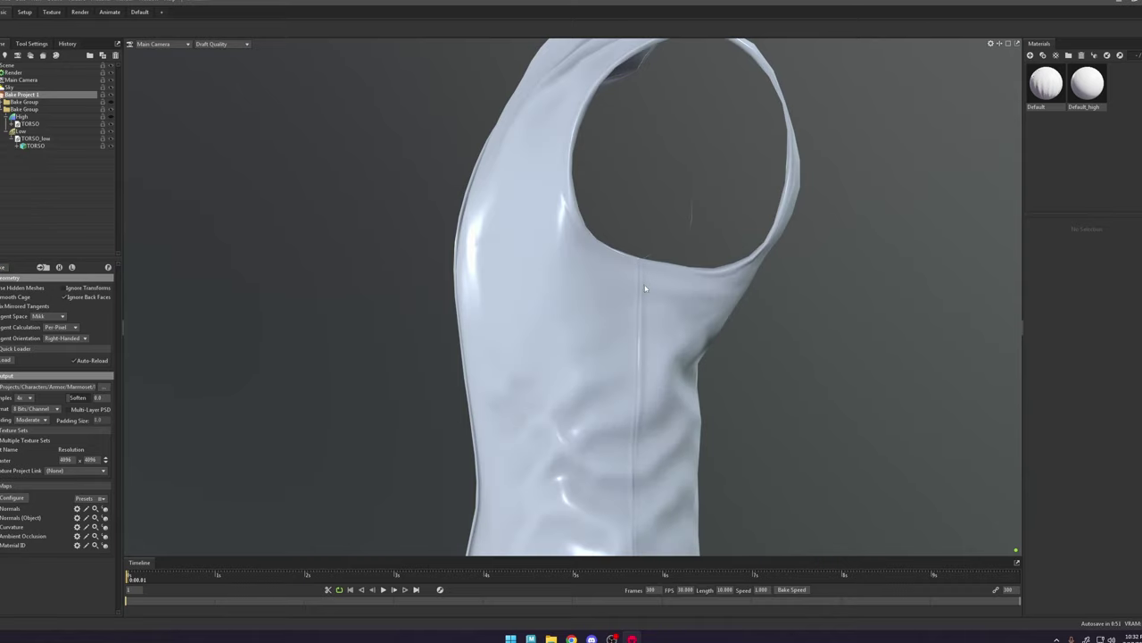
pyautogui.scroll(-4, 669, 328)
pyautogui.moveTo(522, 322); pyautogui.dragTo(655, 280)
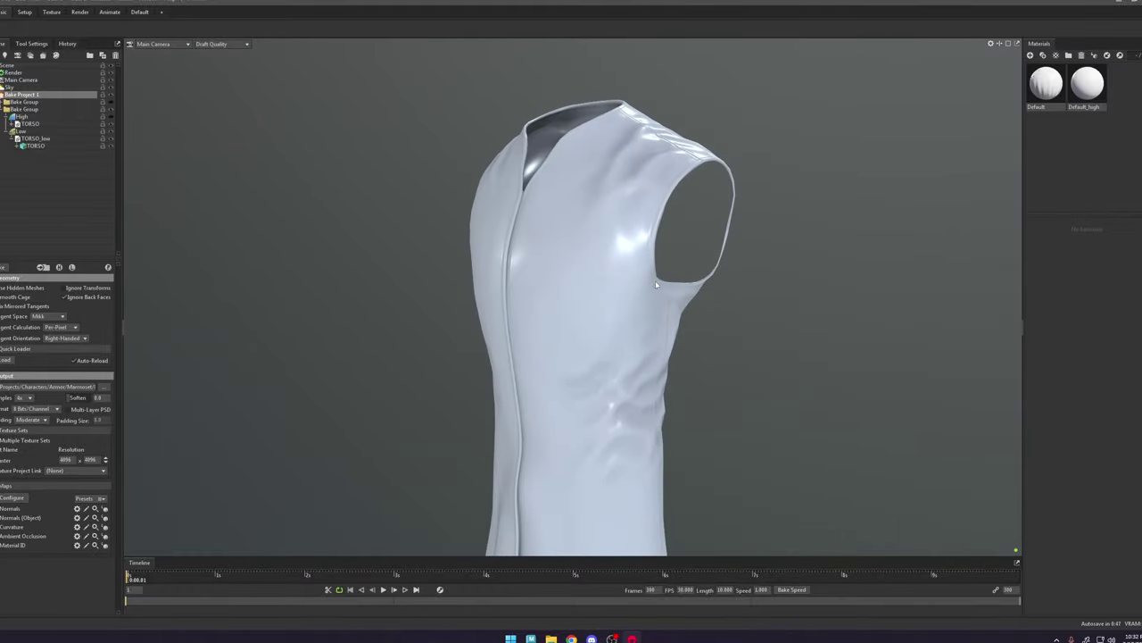
pyautogui.moveTo(685, 290); pyautogui.dragTo(624, 301, button='middle')
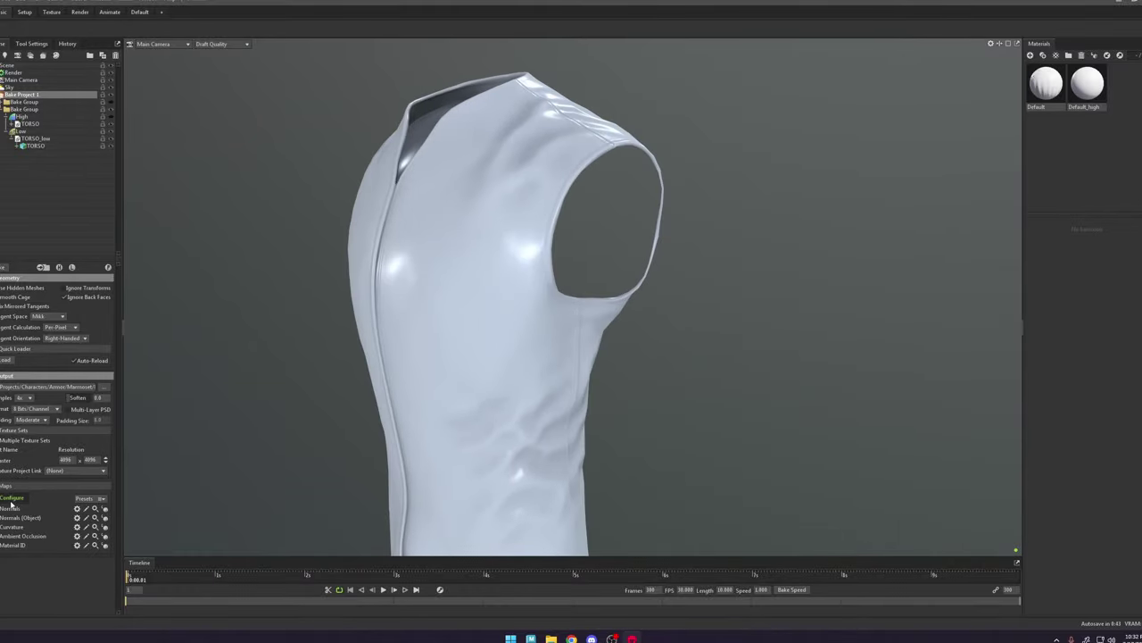
# Step: Add Position, Height, Convexity, Cavity, Thickness, Bent Normals, a second AO and Vertex Color bake maps
pyautogui.click(12, 497)
pyautogui.click(534, 188)
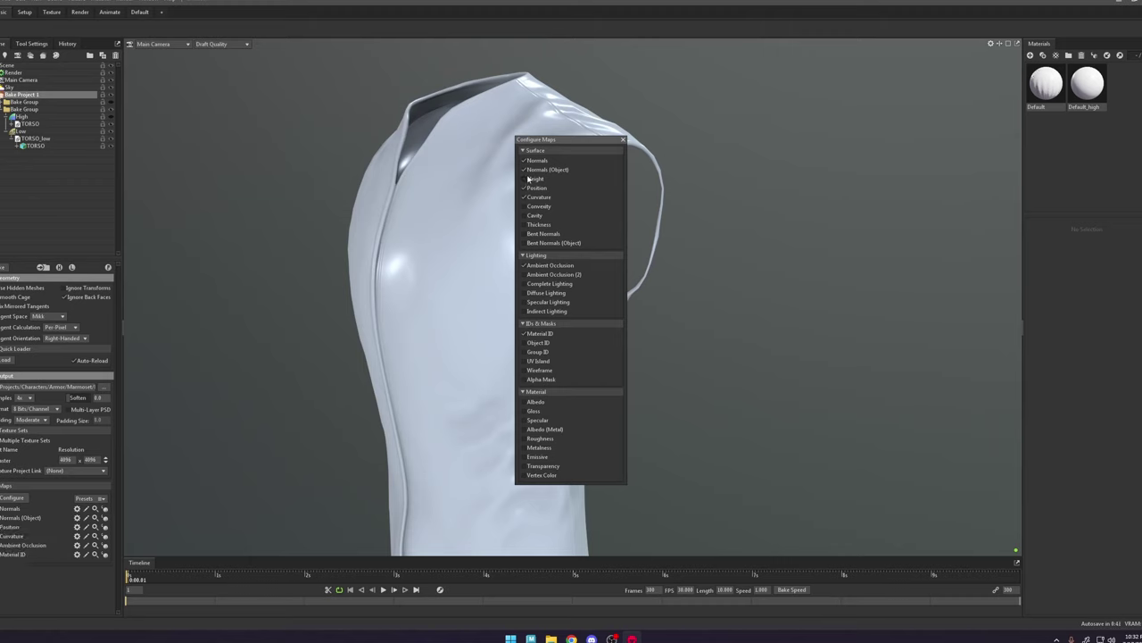
pyautogui.click(531, 179)
pyautogui.click(527, 208)
pyautogui.click(527, 216)
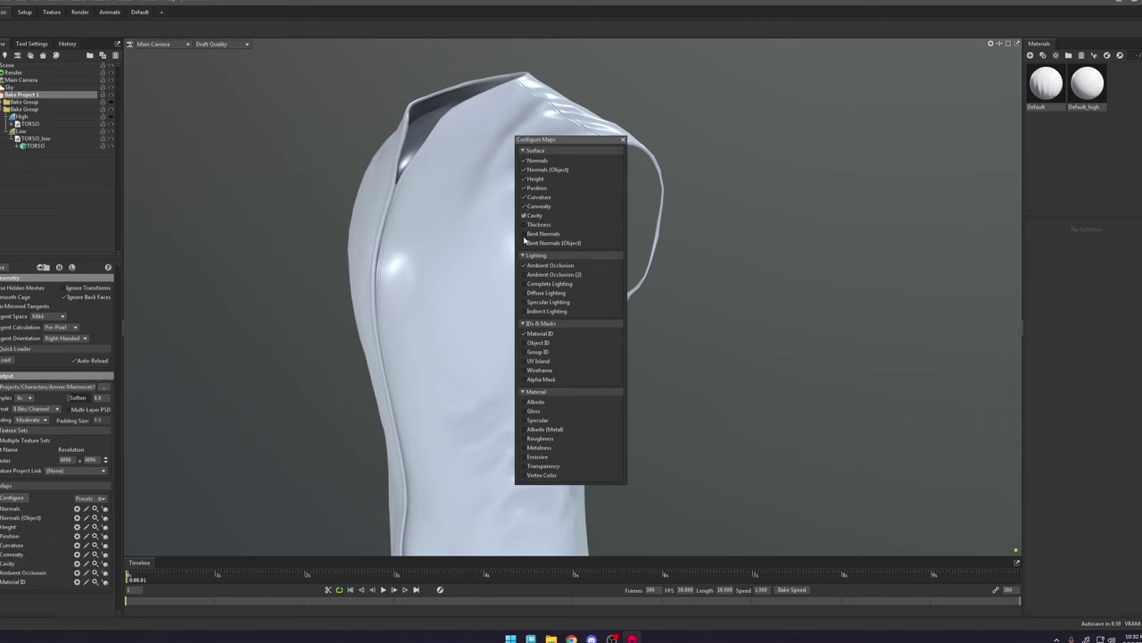
pyautogui.click(527, 225)
pyautogui.click(526, 234)
pyautogui.click(528, 243)
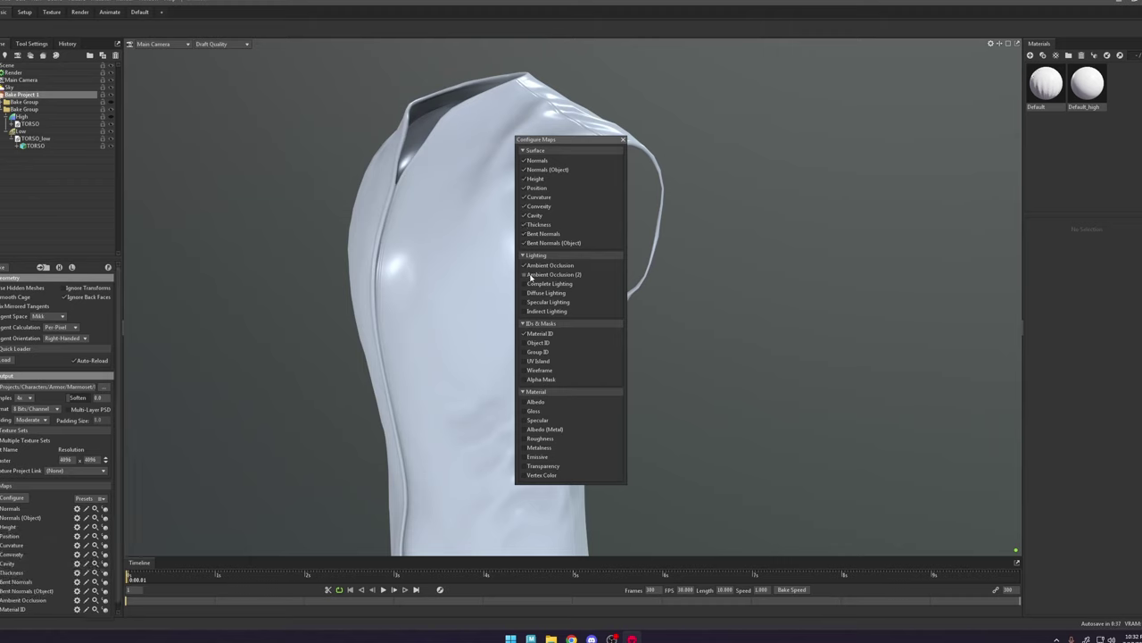
pyautogui.click(544, 275)
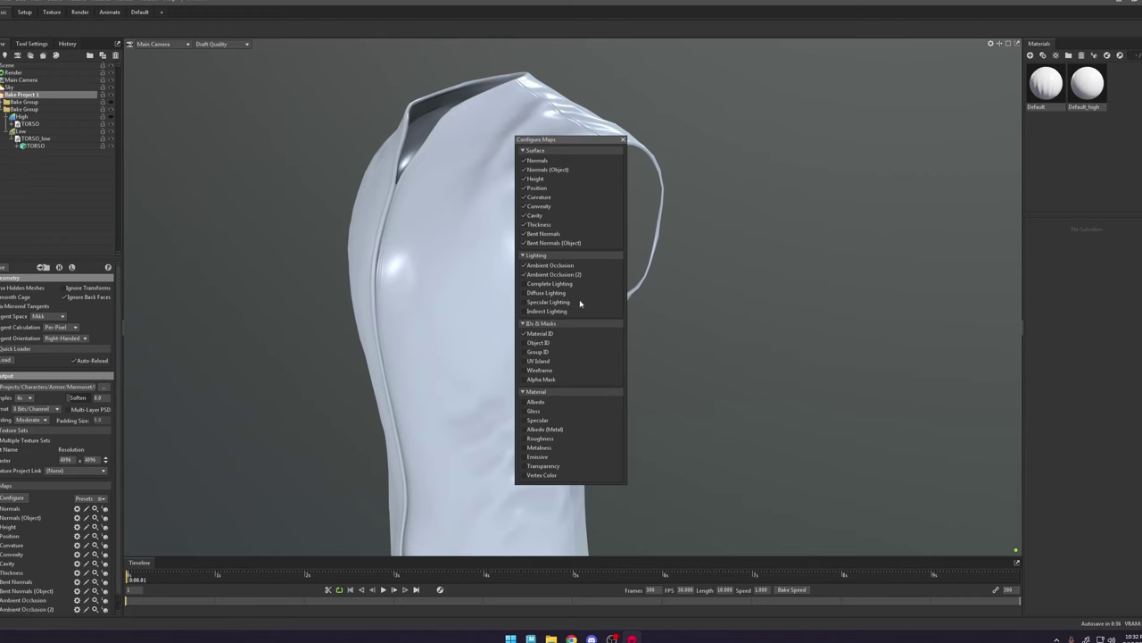
pyautogui.click(527, 475)
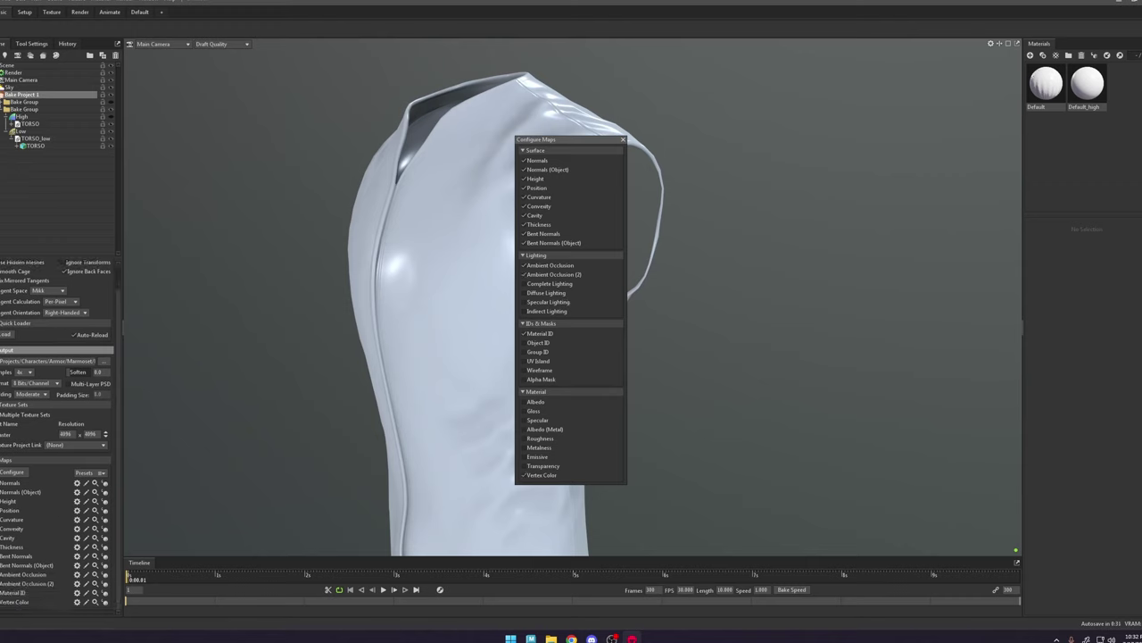
pyautogui.click(622, 139)
# Step: Set the Ambient Occlusion map's ray count to 512
pyautogui.click(76, 574)
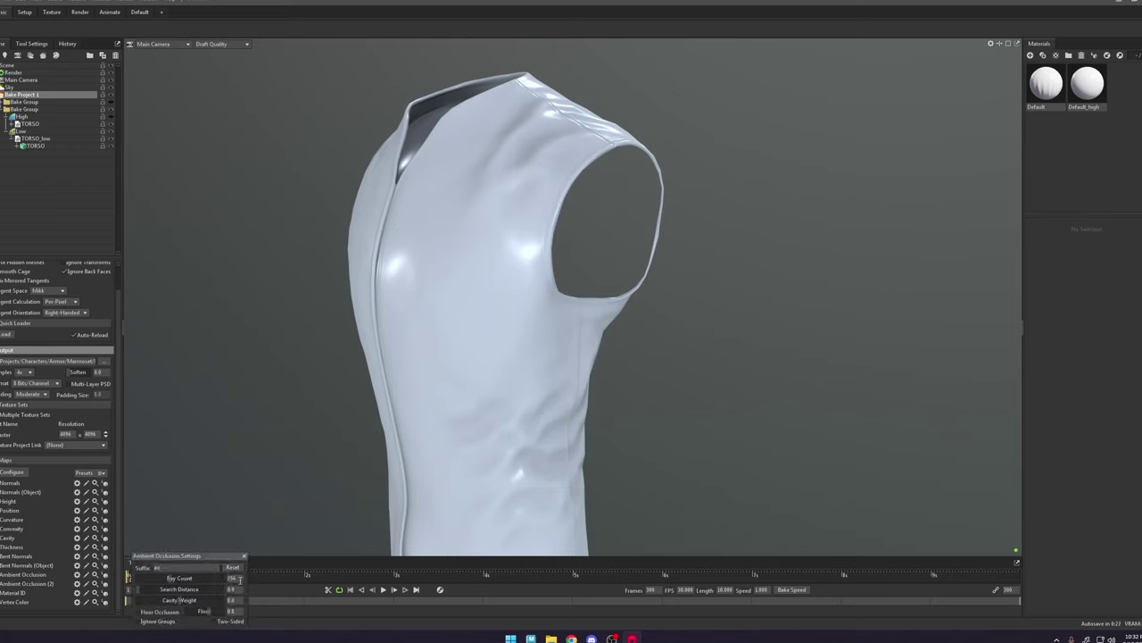
pyautogui.write('512')
pyautogui.press('Escape')
pyautogui.click(243, 556)
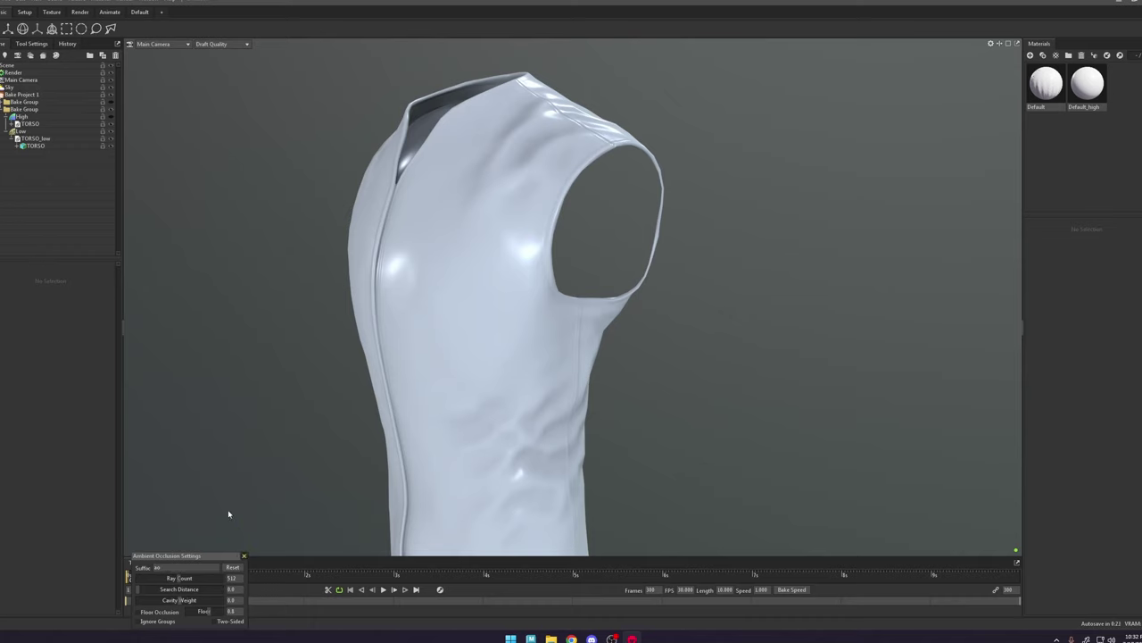
pyautogui.scroll(-2, 48, 578)
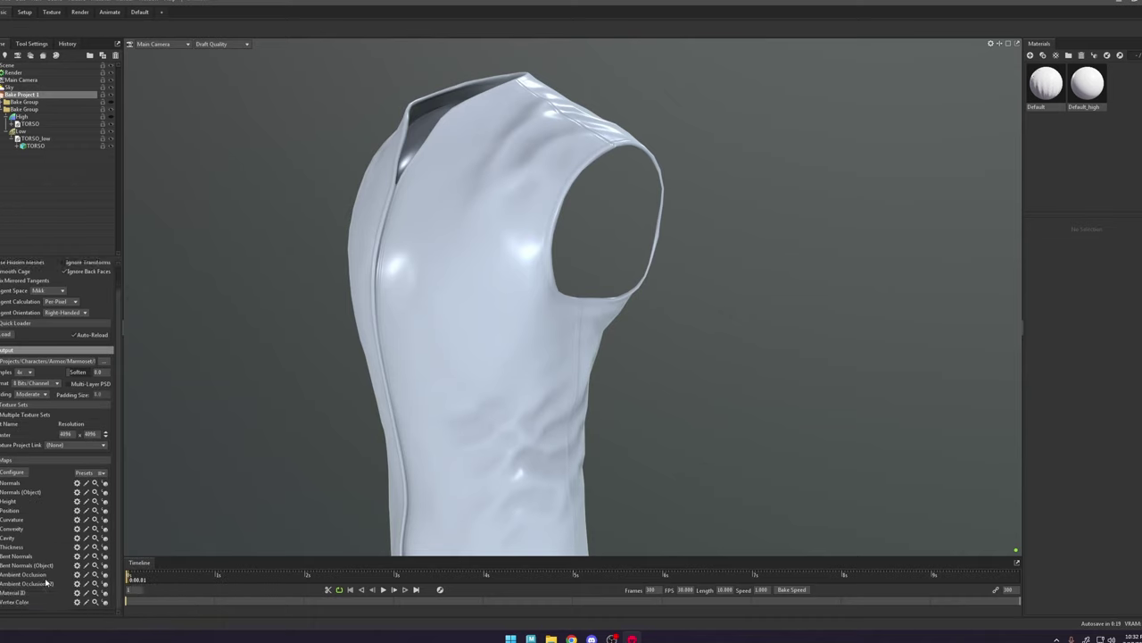
# Step: Review the second Ambient Occlusion map's bake settings, leaving Ignore Groups ticked
pyautogui.click(77, 583)
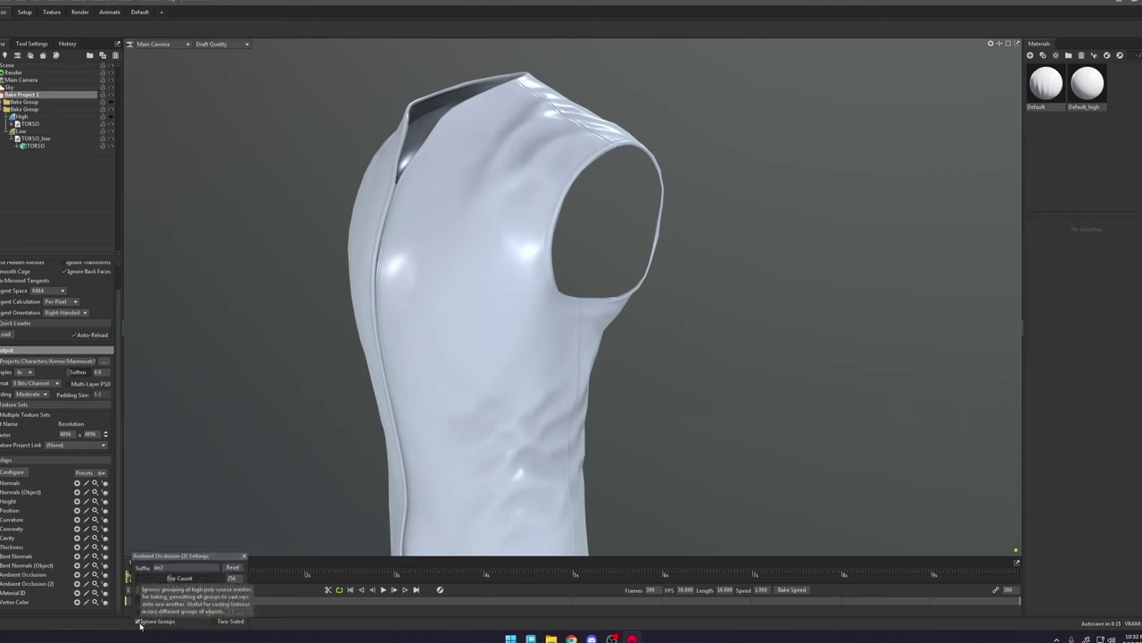
pyautogui.click(247, 555)
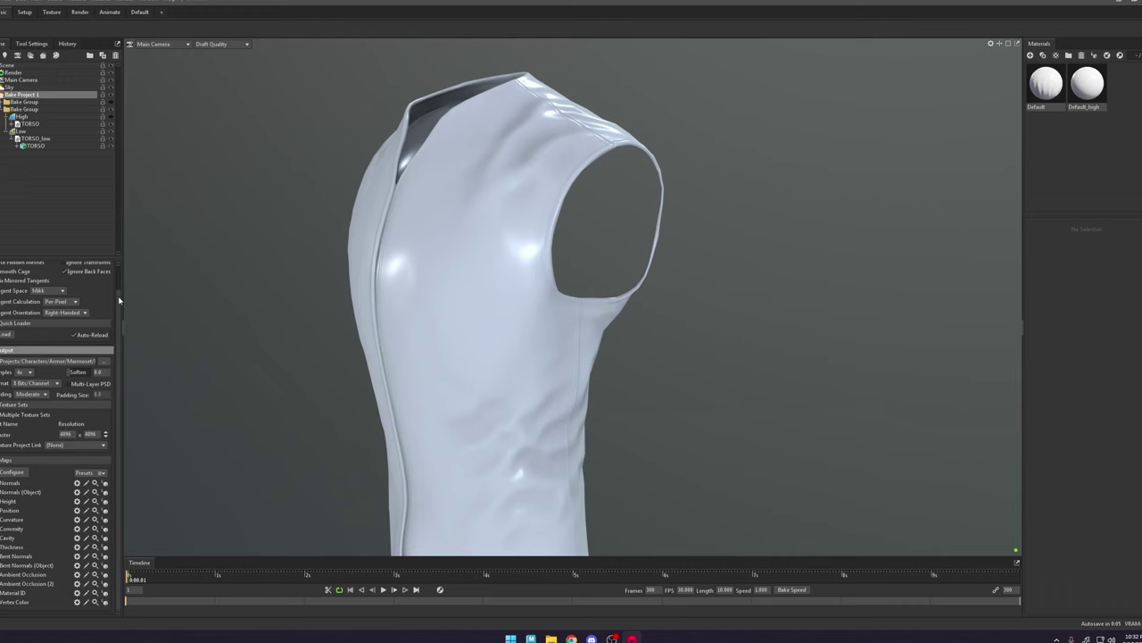
pyautogui.moveTo(120, 301)
pyautogui.mouseDown()
pyautogui.moveTo(119, 274)
pyautogui.moveTo(118, 316)
pyautogui.mouseUp()
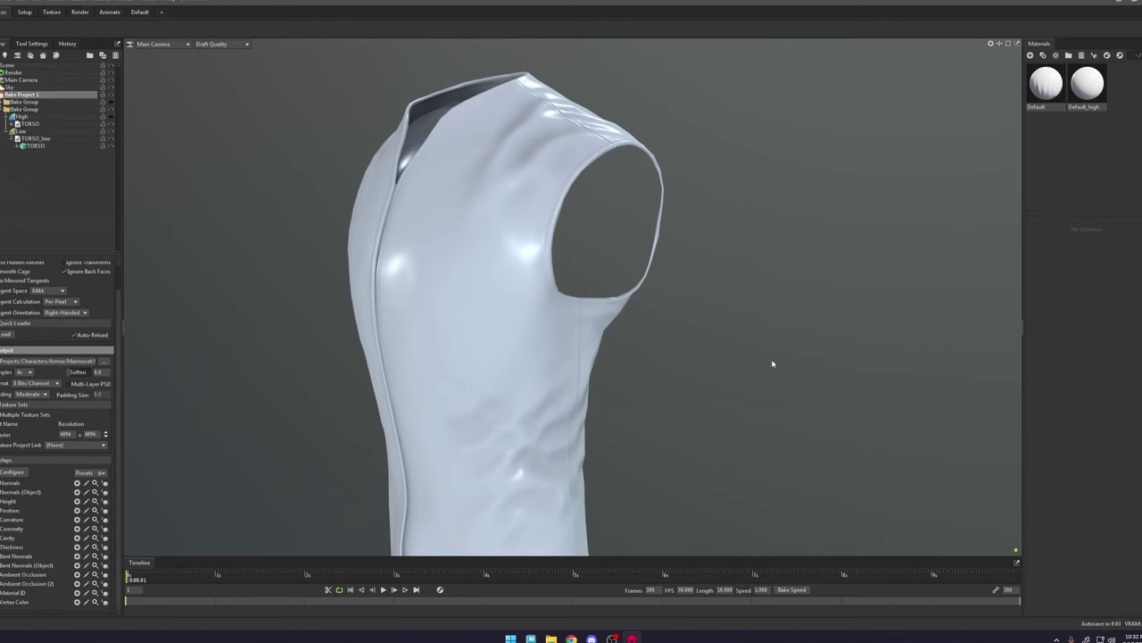